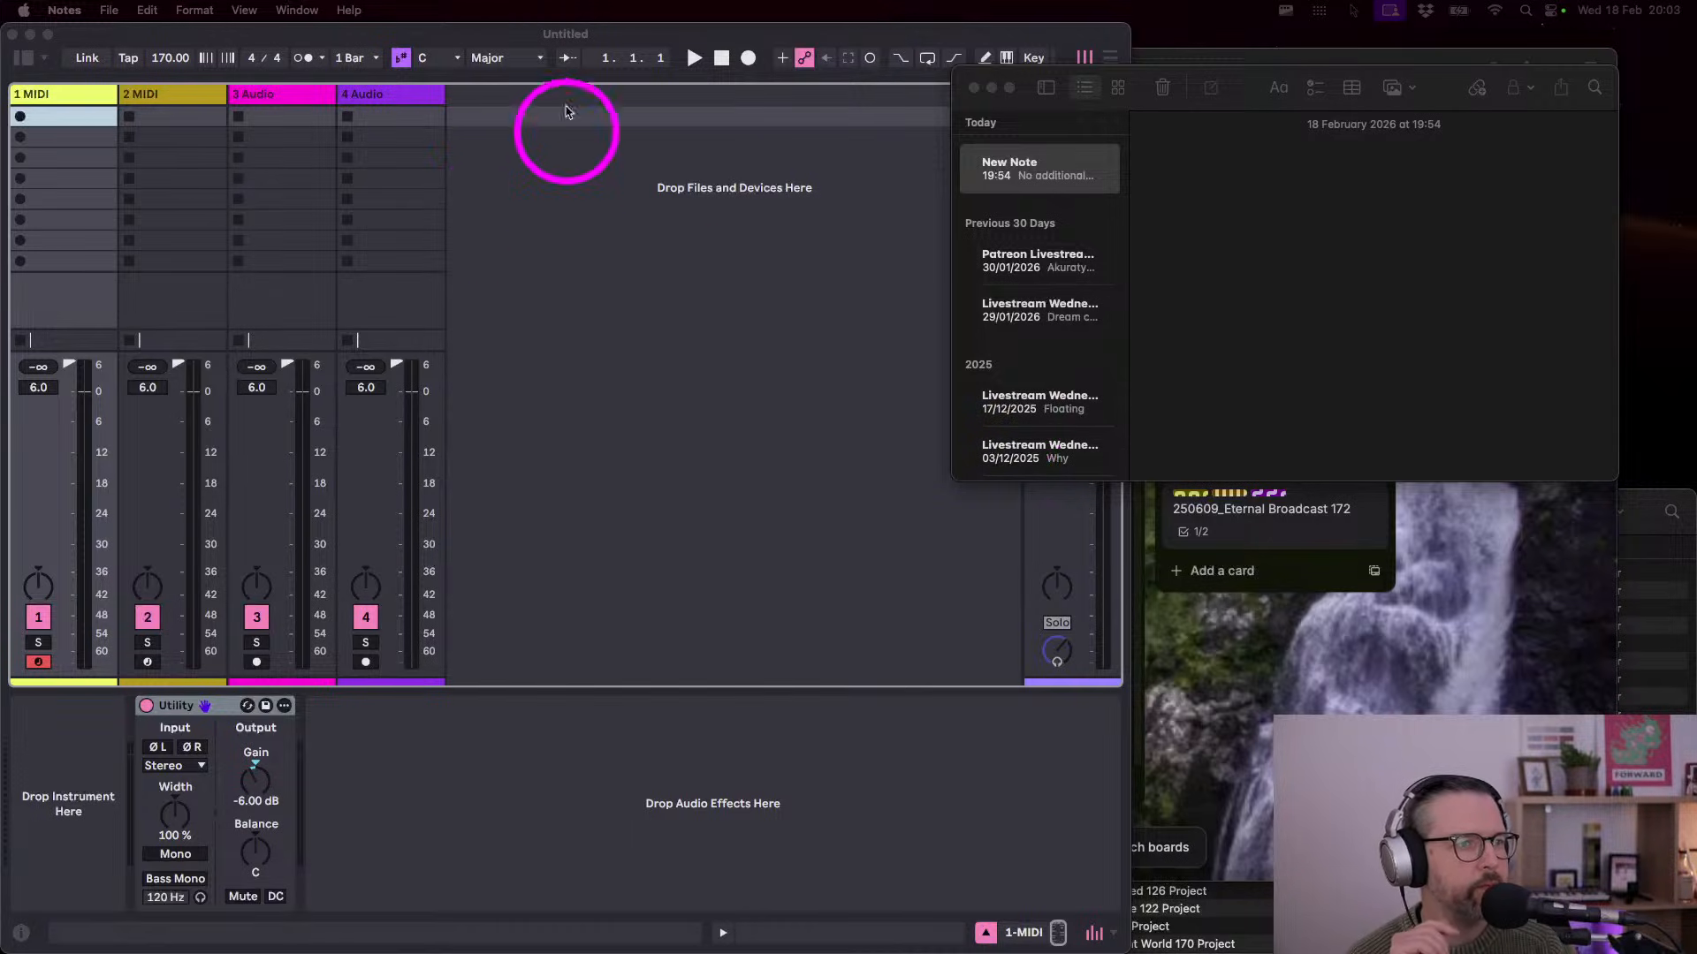
- Bring the Live set window in front of Notes and zoom it to fill the screen
double_click(473, 36)
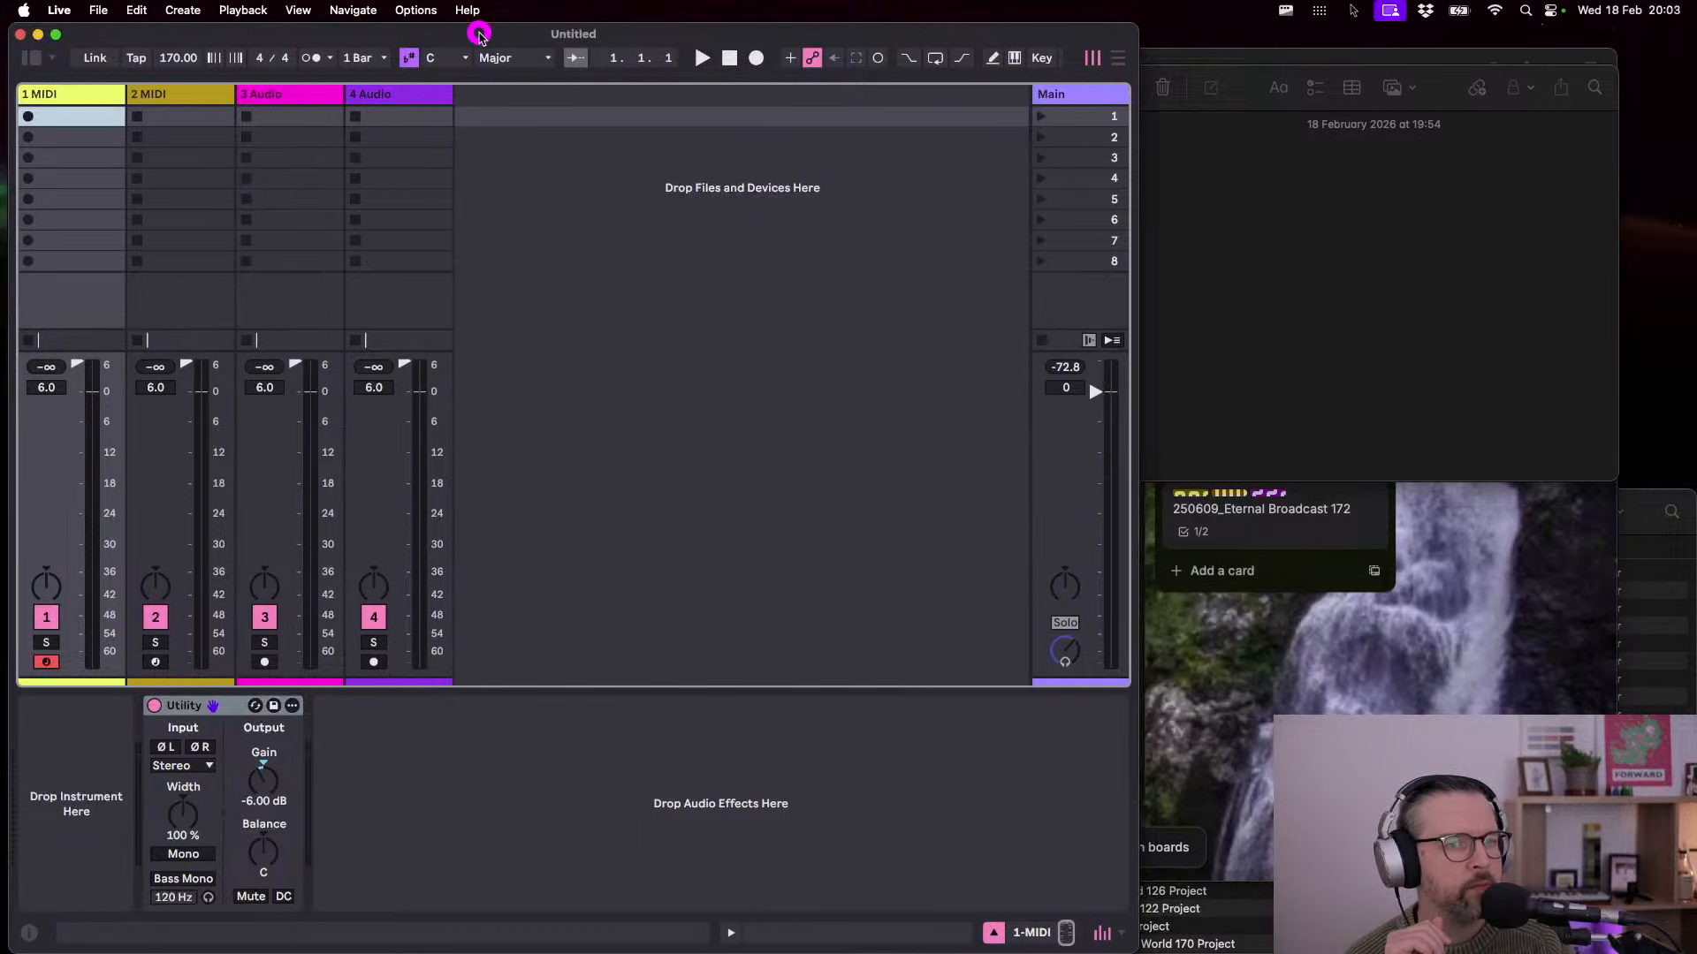
drag(471, 31, 470, 35)
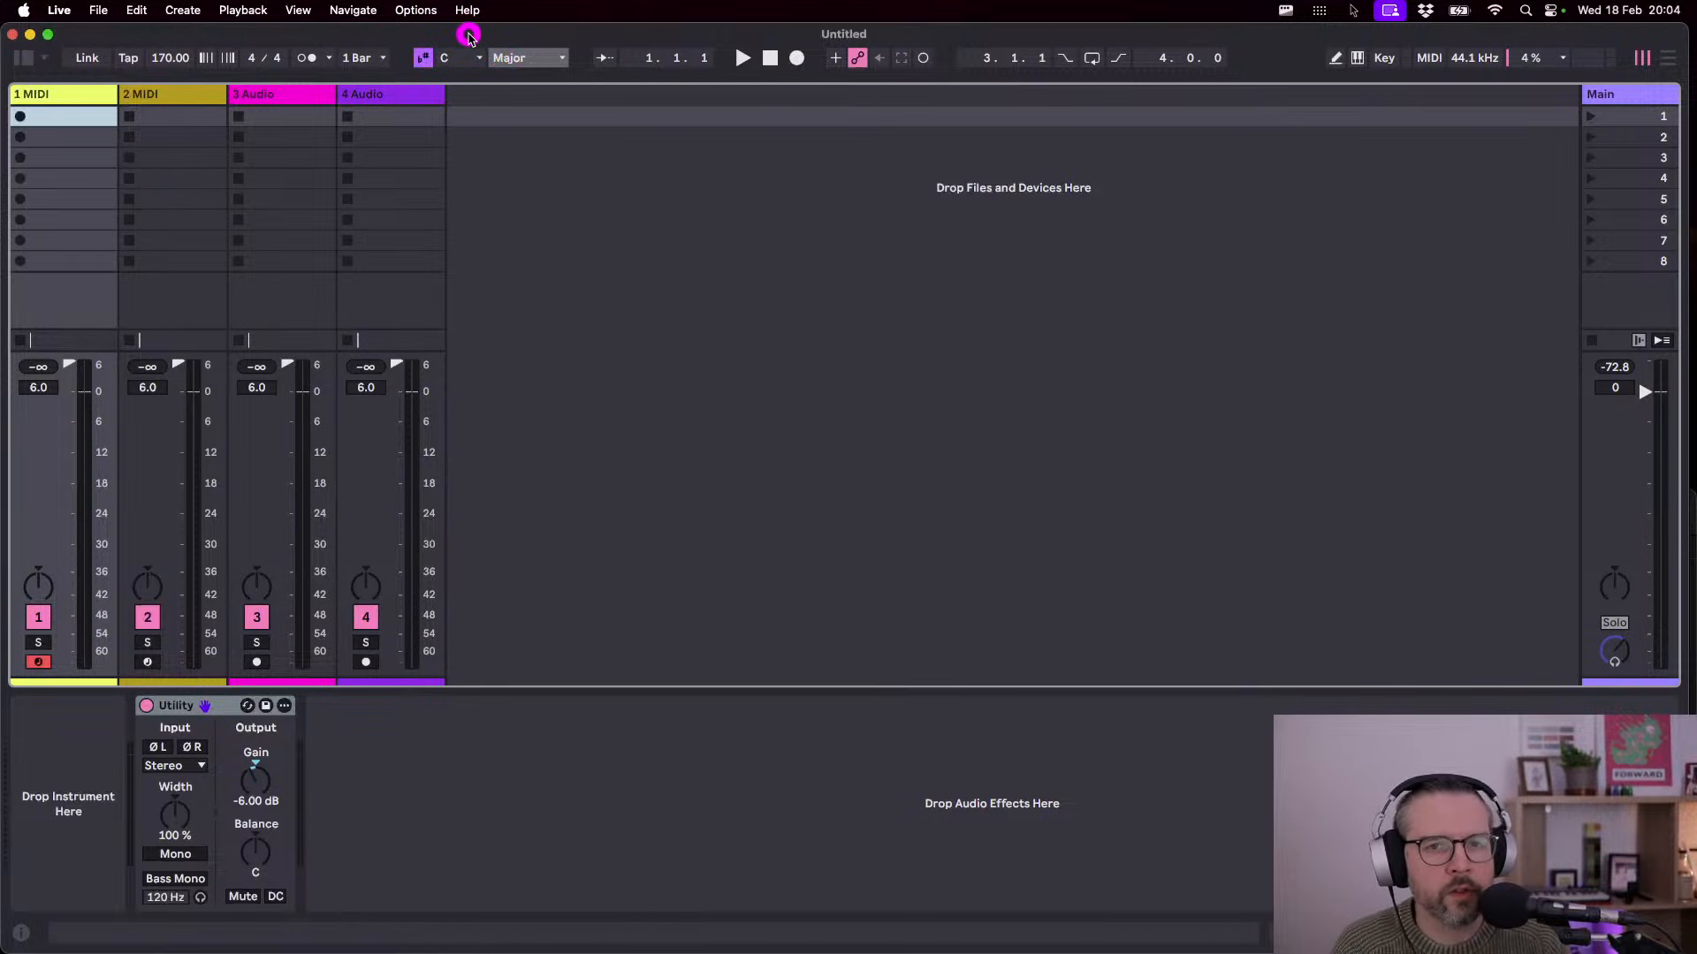
drag(480, 35, 481, 40)
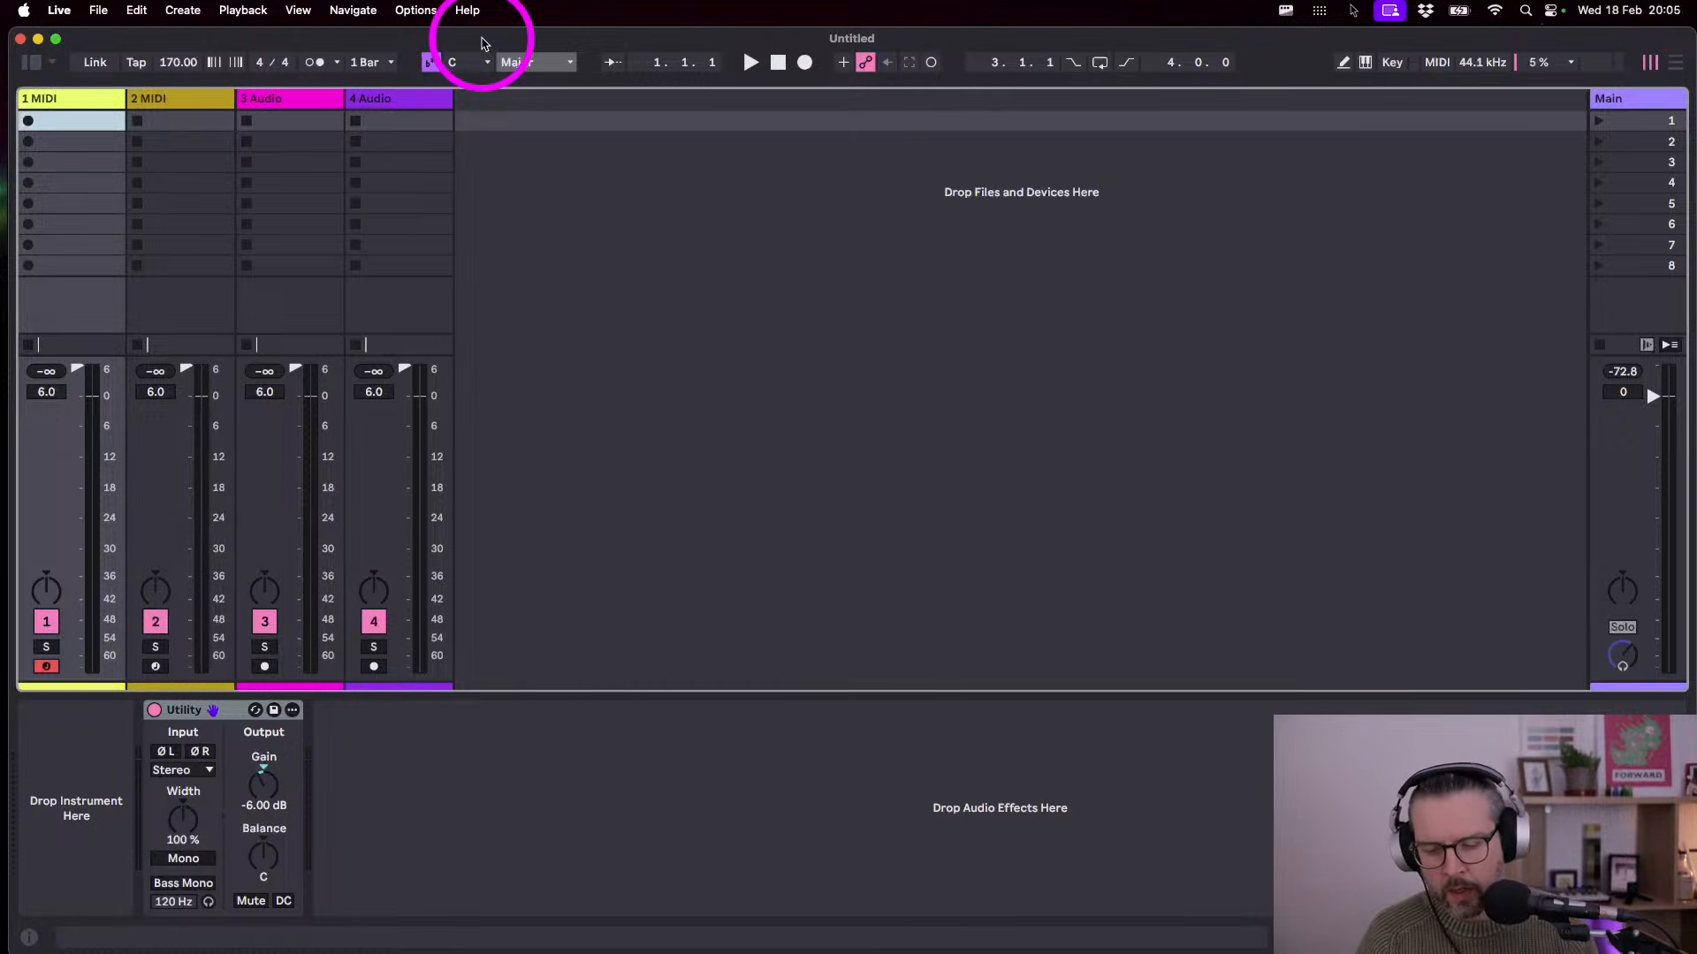
click(481, 38)
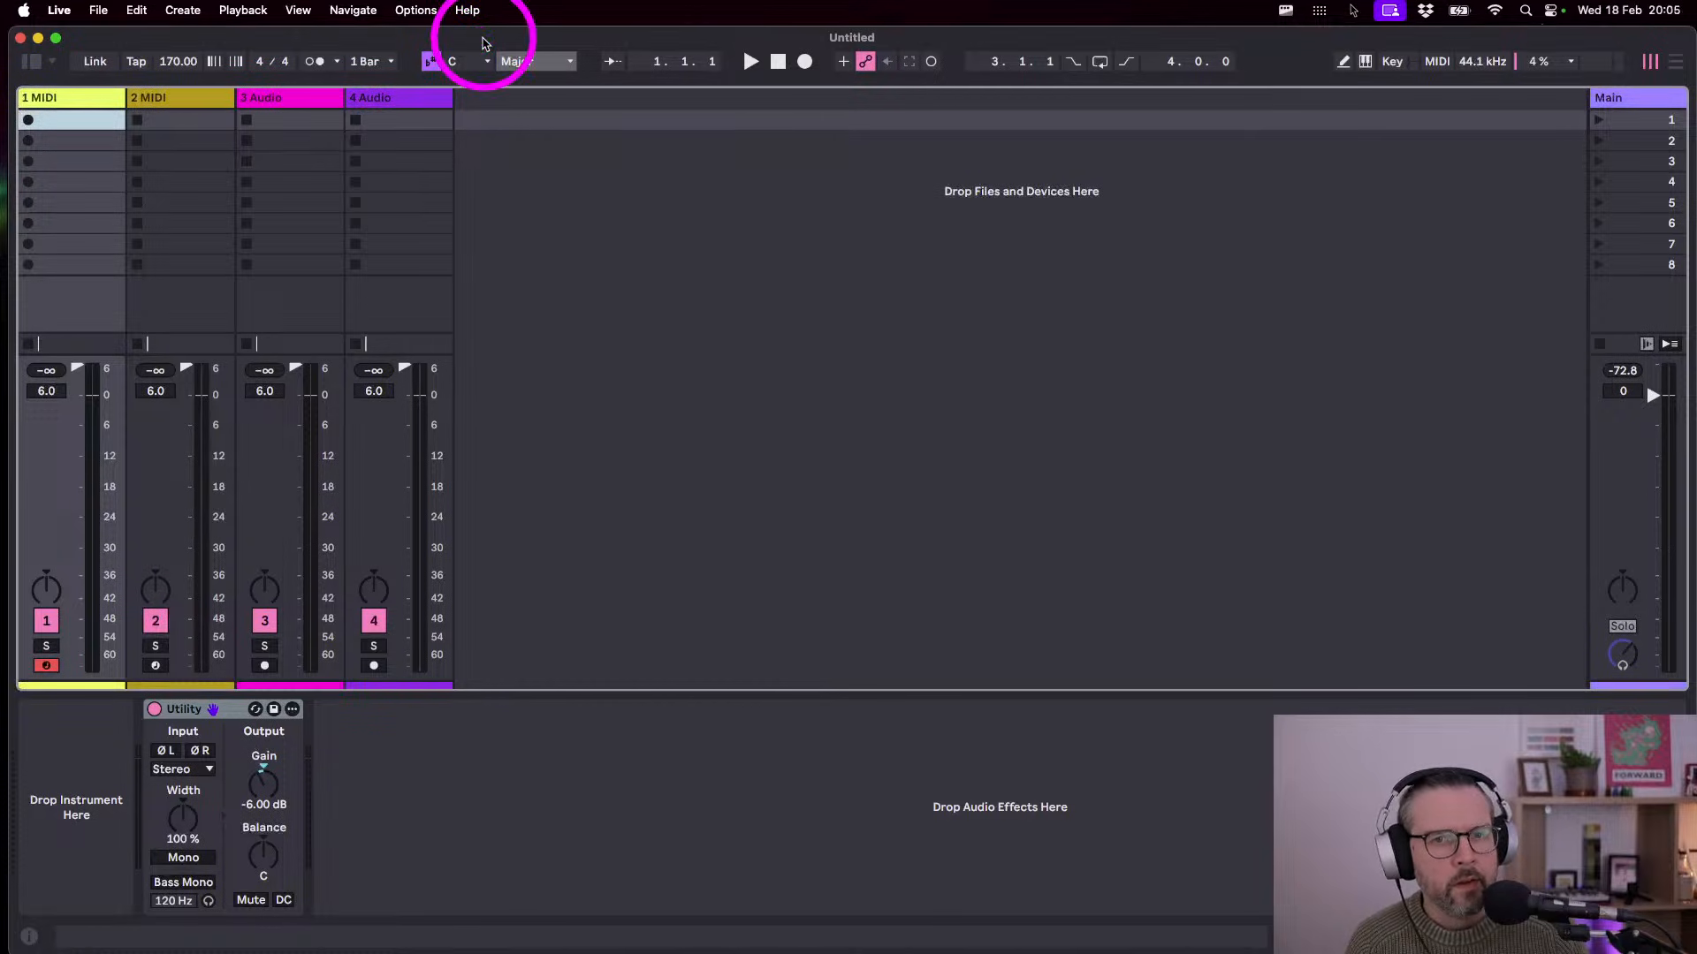
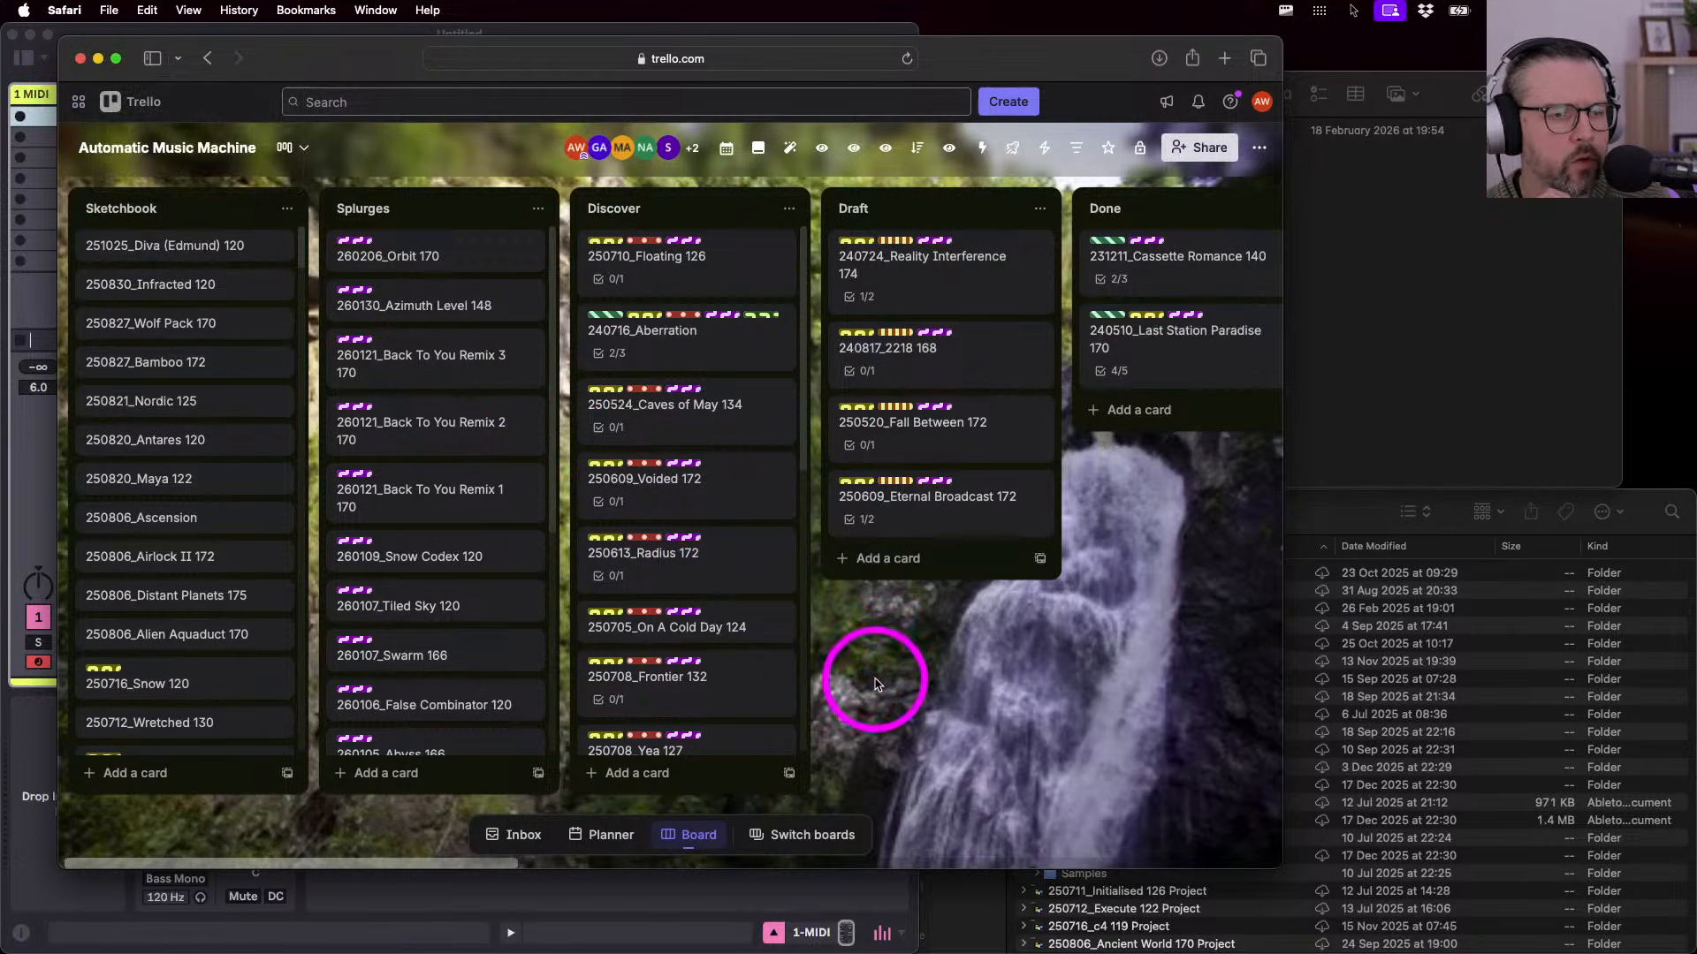
- Scroll the Discover list down to the 250827_Dimensional Drift 170 card
scroll(672, 617, down, 4)
scroll(671, 617, down, 5)
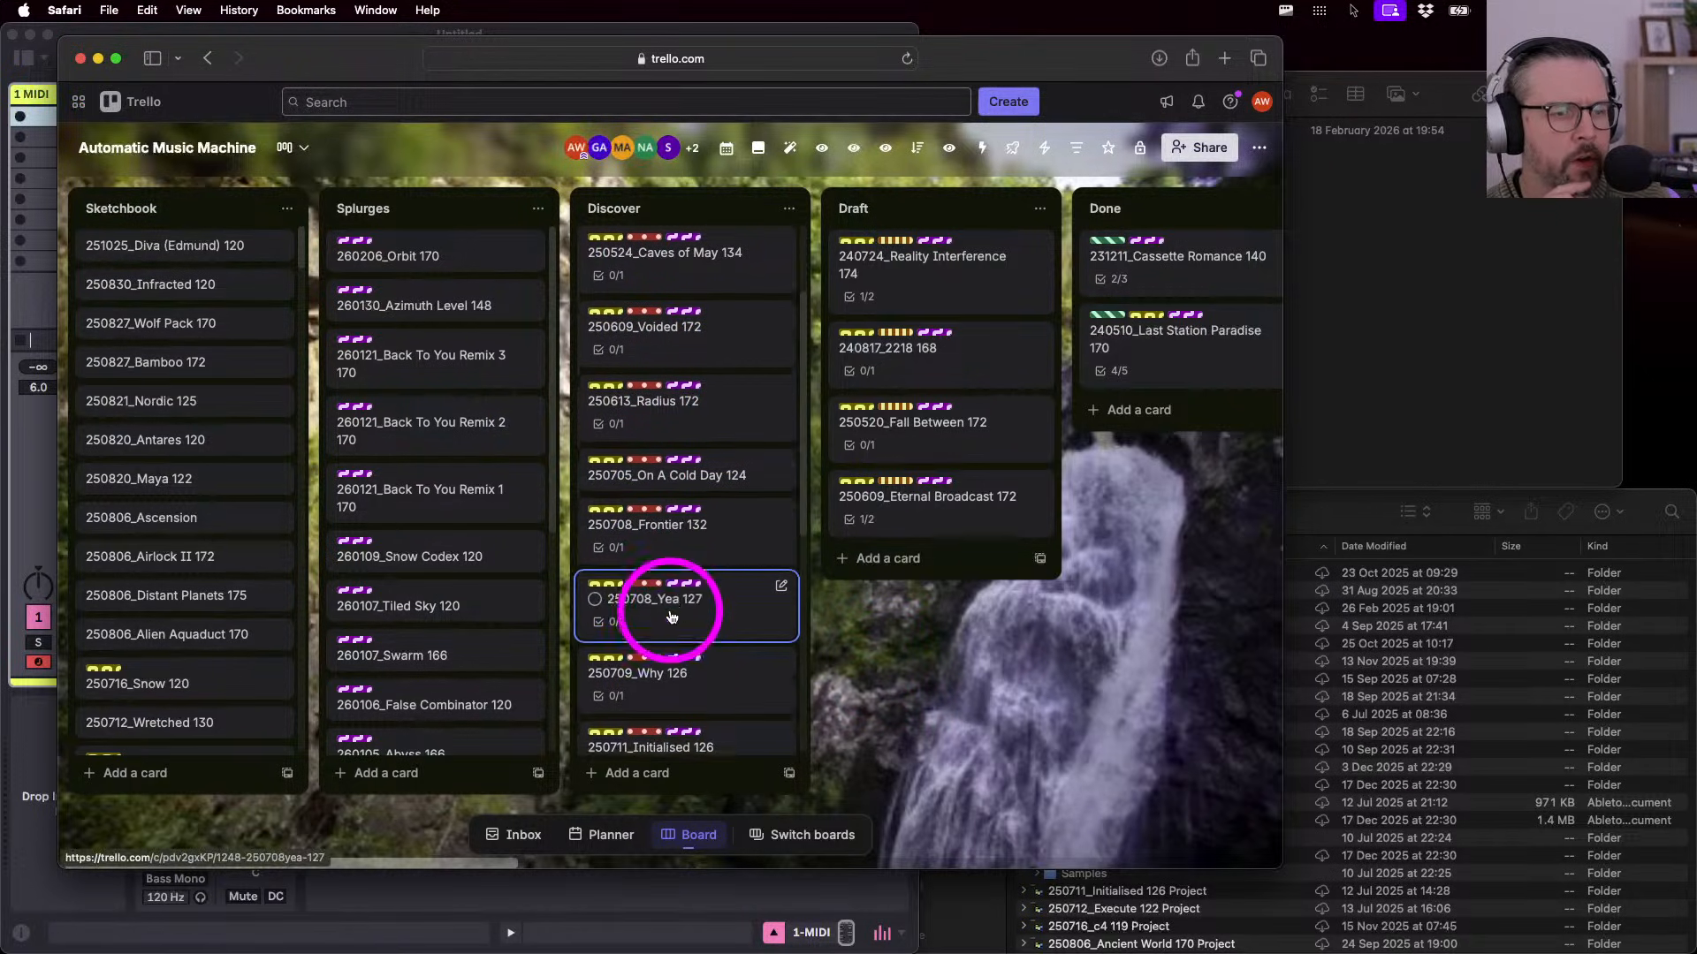
scroll(672, 617, down, 3)
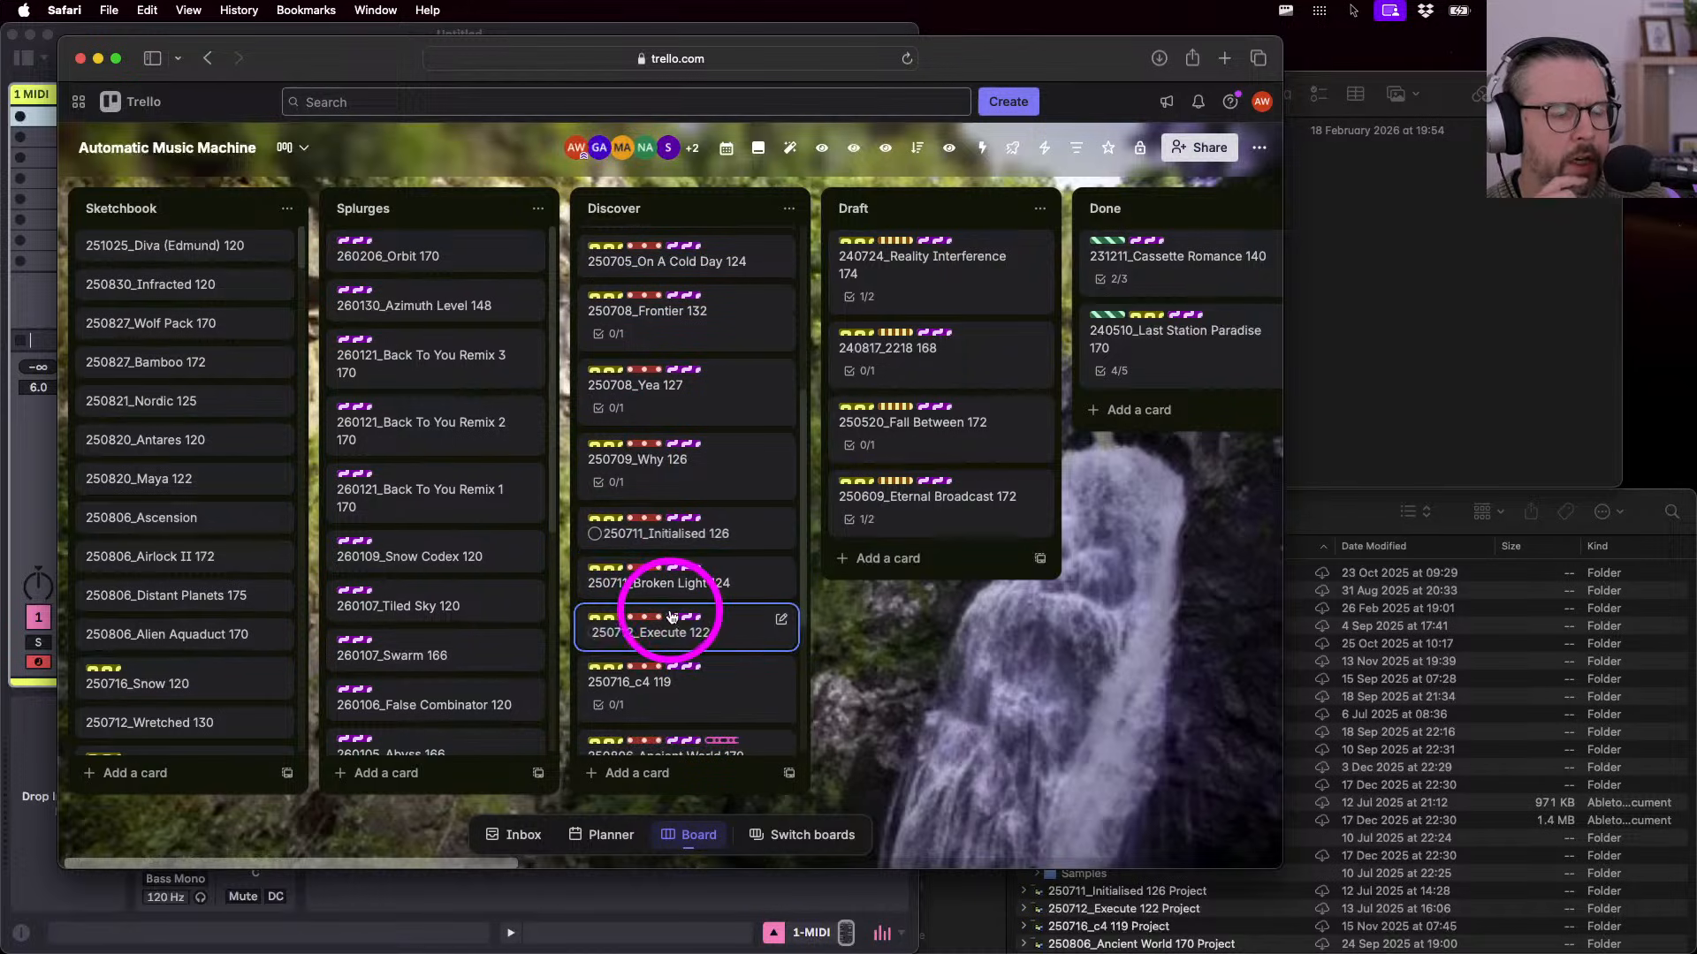
scroll(672, 617, down, 2)
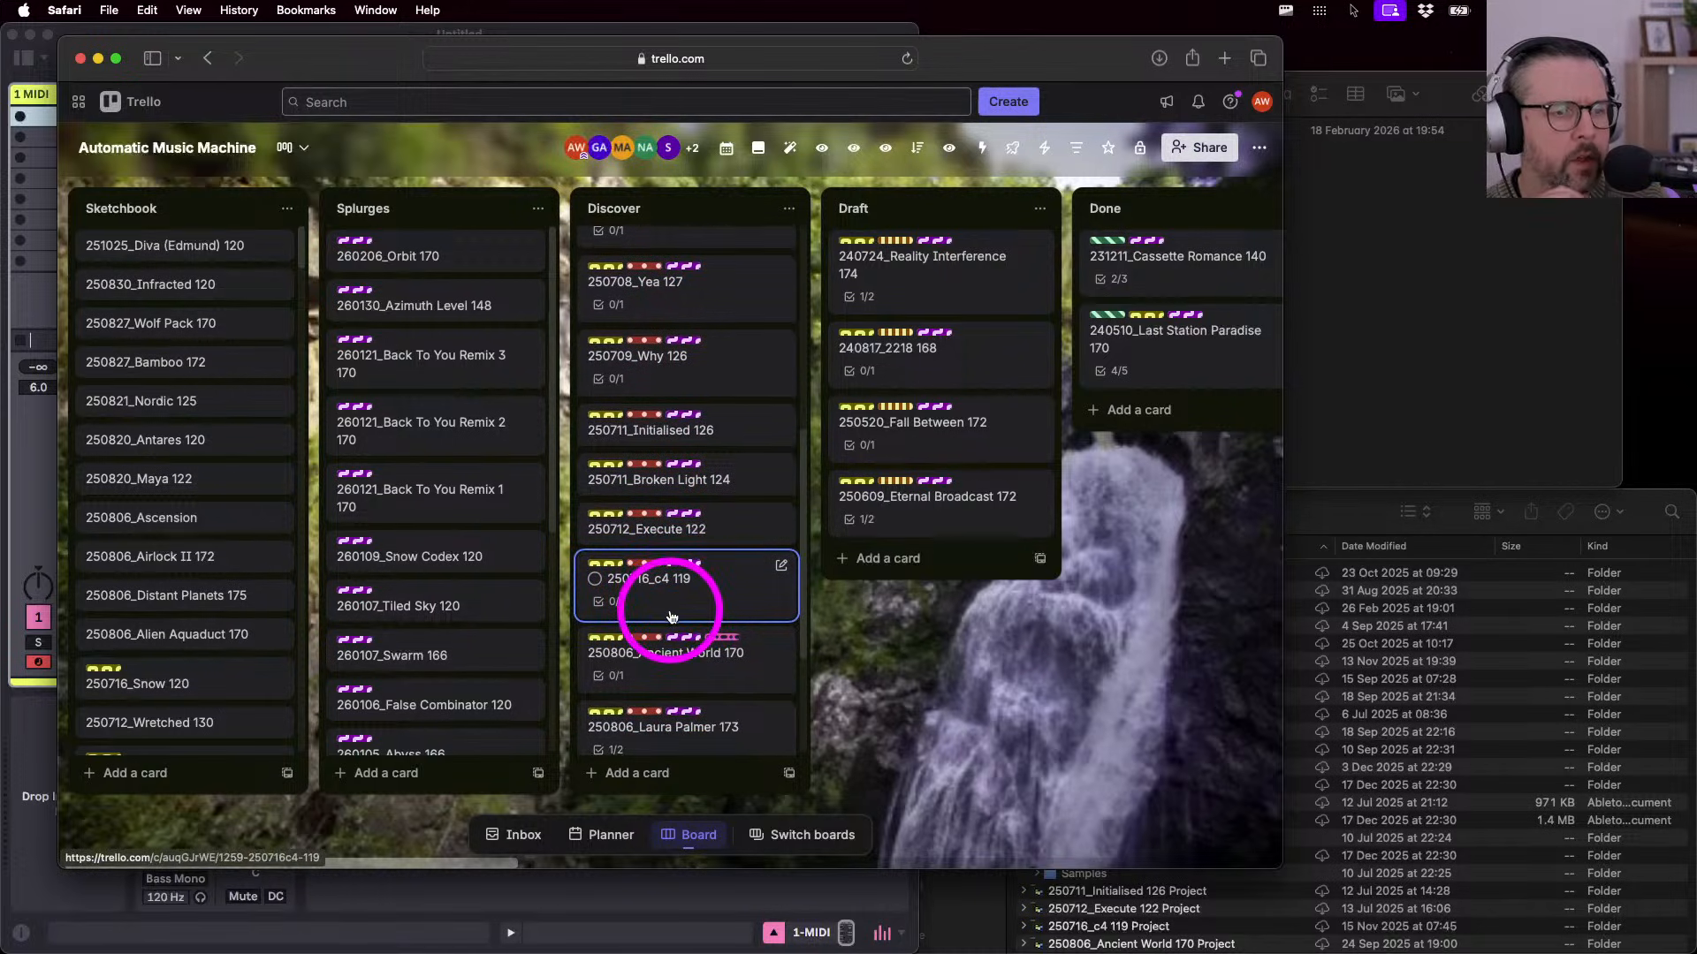
scroll(671, 617, down, 1)
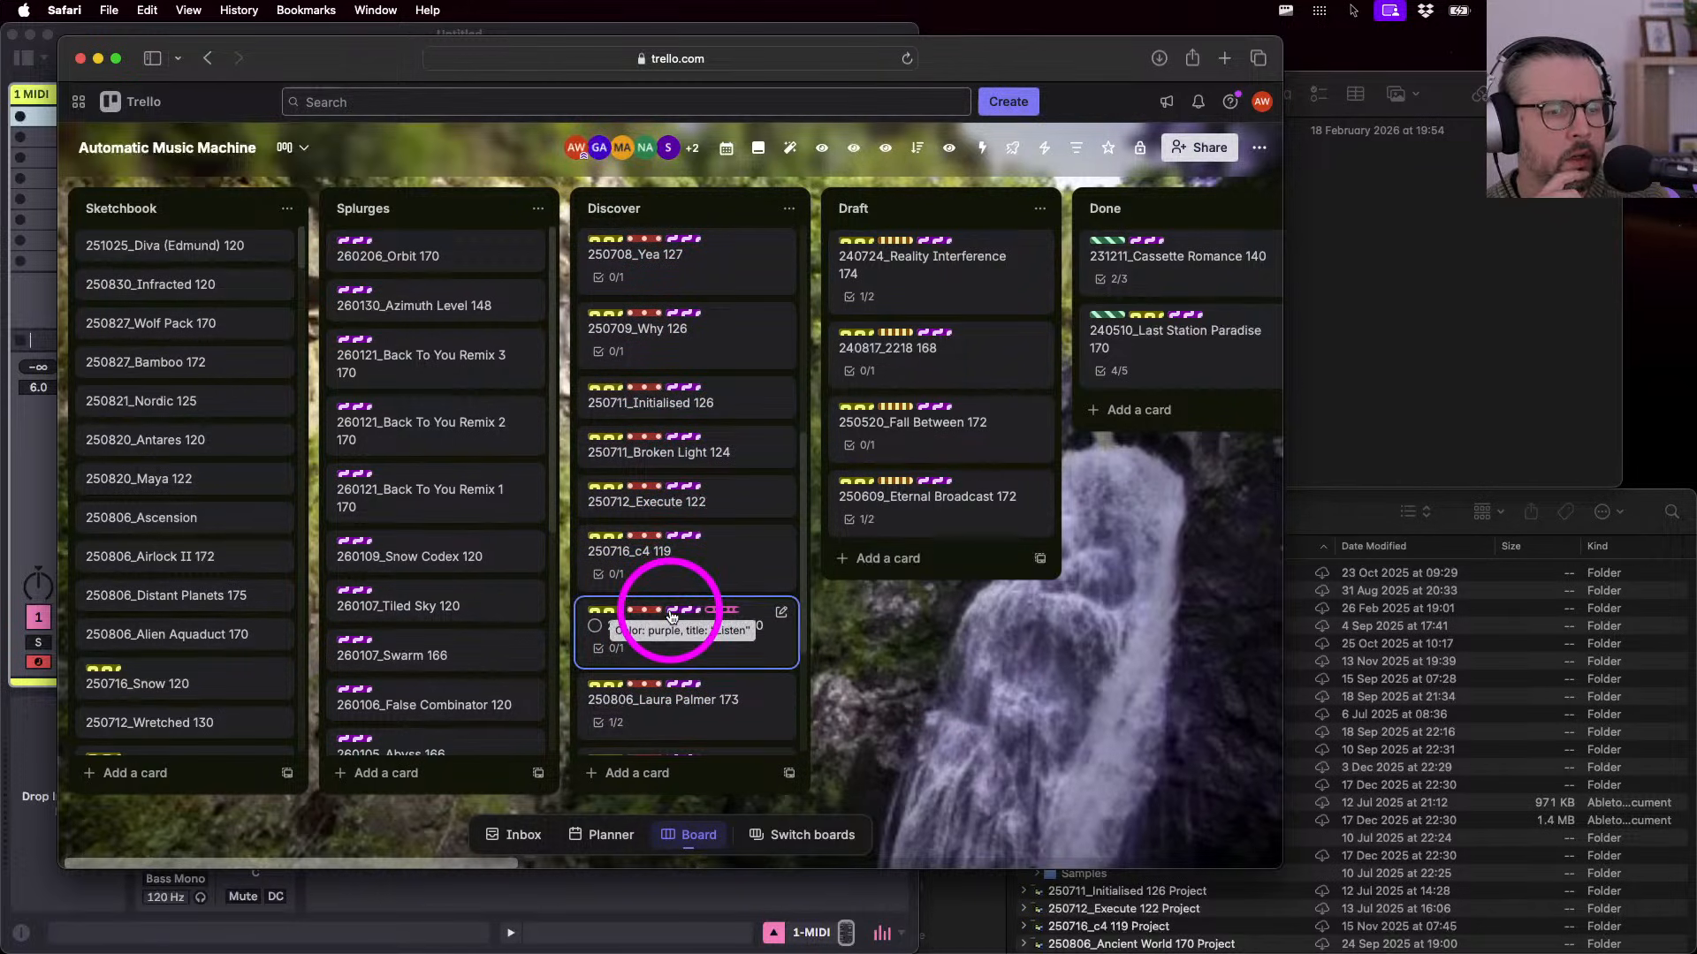
scroll(671, 617, down, 1)
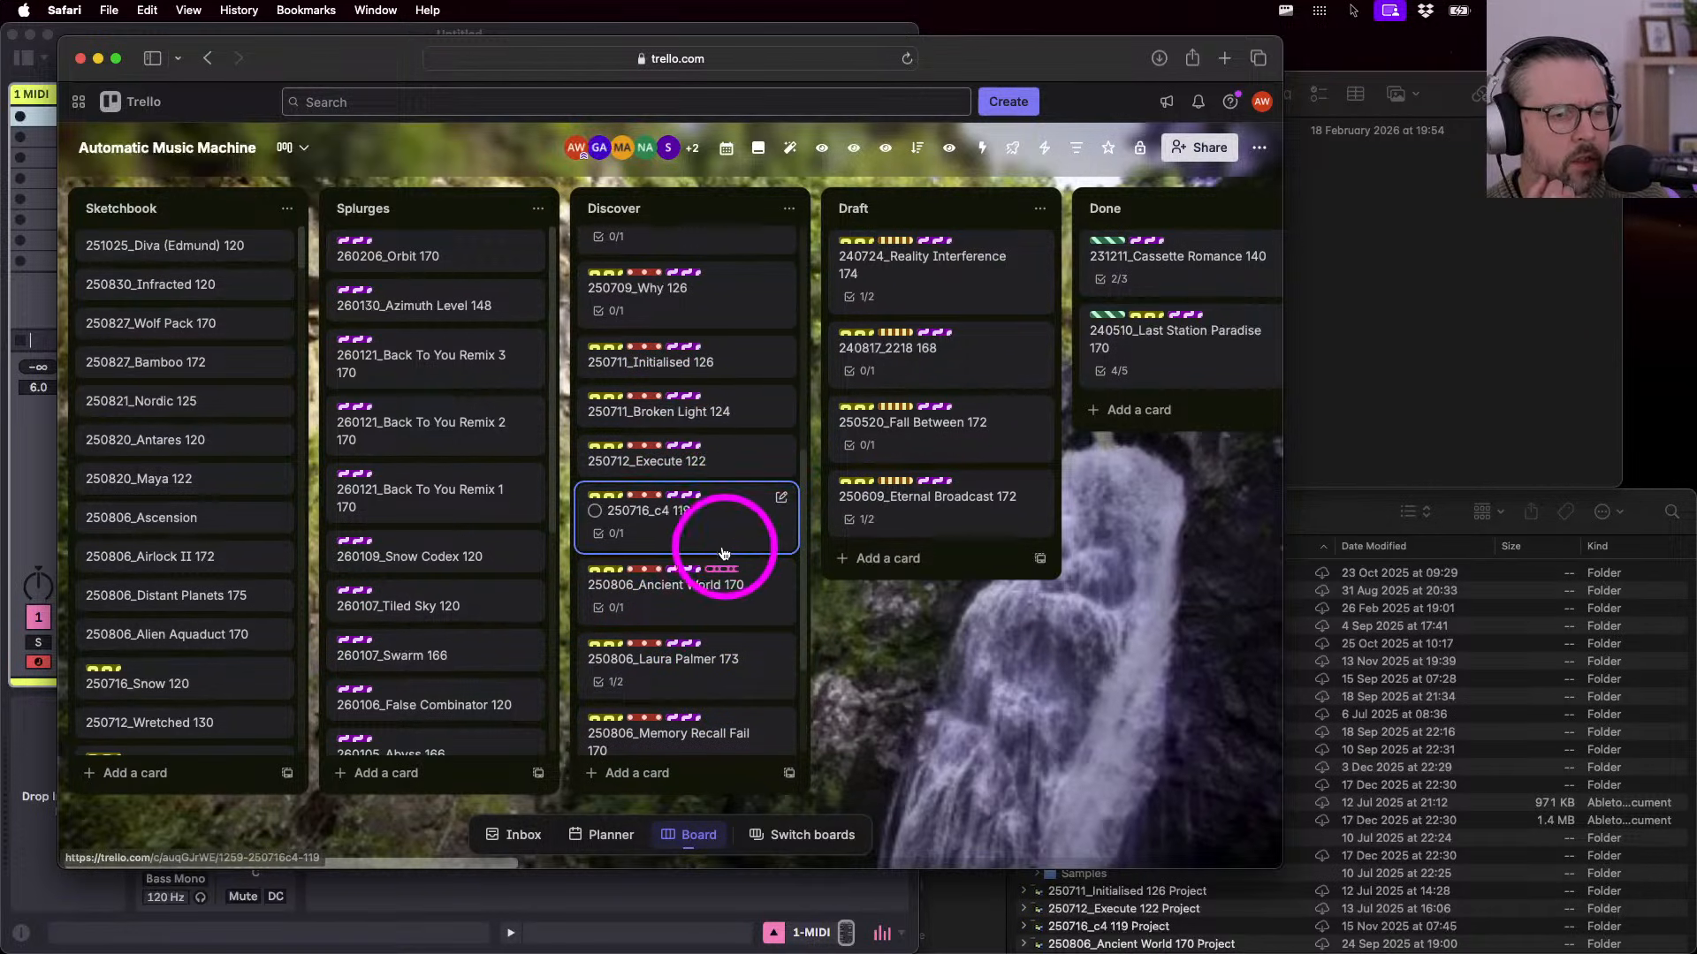
scroll(714, 599, down, 1)
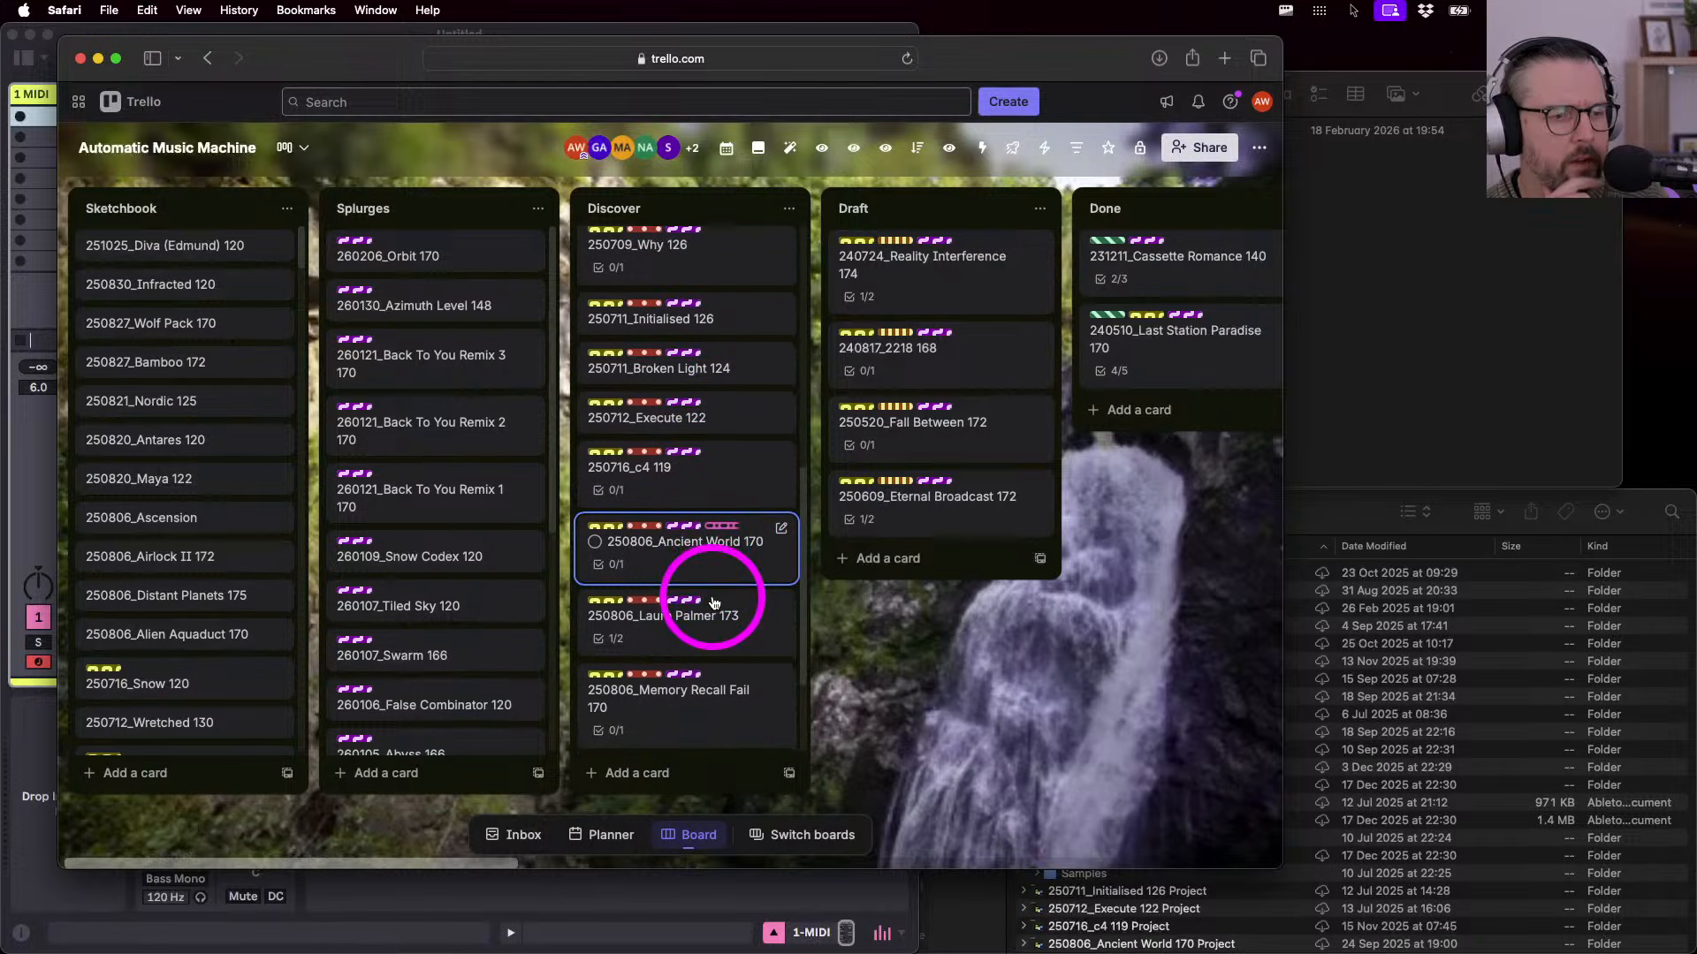
scroll(714, 602, down, 1)
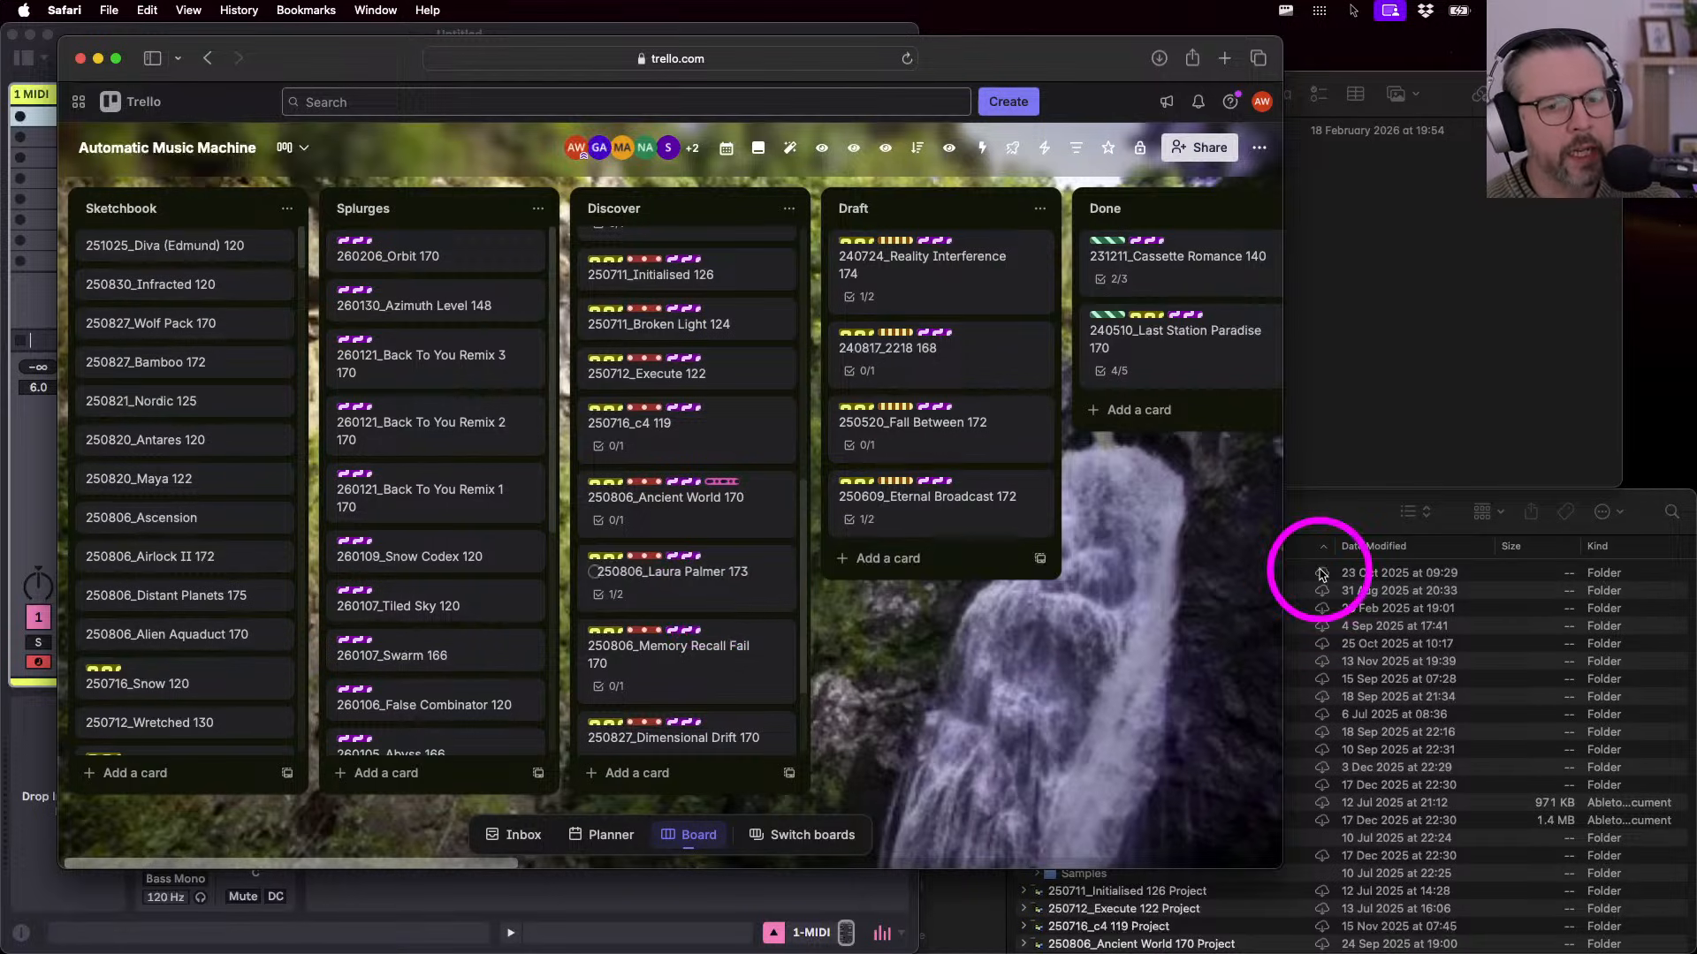
- Move and enlarge the 2. Discover folder window beside the board, then bring Trello forward
drag(1311, 518, 1234, 402)
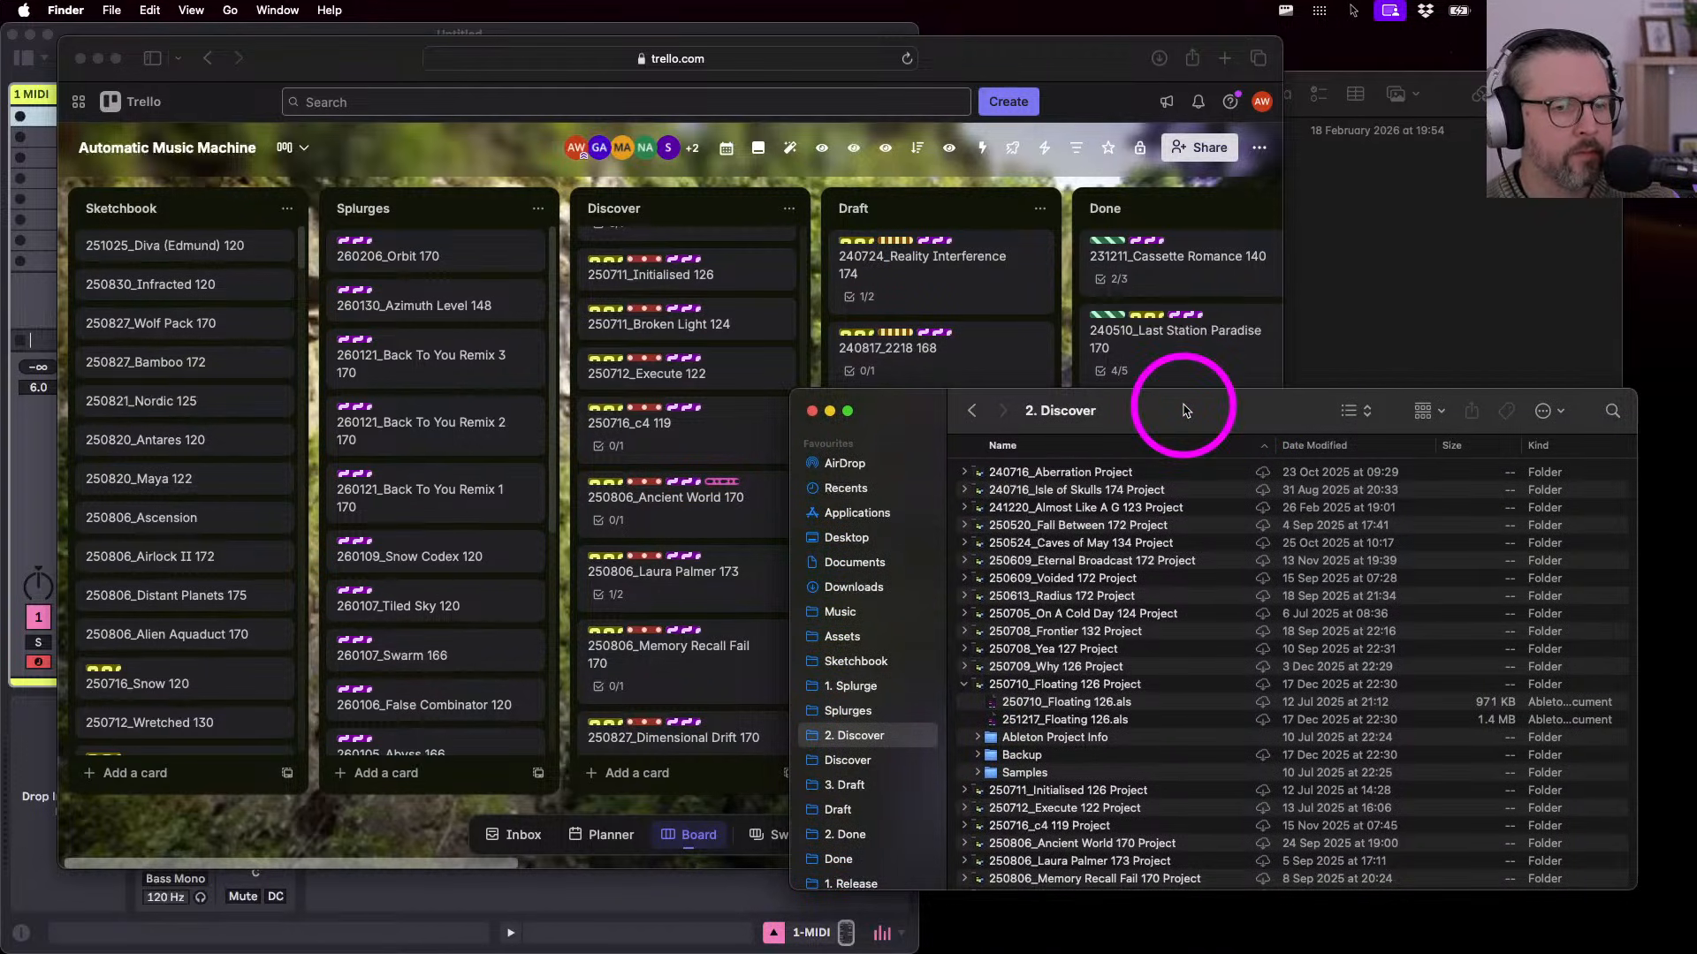
drag(1184, 410, 1183, 413)
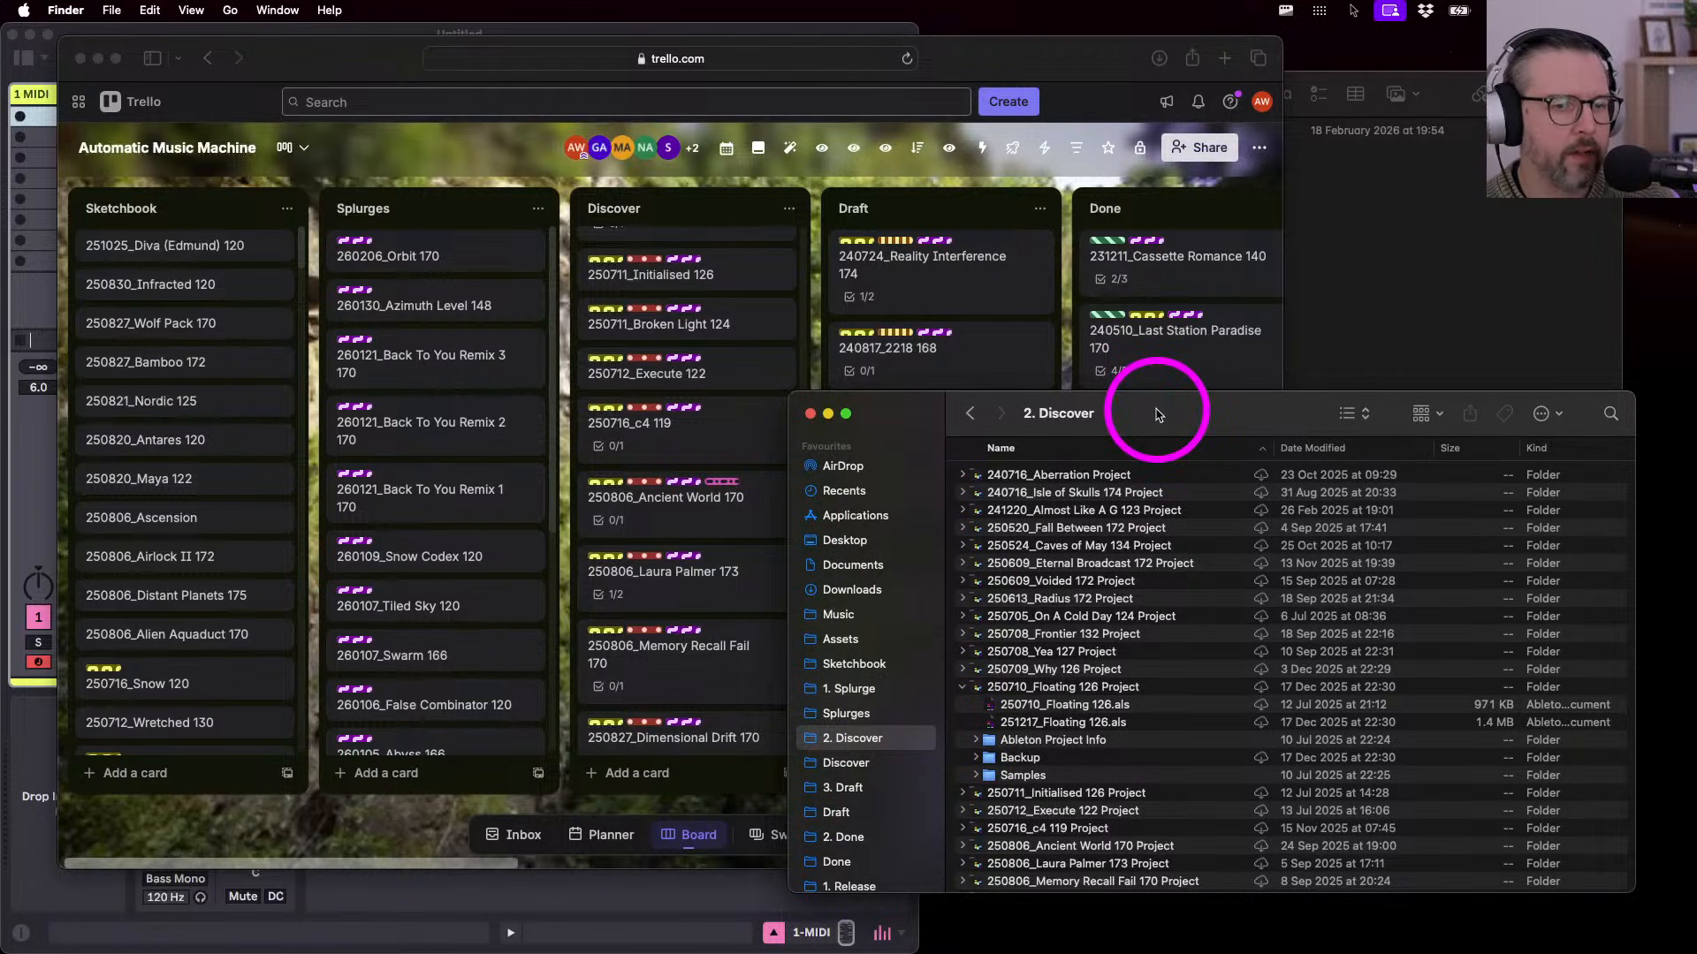
mouse_move(1156, 413)
mouse_down()
mouse_move(1155, 367)
mouse_move(1154, 397)
mouse_up()
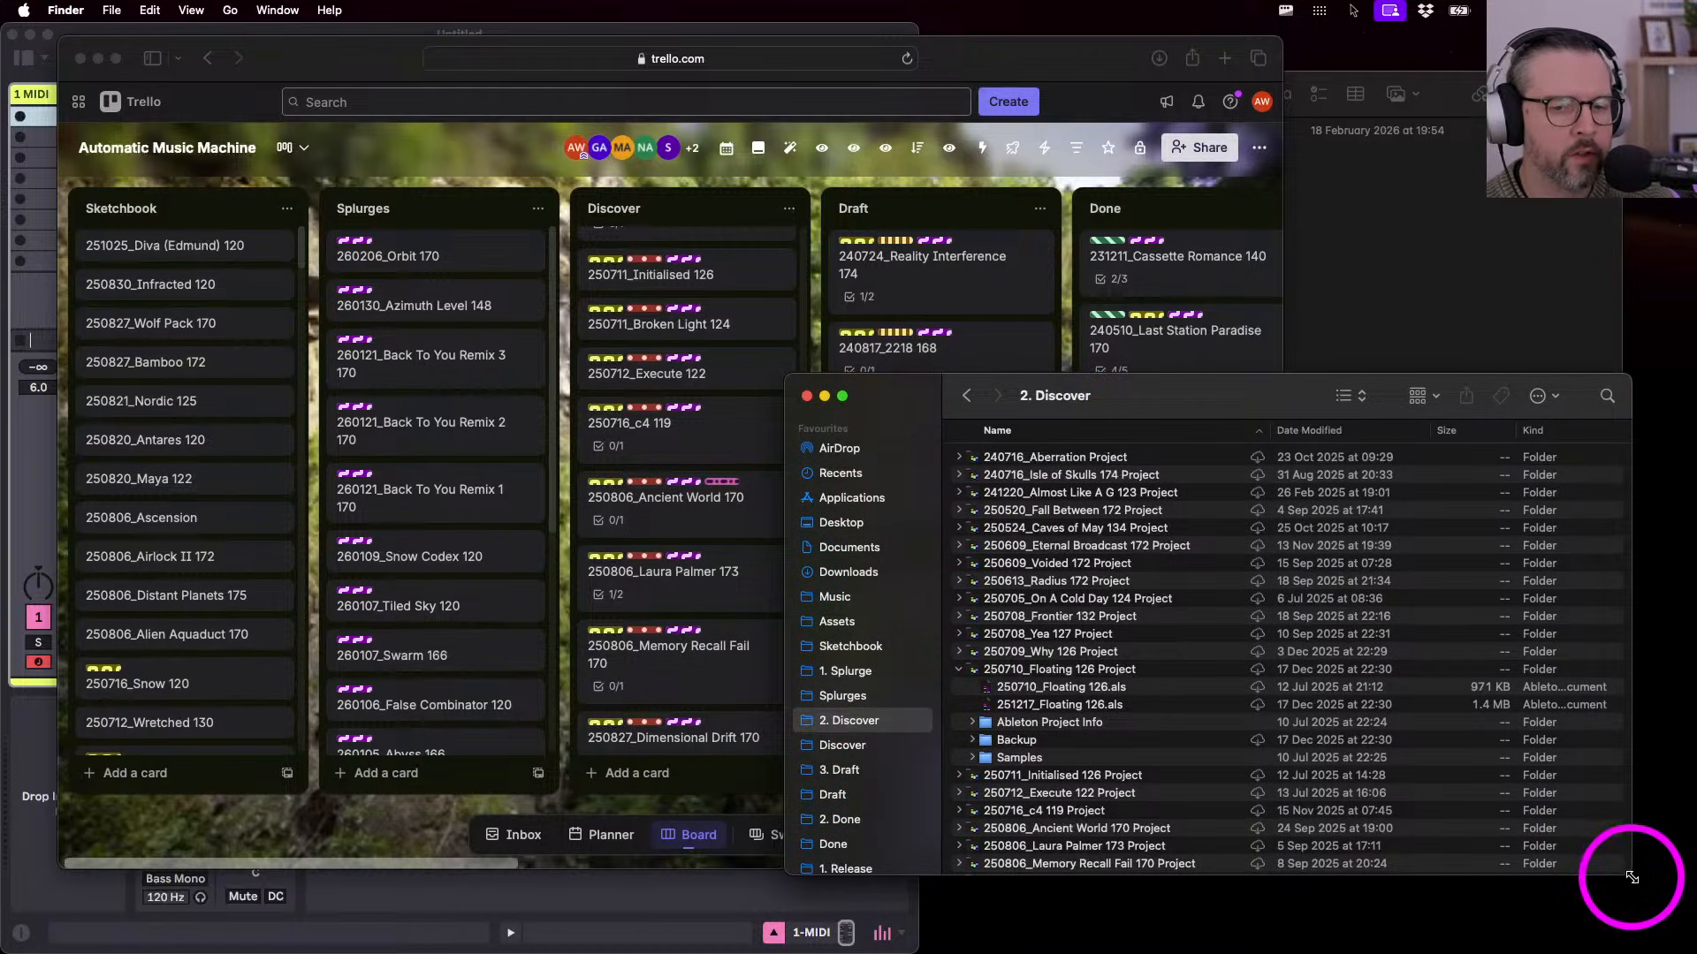
drag(1630, 878, 1660, 924)
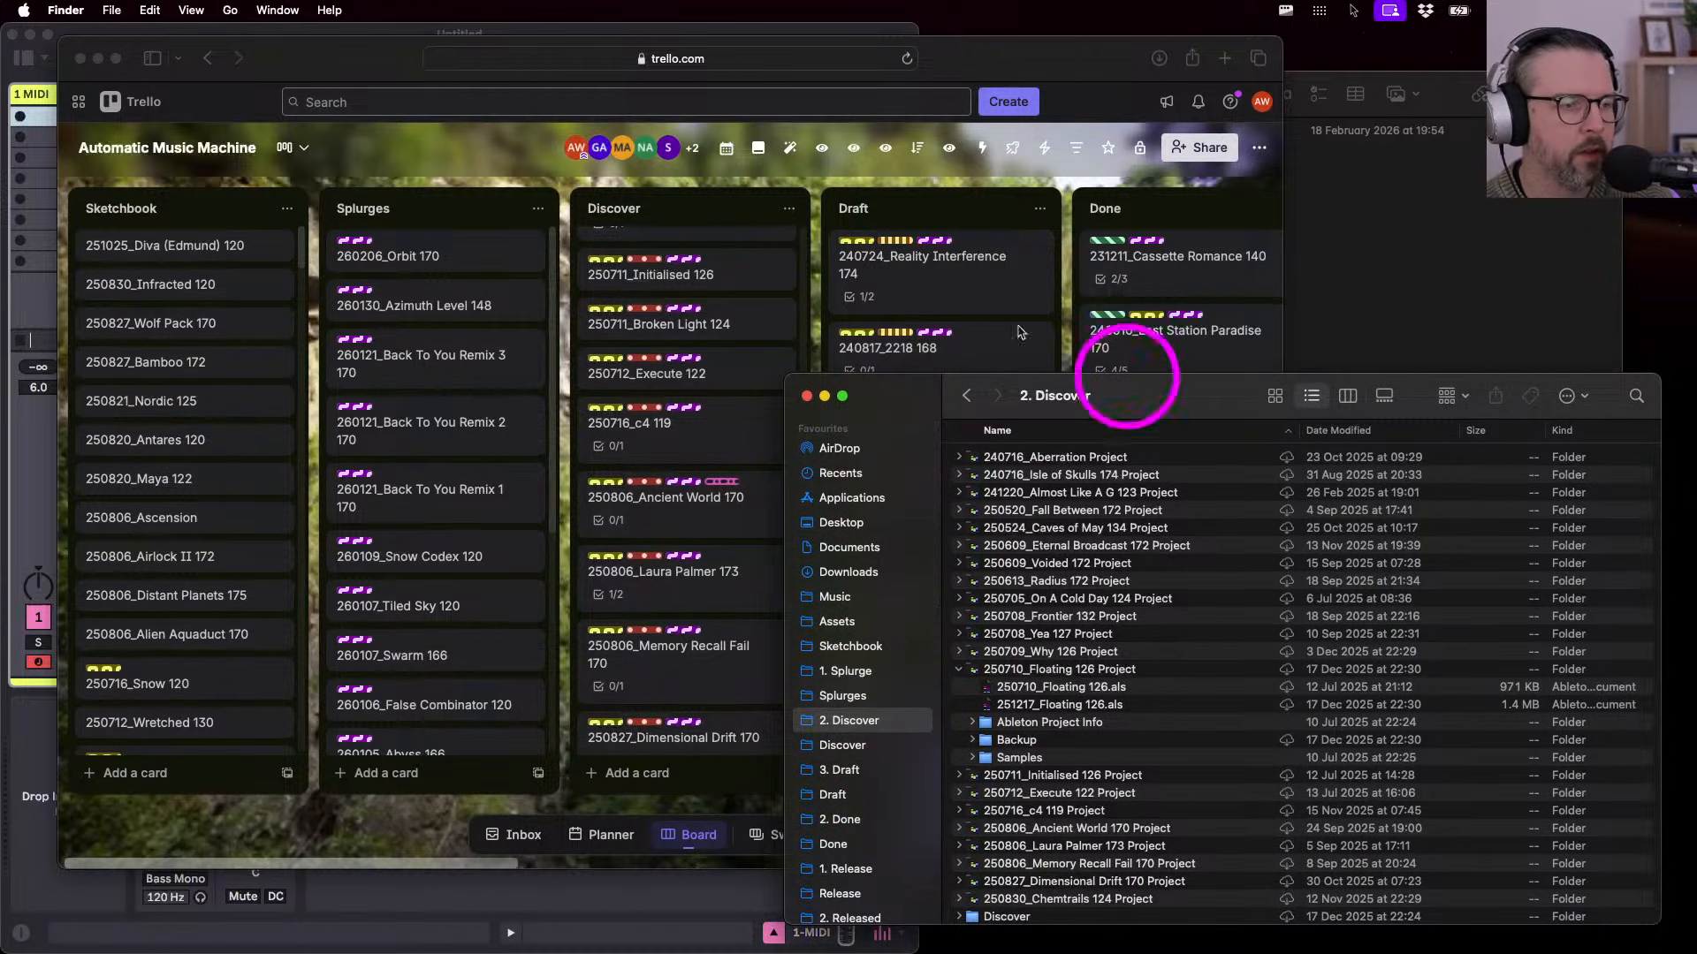
drag(984, 61, 965, 64)
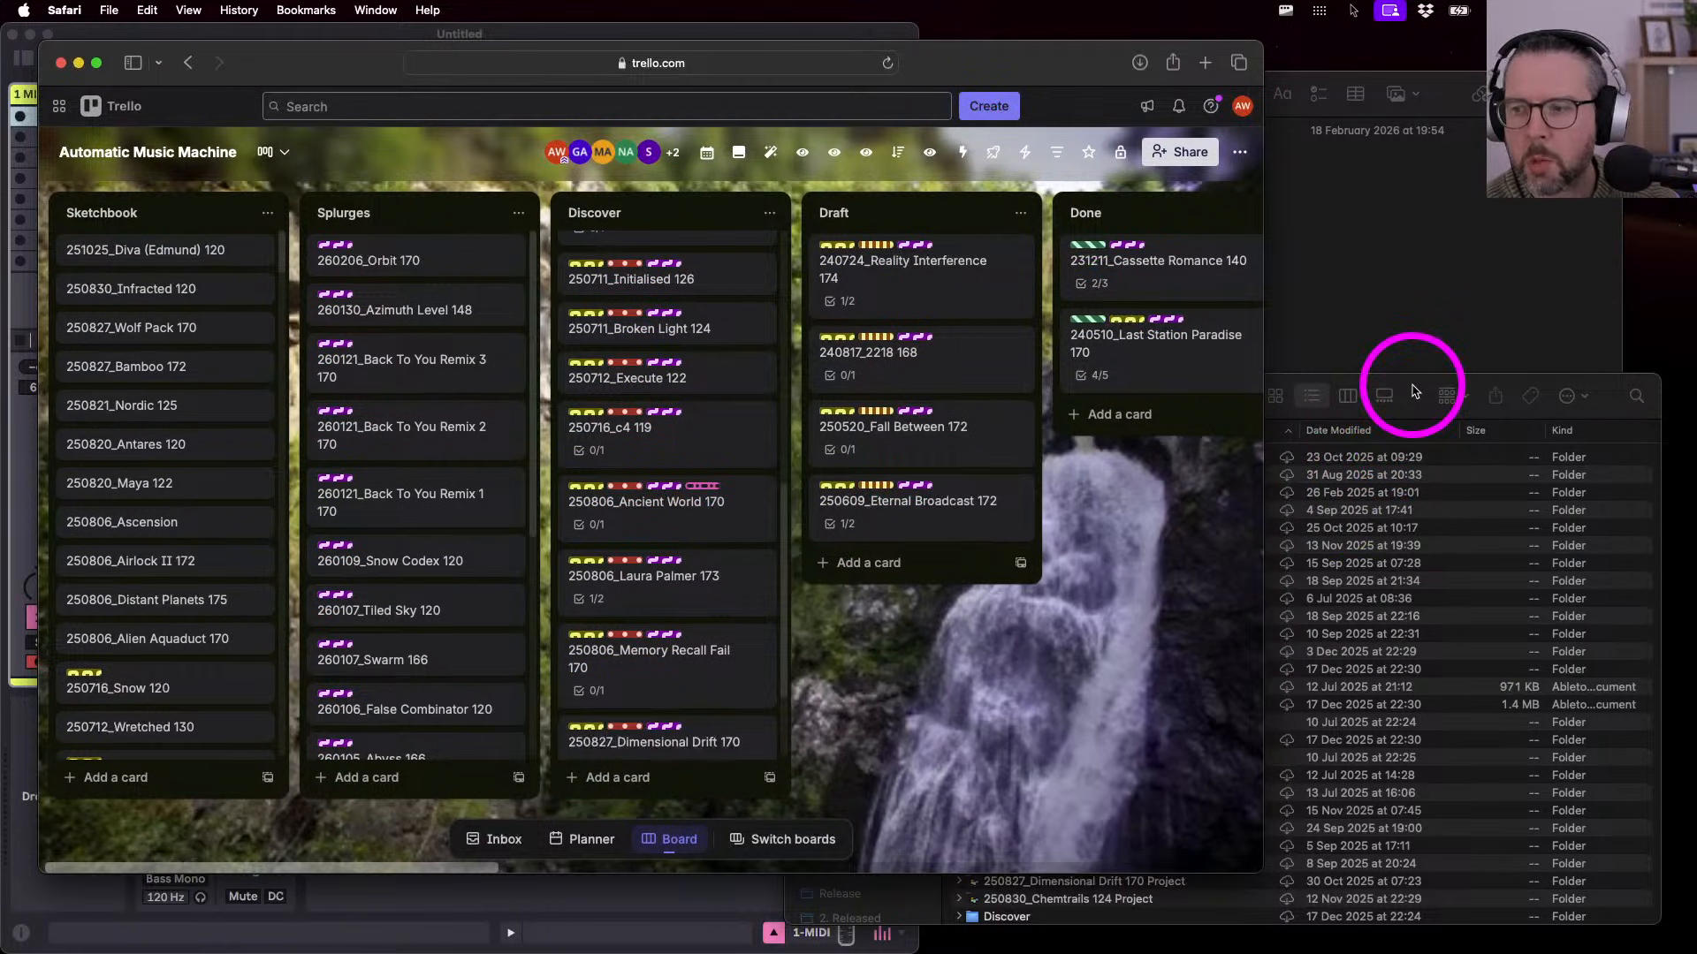
drag(1414, 392, 1408, 380)
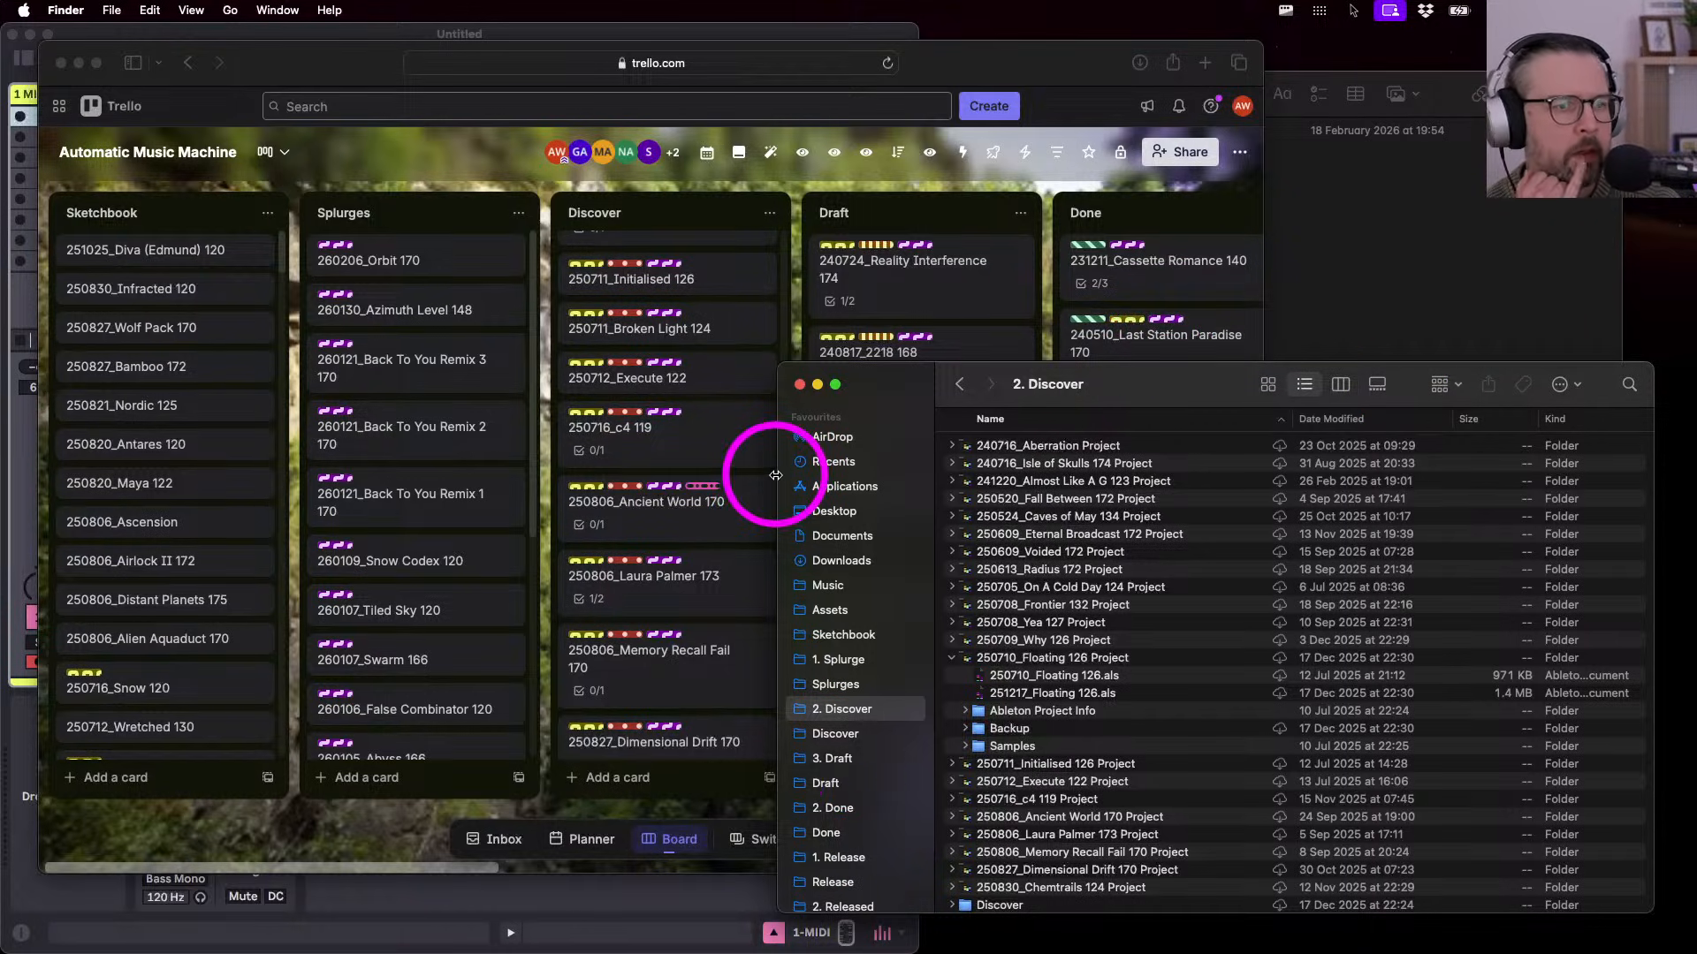
click(292, 78)
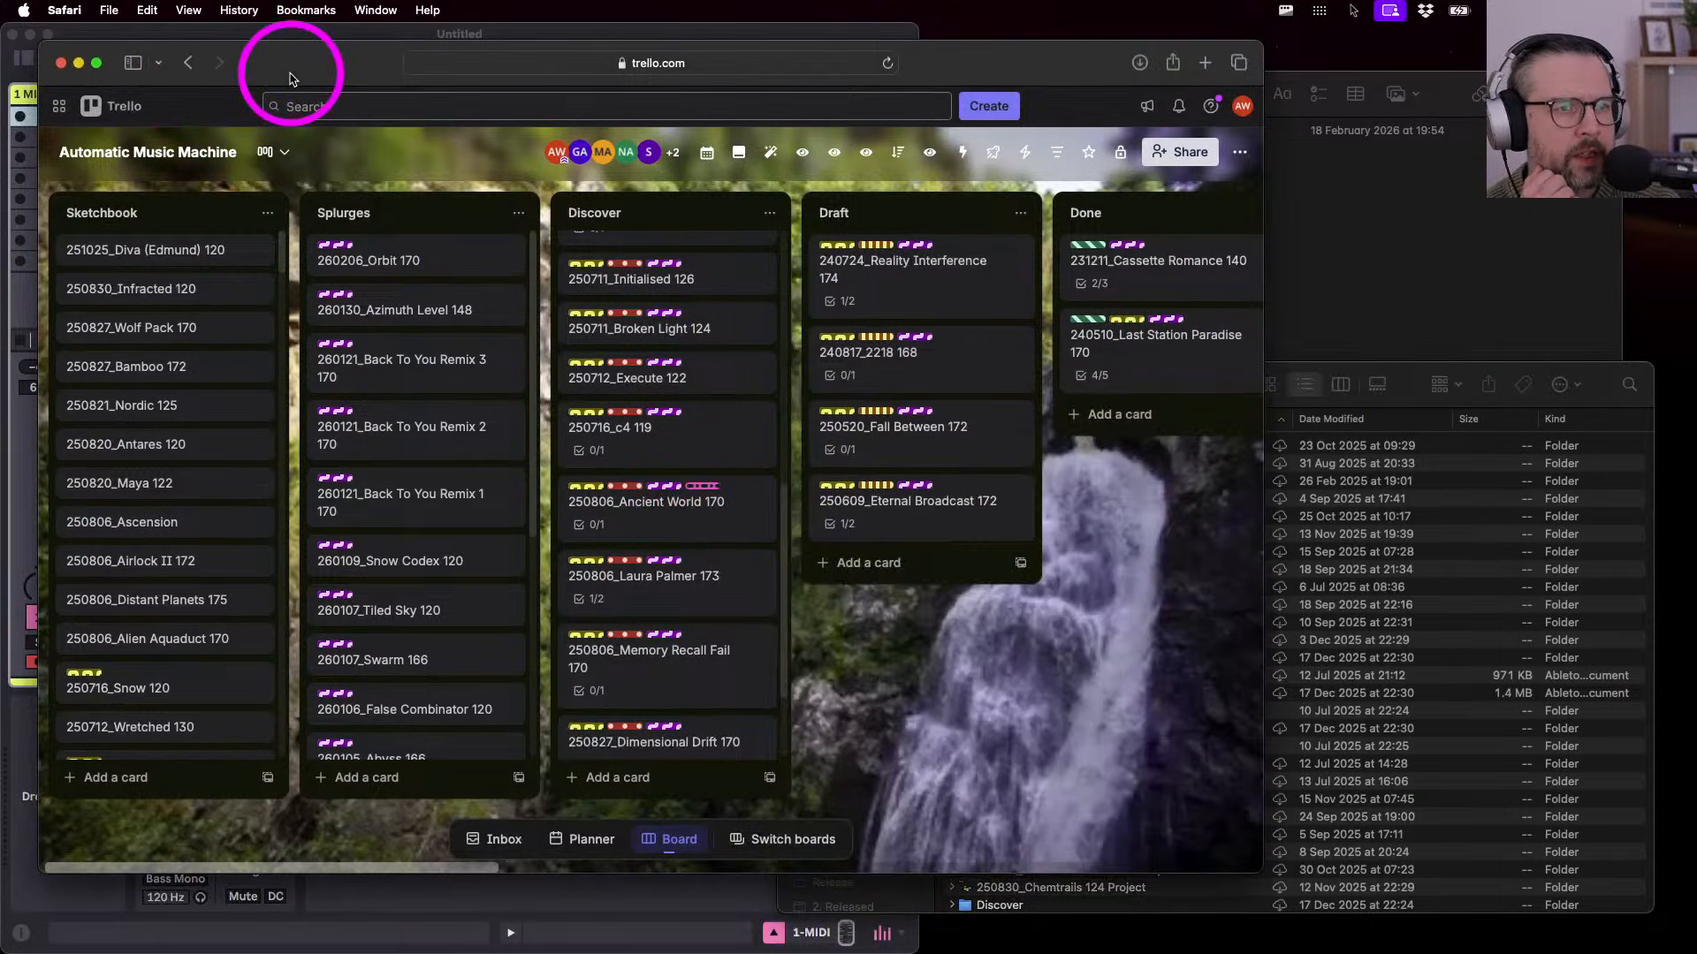
- Enlarge the browser window so the board shows the Release list
drag(1262, 875, 1530, 899)
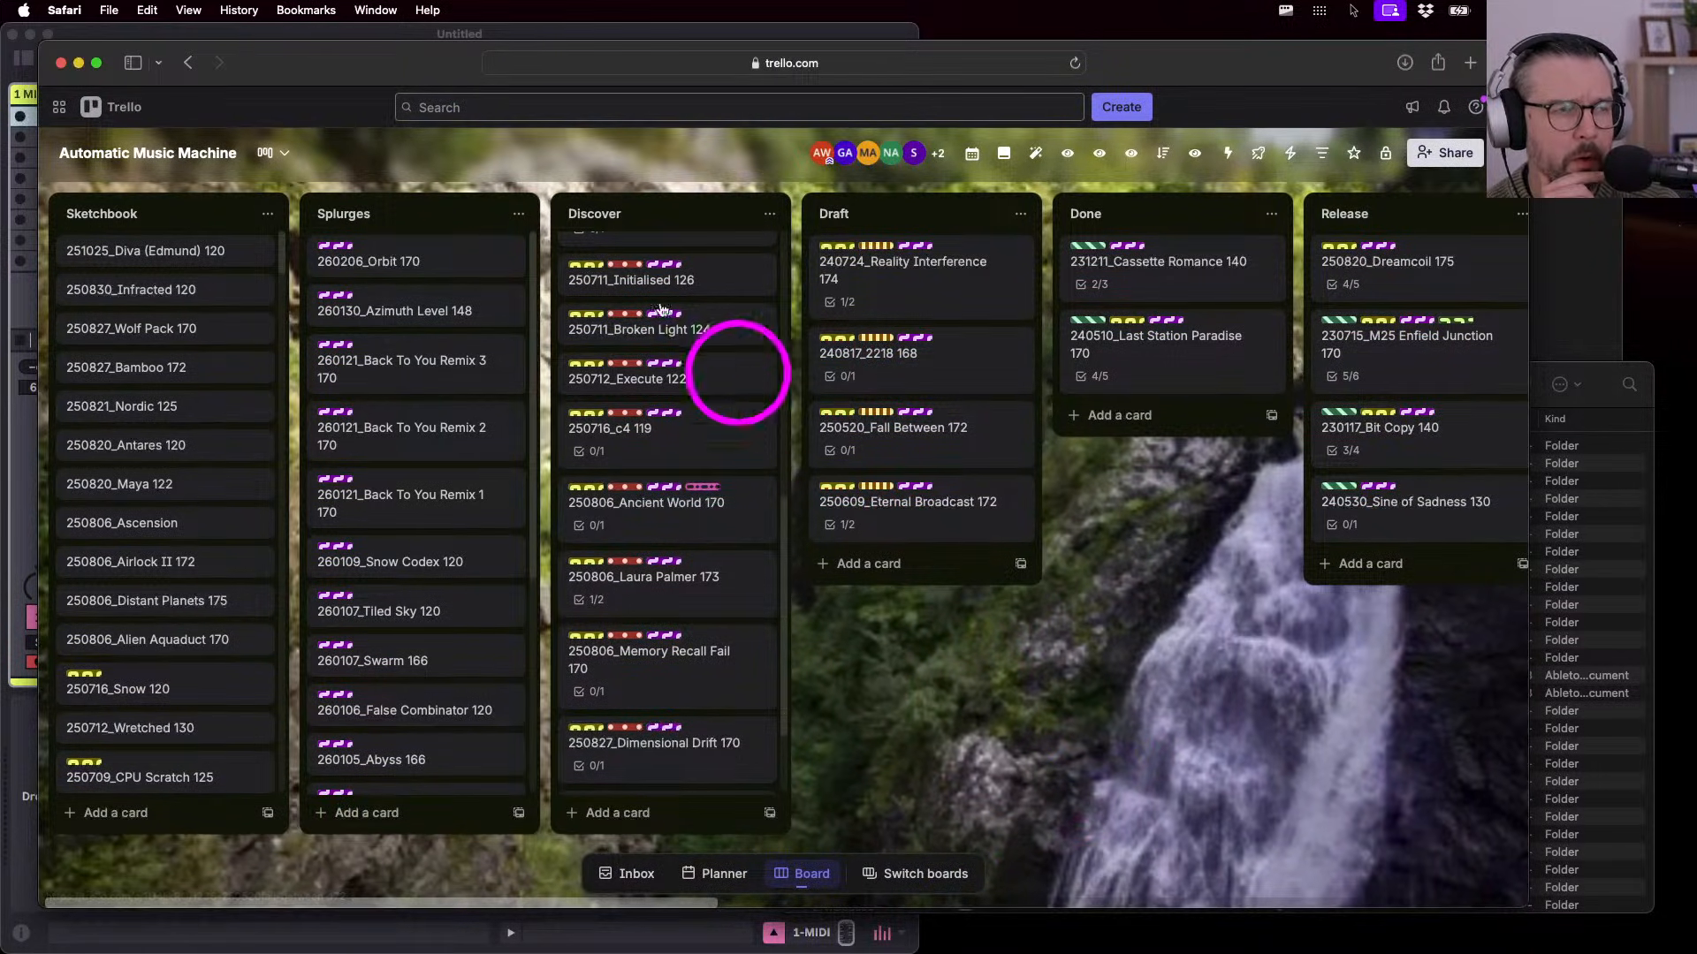
drag(265, 56, 264, 65)
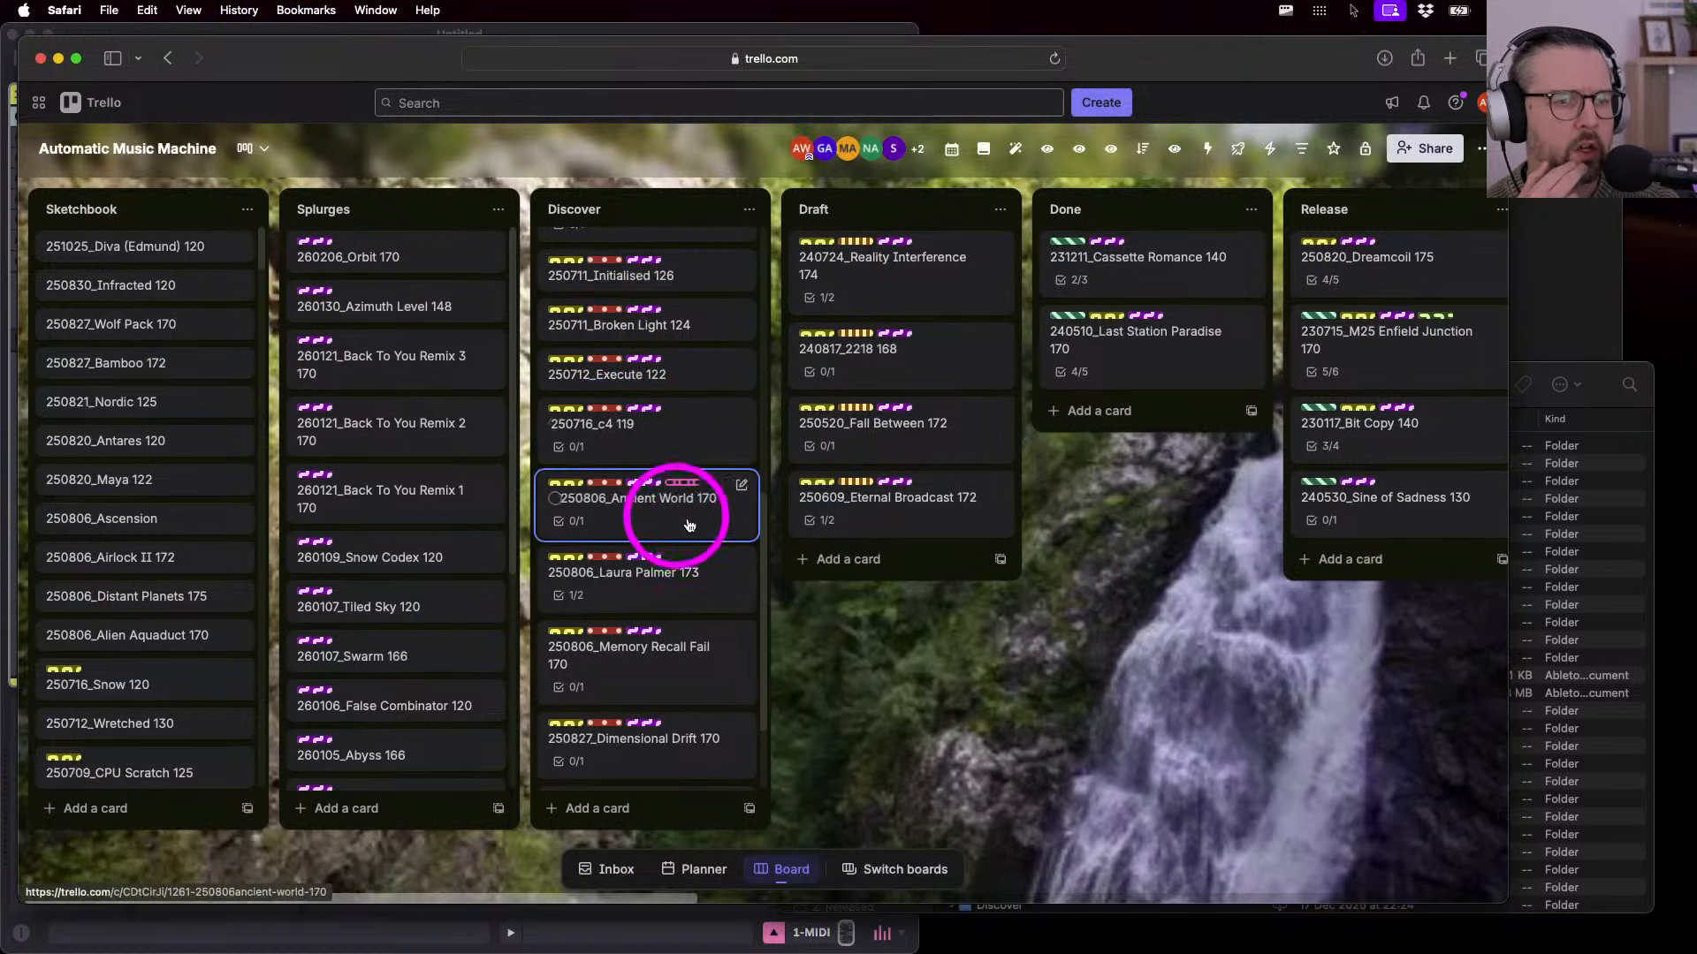
drag(643, 671, 714, 644)
scroll(714, 644, up, 3)
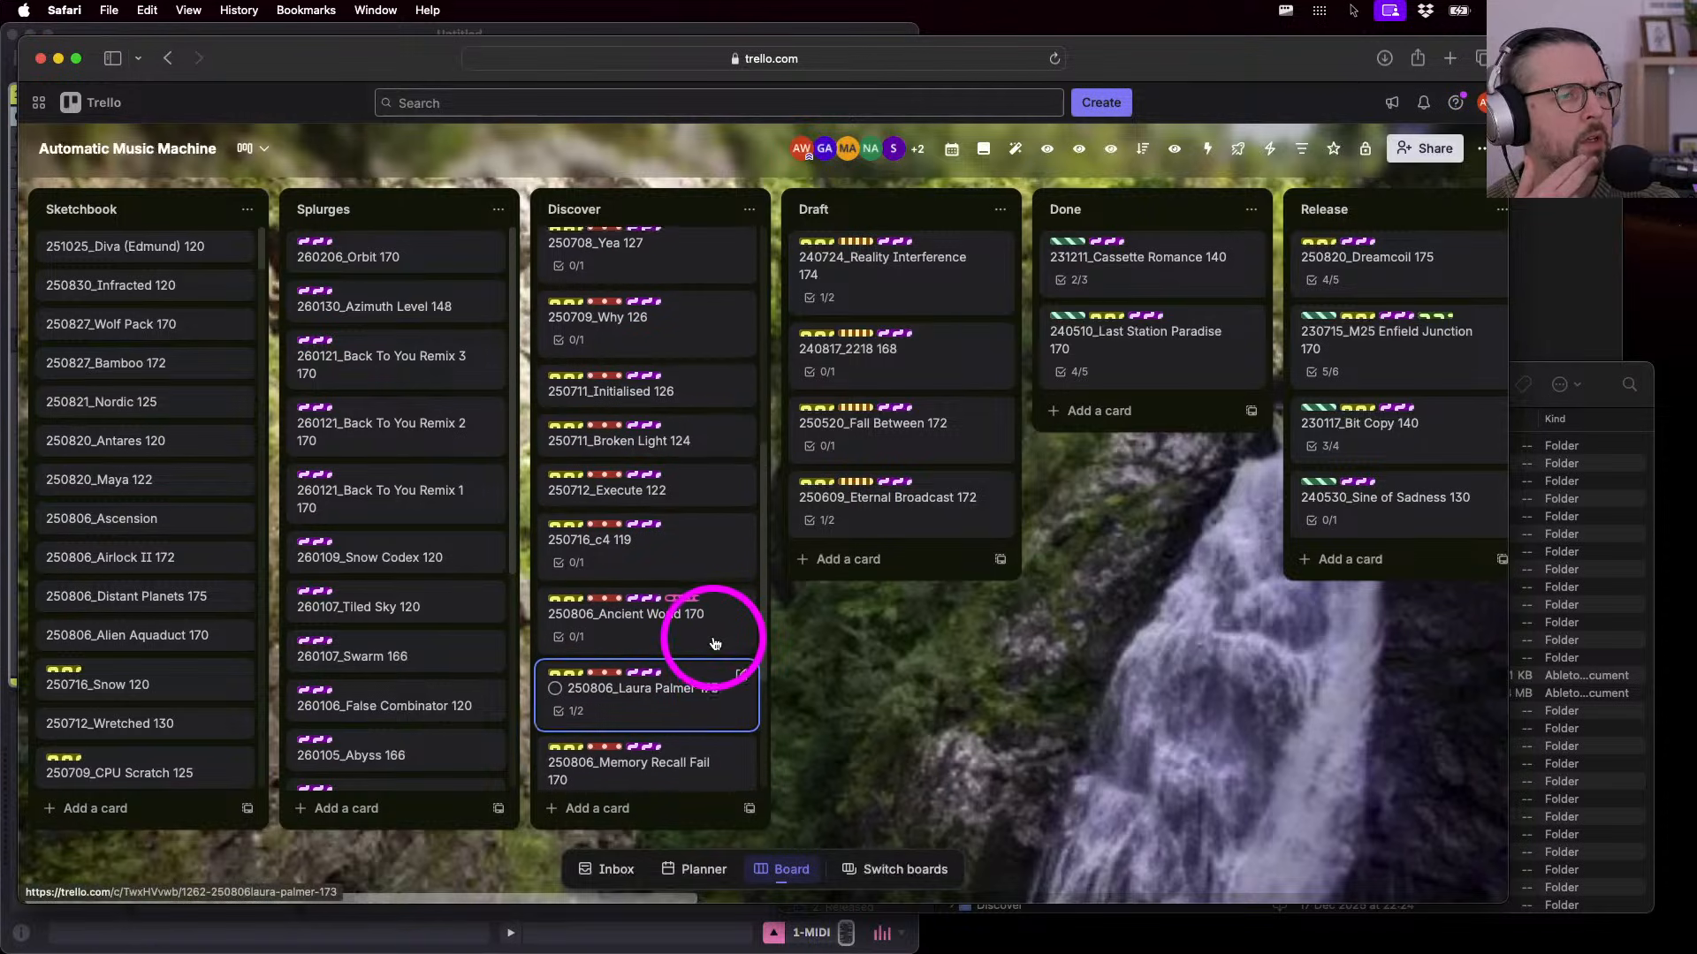
scroll(714, 644, up, 8)
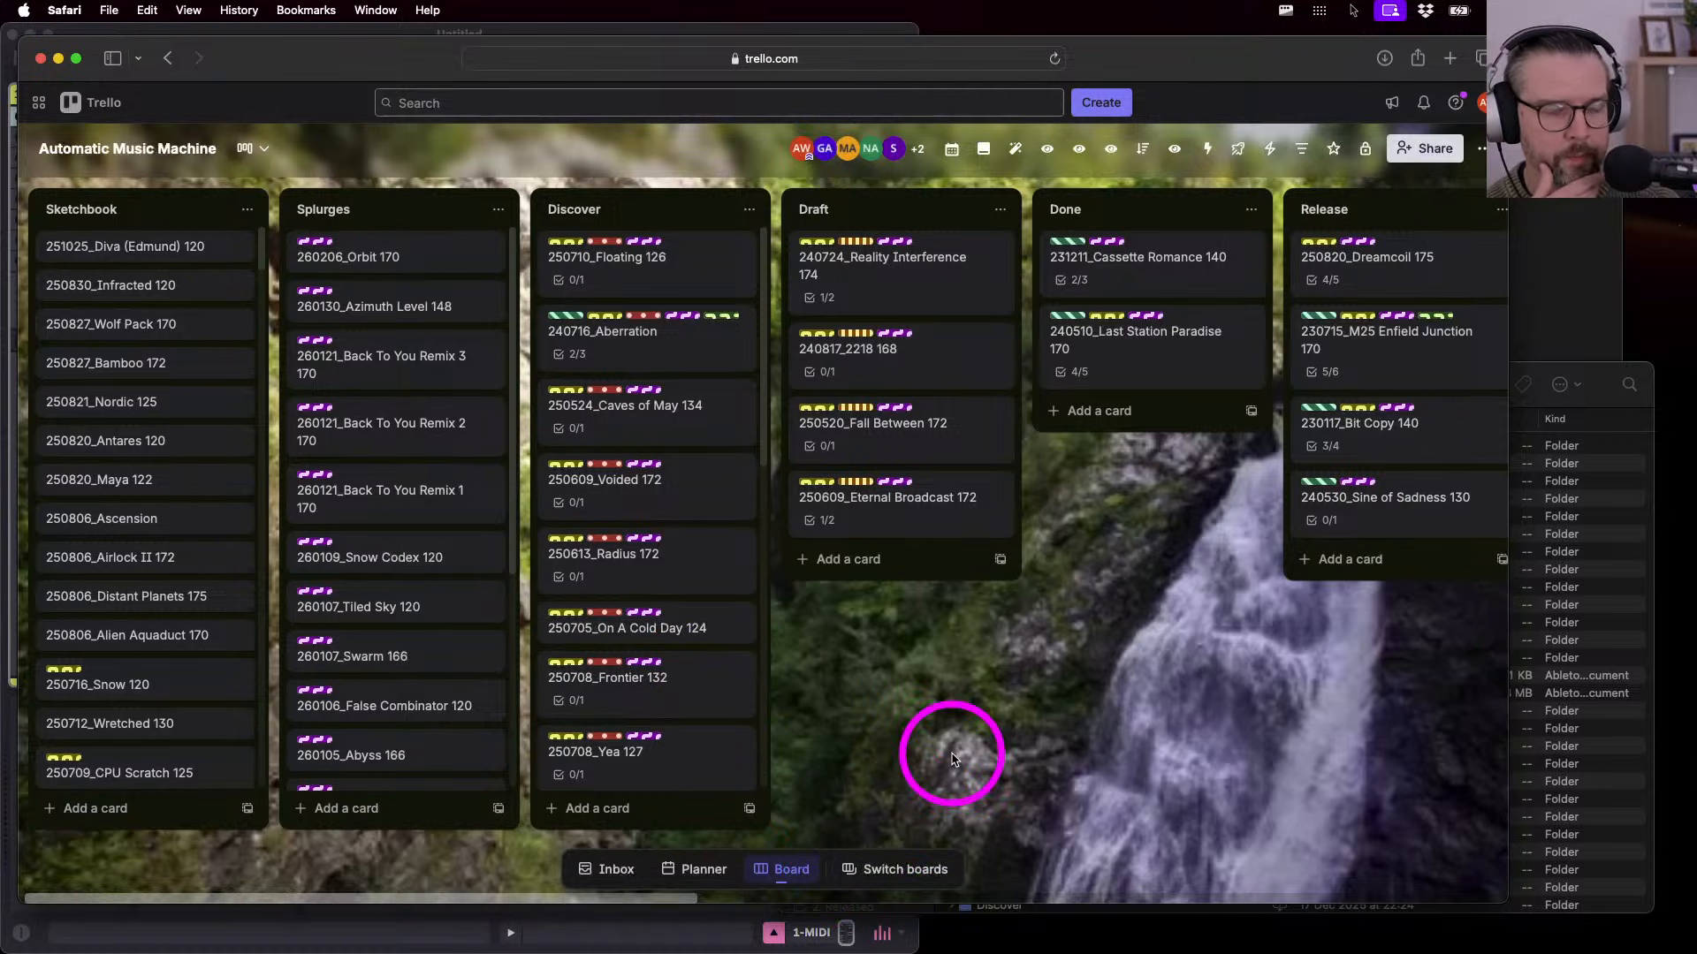
- Move and enlarge the 2. Discover folder window over the board, then bring Trello forward
click(1593, 371)
drag(1593, 371, 1441, 229)
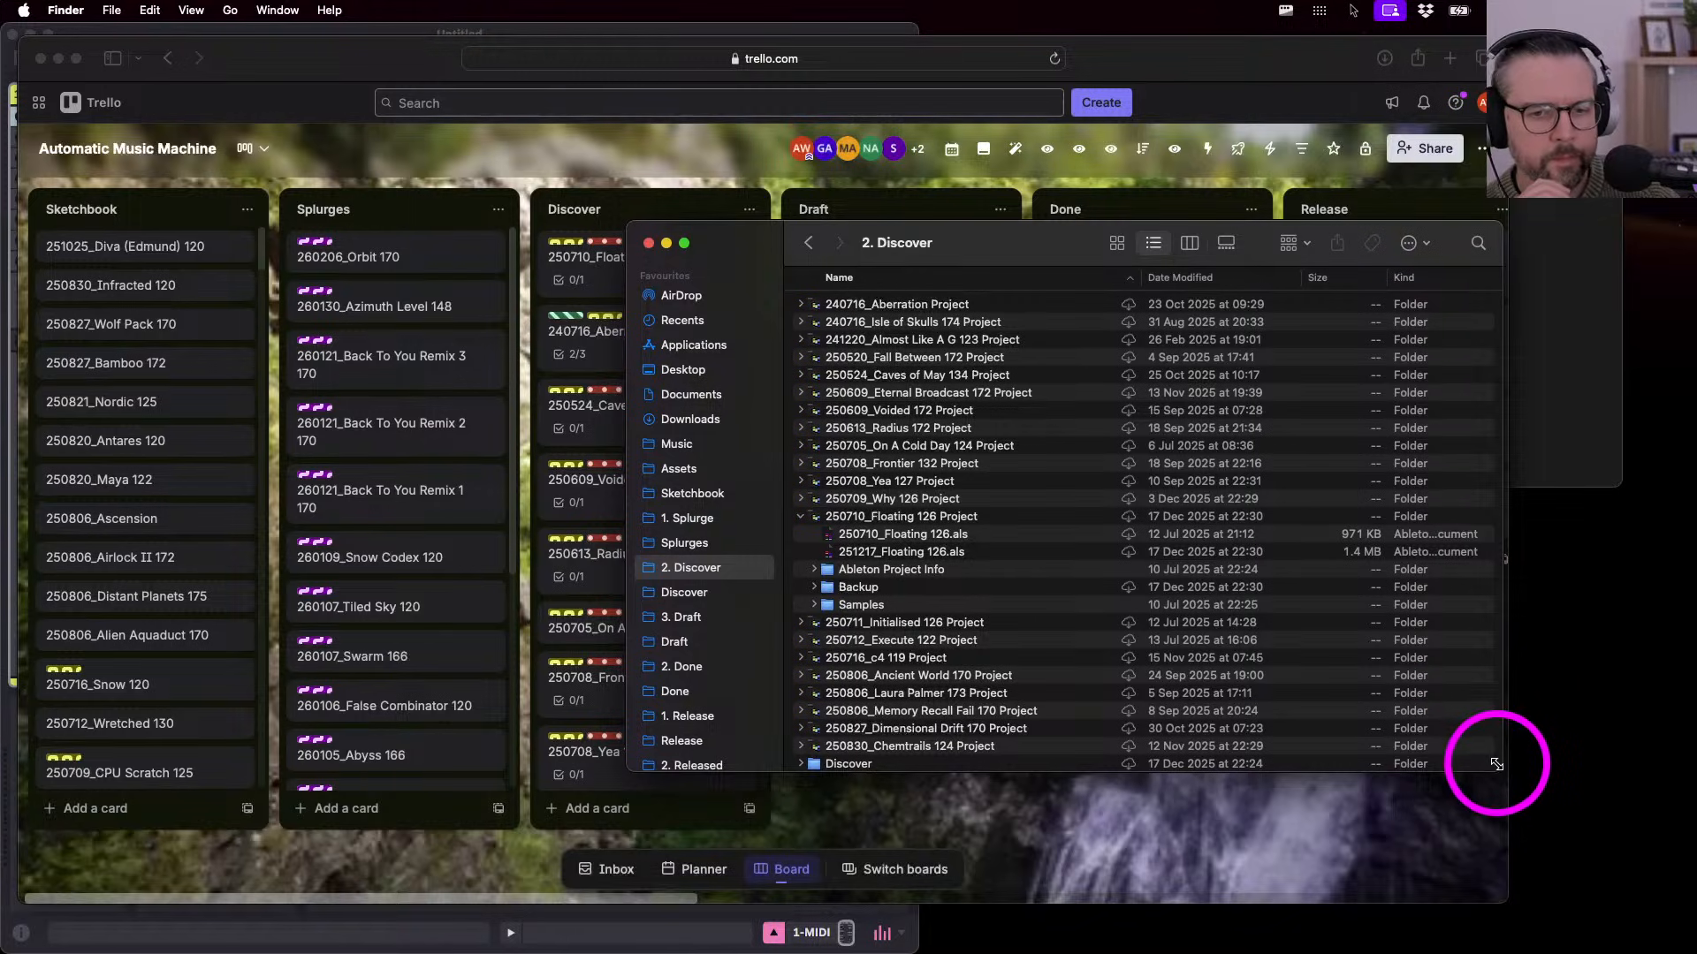
drag(1496, 766, 1569, 844)
drag(754, 250, 771, 266)
click(309, 41)
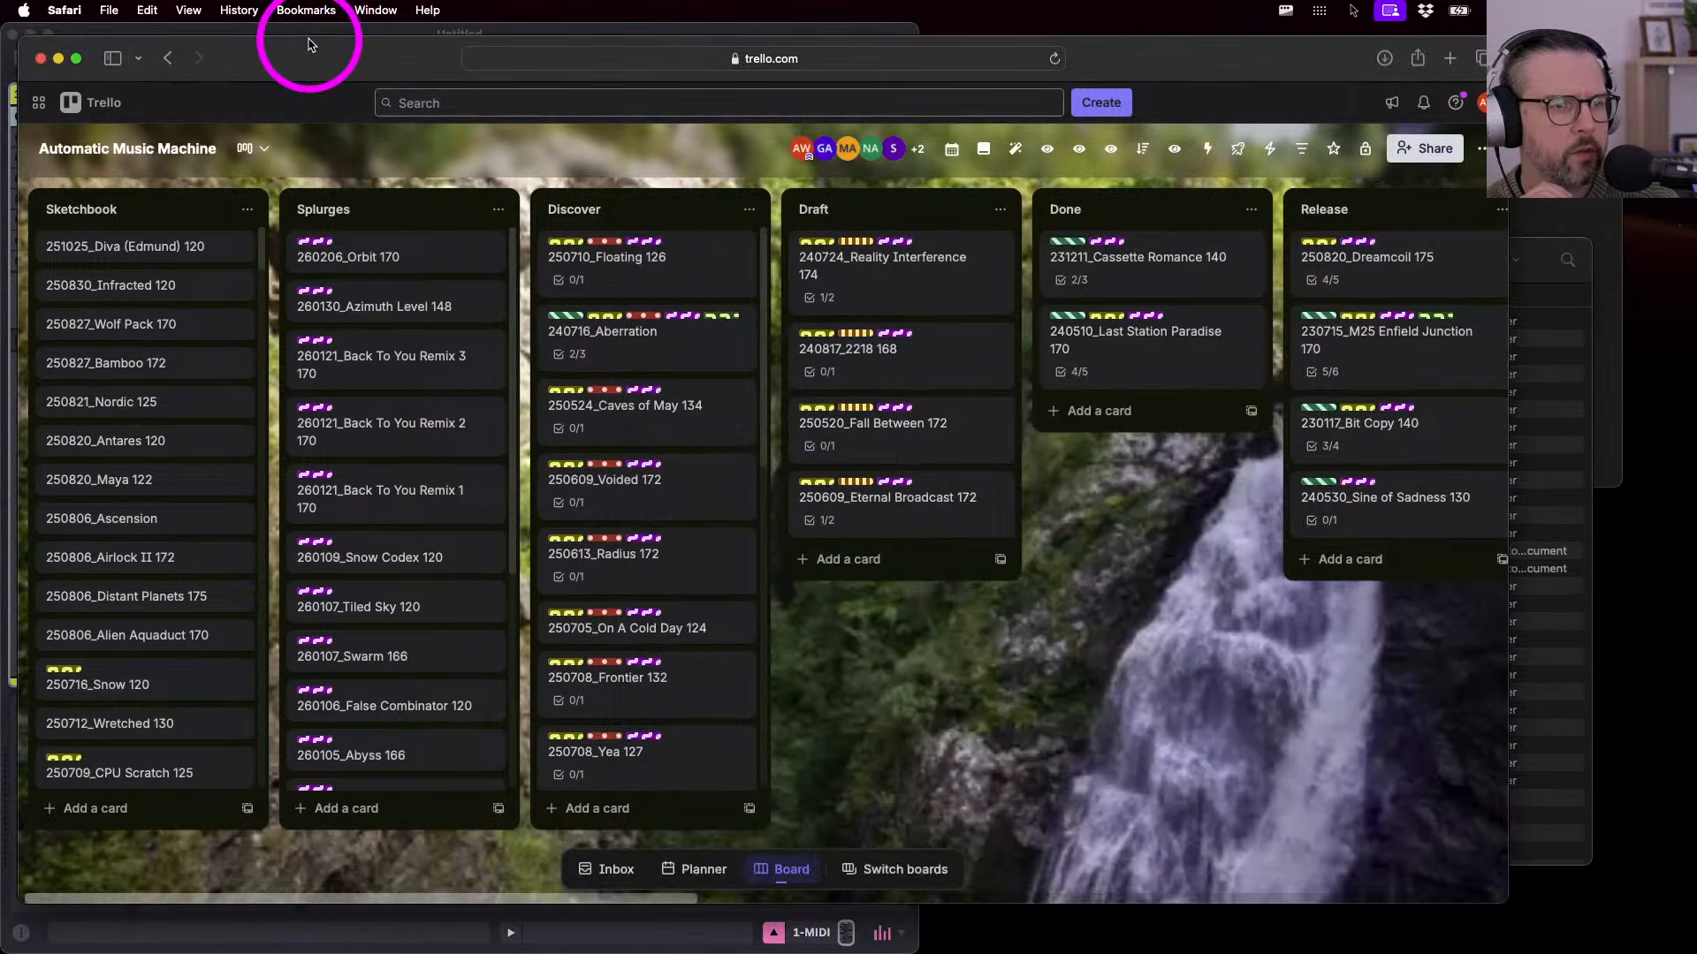
drag(683, 534, 685, 477)
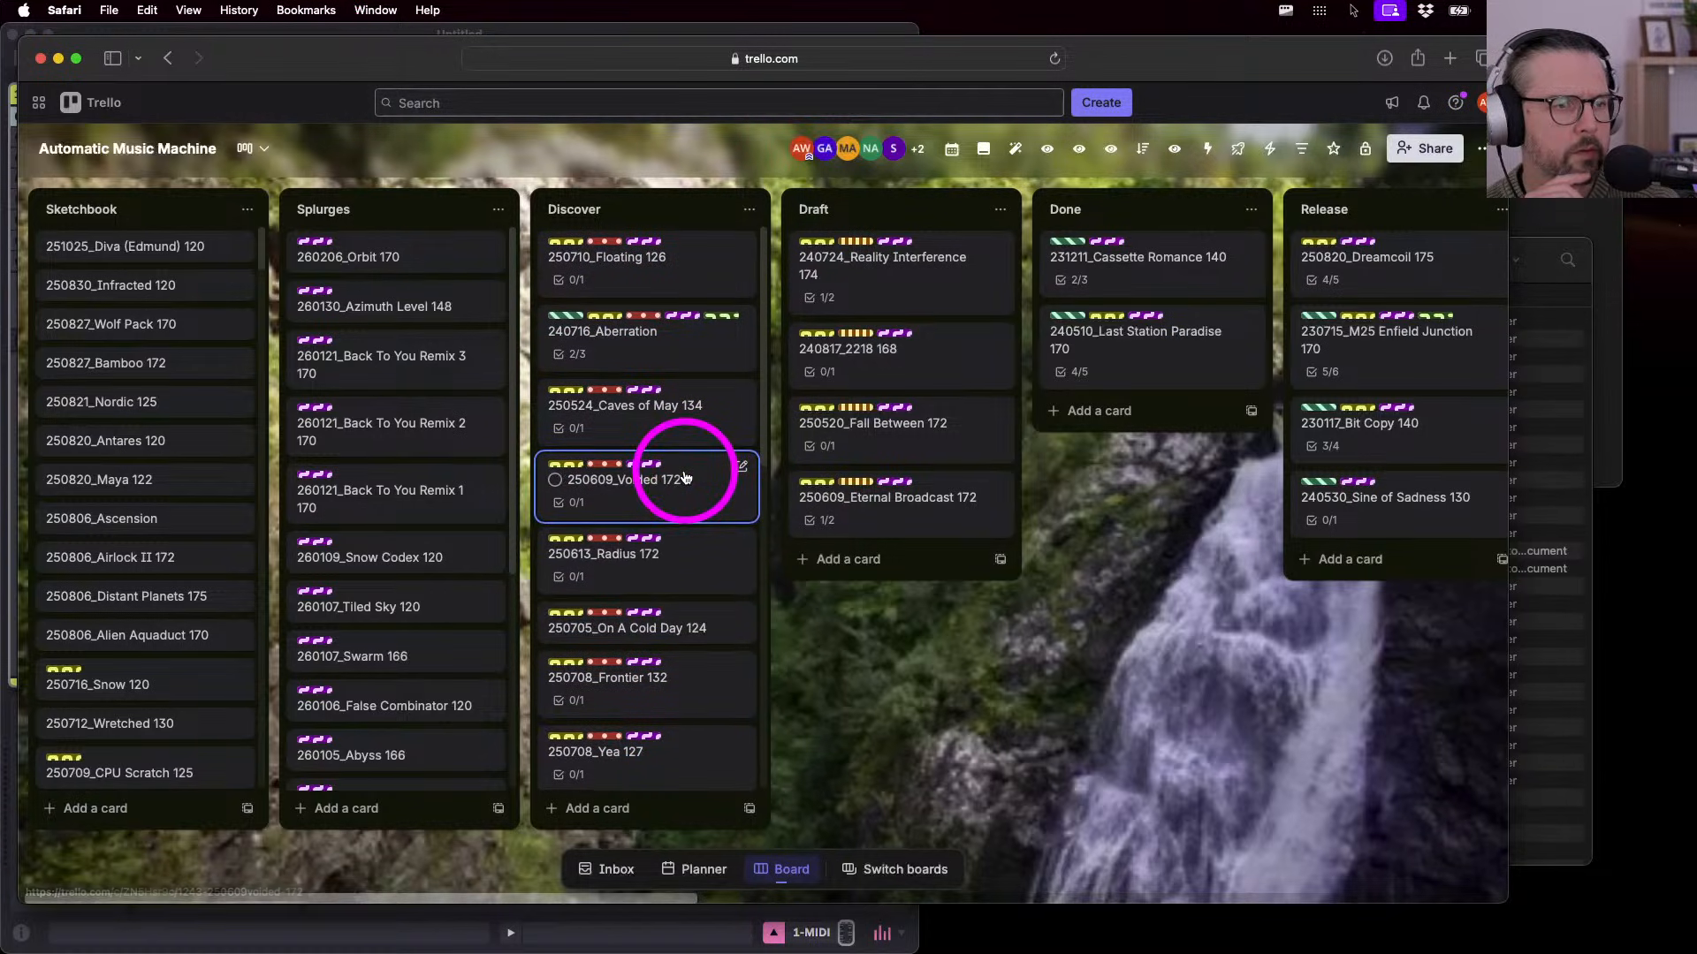
scroll(680, 566, down, 5)
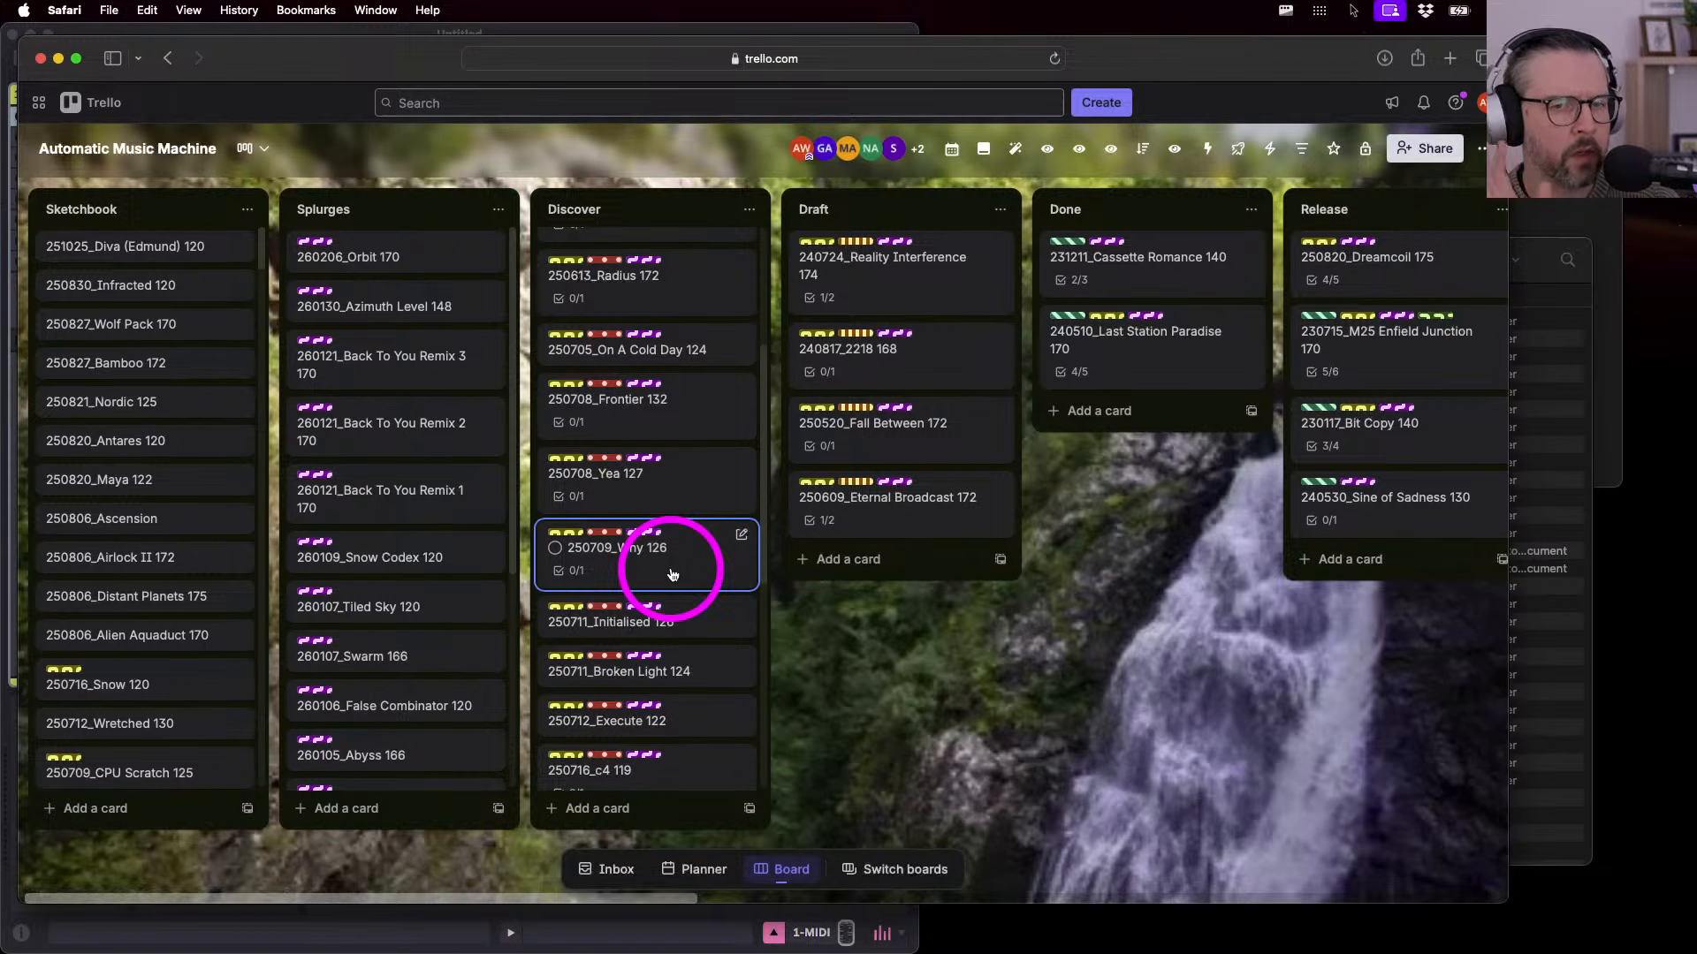
- Shift the folder window slightly right and open the 250709_Why 126 card's details
click(1542, 250)
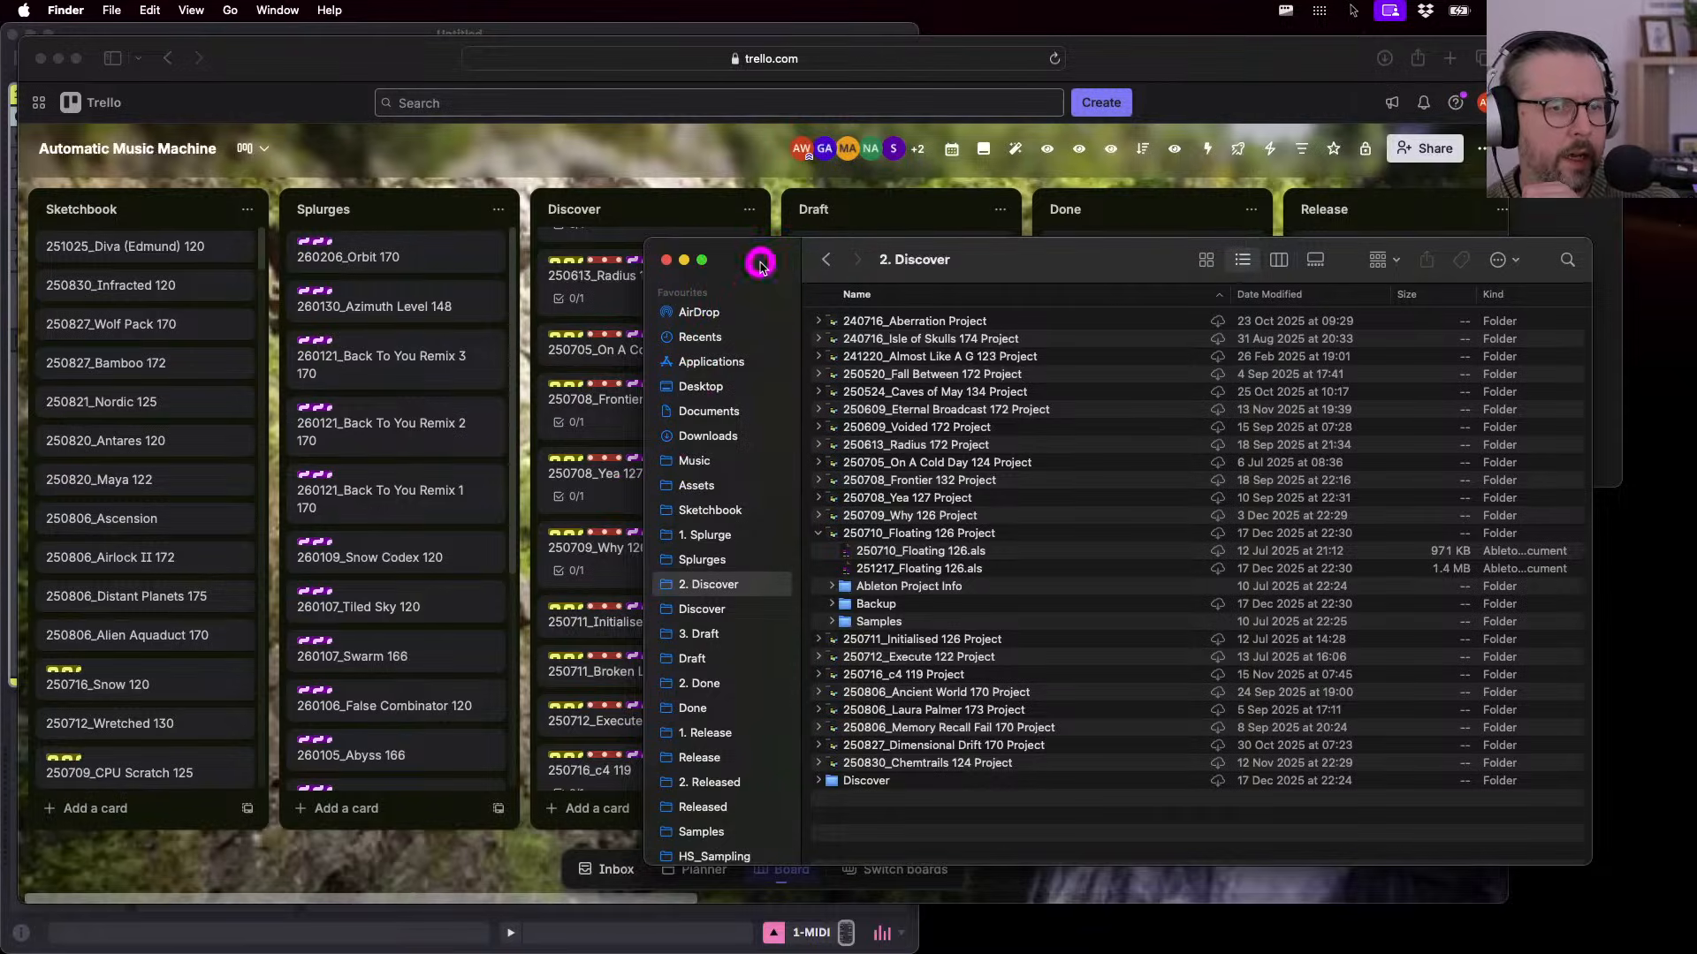
drag(760, 265, 775, 262)
click(607, 576)
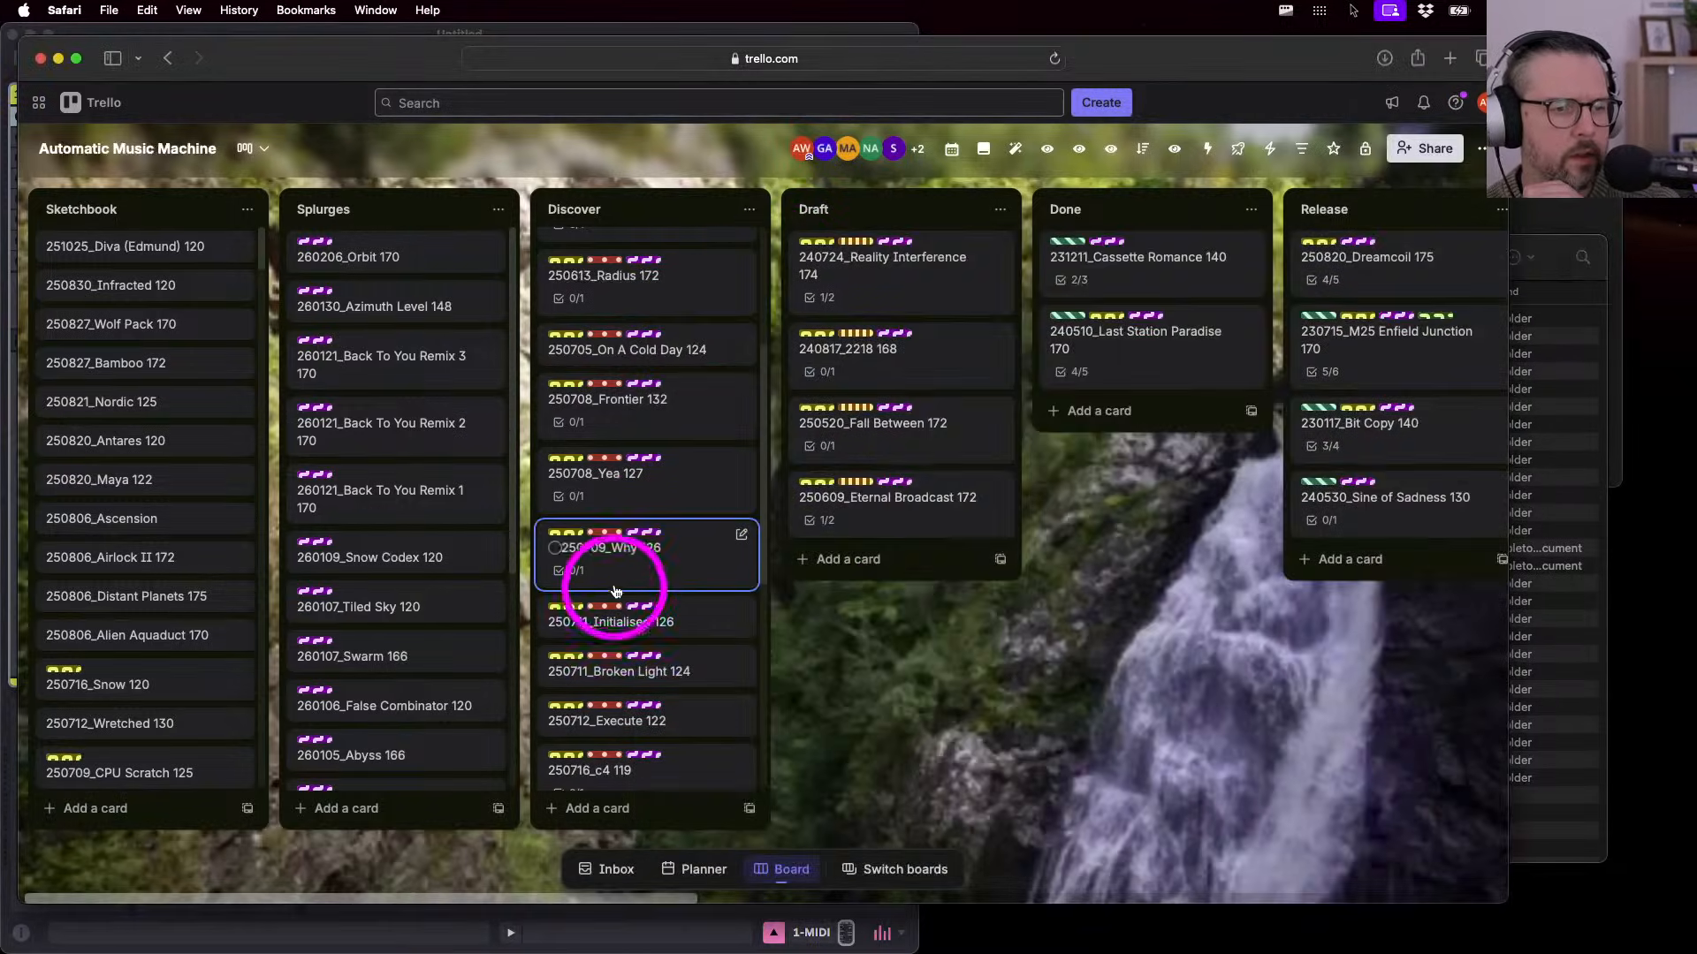
click(622, 580)
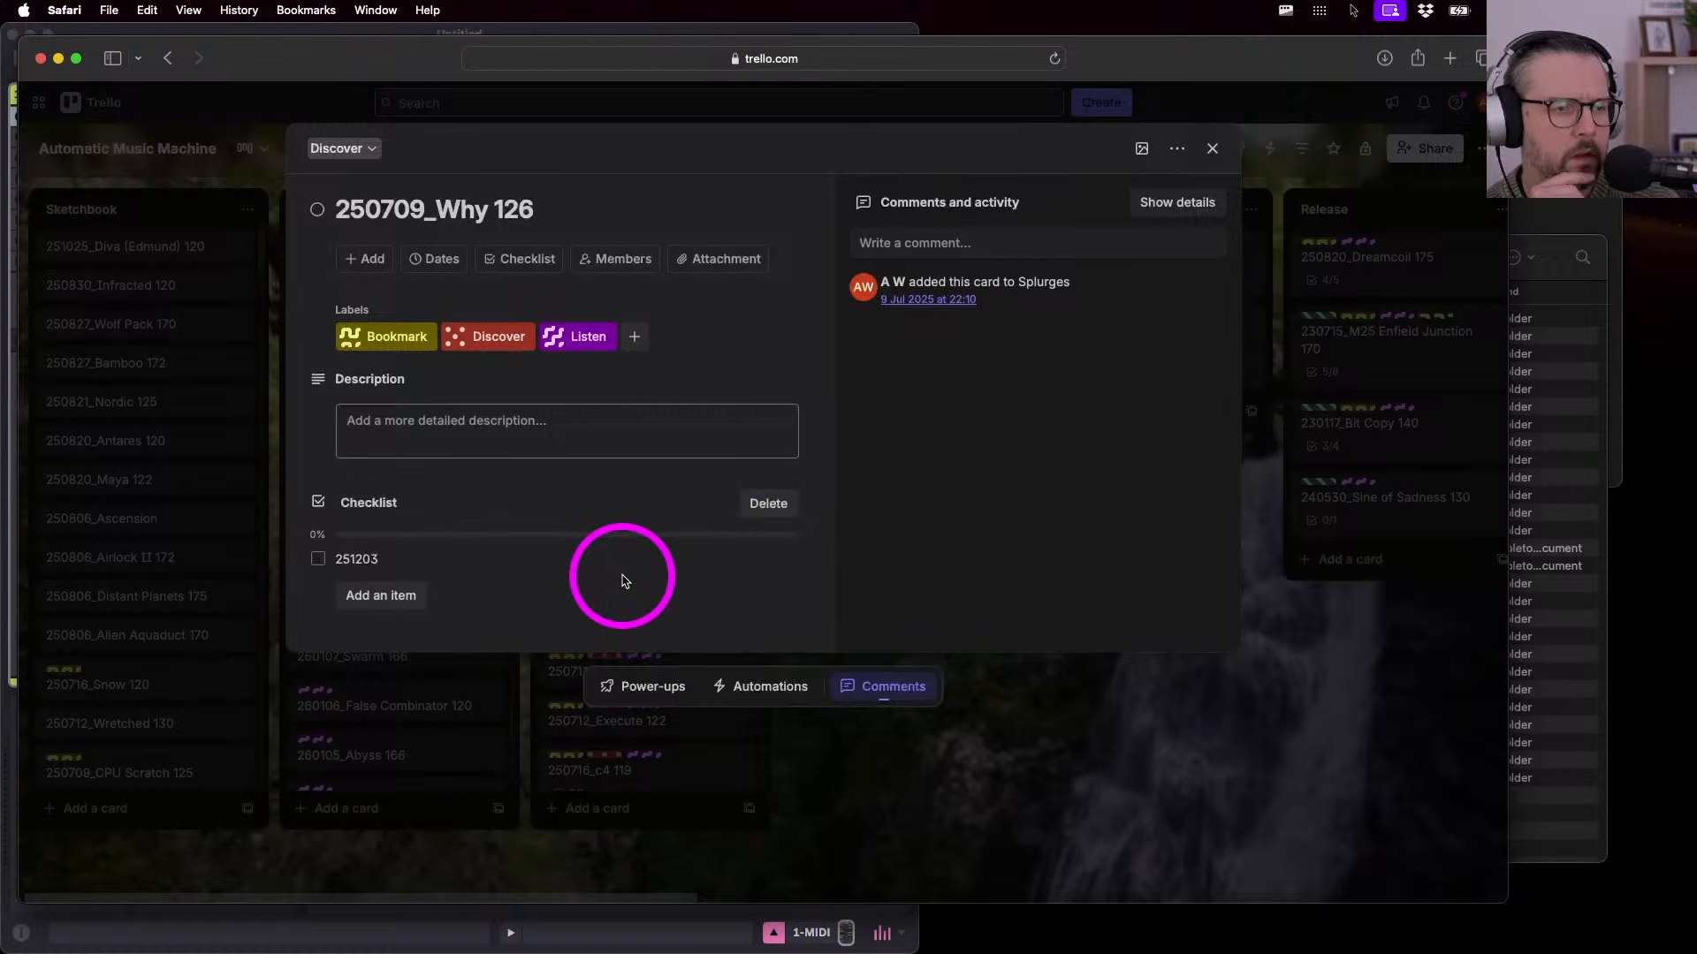
- Sort the Discover and Draft folders by Date Modified, newest first
click(1552, 274)
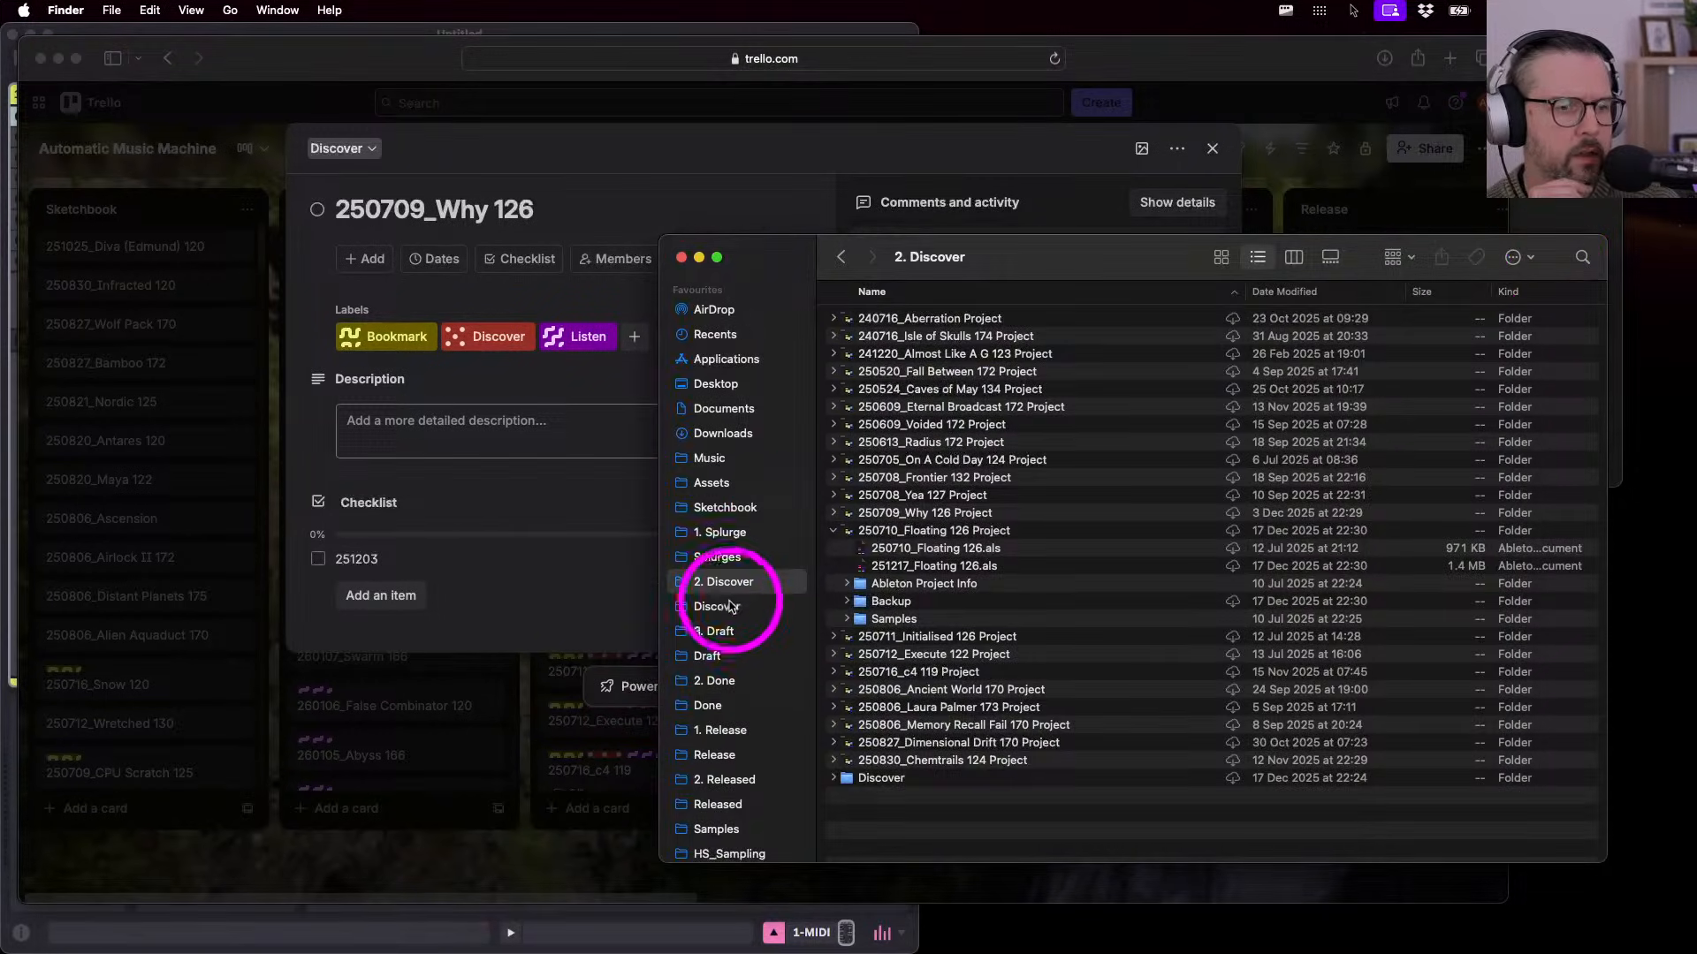
click(718, 606)
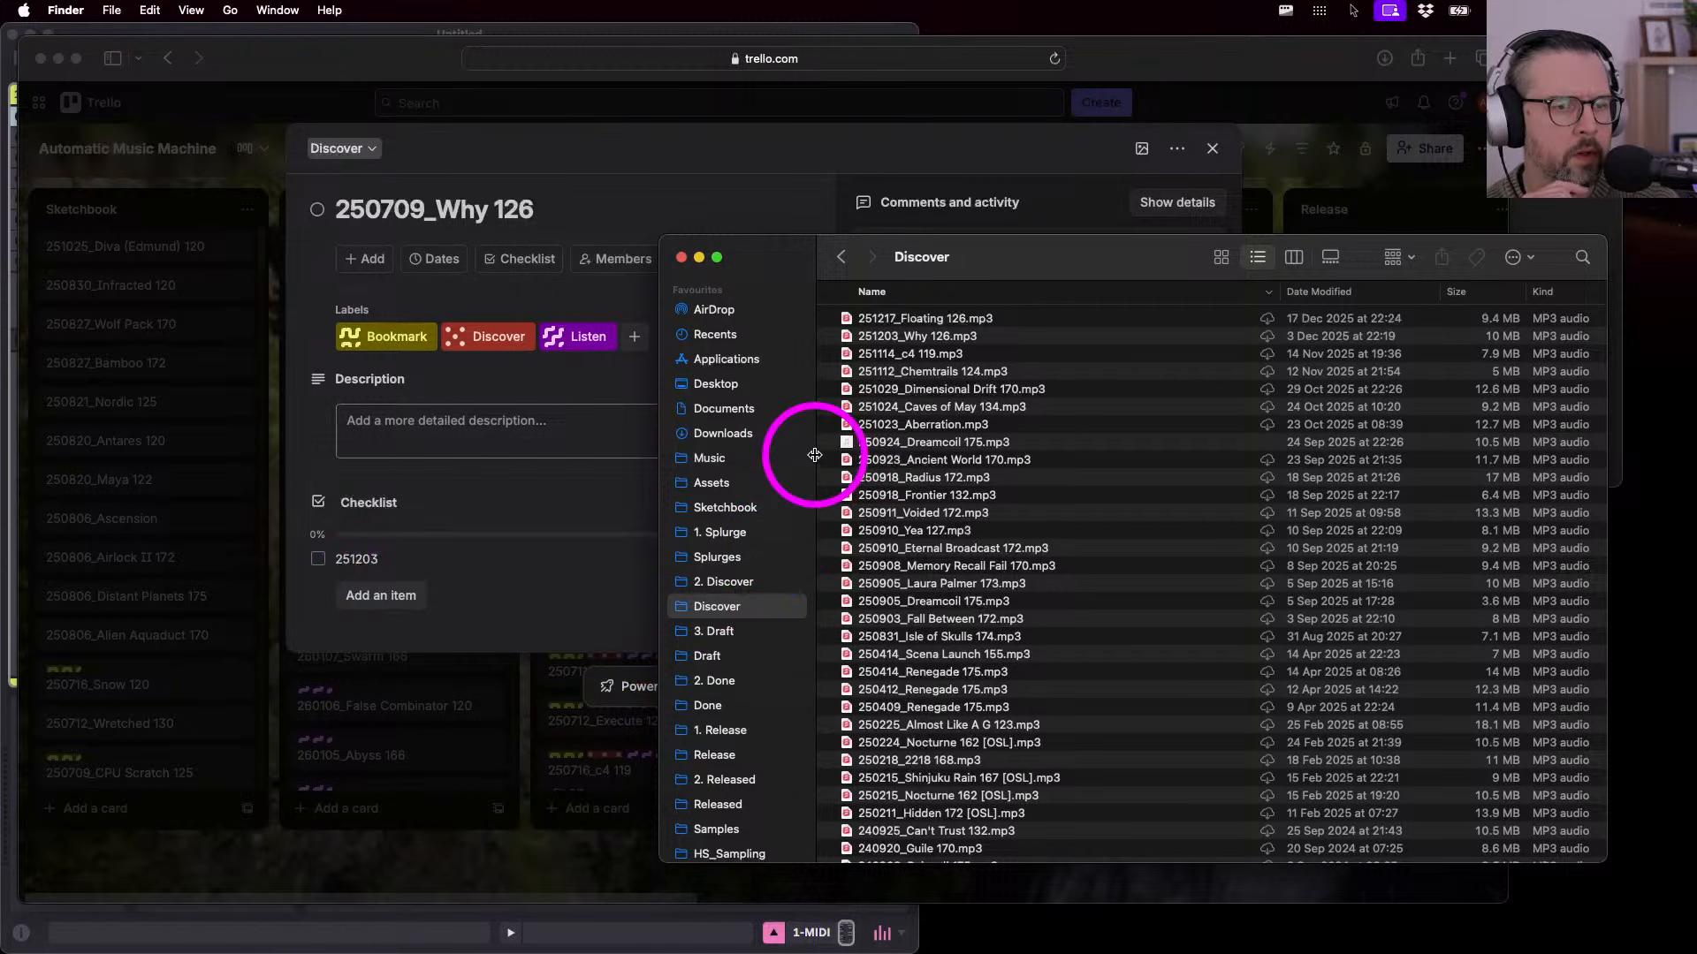
click(1316, 297)
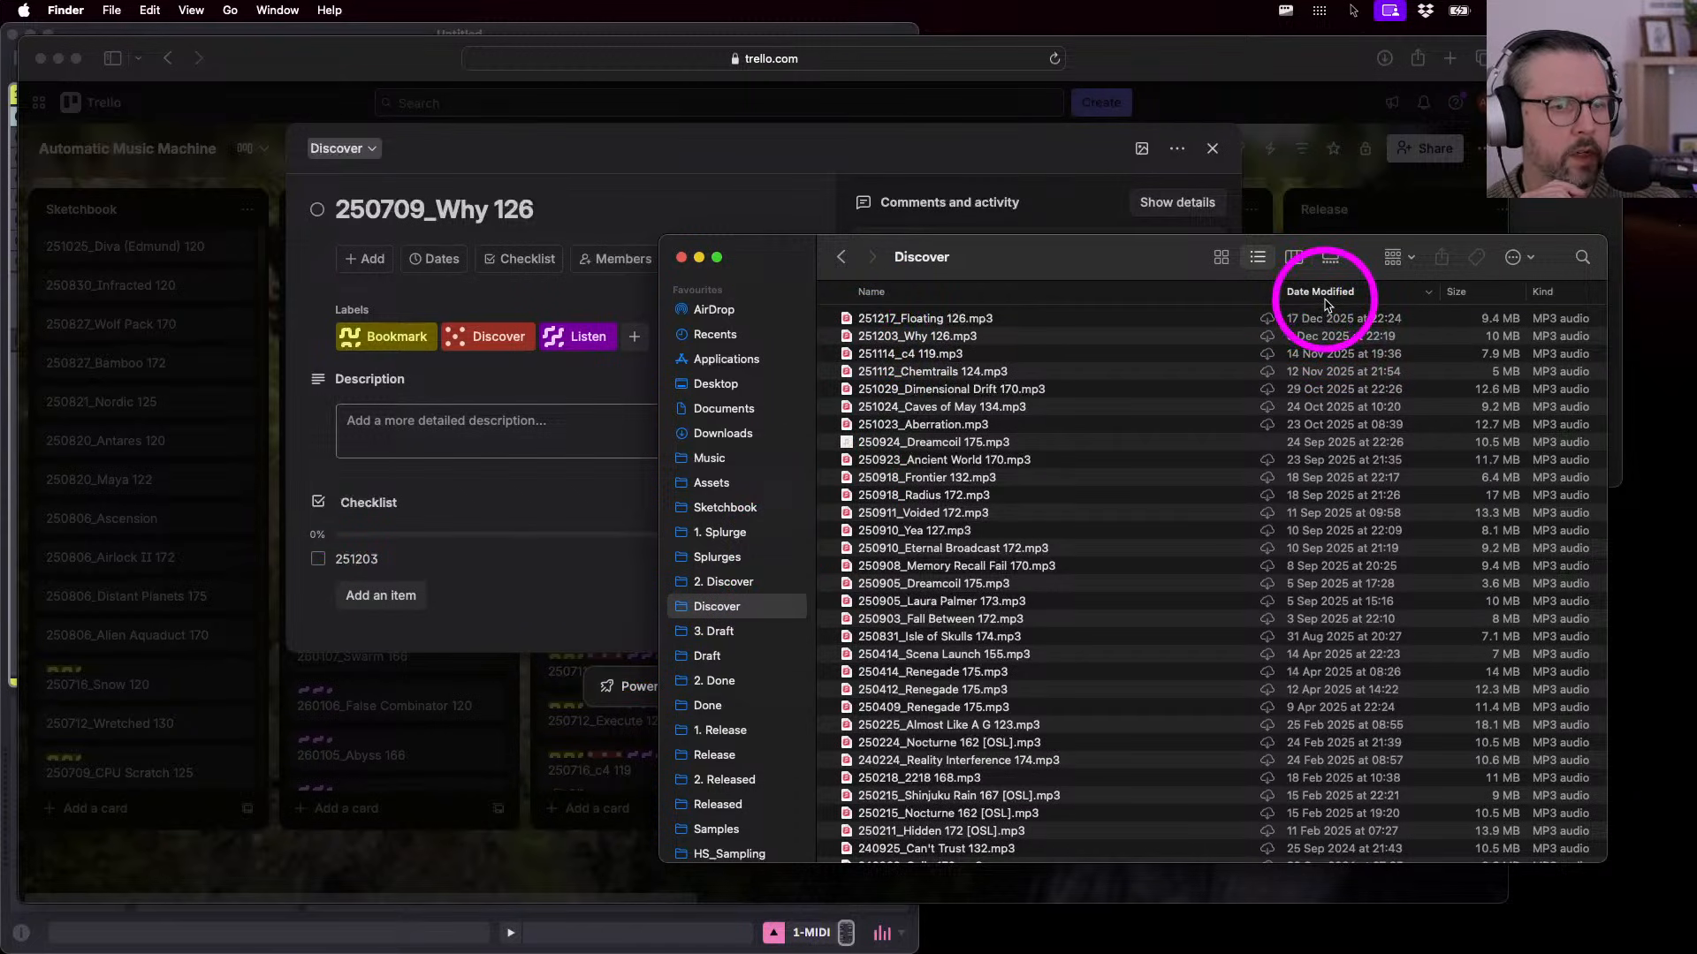
click(712, 655)
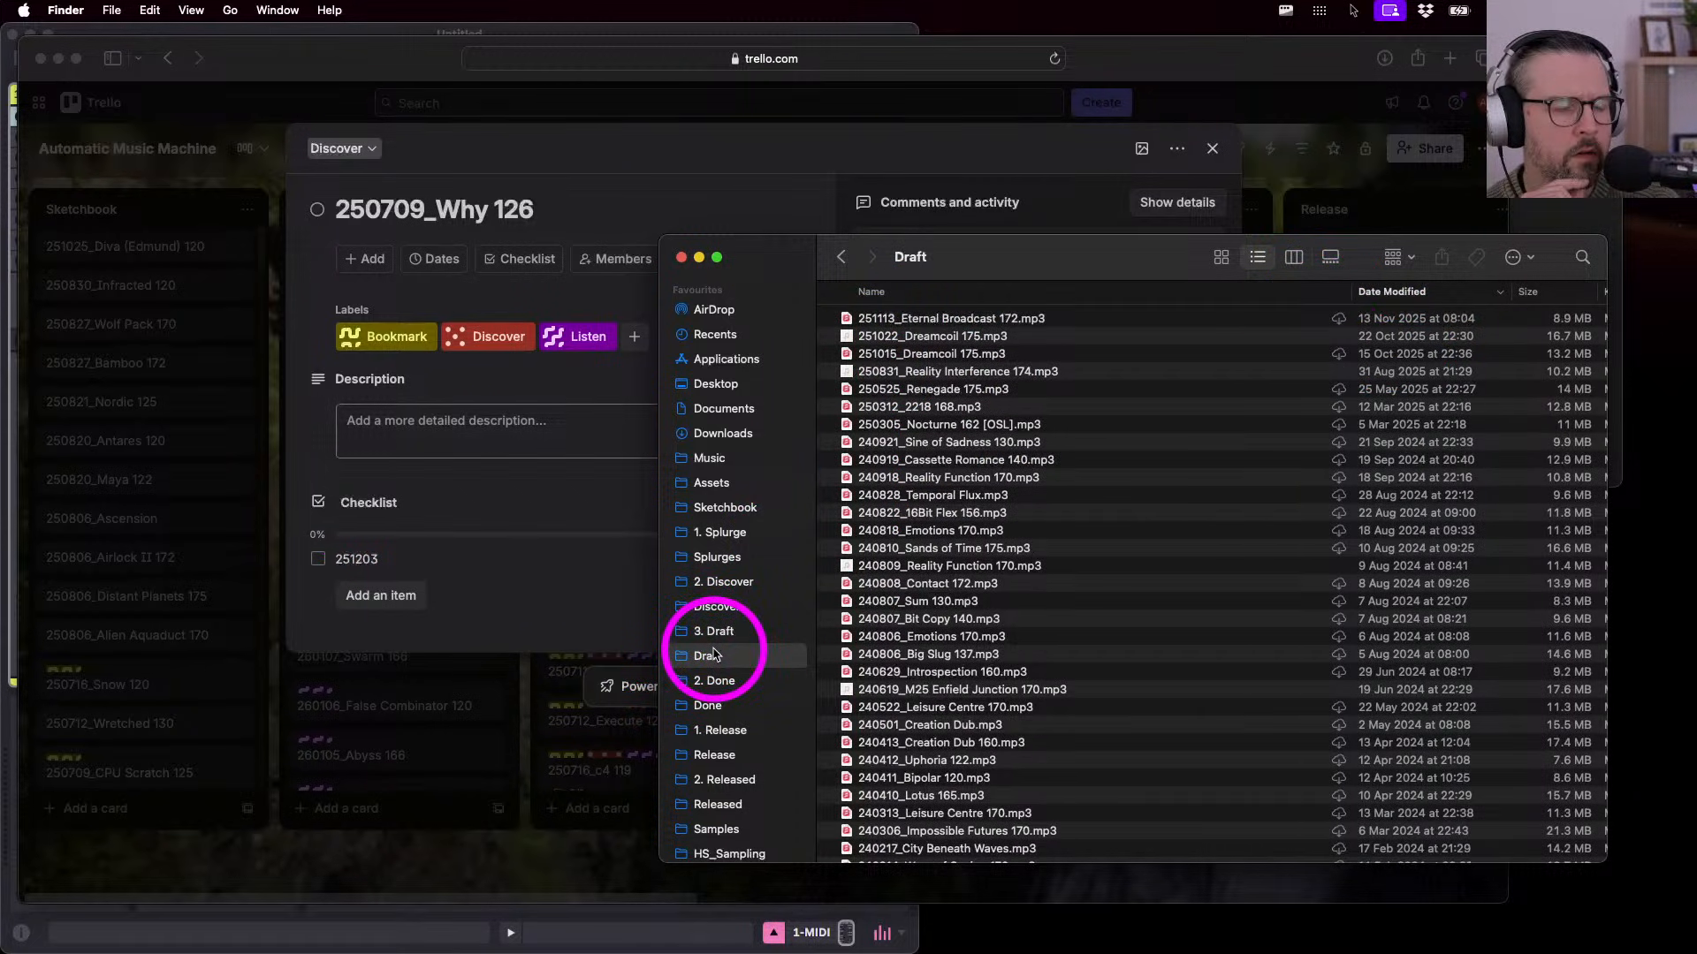
click(1385, 294)
click(1403, 298)
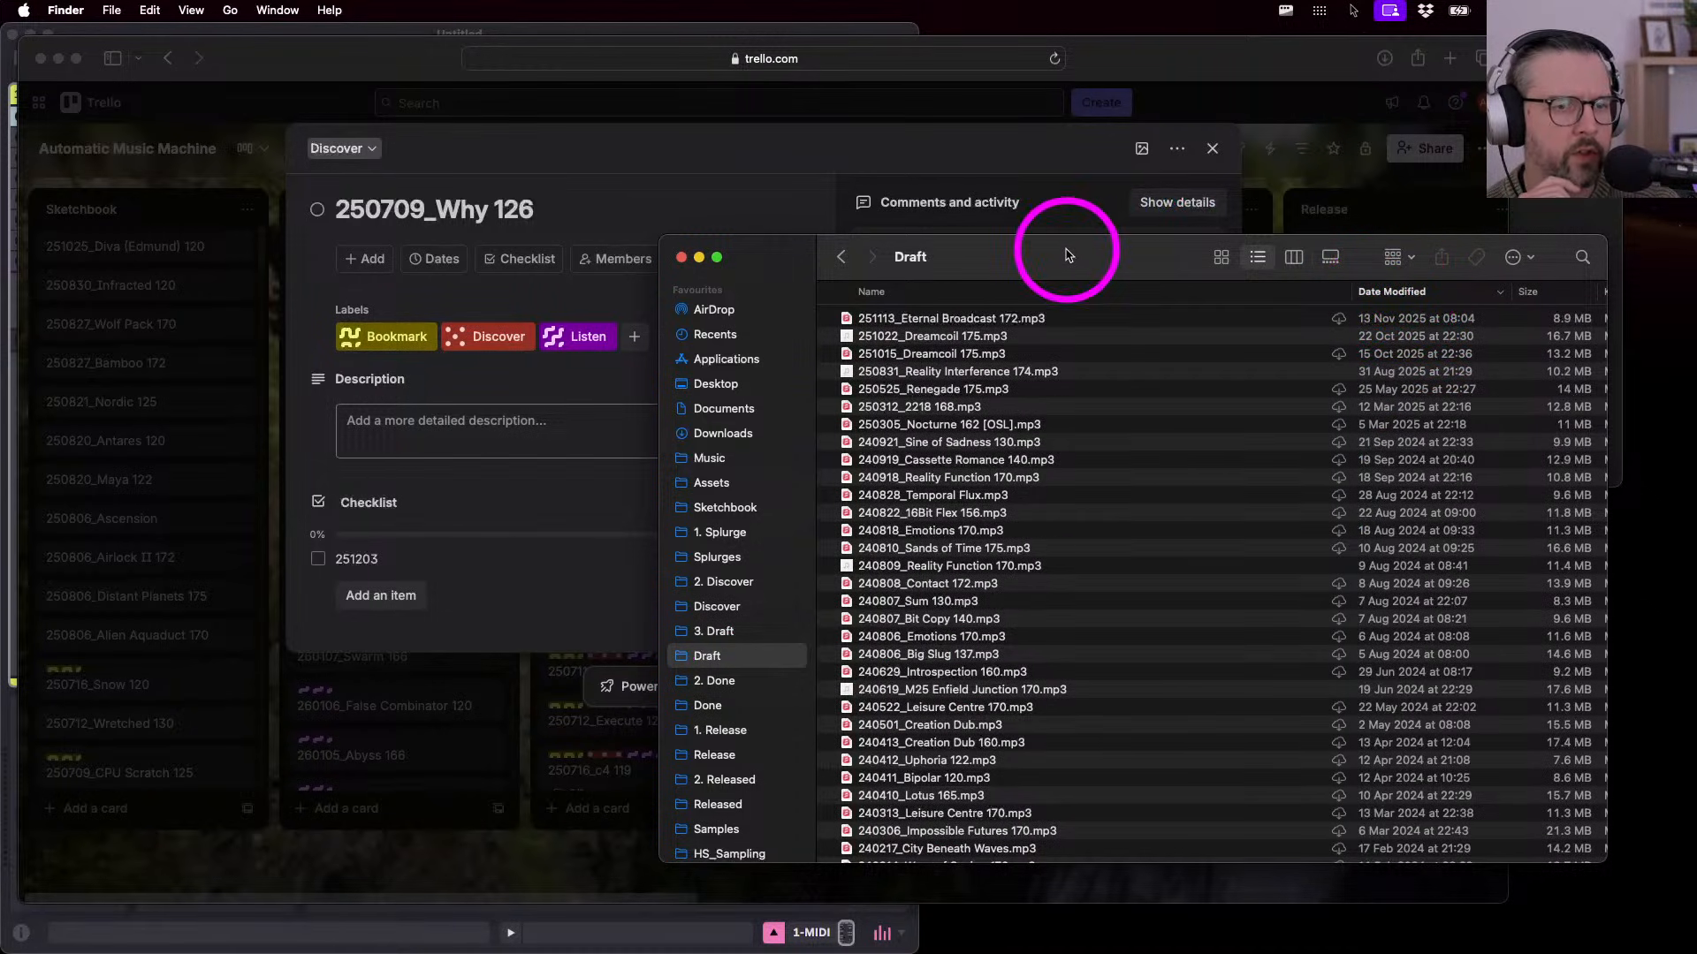
- Raise the Finder window, sort the Done folder by Date Modified, and go to Release
mouse_move(1072, 258)
mouse_down()
mouse_move(1010, 193)
mouse_move(1068, 232)
mouse_up()
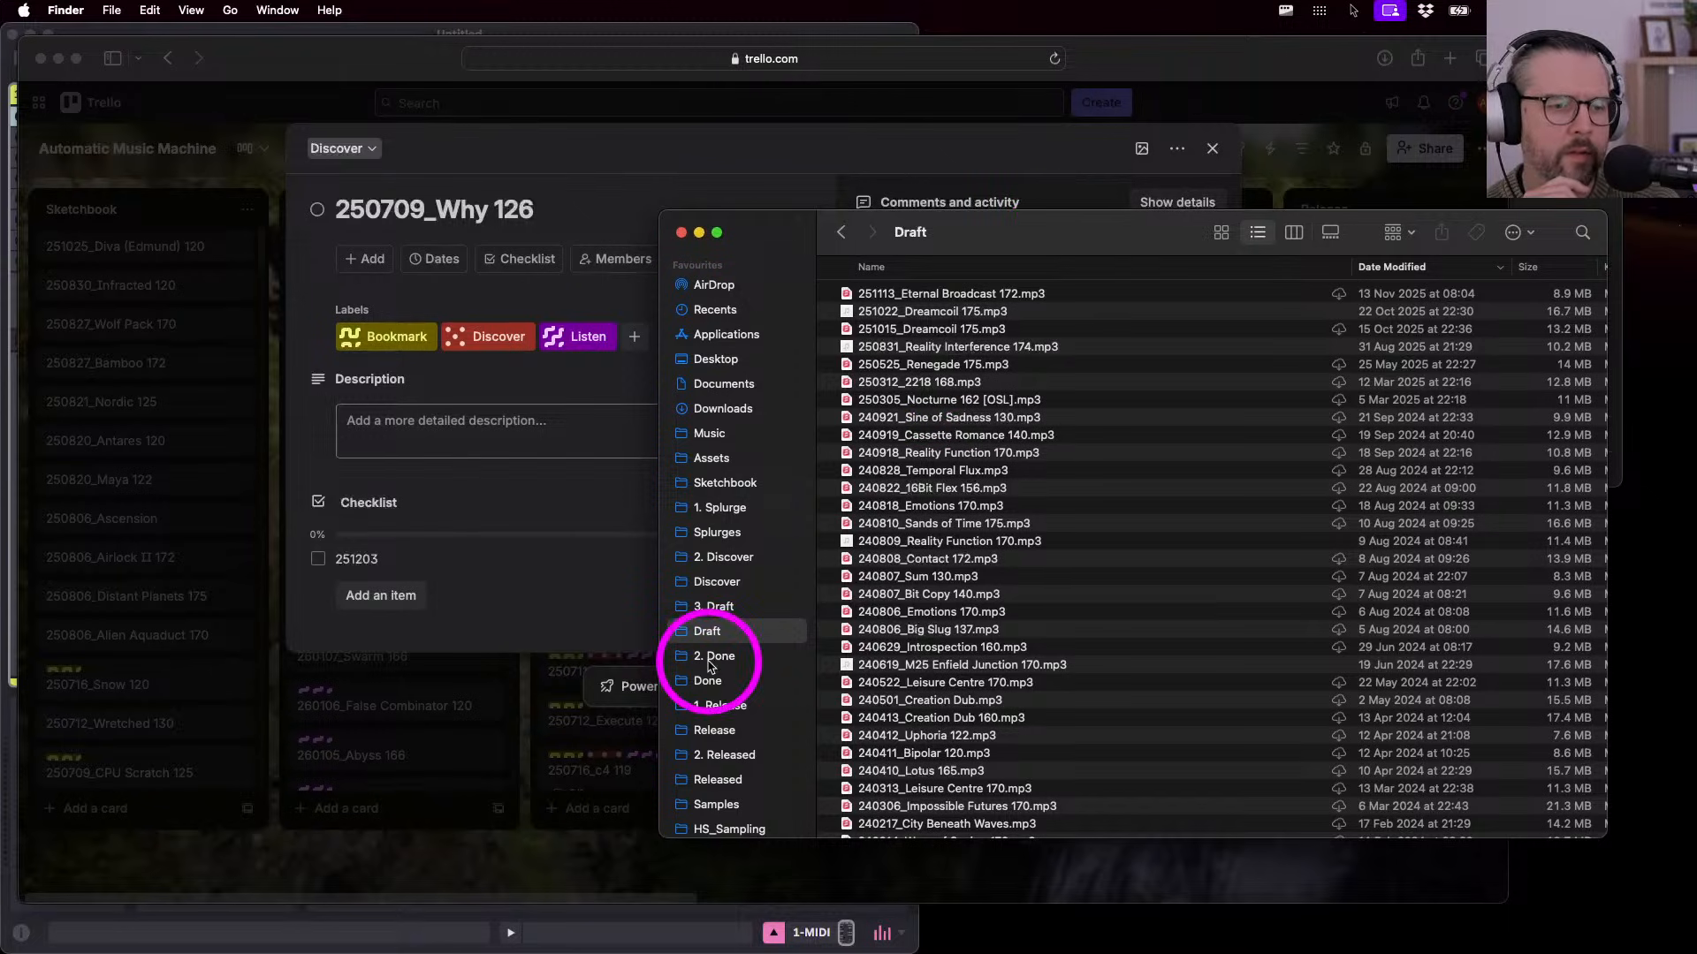
click(706, 684)
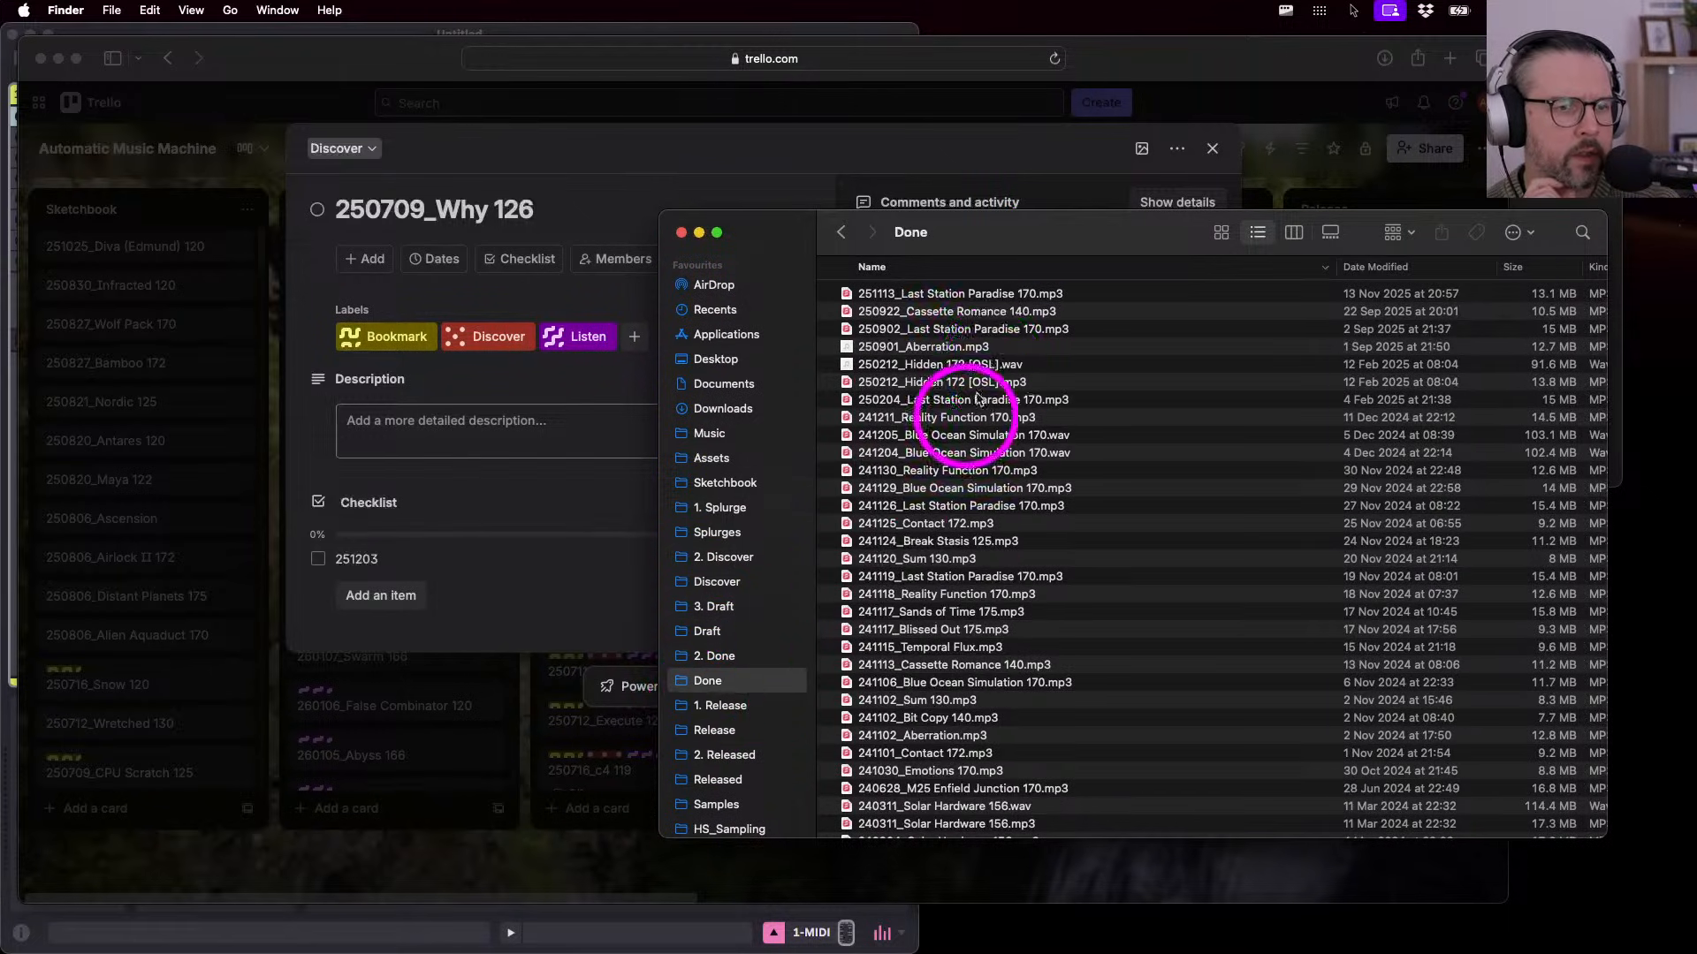
click(1407, 268)
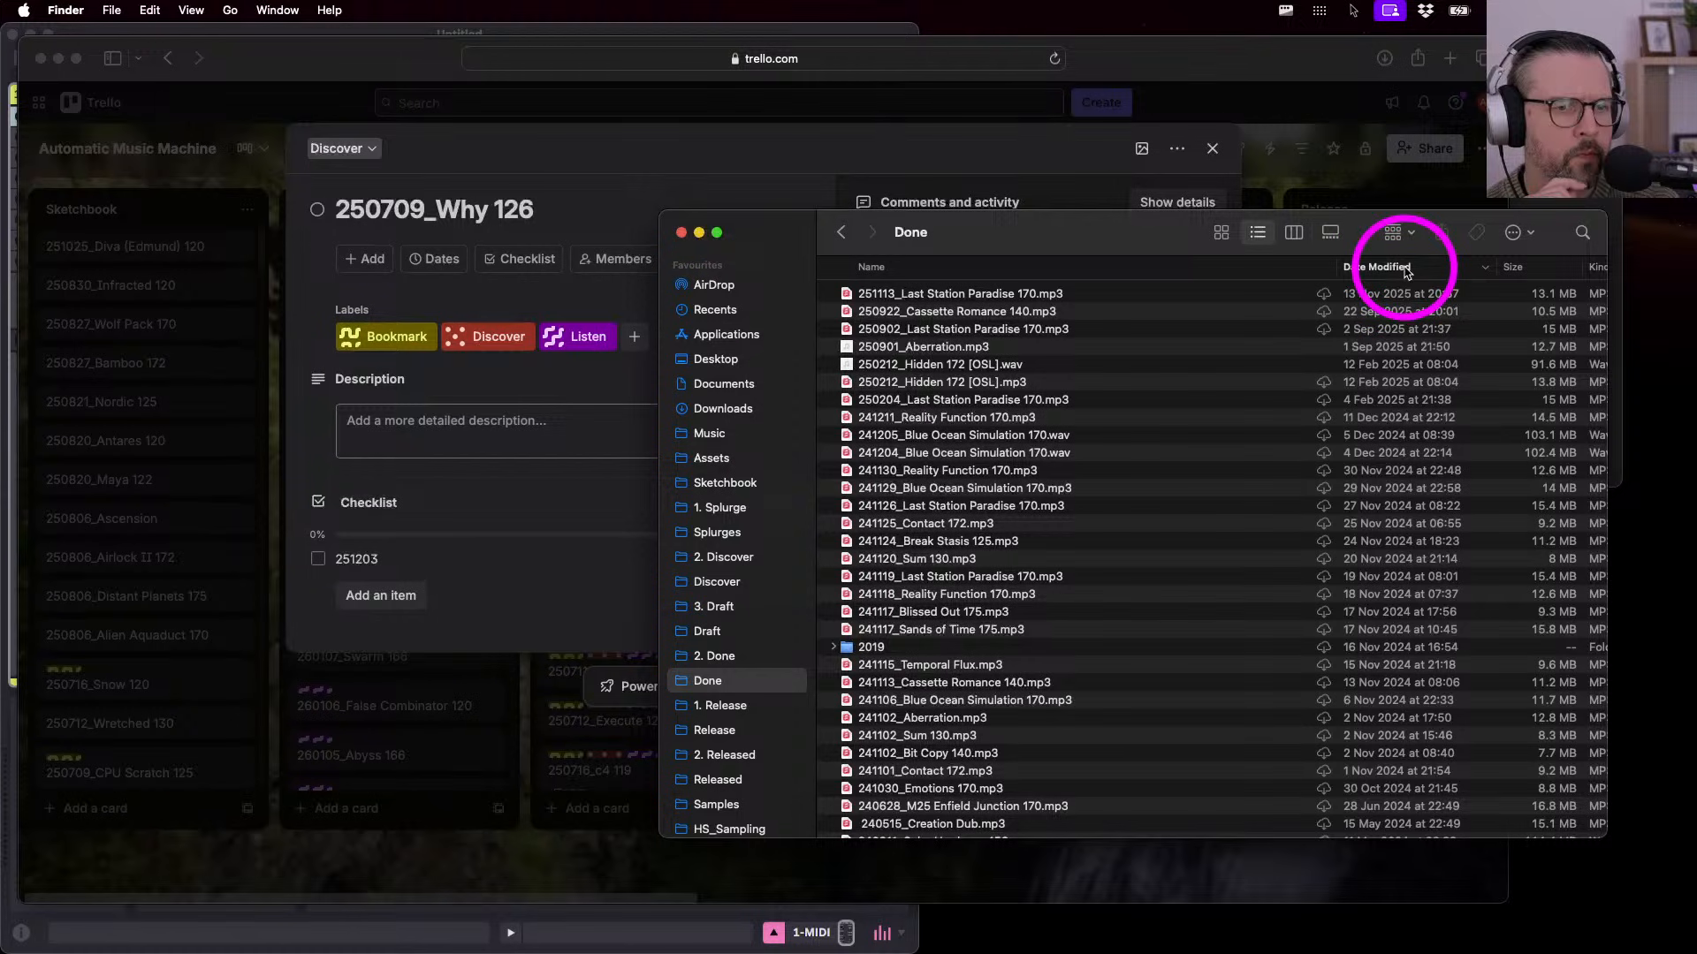
click(734, 730)
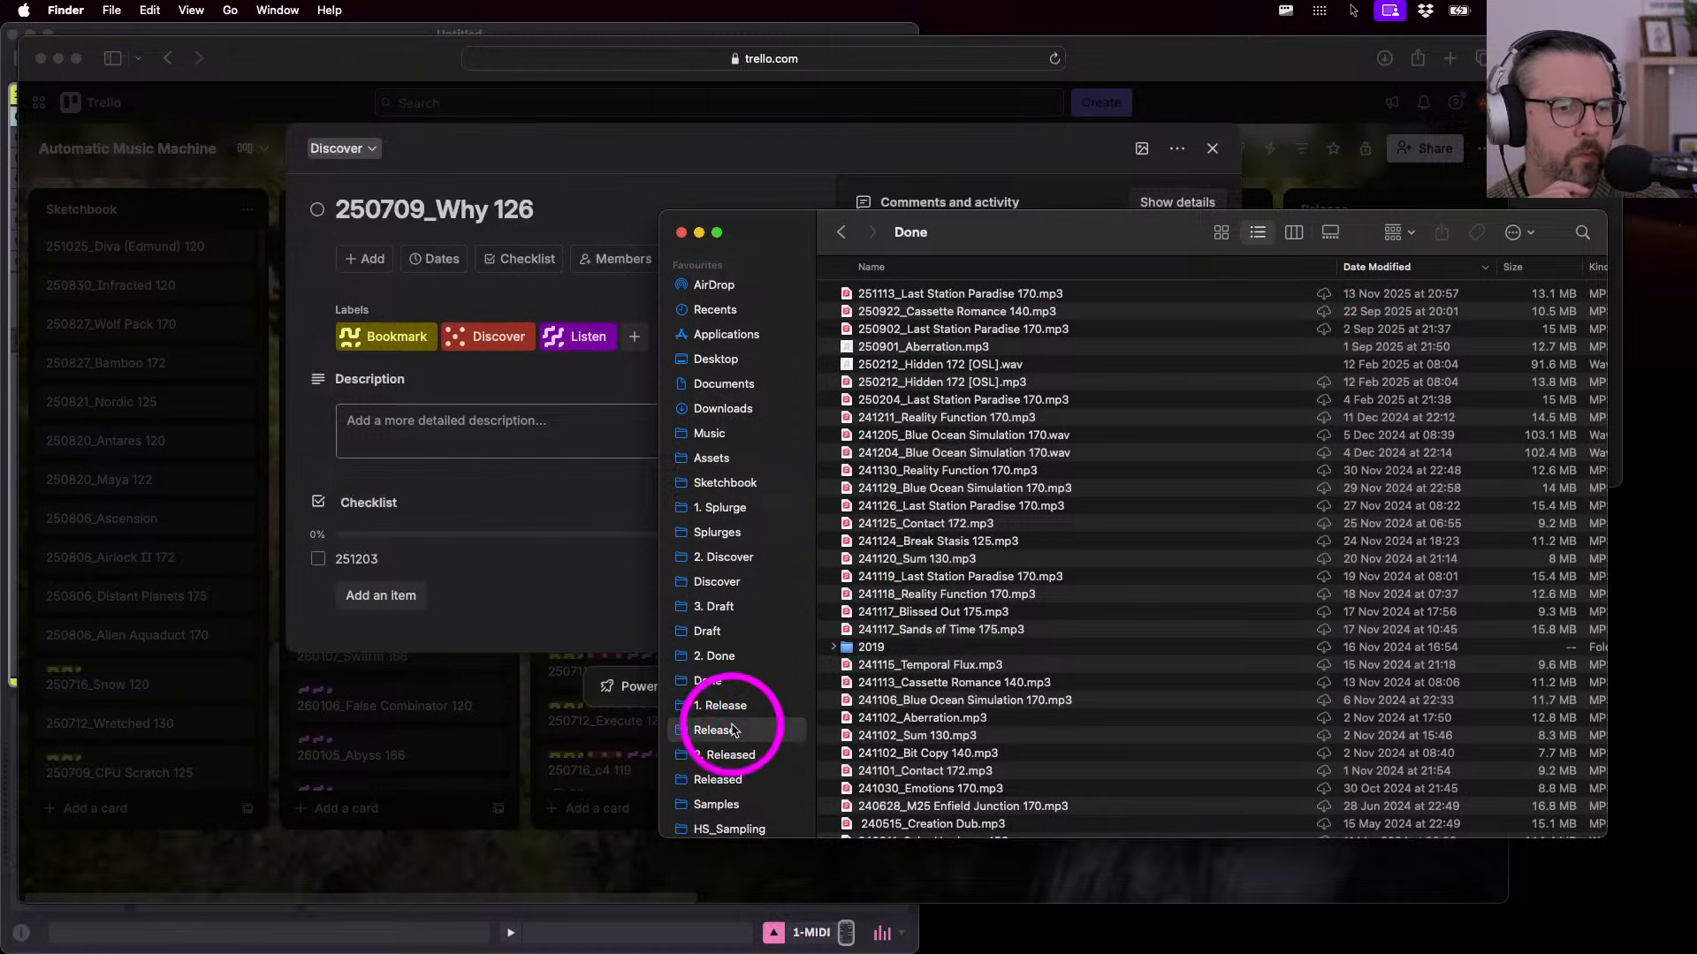
- List Release files newest first with a wider Name column, then bring the browser forward
click(1306, 268)
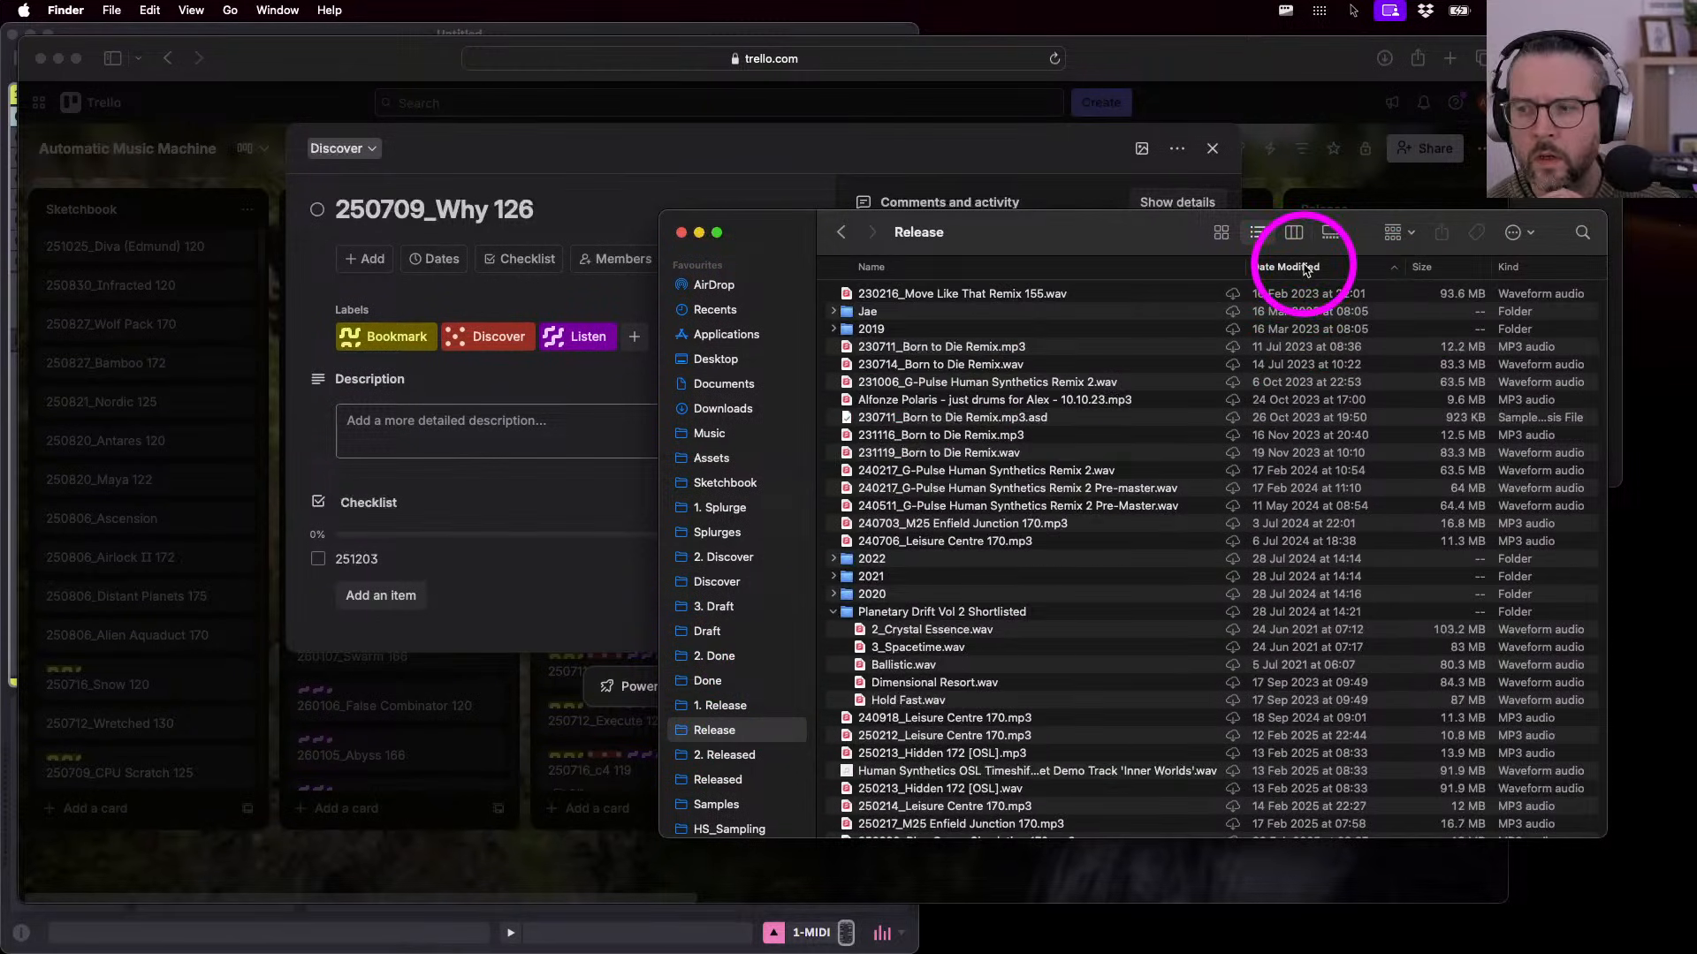
click(1306, 267)
drag(760, 241, 740, 246)
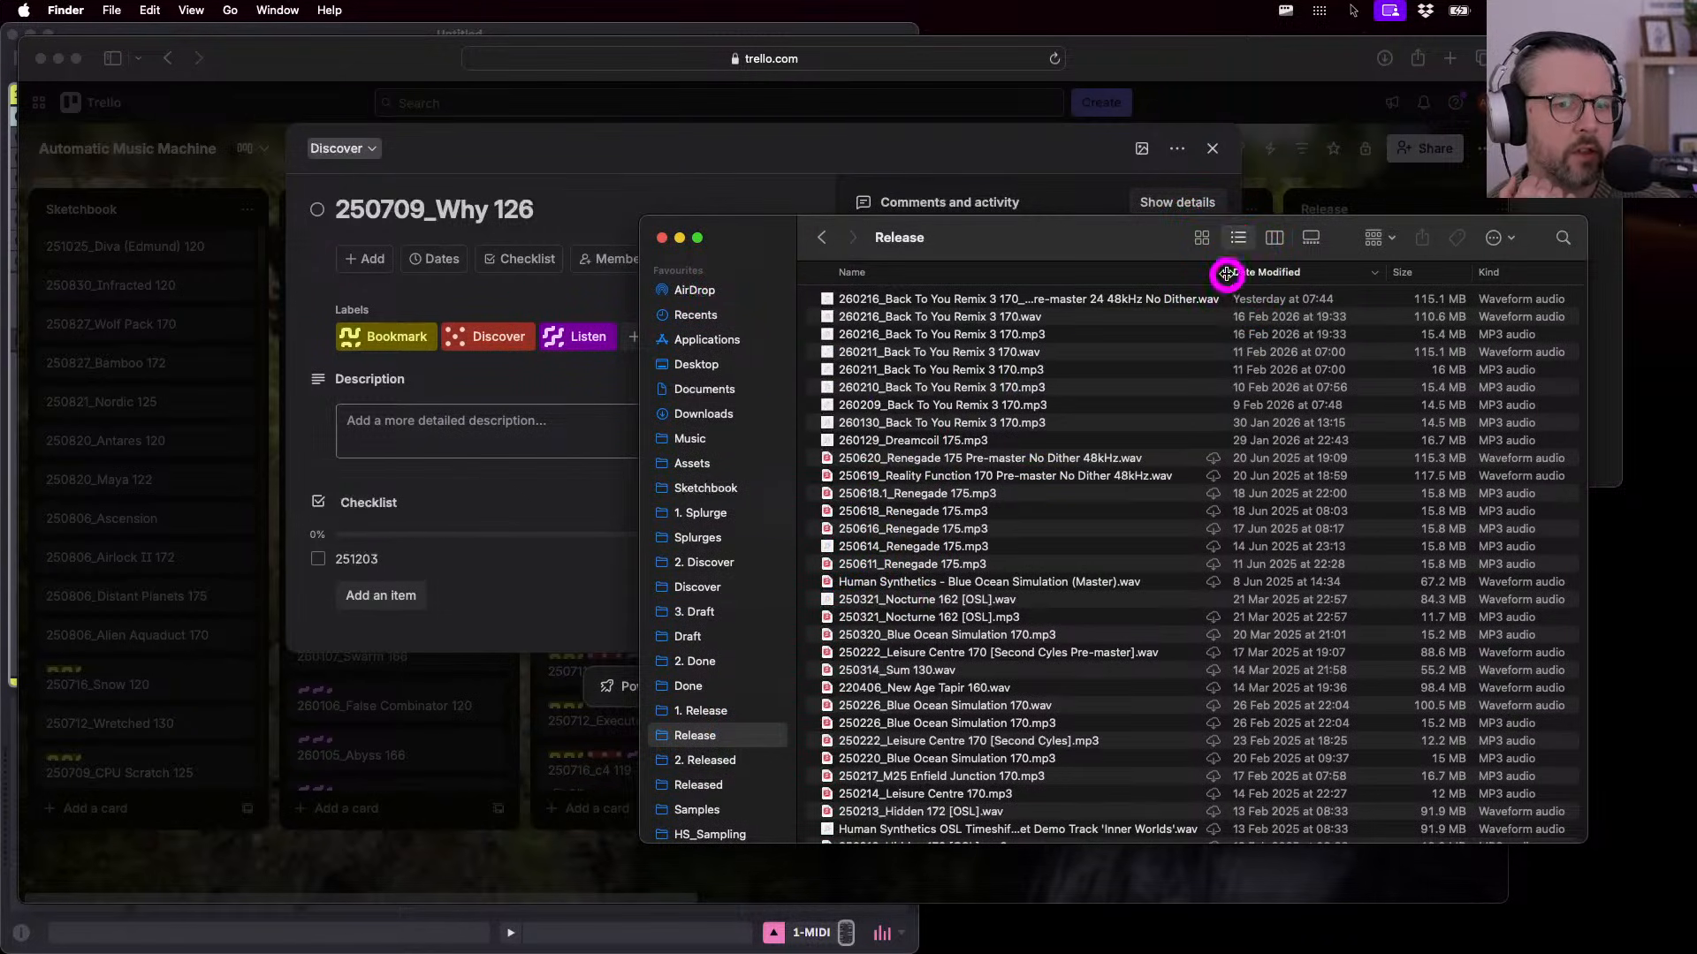
drag(1226, 274, 1280, 281)
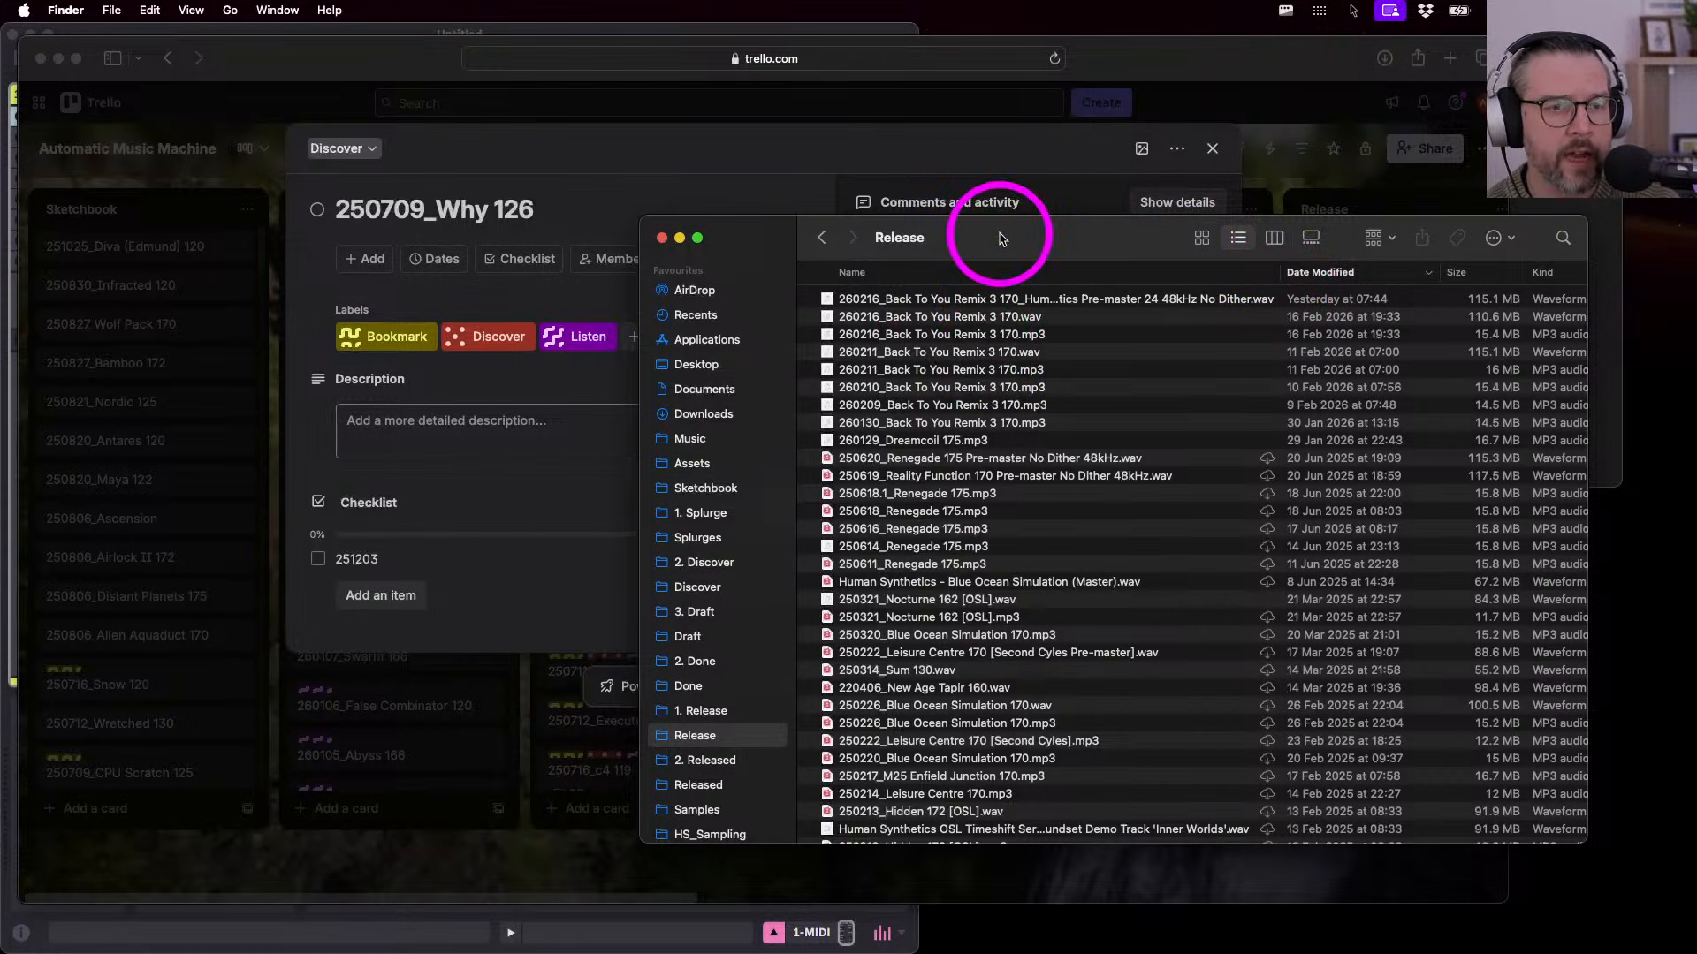
drag(1000, 239, 617, 178)
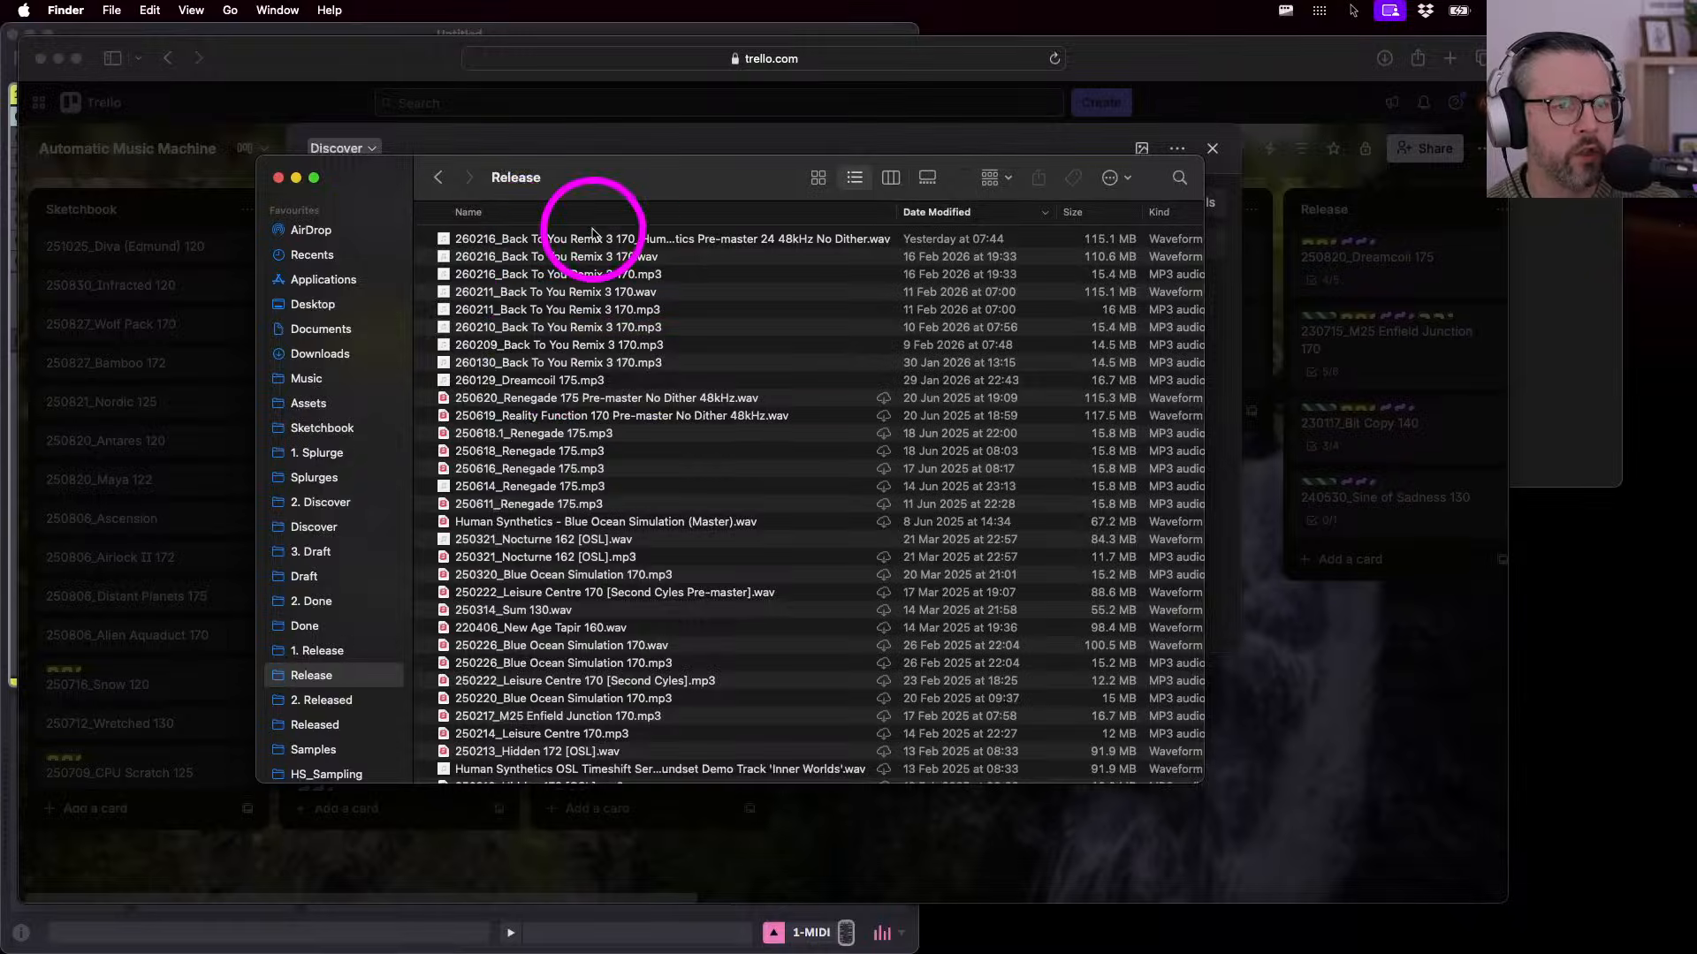
click(1177, 63)
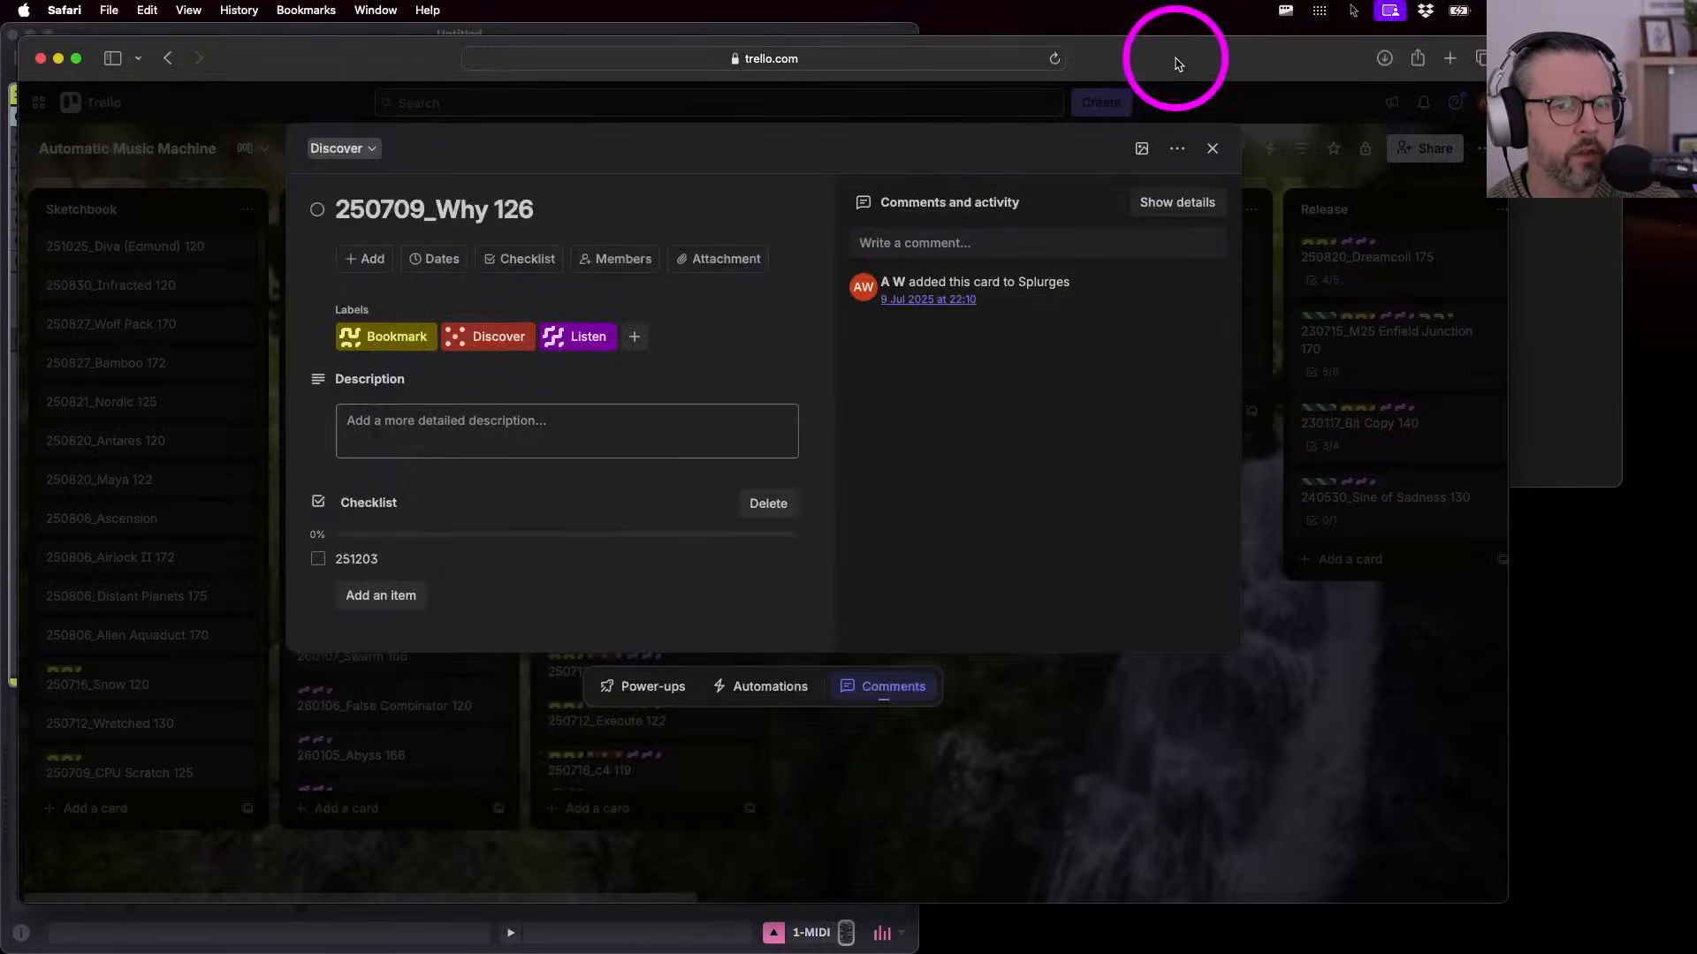
click(1448, 59)
- Load the Modern Conveniences Bandcamp page, browse its releases, then show all windows in Mission Control
text(moder)
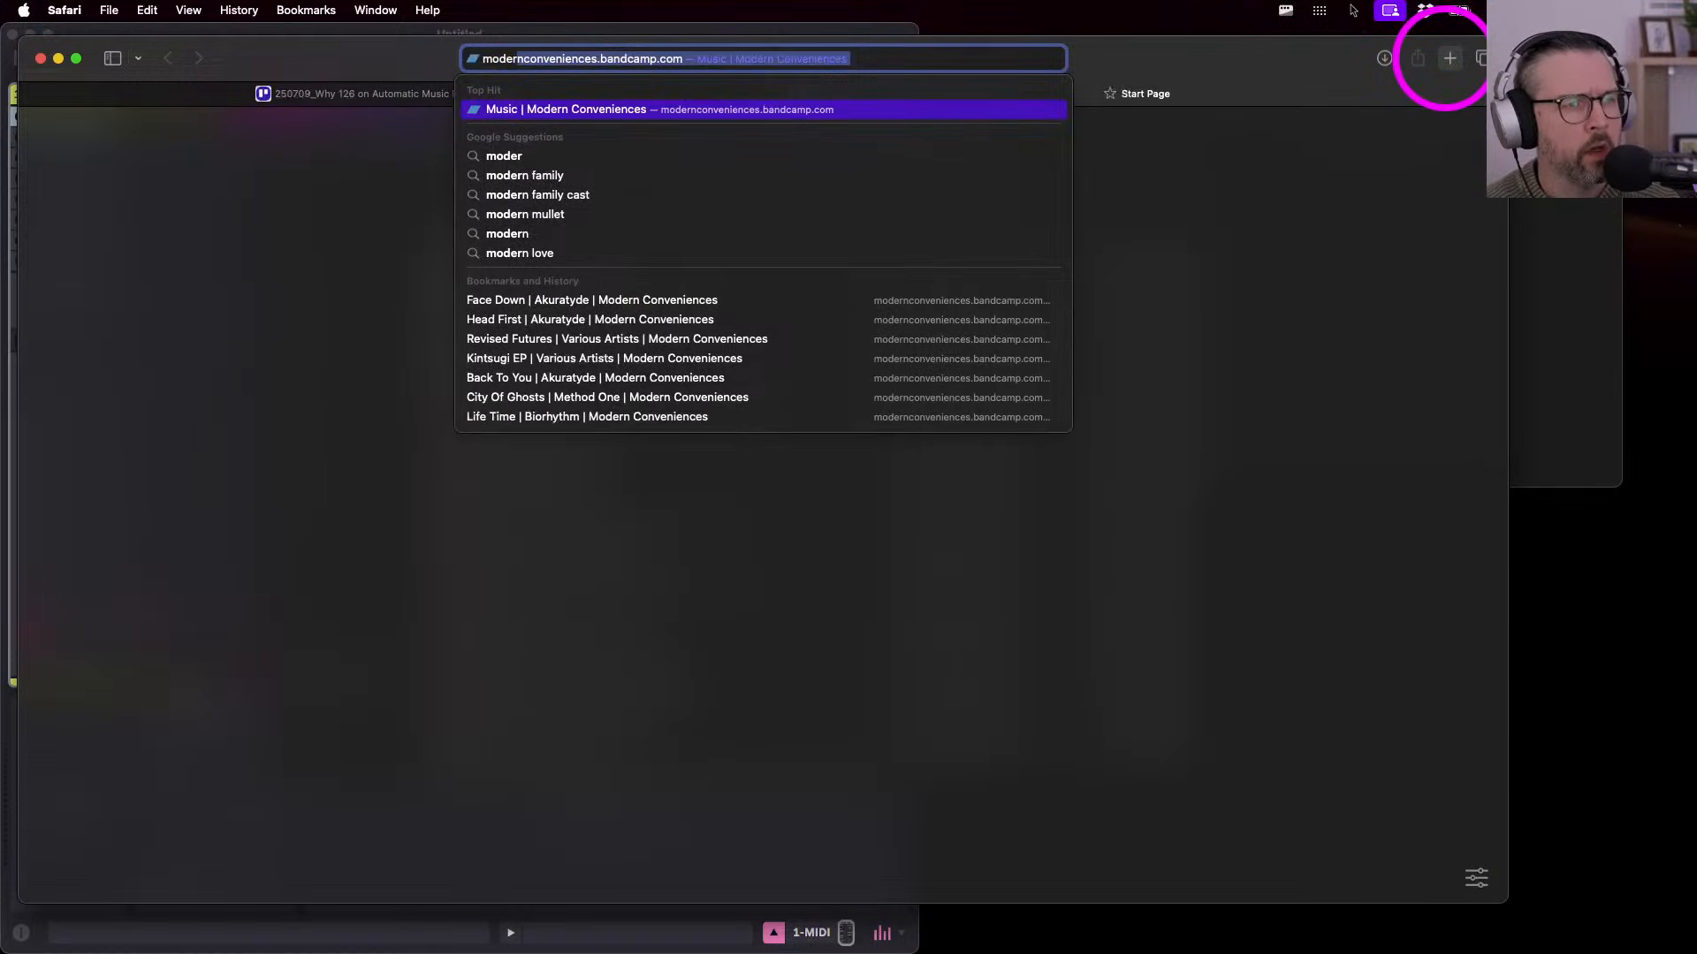
key(Return)
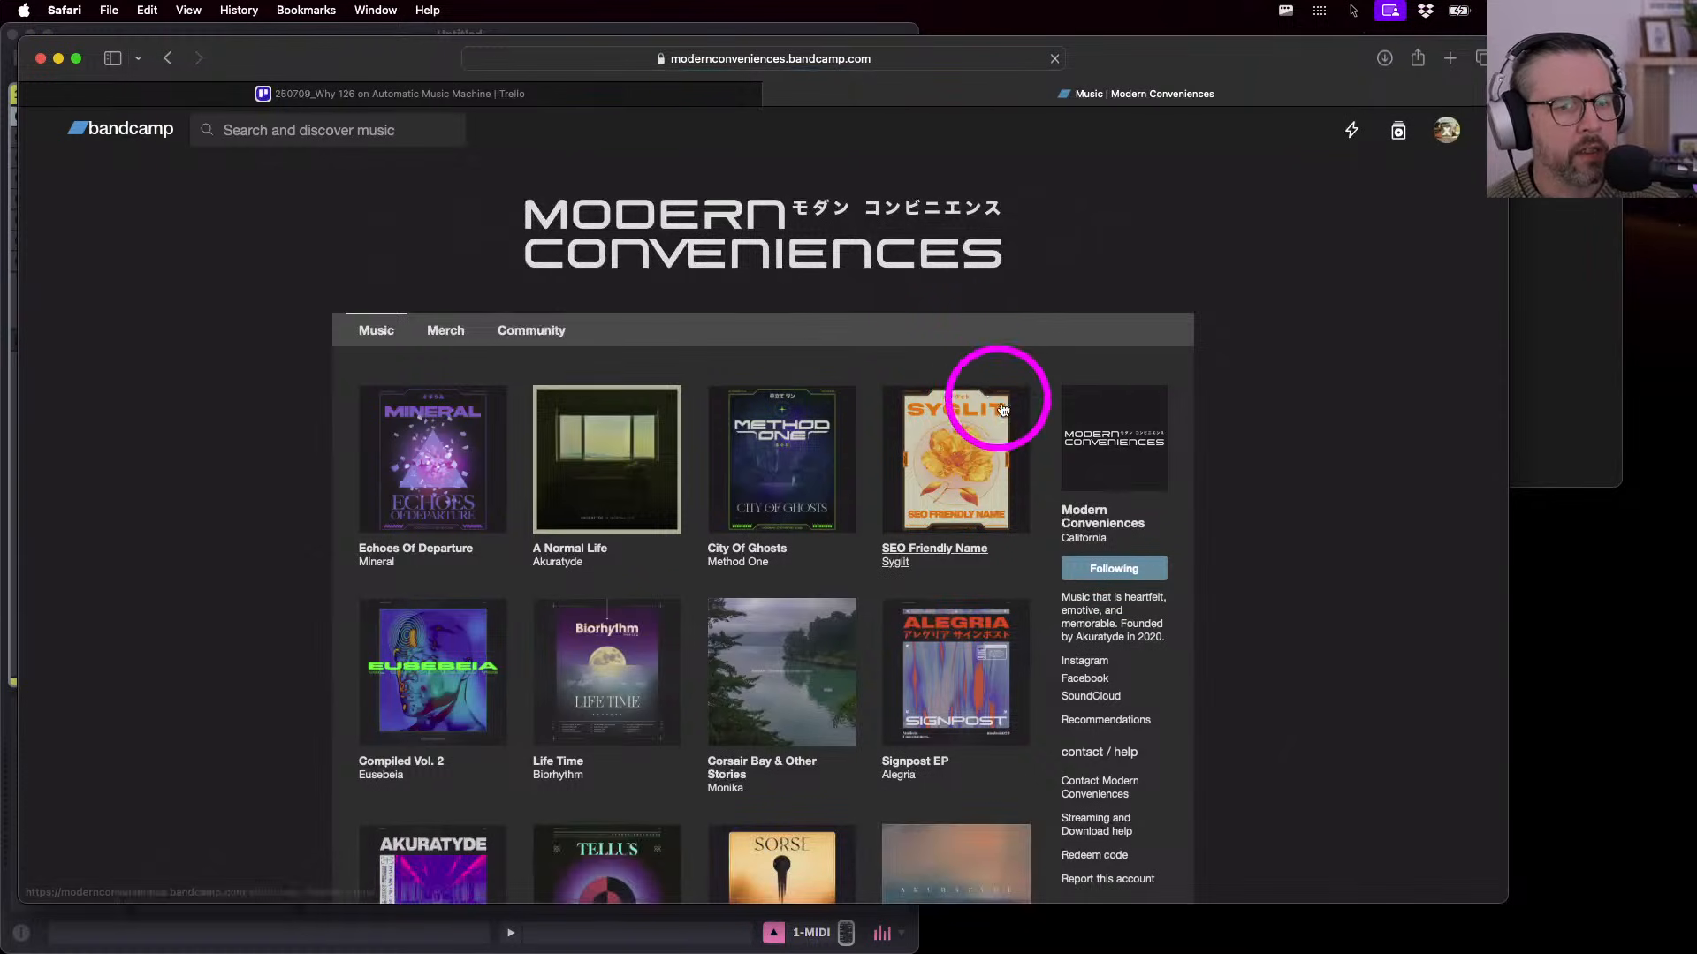
scroll(1361, 579, down, 2)
scroll(1361, 579, down, 1)
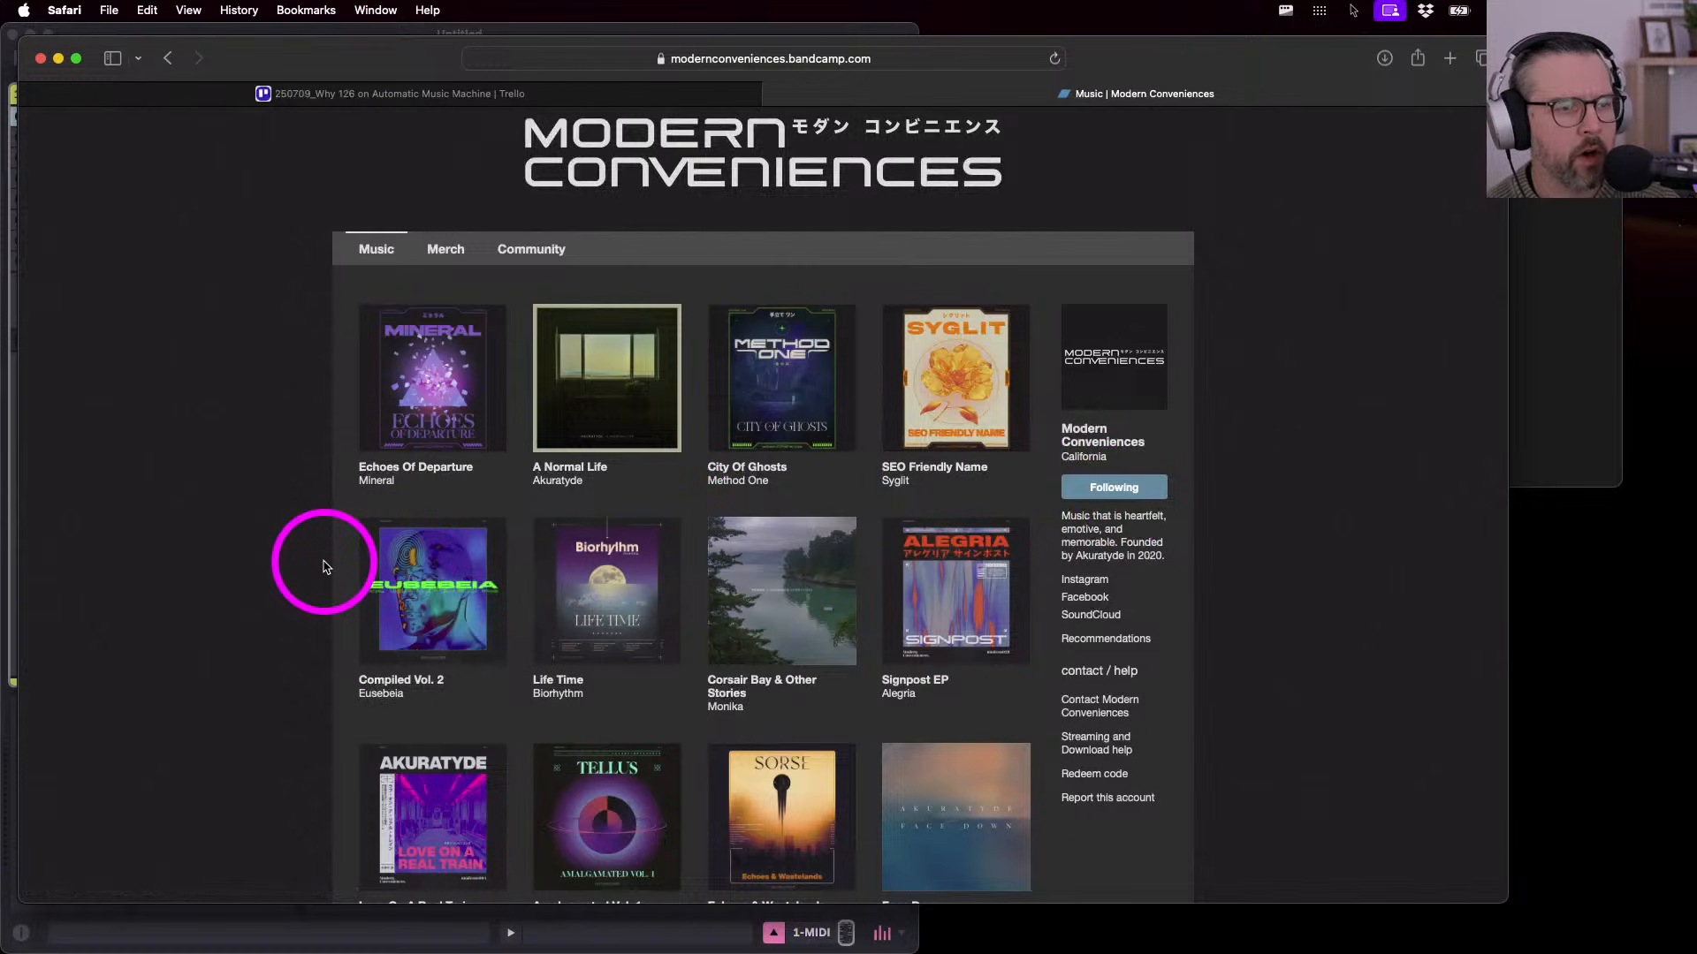
scroll(325, 565, down, 1)
scroll(325, 566, down, 2)
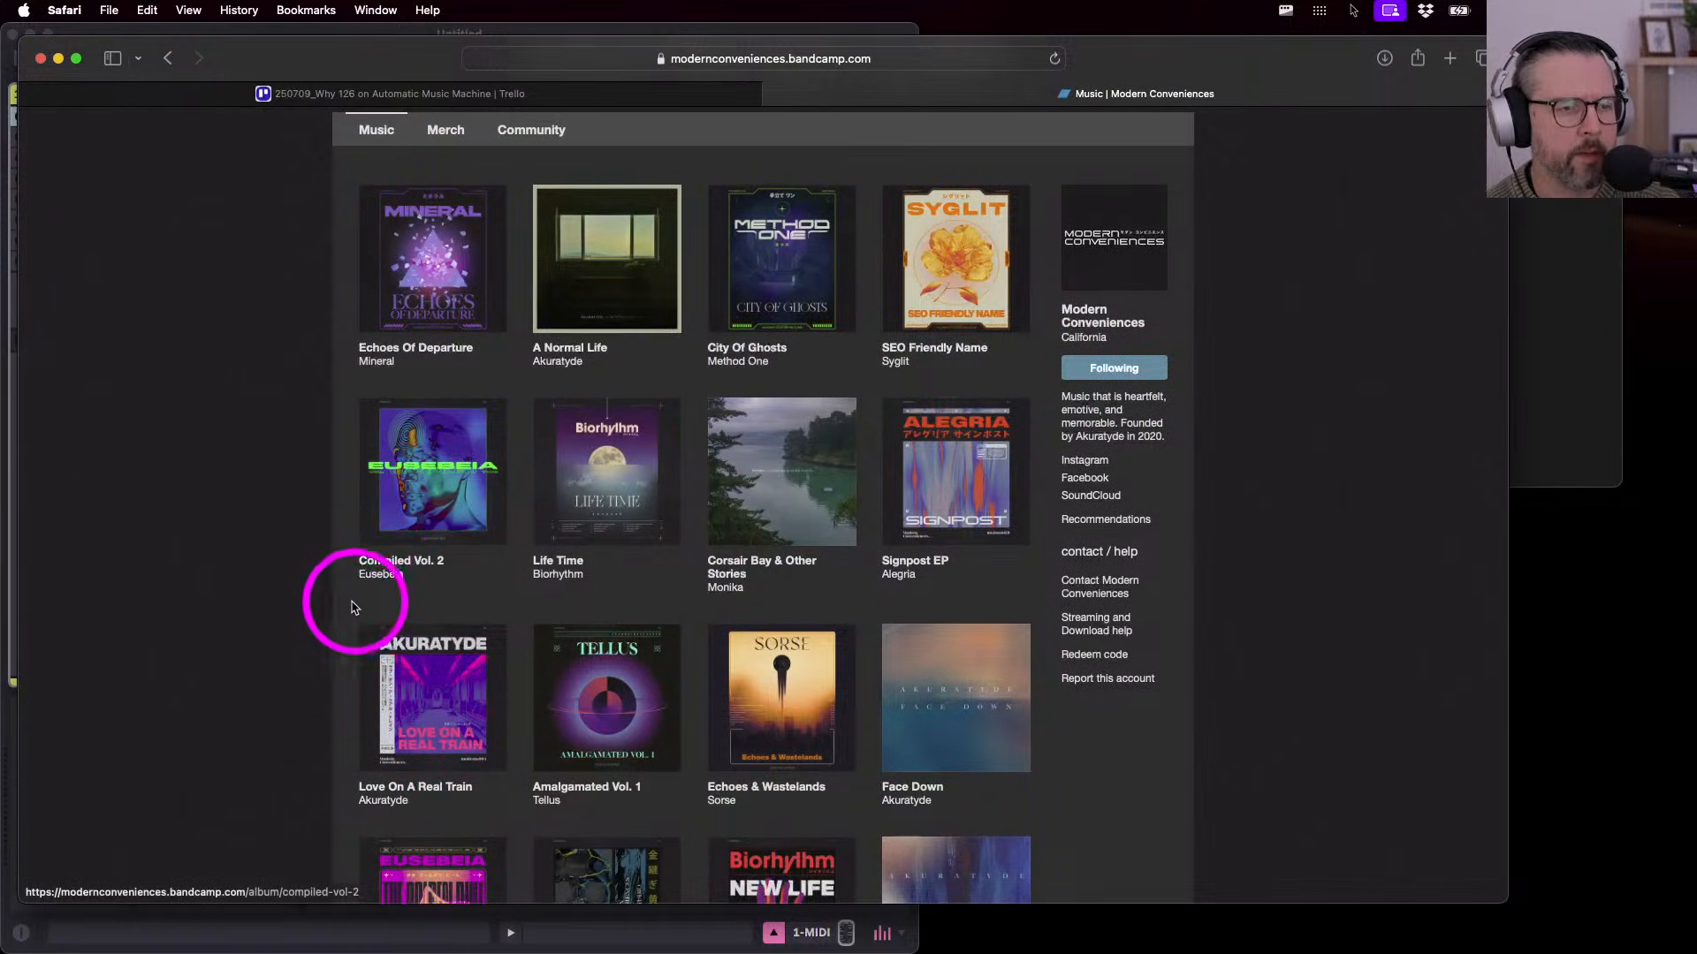
scroll(347, 608, down, 1)
scroll(347, 608, down, 1)
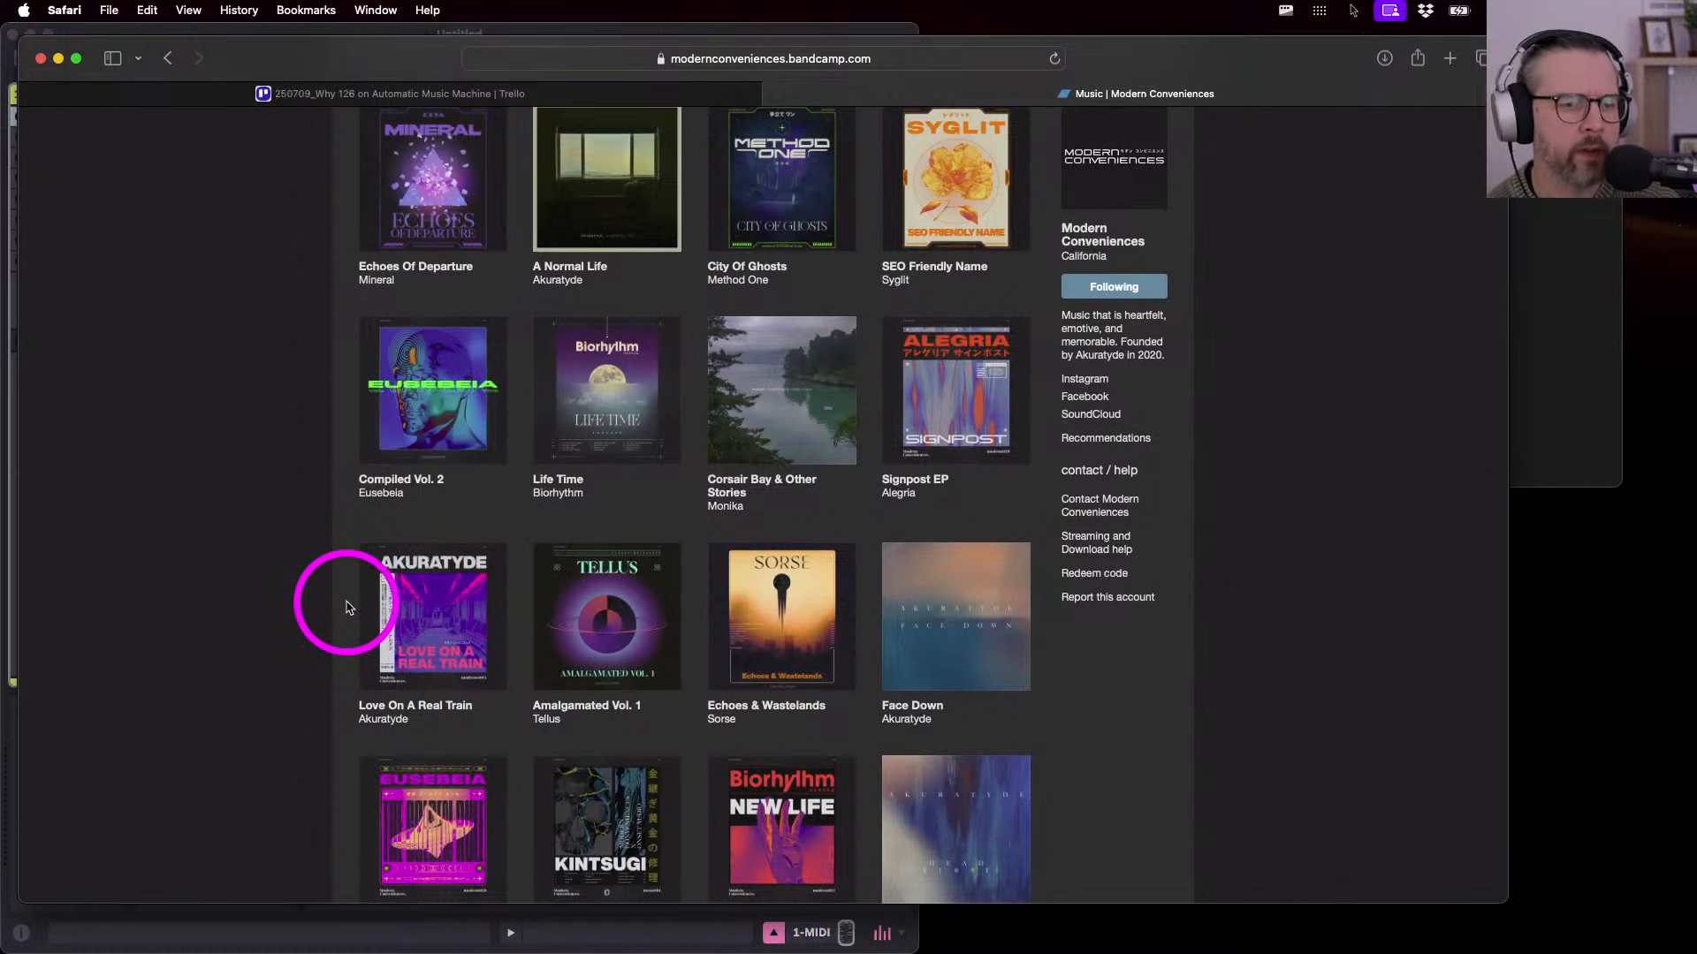
scroll(350, 531, down, 4)
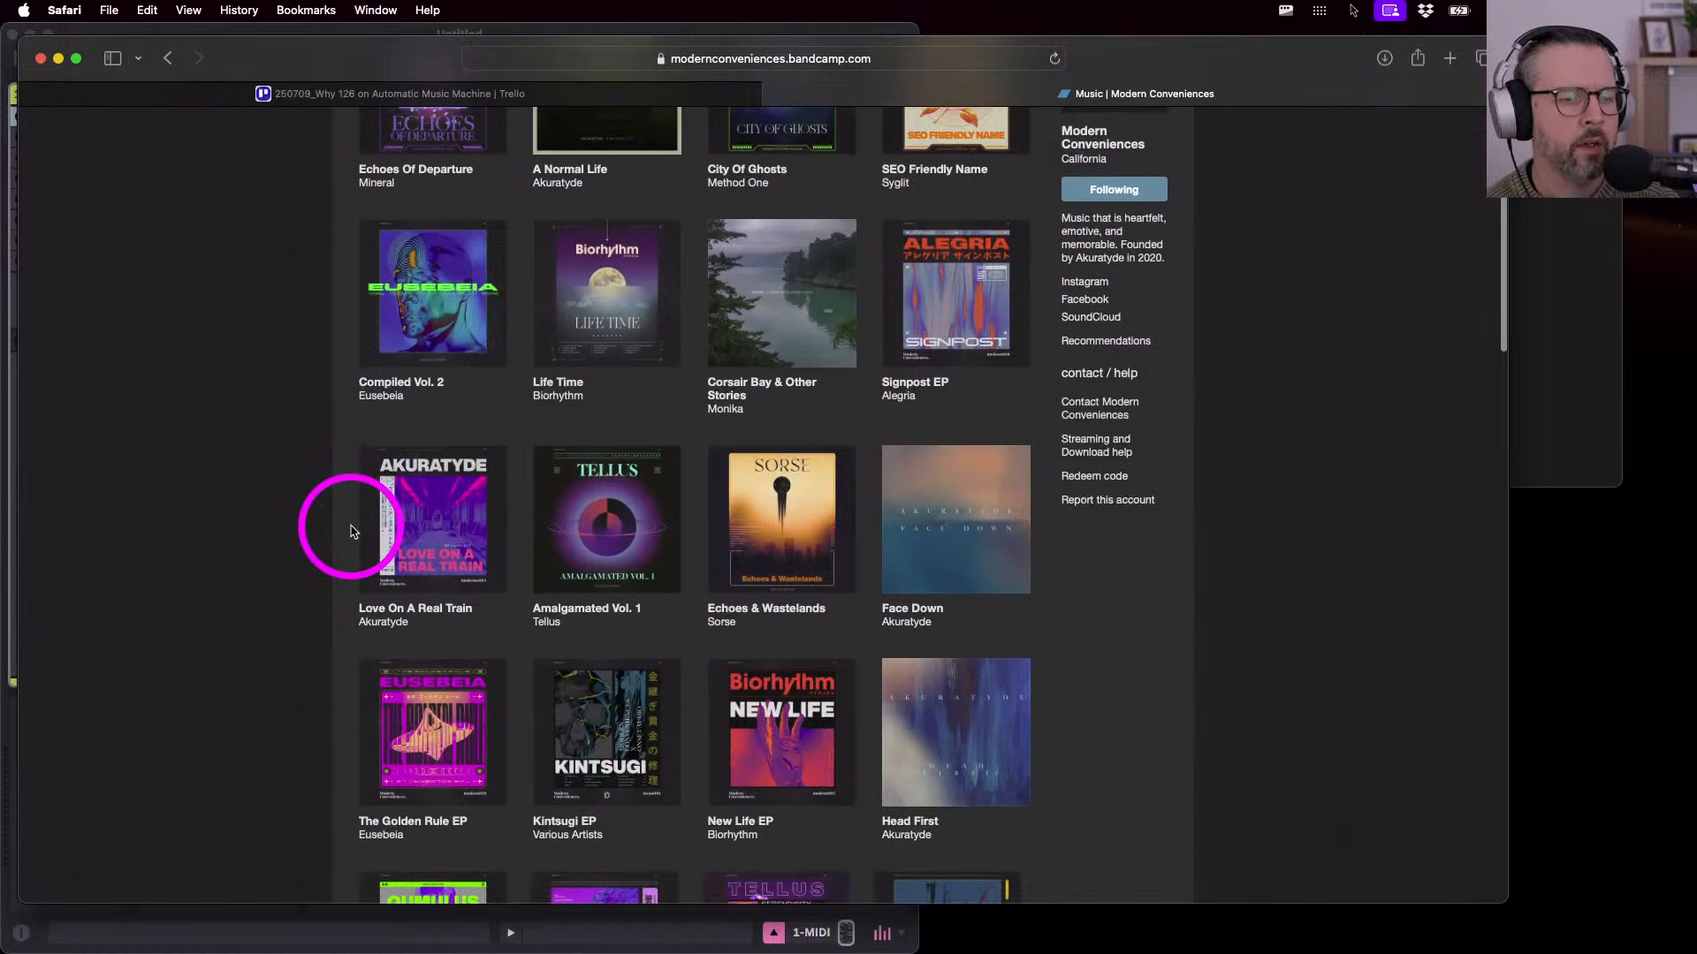
scroll(350, 531, up, 4)
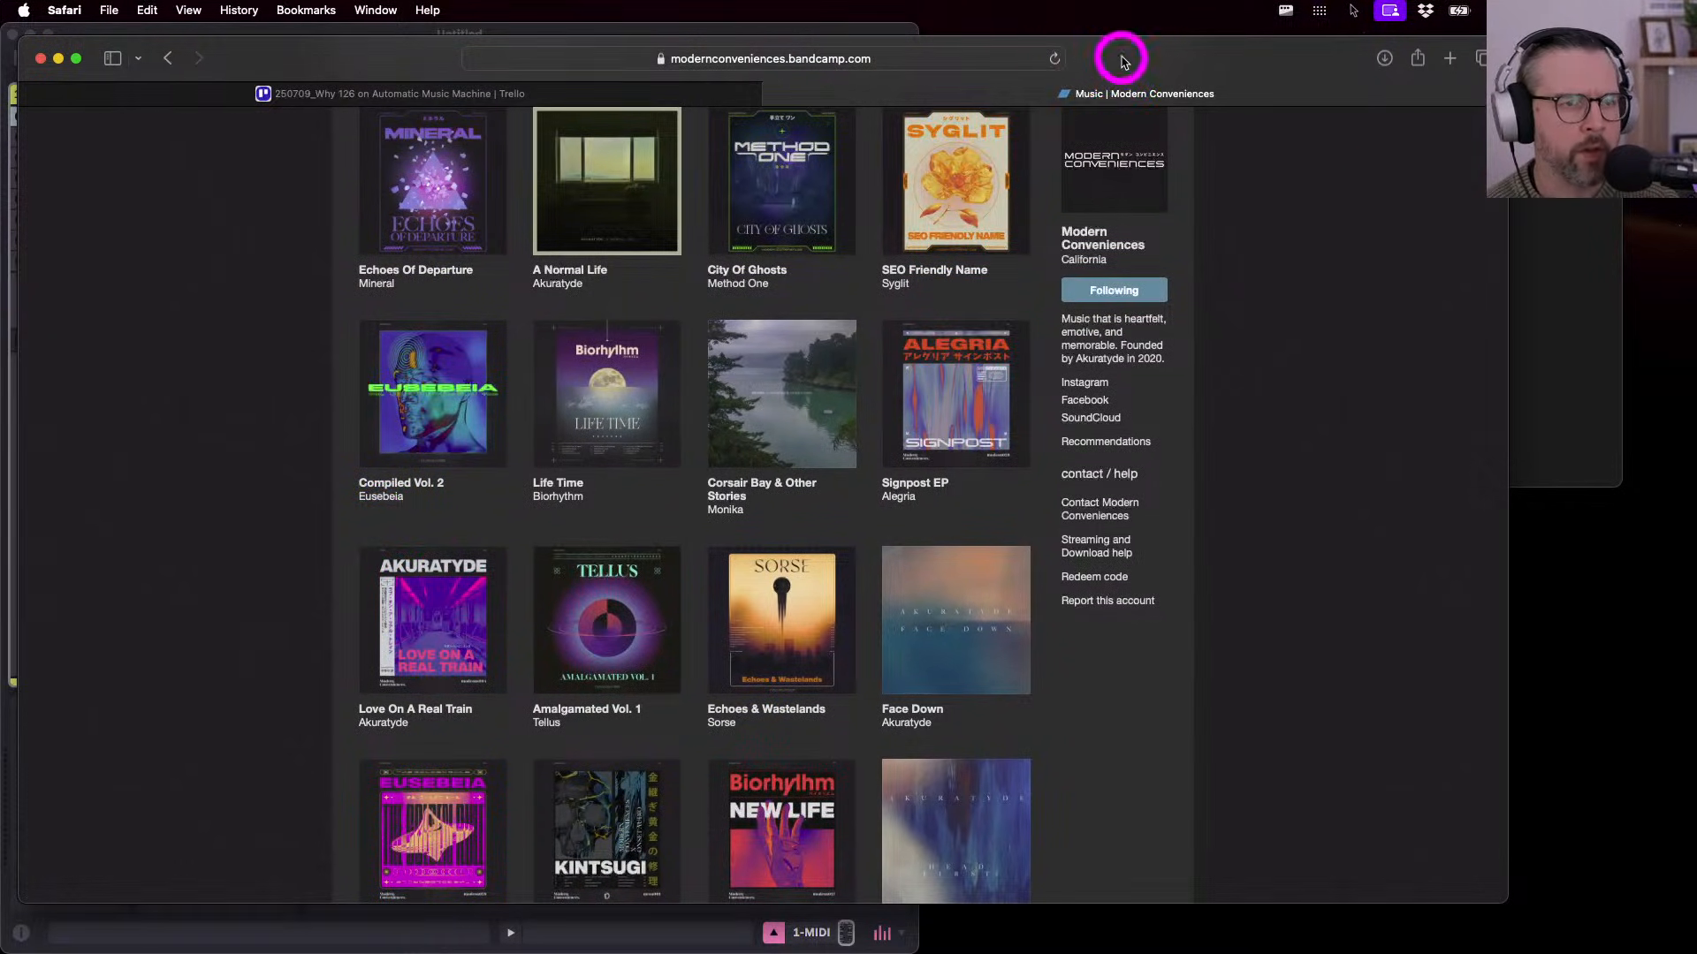
drag(1122, 58, 1122, 63)
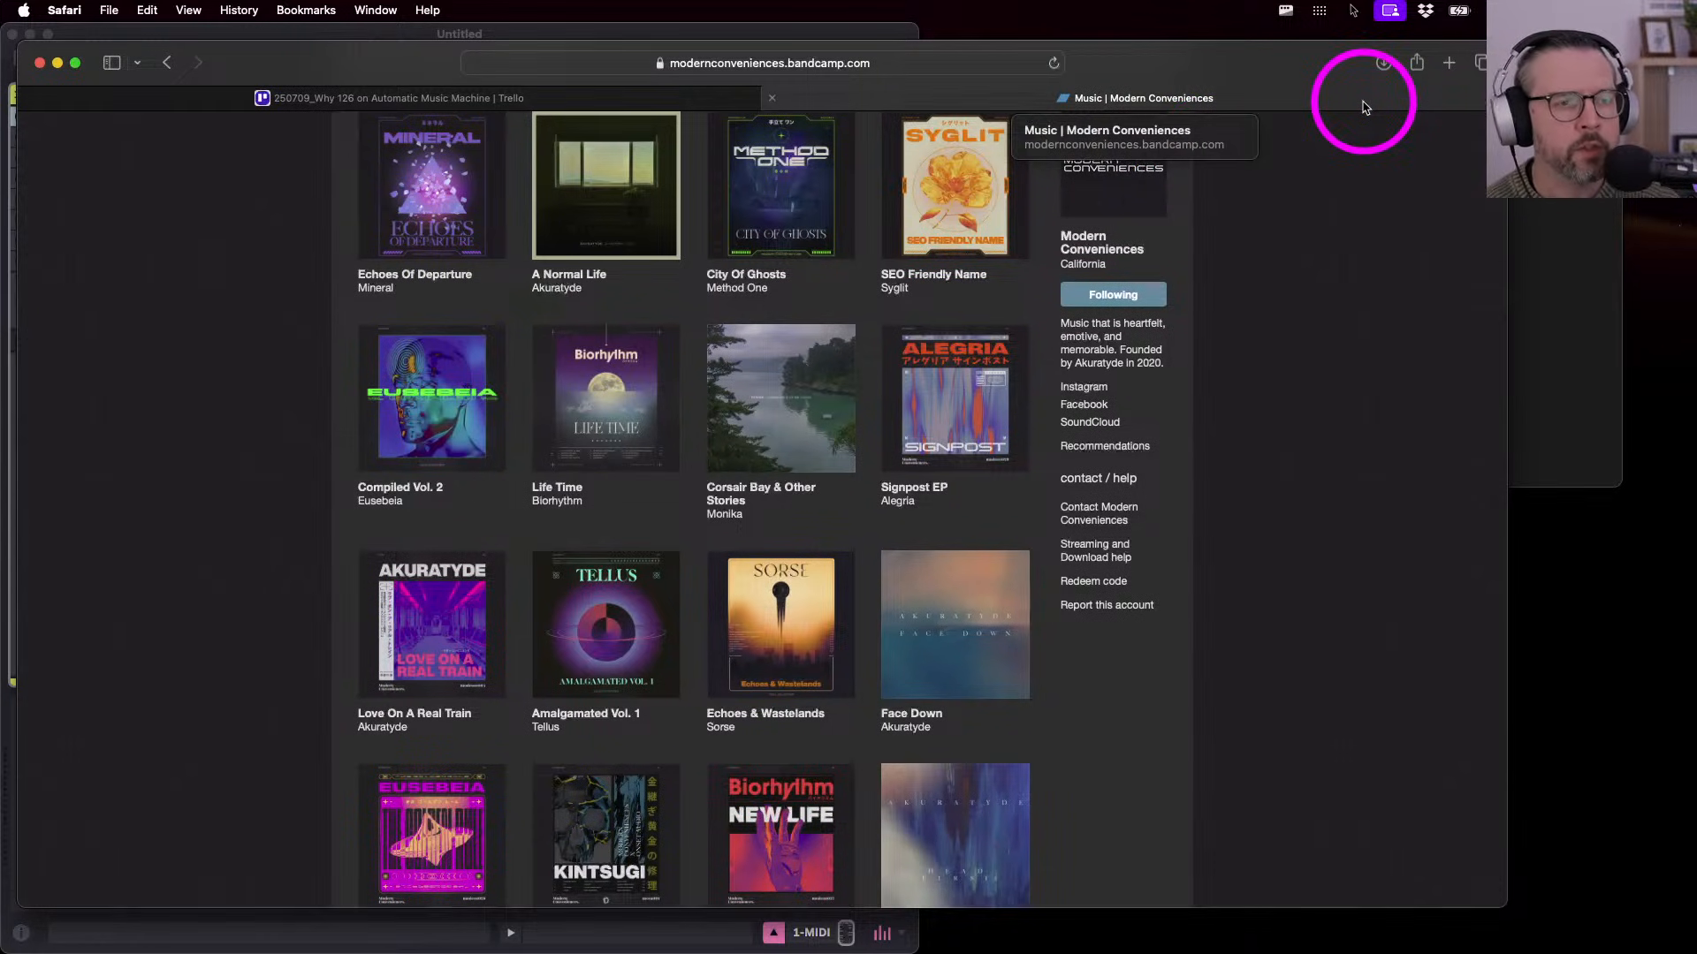
key(ctrl+Up)
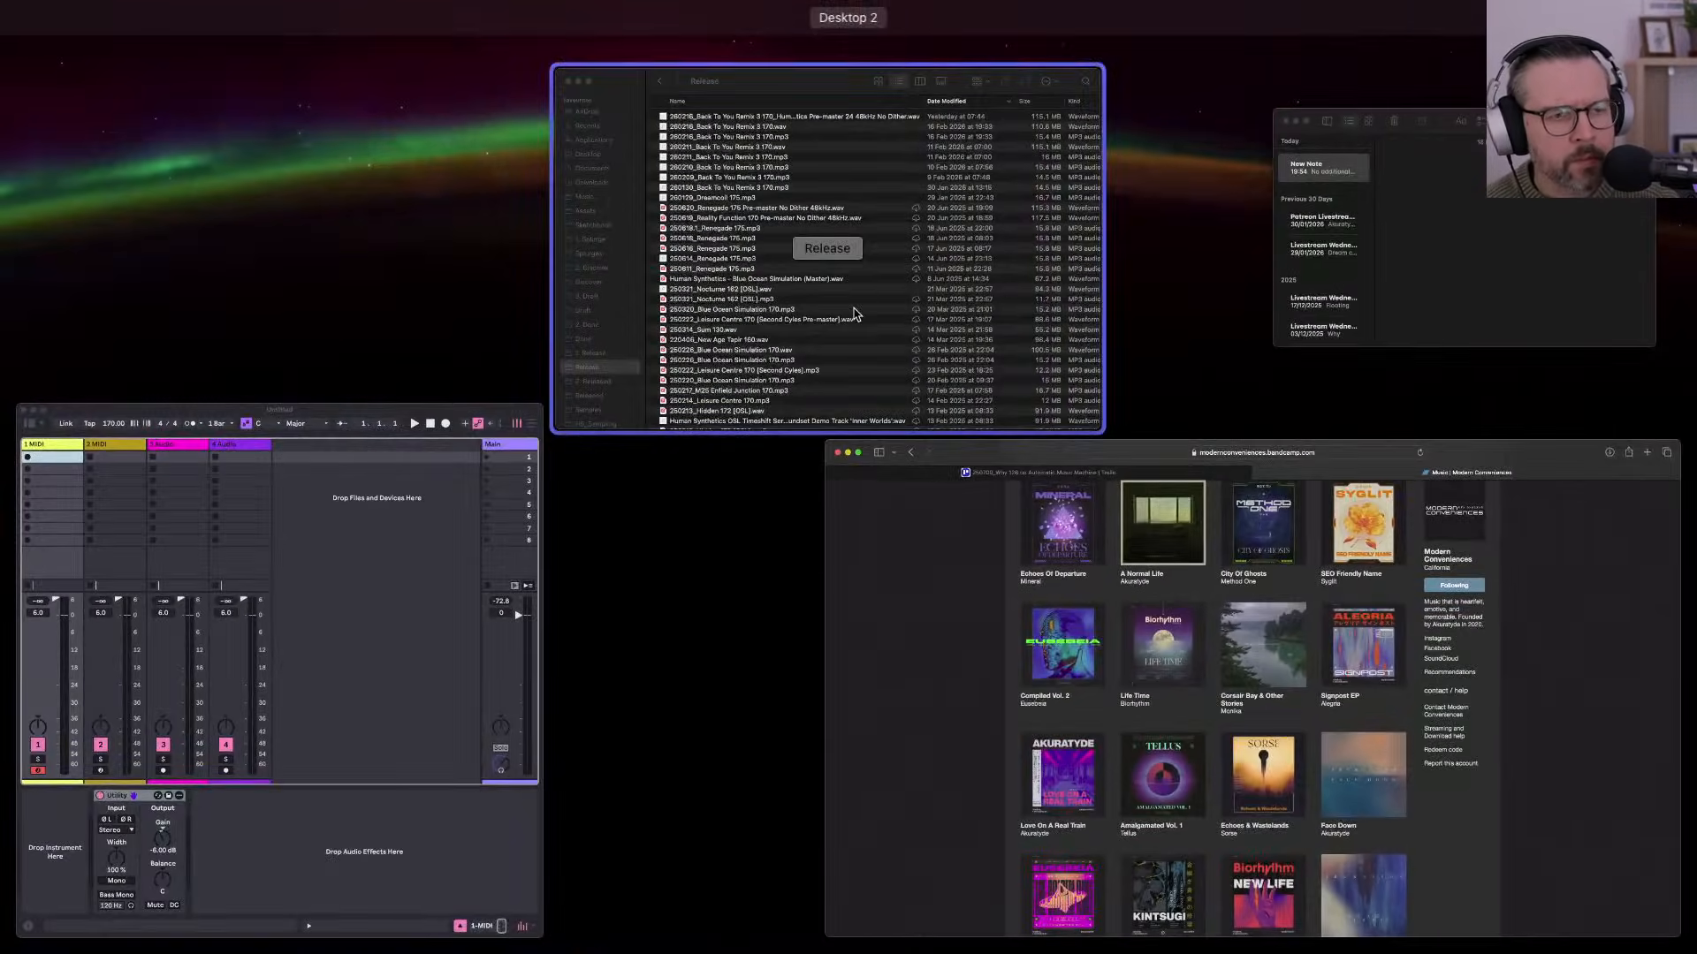
- Move the Finder Release window up and right, then return to the 250709_Why 126 Trello card
click(854, 313)
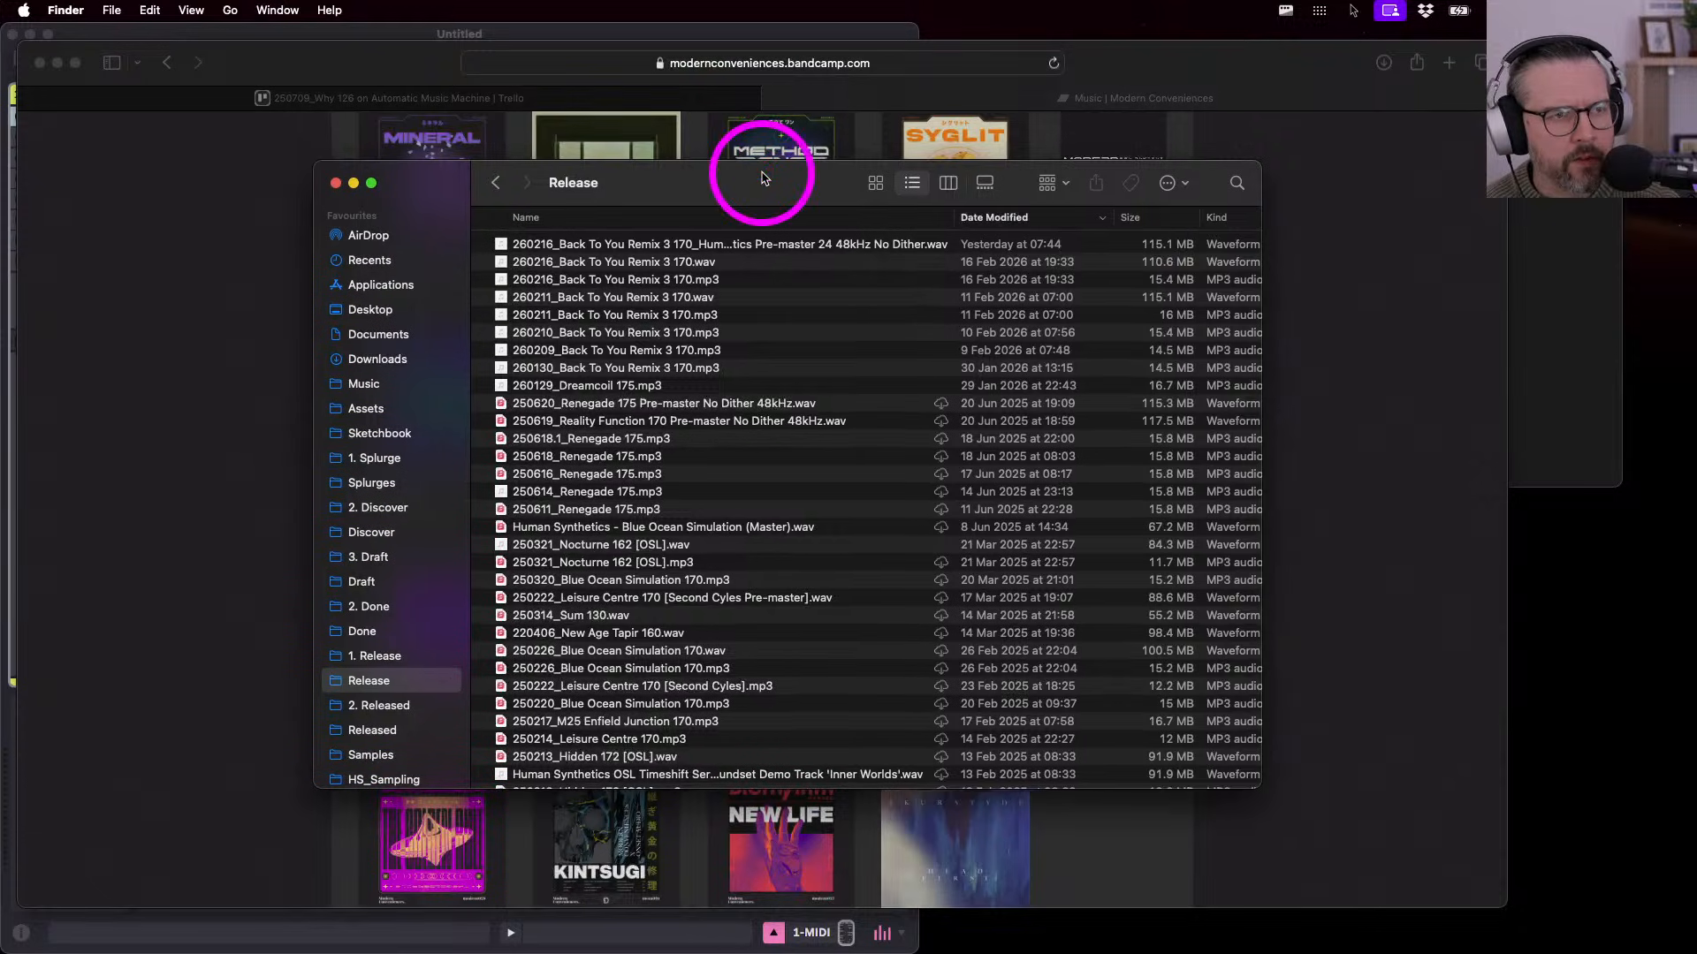
drag(714, 195, 838, 181)
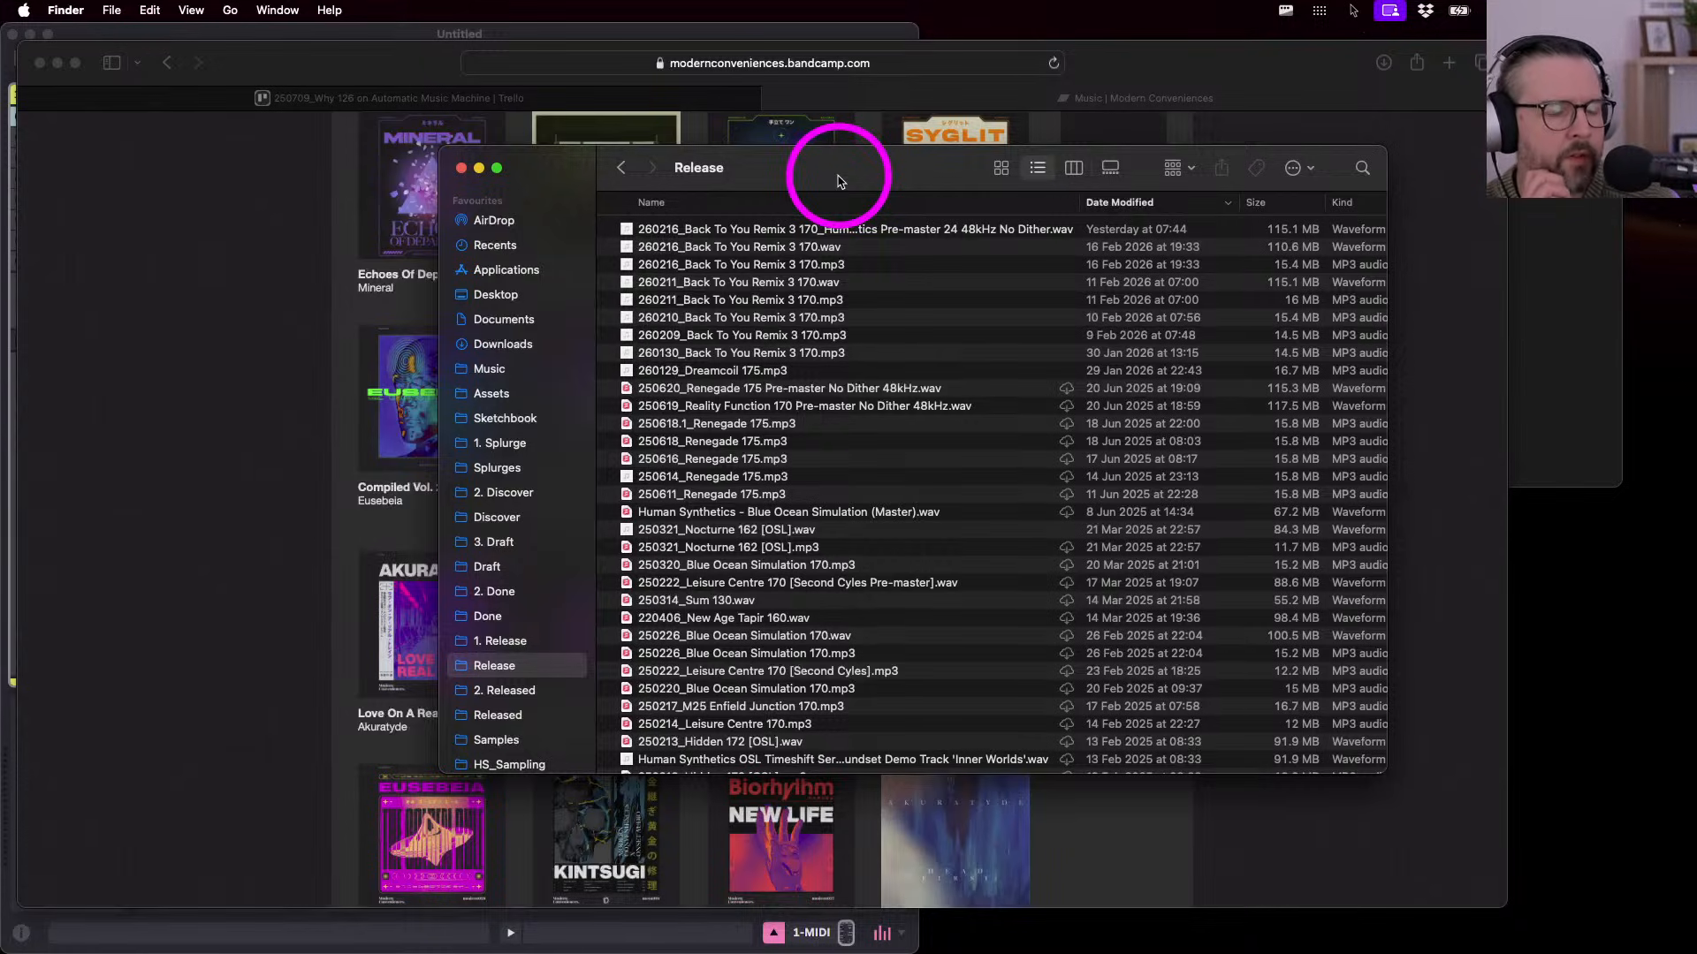
drag(838, 181, 849, 194)
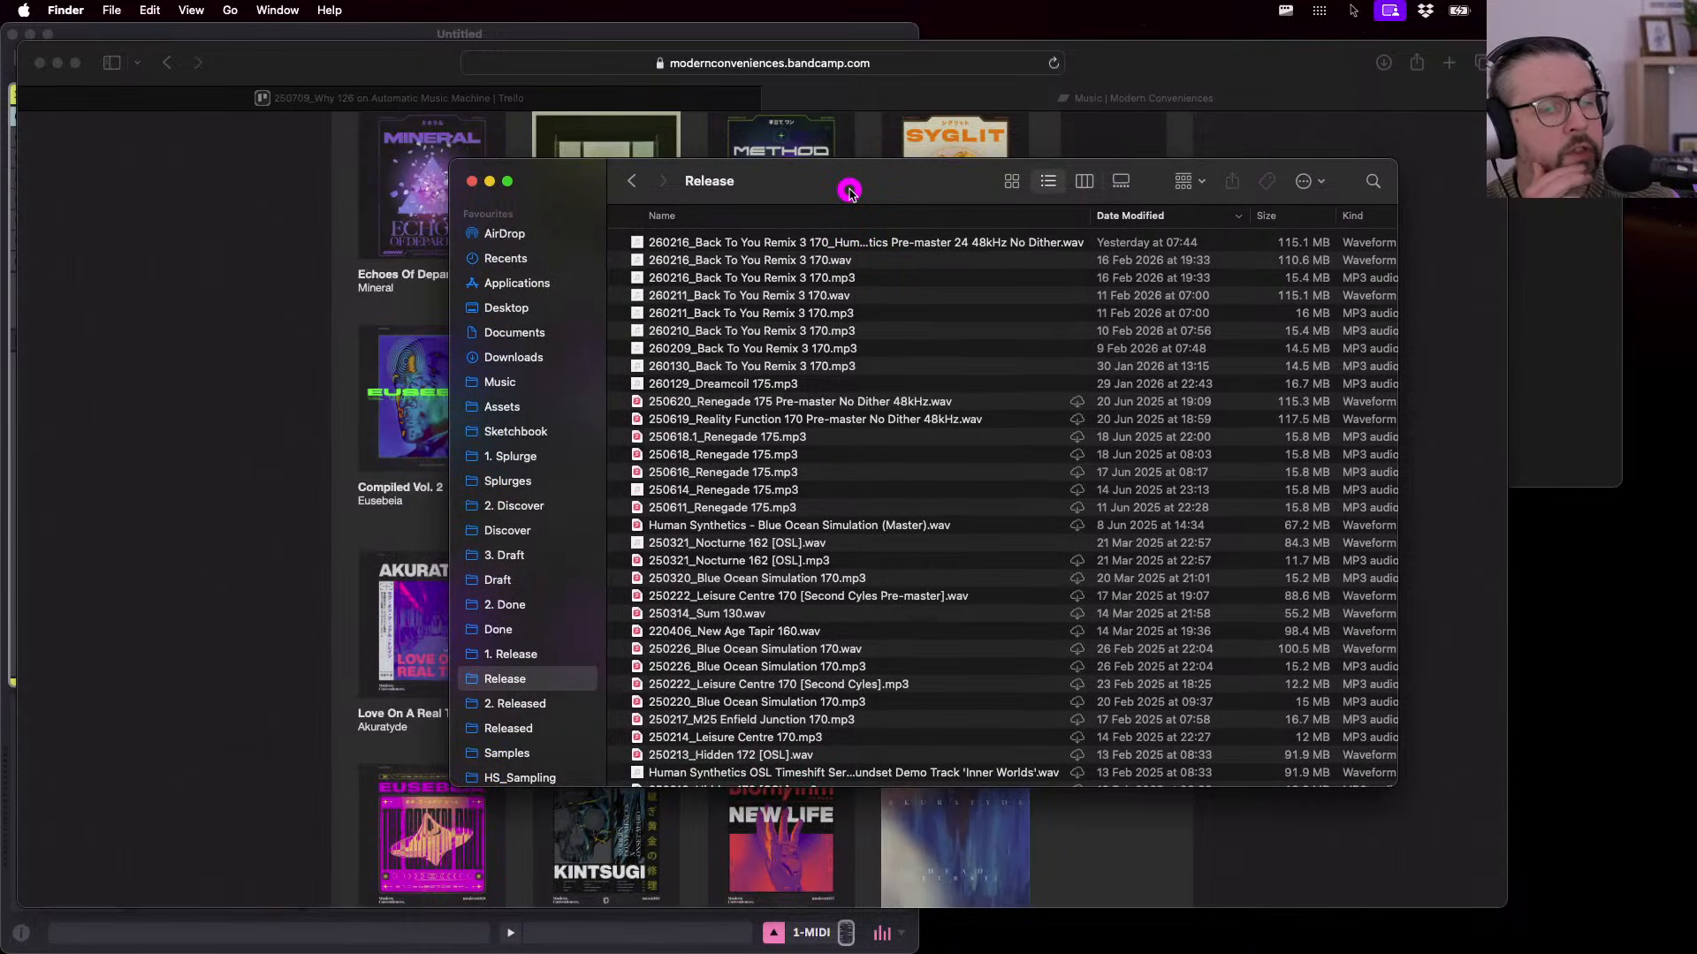
click(326, 66)
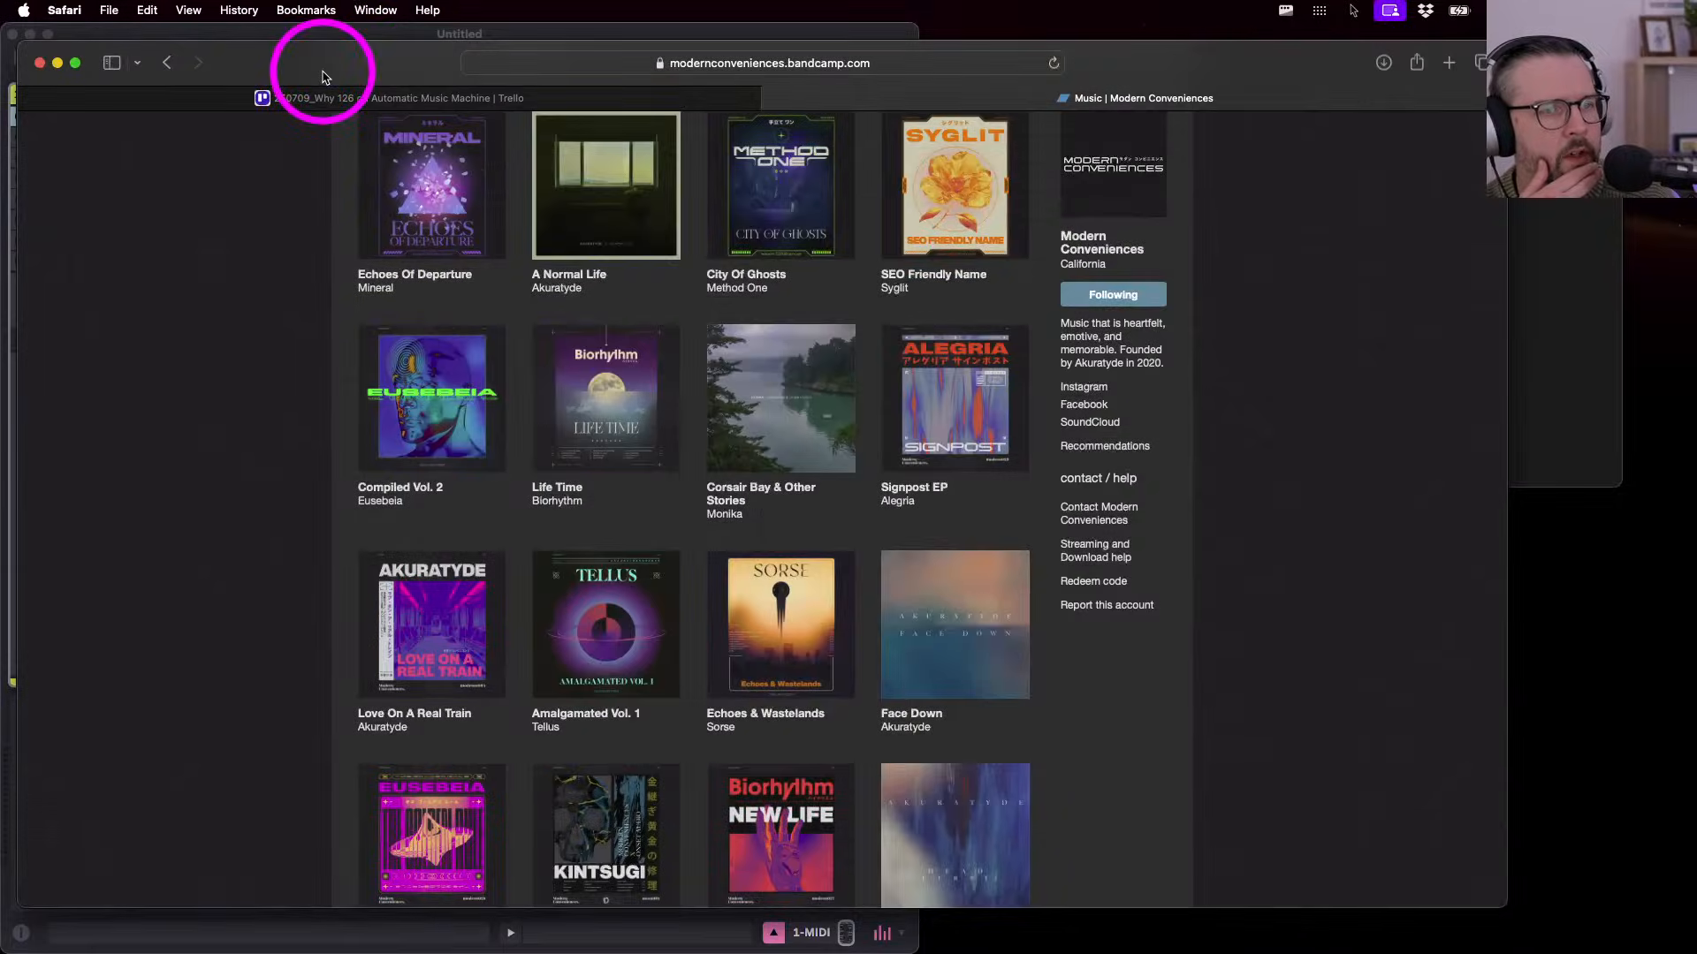
click(329, 99)
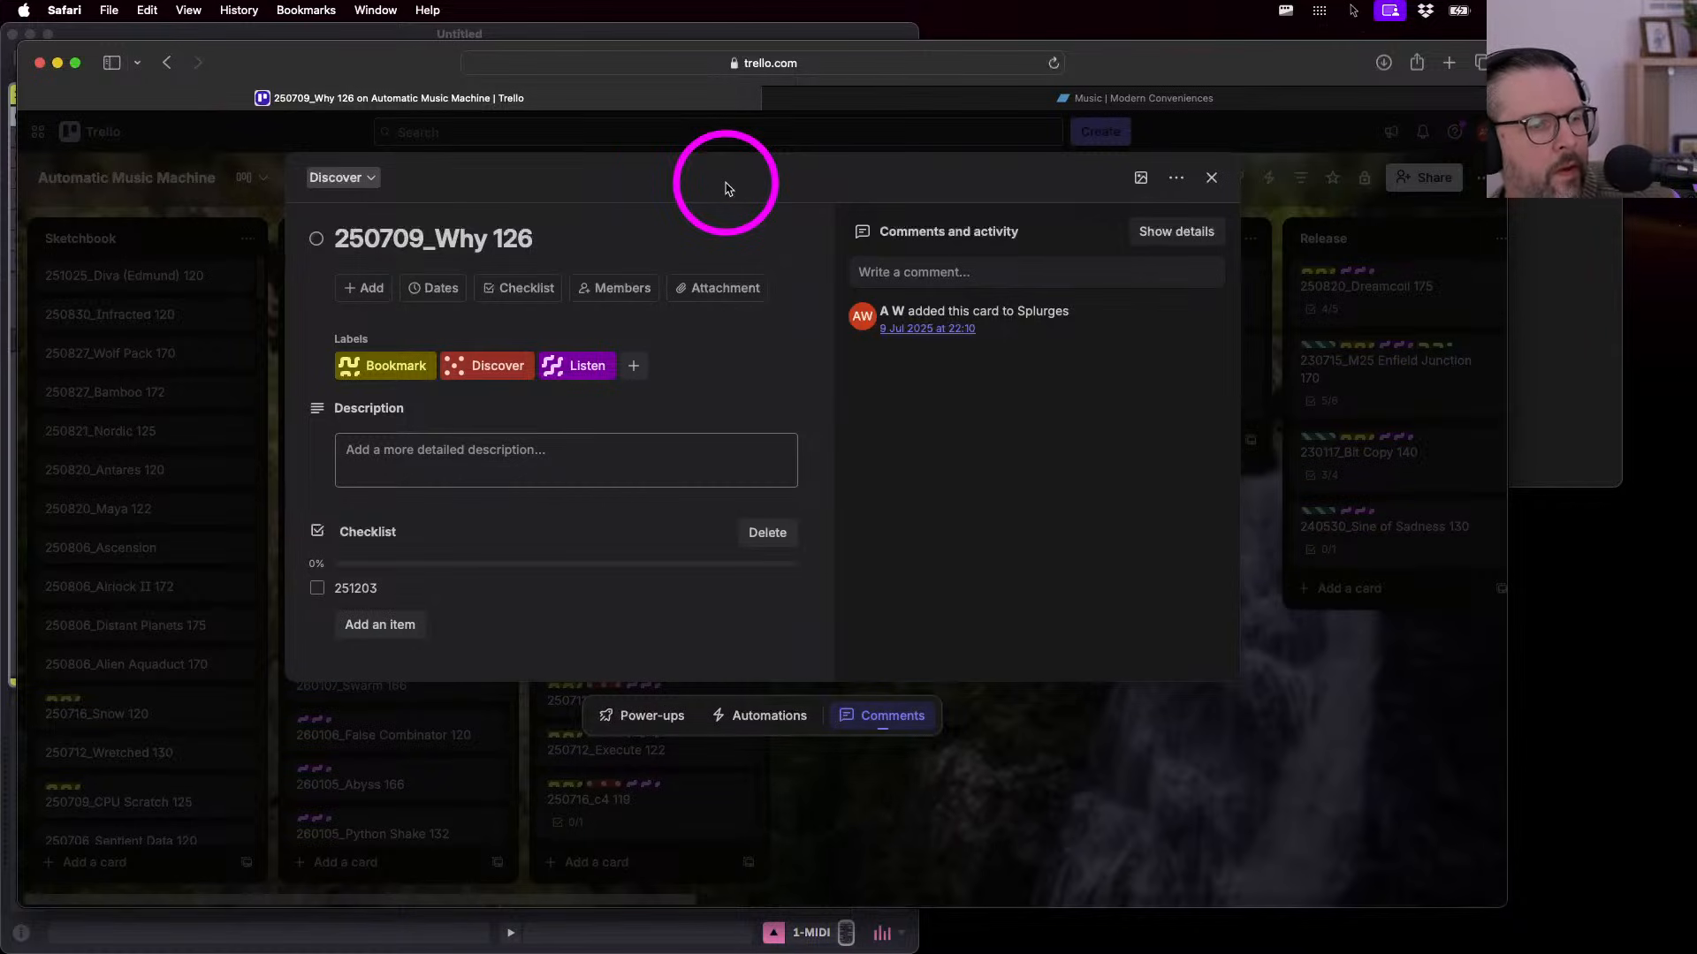
- Pick the Finder window from Mission Control, move it up-left, and look through Draft and Done
key(ctrl+Up)
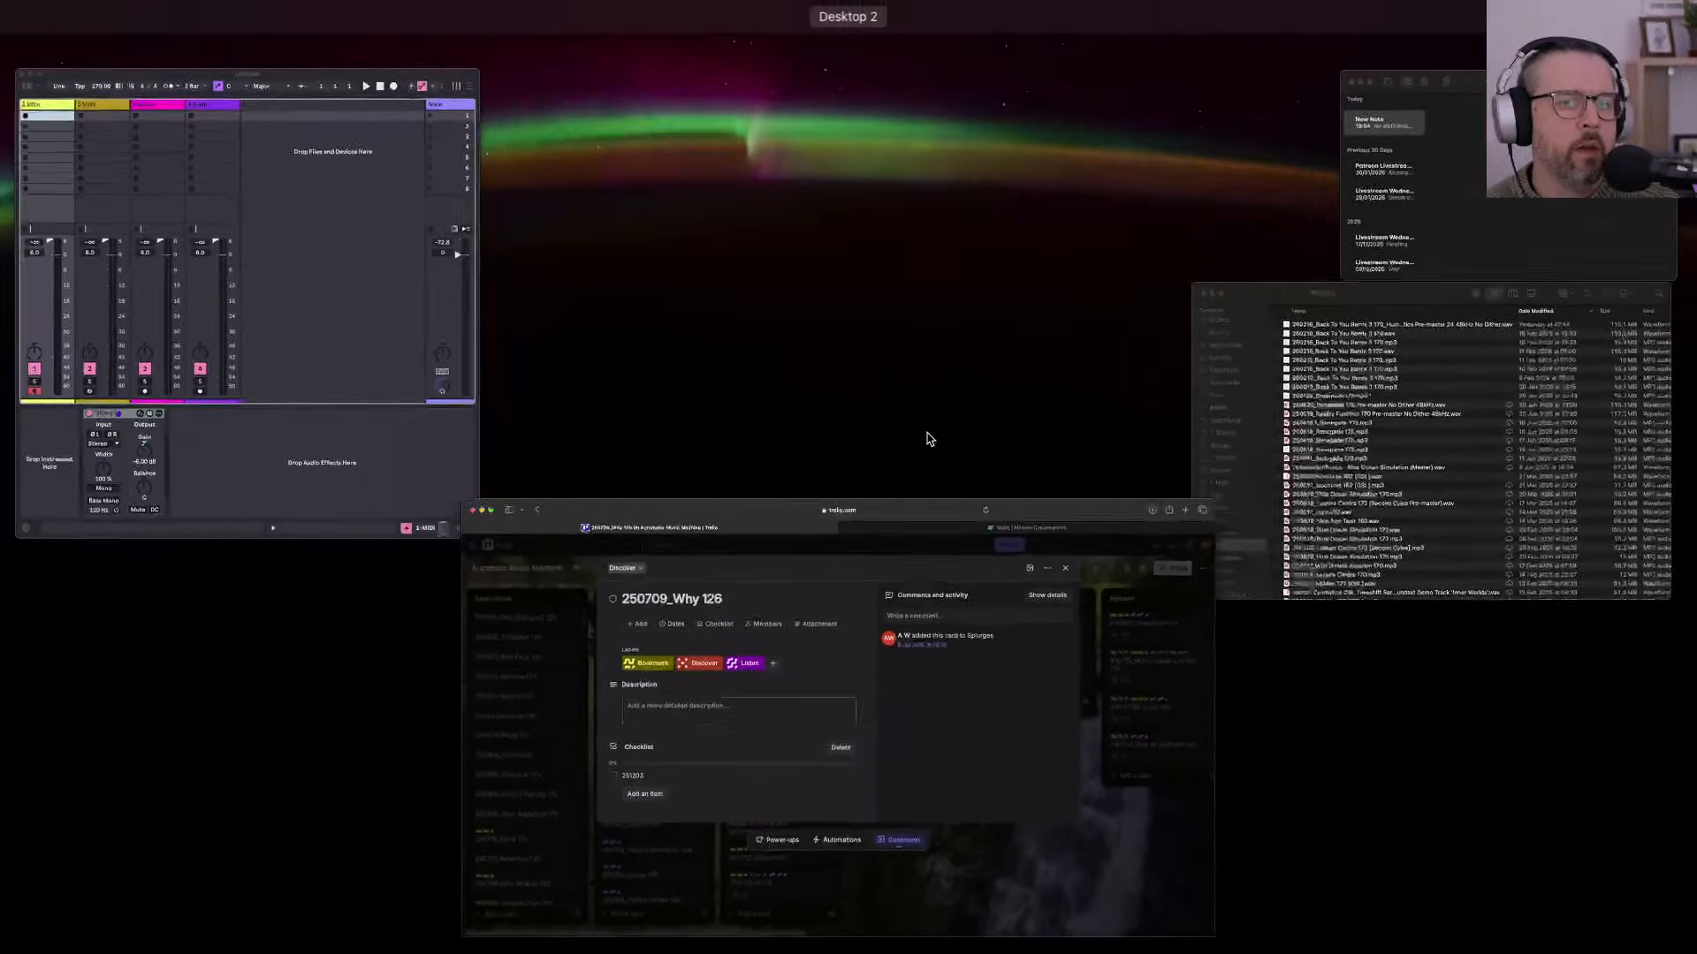
click(1384, 566)
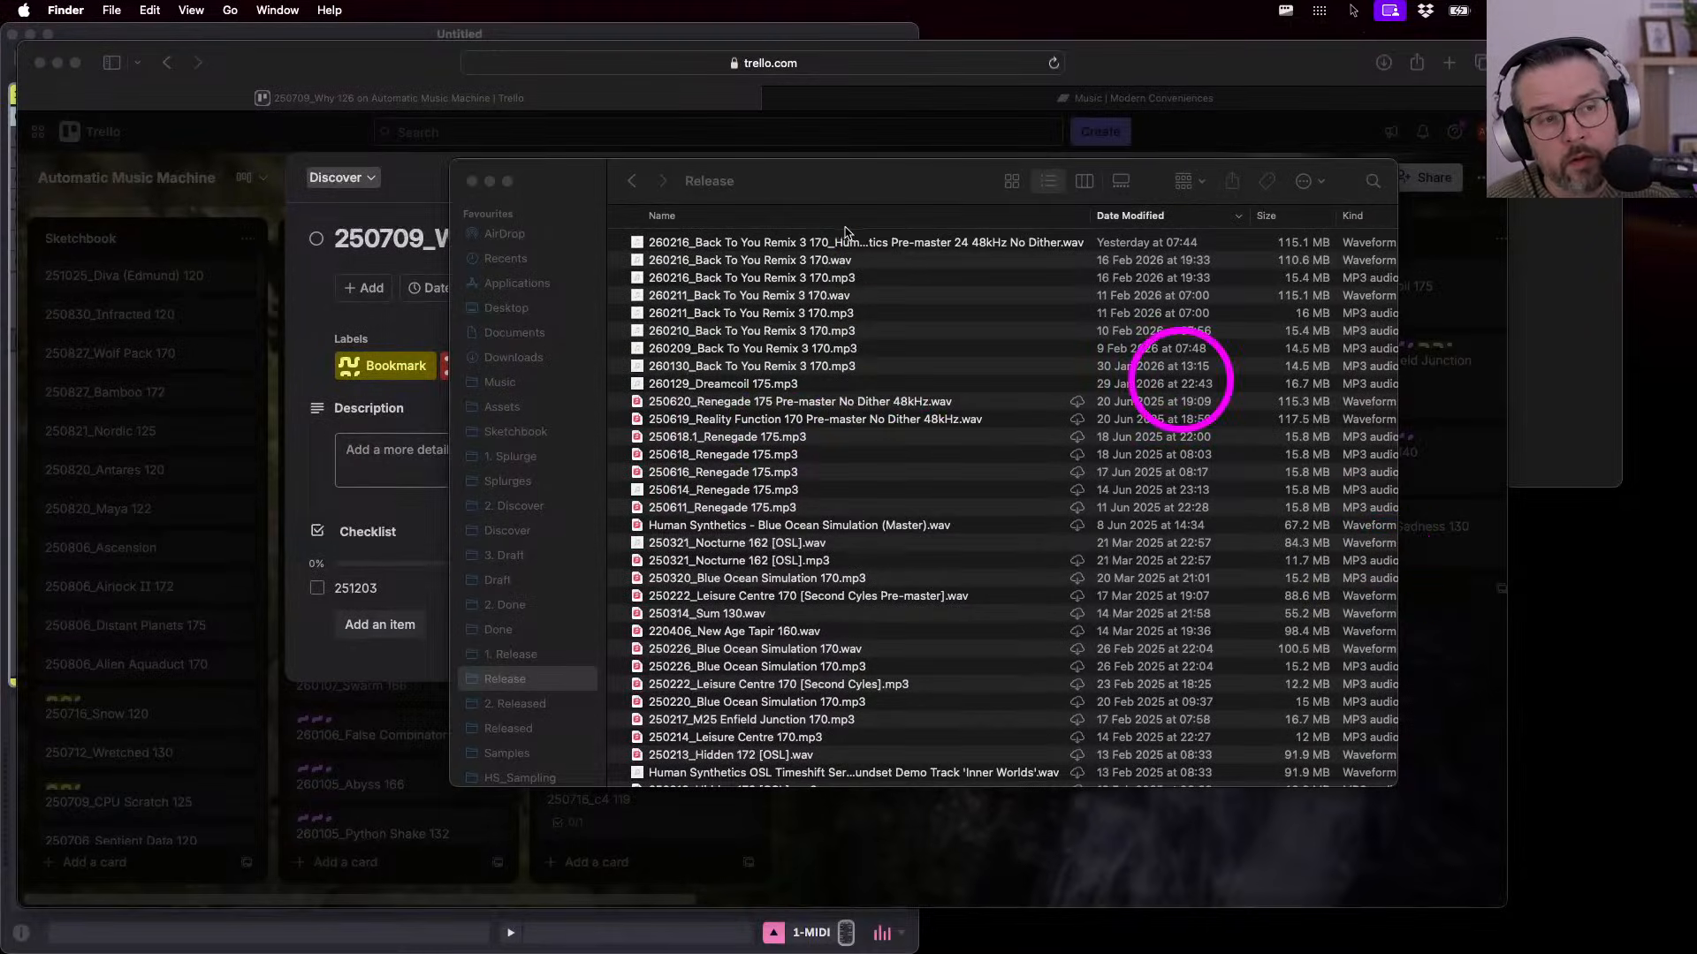
click(854, 189)
drag(854, 188, 785, 154)
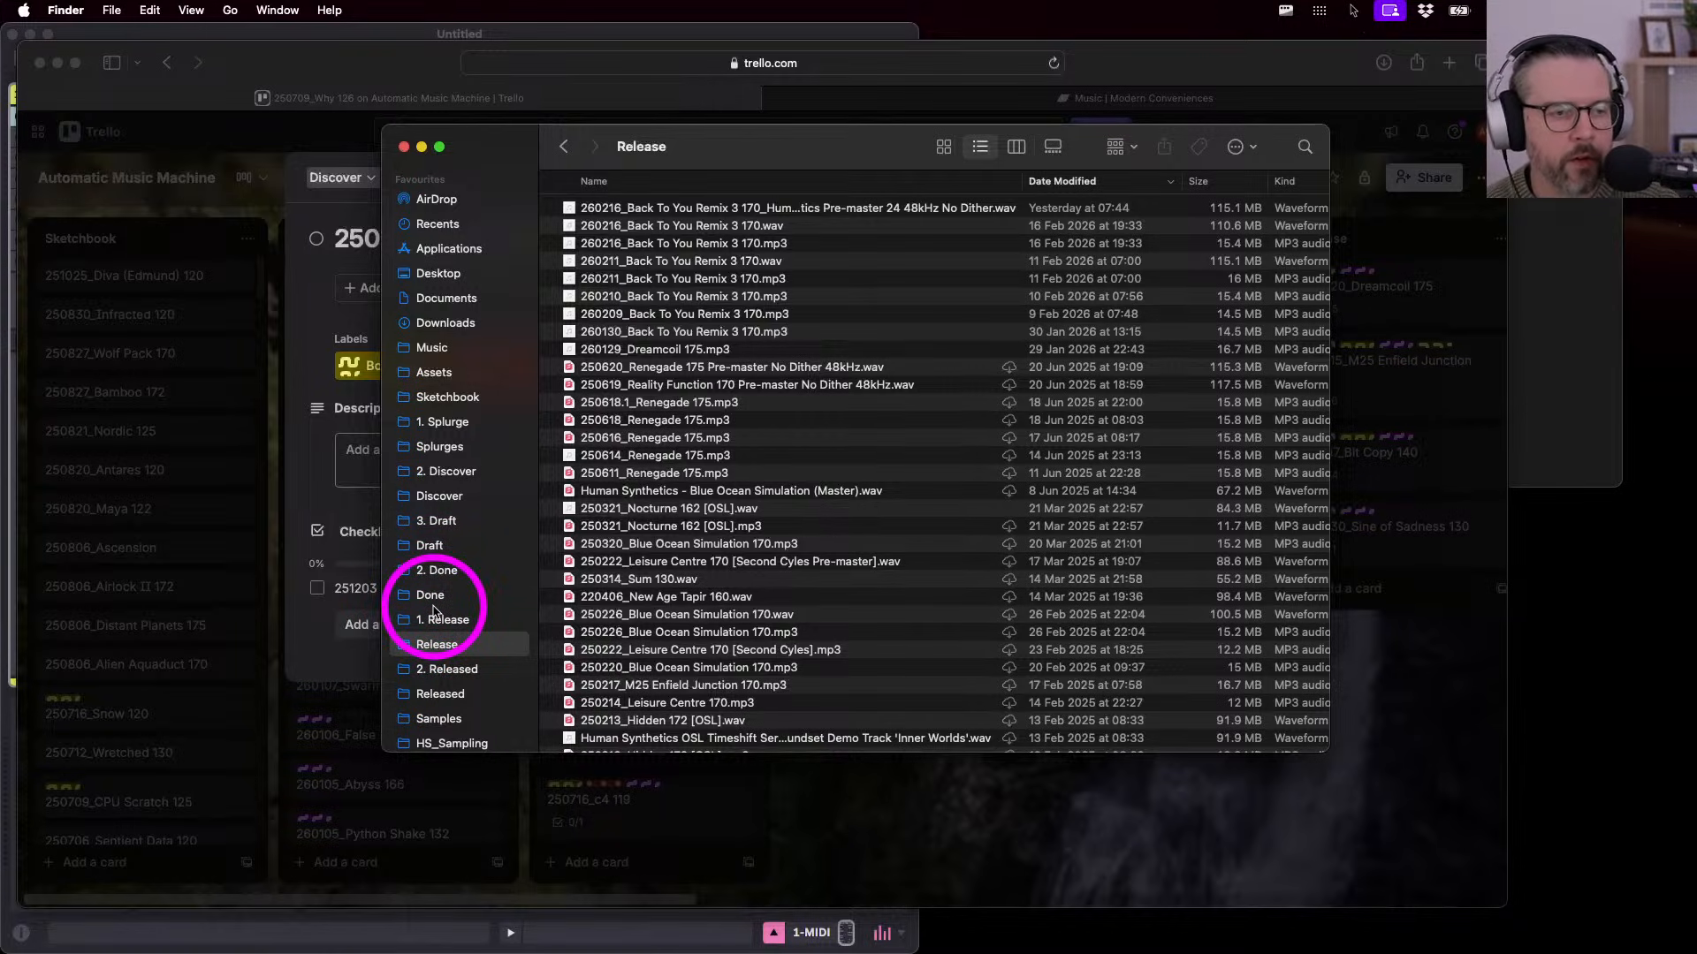
click(431, 550)
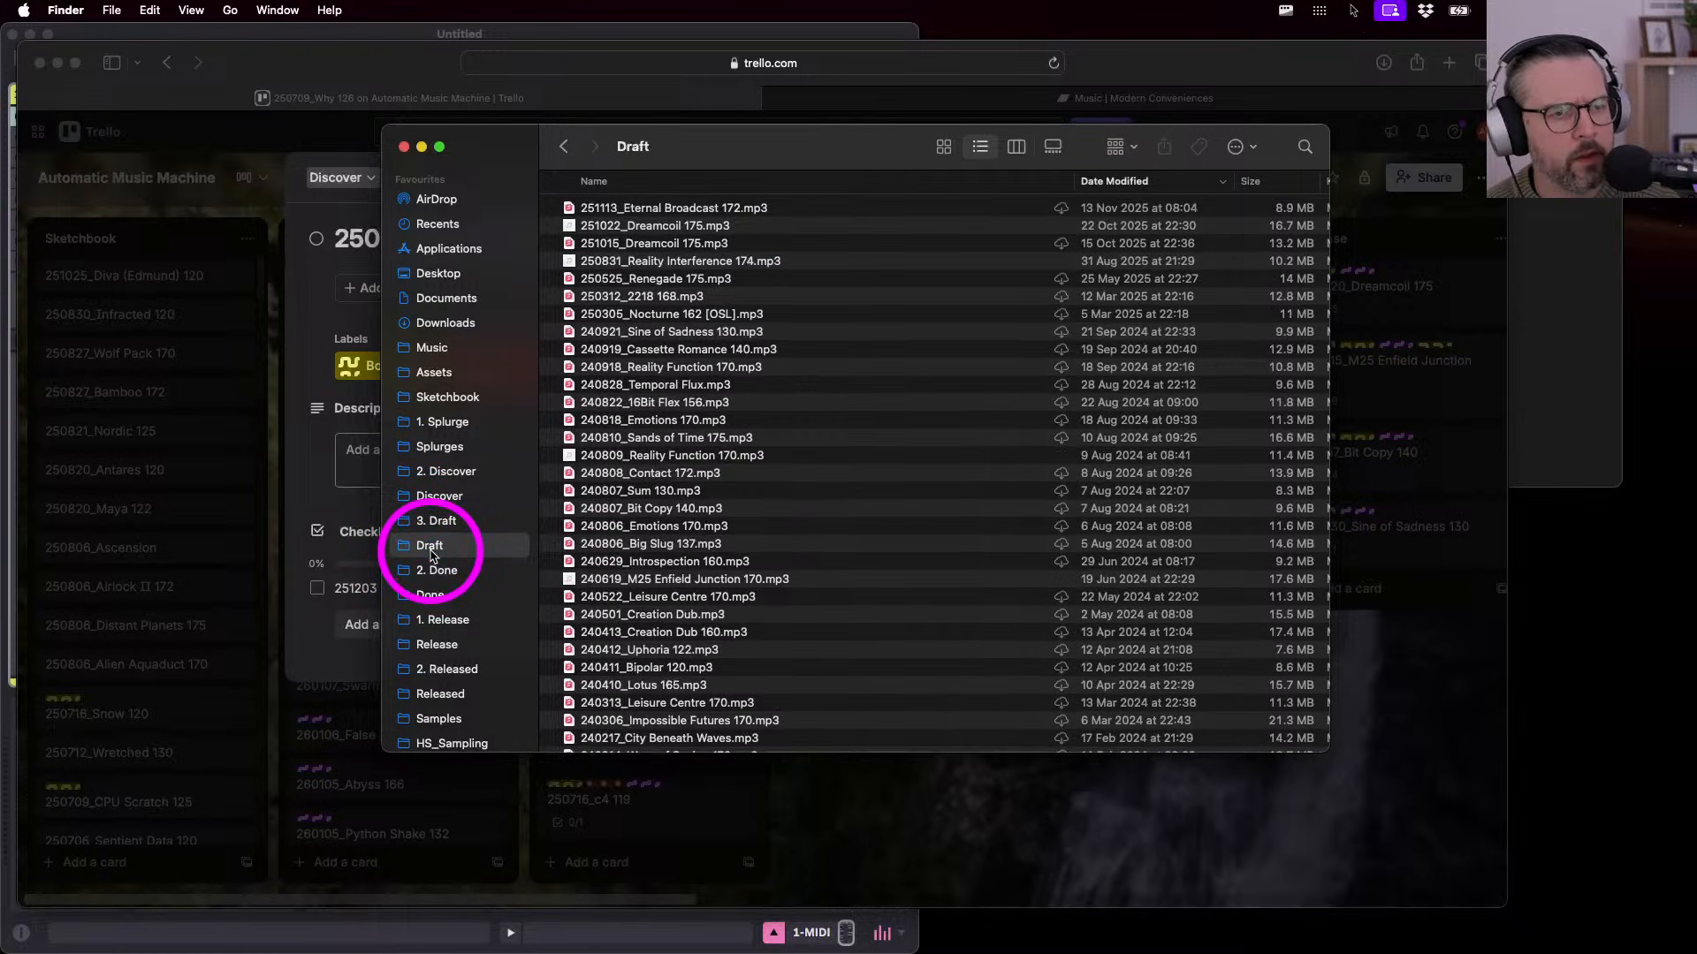
click(431, 596)
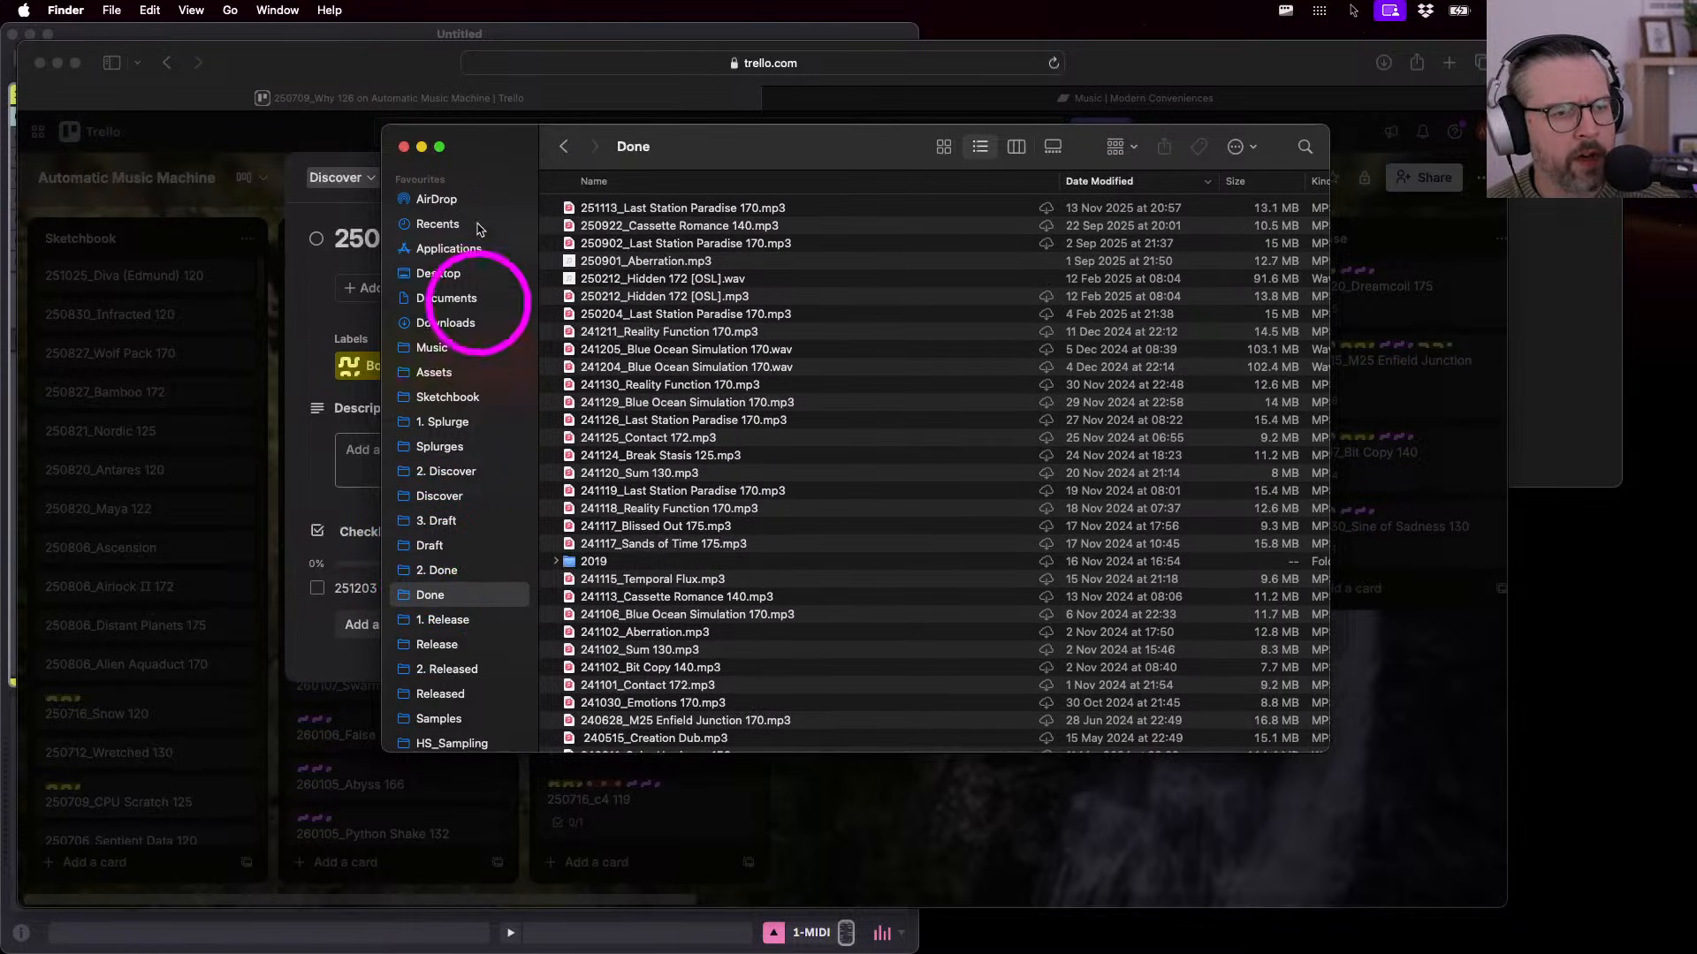
drag(487, 145, 476, 135)
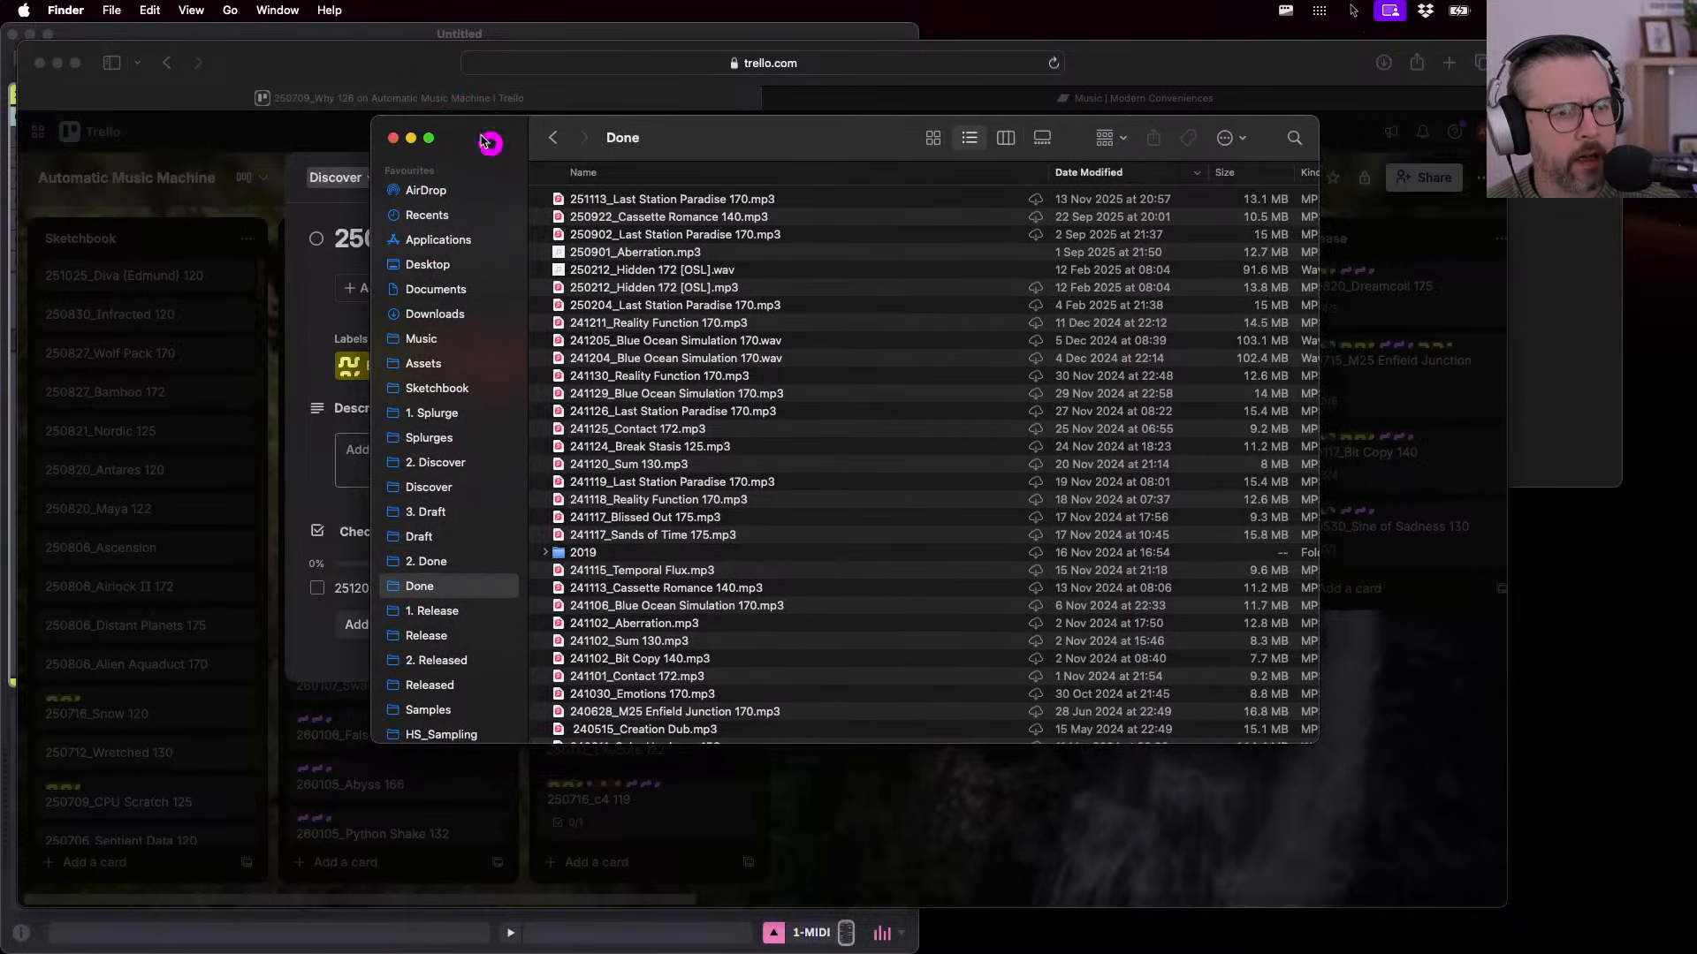
- Show the Discover folder in an enlarged Finder window, then bring the Why 126 card forward
click(429, 487)
drag(492, 149, 547, 161)
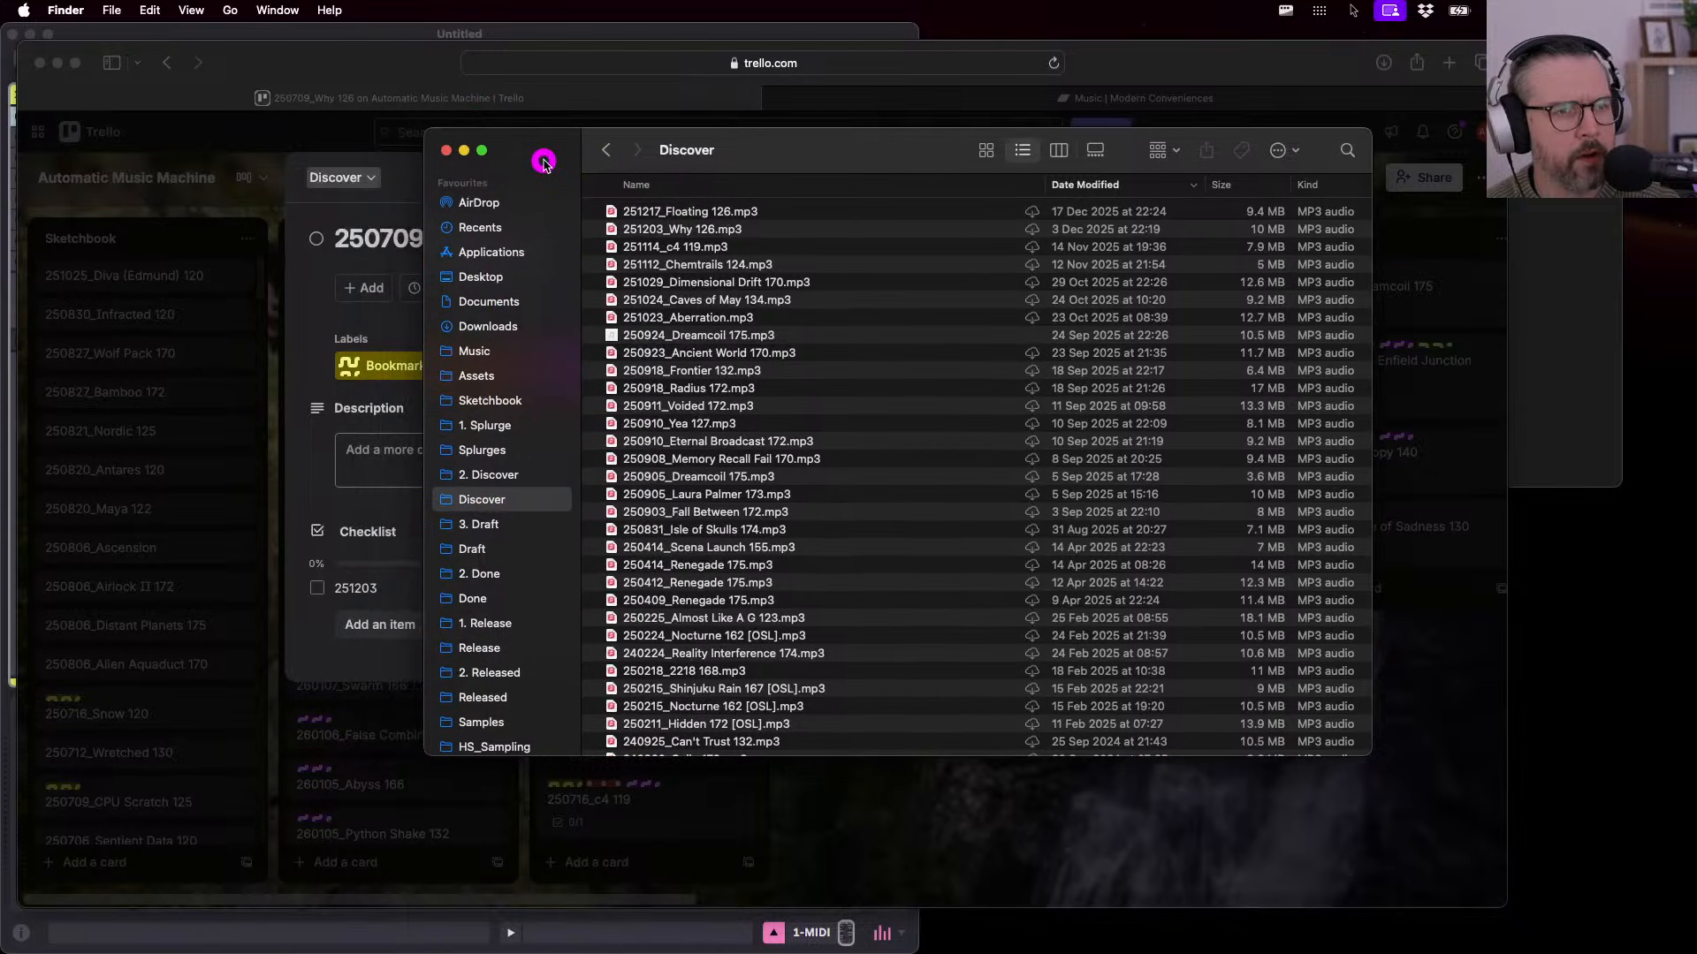
drag(1369, 754, 1571, 888)
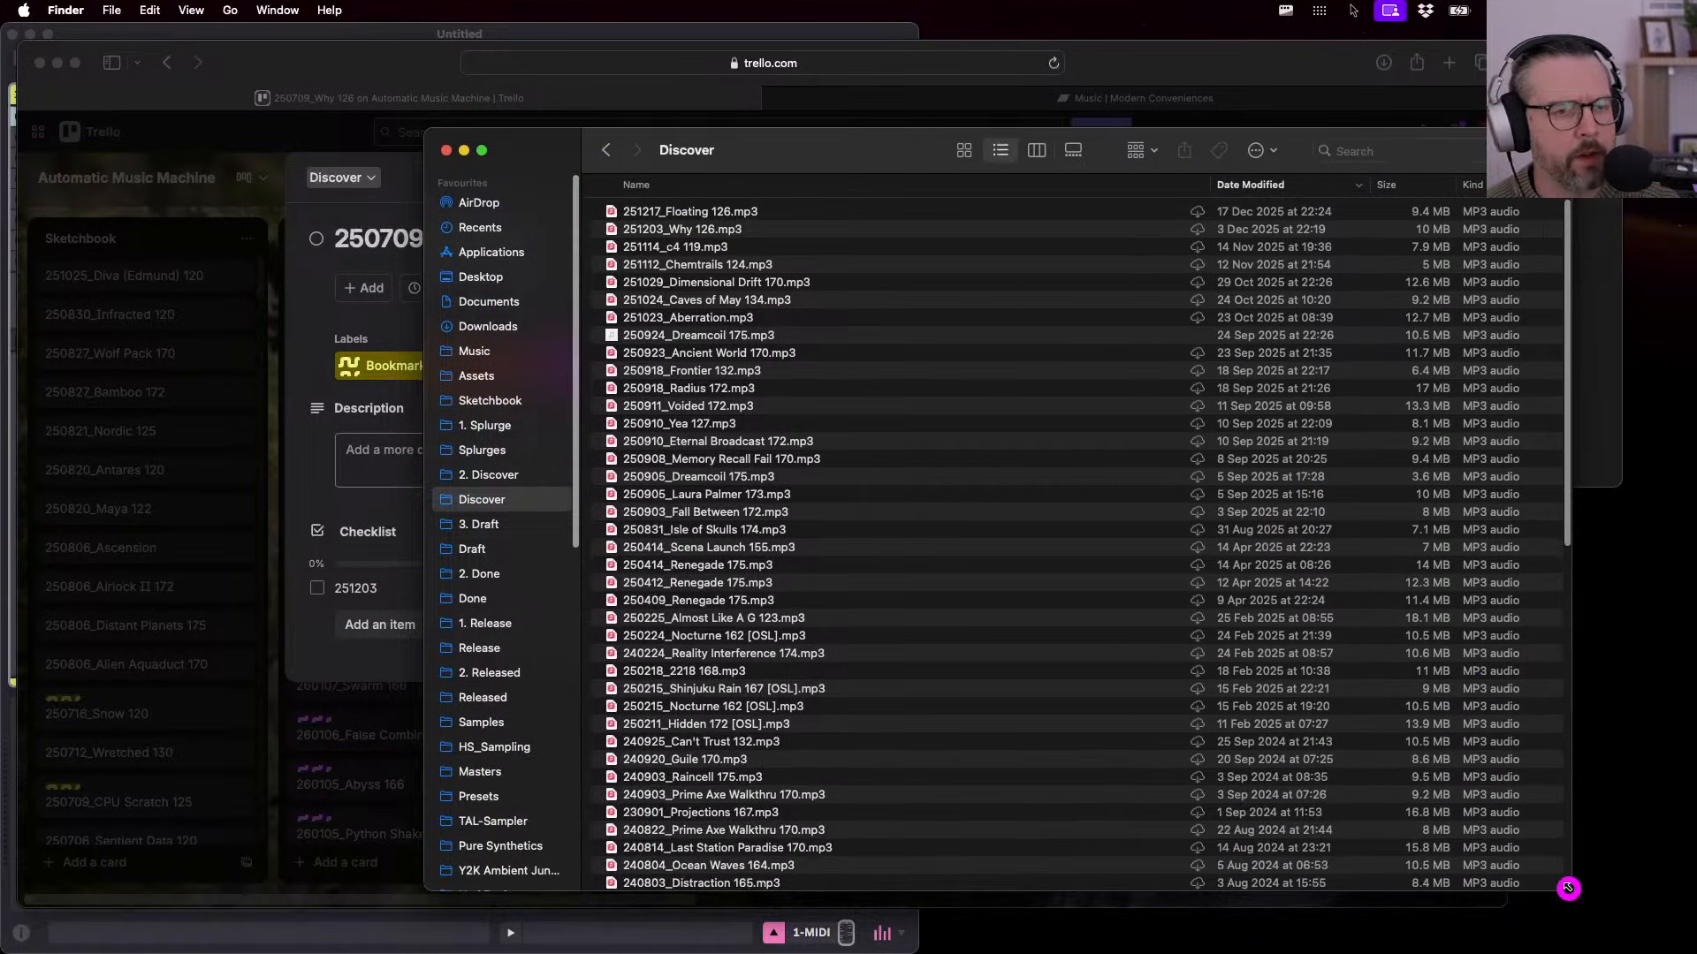
drag(863, 157, 939, 145)
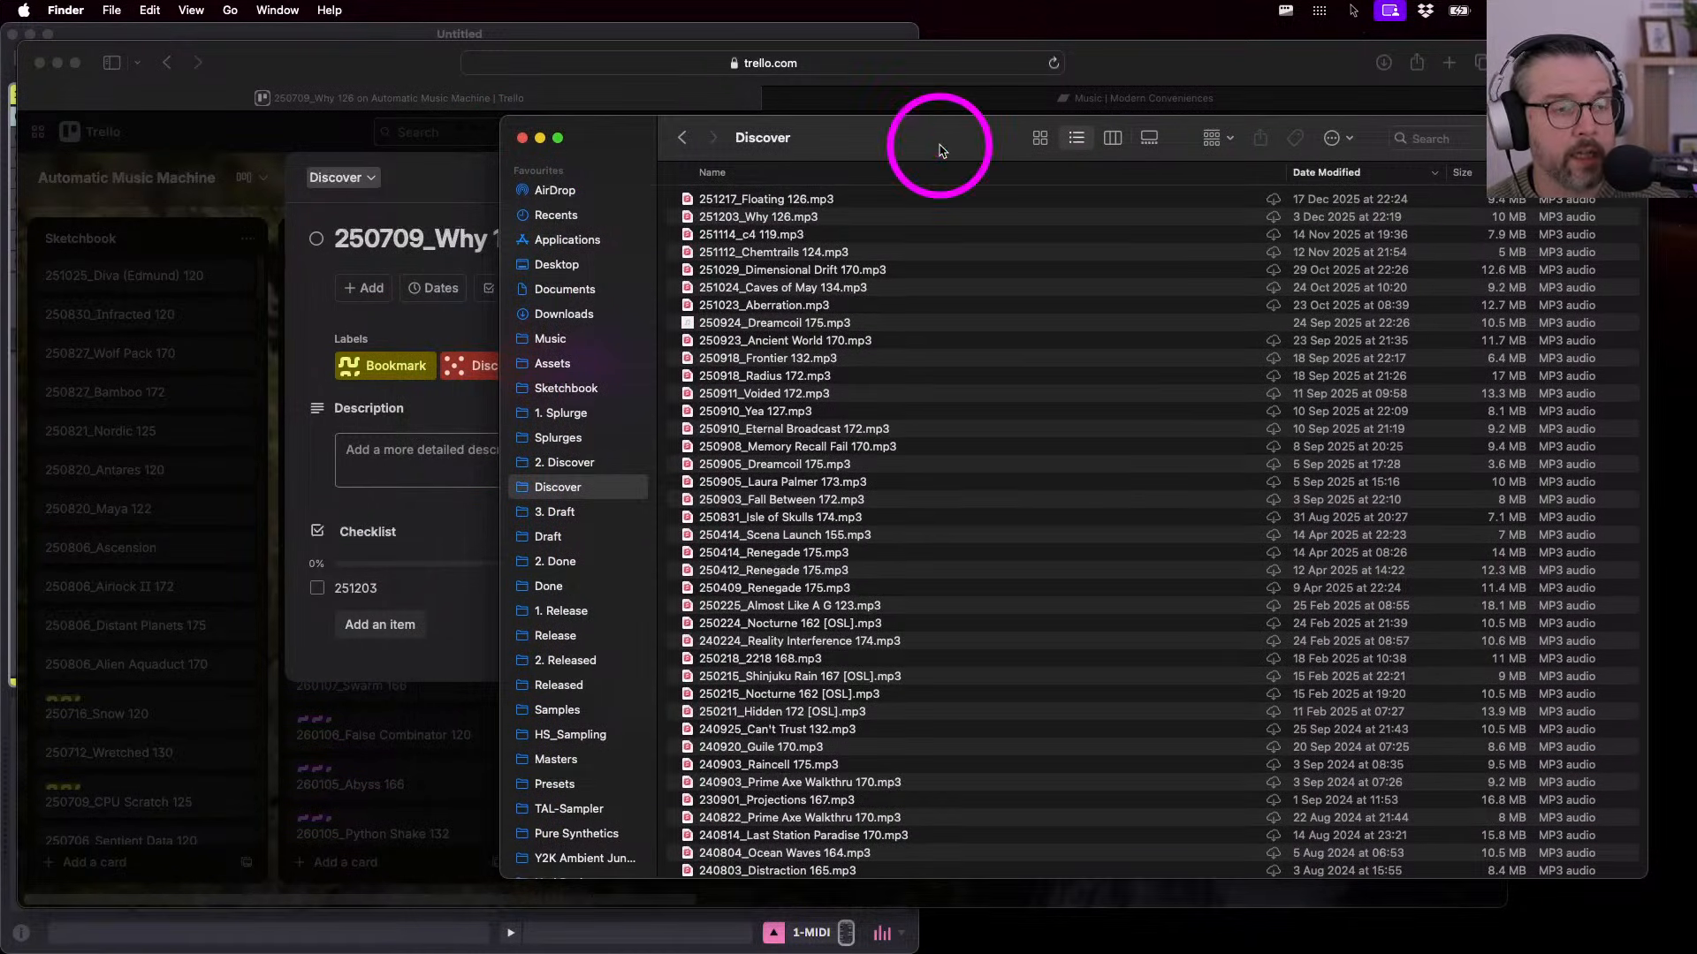
drag(609, 143, 609, 142)
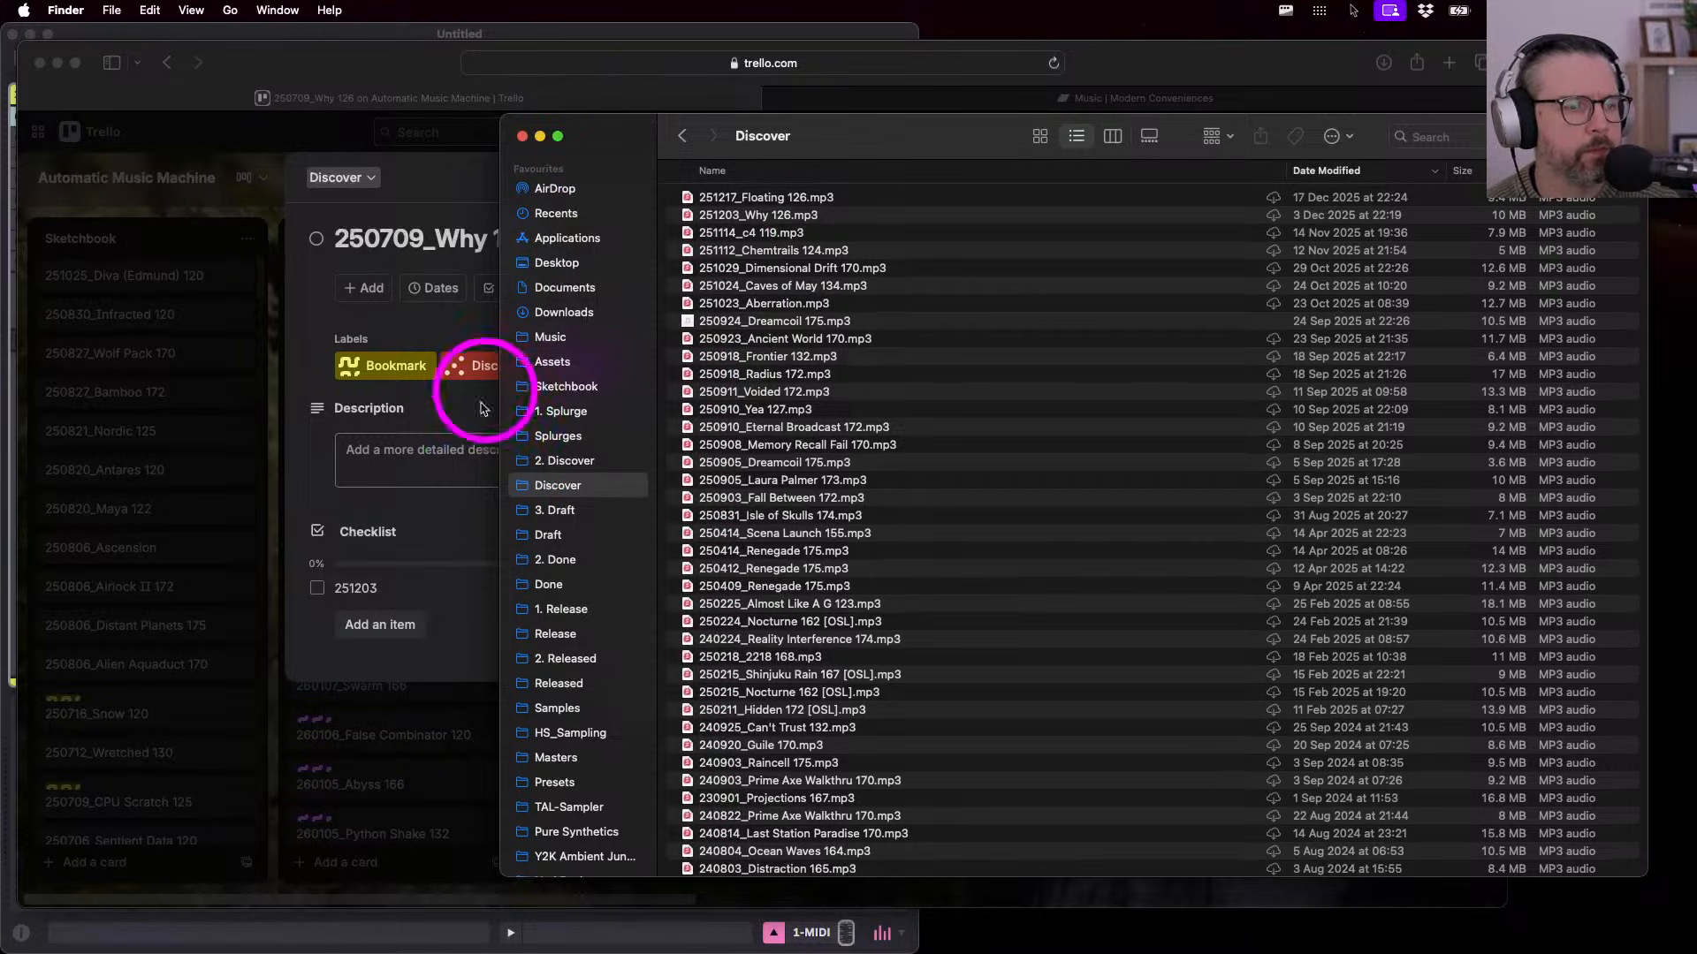
click(429, 185)
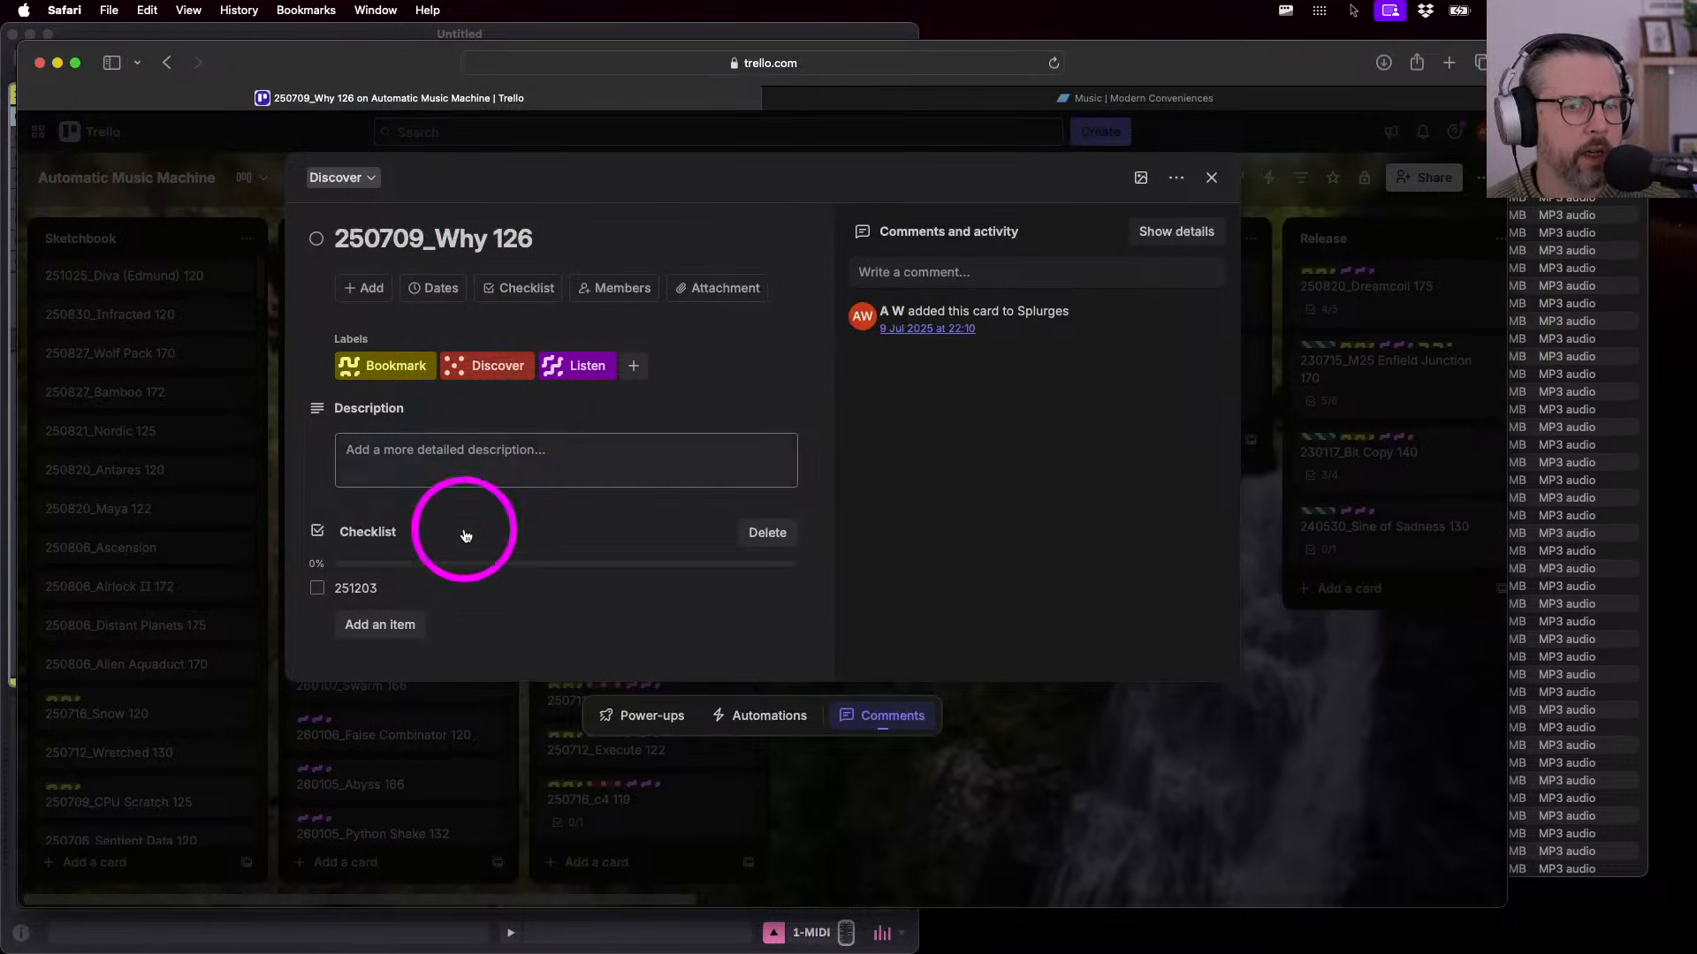
- Tick the 251203 checklist item to reach 100%, then bring the Finder Discover window back
click(317, 589)
key(ctrl+Up)
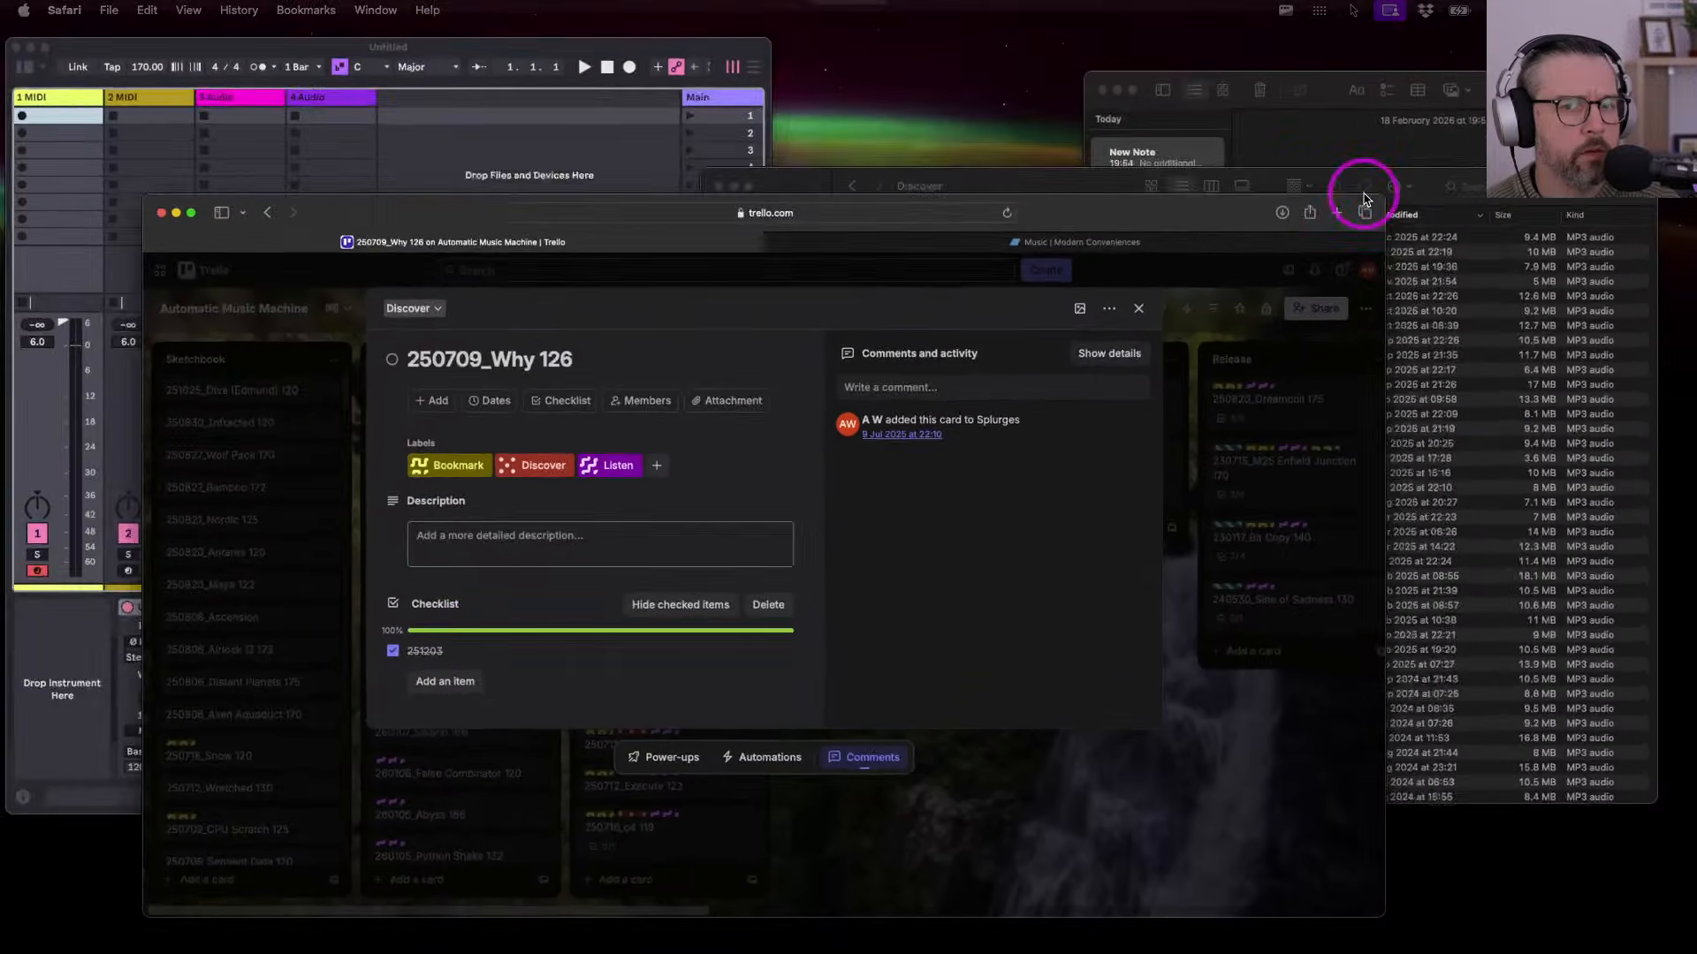
click(1360, 291)
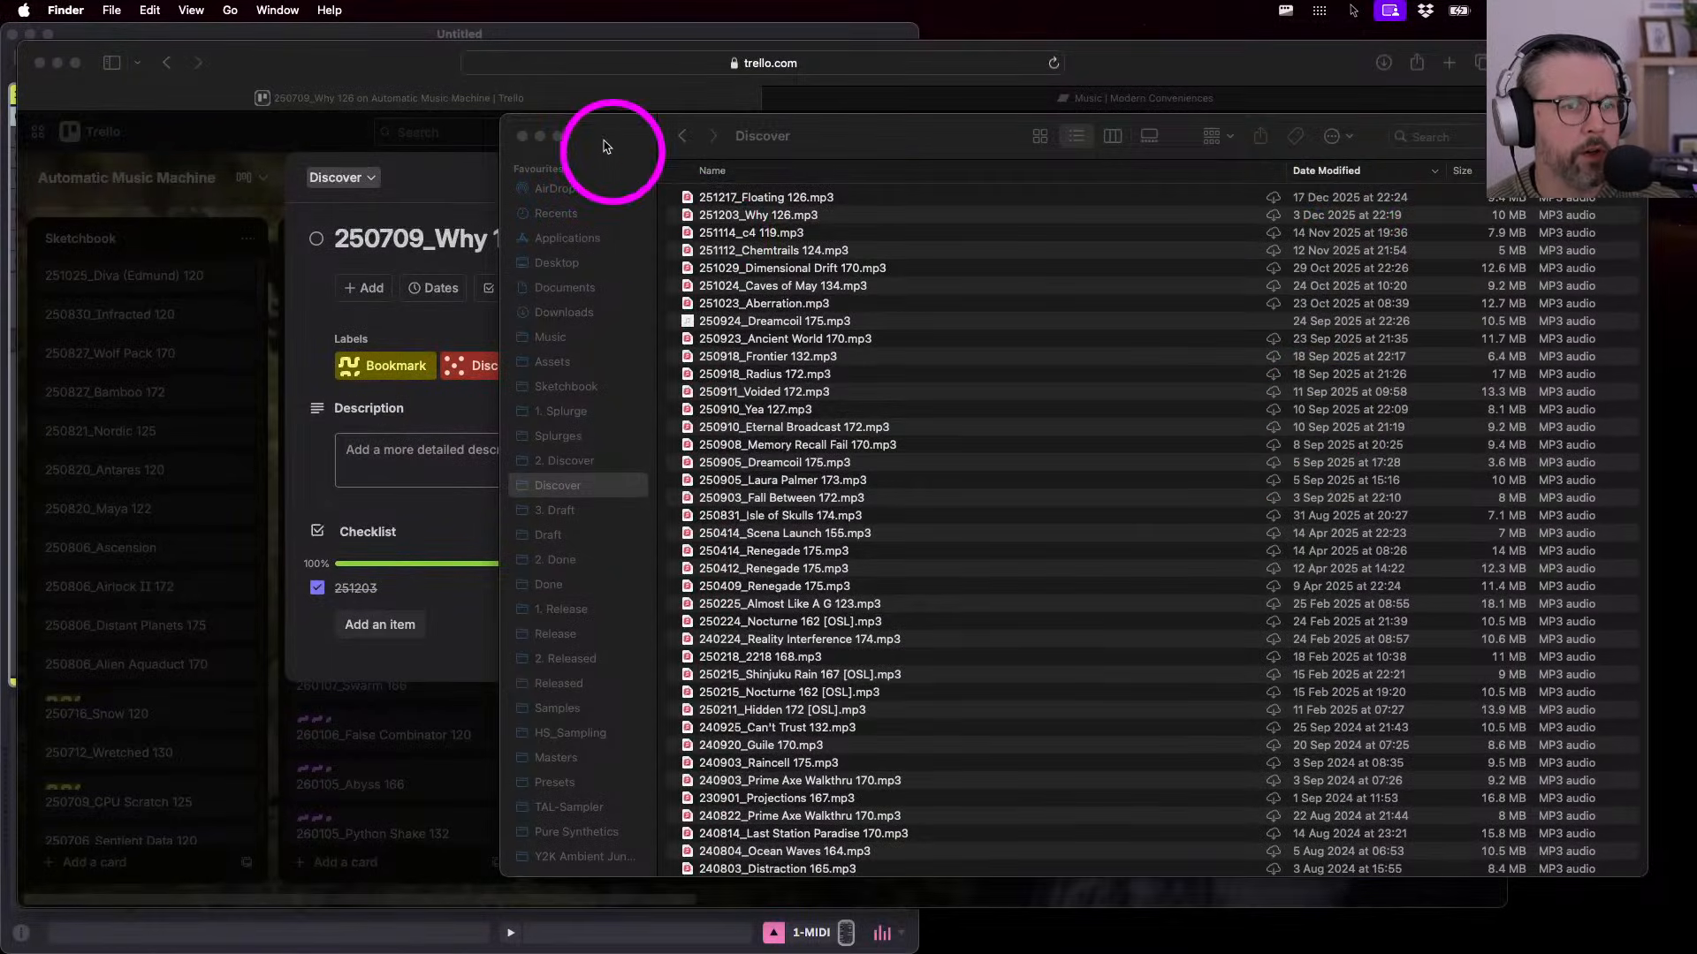
drag(607, 142, 600, 149)
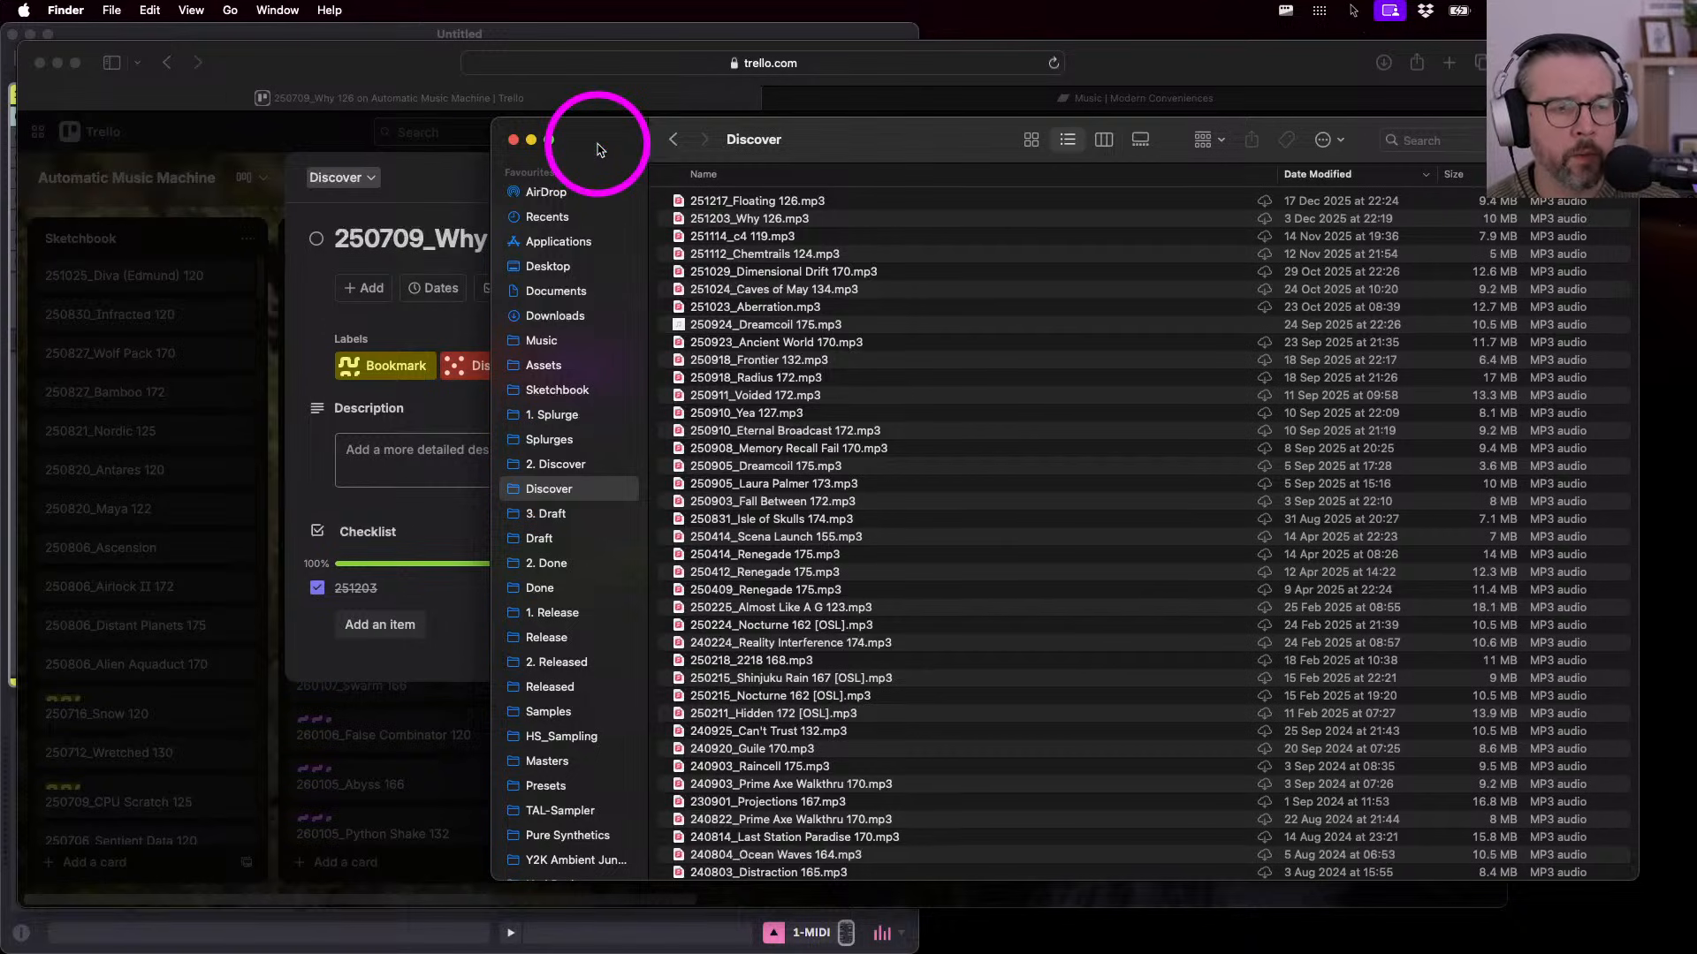
- Play 251203_Why 126.mp3 in Quick Look, then bring up a new empty note
click(721, 219)
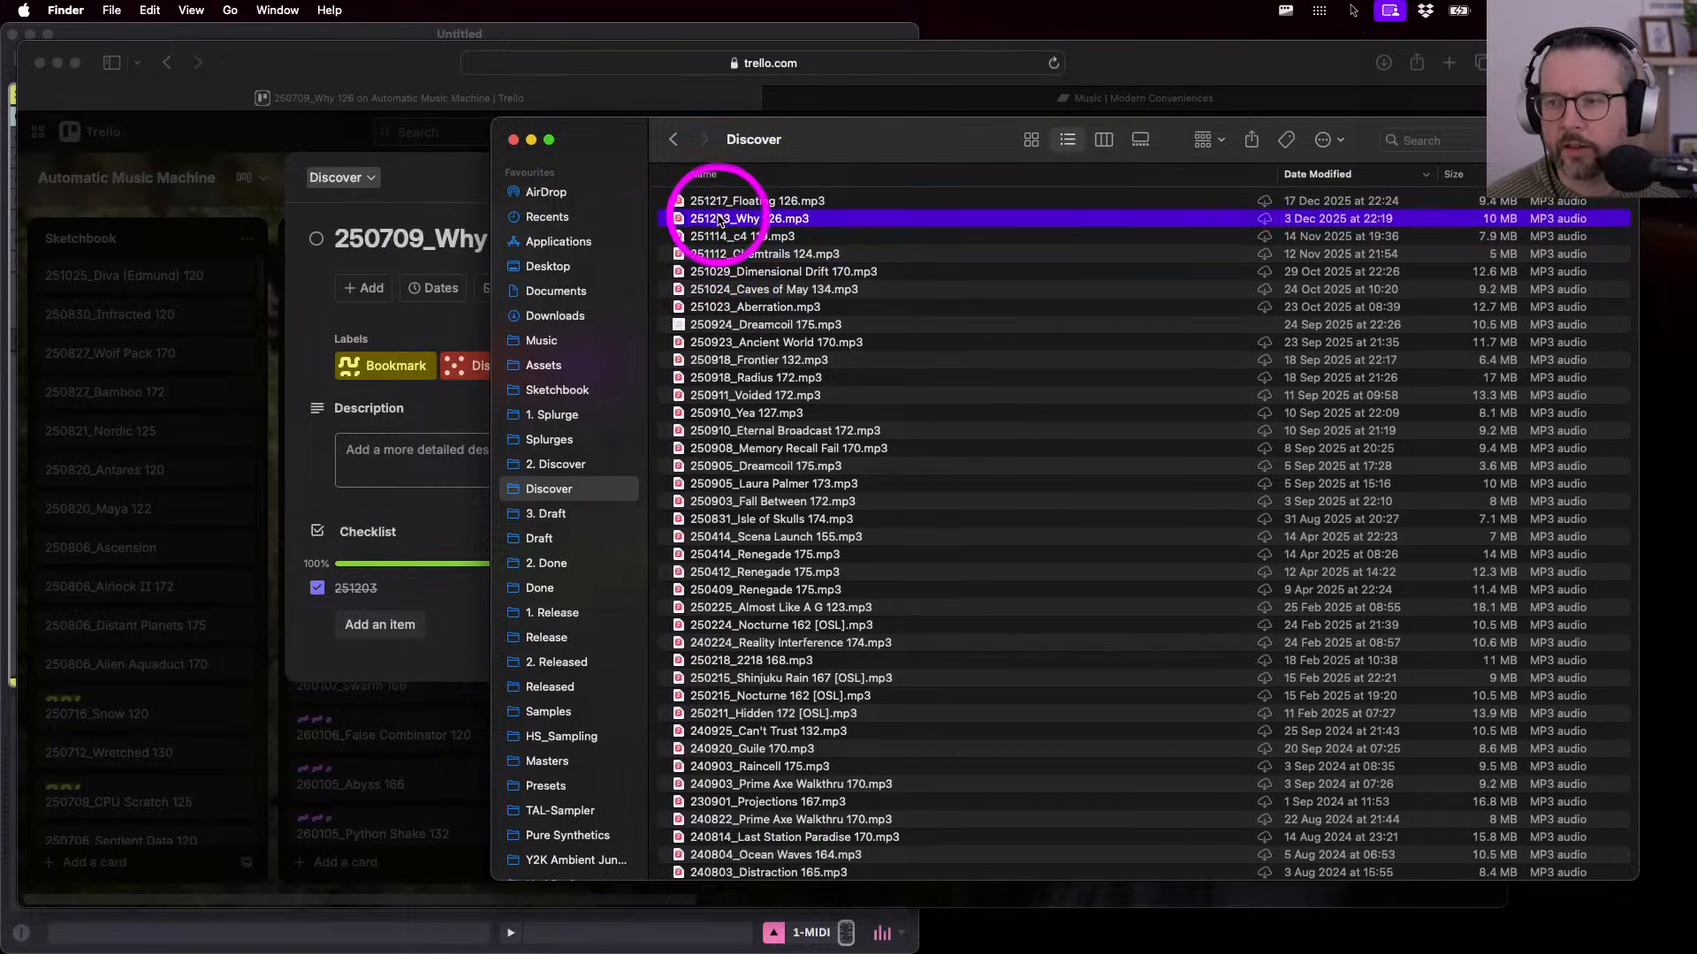
key(space)
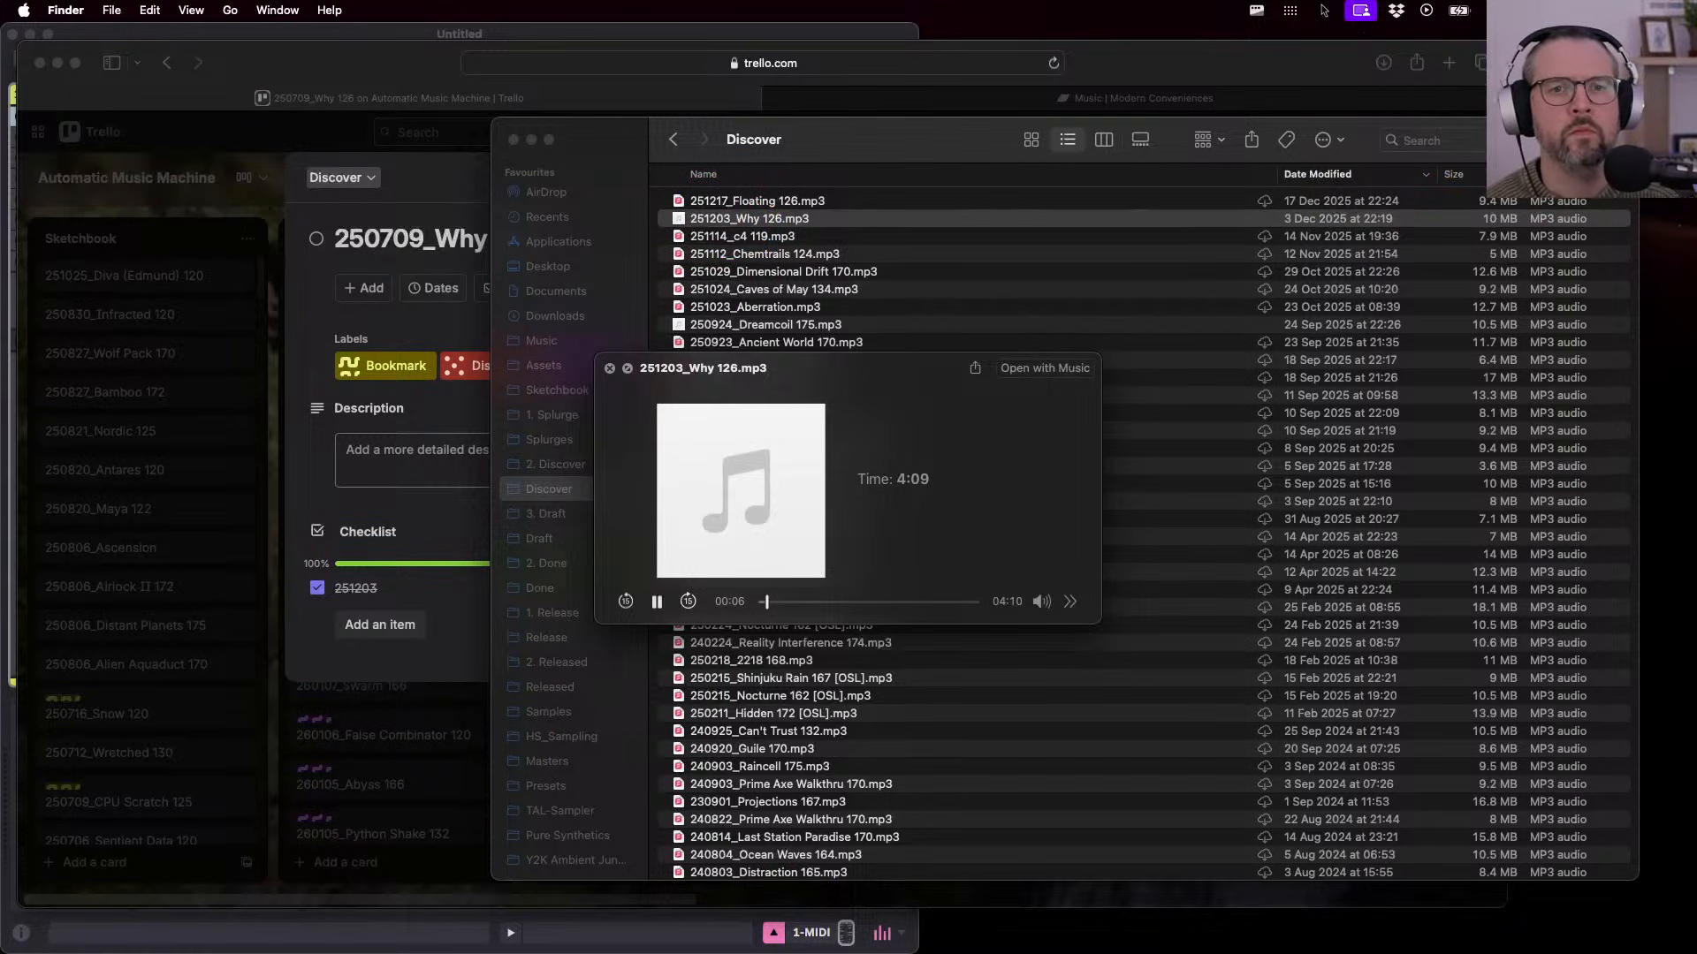
key(super+Tab)
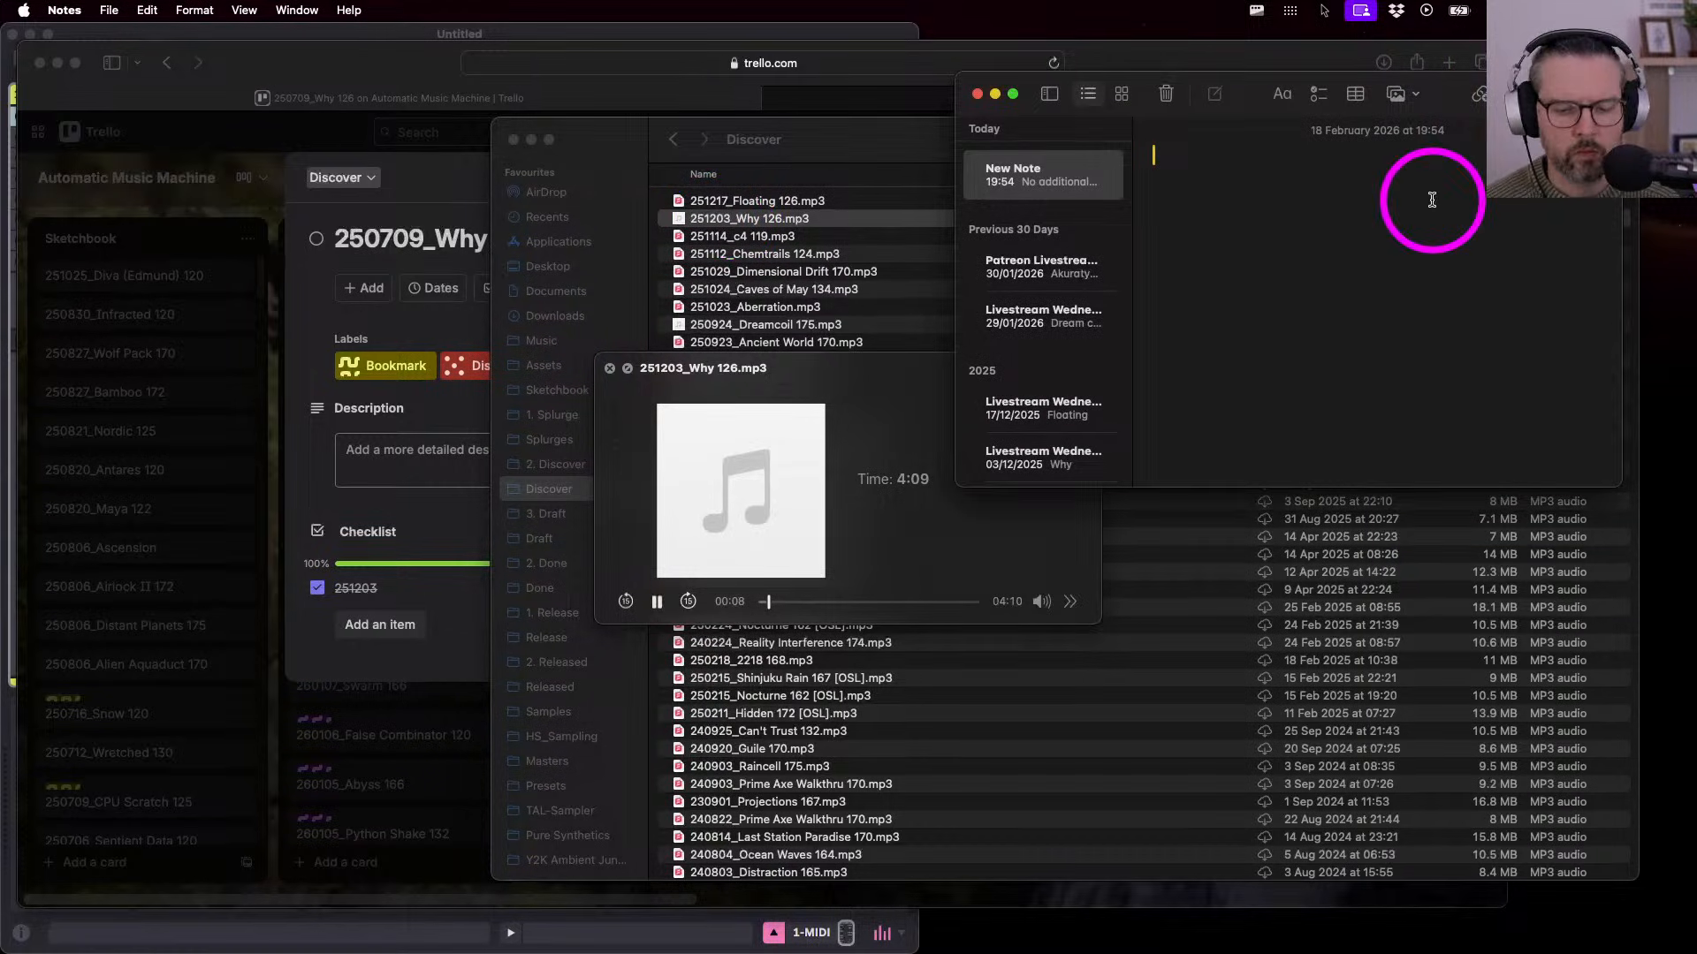
- Zoom in on the blank note's text in Notes while the Why 126 preview keeps playing
key(shift+super+period)
key(shift+super+period)
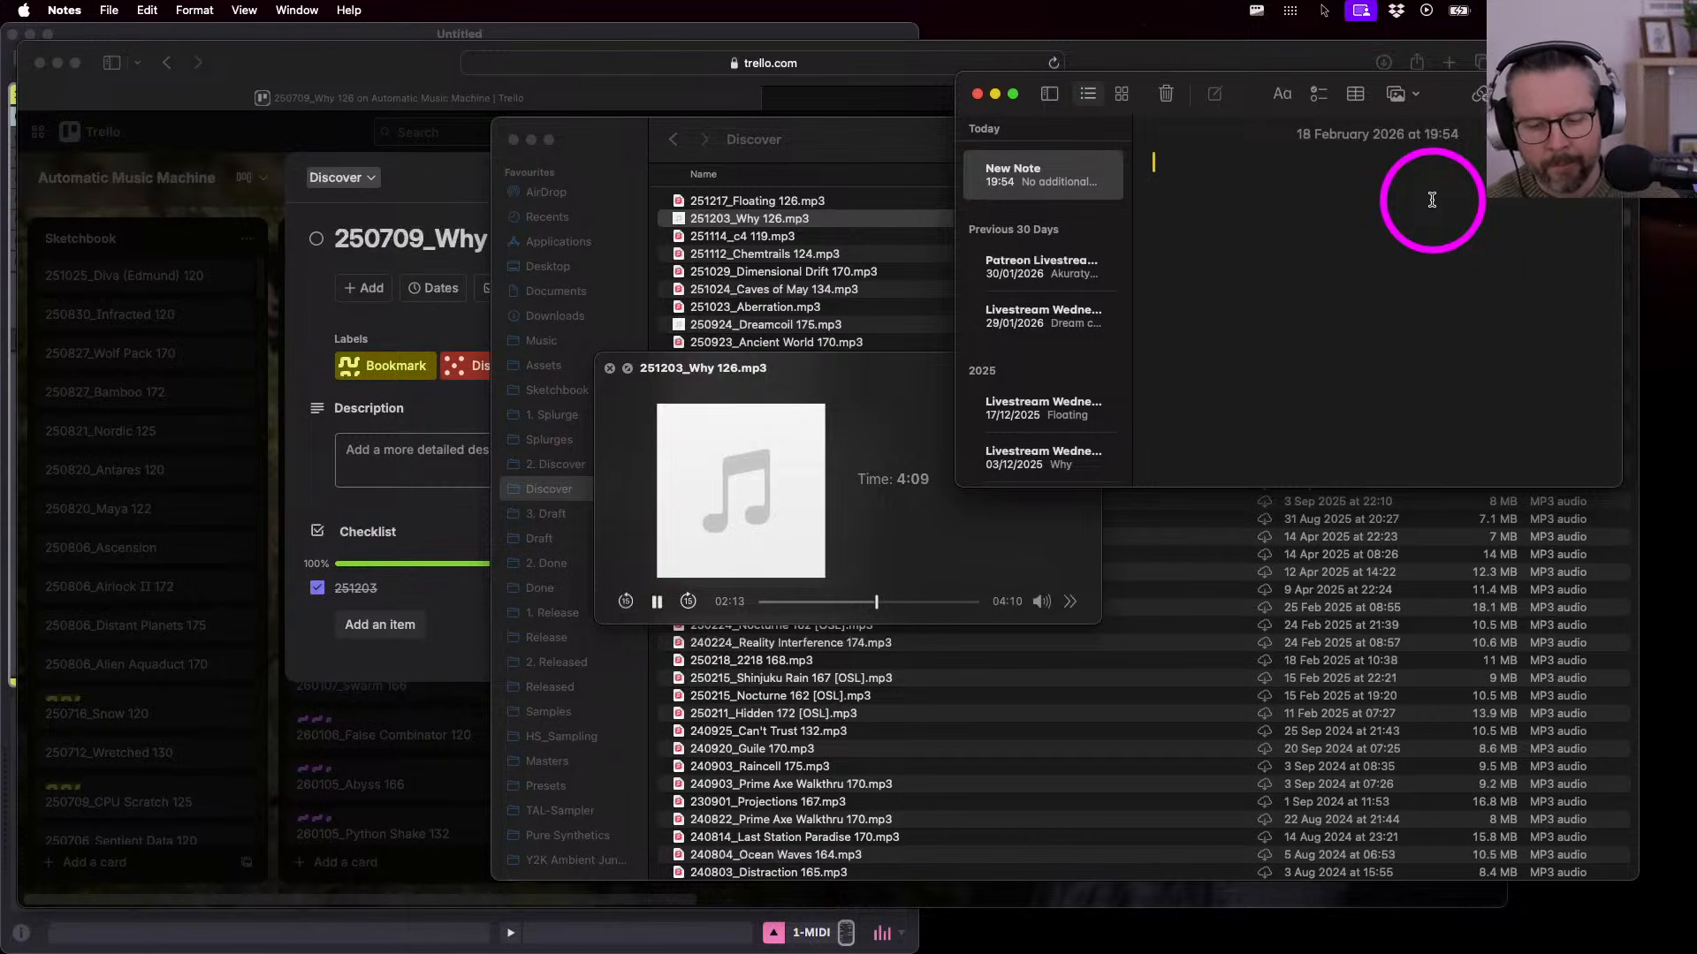
- Title the note 'Why' and start a checklist with the item 'Intro'
text(QW)
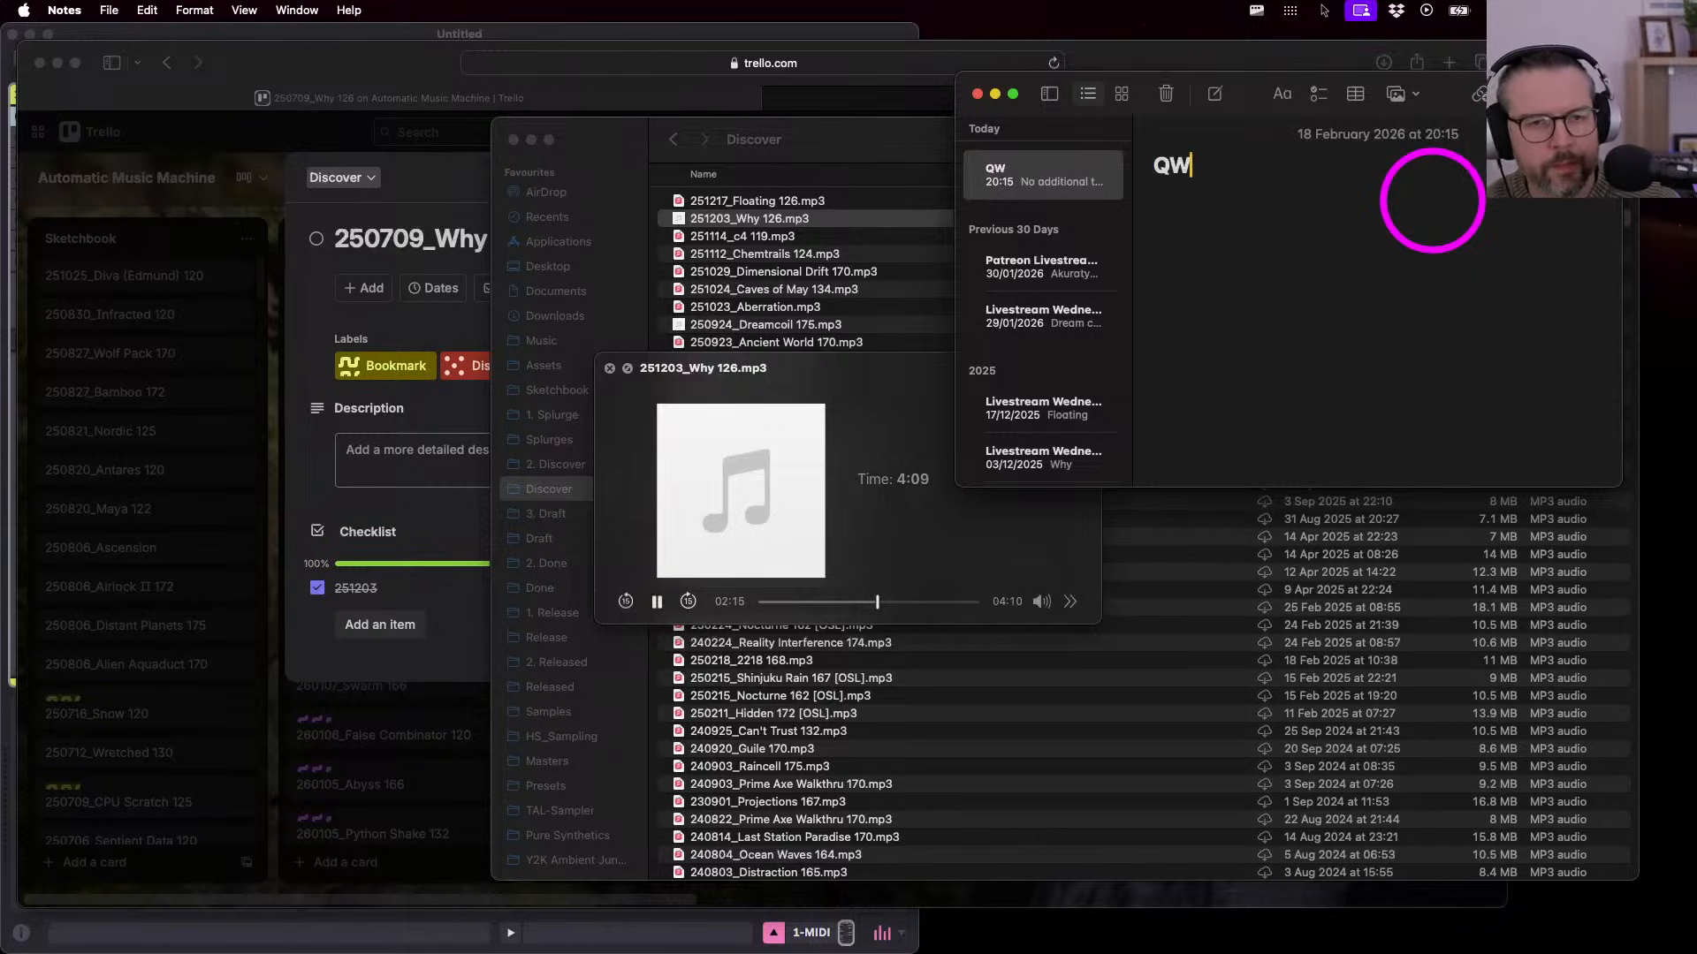
key(BackSpace)
key(BackSpace)
text(WH)
key(BackSpace)
key(BackSpace)
text(Why)
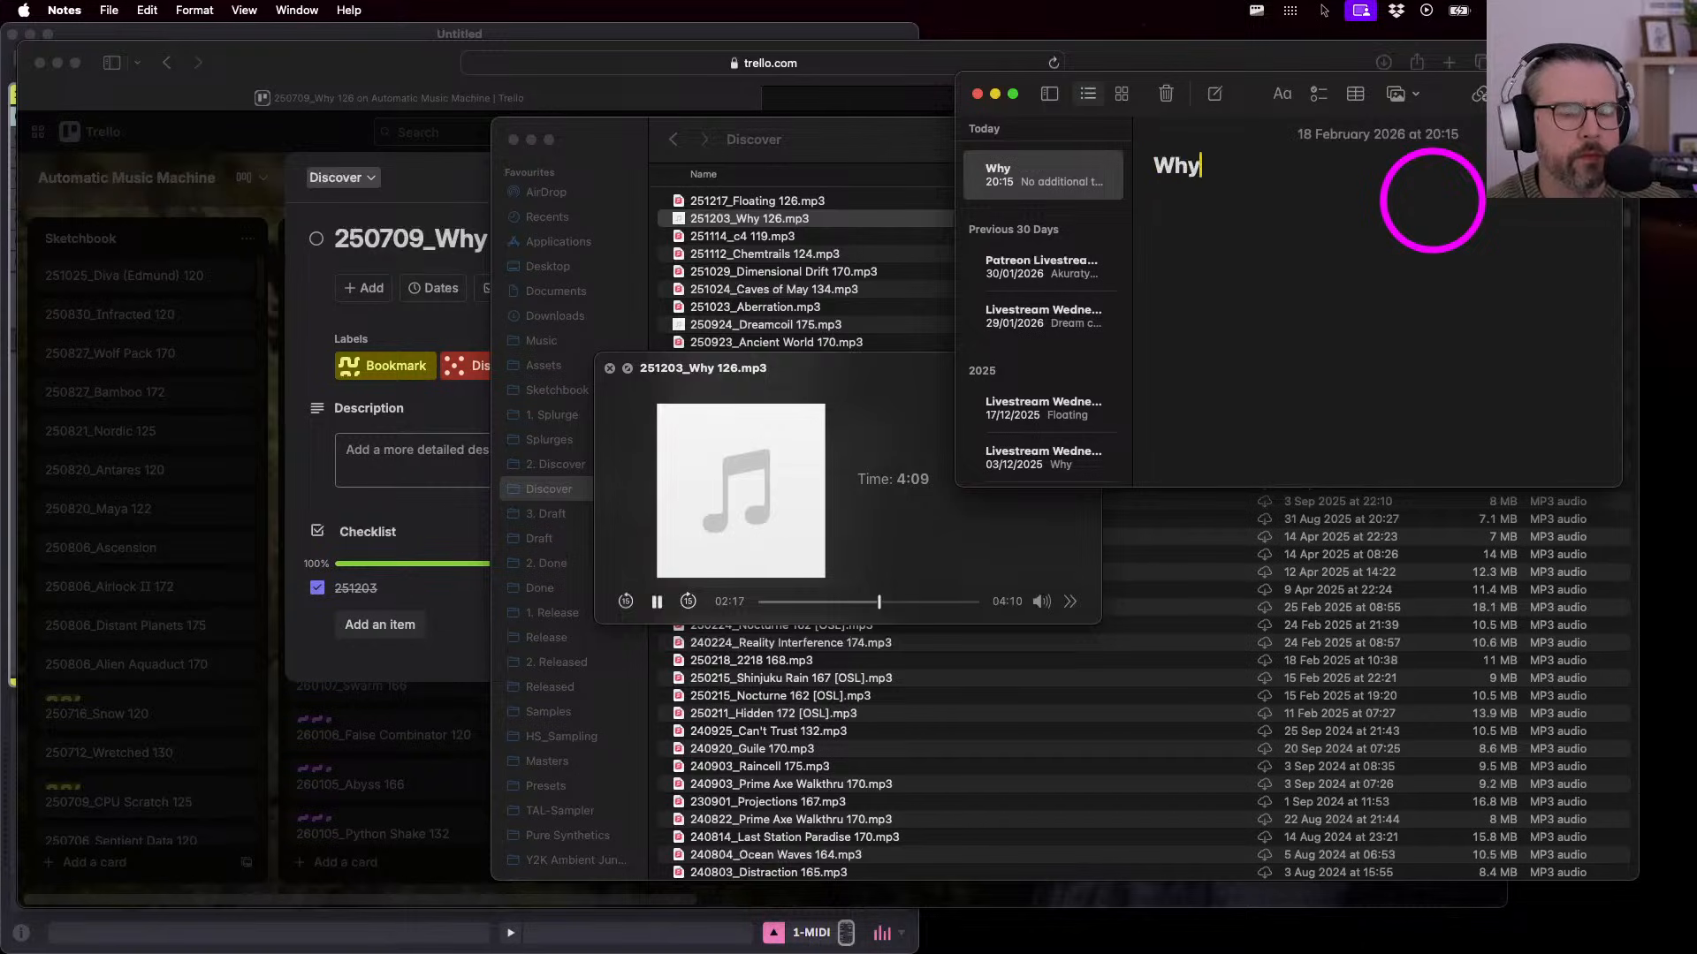
key(Return)
key(Return)
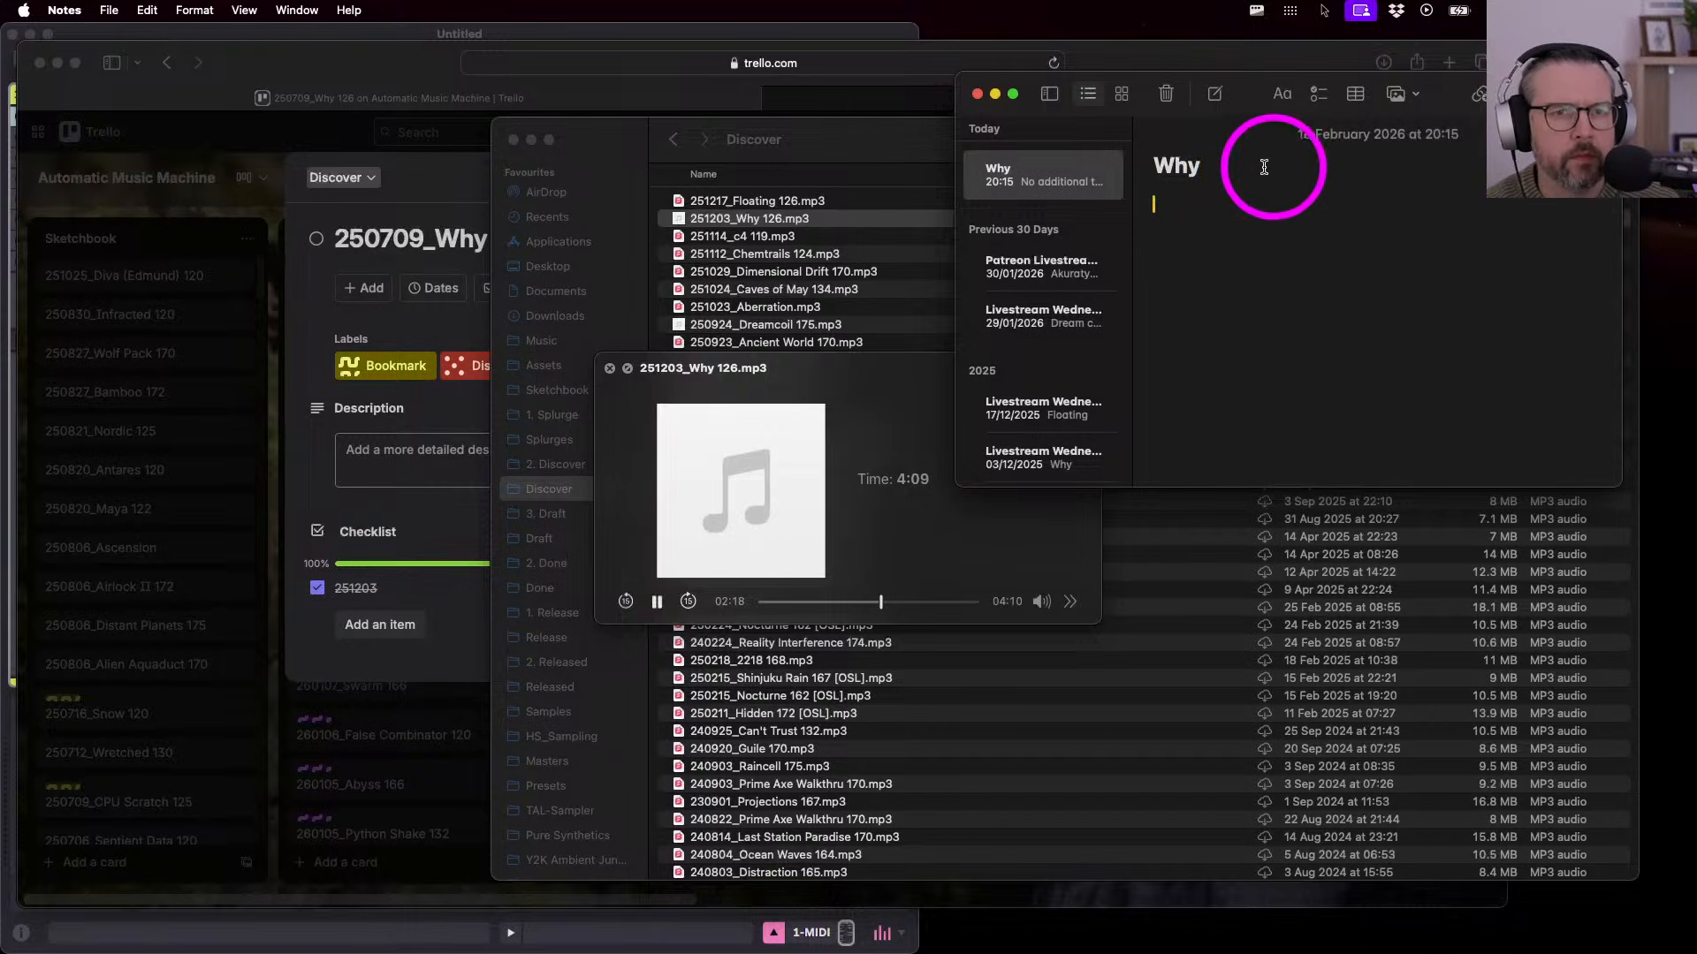
click(1318, 94)
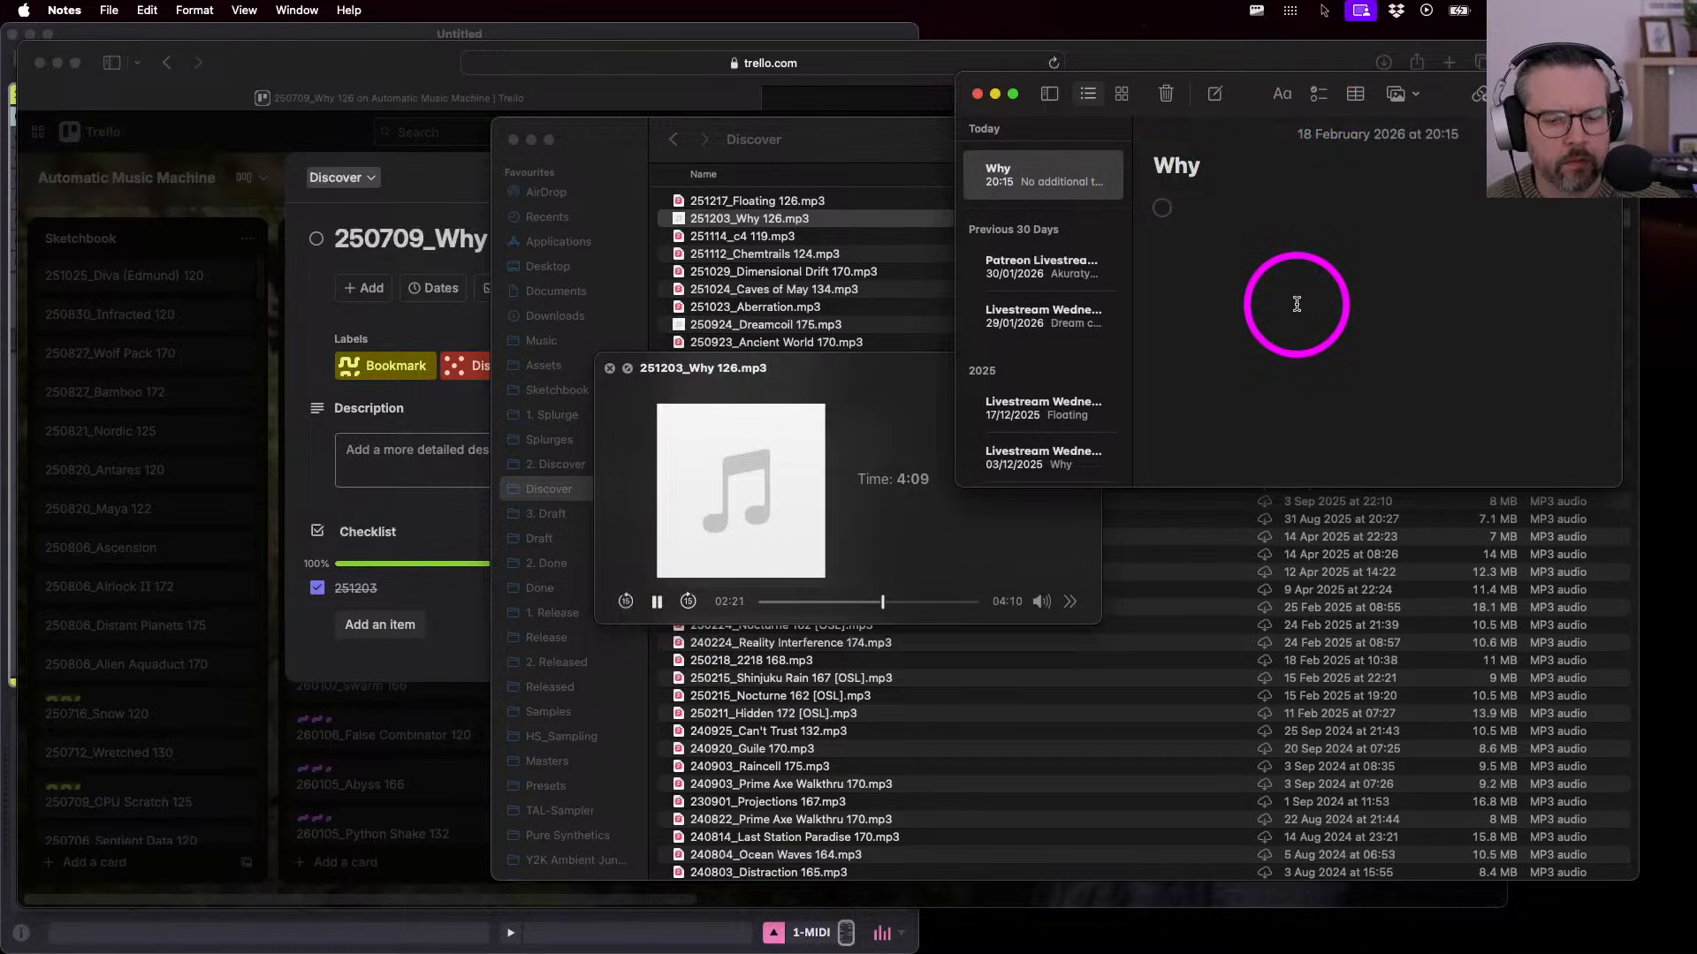
text(Stra)
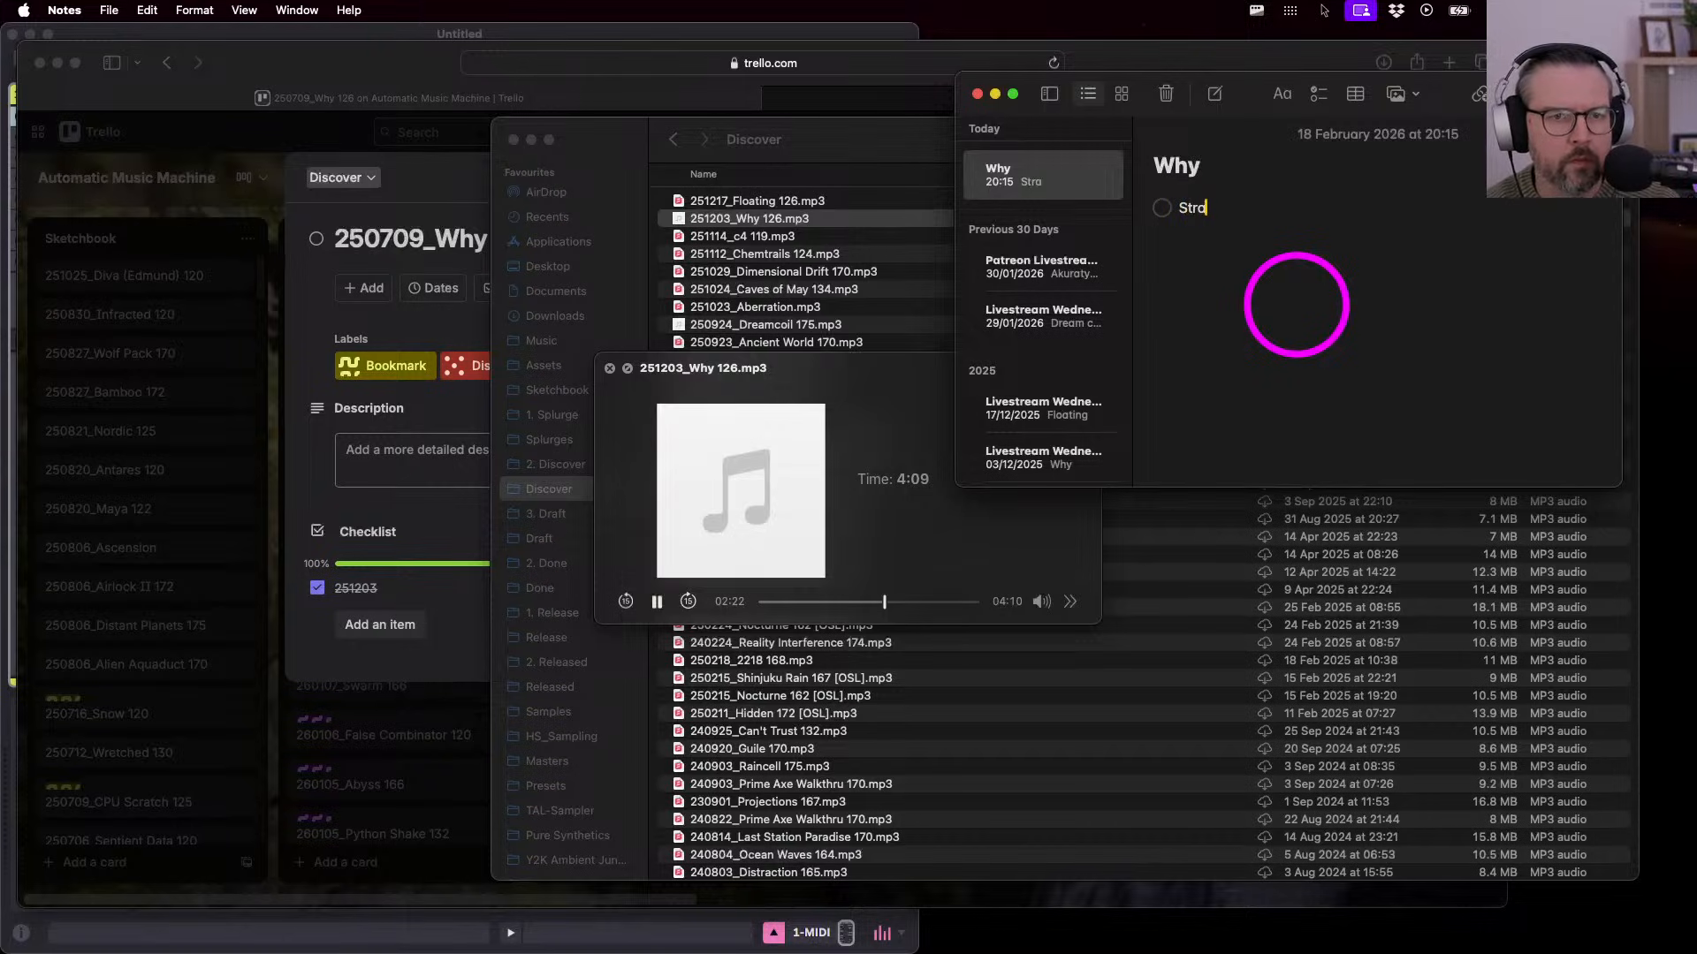
text(ight into i)
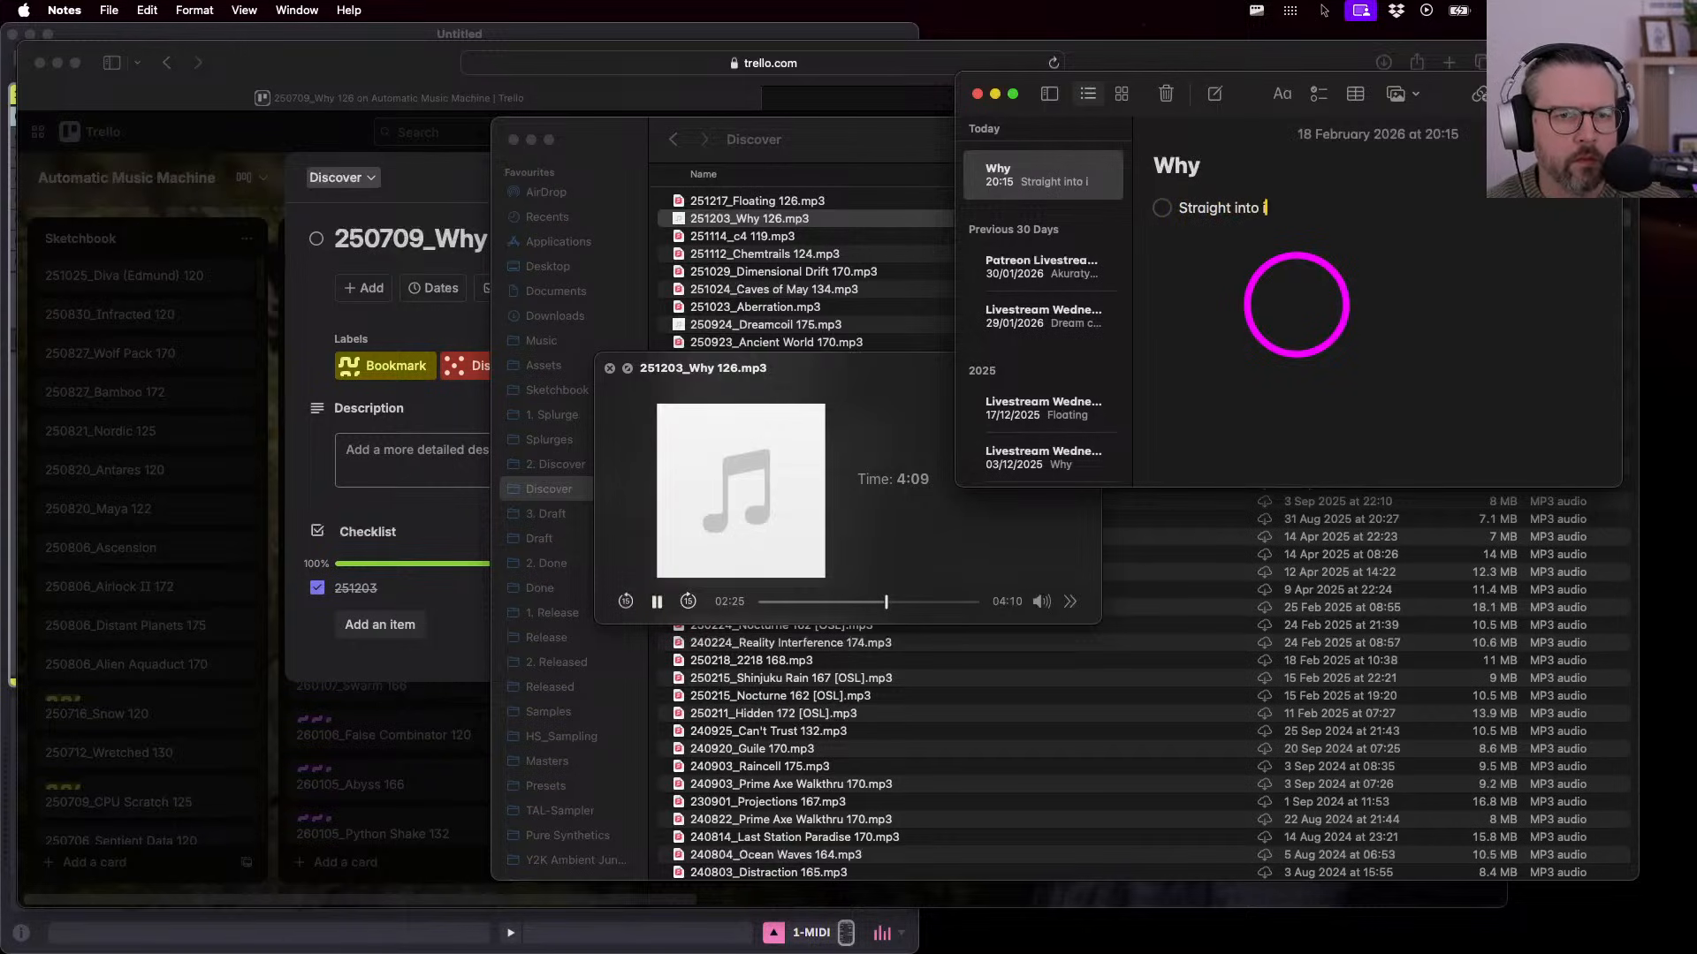
key(BackSpace)
key(BackSpace)
key(BackSpace)
key(BackSpace)
key(BackSpace)
key(BackSpace)
key(BackSpace)
key(BackSpace)
key(BackSpace)
key(BackSpace)
key(BackSpace)
key(BackSpace)
key(BackSpace)
key(BackSpace)
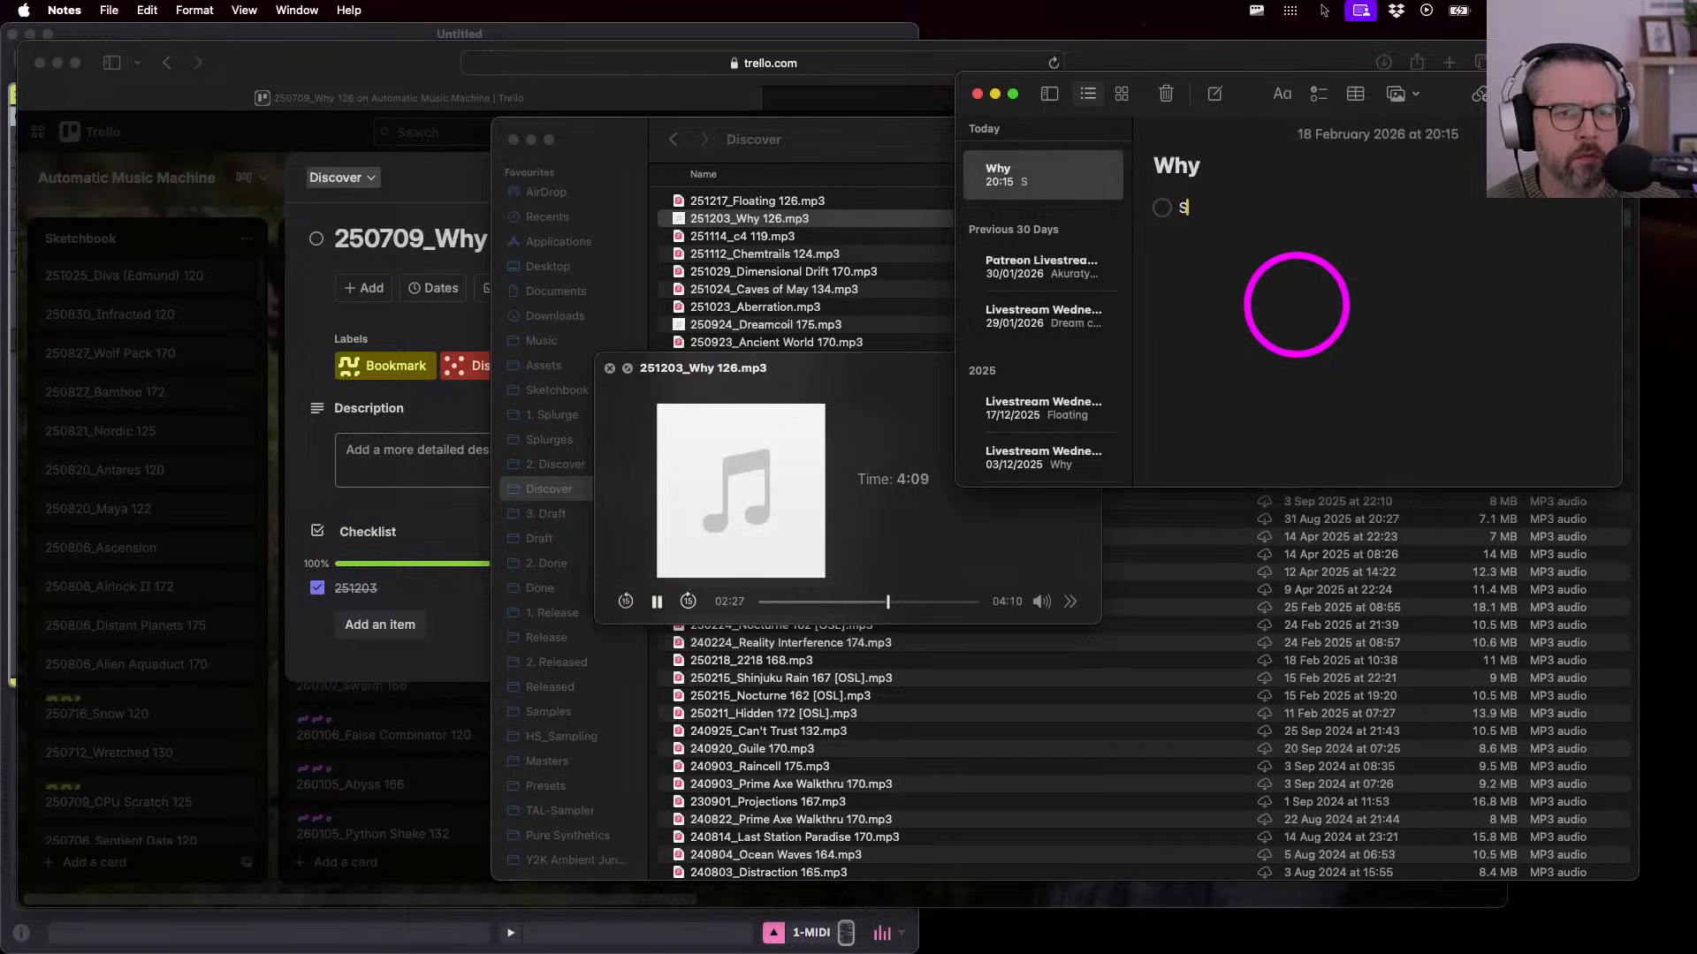
key(BackSpace)
text(Intro)
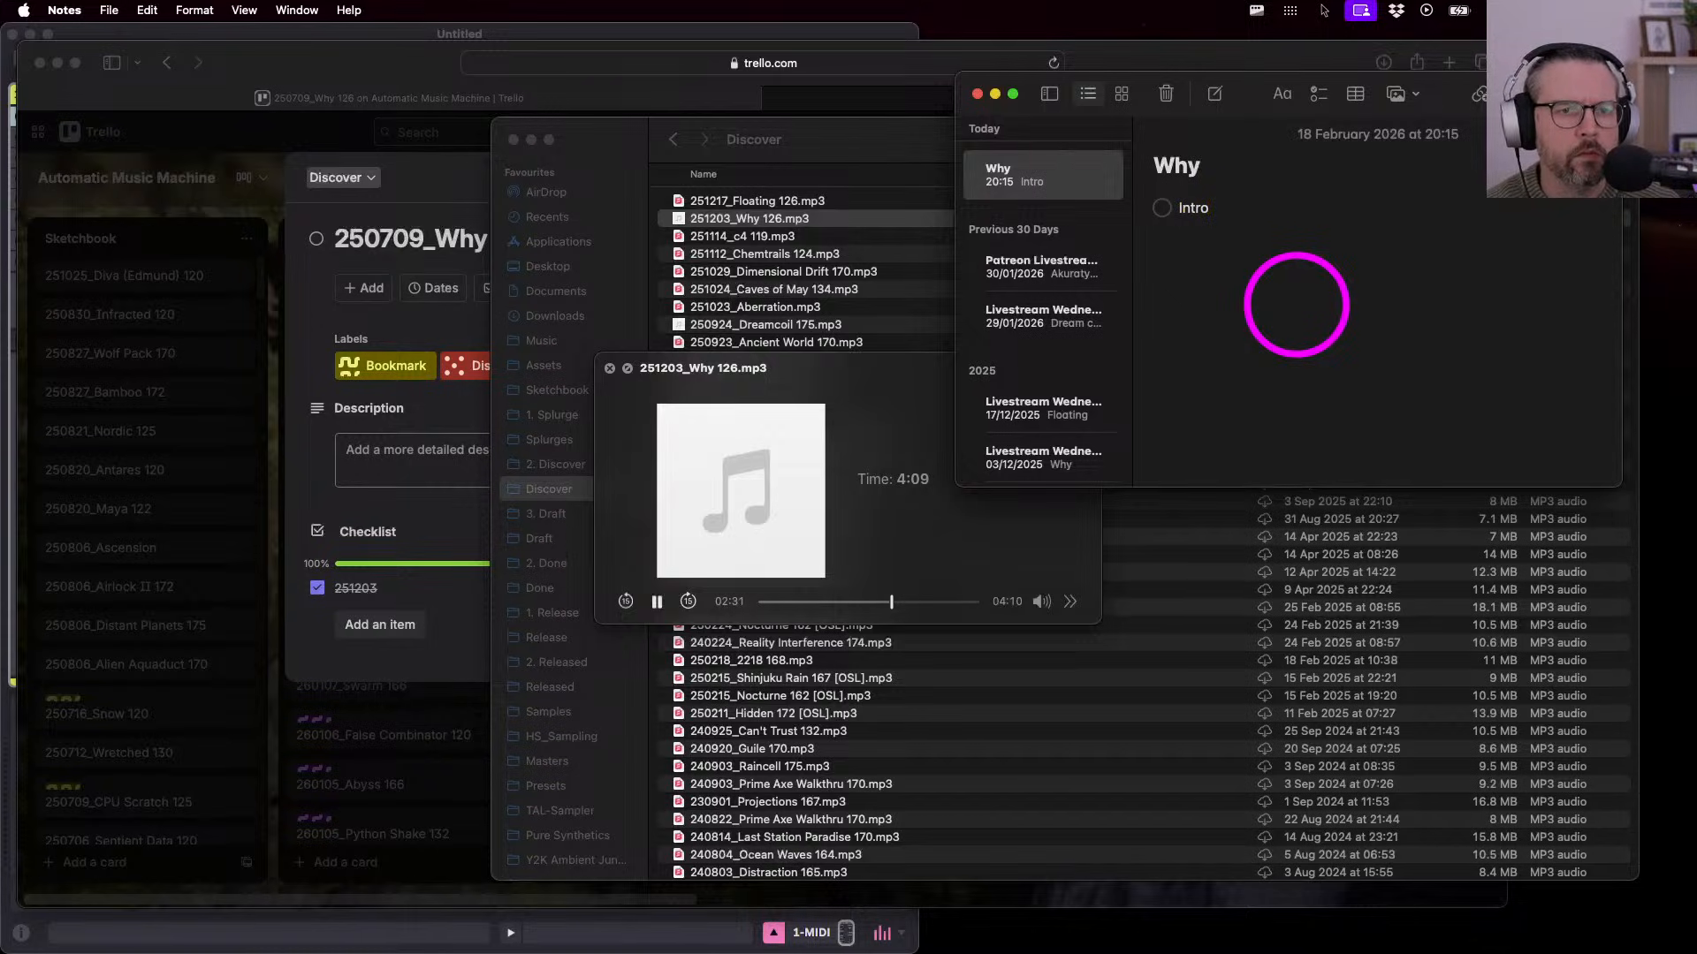
key(Return)
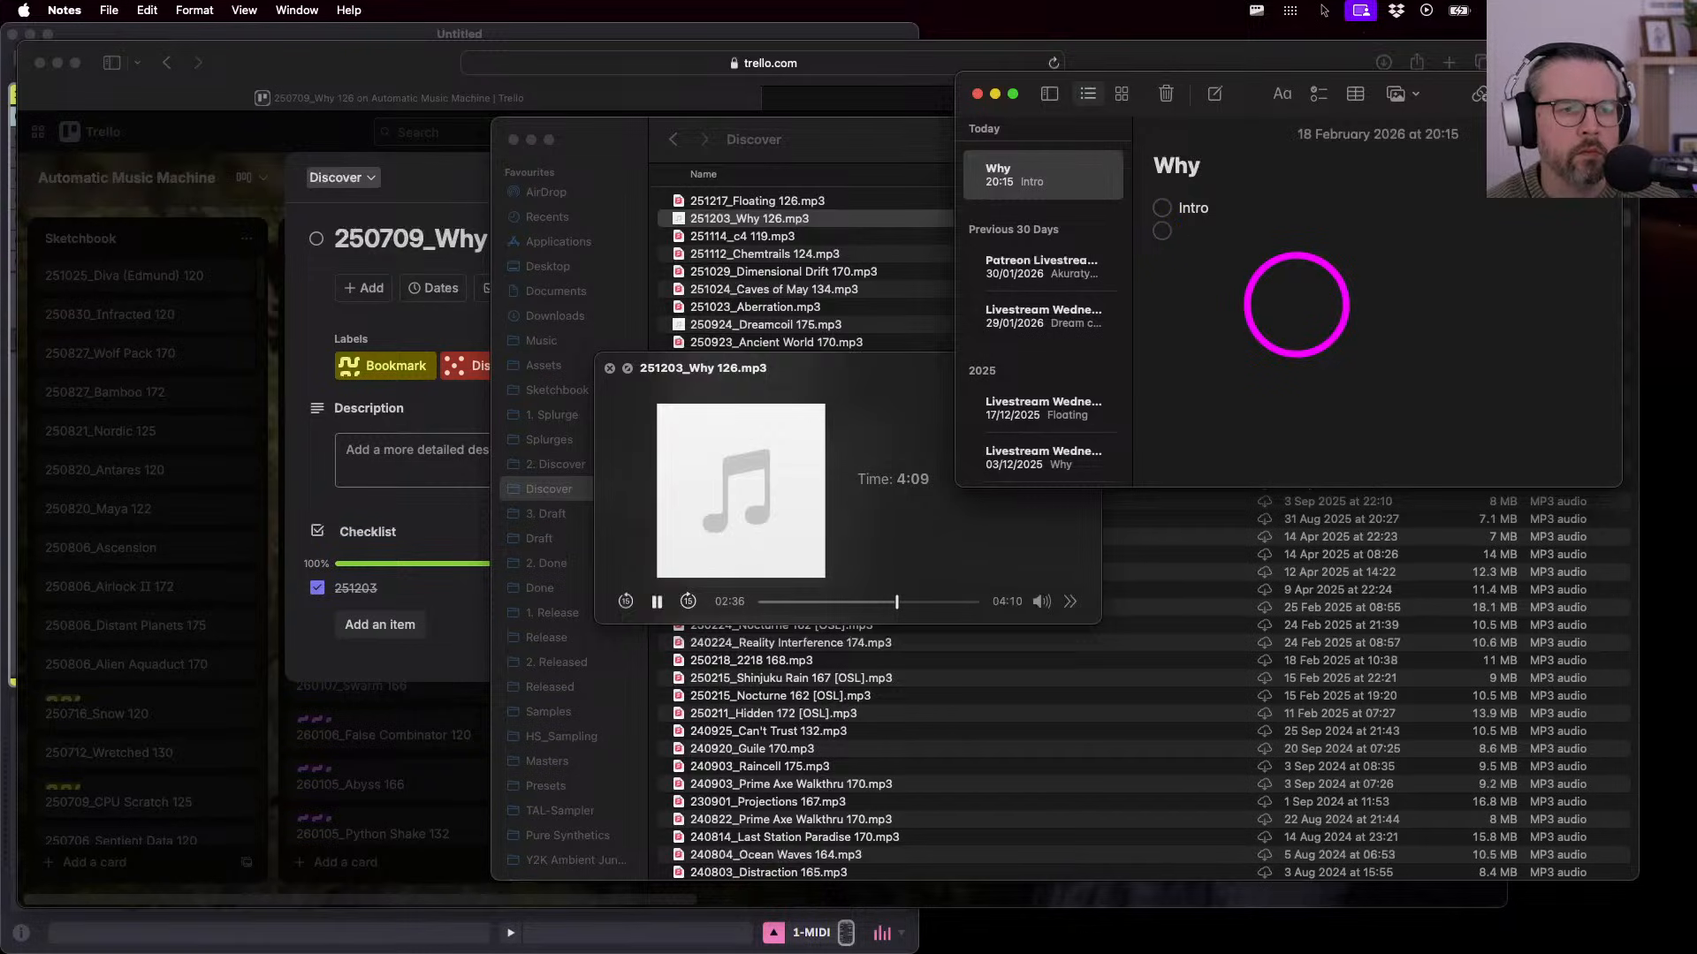
- Extend Intro to 'Intro tighten up' and add 'Transition tighten up' and 'Sample too often'
click(1241, 211)
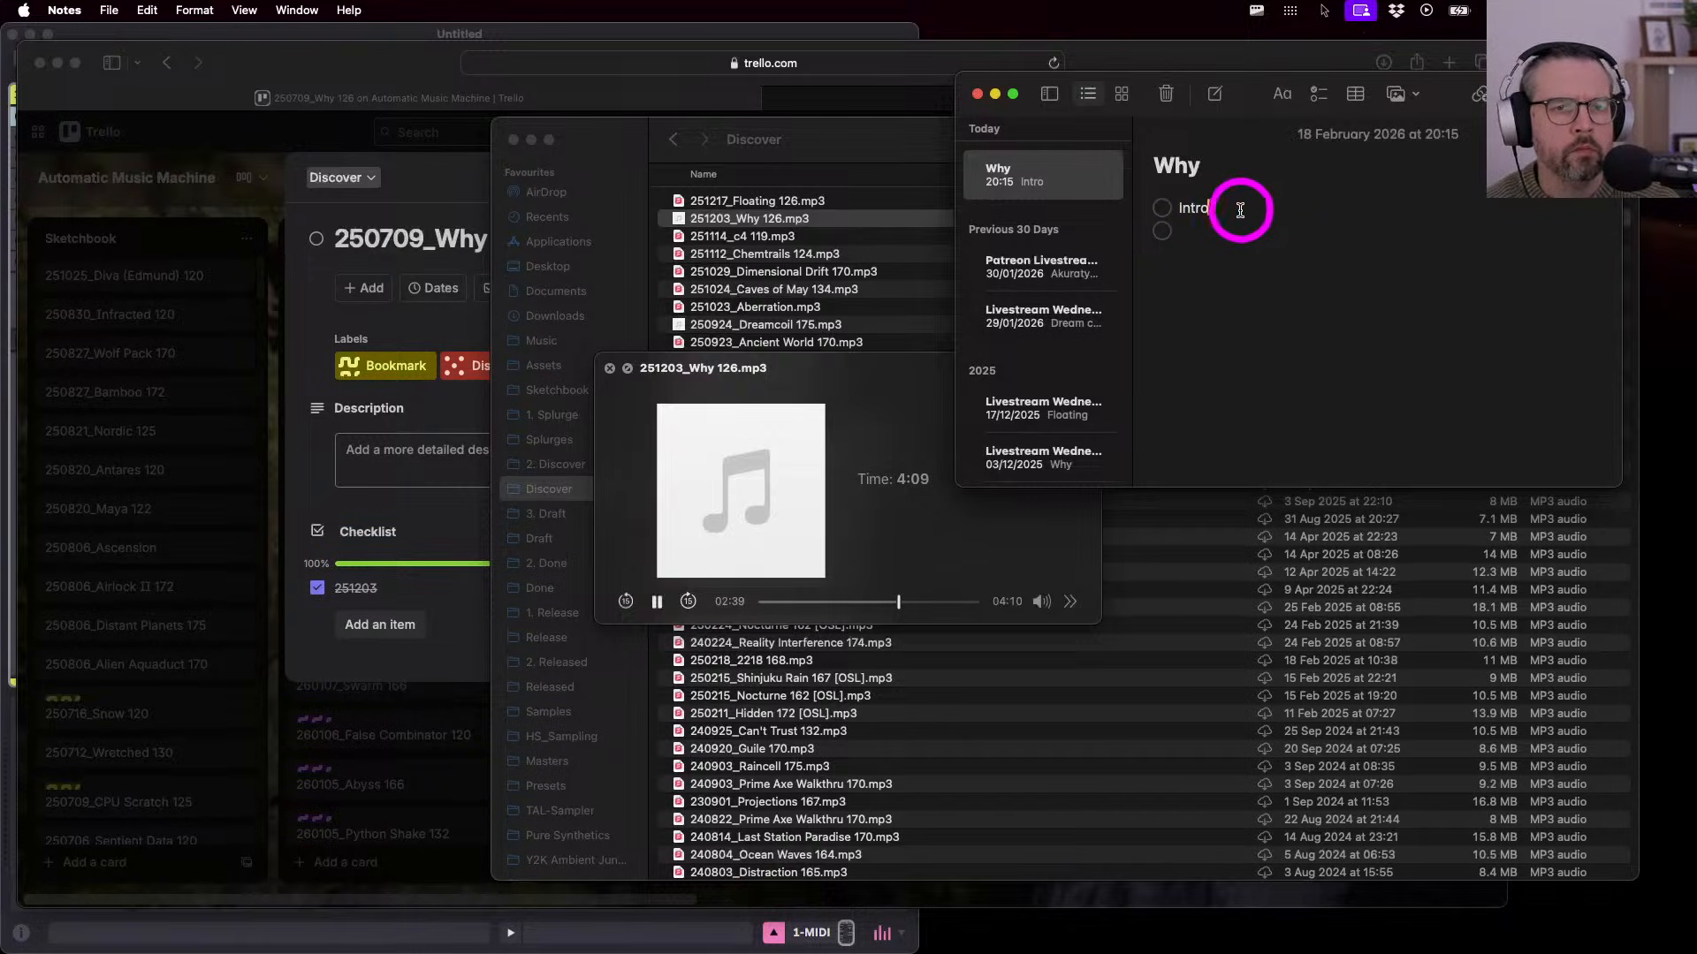
text(tighten up)
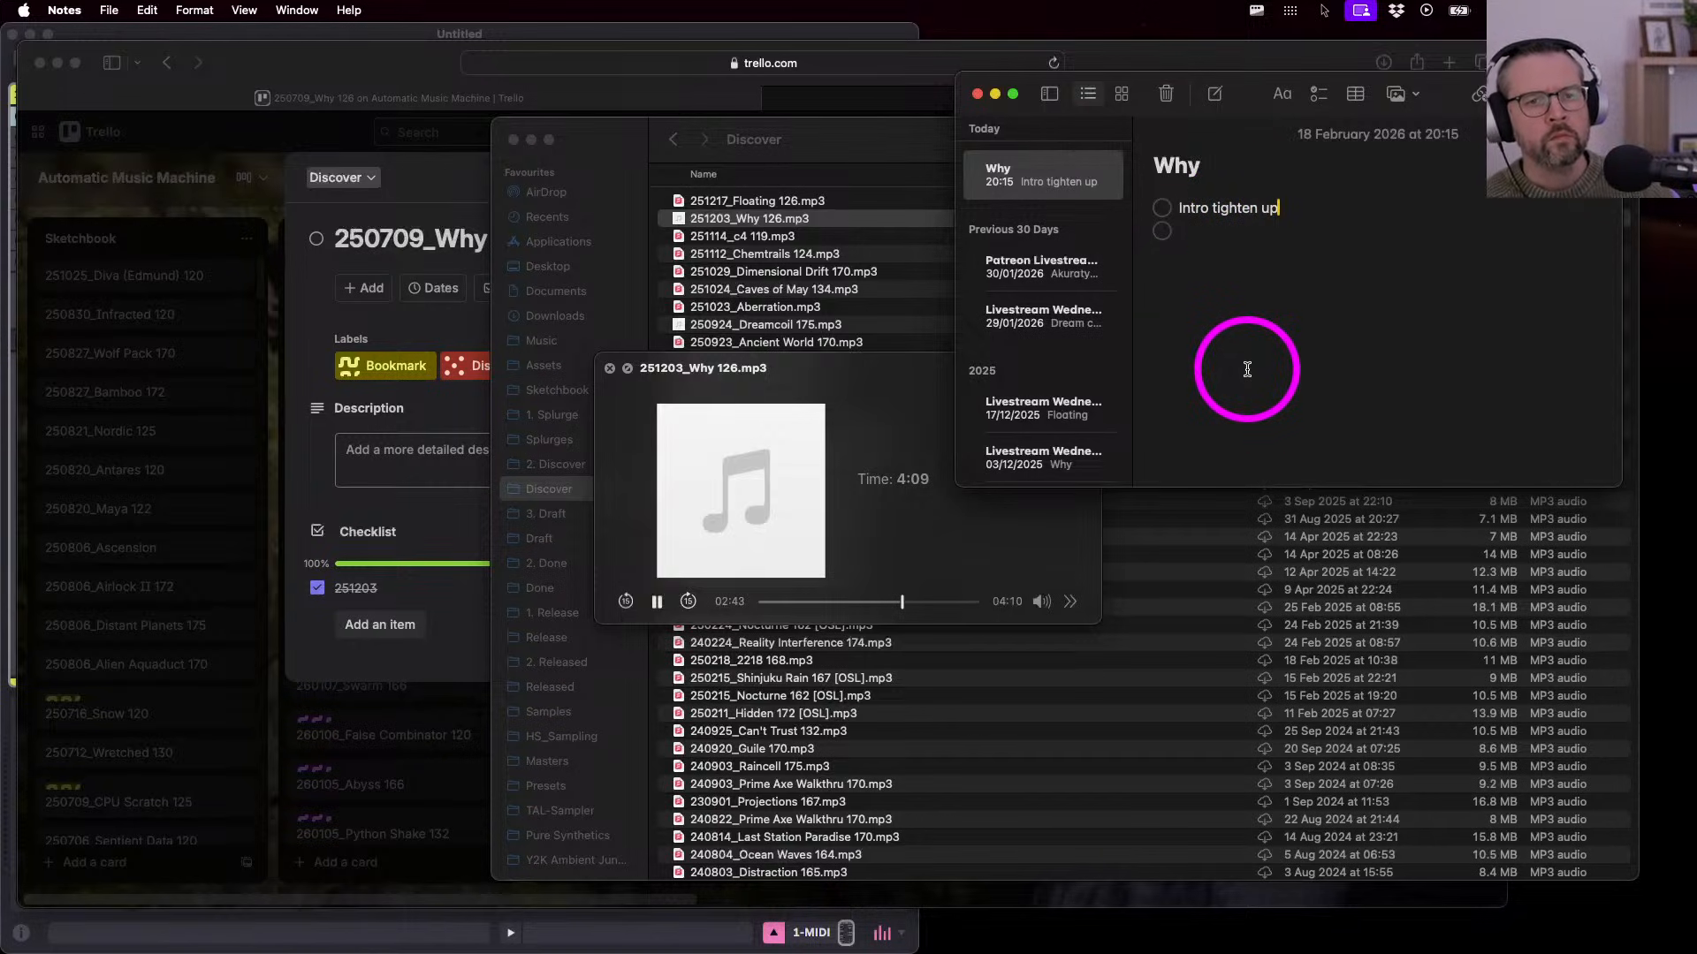
key(Return)
text(Trans)
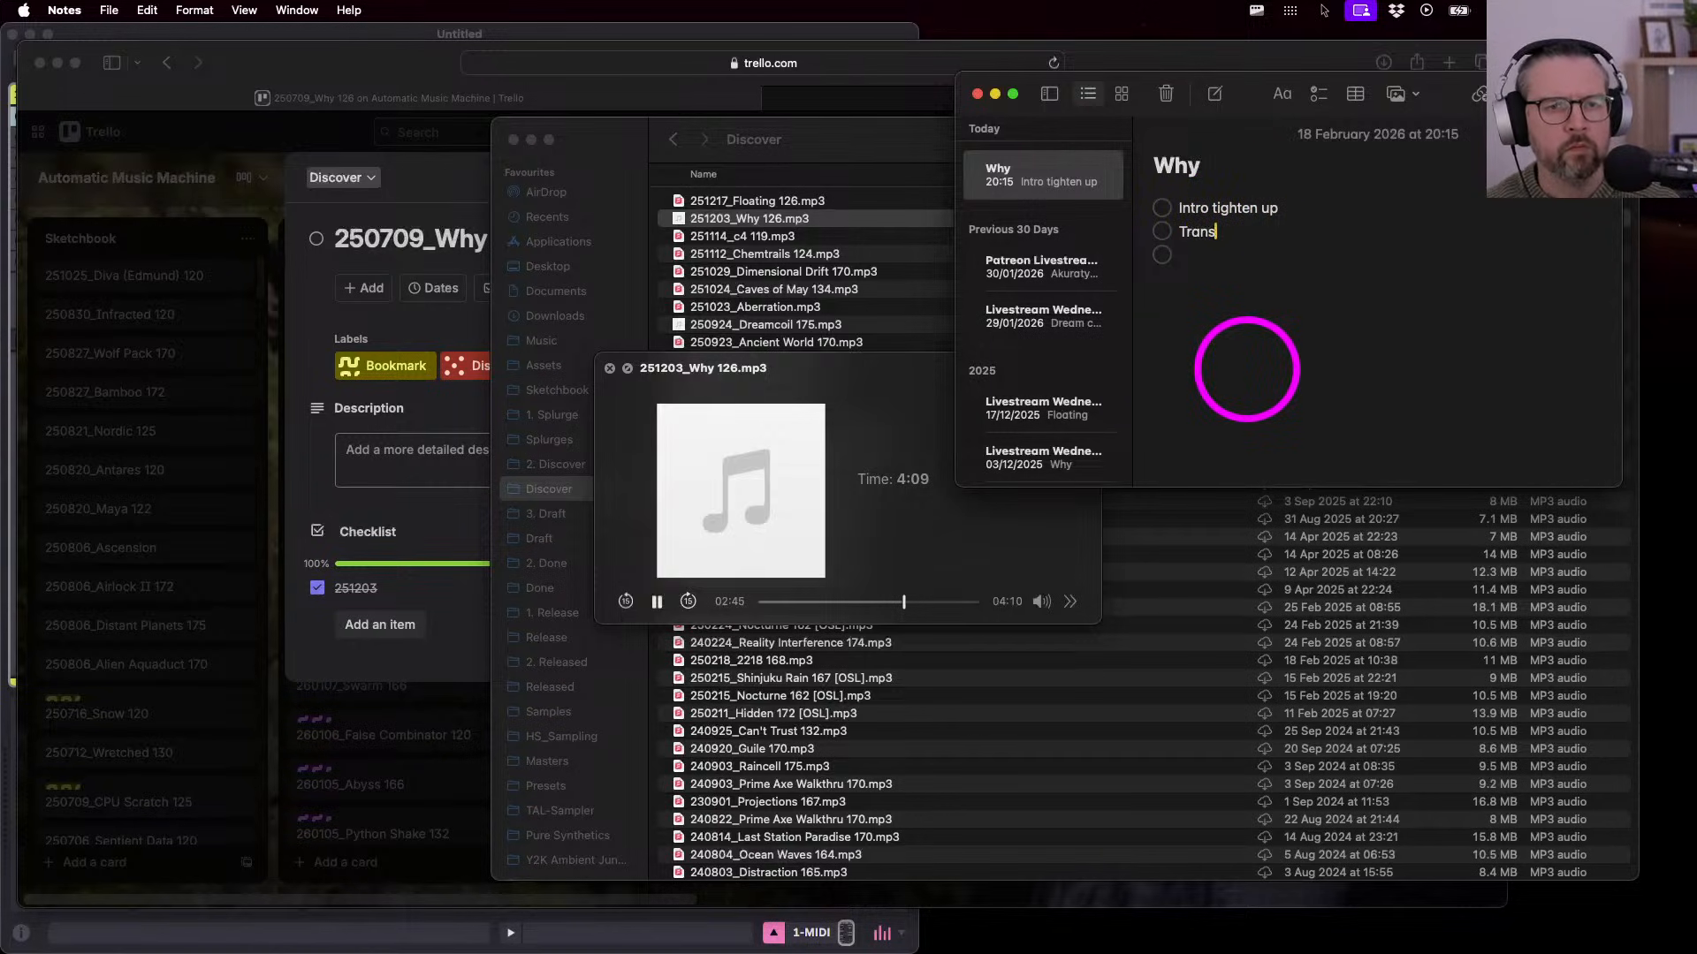
text(ition tighten up)
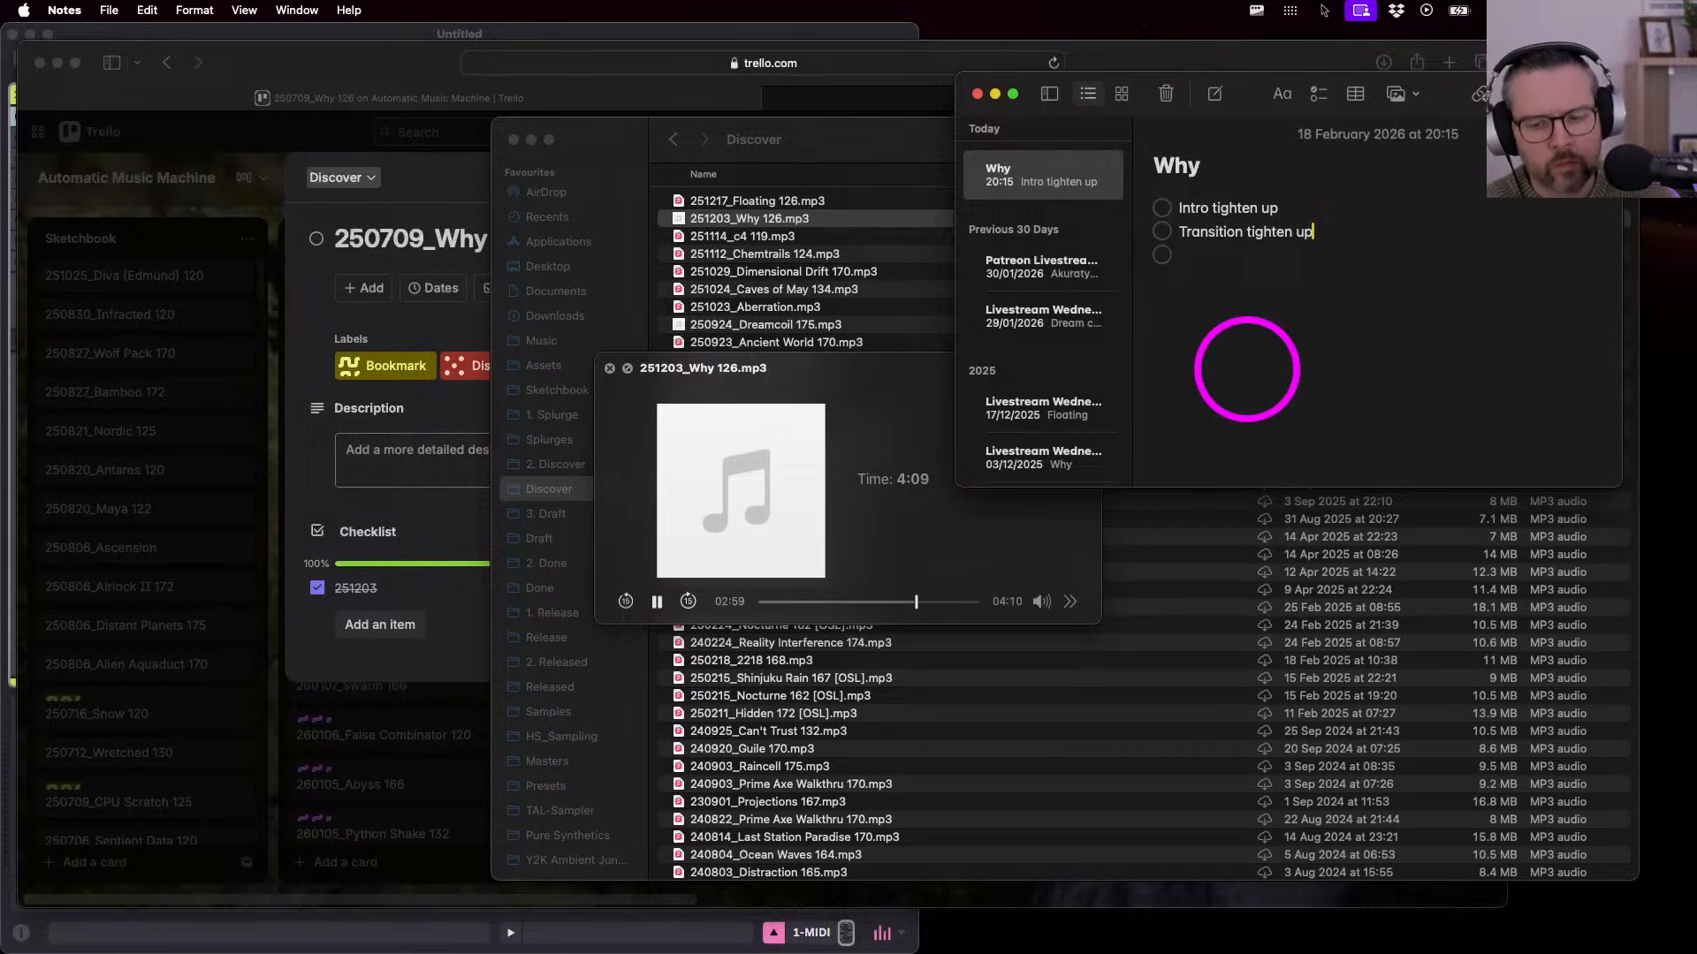
key(Down)
text(Sample tra)
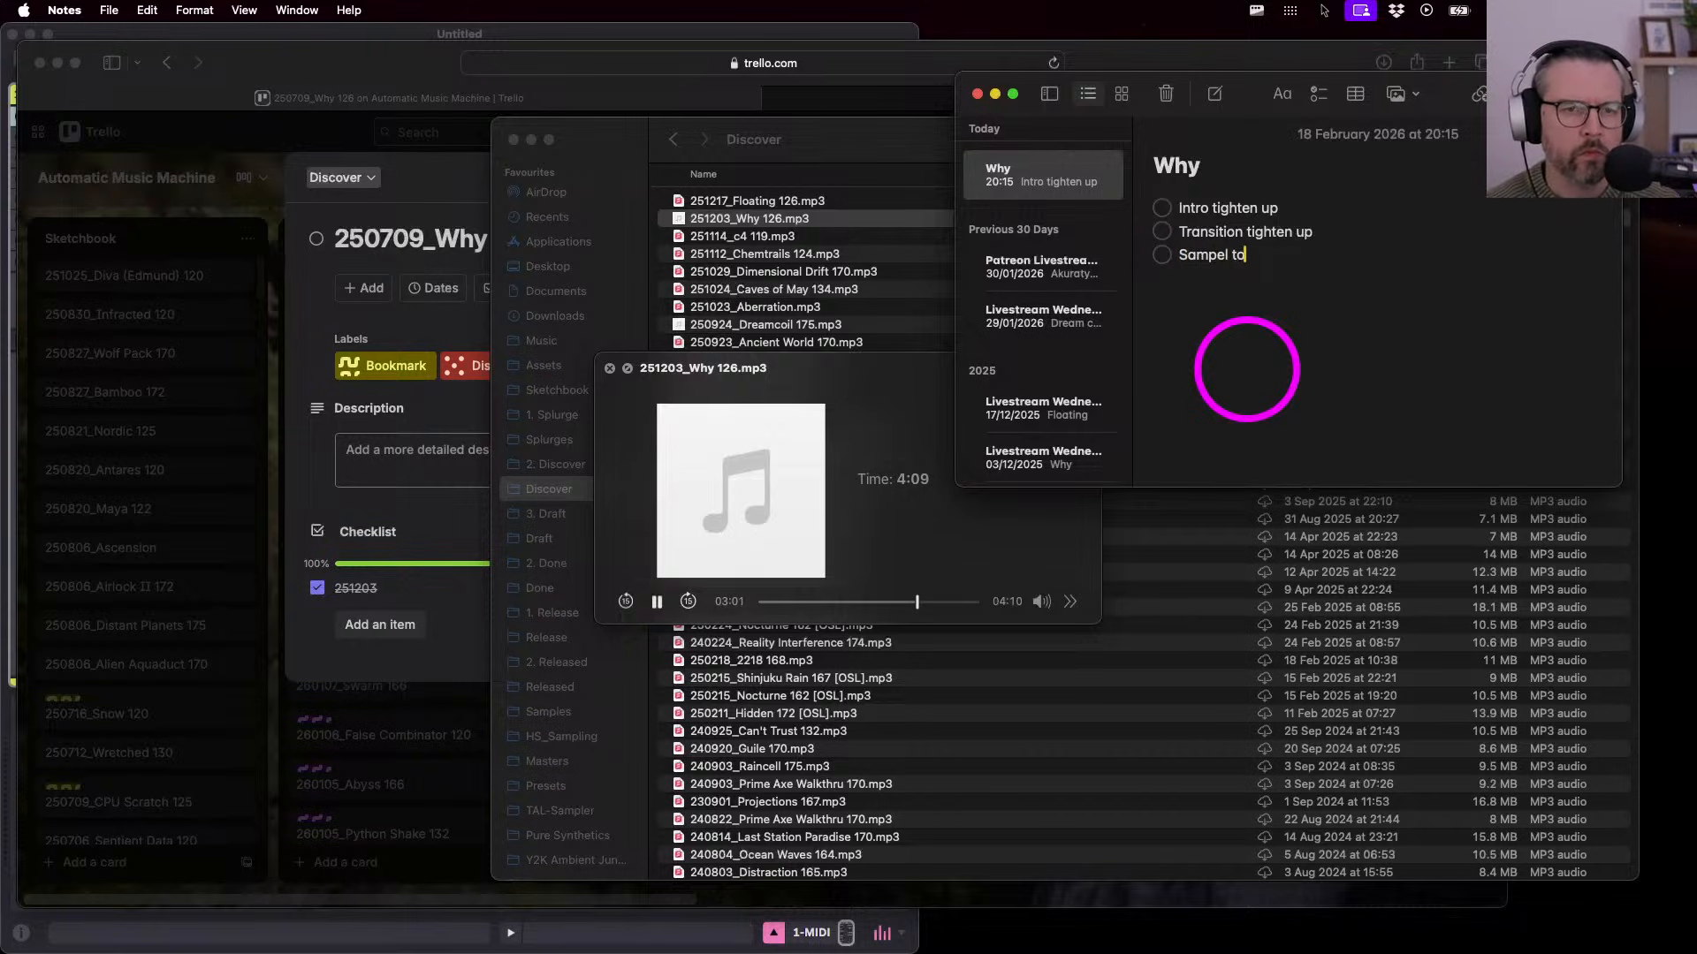
key(BackSpace)
key(BackSpace)
text(oo often)
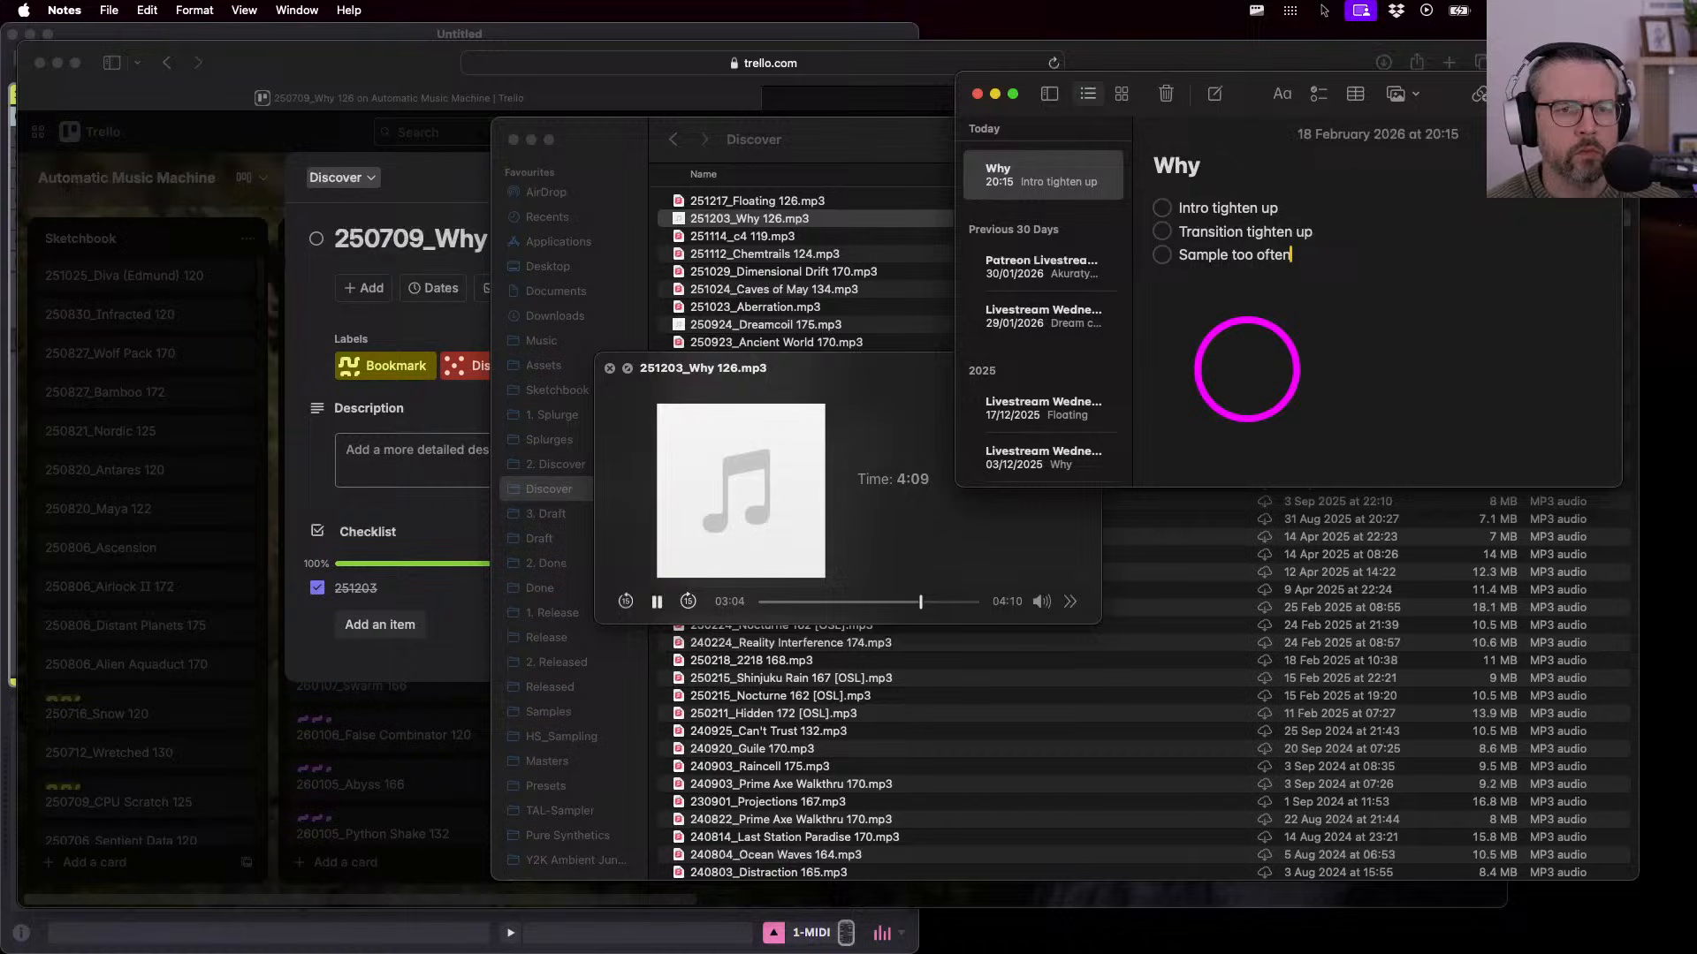
key(Return)
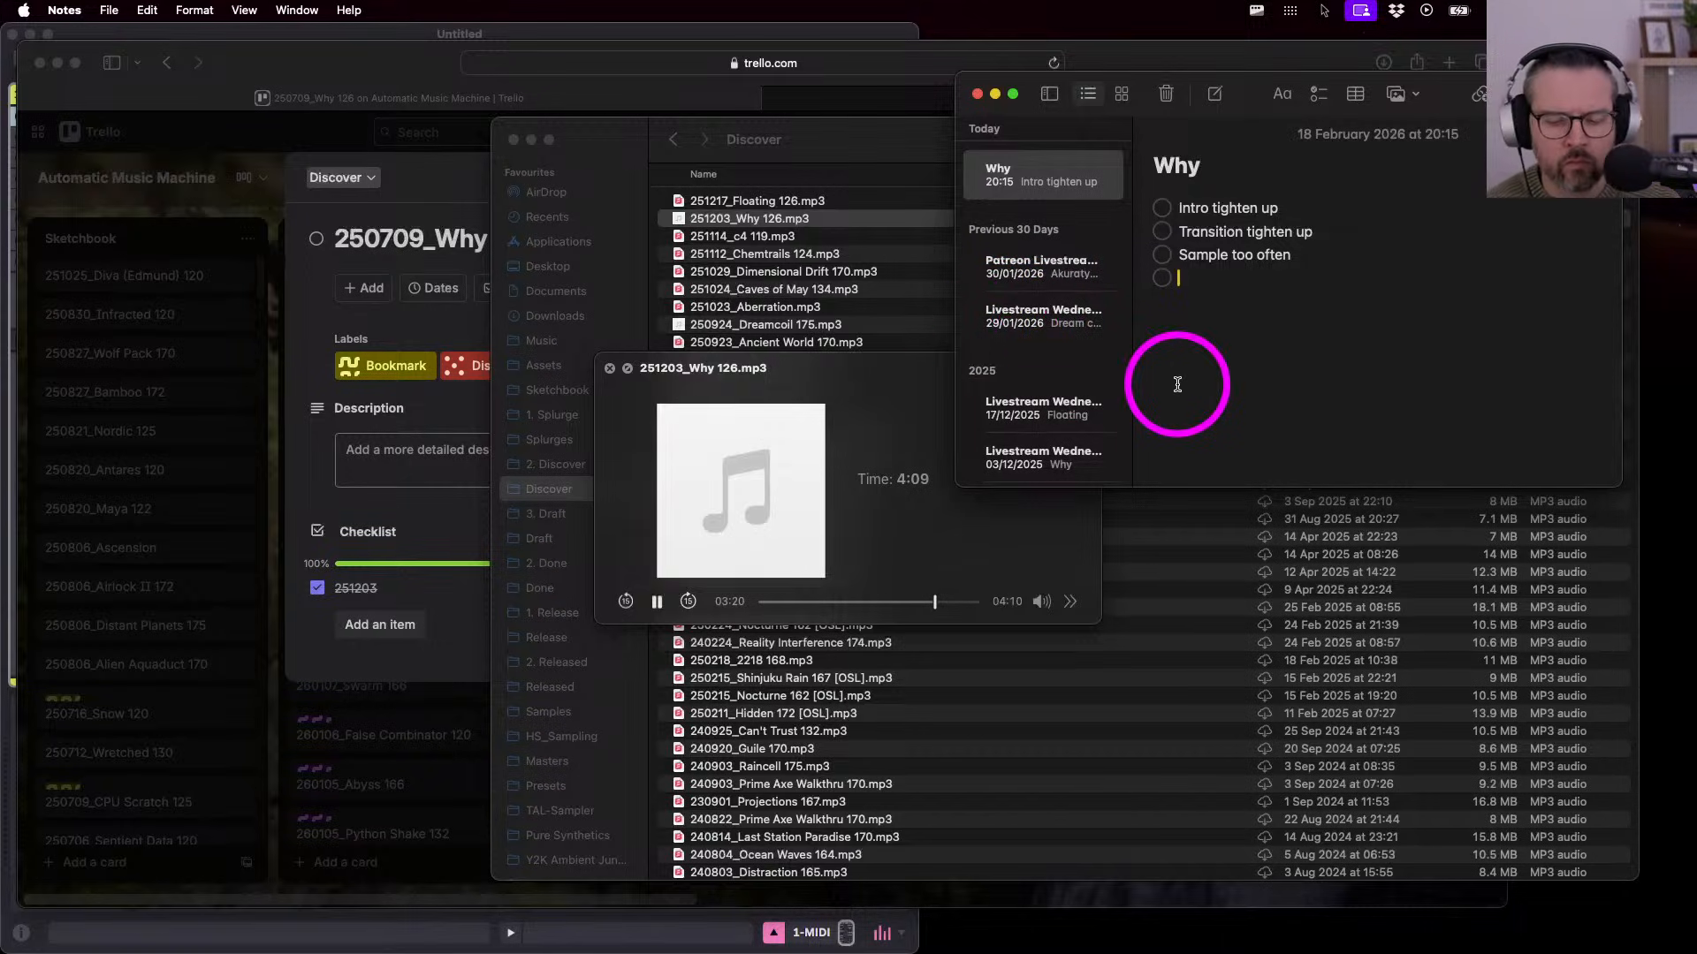
- Add 'End of bar drum edits' and 'Ending' as the fourth and fifth Why checklist items
text(End of)
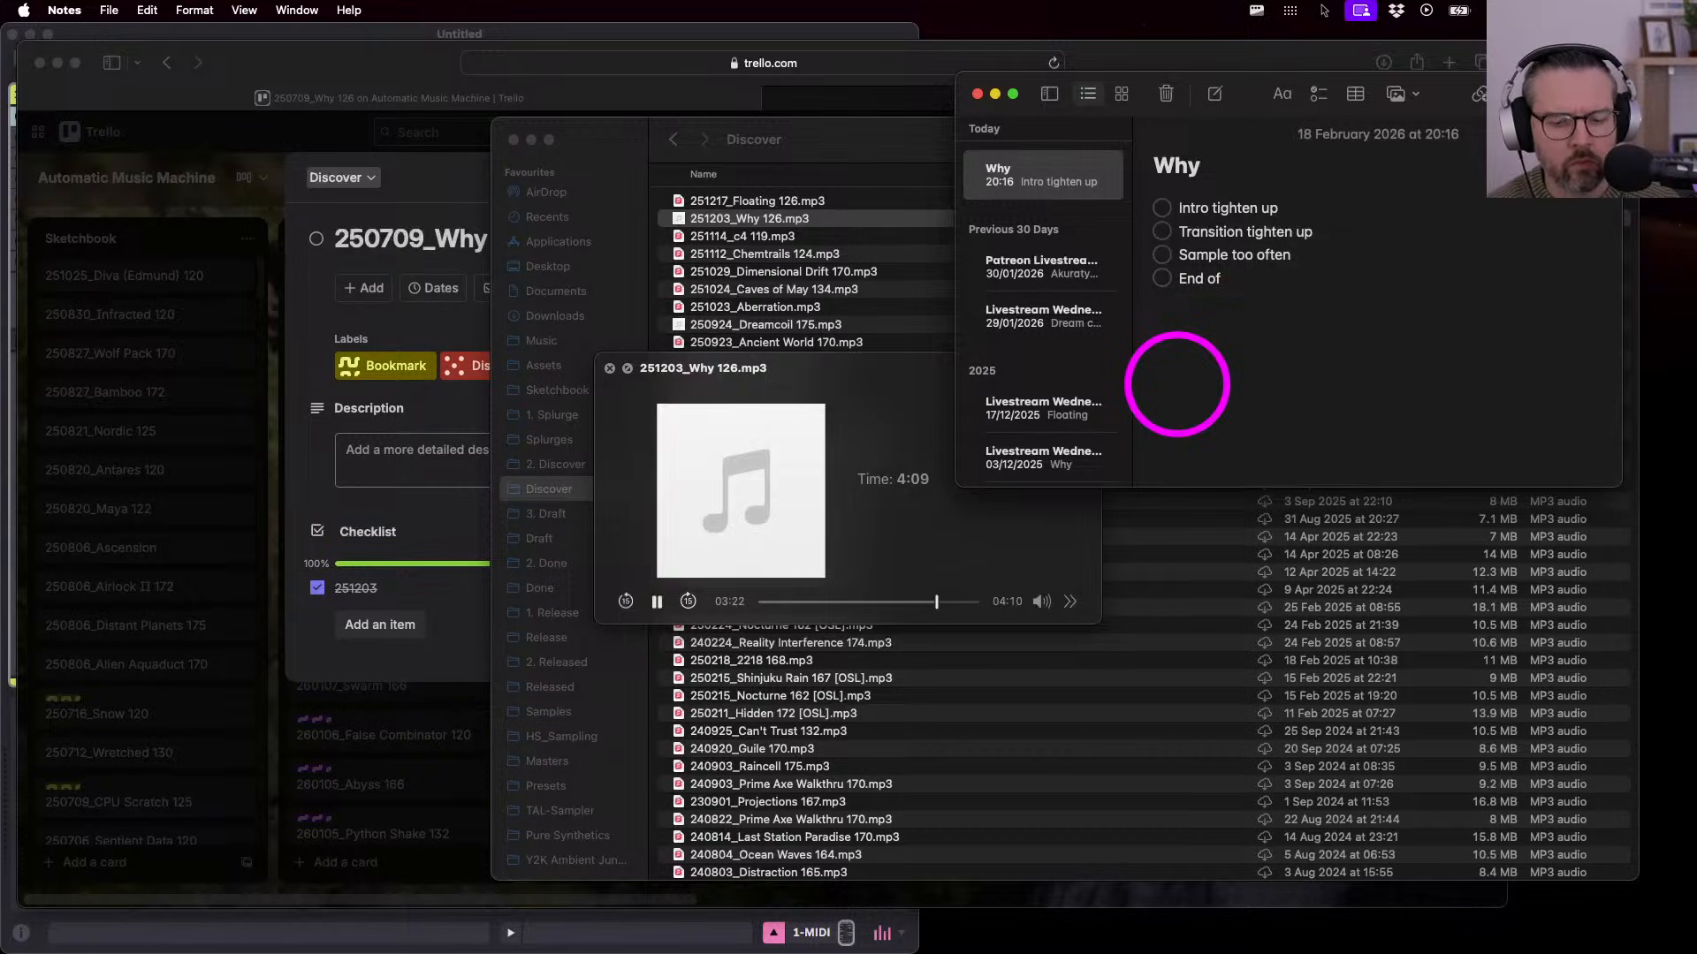
text( bar drum edits)
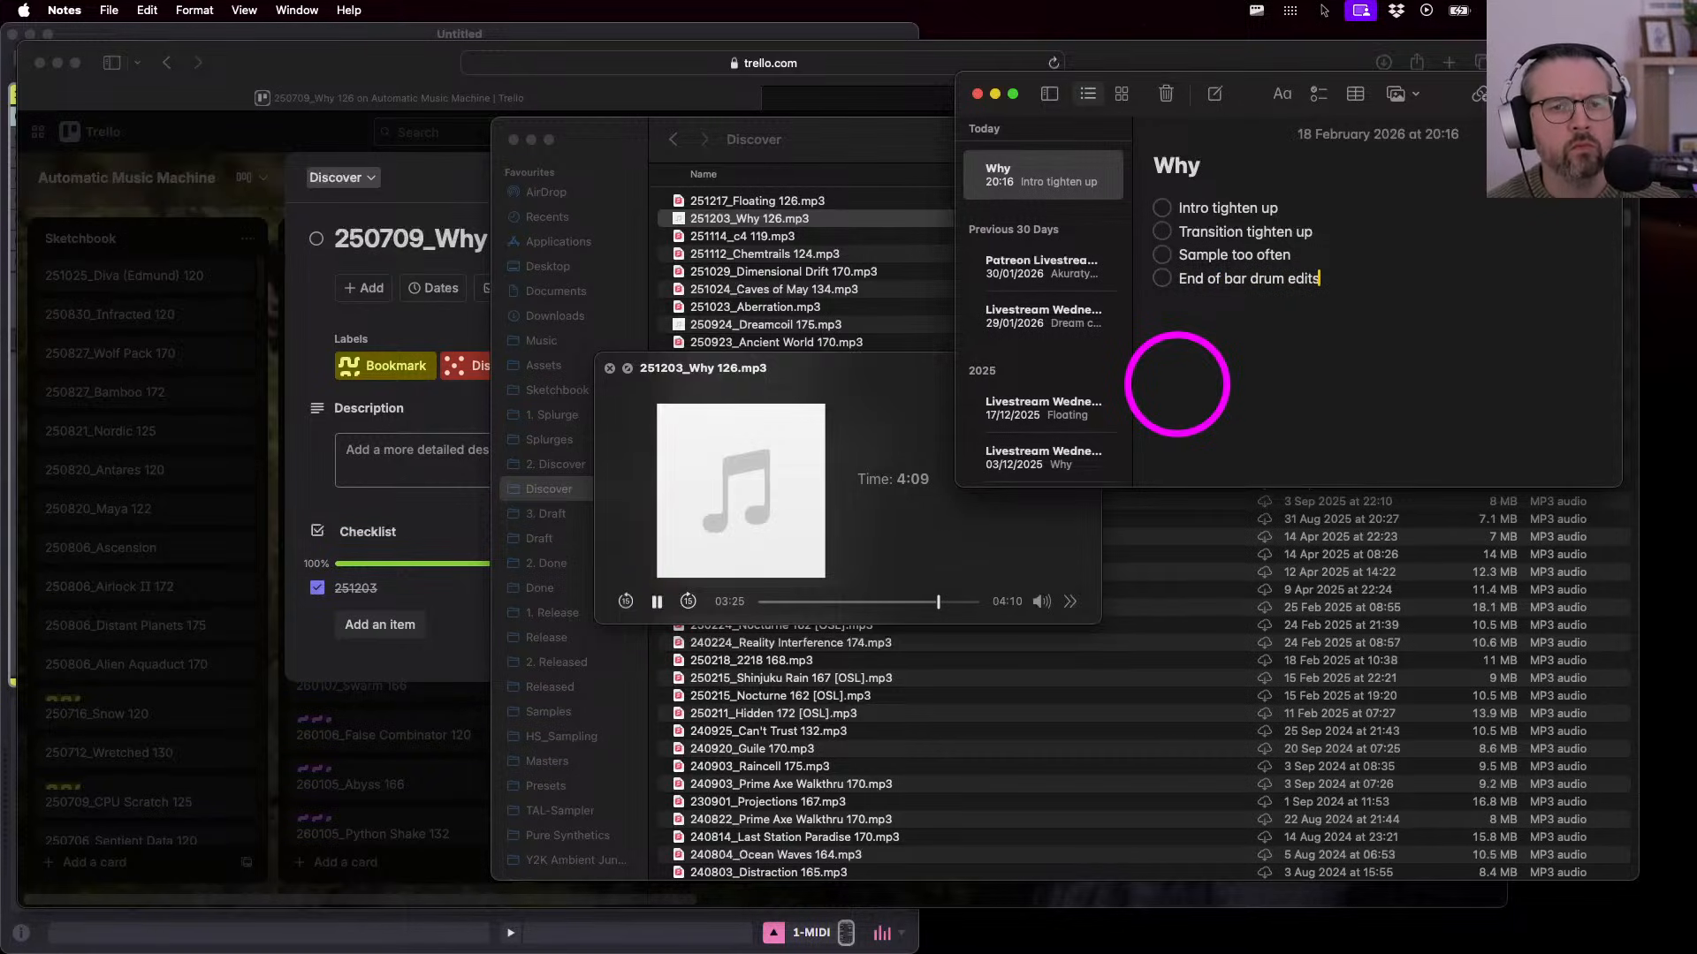
key(Return)
key(Up)
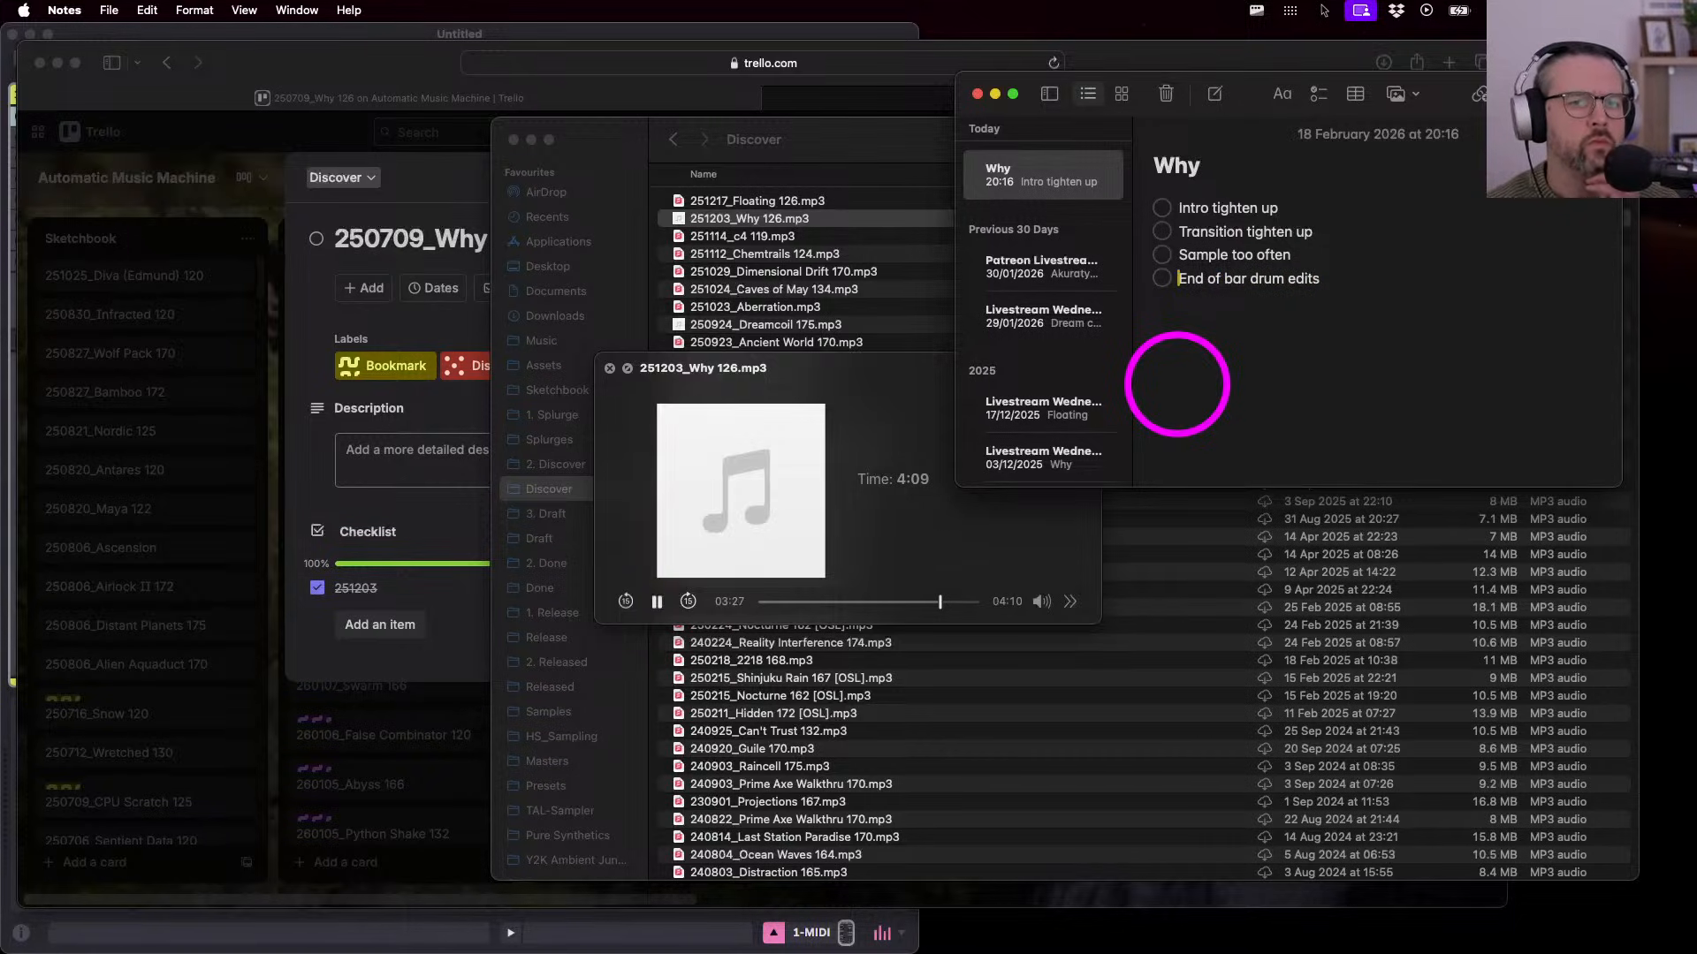
click(1349, 285)
key(Return)
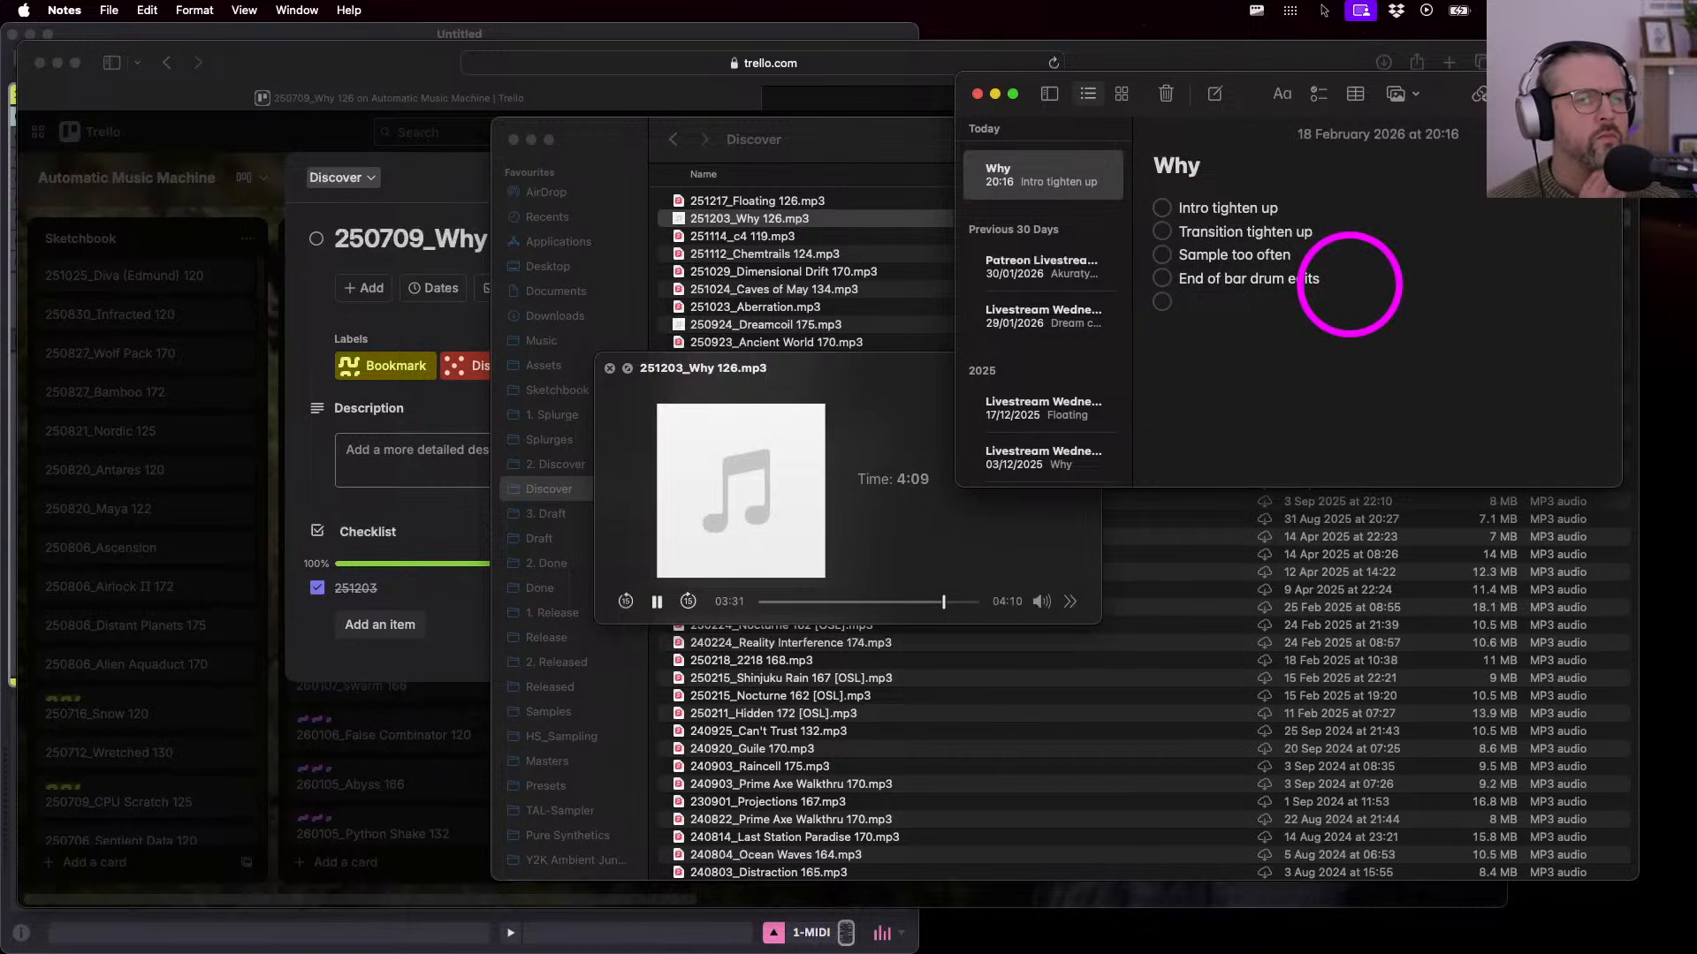
text(Ending)
key(BackSpace)
key(BackSpace)
key(BackSpace)
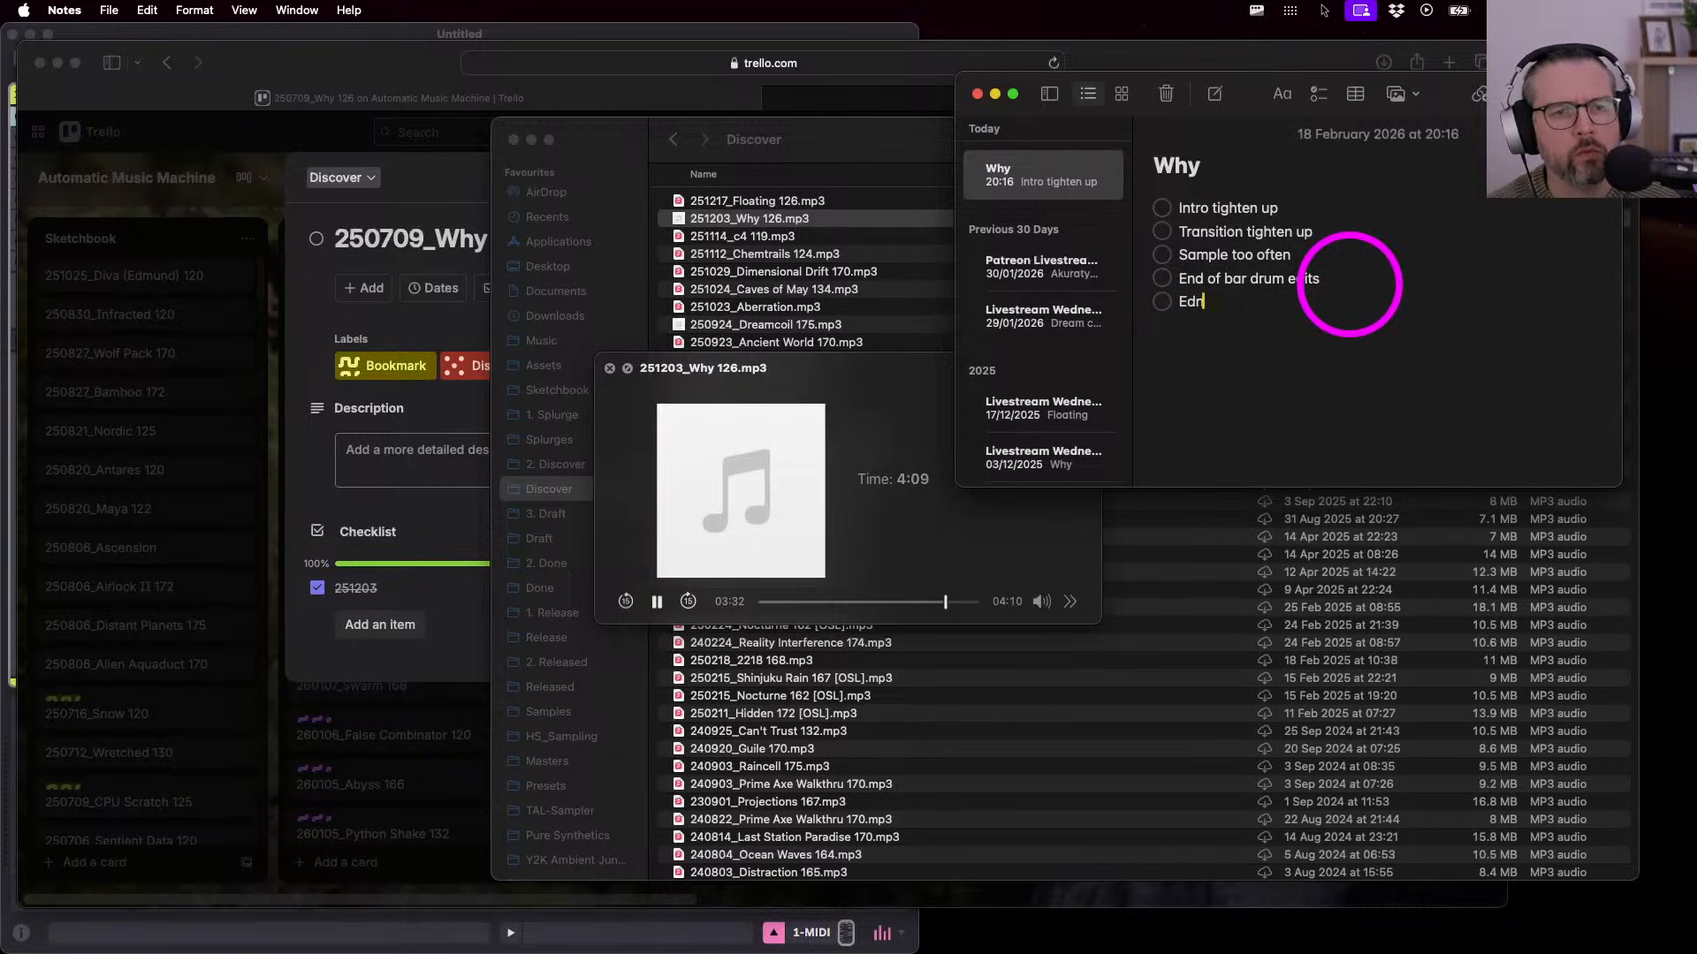
text(ing)
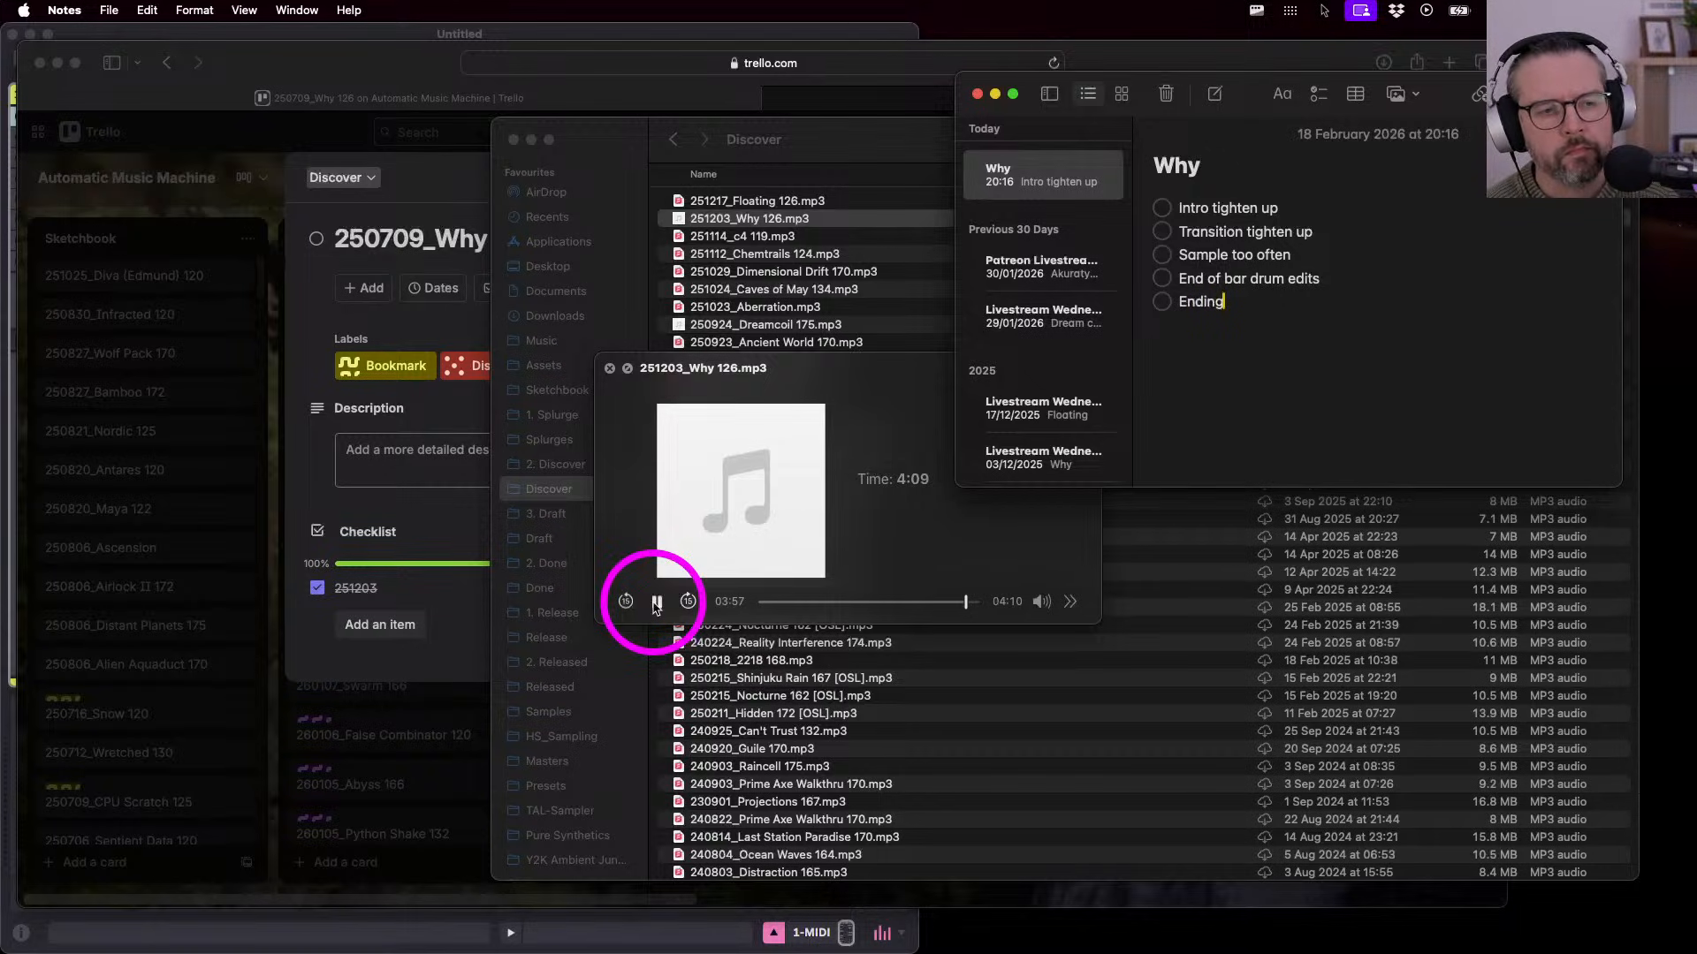
- Pause and close the Why 126 audio preview, shifting the Finder window left
click(656, 604)
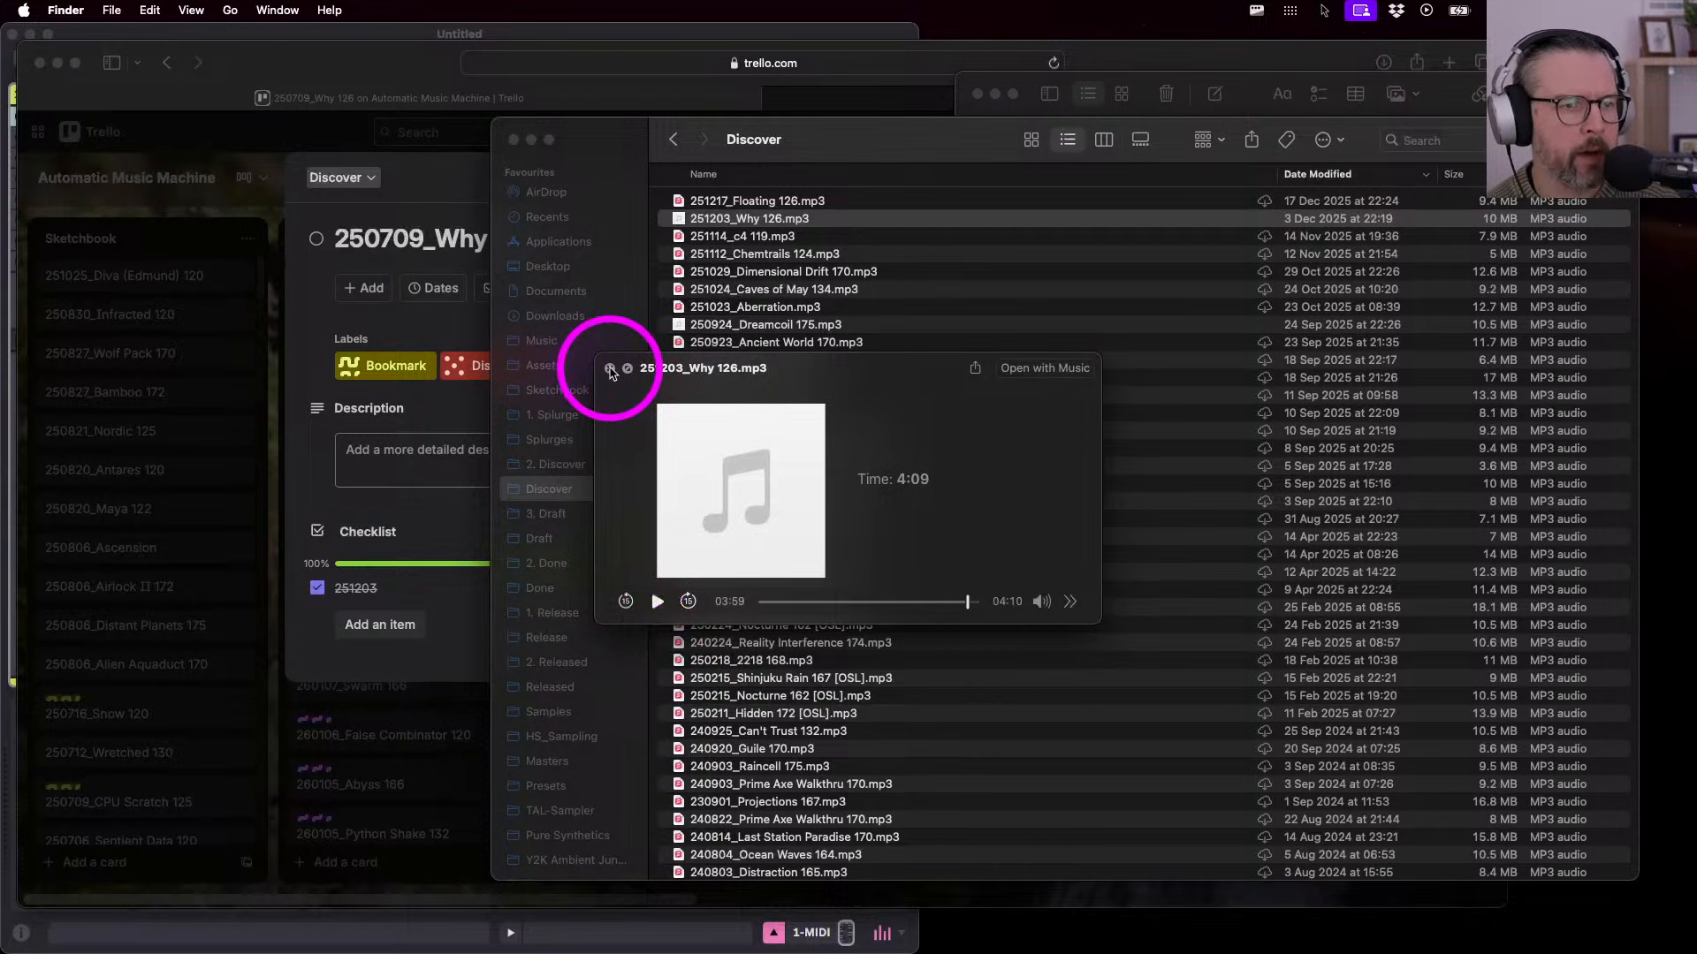
click(610, 369)
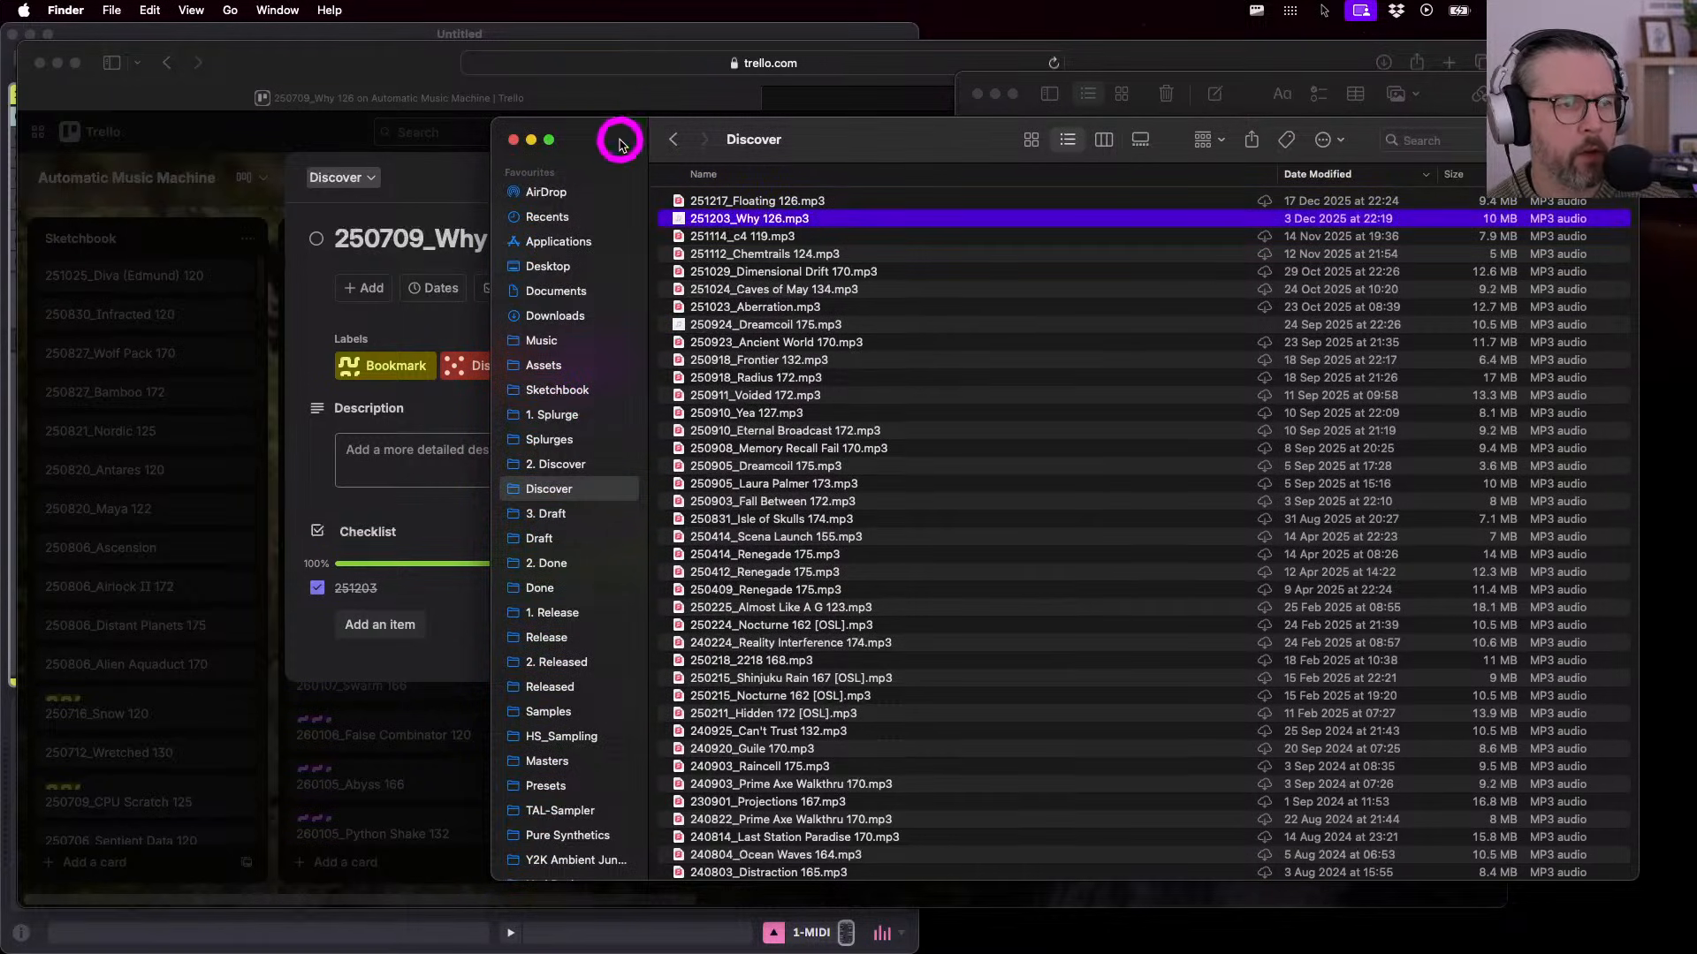
drag(617, 139, 529, 144)
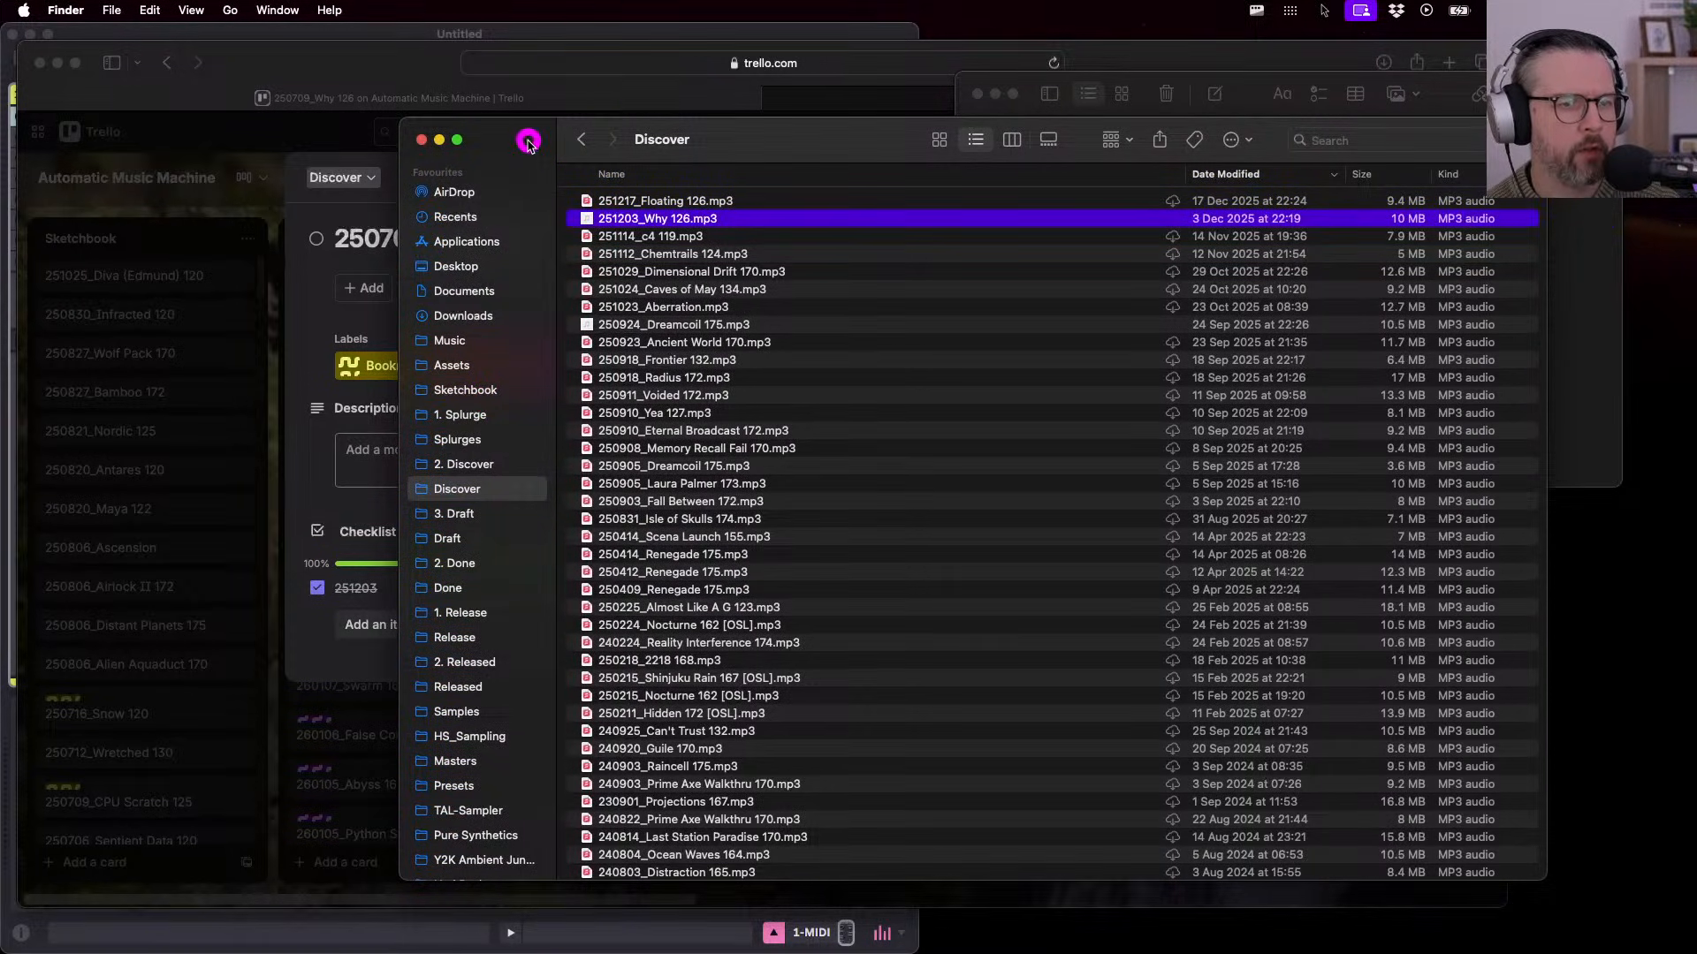
- Cycle through the Why note and Discover folder windows back to the Trello Why 126 card
click(1019, 84)
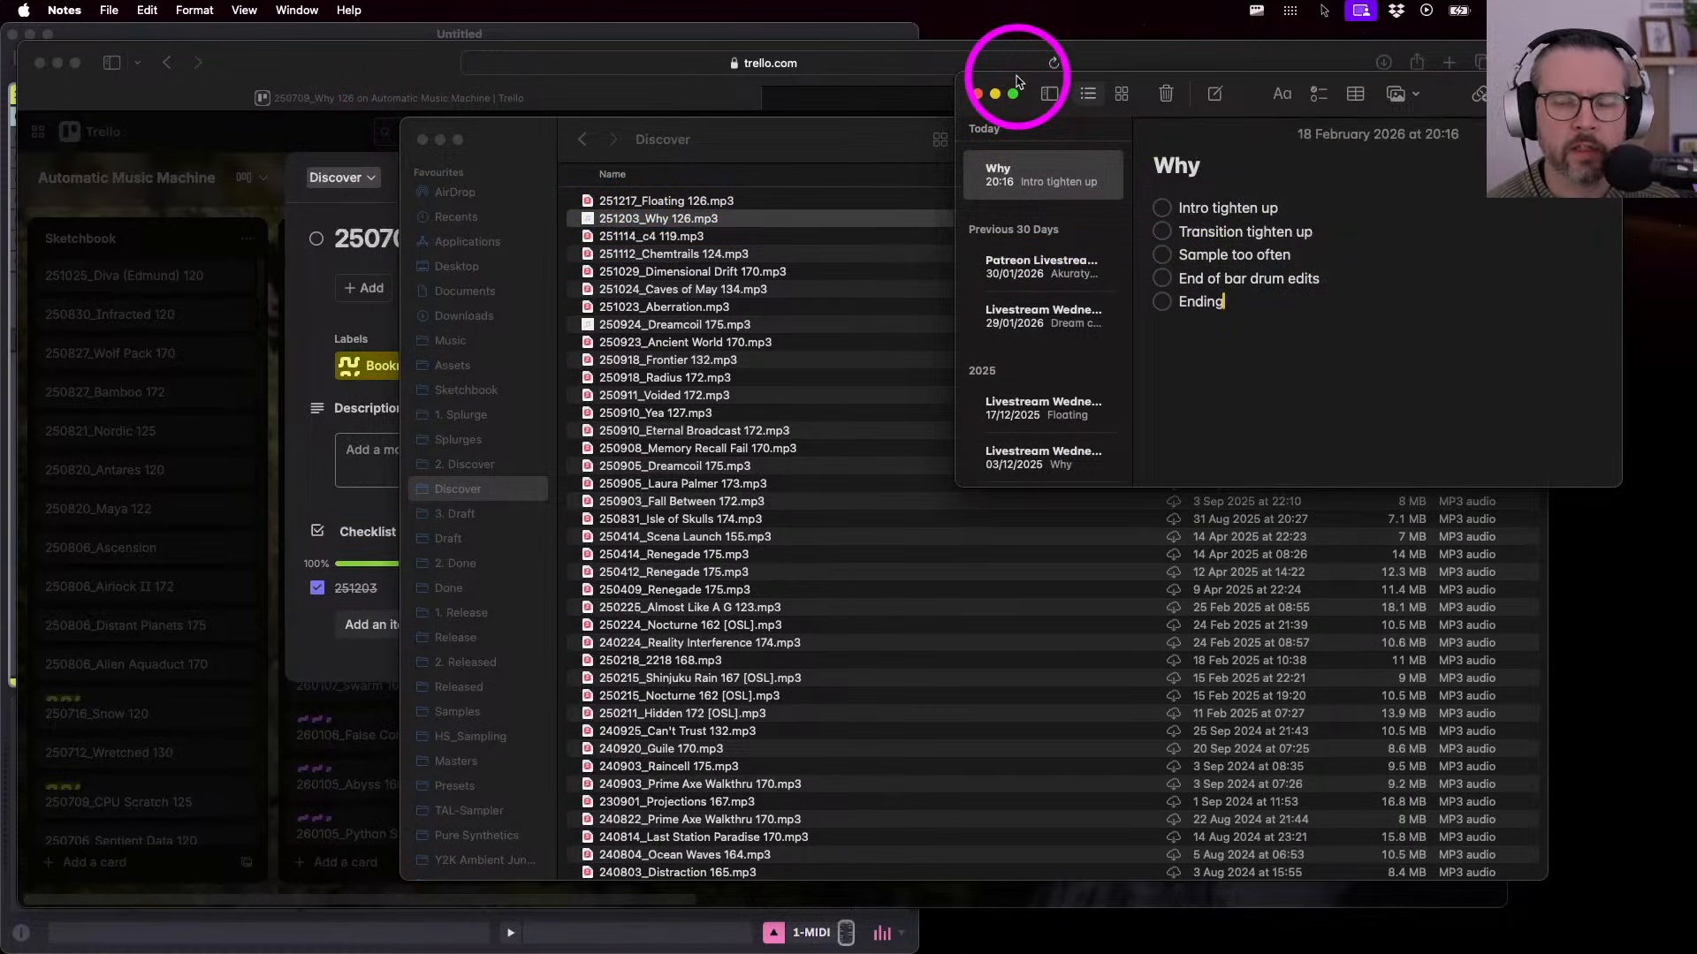
click(503, 144)
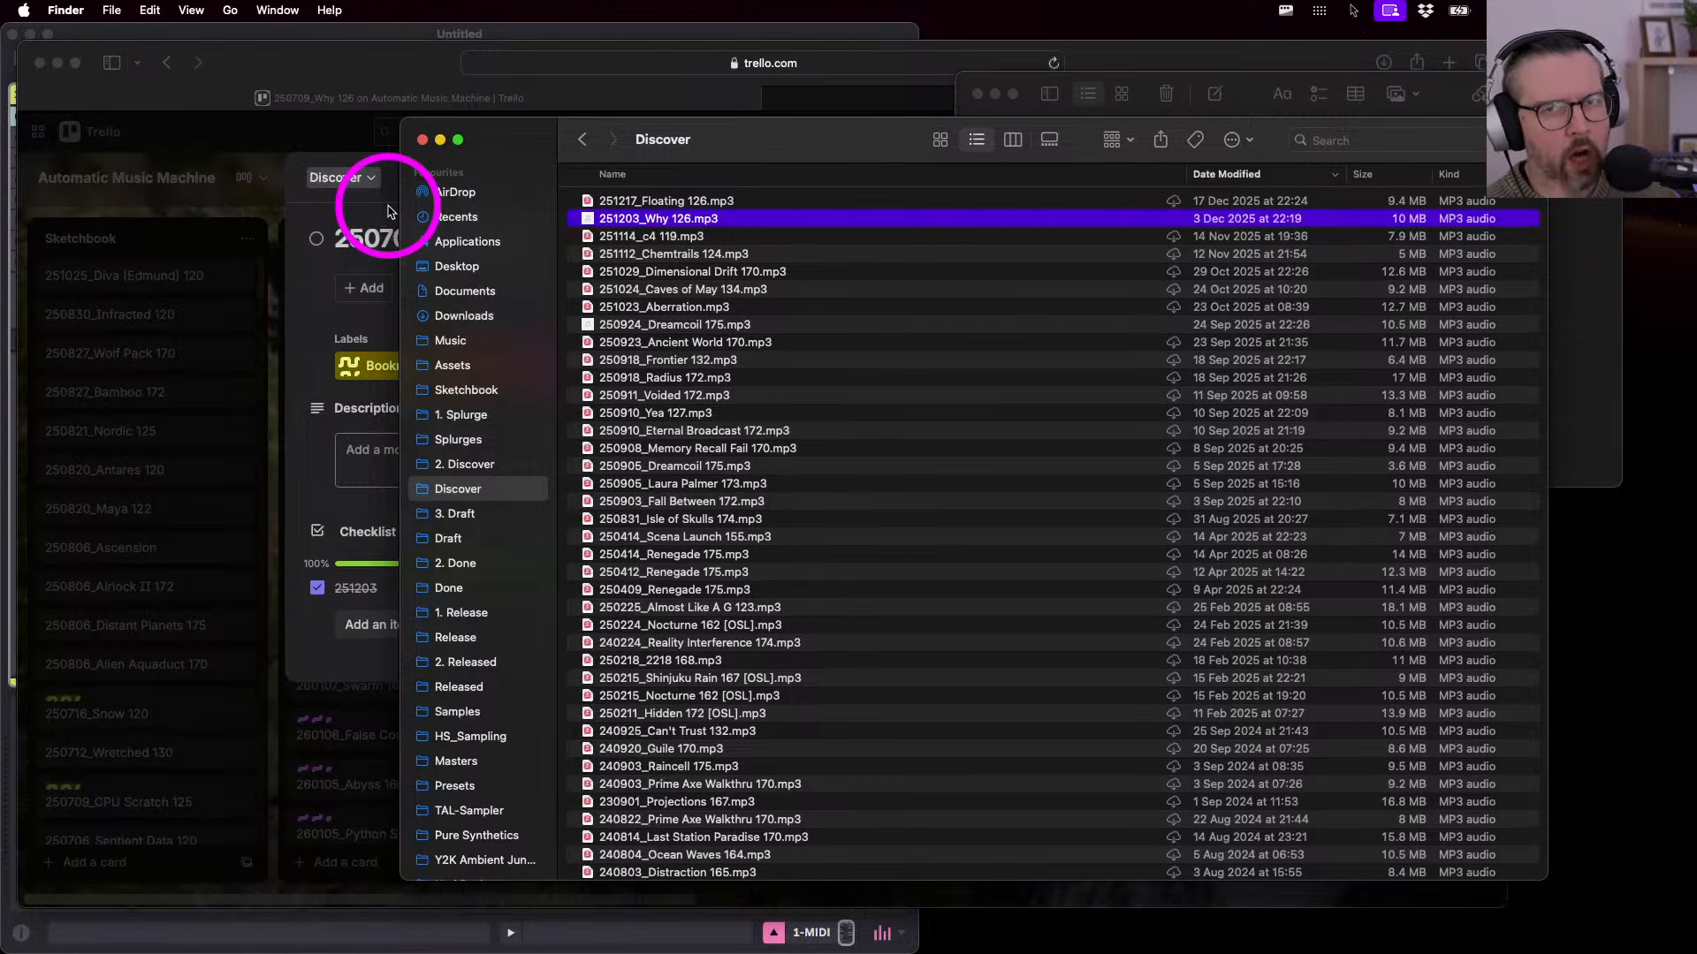
click(326, 198)
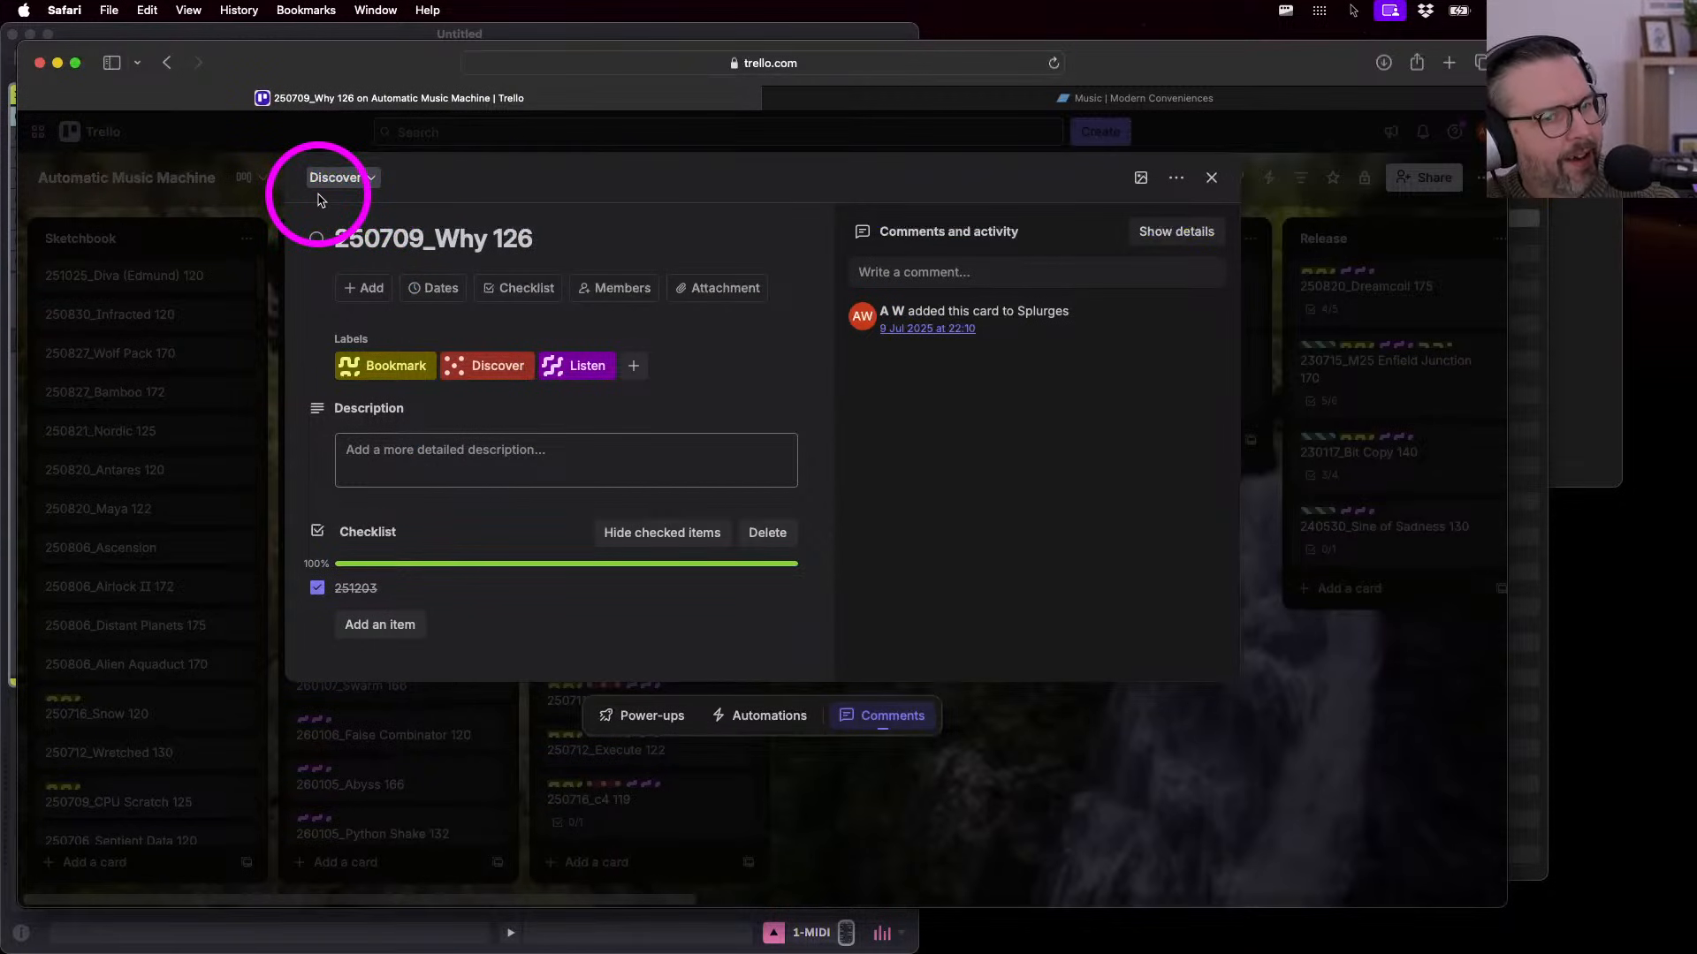
- Close the card details and drag 250709_Why 126 from Discover into the Done list
click(1211, 178)
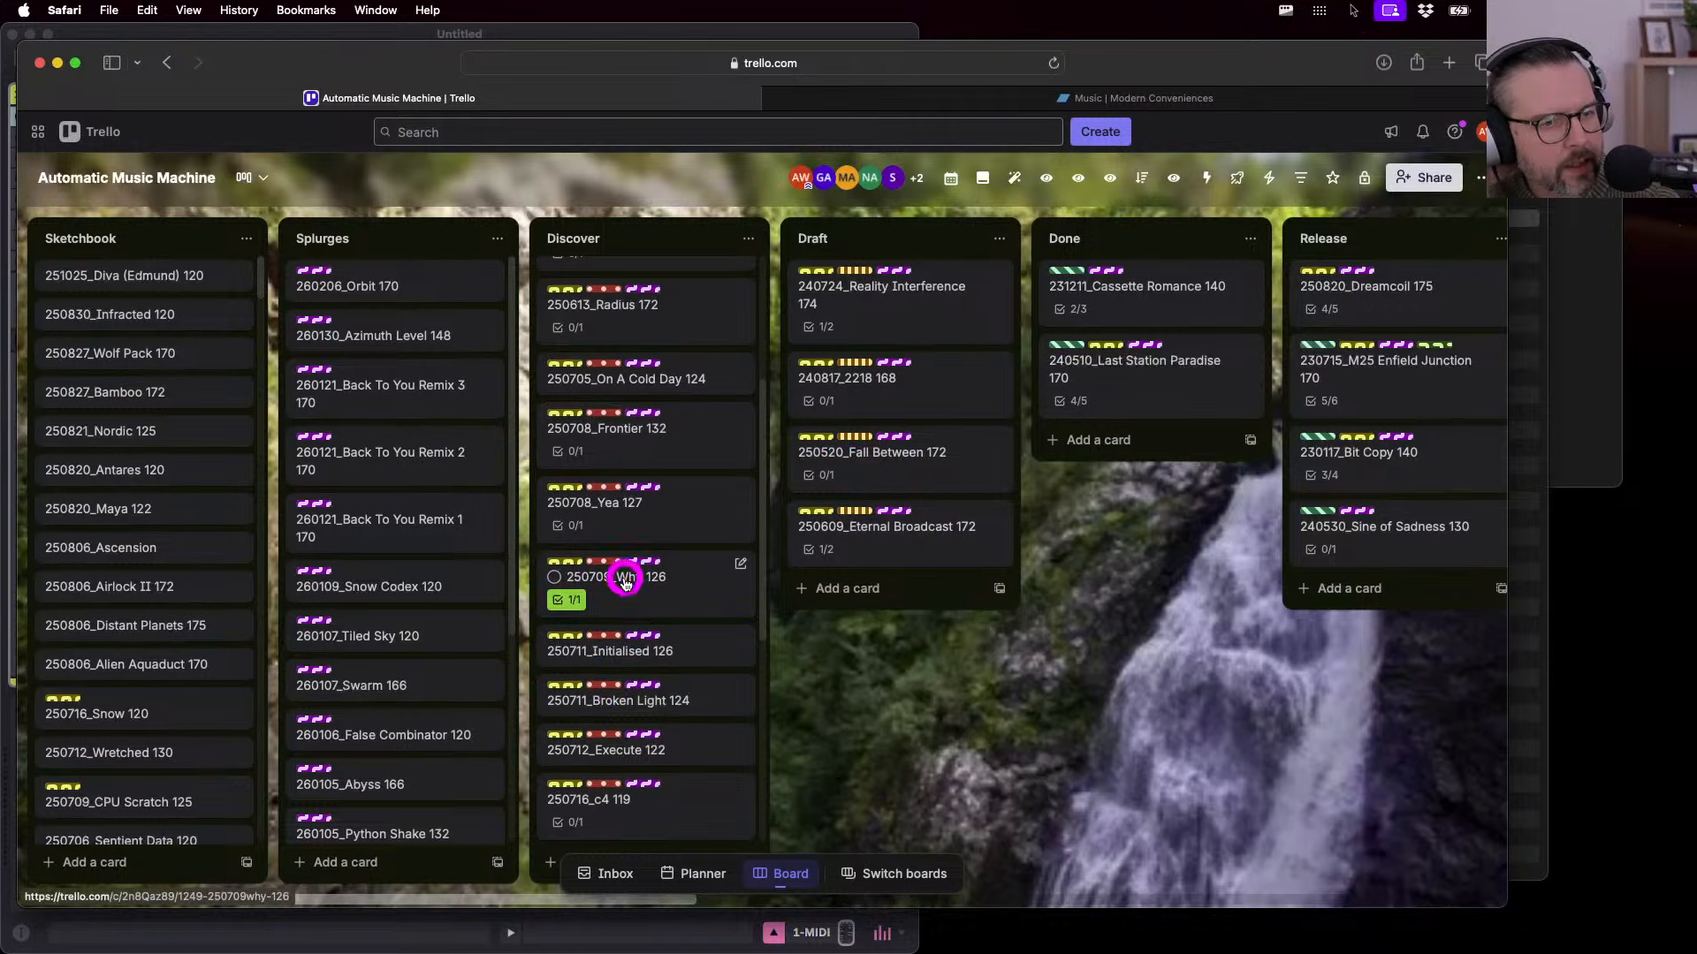
drag(625, 581, 1154, 435)
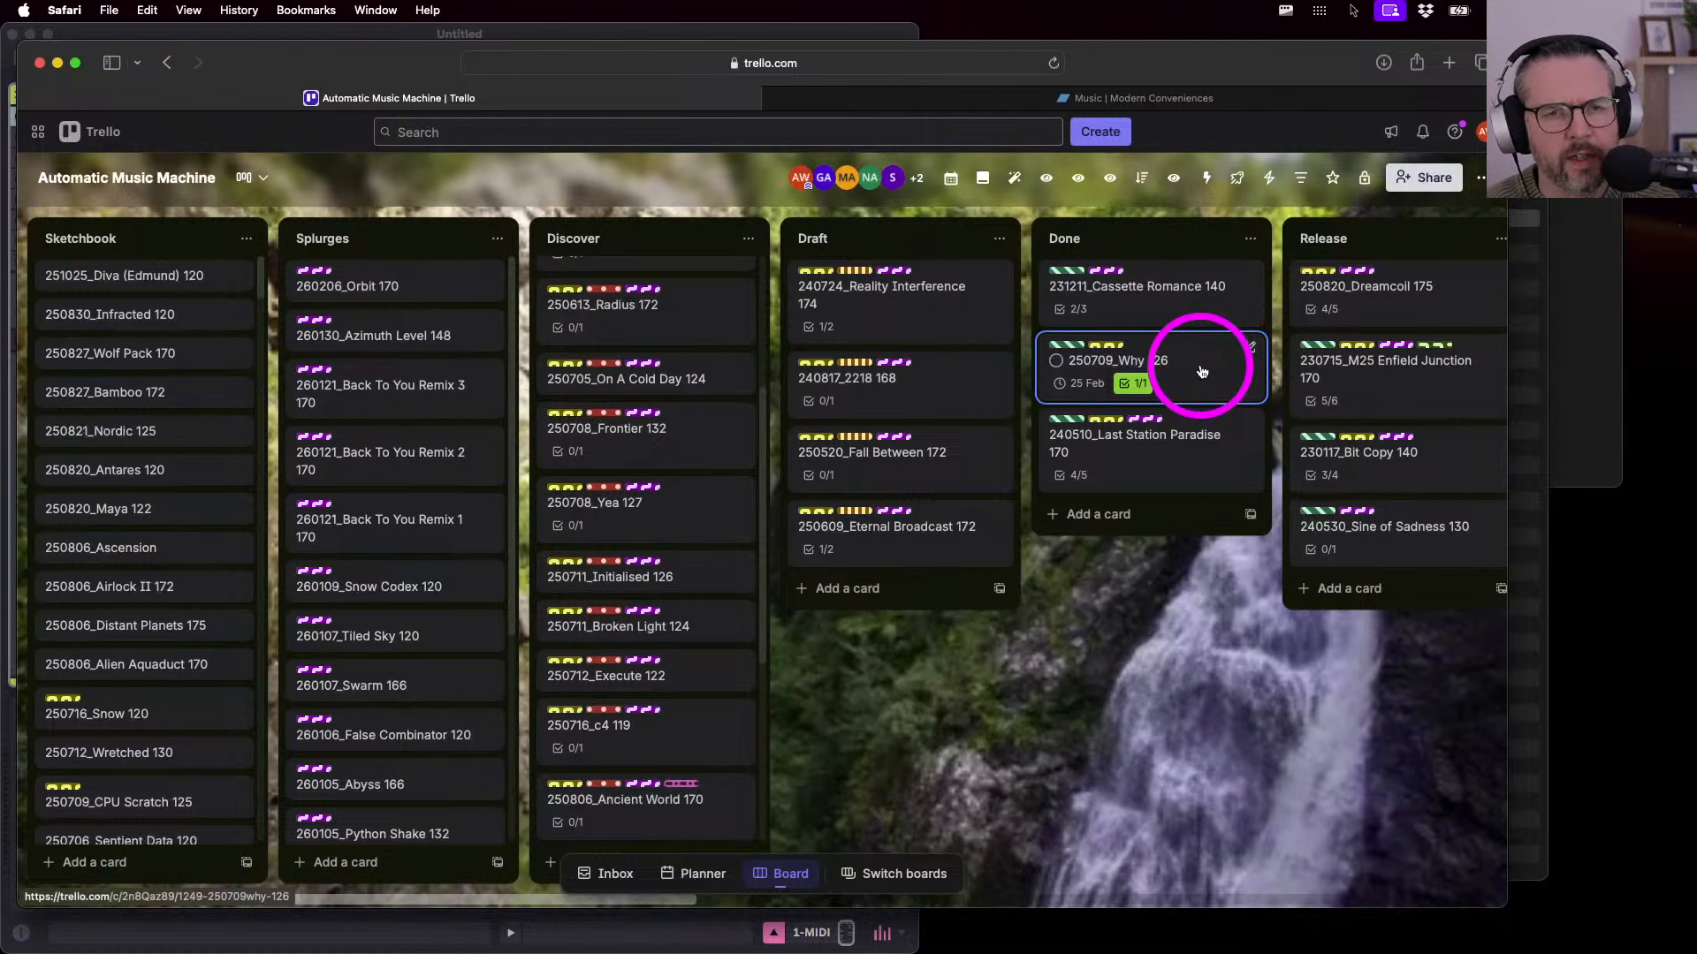
- Move the 250709_Why 126 Project folder from 2. Discover into 2. Done
click(1533, 151)
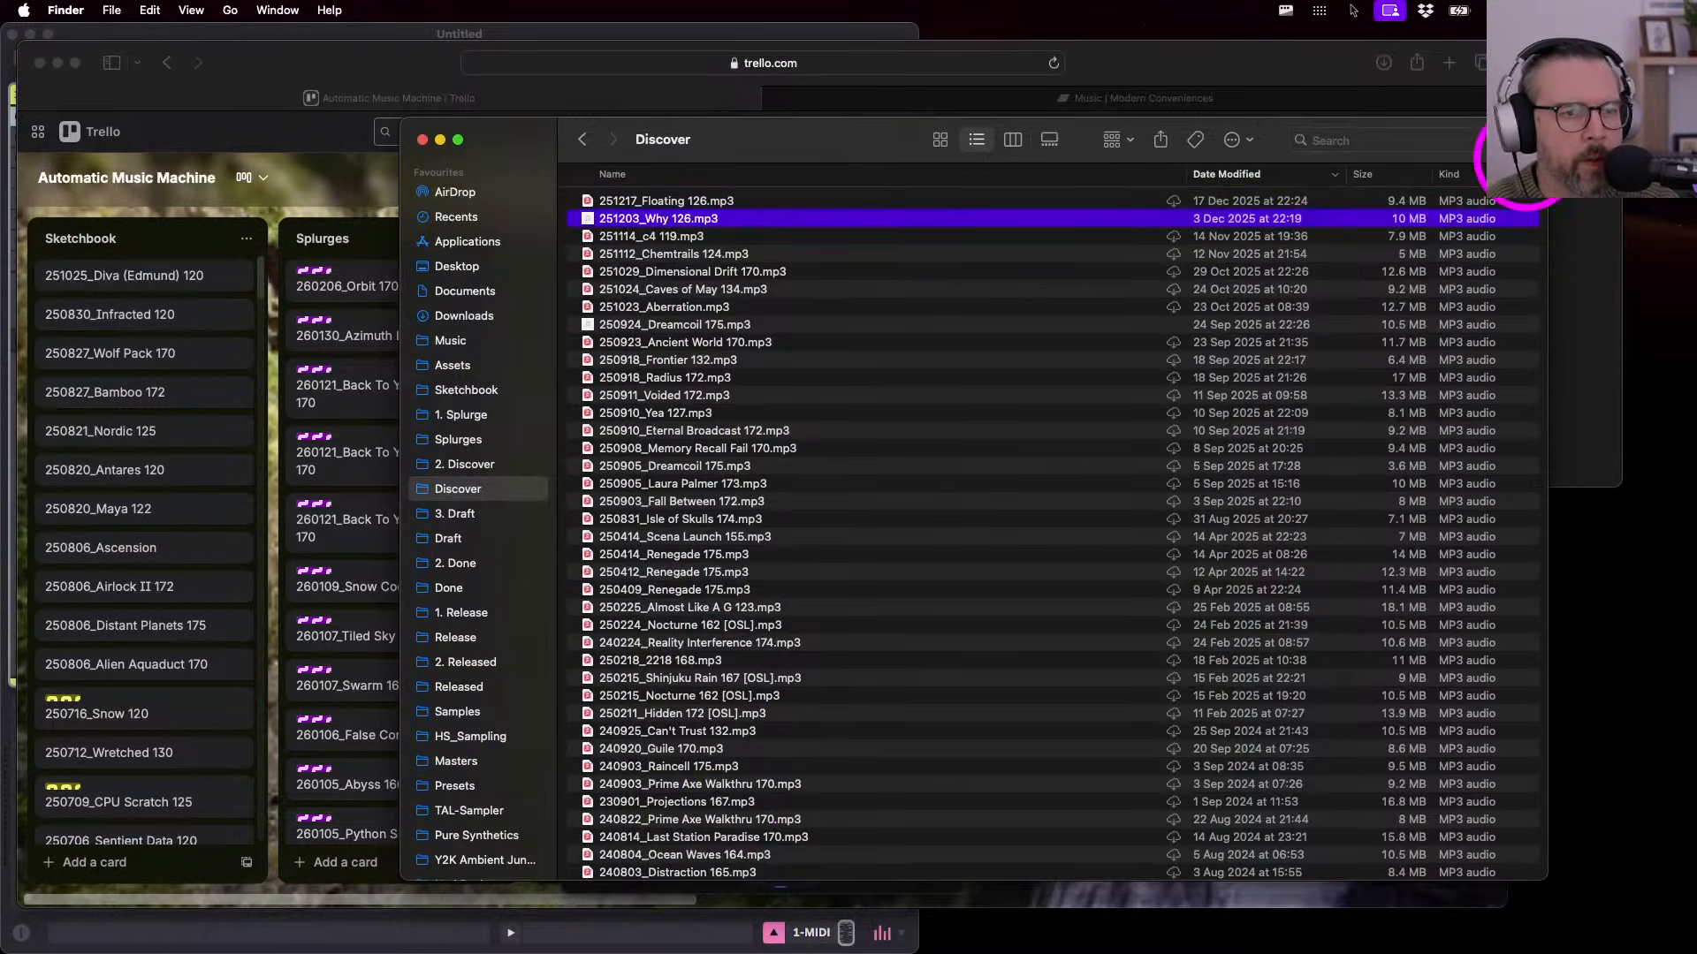
drag(730, 154, 704, 165)
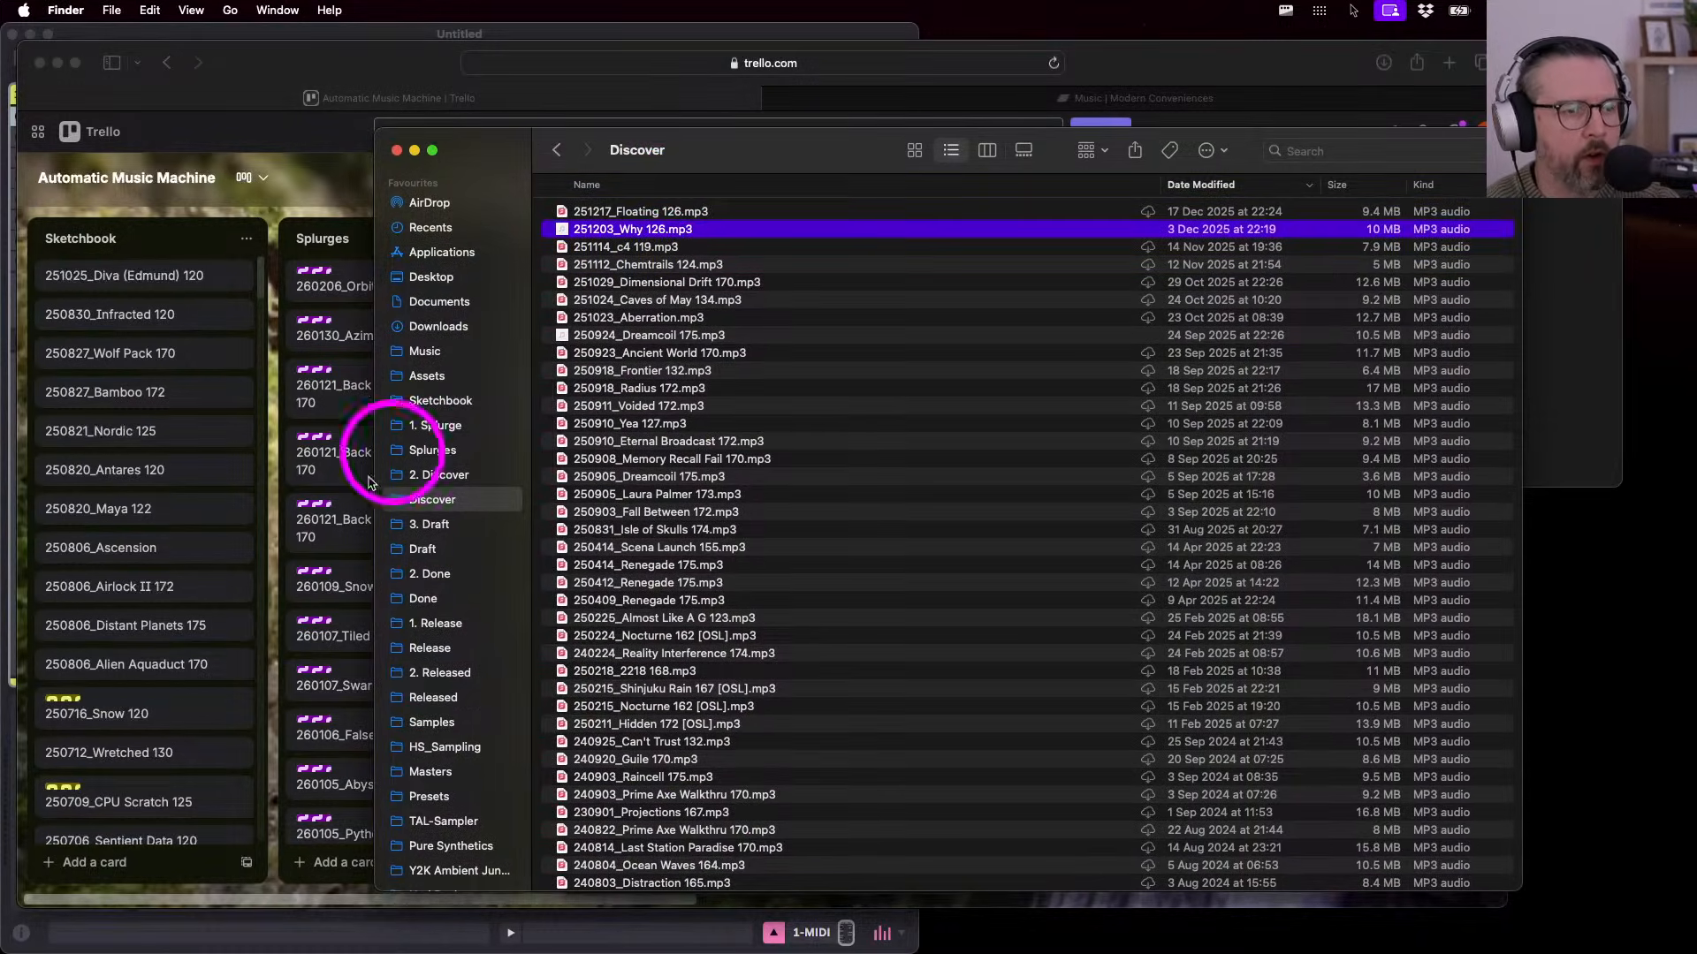
click(428, 482)
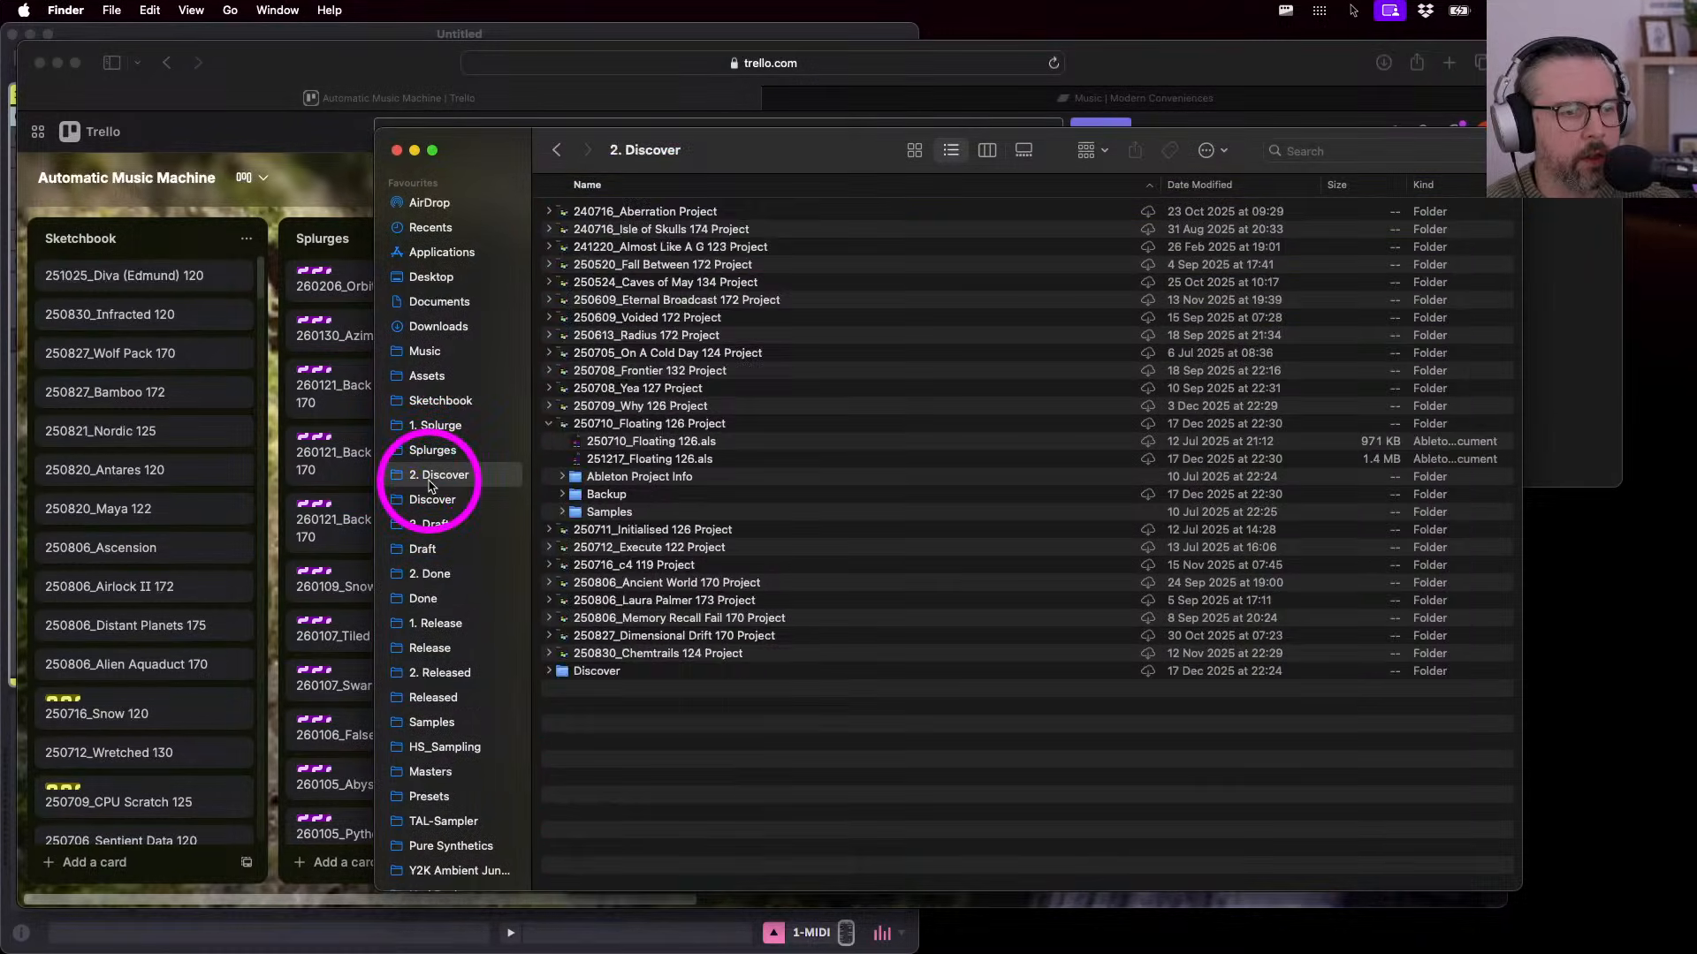
click(548, 425)
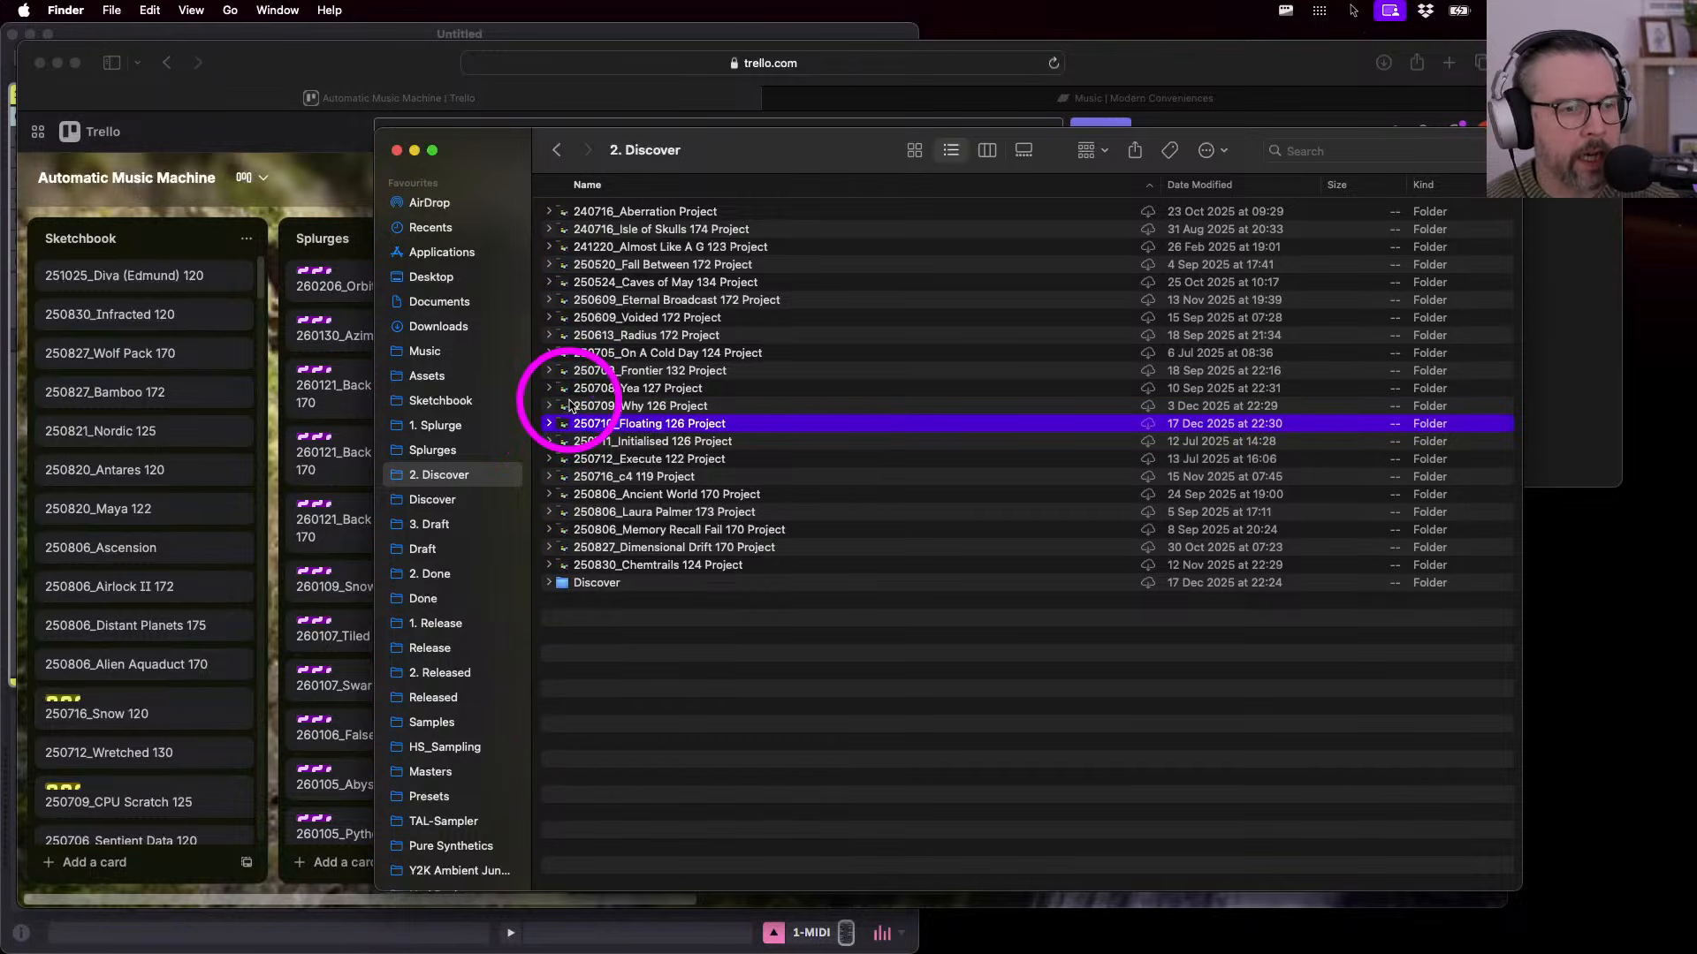
drag(552, 406, 419, 582)
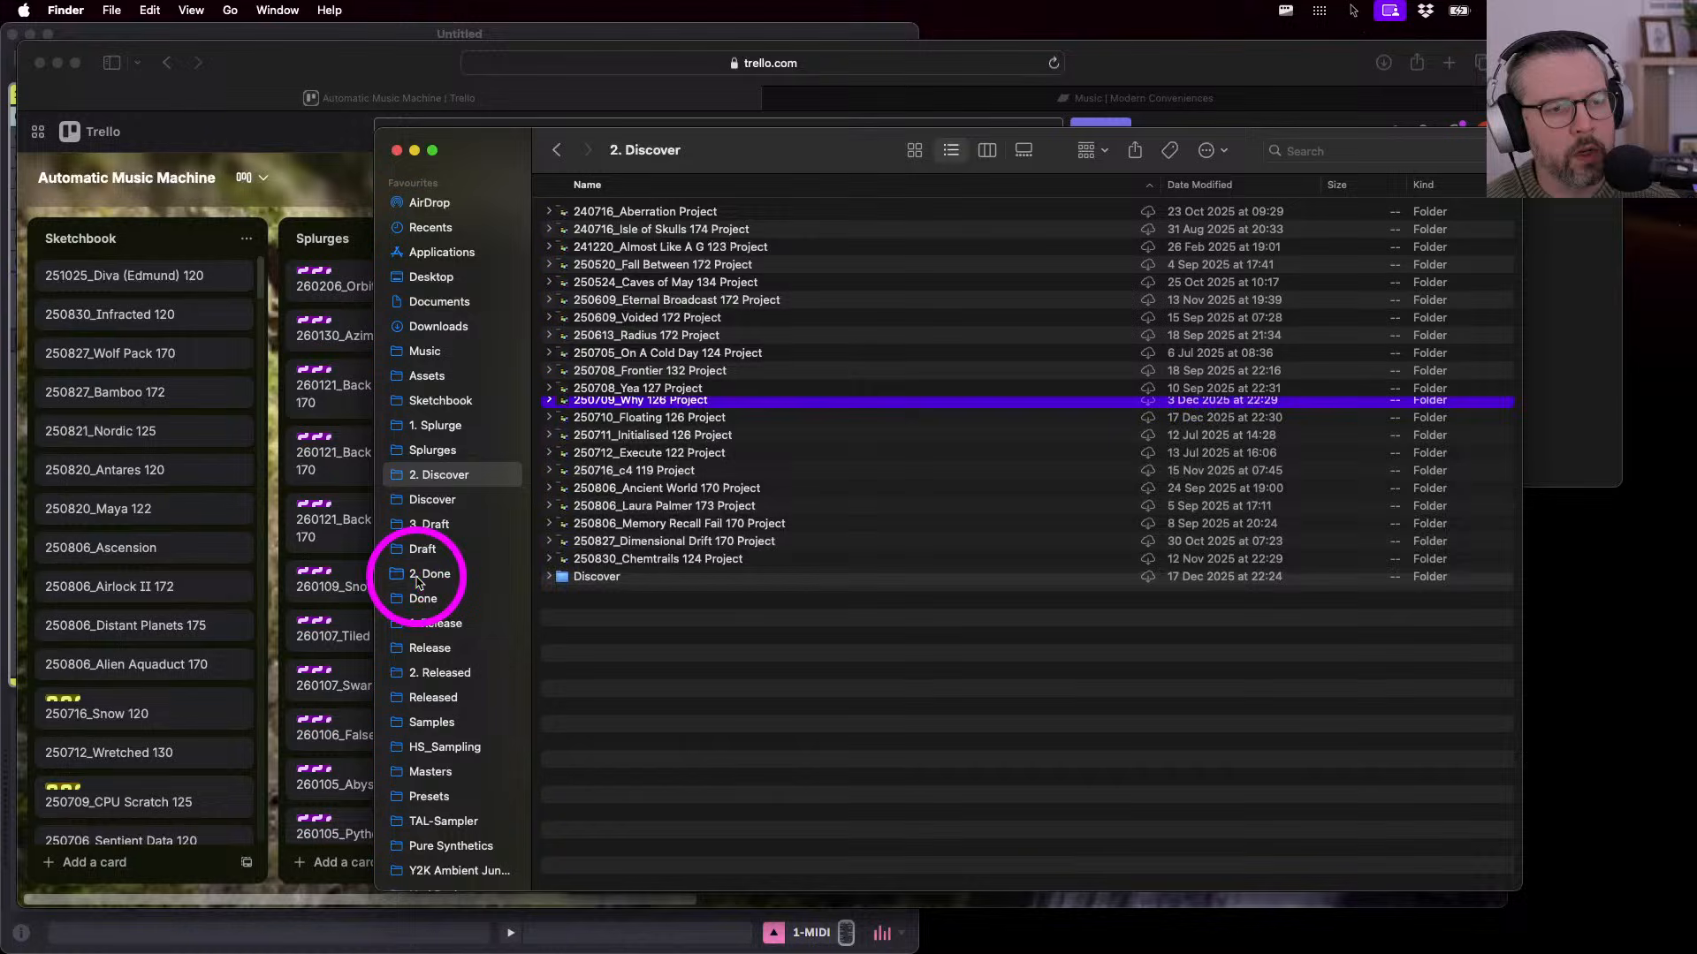
- Open the 250709_Why 126 Project folder inside 2. Done to show its .als files
click(420, 577)
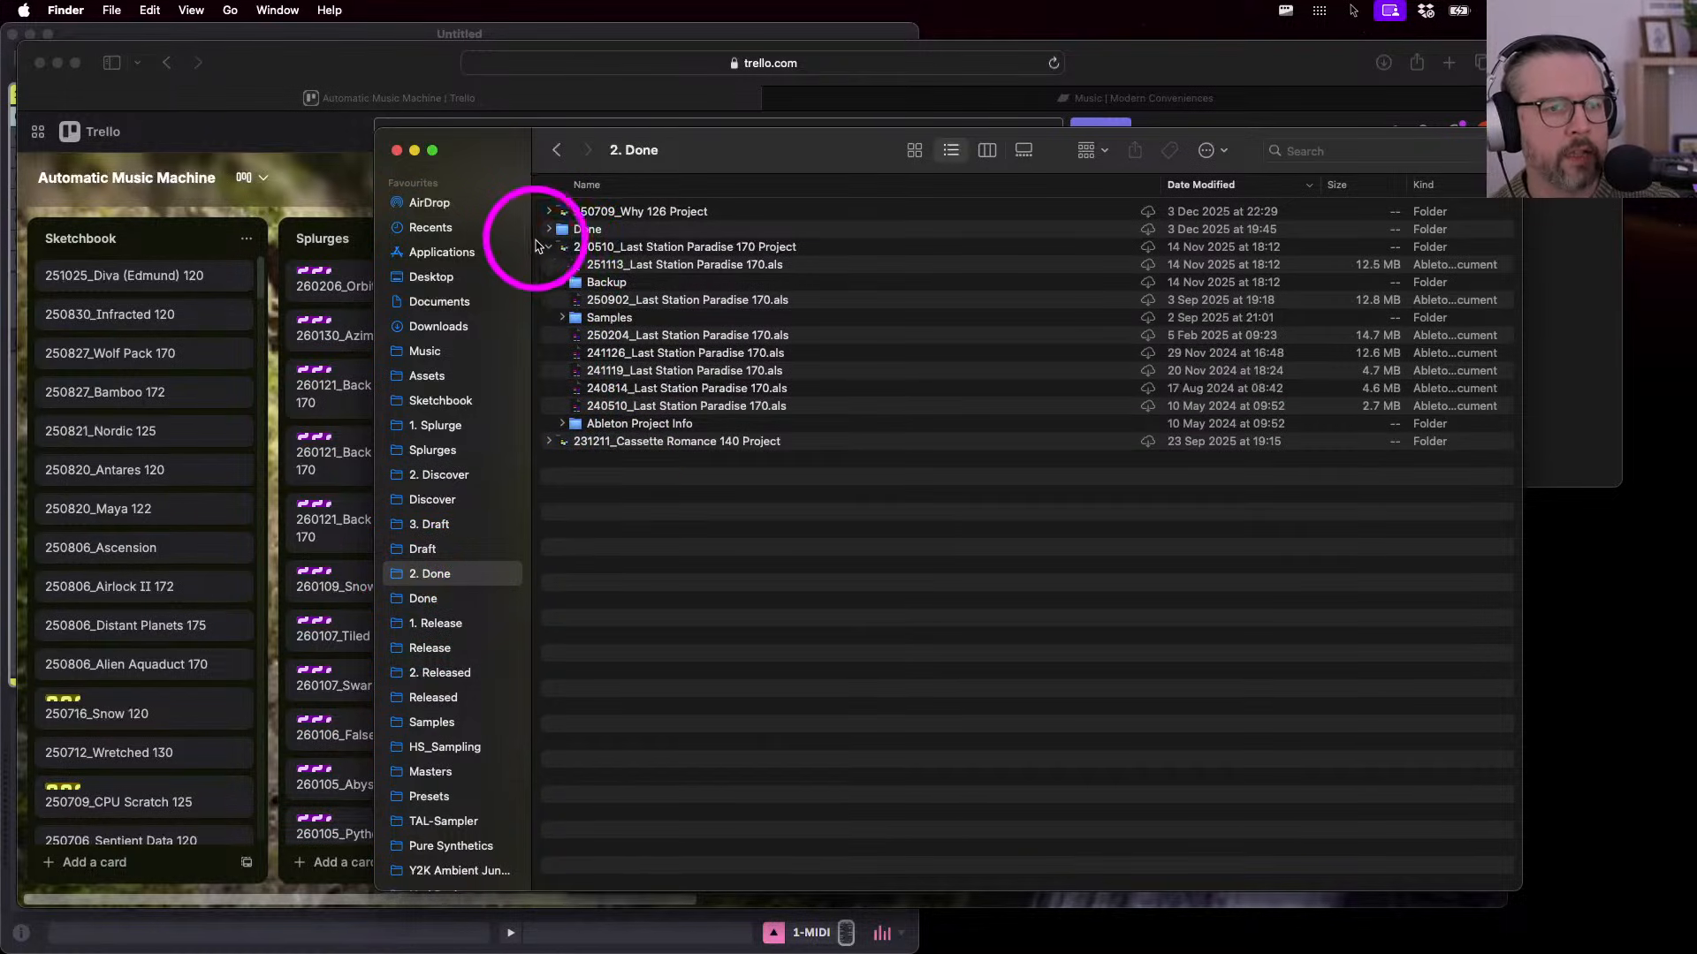
click(549, 247)
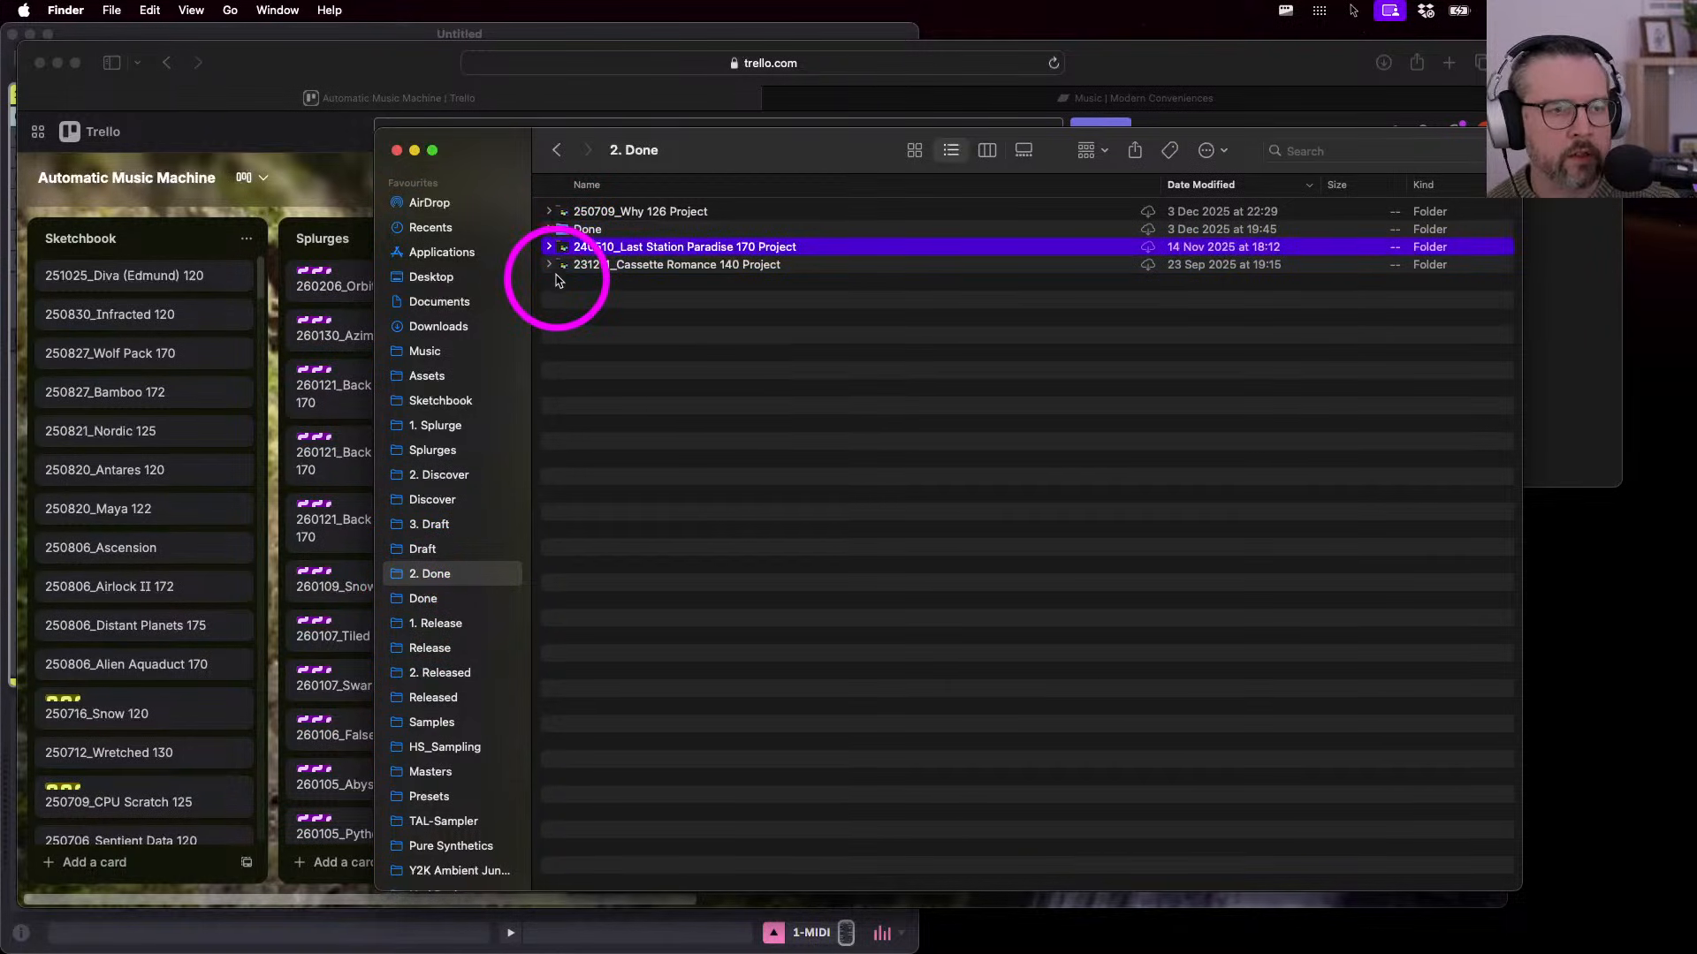
click(550, 211)
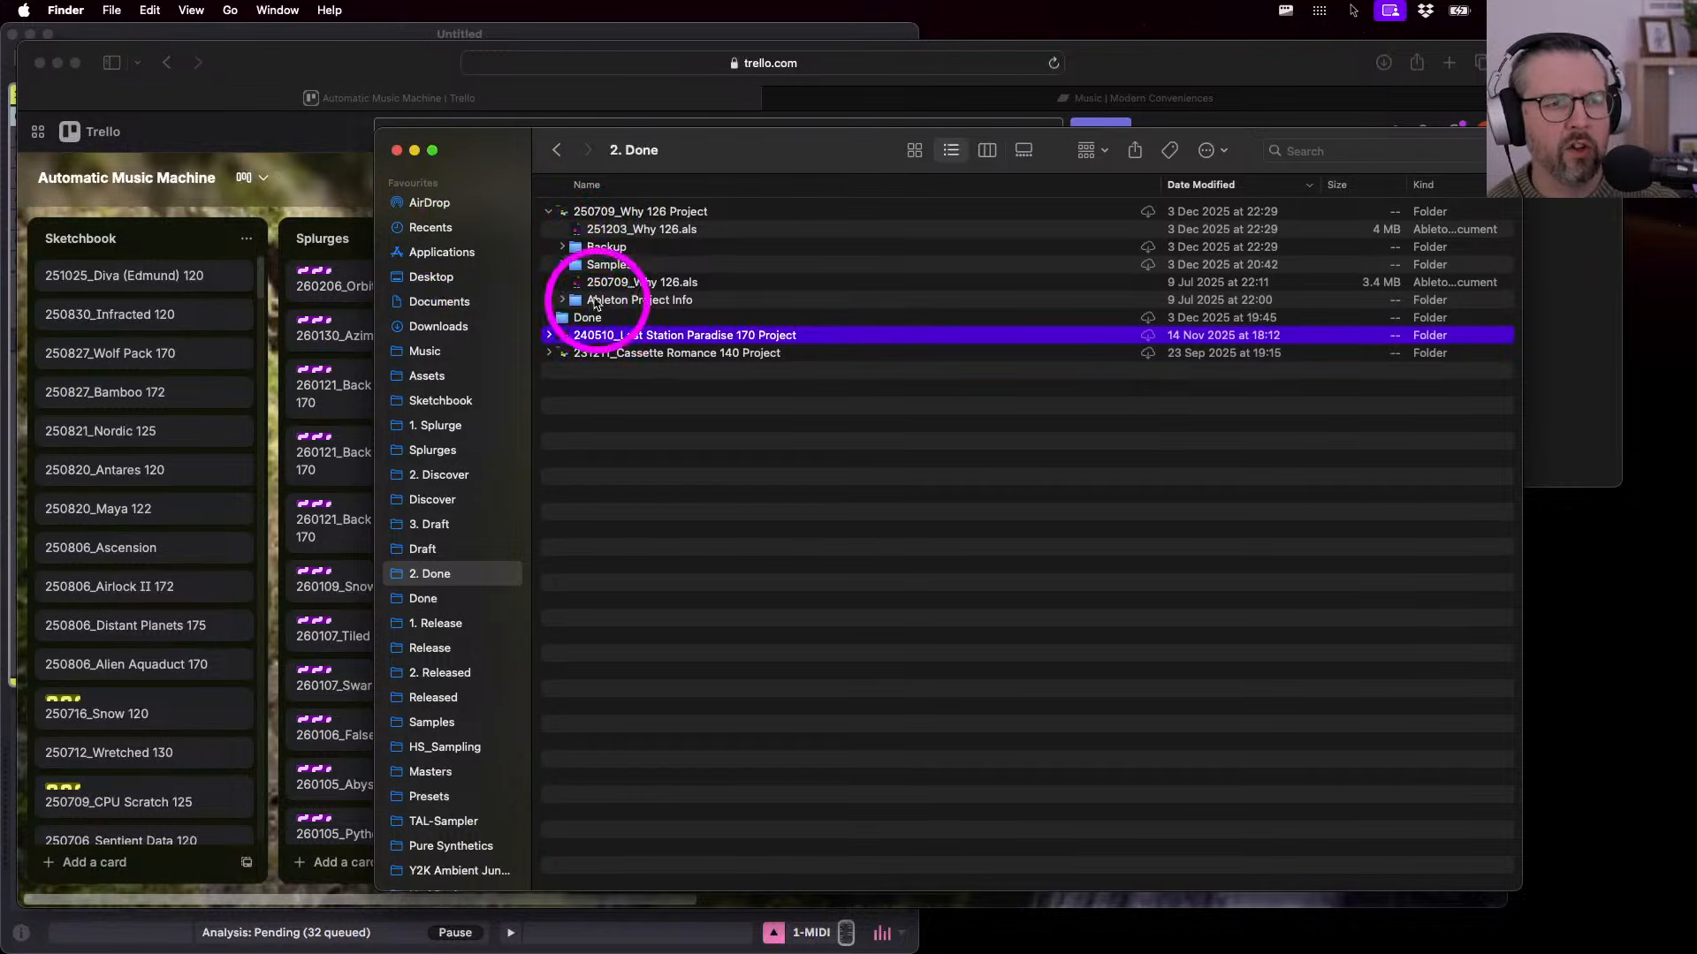
double_click(625, 210)
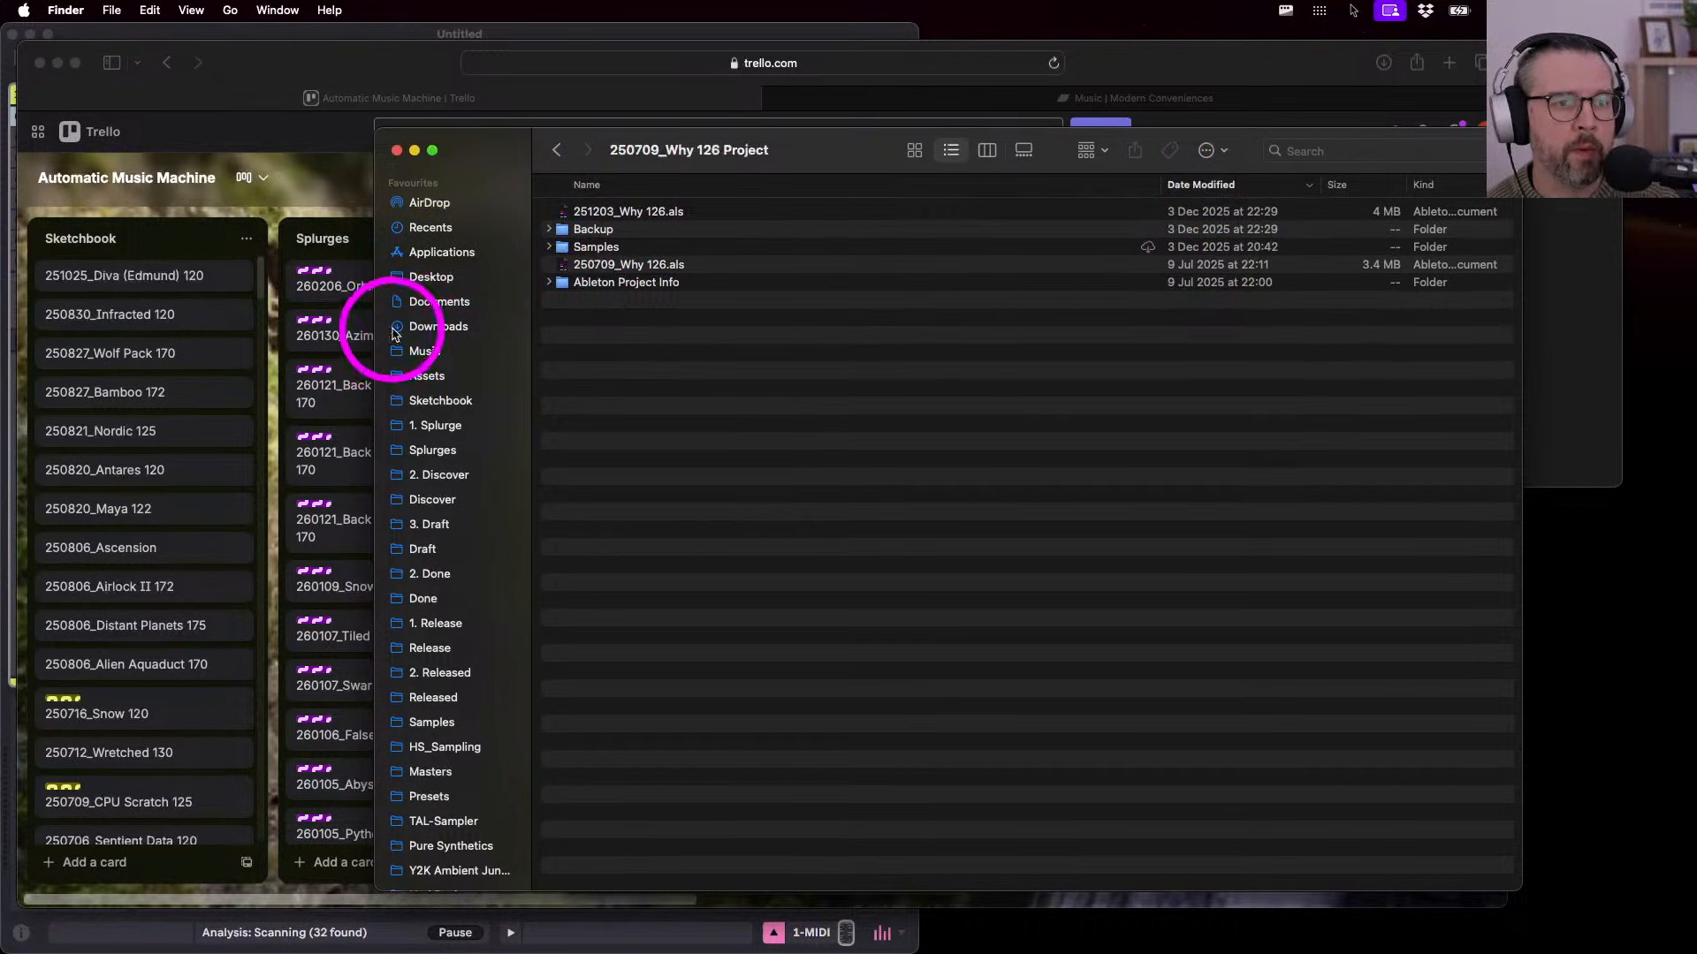
drag(502, 151, 398, 120)
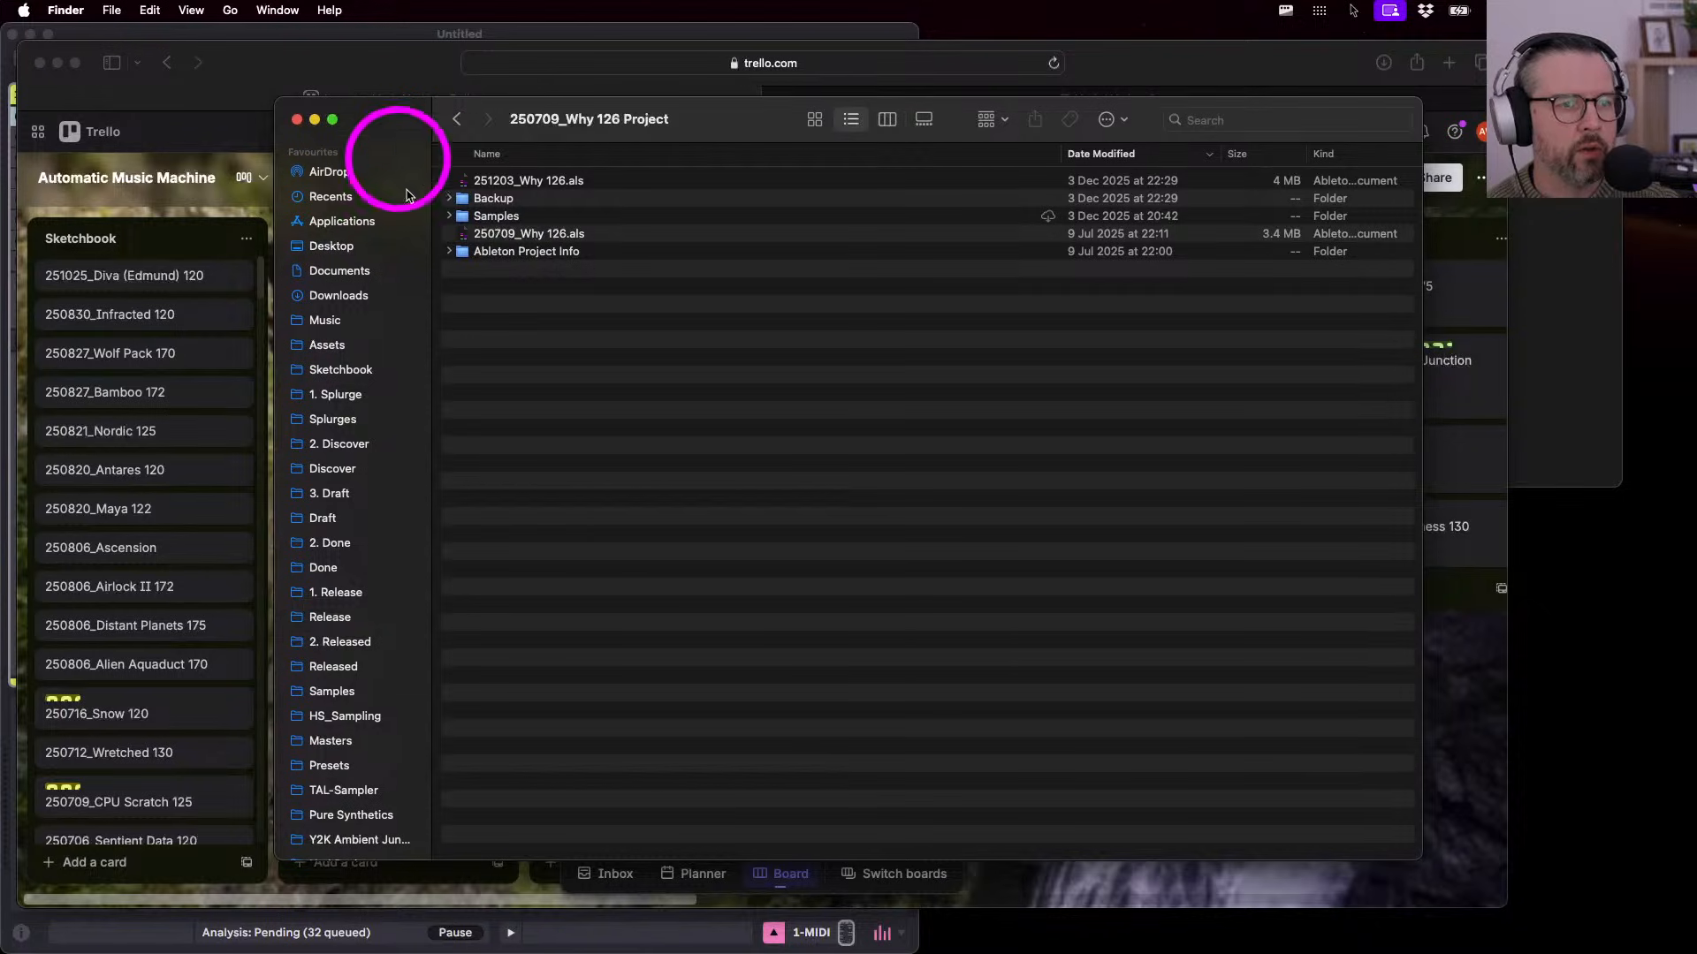
- Open 251203_Why 126.als in Live and move the Why note window left over it
double_click(510, 182)
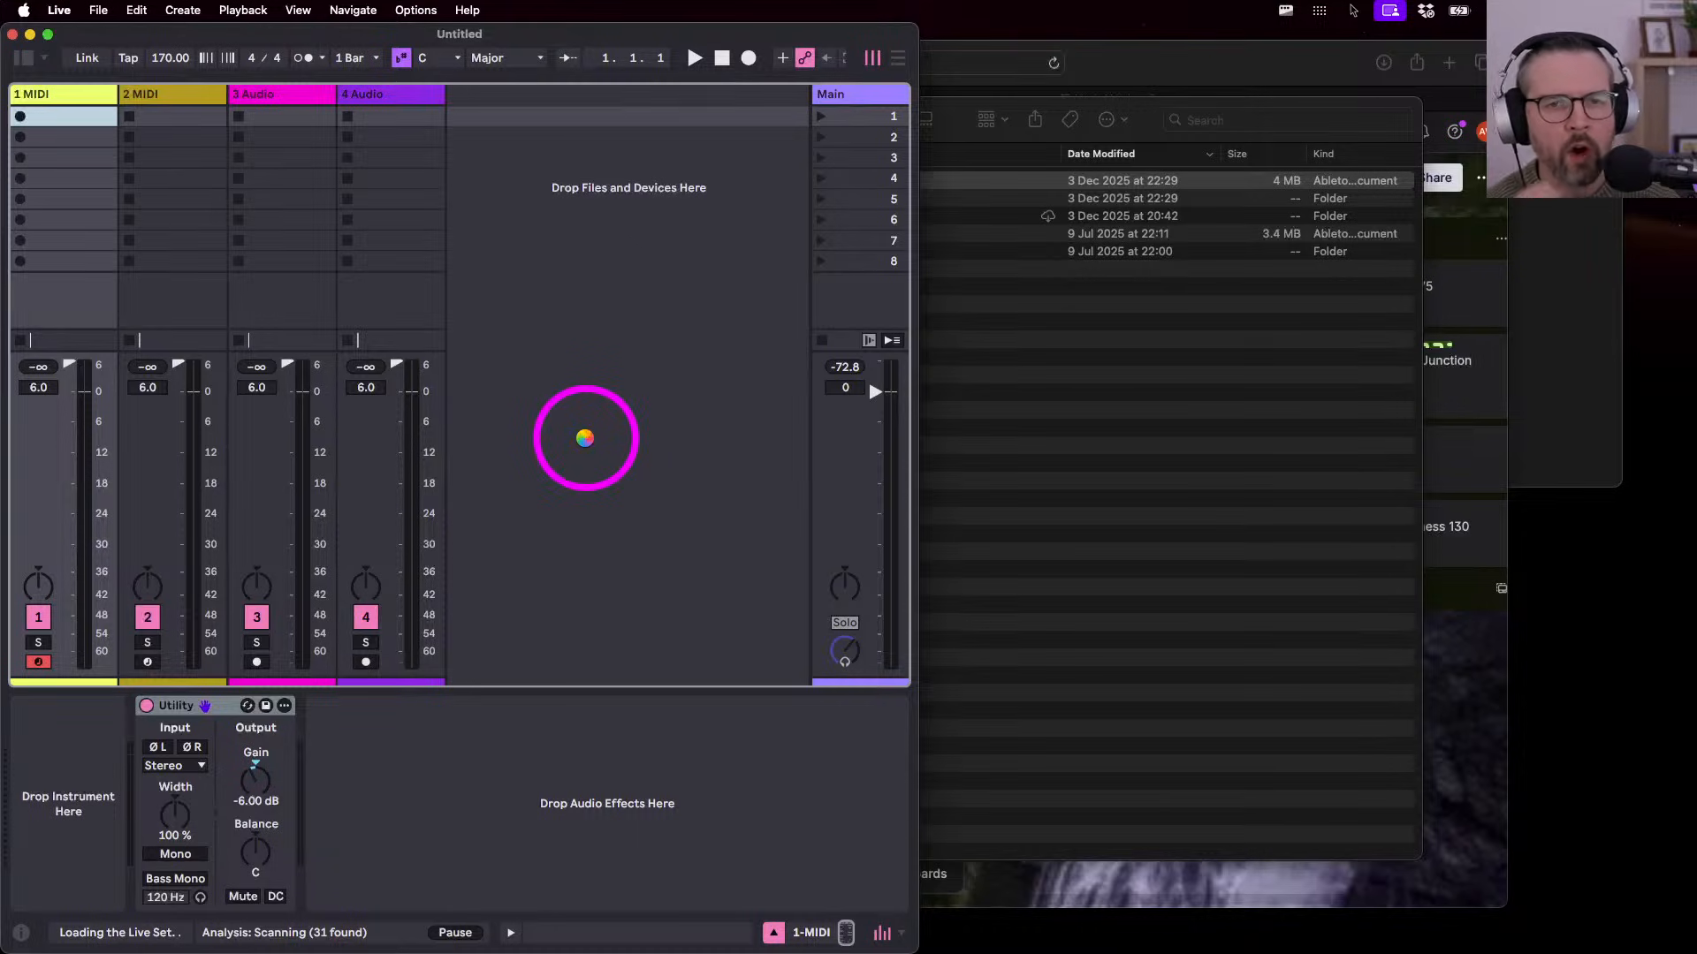
click(1557, 294)
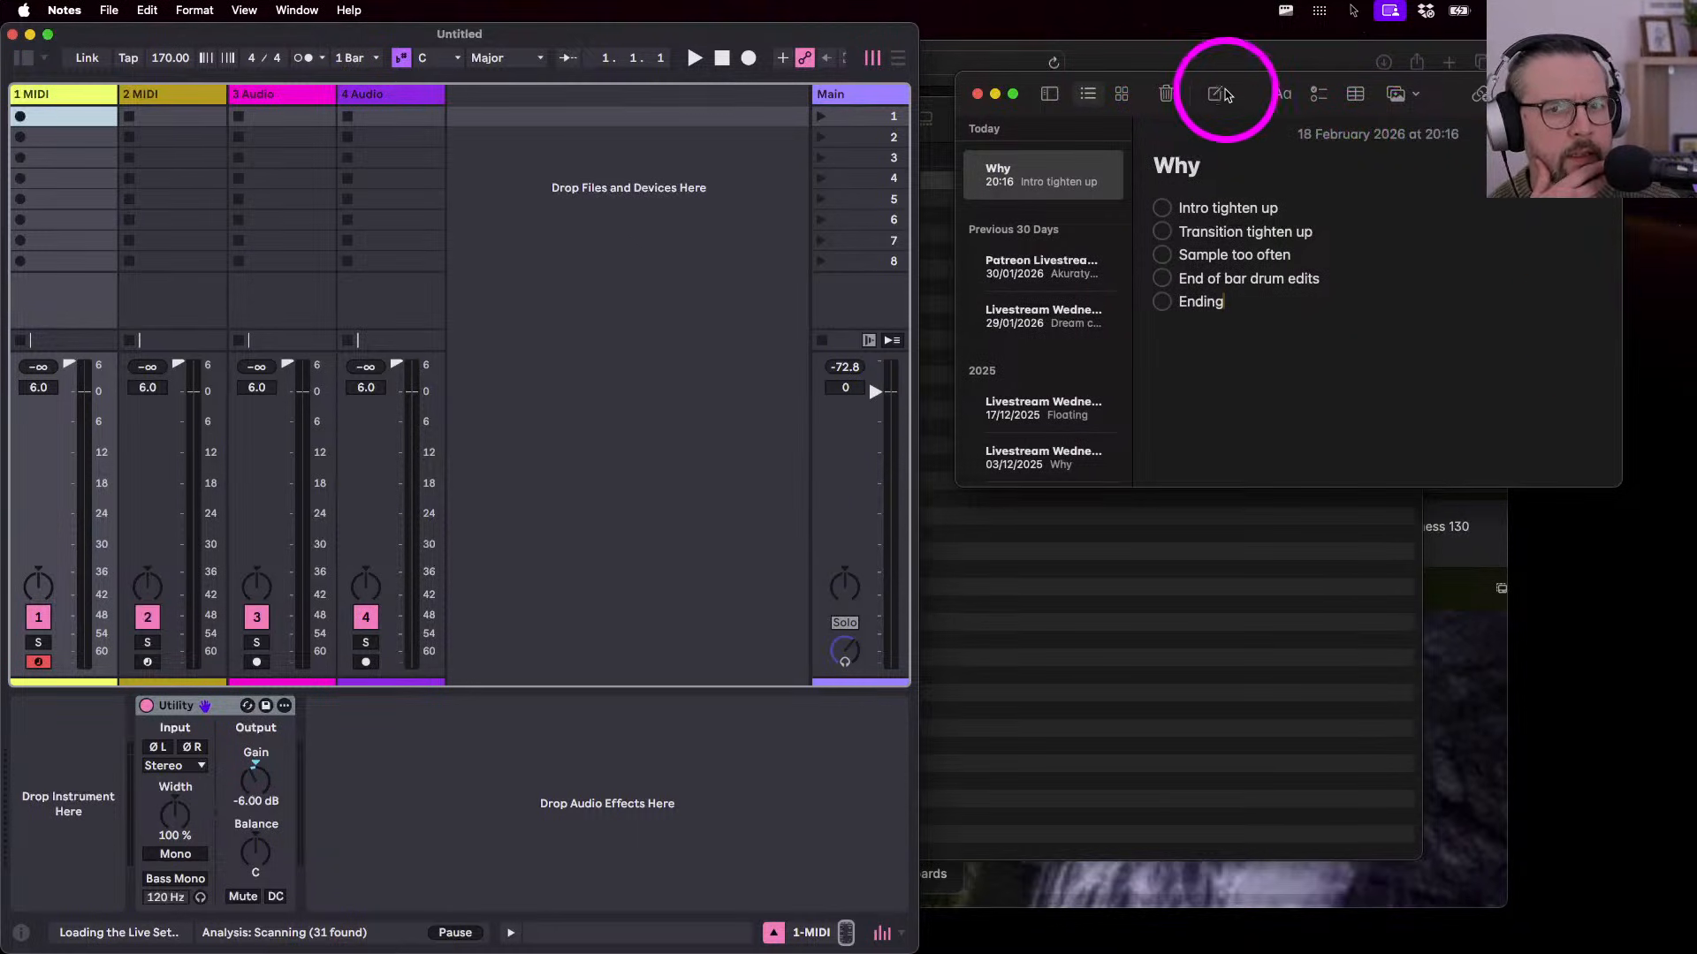
drag(1250, 82, 1122, 81)
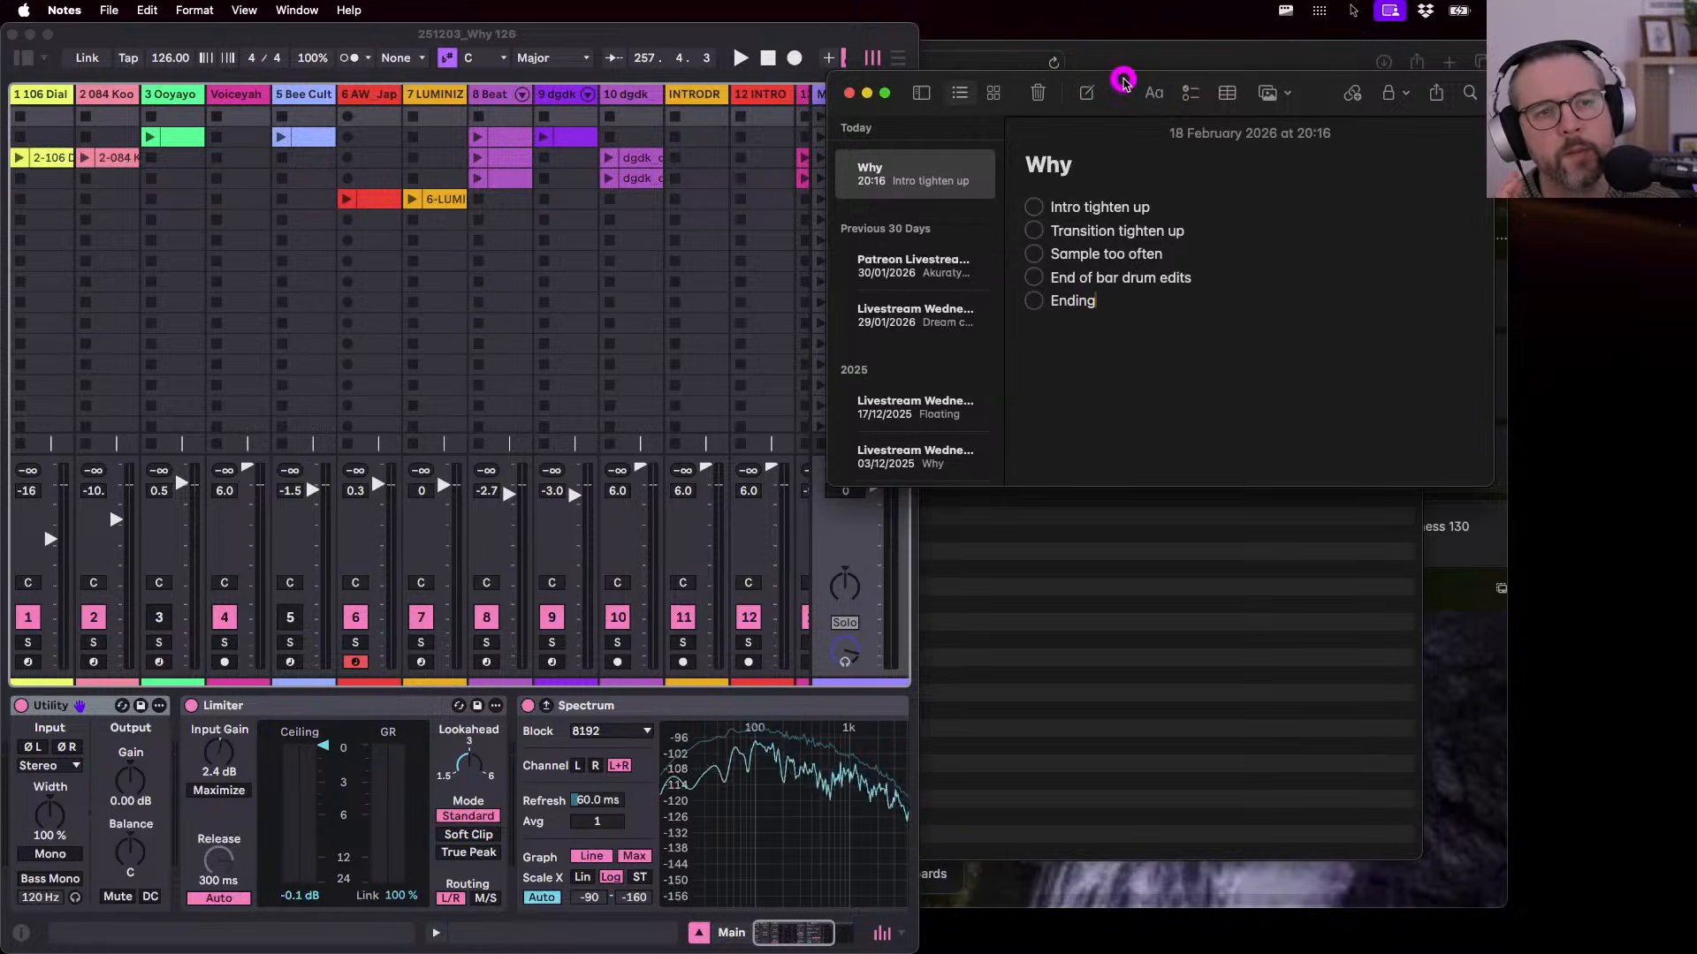
- Reposition and enlarge the Why note window, then bring the Live set back in front
drag(1127, 82, 1106, 99)
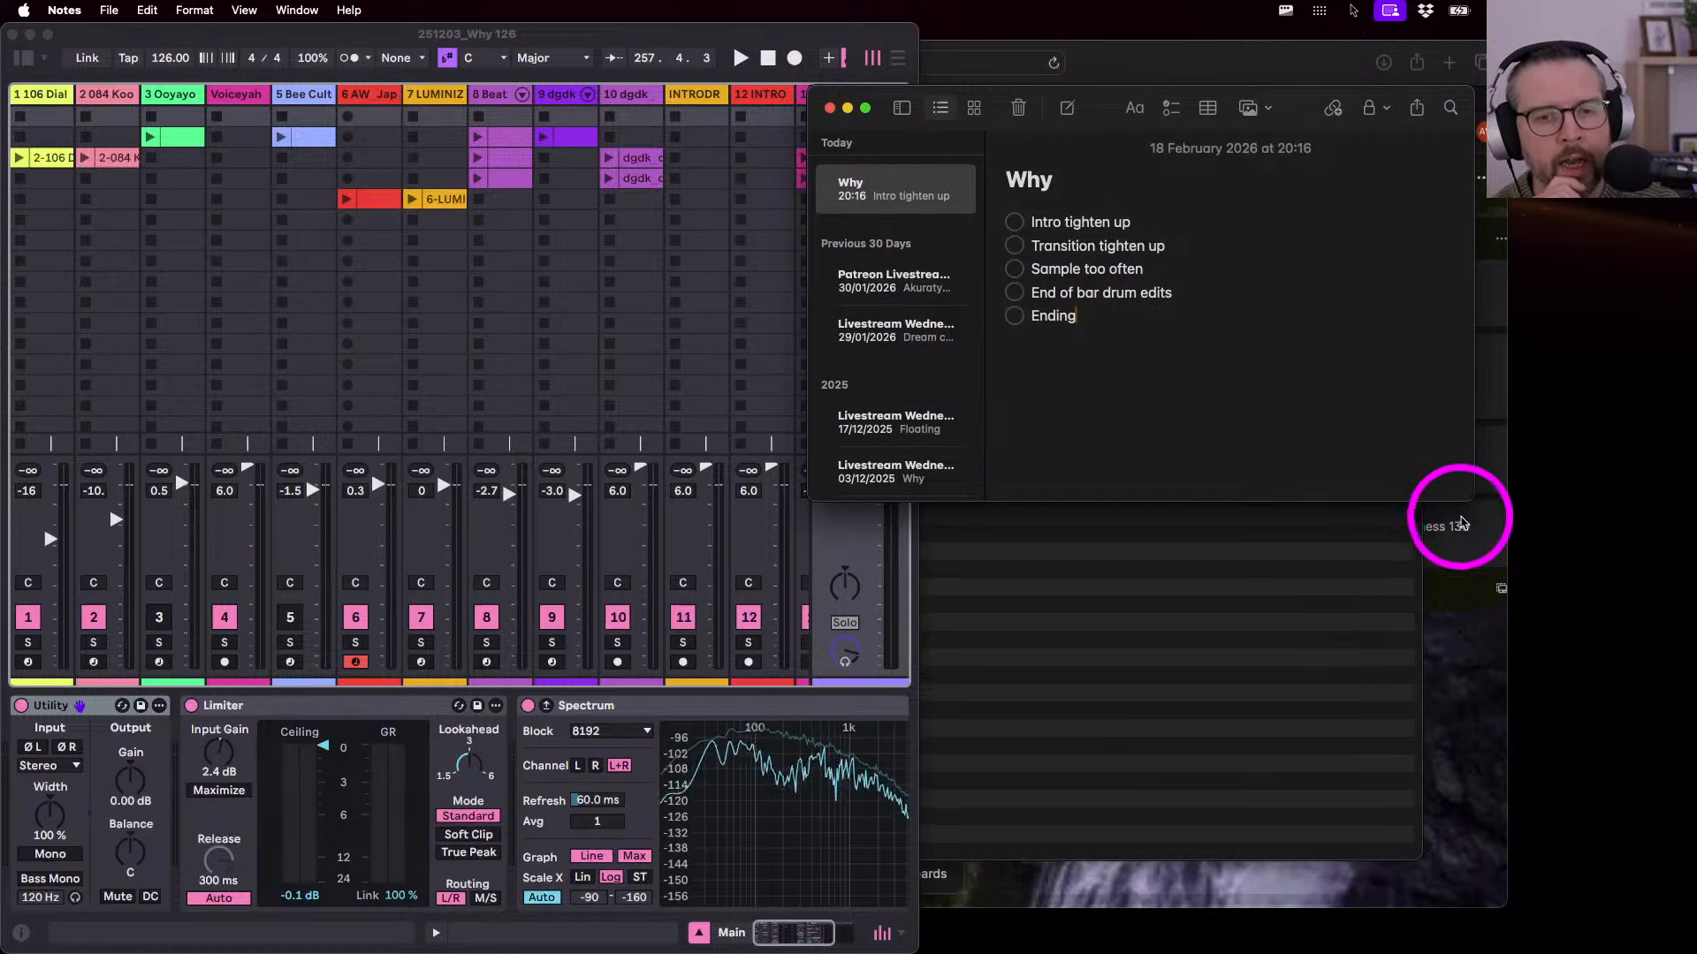
drag(1472, 500, 1575, 630)
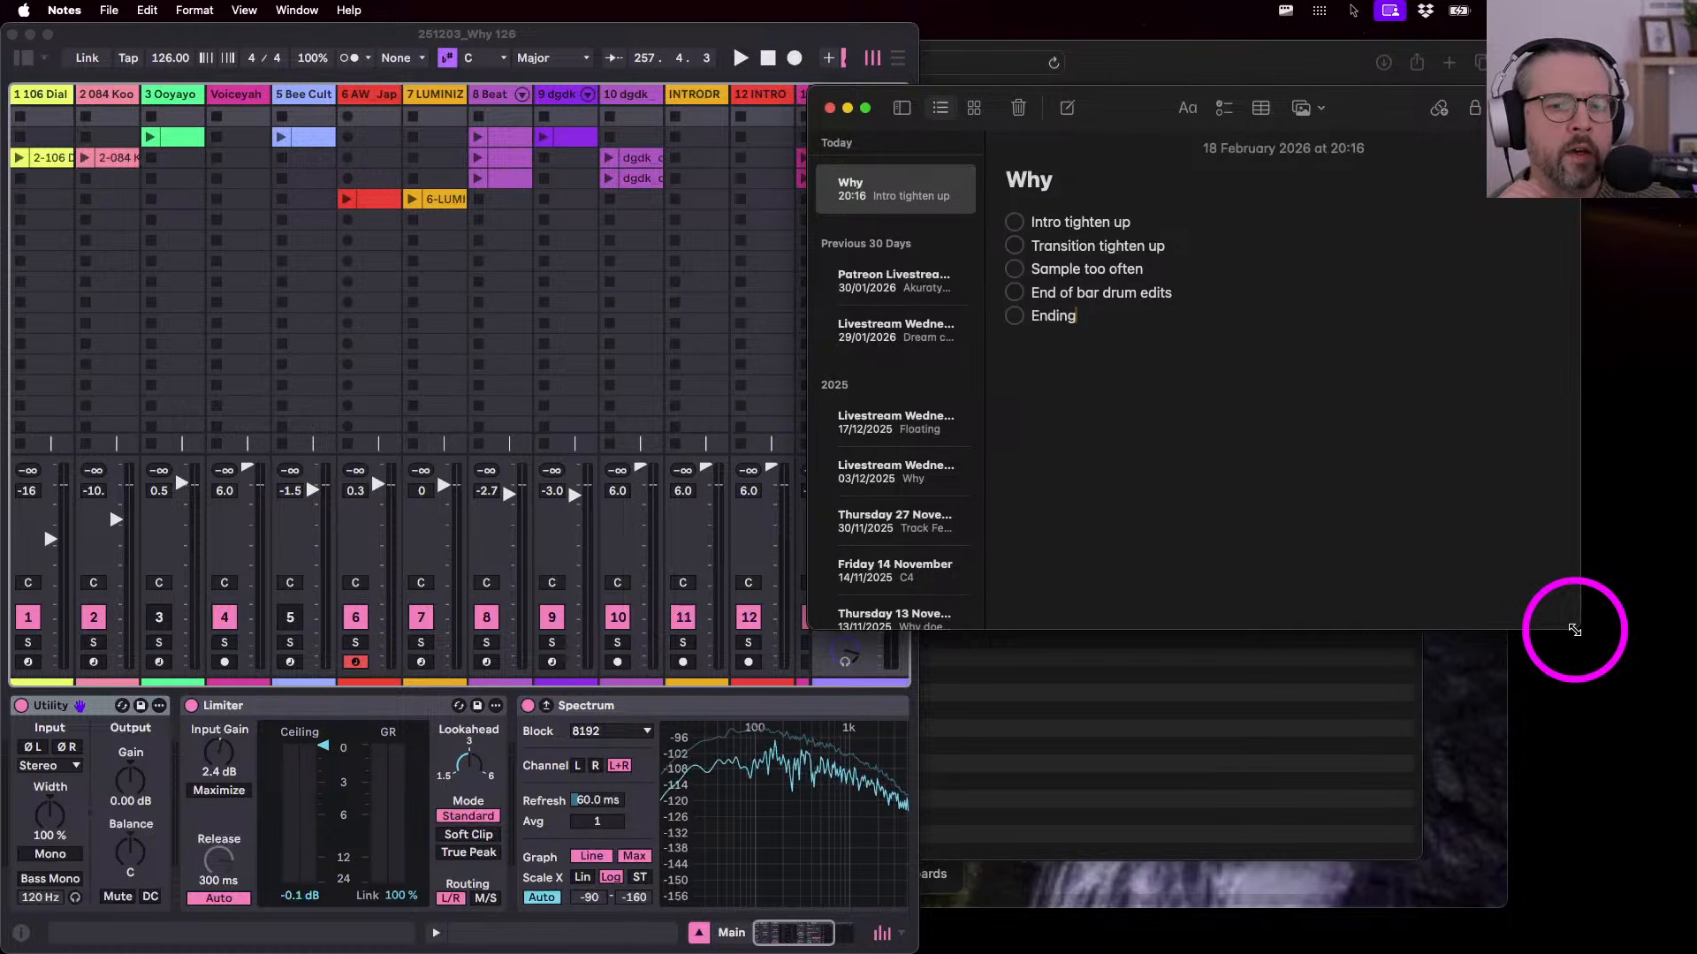
drag(1575, 630, 1582, 651)
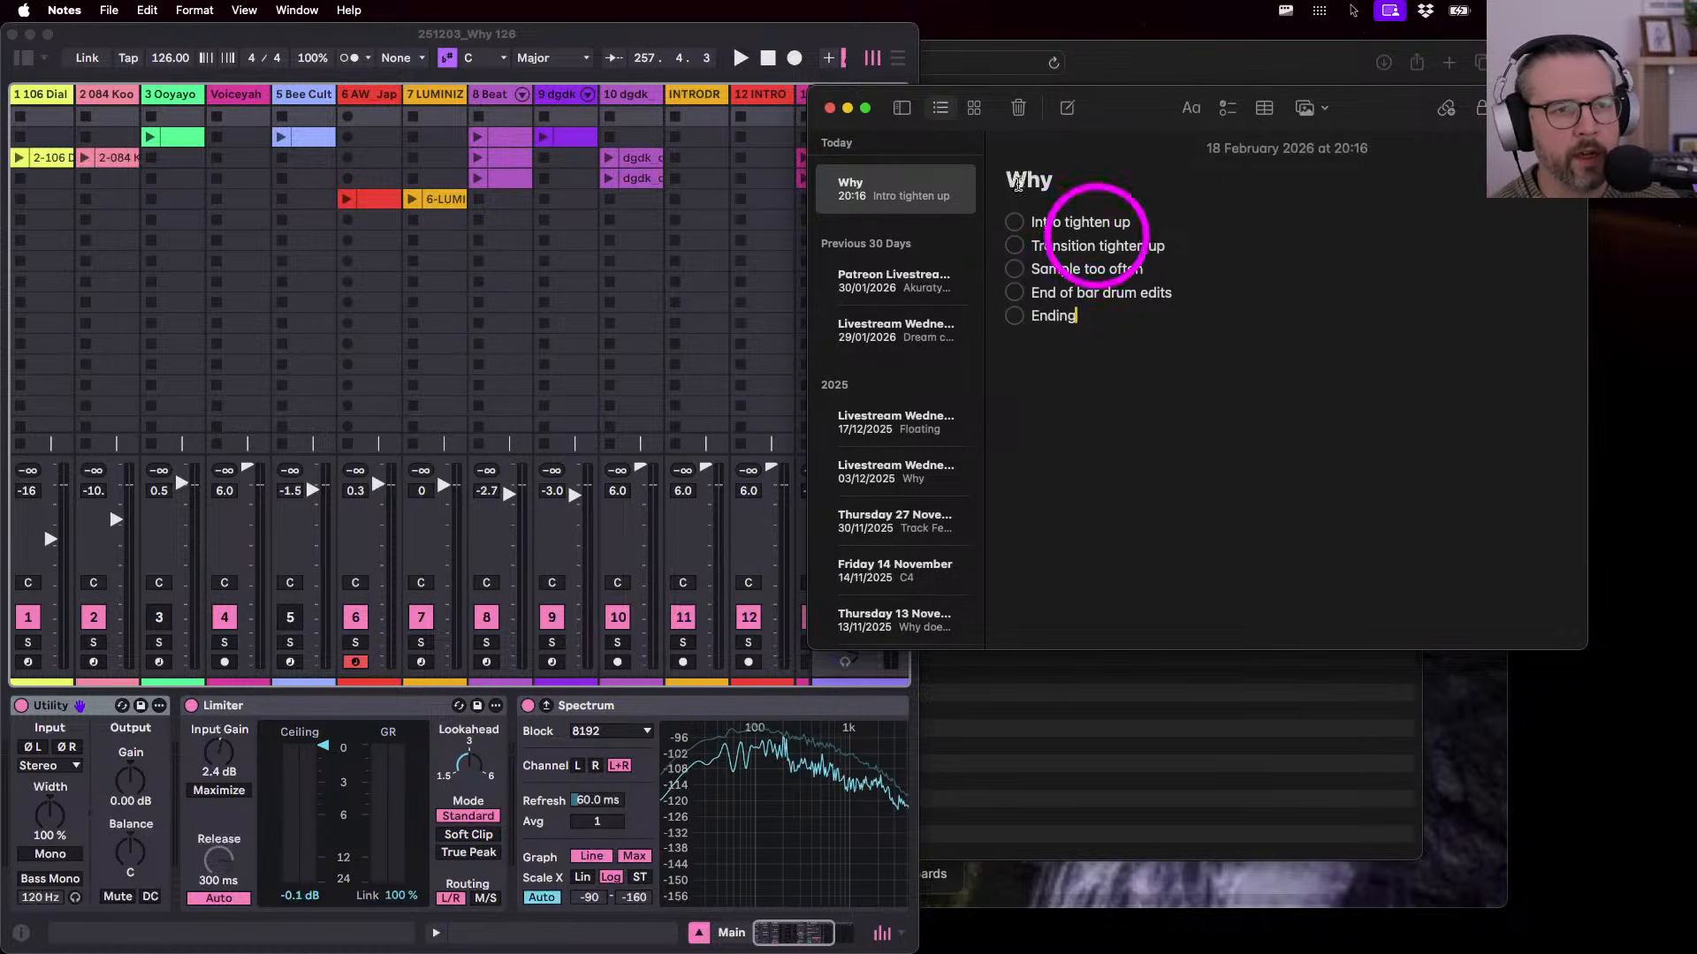
click(345, 36)
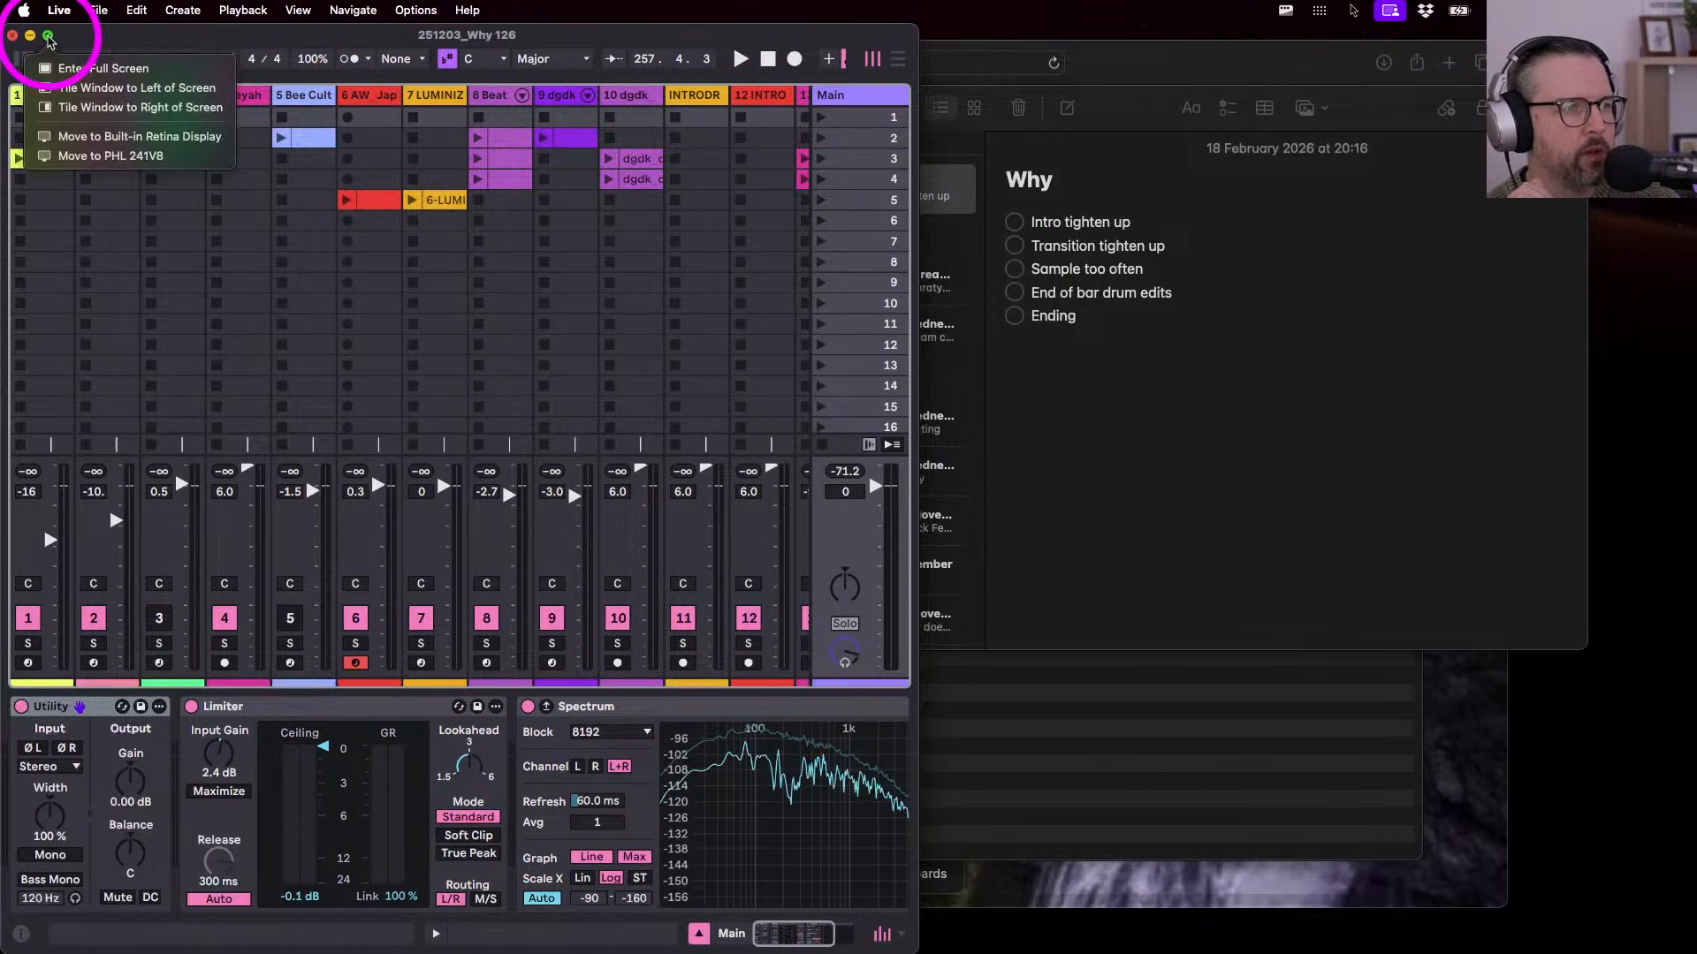
- Maximise the Live window so the set fills the screen
click(48, 39)
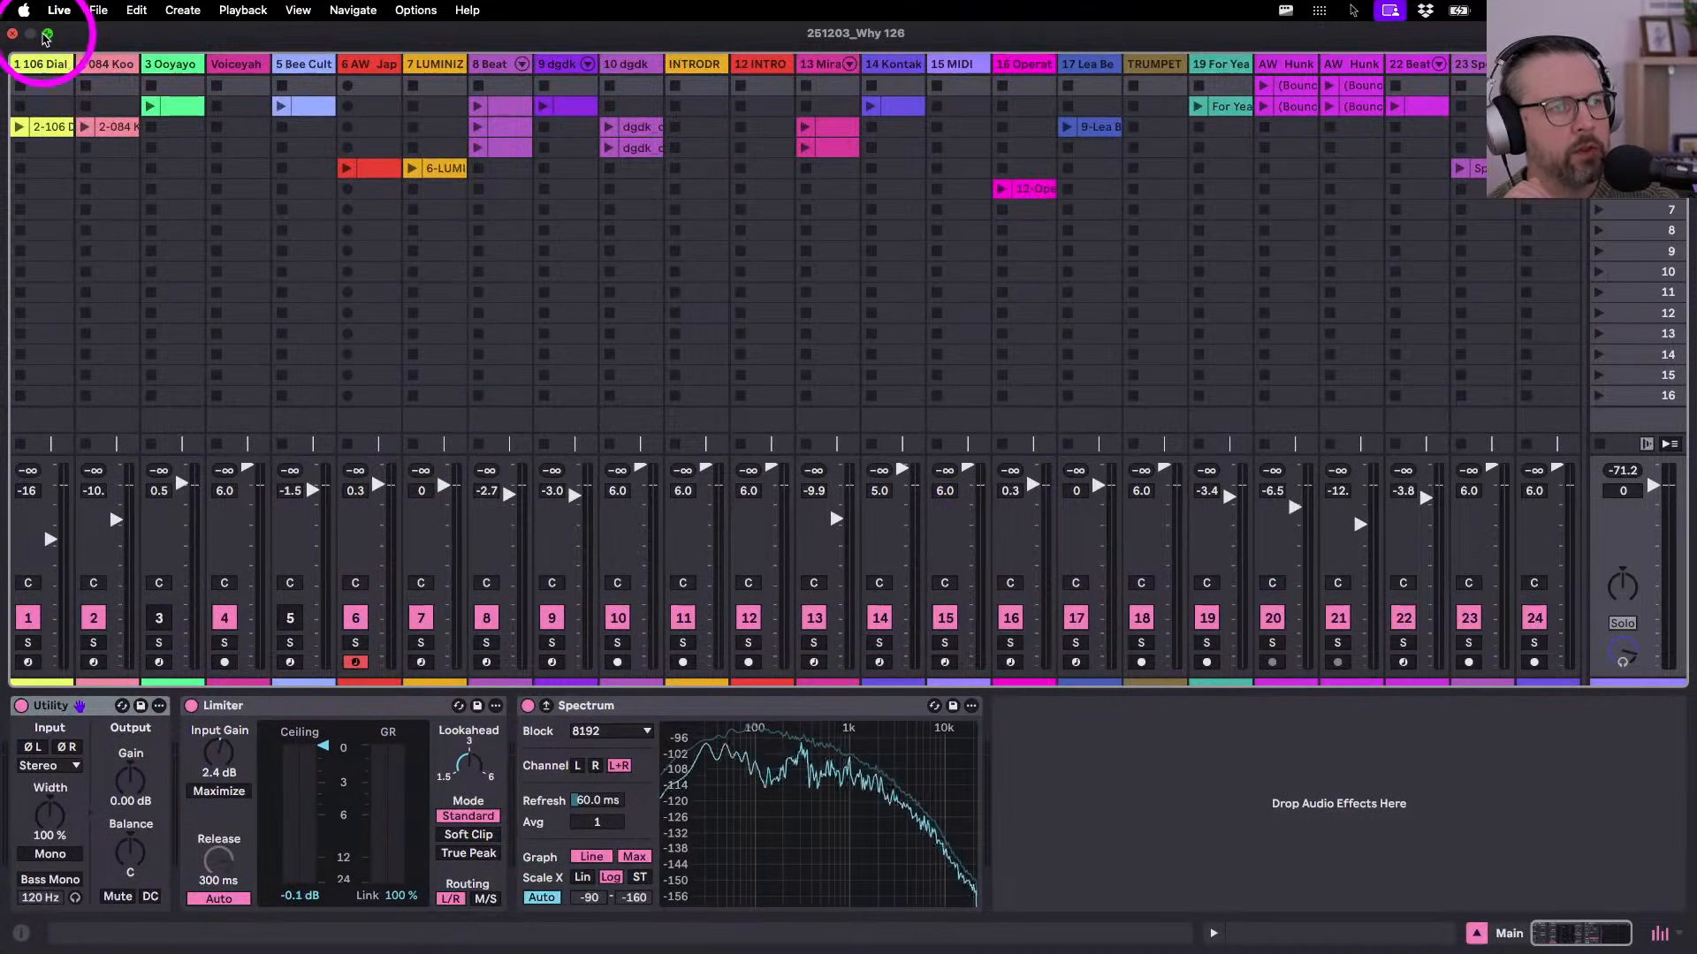
click(47, 37)
key(ctrl+alt+Return)
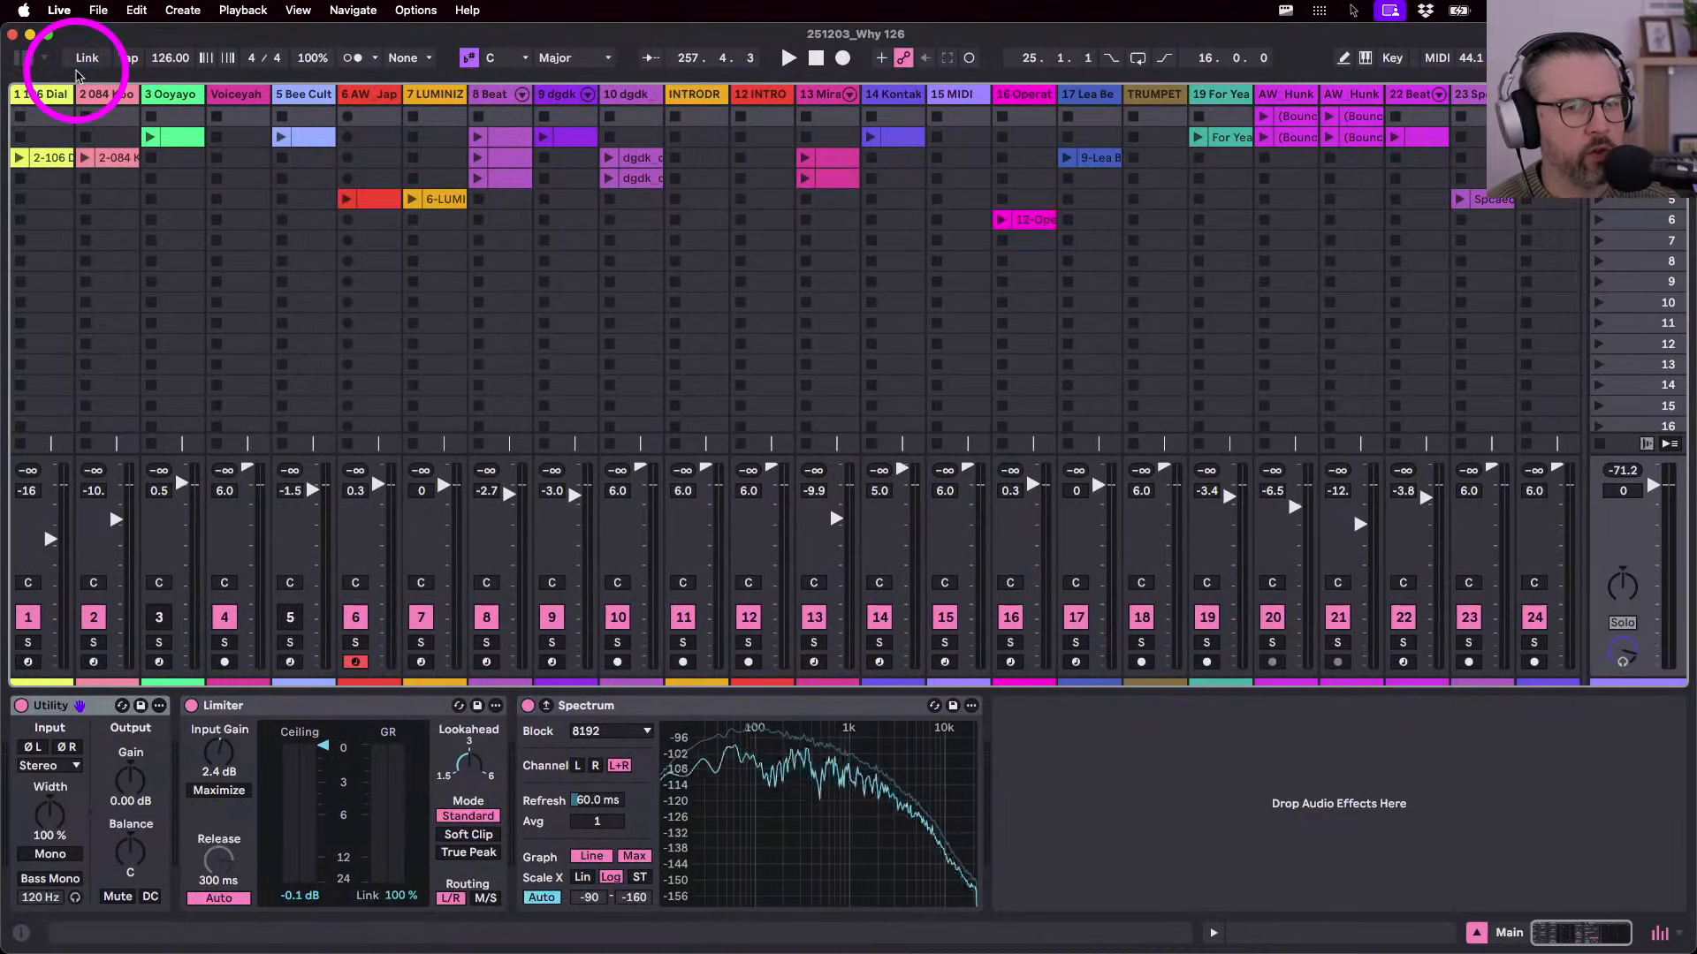
scroll(811, 385, right, 2)
scroll(811, 385, left, 2)
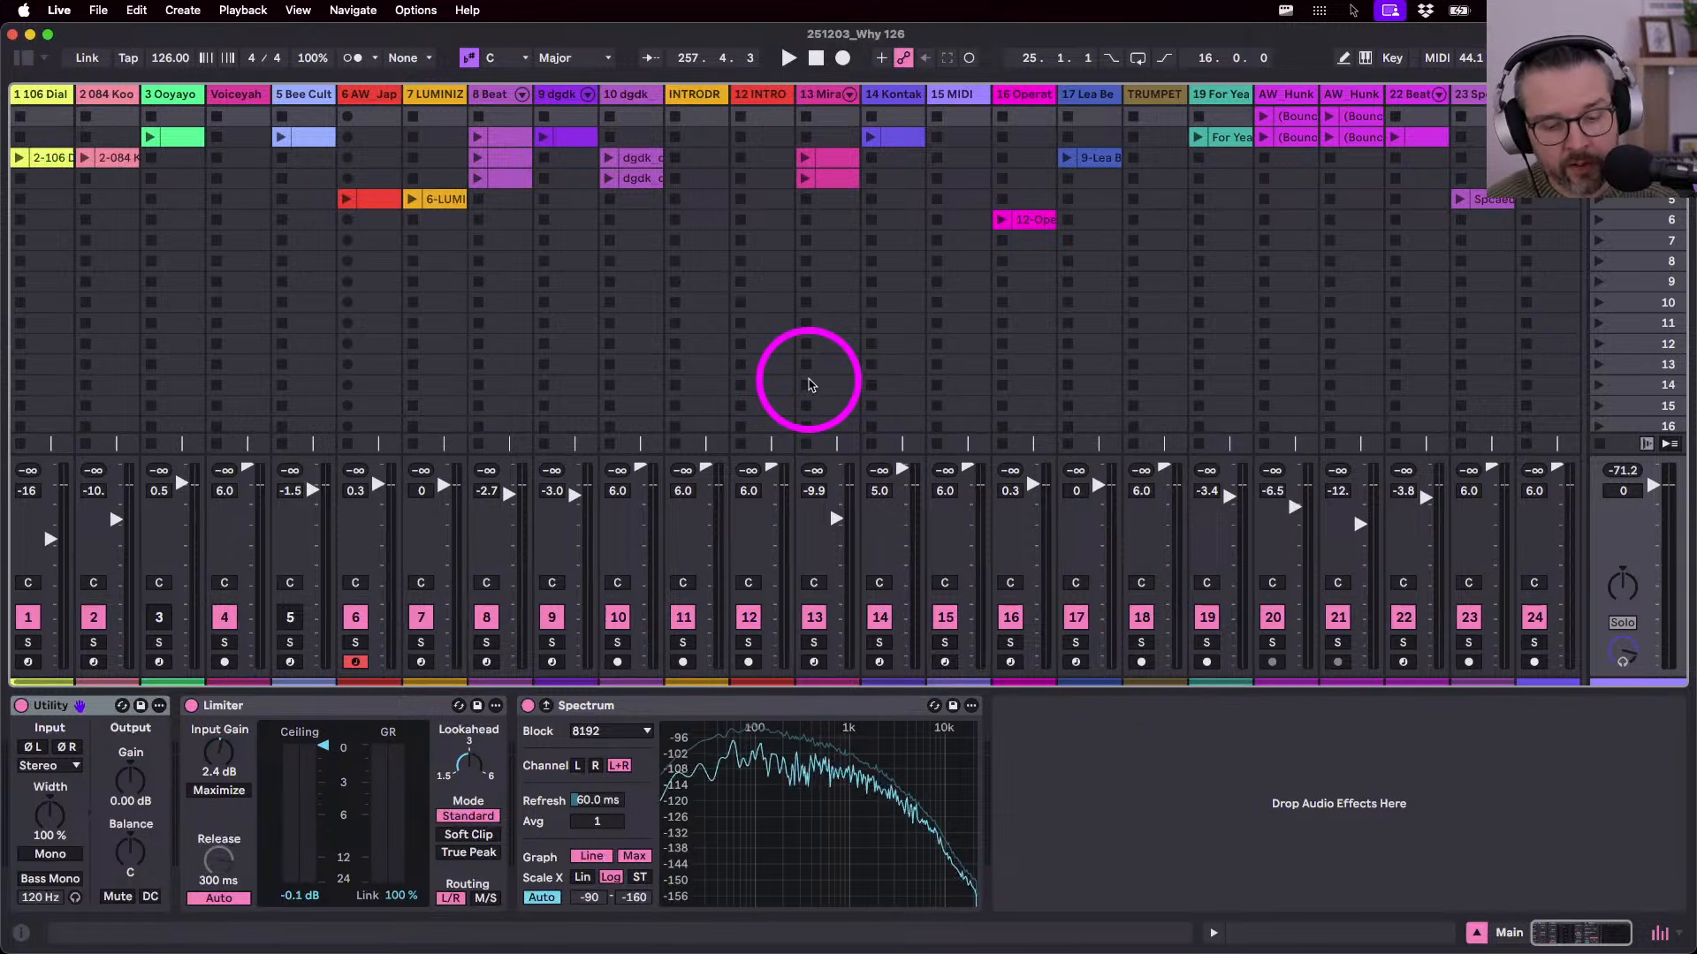
- Switch to Arrangement view, briefly checking the File menu without choosing anything
key(Tab)
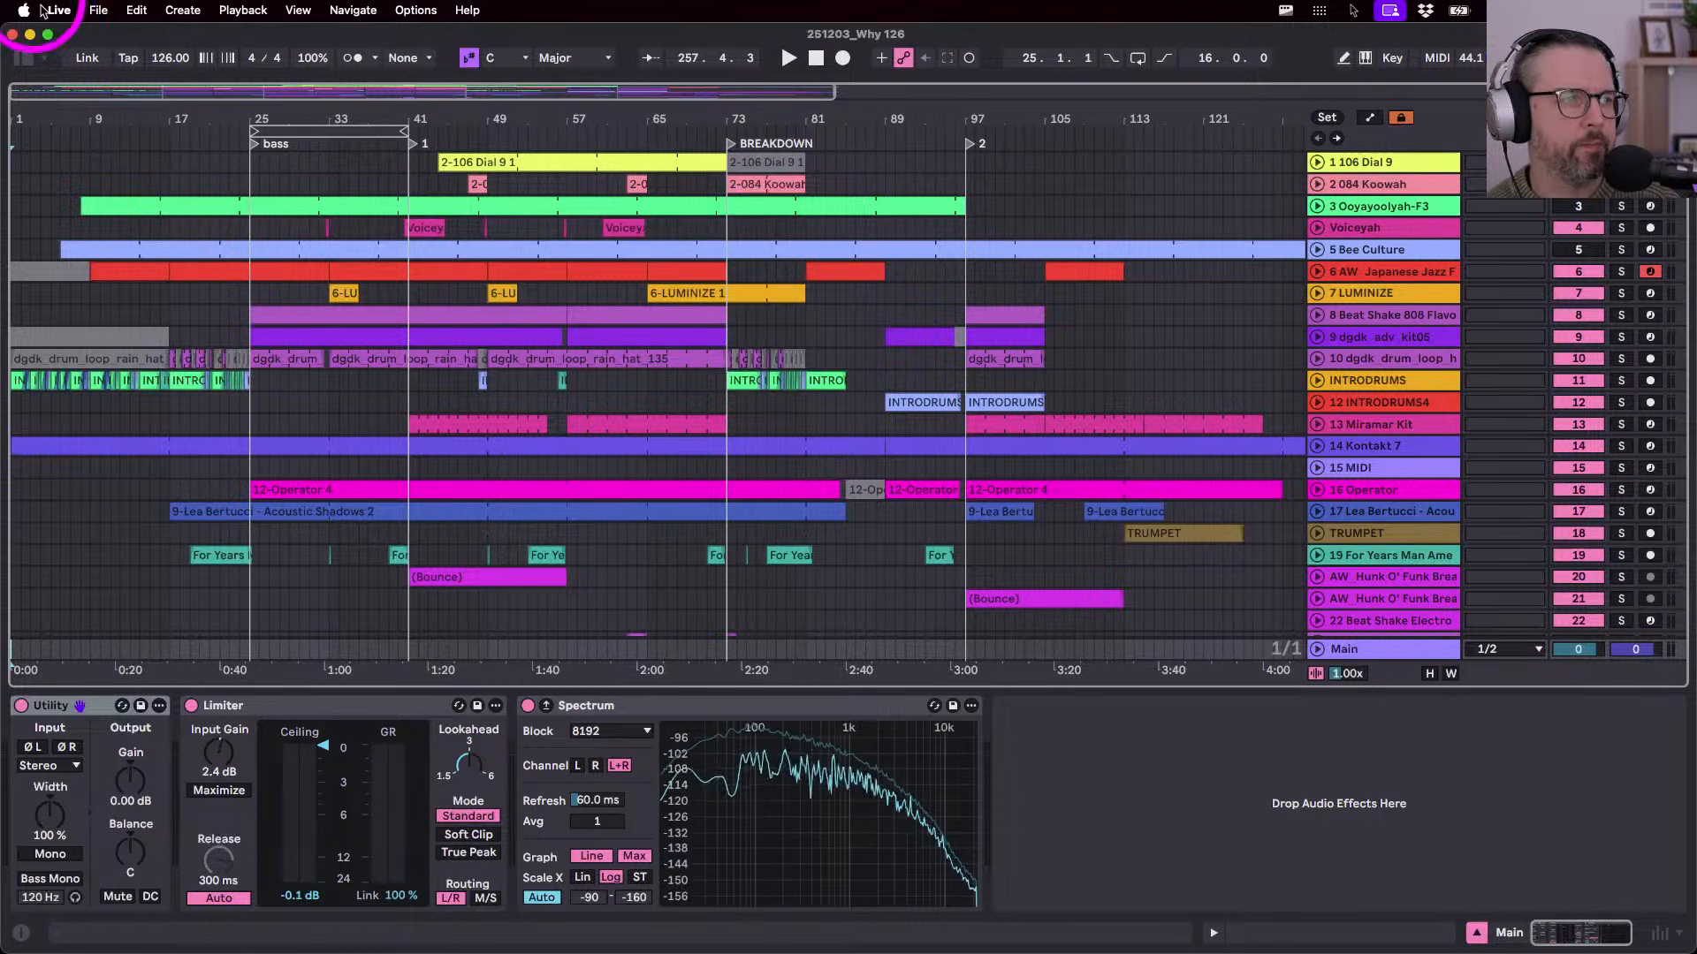
click(98, 10)
key(Escape)
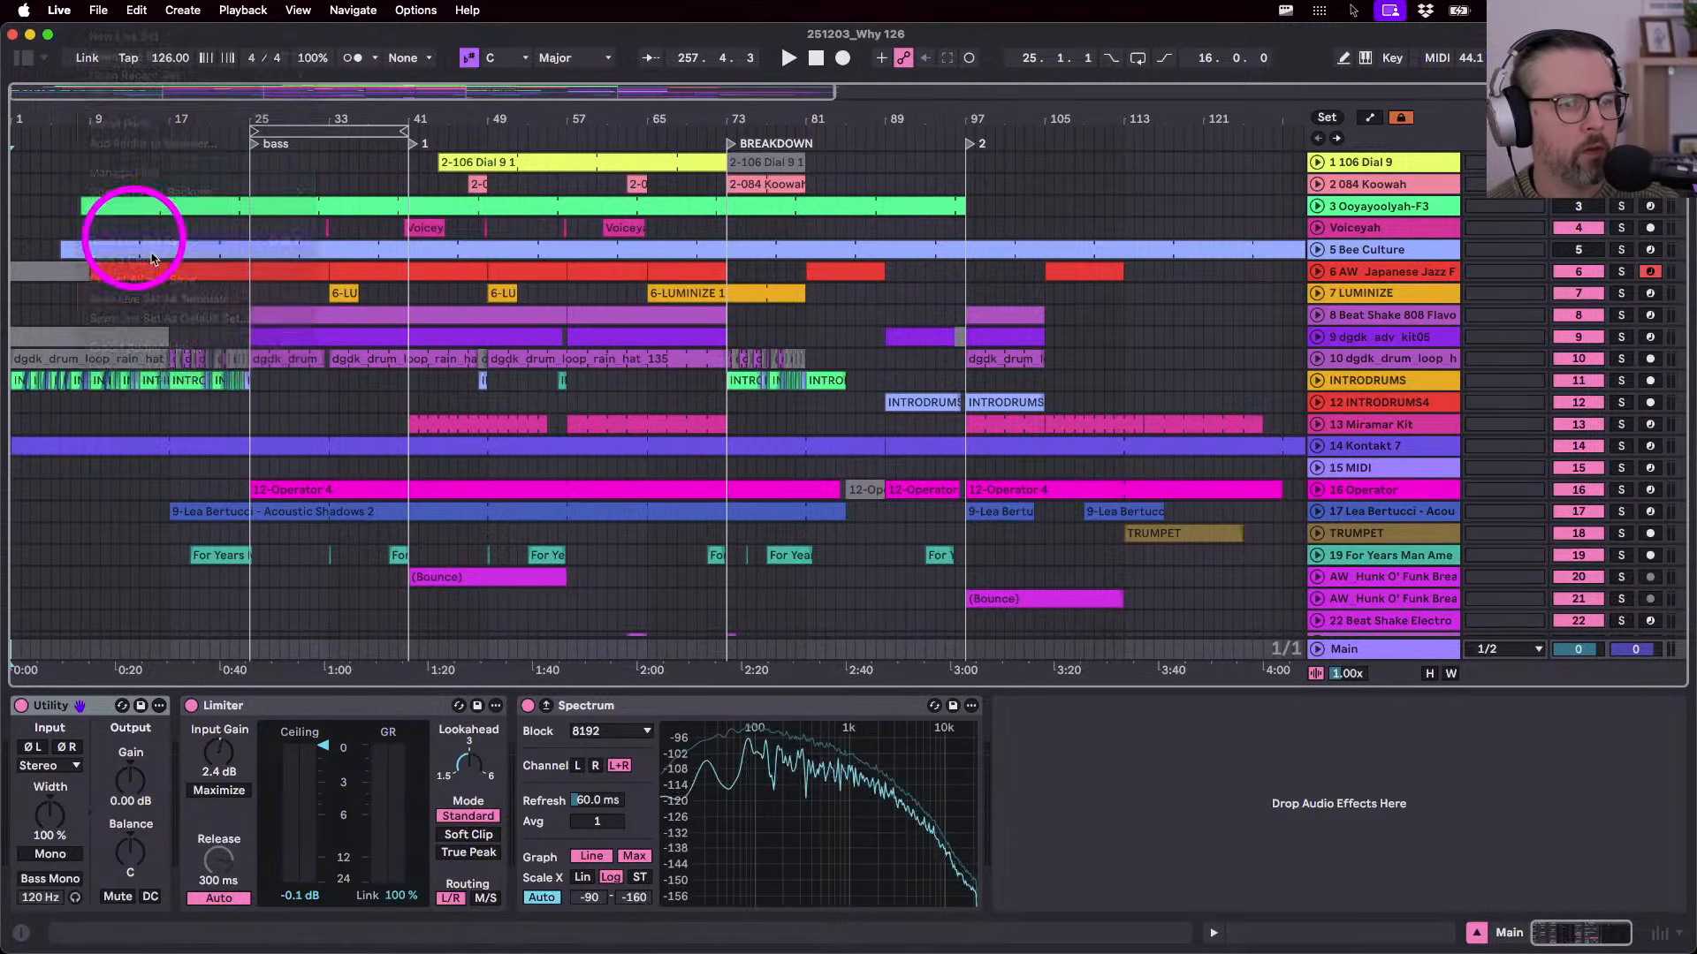
- Save the set under a new name, changing the date prefix to give 260218_Why 126
key(shift+super+s)
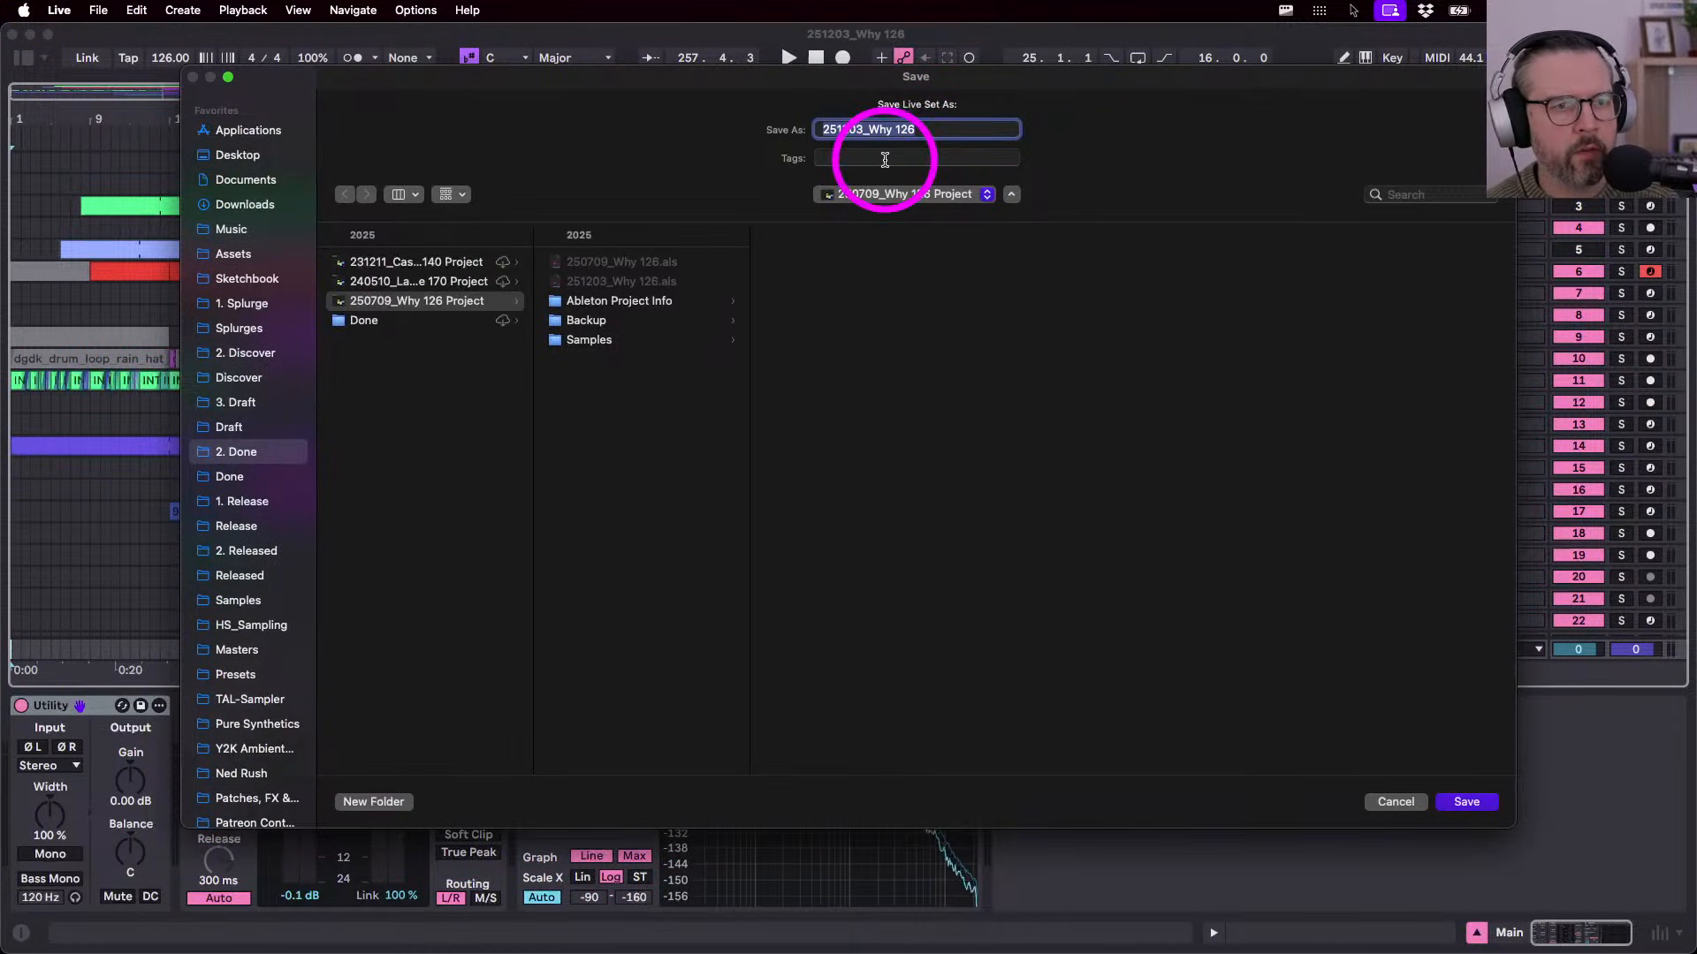
click(862, 130)
key(BackSpace)
key(BackSpace)
key(BackSpace)
key(BackSpace)
key(BackSpace)
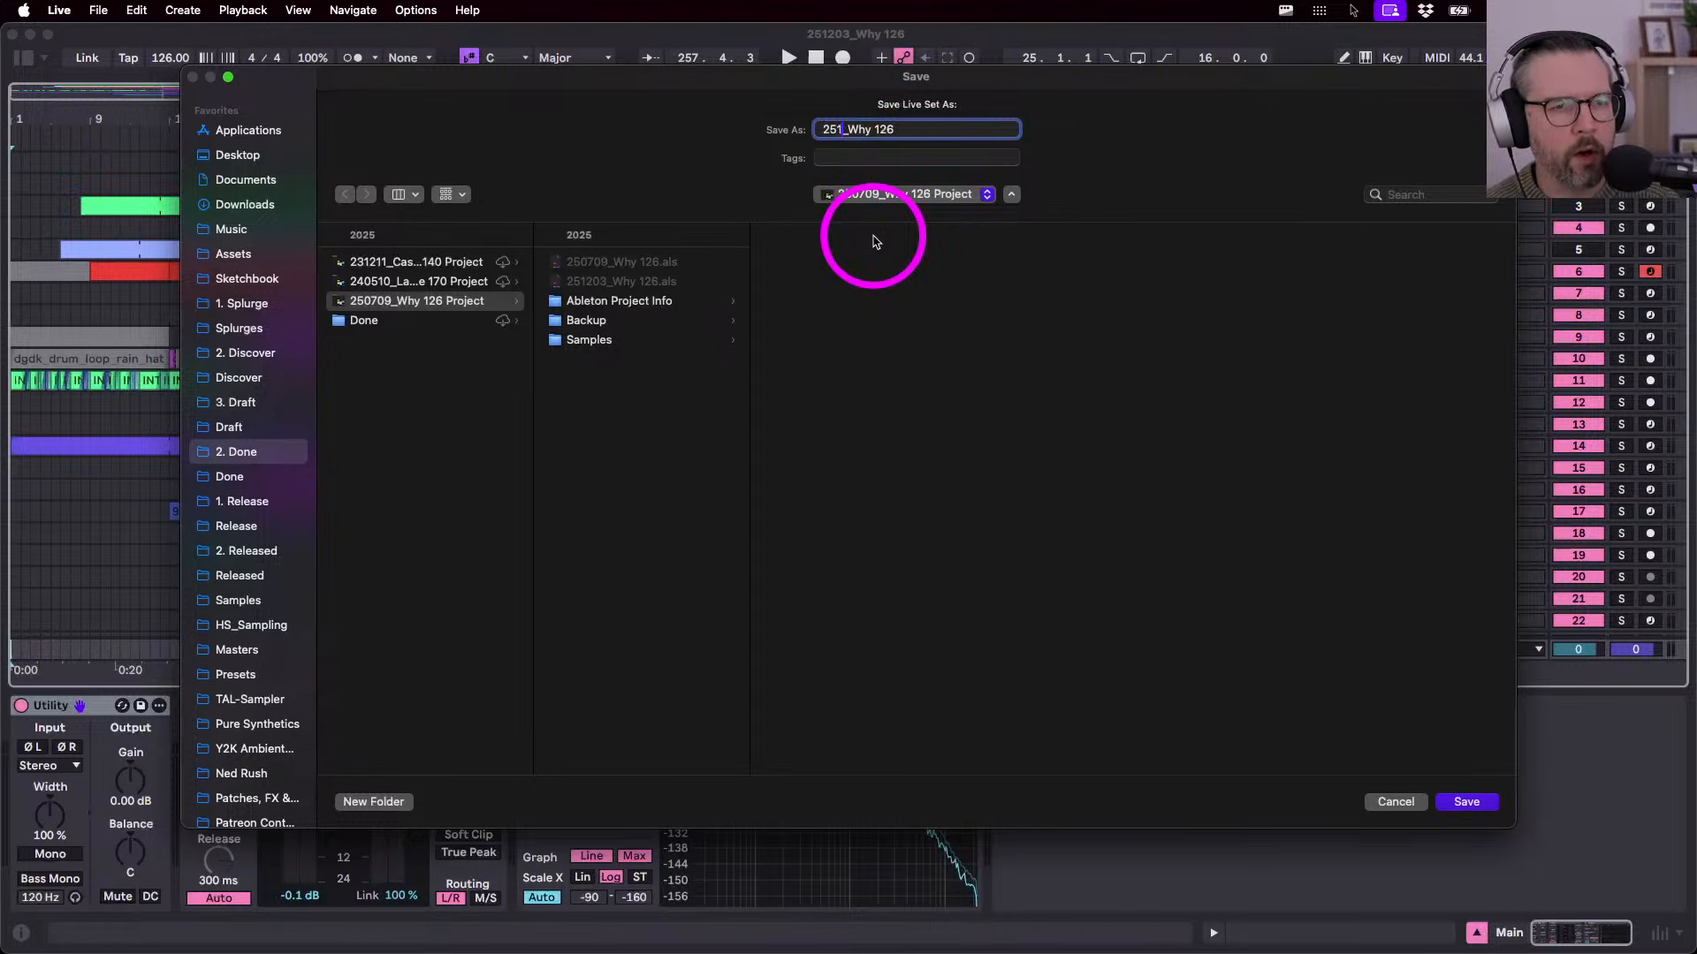
text(6)
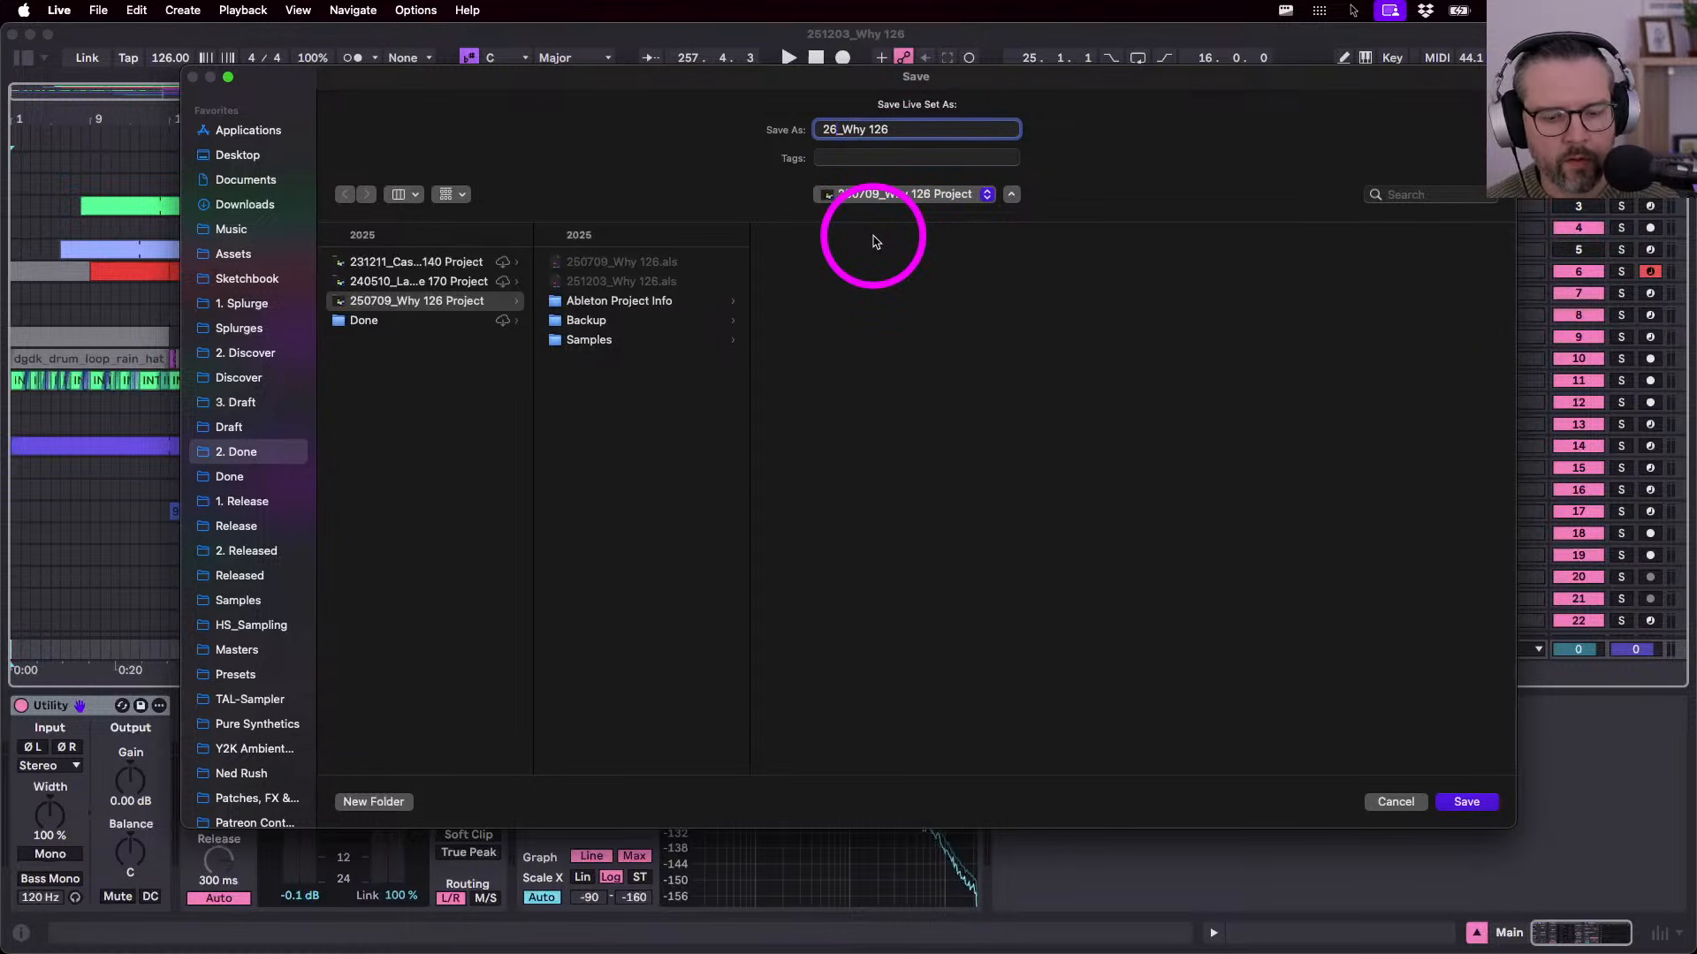
text(0218)
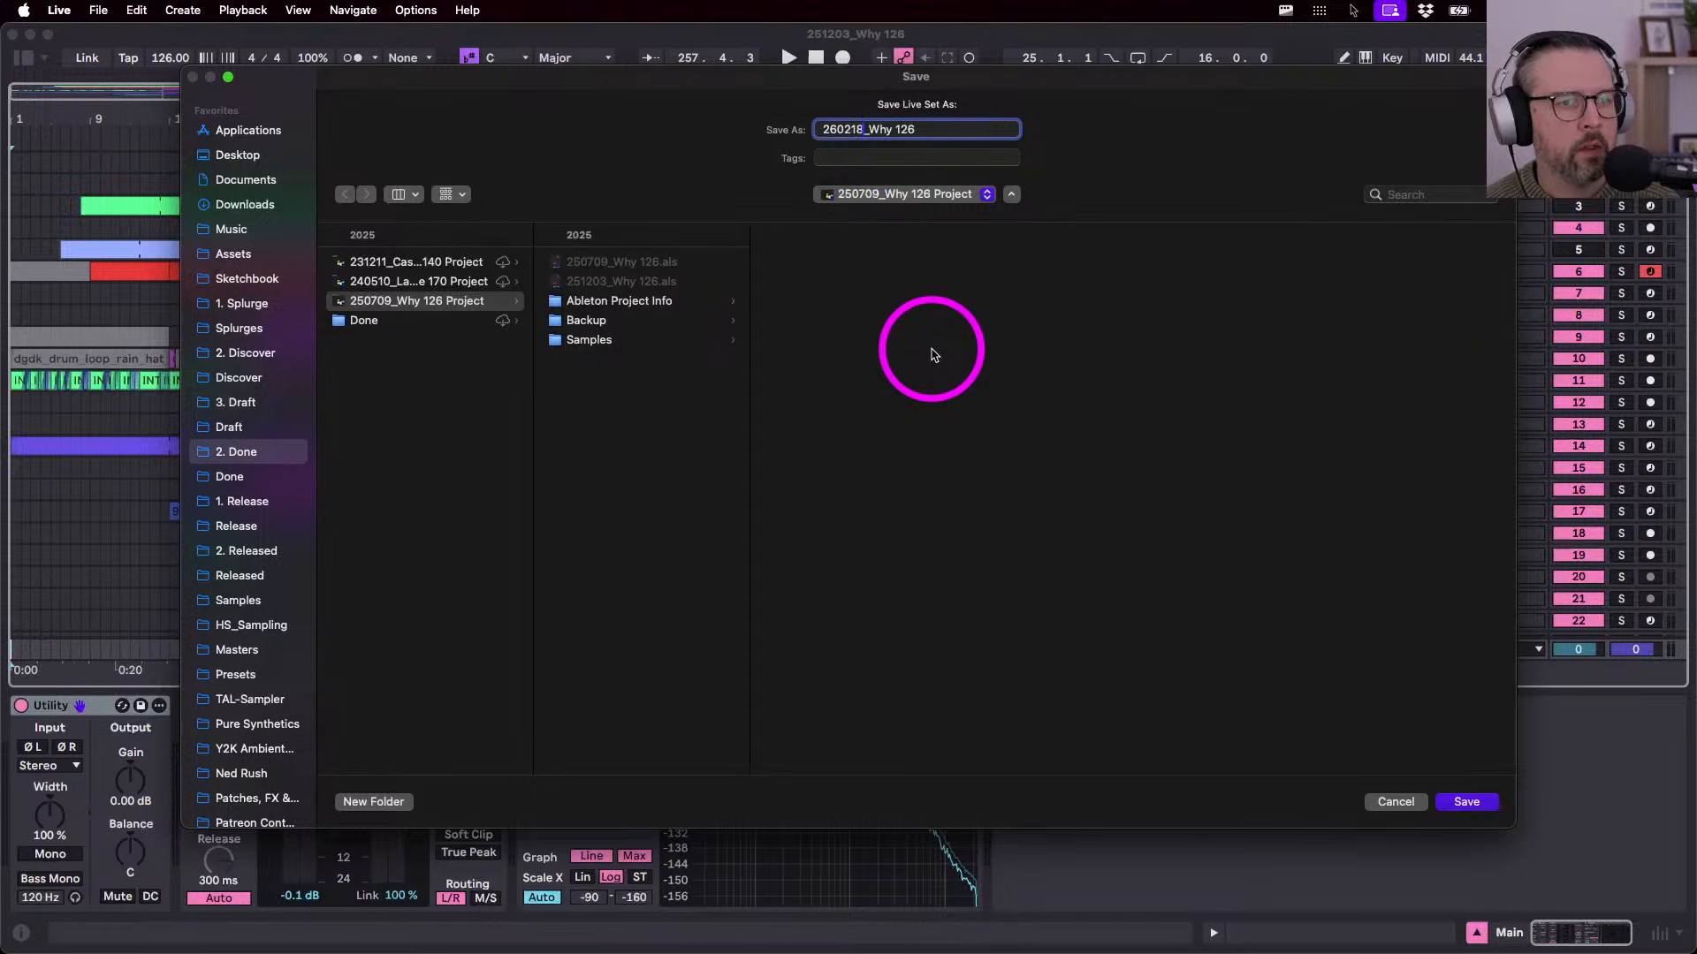
key(Return)
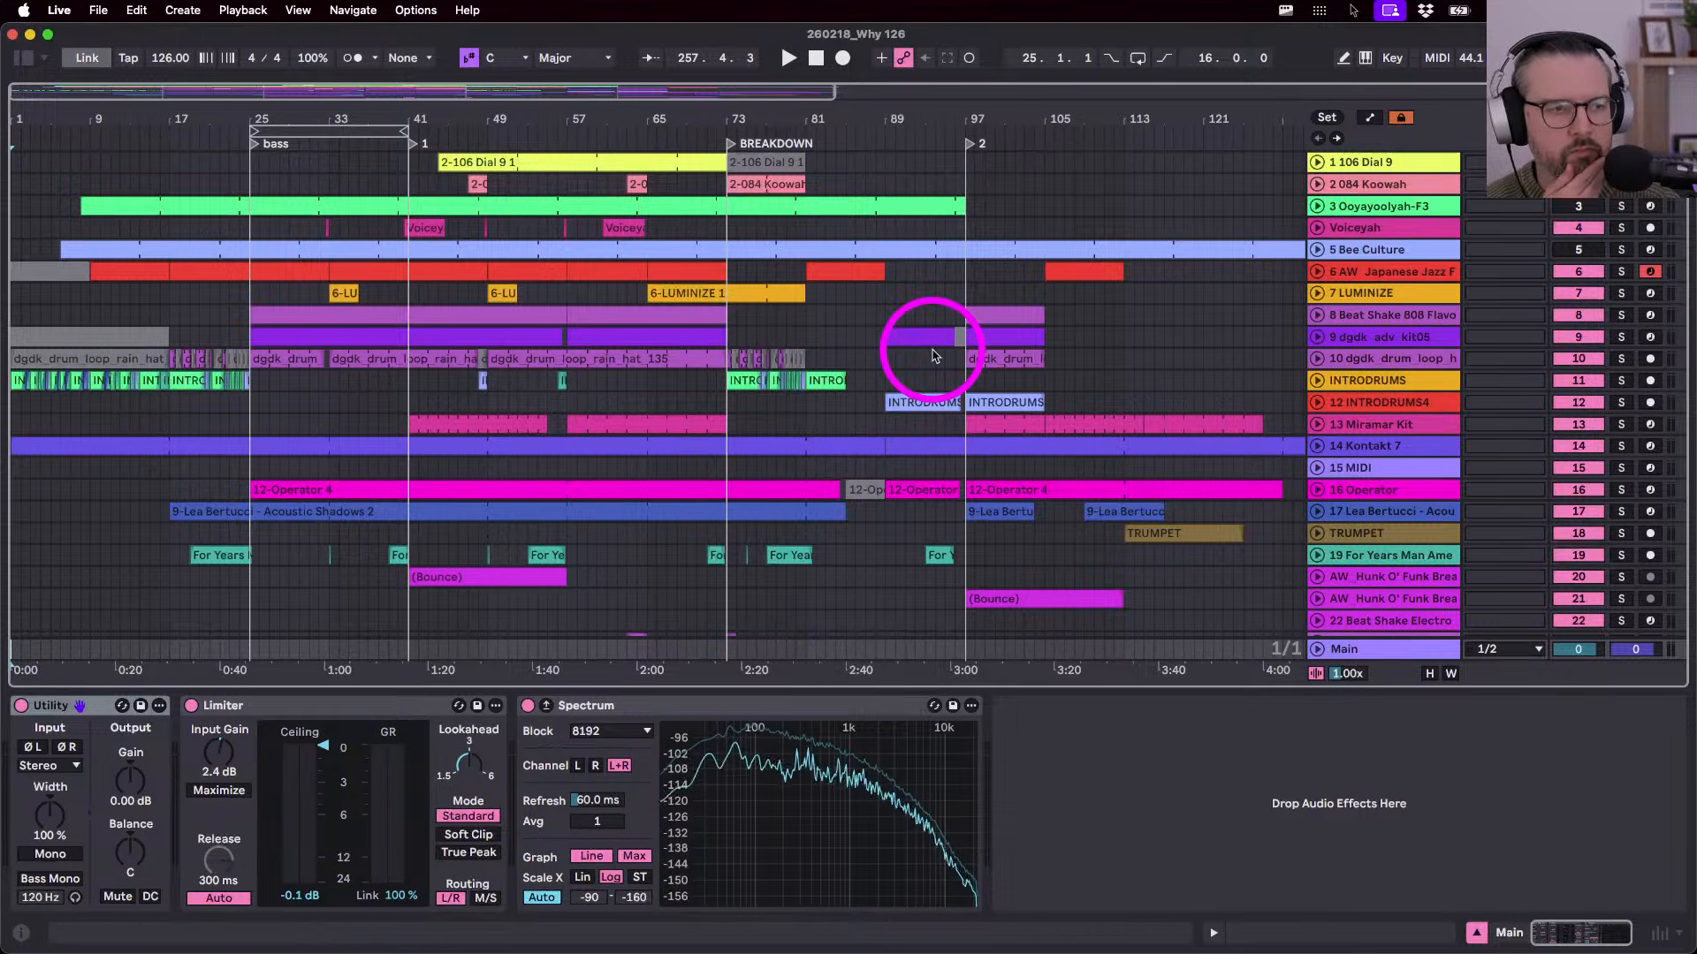
- Open the Kontakt 7 track's MIDI clip, then return to devices and select track 106 Dial 9
scroll(932, 354, down, 1)
scroll(934, 355, down, 3)
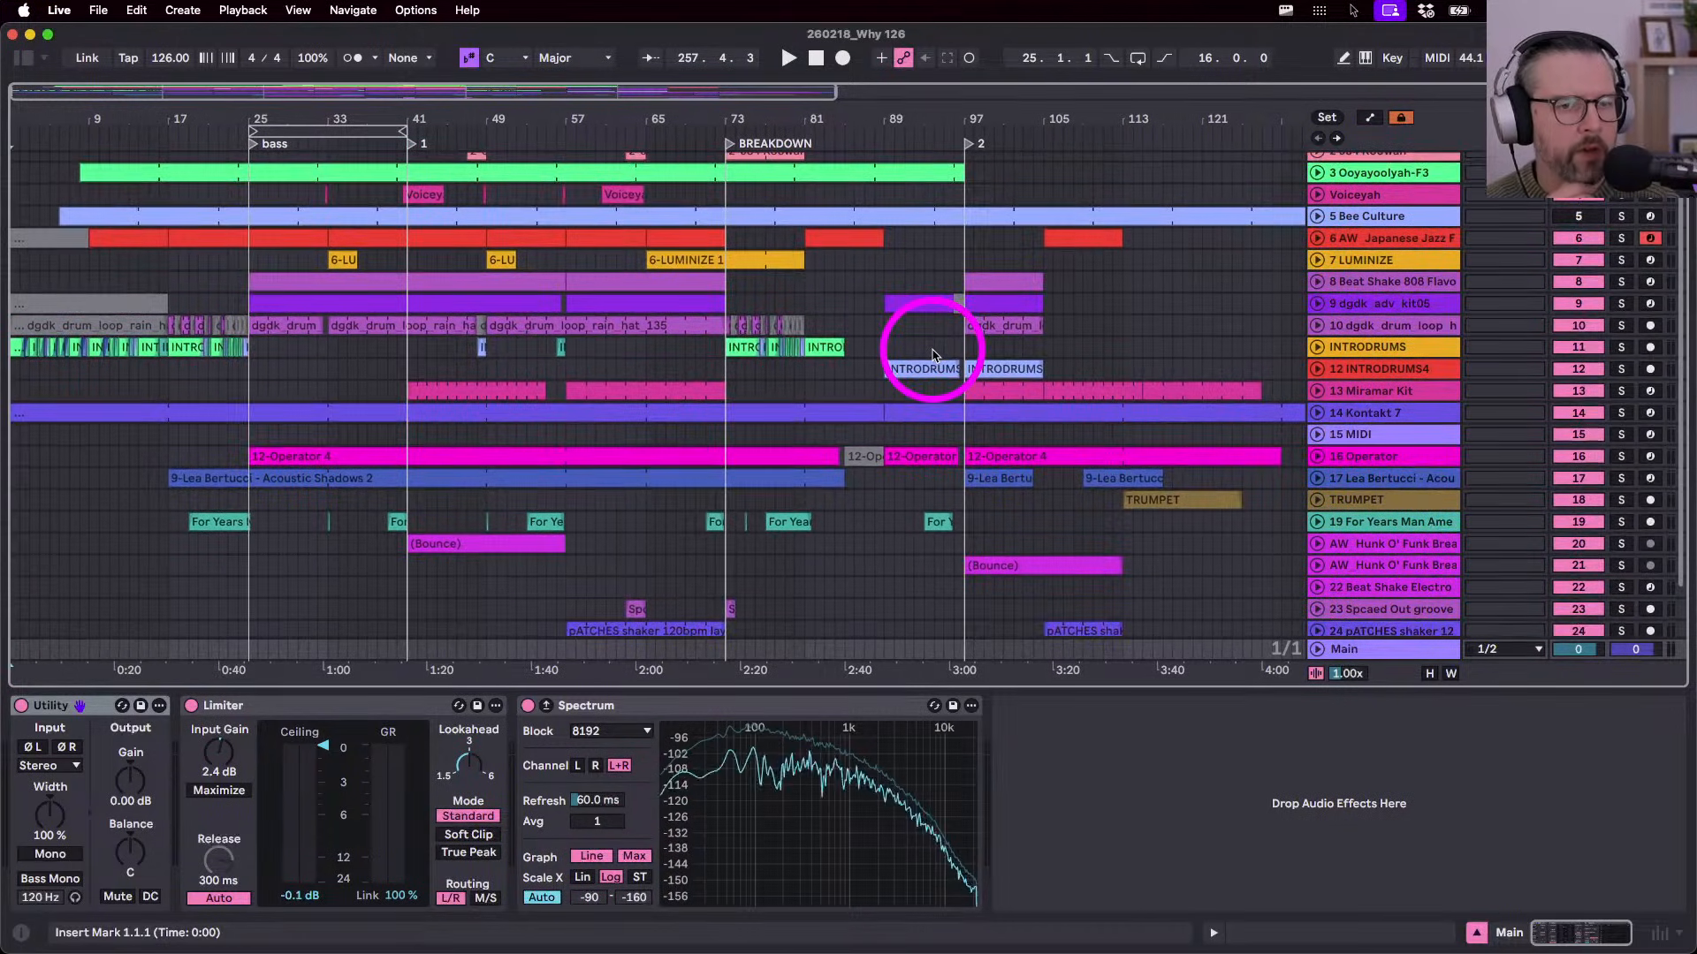
scroll(932, 350, left, 1)
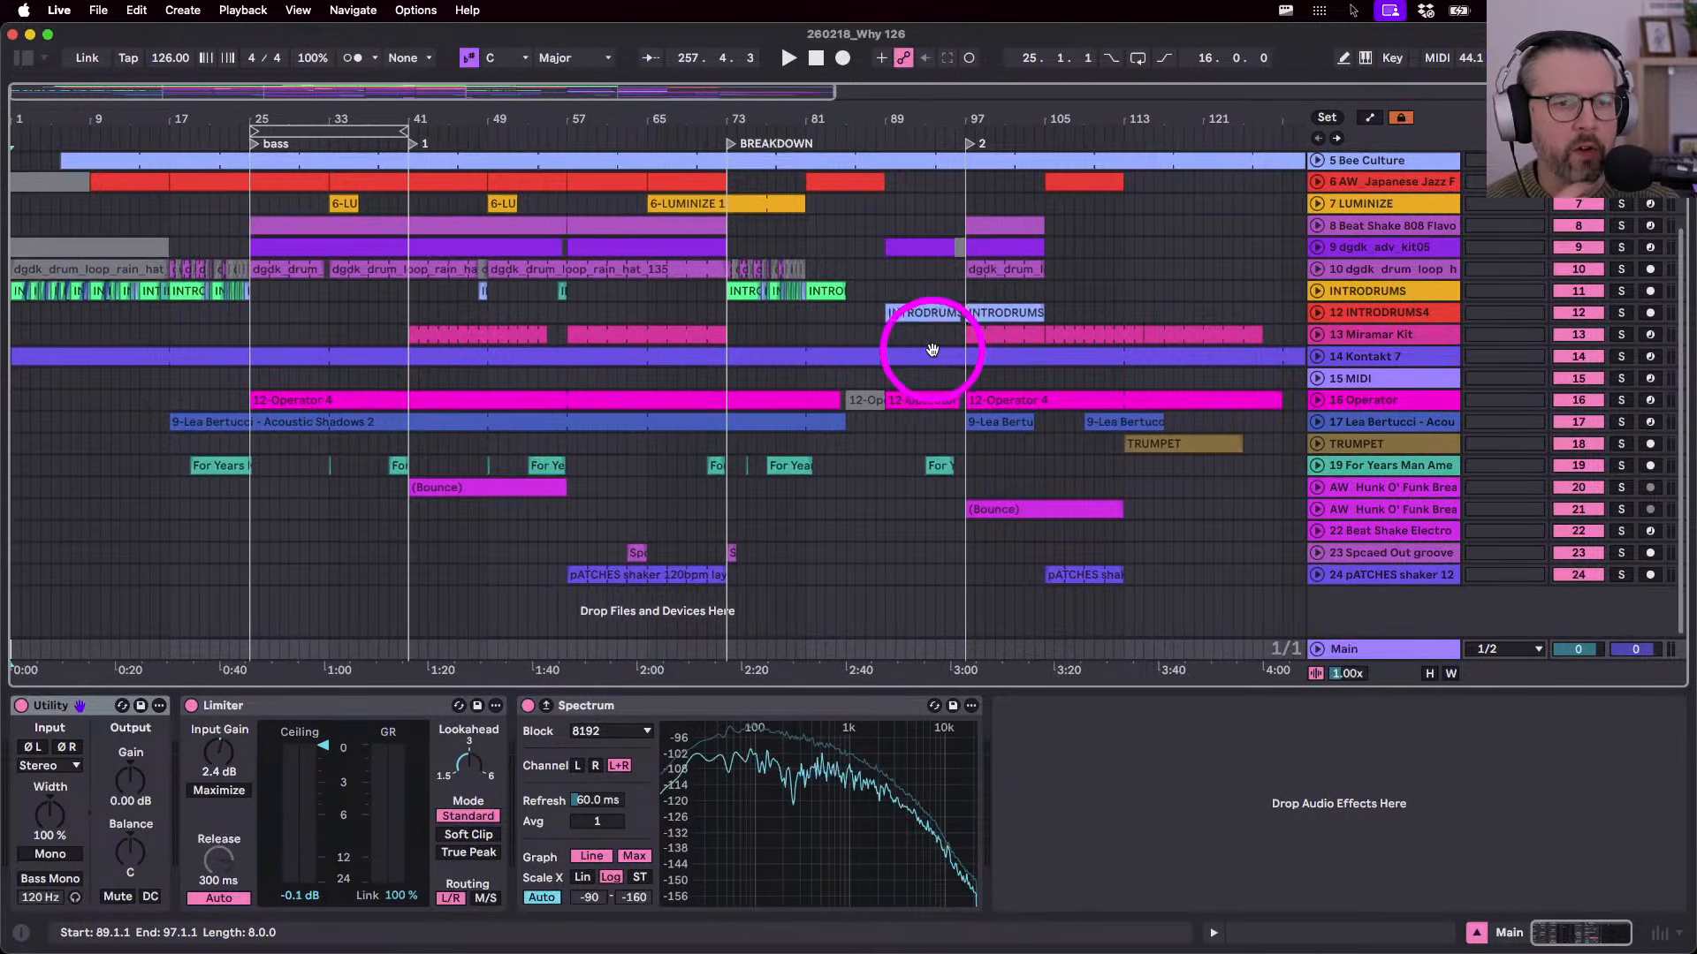
double_click(1348, 361)
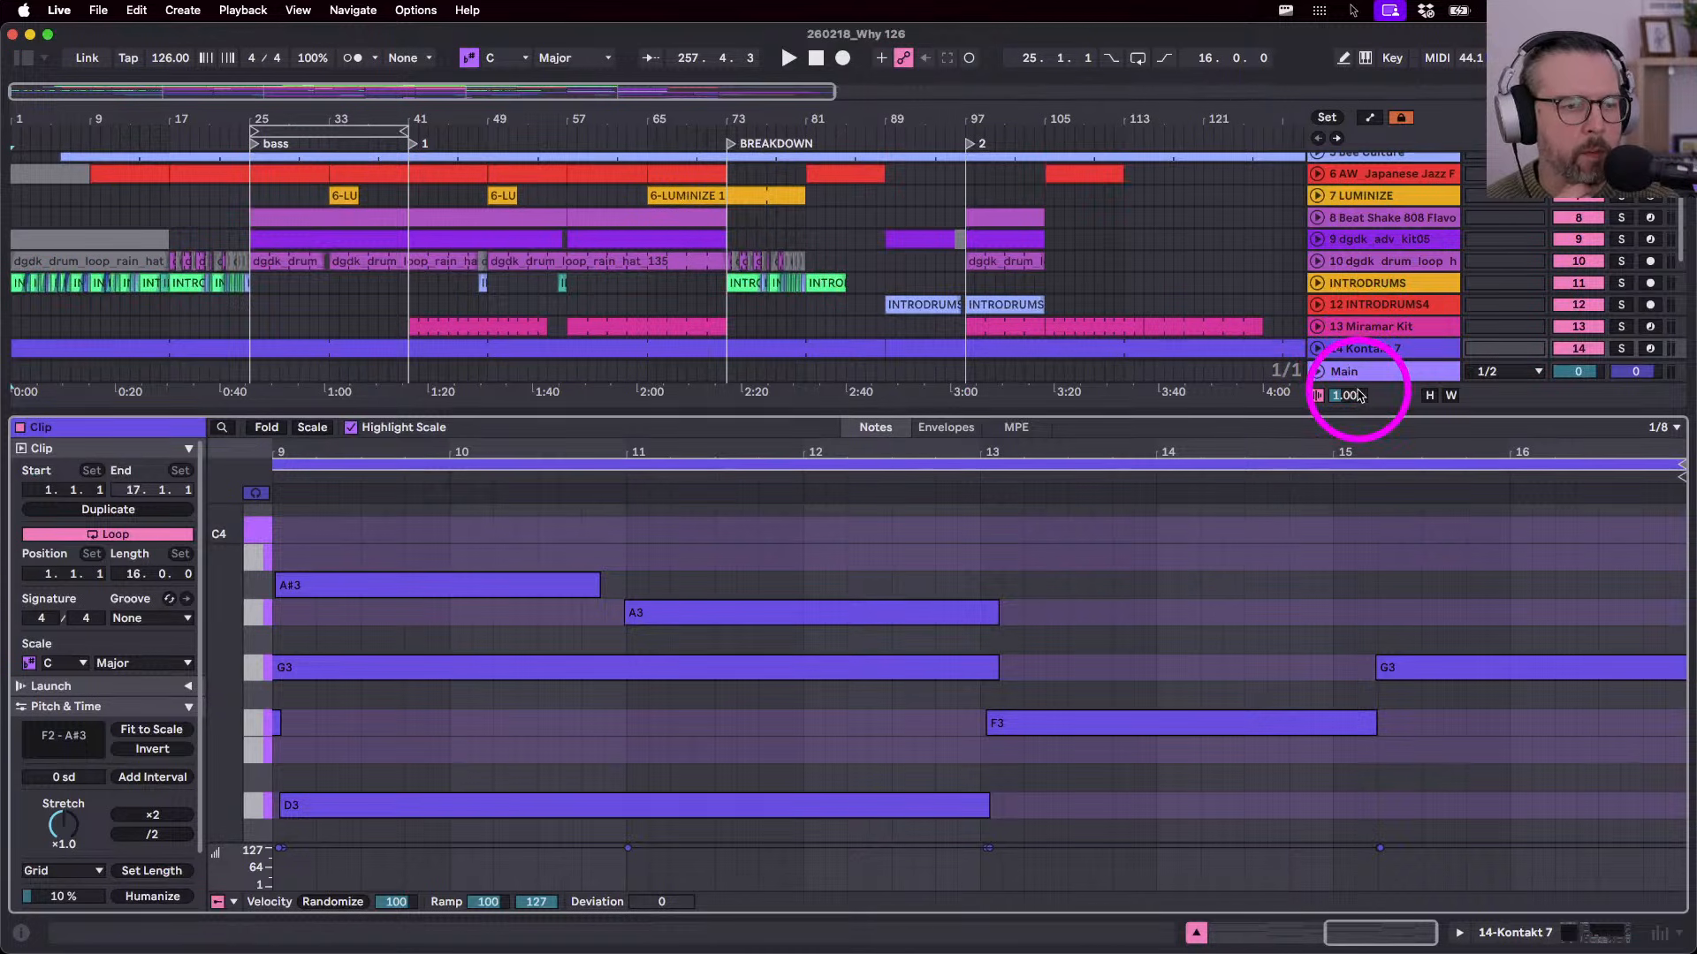
key(shift+Tab)
click(1347, 453)
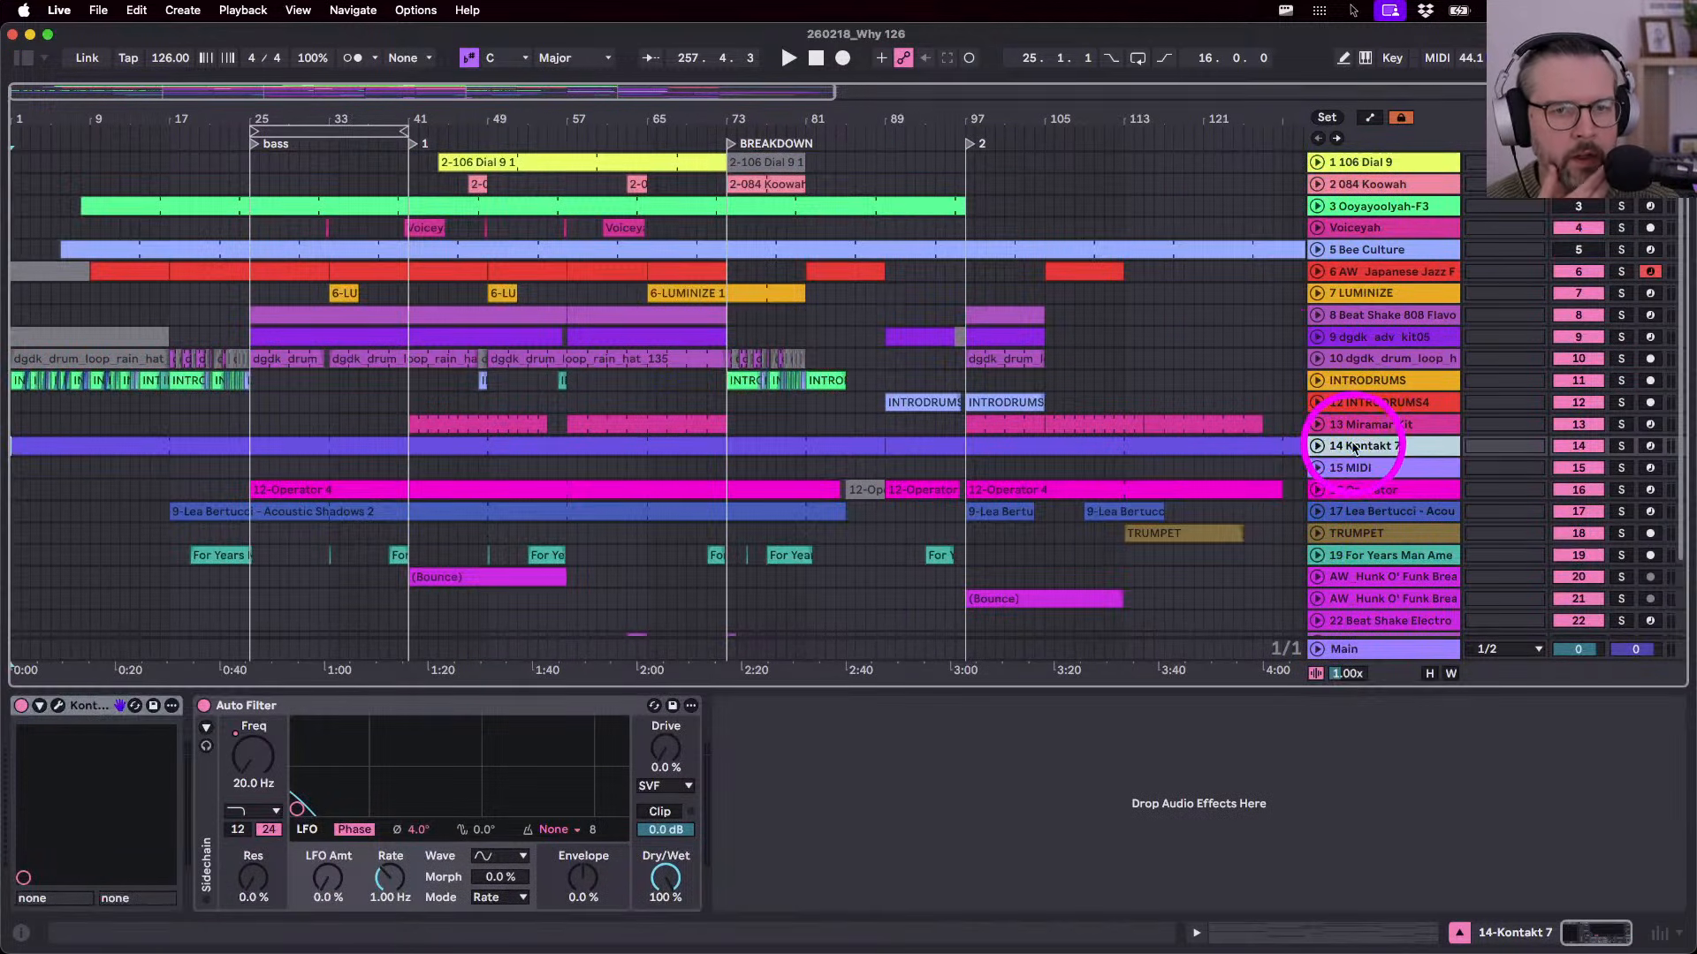
click(1306, 358)
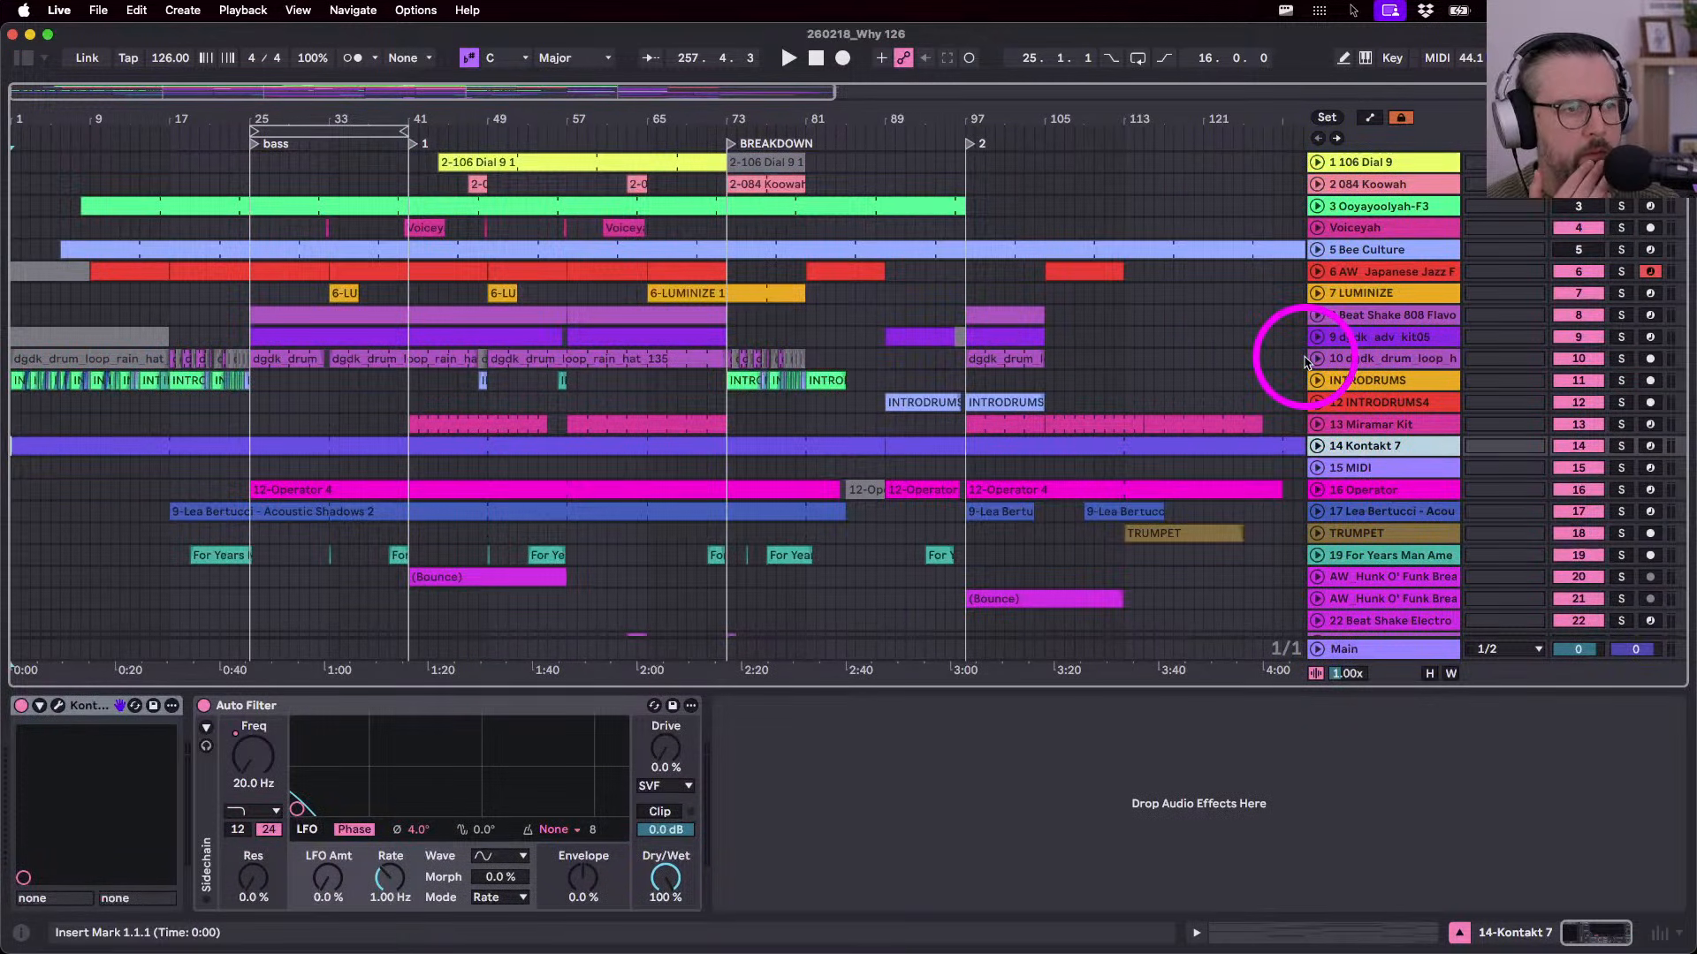
click(1365, 162)
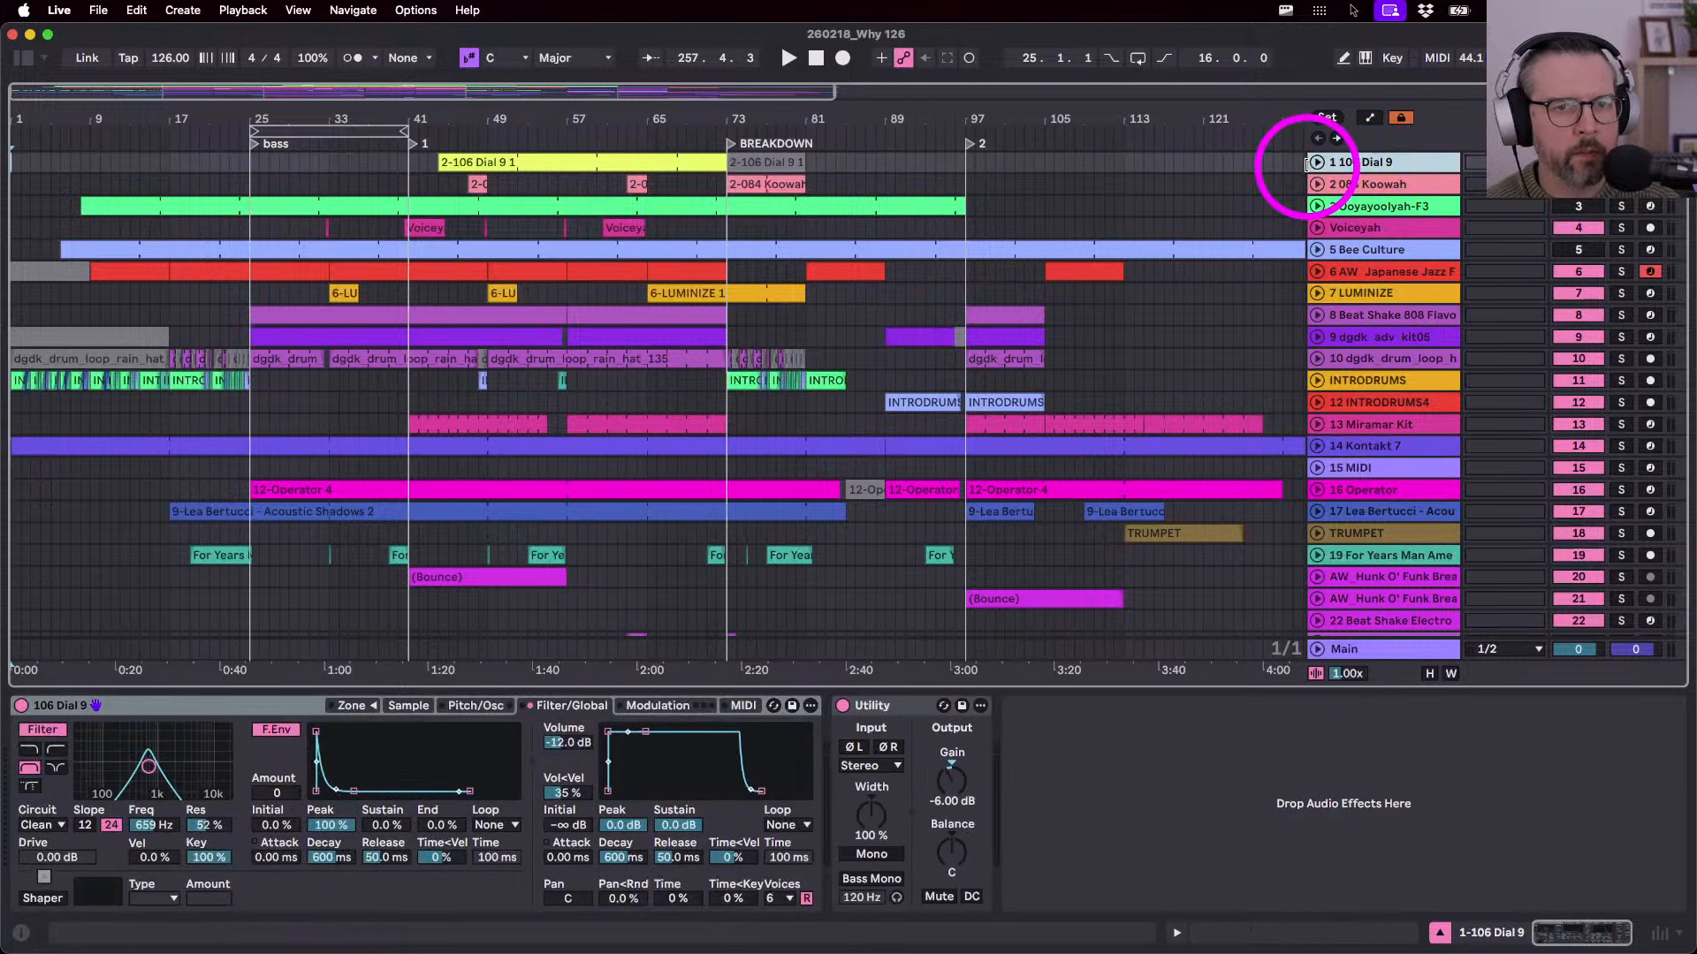
- Zoom the timeline out and select track 1's empty time from bar 137 to bar 257
drag(1194, 121, 912, 113)
scroll(616, 572, down, 3)
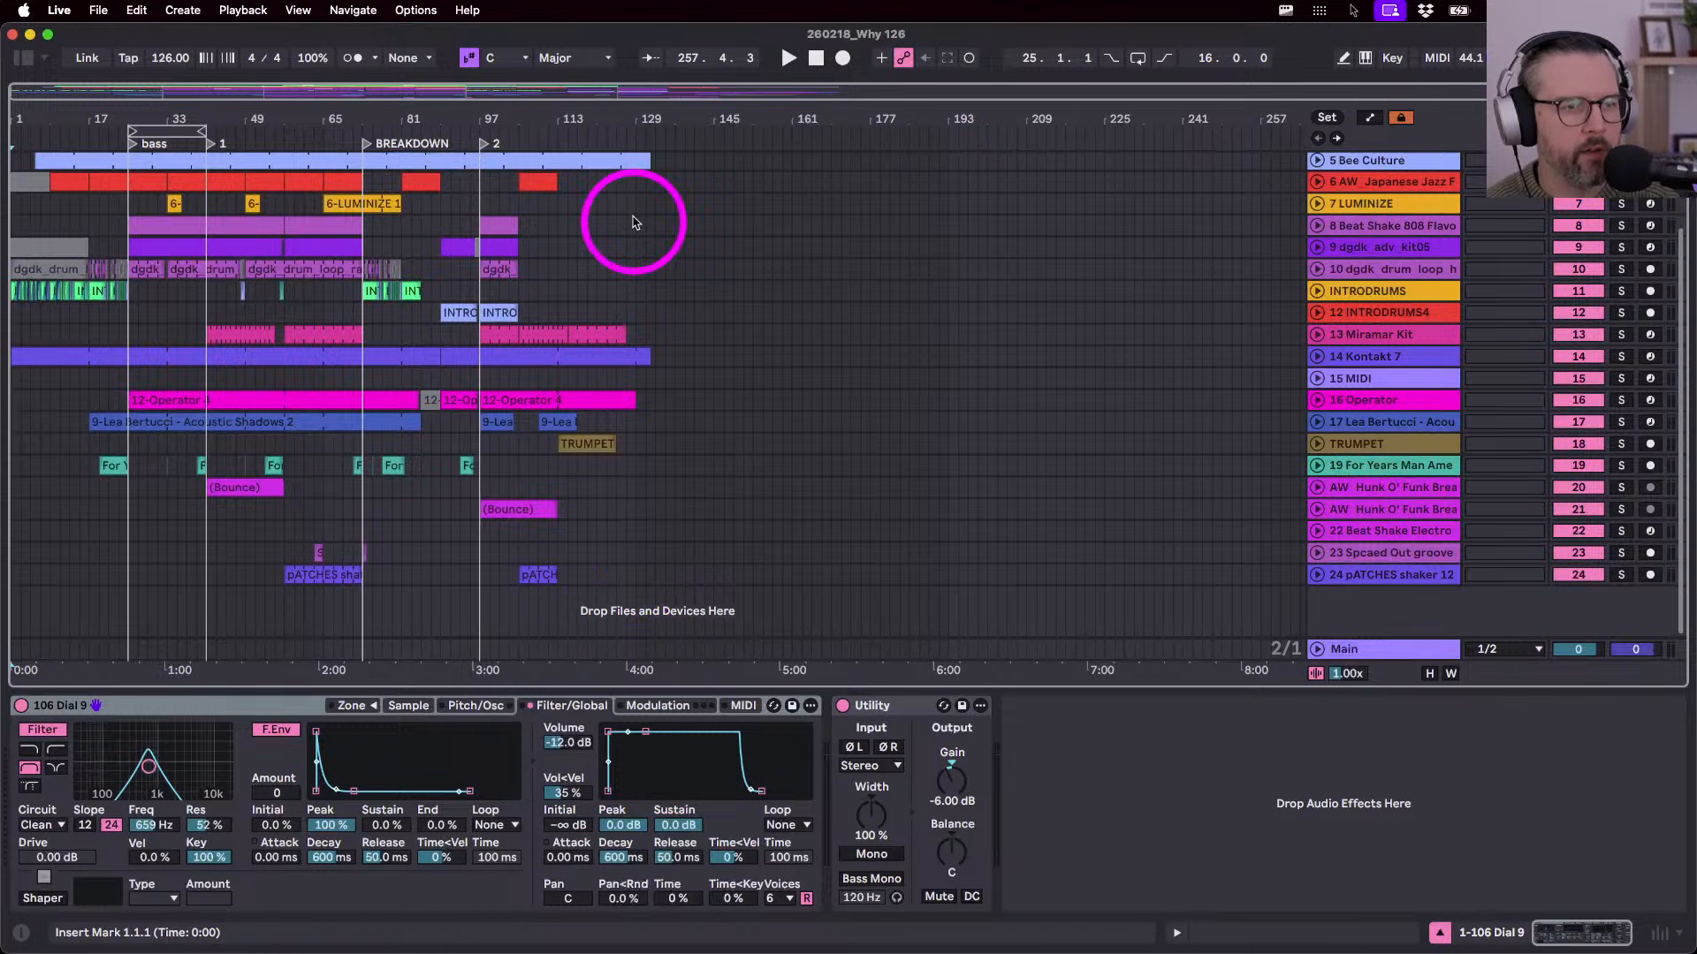
scroll(651, 379, up, 3)
click(673, 166)
drag(674, 168, 1225, 240)
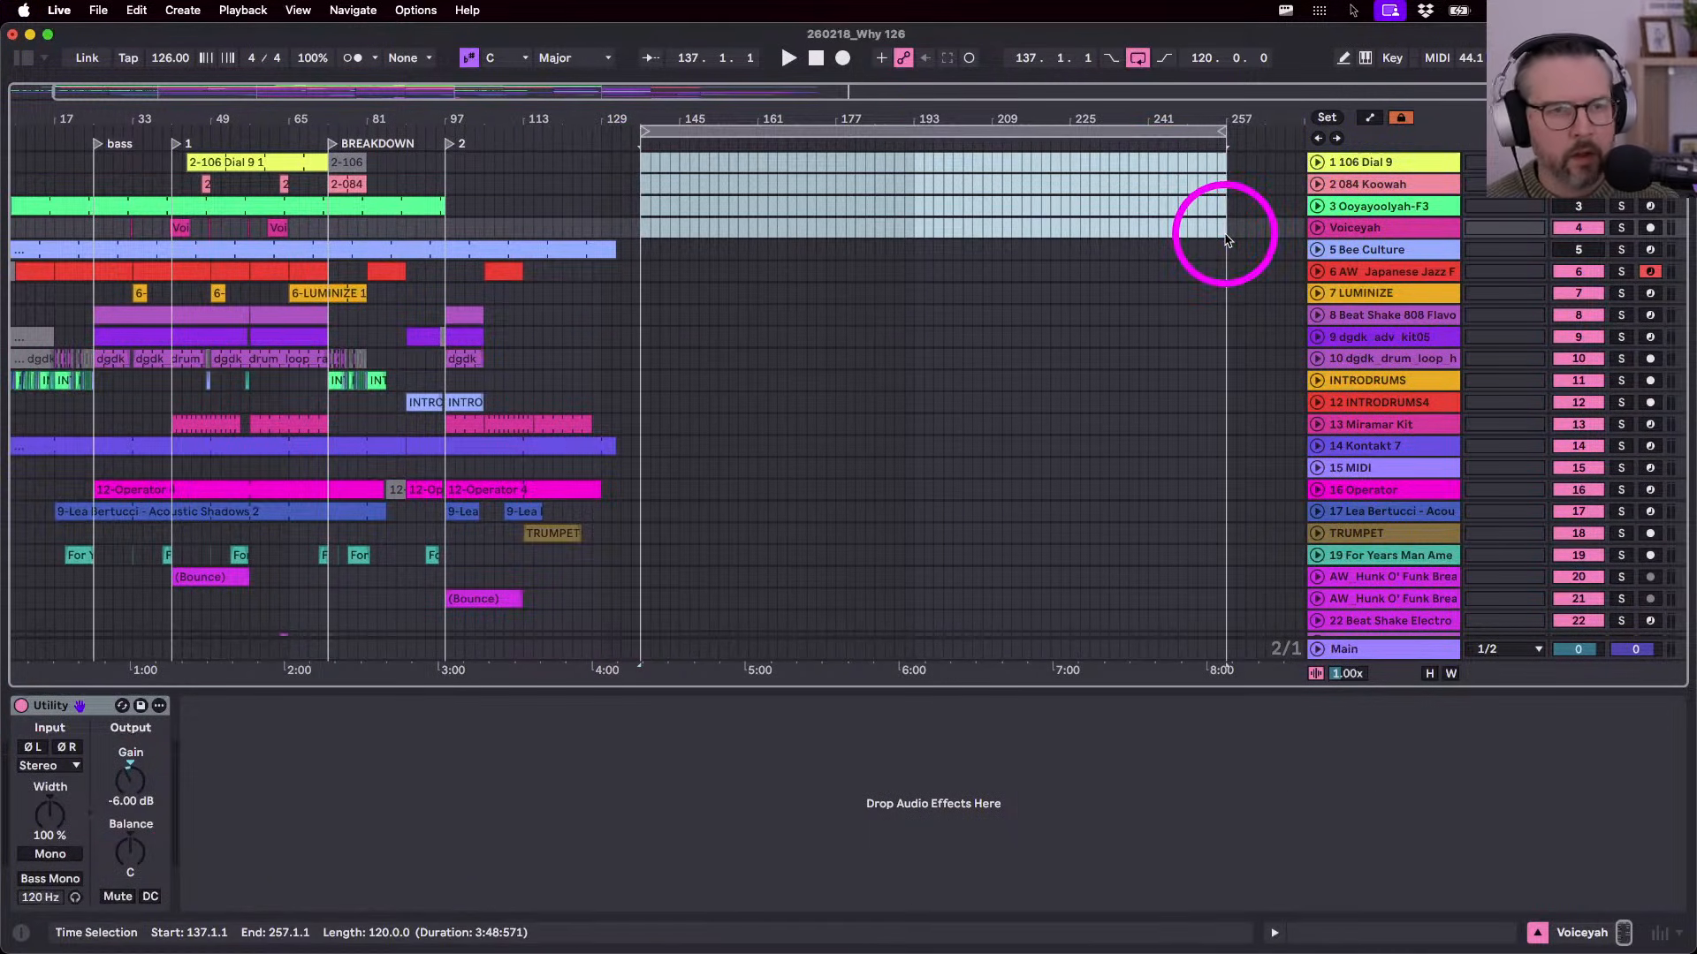
- Extend the bar 137–257 selection across all tracks and use Delete Time to remove it
click(946, 133)
right_click(948, 134)
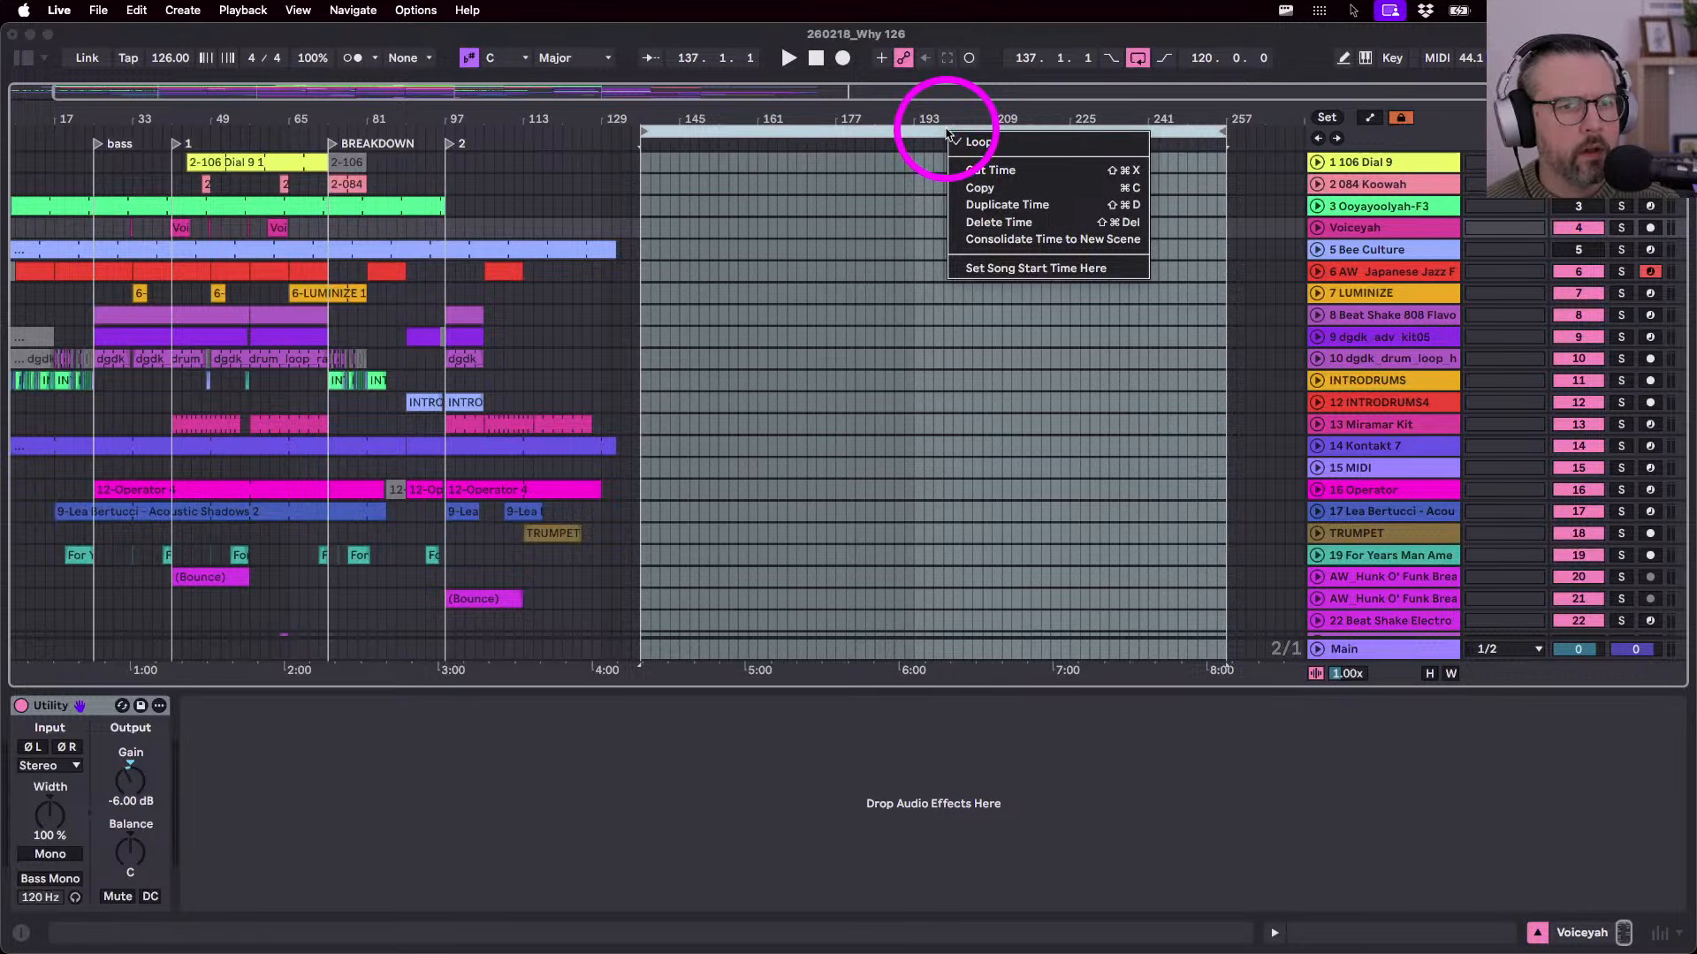
click(969, 222)
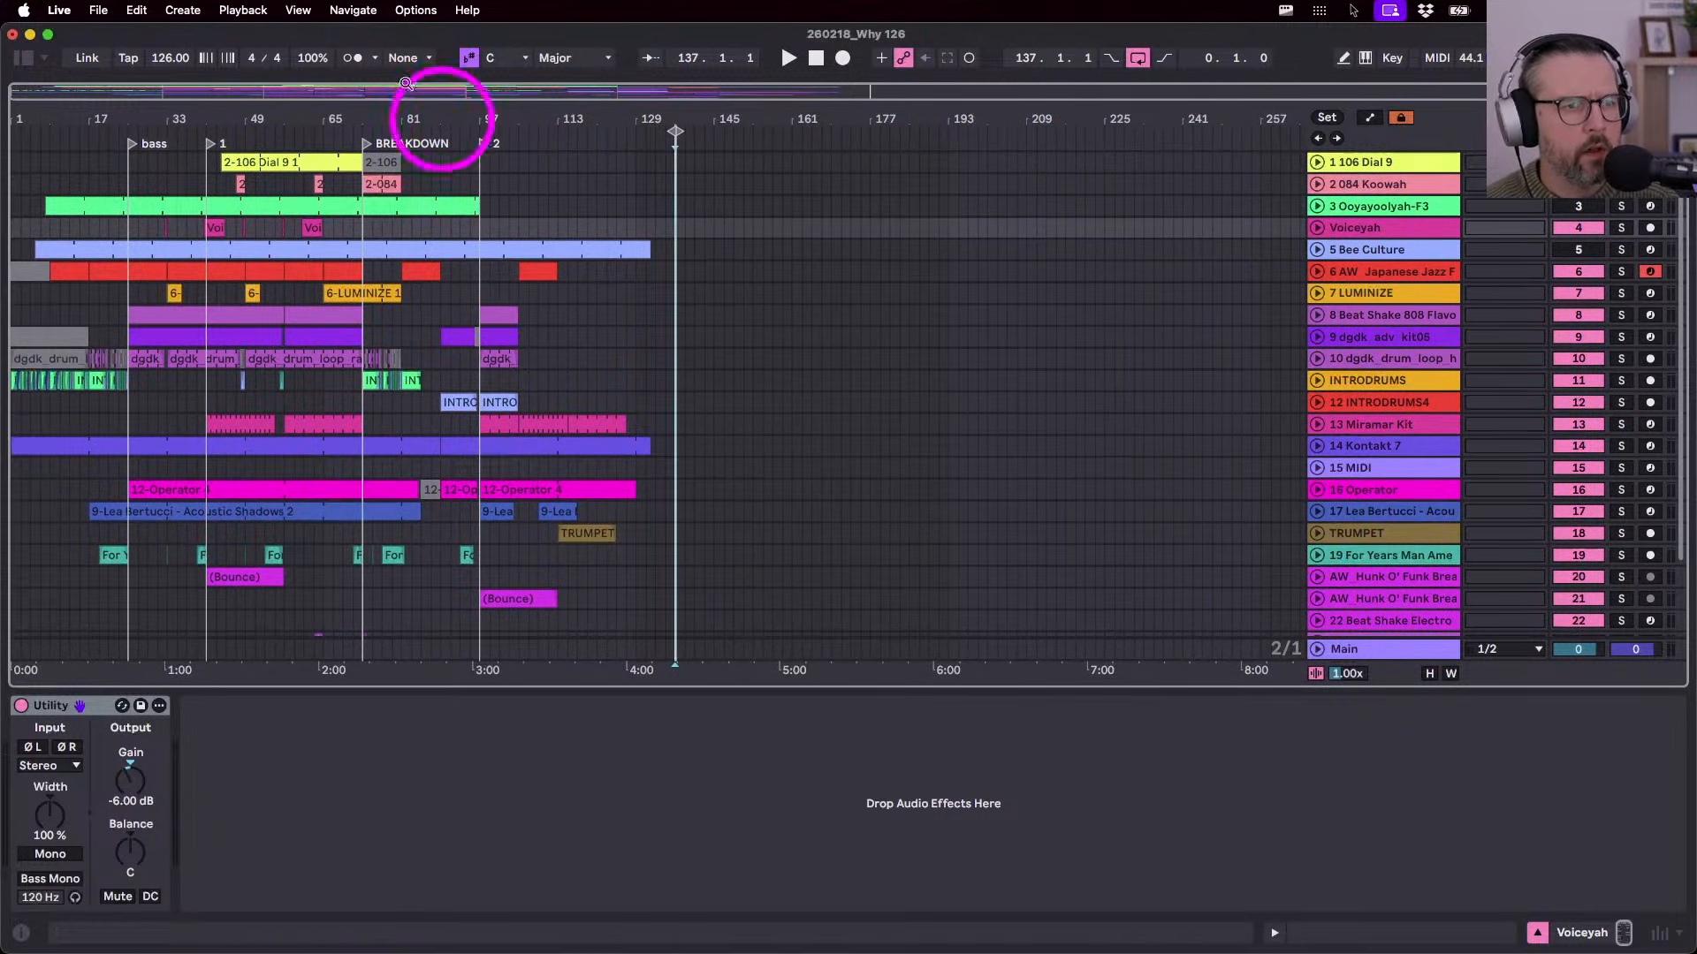
- Zoom the arrangement to bars 1–137, stop playback, and select the 106 Dial 9 track
drag(235, 85, 230, 106)
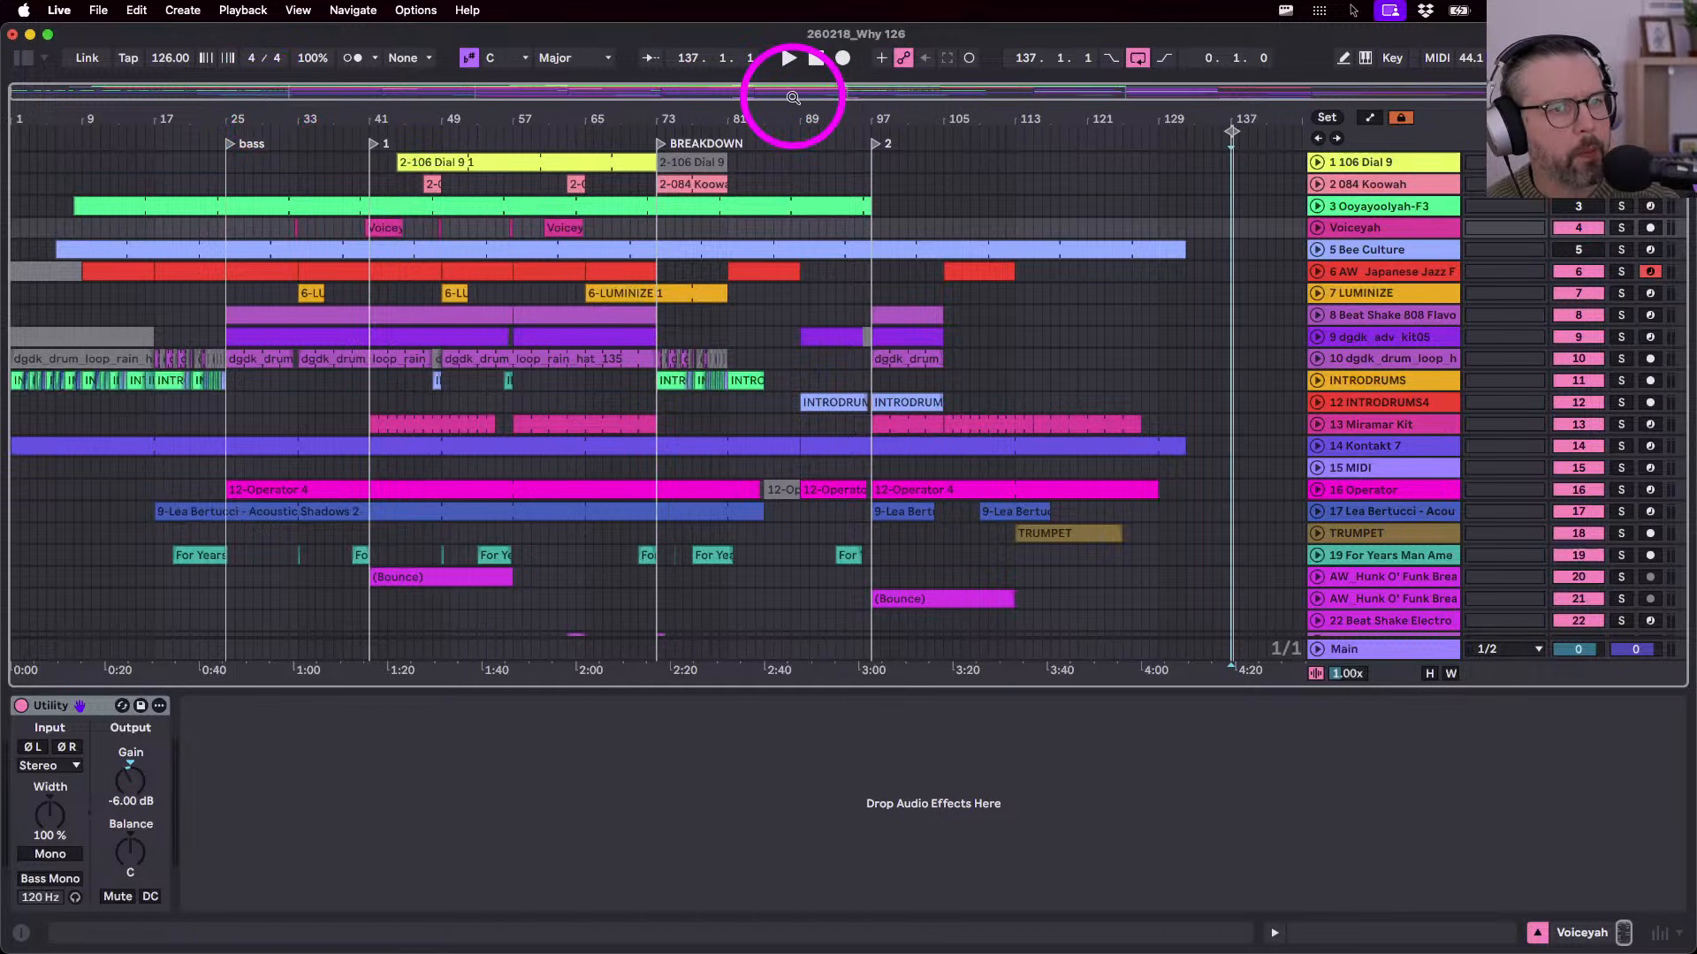
click(814, 58)
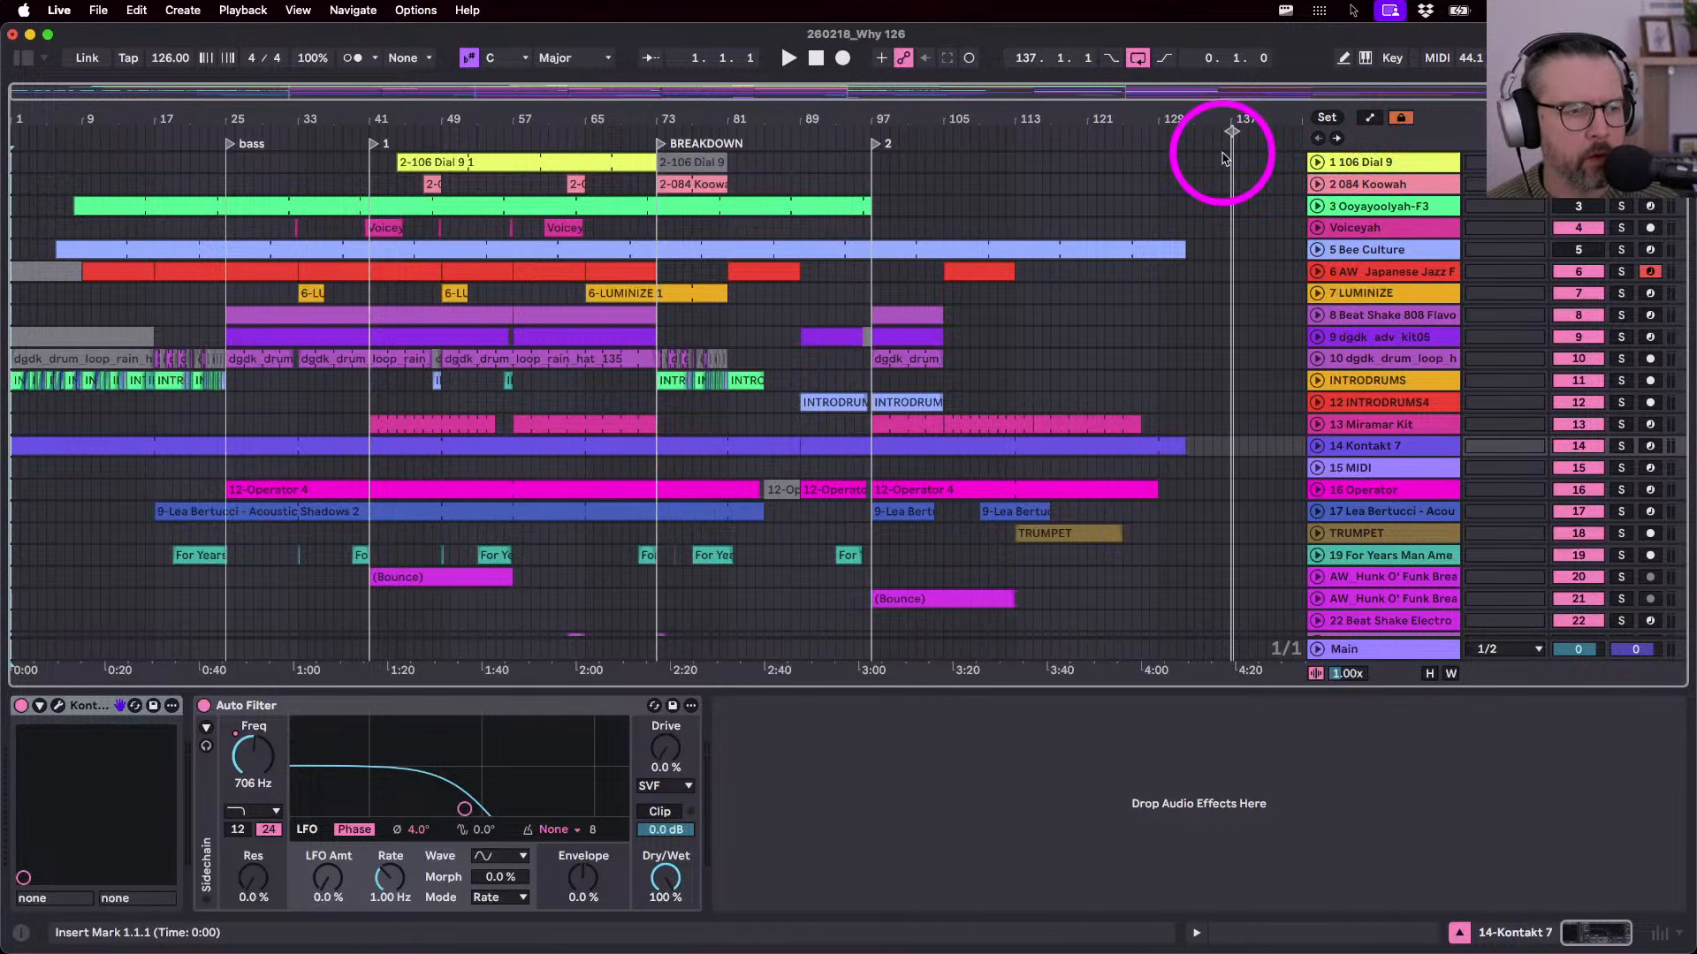
drag(1237, 110, 1238, 110)
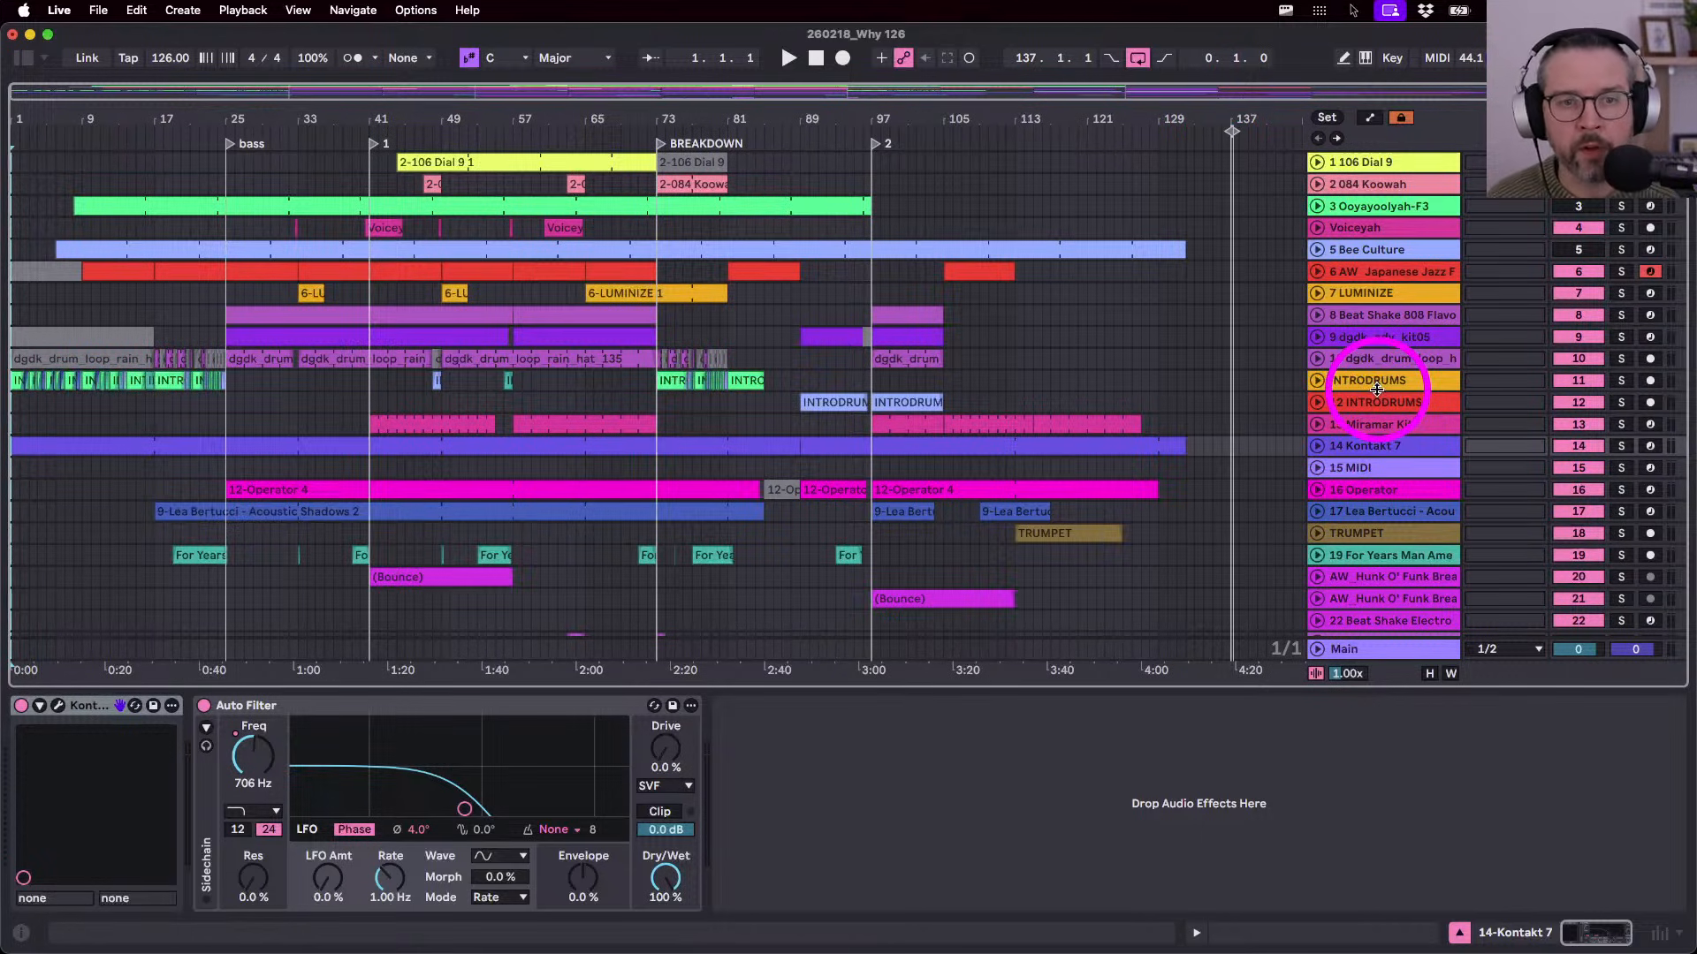
click(1361, 164)
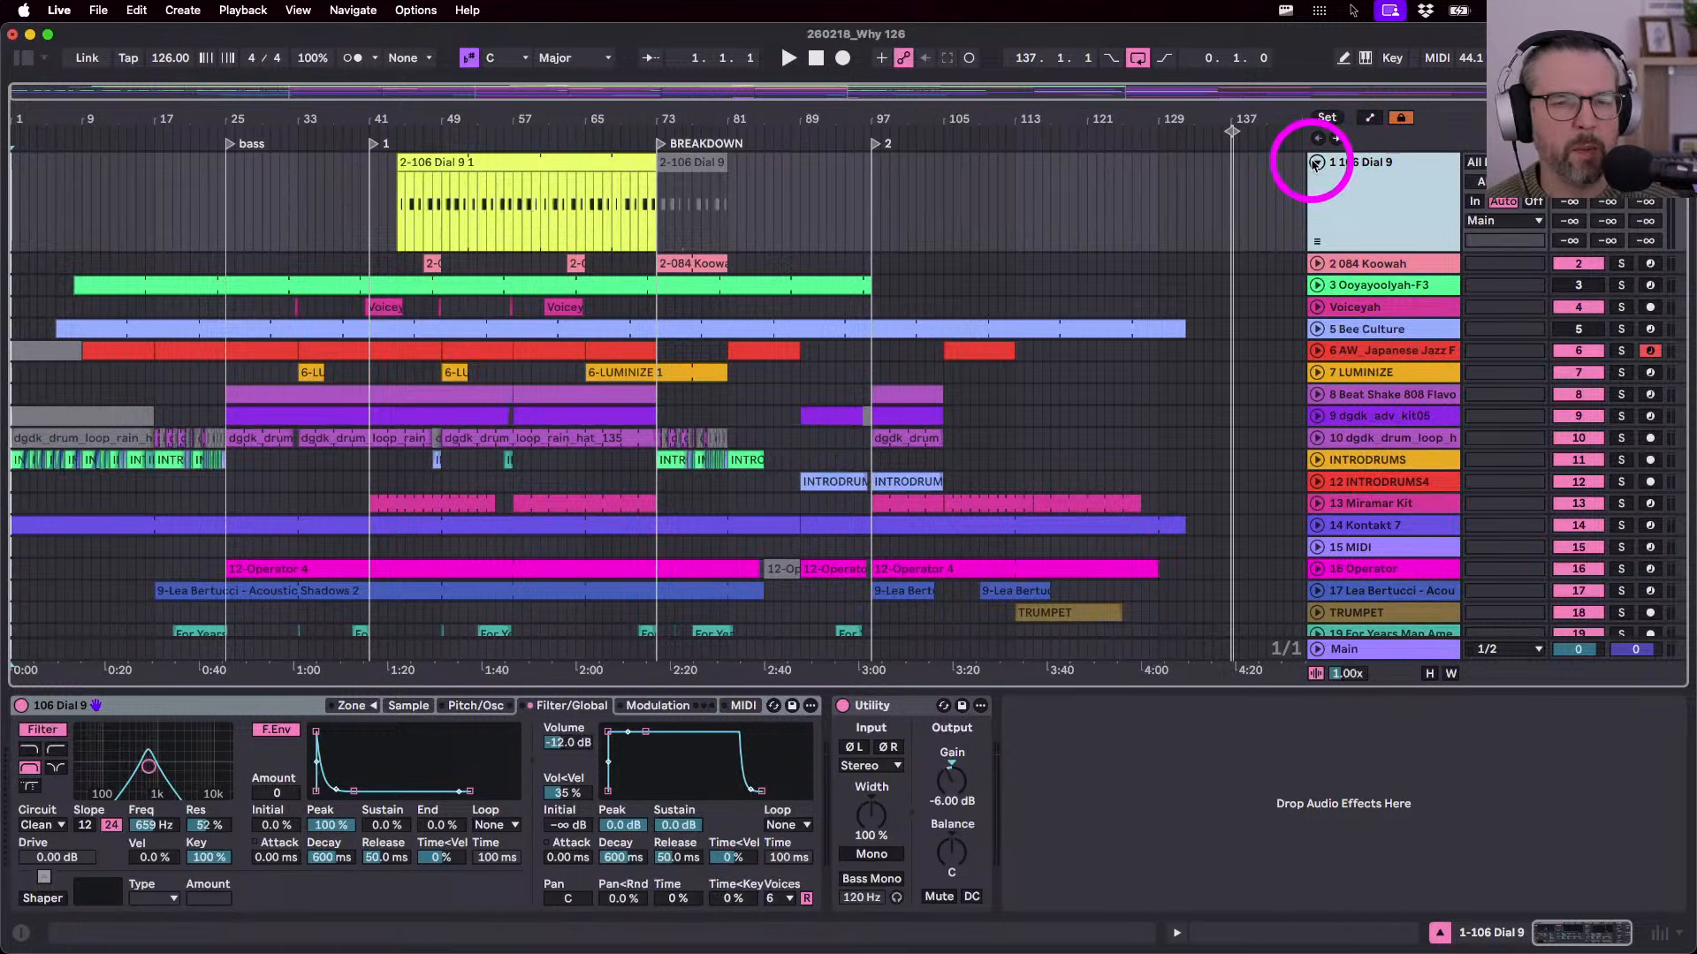
- Select the 2-106 Dial 9 1 clip and play the set from it
click(1315, 163)
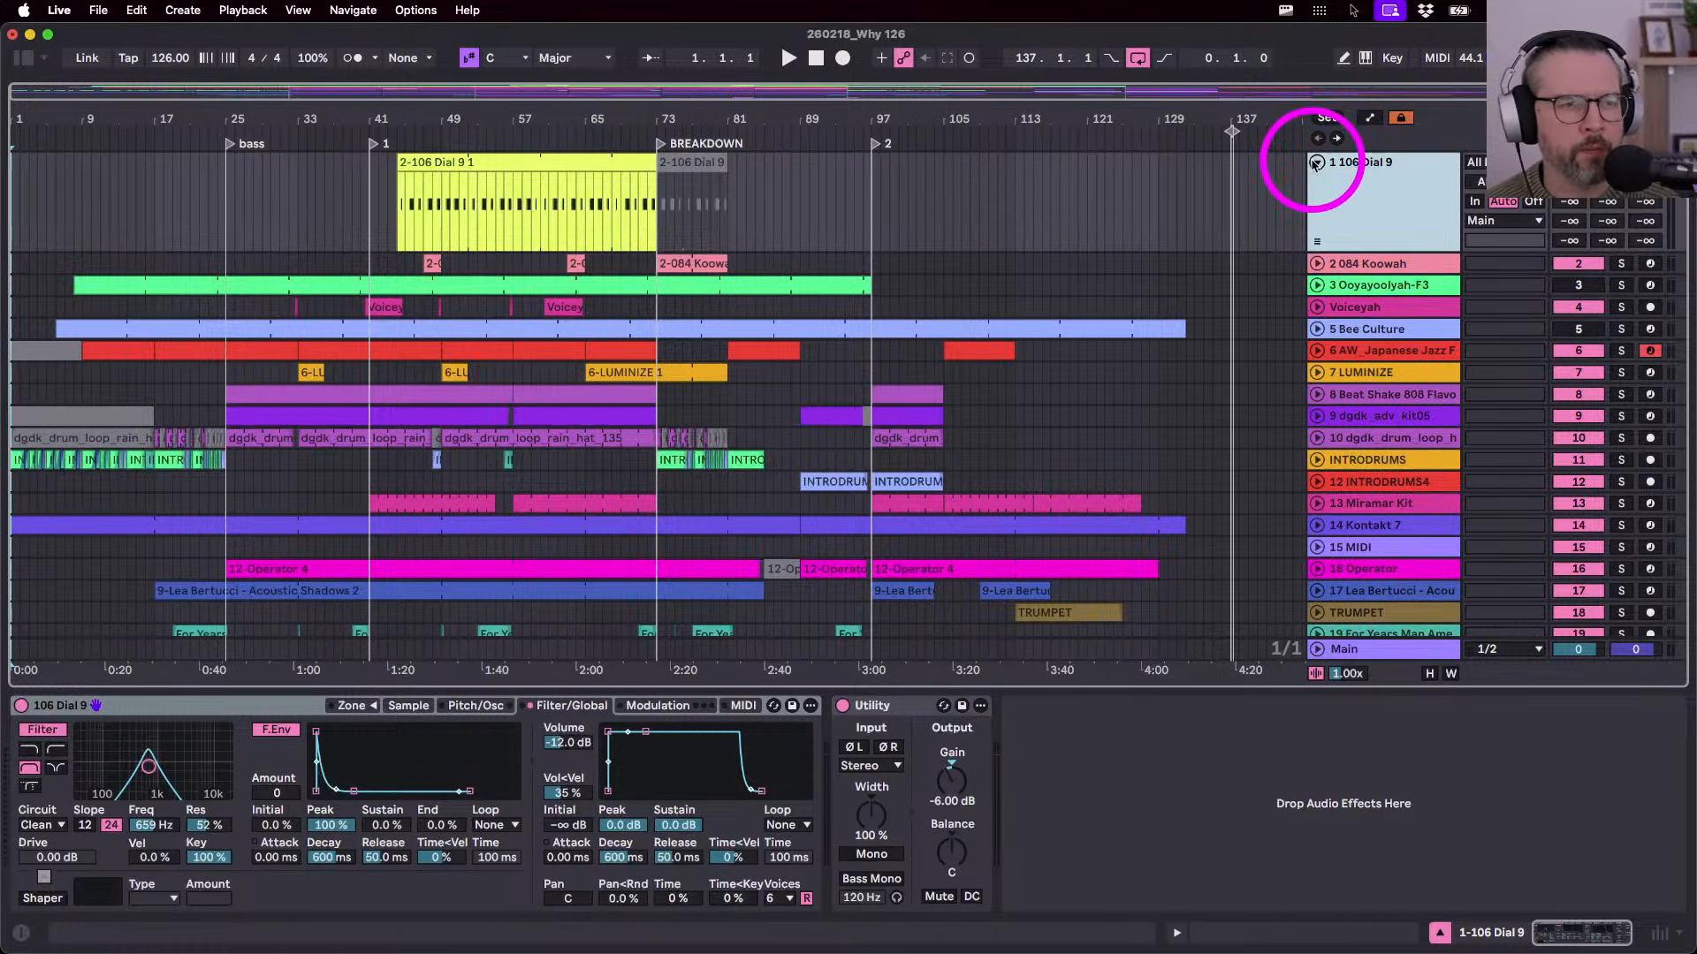
click(1314, 163)
click(500, 162)
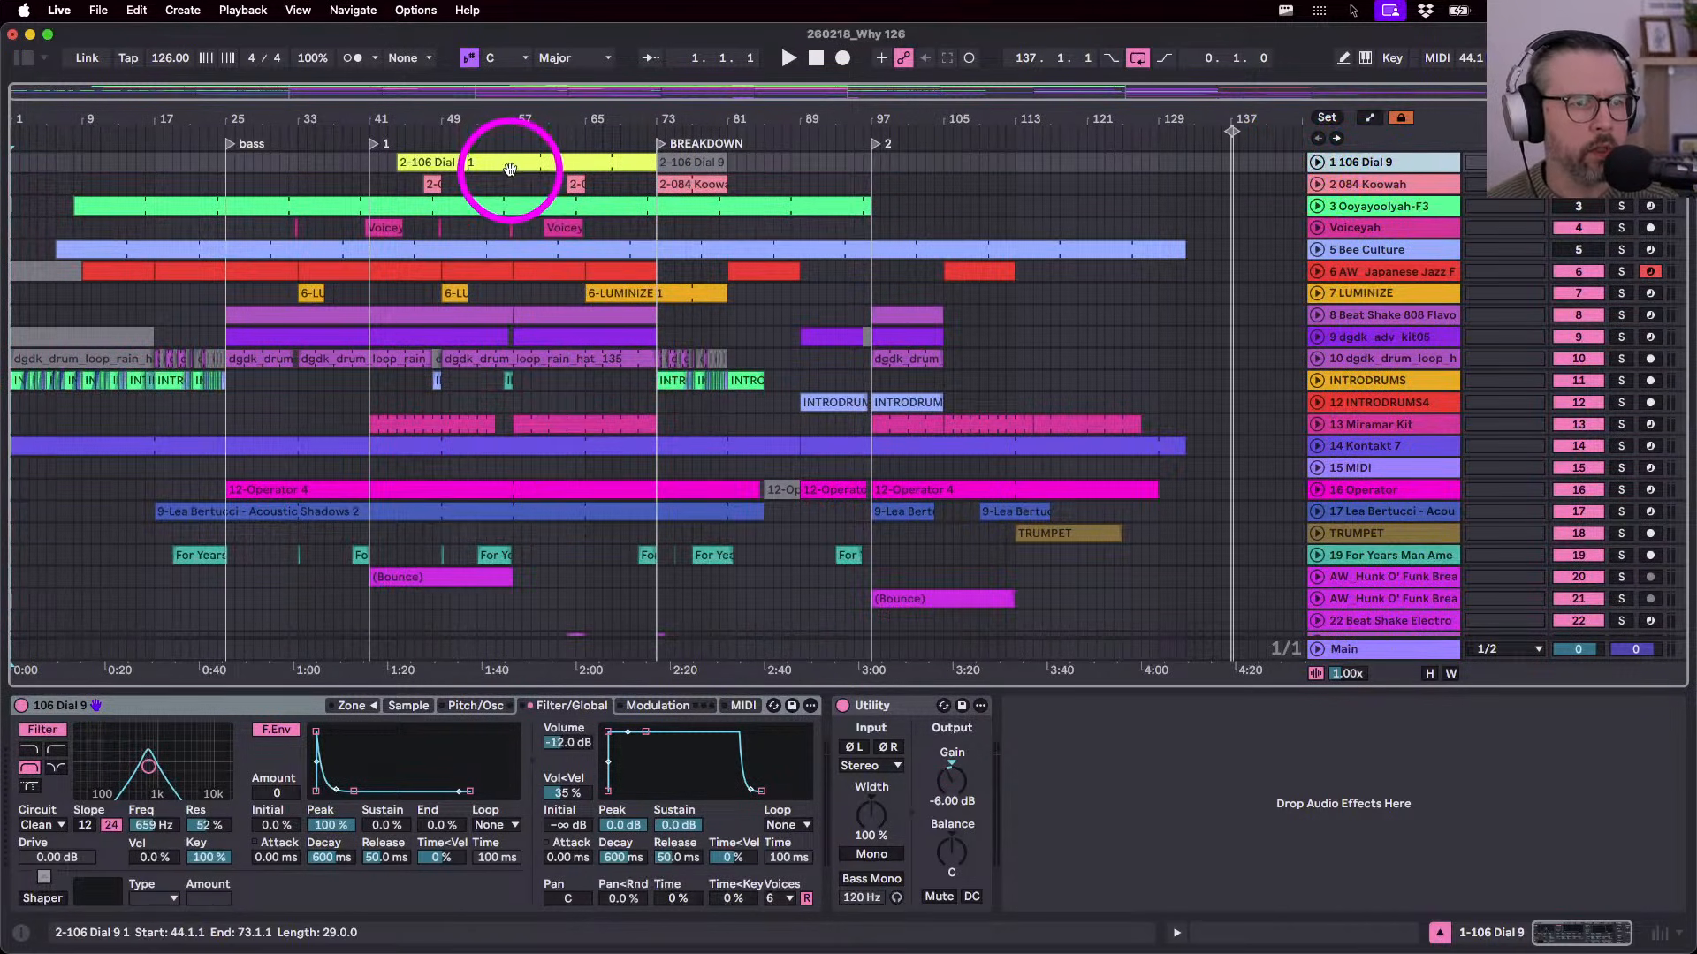
key(space)
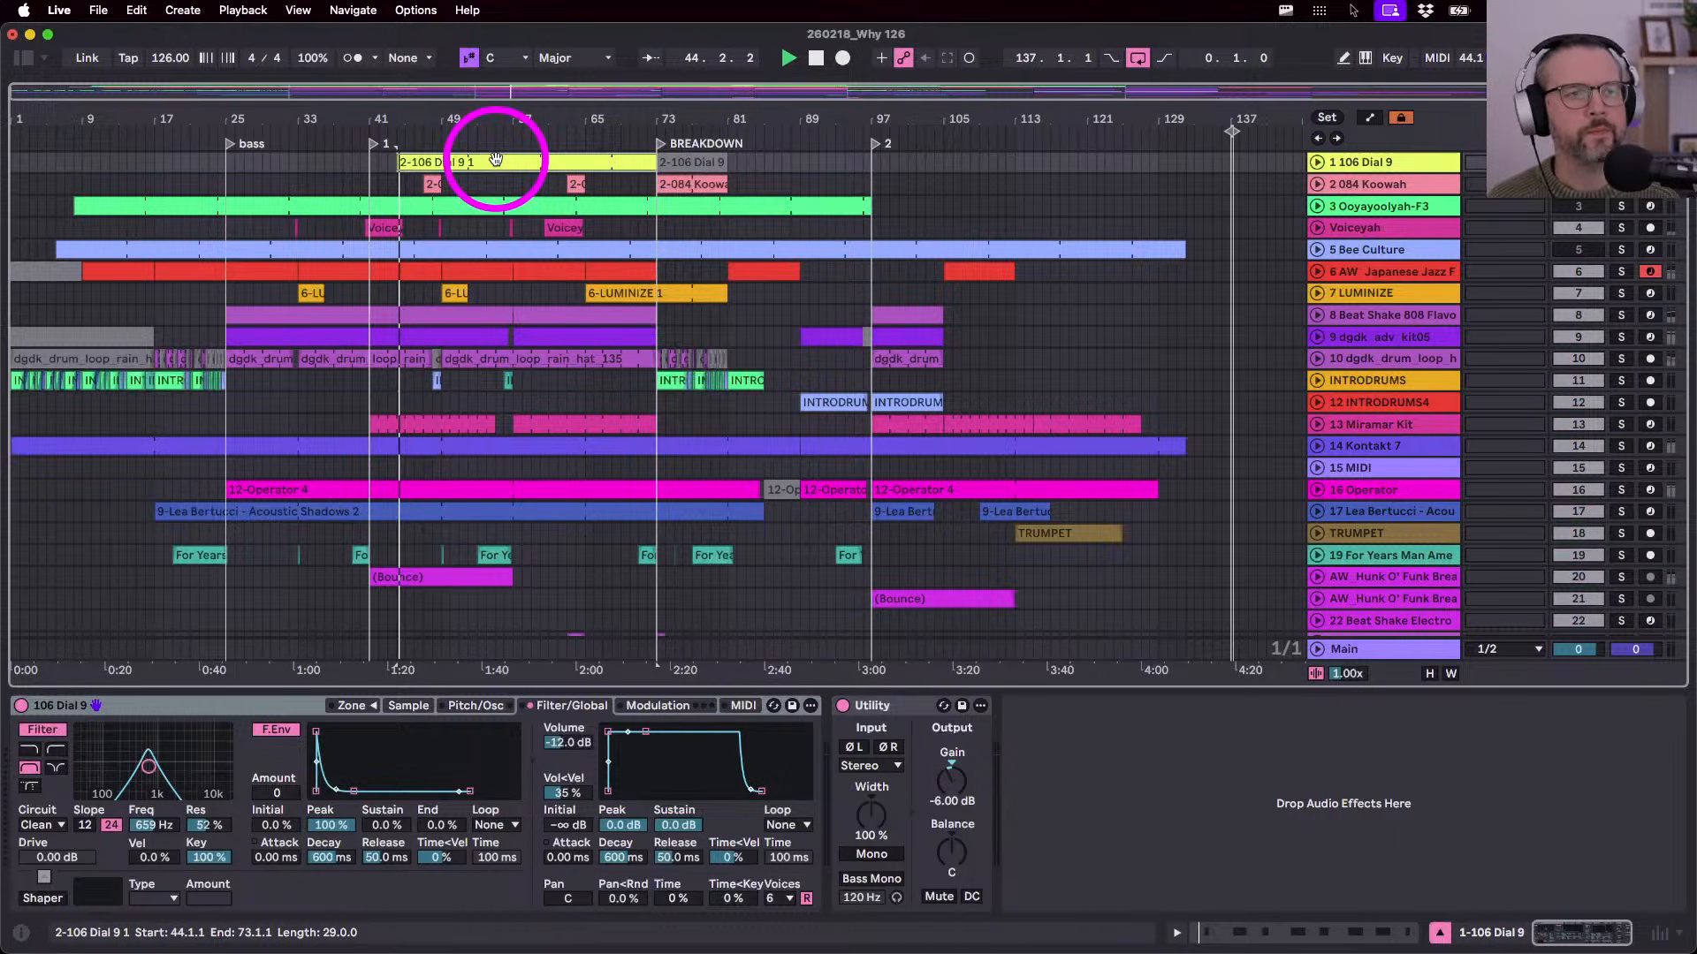
click(1231, 126)
- Unfold the first track and rename it Drum Hamster
click(1315, 163)
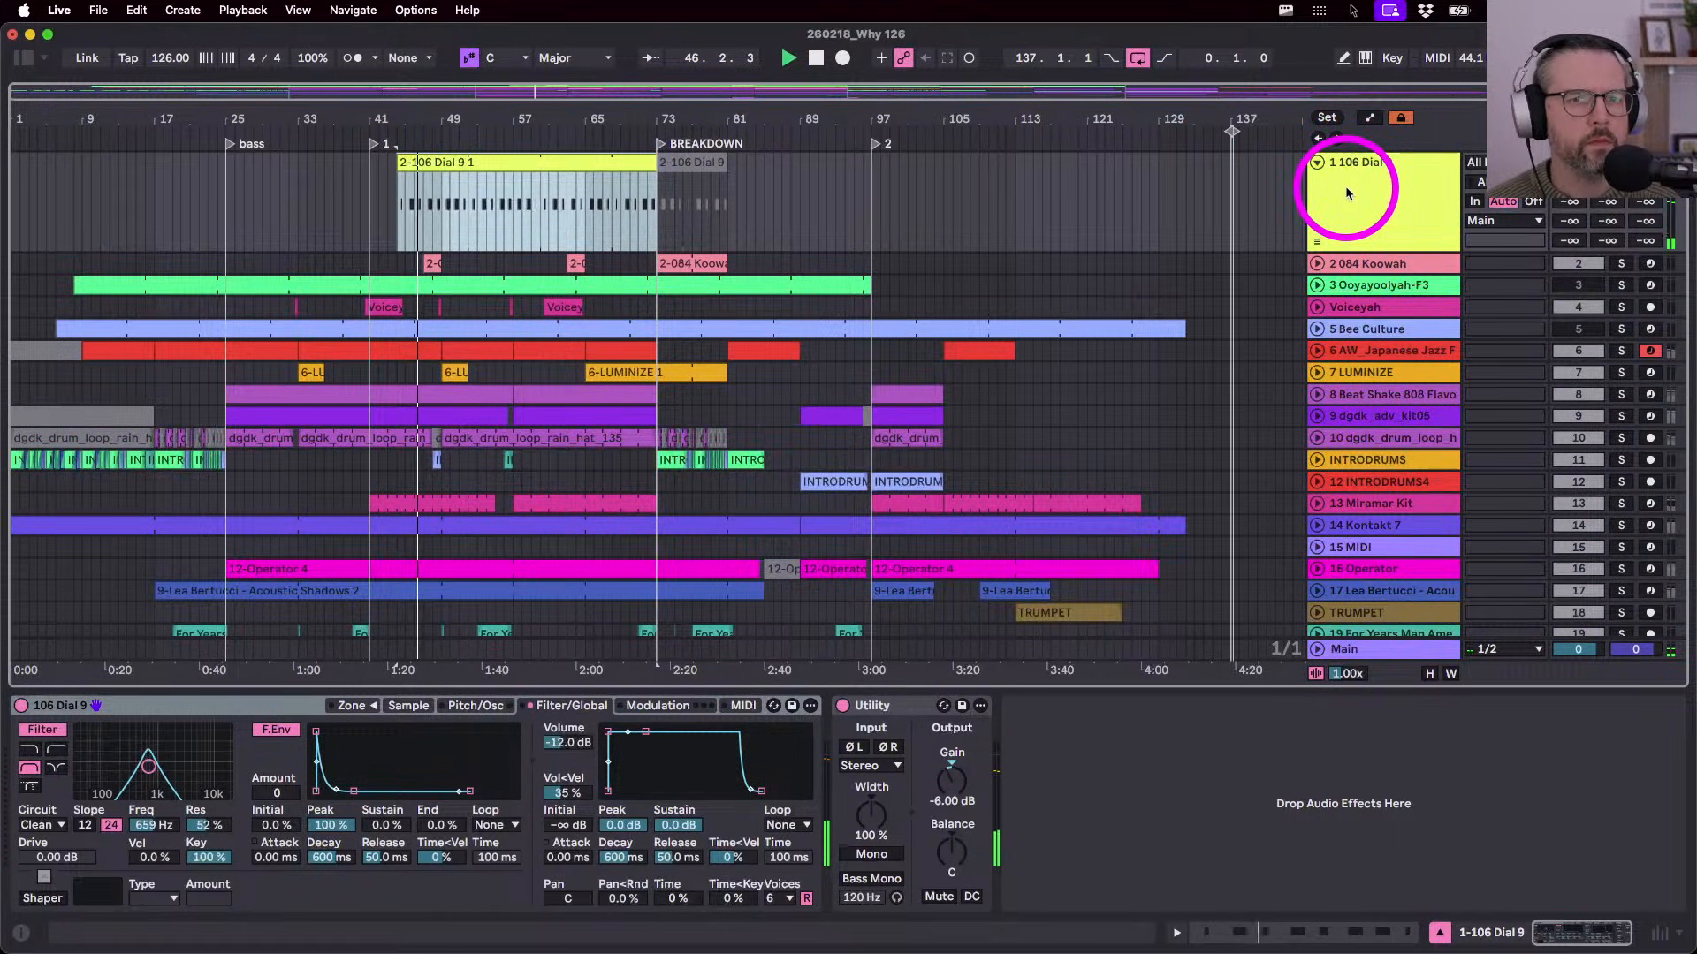
click(1346, 190)
key(super+r)
text(Dr)
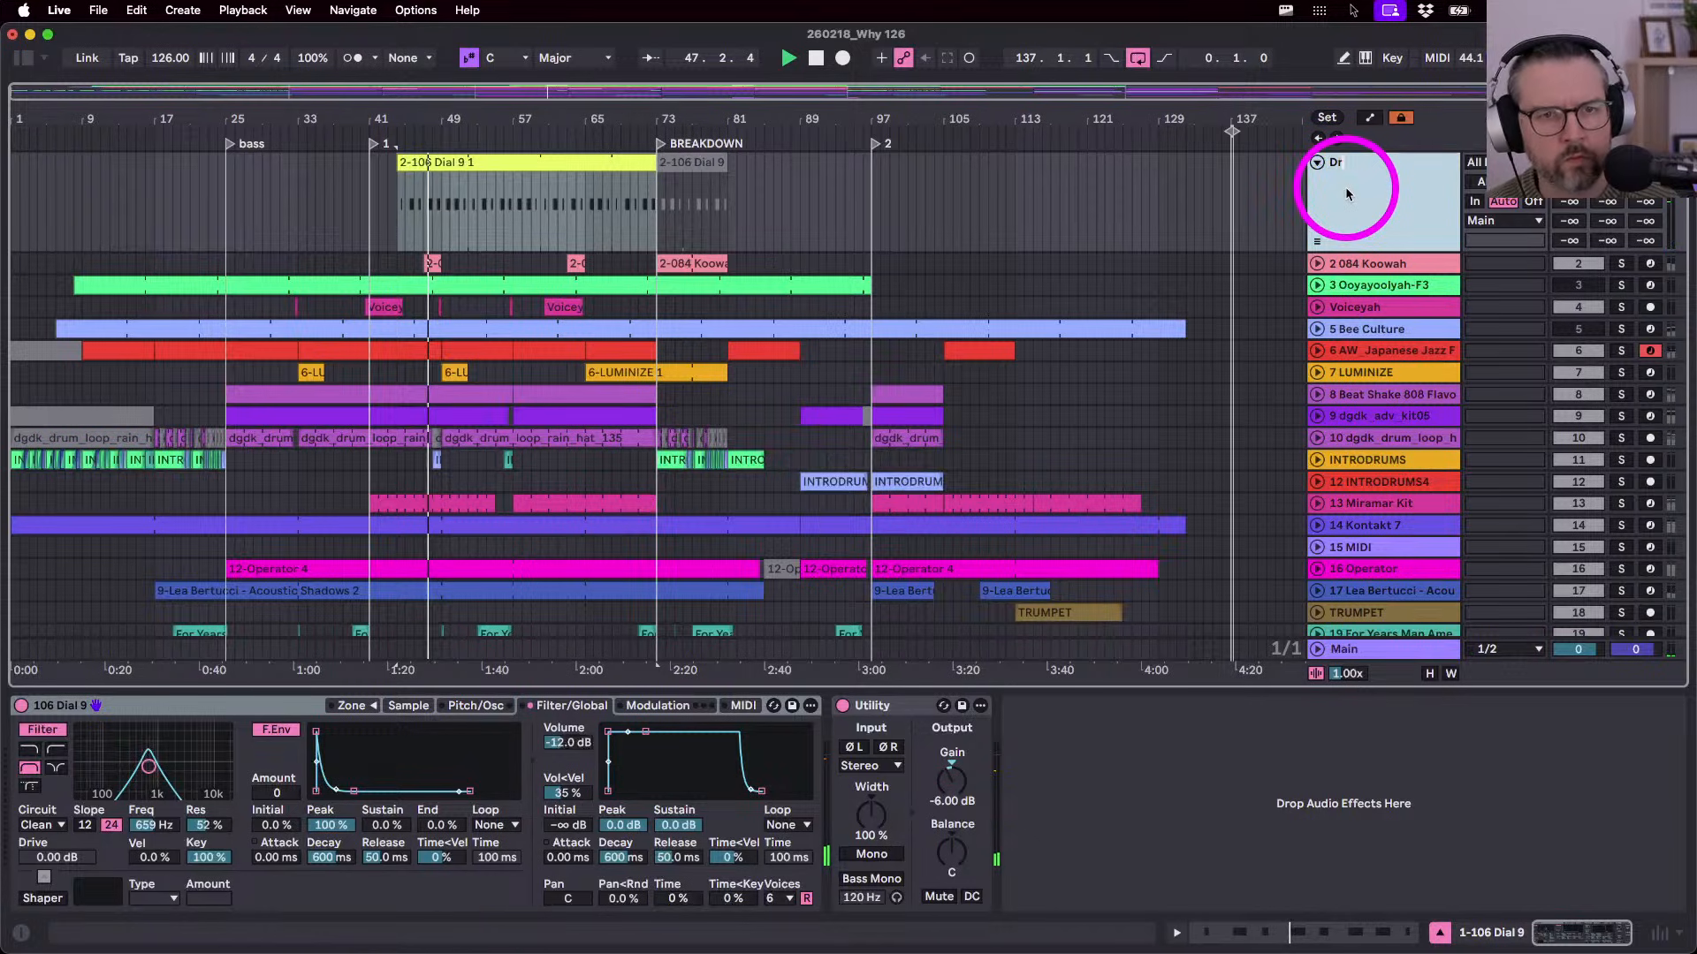
text(um Sq)
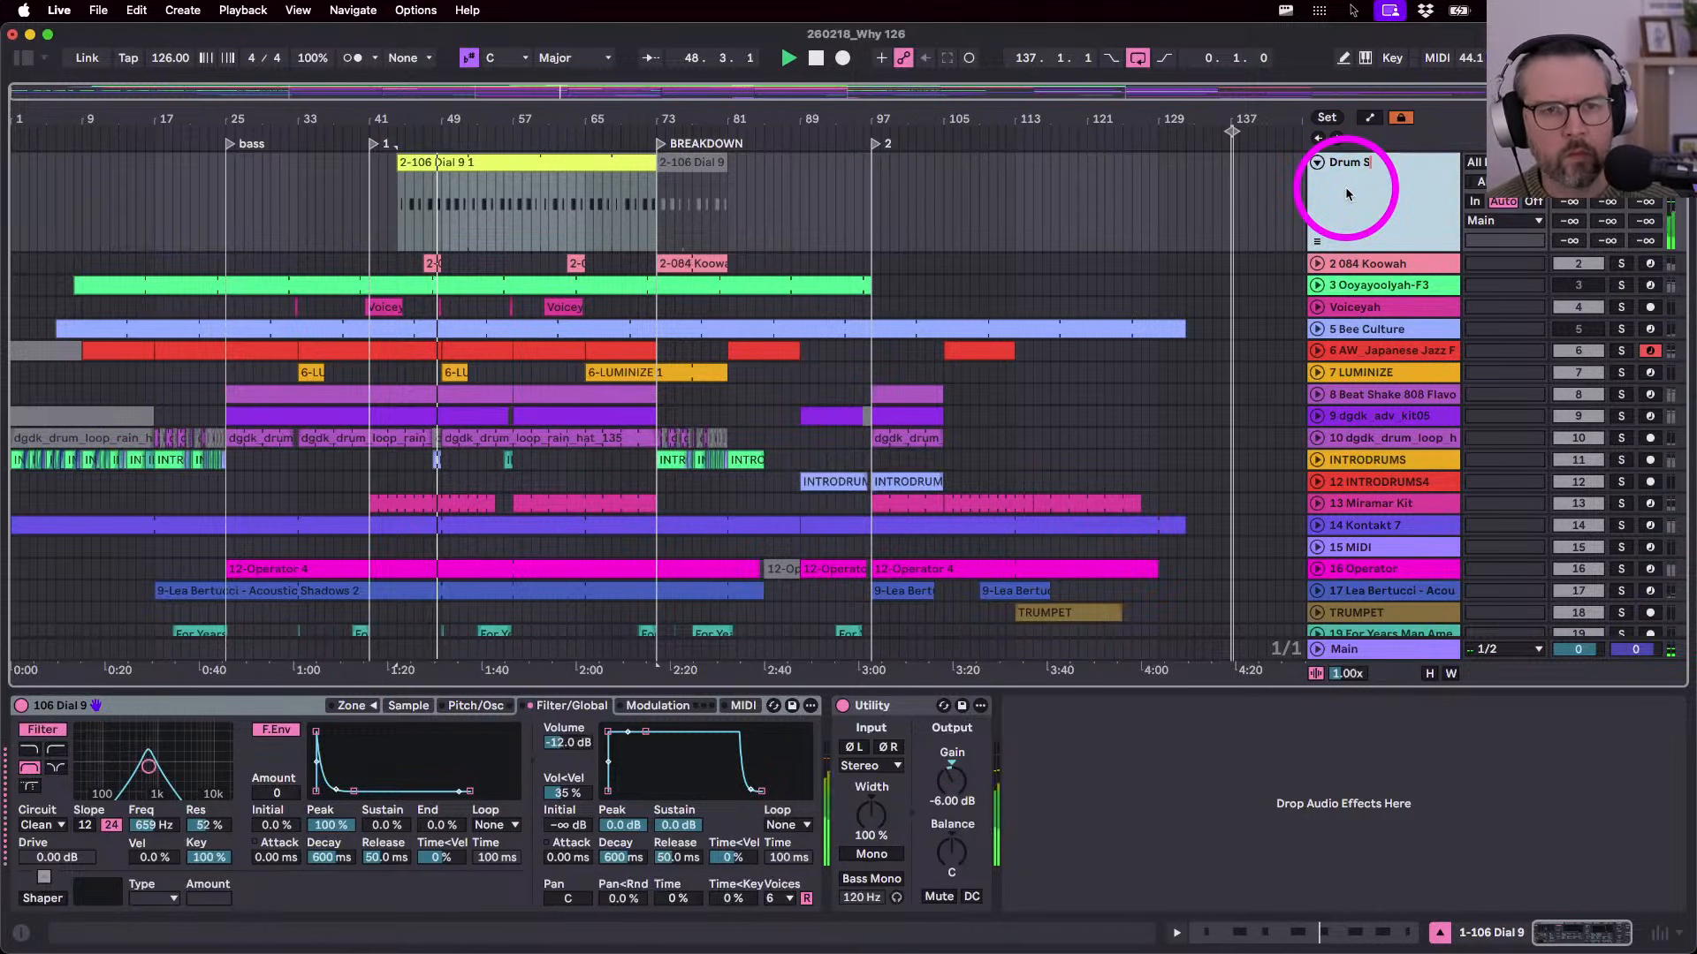
key(BackSpace)
key(BackSpace)
text(Hm)
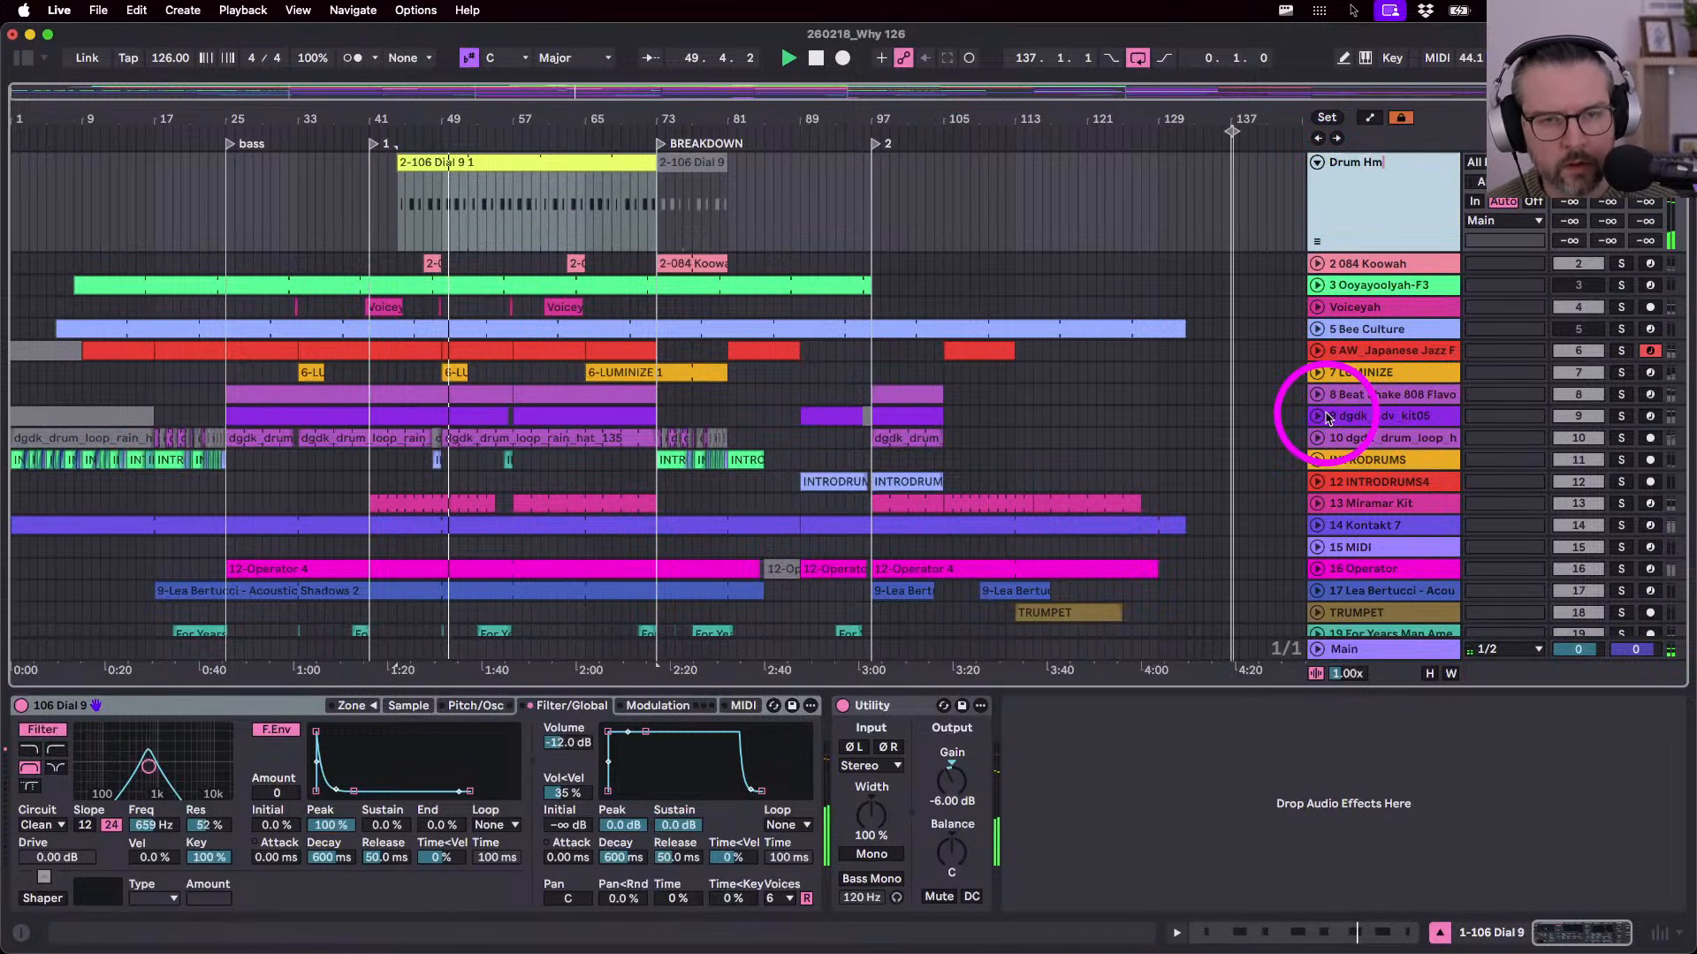
key(BackSpace)
text(amster)
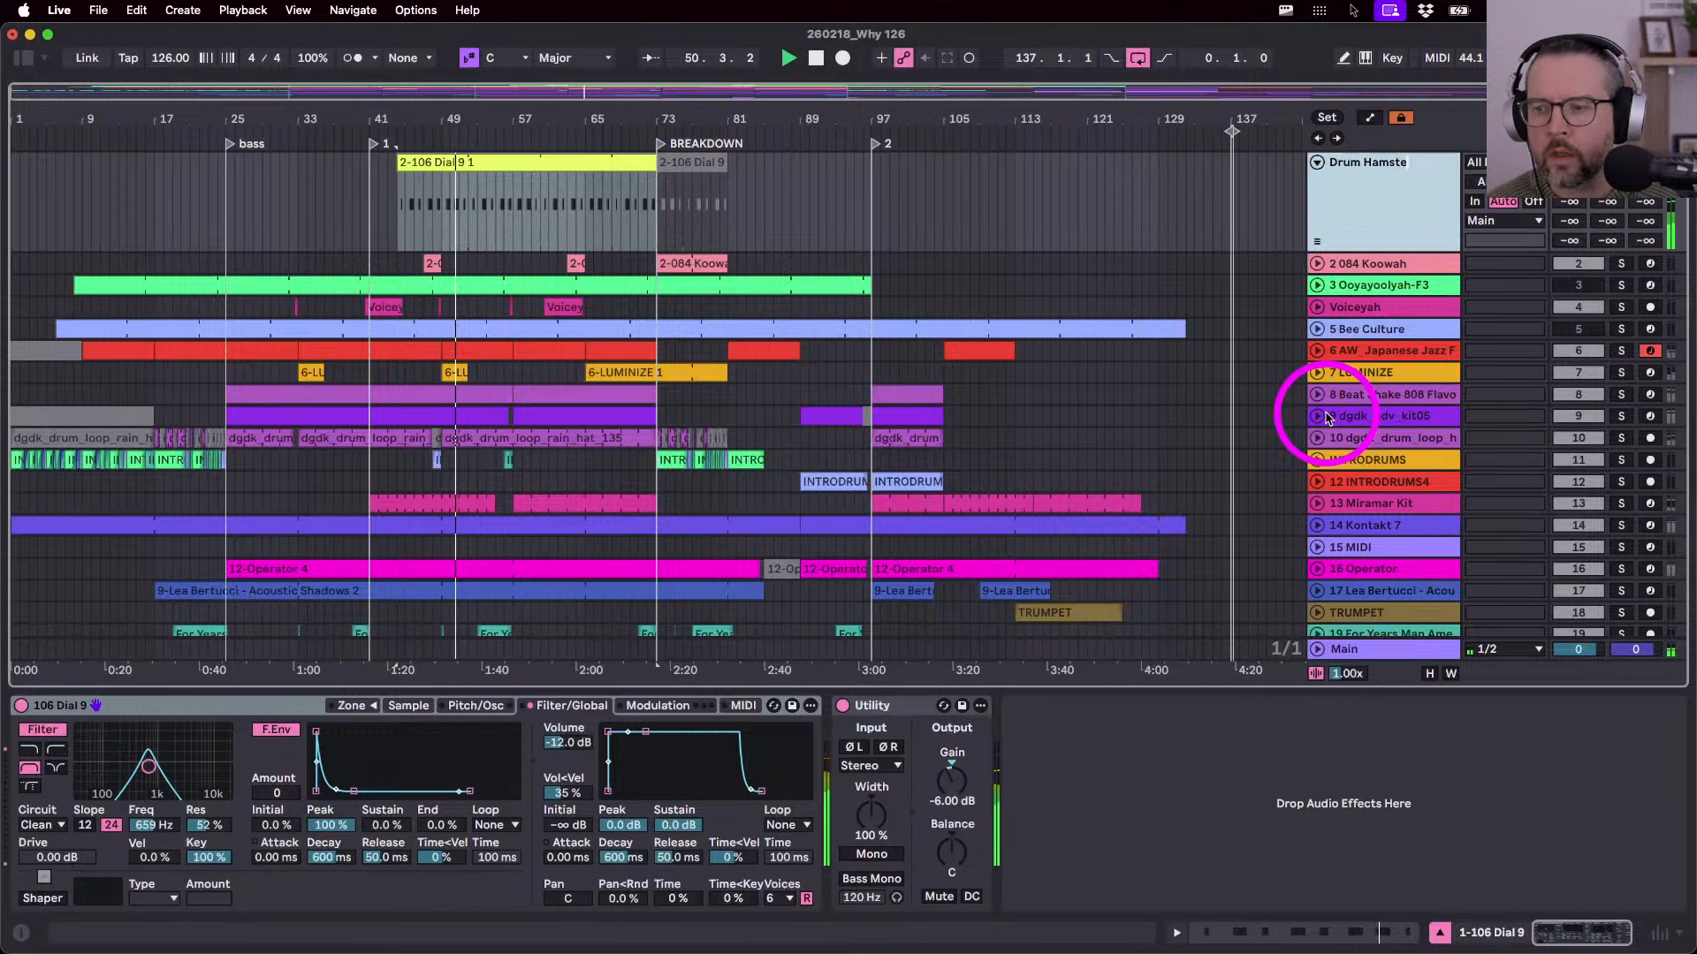
key(Return)
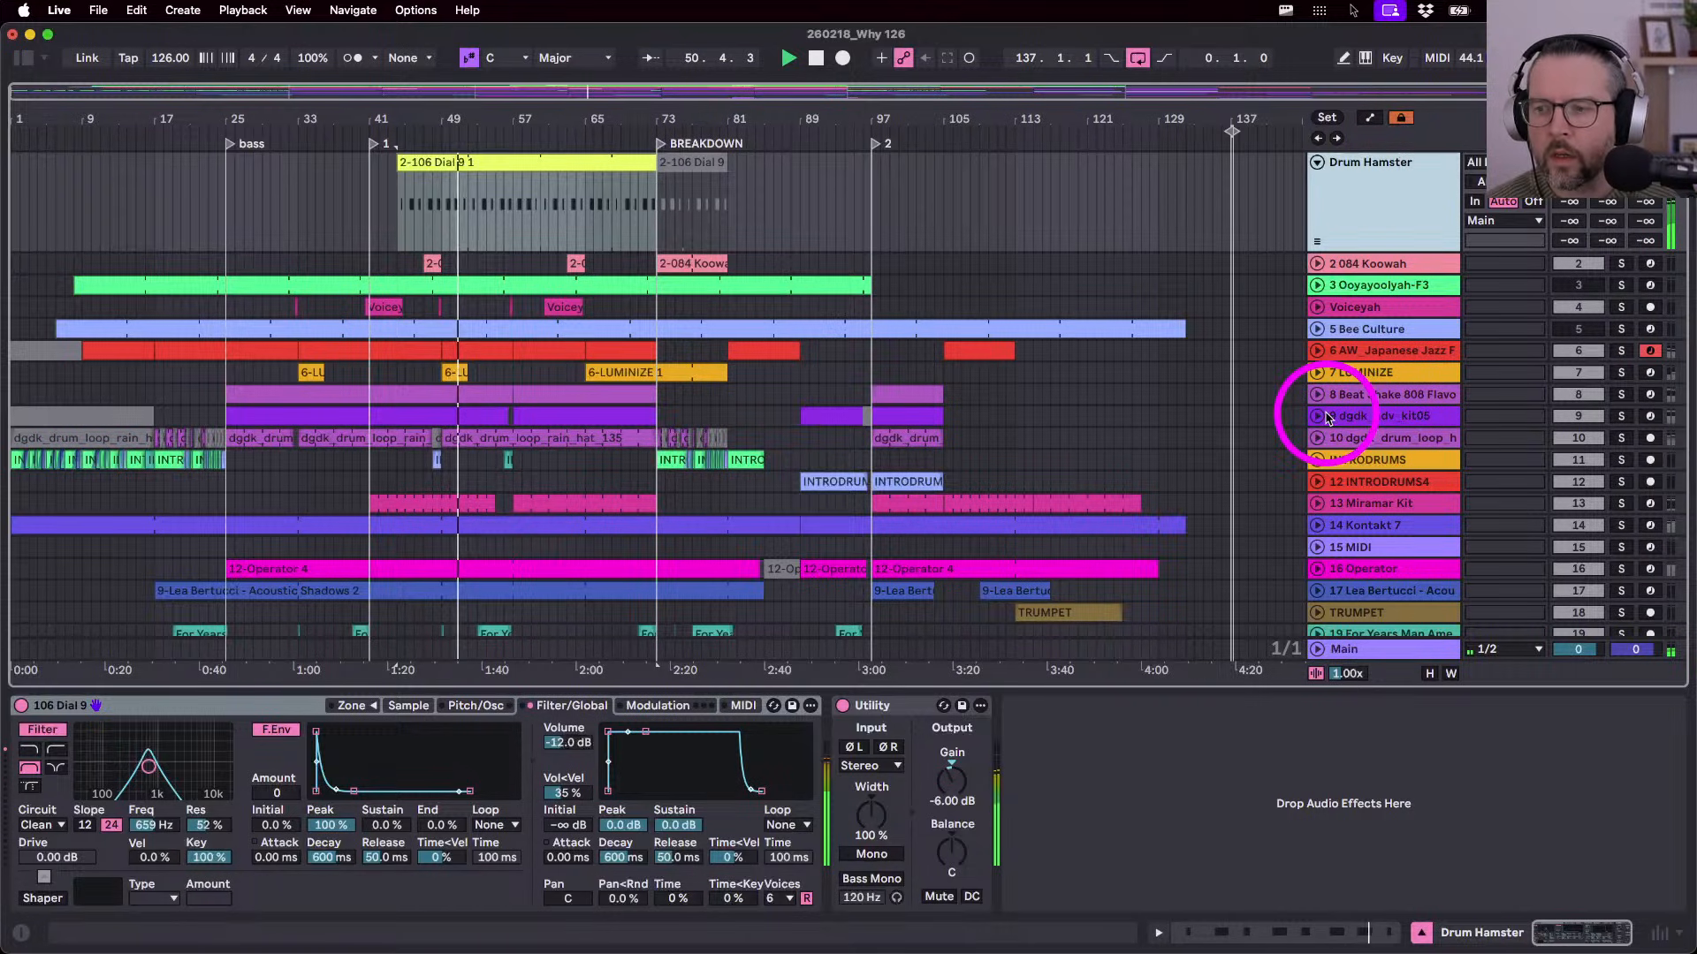
- Rename the 084 Koowah track Weird Vocal, stop playback, and turn off its solo
click(1317, 263)
click(1004, 292)
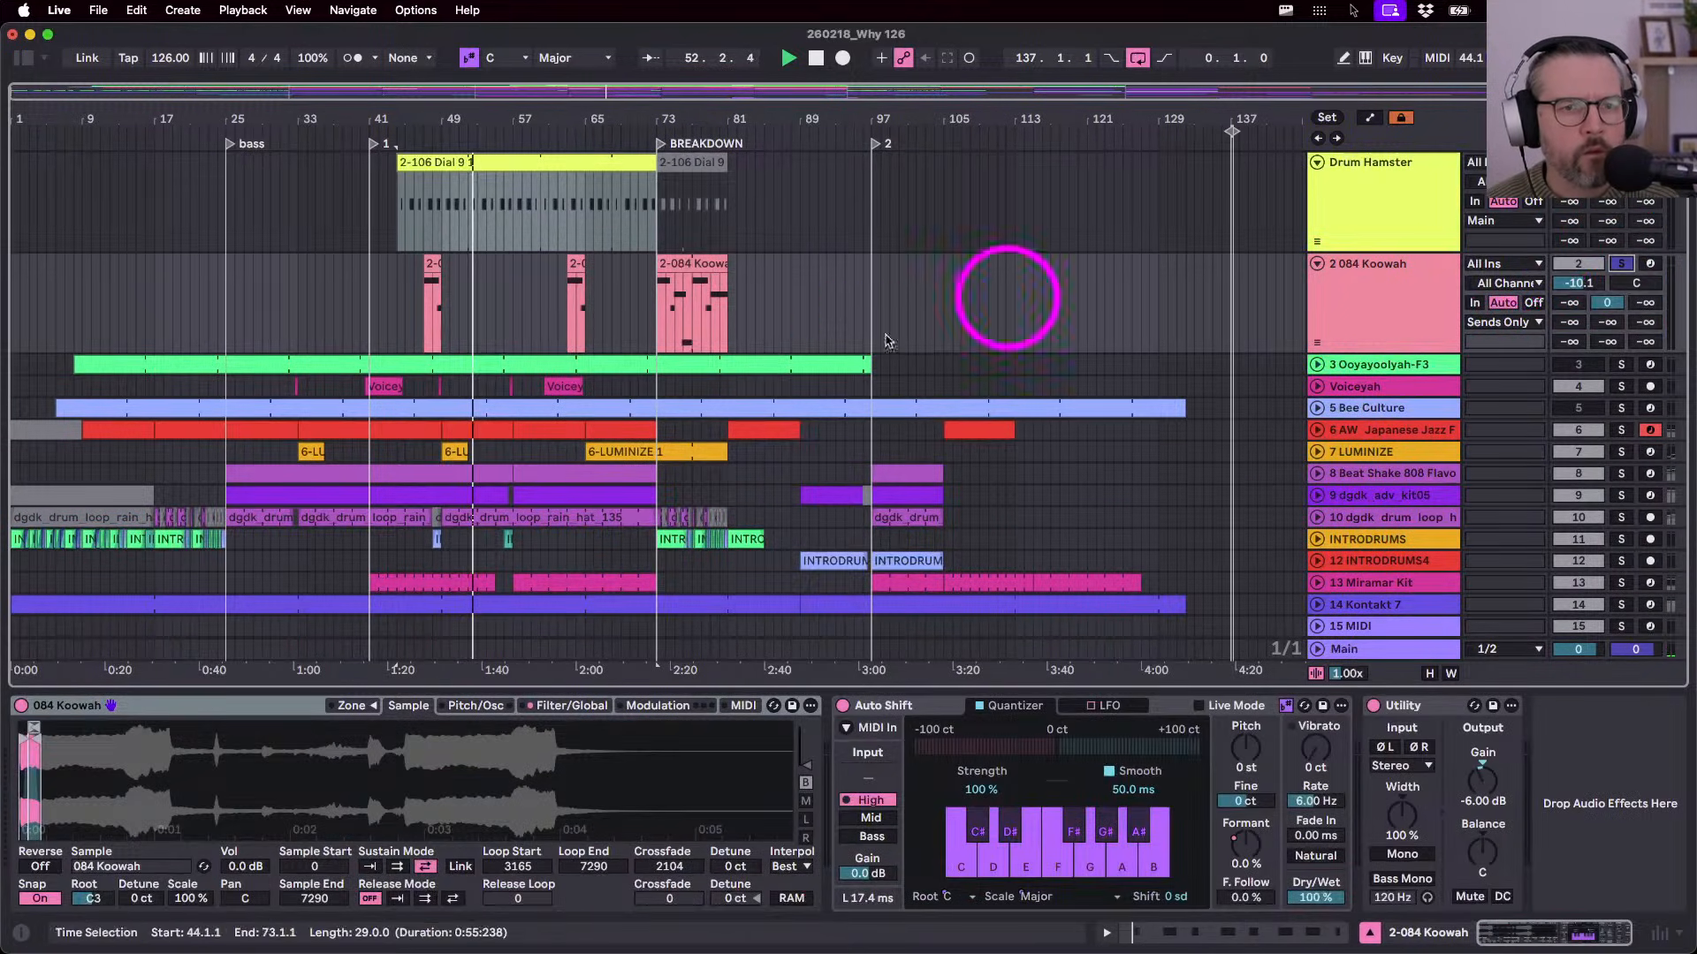
click(695, 265)
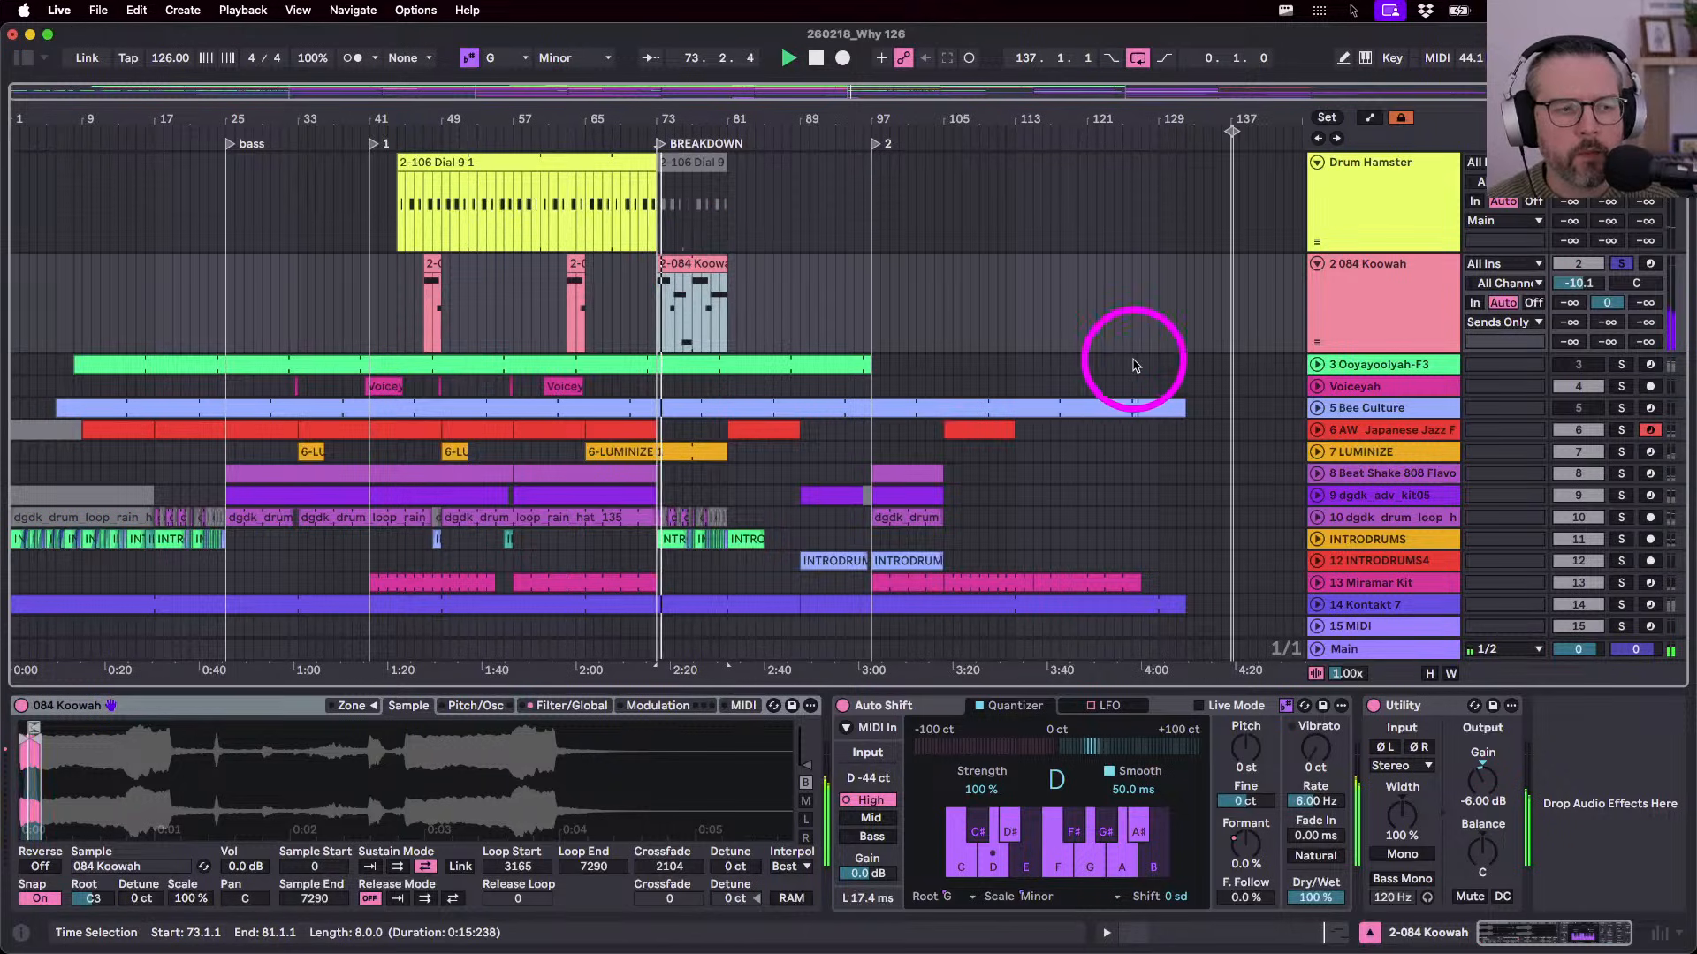
click(1378, 311)
key(super+r)
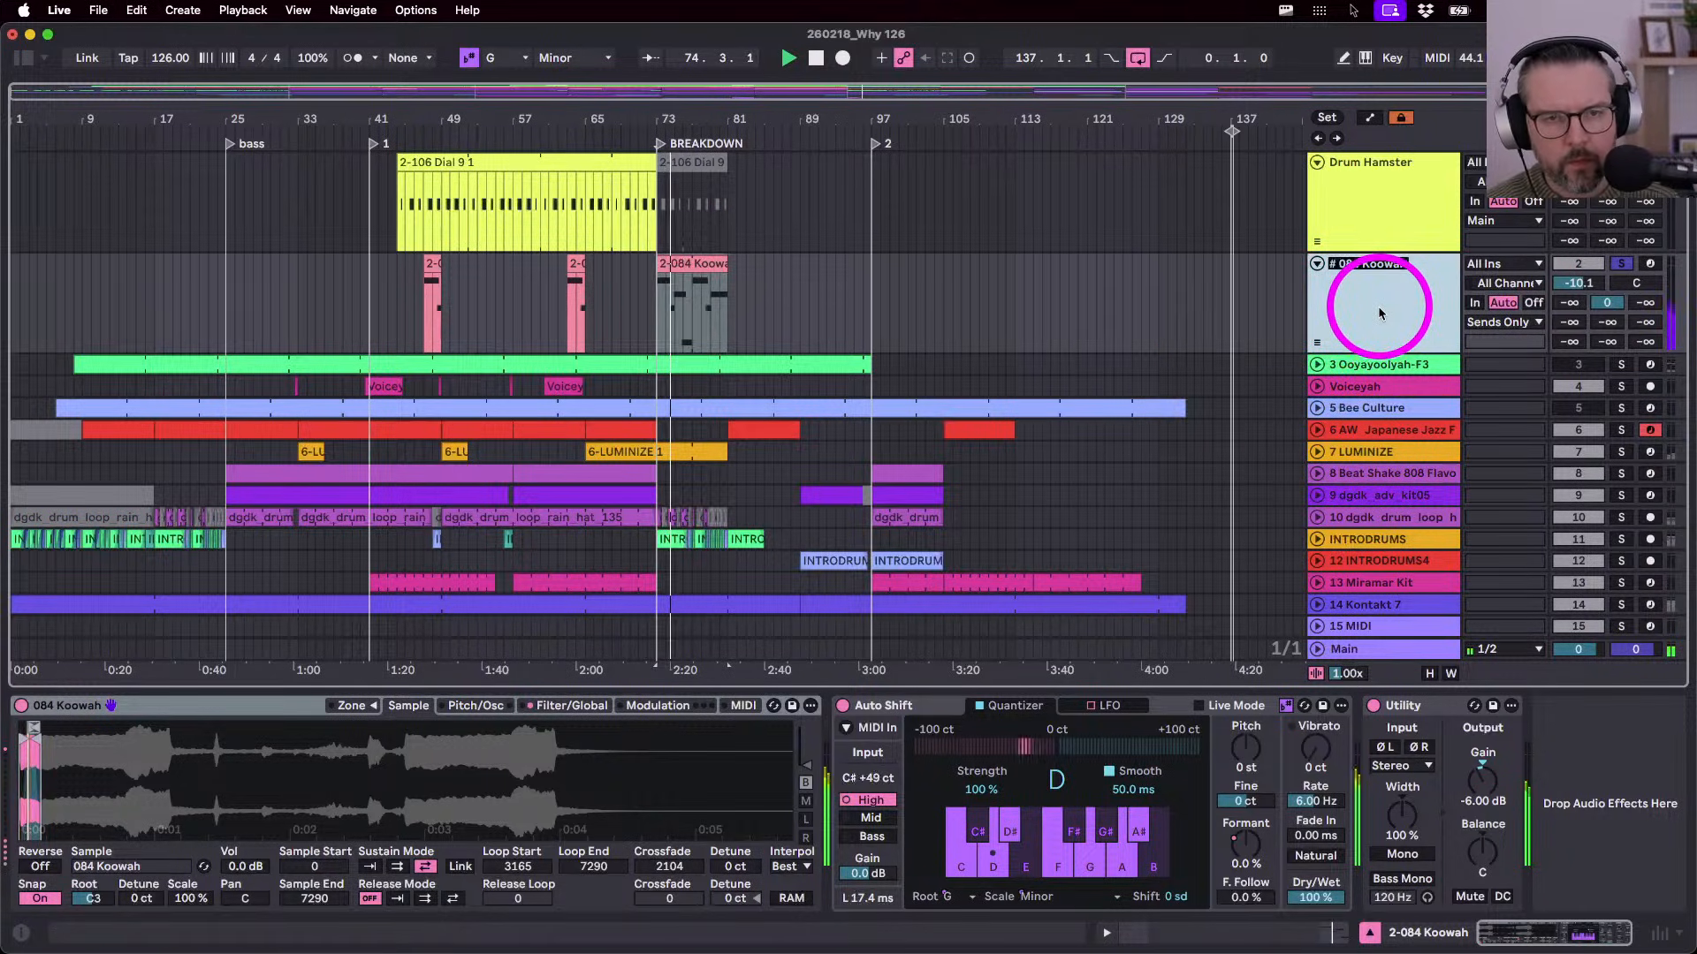
text(W)
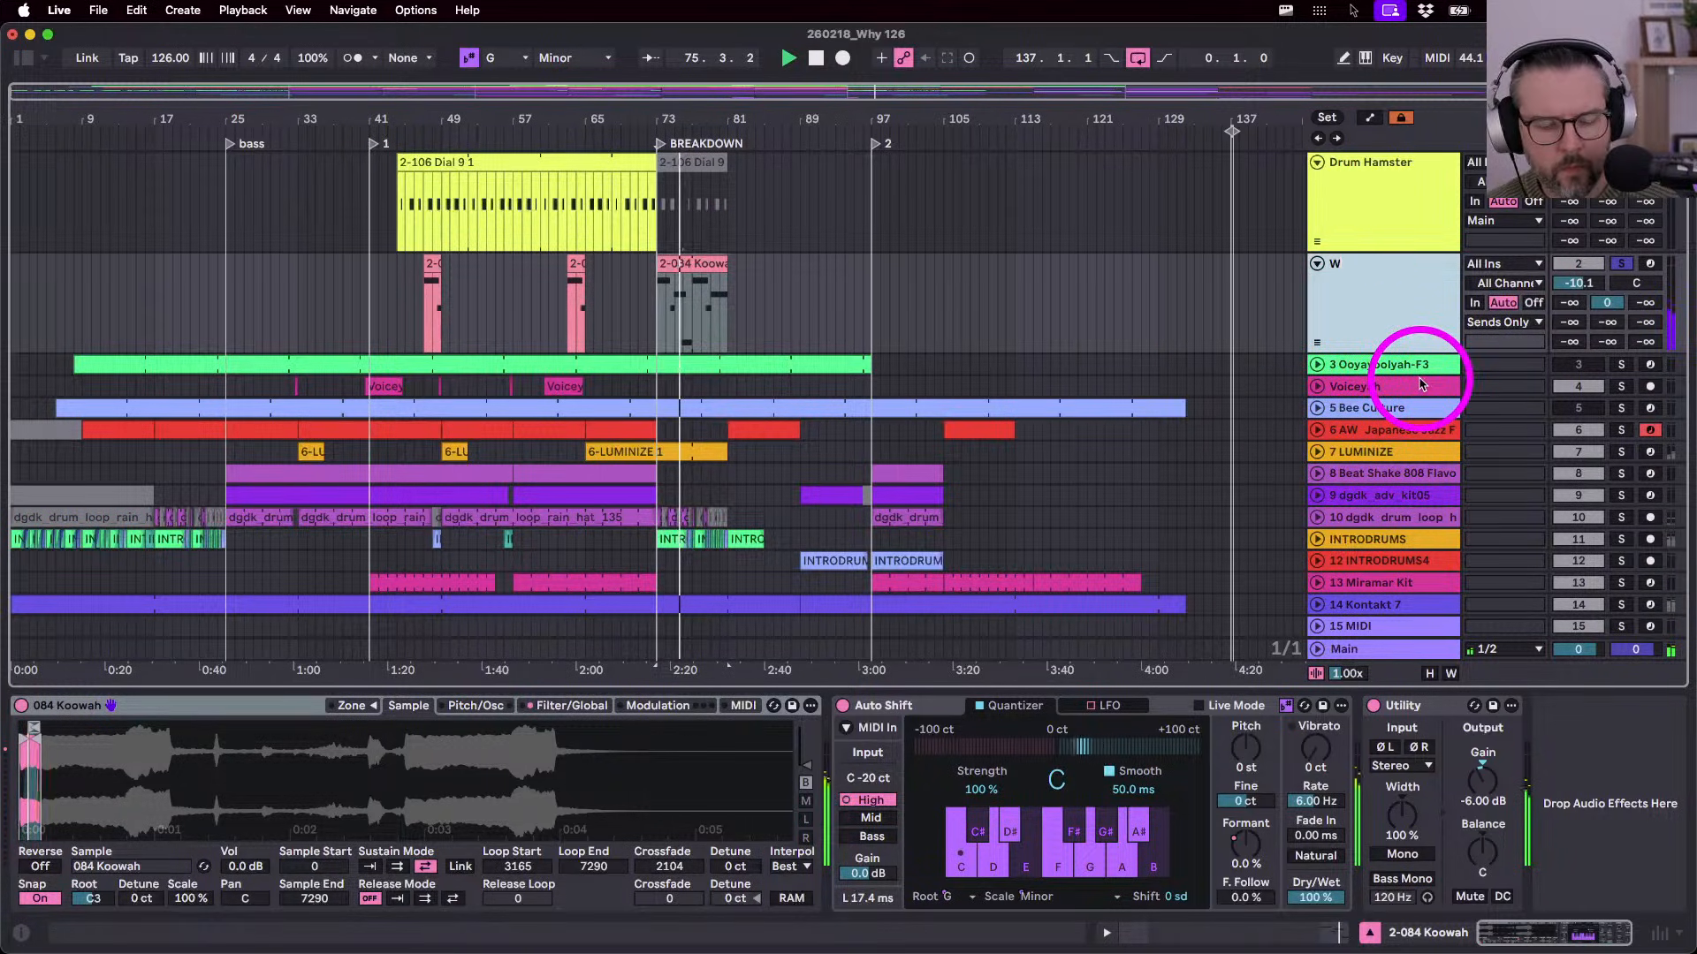
text(eird Vocal)
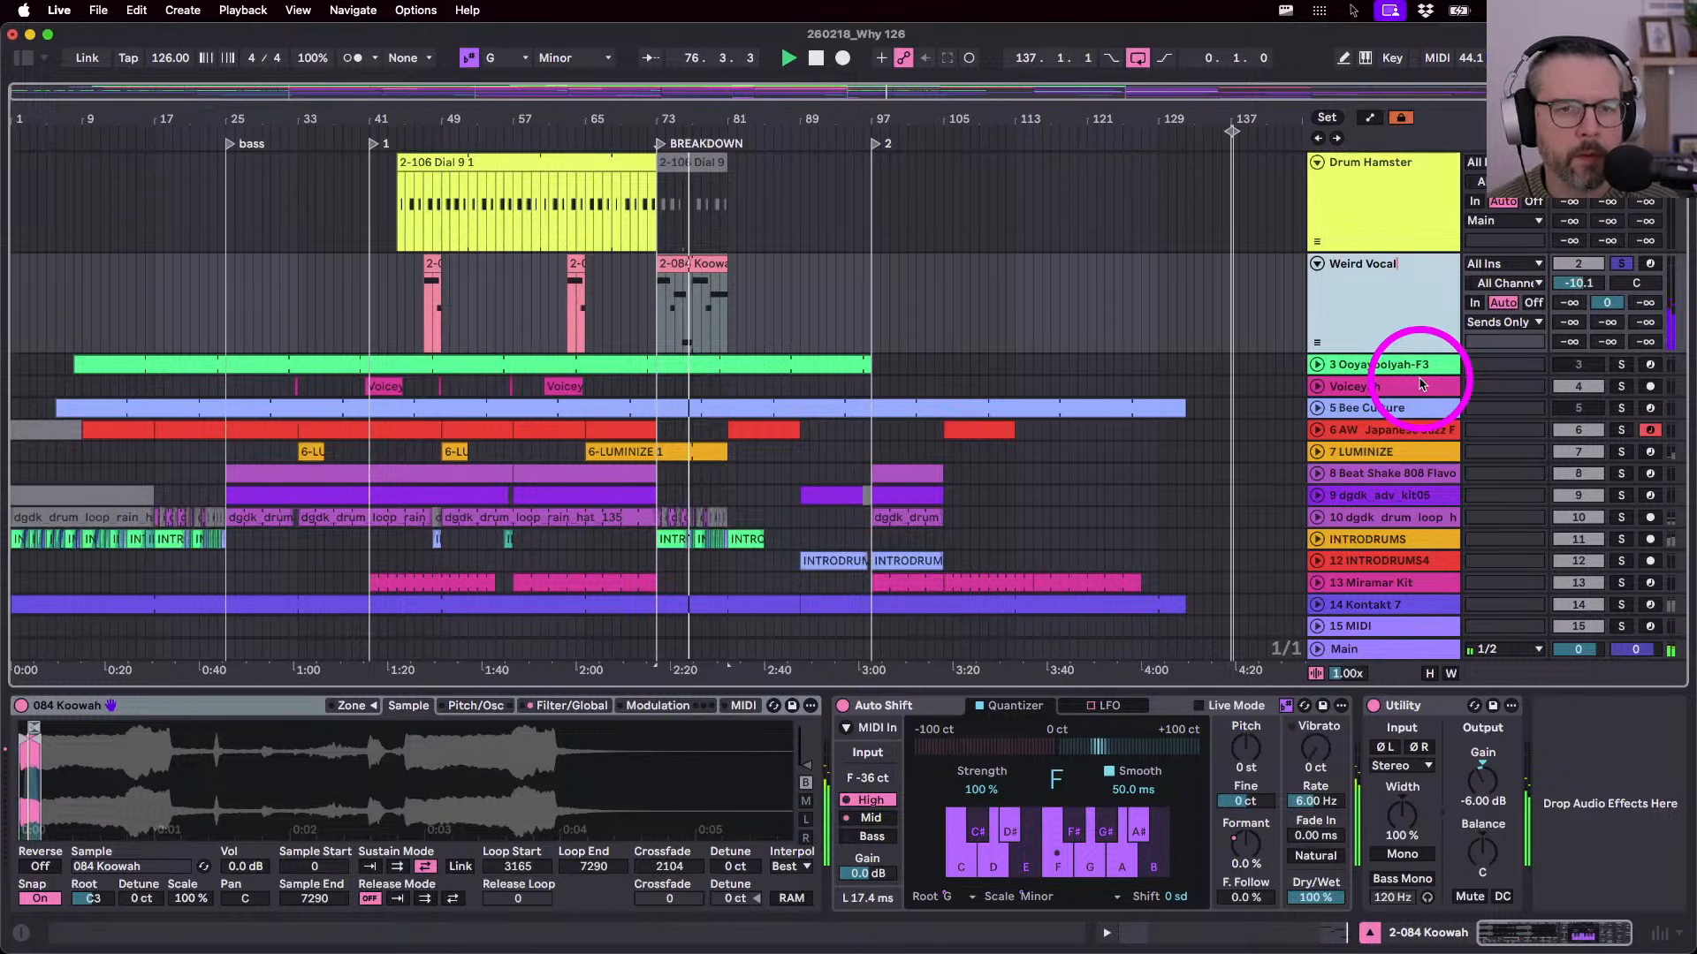
key(Return)
key(space)
click(1621, 263)
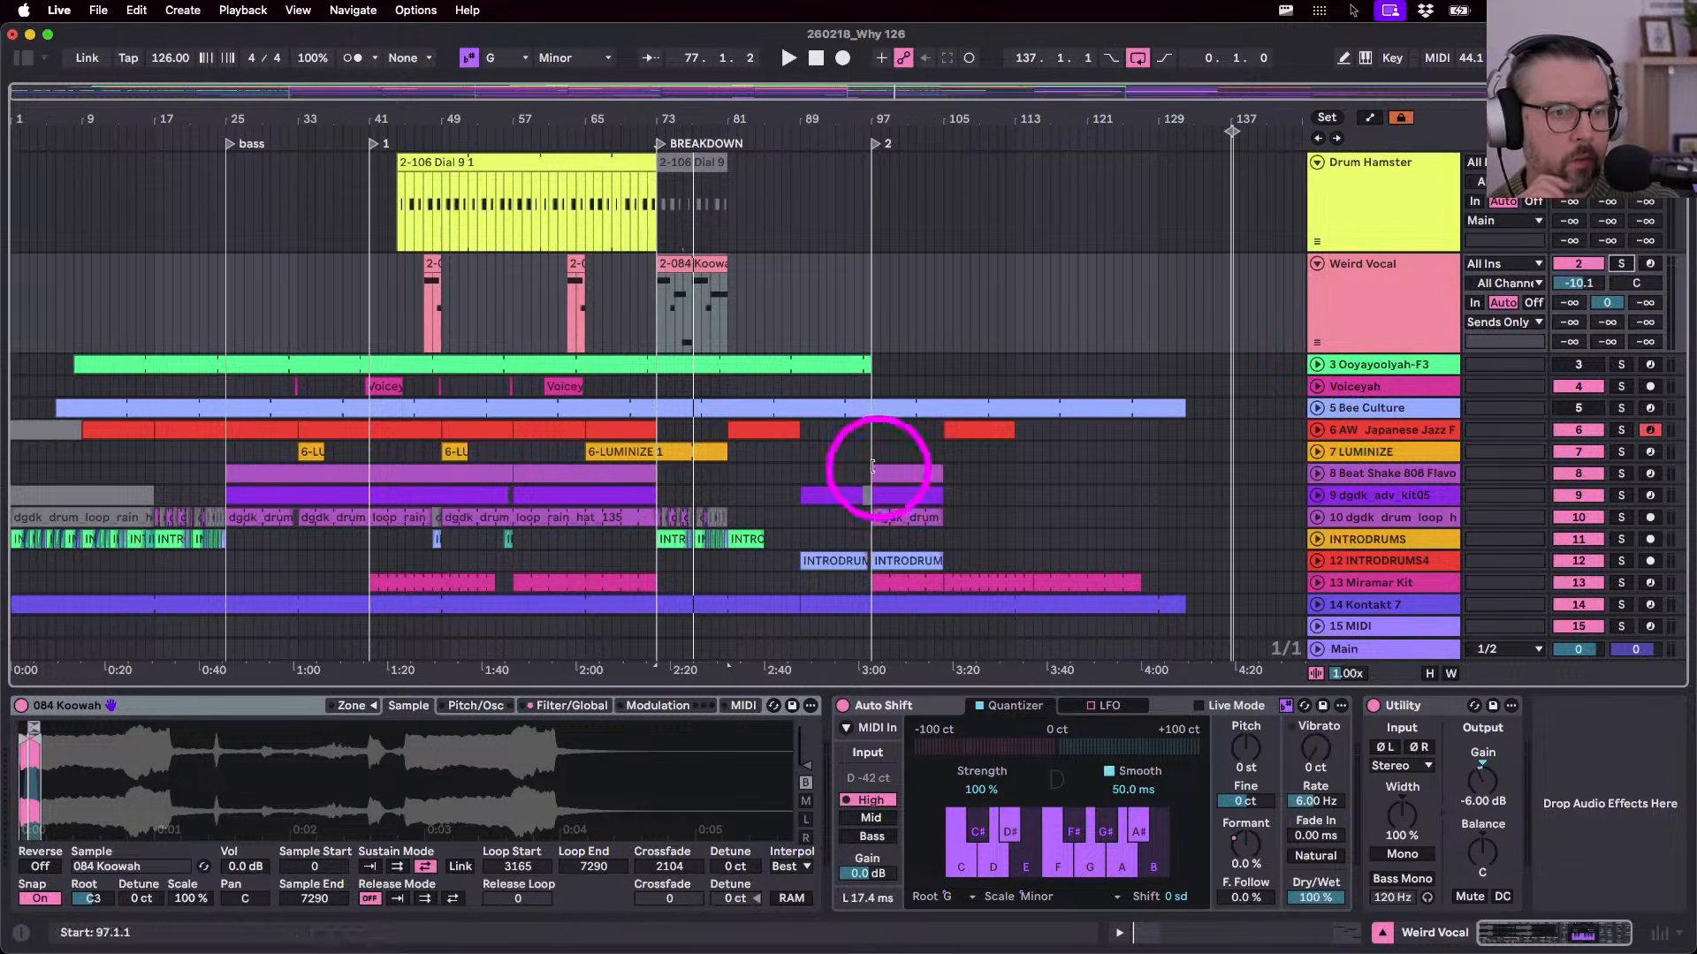
- Open the 084 Koowah clip, enlarge the clip editor, and collapse its Pitch & Time section
double_click(668, 261)
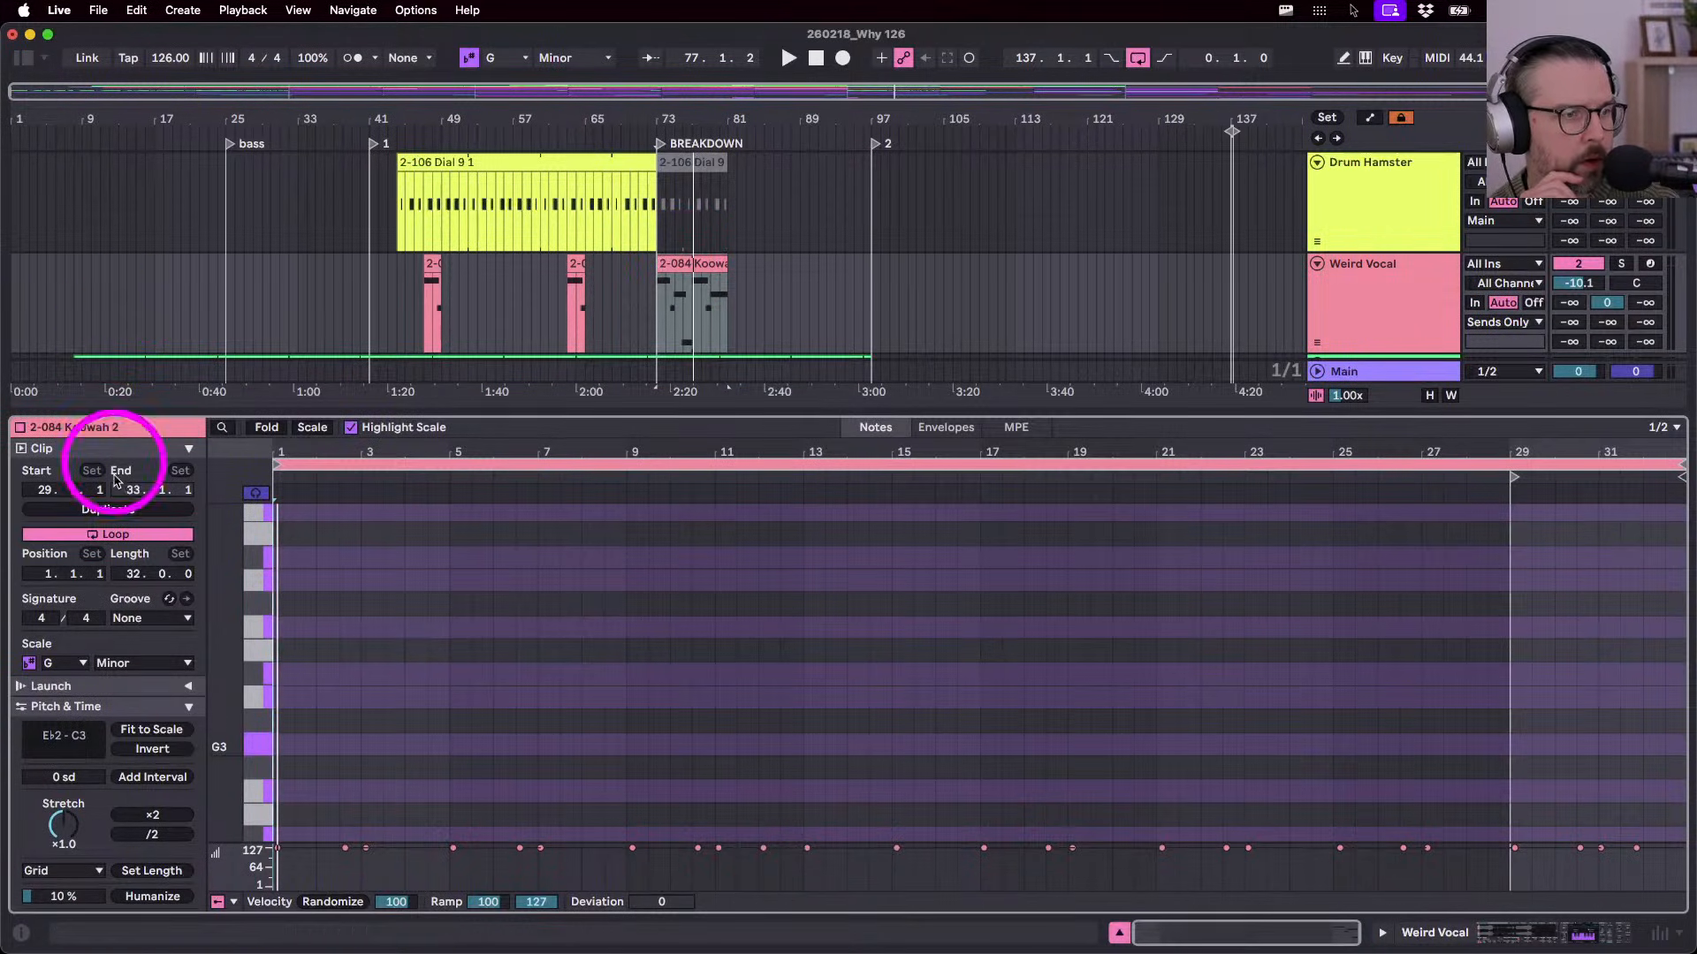
scroll(87, 750, down, 3)
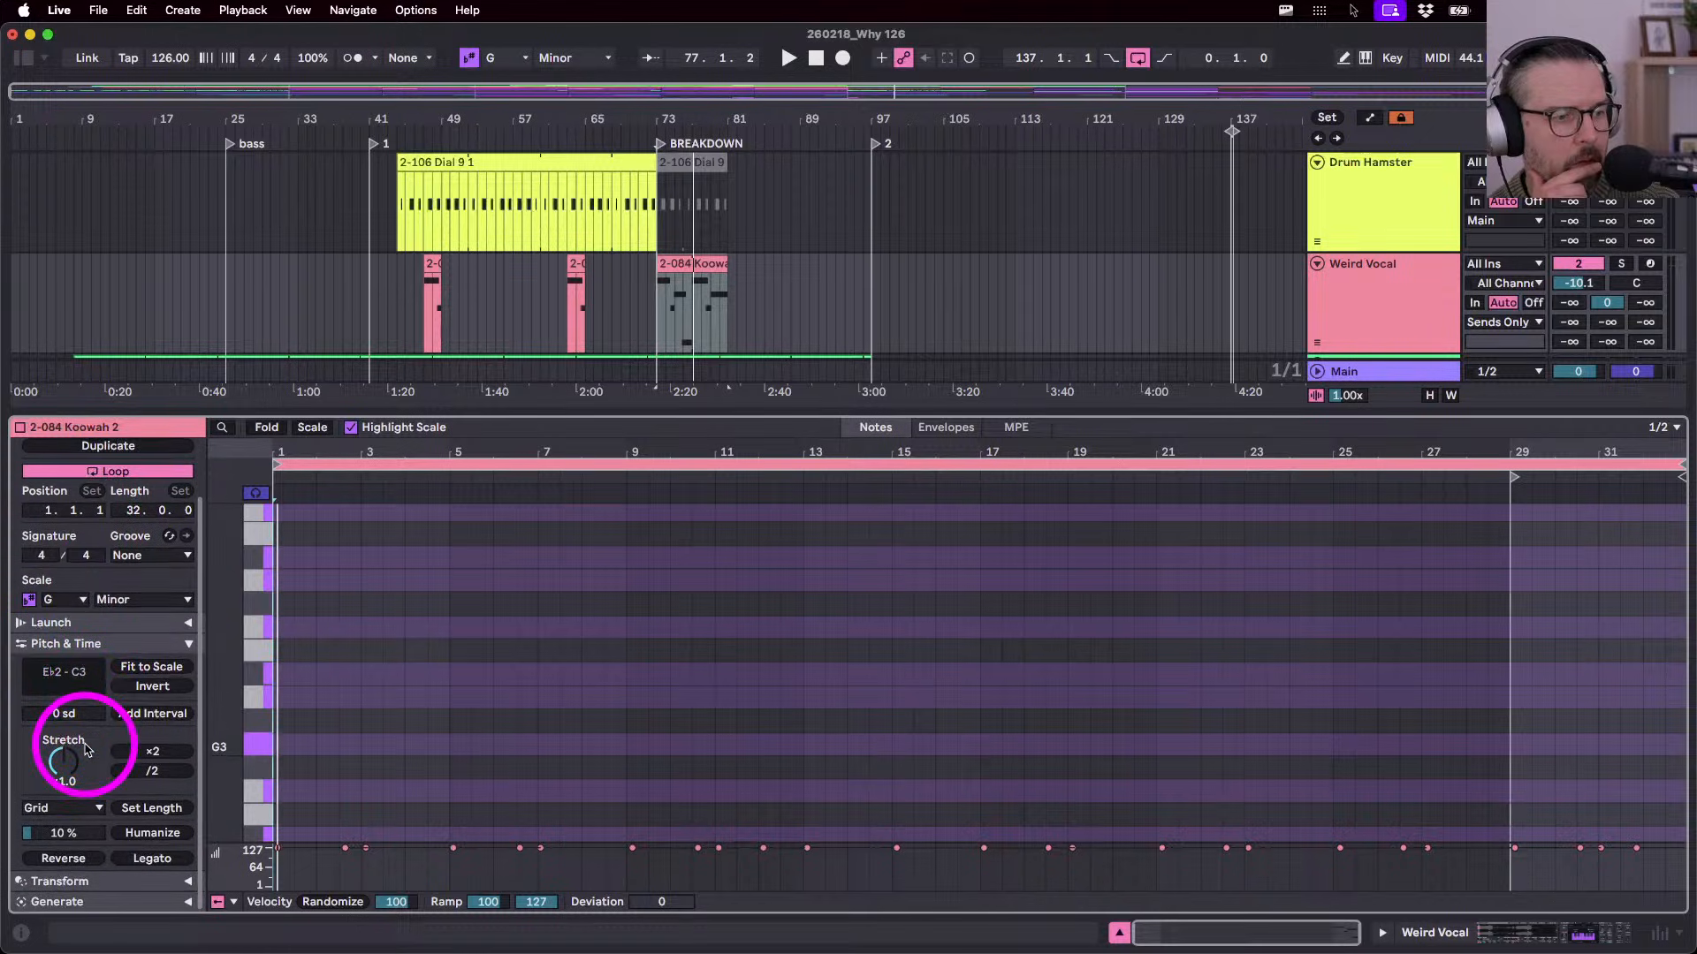
scroll(83, 629, up, 1)
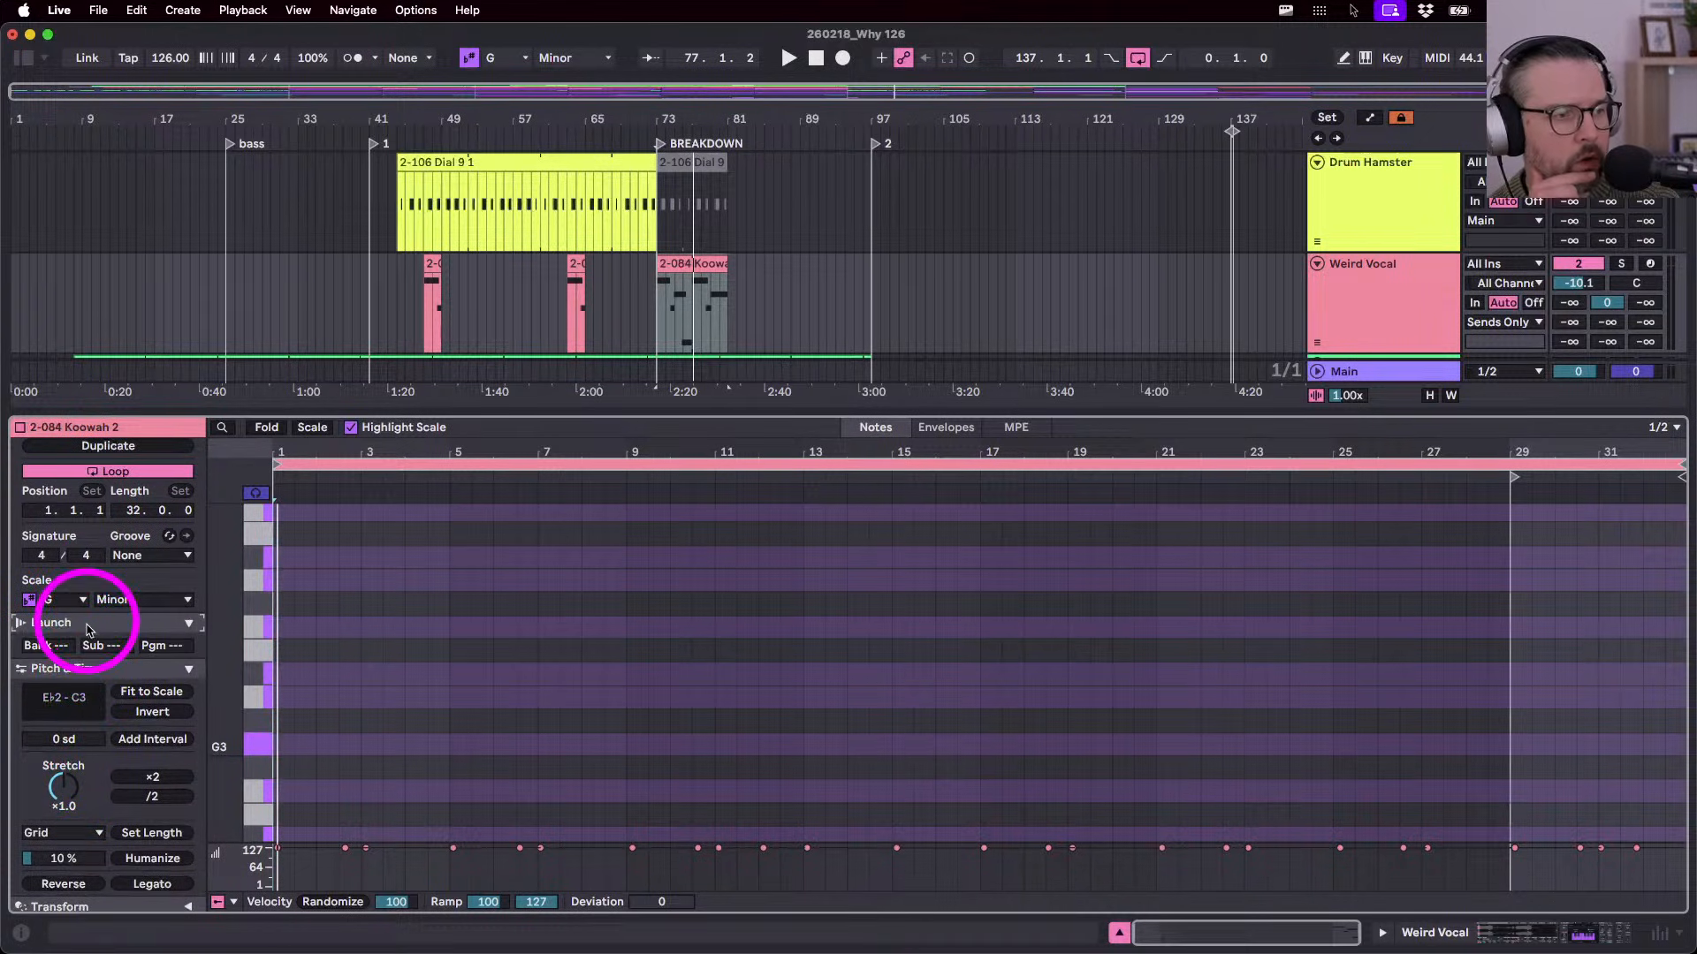
click(190, 624)
click(190, 623)
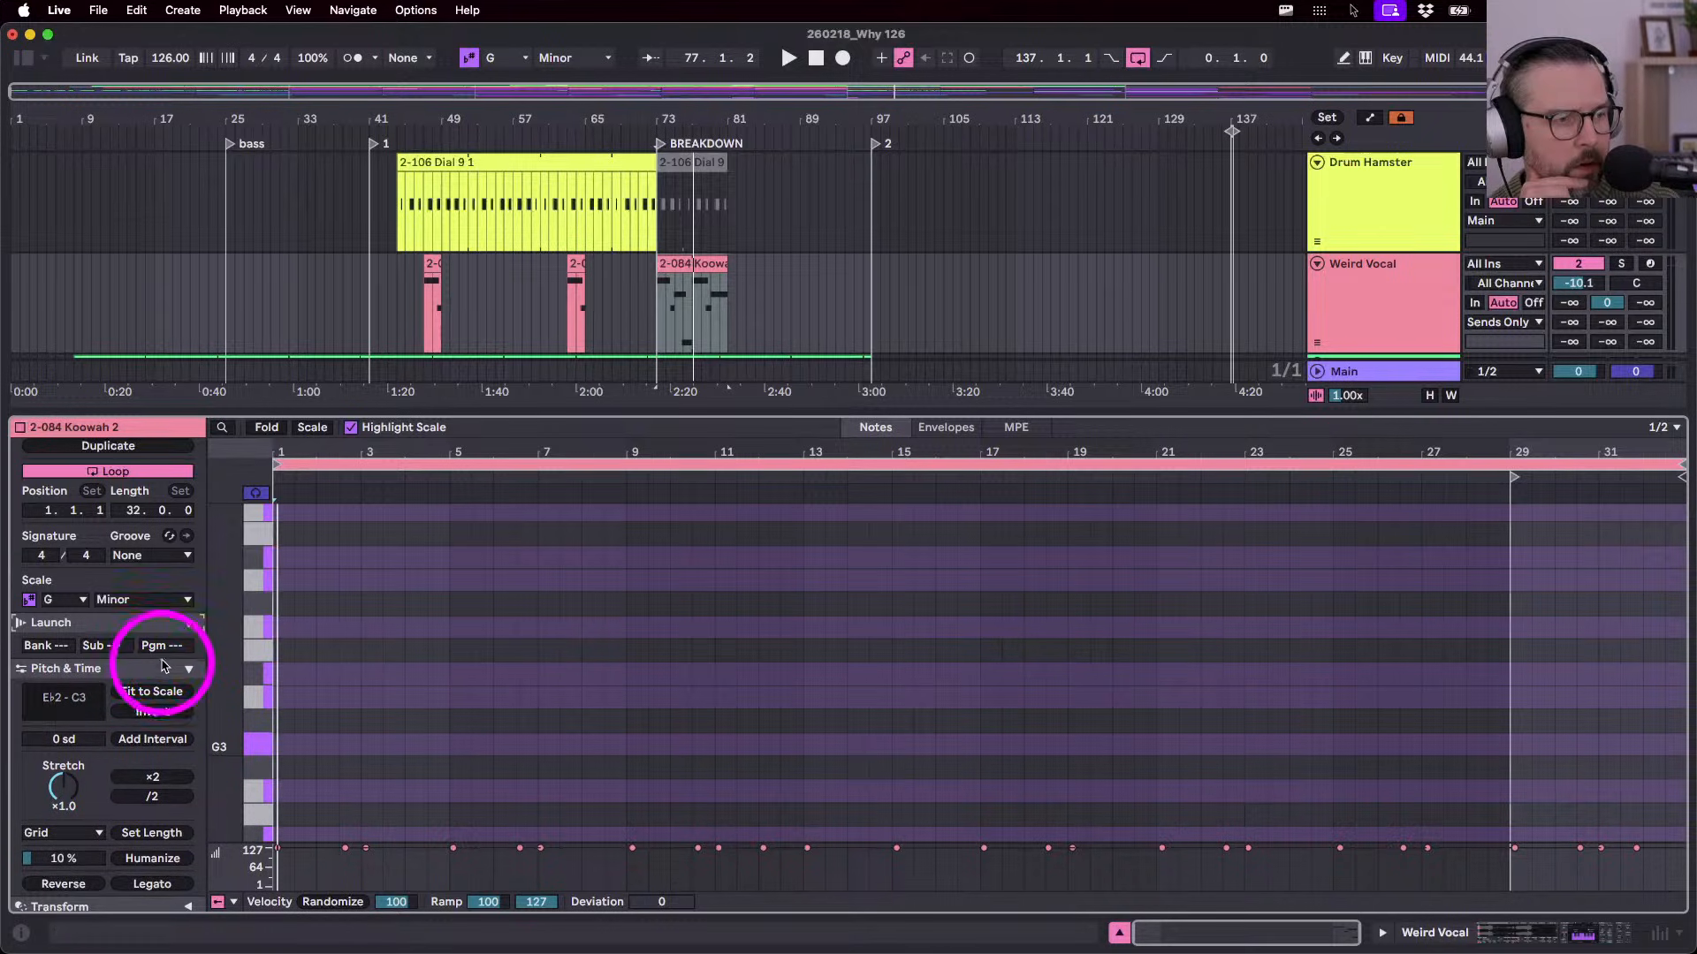
drag(206, 419, 212, 159)
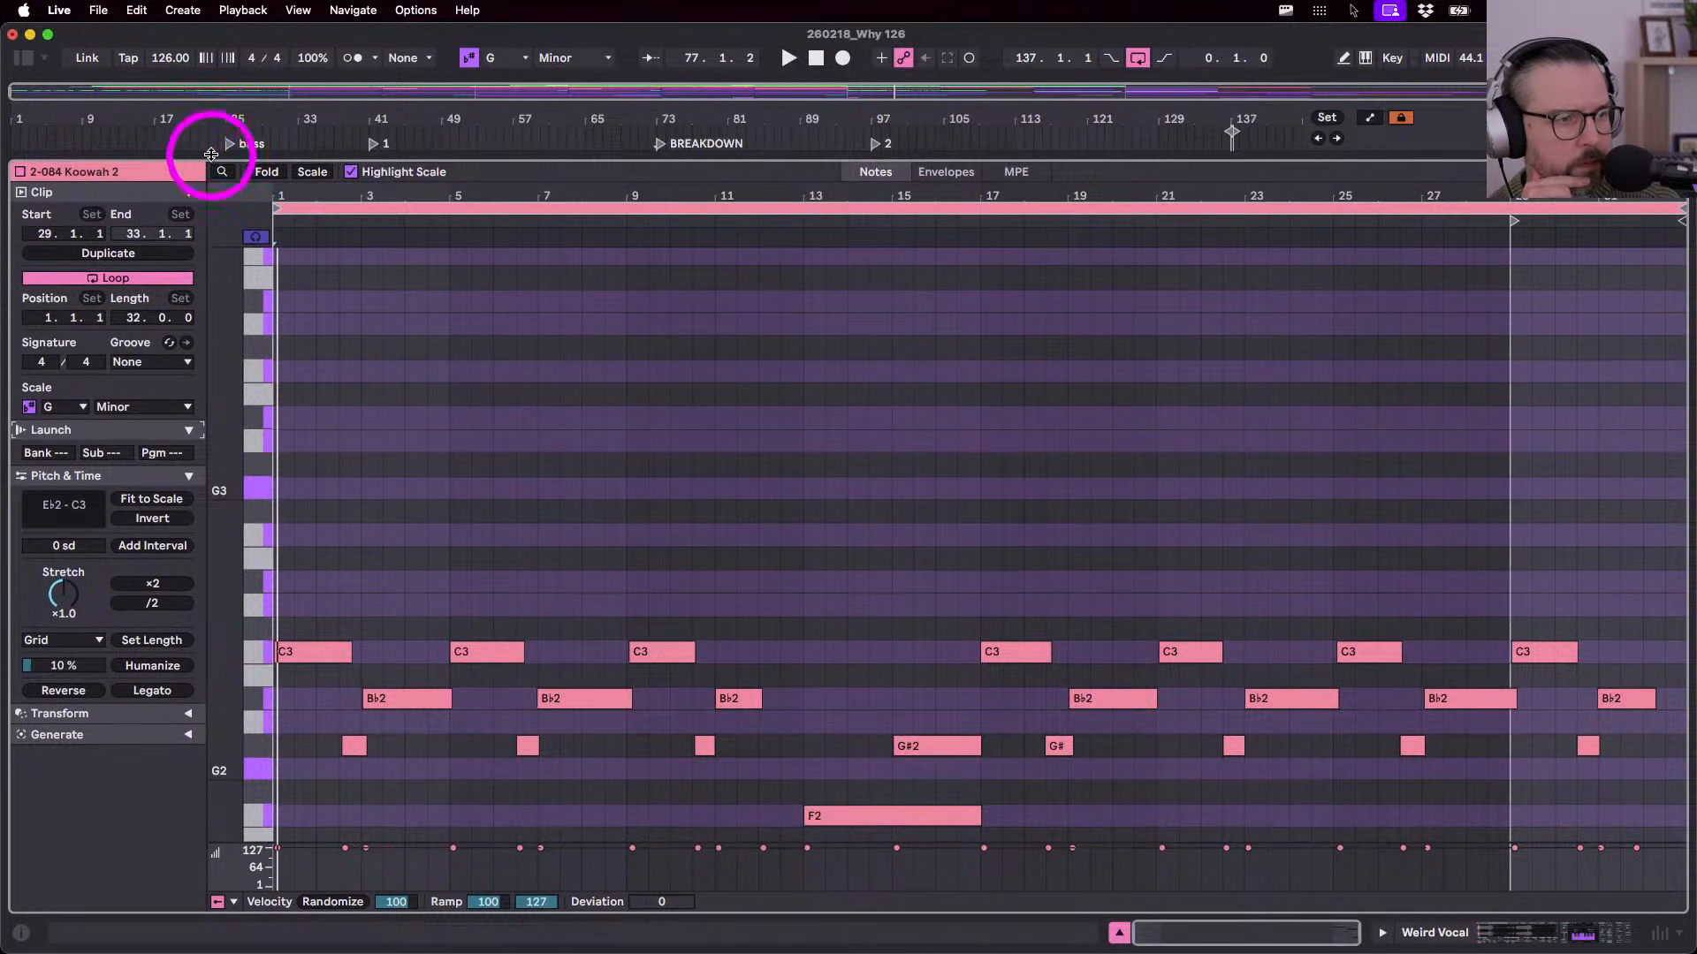
click(188, 477)
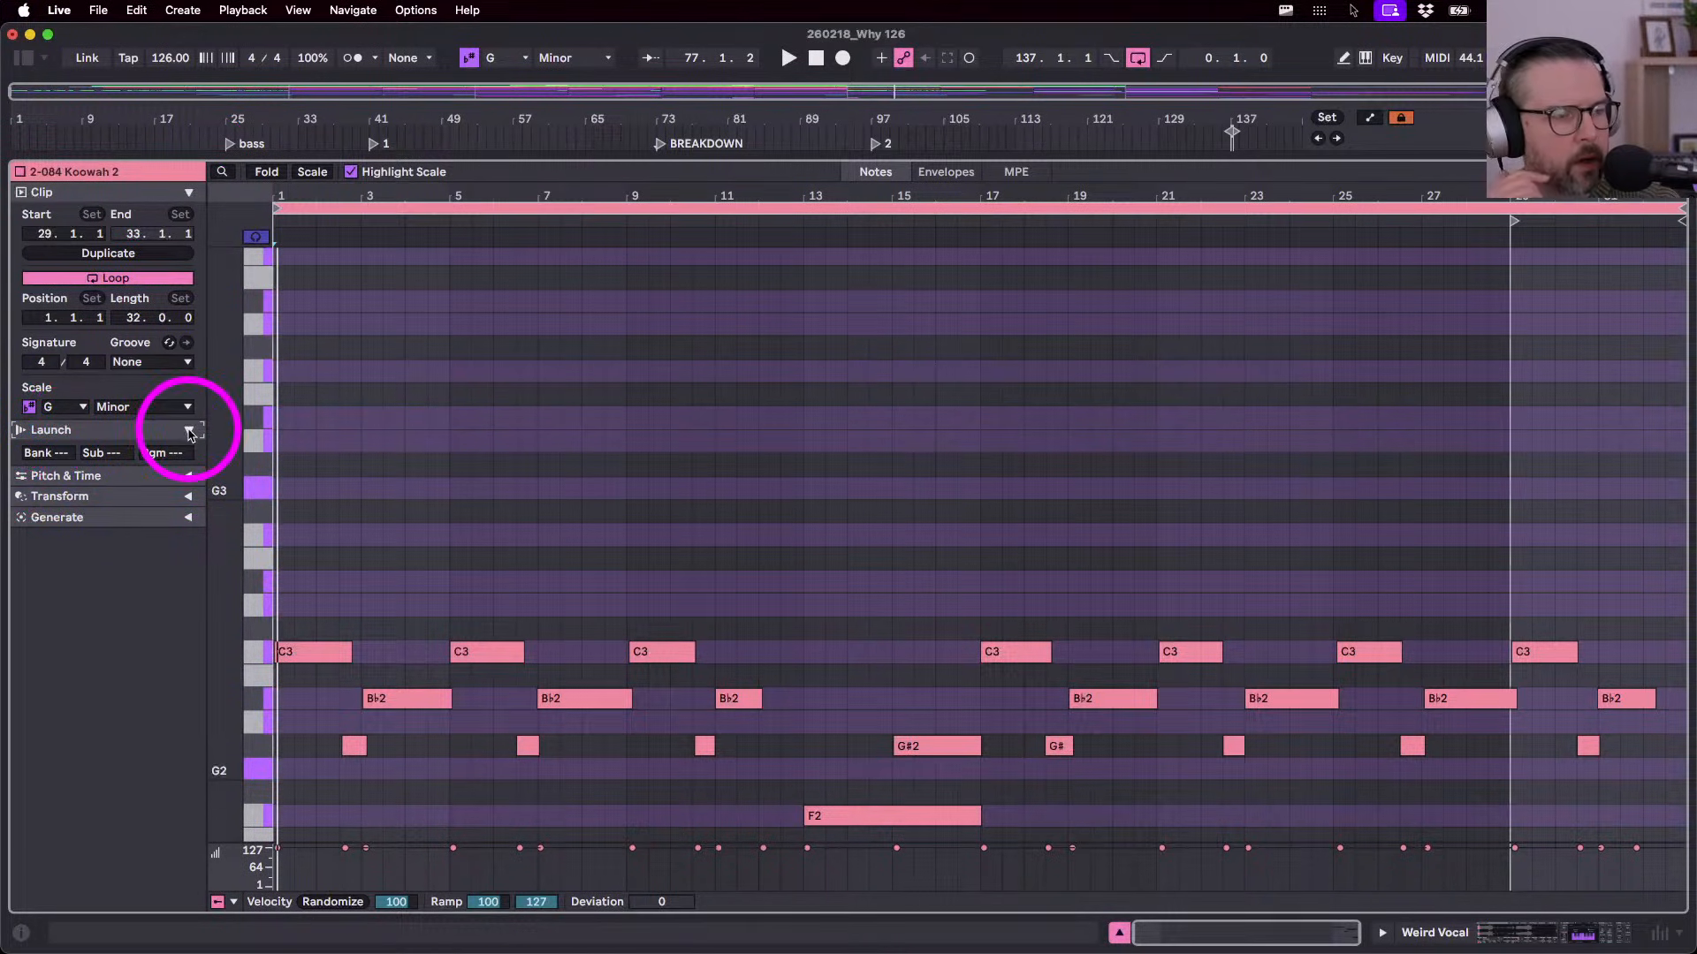
- Switch to Session view with devices showing and select track 13's Miramar Kit clip
key(shift+Tab)
key(Tab)
click(827, 159)
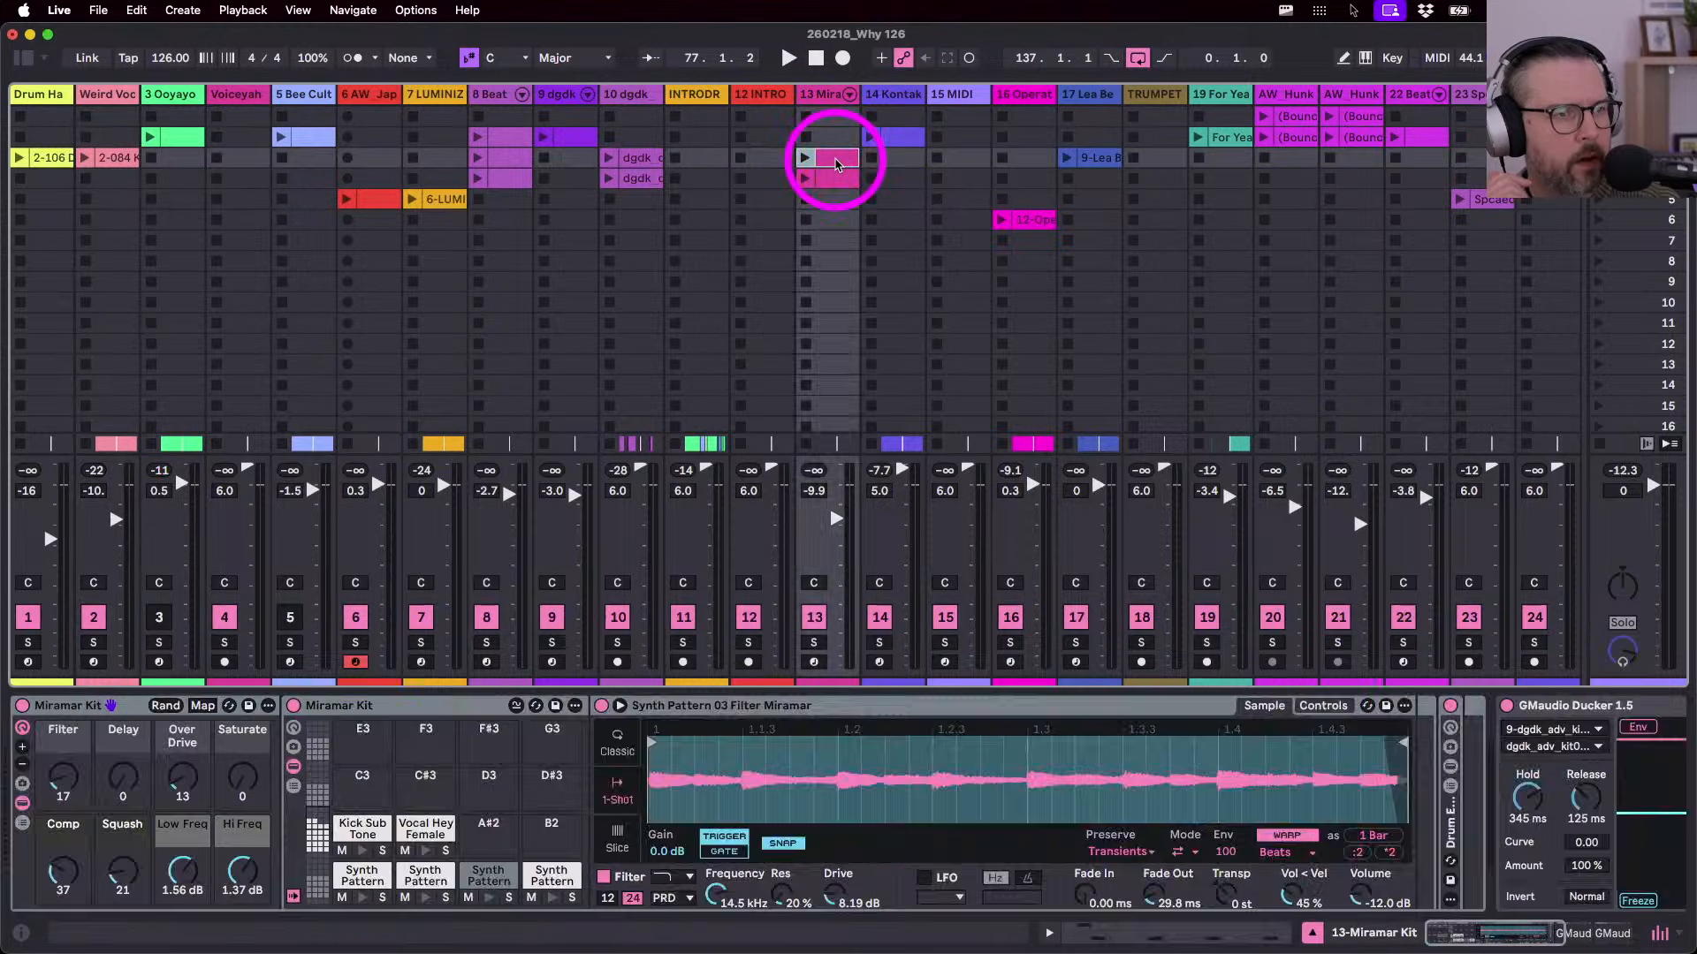
key(shift+Tab)
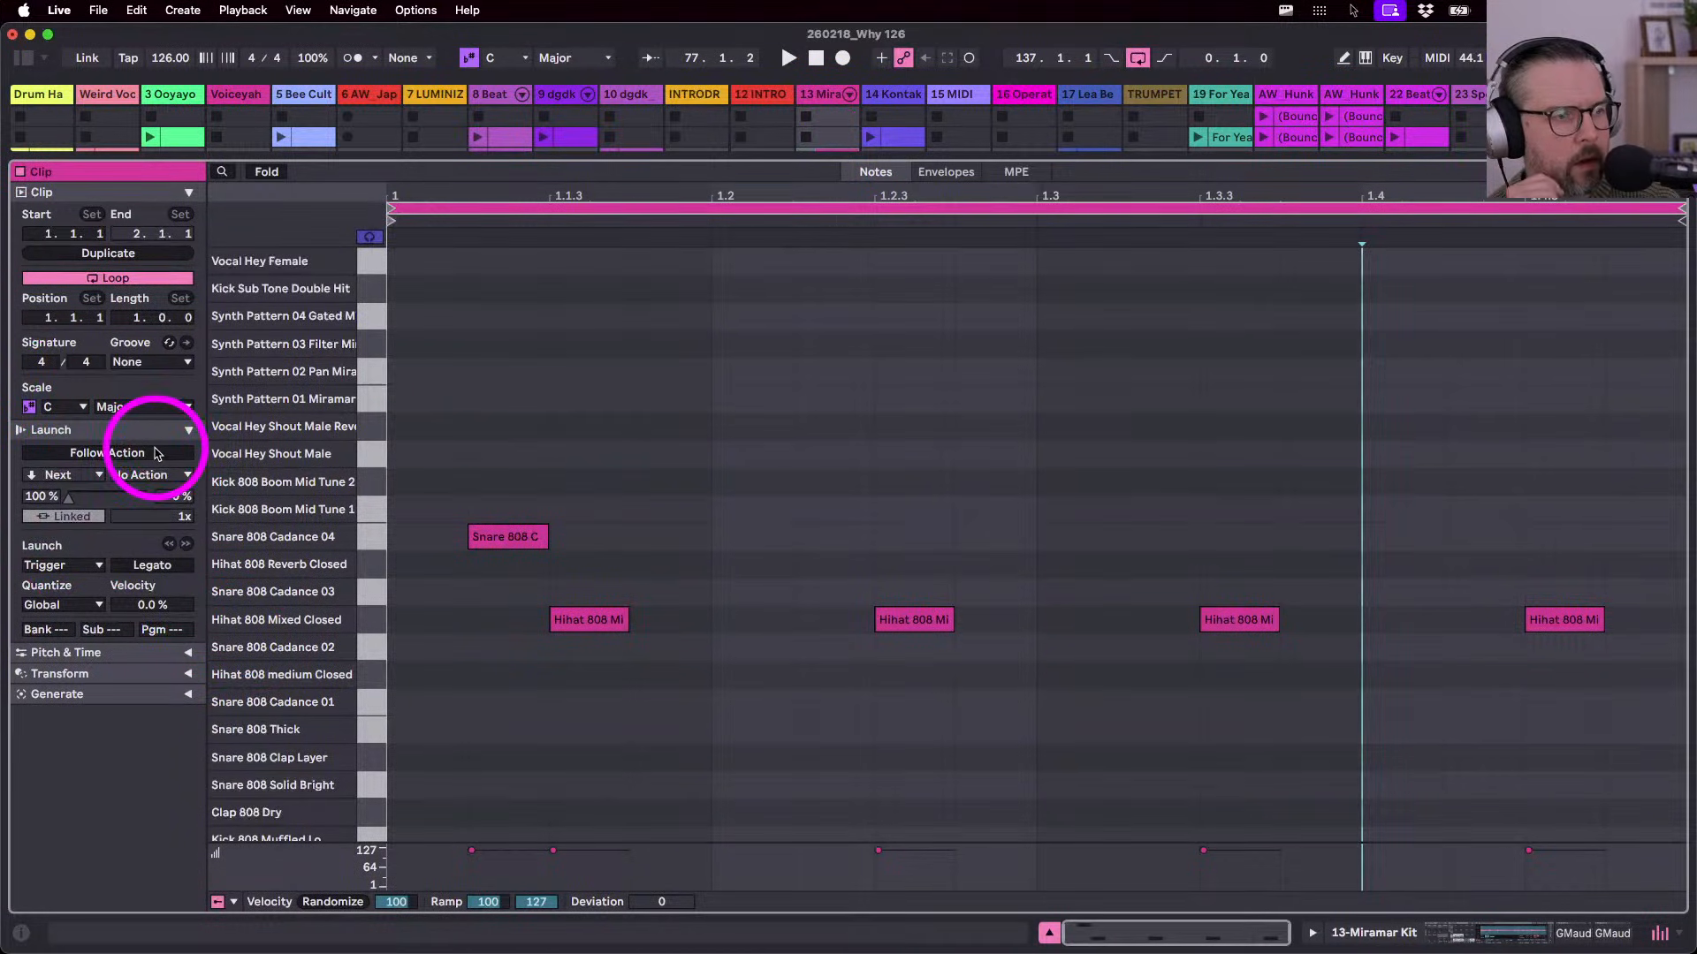
click(57, 566)
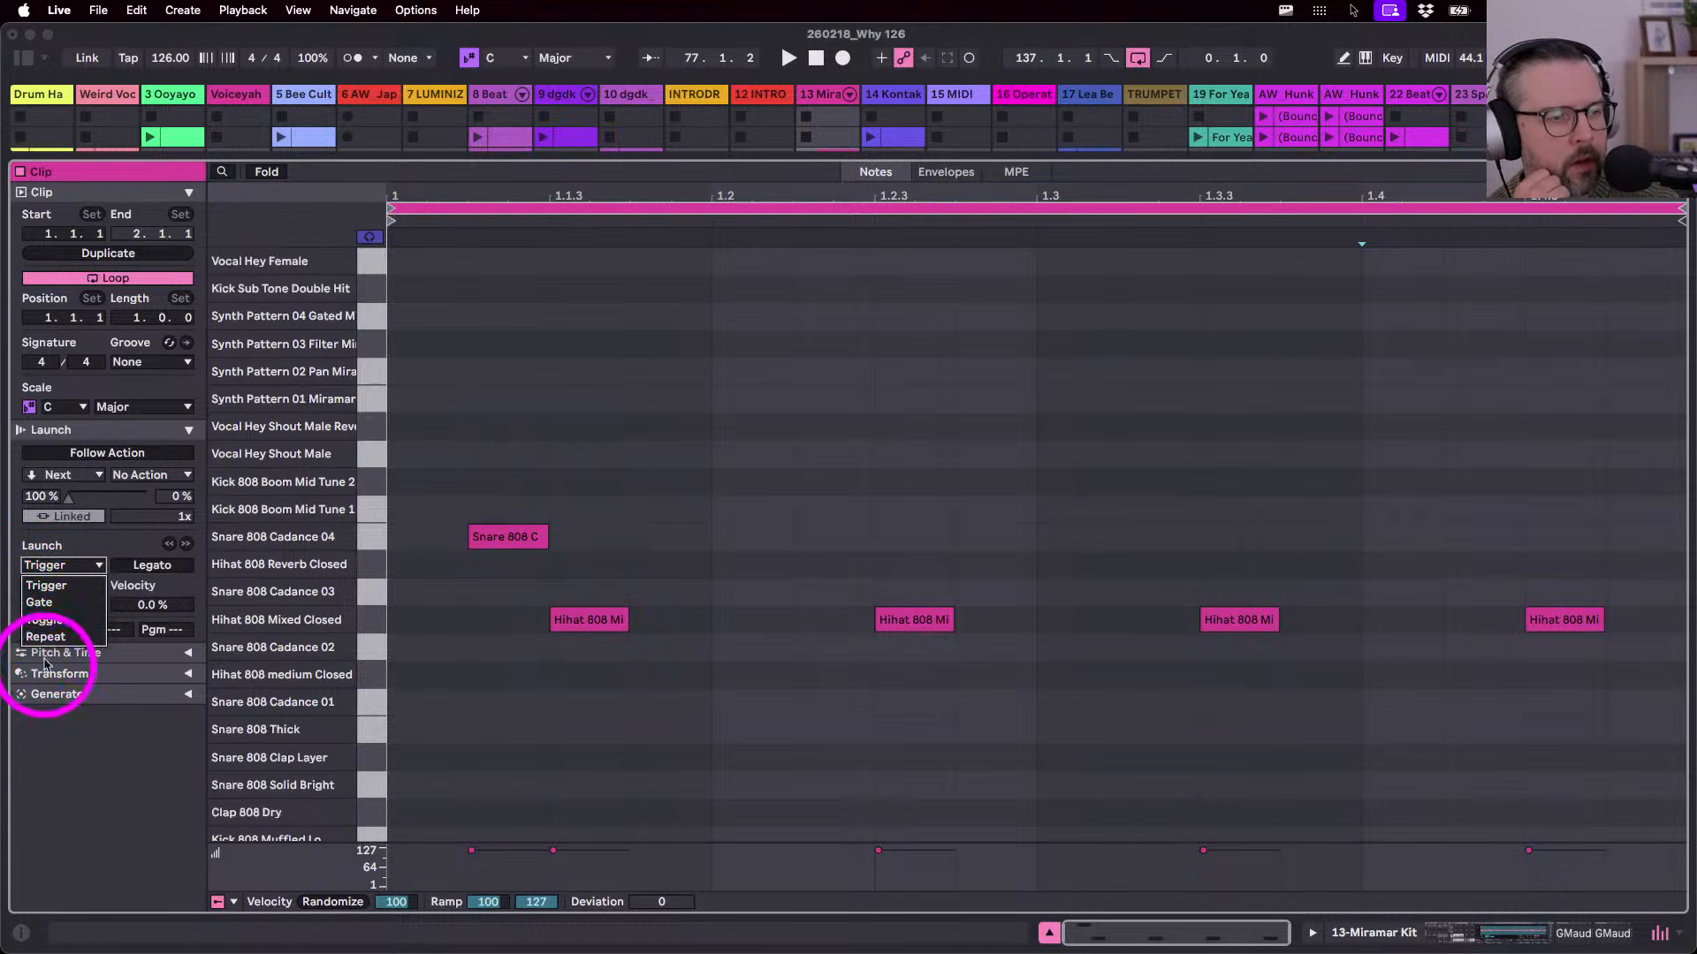
click(74, 531)
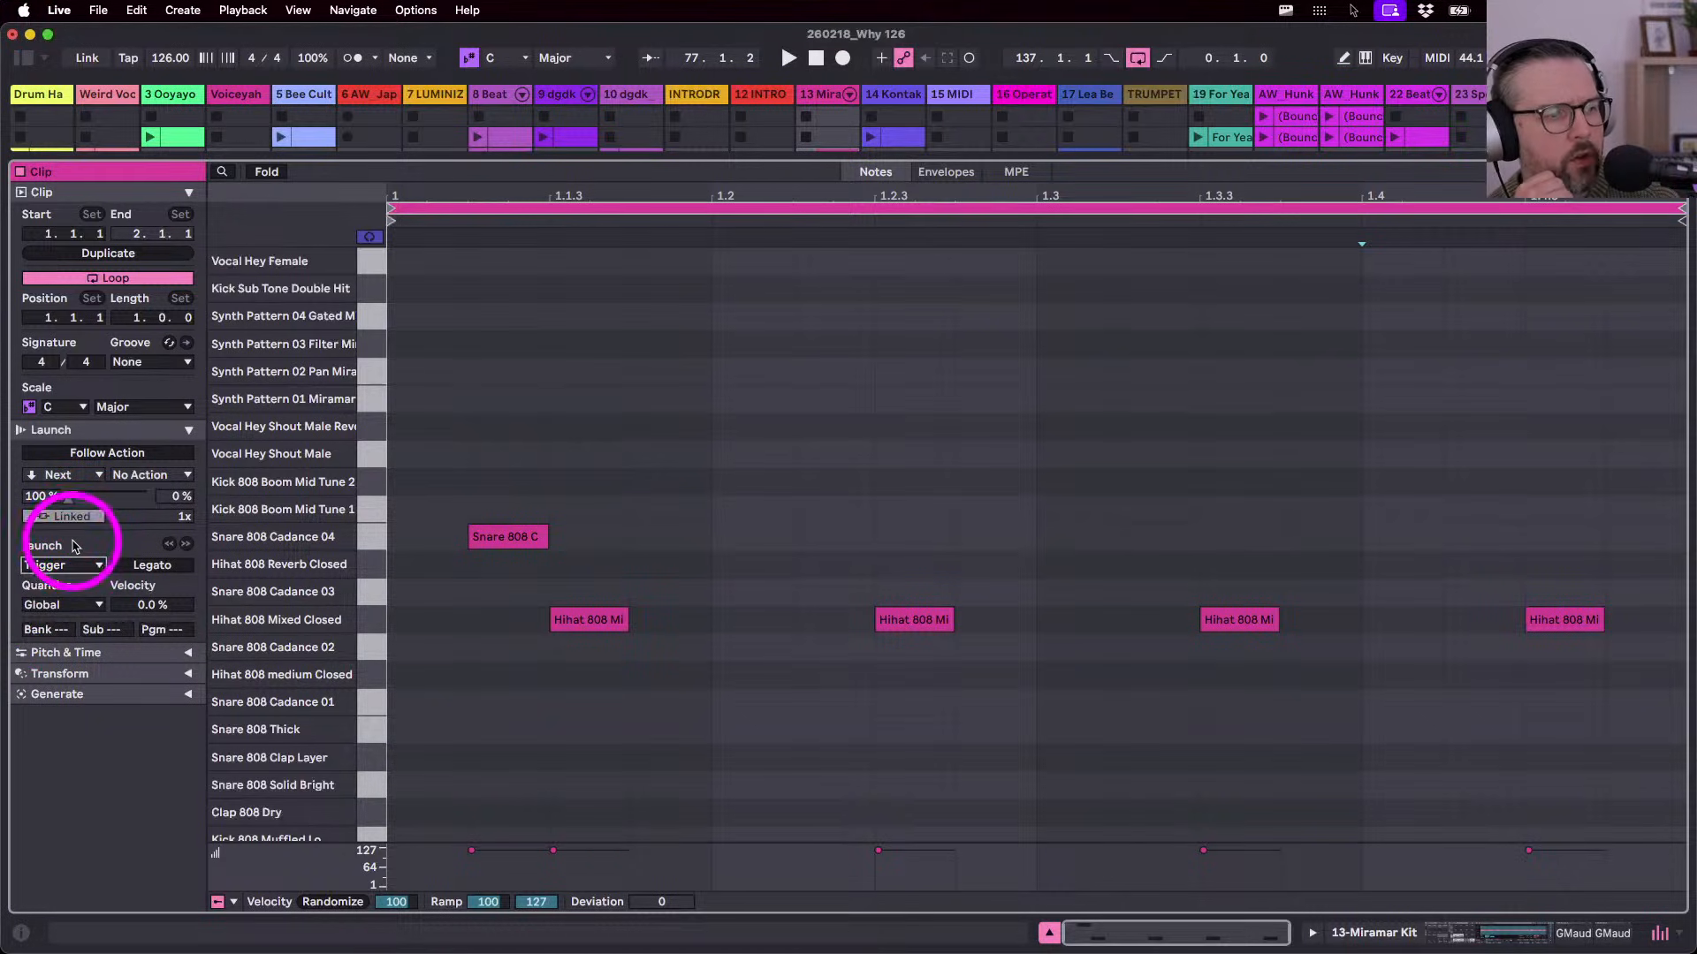
click(47, 606)
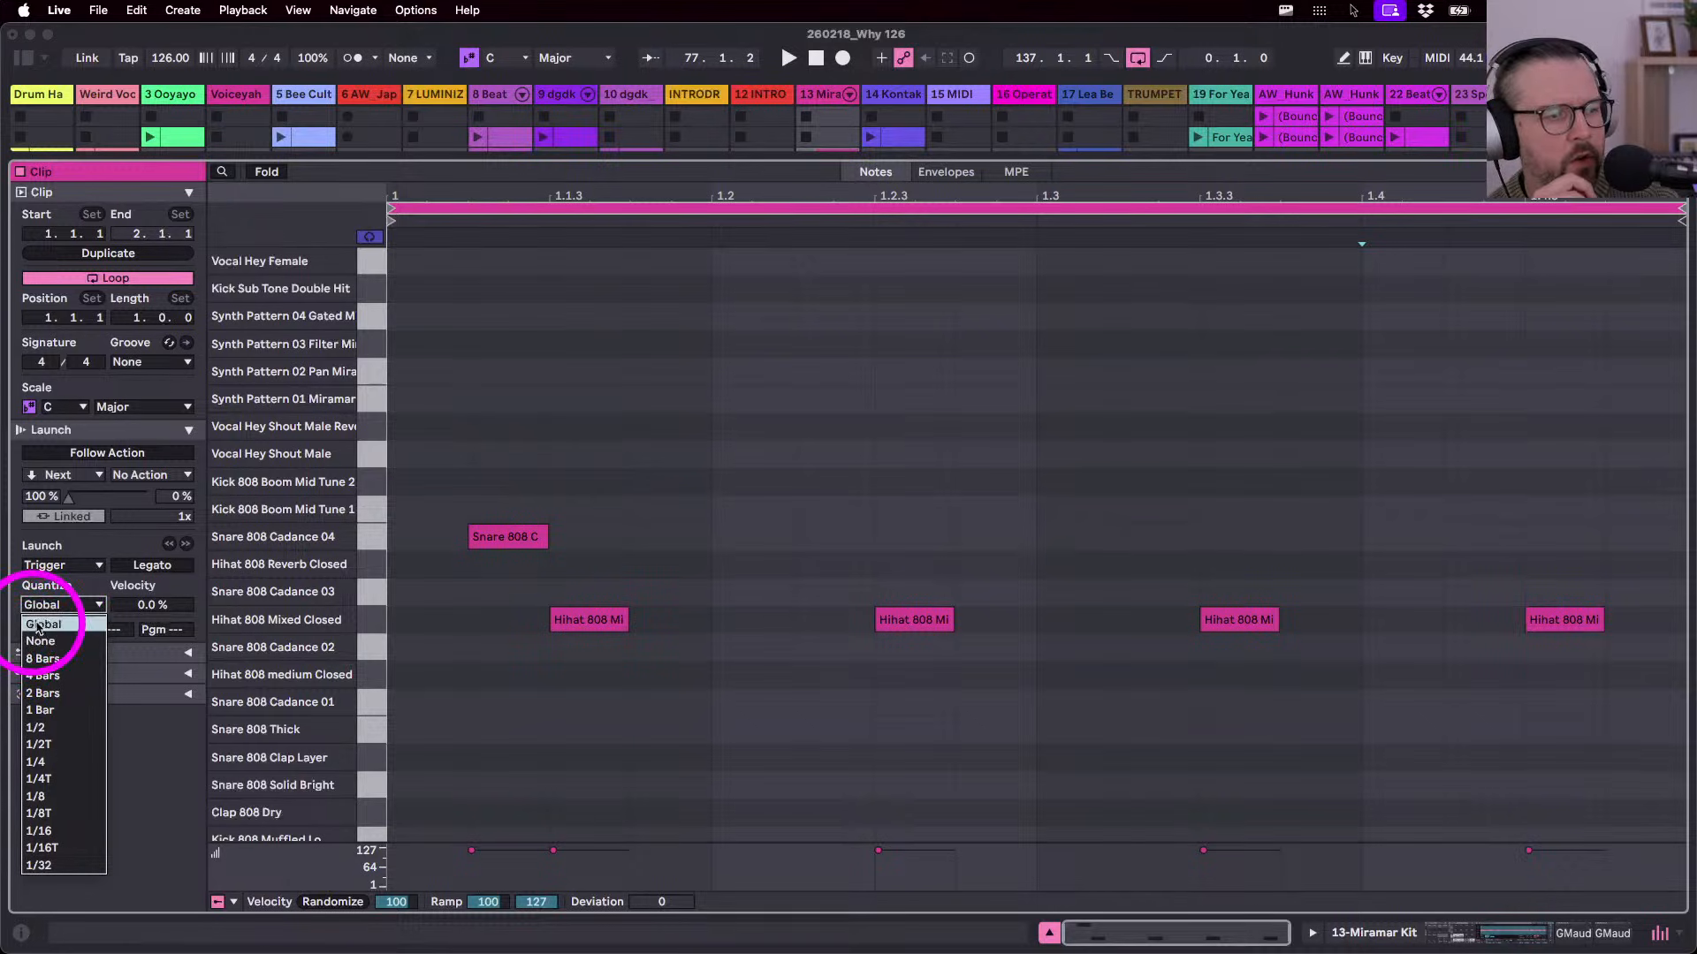
click(53, 584)
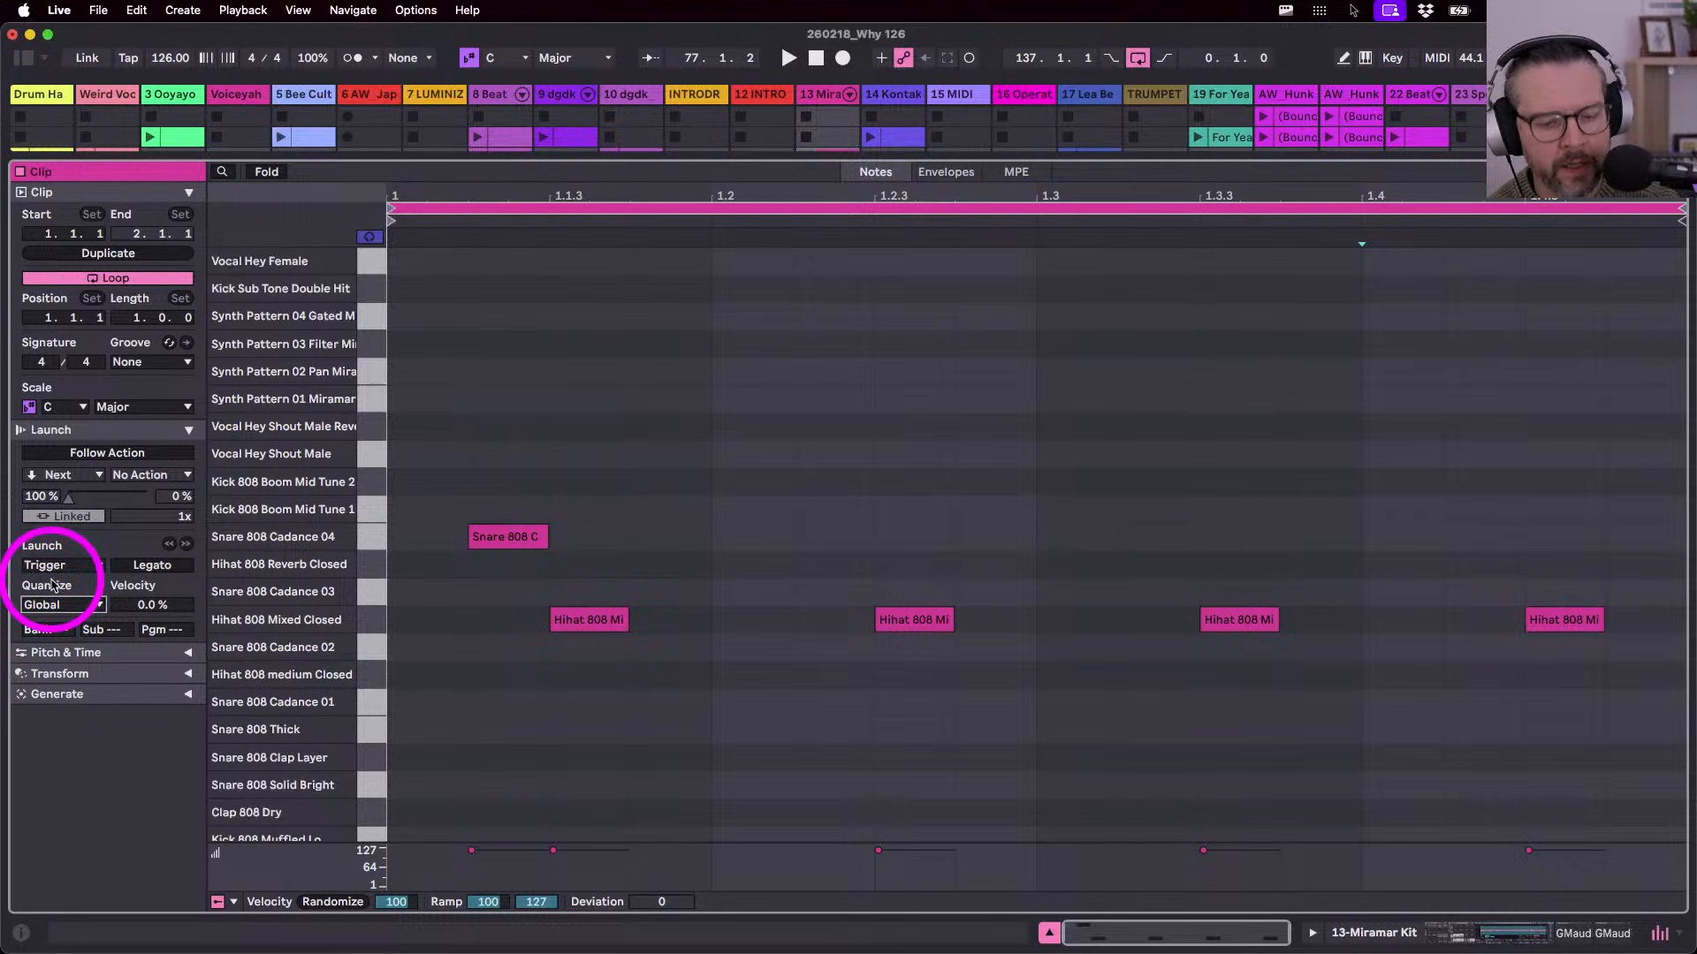
key(shift+Tab)
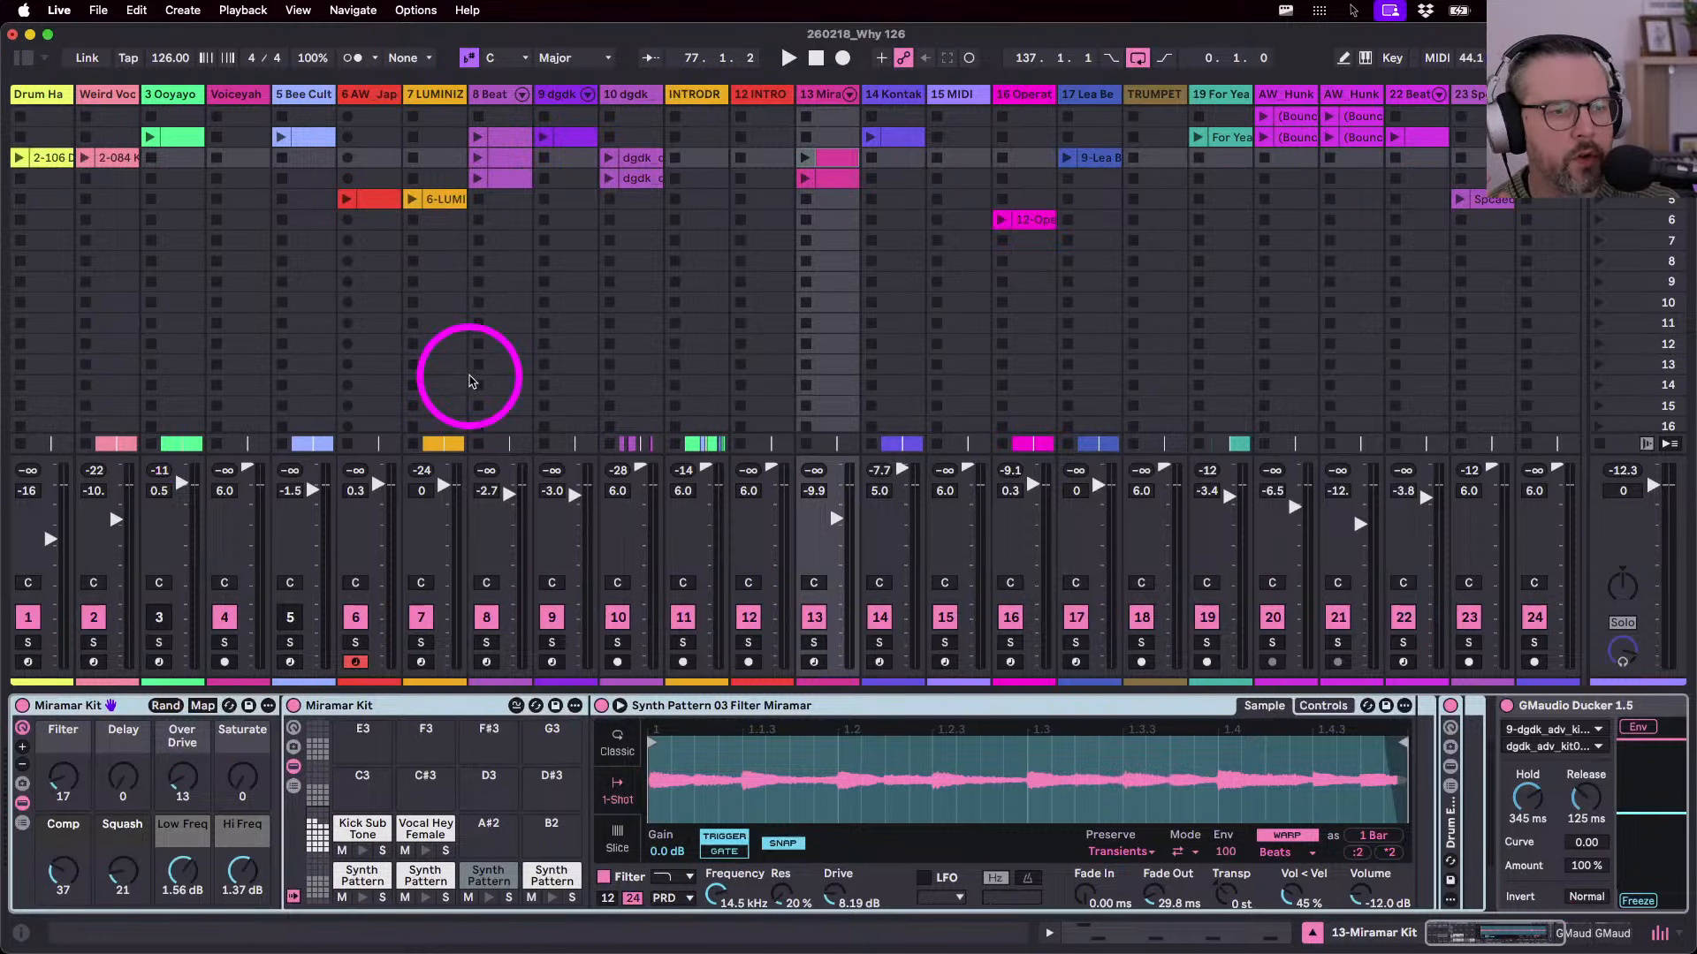
- Scroll the Session view right to look through the Why 126 clip slots across tracks
scroll(670, 281, right, 1)
scroll(670, 281, right, 1)
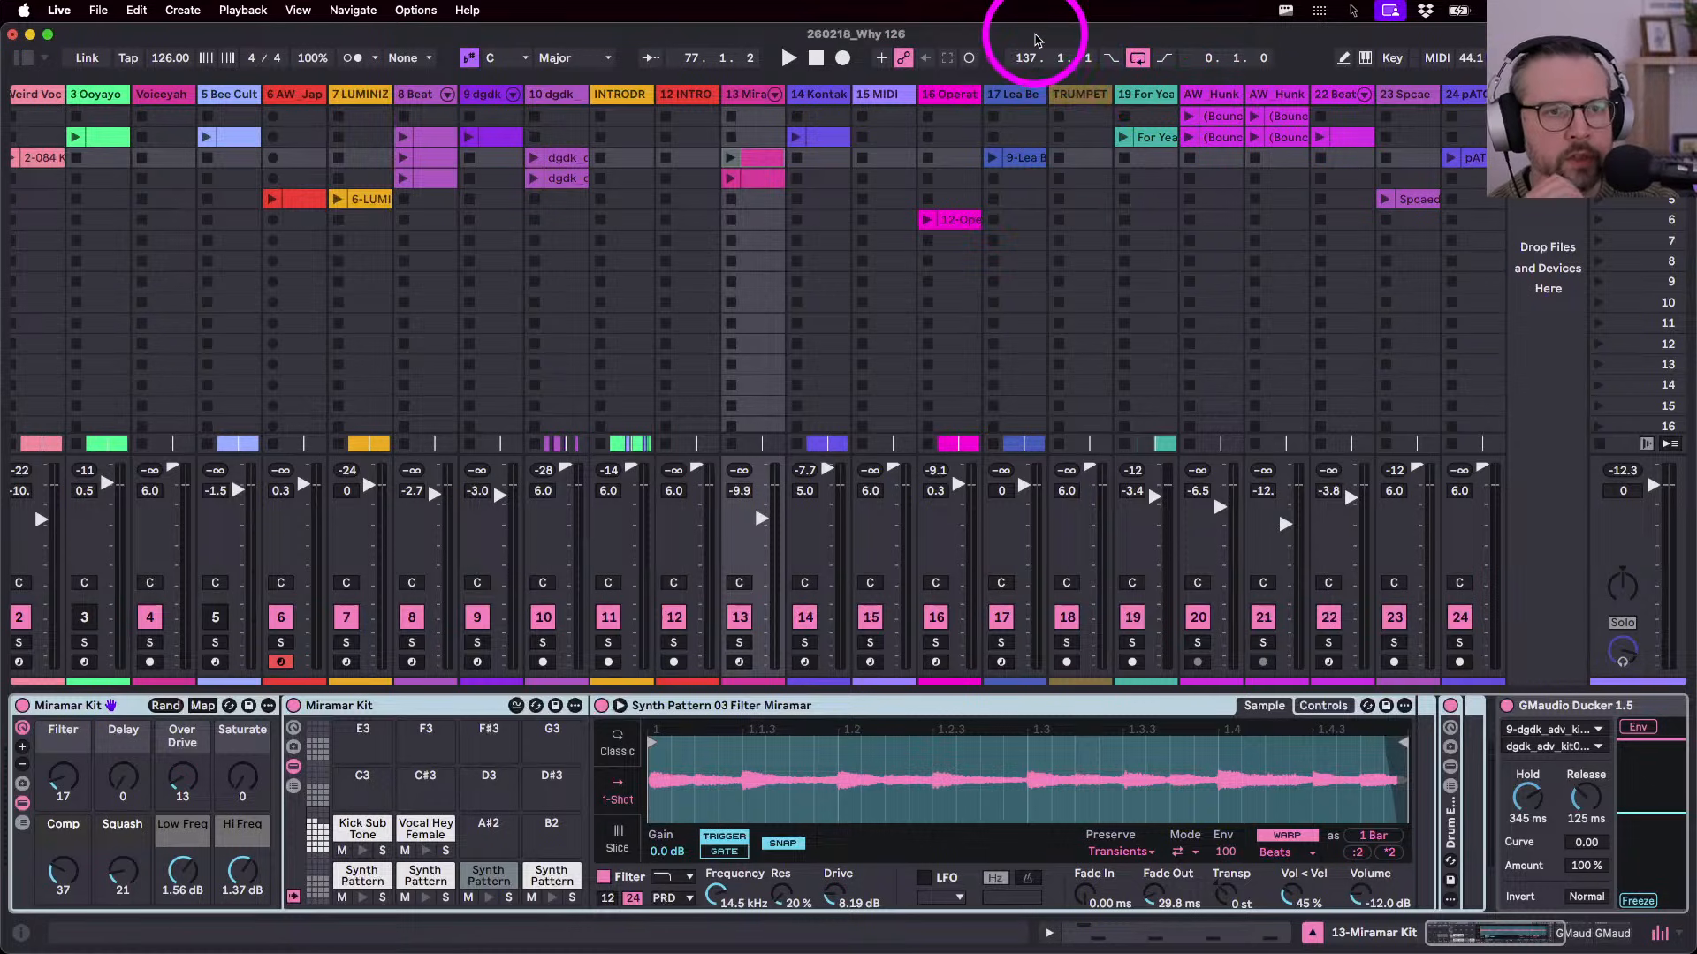
drag(1026, 38, 1027, 40)
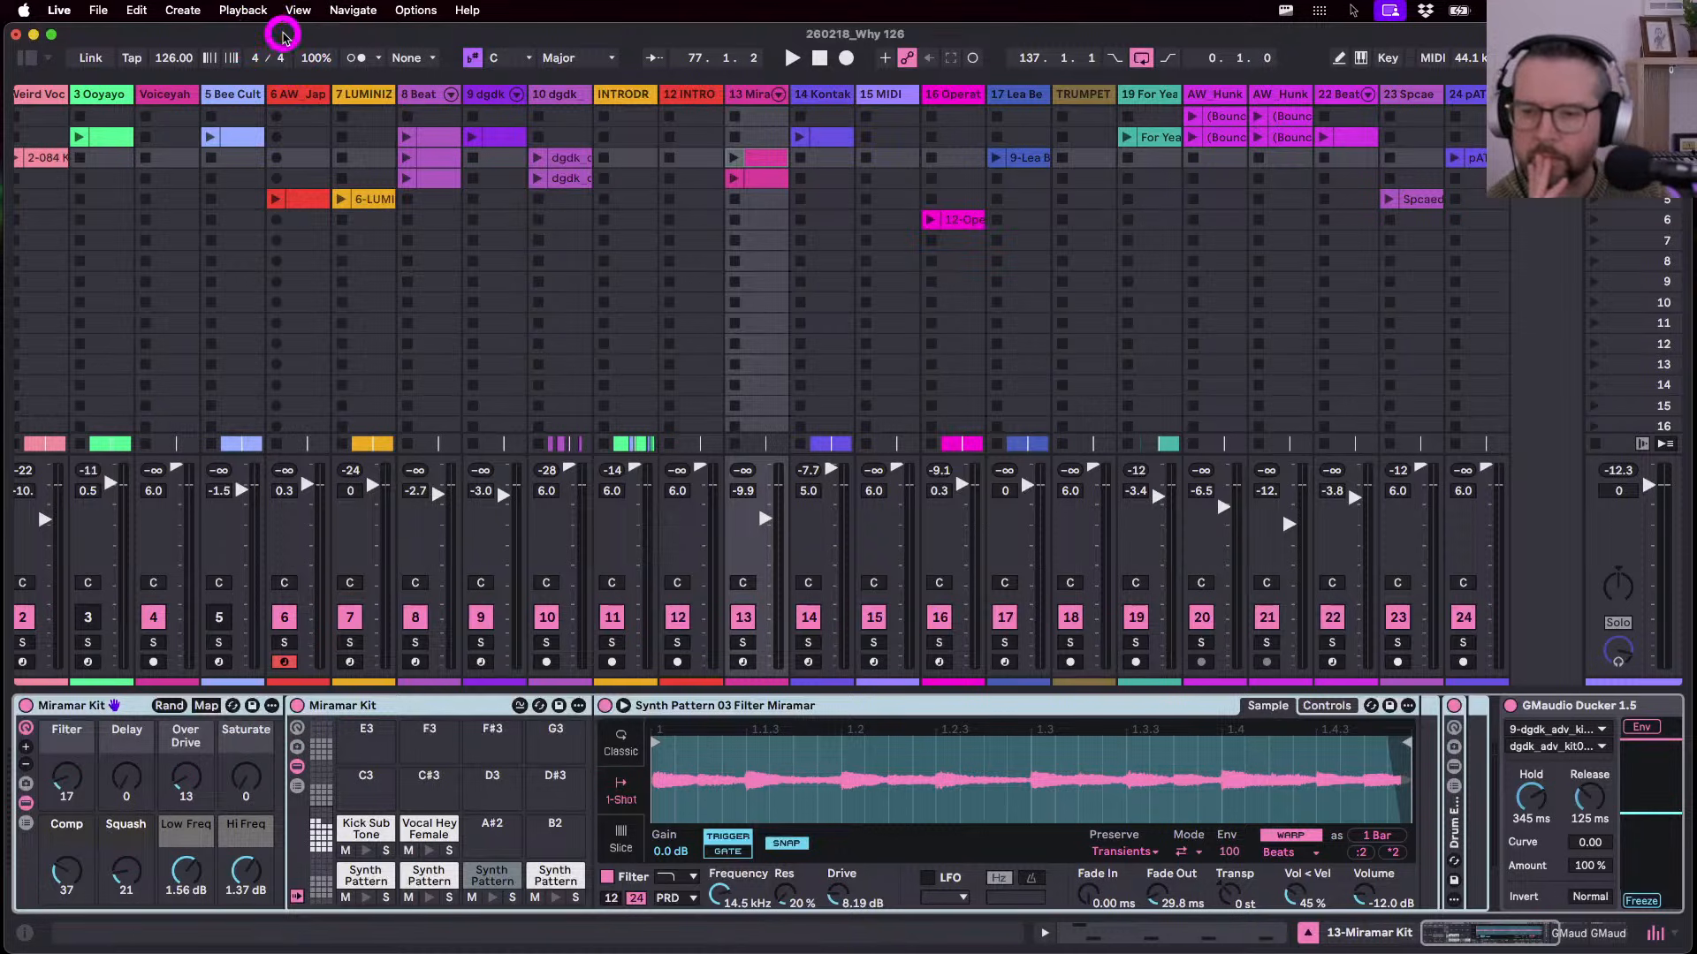
- Back in Arrangement view, unfold the 3 Ooyayoolyah-F3 lane at half height and select its clip
key(Tab)
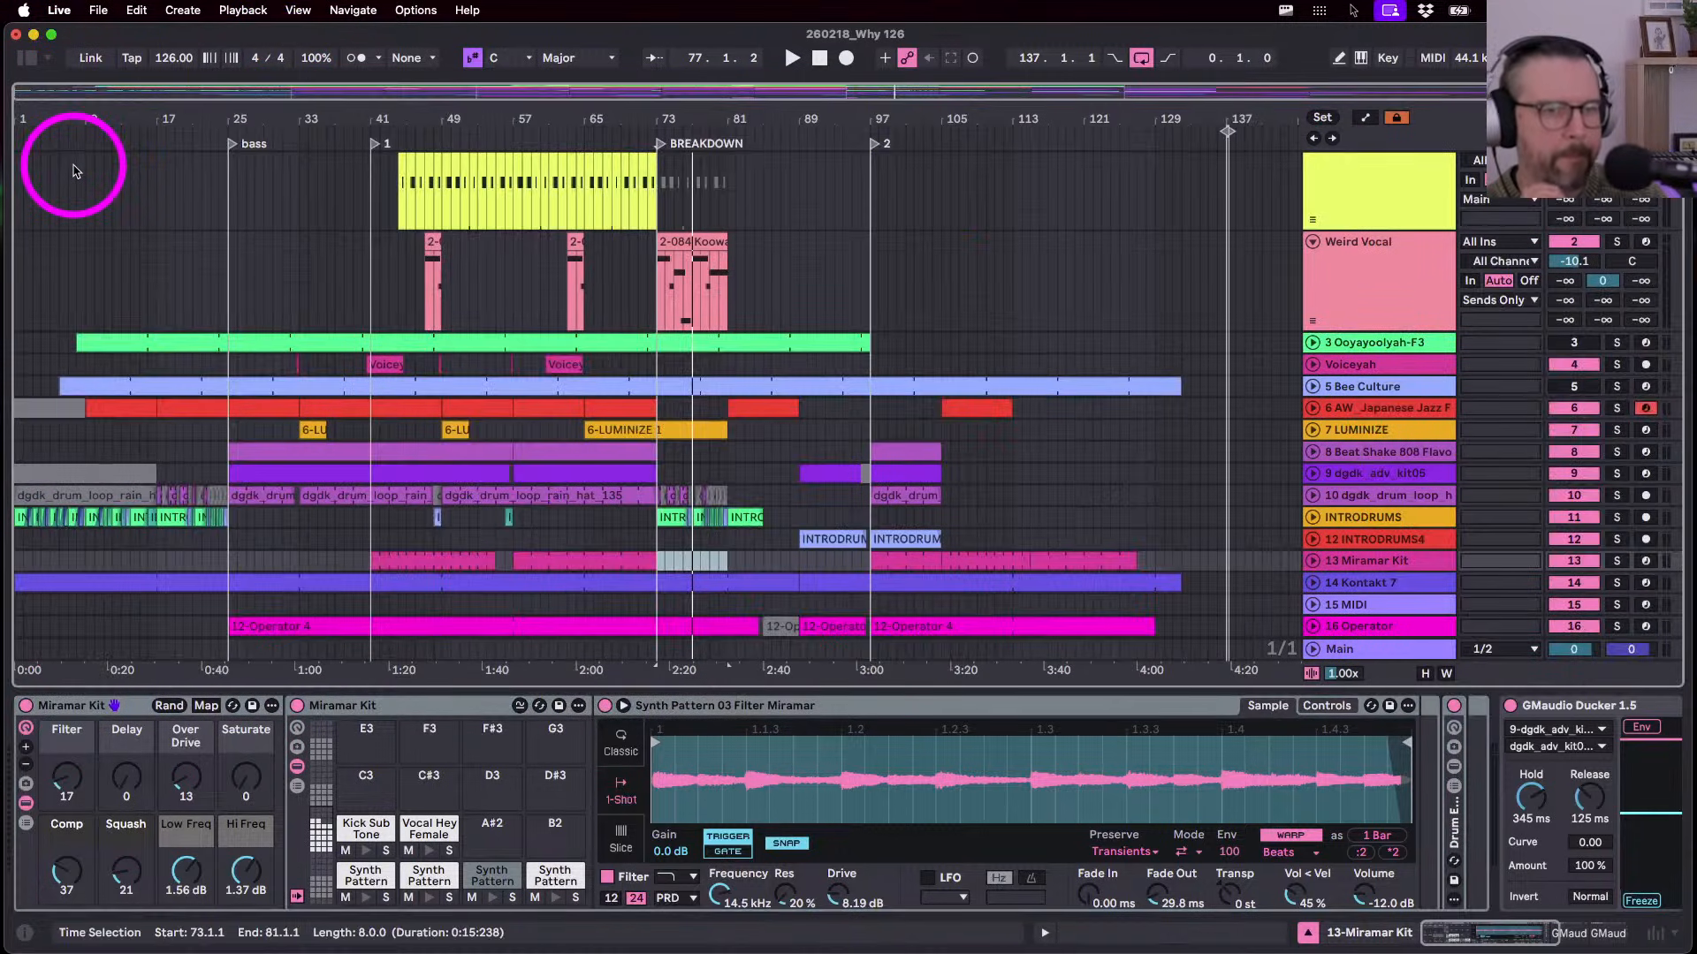
scroll(957, 183, up, 1)
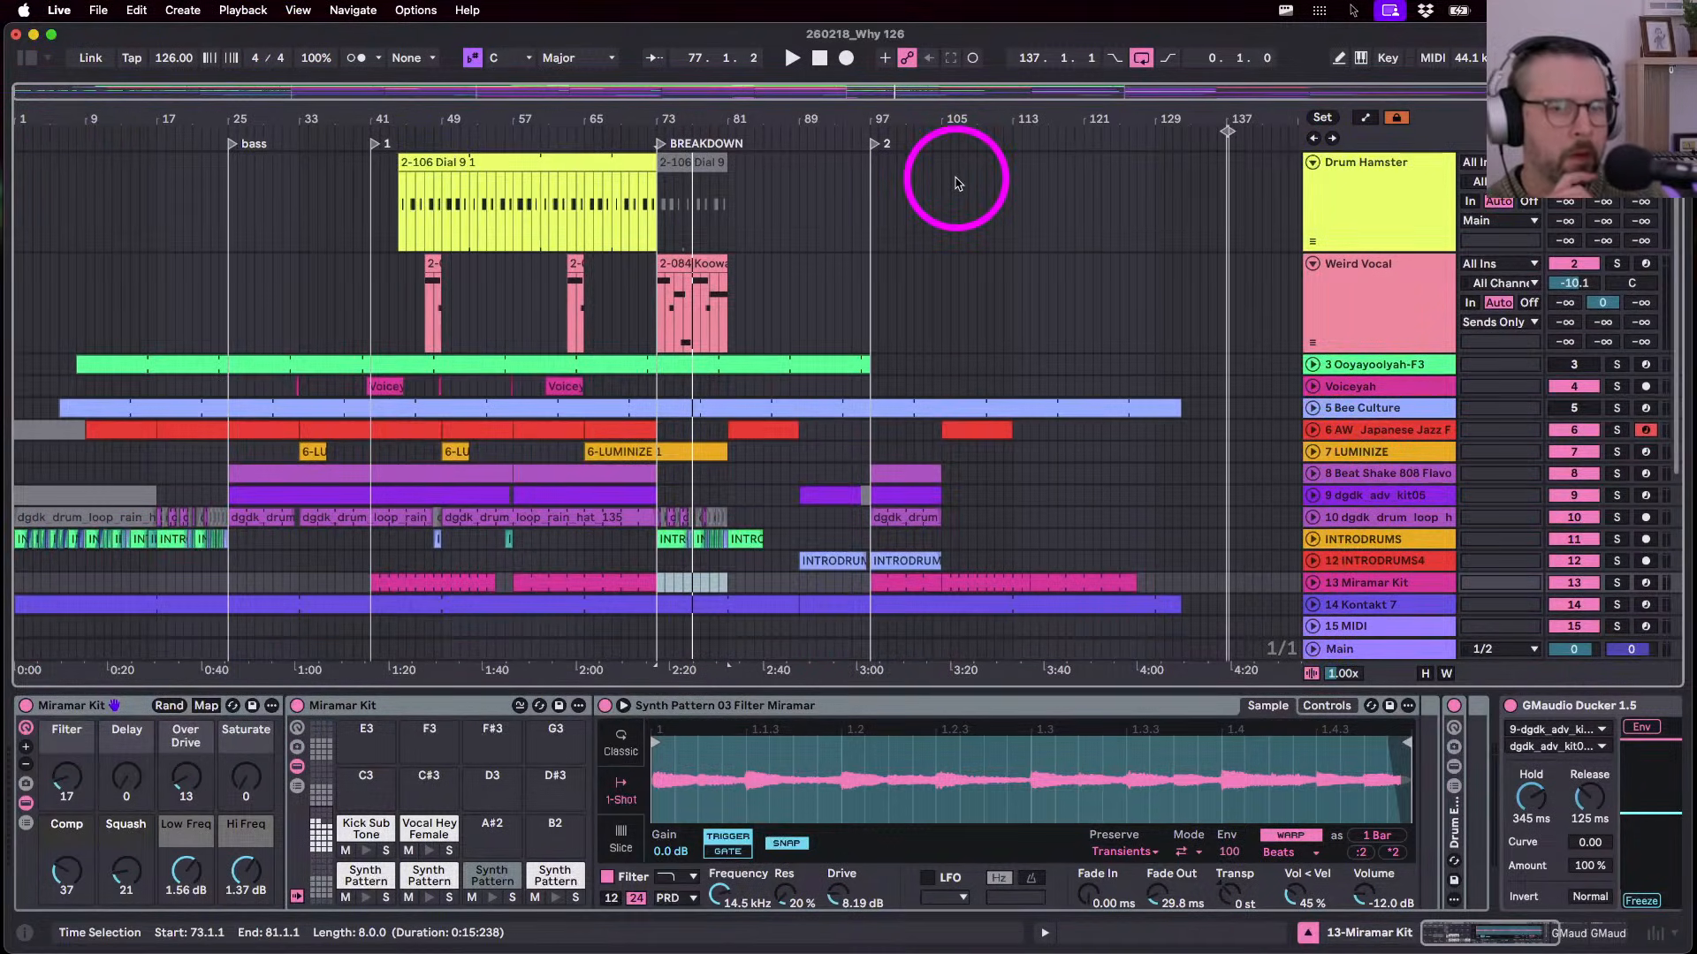
click(1313, 365)
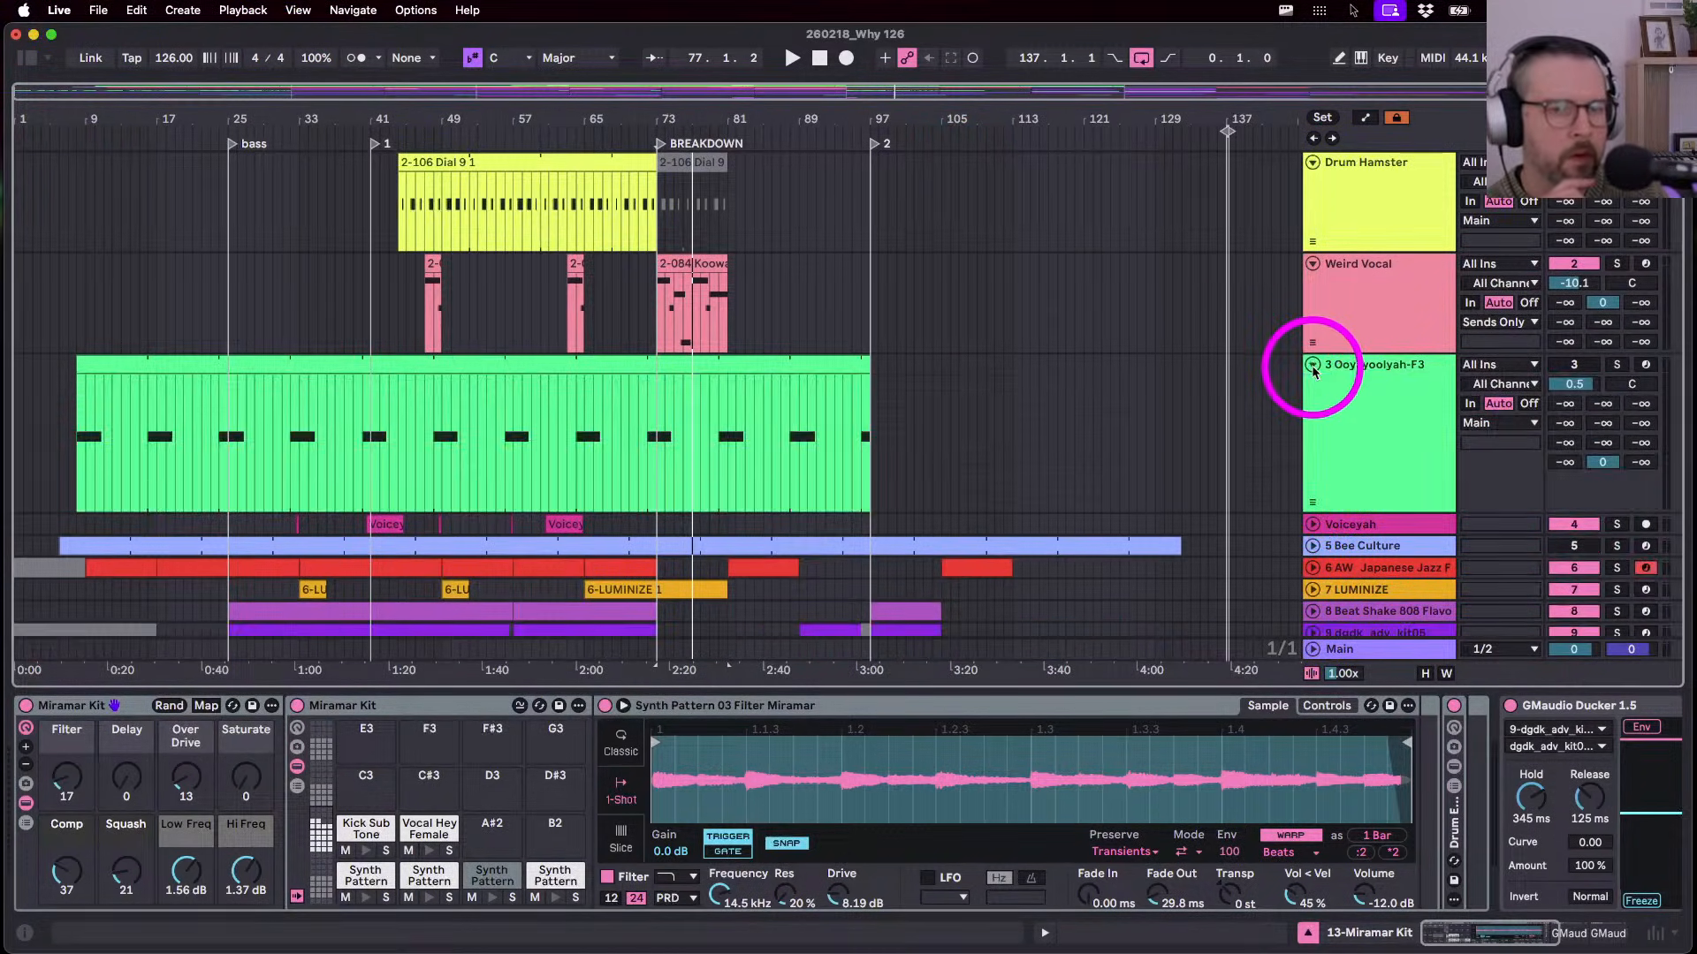
click(1356, 426)
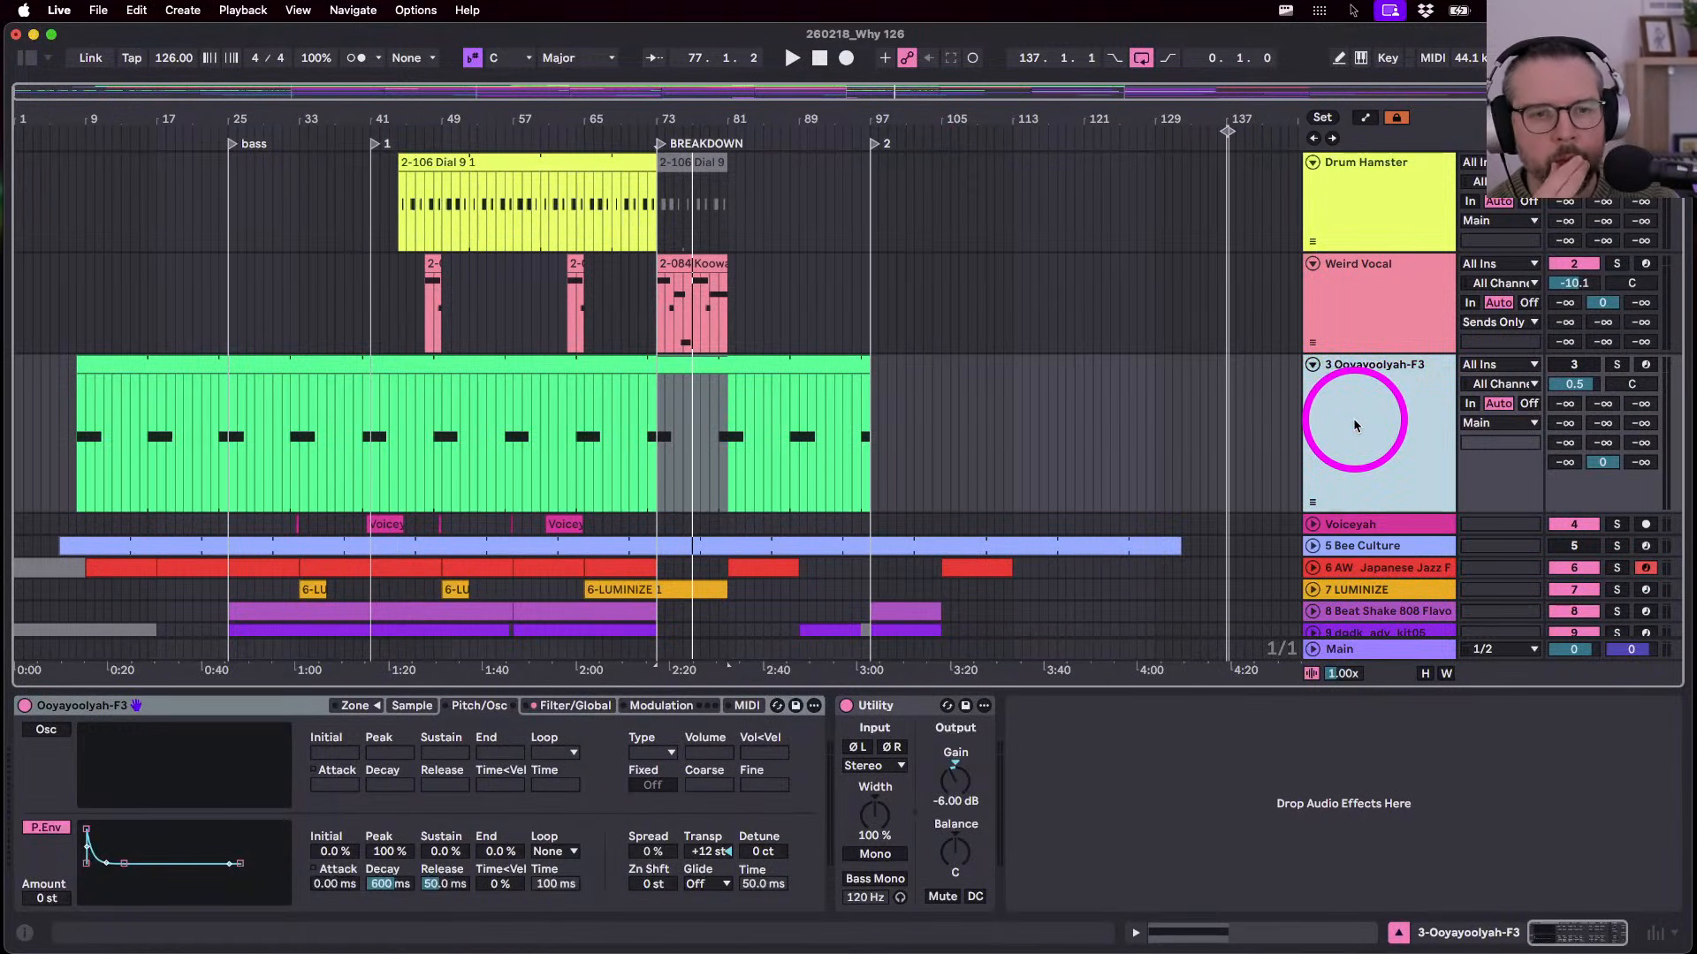
drag(1345, 522, 1344, 435)
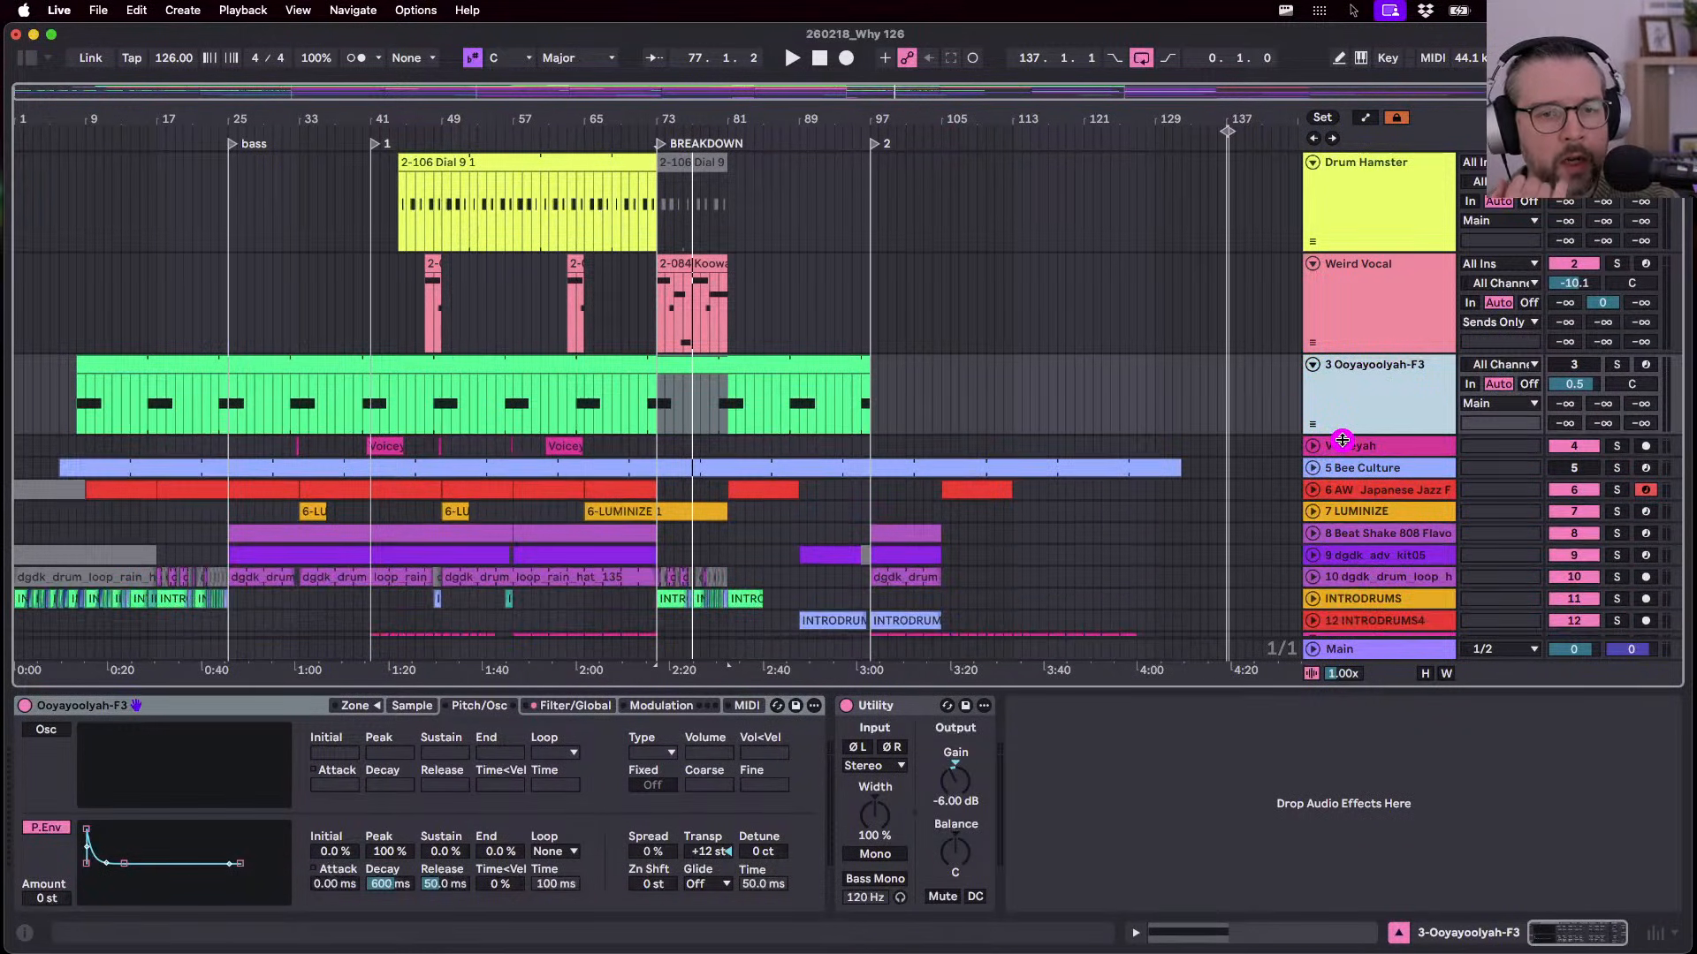
click(774, 119)
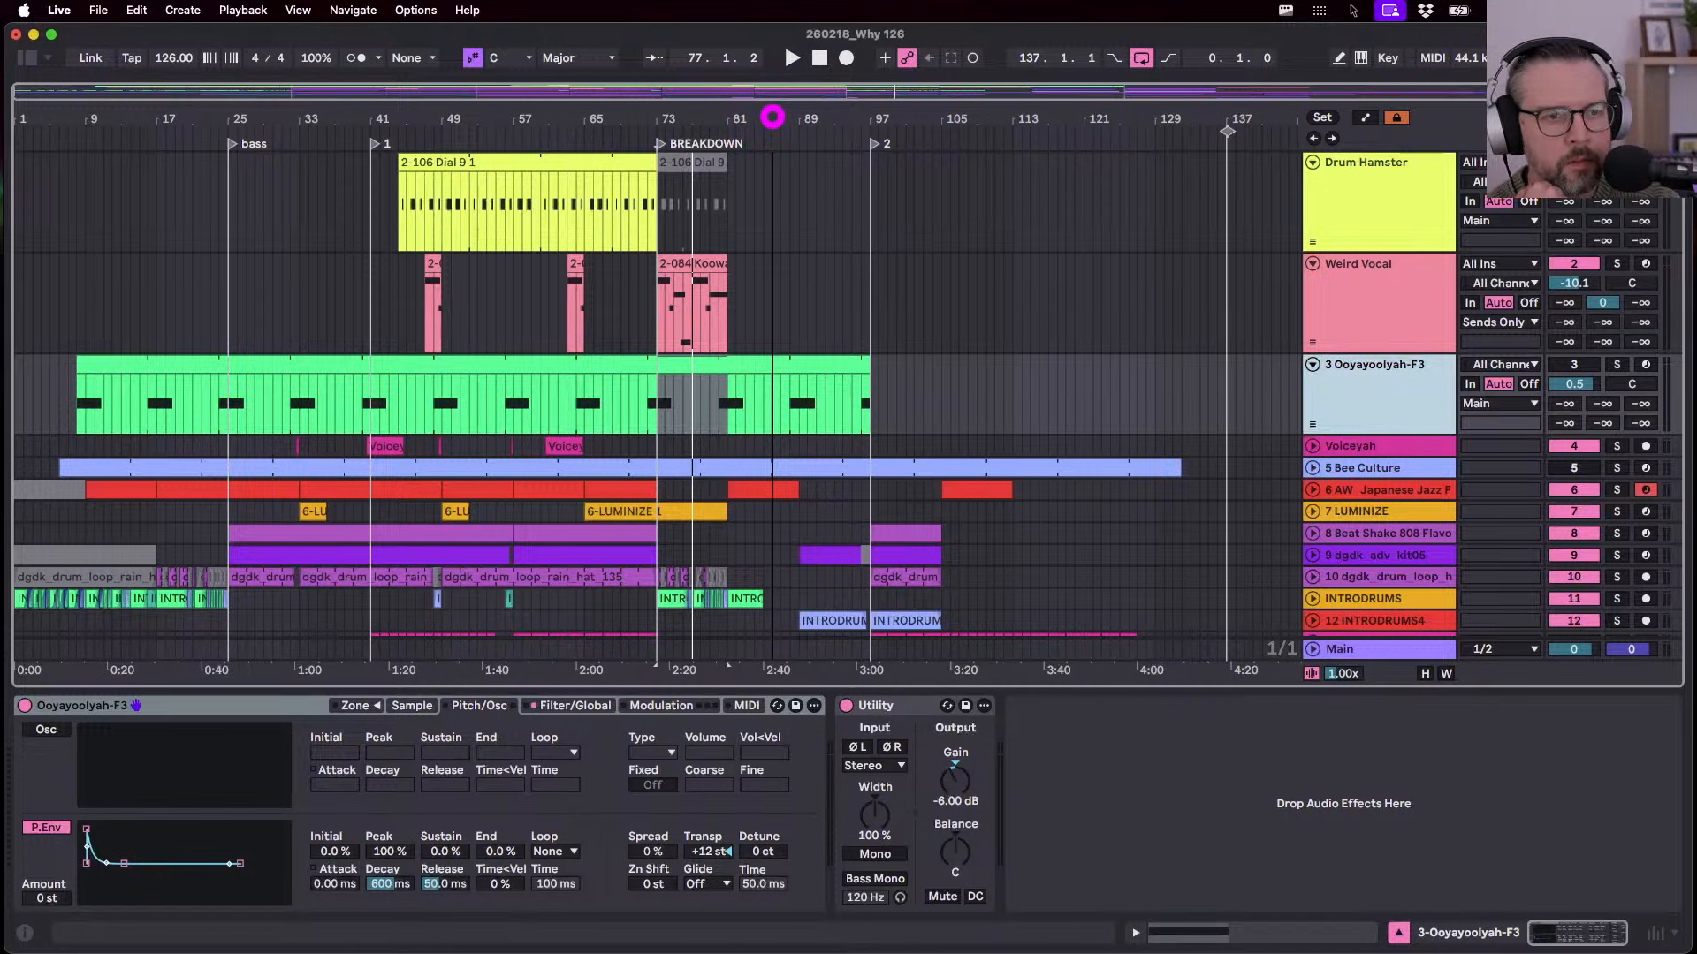
click(428, 368)
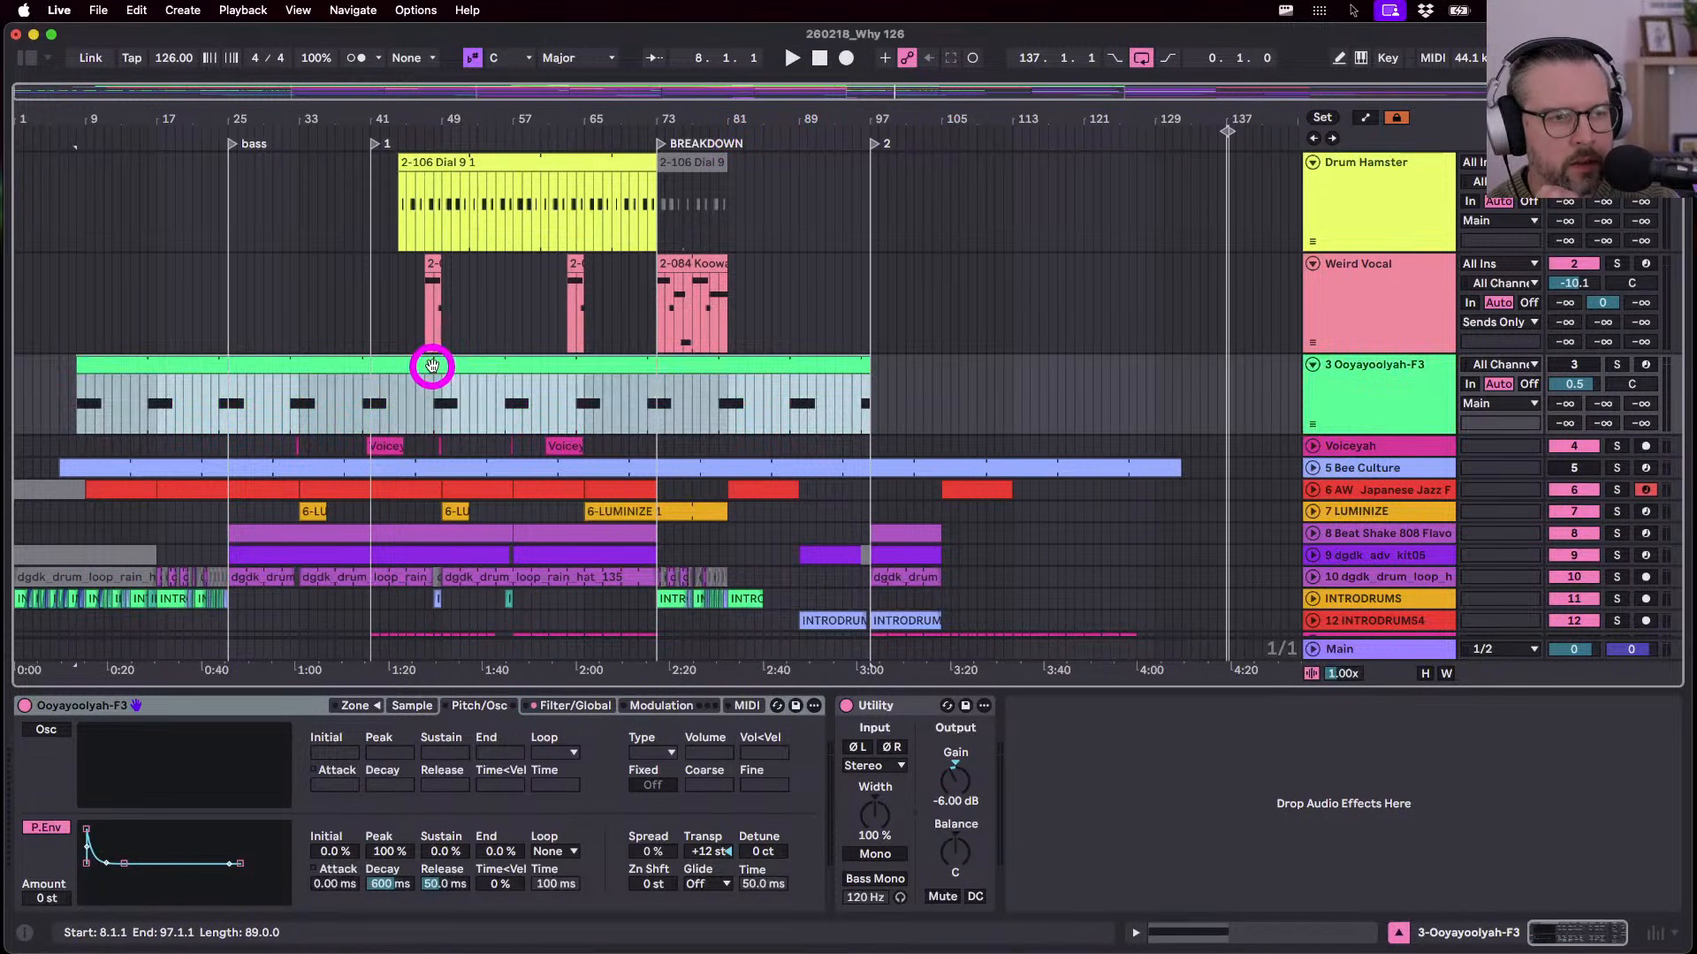
click(433, 415)
- Confirm the 3 Ooyayoolyah-F3 track name with Cmd+R and make its lane taller
click(1340, 406)
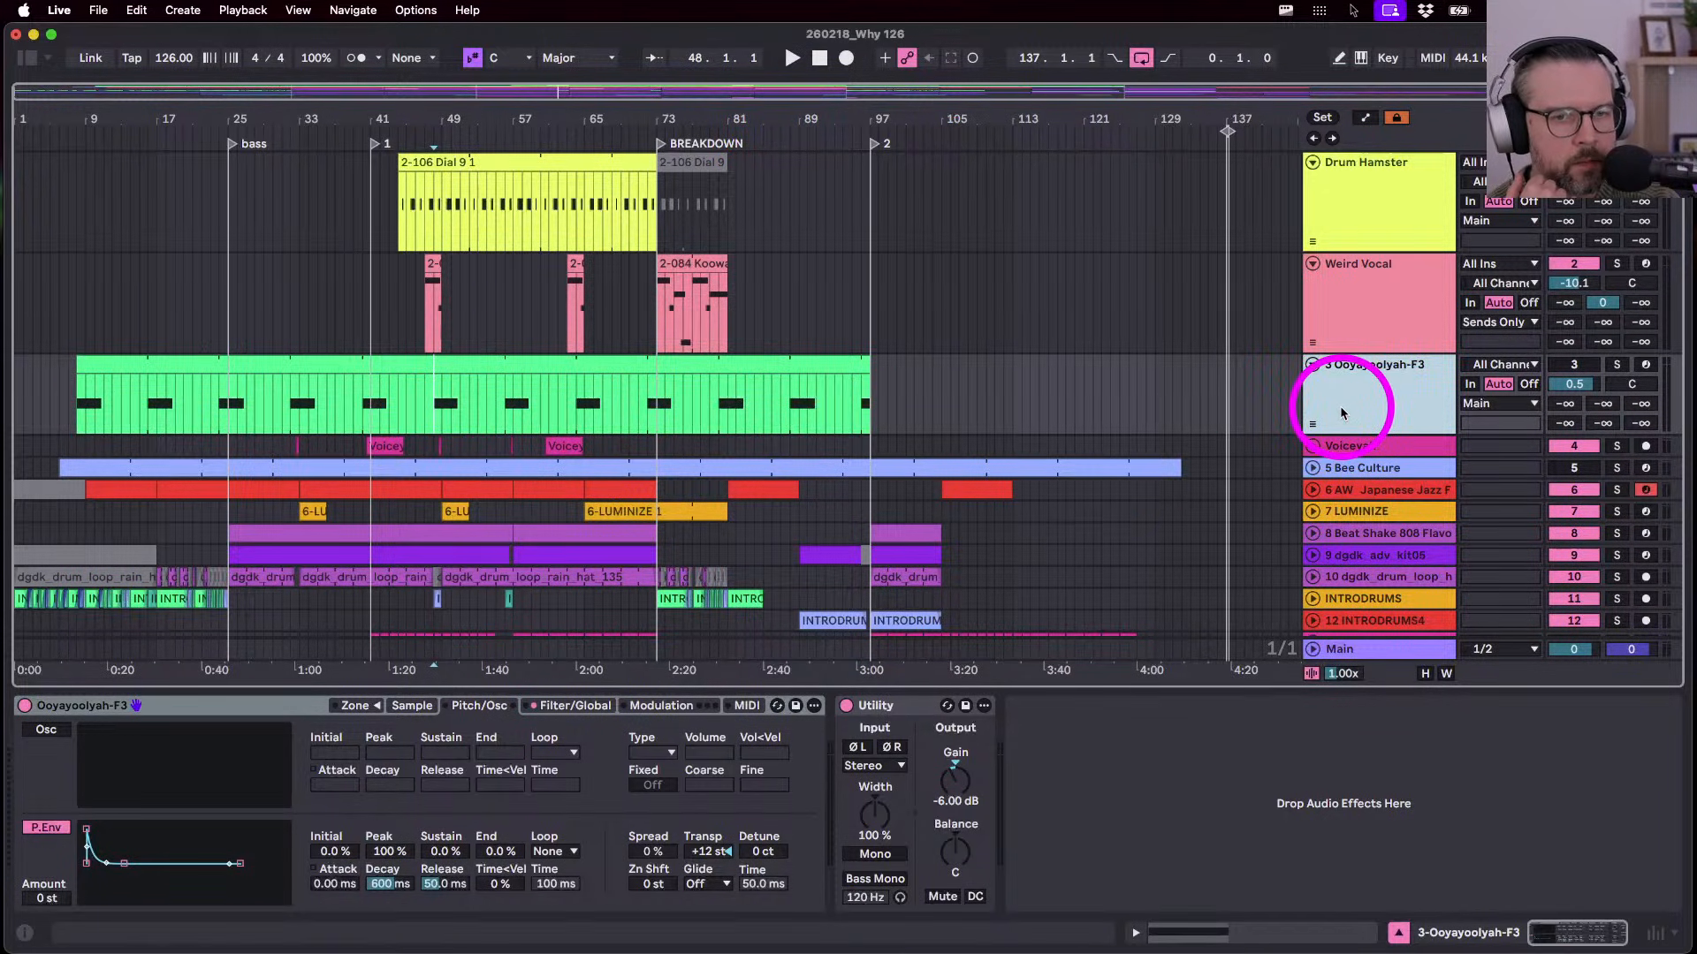
key(super+r)
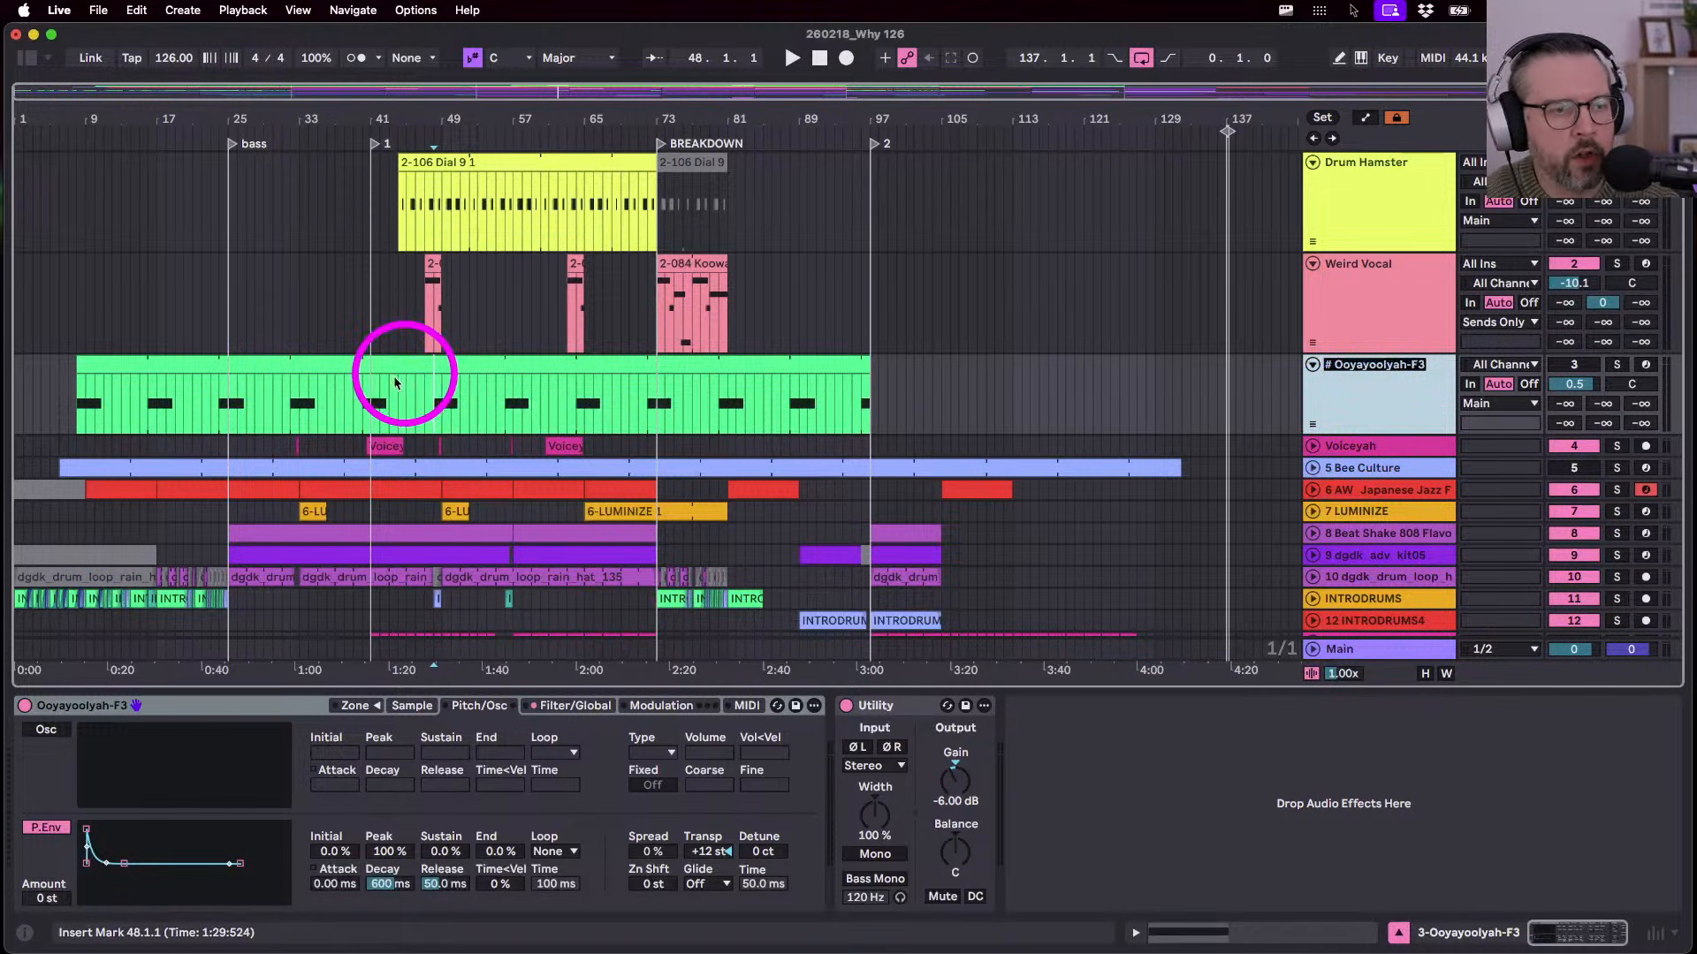
click(362, 406)
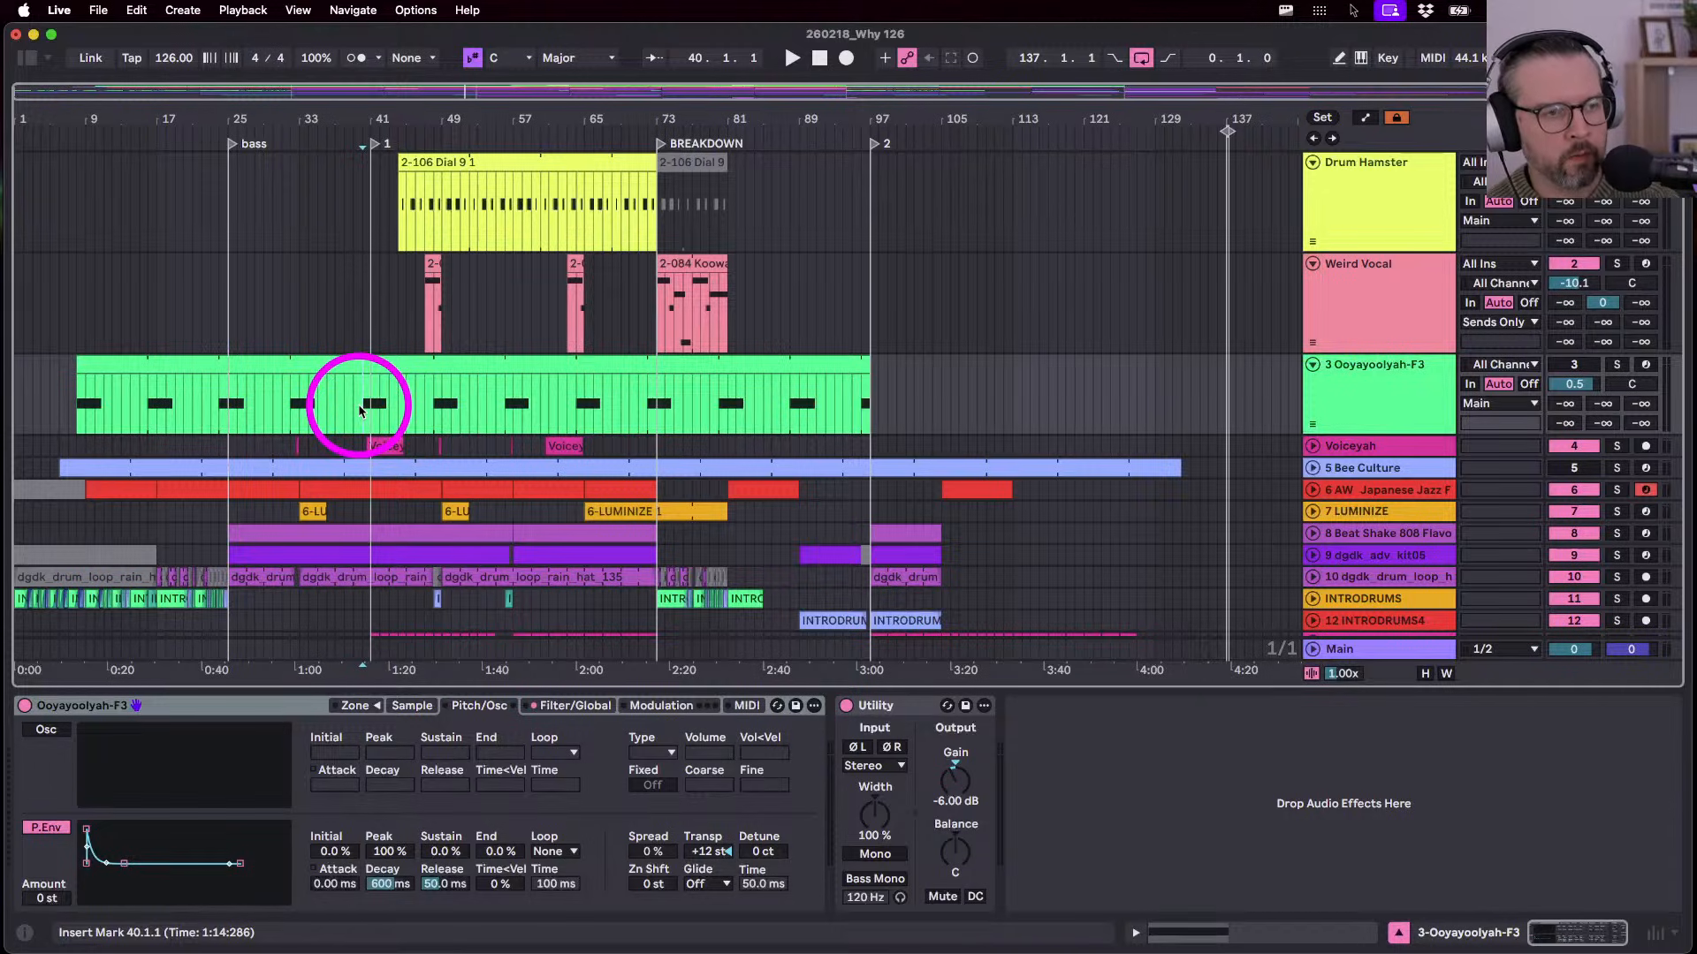
click(1356, 398)
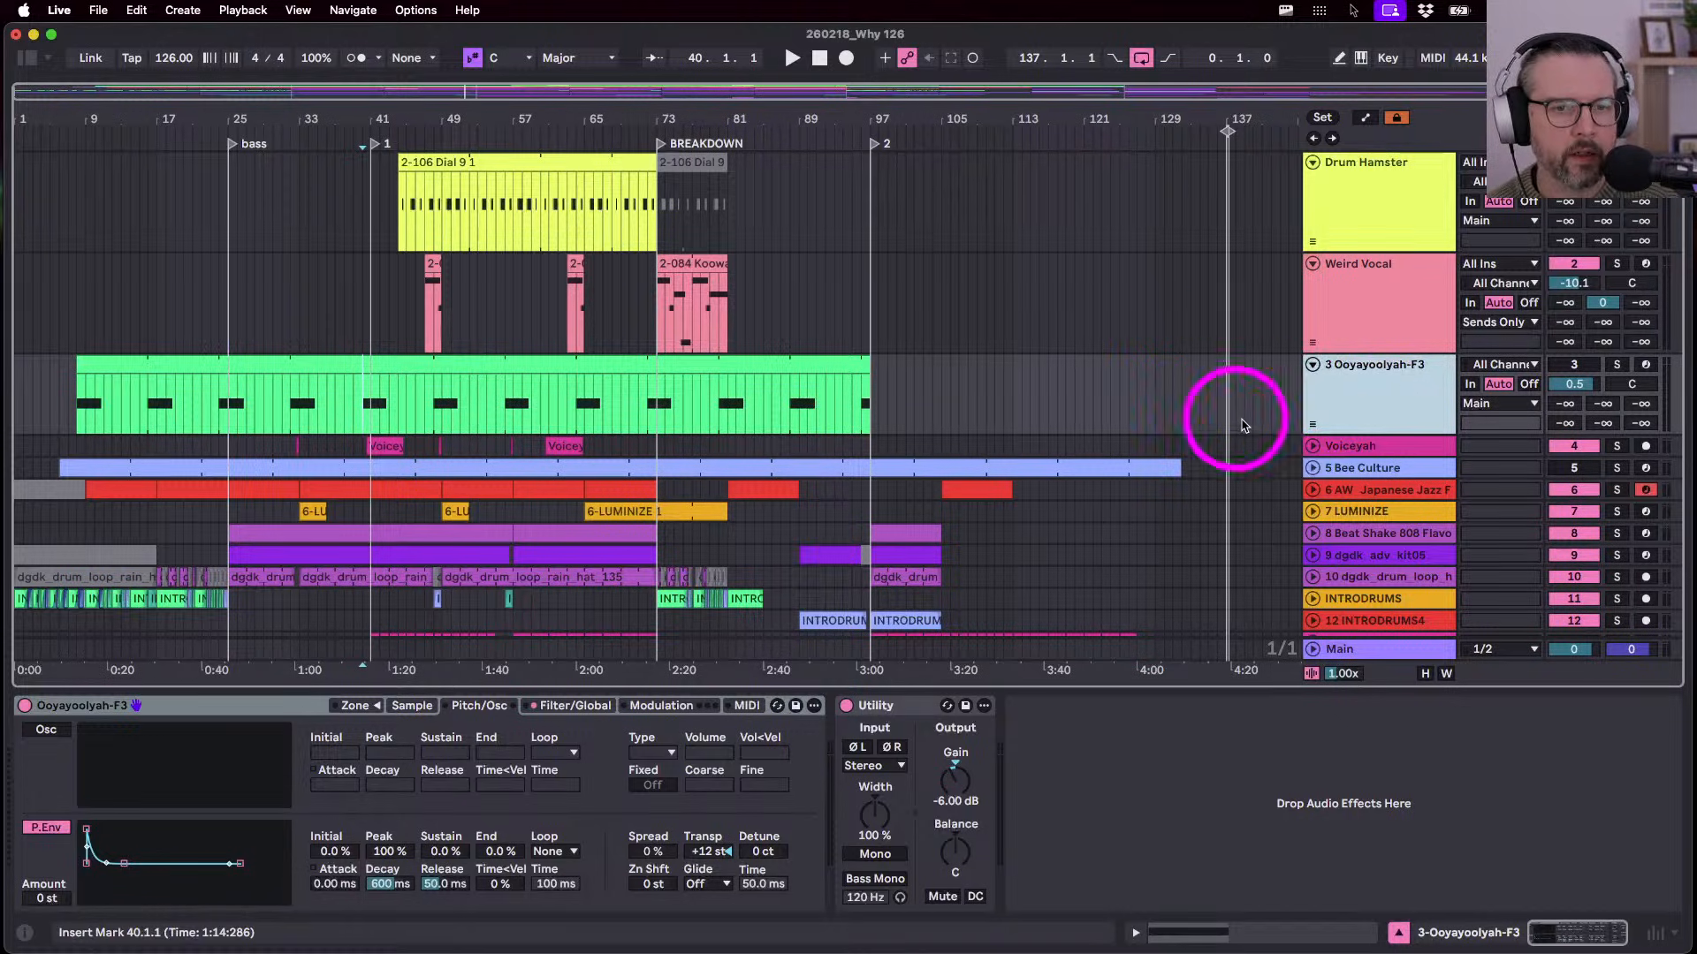
drag(1343, 435, 1345, 480)
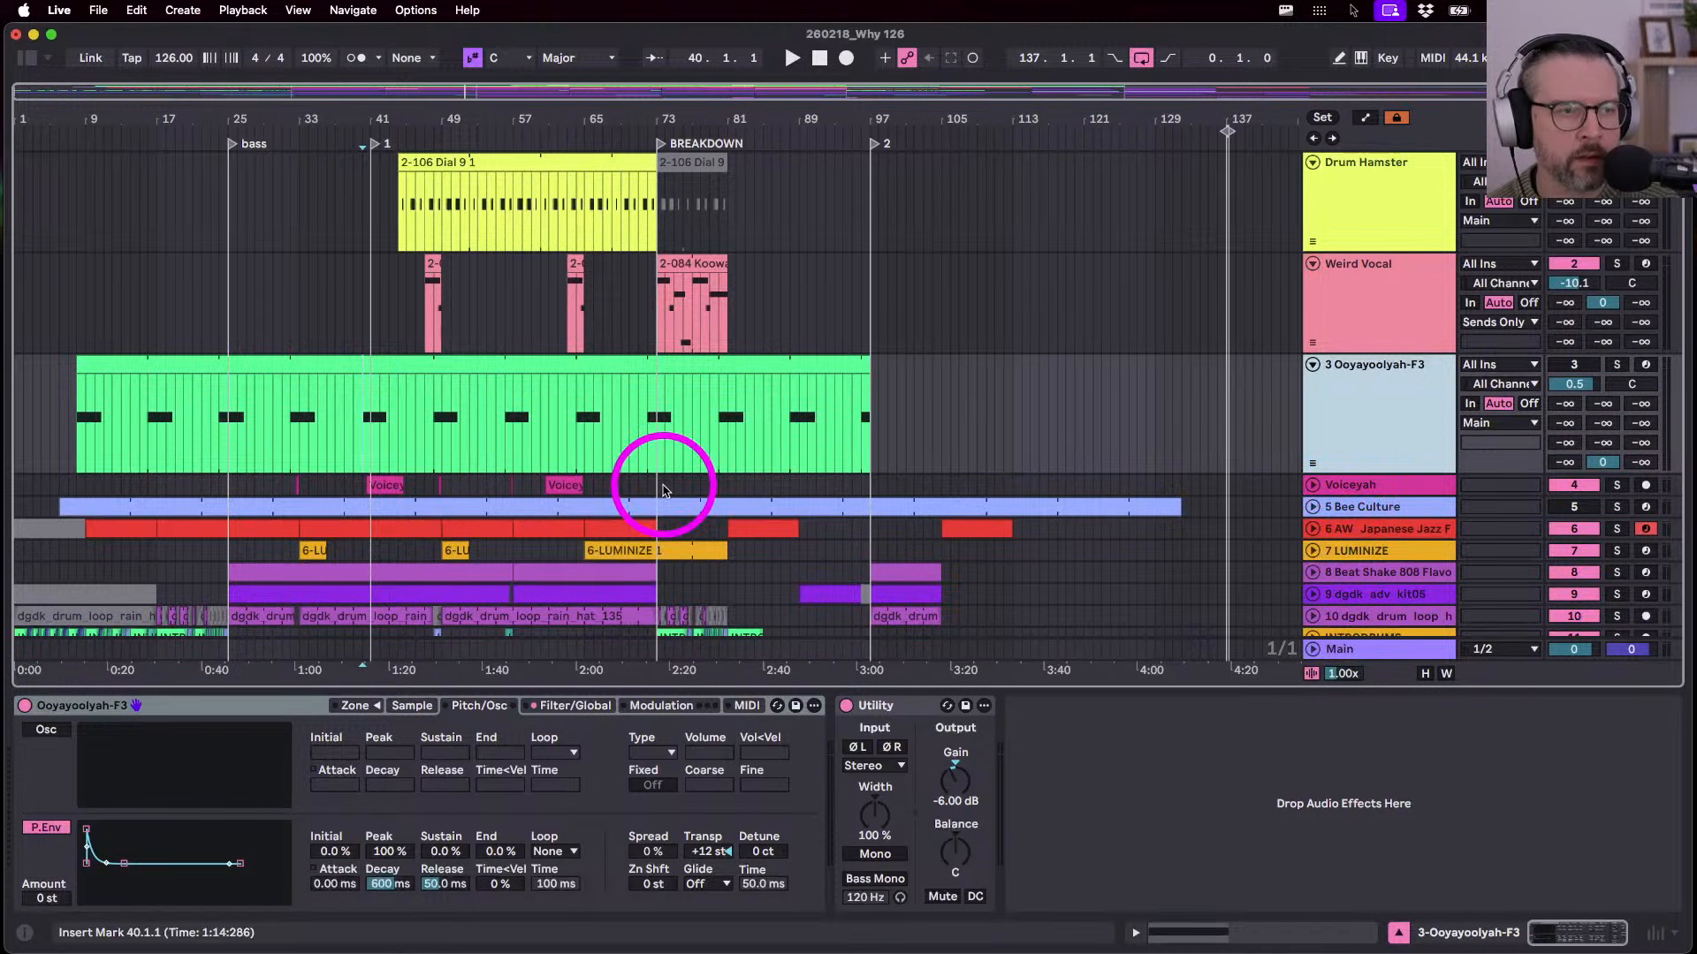
drag(348, 108, 348, 71)
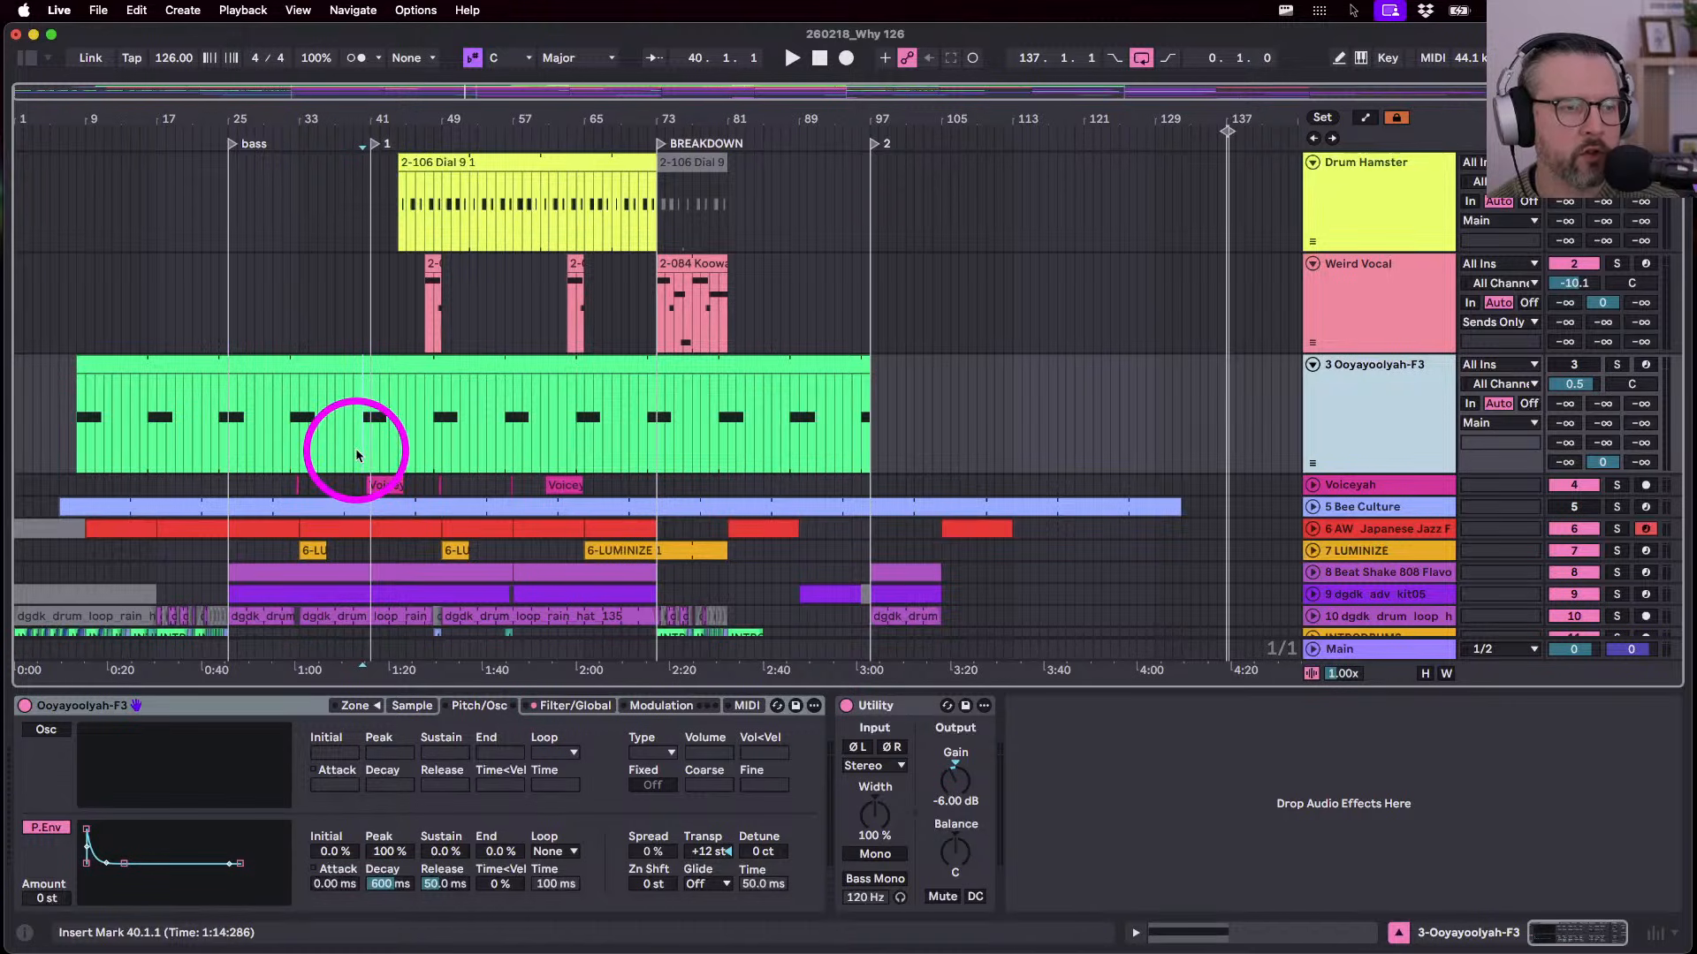
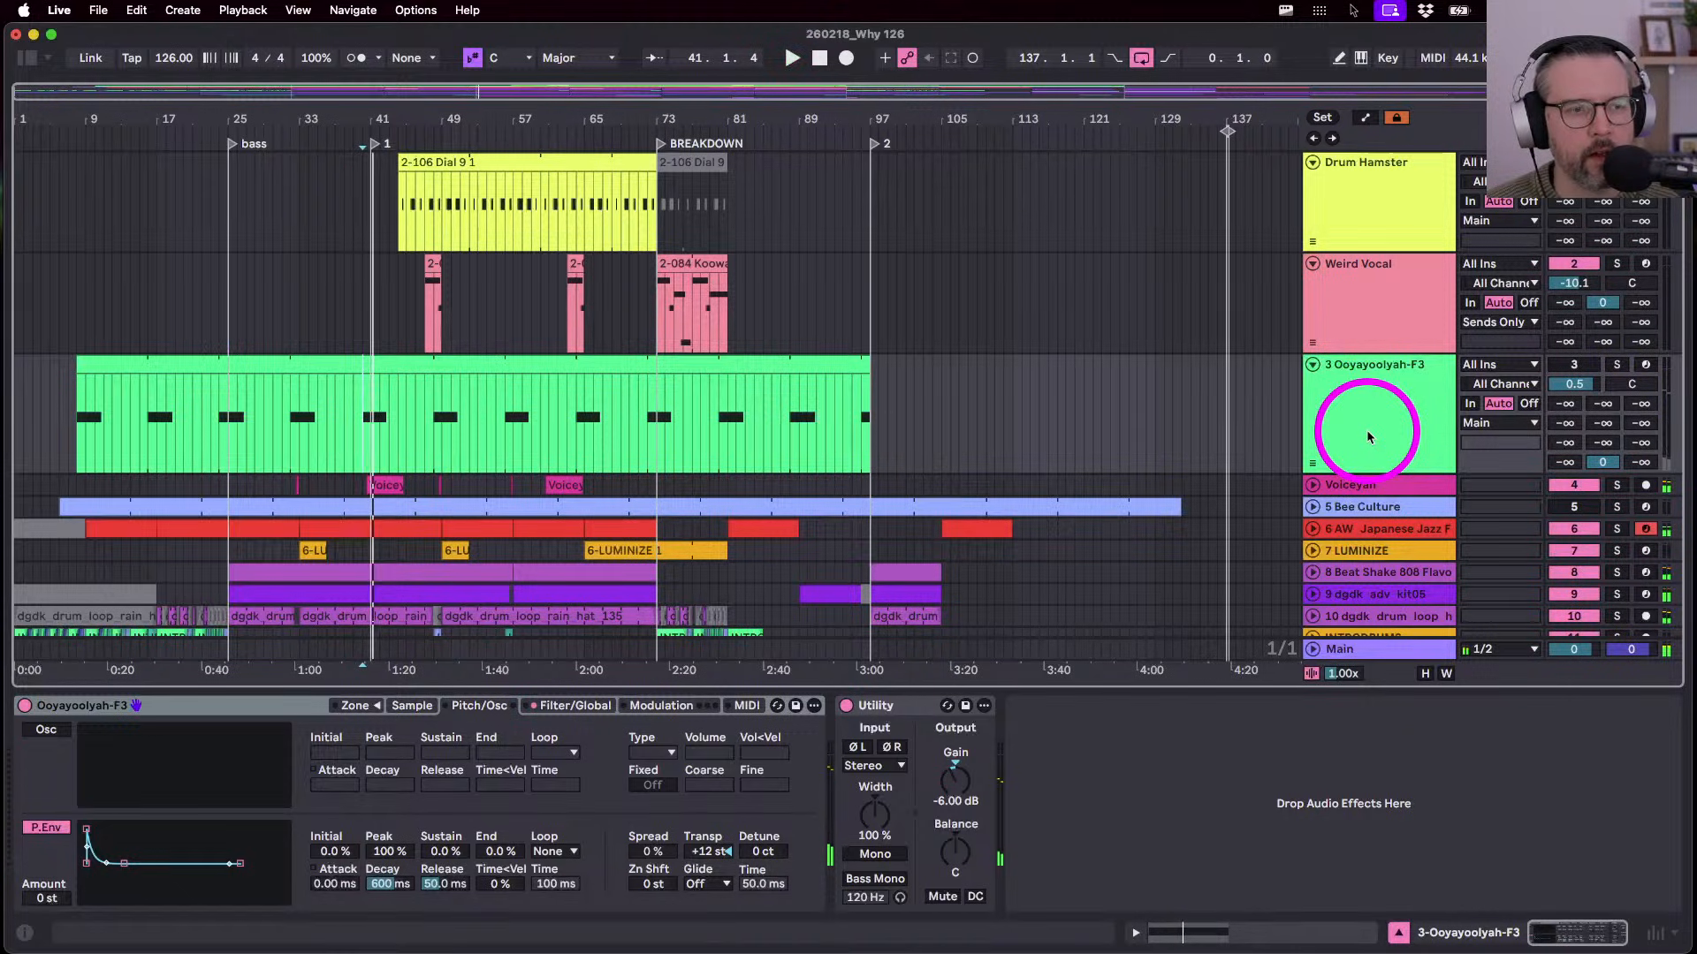
- Shorten and fold the Ooyayoolyah-F3 lane, then drag it above Drum Hamster as track 1
click(1368, 435)
click(1352, 467)
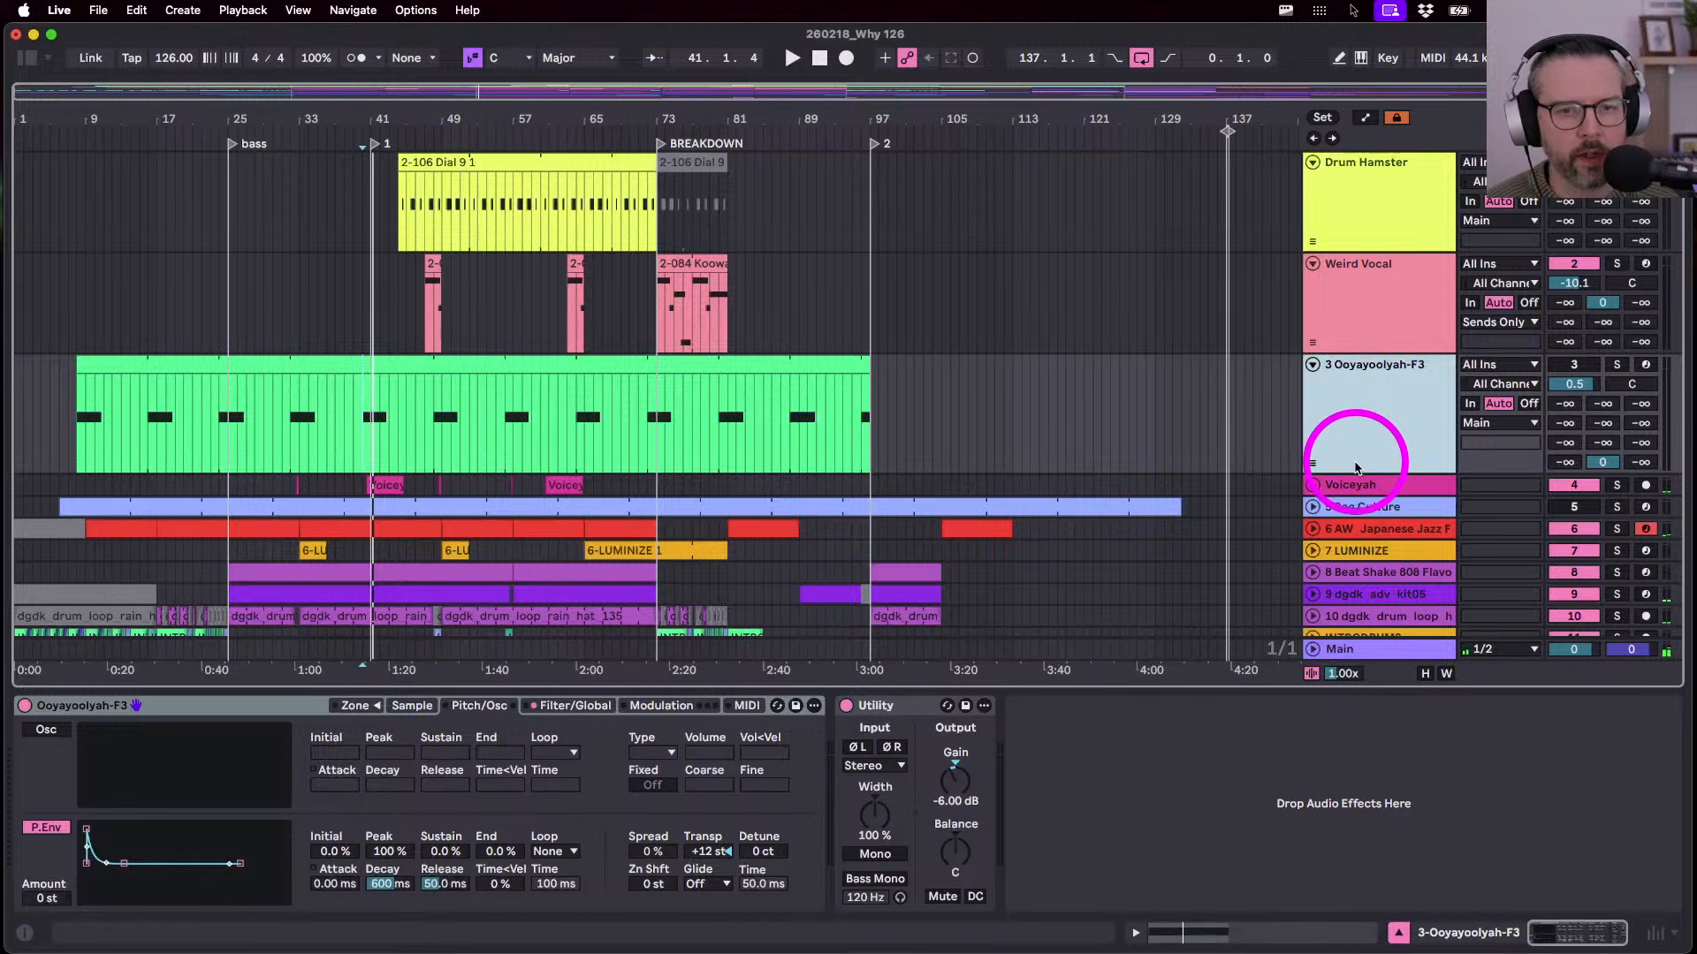
drag(1351, 473, 1351, 395)
click(1330, 411)
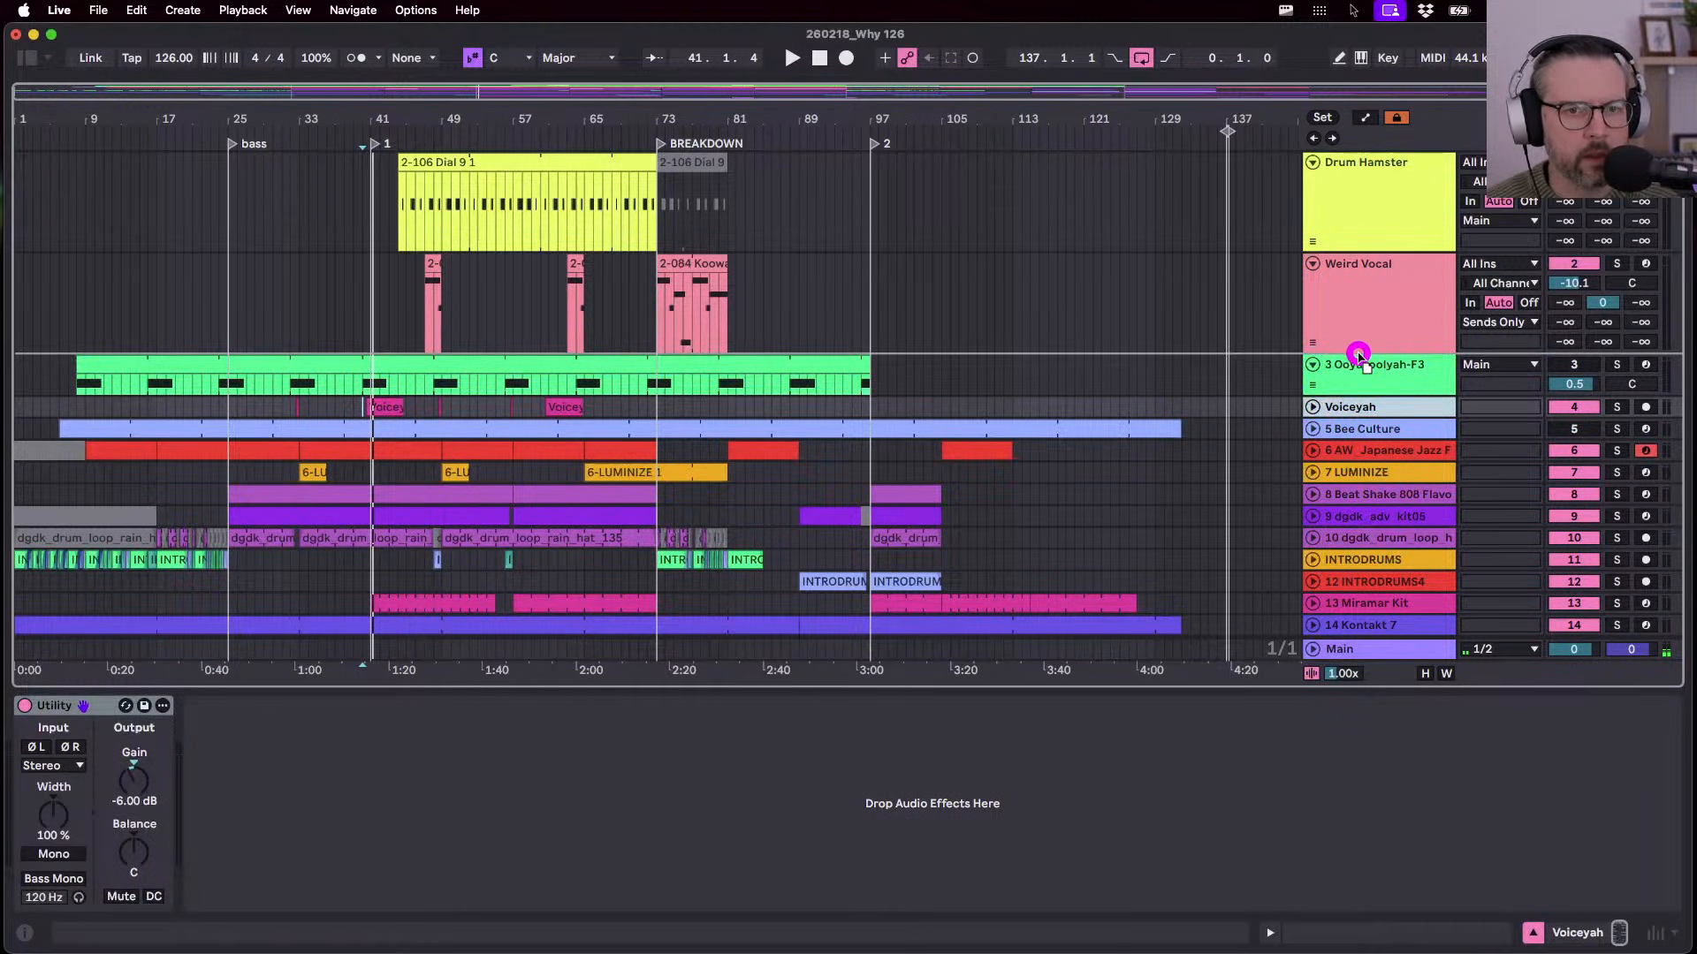
drag(1361, 365, 1344, 442)
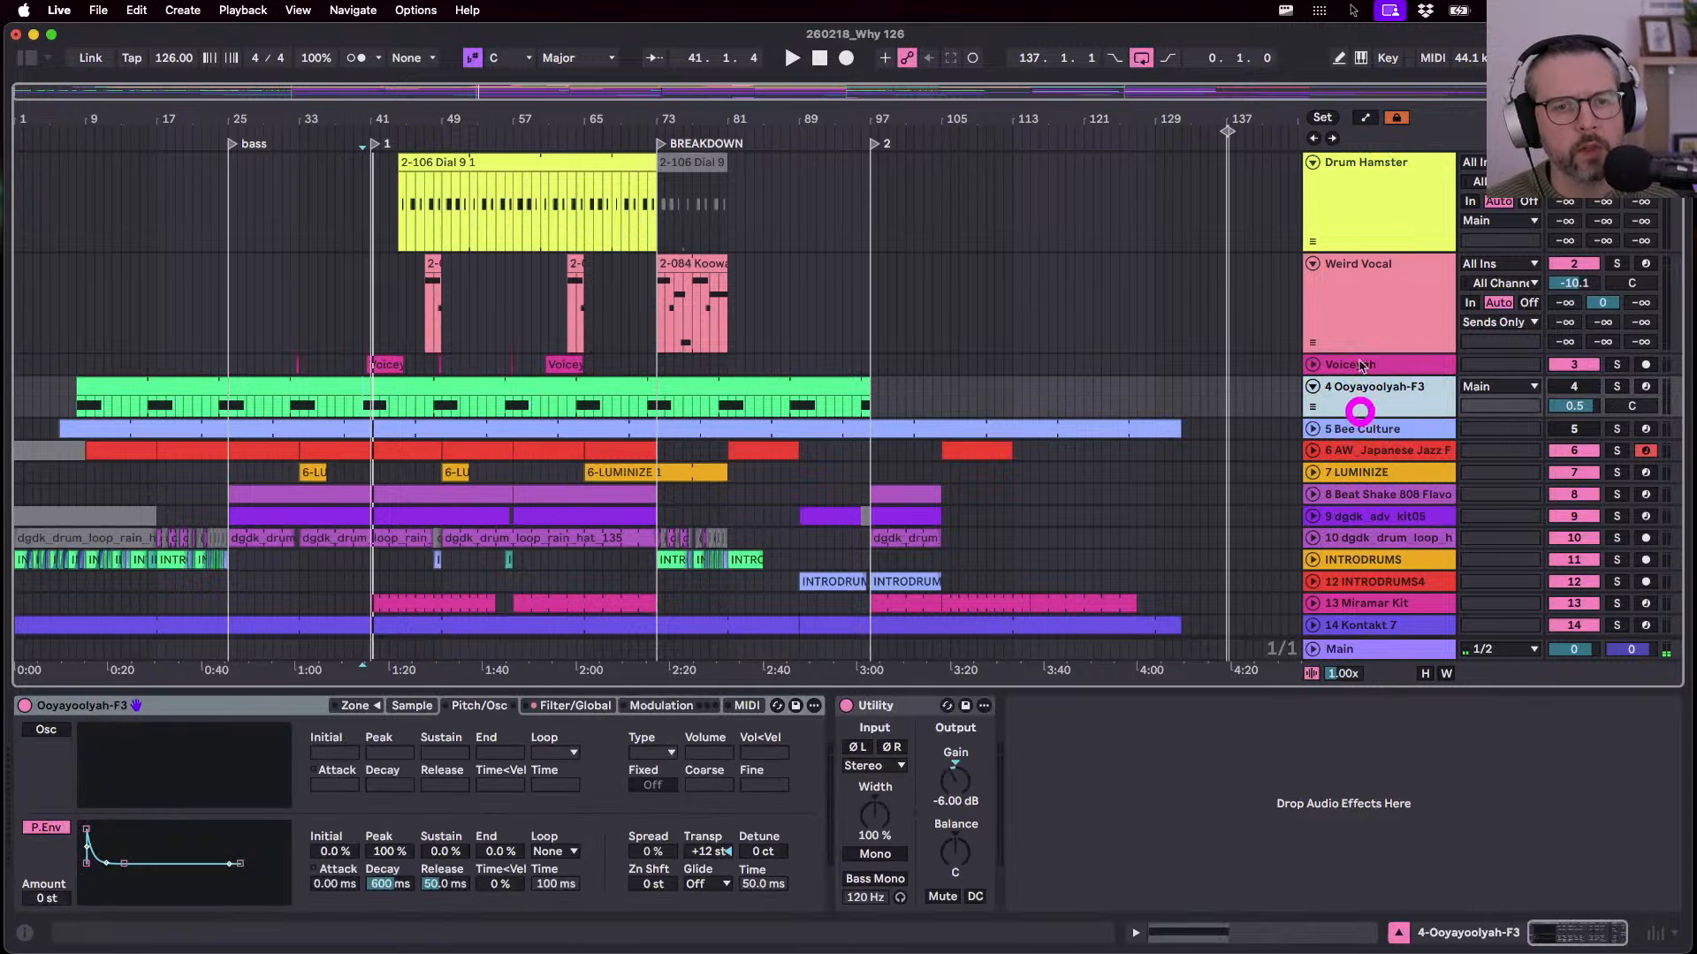
drag(1362, 179, 1362, 182)
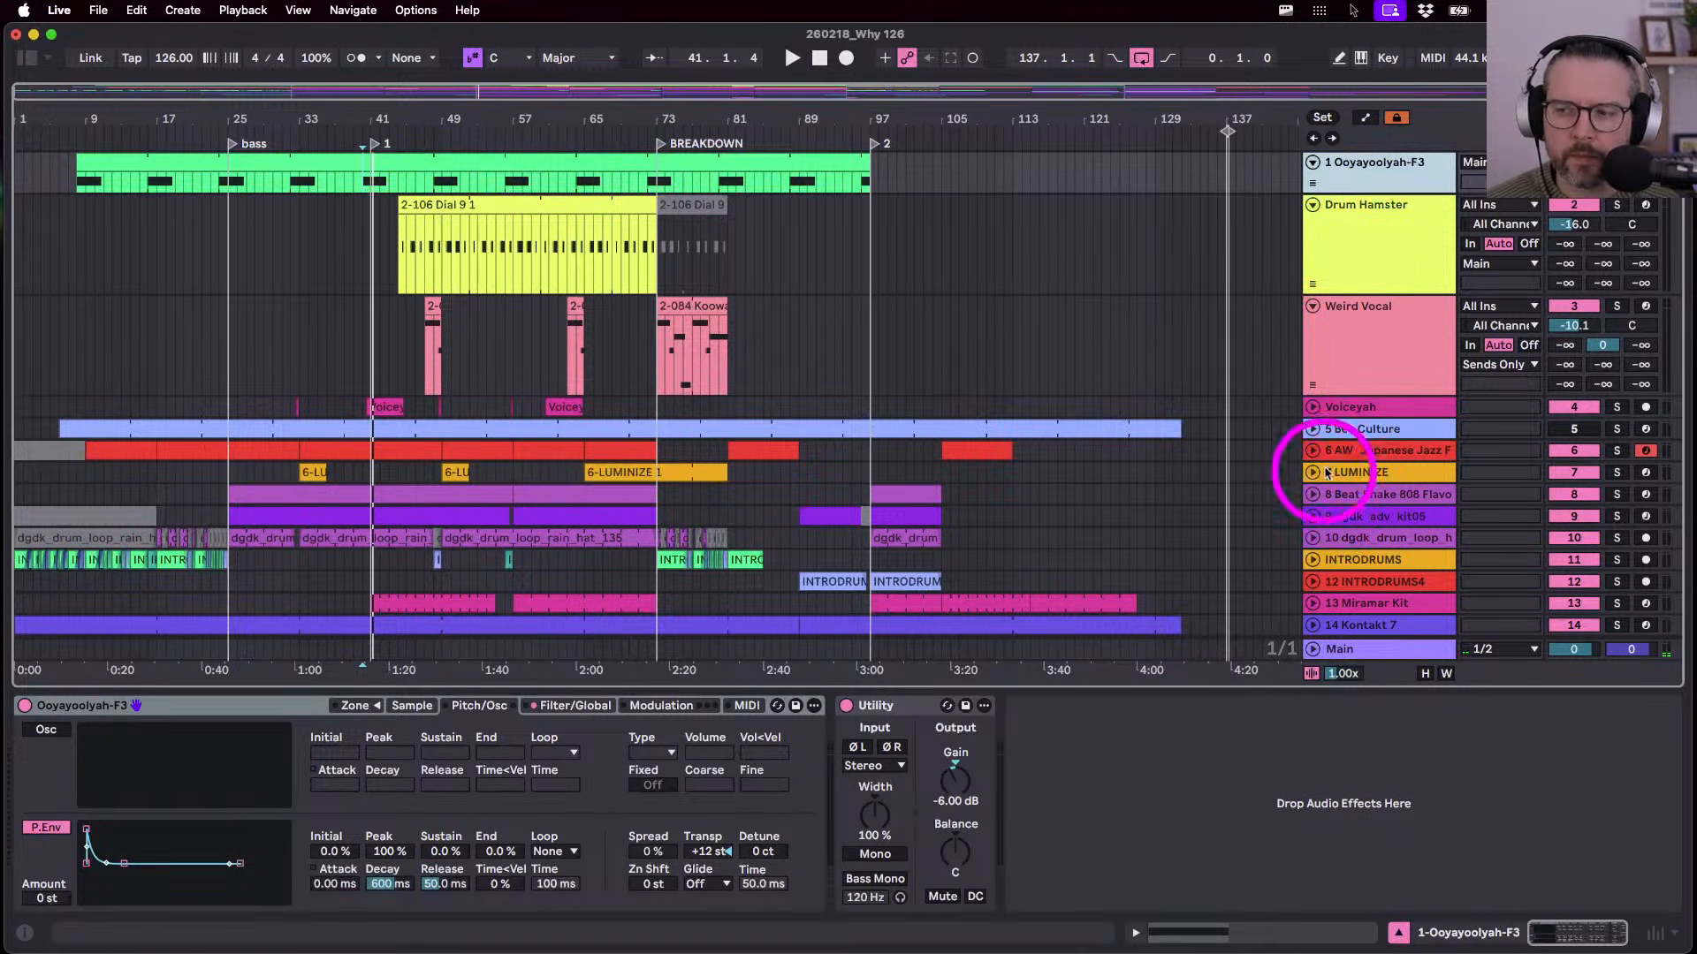
- Audition the Bee Culture clip, then delete the Bee Culture track
click(1360, 433)
click(1315, 430)
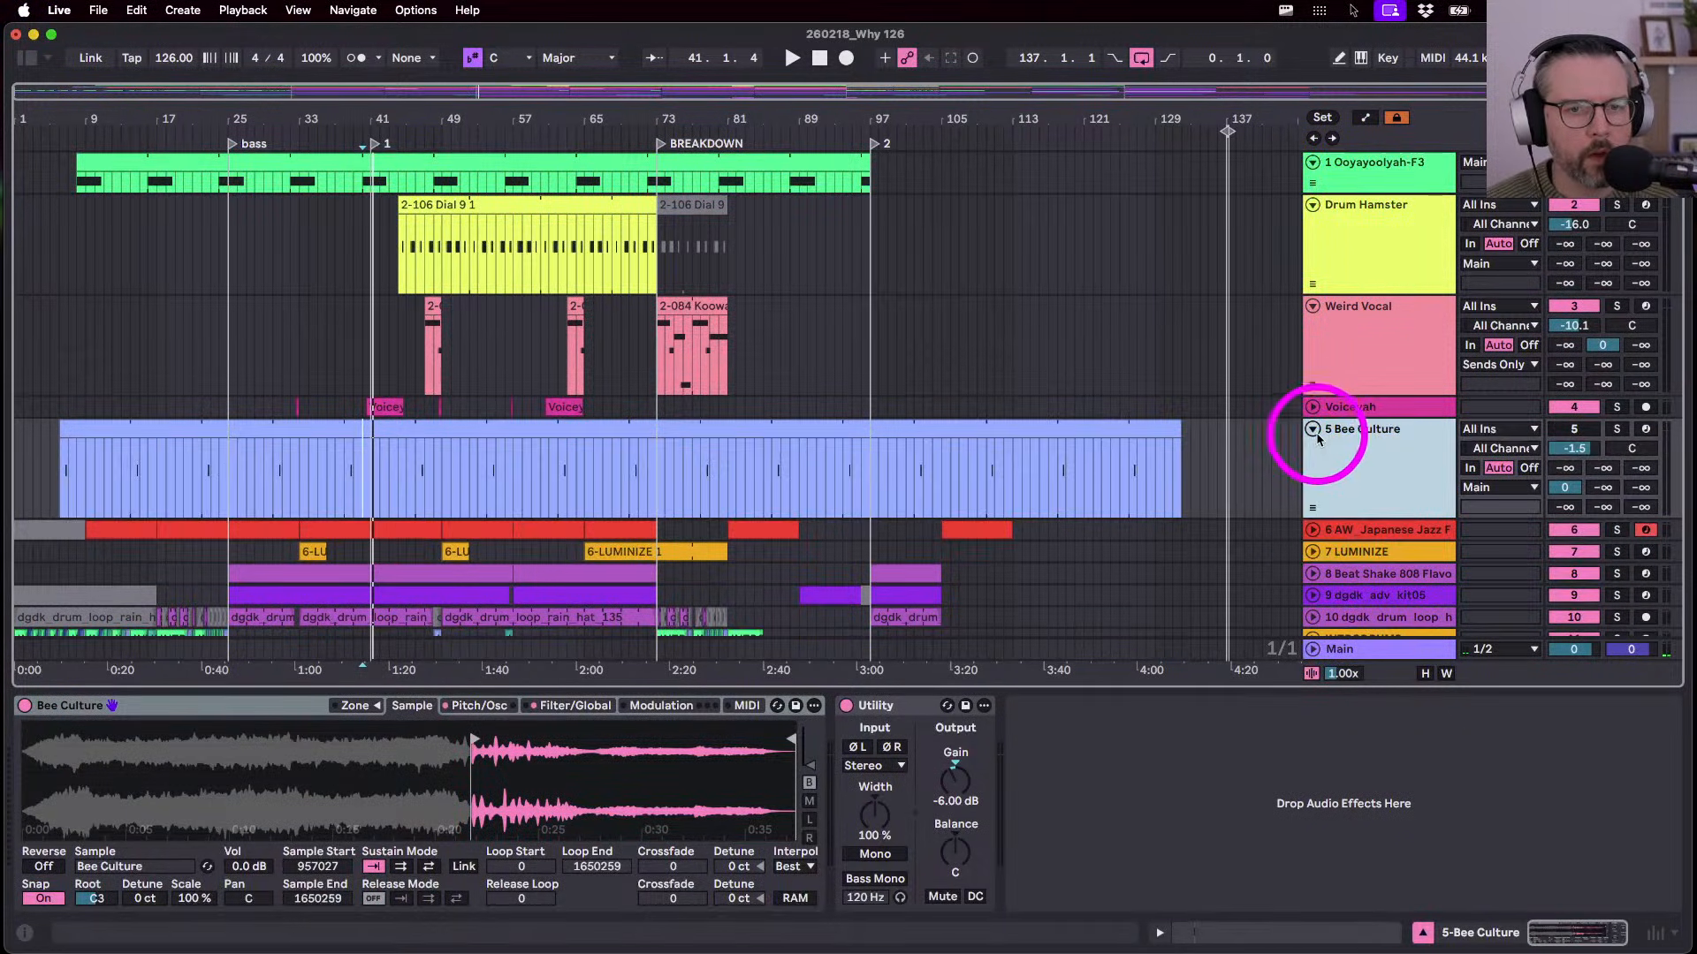
click(776, 485)
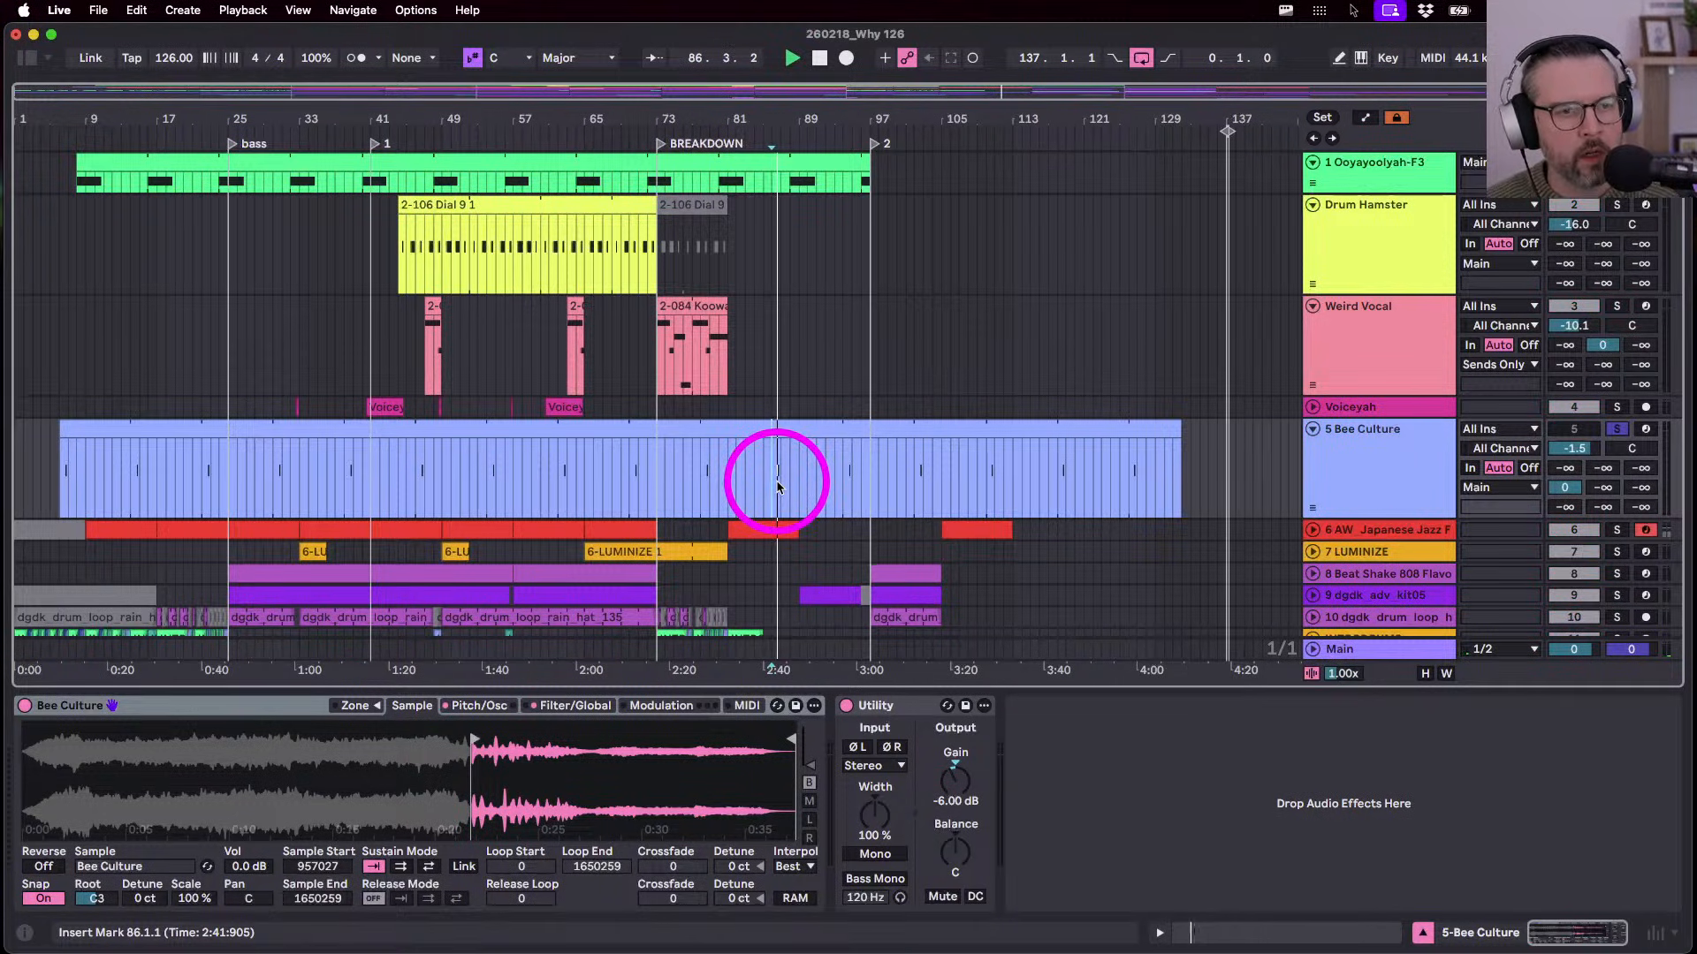
click(1395, 453)
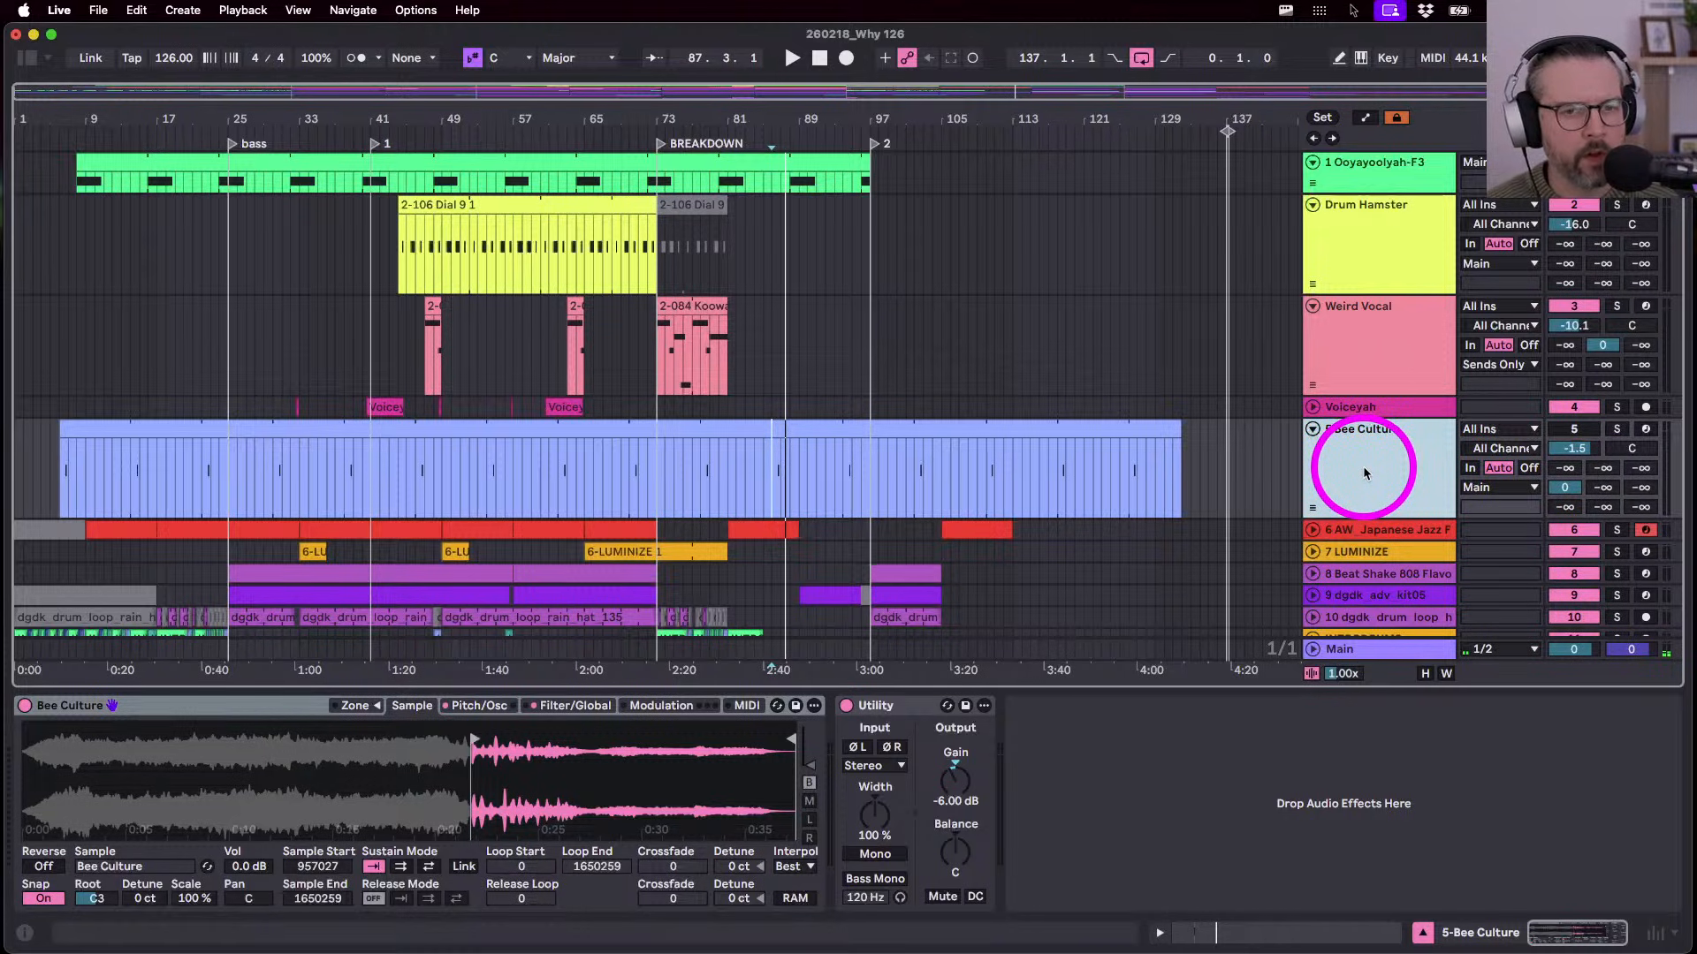
key(Delete)
- Play bars 65–73 of the AW Japanese Jazz clip and rename that track Guitar
click(1312, 428)
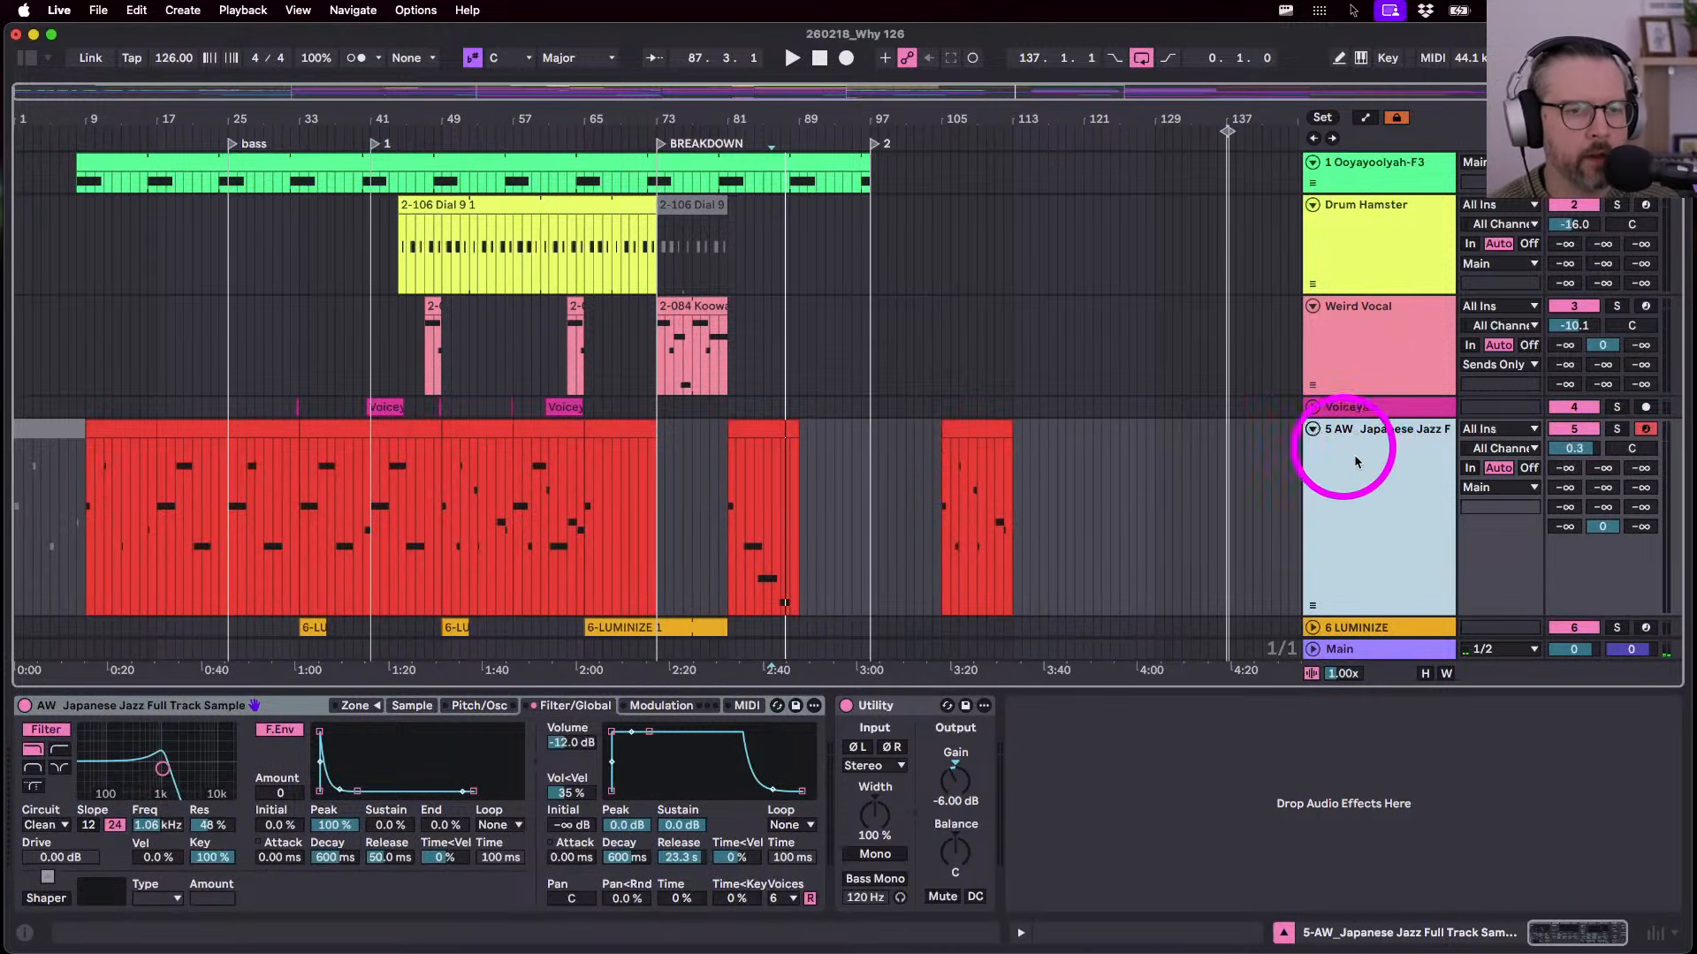
click(764, 492)
mouse_move(600, 446)
mouse_down()
mouse_move(606, 426)
mouse_move(592, 471)
mouse_up()
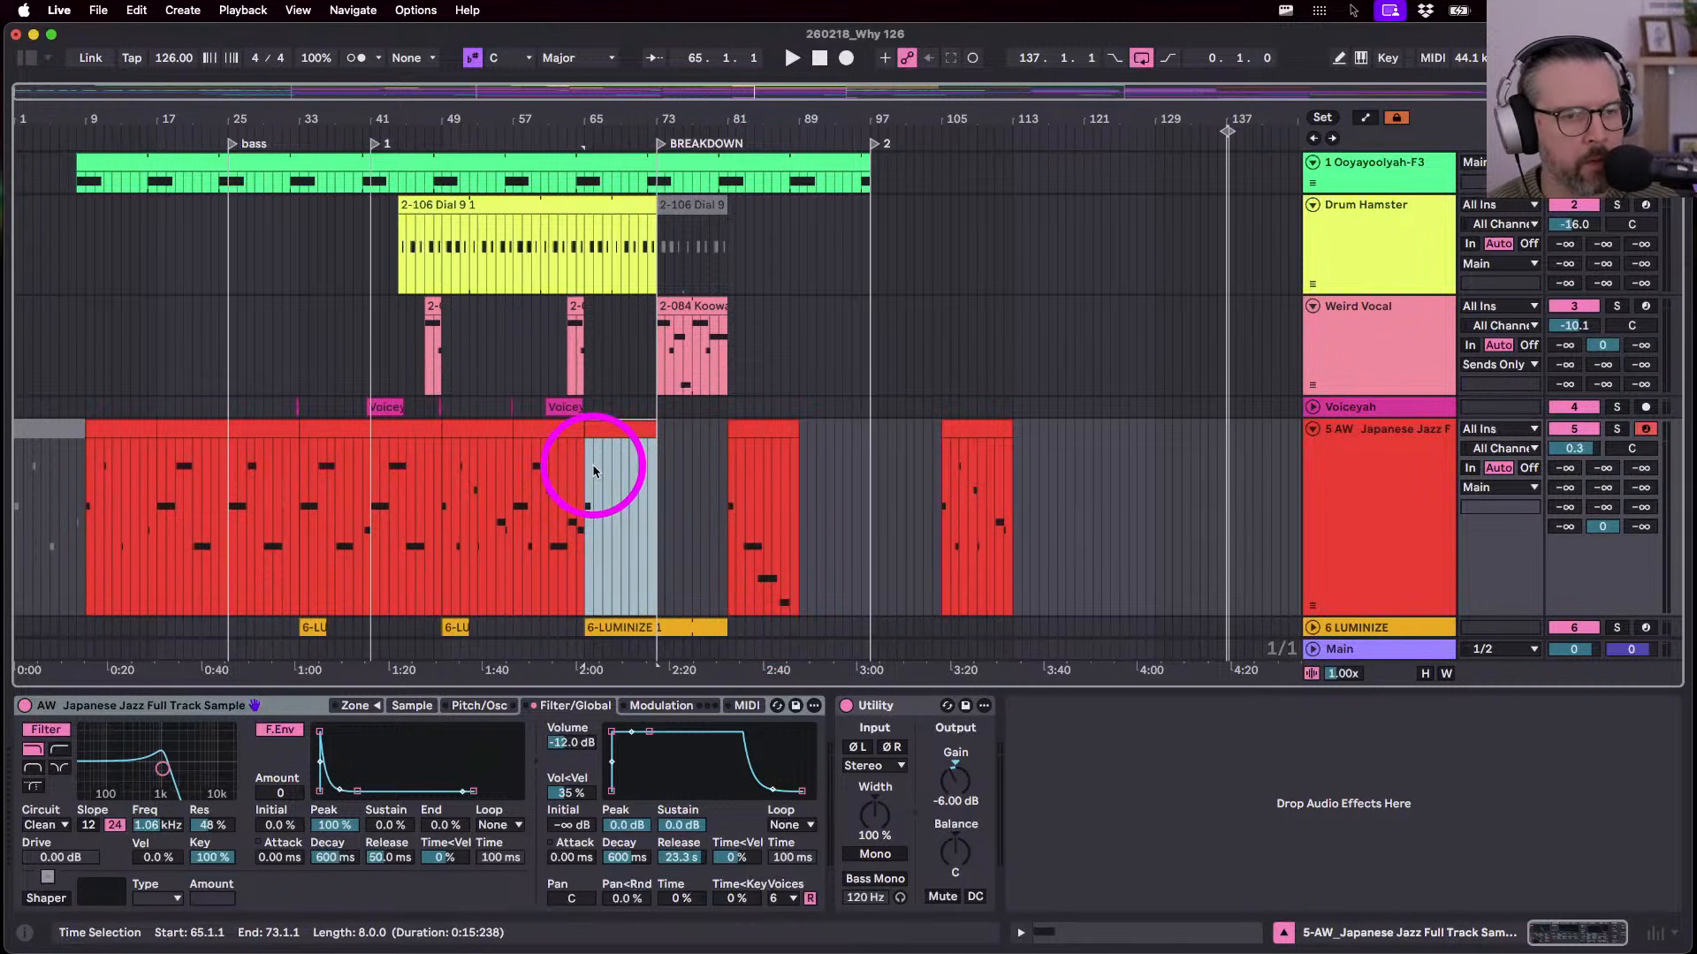
key(space)
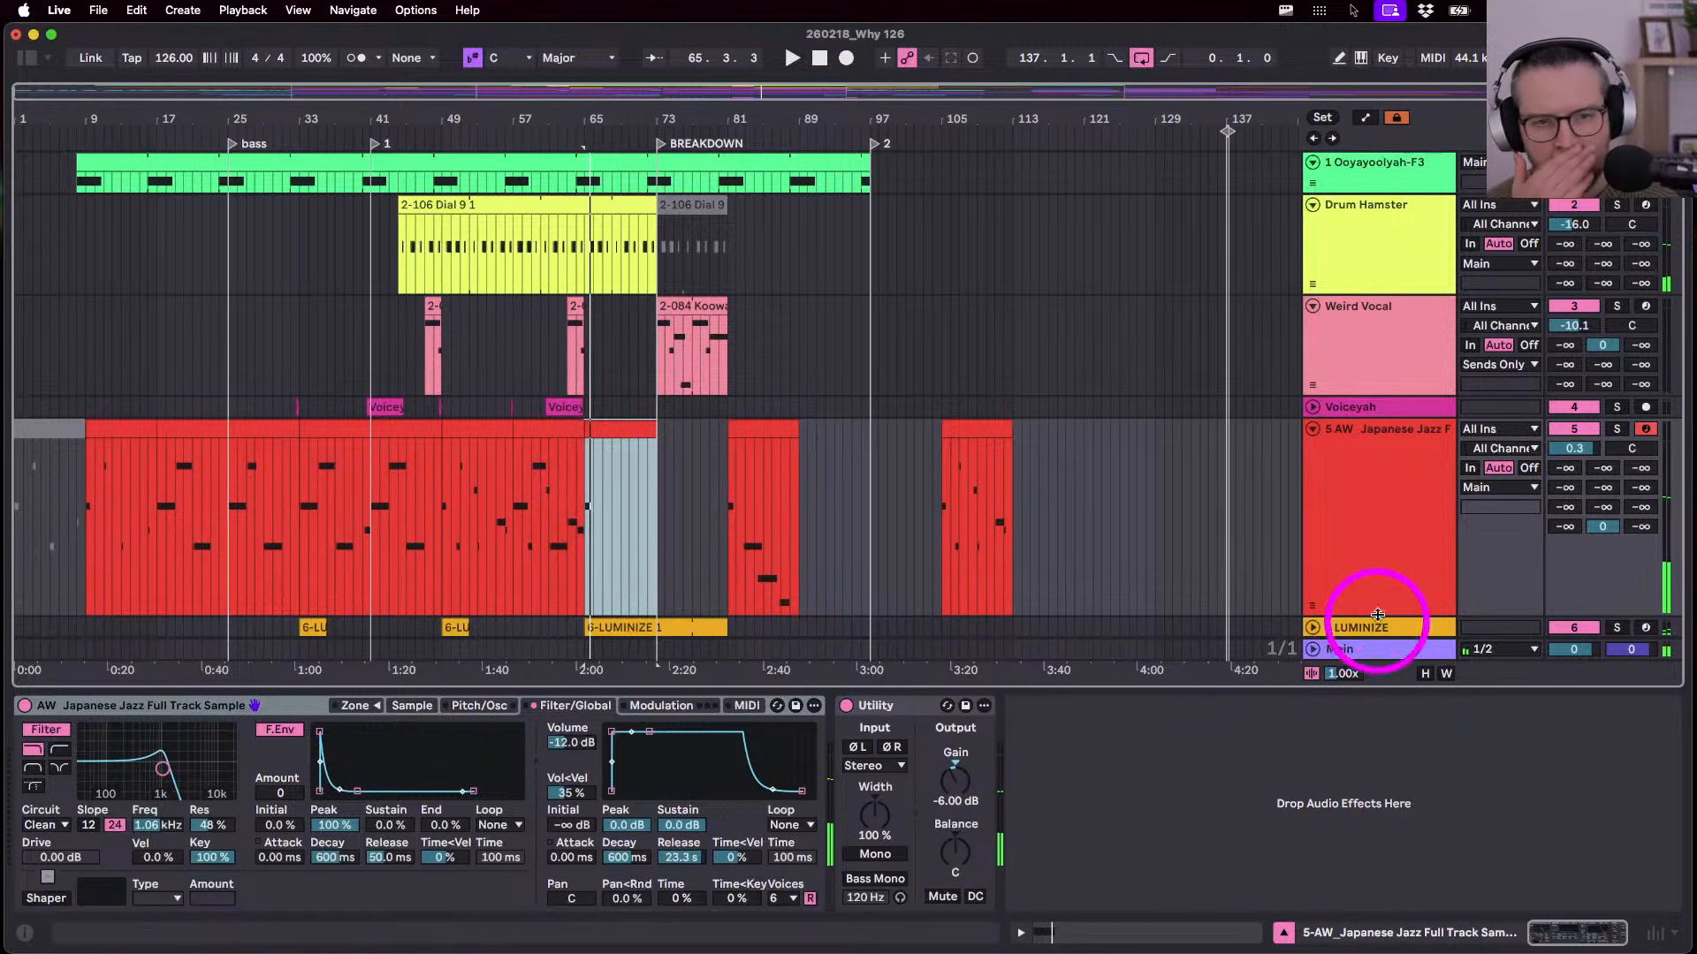
click(1382, 583)
key(super+r)
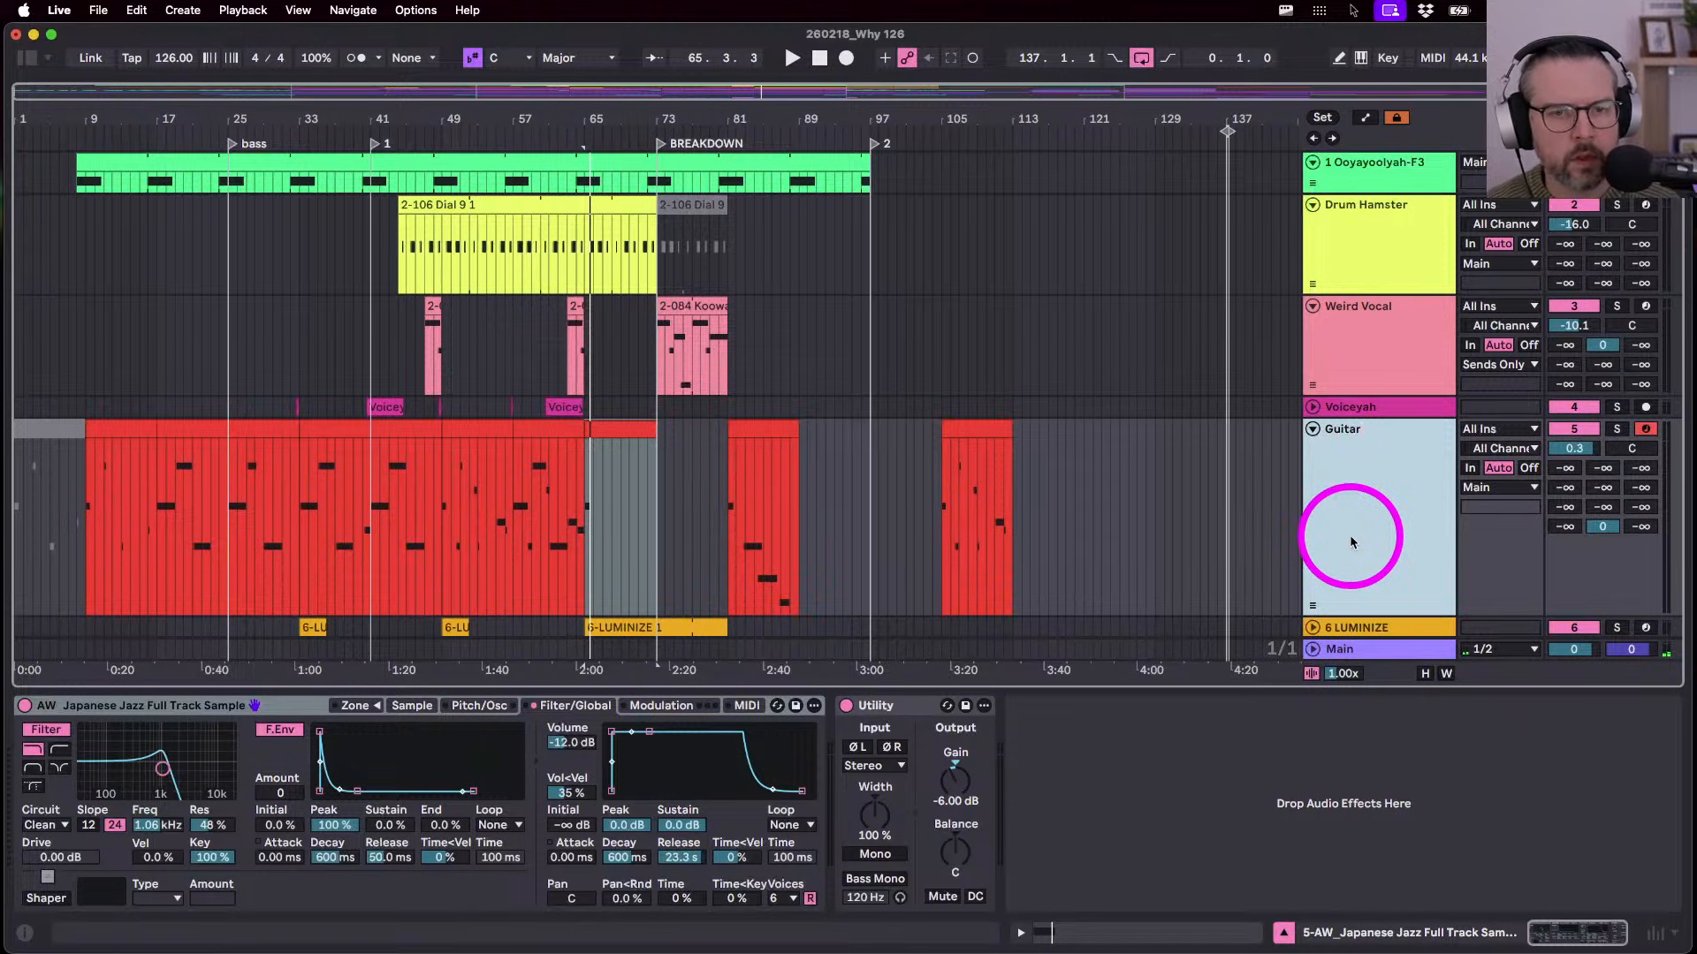
key(Return)
- Unfold and audition the LUMINIZE track, then rename it Stutter riser
scroll(1354, 535, down, 2)
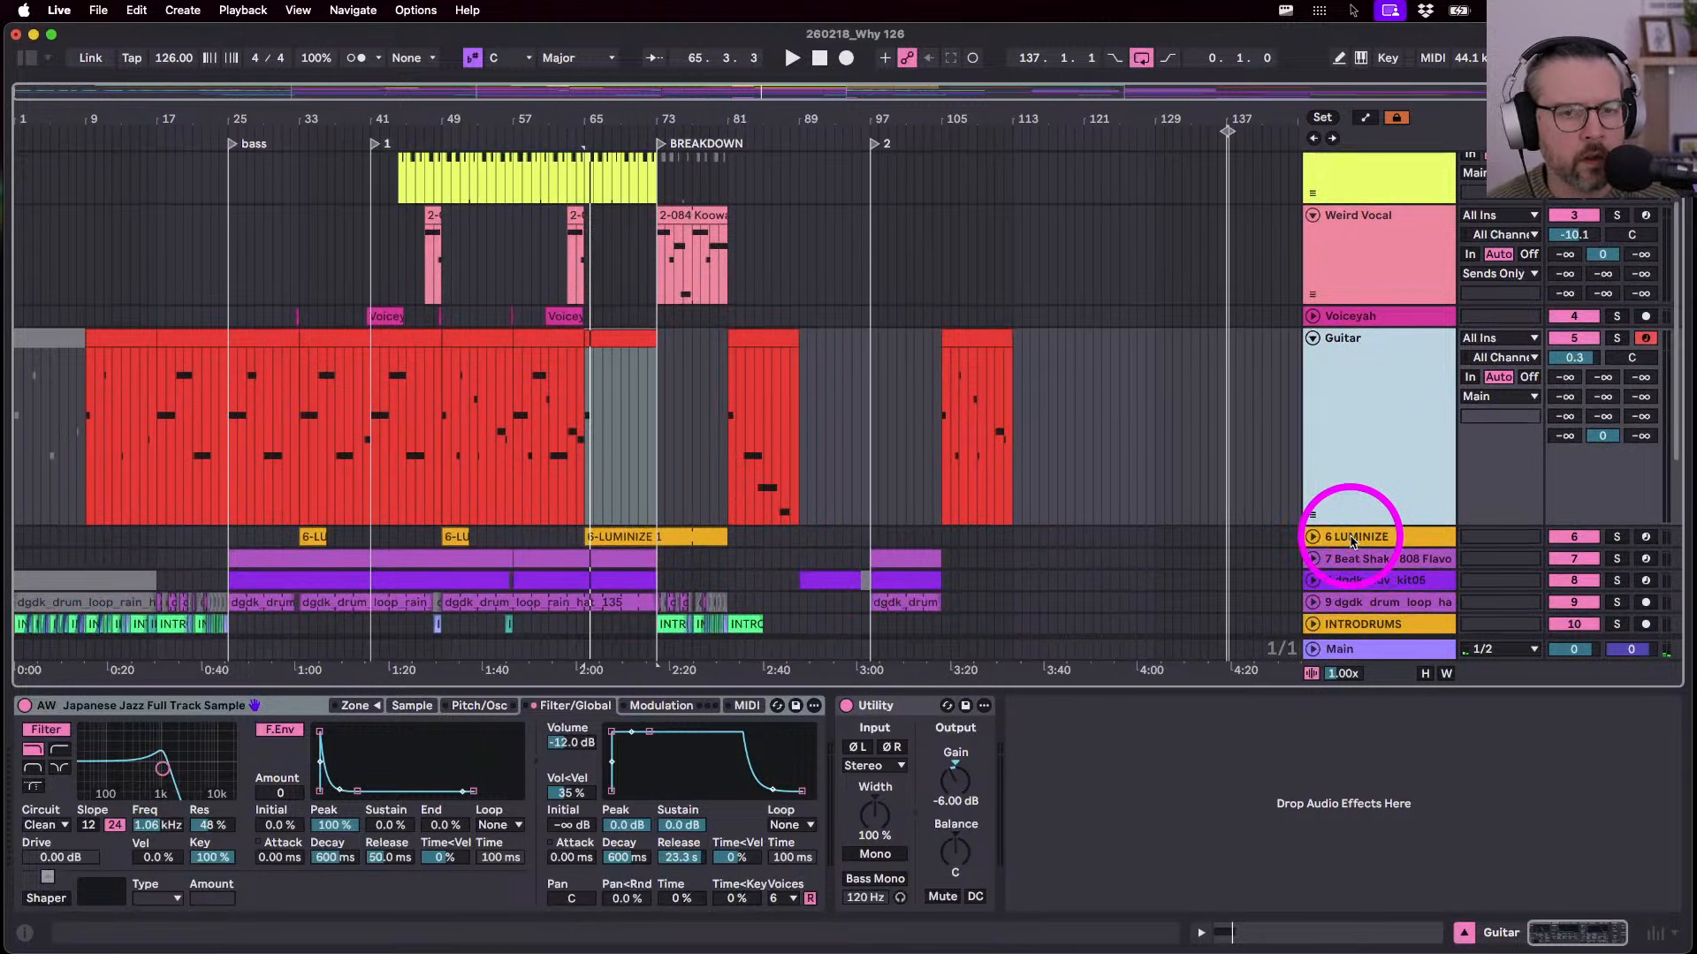
drag(1355, 525, 1341, 390)
click(1313, 400)
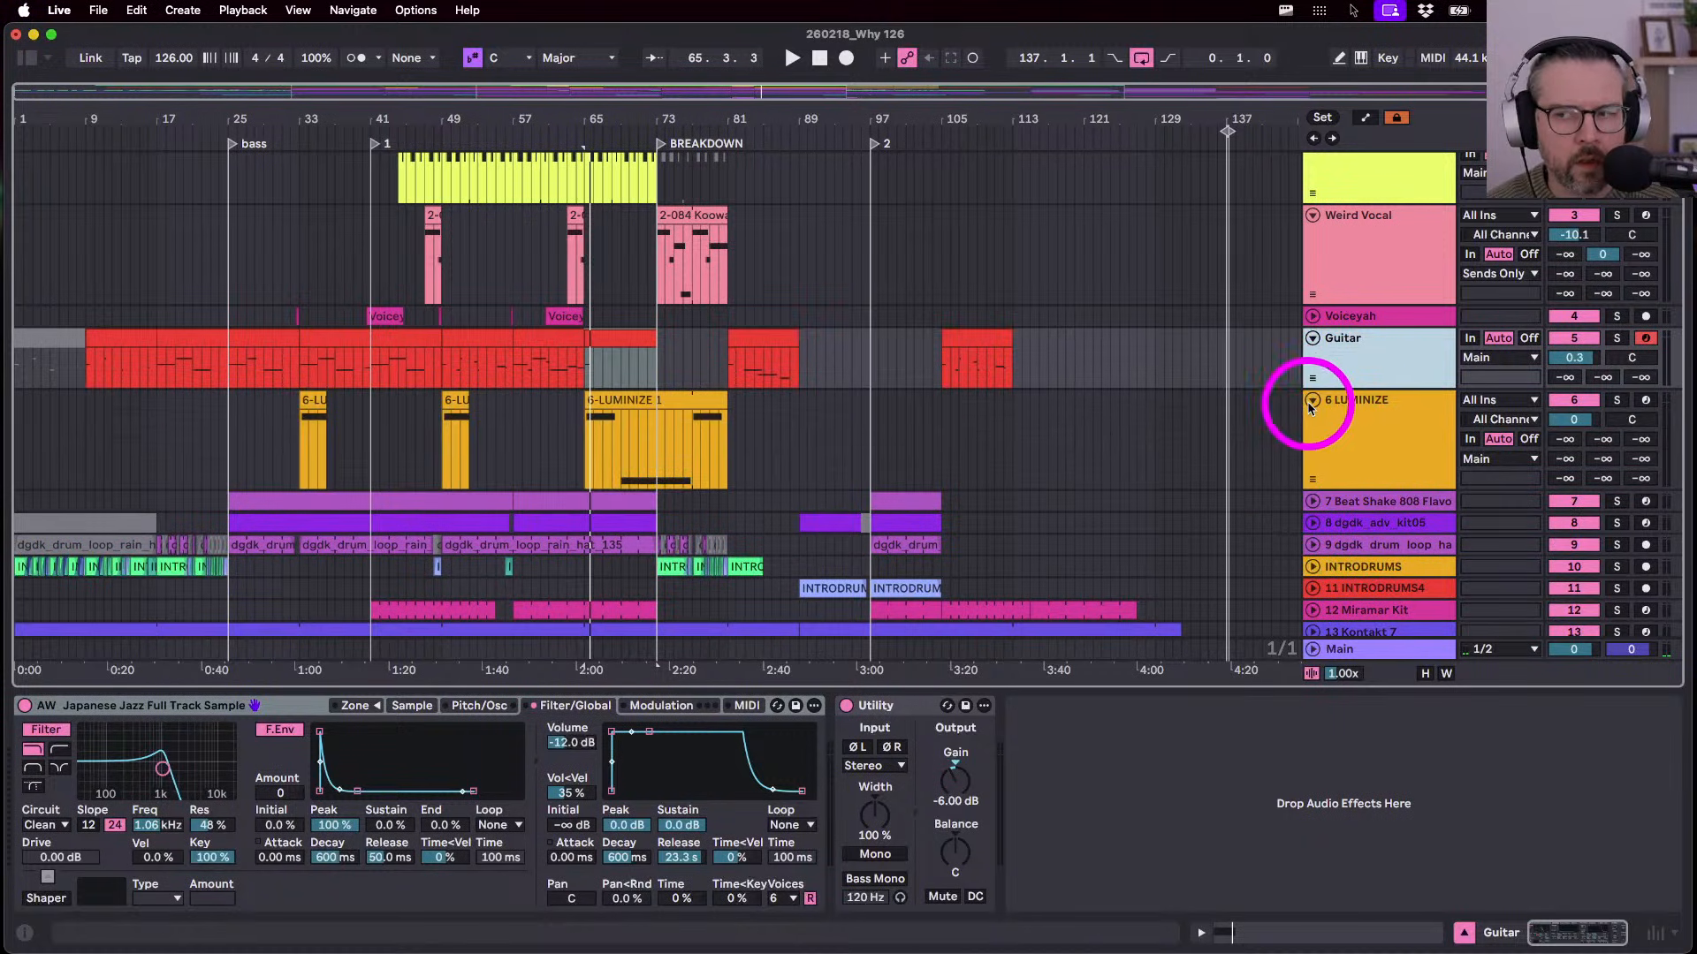
click(686, 431)
key(space)
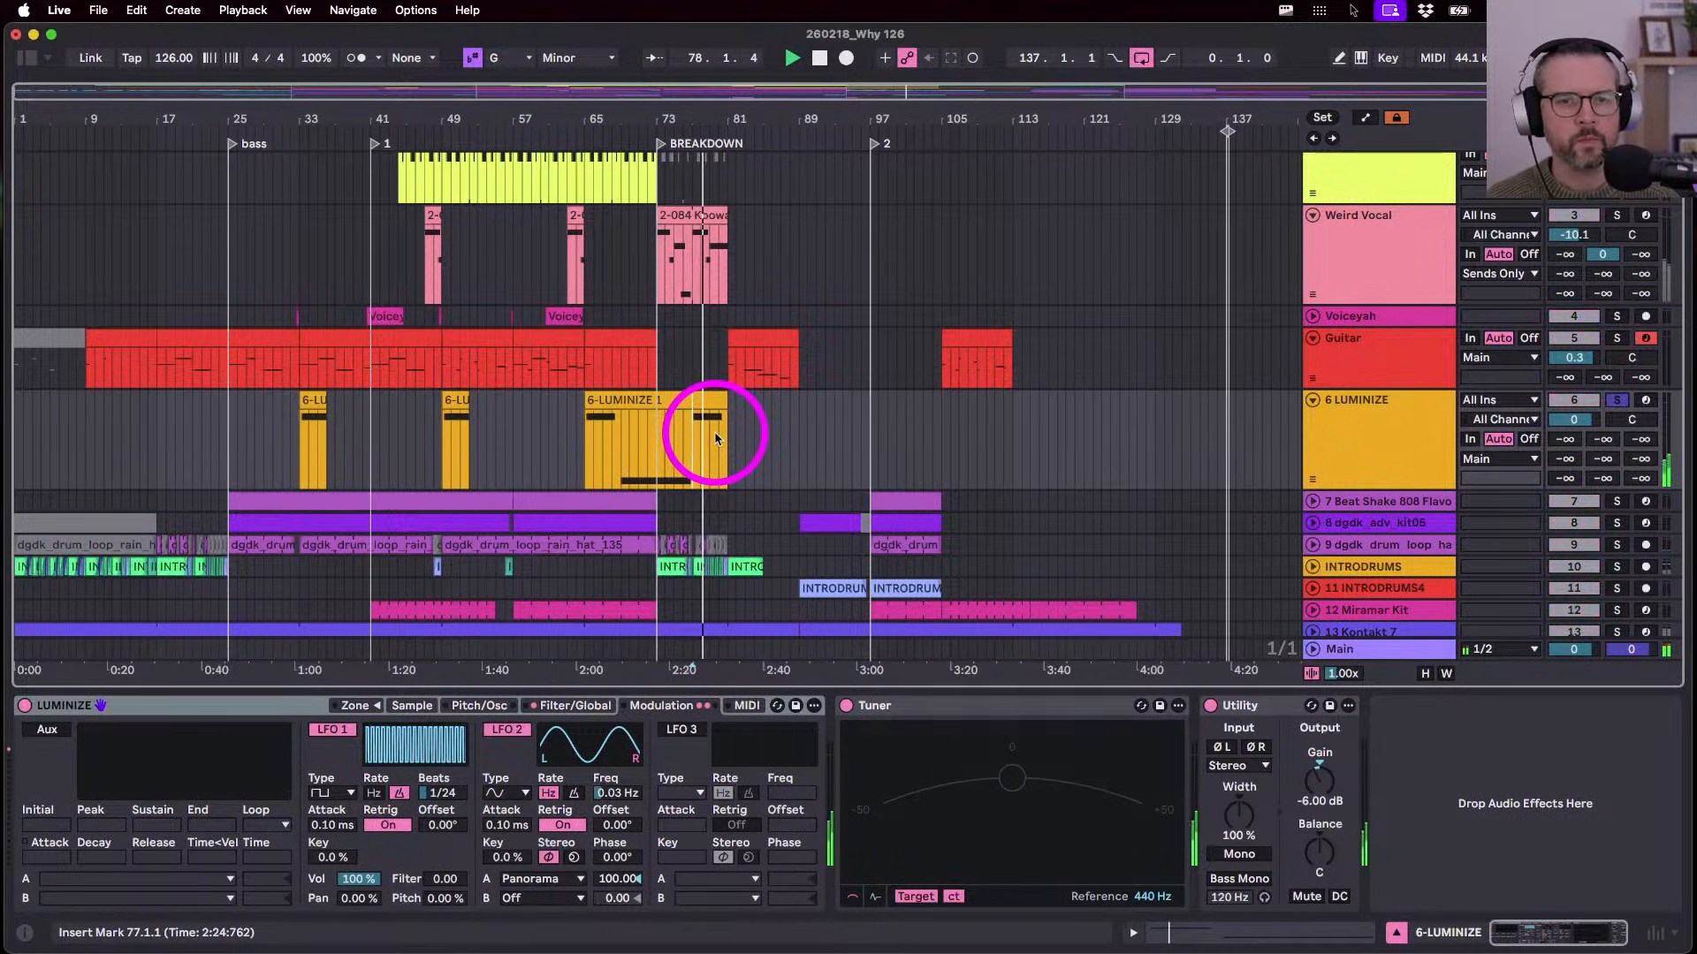
click(1345, 457)
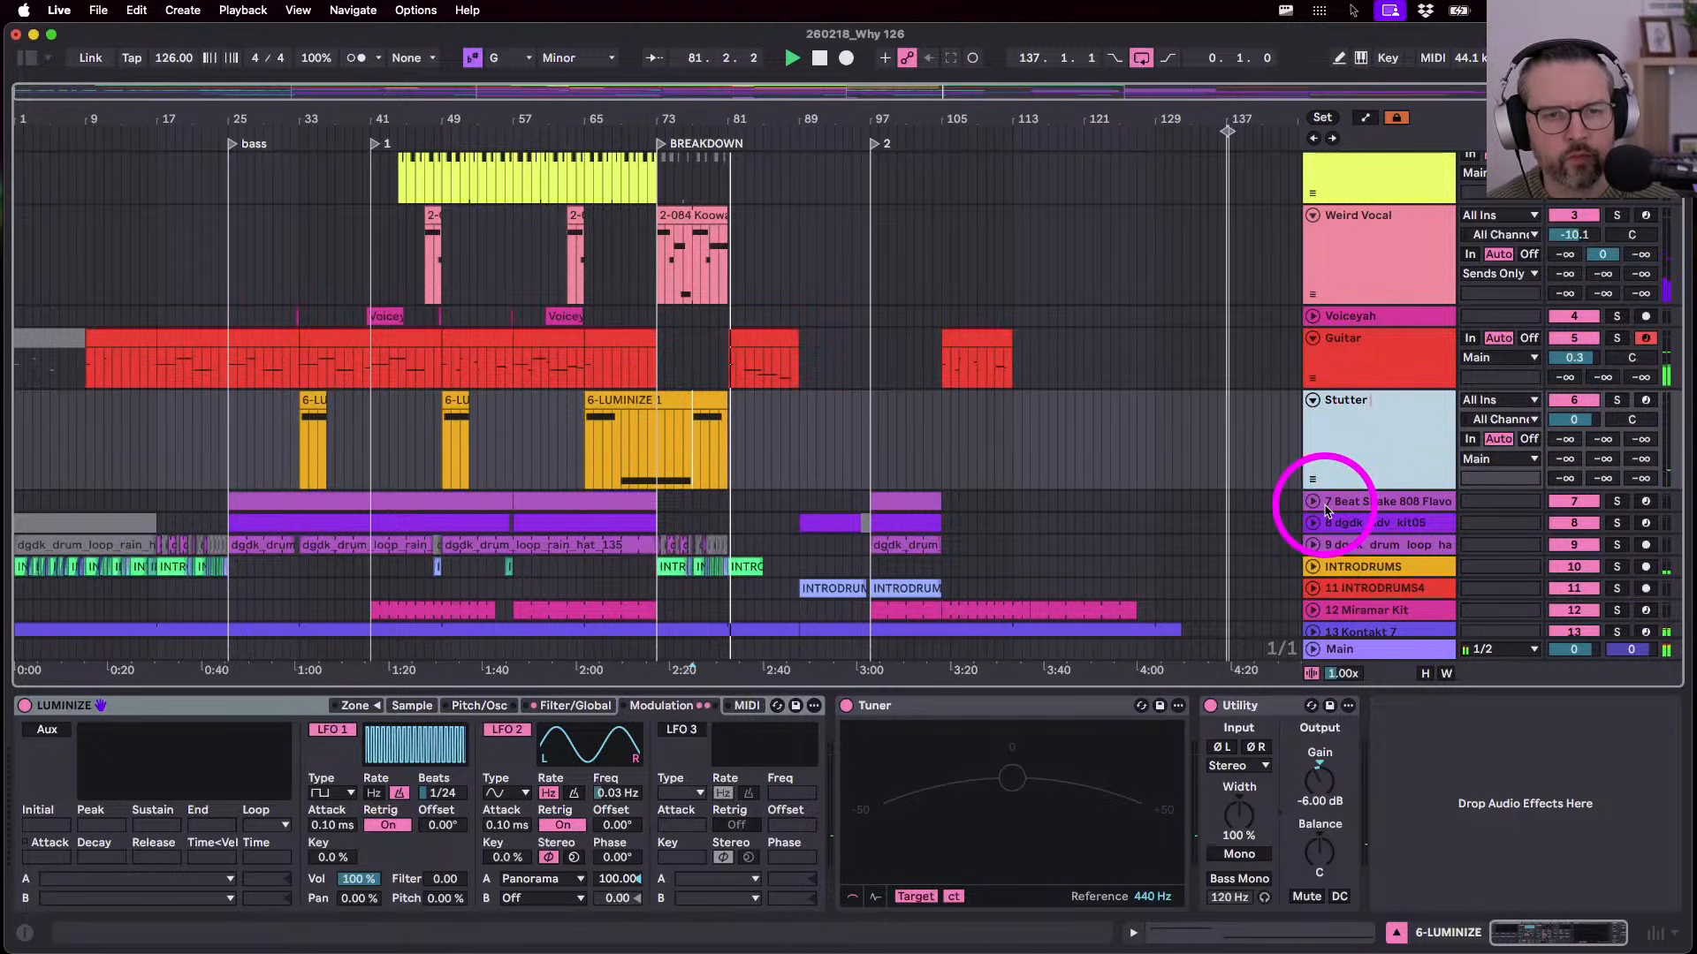
scroll(1317, 499, down, 6)
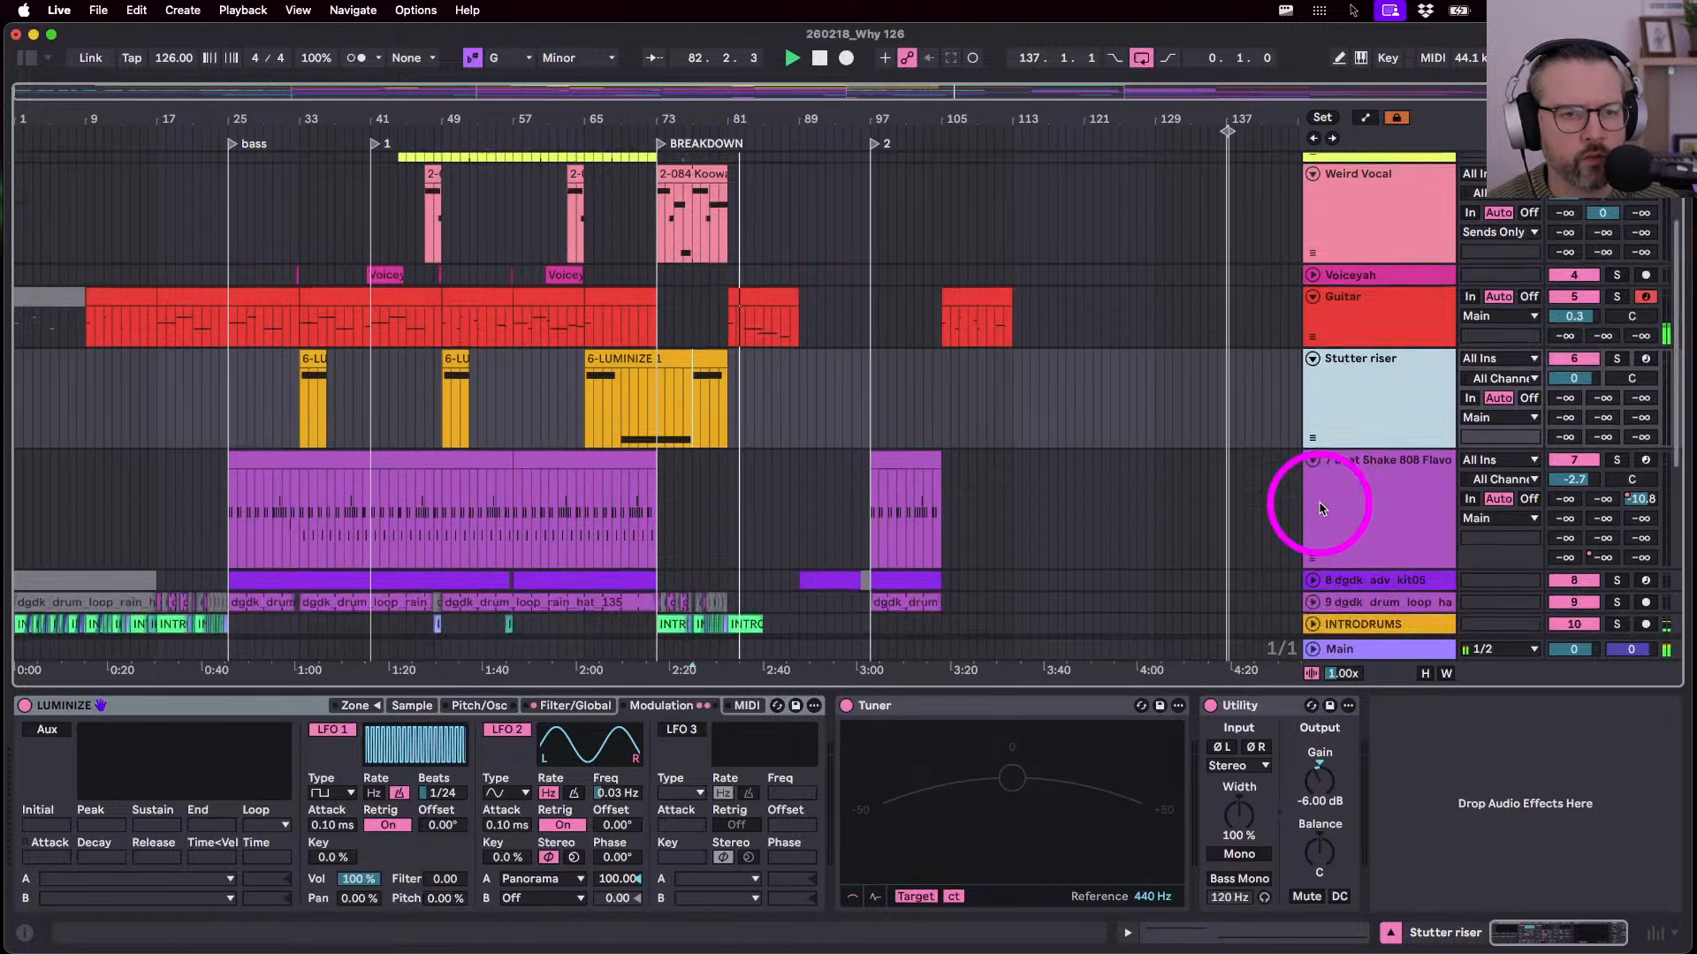
scroll(1269, 373, up, 5)
- Play the Beat Shake clip at bars 25–41 and rename the Beat Shake 808 Flavor track to Drum 1
click(246, 258)
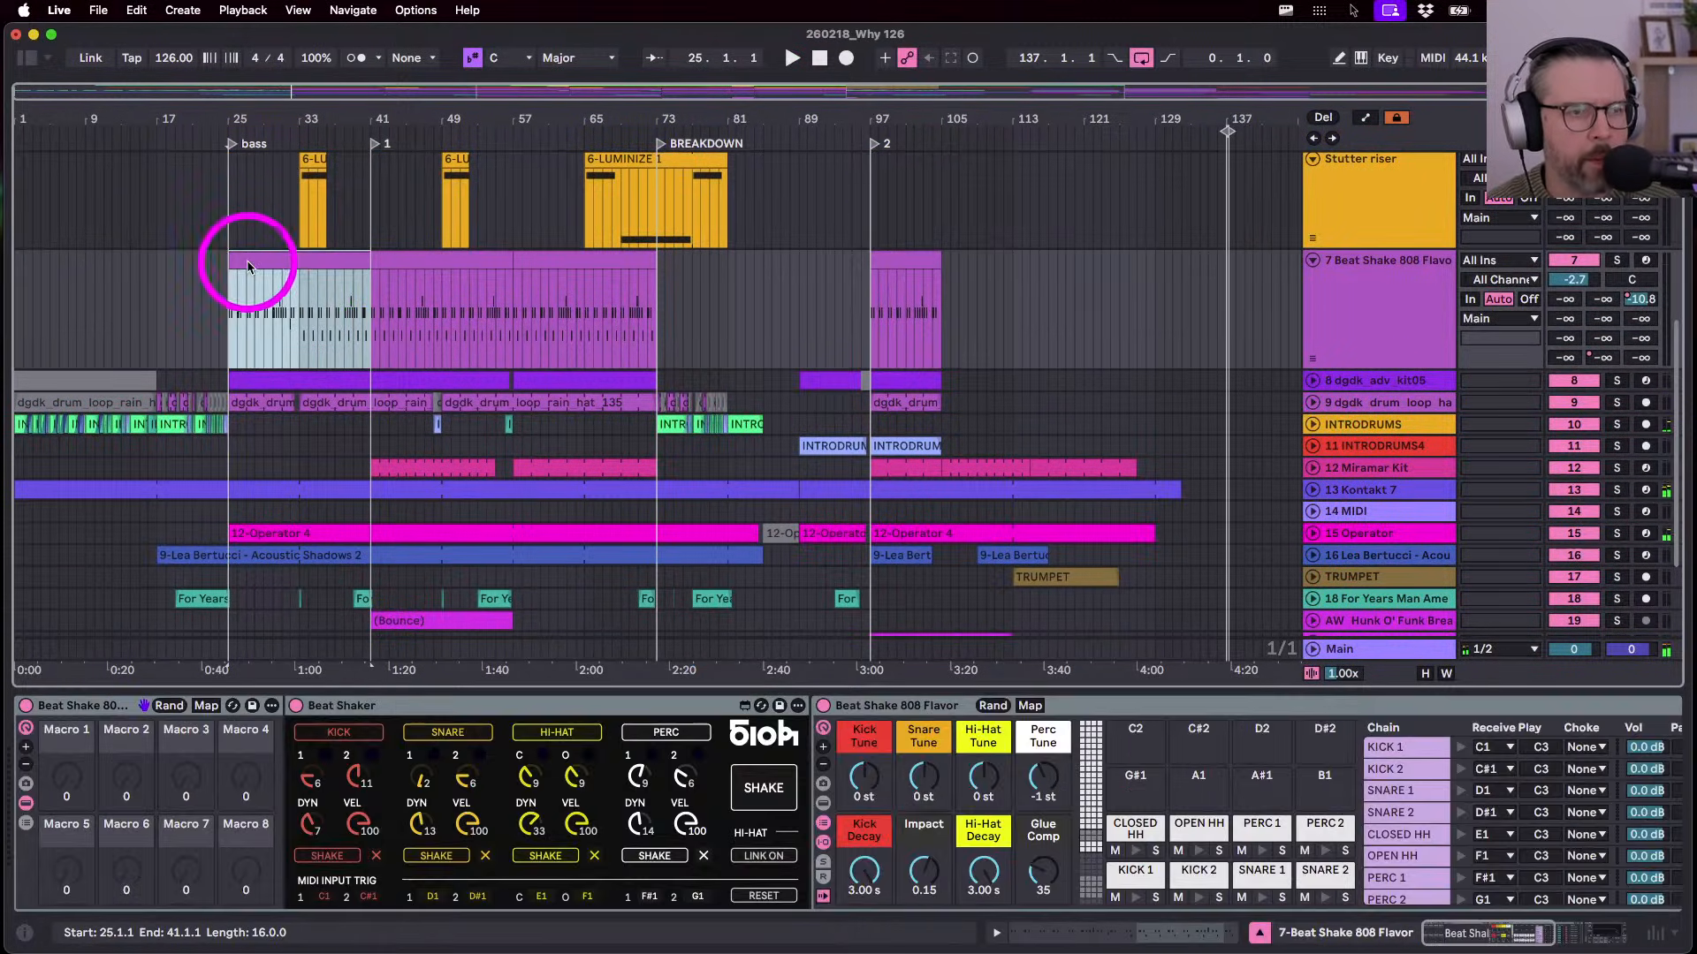
click(1370, 334)
key(space)
key(super+r)
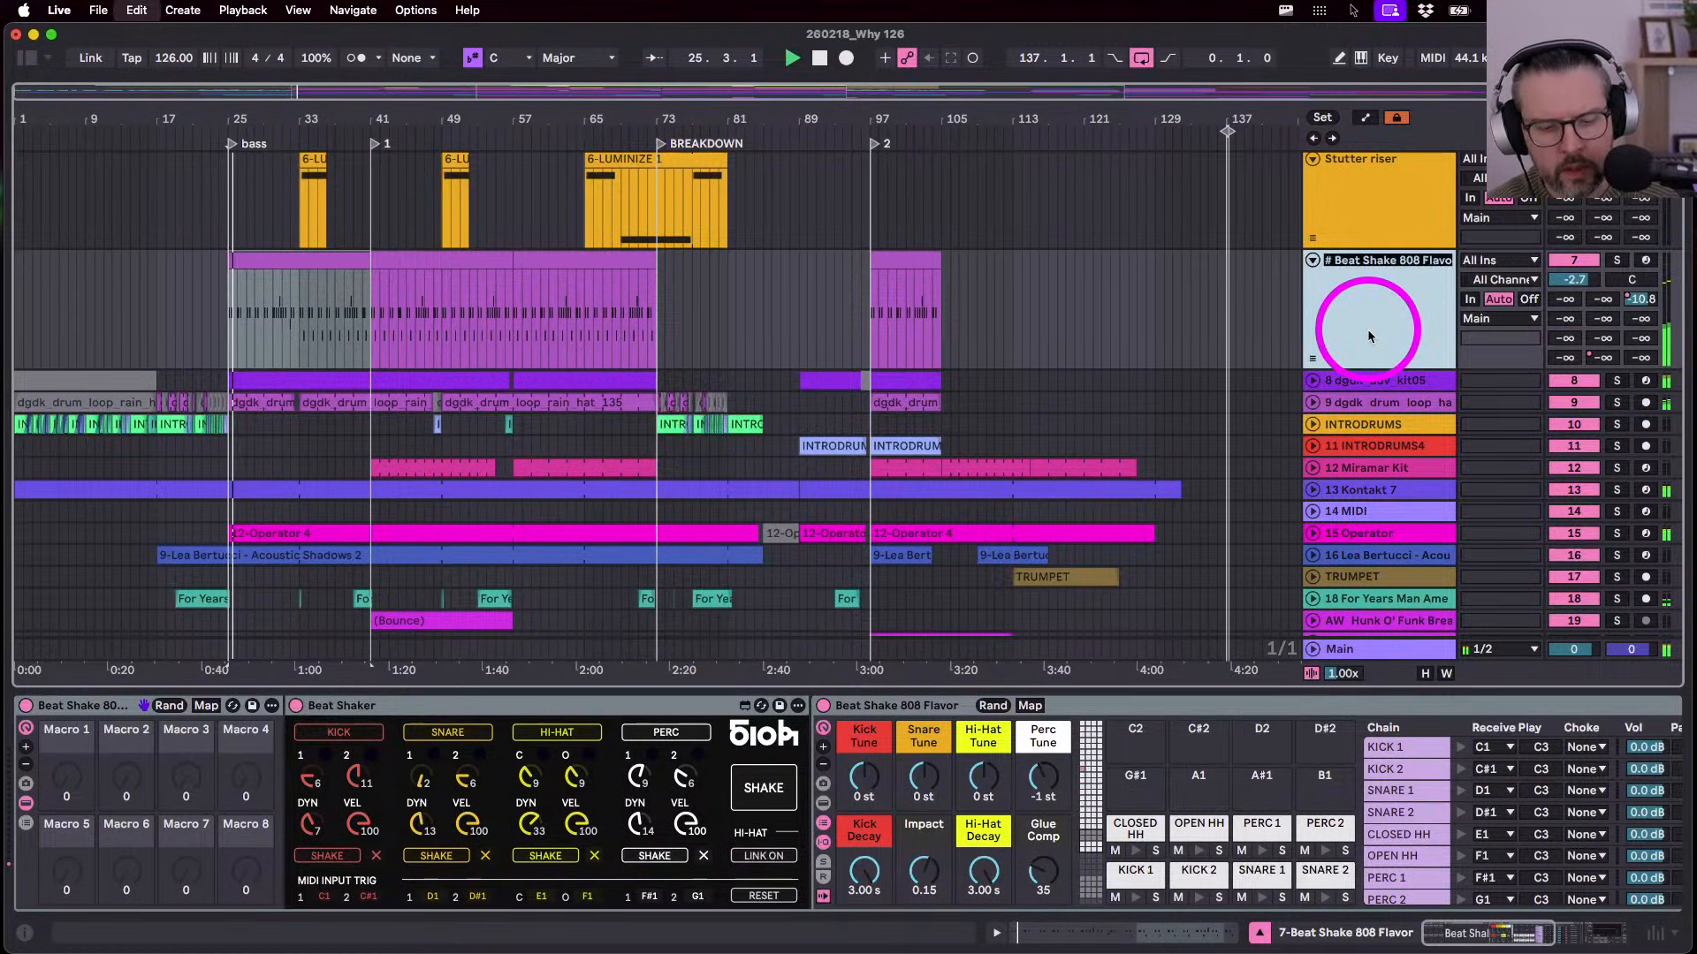
text(Mrum)
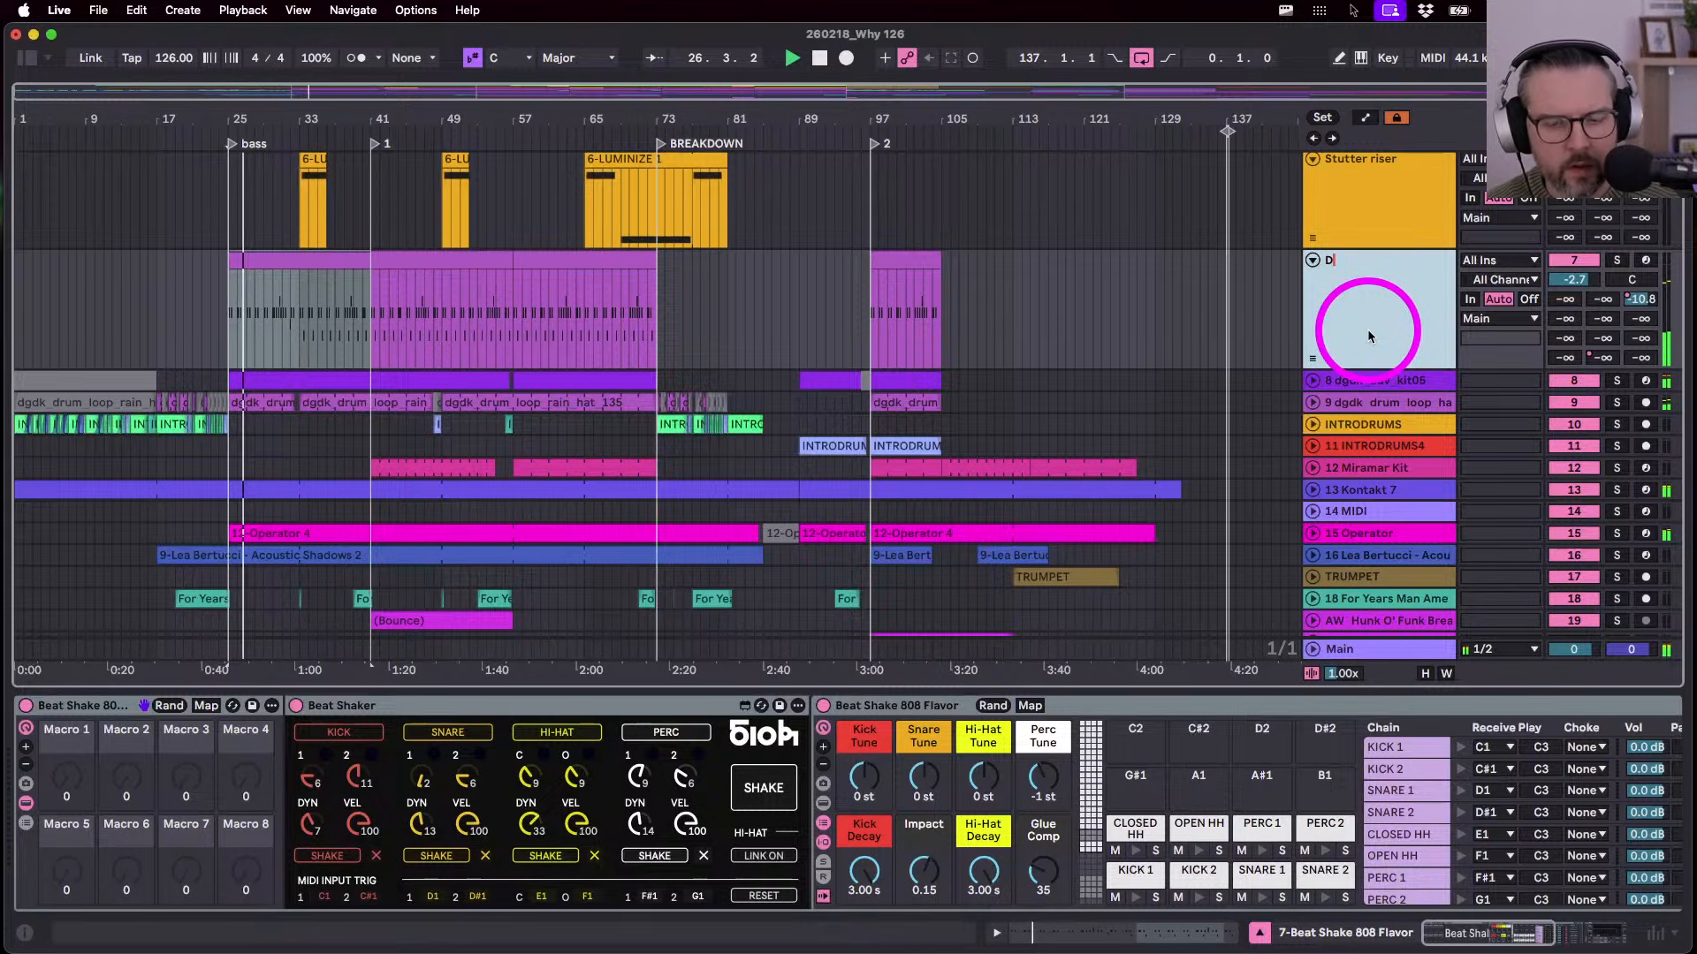
text( 1)
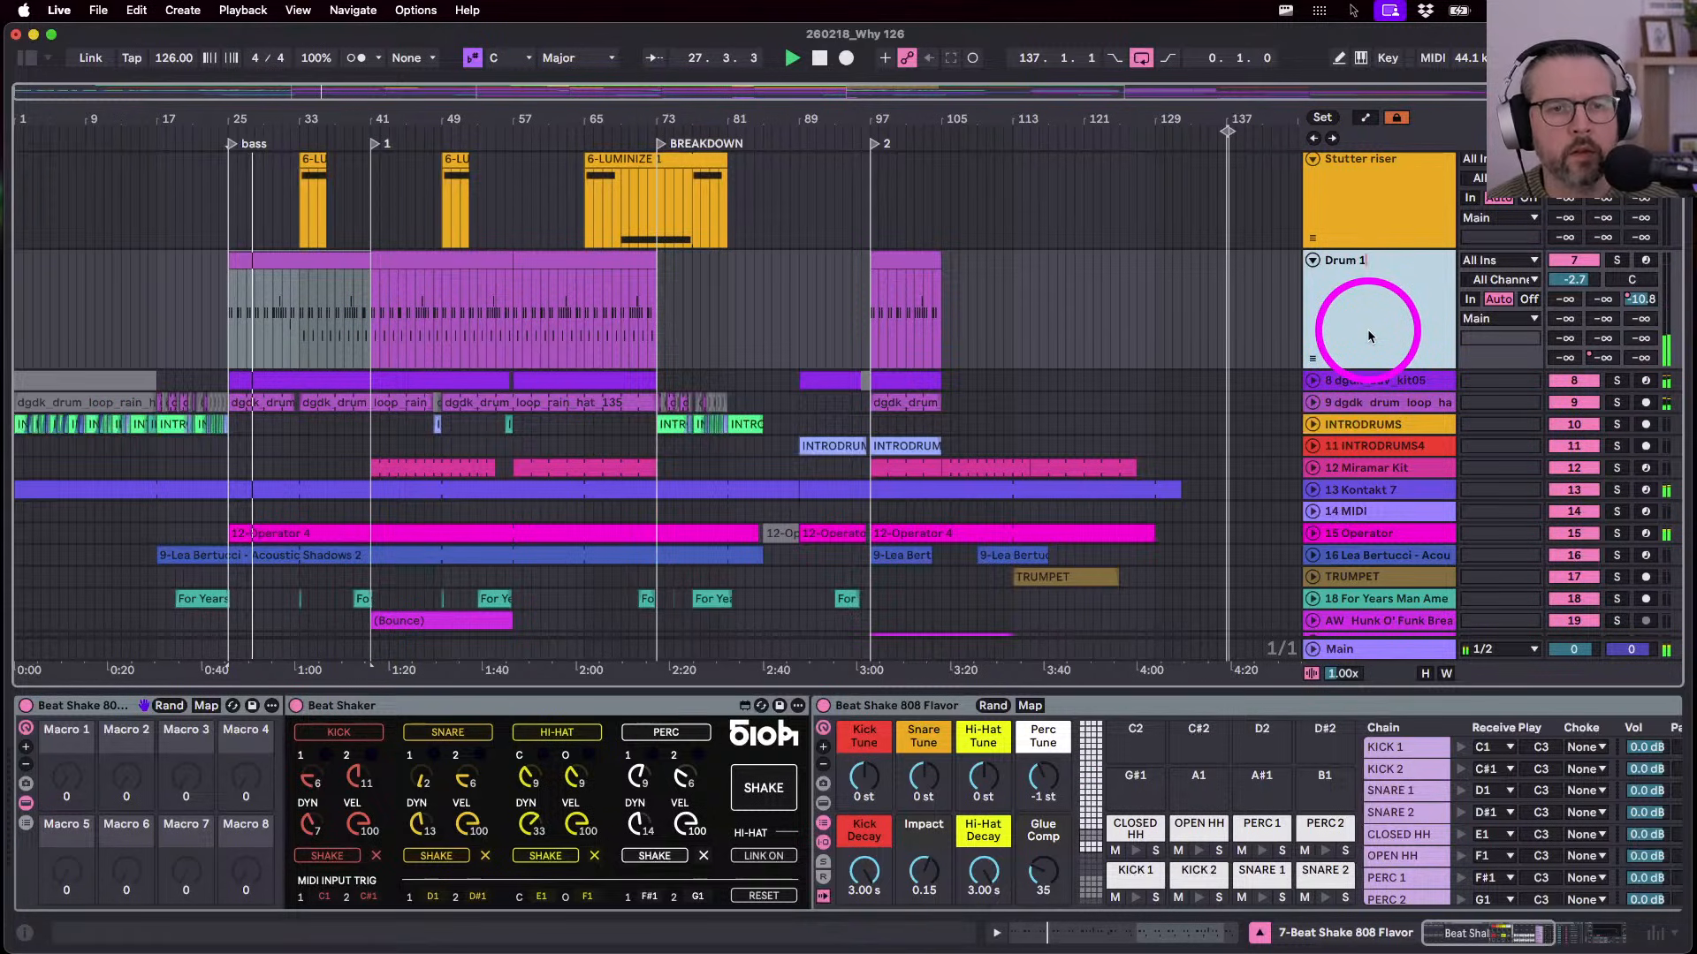
key(Return)
- Rename the dgdk_adv_kit05 track to Garage Drums
click(1312, 382)
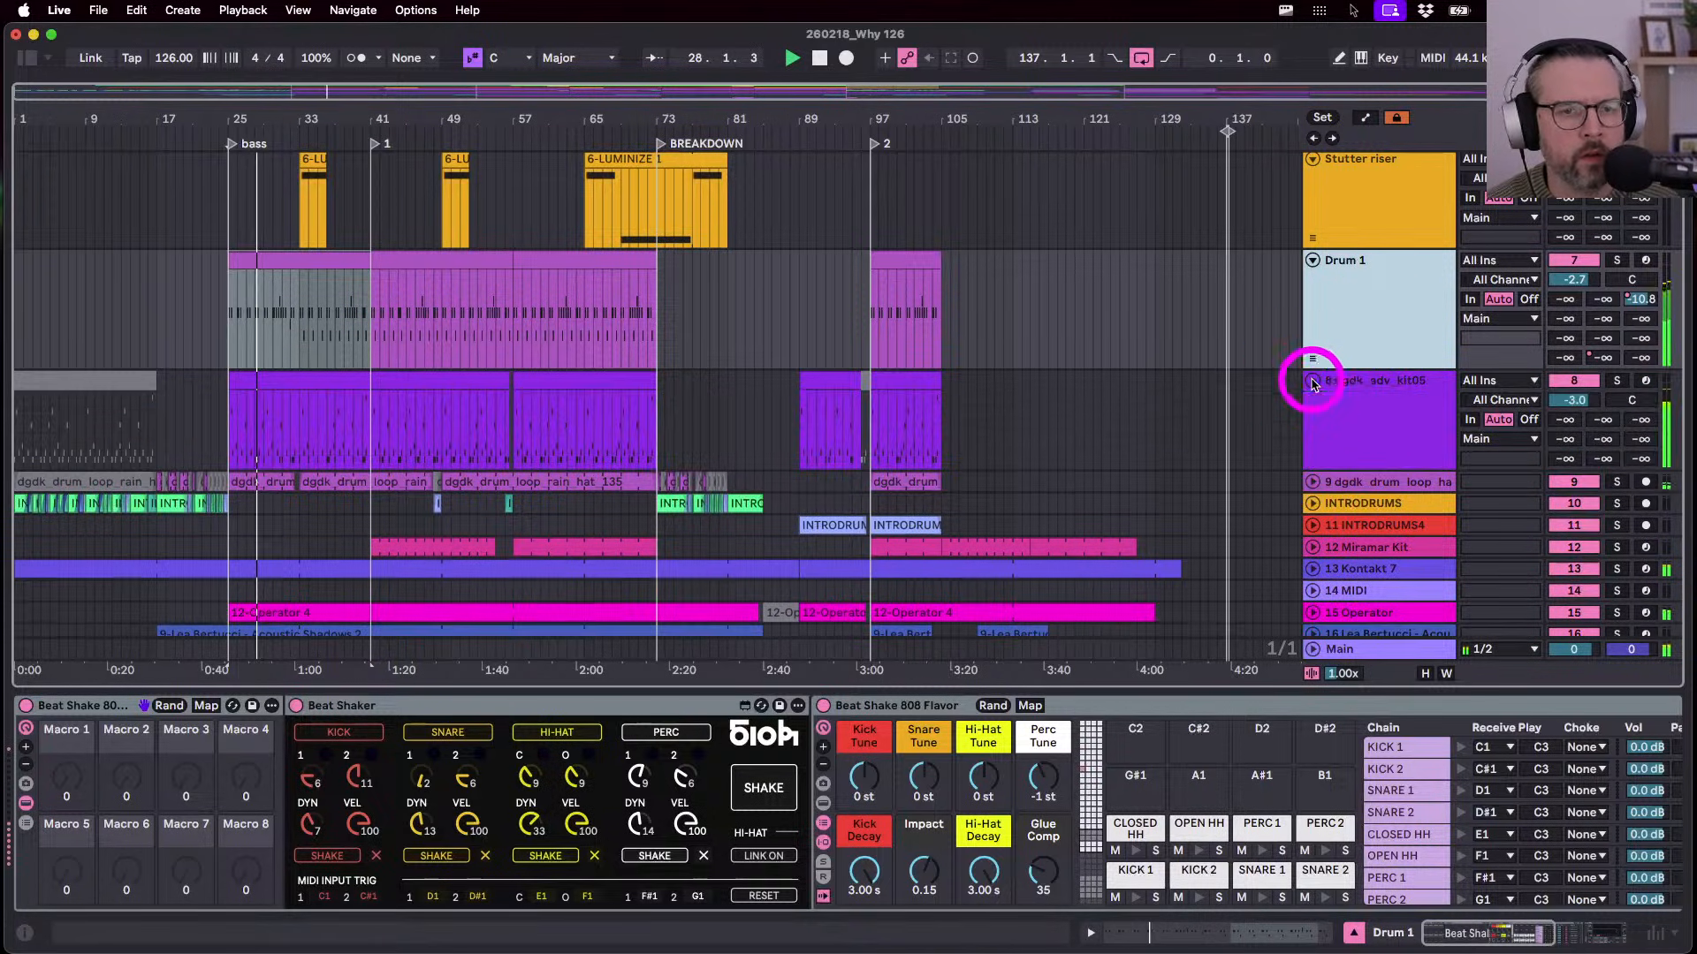
click(252, 382)
click(1390, 424)
key(super+r)
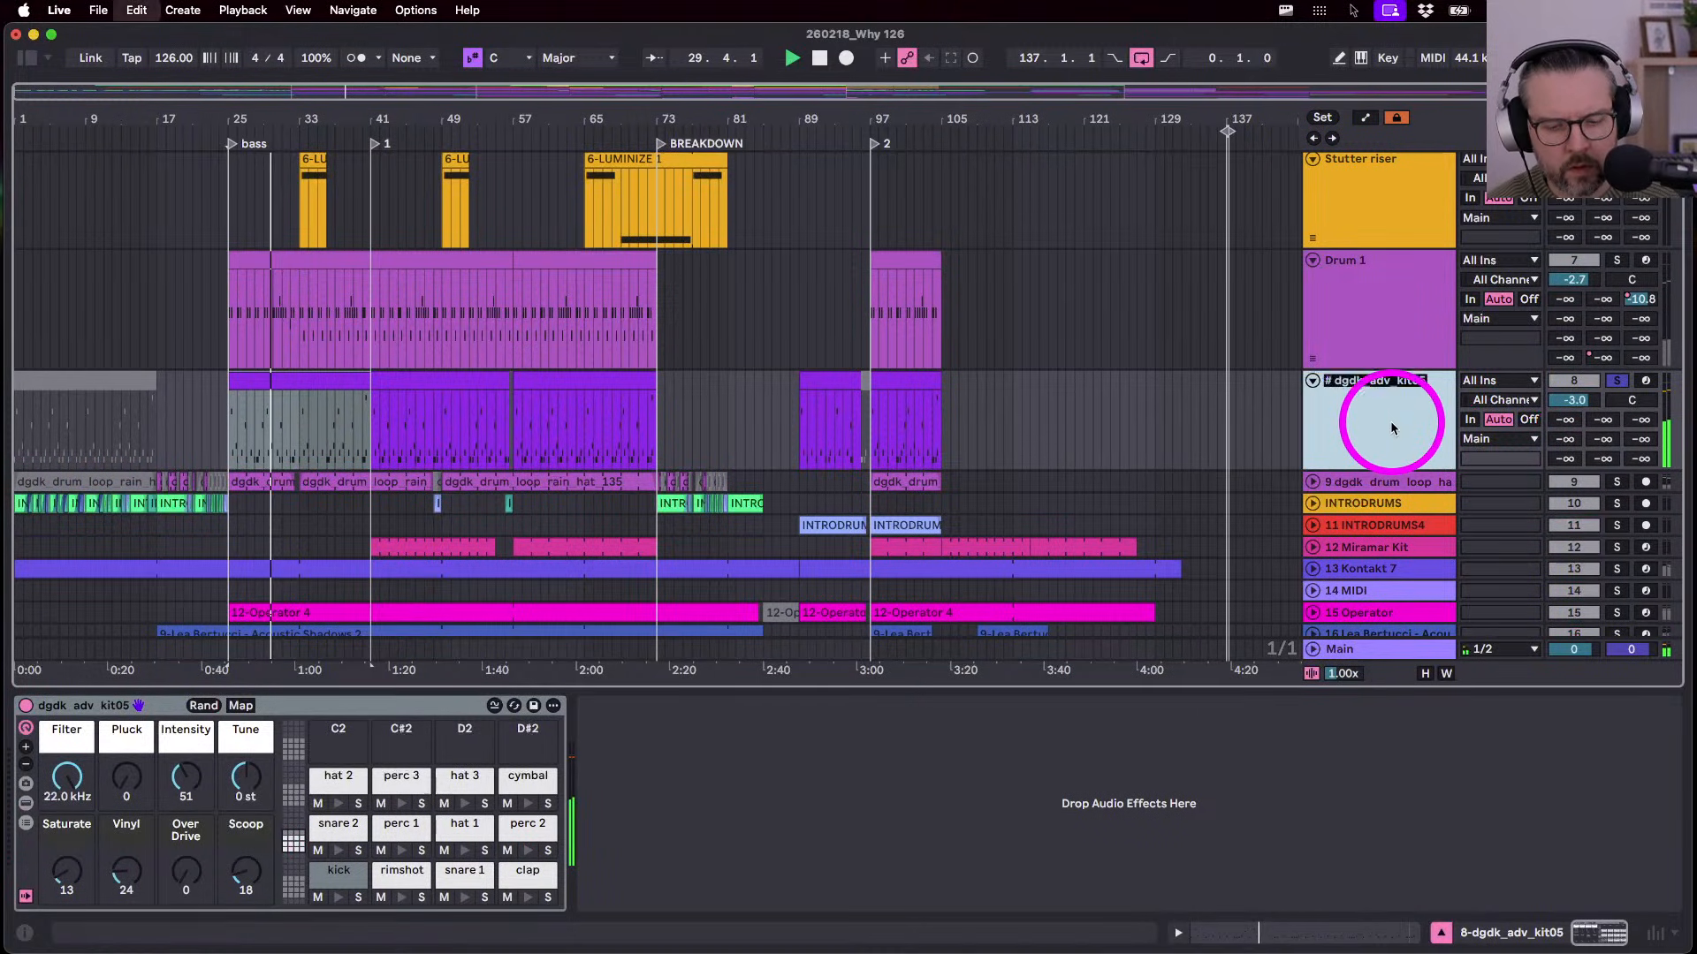
text(Garag)
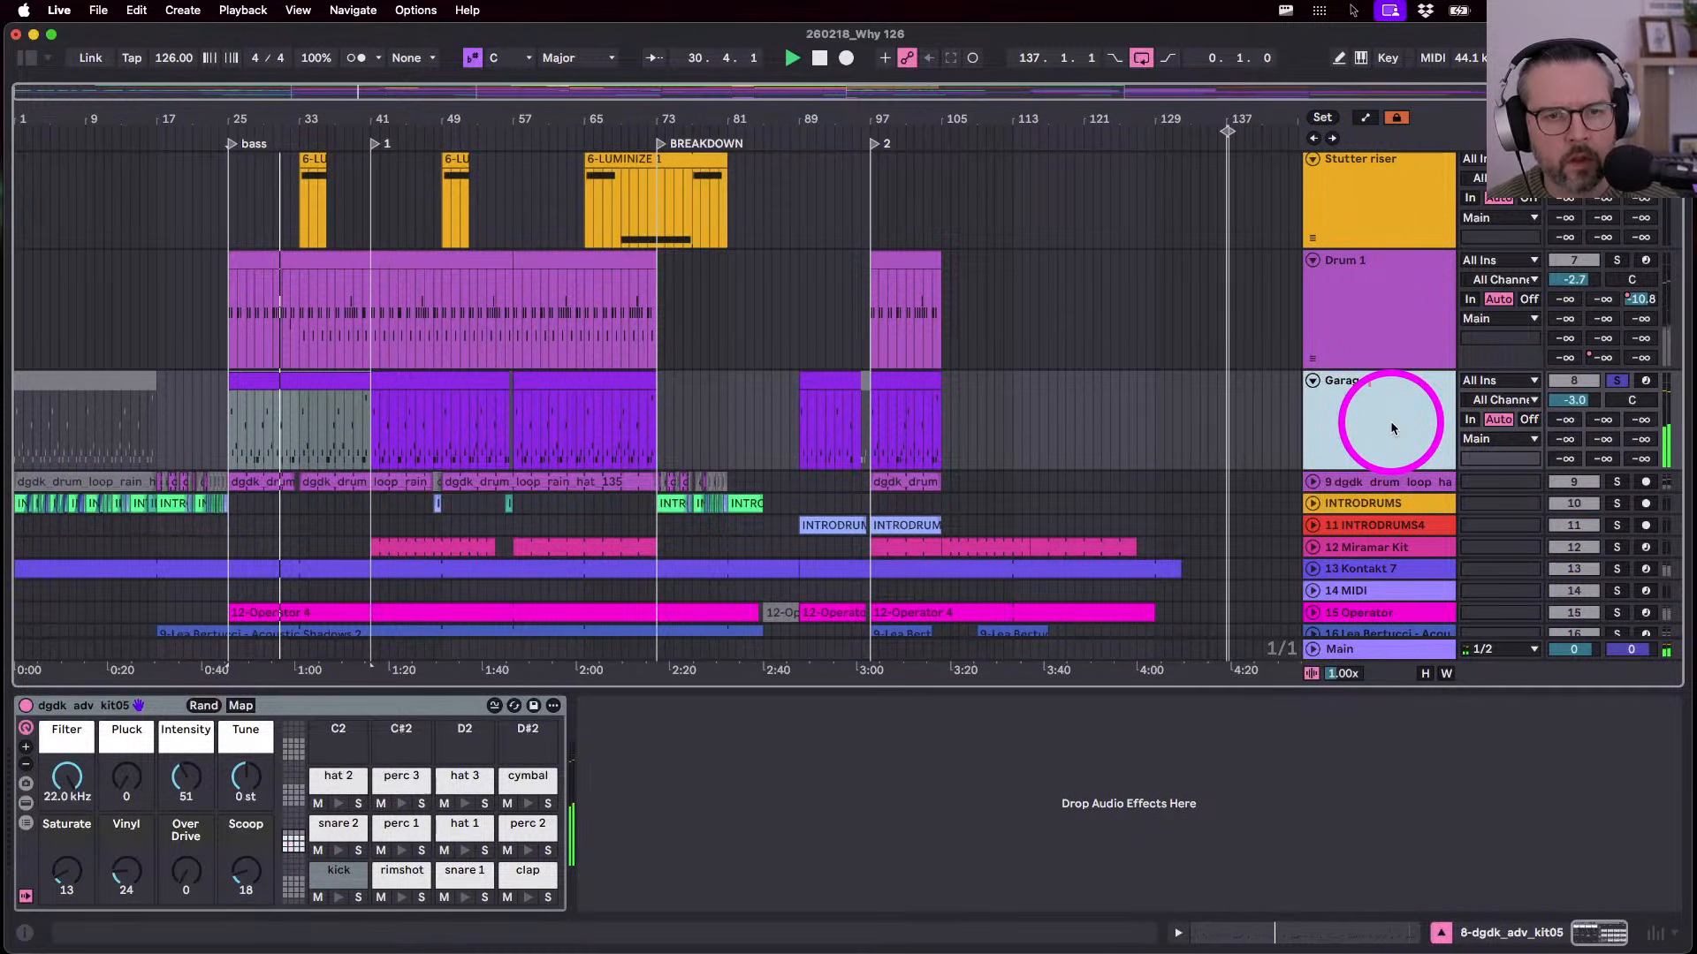
text(e Drums)
key(Return)
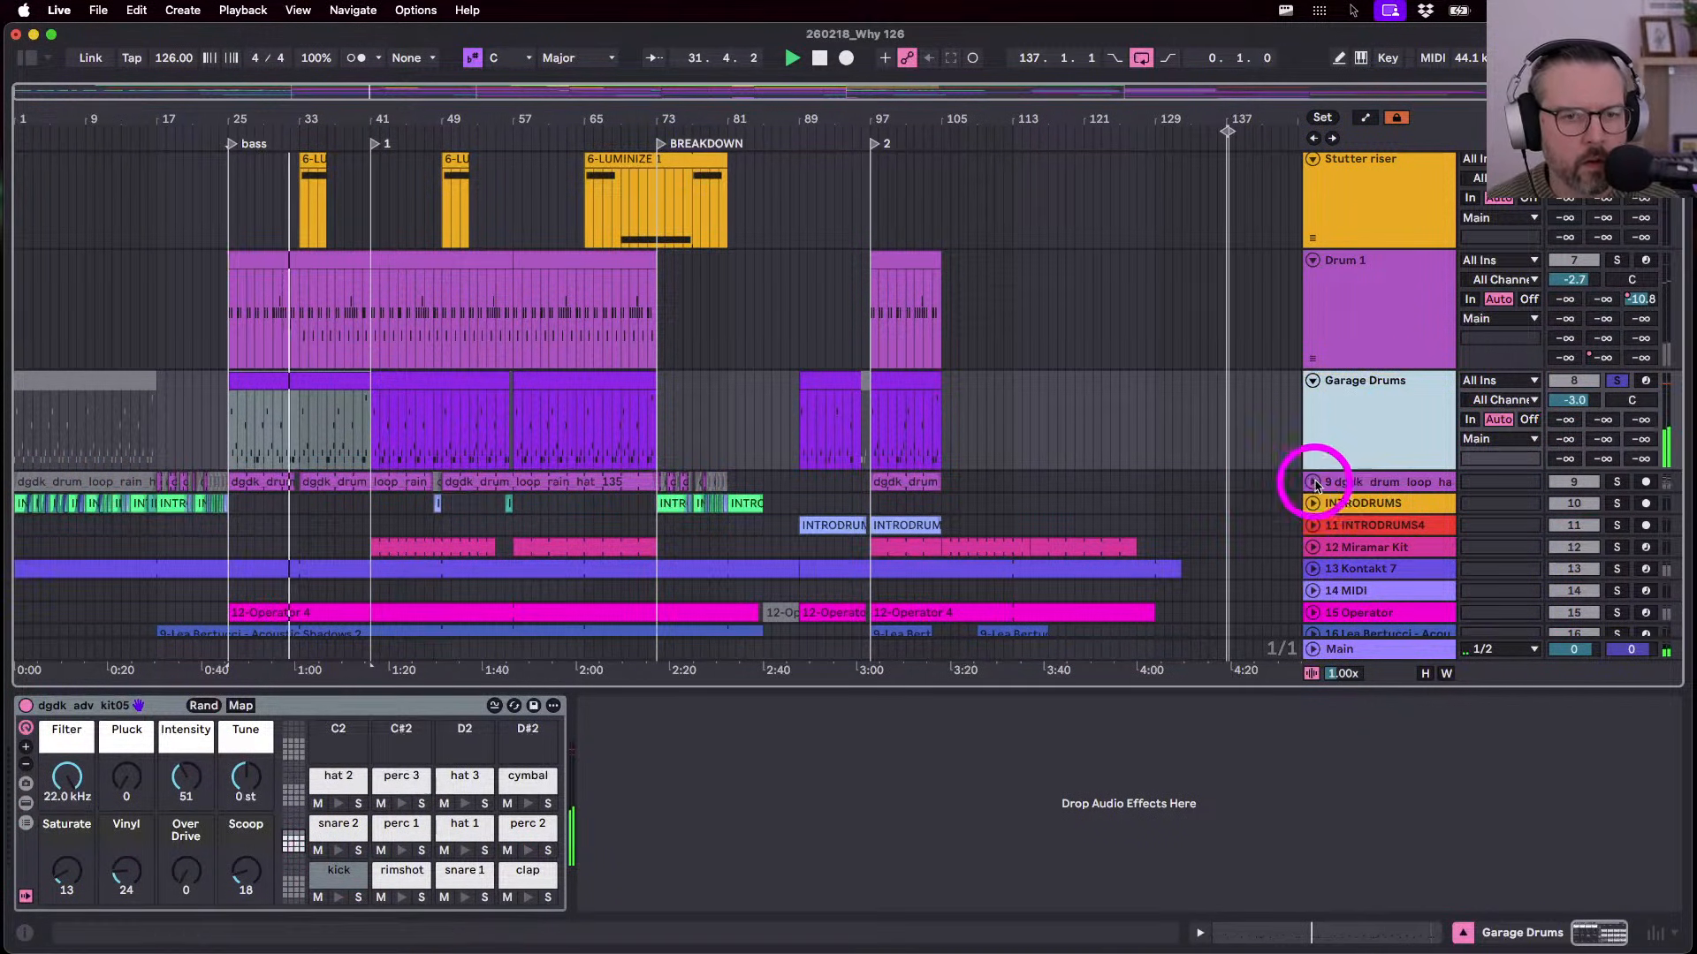
- Rename drum loop track 9 to Top Loop and solo it
click(1314, 482)
scroll(1311, 468, down, 3)
click(1355, 385)
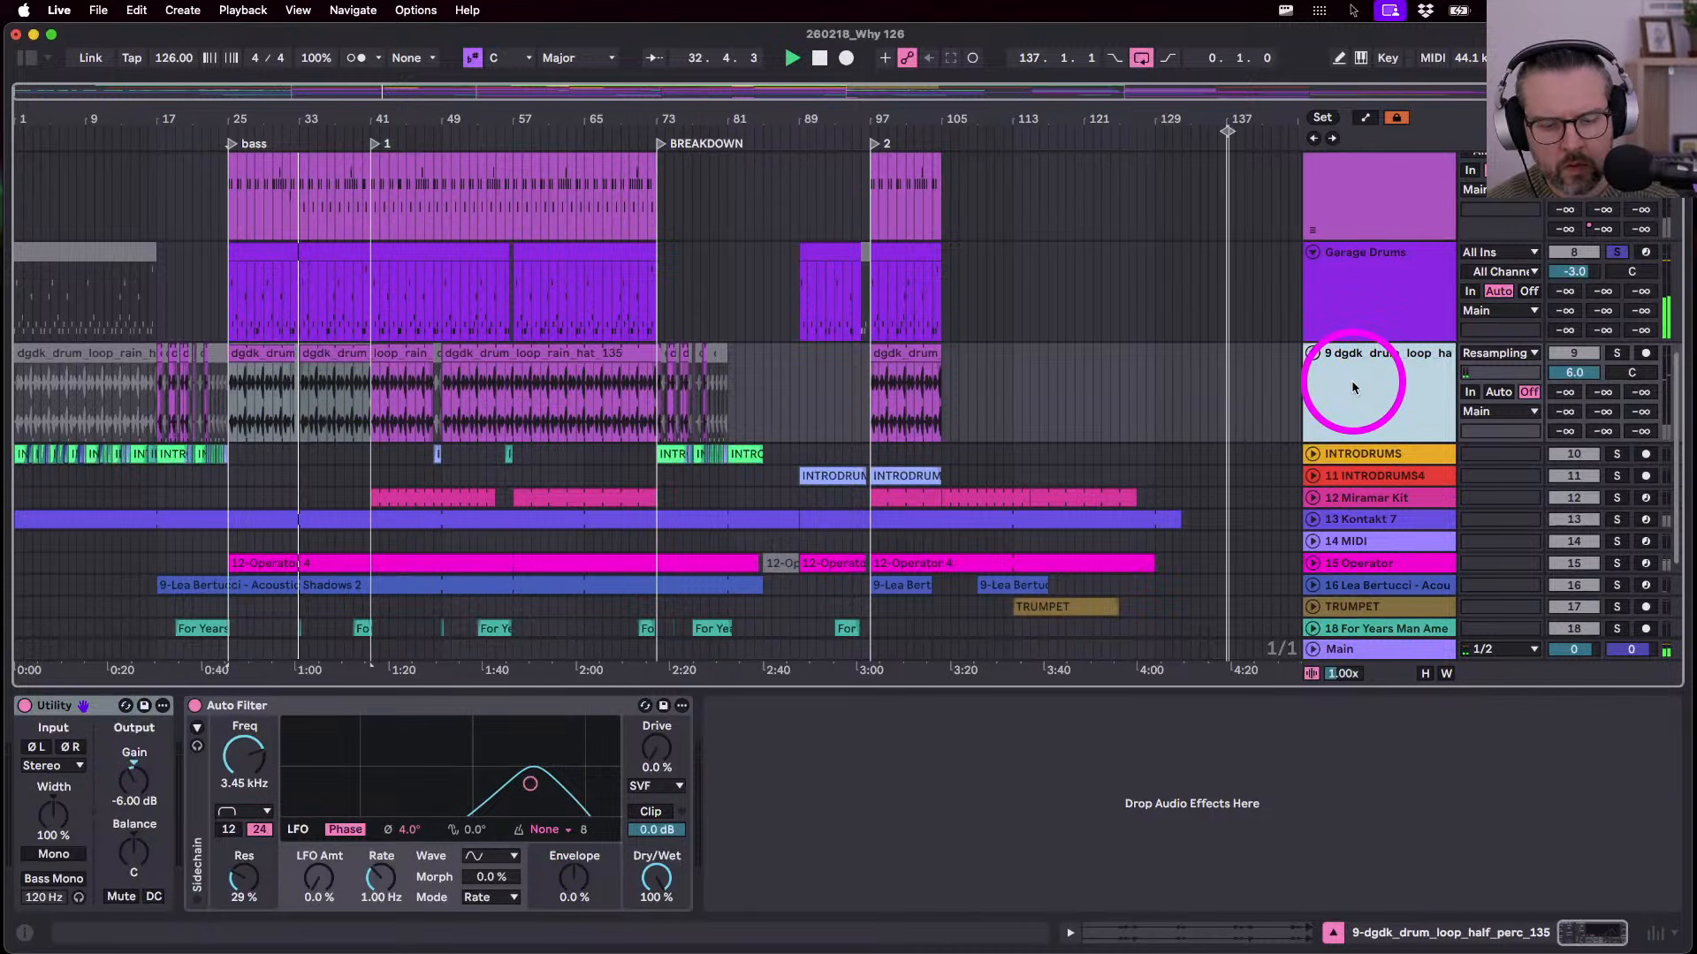
key(super+r)
text(Top Loop)
key(Return)
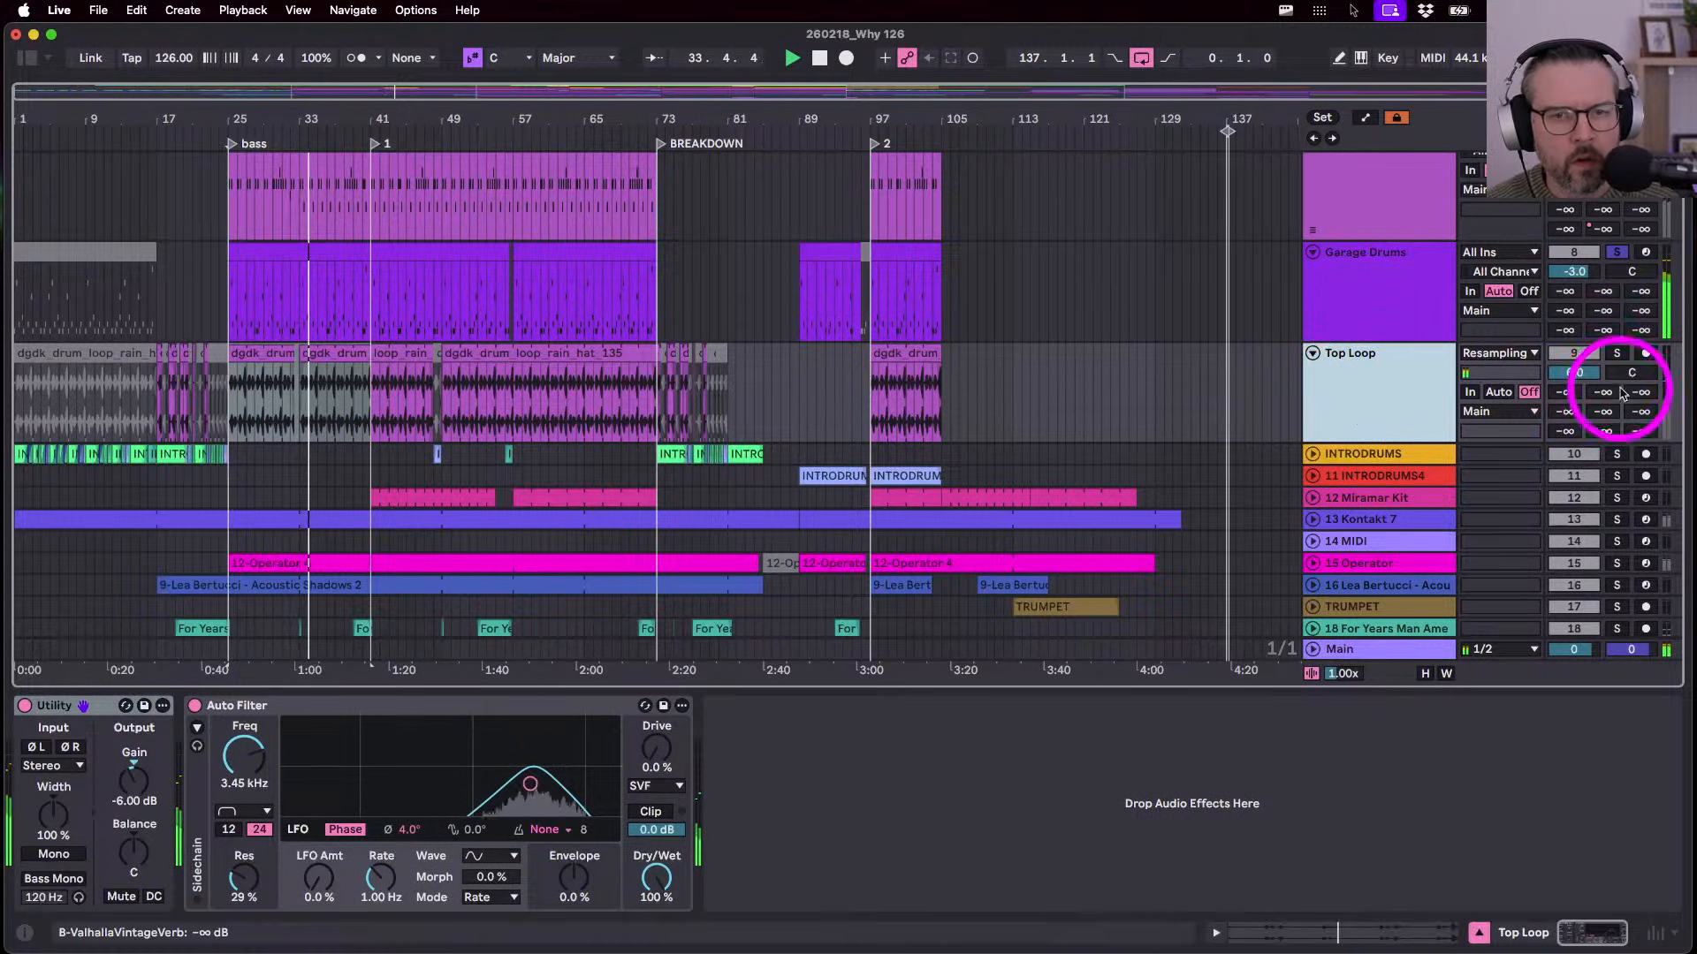
click(1617, 352)
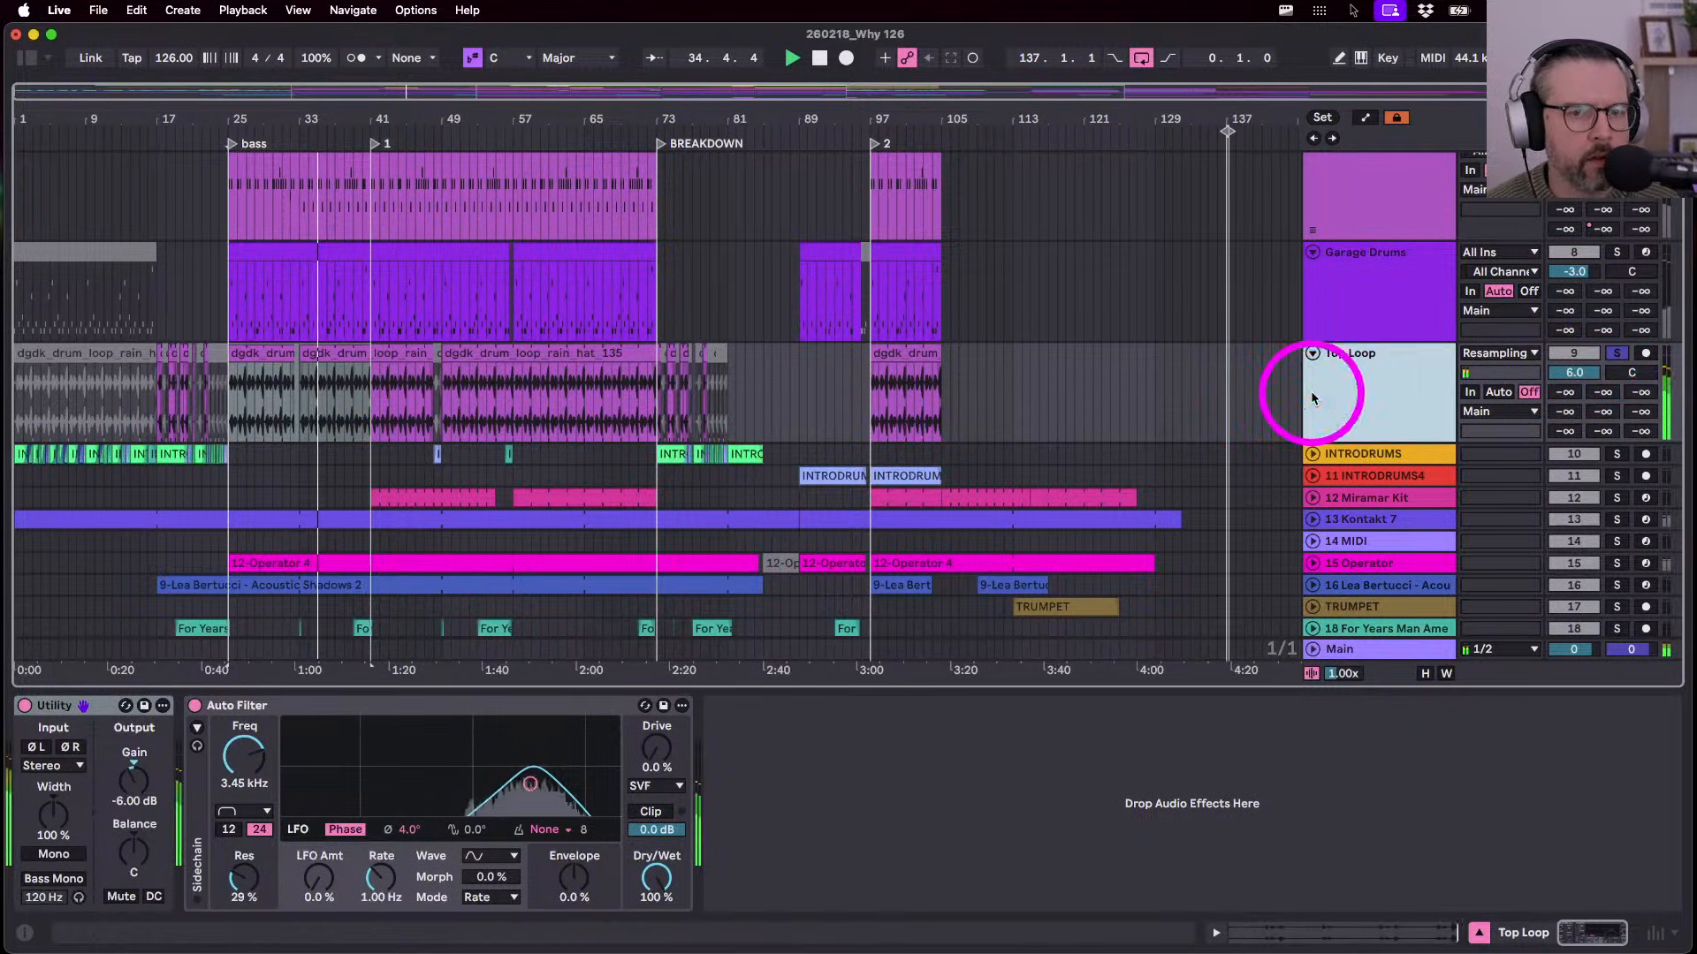
- Unfold the INTRODRUMS group to inspect its lanes, then fold it and view its devices during playback
click(1312, 453)
scroll(640, 432, down, 3)
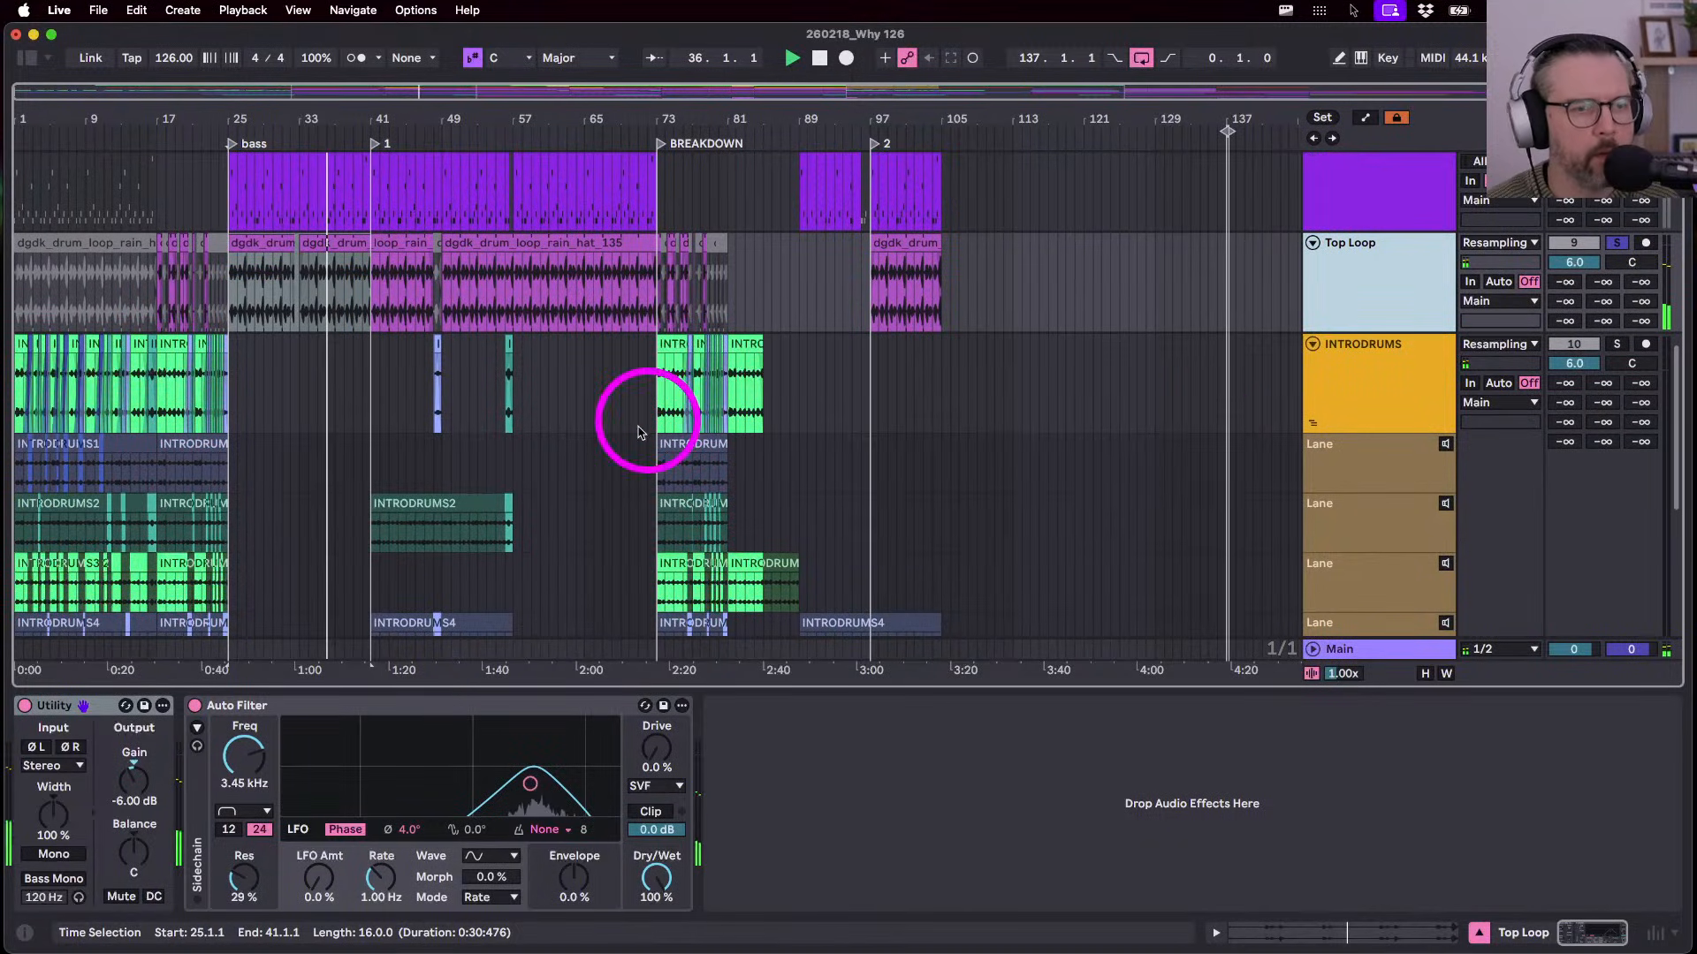
scroll(638, 424, down, 2)
scroll(733, 417, up, 3)
click(1313, 376)
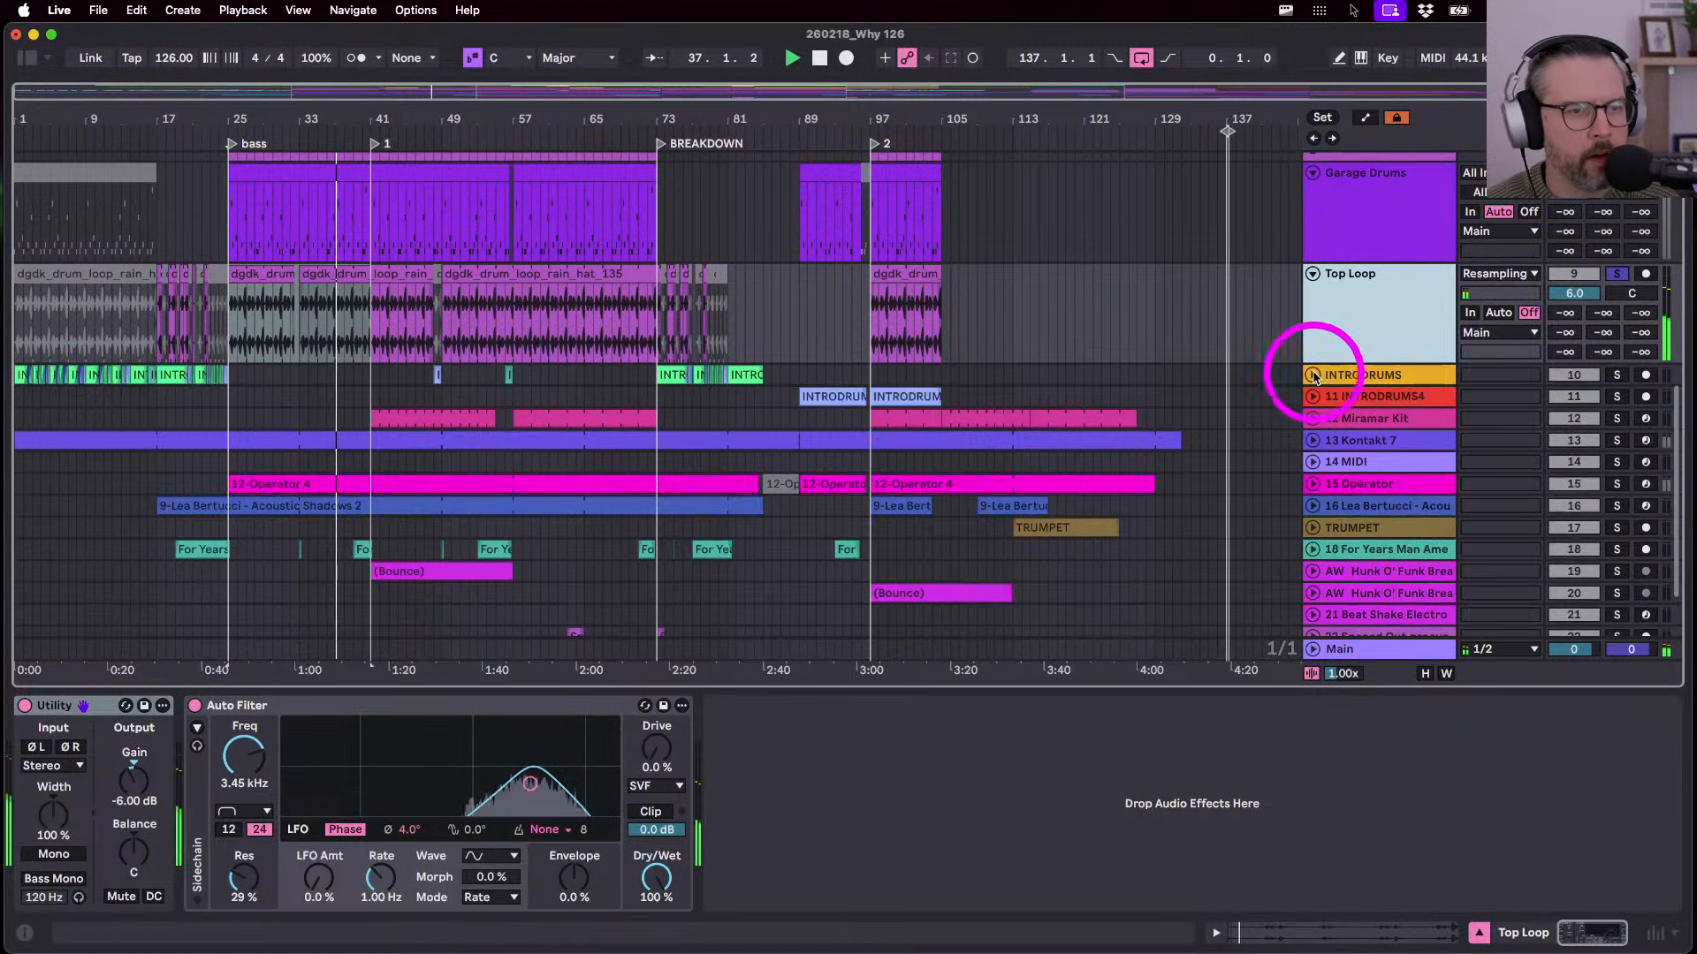
key(space)
key(space)
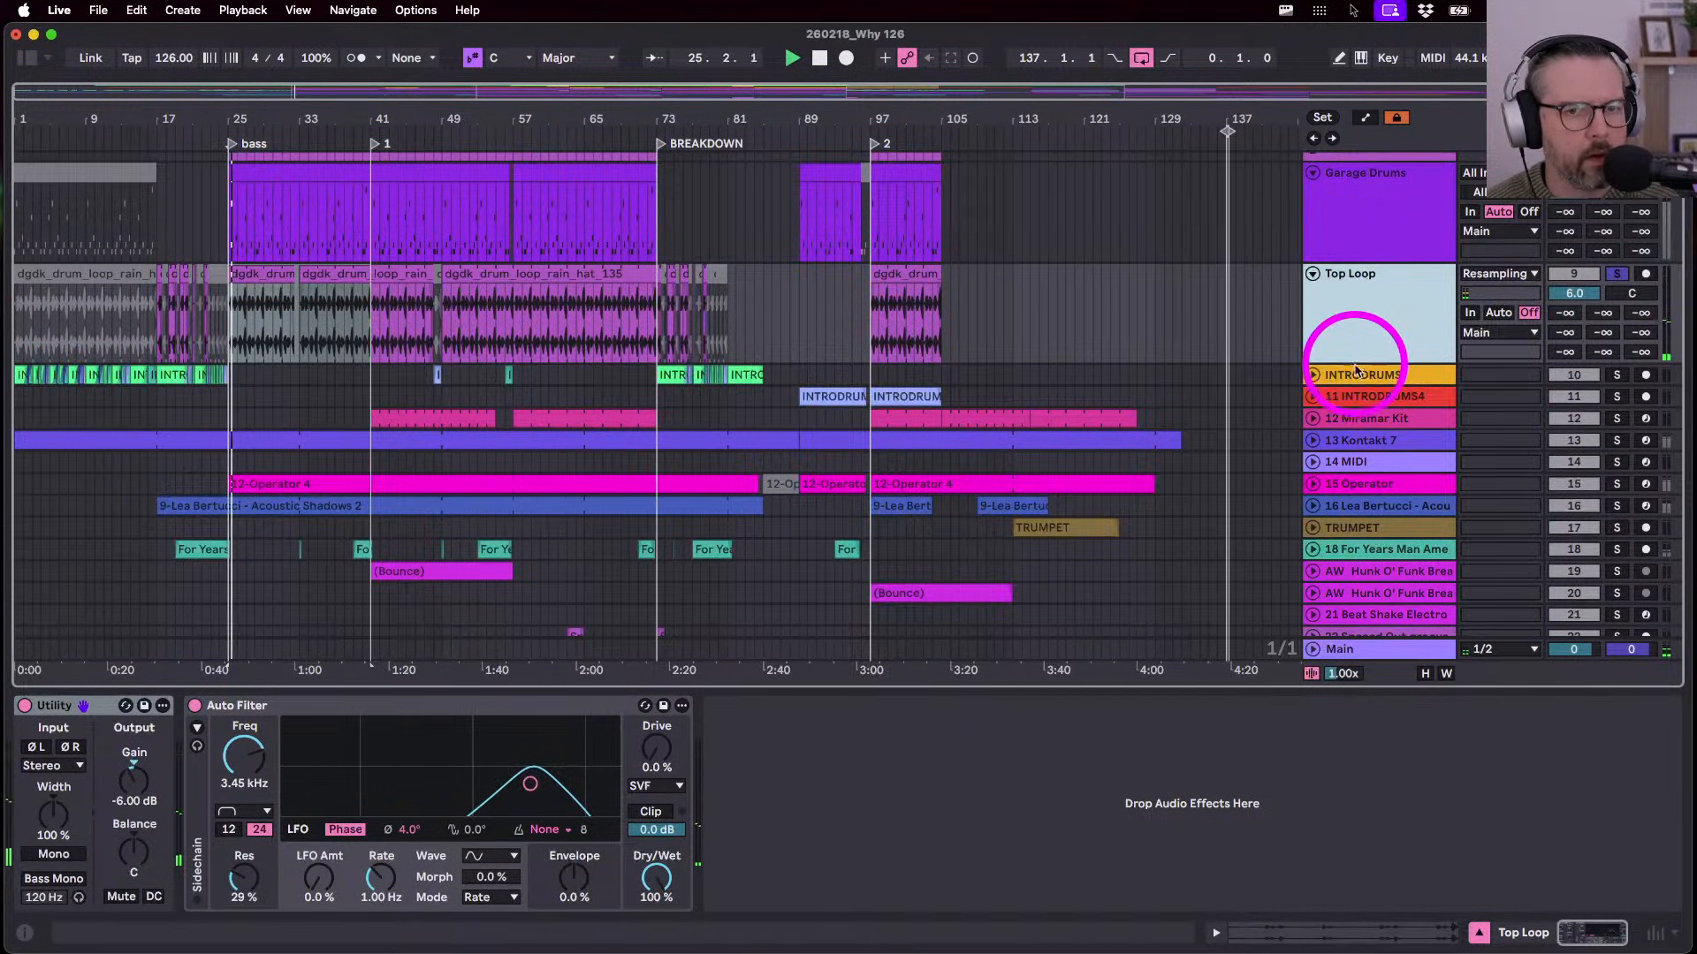
click(1356, 372)
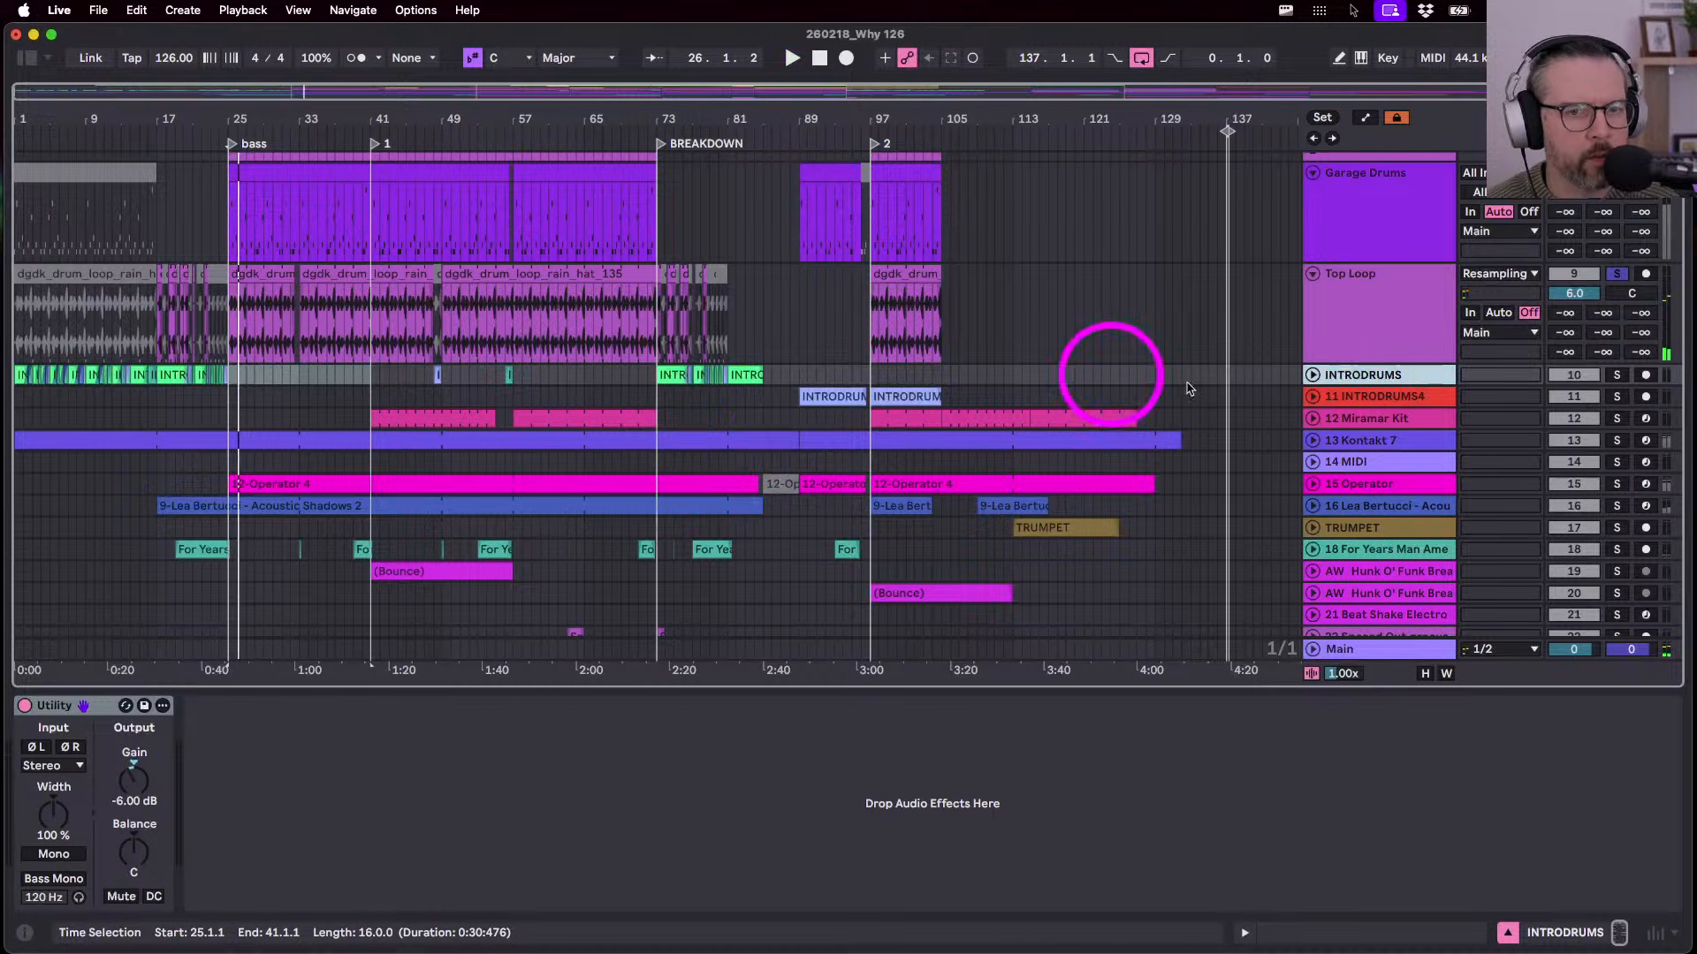
- Expand INTRODRUMS4 and select its clip at bar 89 to check the Reverb and Ducker
click(1313, 396)
click(1313, 395)
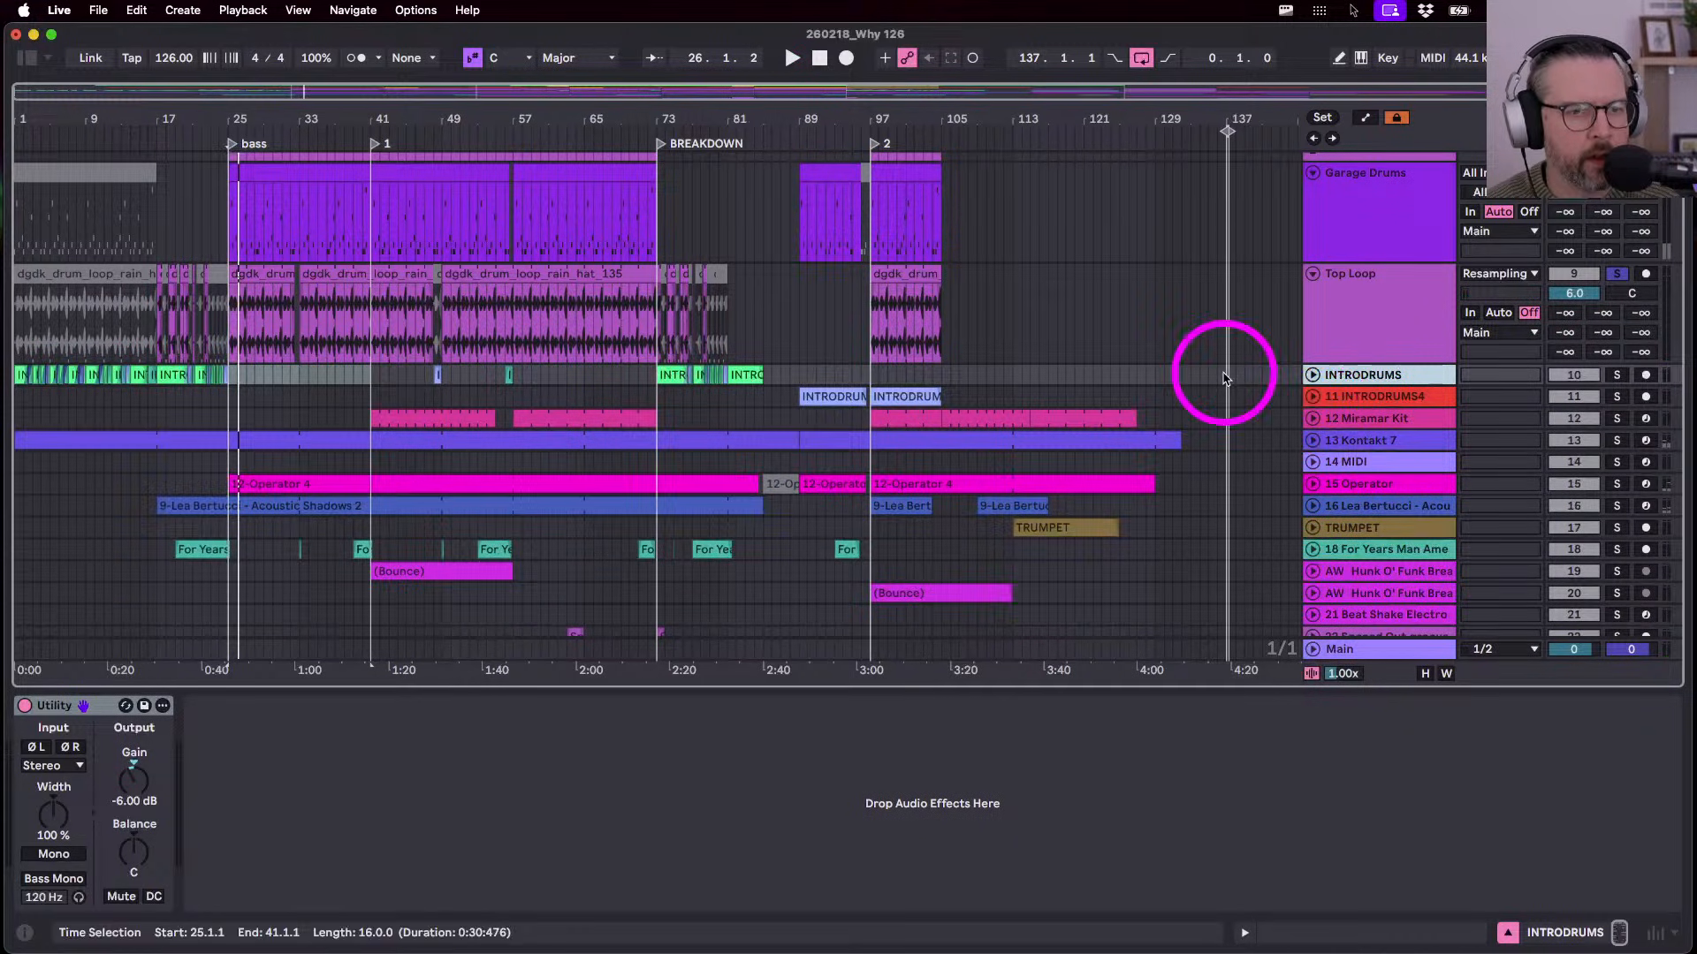
click(1313, 397)
click(826, 398)
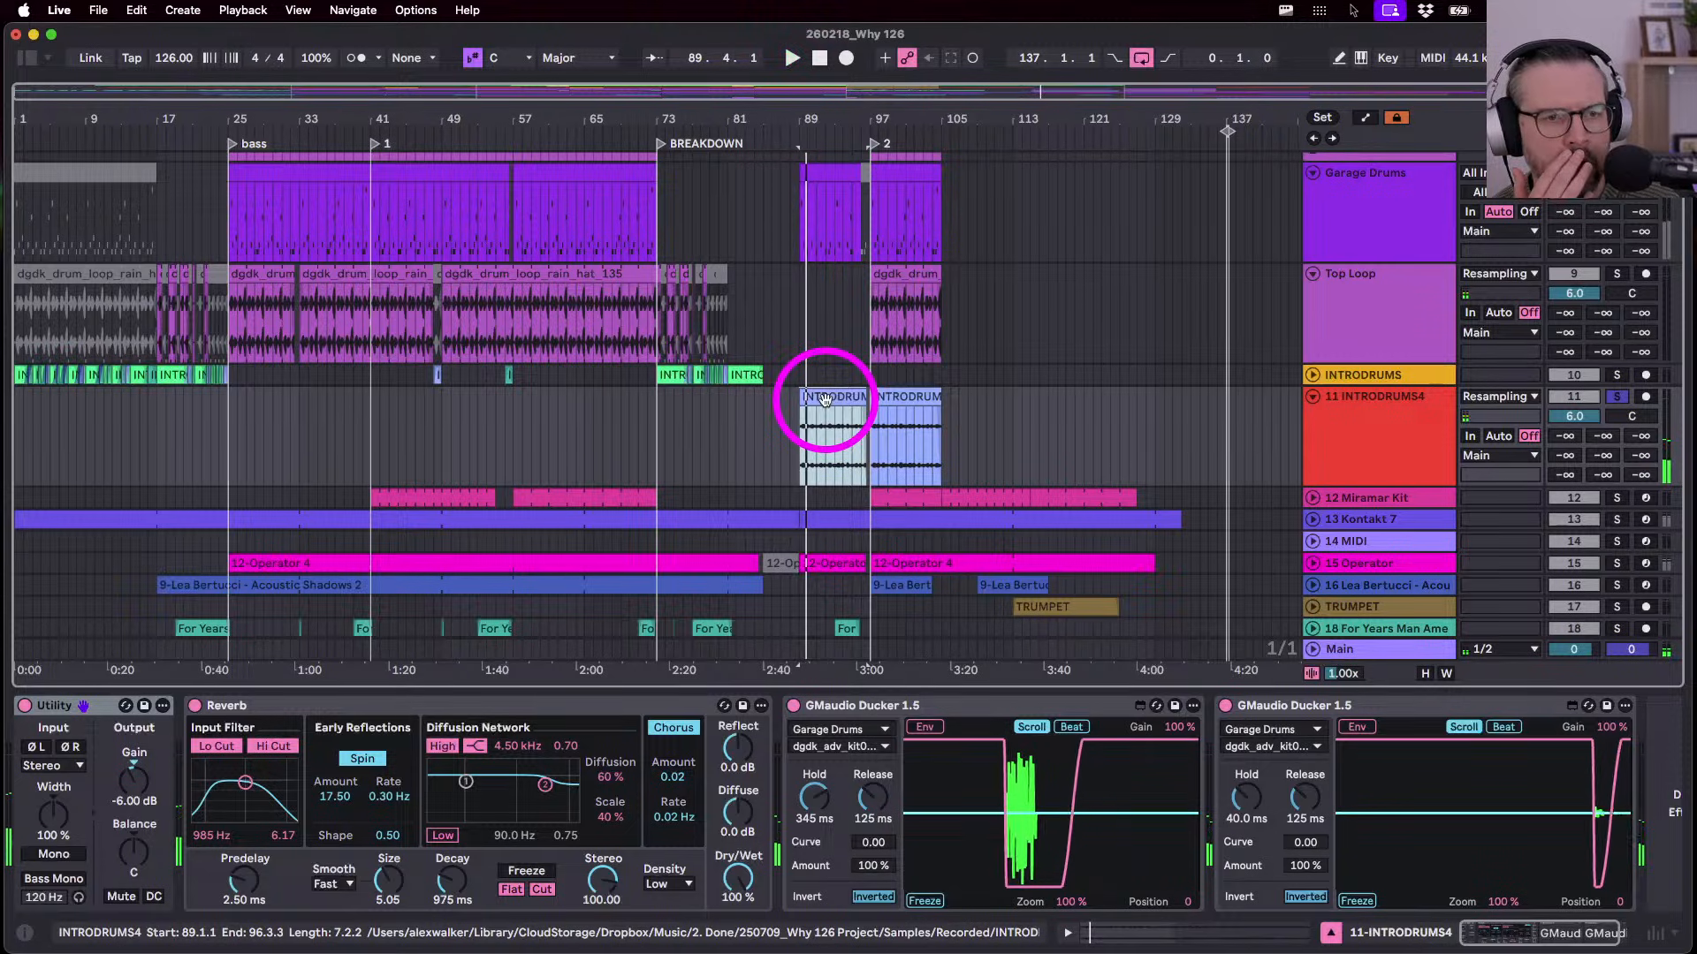
click(1249, 428)
click(1363, 428)
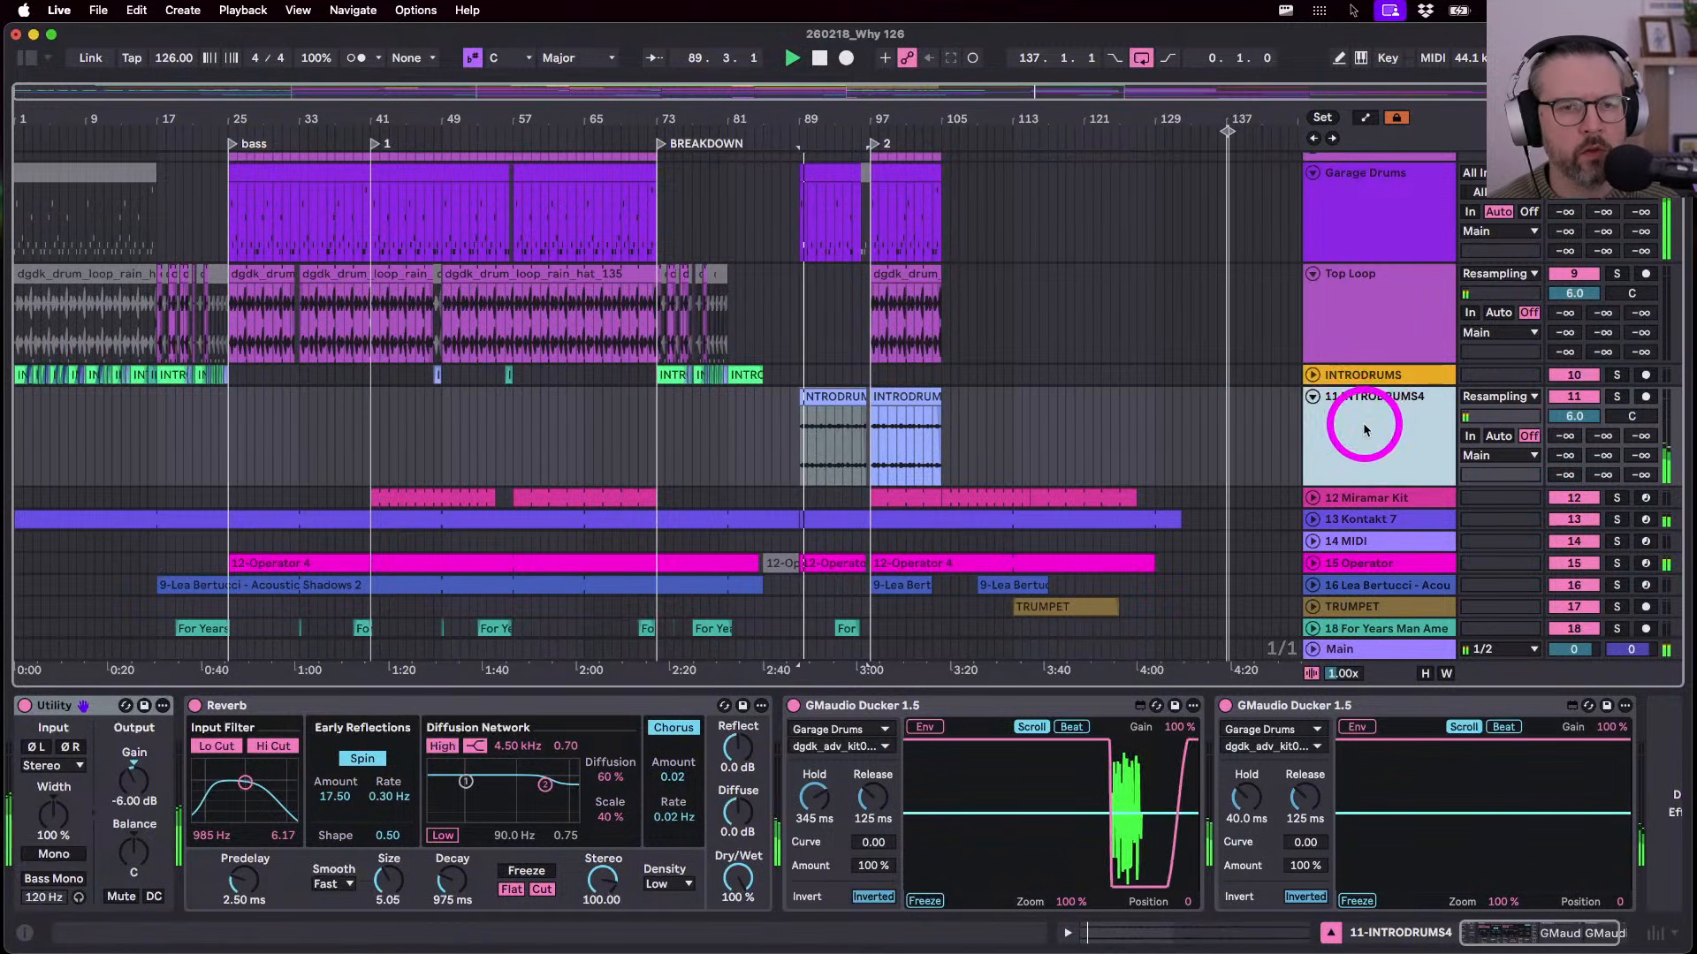
- Select the tracks from Drum 1 through INTRODRUMS4 and drag them upward
scroll(1357, 441, up, 5)
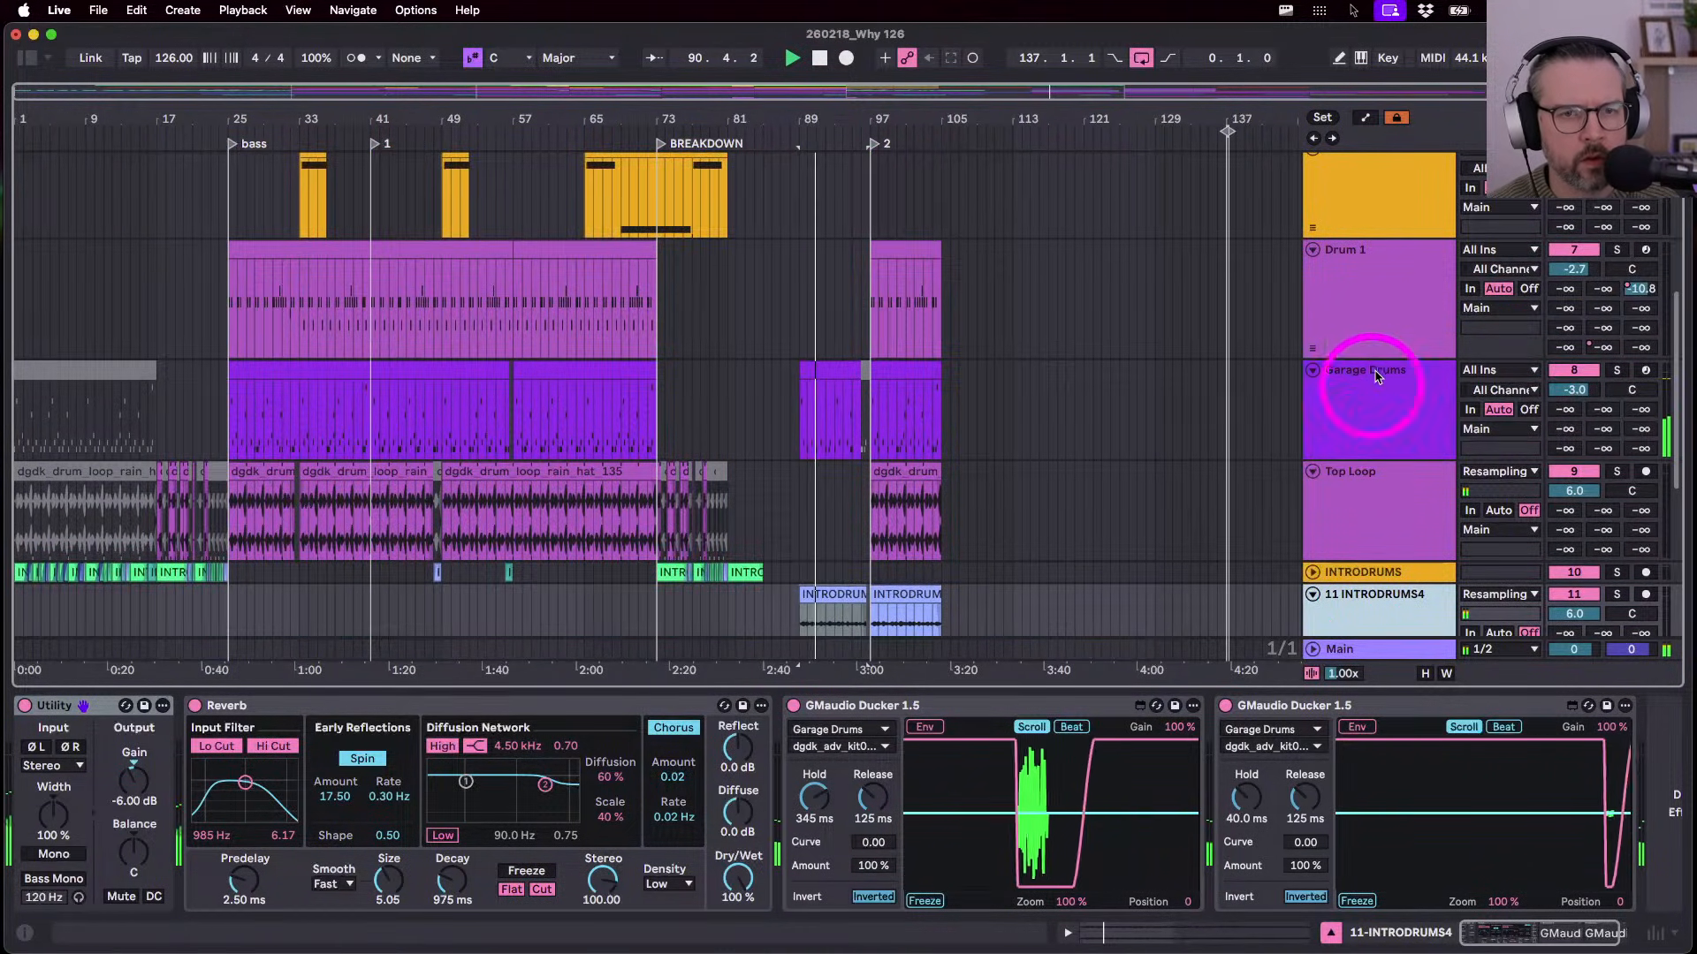
click(1380, 334)
scroll(1381, 334, down, 5)
shift+click(1369, 433)
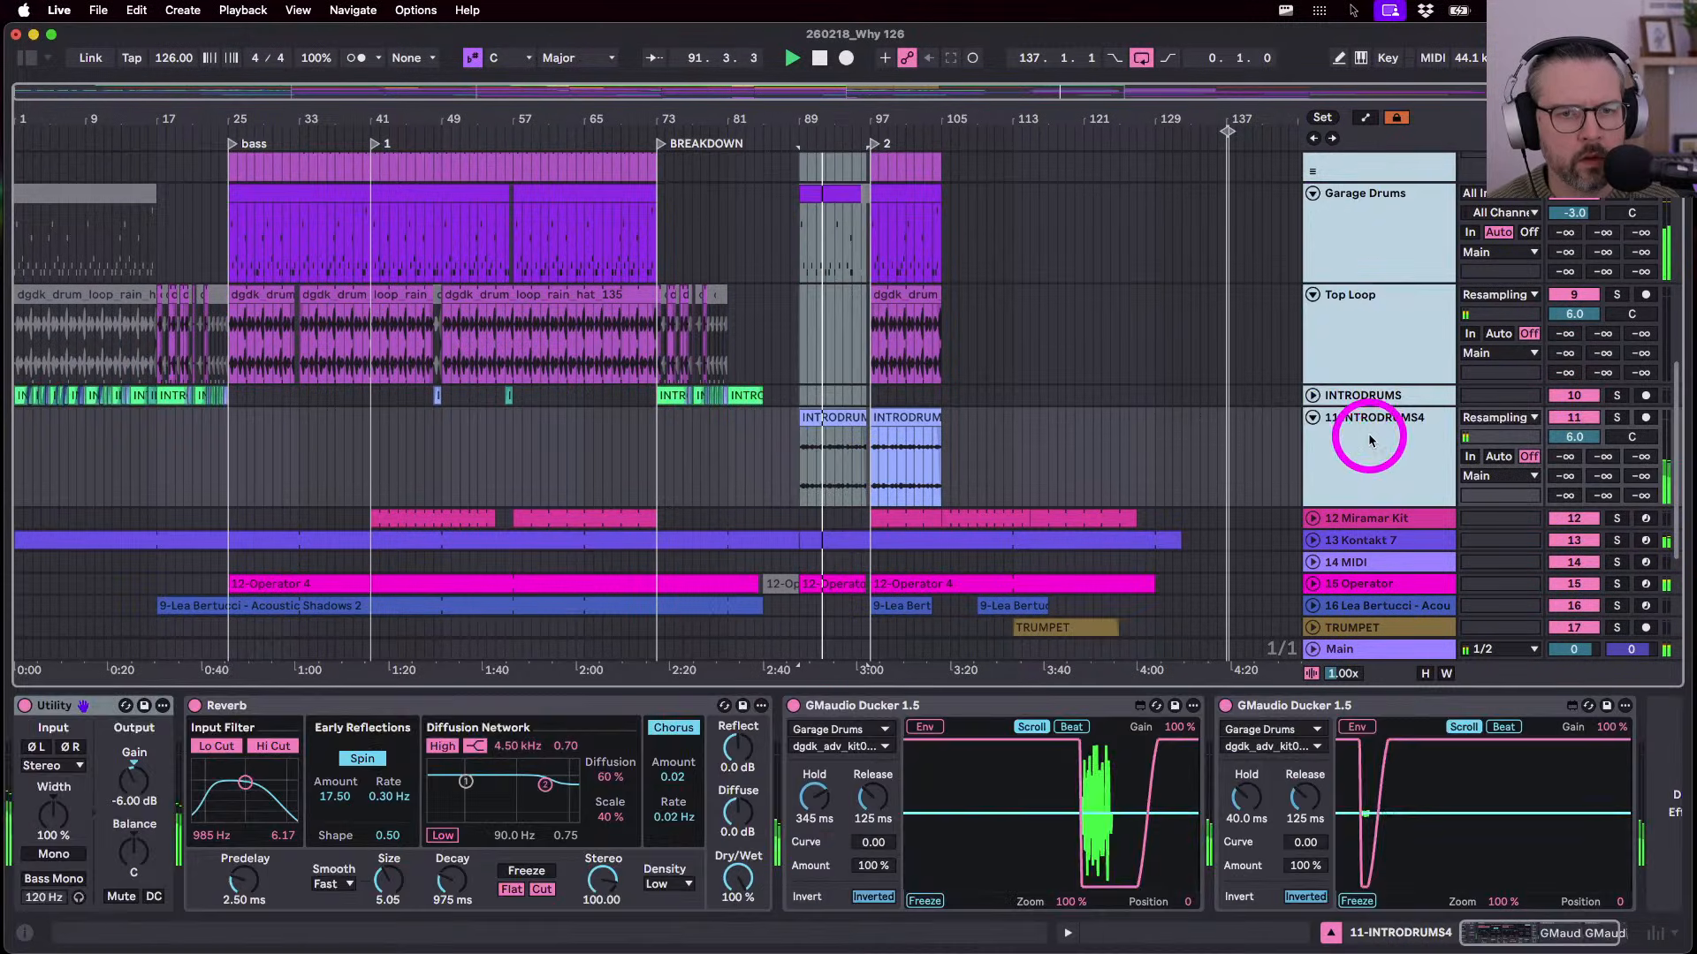
scroll(1369, 440, up, 10)
scroll(1369, 439, down, 2)
drag(1357, 540, 1378, 273)
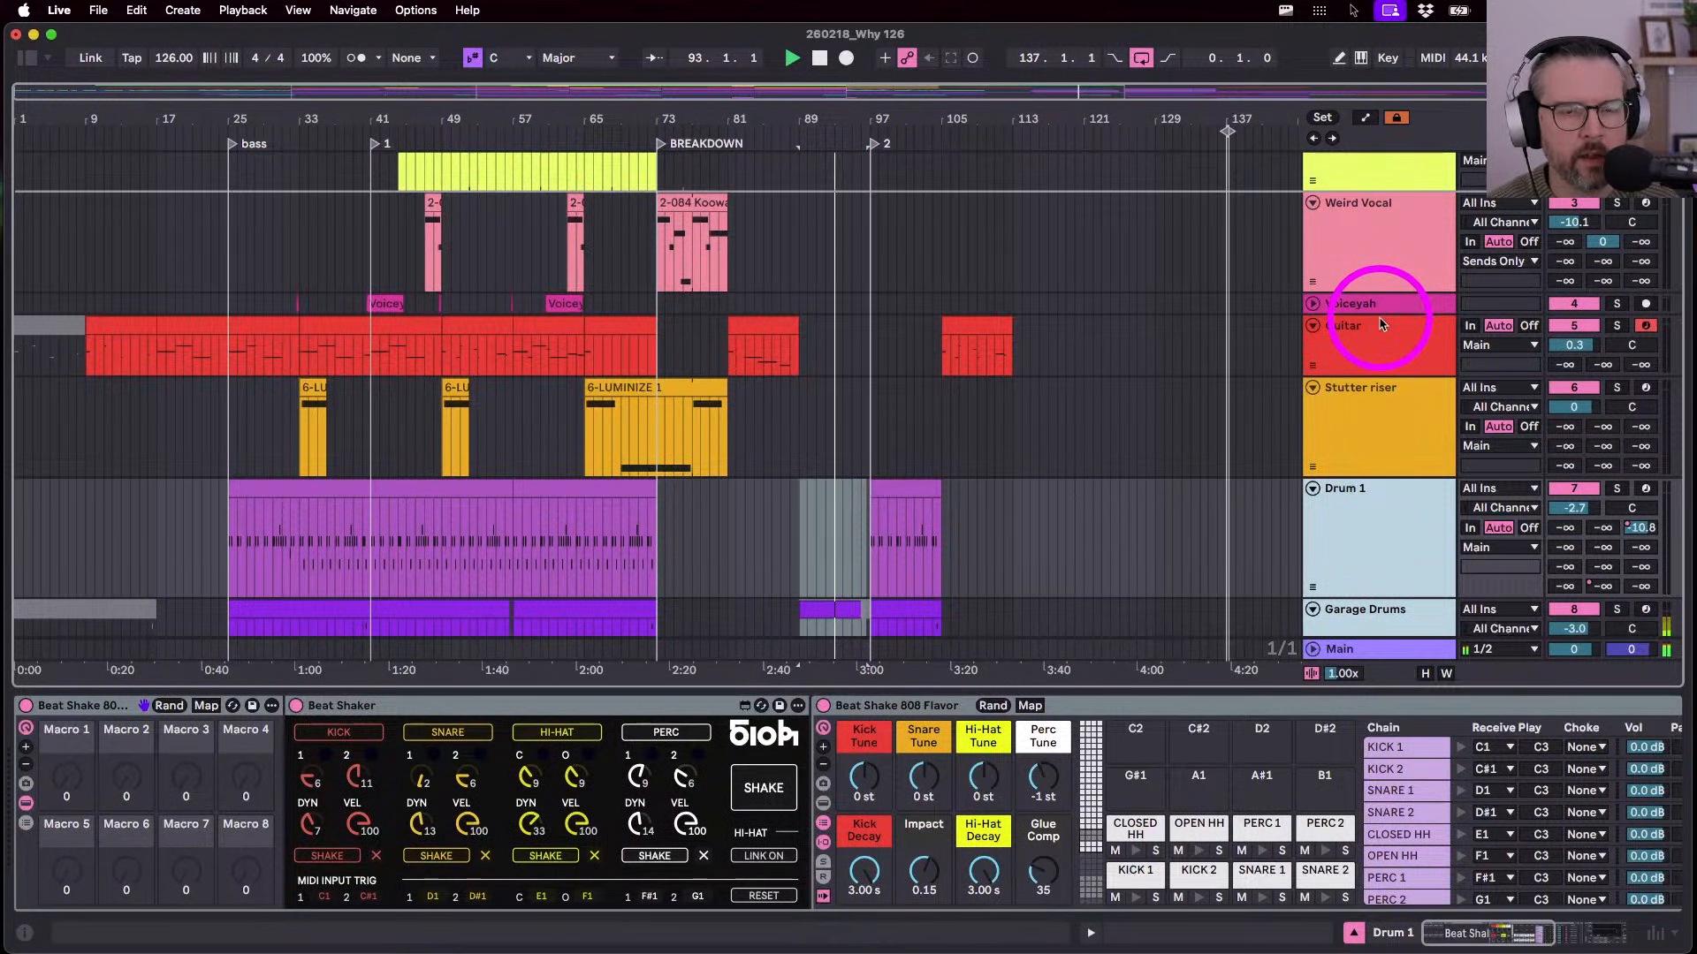
- Drop the moved drum tracks at the top of the arrangement
scroll(1367, 221, up, 5)
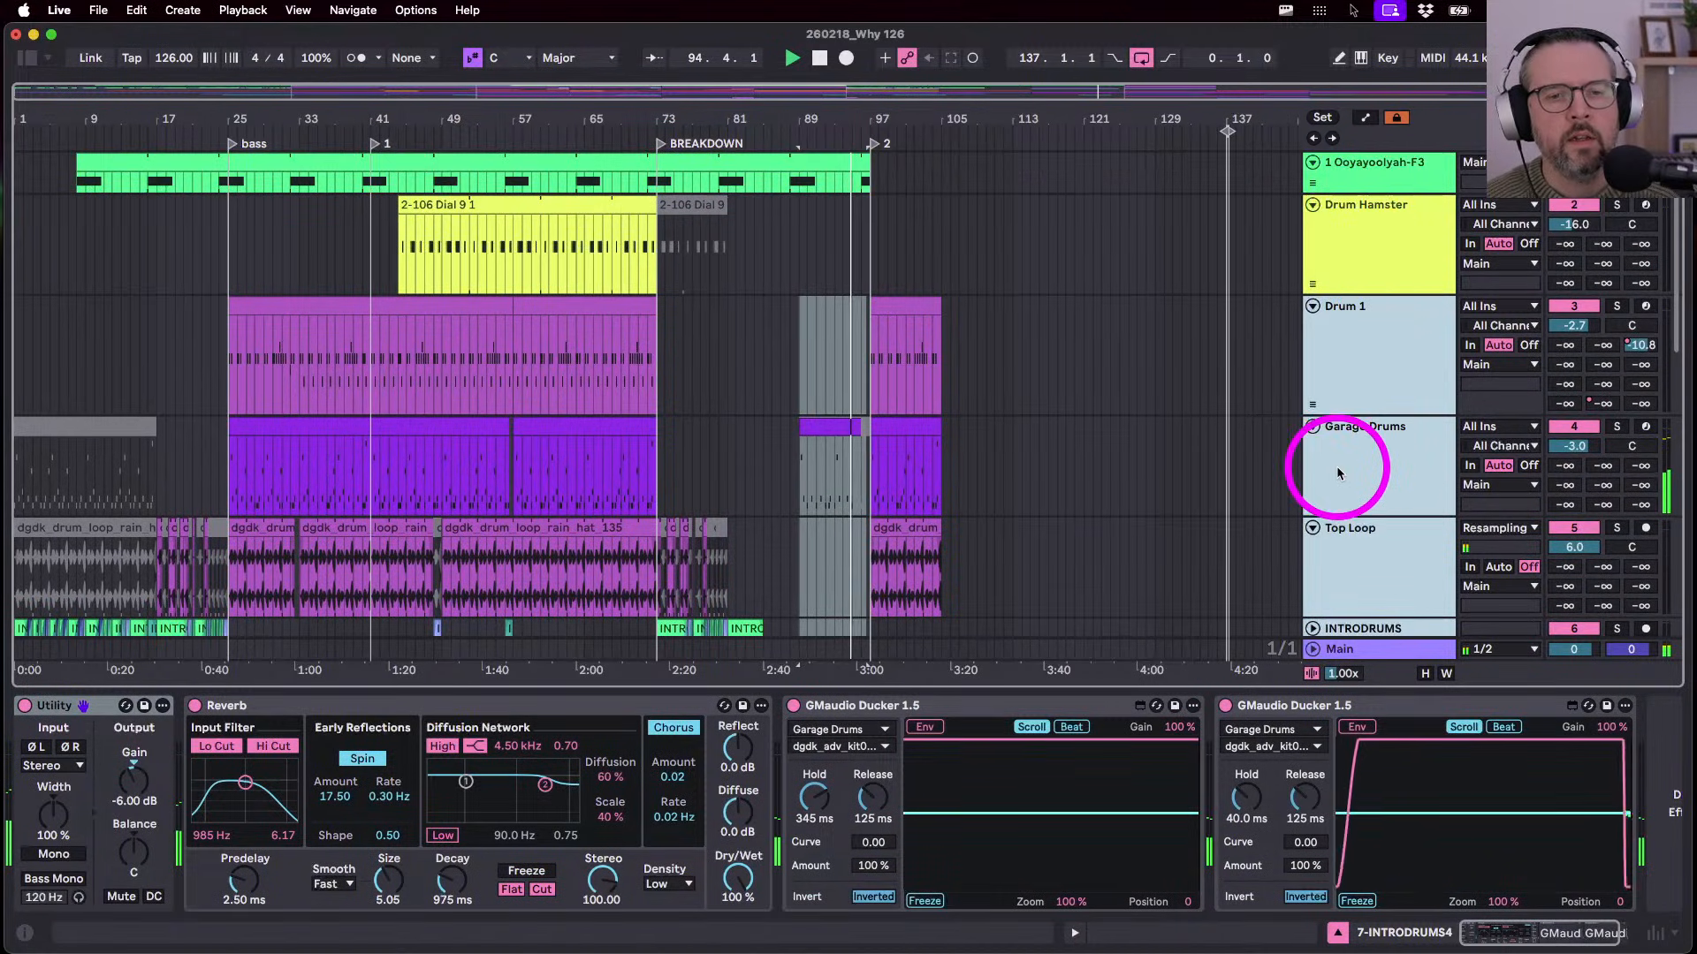
click(1344, 394)
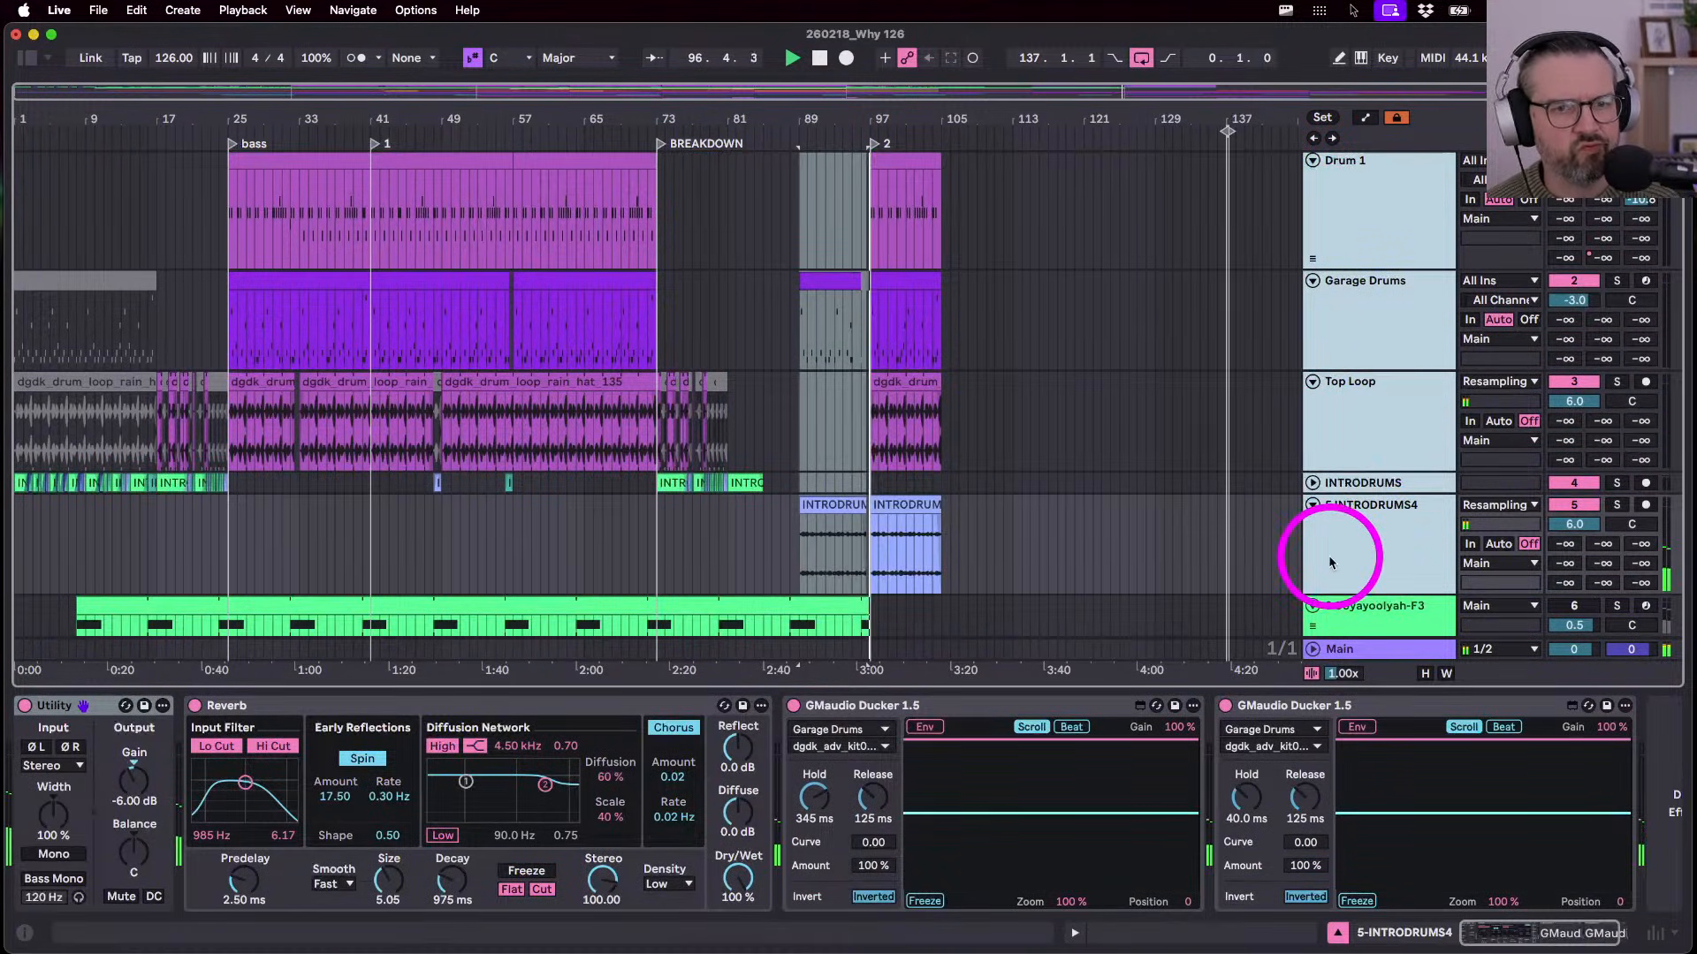
scroll(1328, 558, down, 5)
scroll(1330, 560, up, 2)
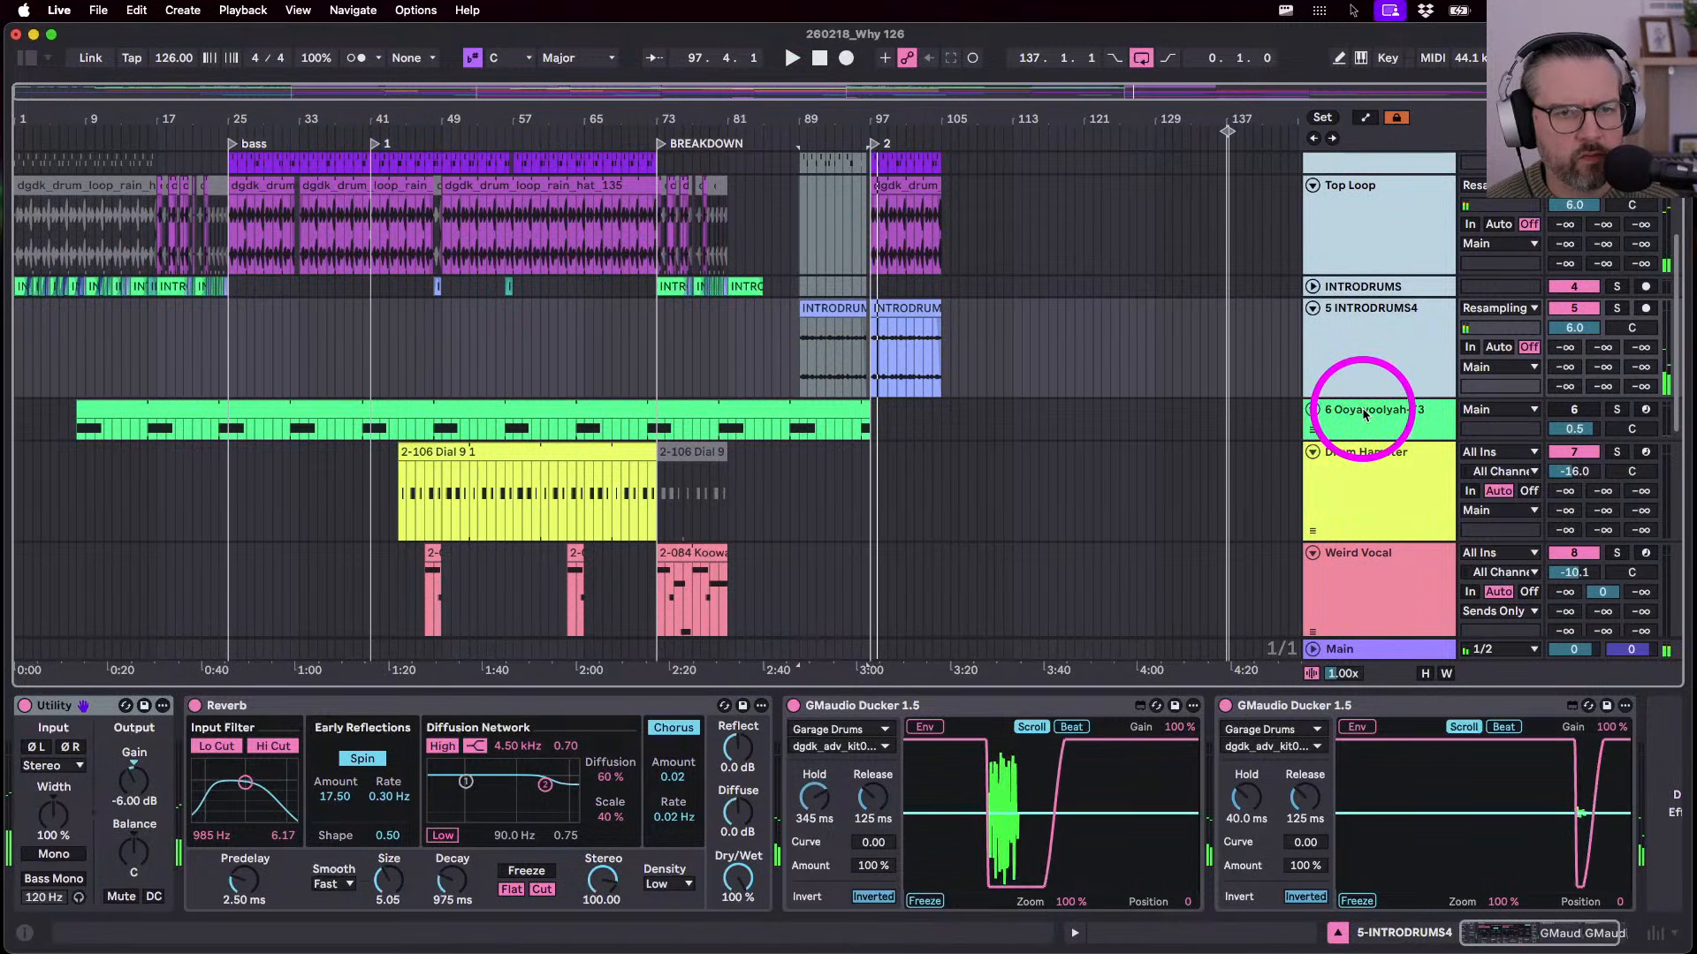
- Group Ooyayoolyah-F3 with Drum Hamster, fold the group, and play the INTRODRUMS clip at bar 89
click(1352, 408)
shift+click(1360, 489)
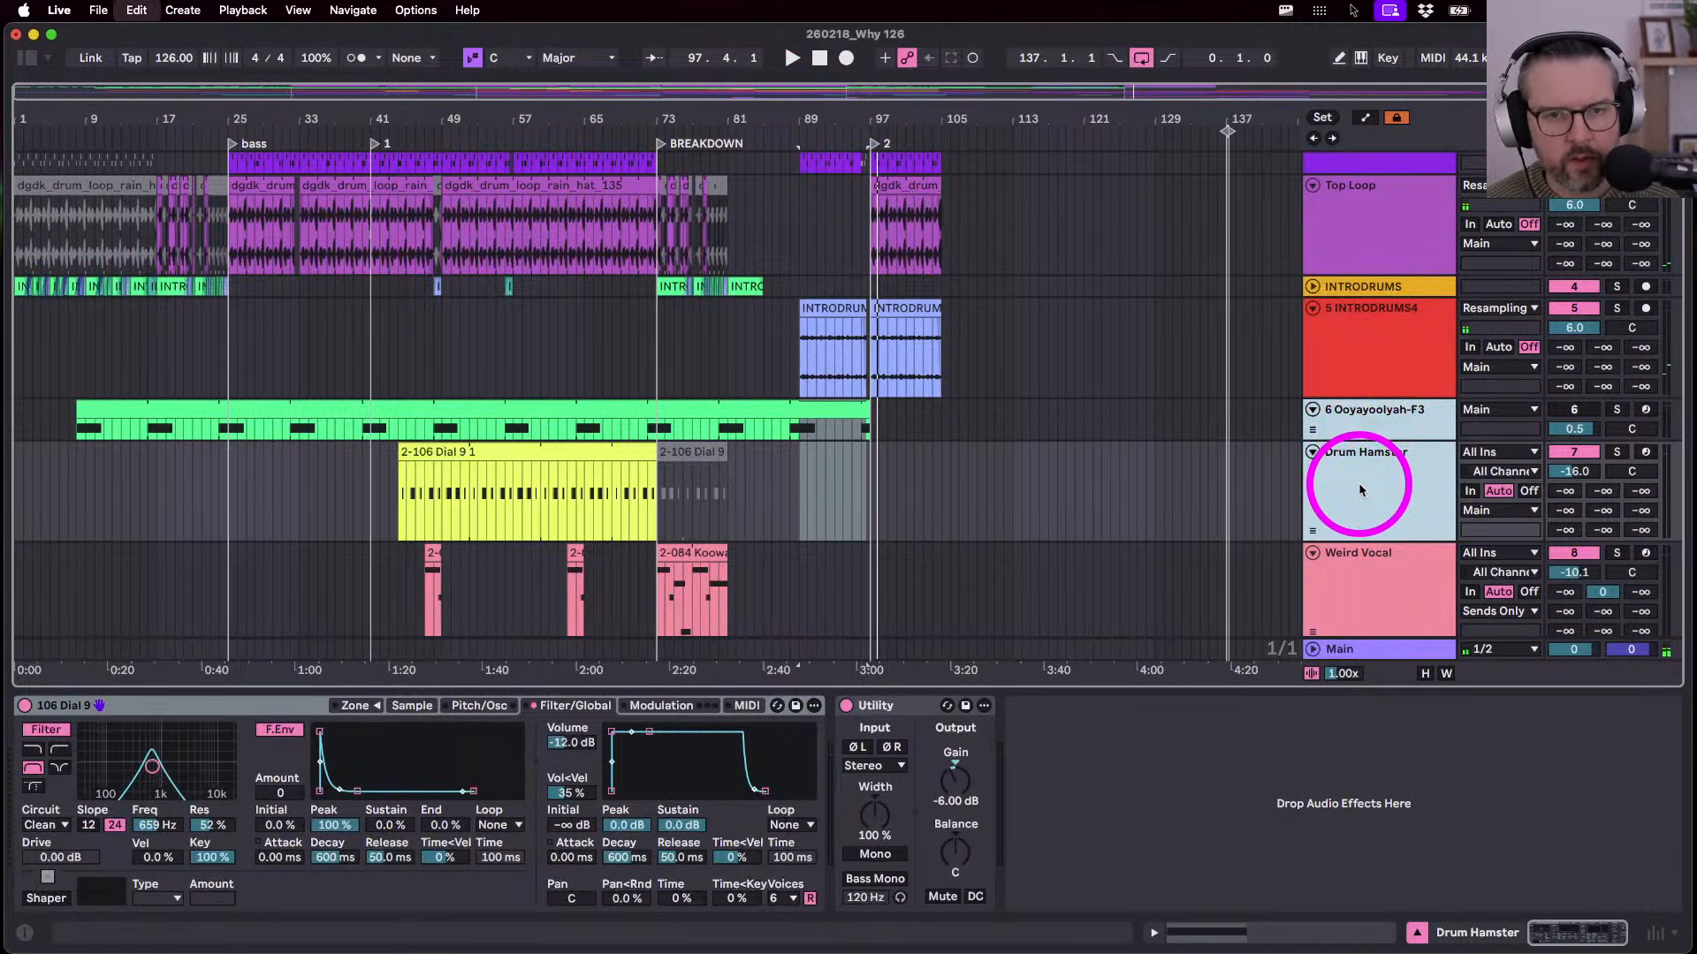
key(super+g)
click(1313, 410)
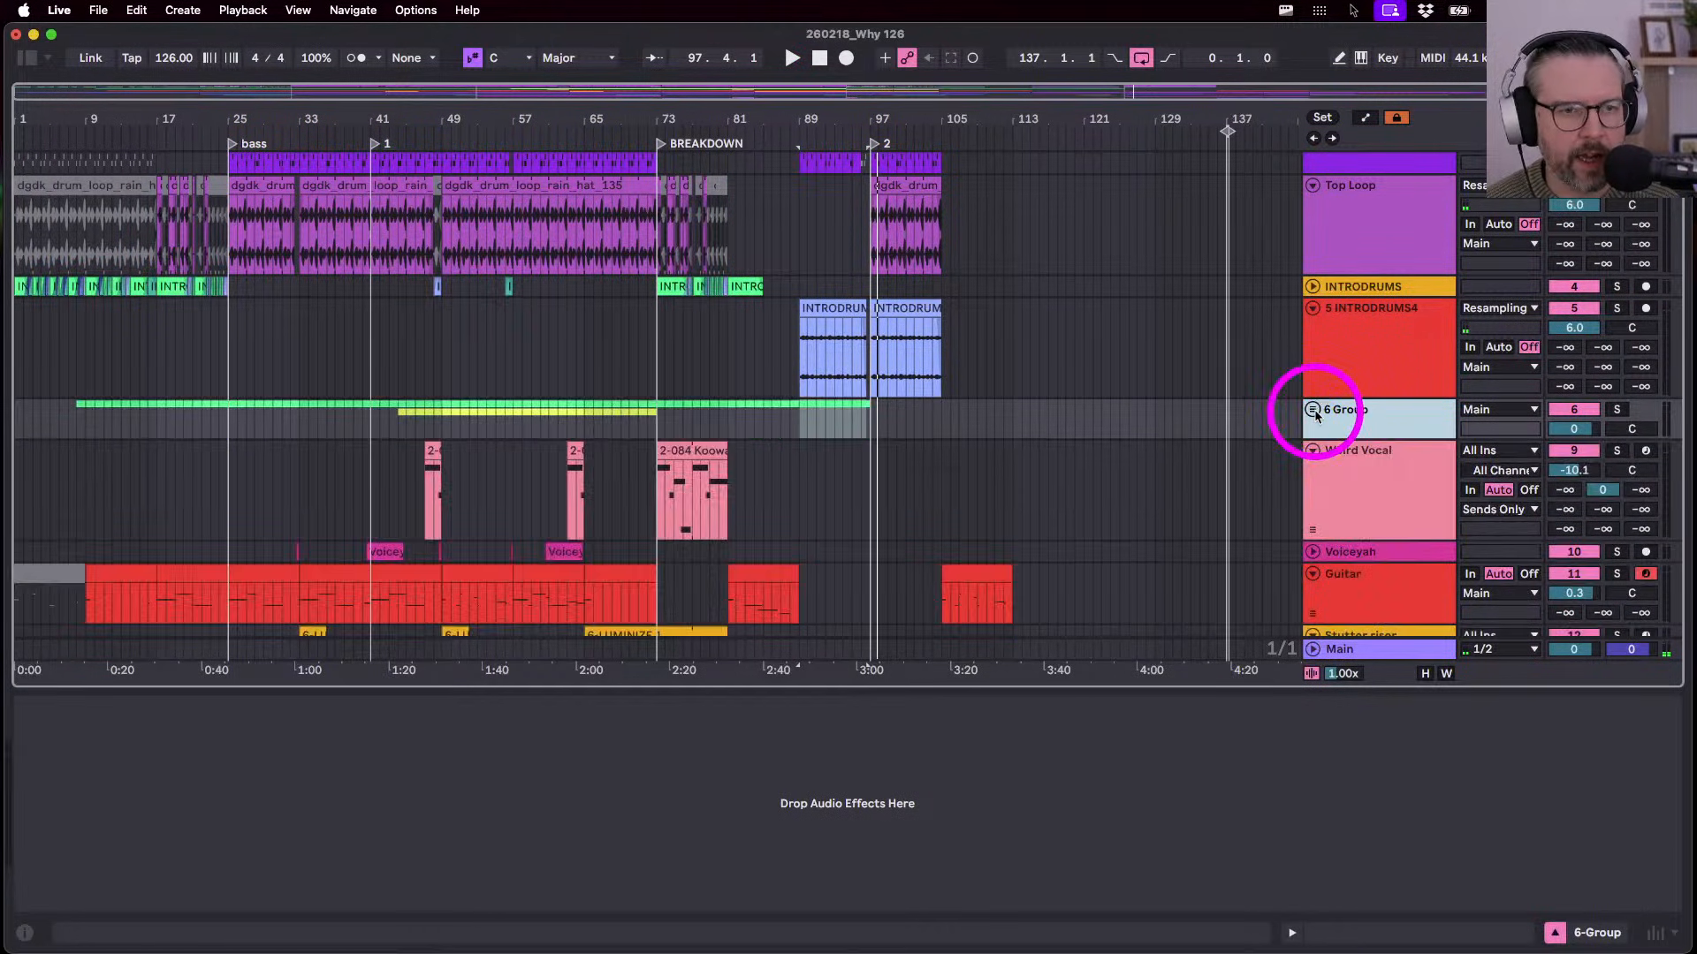
click(830, 310)
key(space)
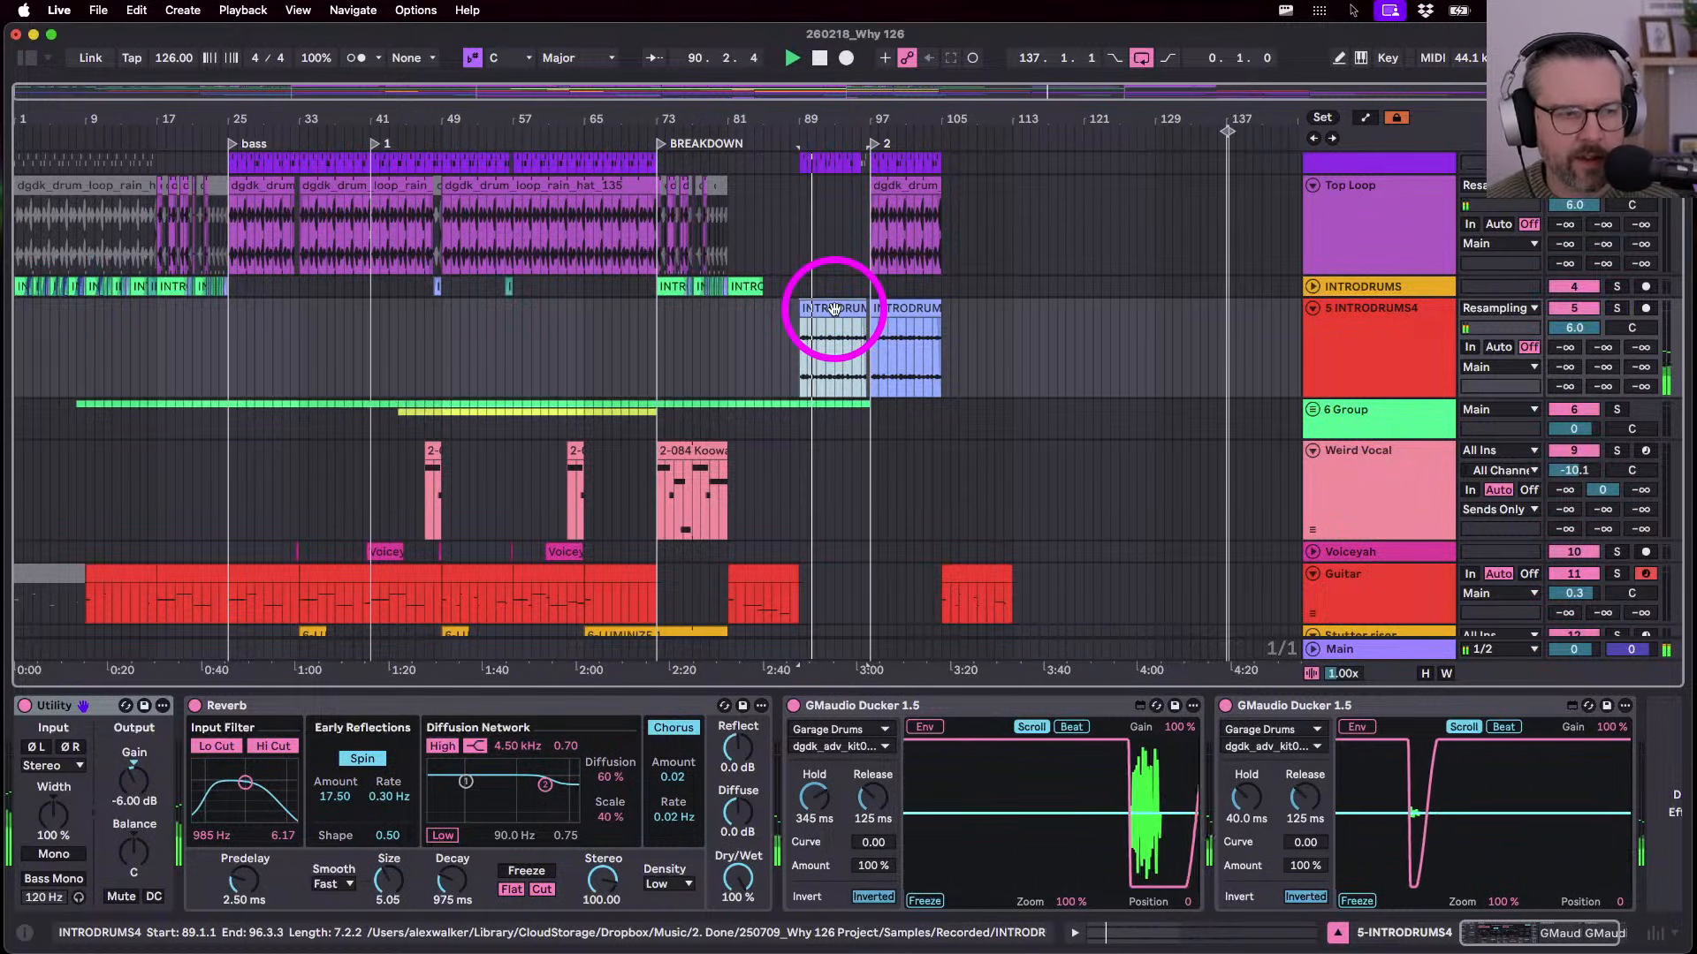
- Rename the new group to spare and move it above Drum 1 at the top
click(1387, 411)
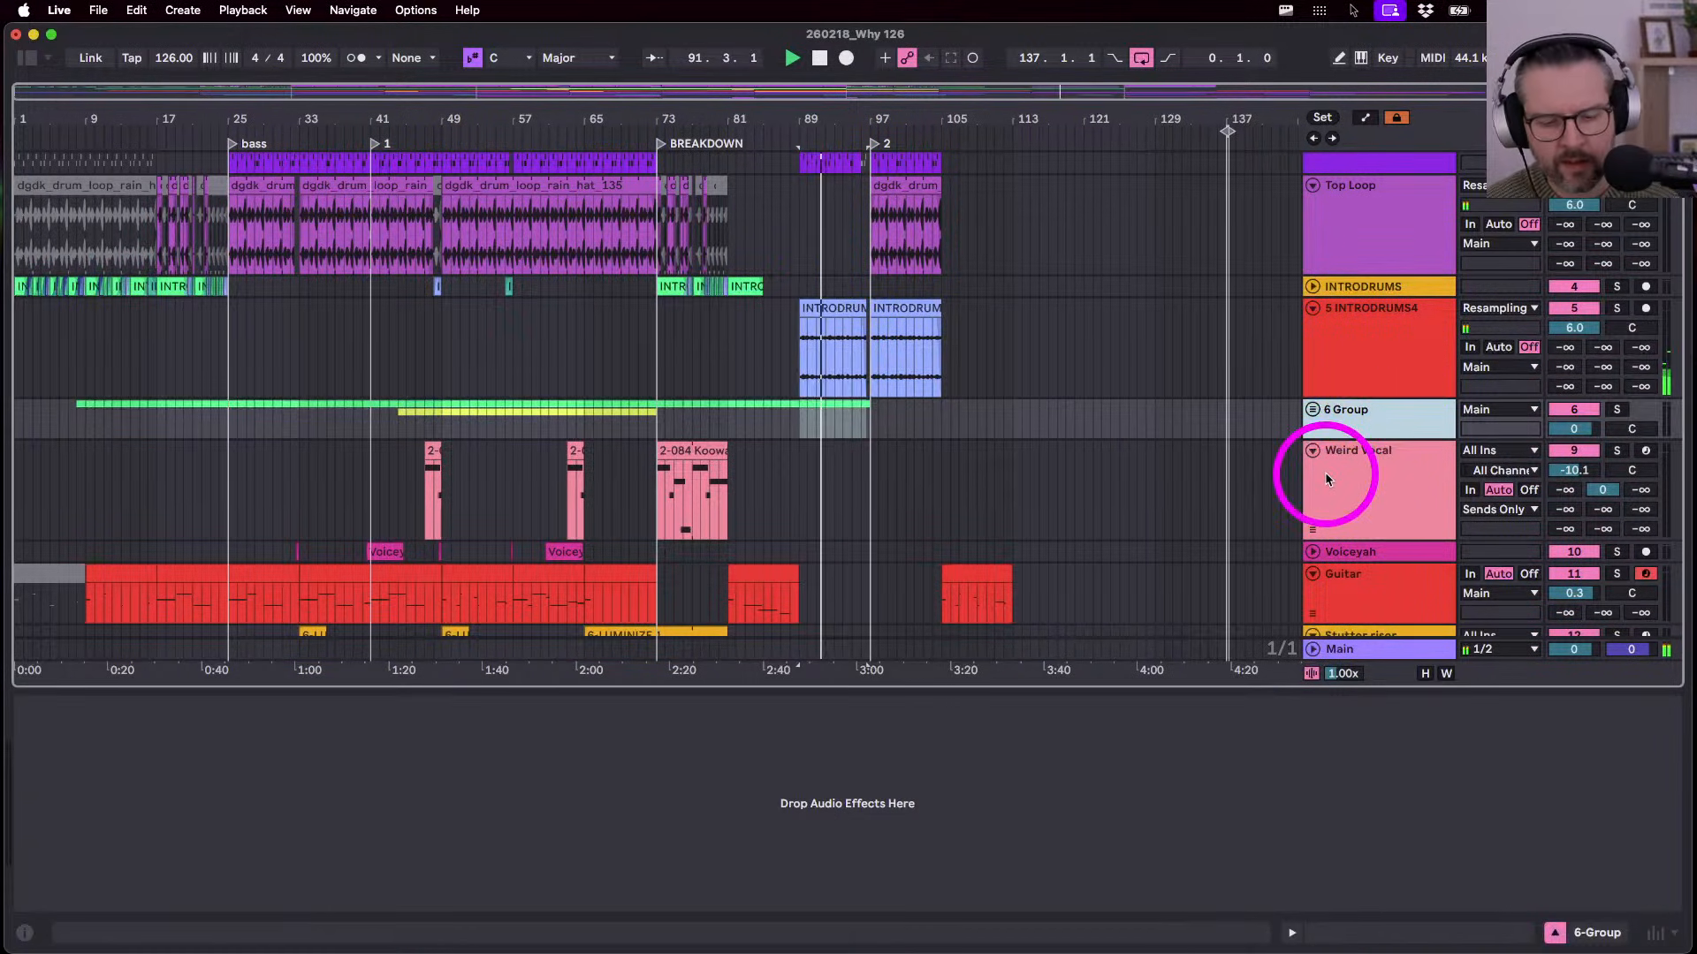
key(super+r)
text(spare)
key(Return)
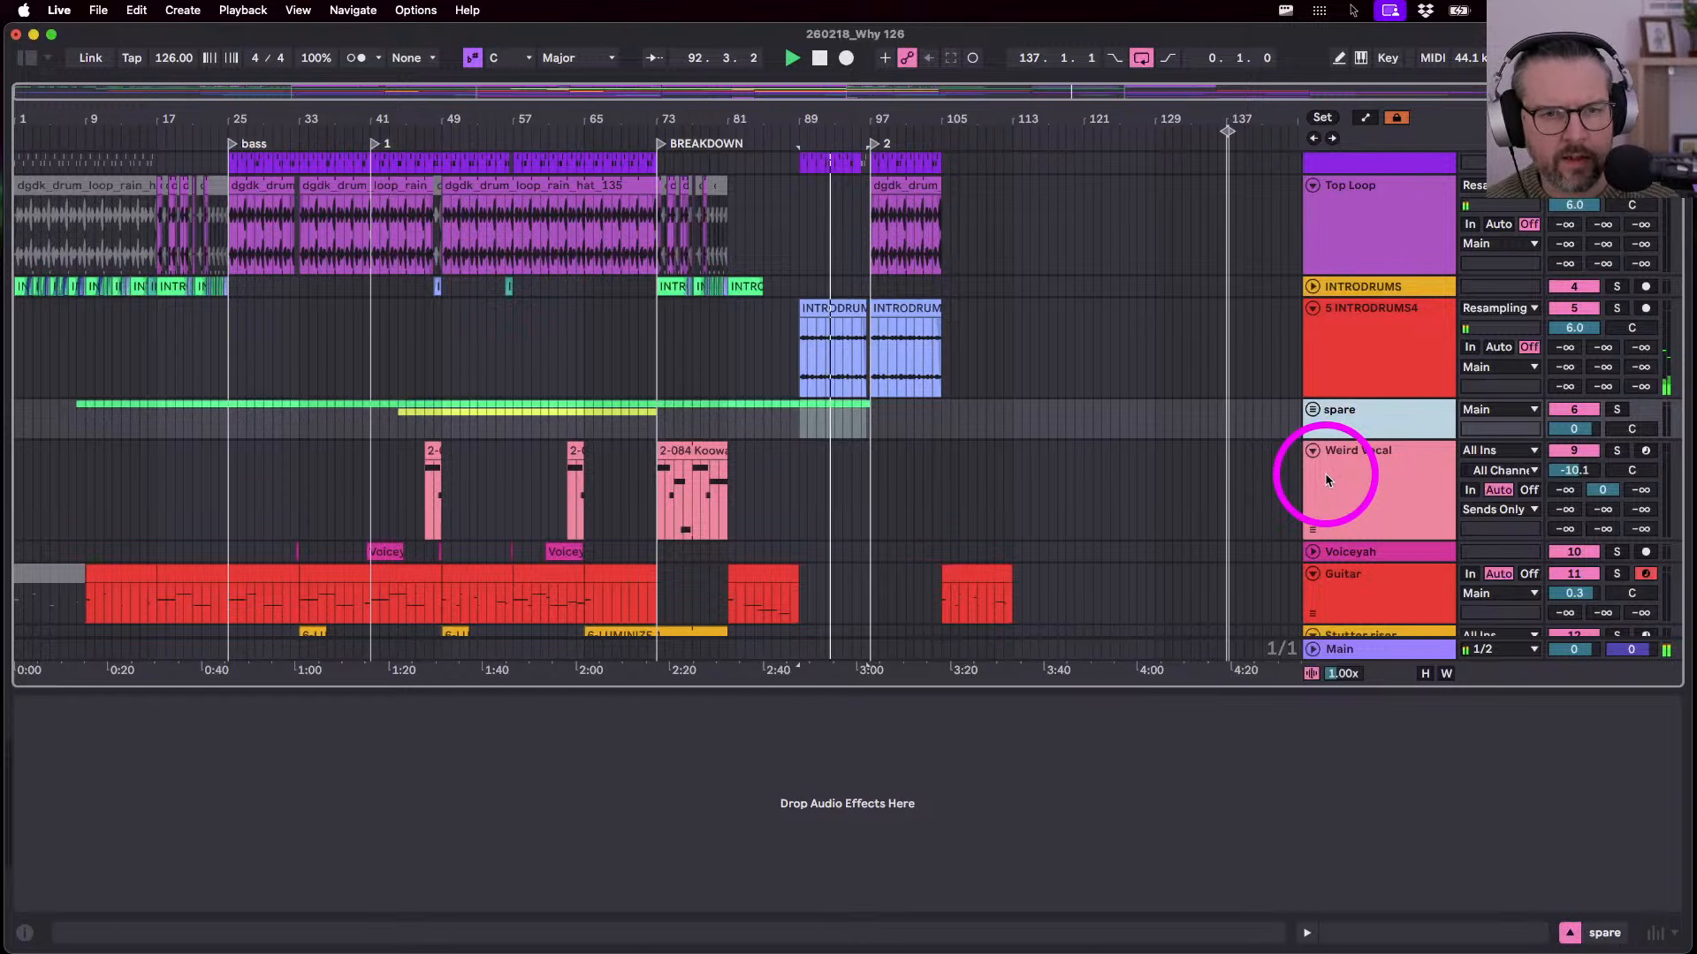
scroll(1324, 474, up, 5)
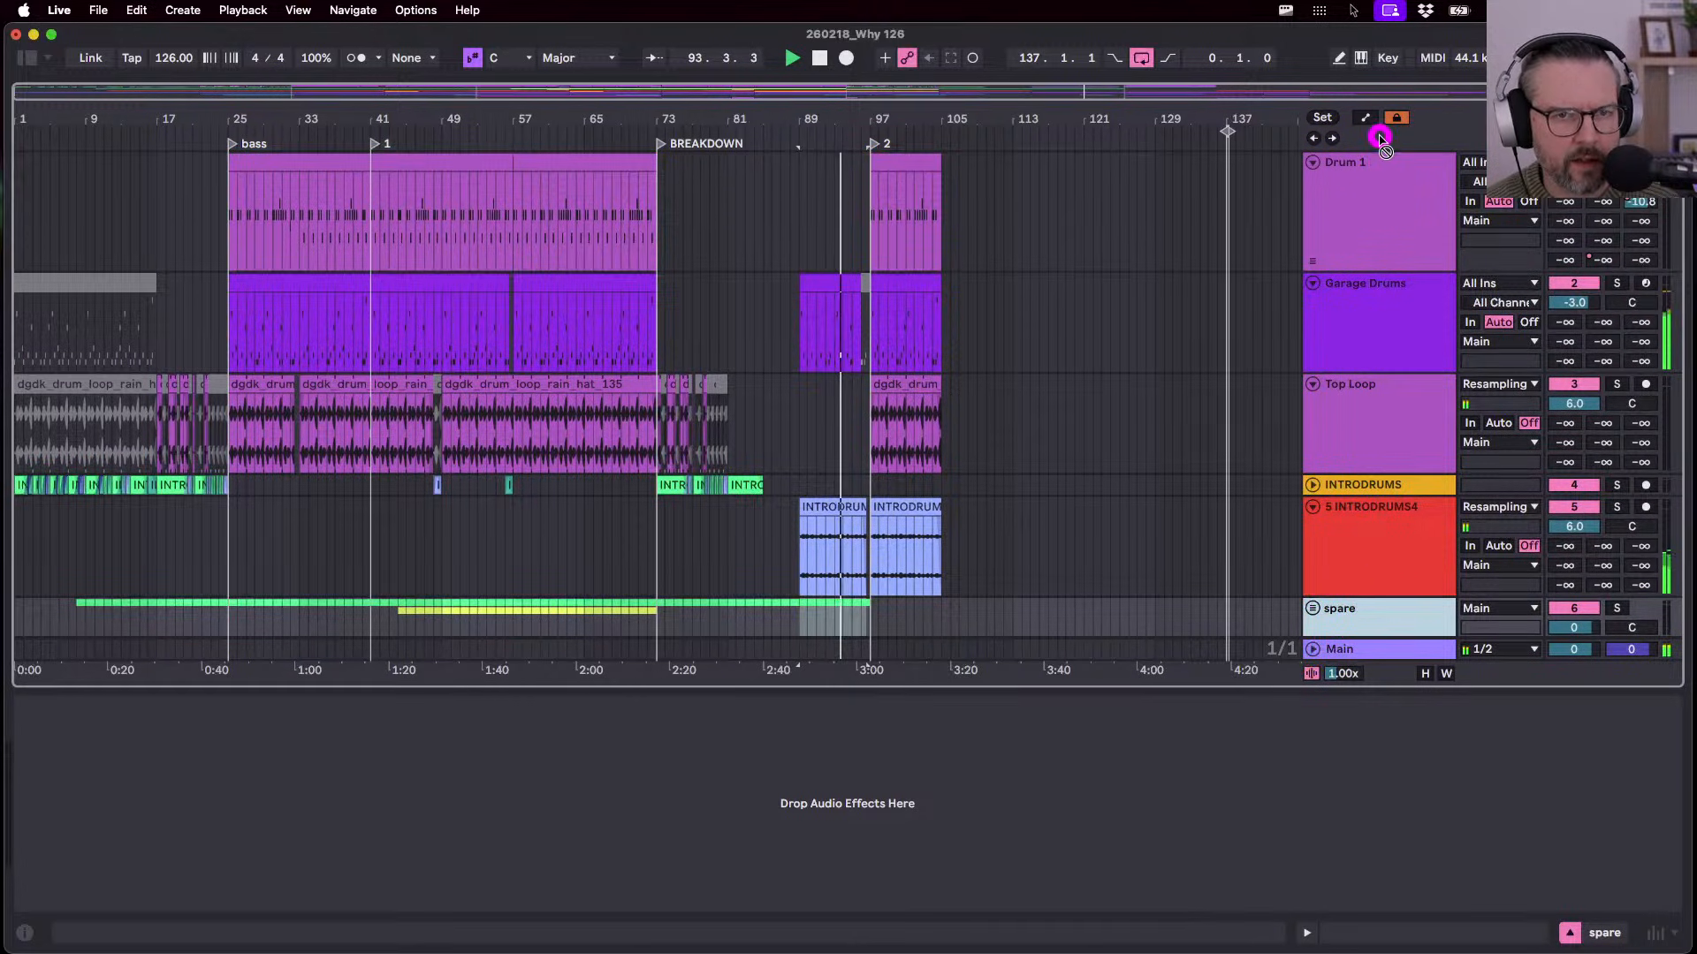
drag(1379, 139, 1381, 160)
- Review the devices on Drum 1, Weird Vocal, Voiceyah, Guitar and Stutter riser in turn
click(1351, 223)
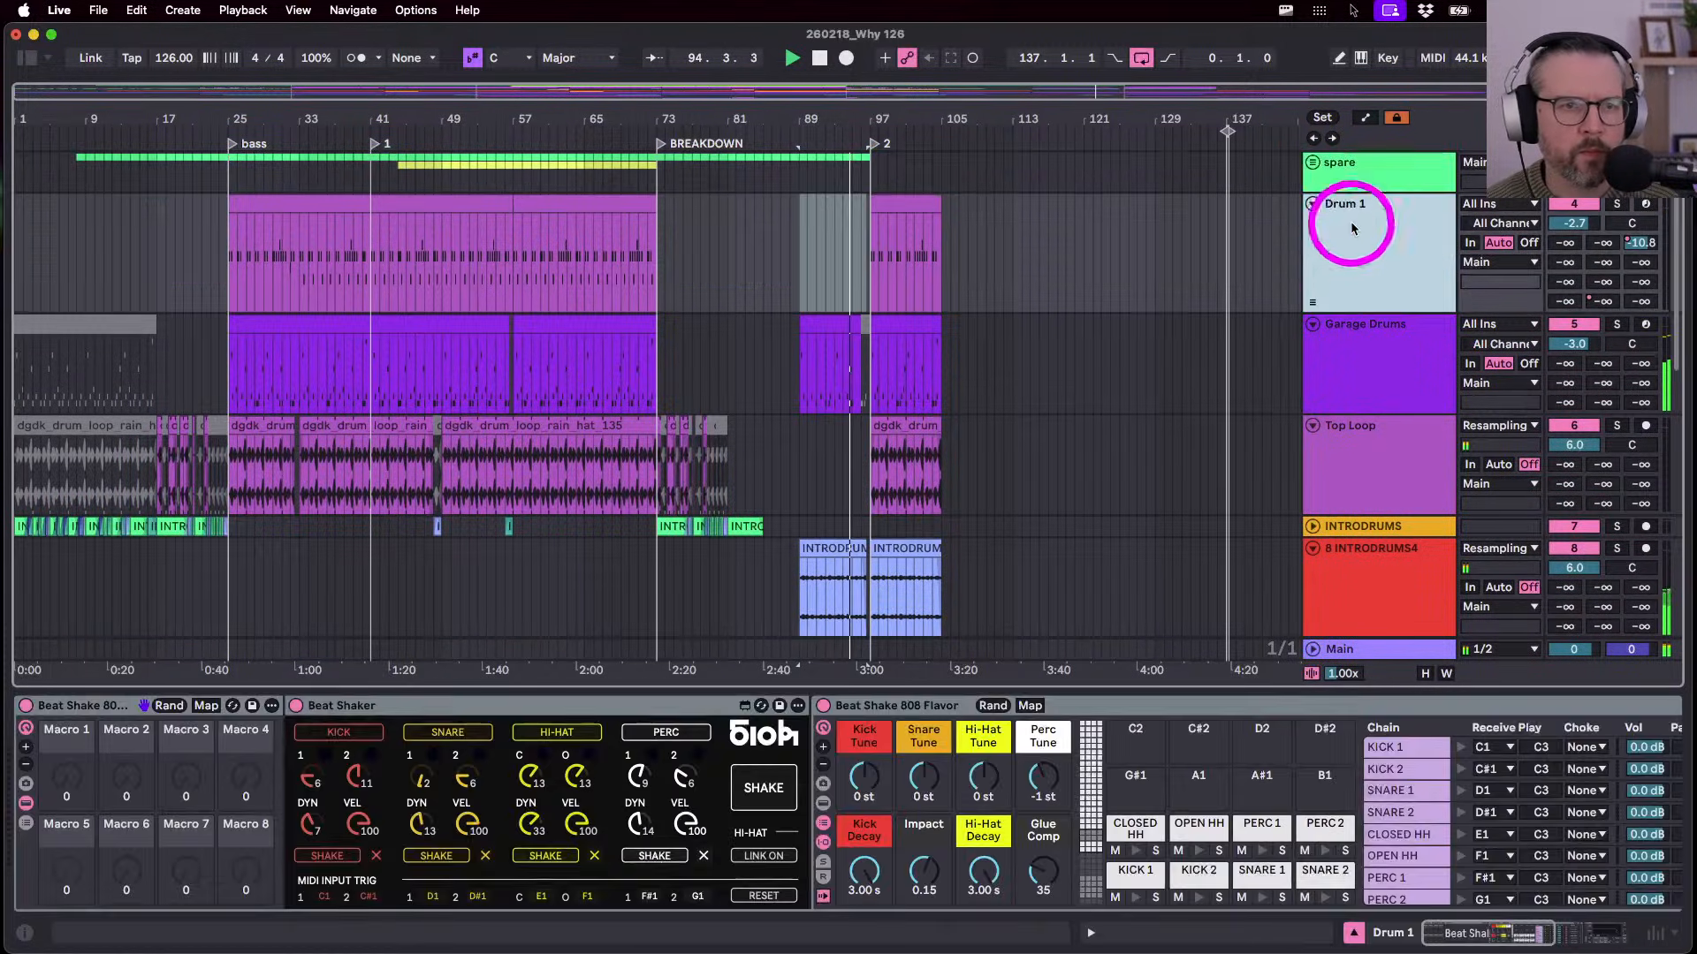
scroll(1361, 332, down, 8)
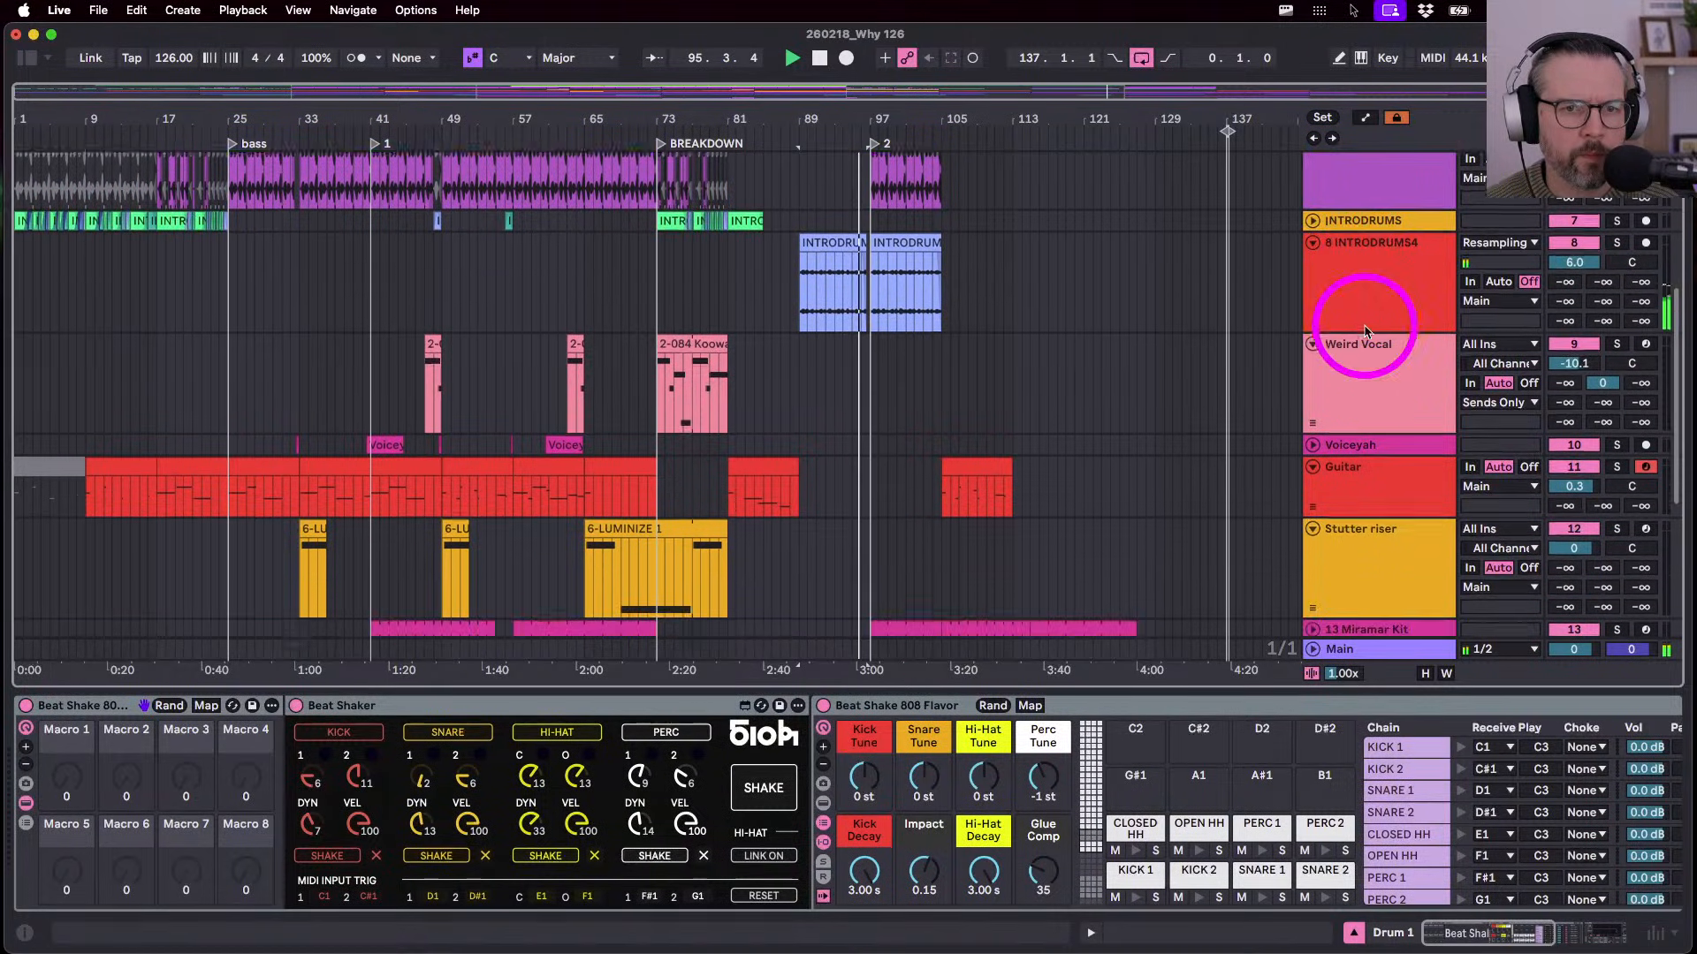
scroll(1365, 331, down, 3)
click(1364, 325)
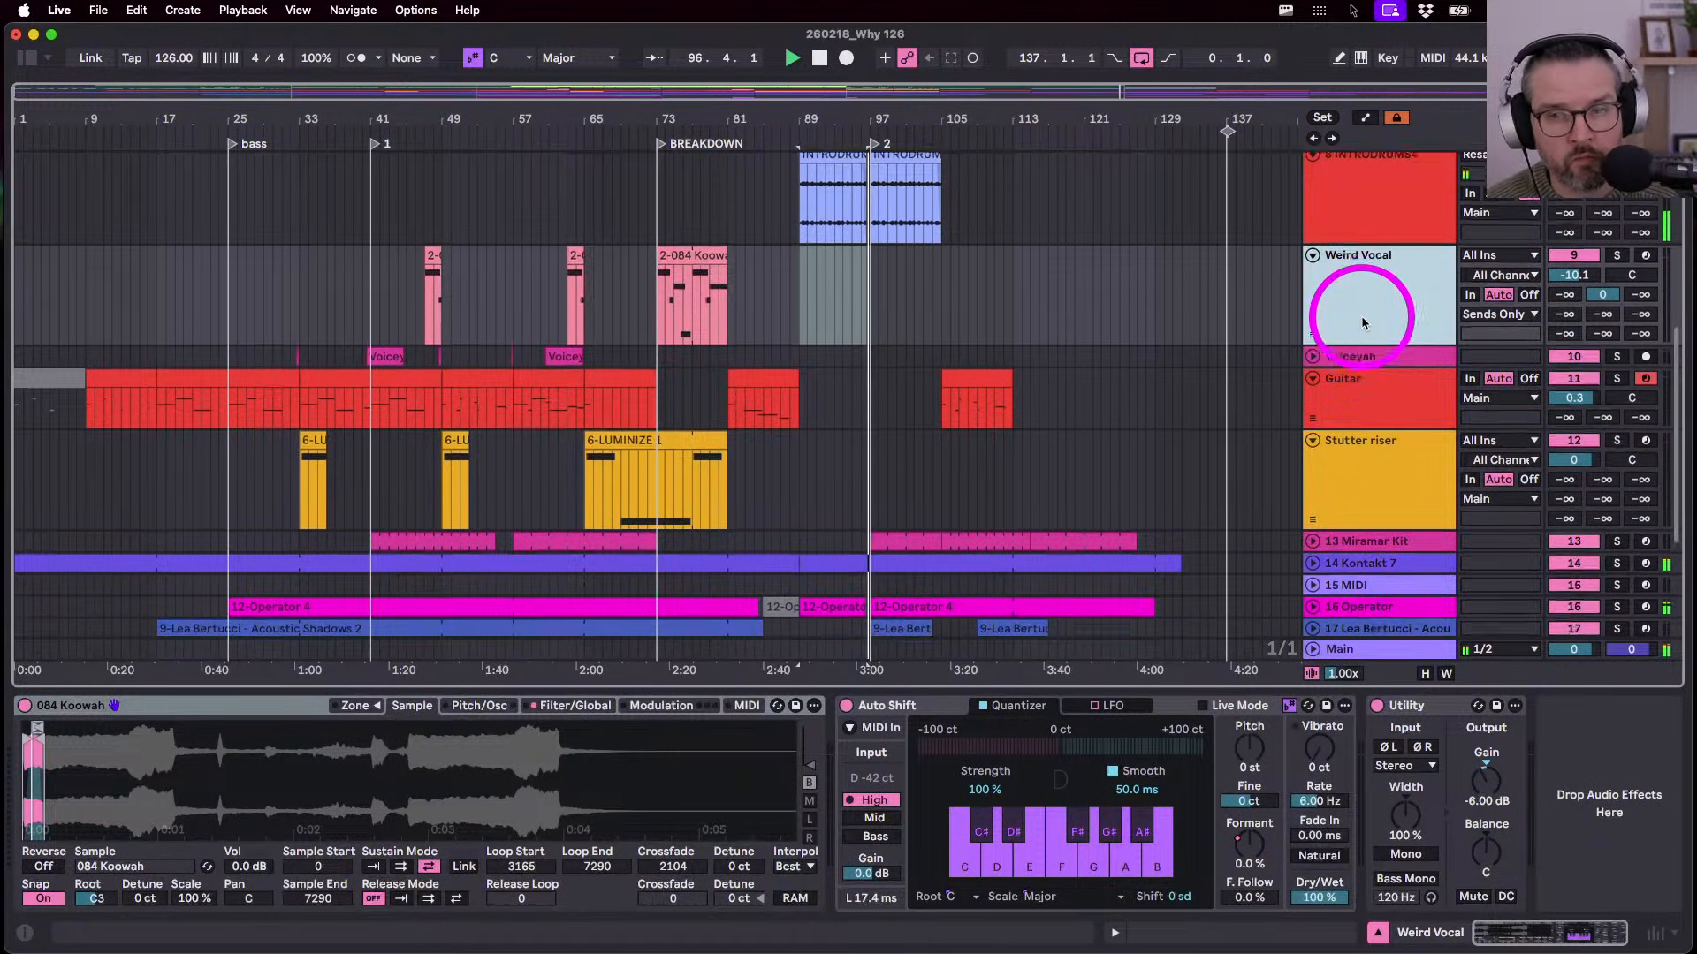
scroll(1362, 320, down, 1)
click(1356, 326)
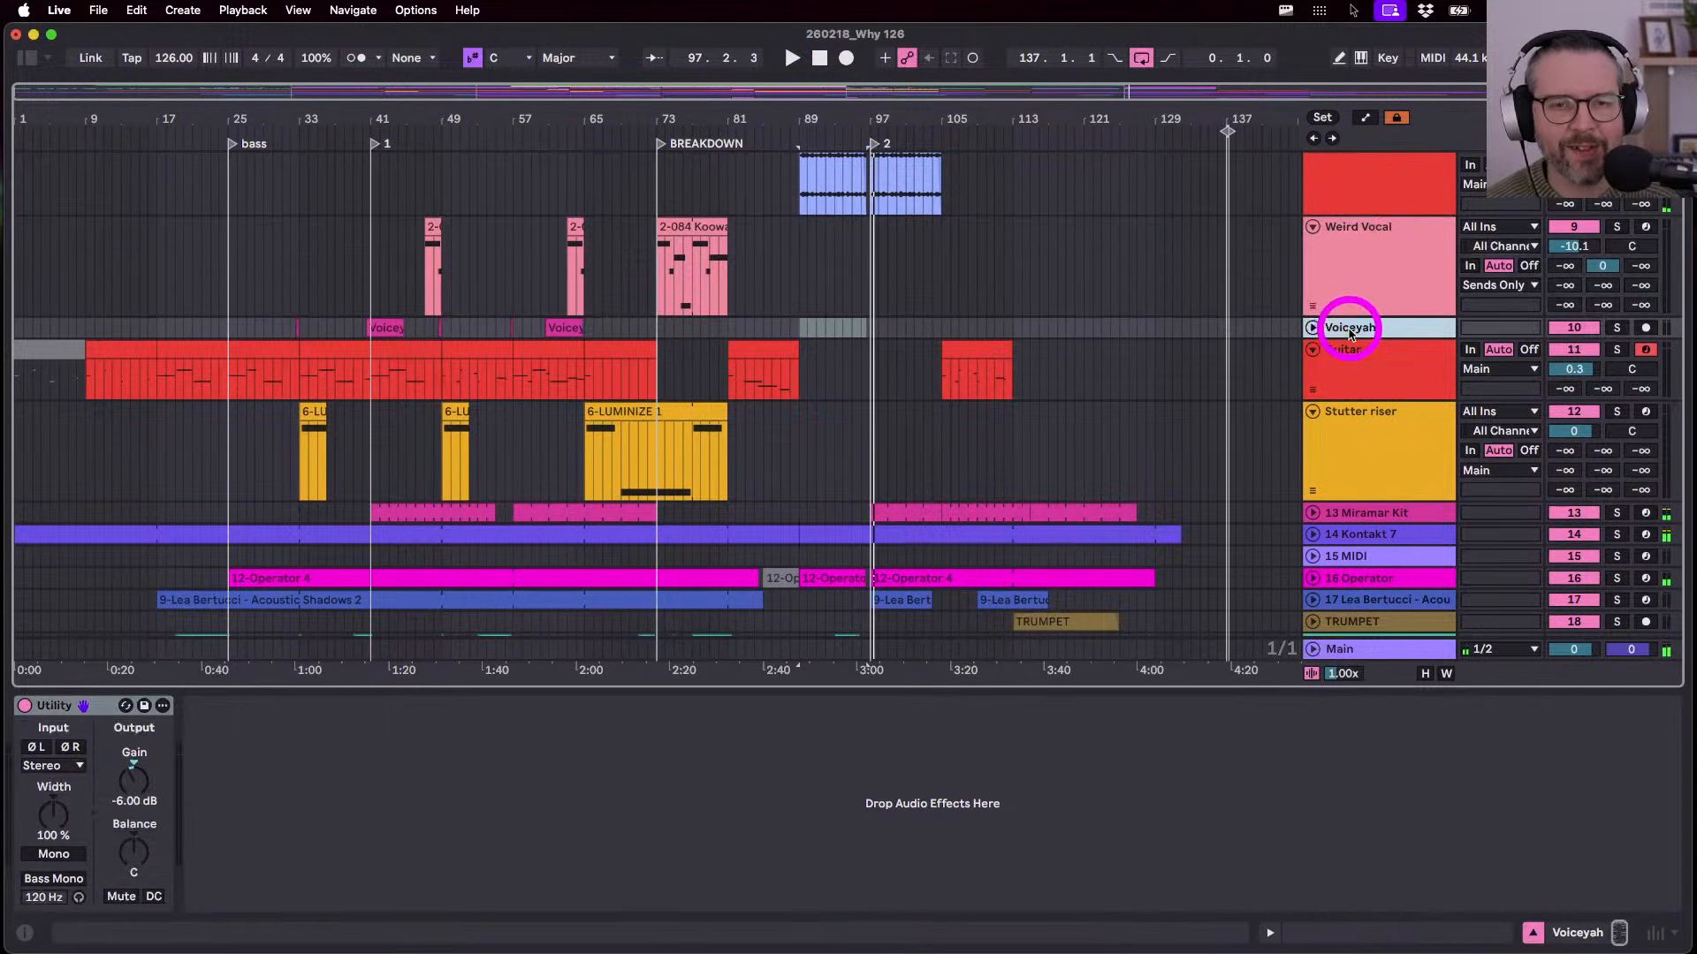
click(1314, 350)
scroll(1325, 385, down, 2)
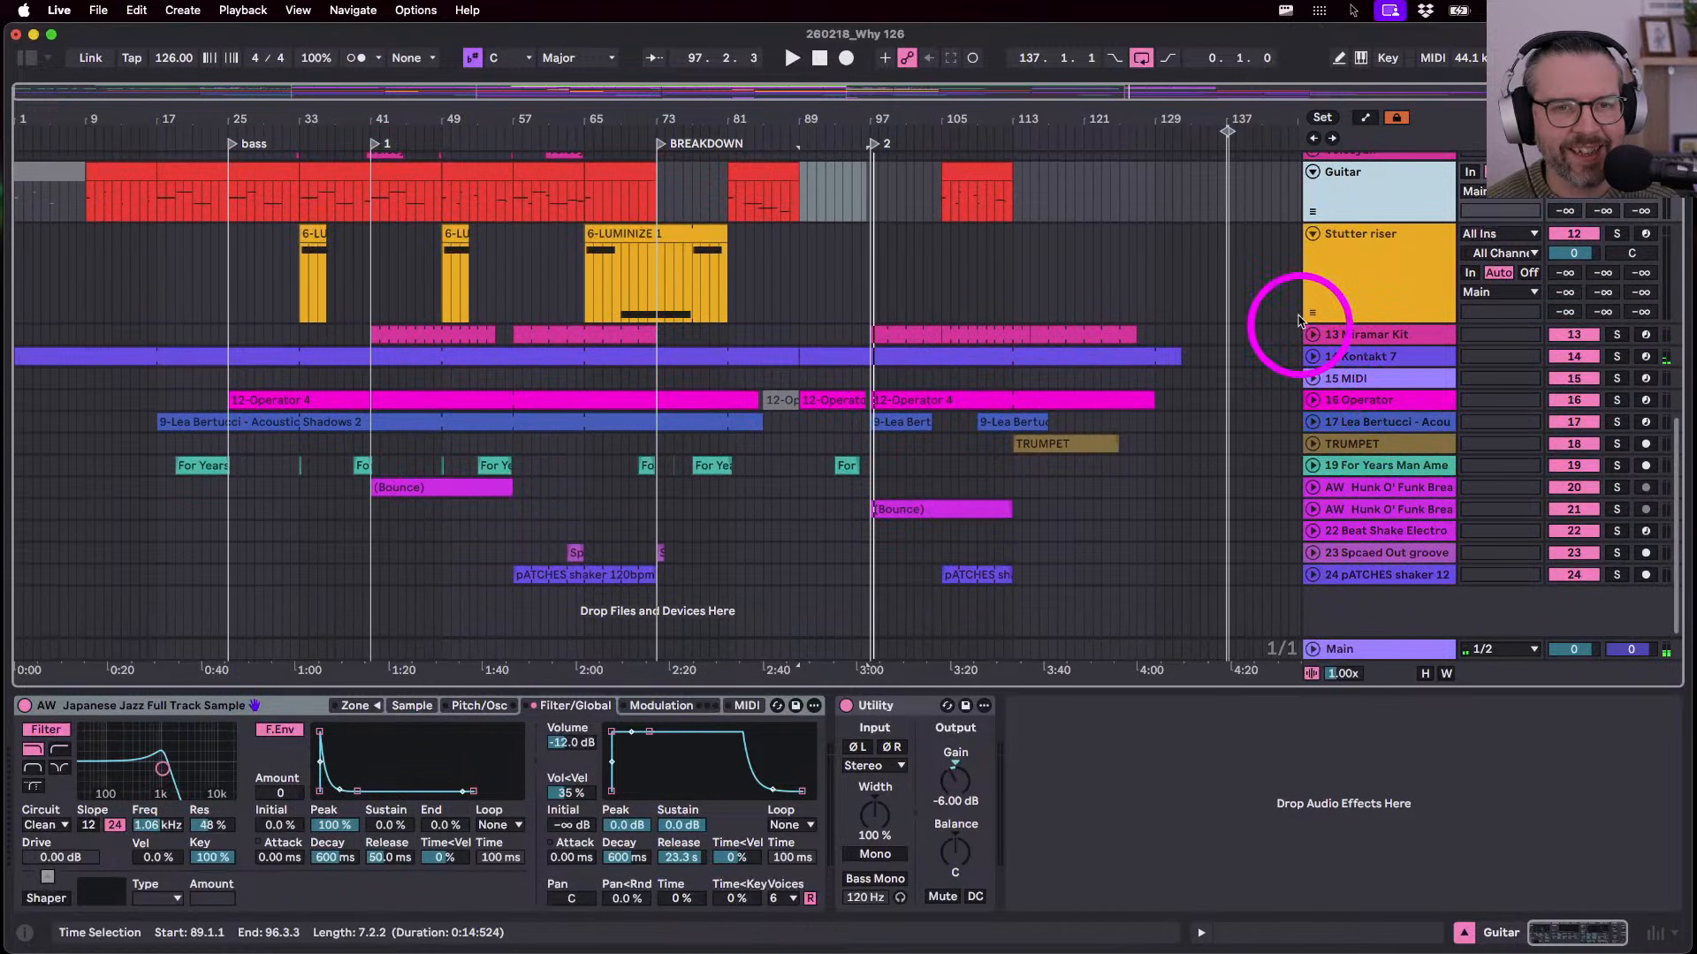
click(1324, 272)
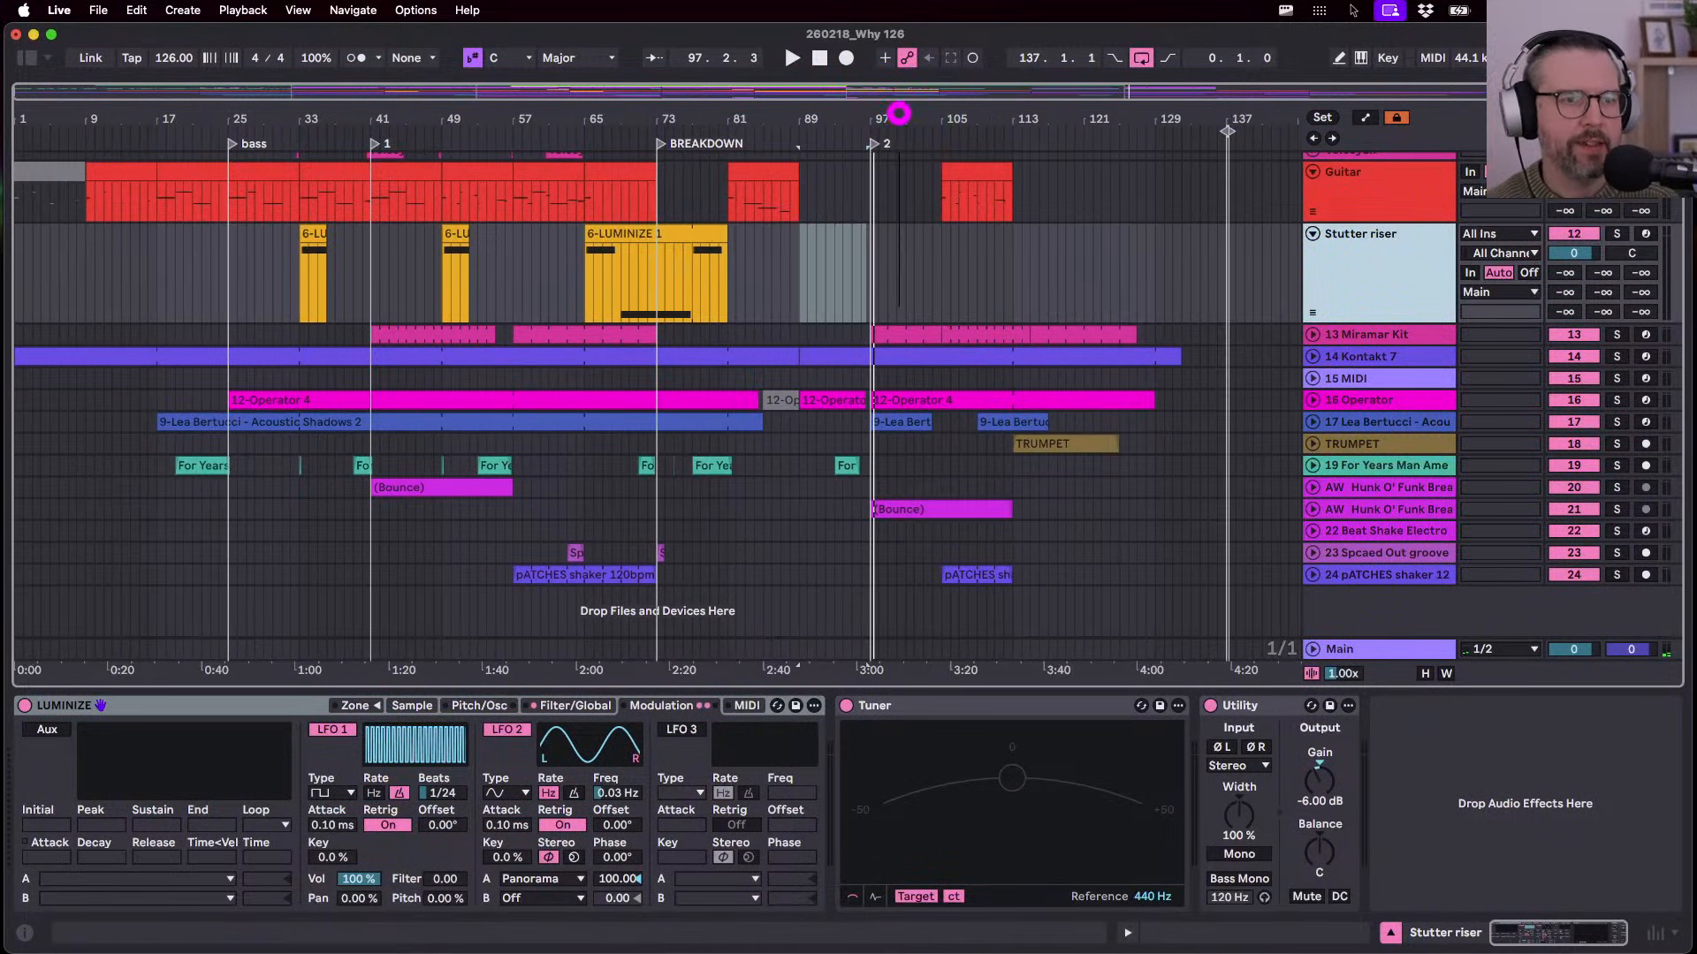
- Solo the Miramar Kit track and play its clip at bar 97
click(1314, 334)
click(890, 335)
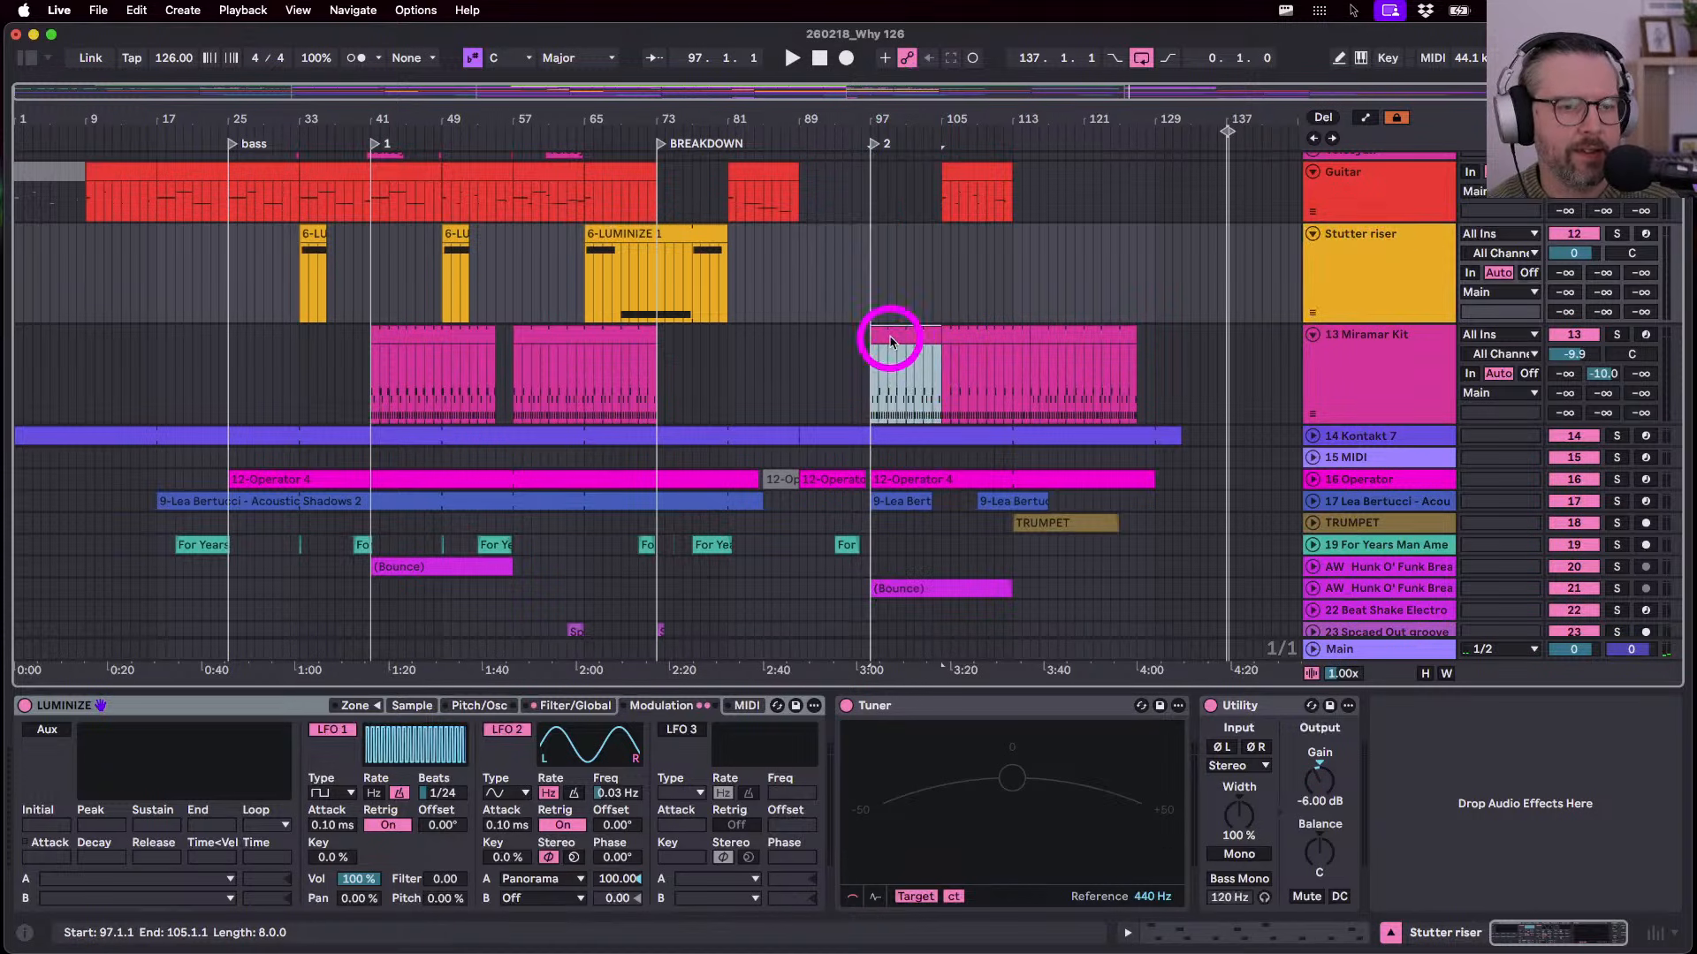
key(s)
key(space)
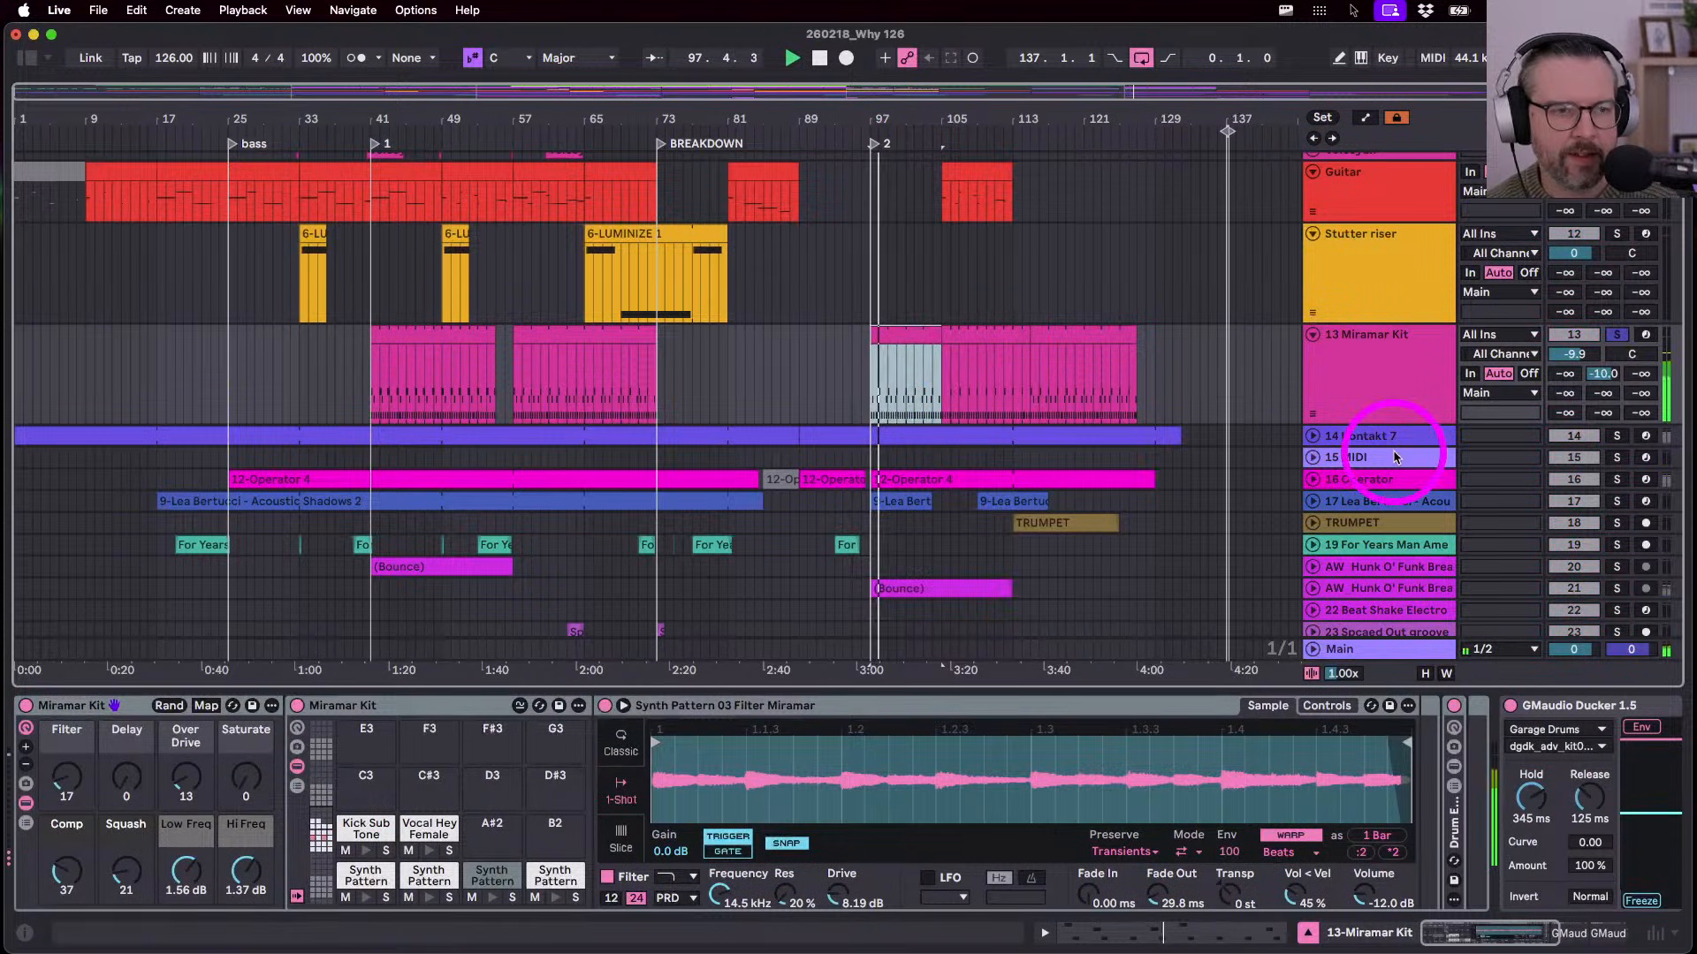
click(1396, 397)
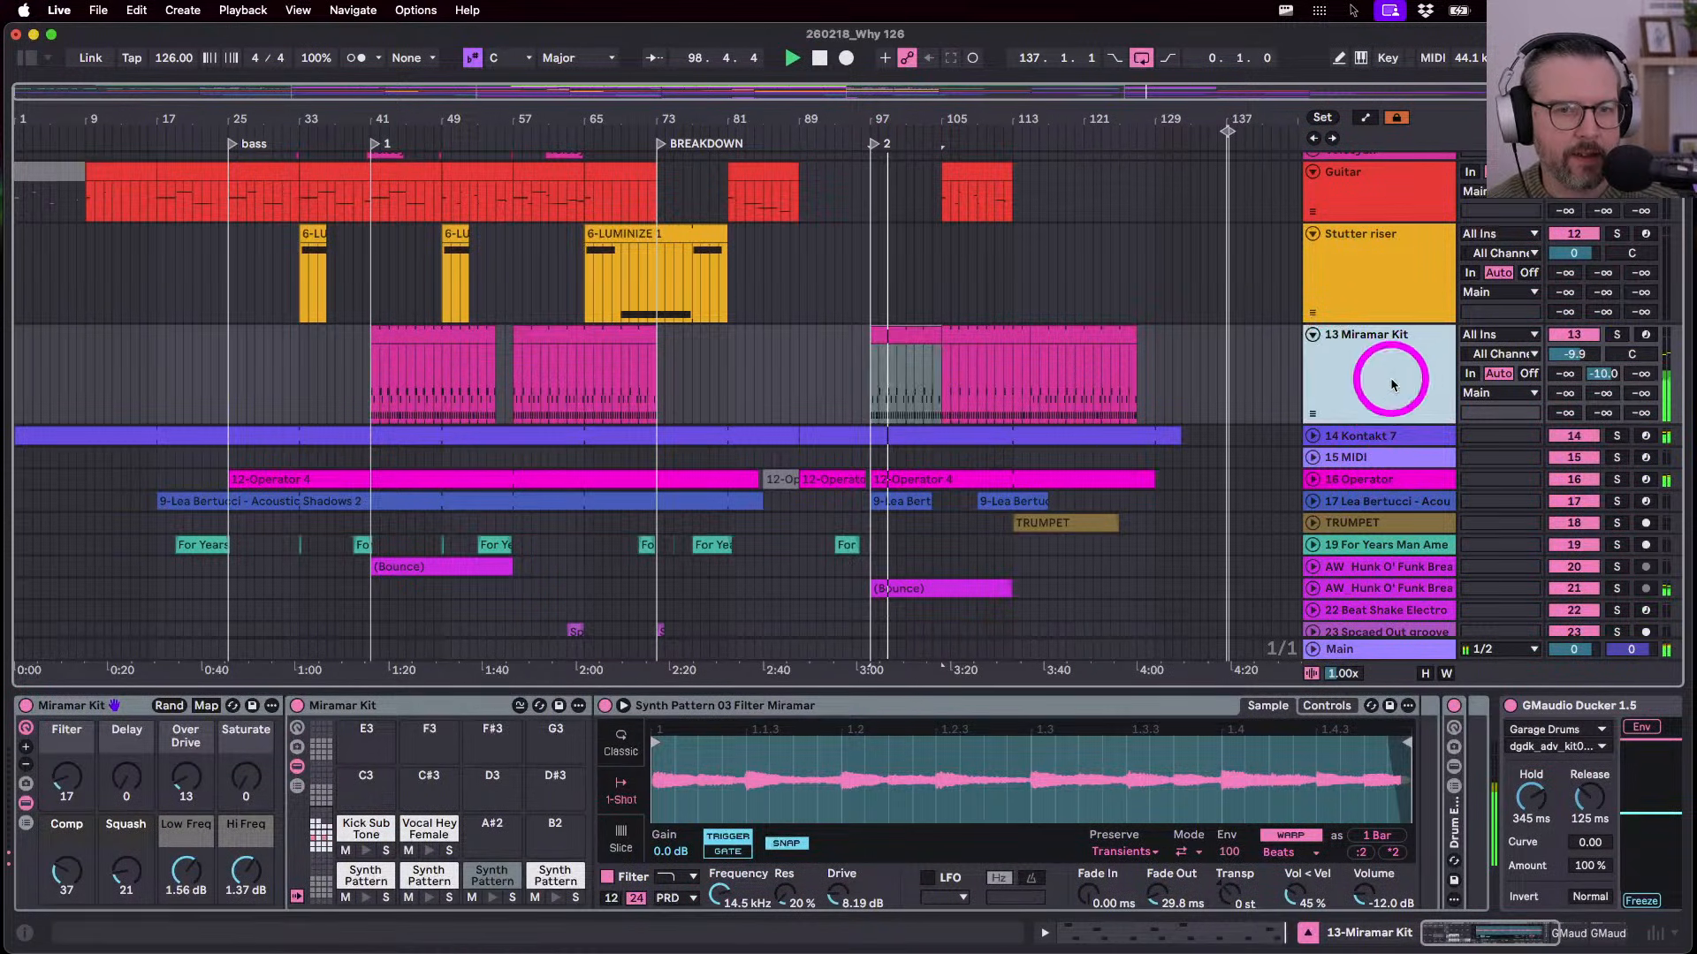
scroll(1394, 388, up, 3)
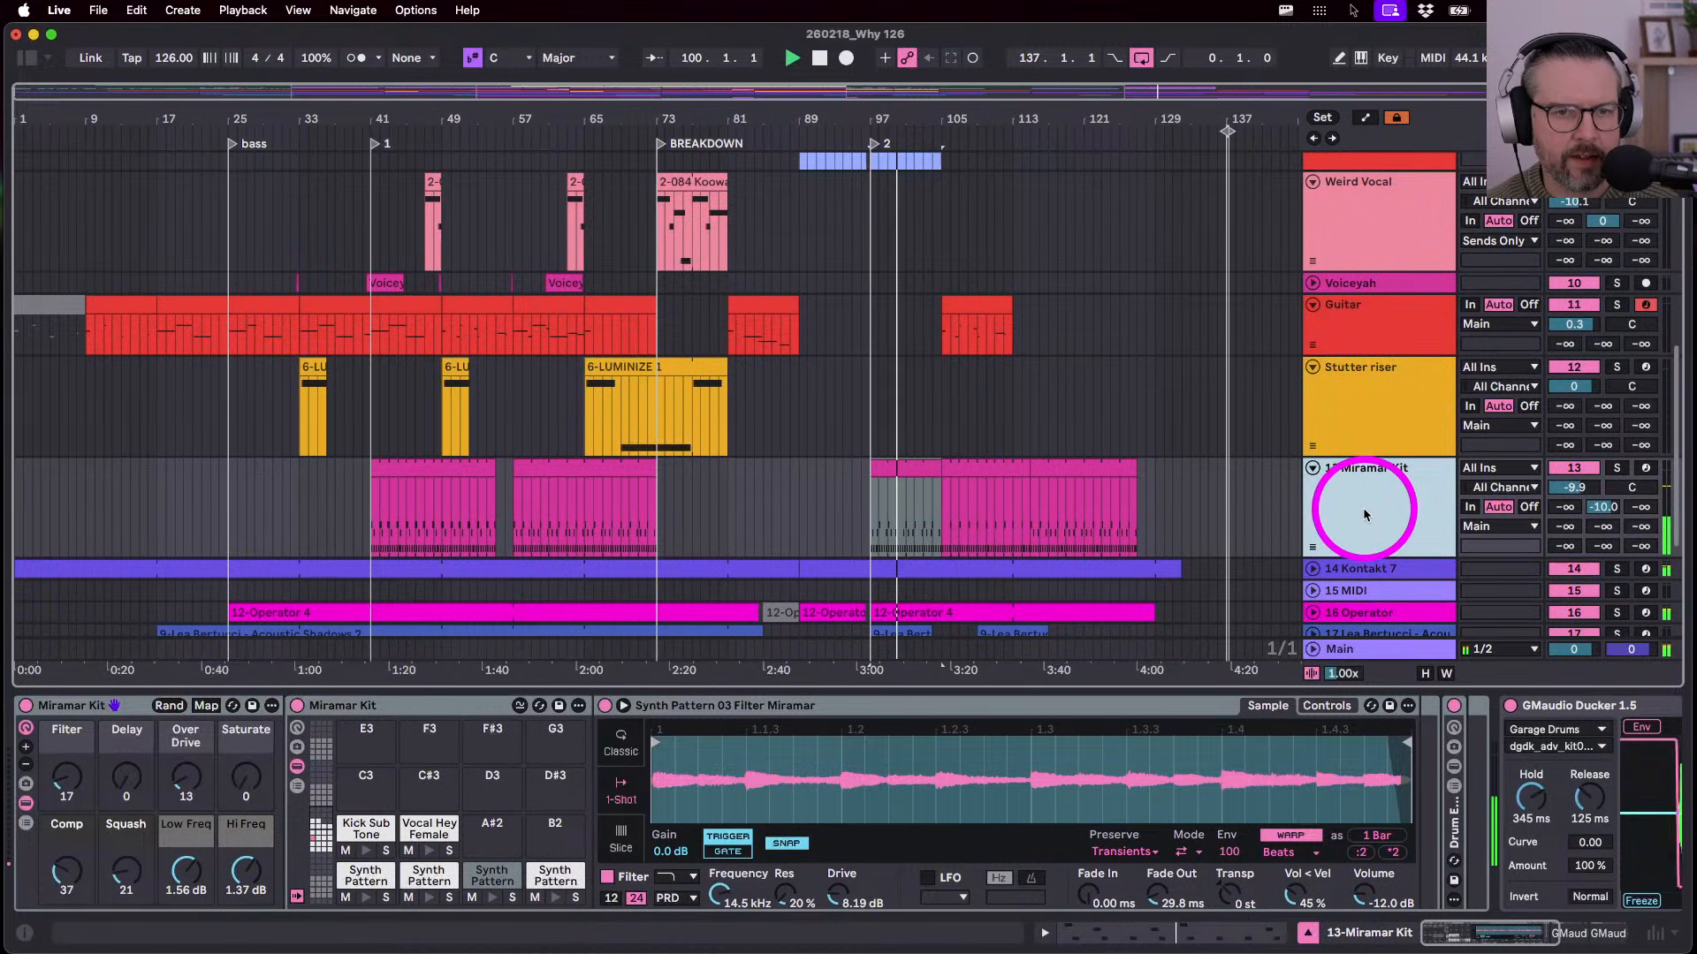
scroll(1364, 508, up, 5)
scroll(1363, 612, down, 2)
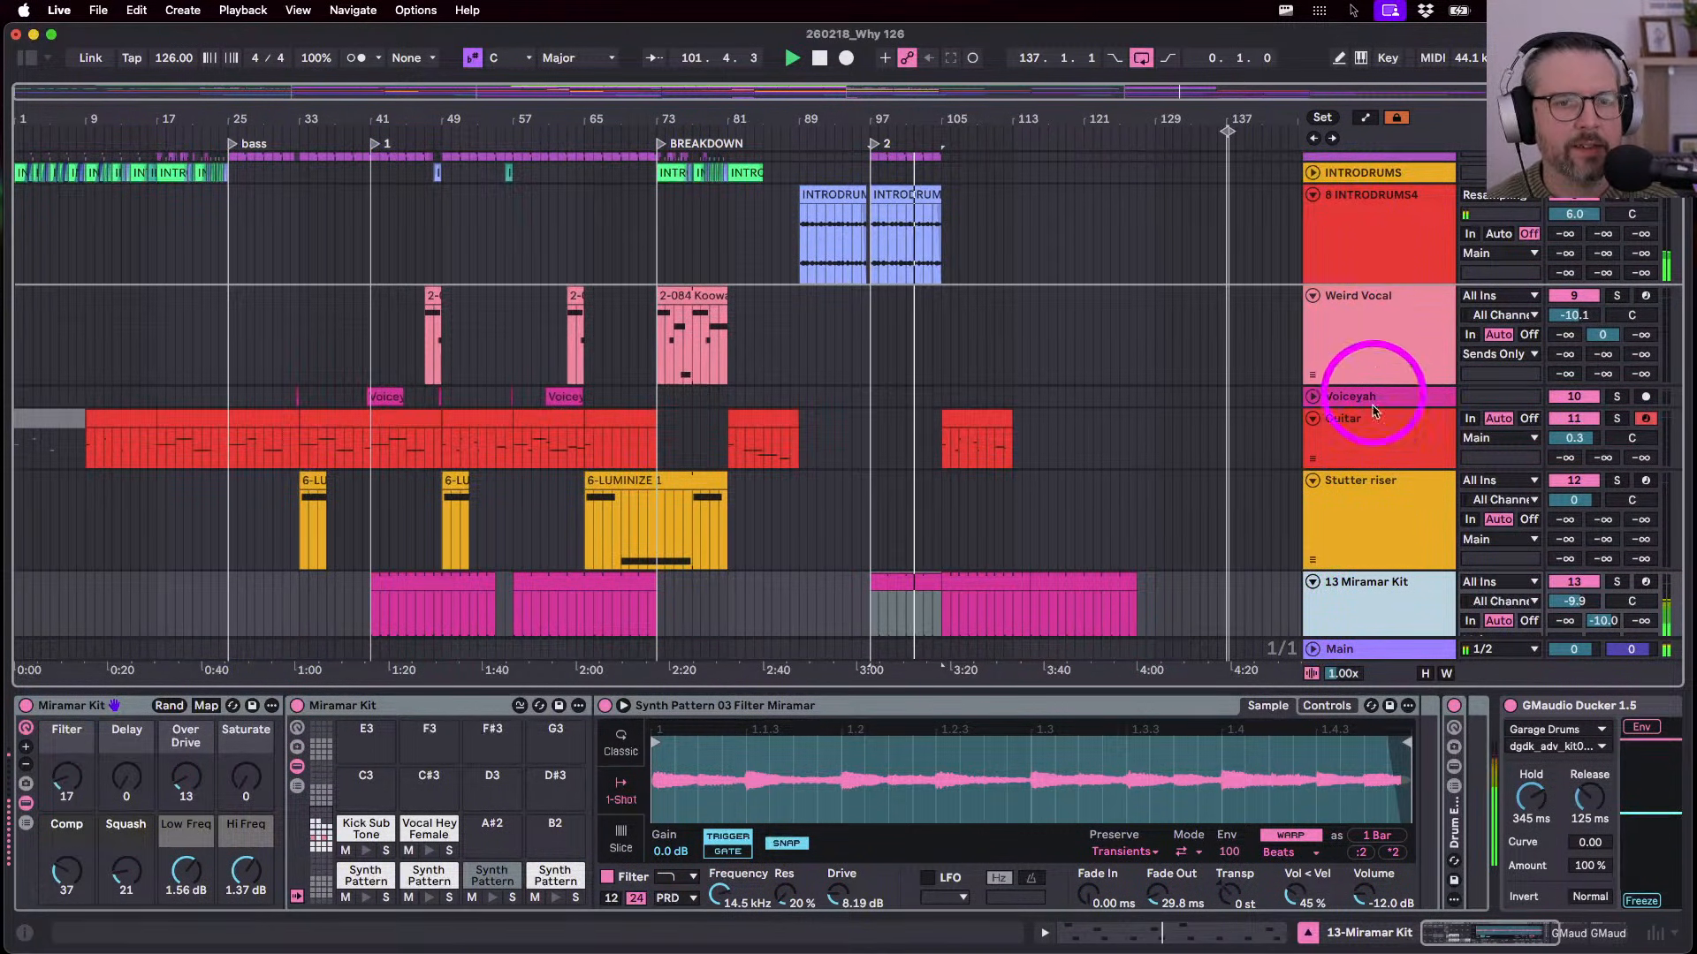
scroll(1375, 482, down, 8)
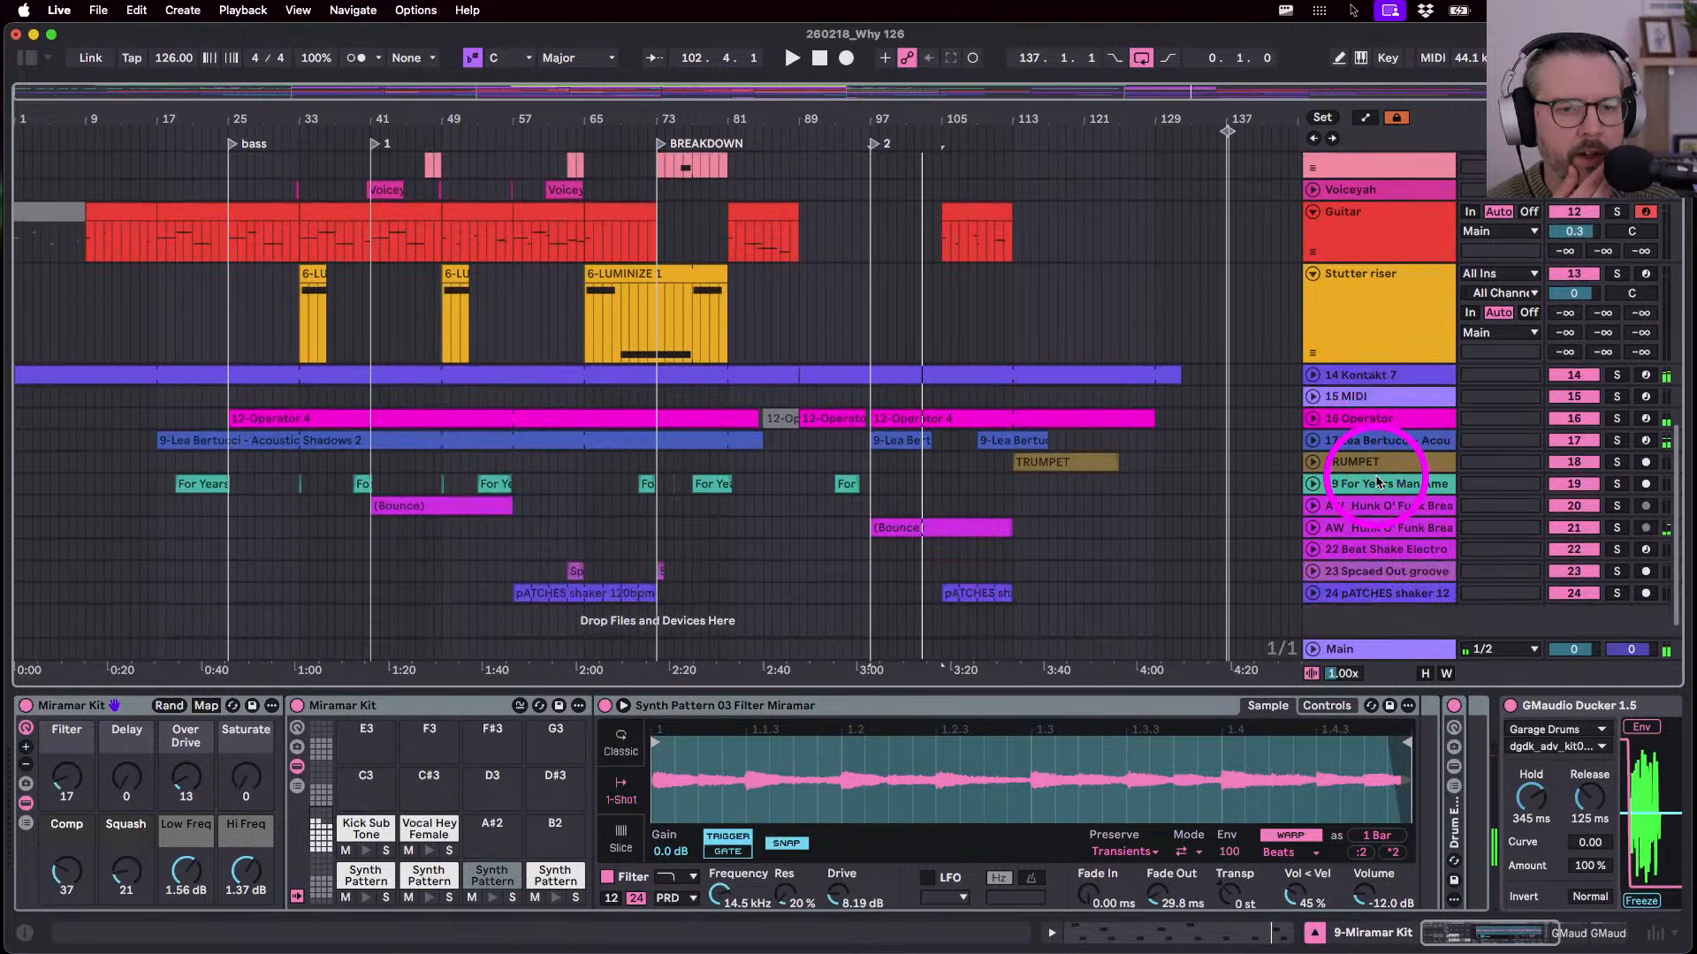
- Unfold the Kontakt 7 main pad track, solo it, and play its pad clip
click(1308, 374)
click(1352, 382)
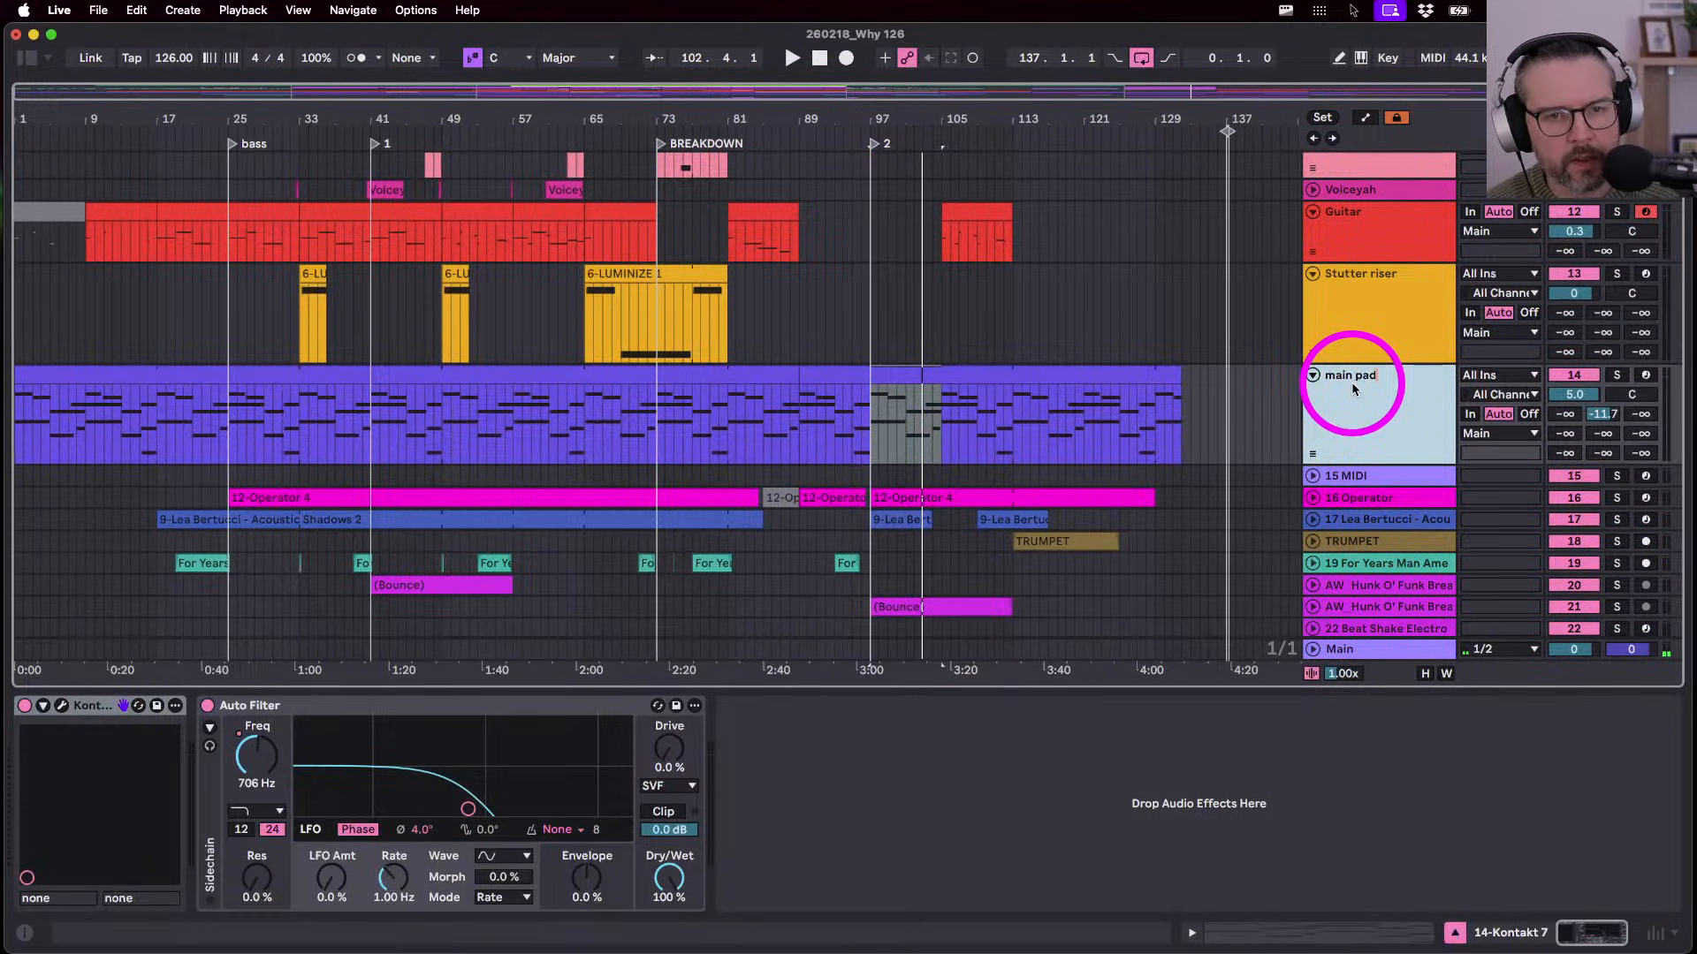
click(1617, 375)
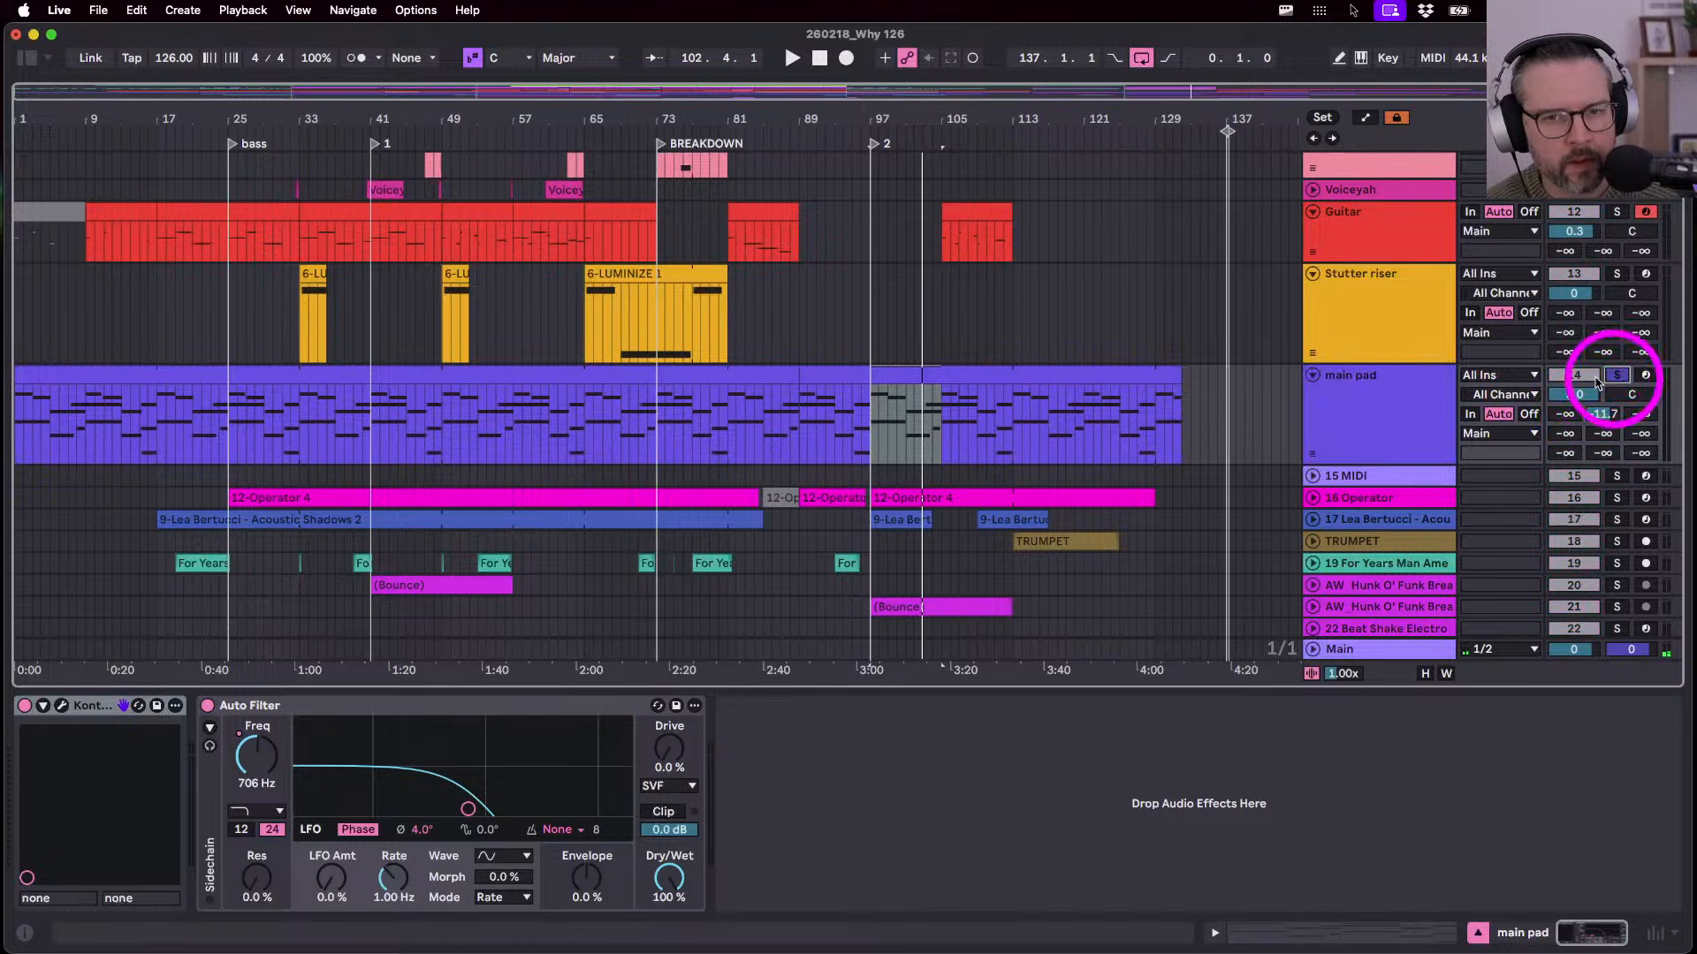
click(720, 378)
key(space)
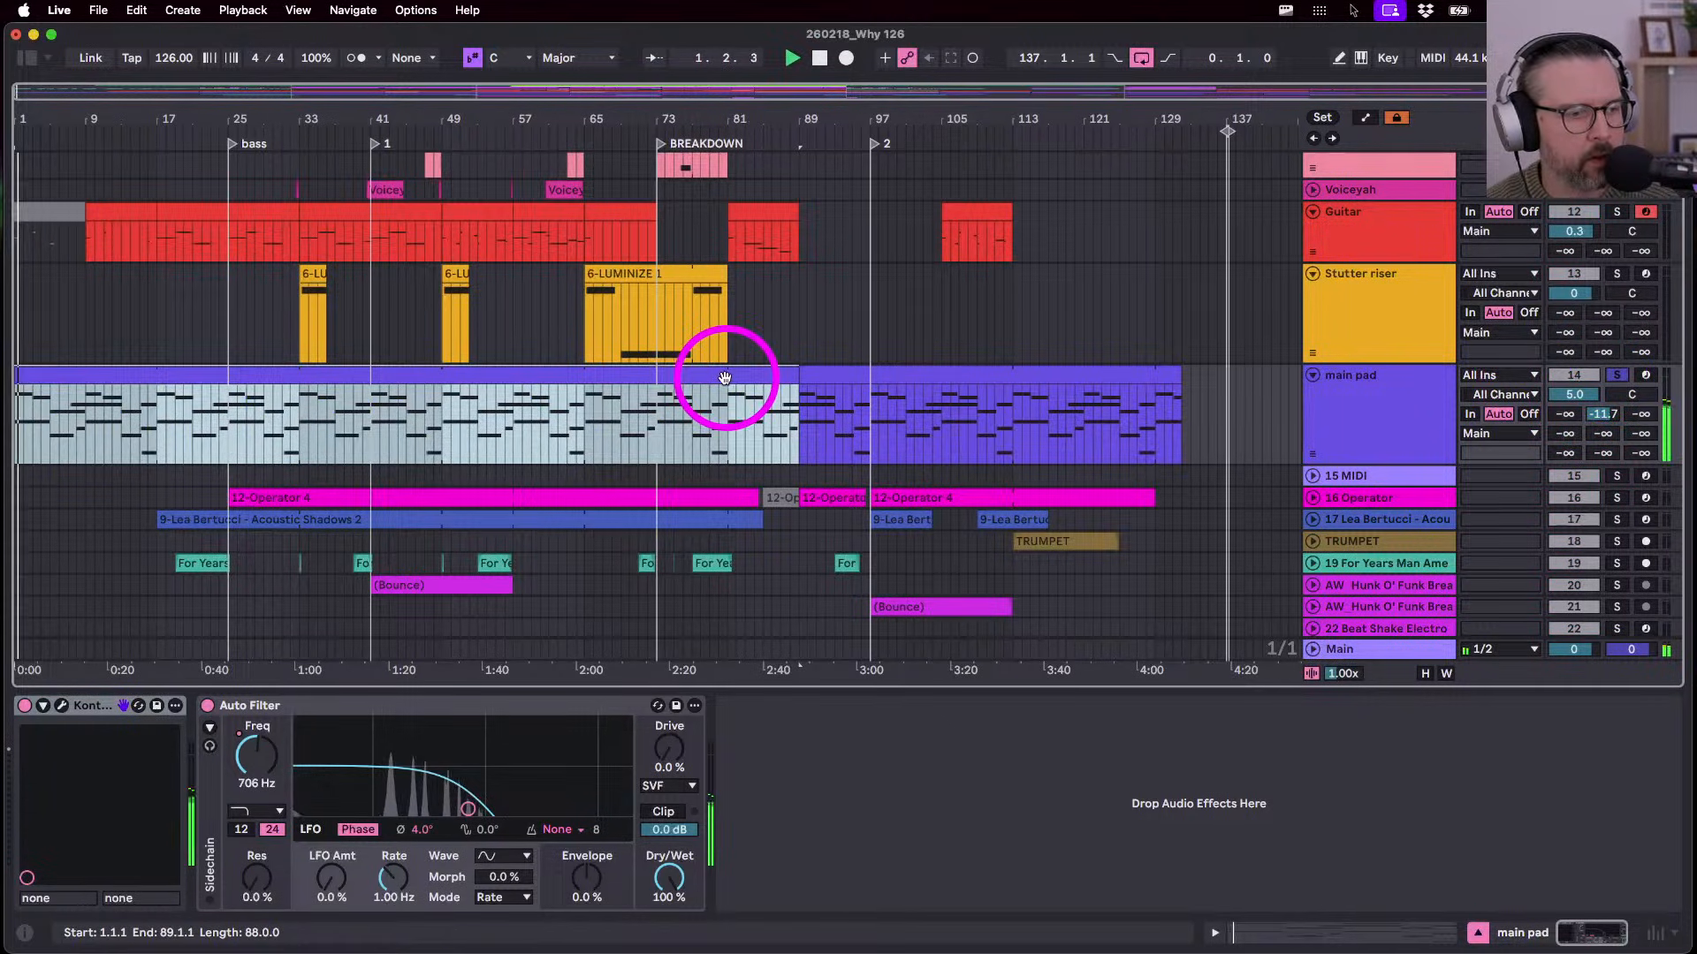
- Raise the Auto Filter frequency from 706 Hz to 1.79 kHz, then re-enable its recorded automation
click(265, 753)
key(a)
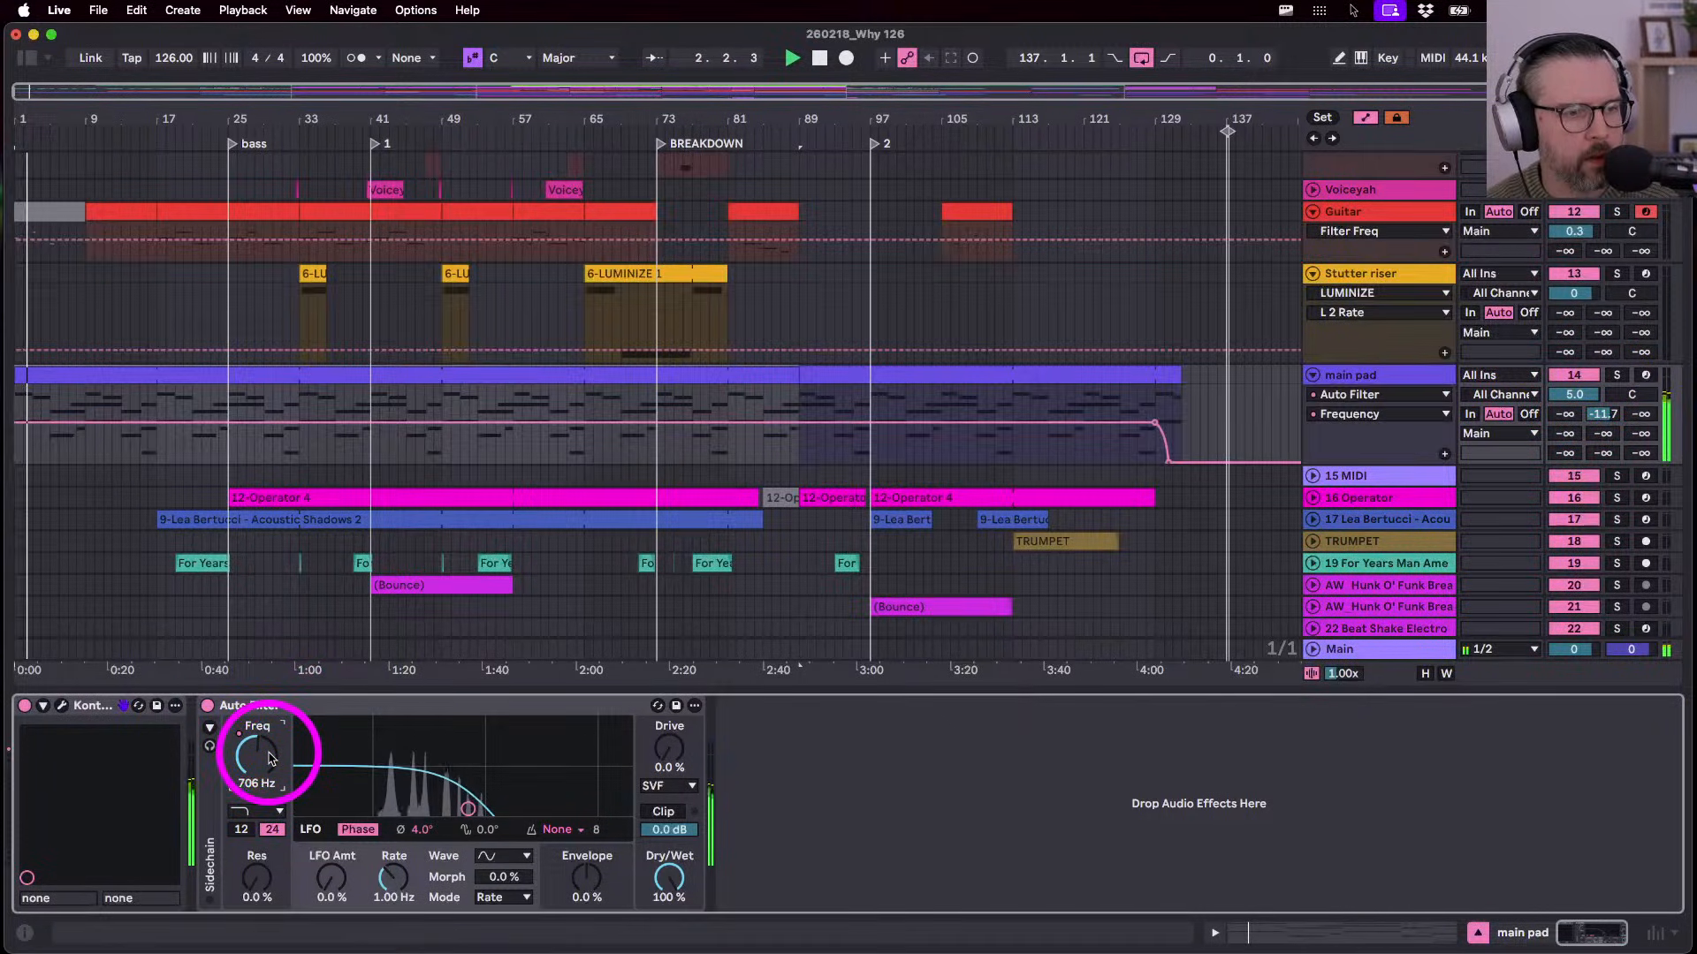
drag(270, 758, 271, 758)
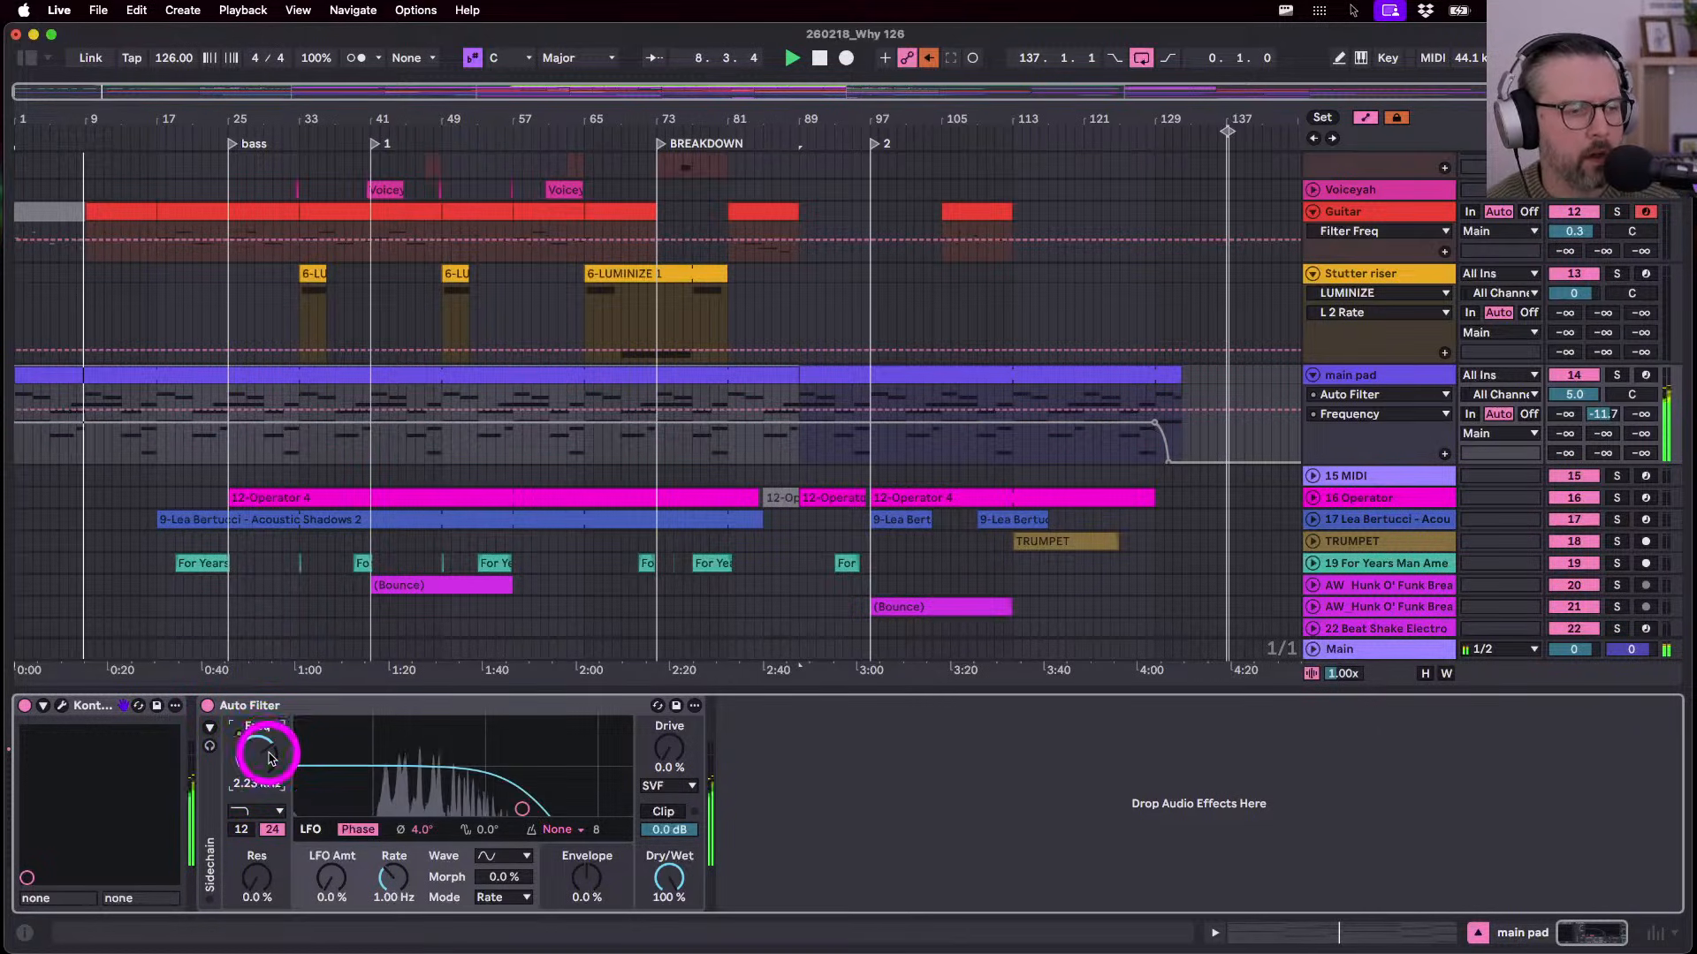
click(928, 57)
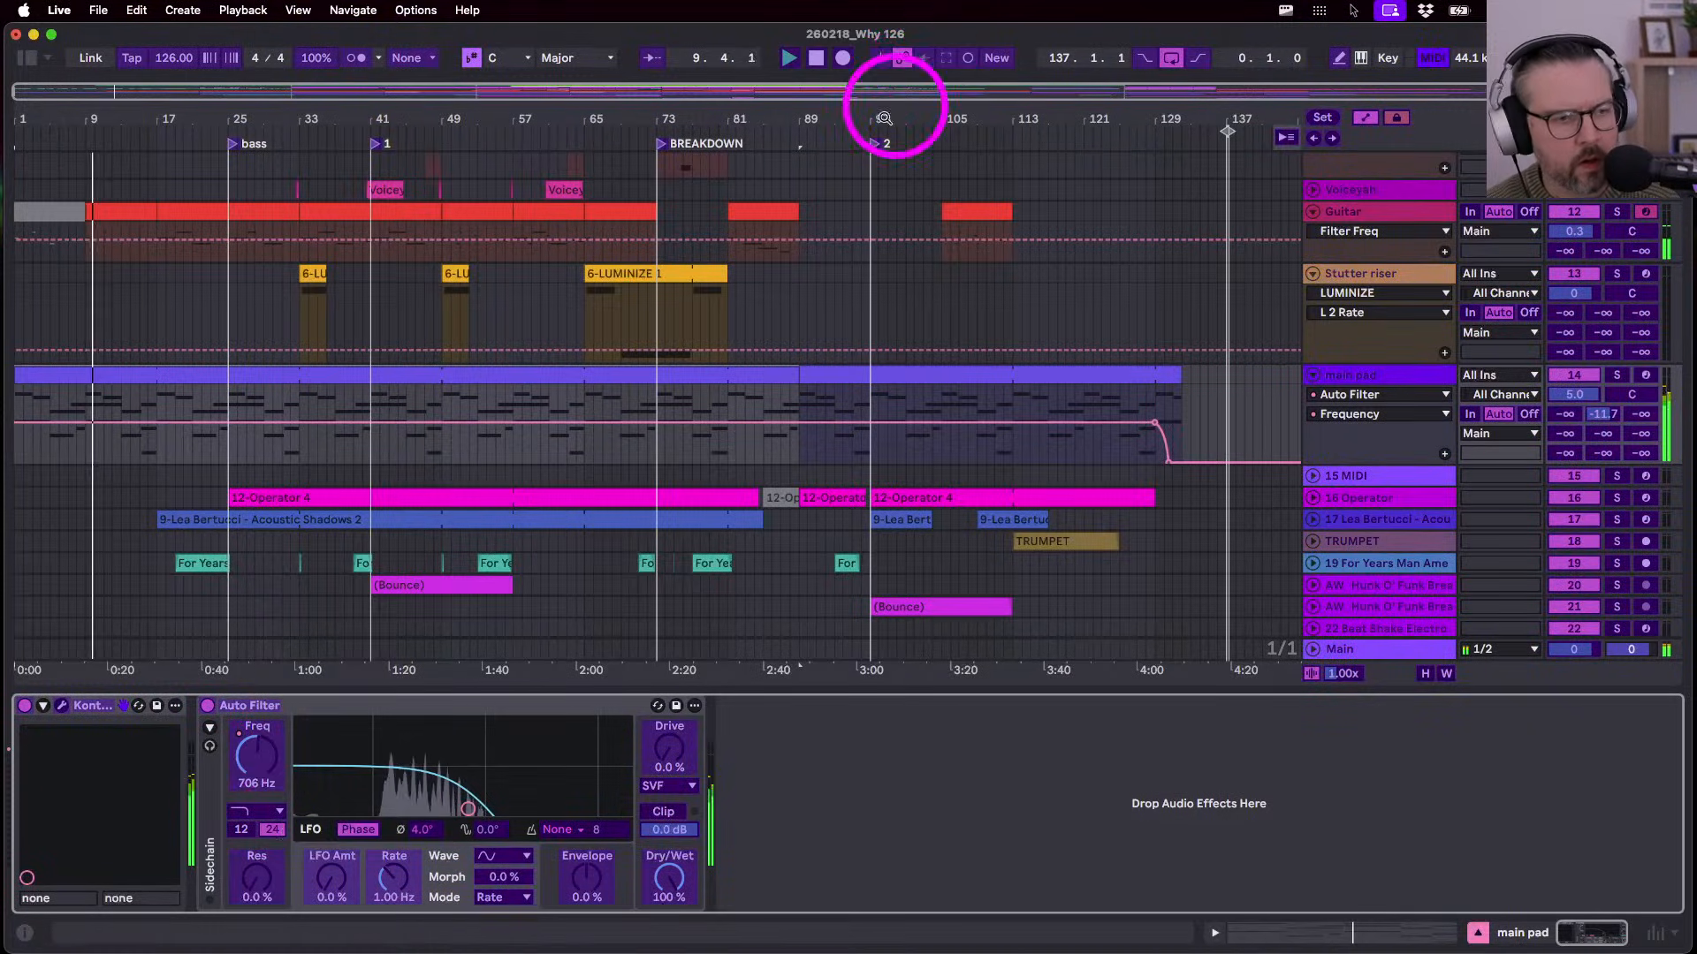
- Map the Auto Filter frequency to MIDI CC 14, then hide the browser
click(248, 758)
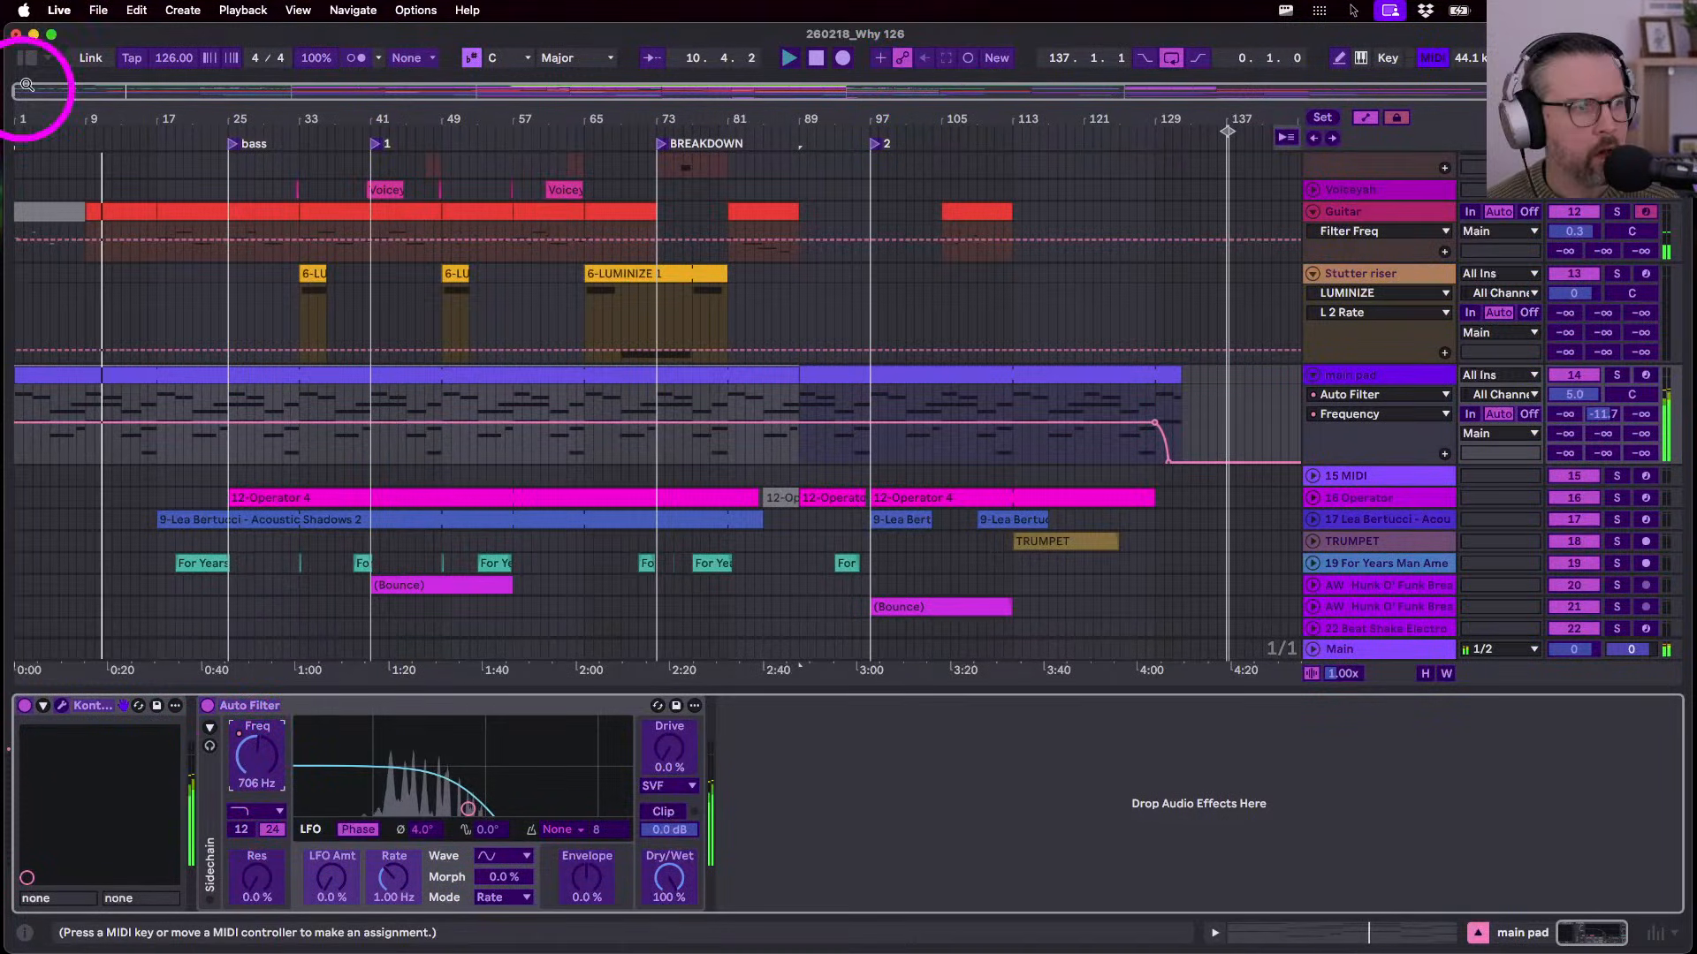
click(27, 57)
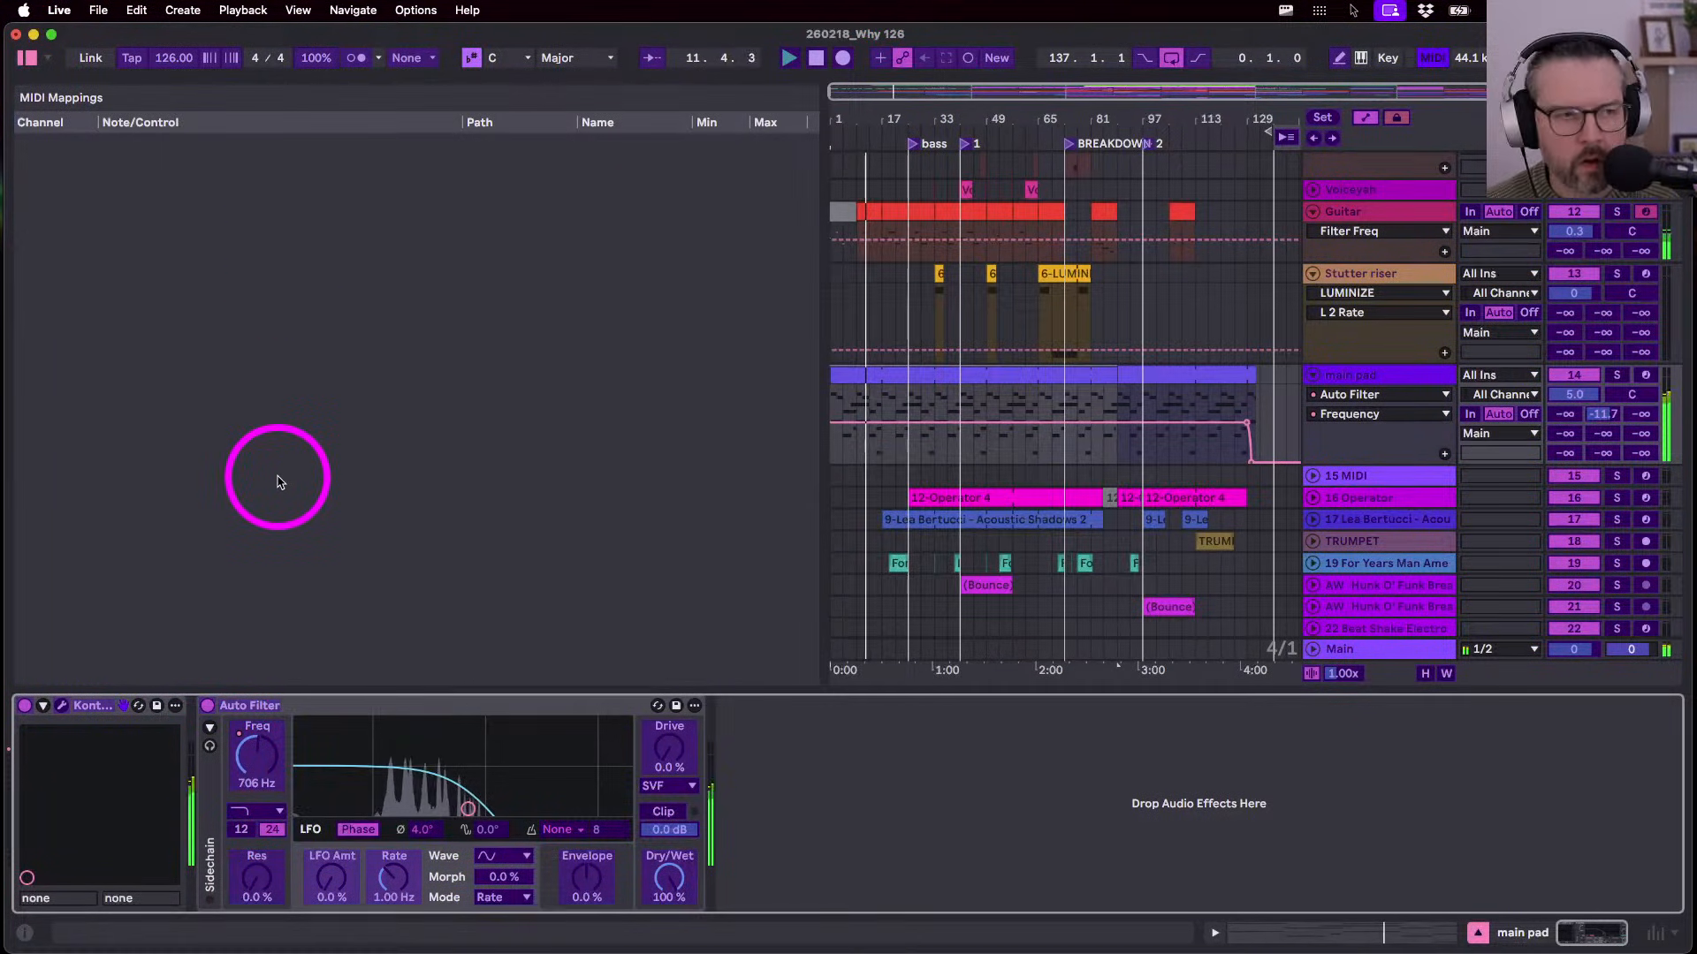
click(248, 751)
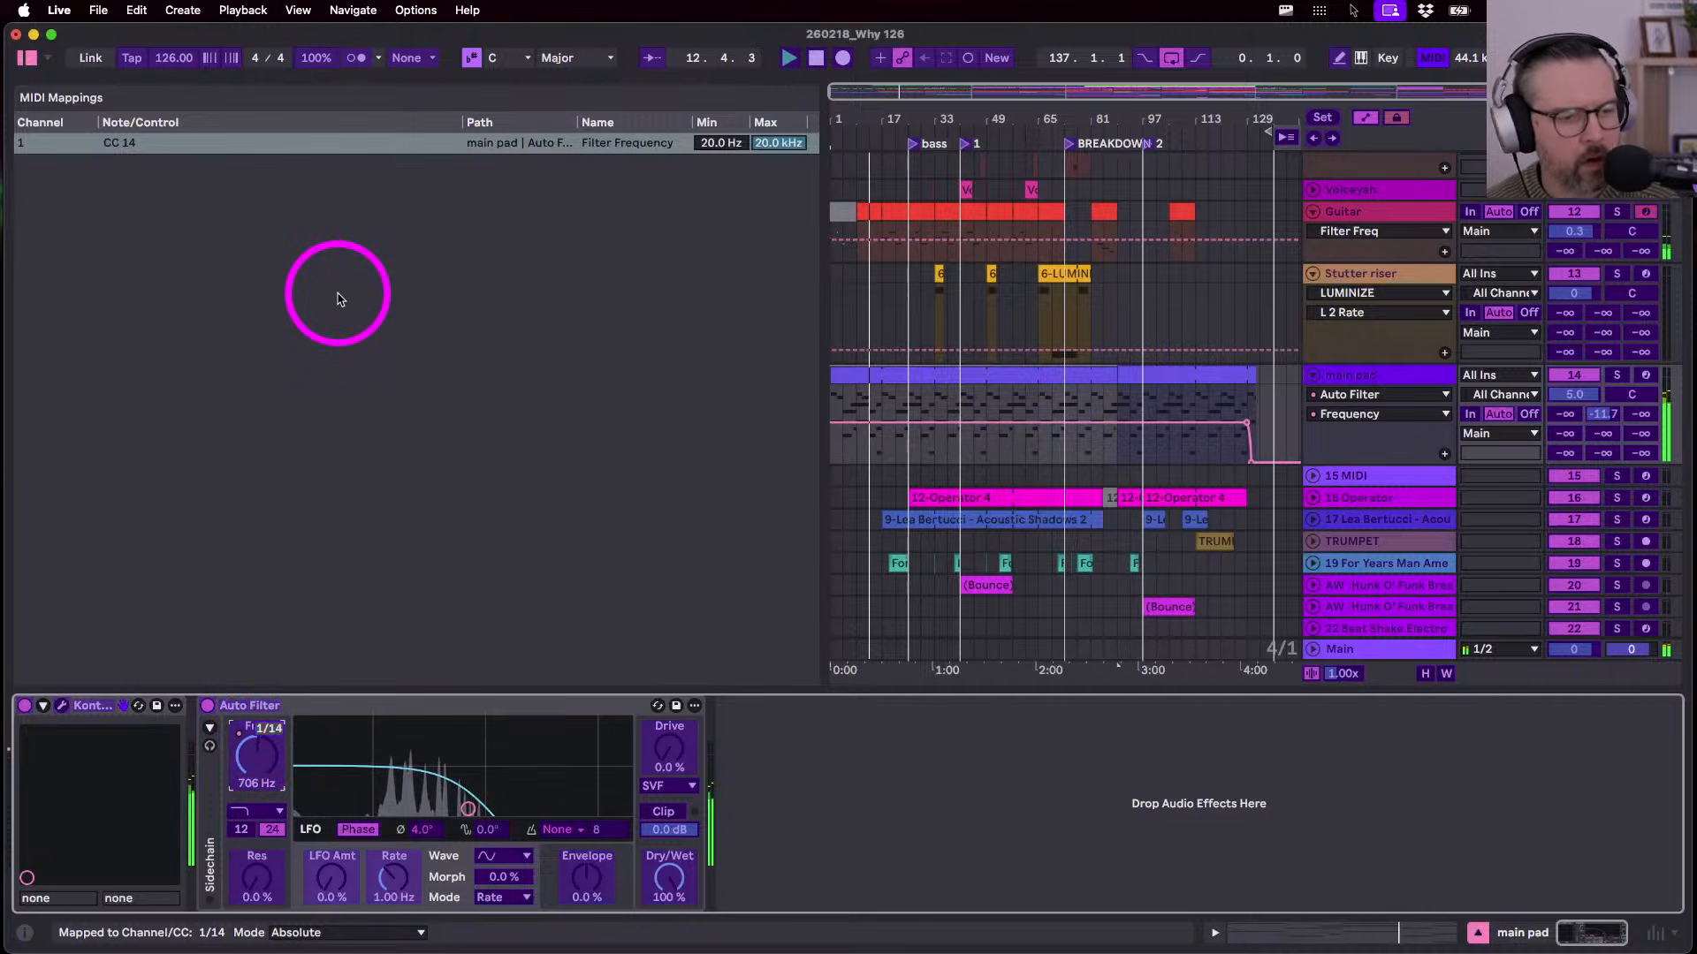
key(super+m)
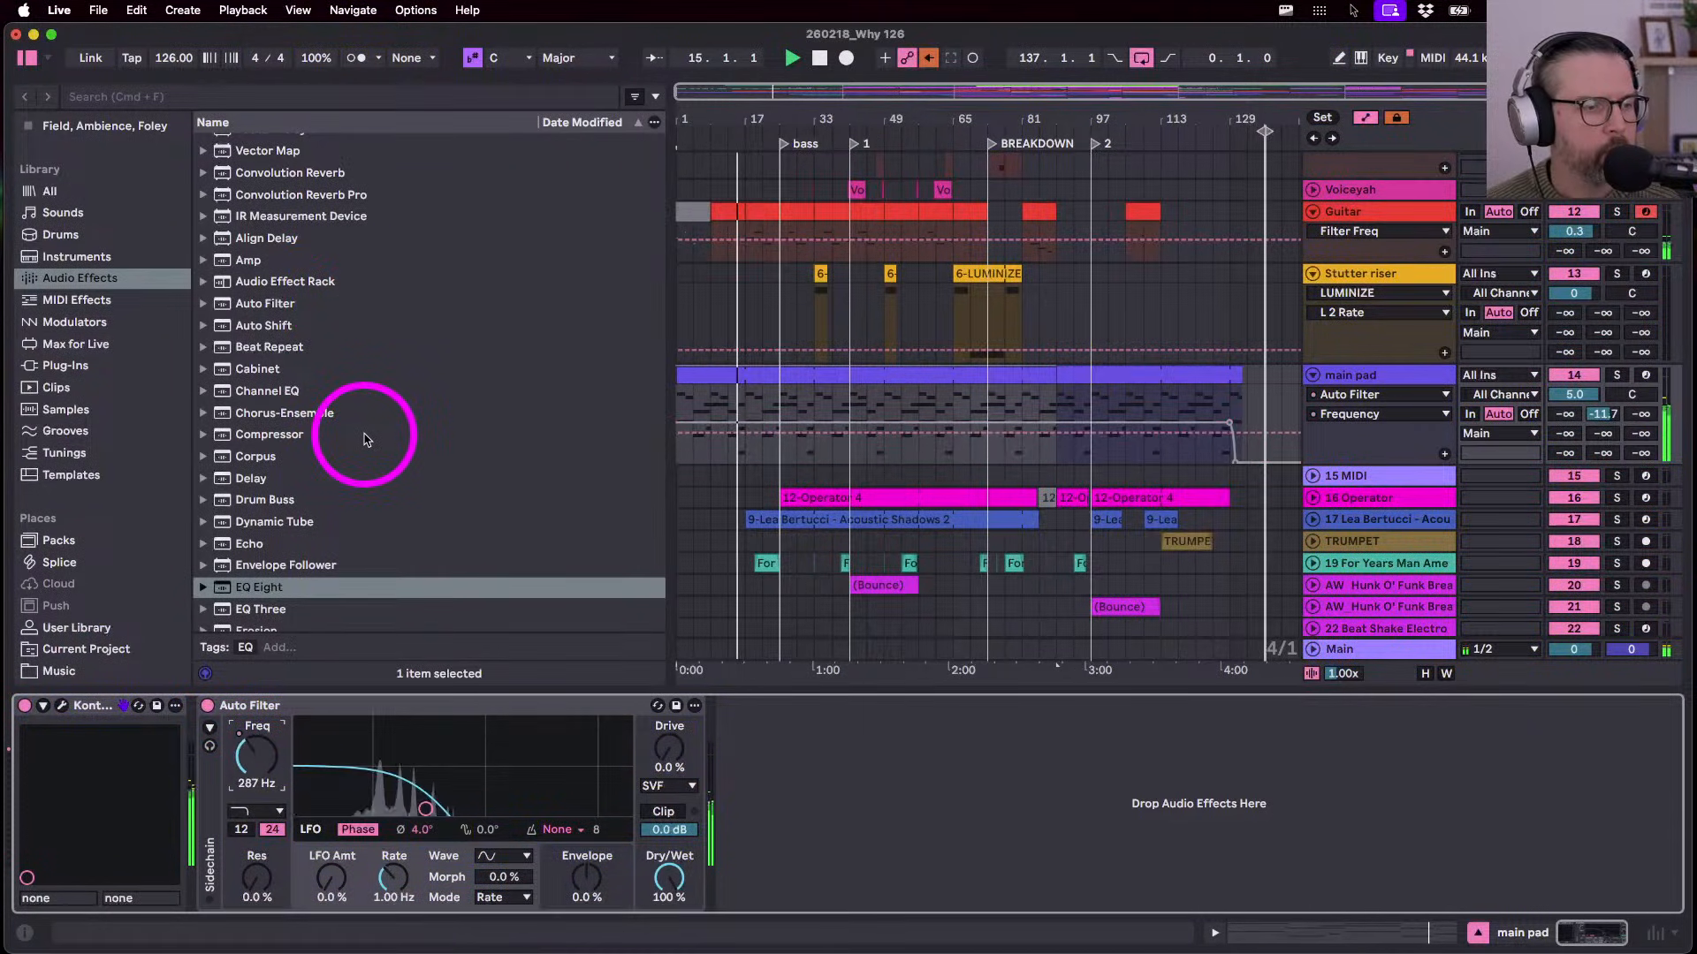
click(23, 60)
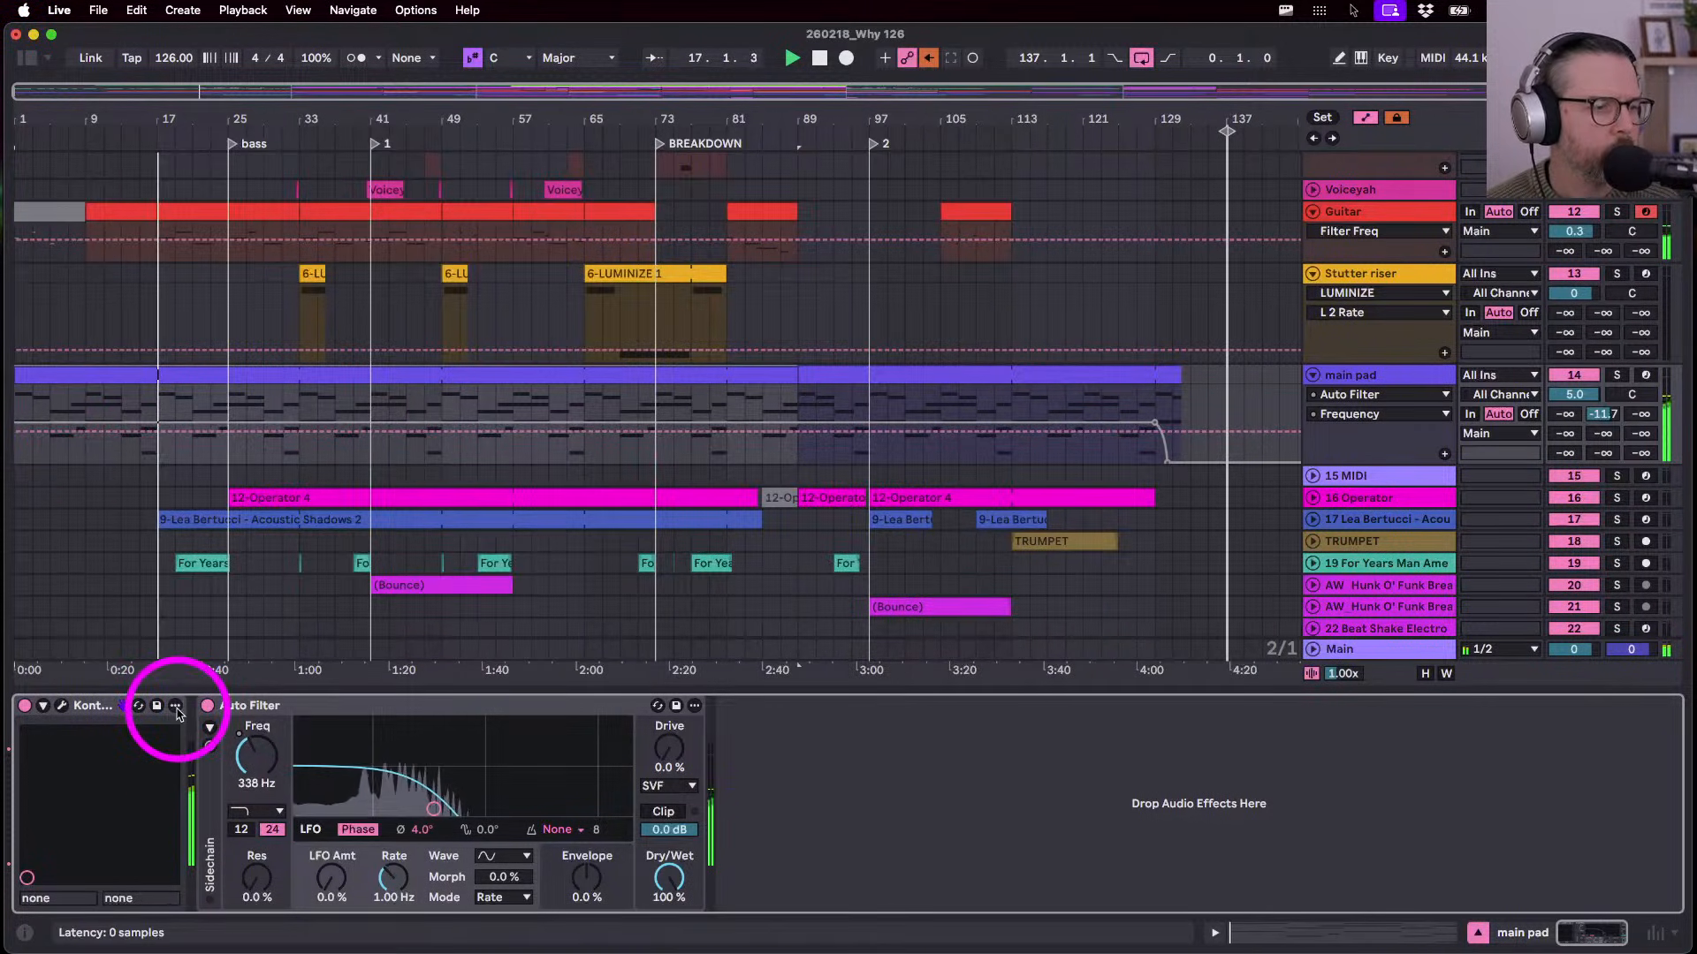
scroll(919, 442, down, 3)
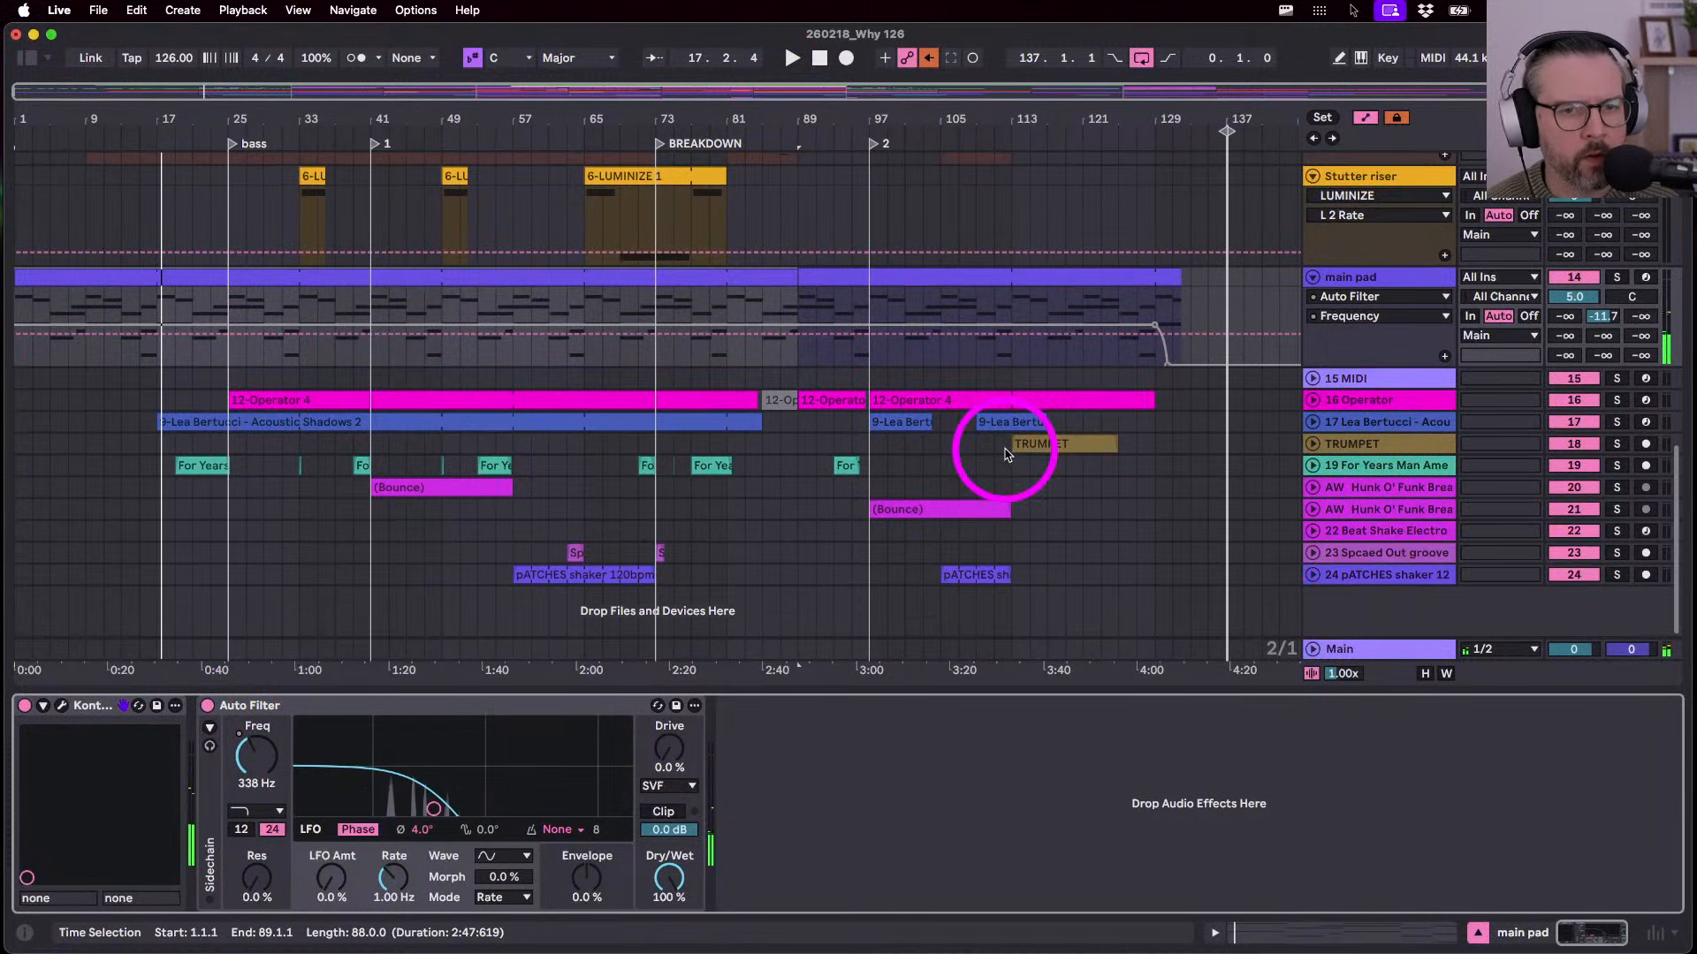
- Delete the unused 15 MIDI track
click(1308, 382)
click(1364, 378)
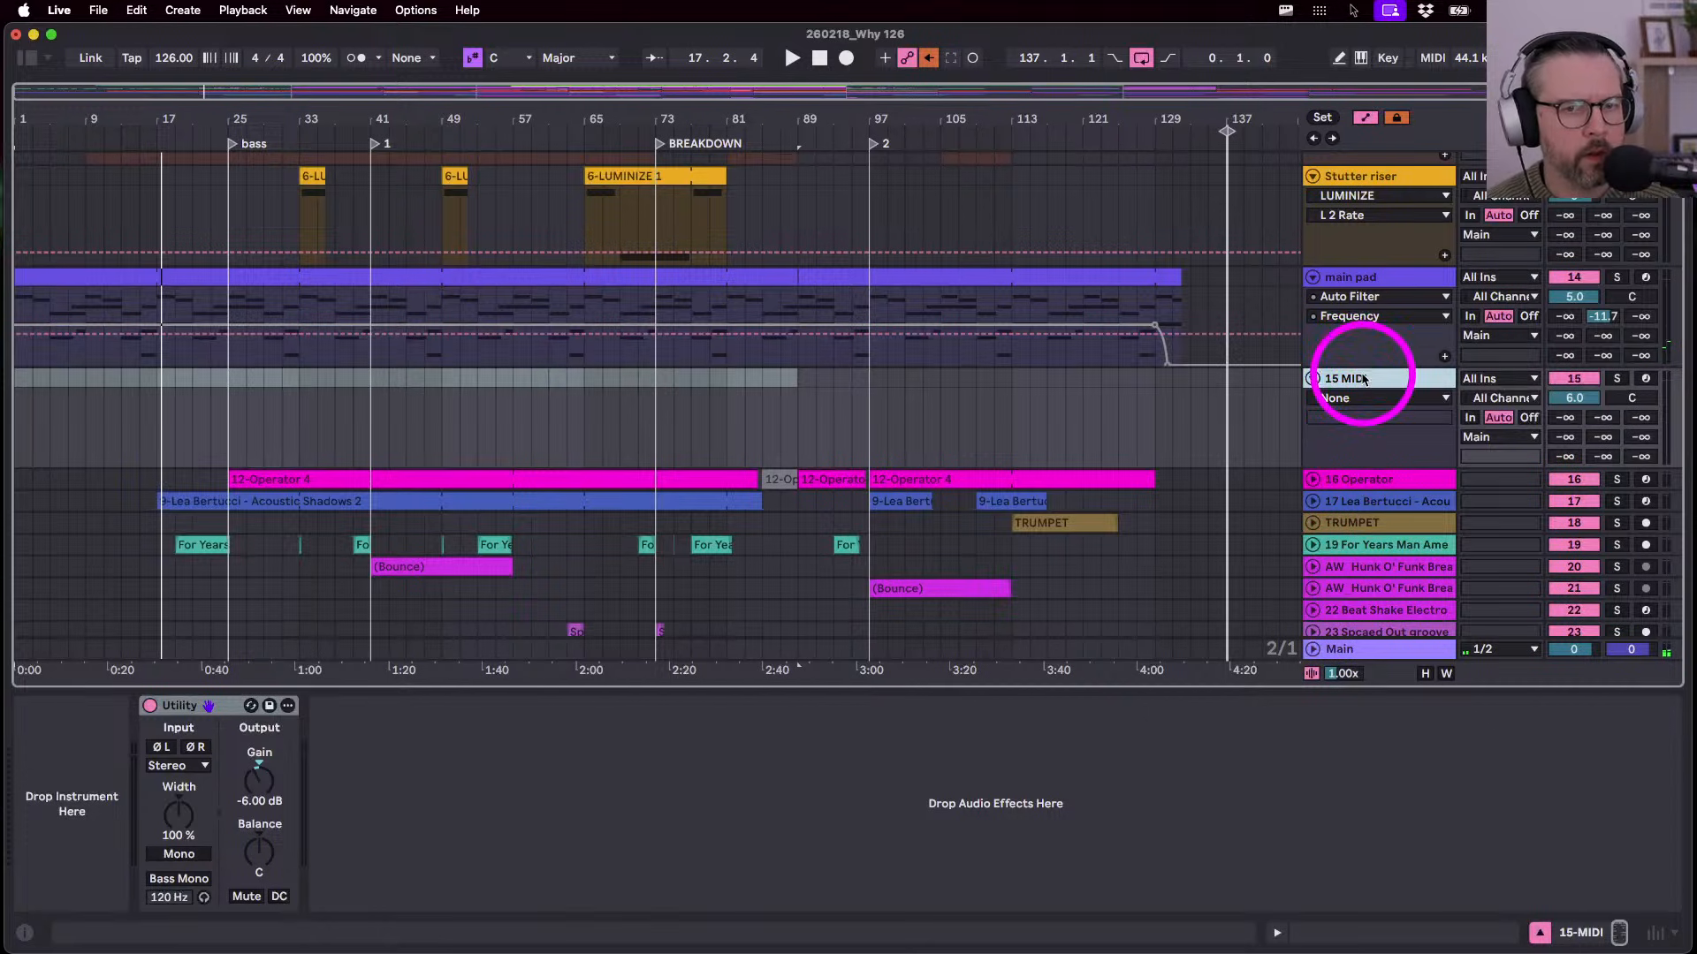
key(Delete)
- Audition the Operator track's clip from bar 25, then select the track for renaming to bass
click(1309, 380)
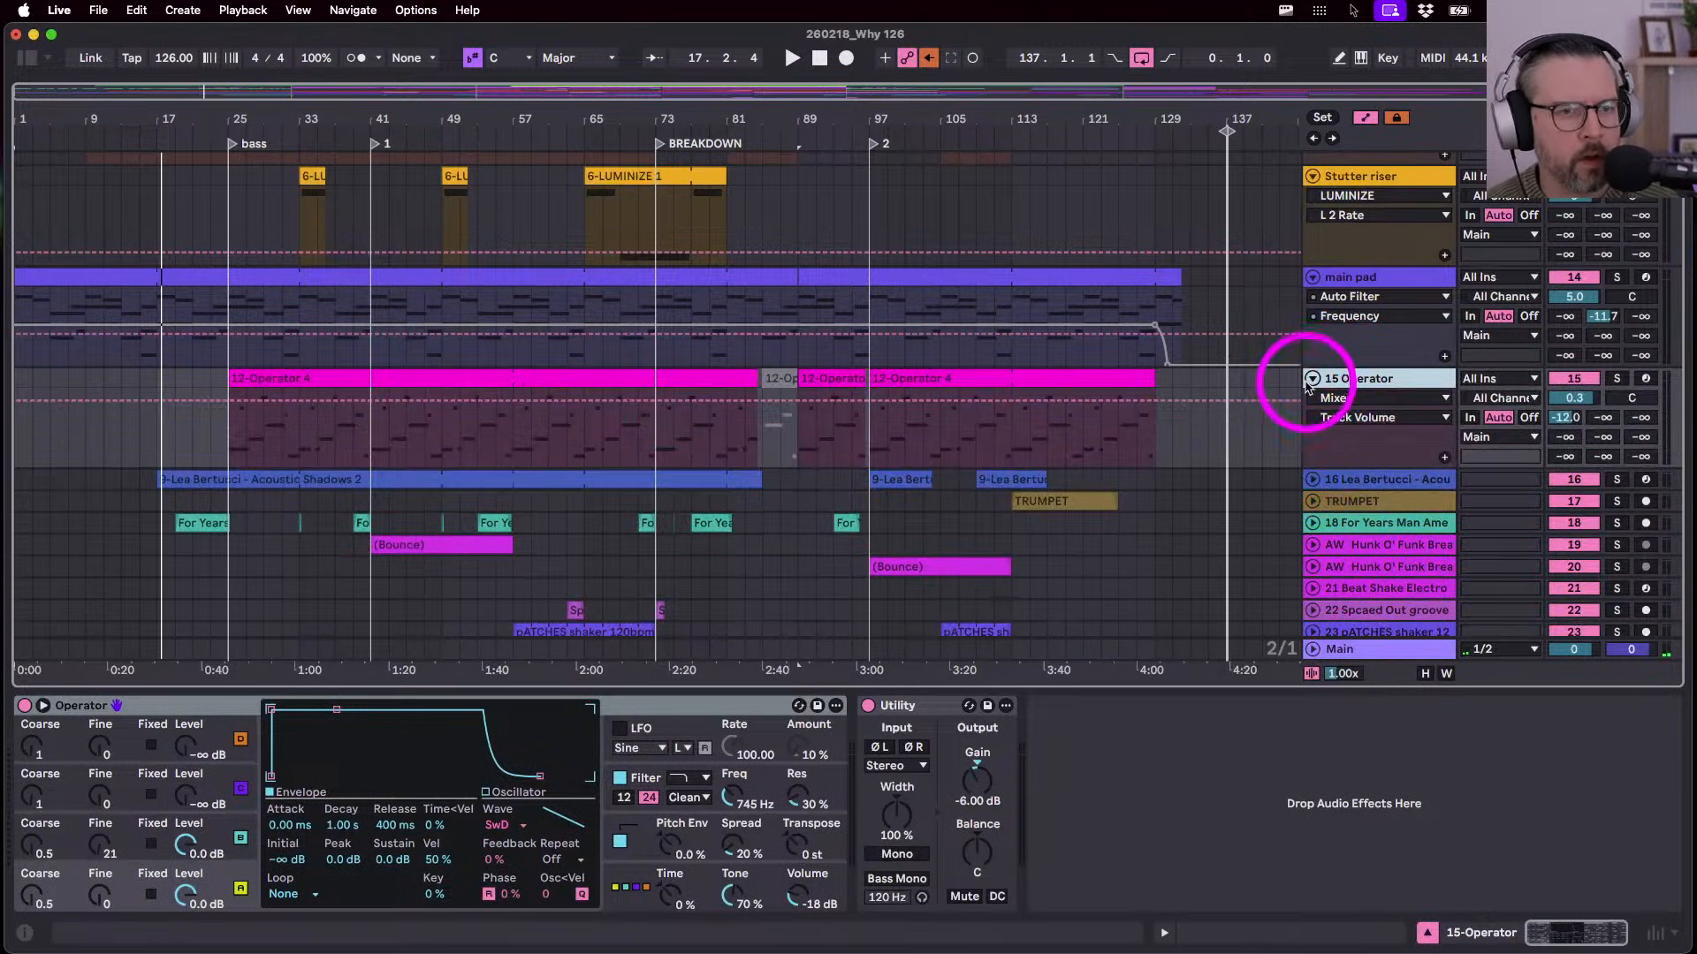
key(a)
click(1361, 381)
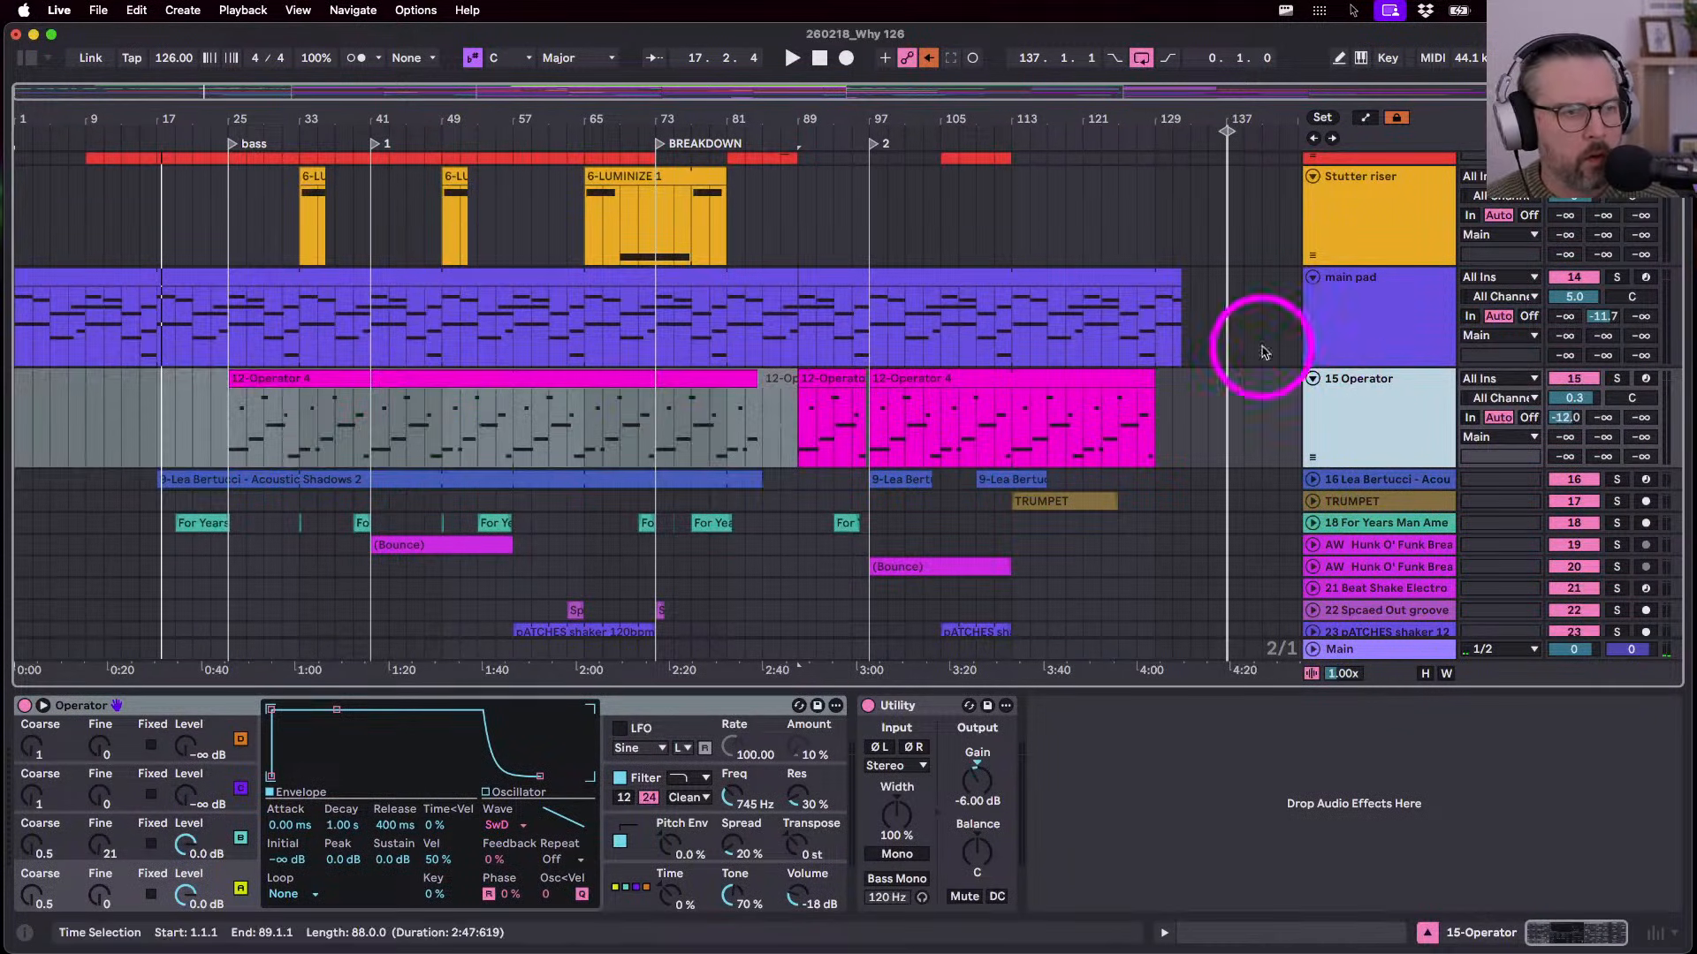
click(268, 380)
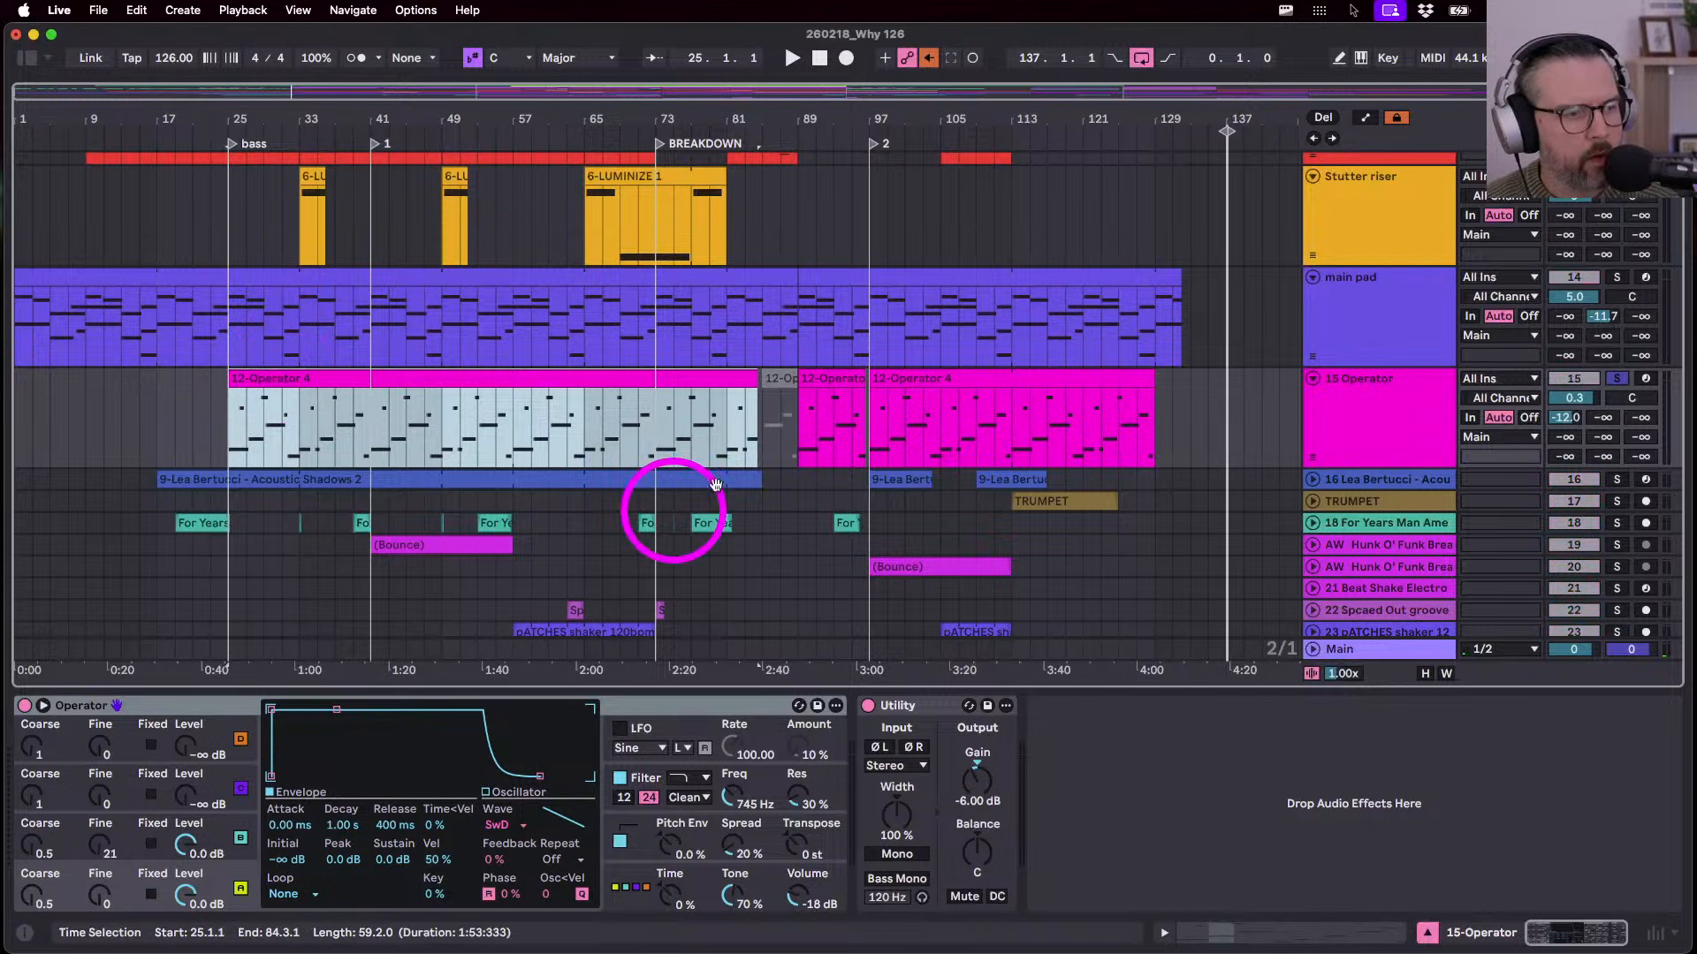
key(space)
click(1352, 419)
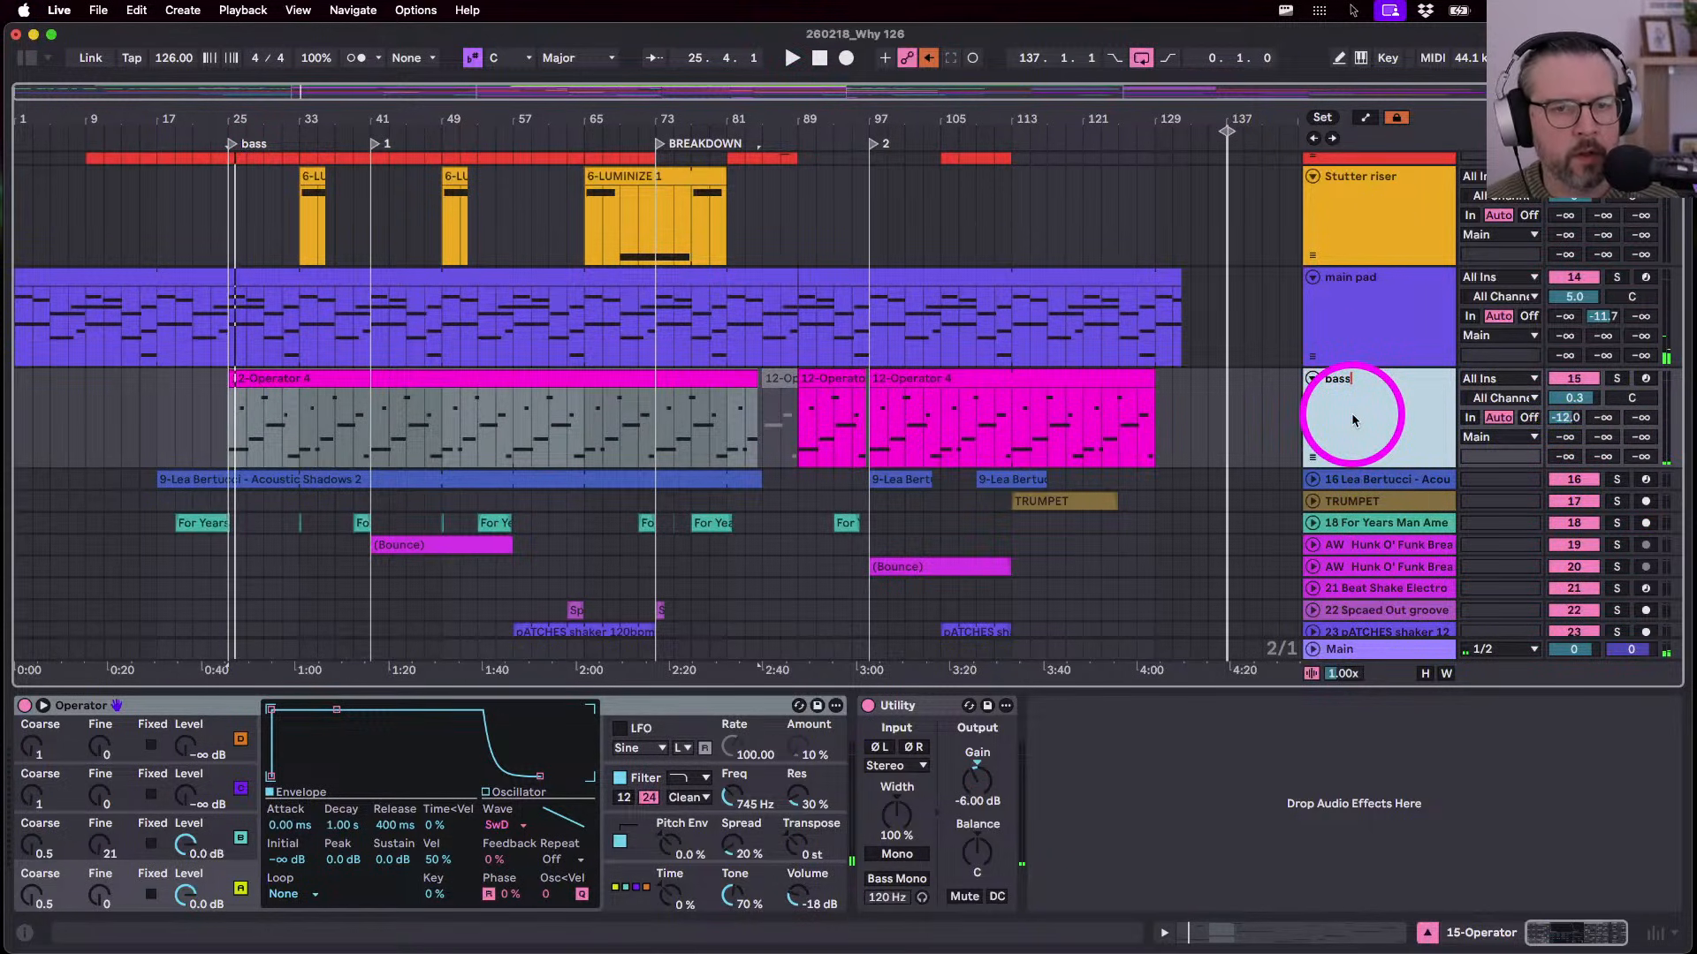
- Audition the Lea Bertucci Acoustic Shadows clip at bar 77 and the TRUMPET section at bar 113
click(1313, 479)
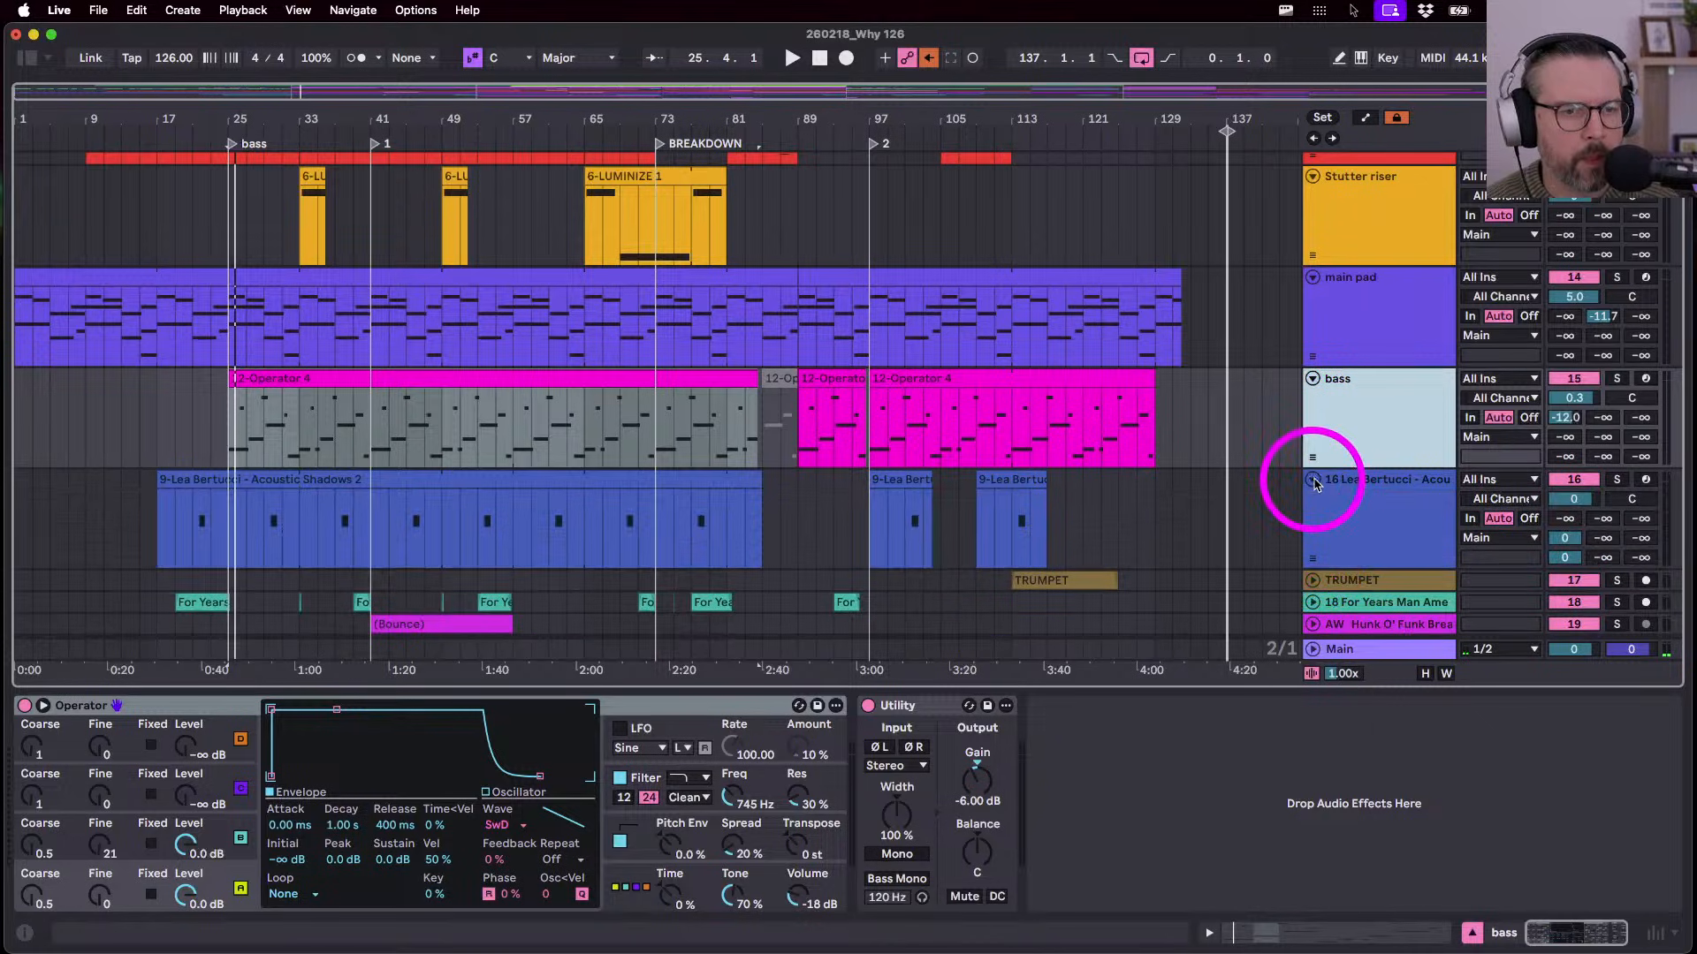
click(631, 531)
click(693, 522)
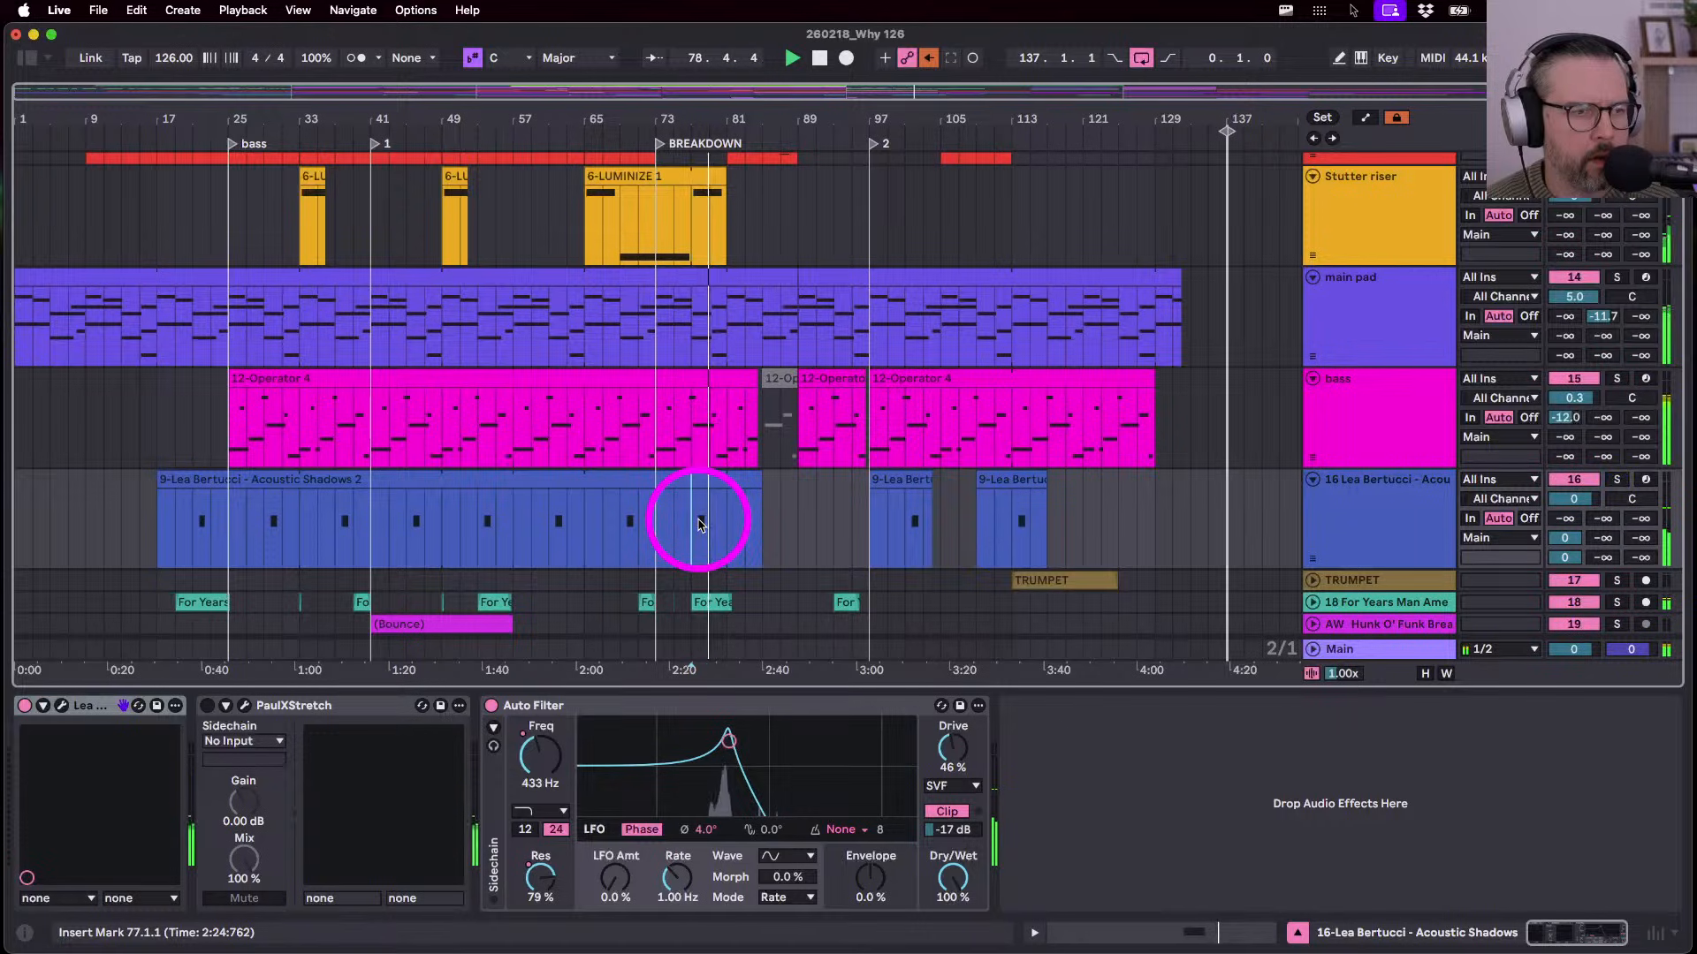
click(1394, 518)
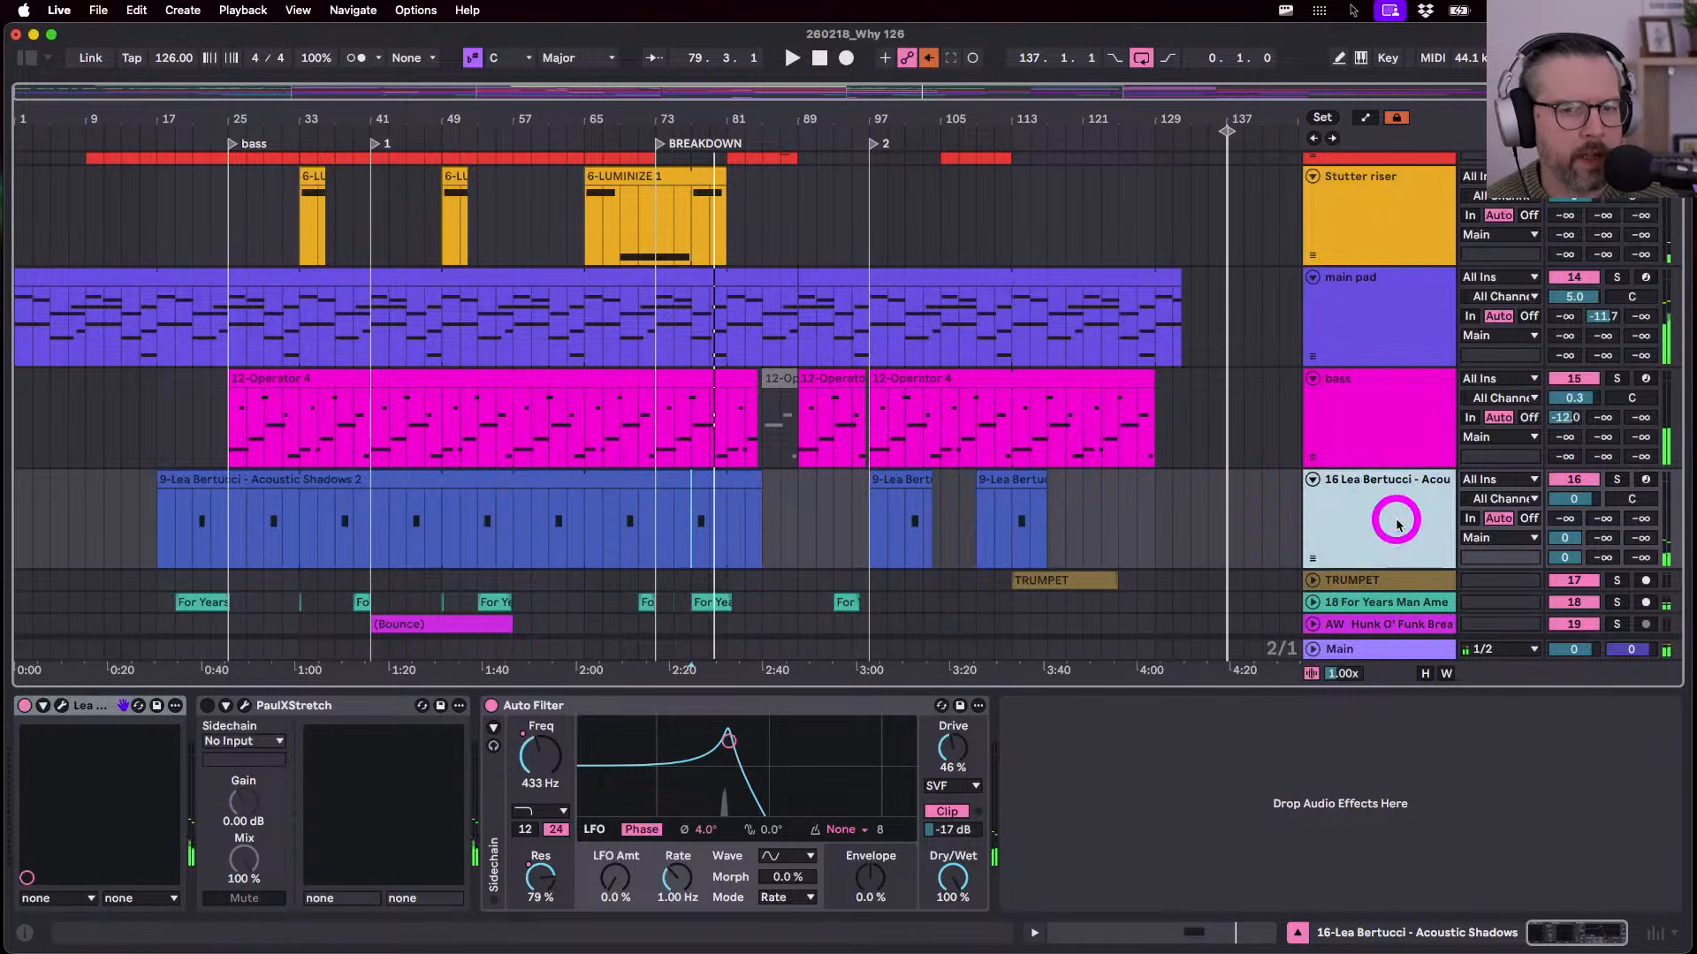
scroll(1379, 495, down, 3)
click(1313, 444)
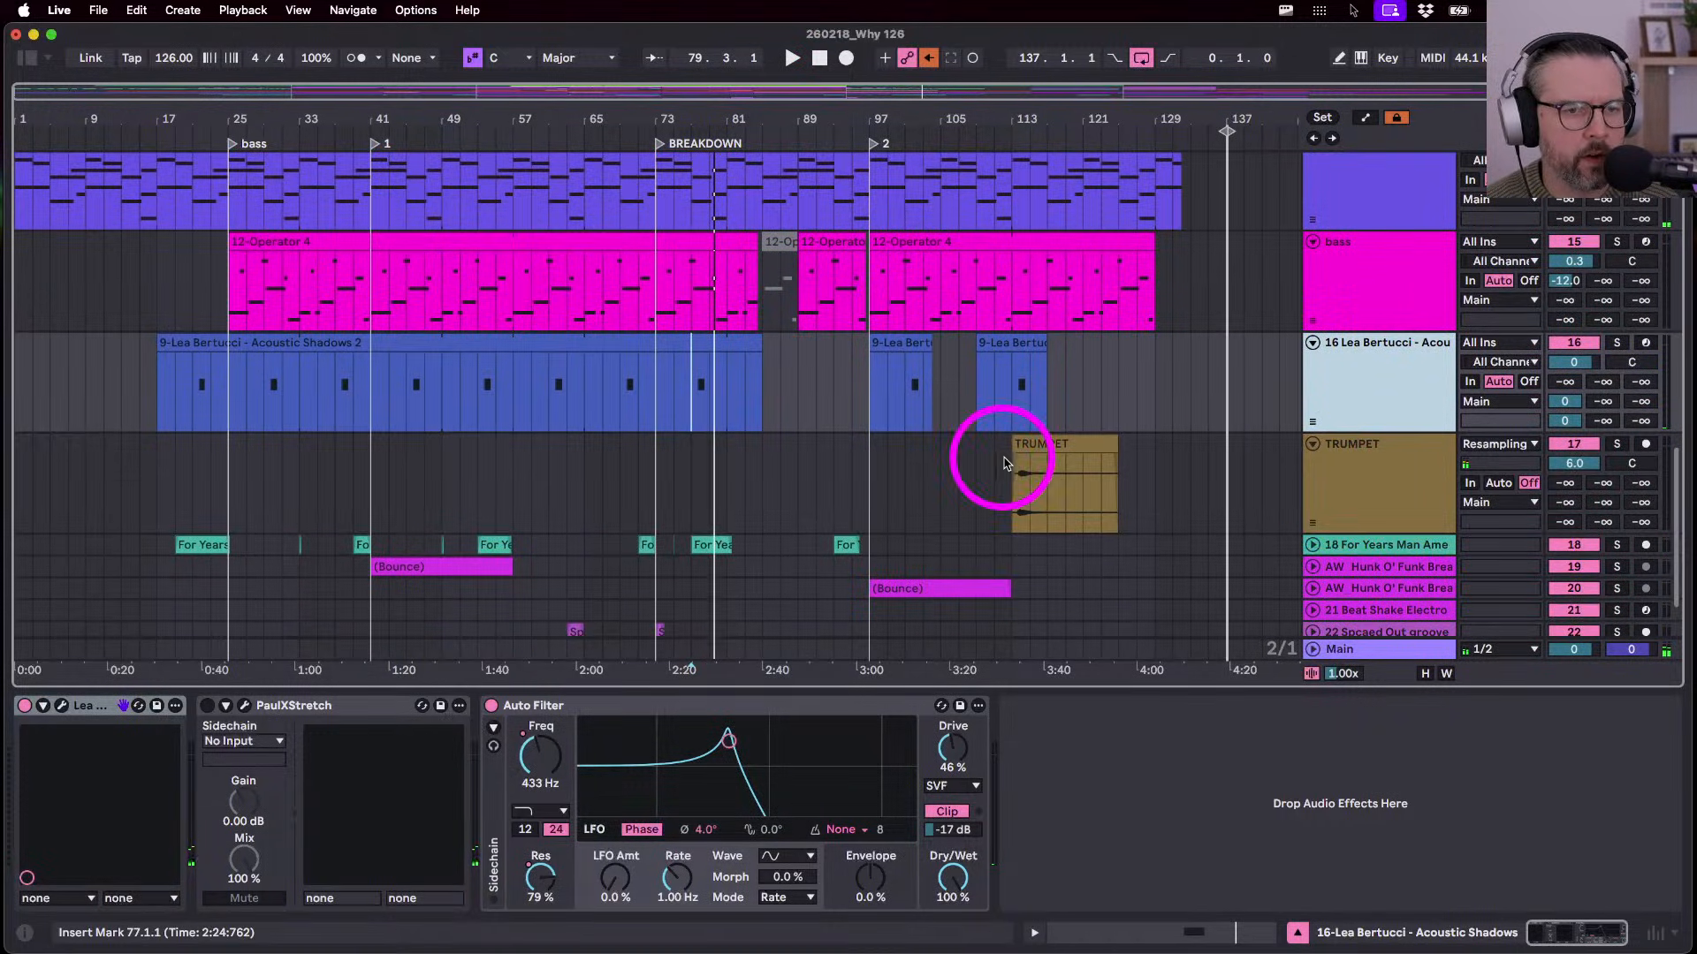
click(1031, 442)
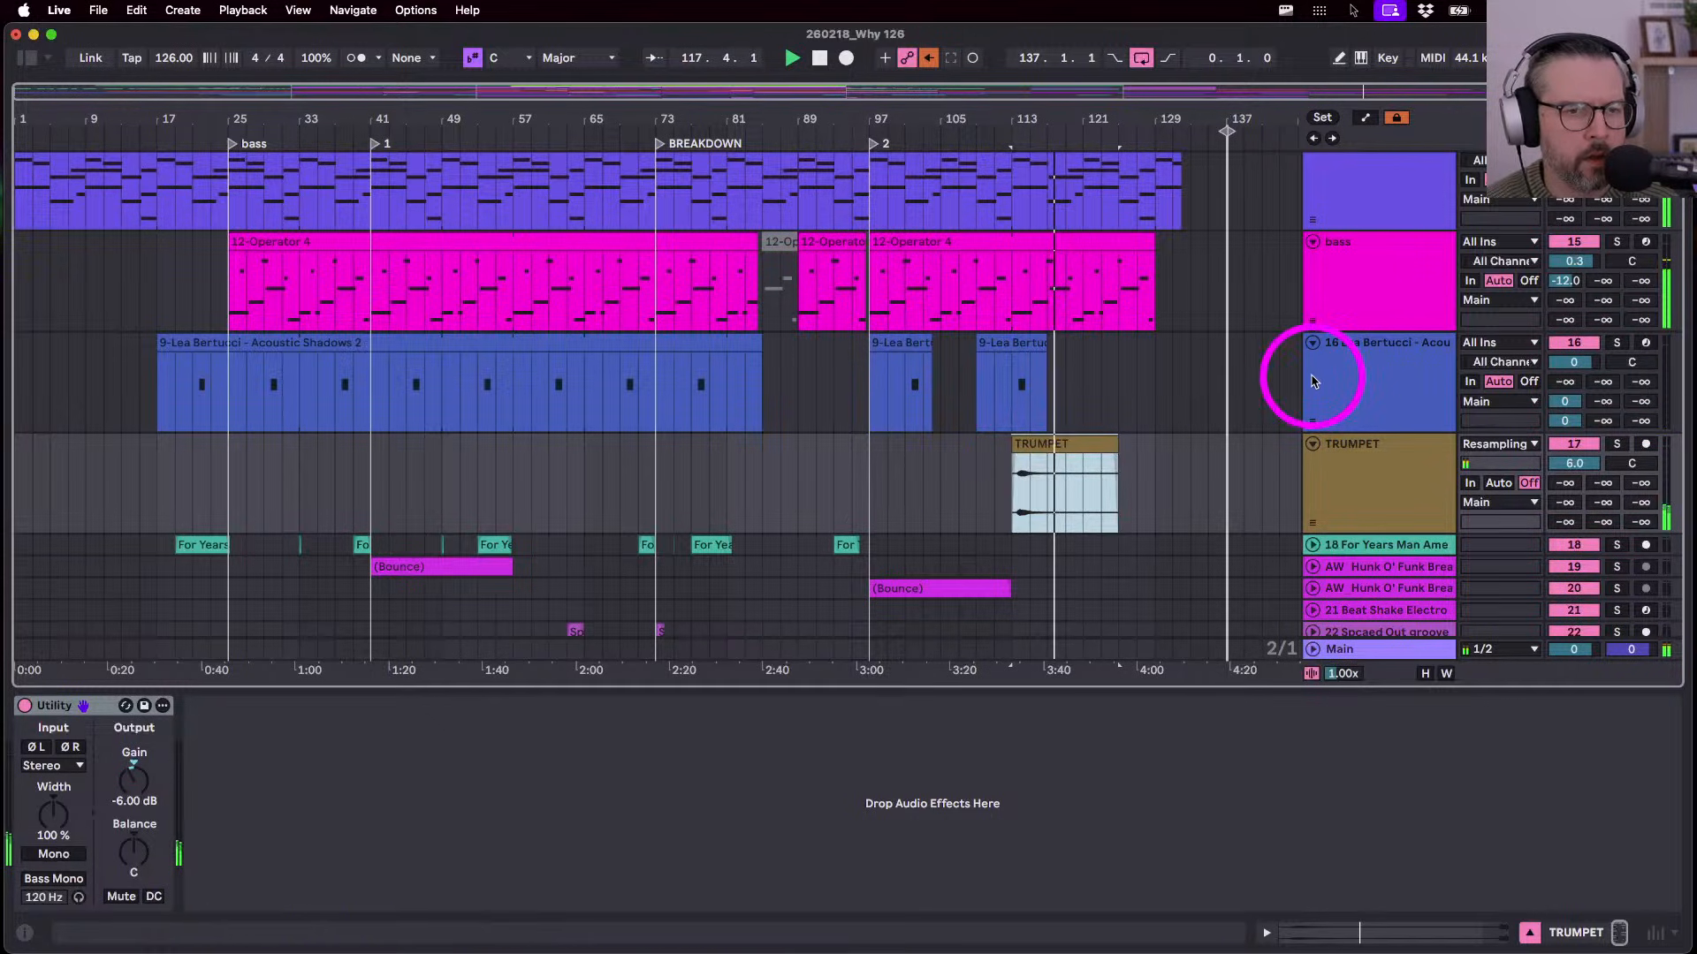
click(1357, 389)
key(space)
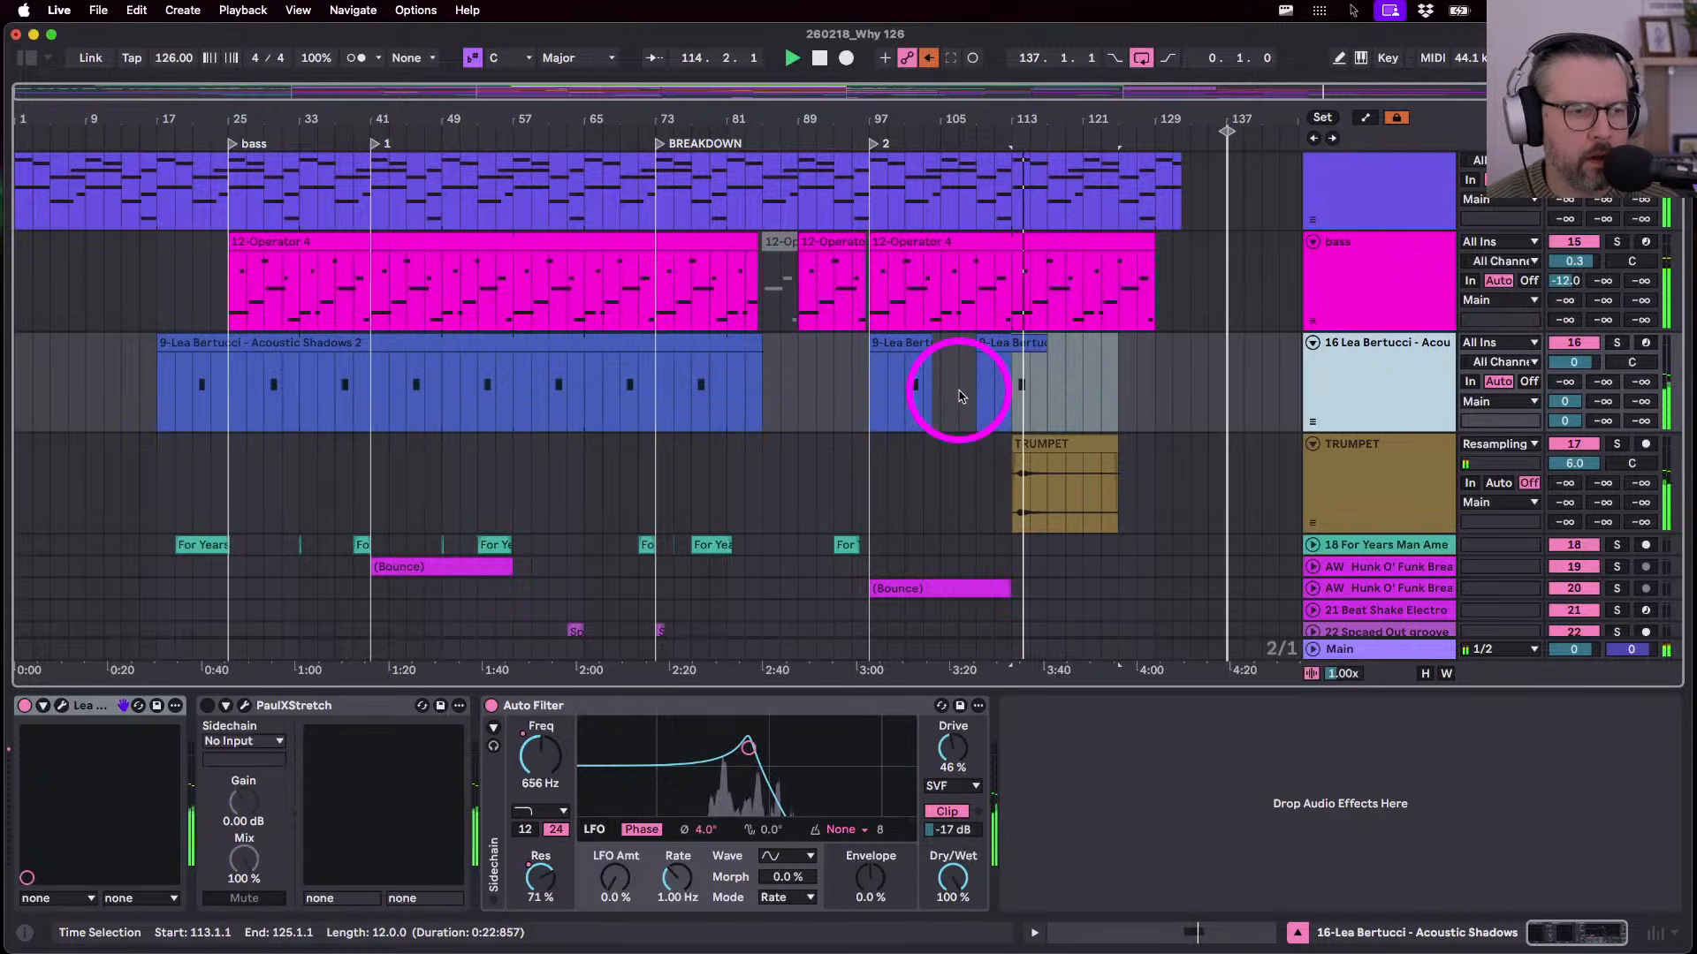
- Rename track 18 to 'Why sample'
scroll(961, 397, down, 1)
click(1313, 466)
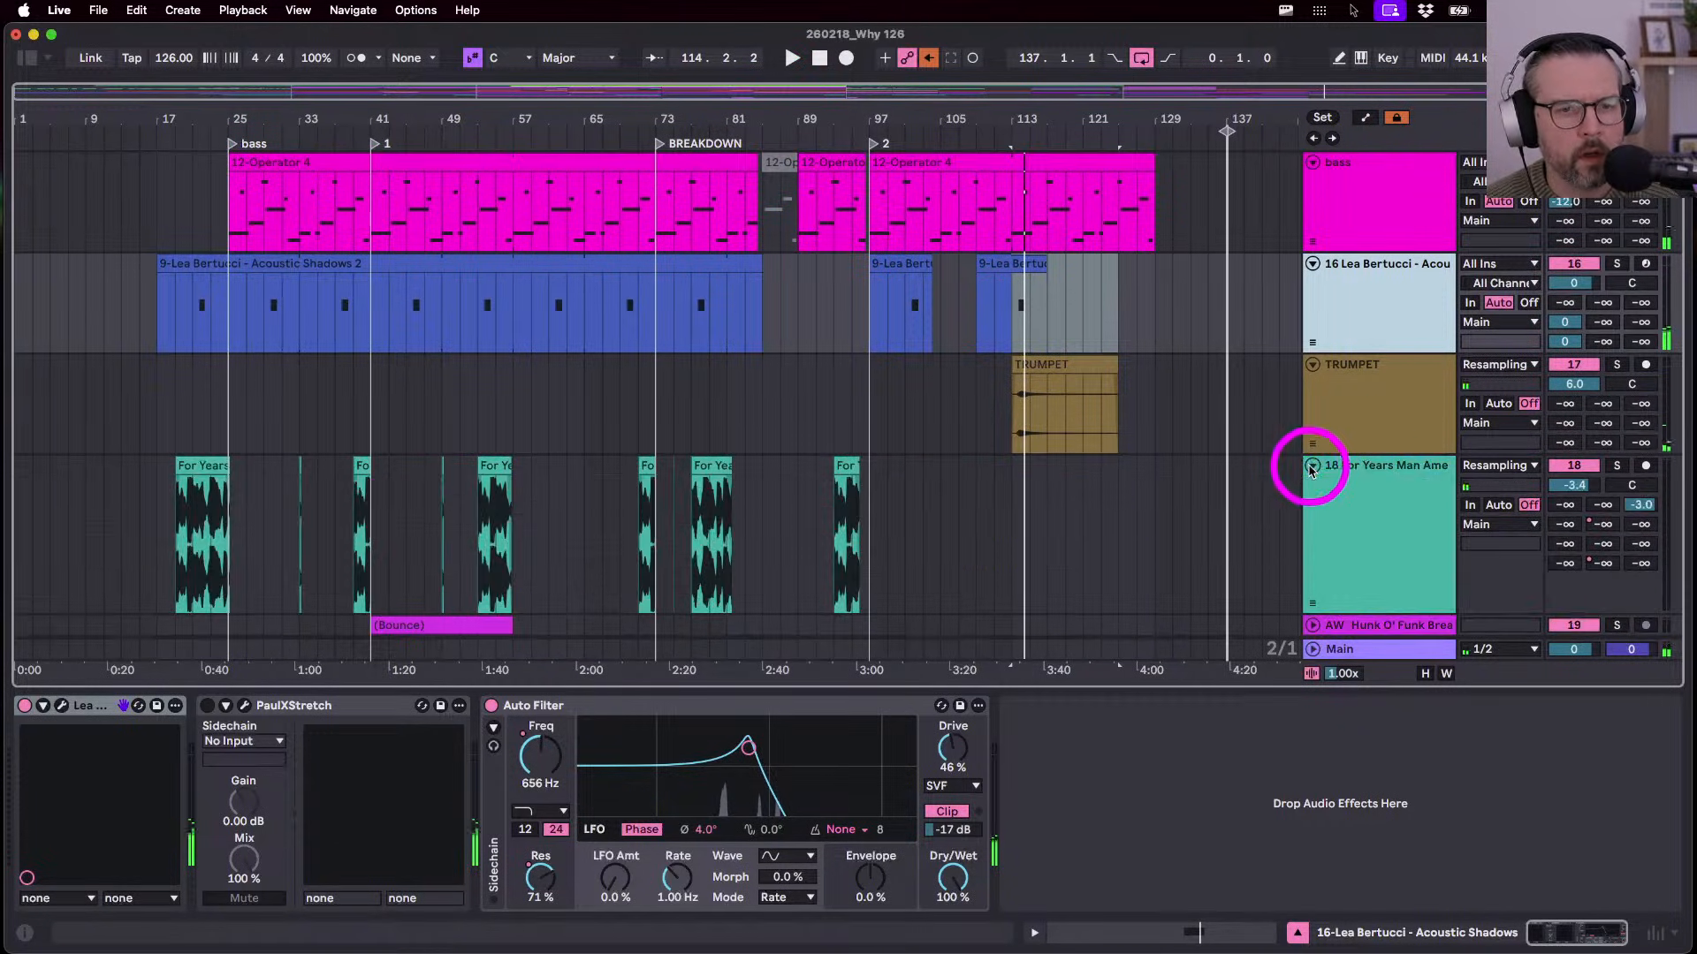
click(1361, 474)
scroll(770, 635, down, 1)
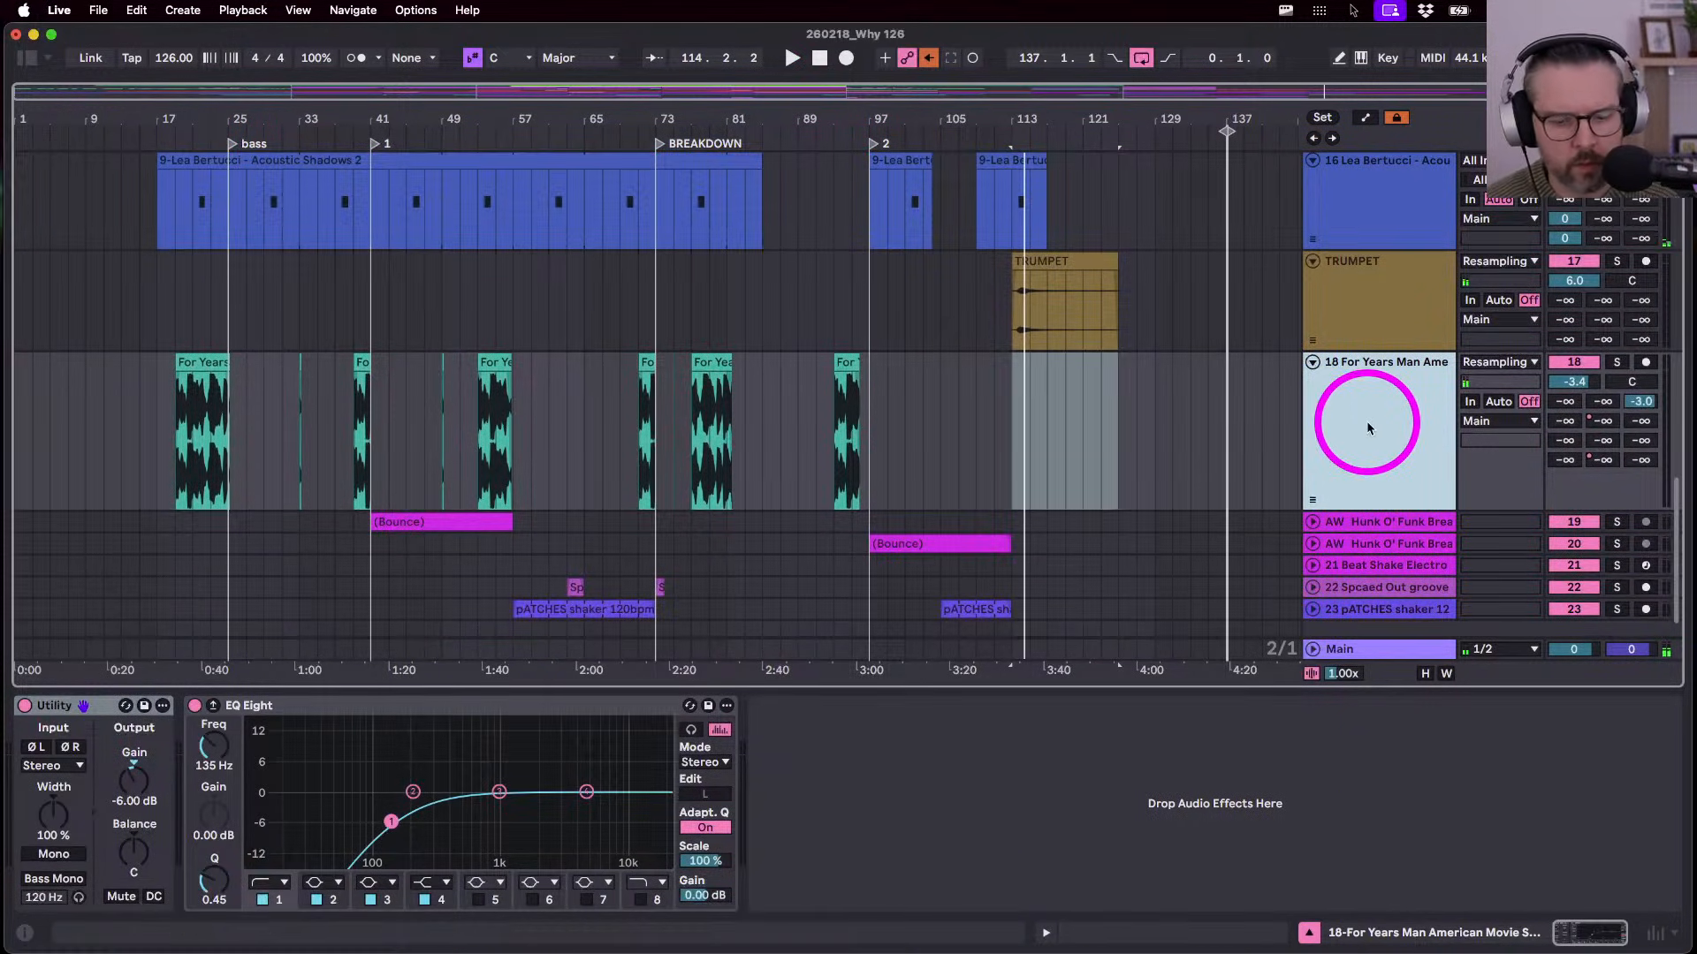
key(super+r)
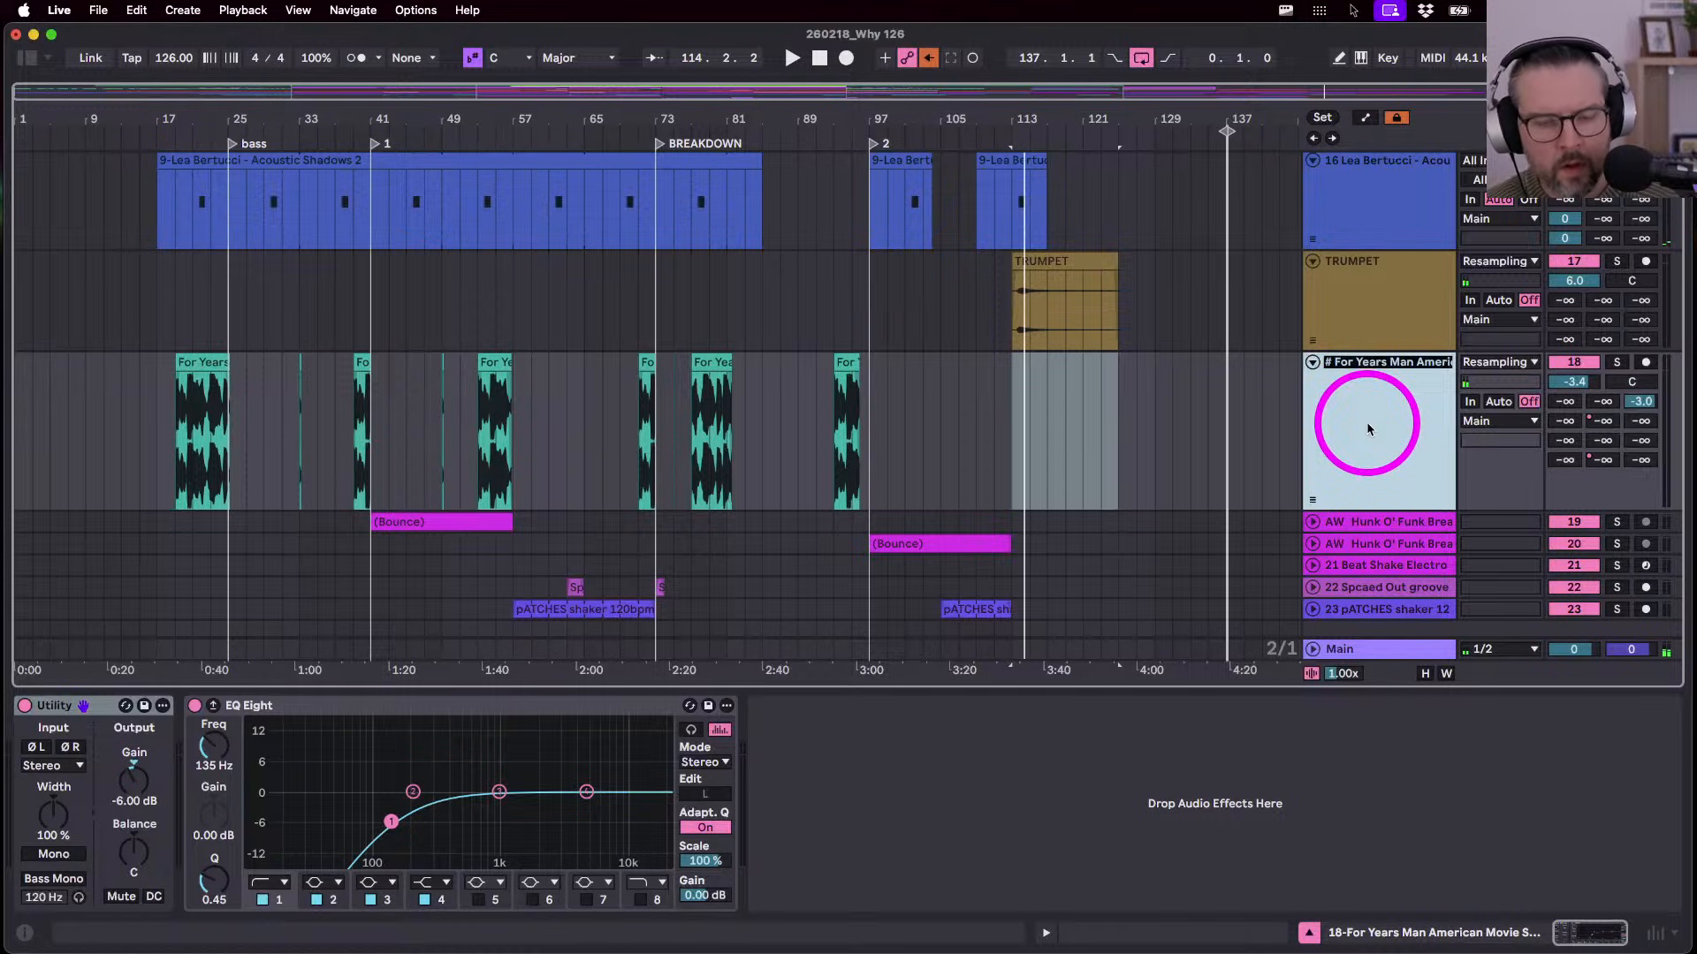
text(Why)
key(Return)
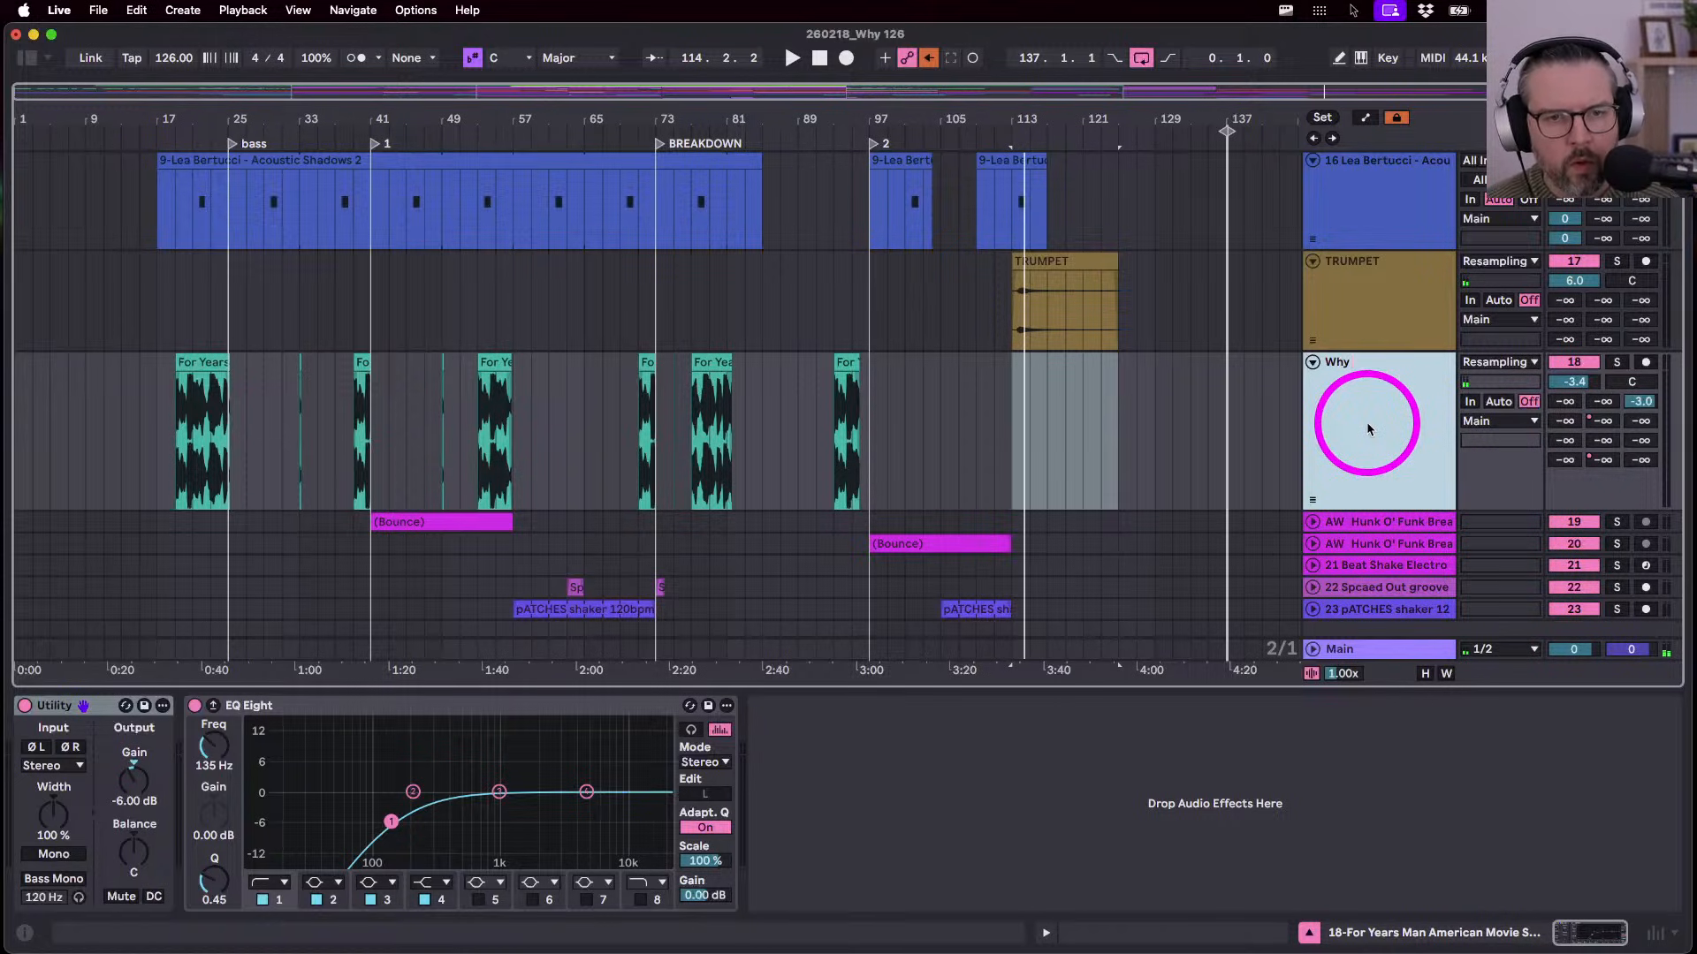
text(sample)
key(Return)
- Unfold funk break track 19 and play its Bounce clip from bar 41
scroll(1335, 490, down, 1)
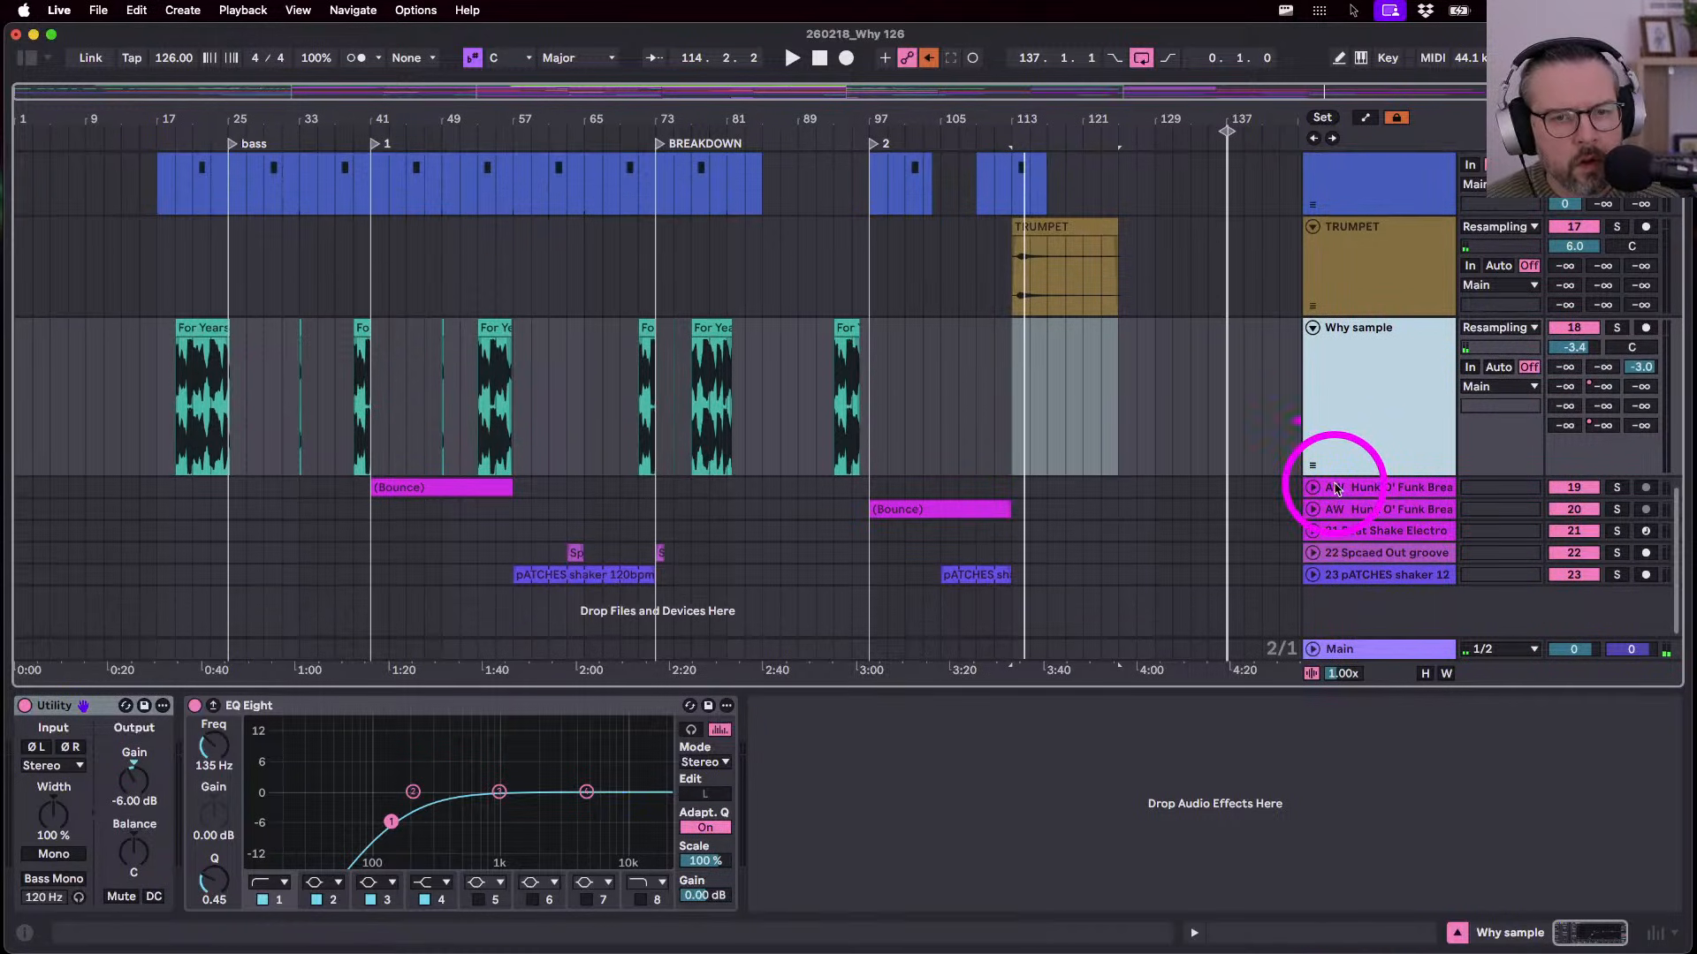
click(1312, 487)
click(1356, 491)
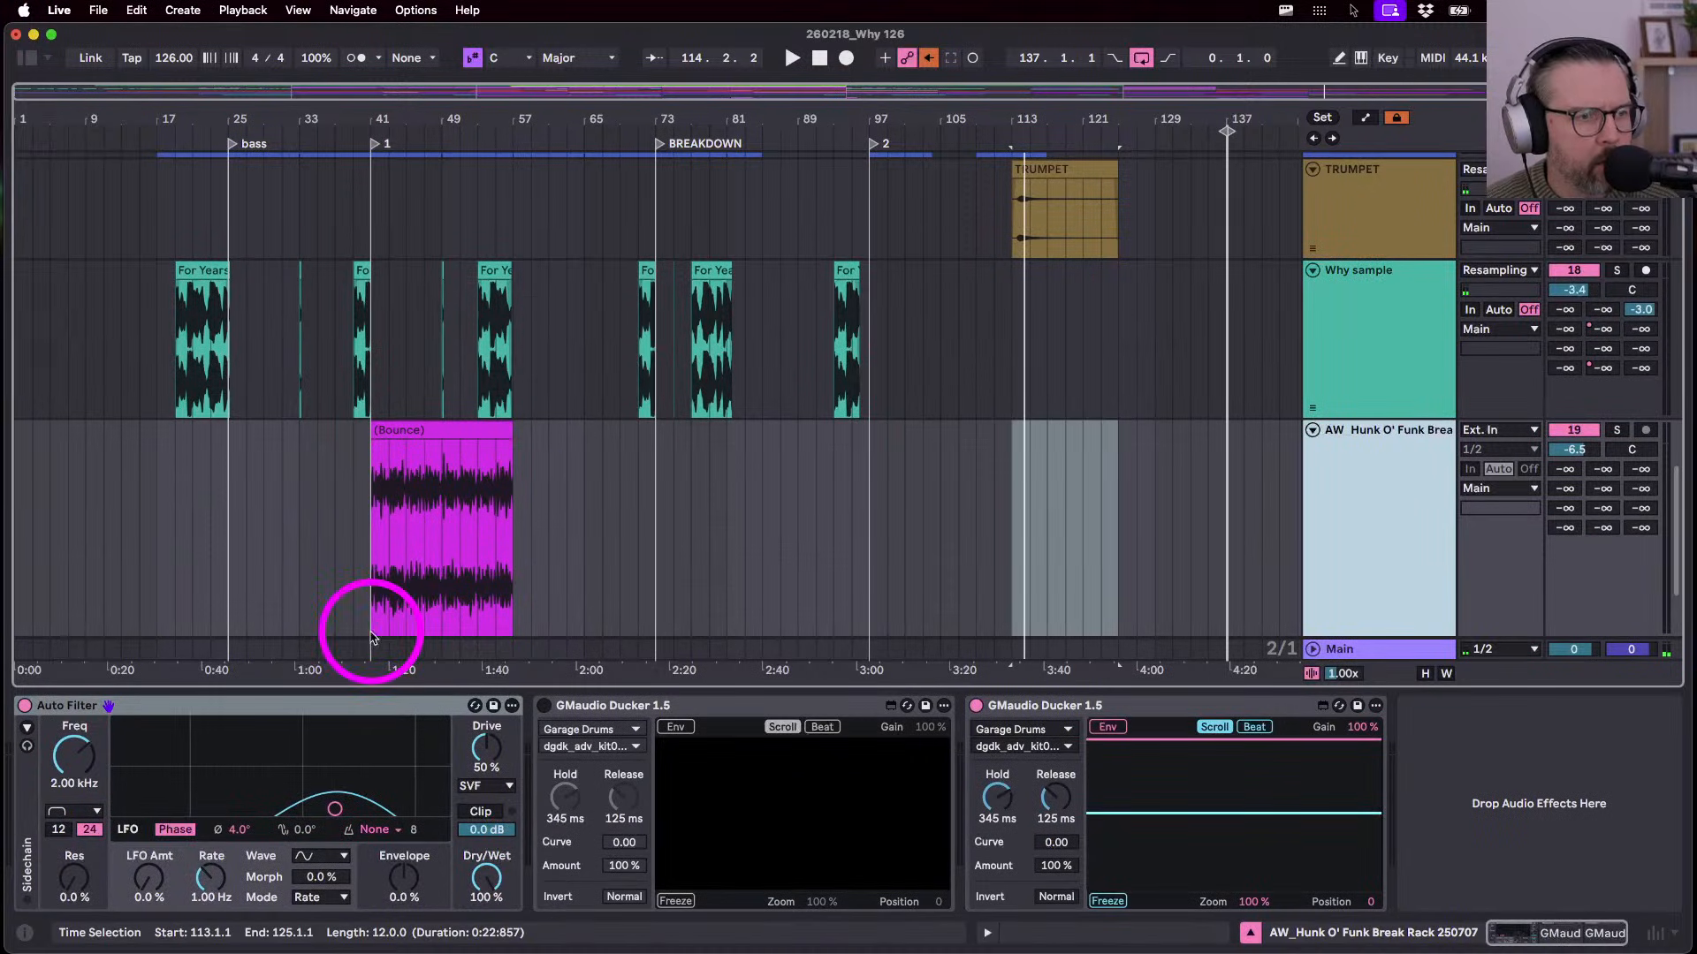
click(406, 433)
key(space)
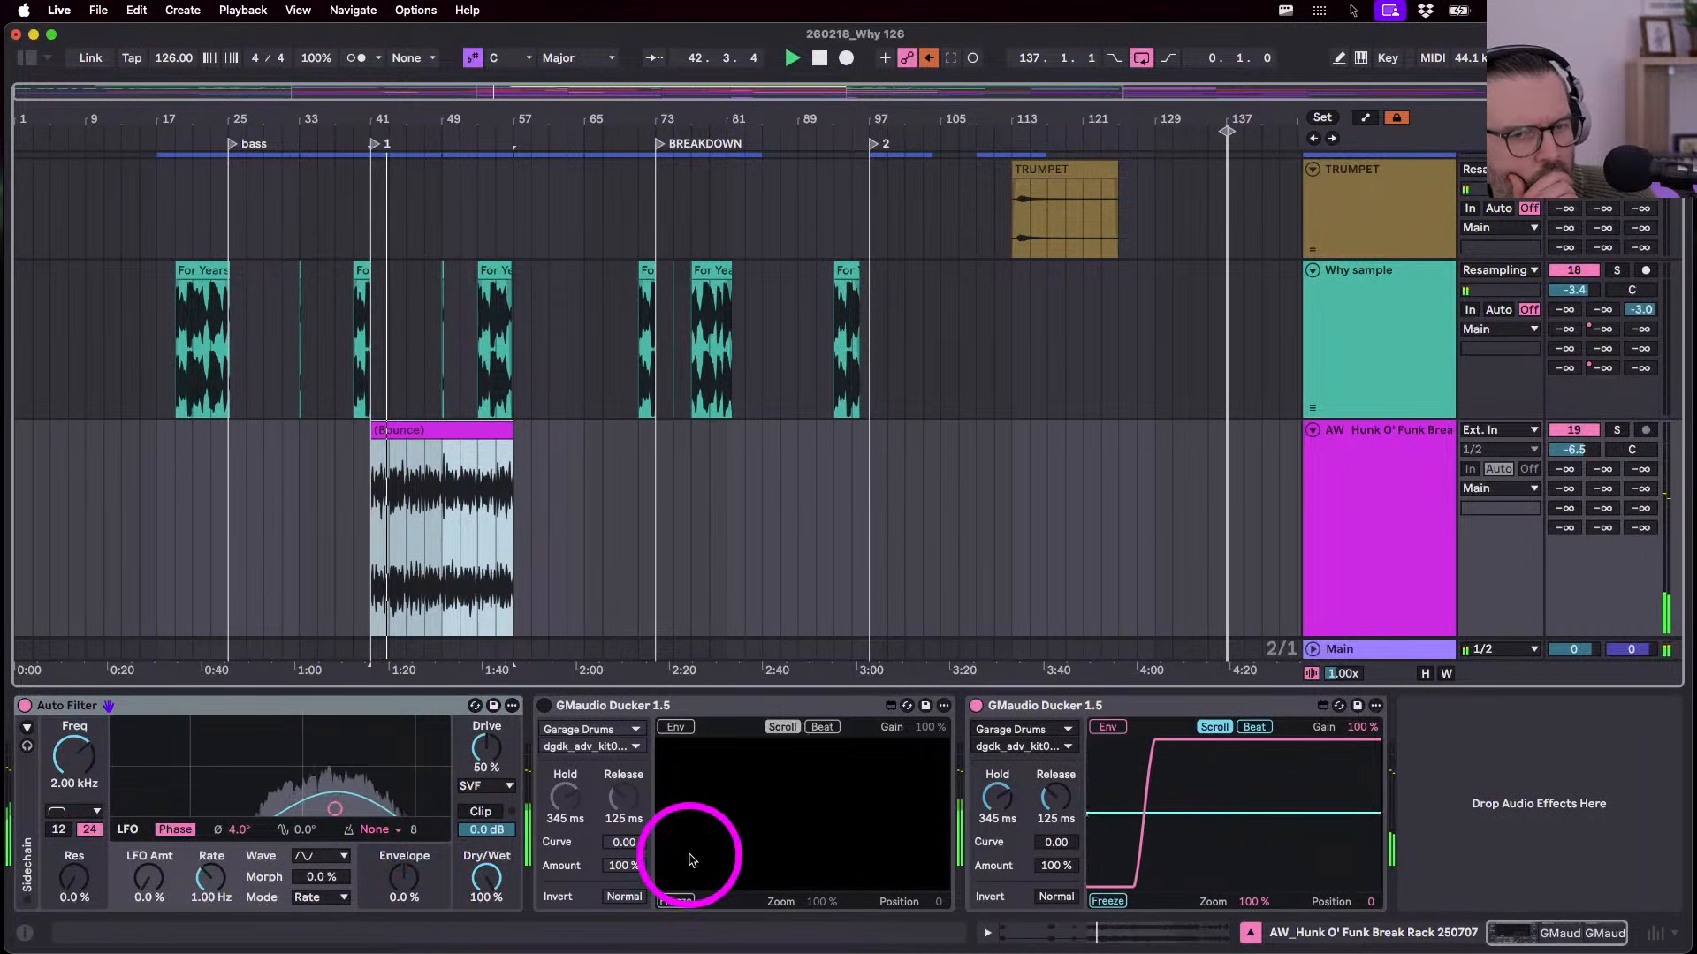
- Briefly solo and unsolo the first funk break track
click(1617, 430)
click(1617, 431)
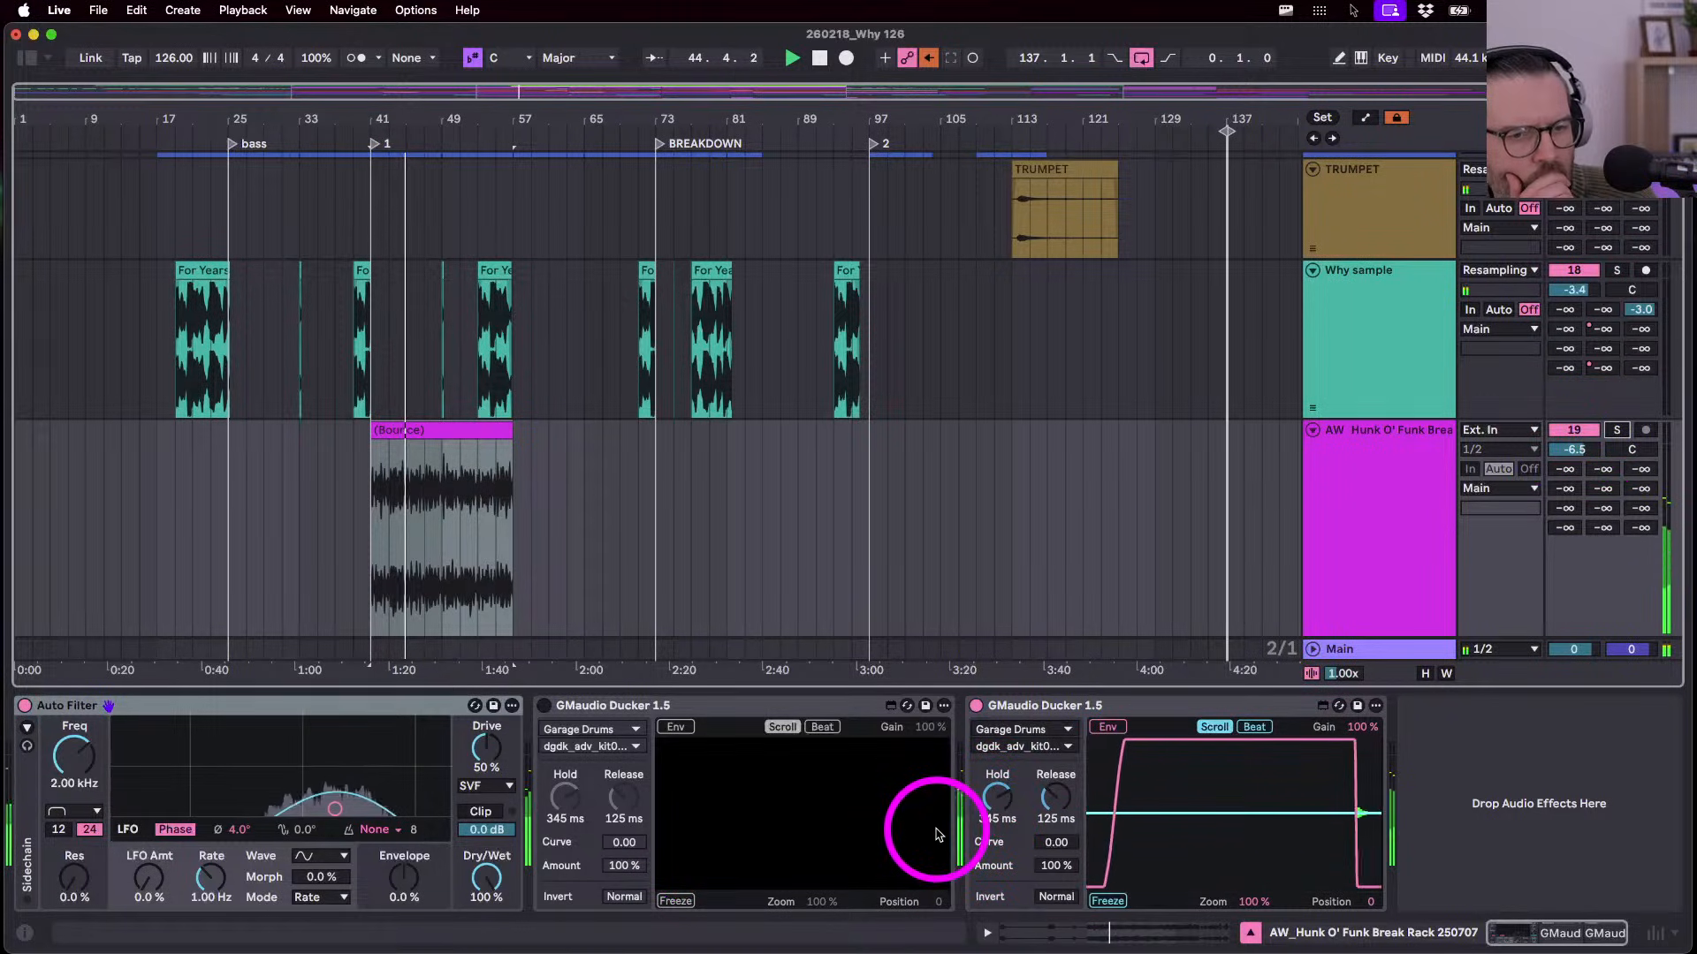
mouse_move(939, 835)
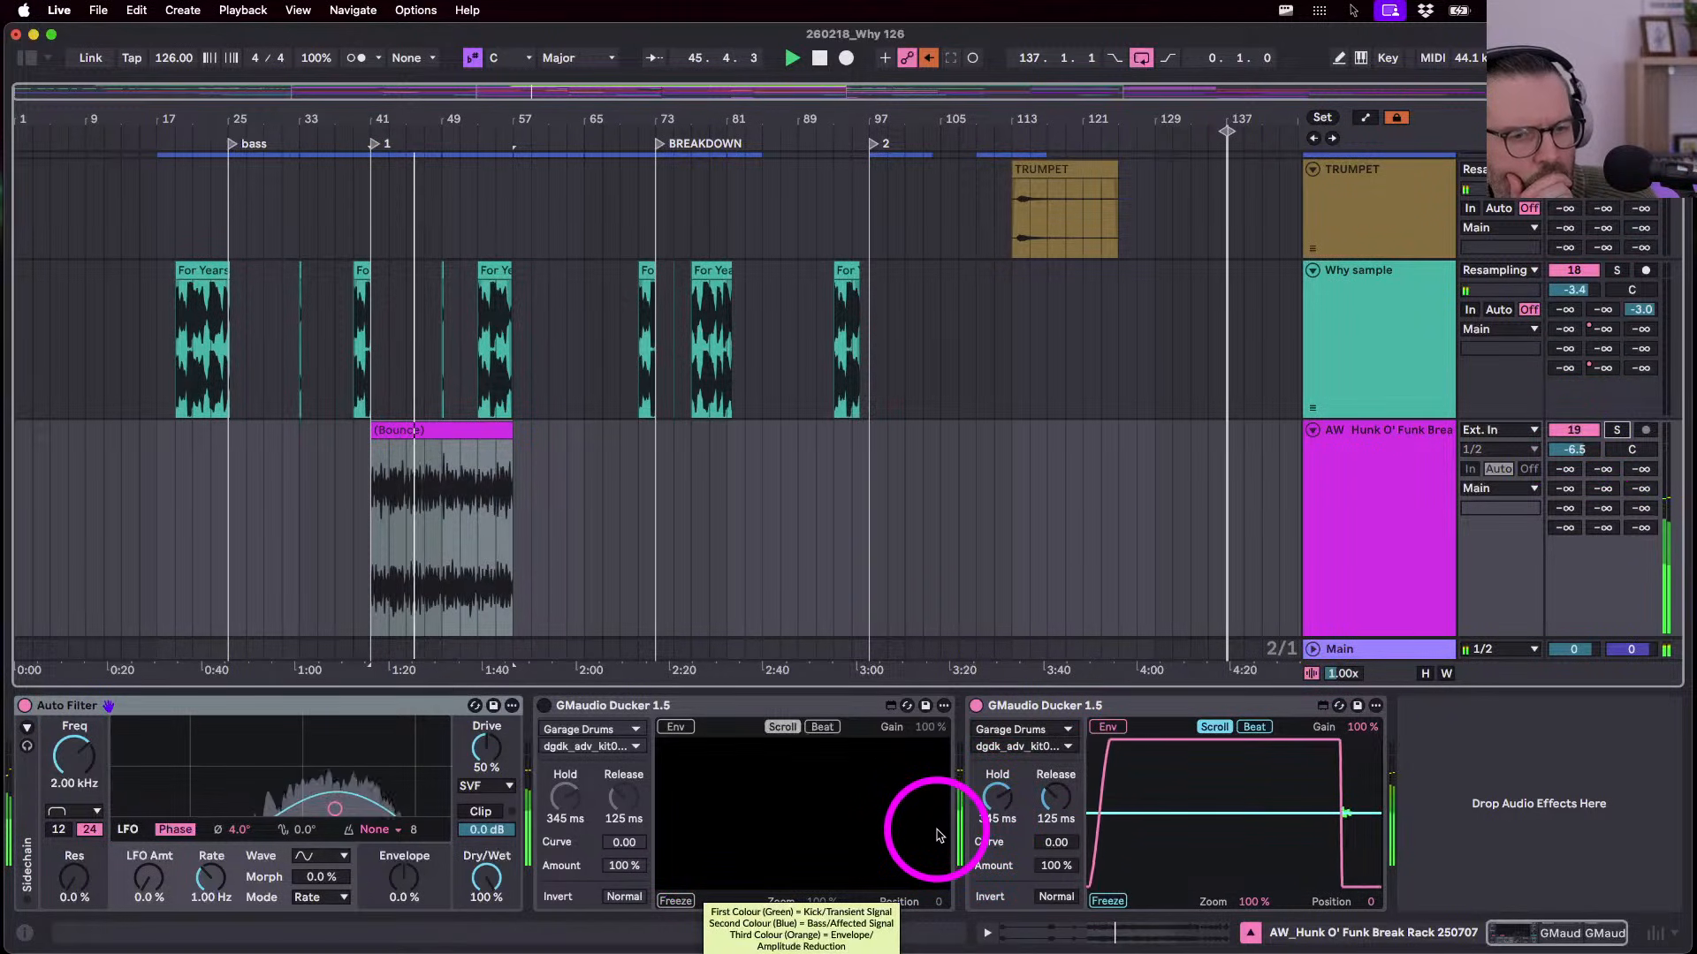
scroll(879, 556, down, 3)
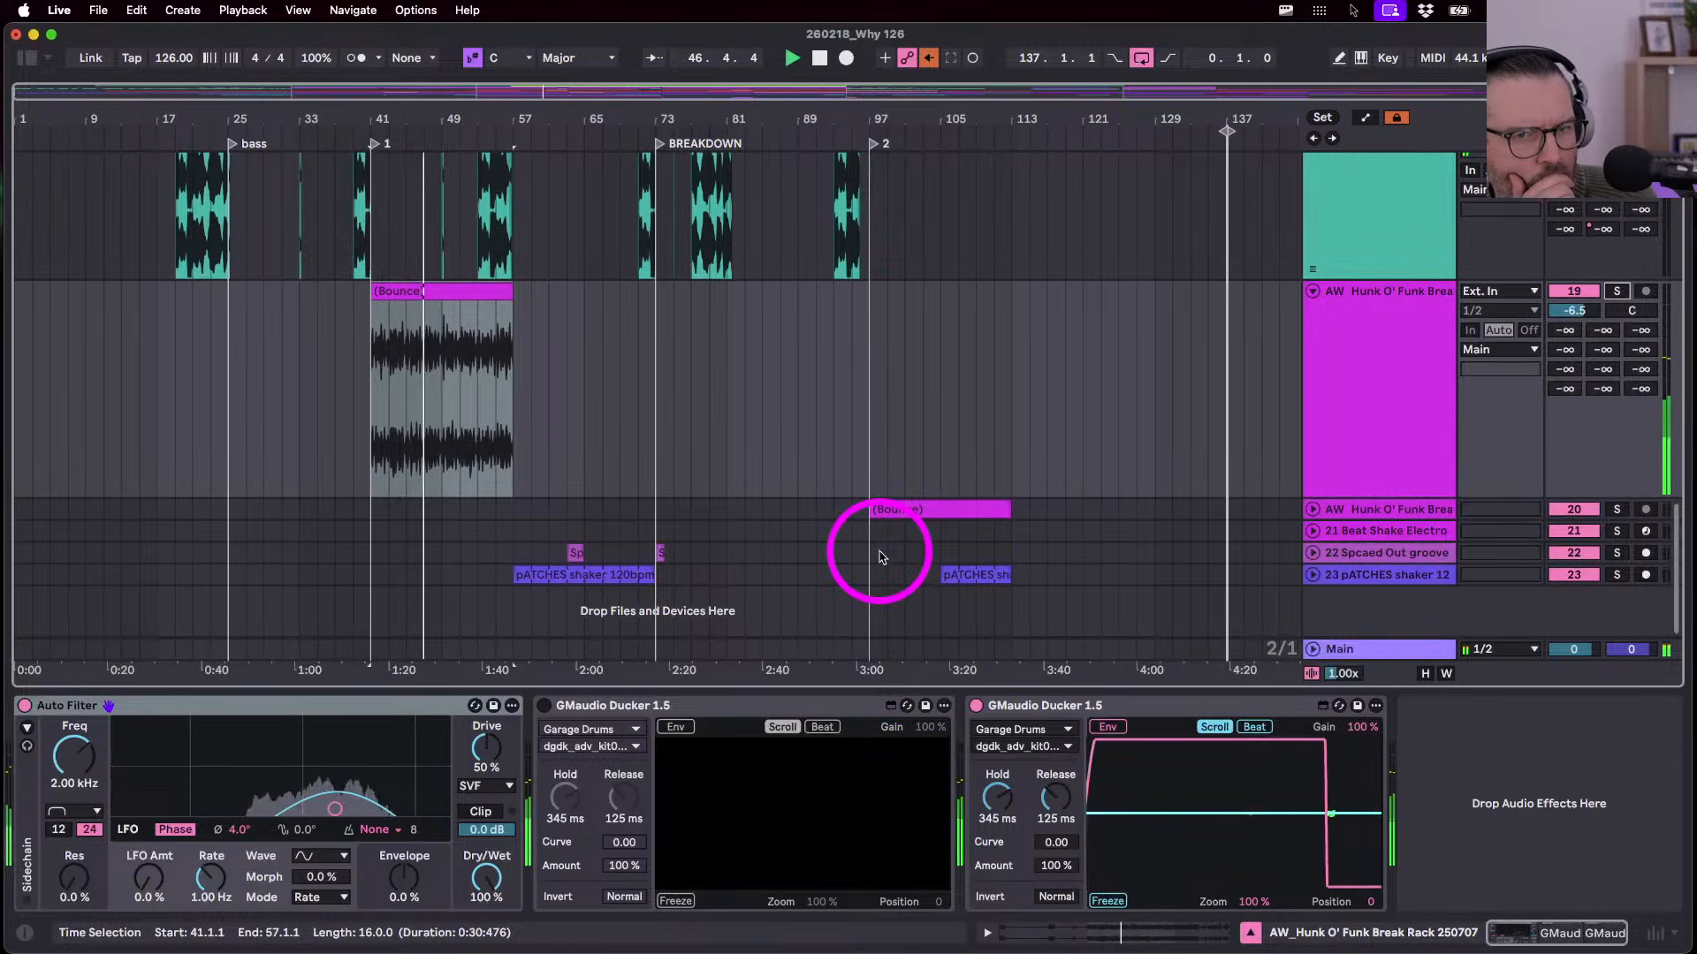
- Unfold track 20 and play its bounced break clip at bar 97 soloed, then unsolo it
click(1312, 509)
click(899, 491)
click(896, 430)
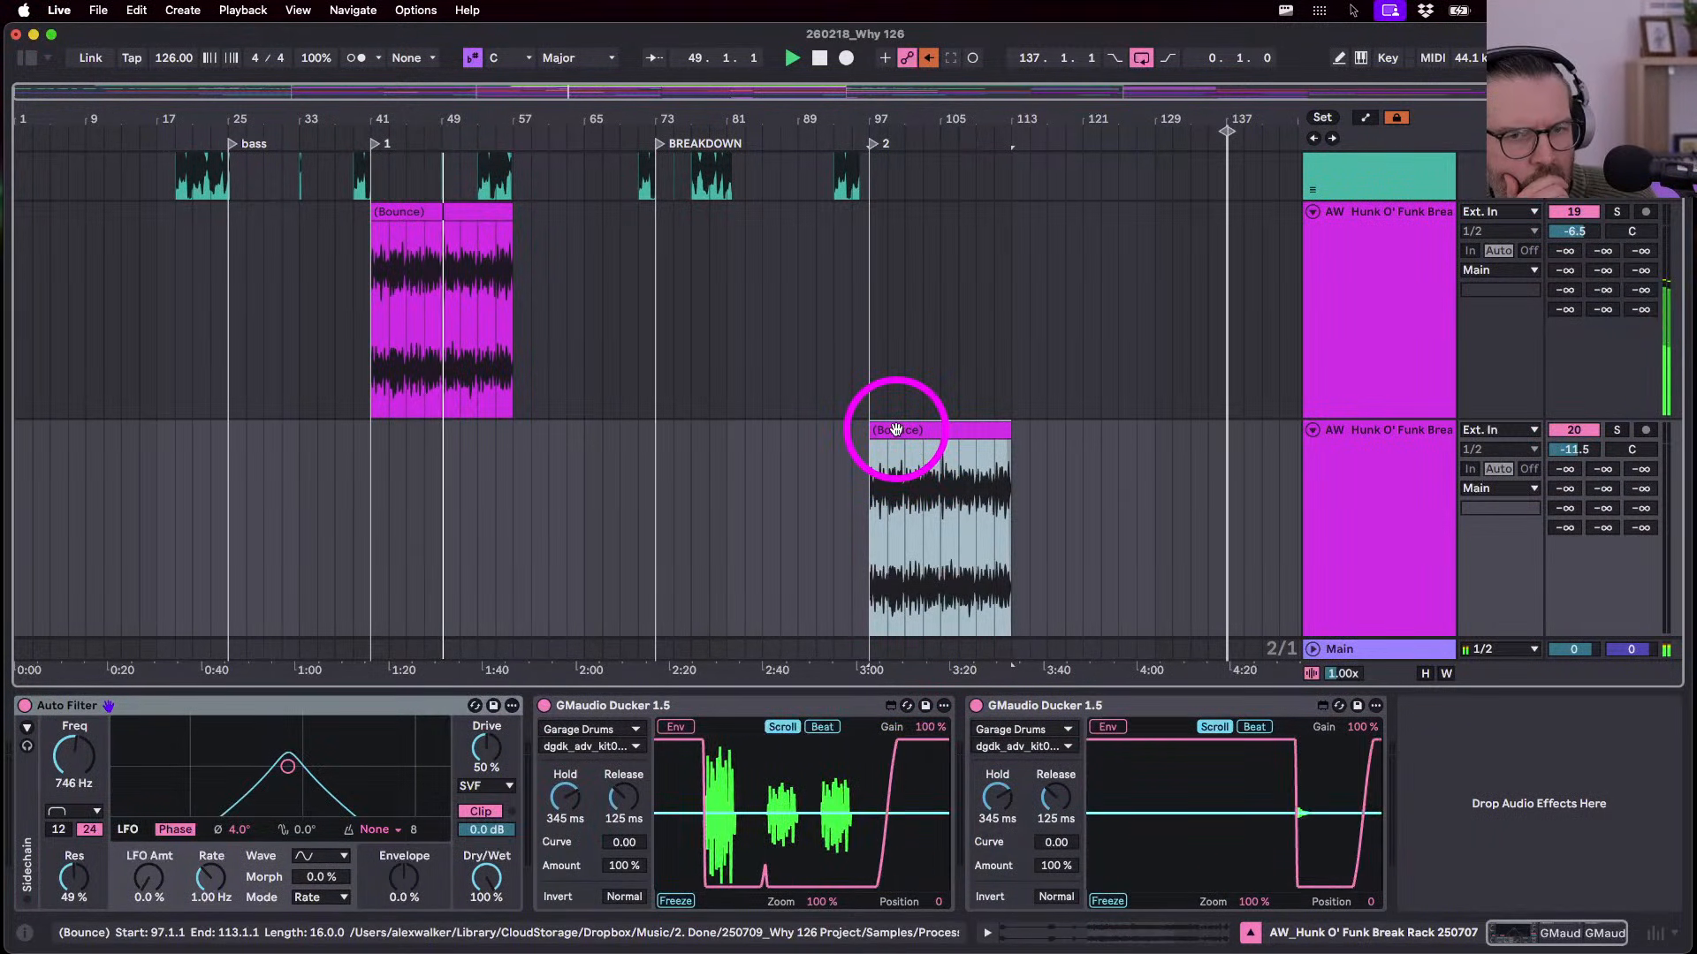
key(s)
key(space)
key(space)
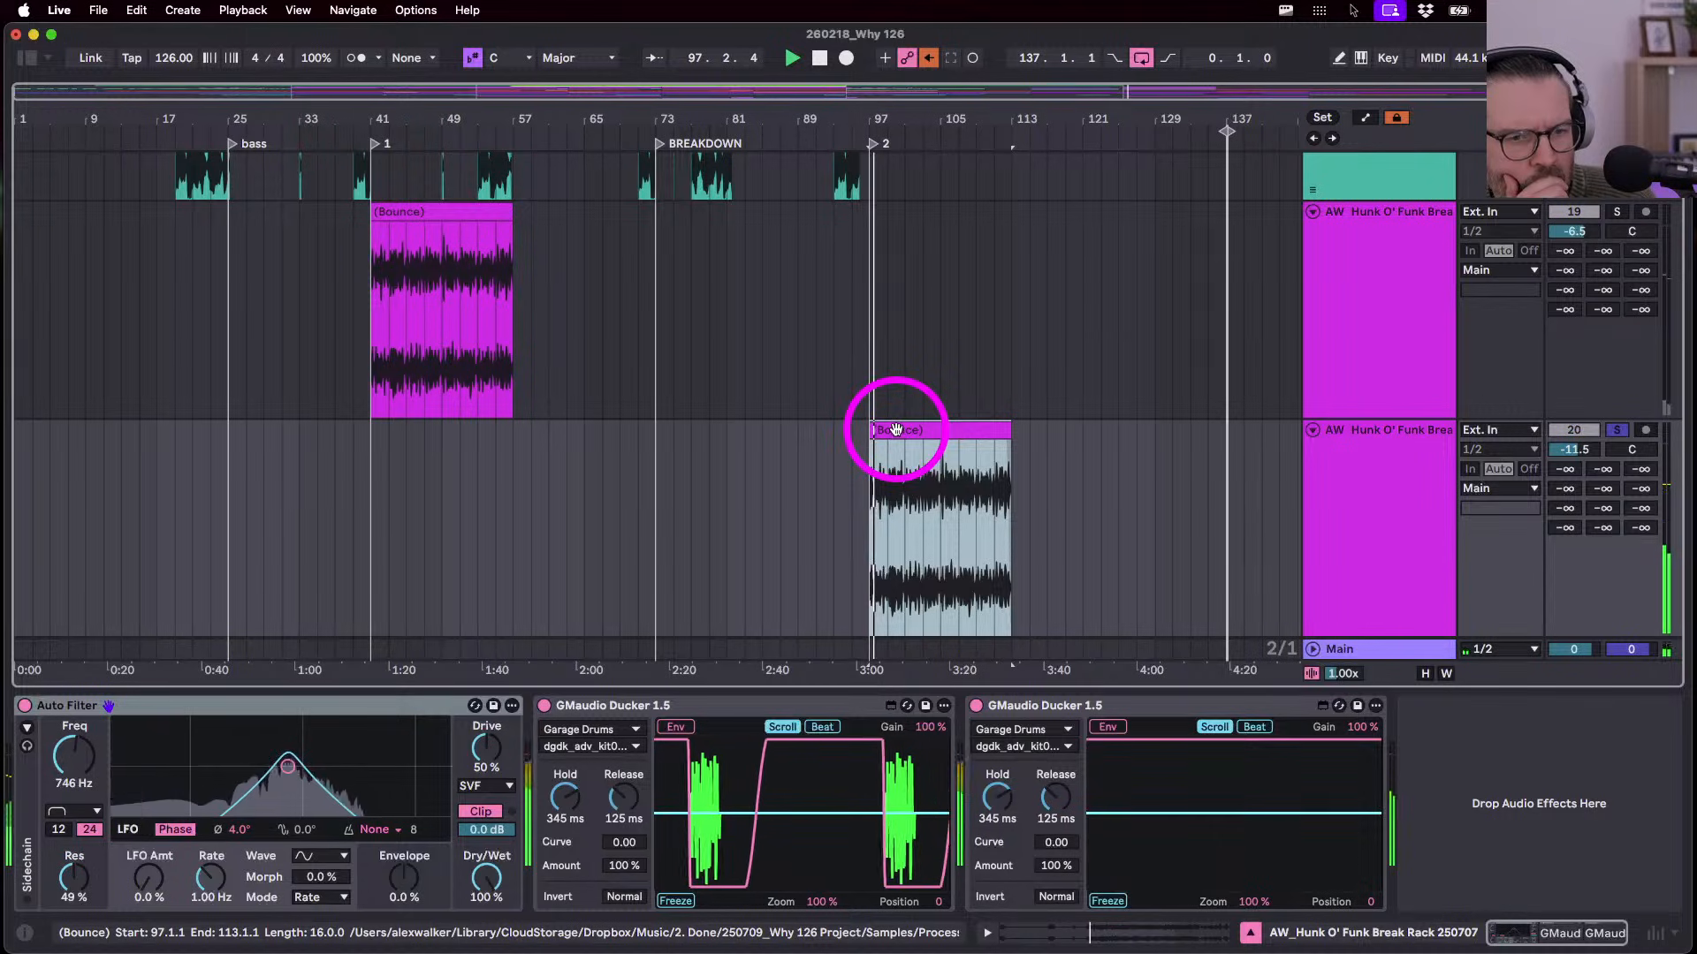
key(s)
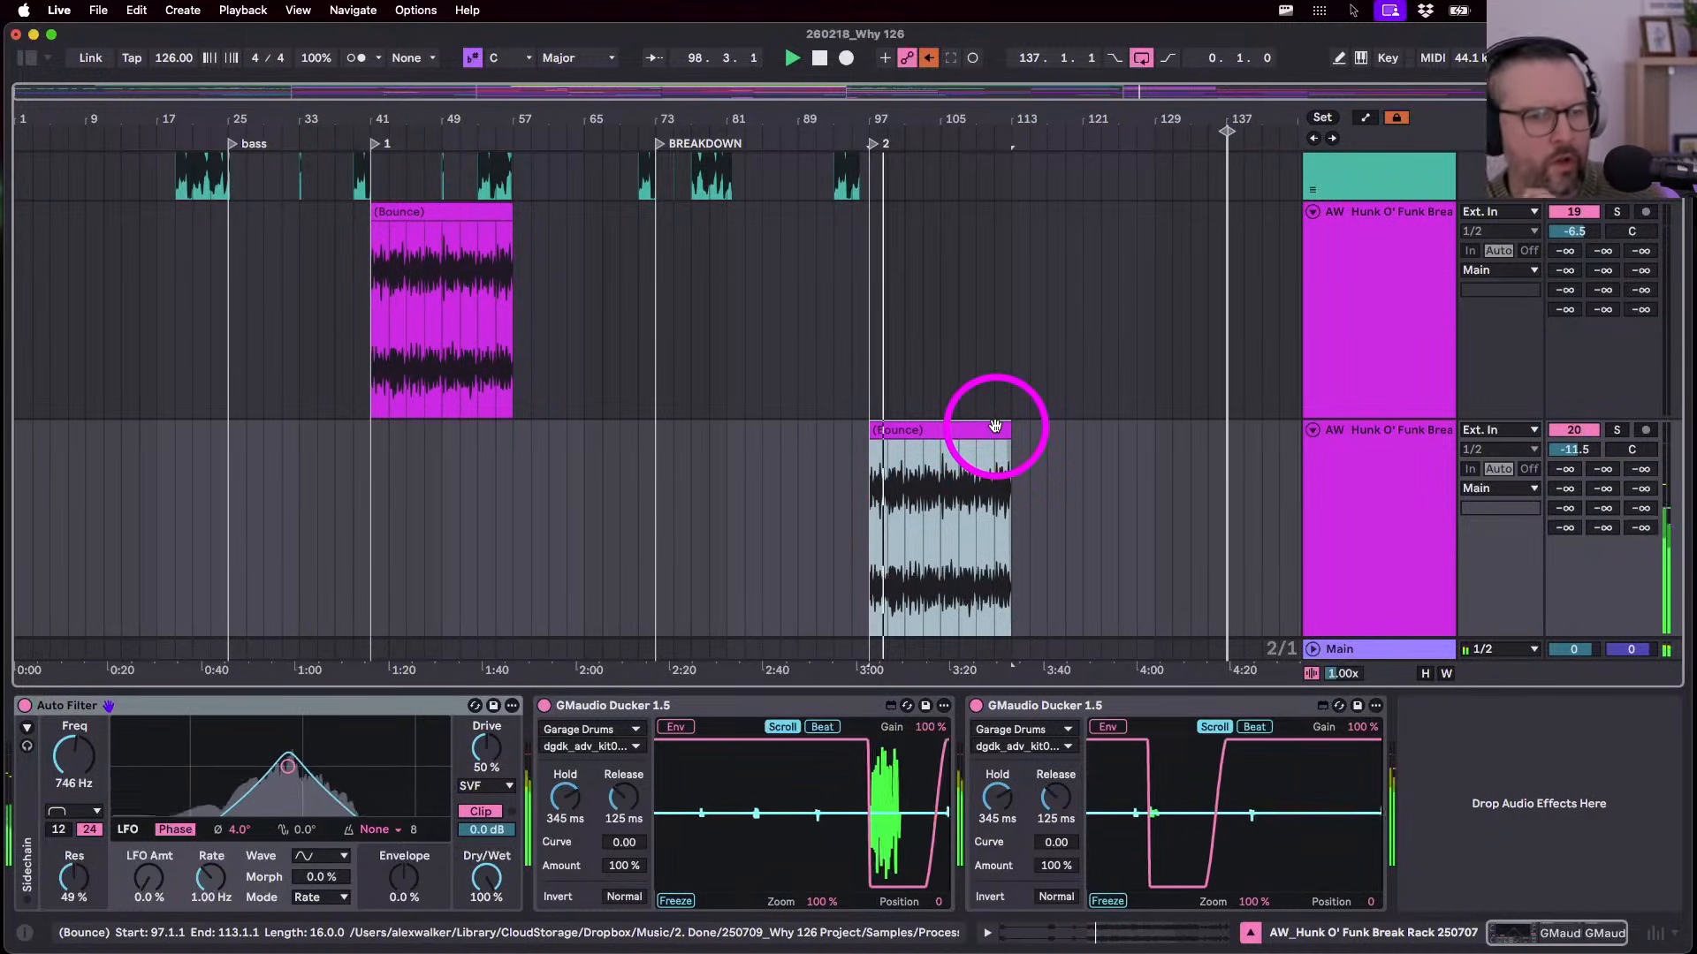
scroll(994, 428, down, 3)
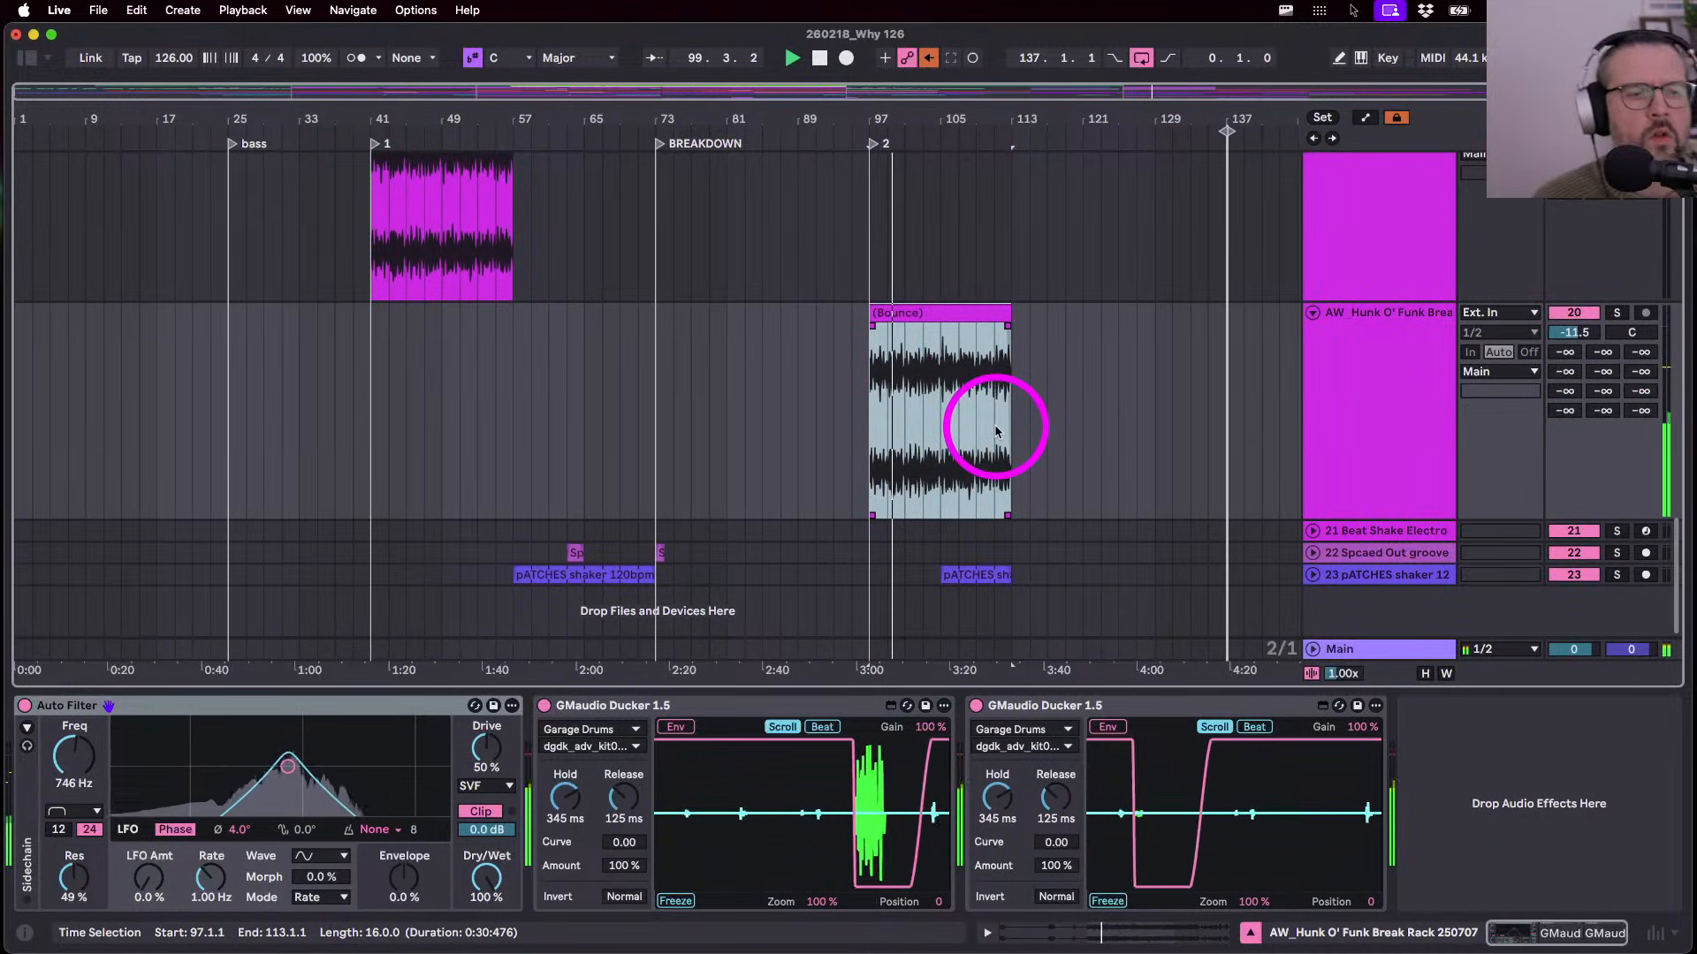
click(1352, 462)
scroll(1353, 468, up, 2)
scroll(1353, 473, up, 5)
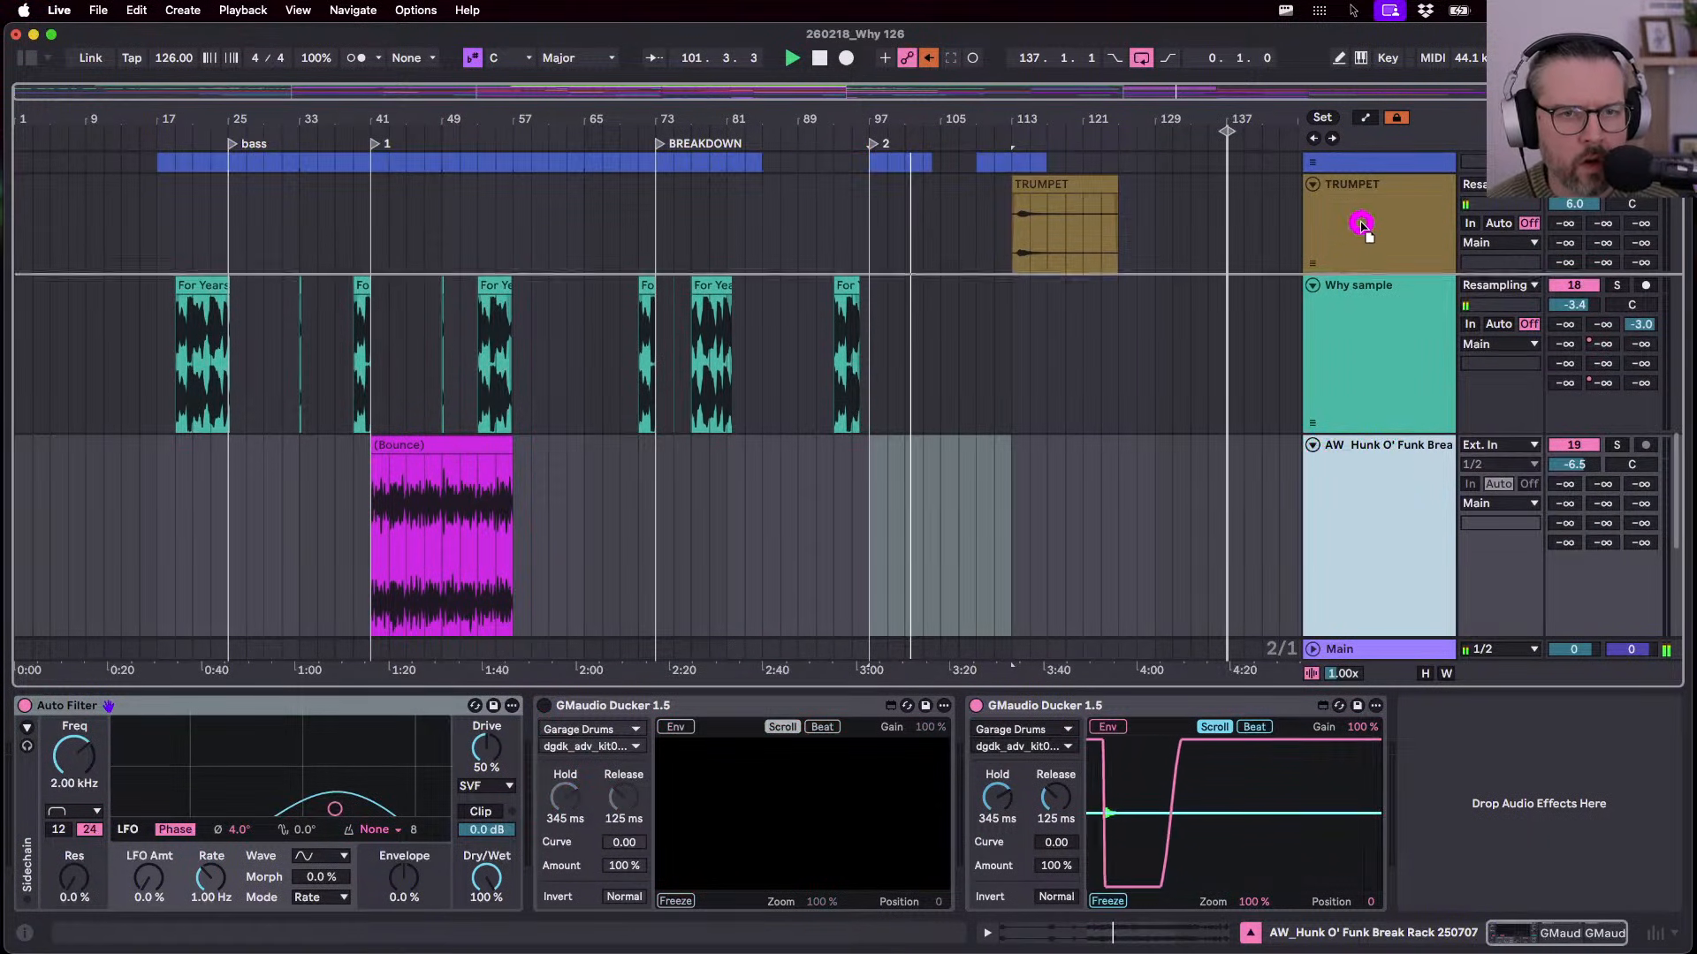
- Drag both AW Hunk O' Funk tracks up to sit directly below Miramar Kit
scroll(1383, 176, up, 2)
drag(1381, 262, 1378, 263)
scroll(1344, 340, up, 10)
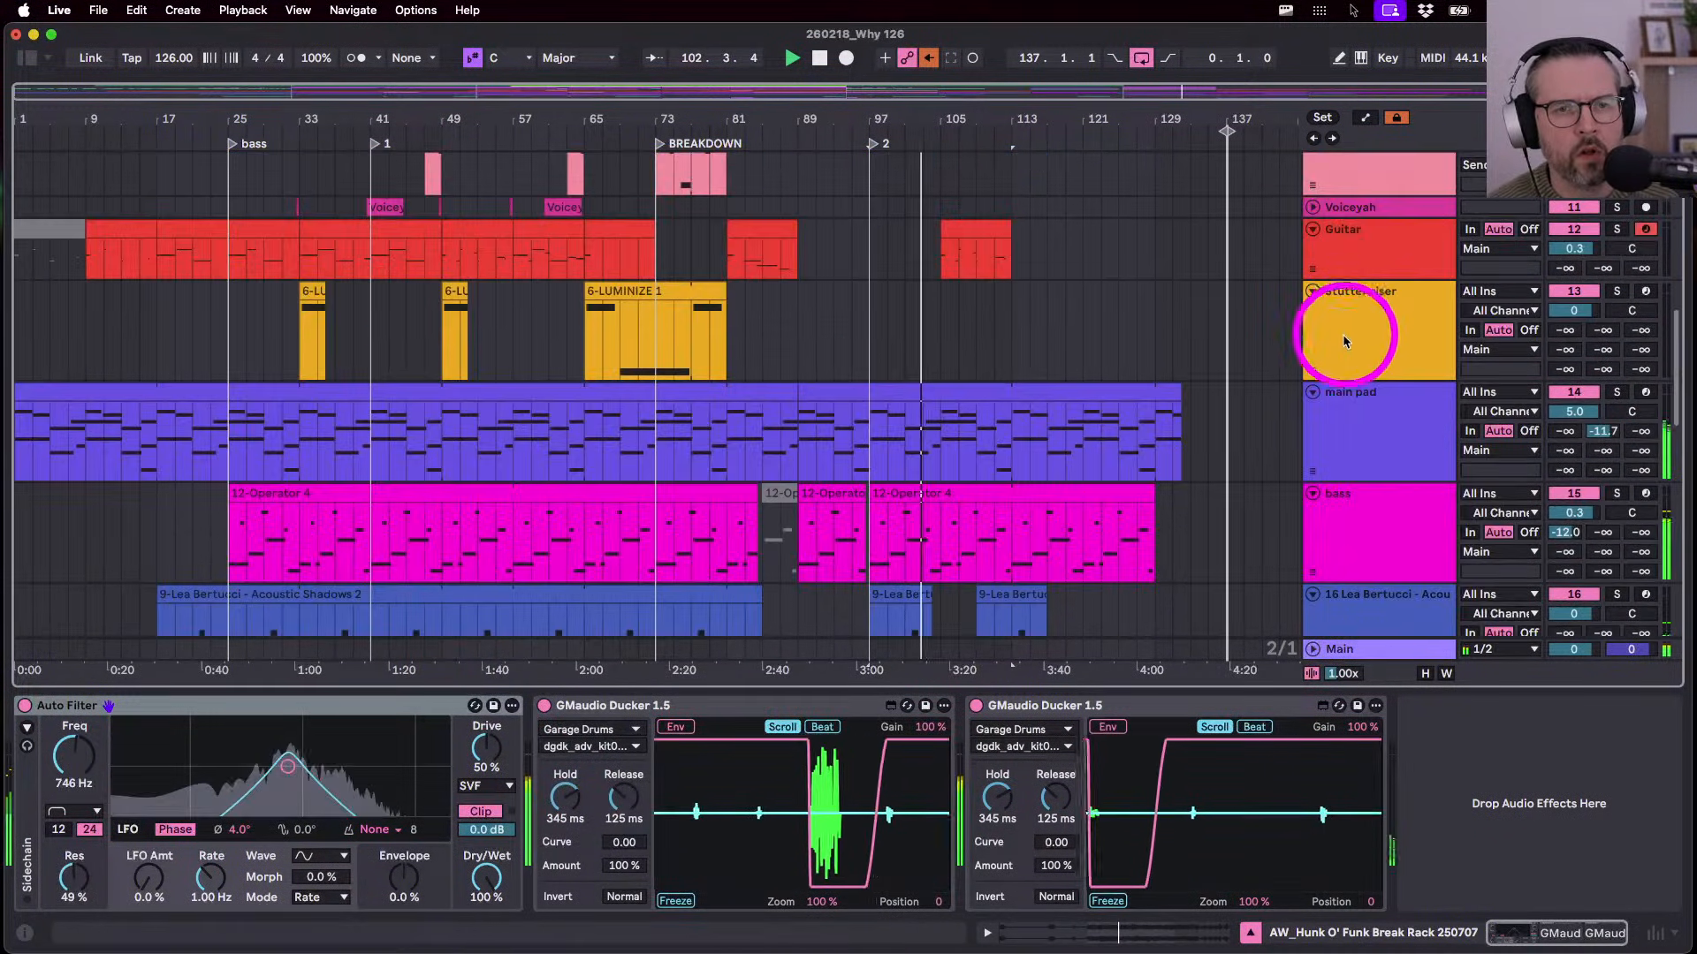
scroll(1338, 449, down, 10)
scroll(1338, 451, up, 2)
scroll(1338, 450, up, 6)
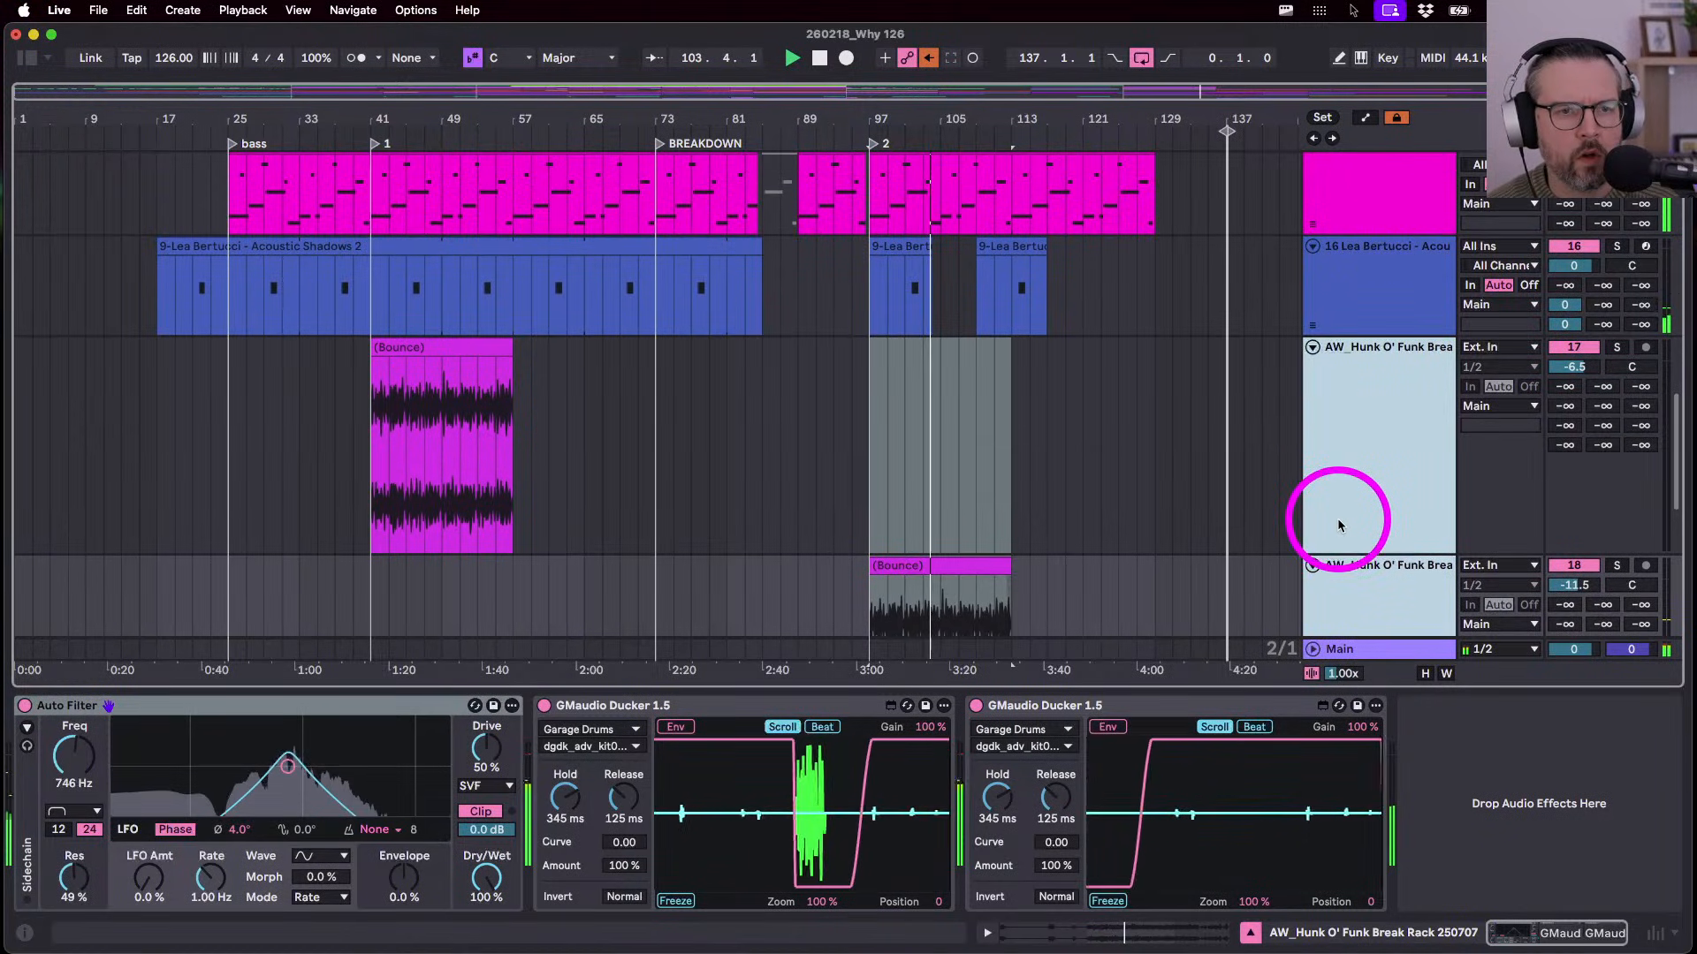
drag(1357, 557, 1394, 320)
key(space)
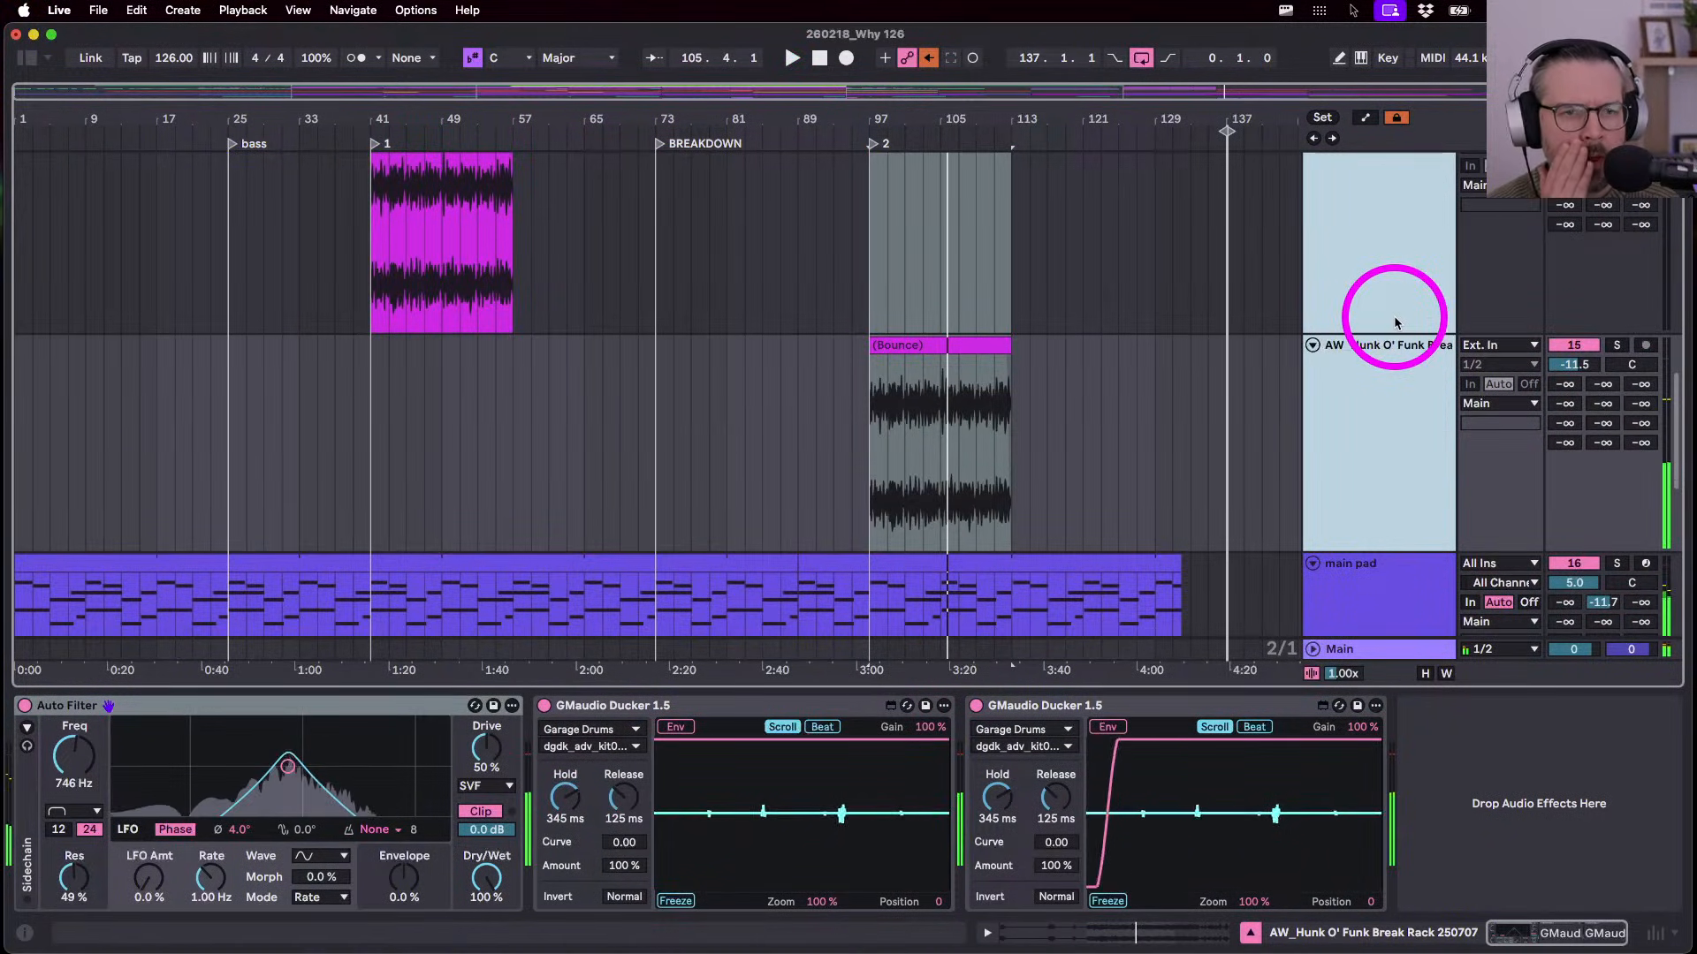
scroll(1396, 323, up, 10)
drag(1344, 592, 1383, 187)
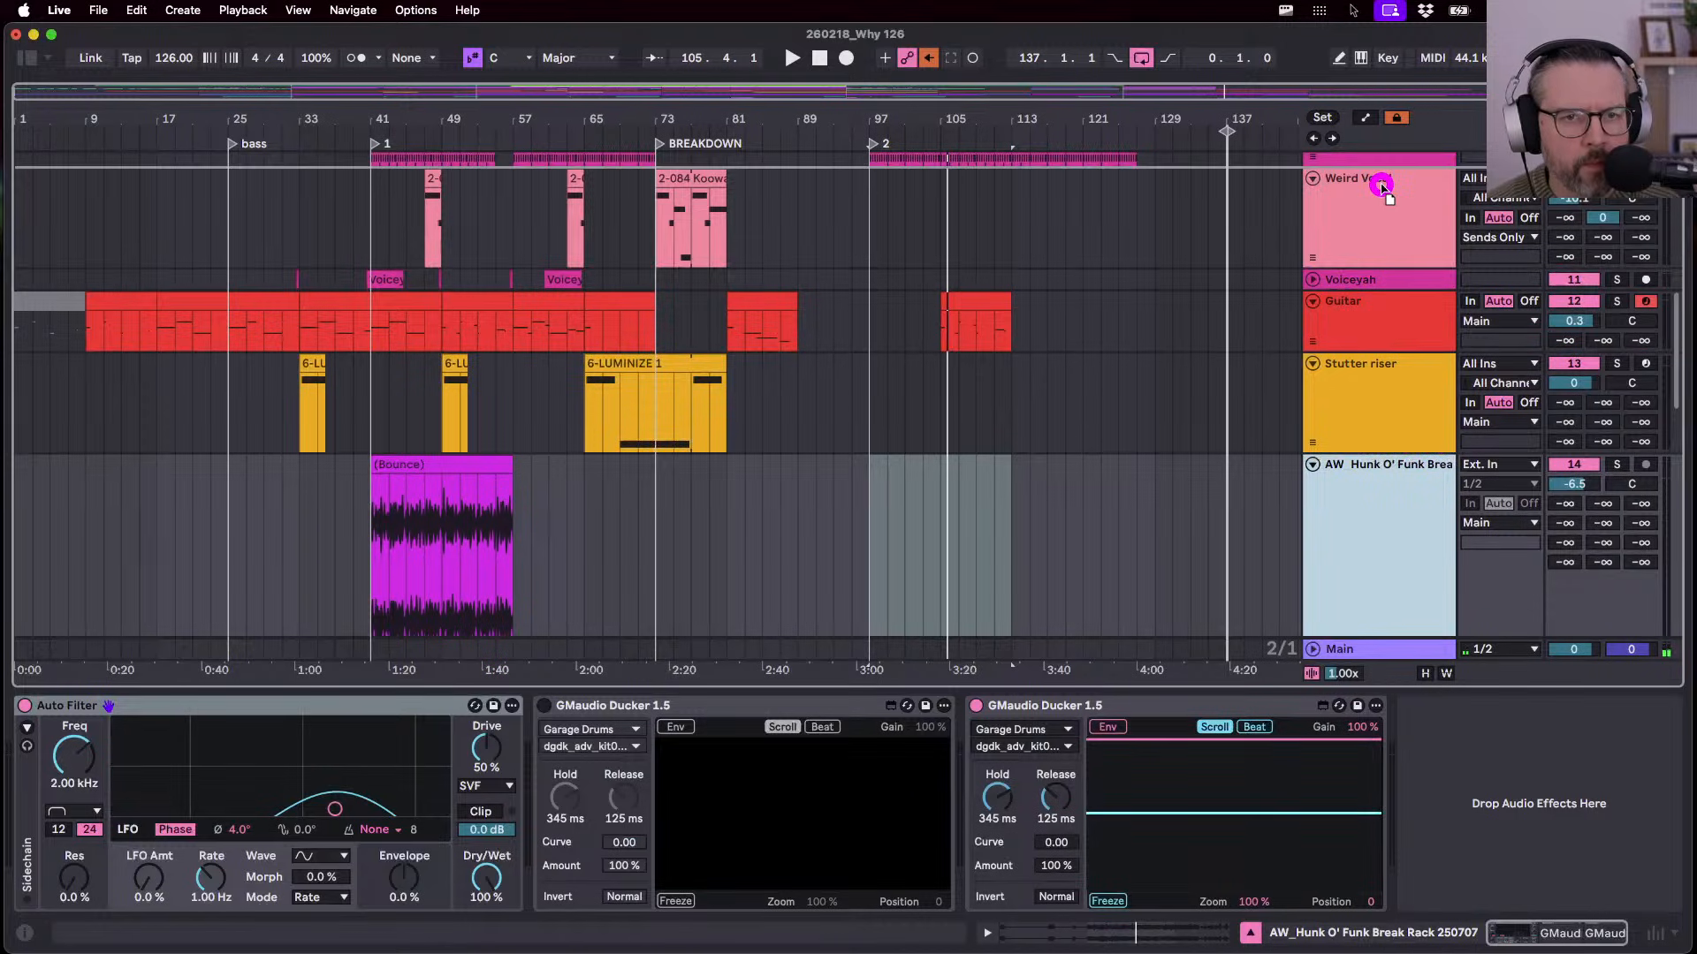
drag(1365, 315, 1368, 515)
- Unfold and select the Beat Shake Electro track
scroll(1322, 492, down, 10)
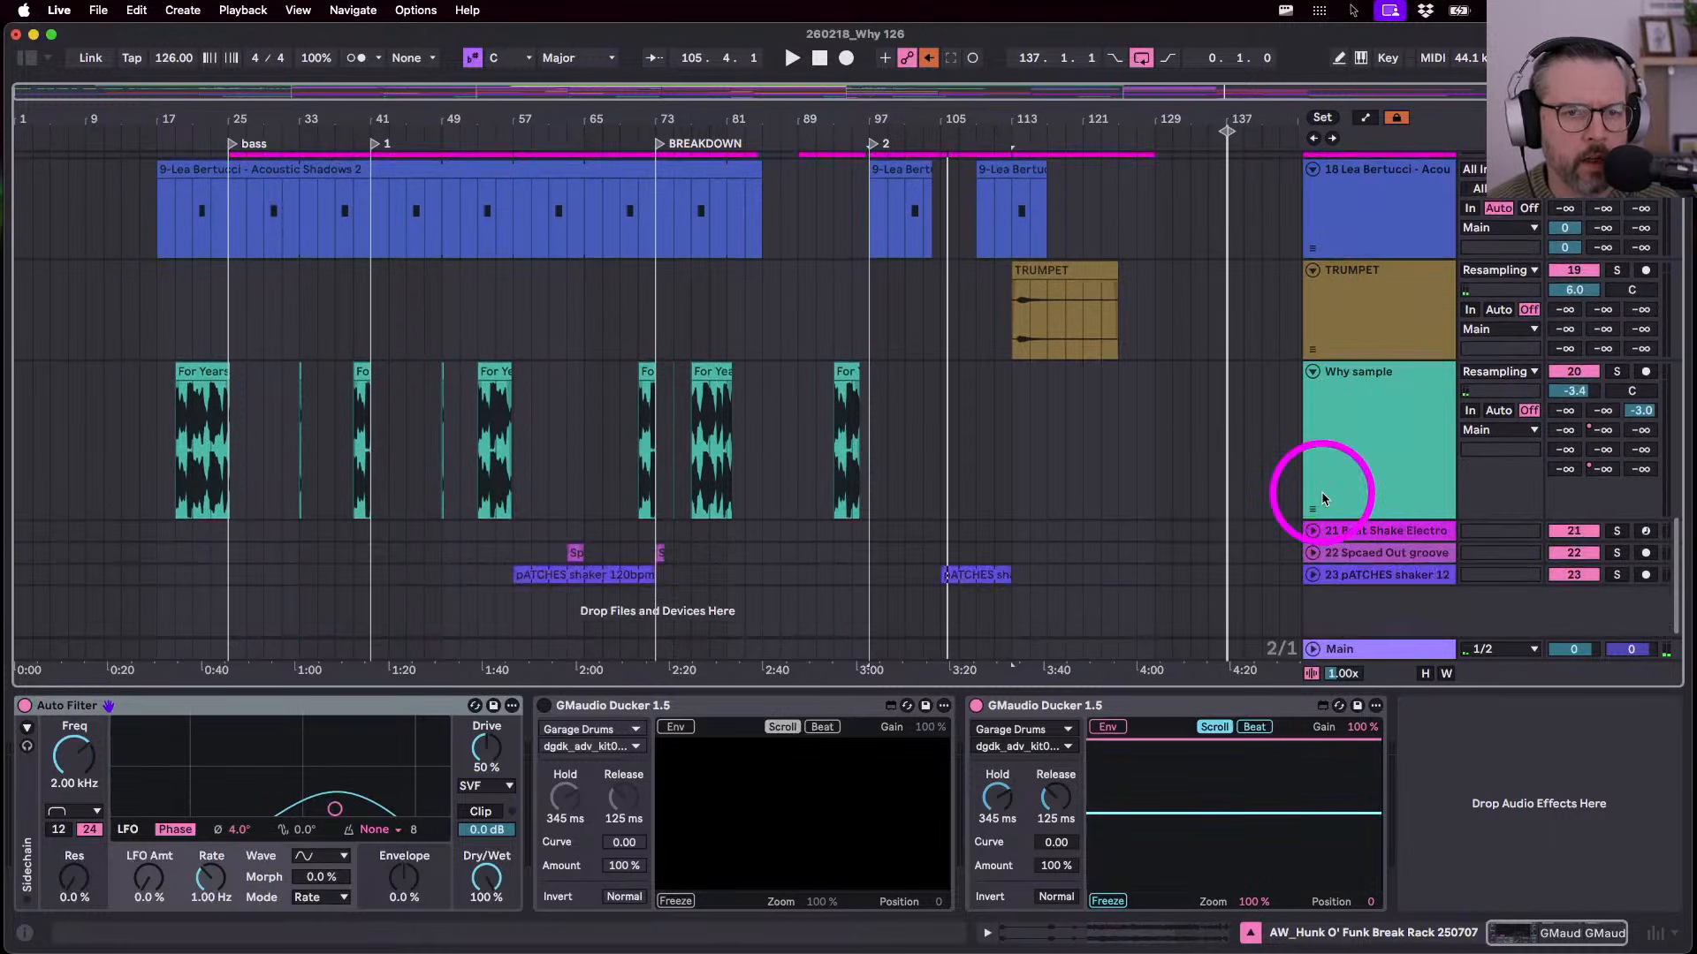
click(1322, 512)
click(1311, 531)
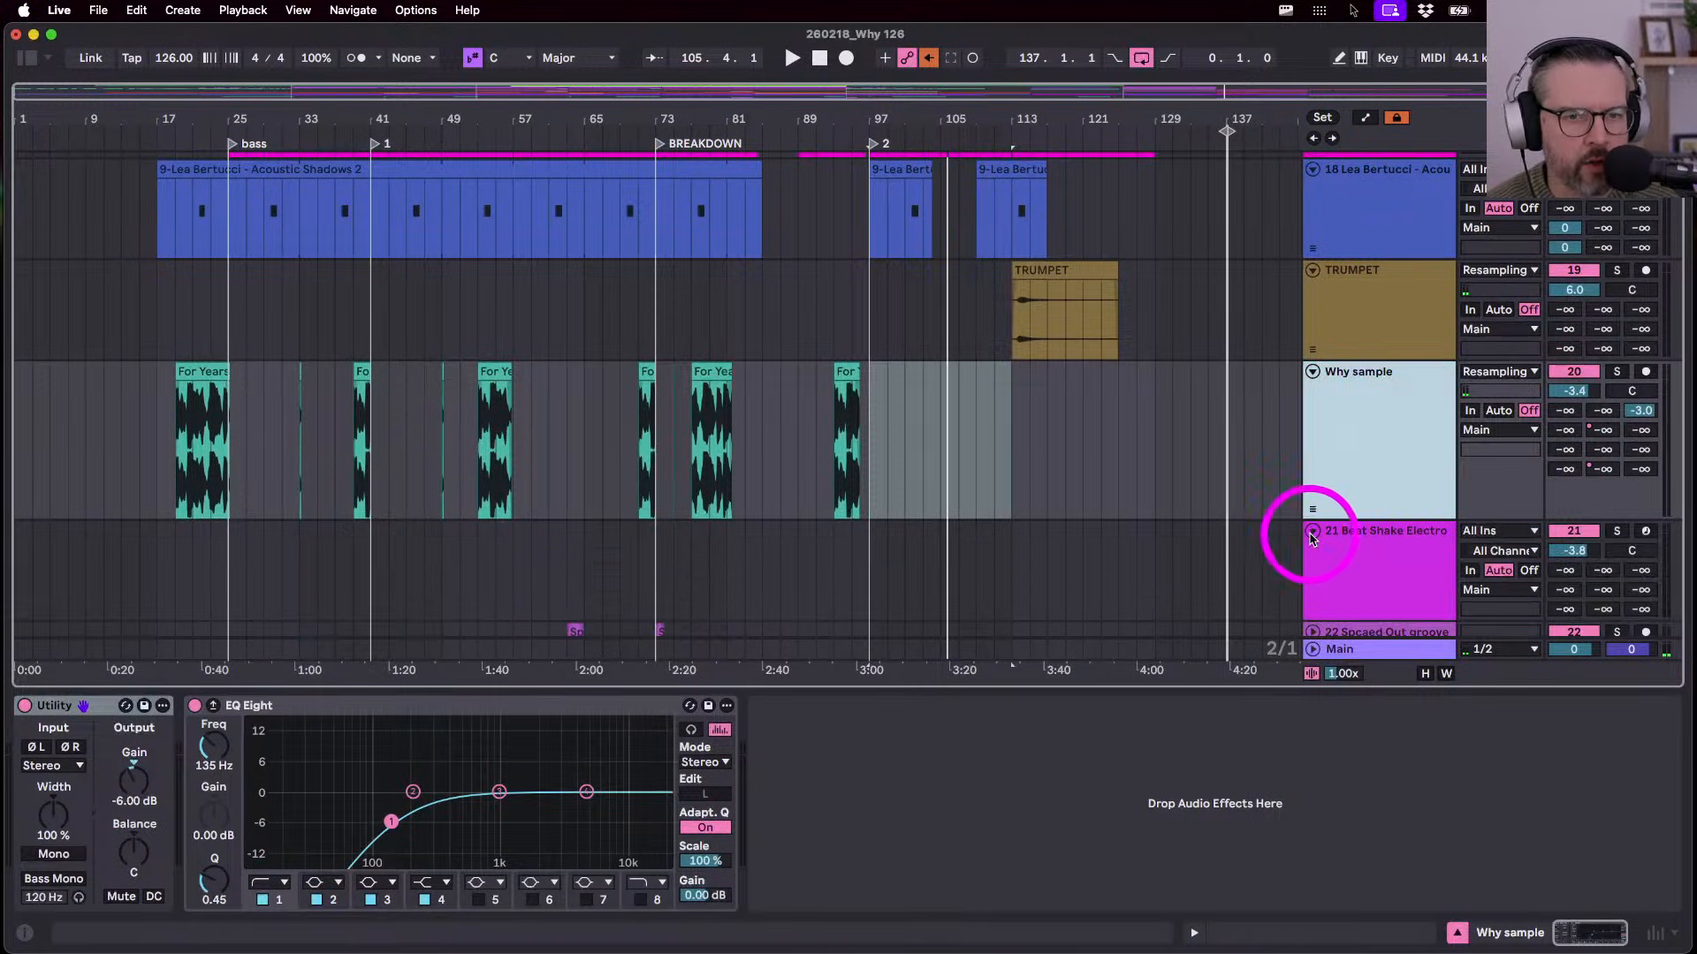
click(1344, 534)
scroll(1308, 539, down, 2)
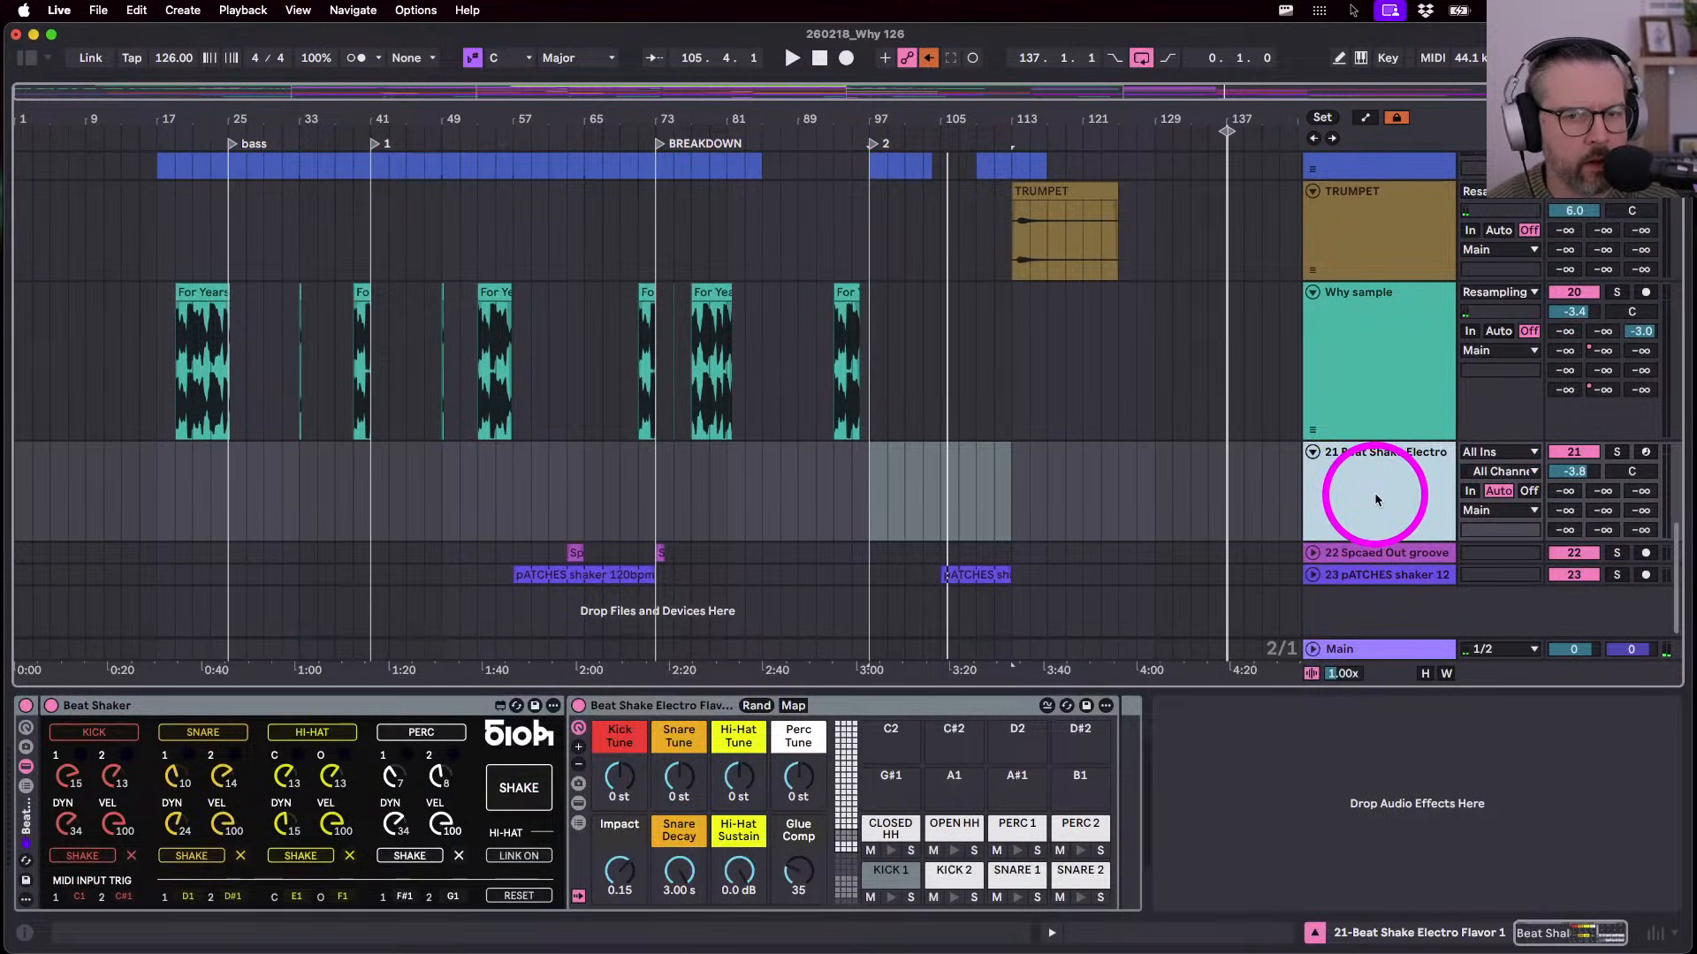
- In Session view, launch and briefly solo Beat Shake Electro's clip, then remove the track
key(Tab)
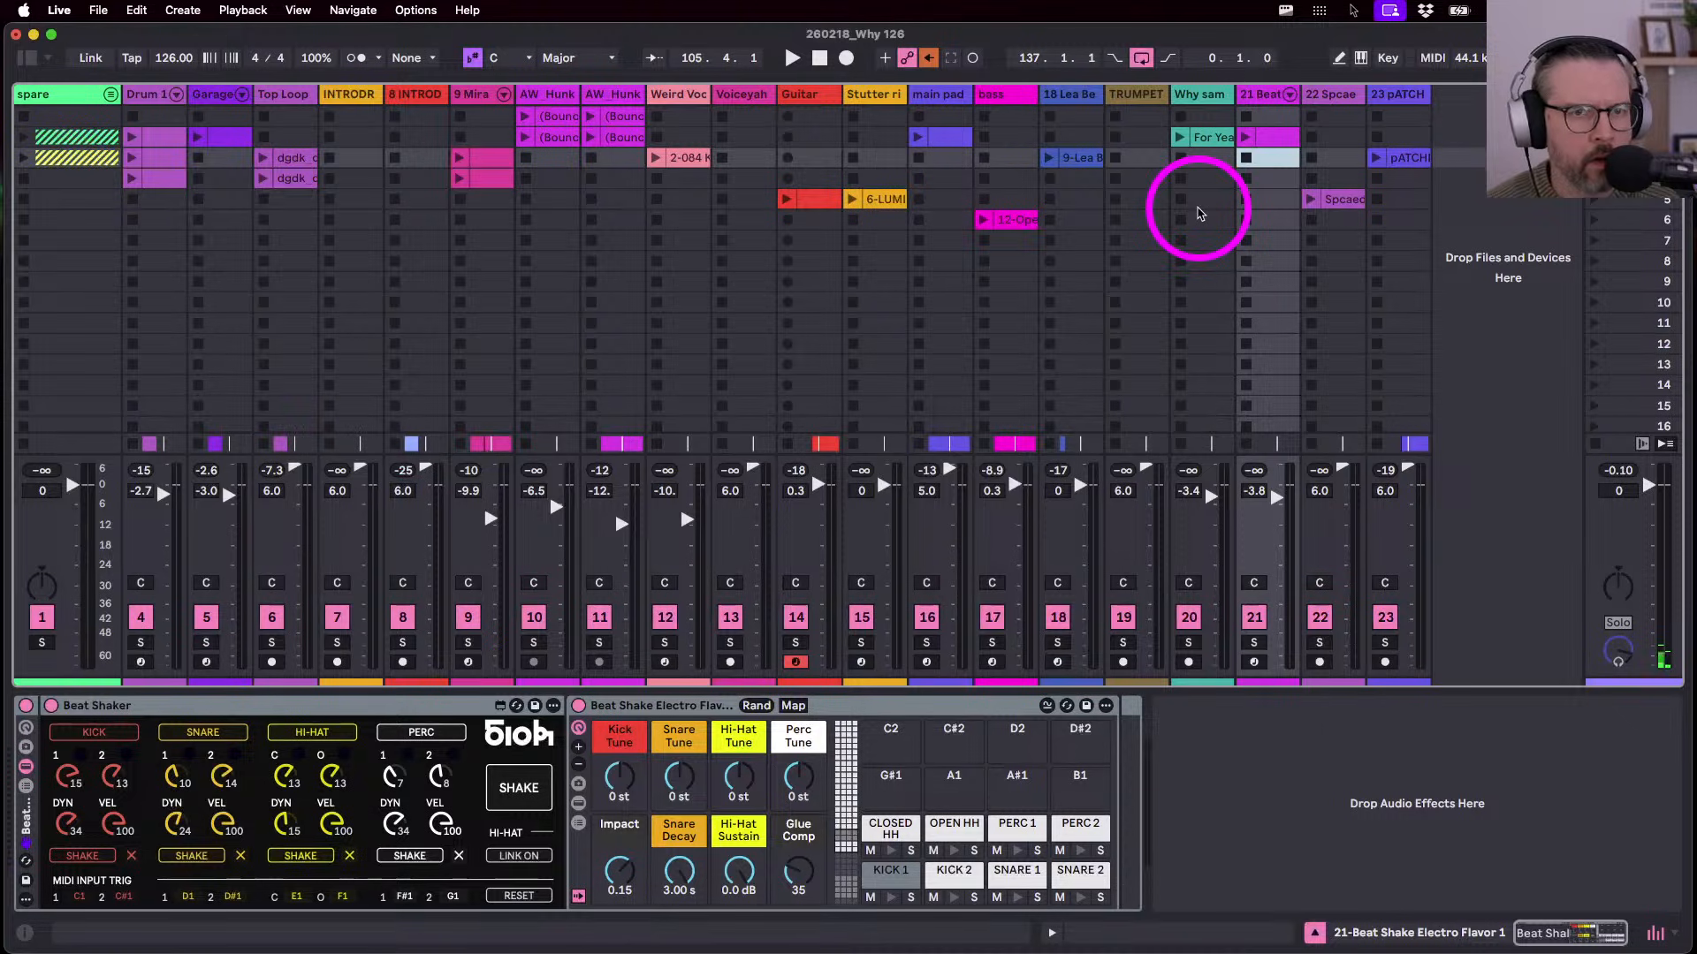
click(1246, 137)
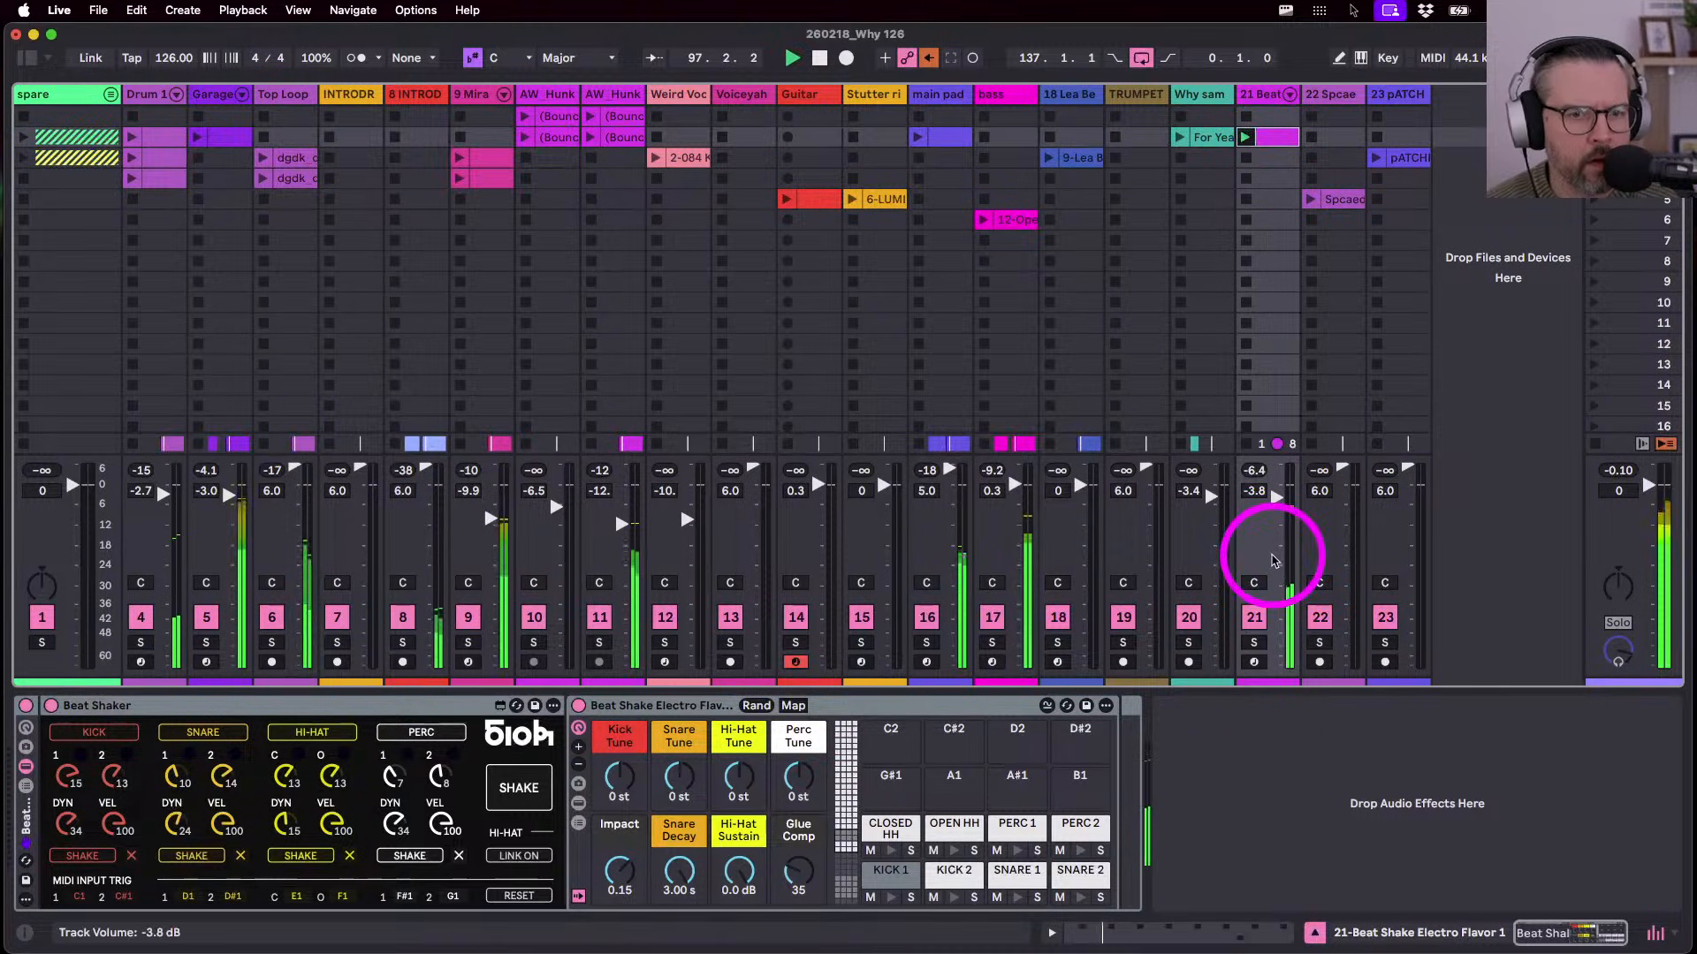
click(1253, 644)
click(1253, 644)
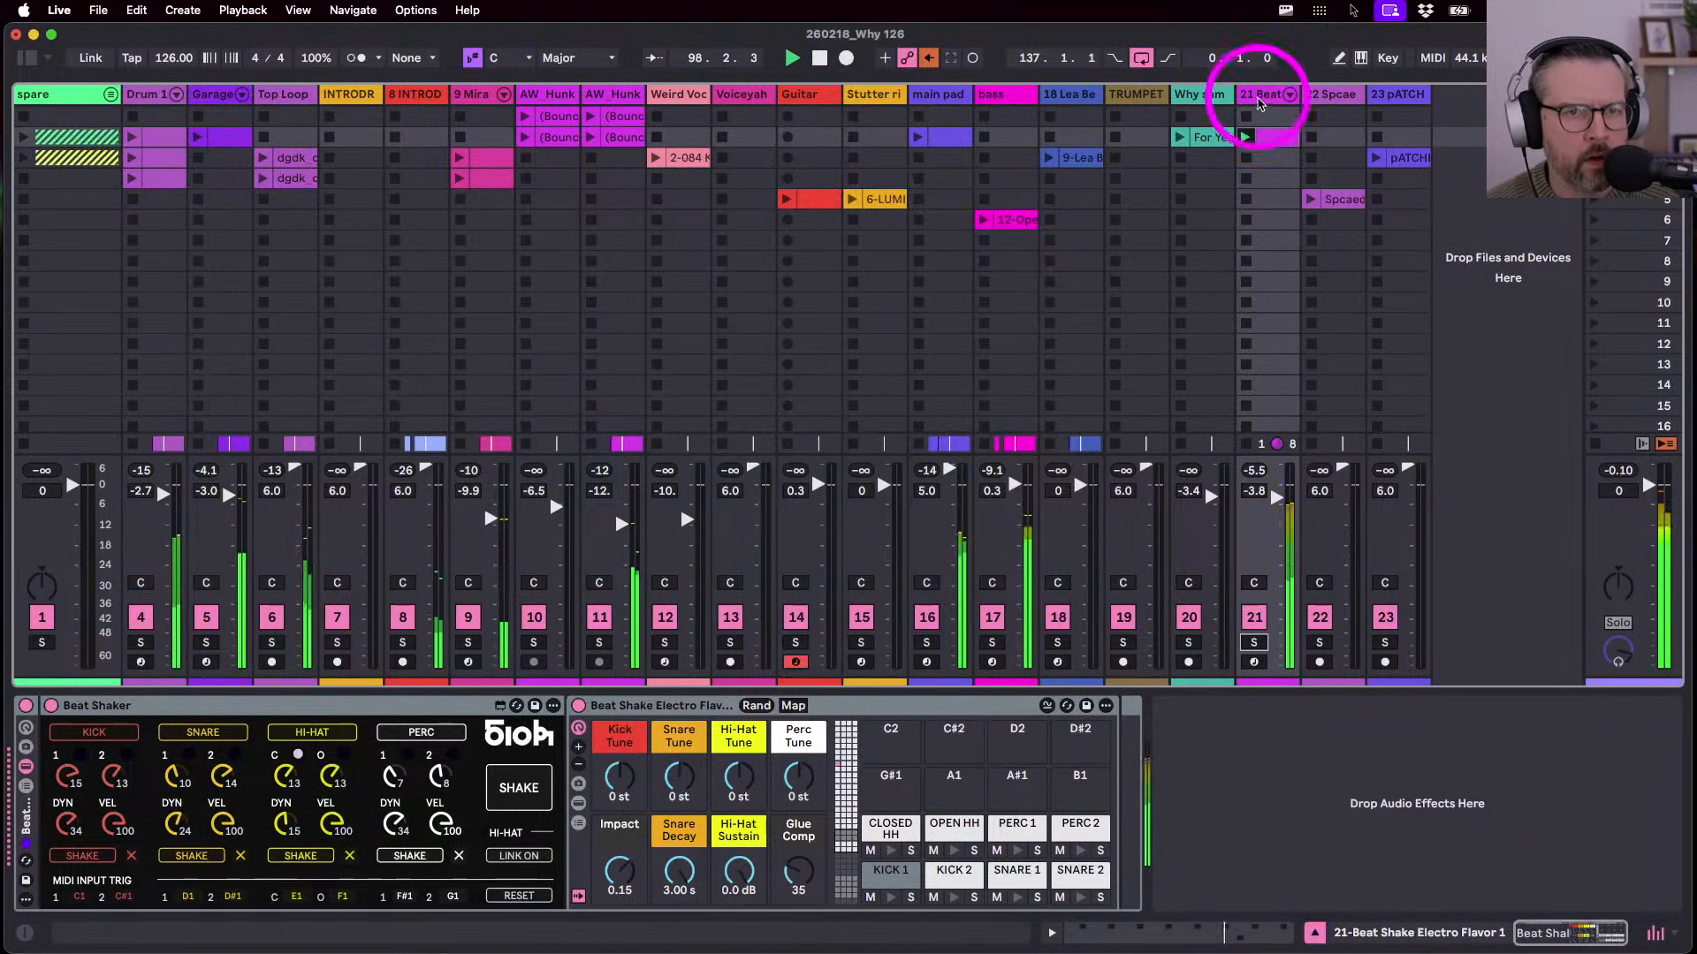
click(1262, 95)
key(Tab)
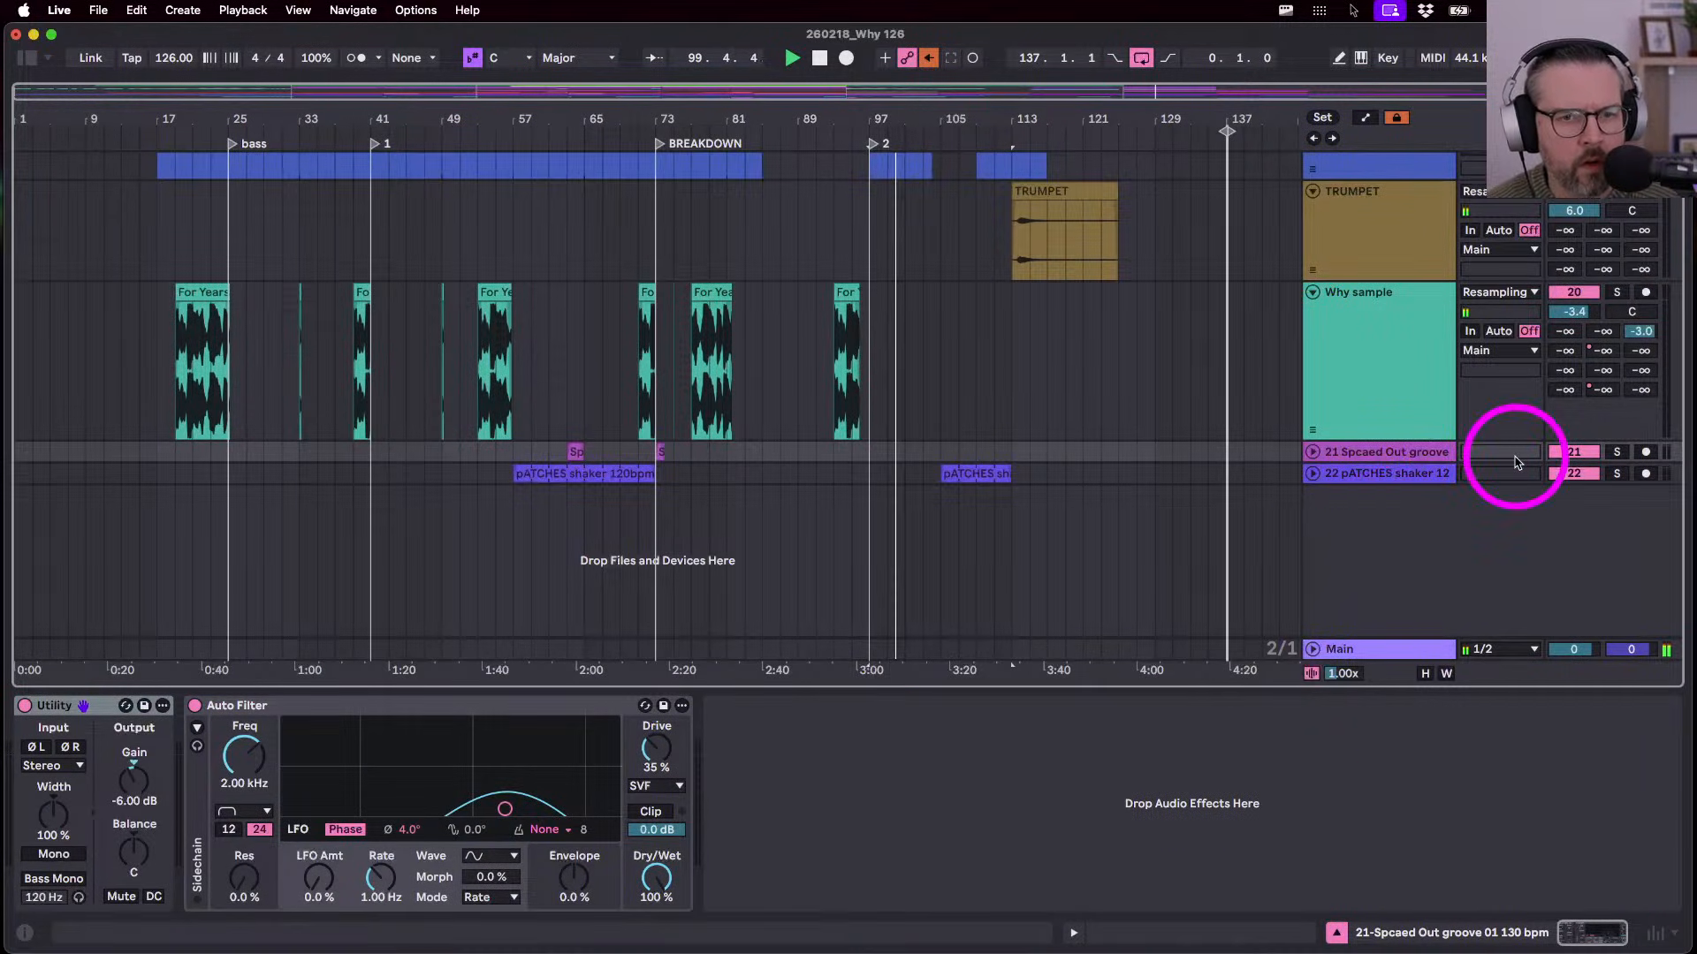
- Unfold track 21 and play its spaced-out groove clip from bar 63 soloed
click(1313, 452)
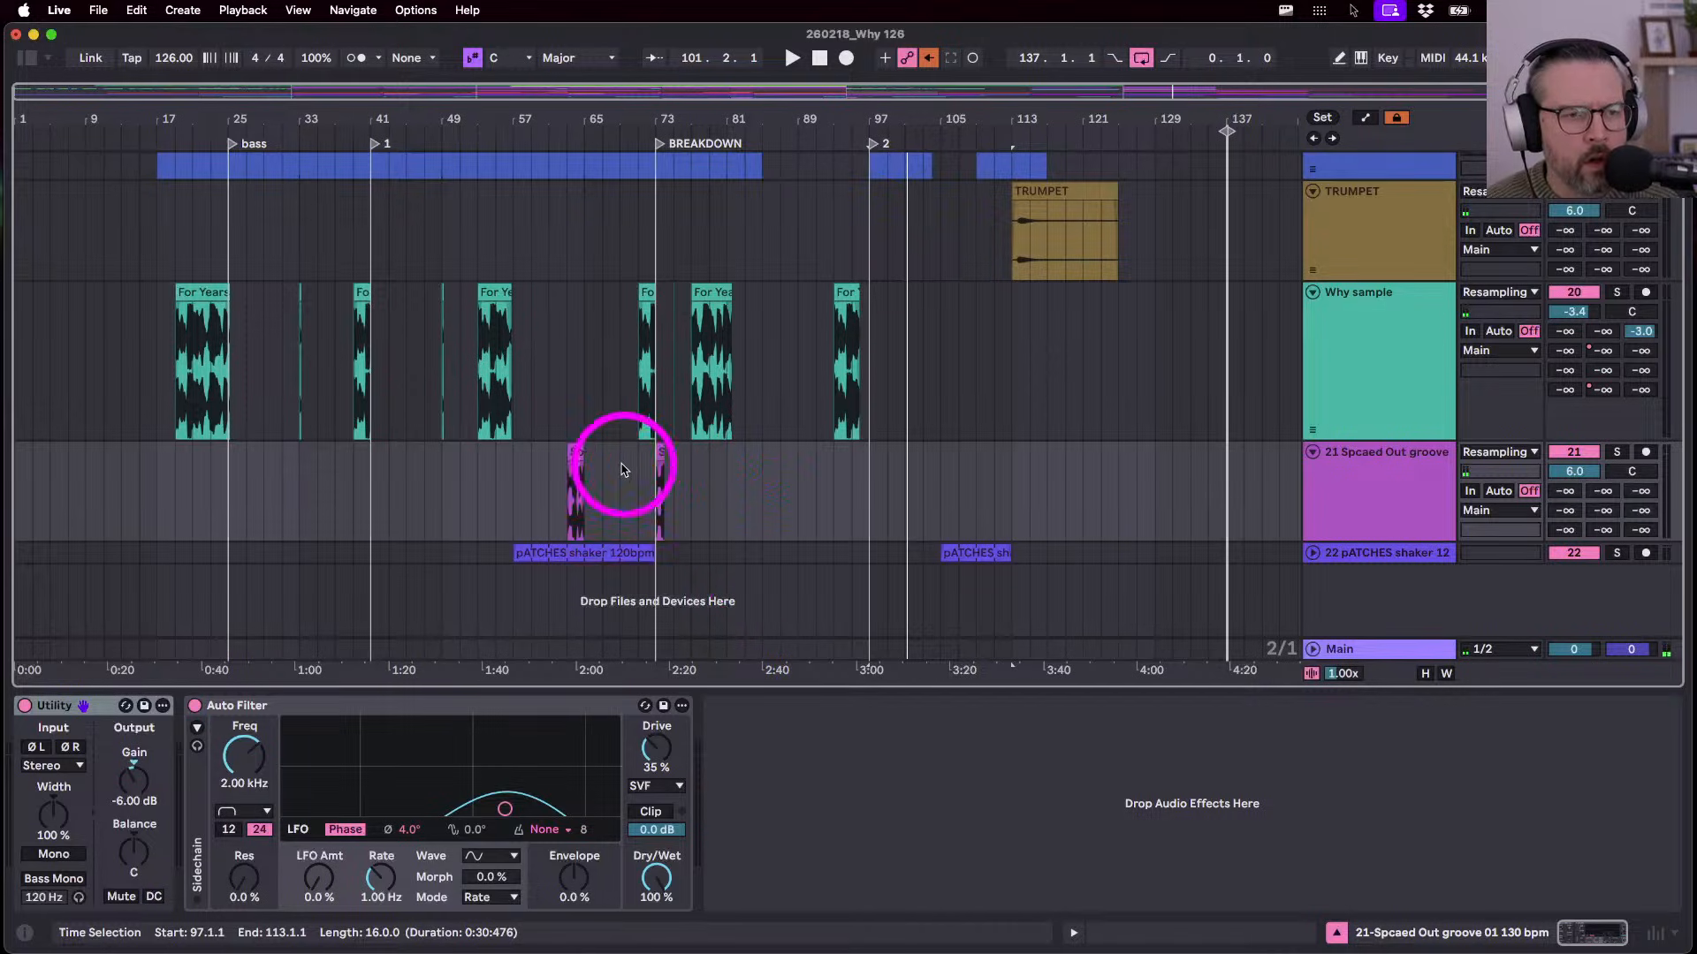
click(571, 453)
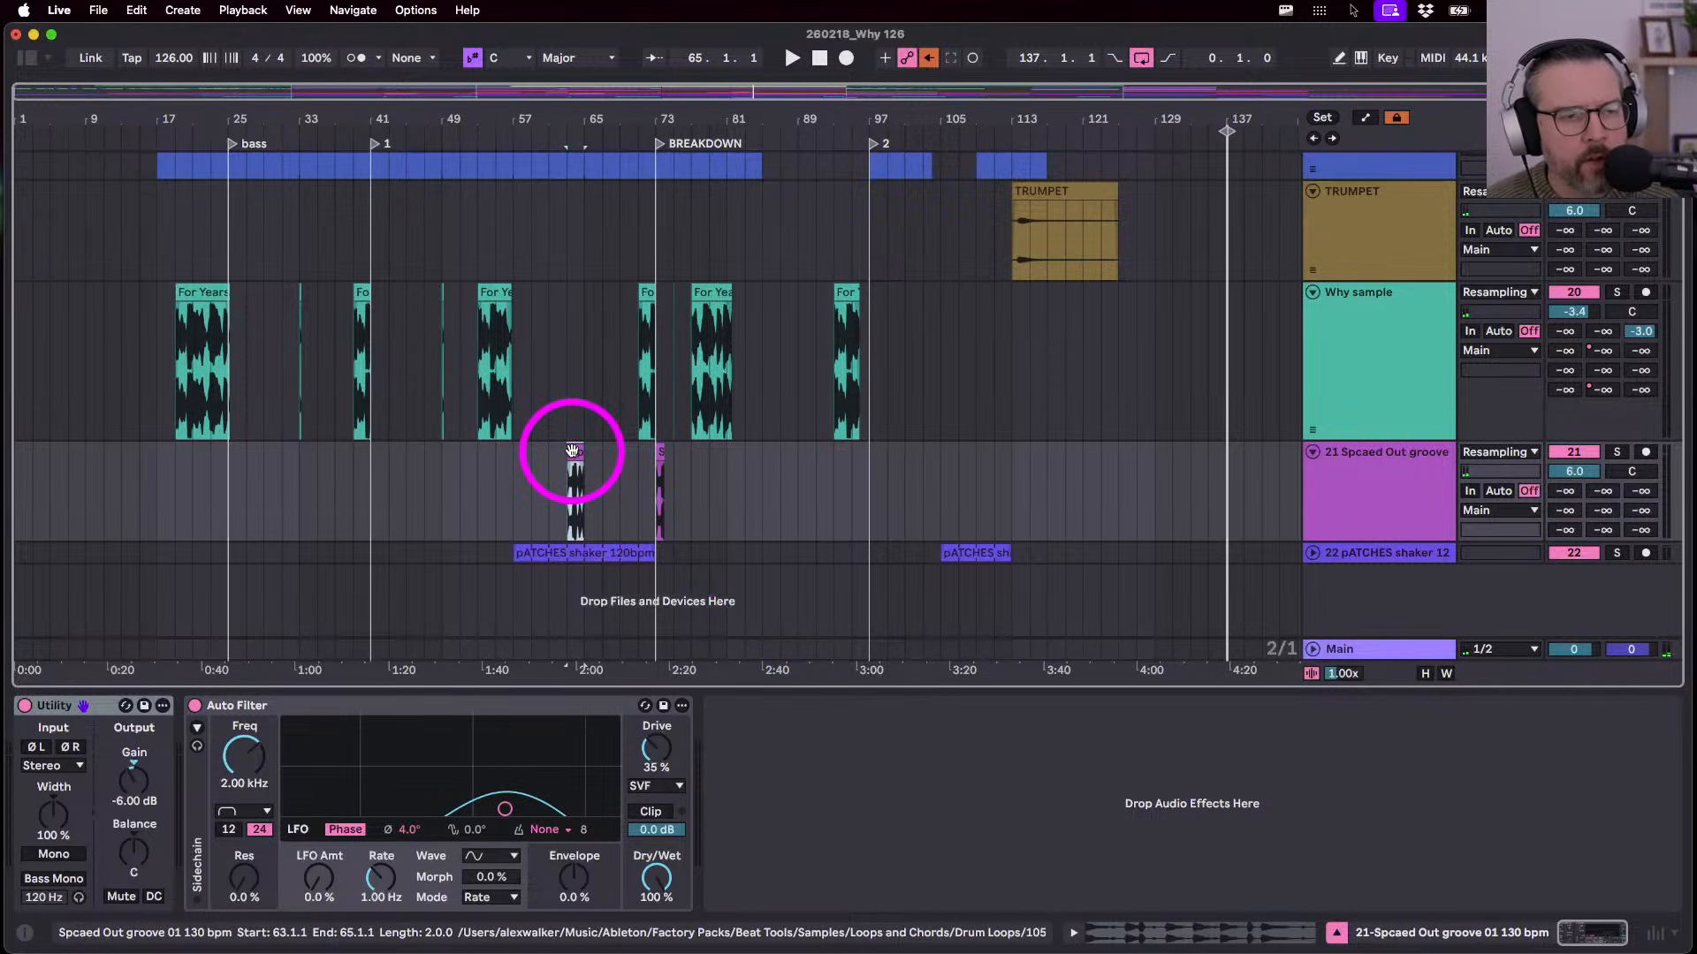
key(space)
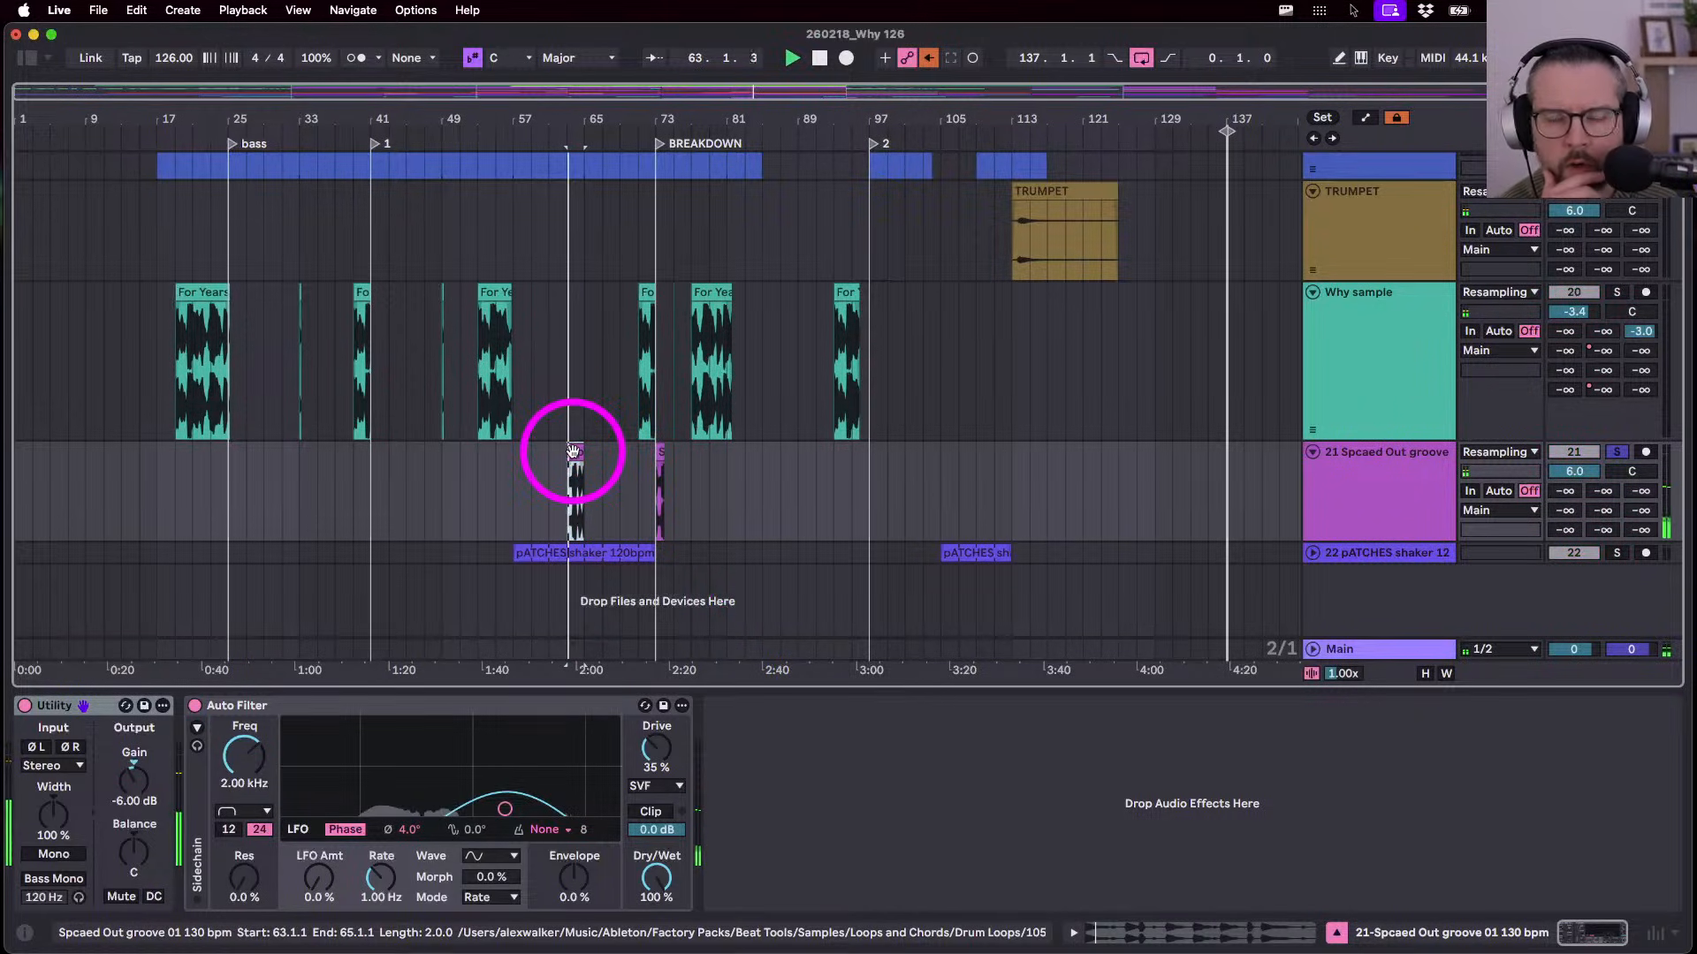
key(s)
key(space)
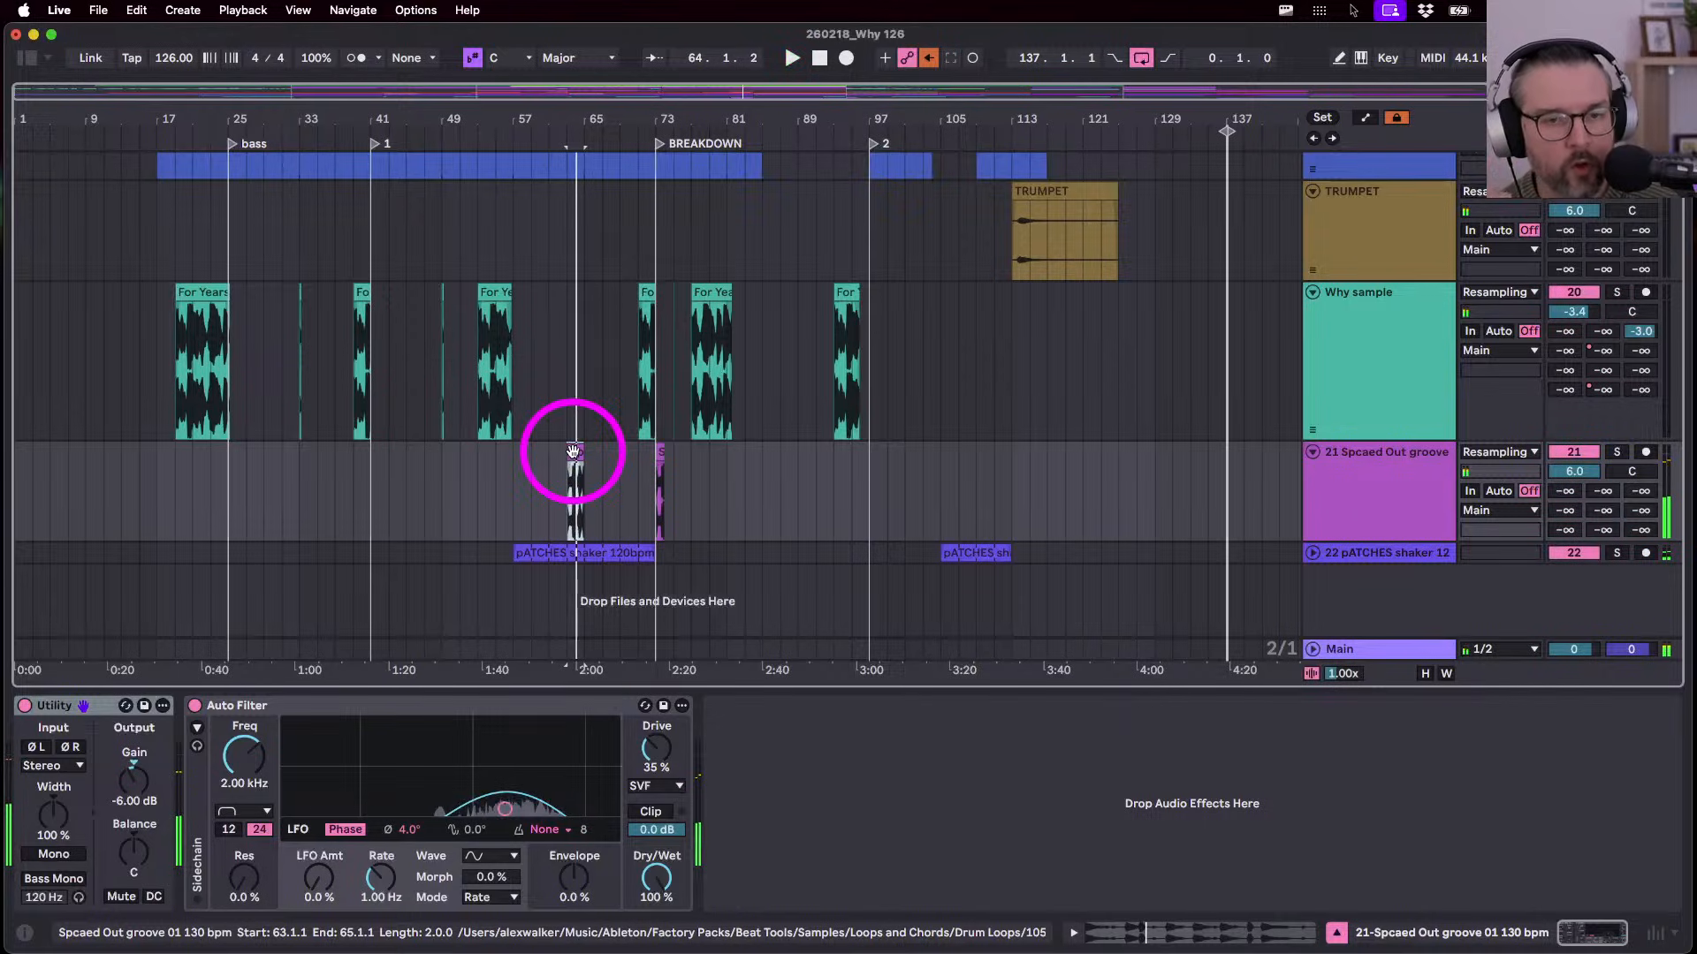
- Rename the groove track to 'Space out fx'
click(1391, 522)
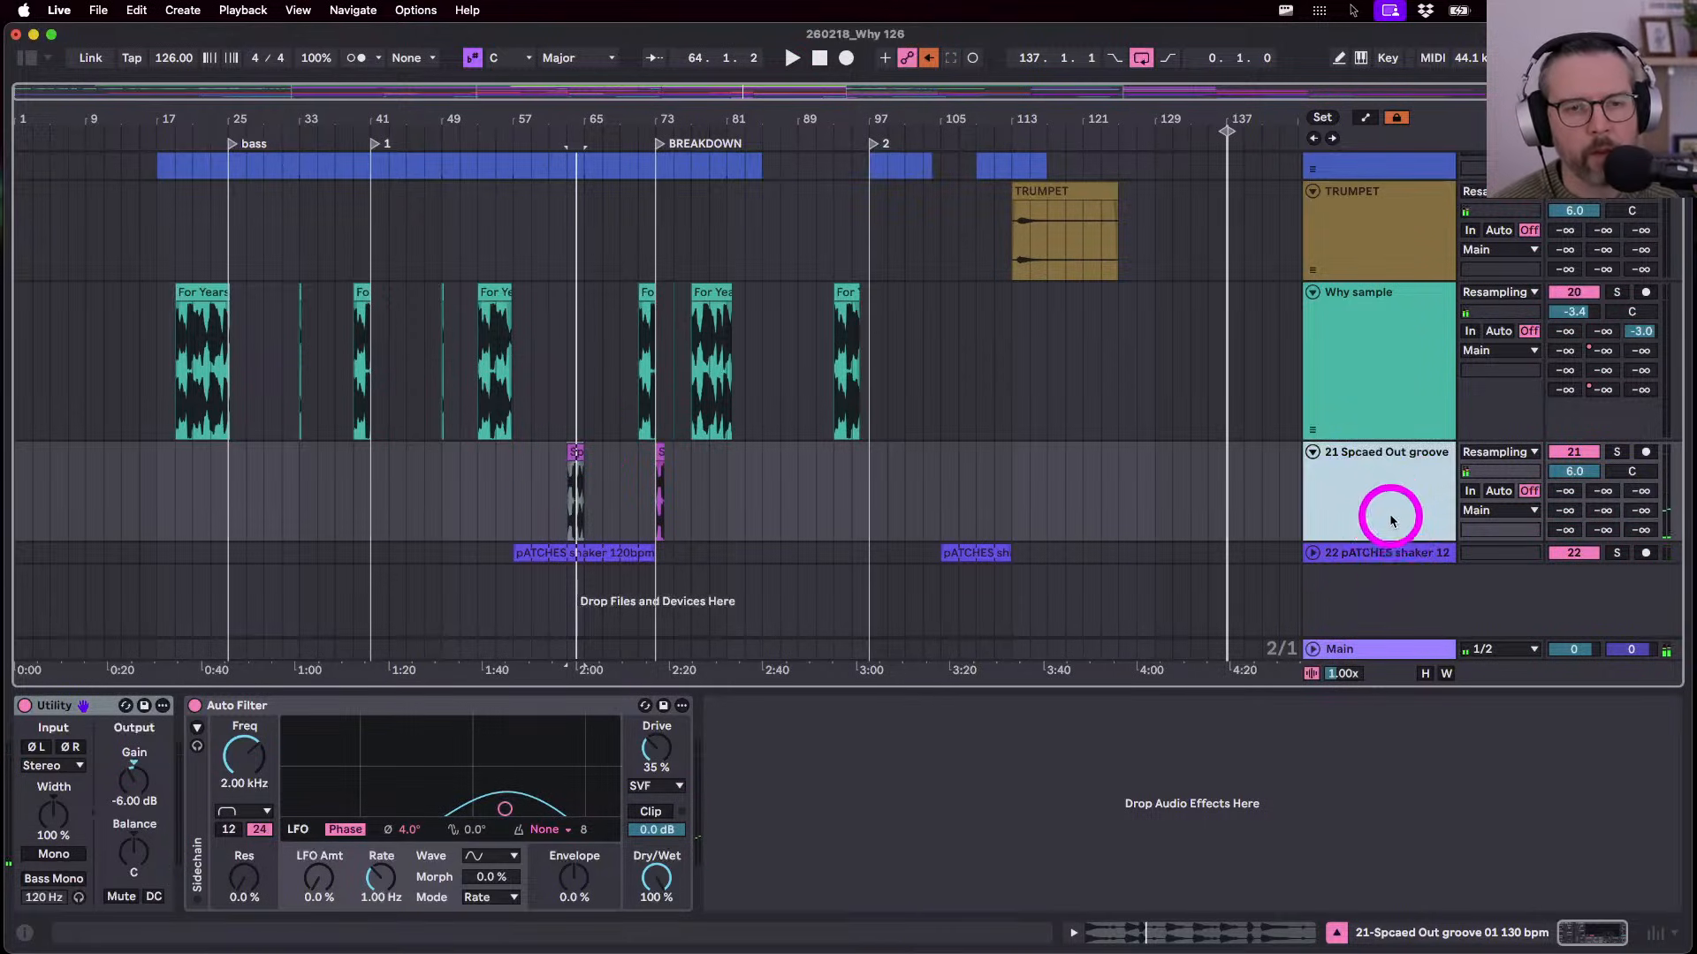
key(super+r)
text(Sp)
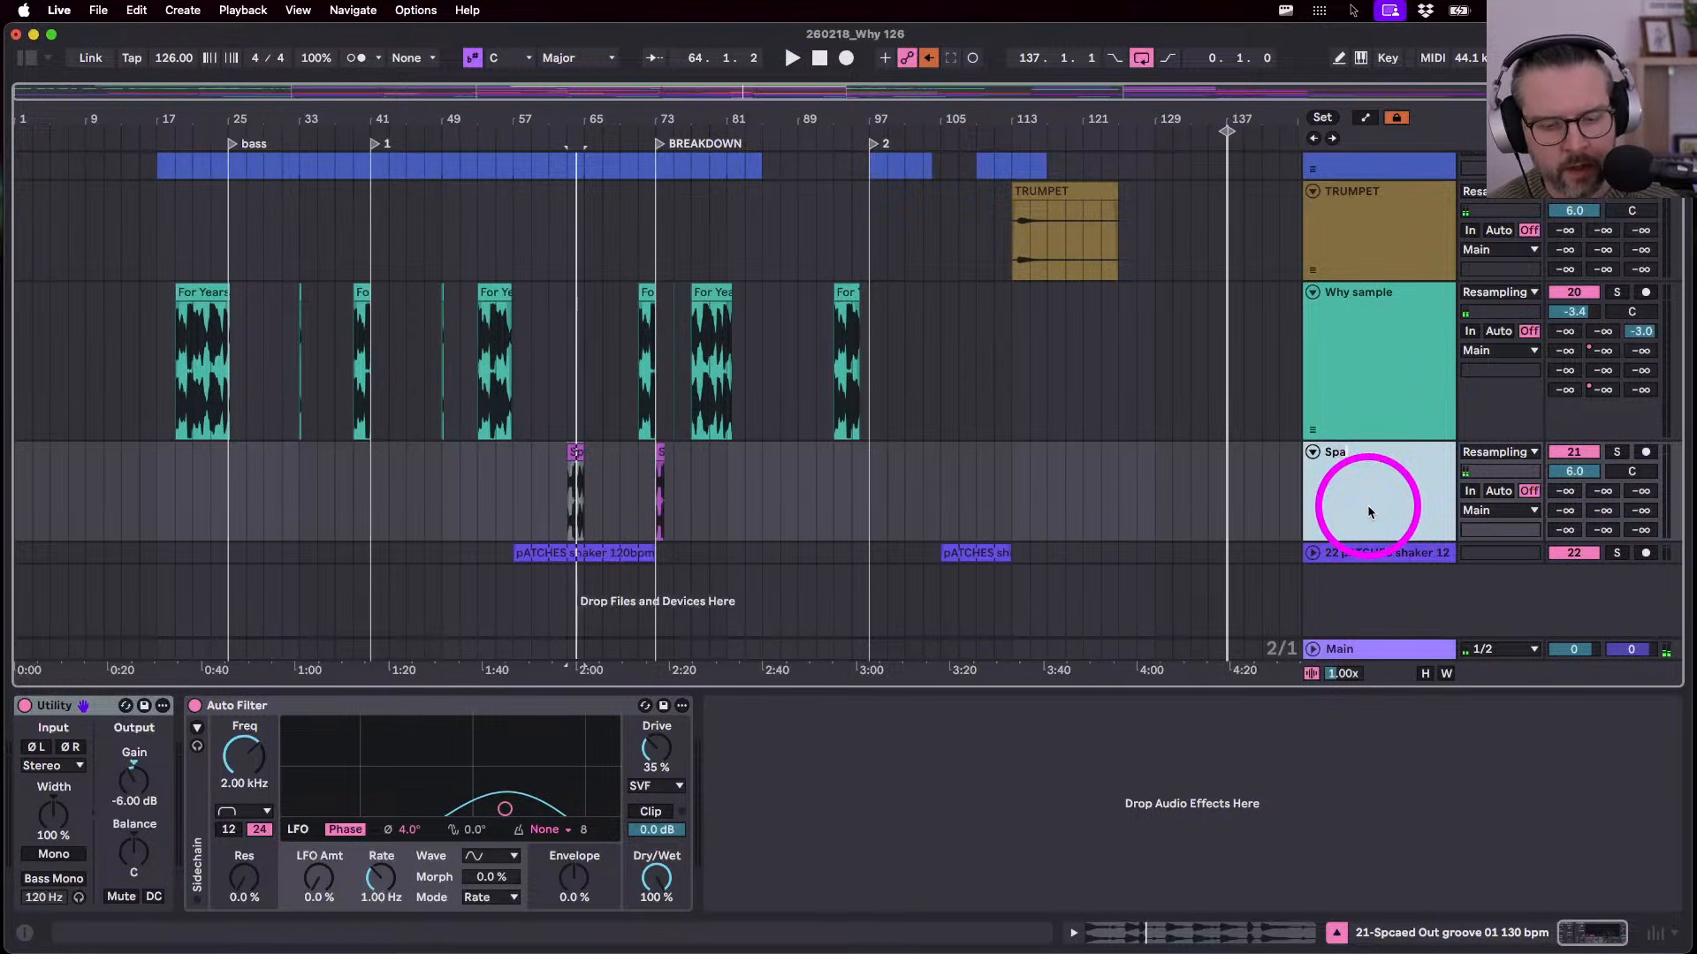
text(ace ou)
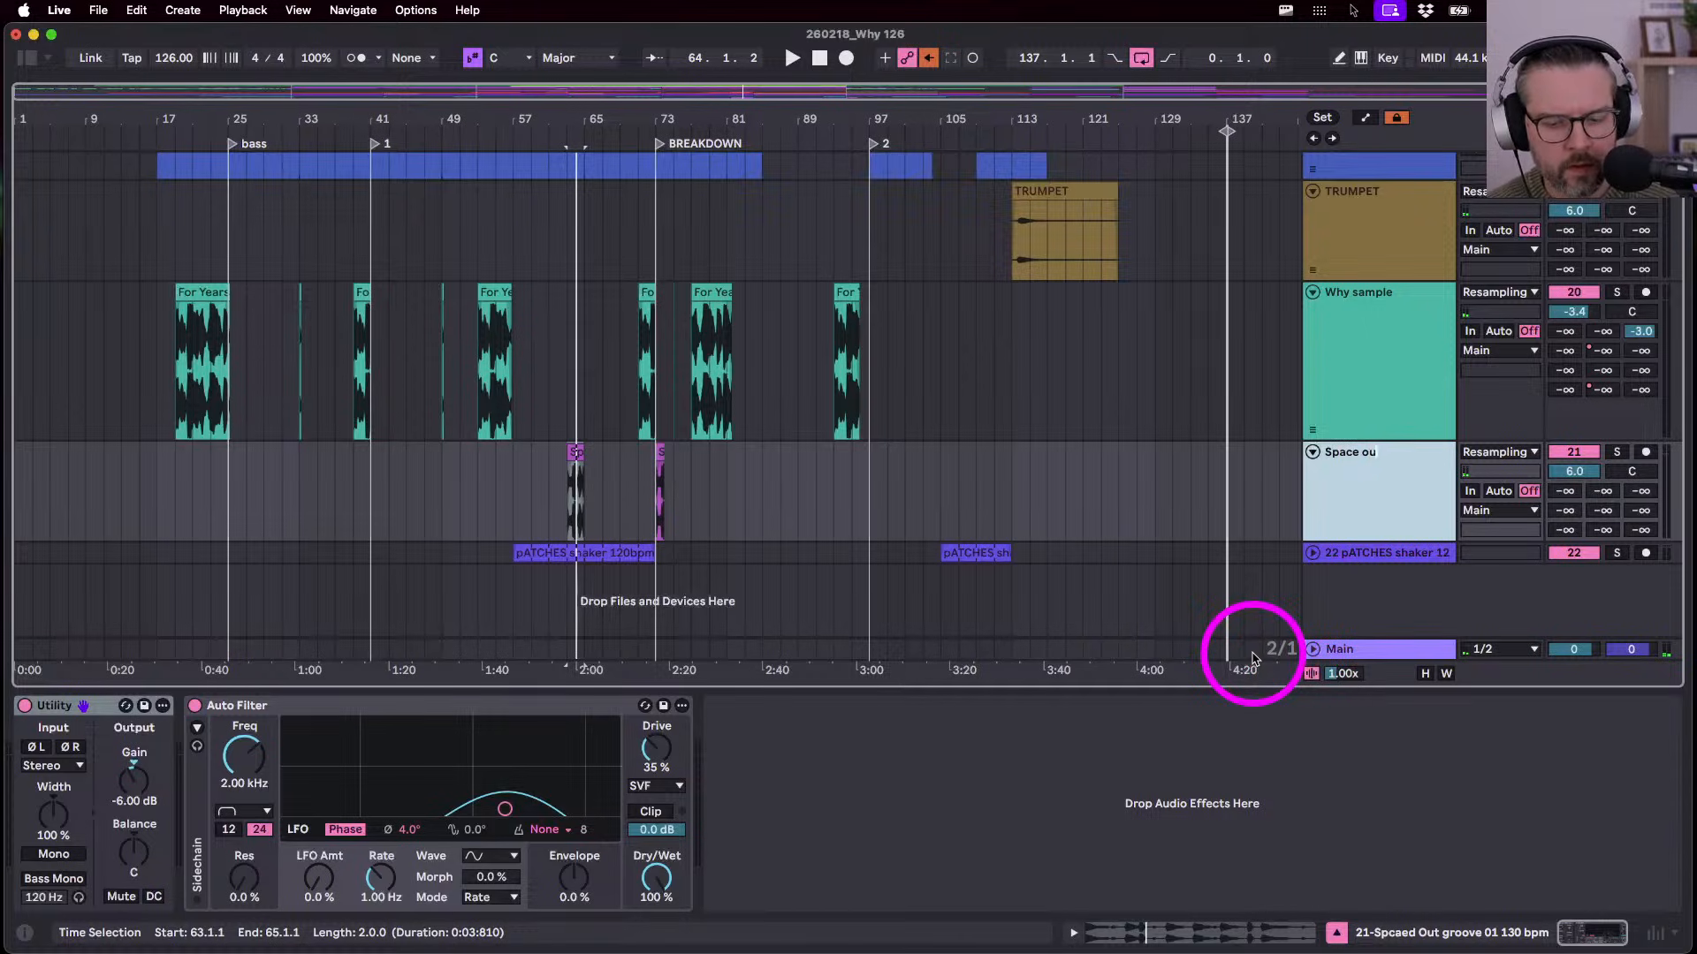
text(t fx)
key(Return)
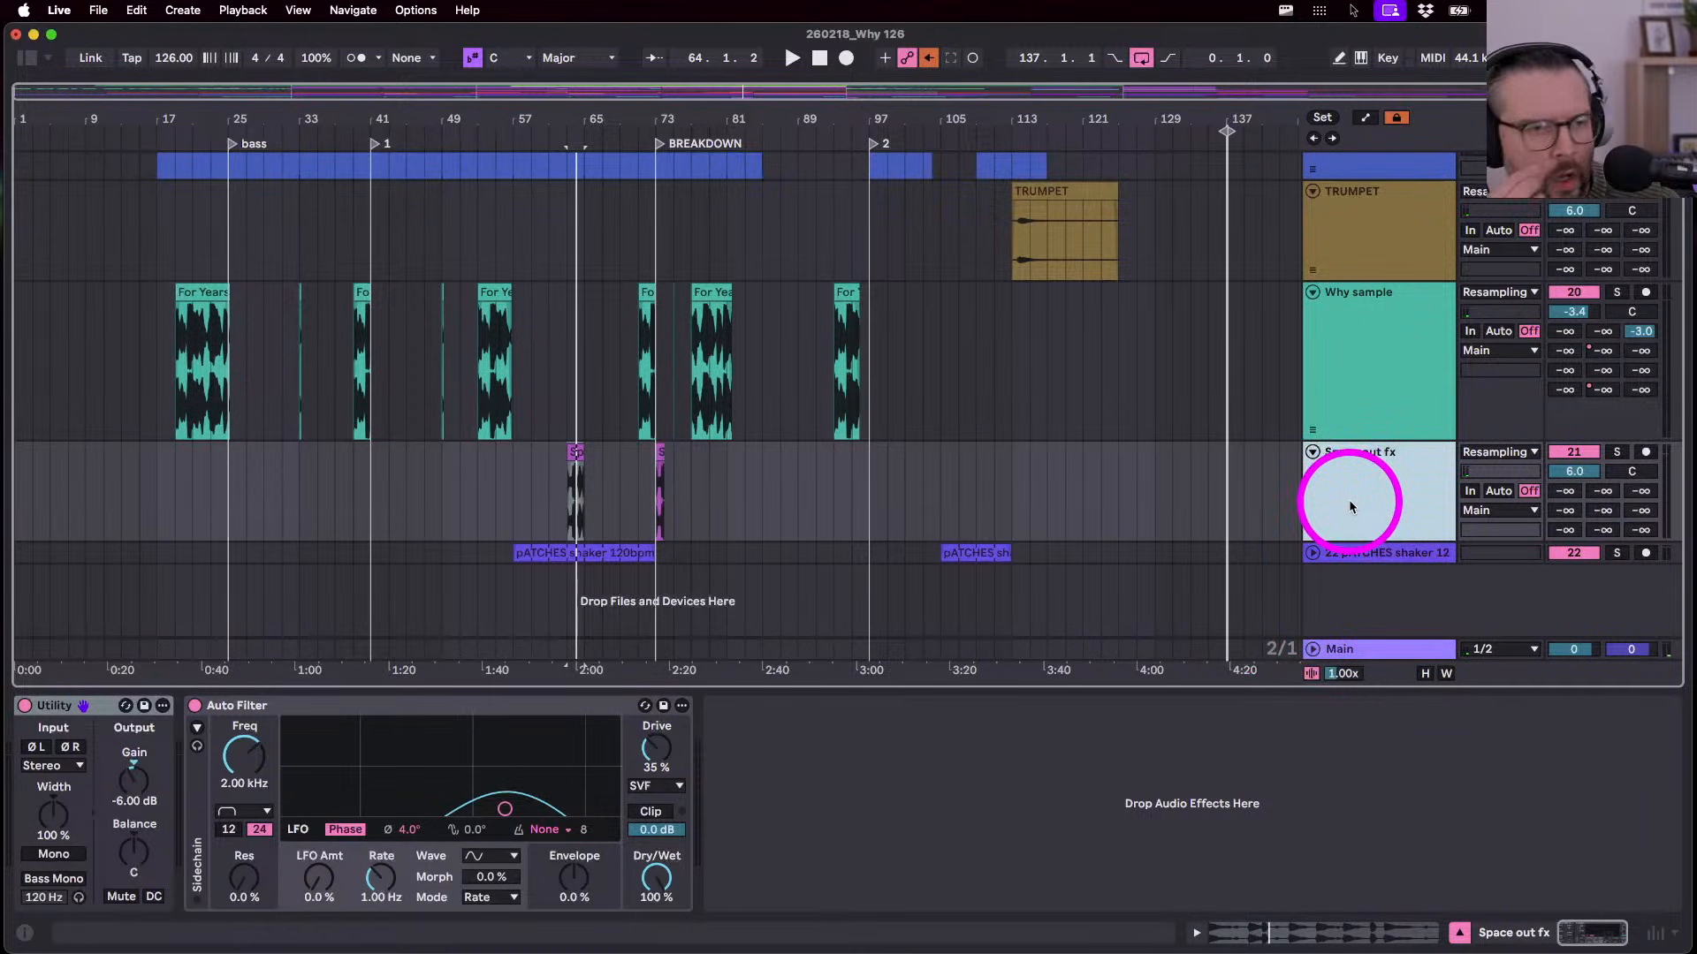
scroll(1350, 506, up, 2)
scroll(1348, 500, up, 12)
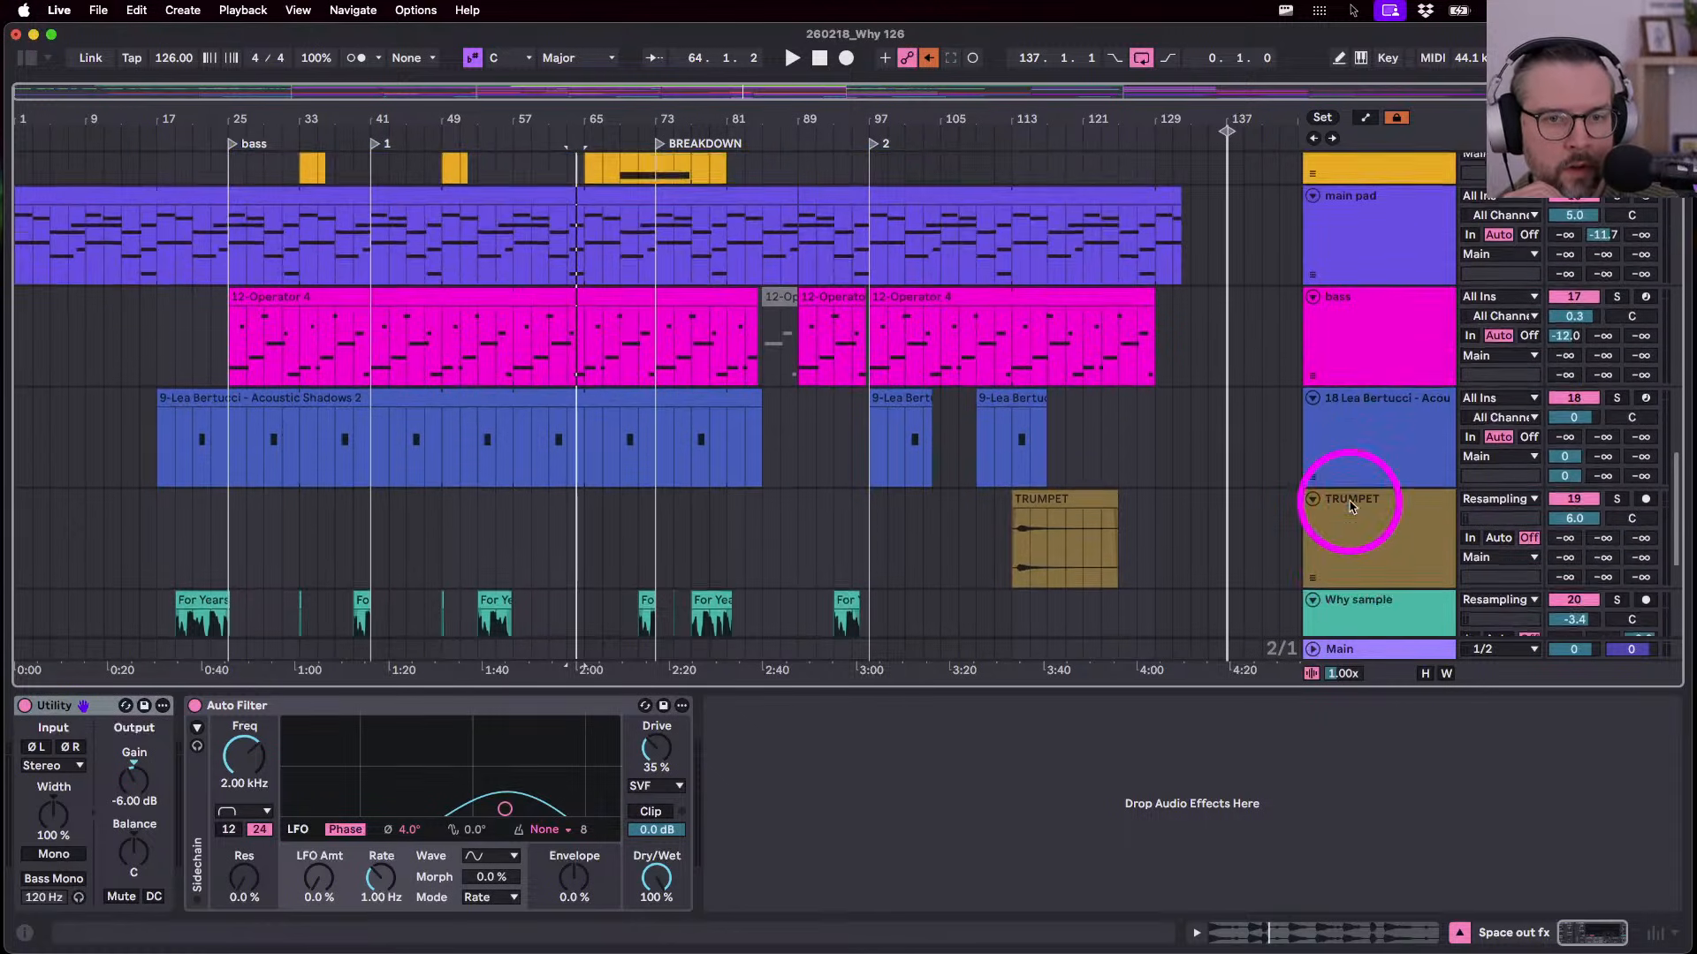
- Arm the main pad track and open its clip in the MIDI note editor
click(1645, 321)
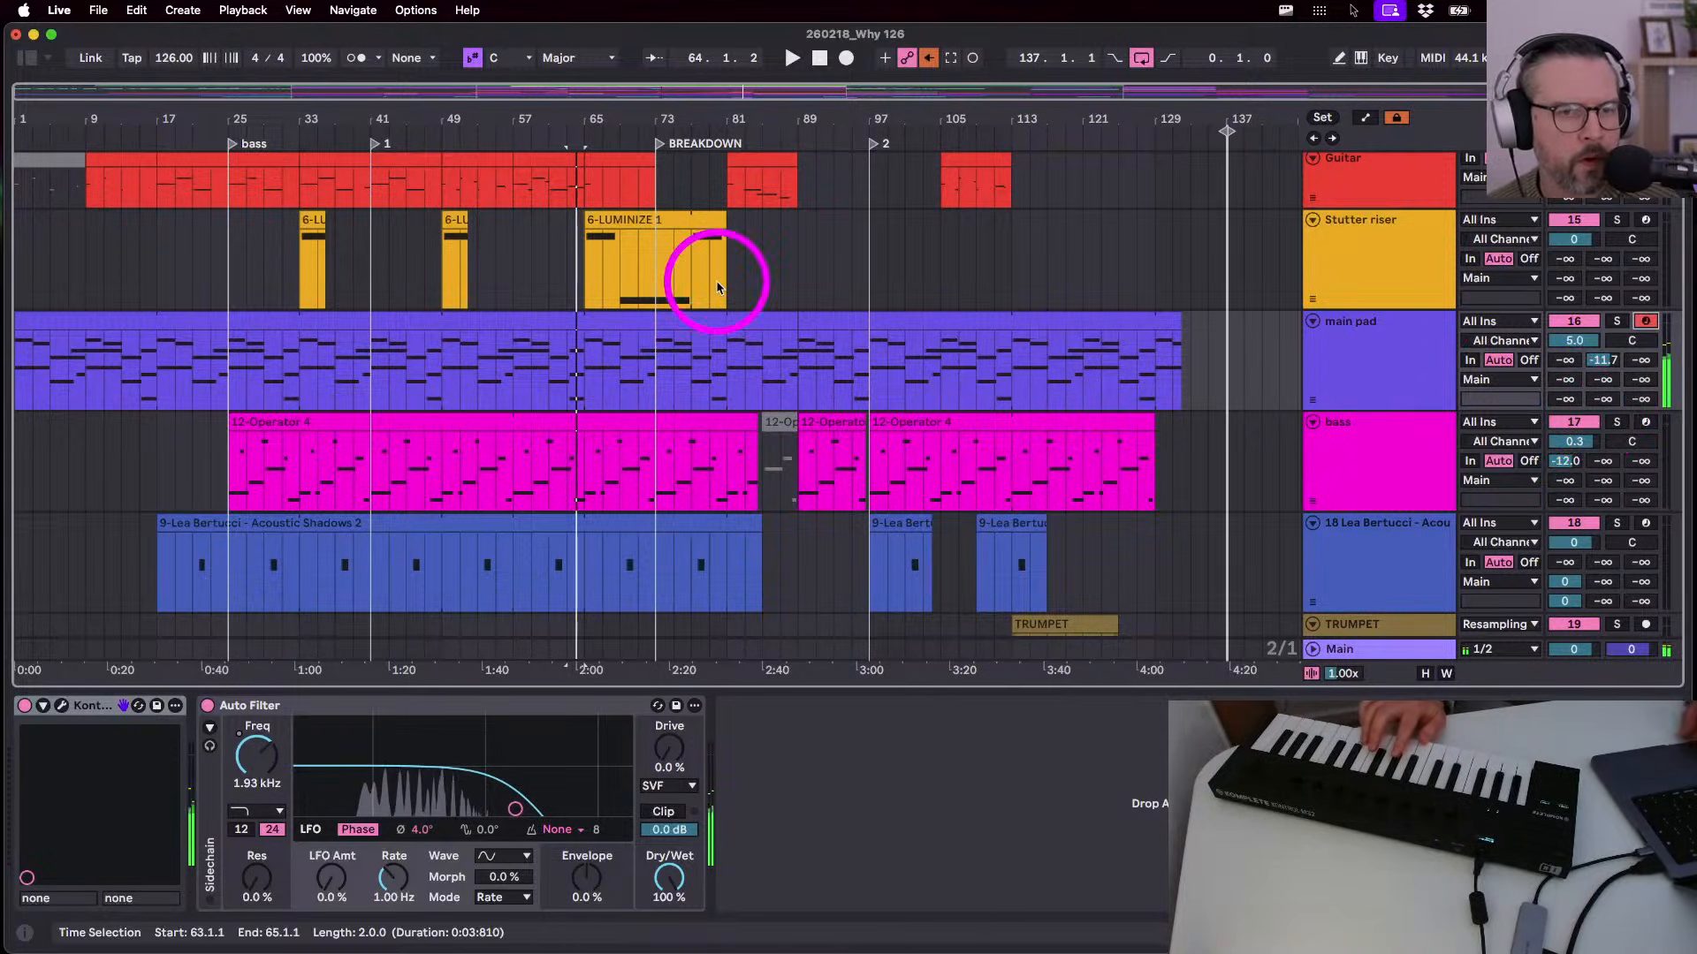
double_click(841, 336)
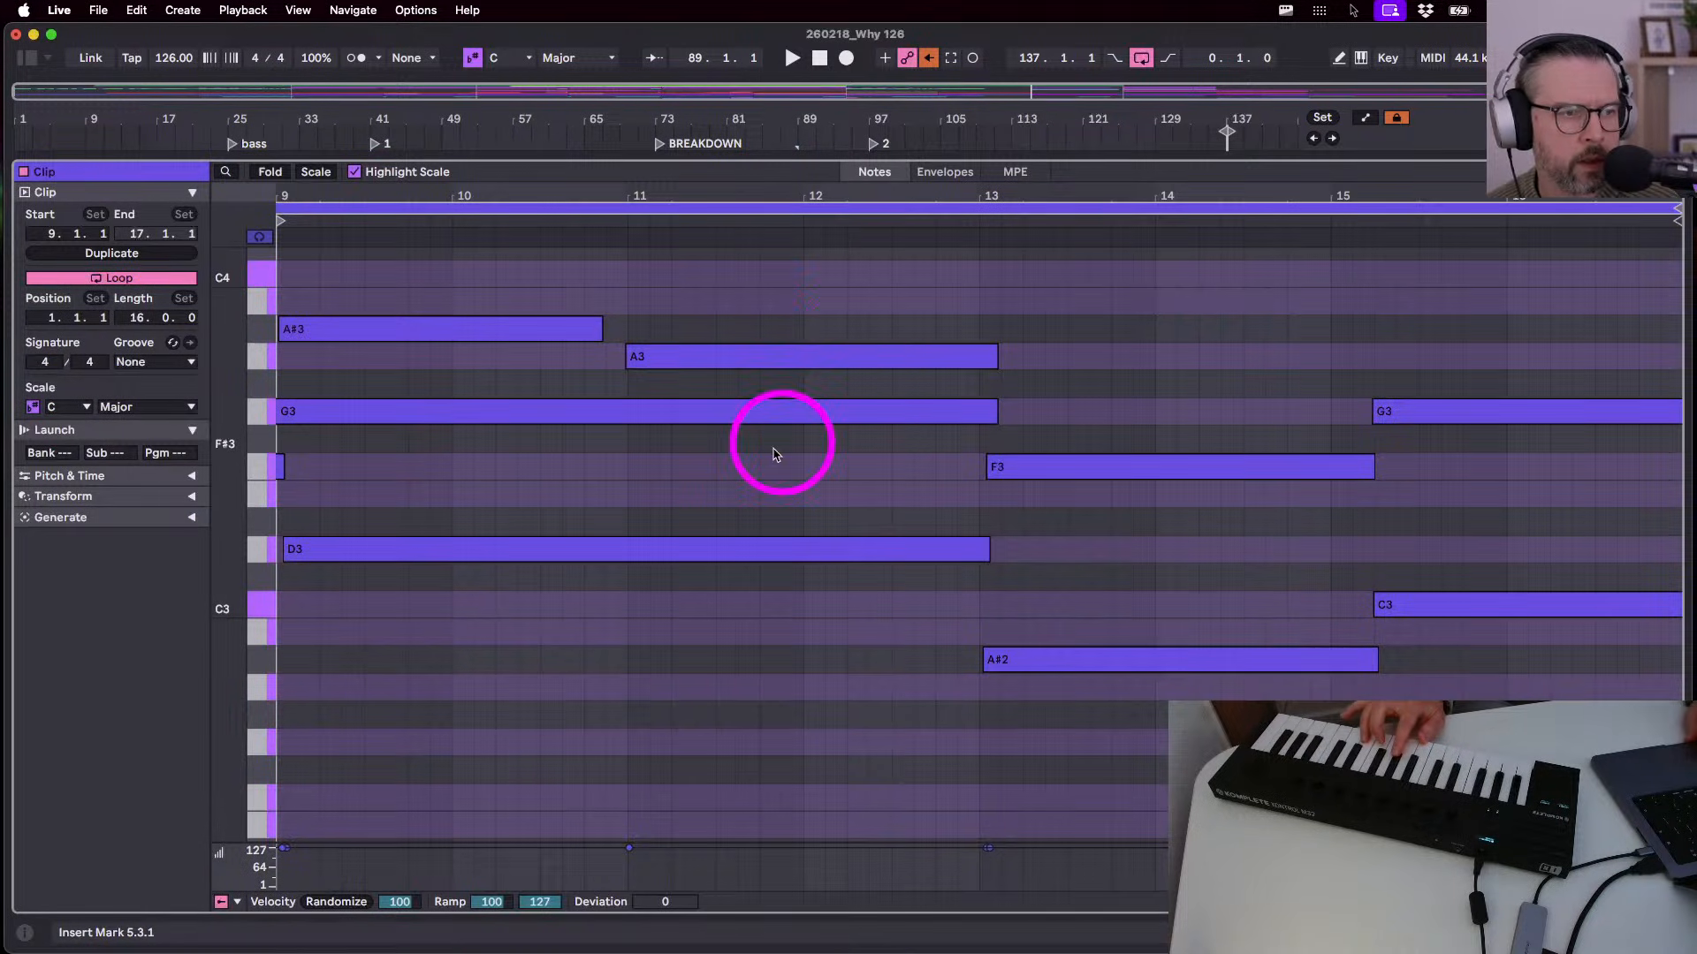
double_click(713, 190)
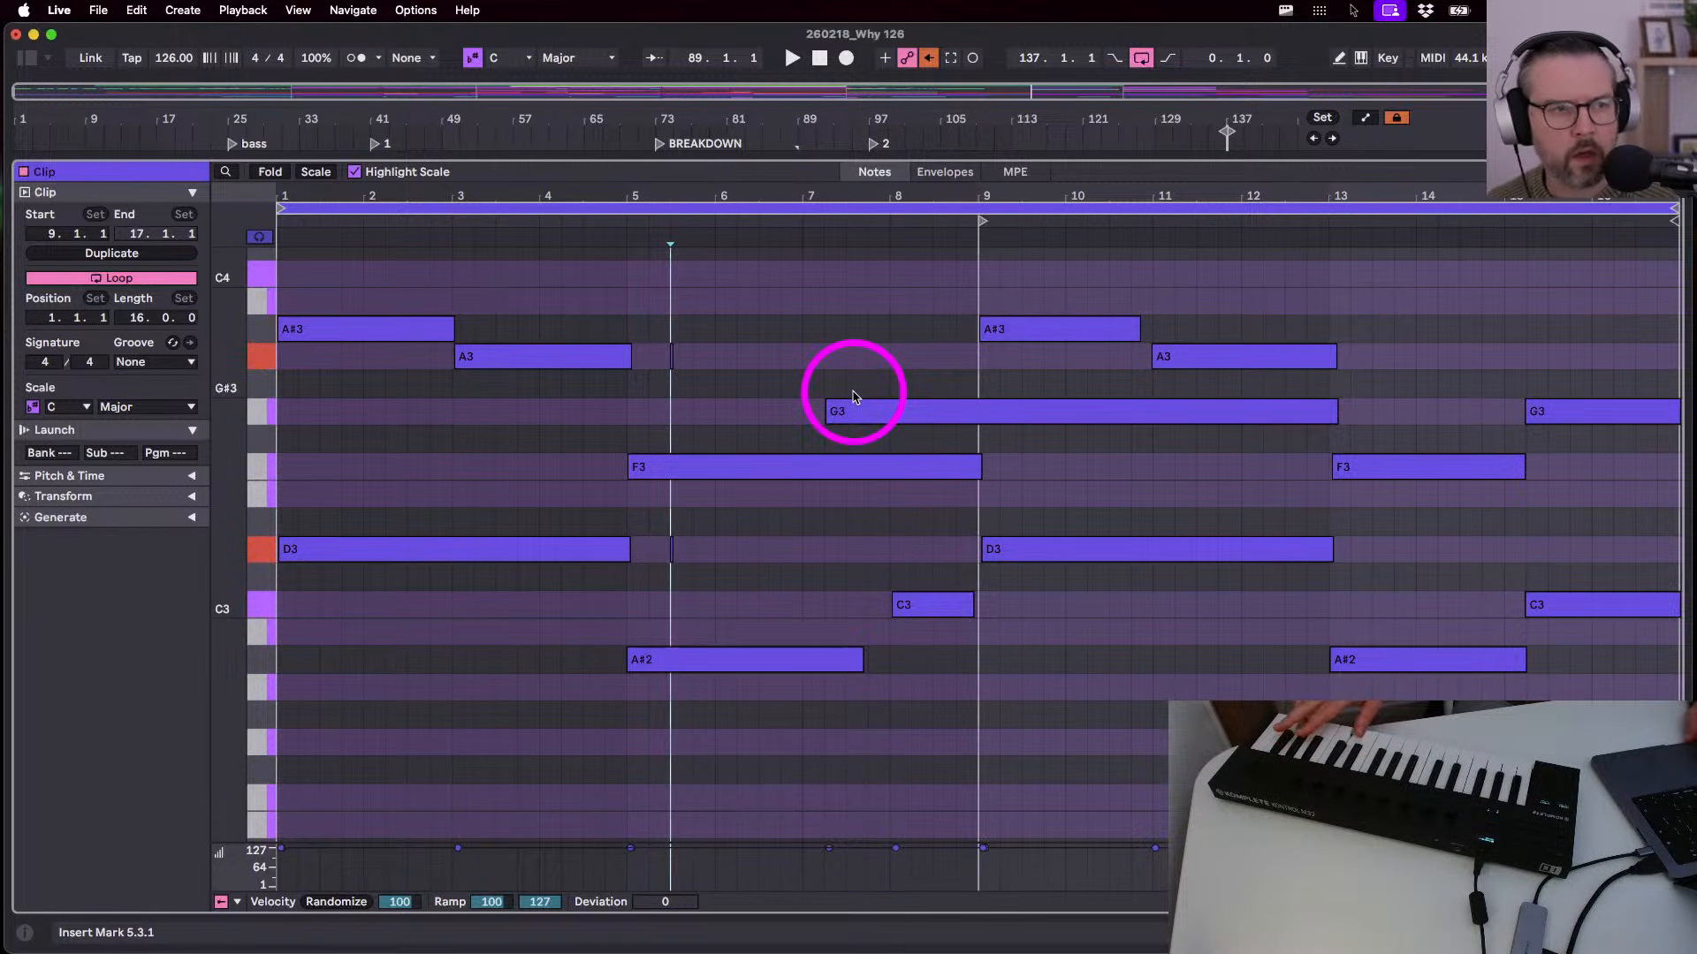
scroll(853, 397, up, 3)
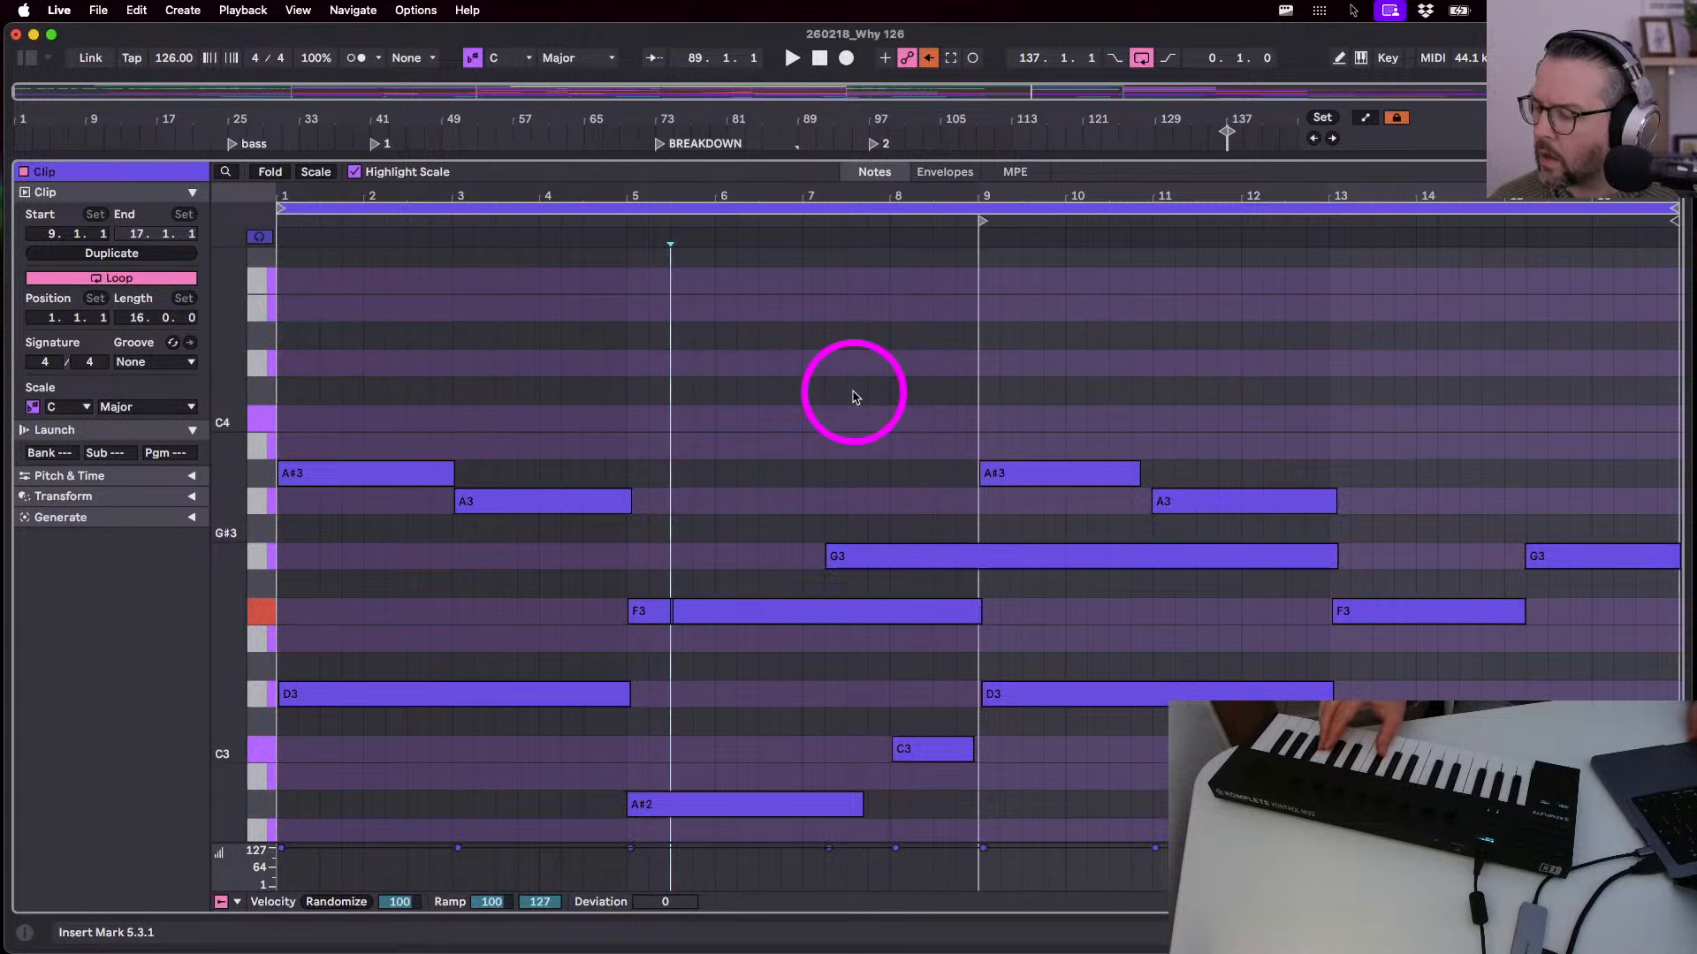
scroll(815, 425, down, 2)
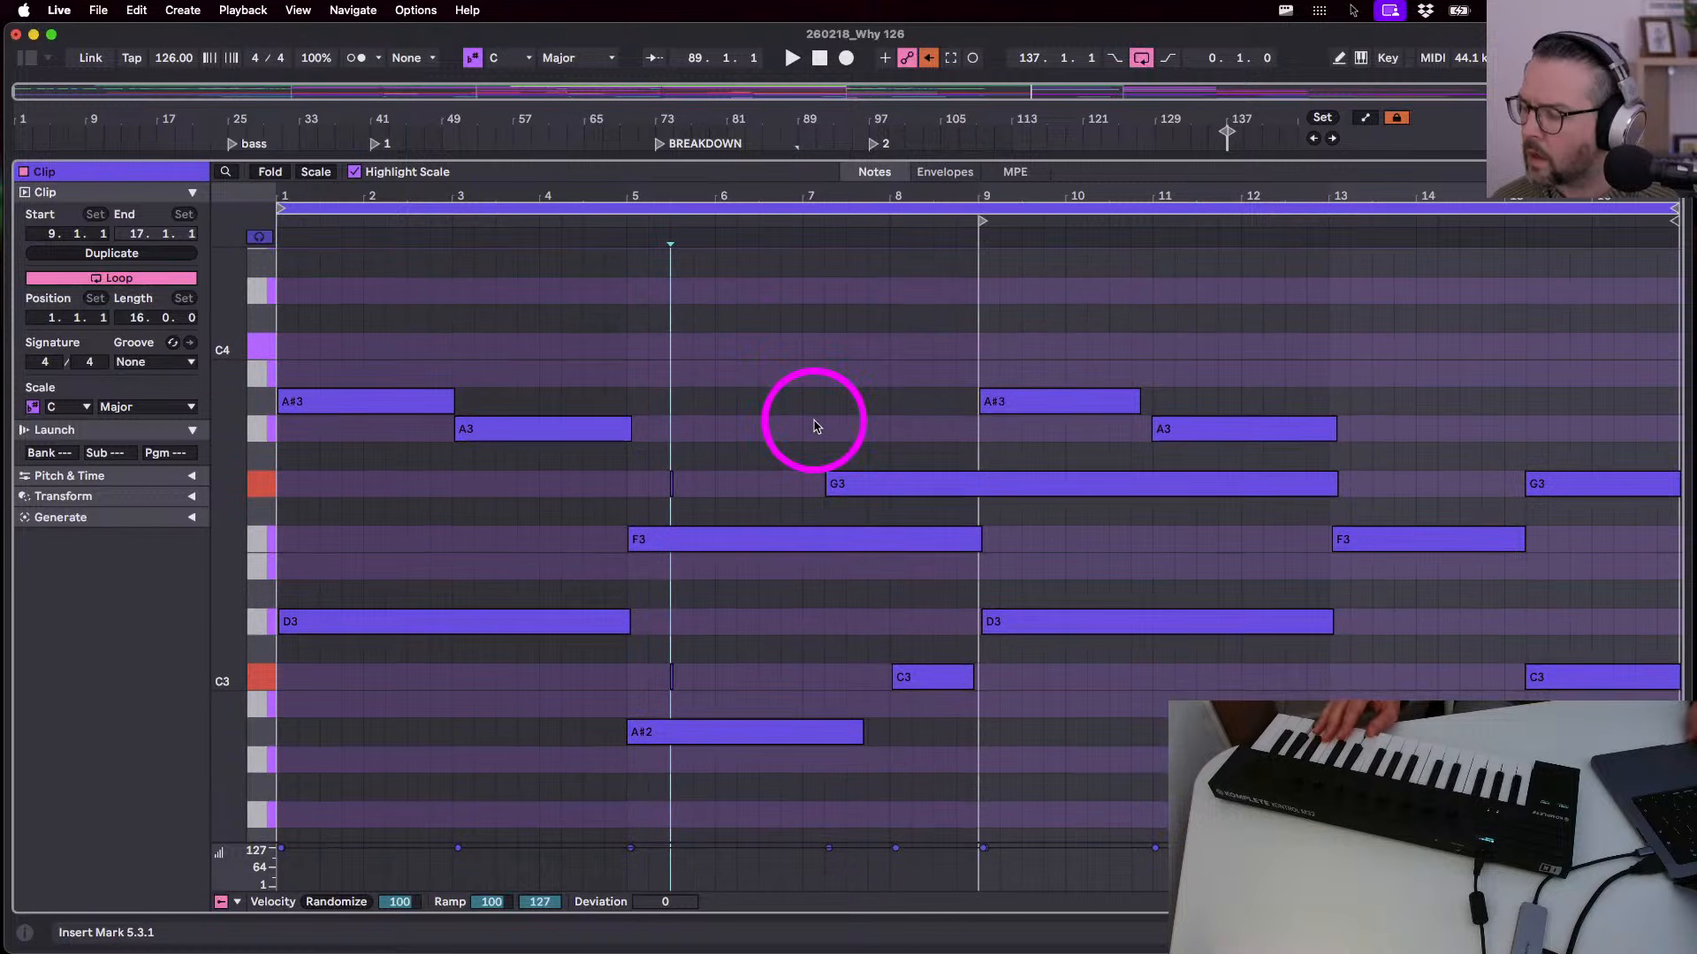
scroll(814, 425, down, 1)
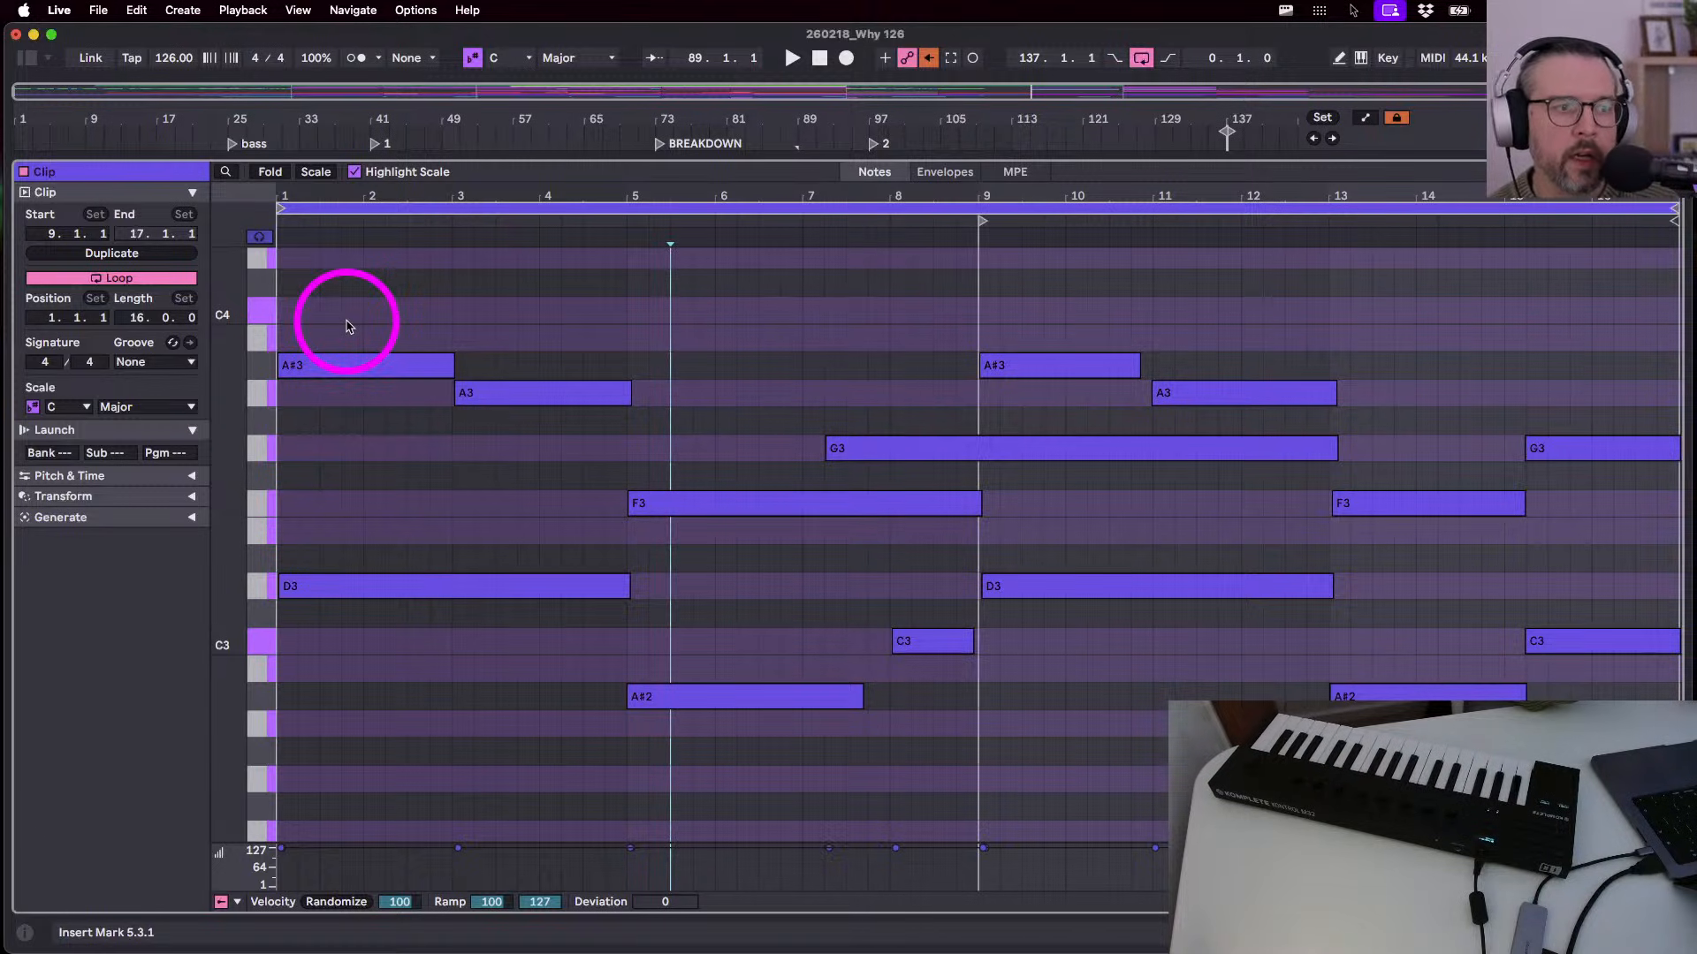
drag(347, 326, 376, 679)
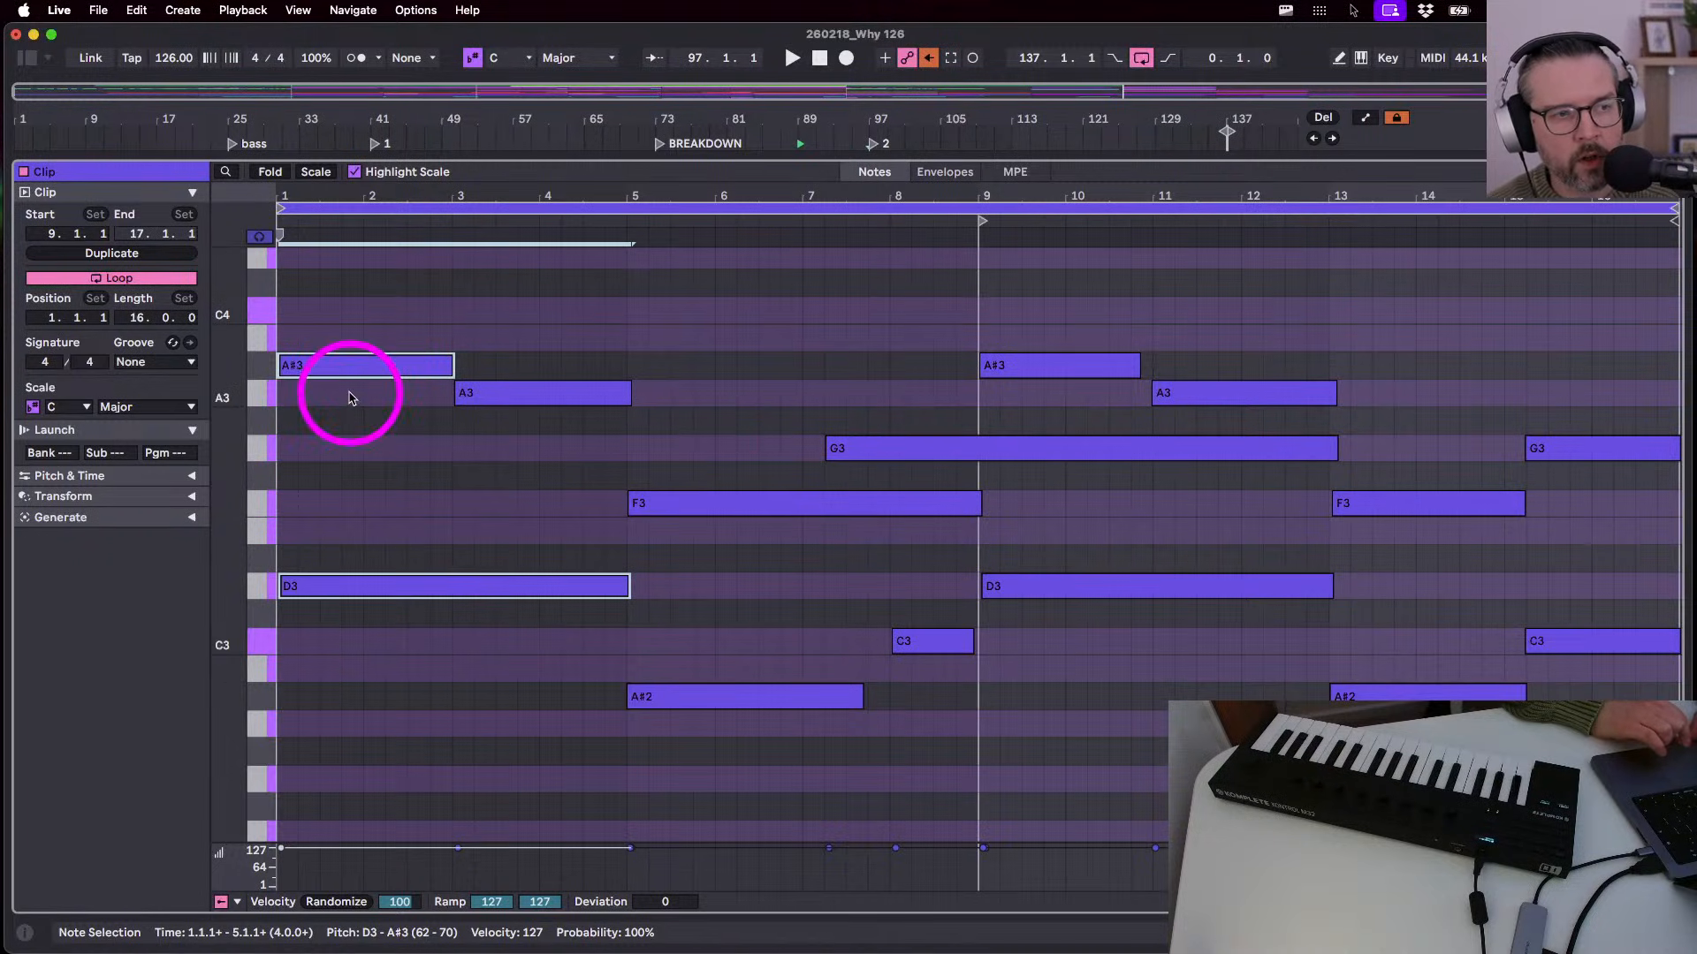
scroll(350, 411, up, 3)
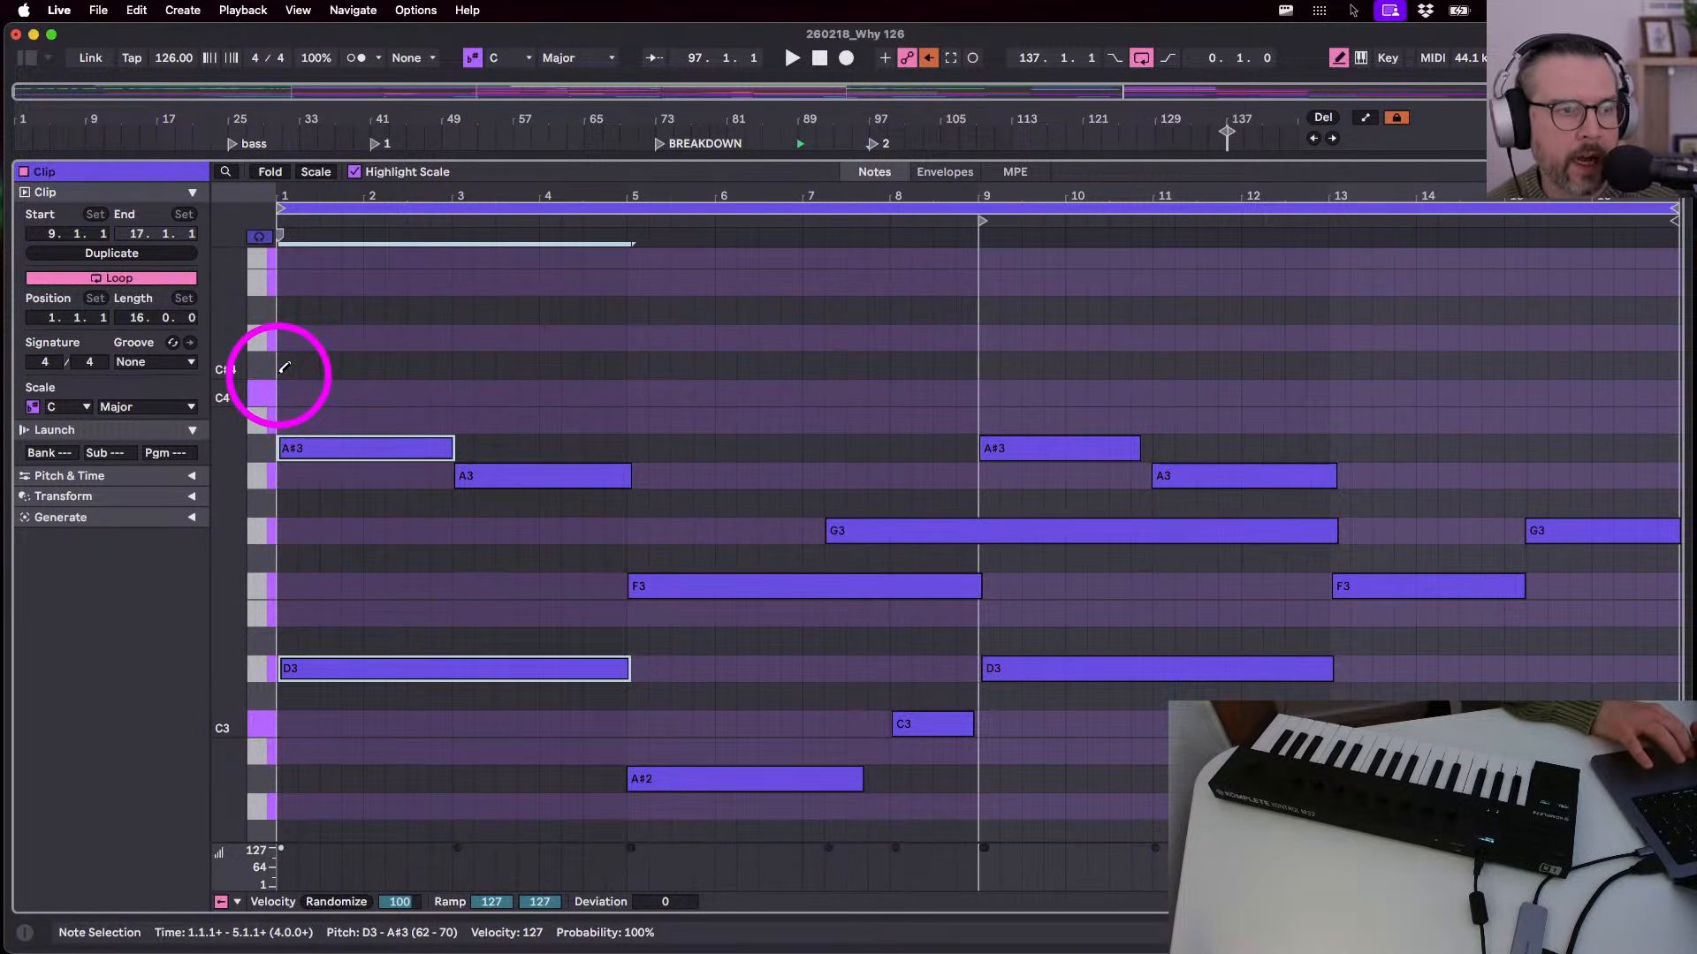
key(b)
click(288, 338)
scroll(292, 338, up, 3)
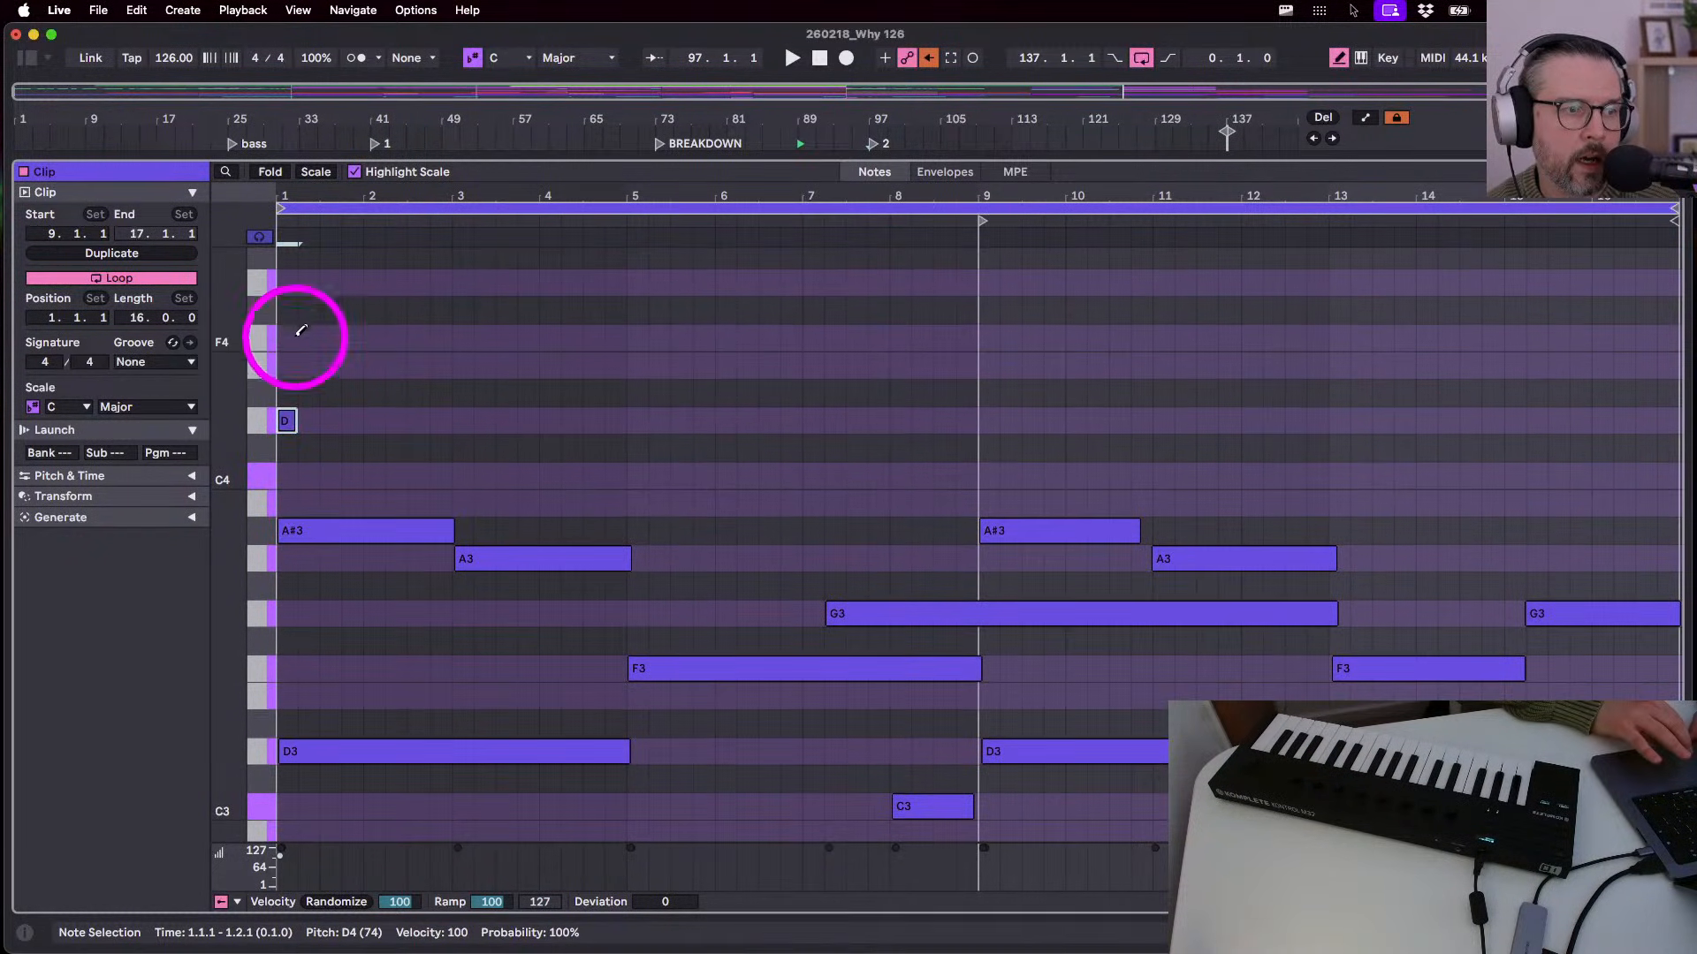
click(290, 338)
key(b)
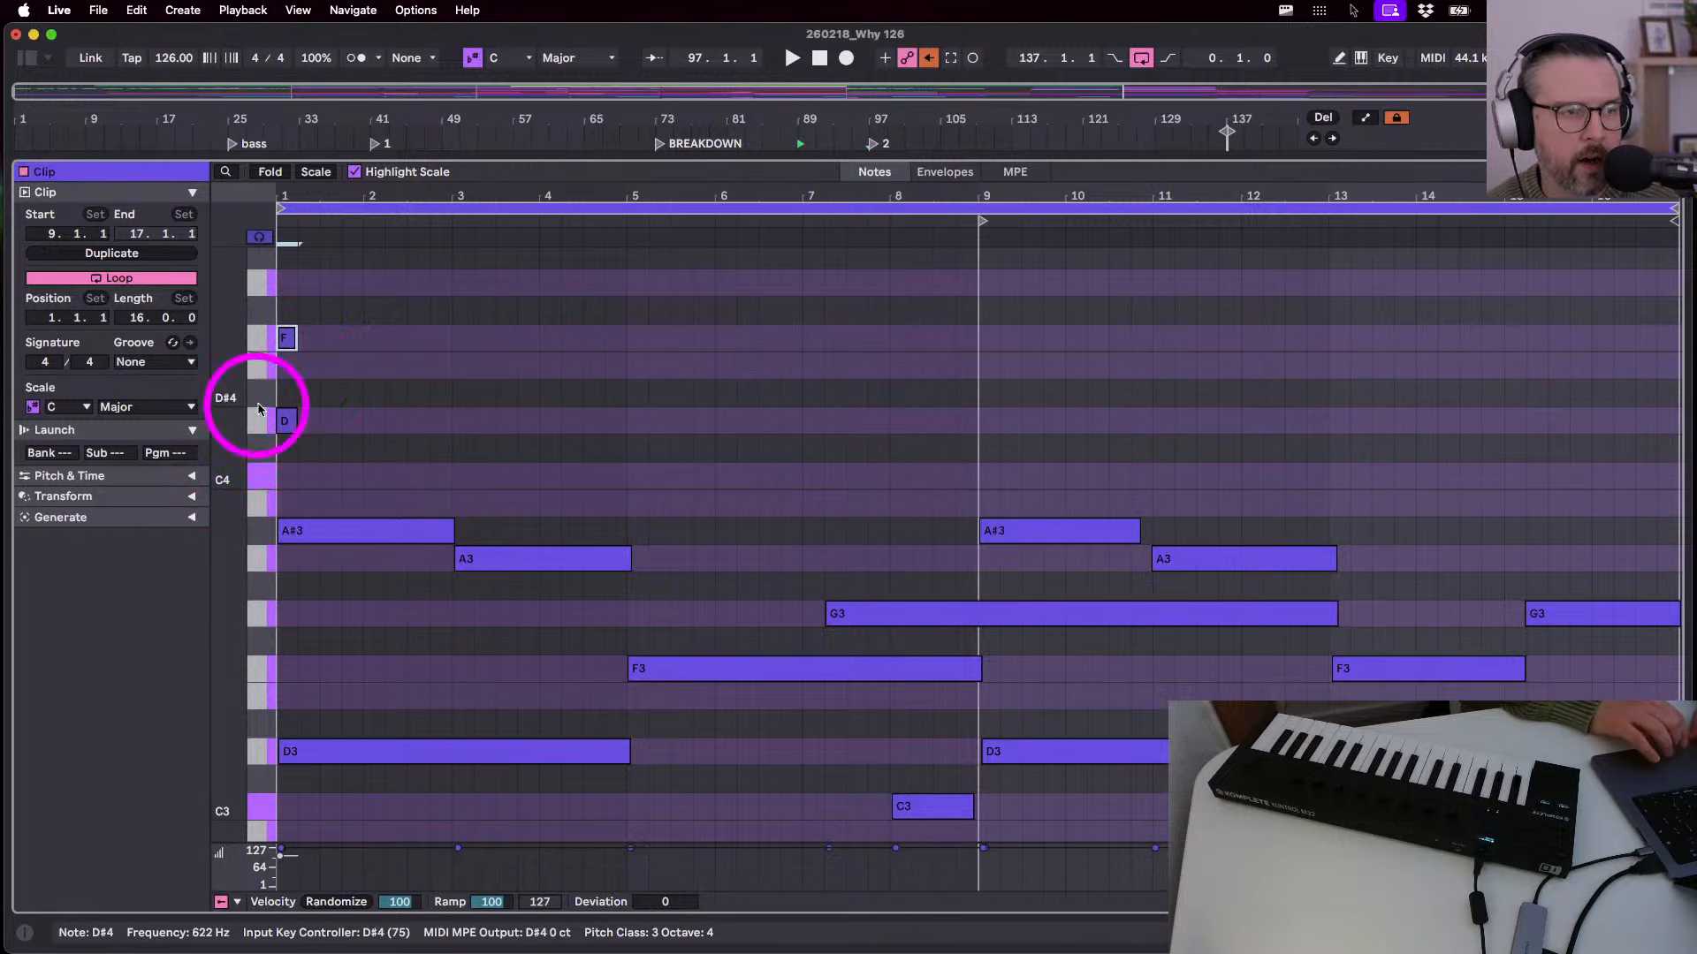
scroll(251, 537, down, 5)
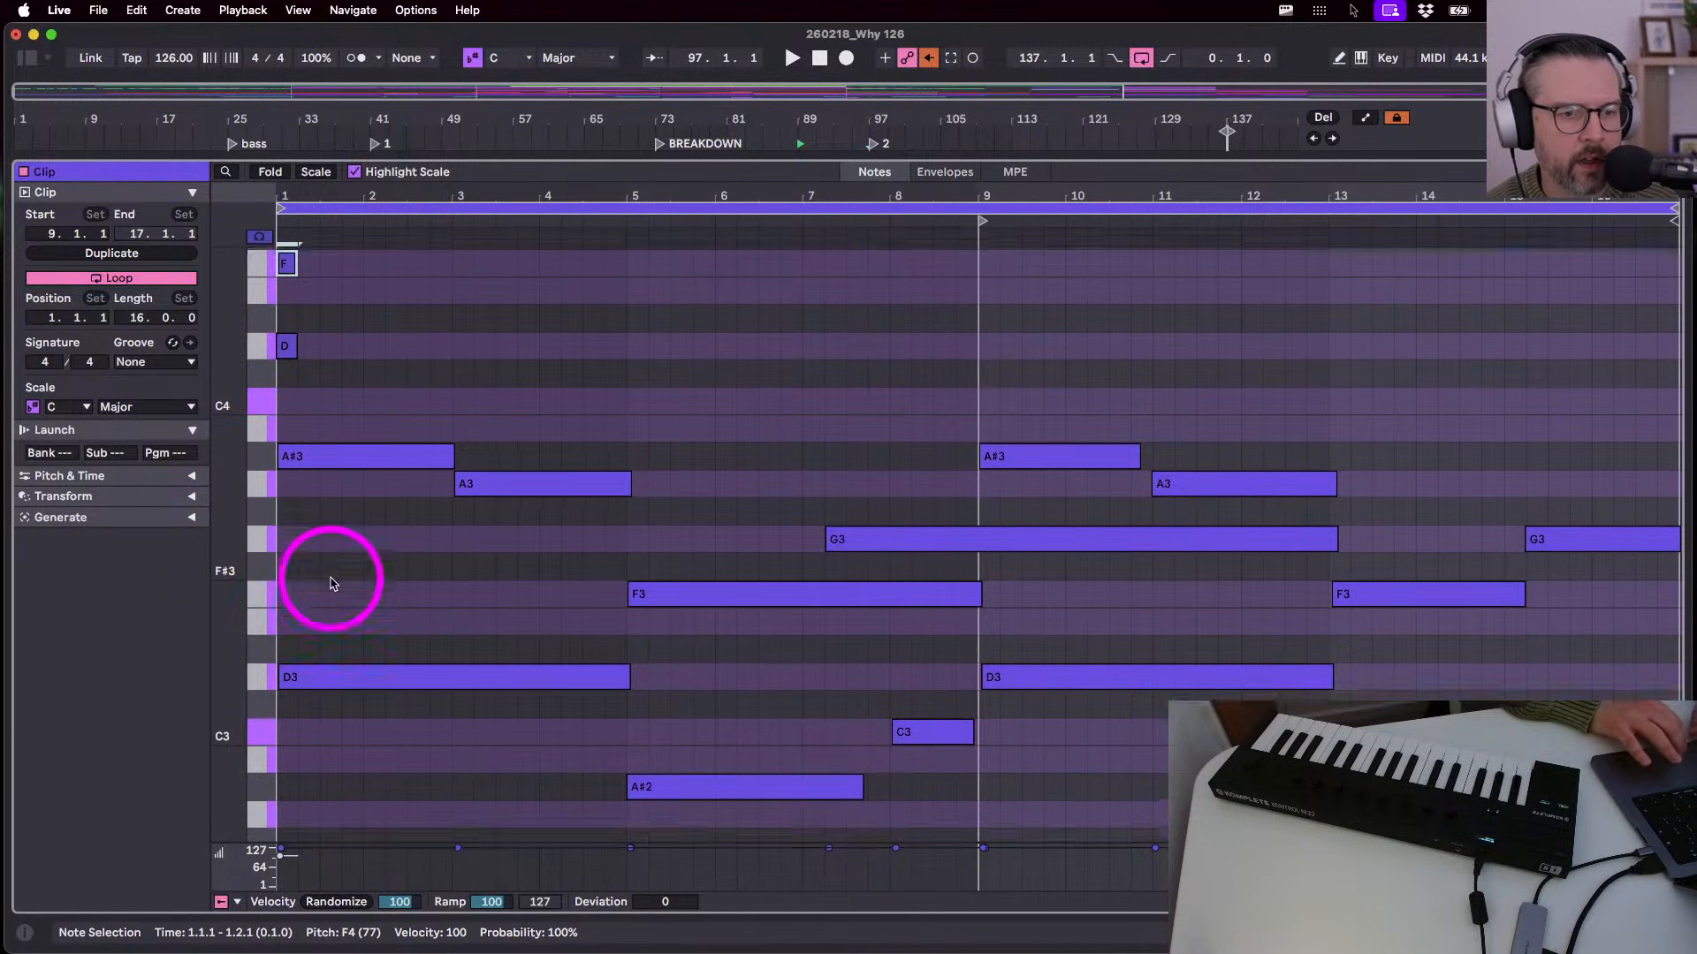
click(260, 617)
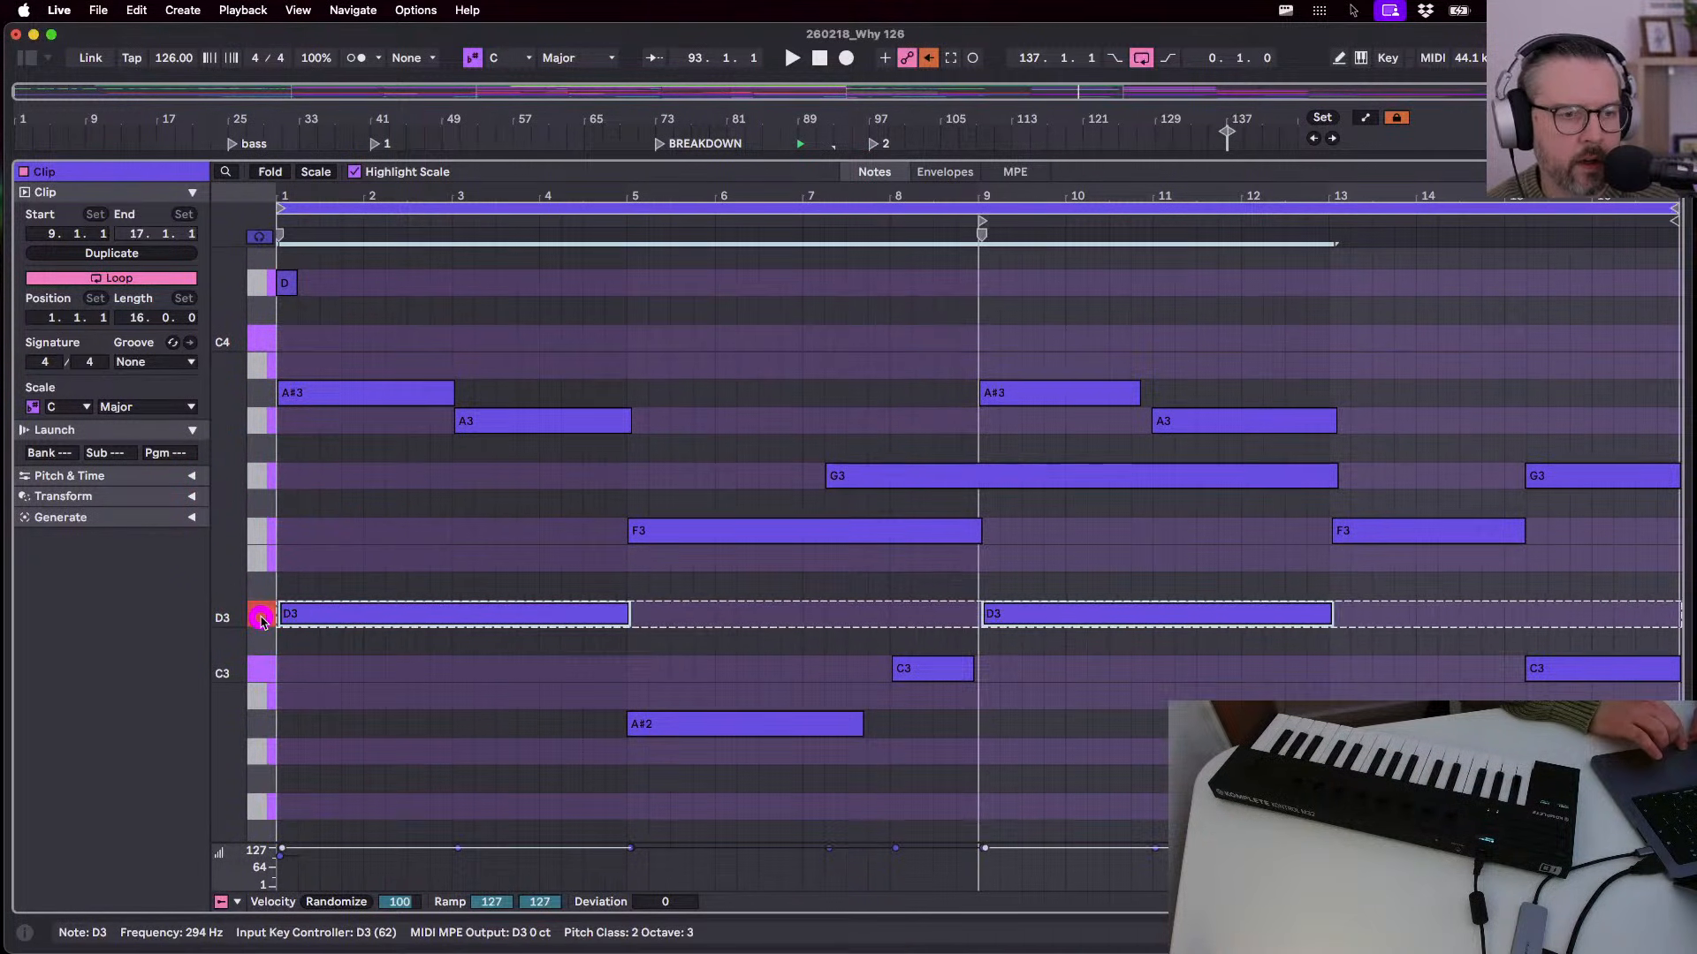
click(263, 717)
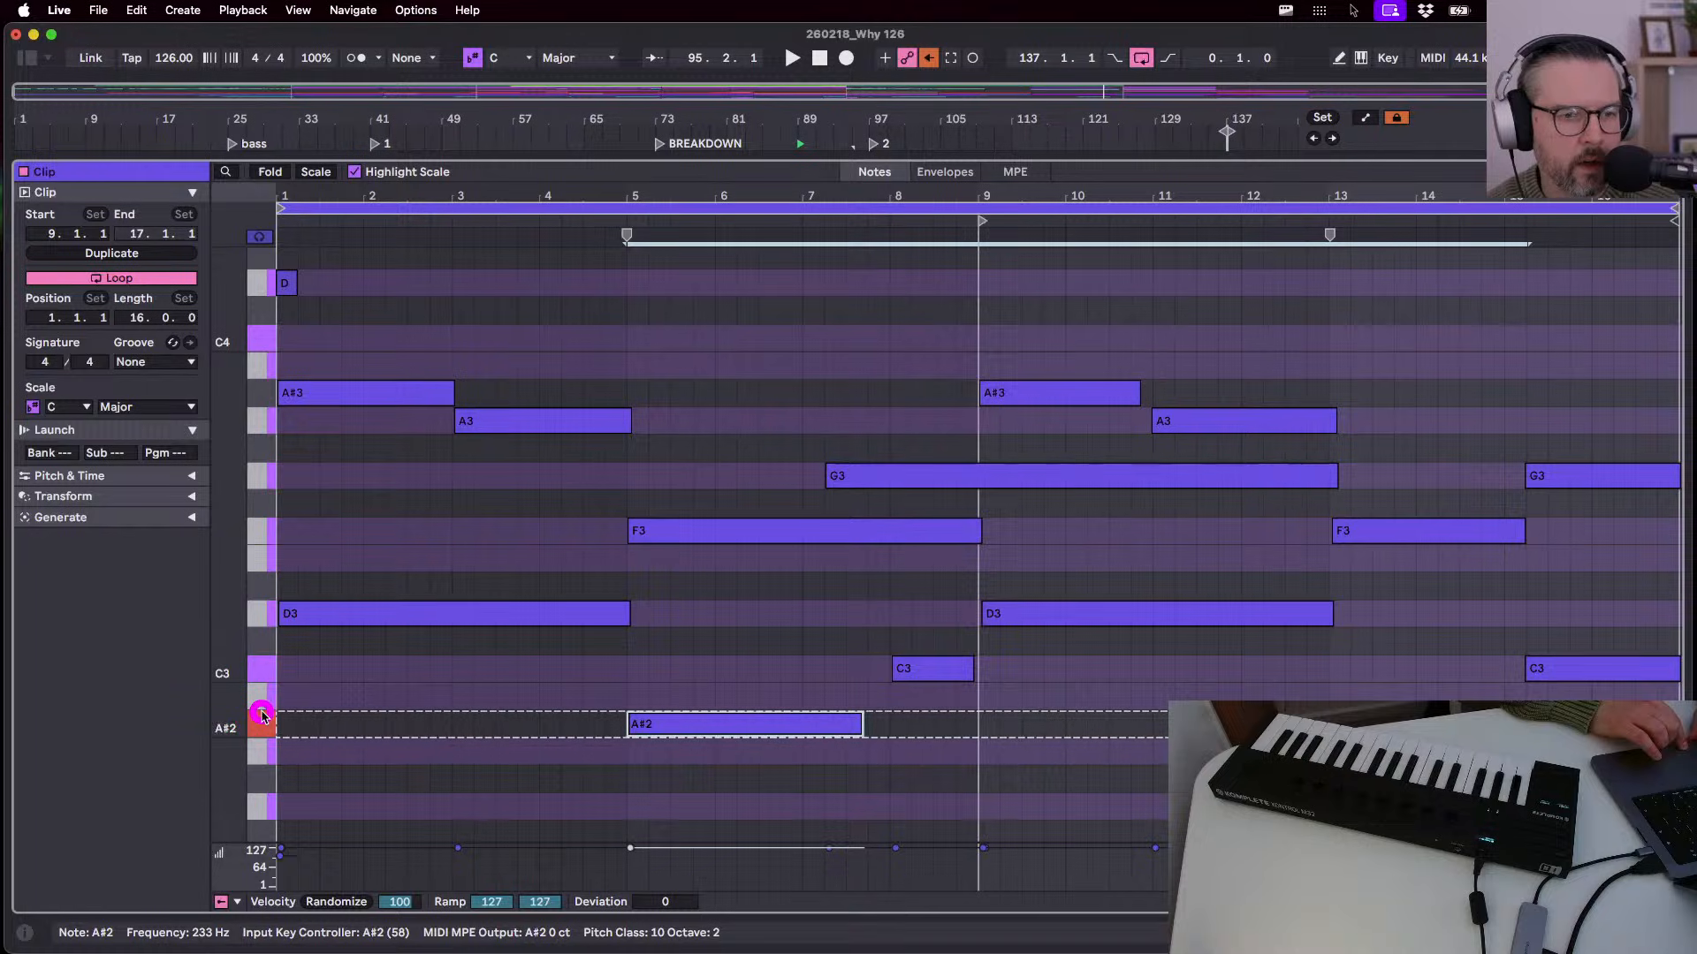
click(262, 617)
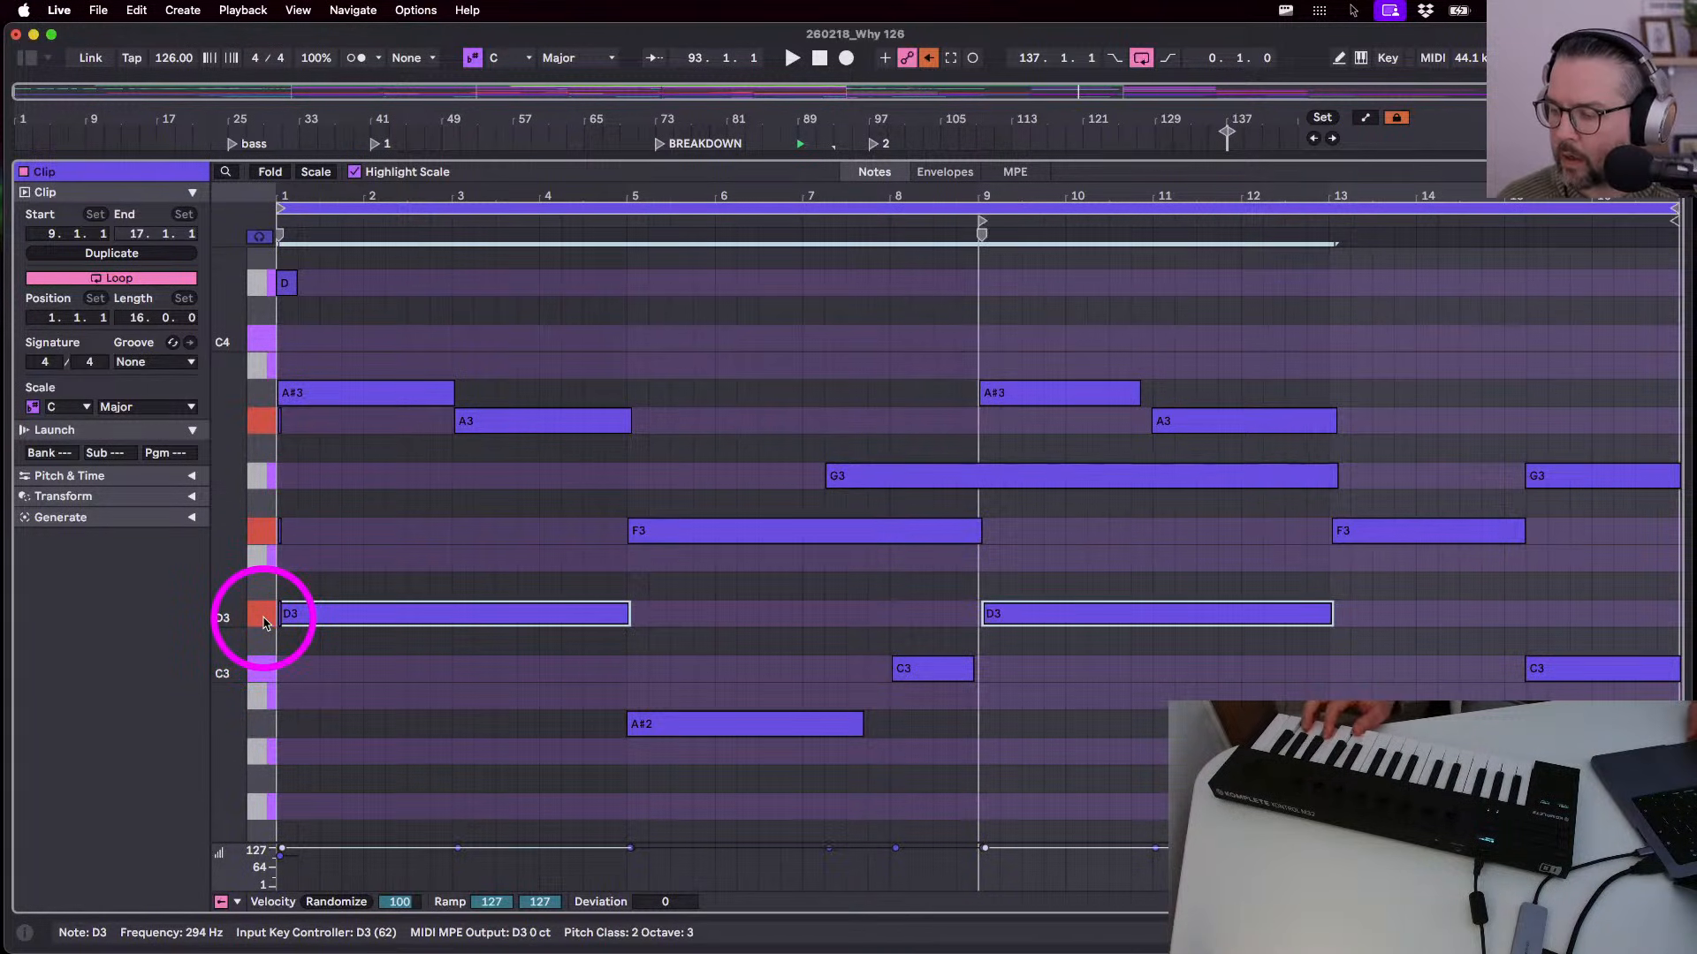
key(space)
key(space)
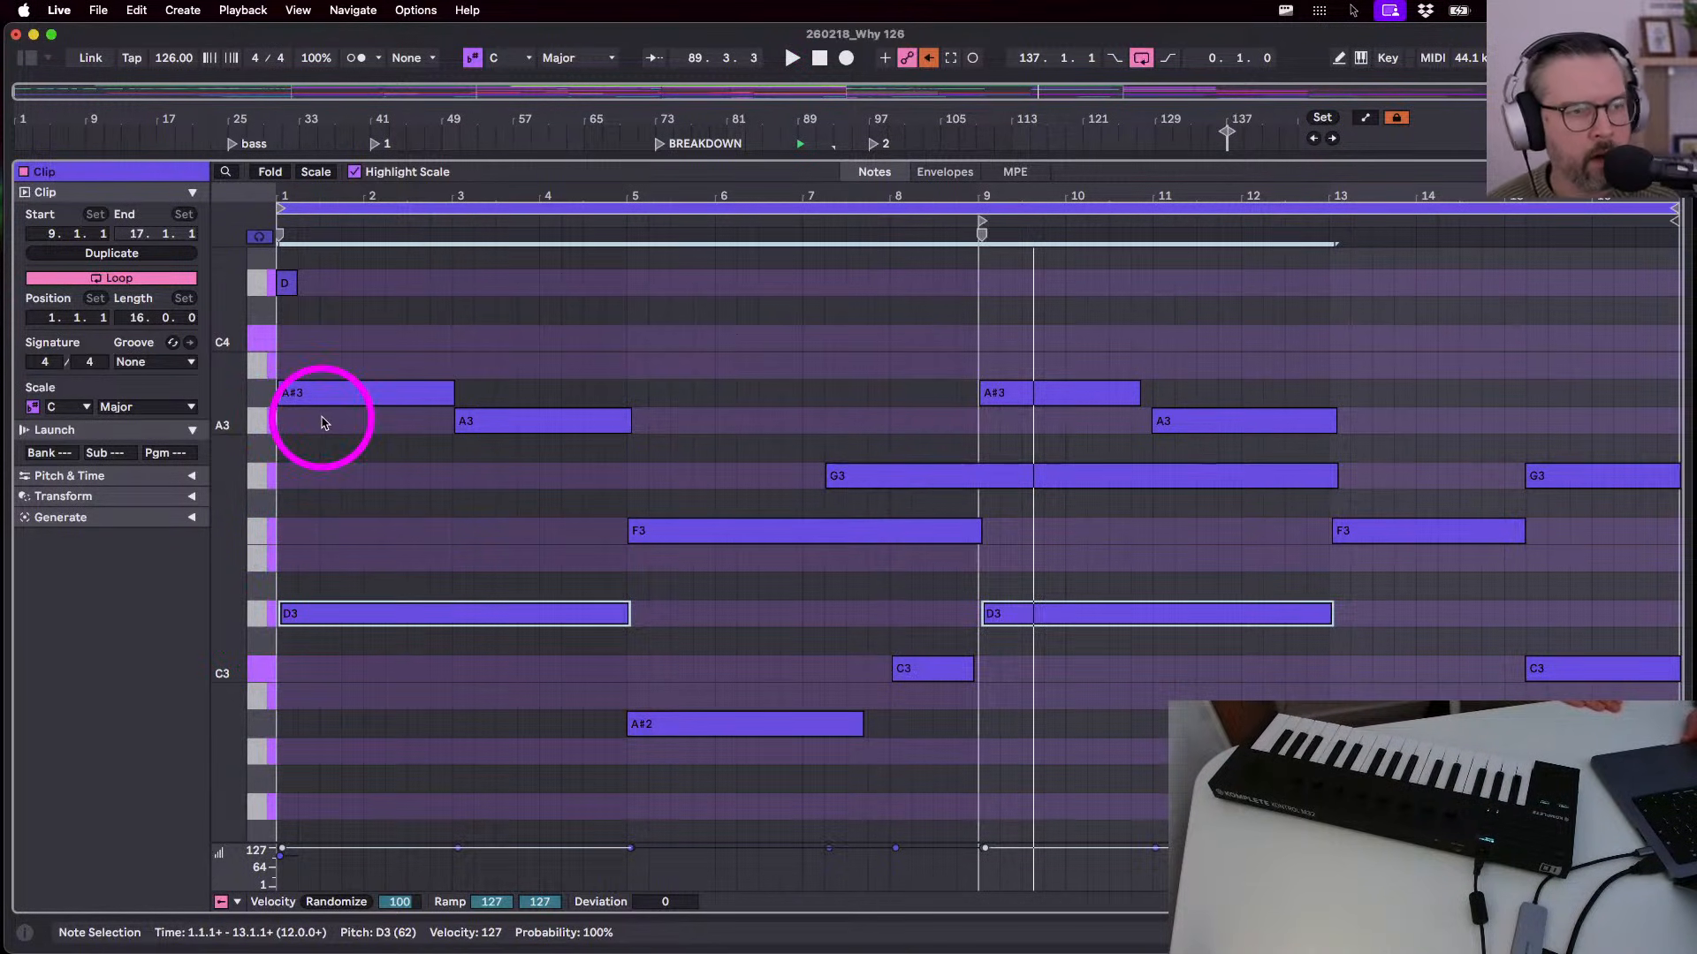
scroll(395, 516, up, 2)
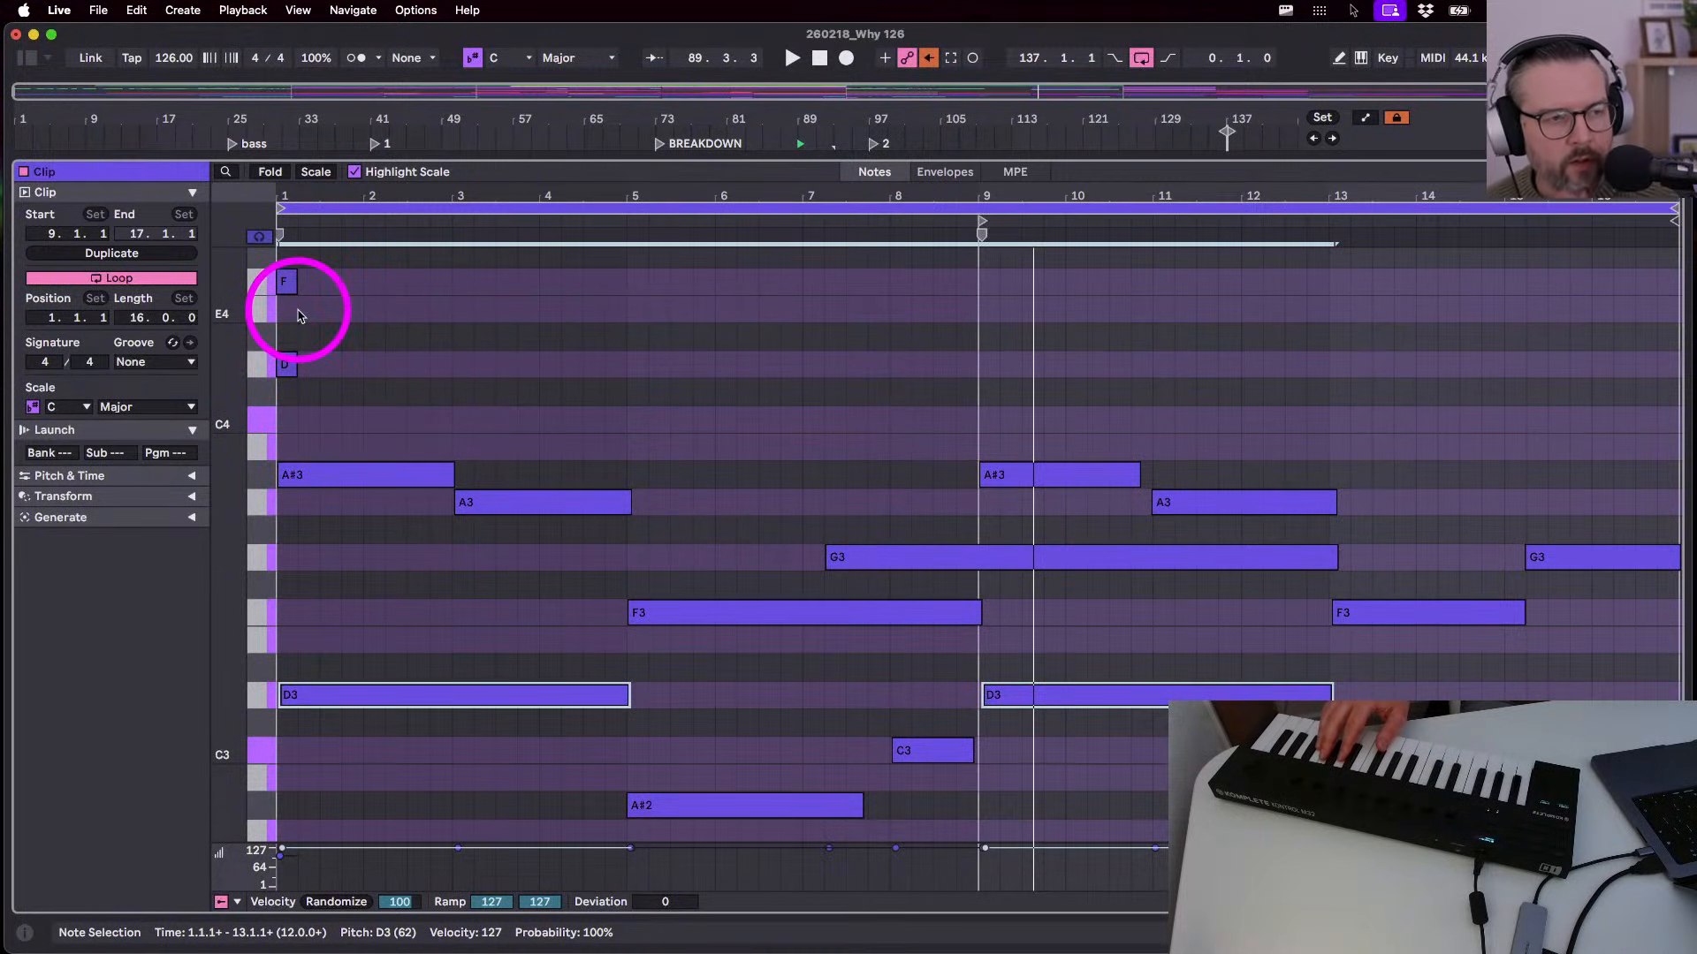
scroll(299, 316, up, 1)
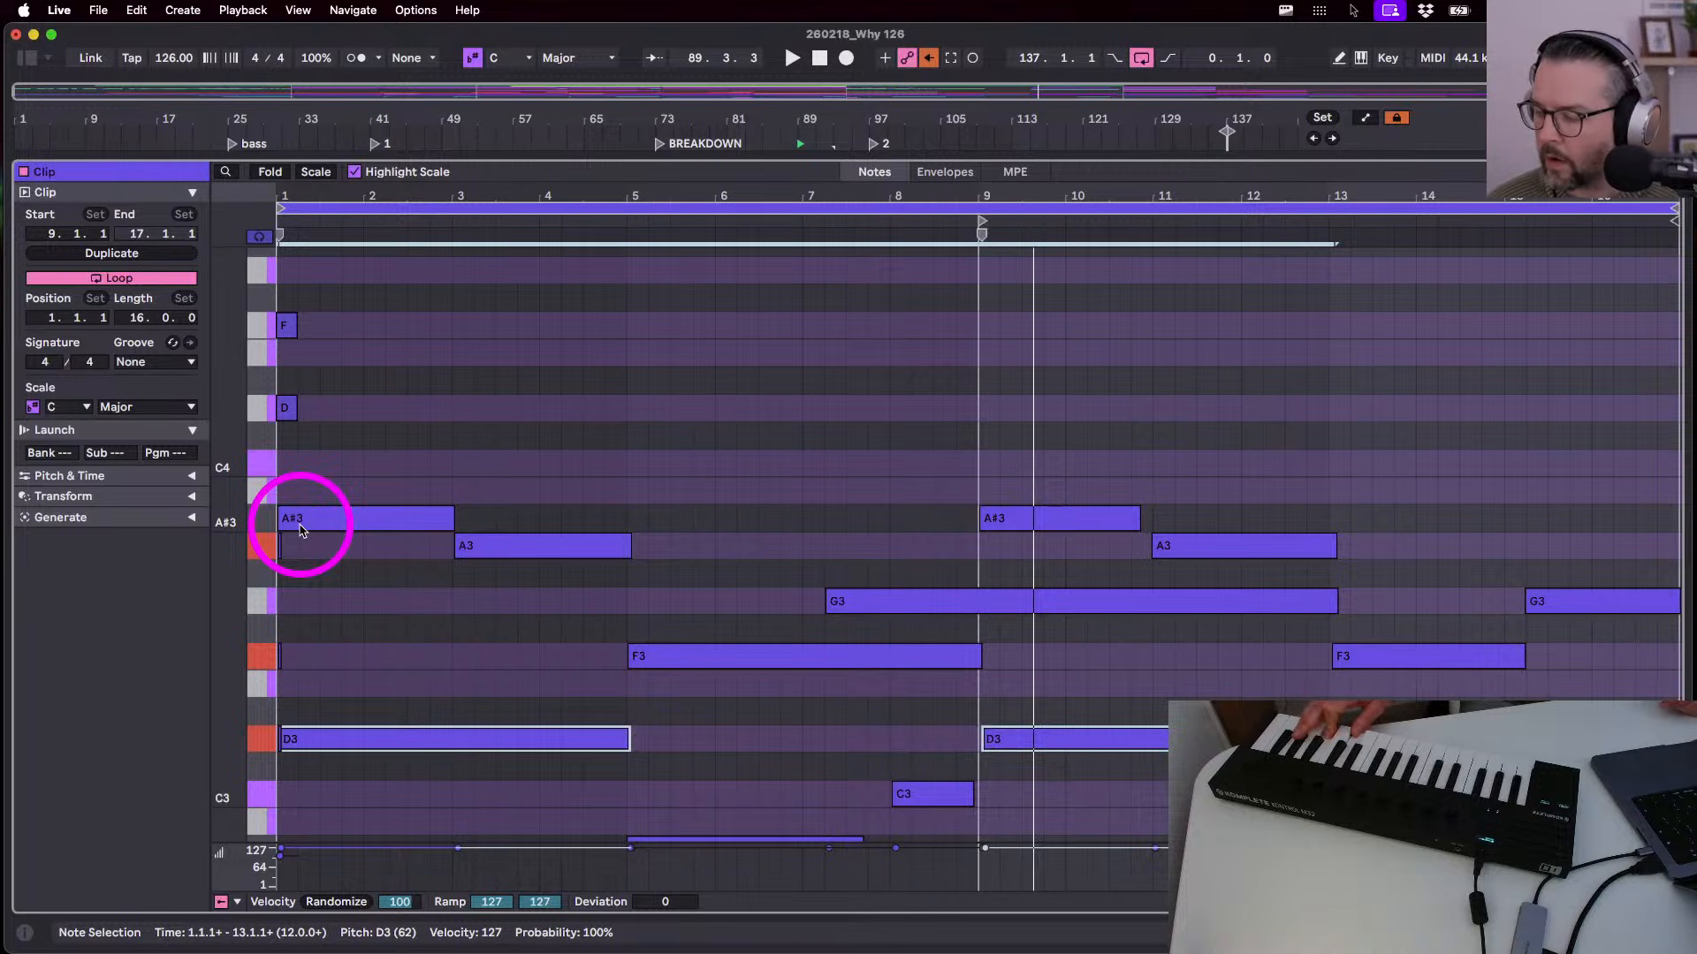
scroll(400, 605, down, 4)
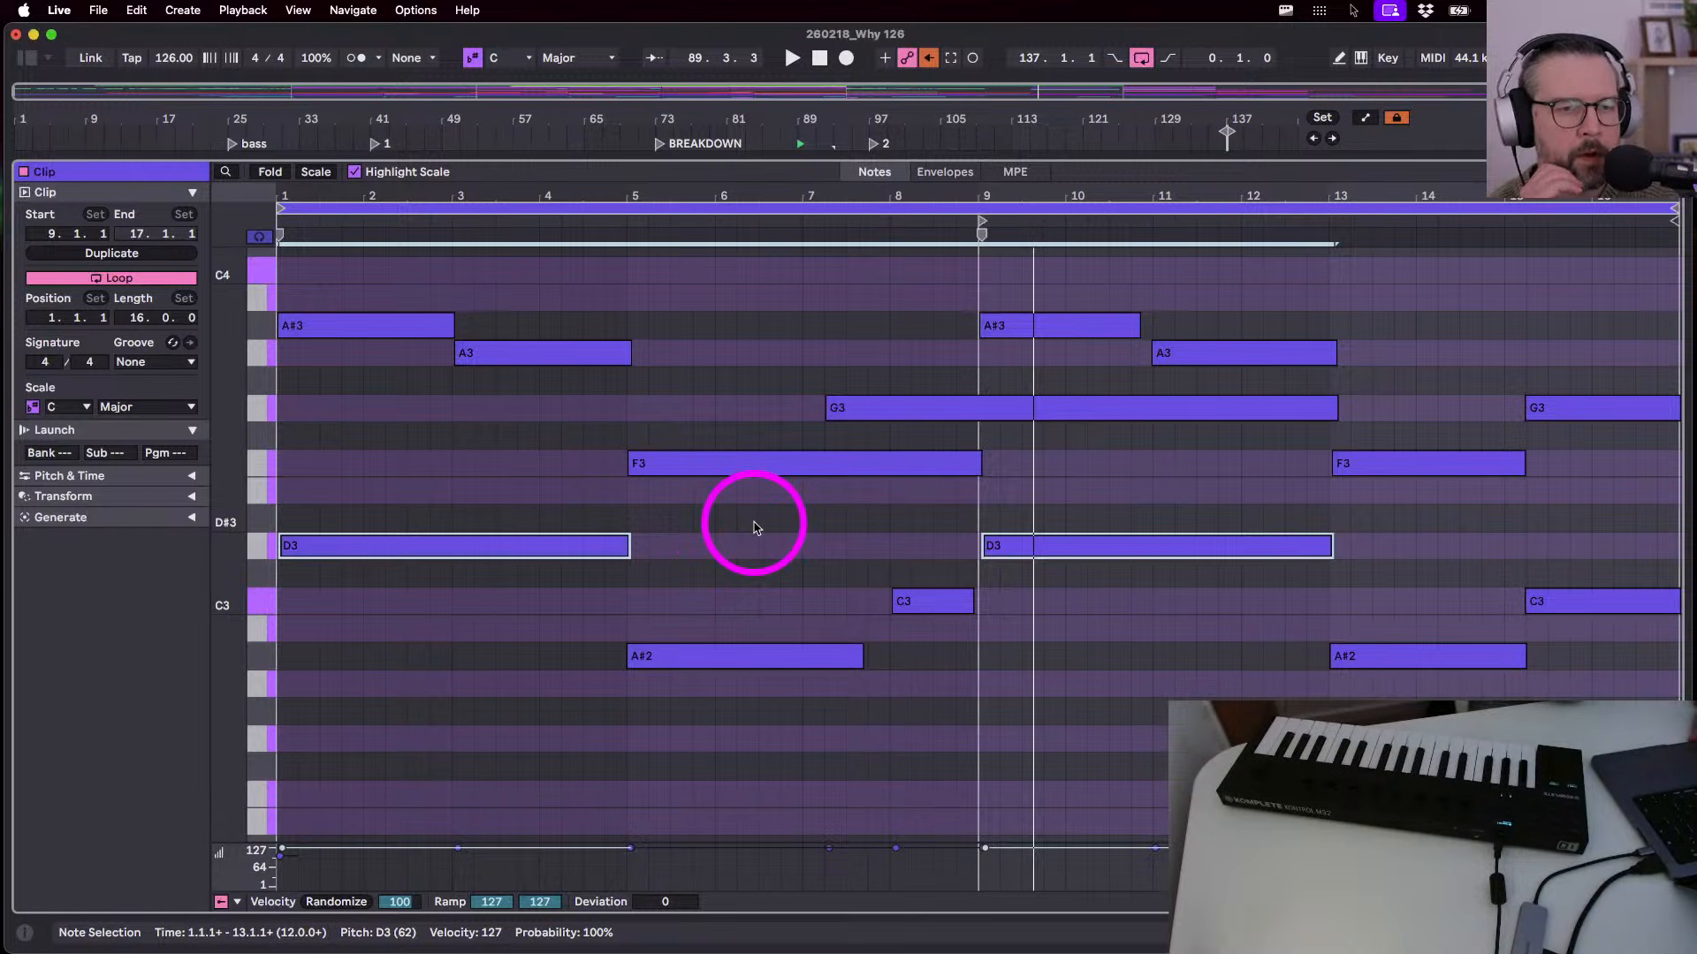
scroll(754, 527, up, 3)
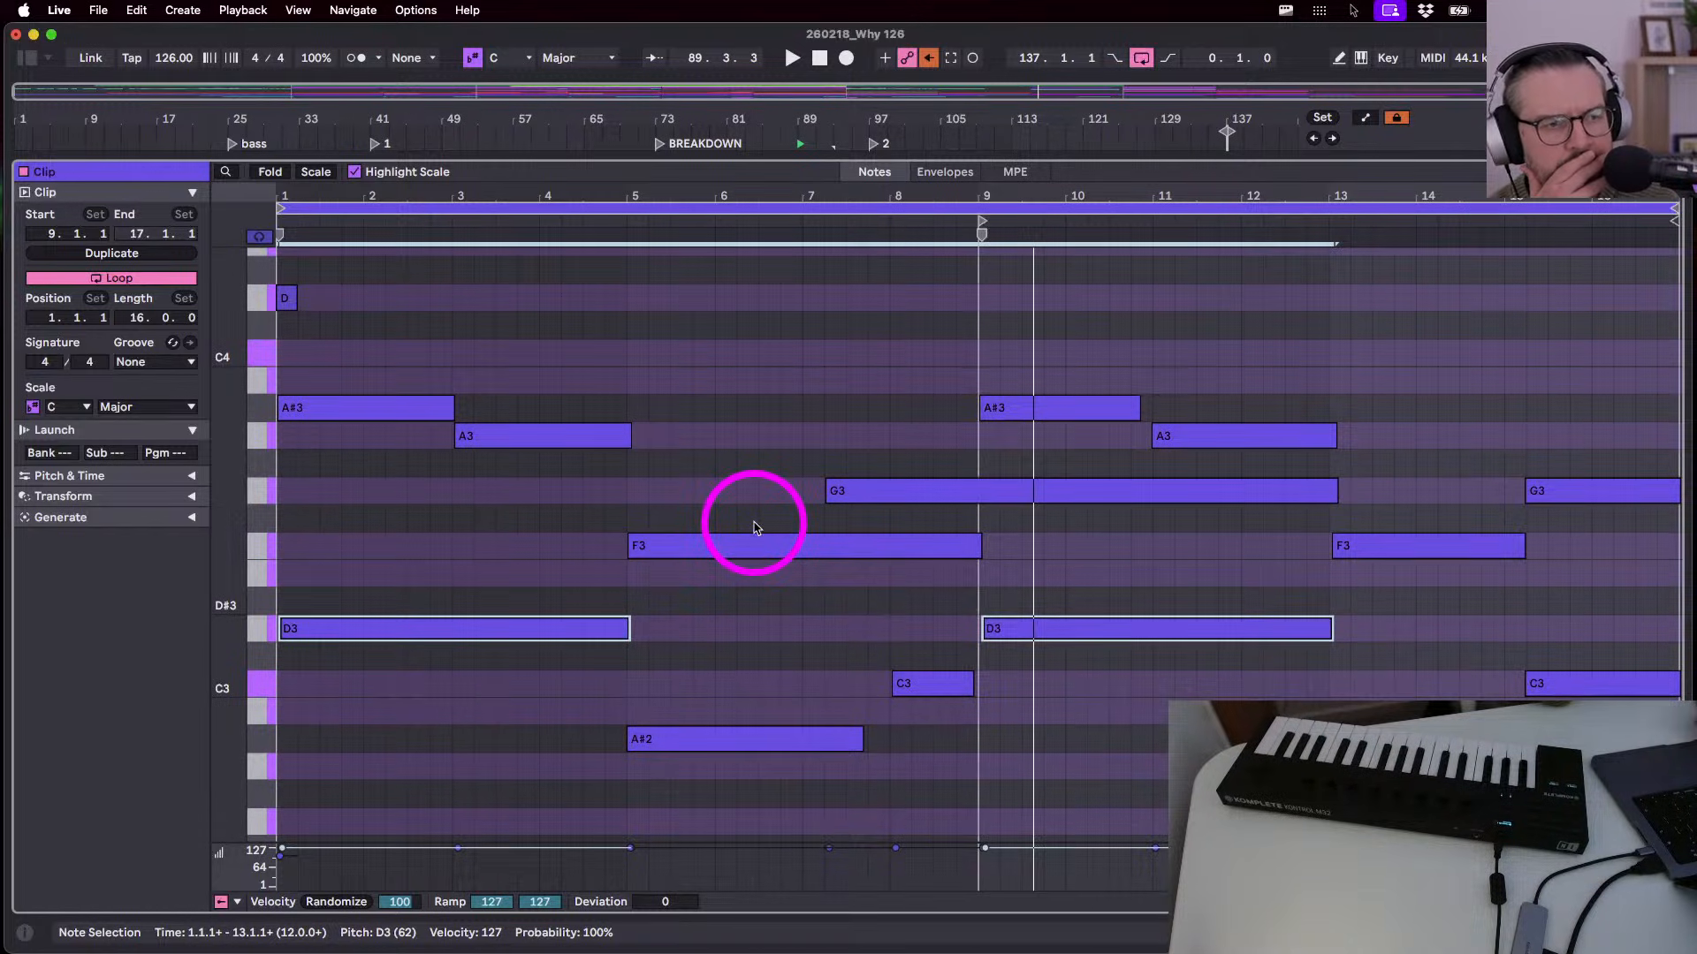
scroll(754, 528, up, 3)
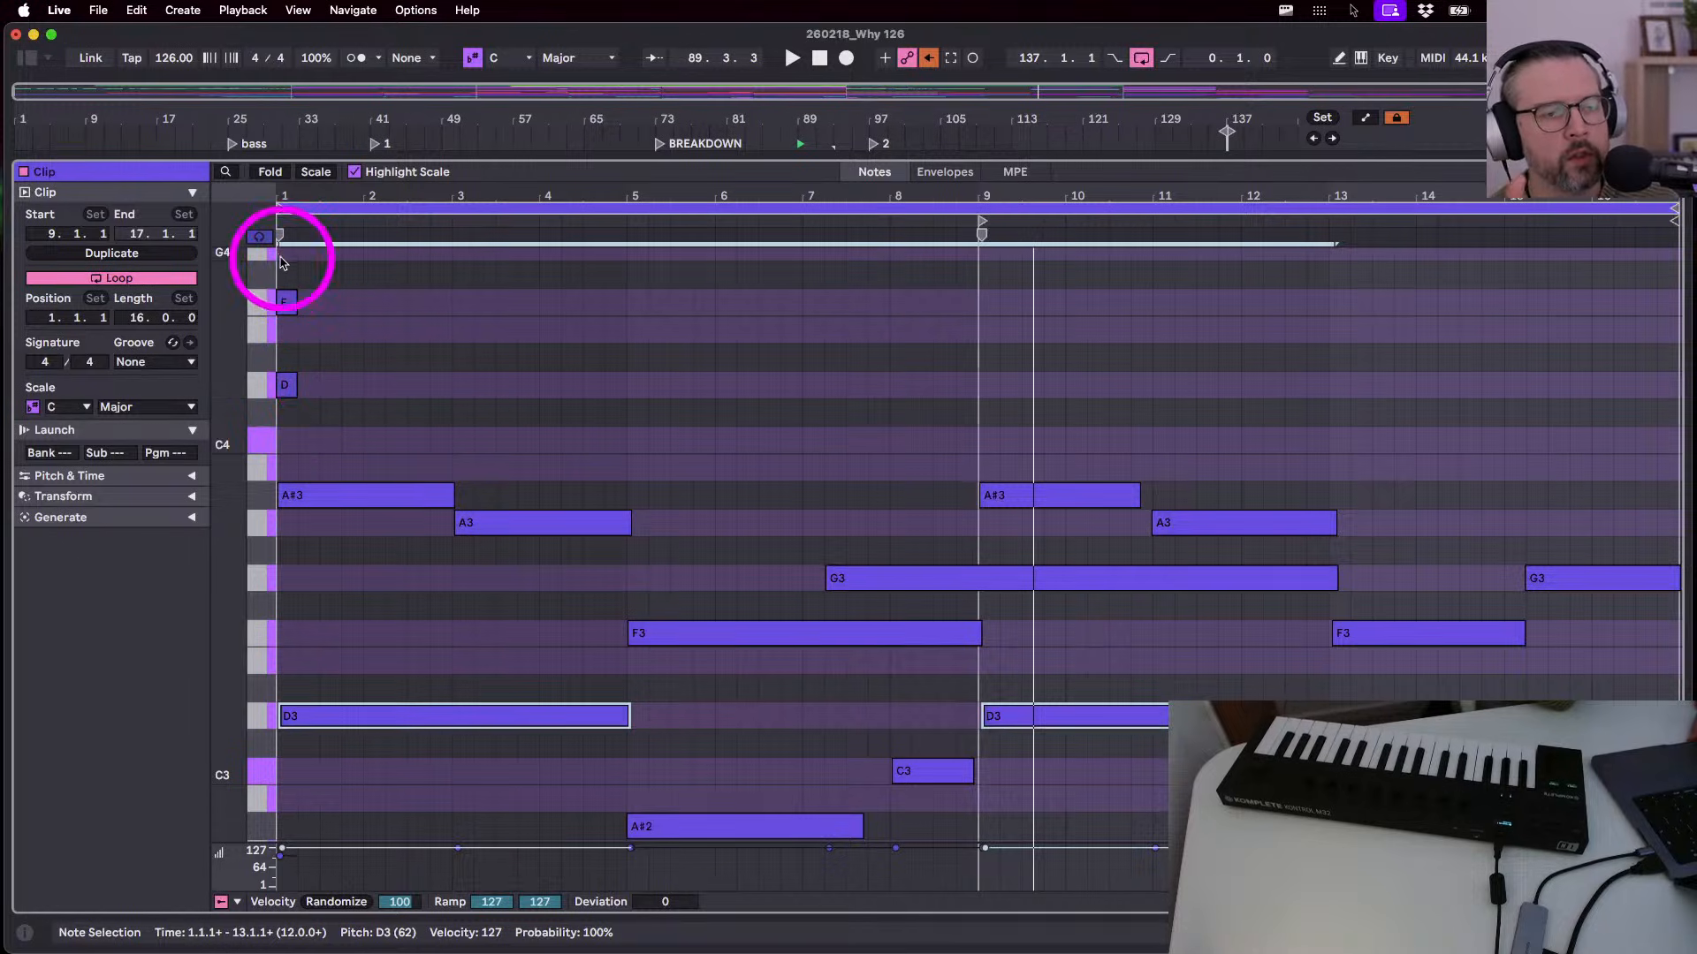
drag(284, 265, 292, 465)
key(Delete)
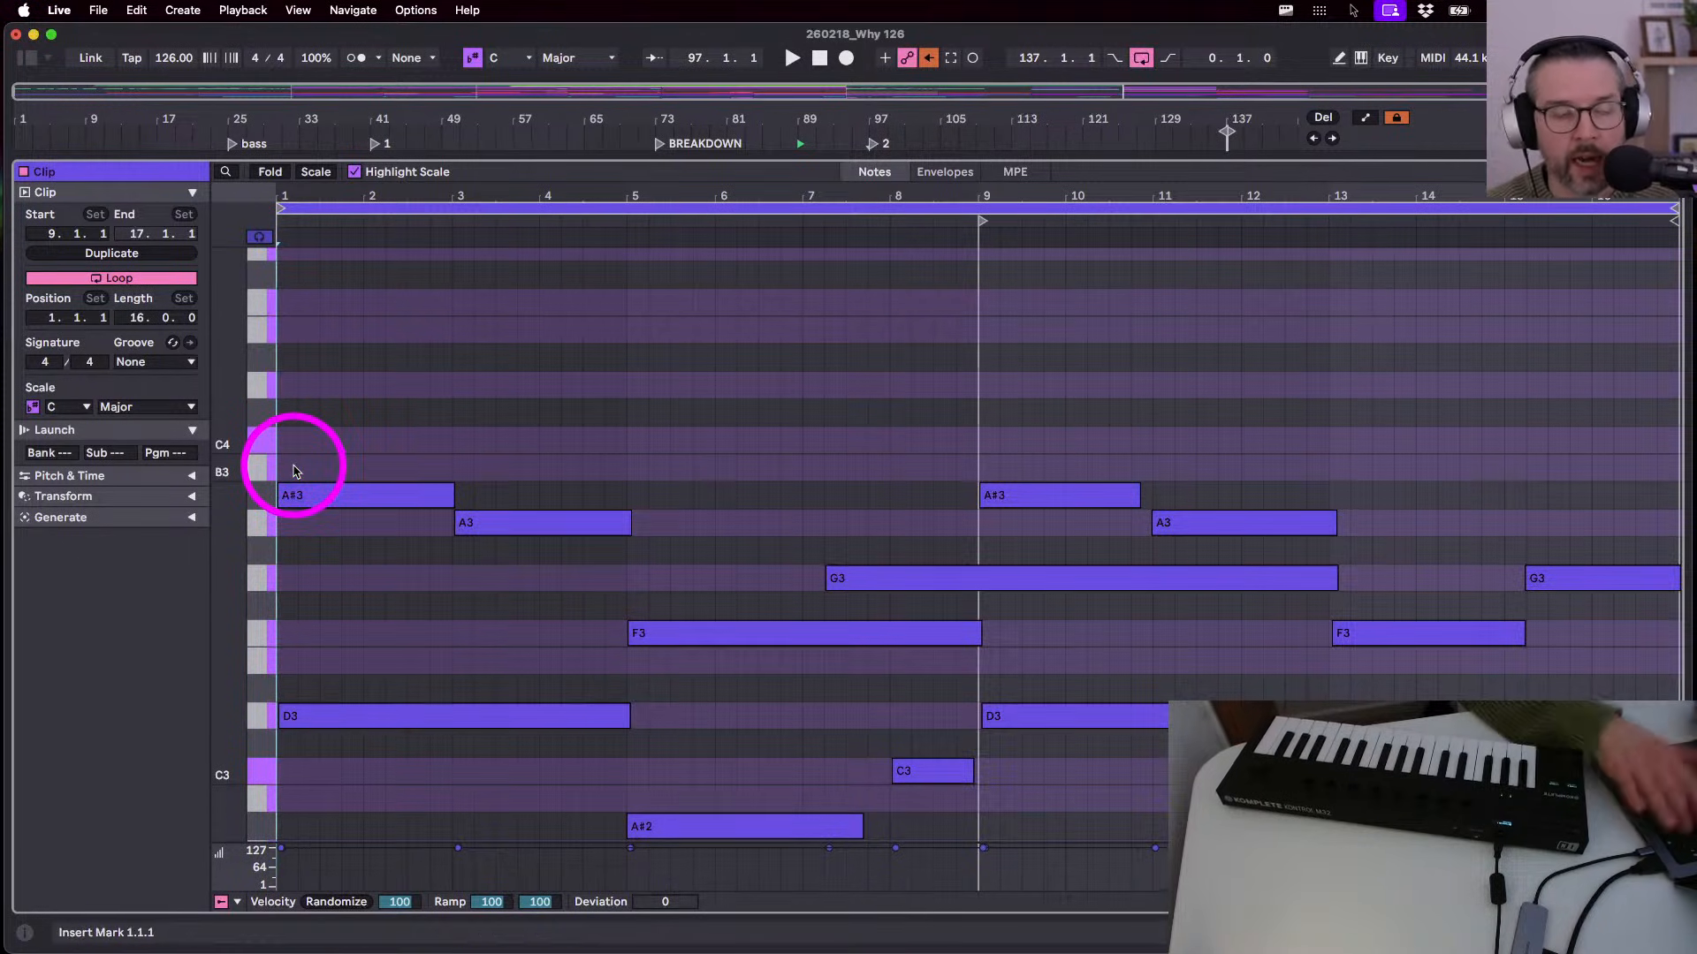
scroll(477, 421, down, 2)
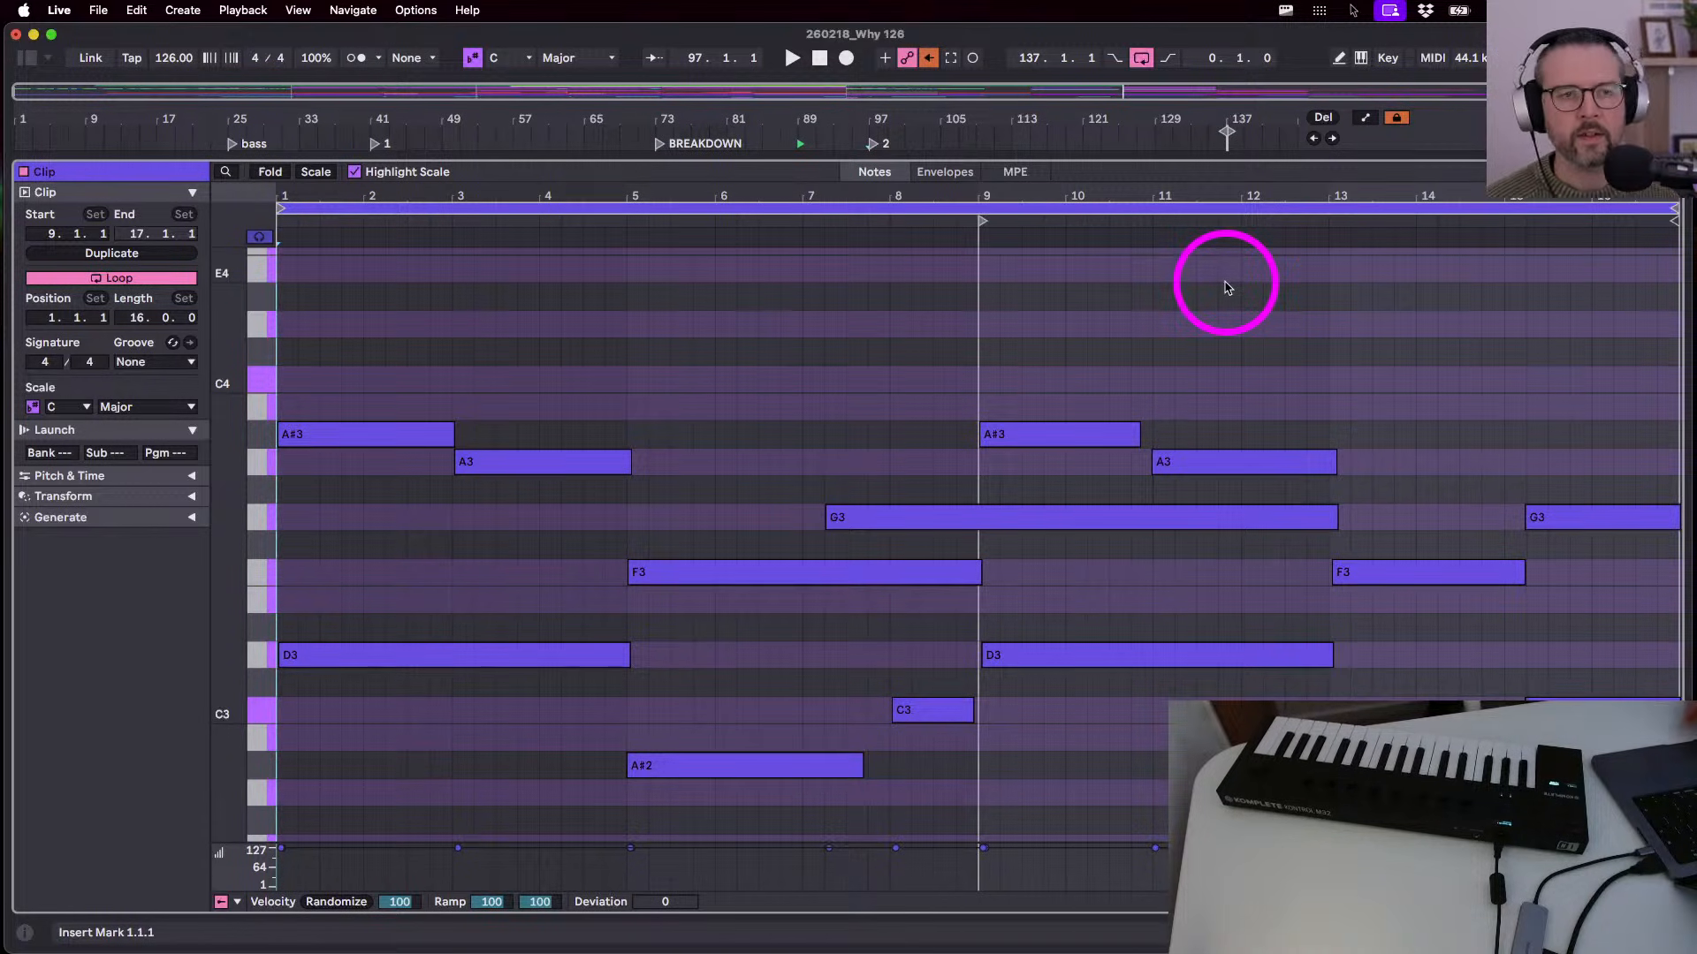
key(shift+Tab)
click(714, 253)
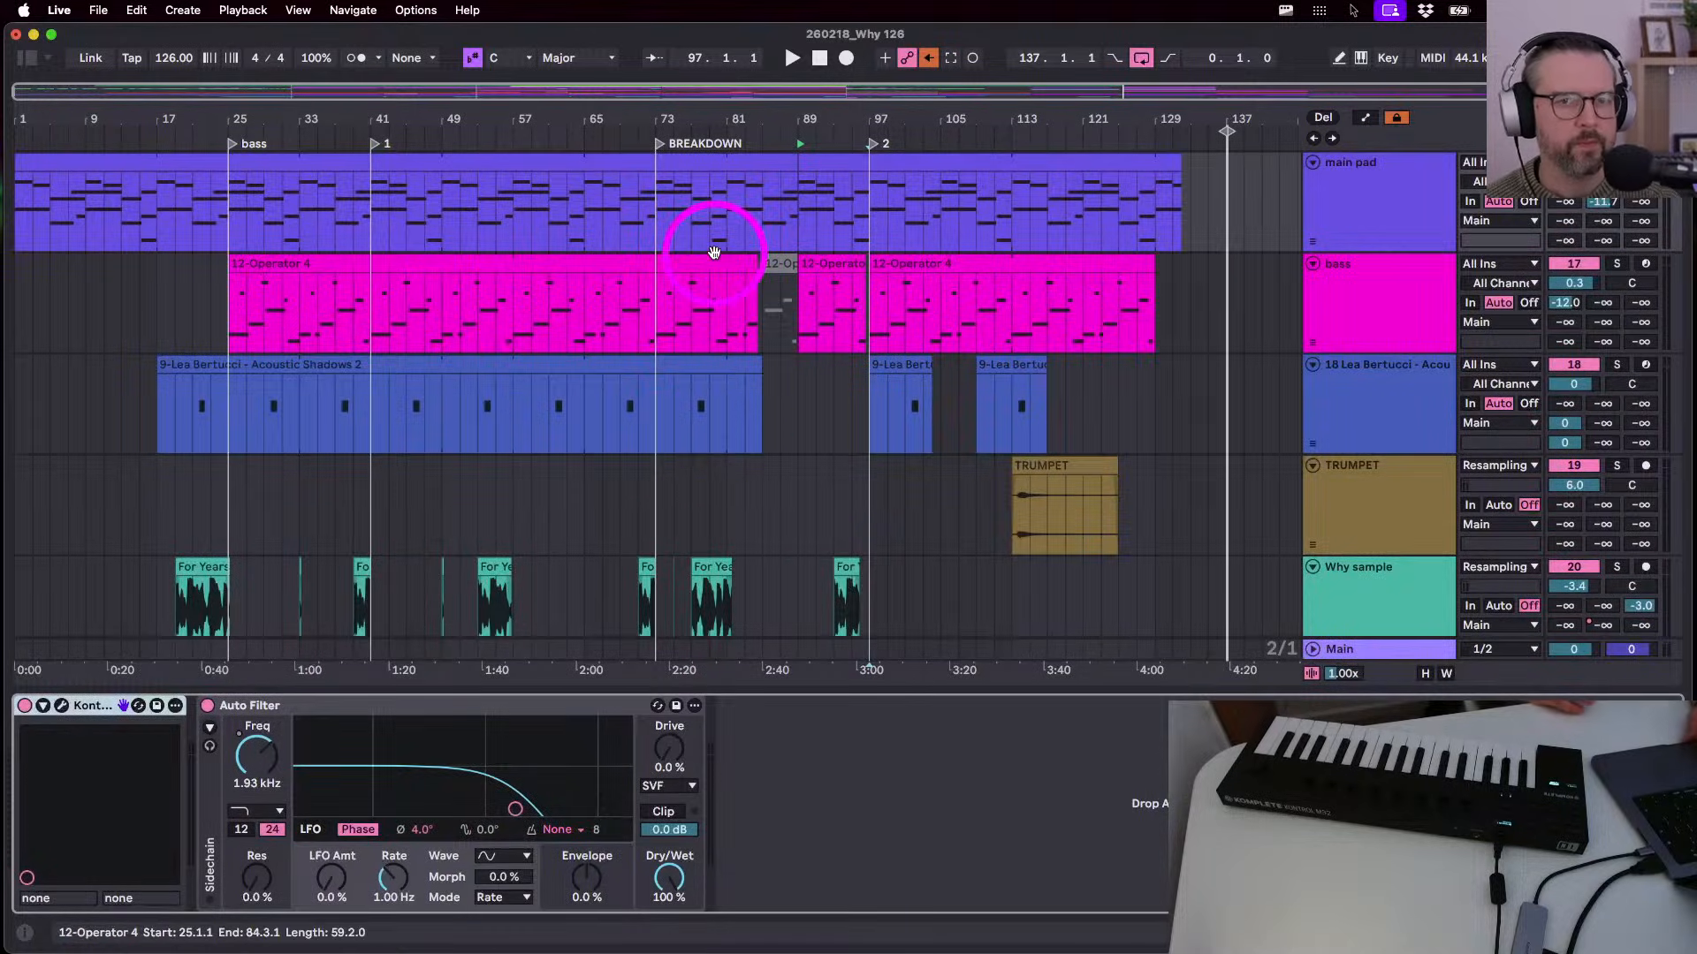
key(space)
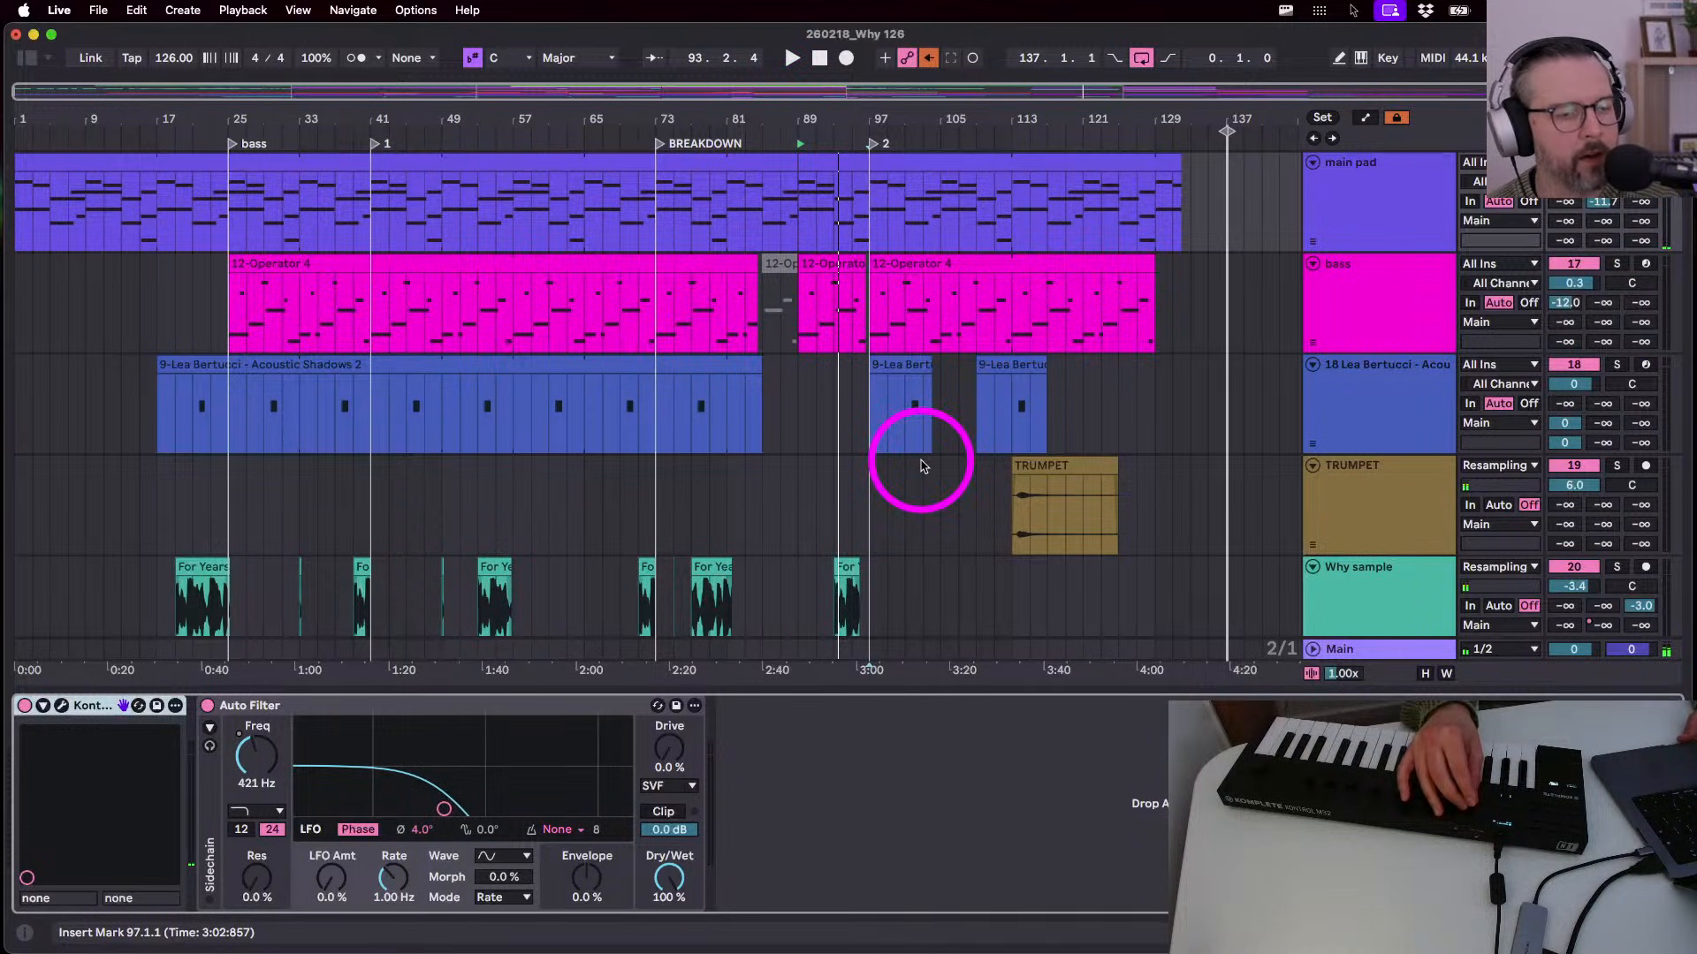
click(687, 156)
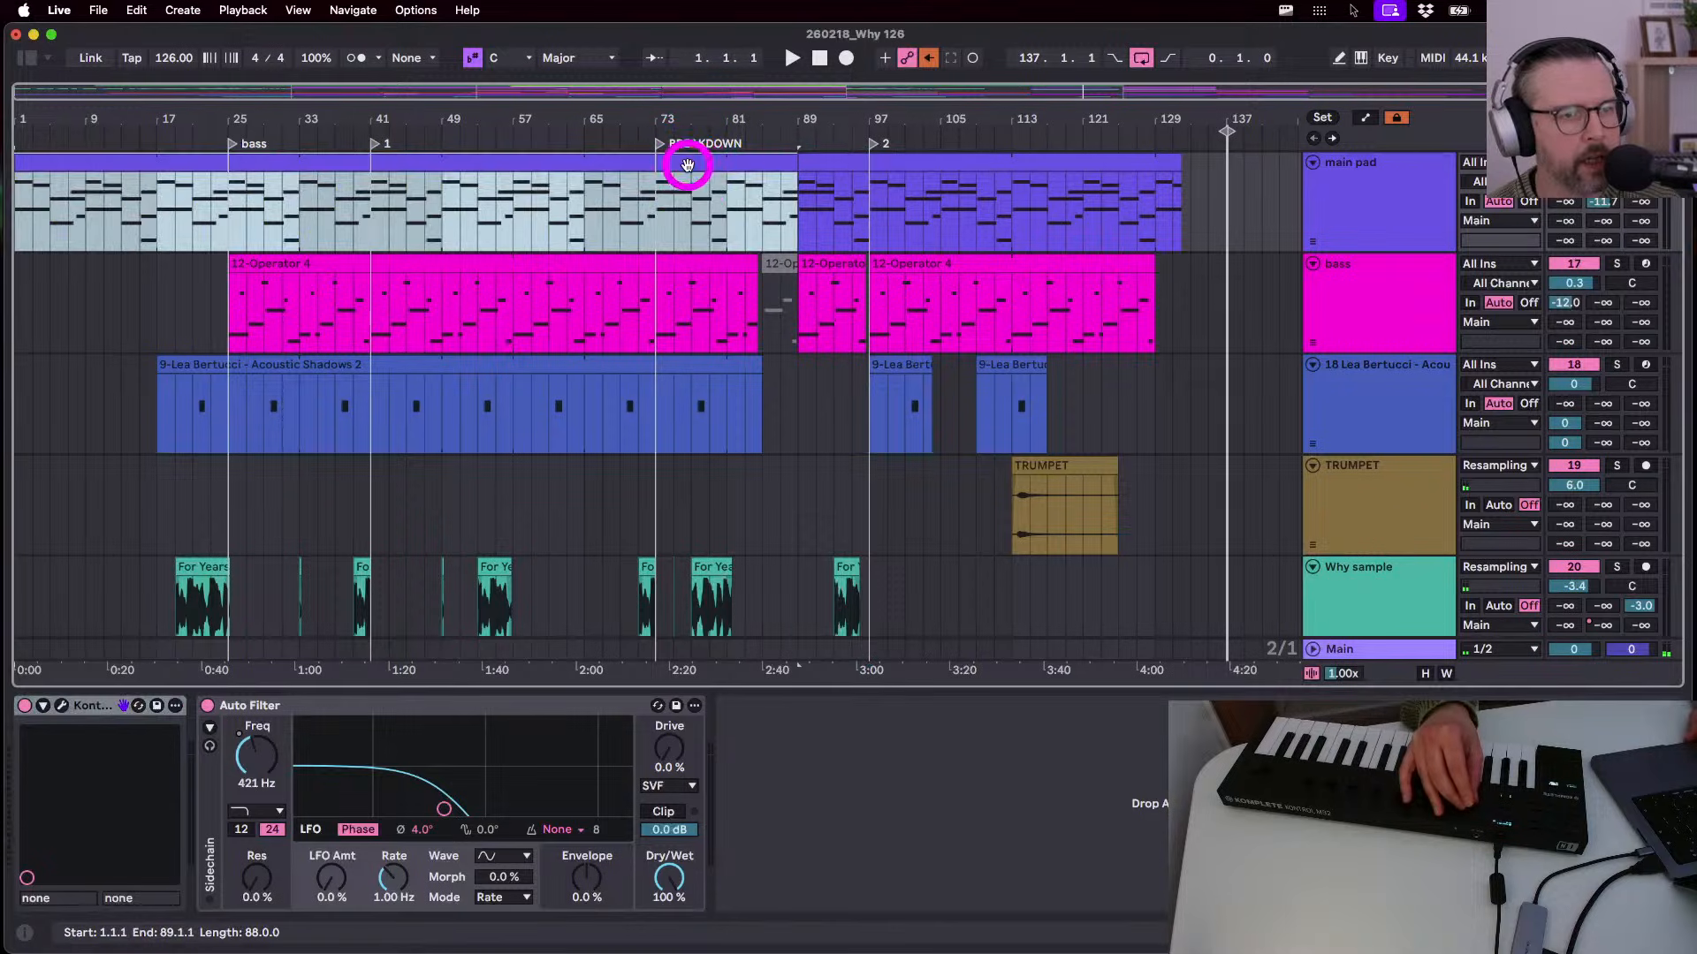
click(582, 234)
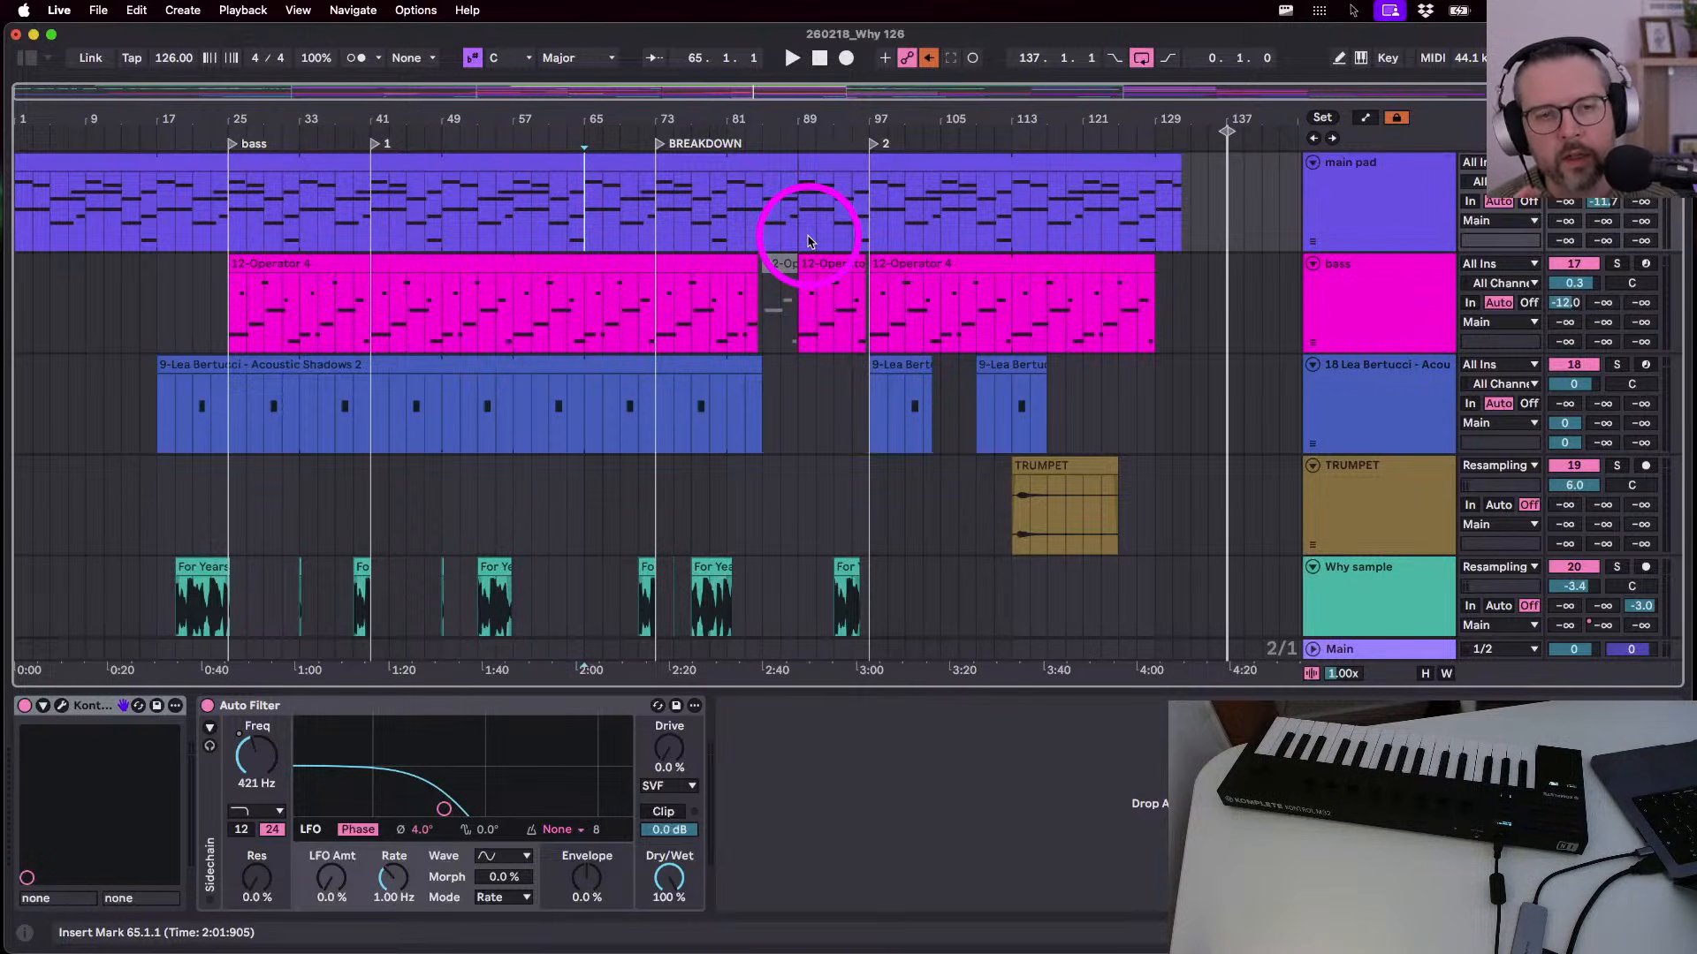
click(807, 241)
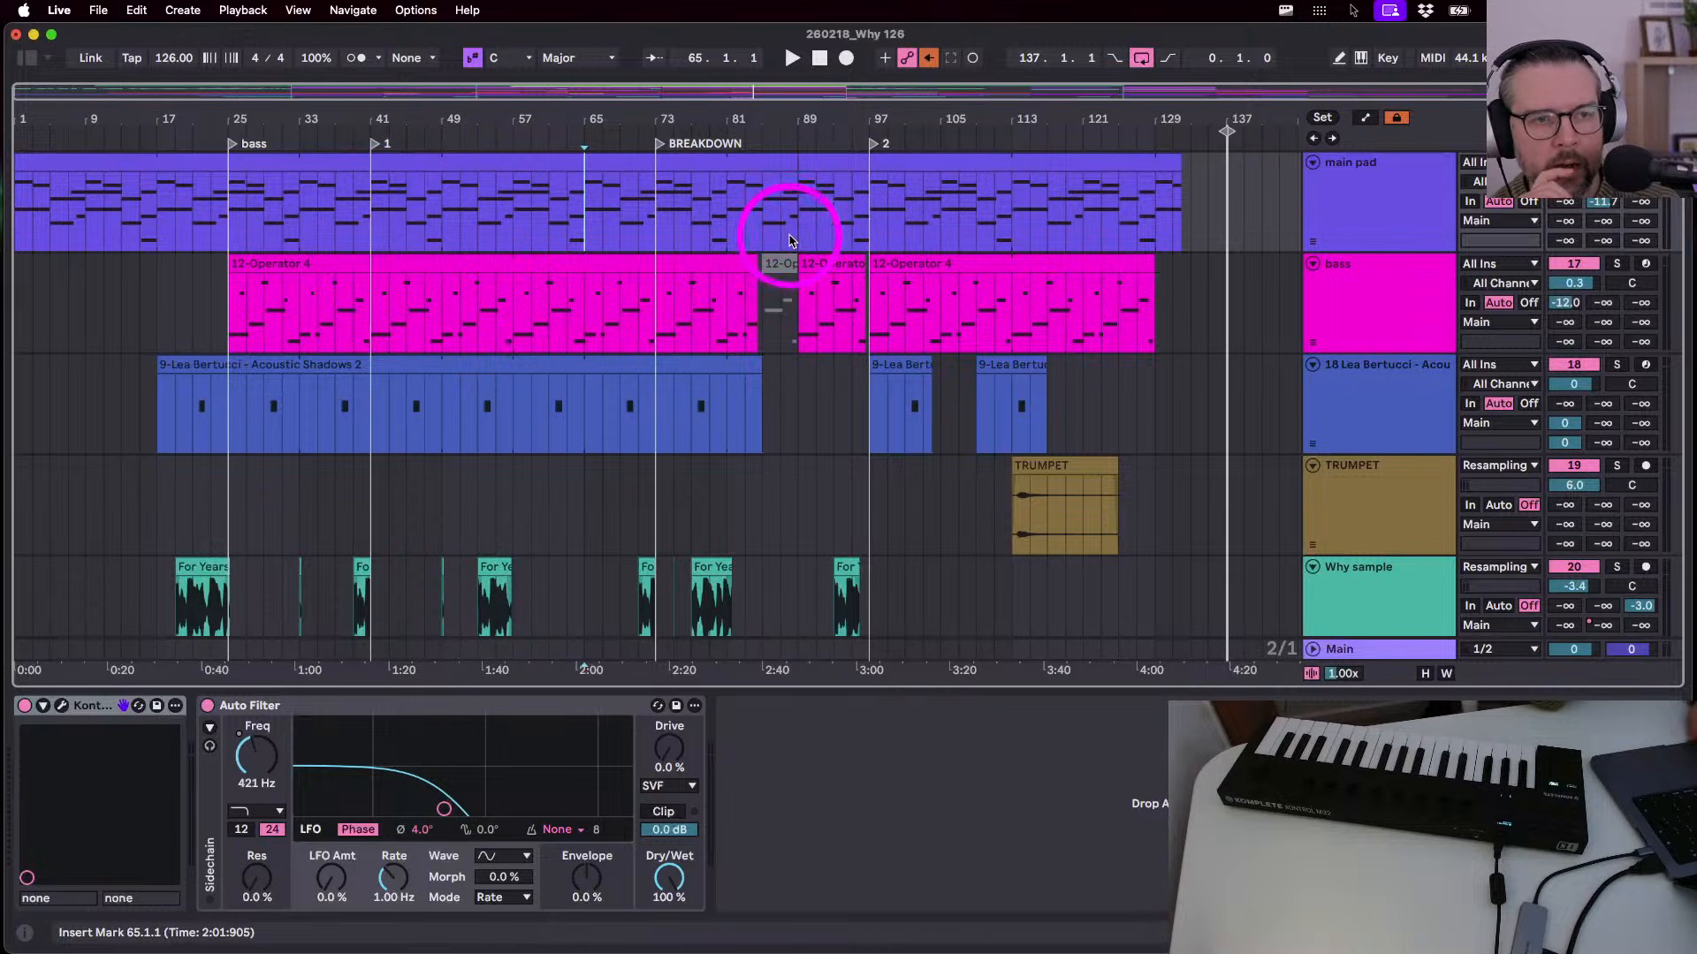
click(829, 324)
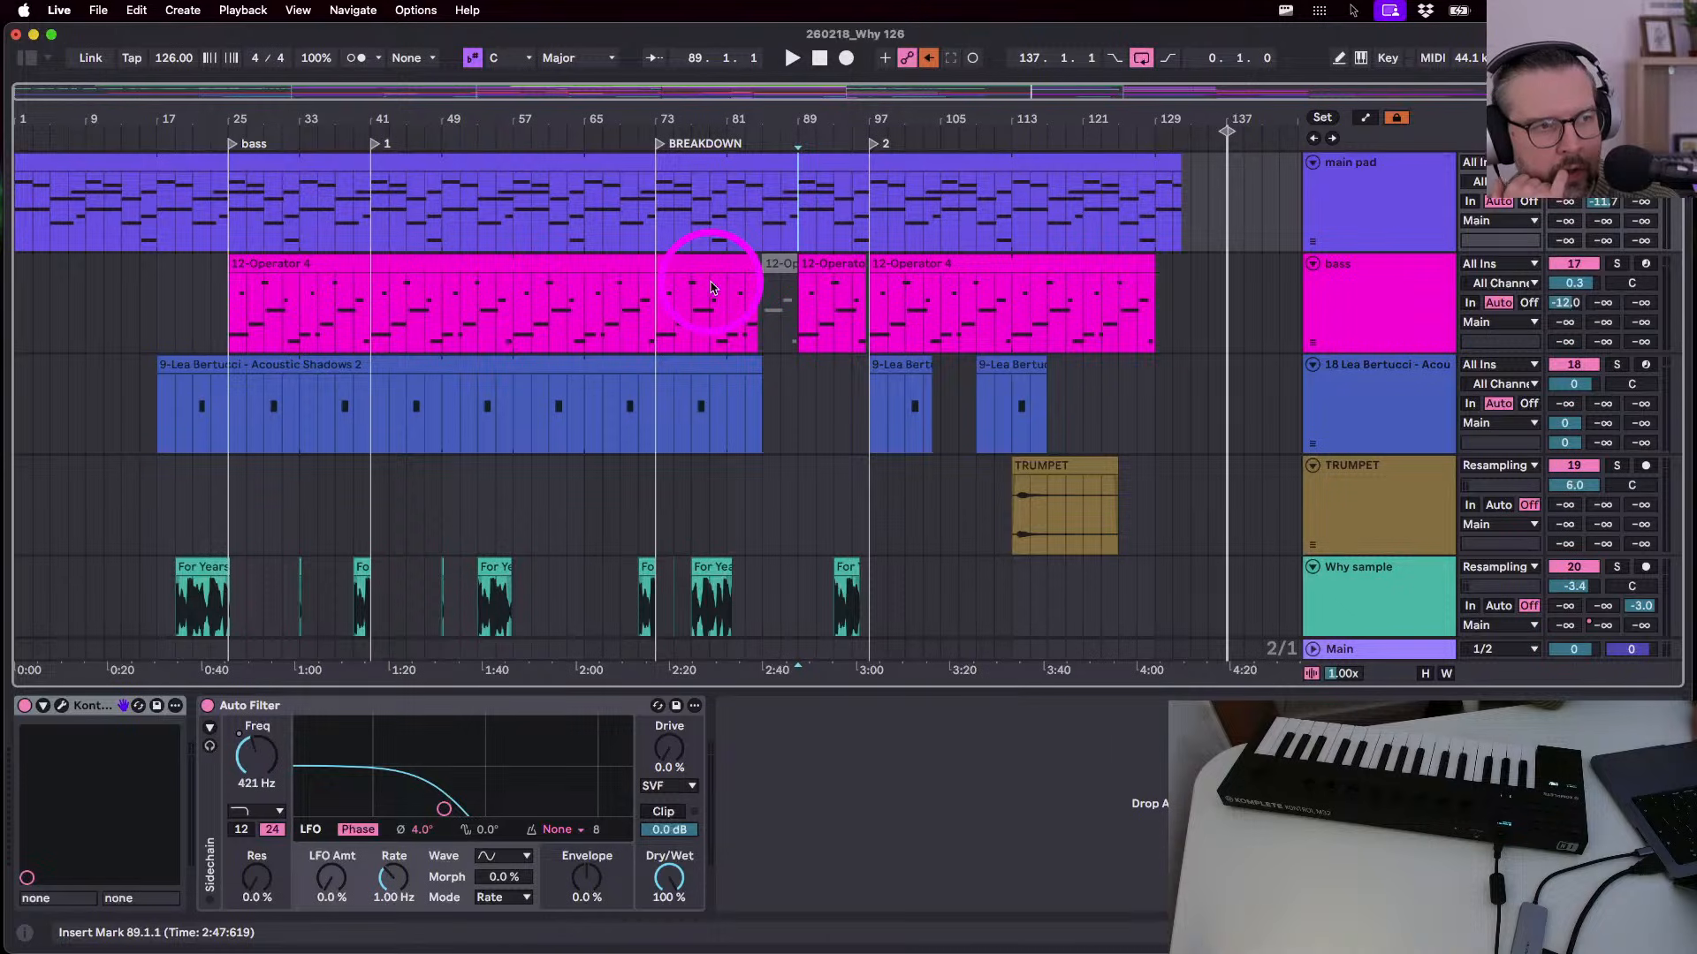
- Play the set briefly from the start, then show the bass track's Operator and Utility devices
click(819, 58)
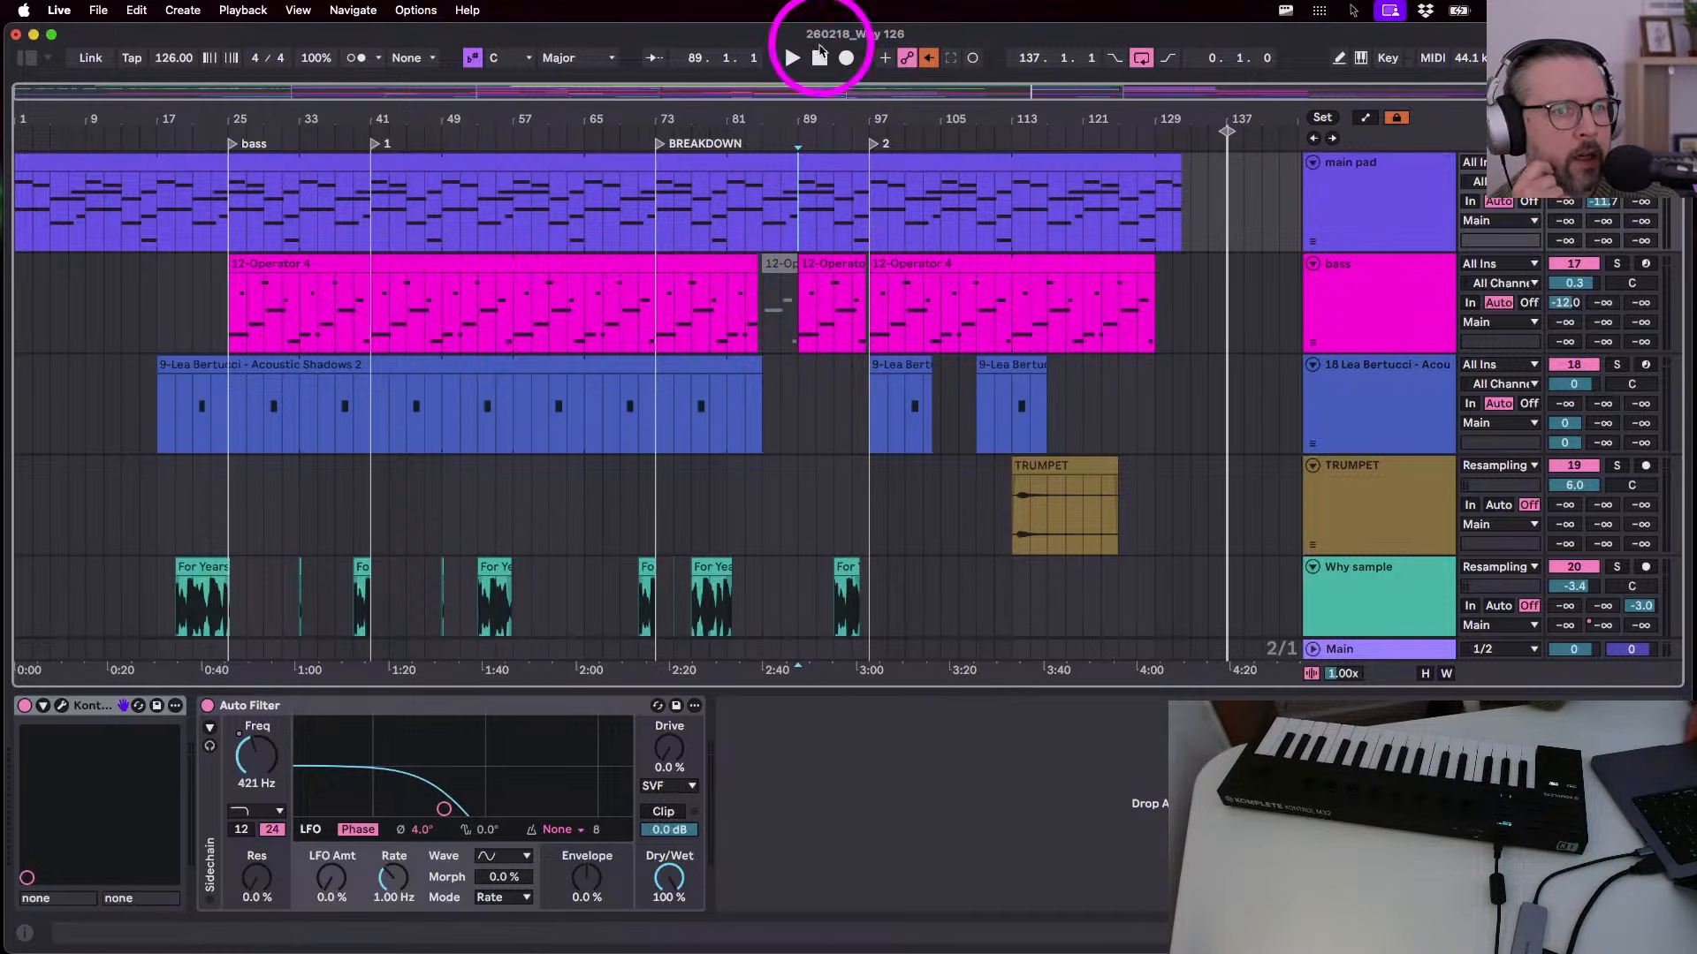
key(space)
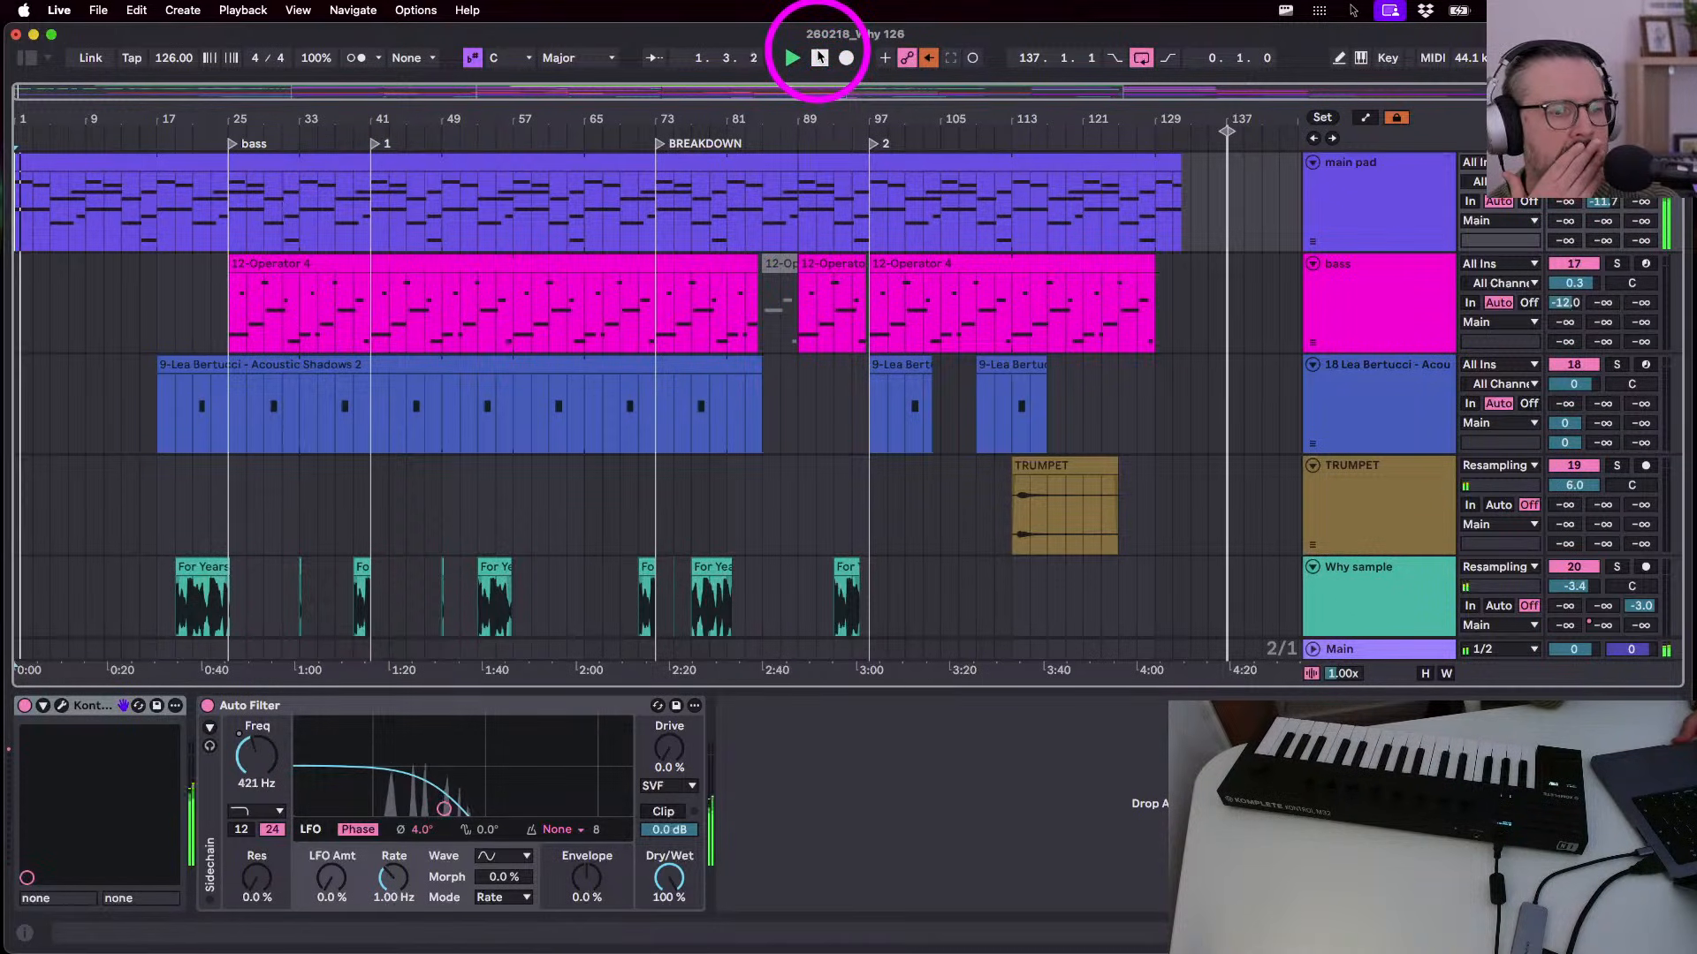
click(819, 58)
click(1365, 352)
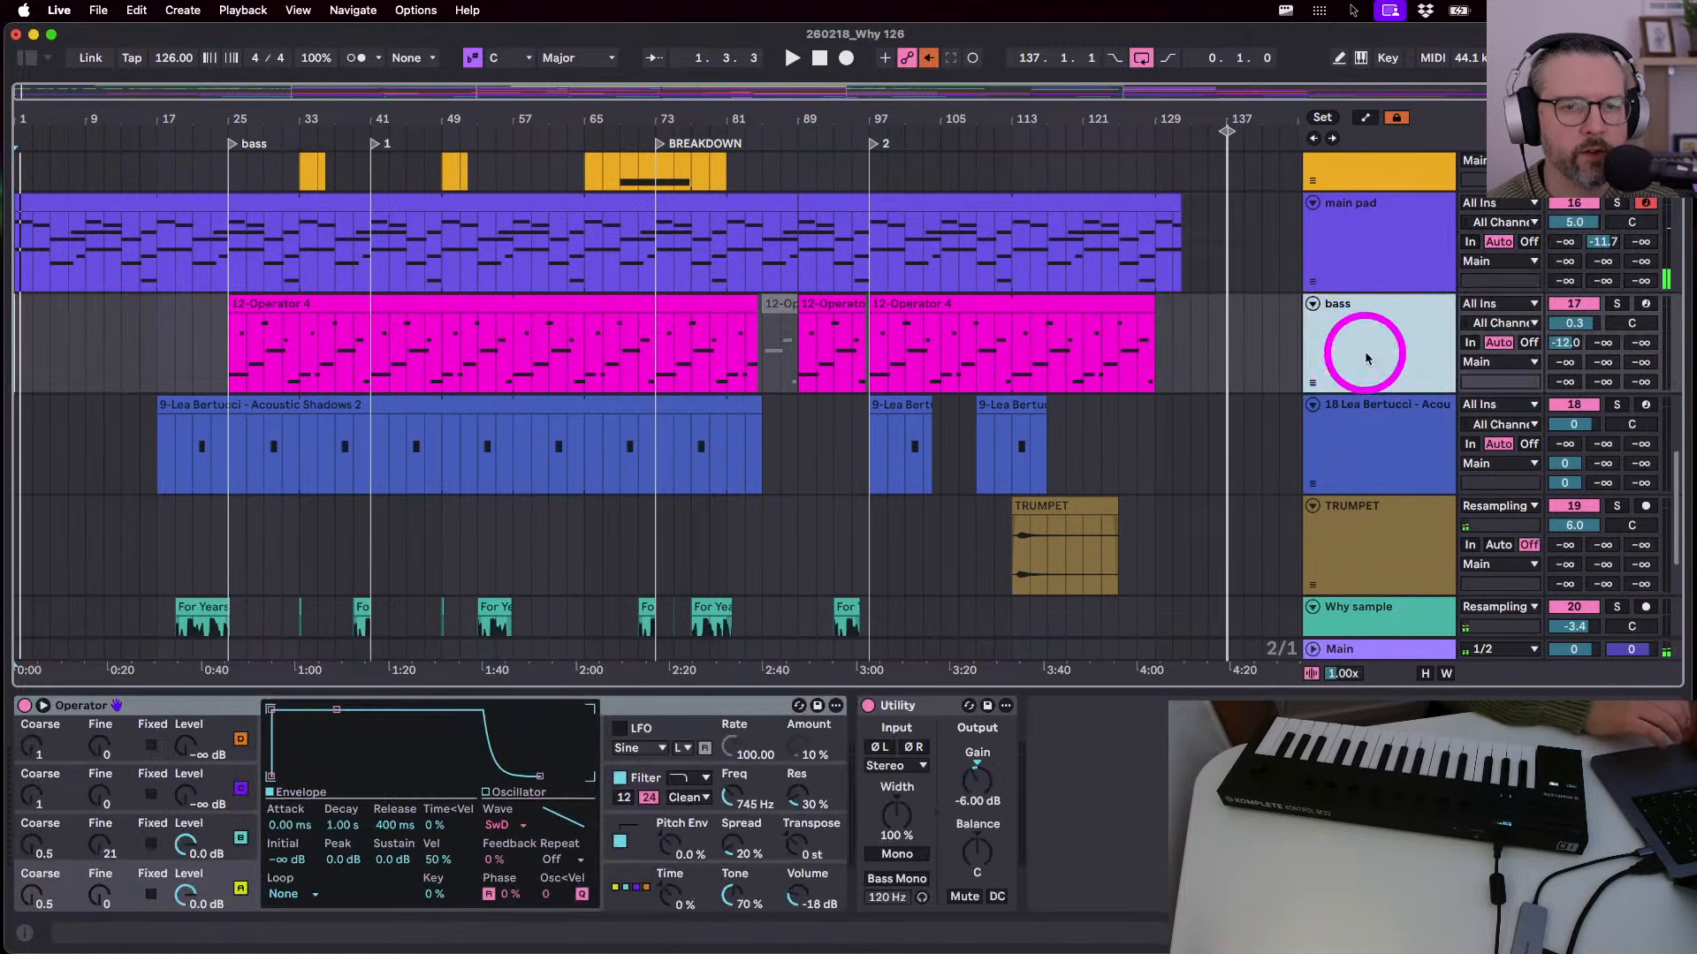
scroll(1366, 344, up, 2)
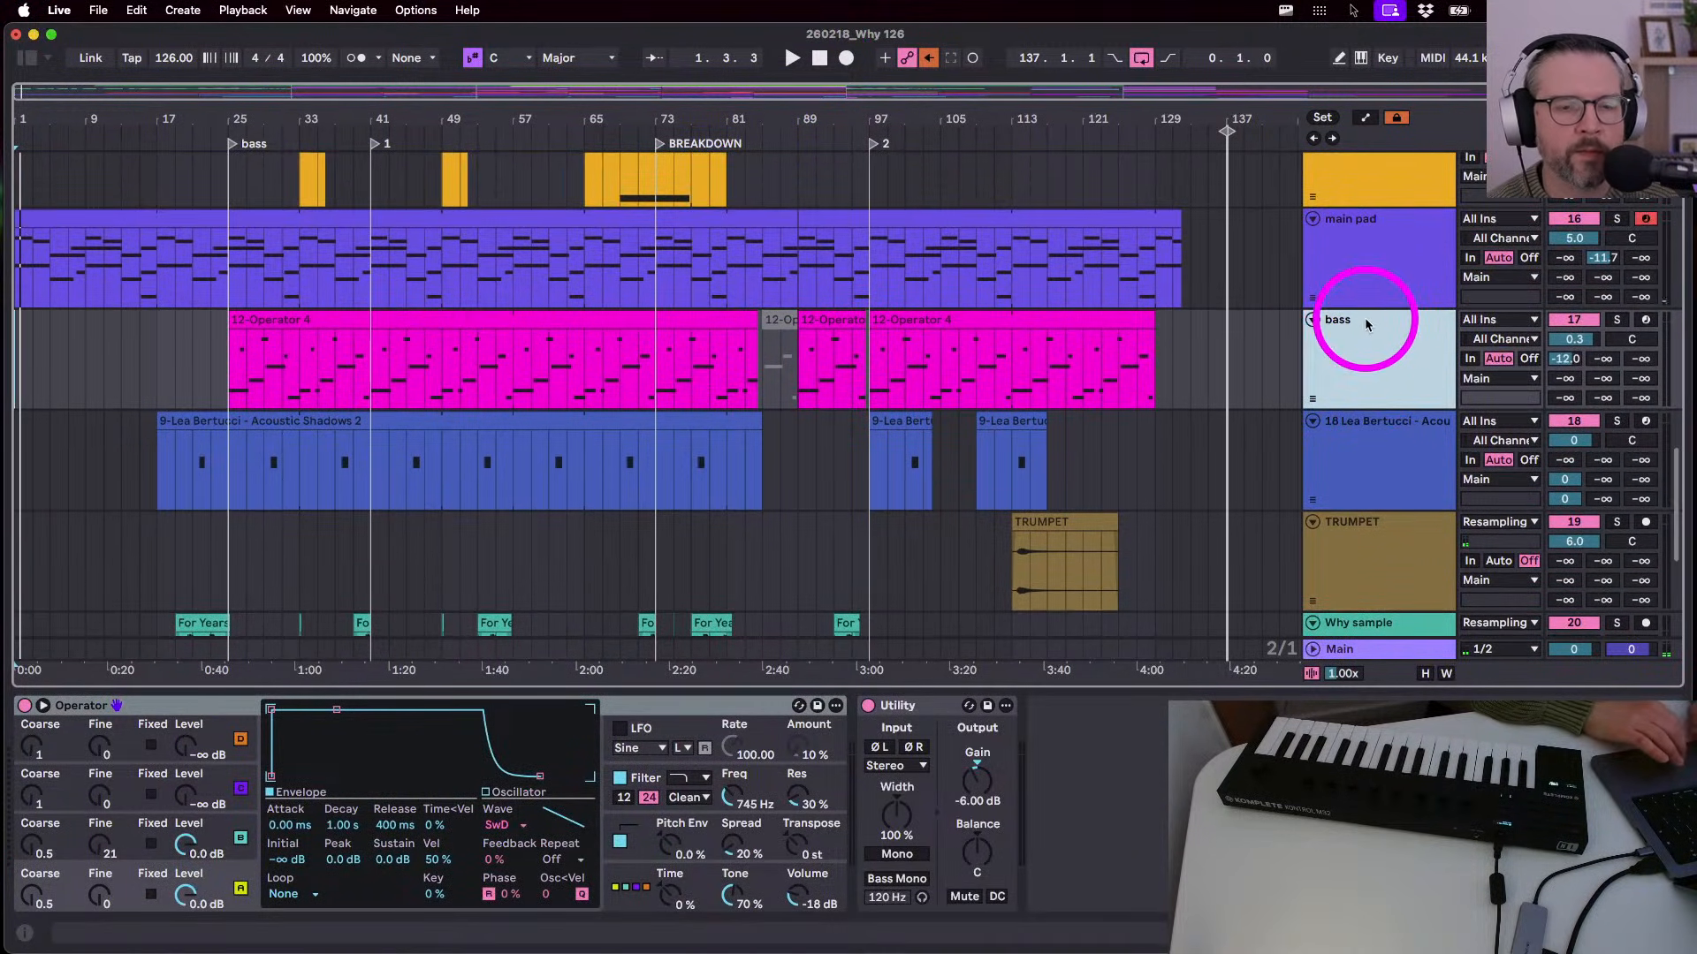
scroll(1383, 362, down, 3)
- Rename the Acoustic Shadows track to 'Trombone not sold'
scroll(1366, 345, down, 3)
click(1344, 309)
scroll(1343, 309, down, 2)
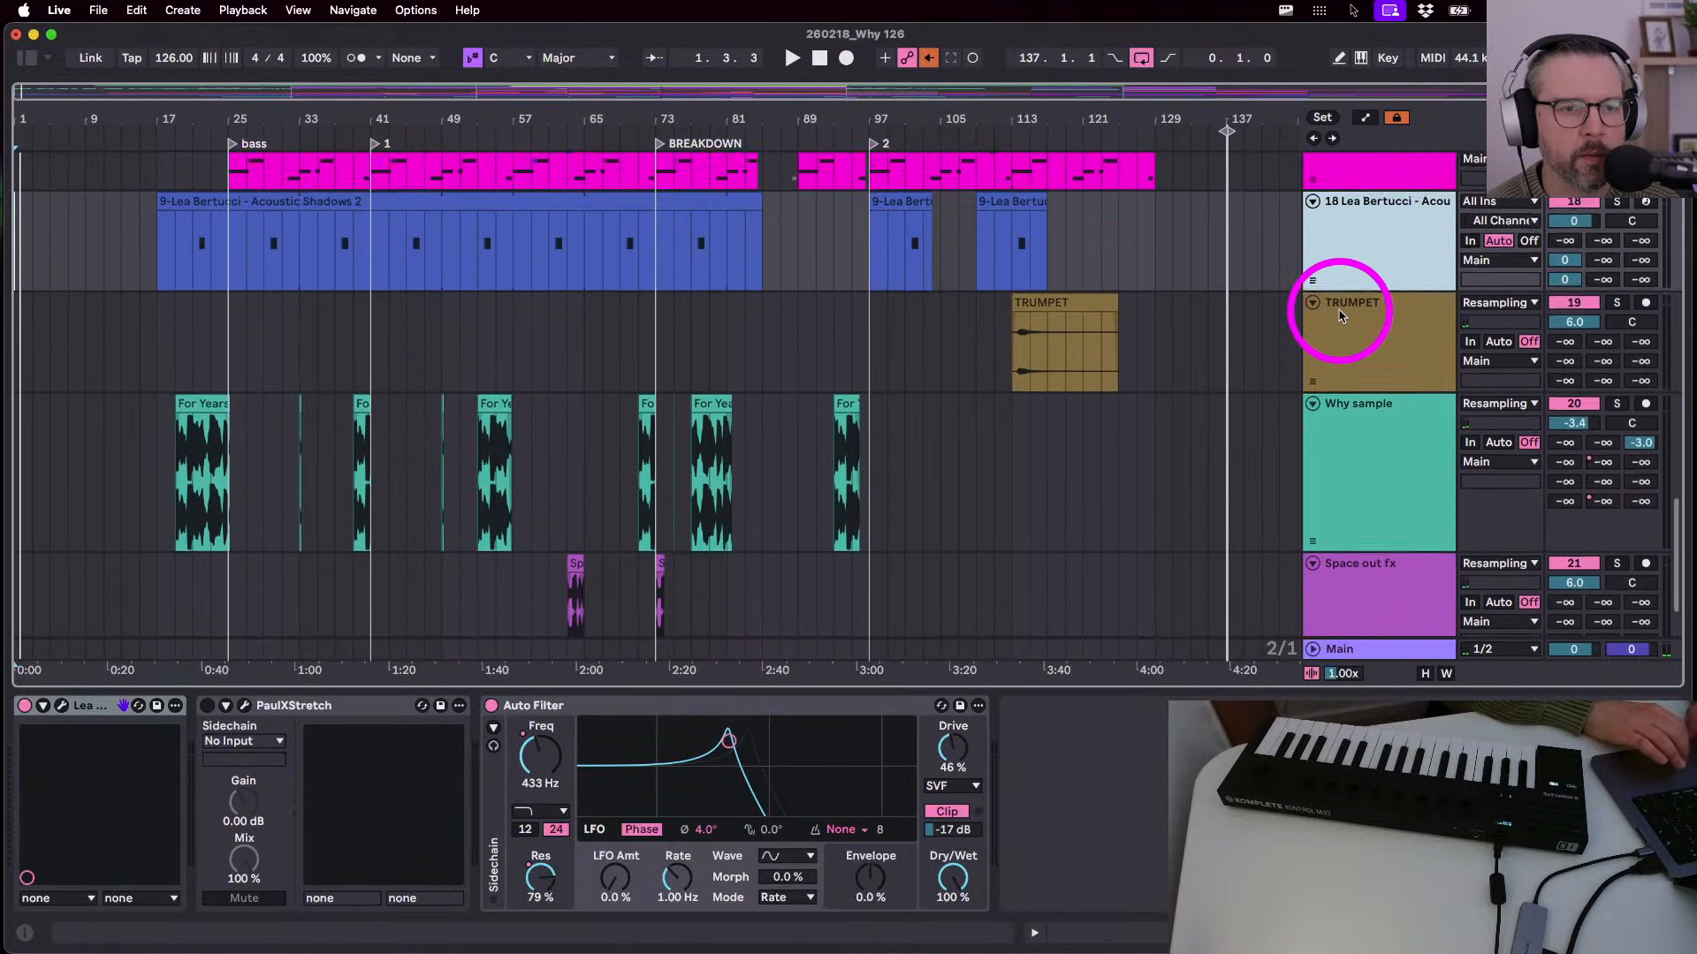
key(cmd+r)
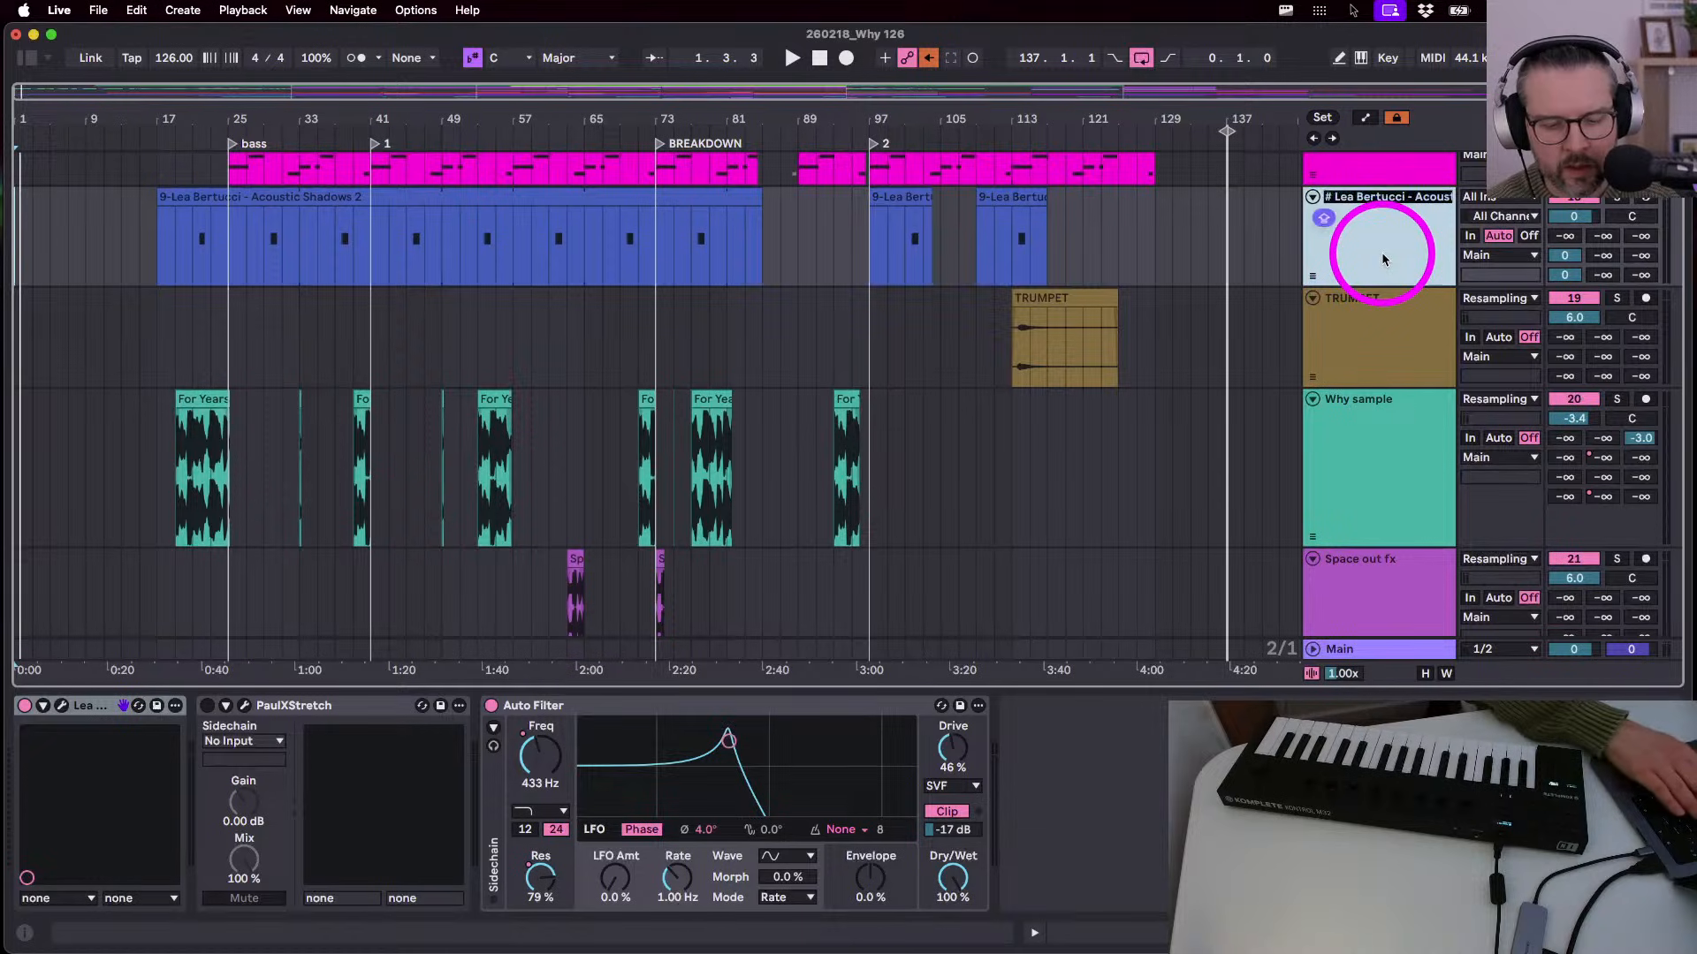
text(Trombon)
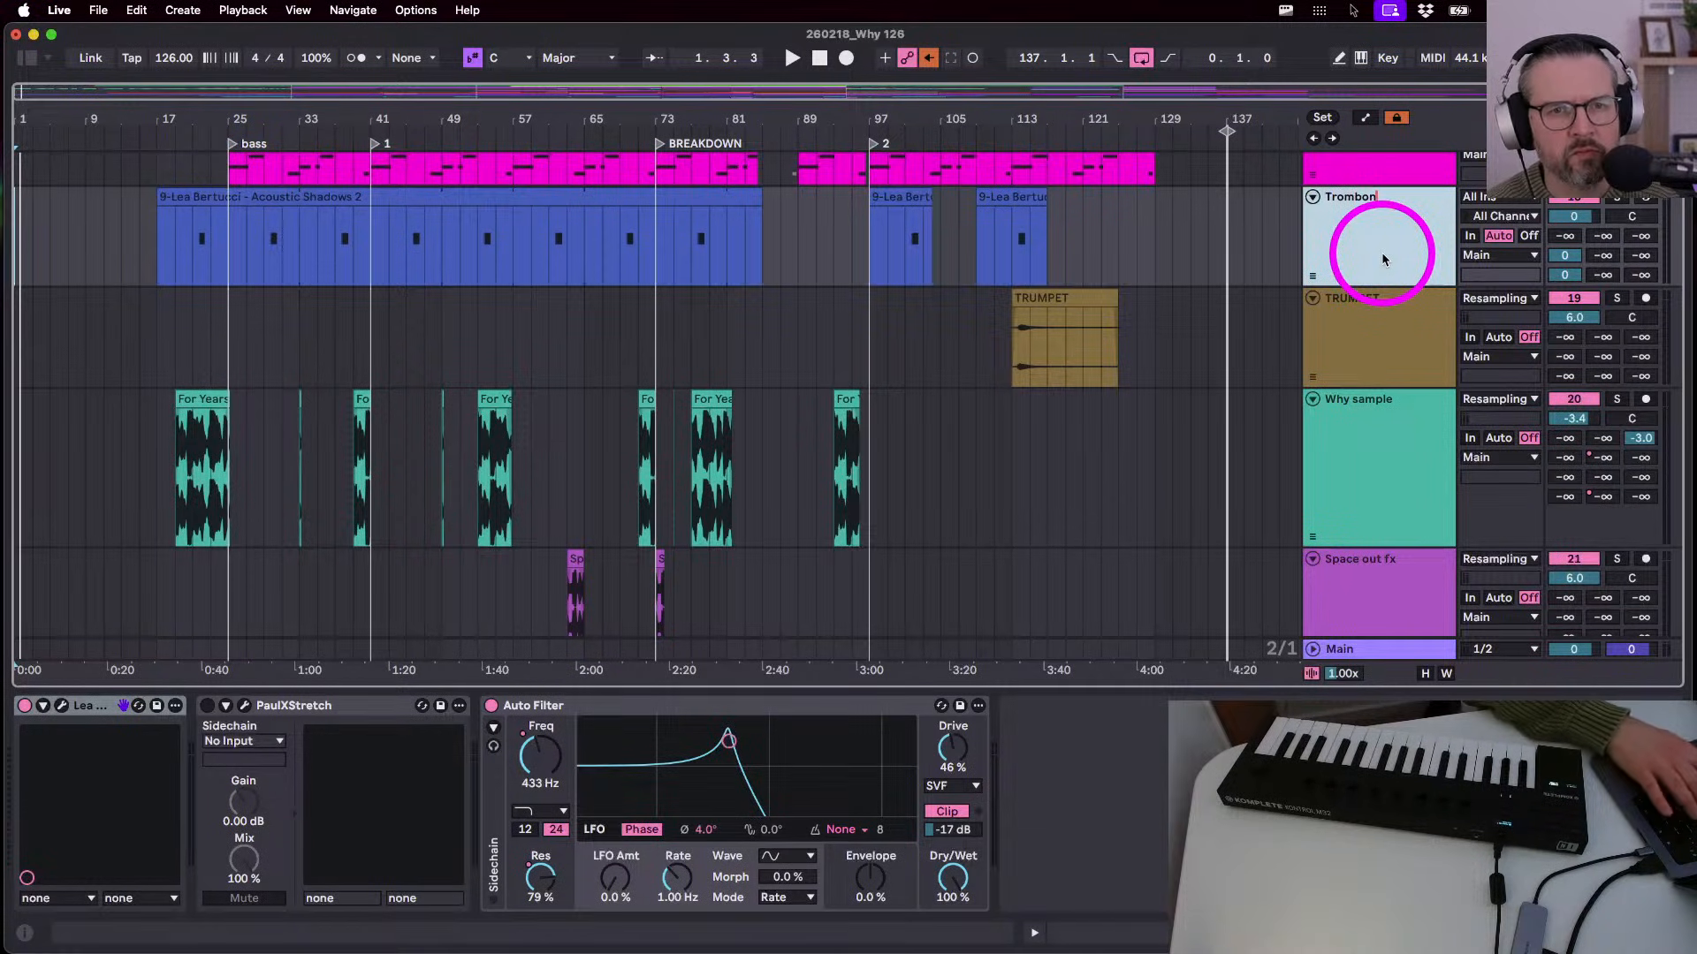
text(e not sold)
key(Return)
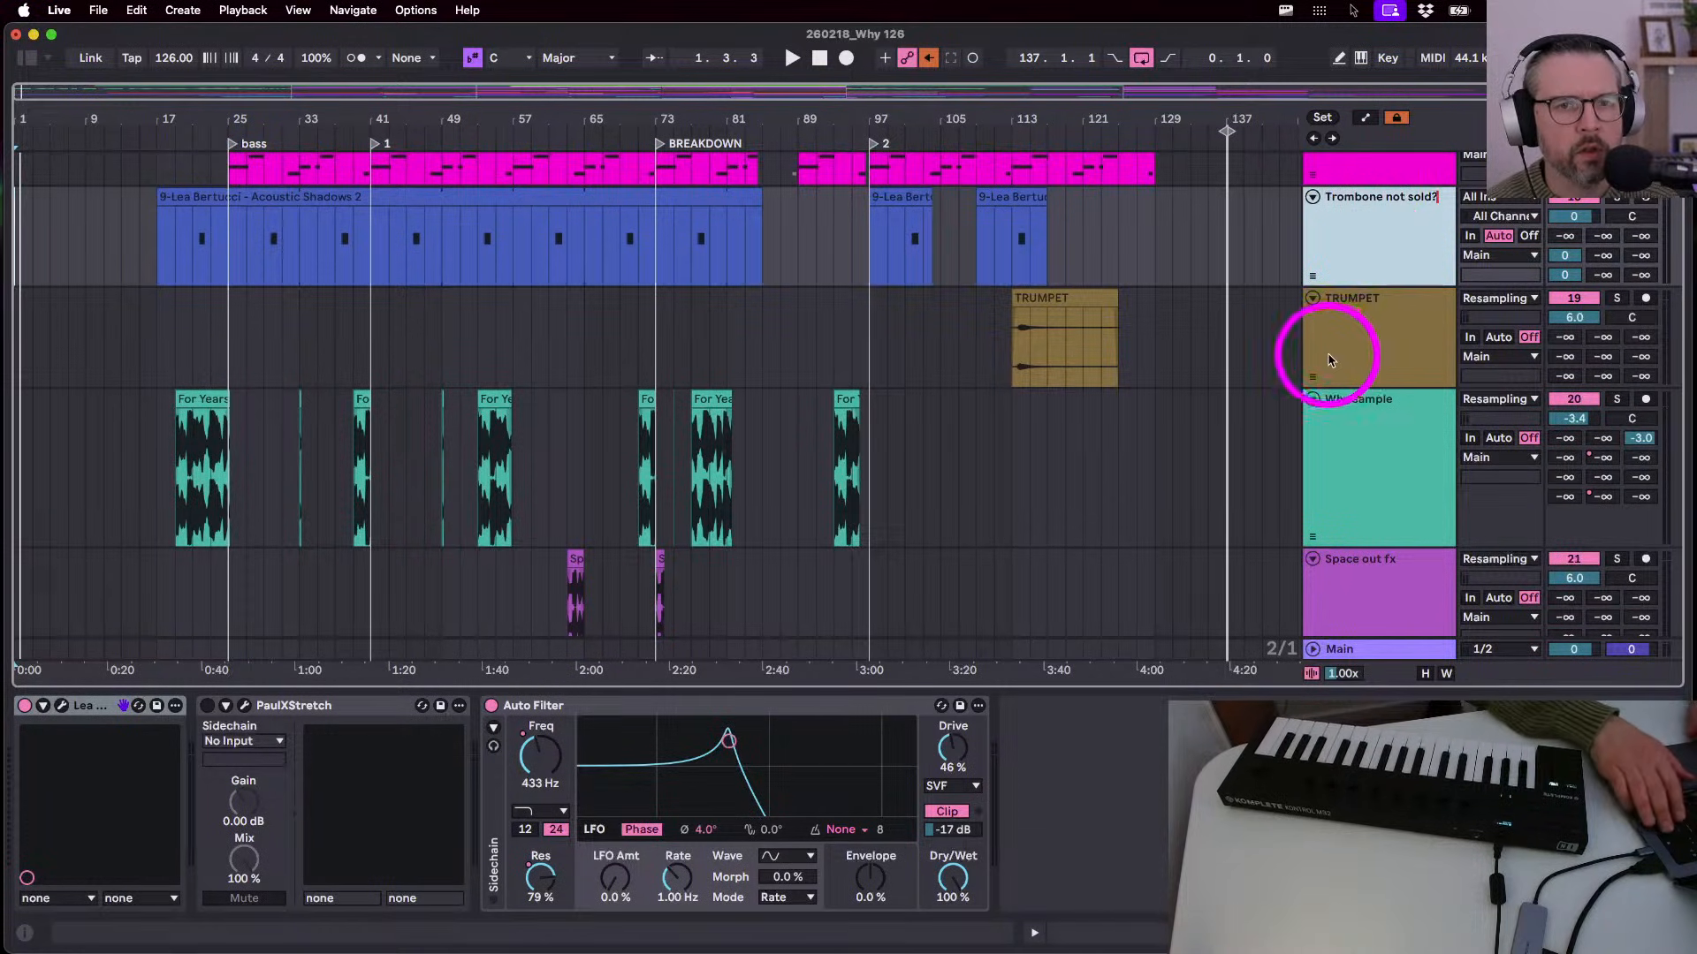
- Rename the shaker loop track 22 to 'shaker' and fold it to one row
scroll(1327, 374, down, 3)
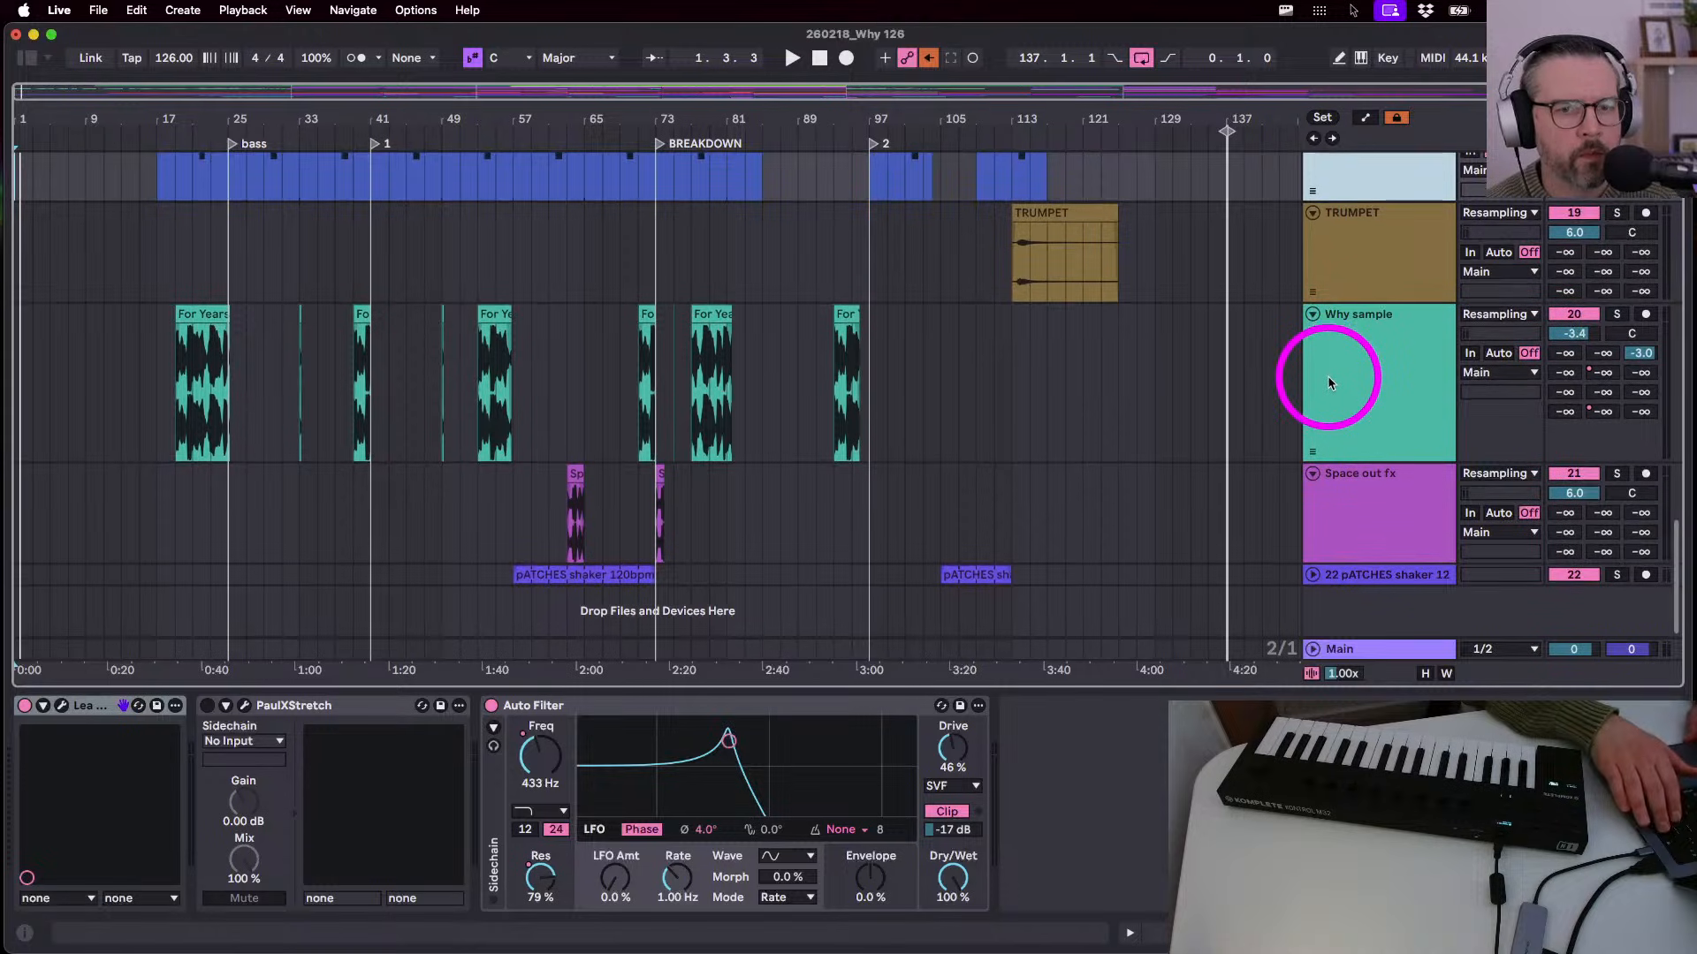
click(1341, 402)
click(1352, 517)
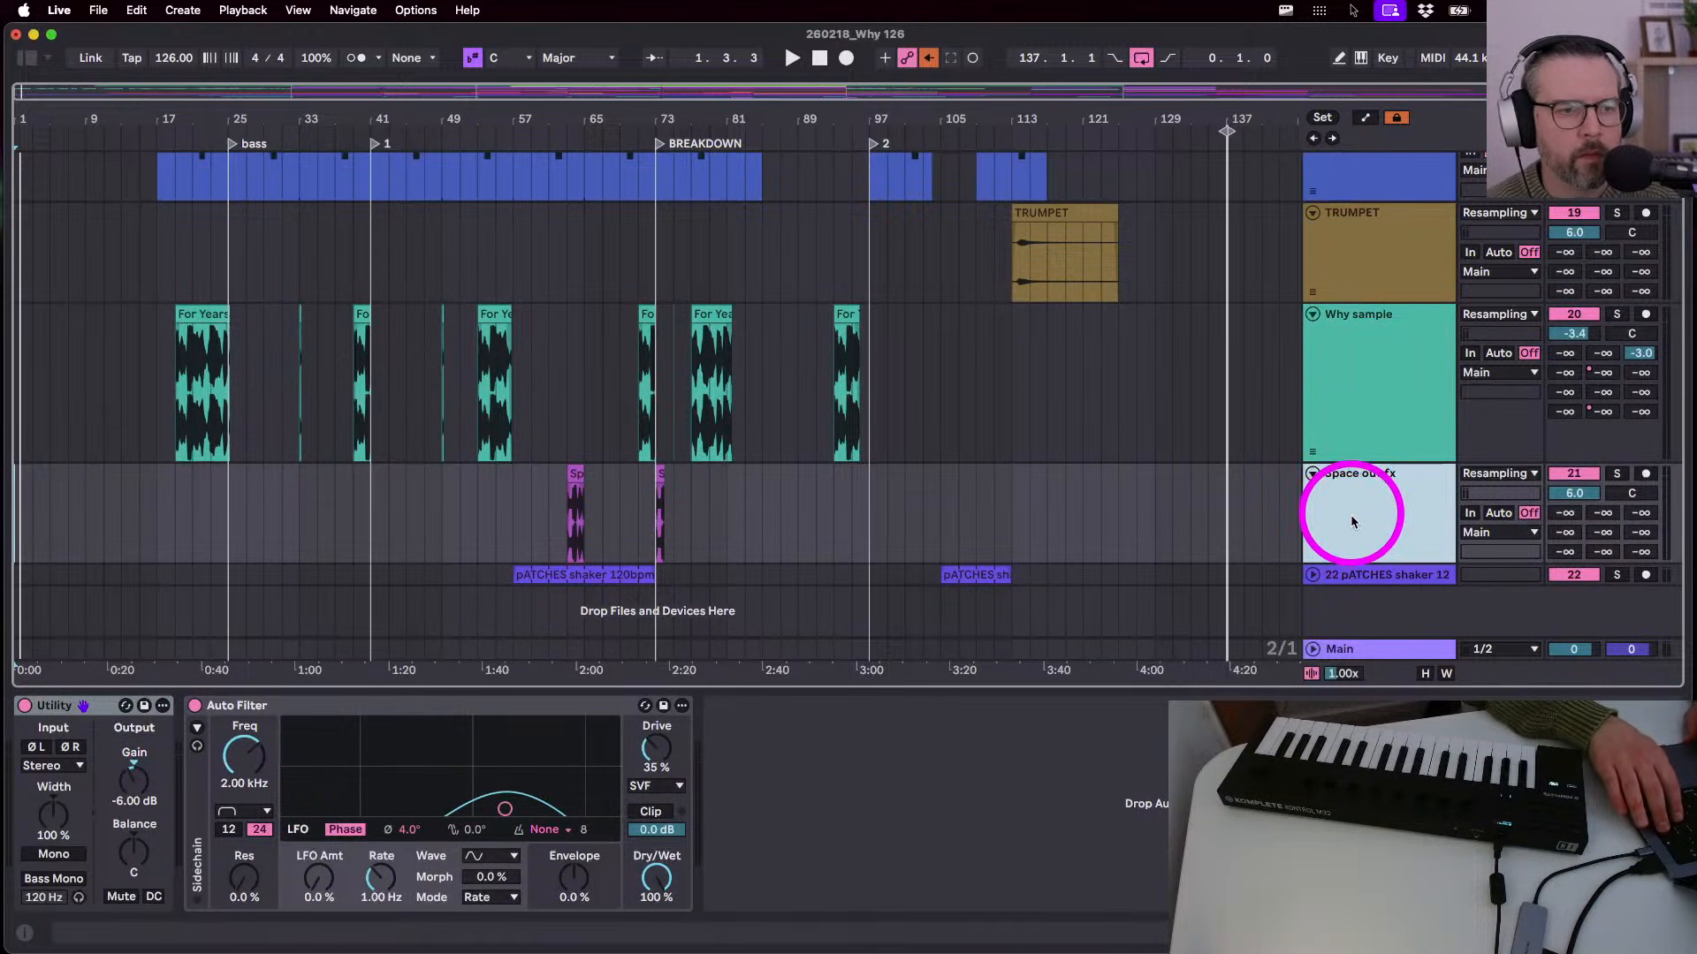
click(1314, 575)
key(super+r)
text(shaker)
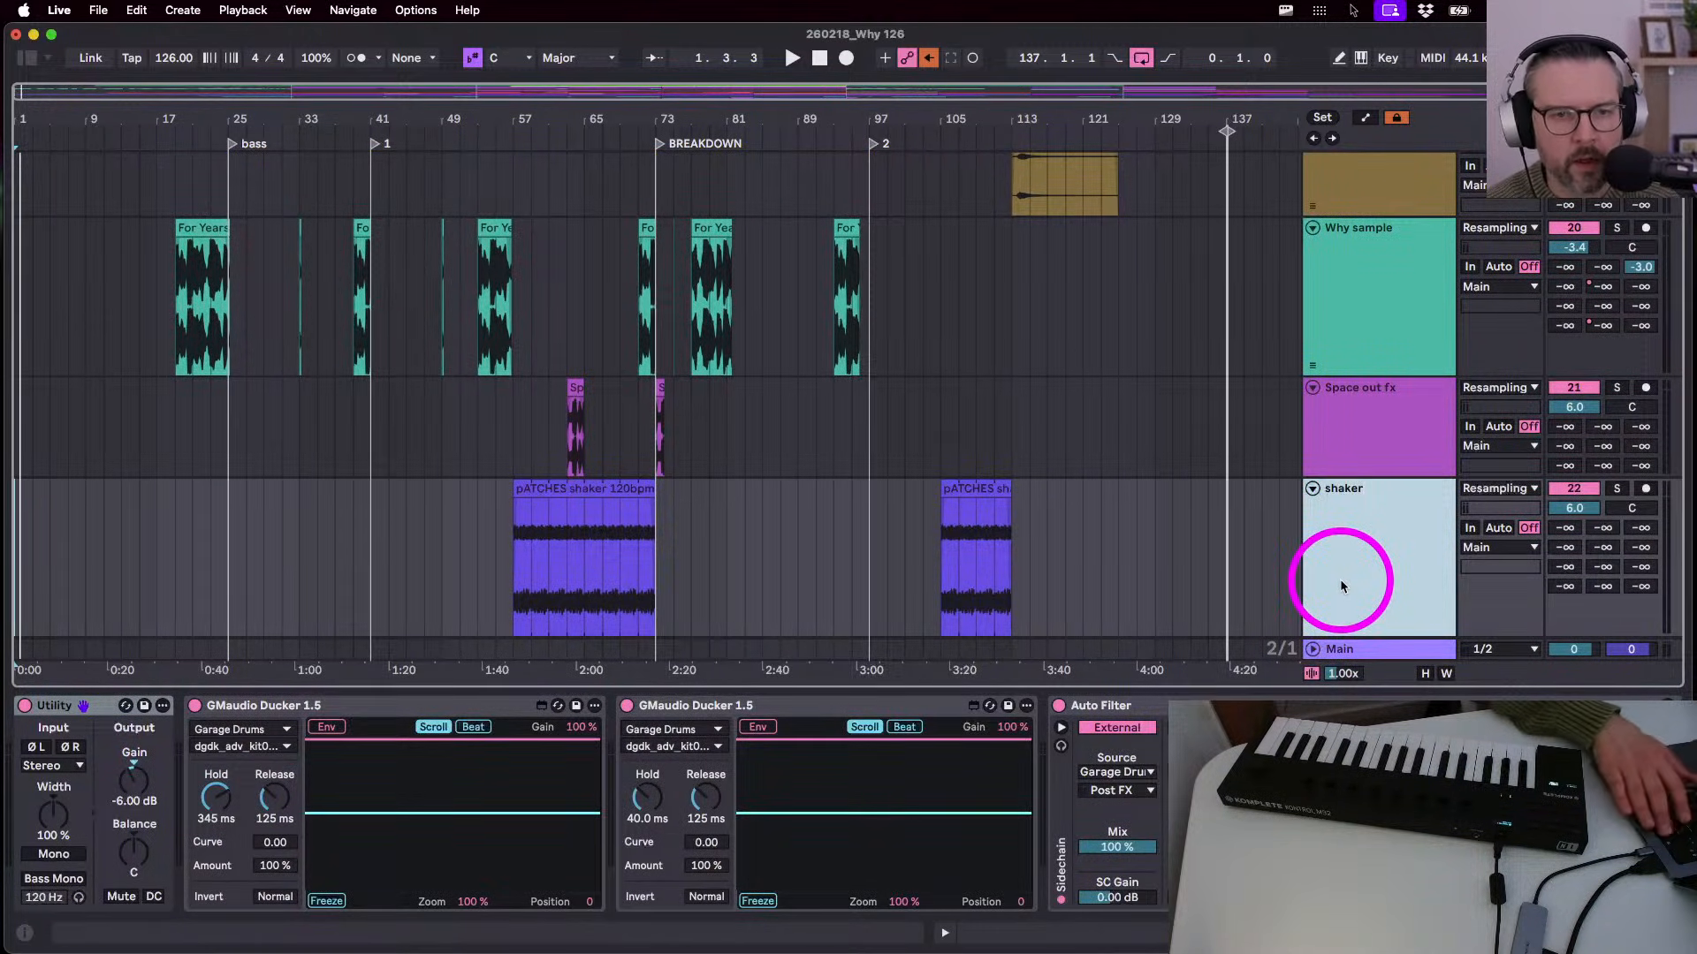
key(Return)
click(1377, 560)
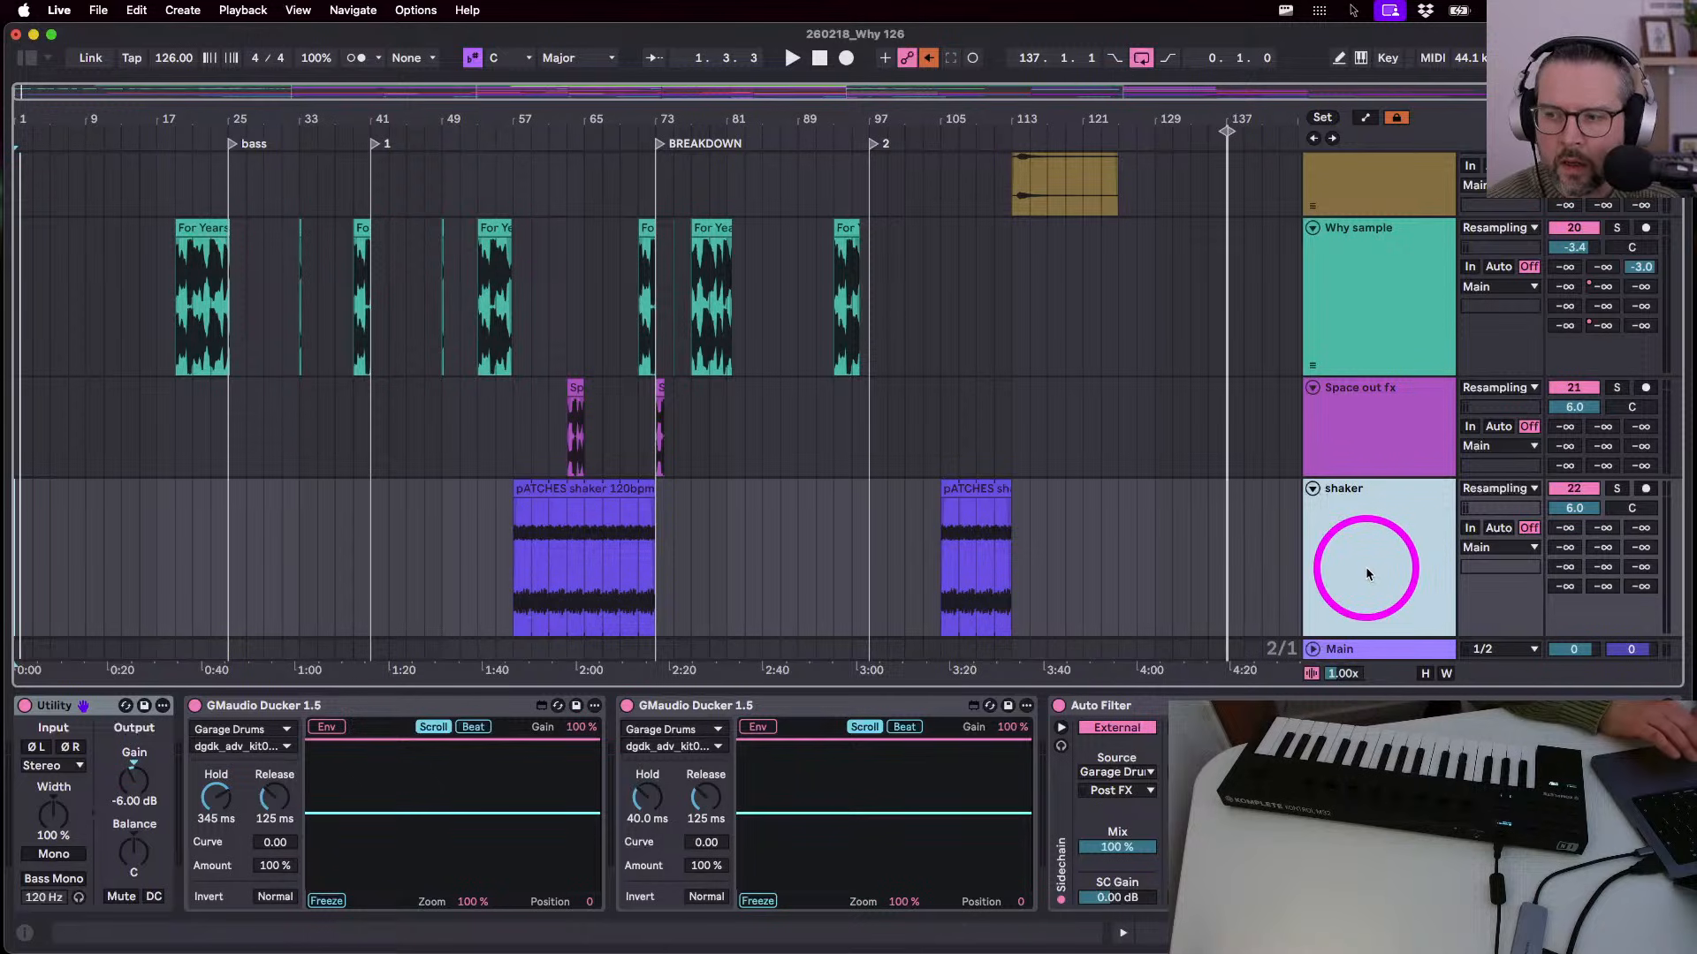
scroll(1367, 571, up, 4)
scroll(1322, 633, down, 4)
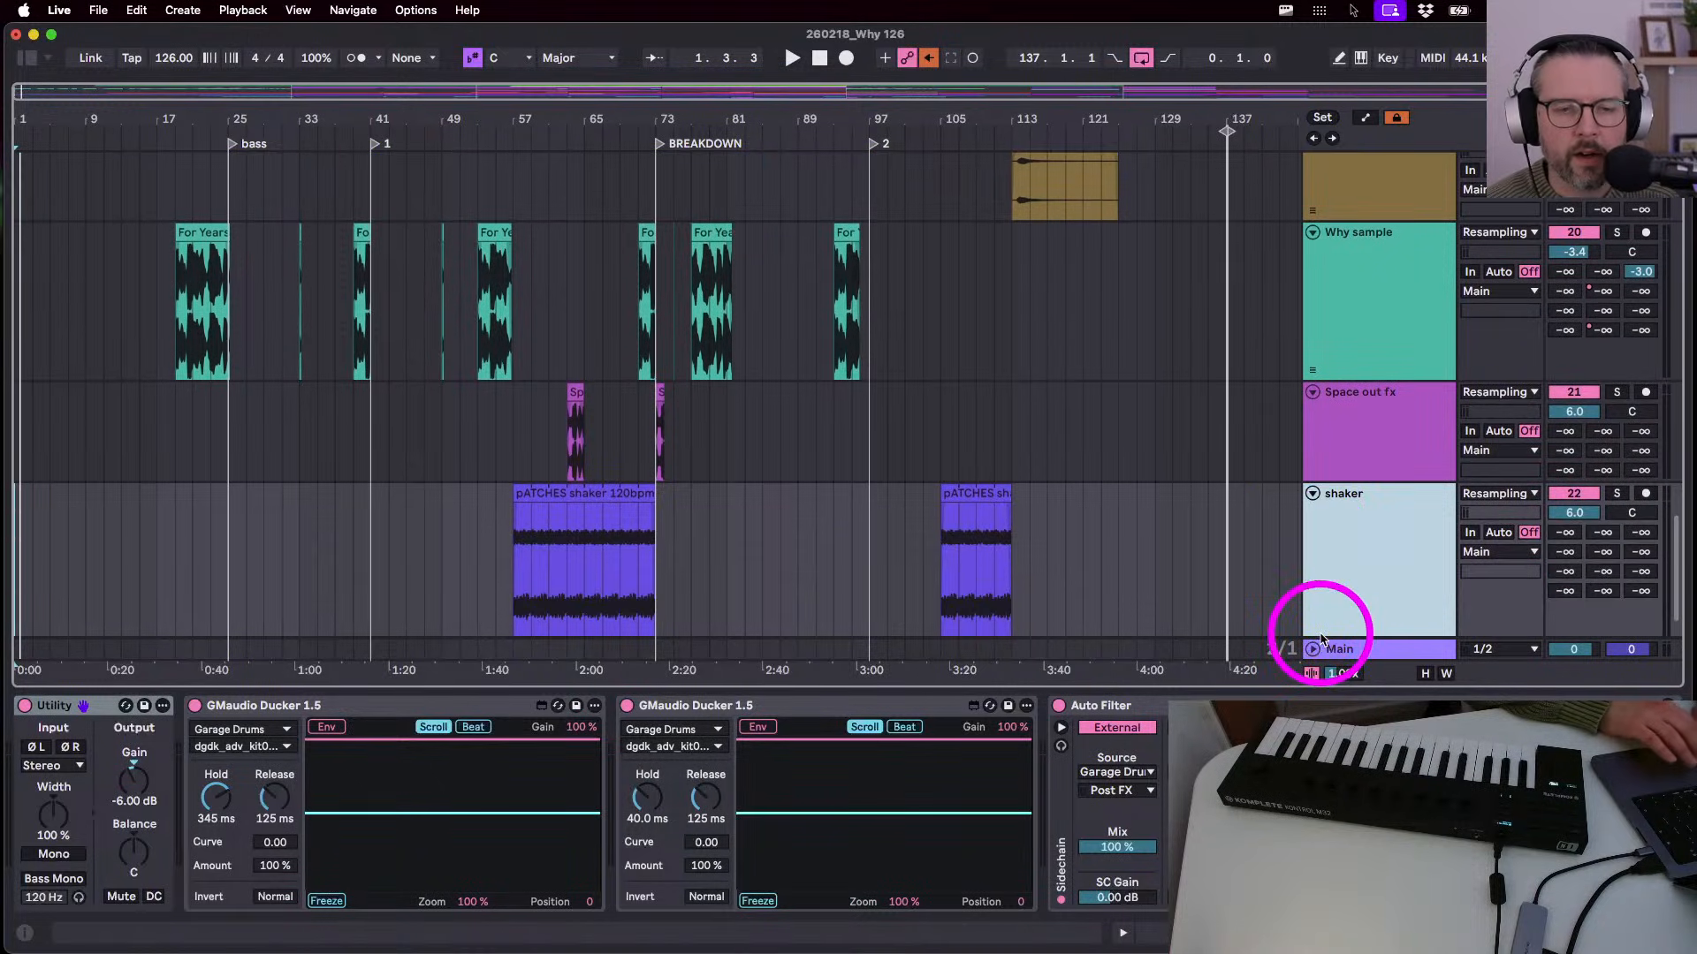
click(1312, 494)
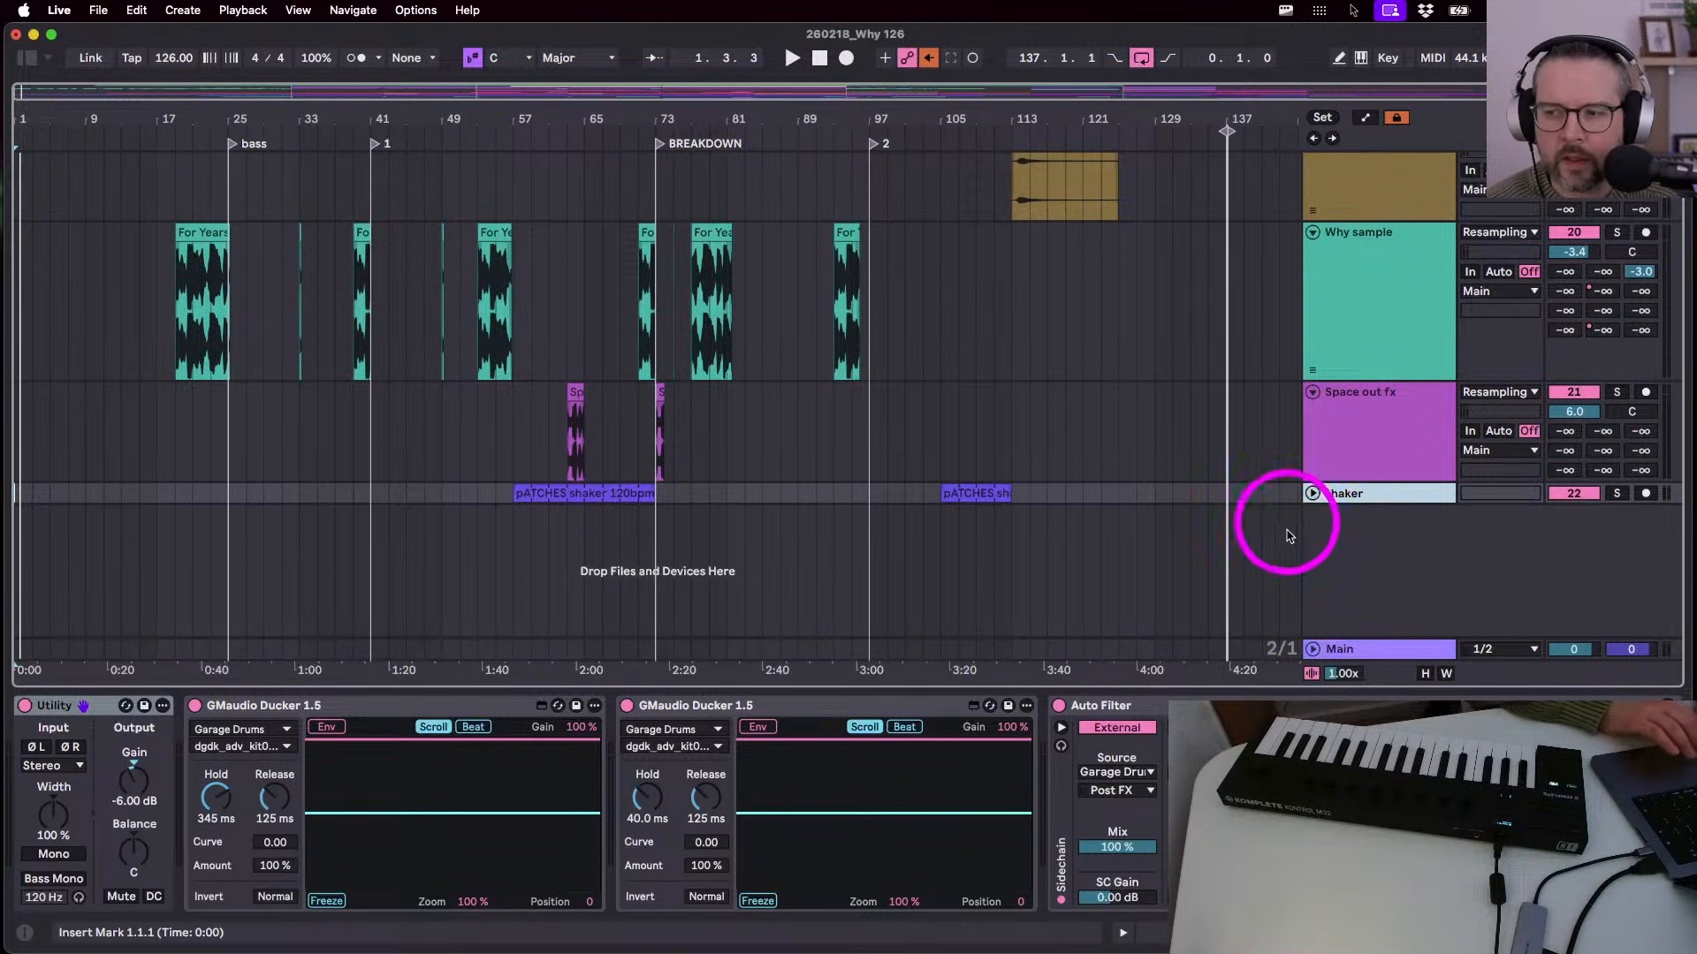
- Drag the shaker track partway up the track list in several moves
click(1342, 497)
drag(1342, 501, 1375, 223)
scroll(1345, 442, up, 9)
scroll(1348, 442, down, 5)
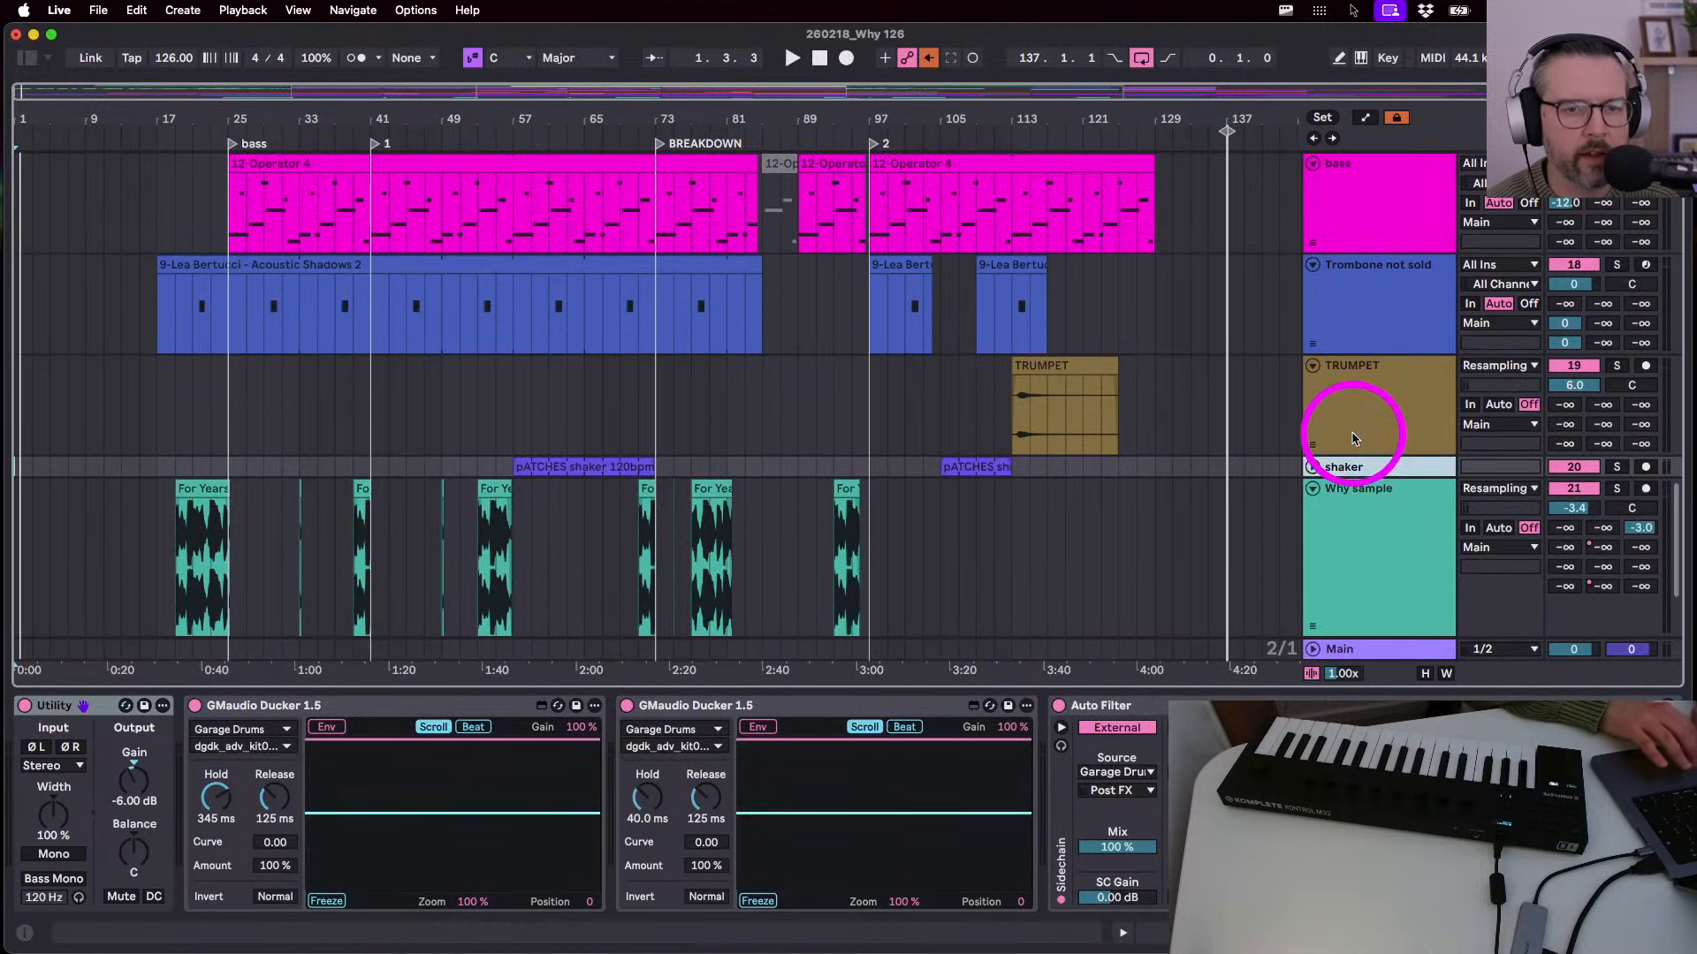
drag(1355, 473, 1392, 190)
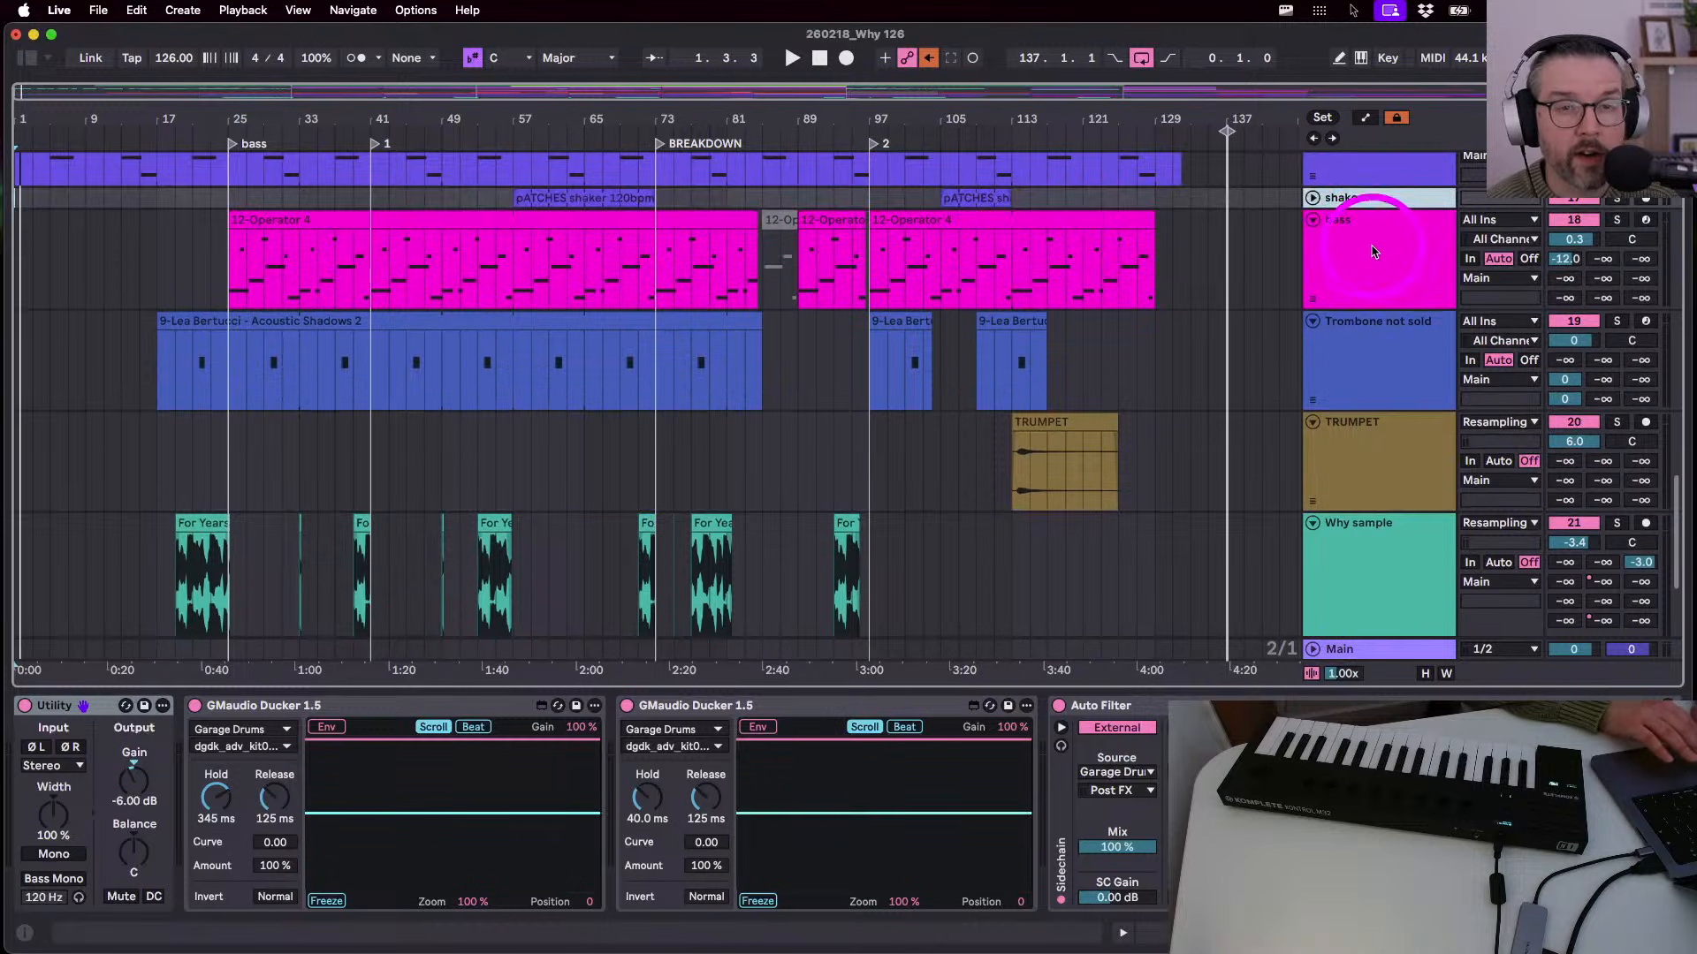
scroll(1299, 252, up, 14)
scroll(1299, 247, down, 10)
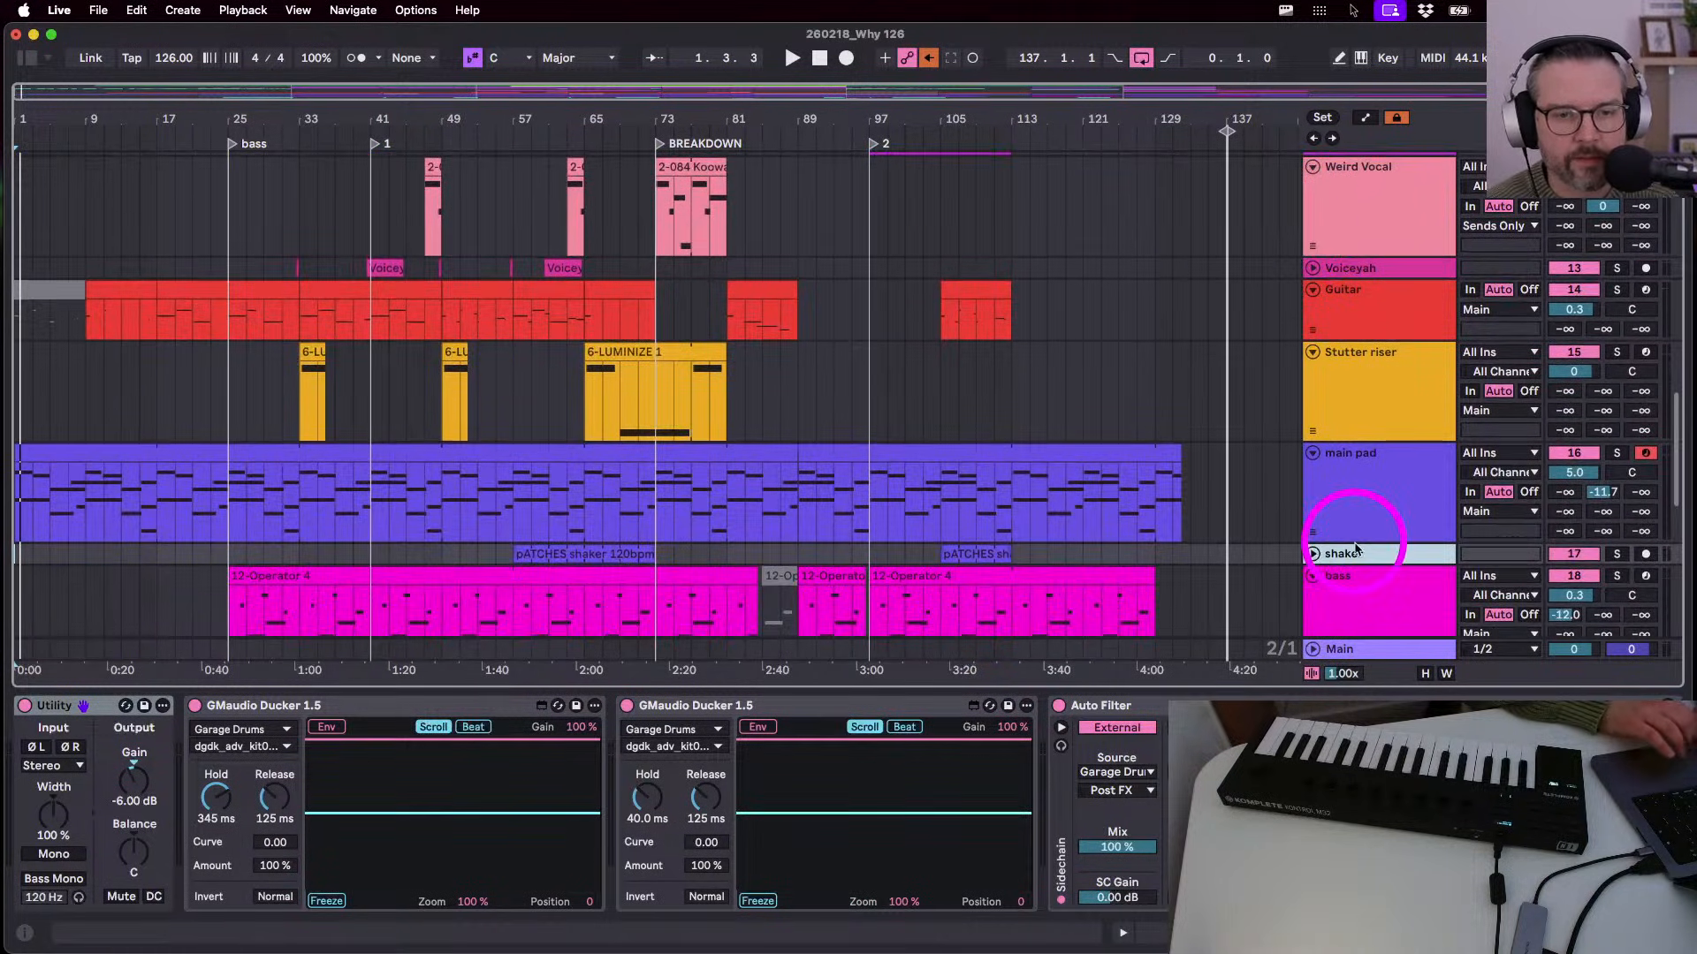
drag(1341, 553, 1375, 277)
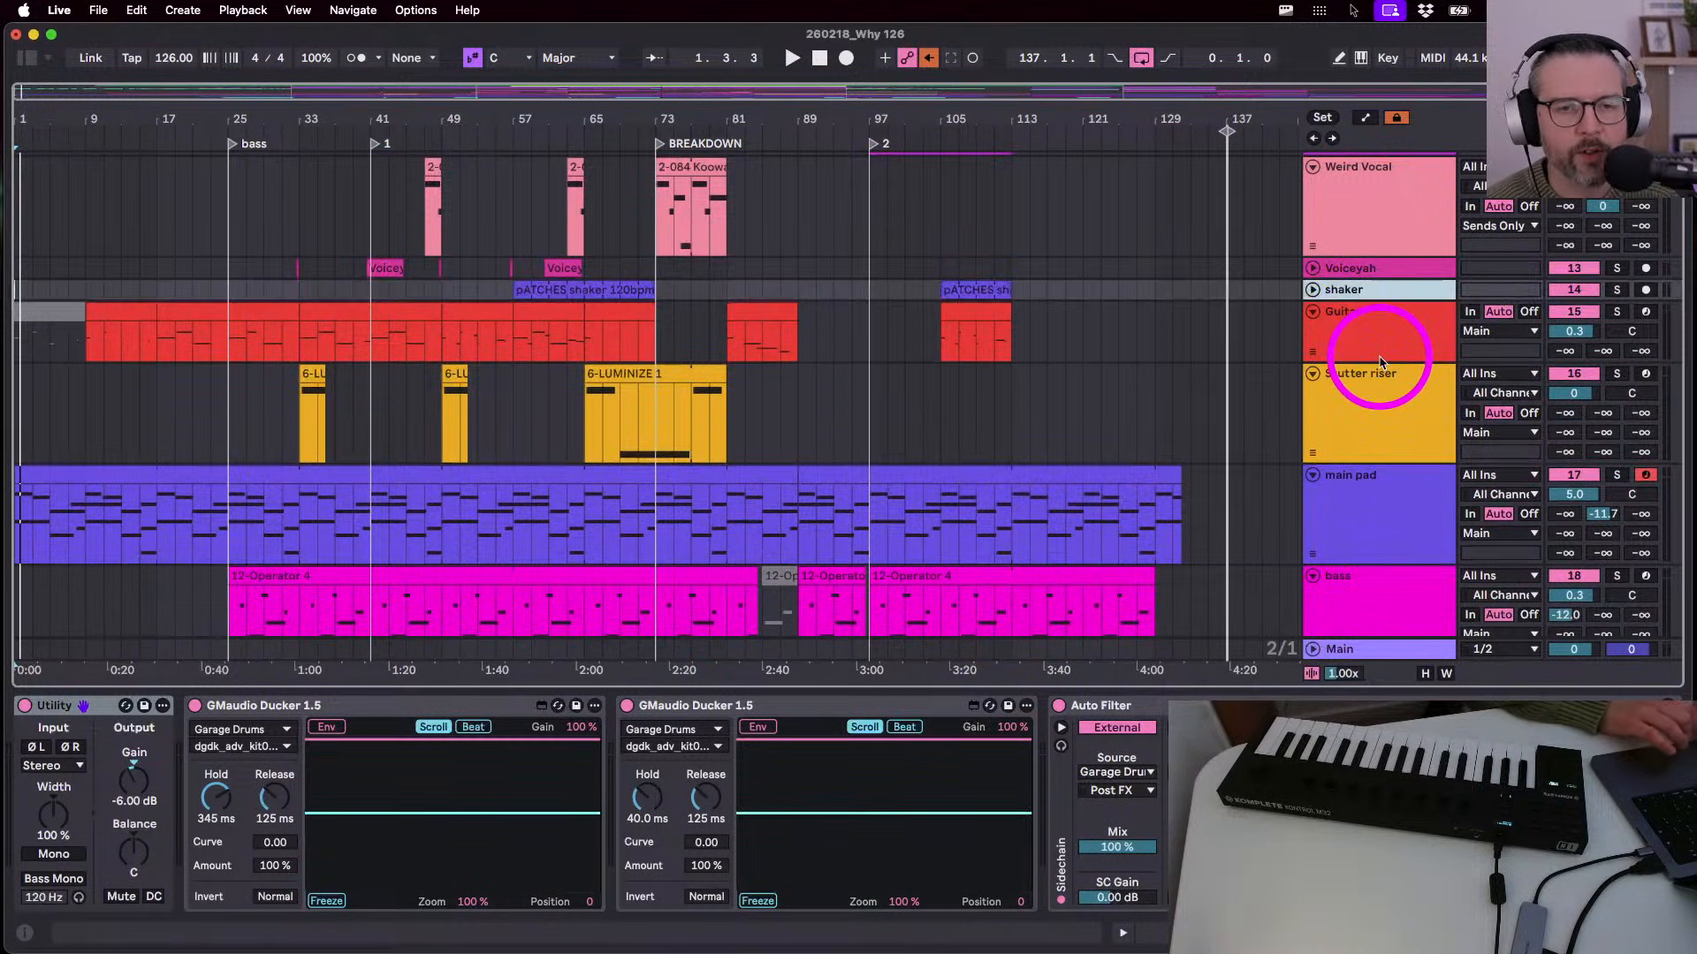
scroll(1344, 295, up, 5)
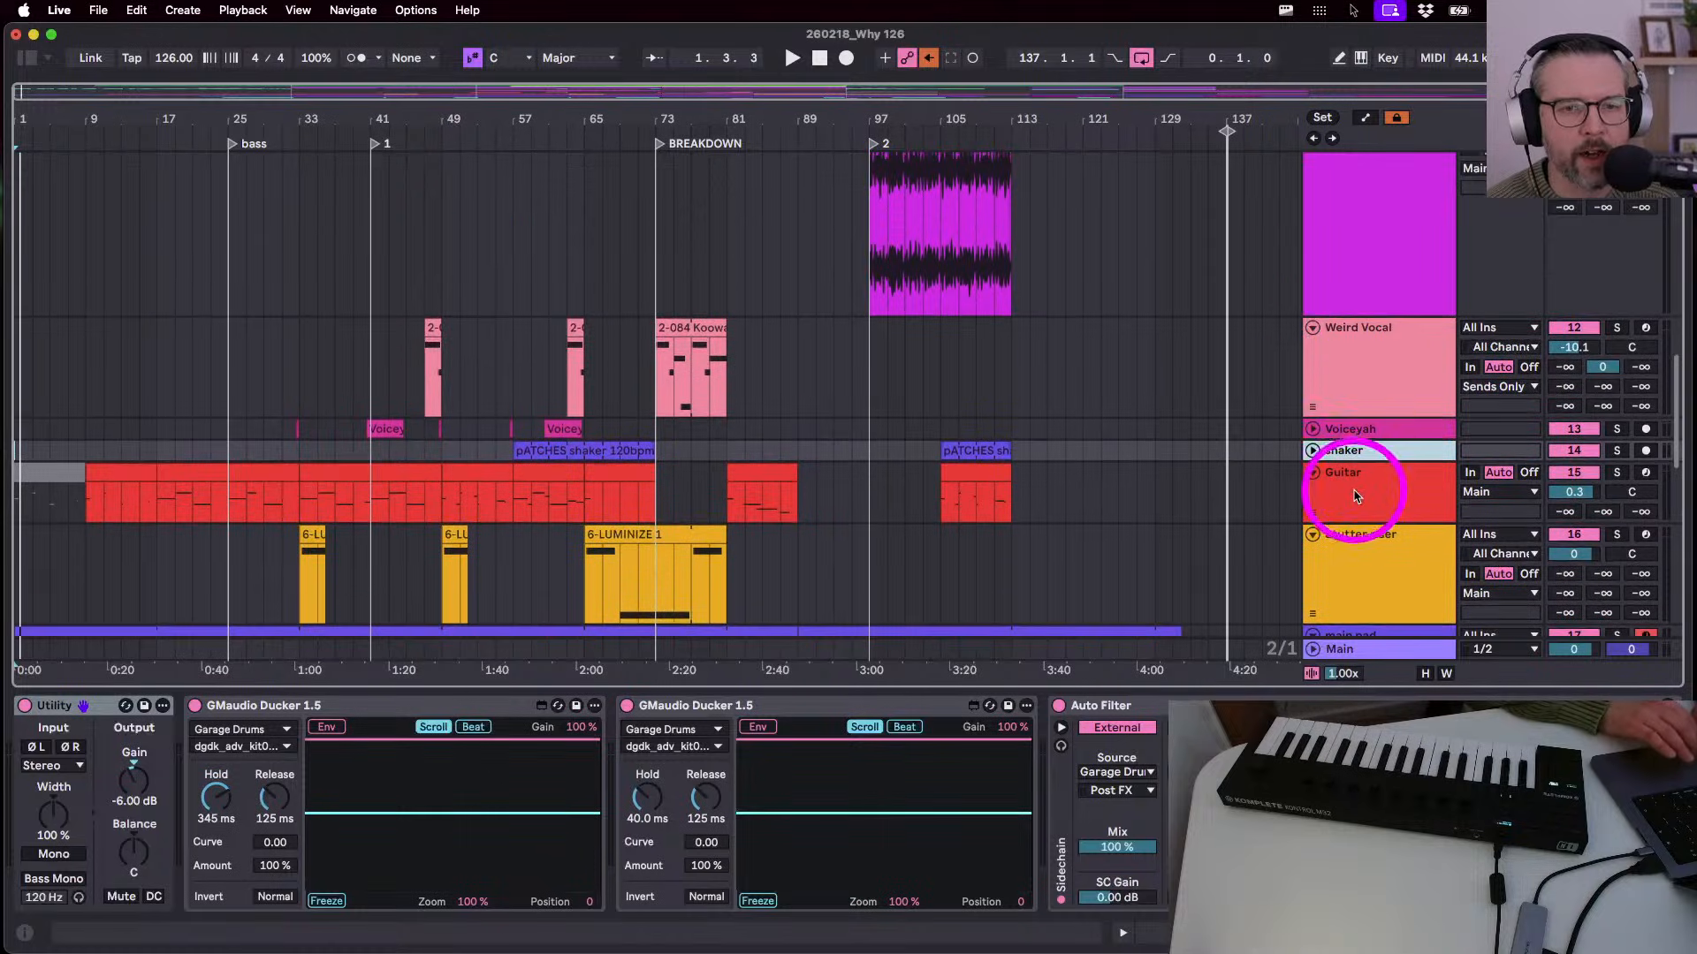
drag(1352, 450, 1364, 333)
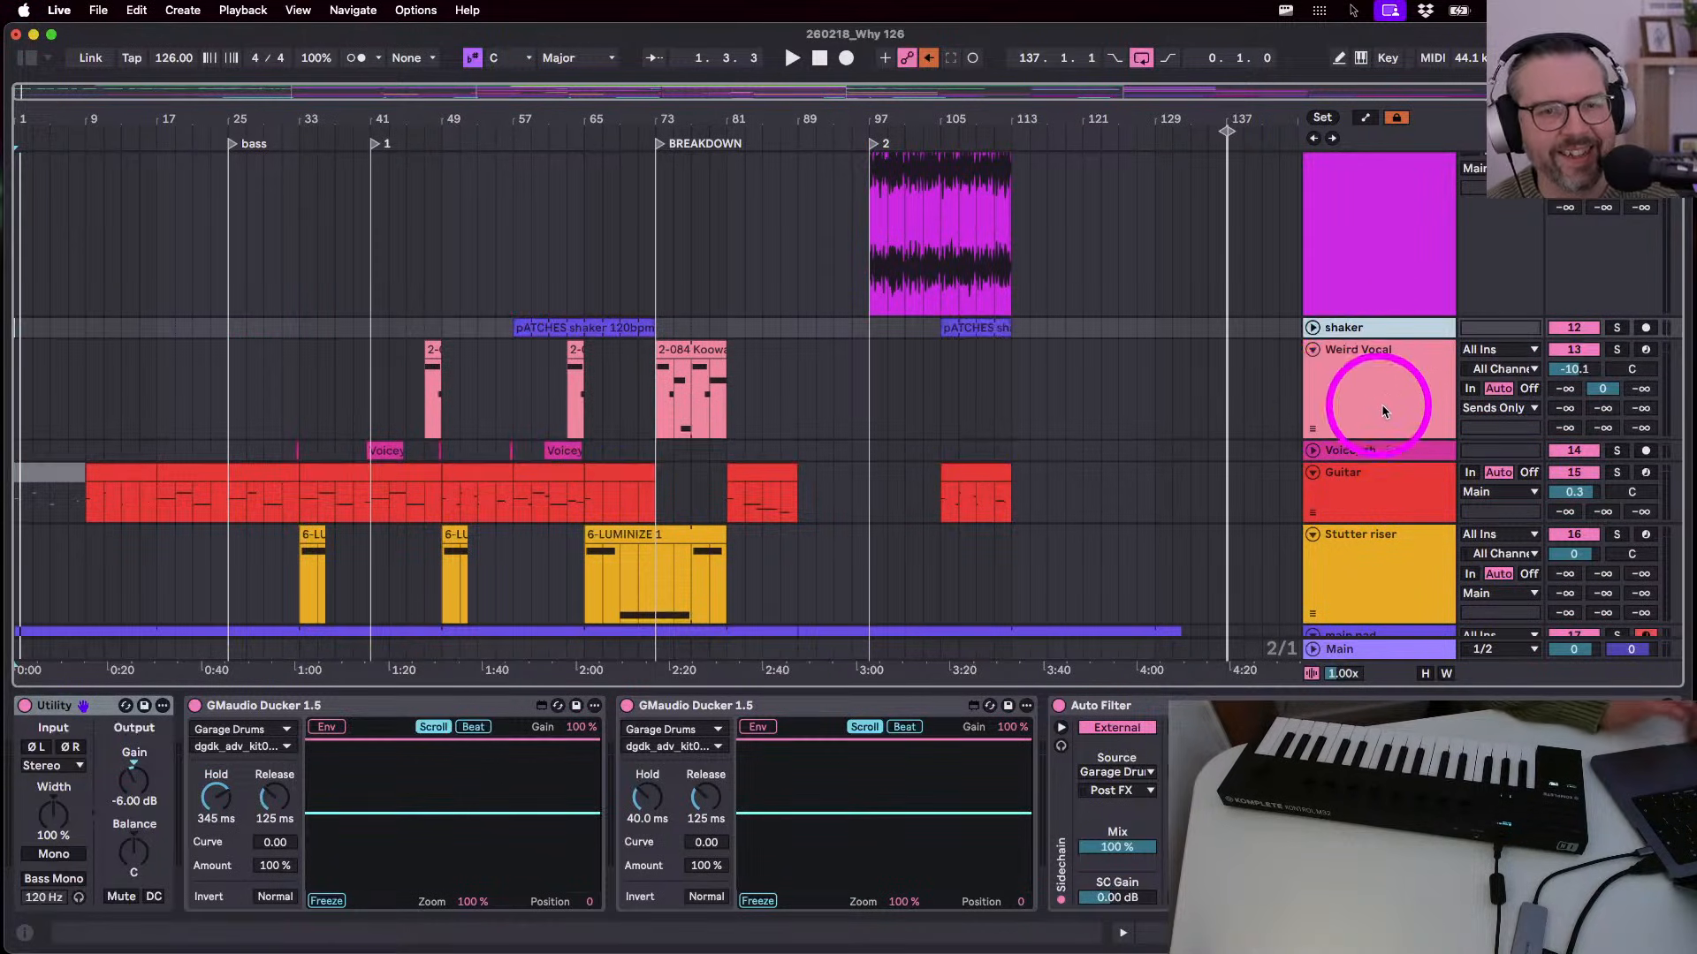
scroll(1367, 343, up, 4)
scroll(1367, 343, up, 2)
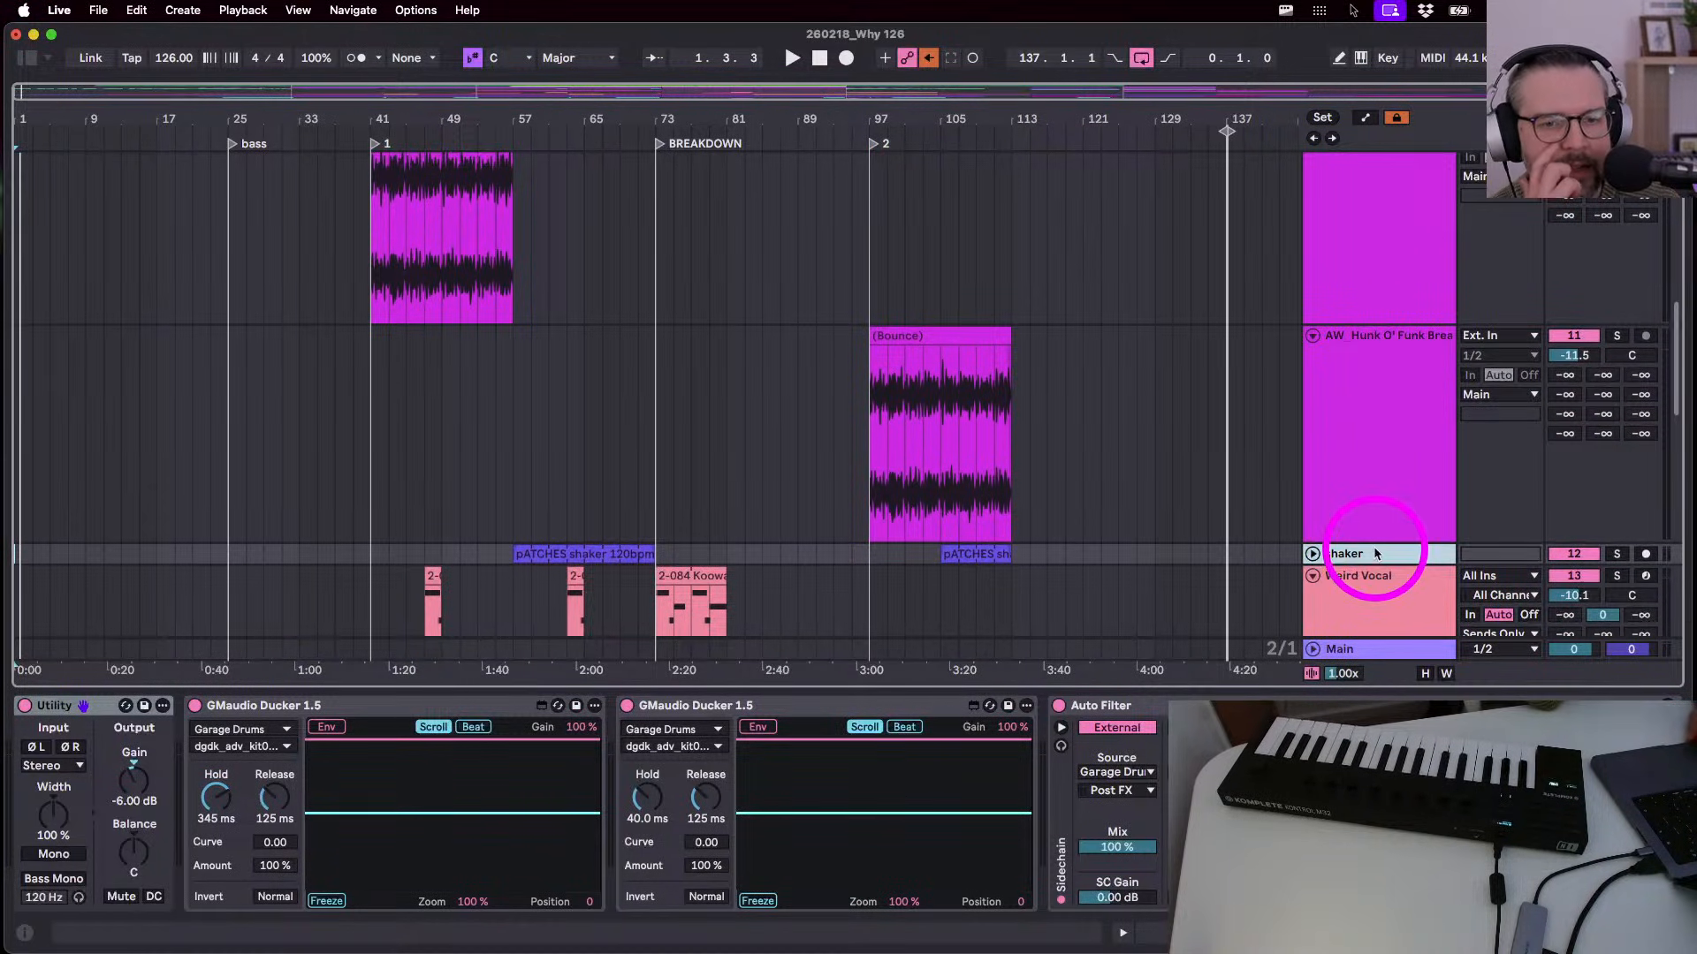
drag(1371, 560, 1384, 364)
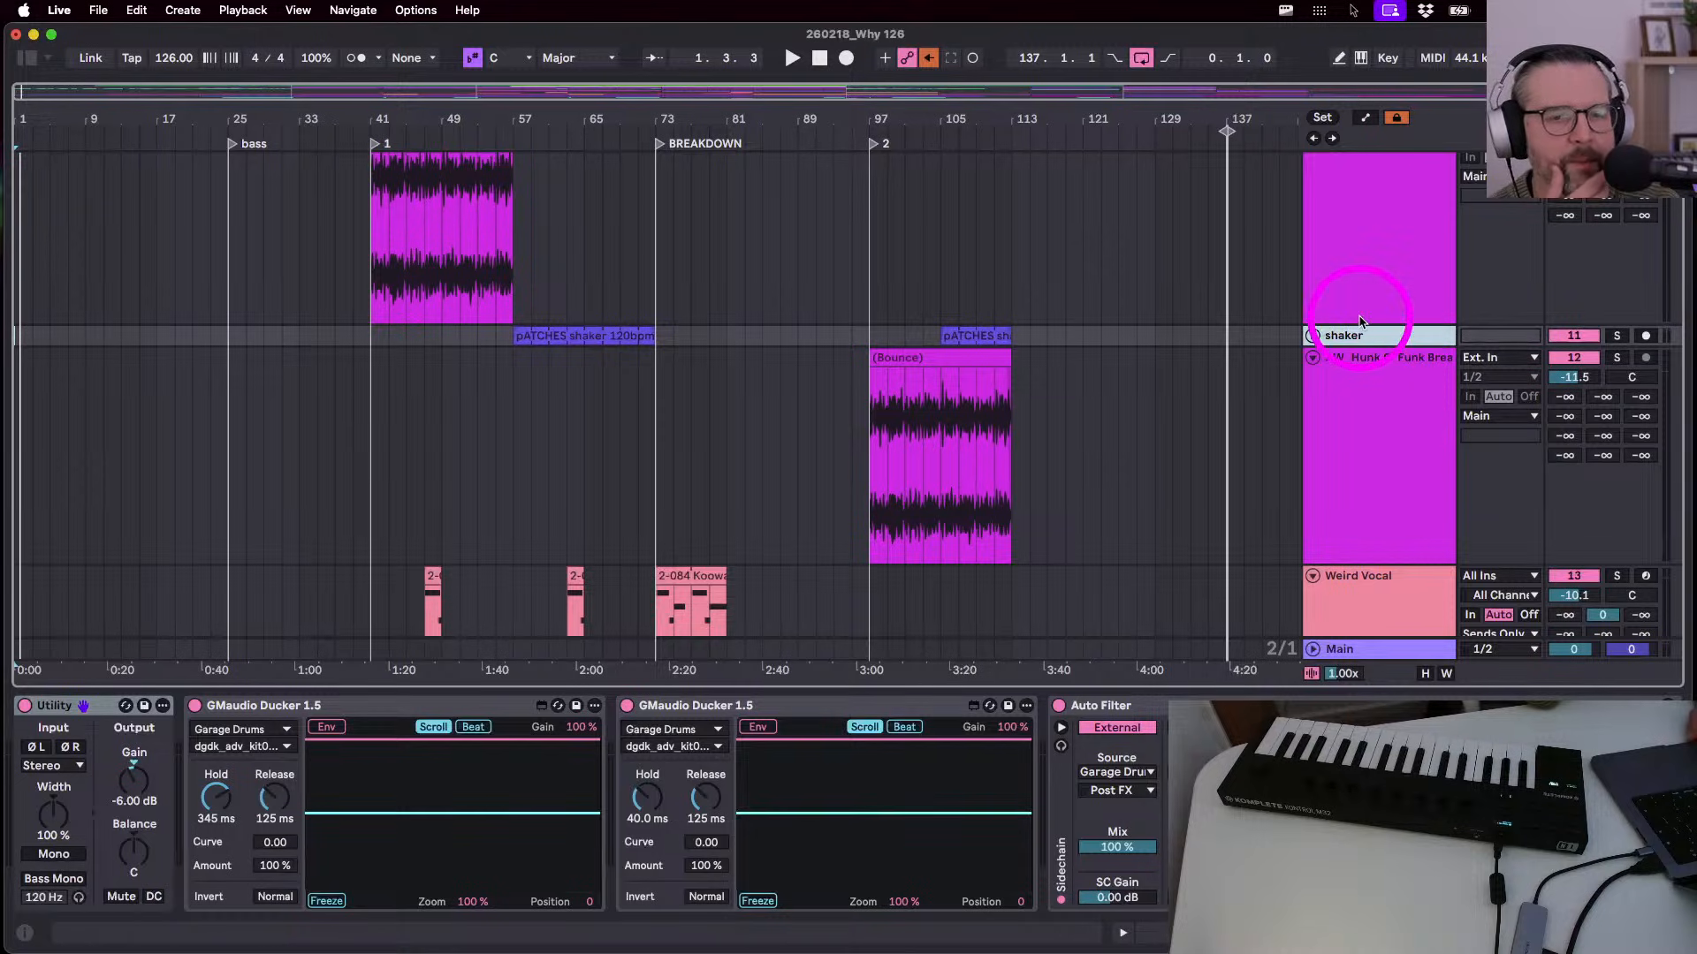
scroll(1384, 380, up, 3)
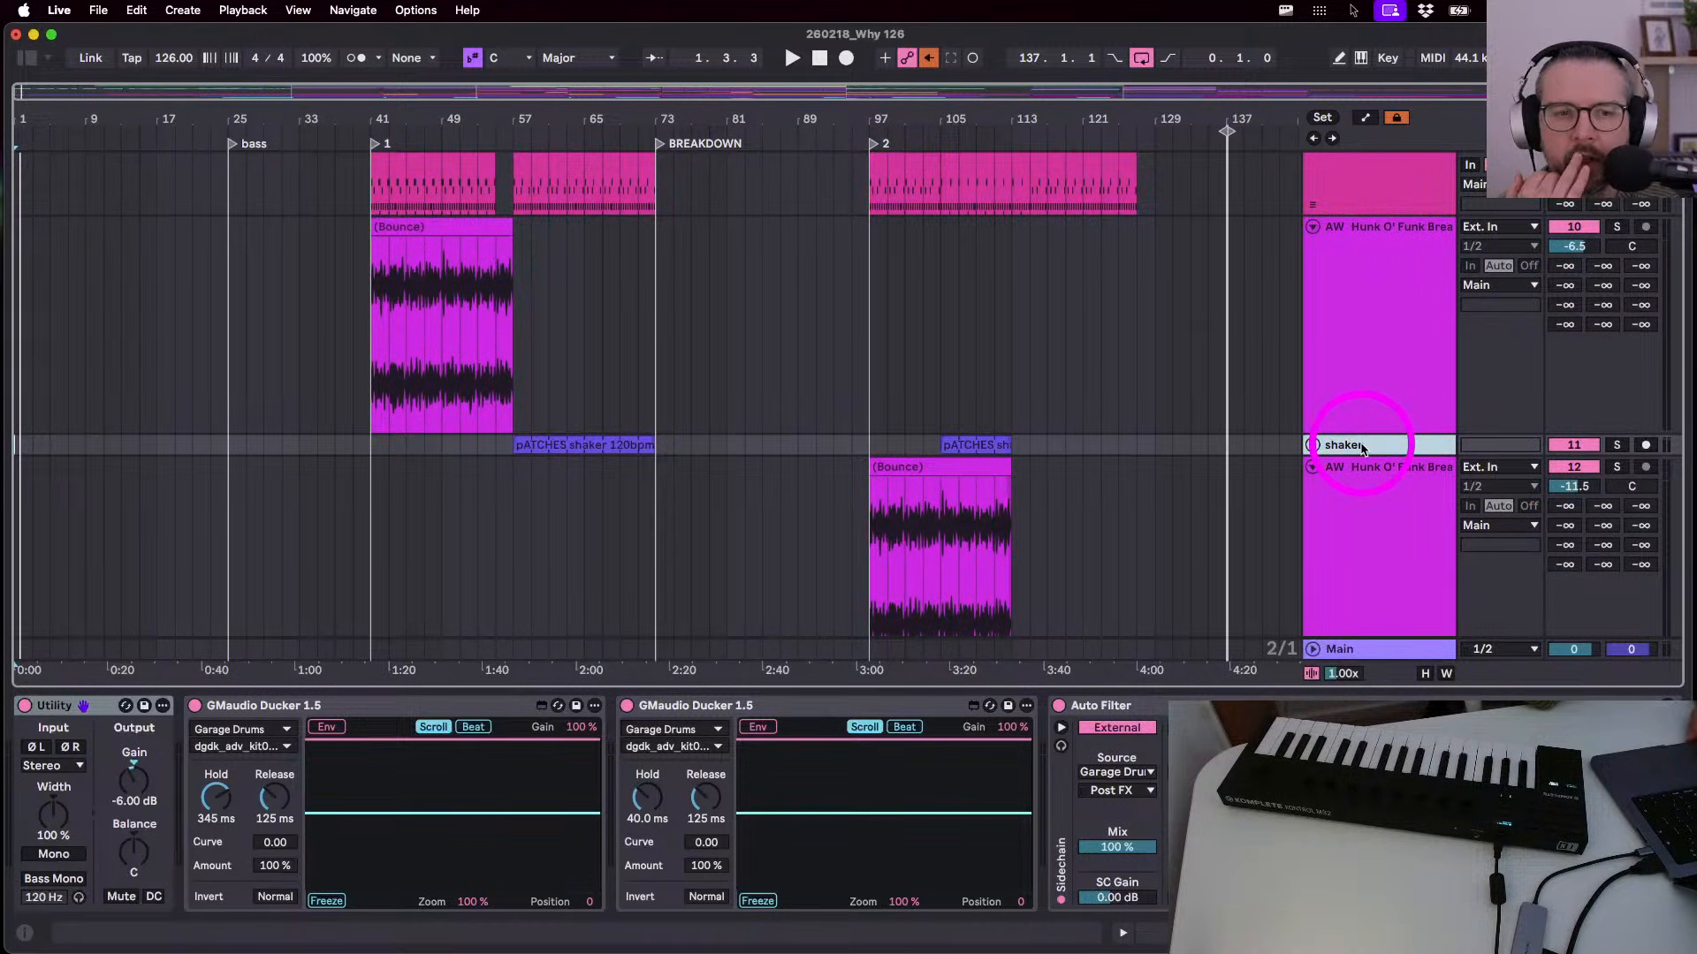
- Move shaker above both funk loop tracks and drop it just above INTRODRUMS, below Top Loop
drag(1361, 448, 1372, 224)
scroll(1336, 325, up, 6)
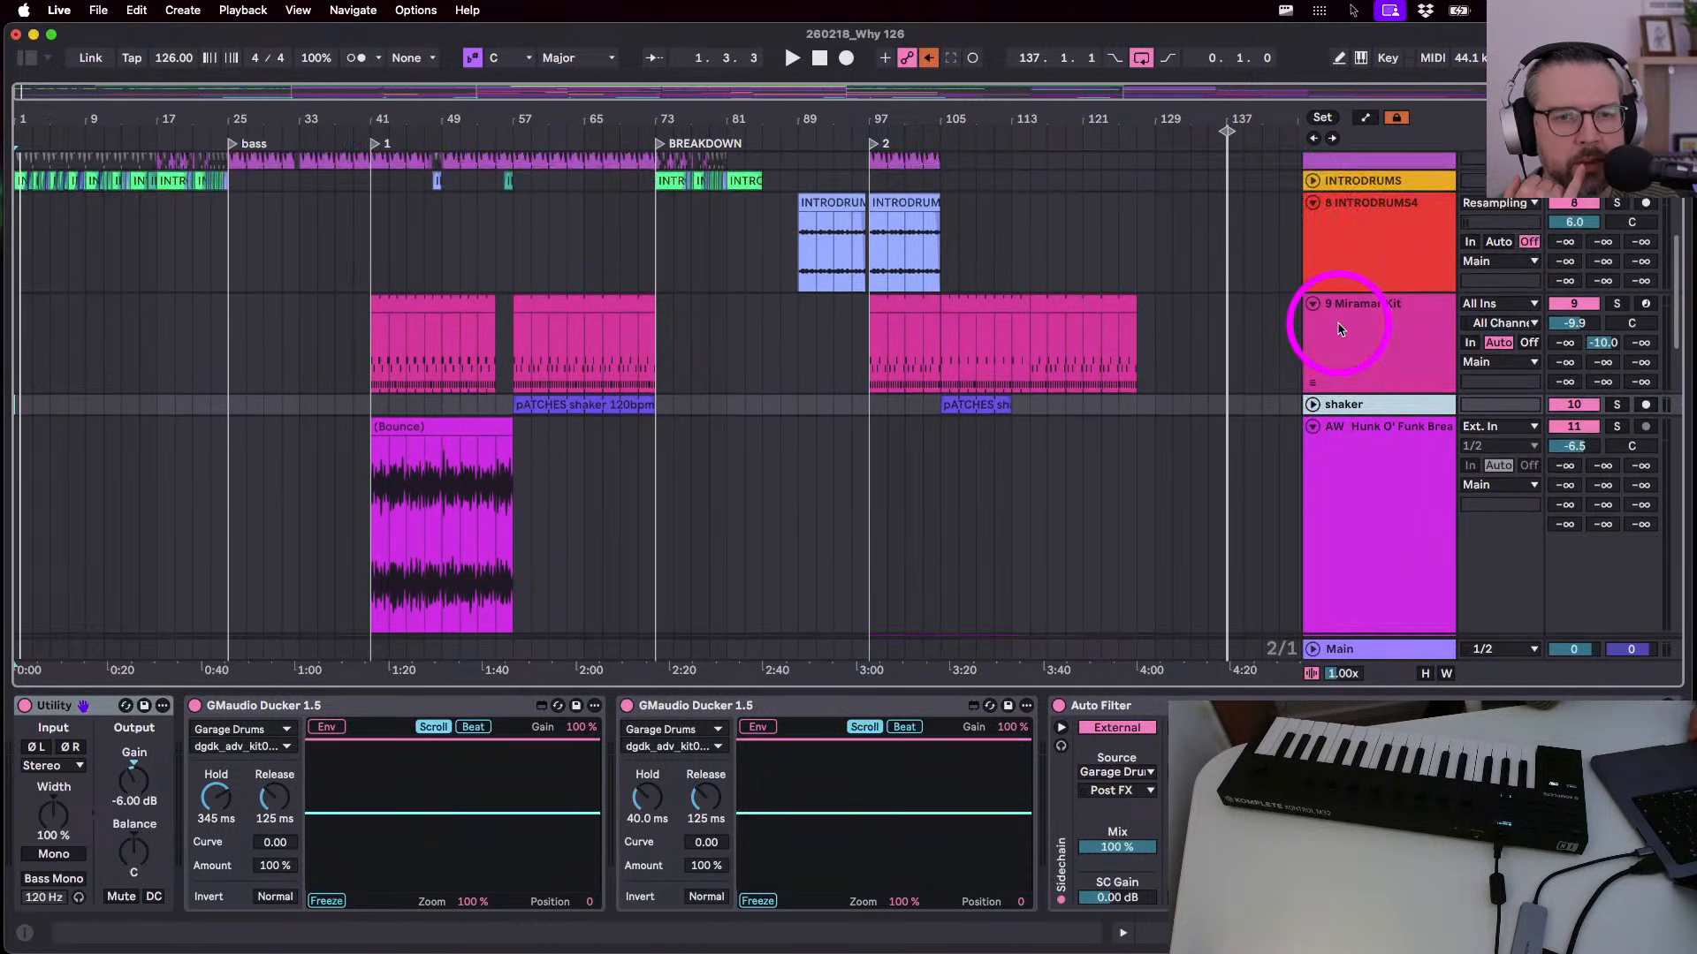
drag(1344, 511, 1377, 283)
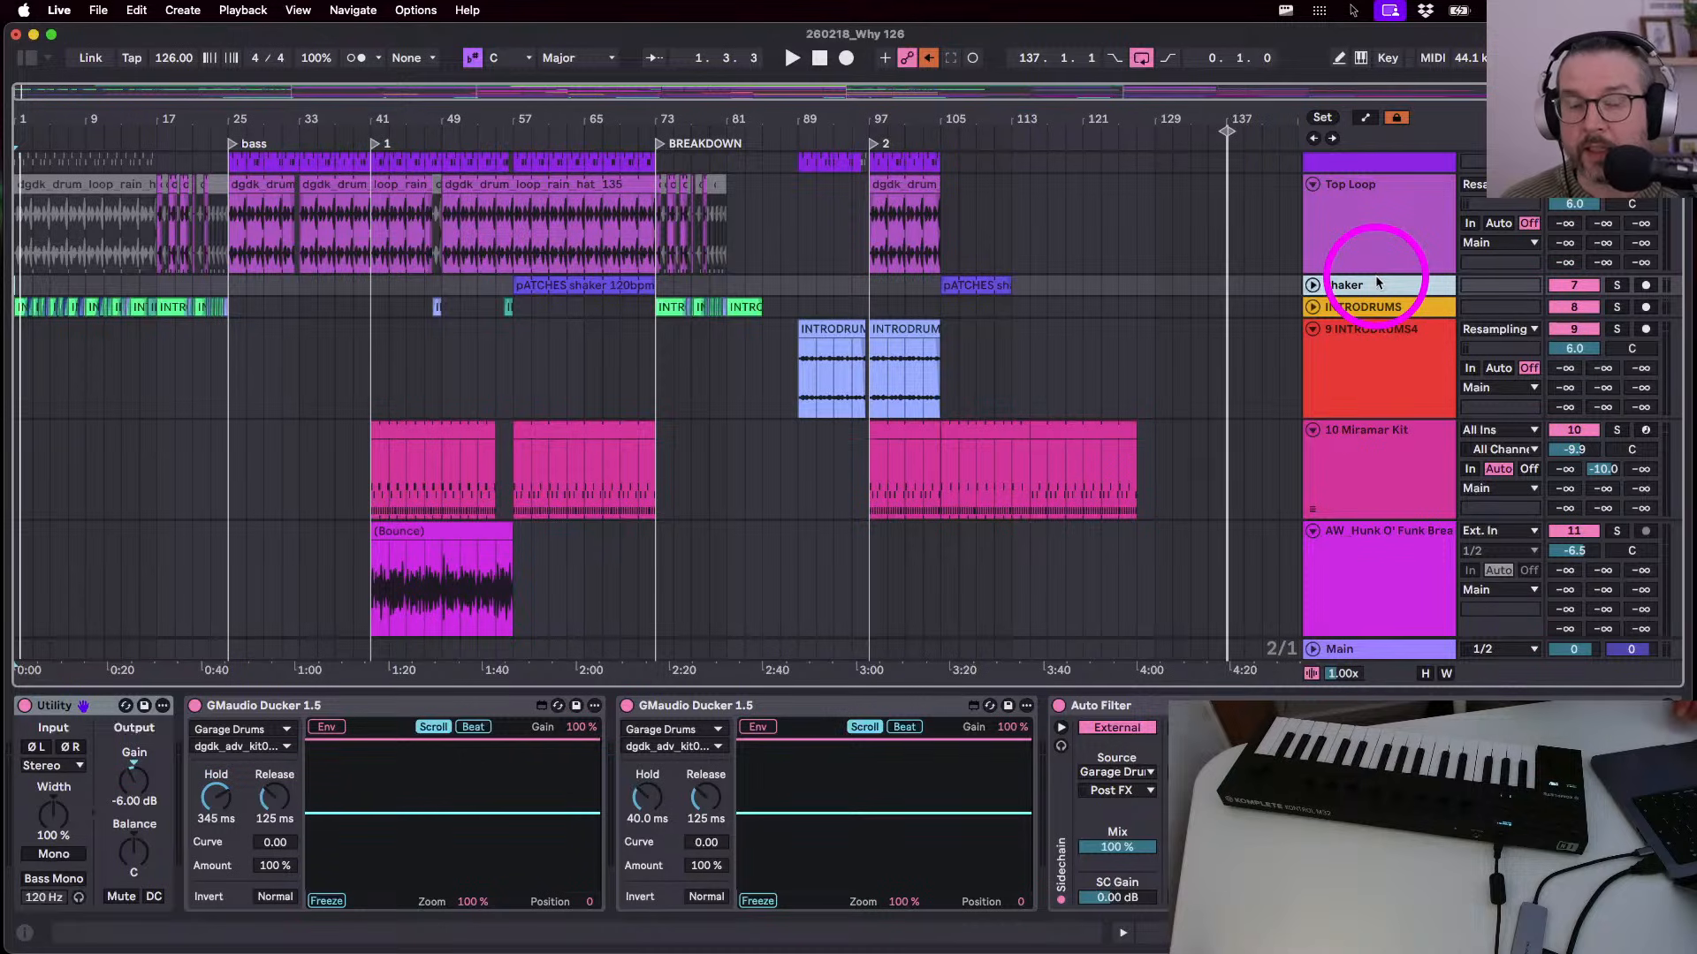
scroll(1350, 389, down, 10)
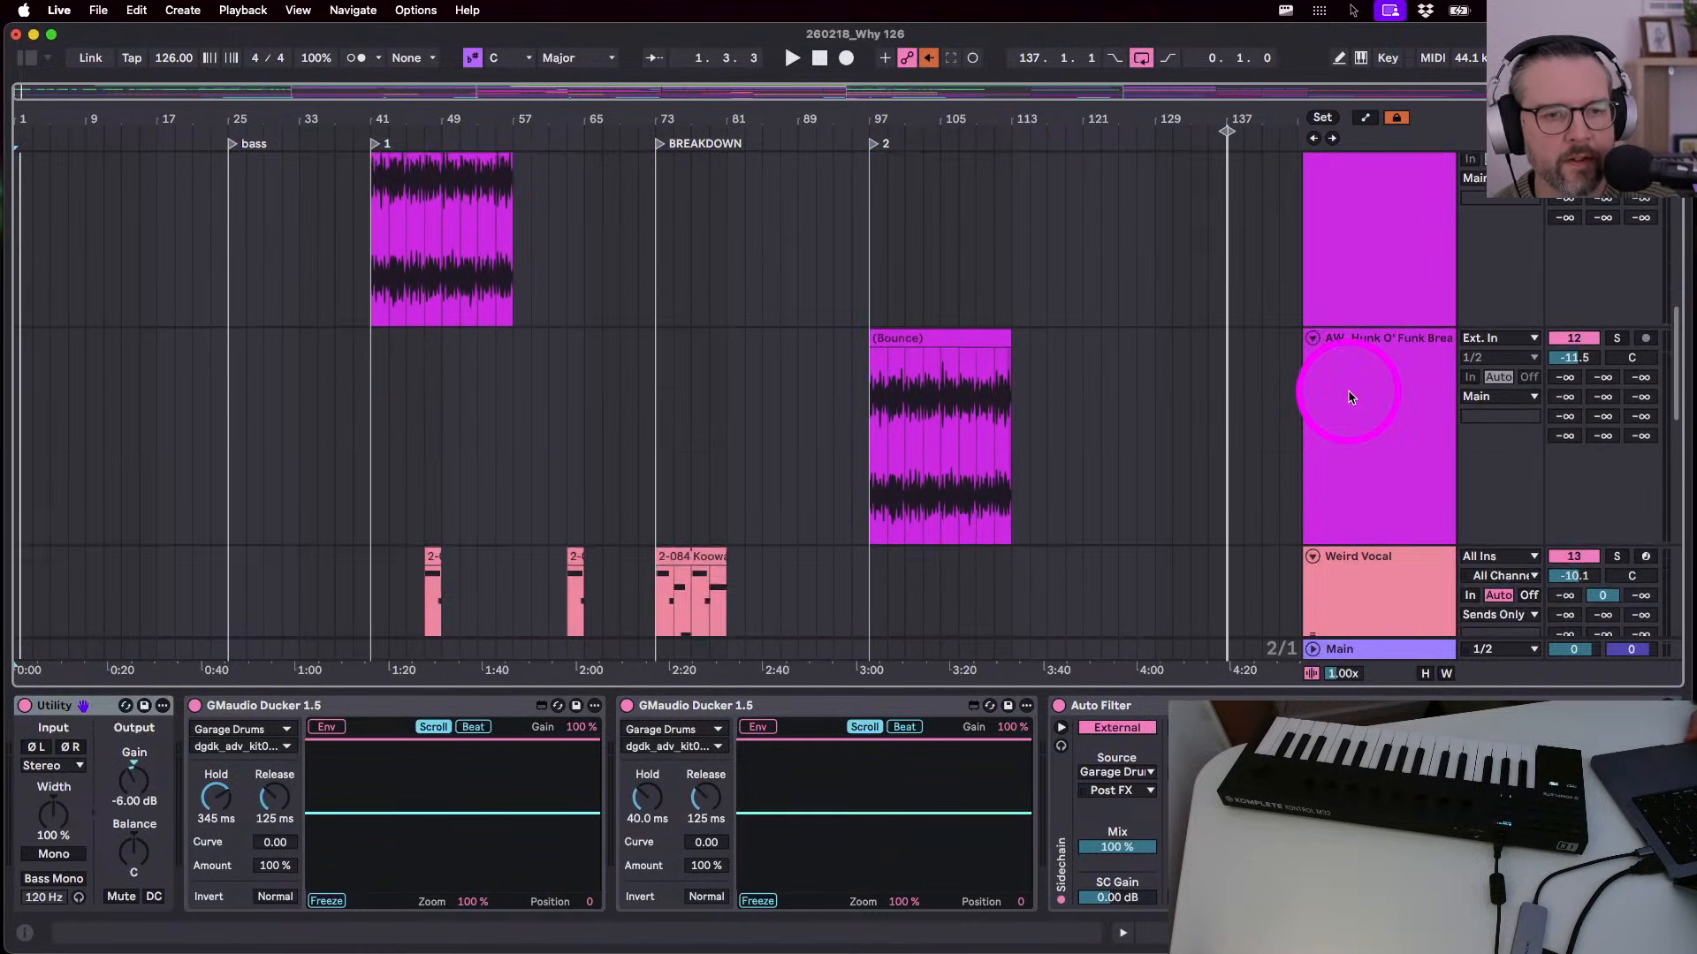
scroll(1349, 395, down, 1)
- Select the main pad track to display its instrument and Auto Filter devices
click(1358, 469)
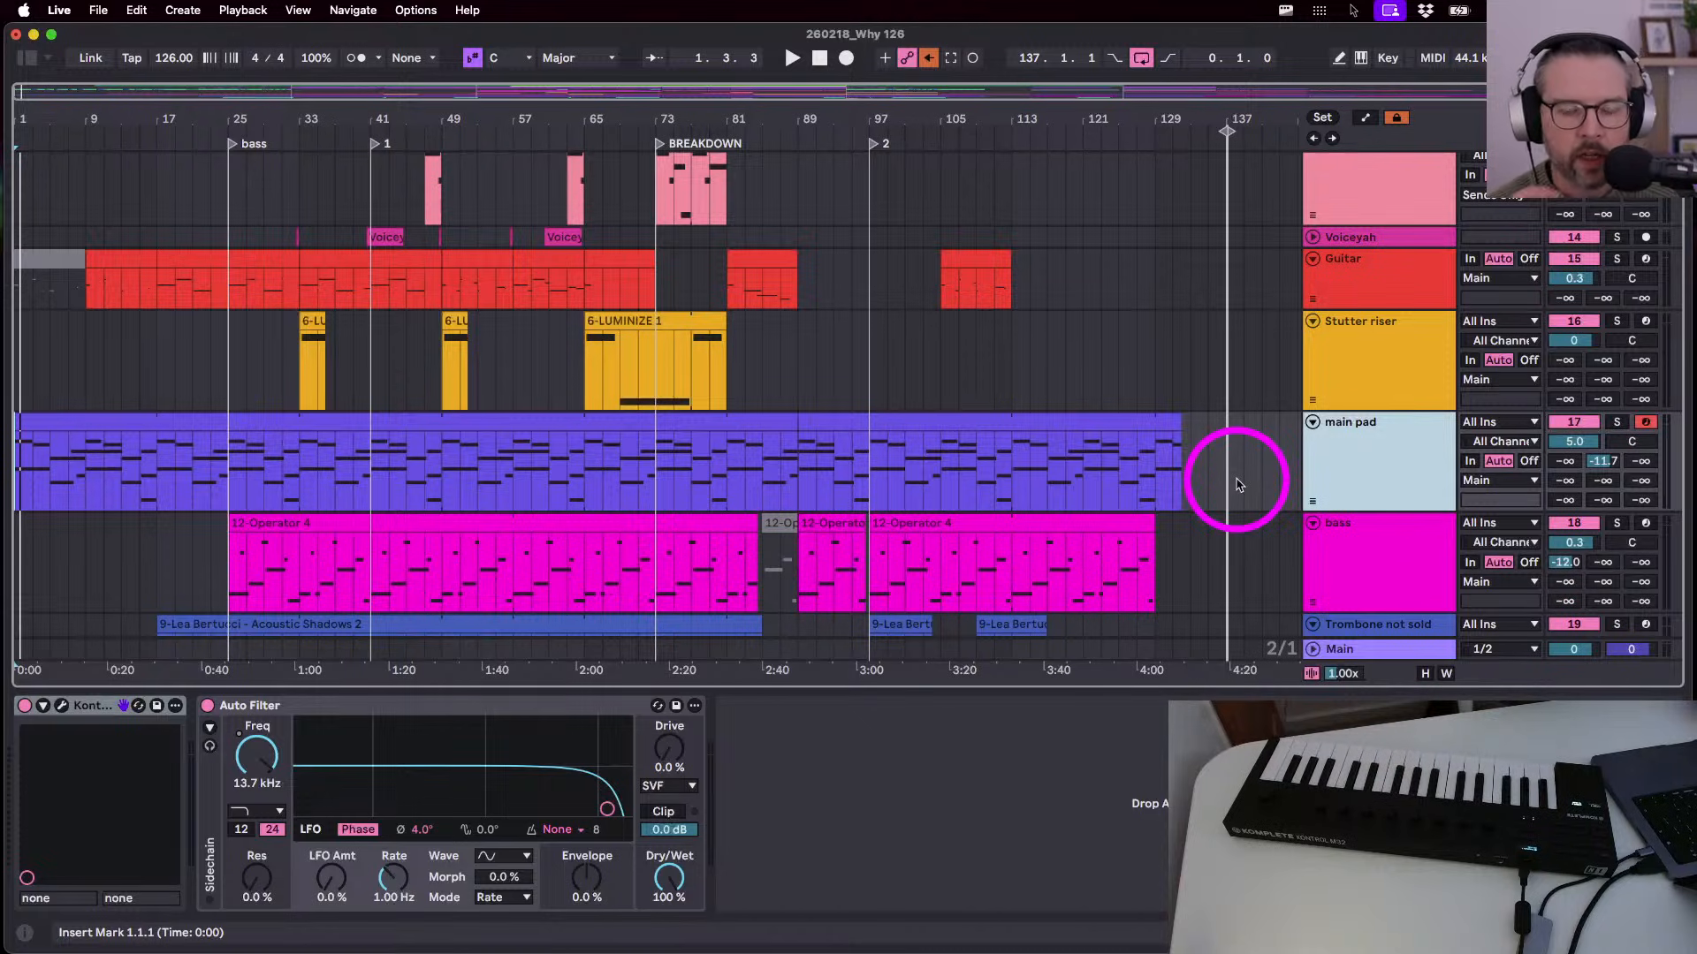
- Look through the bass and Why sample track devices, and shrink Why sample to half height
scroll(1237, 485, down, 5)
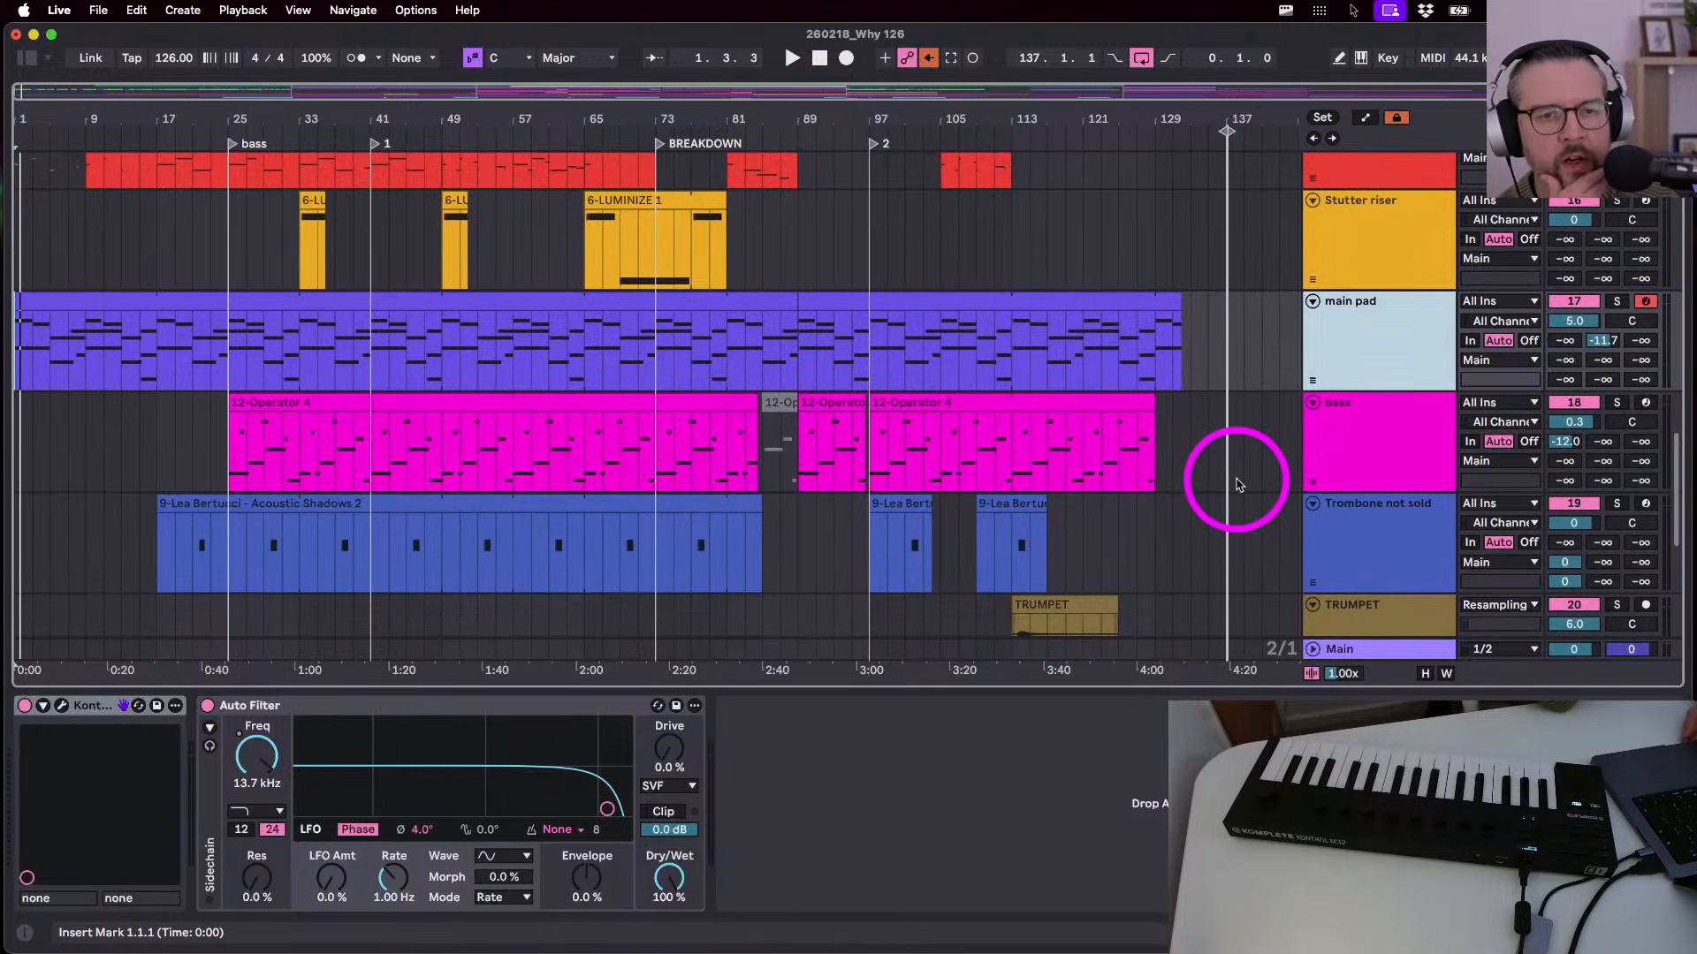
scroll(1237, 484, down, 3)
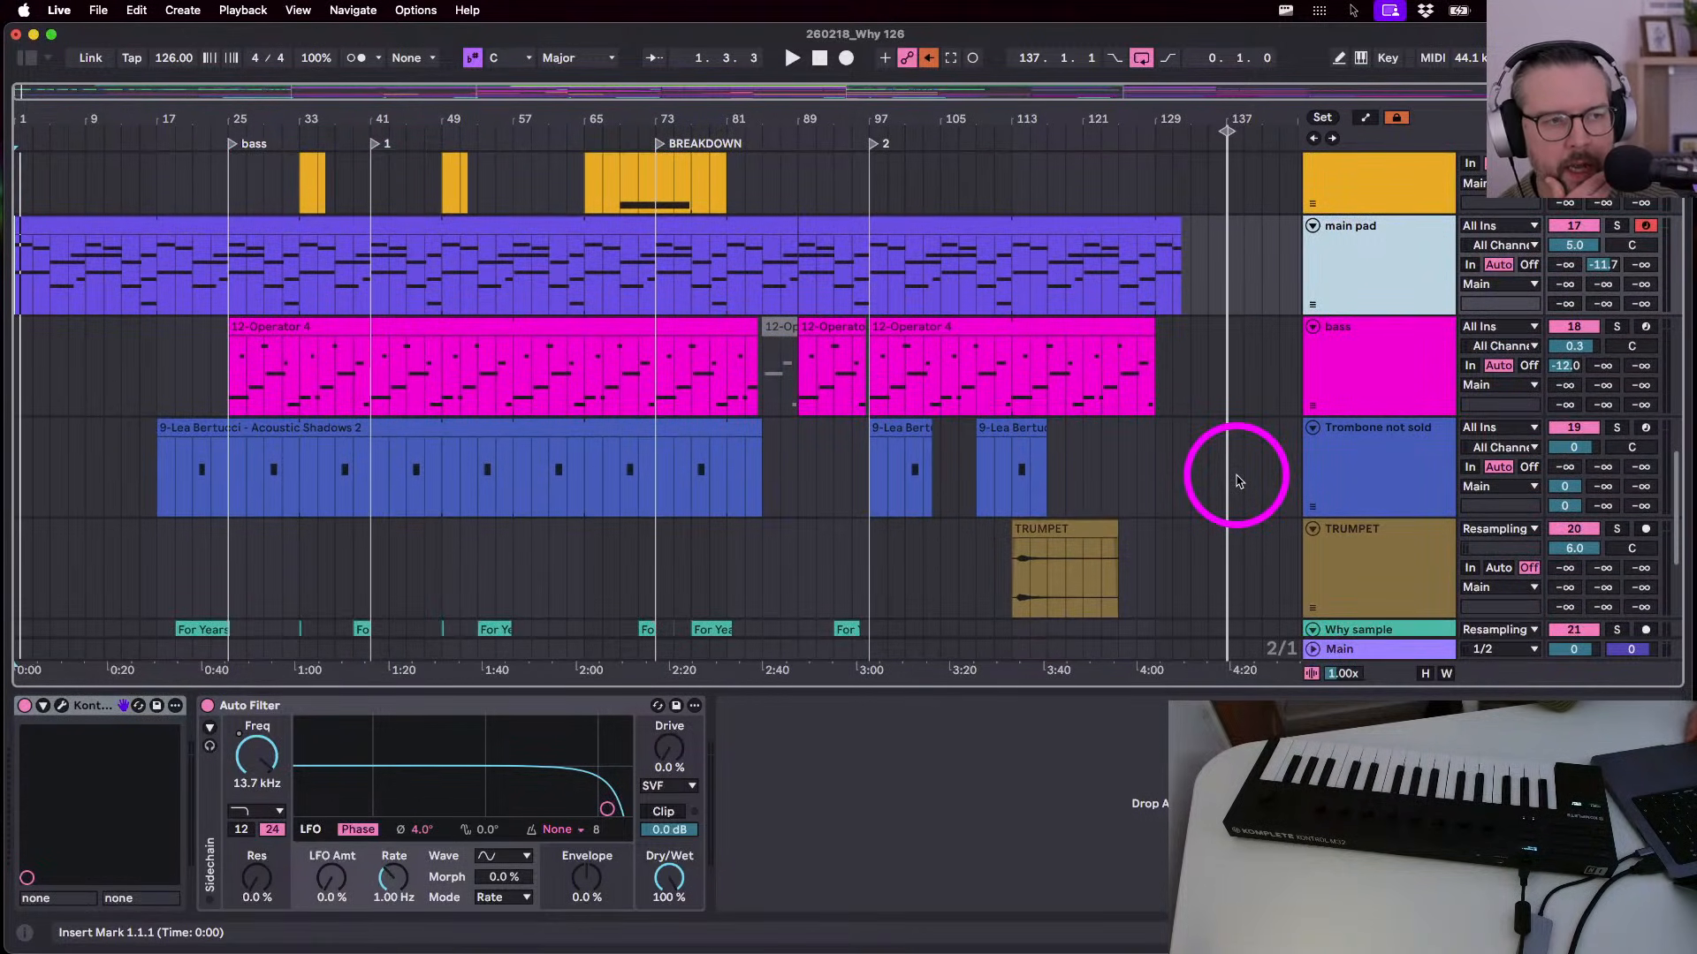
scroll(1237, 482, down, 1)
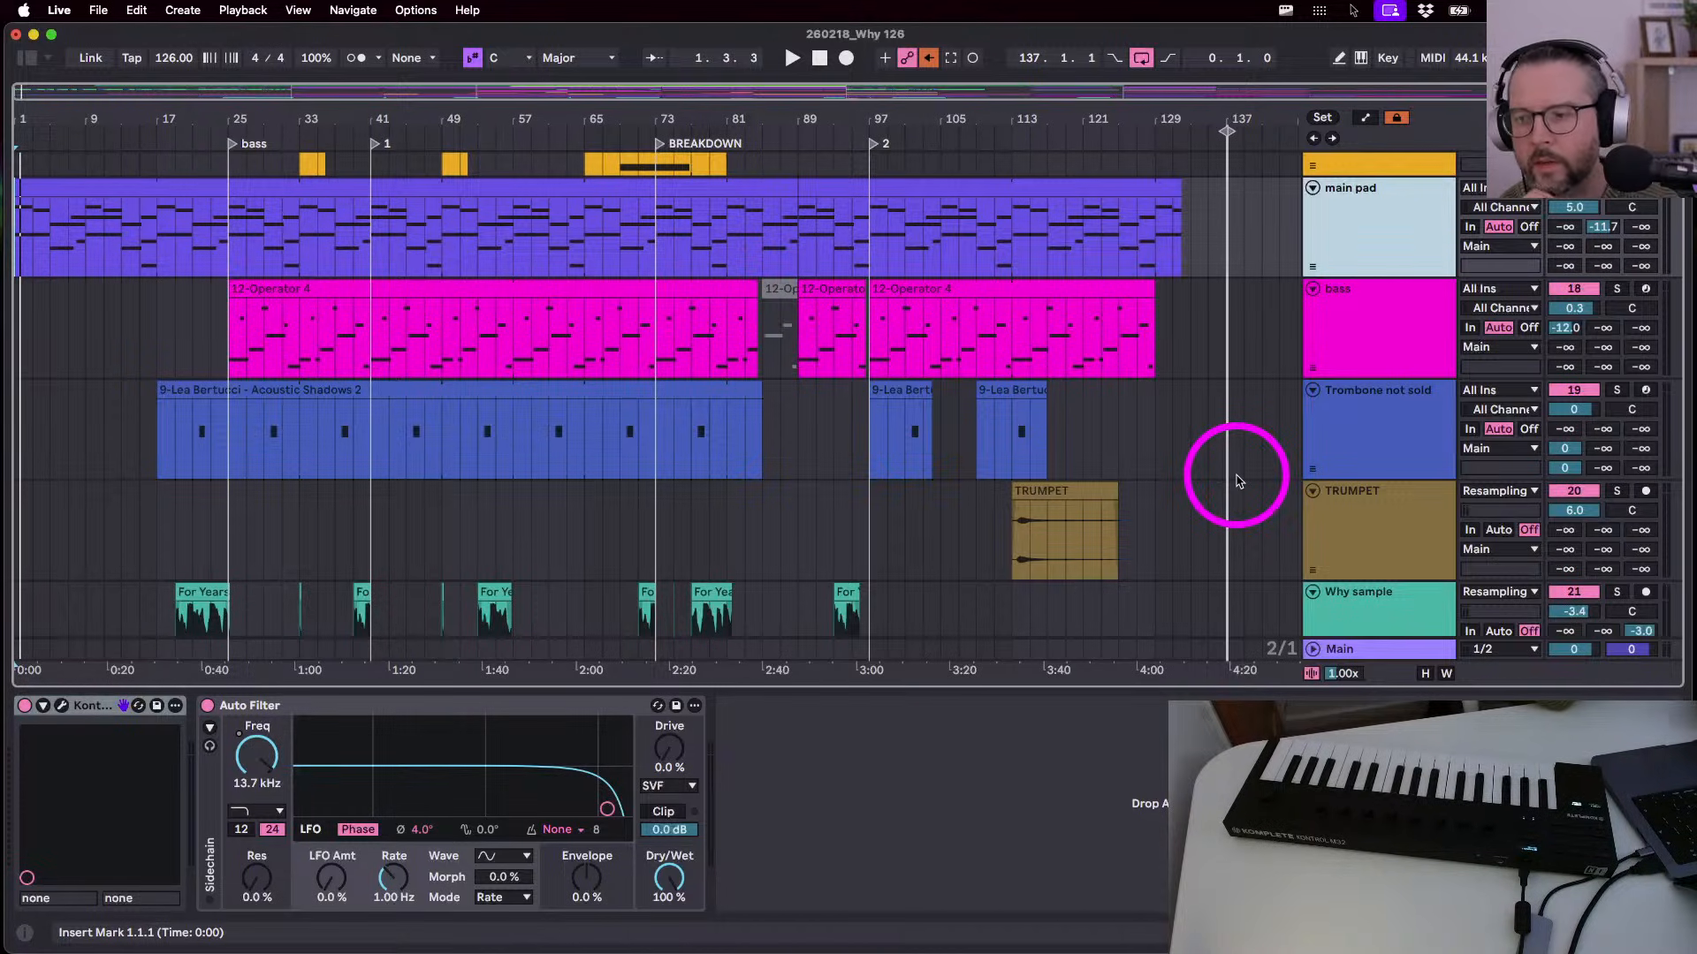
scroll(1238, 480, up, 2)
scroll(1237, 480, up, 2)
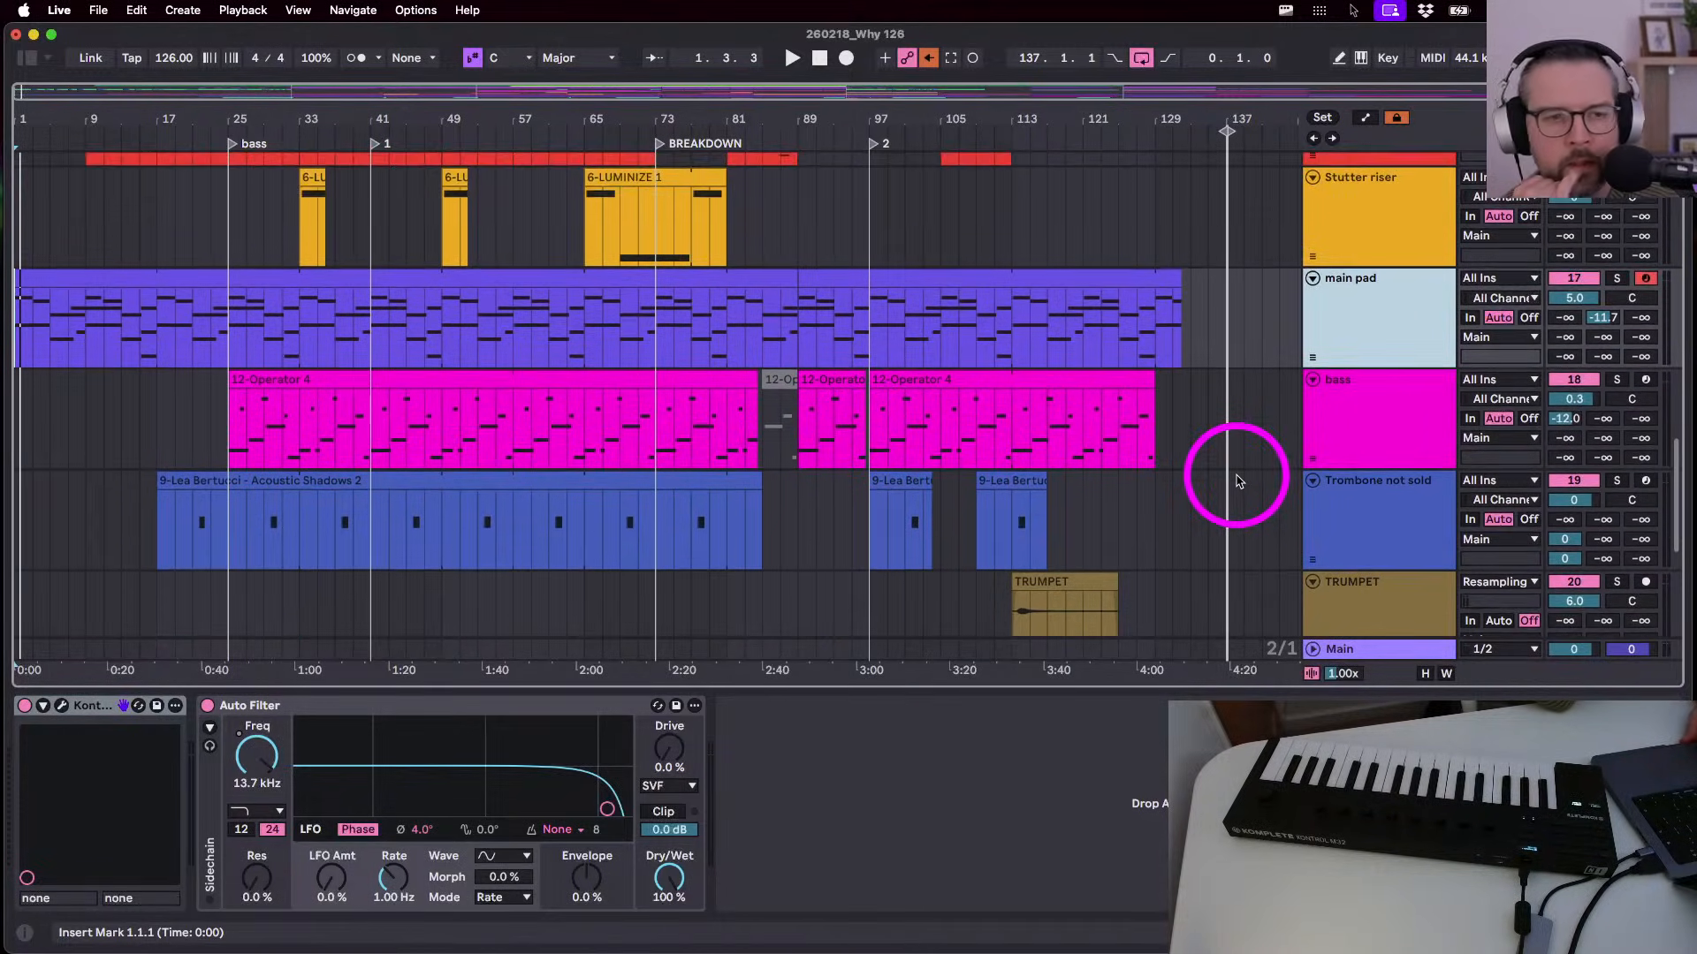
click(1377, 460)
scroll(1376, 460, down, 10)
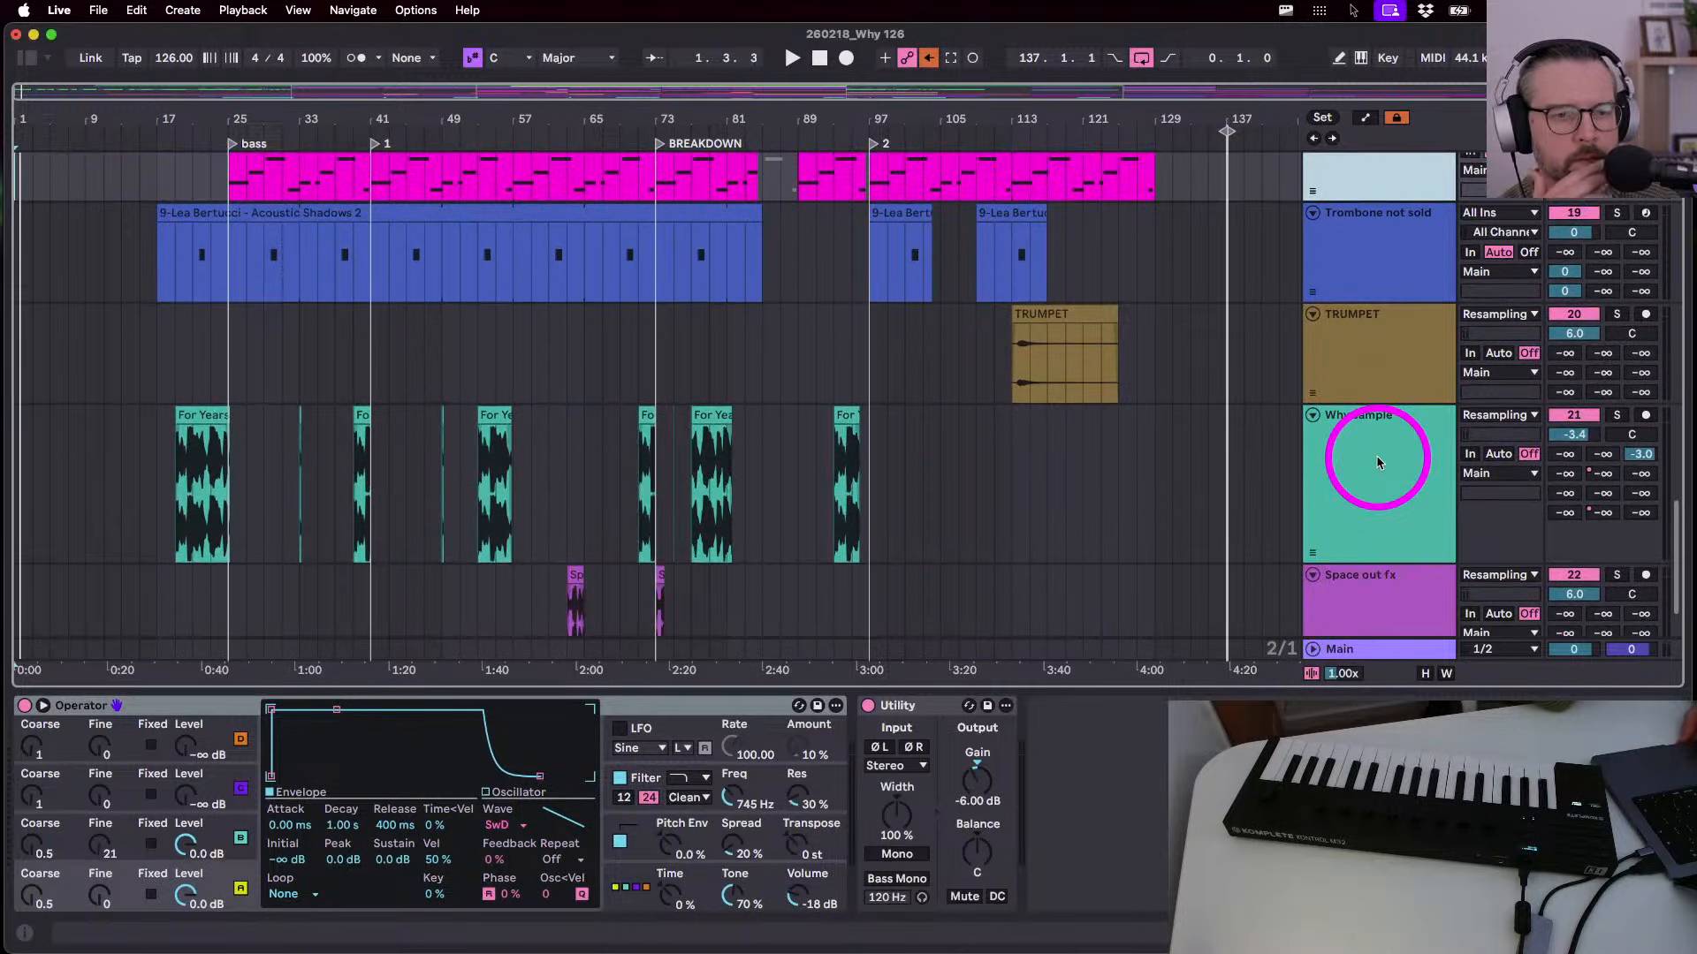
click(1377, 460)
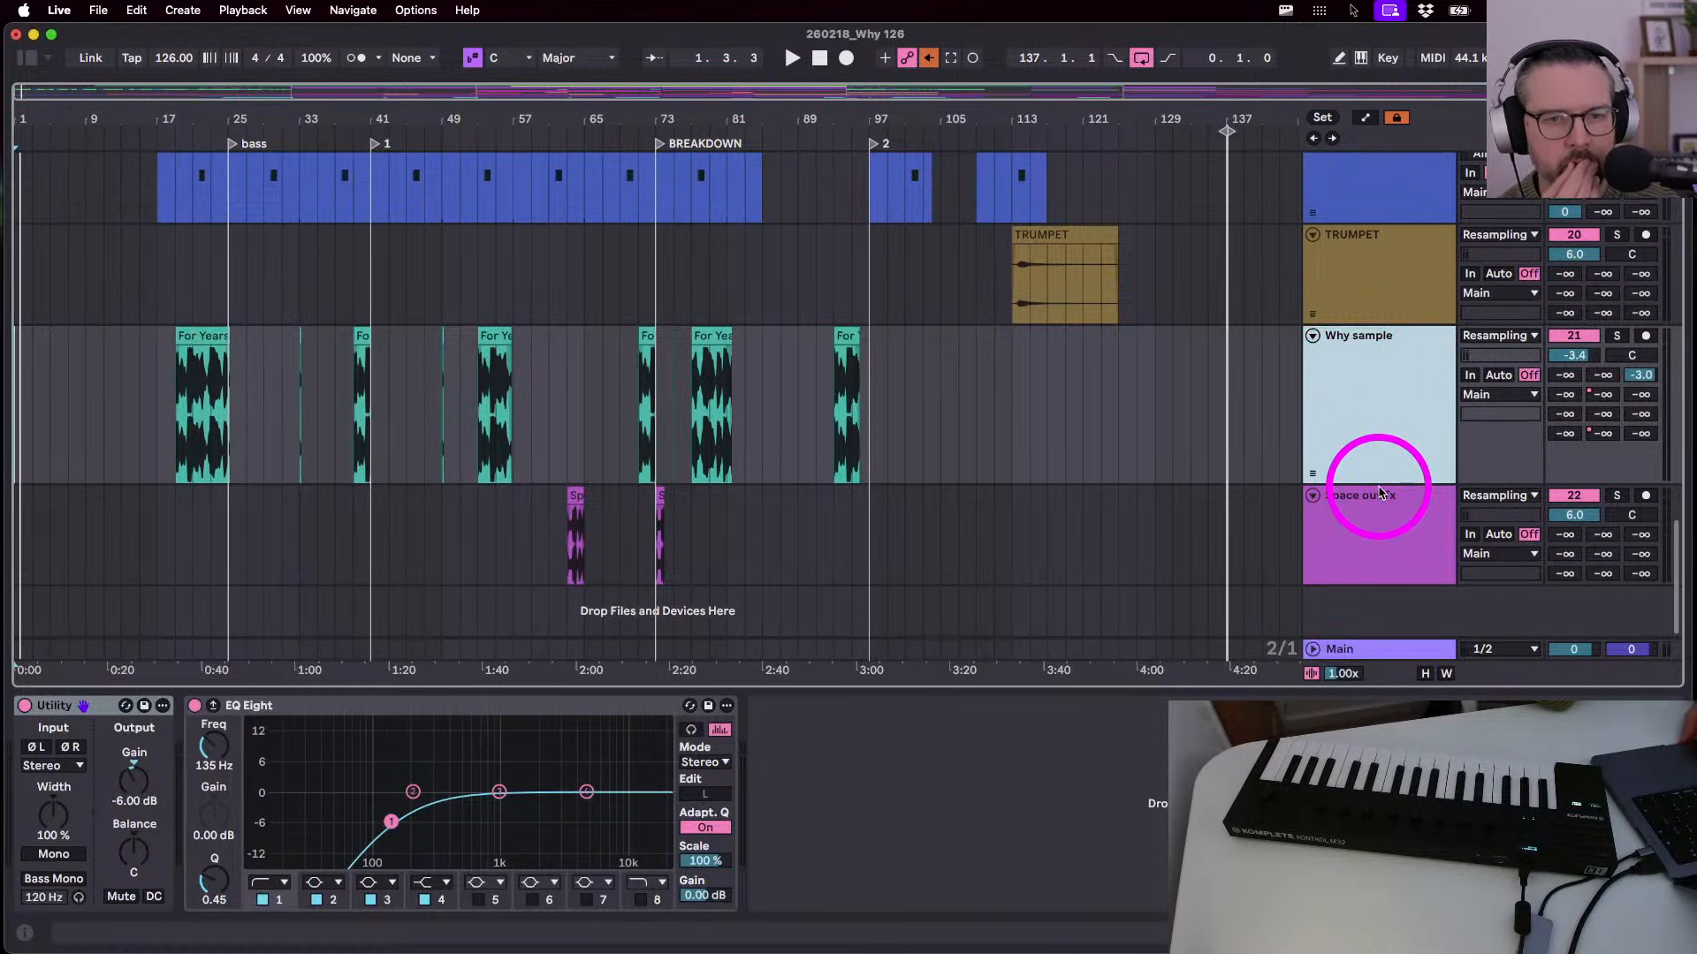
drag(1375, 483, 1373, 404)
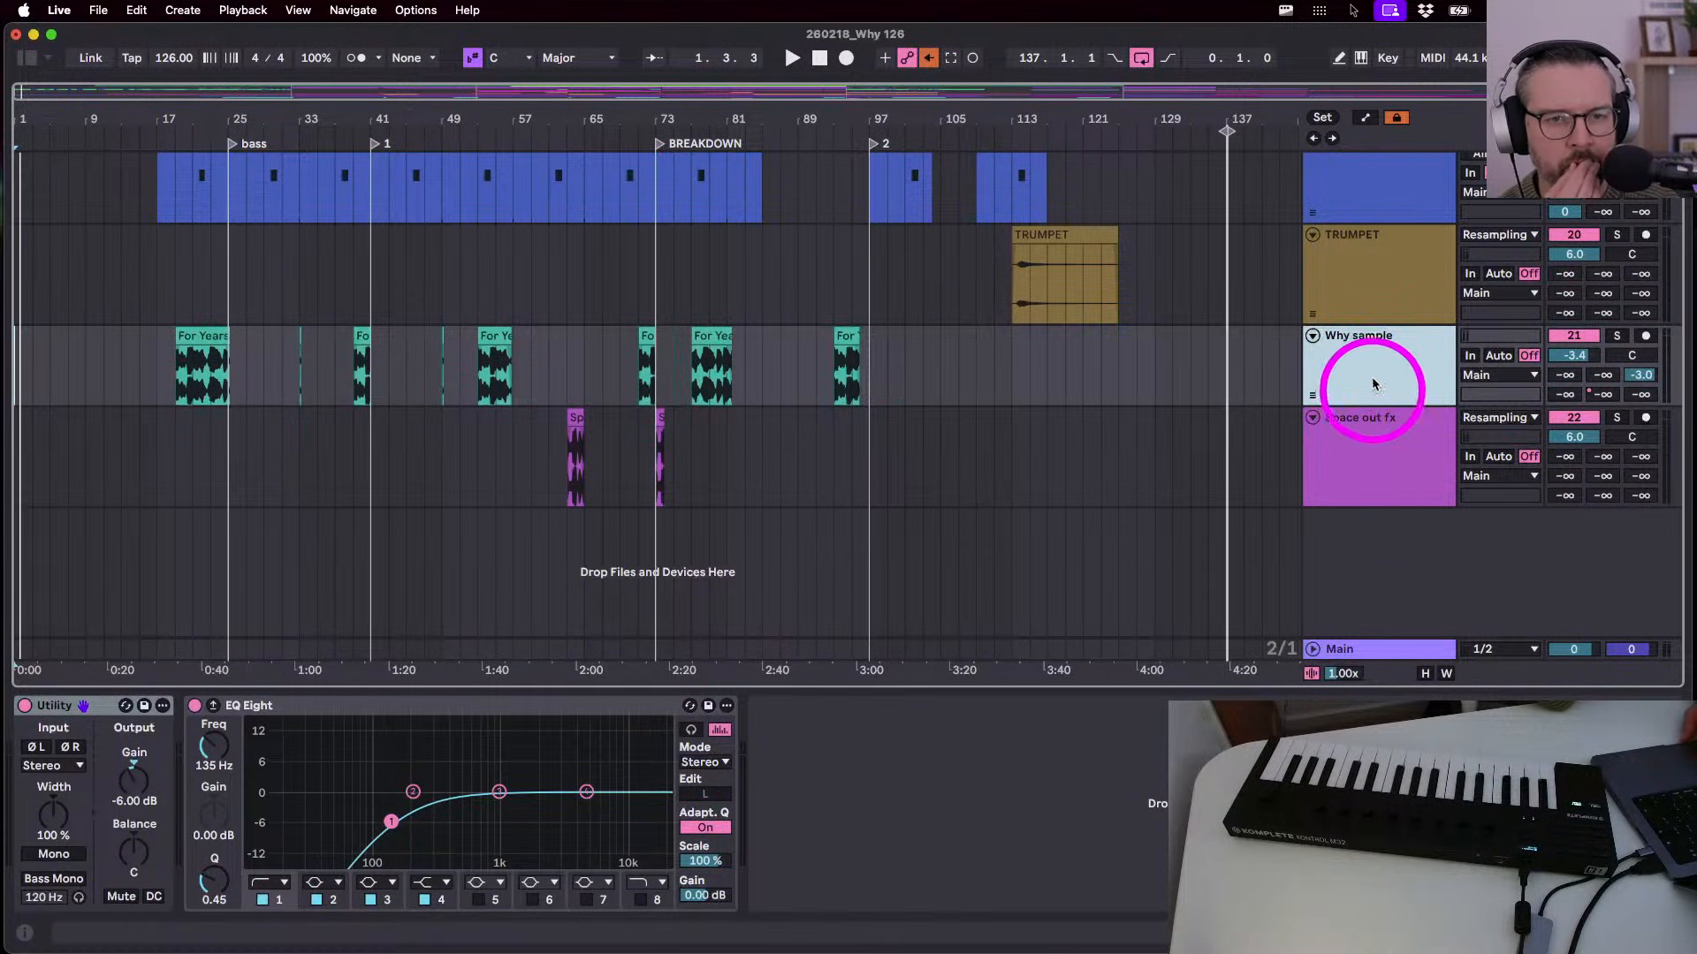
- Make the TRUMPET track slightly shorter, then show Drum 1's Beat Shaker devices
click(1372, 310)
drag(1375, 324, 1377, 296)
scroll(1377, 296, up, 15)
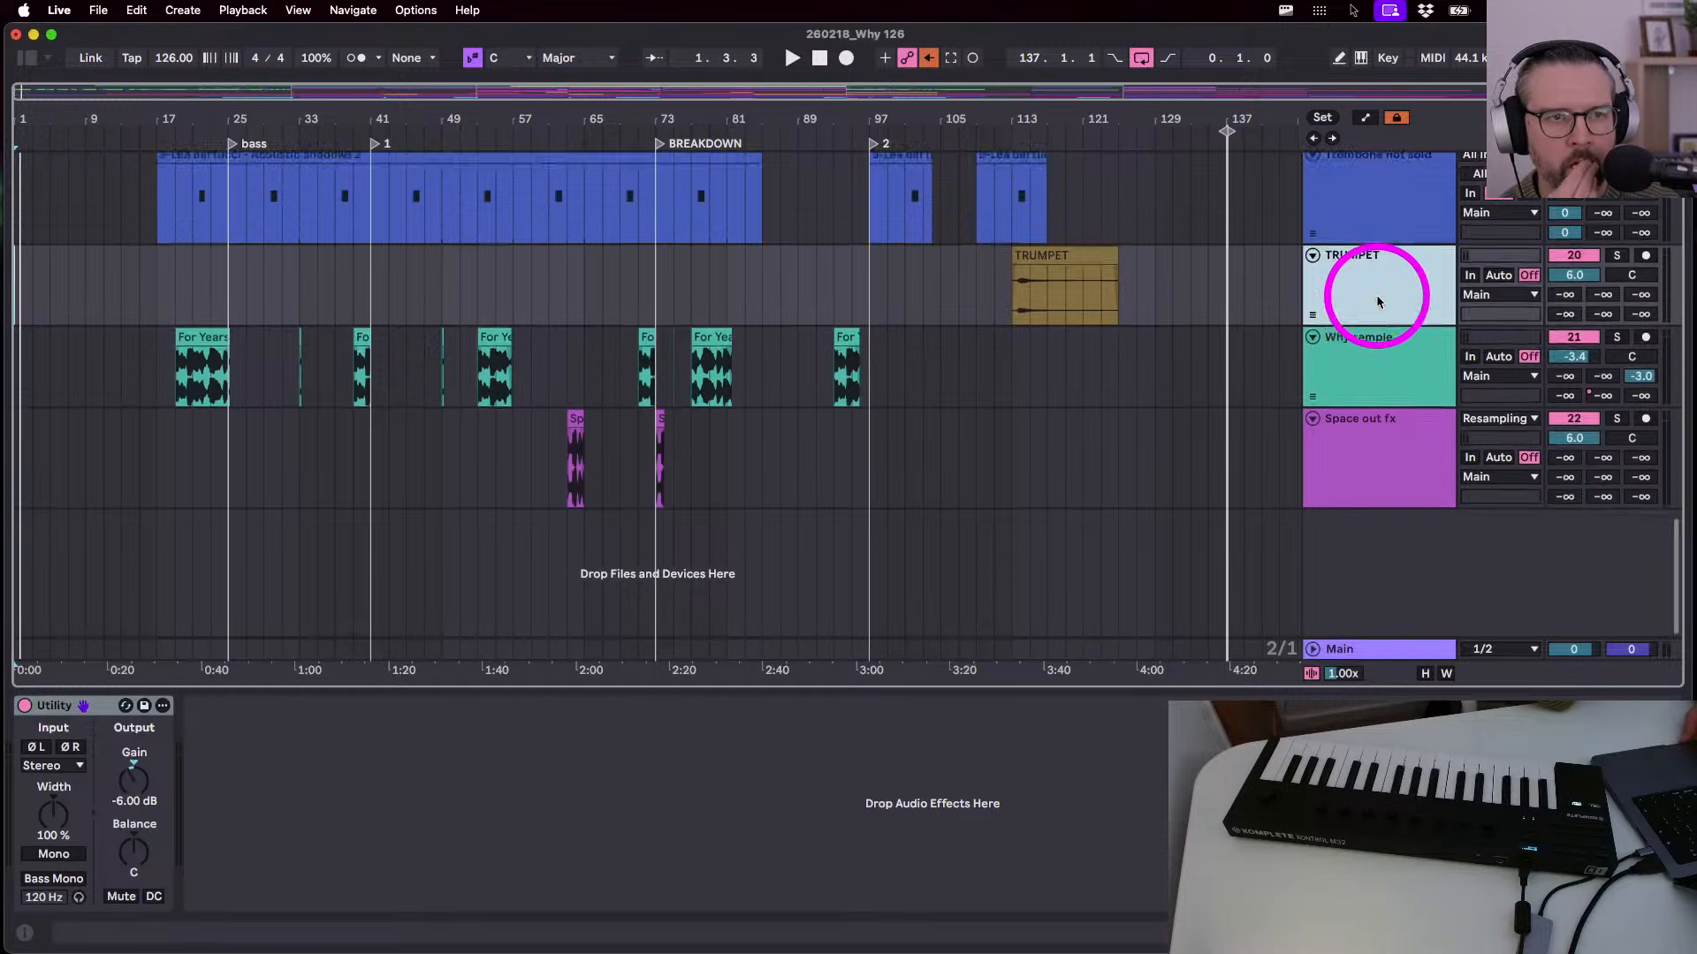
scroll(1377, 301, down, 10)
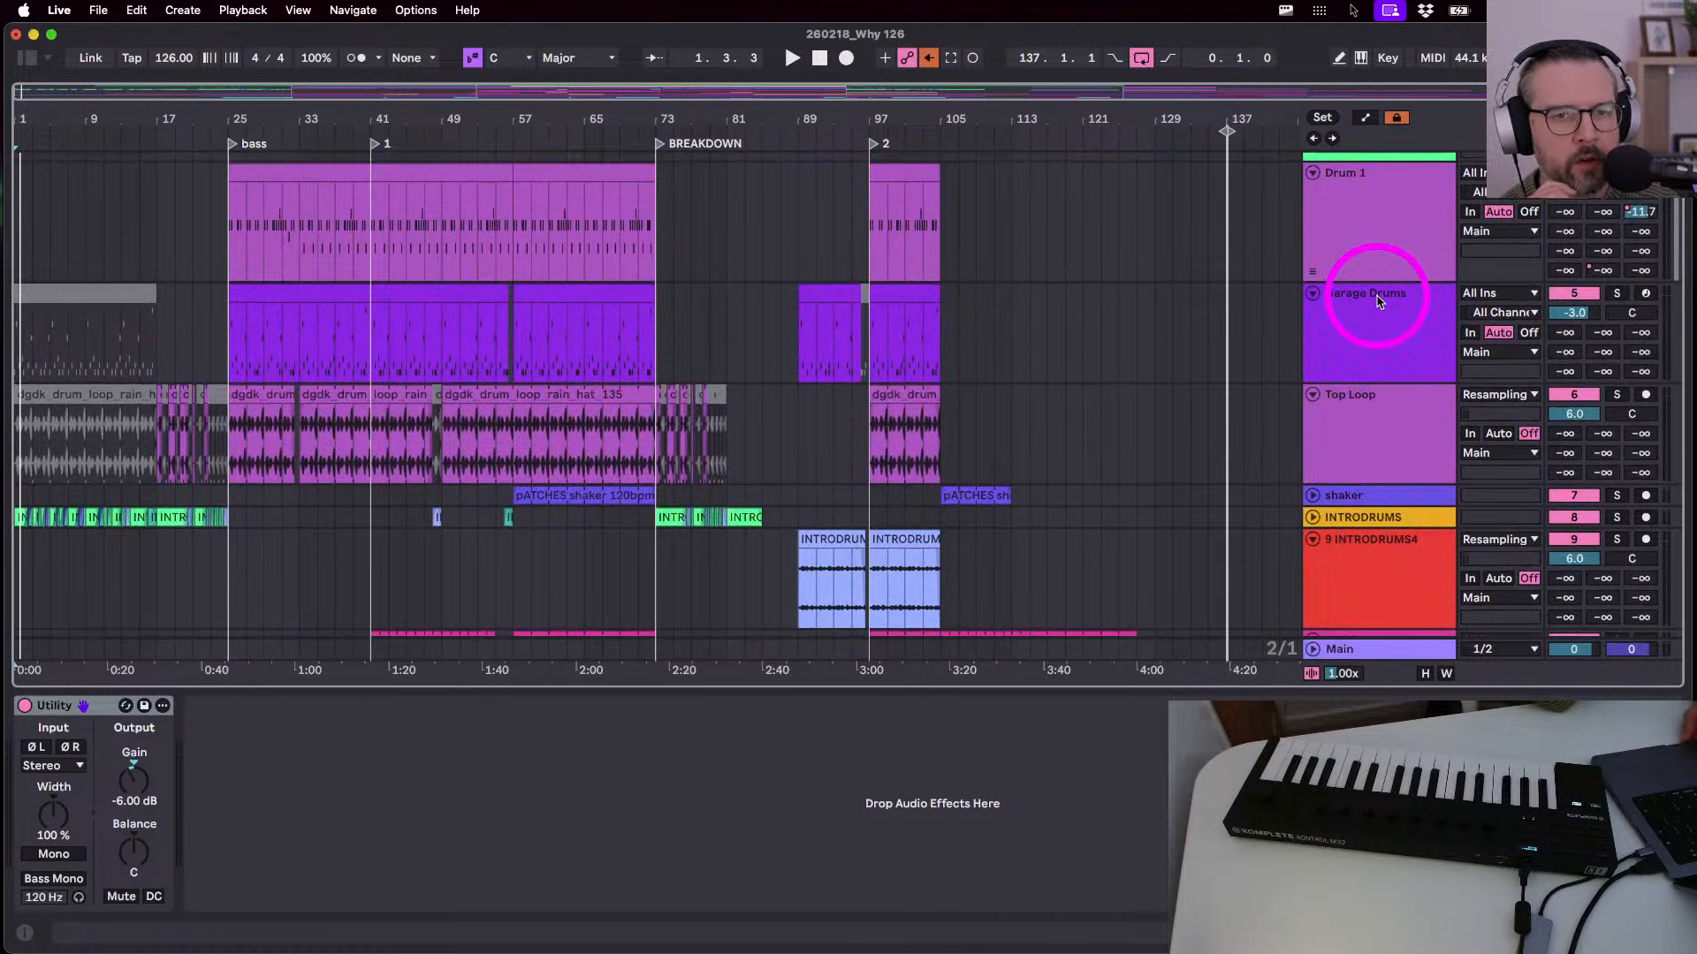
scroll(1377, 301, up, 10)
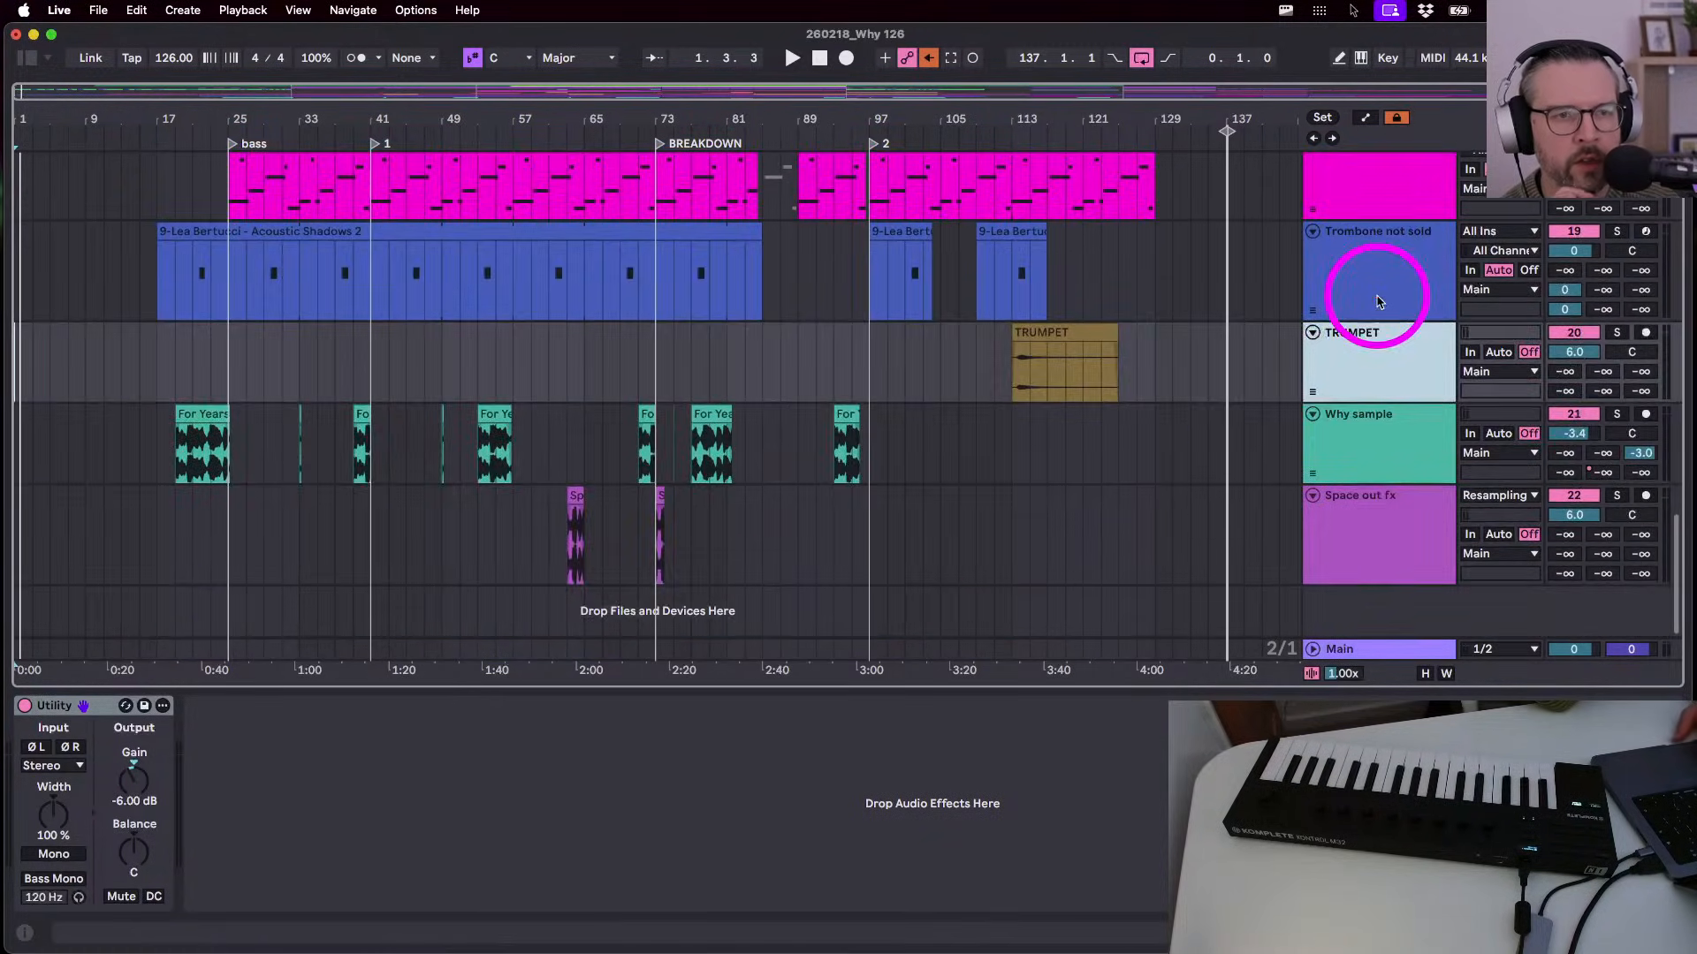
scroll(1377, 301, up, 3)
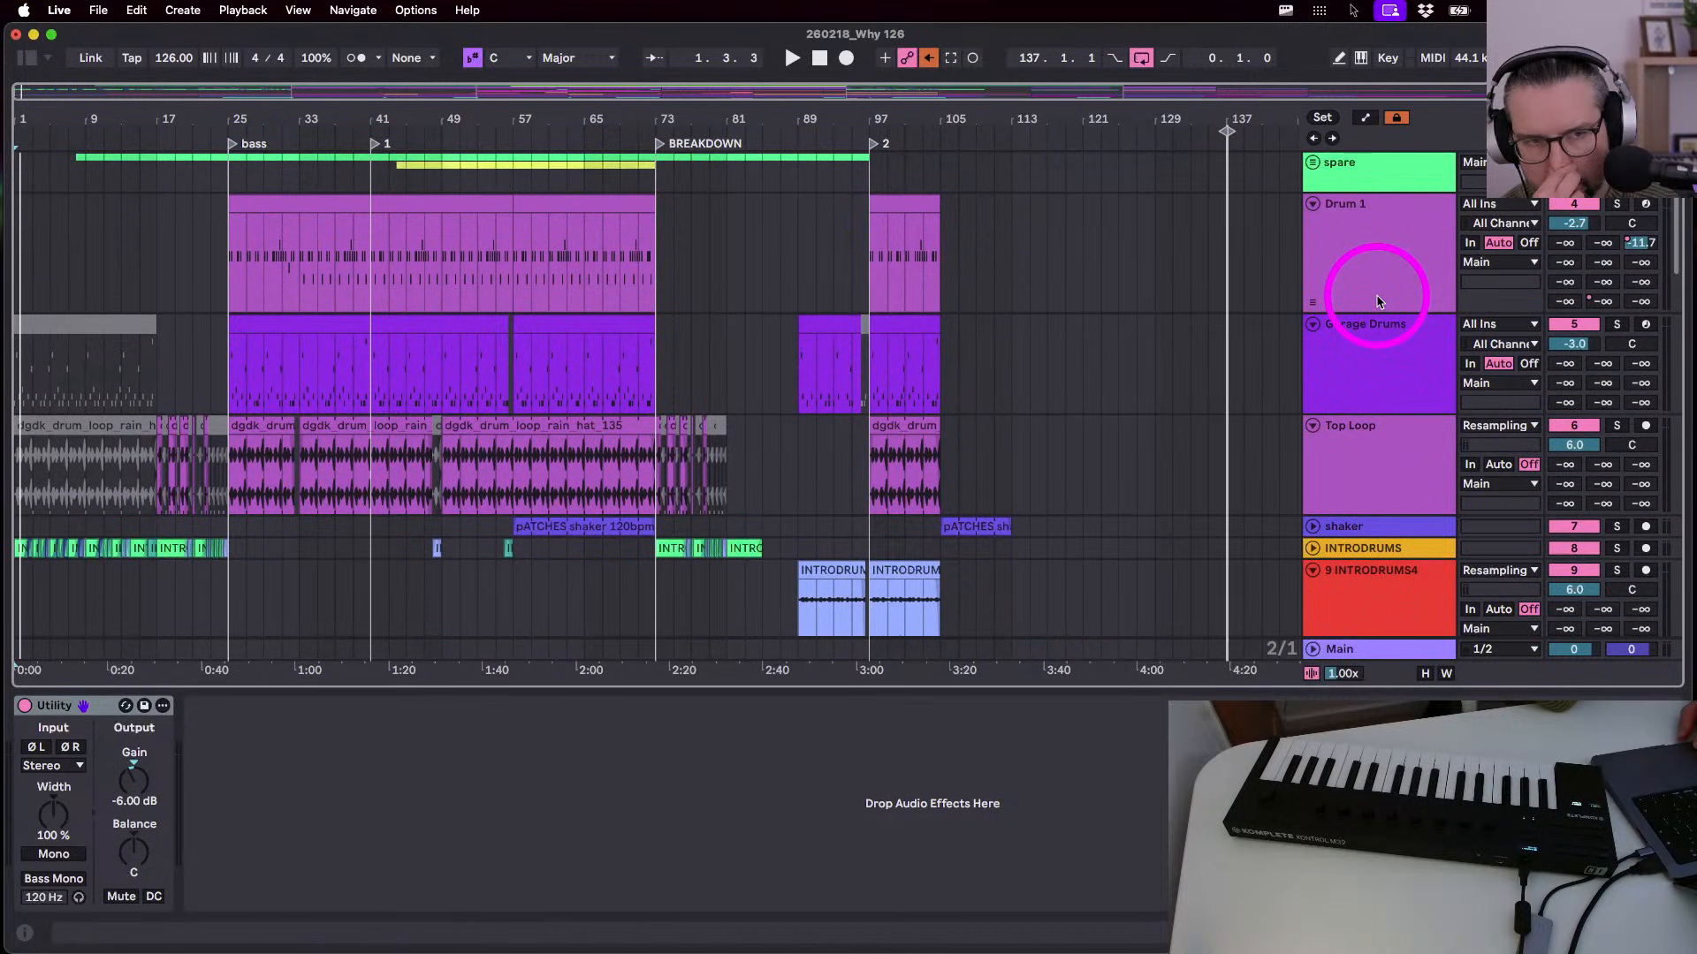
click(1377, 242)
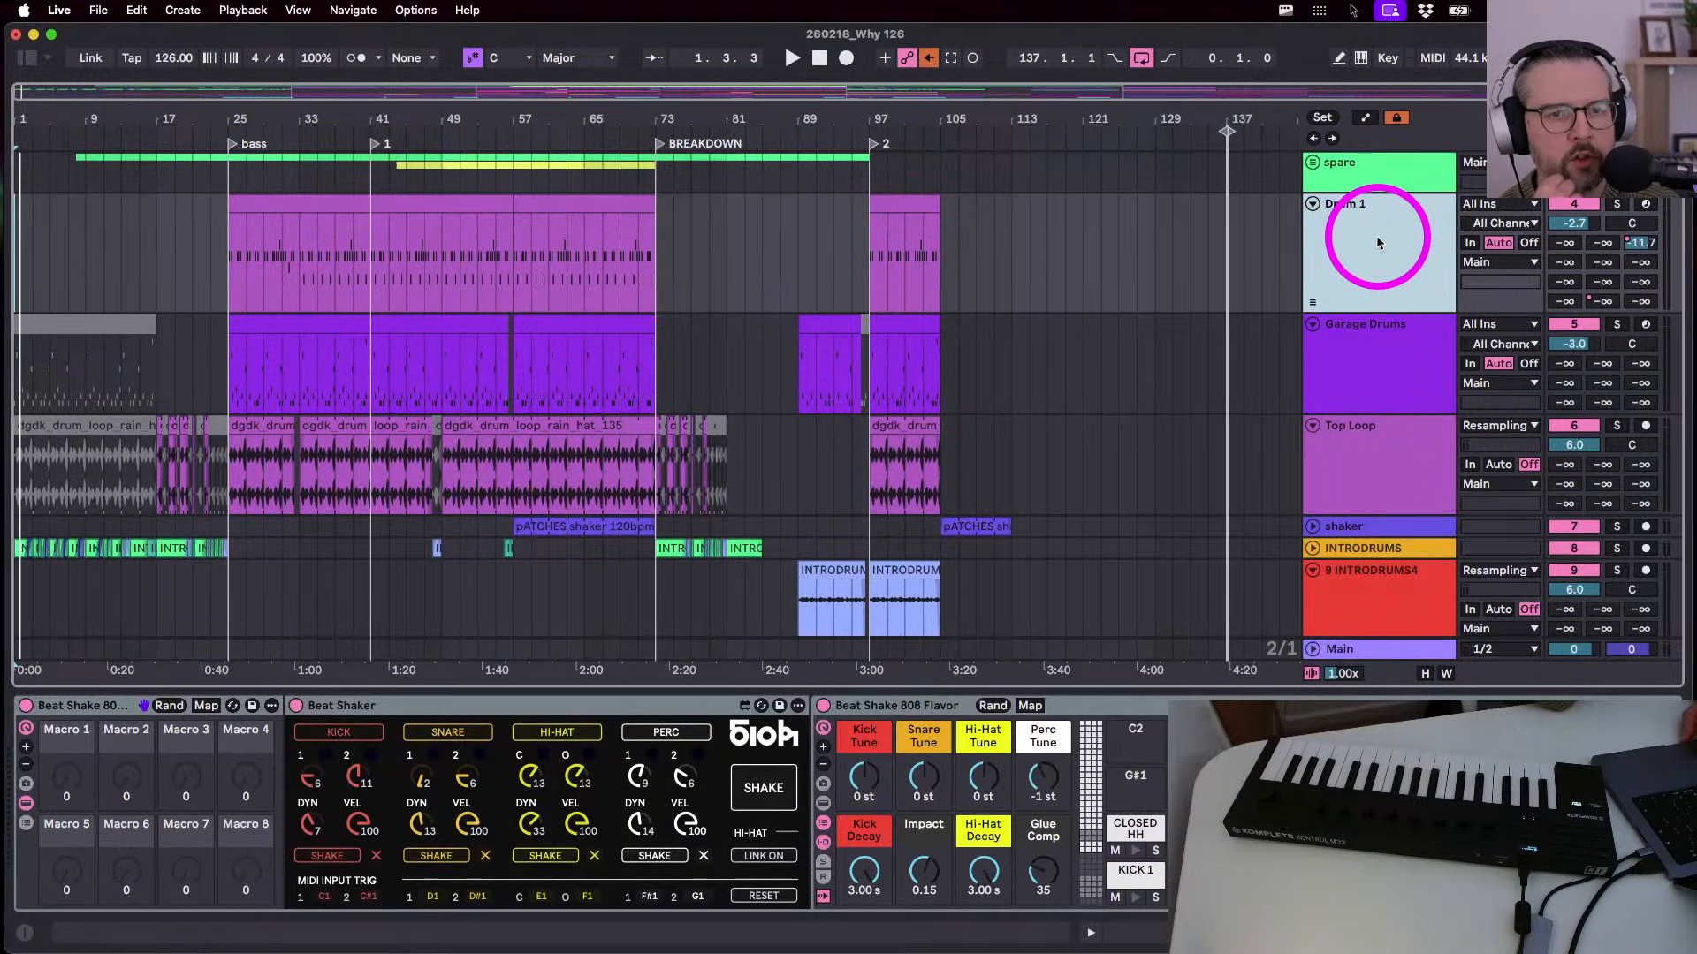
- Reduce the Drum 1 track's height by dragging its lower header edge upward
drag(1365, 308, 1366, 268)
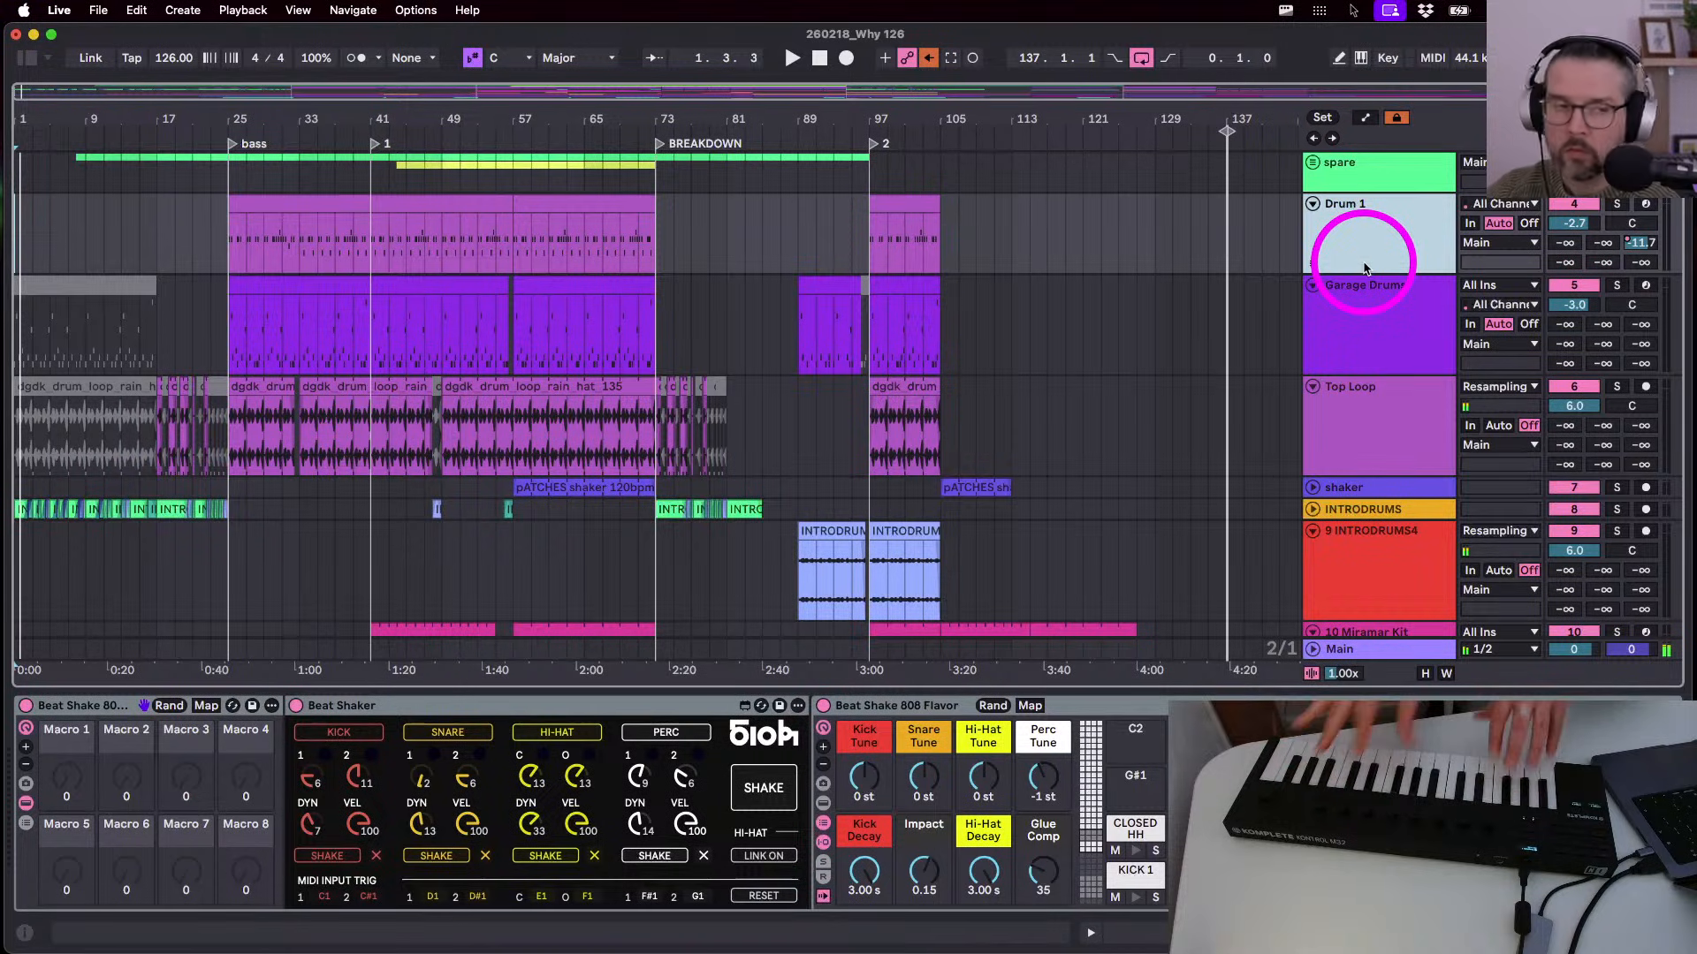
- Shorten the Garage Drums track lane
click(1363, 343)
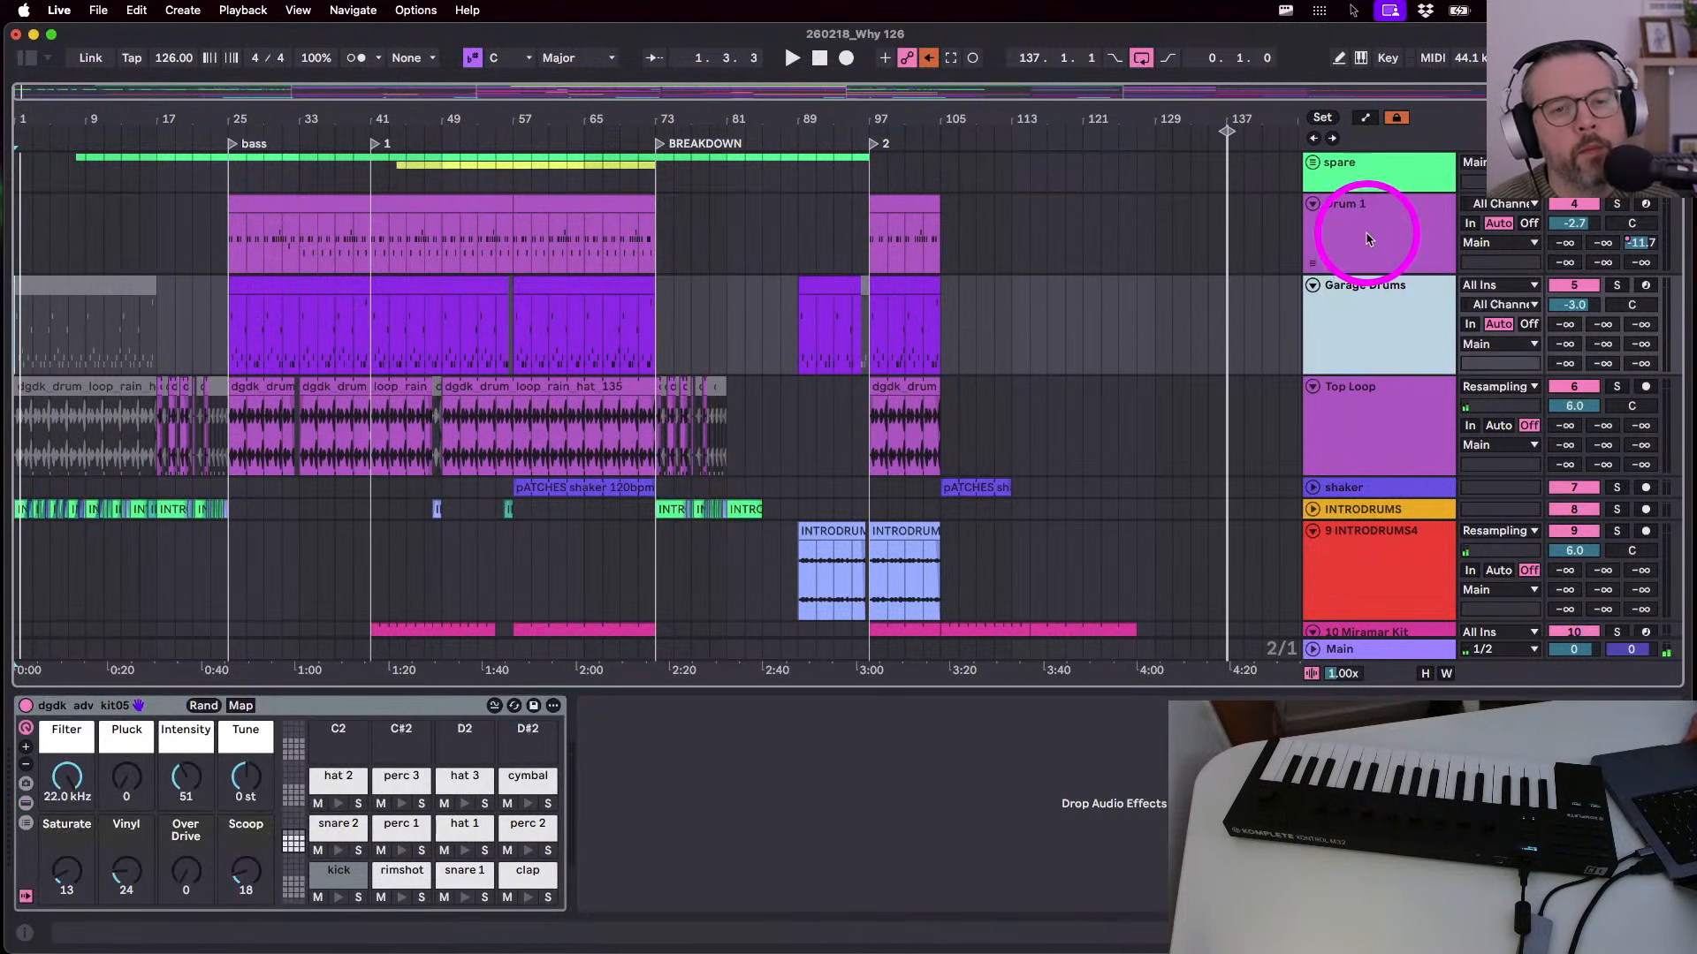
click(1364, 227)
scroll(1364, 227, down, 2)
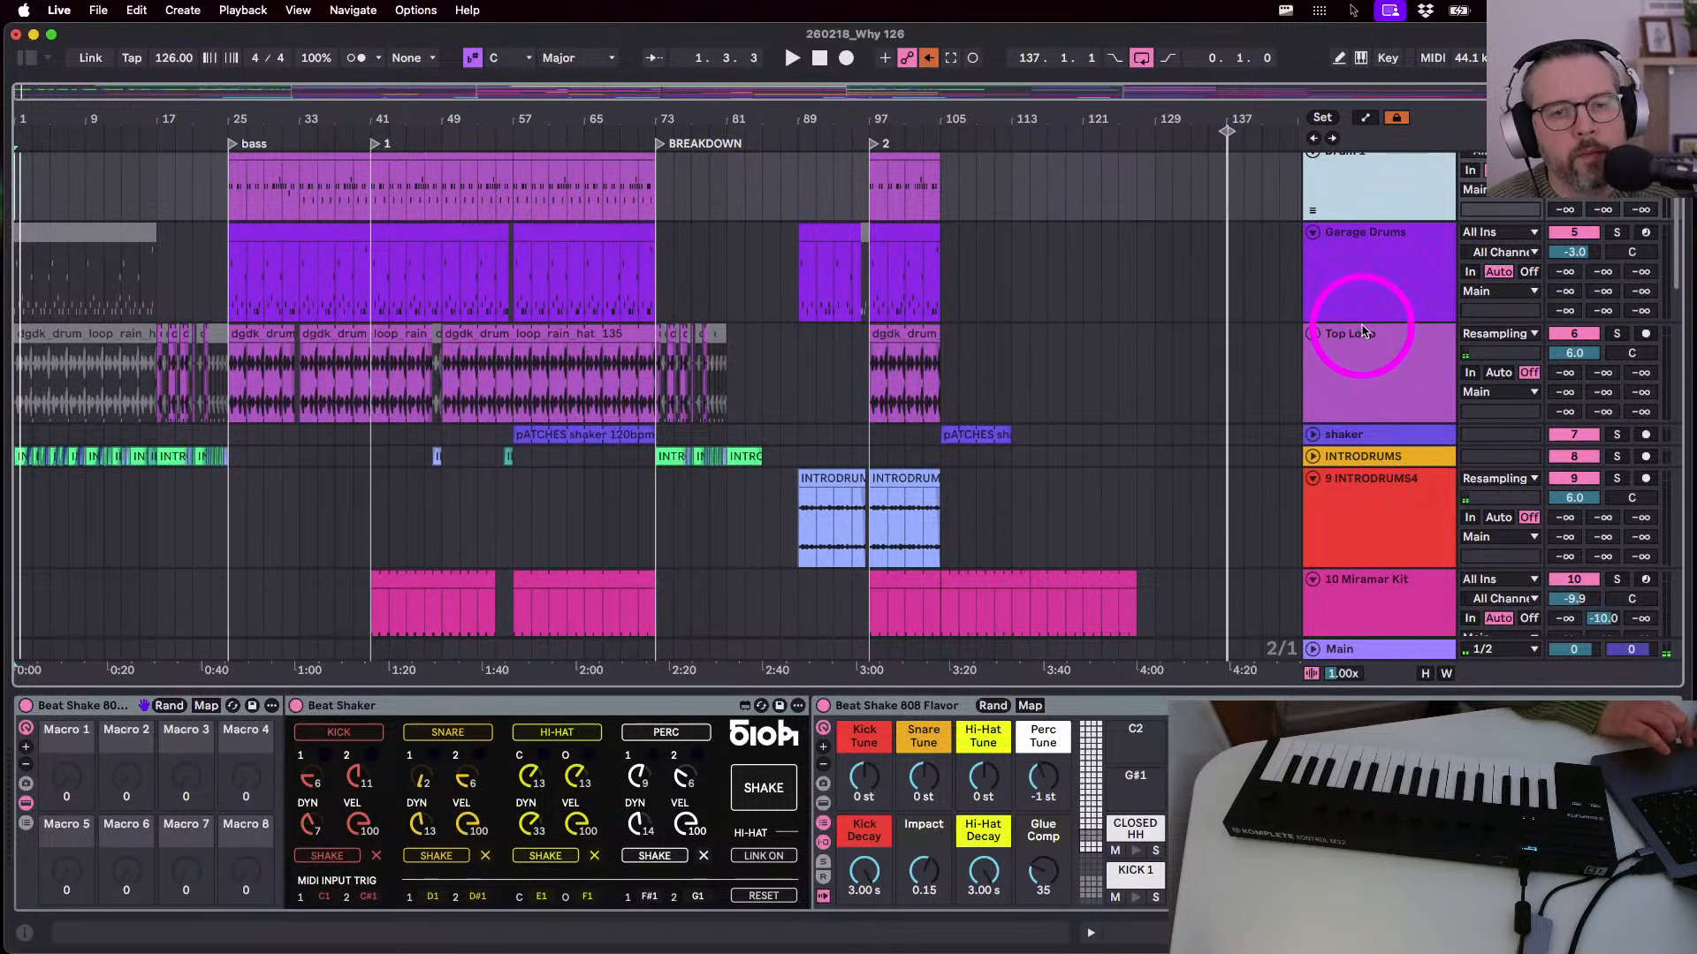
drag(1357, 322, 1354, 282)
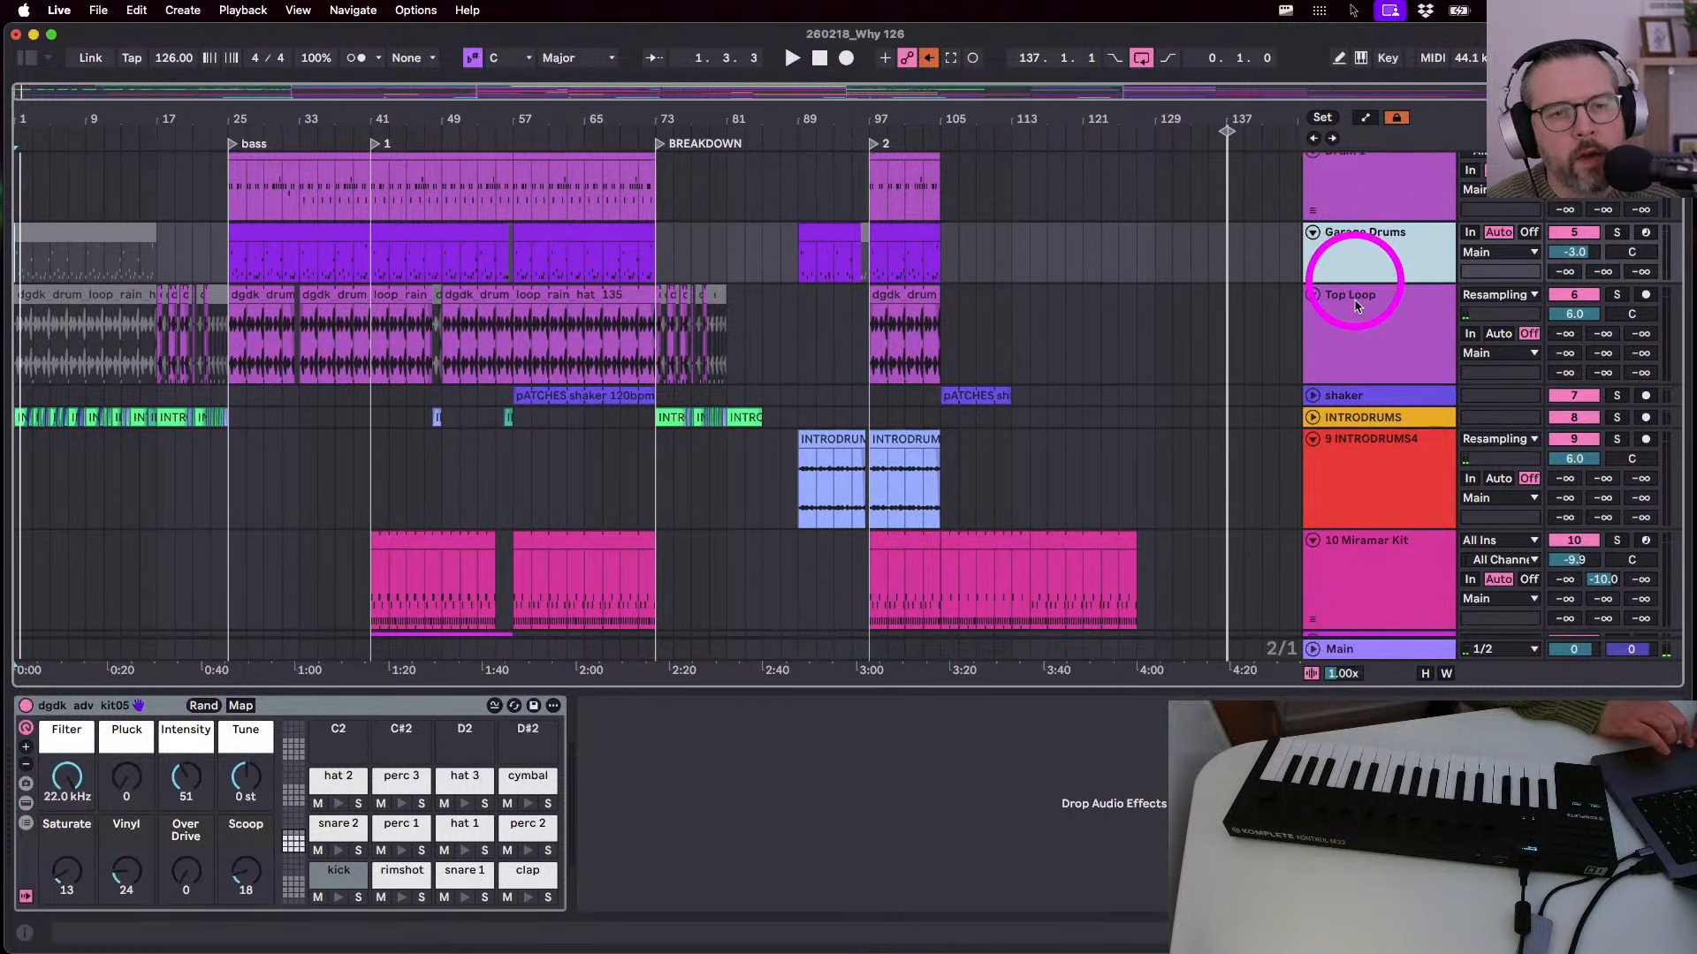
- Select the Drum 1 through Top Loop tracks together as one range
click(1361, 367)
scroll(1361, 397, up, 2)
click(1364, 236)
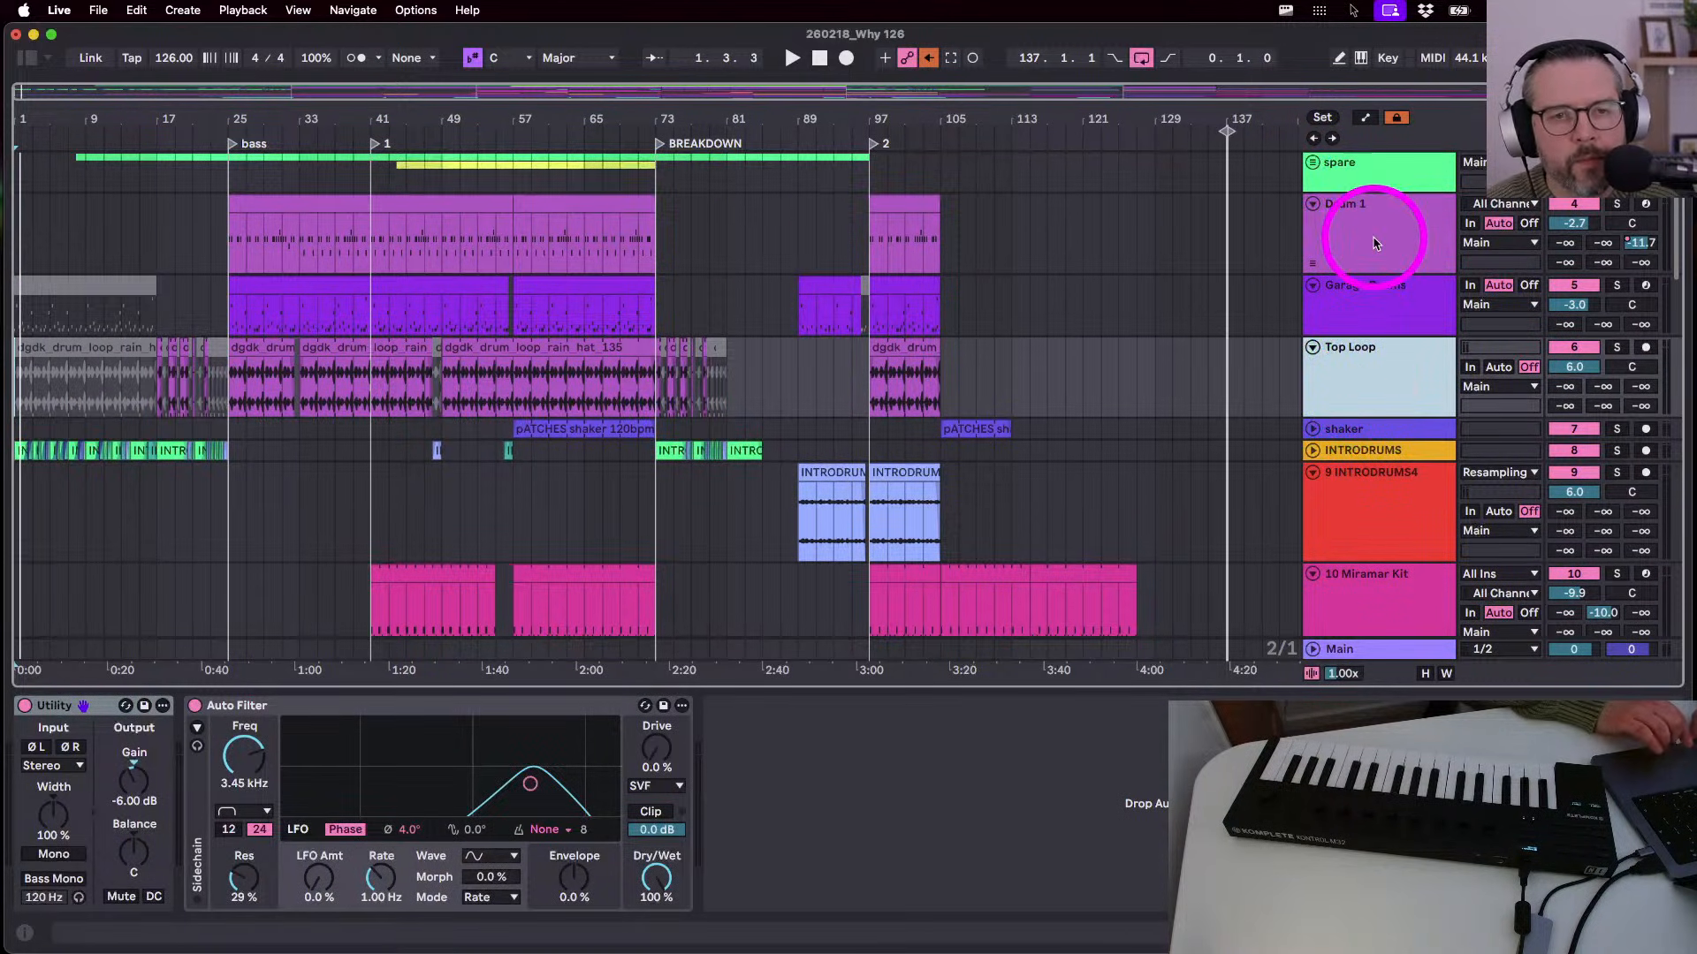
click(1368, 289)
click(1385, 237)
shift+click(1365, 369)
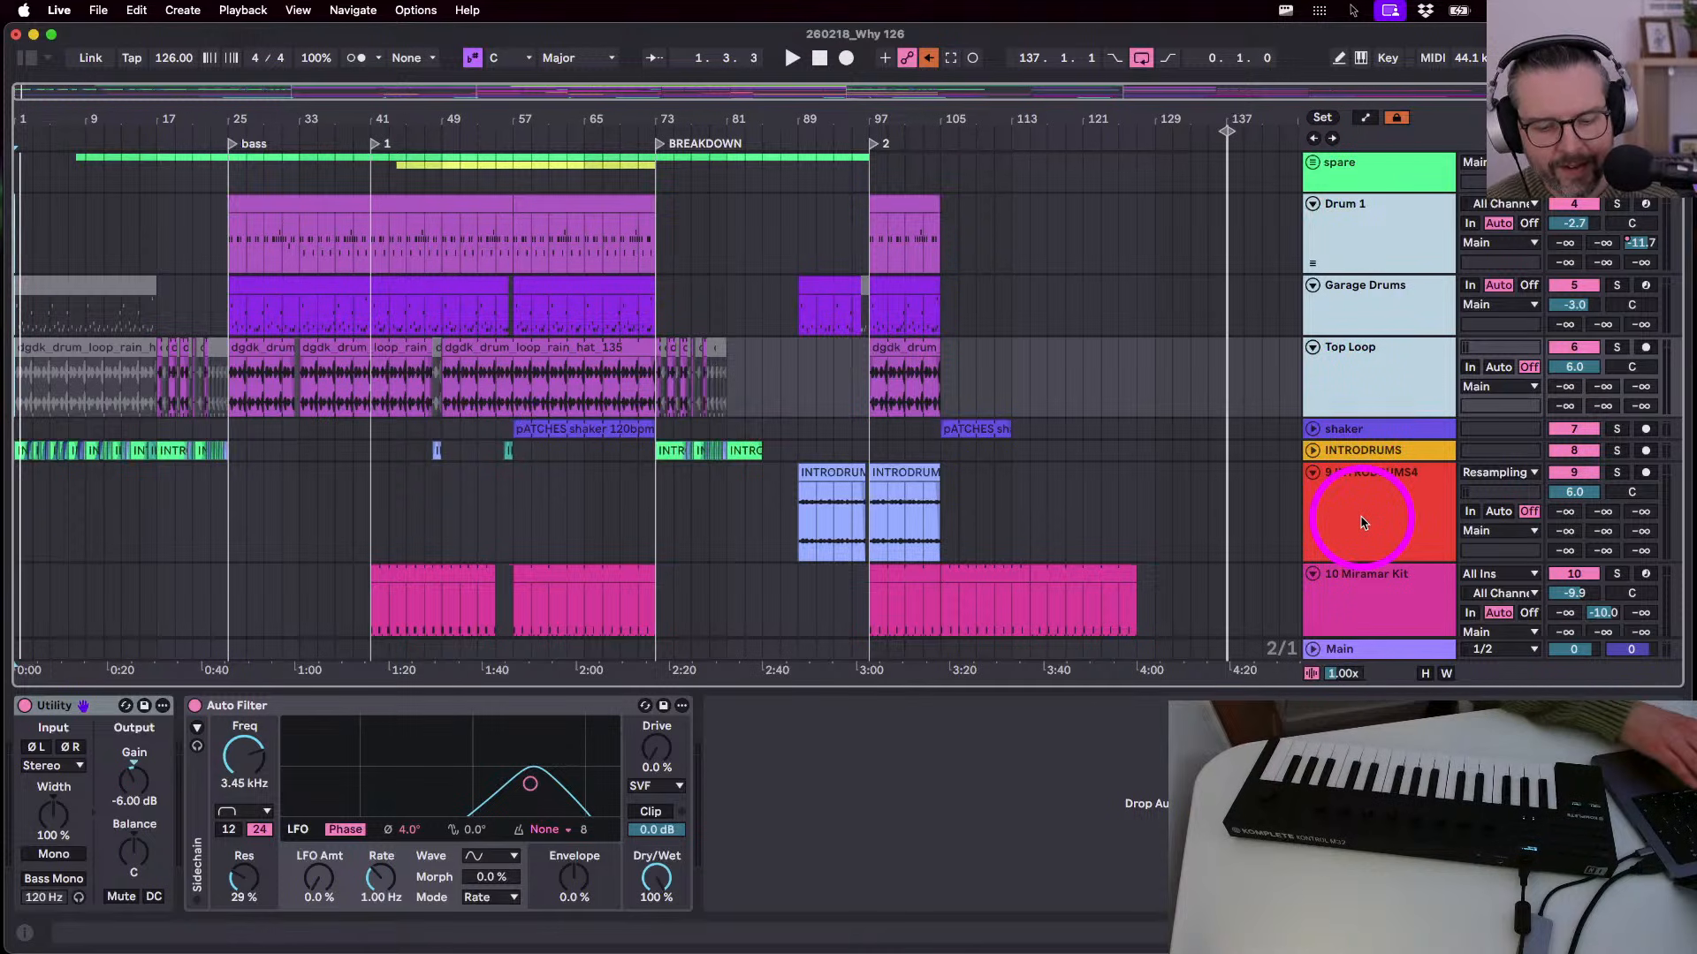
- Fit all tracks and the whole song into view, fold INTRODRUMS, and inspect Why sample's EQ Eight
key(h)
key(w)
click(1313, 375)
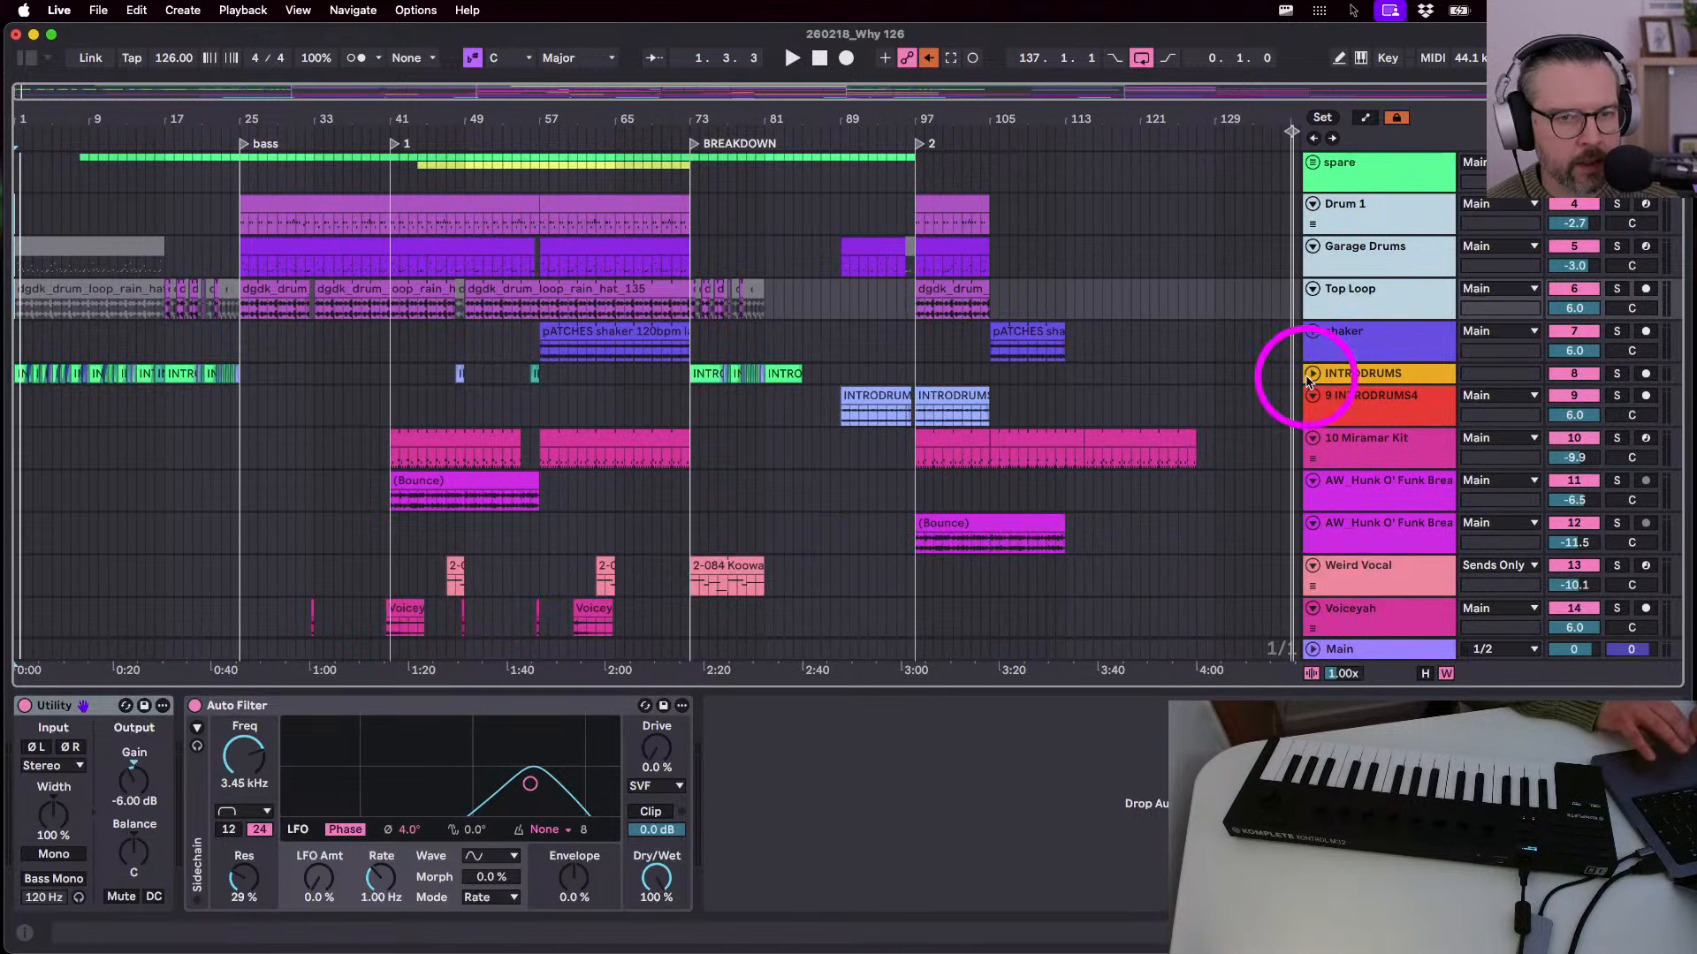
scroll(1231, 489, down, 2)
drag(970, 117, 968, 114)
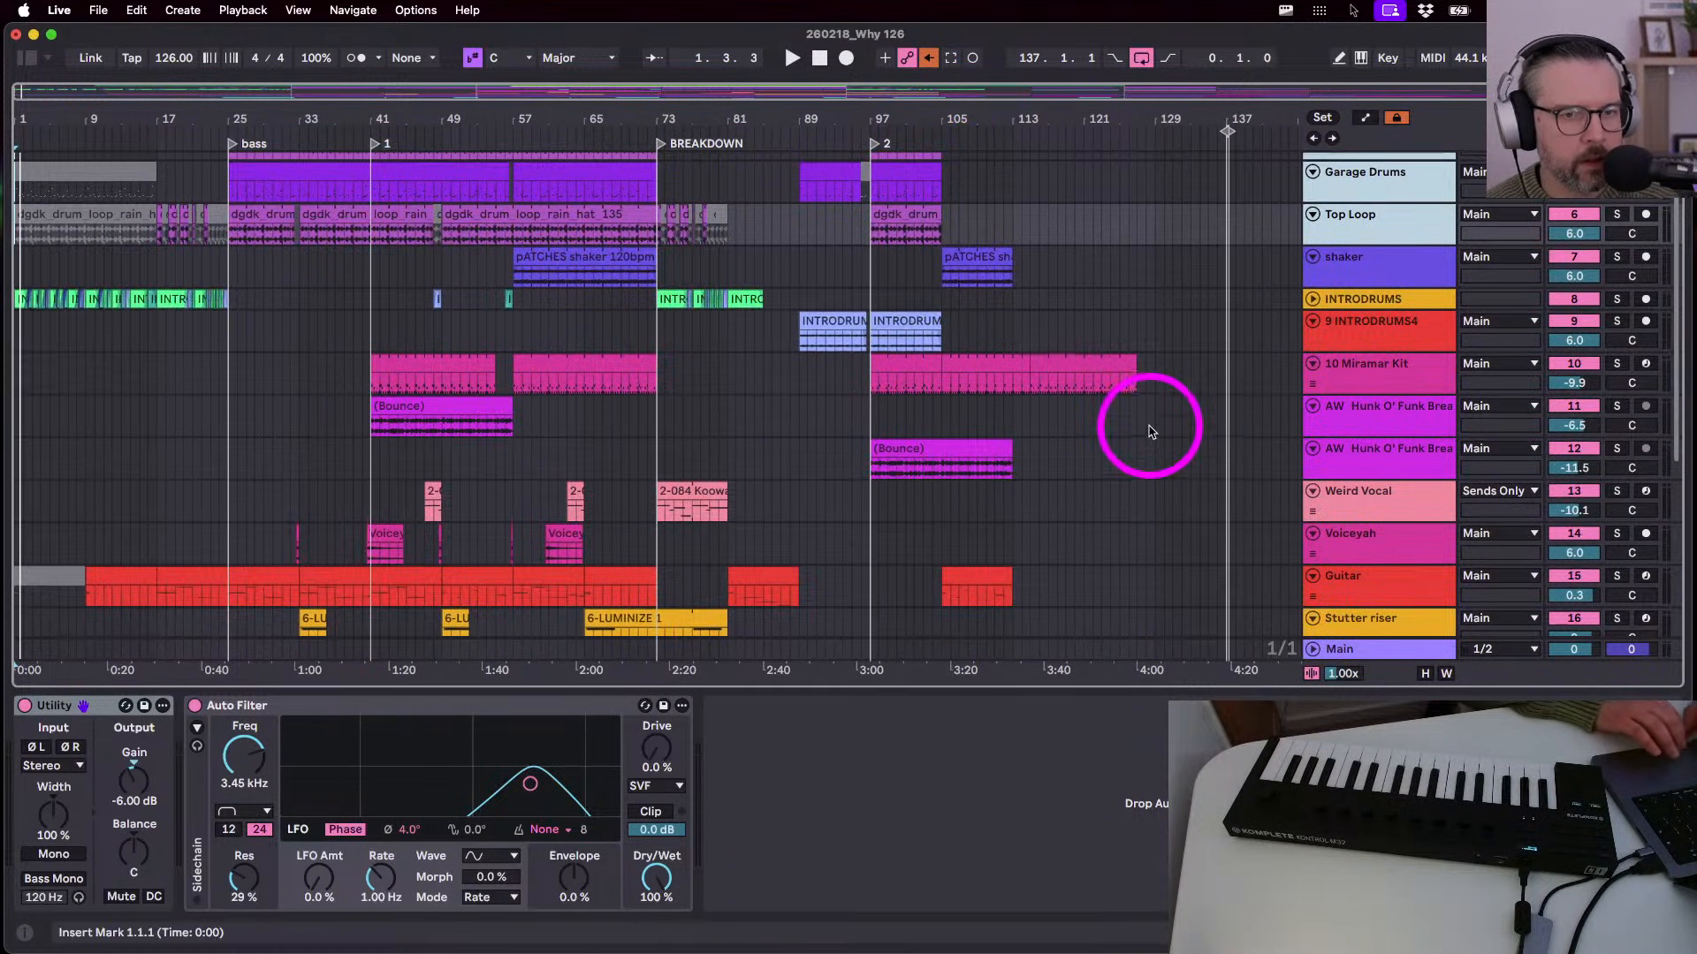
scroll(1149, 433, down, 5)
click(1167, 518)
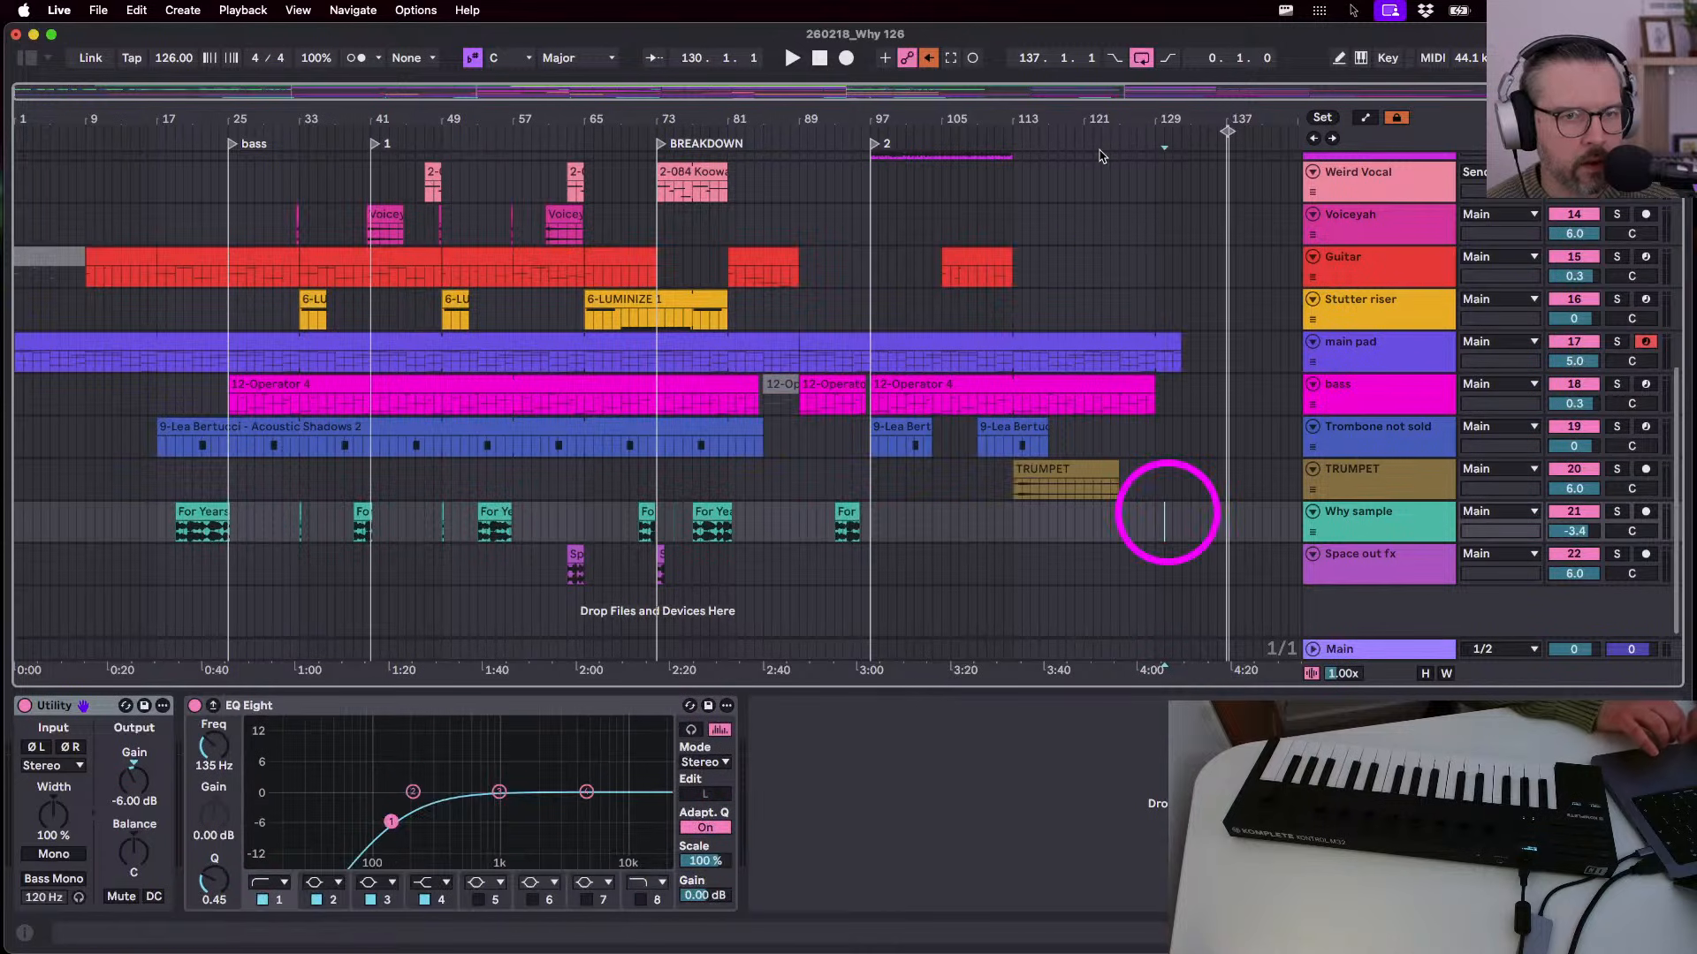
drag(1072, 95, 1069, 110)
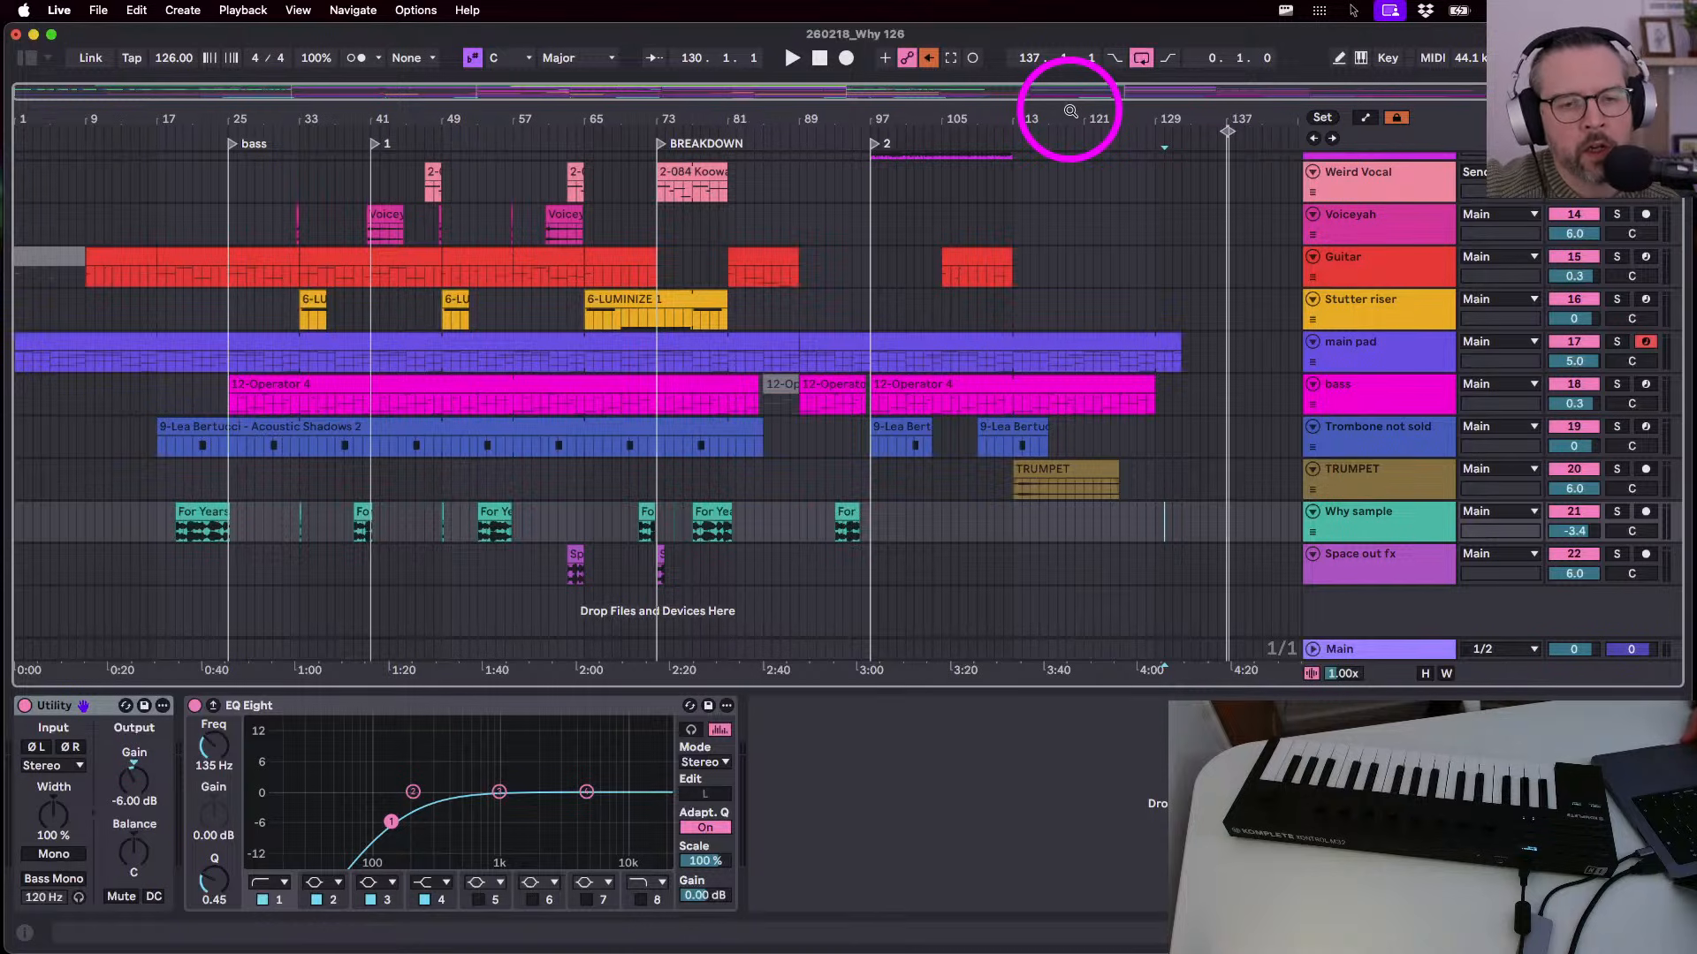
- Review the main pad, Drum 1, Garage Drums and Top Loop devices, ending on shaker's Ducker chain
click(1321, 361)
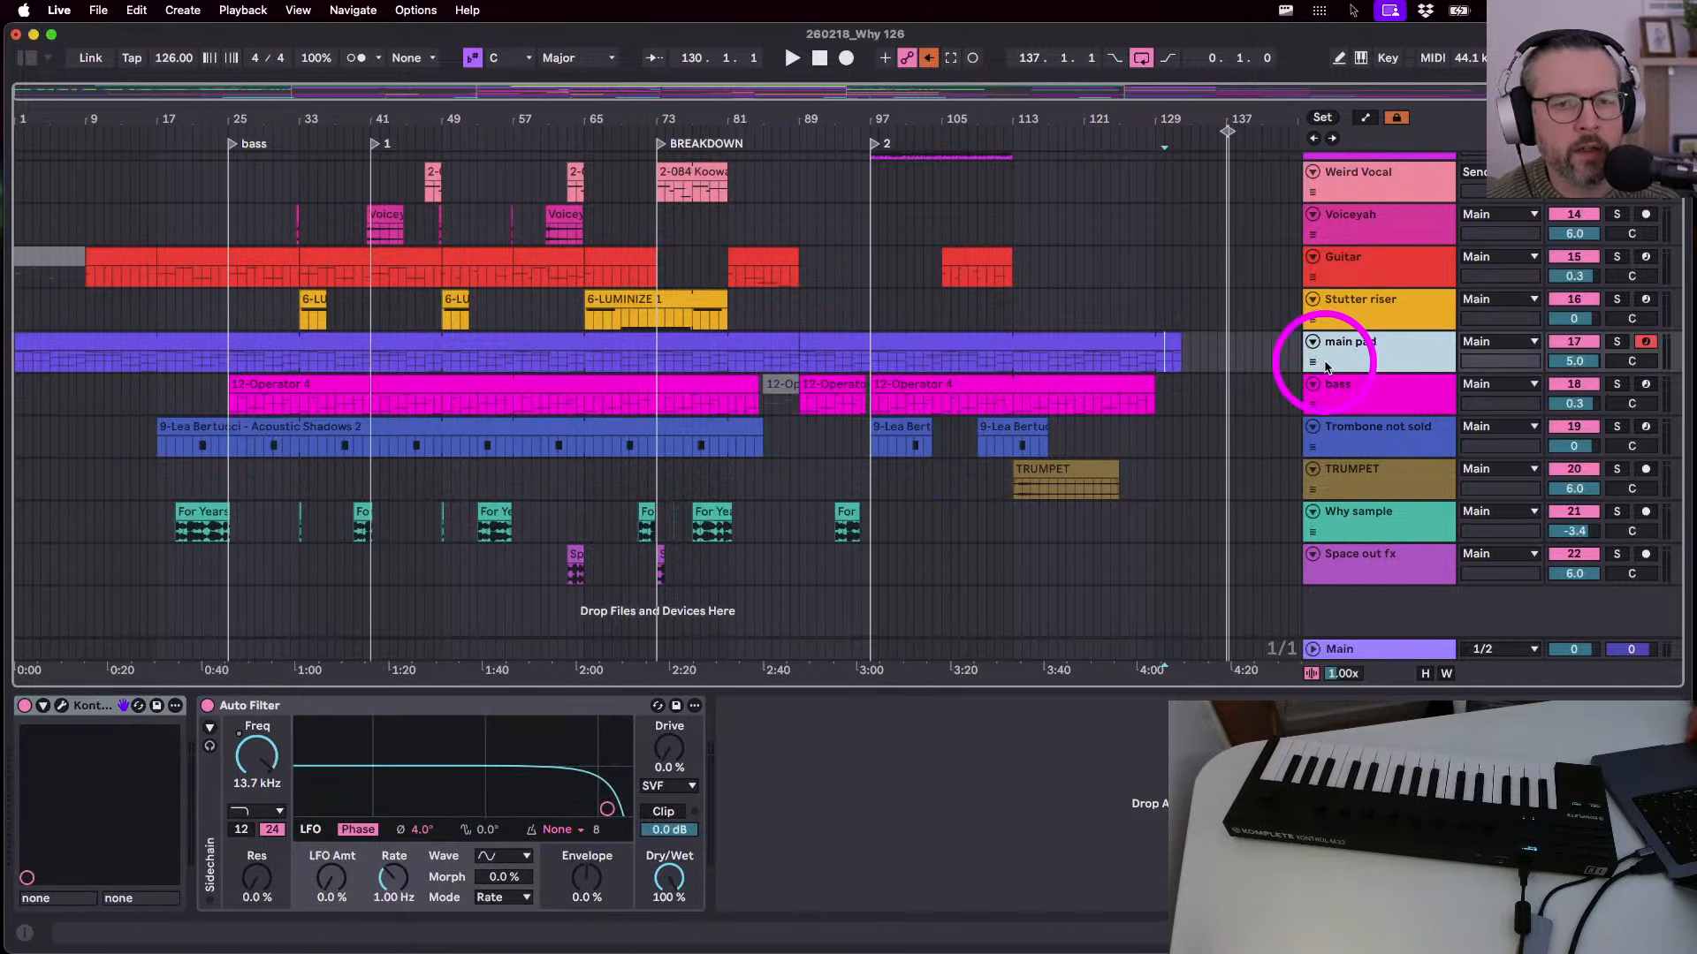
scroll(1361, 368, up, 10)
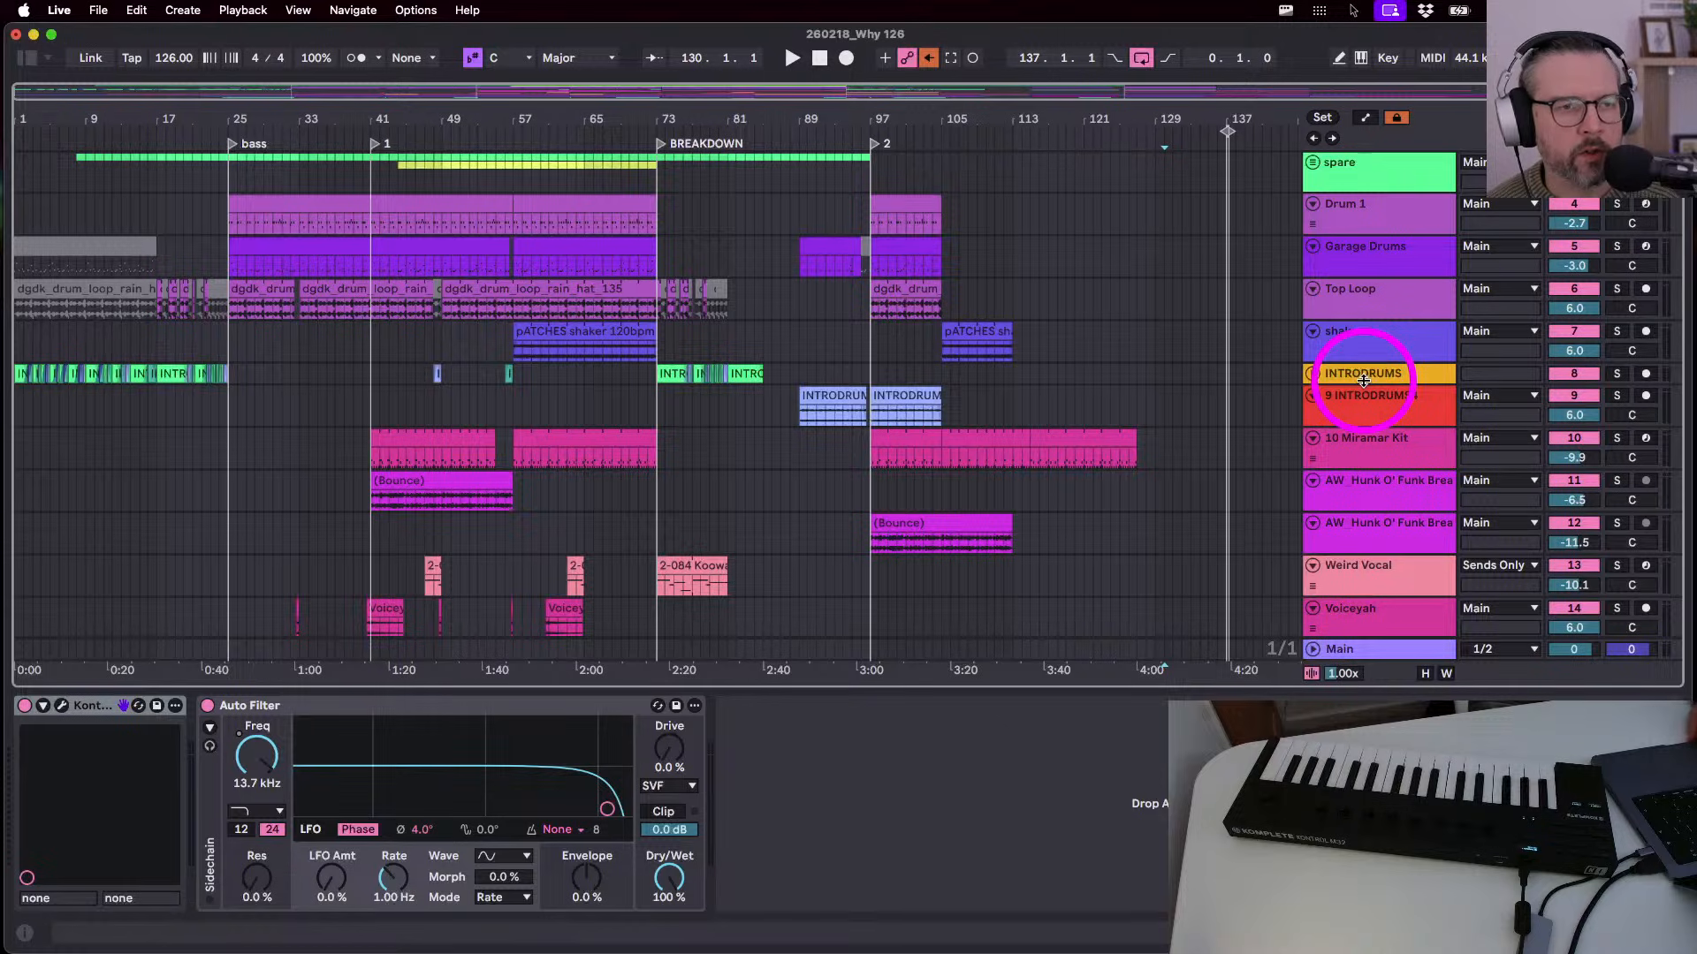
click(1382, 182)
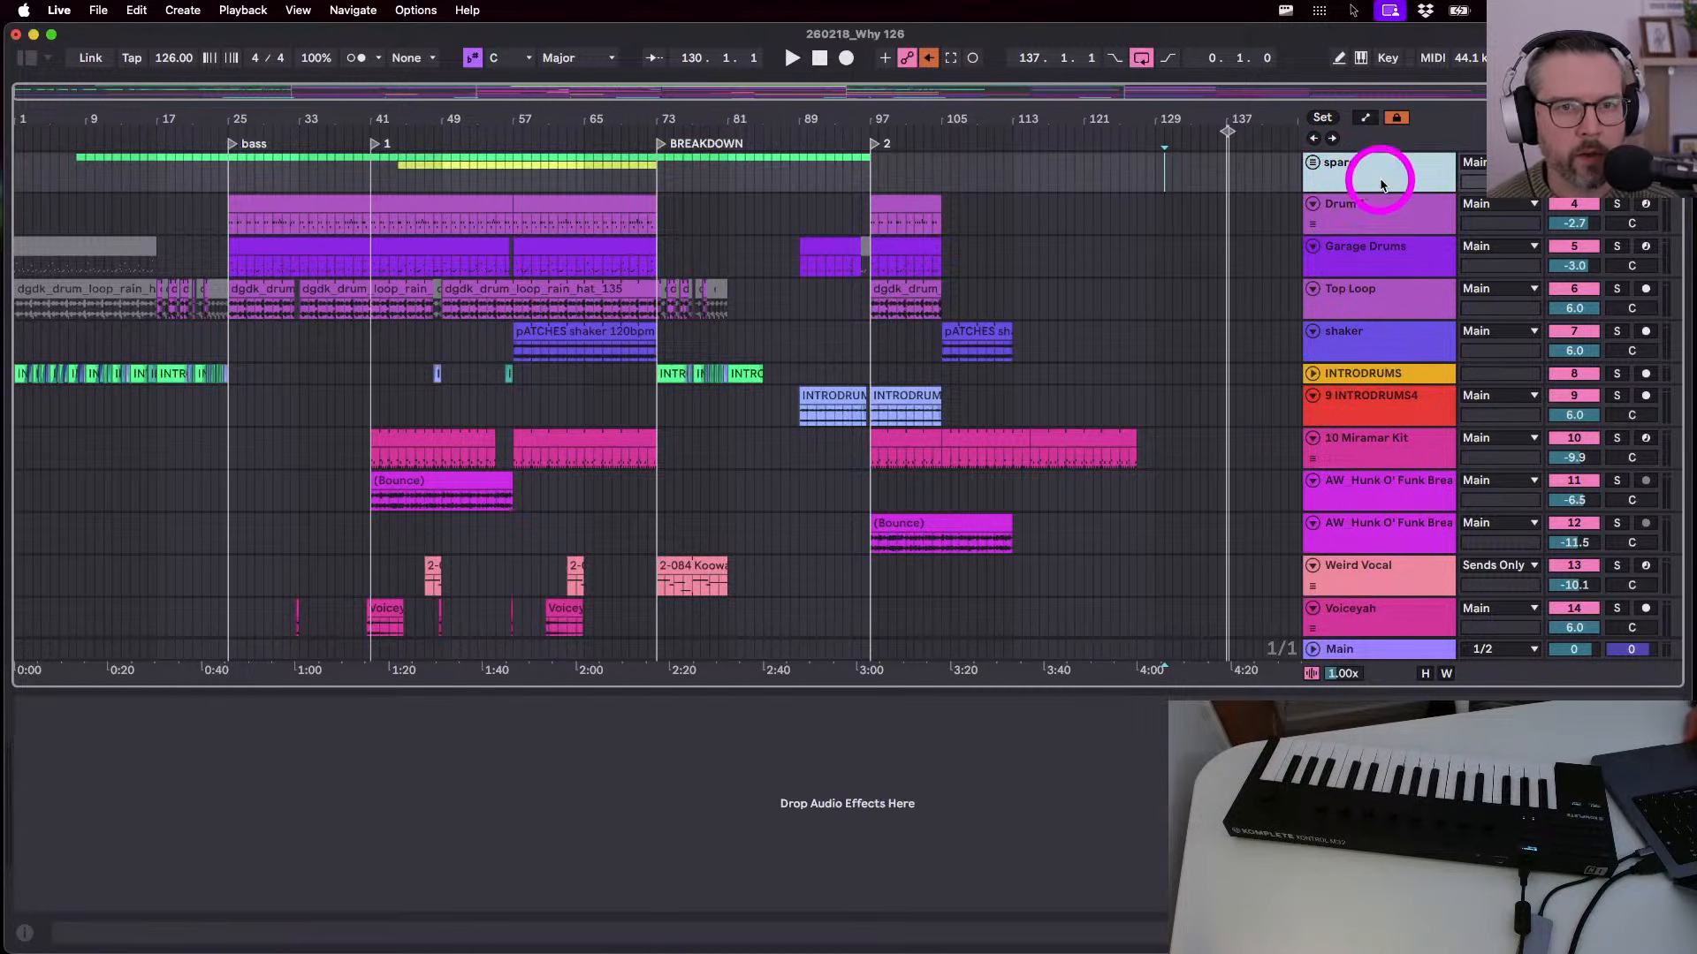
click(1361, 178)
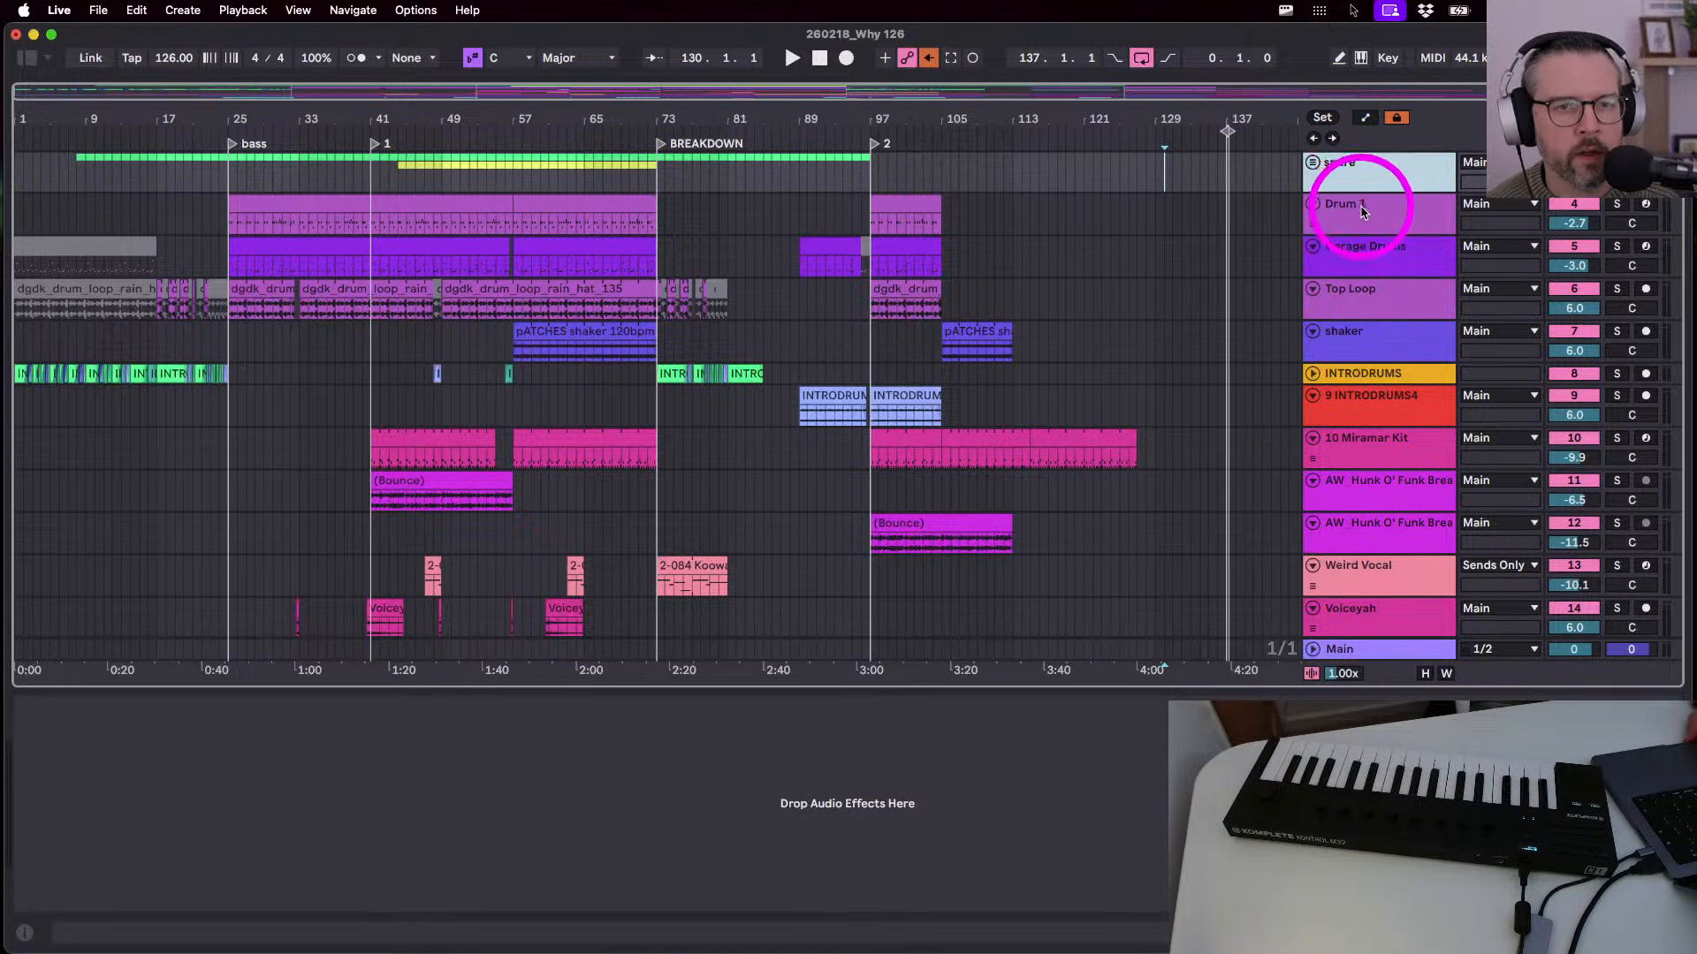
click(1361, 212)
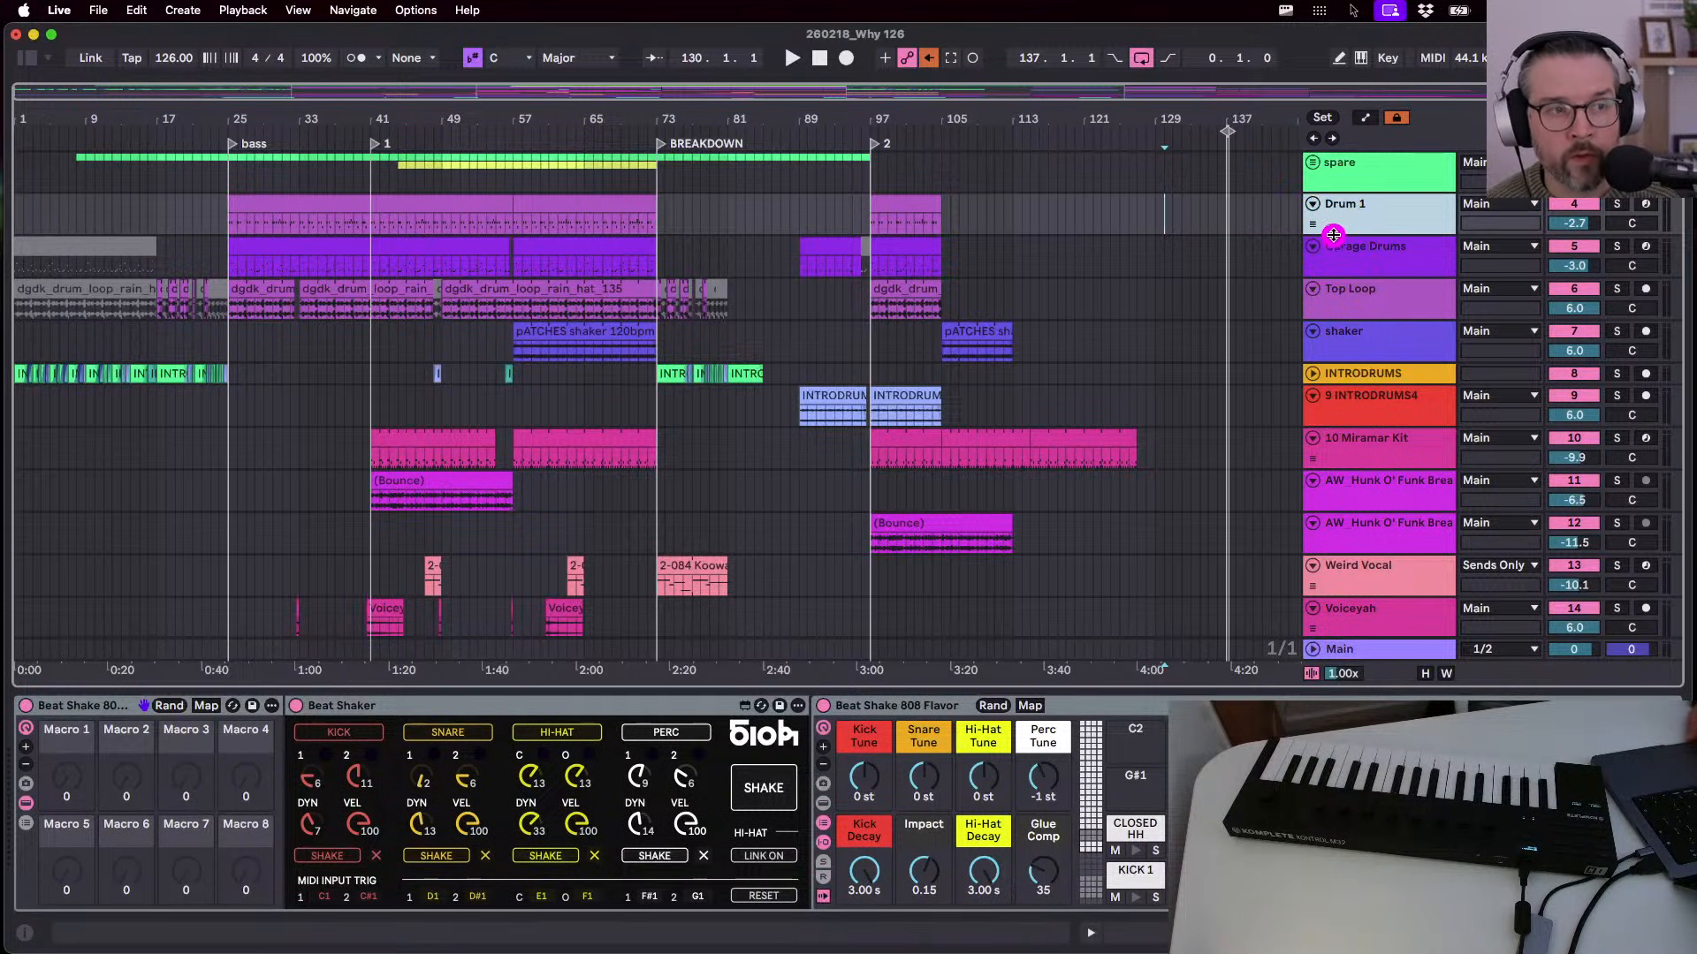
drag(1333, 242, 1337, 237)
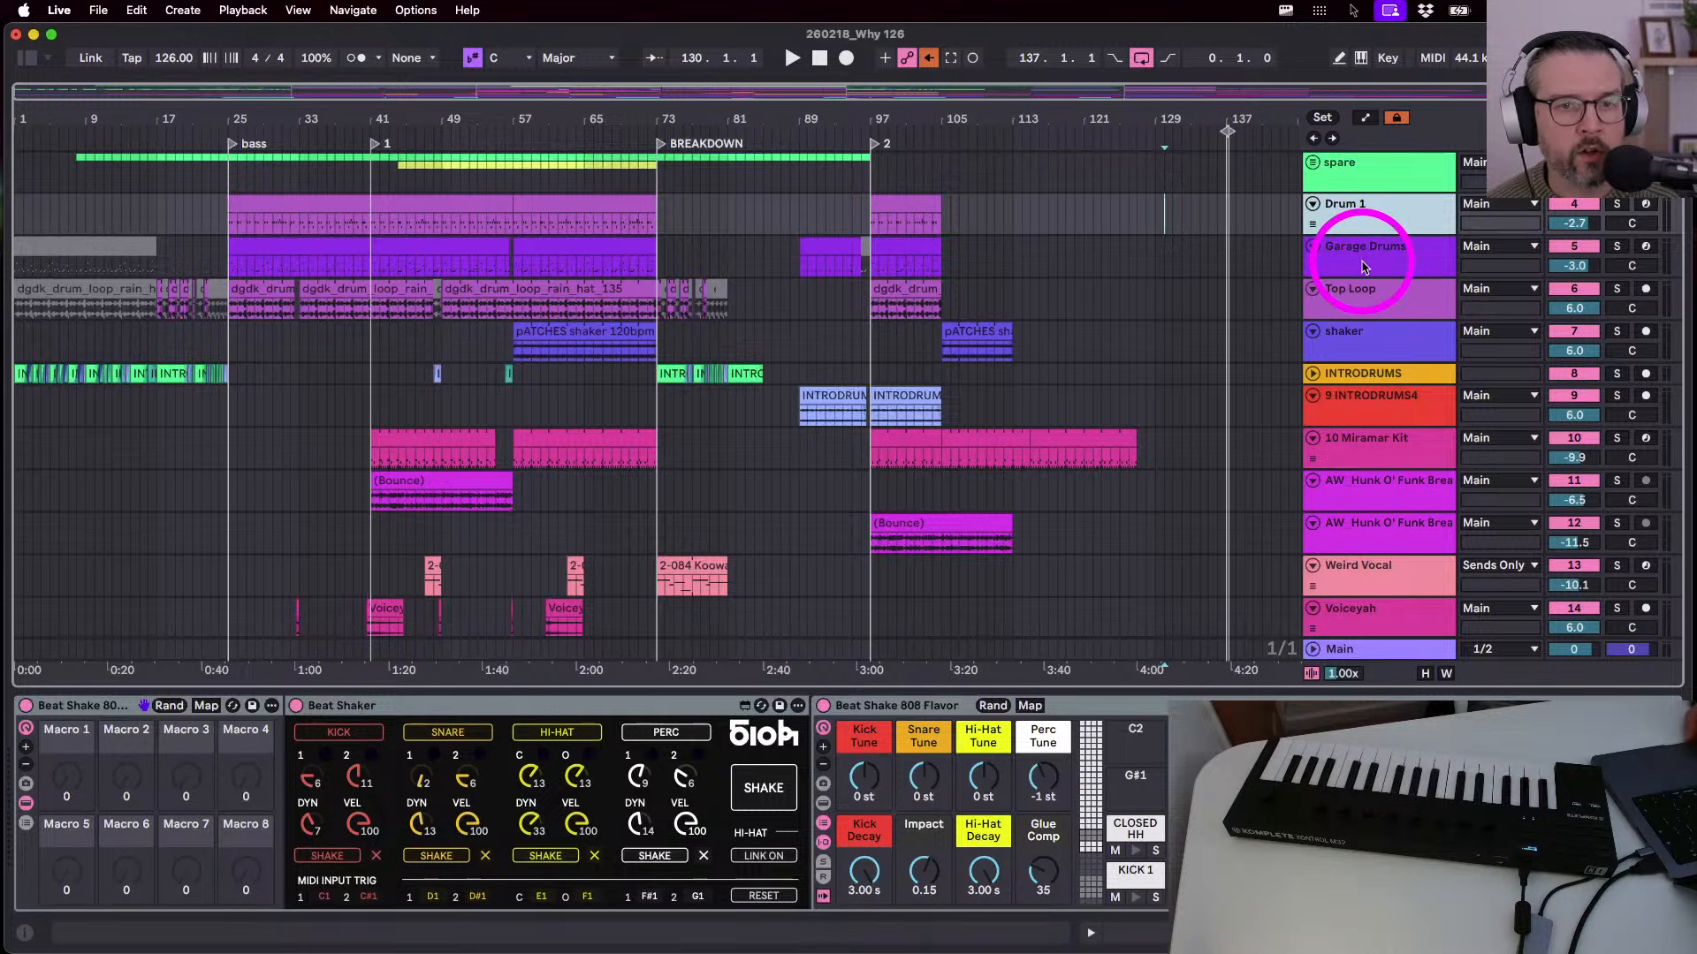
click(1352, 252)
click(1358, 295)
click(1344, 332)
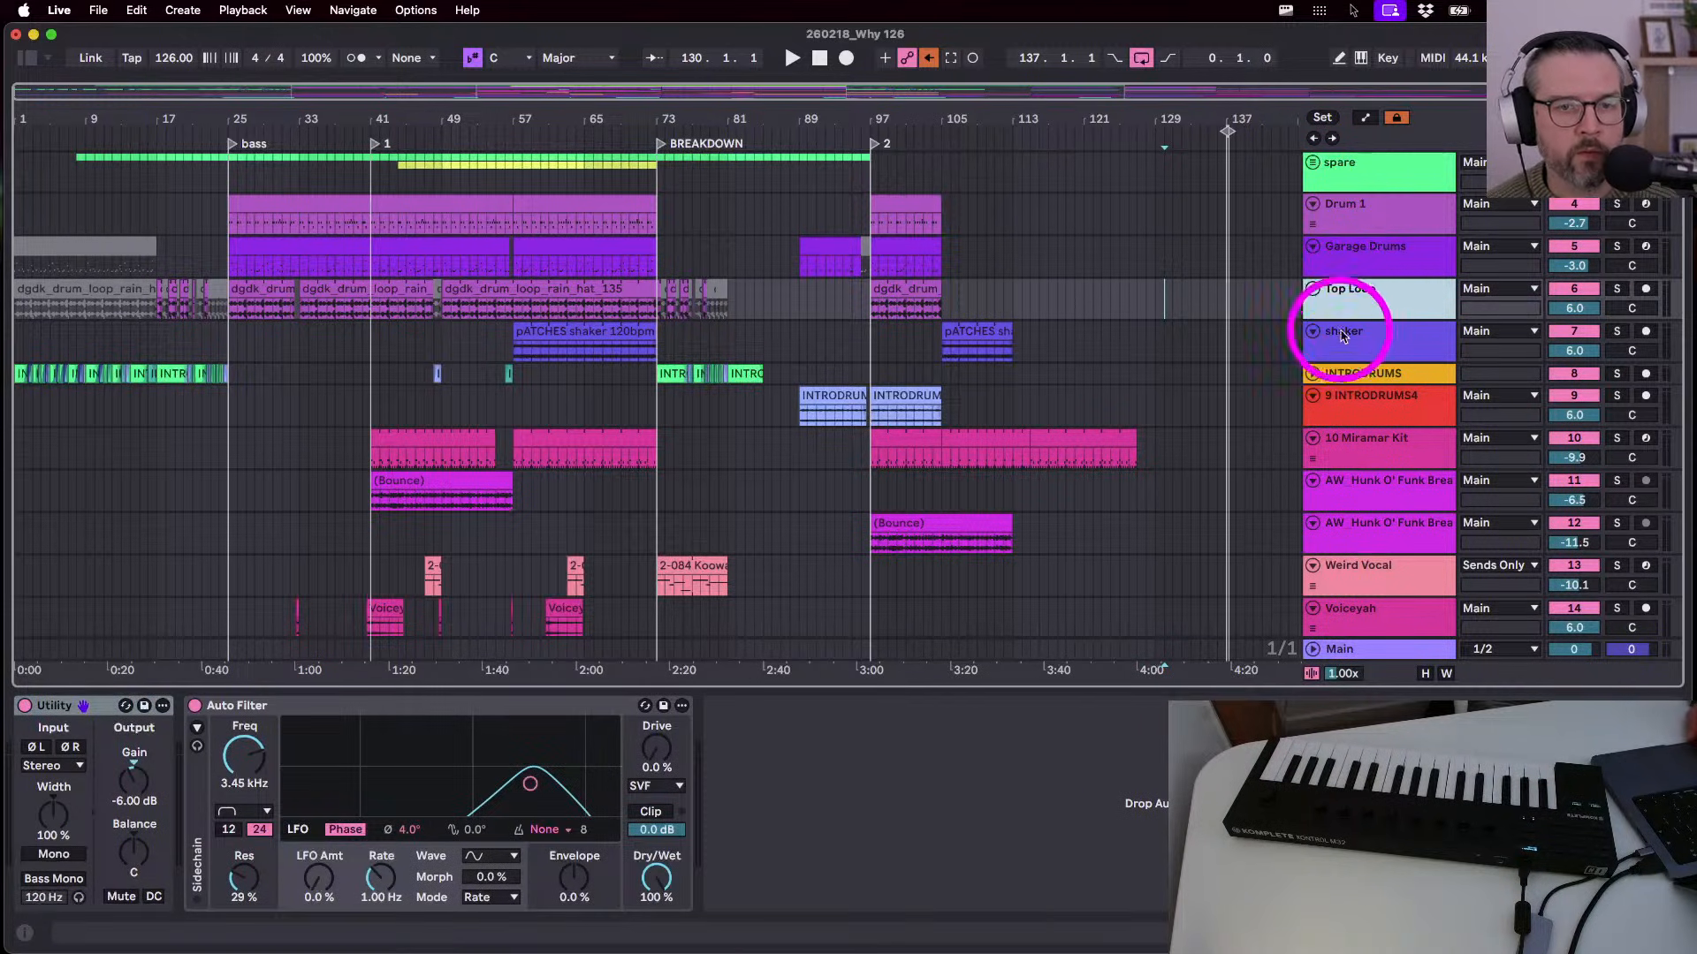
click(1340, 378)
click(1351, 374)
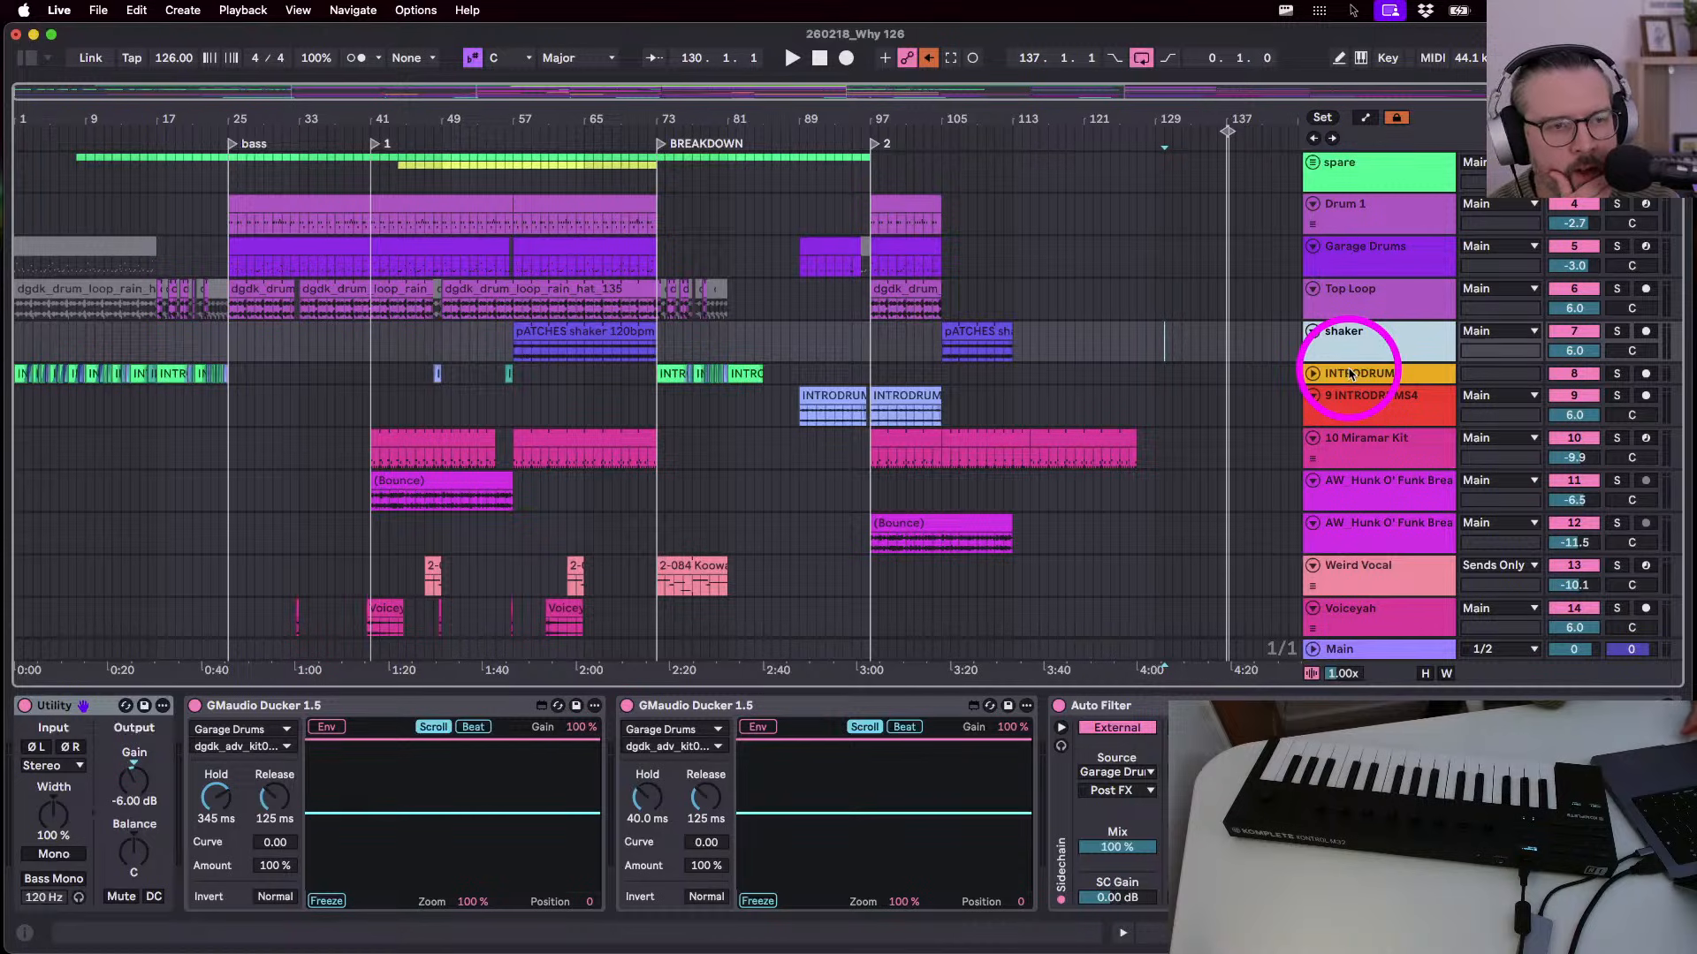
- Show 9 INTRODRUMS4's Utility, 975 ms Reverb and Garage Drums-keyed Ducker devices
click(1359, 405)
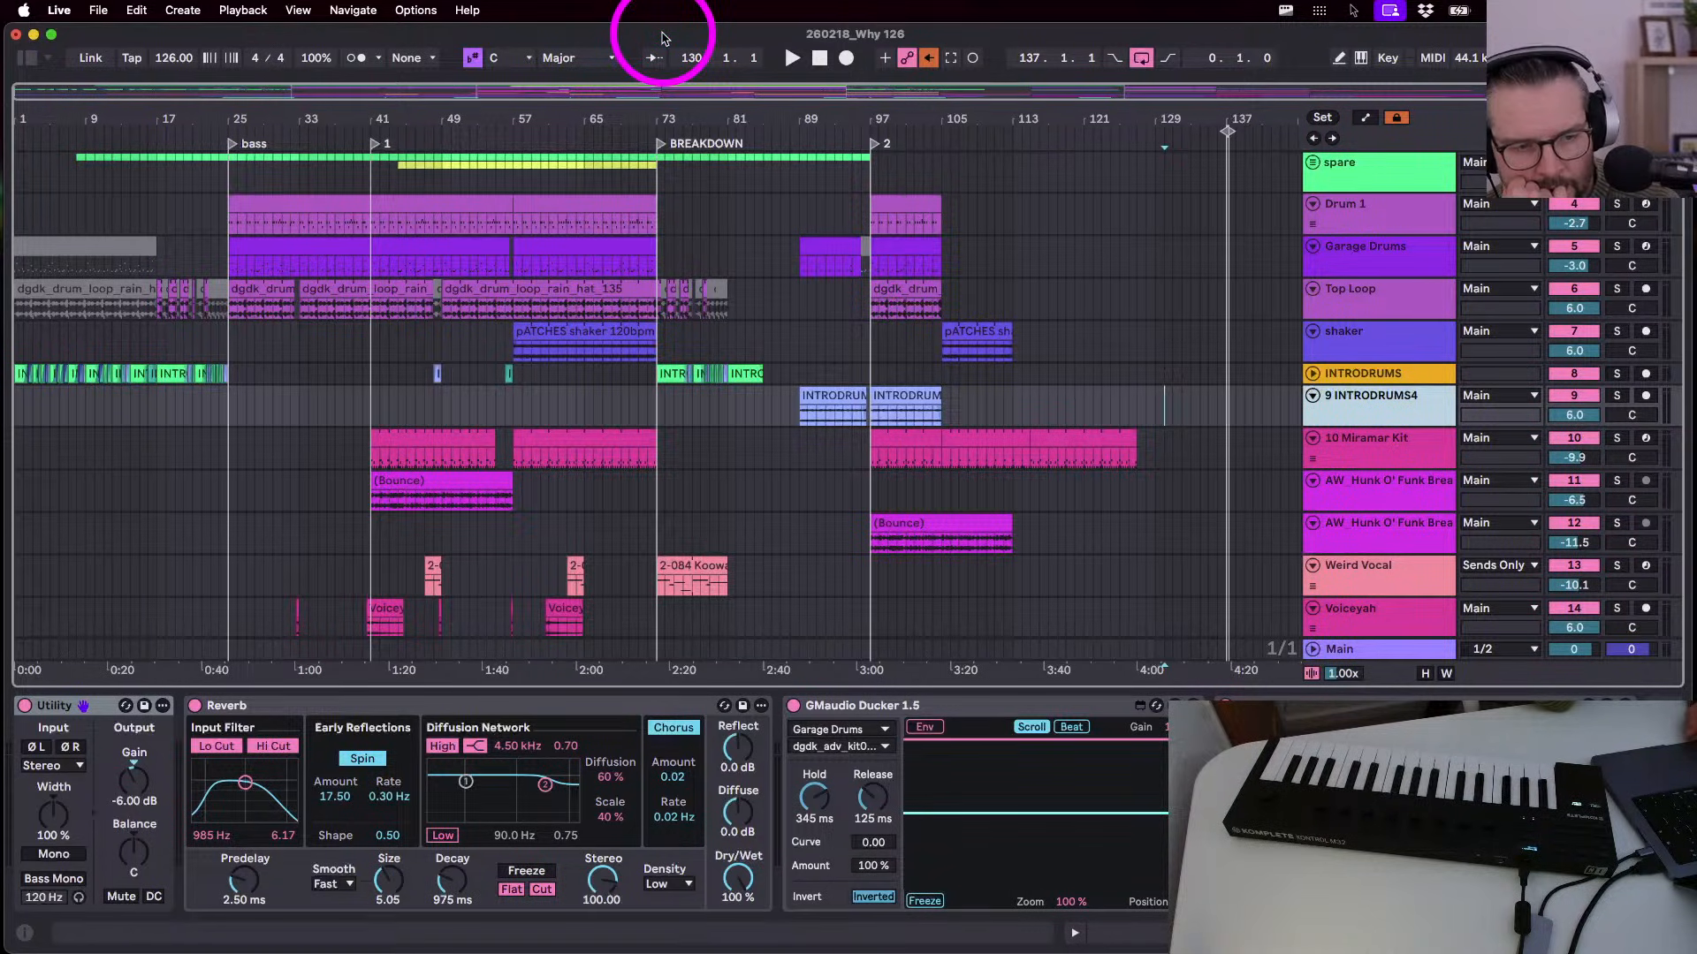
click(728, 542)
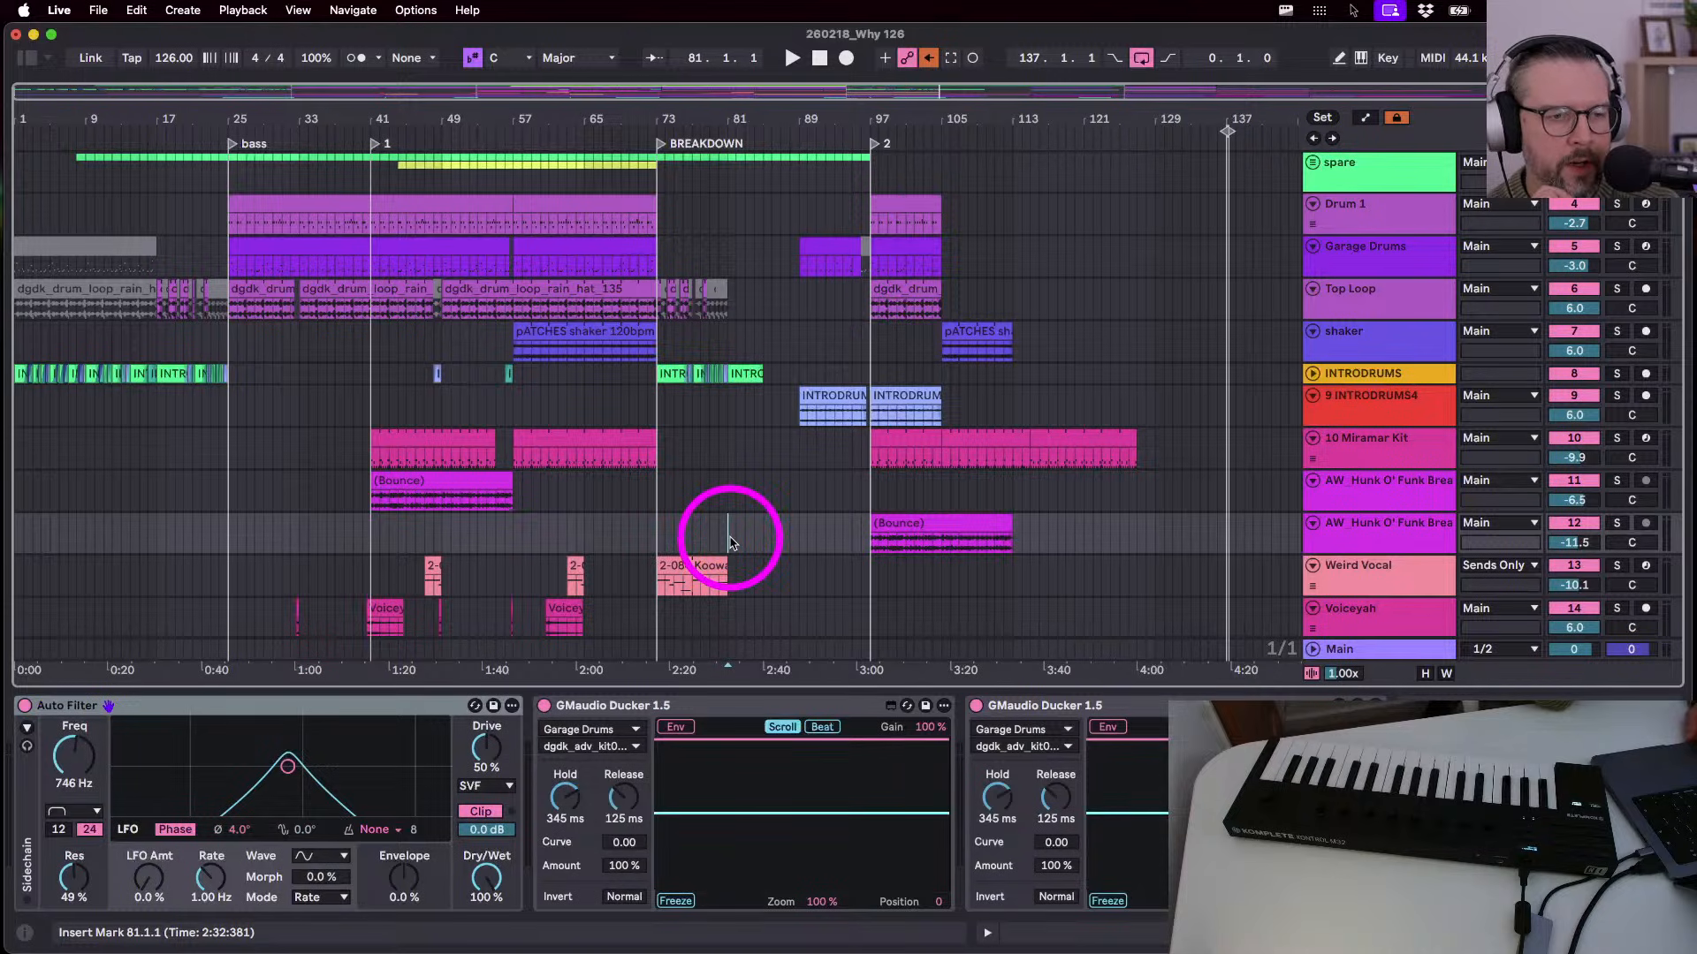
click(801, 540)
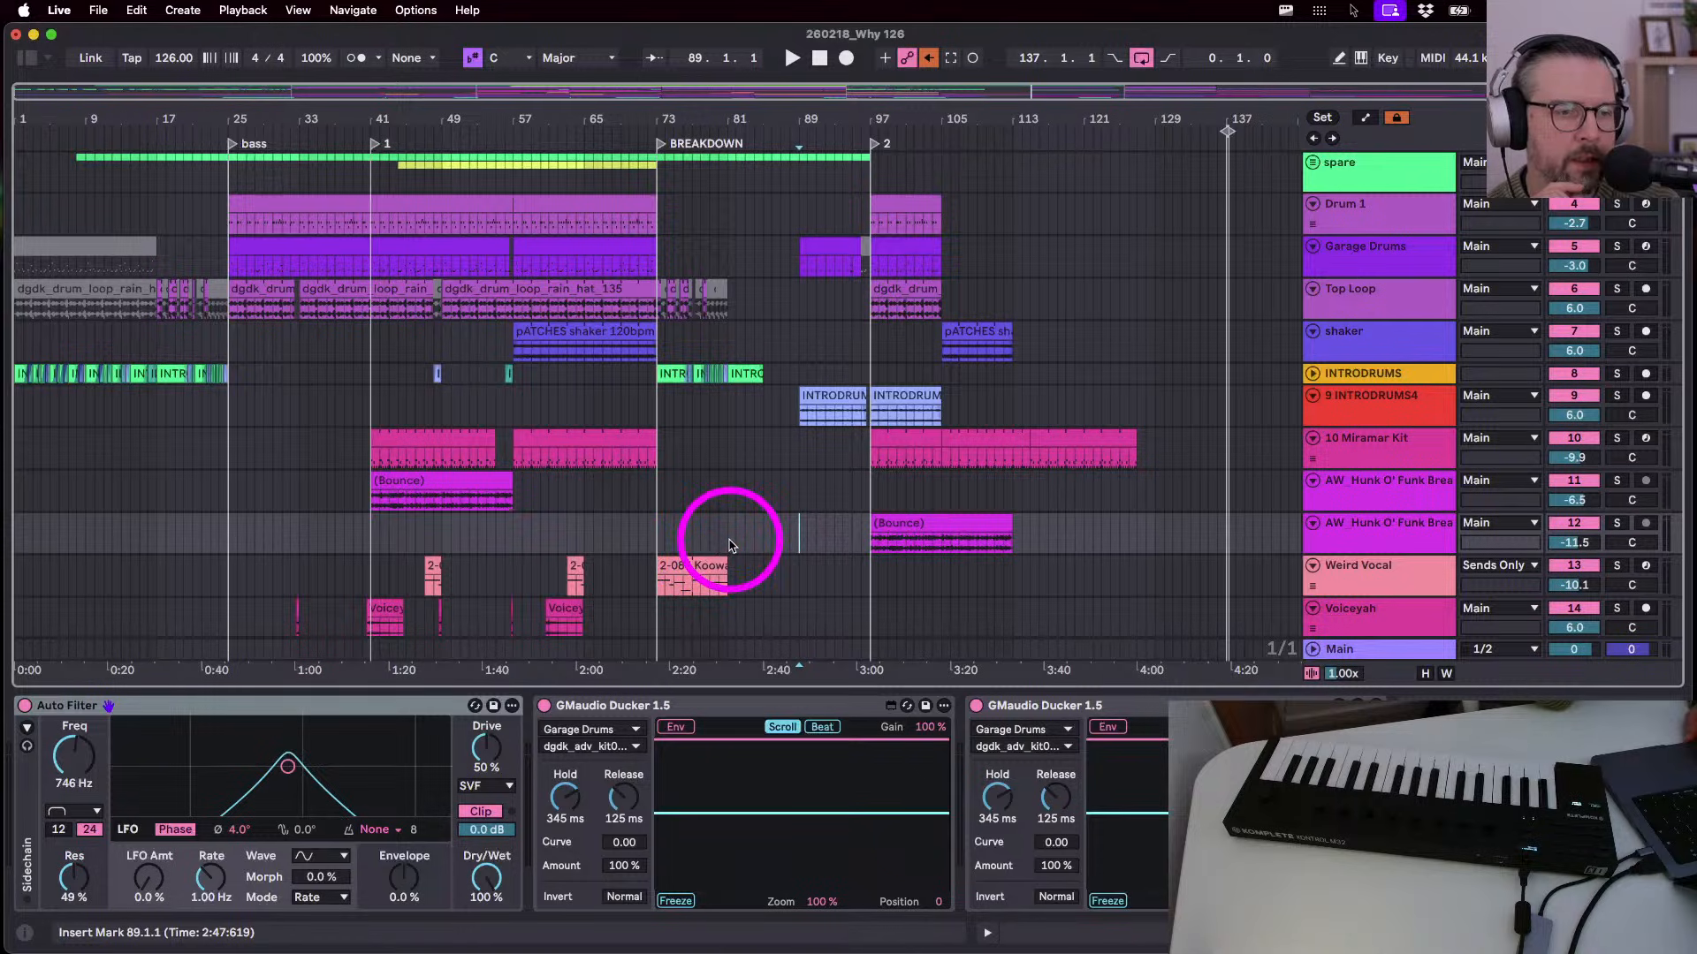
drag(731, 535, 793, 543)
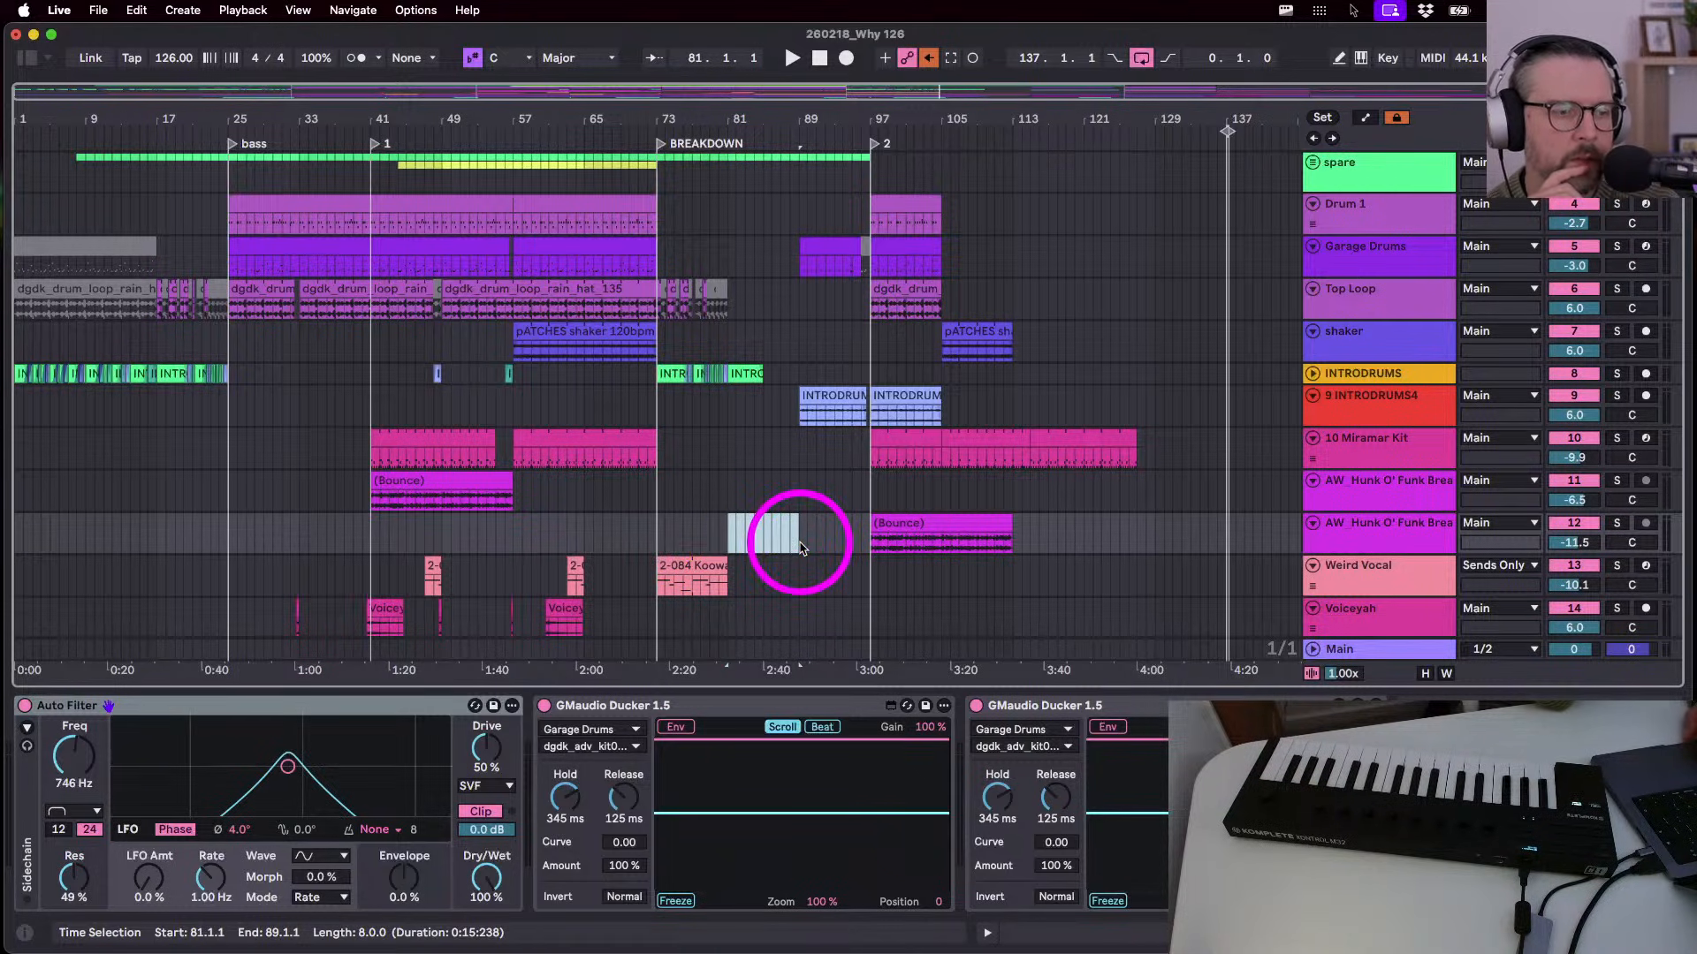
scroll(800, 545, down, 6)
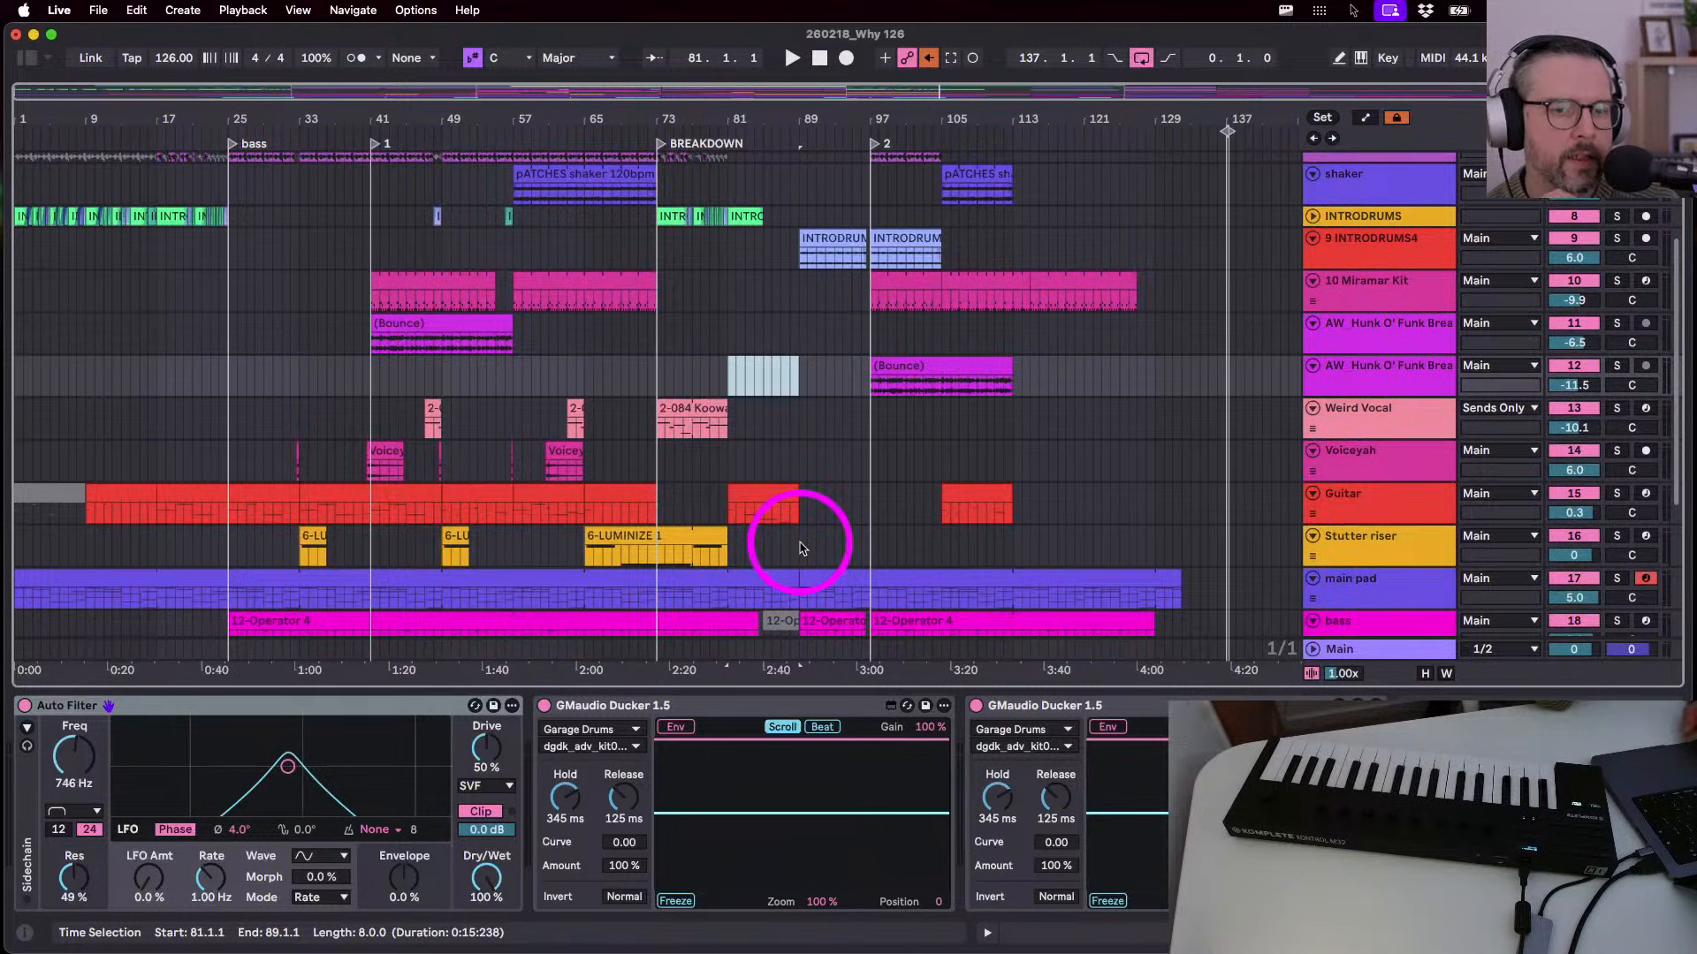
scroll(801, 548, down, 8)
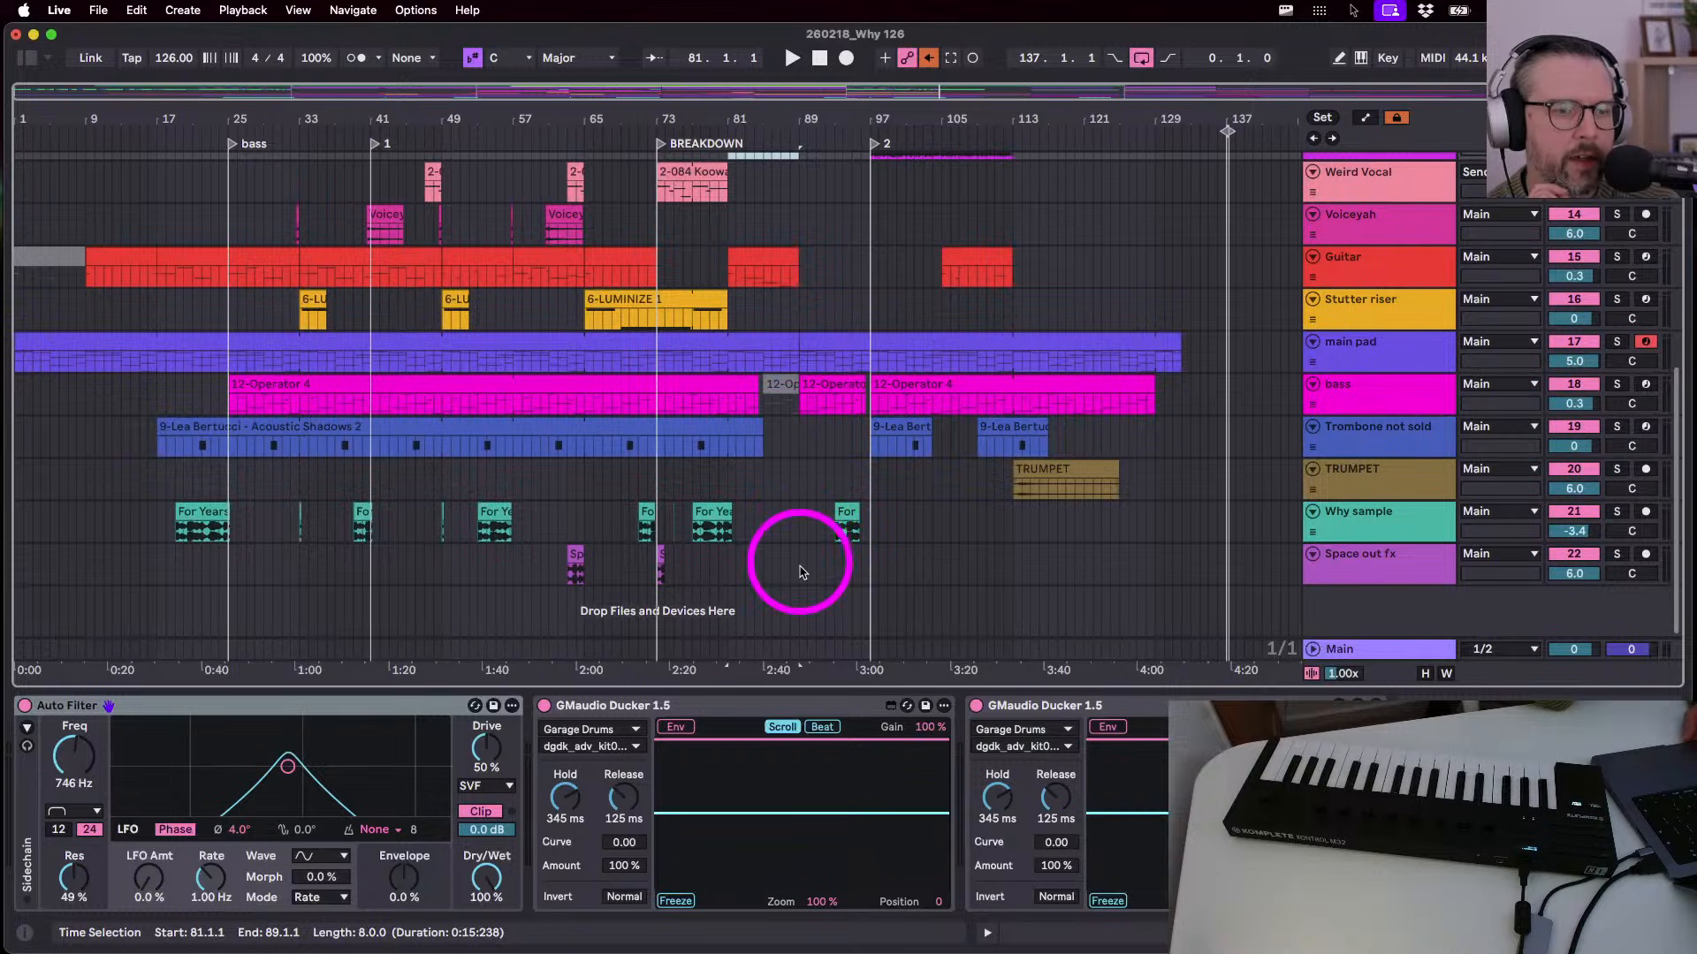
scroll(802, 557, up, 13)
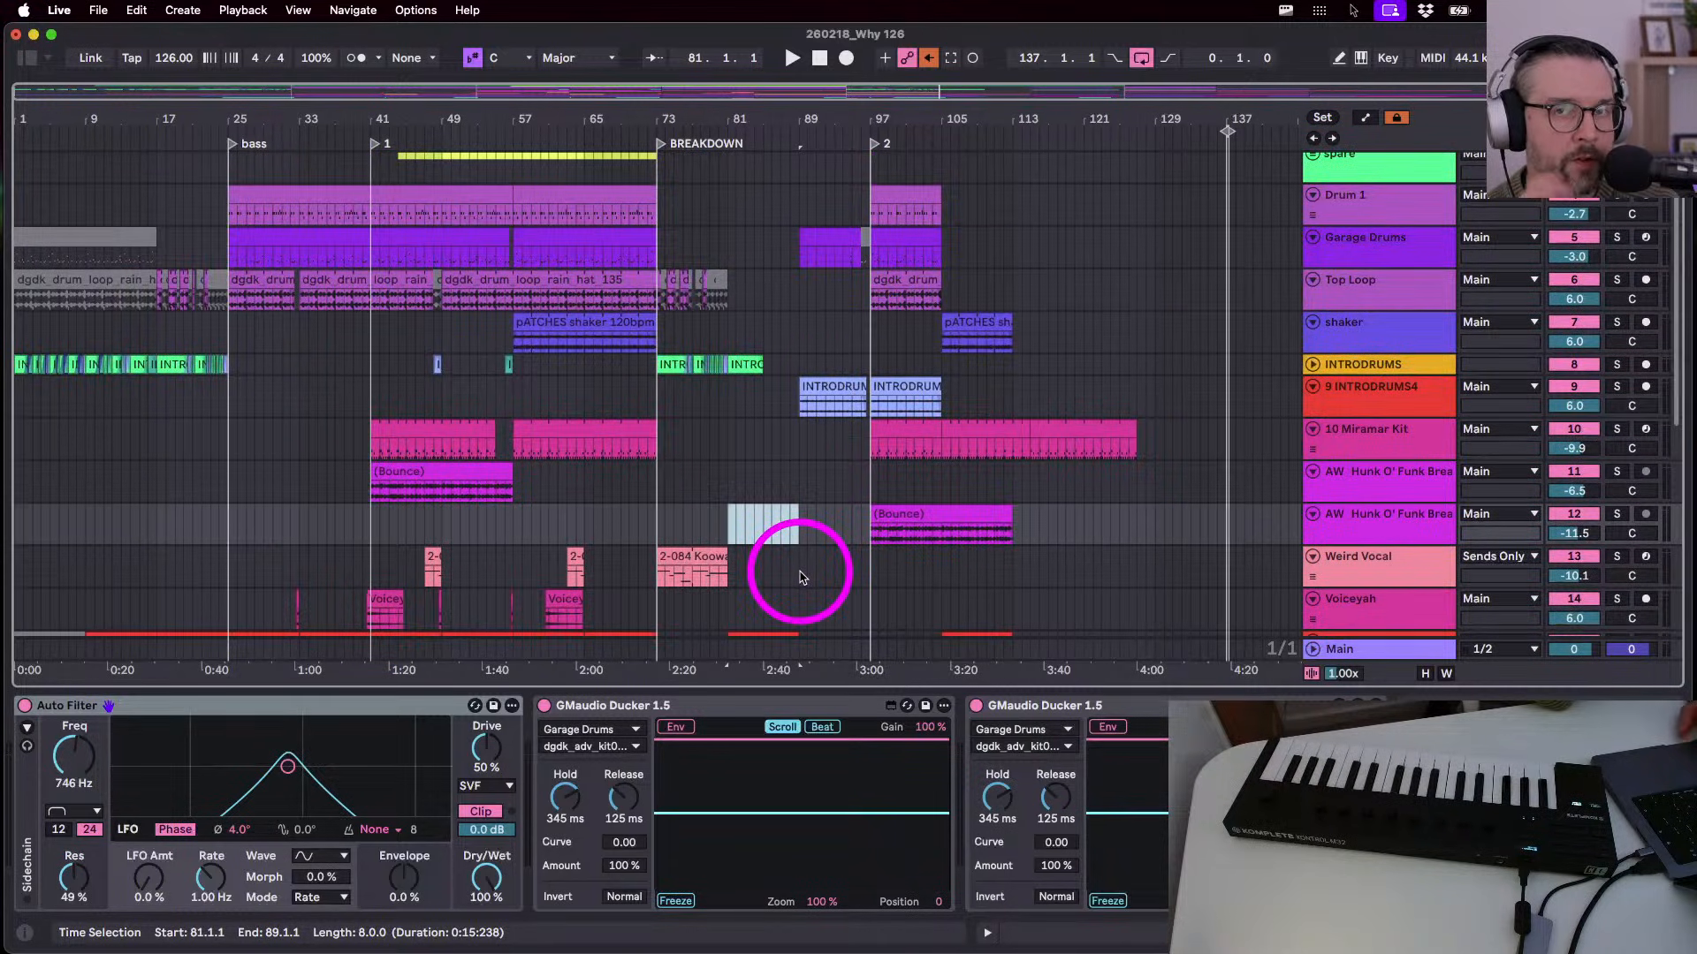
click(1363, 537)
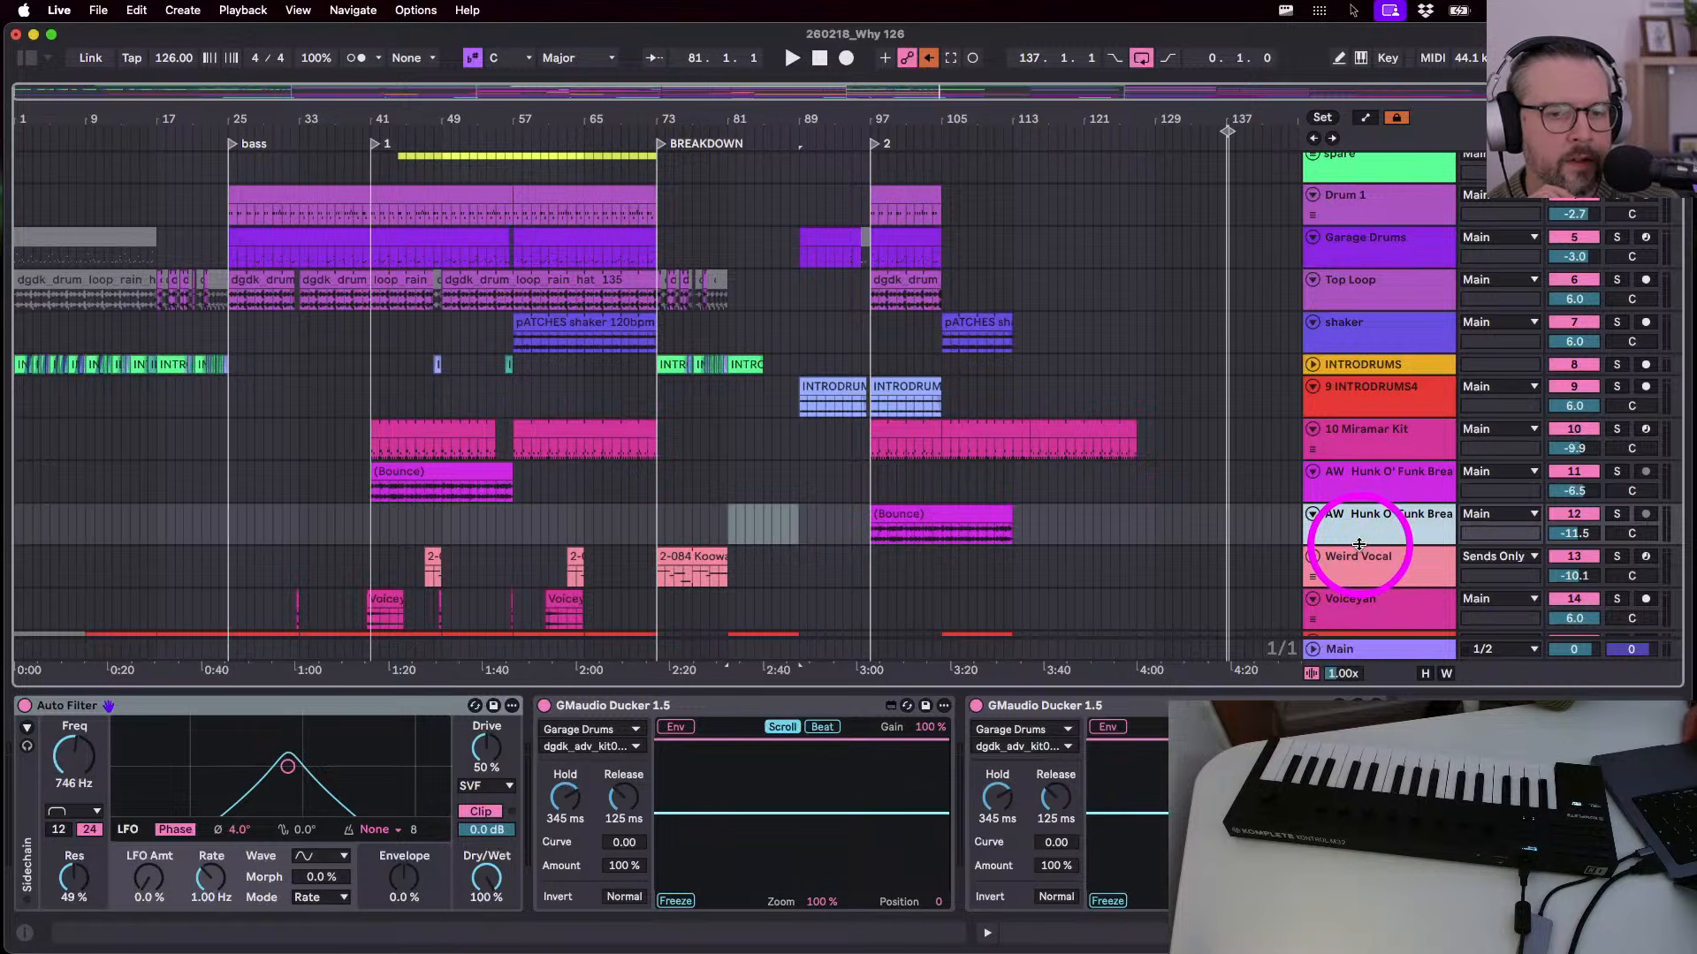
mouse_move(1361, 540)
mouse_down()
mouse_move(1368, 561)
mouse_move(1367, 545)
mouse_up()
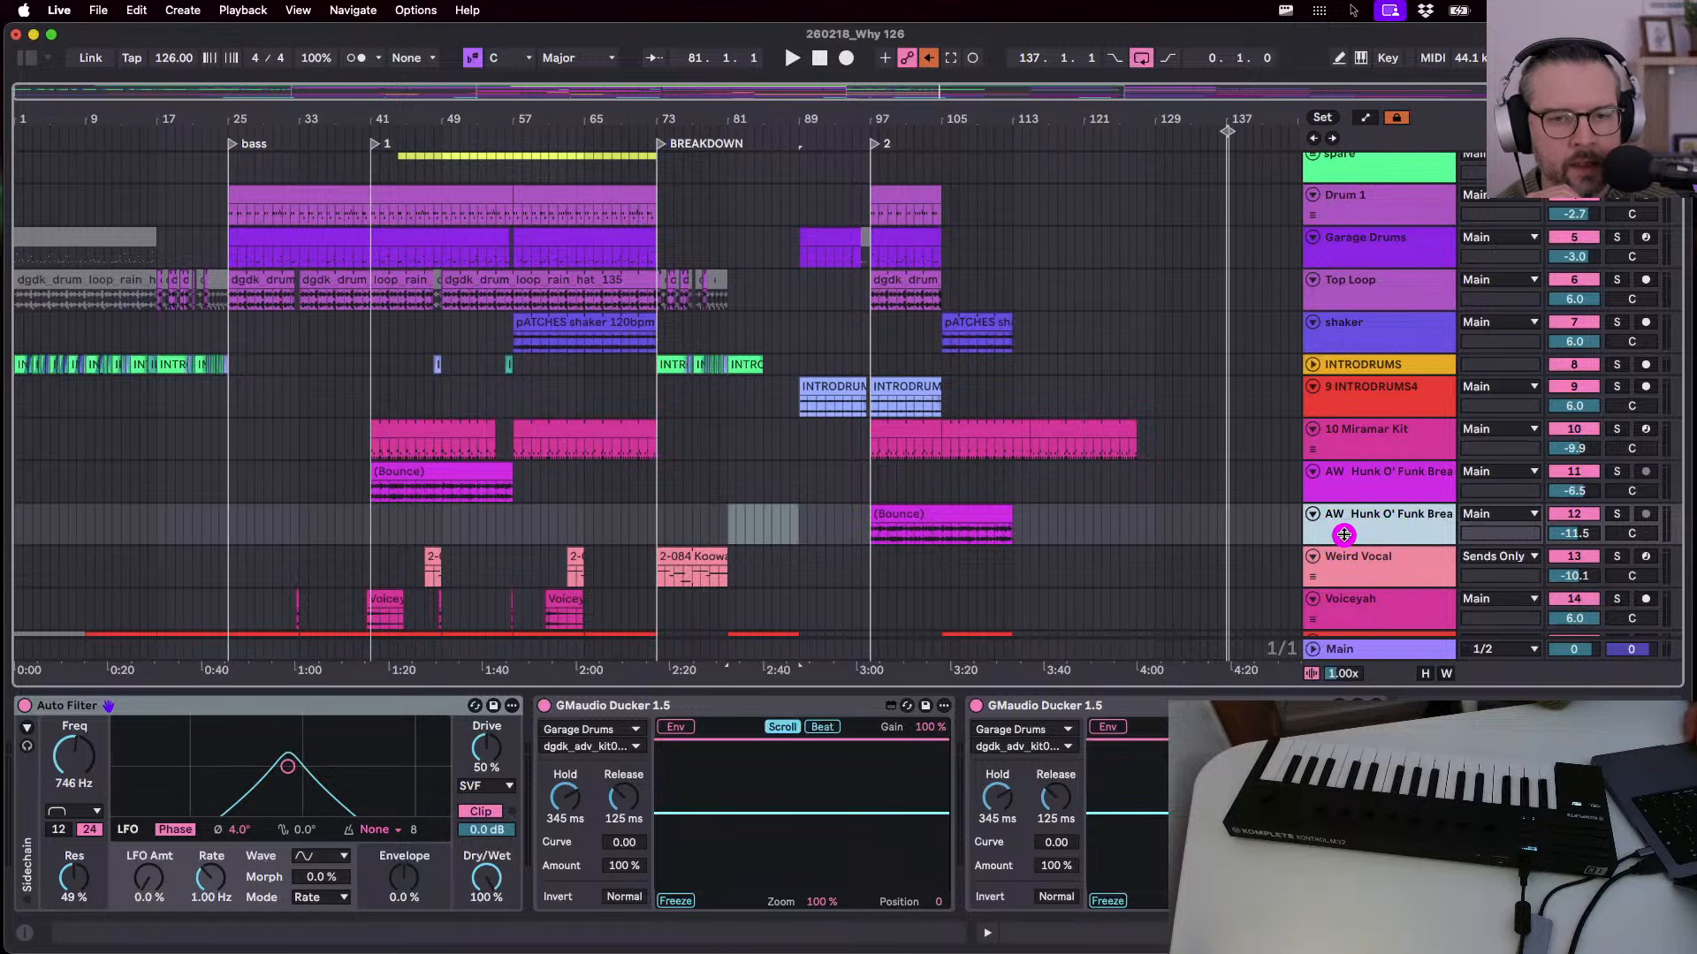
drag(1343, 535, 1343, 542)
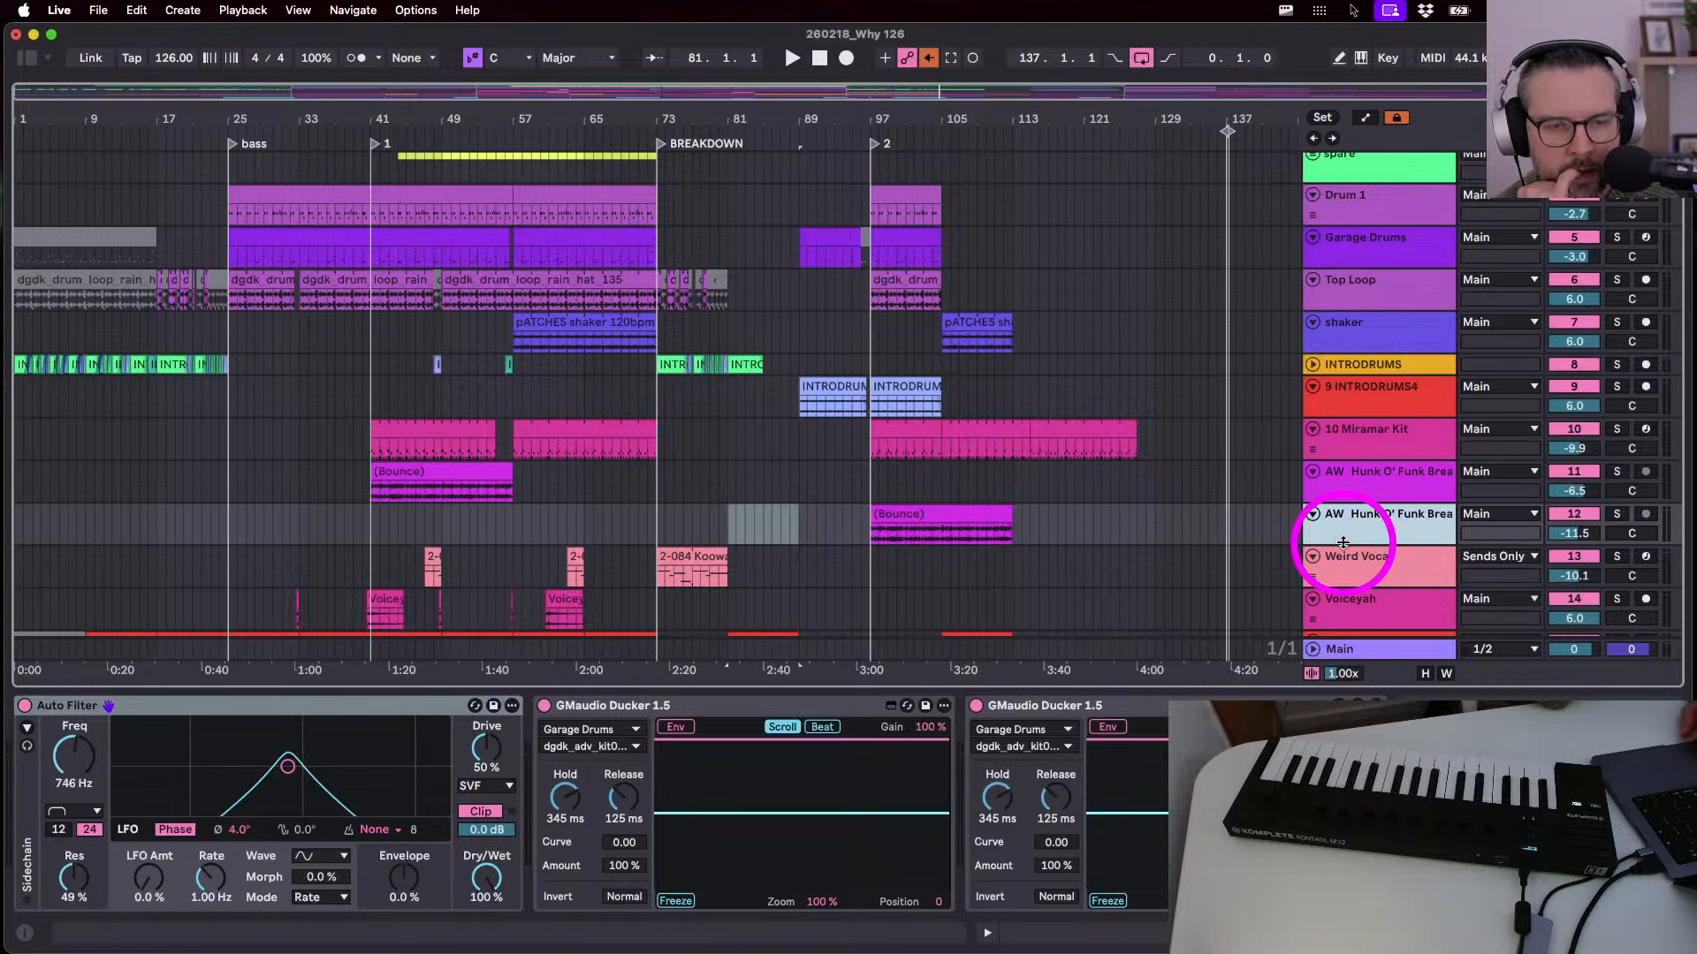
scroll(1246, 533, down, 5)
scroll(1246, 533, down, 3)
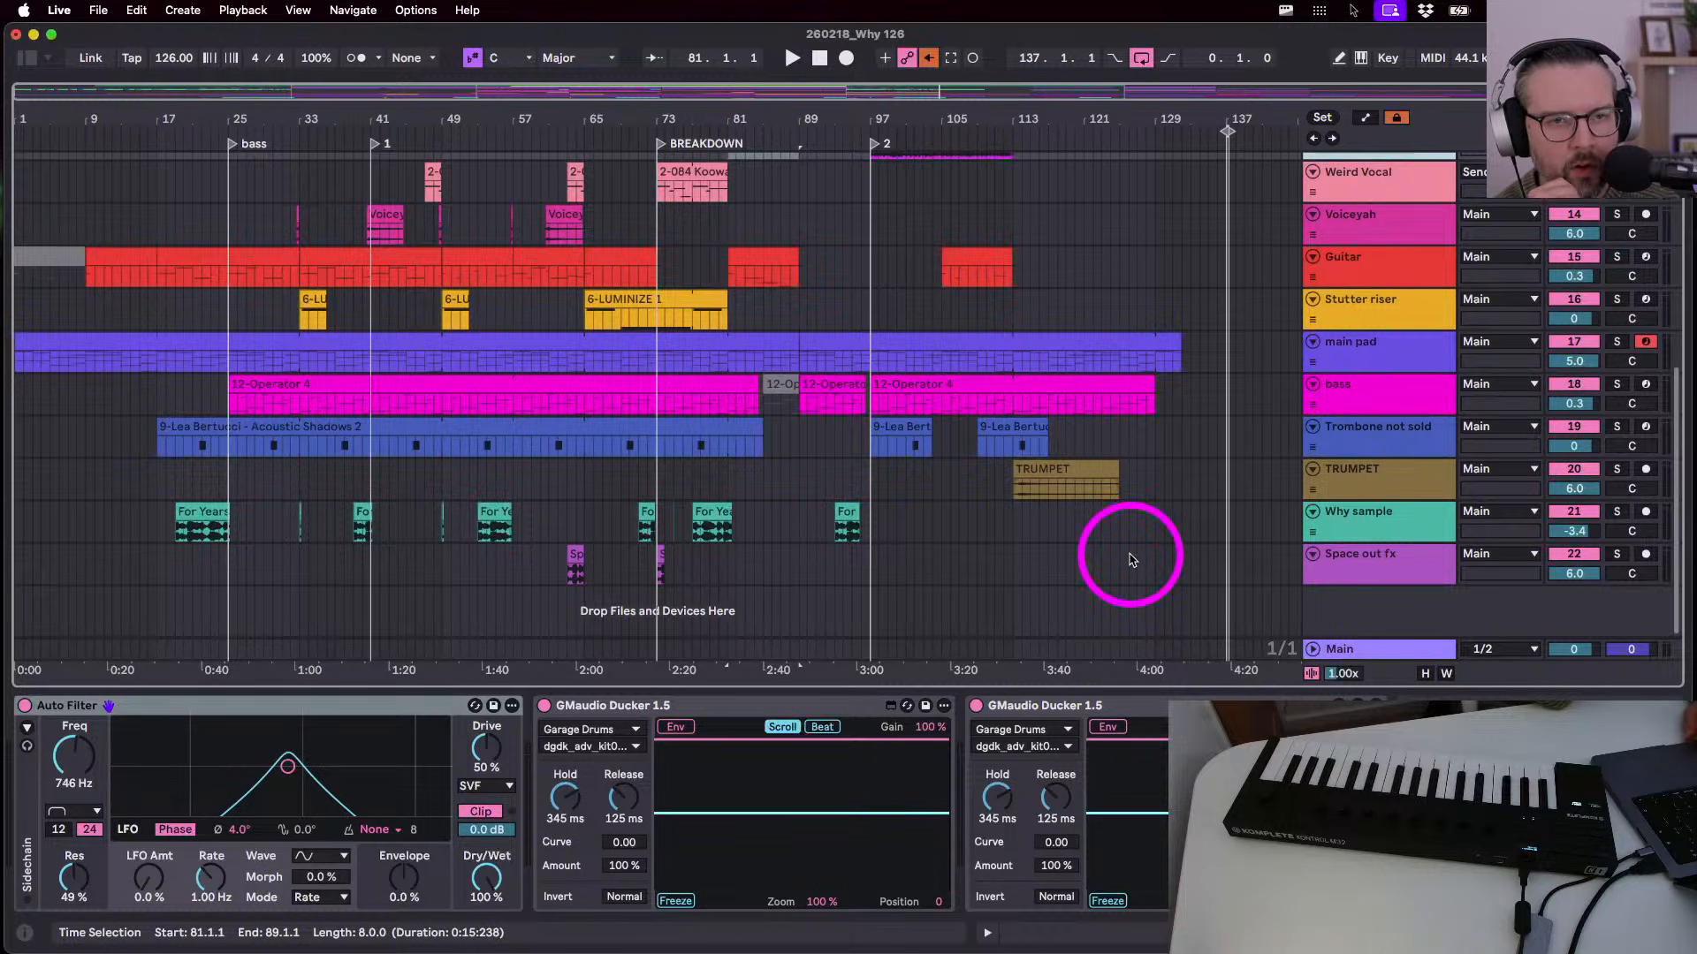
- Select the Space out fx track to view its Utility and Auto Filter effects
click(1014, 570)
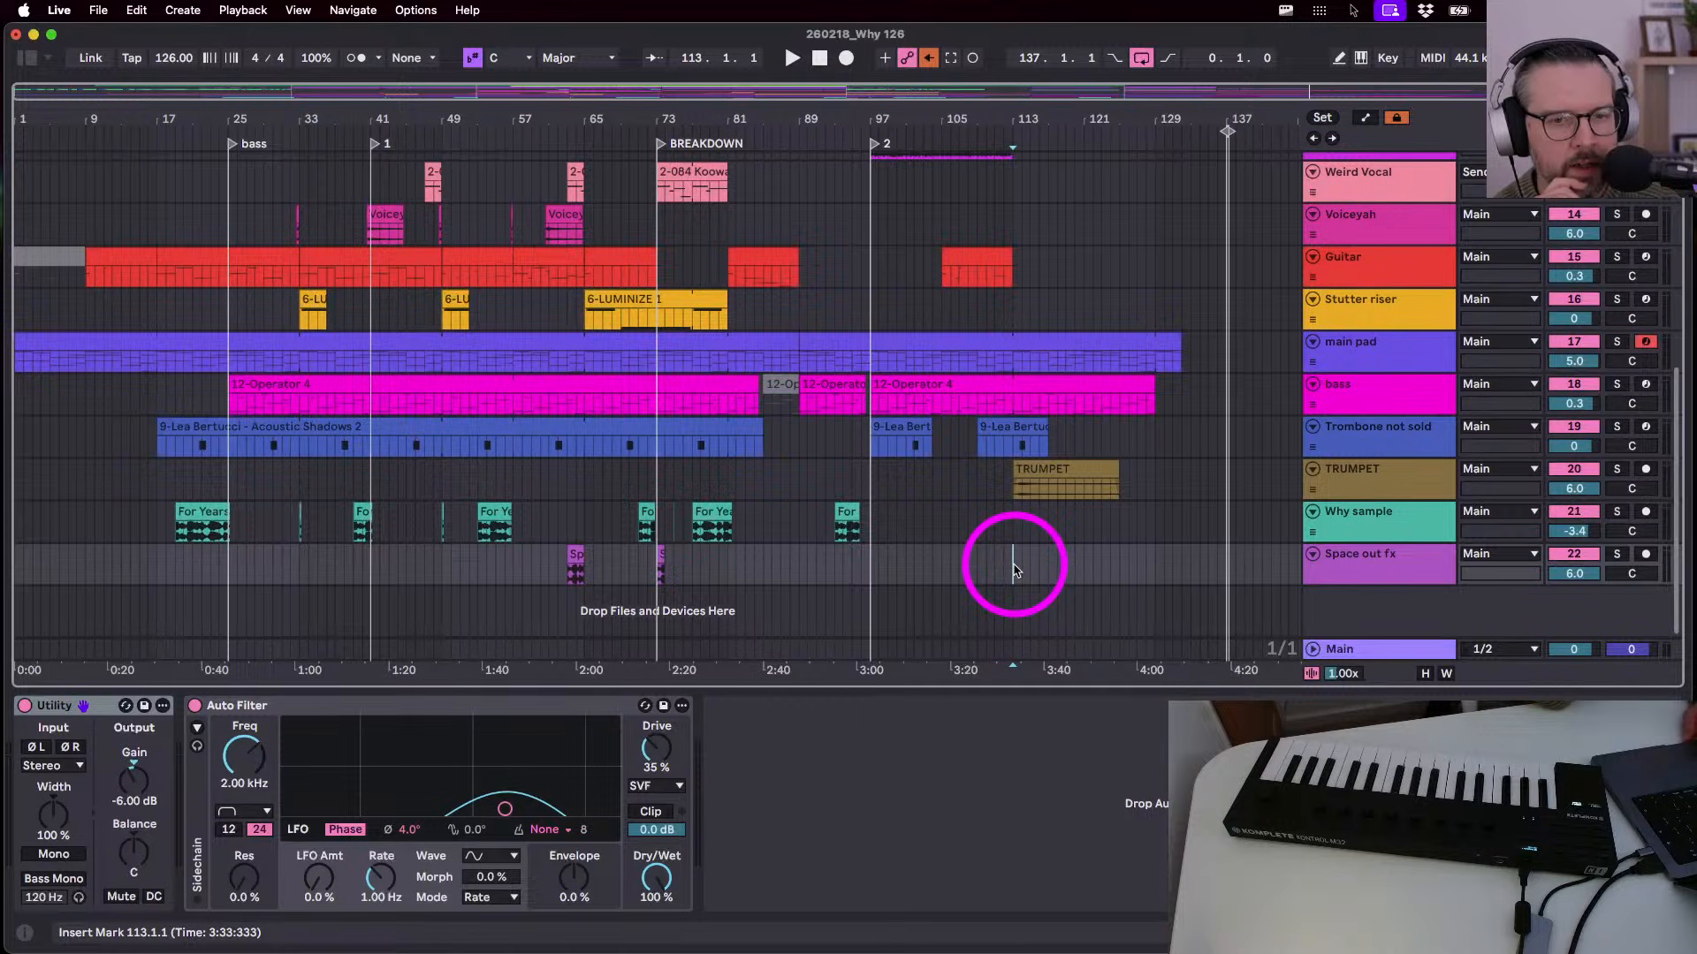
click(1337, 575)
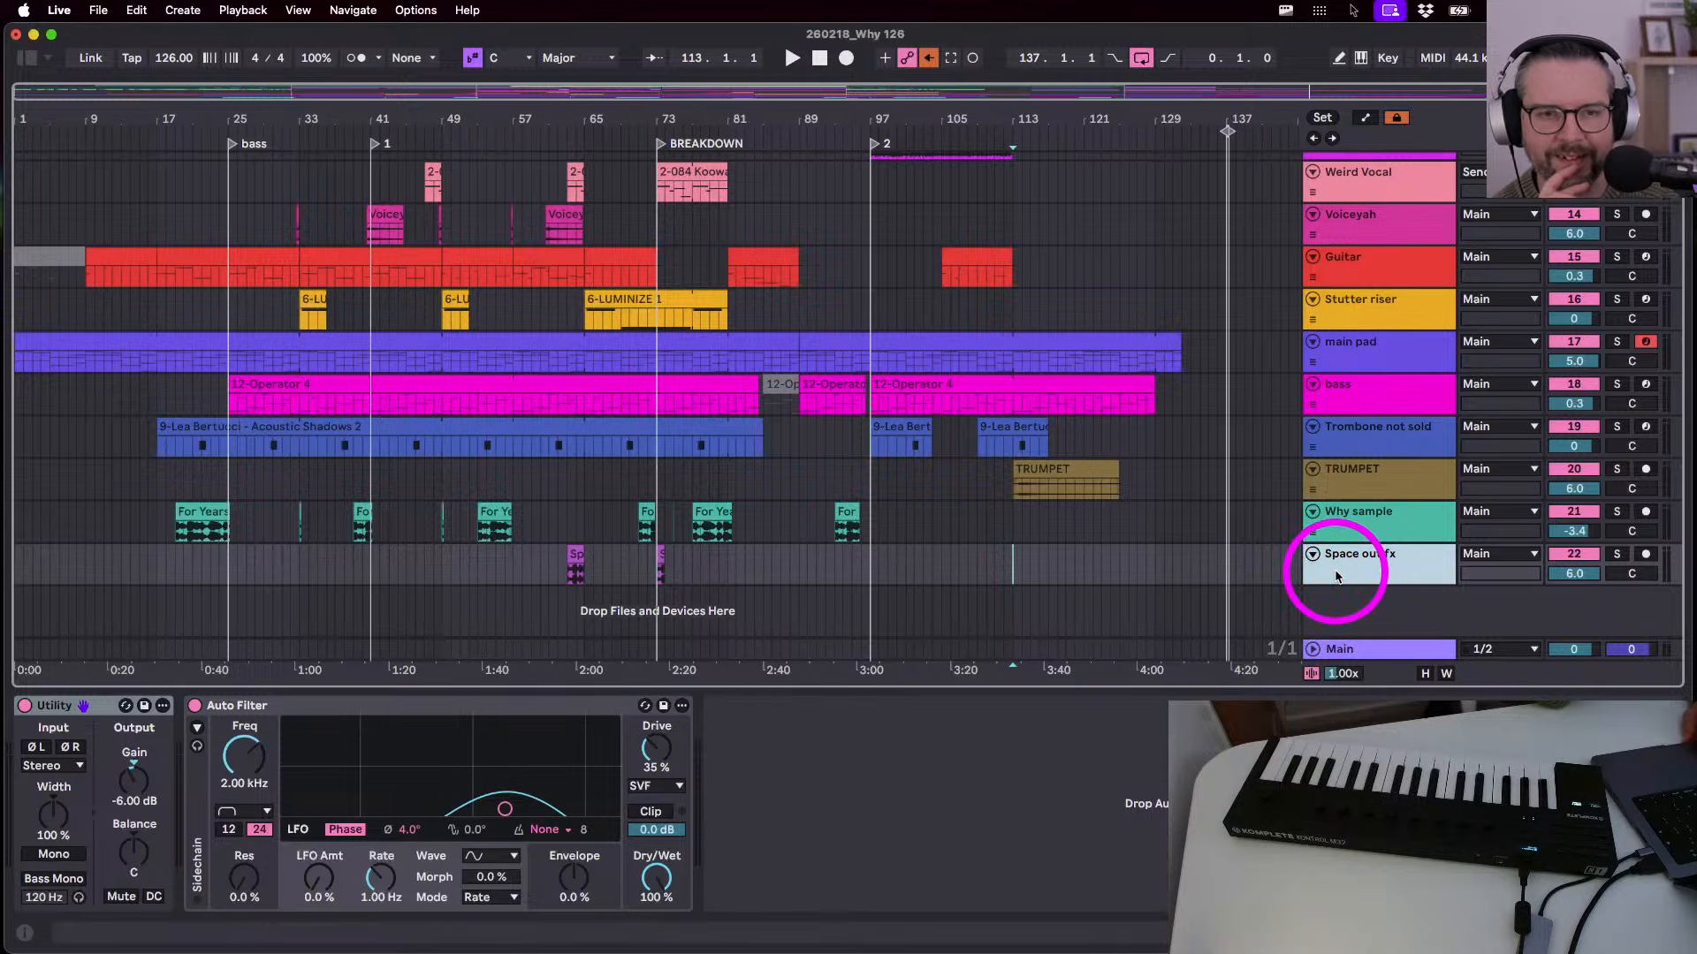
scroll(1336, 576, up, 9)
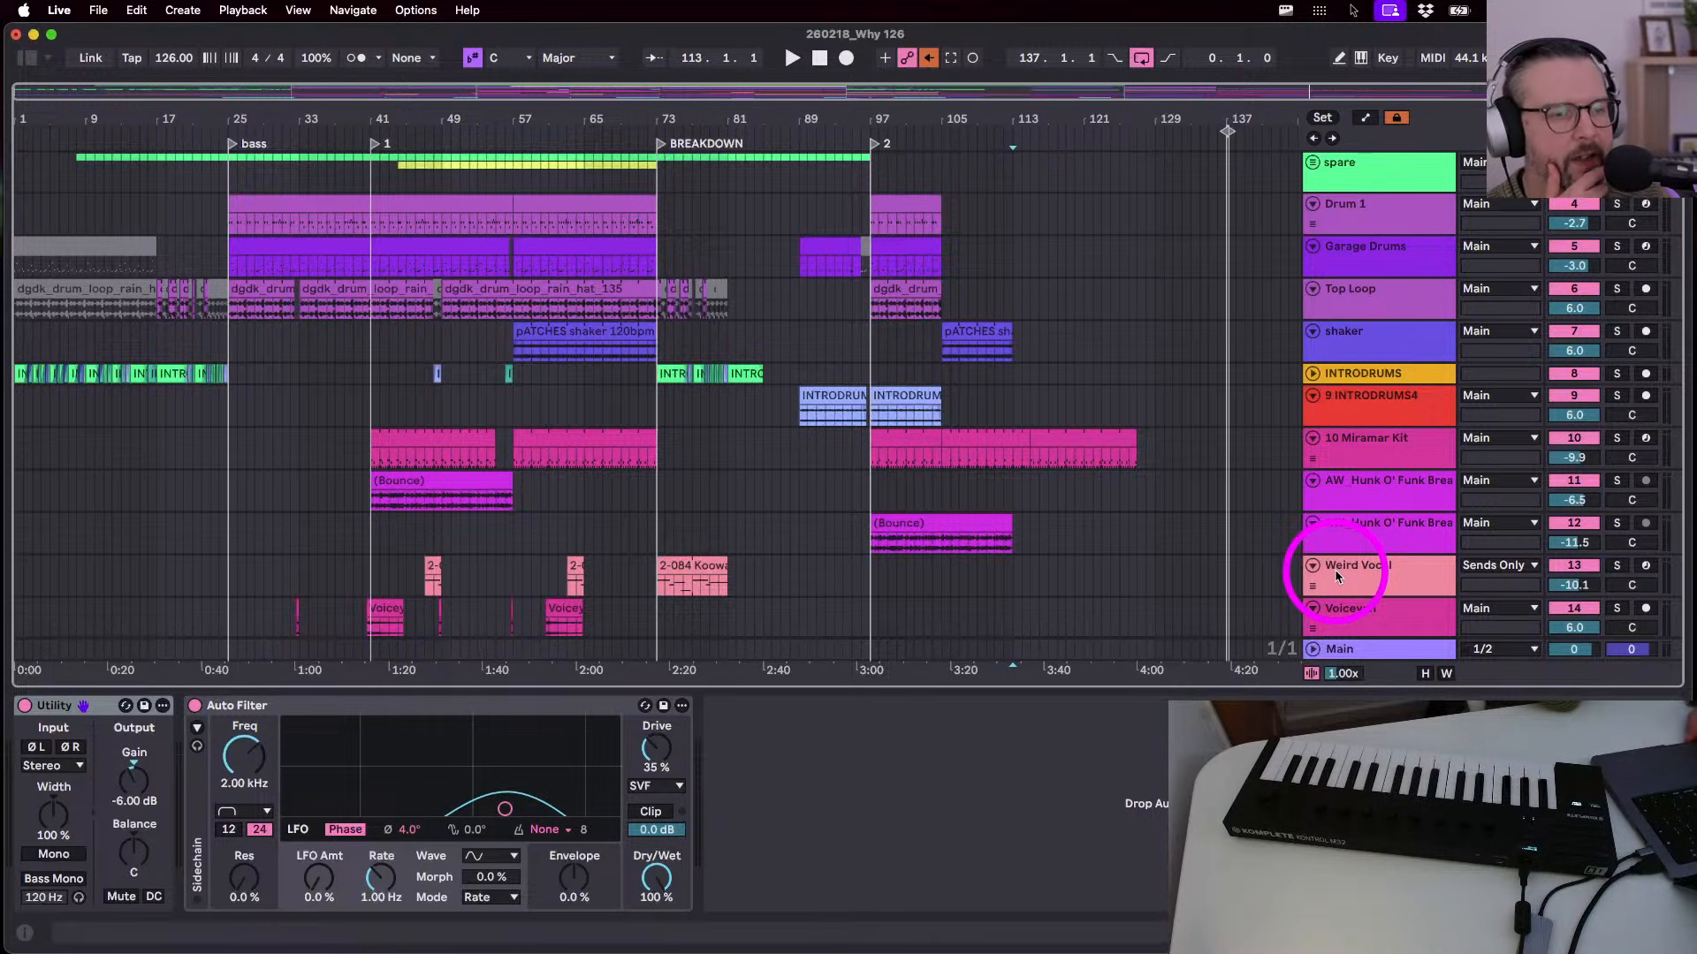
scroll(1334, 569, down, 5)
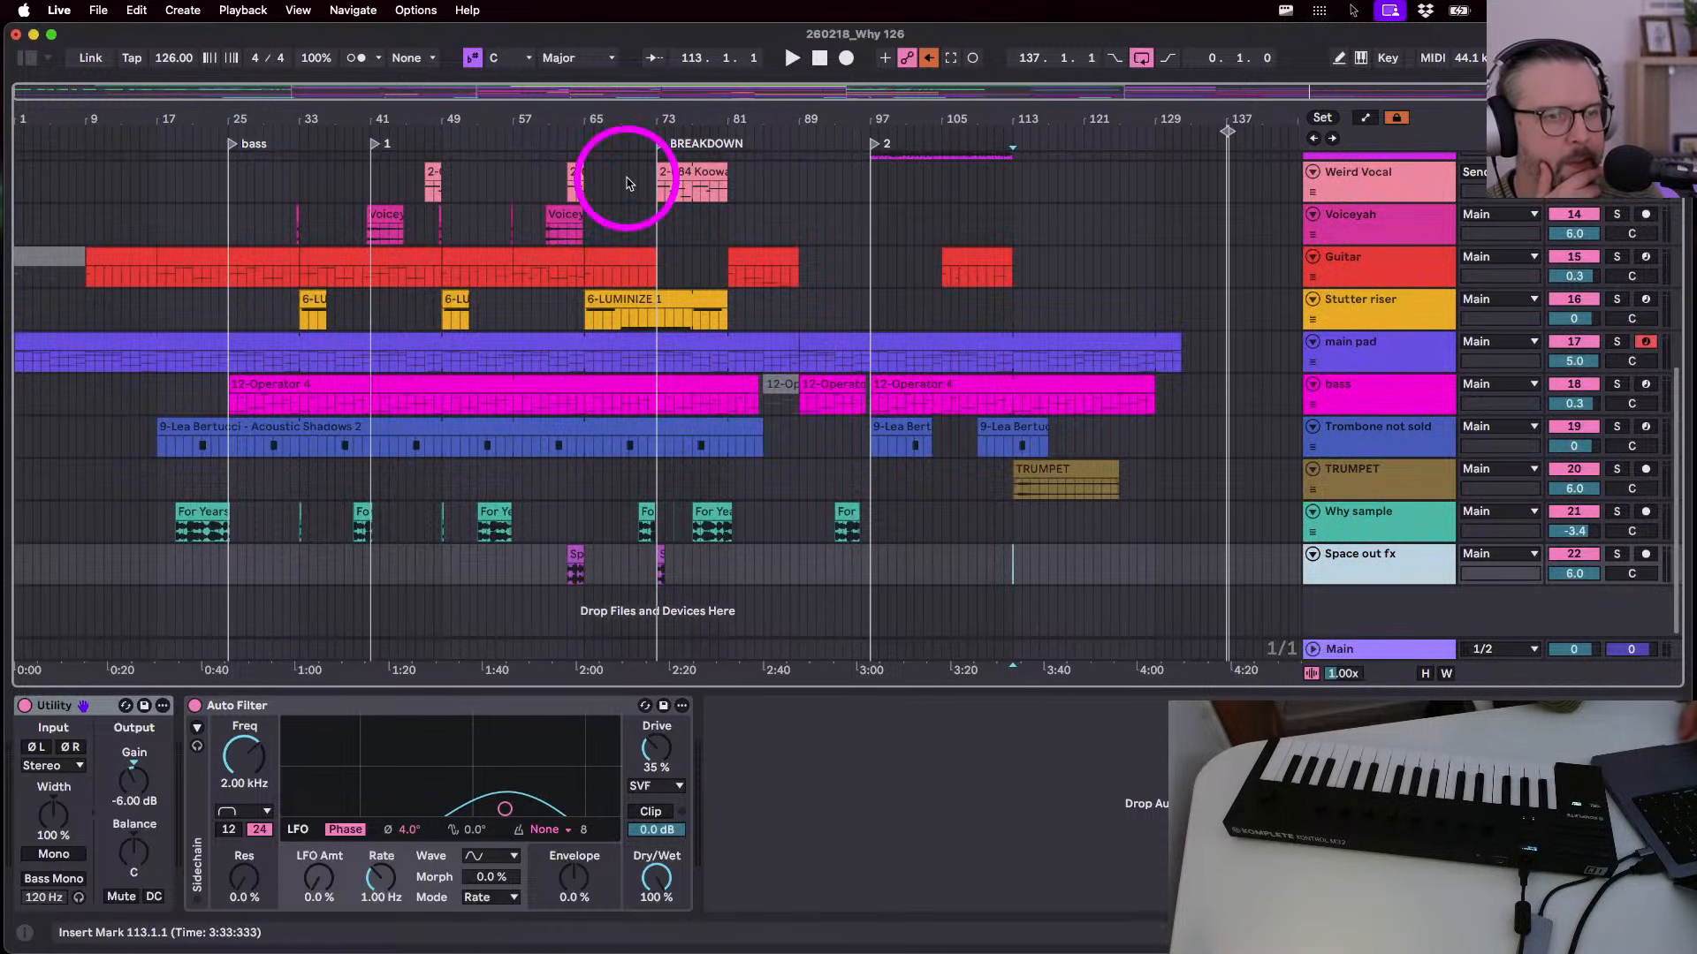
- Delete bars 1–9 of time on main pad, moving bass to bar 17, then replay
click(820, 58)
key(space)
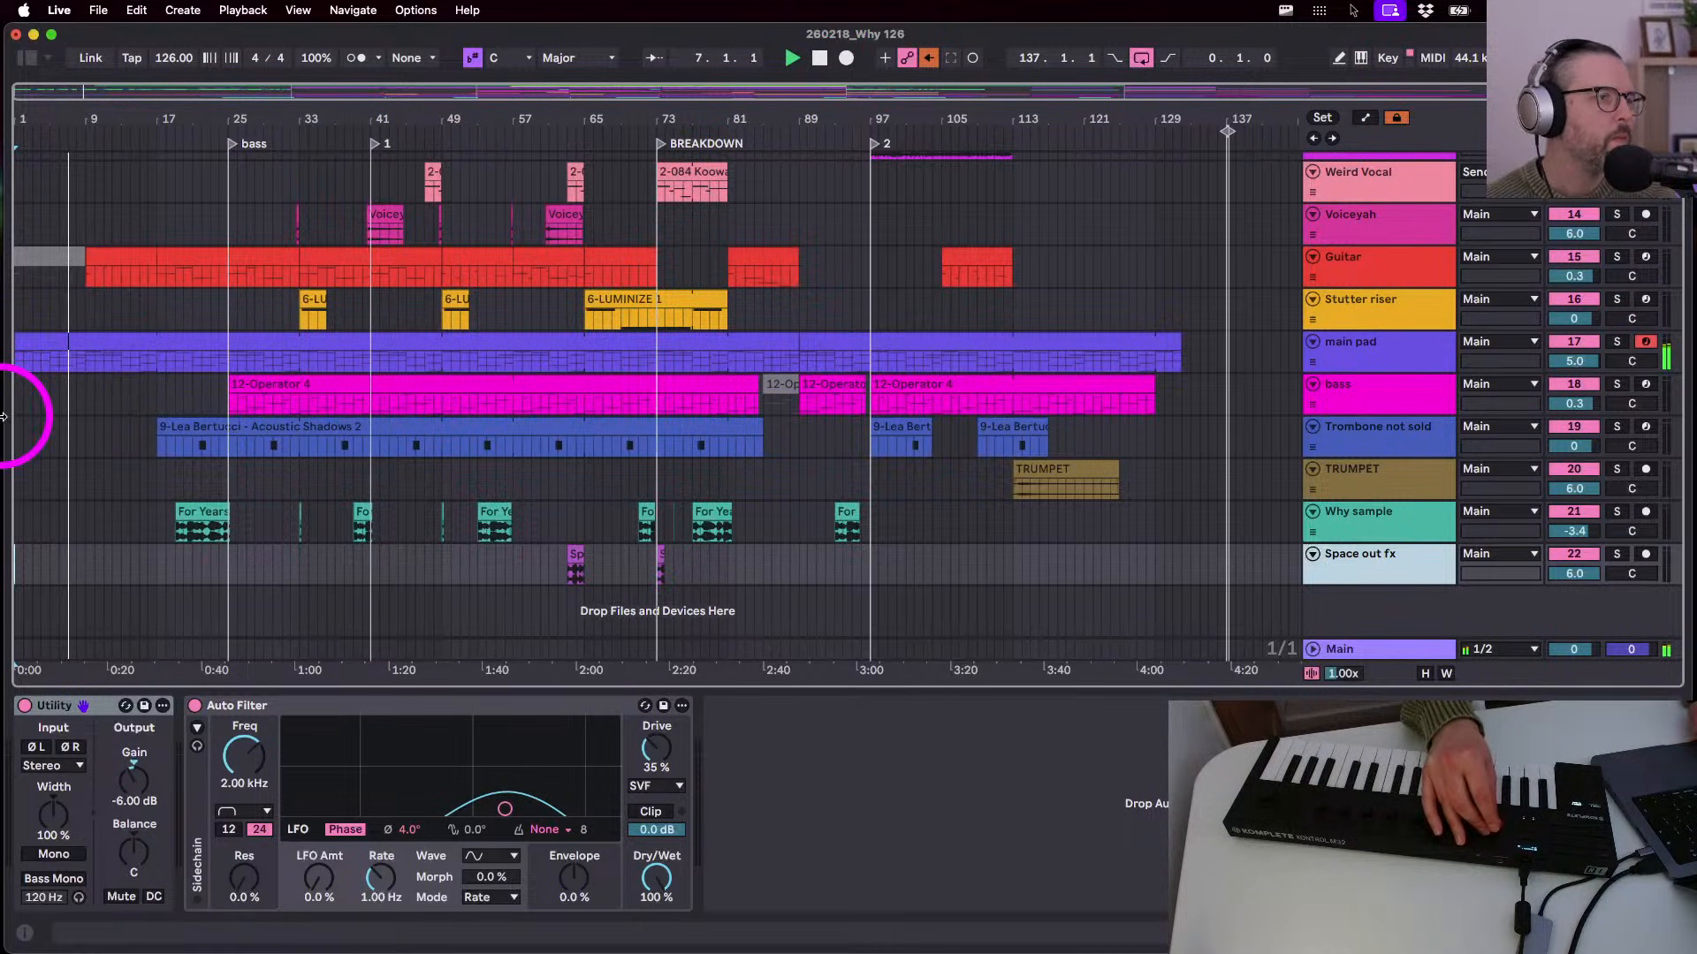
click(86, 362)
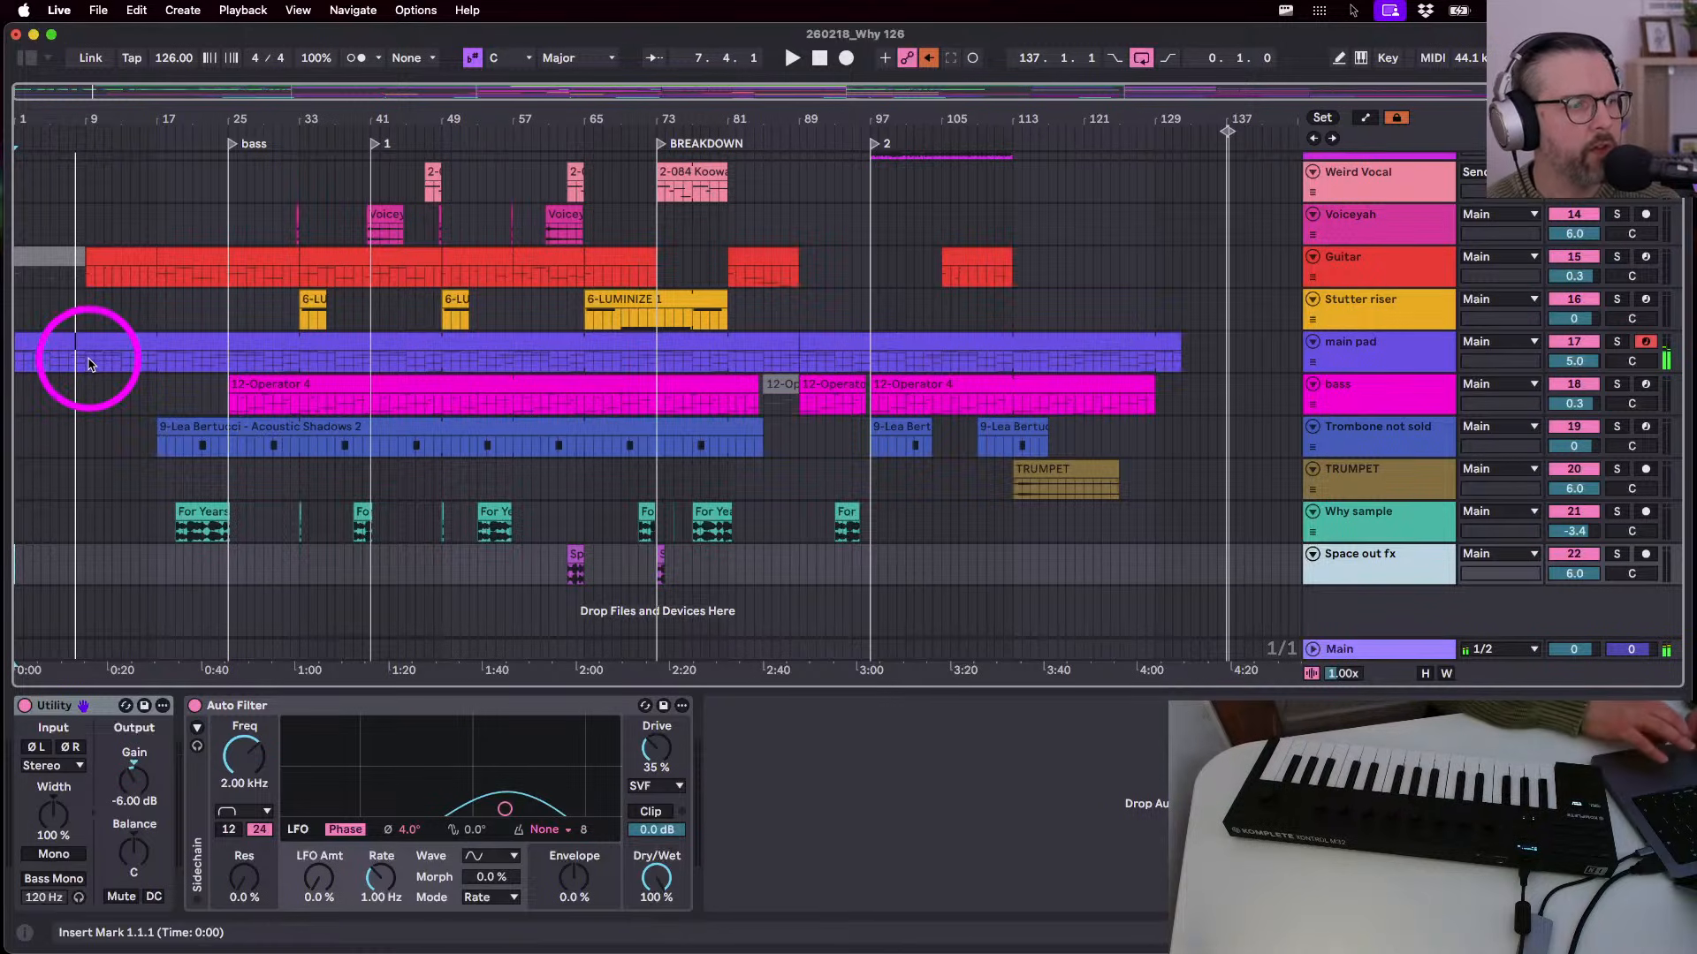
key(space)
drag(87, 365, 16, 366)
key(shift+super+BackSpace)
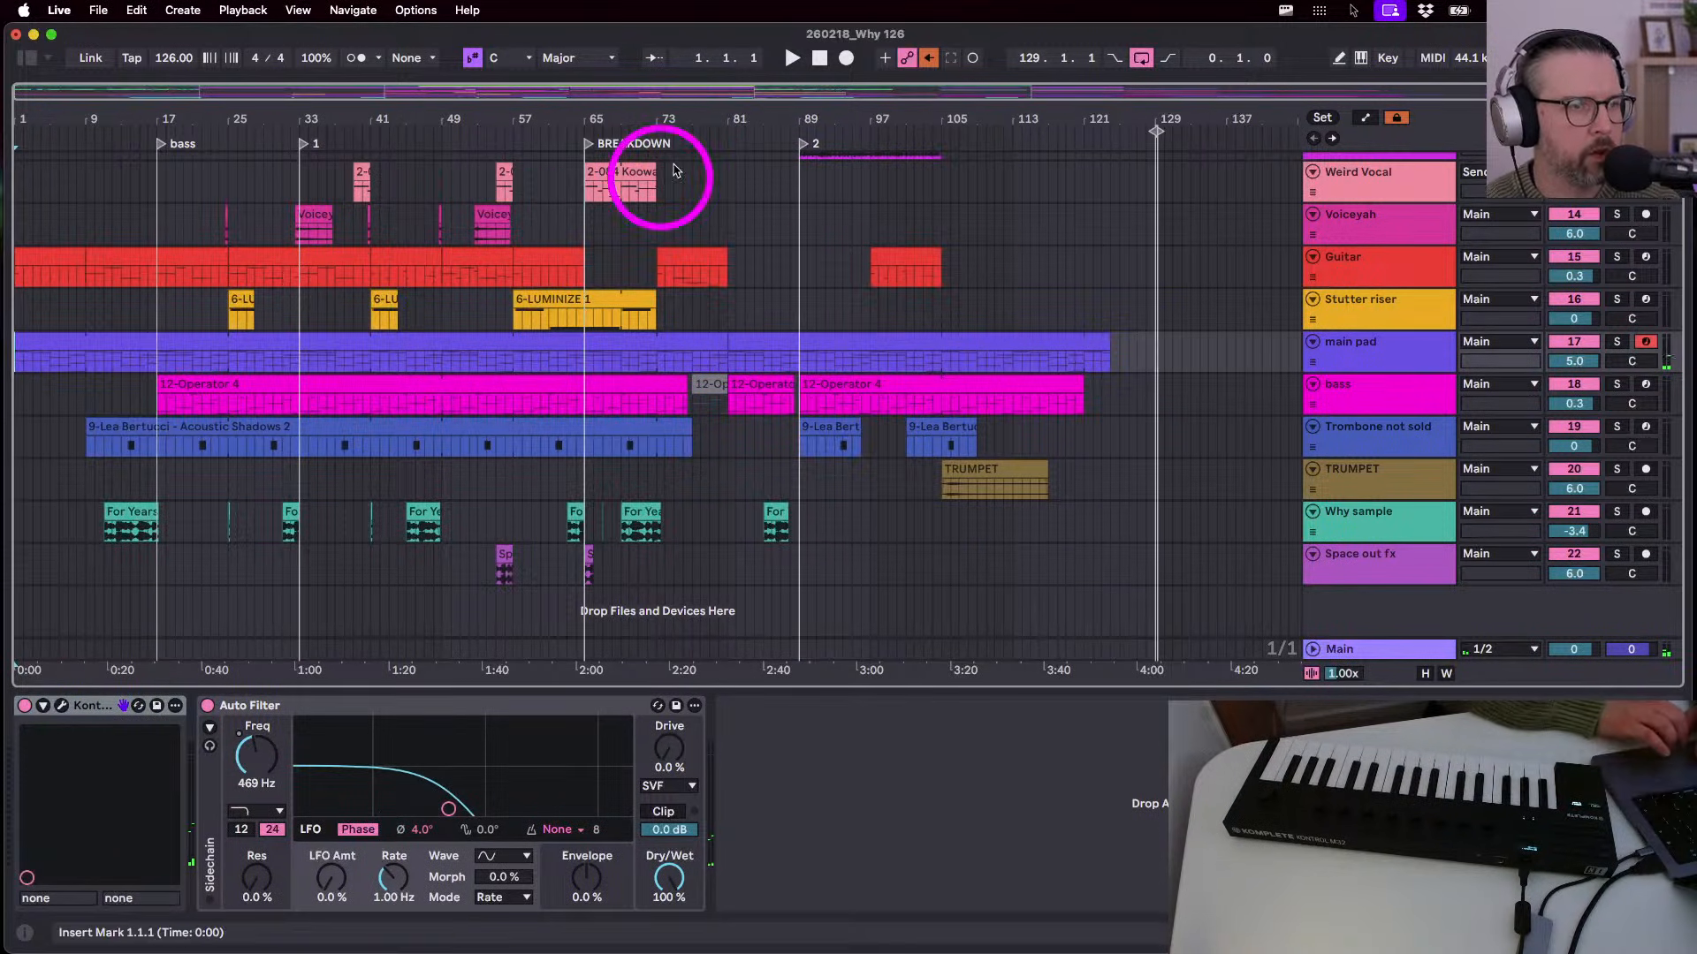
key(space)
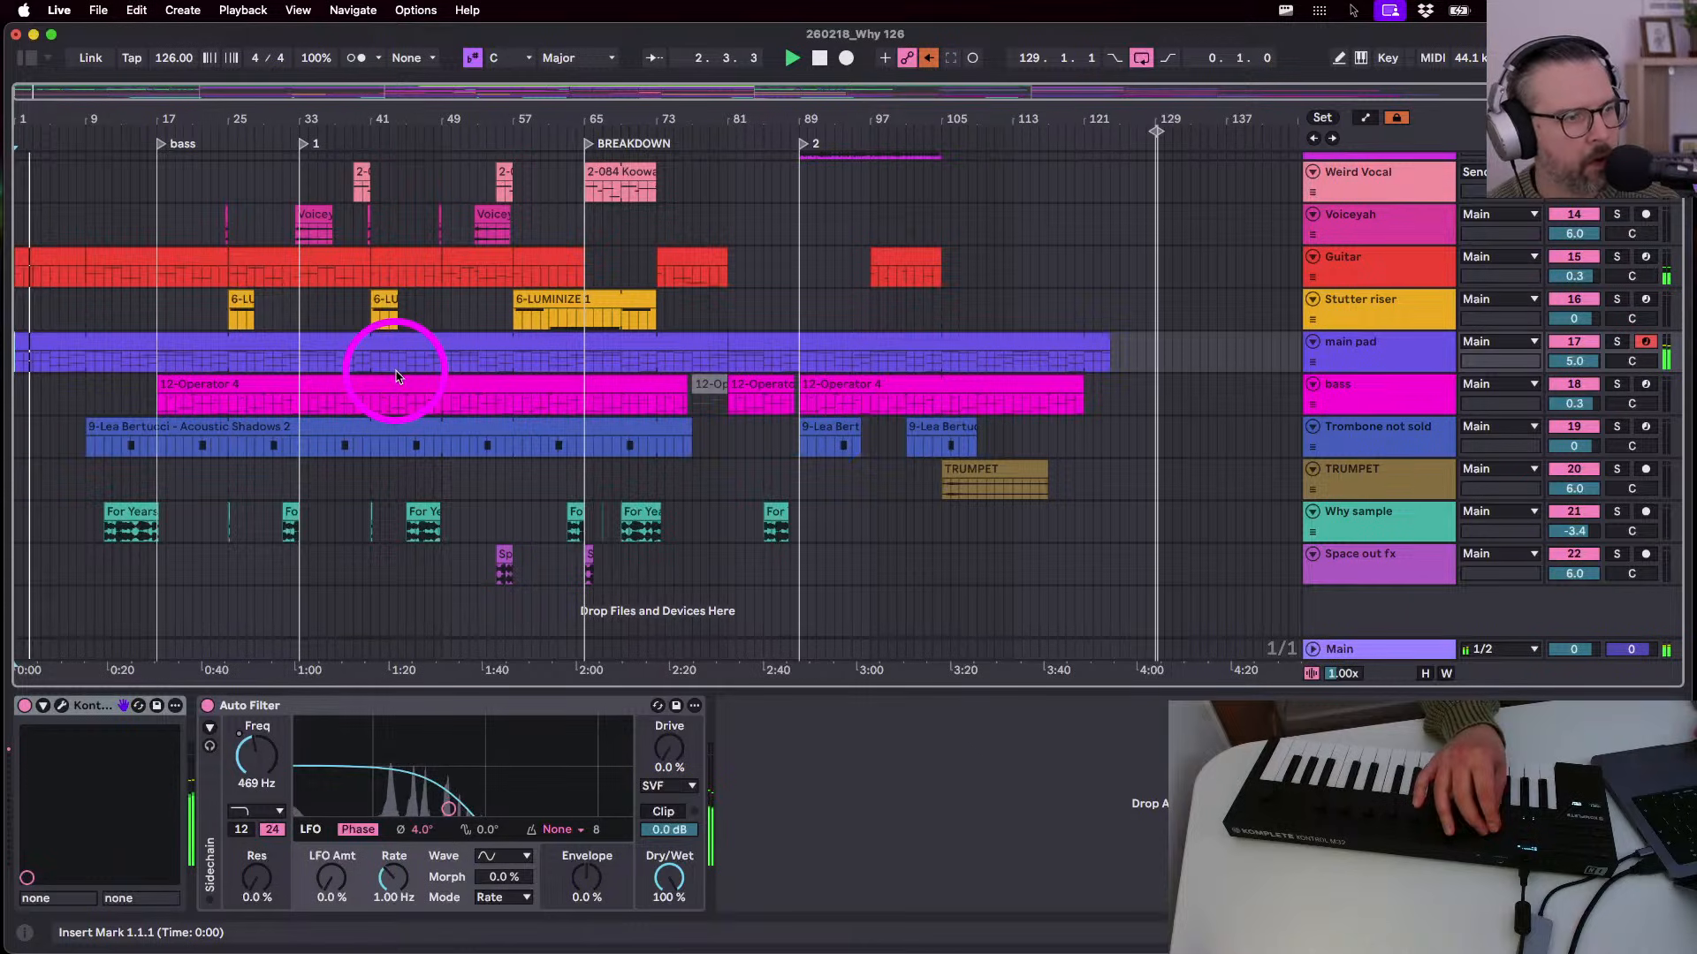
- Undo the 8-bar cut so bass returns to bar 25 and BREAKDOWN to 73, then play
click(310, 317)
key(super+z)
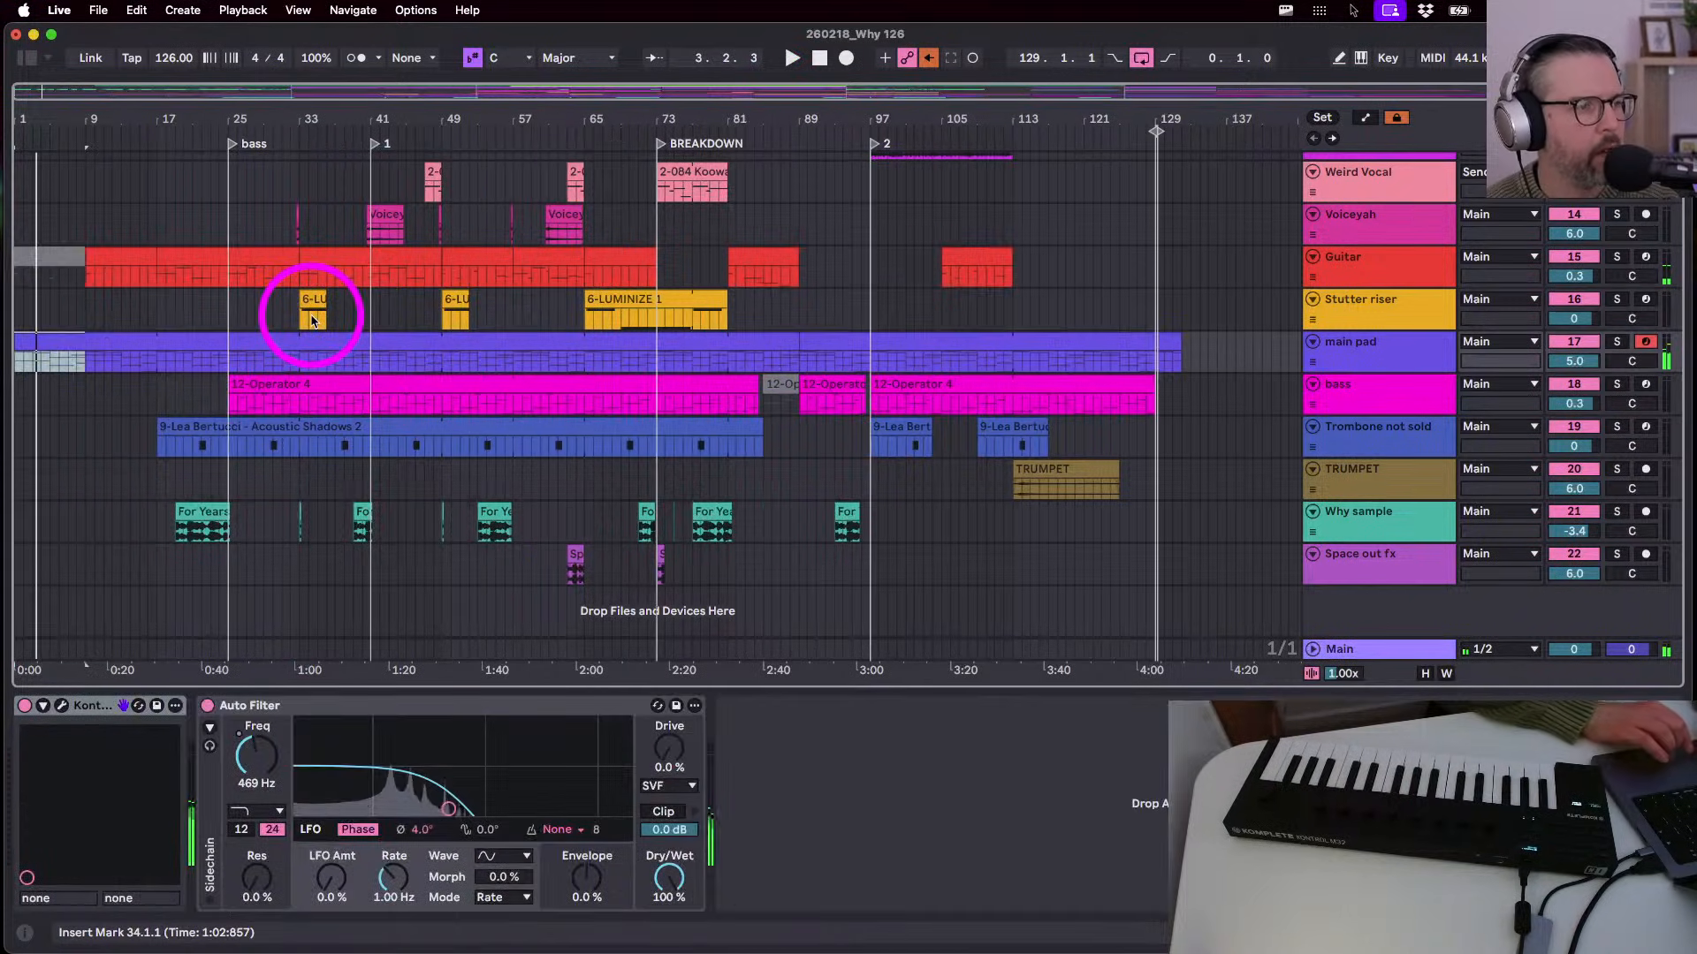
drag(15, 120, 59, 250)
scroll(114, 330, up, 1)
key(space)
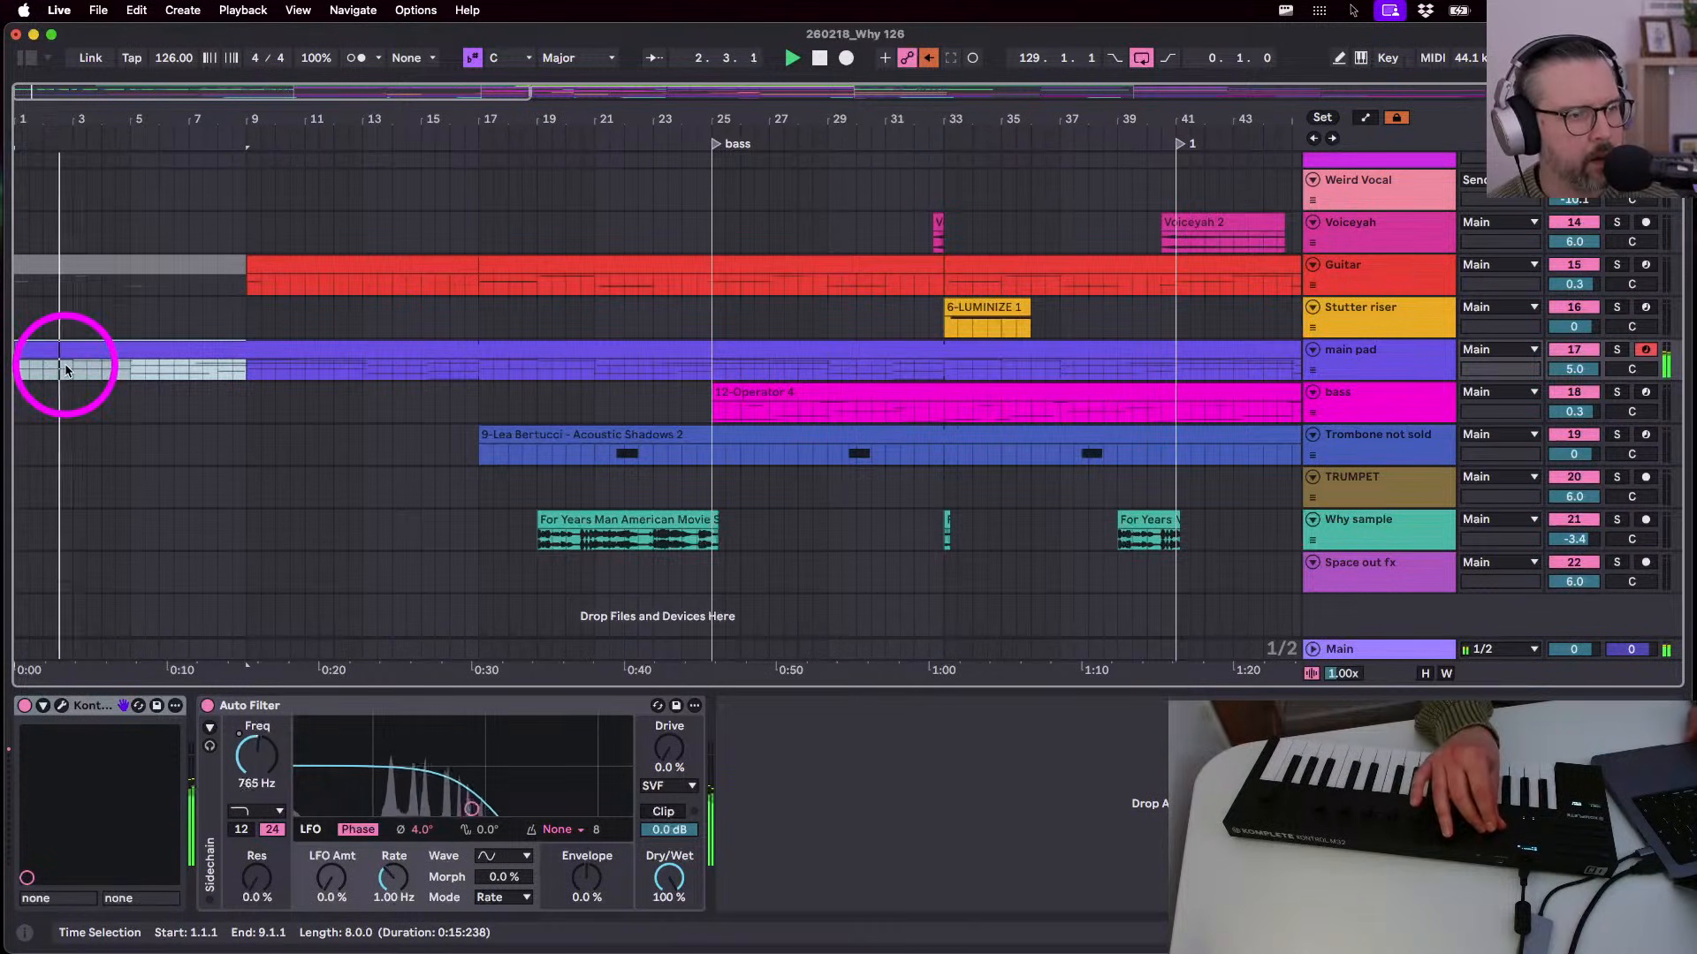
double_click(246, 353)
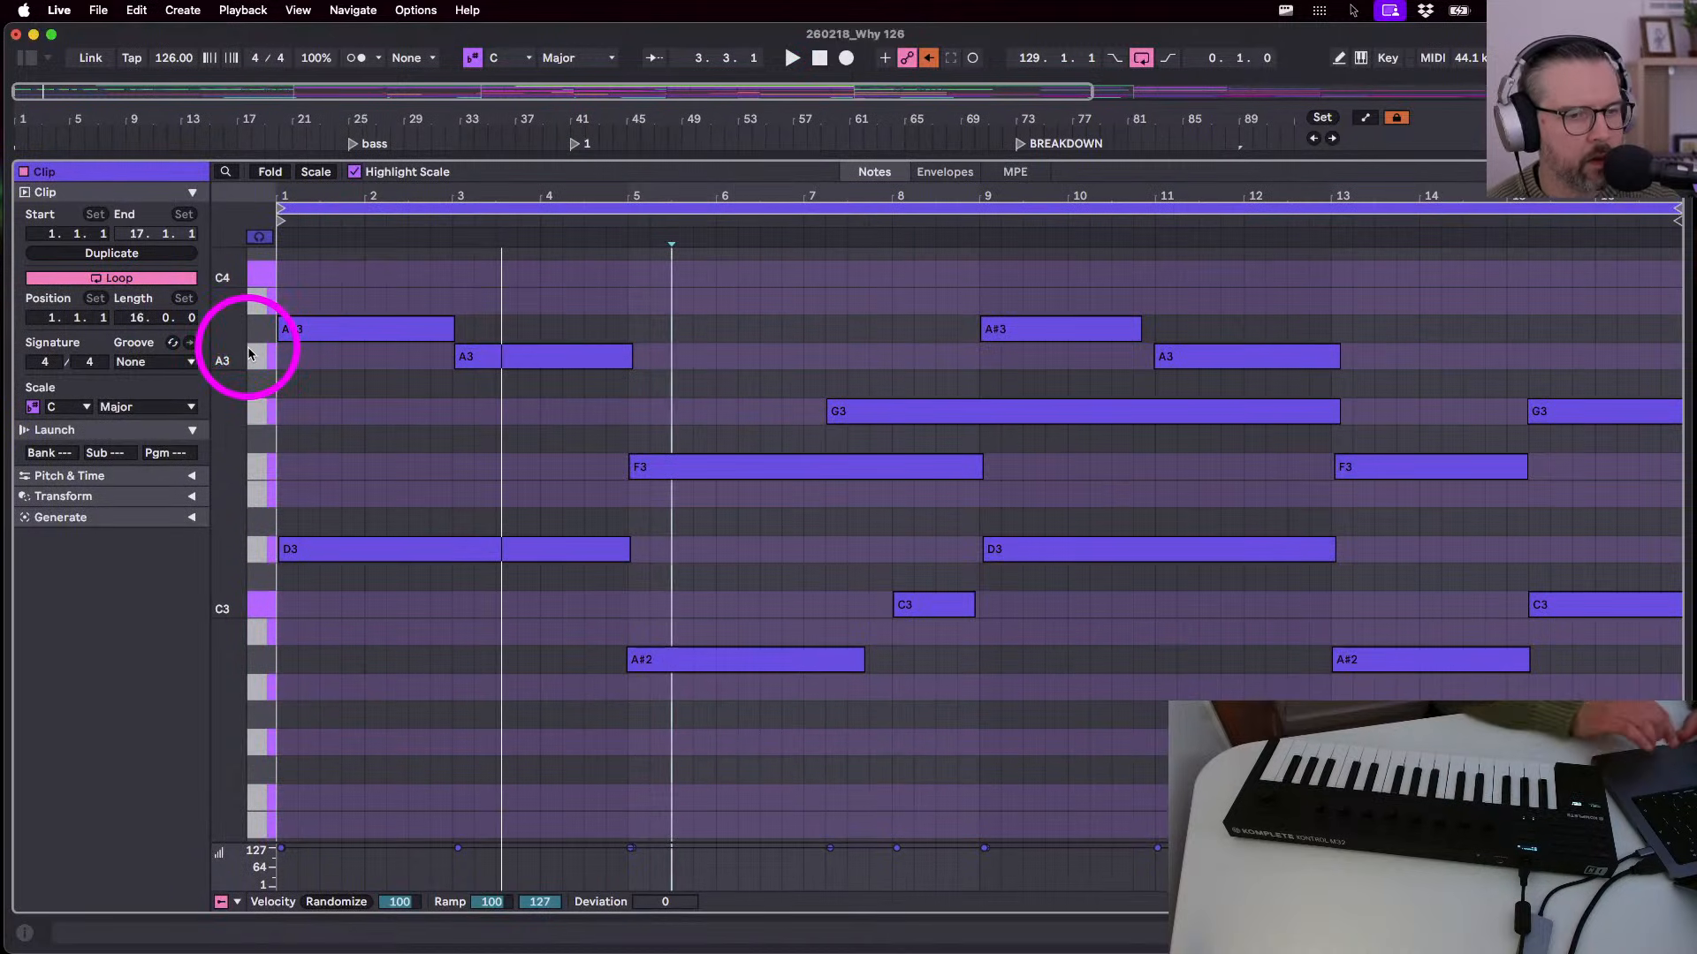
scroll(319, 621, up, 1)
drag(310, 284, 319, 627)
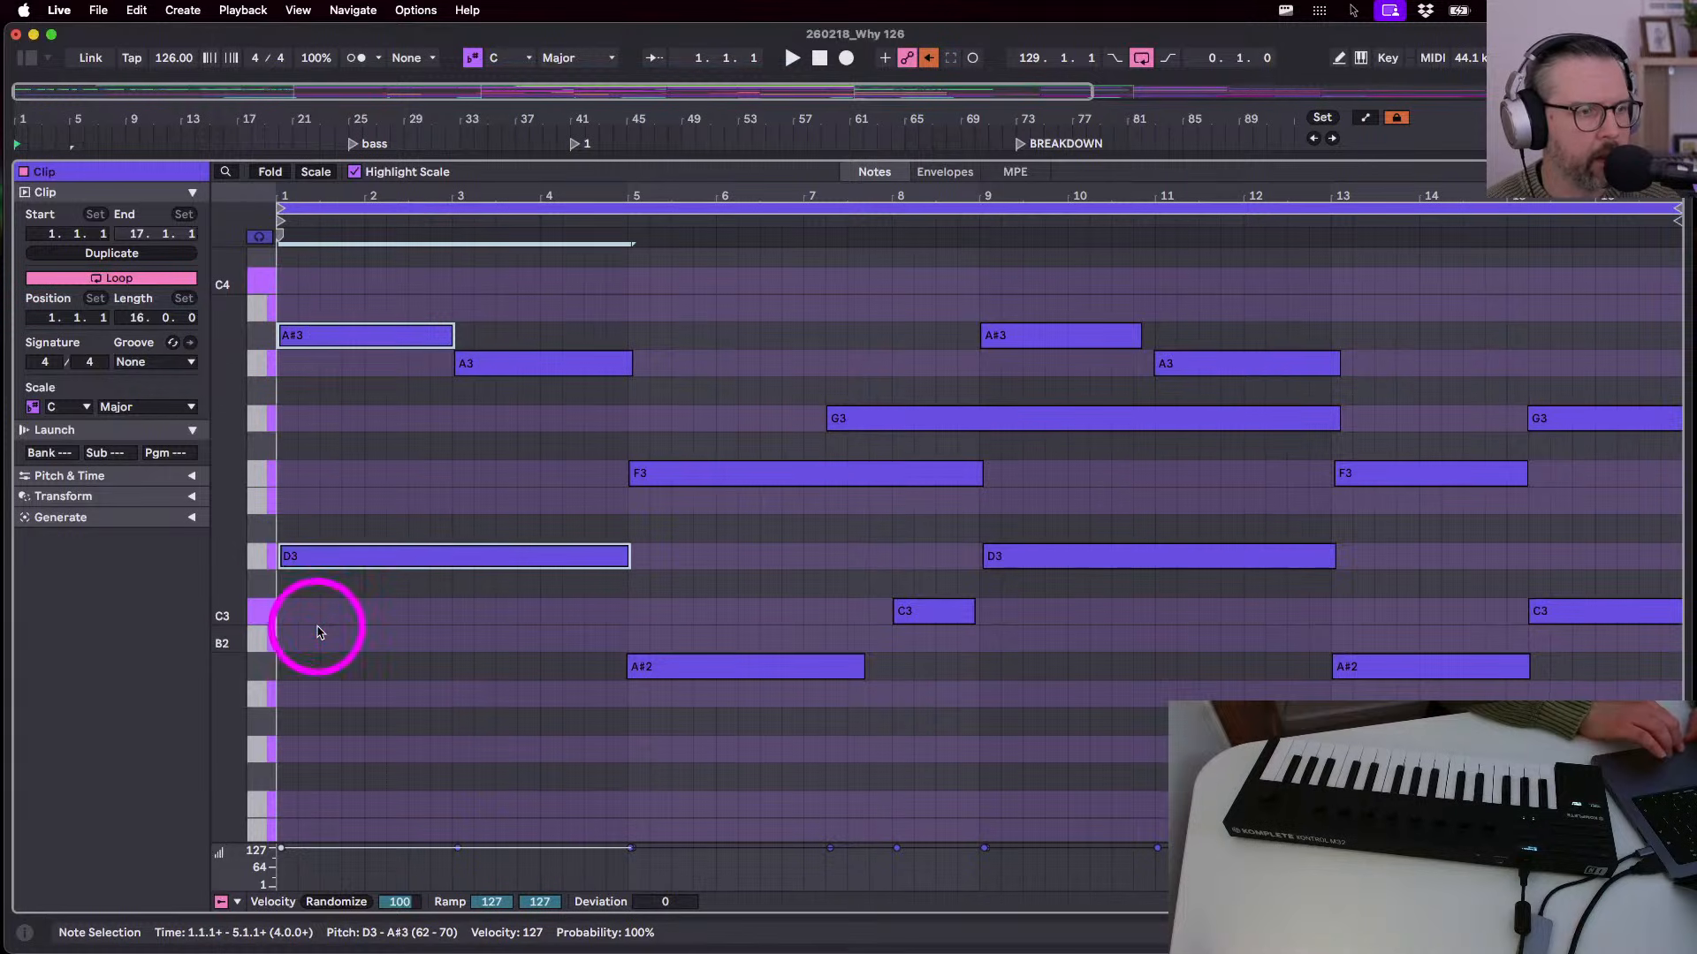
key(space)
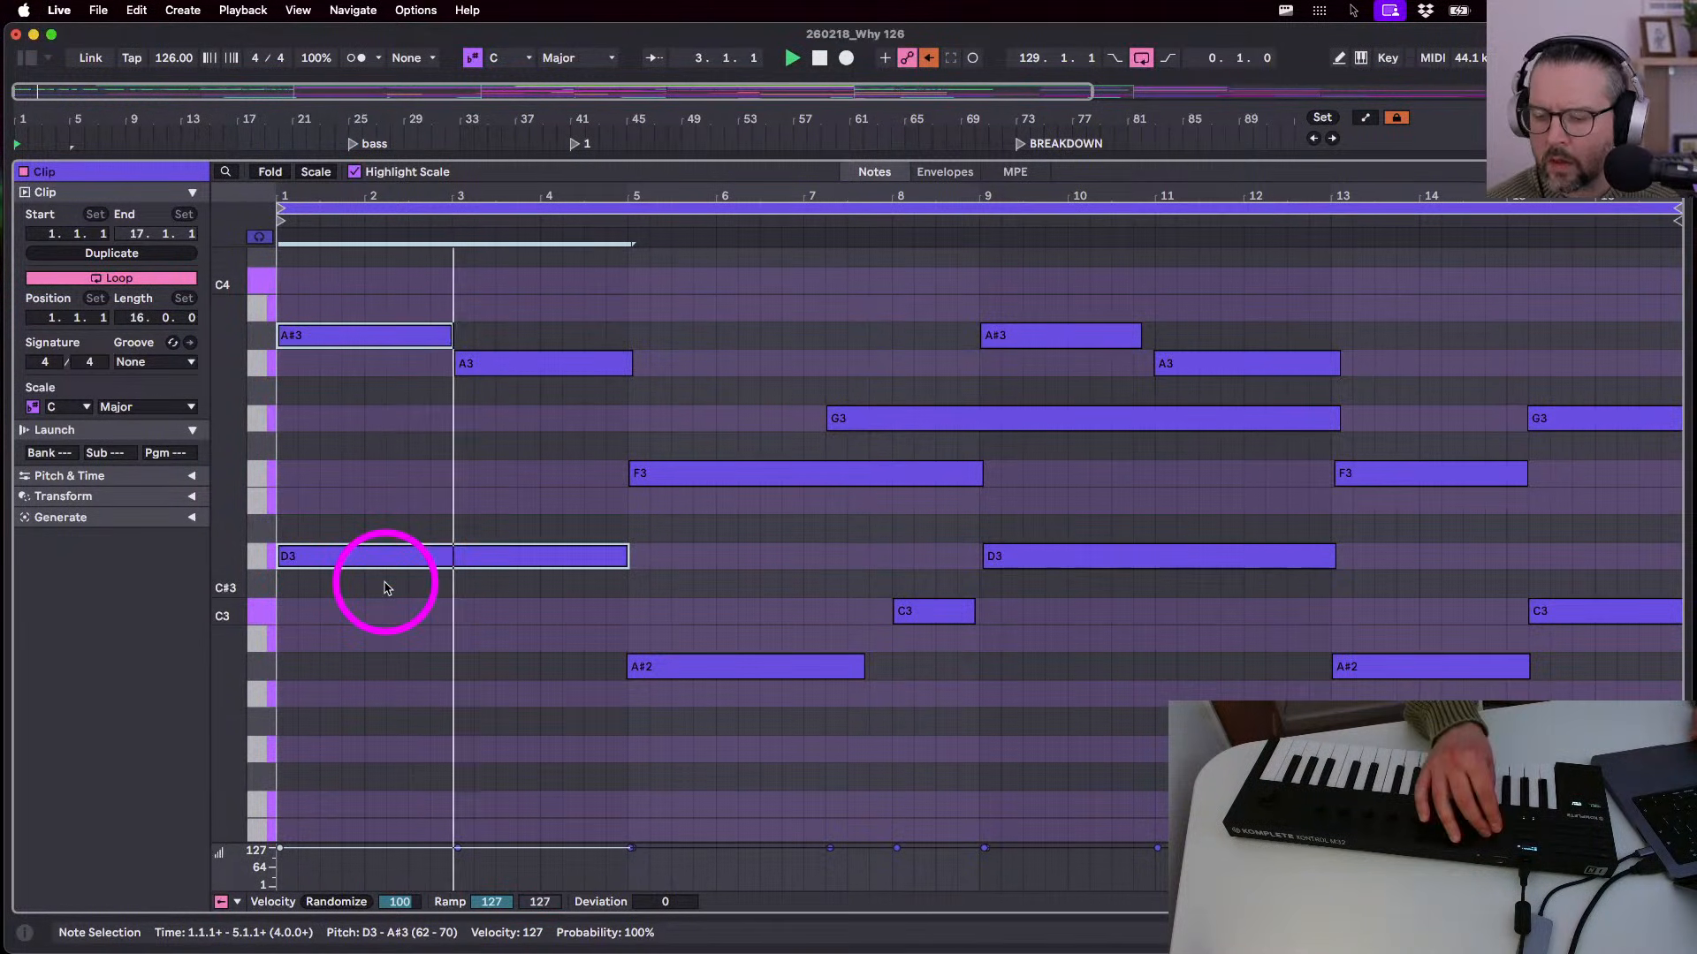
key(shift+Tab)
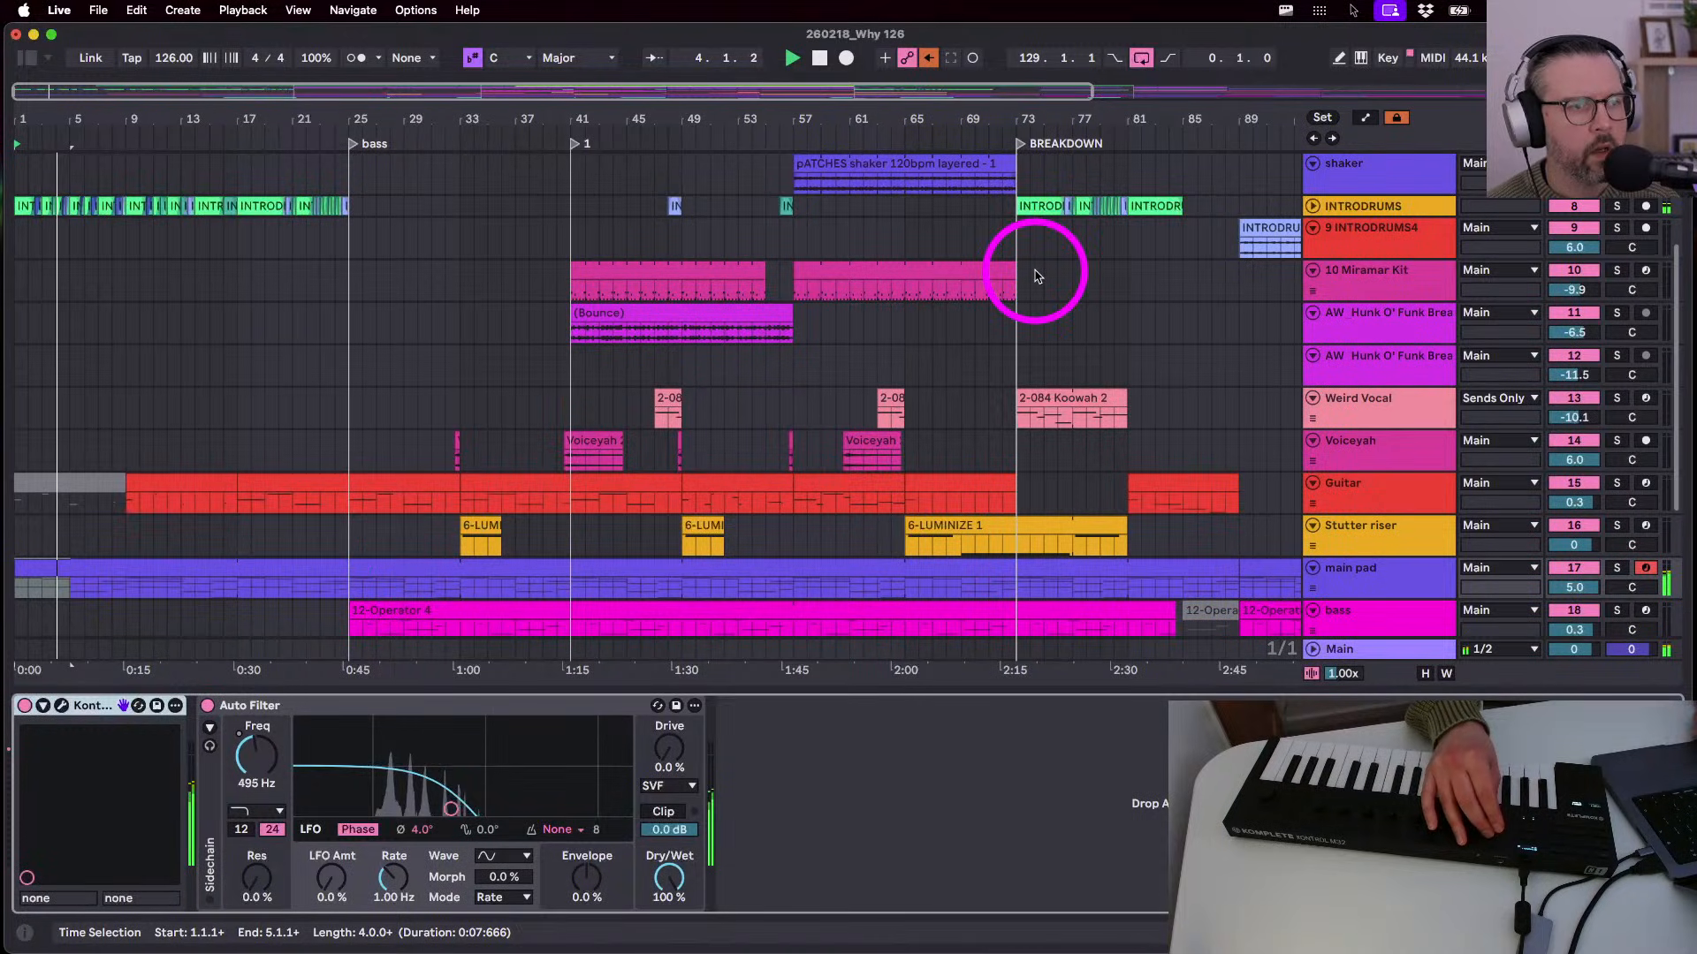
- After selecting the INTRODRUMS4 clip, enlarge the main pad track lane
scroll(1038, 276, up, 3)
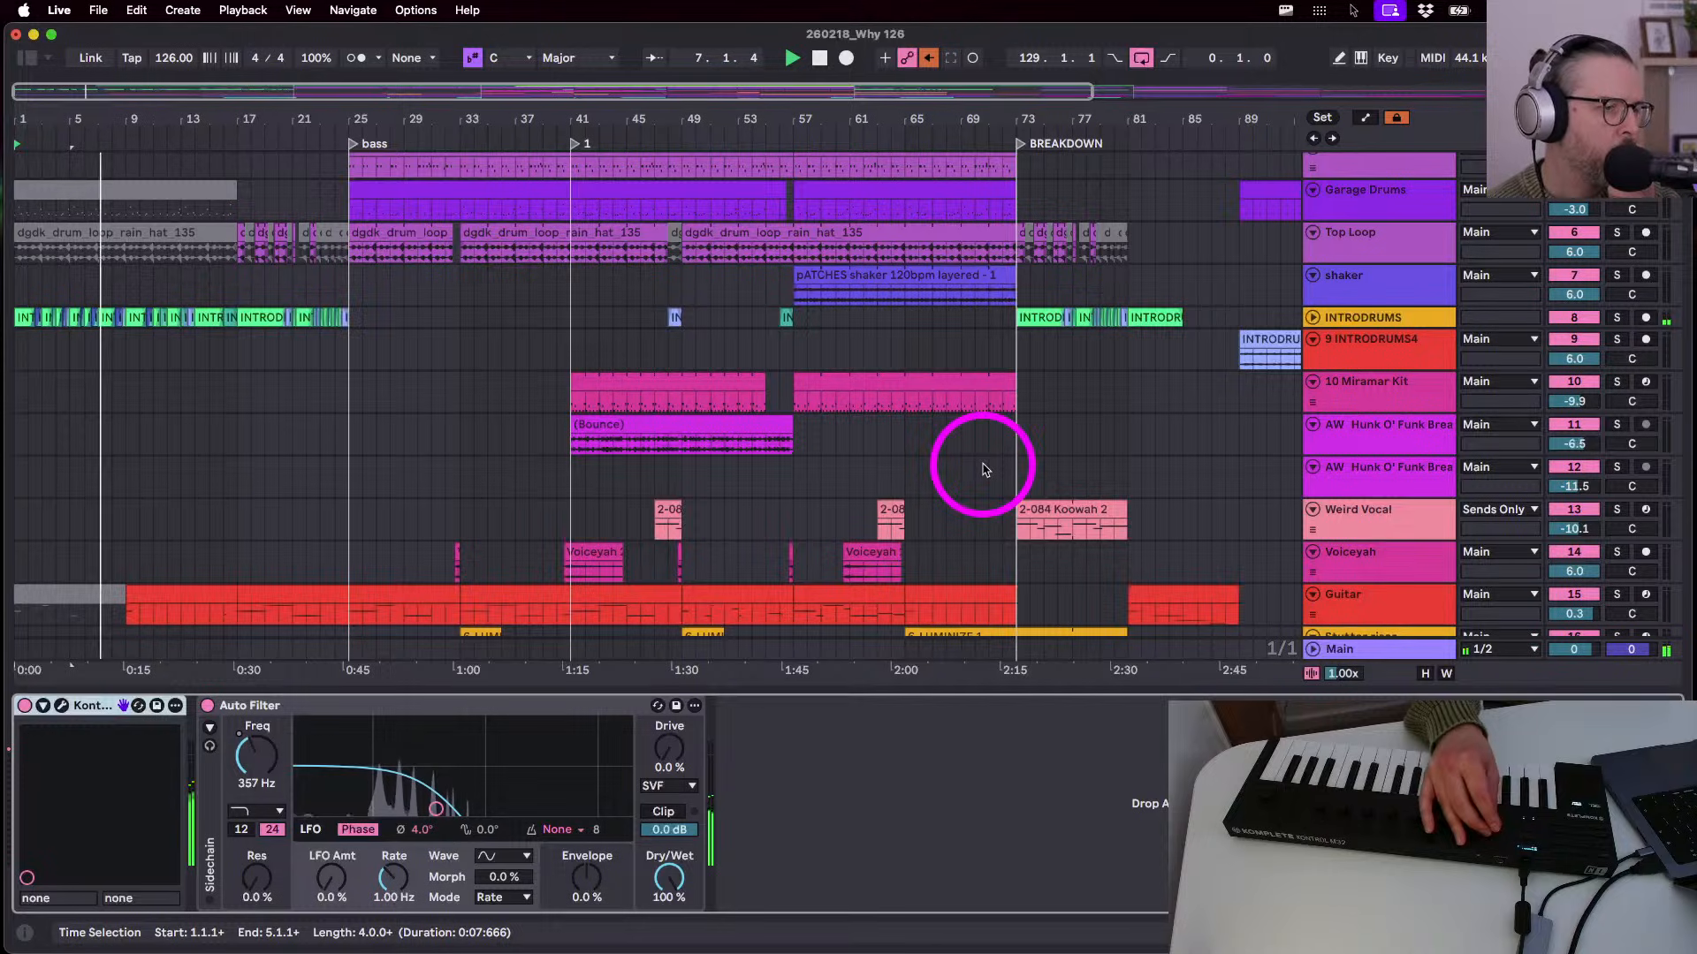
click(1274, 341)
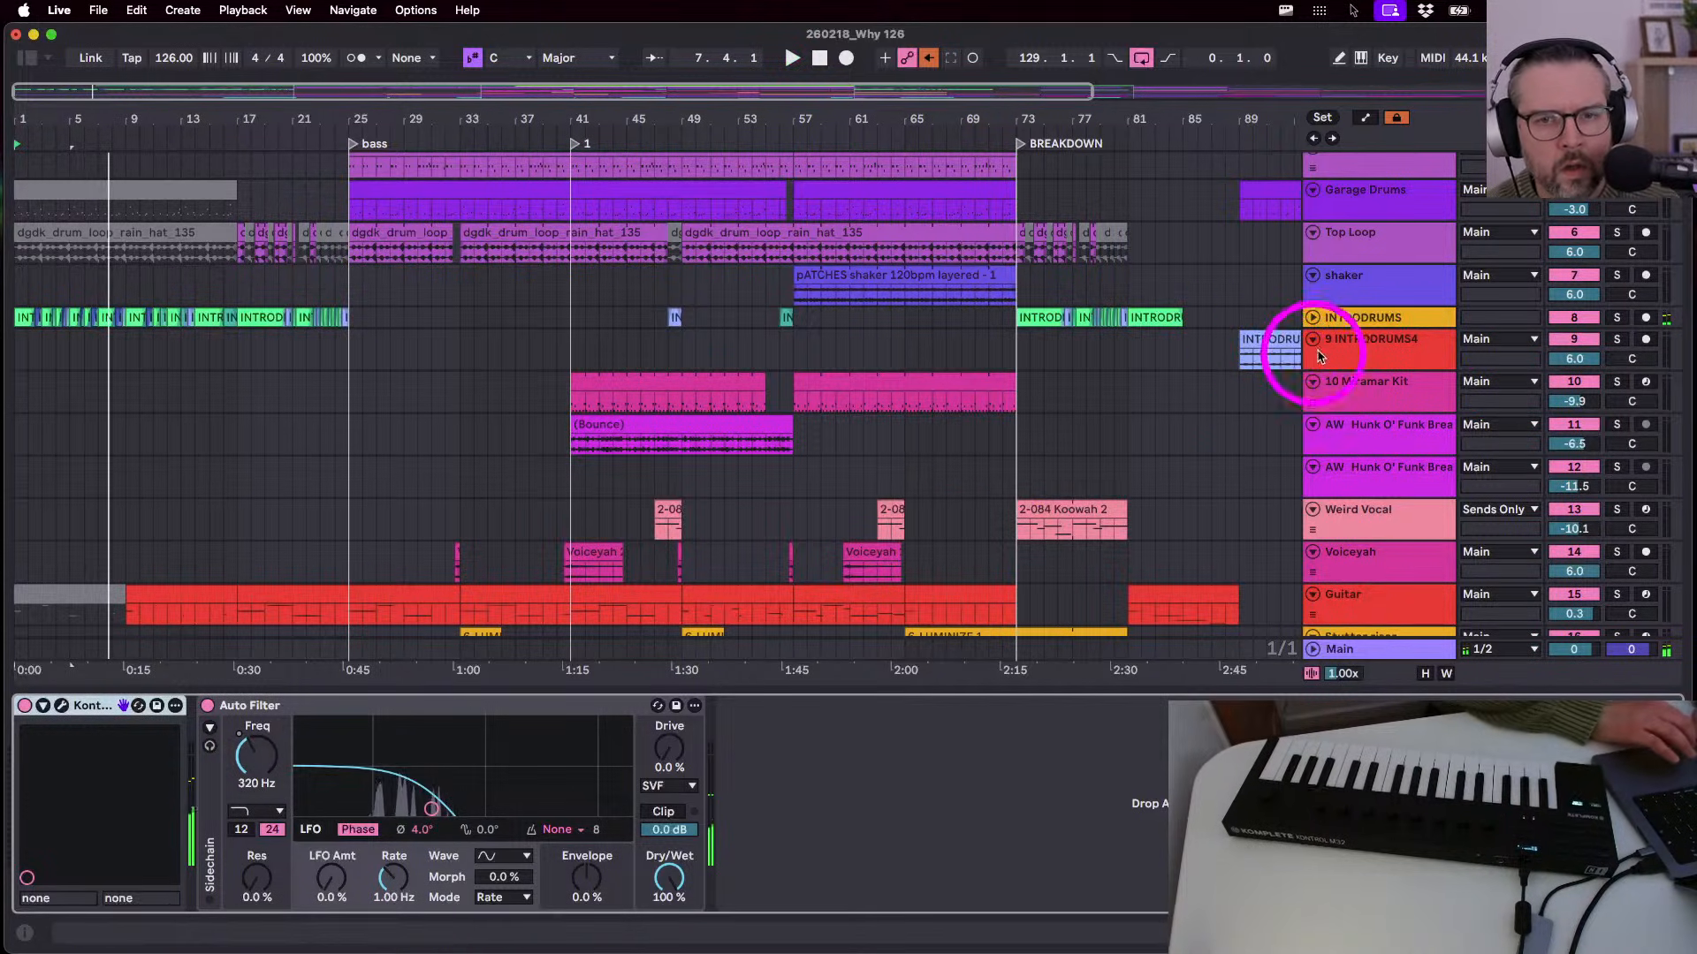
scroll(1317, 320, down, 8)
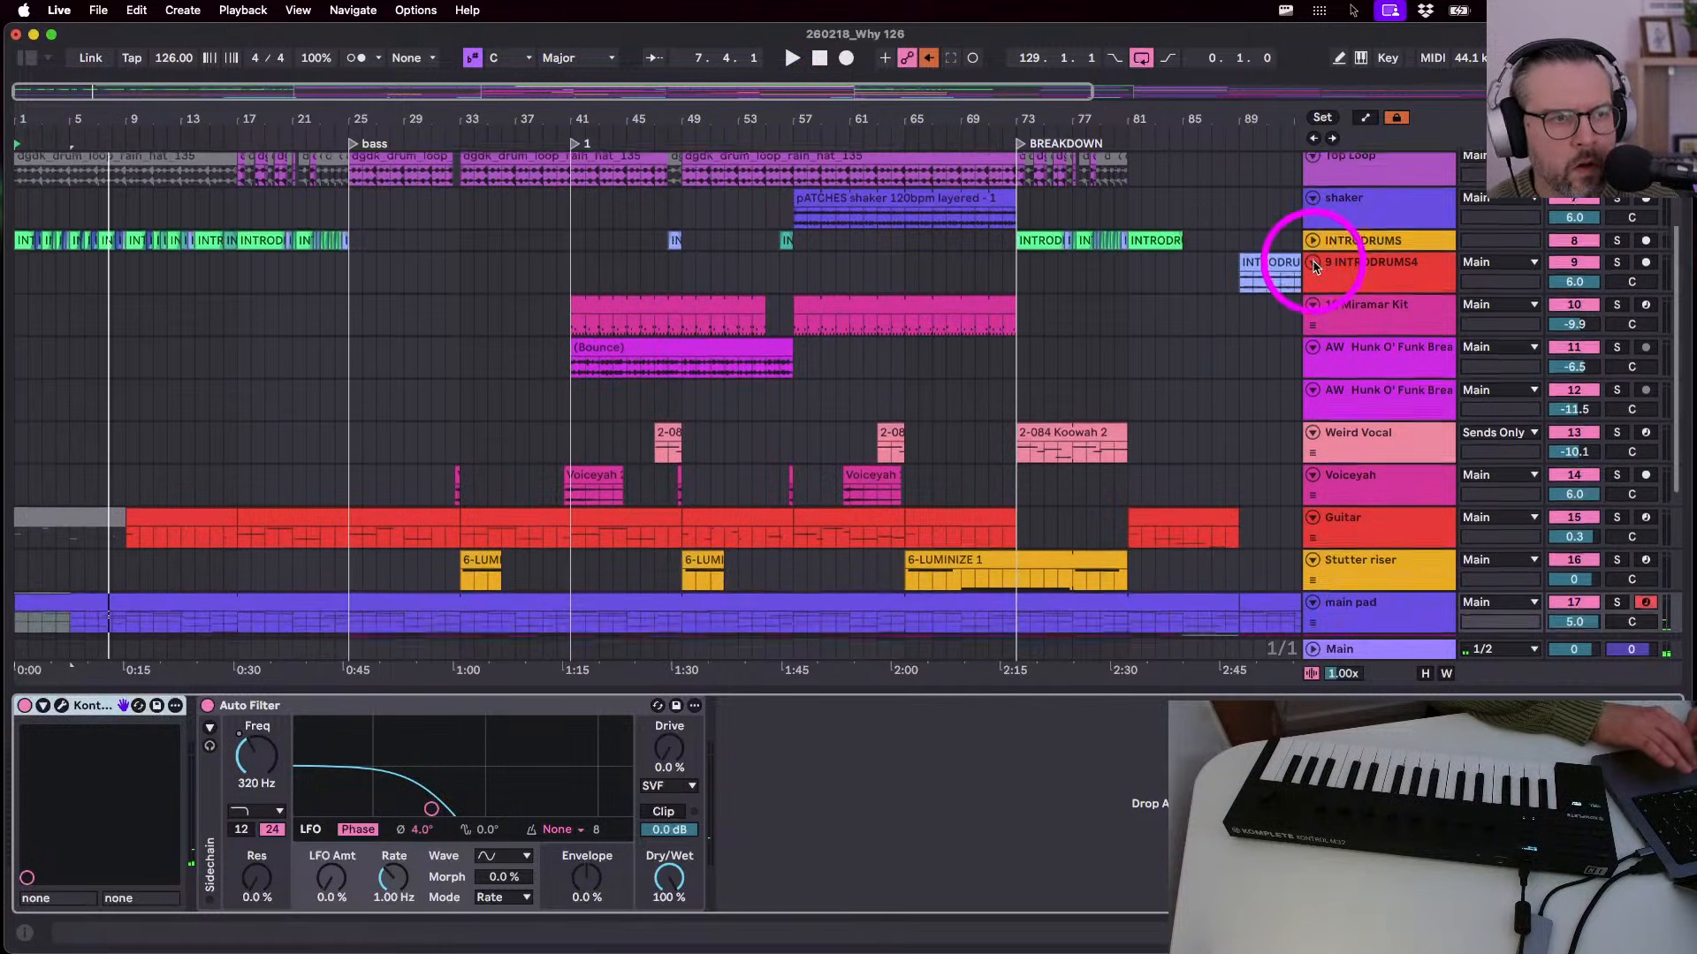
drag(1348, 390, 1349, 489)
- Play from the start in Session view and audition return B's ValhallaVintageVerb soloed, then unsolo it
key(Tab)
key(alt+super+r)
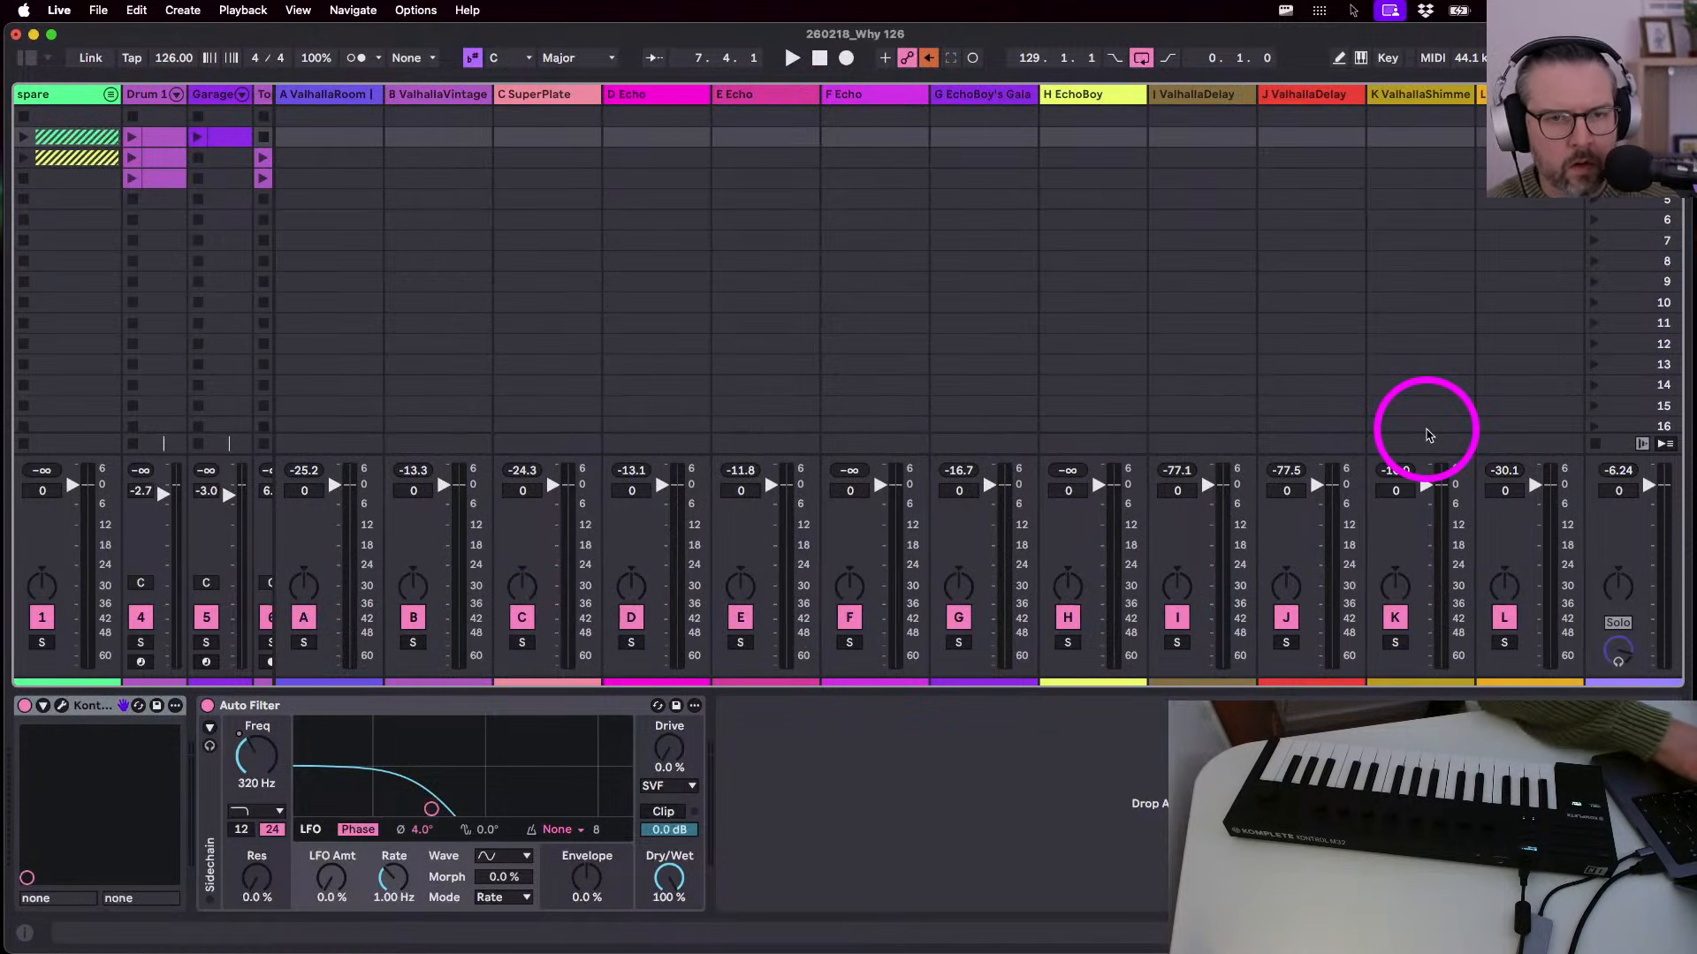
key(space)
click(413, 642)
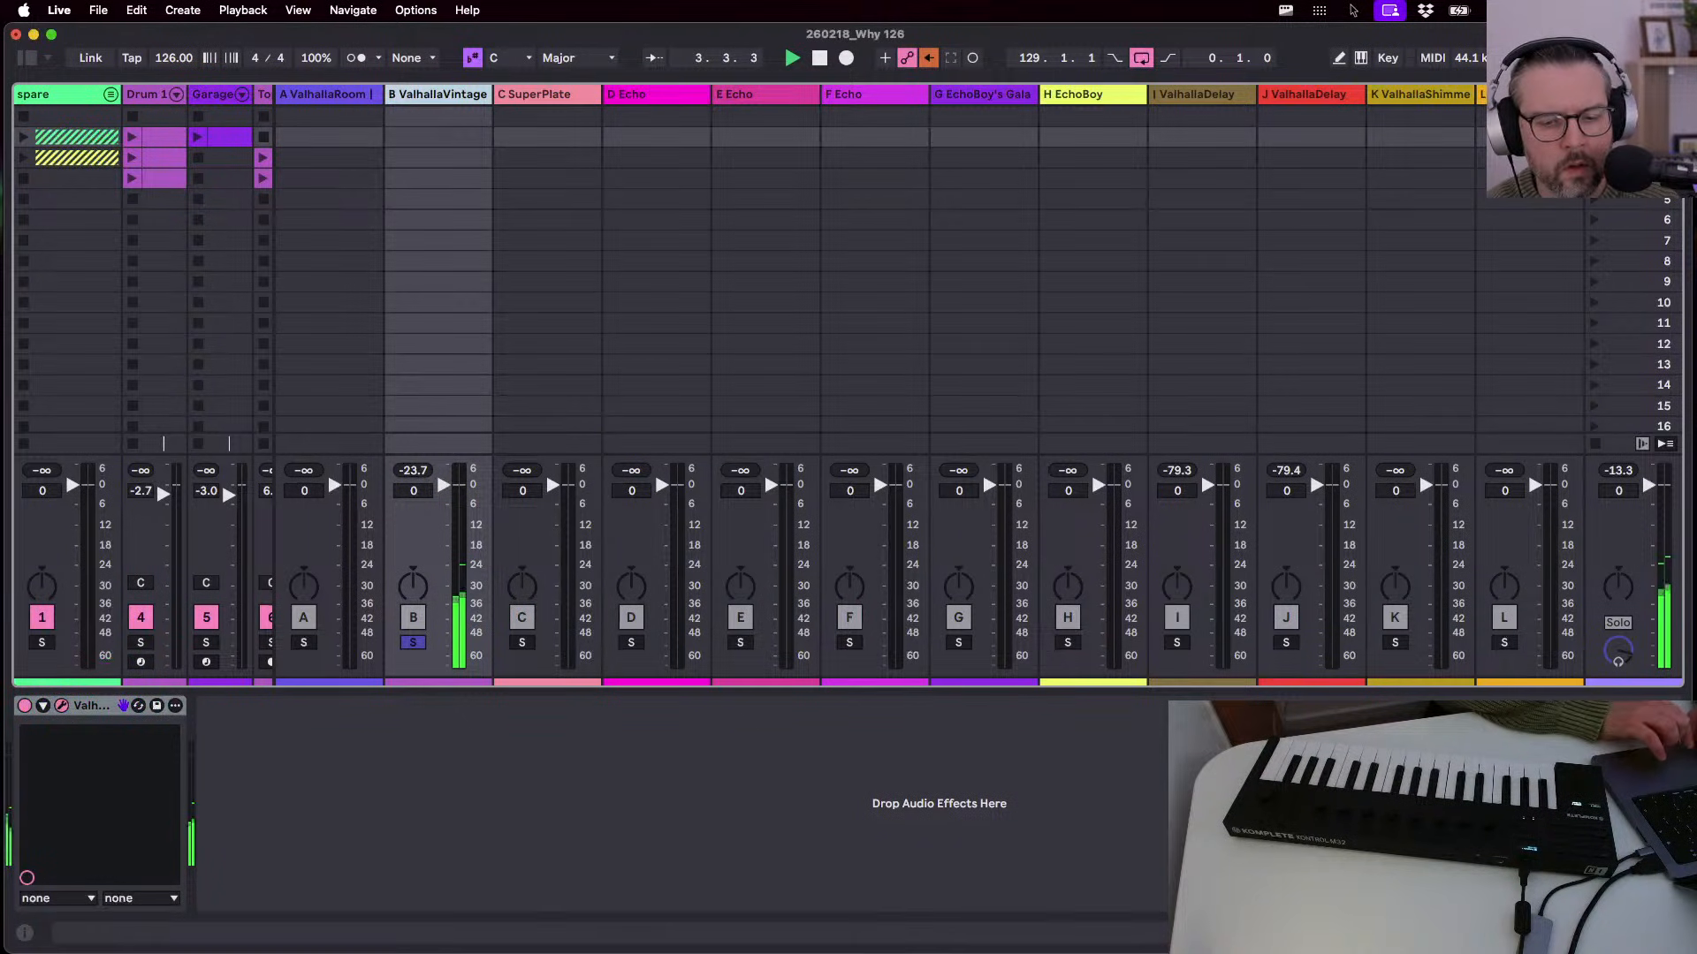
click(61, 705)
drag(922, 377, 833, 151)
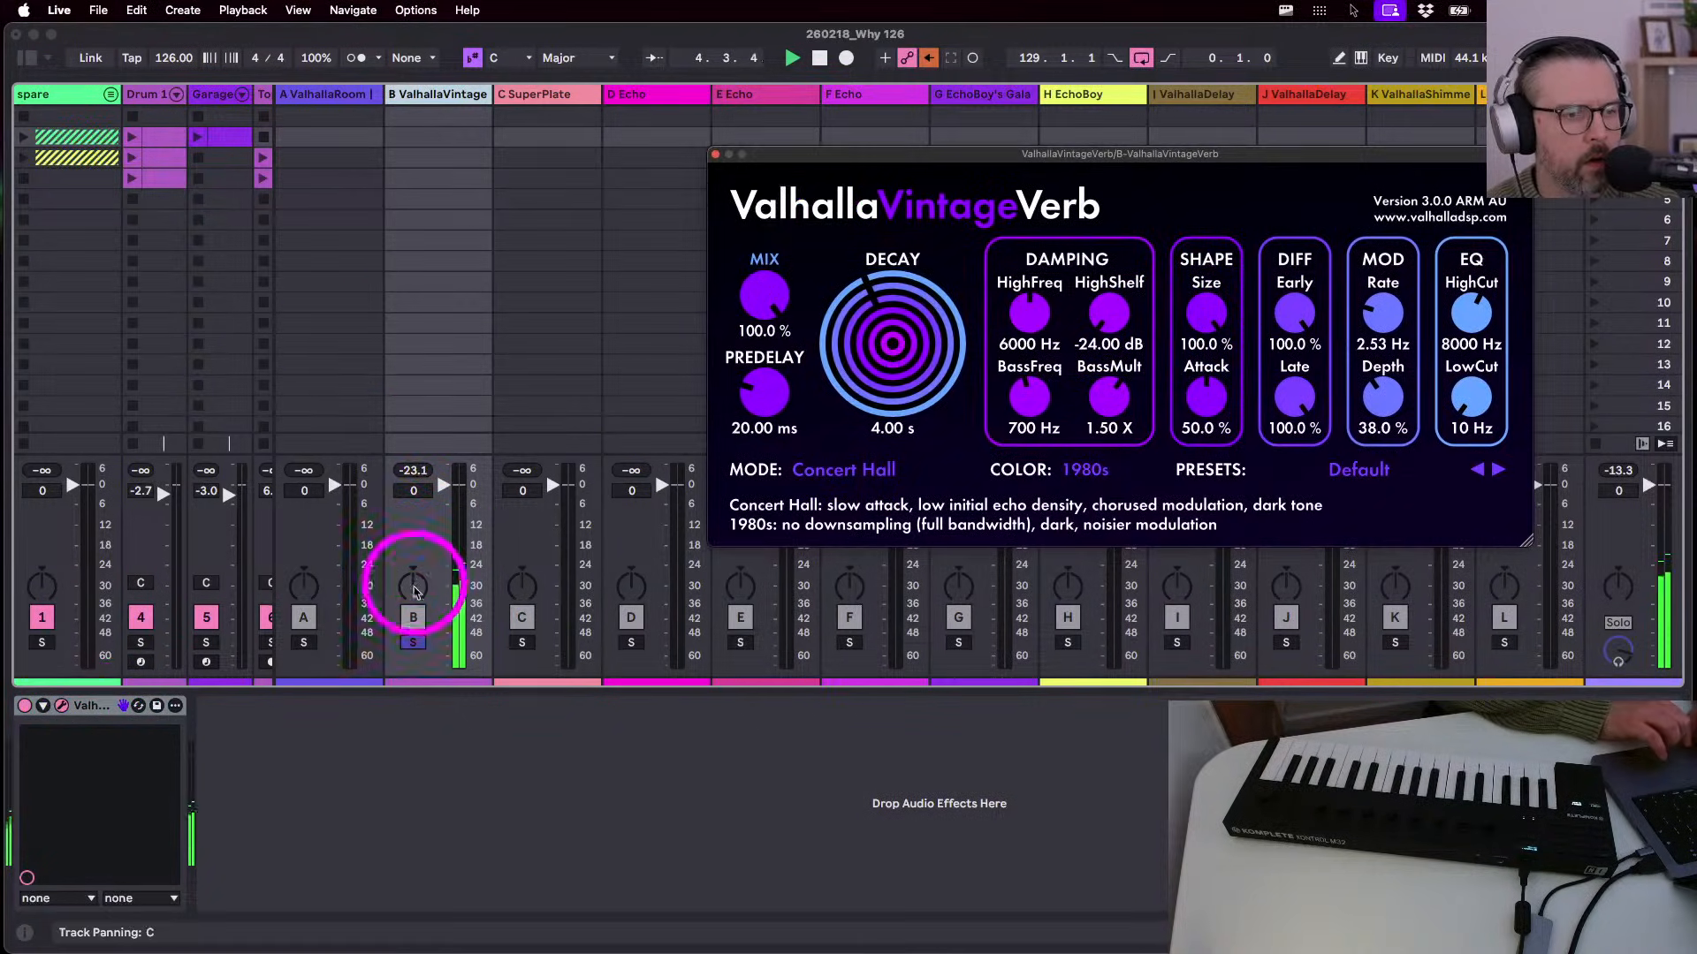
click(413, 643)
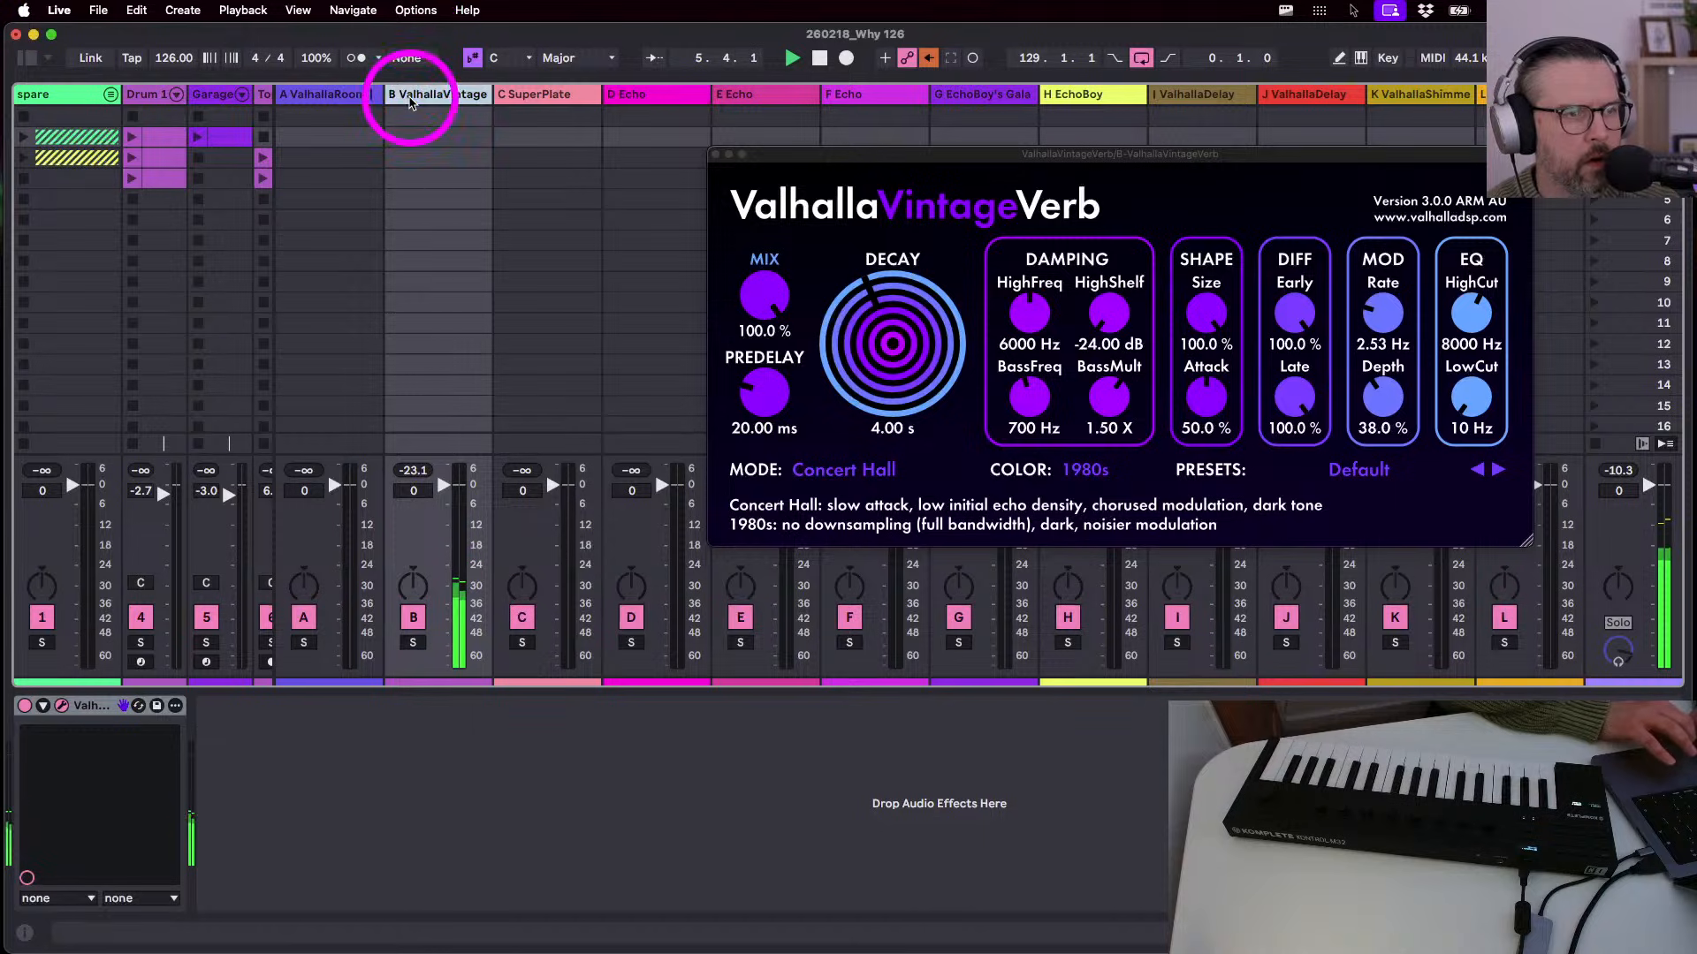
- Open the Audio Effects browser, close the reverb window, and check the return tracks in Arrangement view
click(27, 58)
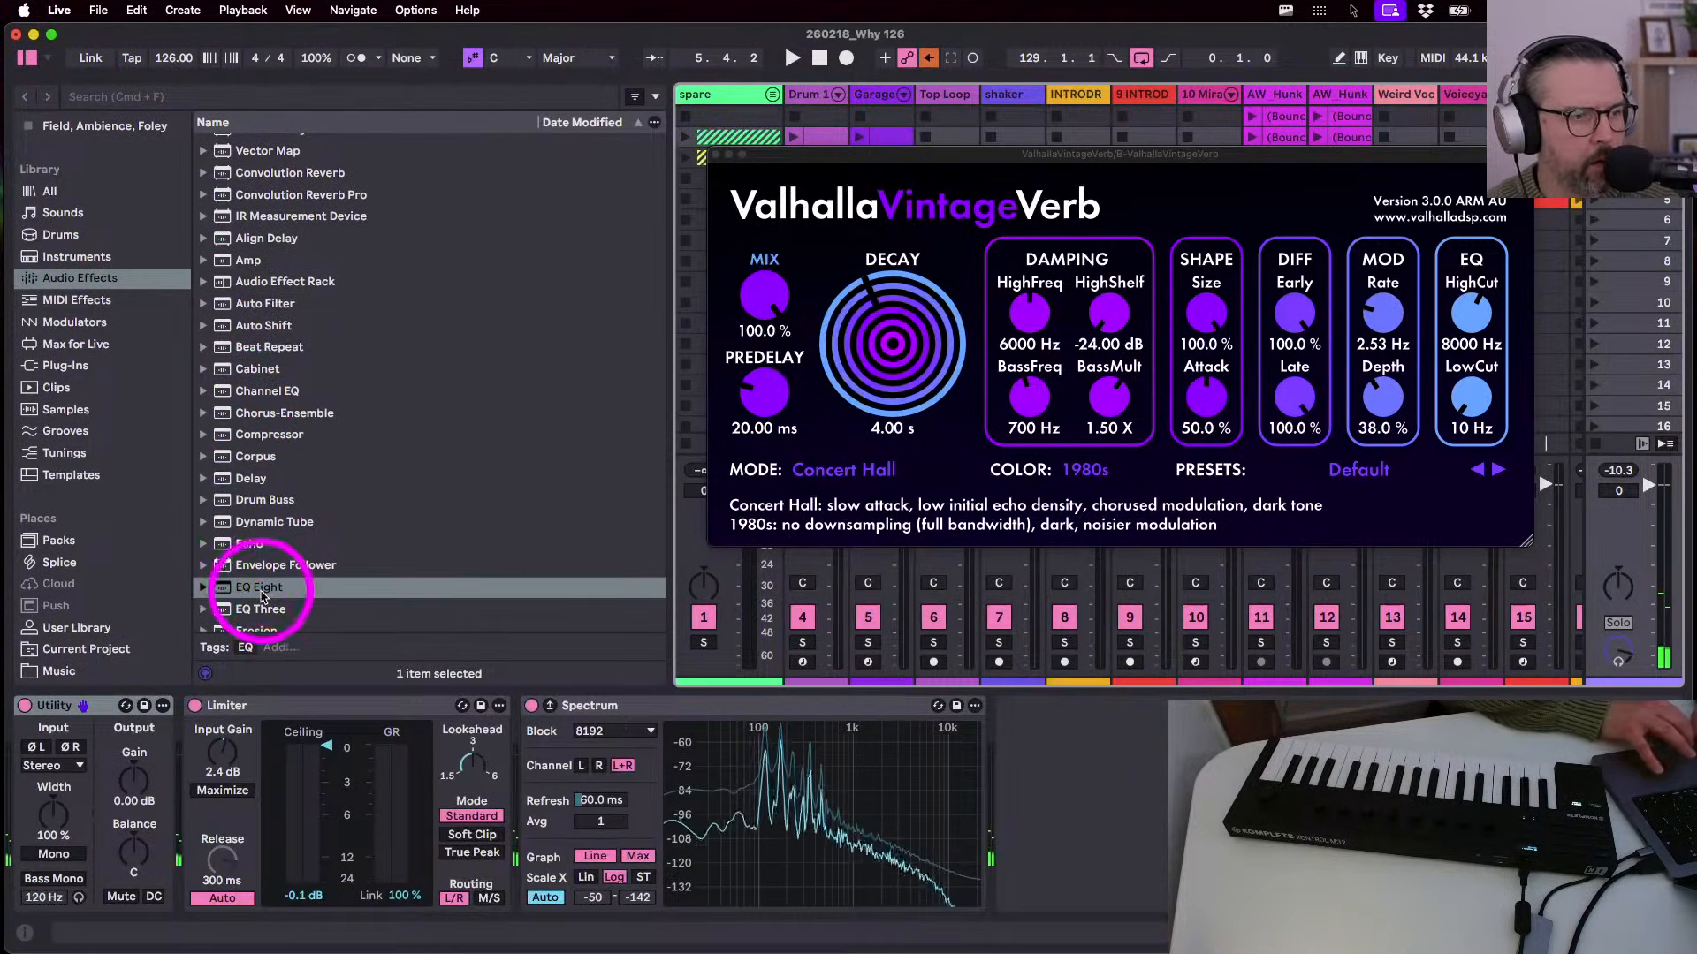
click(715, 156)
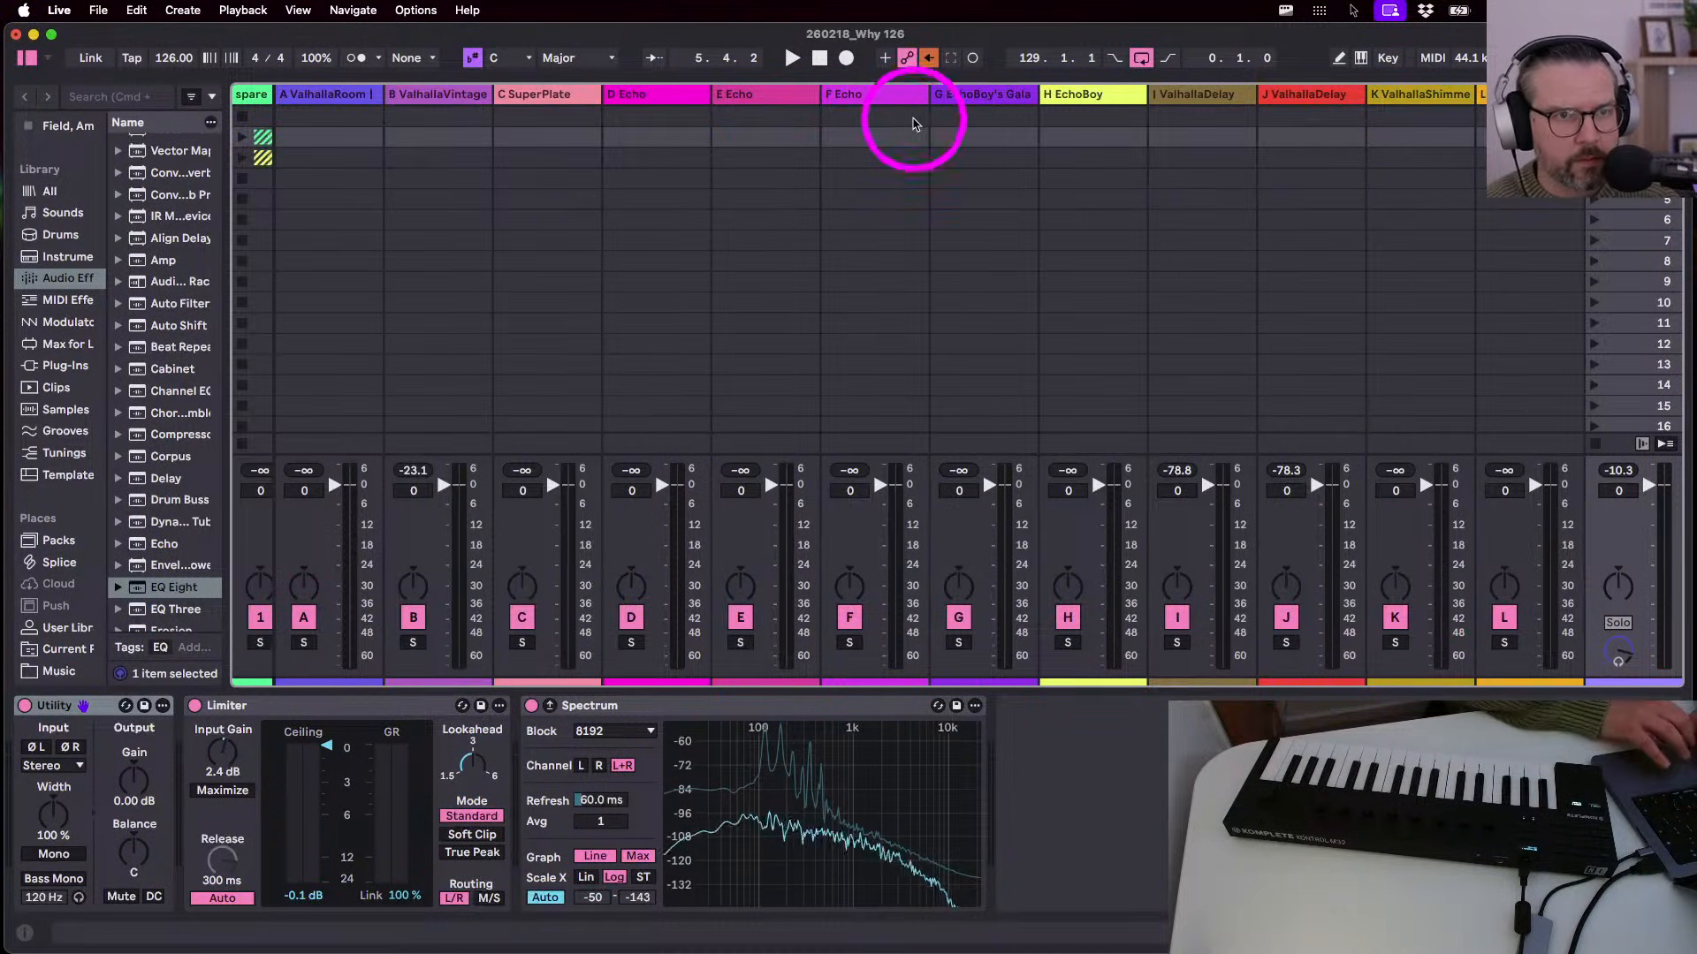
key(Tab)
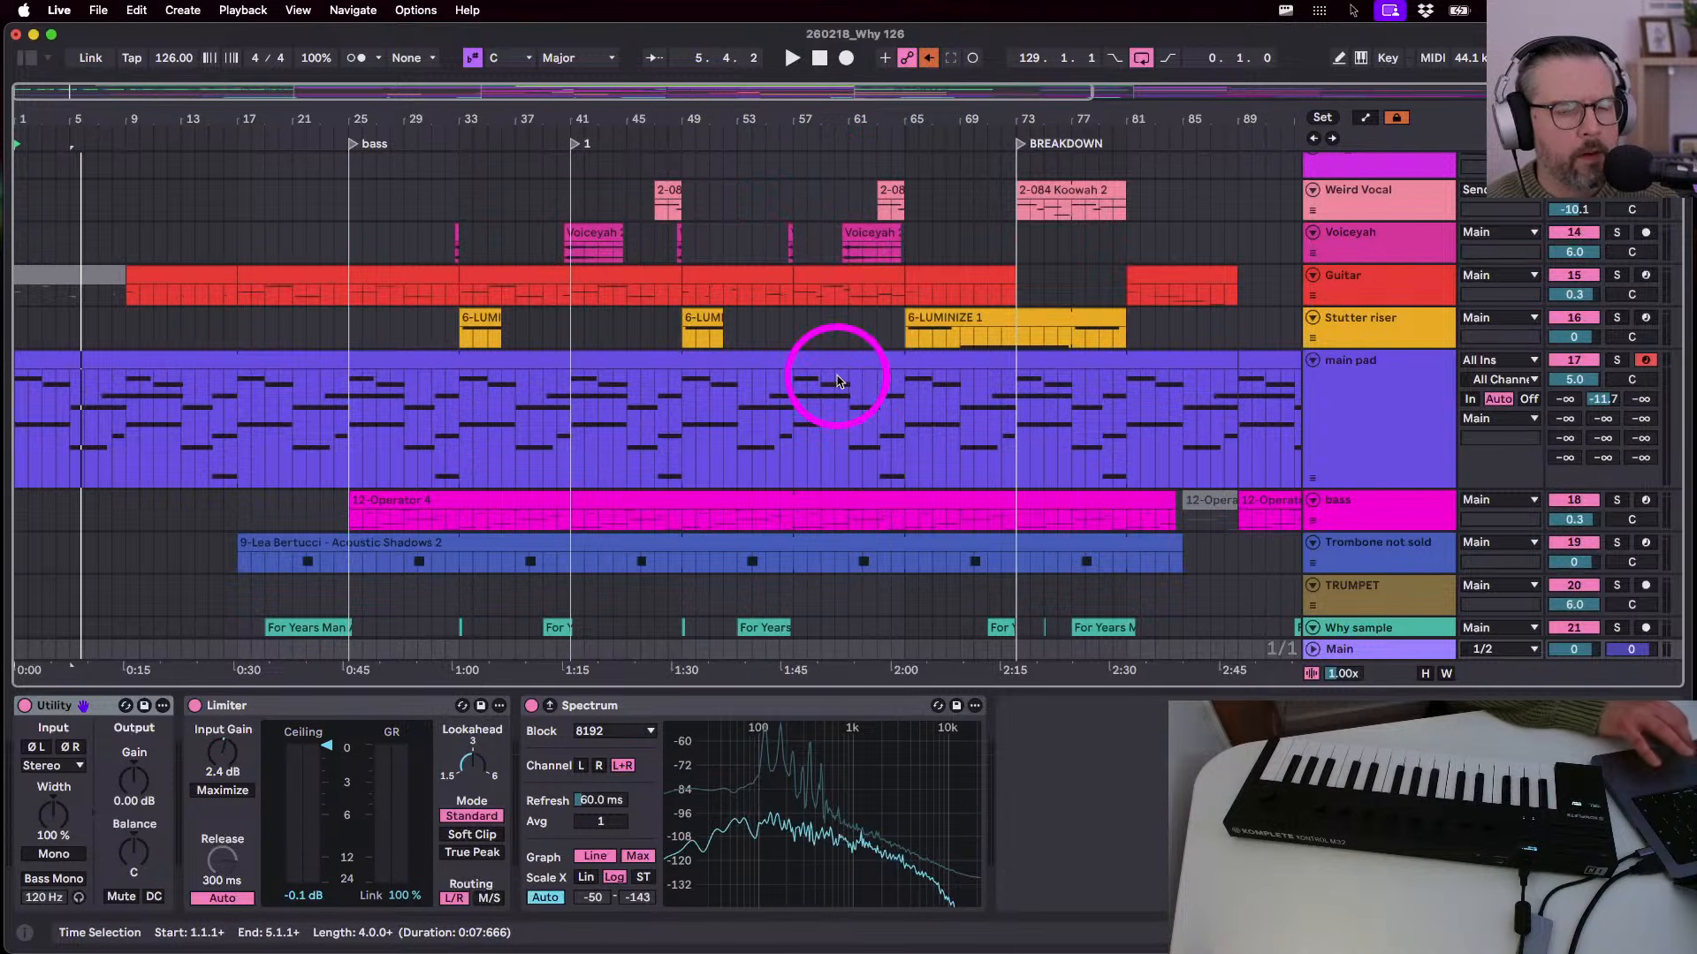
scroll(839, 382, down, 2)
key(alt+super+r)
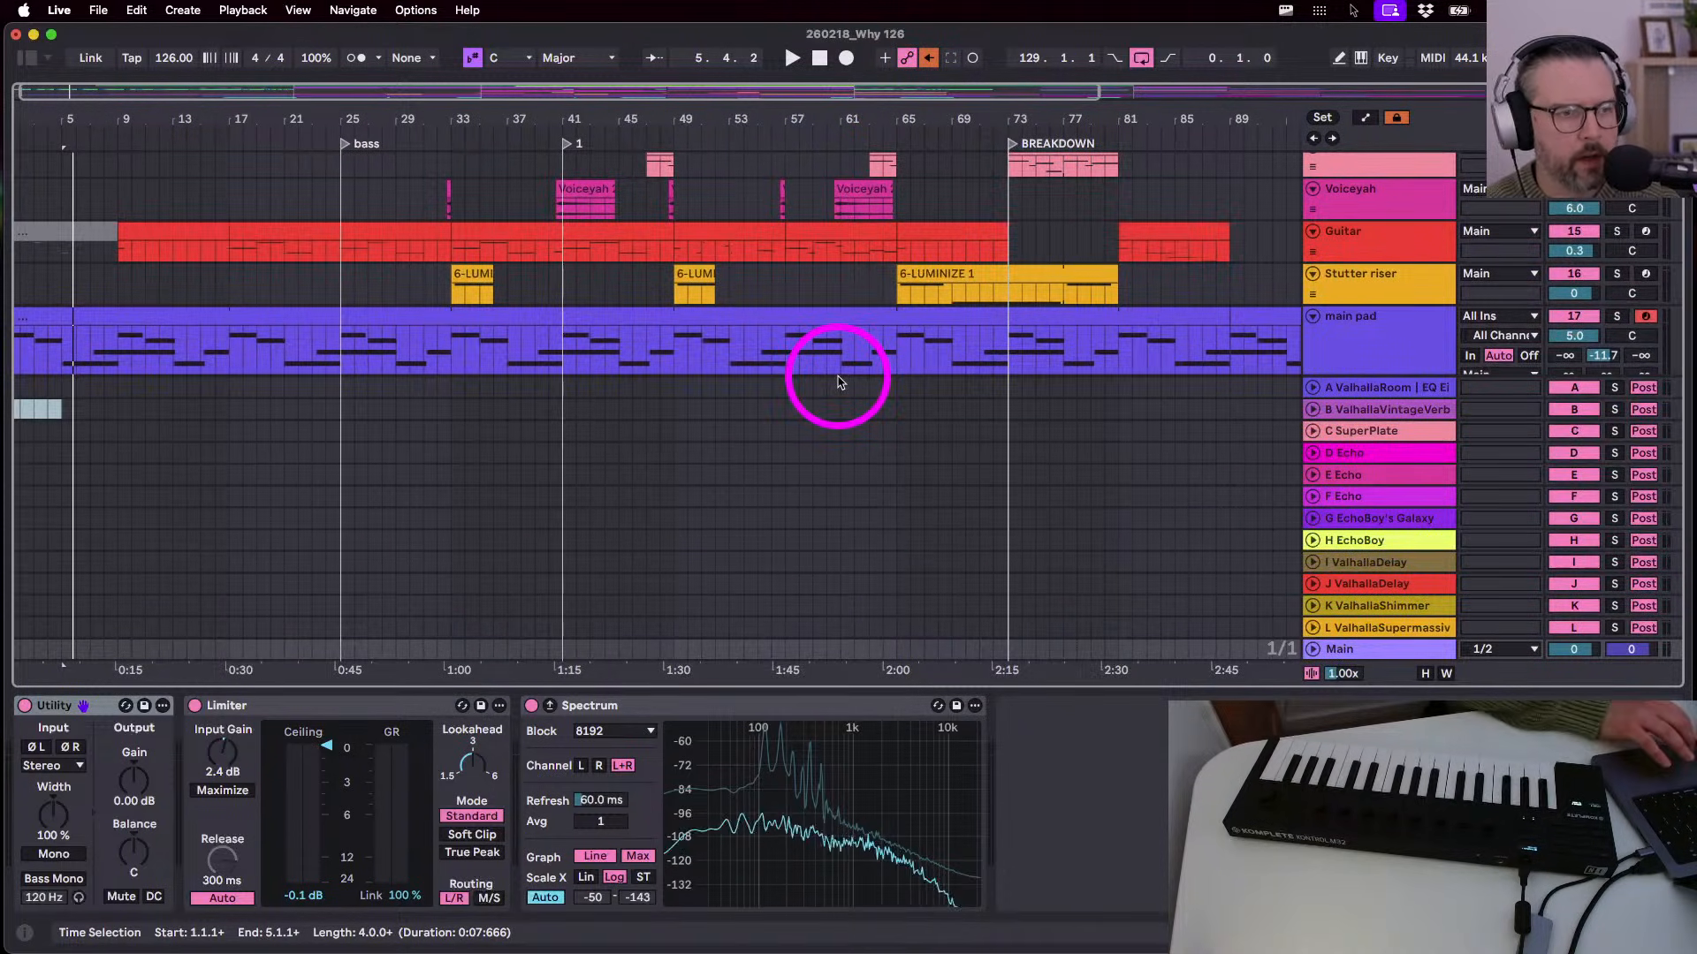
key(Tab)
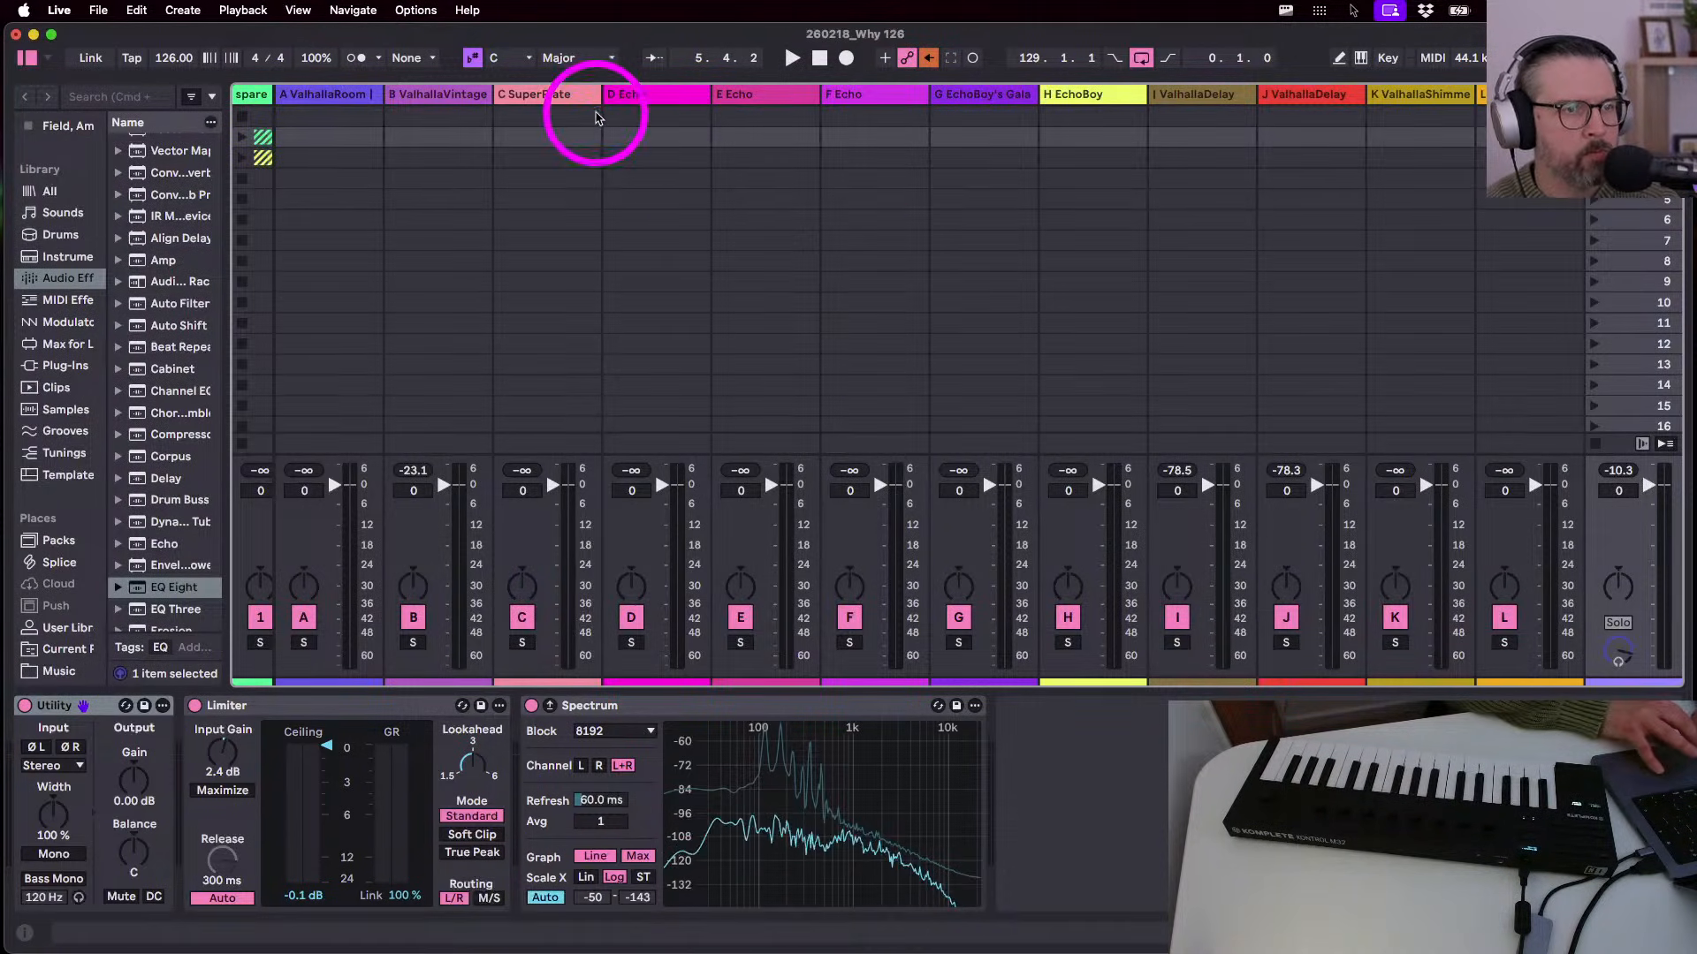
- Add EQ Eight from Audio Effects to the B ValhallaVintage return, after the reverb
click(432, 94)
scroll(142, 457, up, 2)
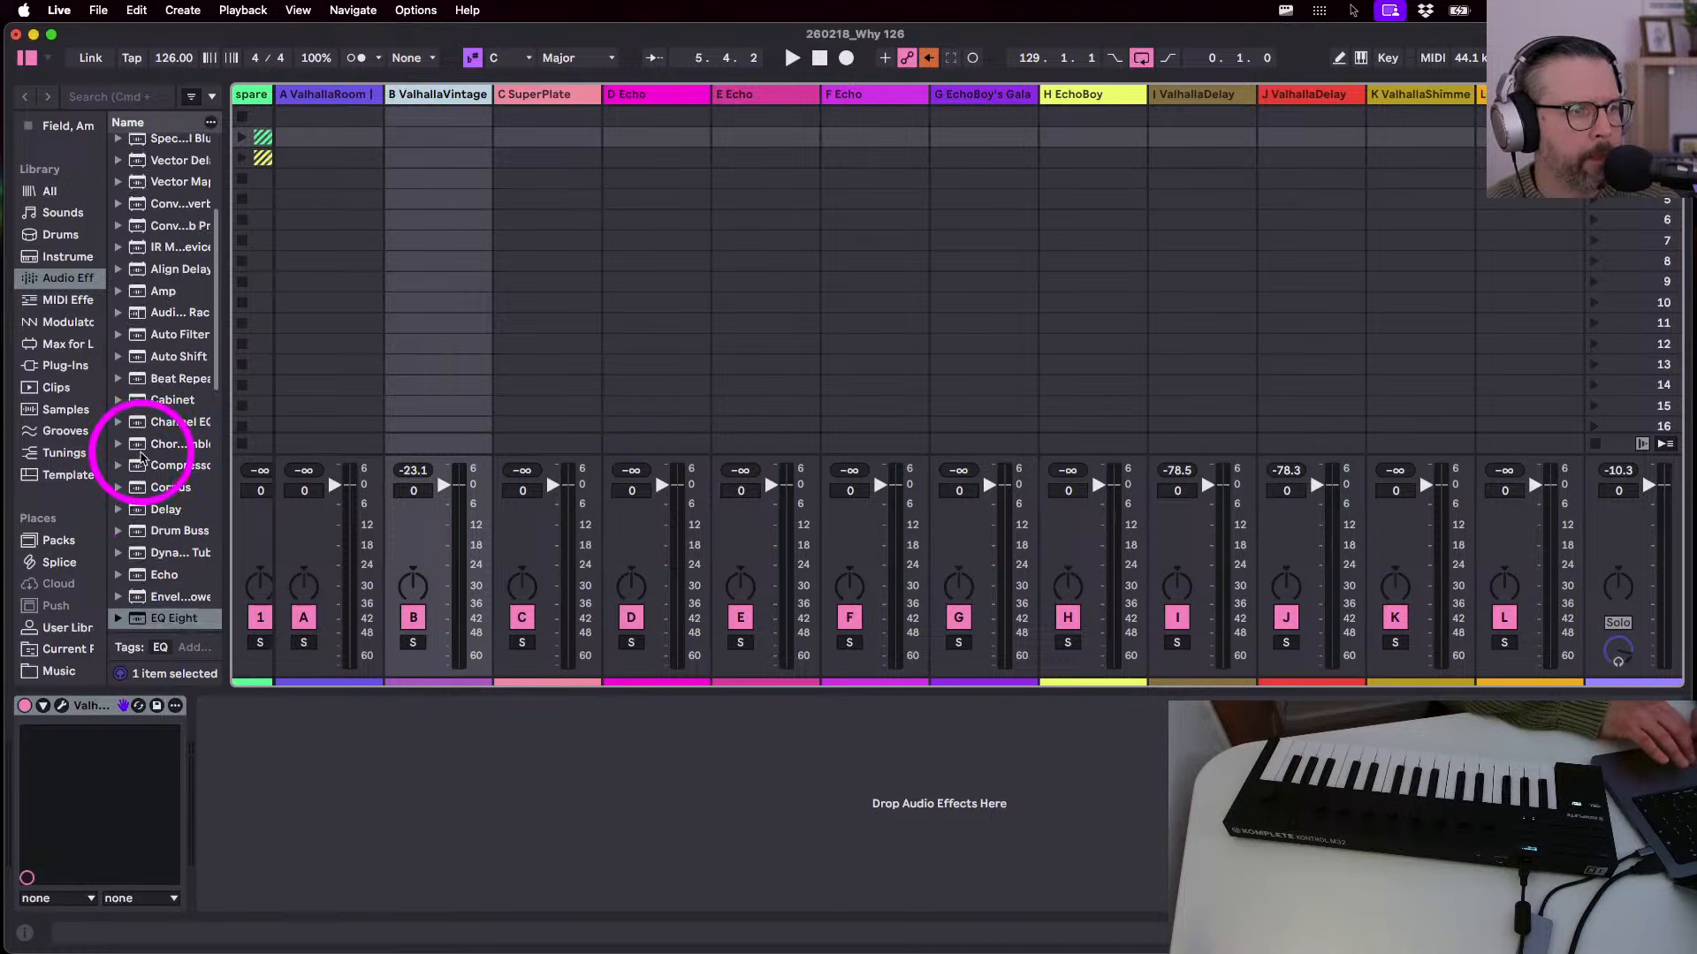
scroll(141, 457, up, 3)
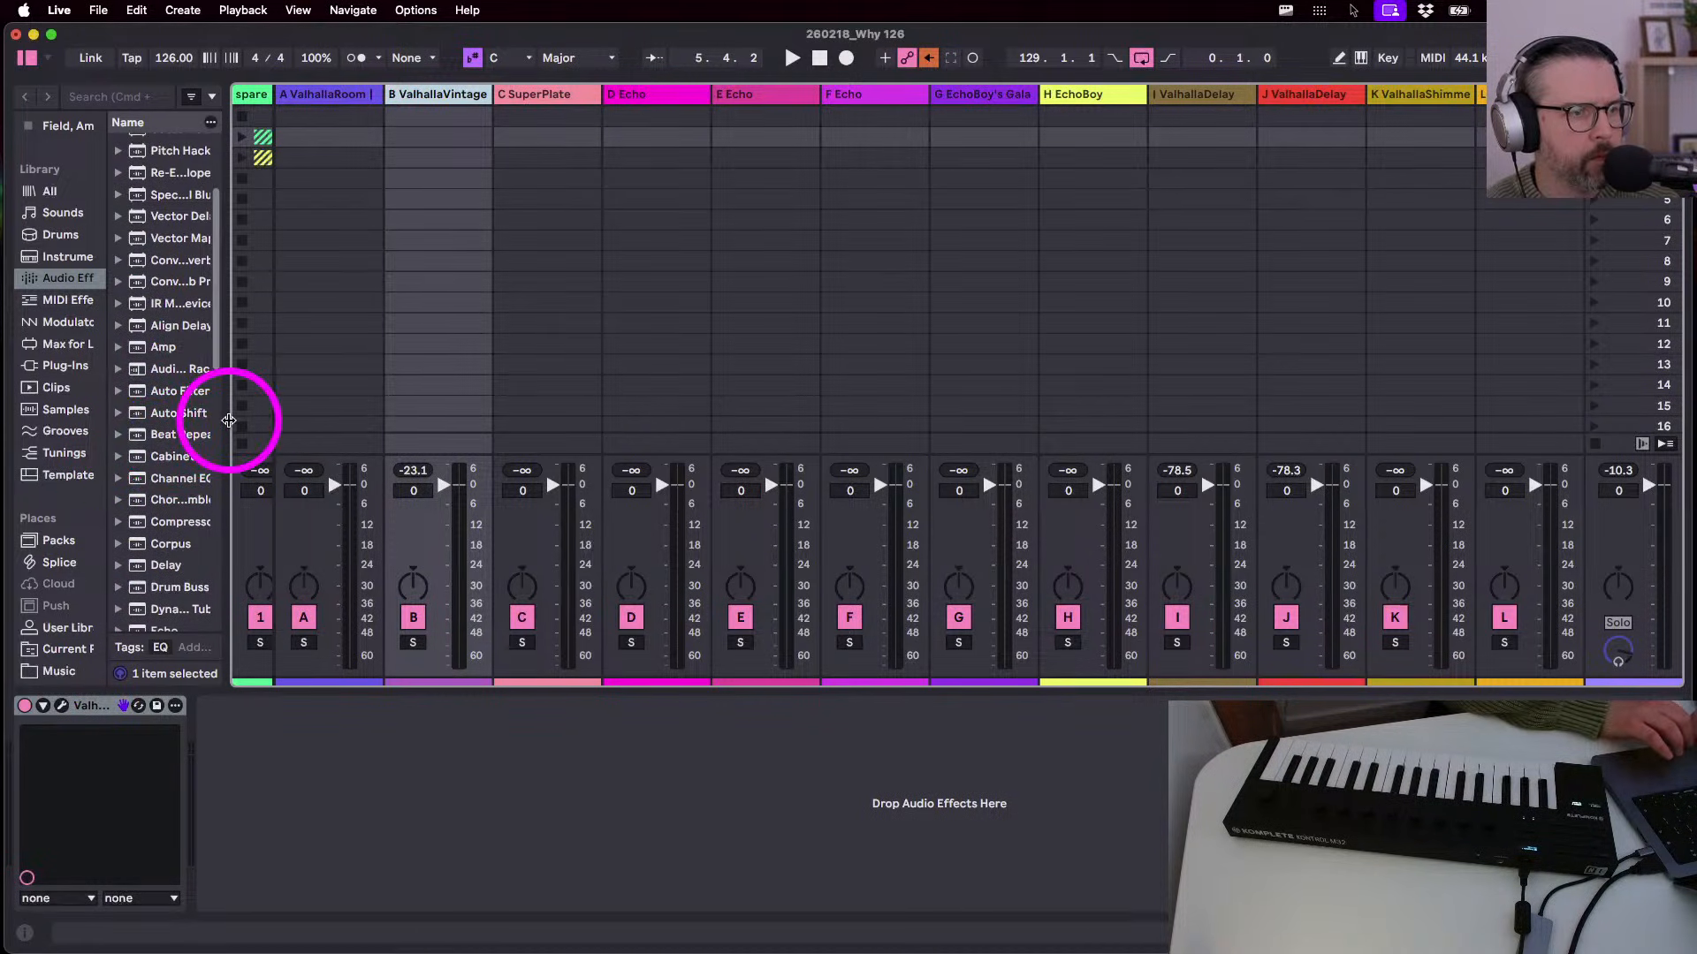
drag(229, 421, 326, 443)
scroll(197, 471, down, 5)
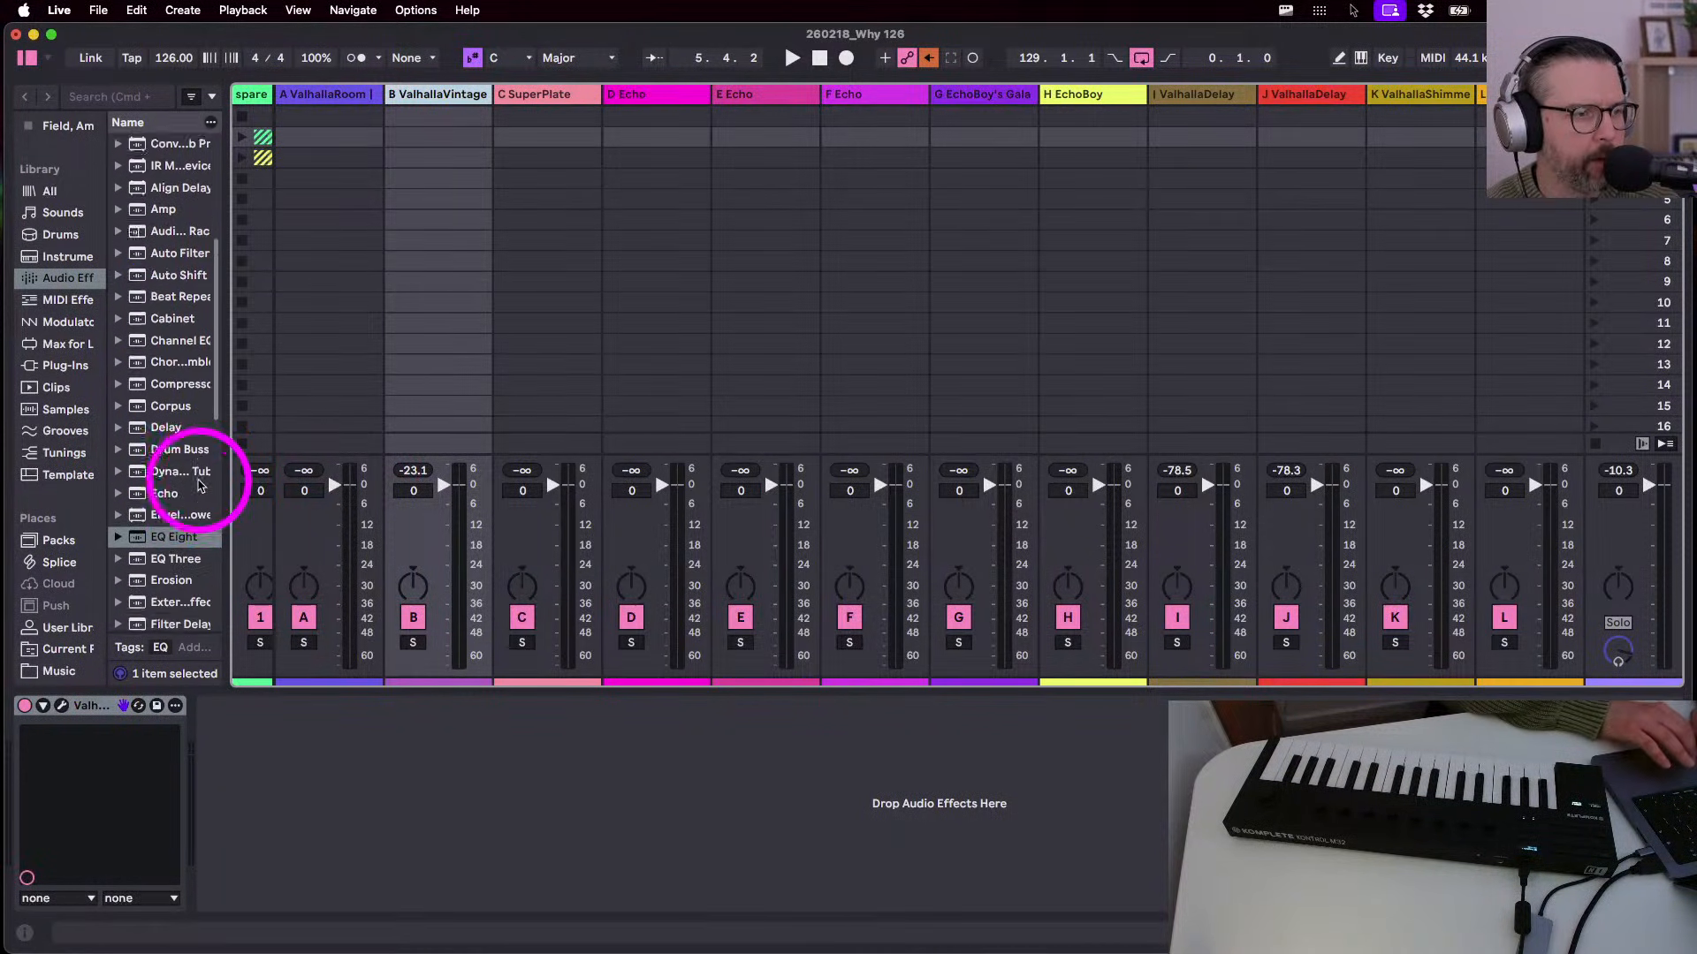
drag(157, 474, 299, 865)
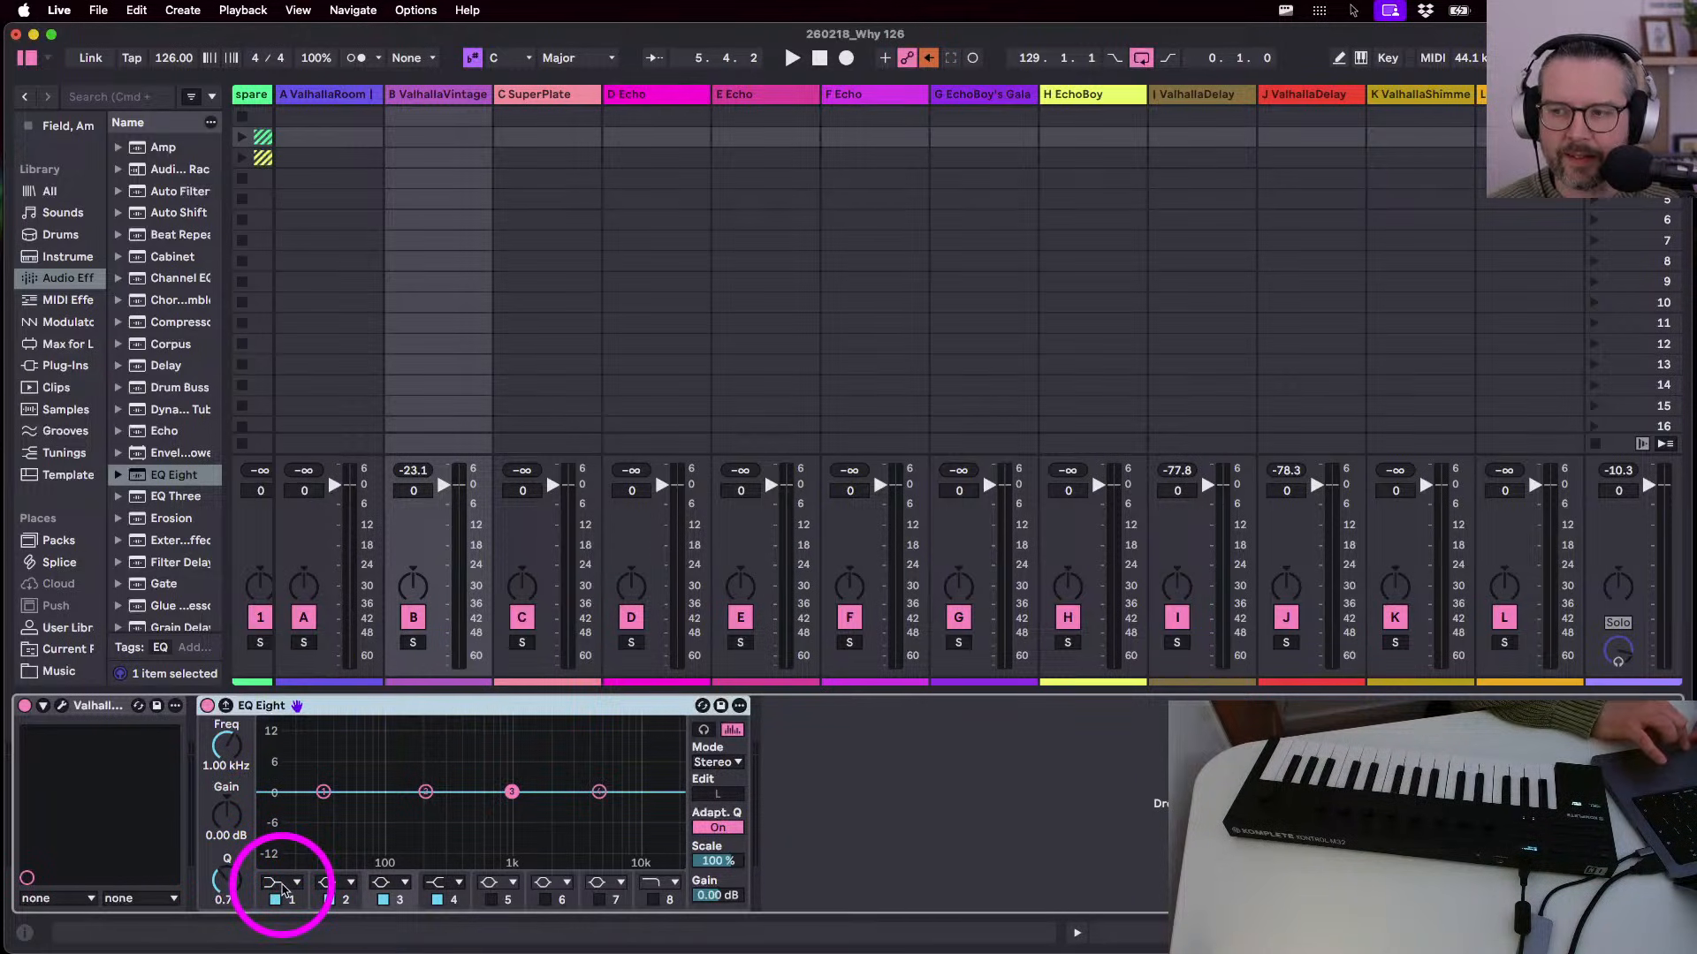
- Make EQ band 1 a low cut at about 167 Hz with Q 0.47, auditioning during playback
click(282, 888)
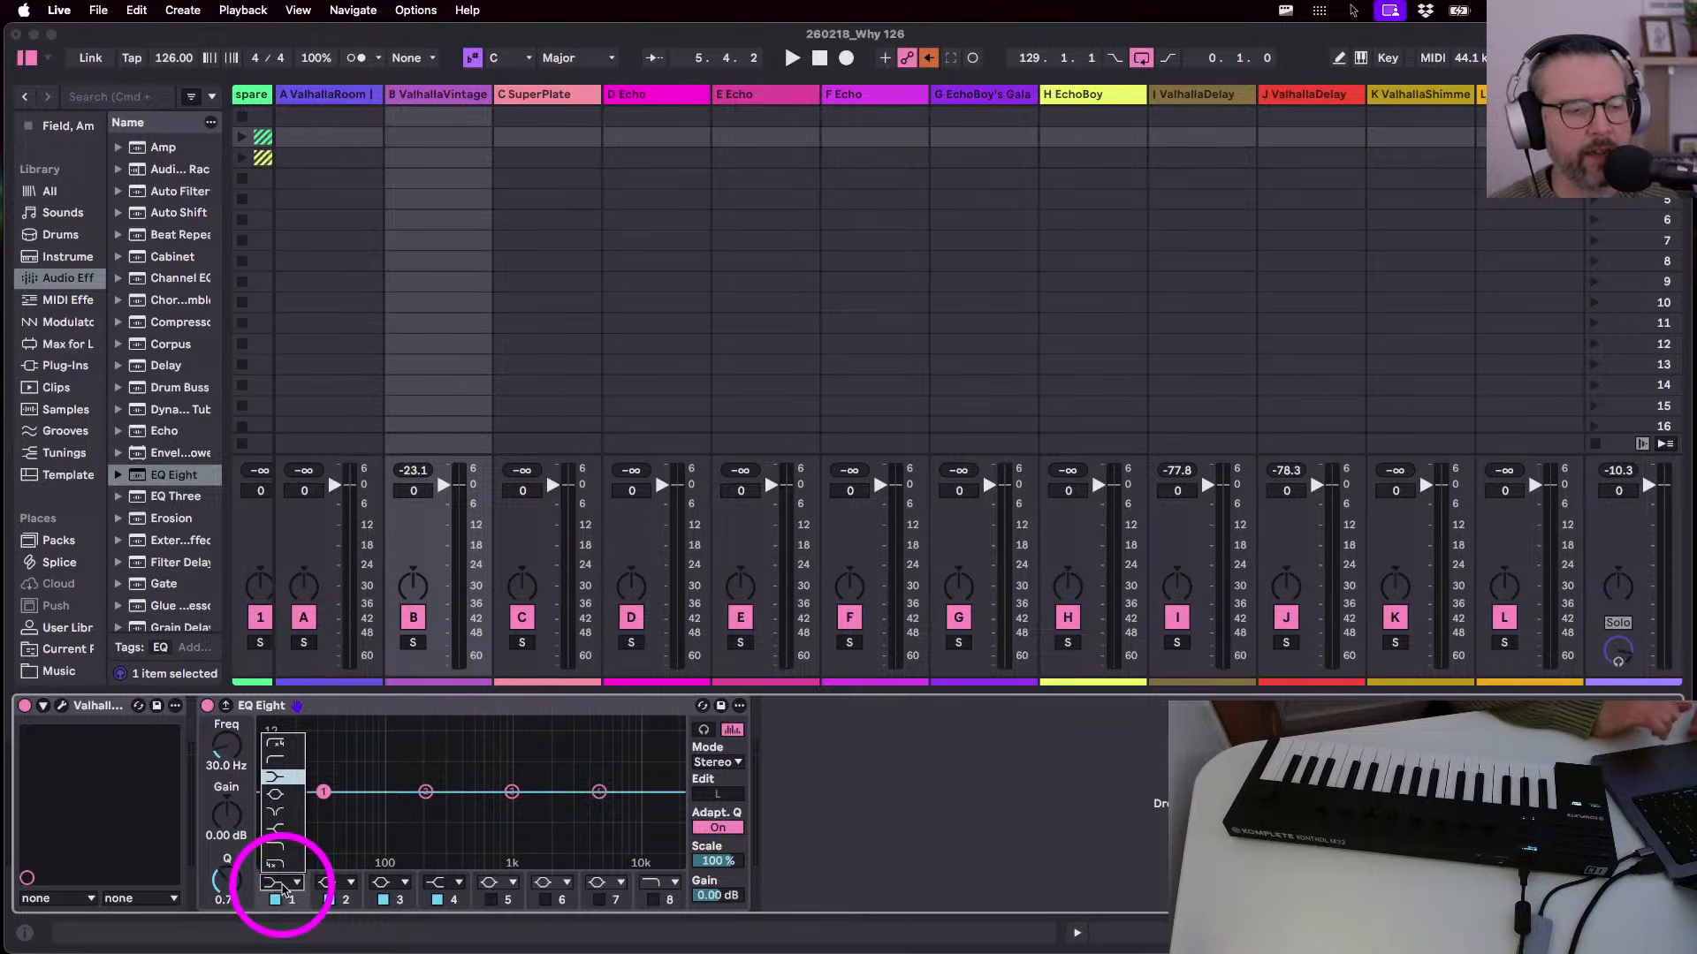
click(279, 760)
drag(227, 753, 227, 749)
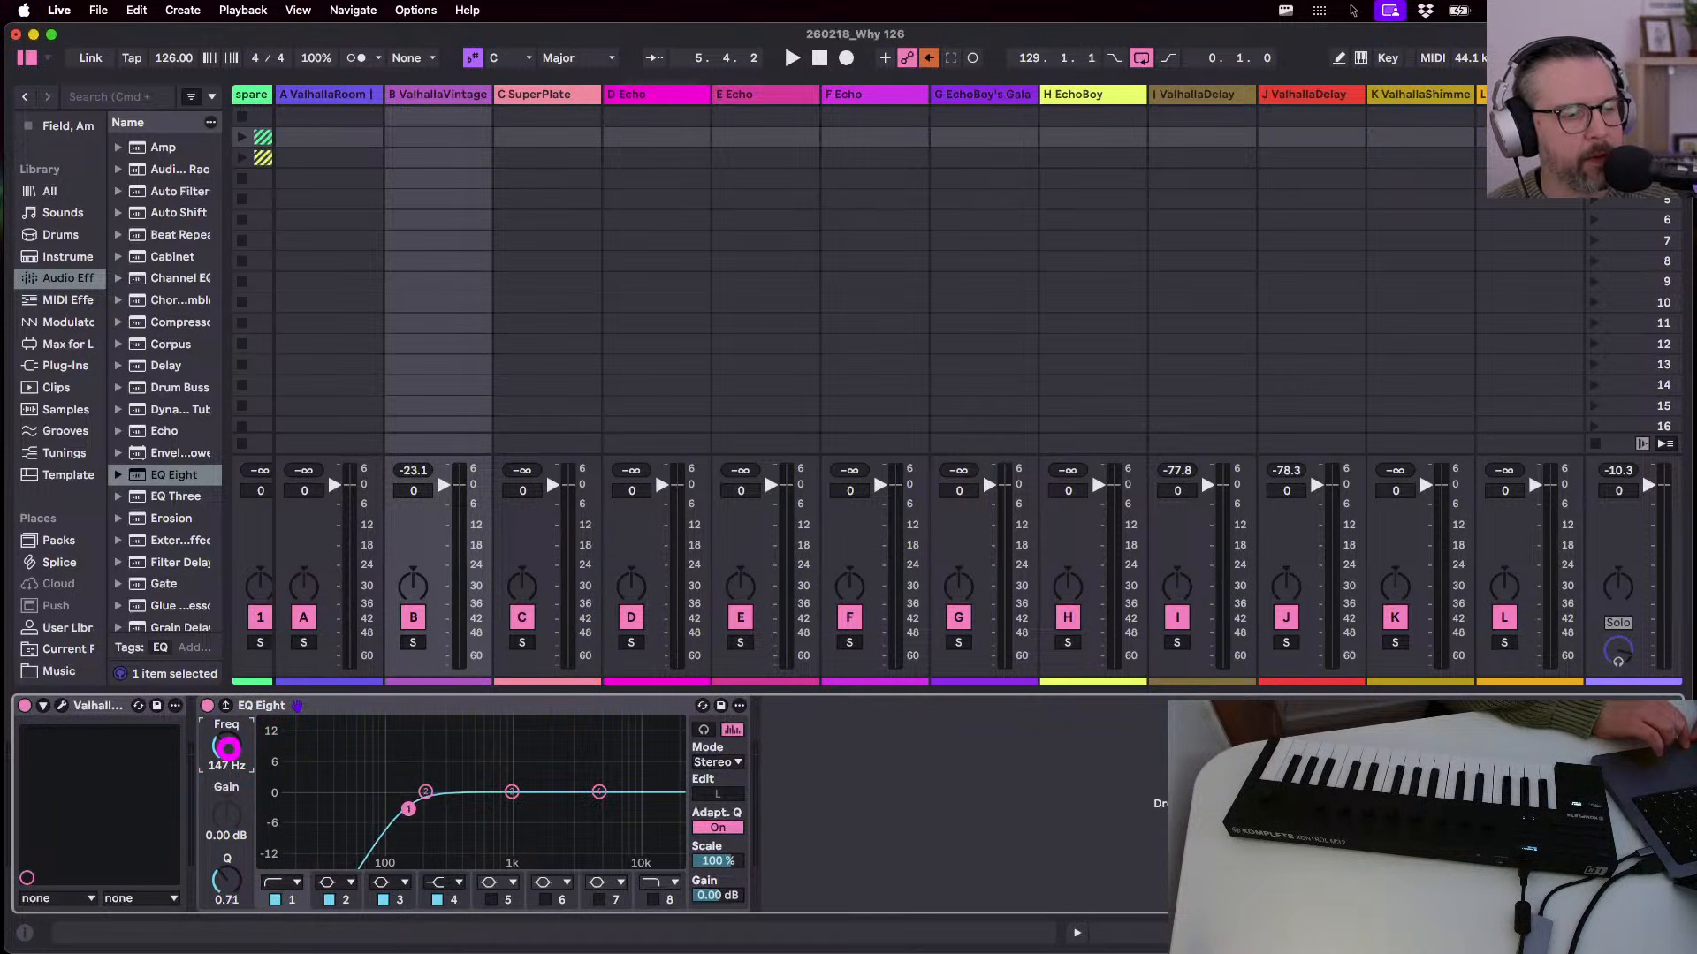
key(space)
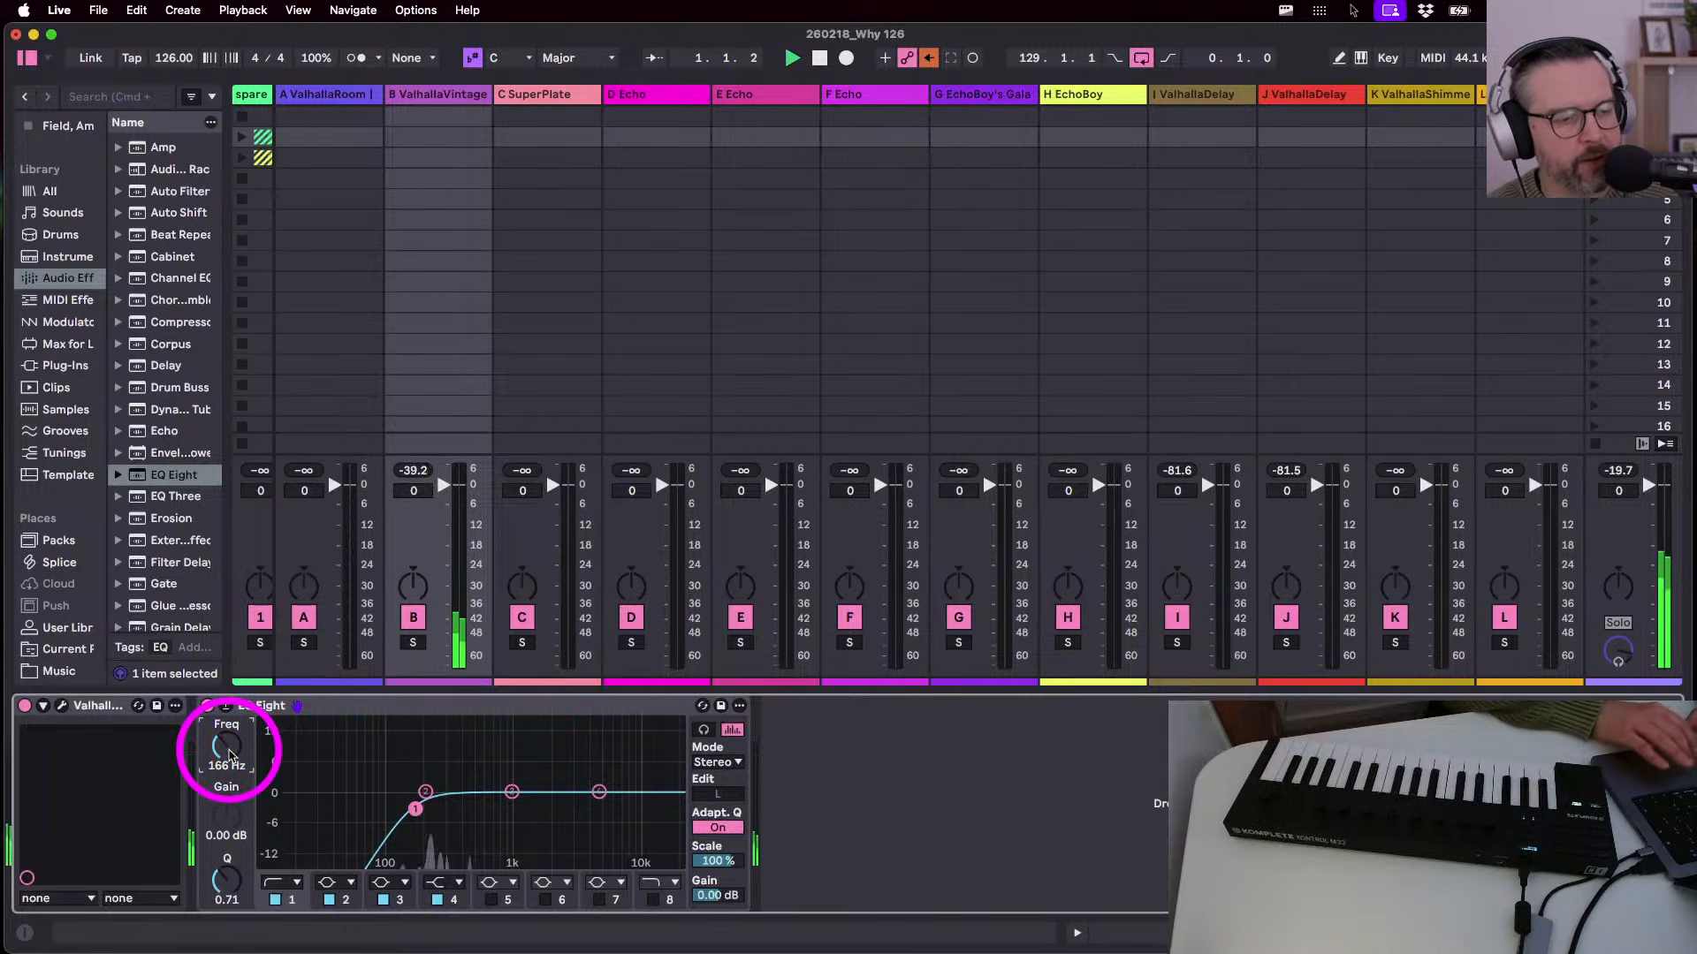
drag(228, 749, 228, 755)
mouse_move(396, 785)
mouse_down()
mouse_move(413, 823)
mouse_move(410, 806)
mouse_up()
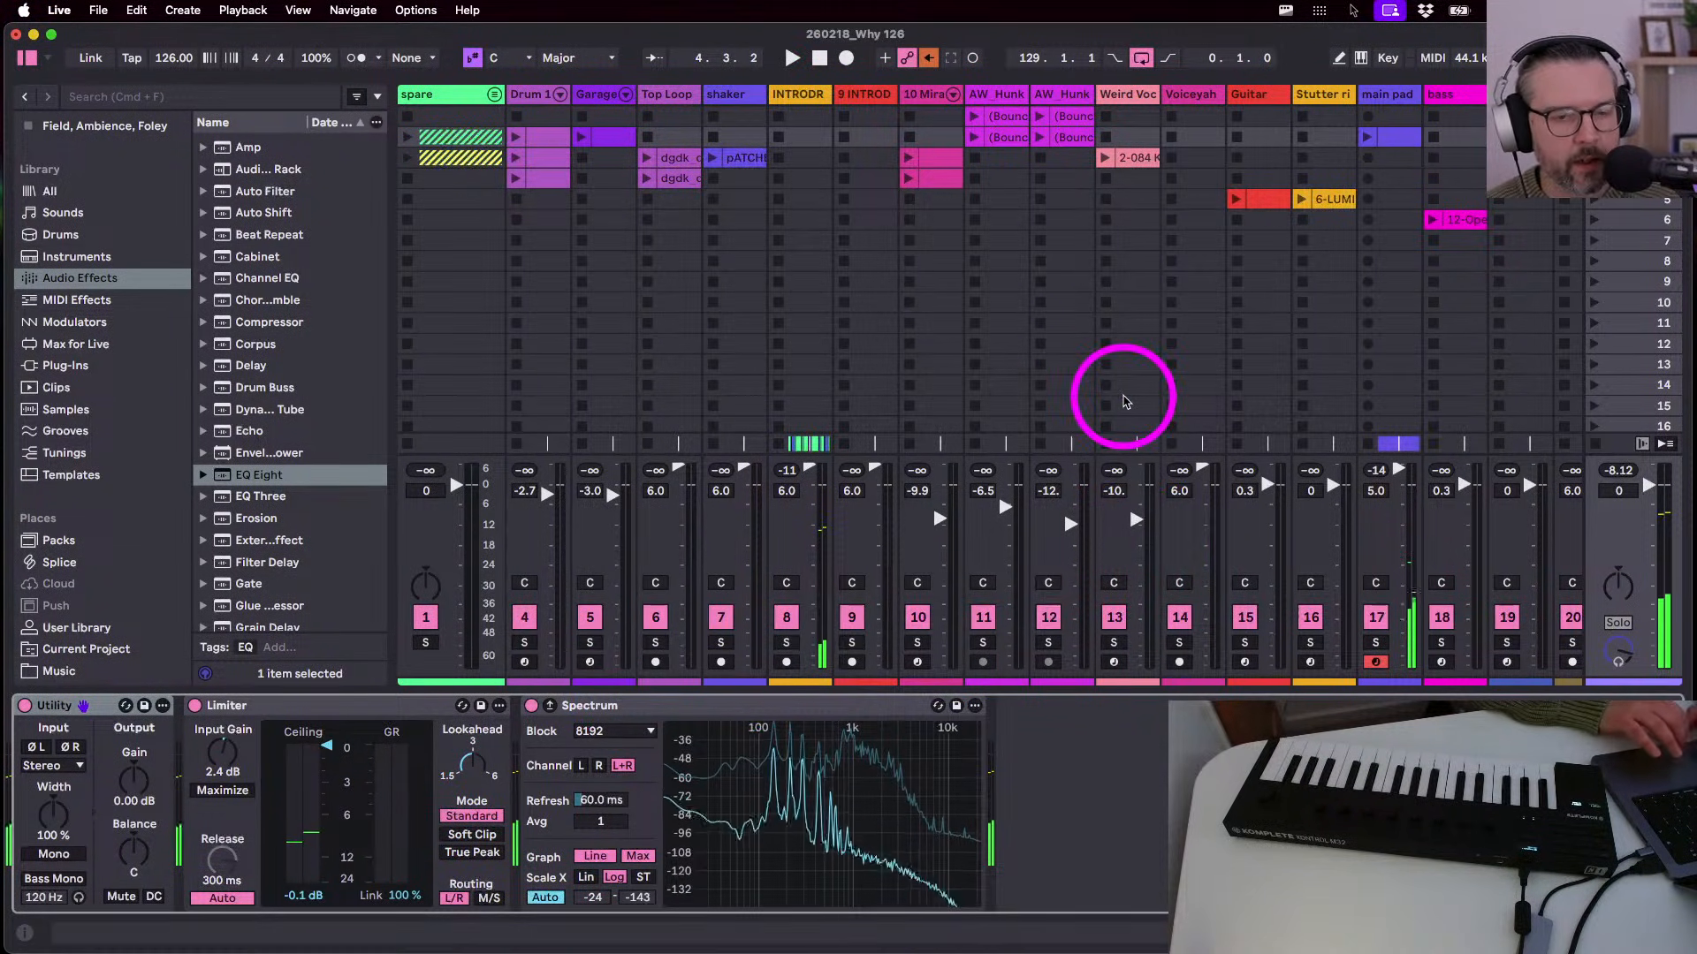
- Start playback of the set, briefly showing and then hiding the return tracks
scroll(910, 369, right, 4)
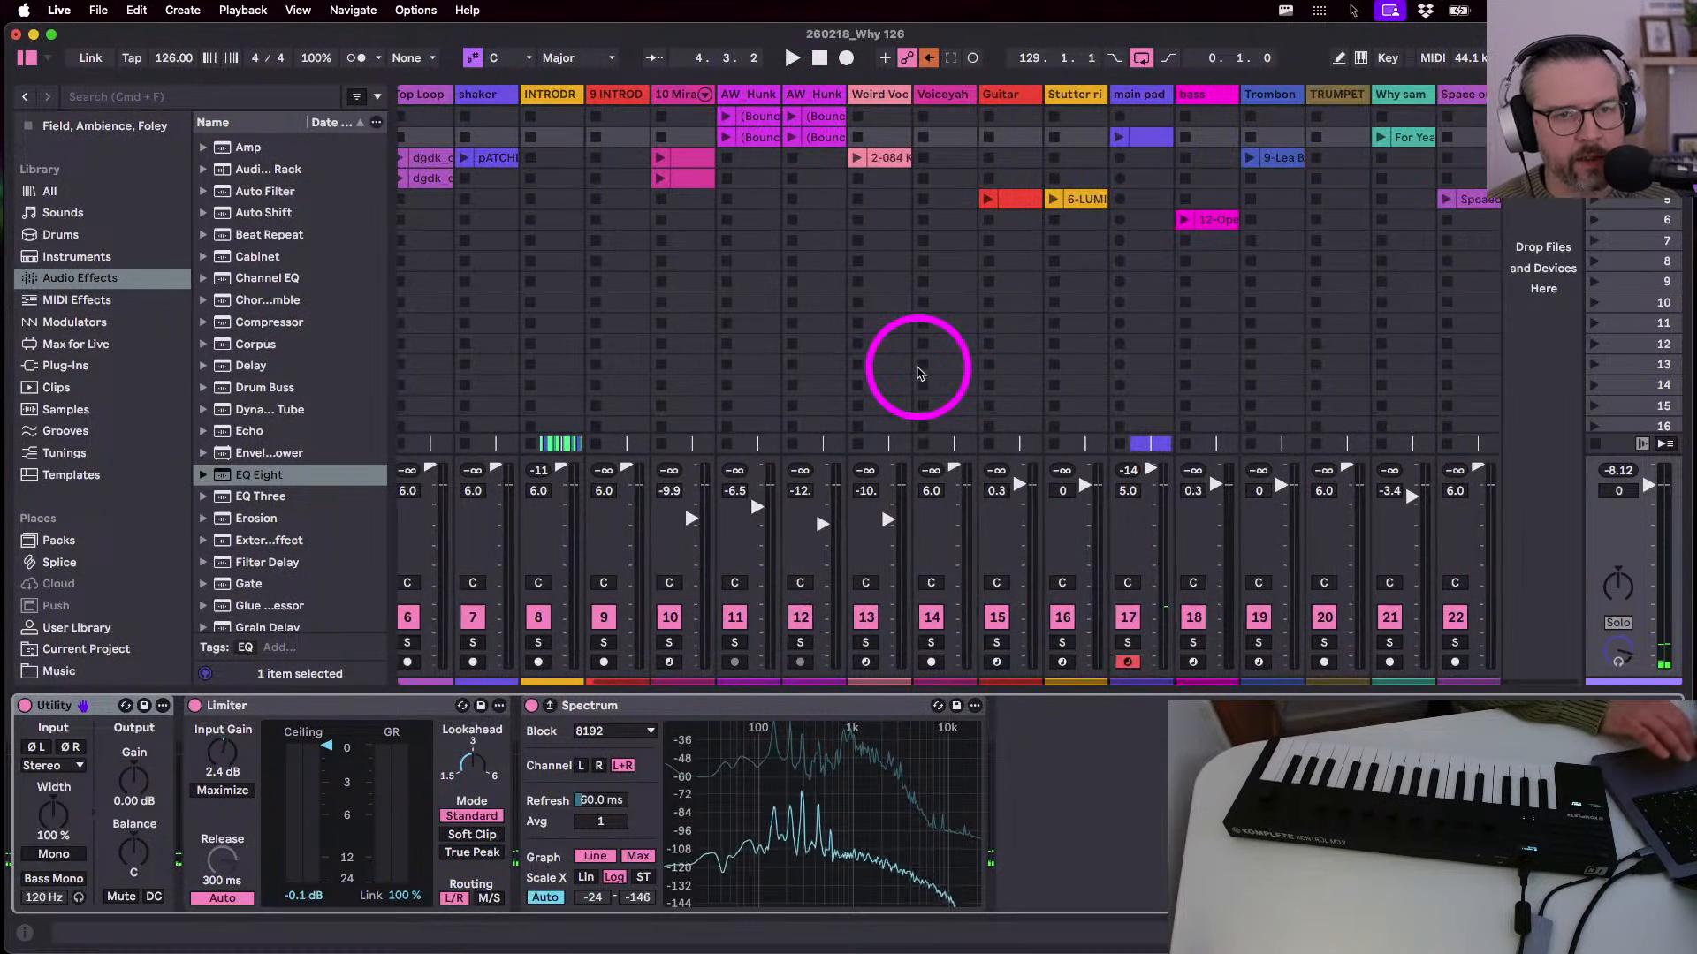
key(super+alt+r)
key(space)
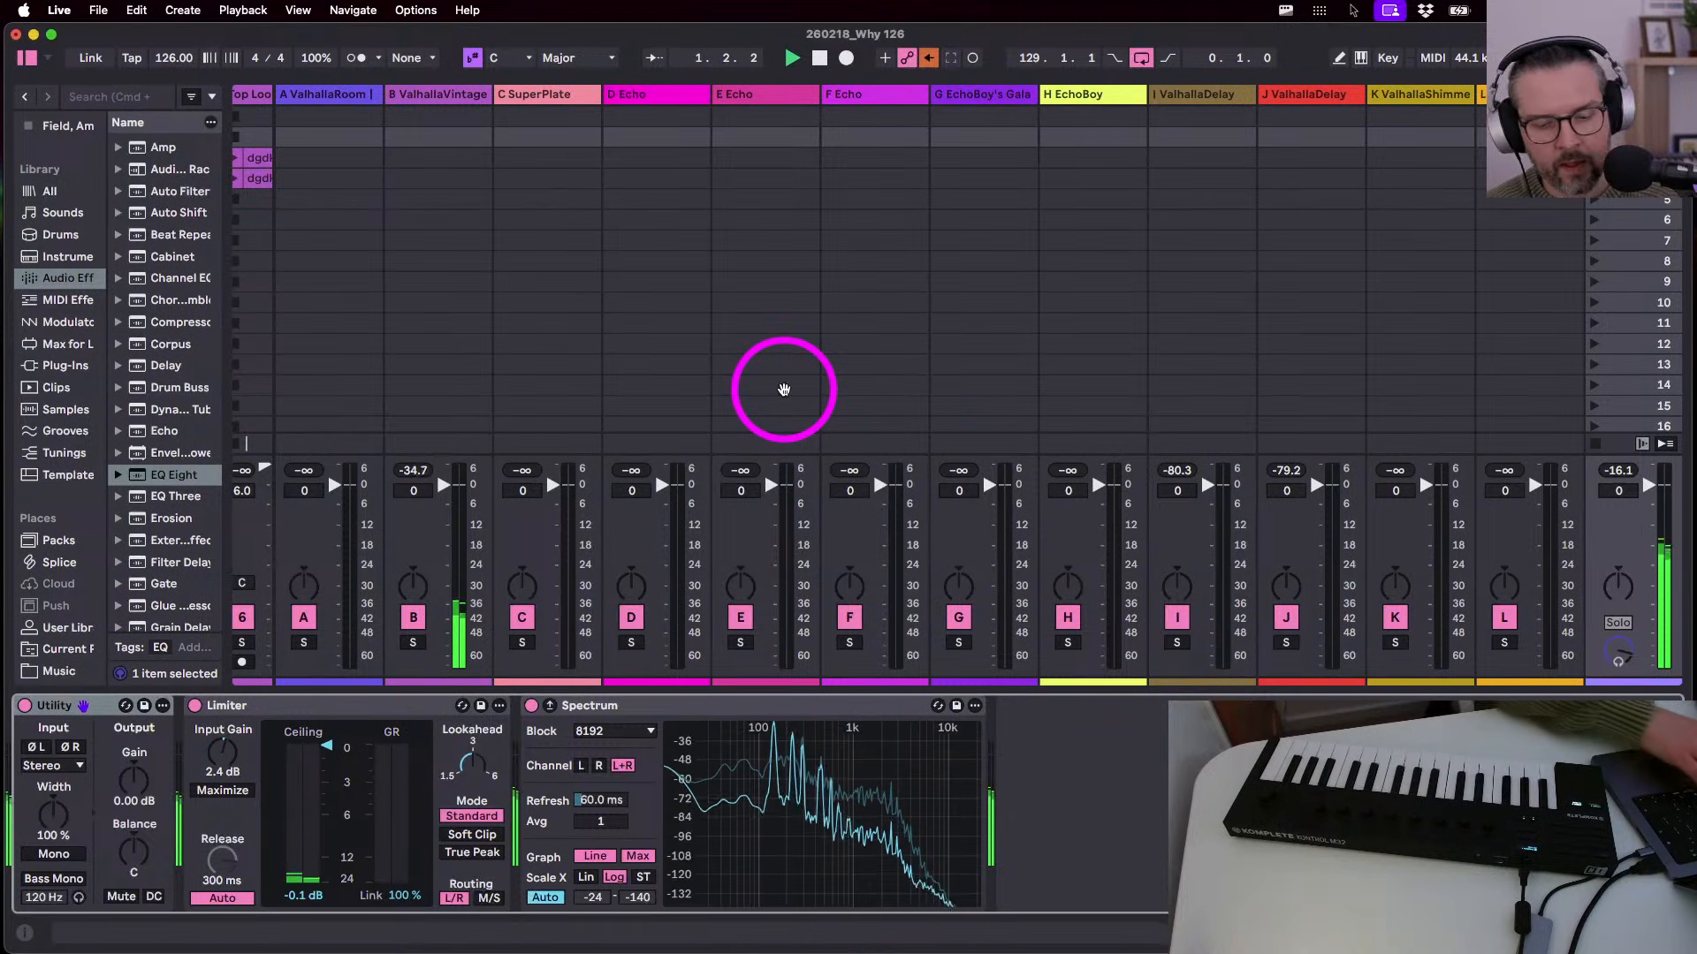
key(super+alt+r)
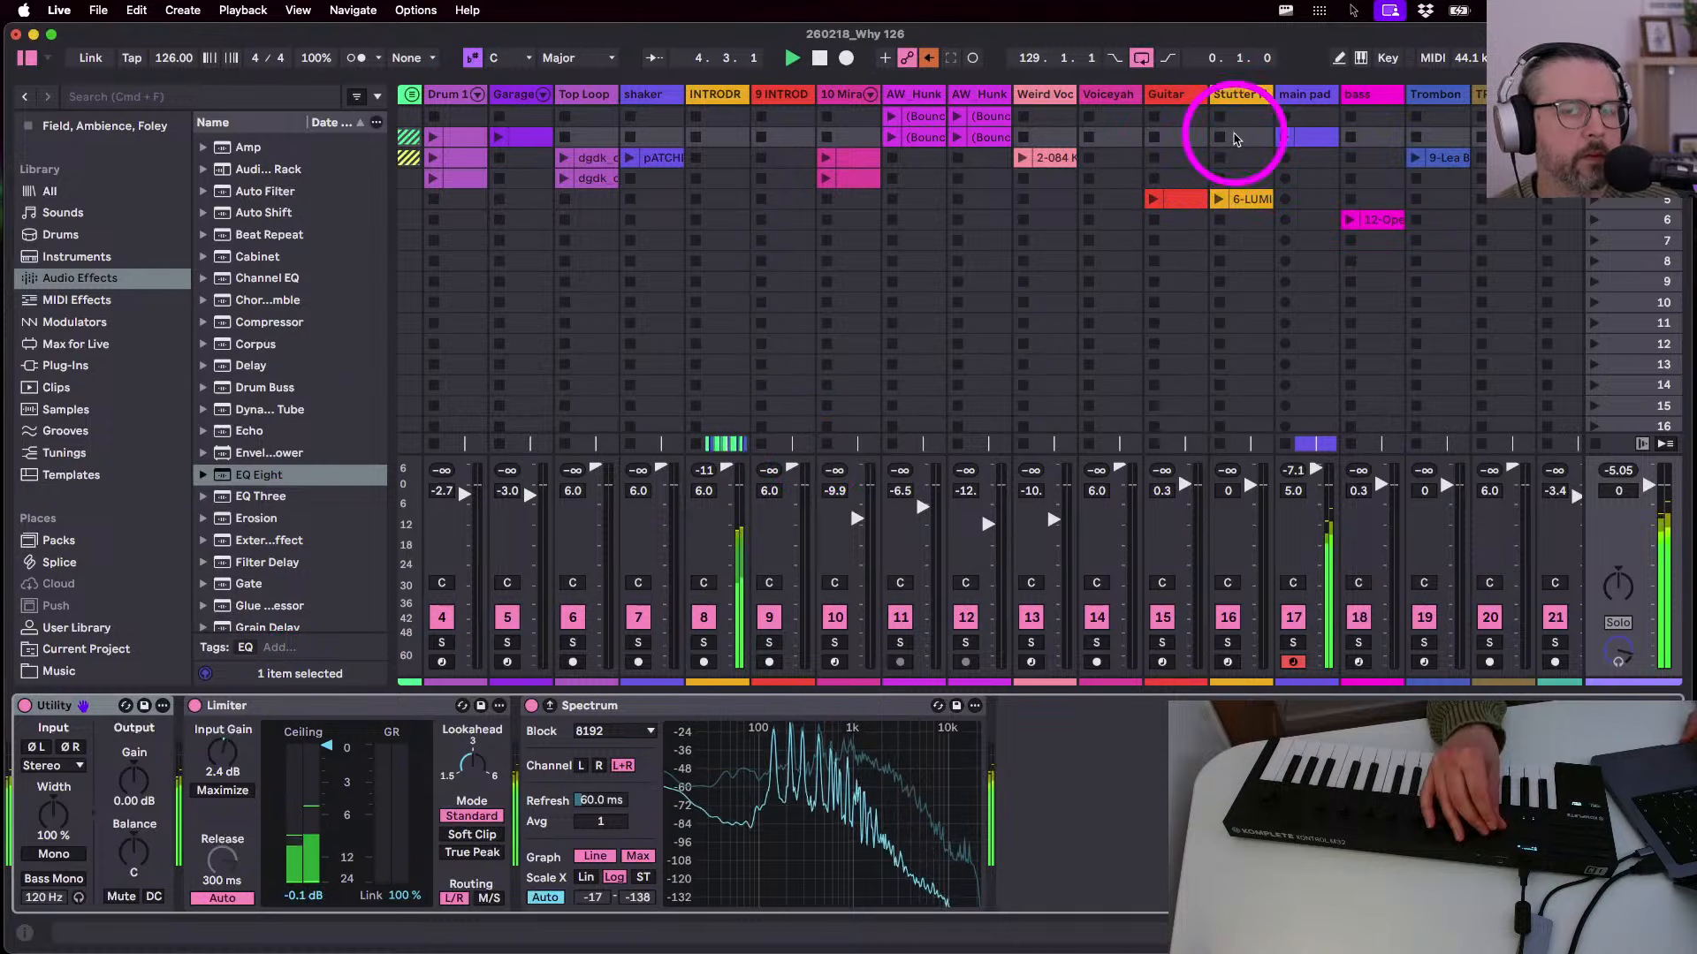
- Raise the main pad's send B to -8.0 dB and bring its Kontakt Lunaris 2 window into view
click(1293, 96)
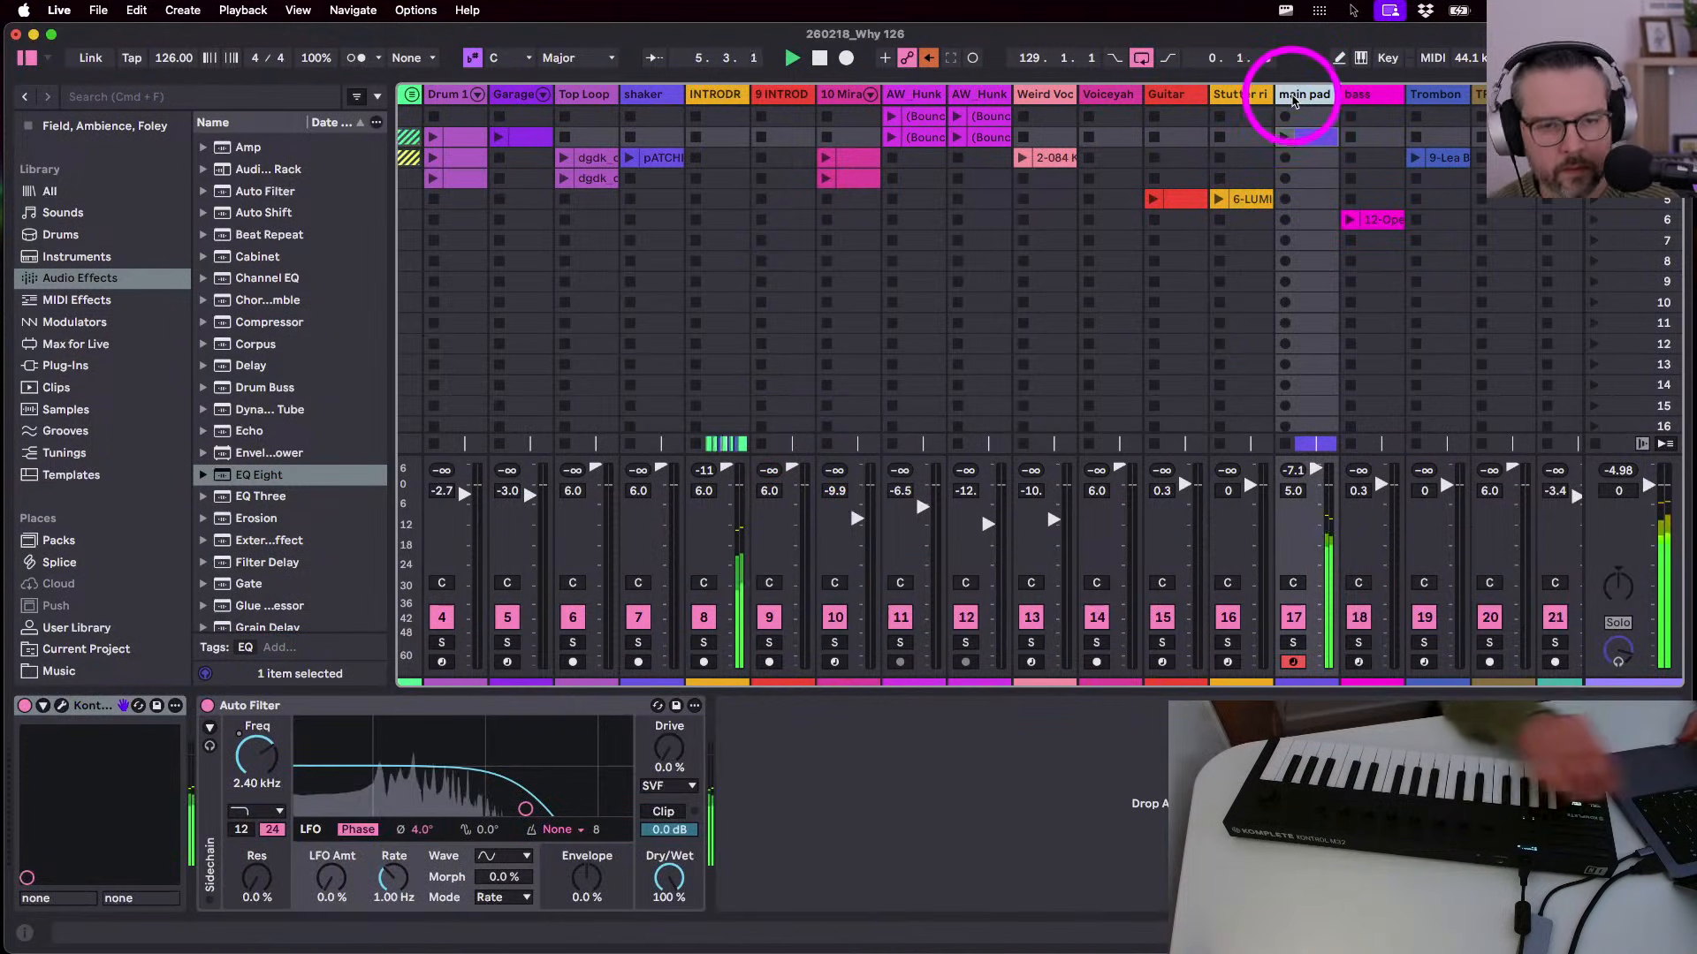
key(super+alt+s)
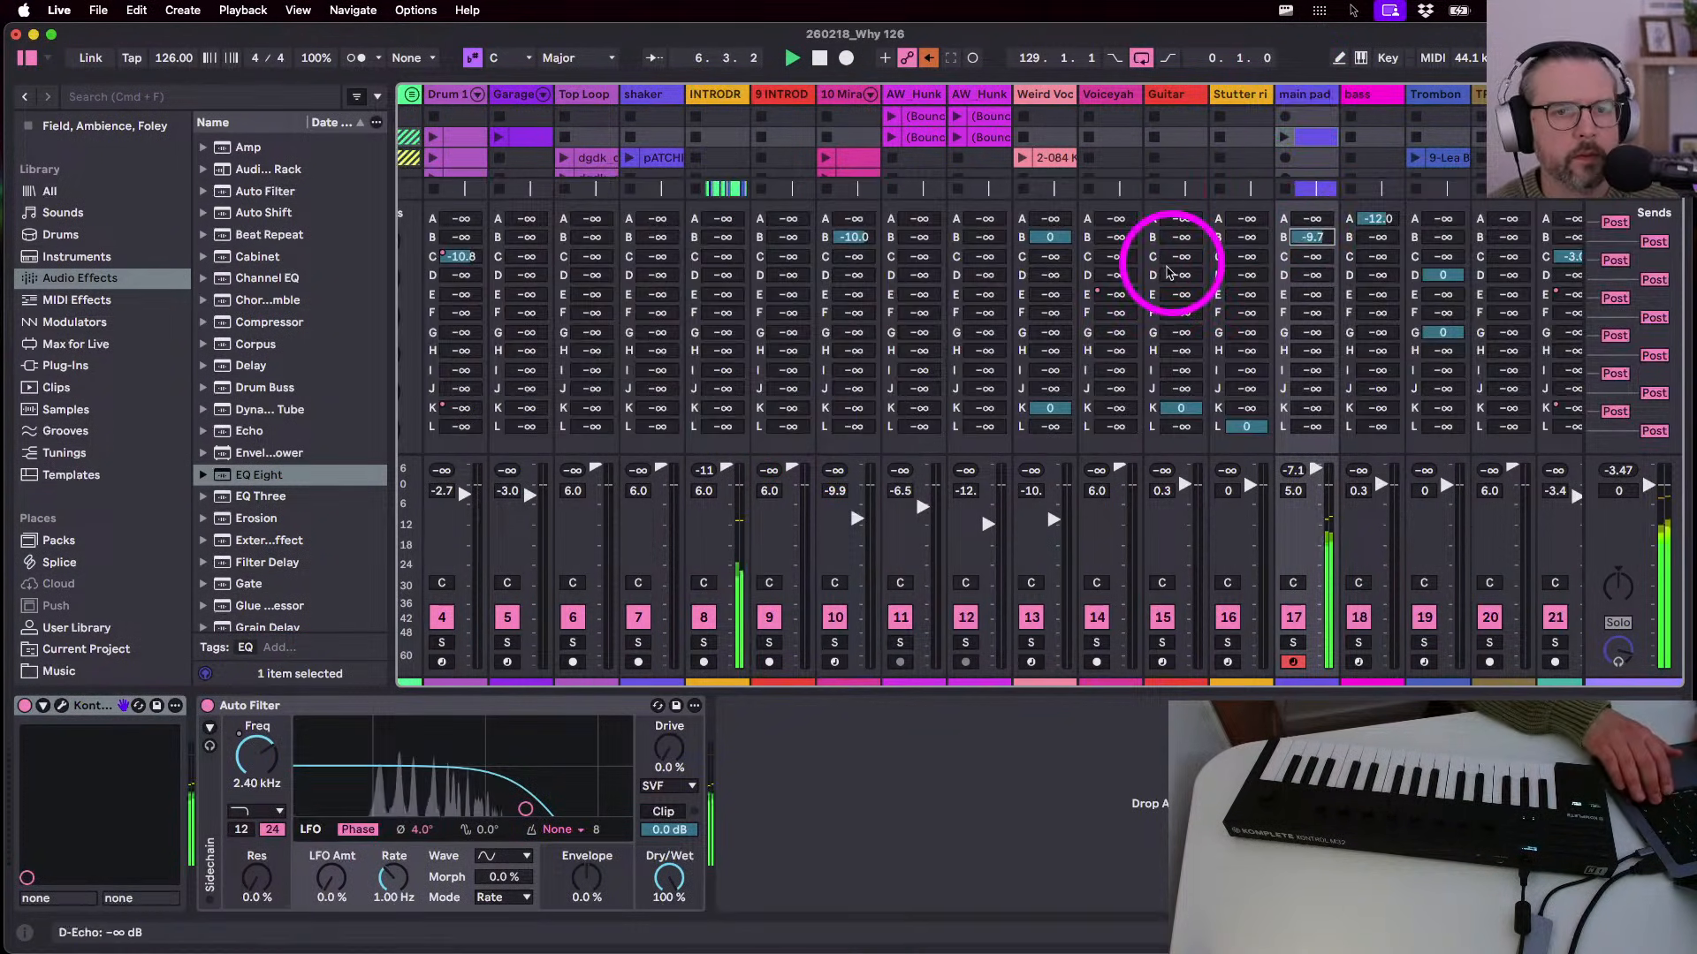
drag(1301, 241, 1300, 234)
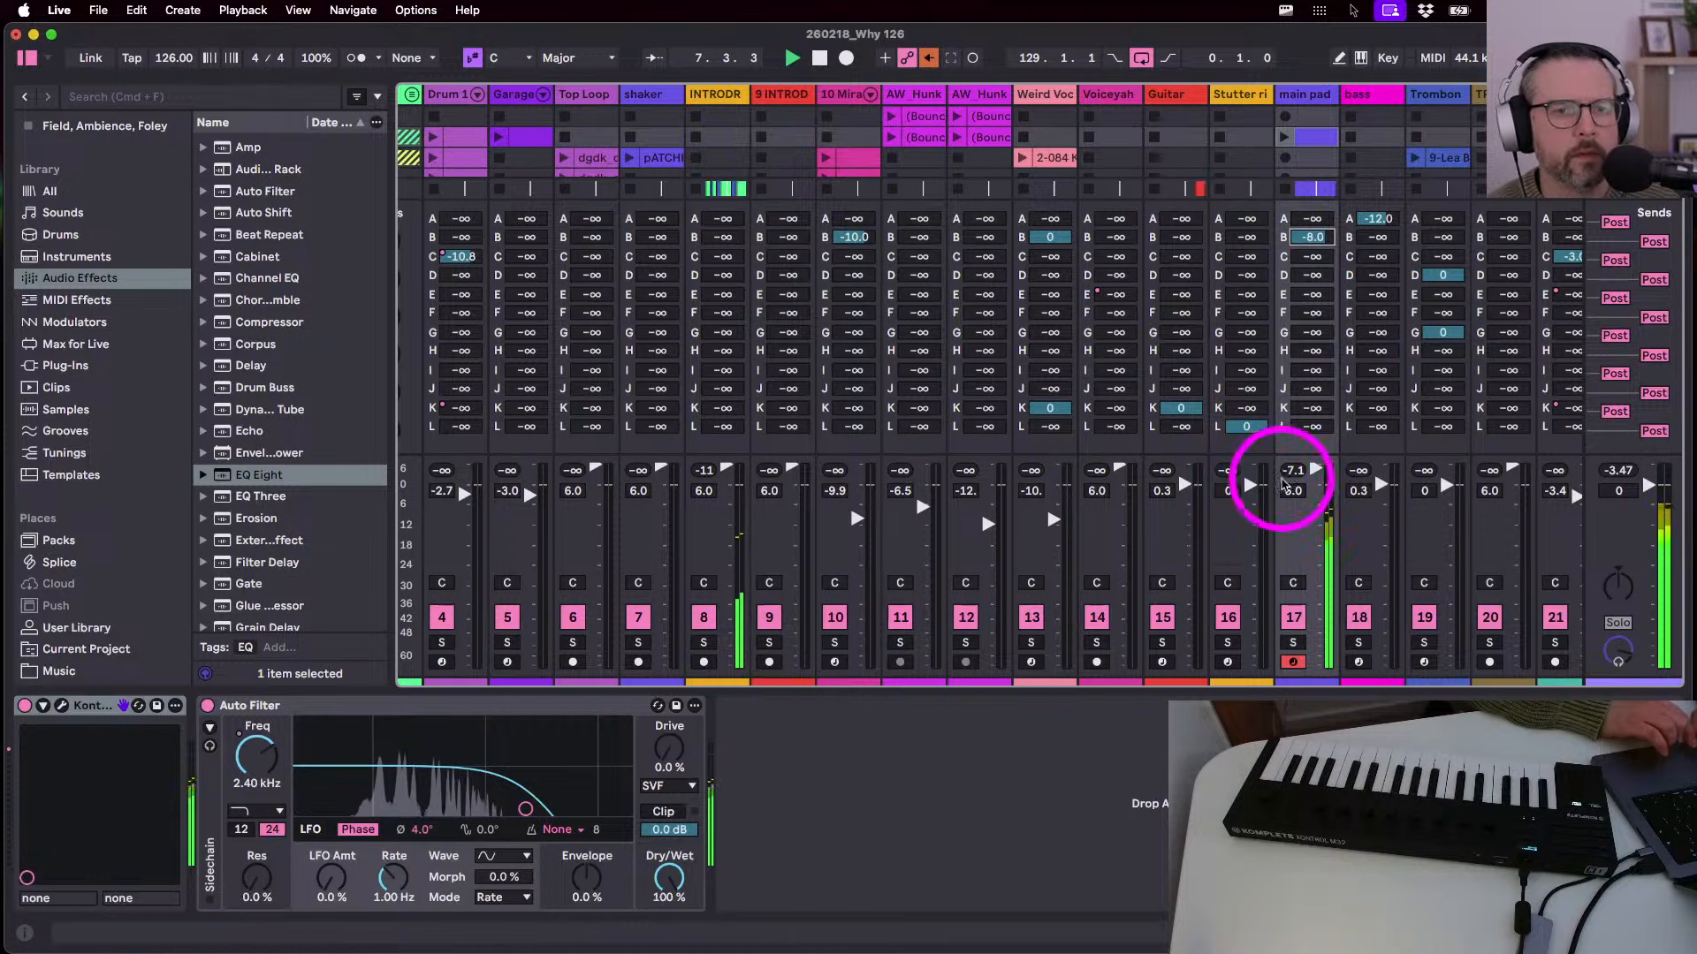
key(Down)
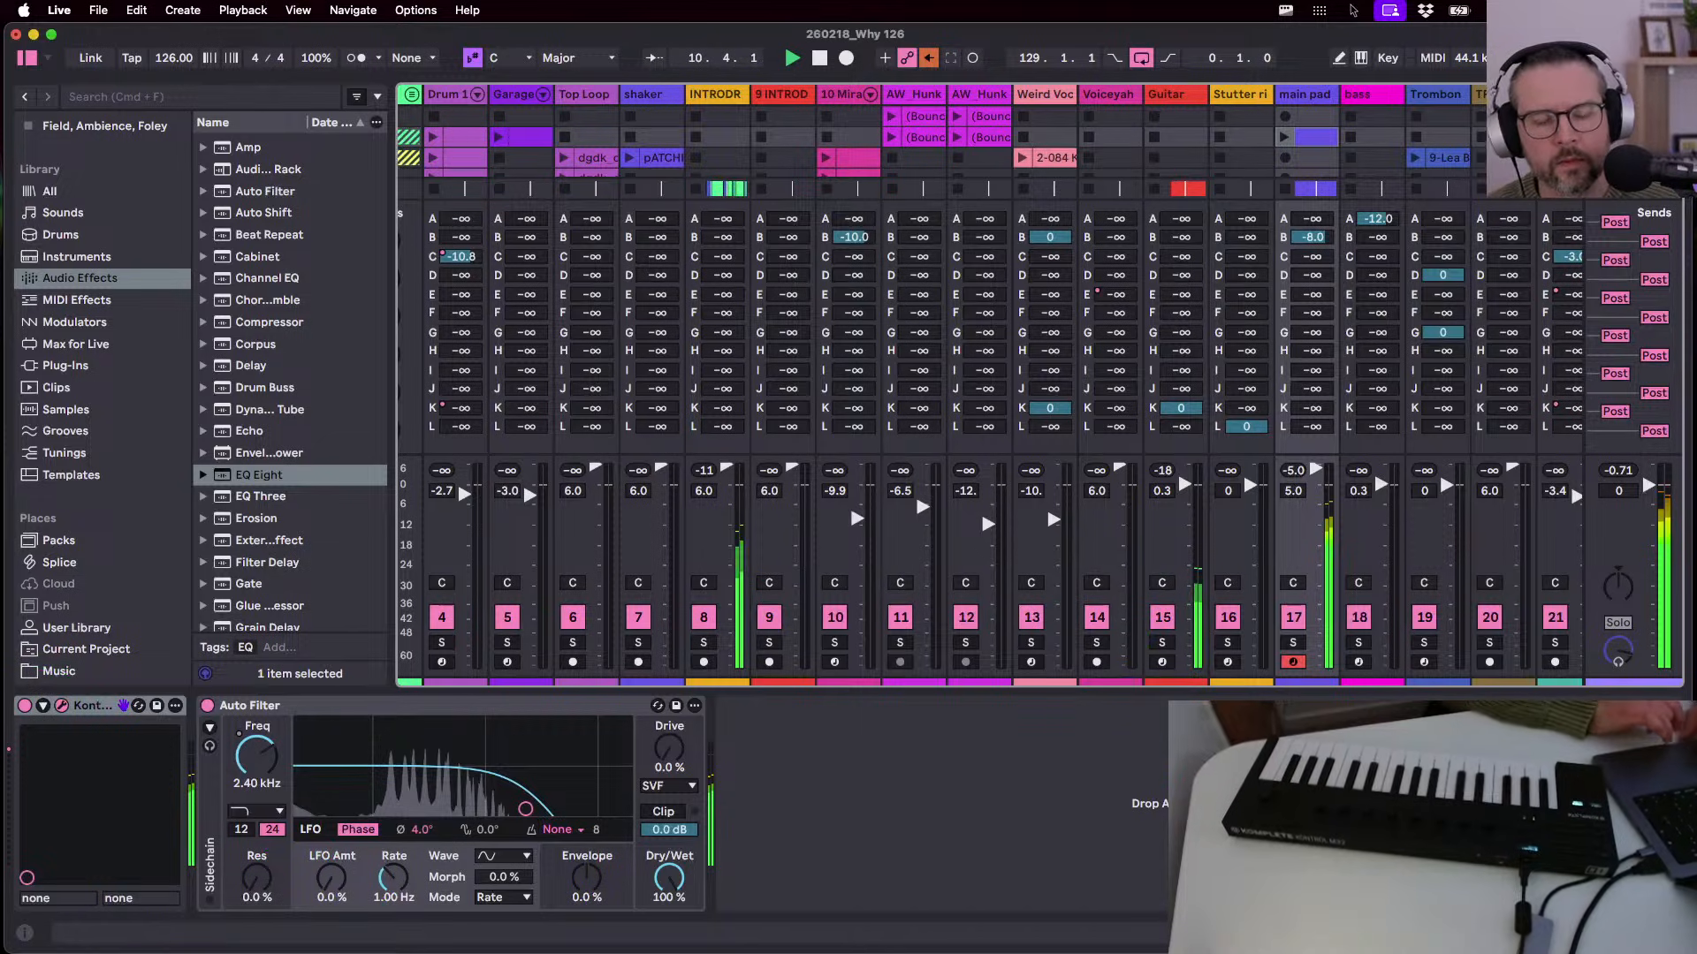
drag(1282, 471, 486, 82)
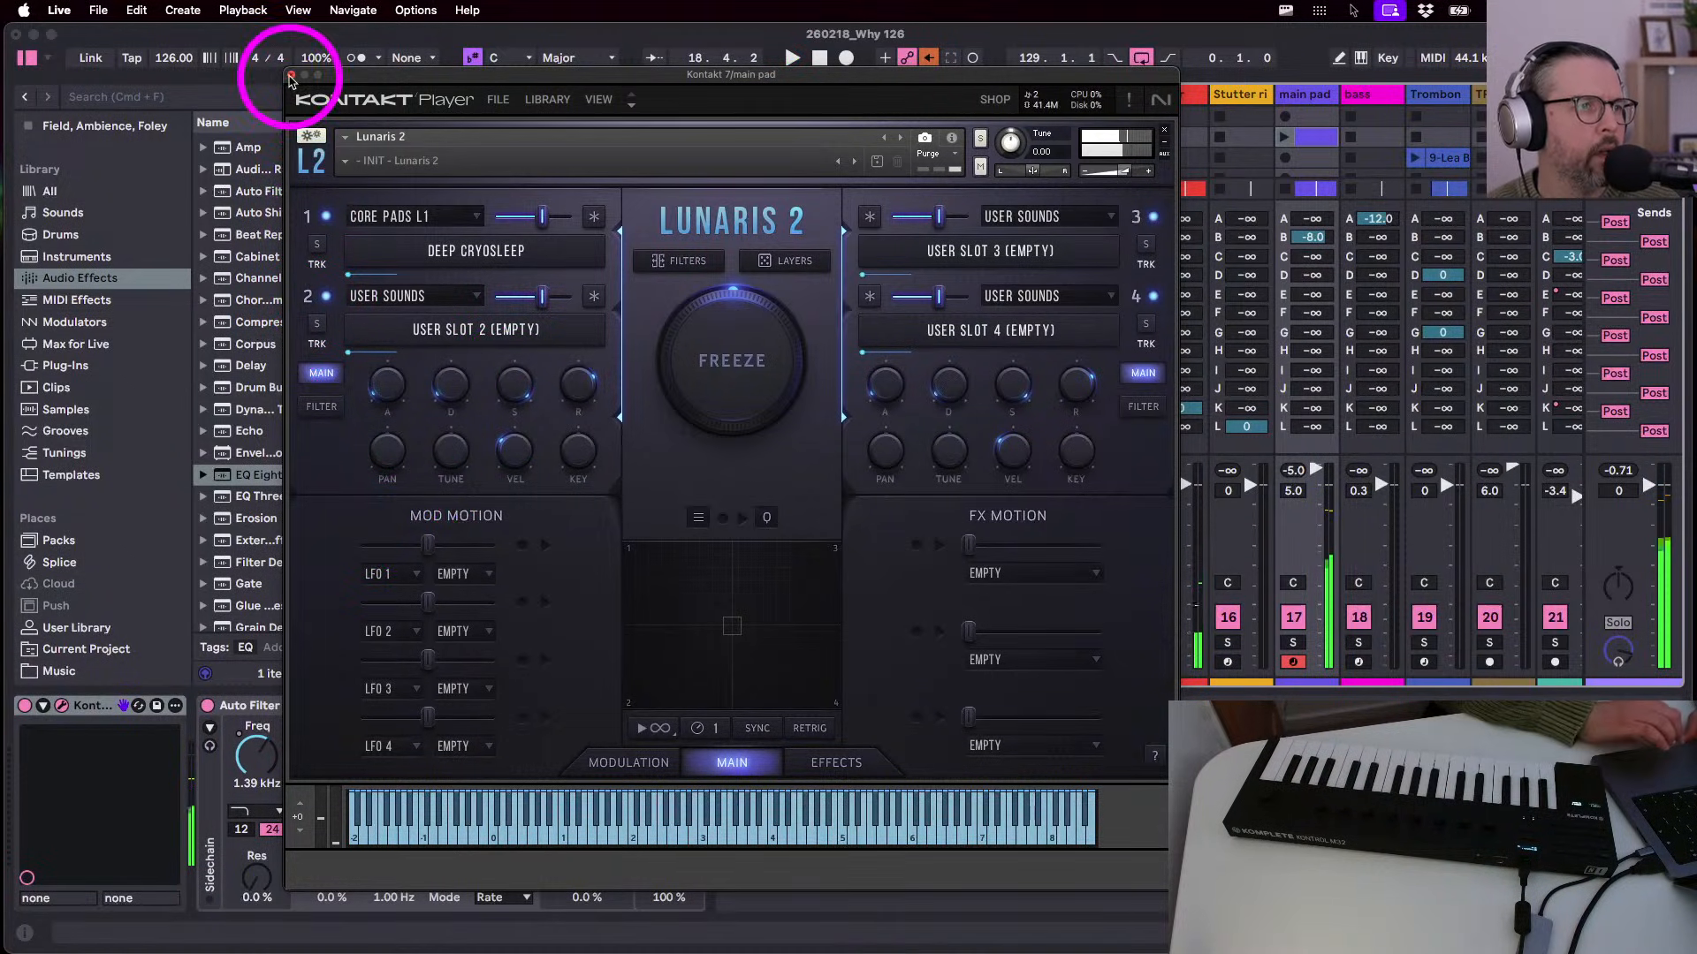
- Close Kontakt, show the whole song in Arrangement View, and select main pad with the browser open
click(293, 76)
key(Tab)
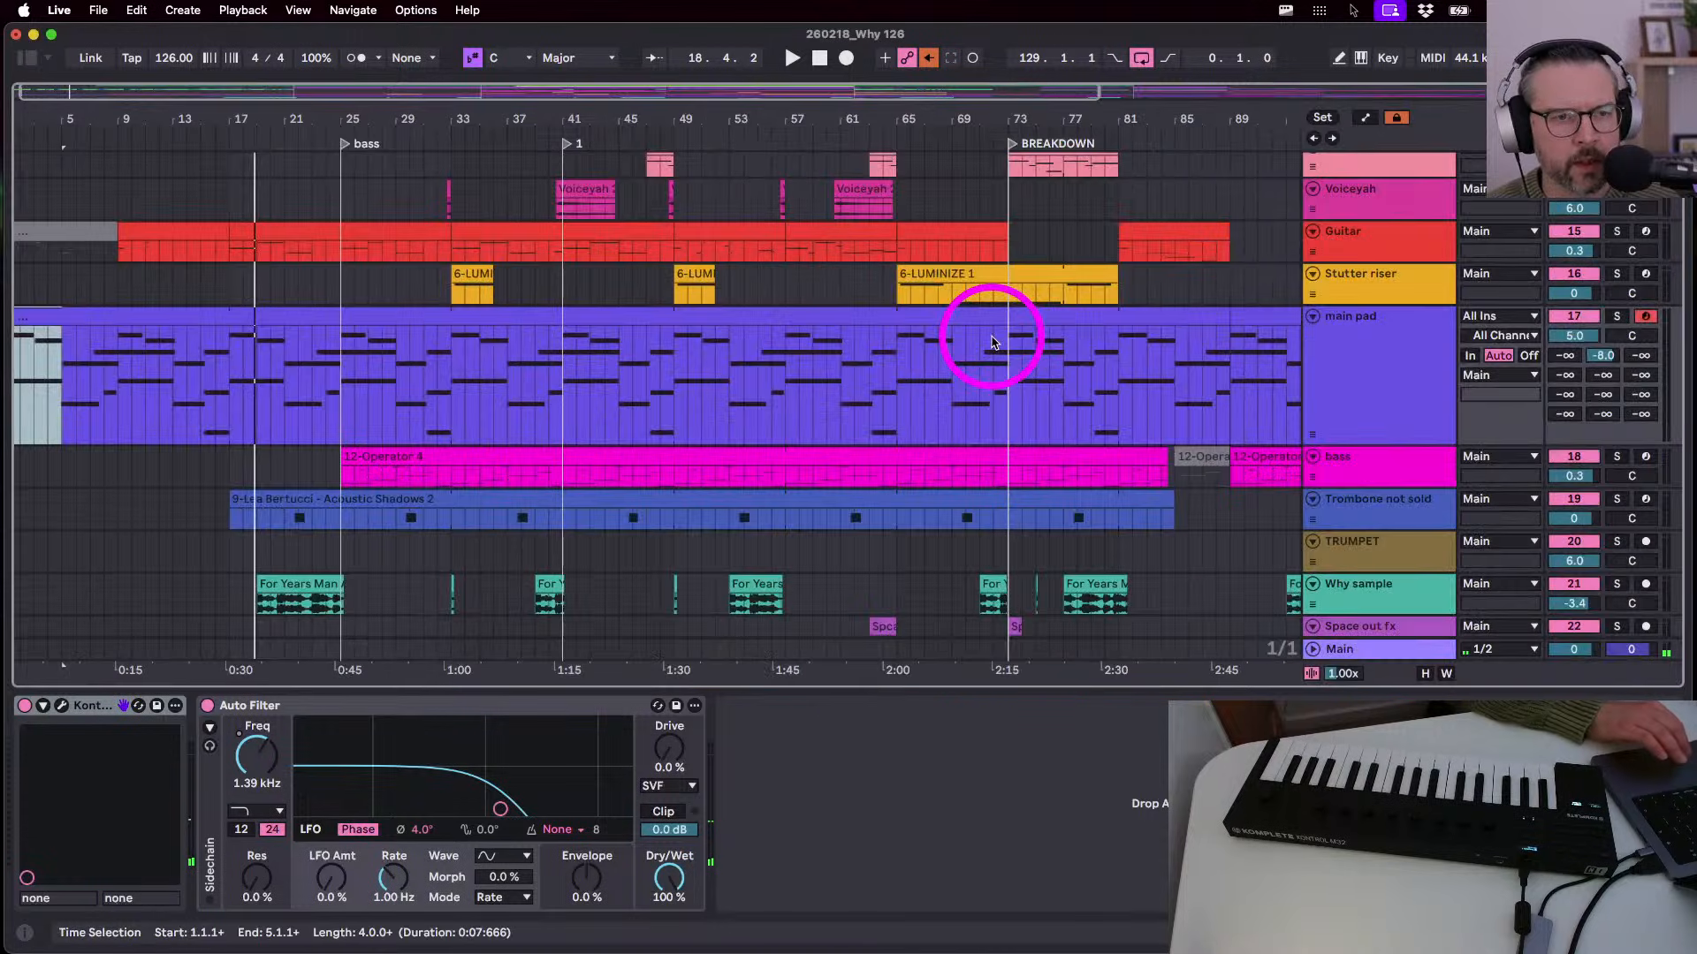
drag(681, 108, 505, 110)
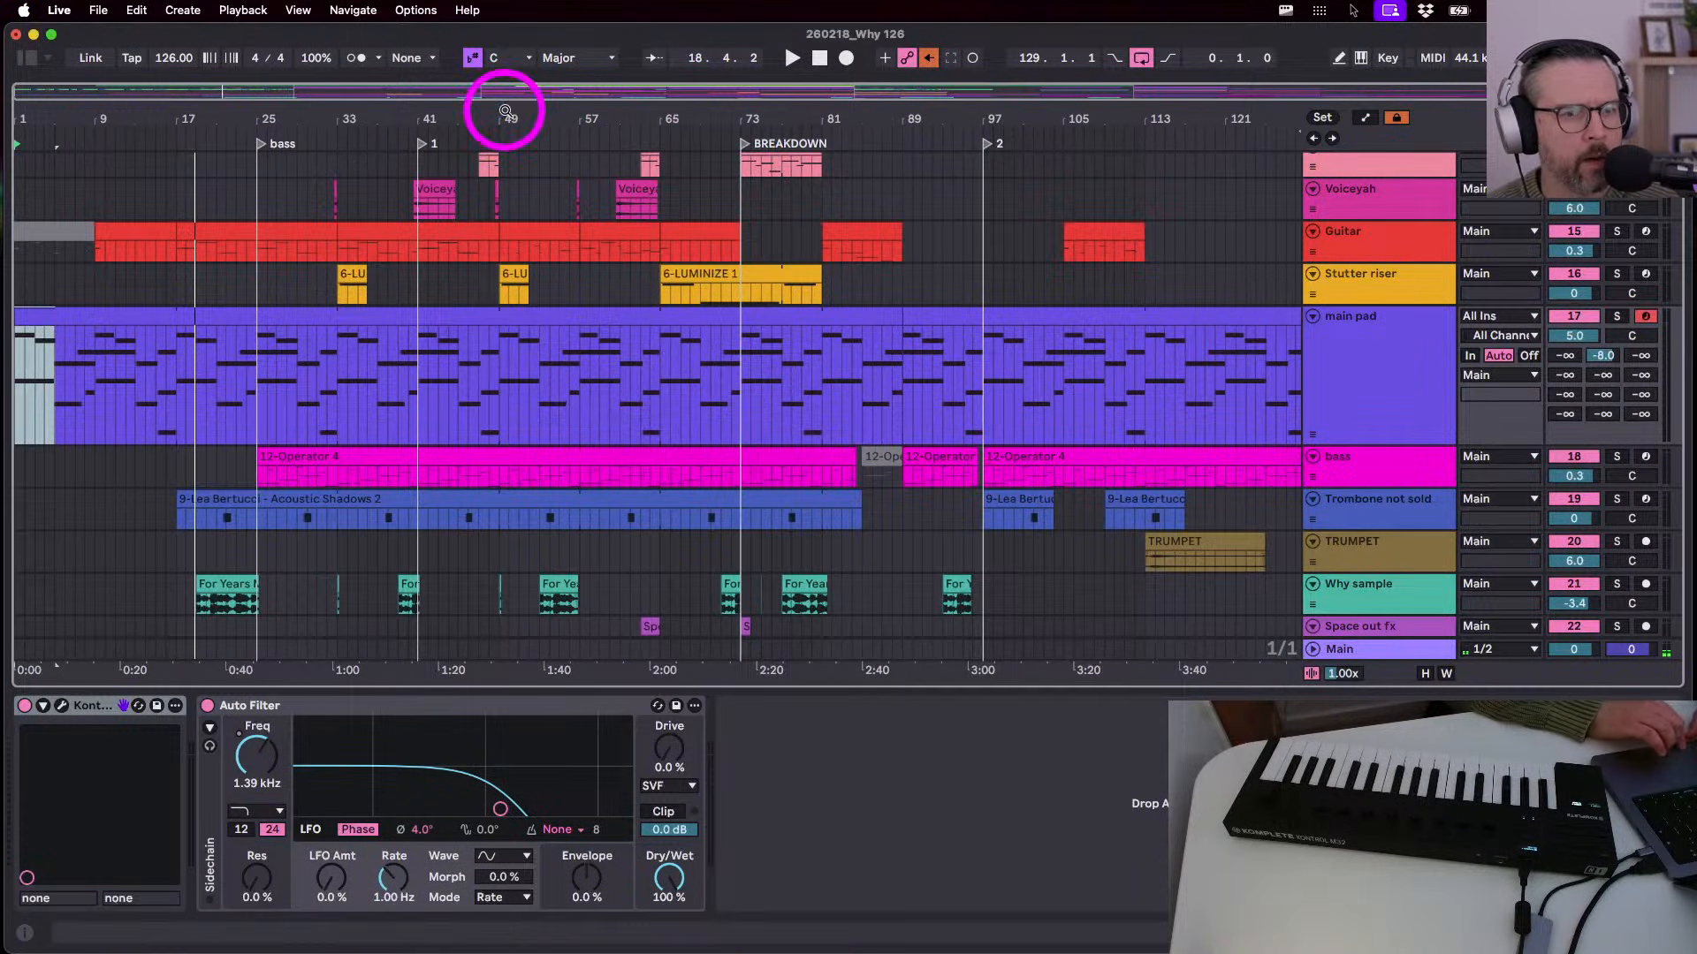
click(1417, 373)
click(25, 57)
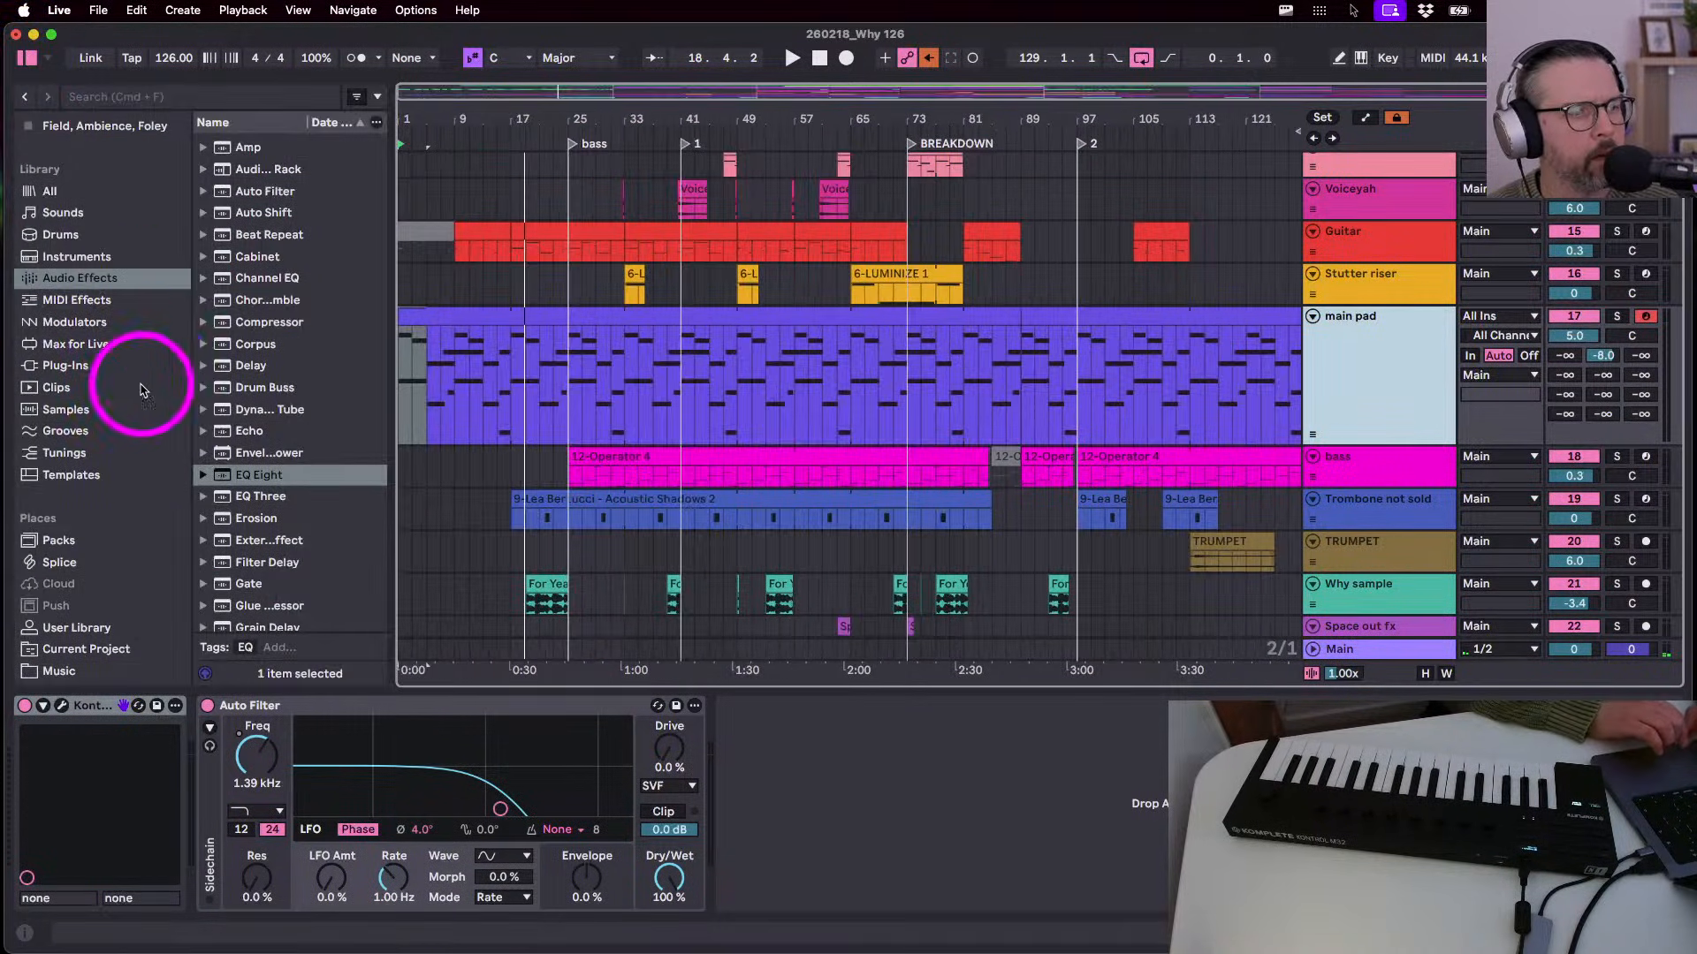
- Search Max for Live for 'ducker' and insert GMaudio Ducker 1.5 between Kontakt 7 and Auto Filter
click(84, 344)
click(133, 96)
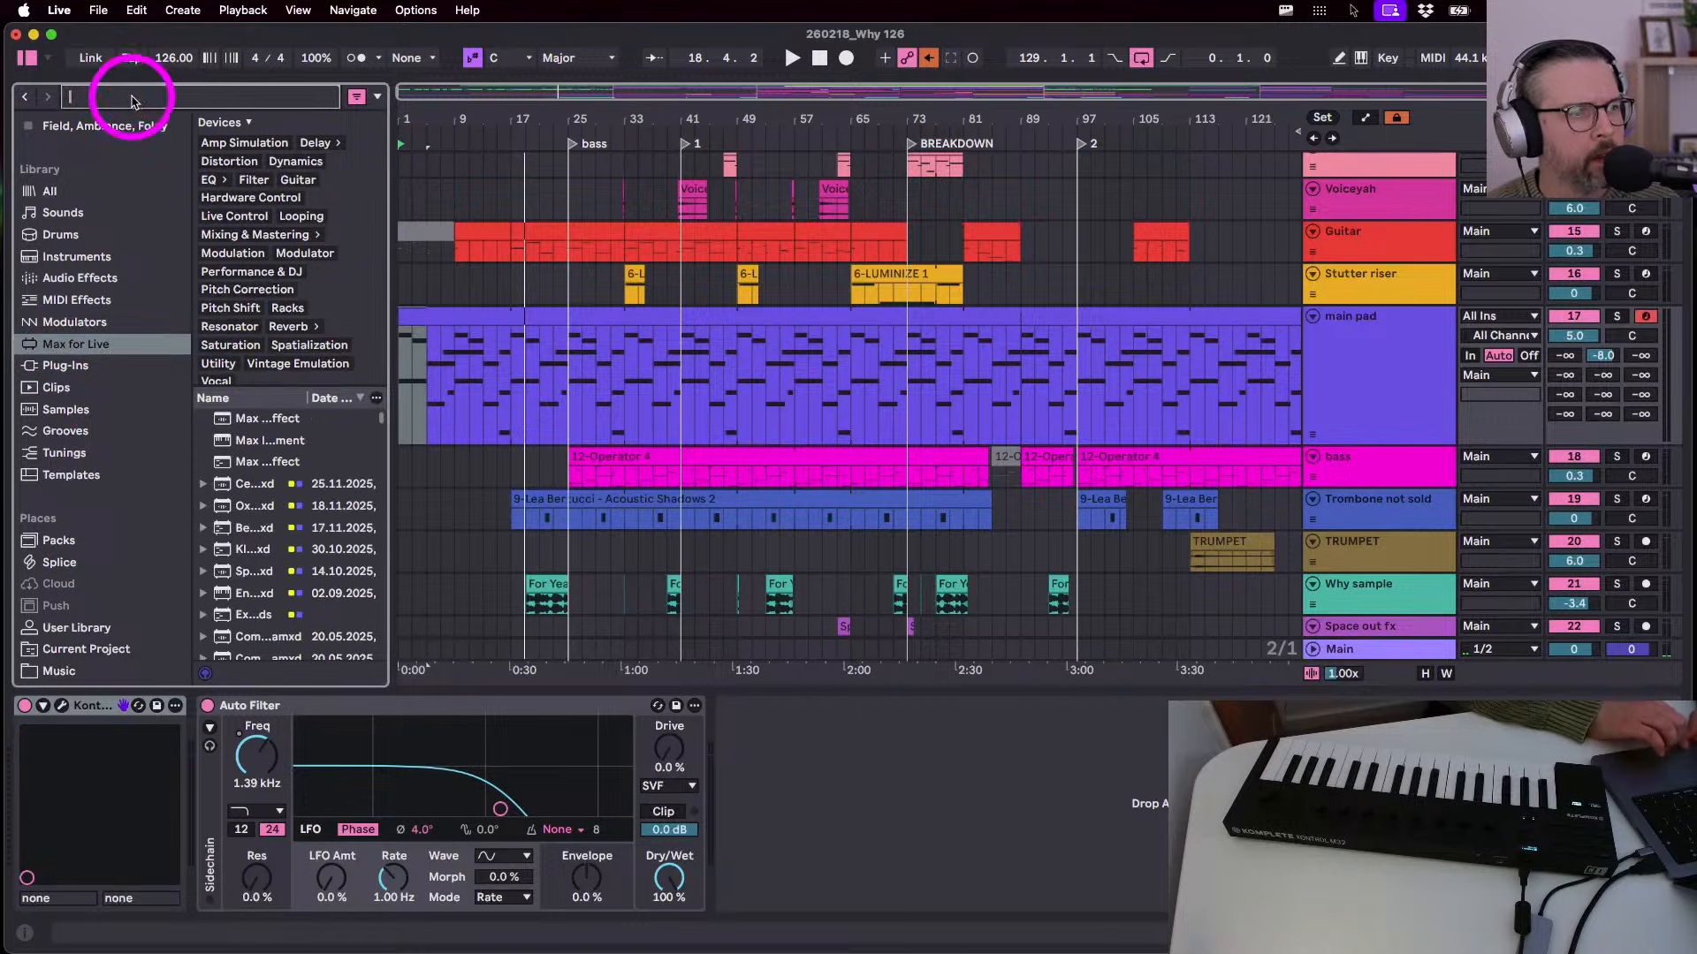
text(ducker)
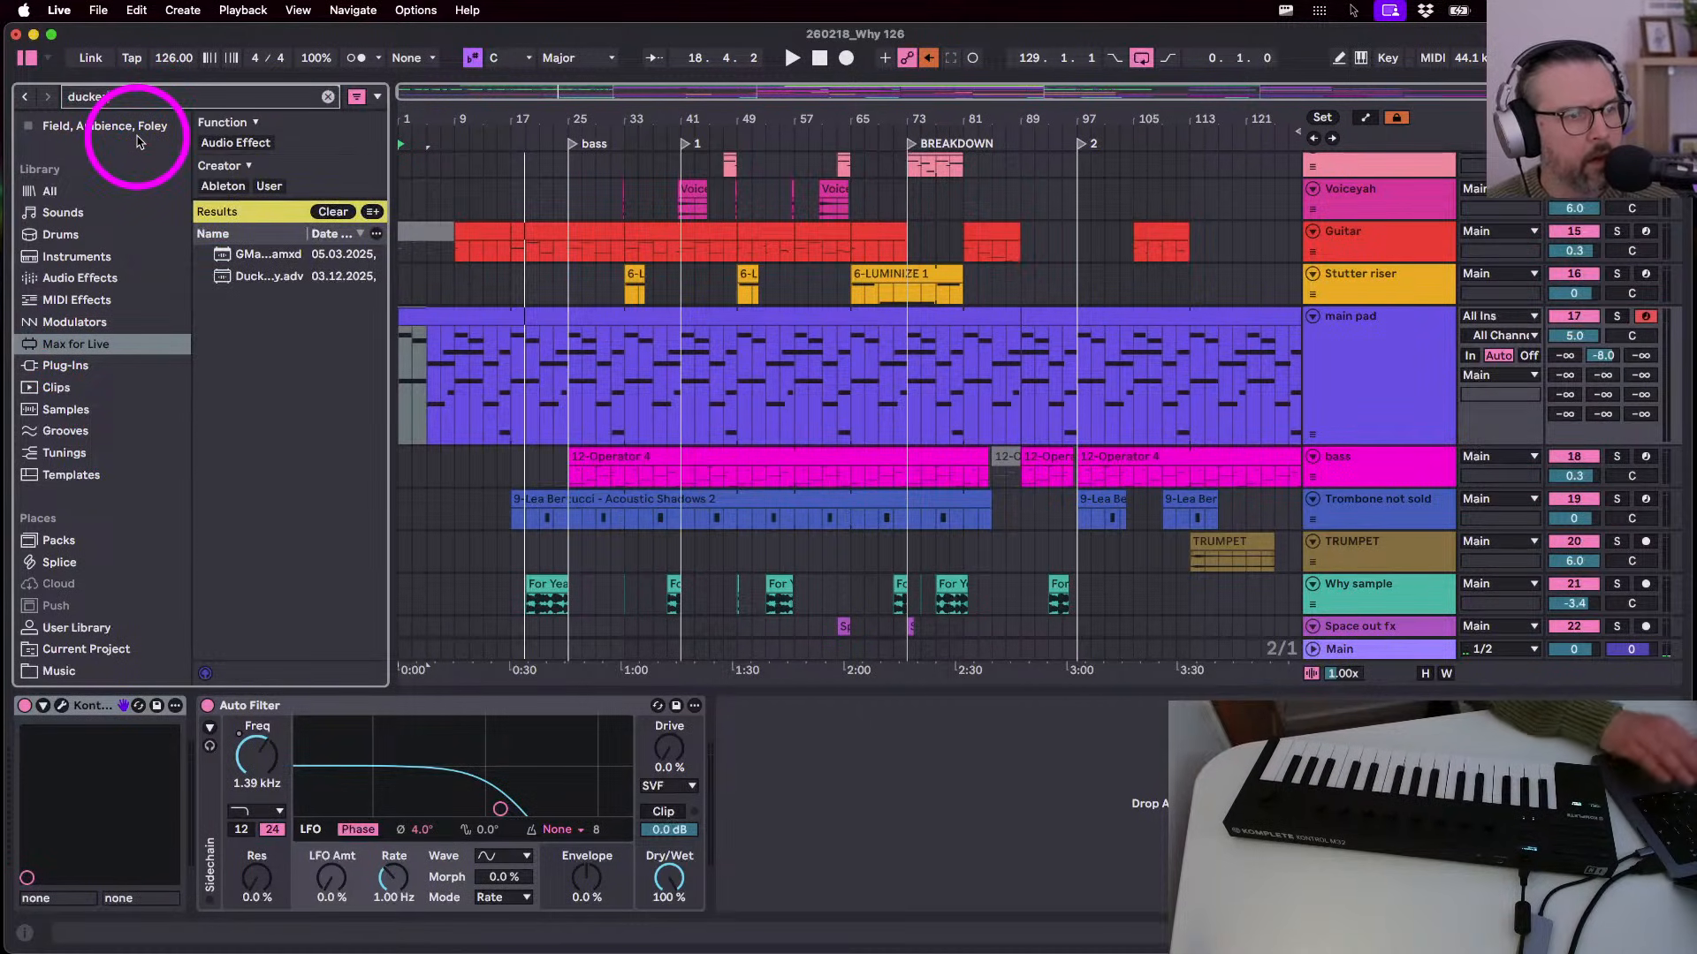
click(249, 254)
drag(844, 856, 760, 719)
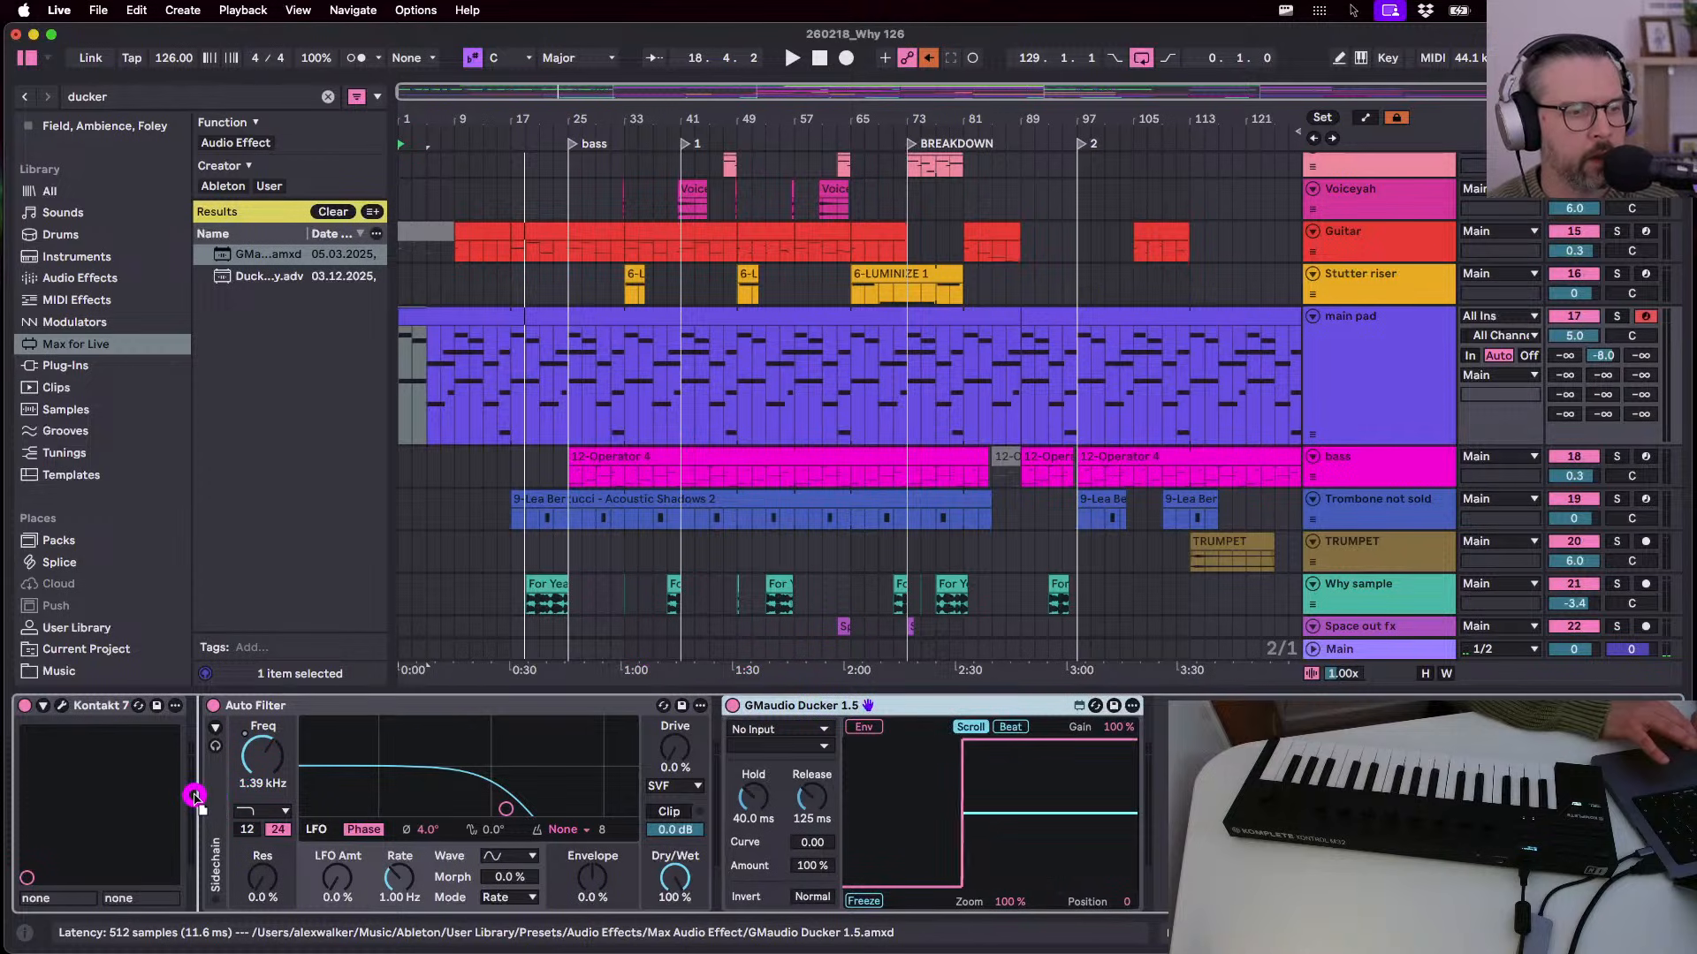
drag(195, 796, 199, 802)
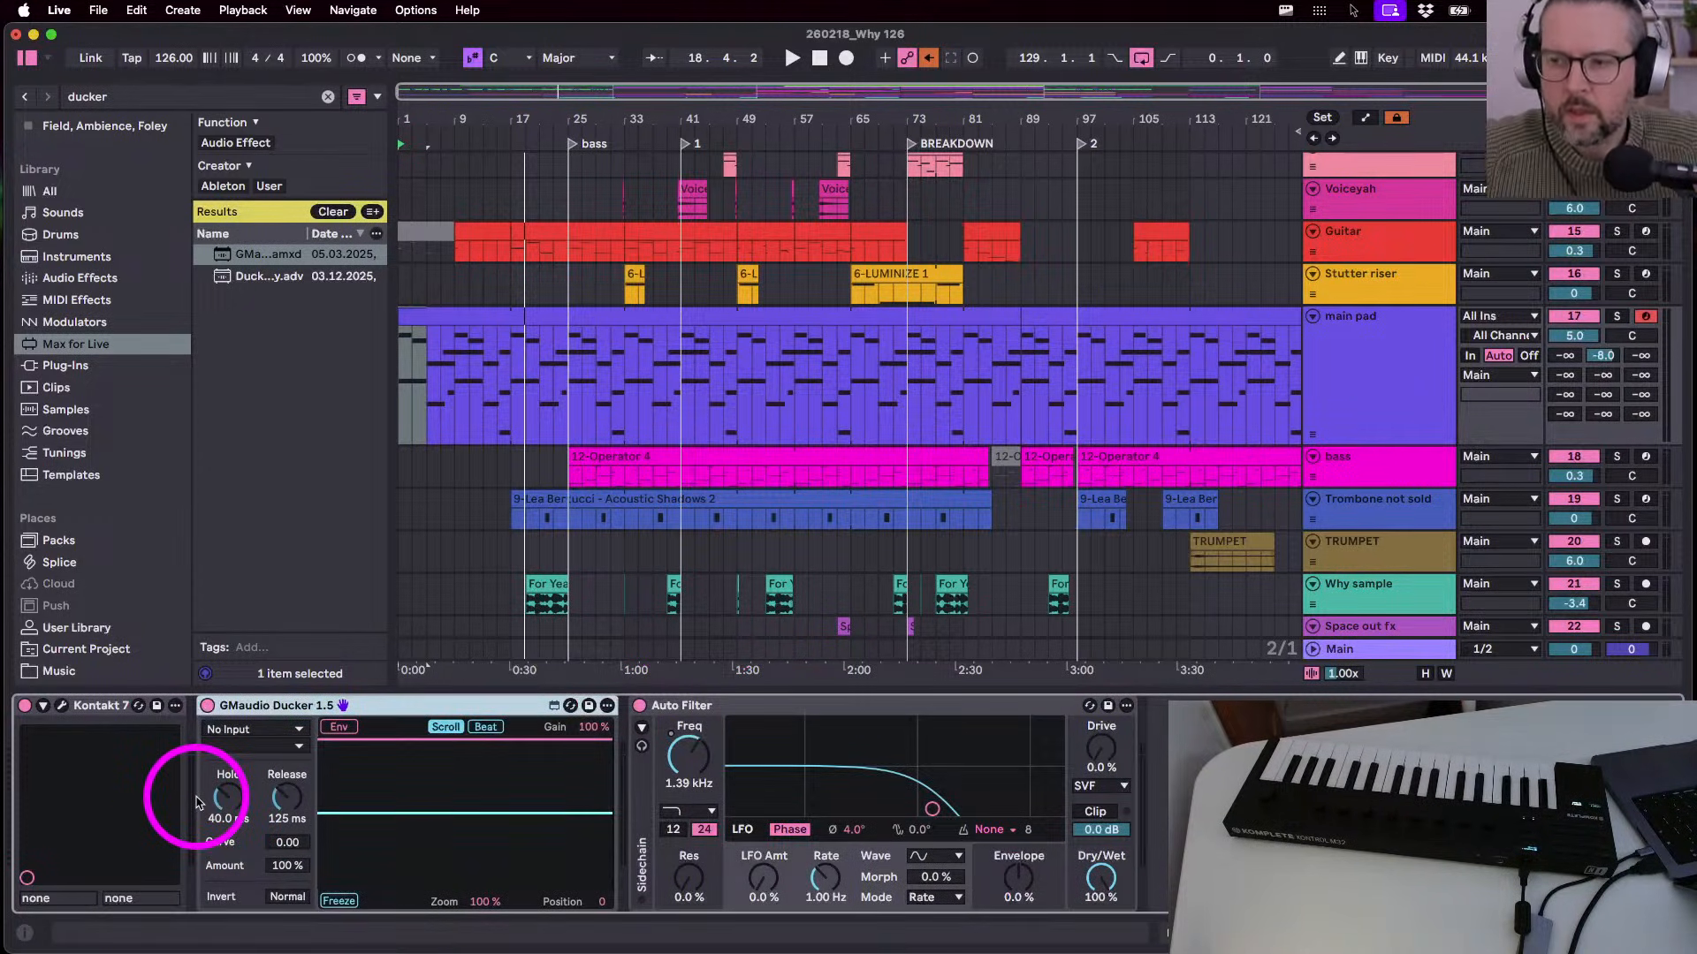
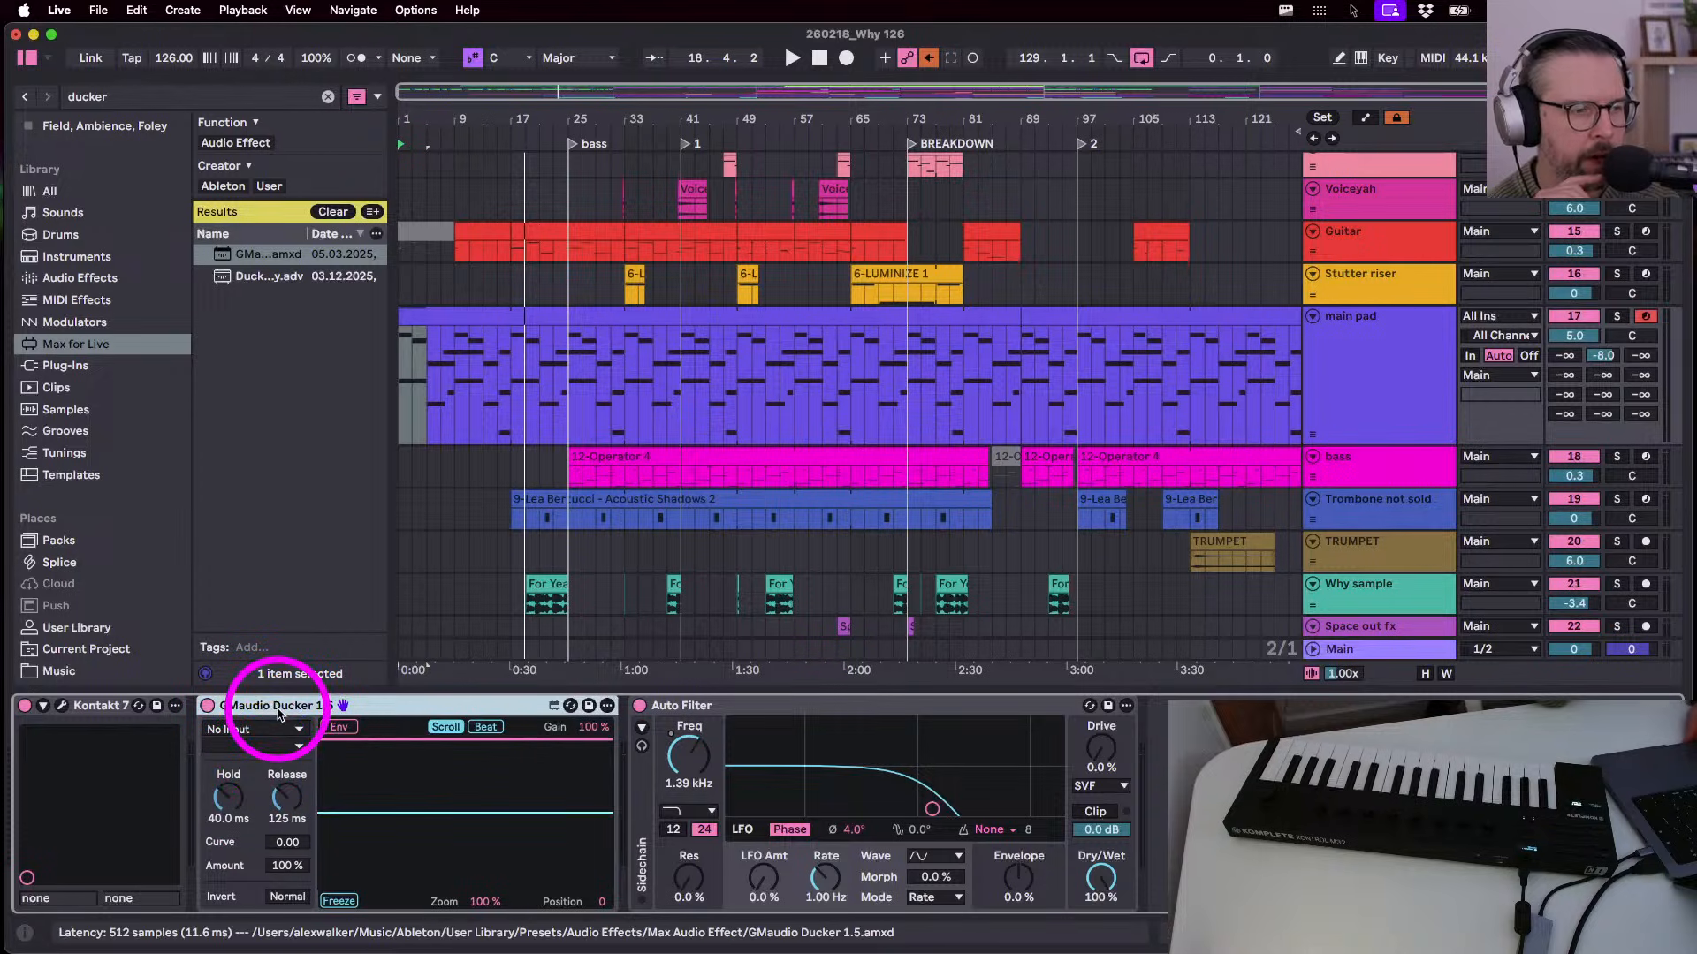
- Widen the browser, select main pad's first four bars, and replay the set from 1.1.1
drag(394, 450, 453, 462)
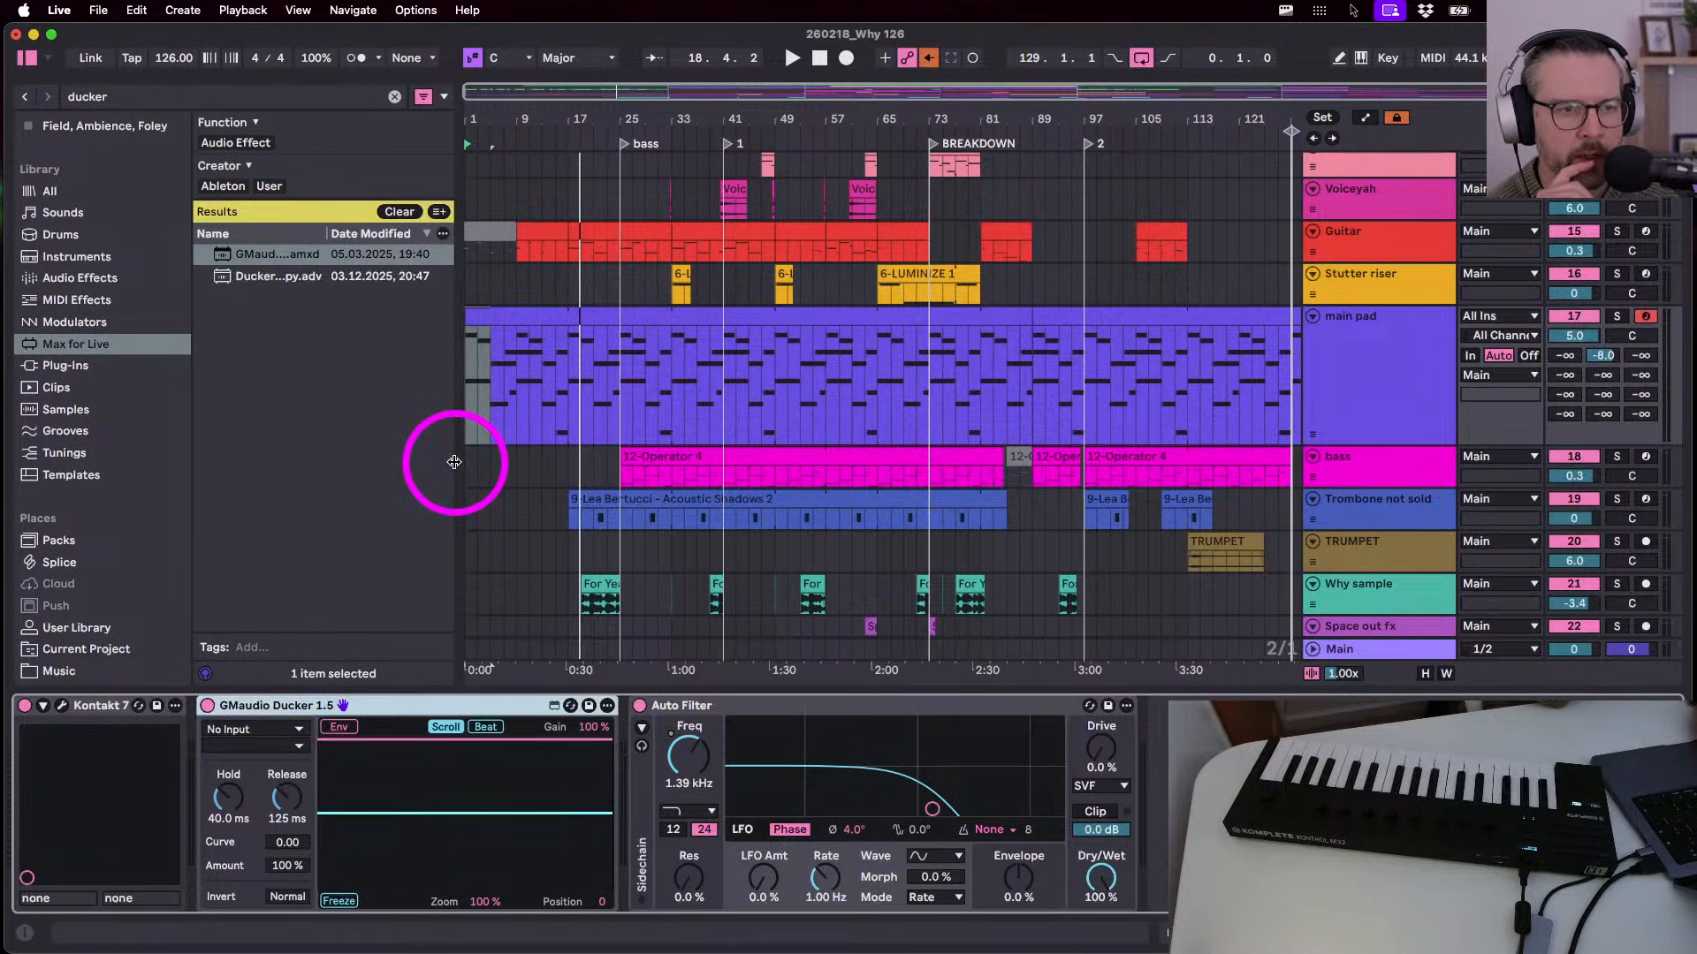
drag(628, 114, 628, 113)
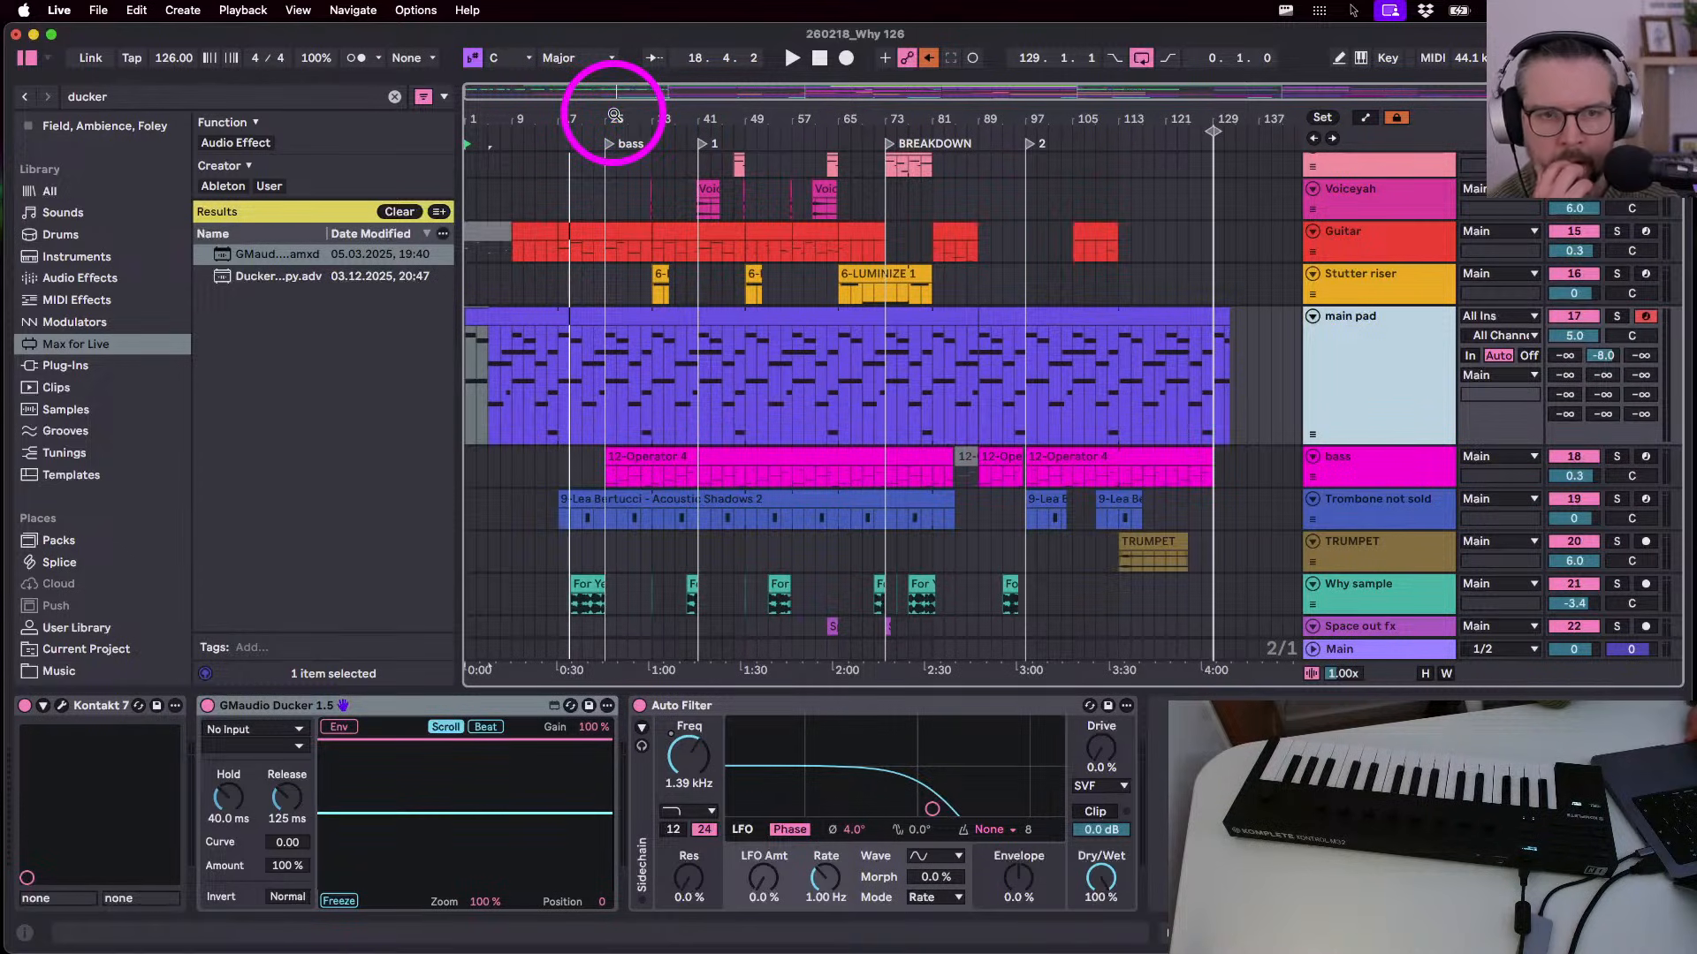
click(643, 374)
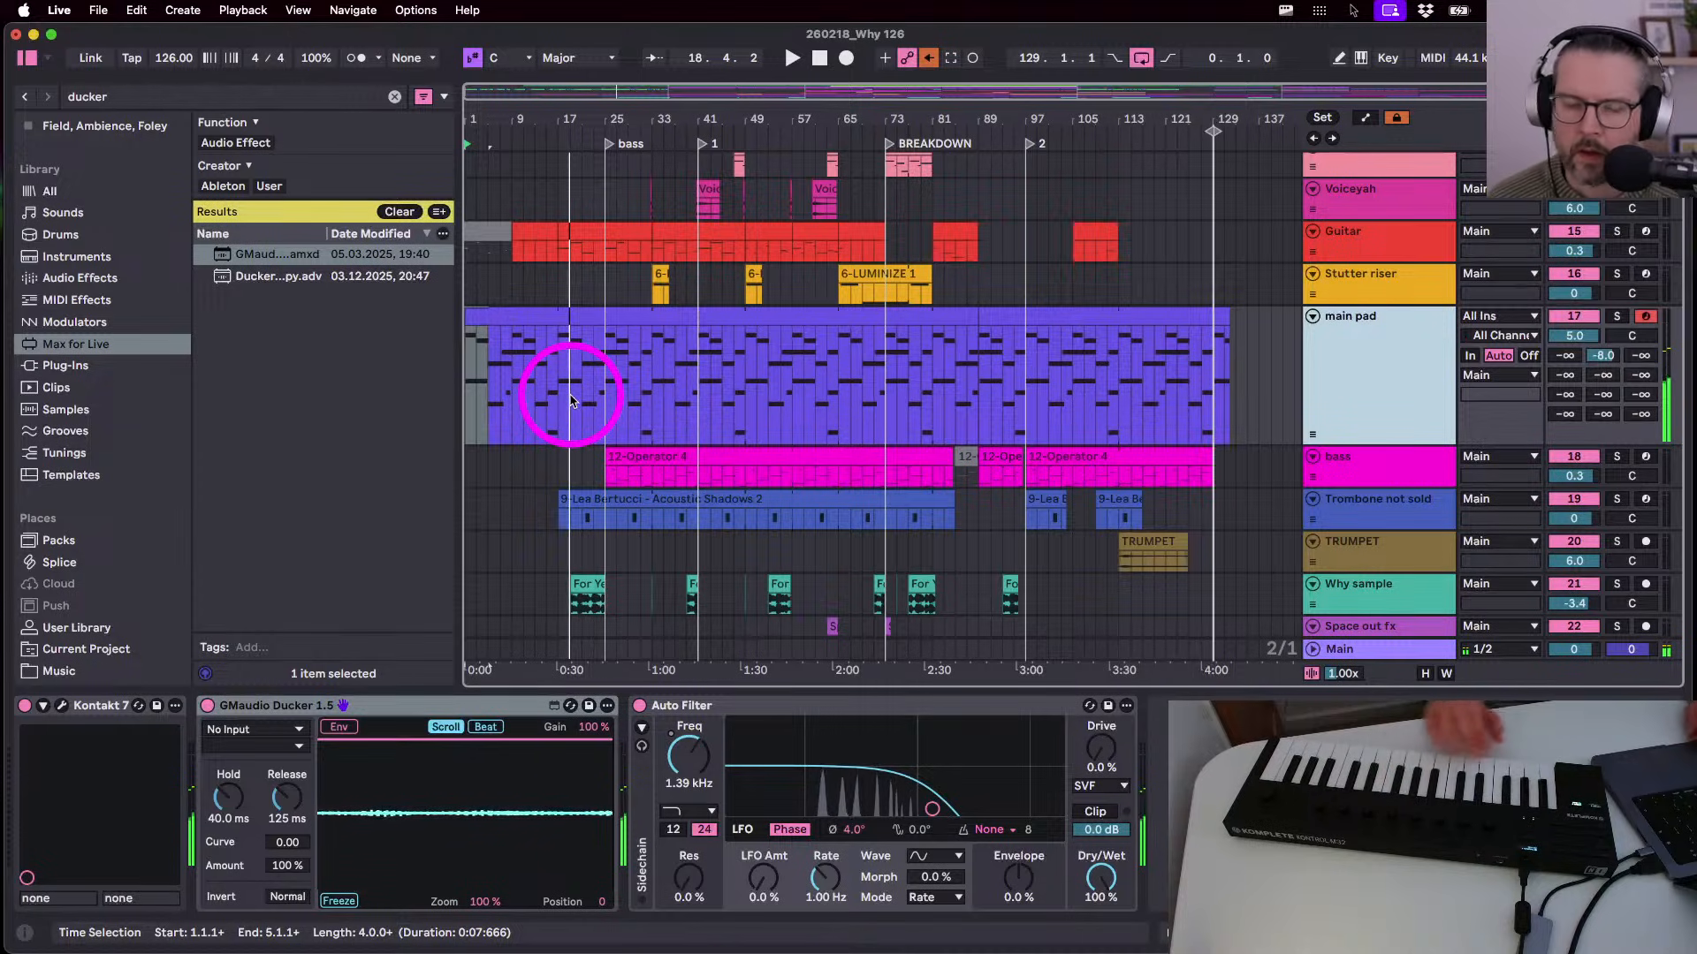
drag(626, 104, 637, 117)
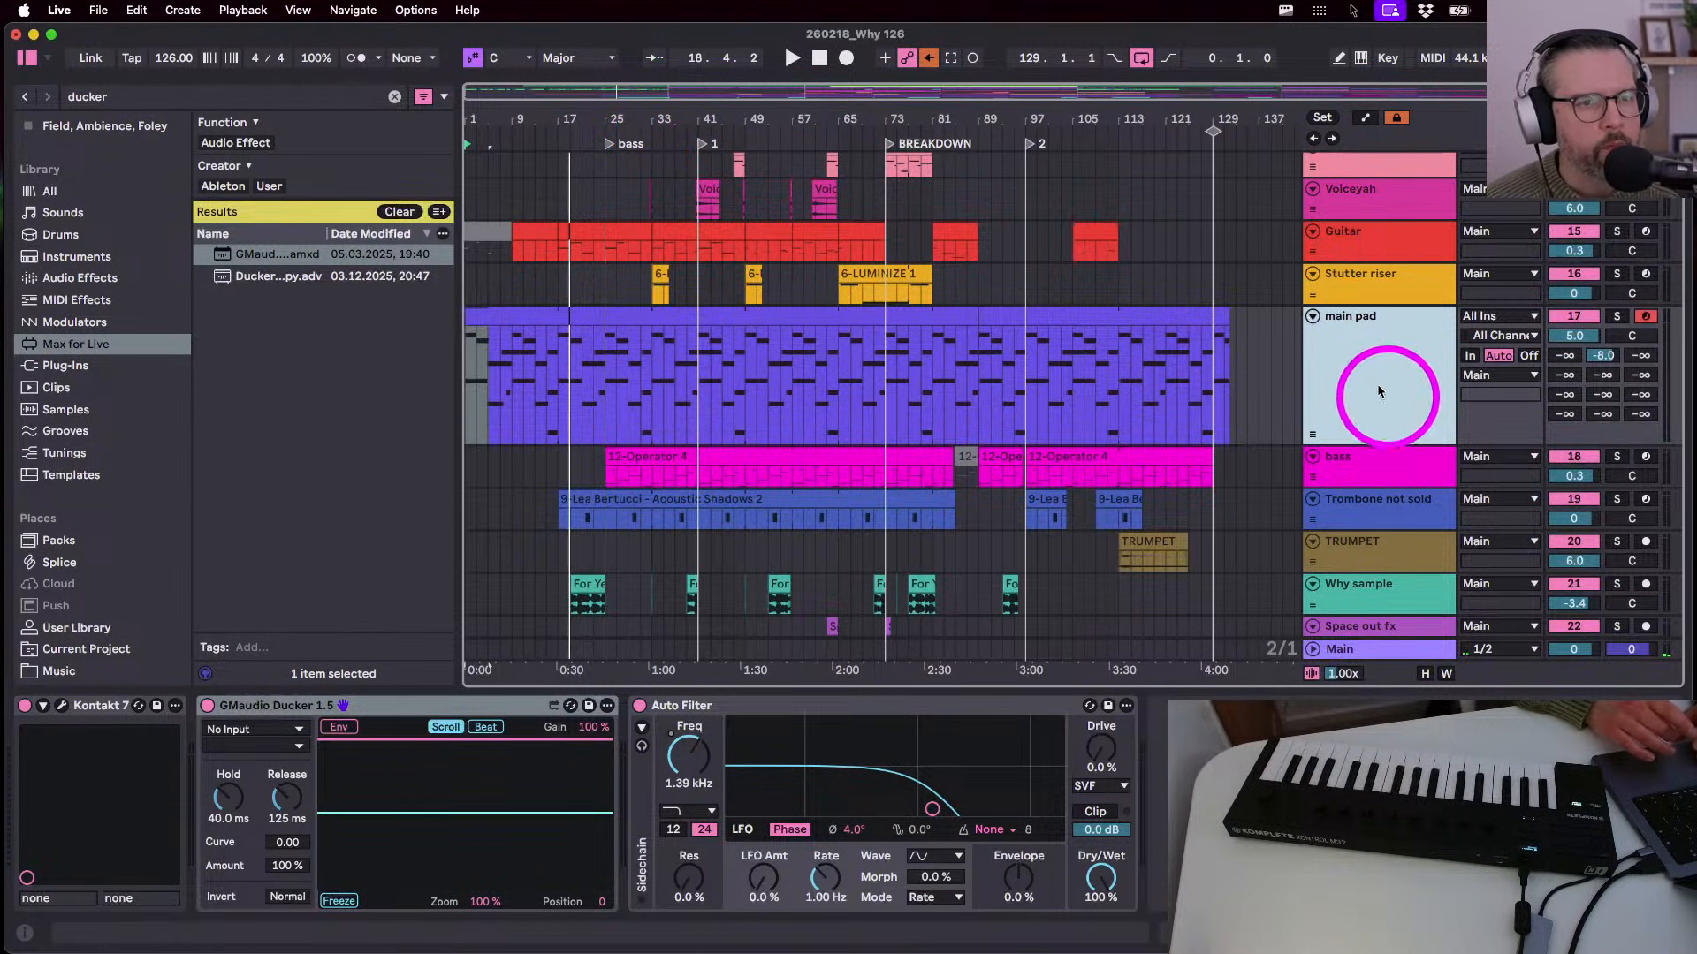
click(819, 58)
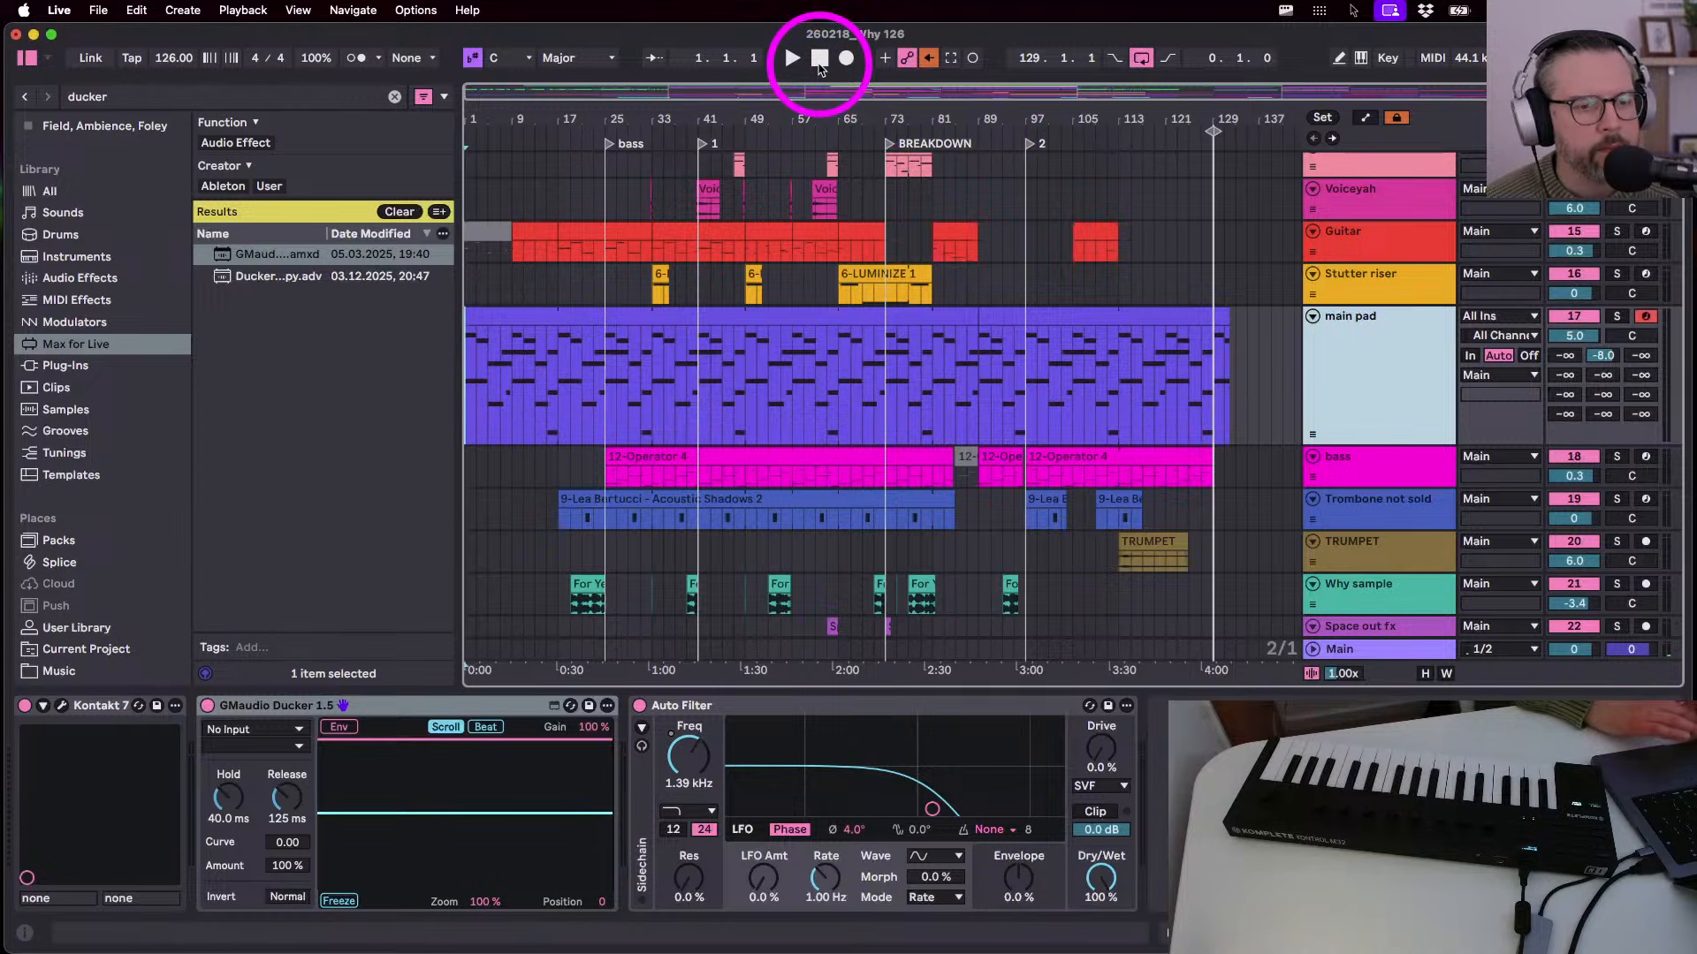
key(space)
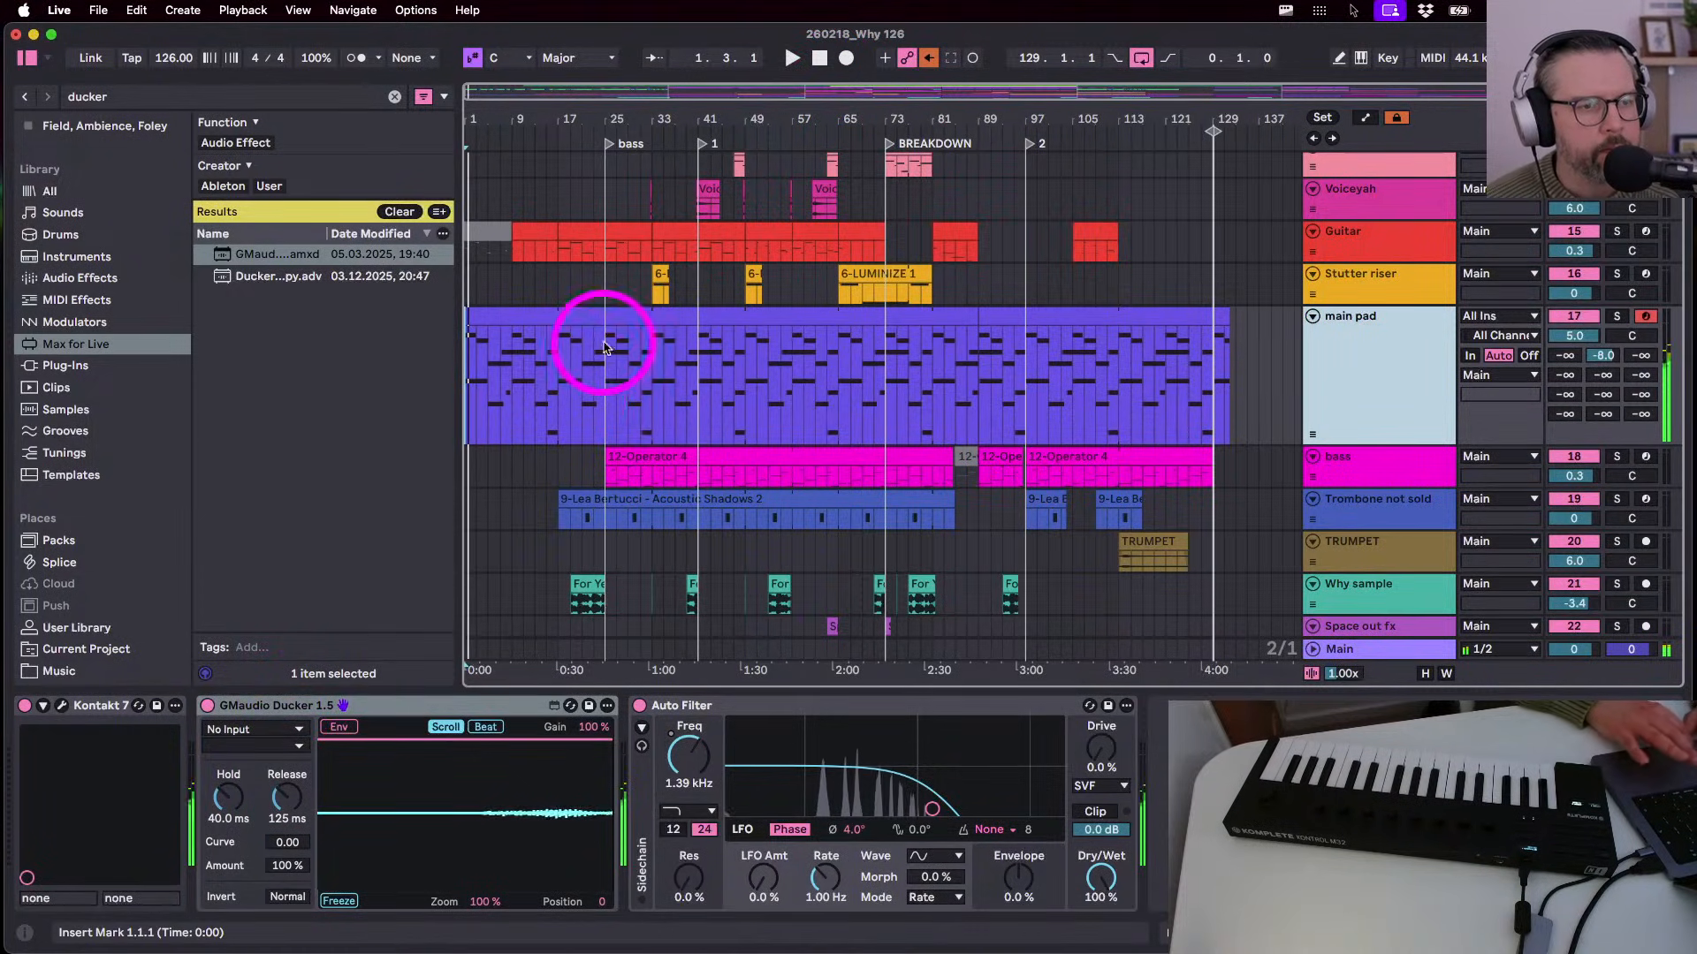
scroll(558, 403, down, 2)
- Fit all tracks and the whole song in view, then zoom in on the opening bars
scroll(558, 403, up, 10)
scroll(559, 403, down, 8)
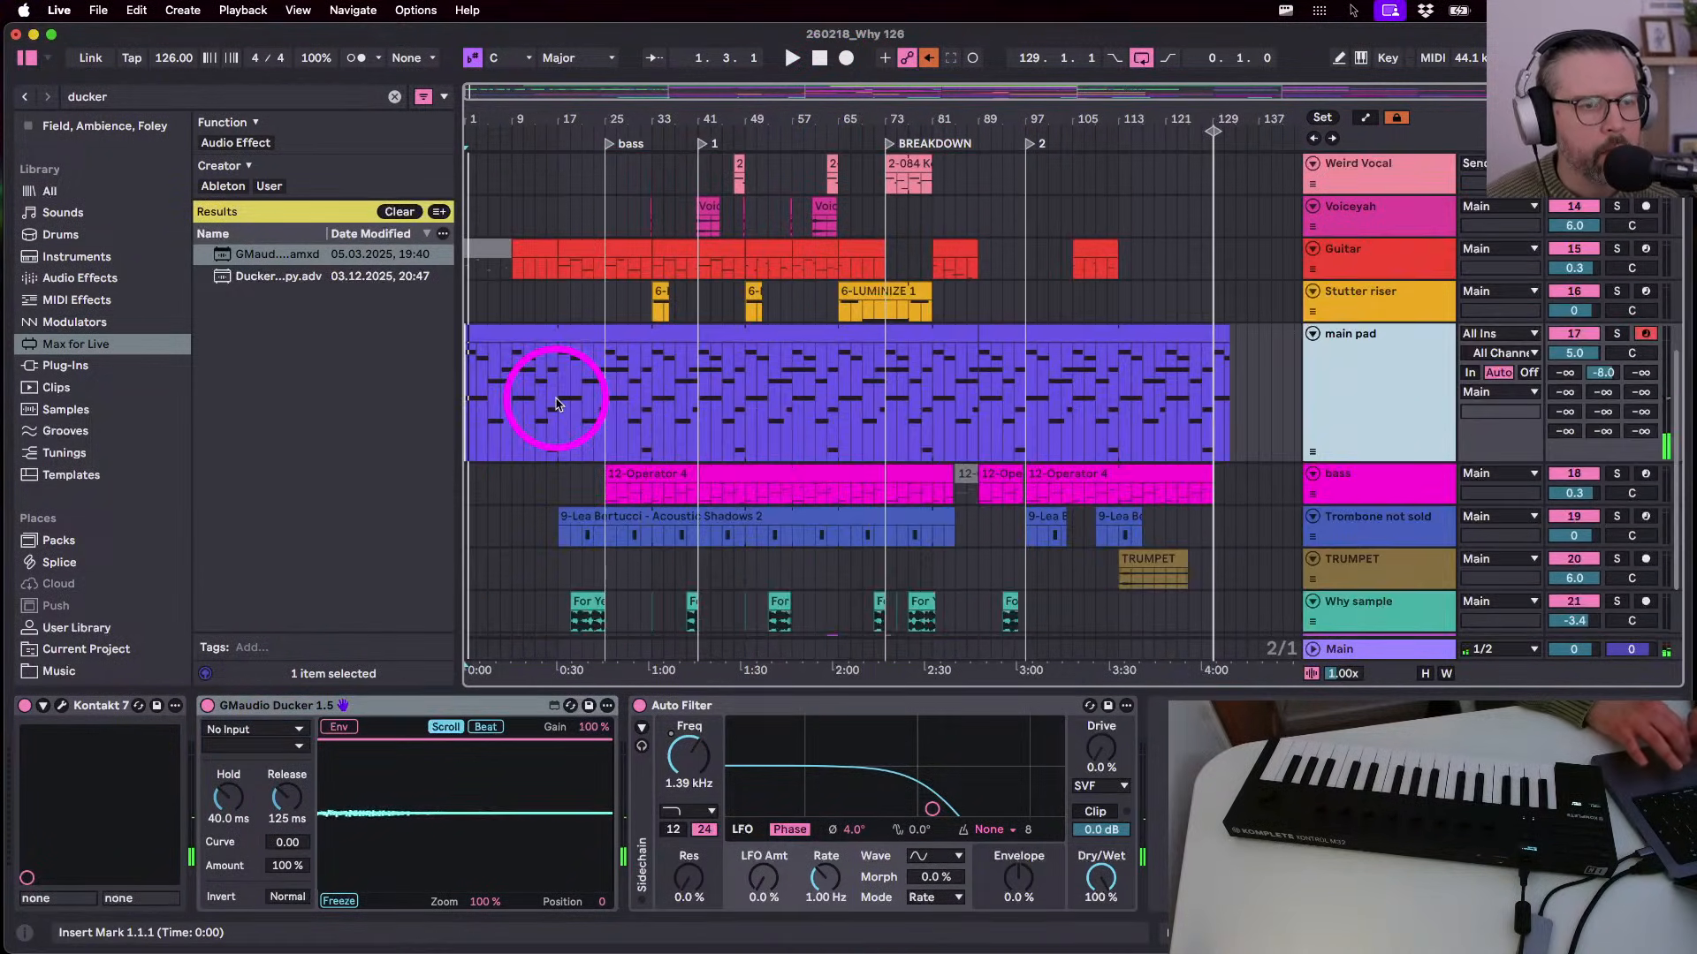
drag(521, 95, 530, 103)
scroll(674, 493, up, 5)
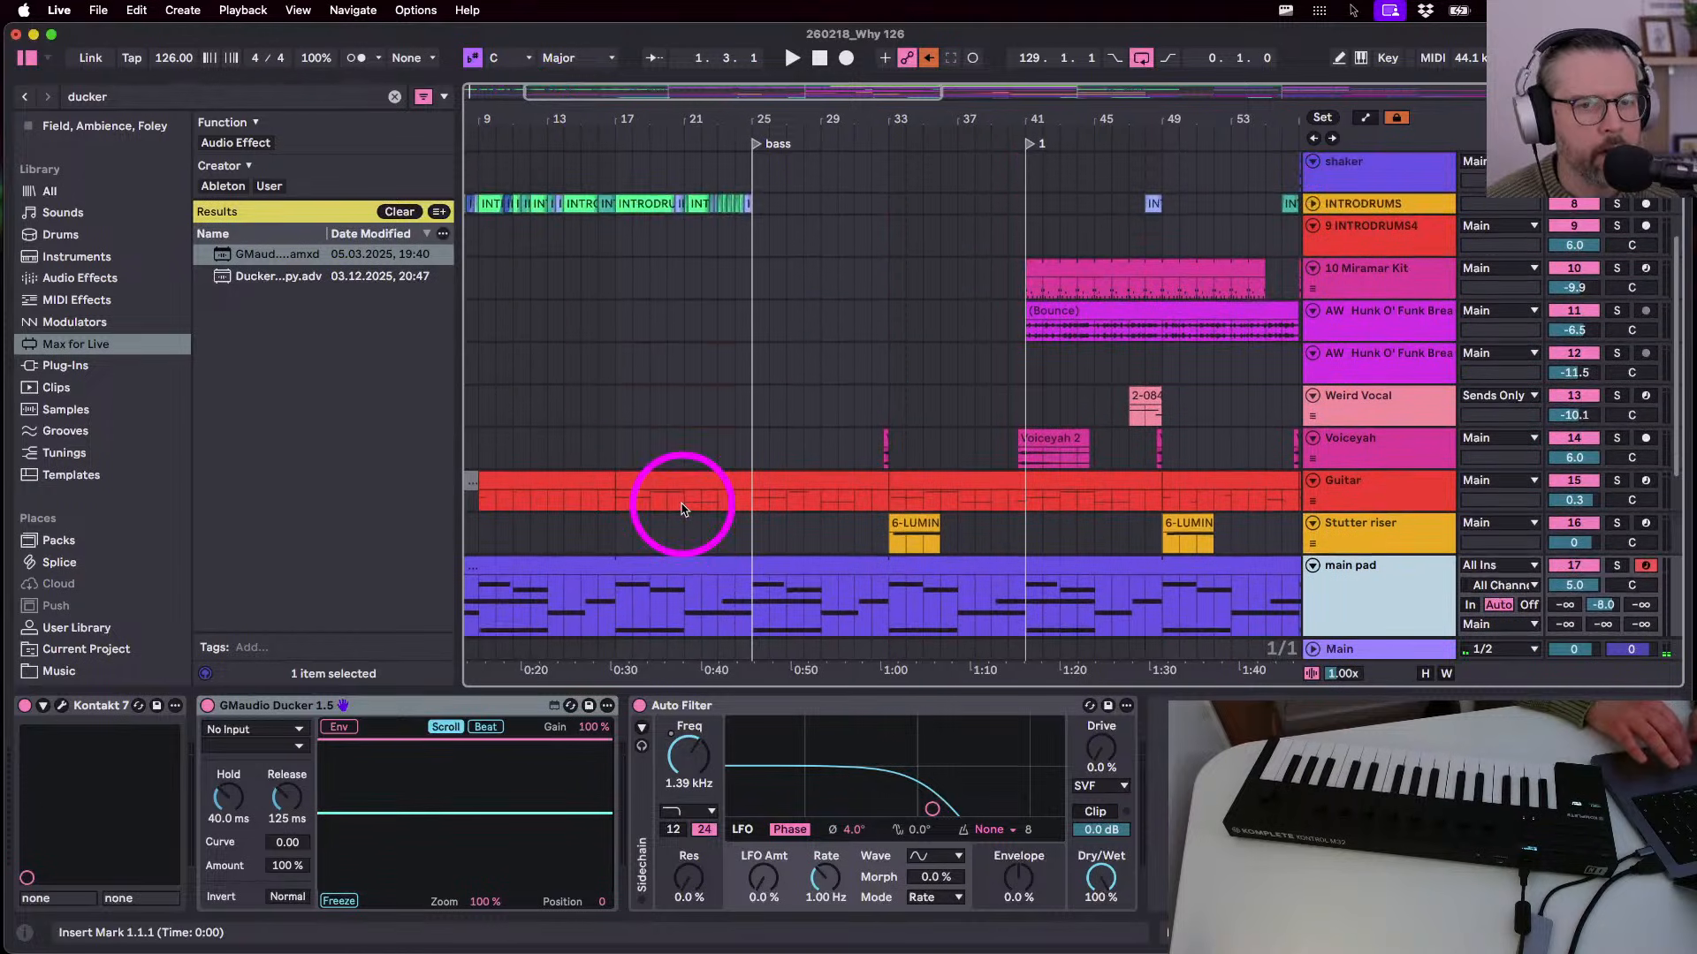
key(h)
key(w)
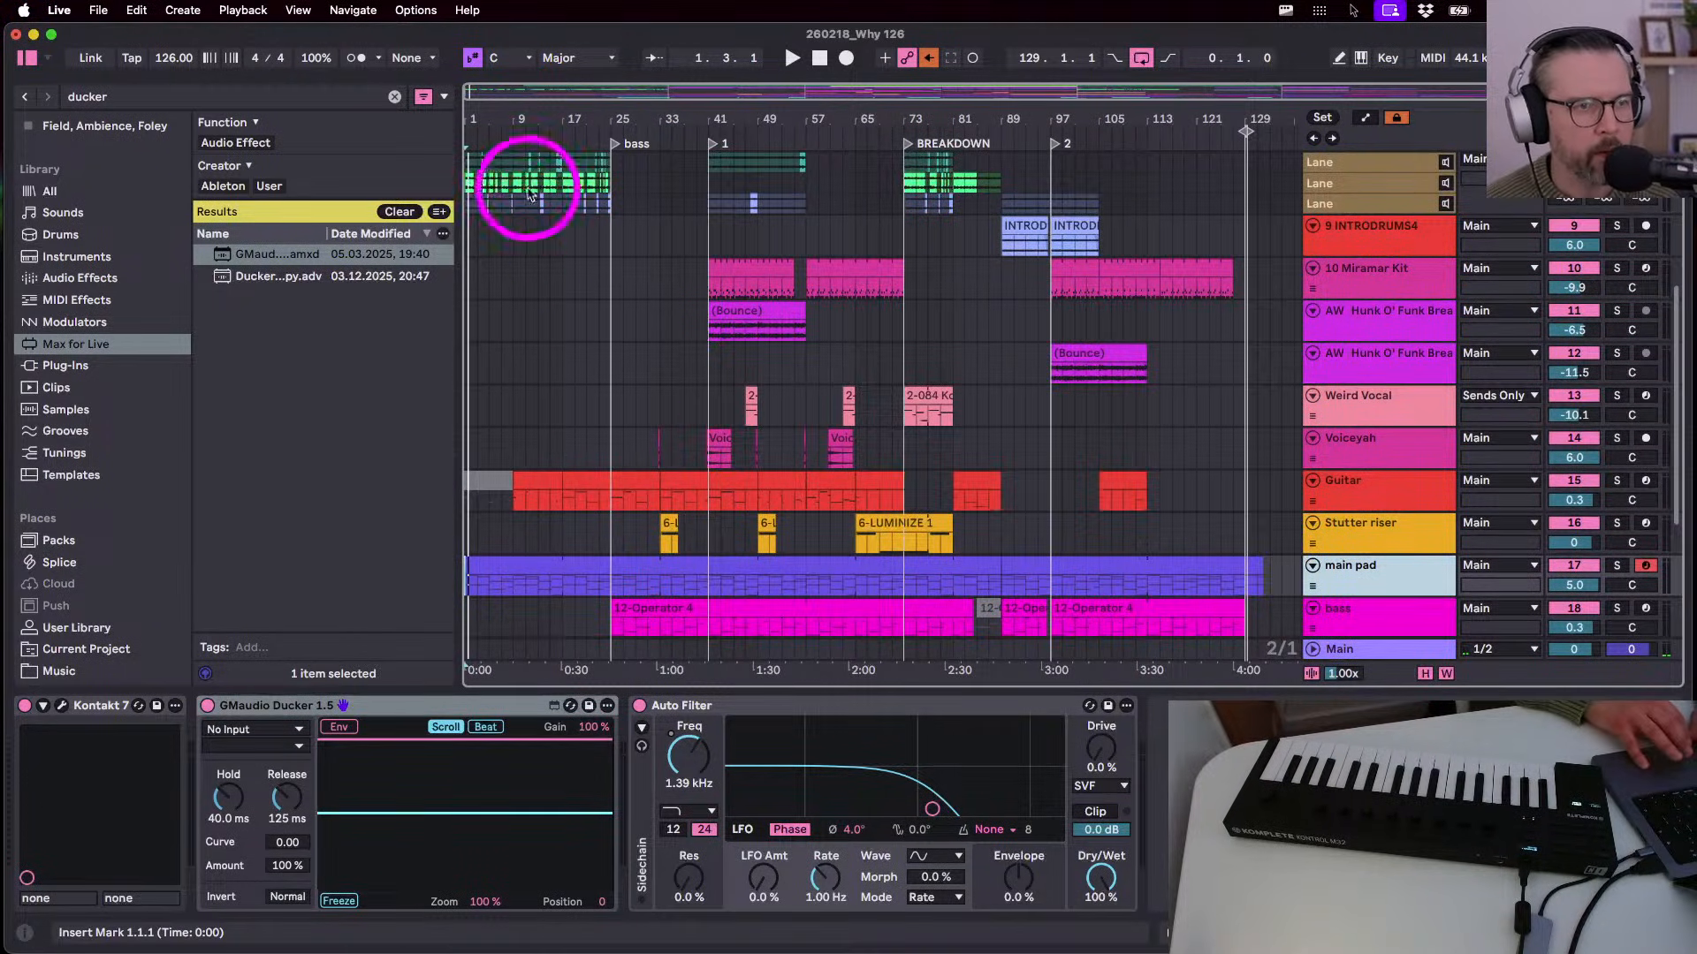
drag(512, 113, 516, 154)
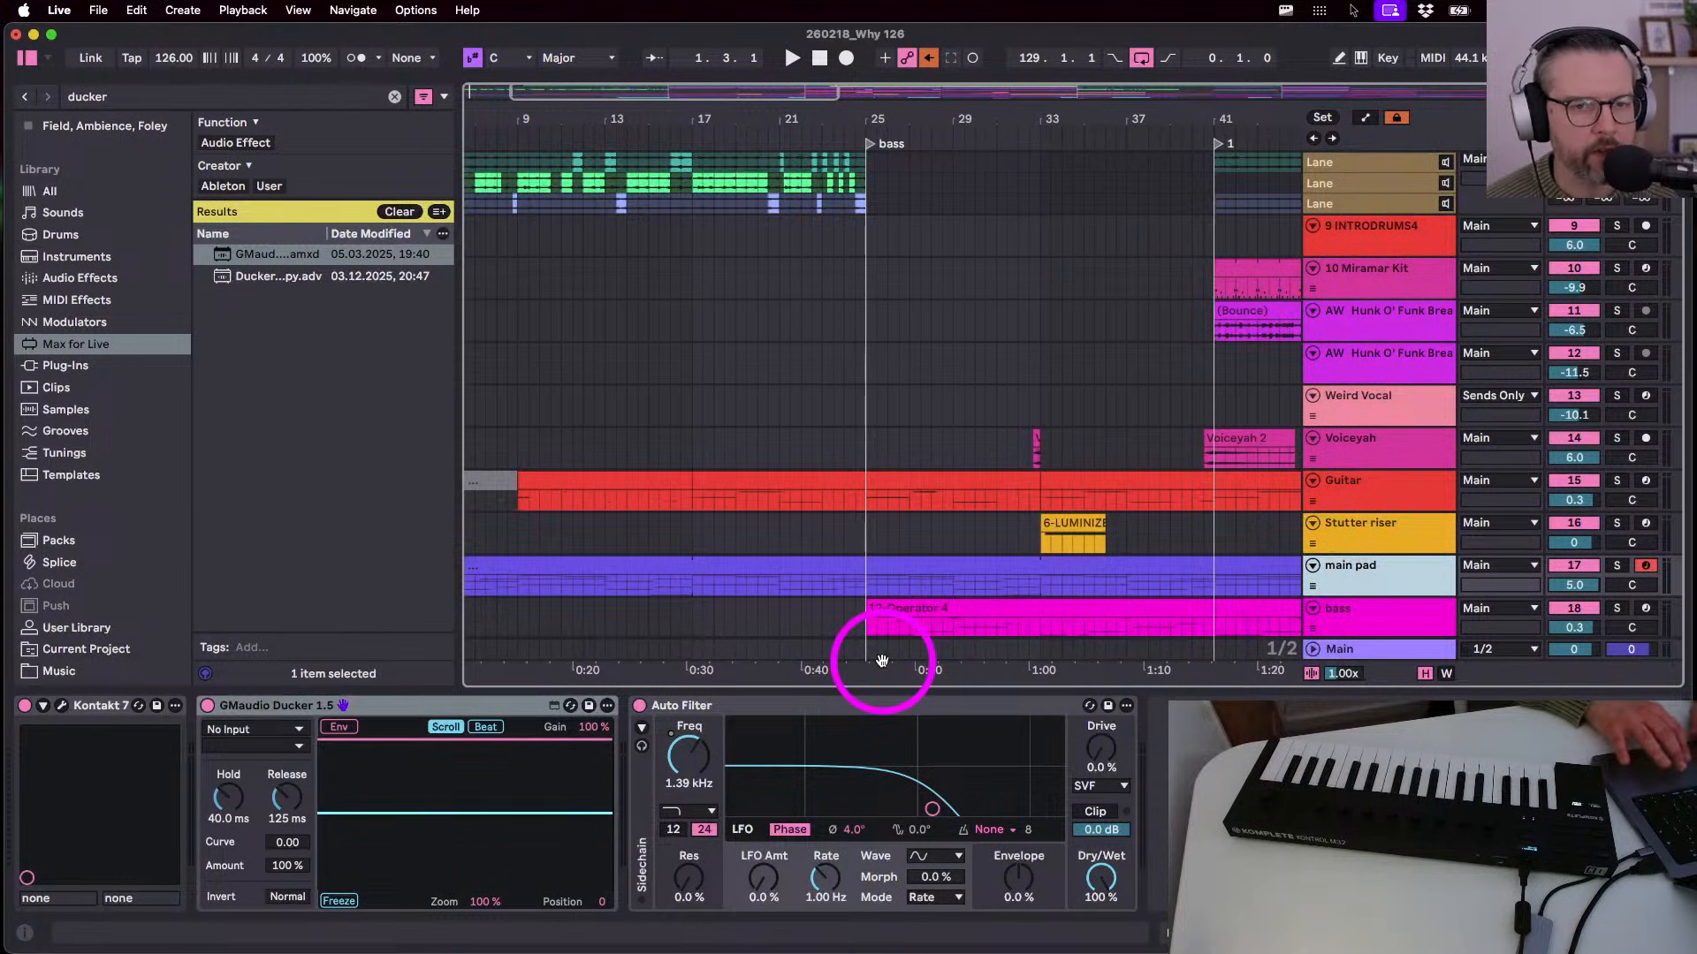
scroll(1140, 433, up, 6)
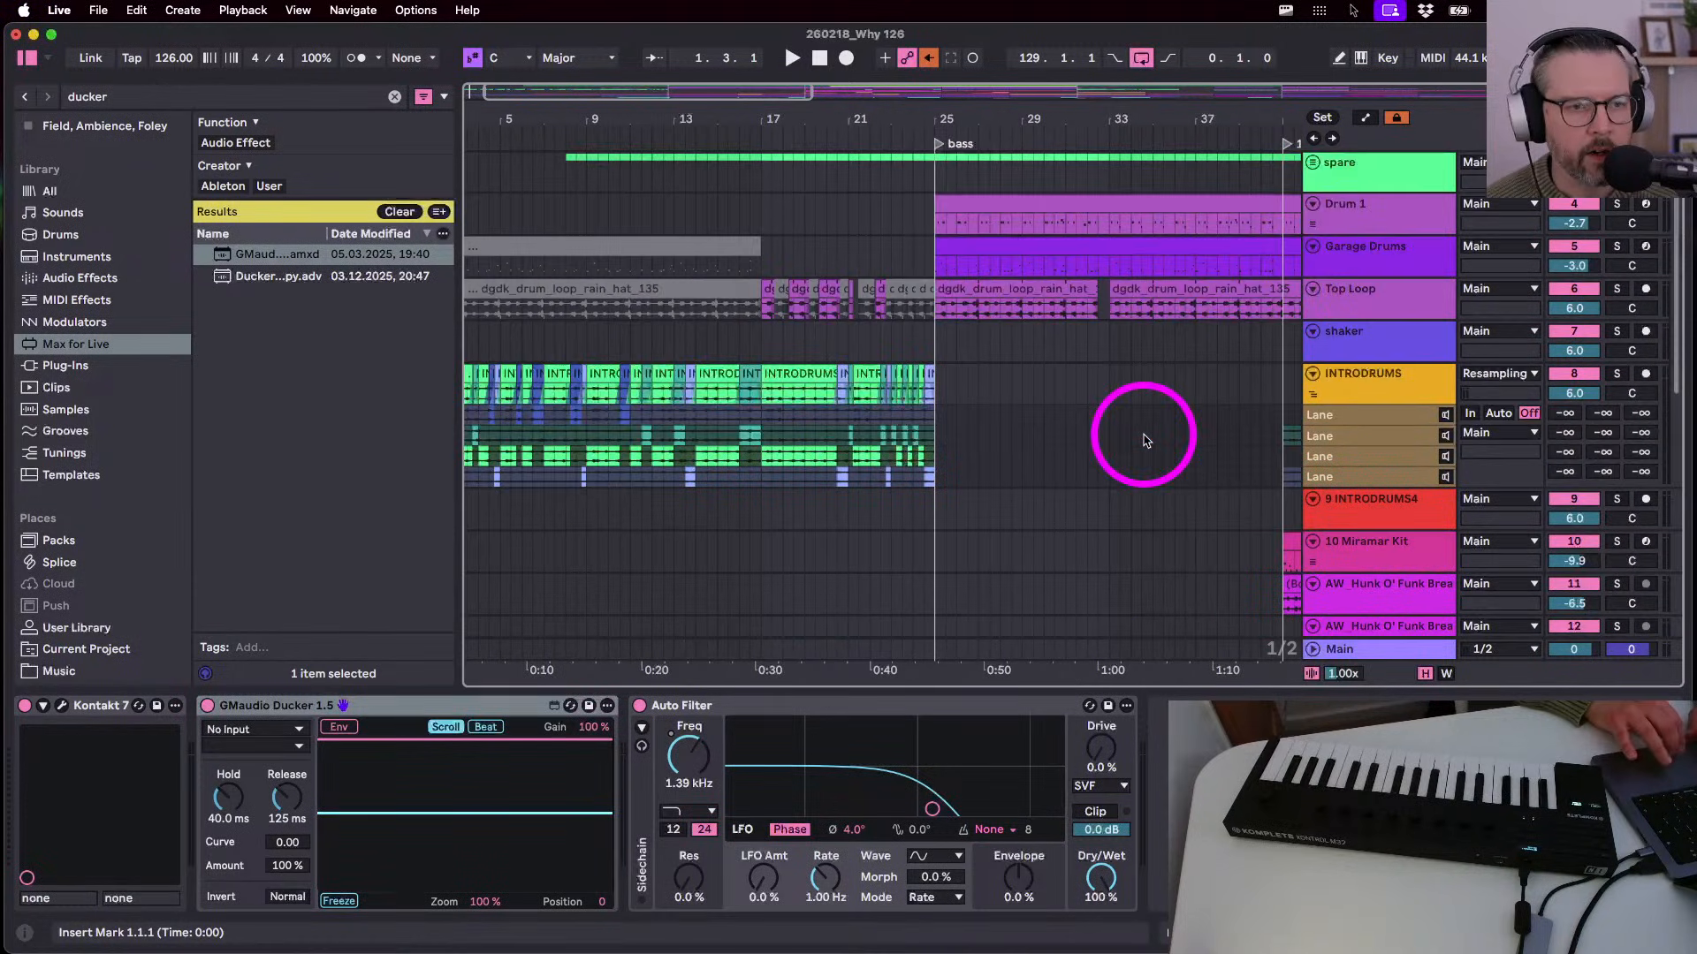
scroll(1145, 437, right, 3)
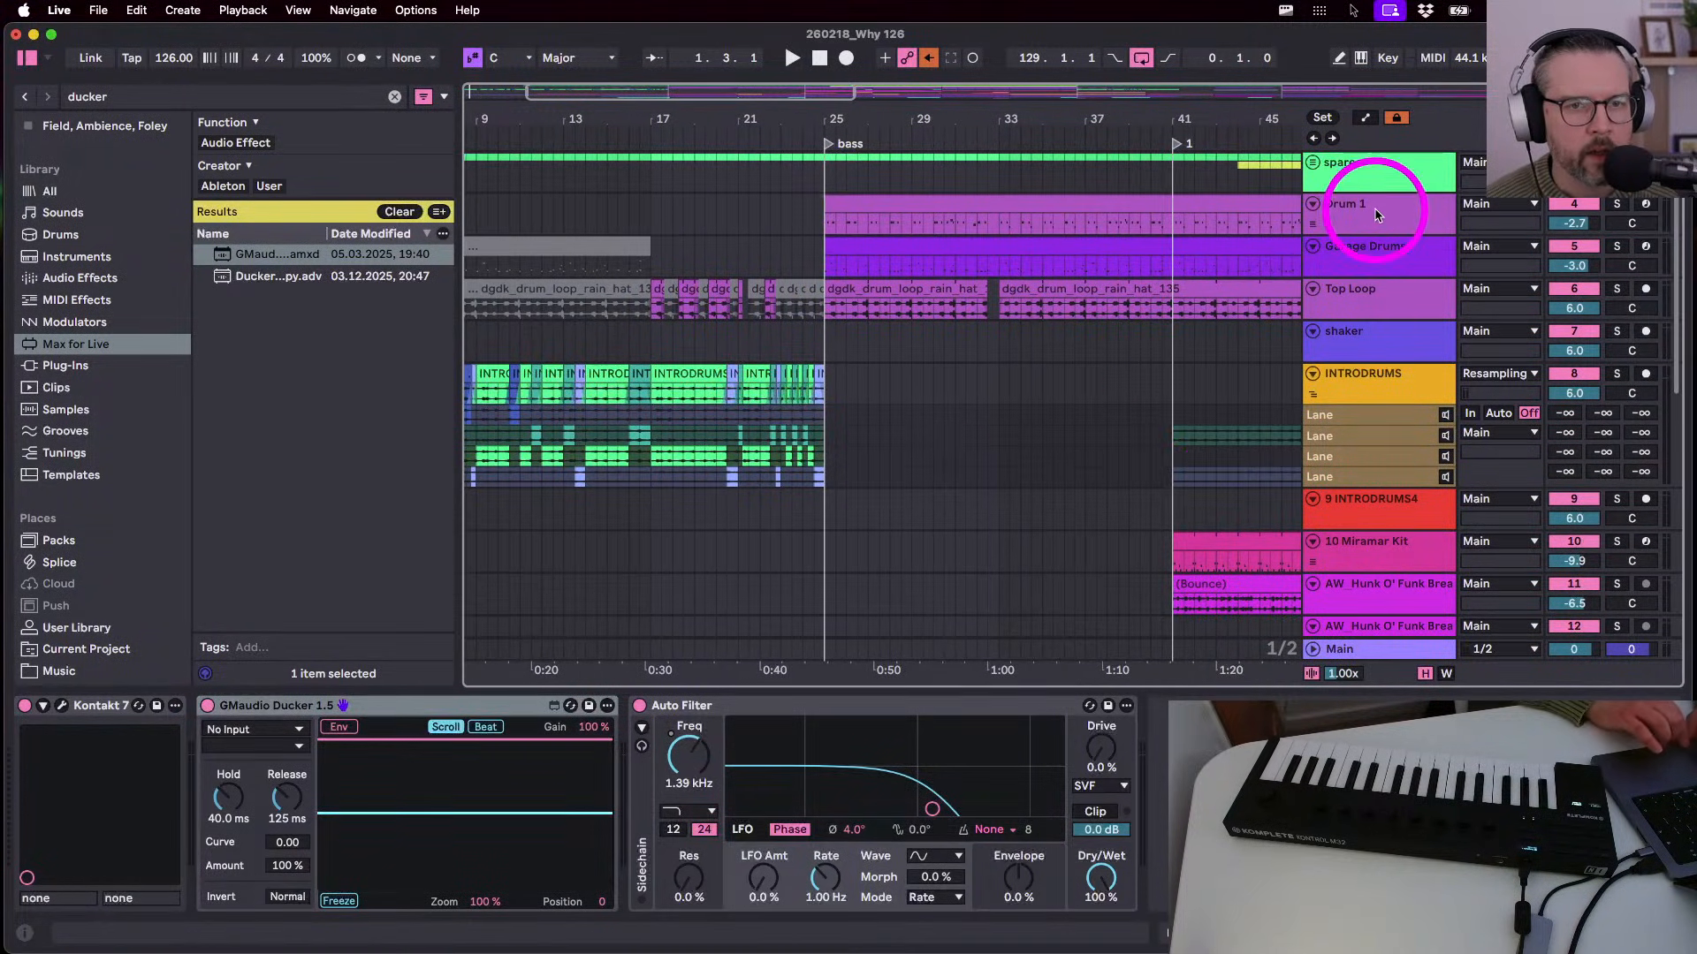
- Select Drum 1's clip at bar 25 and make the Drum 1 track taller
click(1375, 205)
click(887, 204)
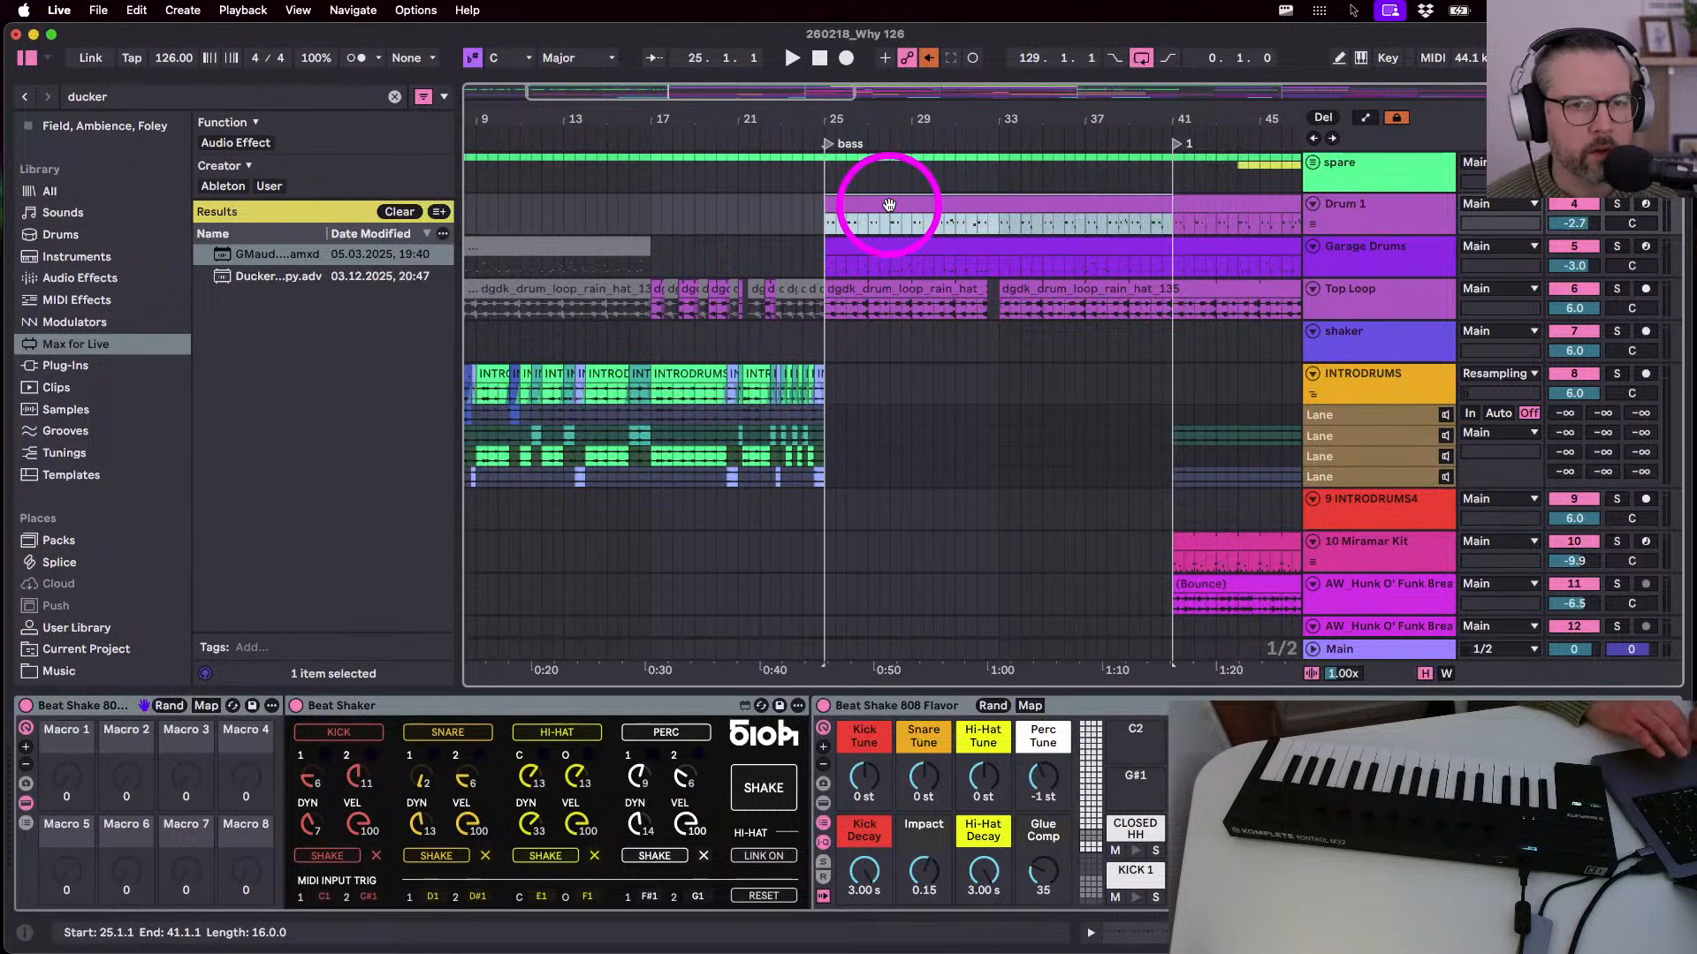
drag(857, 111, 862, 123)
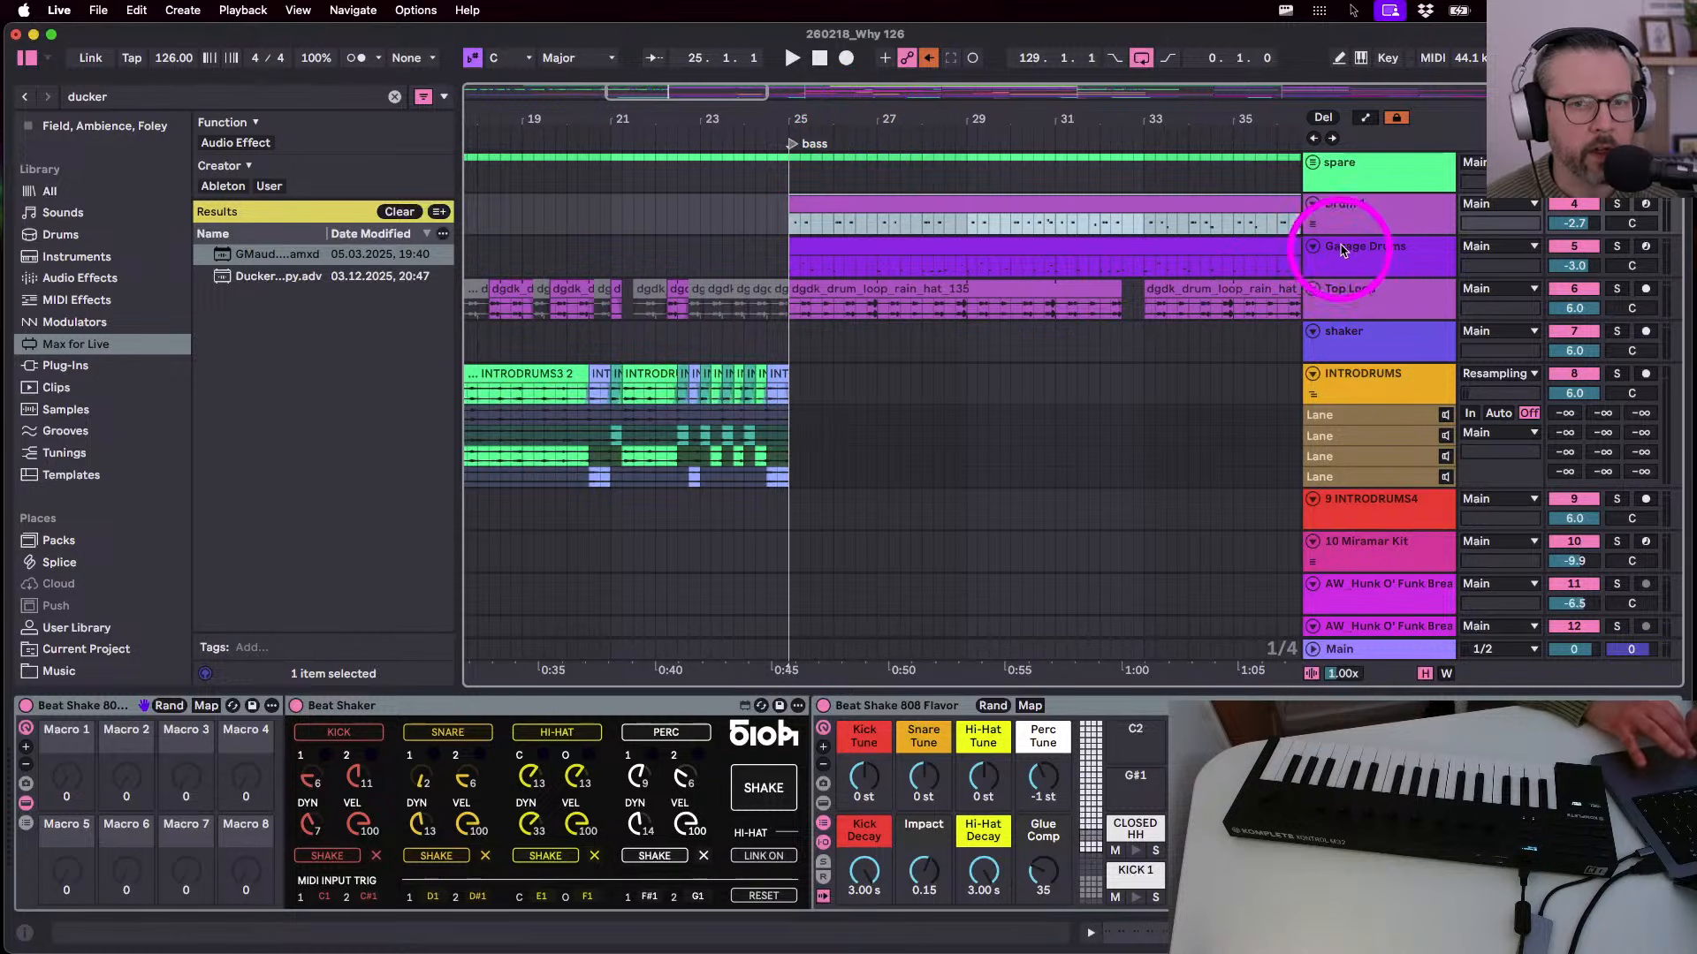
drag(1341, 233, 1340, 310)
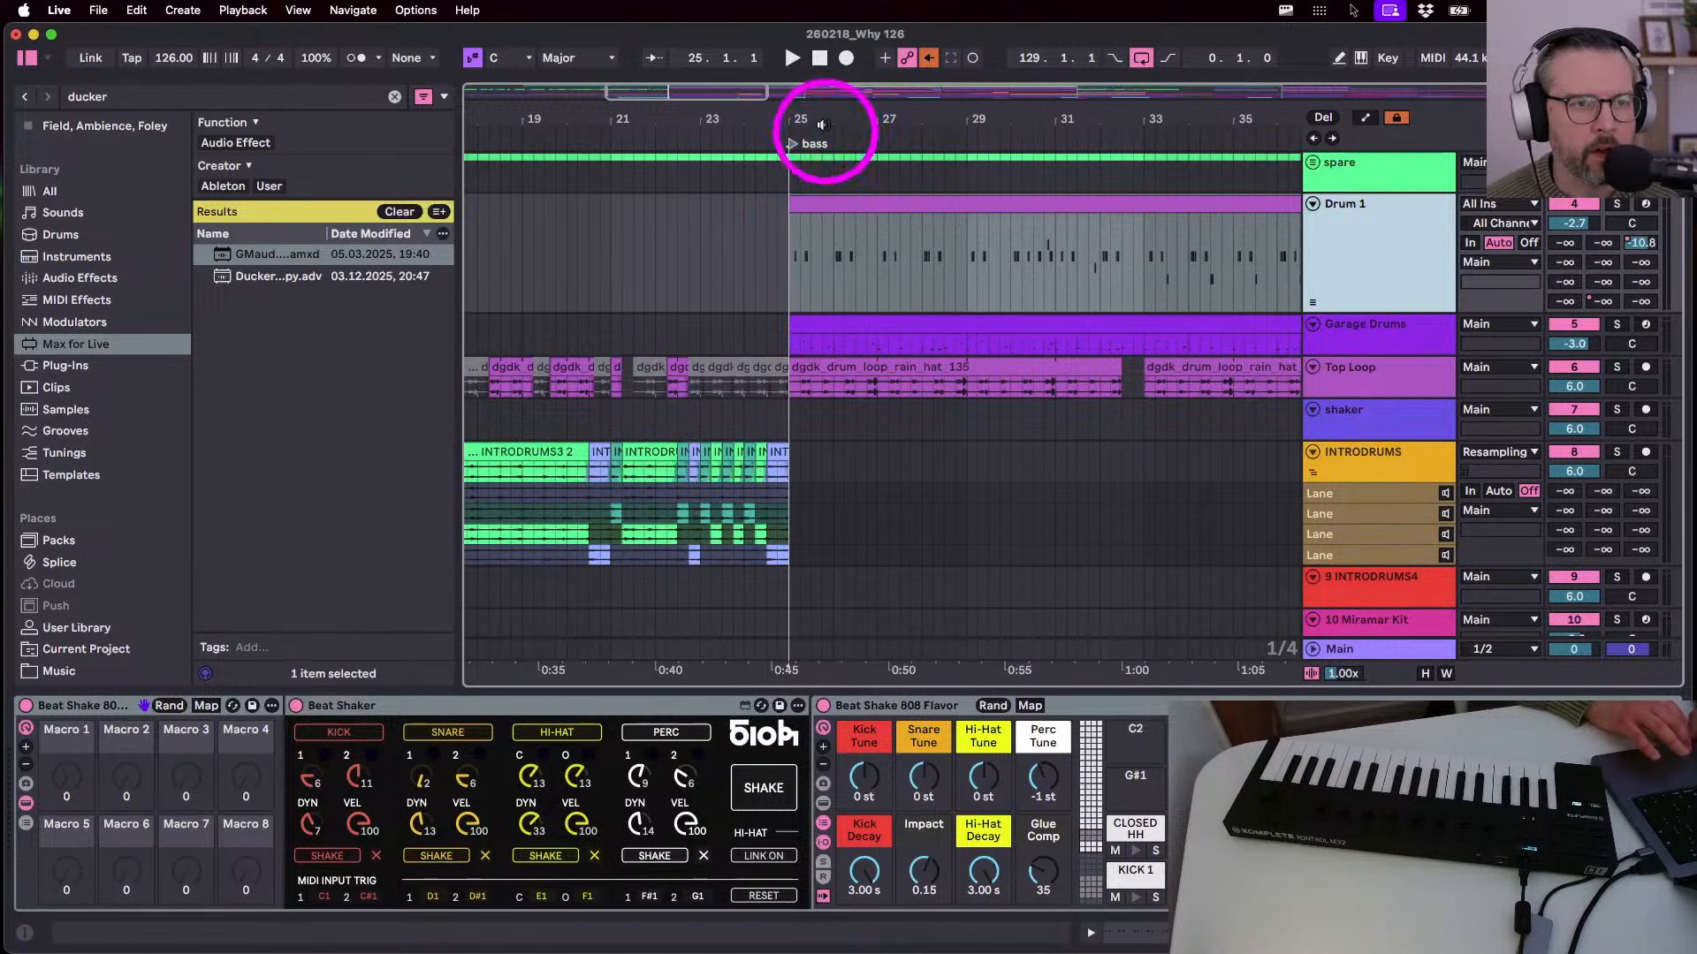
click(822, 125)
key(space)
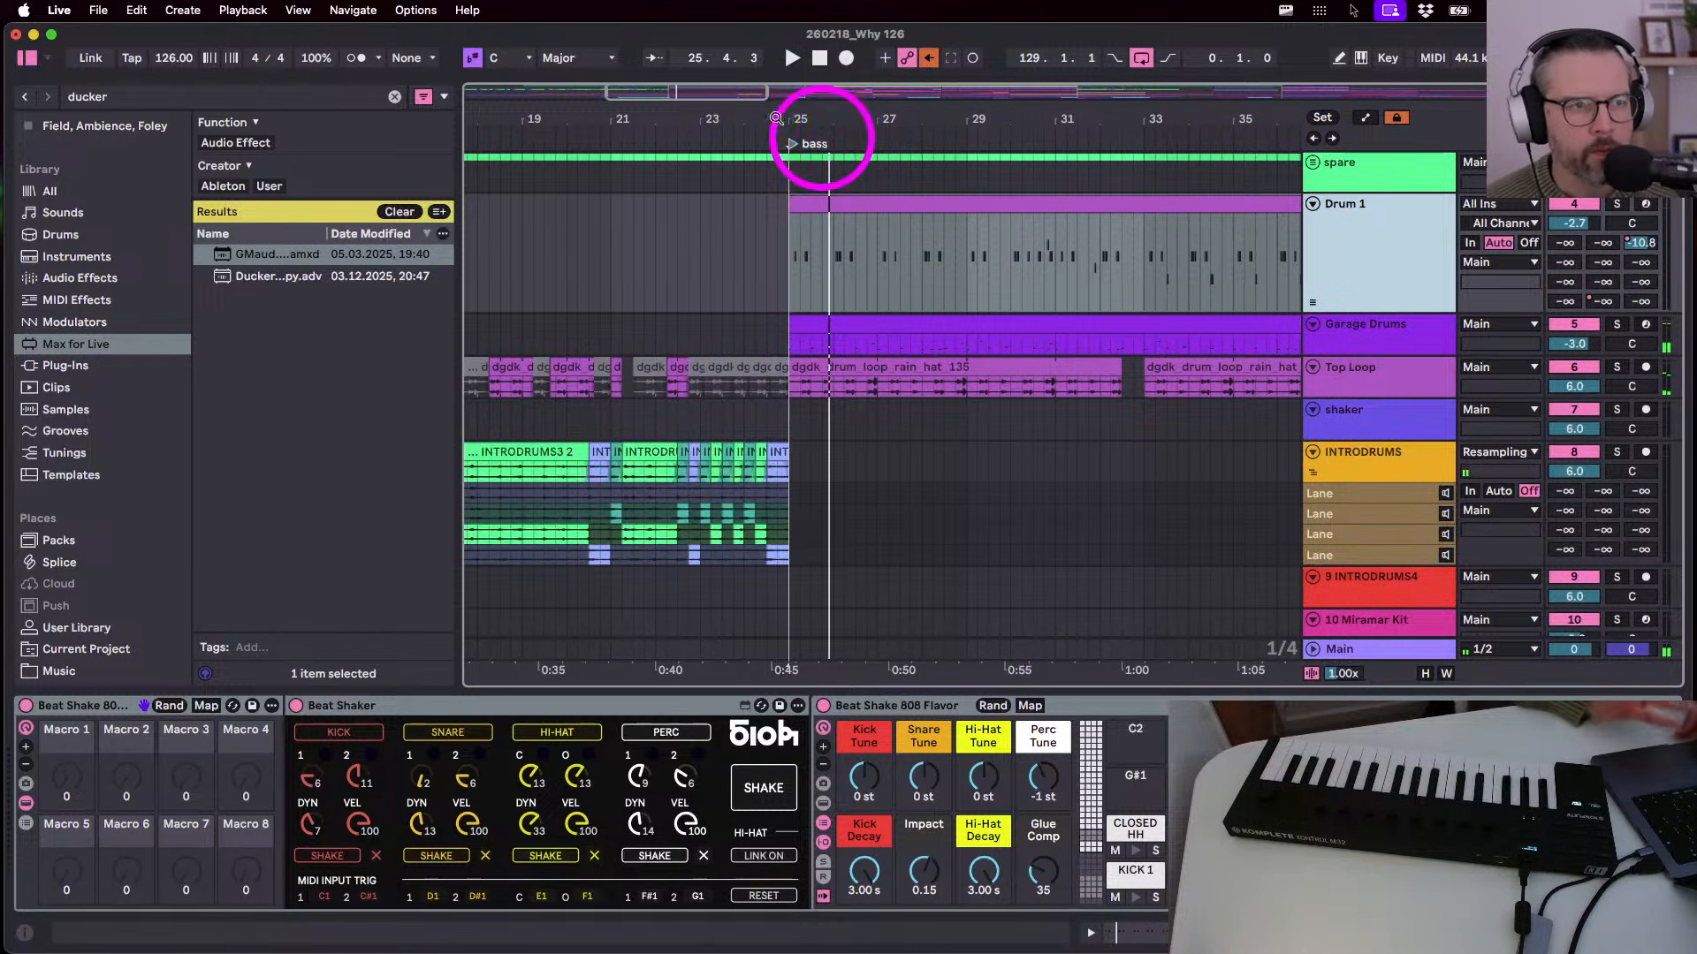
- Set global quantization to 1 Bar and select the Drum 1 clip from bar 25
click(402, 58)
click(390, 151)
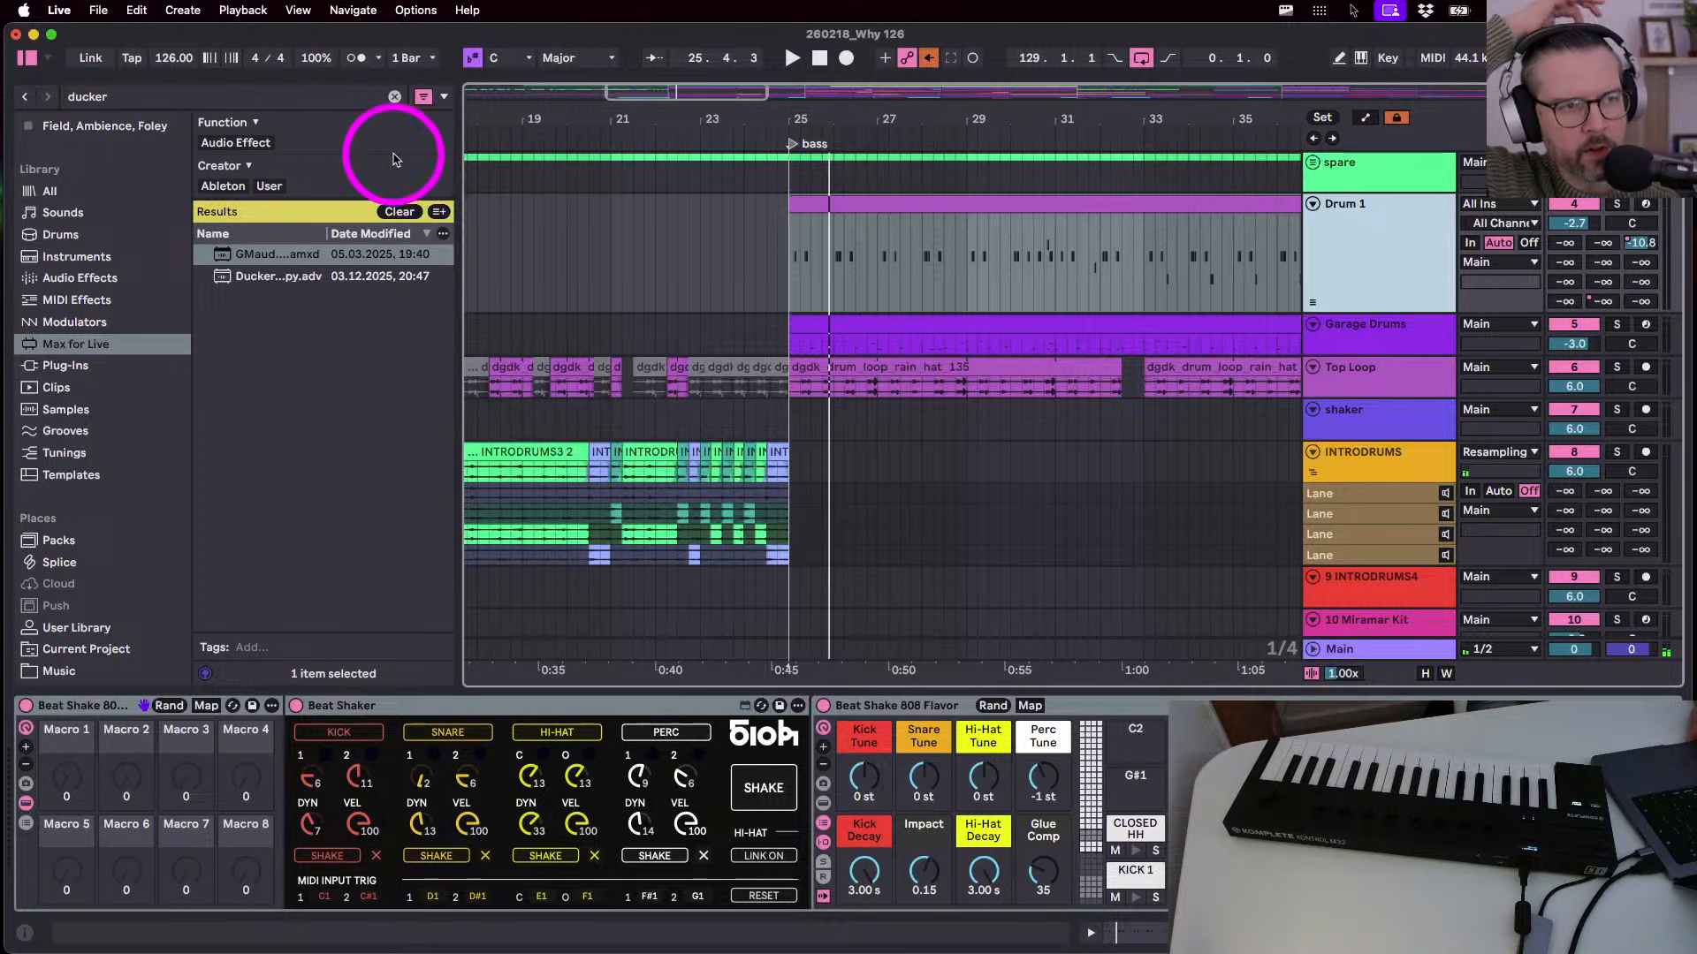
click(694, 267)
click(789, 301)
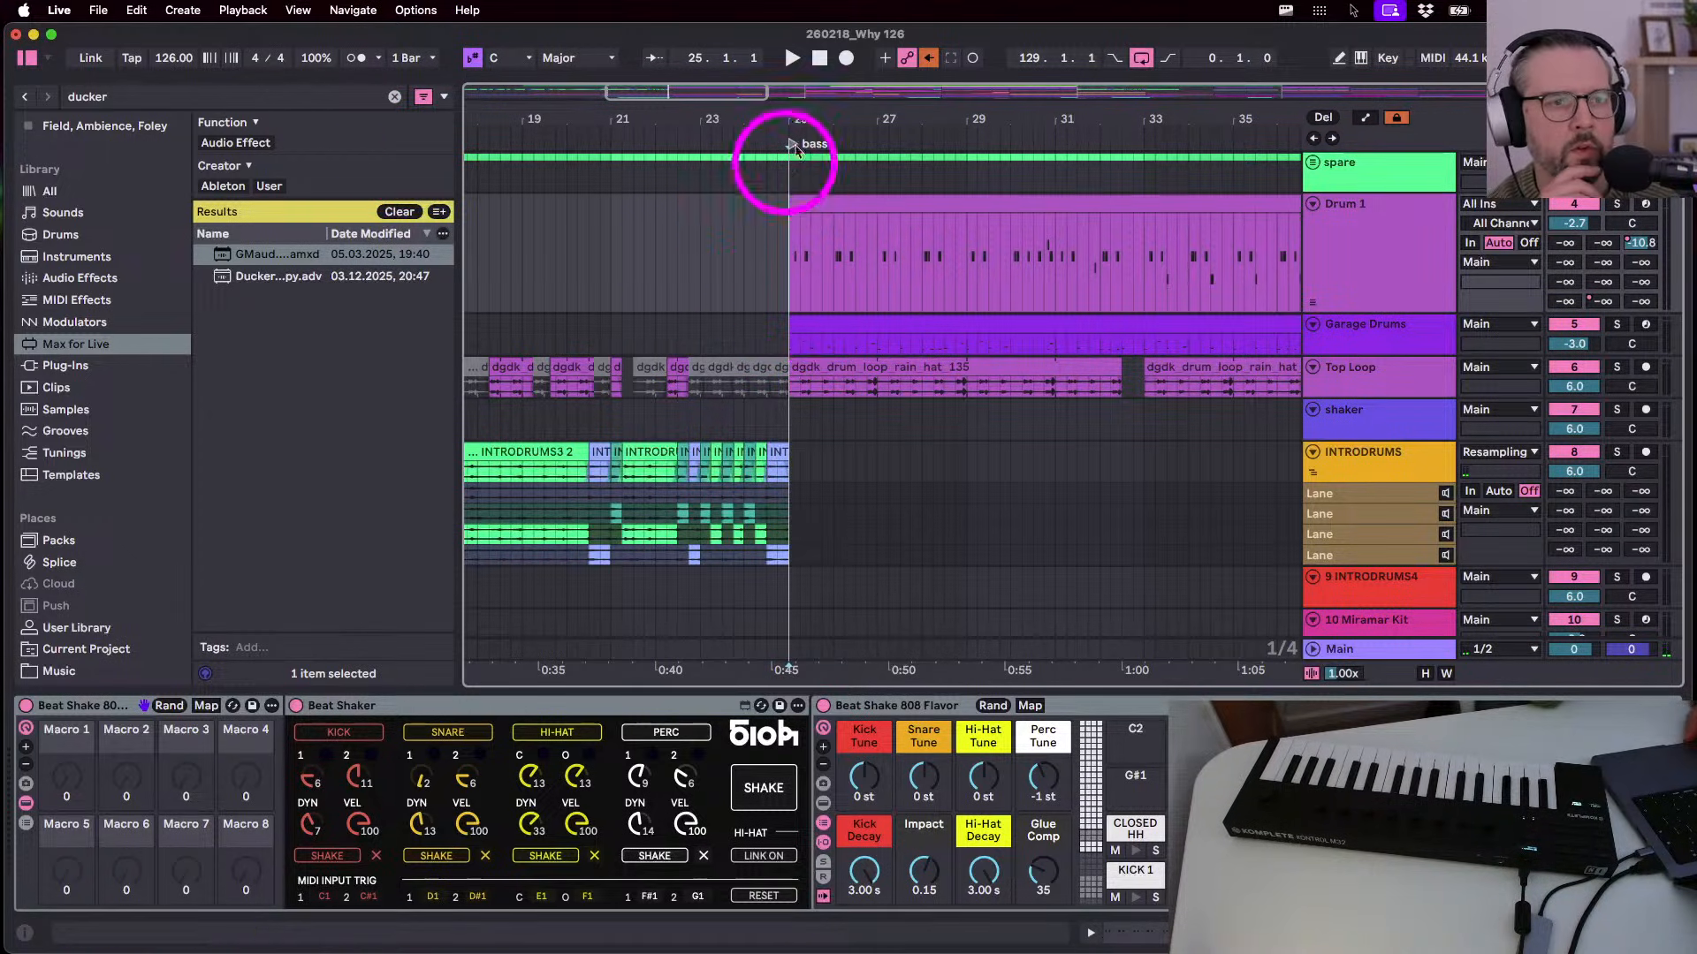
drag(796, 121, 769, 119)
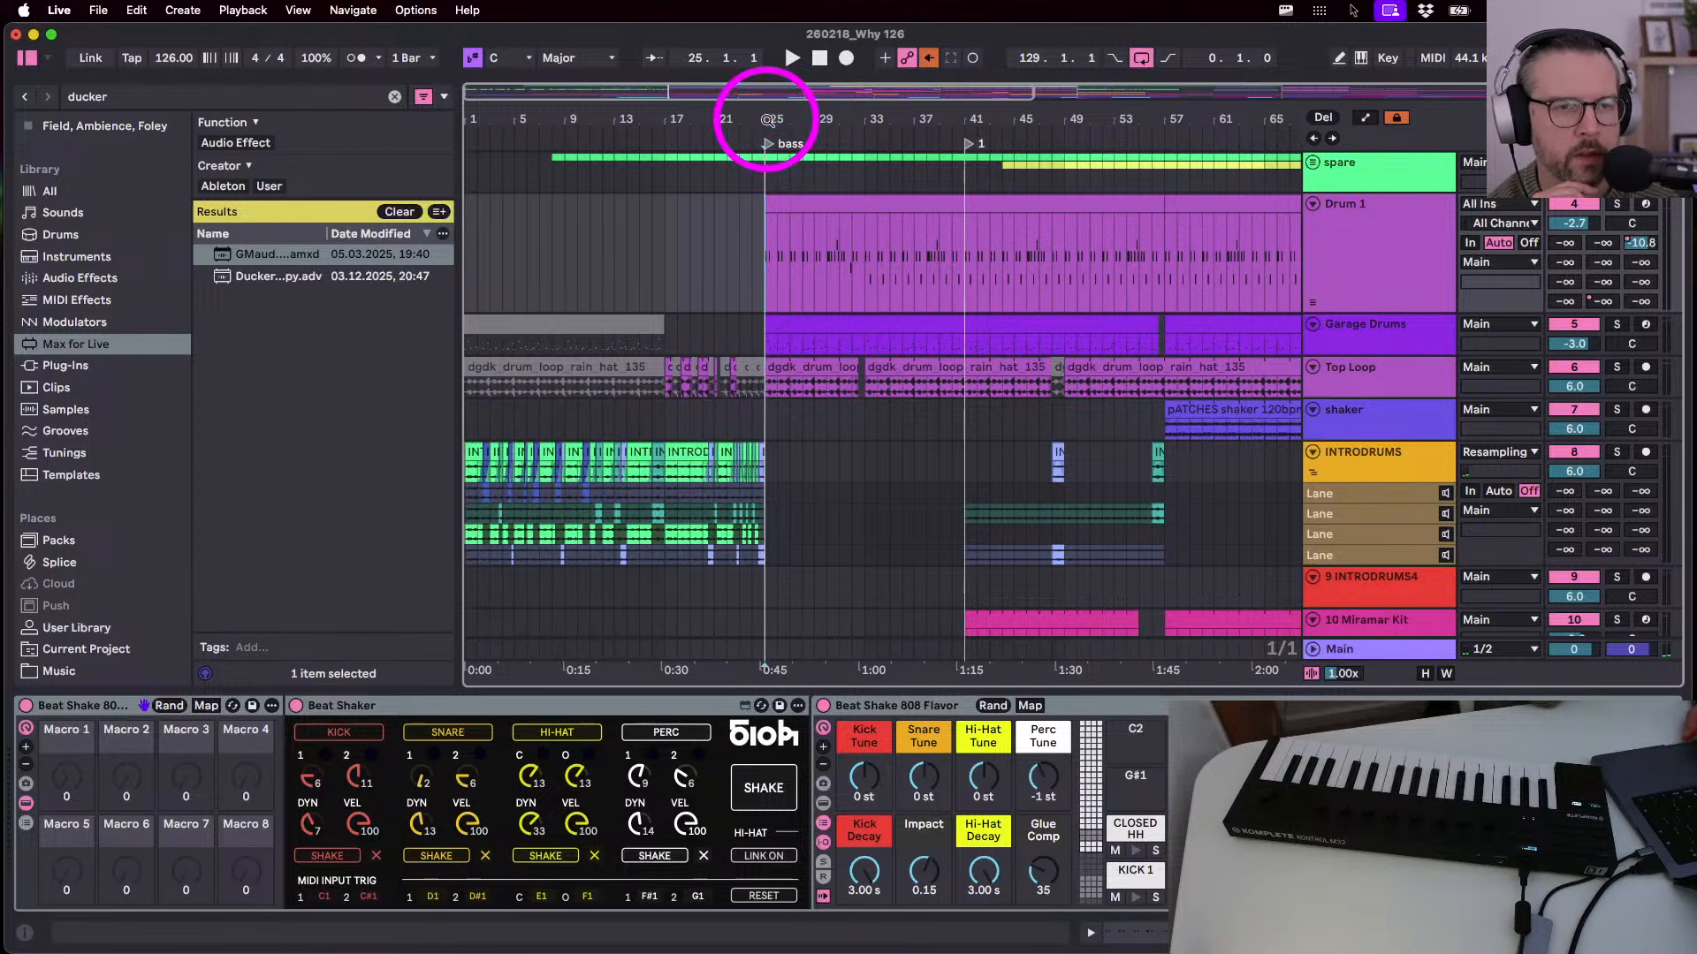
- Reselect Drum 1 and check the Space out fx track's devices
click(1381, 255)
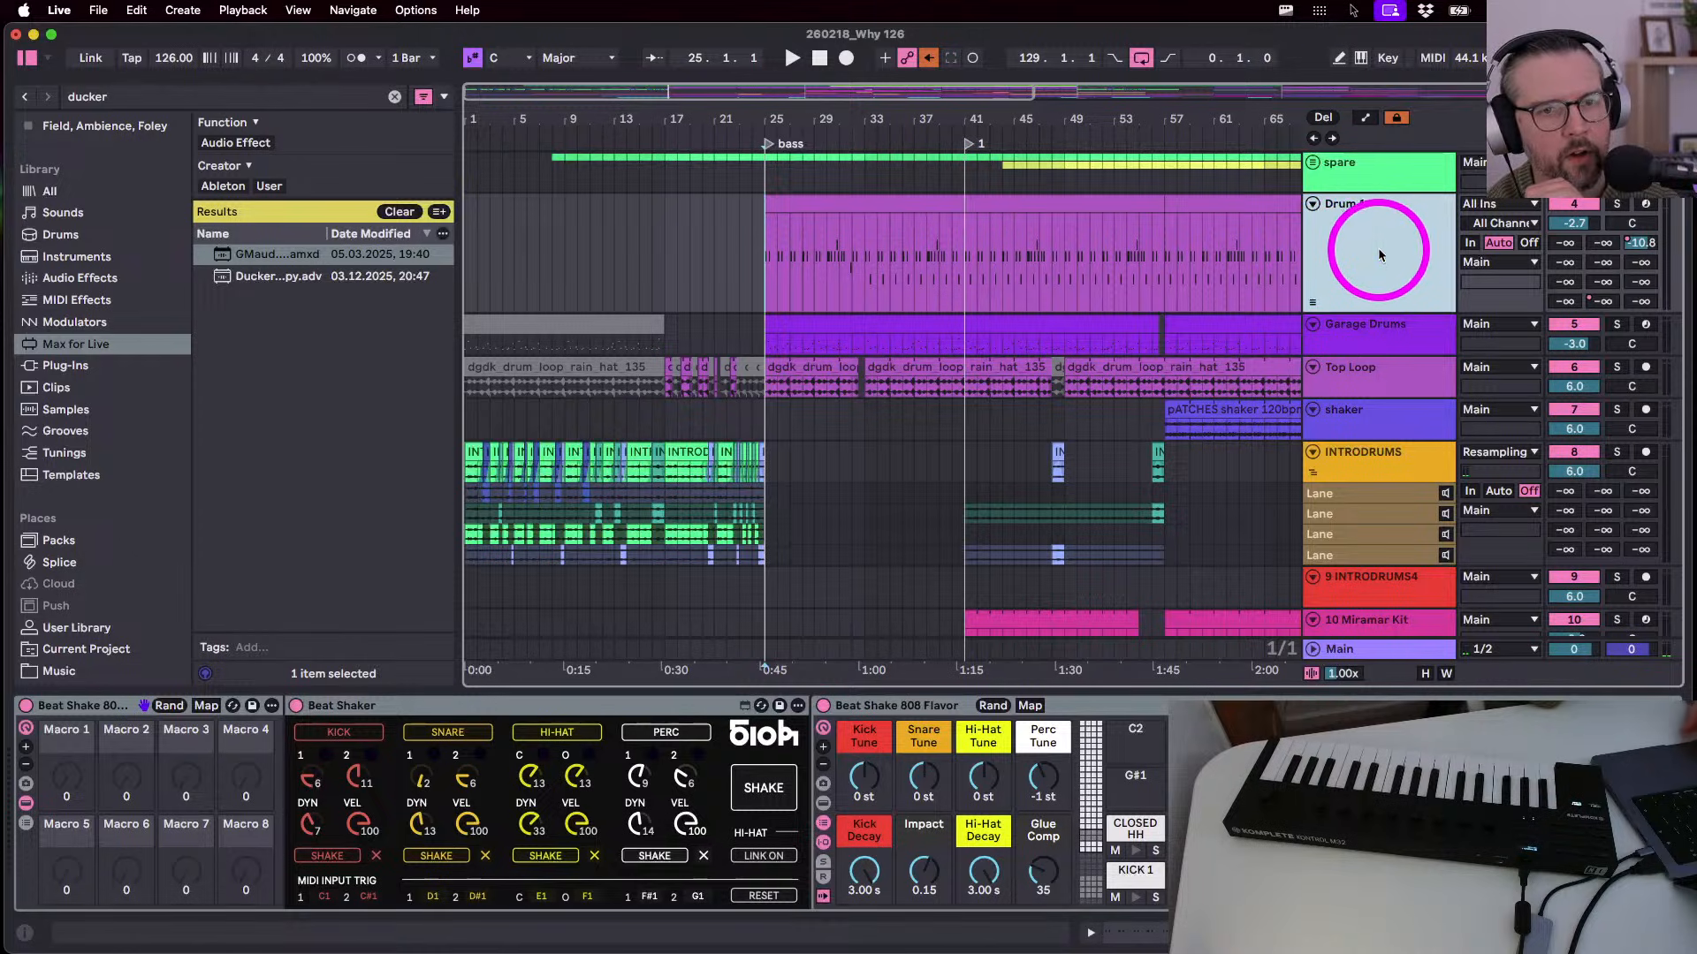
drag(803, 120, 804, 126)
scroll(784, 361, down, 8)
scroll(784, 360, down, 4)
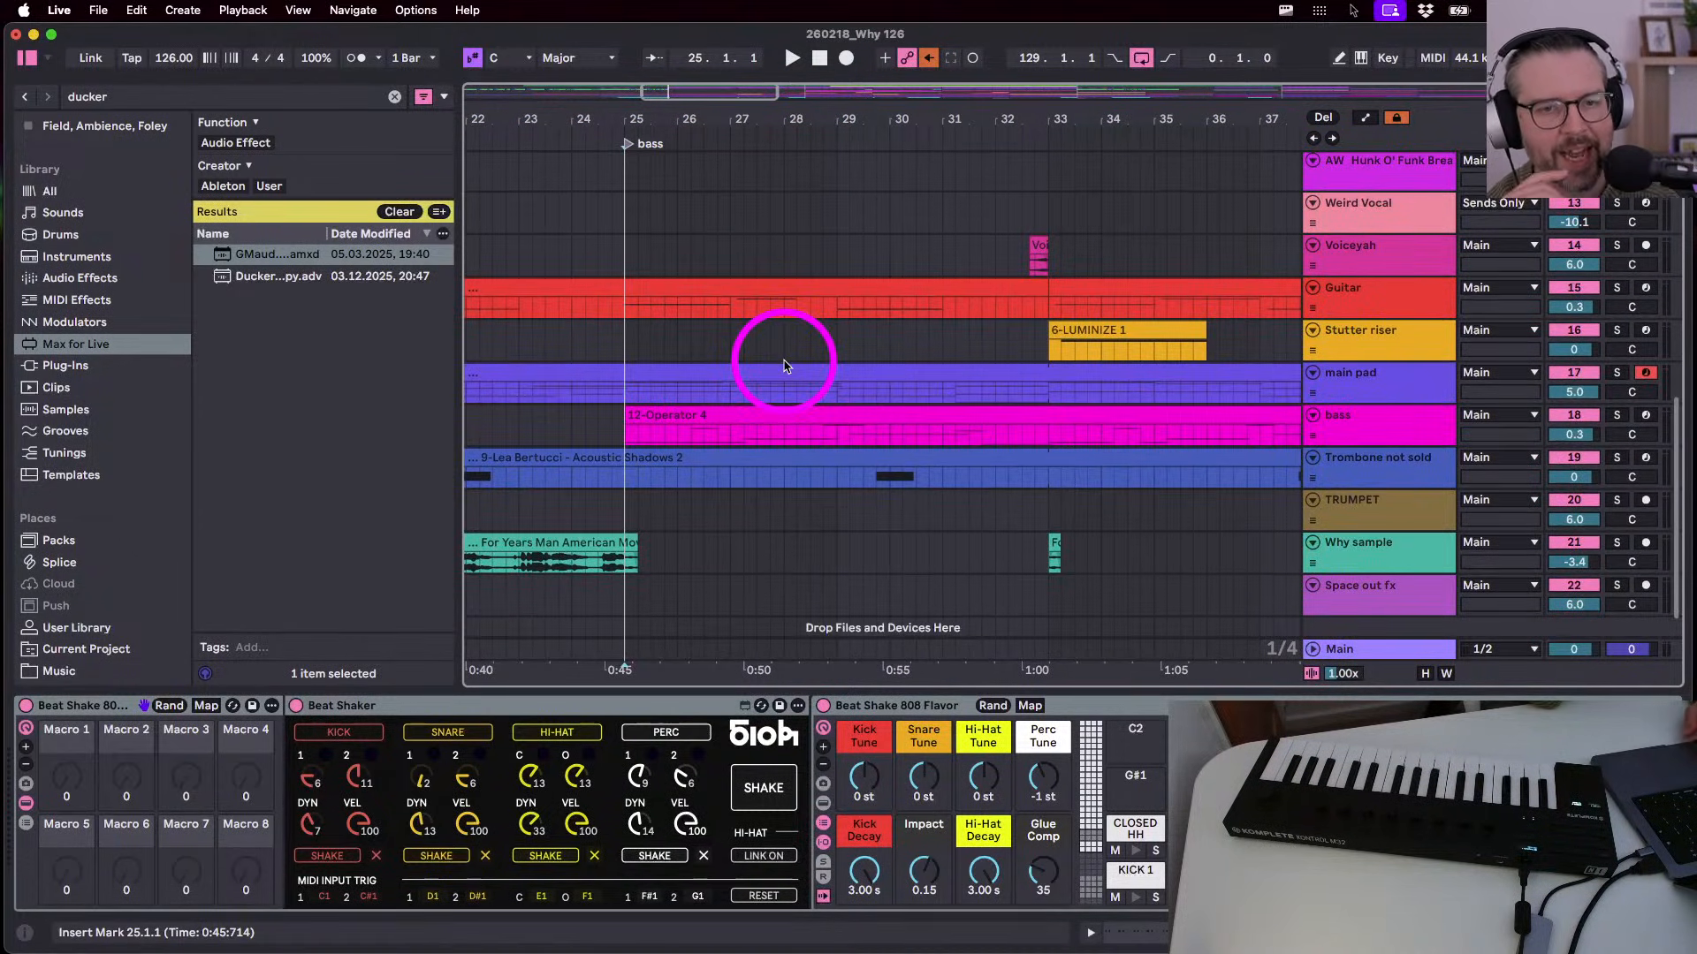
click(1359, 606)
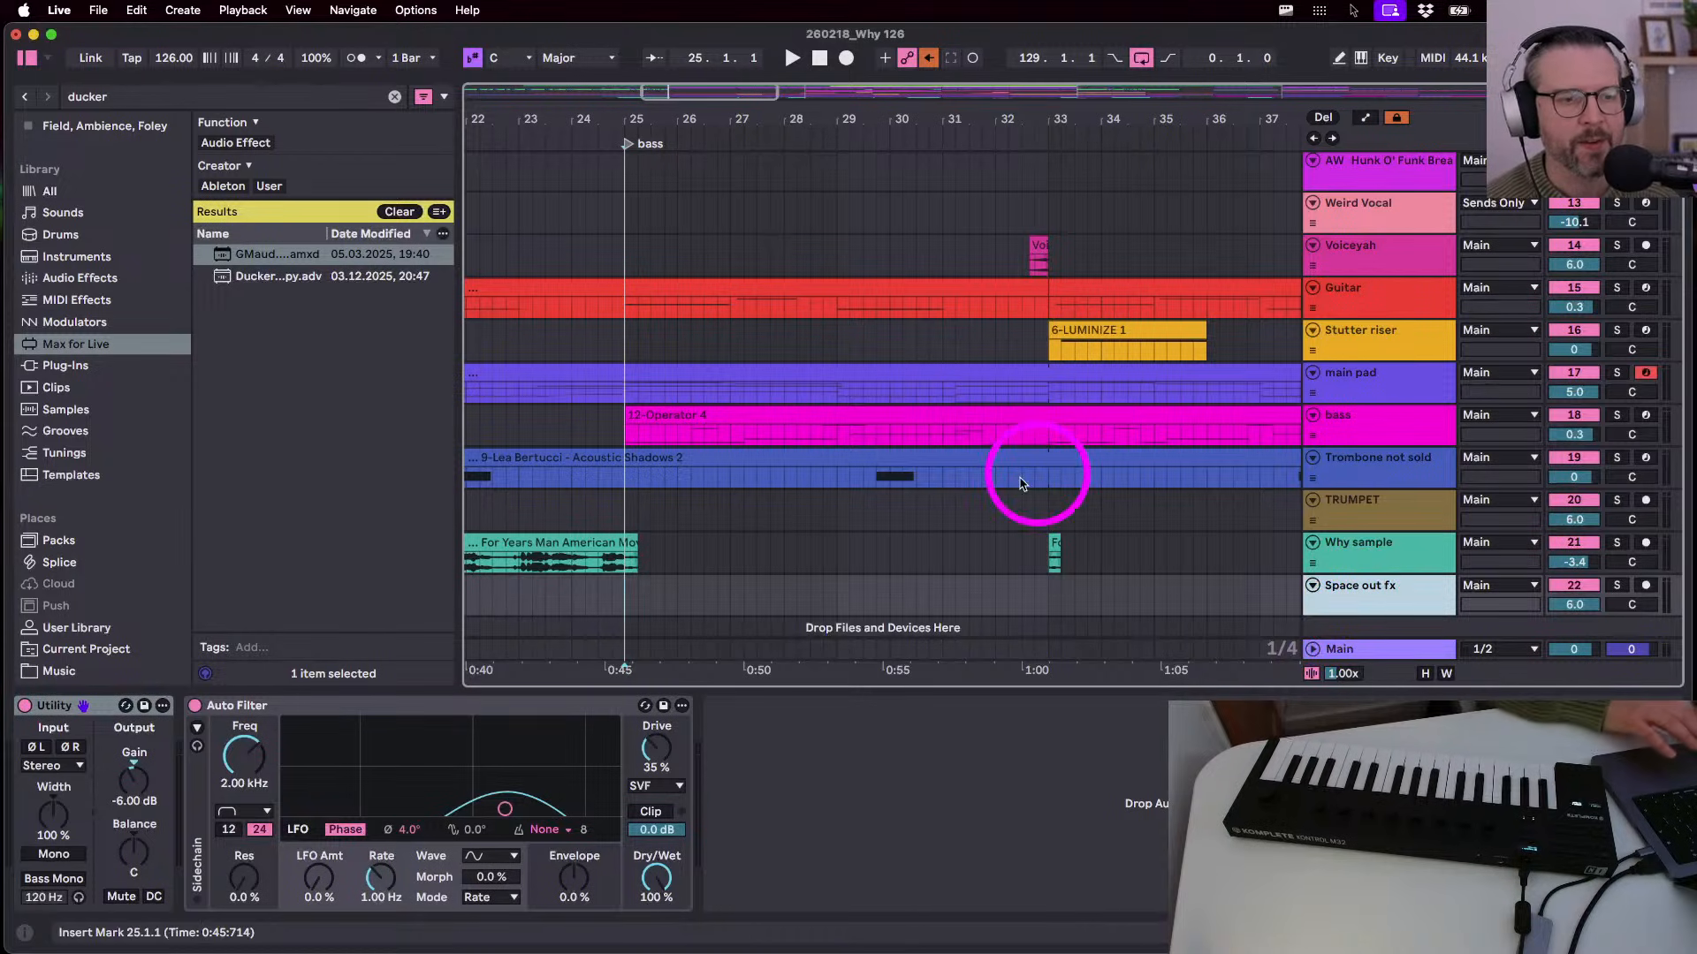
scroll(1029, 478, left, 6)
scroll(1030, 477, up, 1)
scroll(1021, 483, down, 10)
scroll(1021, 483, up, 4)
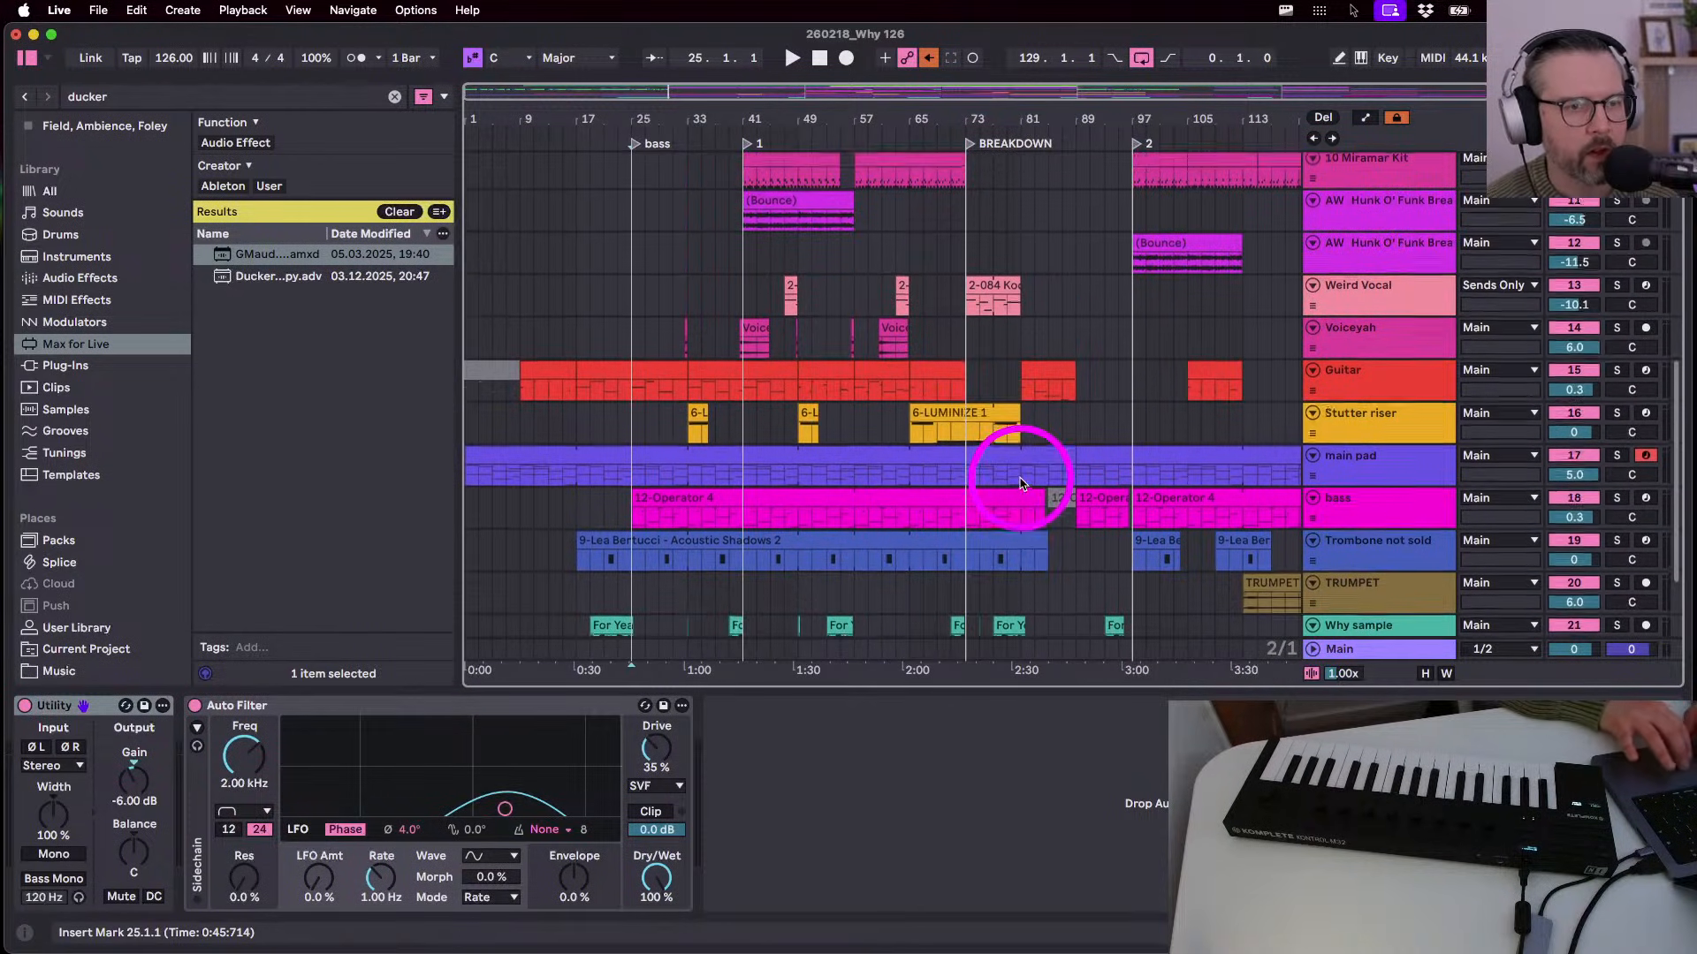
- Zoom to the bass section, stop playback, and view the bass, Guitar and main pad device chains
drag(624, 120, 642, 154)
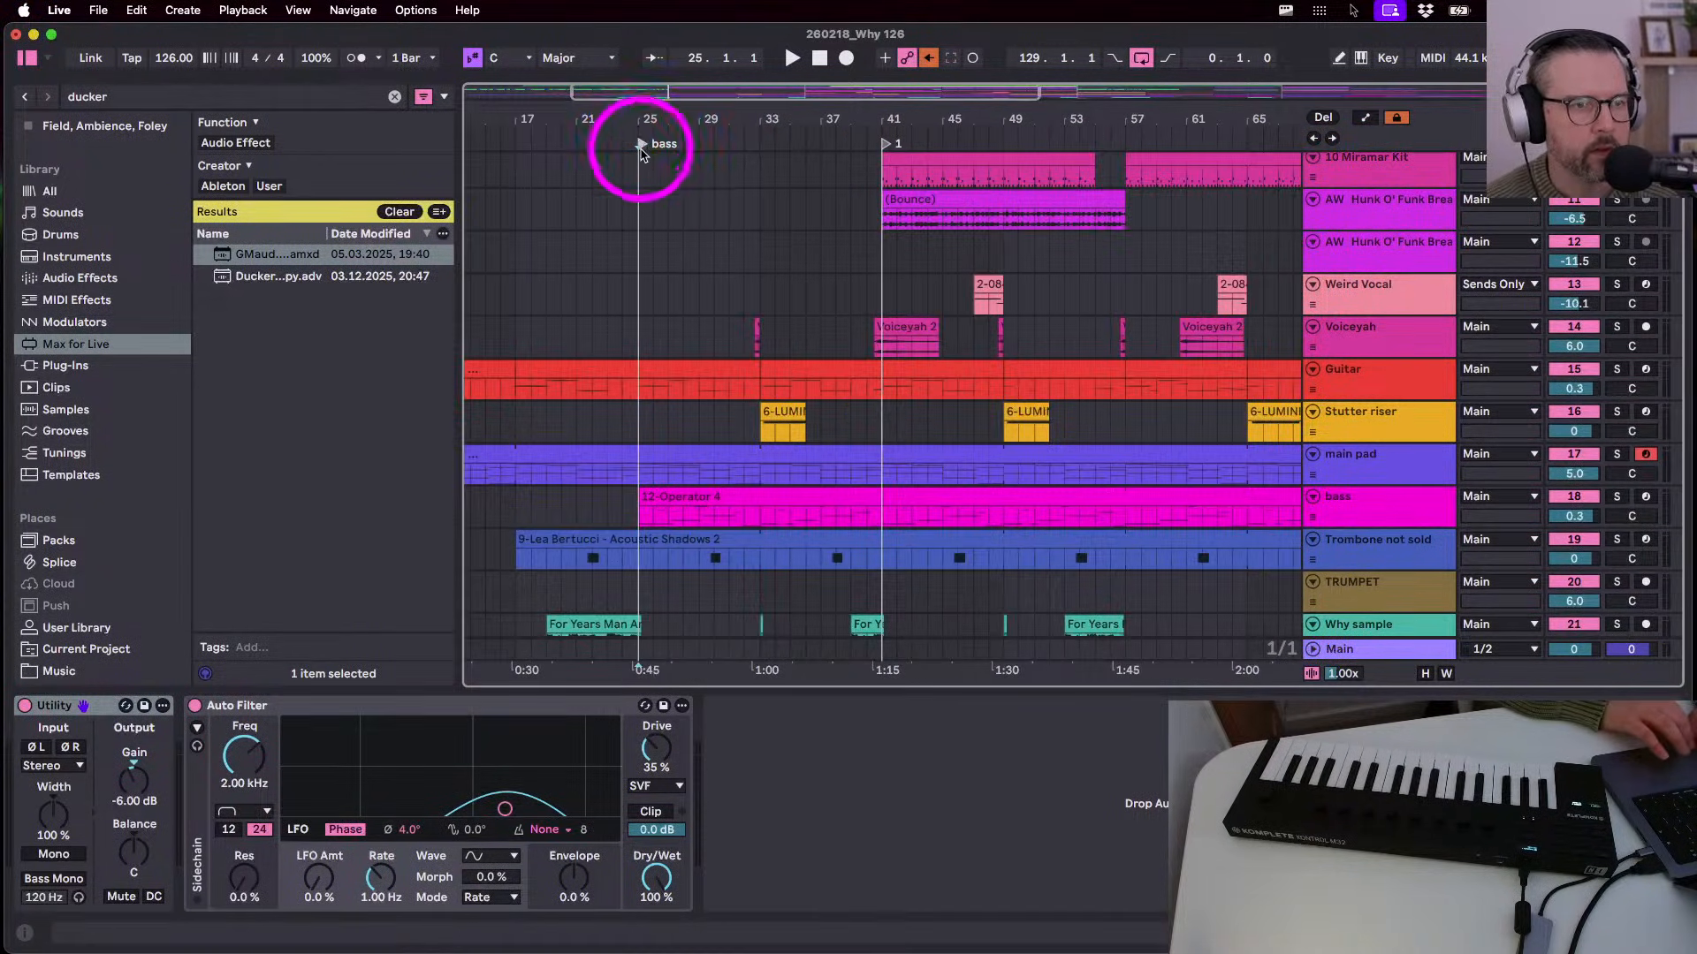
scroll(686, 348, up, 12)
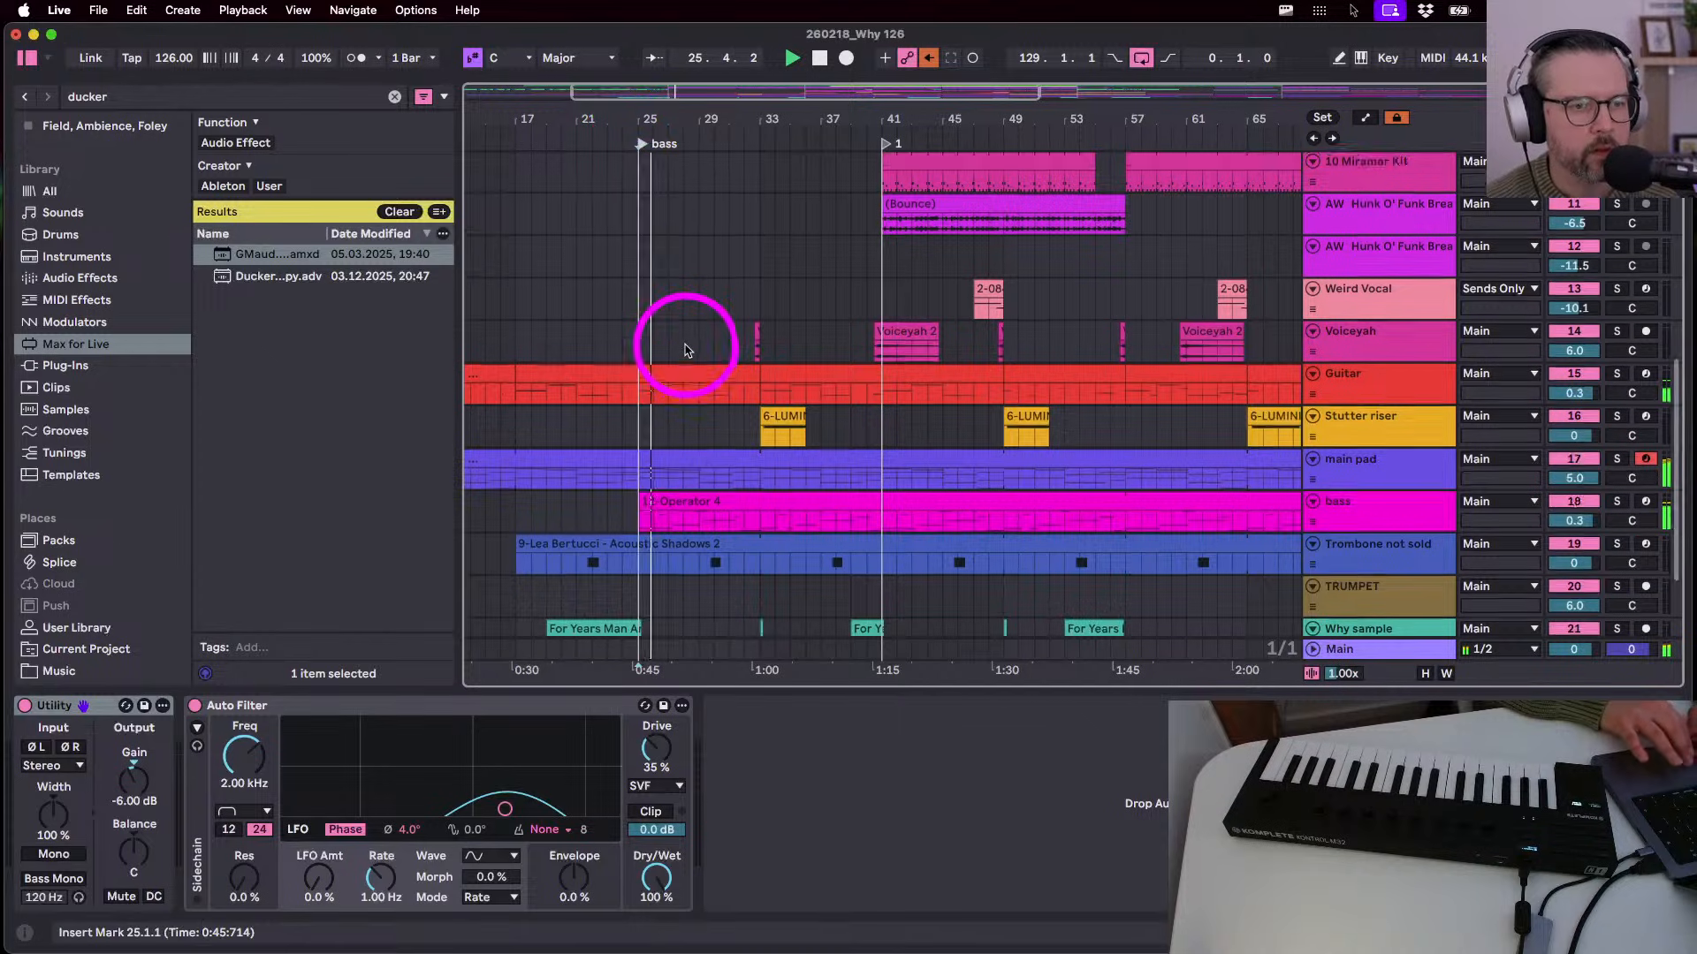
key(space)
scroll(686, 348, left, 2)
scroll(688, 351, down, 3)
scroll(687, 351, down, 5)
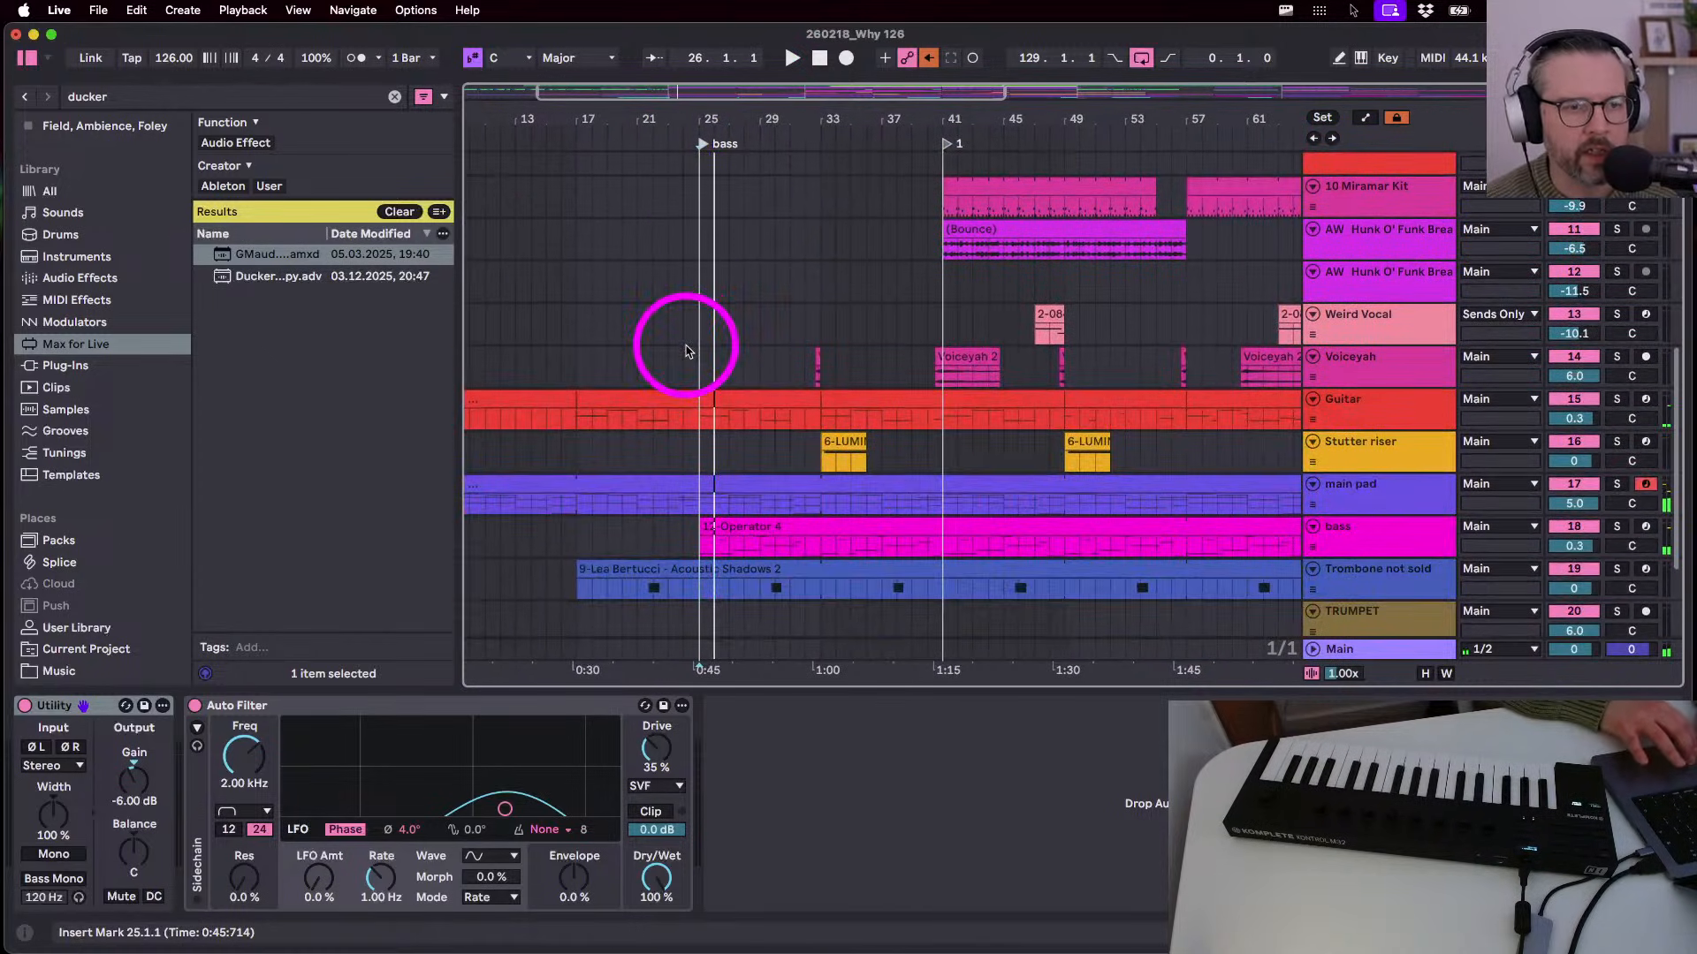
click(1370, 542)
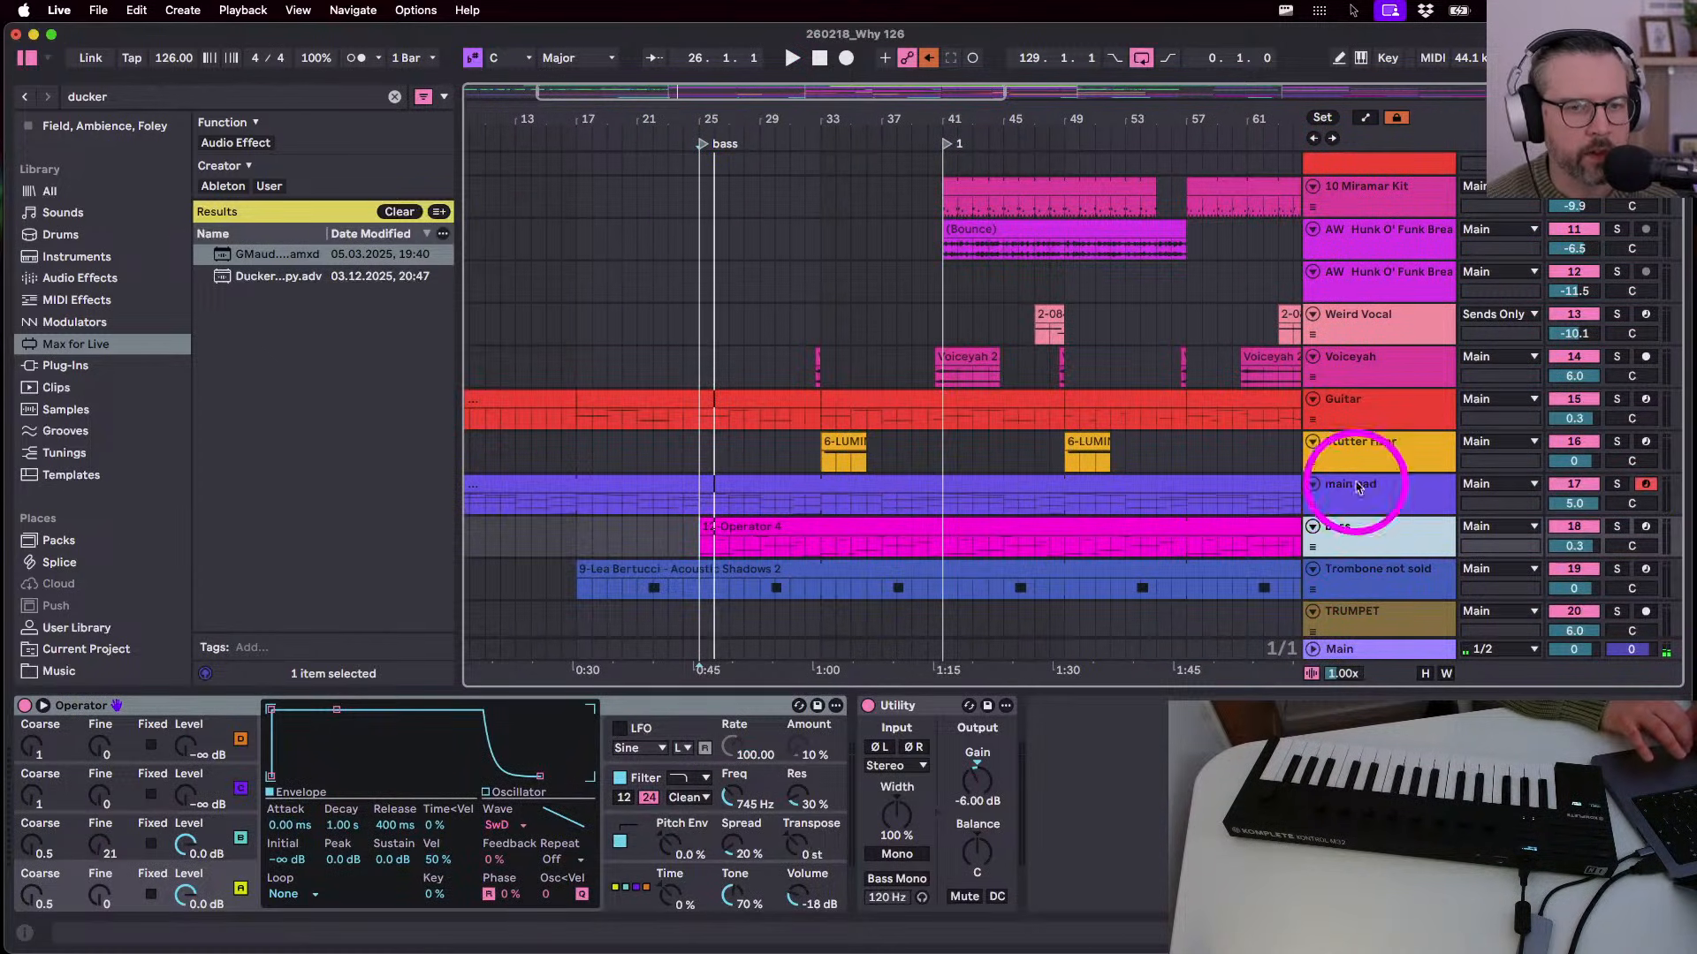
click(1362, 419)
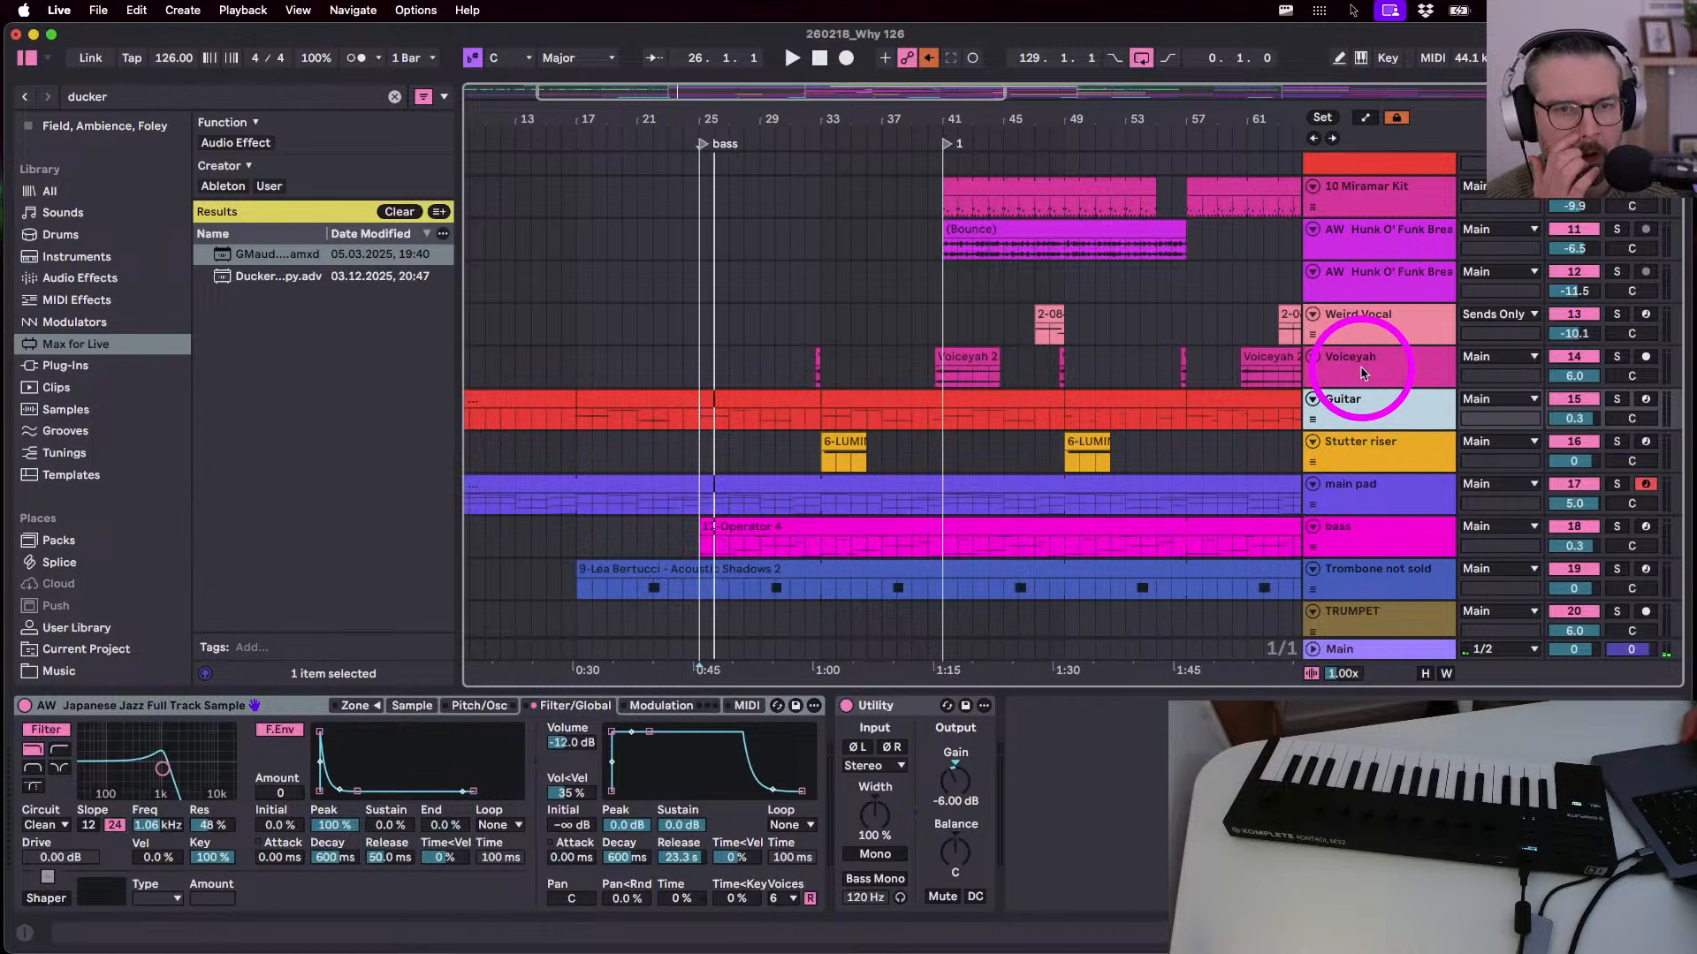
scroll(1355, 468, up, 1)
click(1353, 492)
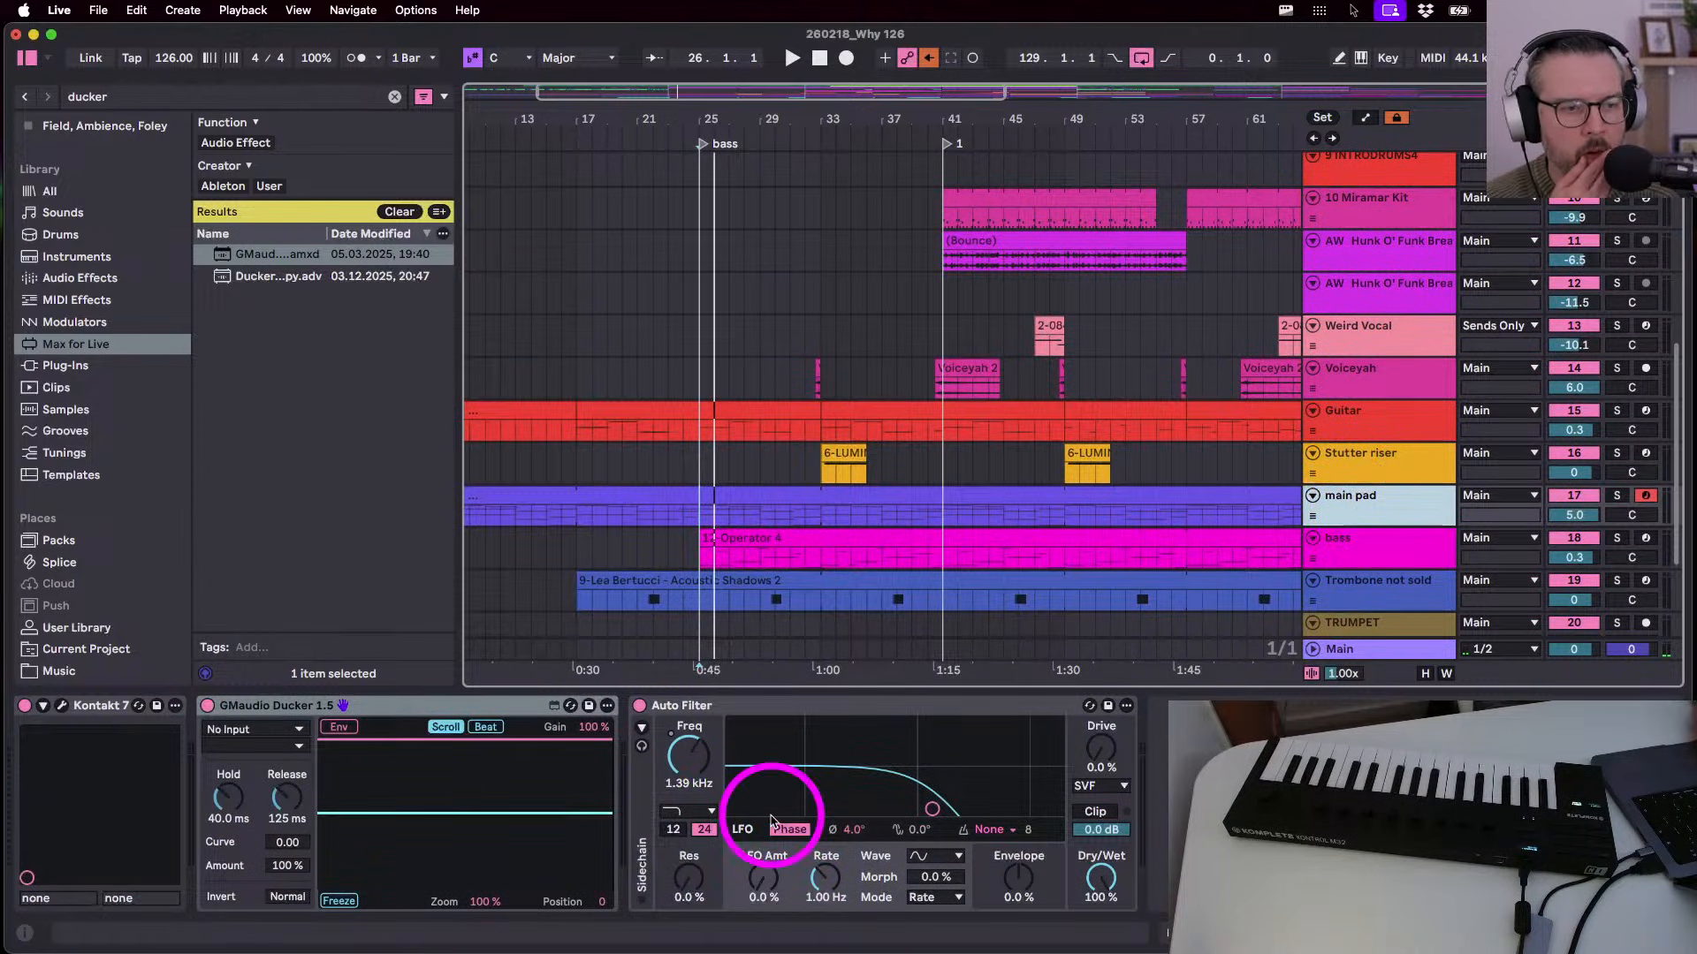
- Set the main pad ducker's sidechain source to Drum 1, keeping the Post Mixer tap
click(257, 726)
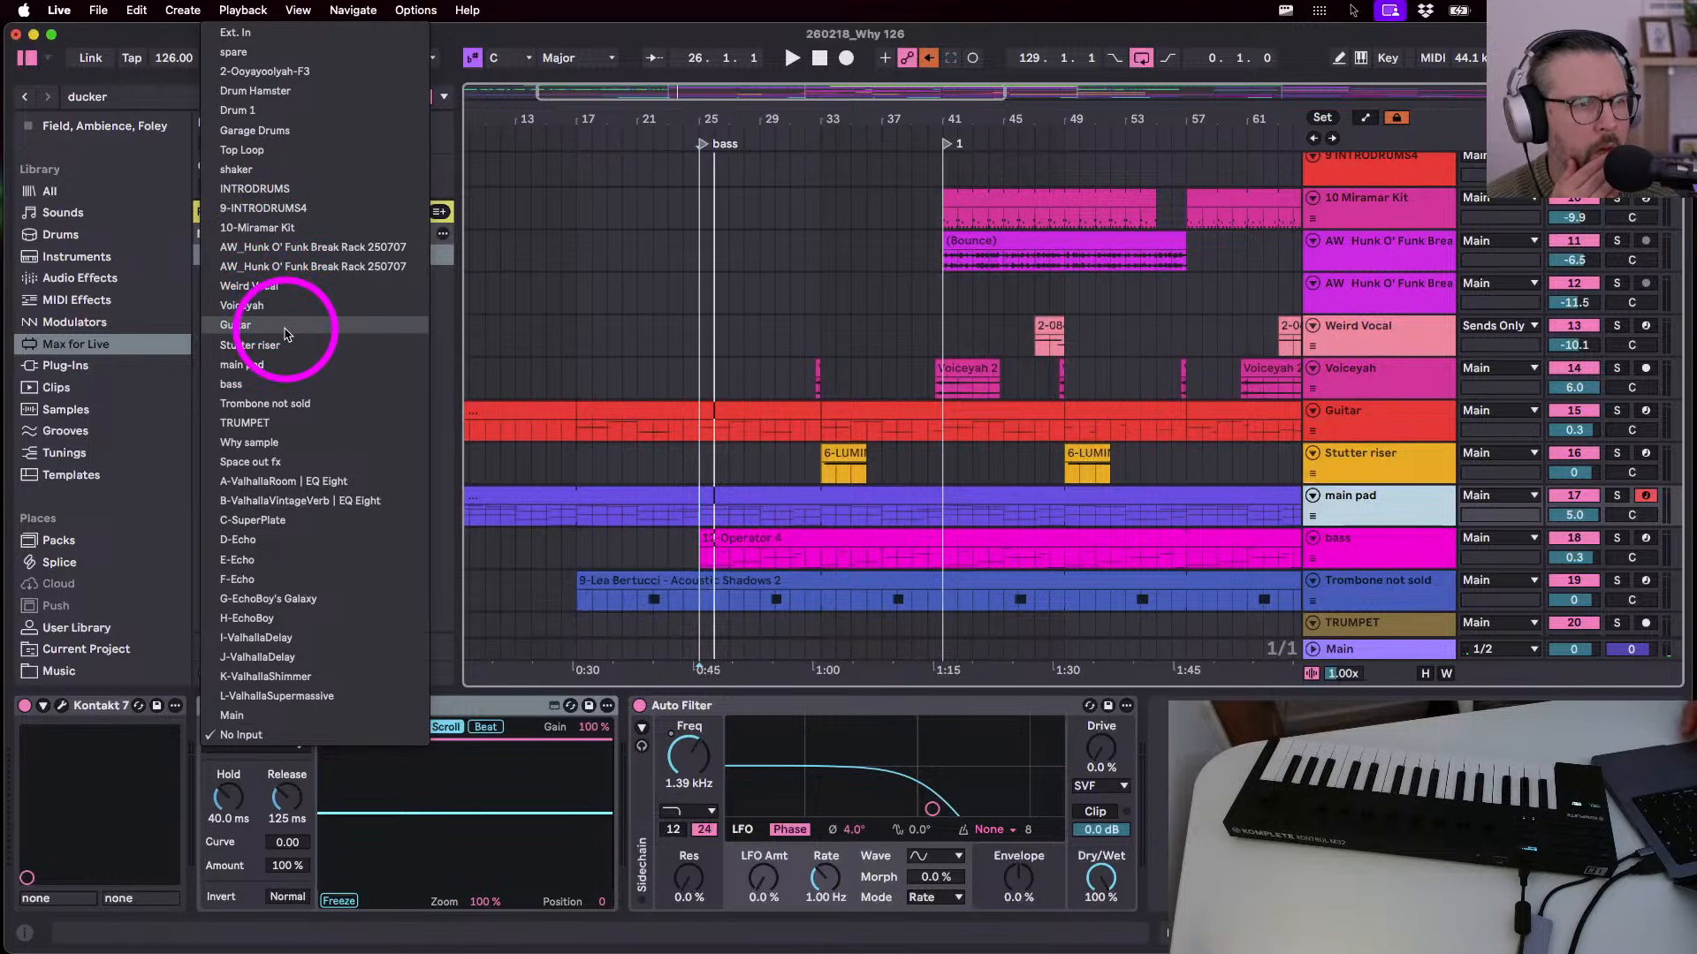
click(257, 126)
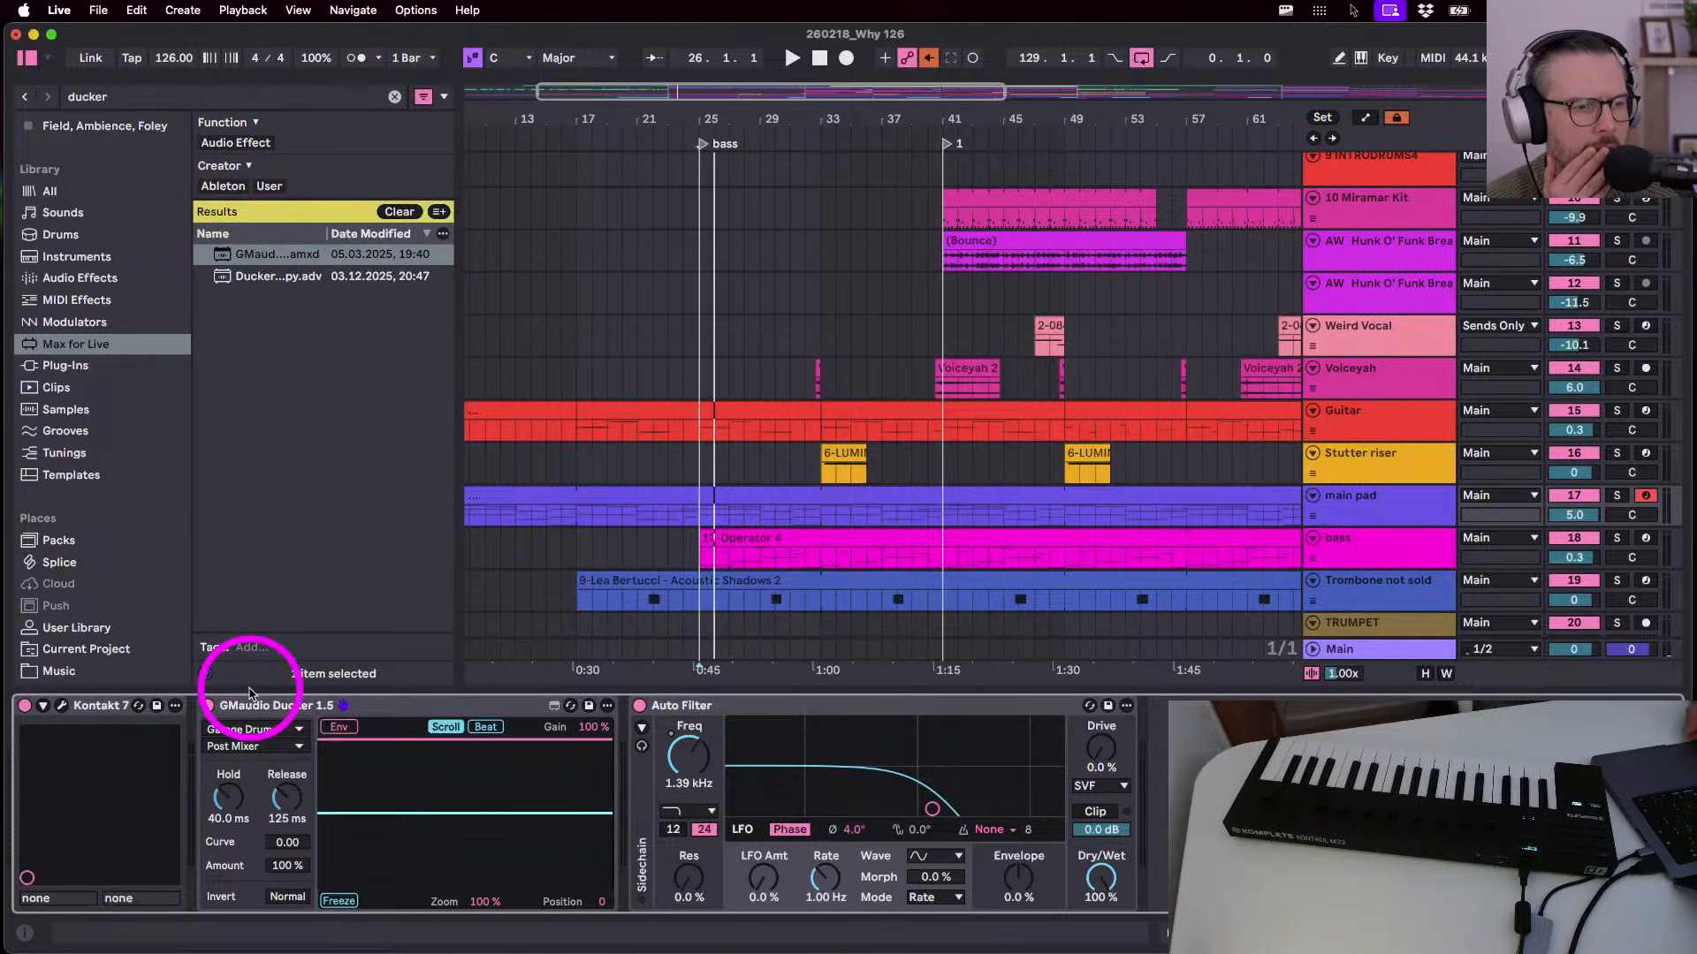
click(252, 729)
click(252, 726)
click(246, 728)
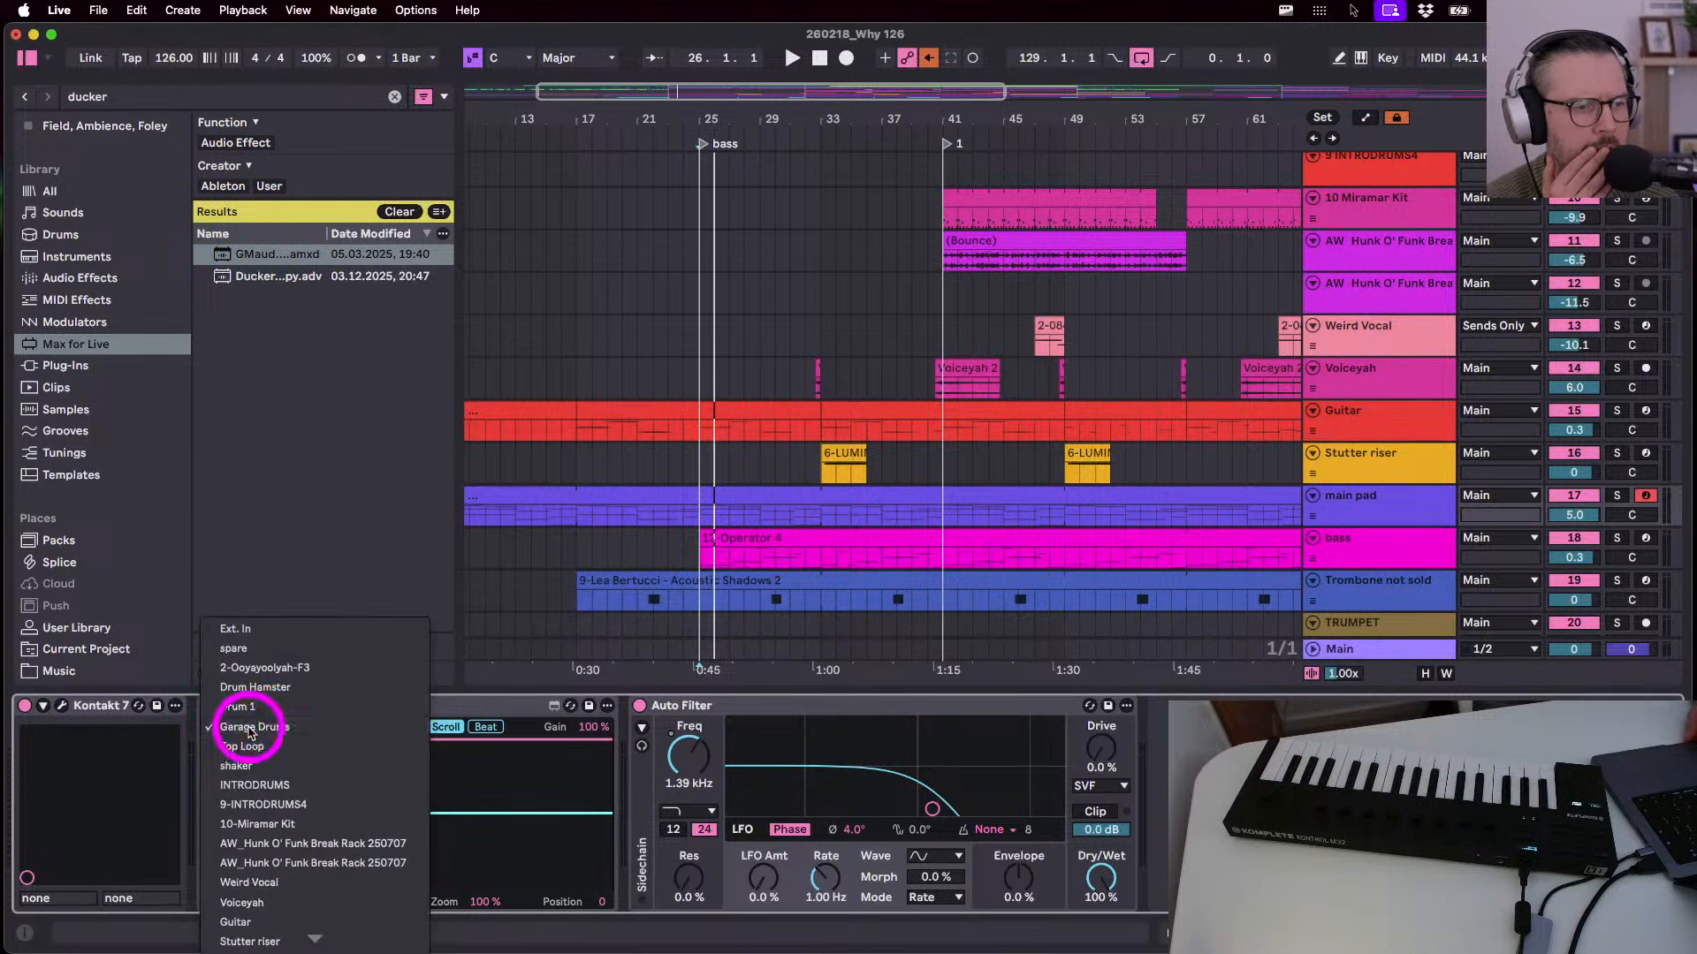
click(248, 723)
click(249, 748)
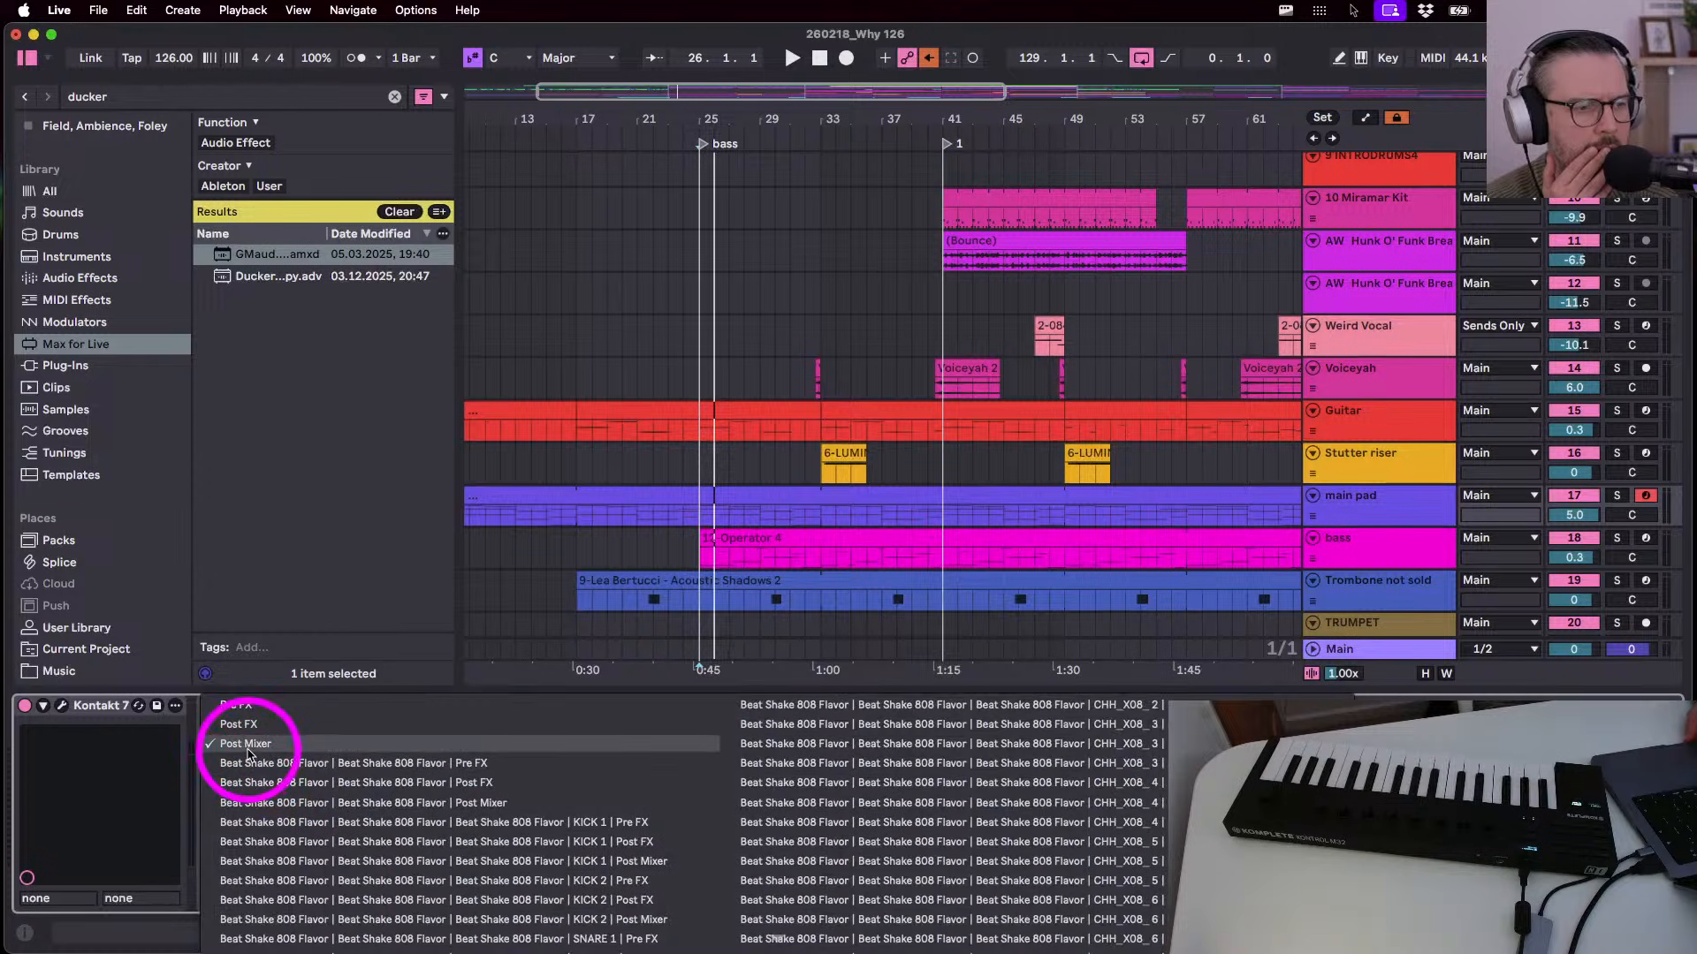
scroll(249, 748, down, 10)
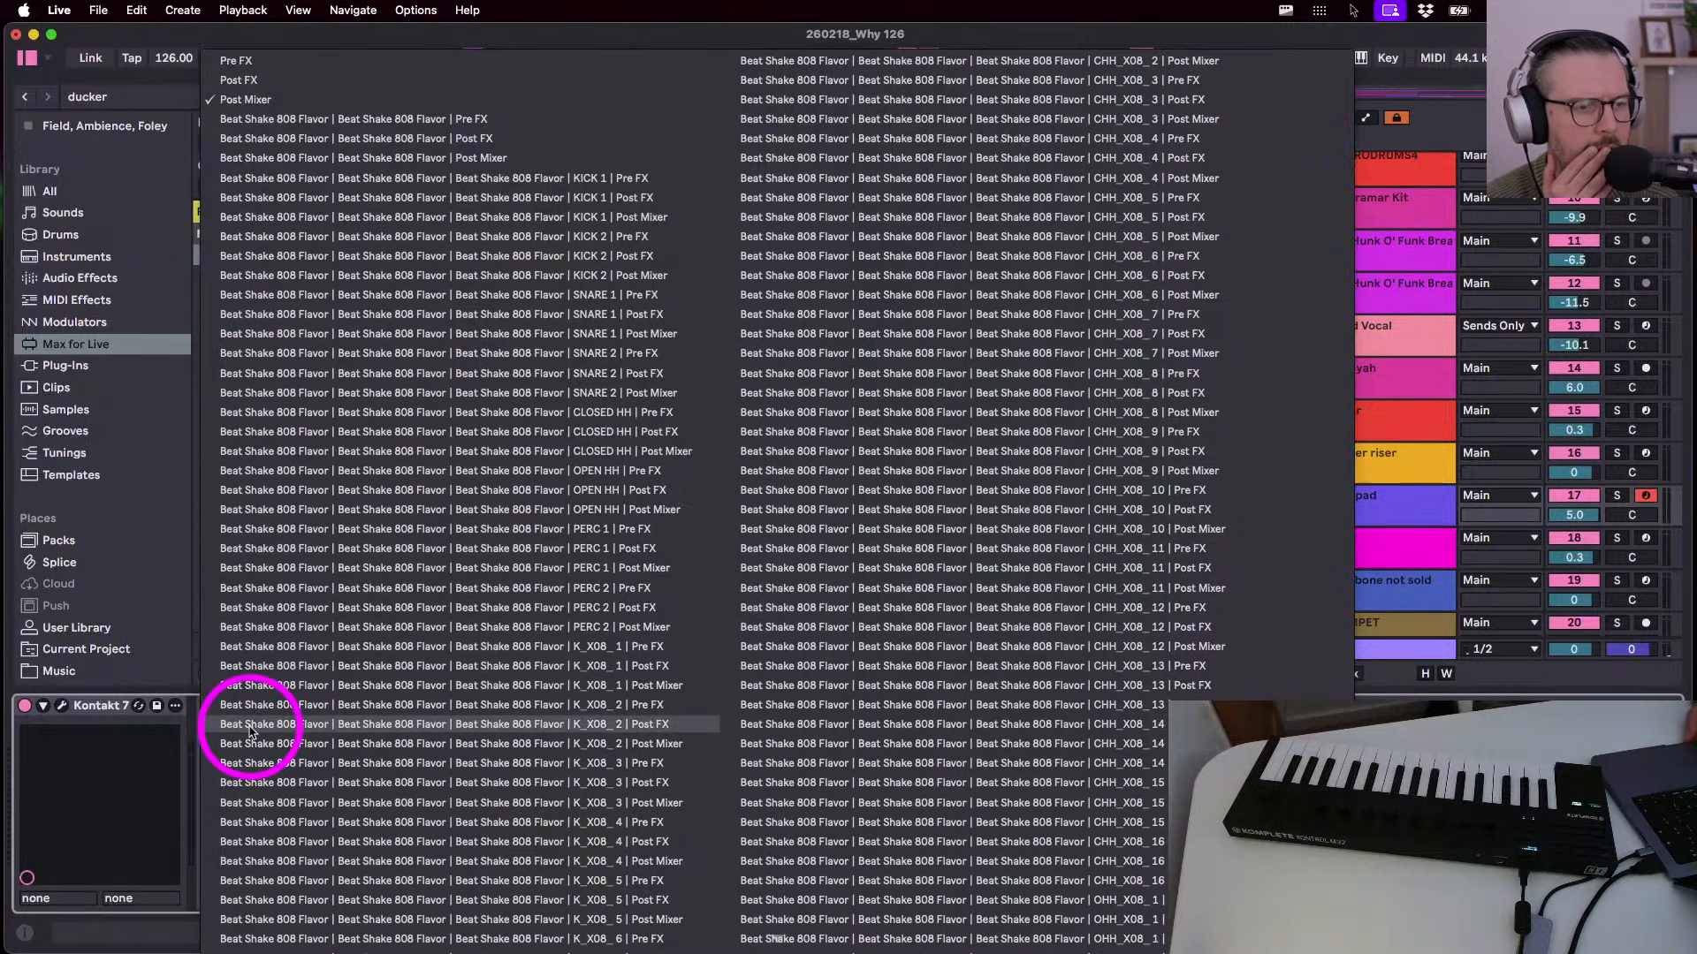
key(Escape)
- Start playback and view Drum 1's Beat Shake rack, shifting its pads to the hi-hats
key(space)
scroll(876, 422, up, 10)
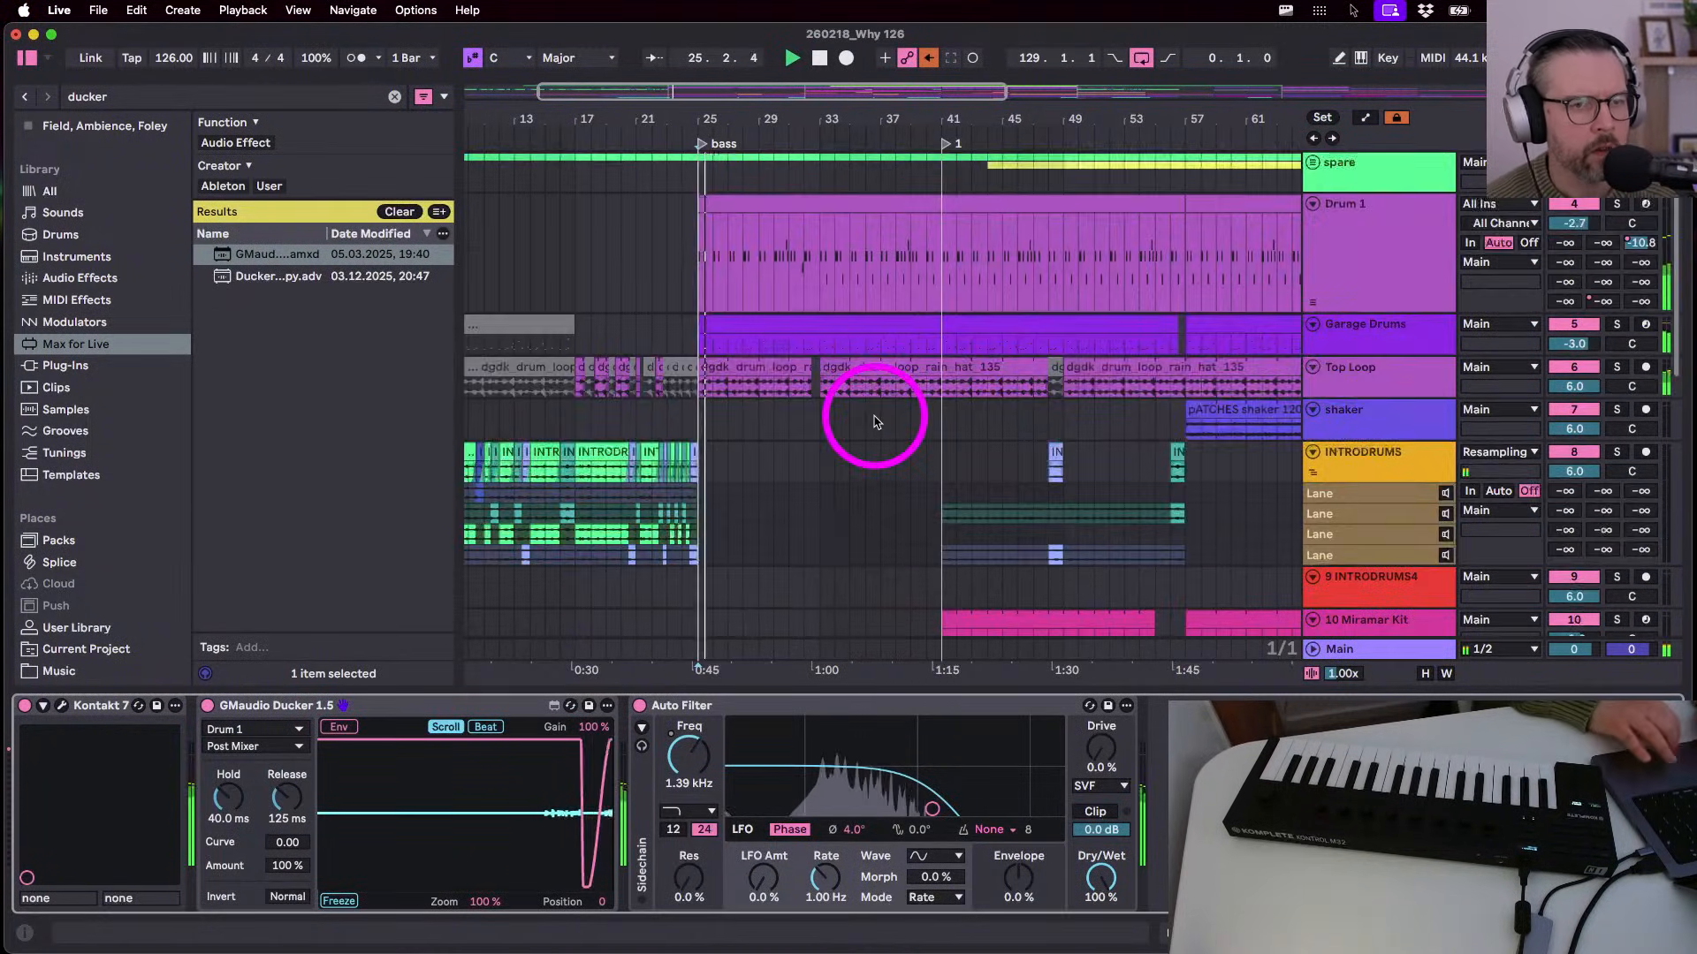
click(1344, 257)
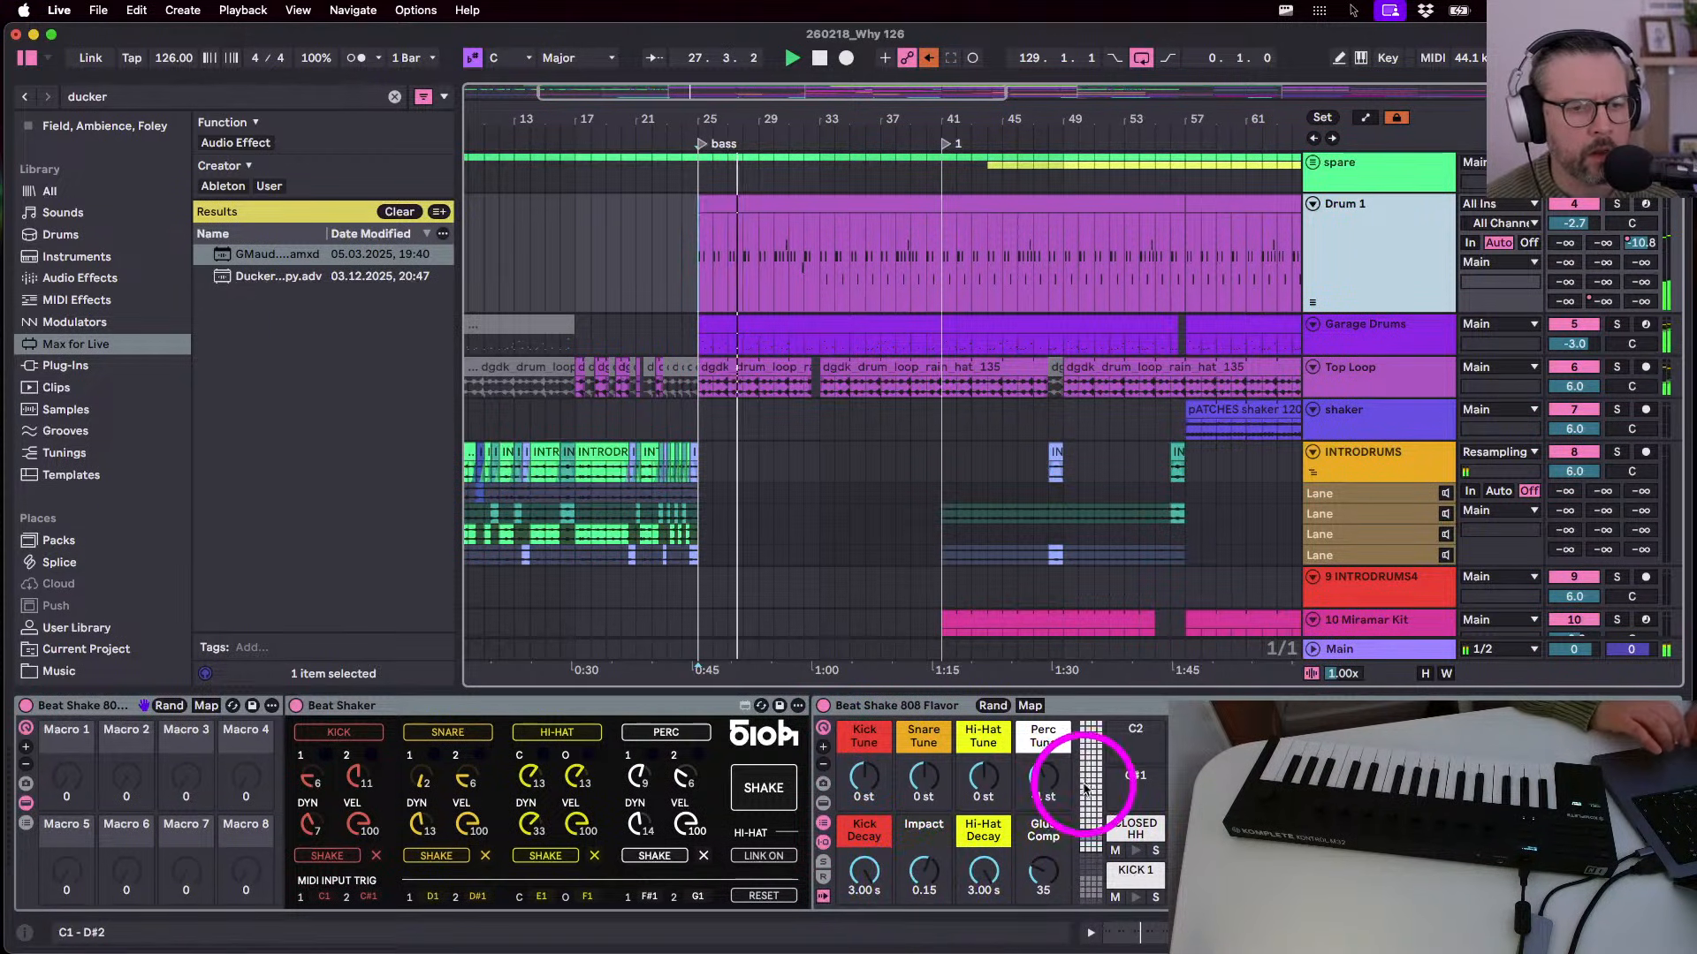
click(1092, 759)
drag(1093, 759, 1070, 786)
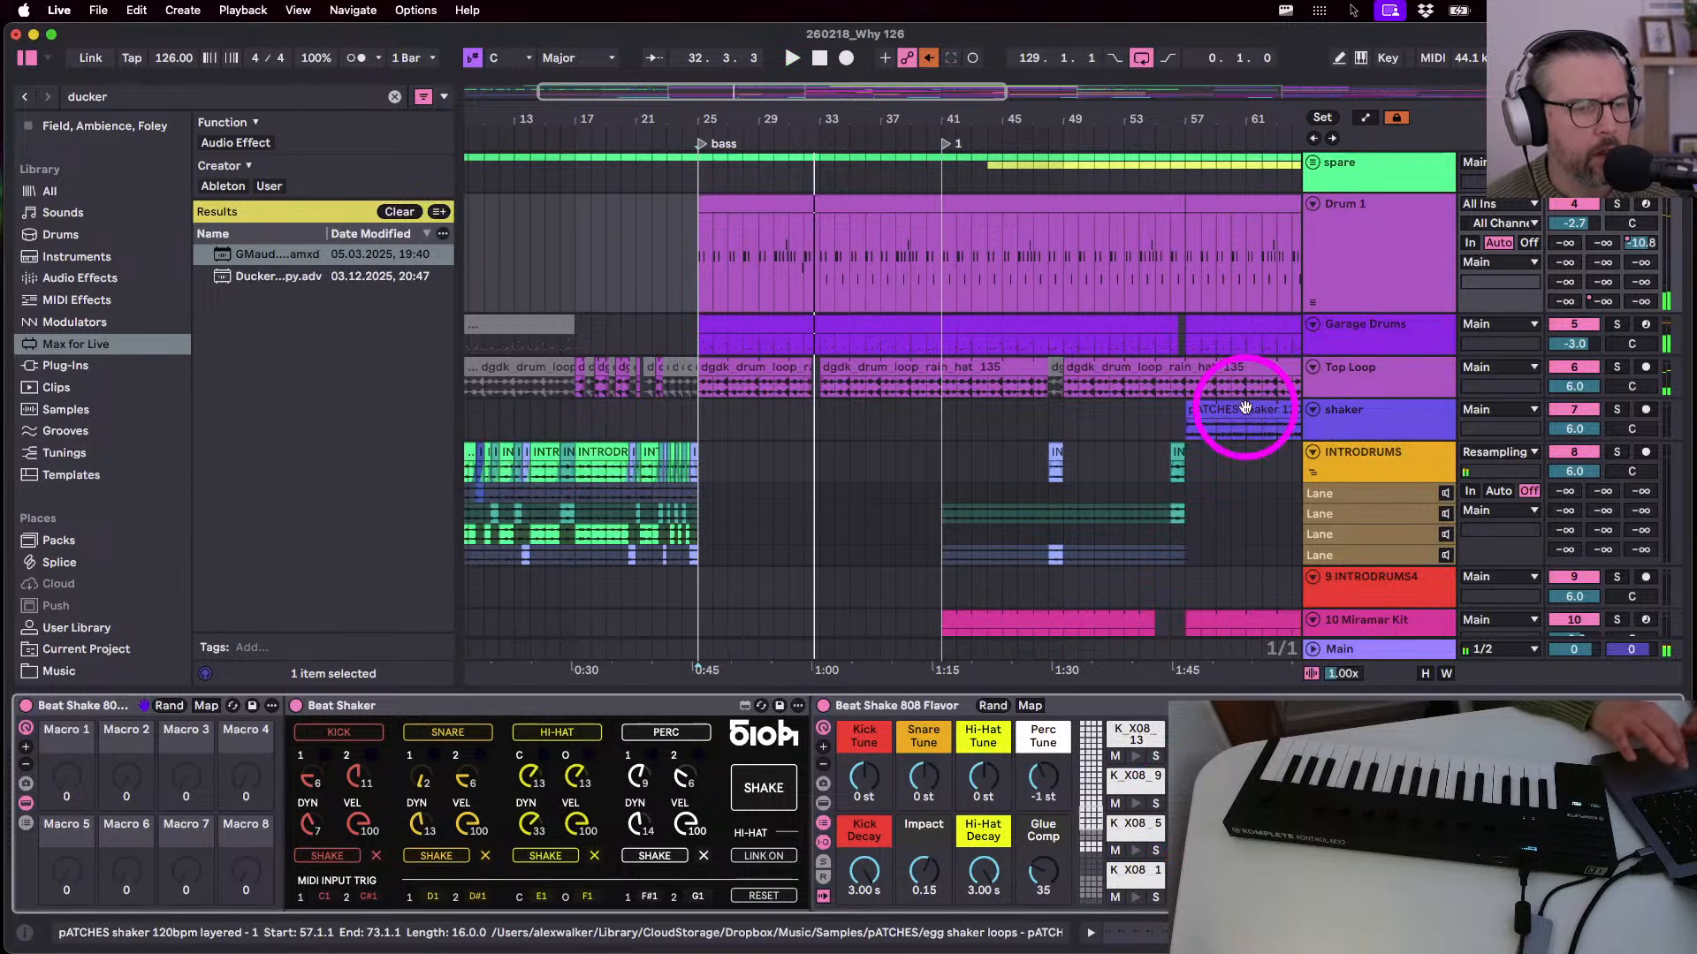
- Solo the Garage Drums track and restart playback from bar 25
click(1441, 338)
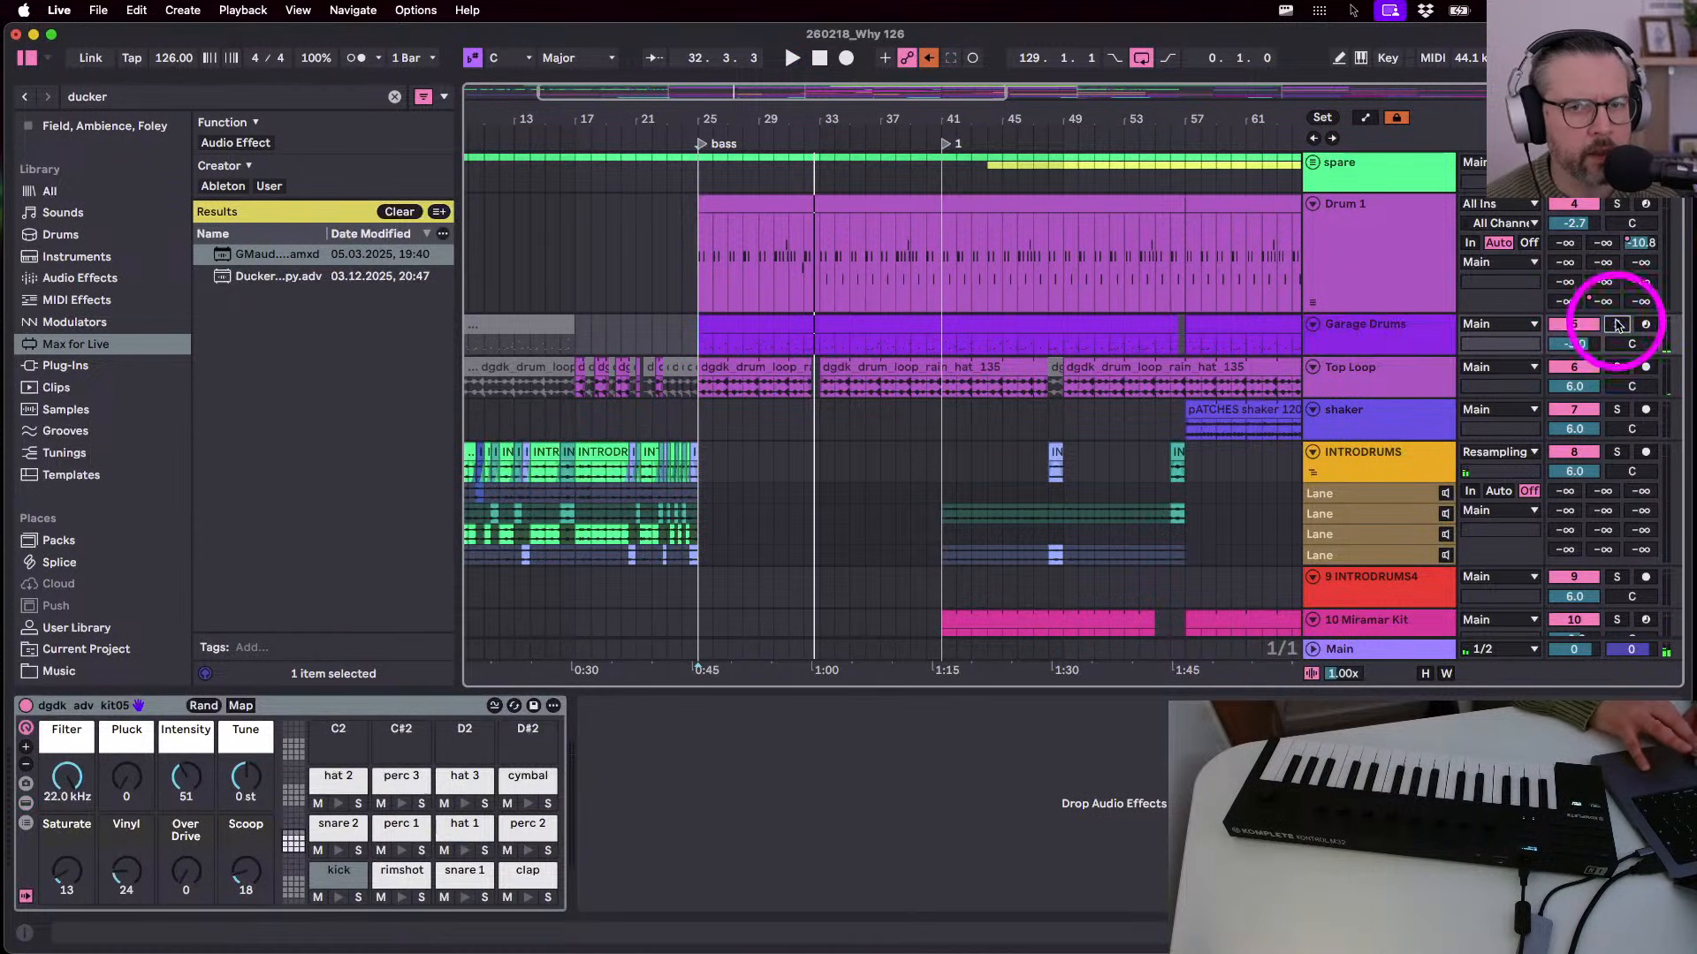
click(1616, 324)
key(space)
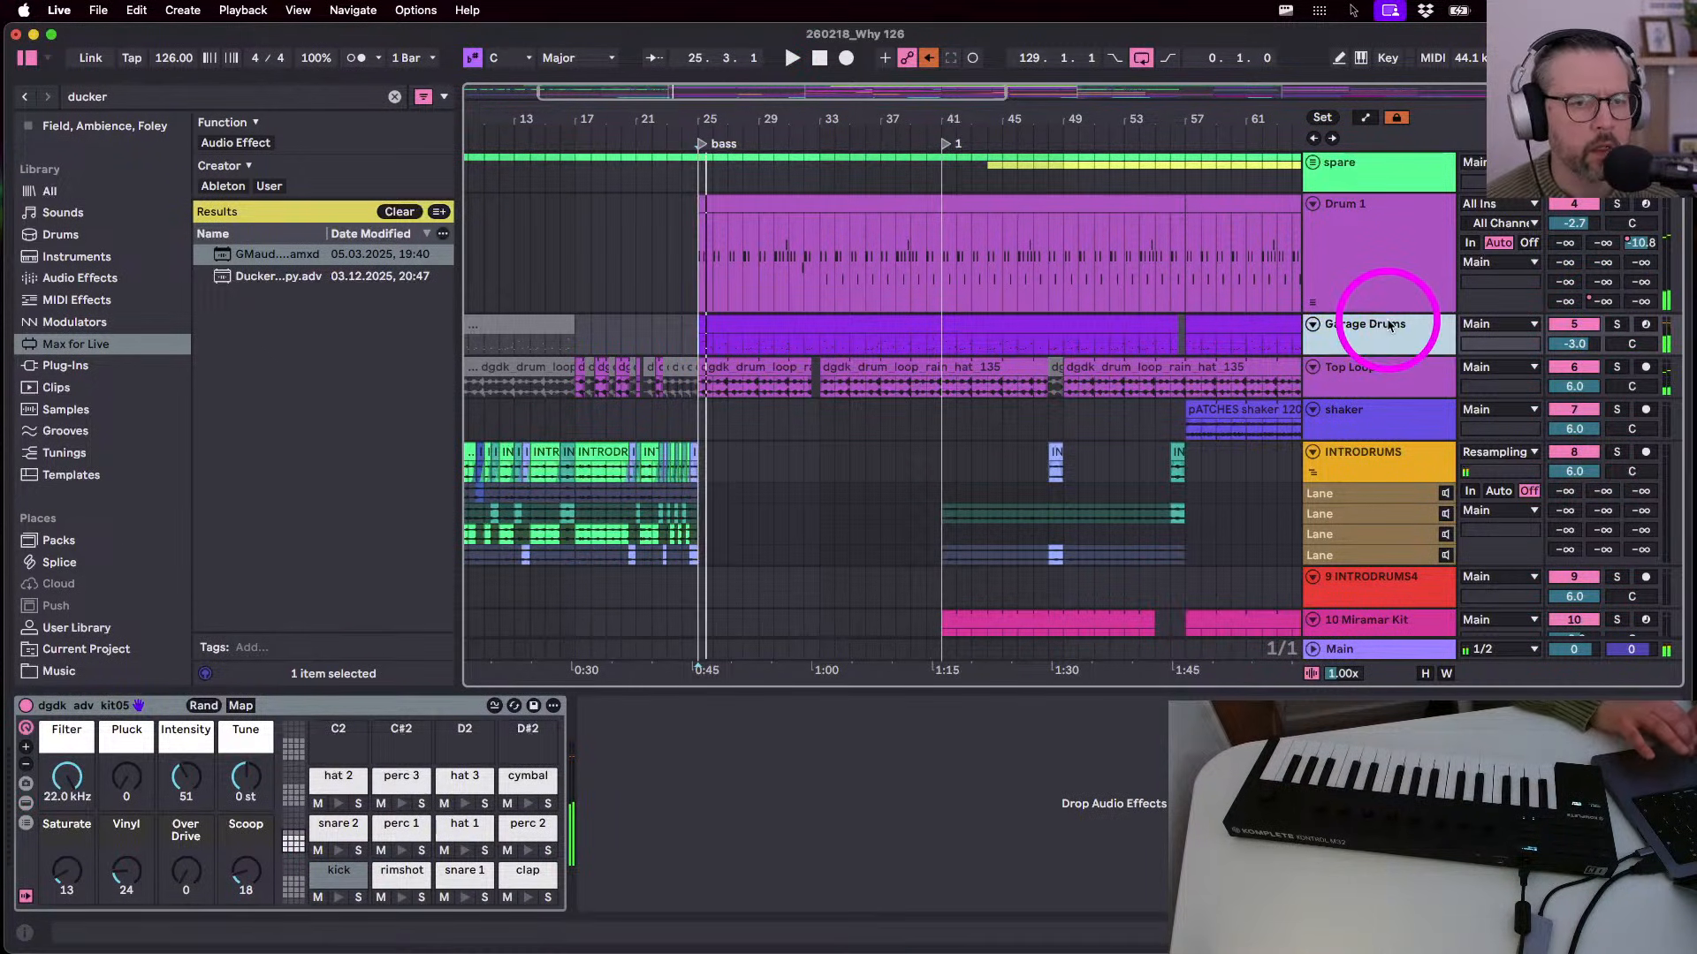
key(Tab)
key(Tab)
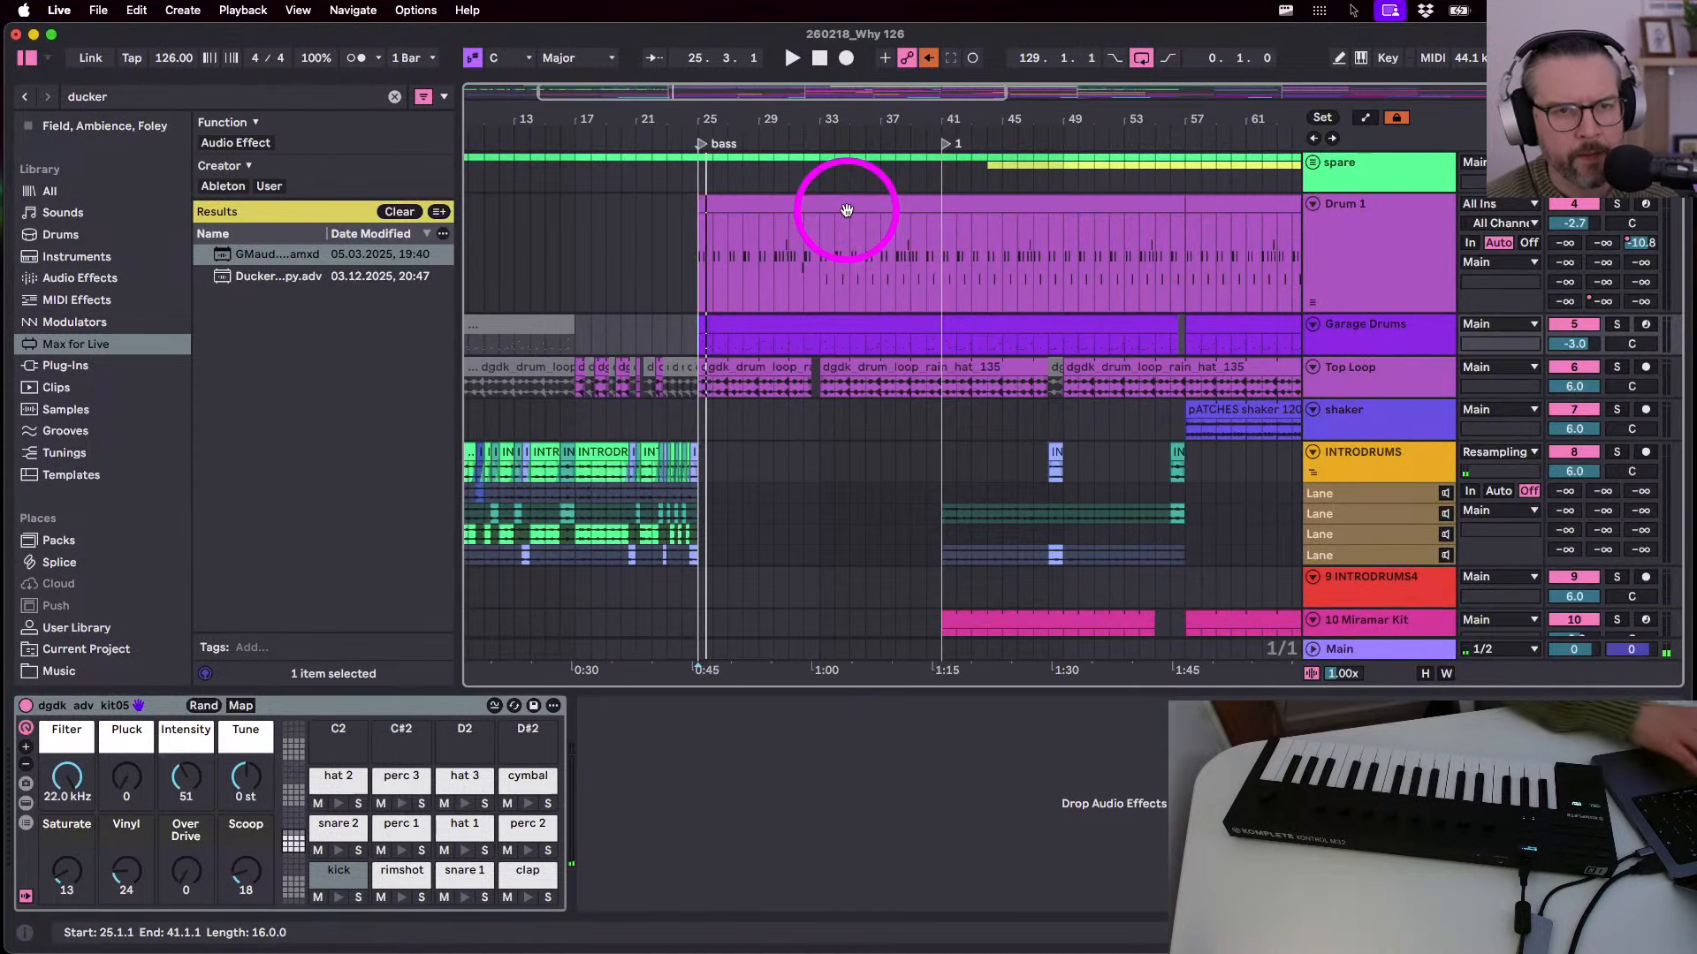
scroll(1394, 341, down, 5)
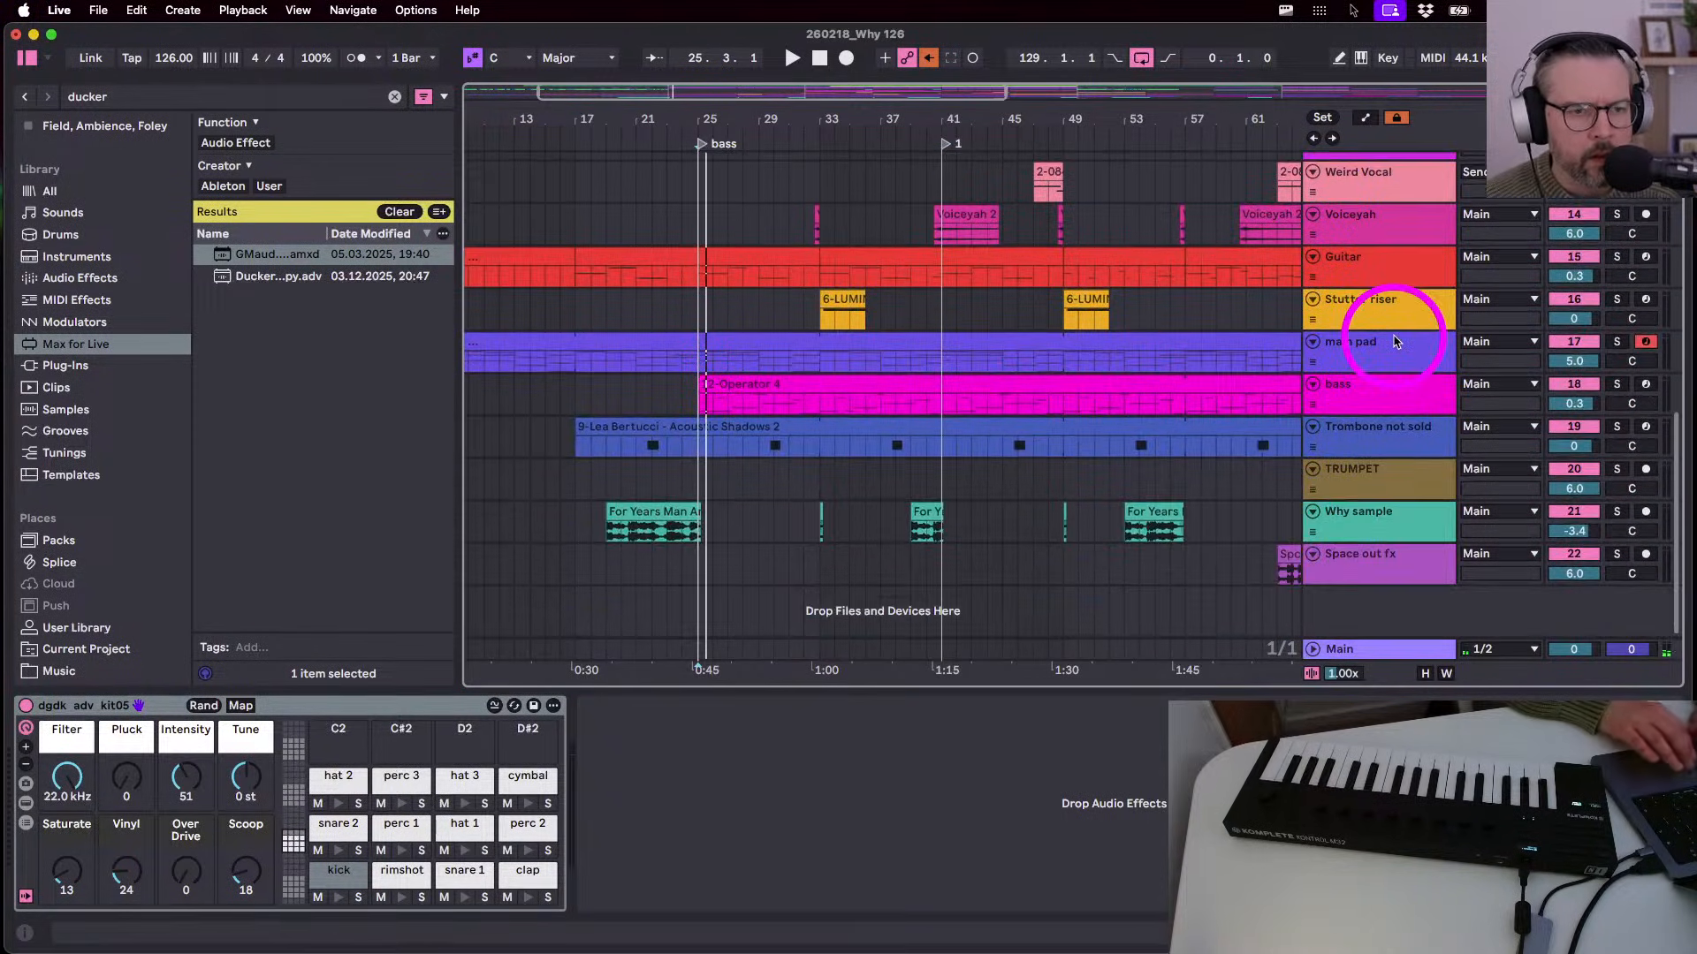
- Key main pad's ducker from Garage Drums' dgdk_adv_kit05 kick chain, Post Mixer, and solo main pad
click(1365, 371)
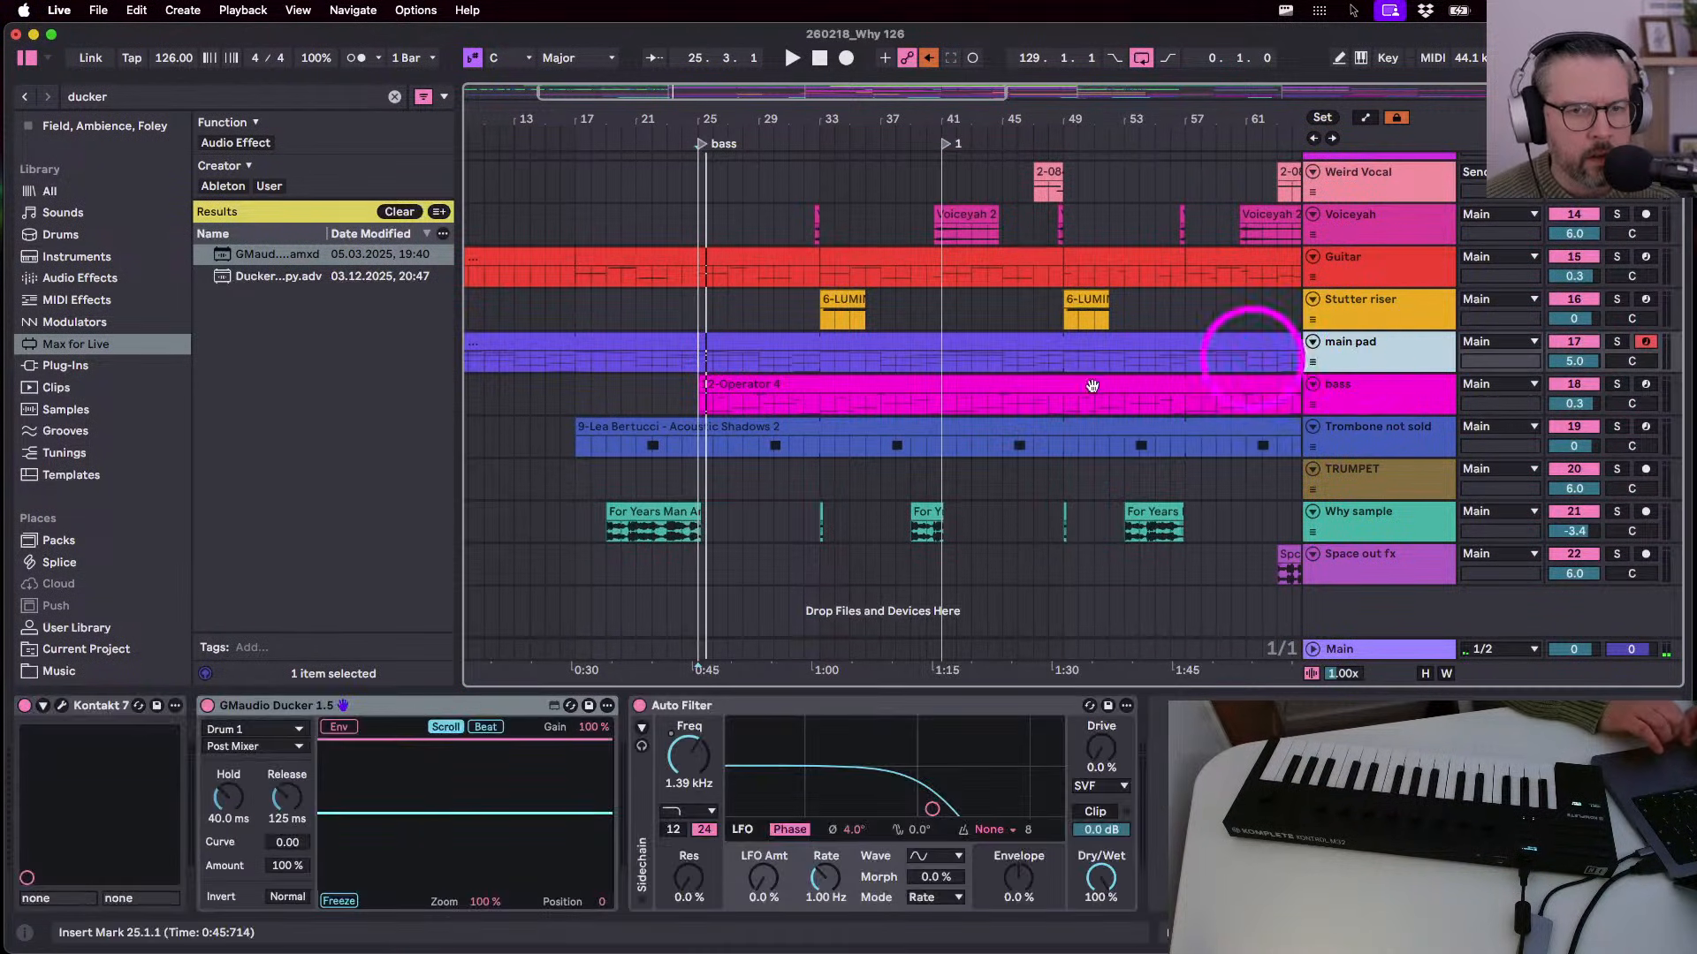
click(237, 731)
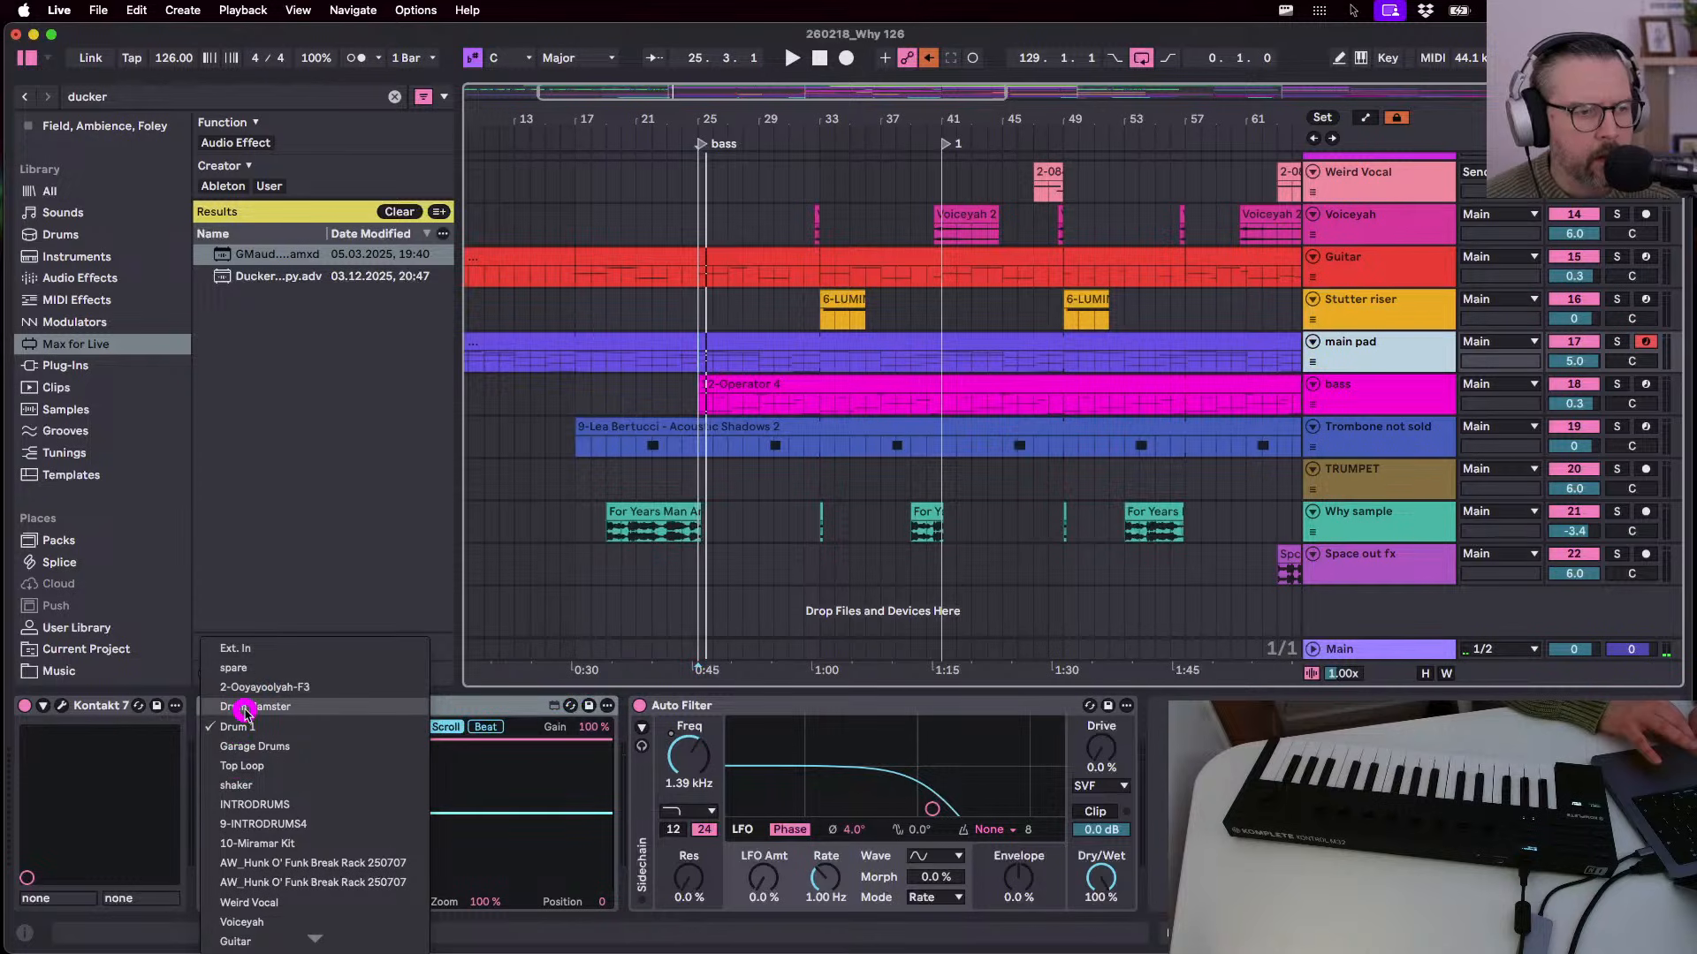
click(227, 746)
click(224, 745)
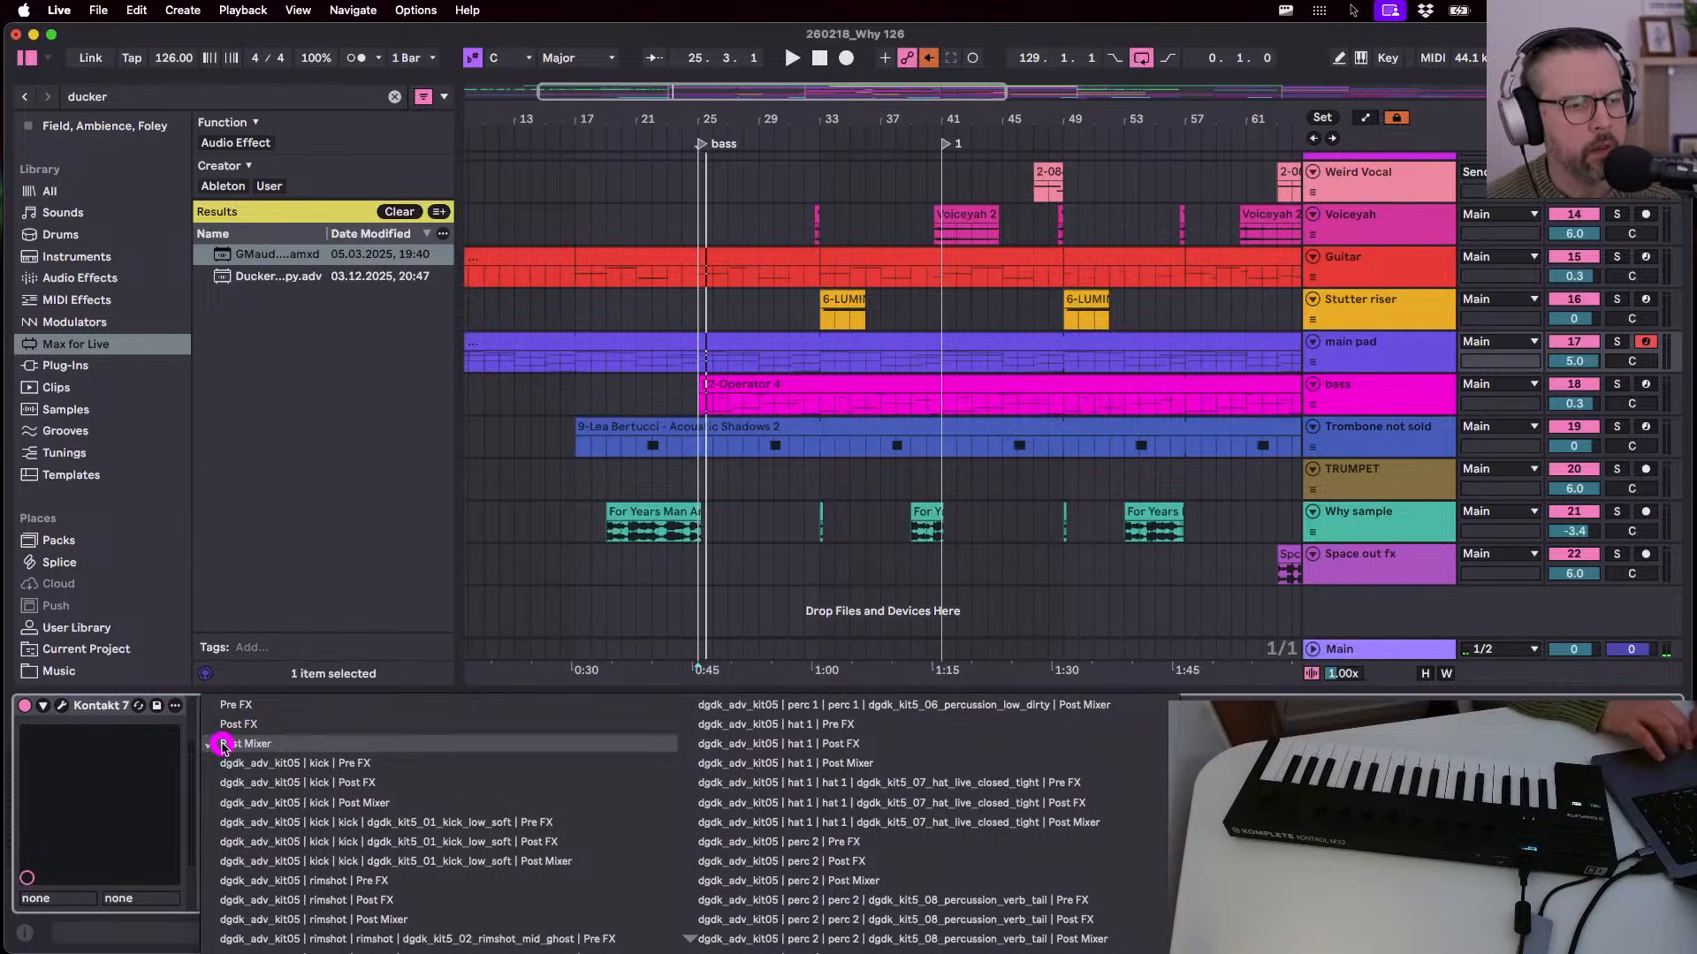
click(281, 804)
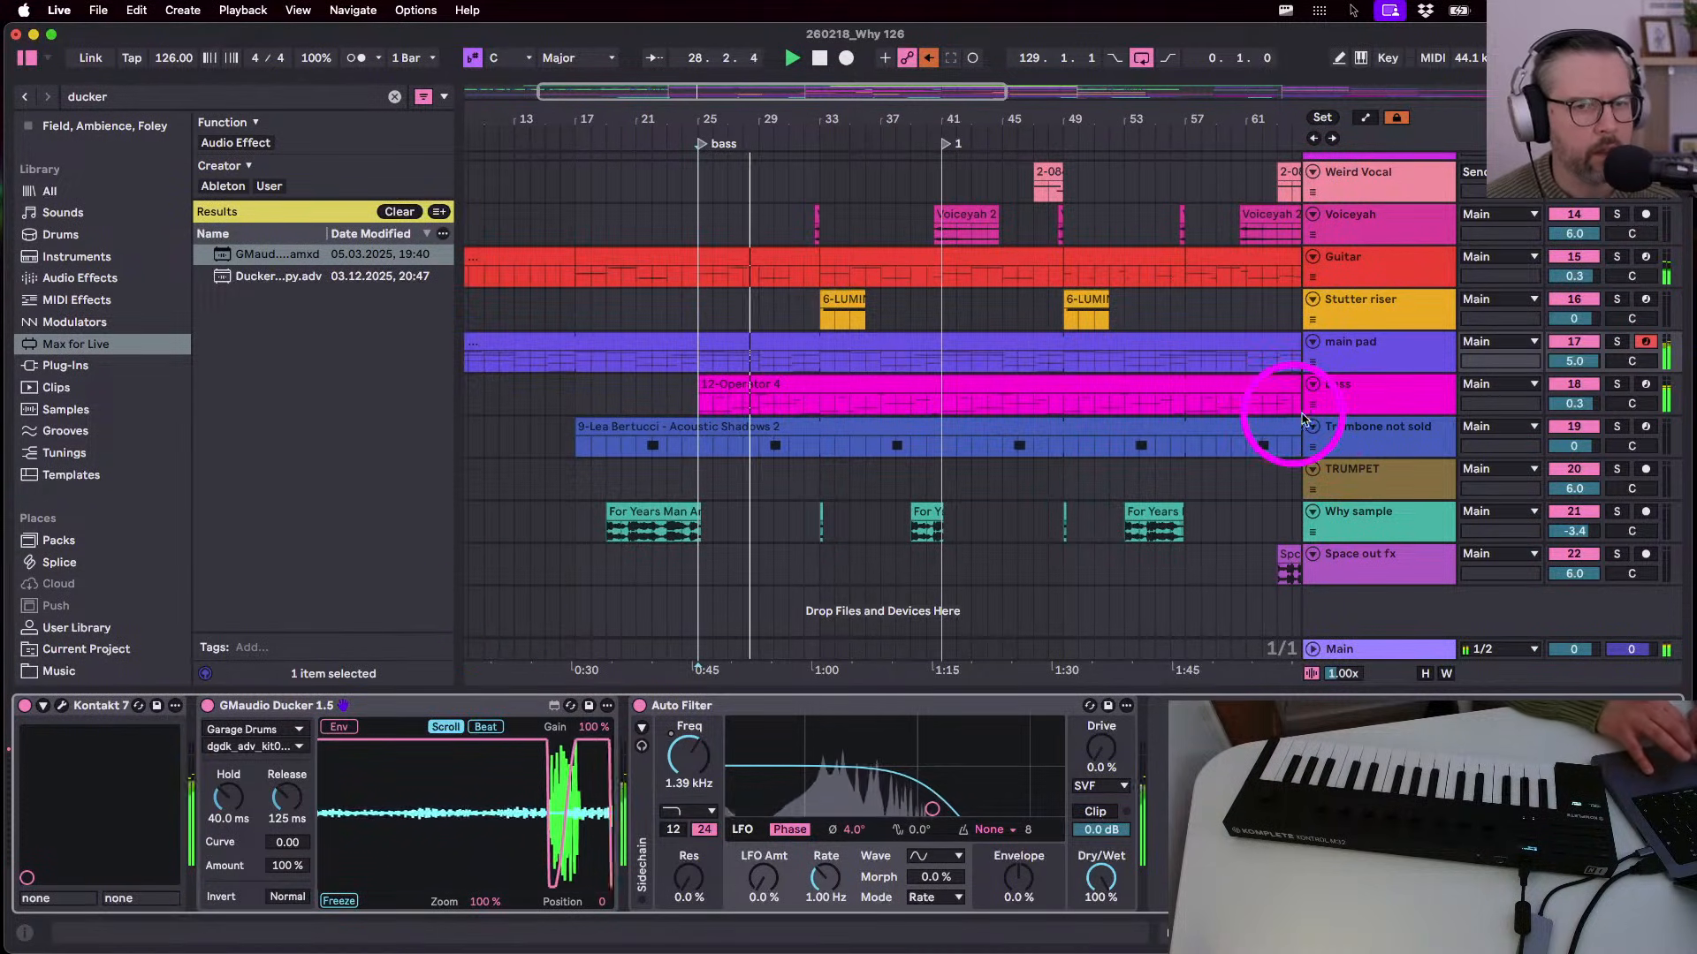
click(1617, 342)
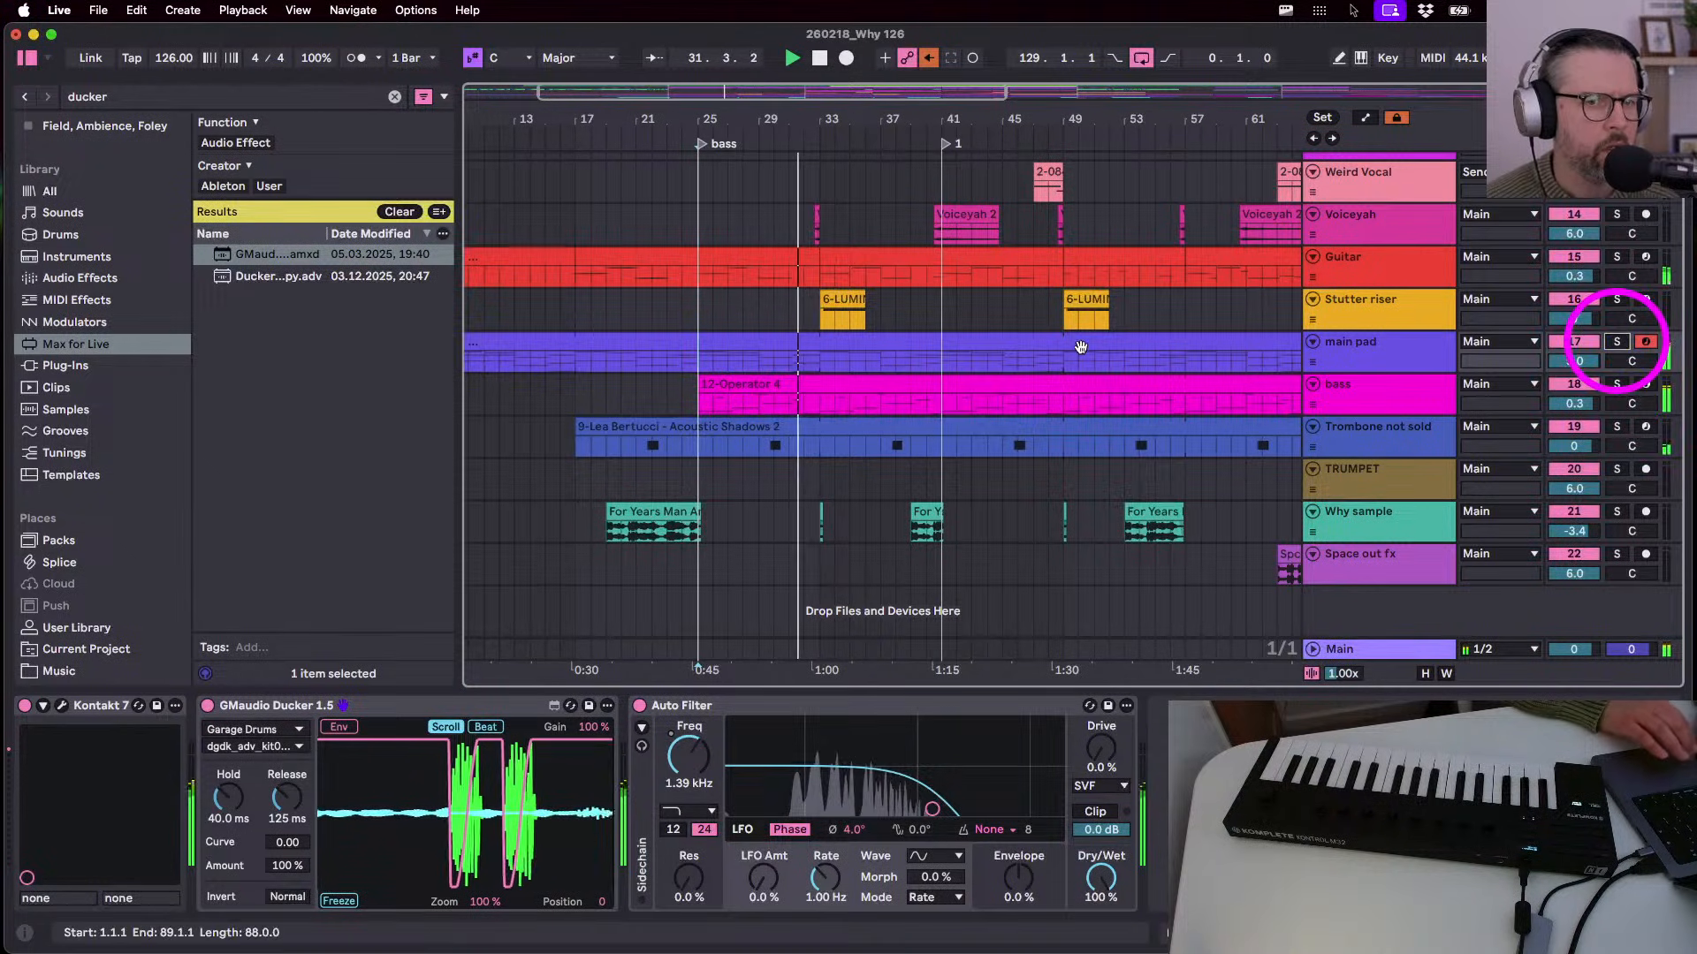
scroll(1079, 348, up, 10)
- Inspect the Garage Drums clip in the full-size editor, then reselect main pad
double_click(1016, 330)
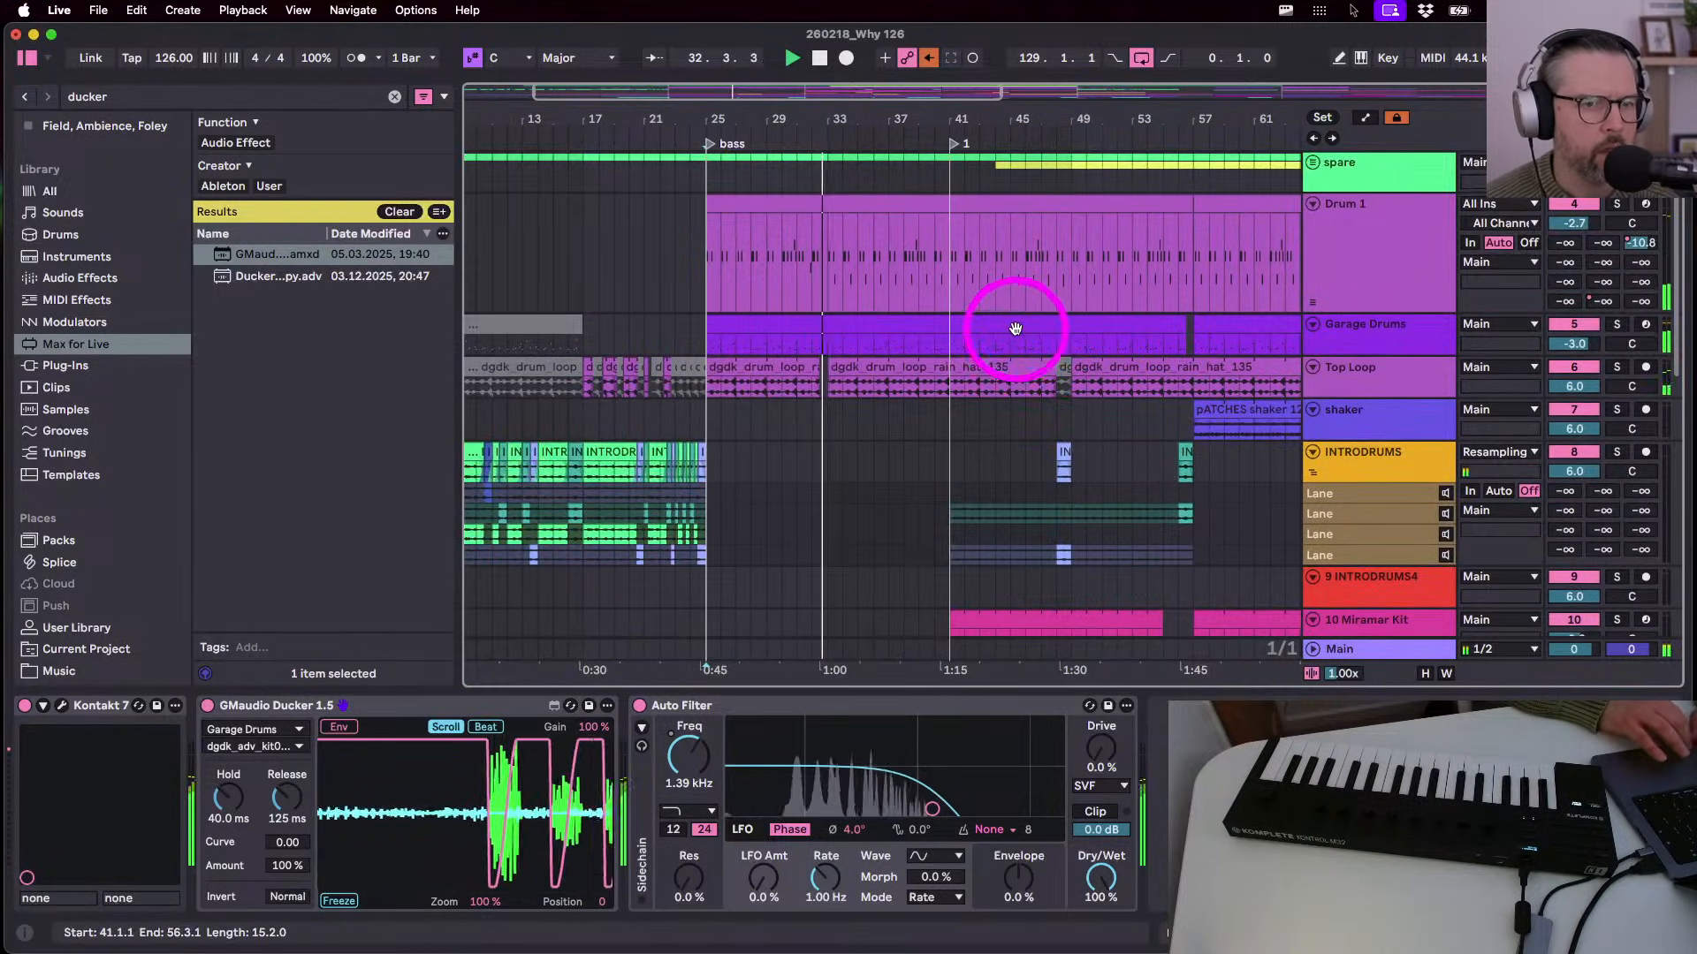
key(shift+Tab)
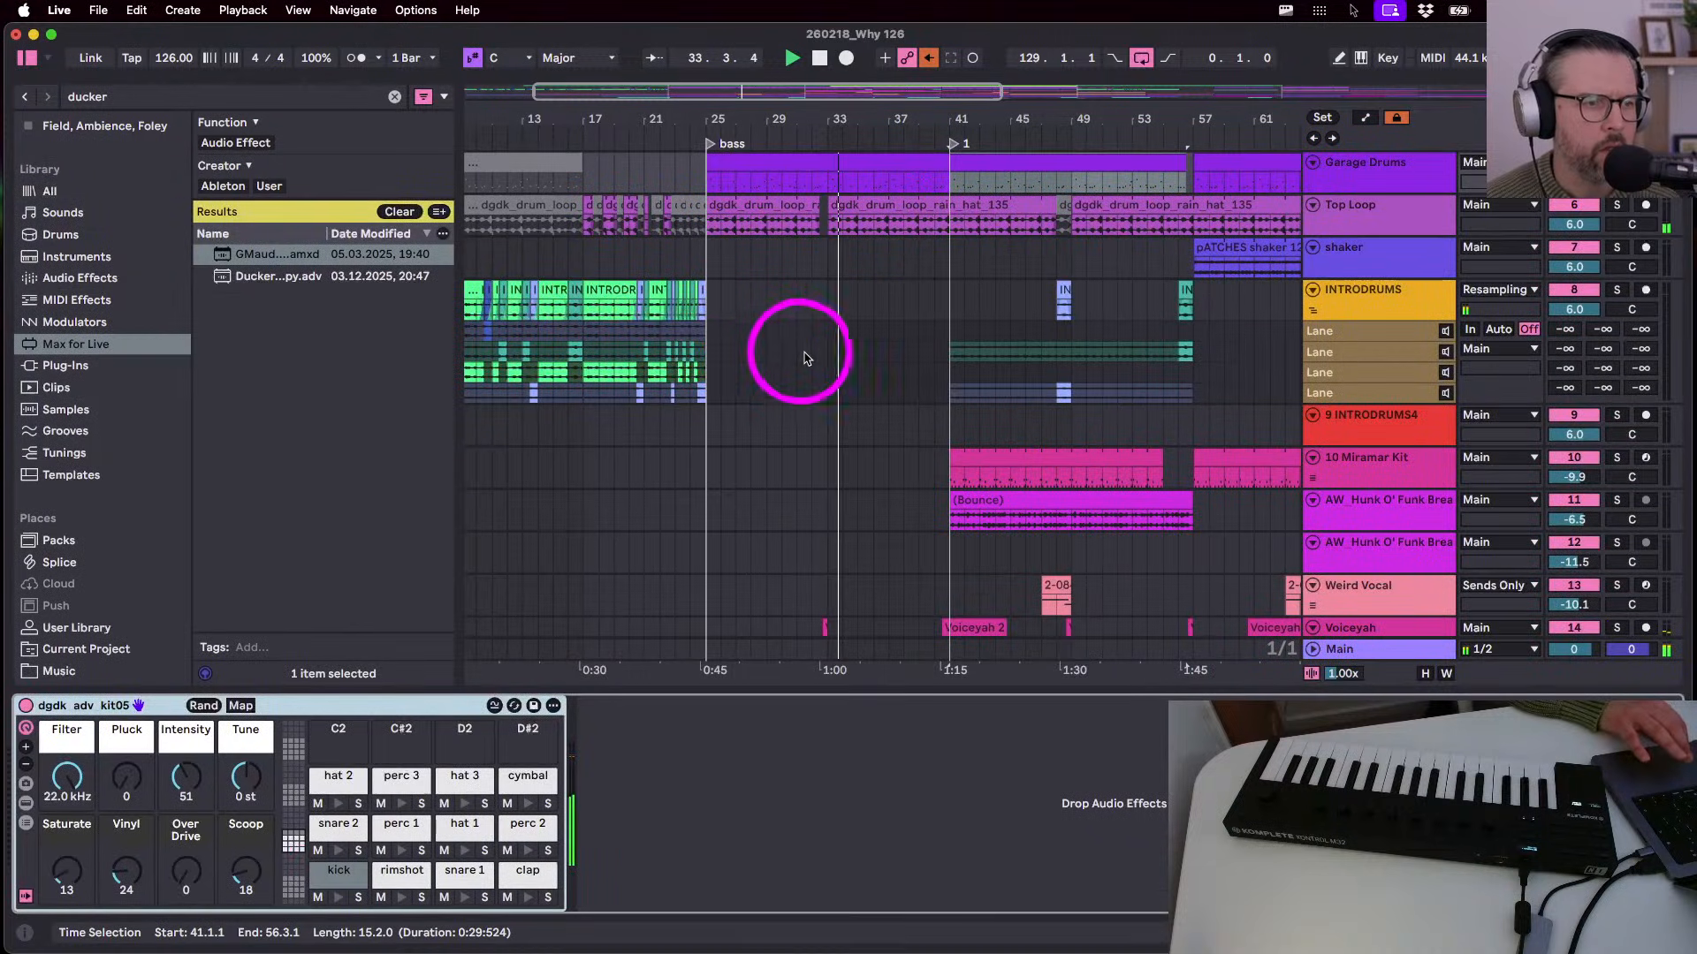
scroll(1166, 557, down, 2)
scroll(1170, 557, down, 5)
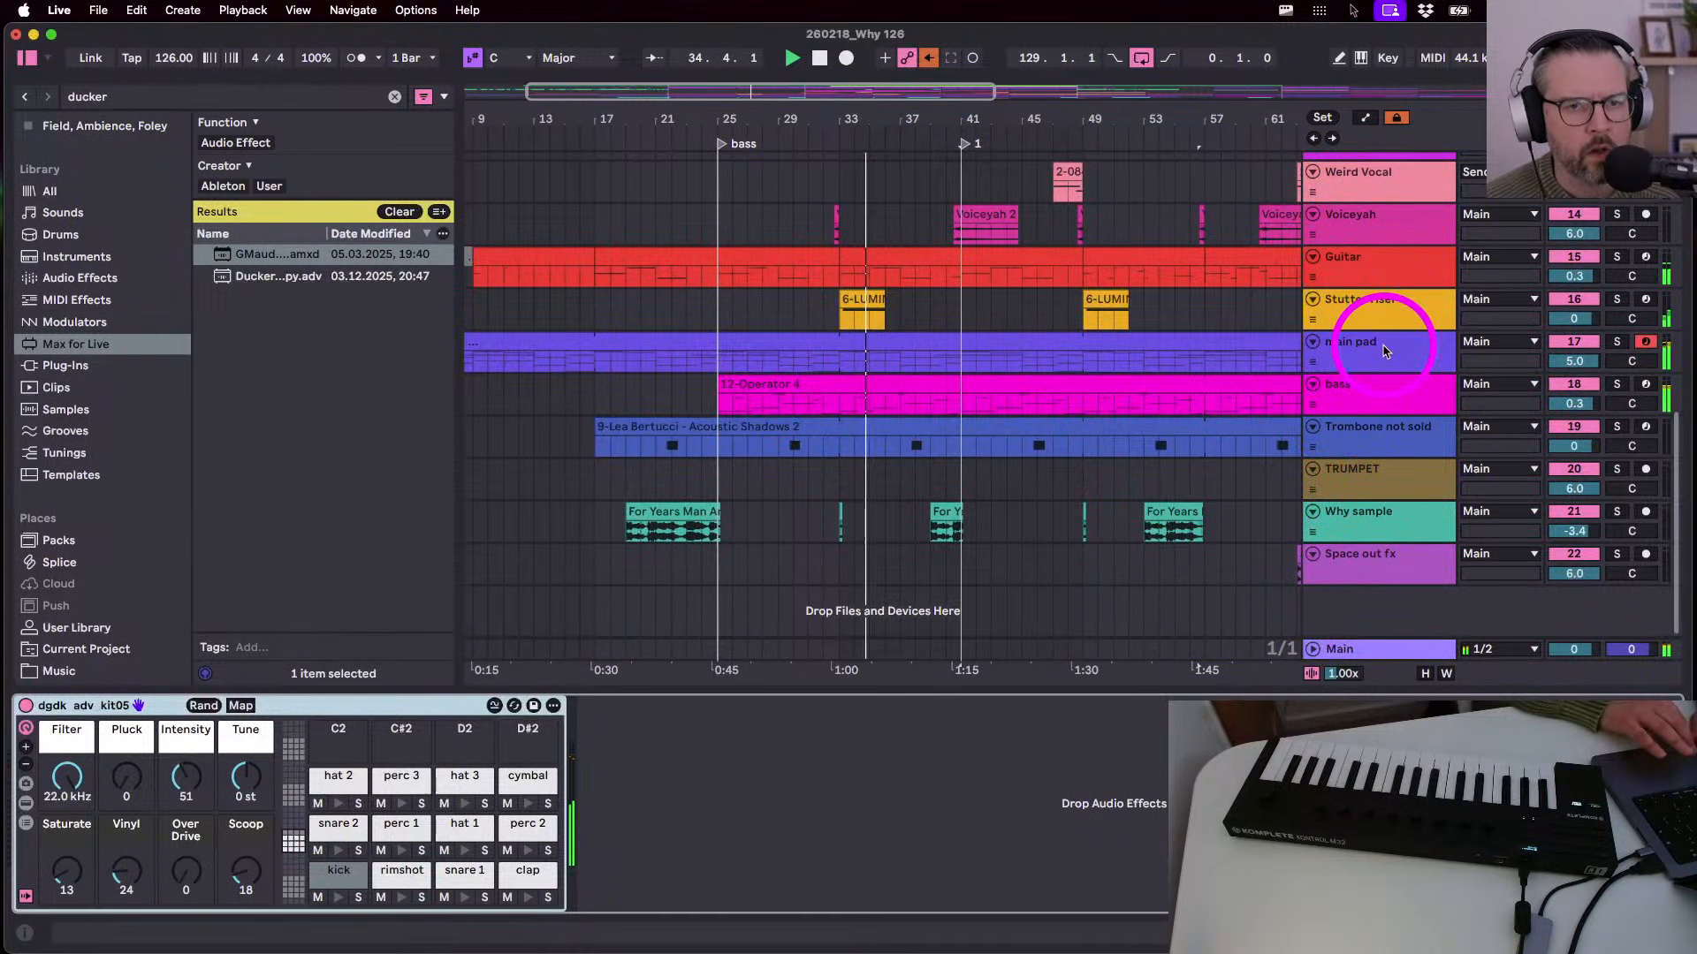
click(1352, 349)
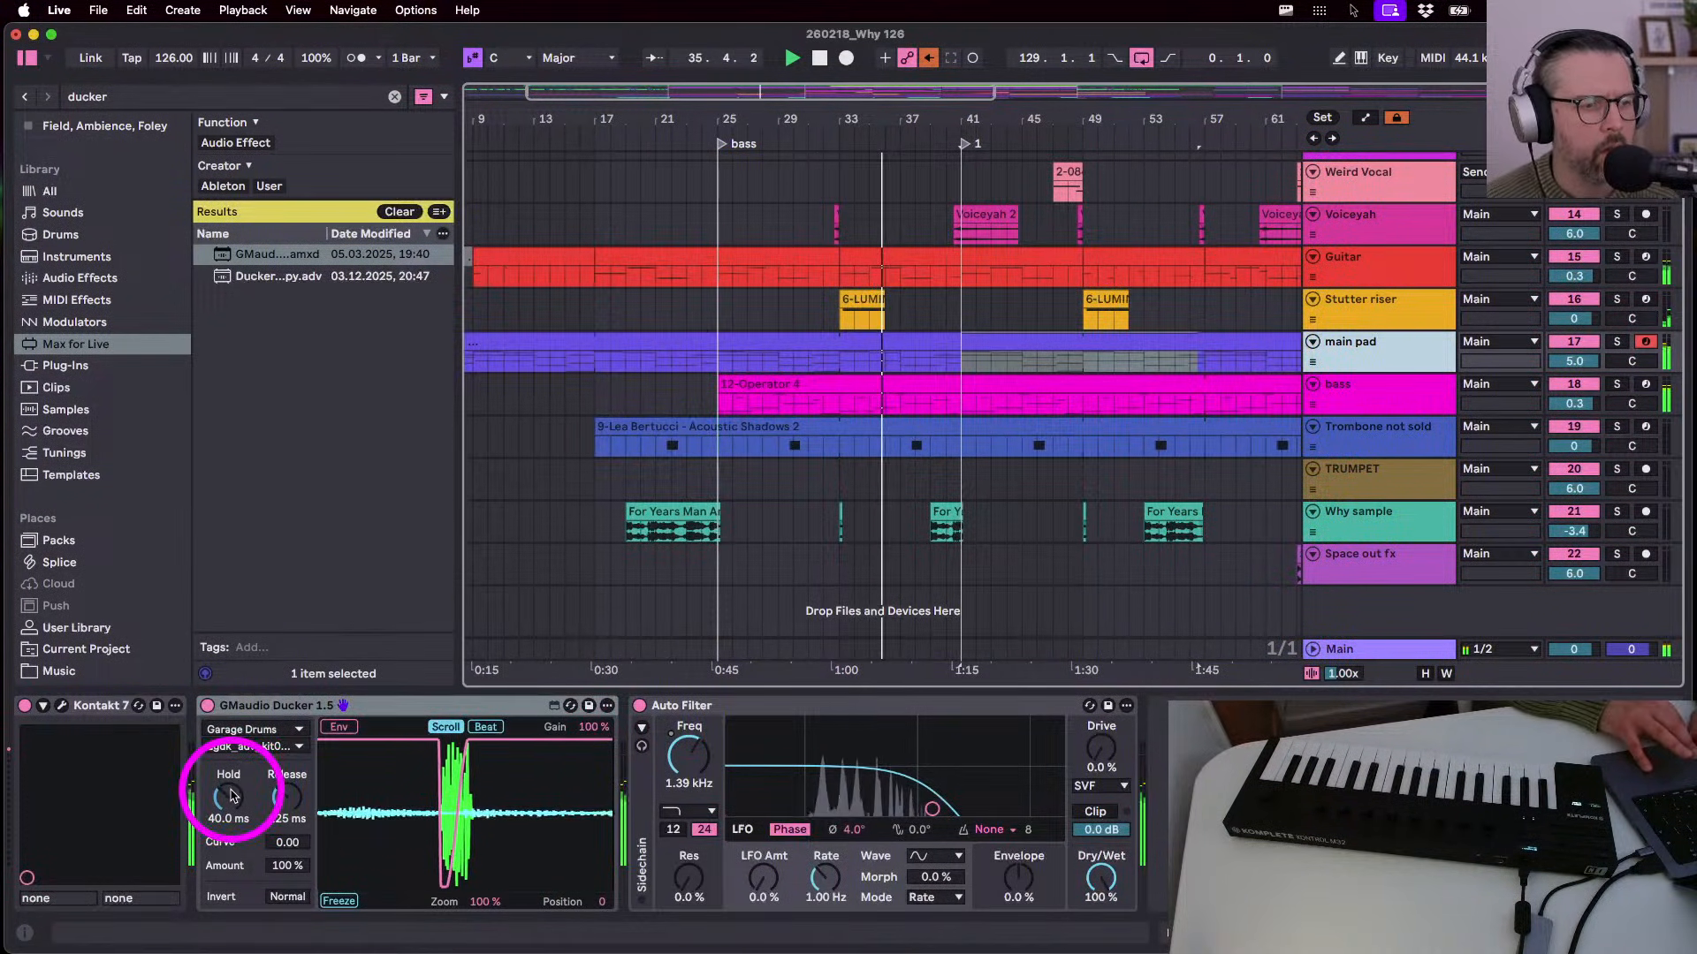
- Try different ducker Hold times and an 80 % ducking amount
drag(228, 795, 229, 790)
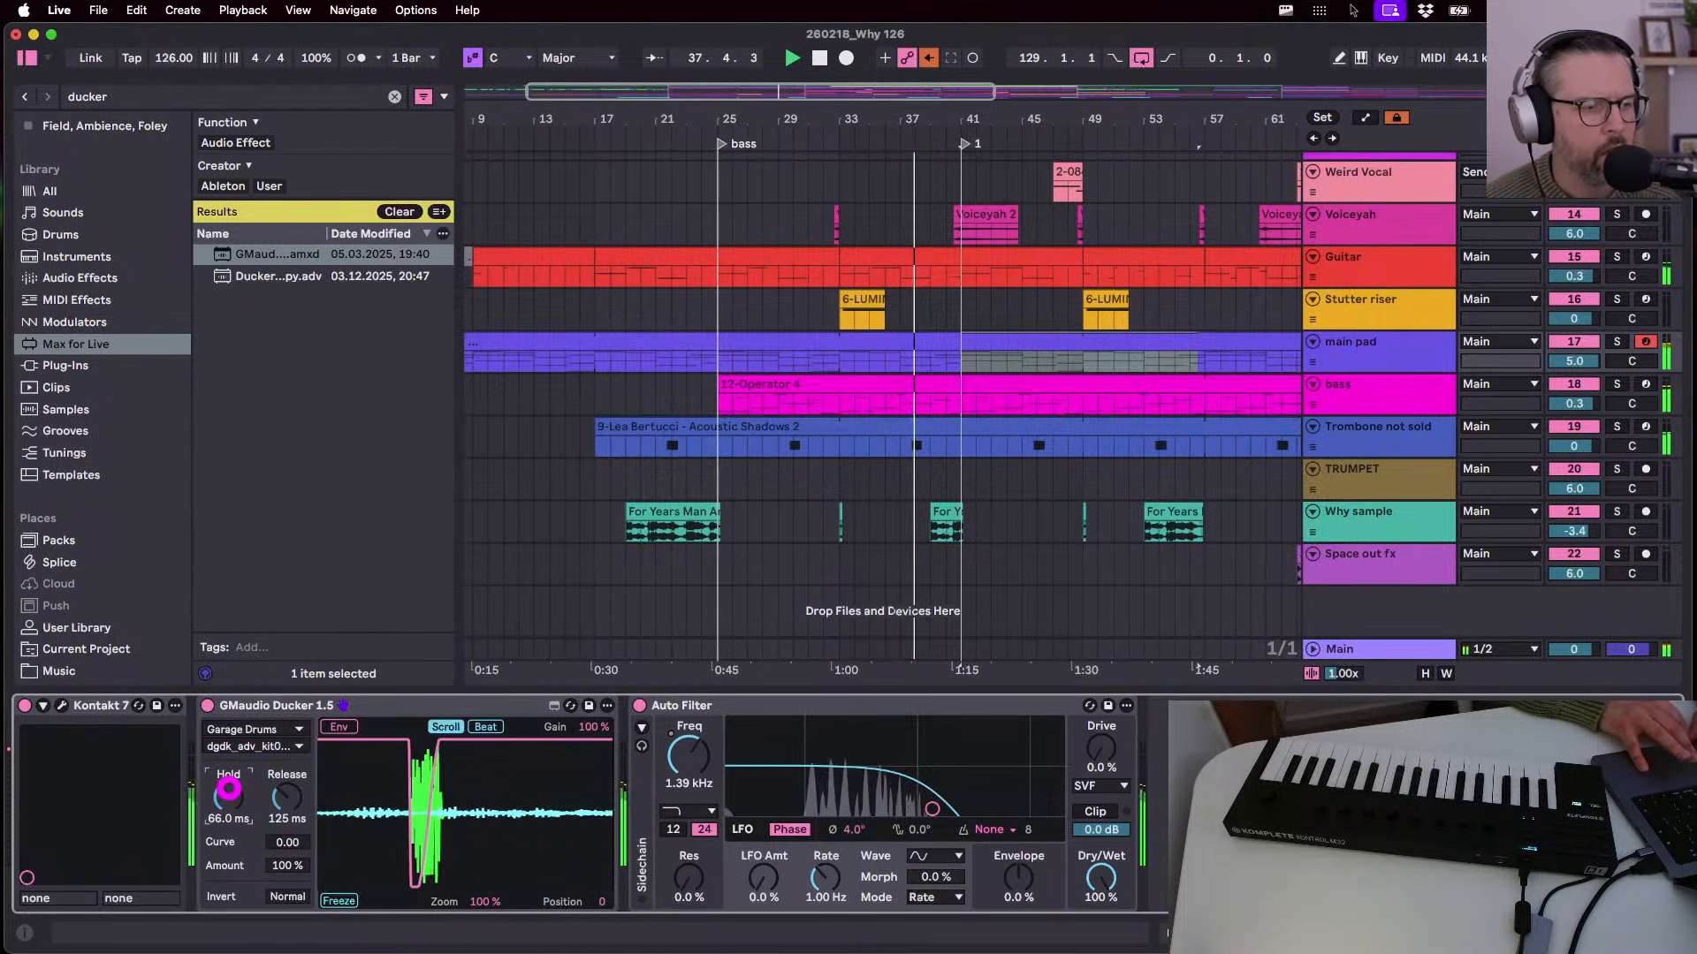
drag(227, 784, 229, 747)
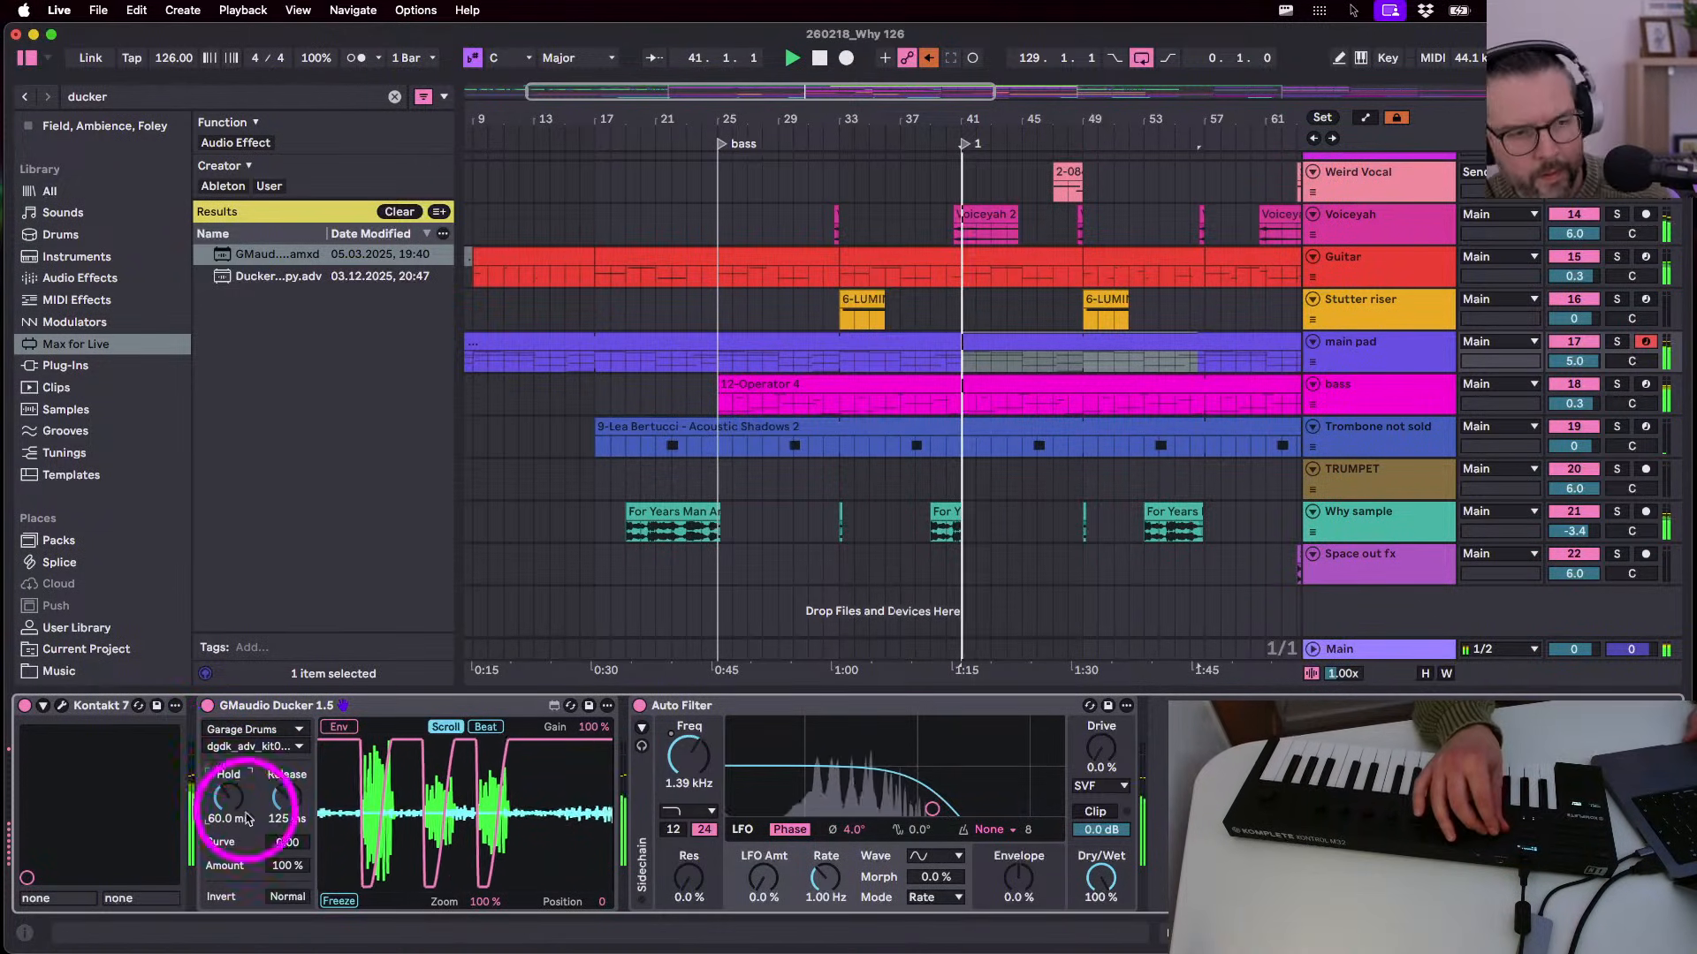
click(286, 866)
text(80)
key(Return)
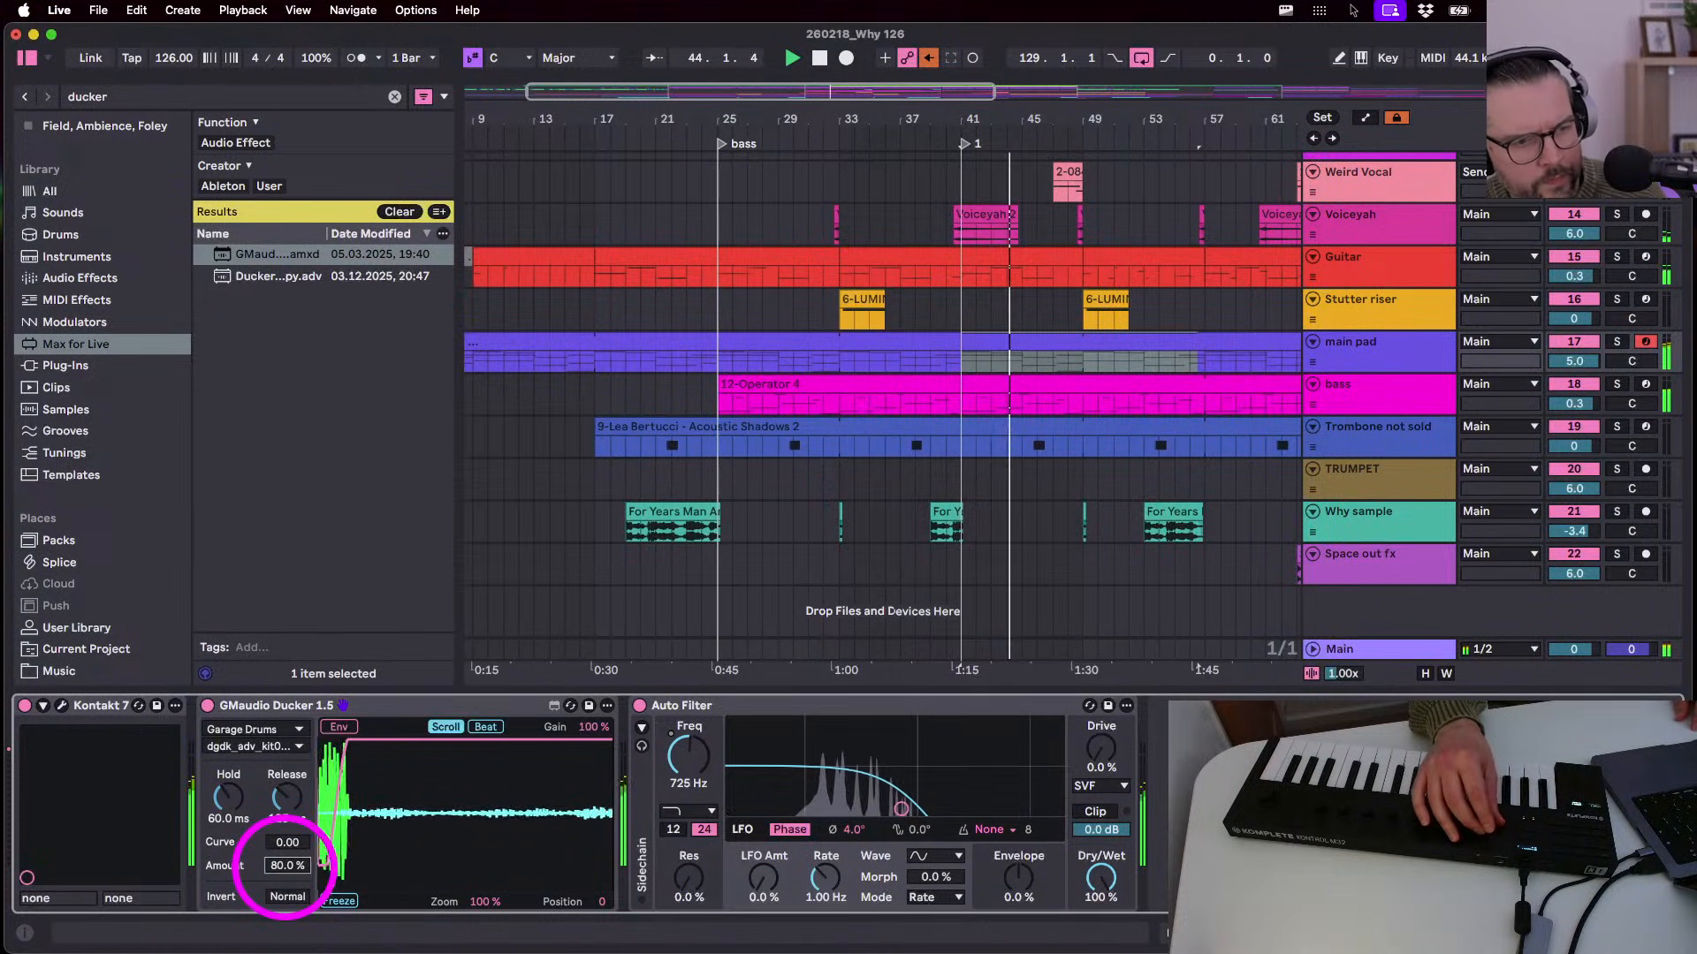
drag(284, 867, 285, 869)
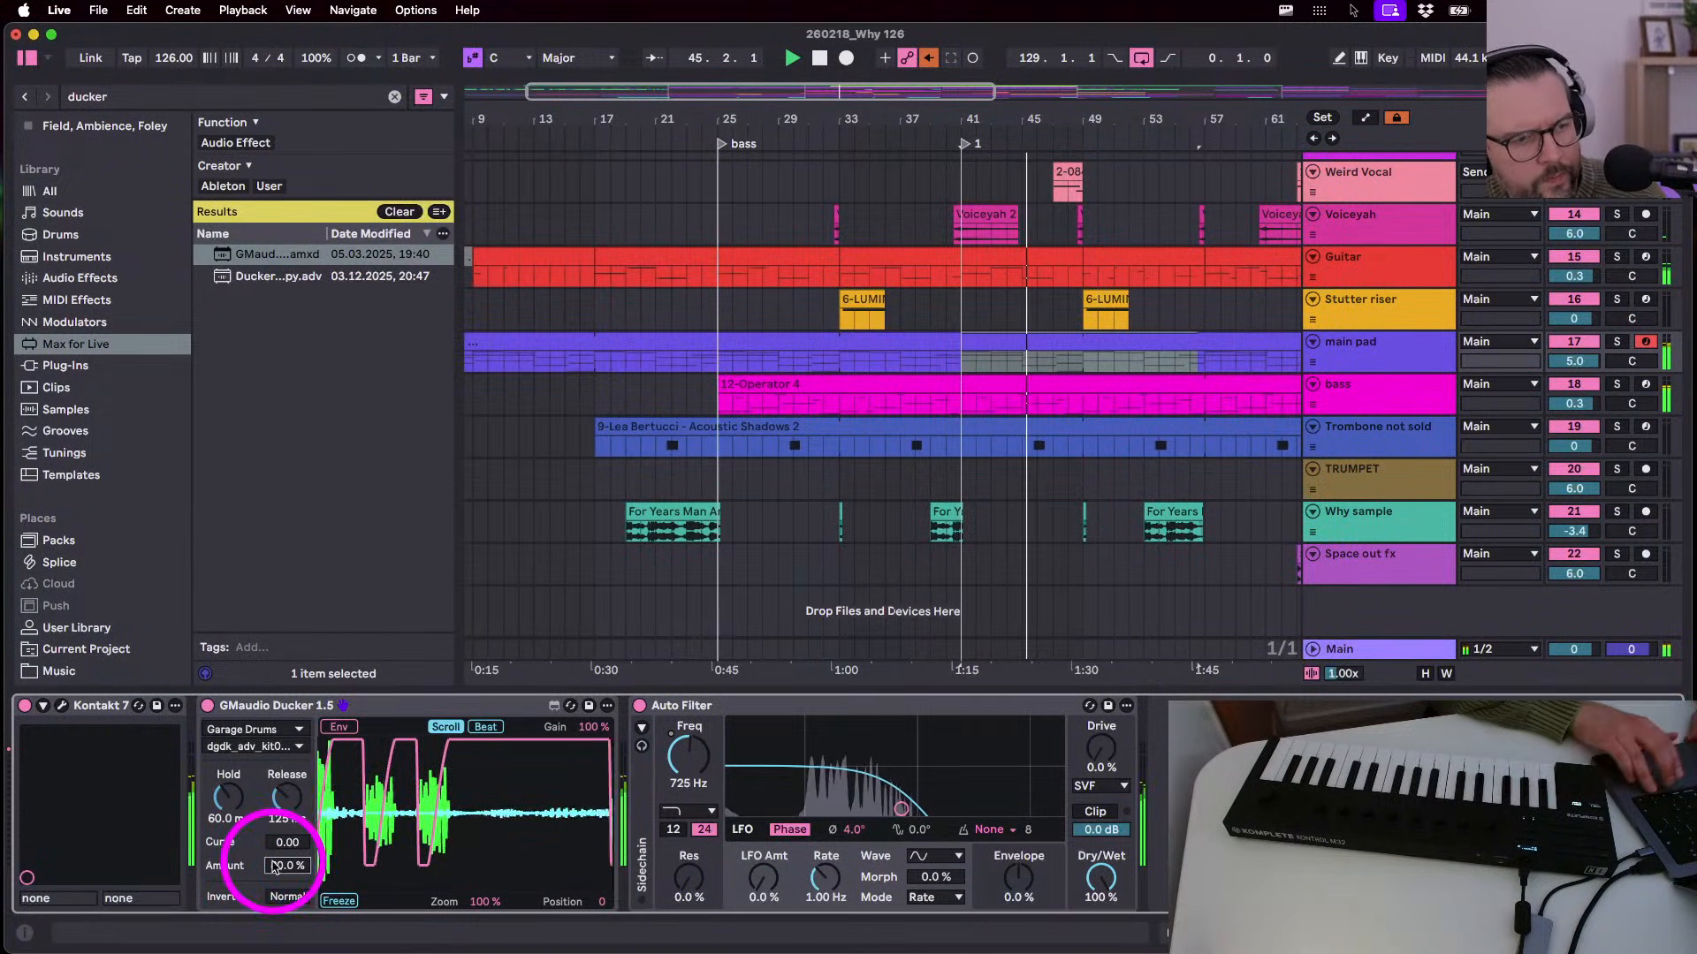
- Settle on a 70 % ducking amount and 70 ms hold, then stop playback
text(70)
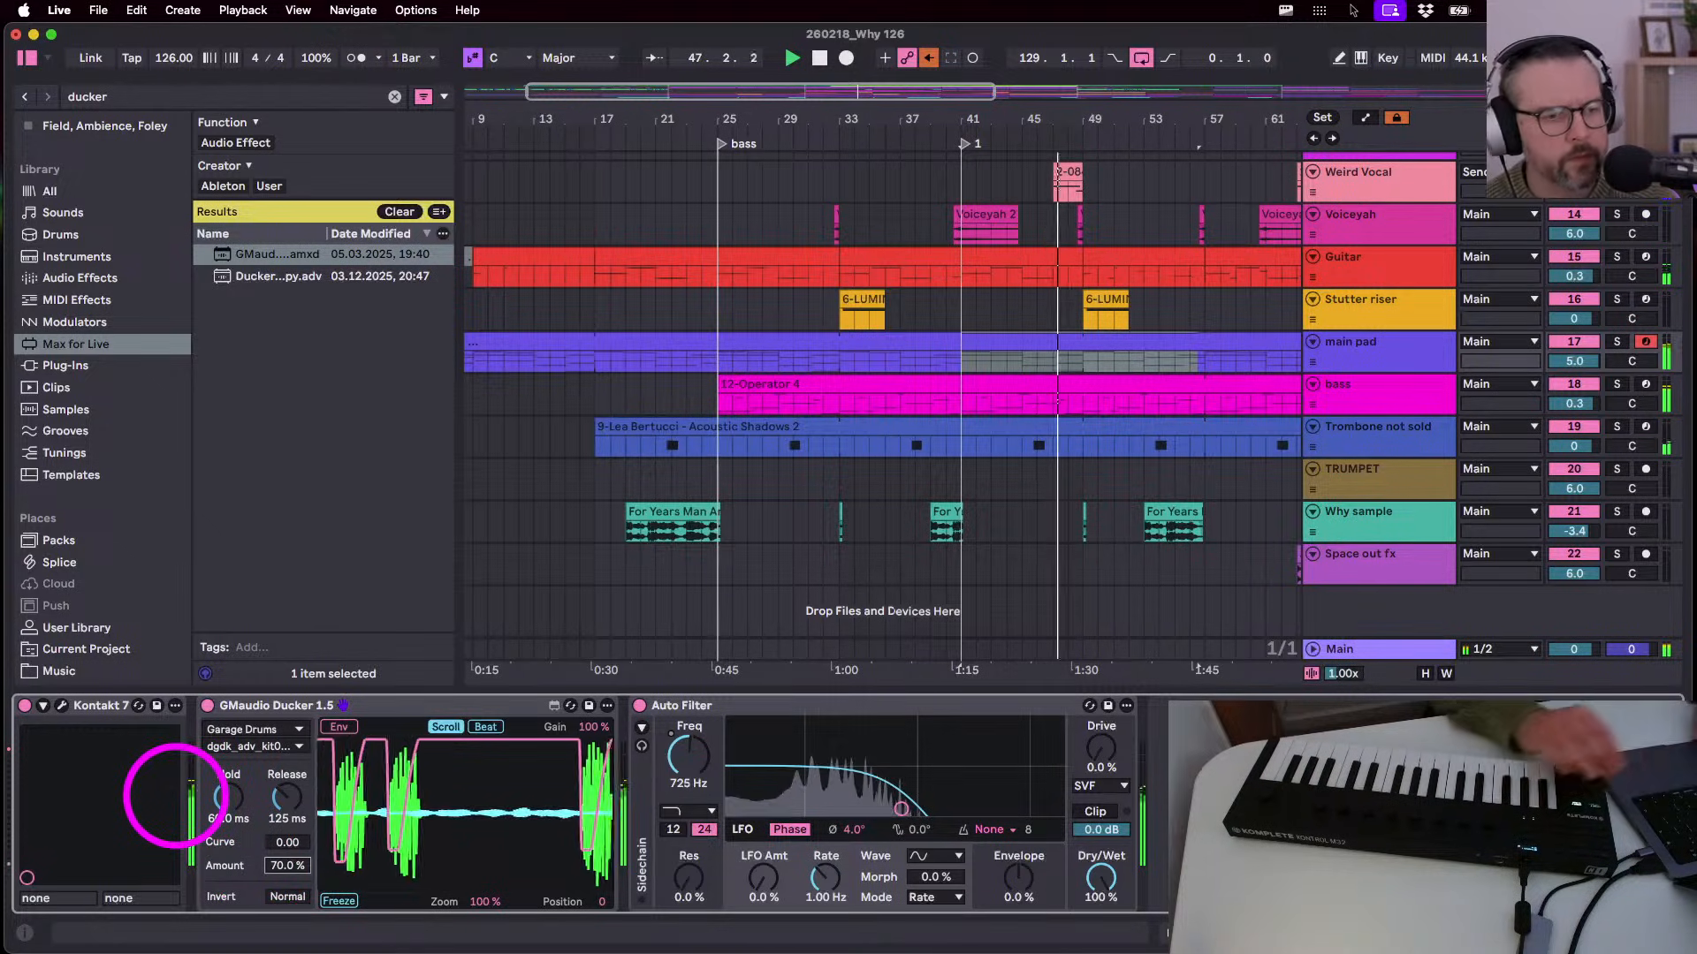
click(227, 797)
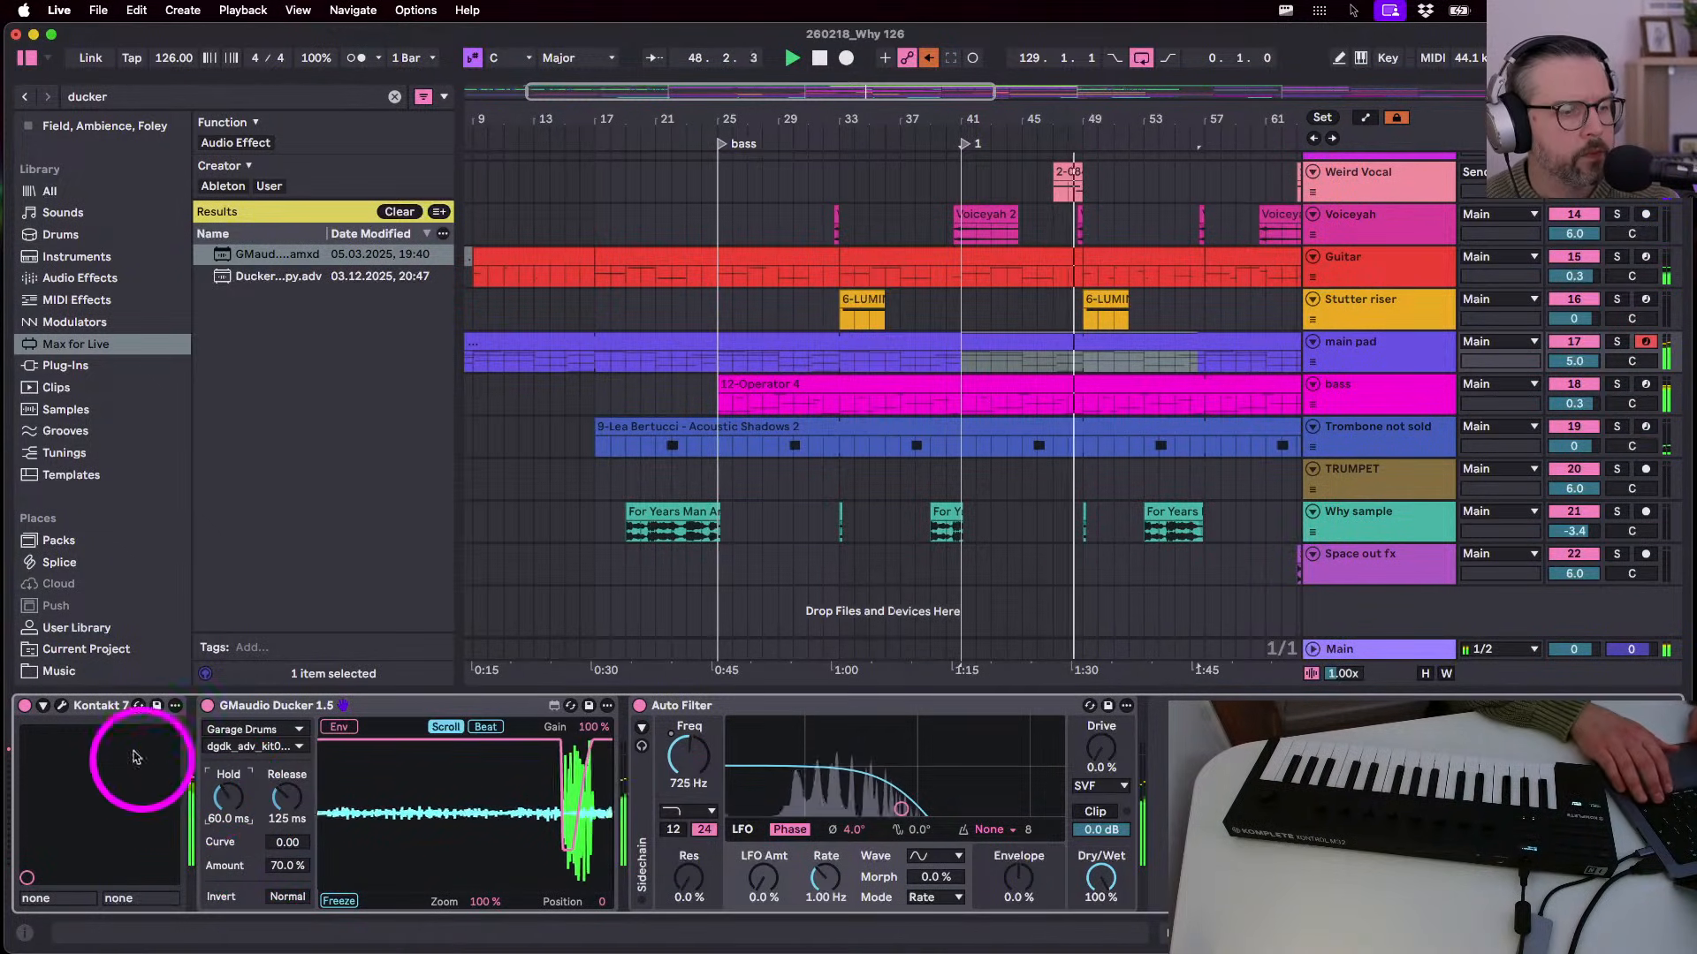
text(70)
key(Return)
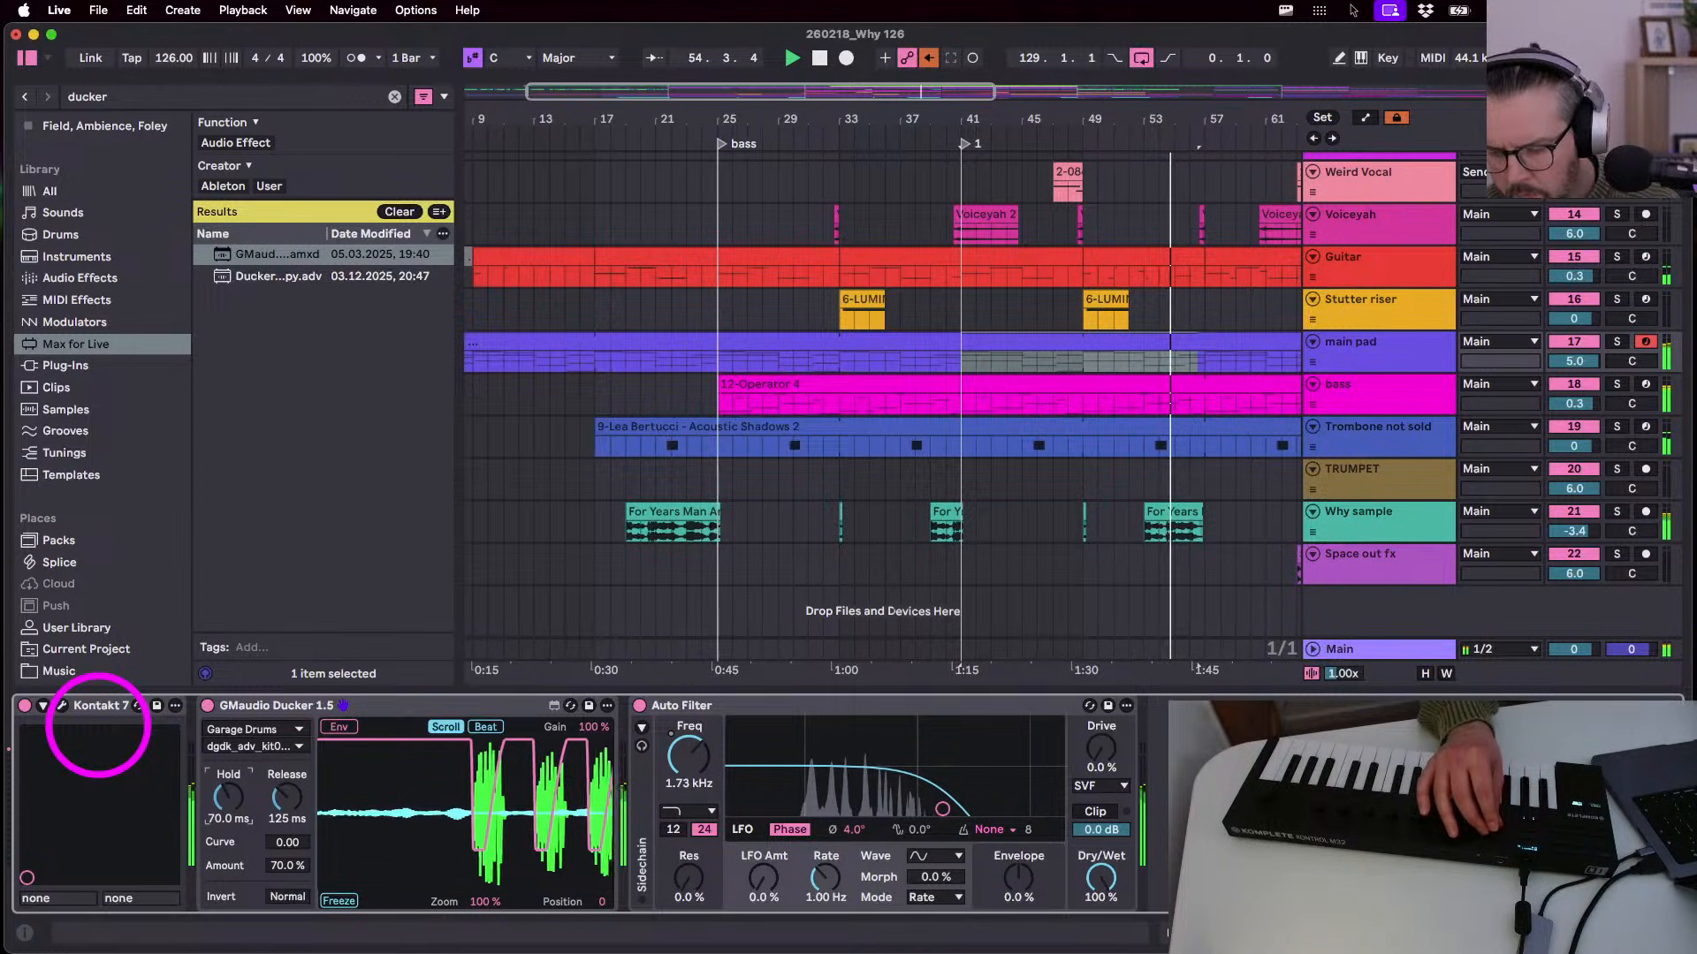
key(space)
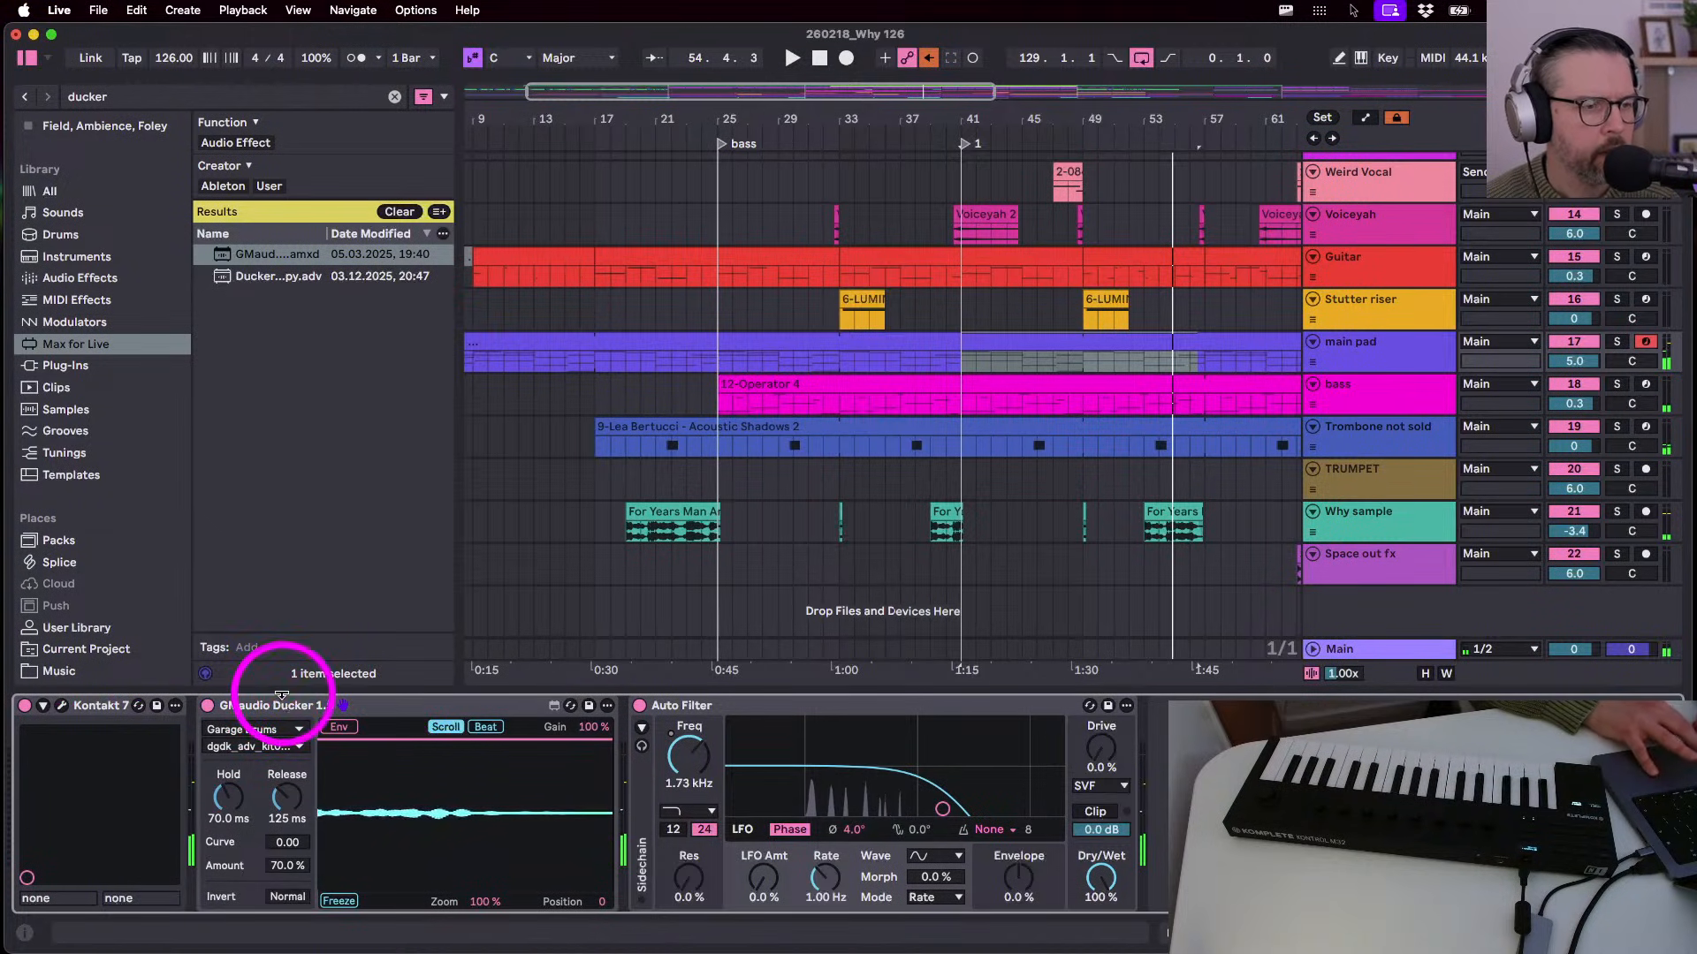
- Paste GMaudio Ducker keyed to Garage Drums onto the bass chain after Utility and start playback
click(1355, 267)
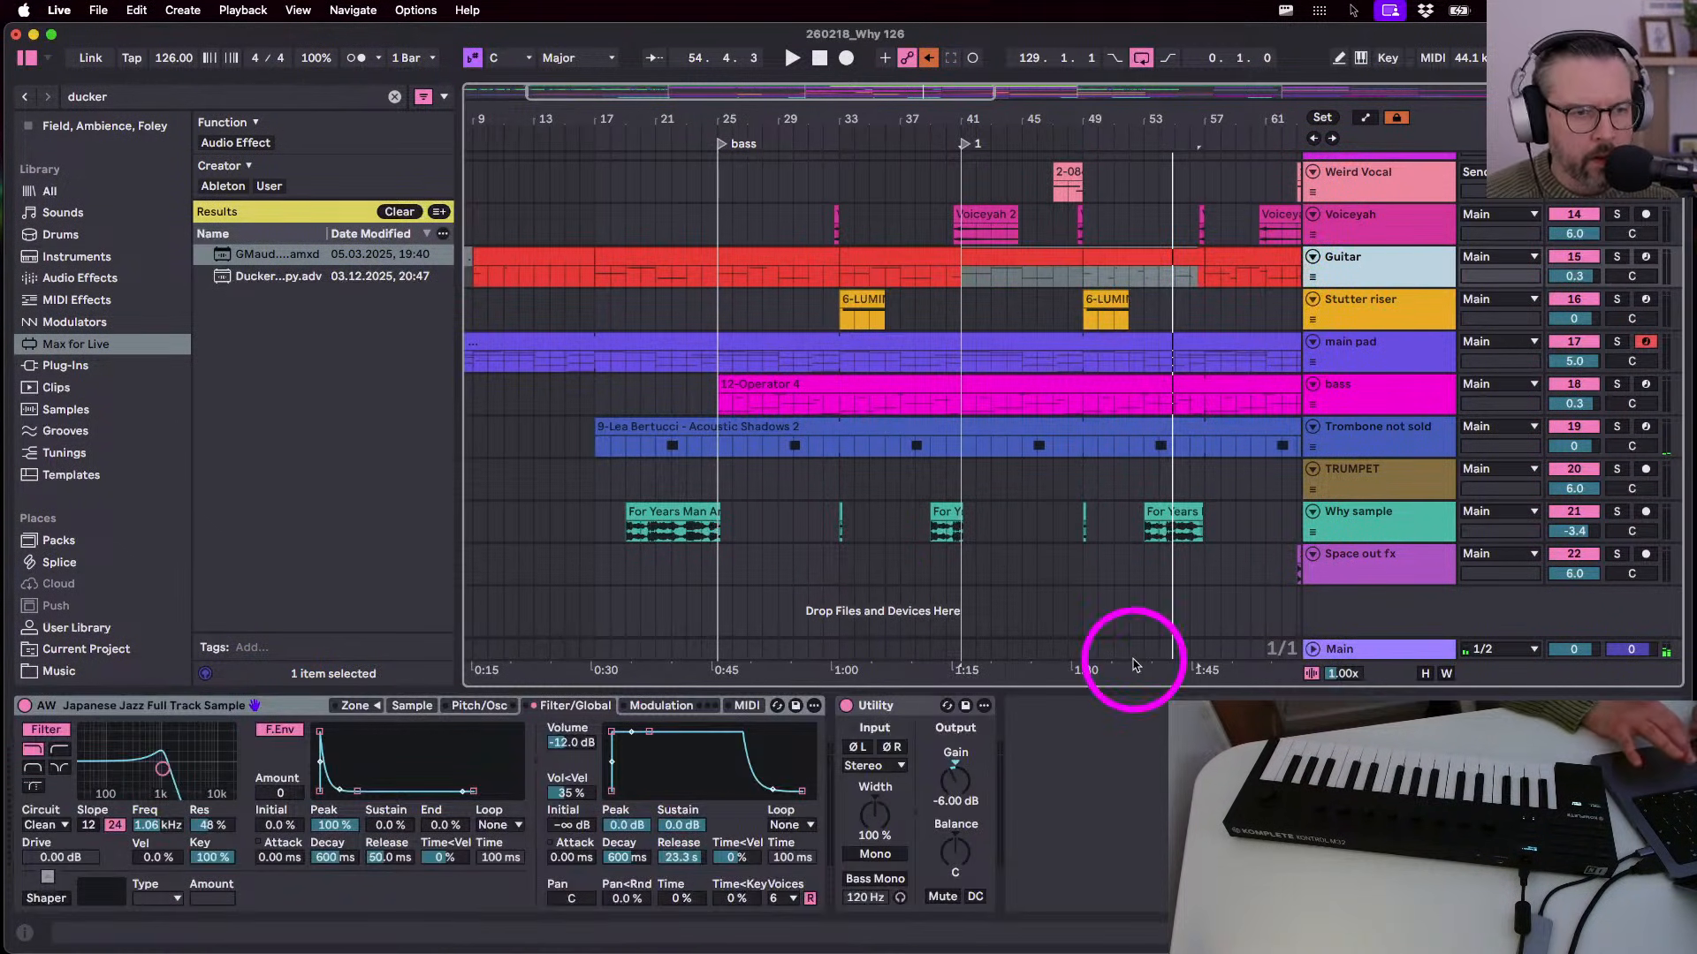
click(1383, 404)
click(1119, 825)
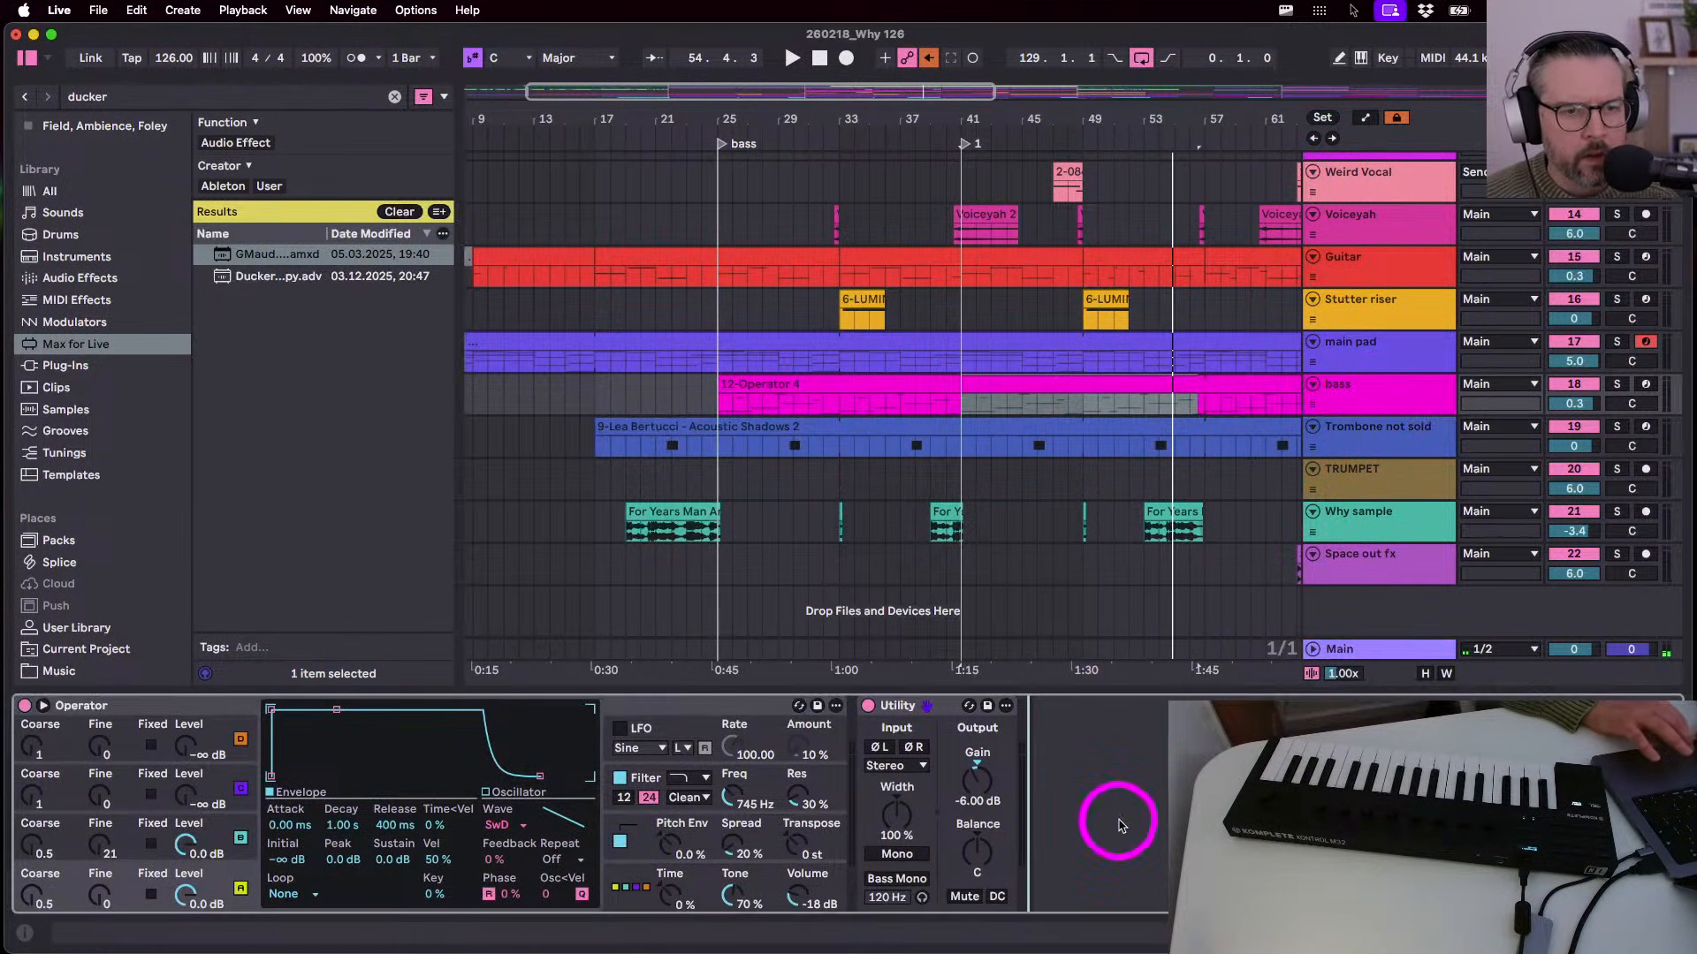
key(super+v)
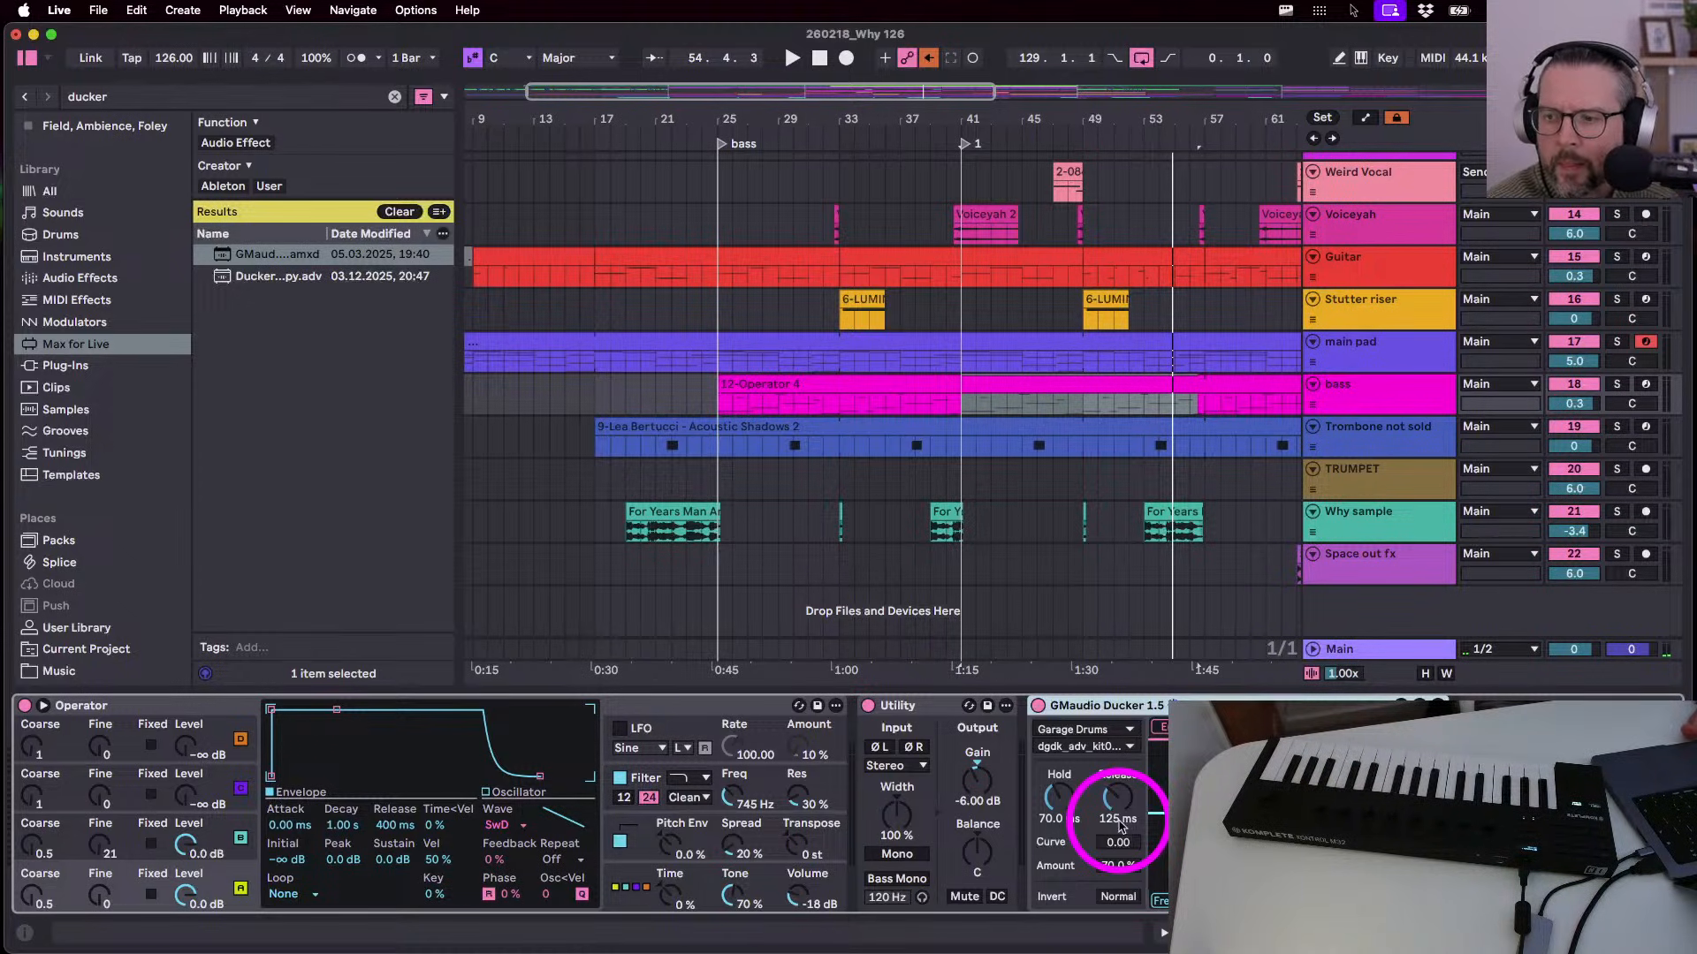
key(space)
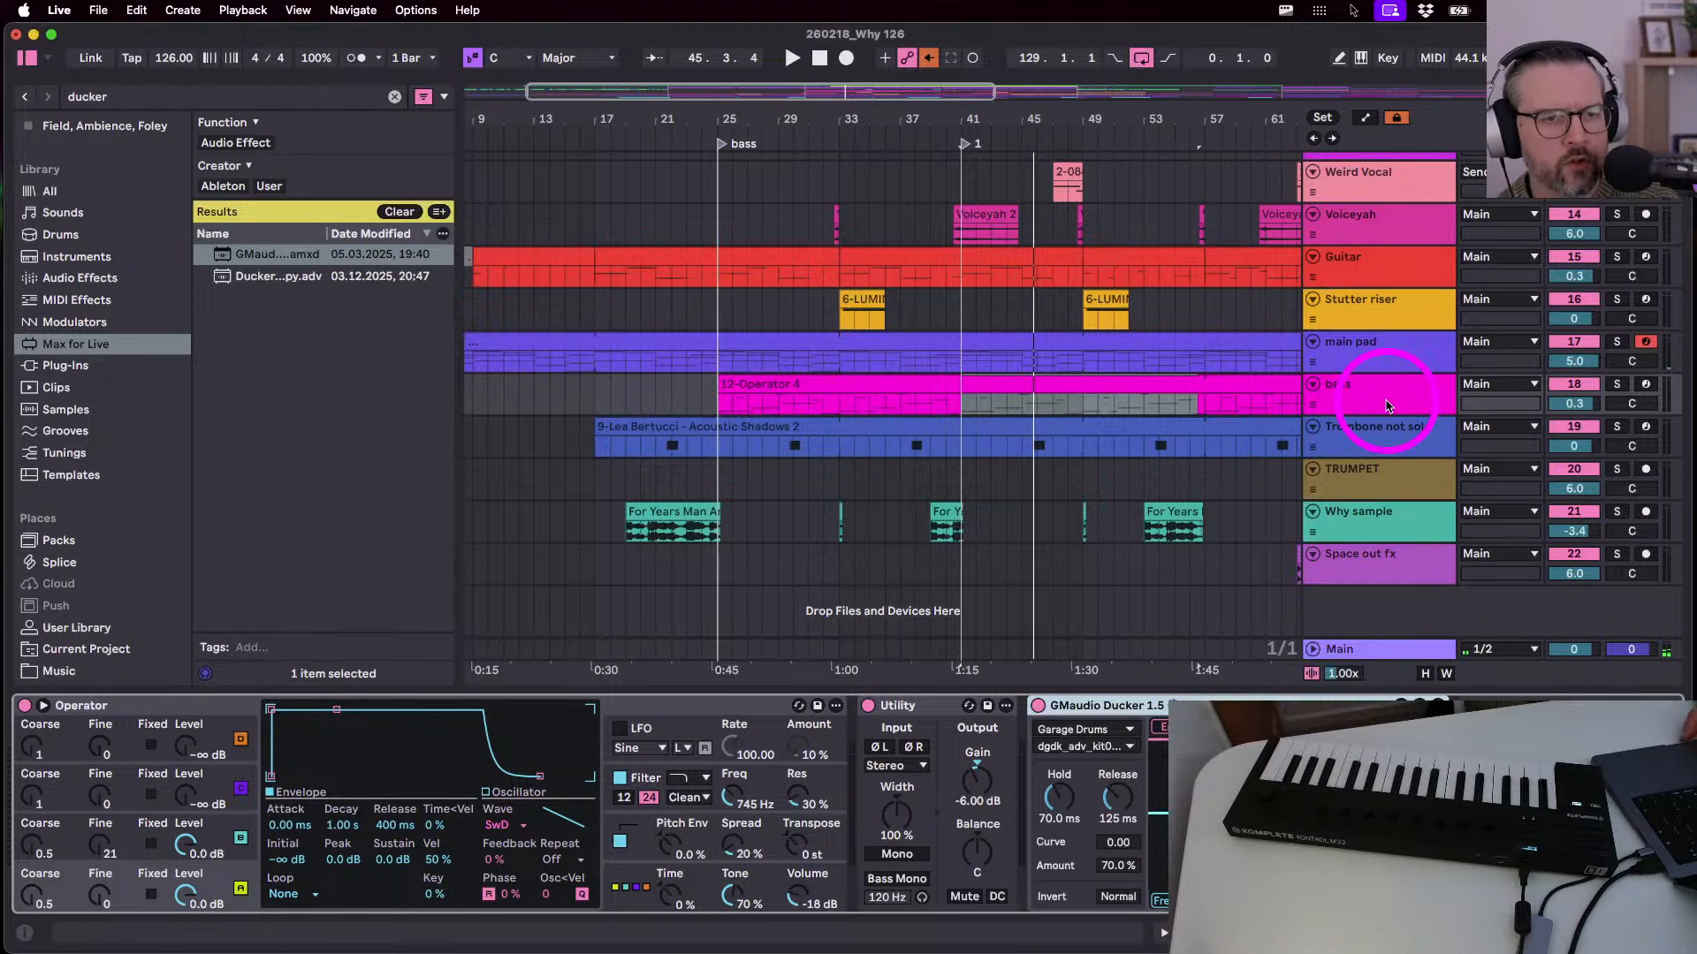
- Play from bar 41 and shorten the bass ducker's Hold to 40 ms
click(1385, 405)
key(space)
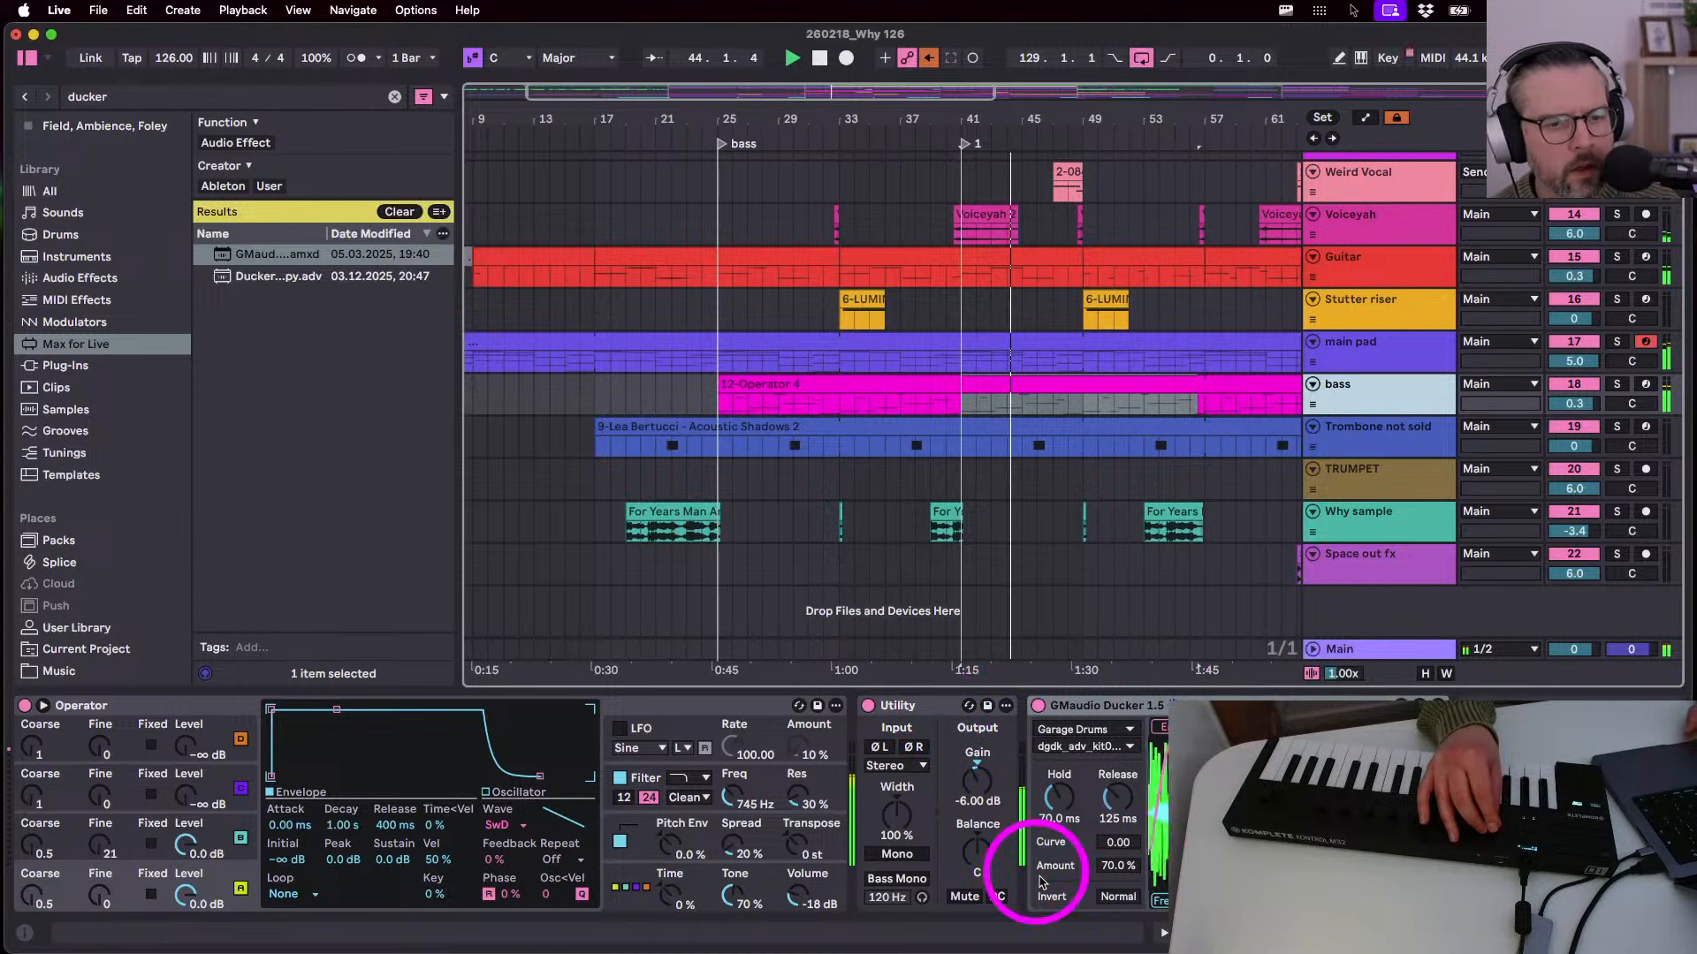
click(1058, 798)
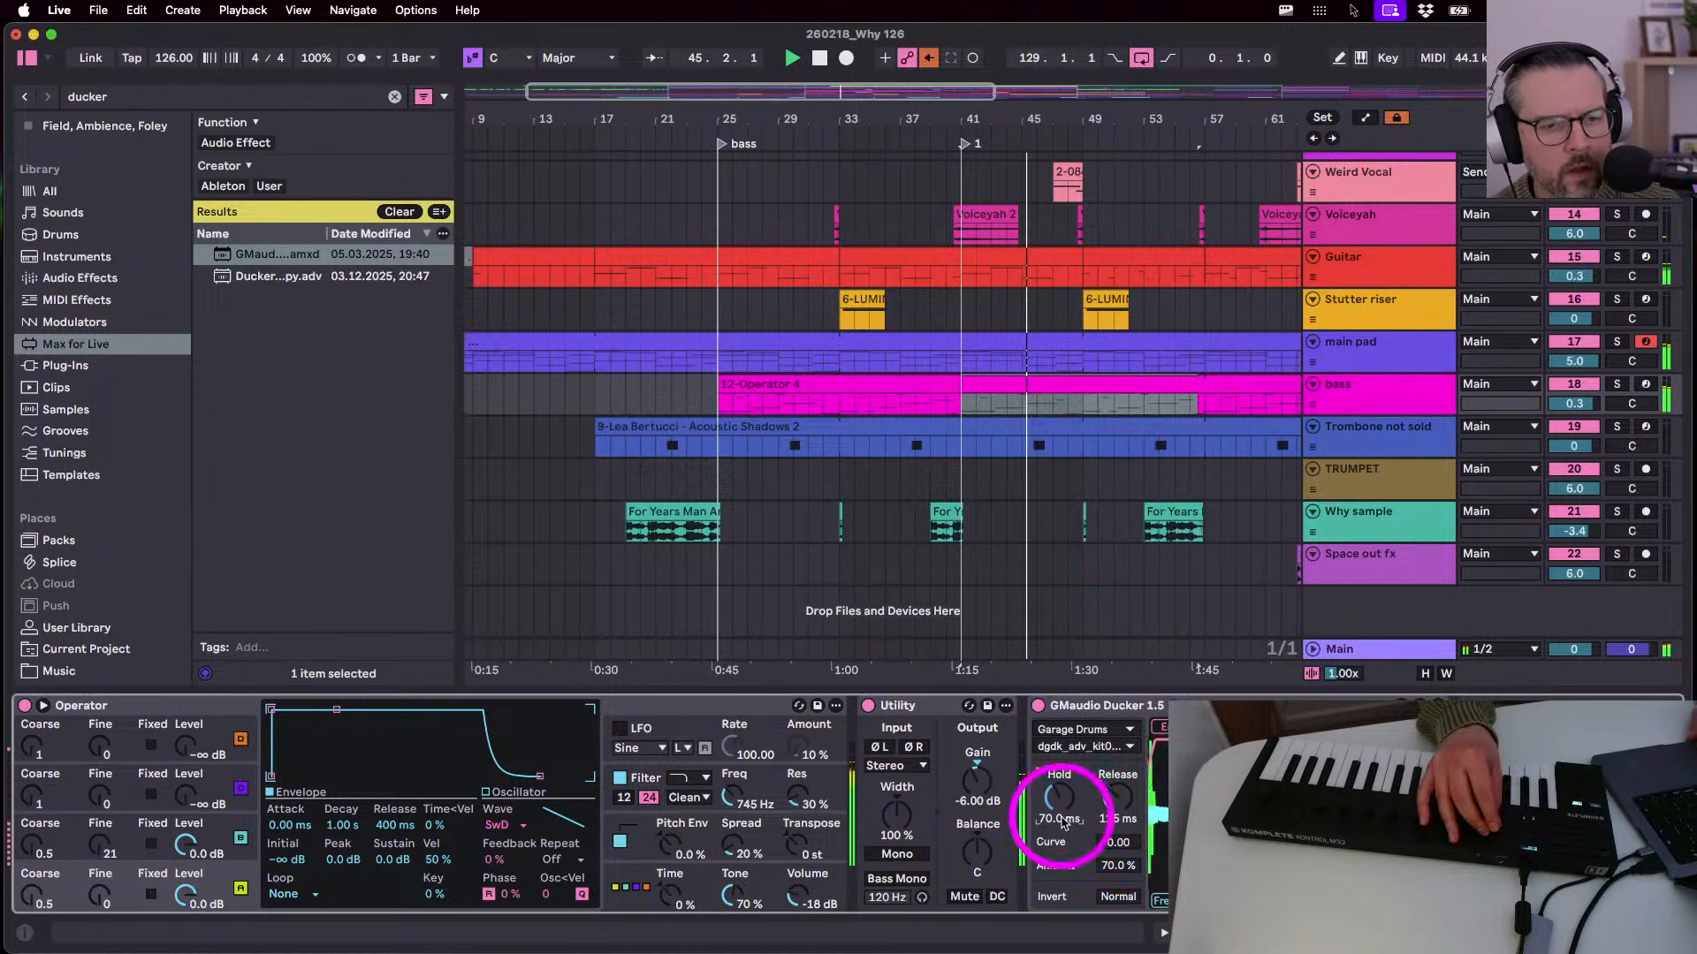
drag(1060, 802, 1060, 822)
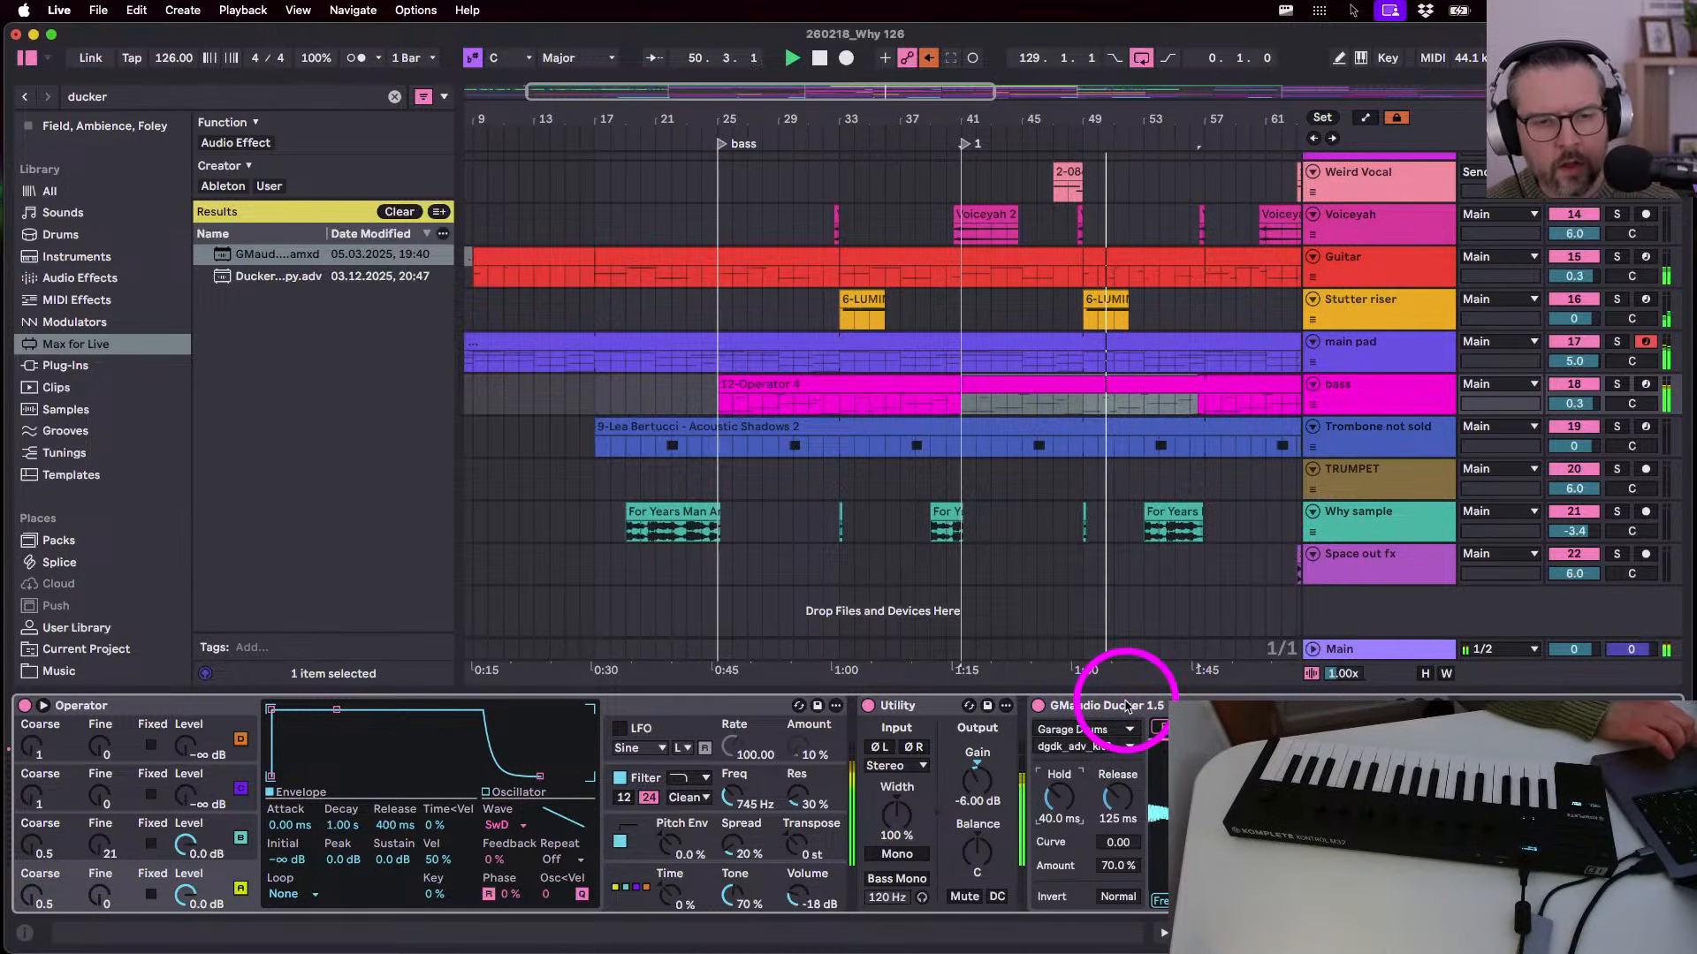
key(Tab)
- Solo return track K and paste GMaudio Ducker onto it
scroll(1384, 379, right, 10)
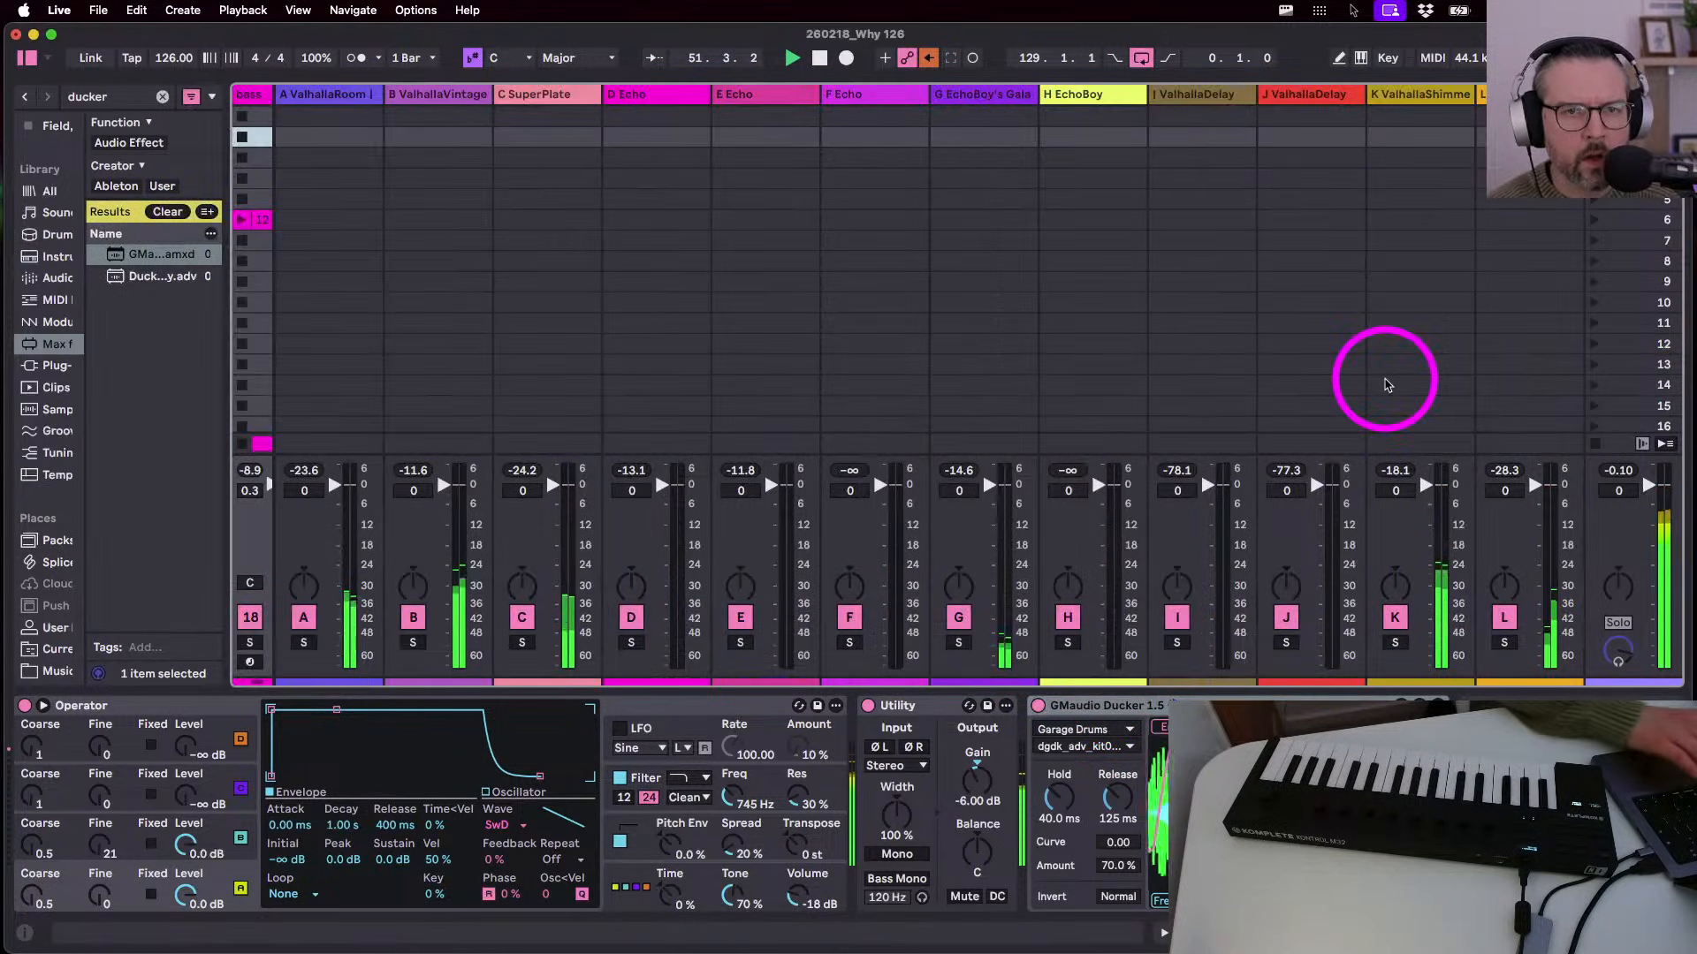
click(1394, 643)
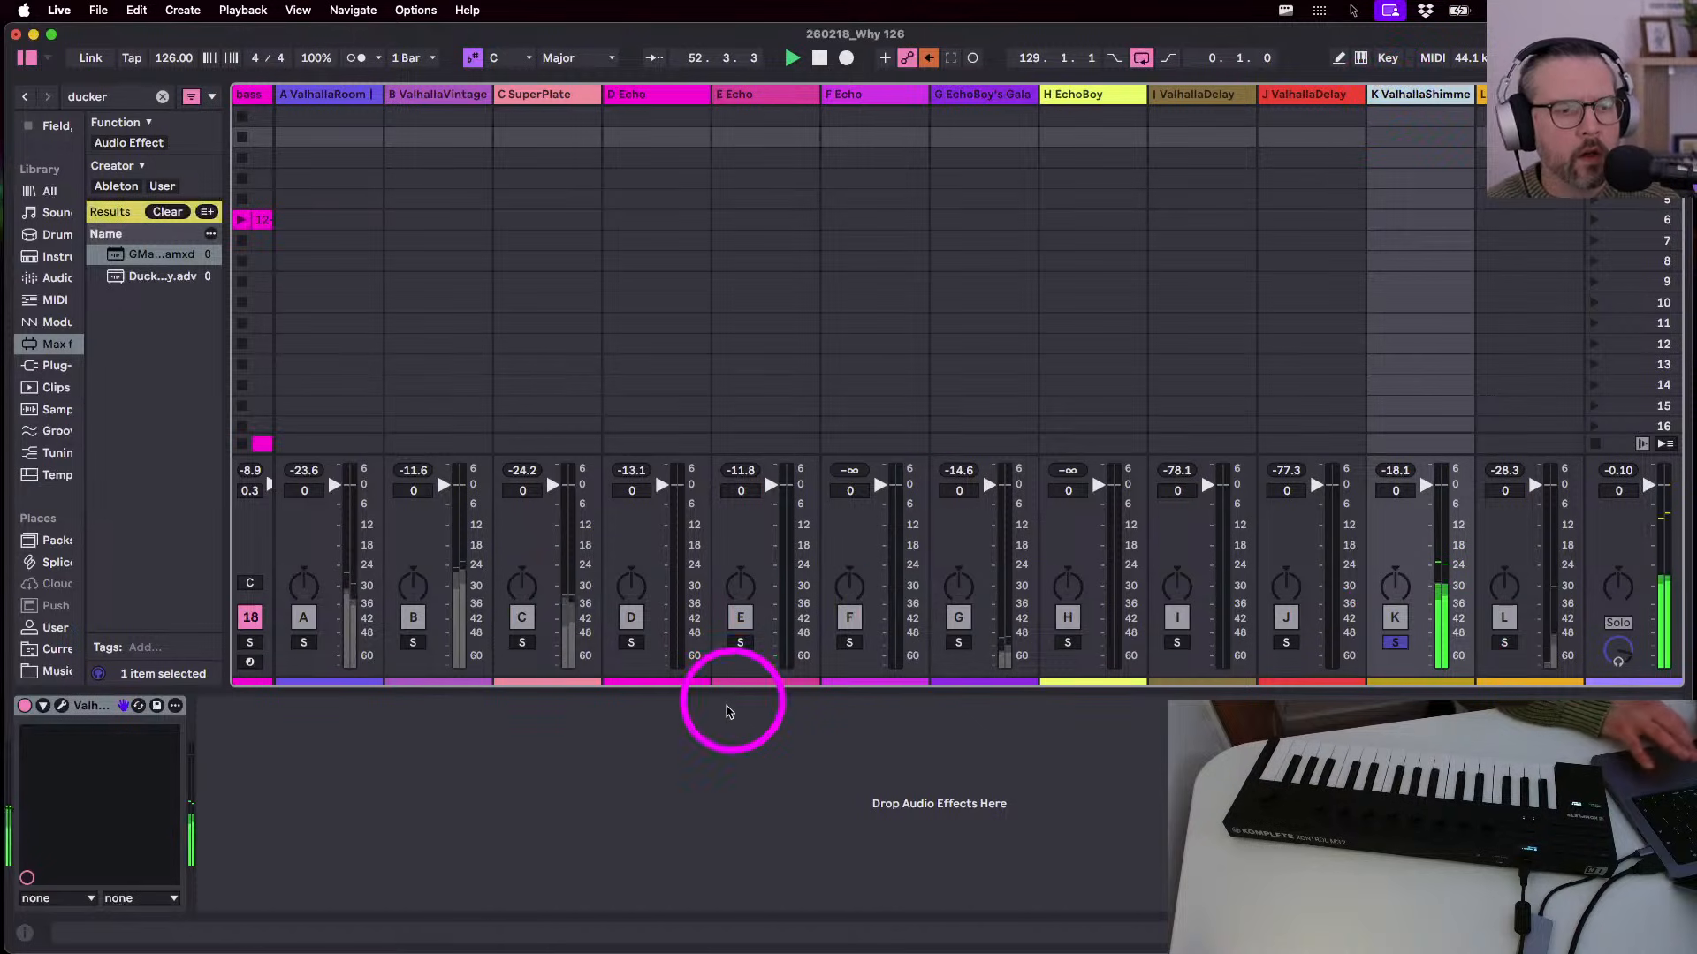
key(super+v)
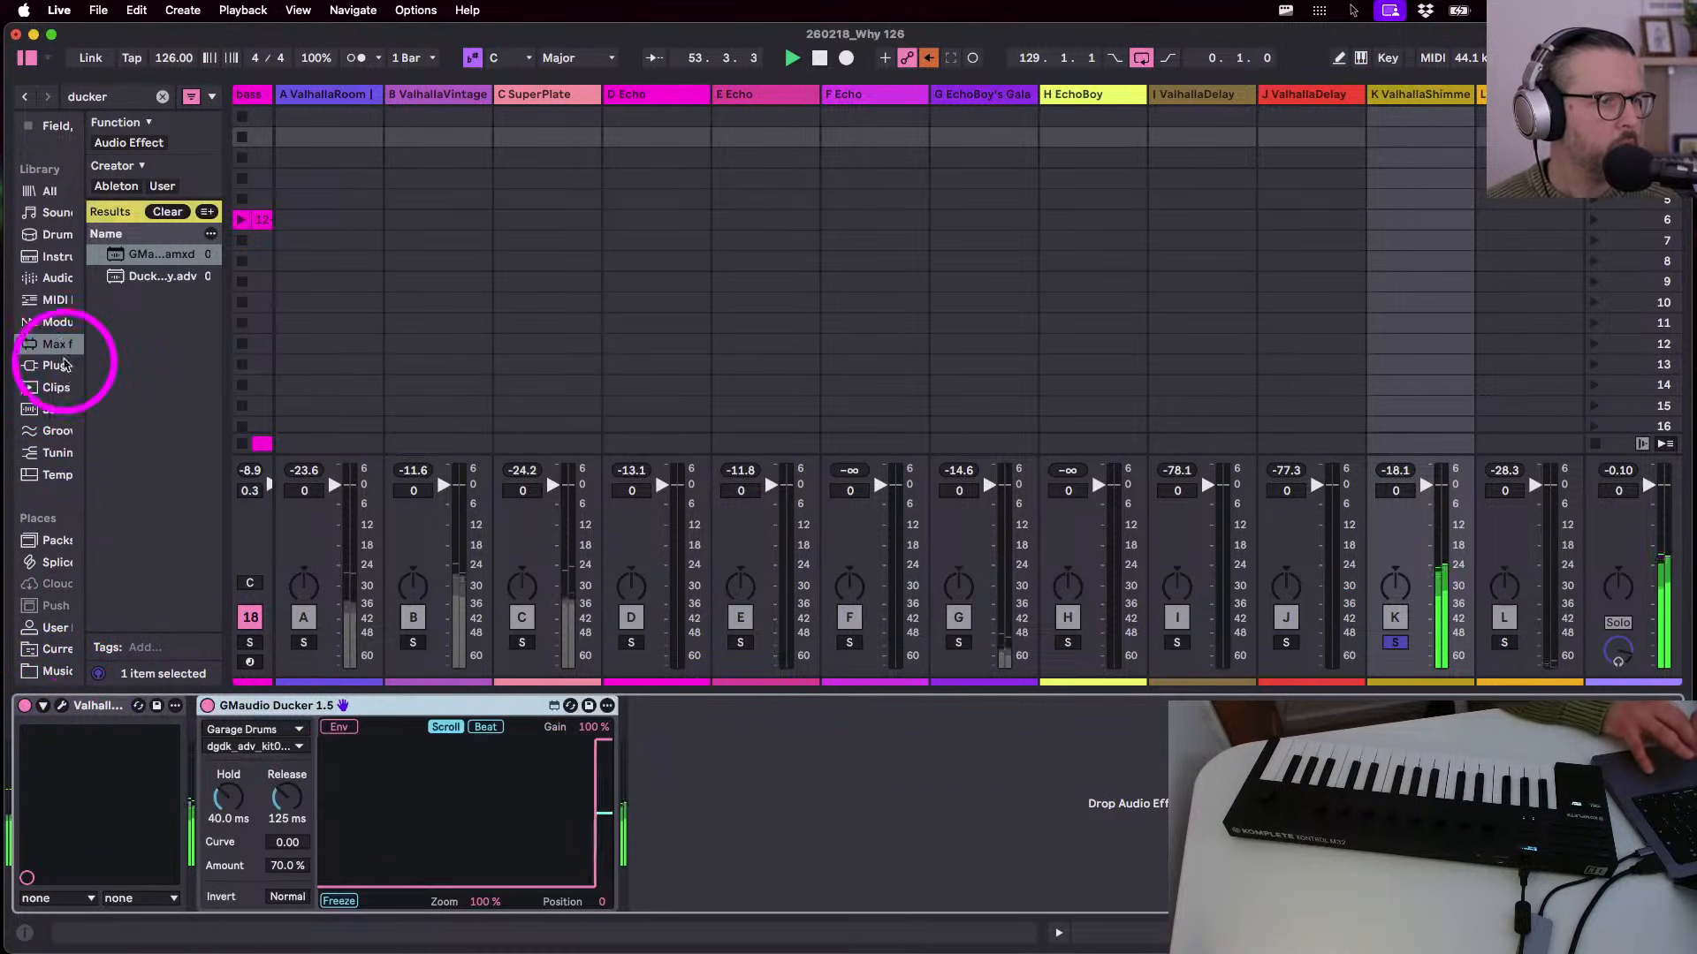
click(53, 278)
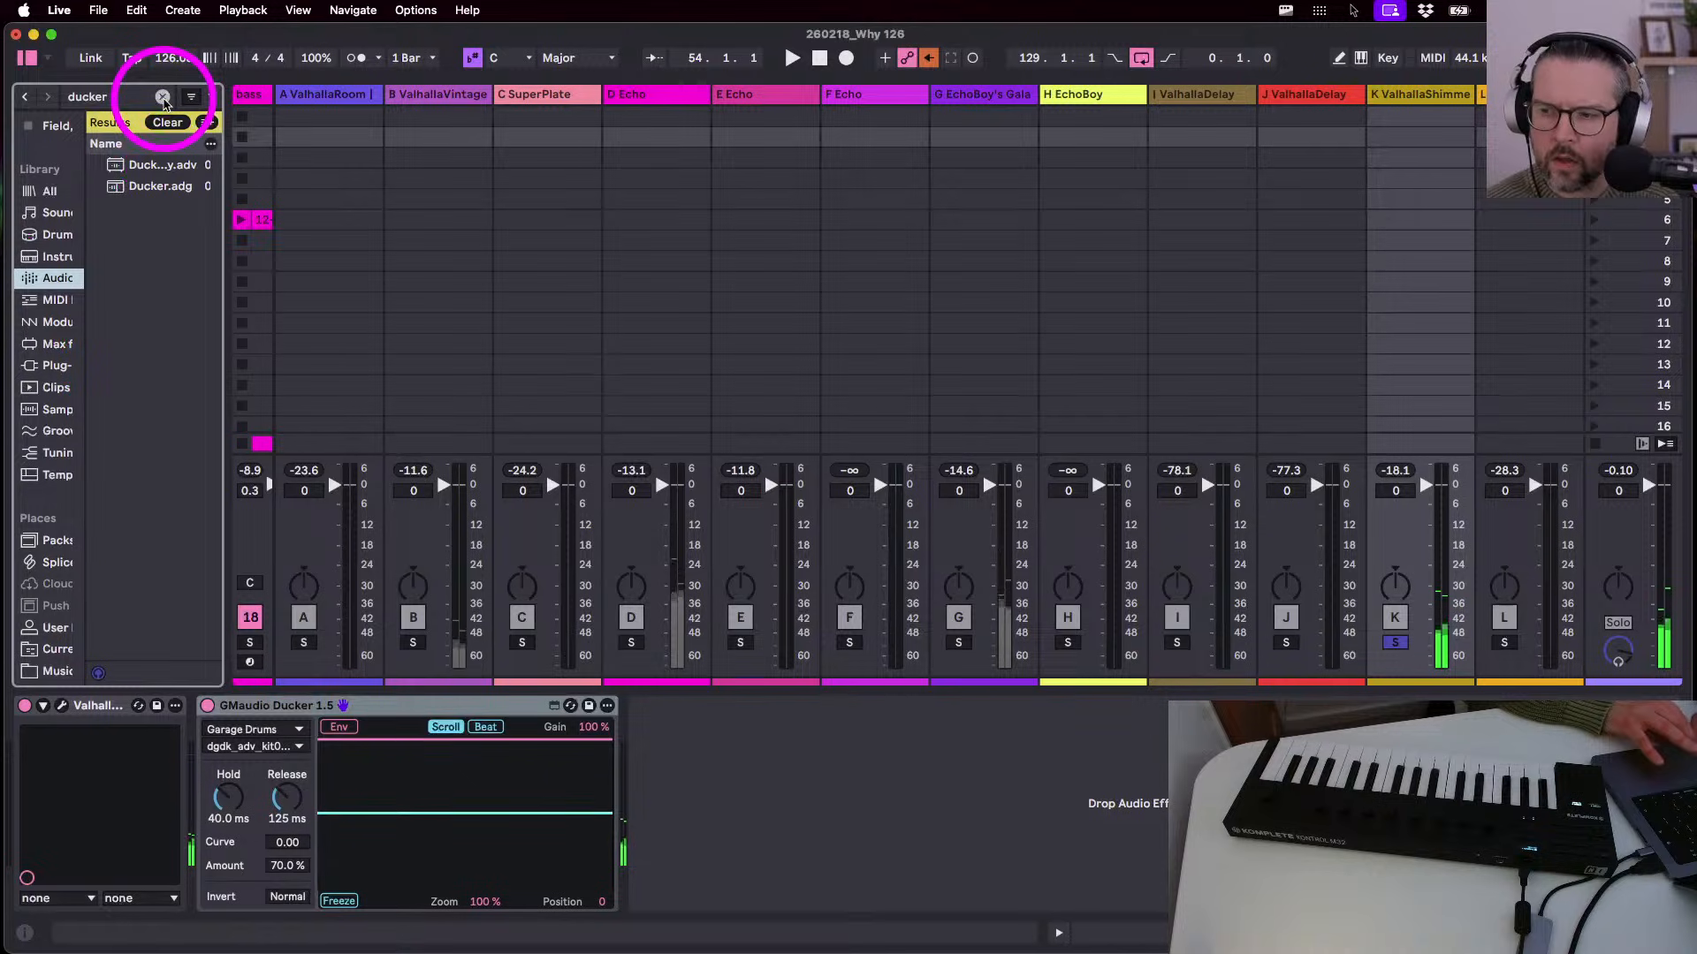
click(165, 103)
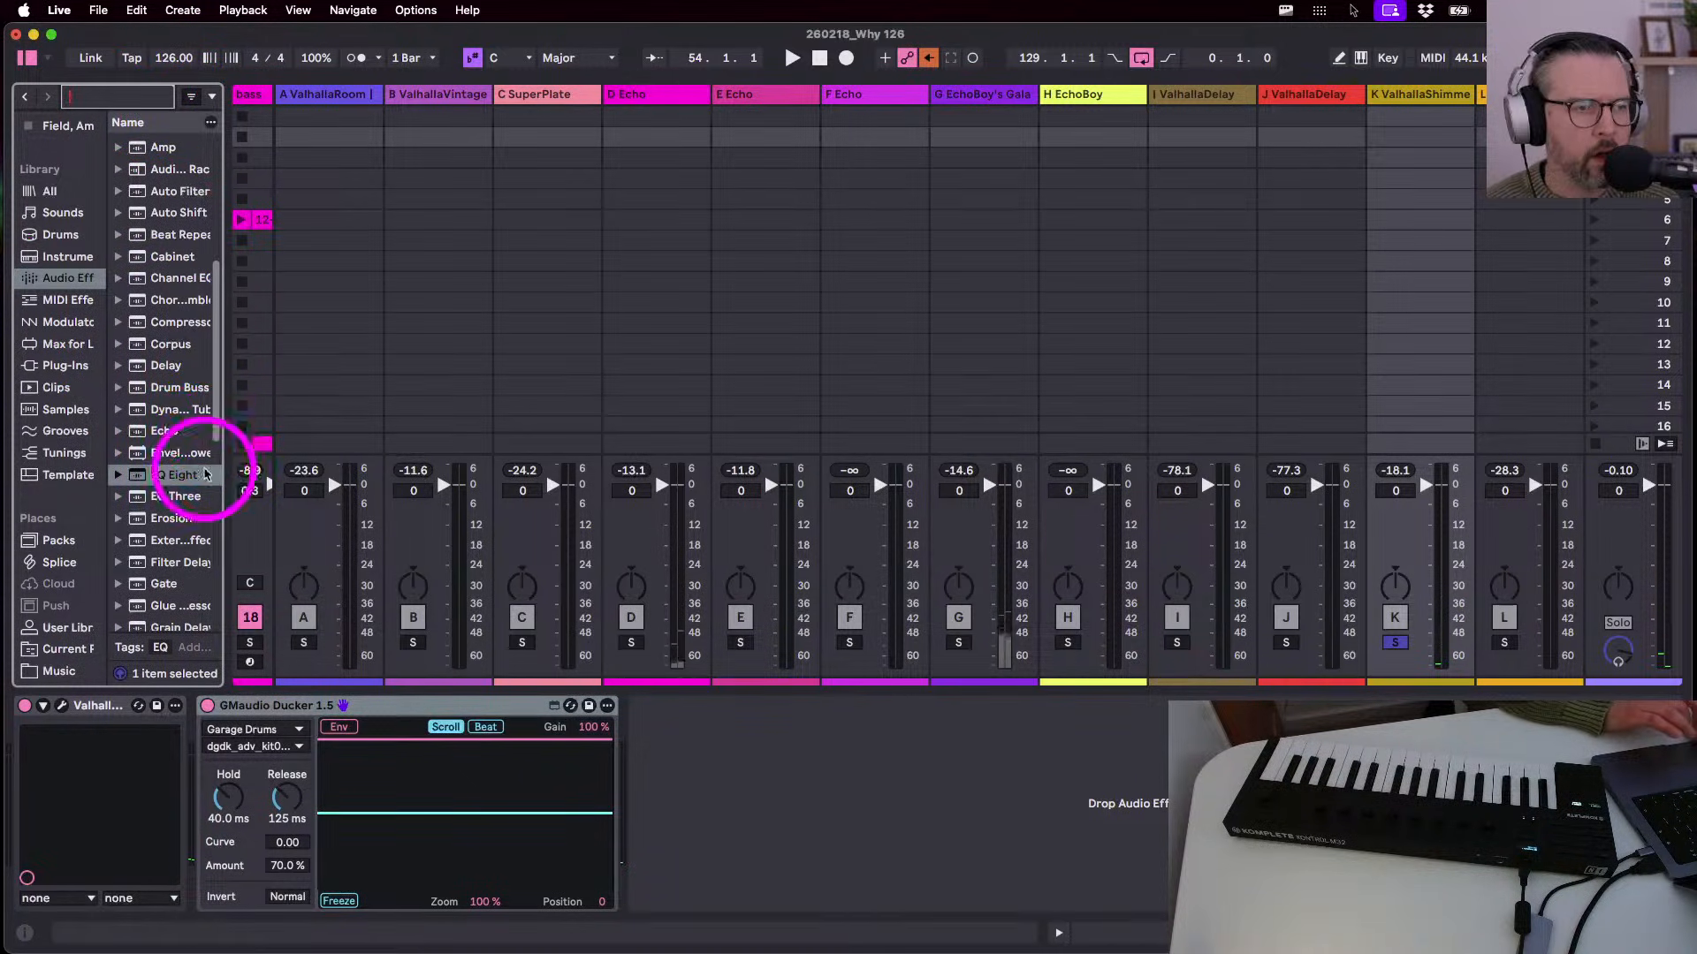
- Insert EQ Eight before the ducker with a band-1 low cut near 250 Hz, then unsolo K
drag(165, 477, 194, 806)
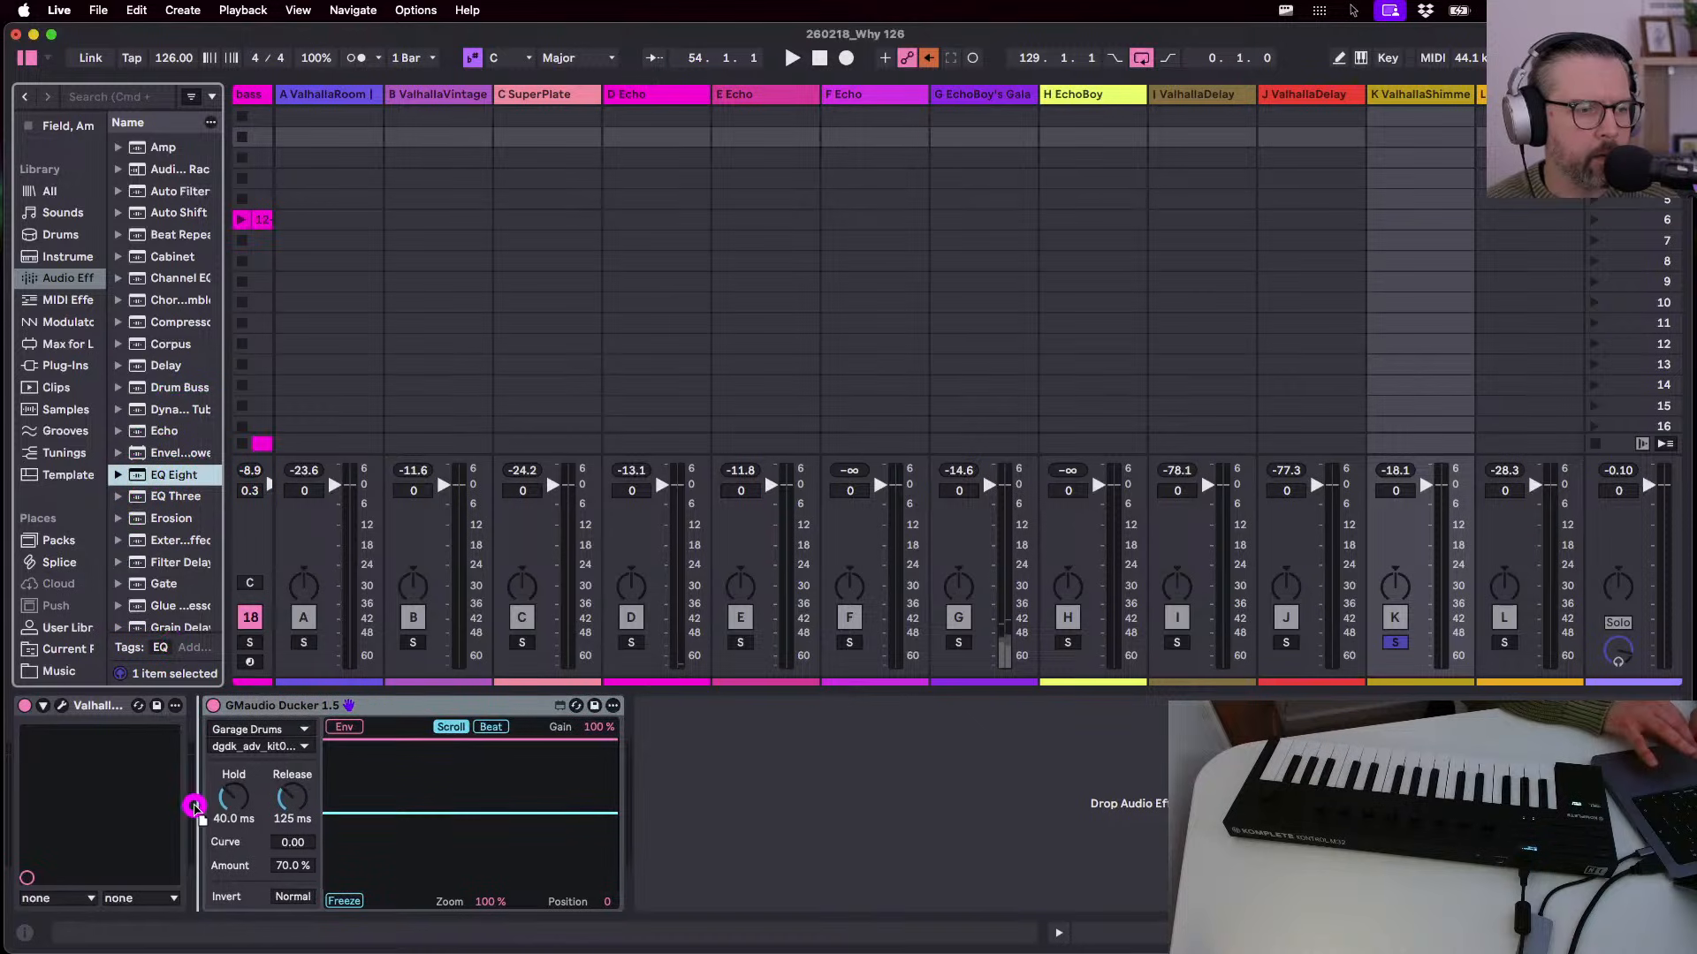
drag(190, 890, 191, 892)
click(275, 881)
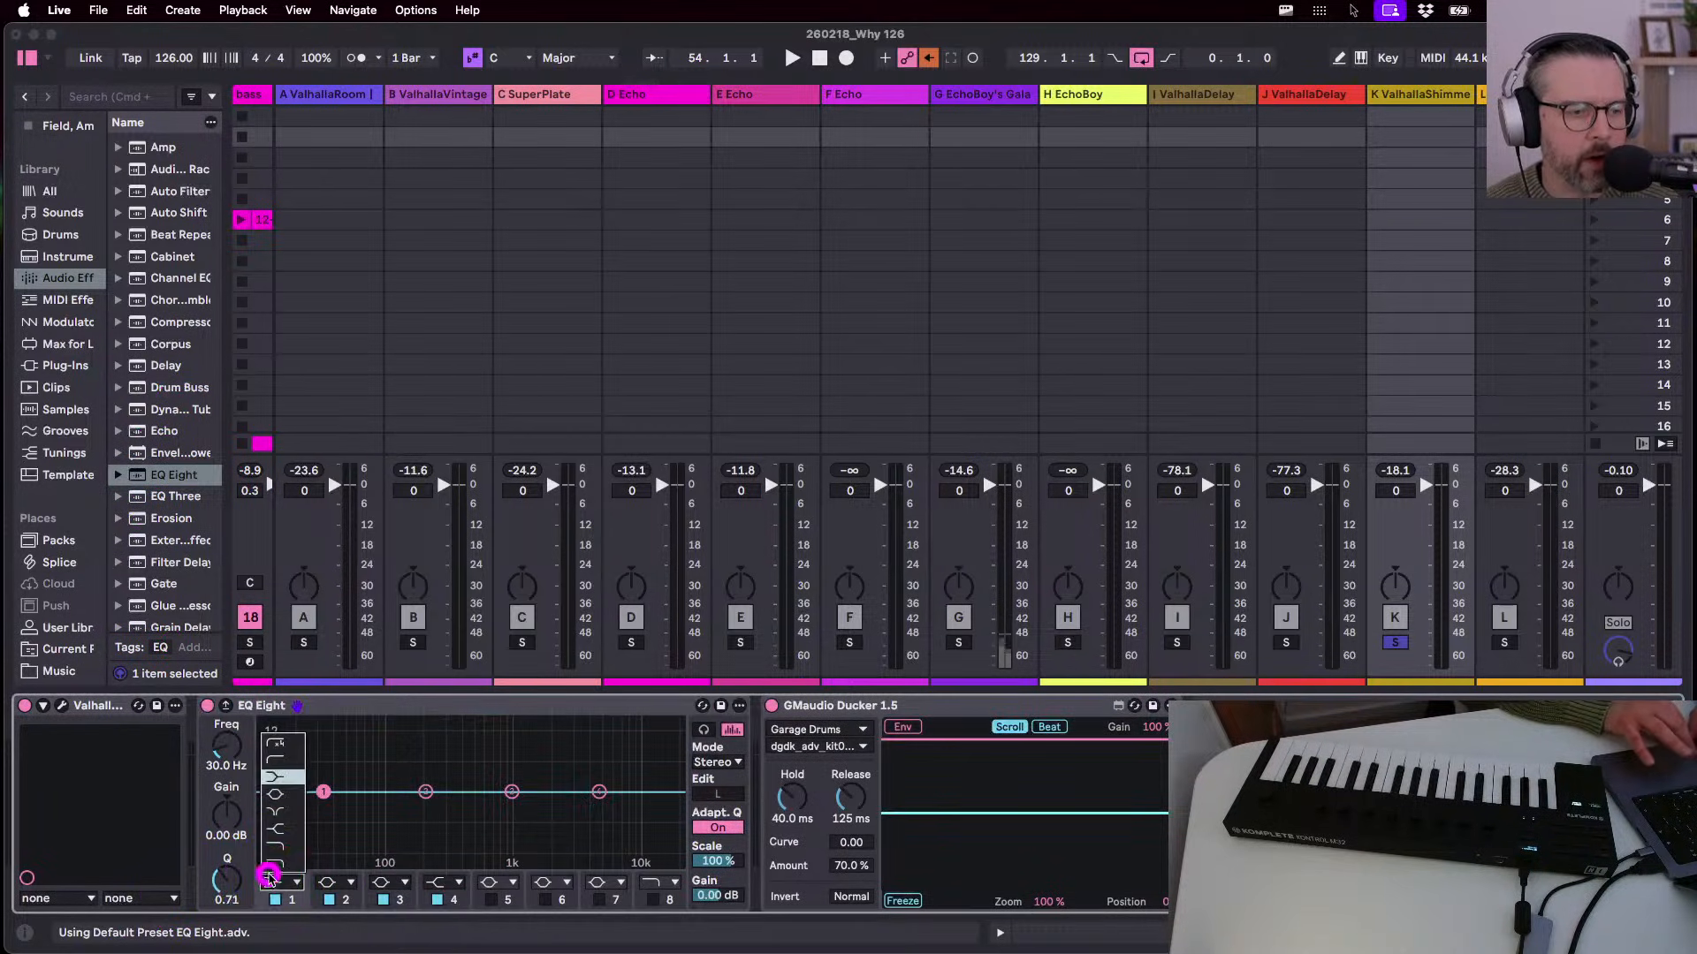
click(272, 741)
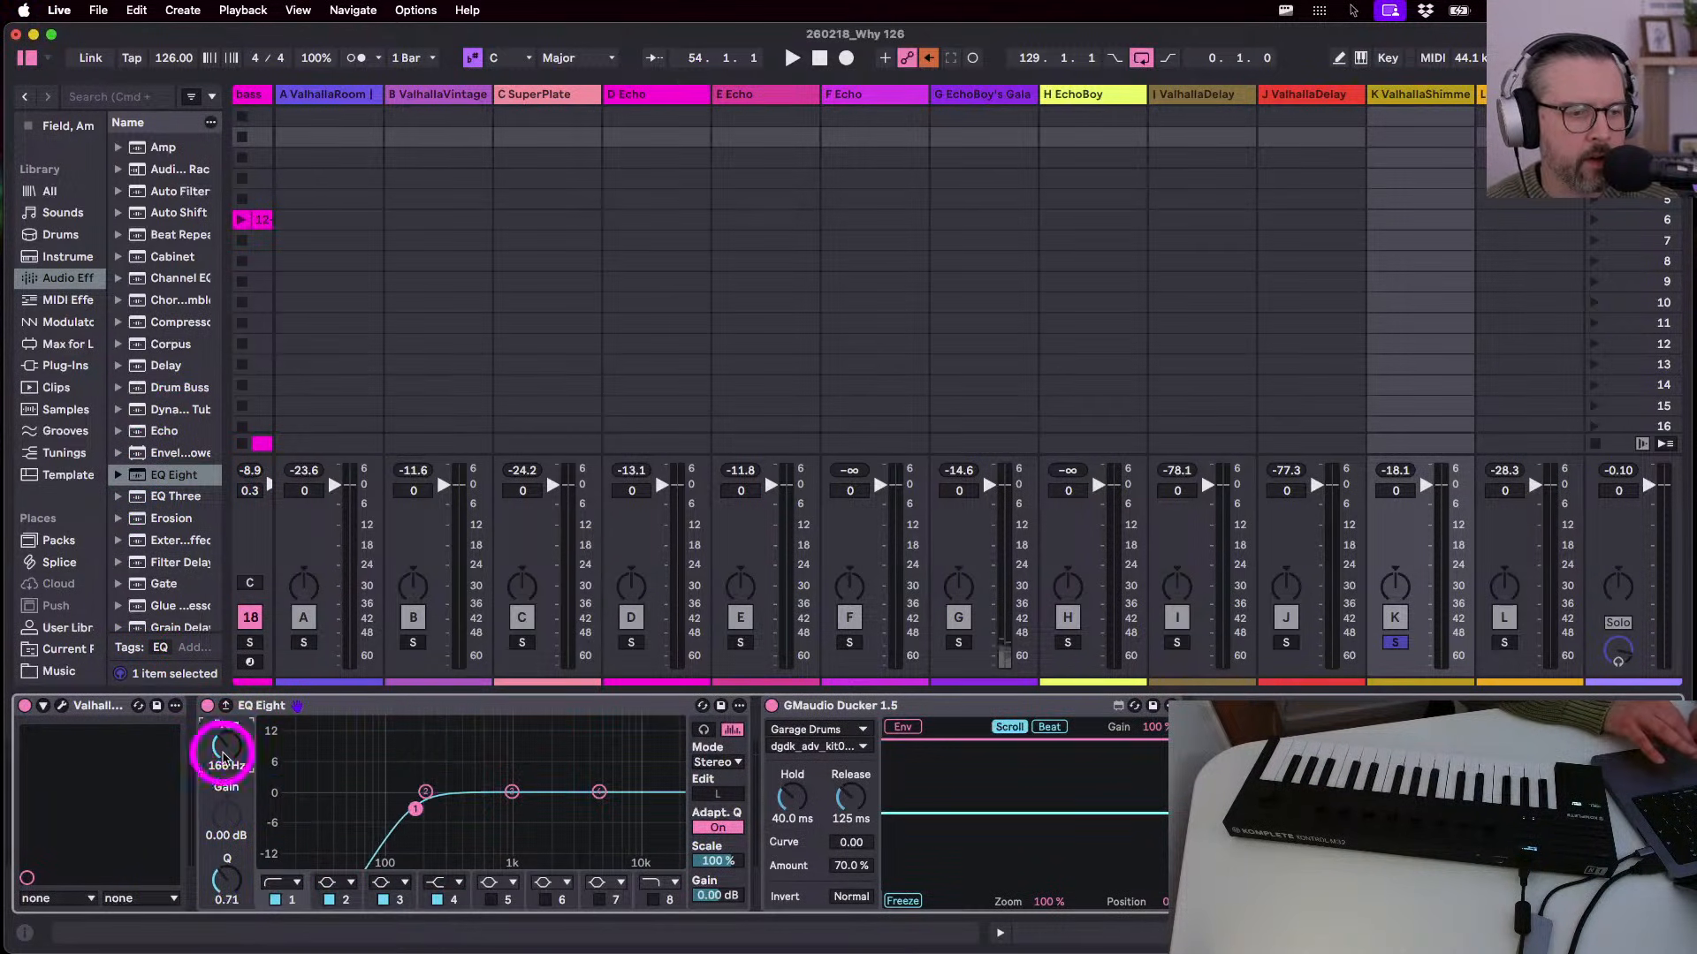
key(space)
drag(415, 808, 439, 822)
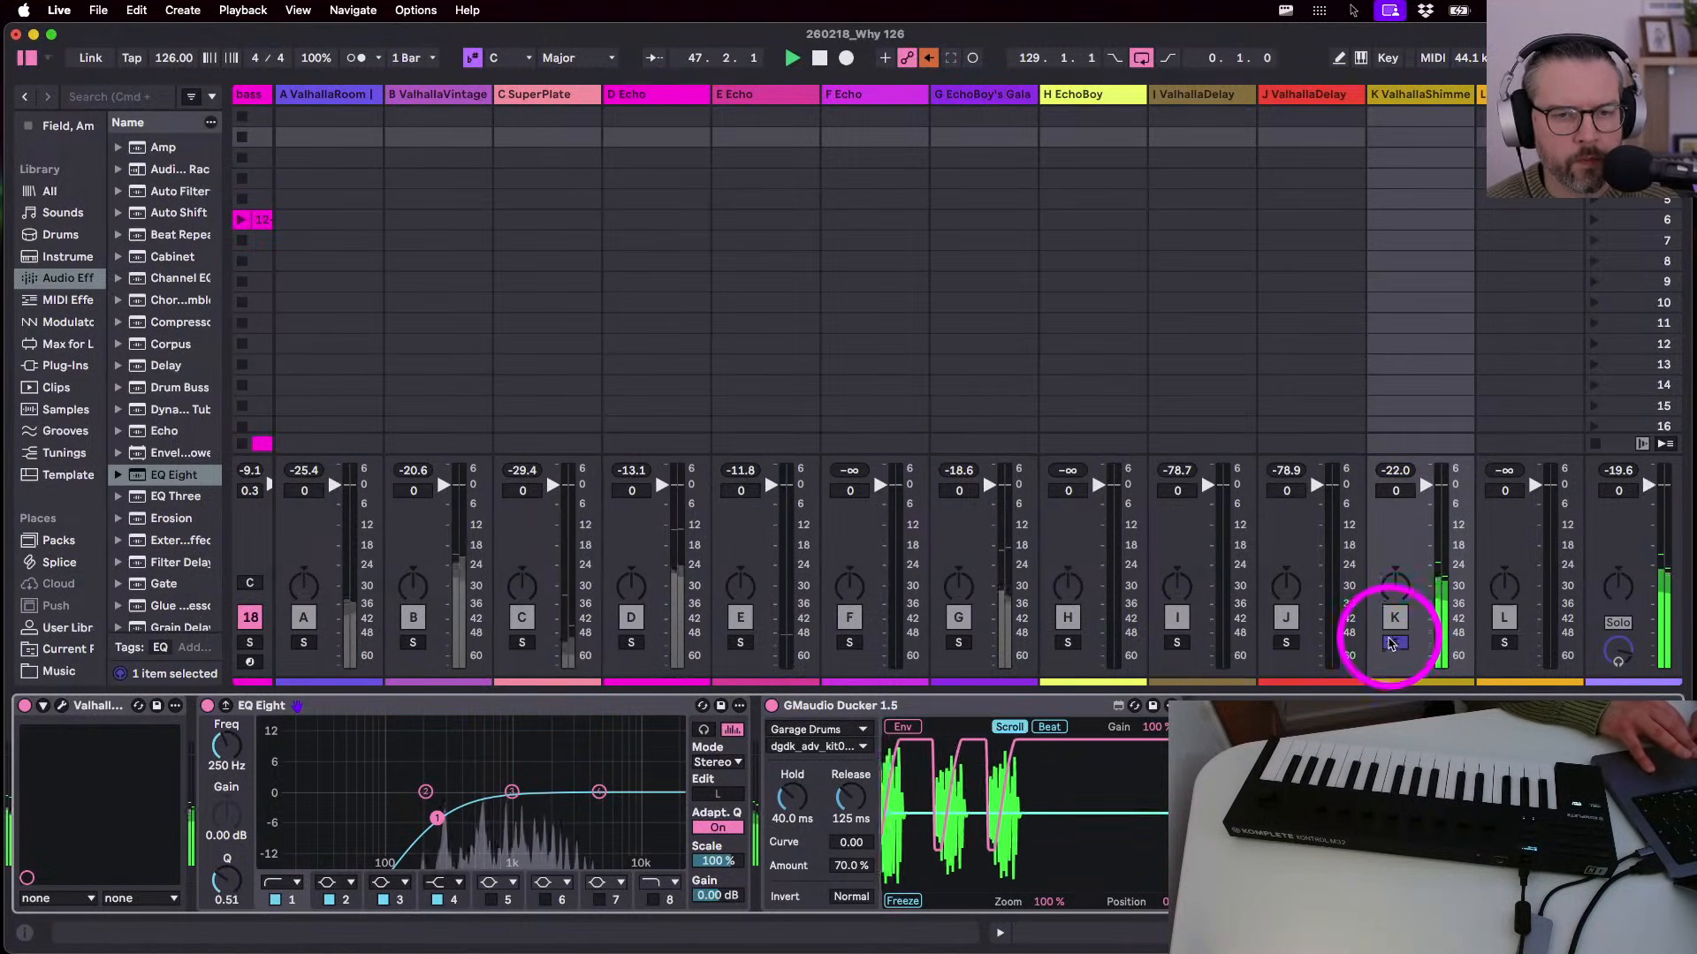
click(1392, 642)
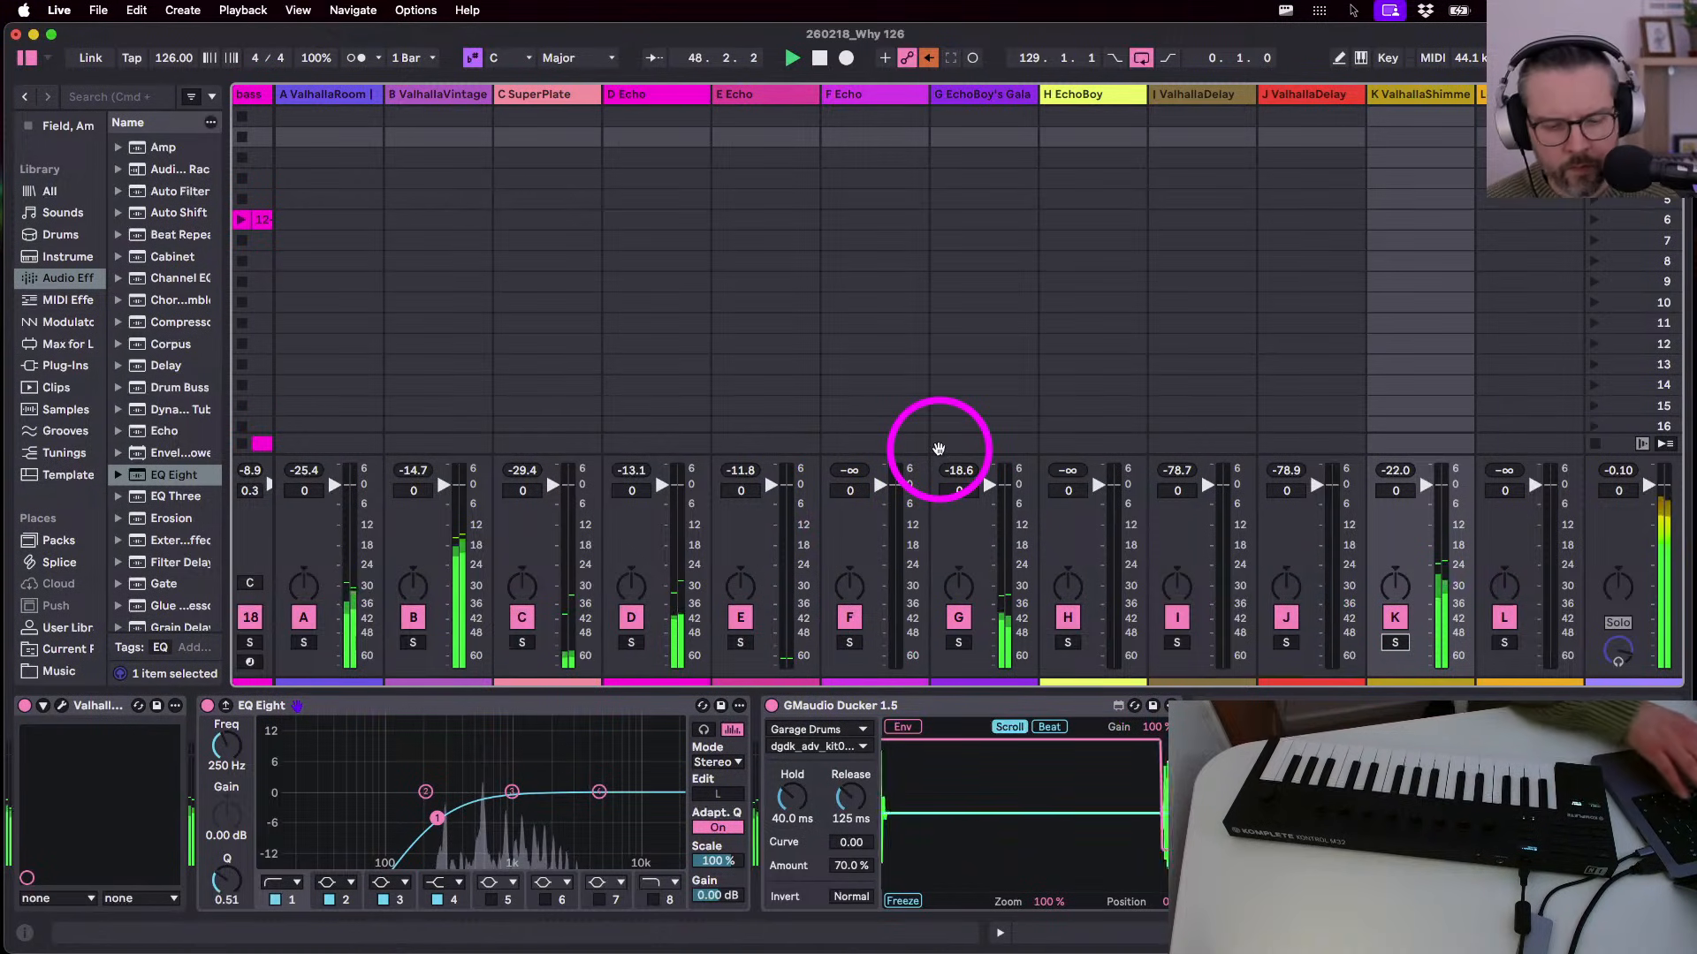
- Back in Arrangement View, move the Drum 1 track below Garage Drums
key(Tab)
scroll(1155, 307, up, 15)
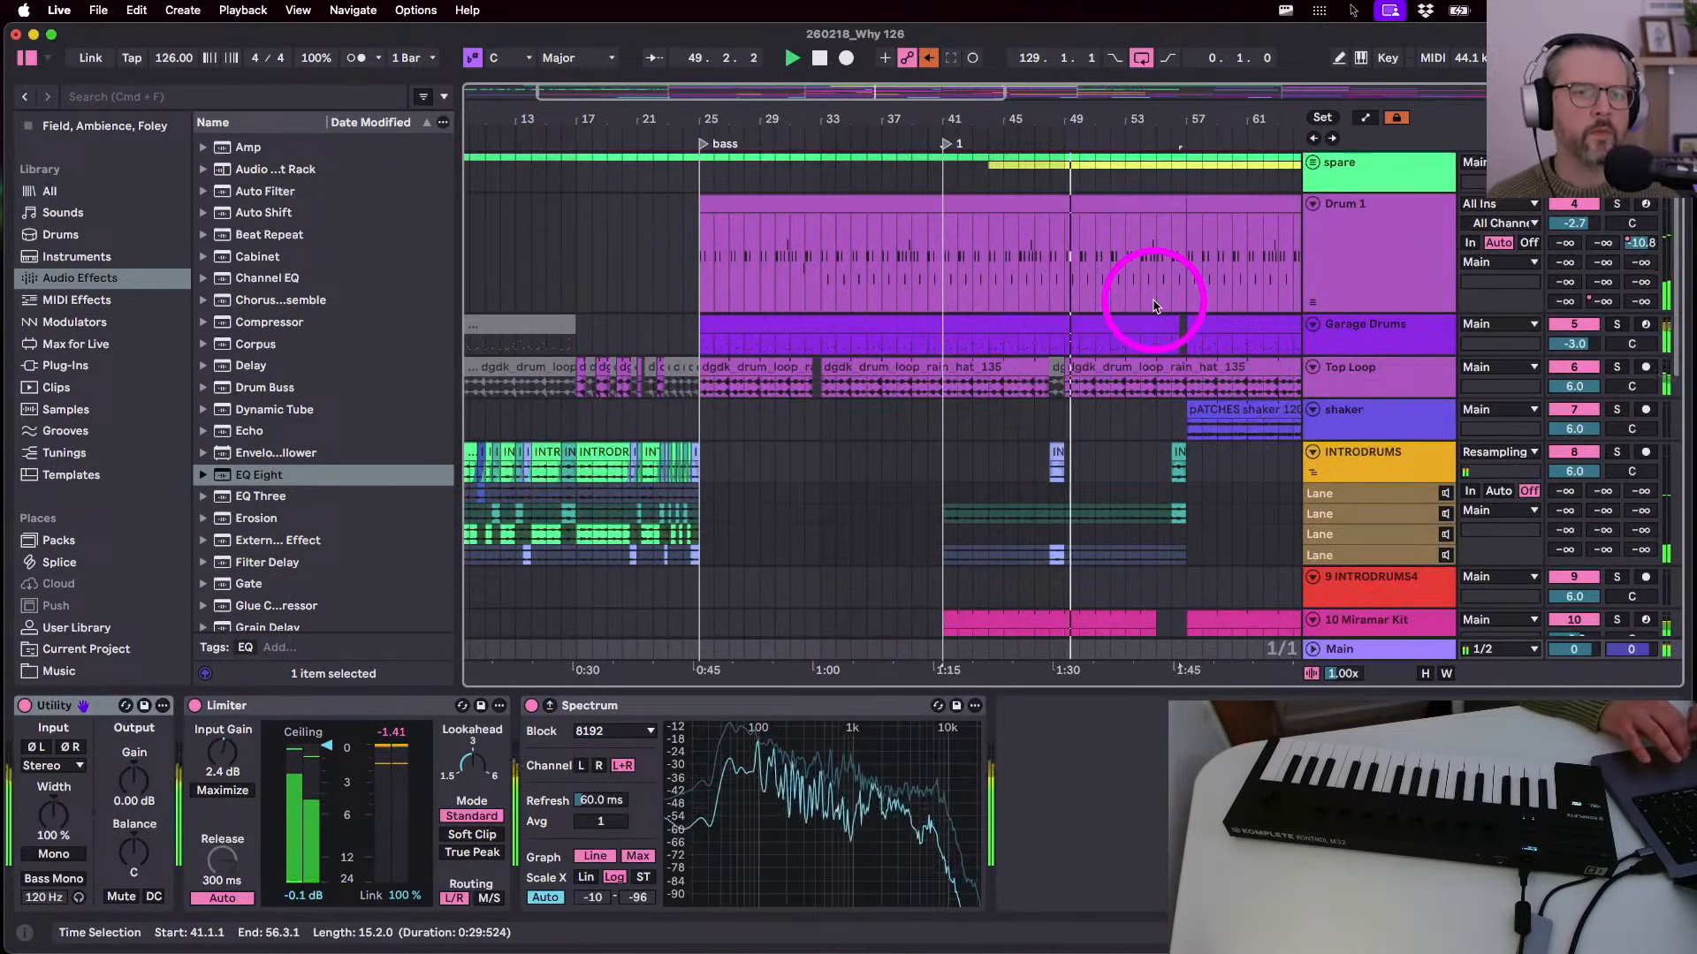
scroll(1155, 307, right, 10)
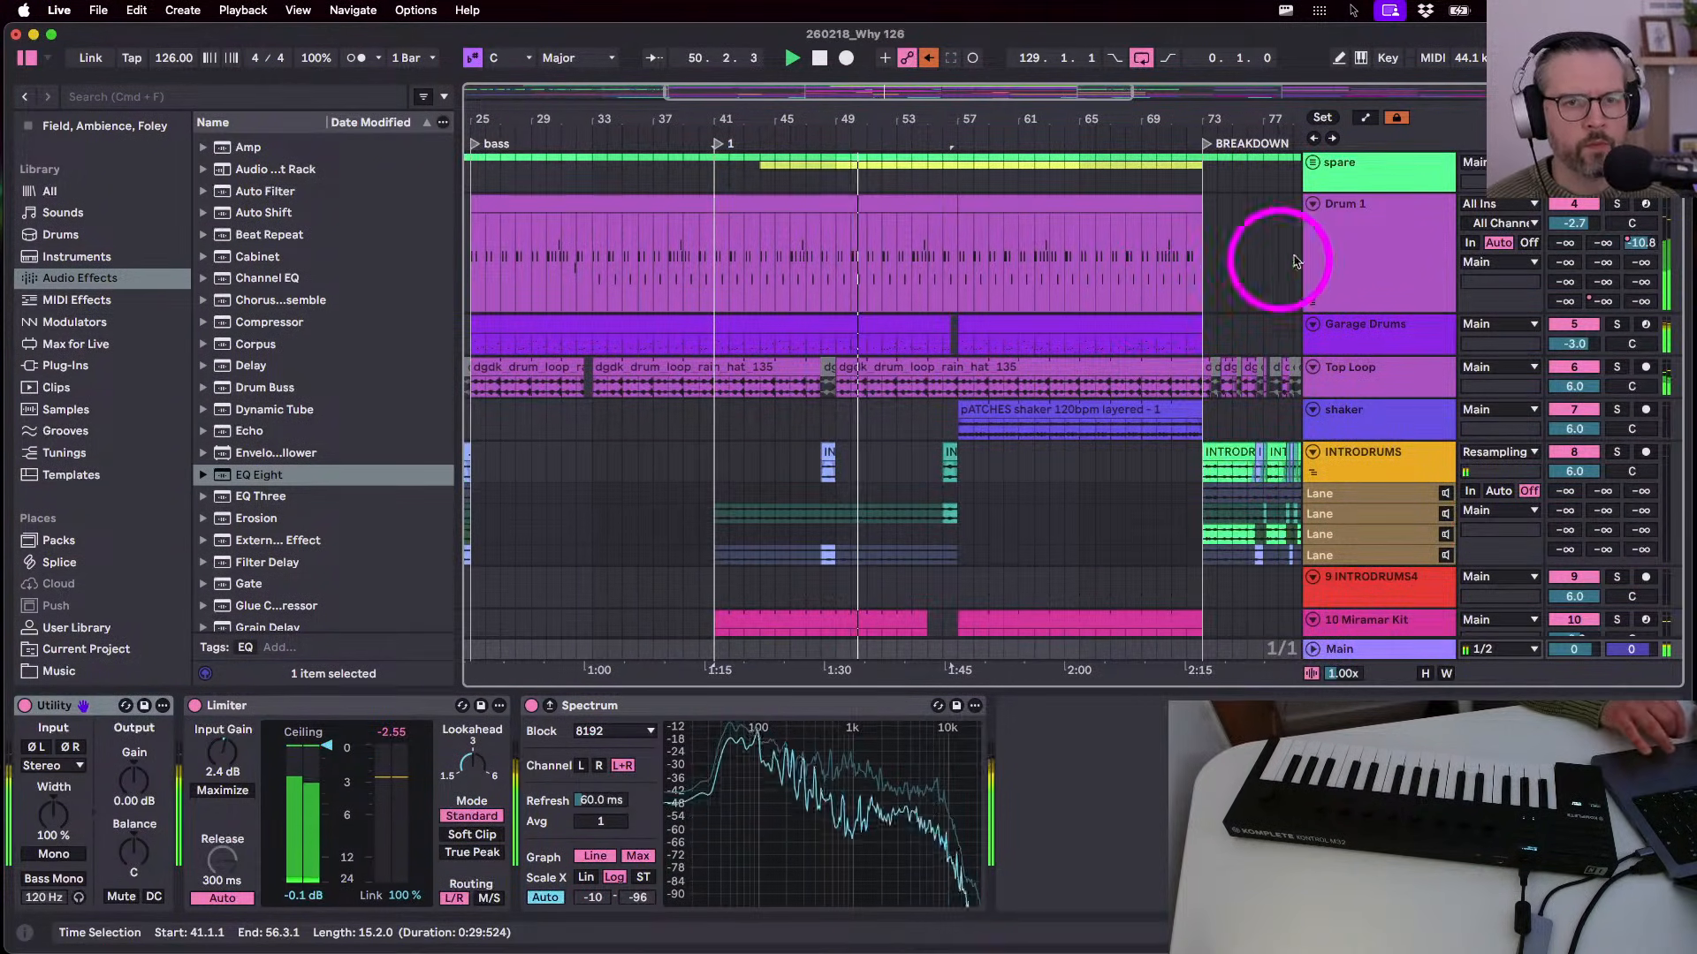
click(1345, 245)
click(1356, 333)
click(1361, 205)
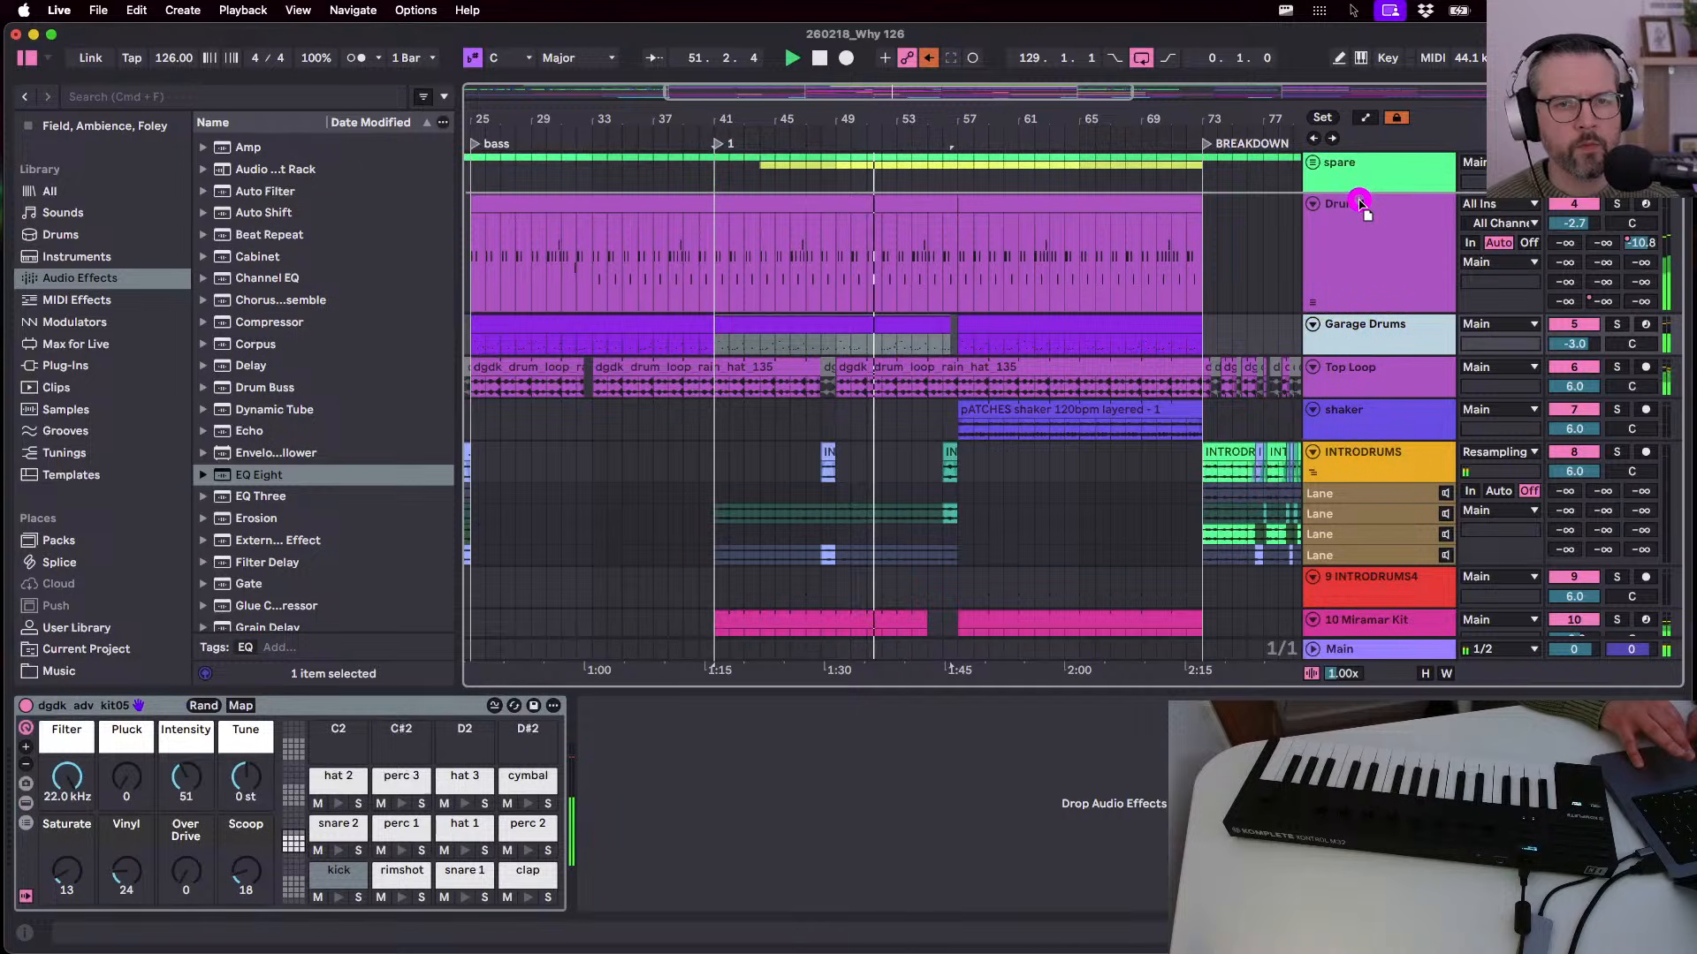
drag(1361, 205, 1352, 341)
- Resume arrangement follow, select part of the Drum 1 clip, and collapse the INTRODRUMS lanes
click(1065, 134)
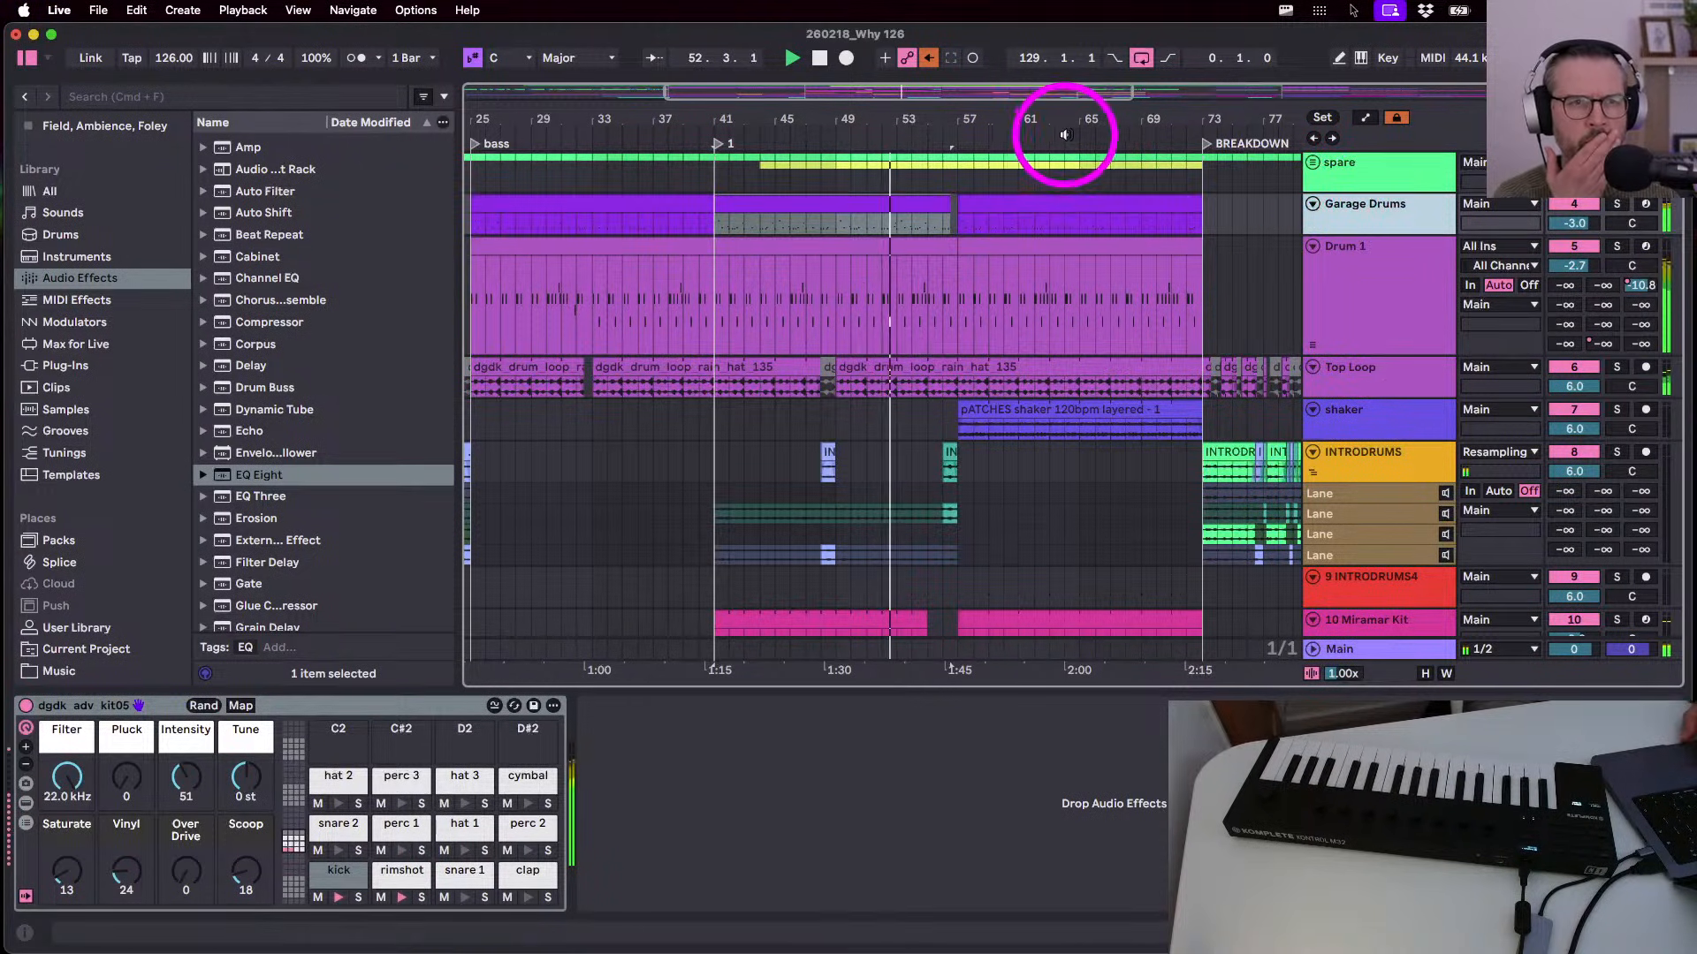
click(928, 57)
click(927, 311)
click(1193, 524)
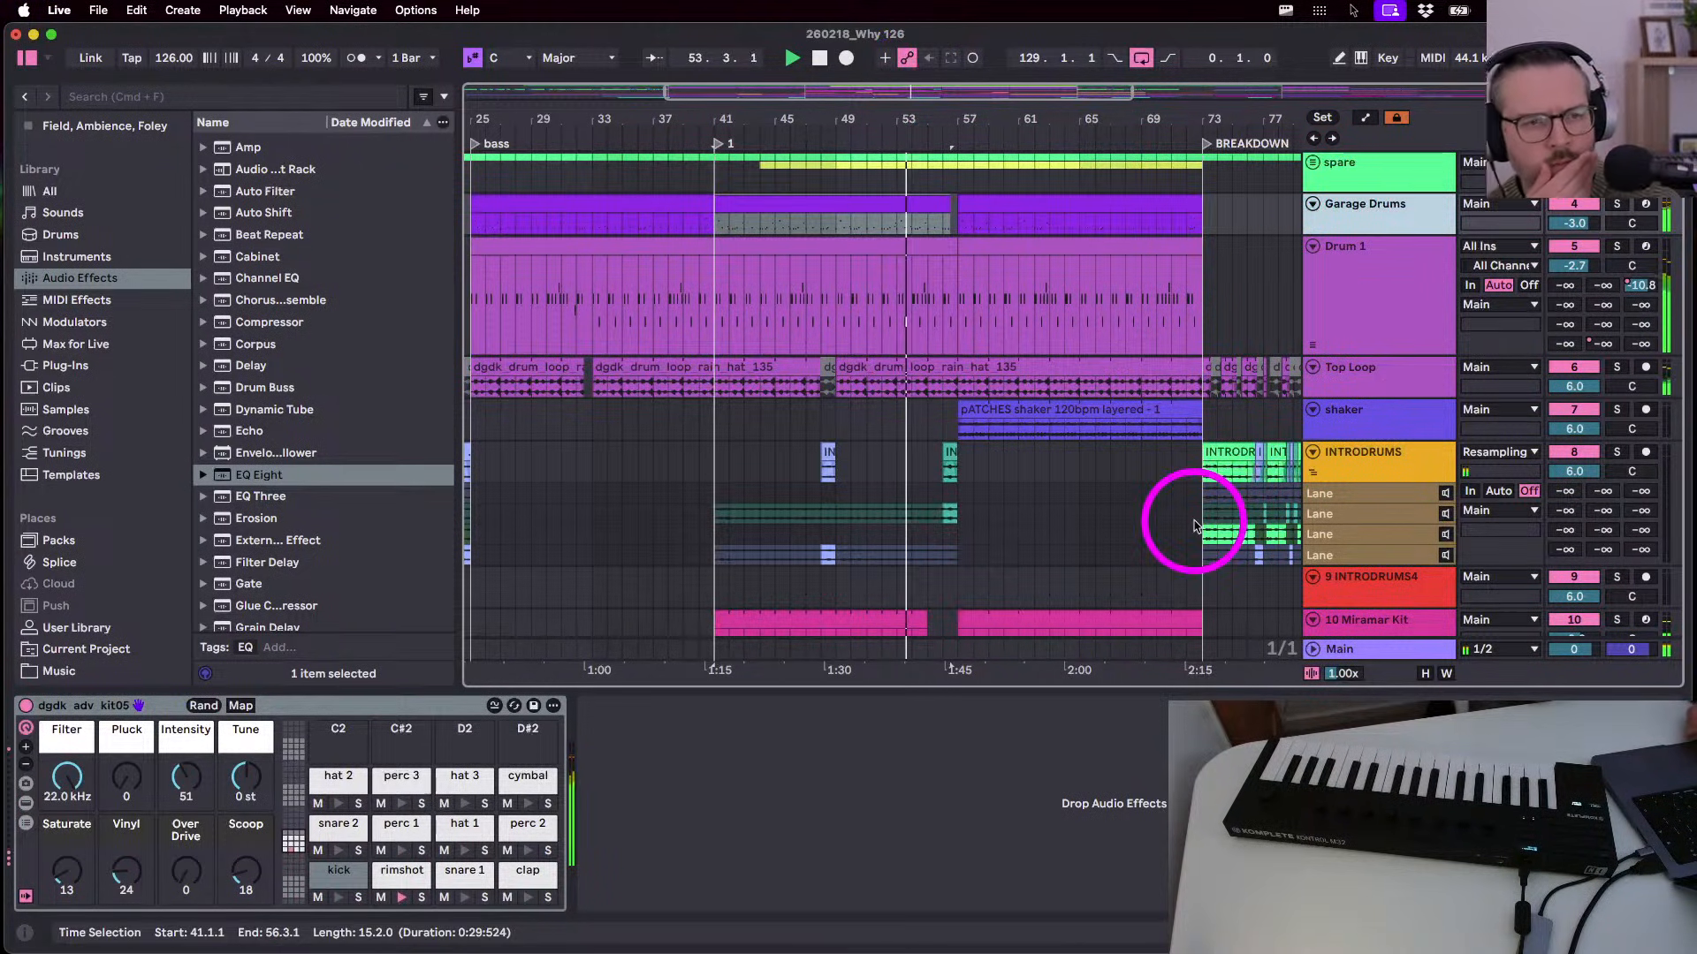
click(1335, 382)
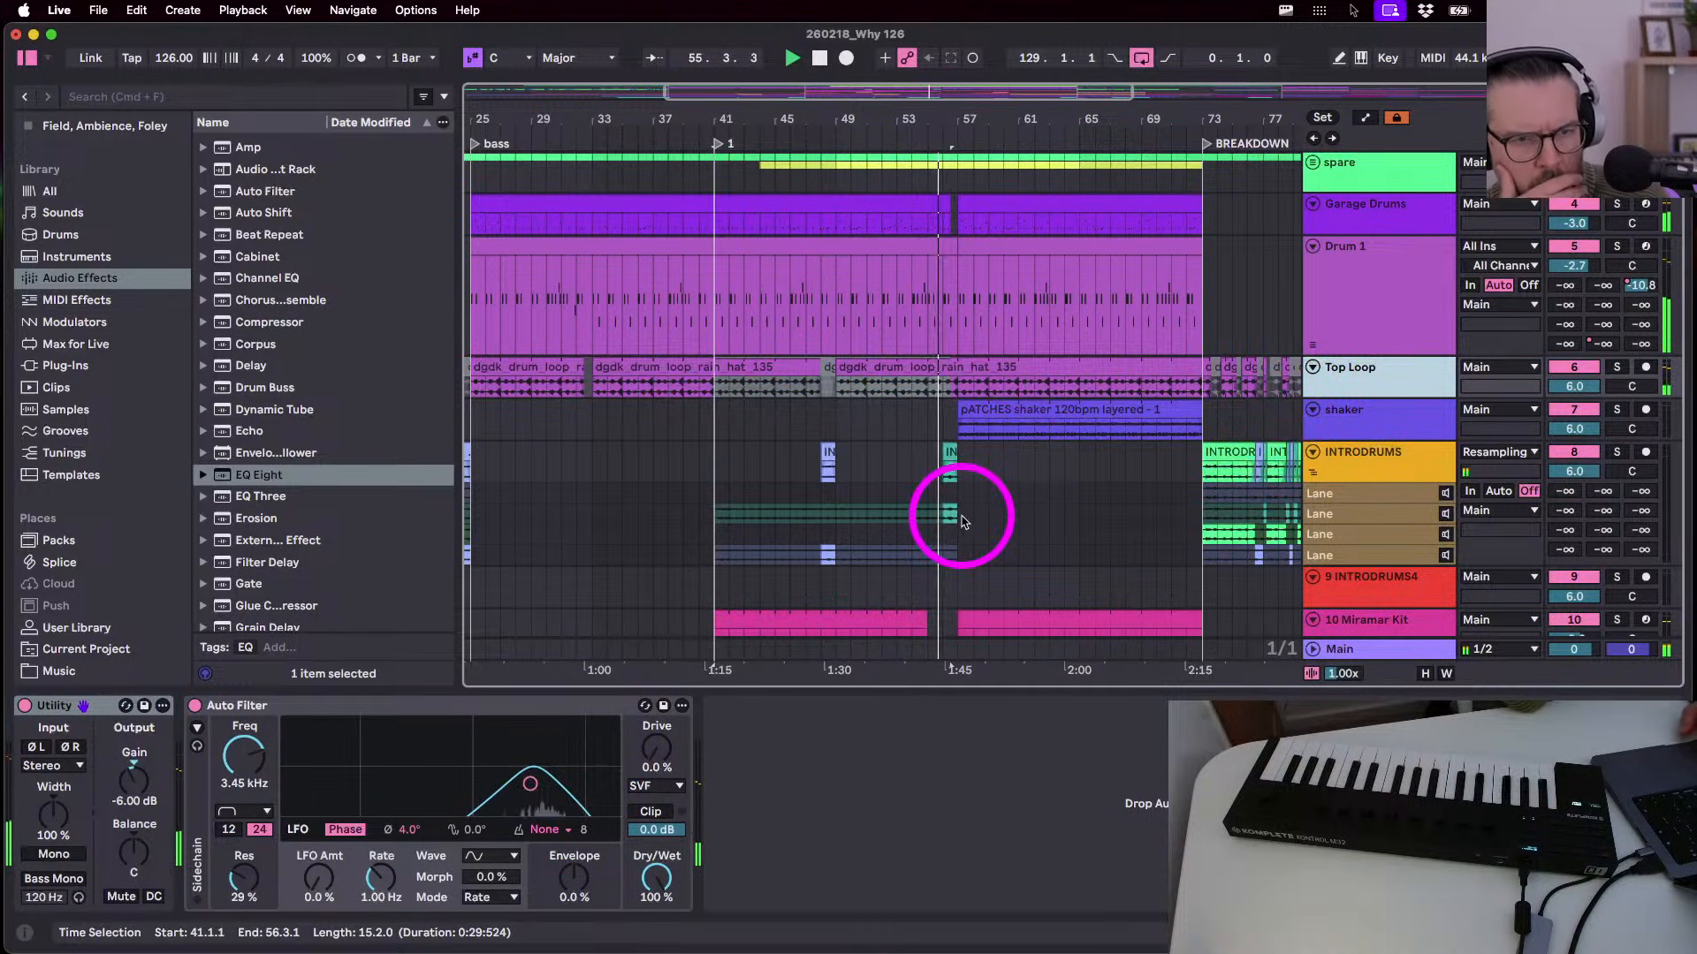
click(1311, 455)
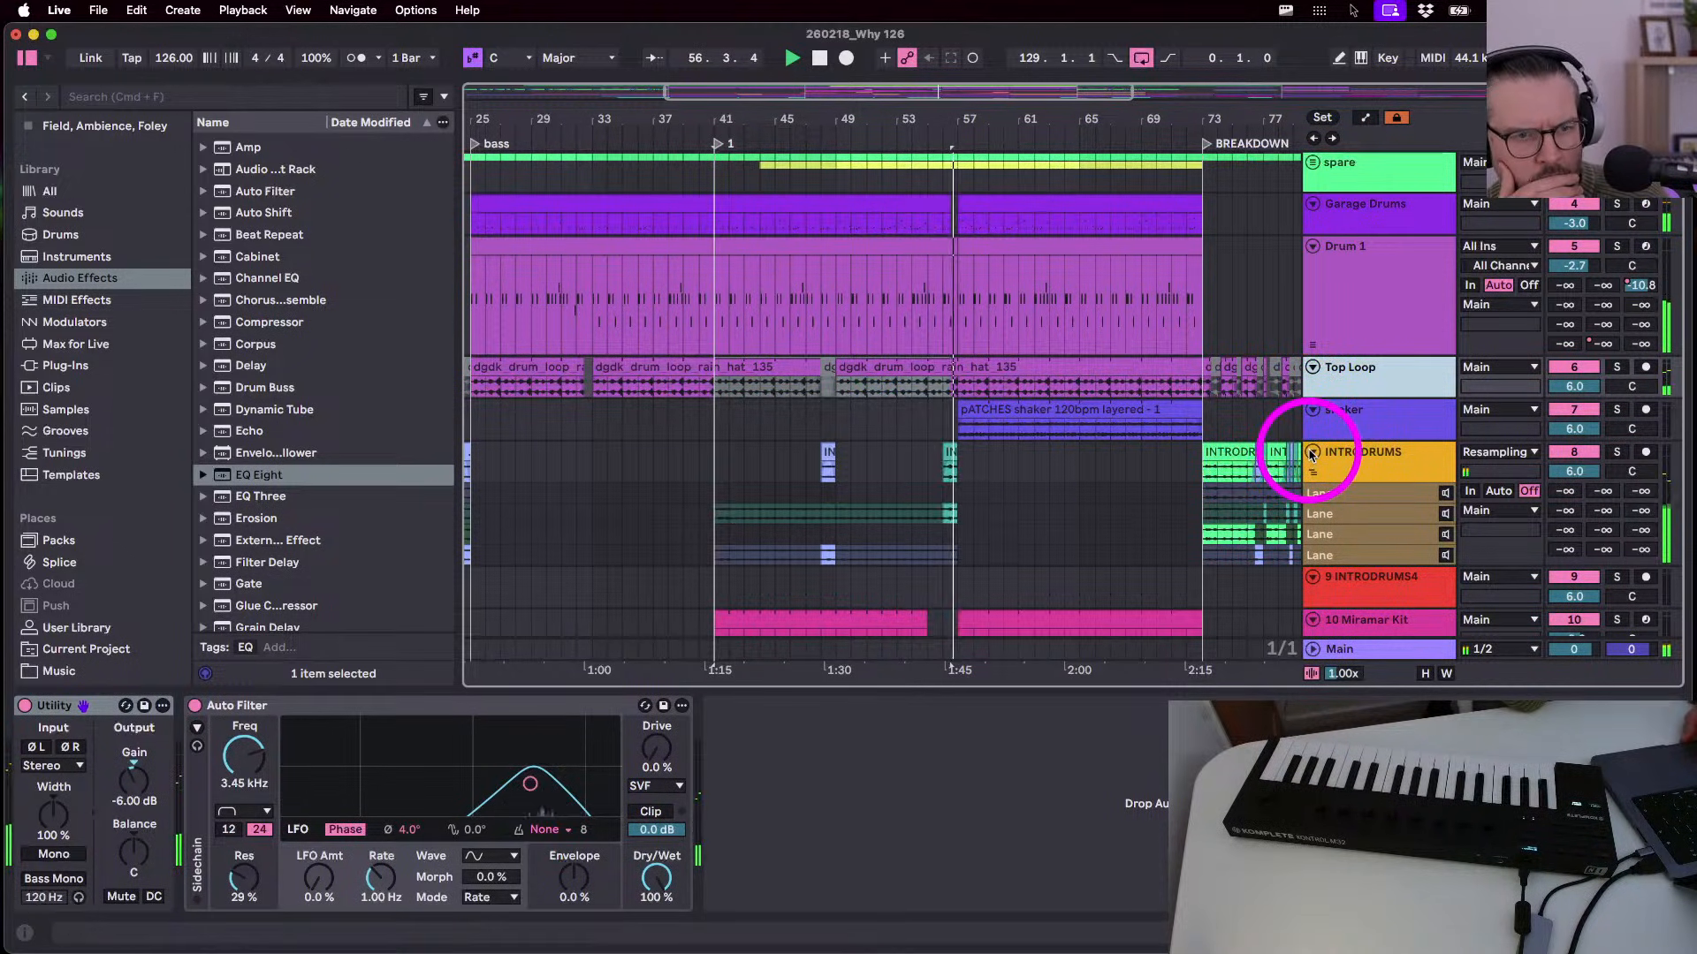
scroll(1312, 455, down, 5)
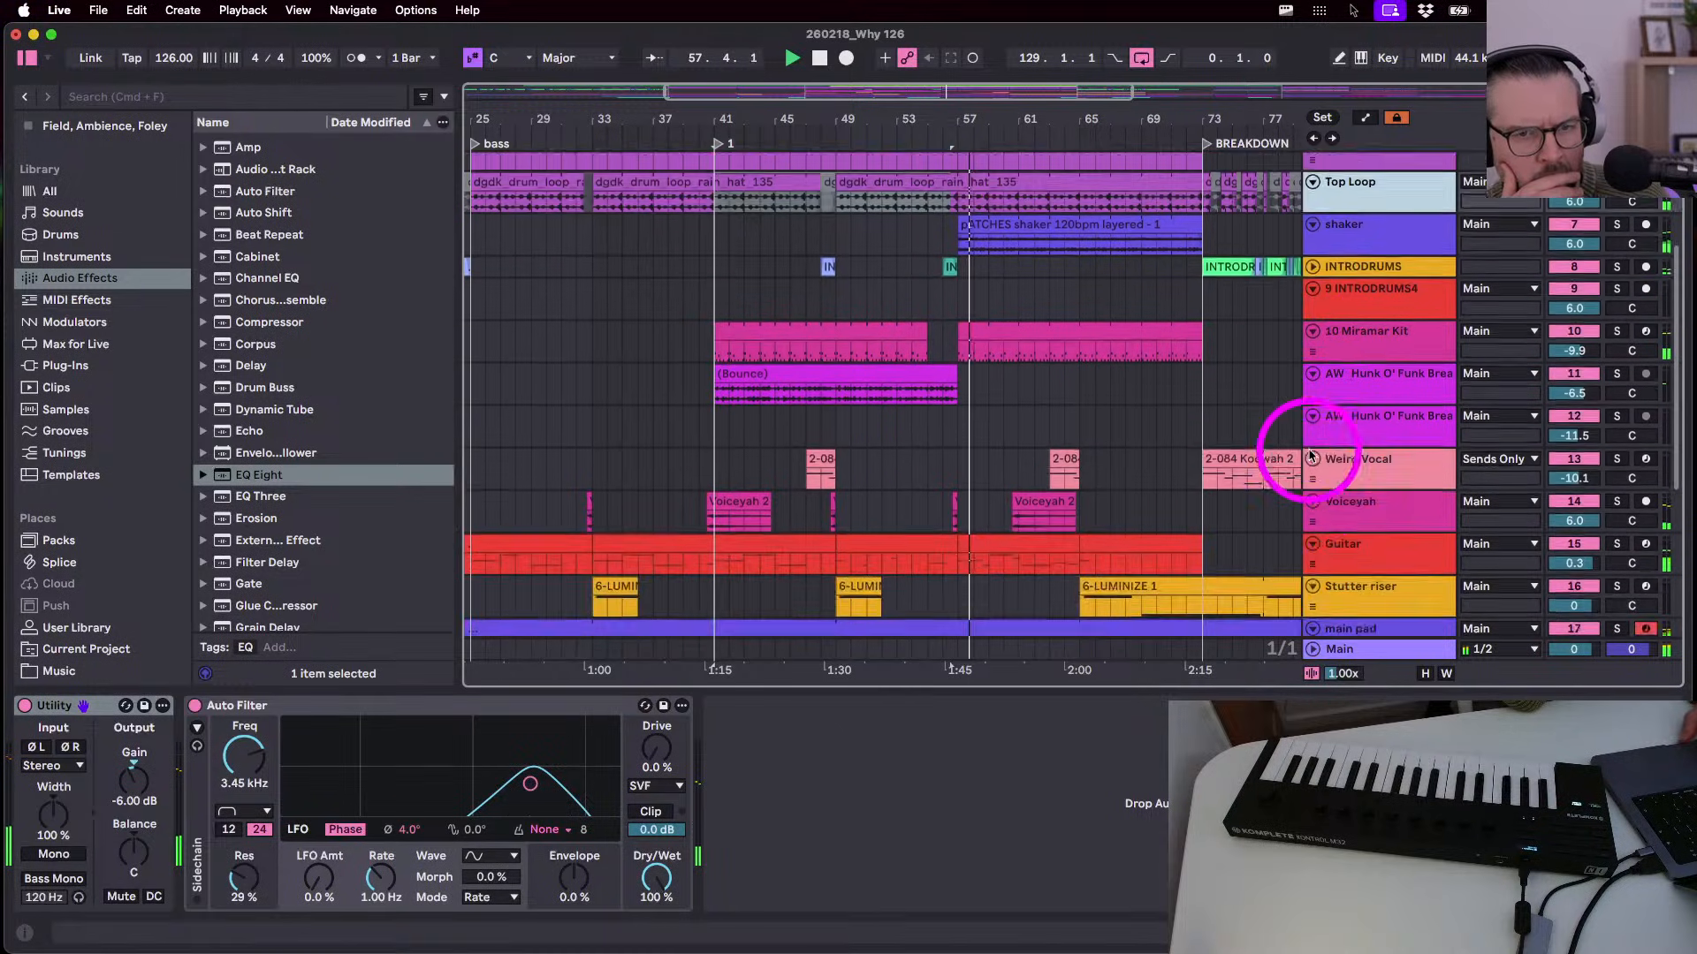
scroll(1312, 455, down, 3)
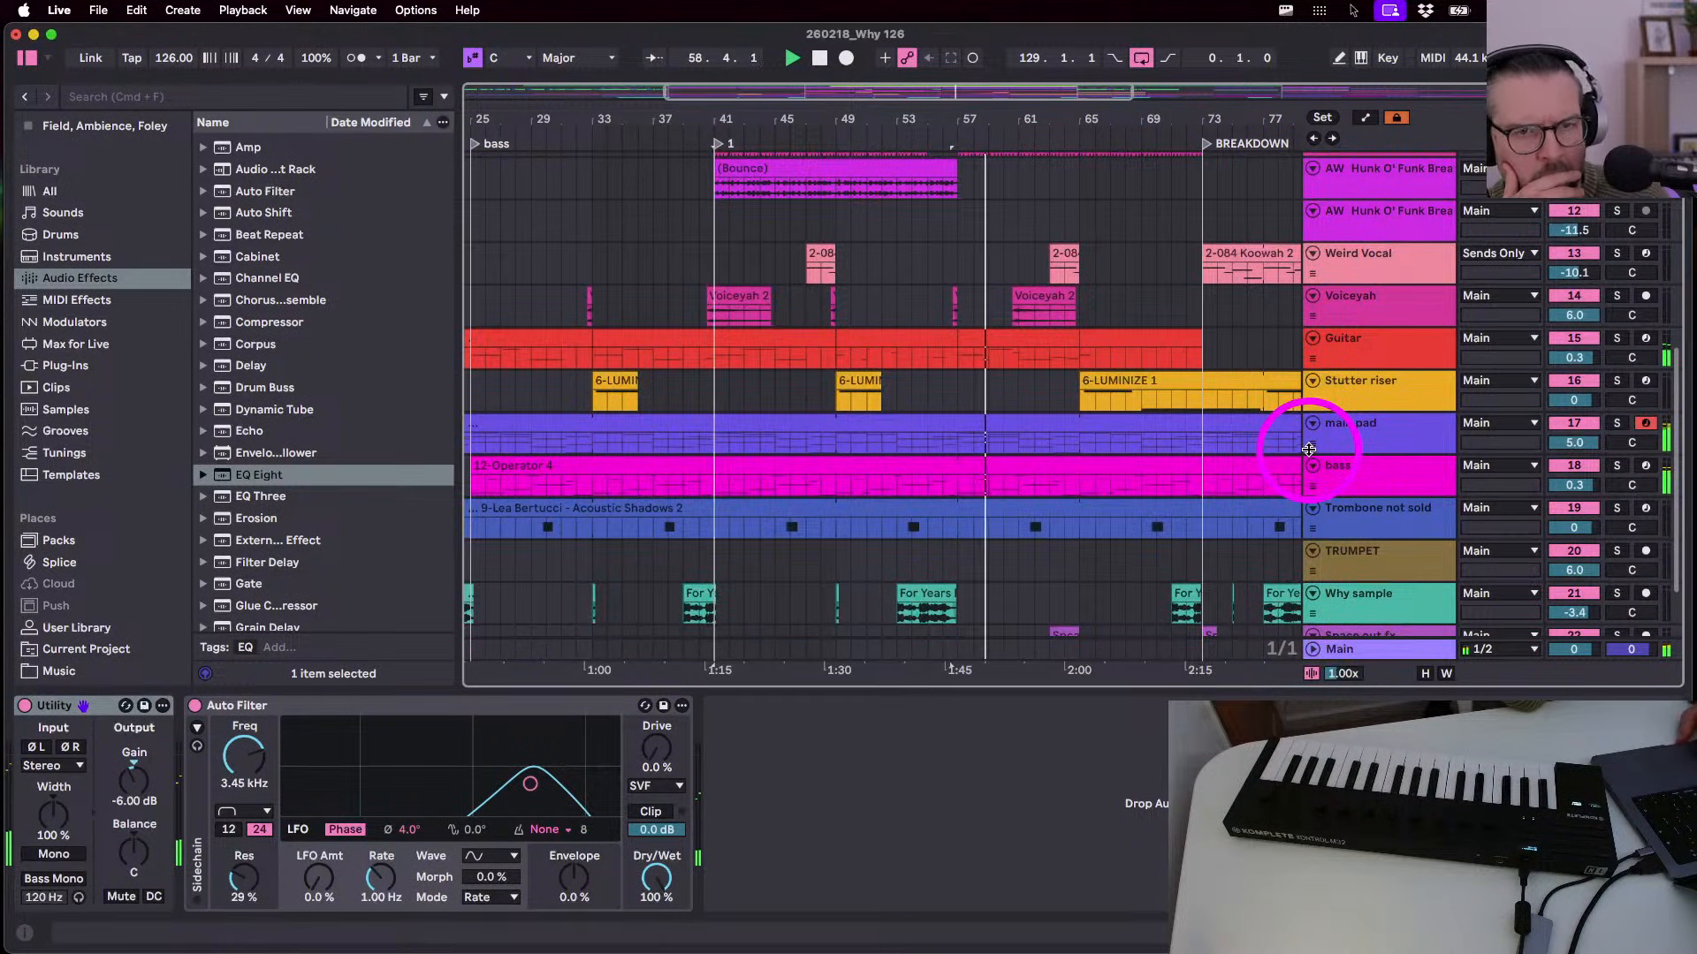
- Try other Guitar Simpler cutoffs, leave it at 1.06 kHz, and stop playback
click(1360, 339)
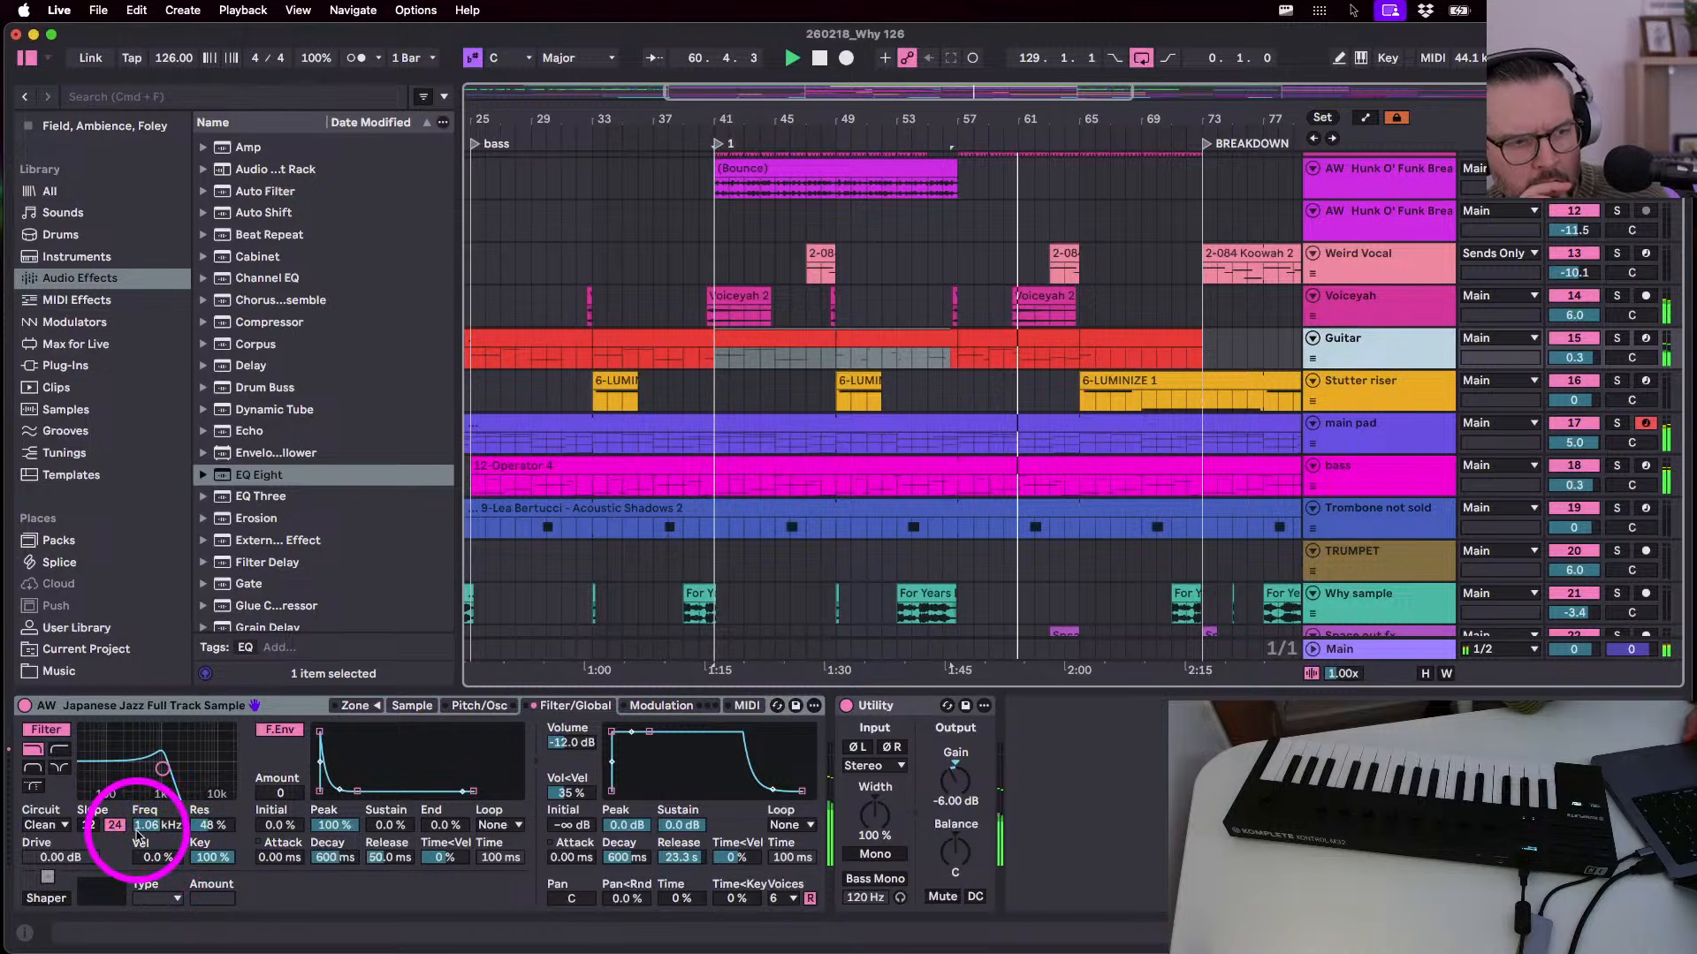
drag(139, 824, 137, 830)
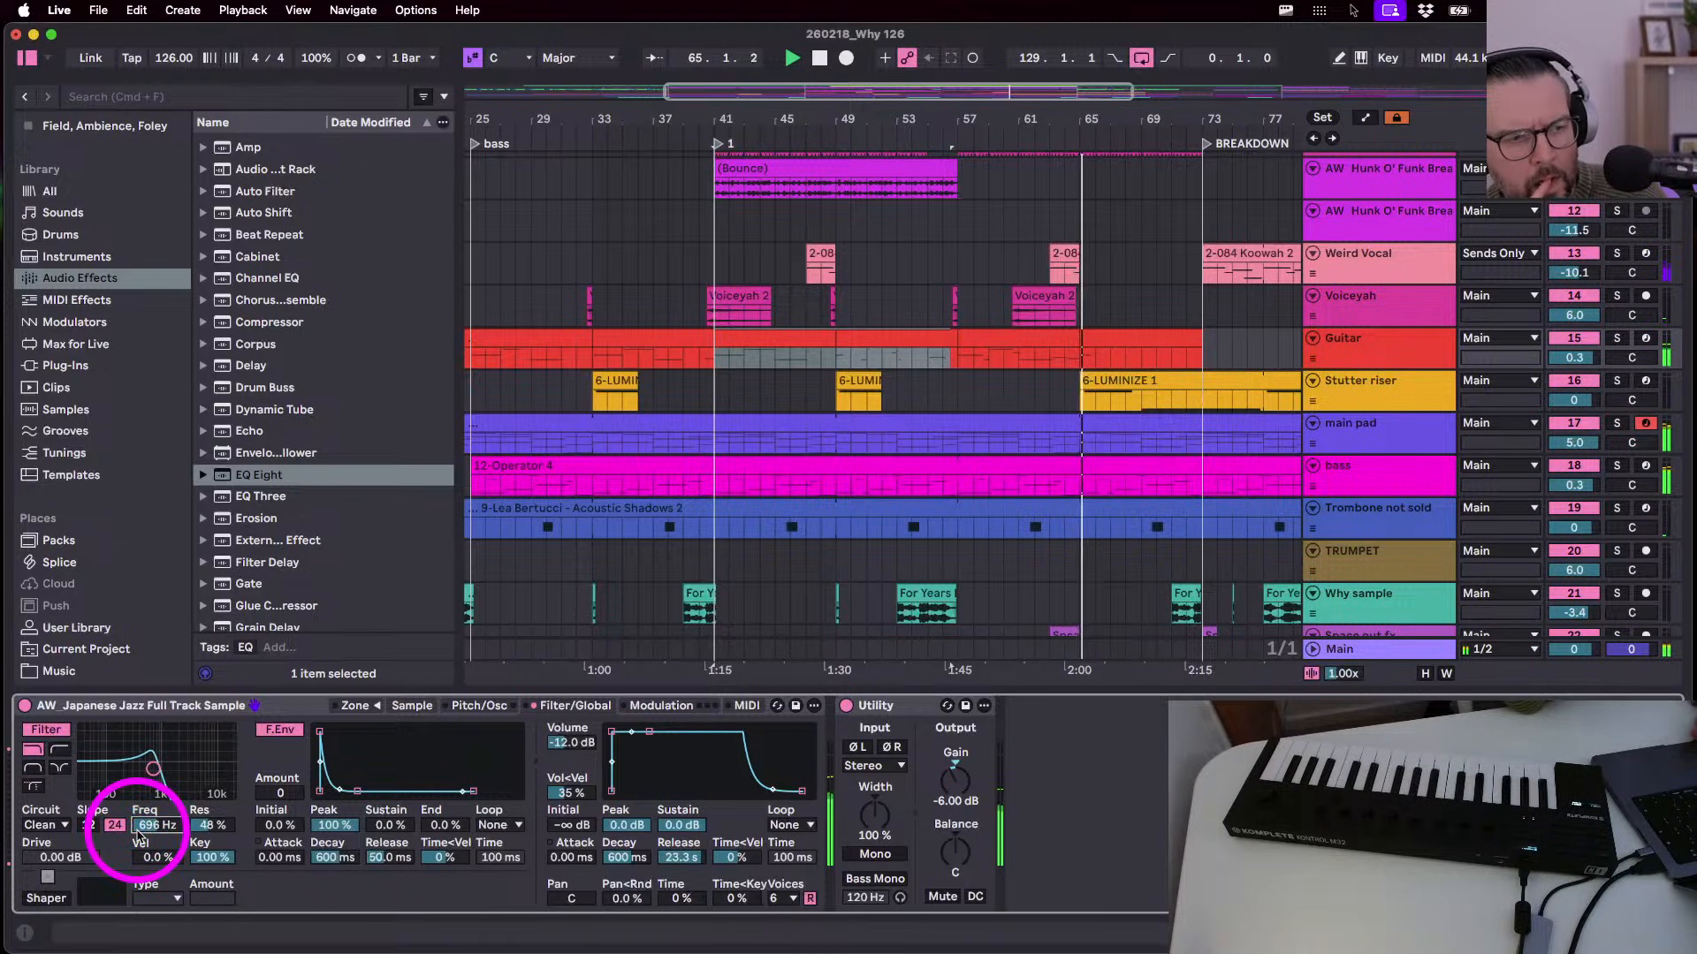
drag(137, 833, 217, 799)
key(super+z)
drag(230, 786, 286, 767)
key(space)
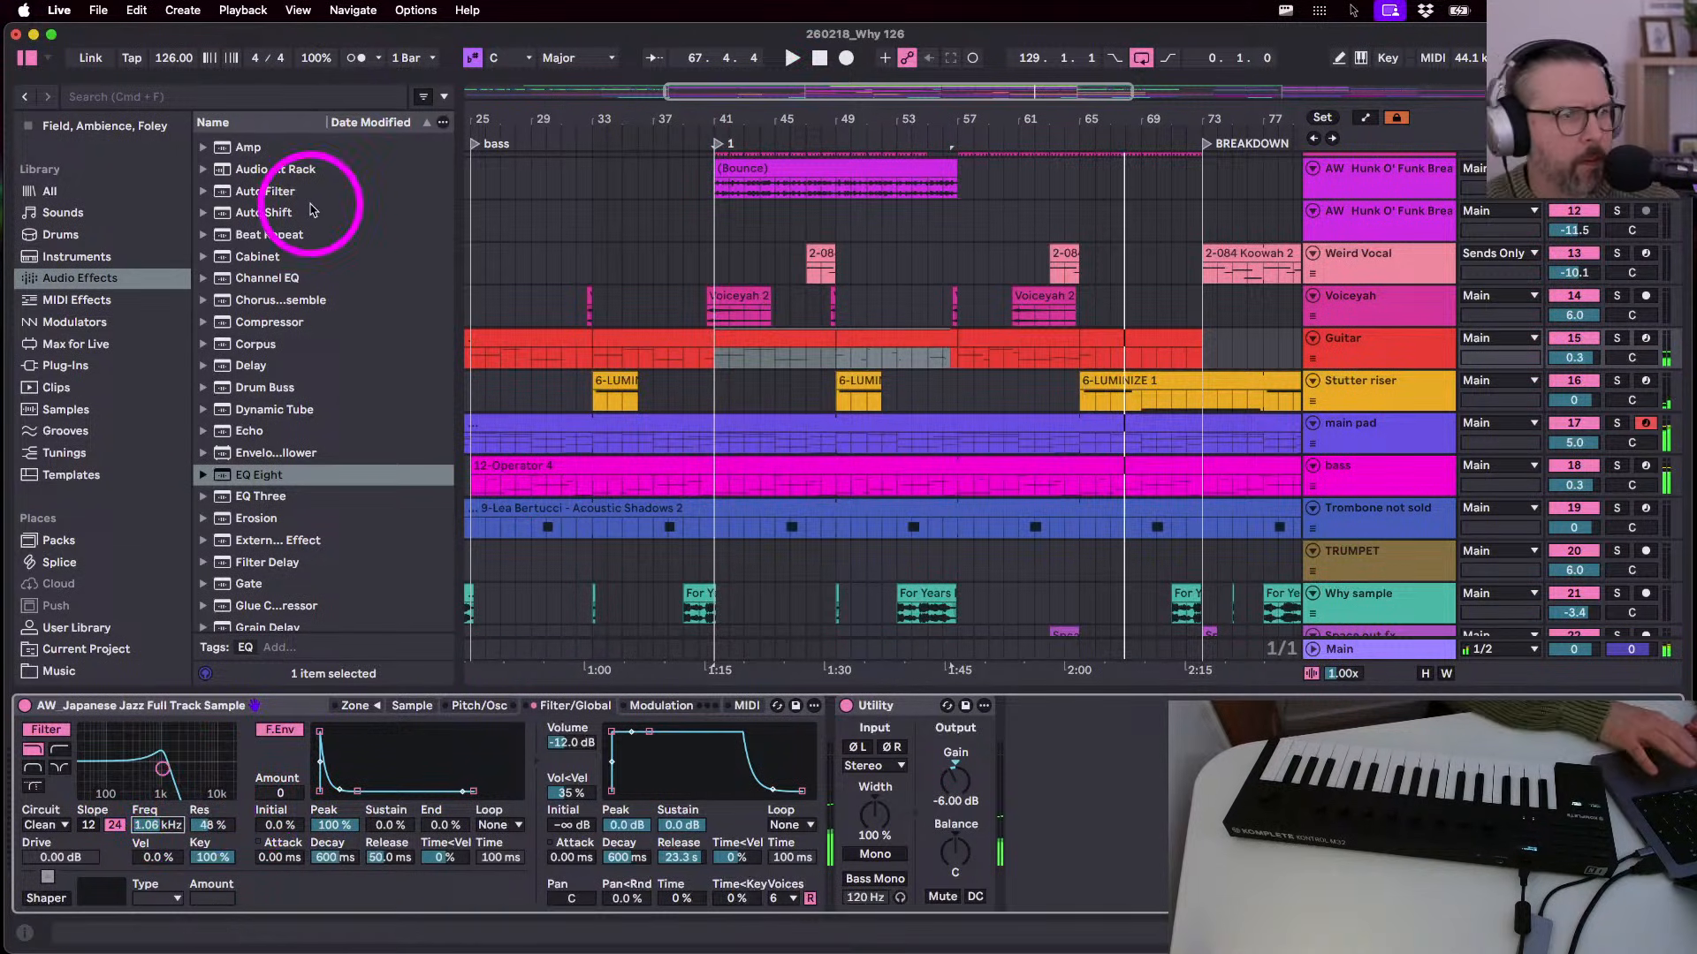
- Hide the browser, zoom out over the whole song, and stop playback
click(30, 60)
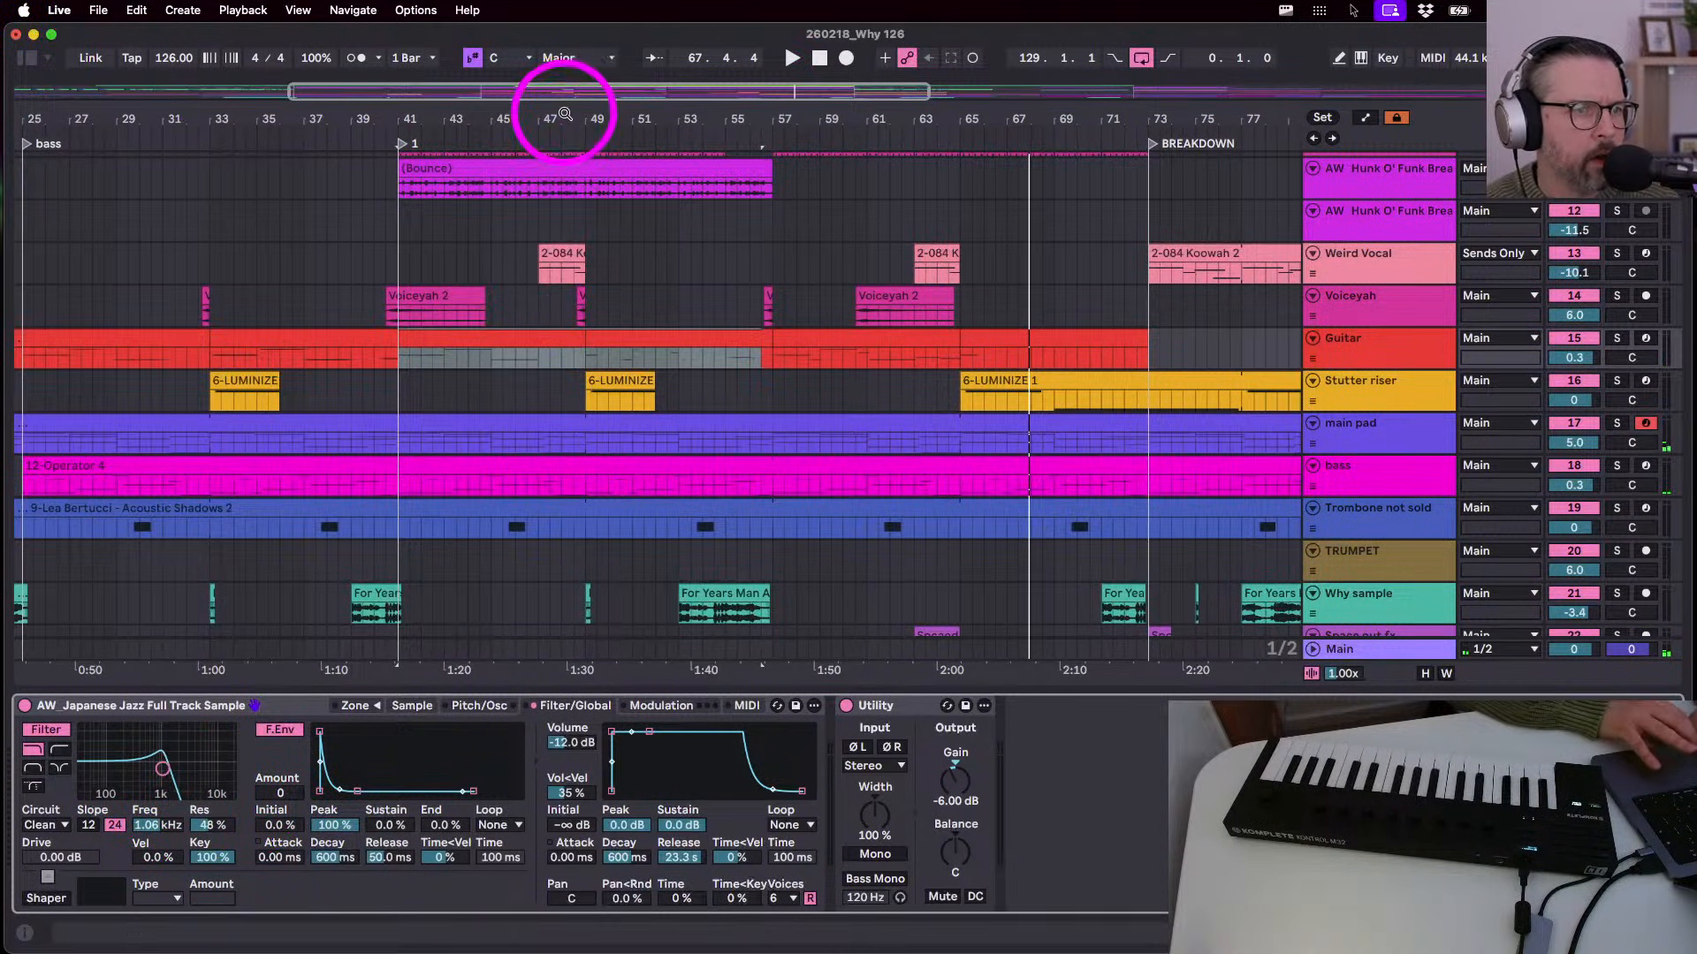
drag(561, 115, 561, 103)
click(1354, 417)
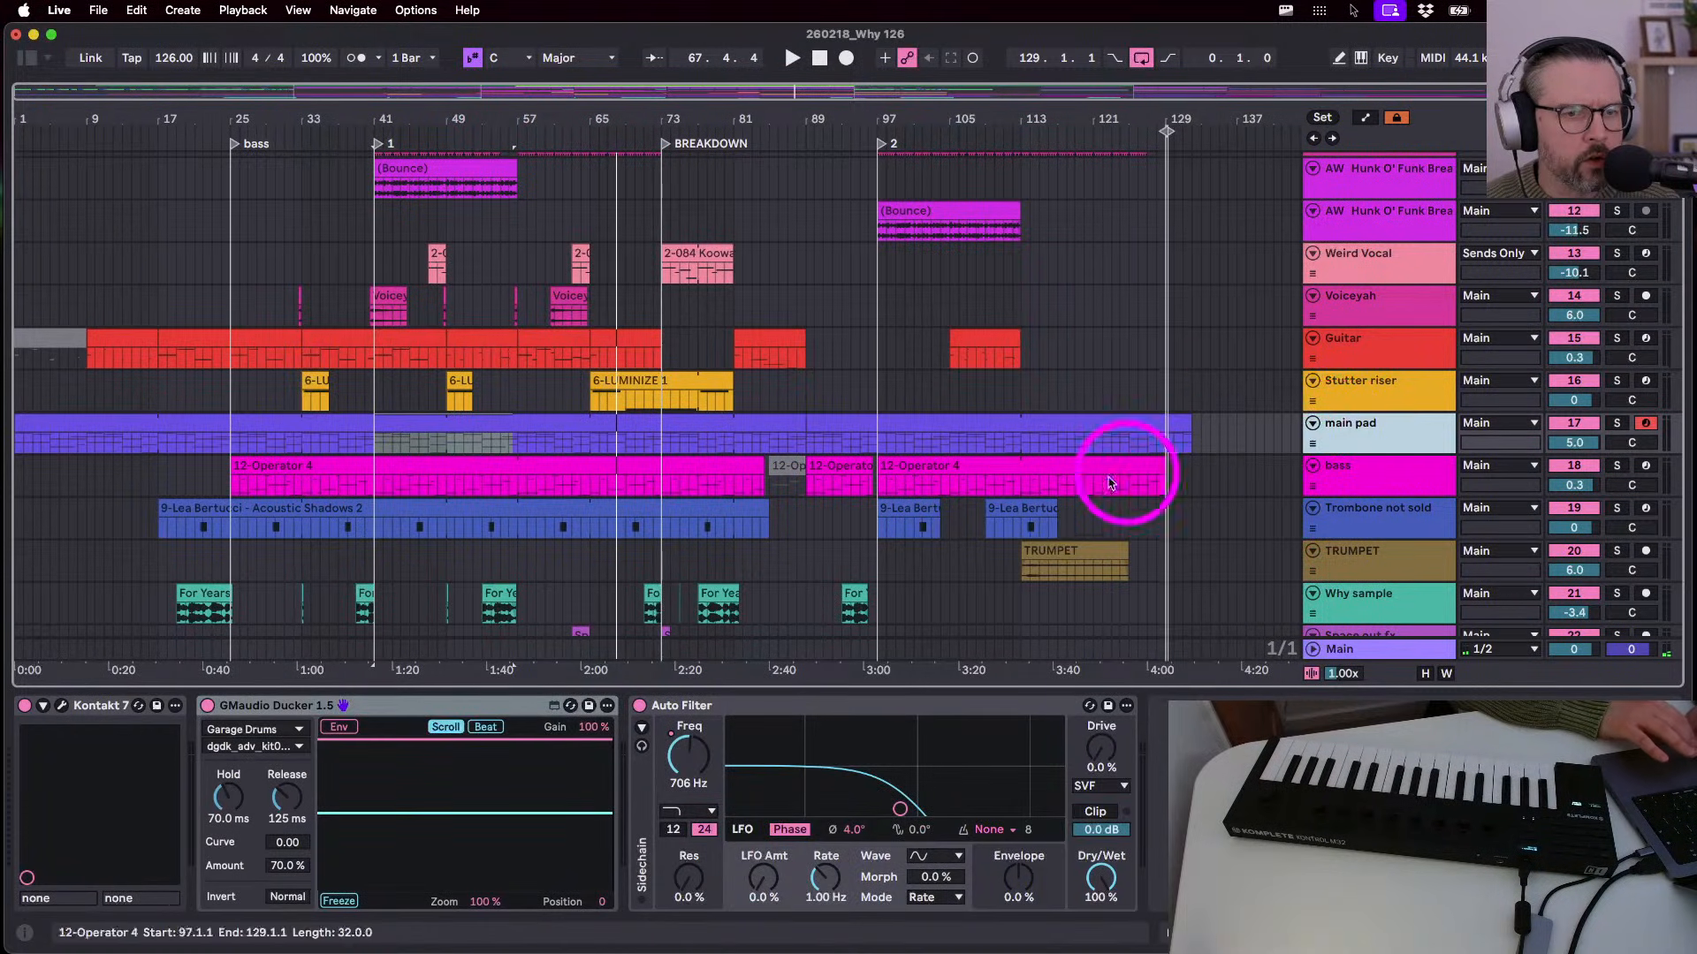
scroll(1079, 485, up, 5)
scroll(1079, 486, down, 6)
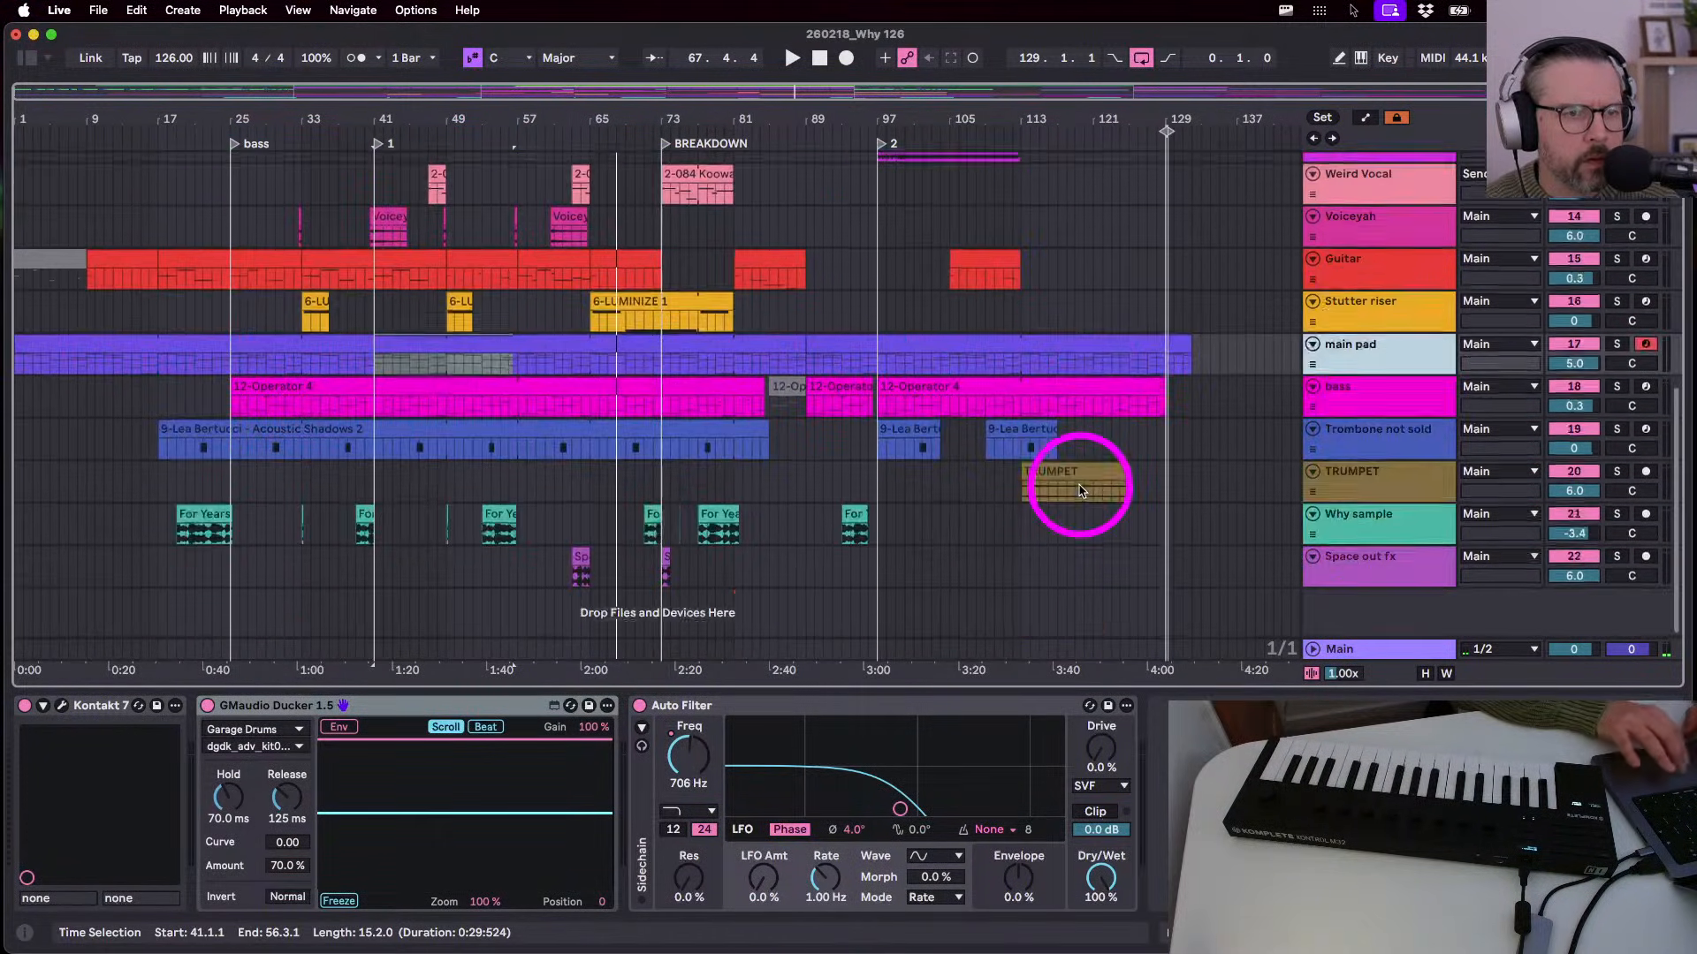
click(818, 59)
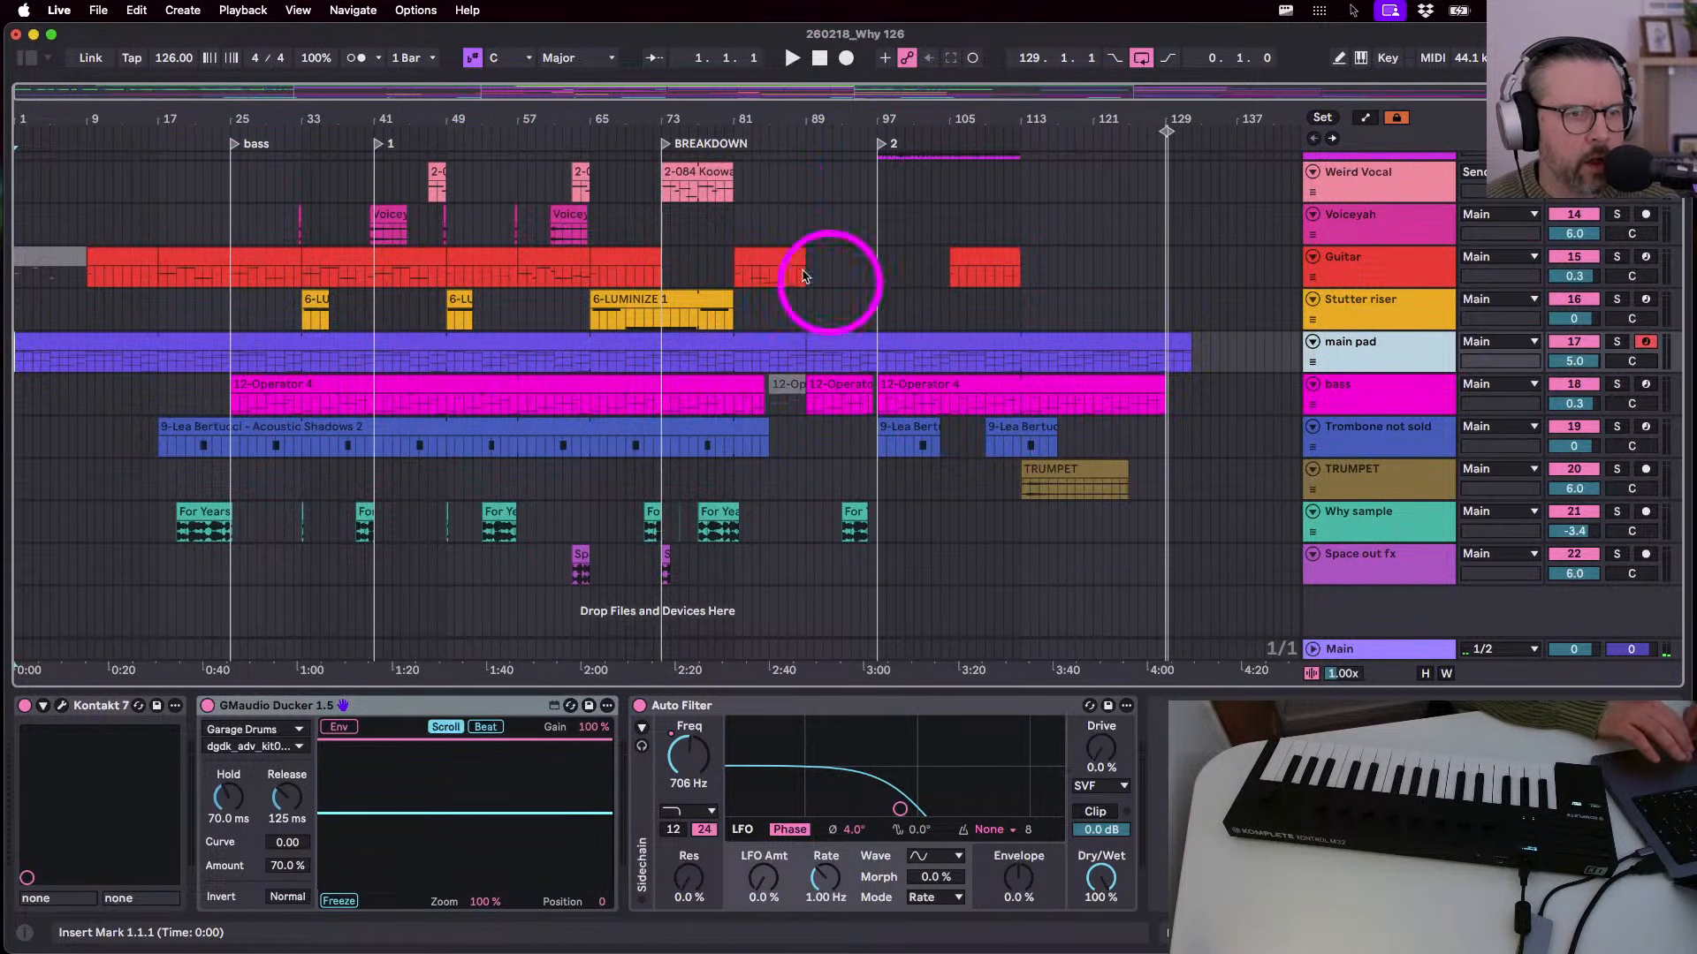
scroll(1087, 173, up, 5)
- Zoom in on bar 97, rename its locator from '2' to 'Drop', then zoom back out
drag(1166, 115, 1166, 118)
click(380, 506)
click(382, 149)
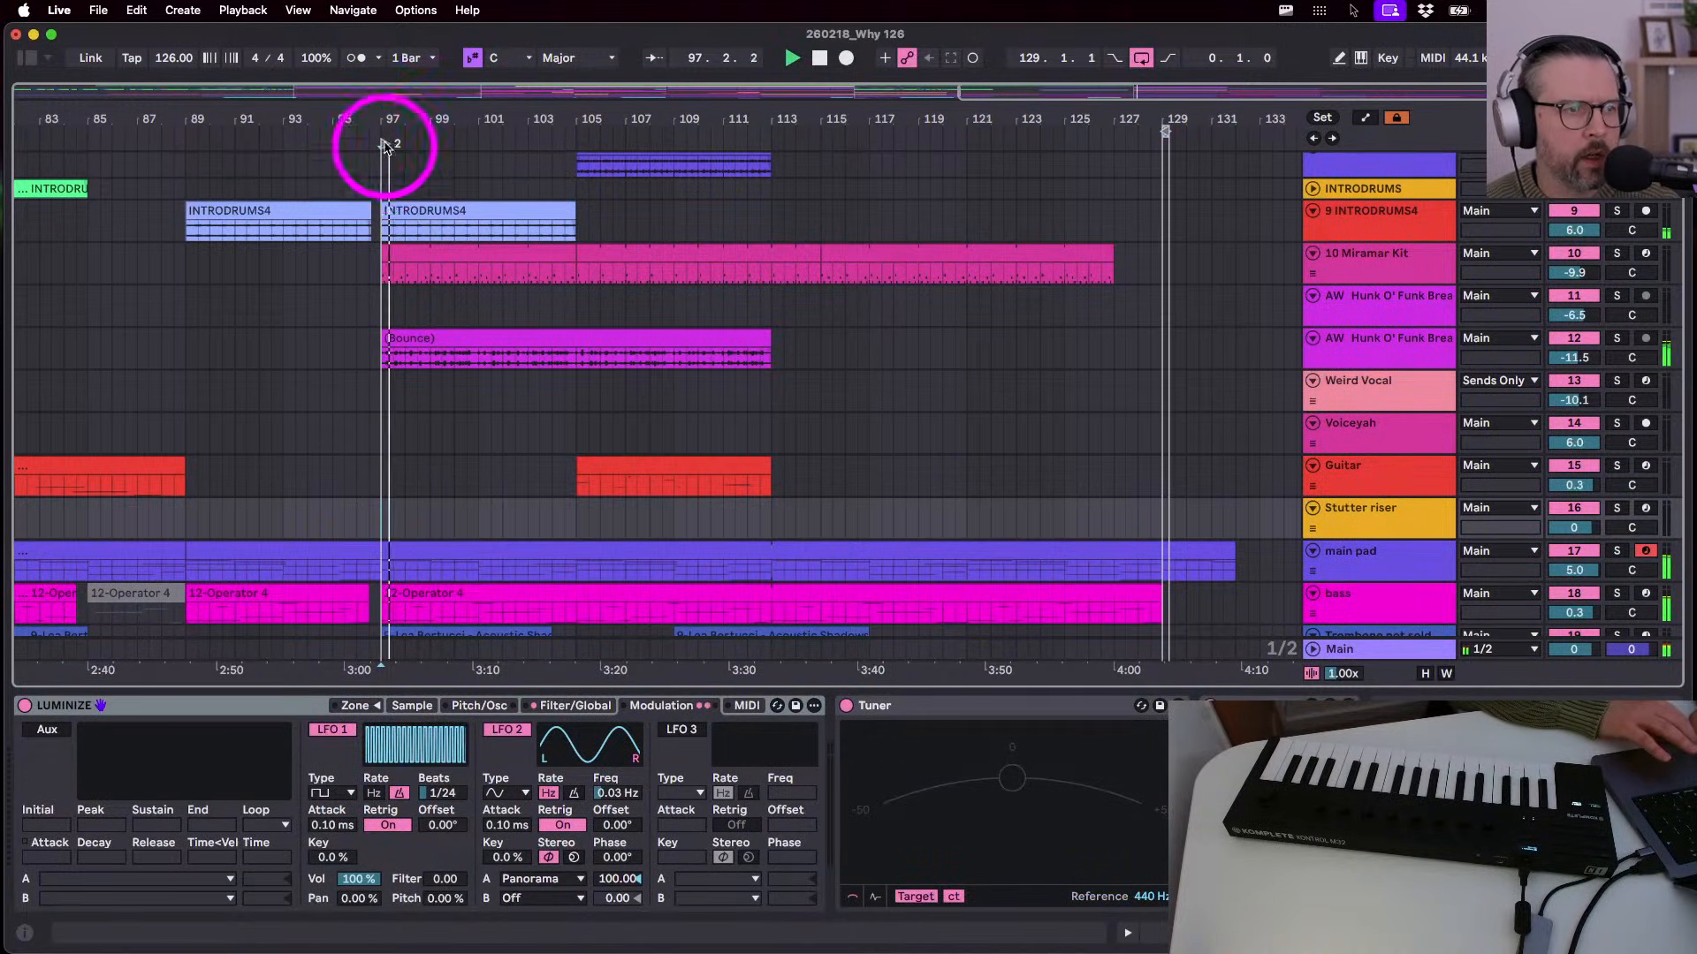
click(382, 155)
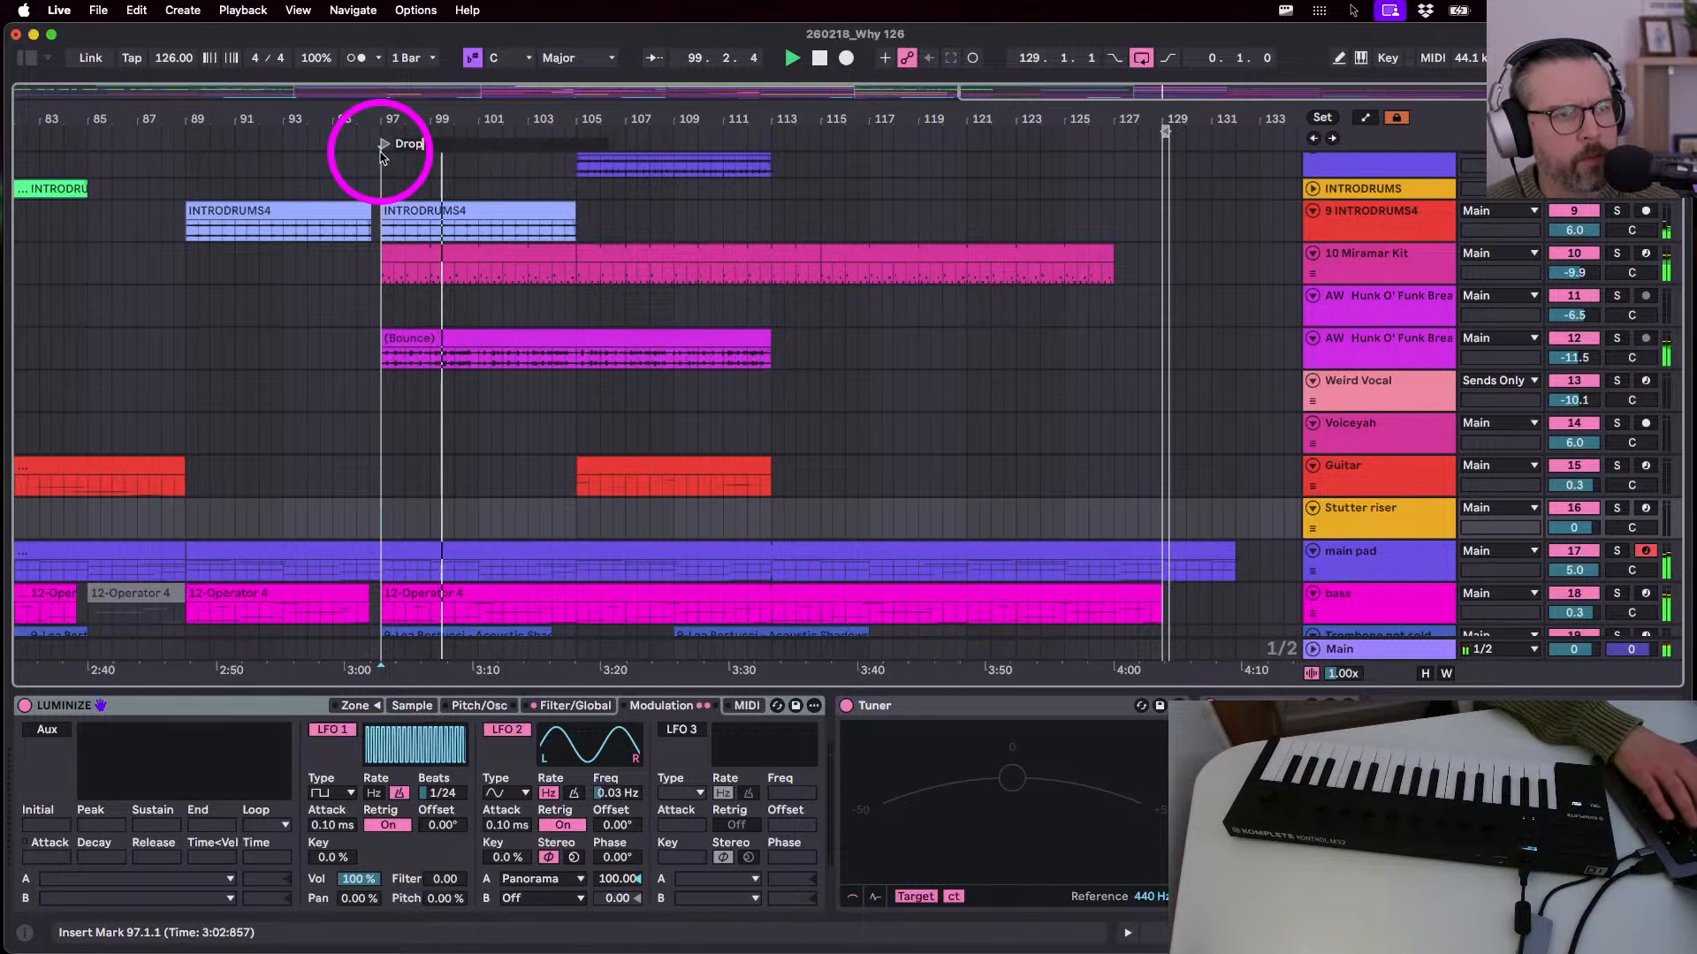
key(Return)
drag(345, 114, 824, 114)
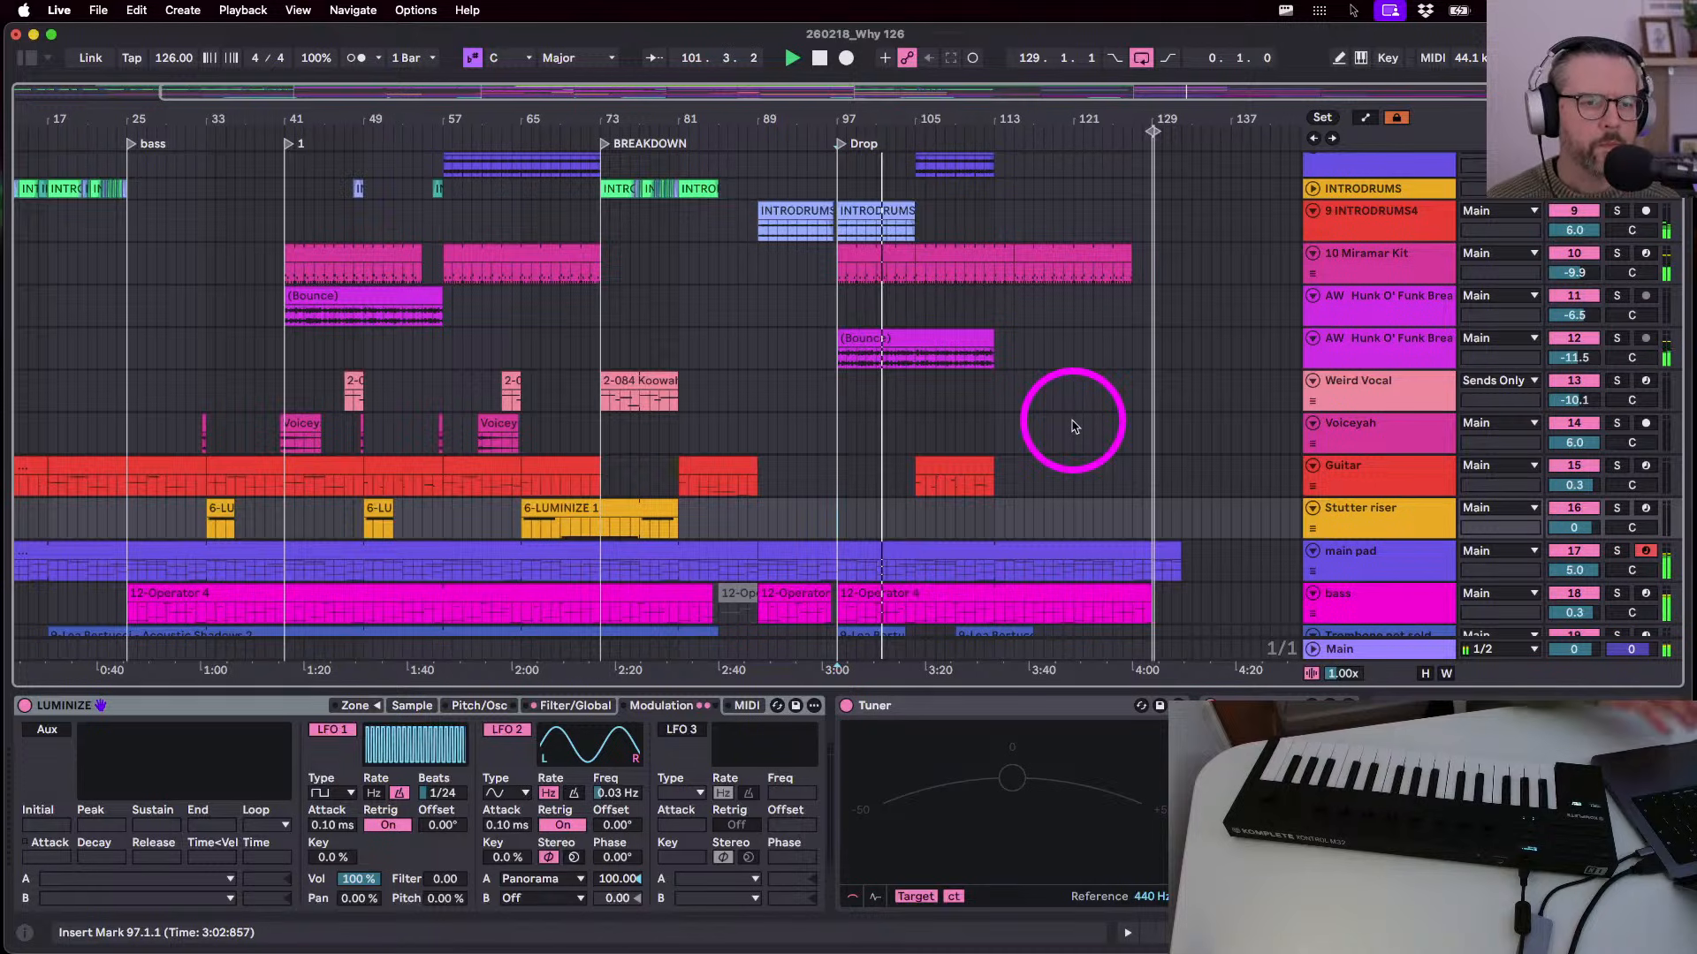
- Paste a copy of the Garage Drums clip at bar 105
scroll(1074, 426, up, 6)
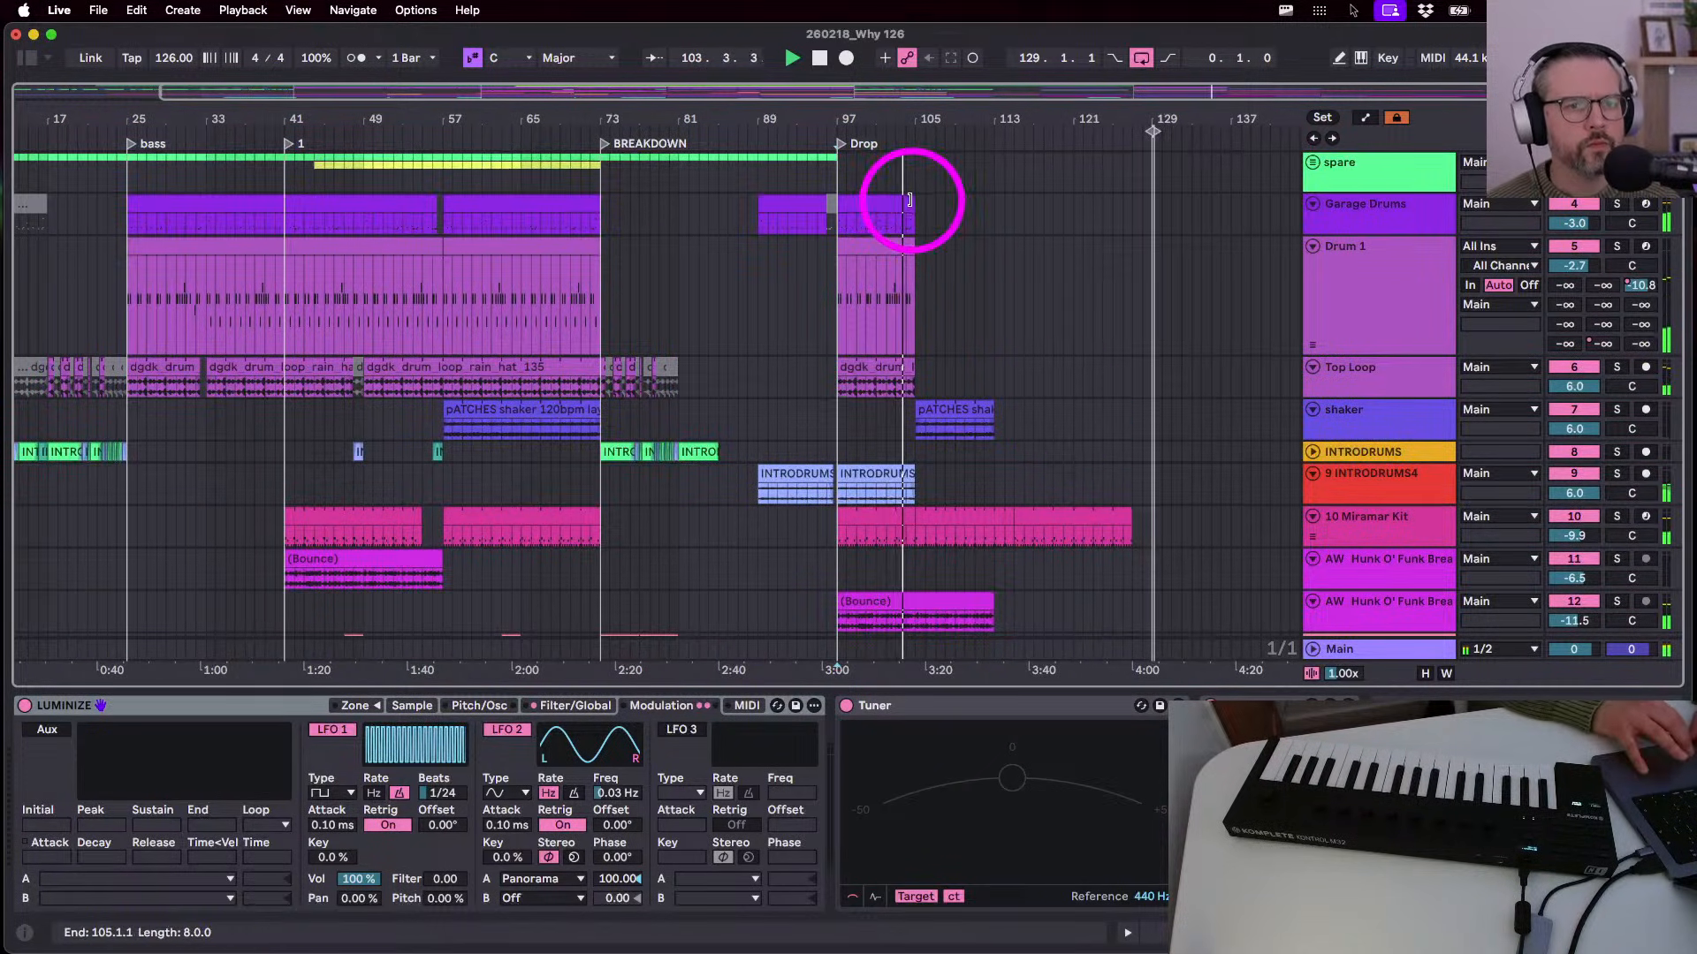
drag(914, 202, 1070, 209)
key(super+z)
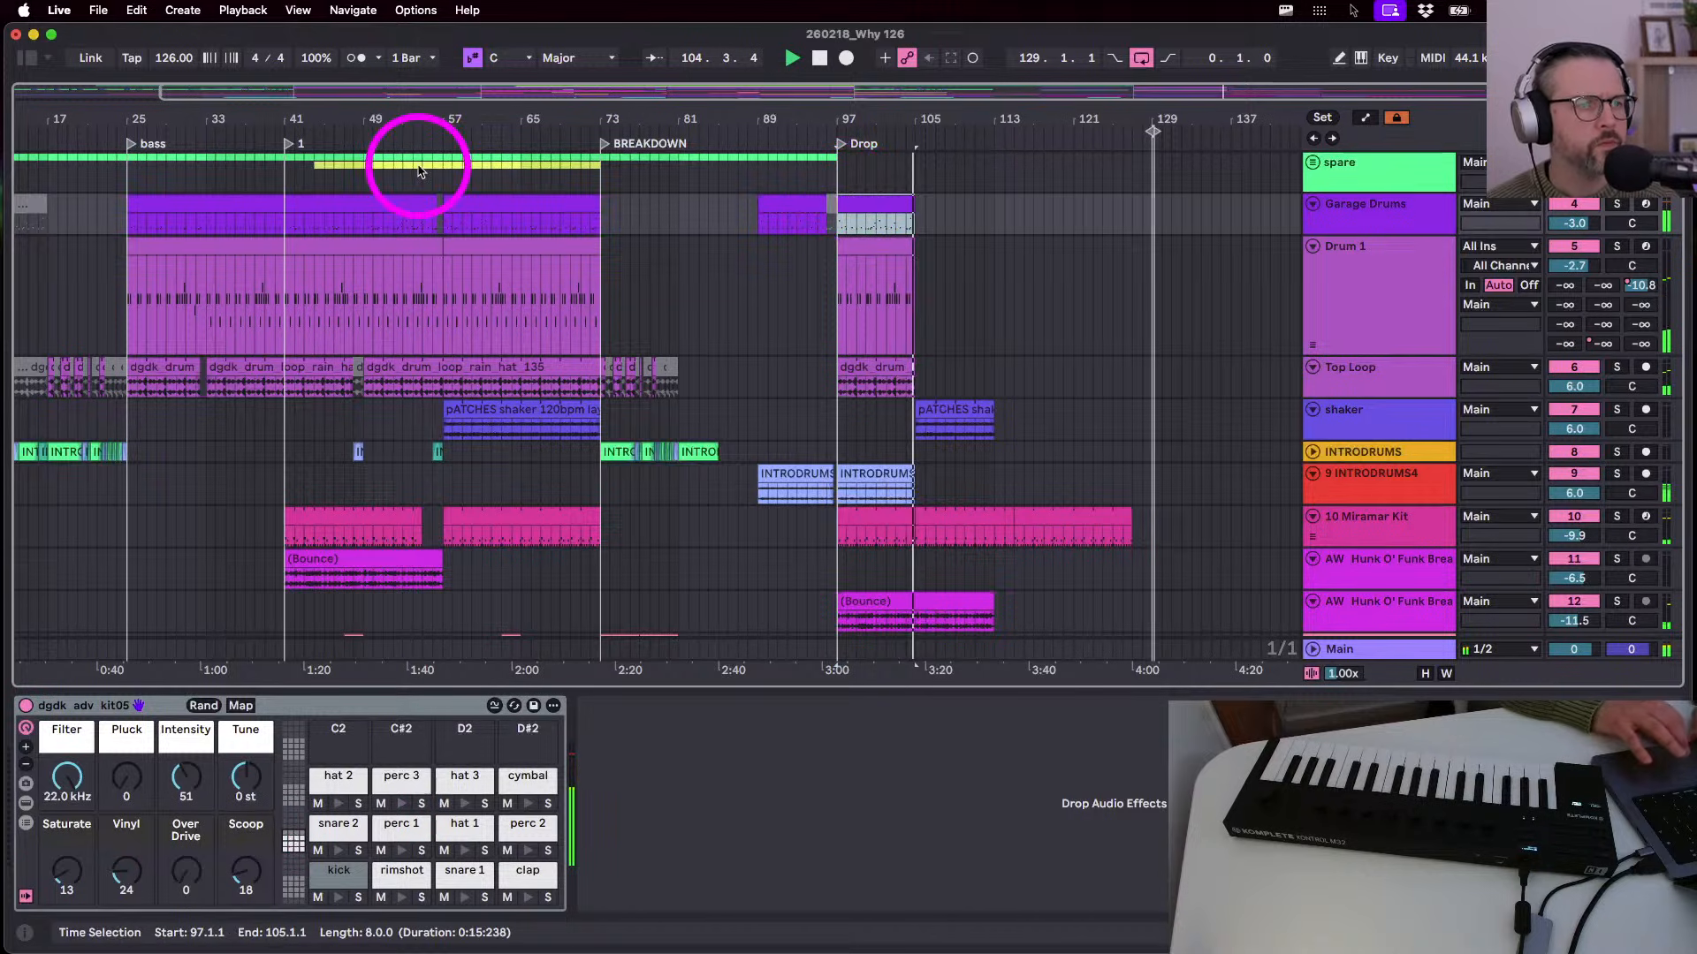
click(492, 202)
click(916, 222)
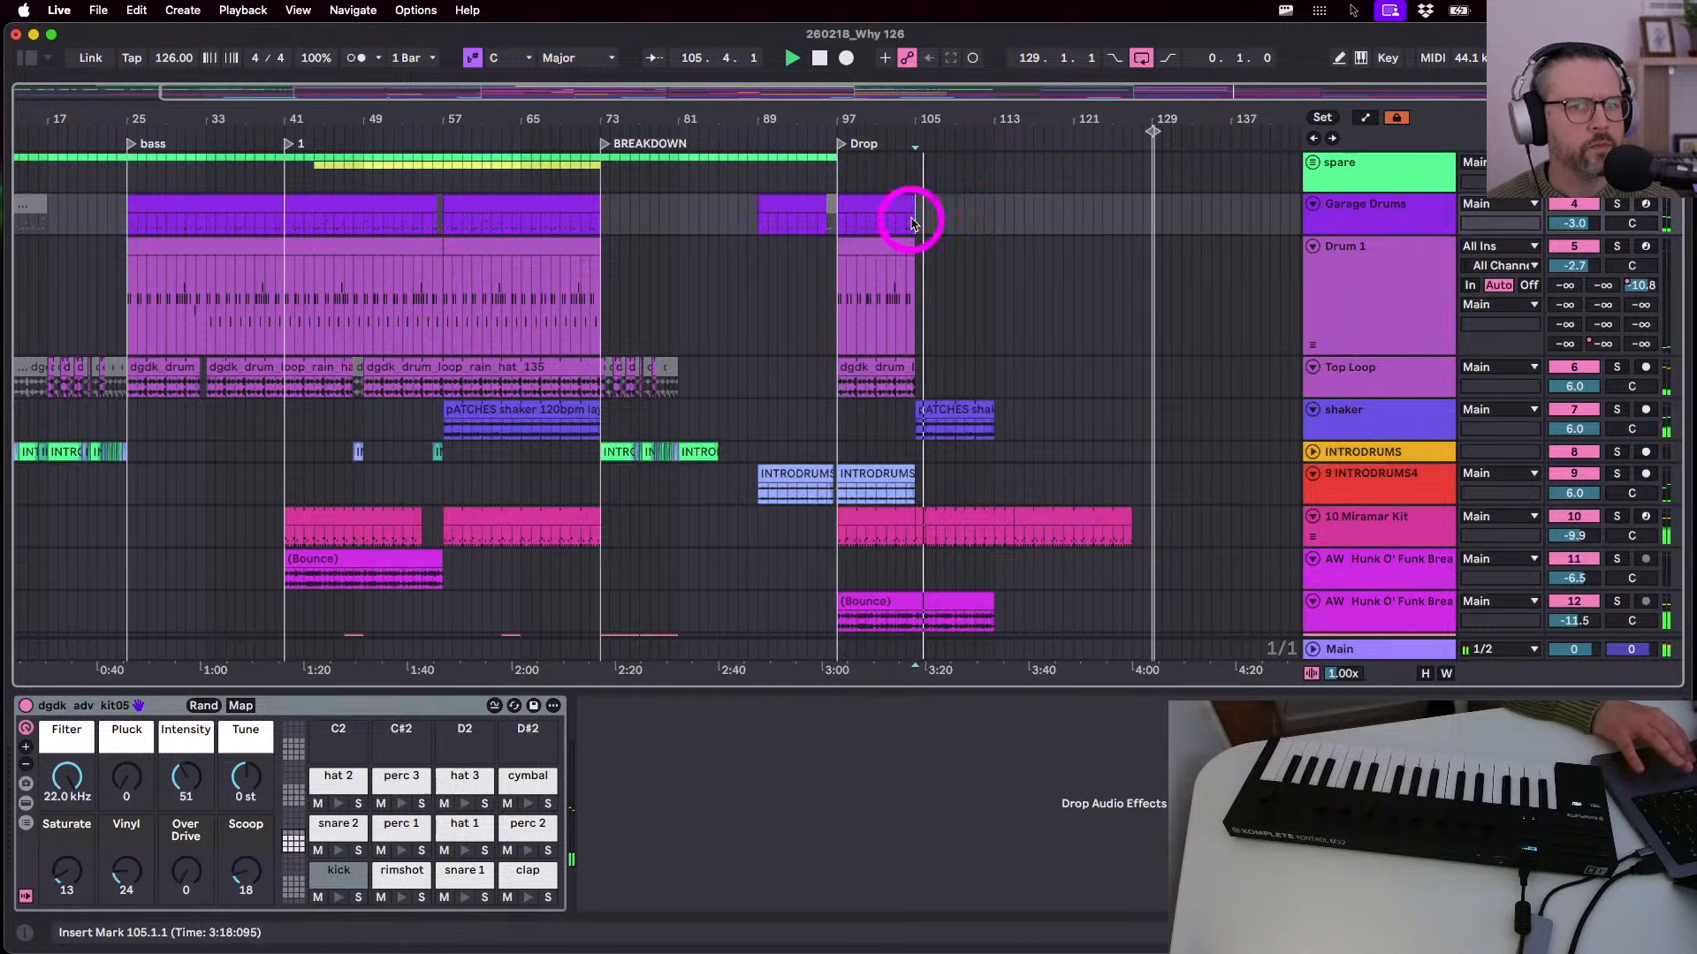
key(super+v)
- Paste the 16-bar Drum 1 part from bars 25–41 at bar 97
click(890, 248)
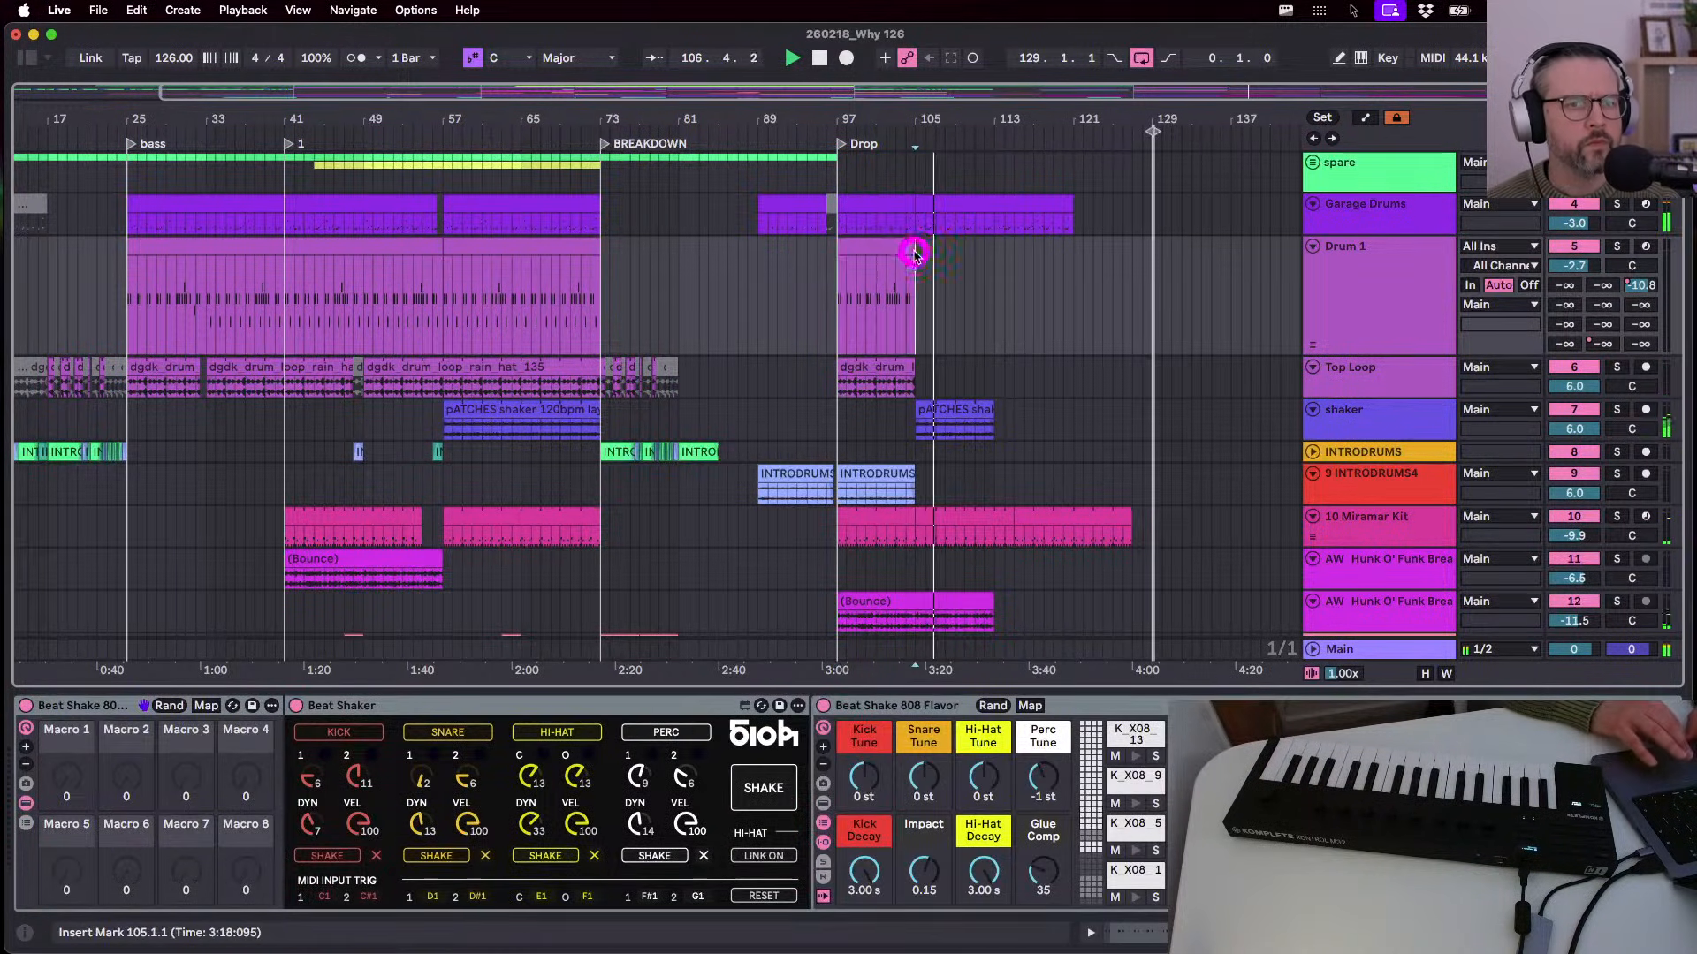
mouse_move(912, 252)
mouse_down()
mouse_move(1114, 284)
mouse_move(904, 242)
mouse_up()
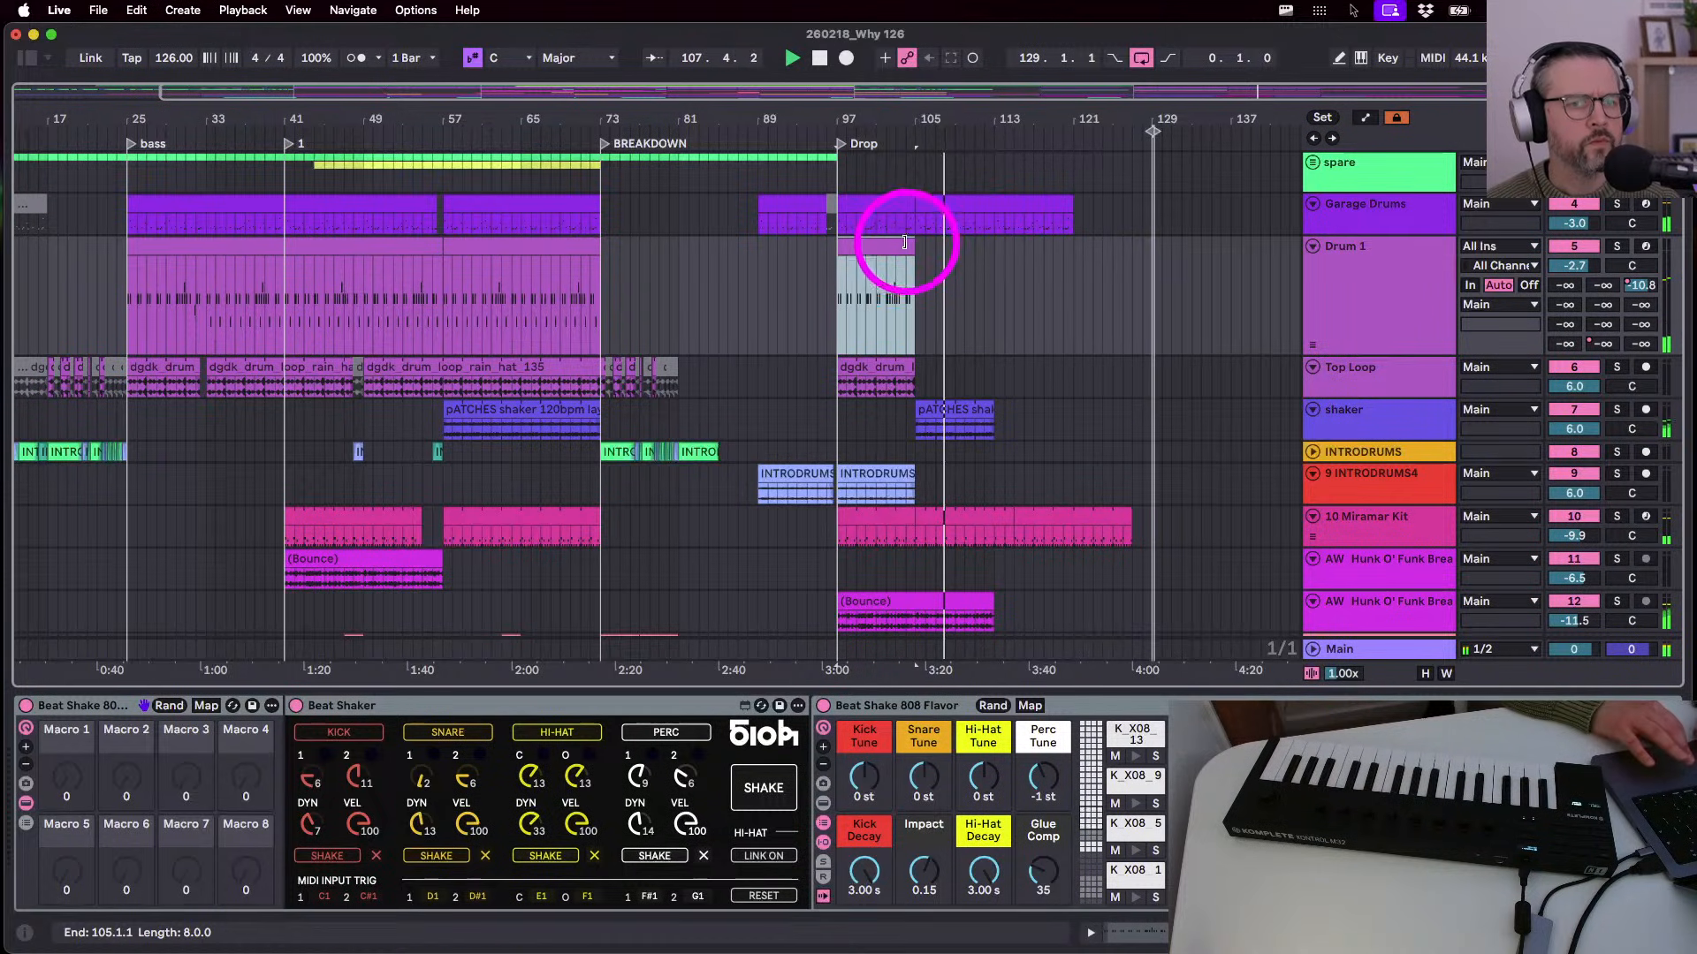
click(210, 240)
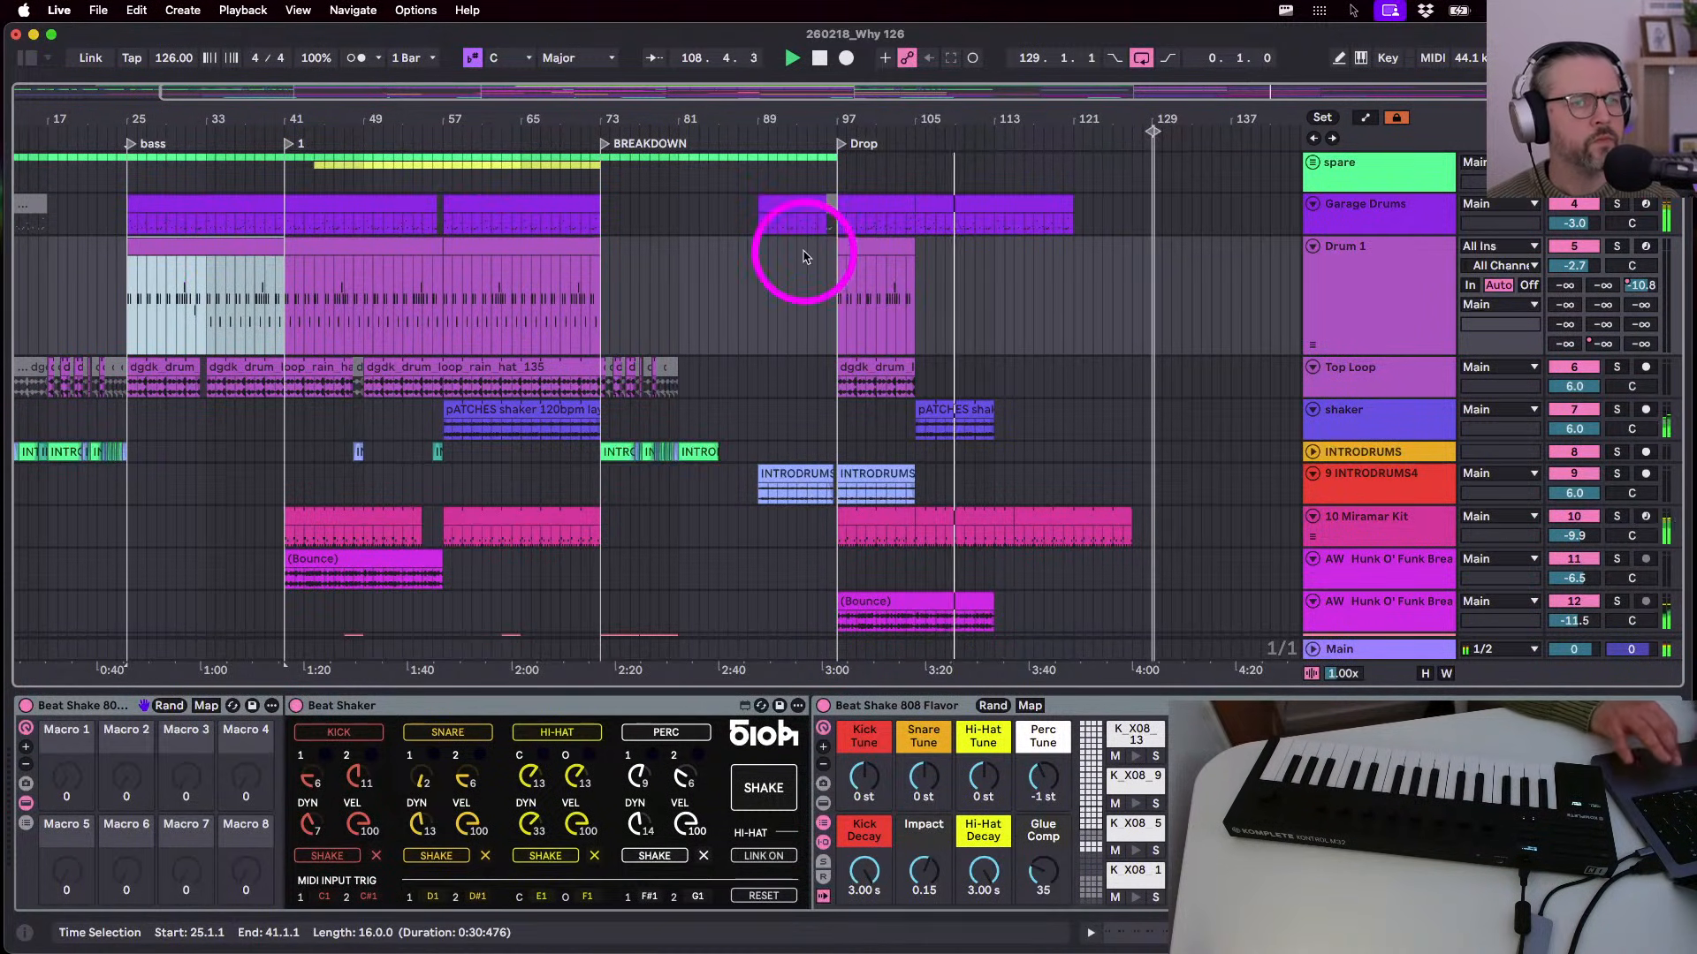
click(837, 296)
key(super+v)
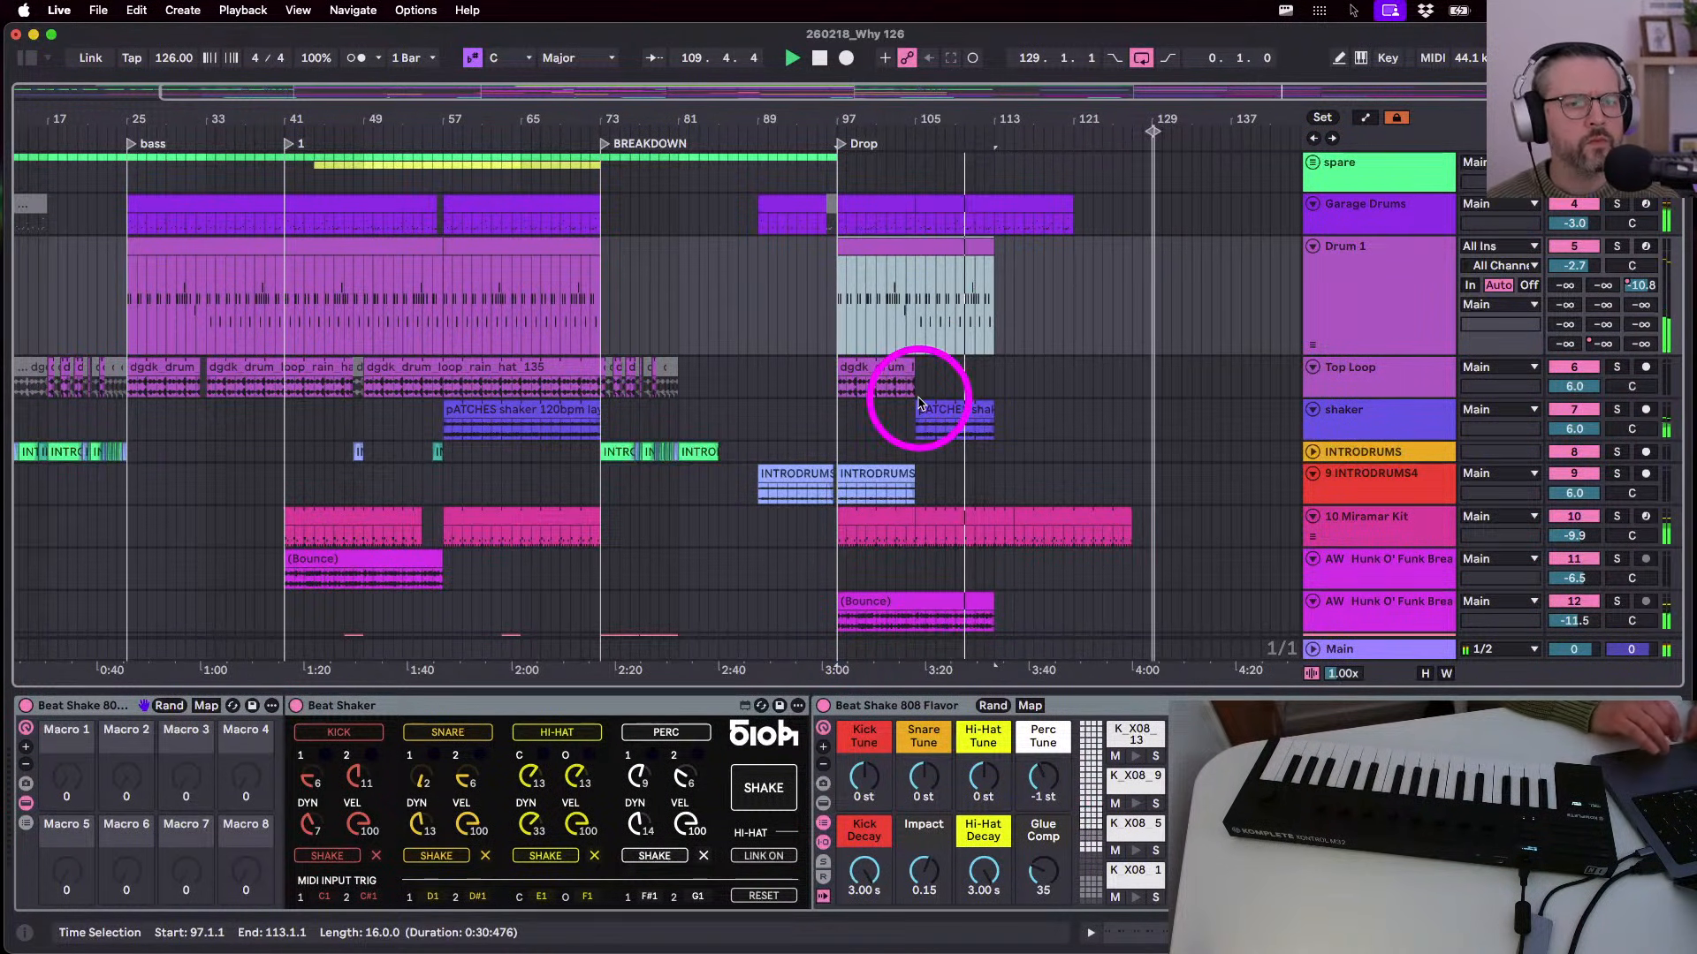
- Select bars 97–105 of the Miramar Kit clip; shorten the Bounce clip to bar 105, then undo
scroll(939, 508, down, 4)
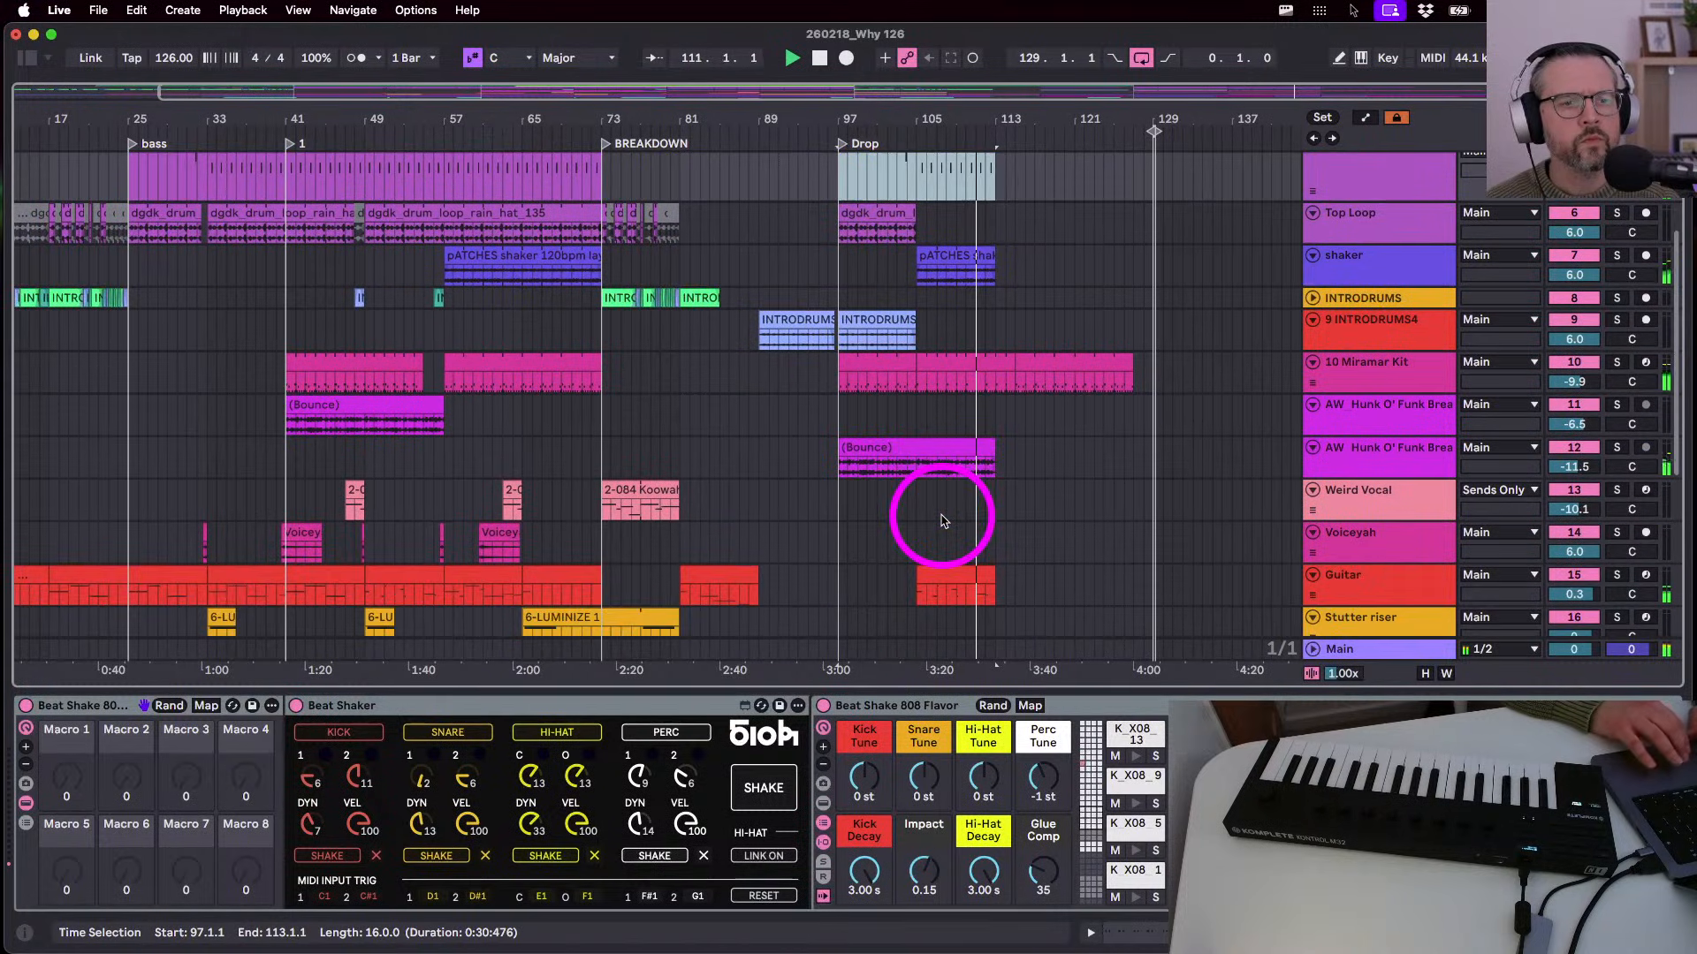
click(832, 377)
drag(839, 397, 877, 382)
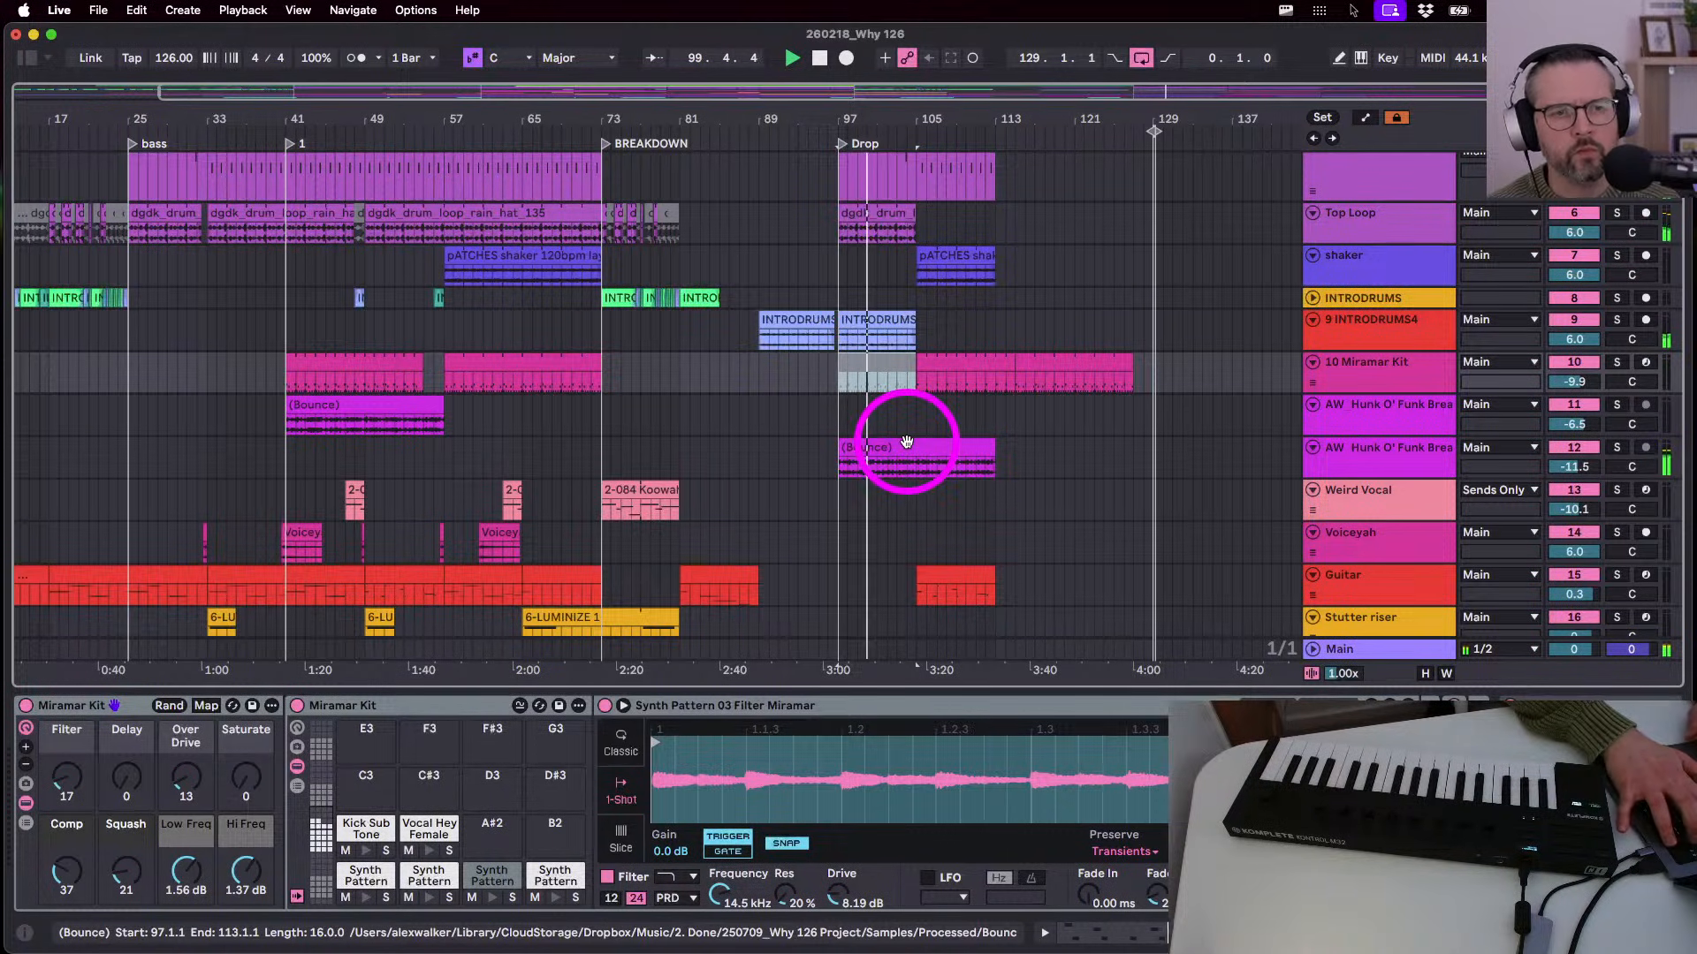
scroll(941, 384, up, 3)
scroll(941, 389, down, 5)
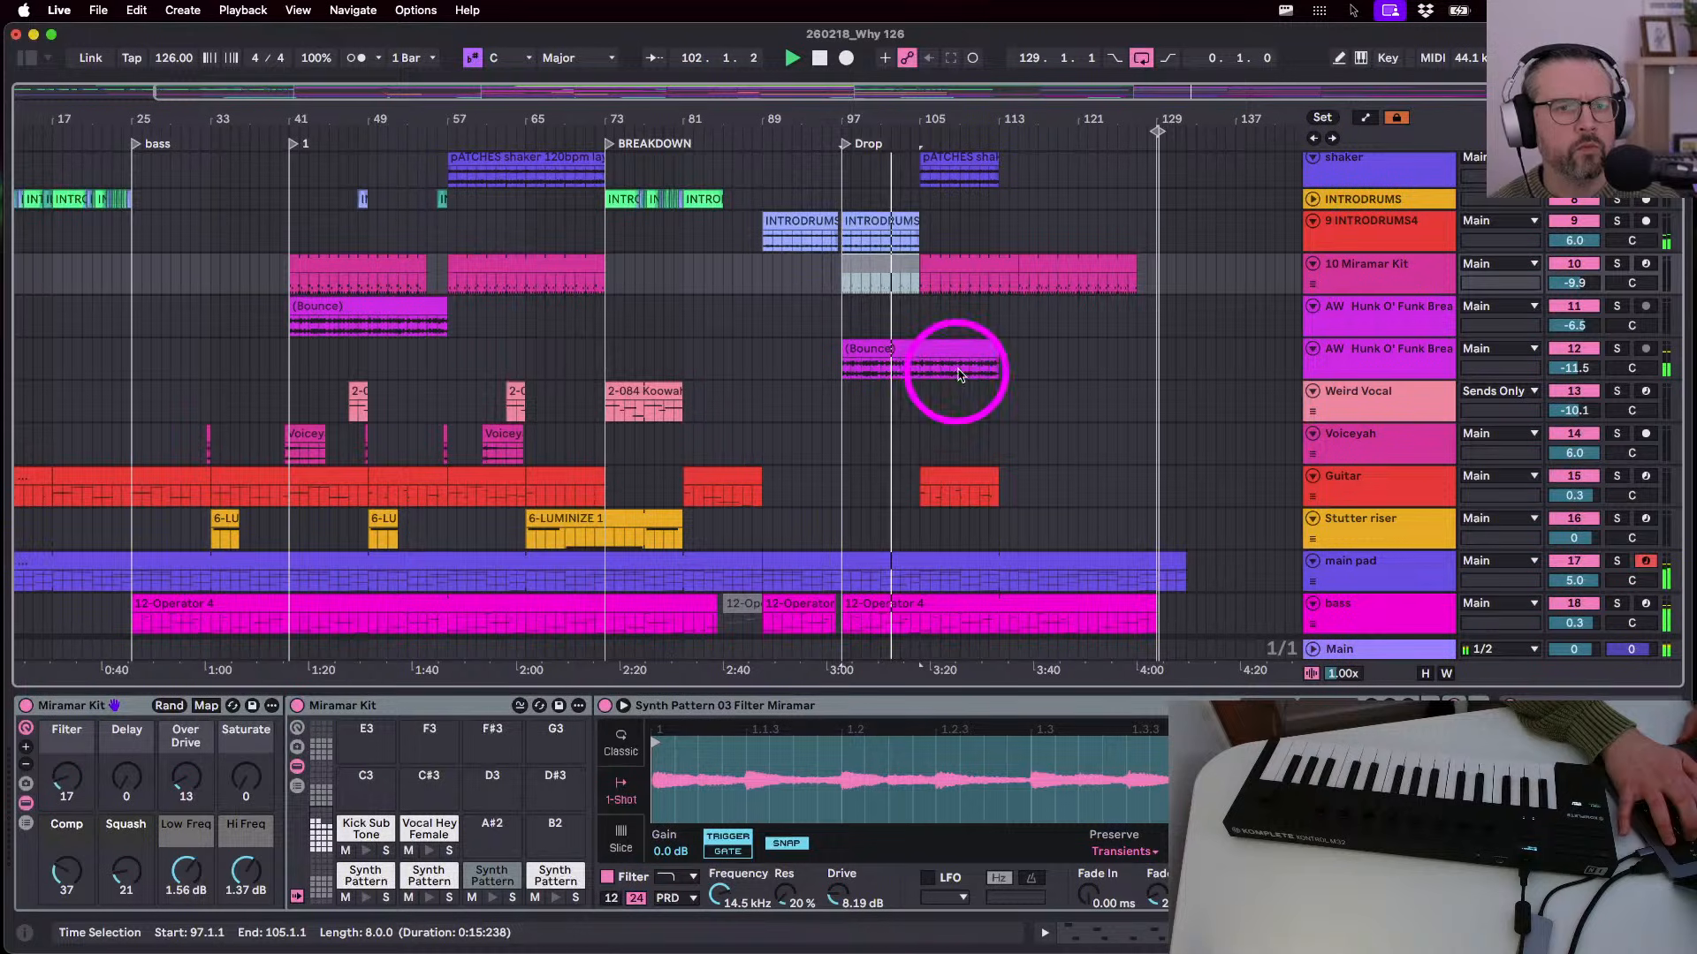
drag(997, 352, 917, 356)
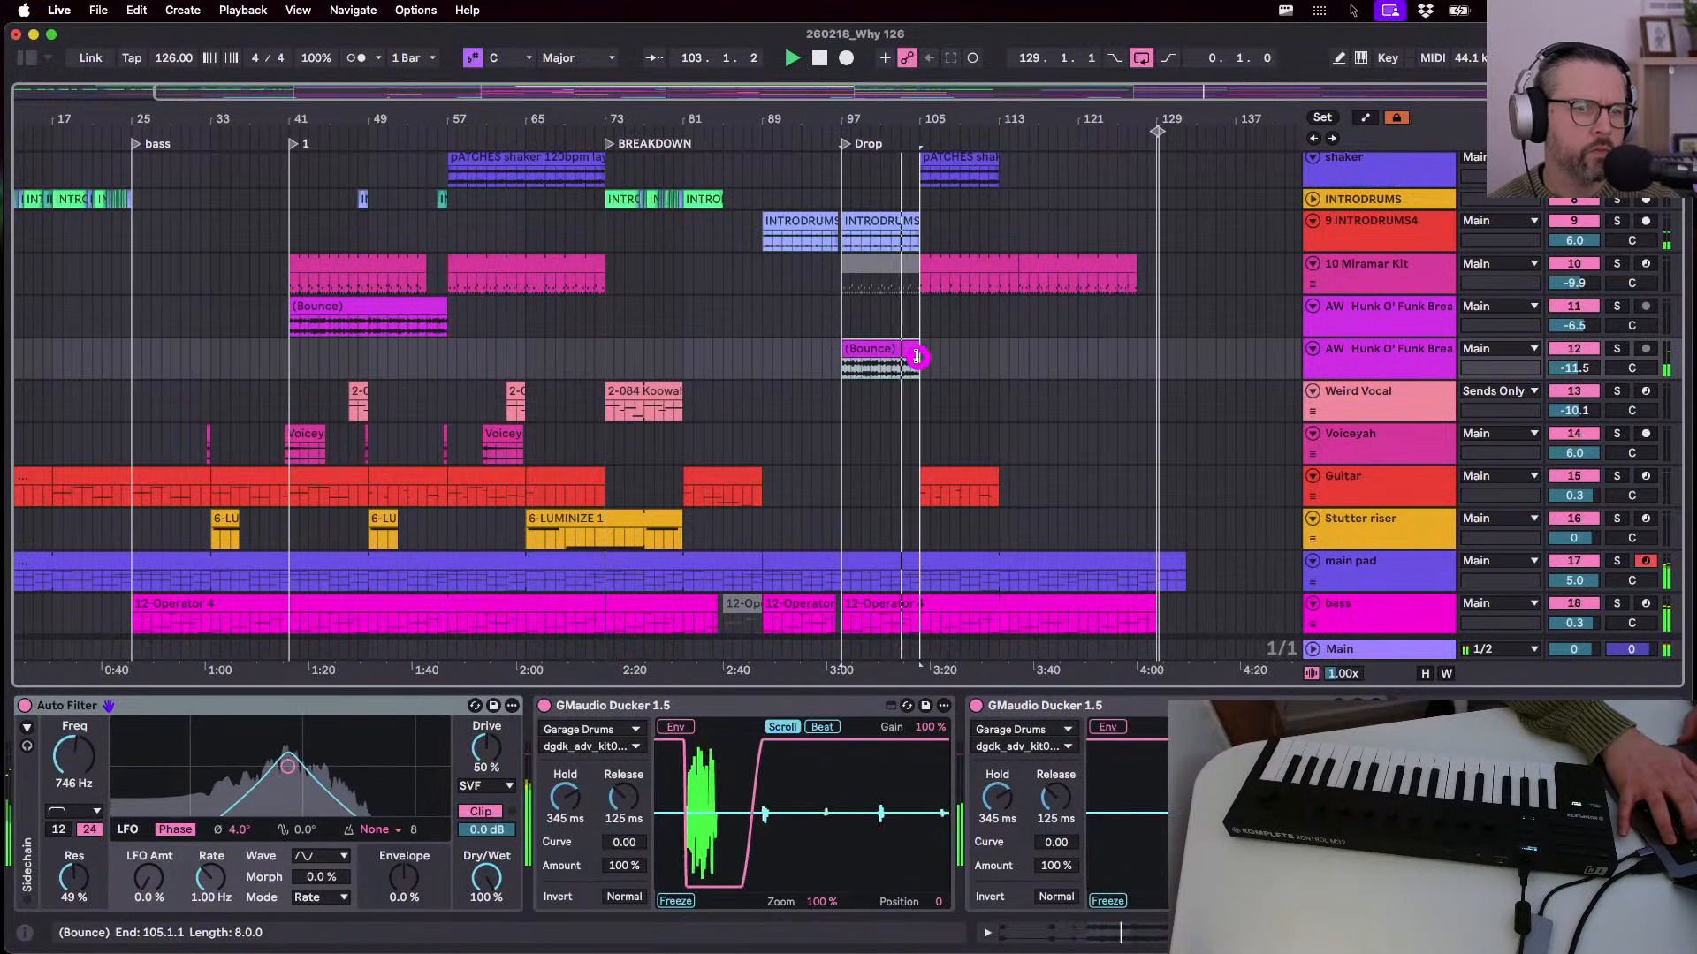
key(super+z)
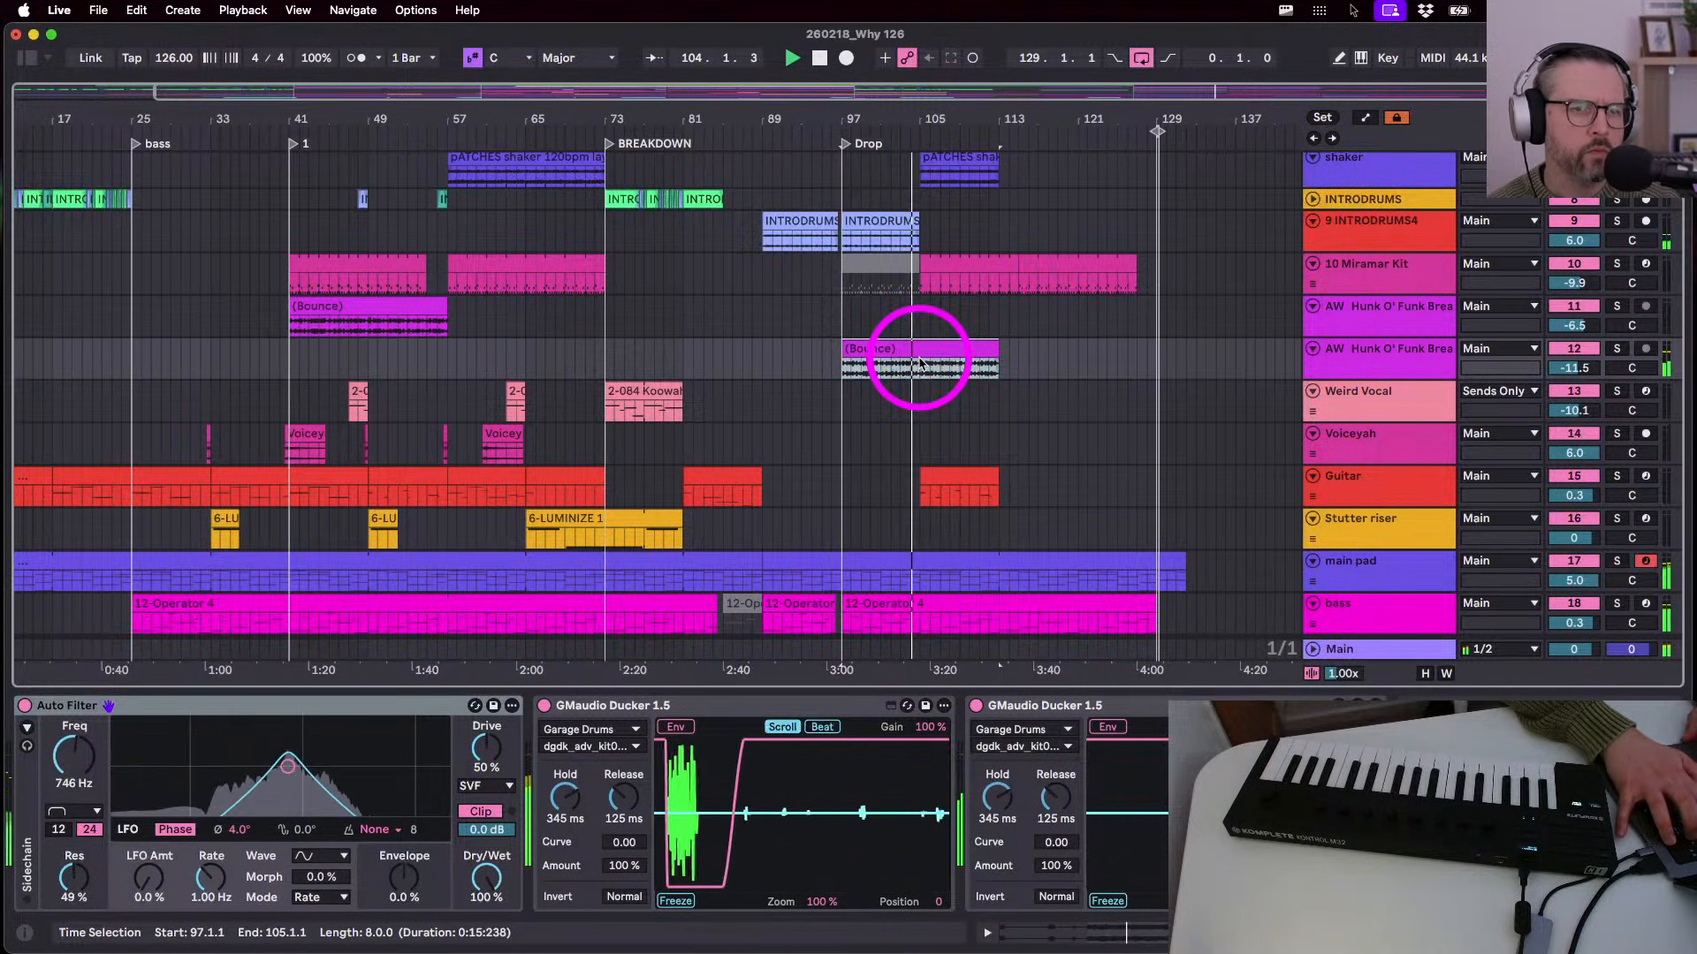
scroll(920, 362, up, 5)
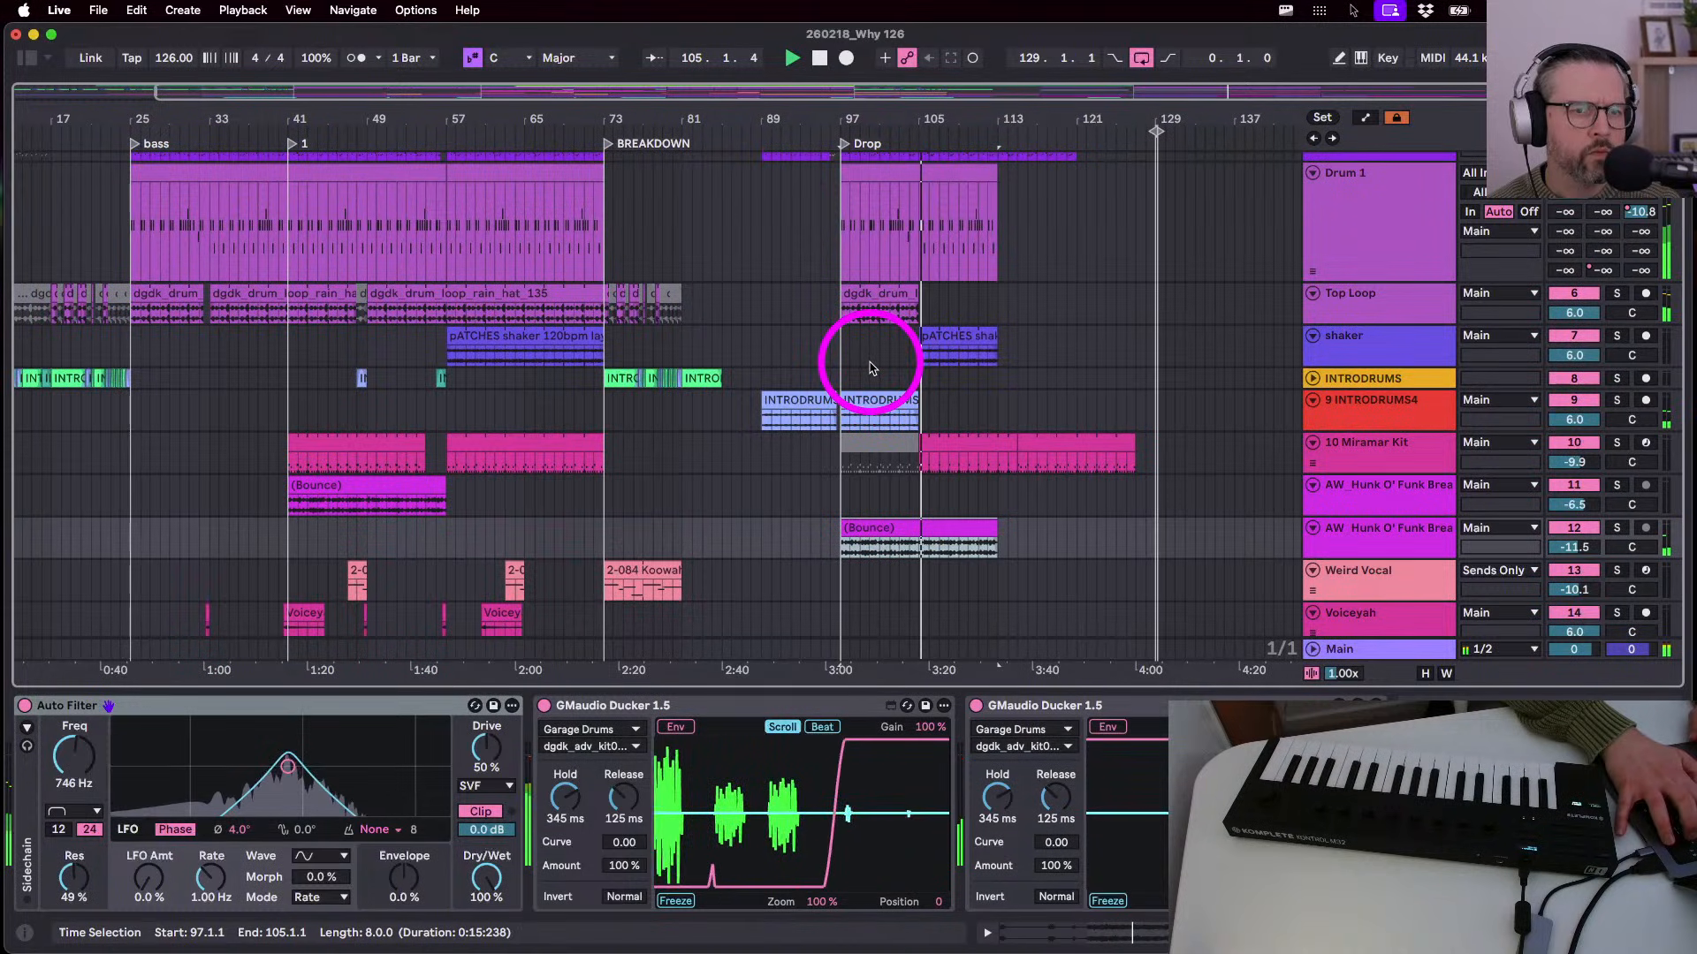
- Extend the Top Loop clip's right edge to bar 113
drag(919, 301, 999, 303)
scroll(935, 273, up, 2)
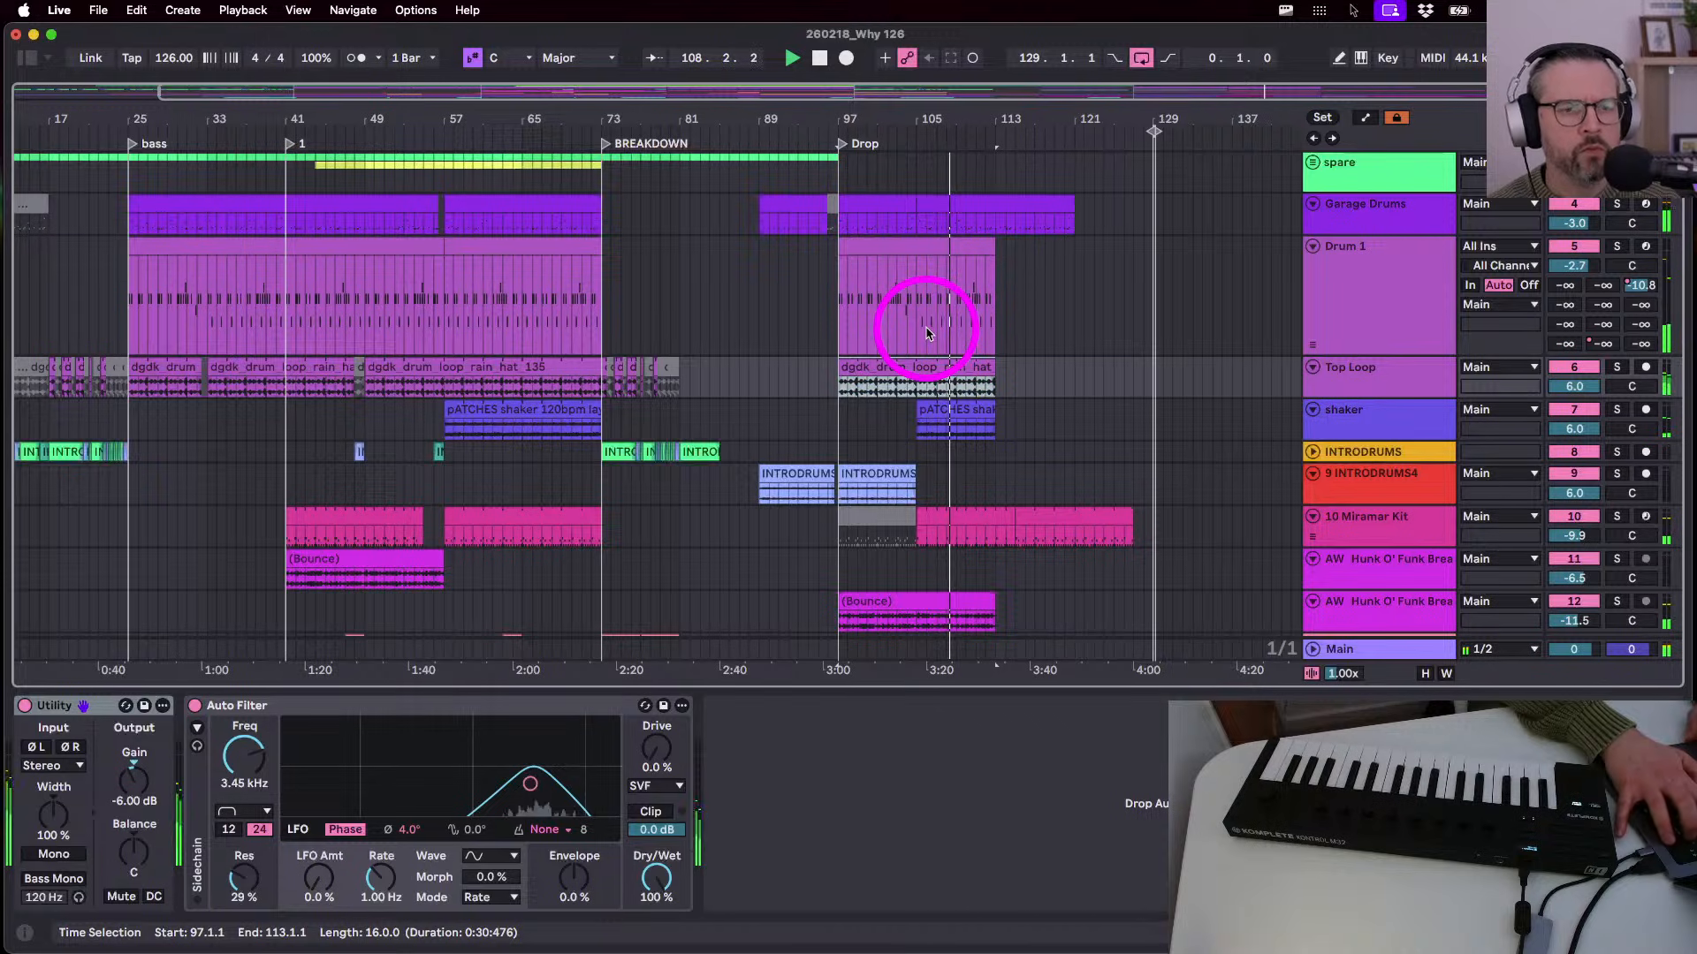
click(884, 474)
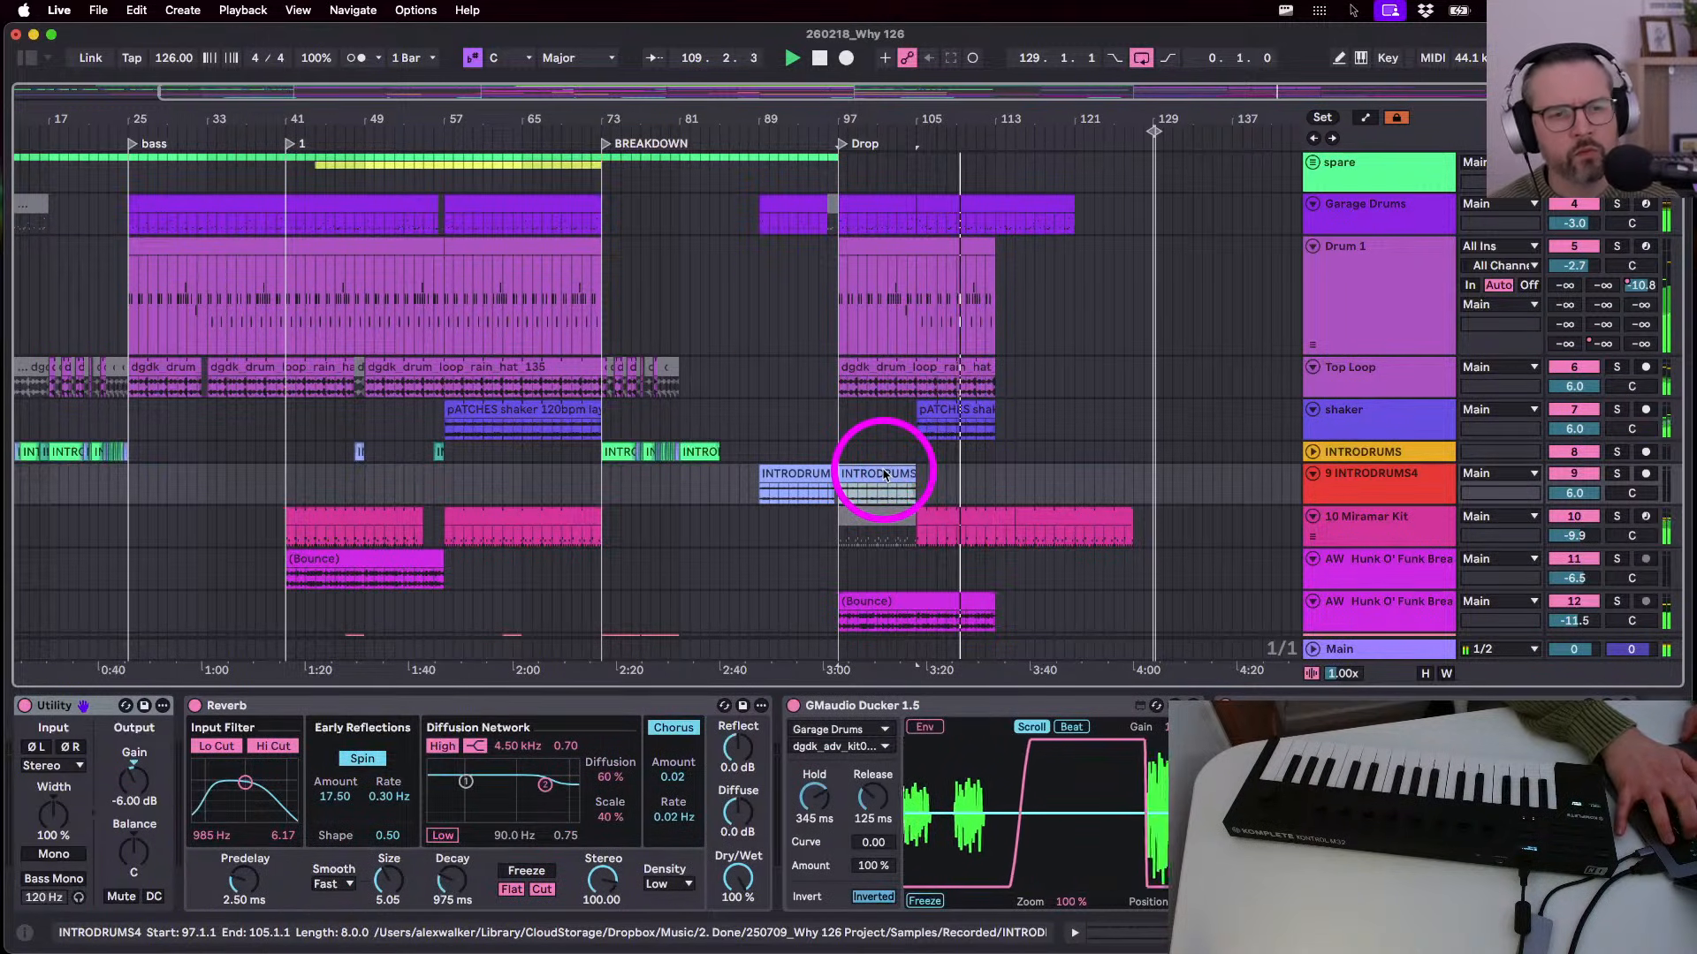
scroll(889, 486, down, 8)
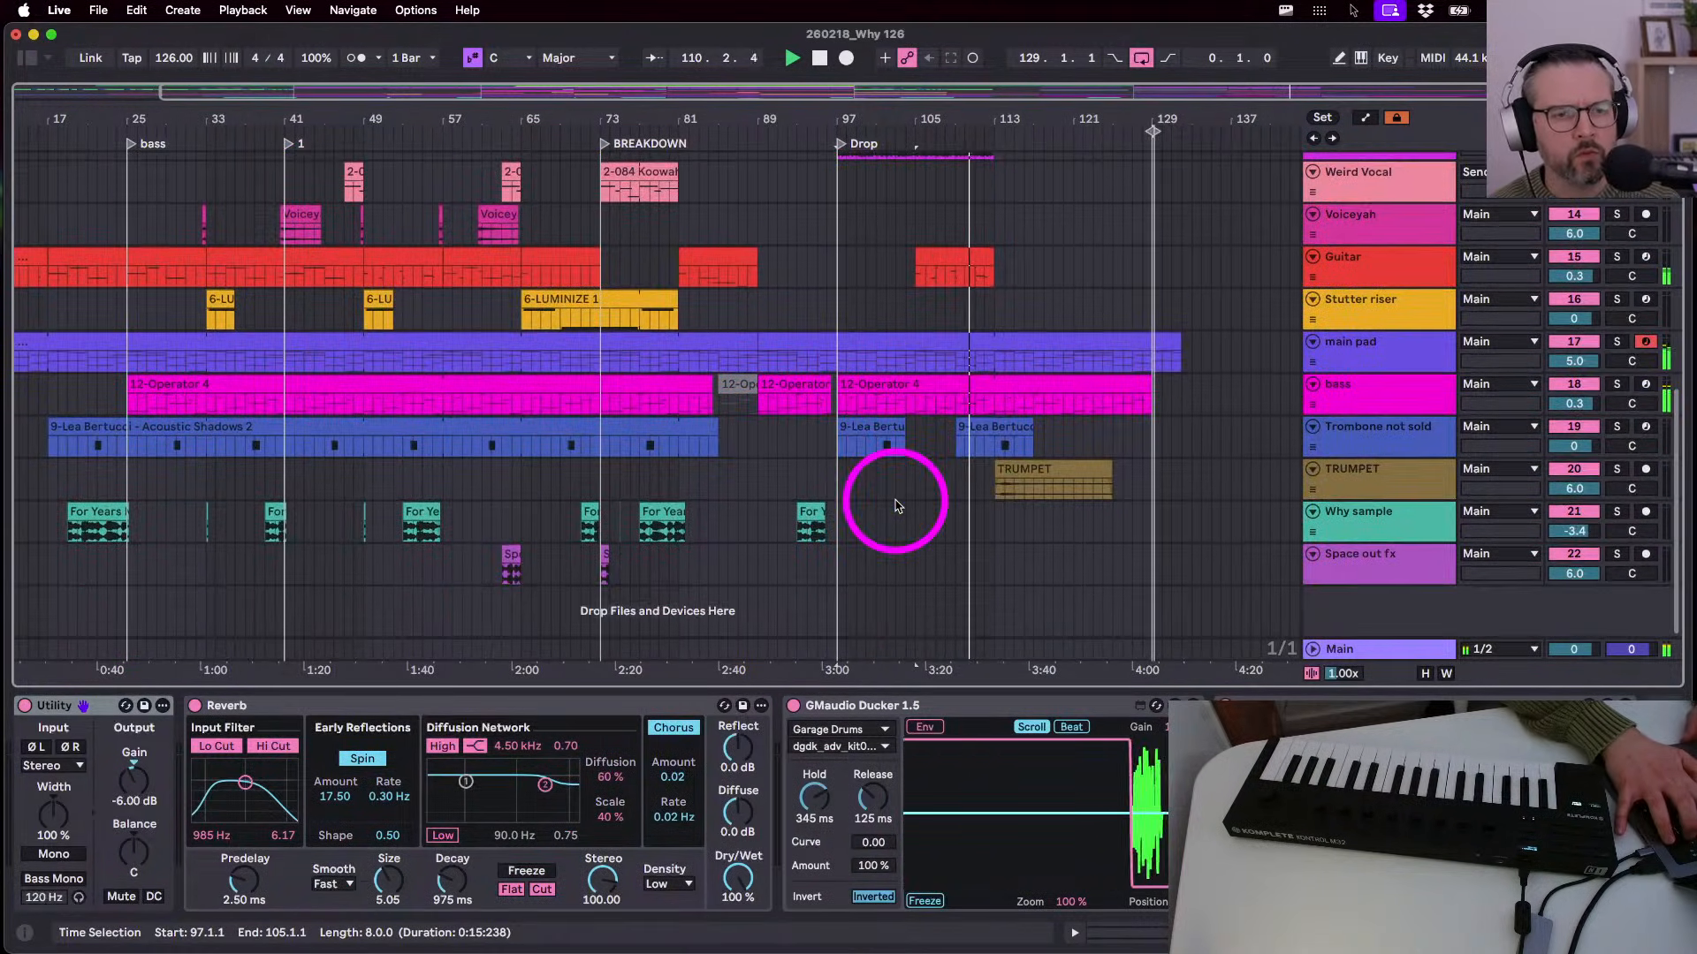
scroll(893, 497, up, 8)
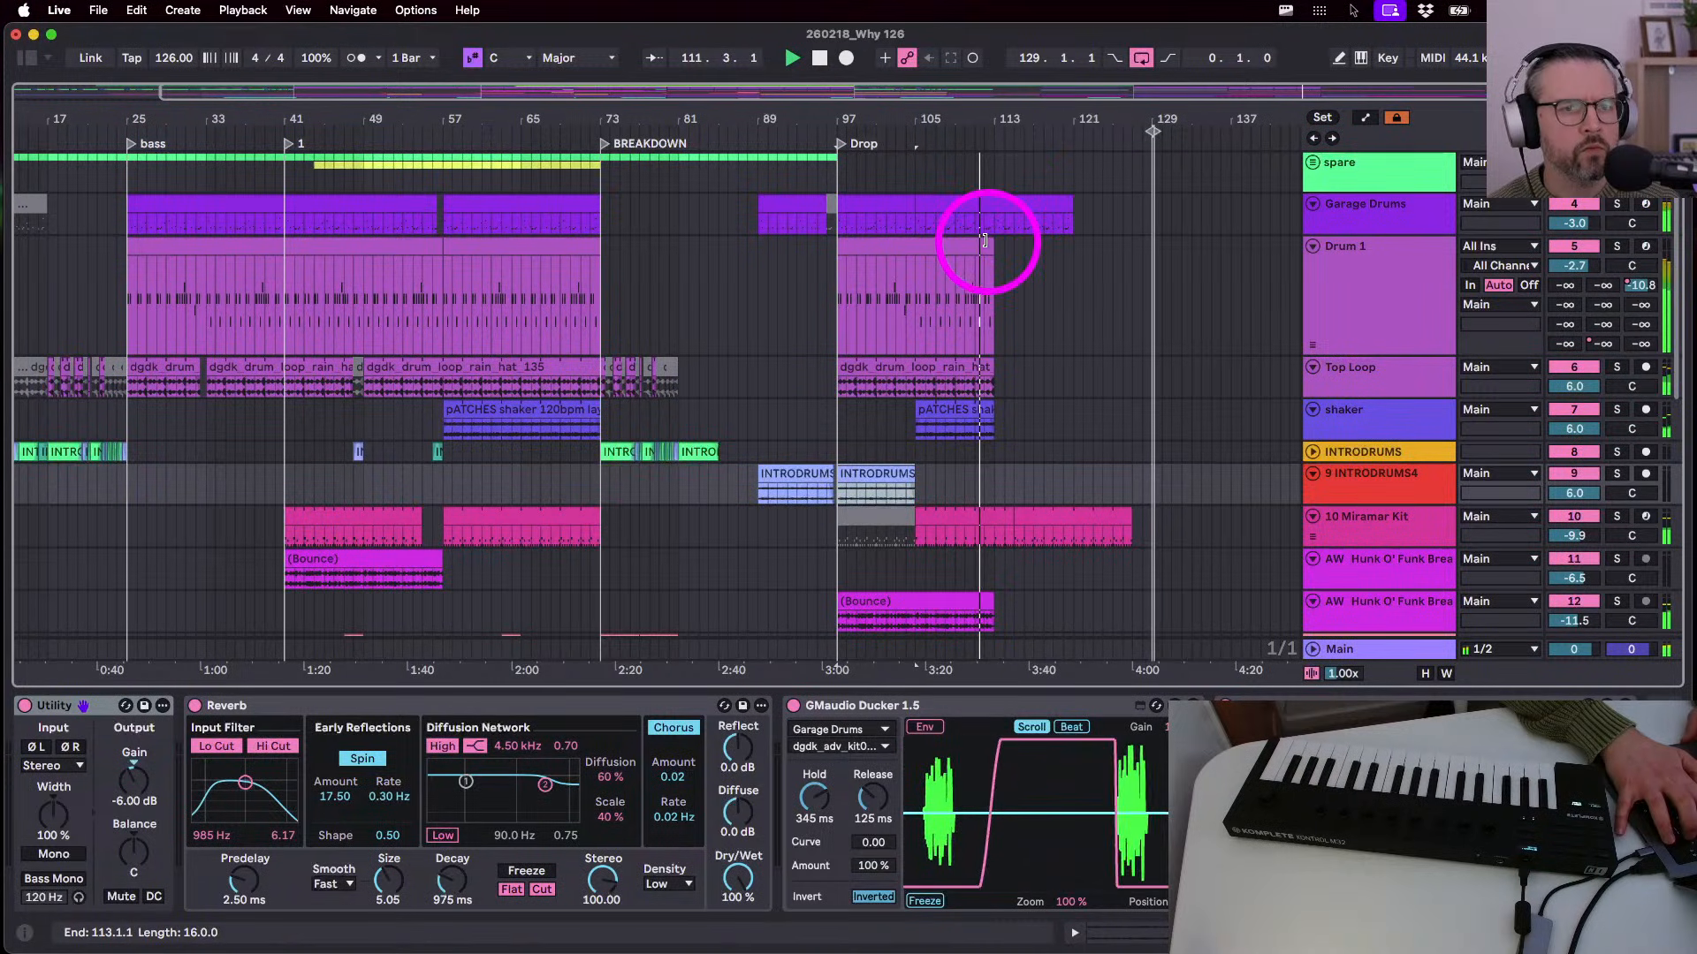
- Duplicate the last Drum 1 bars with Cmd+D so the beat fills bars 113–121
mouse_move(983, 240)
mouse_down()
mouse_move(1025, 249)
mouse_move(992, 257)
mouse_up()
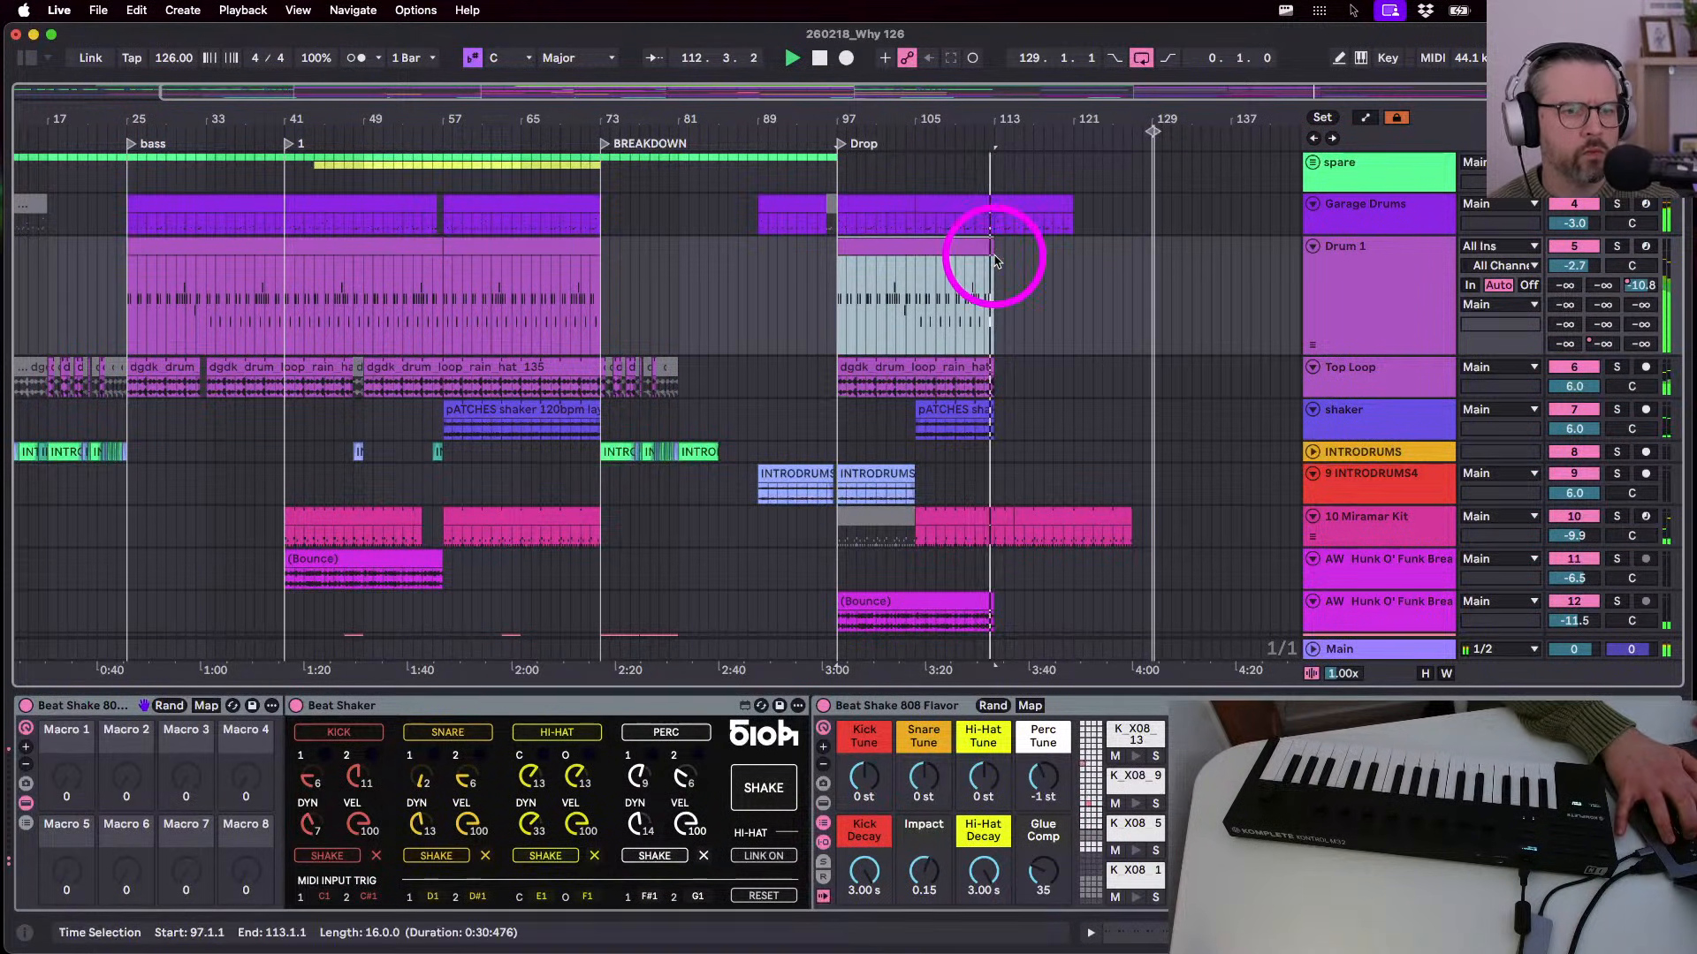
mouse_move(908, 321)
mouse_down()
mouse_move(992, 322)
mouse_move(913, 315)
mouse_up()
key(super+d)
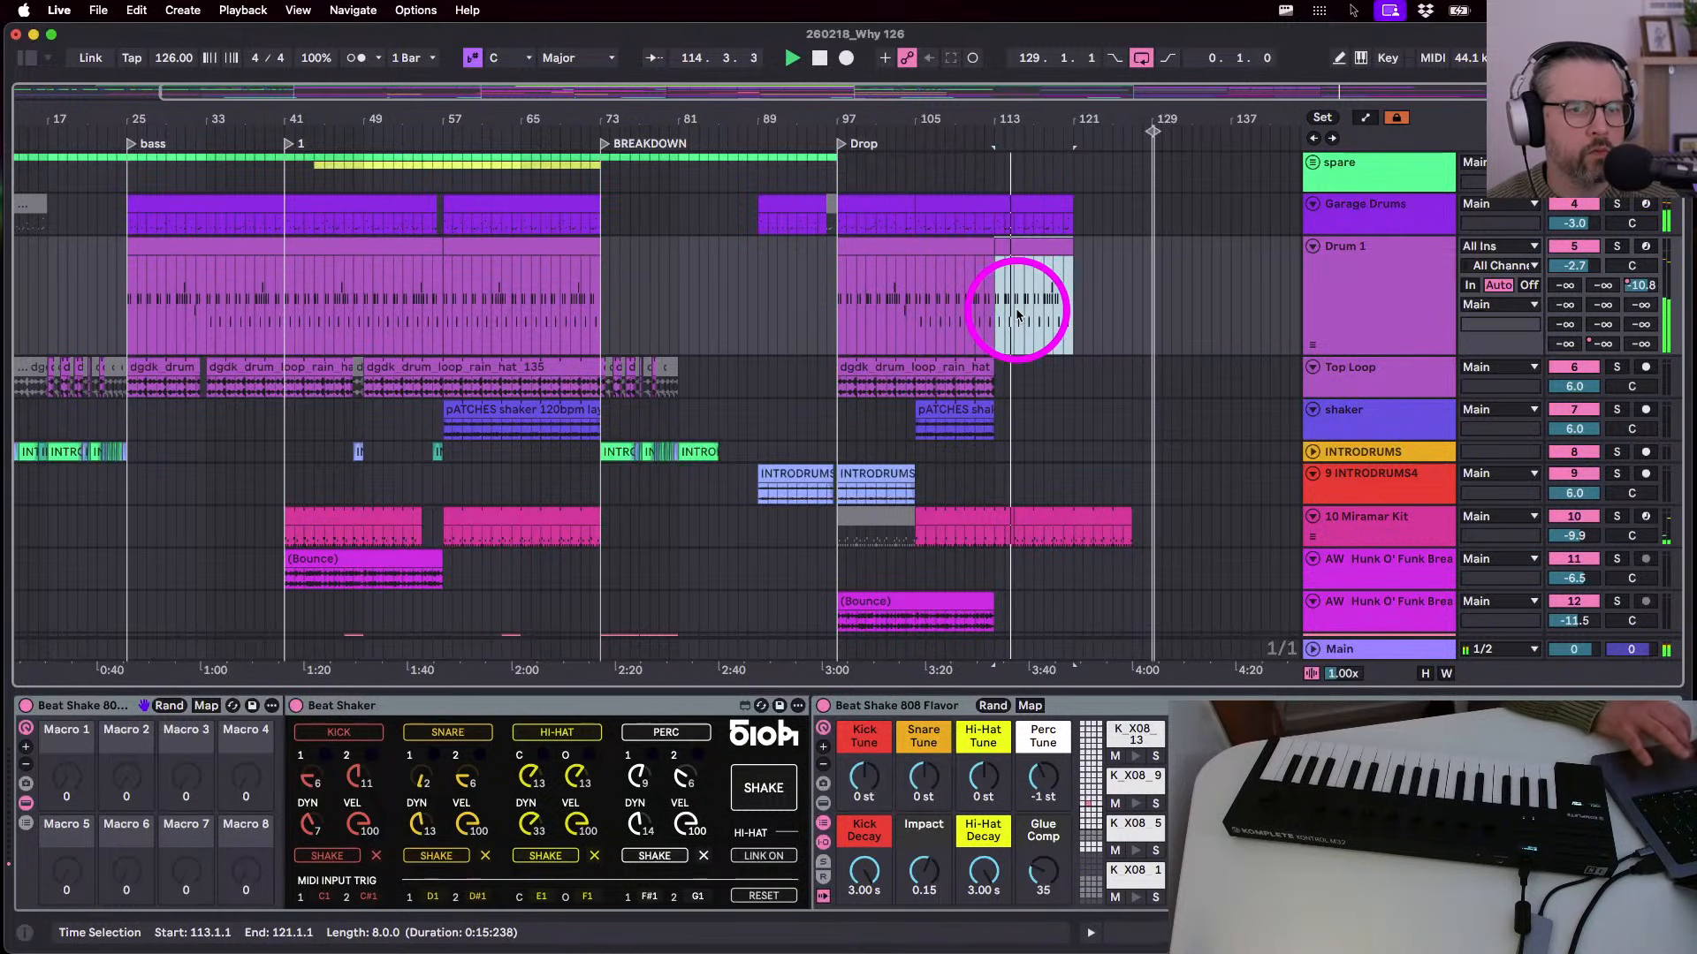
scroll(972, 371, down, 10)
scroll(964, 442, left, 3)
scroll(963, 464, right, 3)
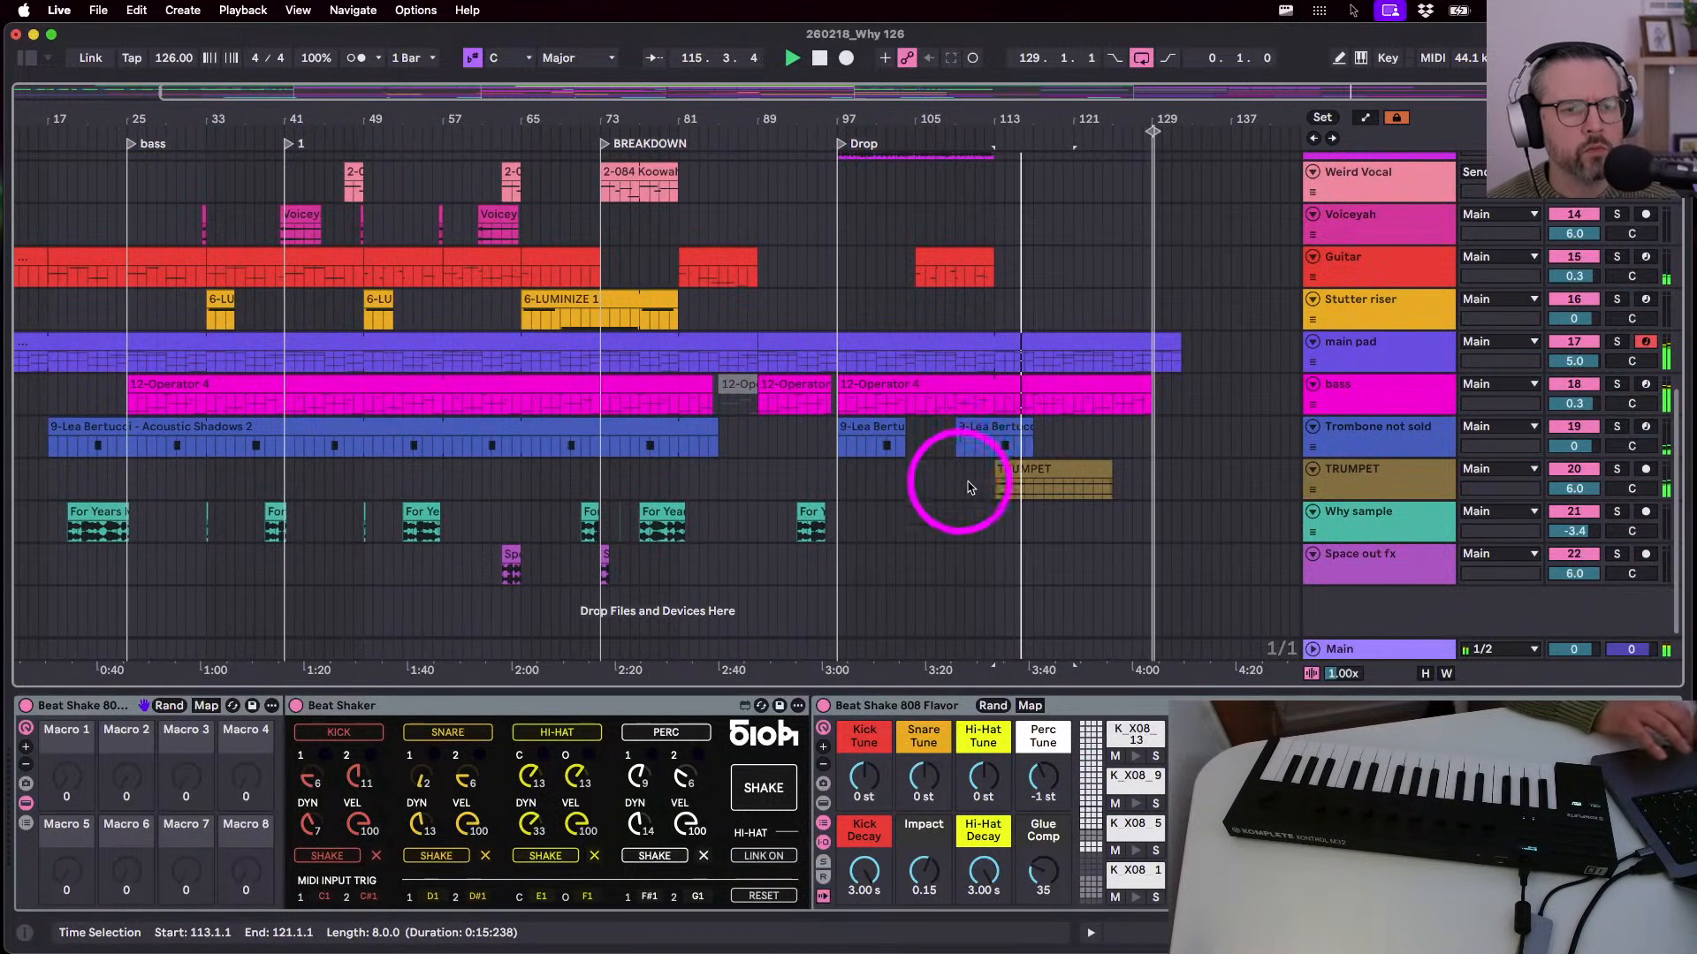
click(993, 438)
click(994, 493)
key(space)
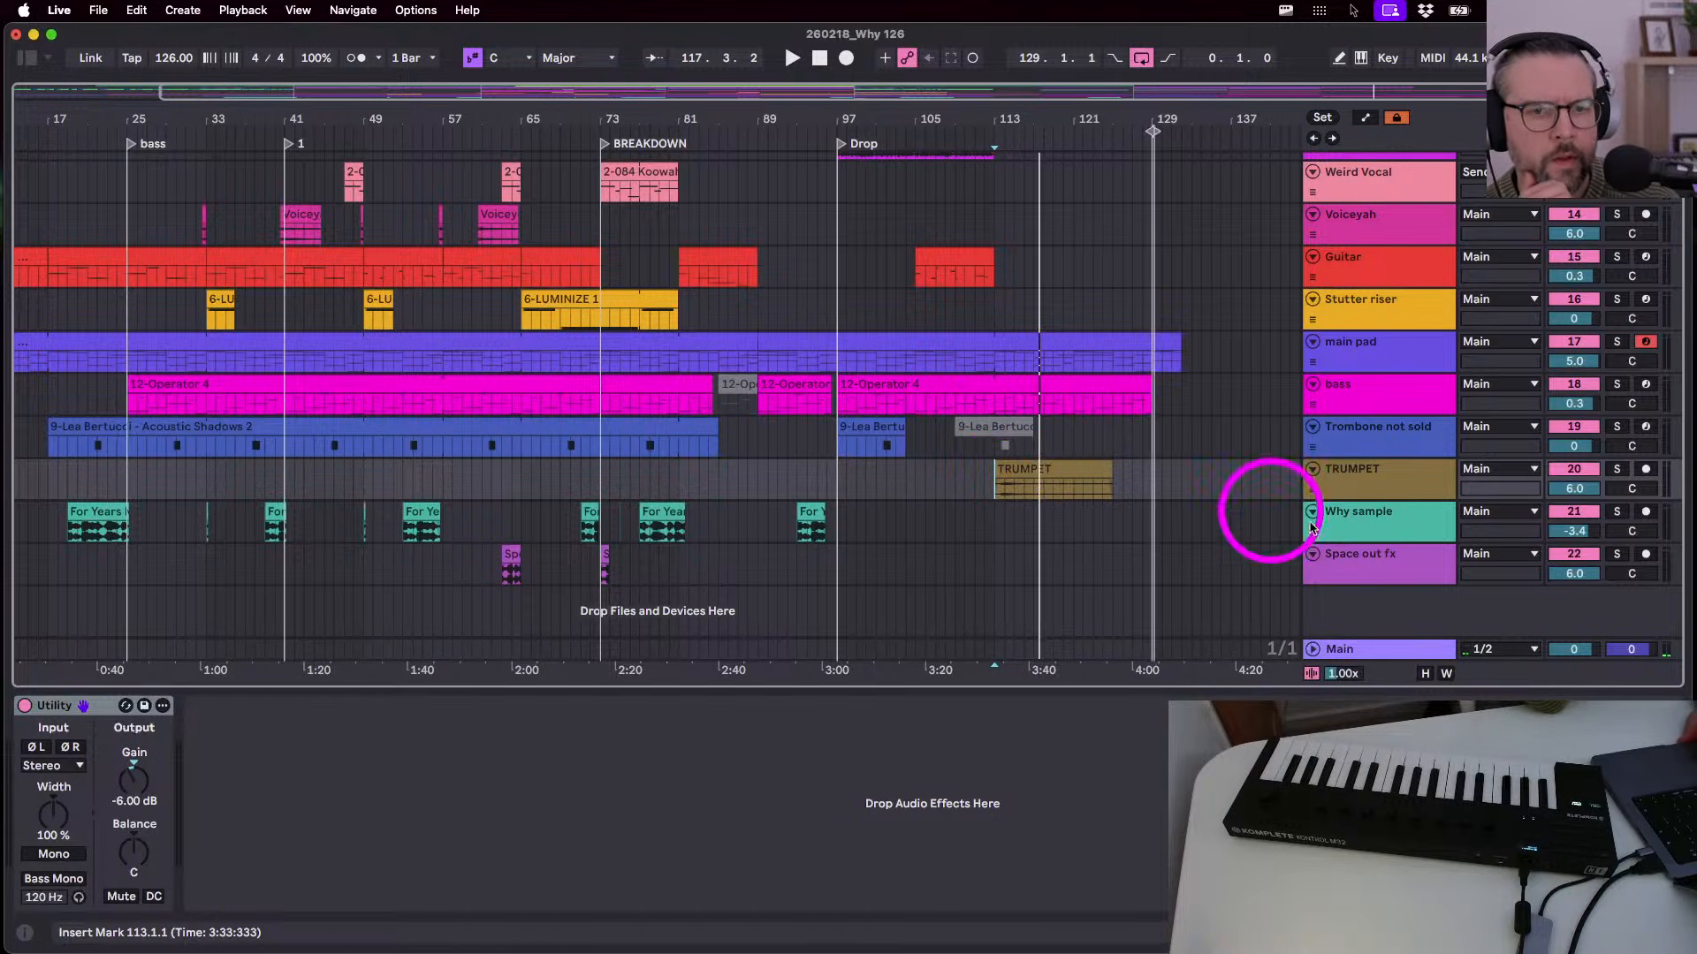
- Enlarge the TRUMPET track, zoom to bars 97–128, and trim the TRUMPET clip's start
drag(1345, 501, 1344, 606)
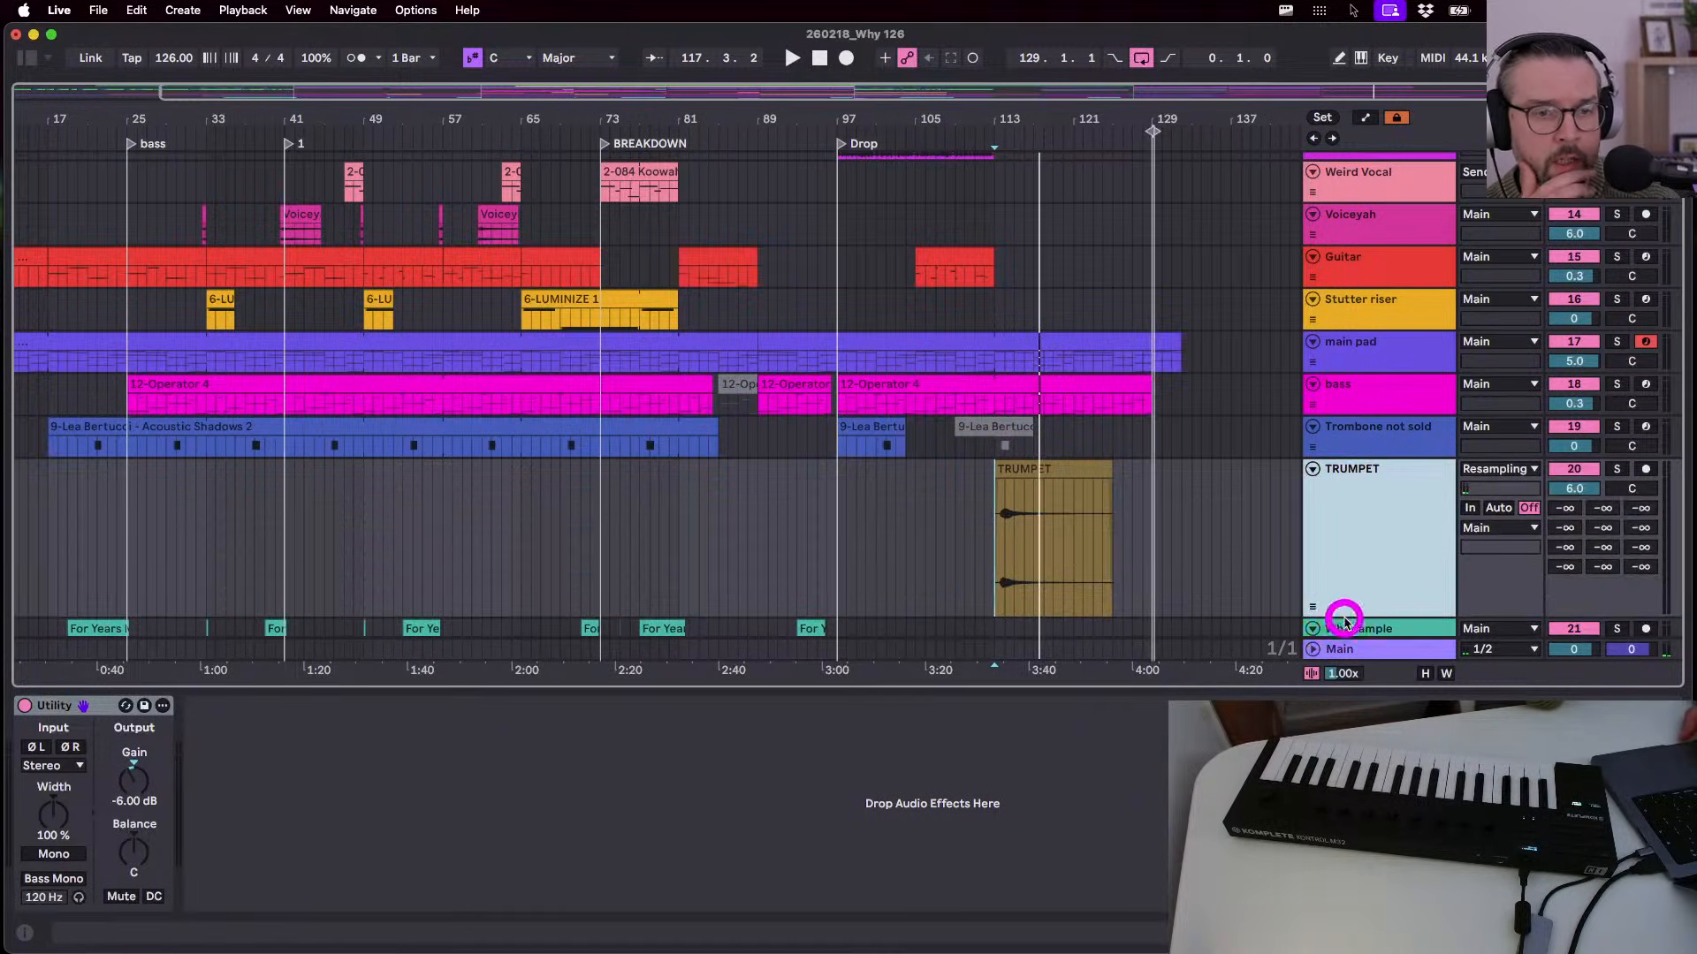
drag(1036, 109, 1042, 123)
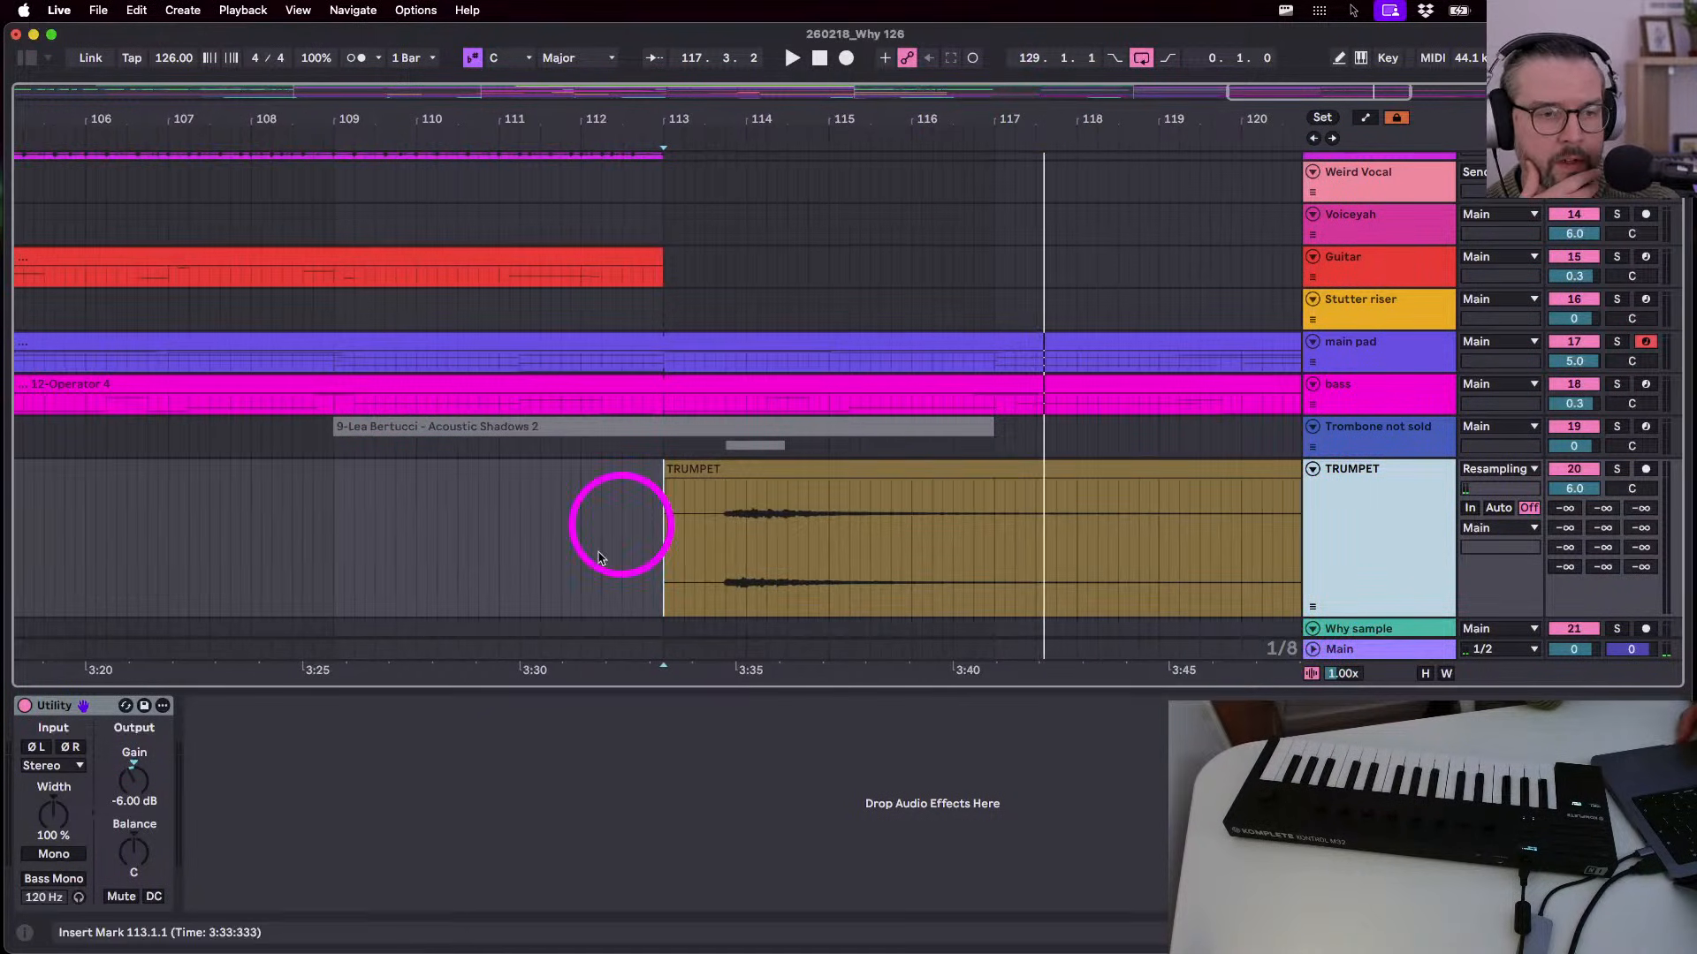
click(669, 486)
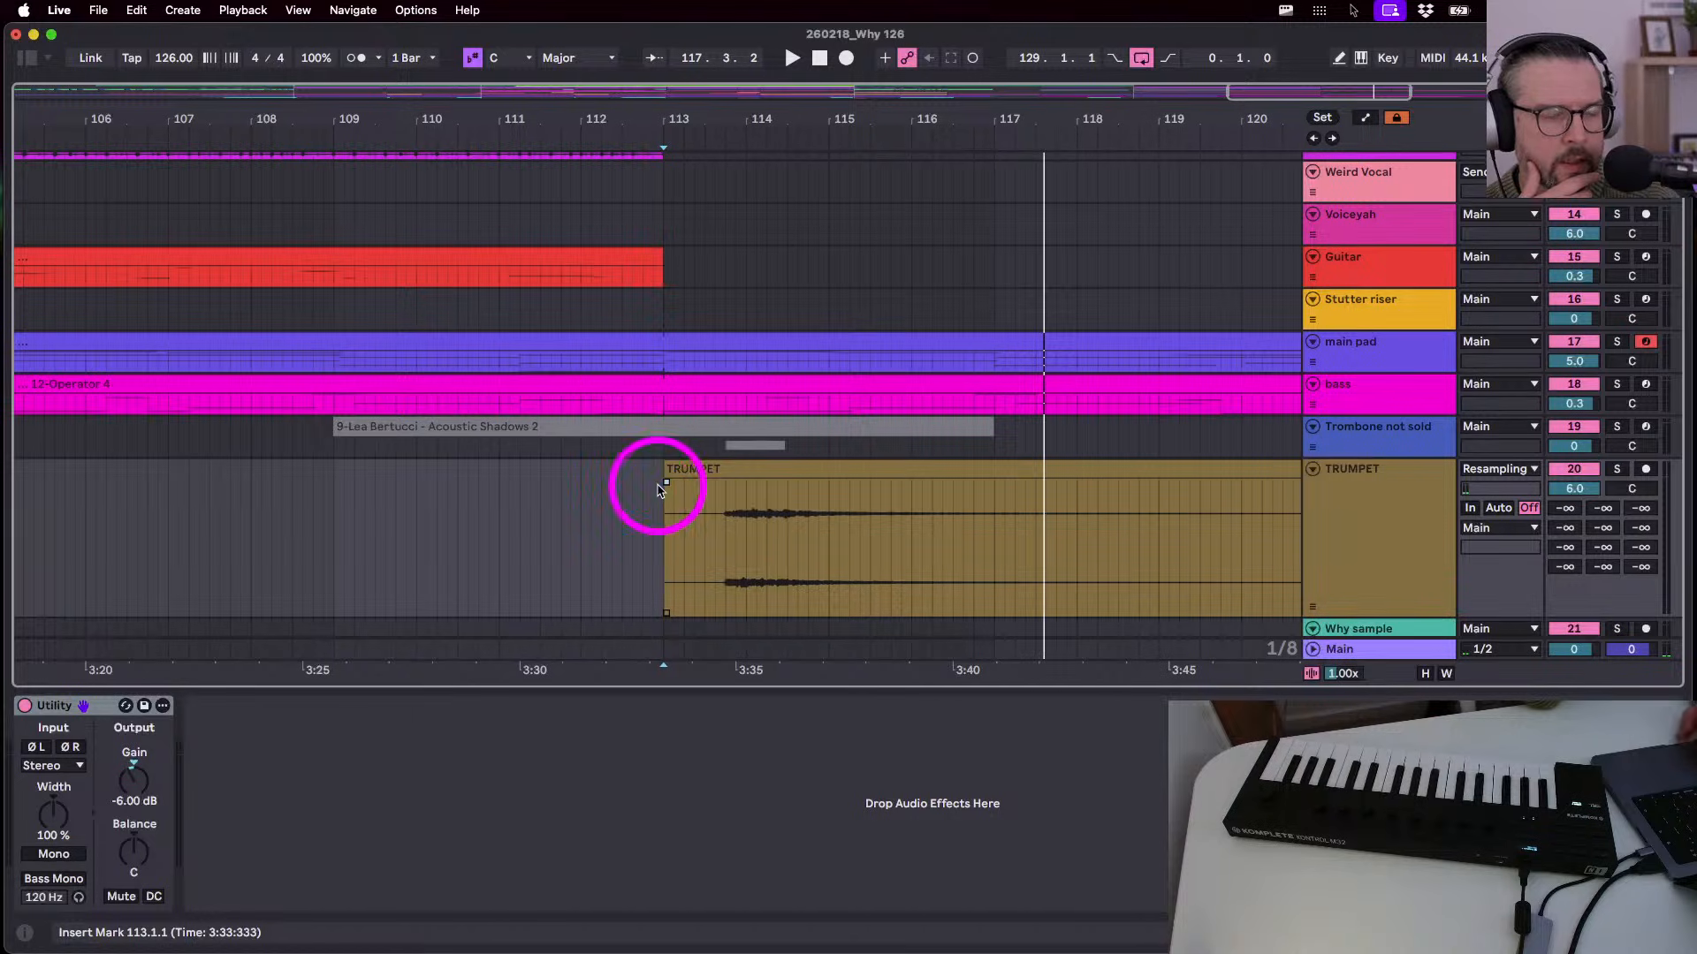
drag(679, 125, 679, 119)
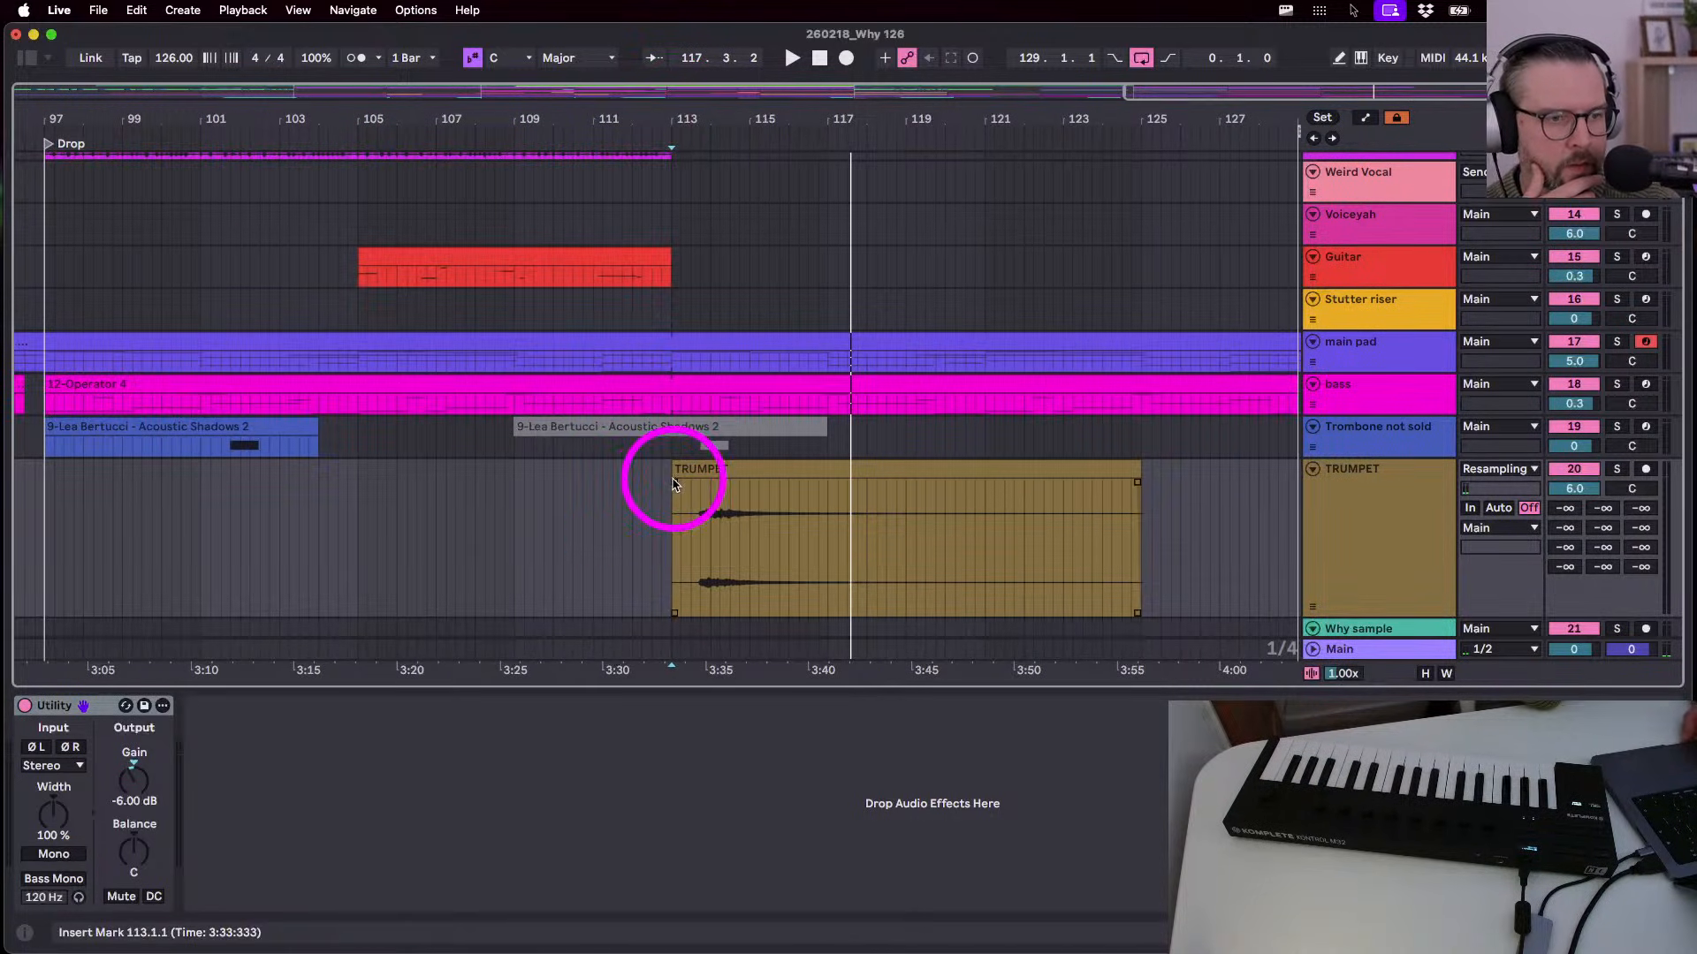
click(678, 472)
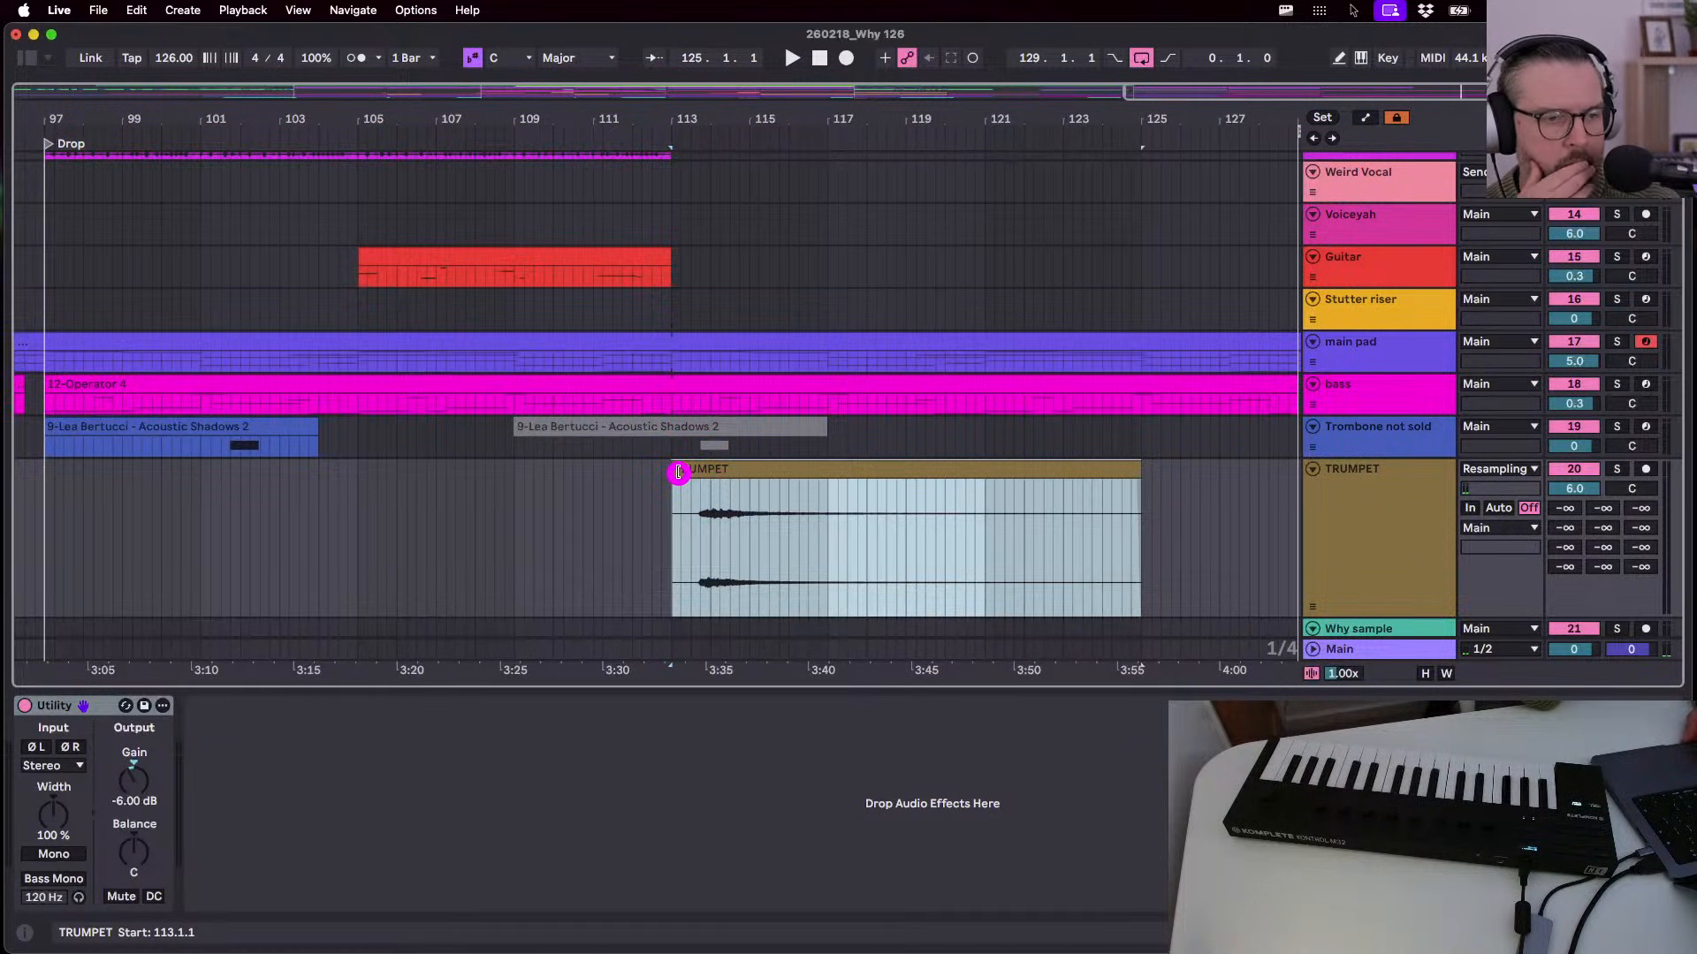
drag(677, 472, 685, 470)
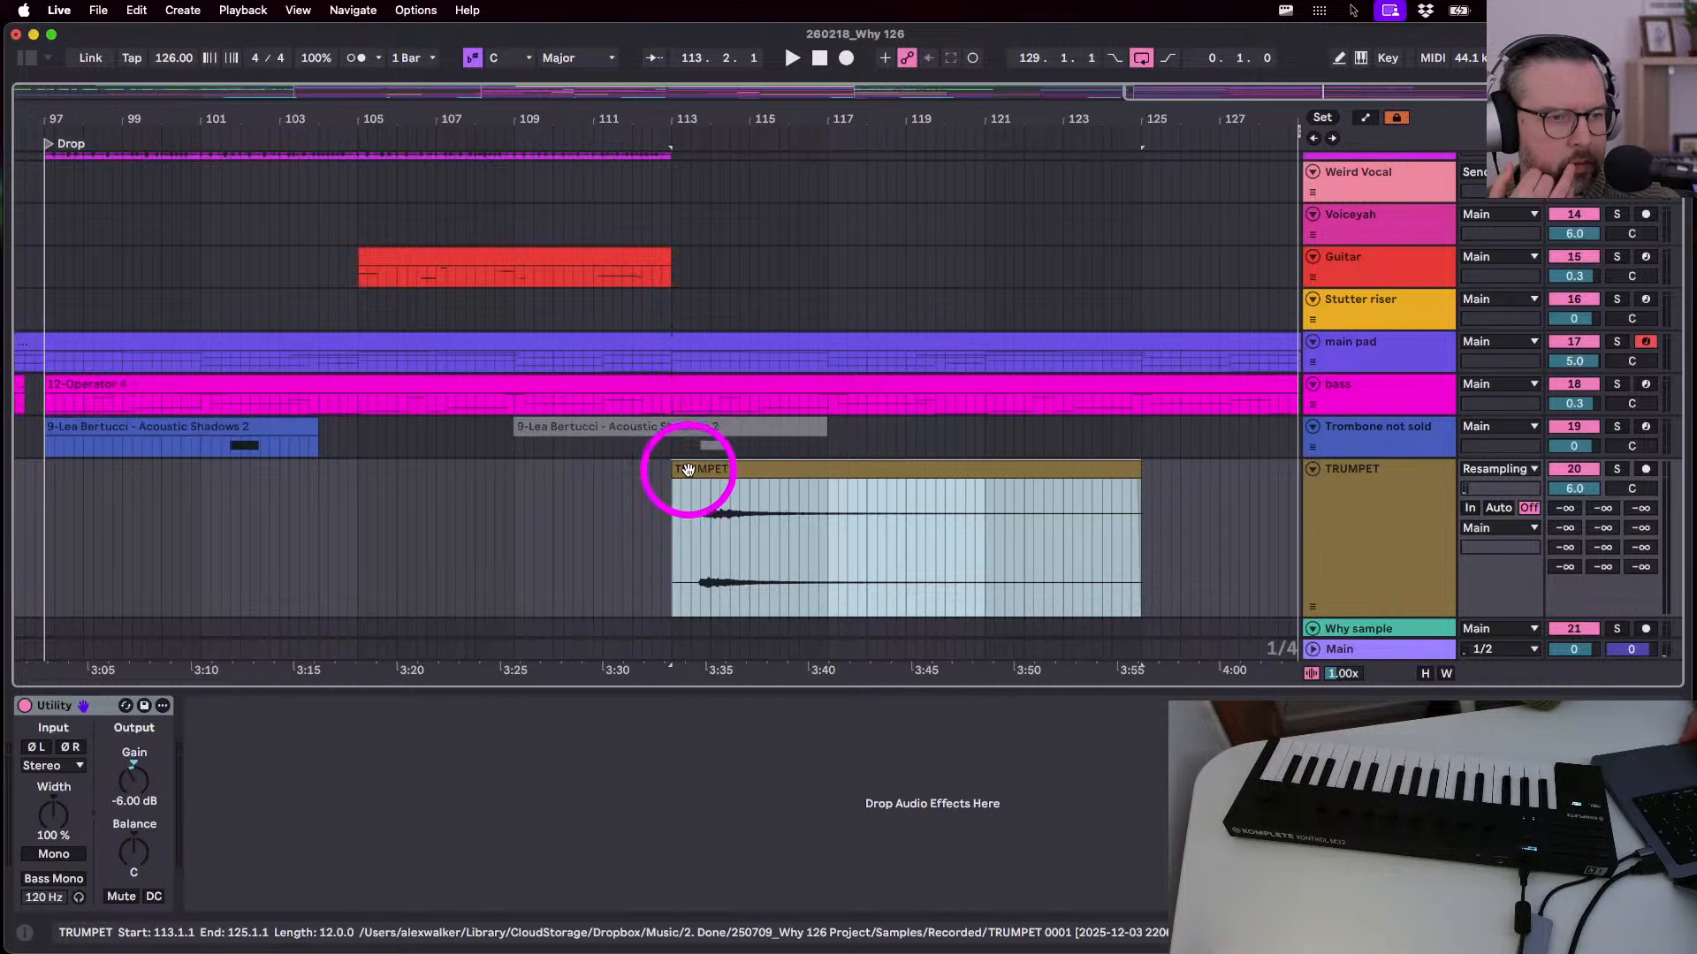
- Play the TRUMPET take from bar 113, raising a send to 0 dB then resetting it to -∞
key(space)
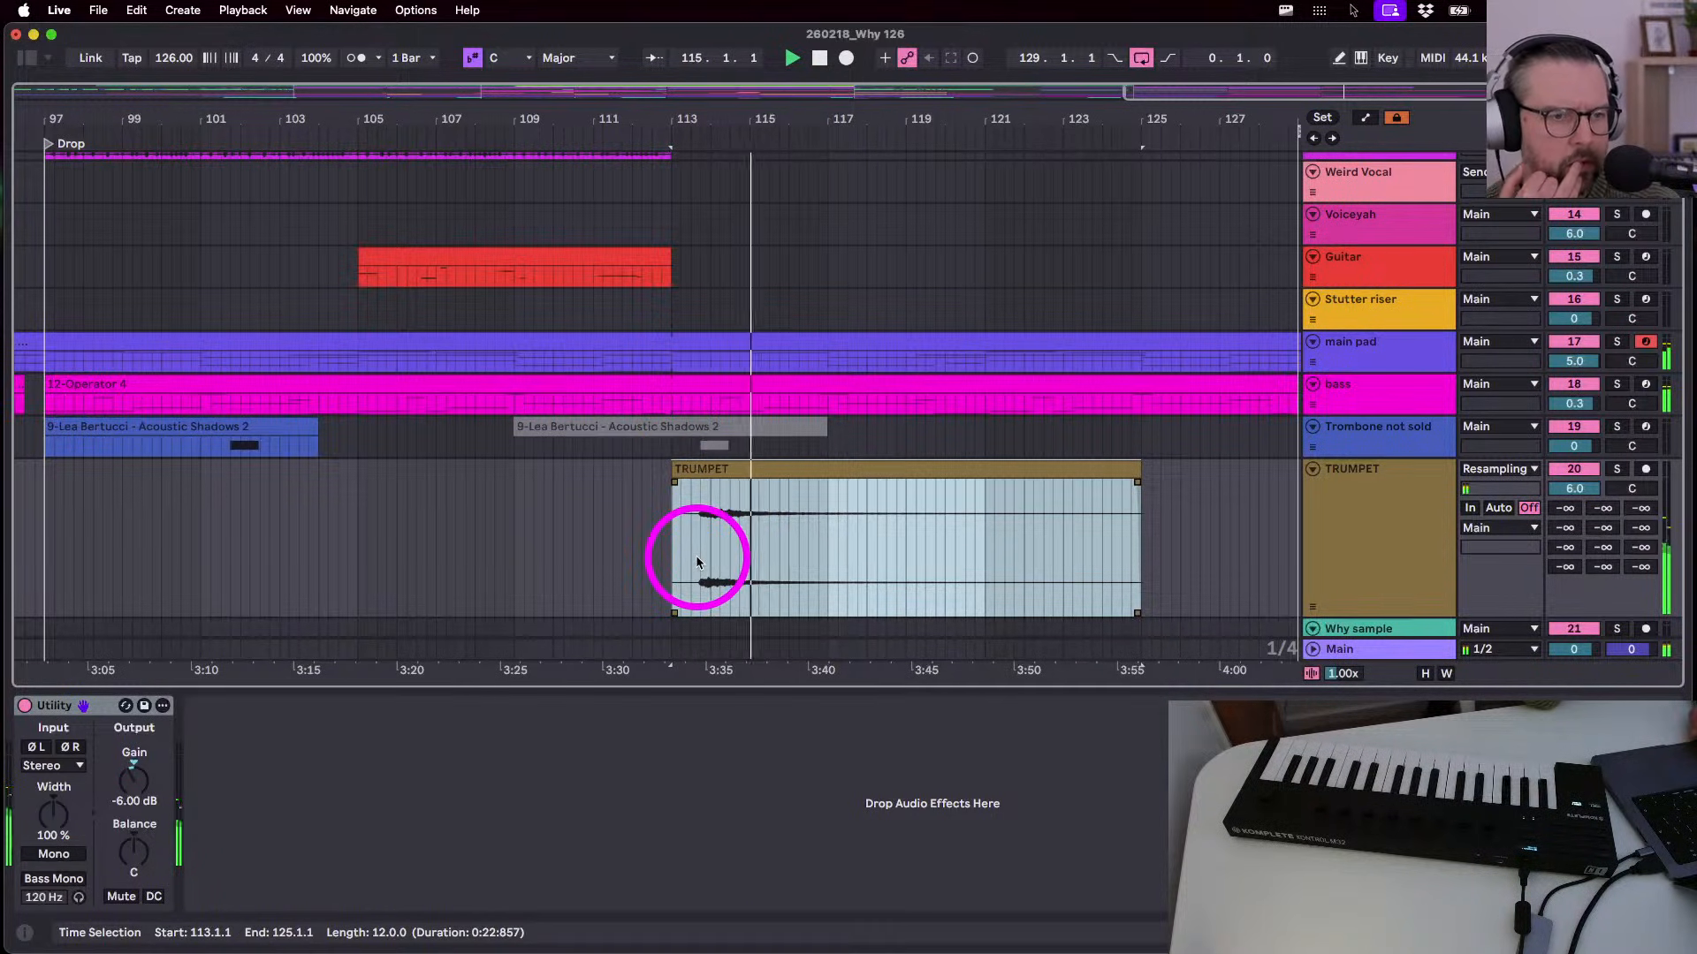
click(1337, 530)
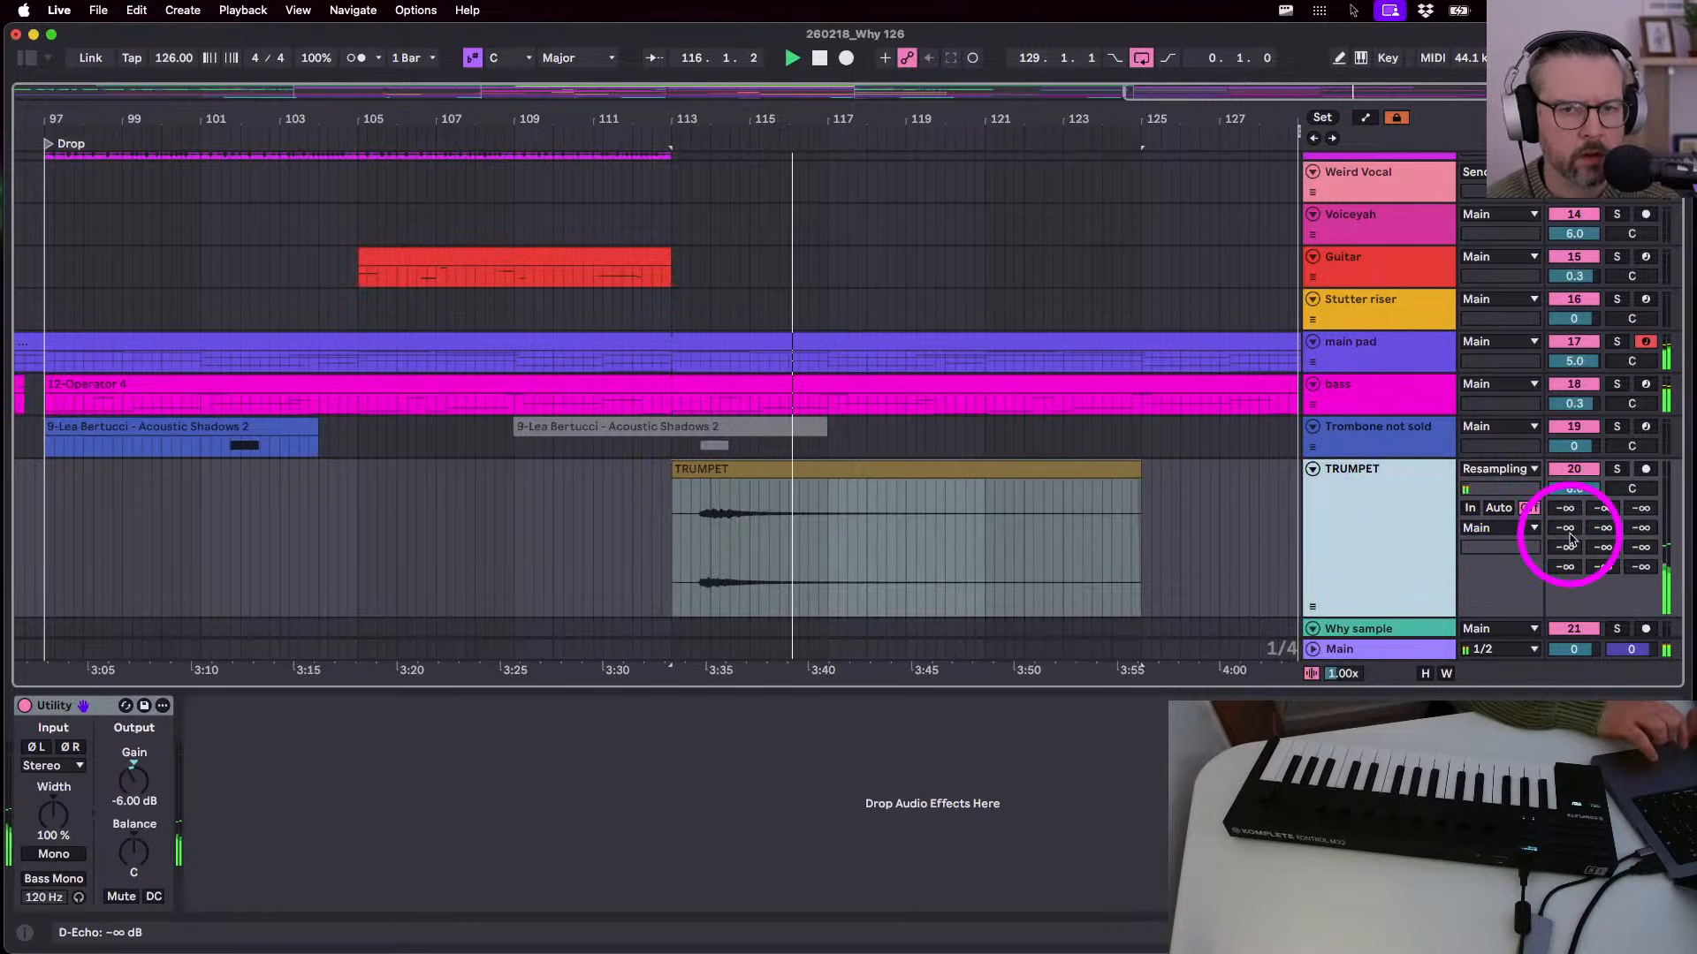
key(space)
drag(1602, 570, 1602, 495)
key(space)
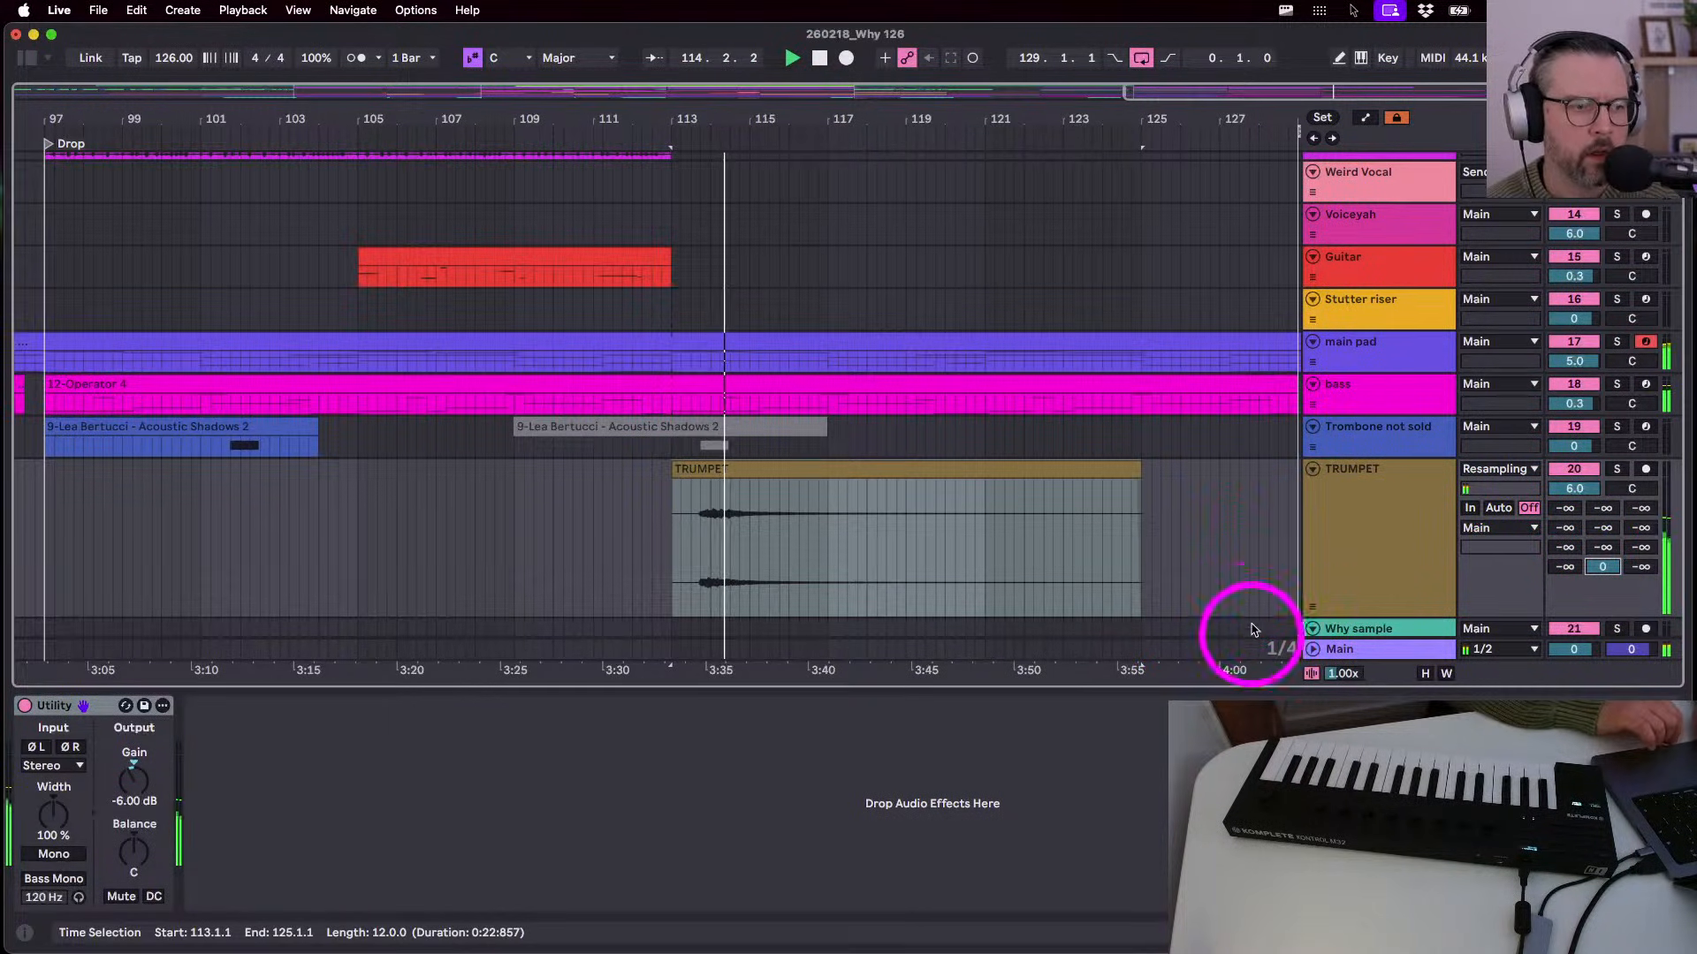
double_click(1601, 565)
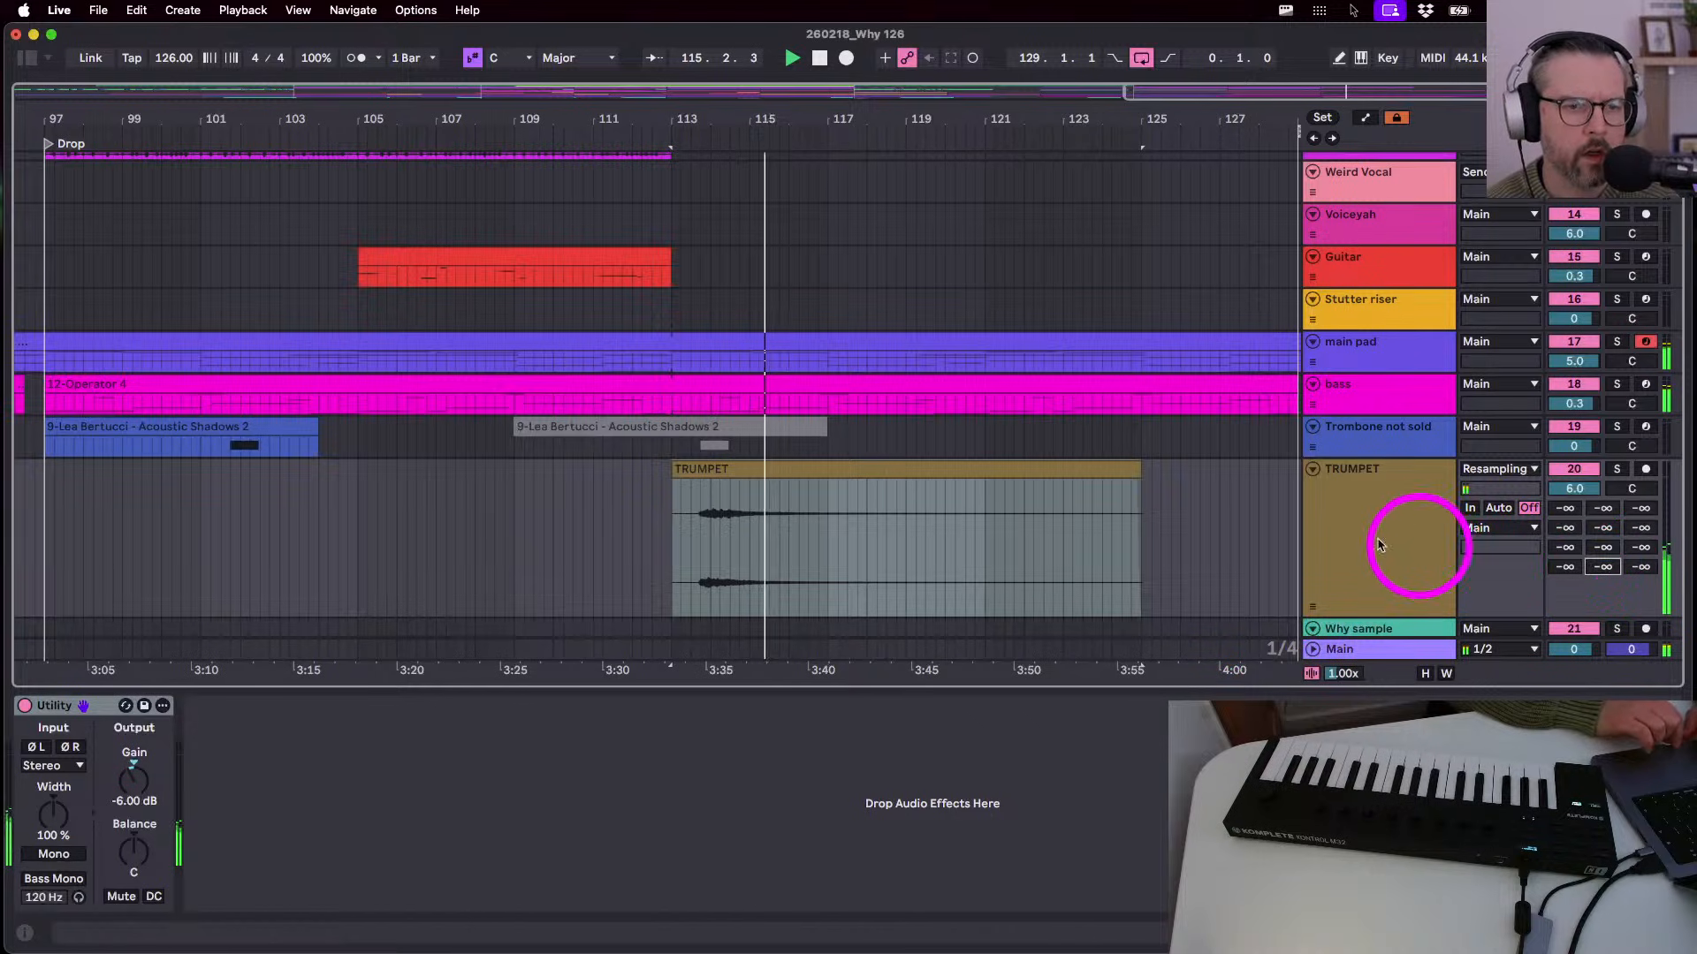
- Show the whole song, stop playback, and select the Trombone not sold track
drag(765, 117, 1040, 117)
key(space)
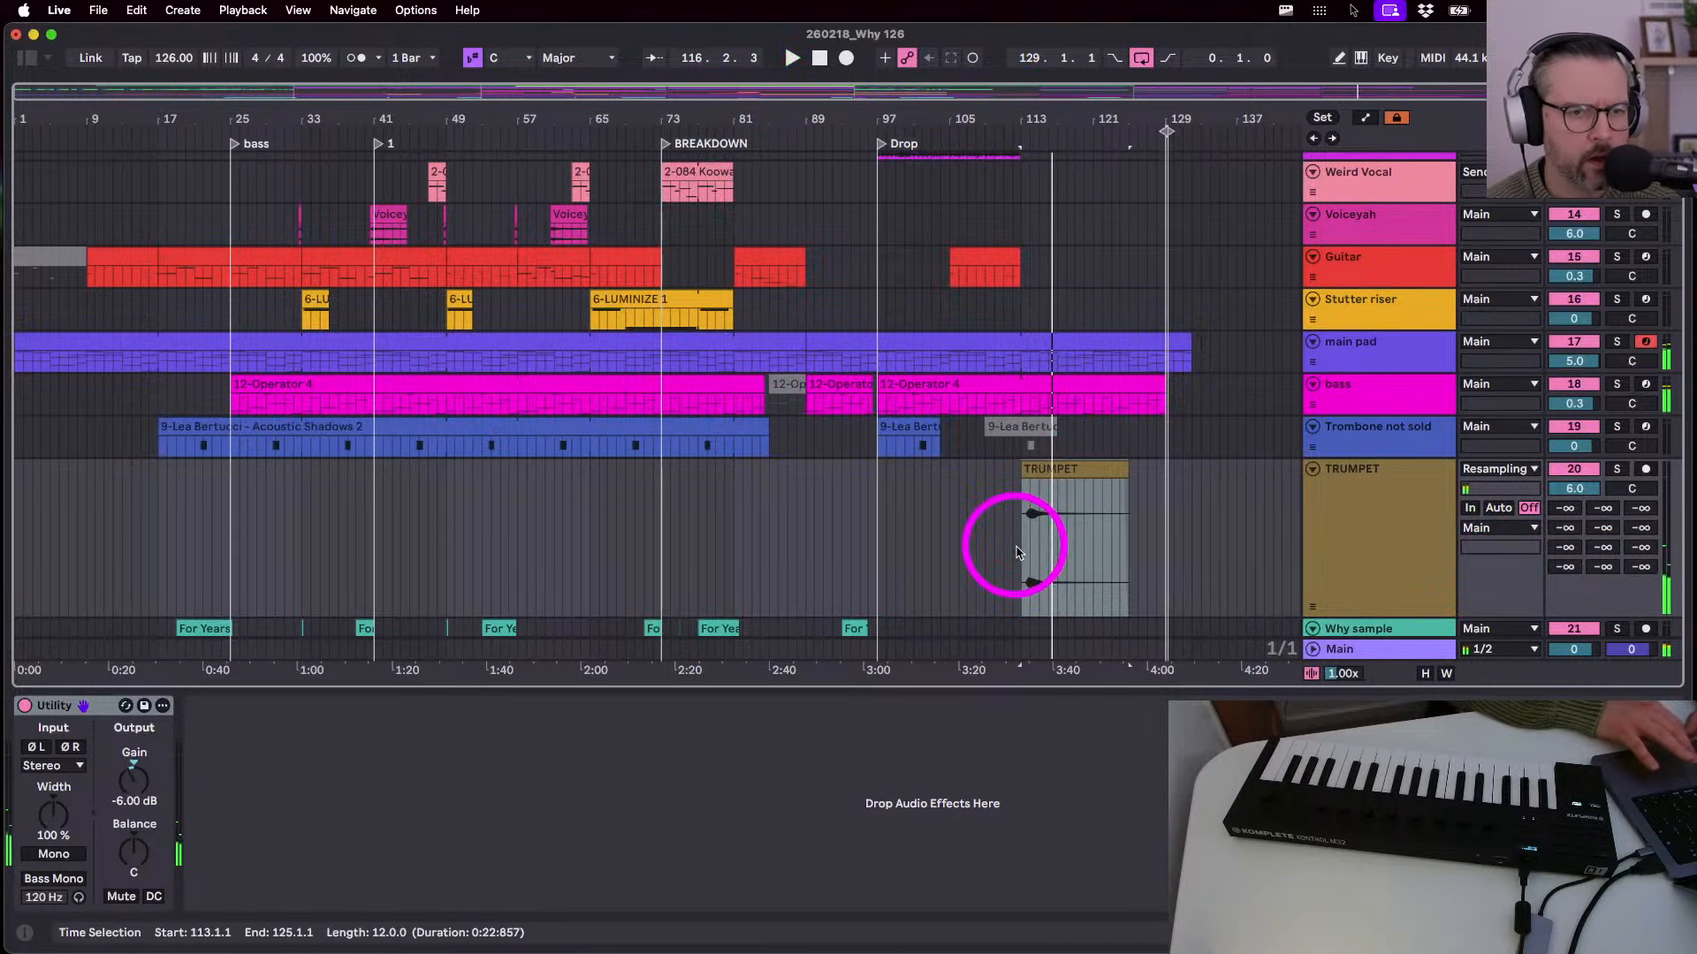
click(1401, 446)
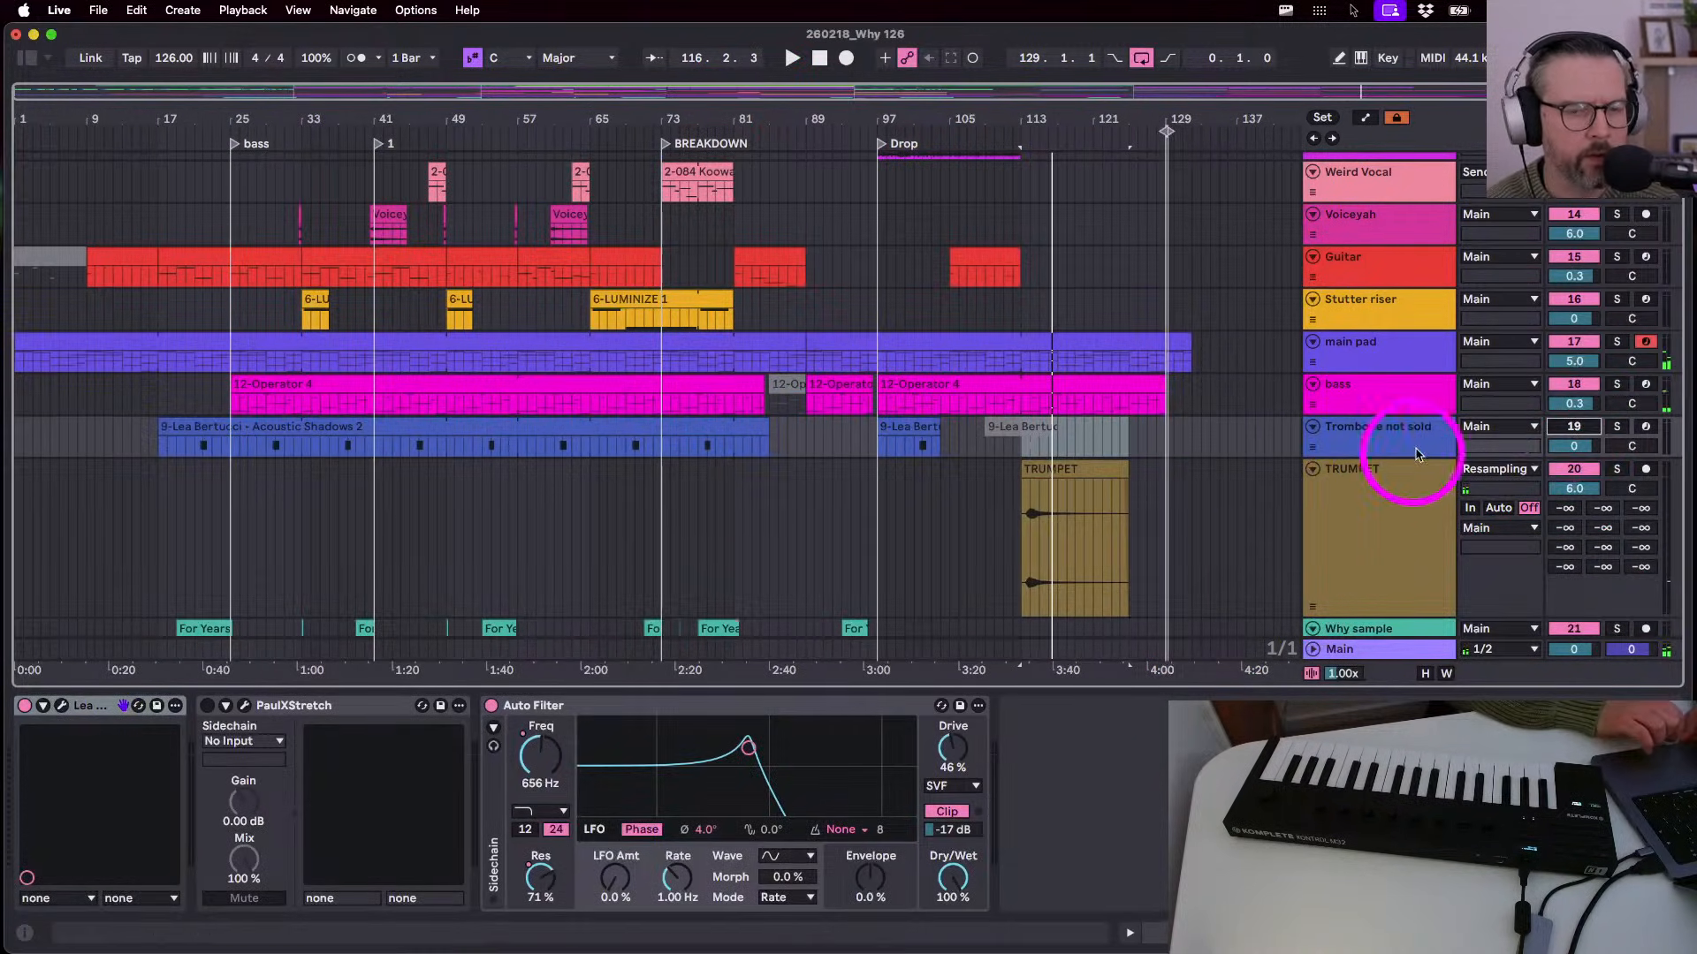
- Move the spare group track down below the TRUMPET track
click(1365, 447)
scroll(1359, 446, up, 10)
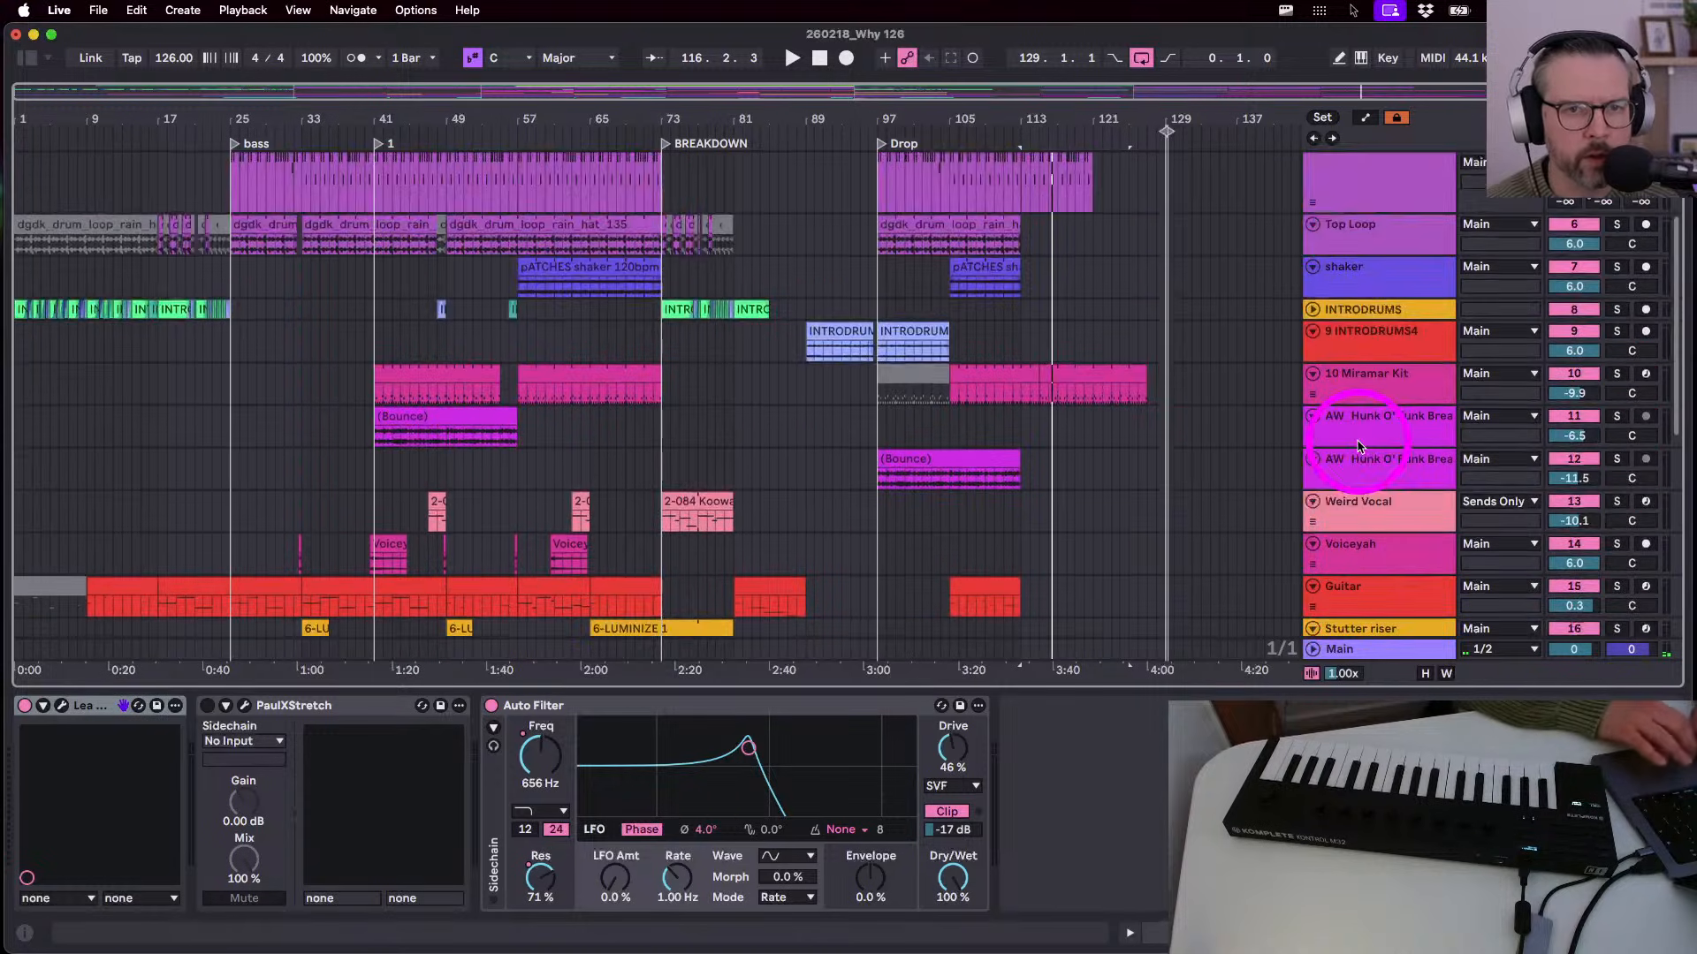
click(1364, 173)
drag(1364, 173, 1333, 608)
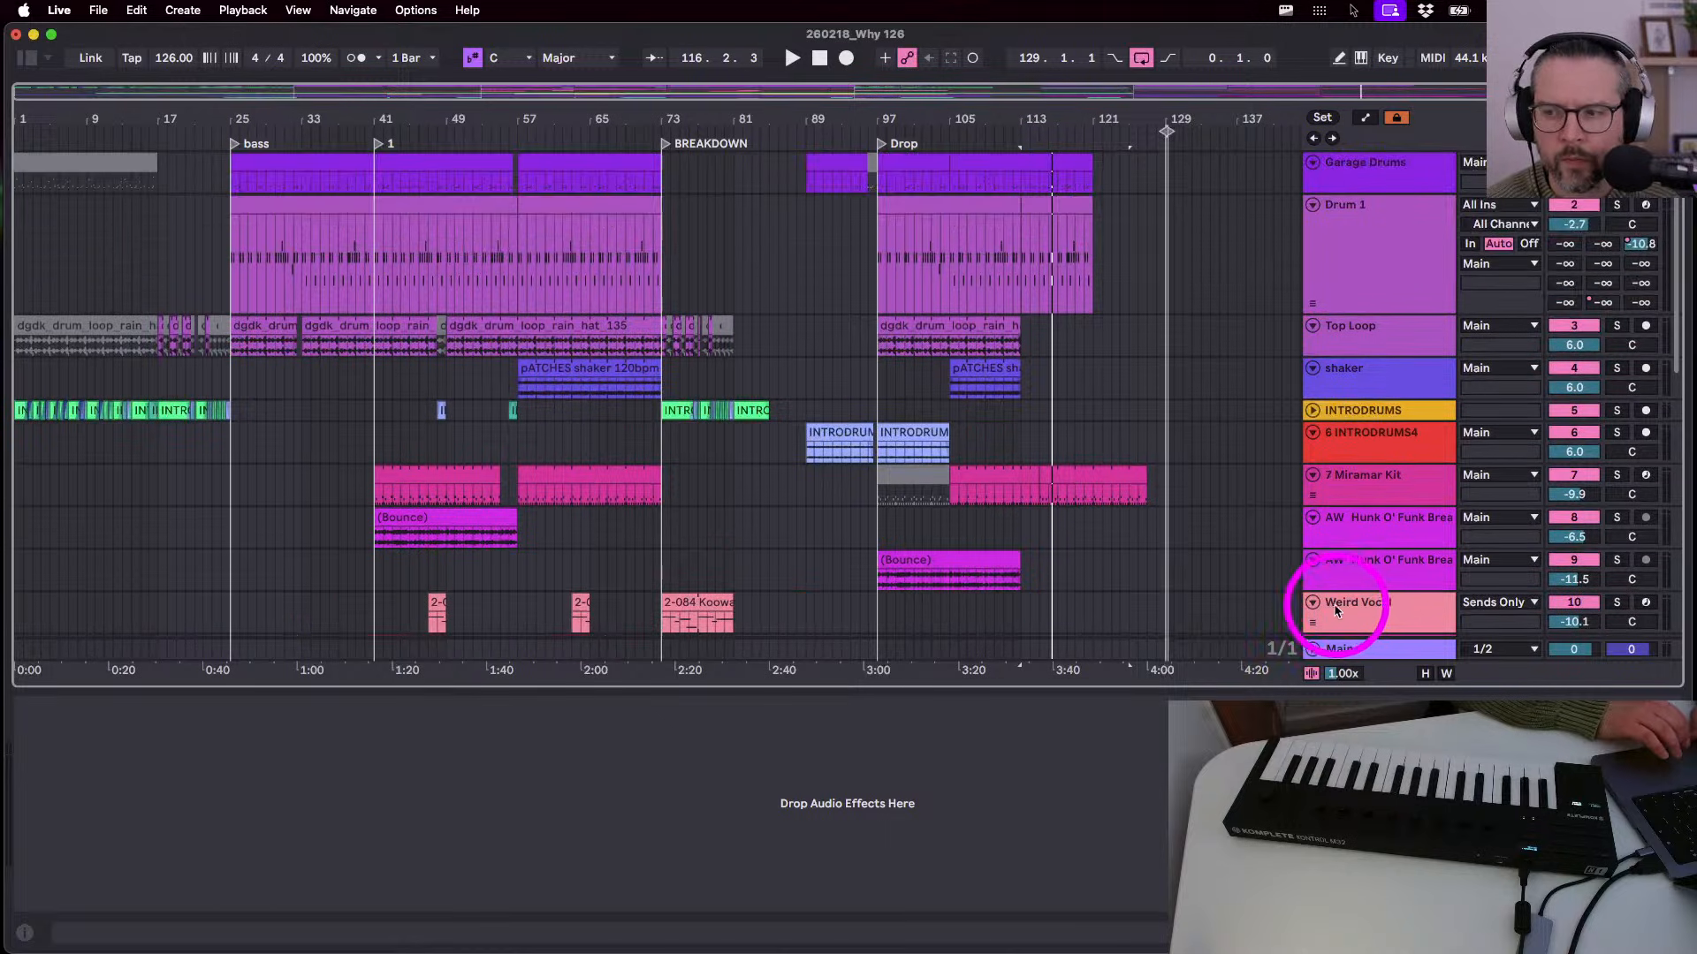
scroll(1344, 589, down, 5)
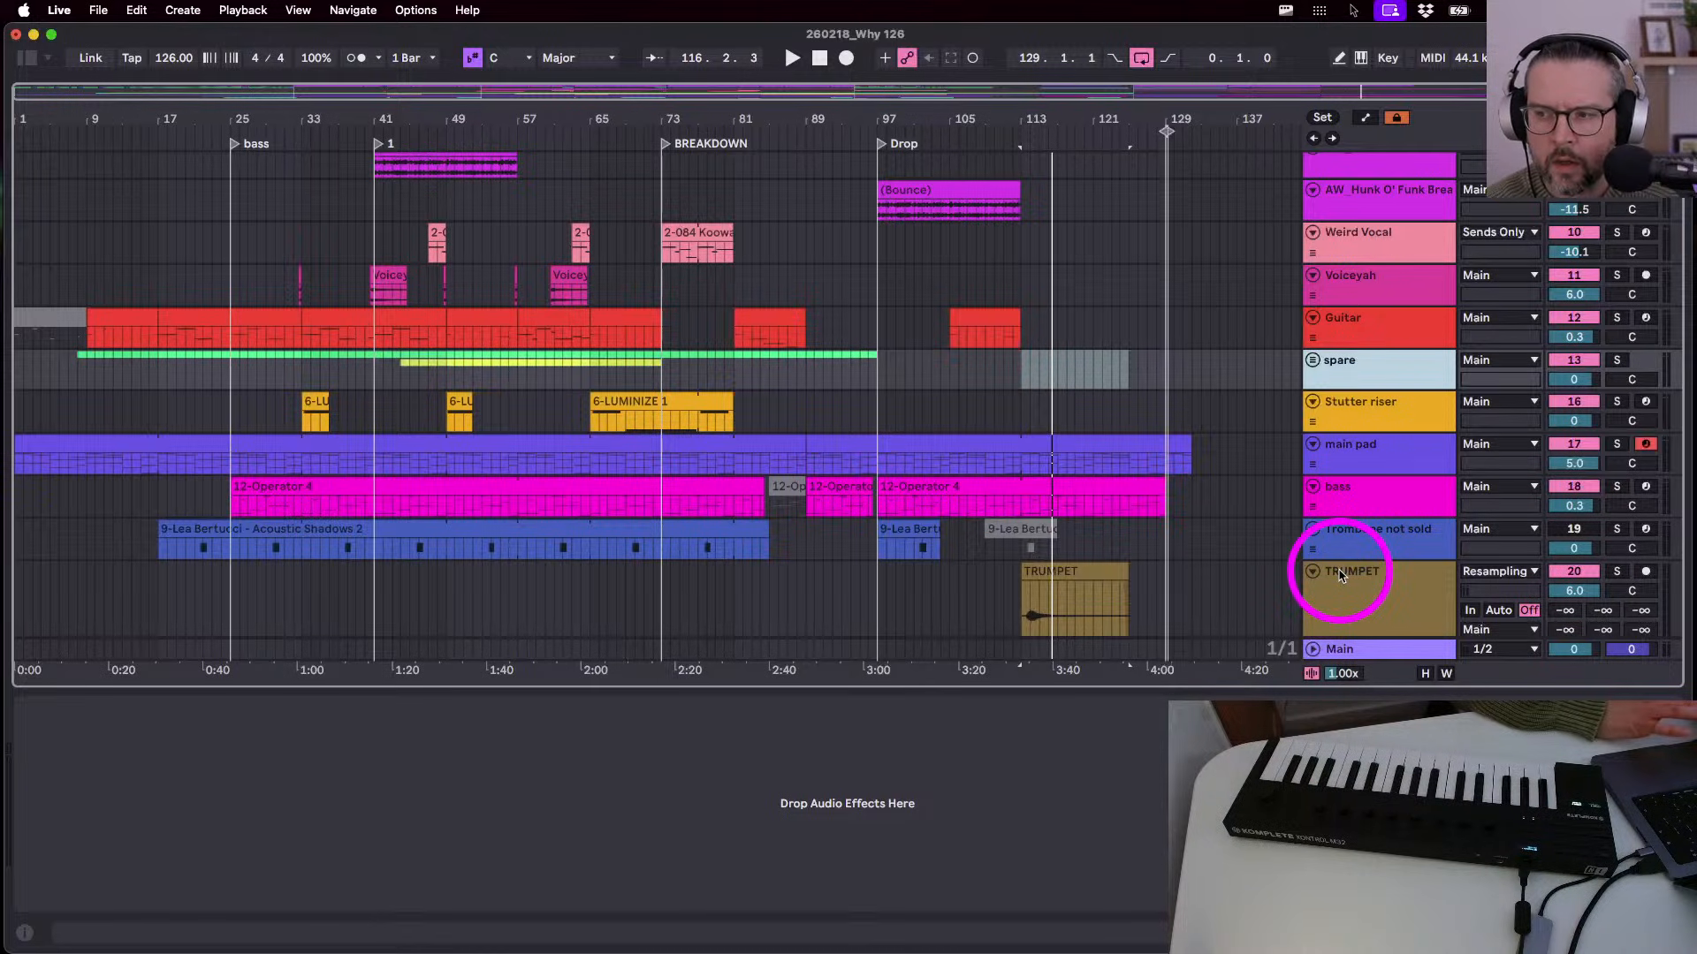
scroll(1341, 575, down, 4)
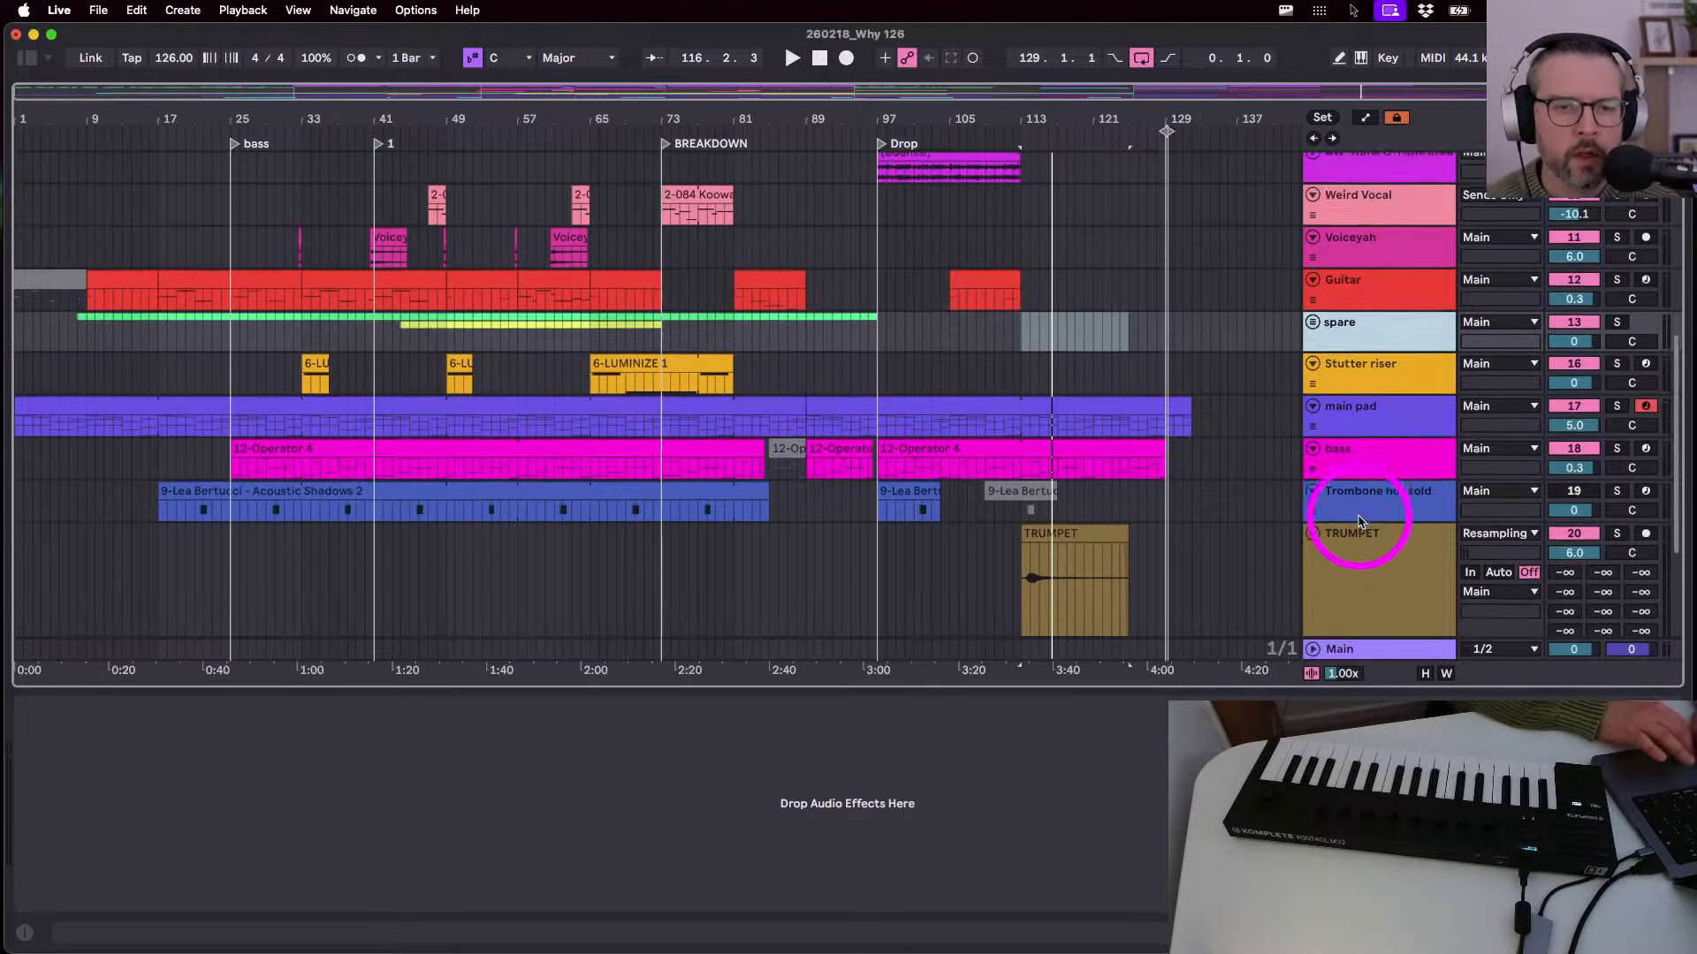
scroll(1335, 375, up, 2)
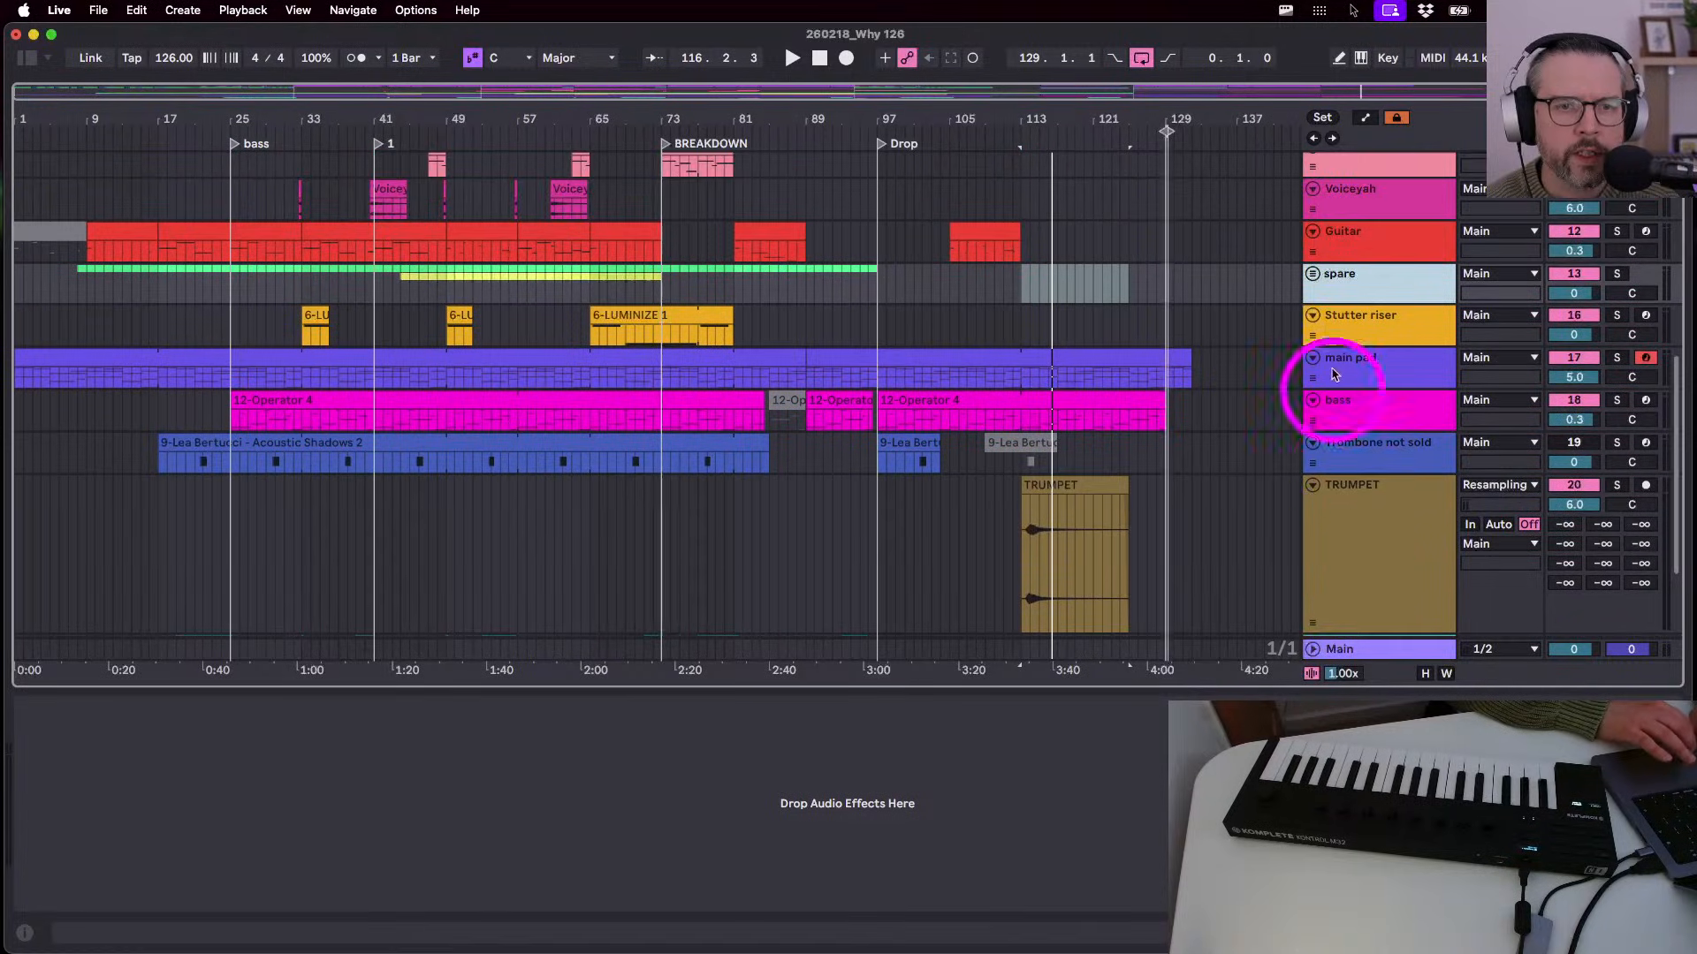
drag(1360, 298, 1345, 584)
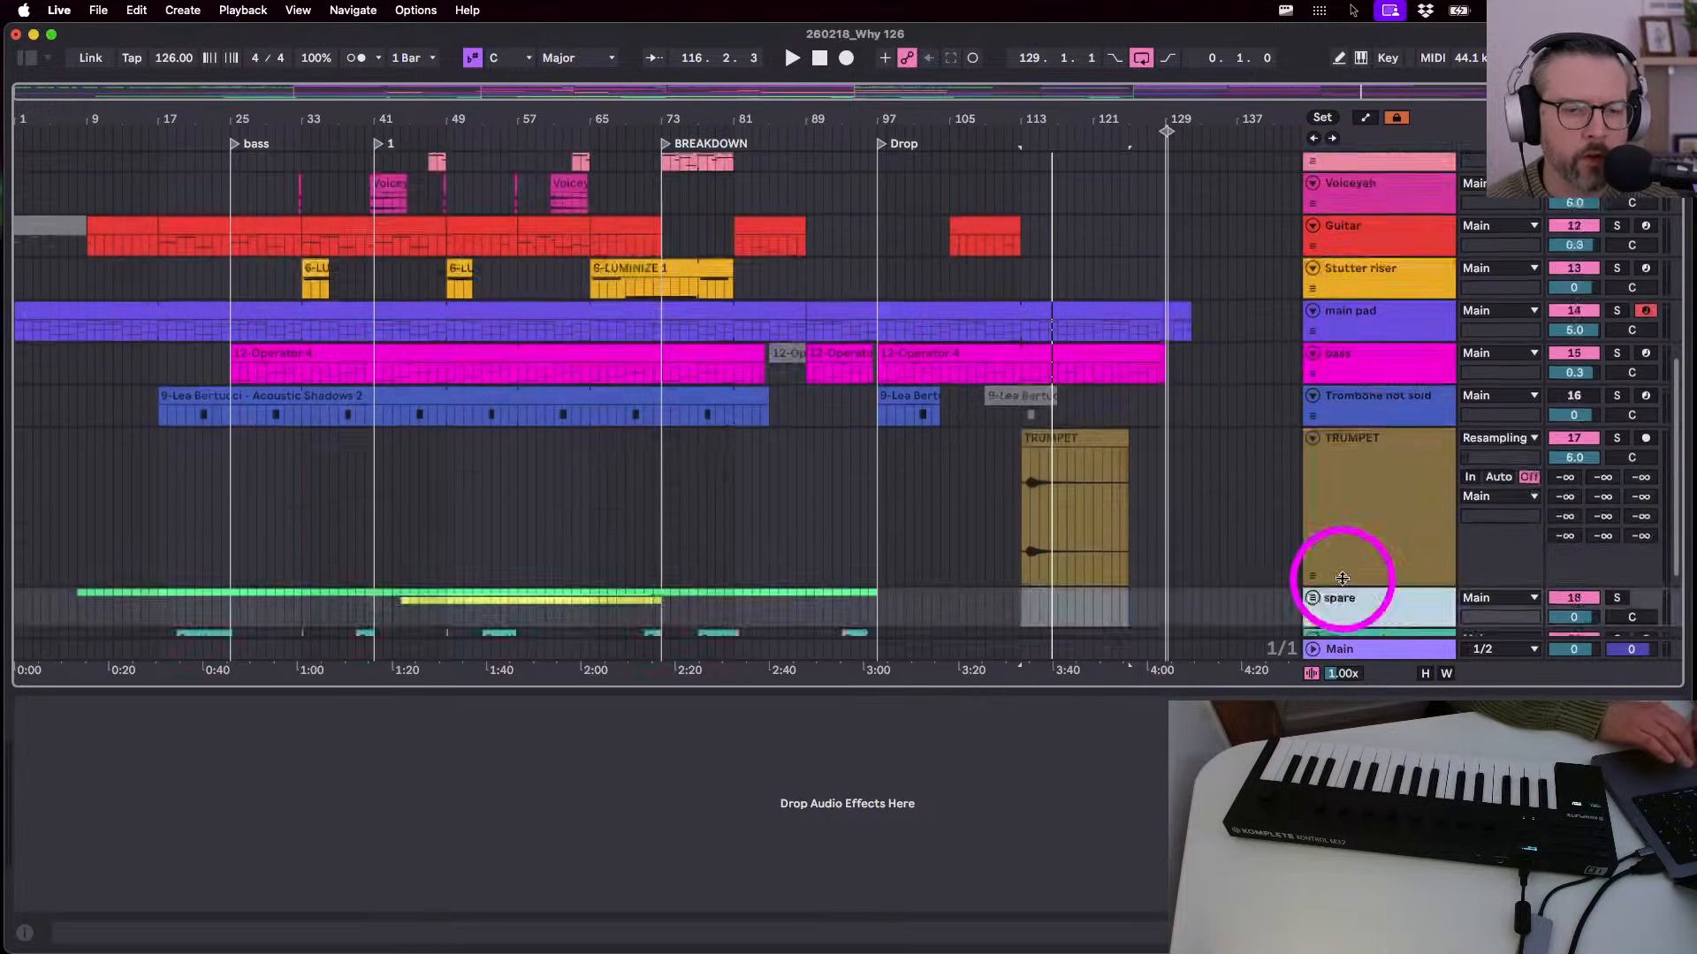
scroll(1344, 583, up, 8)
scroll(1344, 583, down, 10)
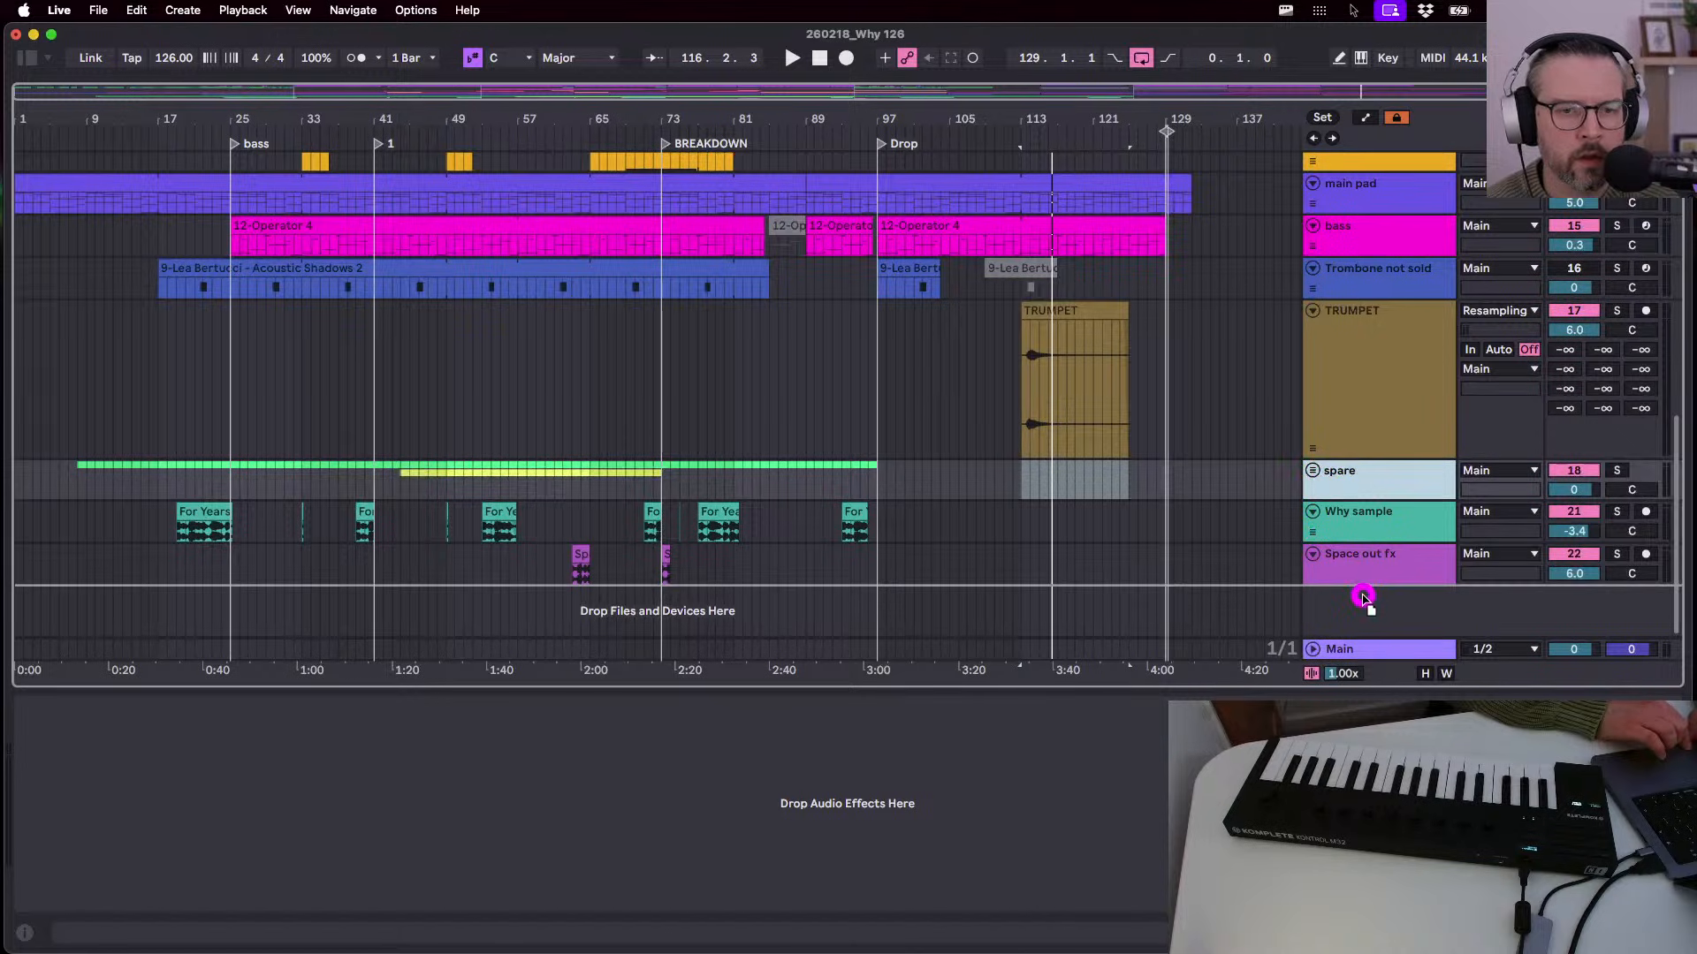
scroll(1325, 610, up, 15)
scroll(1302, 536, down, 15)
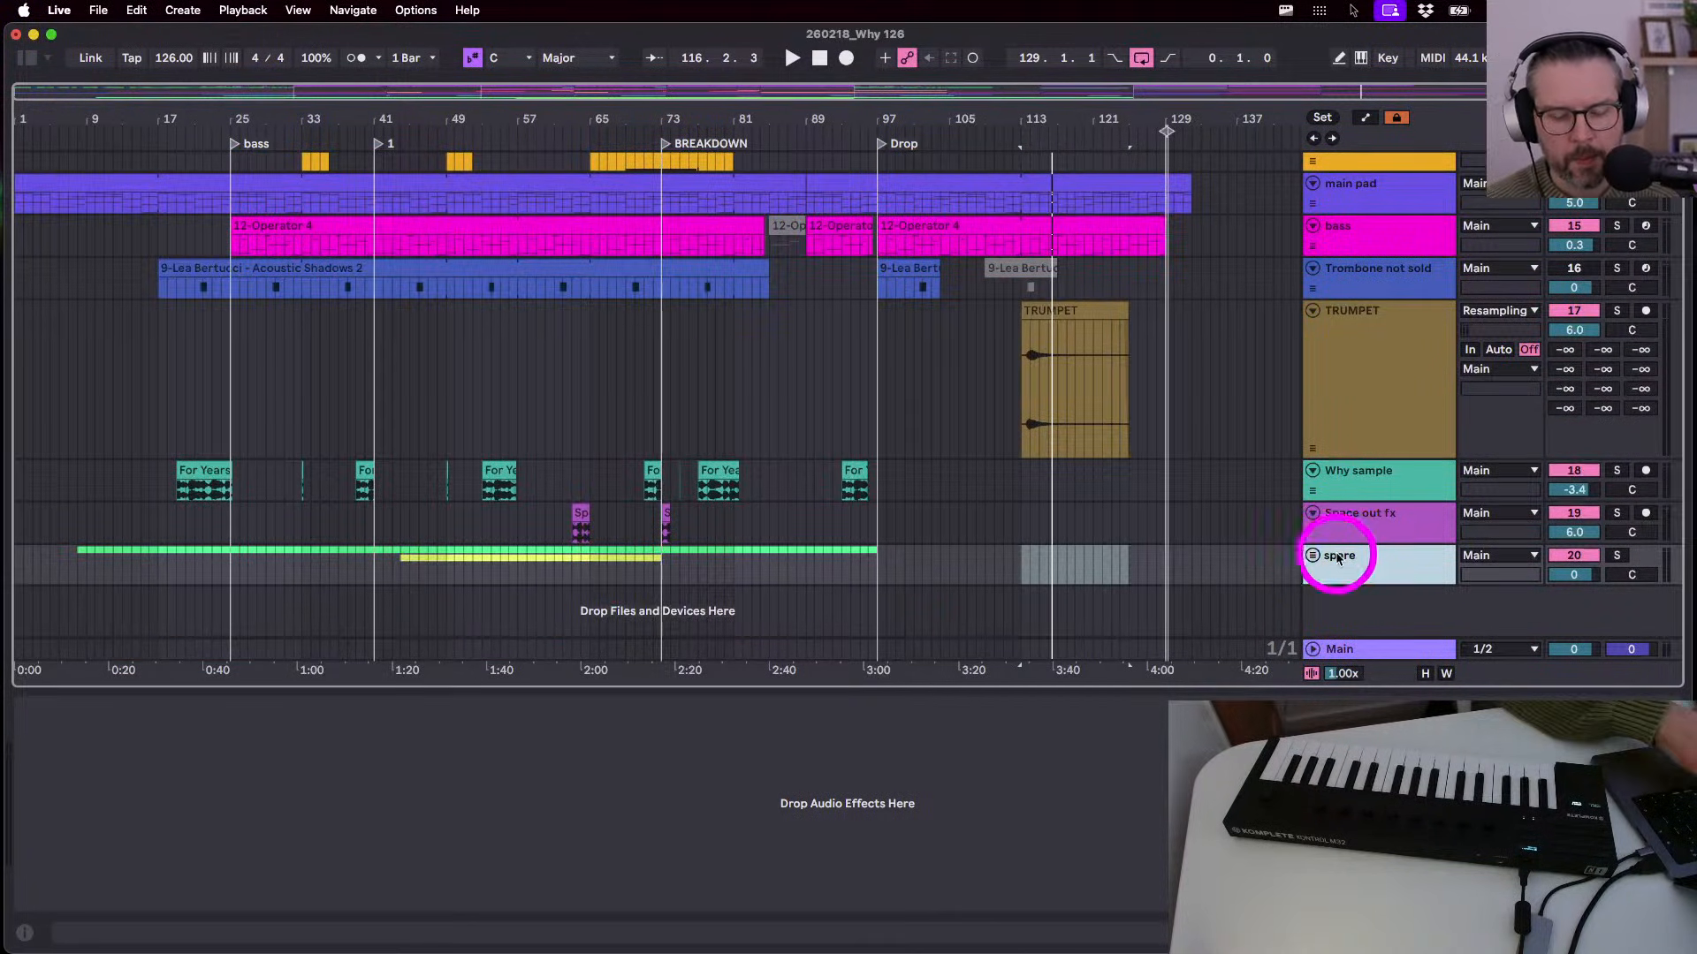
- Rename the spare group to 'SPARE'
double_click(1339, 556)
text(SPA)
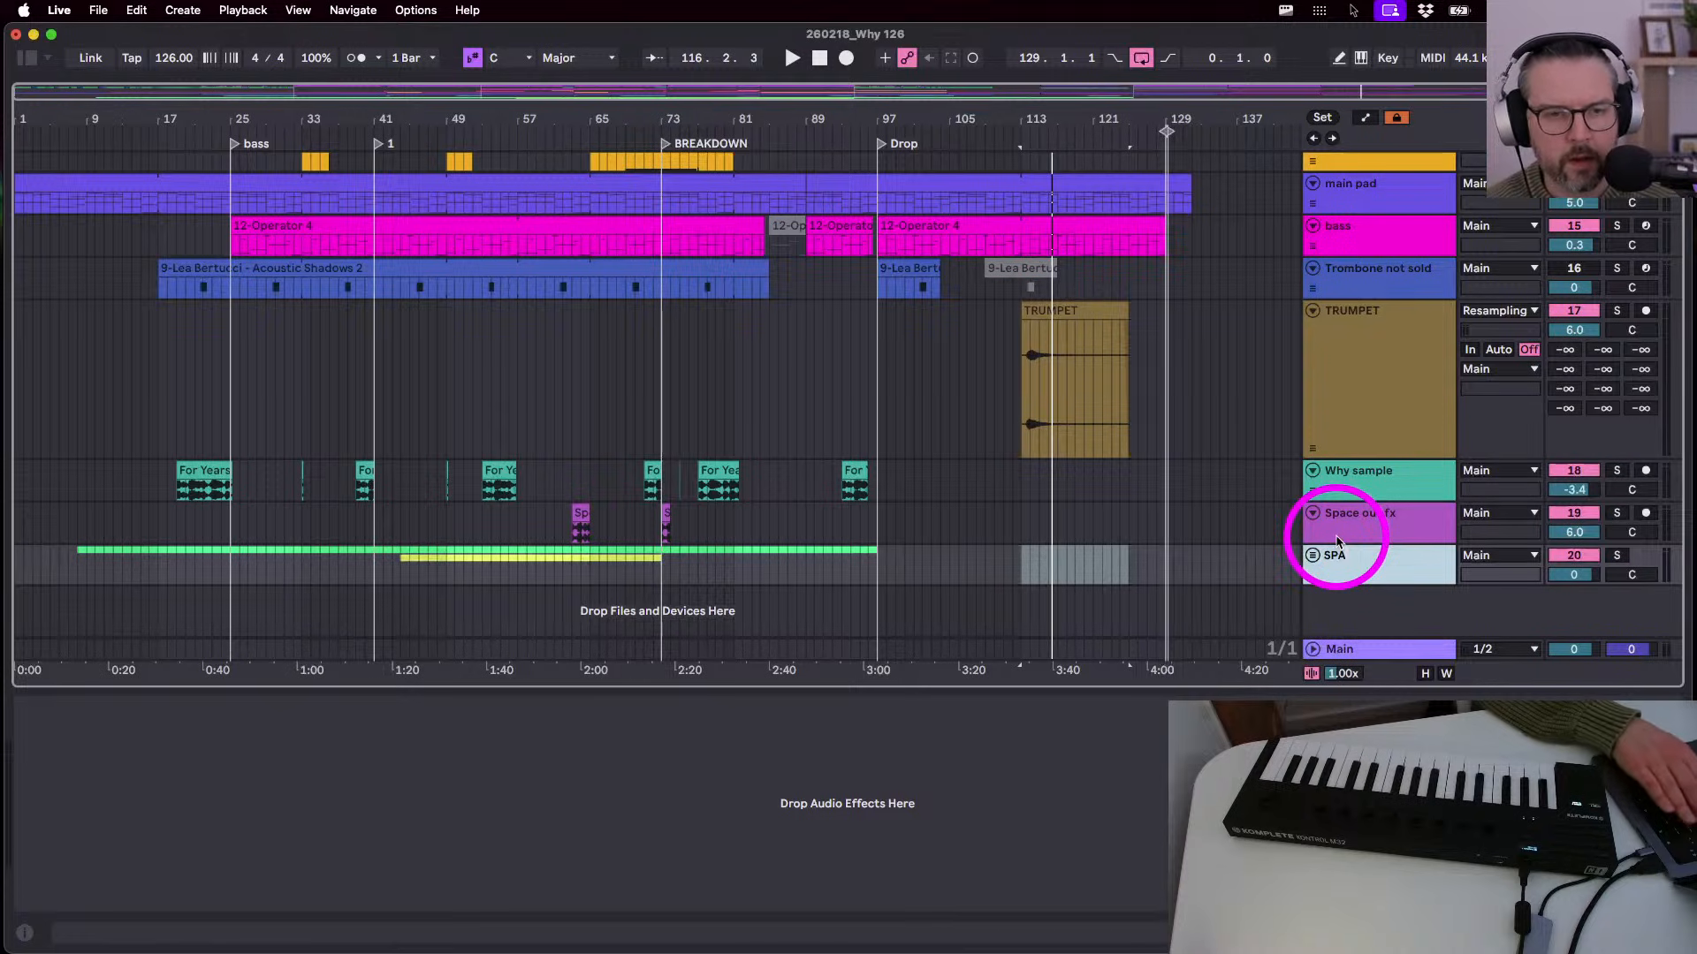
text(RE)
key(Return)
- Drag the Trombone not sold track into the SPARE group, then select the TRUMPET clip
click(1373, 388)
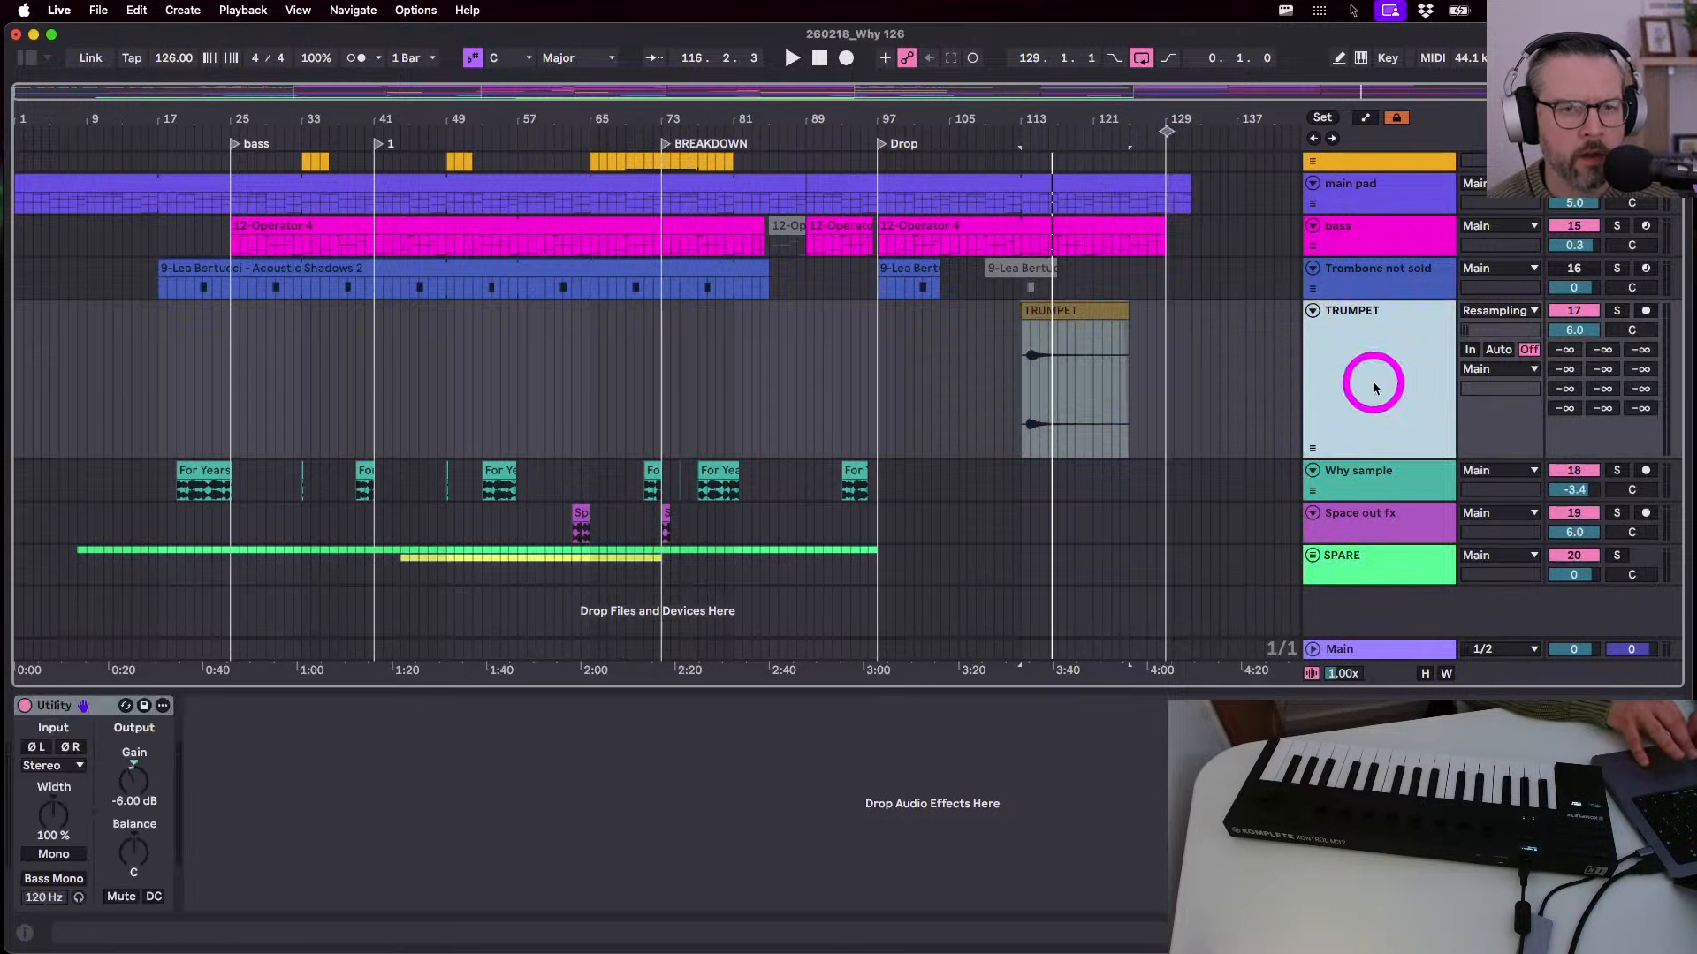
drag(1375, 276, 1327, 586)
scroll(1343, 575, down, 10)
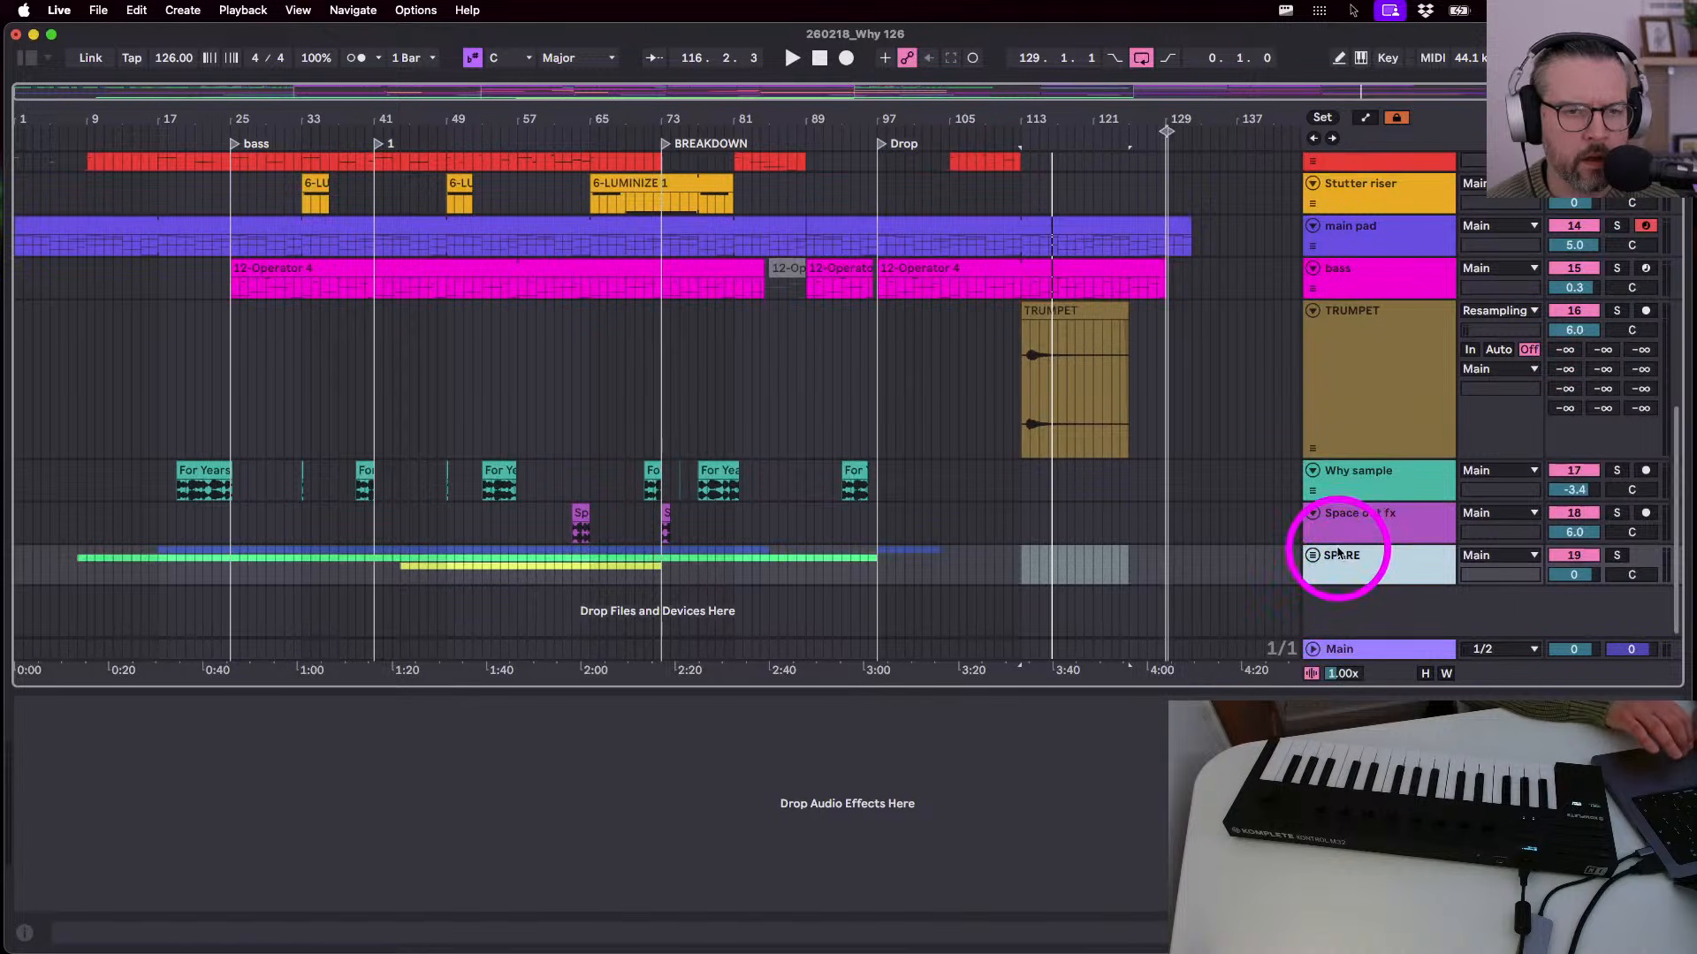
click(1373, 521)
click(1353, 474)
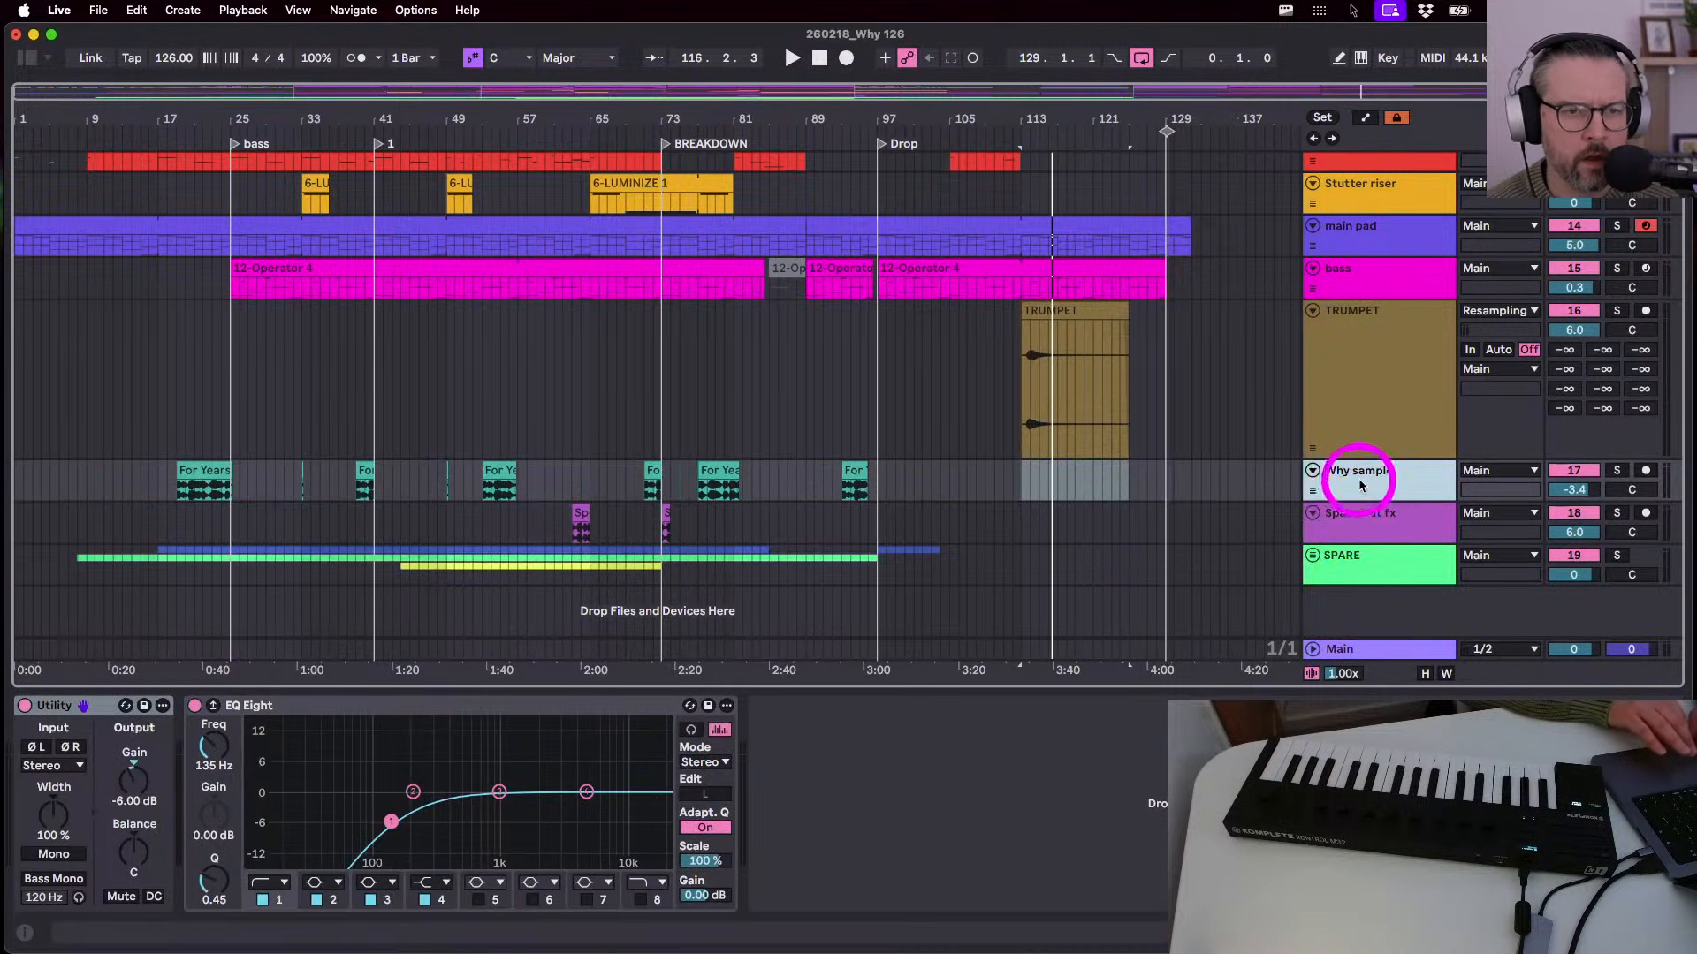
click(1352, 416)
click(926, 307)
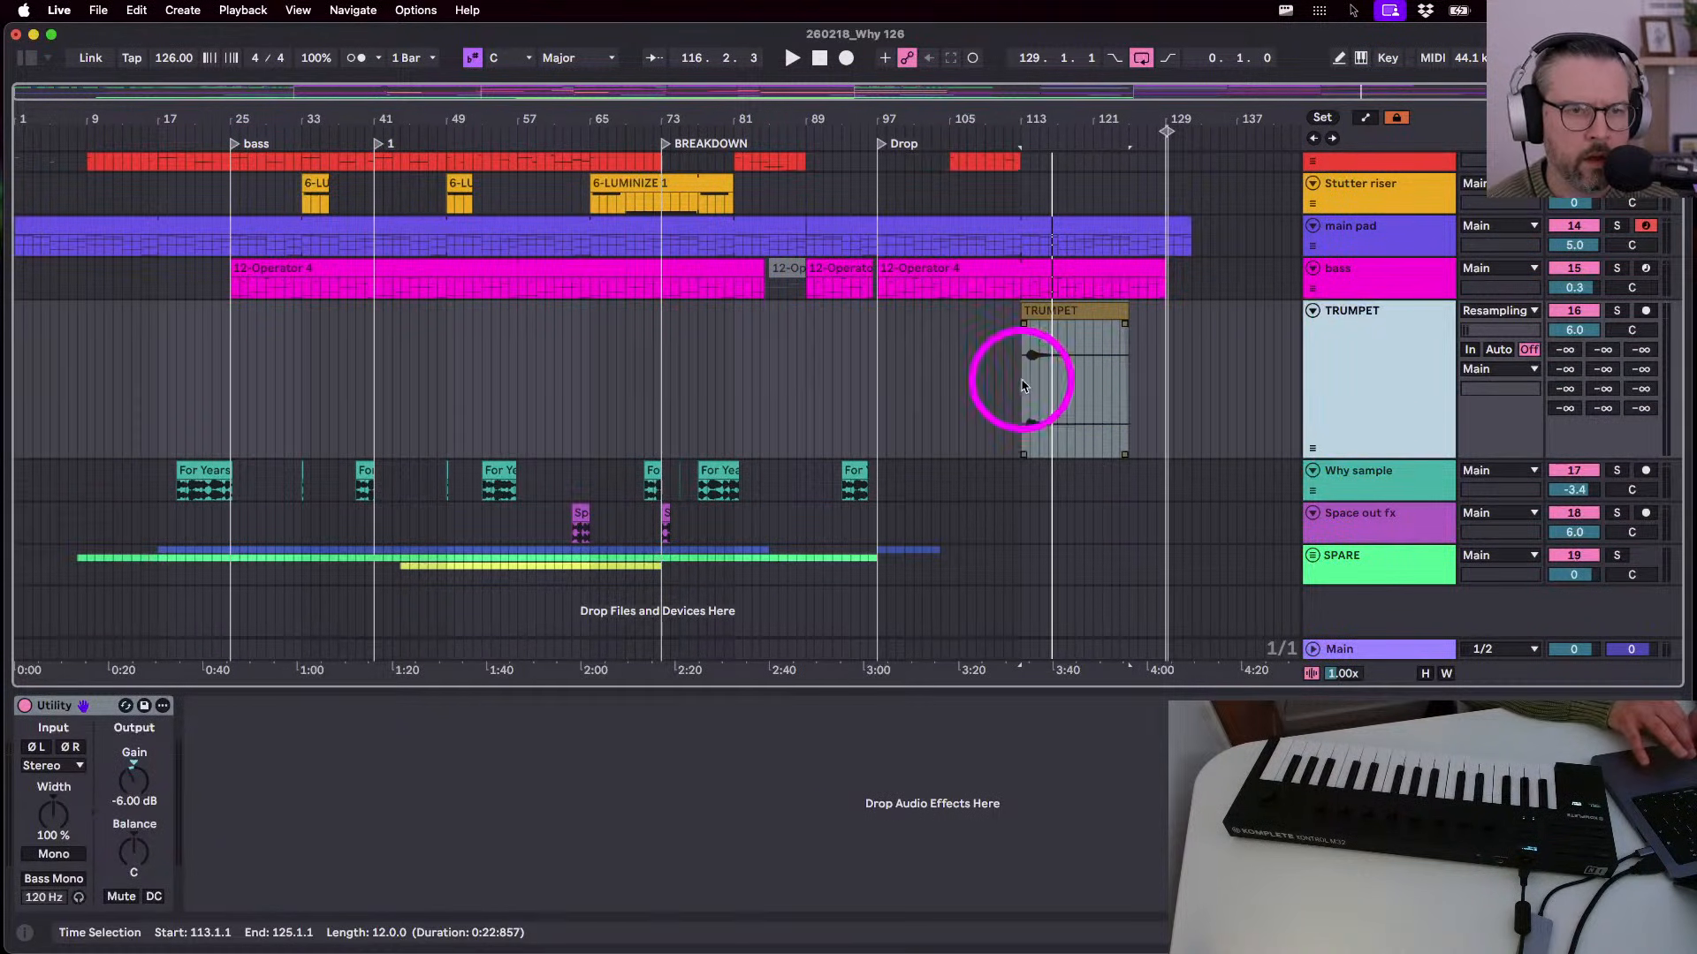
- Play from bar 97 and paste the bars 17–25 Guitar clip at bars 113–121
click(878, 390)
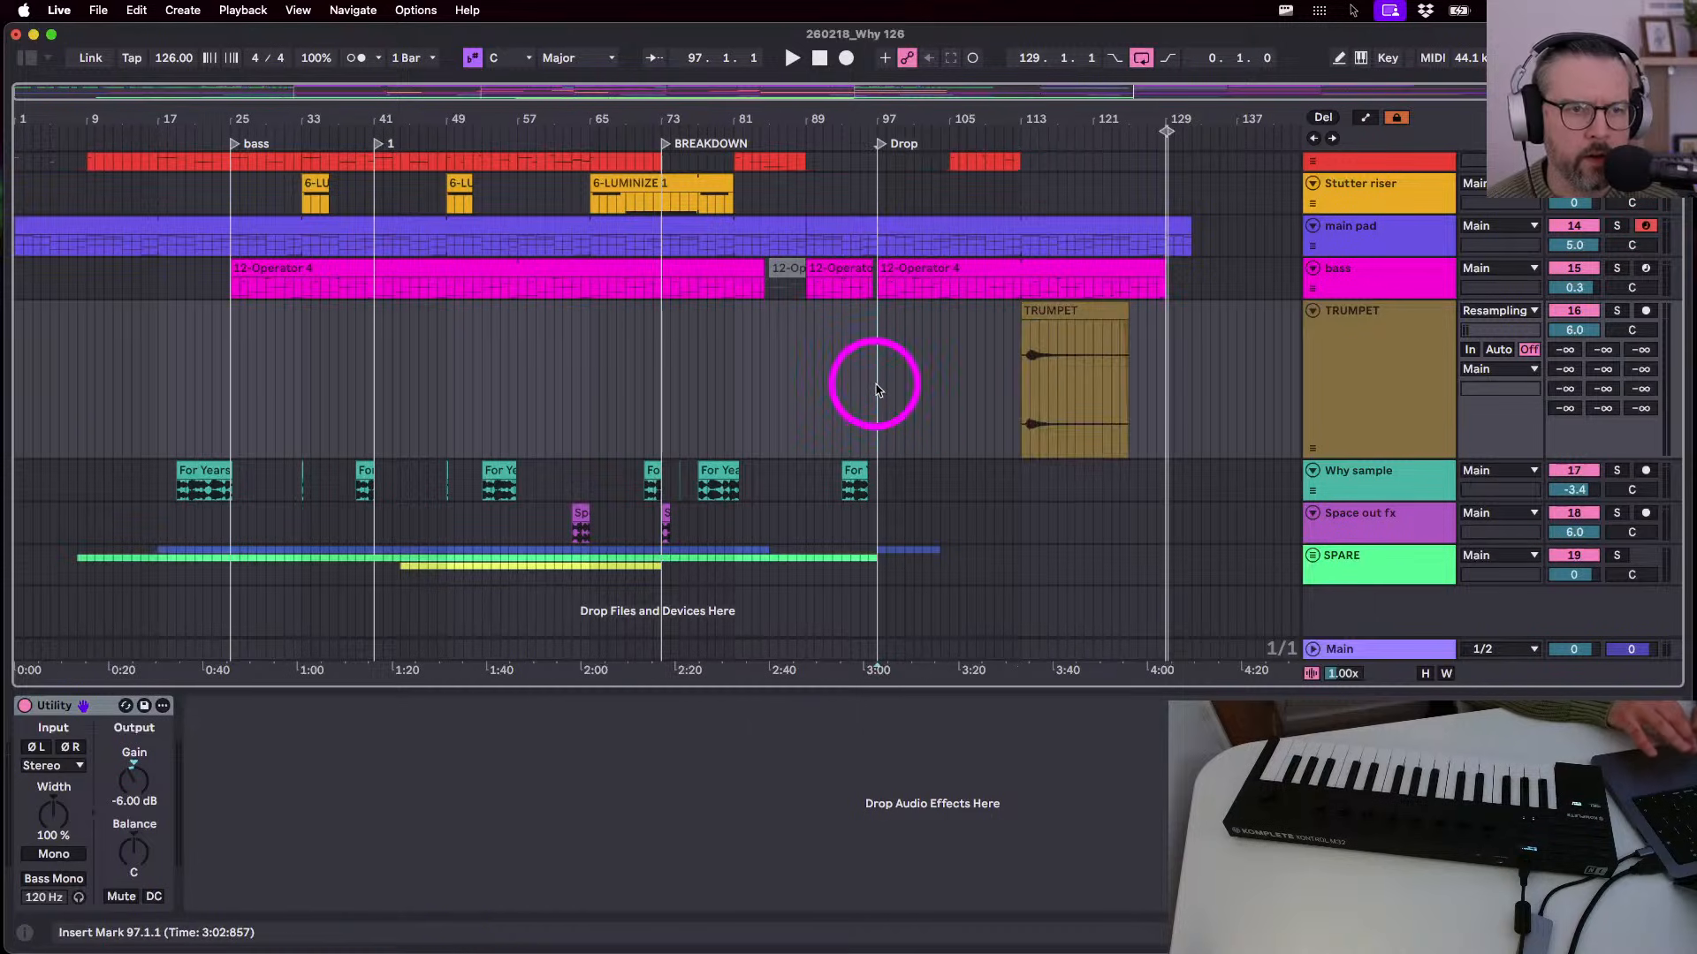
key(space)
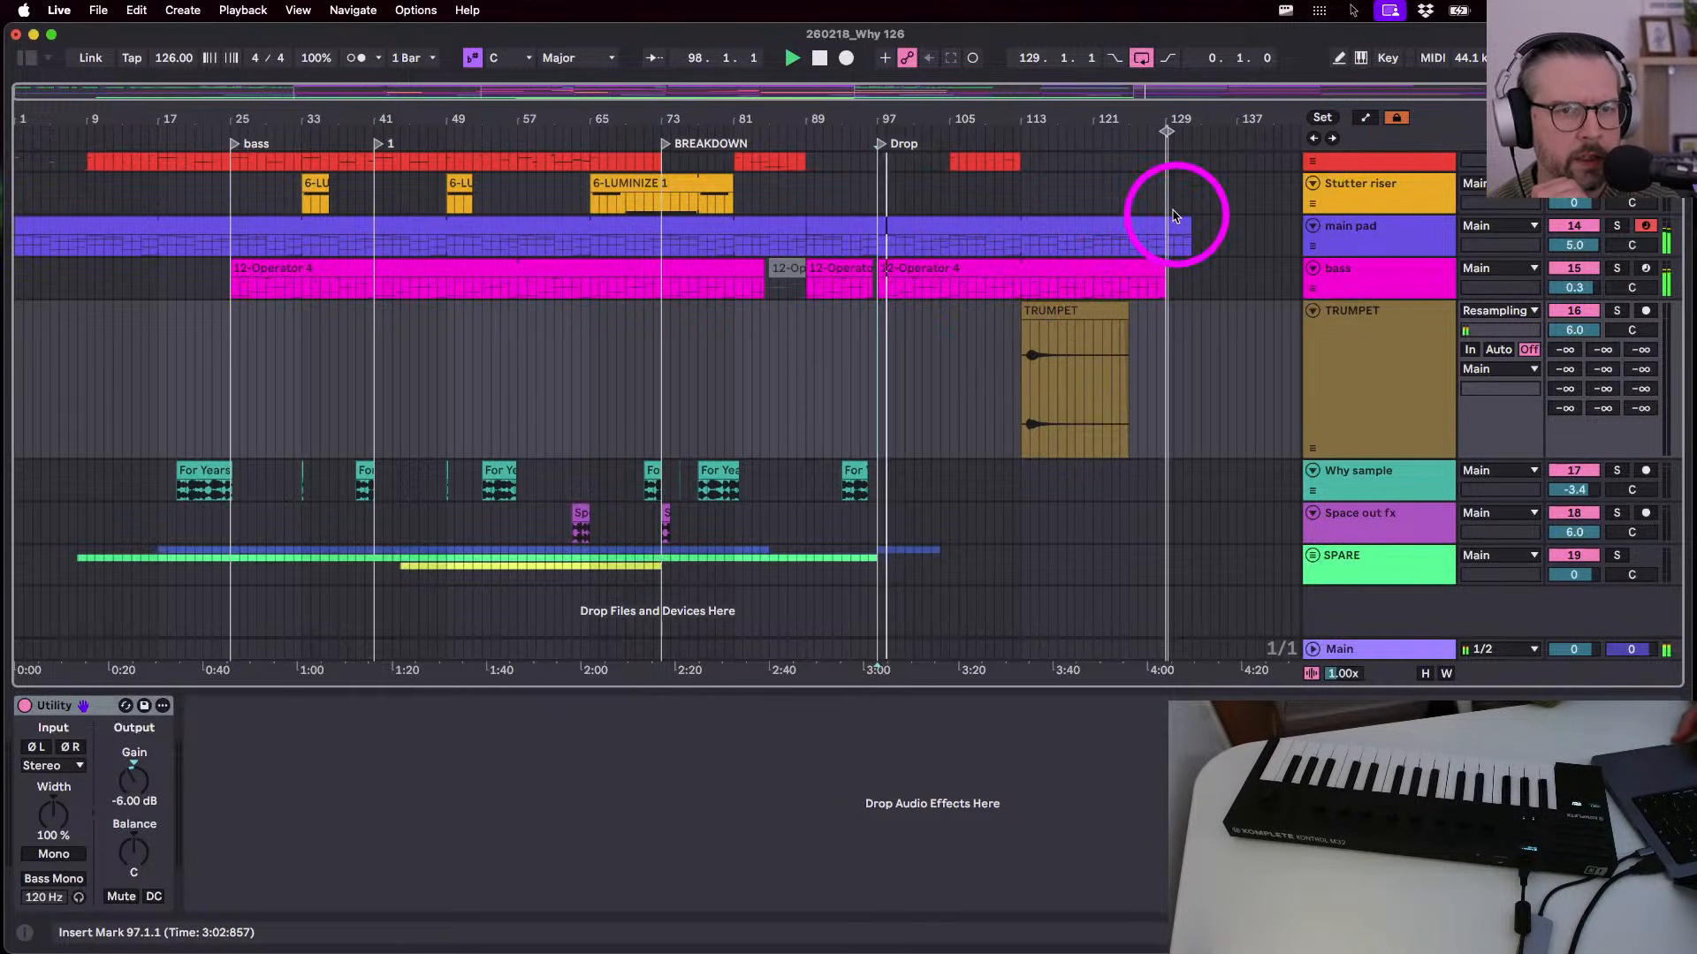
scroll(1128, 391, up, 2)
scroll(1129, 392, up, 10)
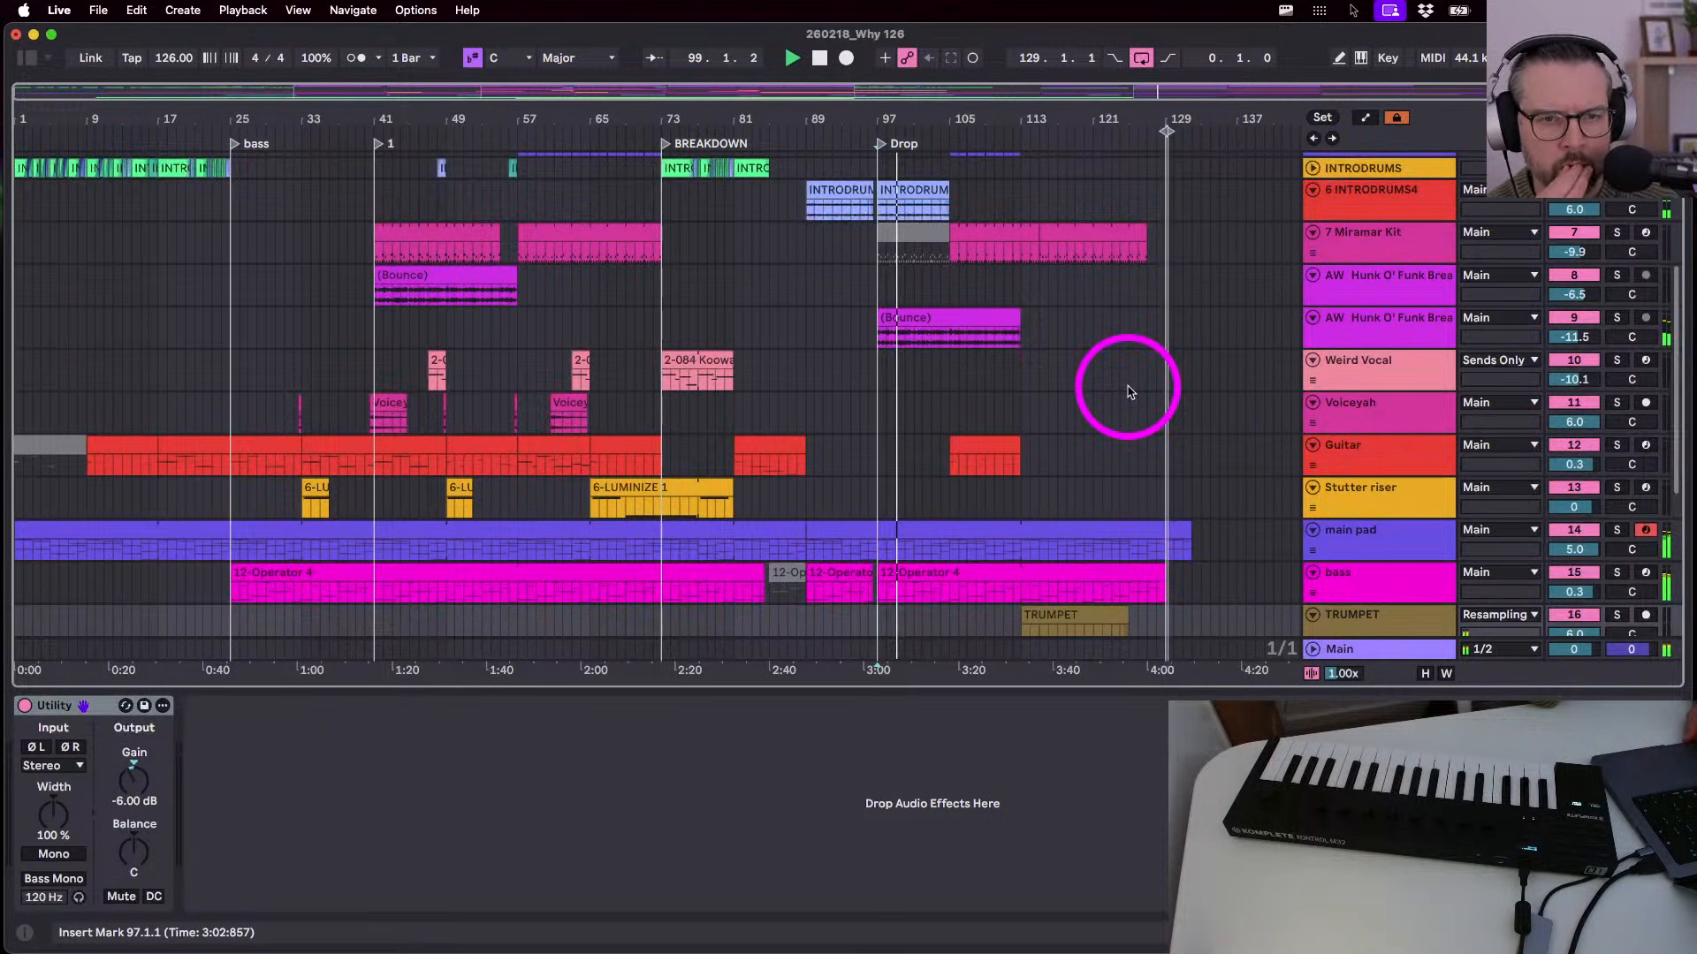
mouse_move(1019, 462)
mouse_down()
mouse_move(1215, 464)
mouse_move(1019, 460)
mouse_up()
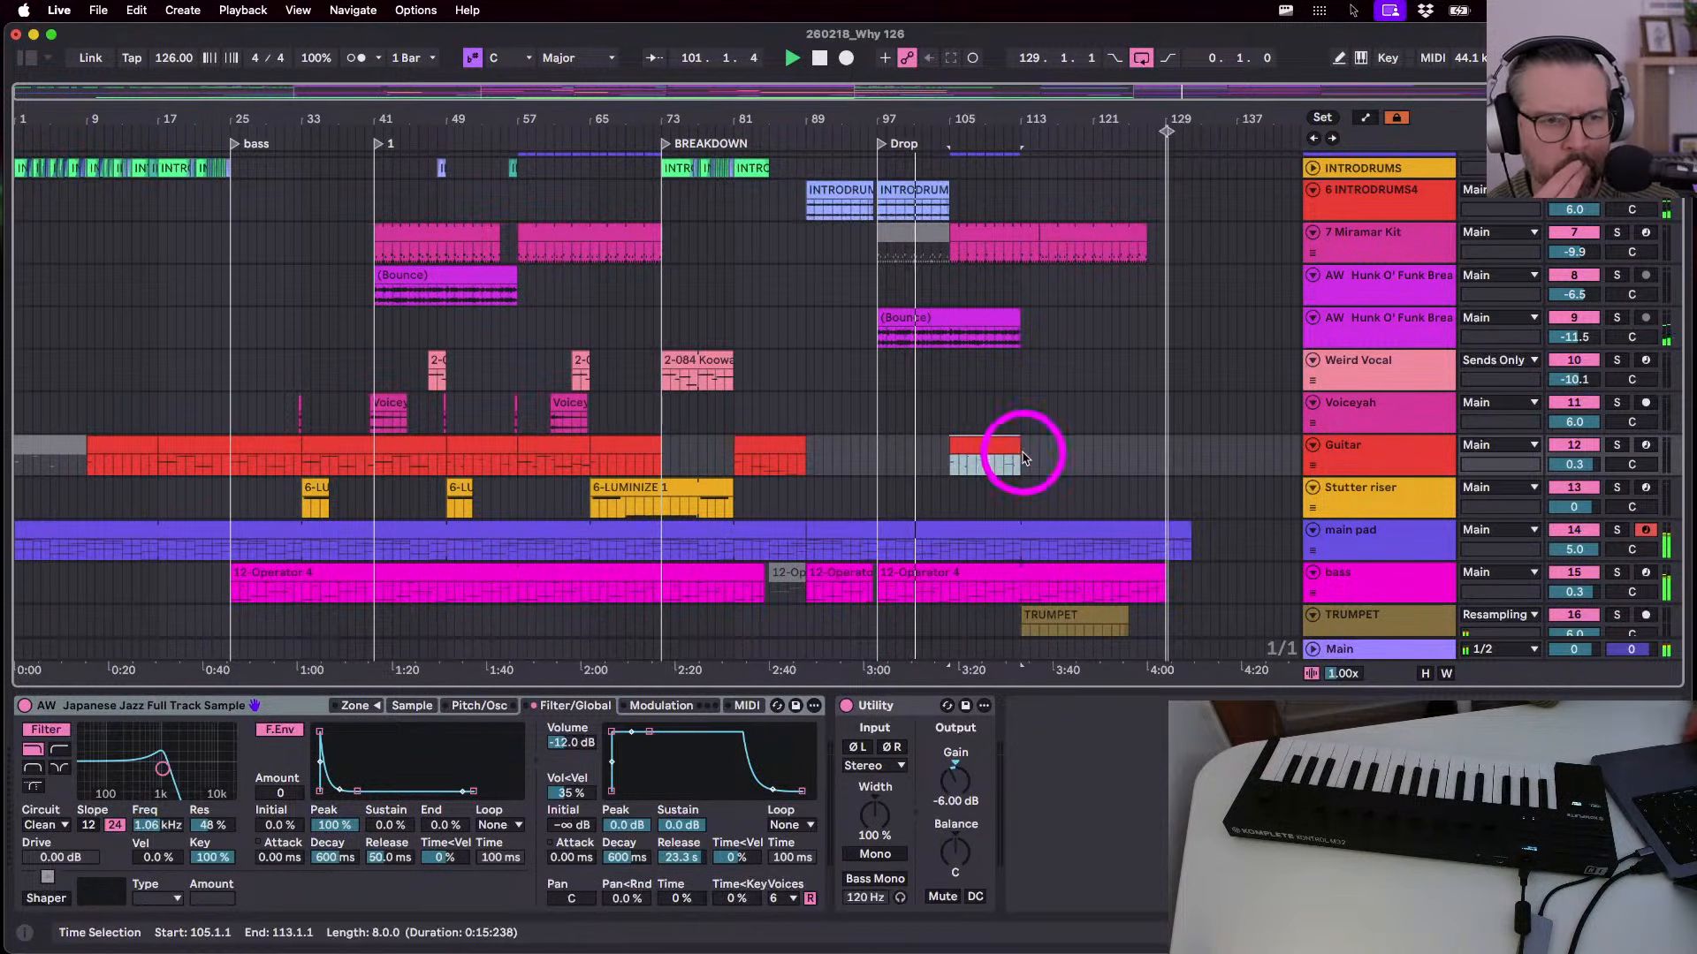
click(696, 492)
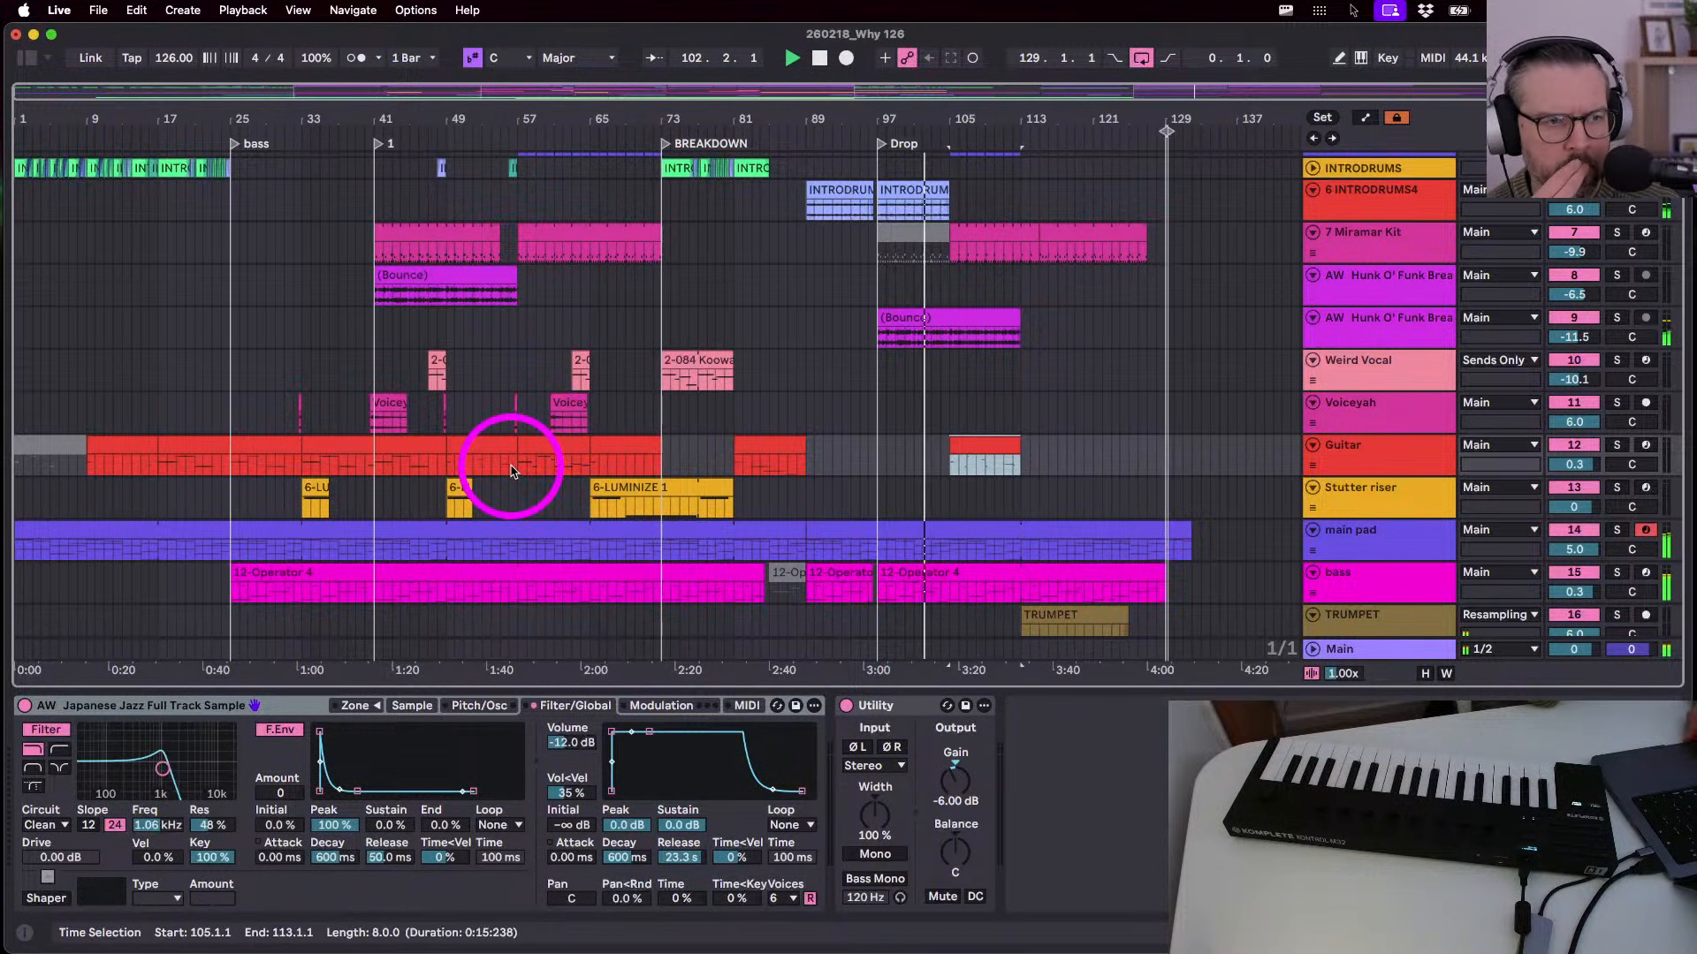
click(543, 446)
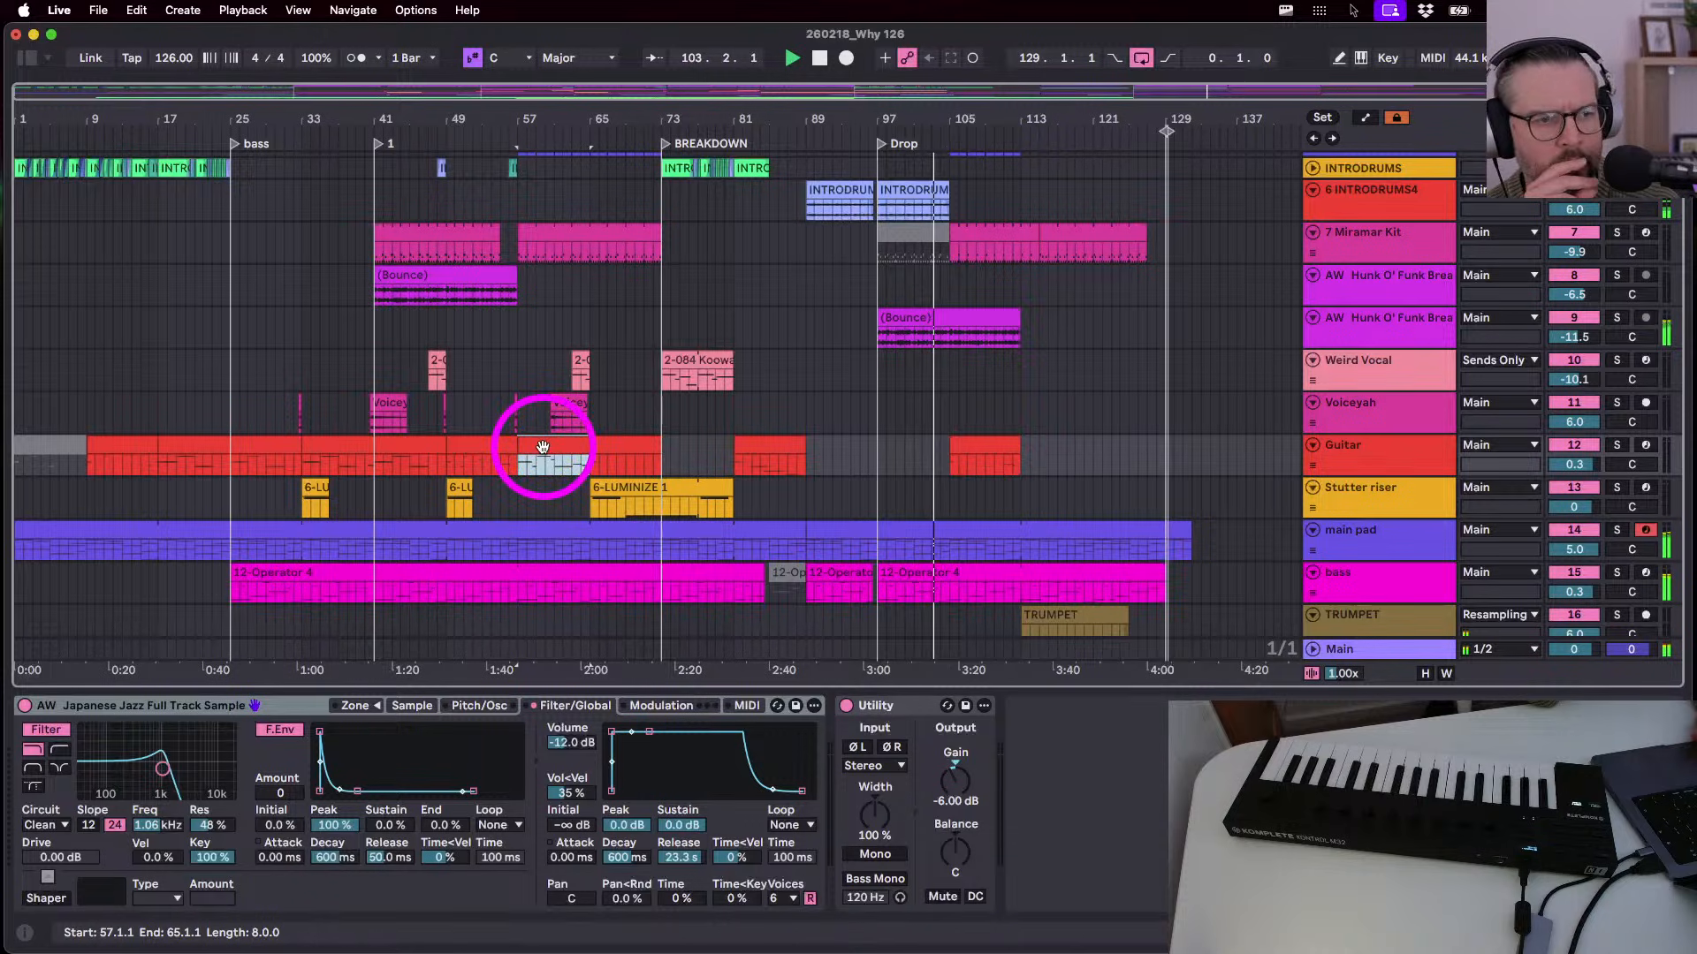
click(184, 446)
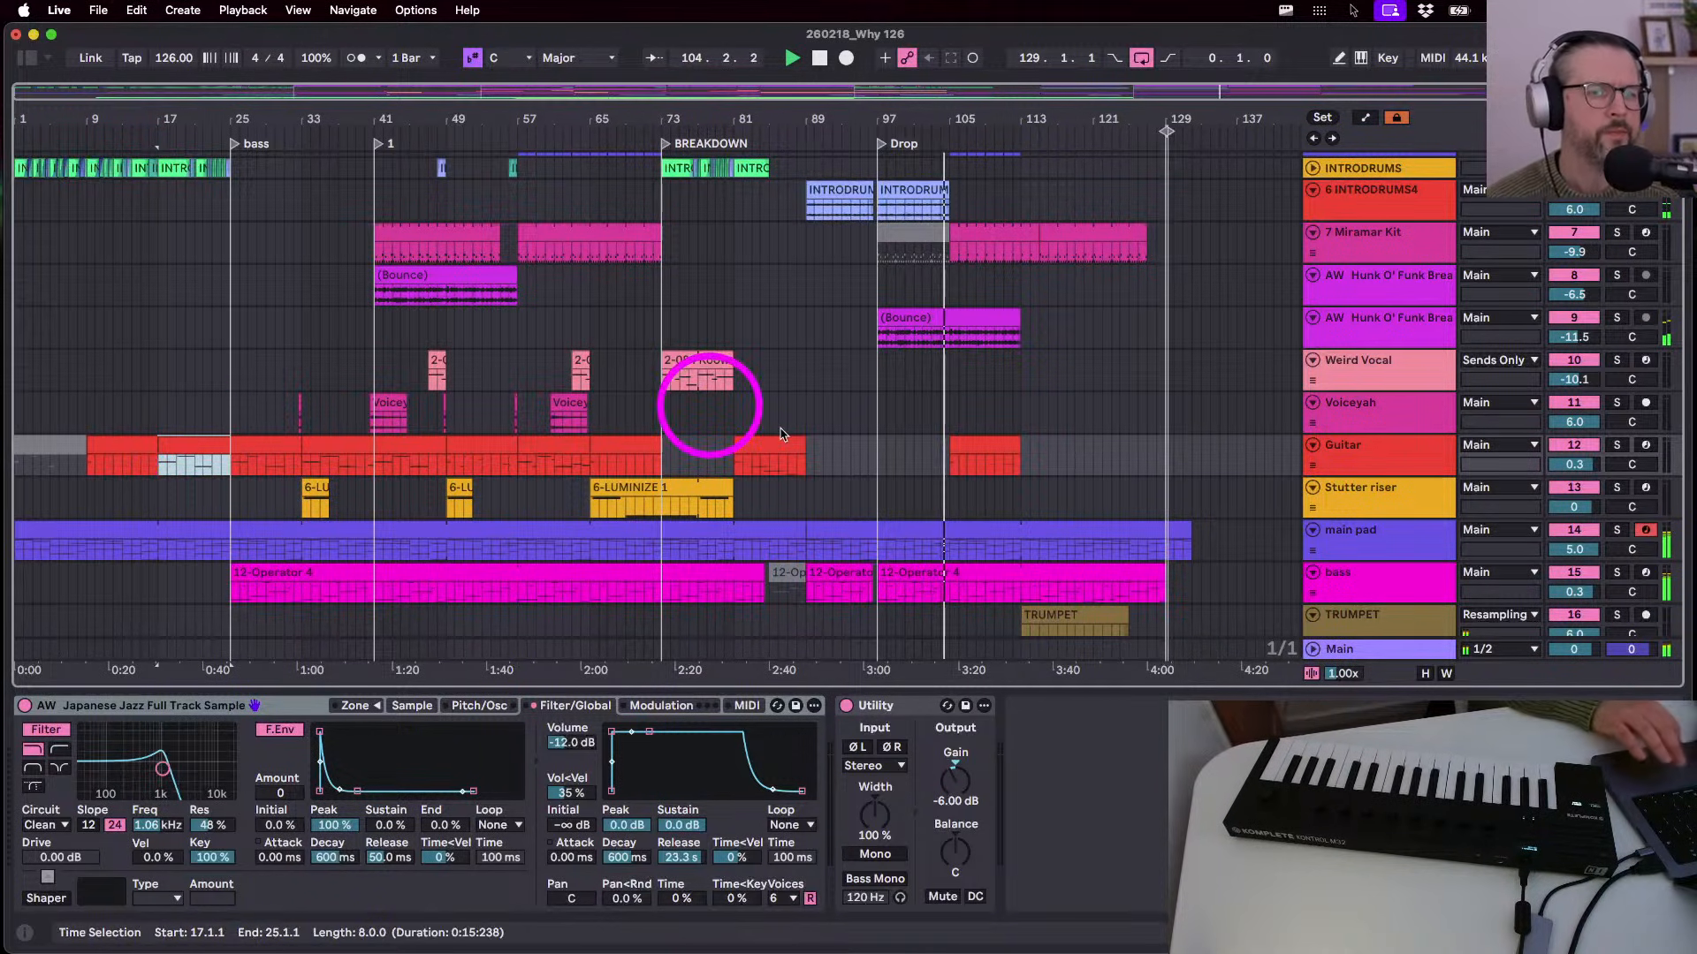
click(1021, 469)
key(super+v)
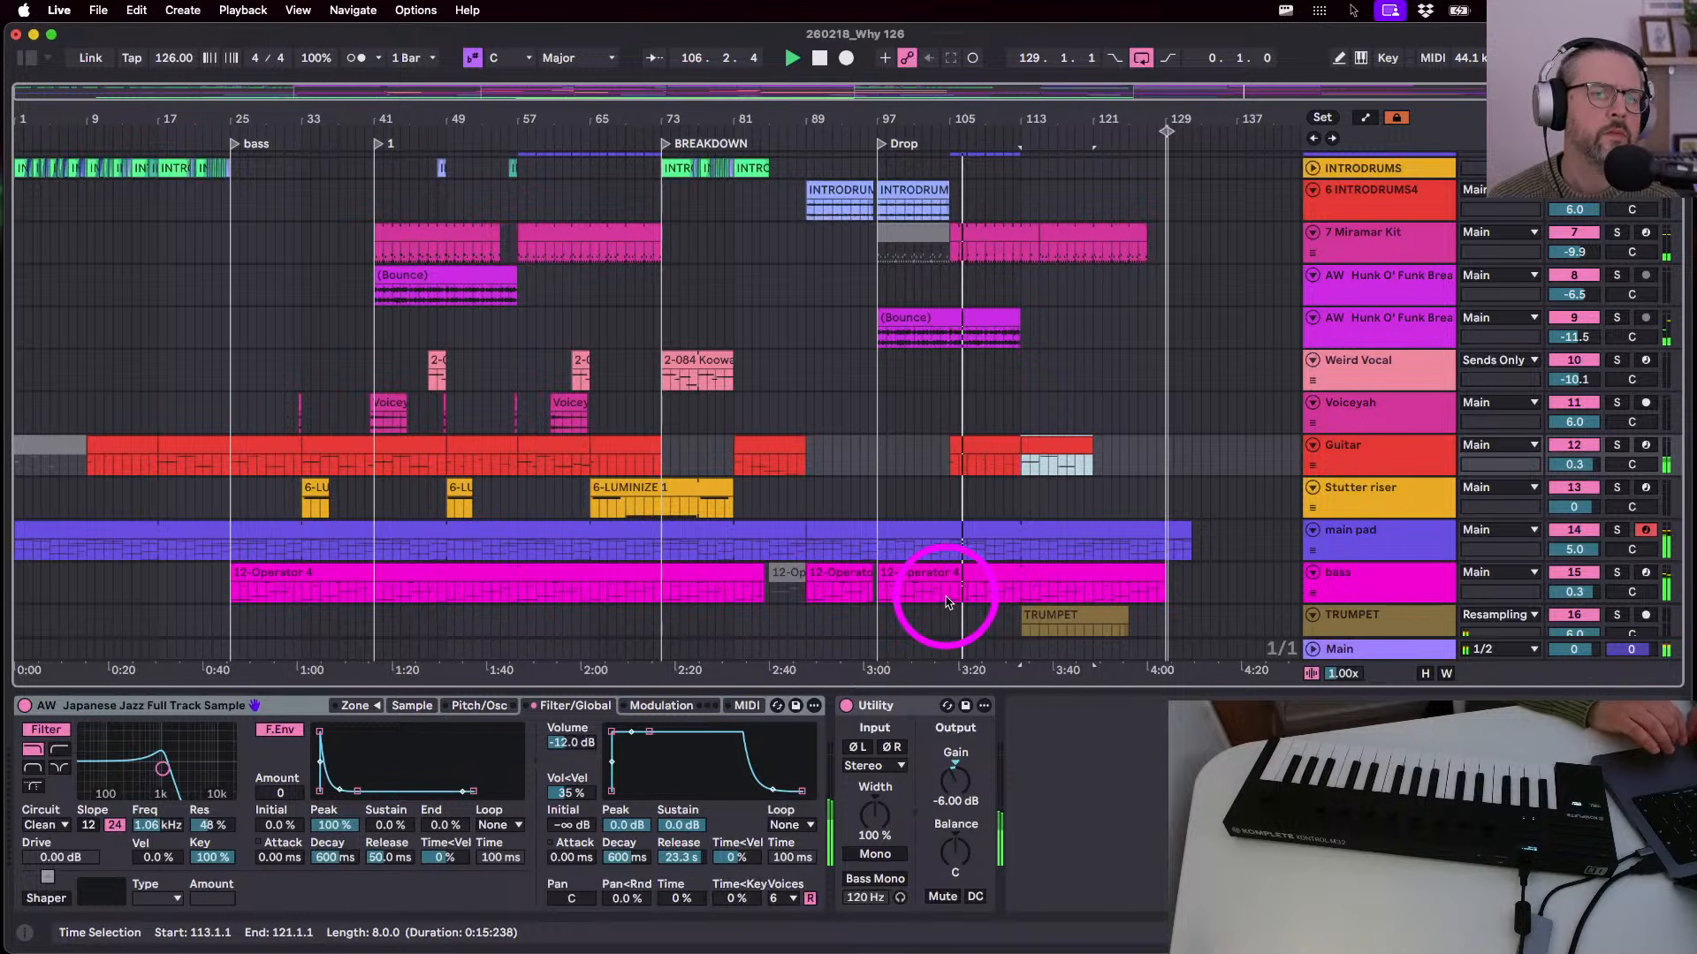
- Delete bars 97–105 from the main pad, stop playback, and set the start to bar 95
drag(881, 552, 949, 554)
key(Delete)
key(space)
click(857, 545)
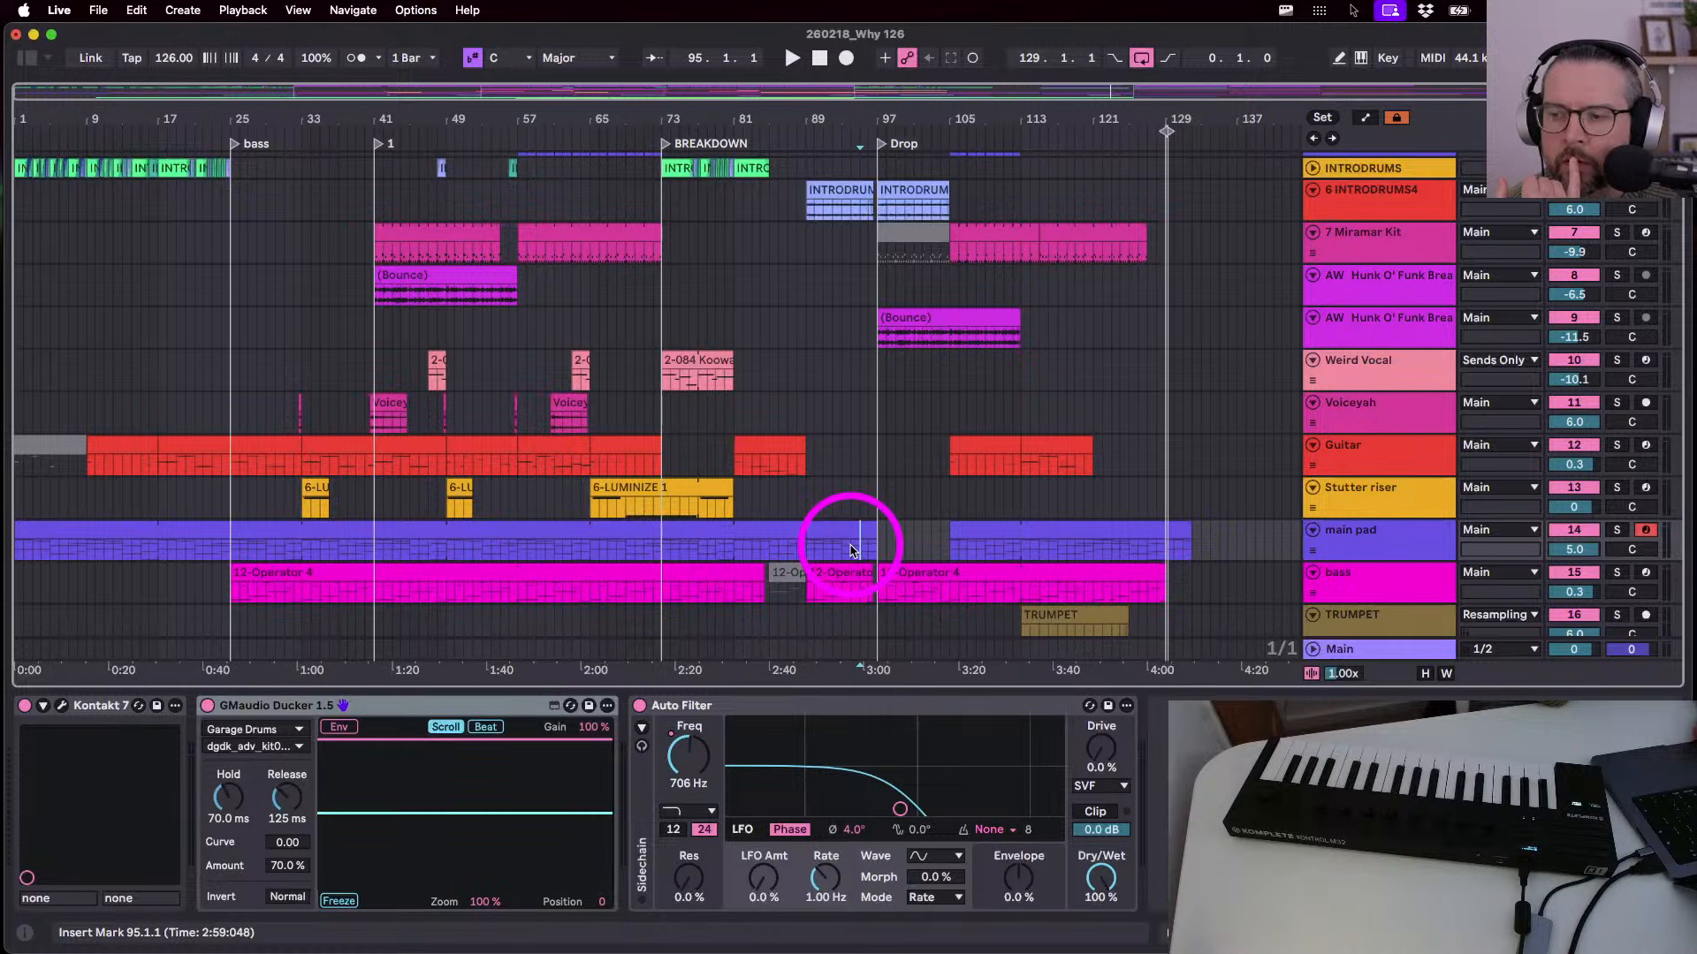
- Play the arrangement from bar 95 into the Drop
key(space)
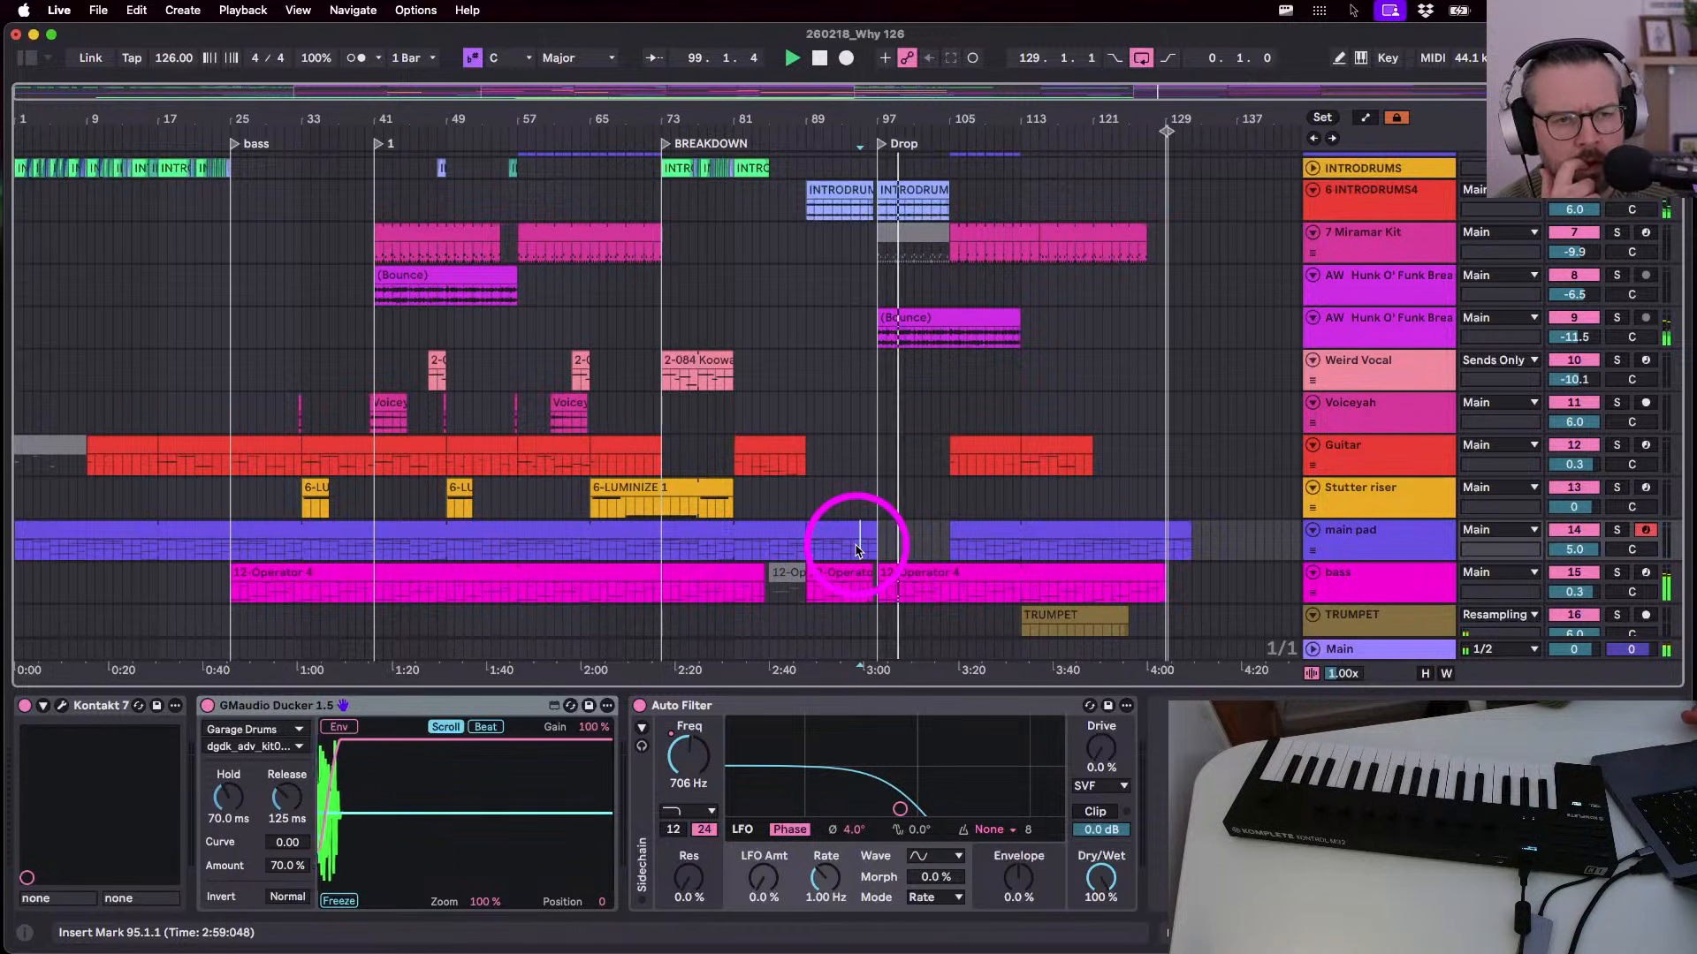
scroll(855, 550, down, 1)
scroll(853, 550, up, 4)
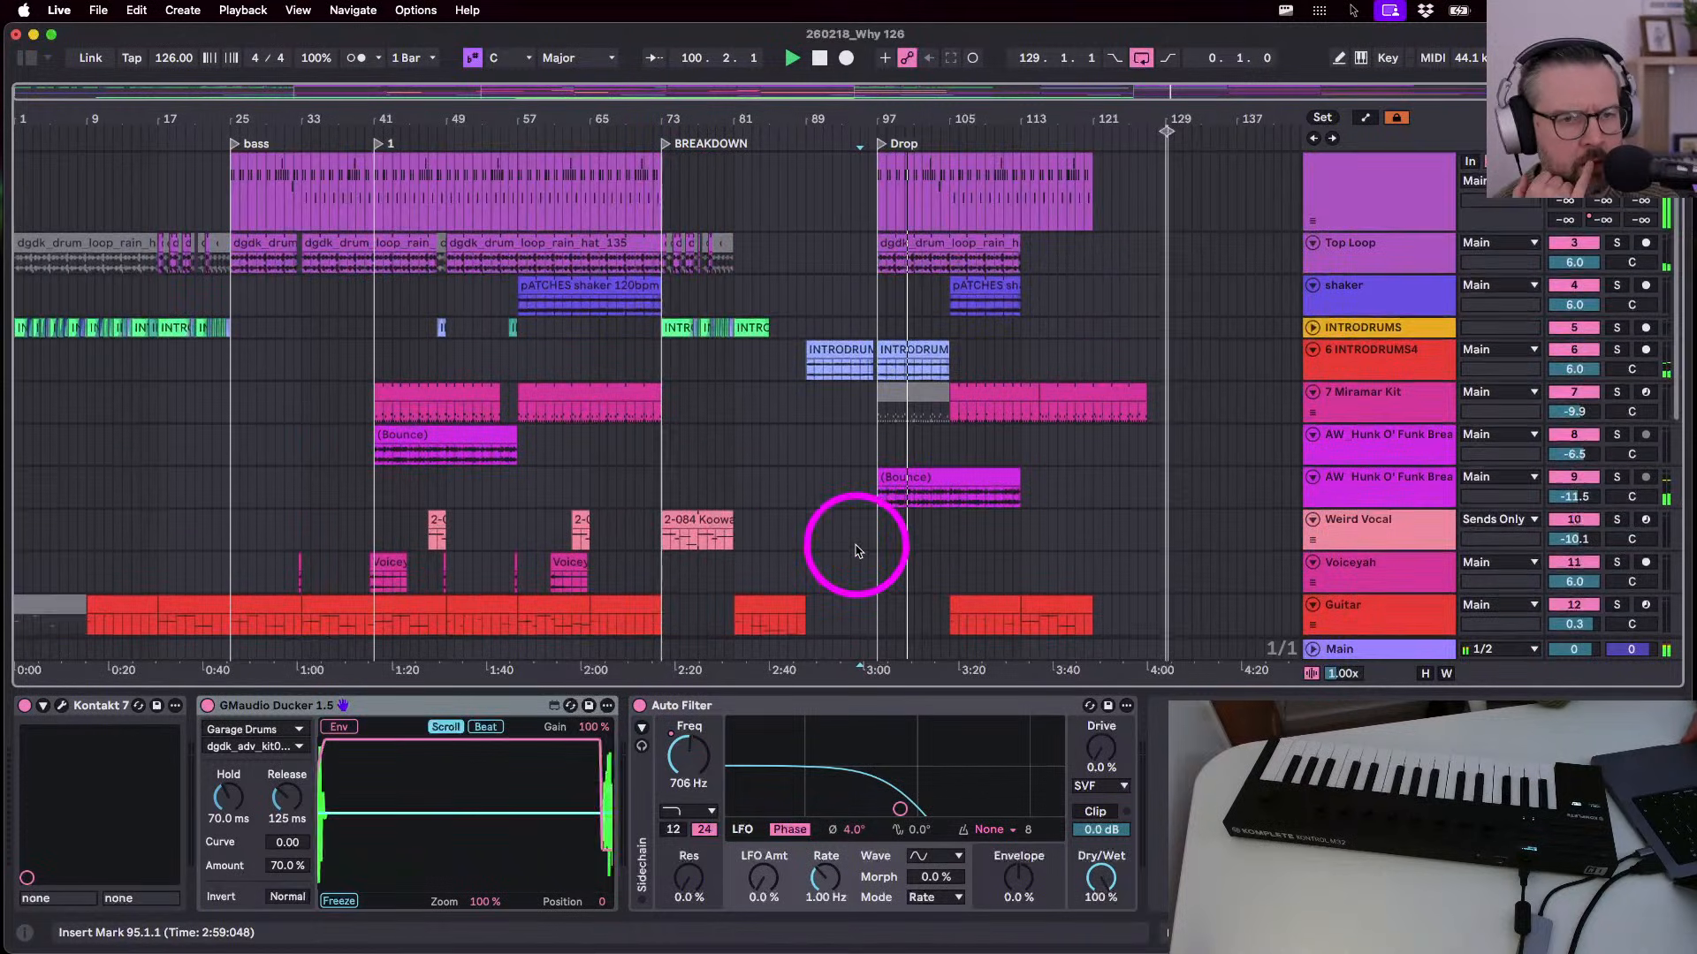
scroll(854, 543, down, 5)
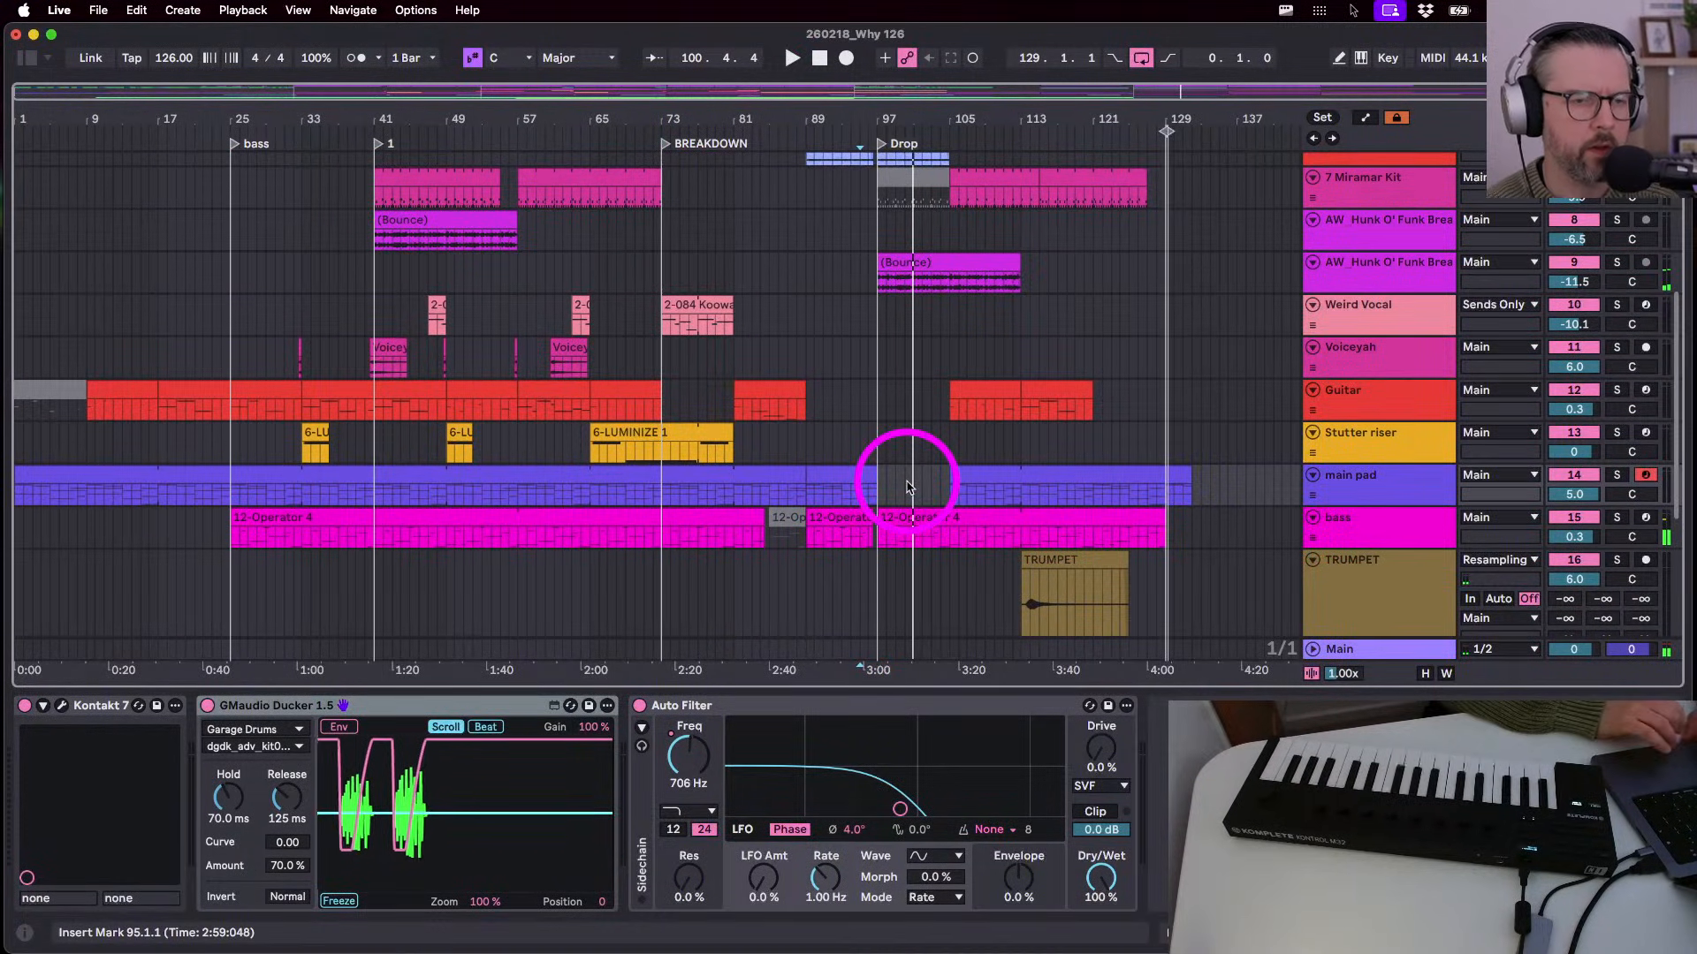
- Restart playback from bar 96, then move the start back to bars 91 and 88
click(871, 399)
key(space)
scroll(871, 411, down, 4)
scroll(872, 411, down, 2)
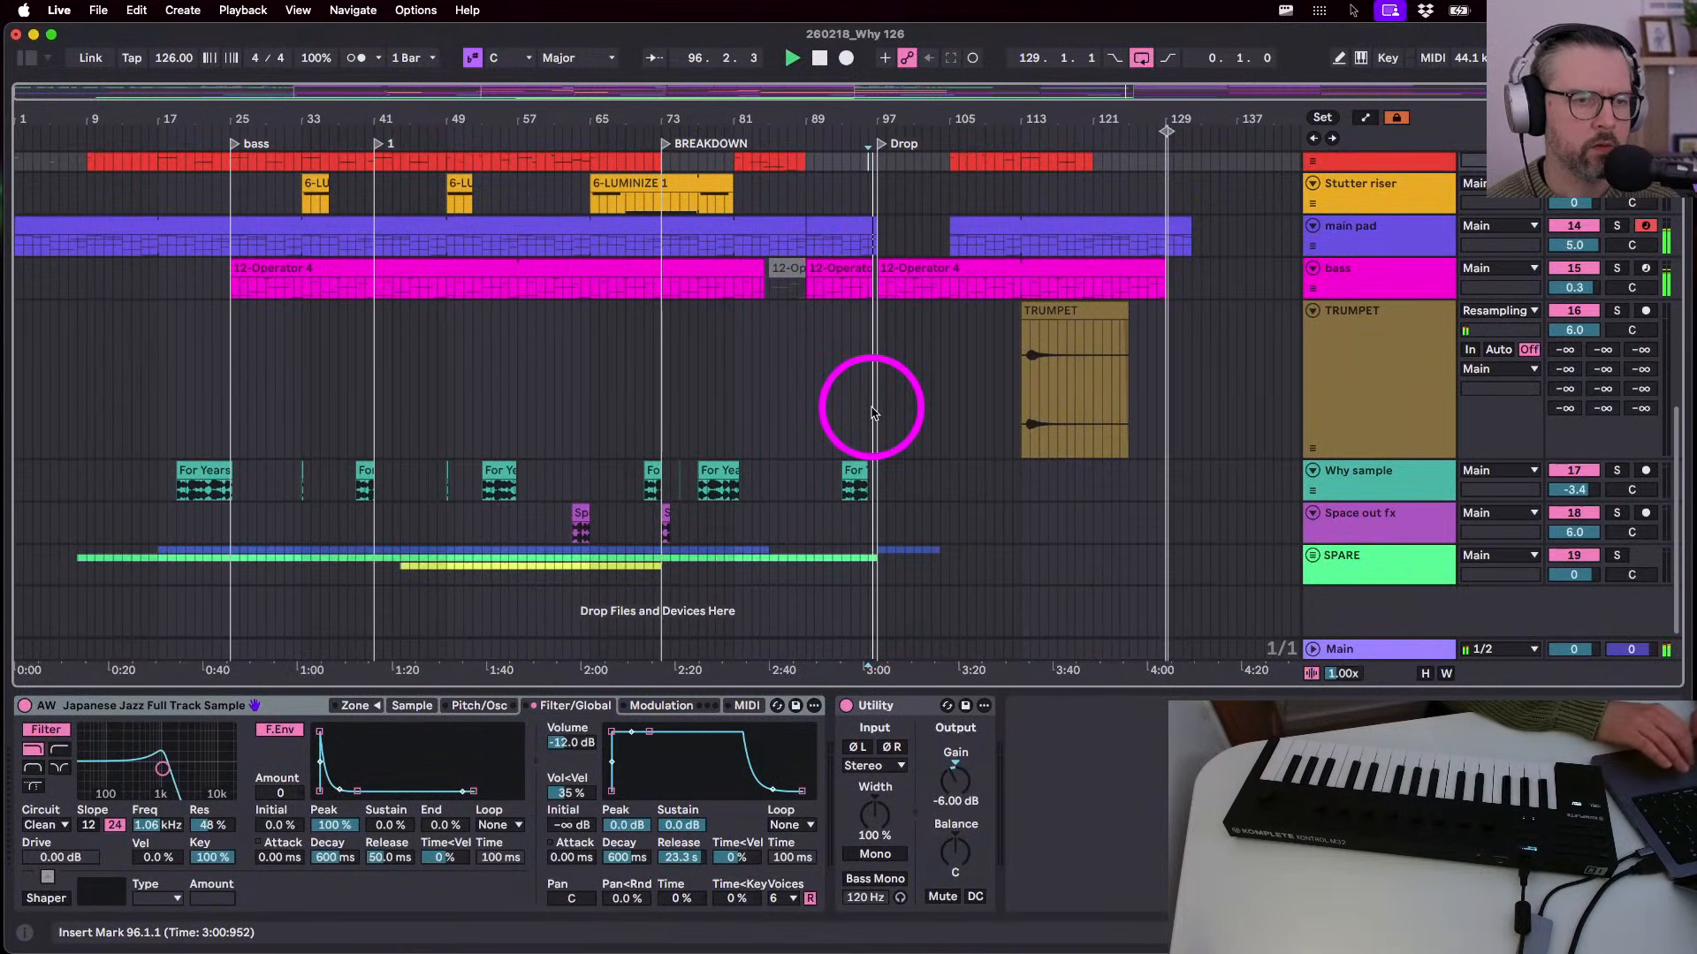
click(825, 369)
scroll(824, 451, up, 6)
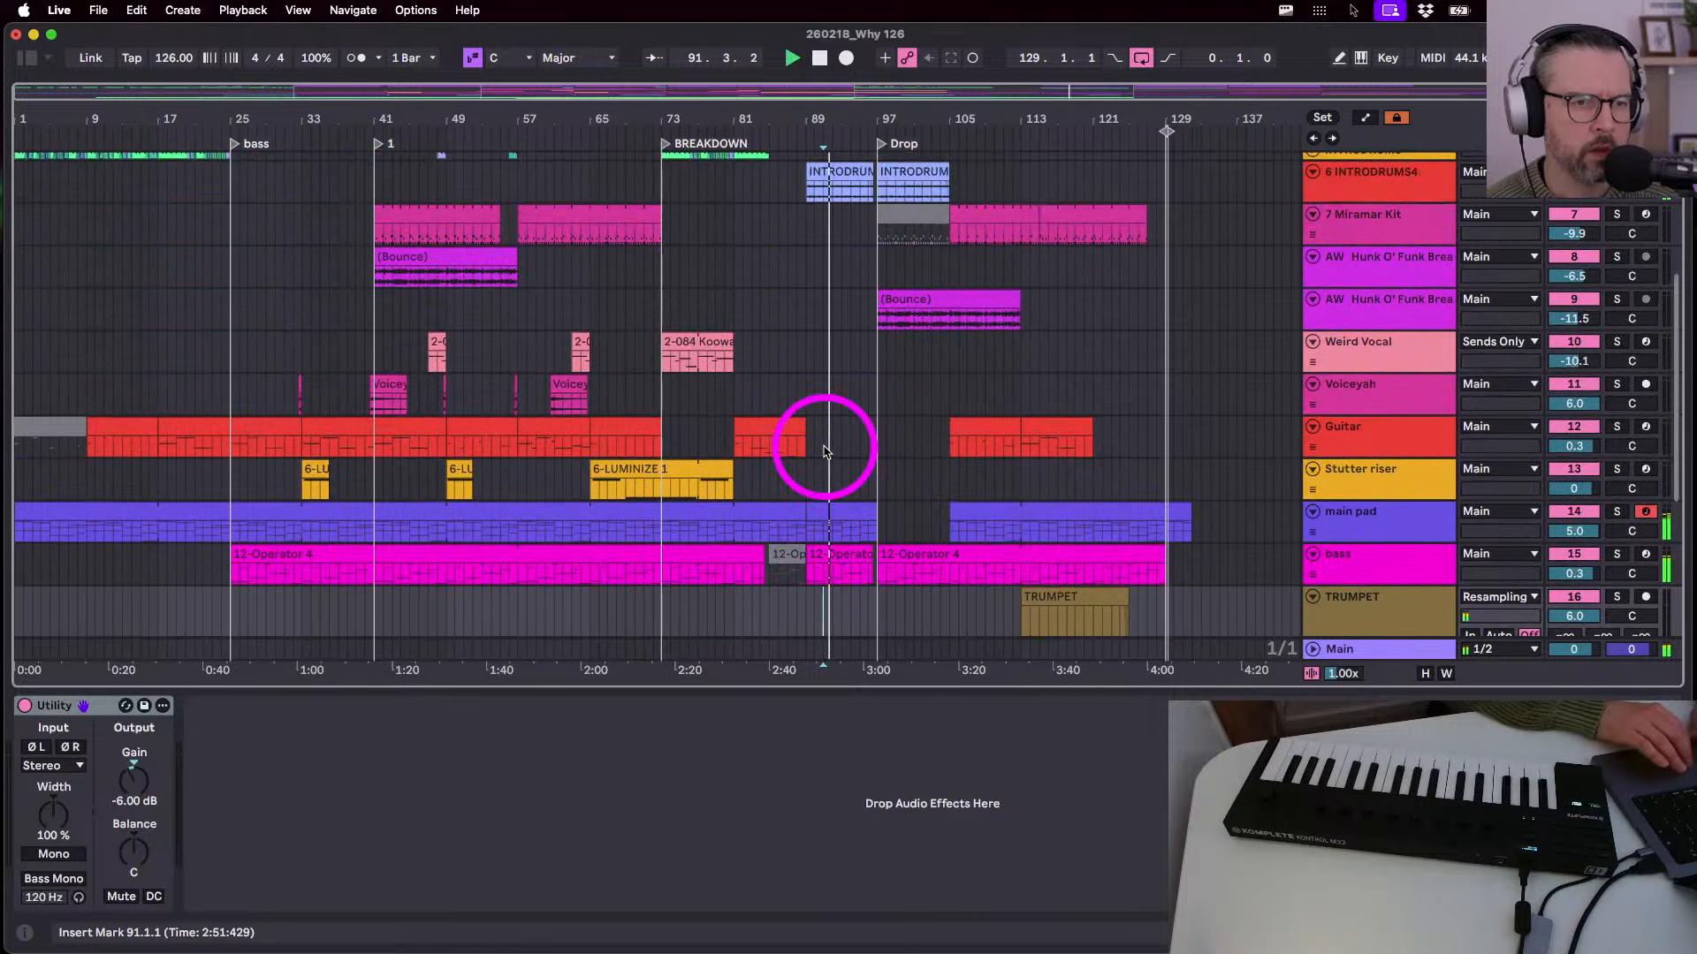
click(793, 471)
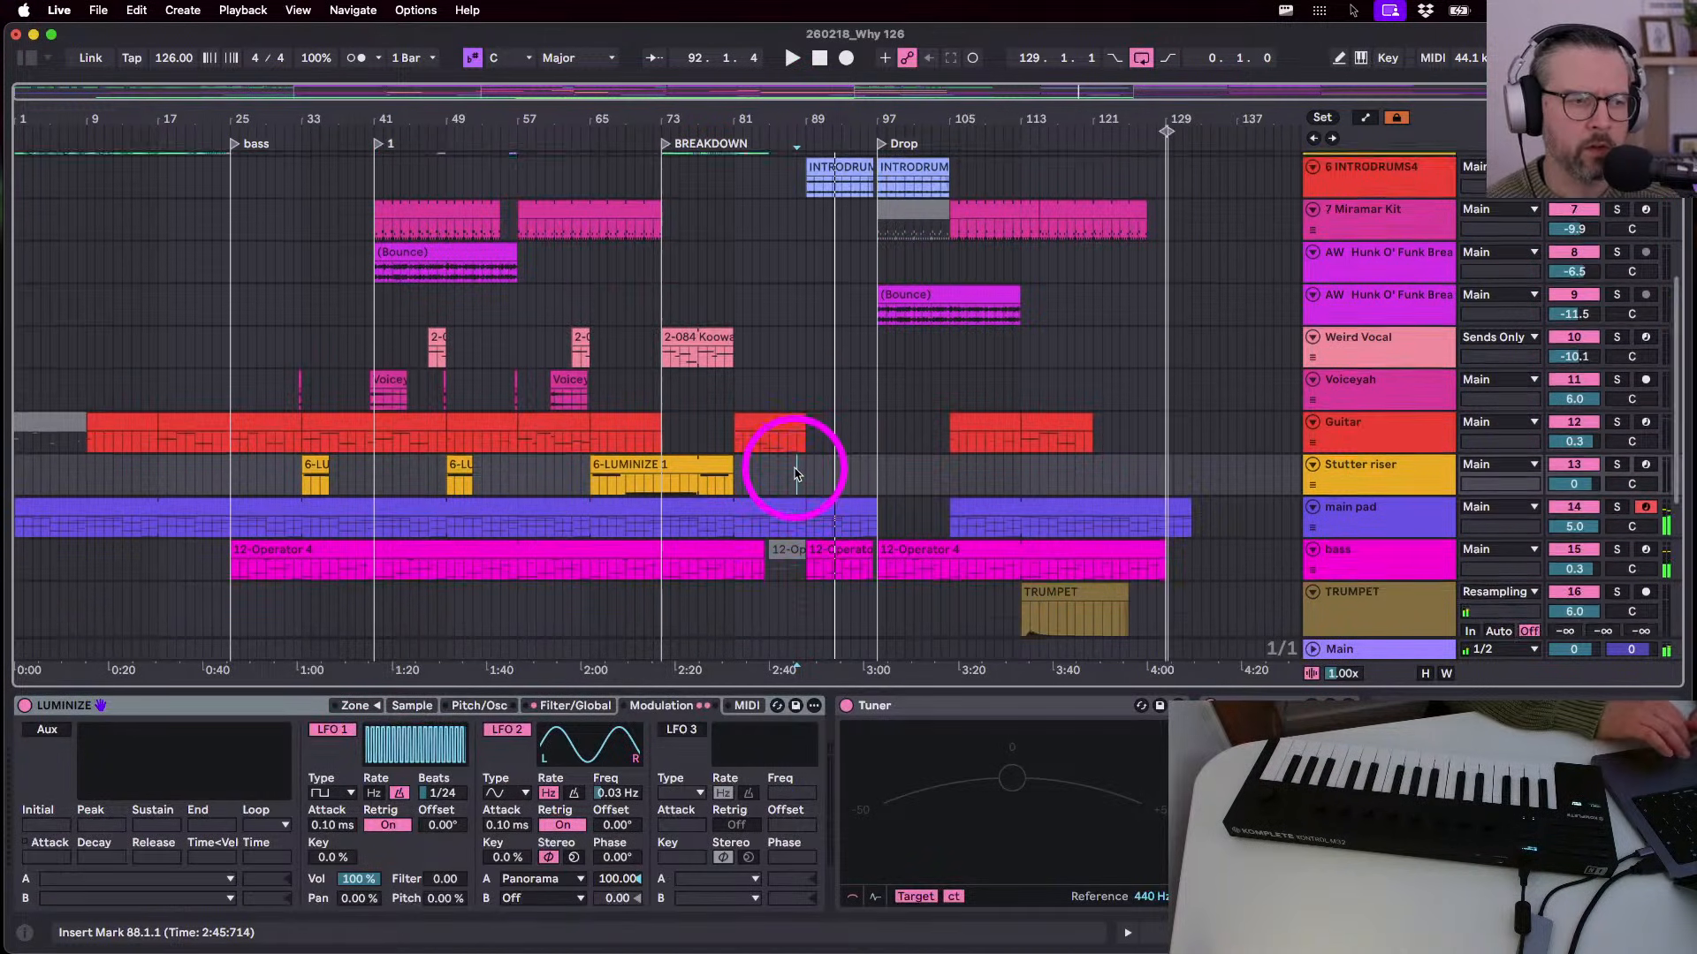
scroll(793, 473, down, 1)
scroll(793, 473, up, 2)
scroll(793, 473, down, 2)
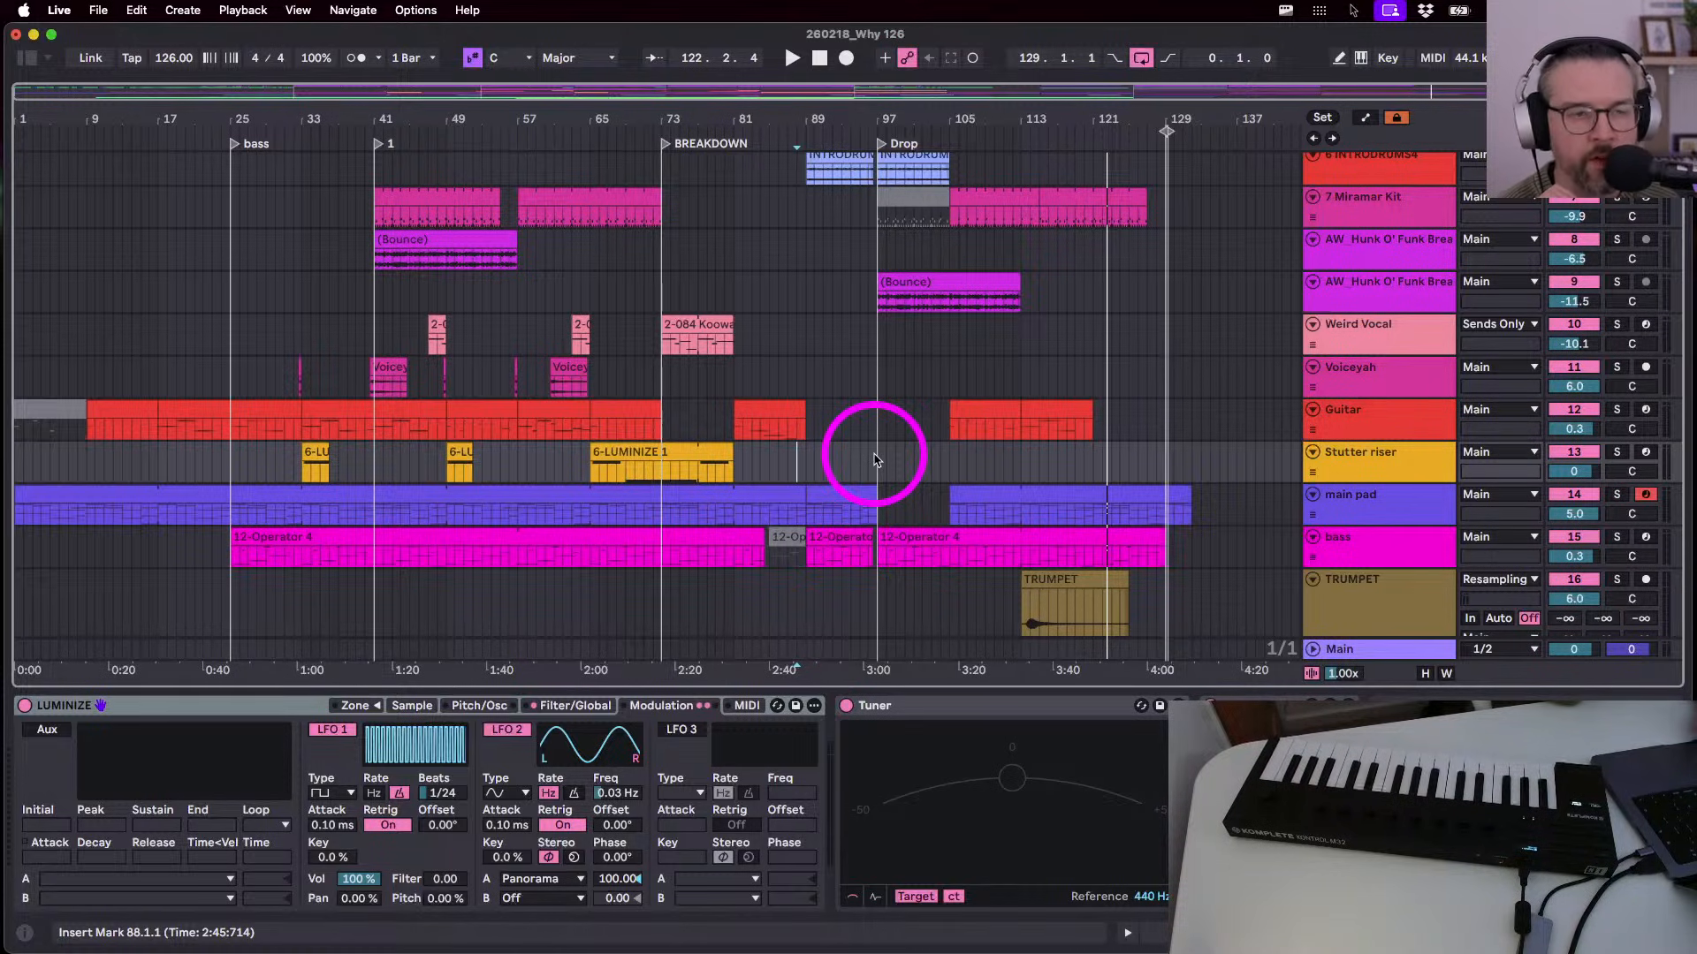
- Mark bar 97 on the main pad lane, then play from bar 89 into the drop
click(890, 119)
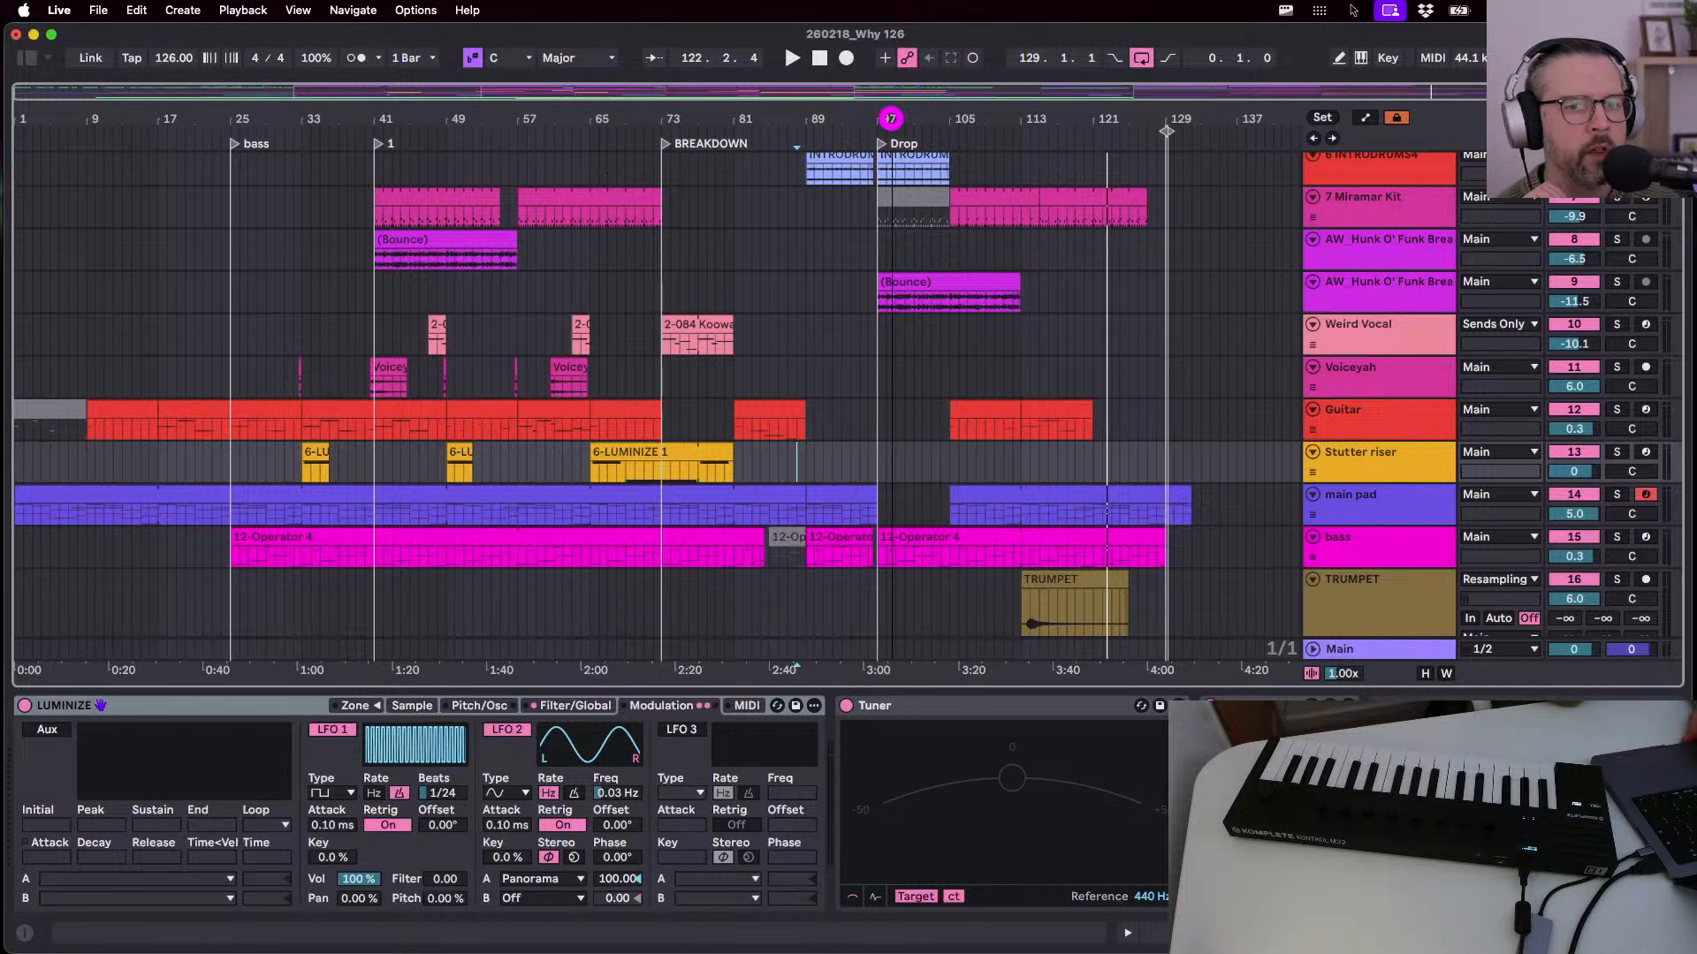
click(877, 521)
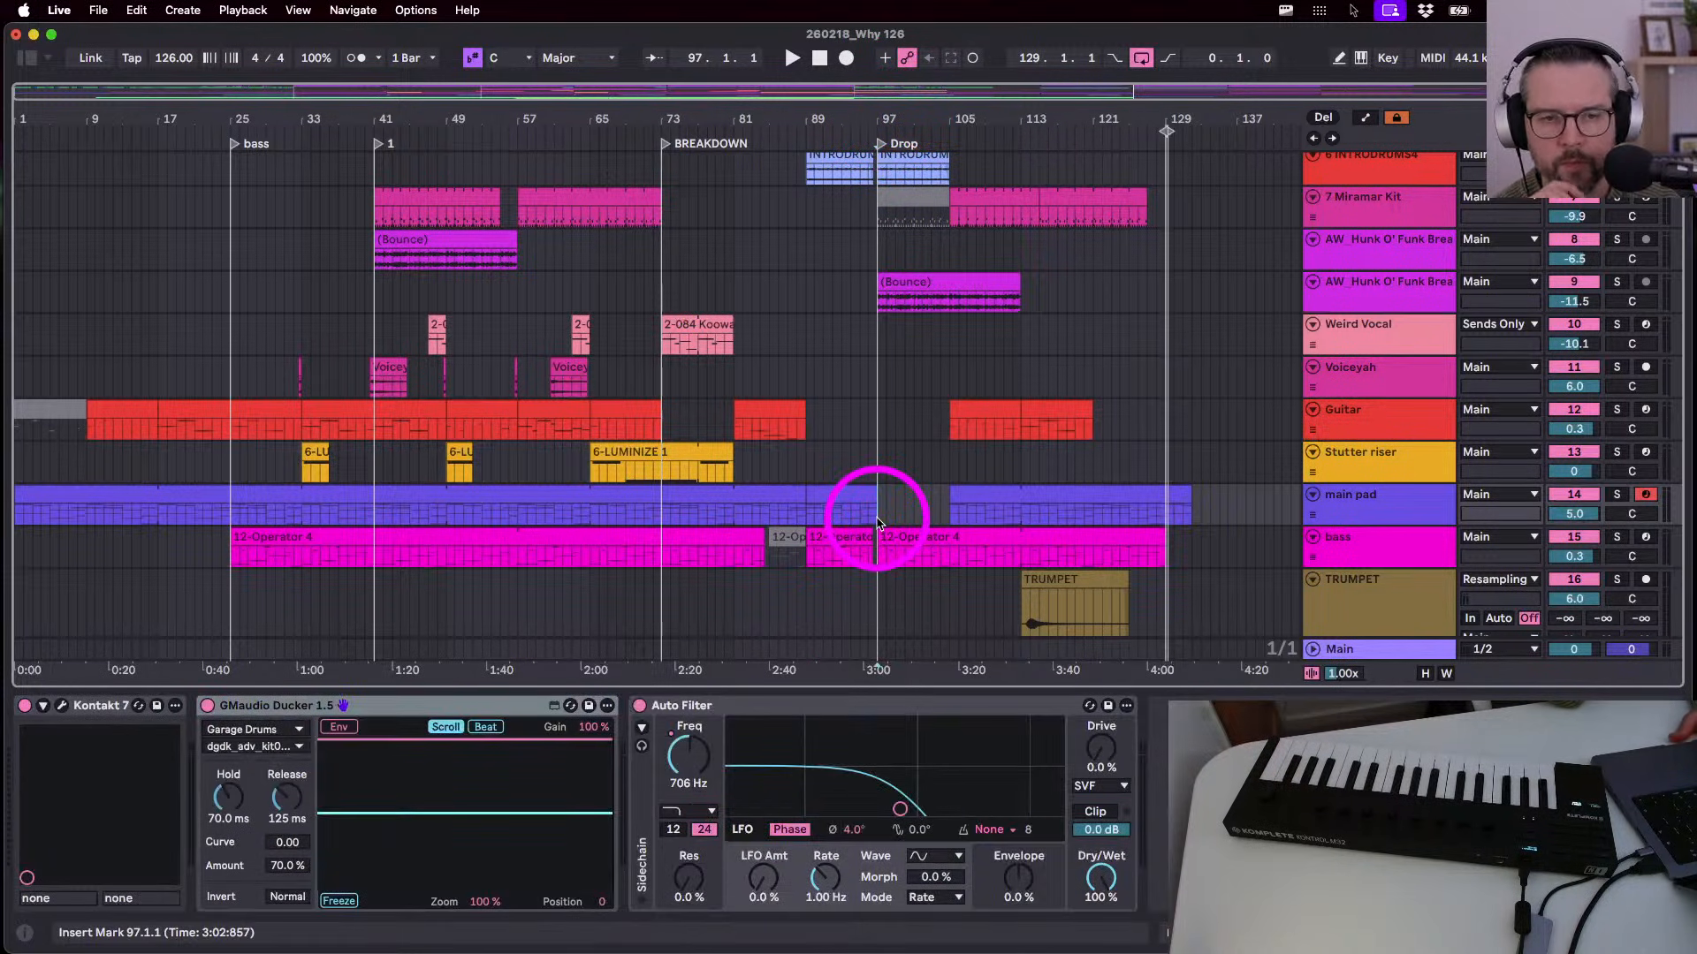
click(868, 506)
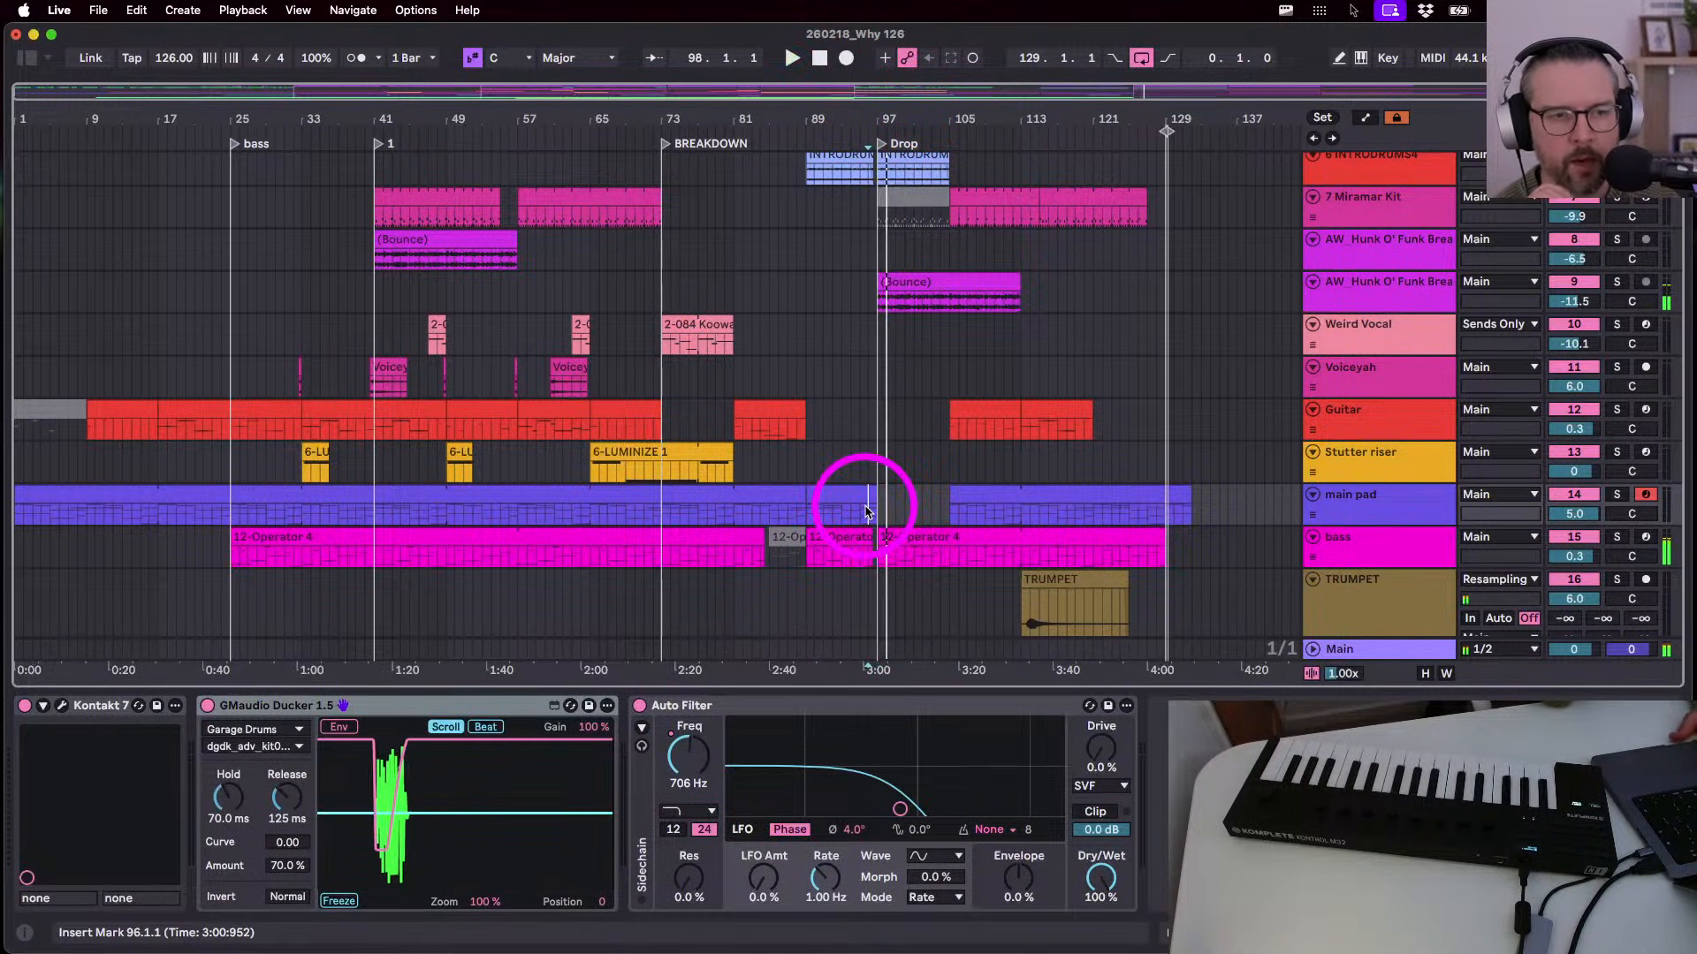
click(808, 504)
key(space)
scroll(808, 508, down, 5)
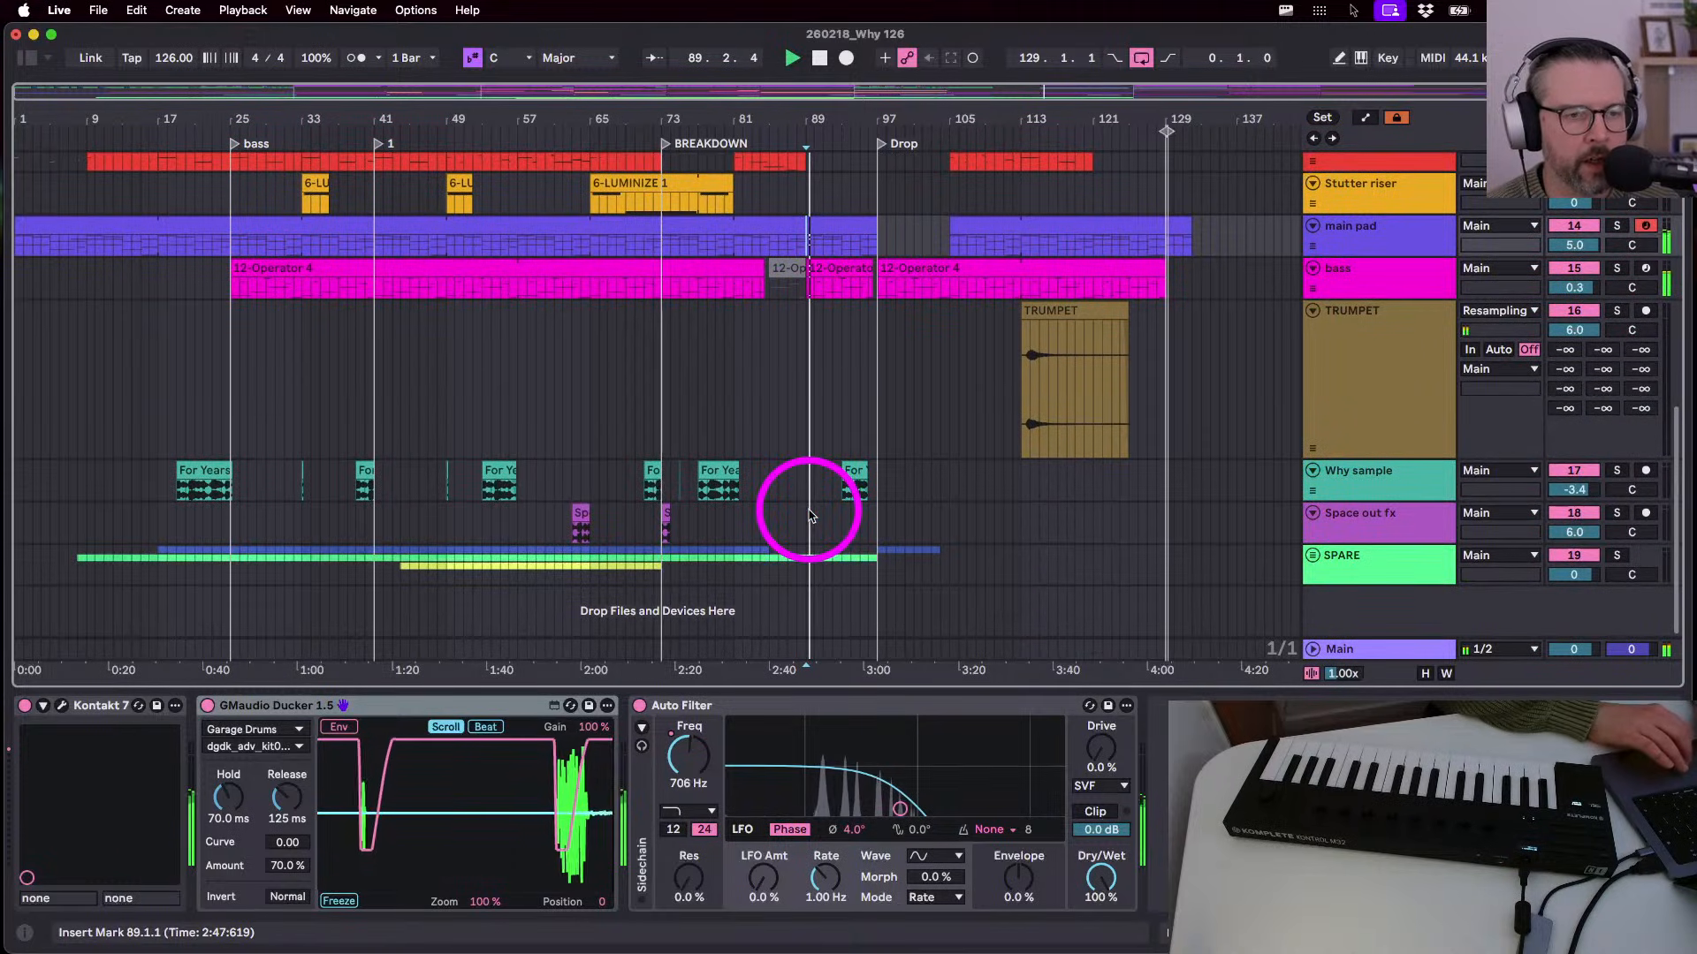
scroll(808, 516, up, 3)
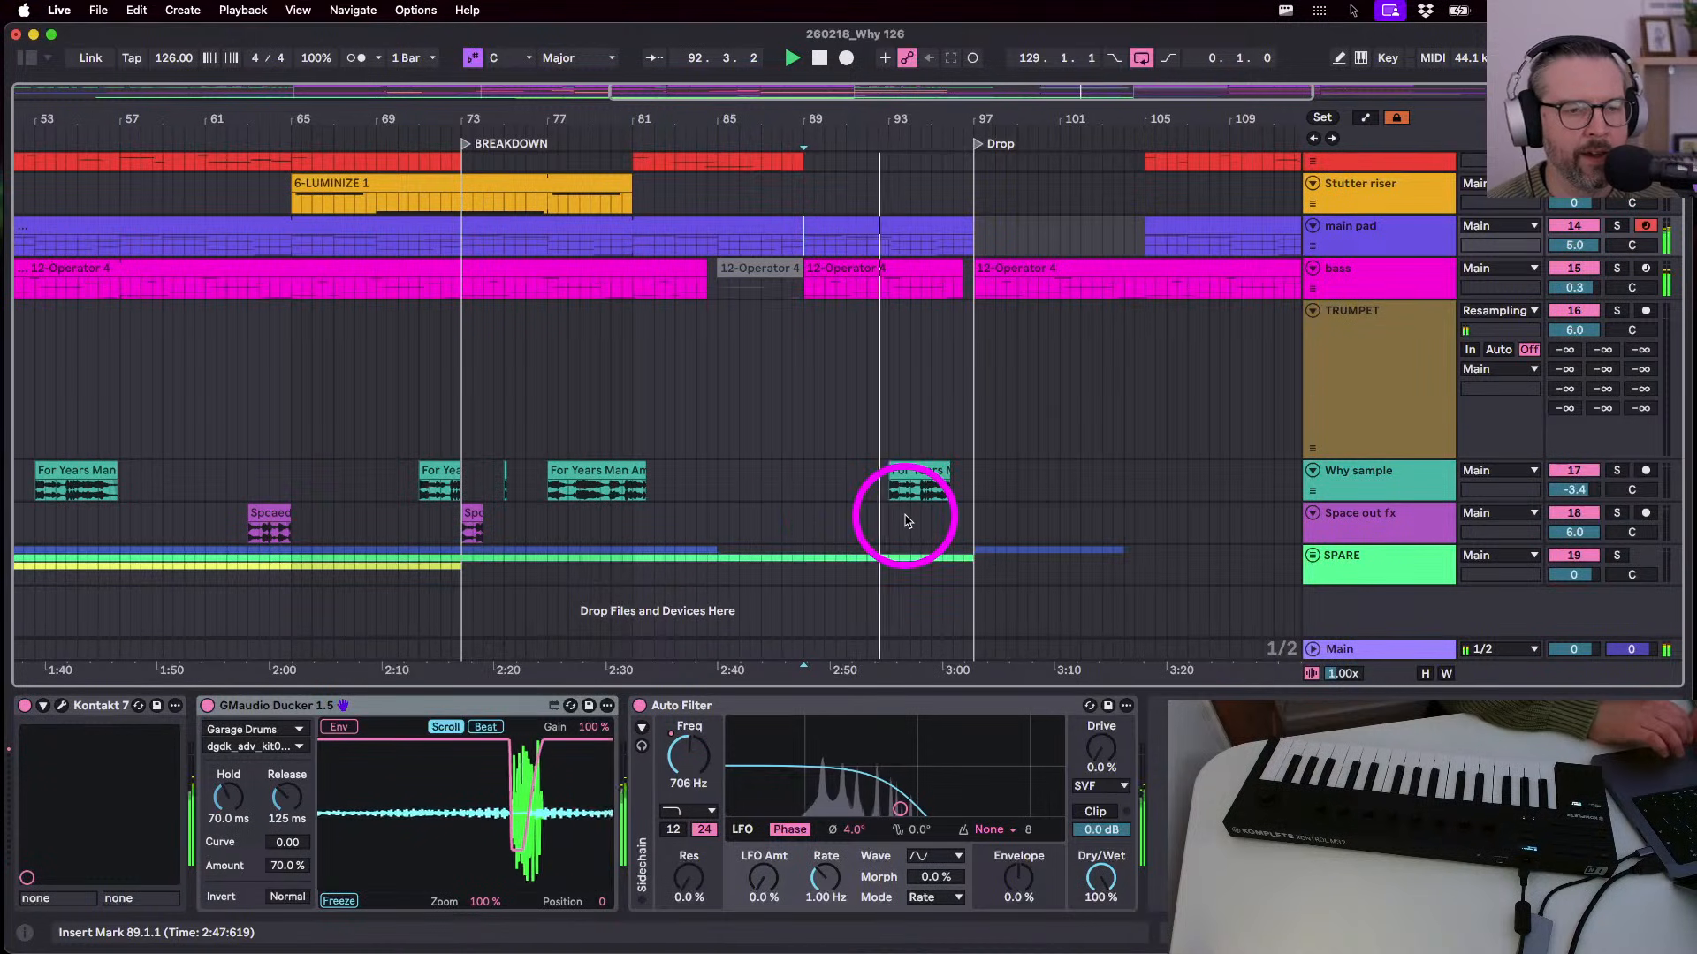
- Inspect the Why sample track by zooming into bars 91–97, then set playback start to bar 88.3
click(1345, 504)
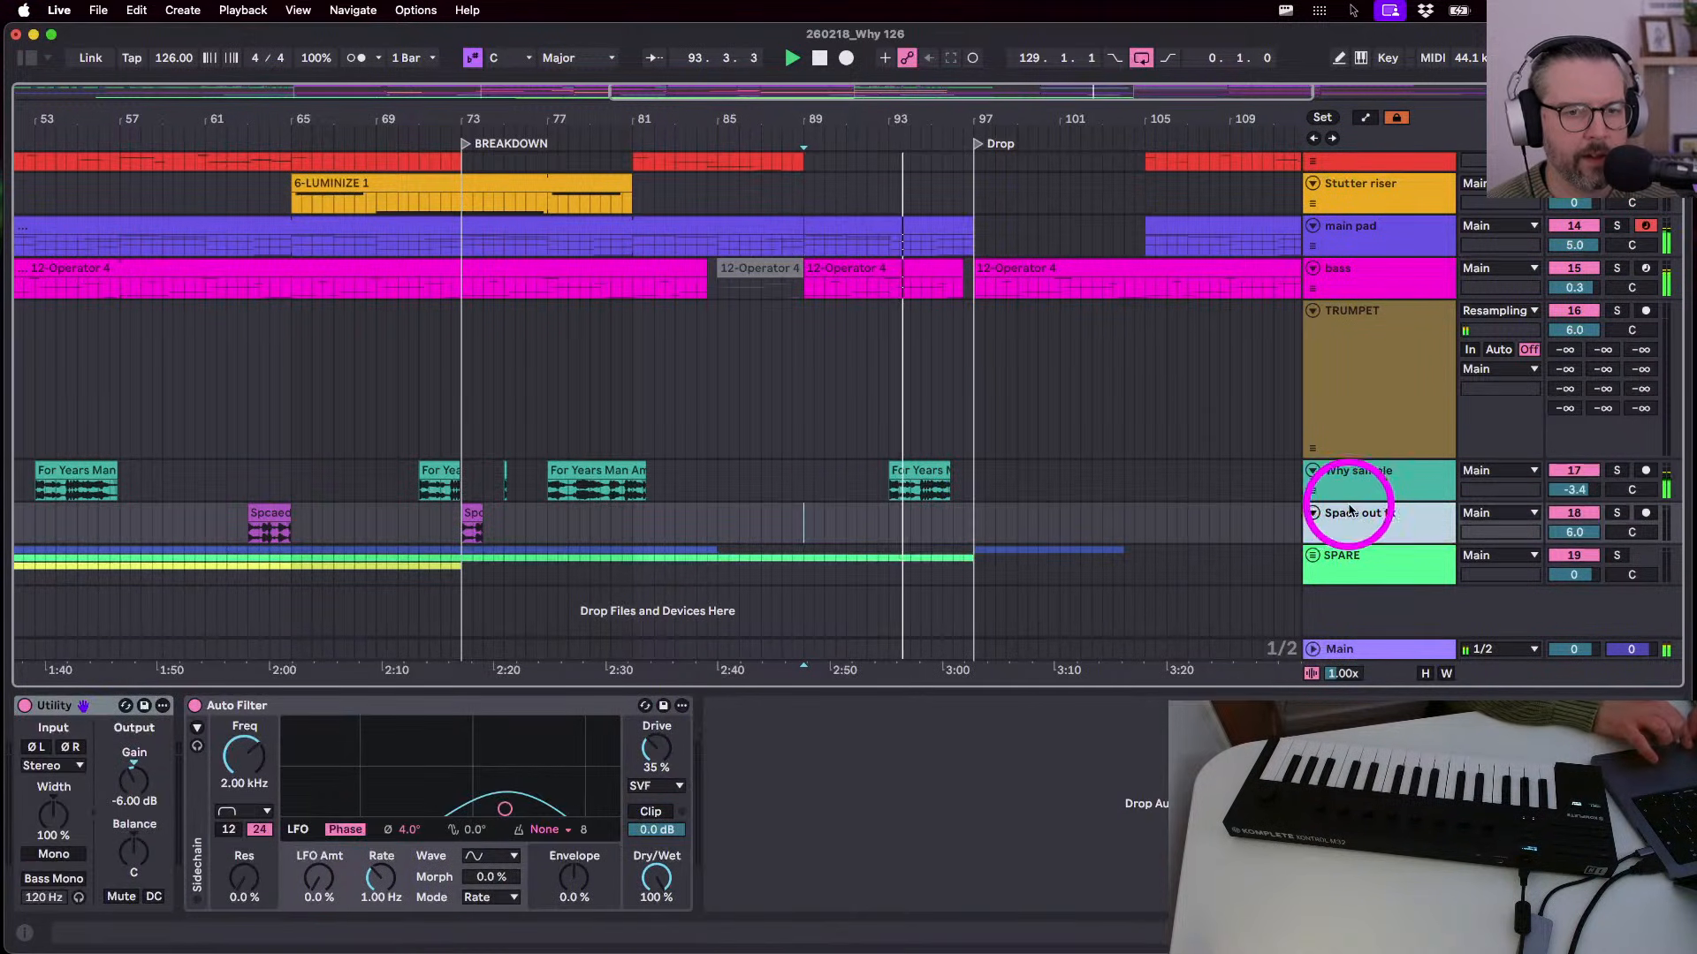
click(1345, 496)
scroll(1326, 544, down, 3)
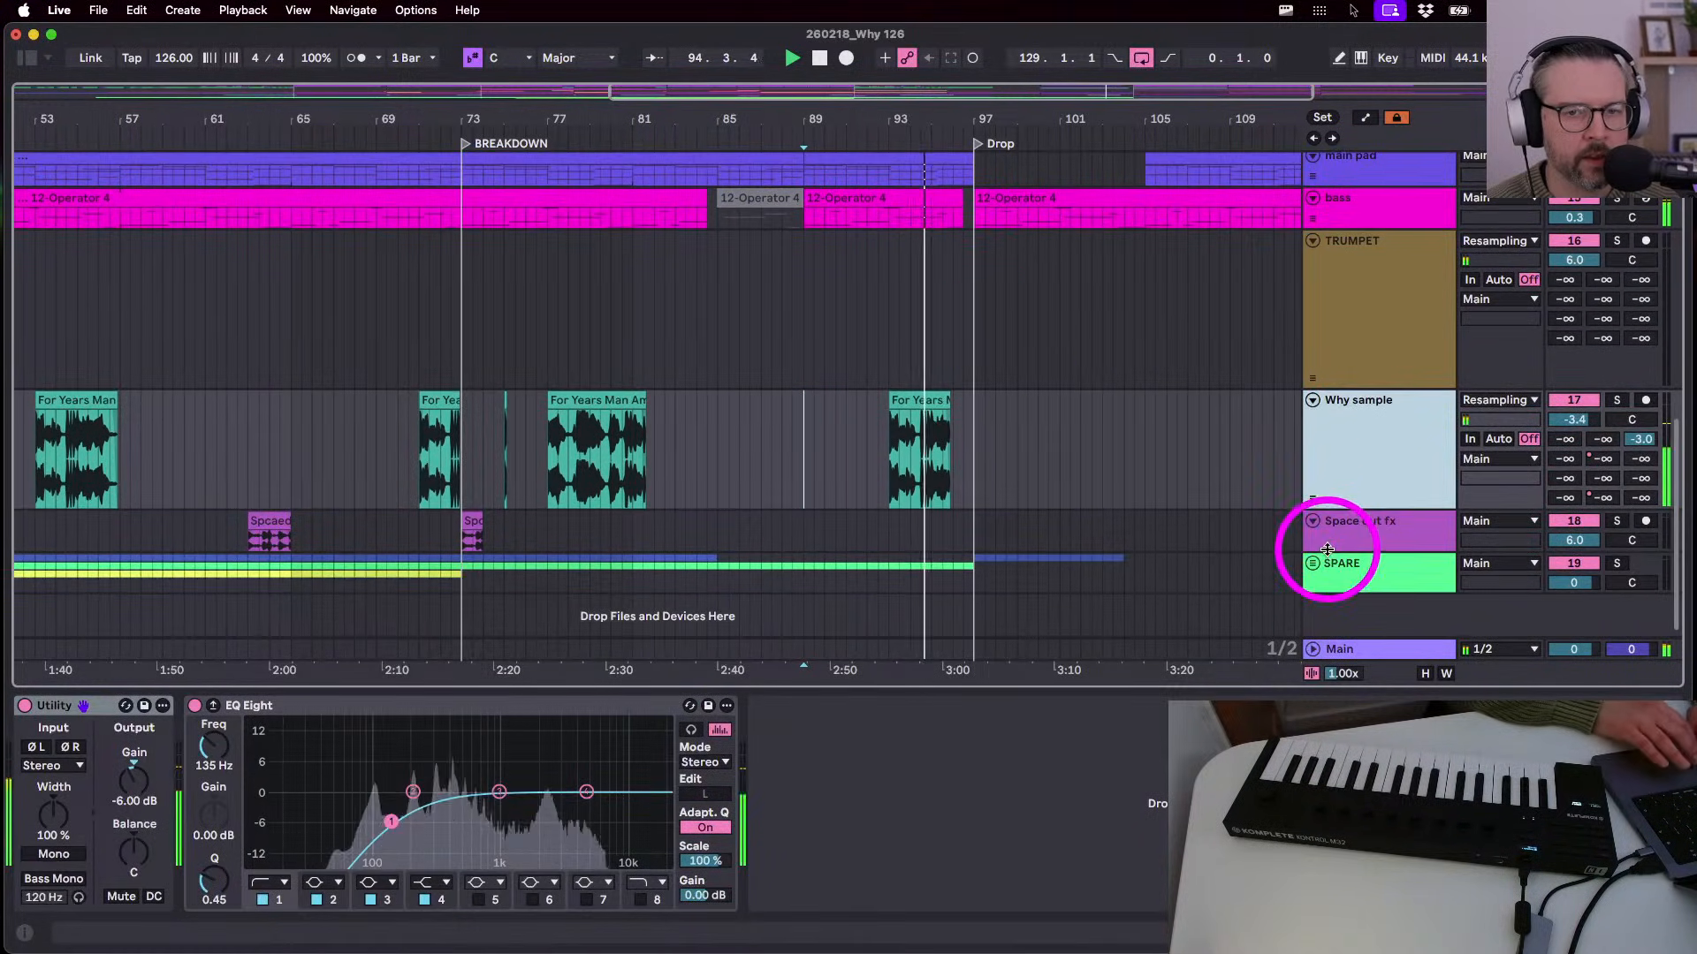
drag(947, 121, 921, 434)
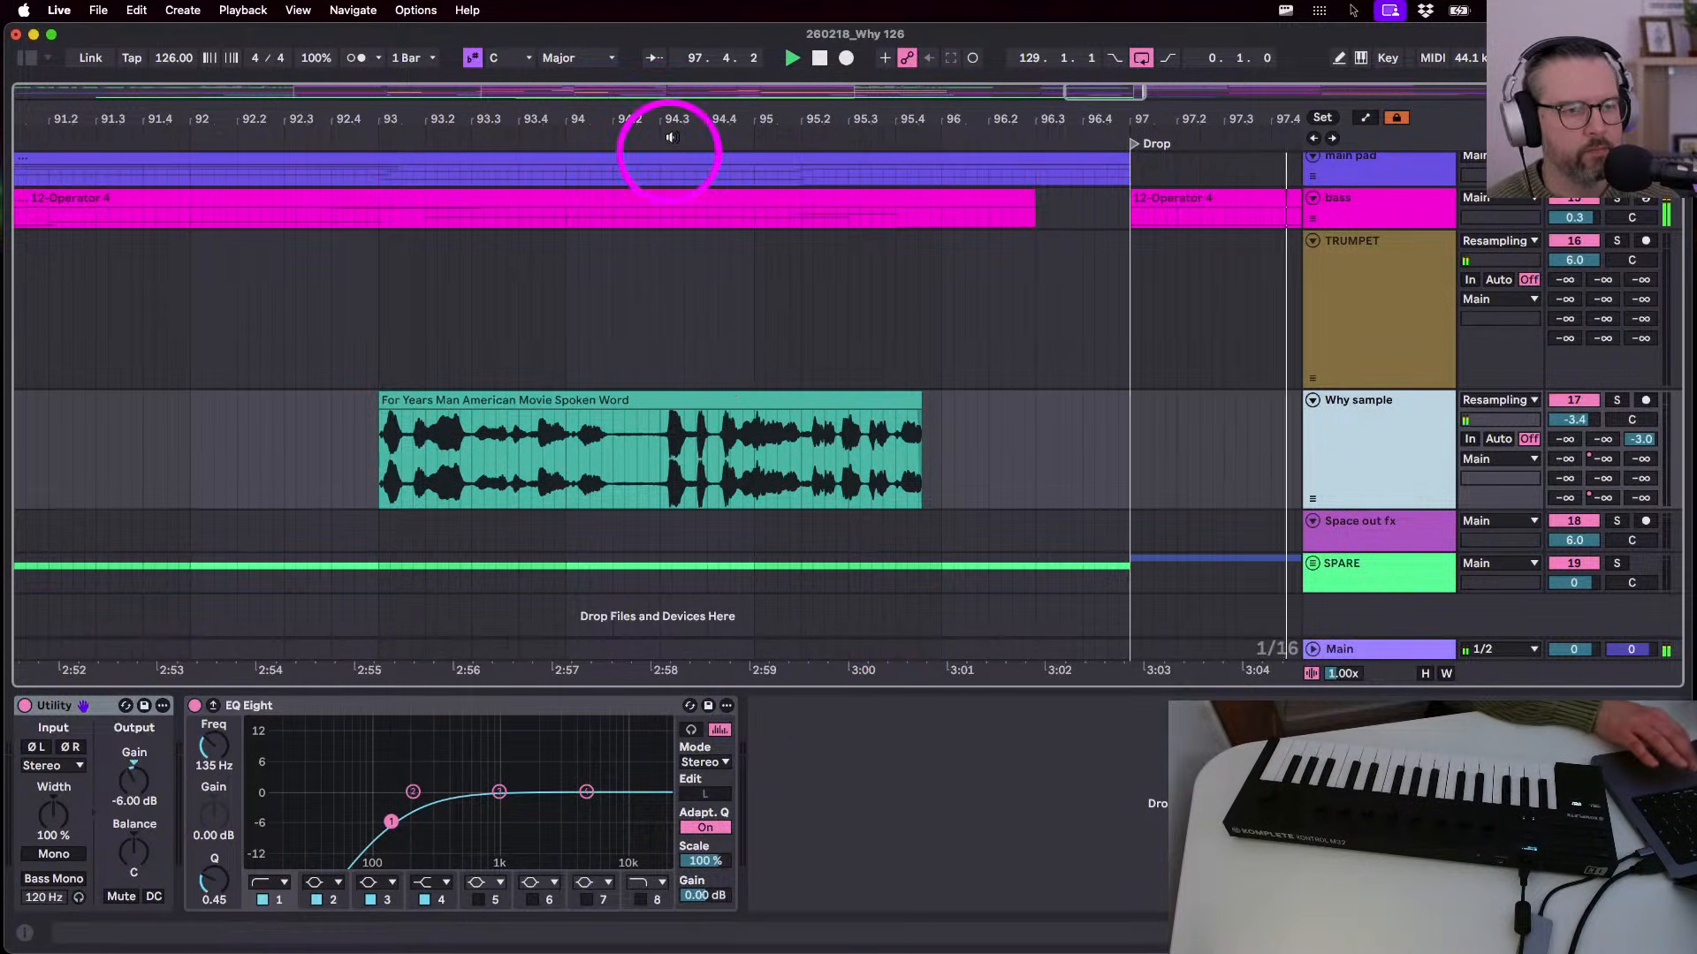
drag(664, 118, 662, 113)
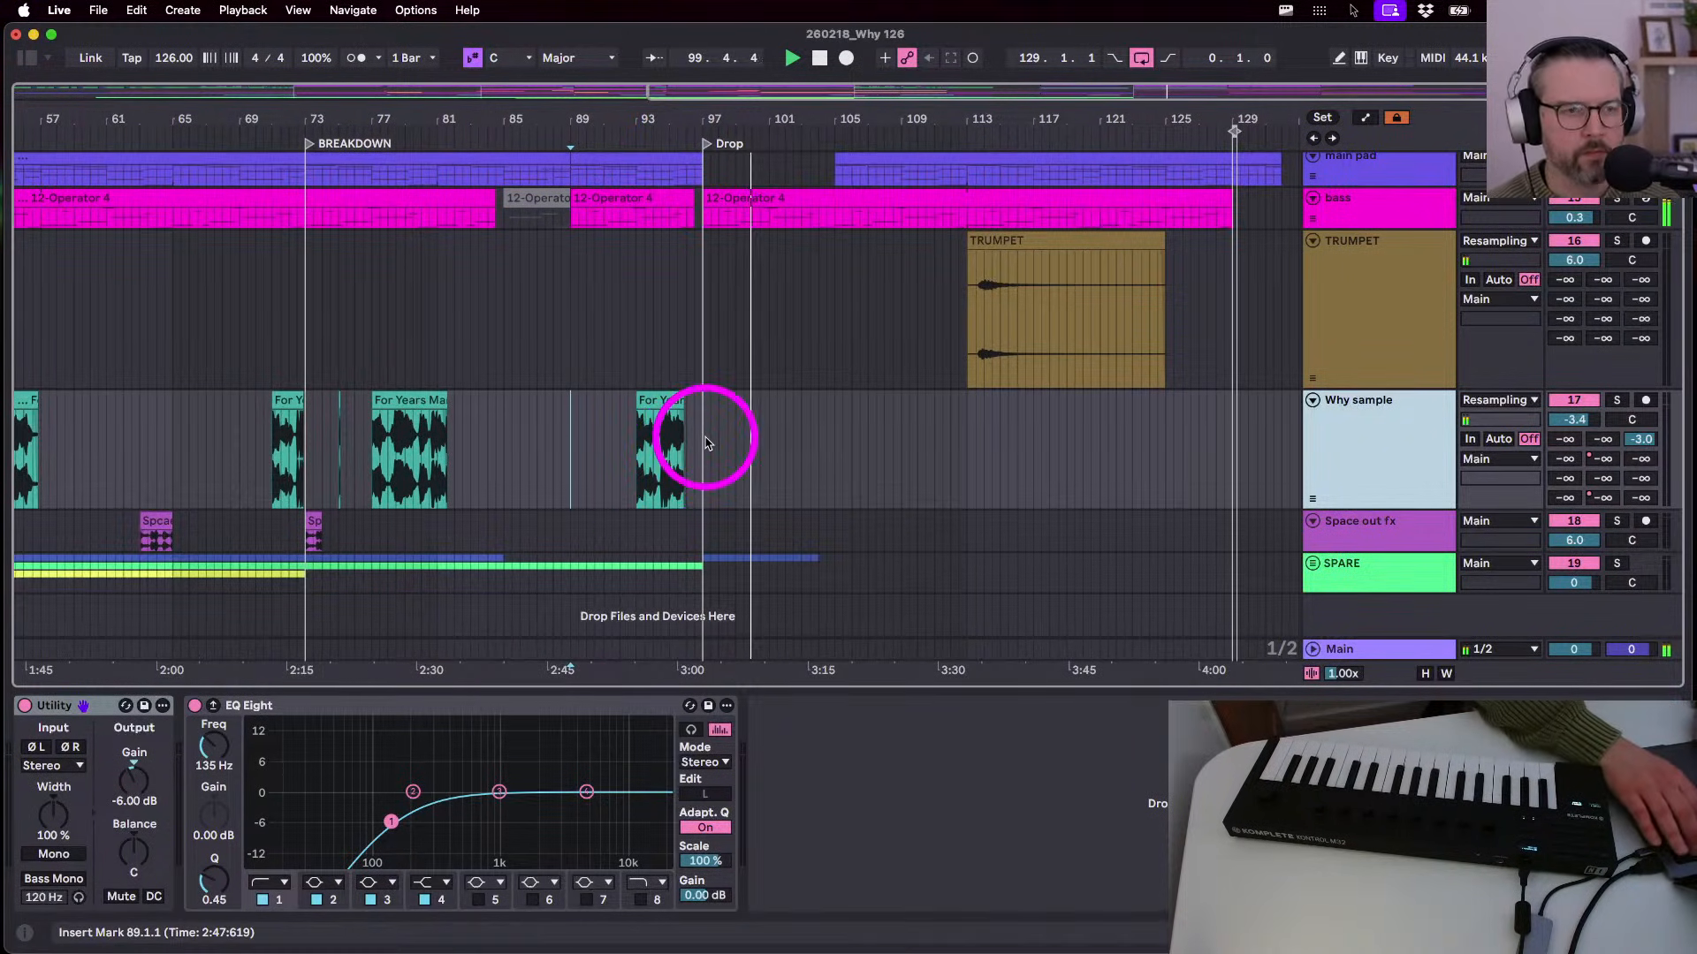
scroll(707, 440, up, 5)
scroll(704, 436, up, 1)
click(765, 459)
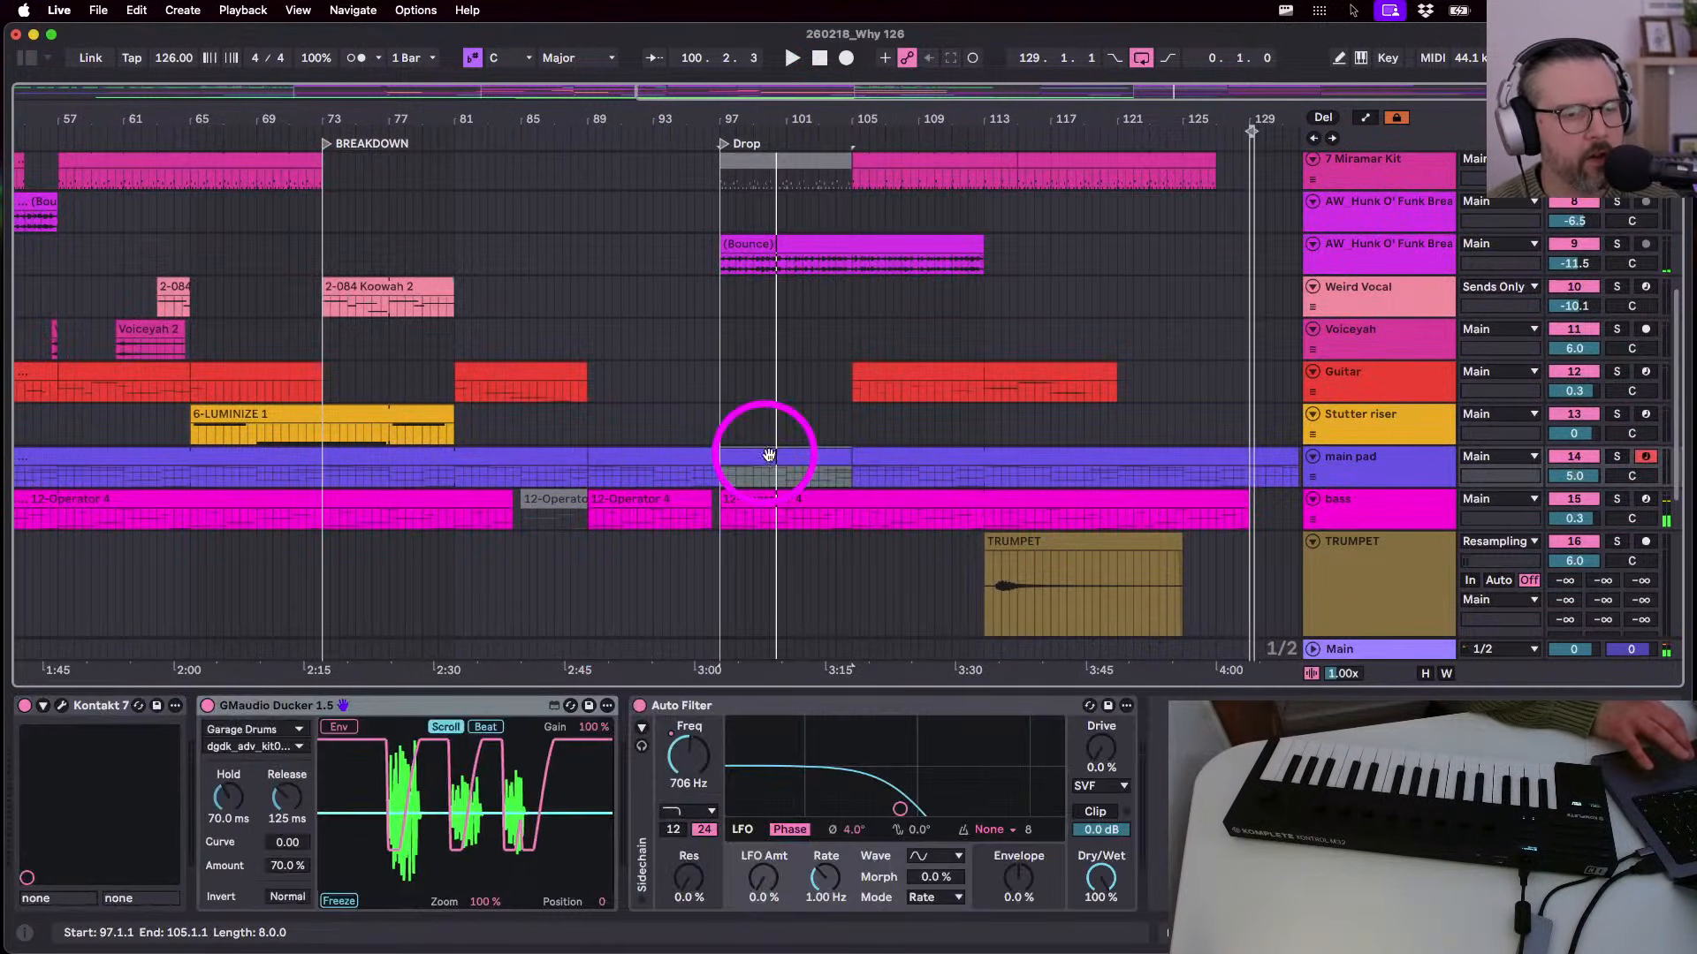
click(581, 468)
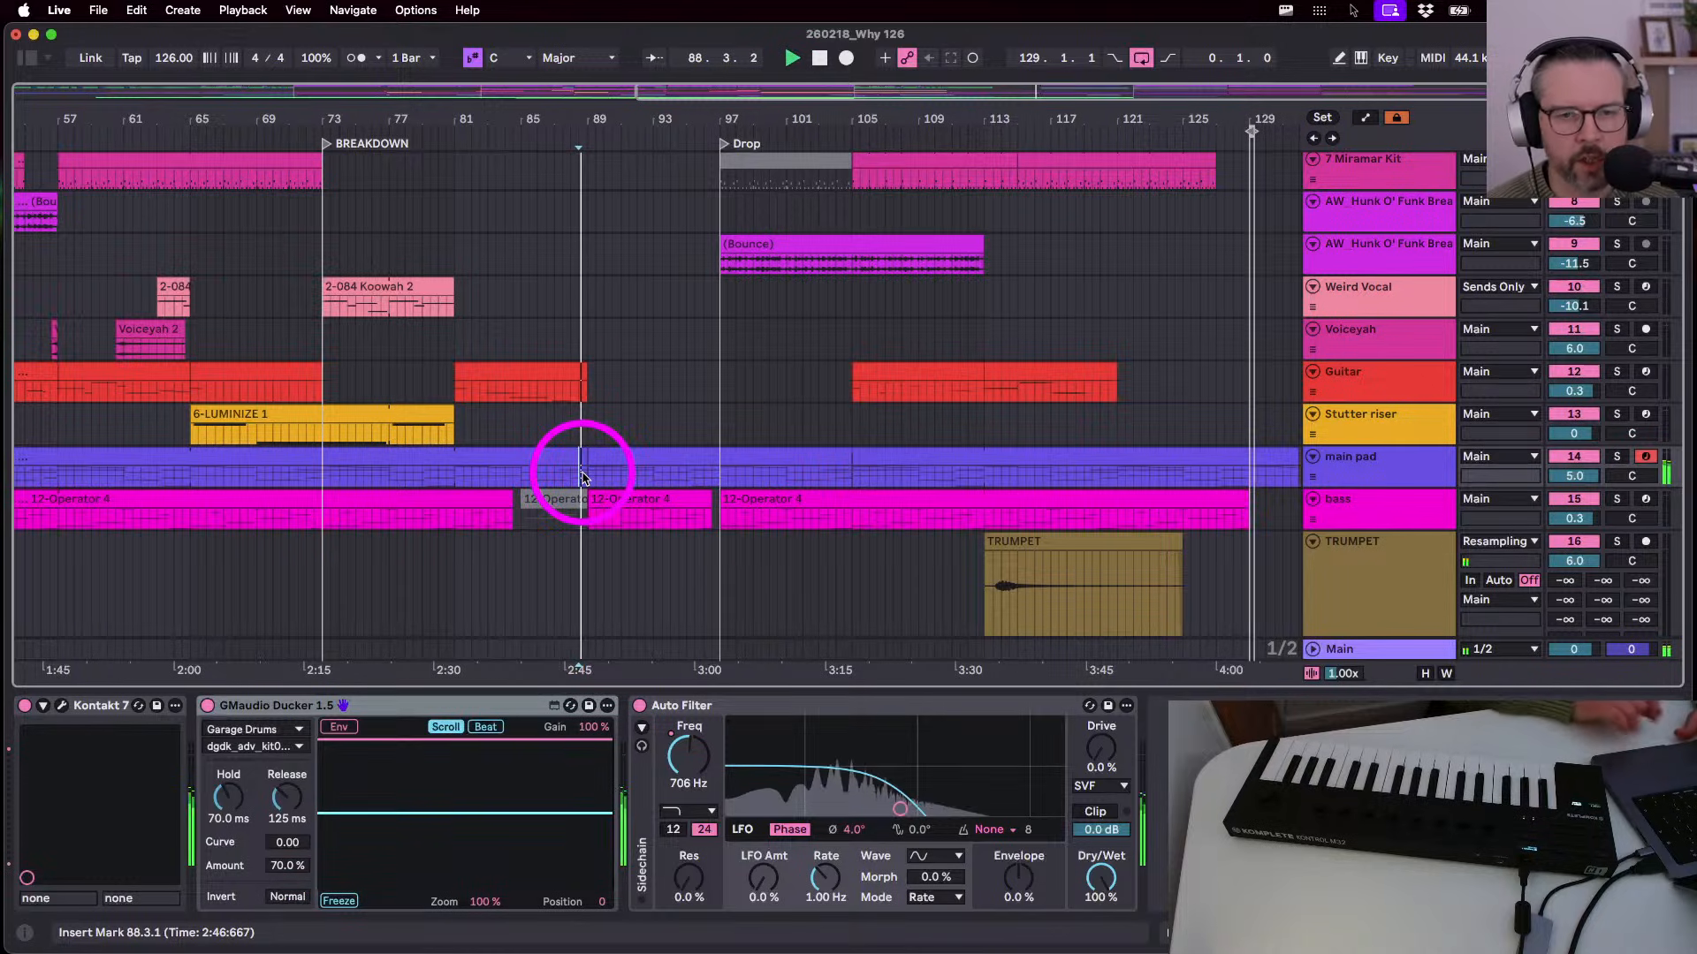
- Play from bar 88.3 while raising the main pad Auto Filter cutoff from 706 Hz to 1.55 kHz
key(space)
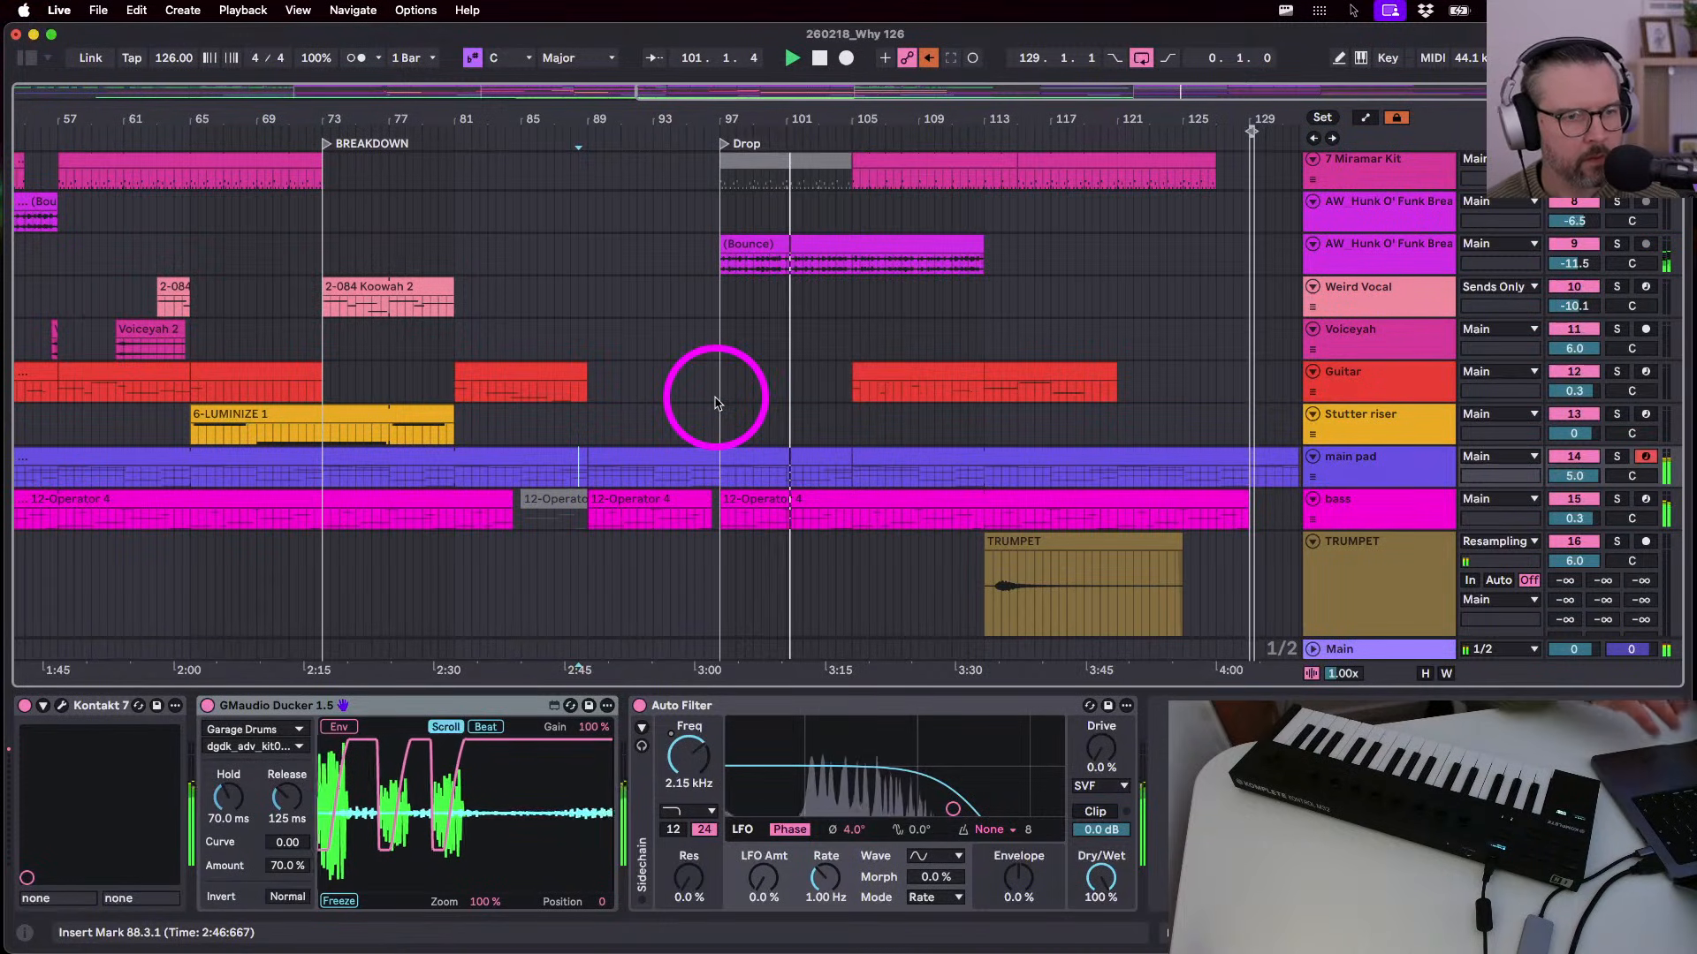
scroll(715, 403, down, 1)
scroll(715, 403, left, 1)
scroll(716, 403, down, 1)
scroll(715, 403, left, 1)
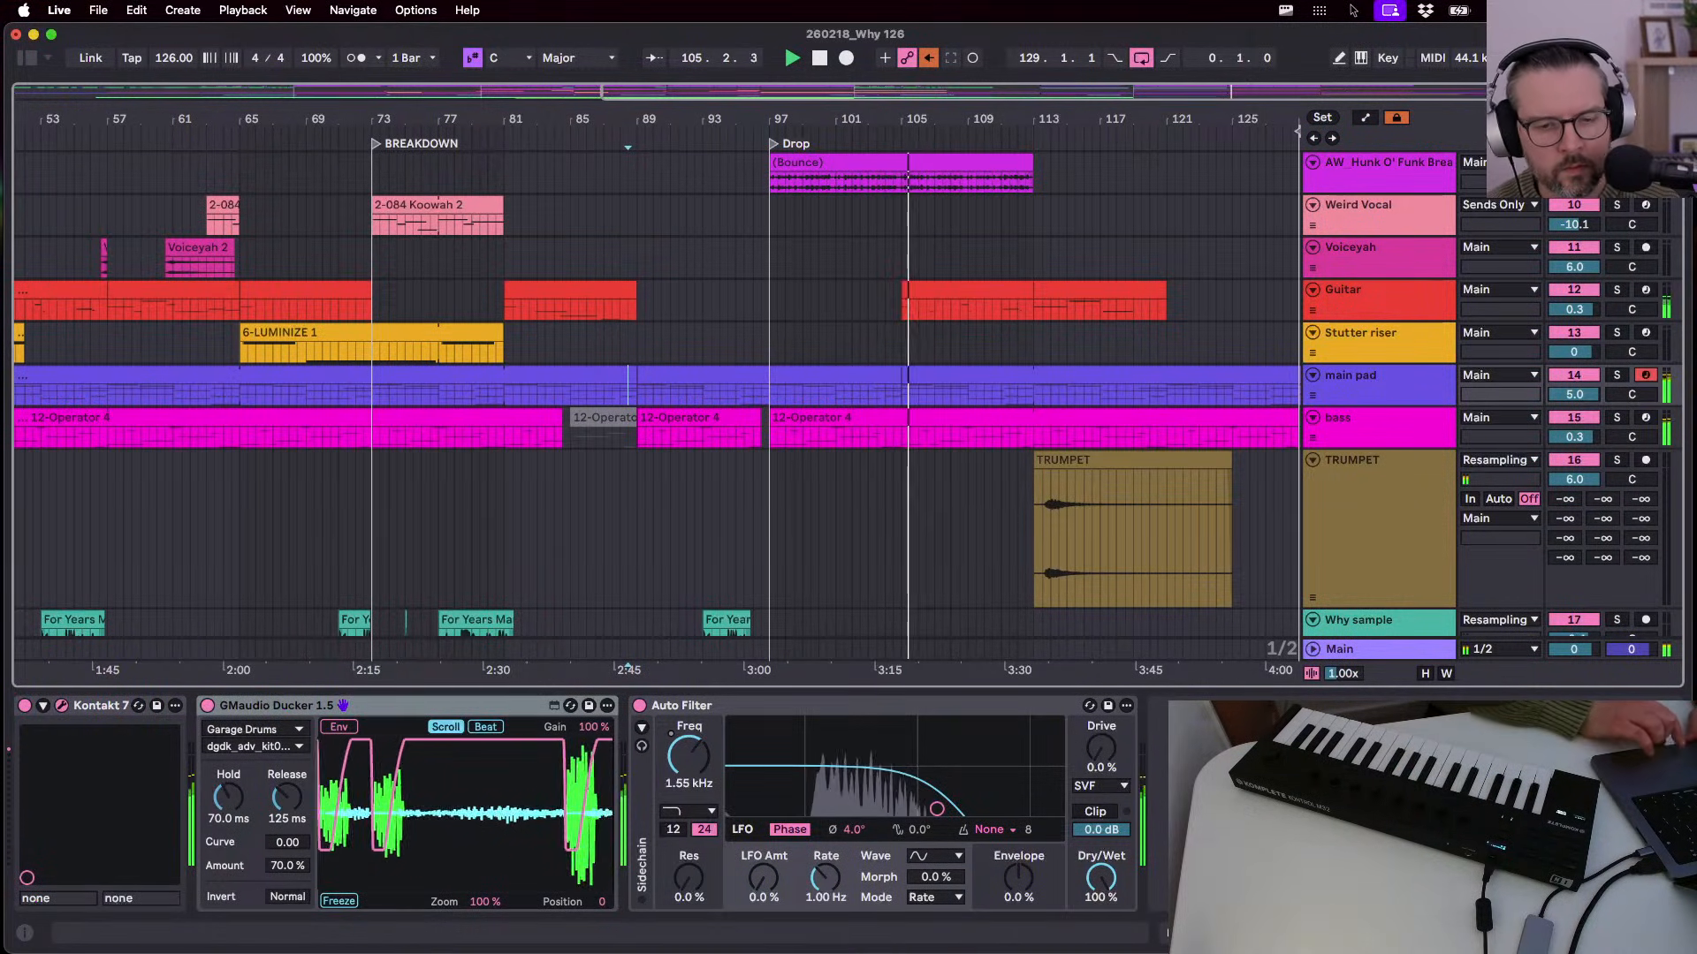
drag(470, 105, 463, 68)
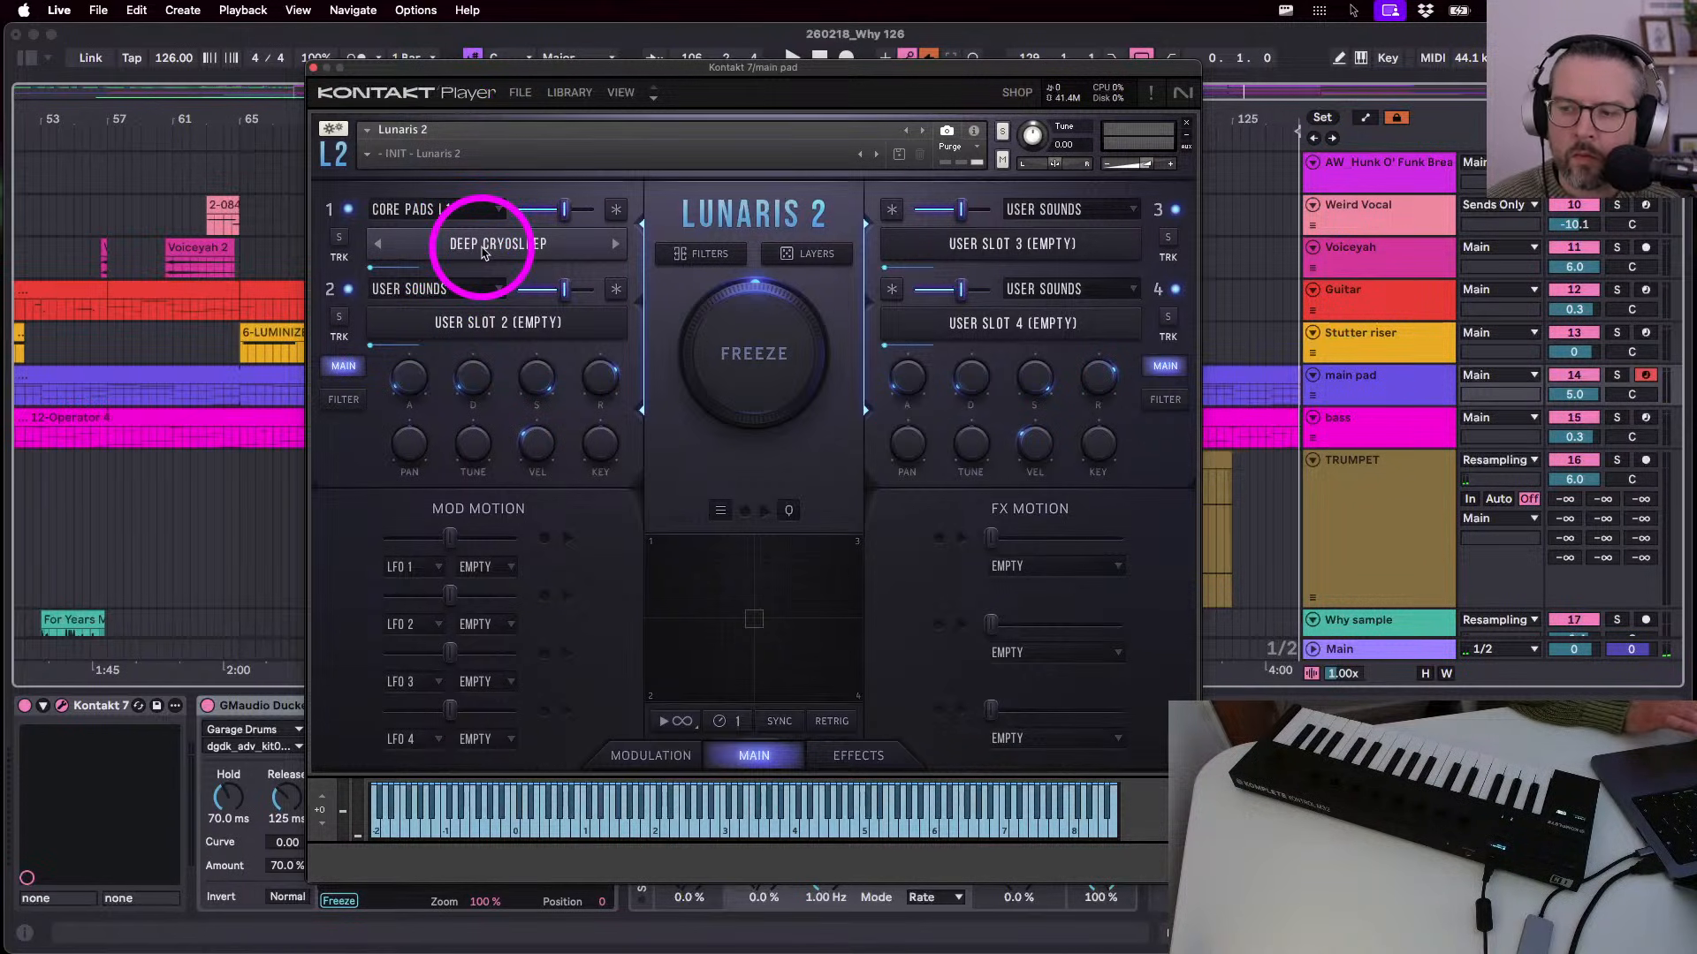
drag(500, 69, 501, 71)
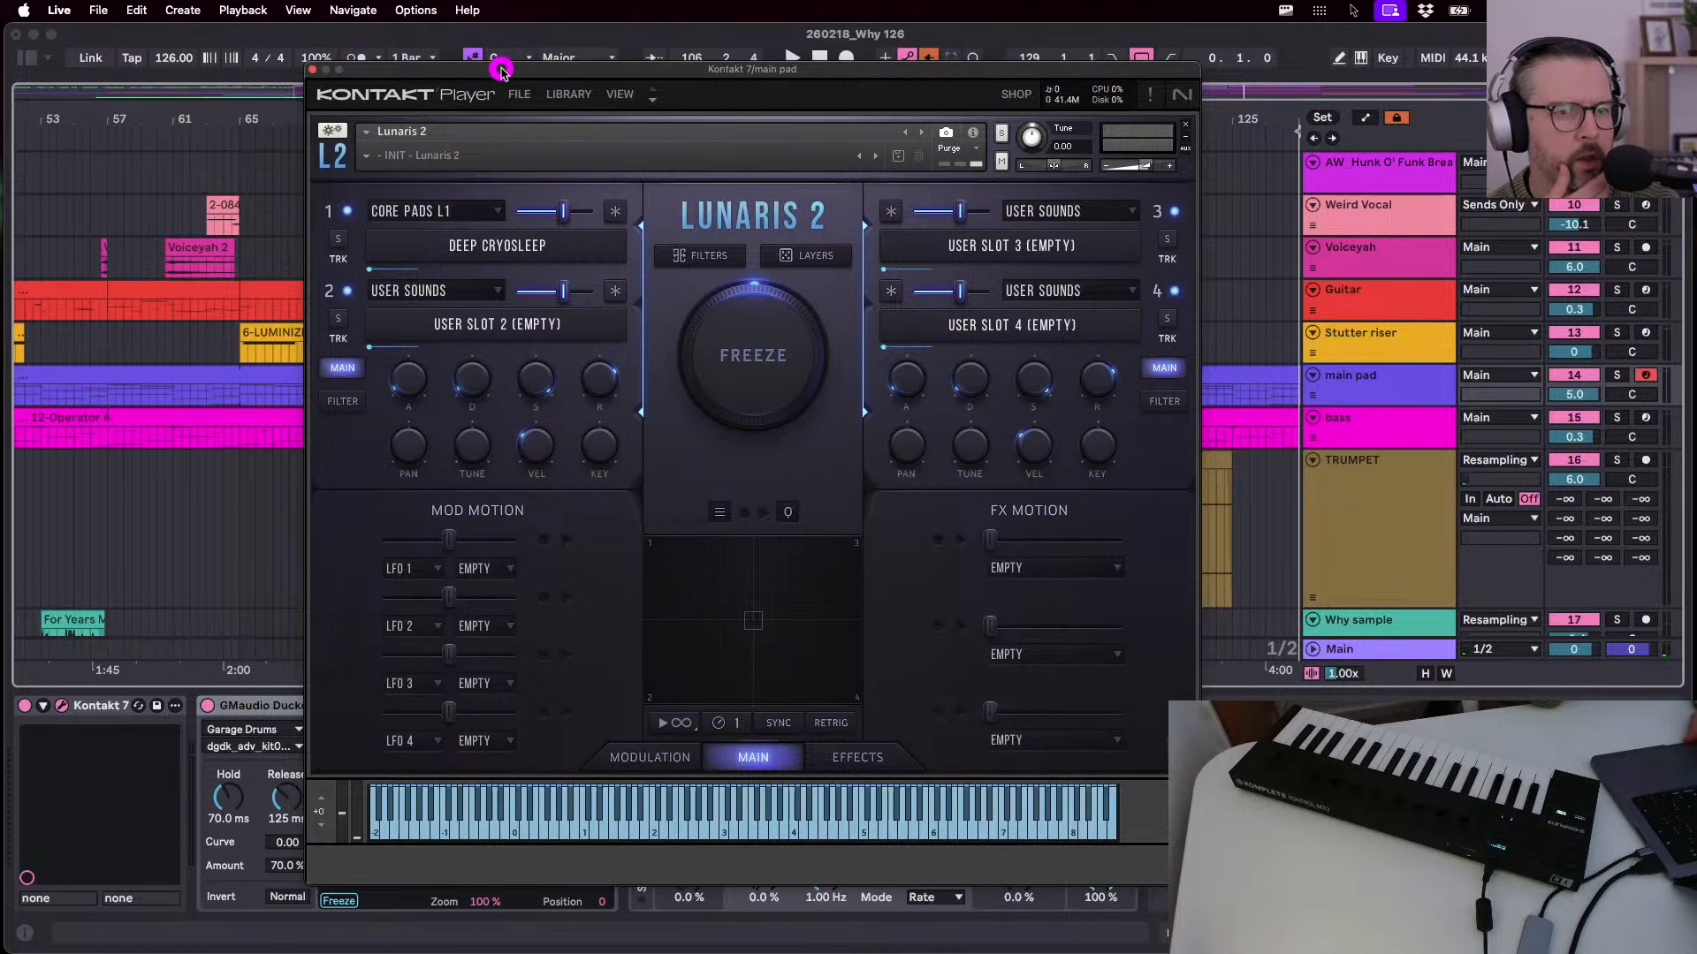
click(342, 402)
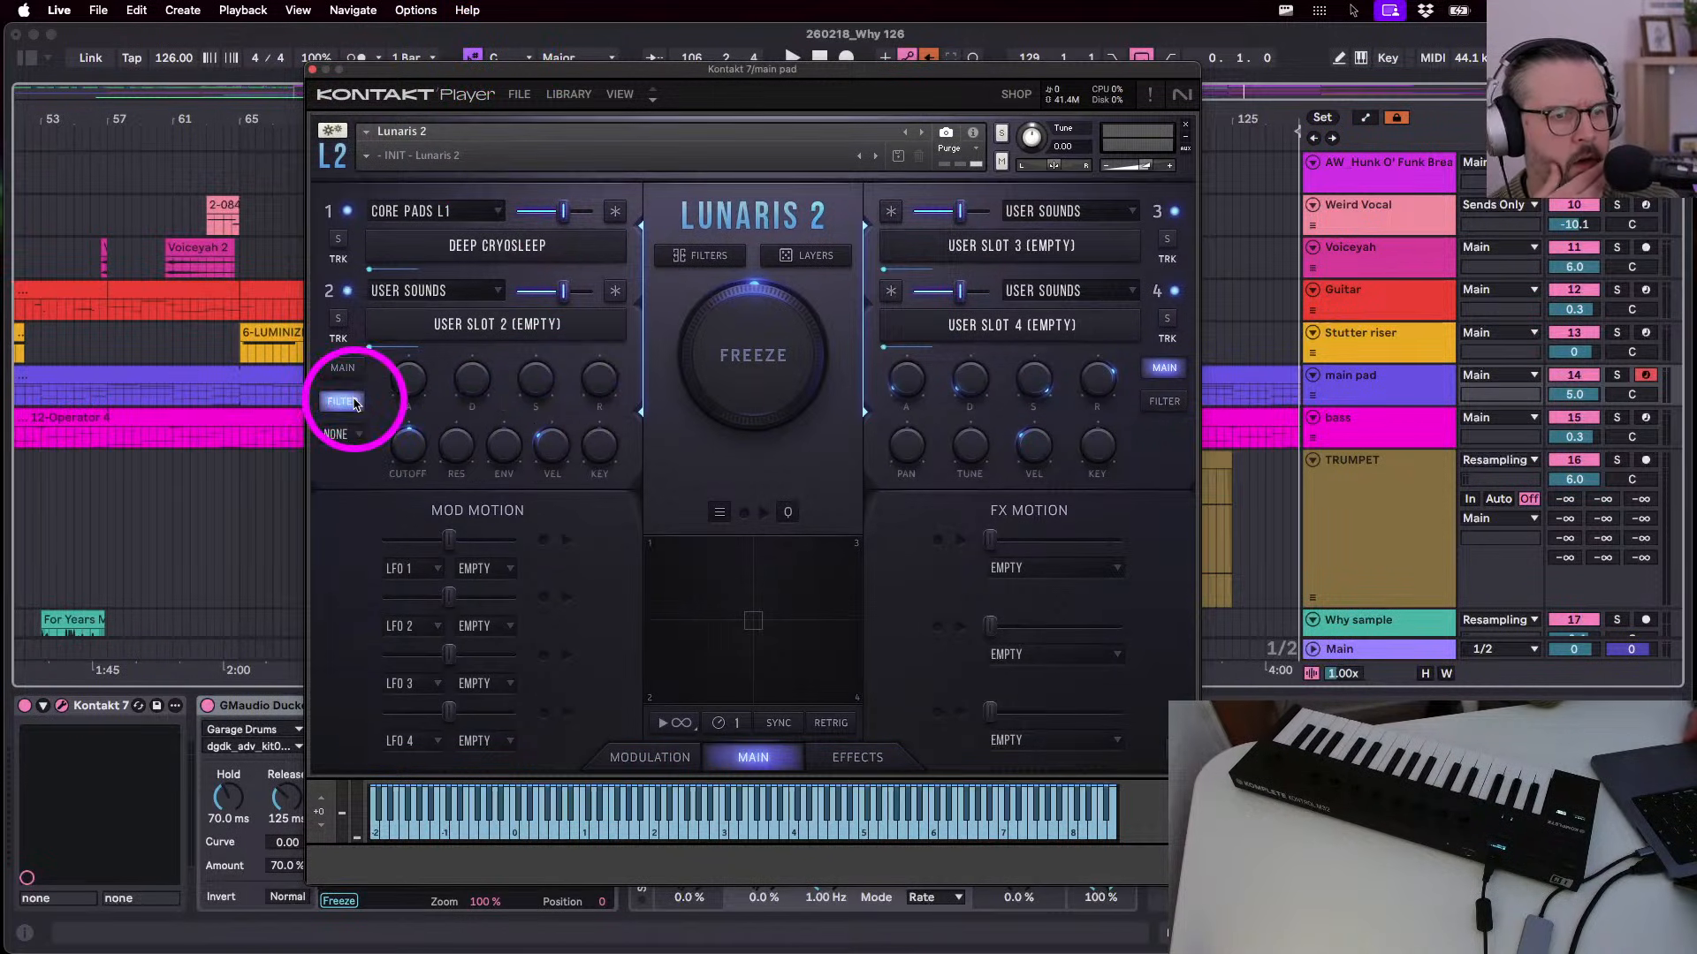
click(411, 427)
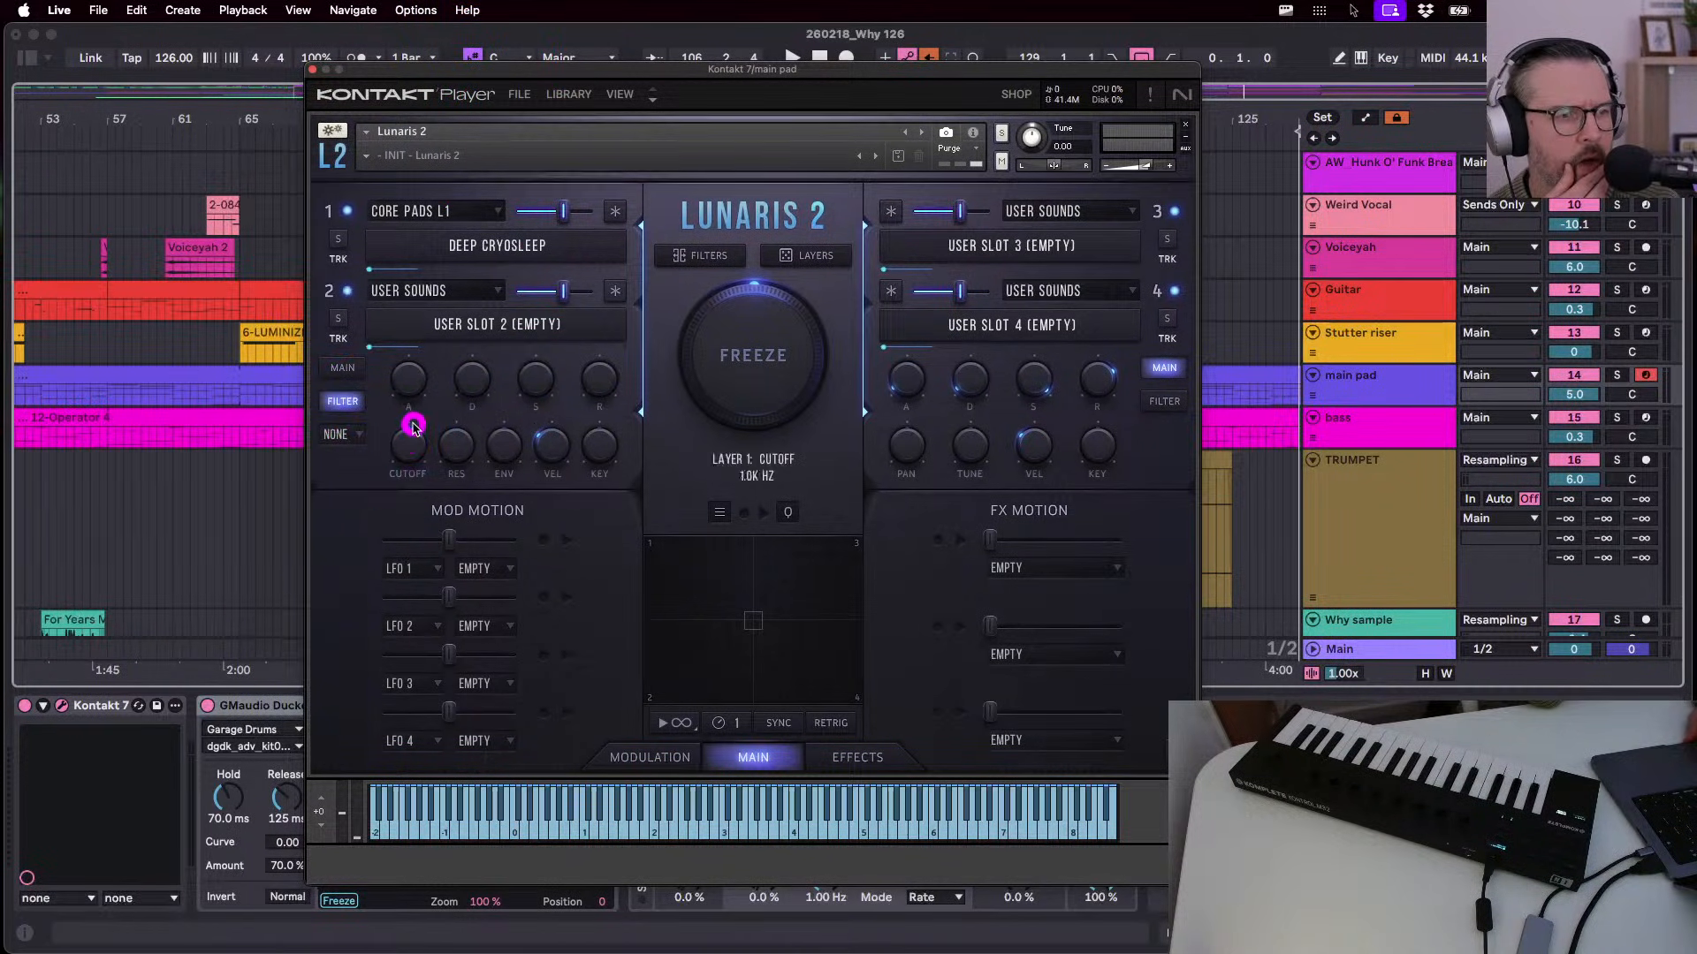
key(space)
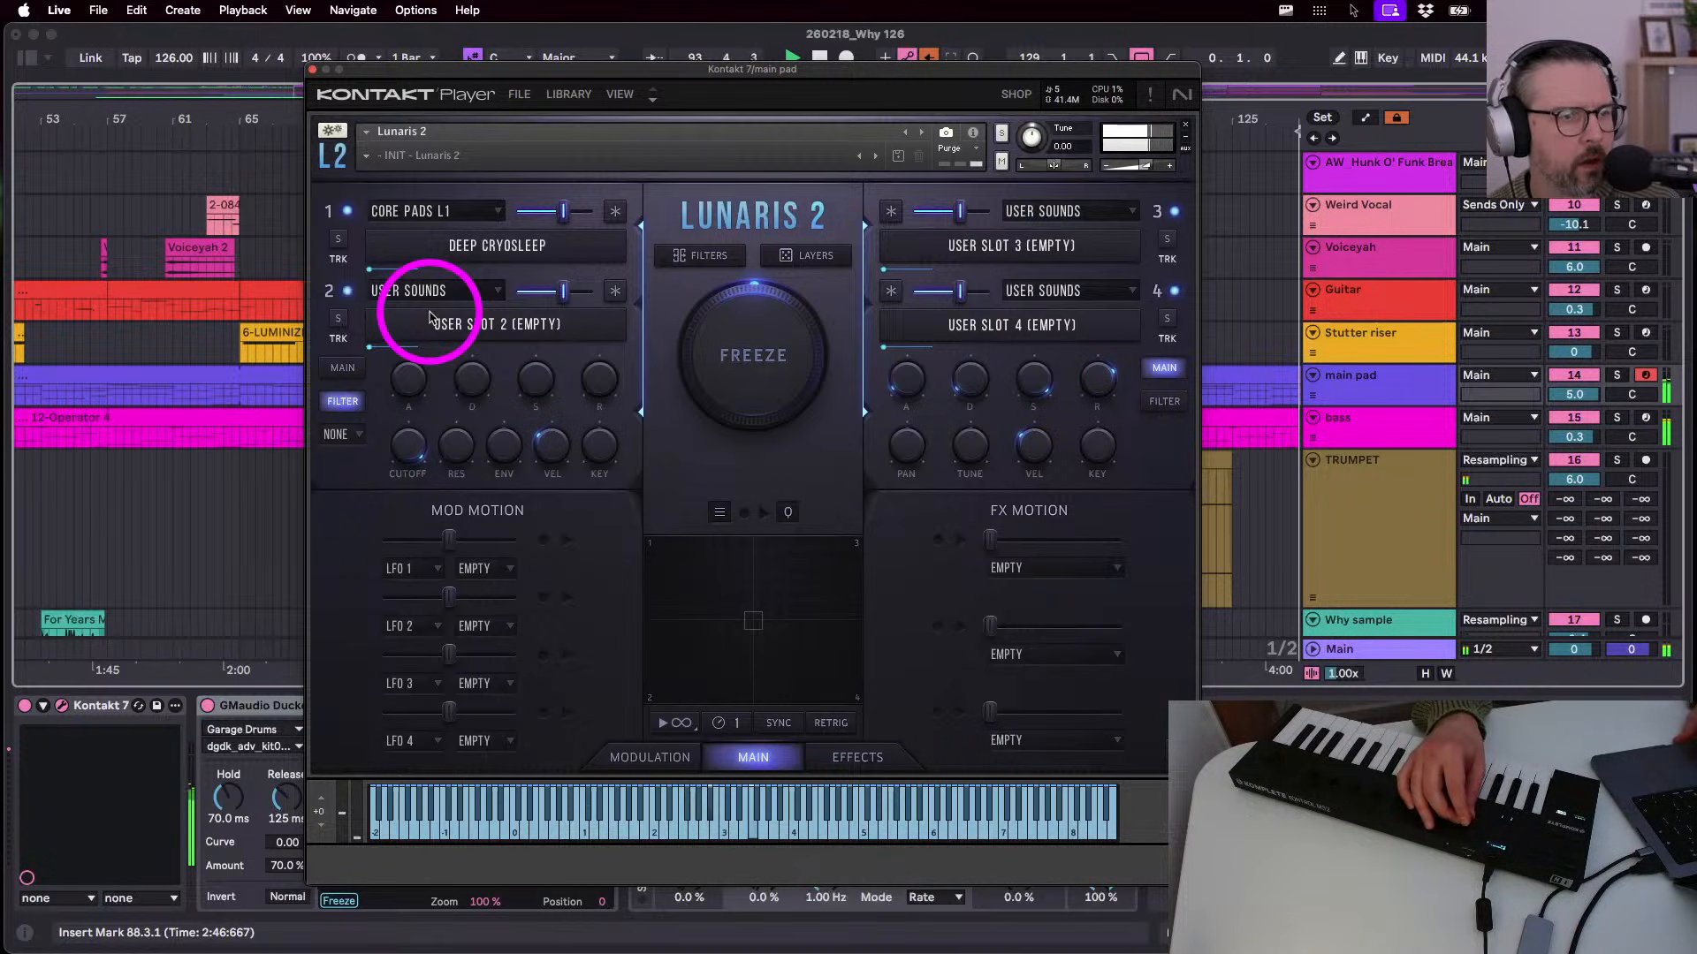
click(313, 69)
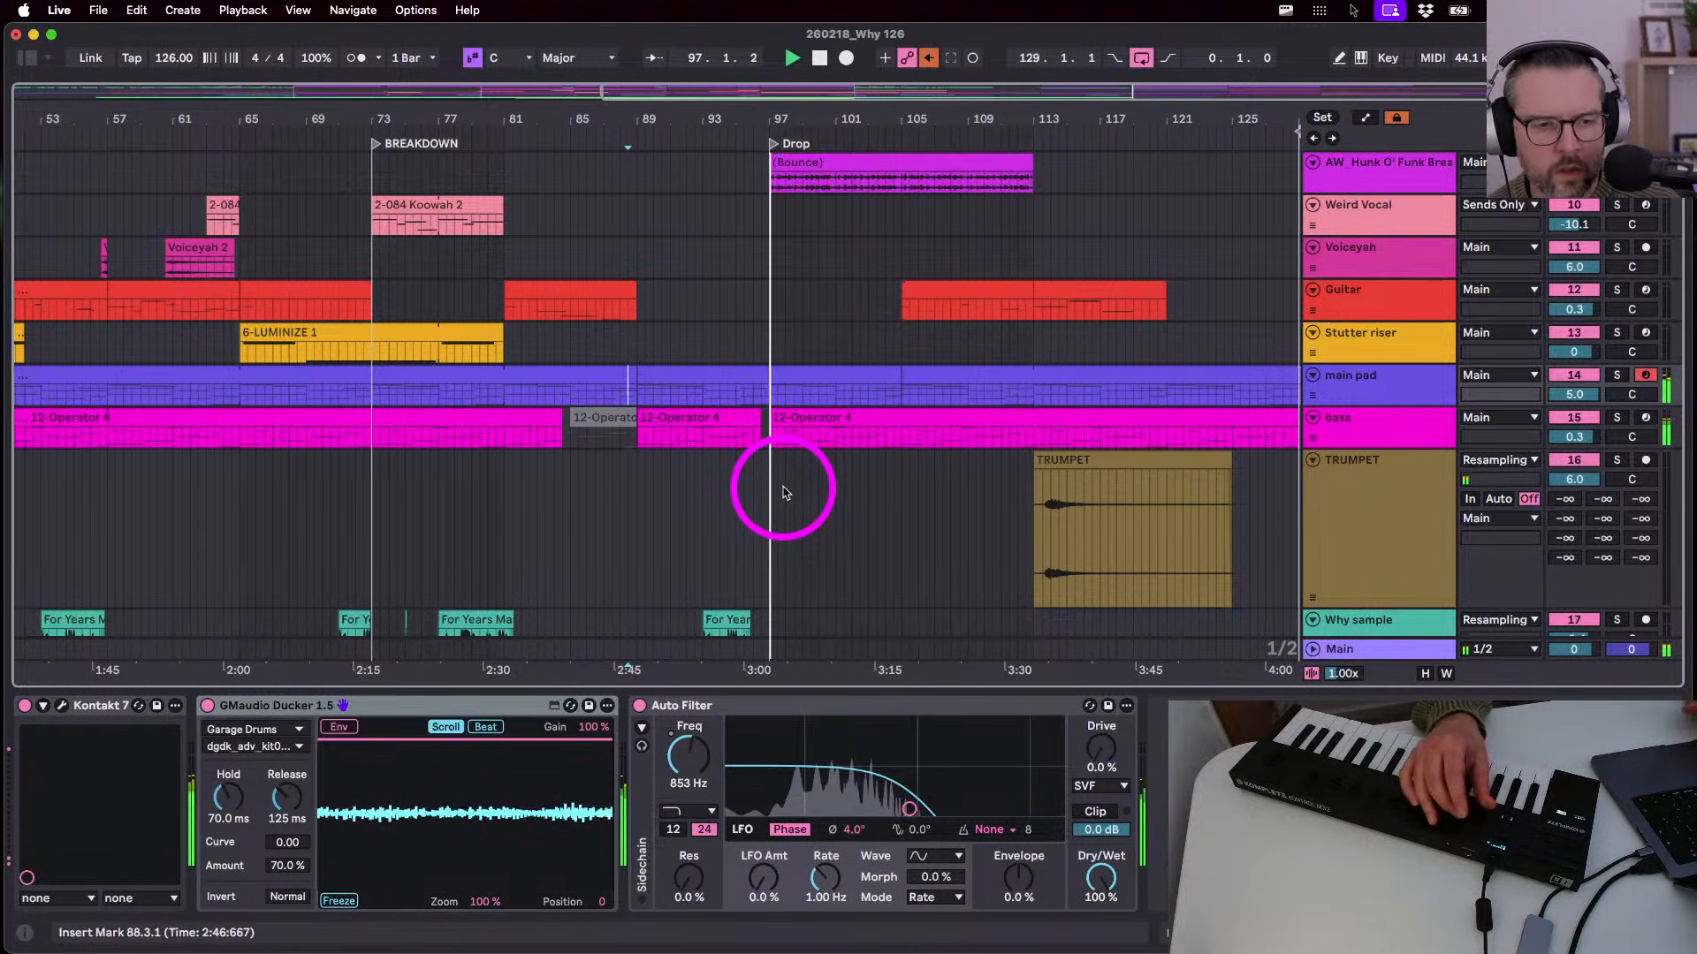
- Key the main pad's Auto Filter sidechain from the Garage Drums kick at Post Mixer
click(641, 727)
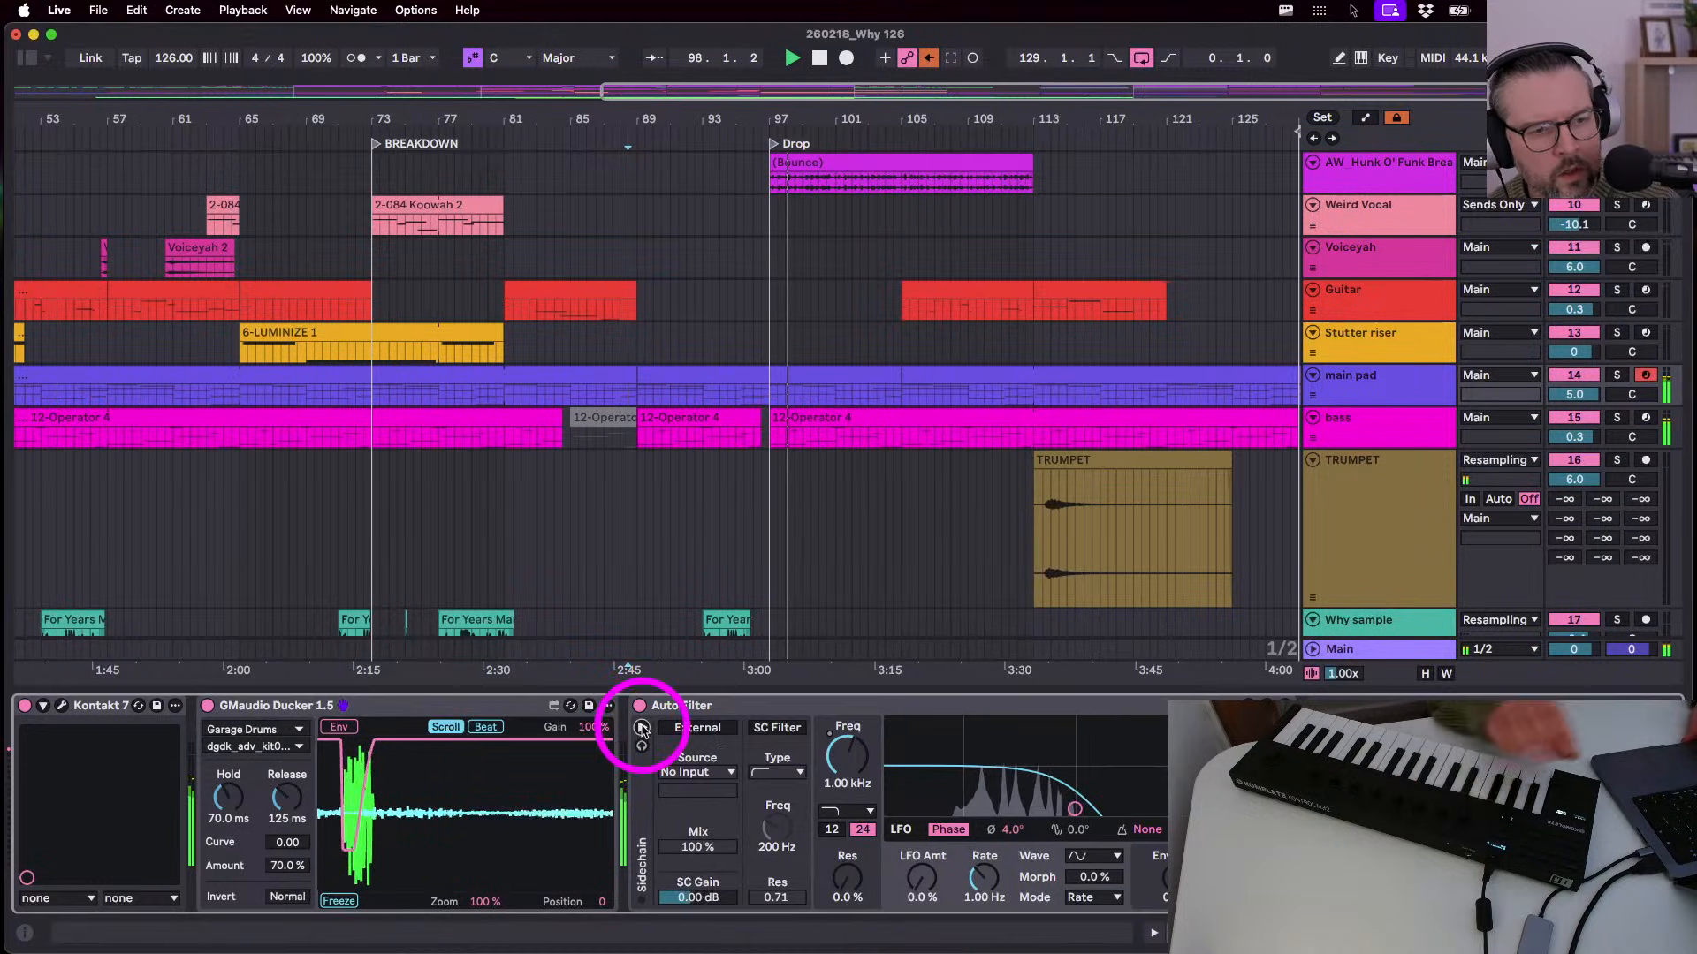
click(679, 772)
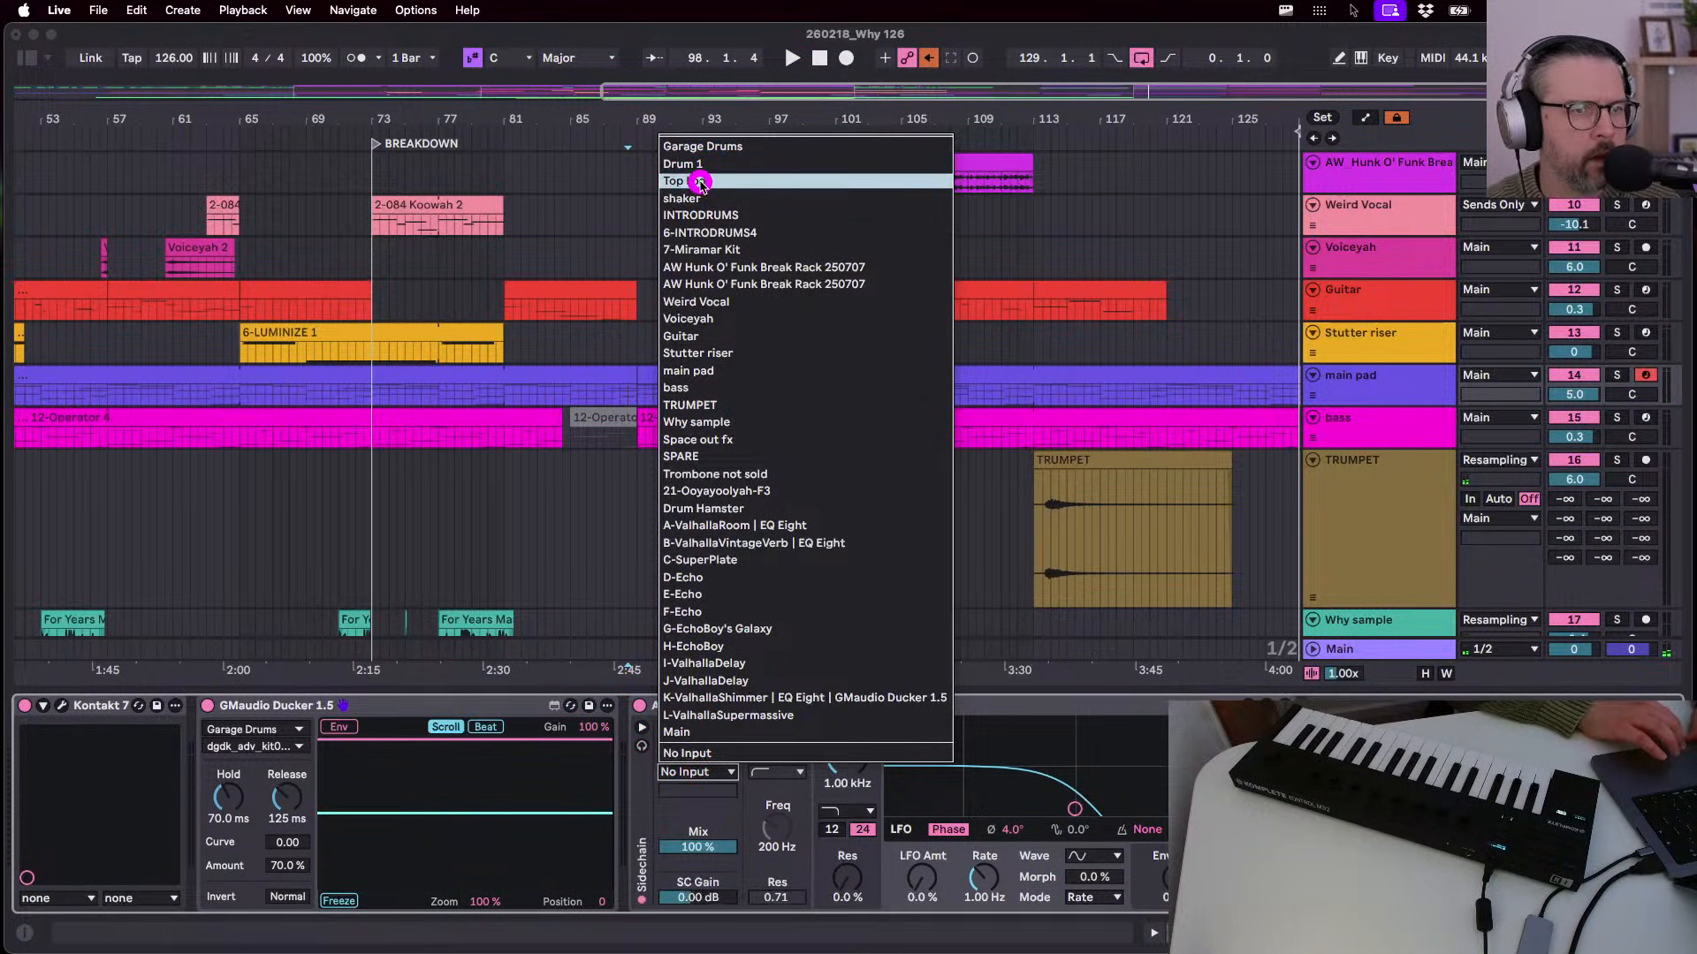
click(703, 147)
click(685, 791)
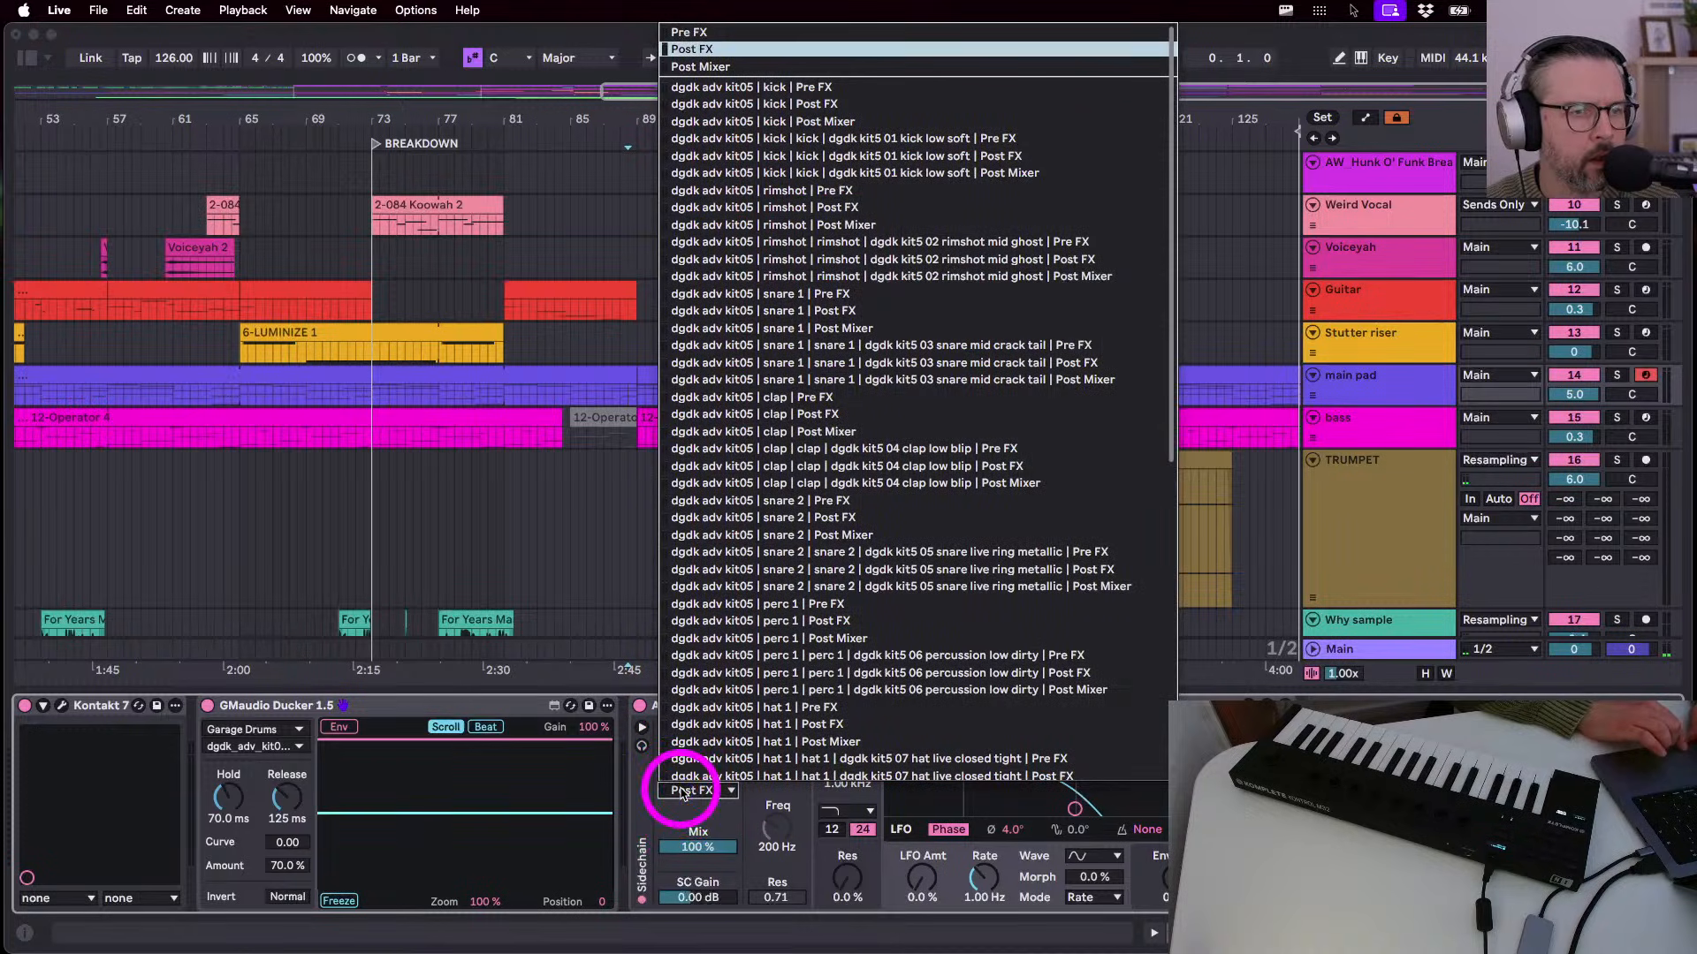
click(755, 89)
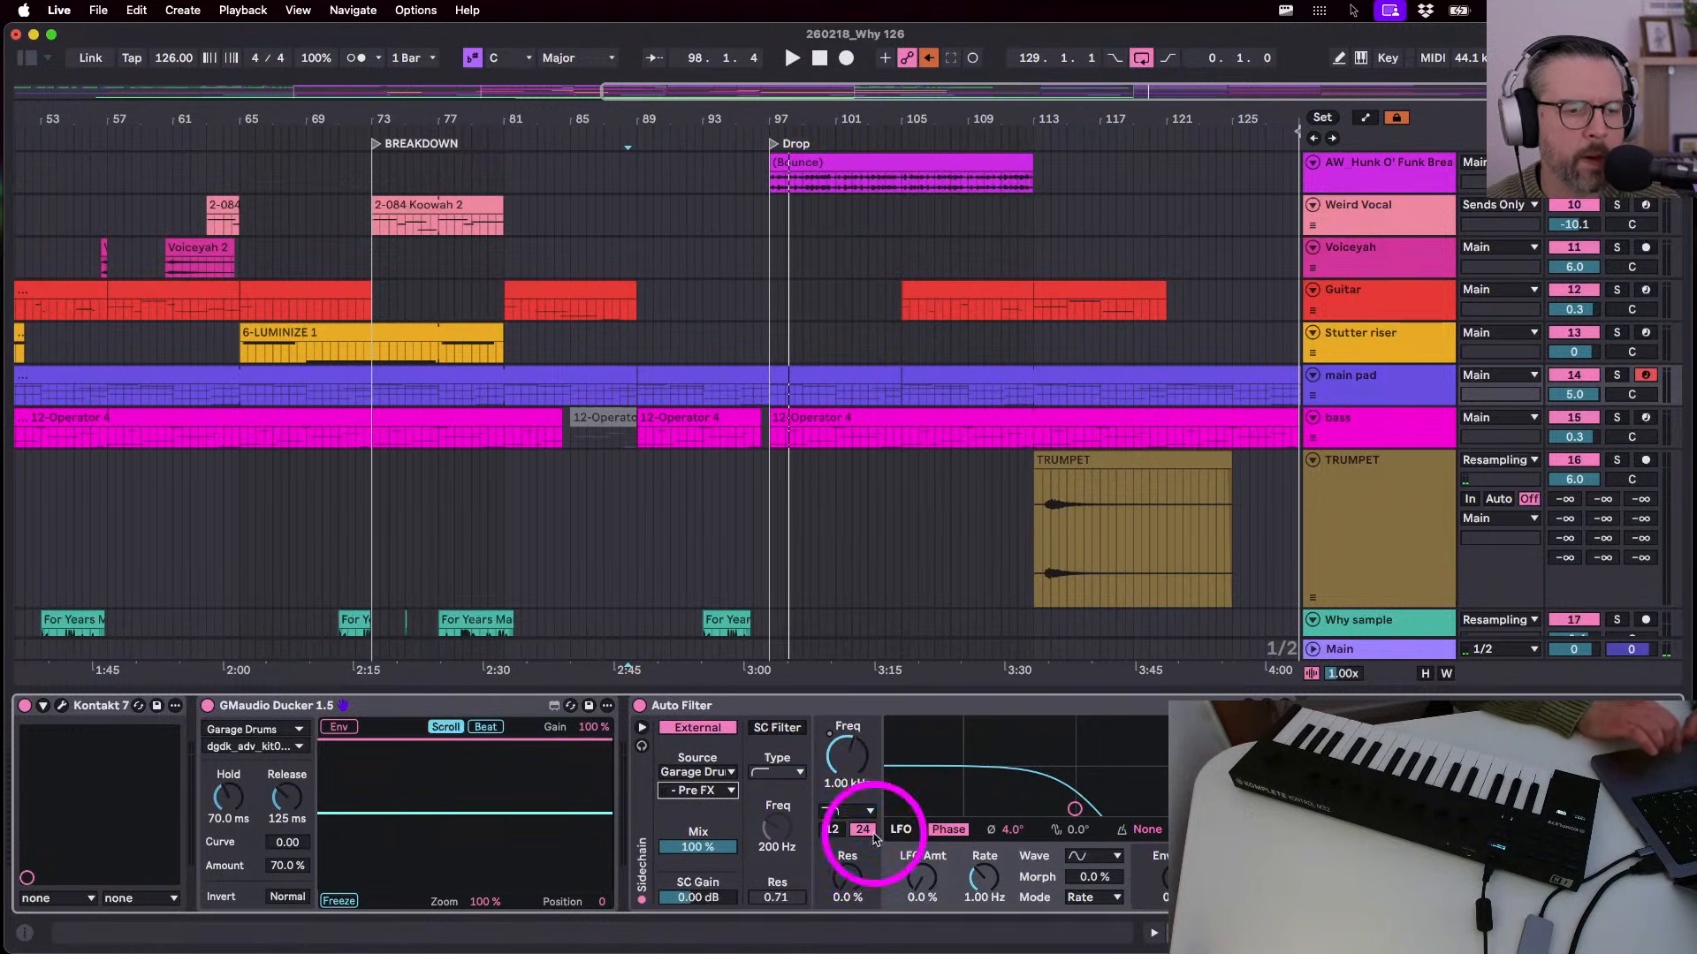
click(706, 791)
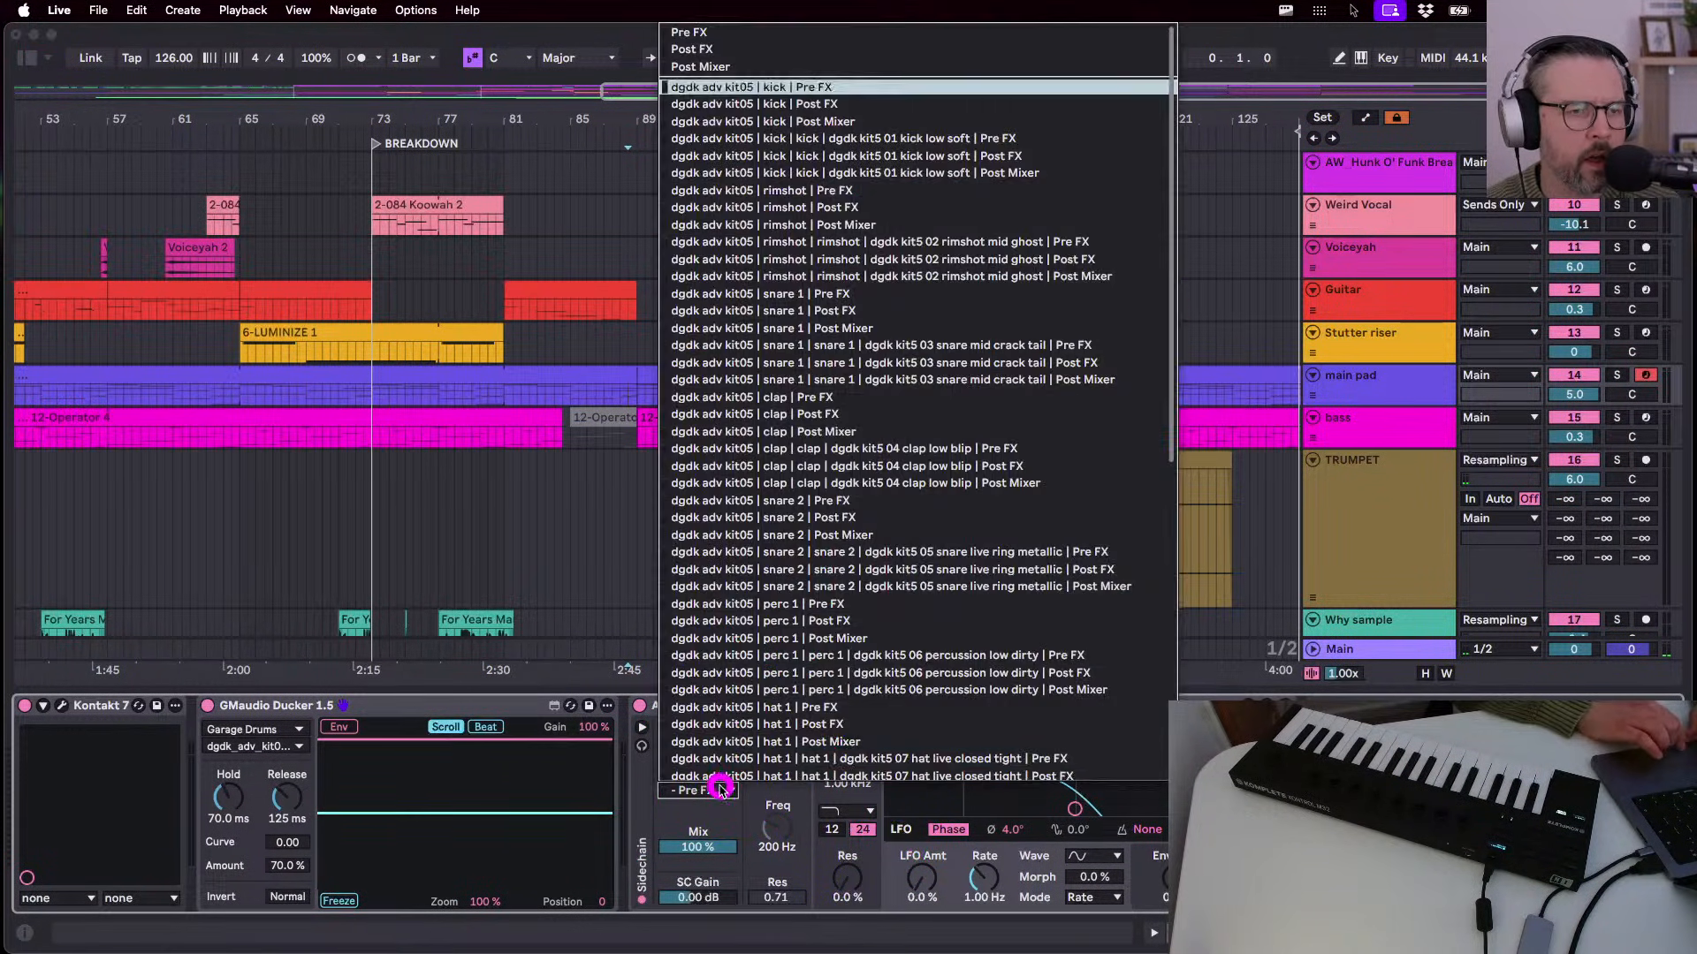
click(707, 121)
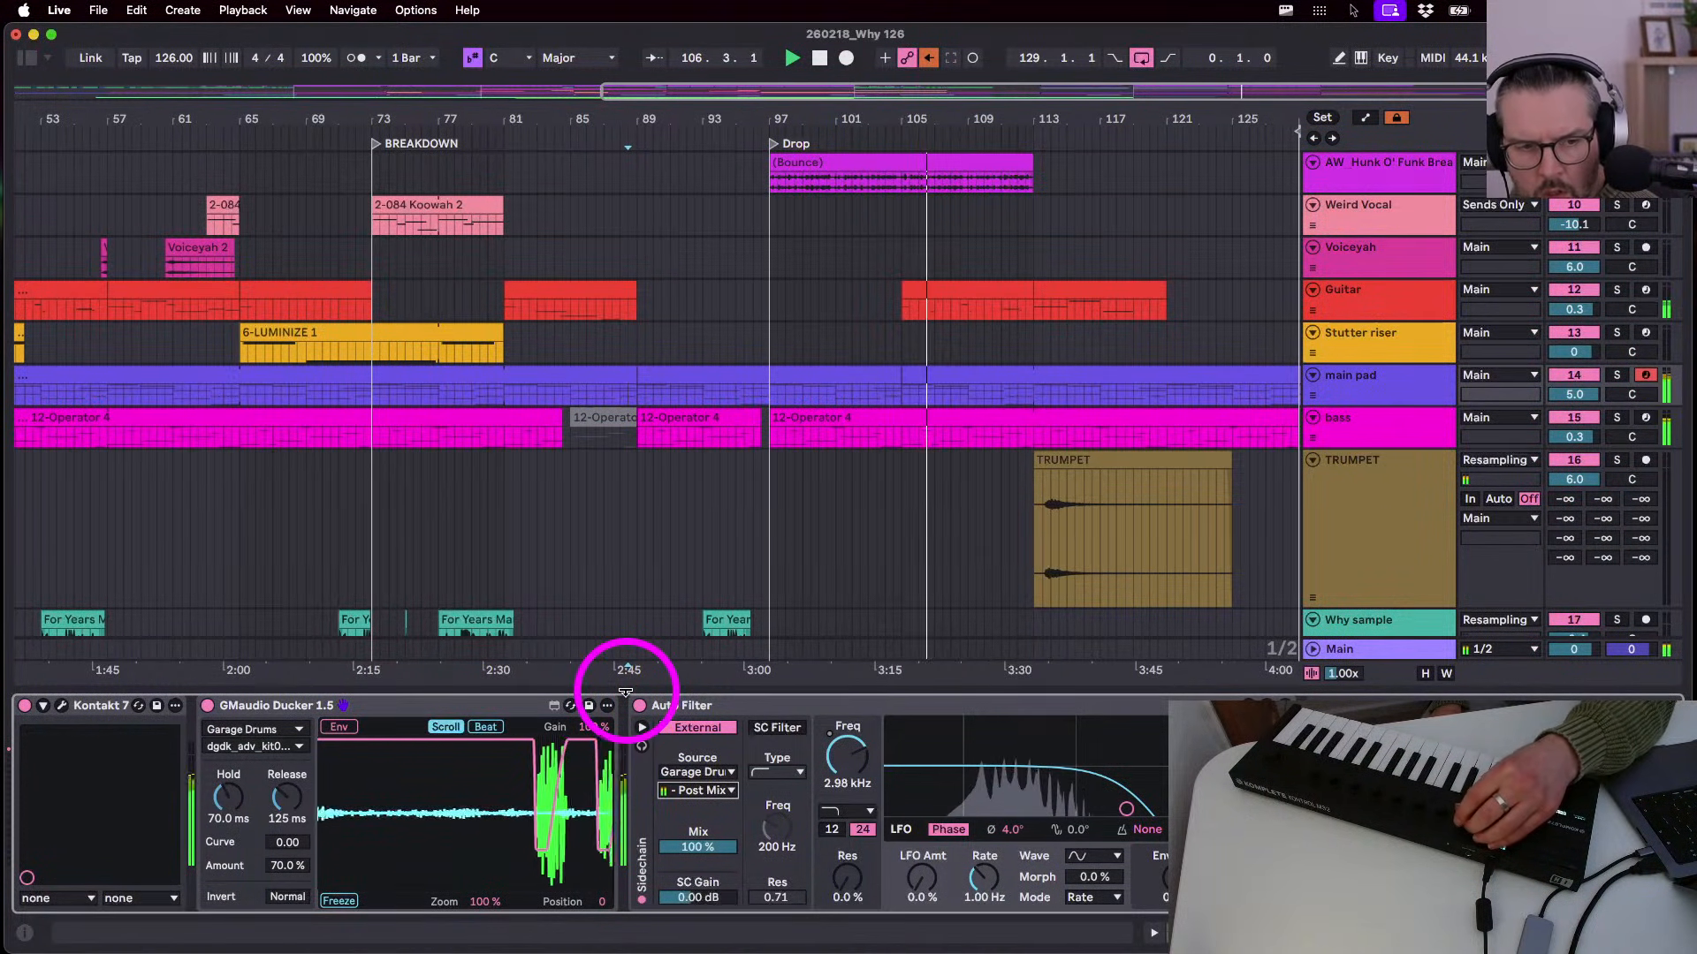
- Try sidechain gain values, settle back at 0 dB, and add some filter resonance
drag(693, 900, 694, 882)
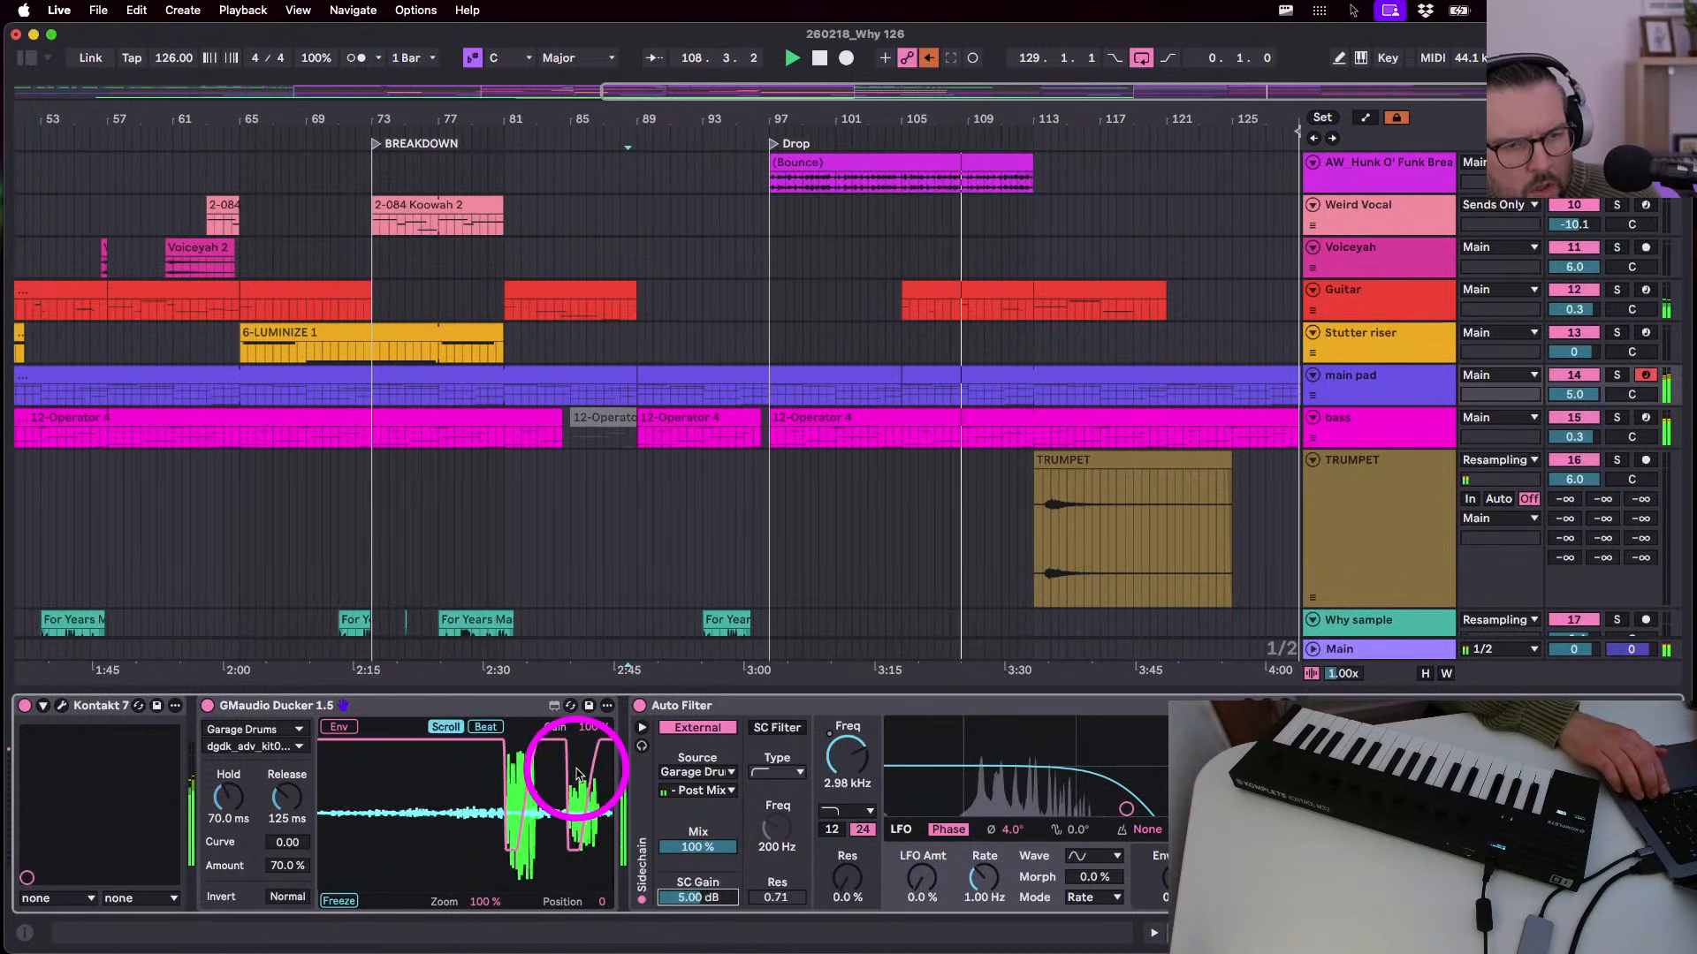
key(Down)
key(Down)
key(Down)
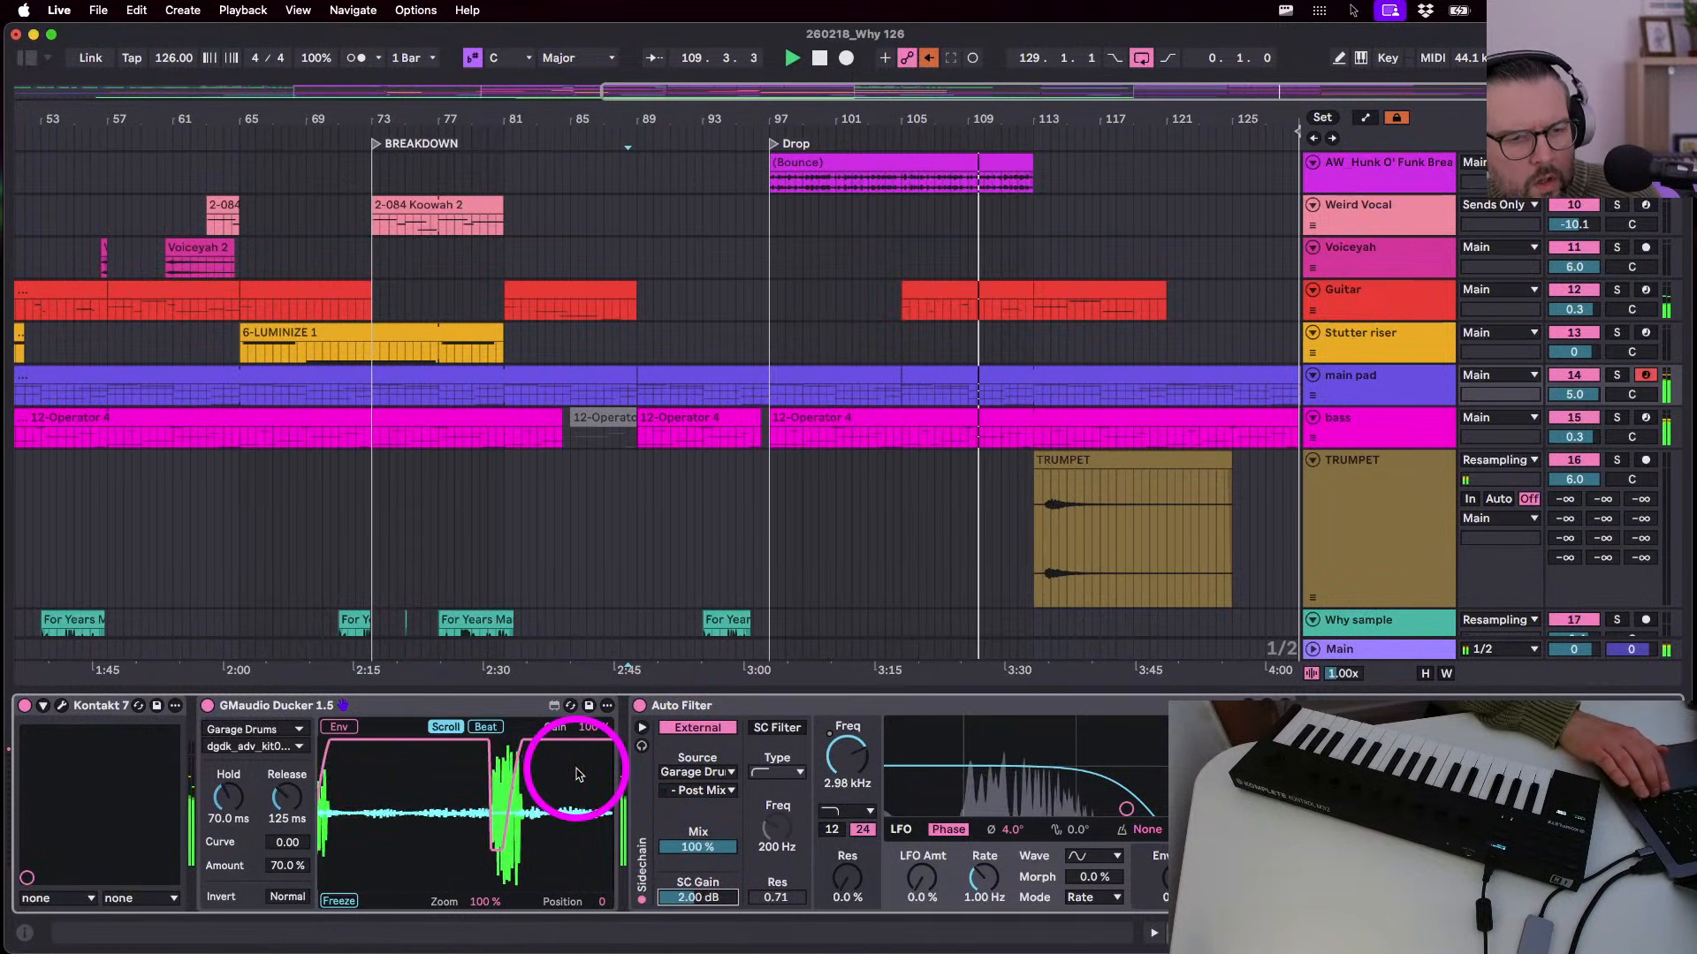
key(Down)
key(Down)
drag(846, 883, 847, 877)
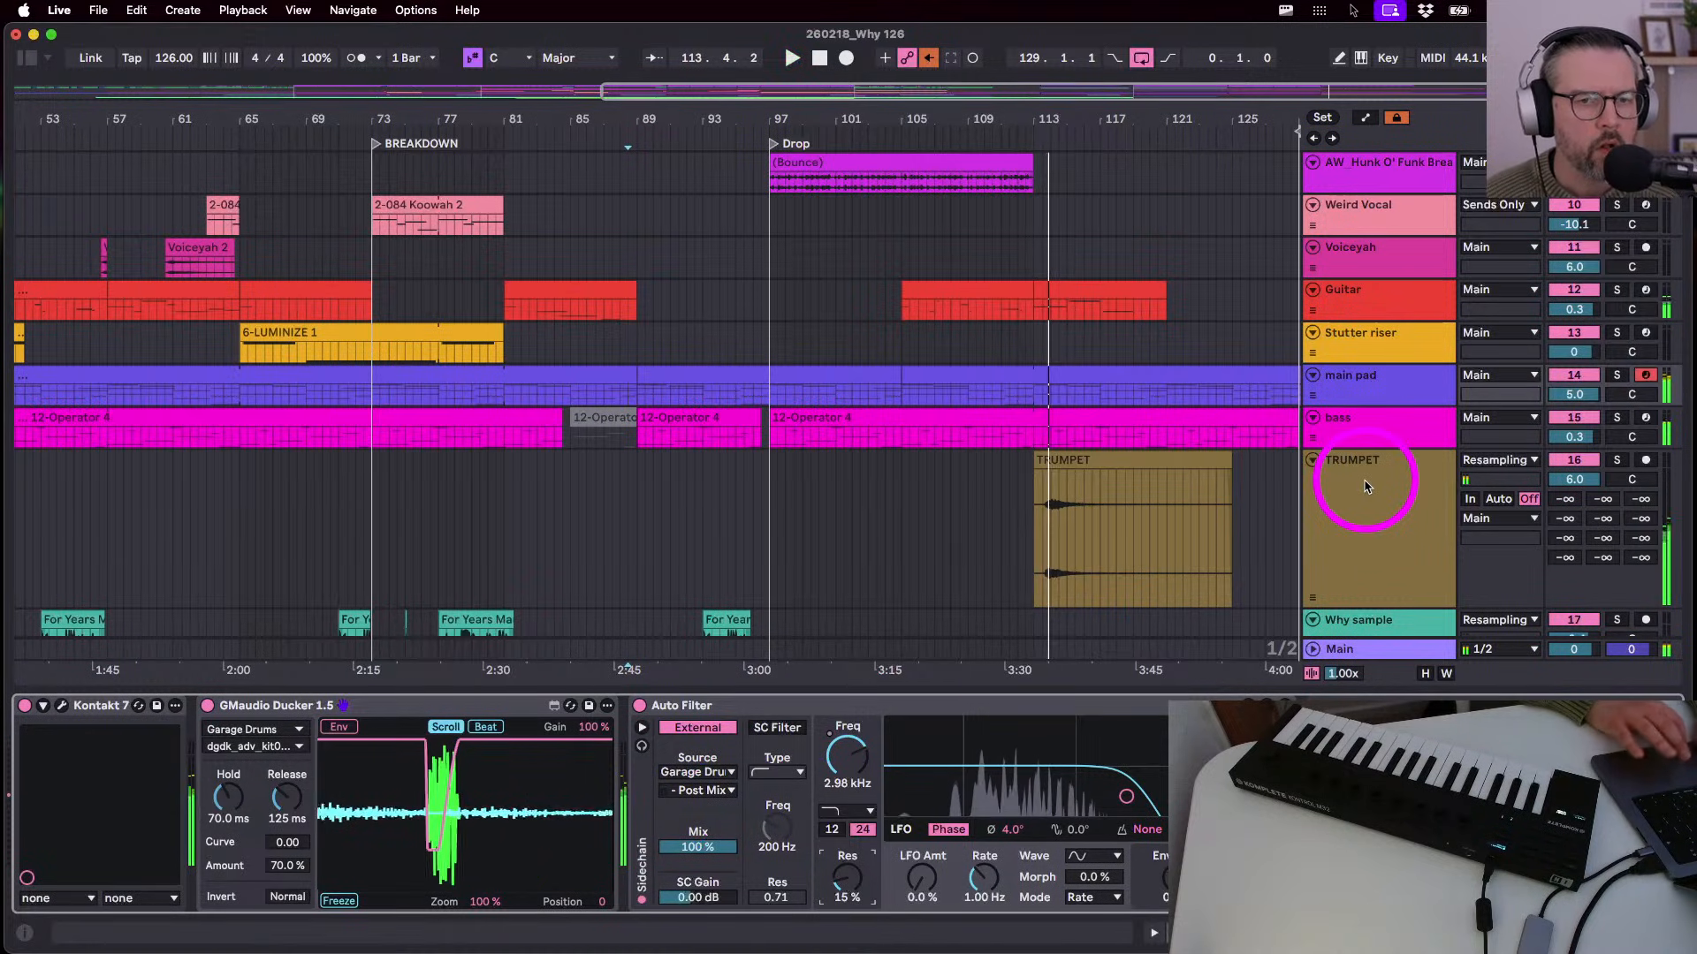
- Enlarge the main pad track, show the returns, and inspect the SuperPlate and ValhallaVintageVerb returns
drag(1383, 413, 1364, 479)
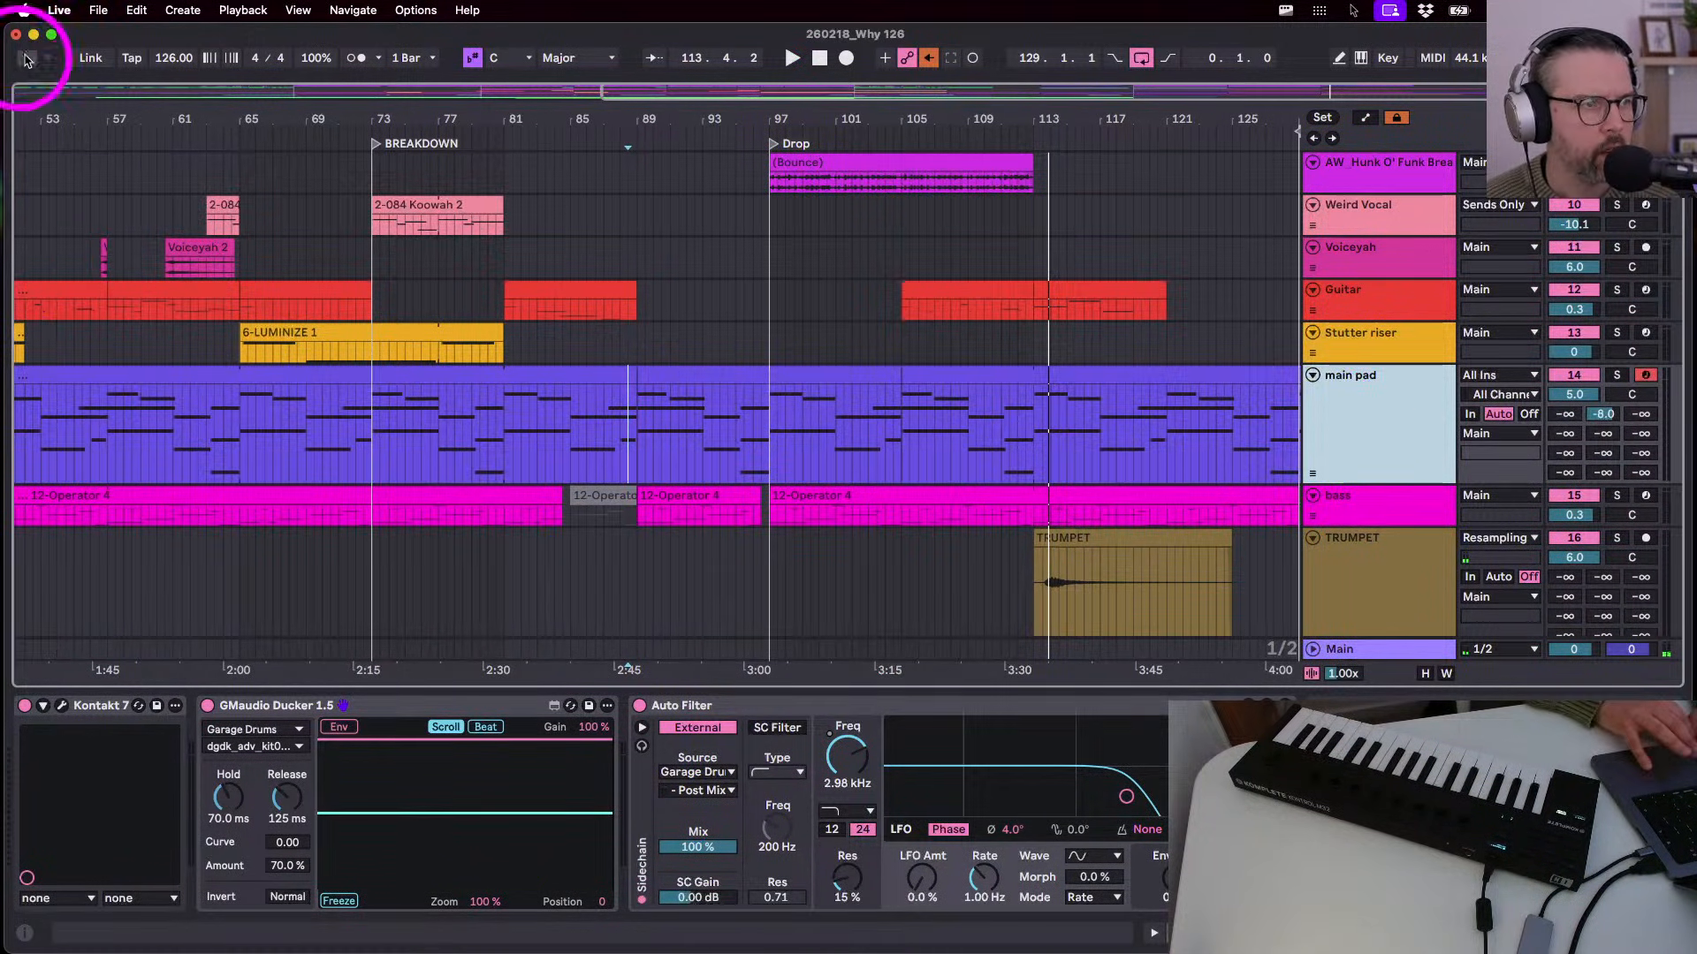
key(super+alt+r)
click(1359, 432)
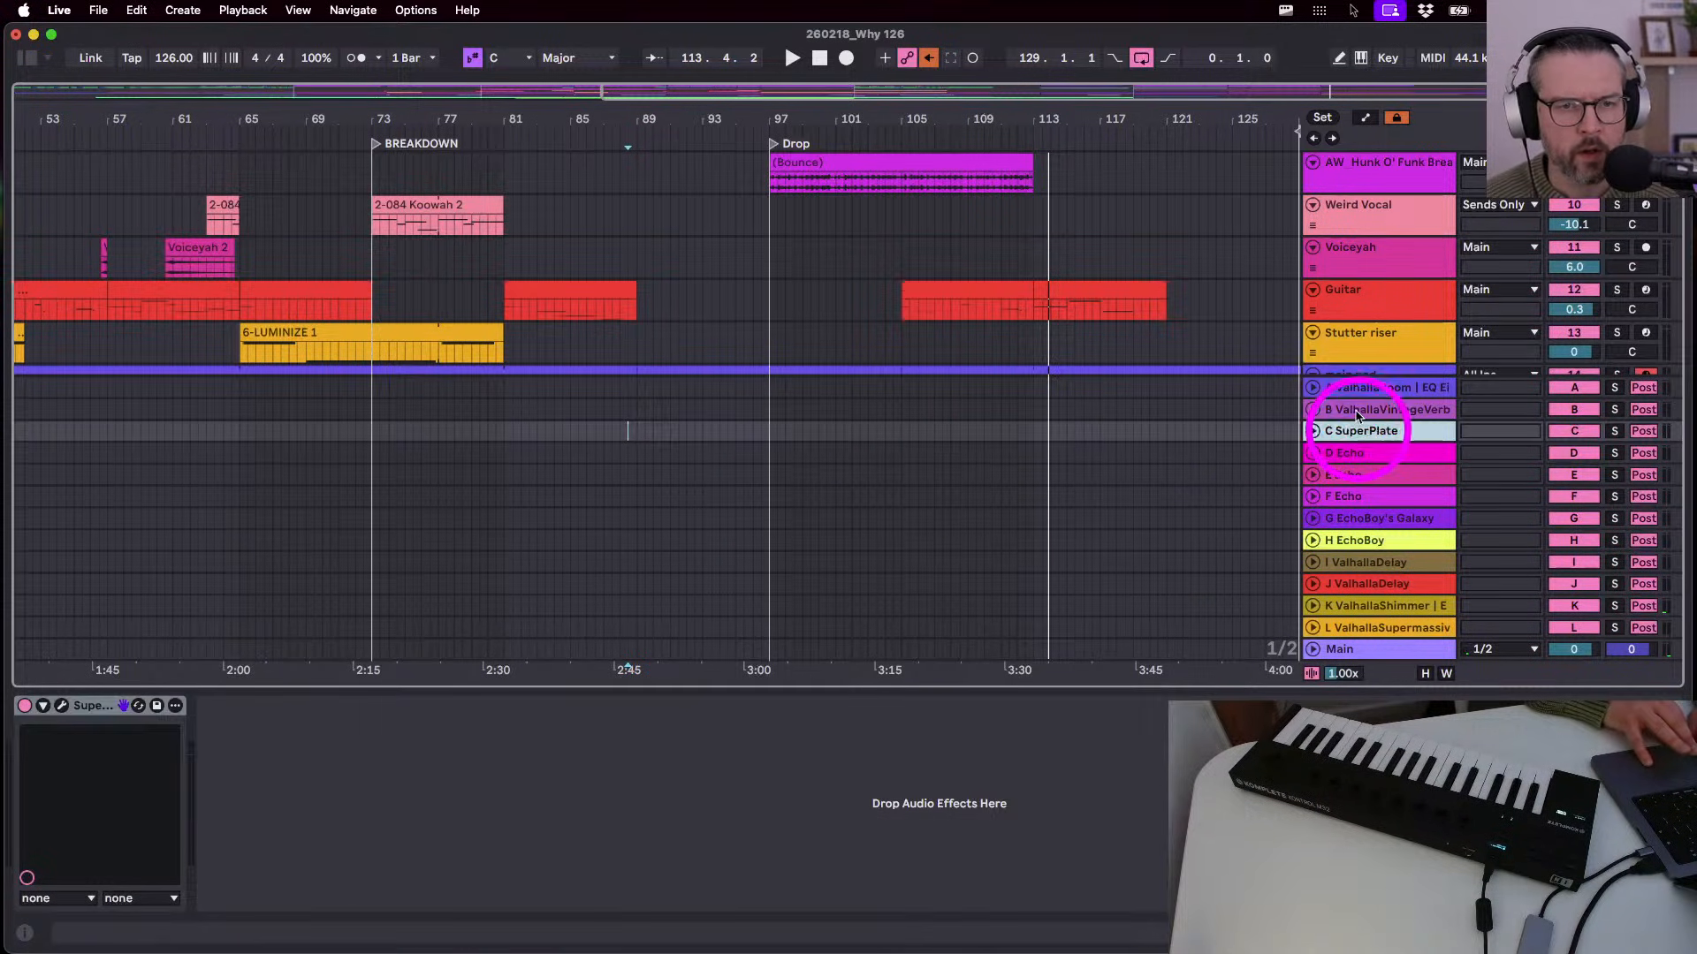
click(1359, 412)
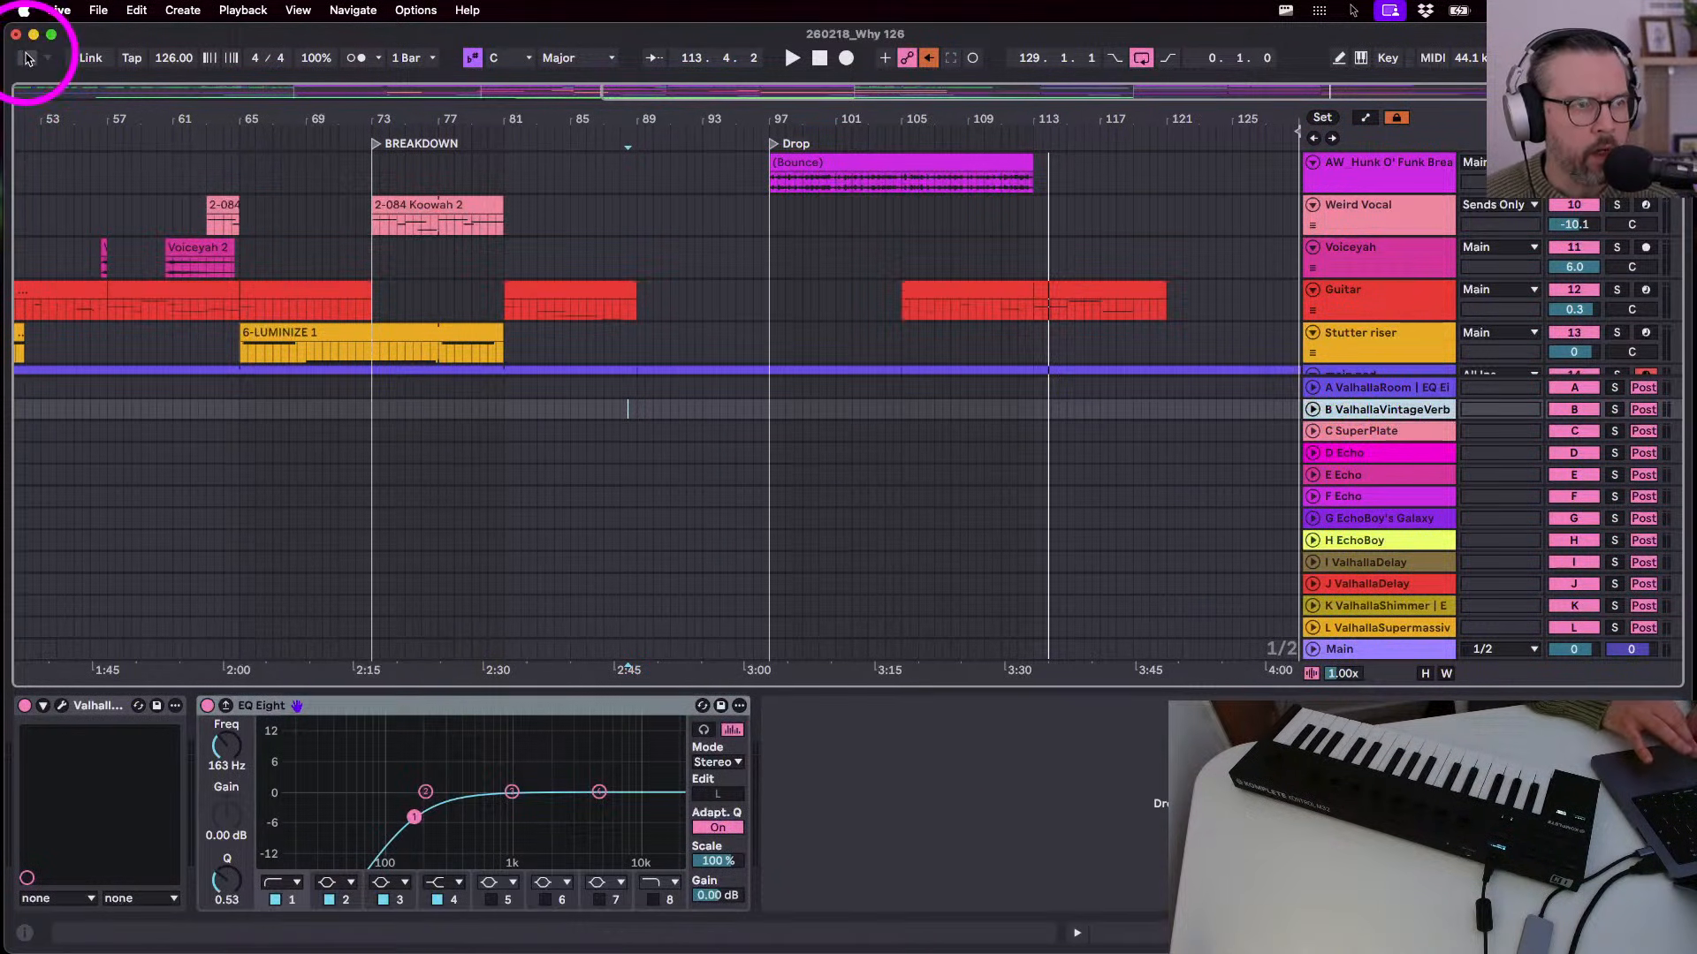
click(27, 59)
scroll(1386, 342, down, 3)
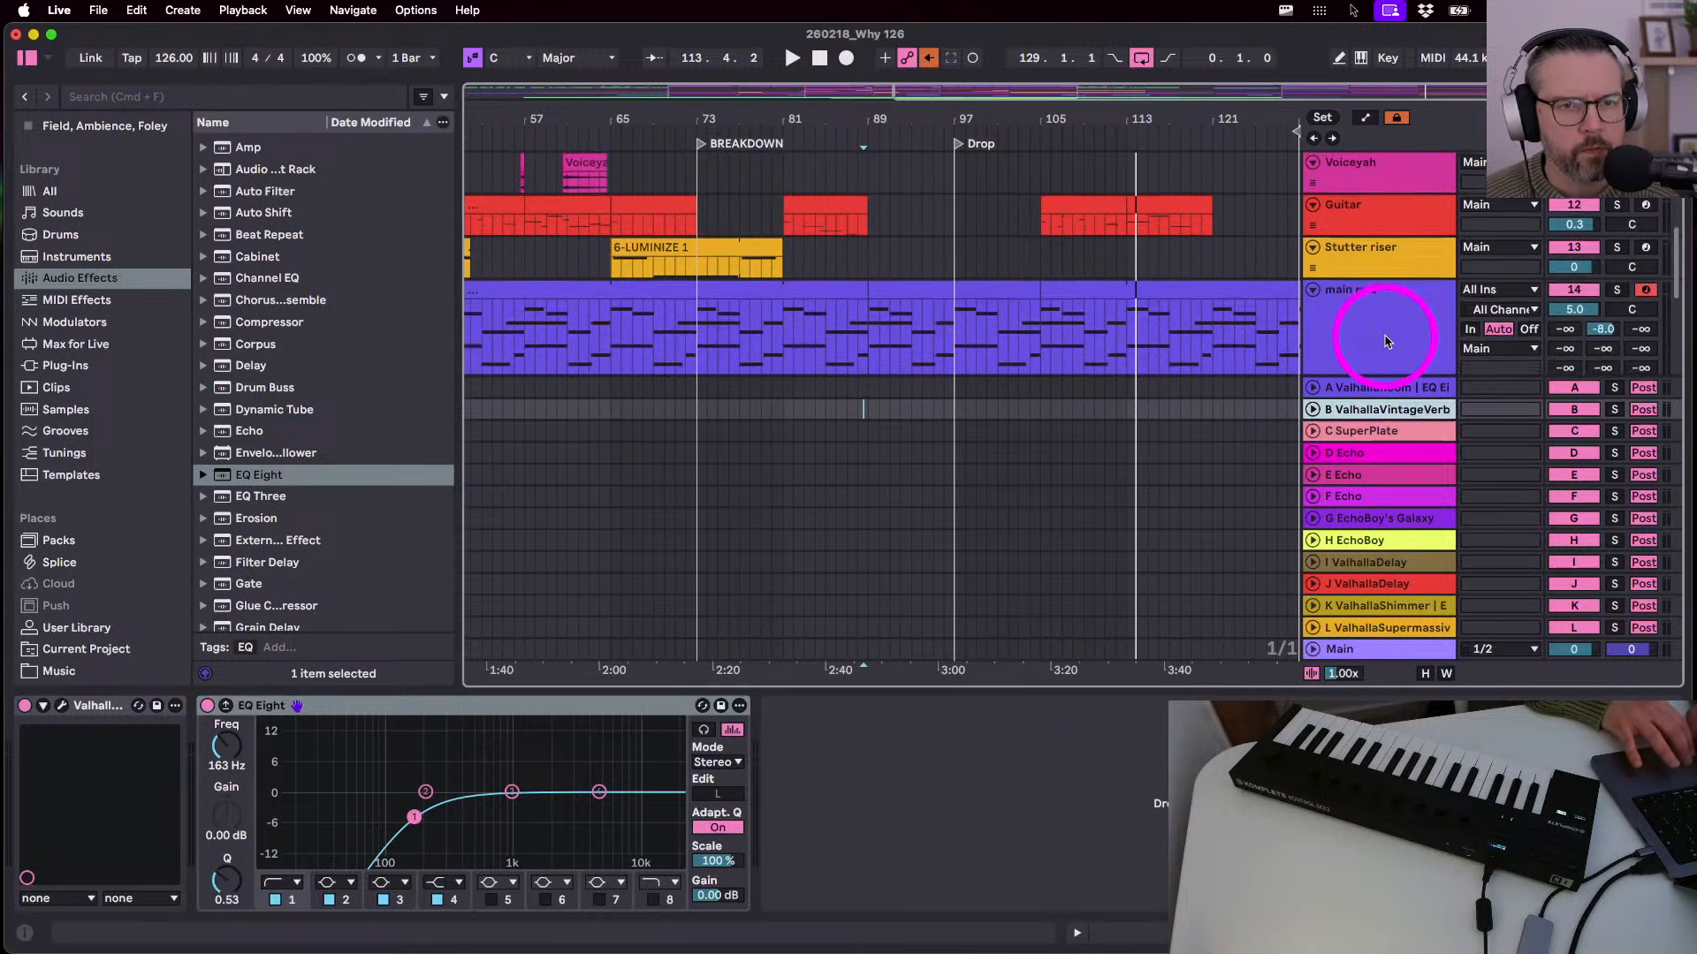
scroll(1385, 342, down, 2)
- Copy the main pad's GMaudio Ducker and paste it onto the ValhallaVintageVerb return
click(1365, 287)
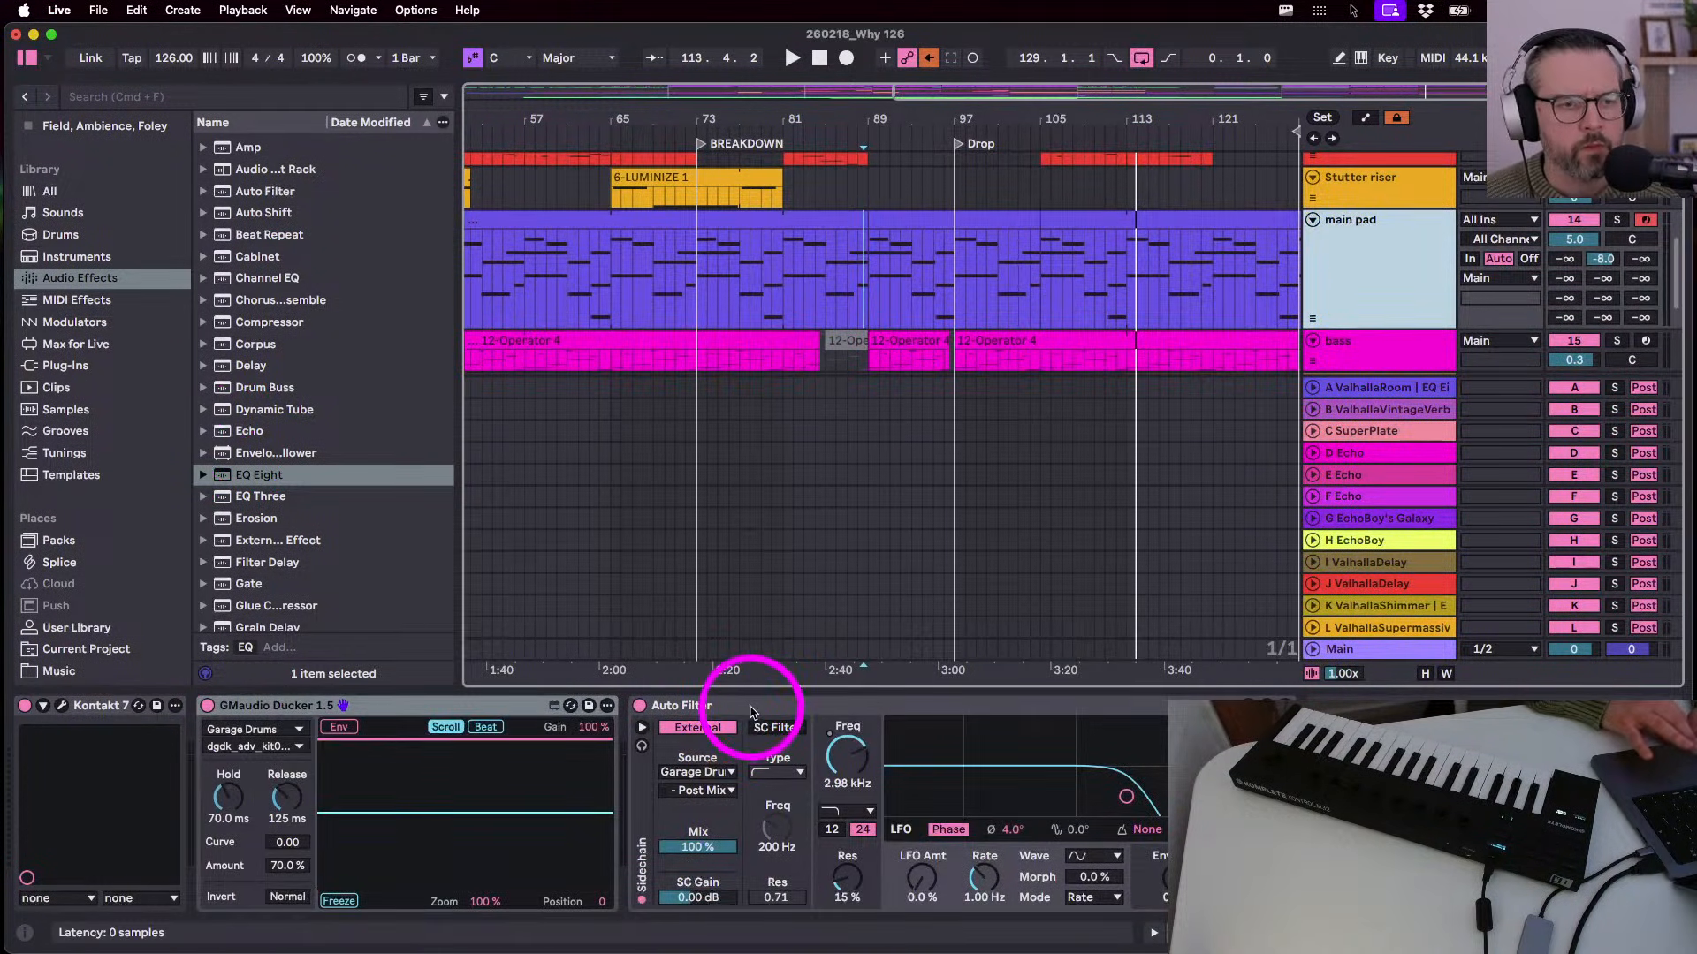
click(305, 705)
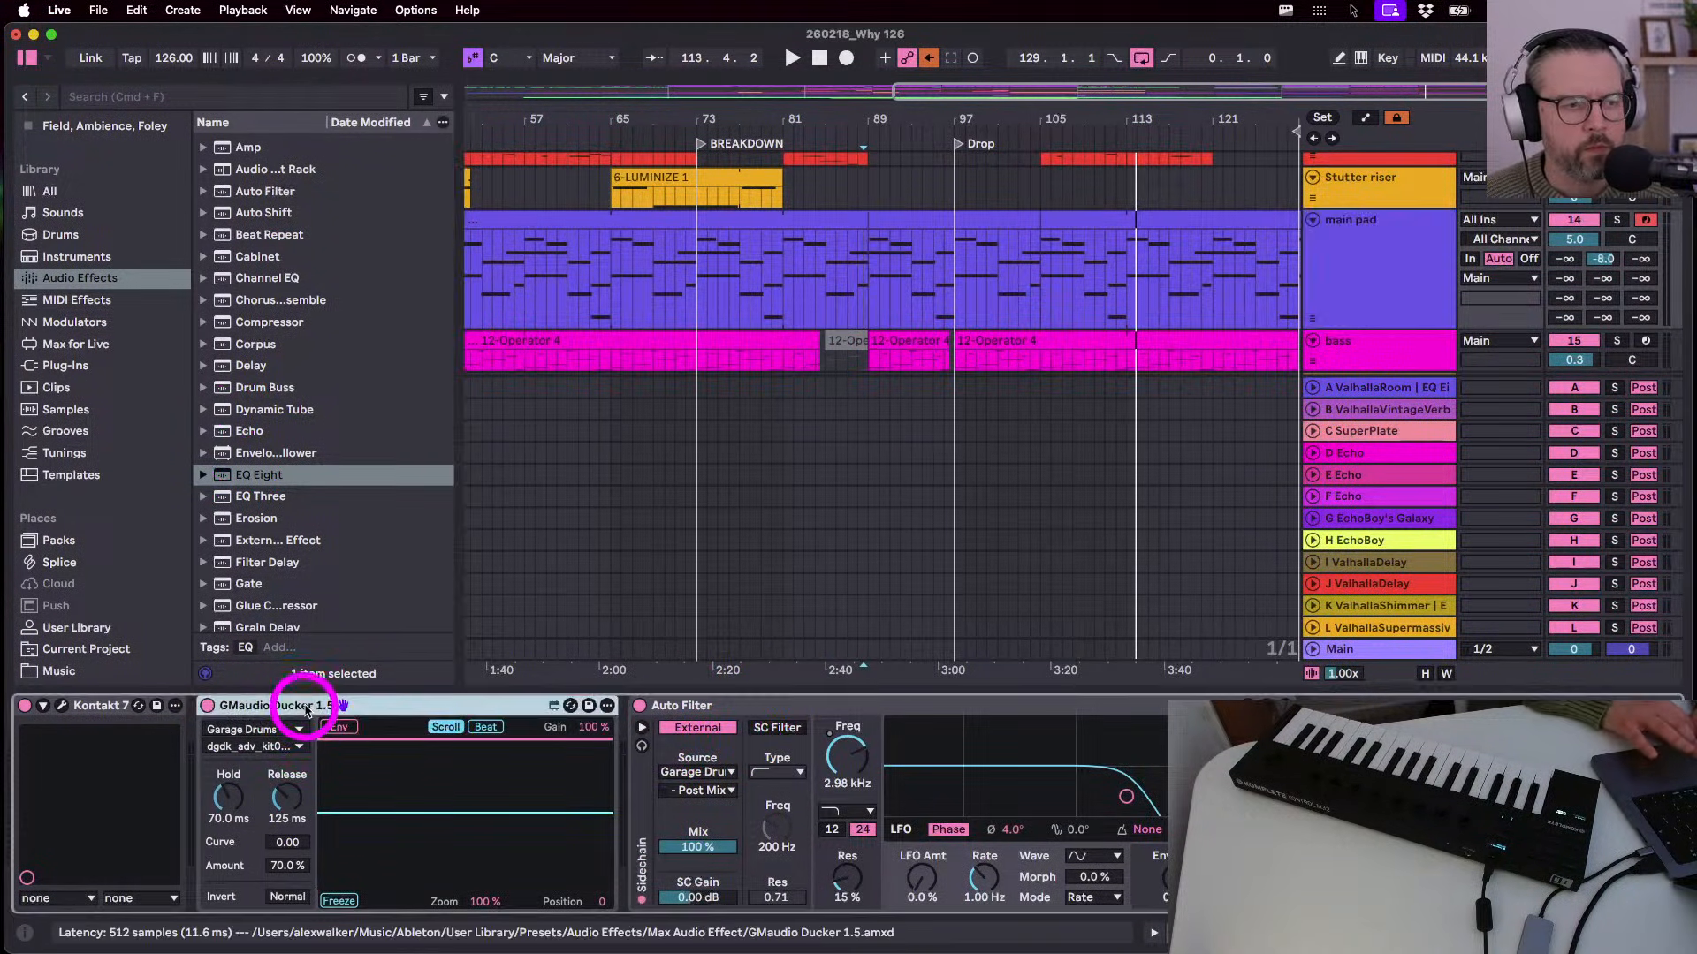
click(1349, 412)
click(1140, 792)
key(super+v)
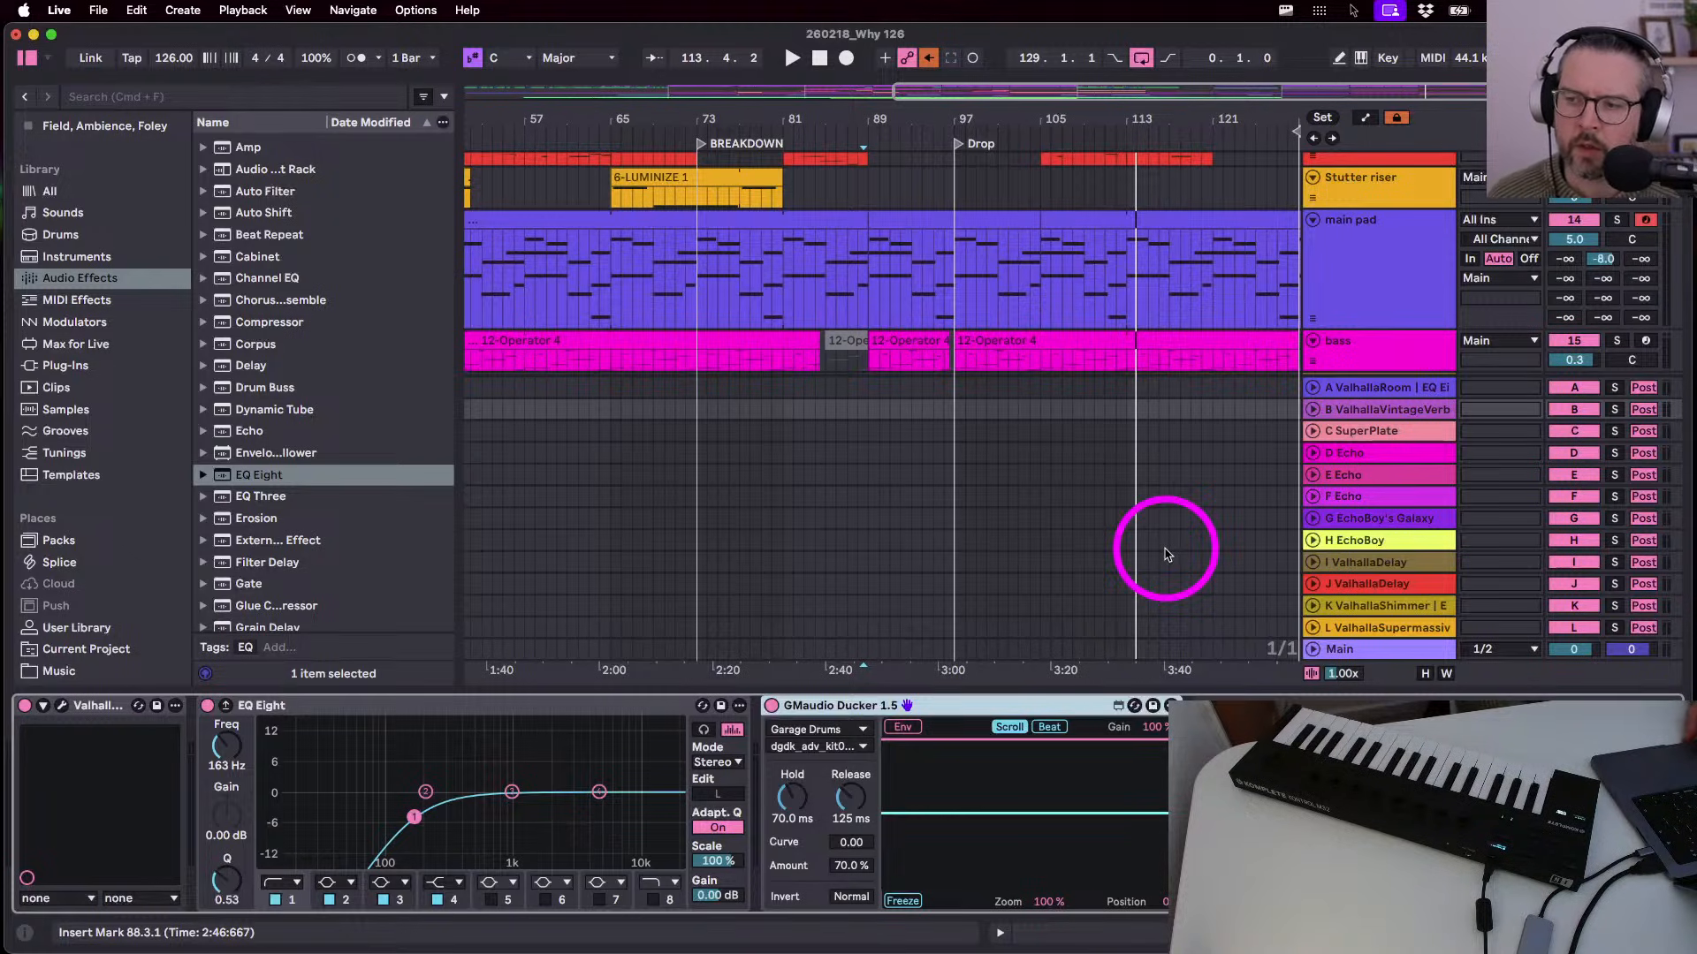
- Resume playback from around bar 96 and hide the library browser
click(942, 108)
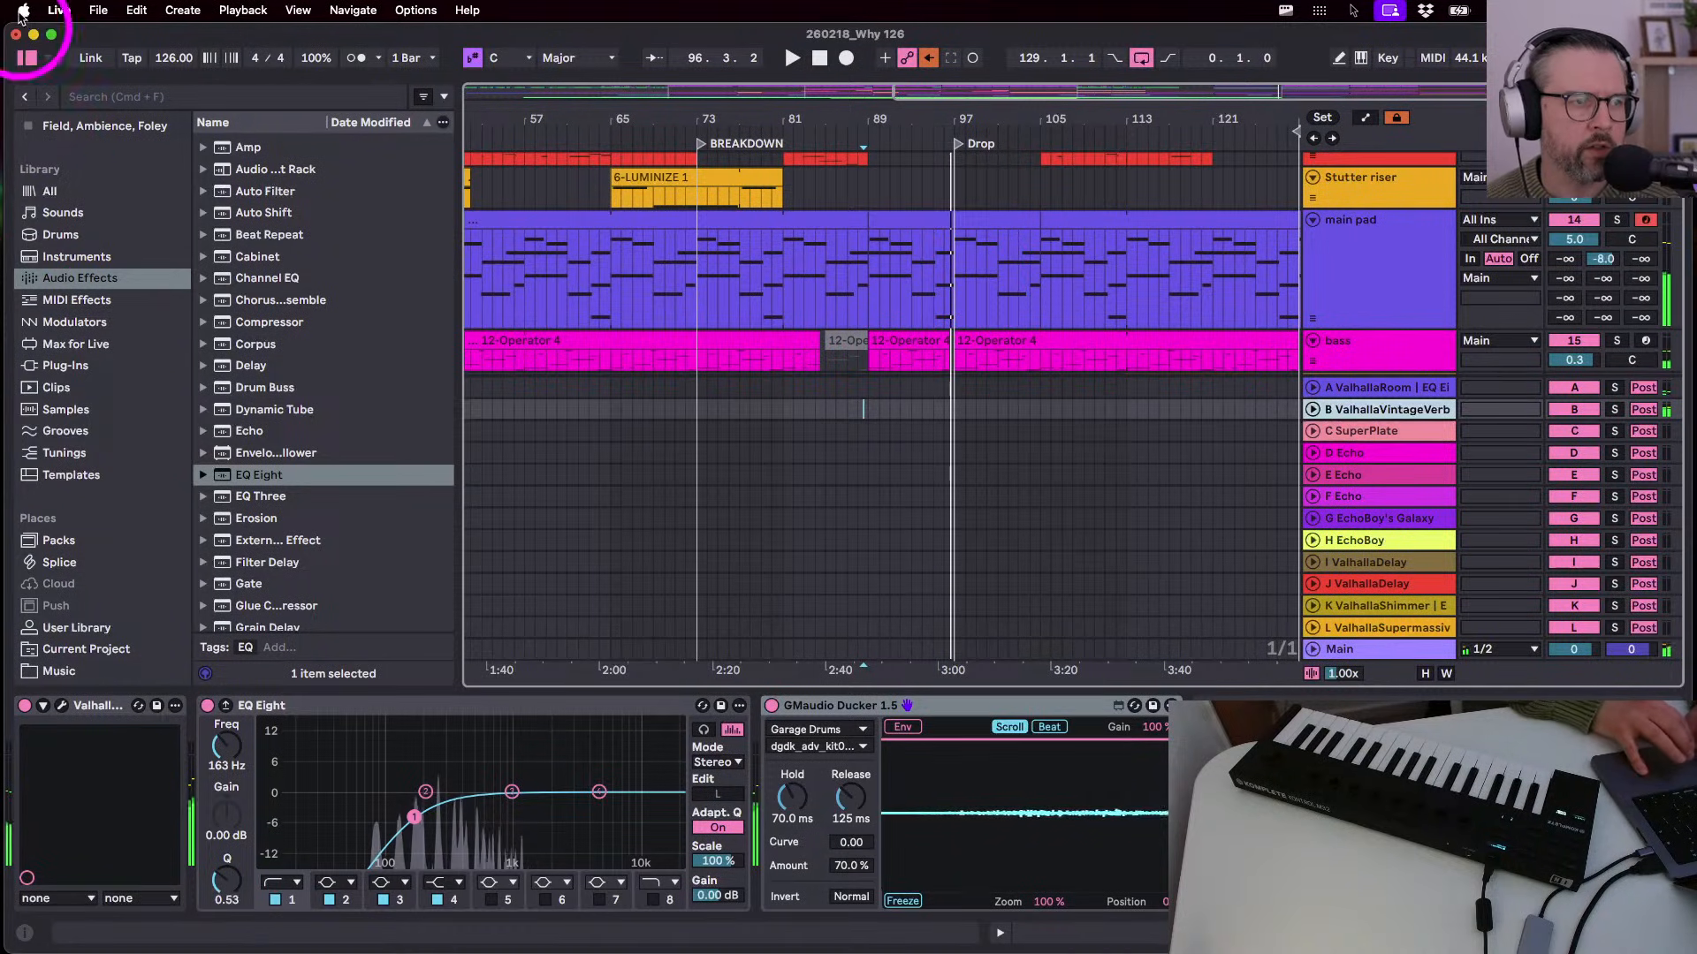
click(26, 58)
scroll(692, 322, up, 10)
scroll(692, 322, right, 3)
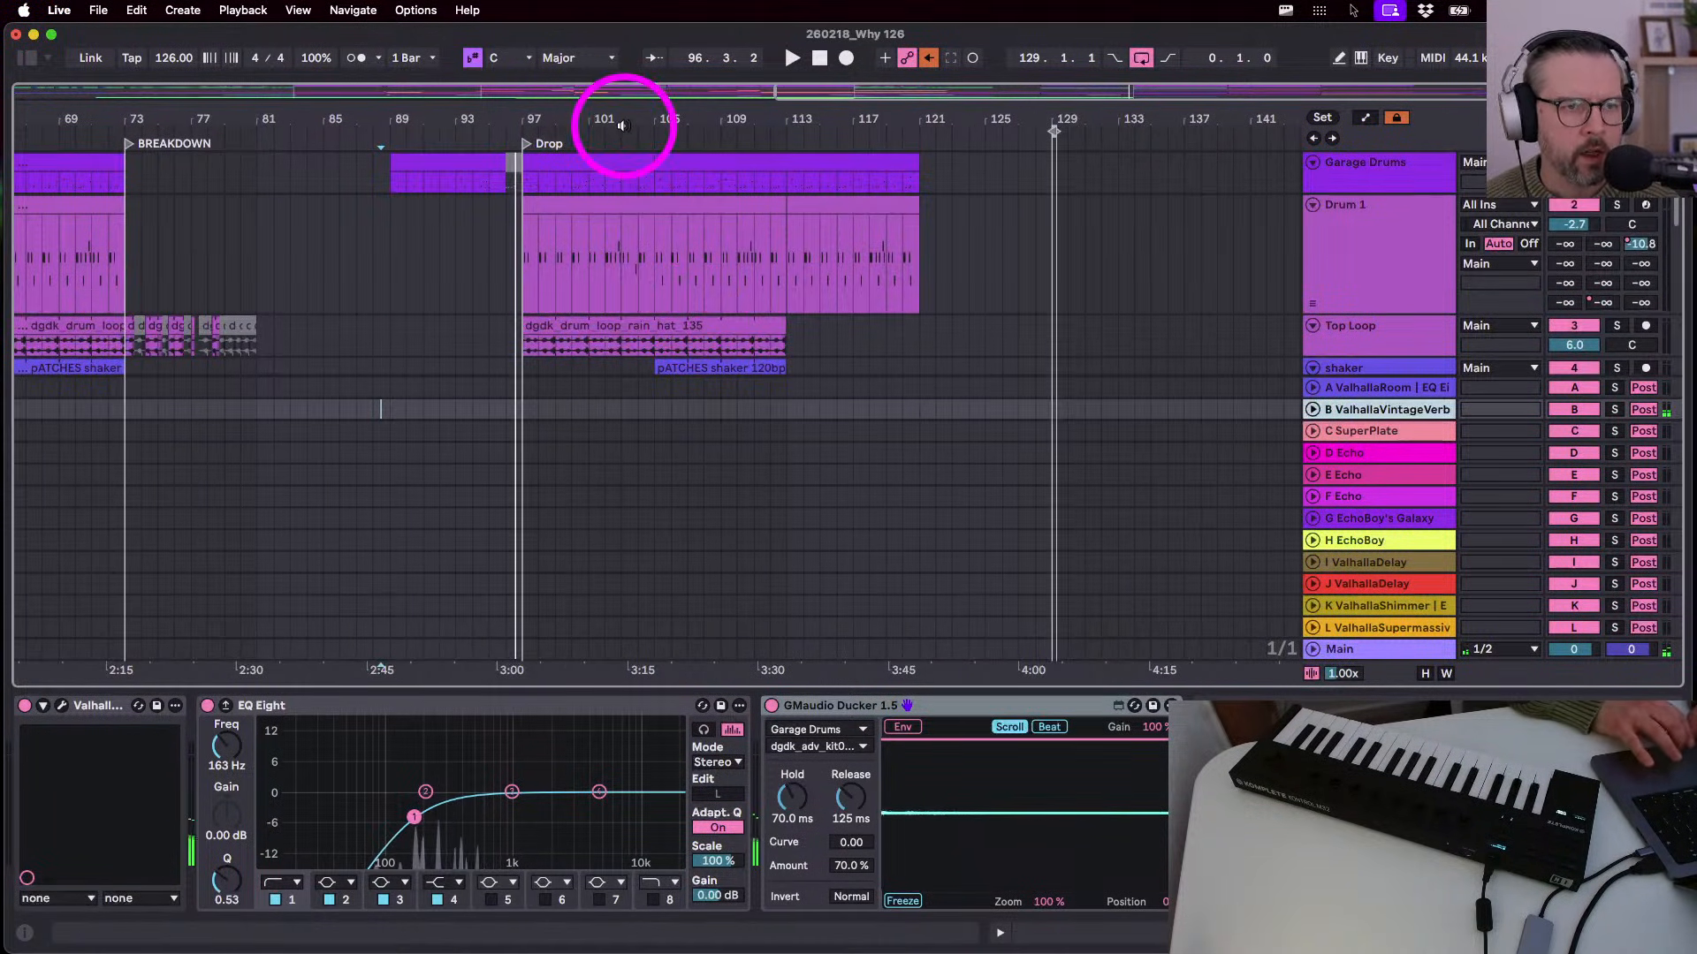
- Hide the returns, play from bar 97, and raise the main pad send from -8.0 to -5.0
key(alt+super+r)
scroll(655, 244, down, 5)
scroll(656, 244, left, 2)
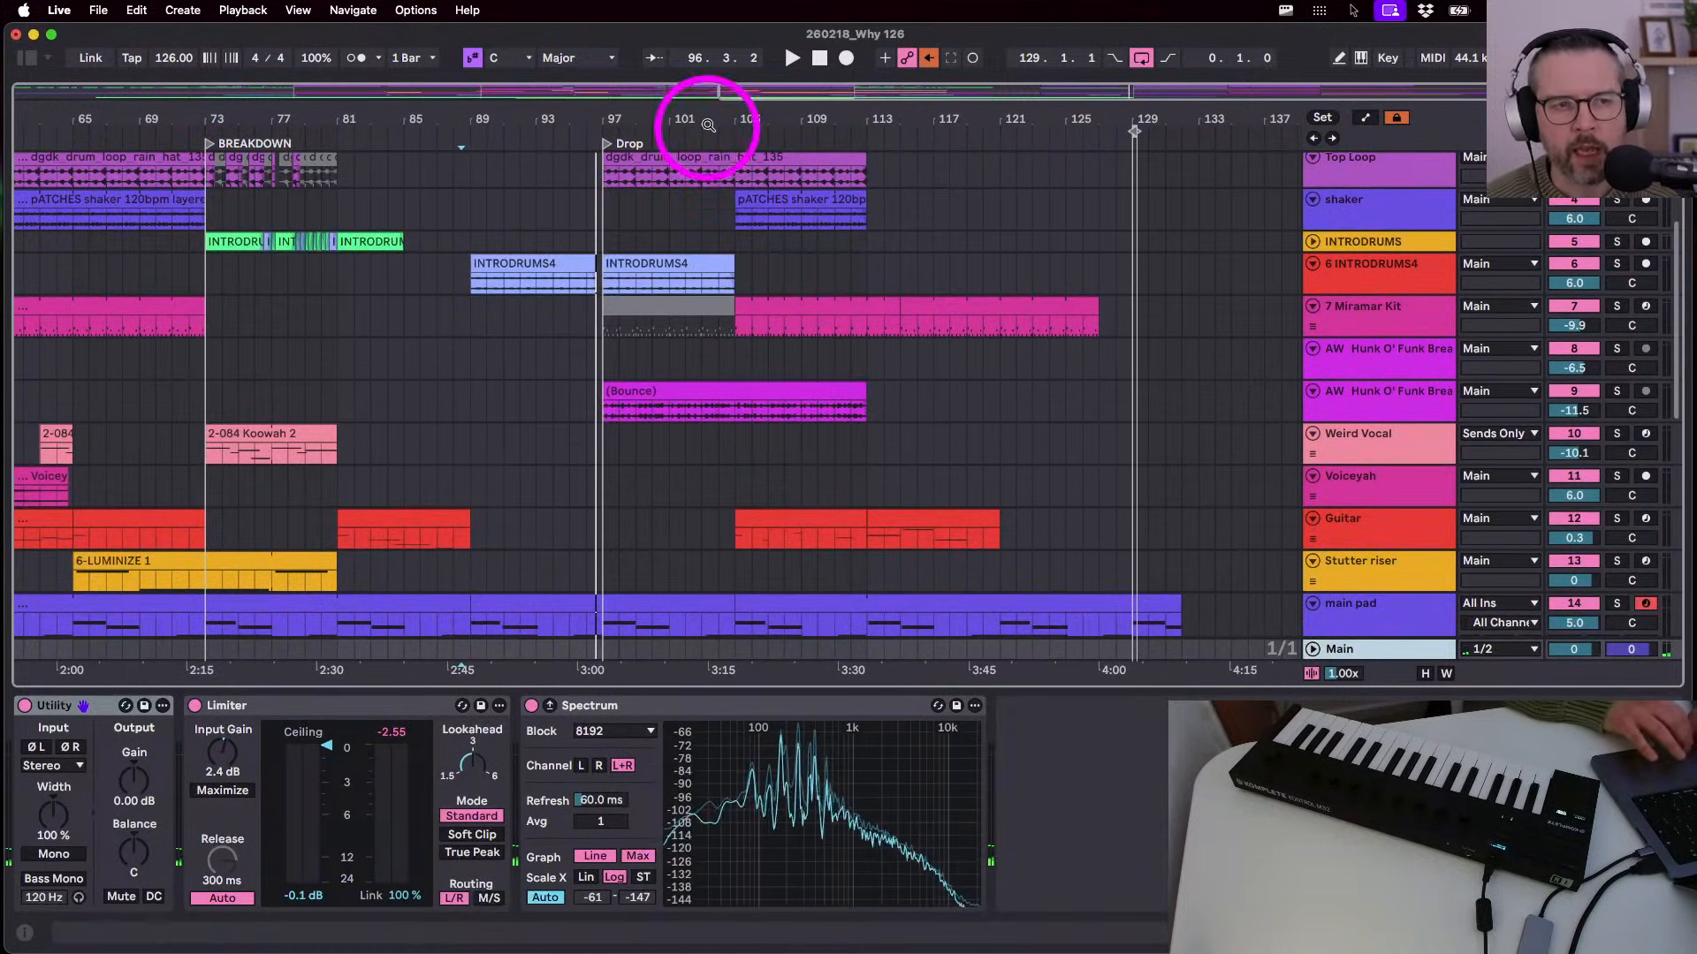
drag(707, 125, 866, 119)
scroll(861, 349, down, 6)
click(799, 338)
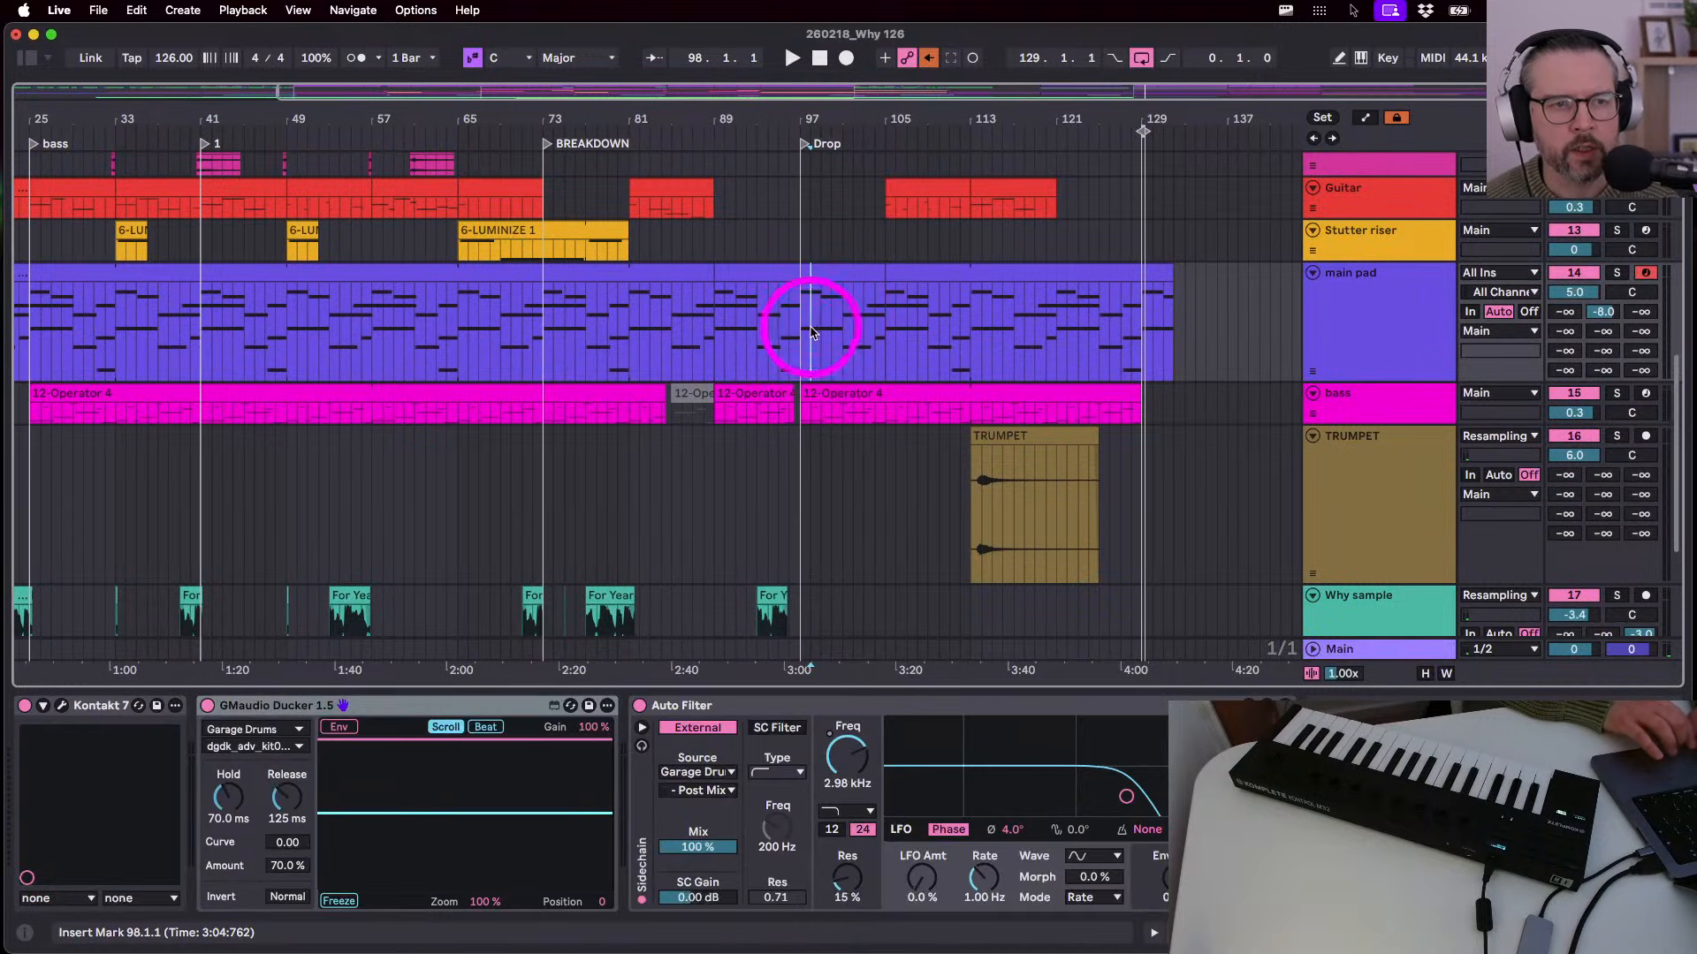
key(space)
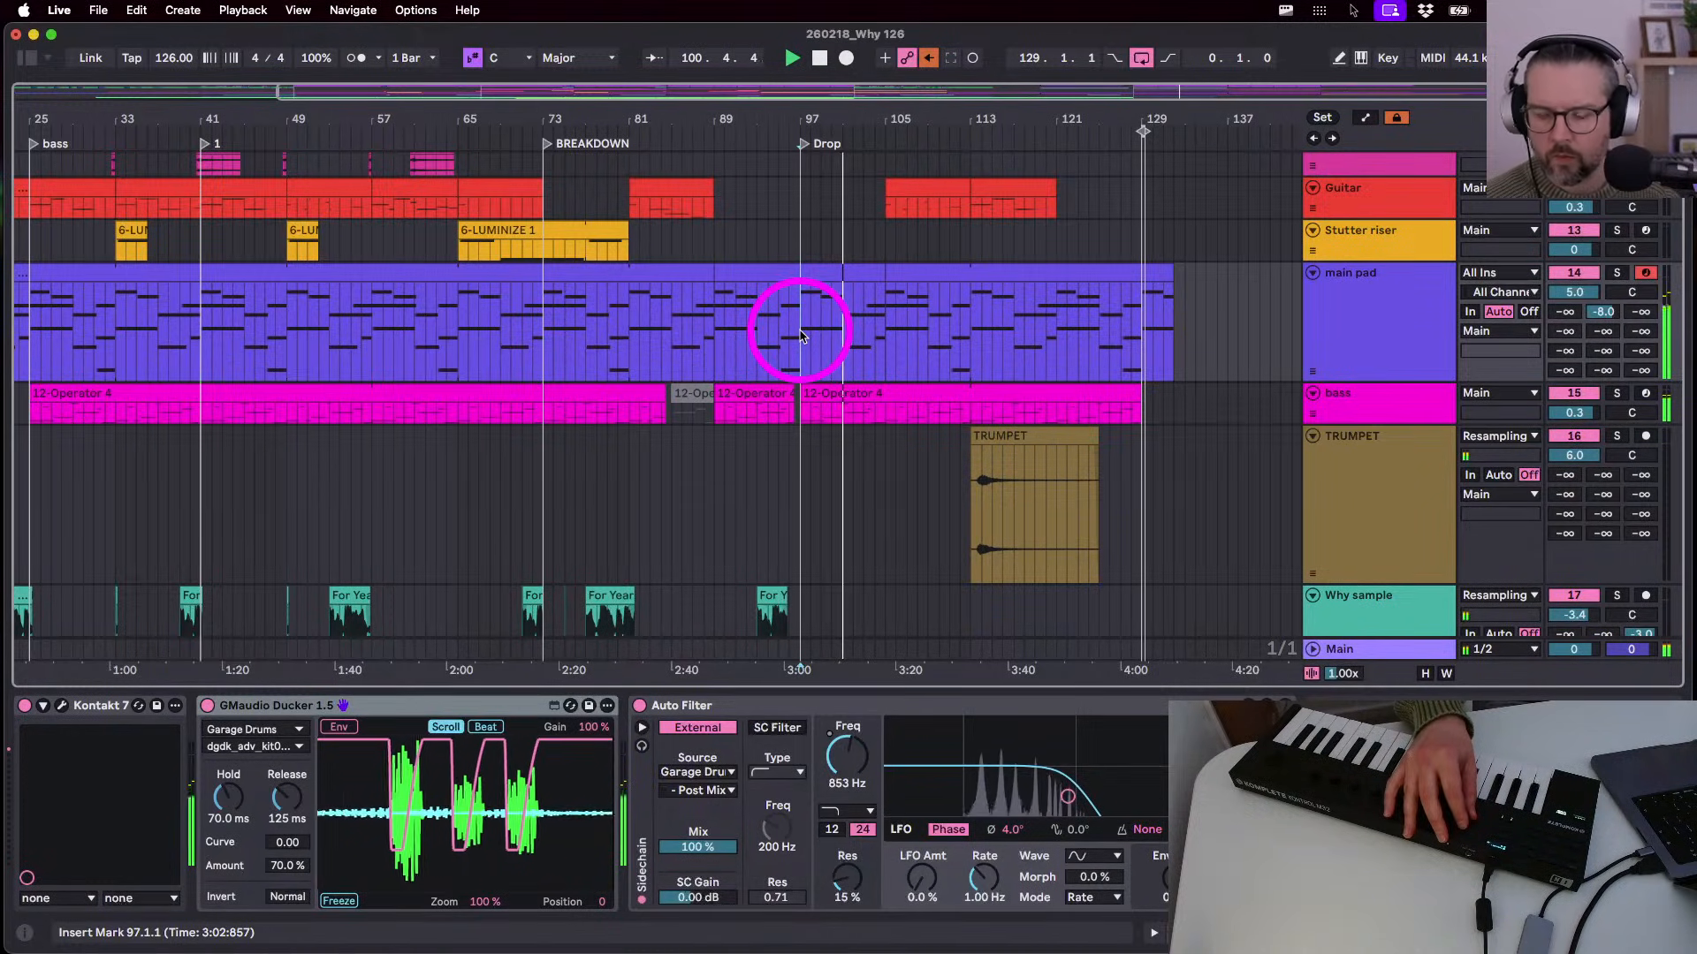
drag(1594, 308, 1595, 300)
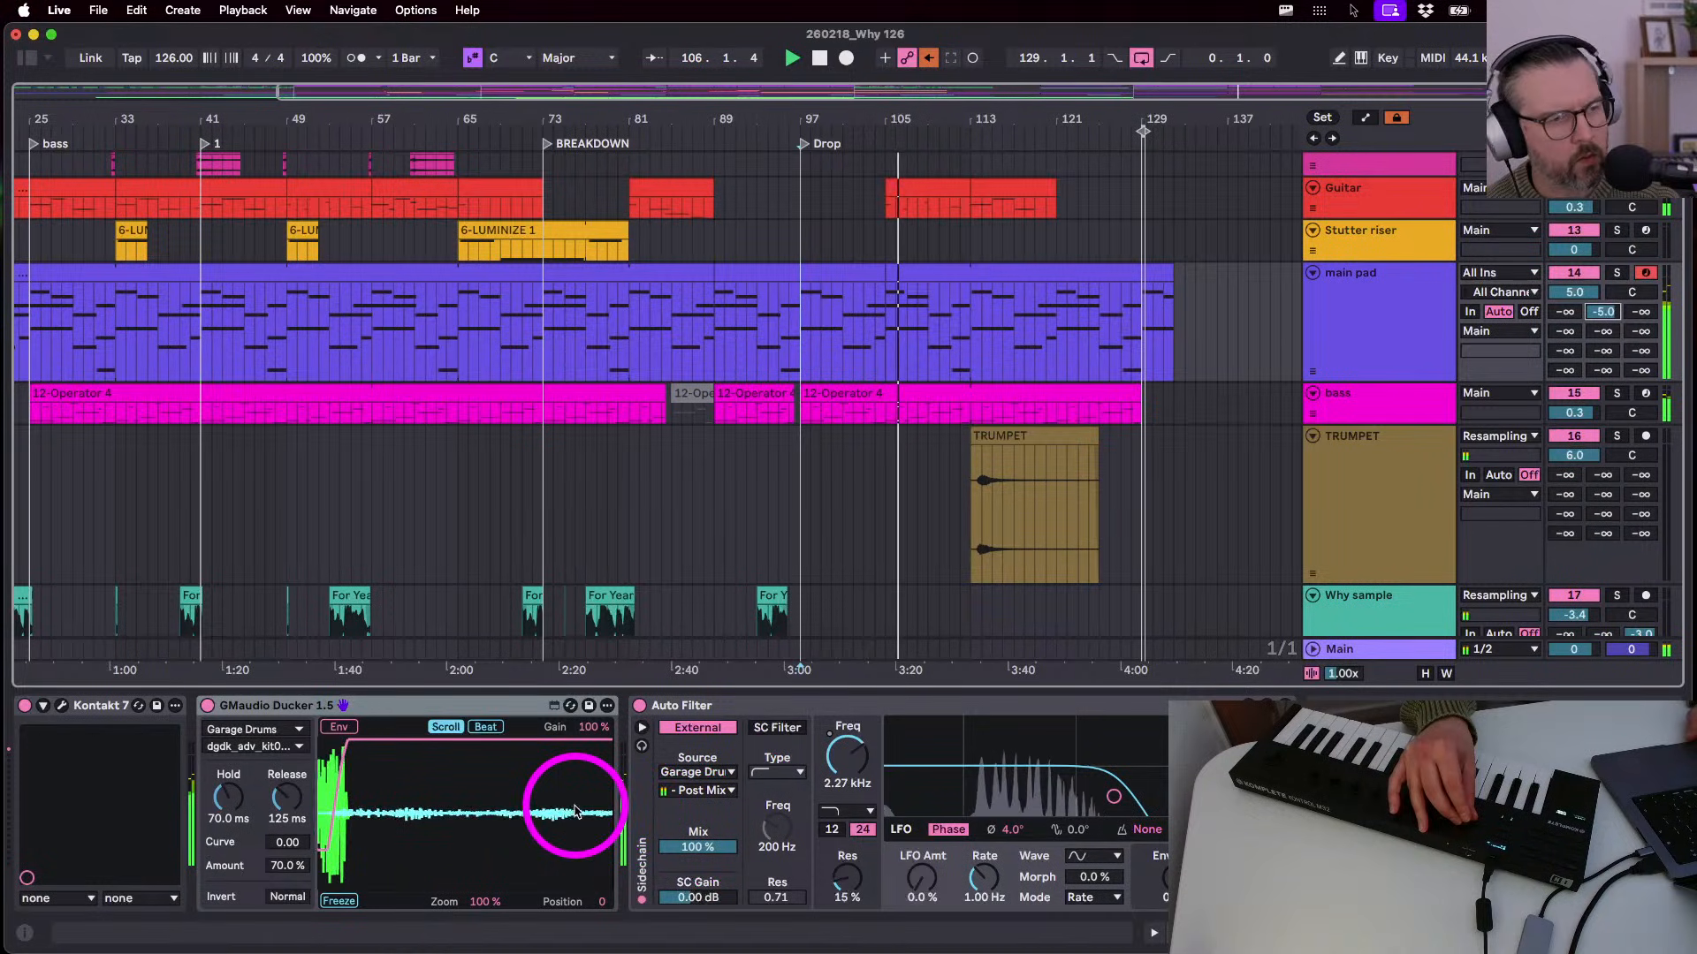
key(Tab)
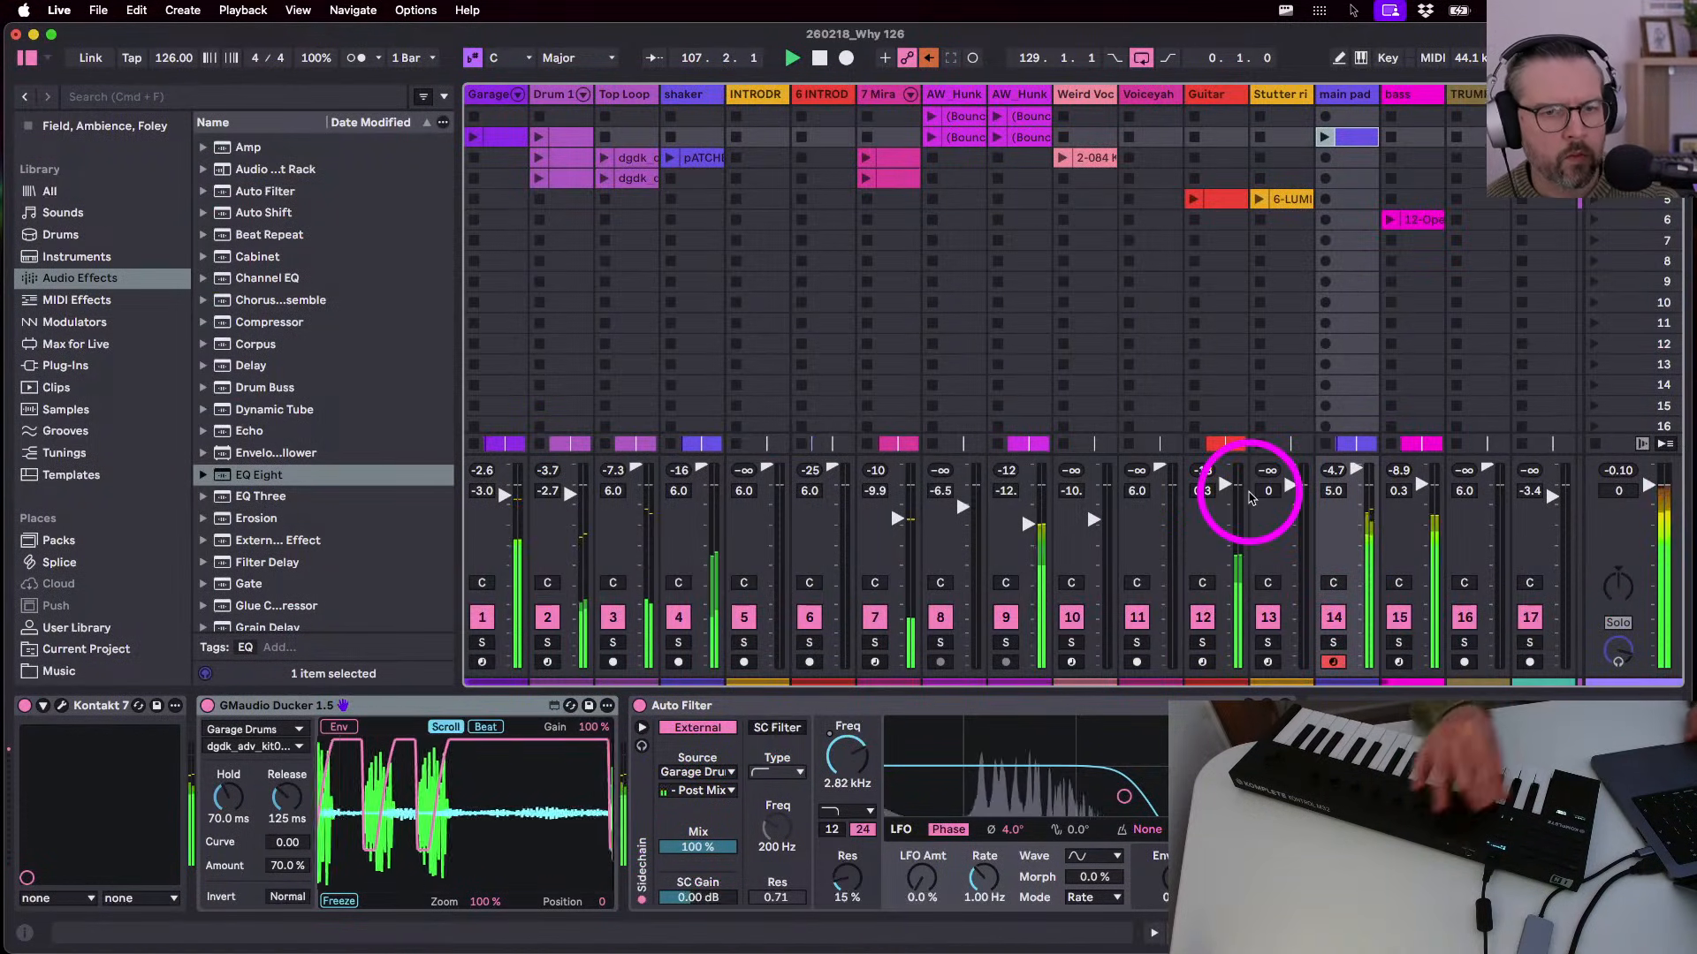
- Pull track 14's main pad volume fader down from 5.0 to 1.3 dB, then return to Arrangement view
click(1344, 471)
drag(1354, 468, 1354, 472)
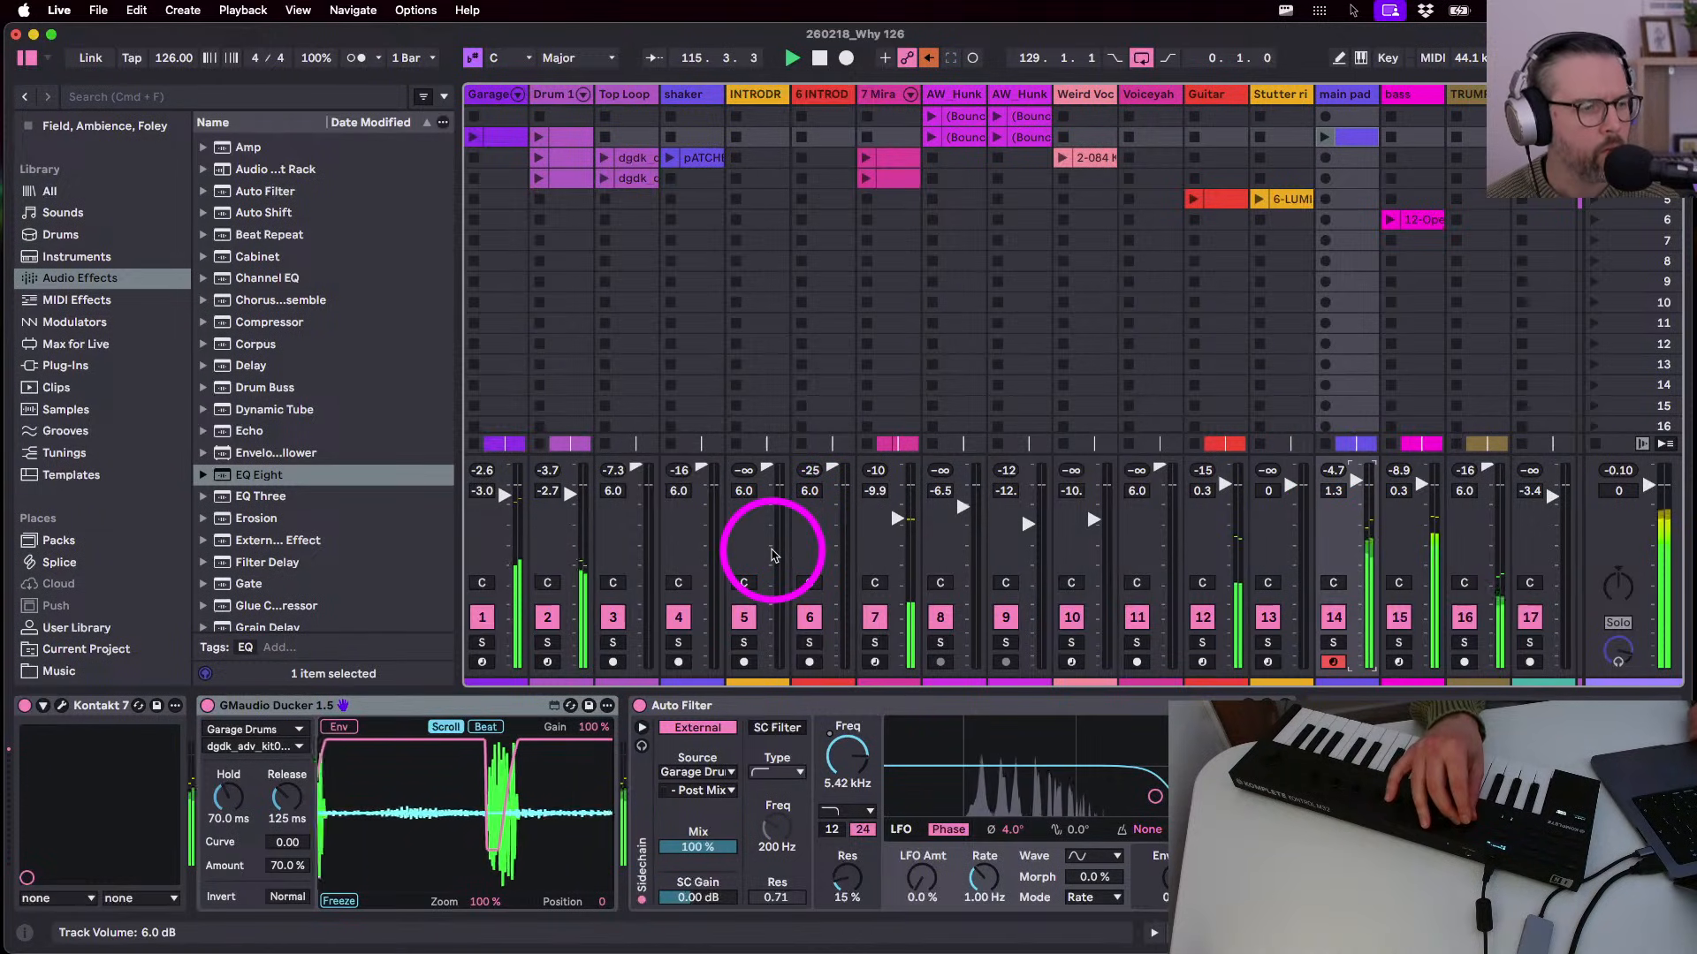
key(Tab)
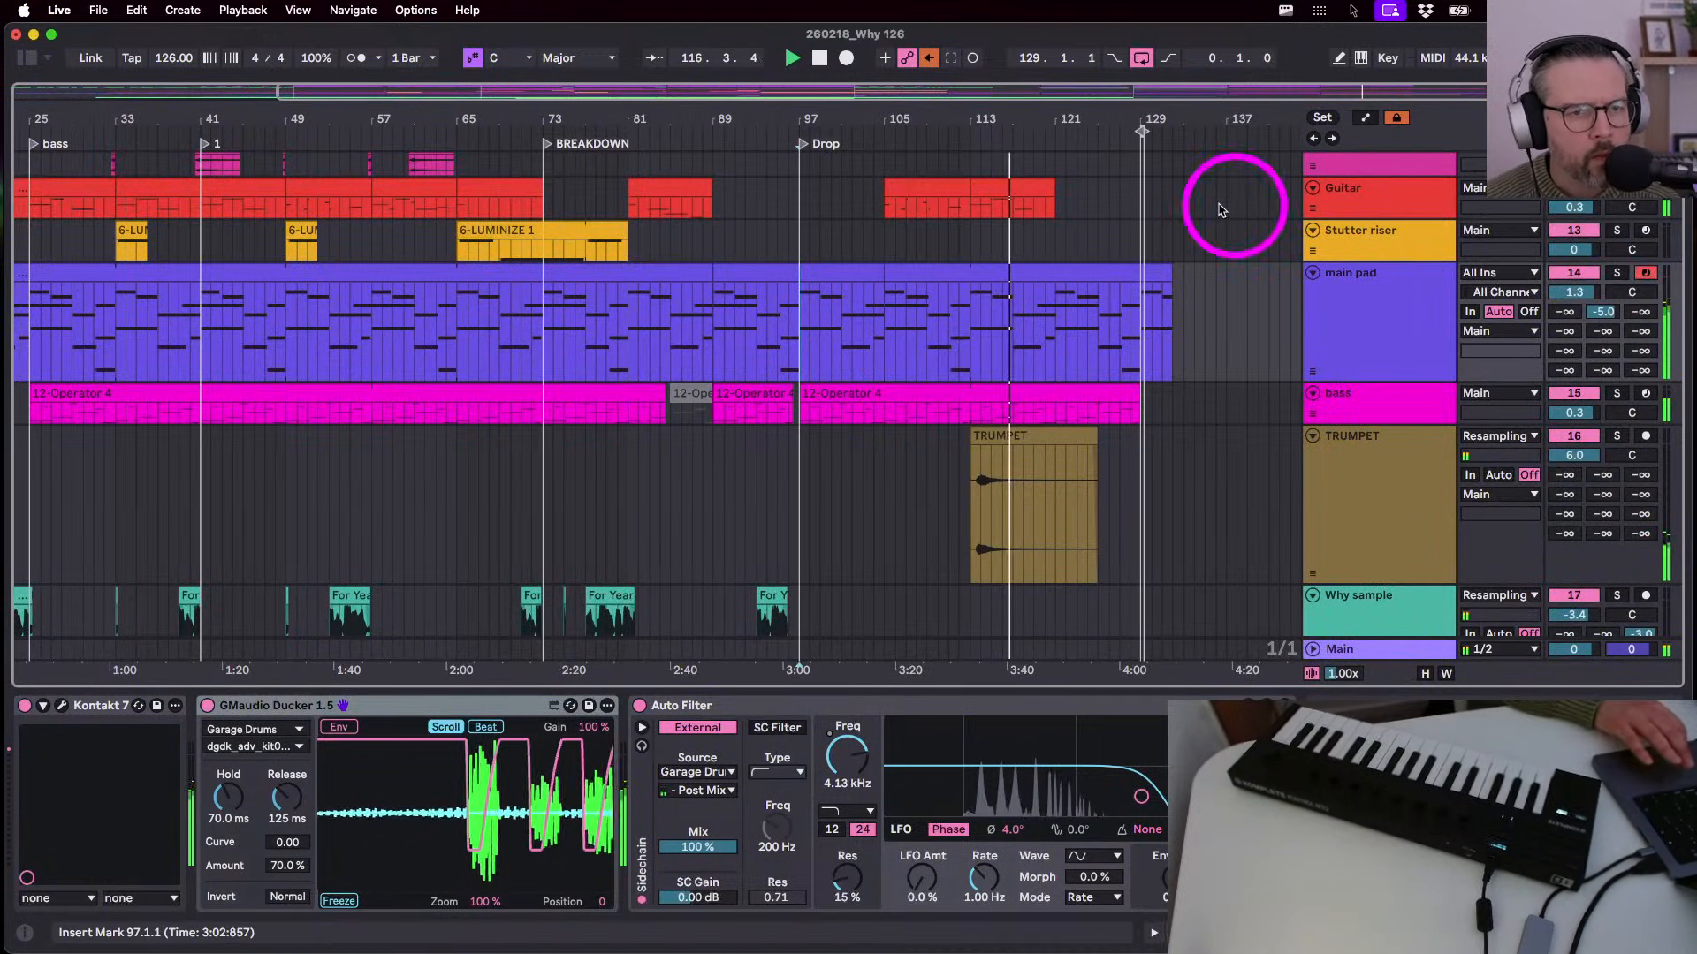
- Zoom out, play the main pad clip from bar 89 to 97, and reposition the Kontakt Lunaris 2 window
double_click(986, 103)
key(space)
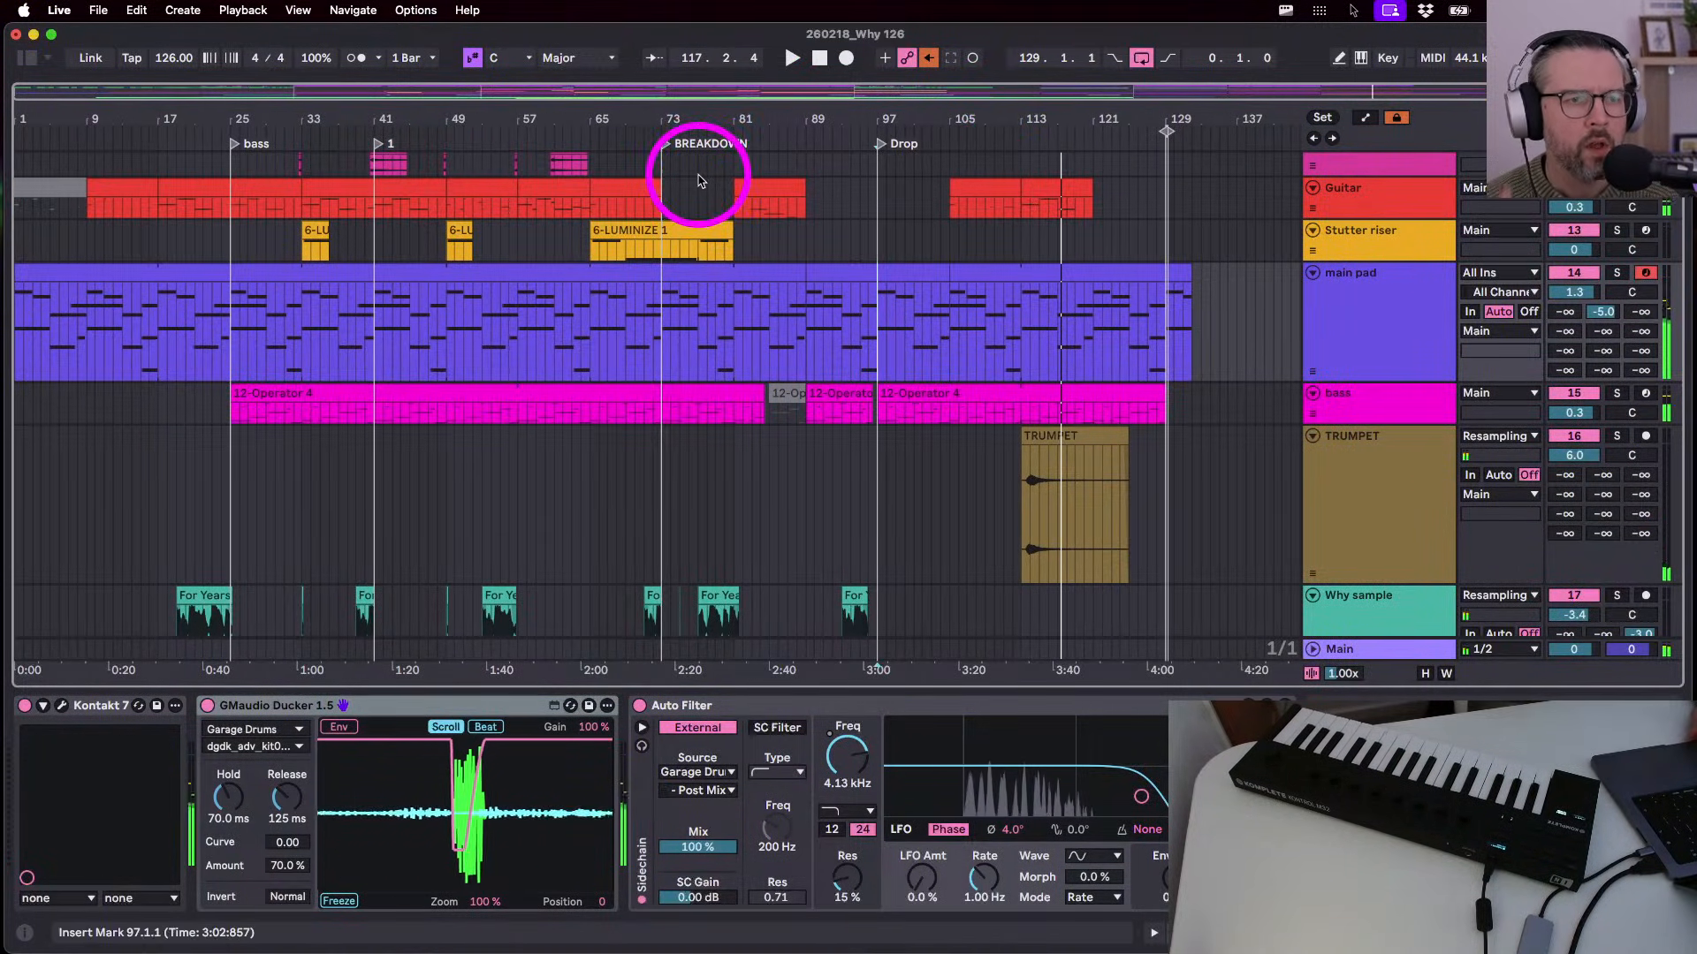
click(819, 64)
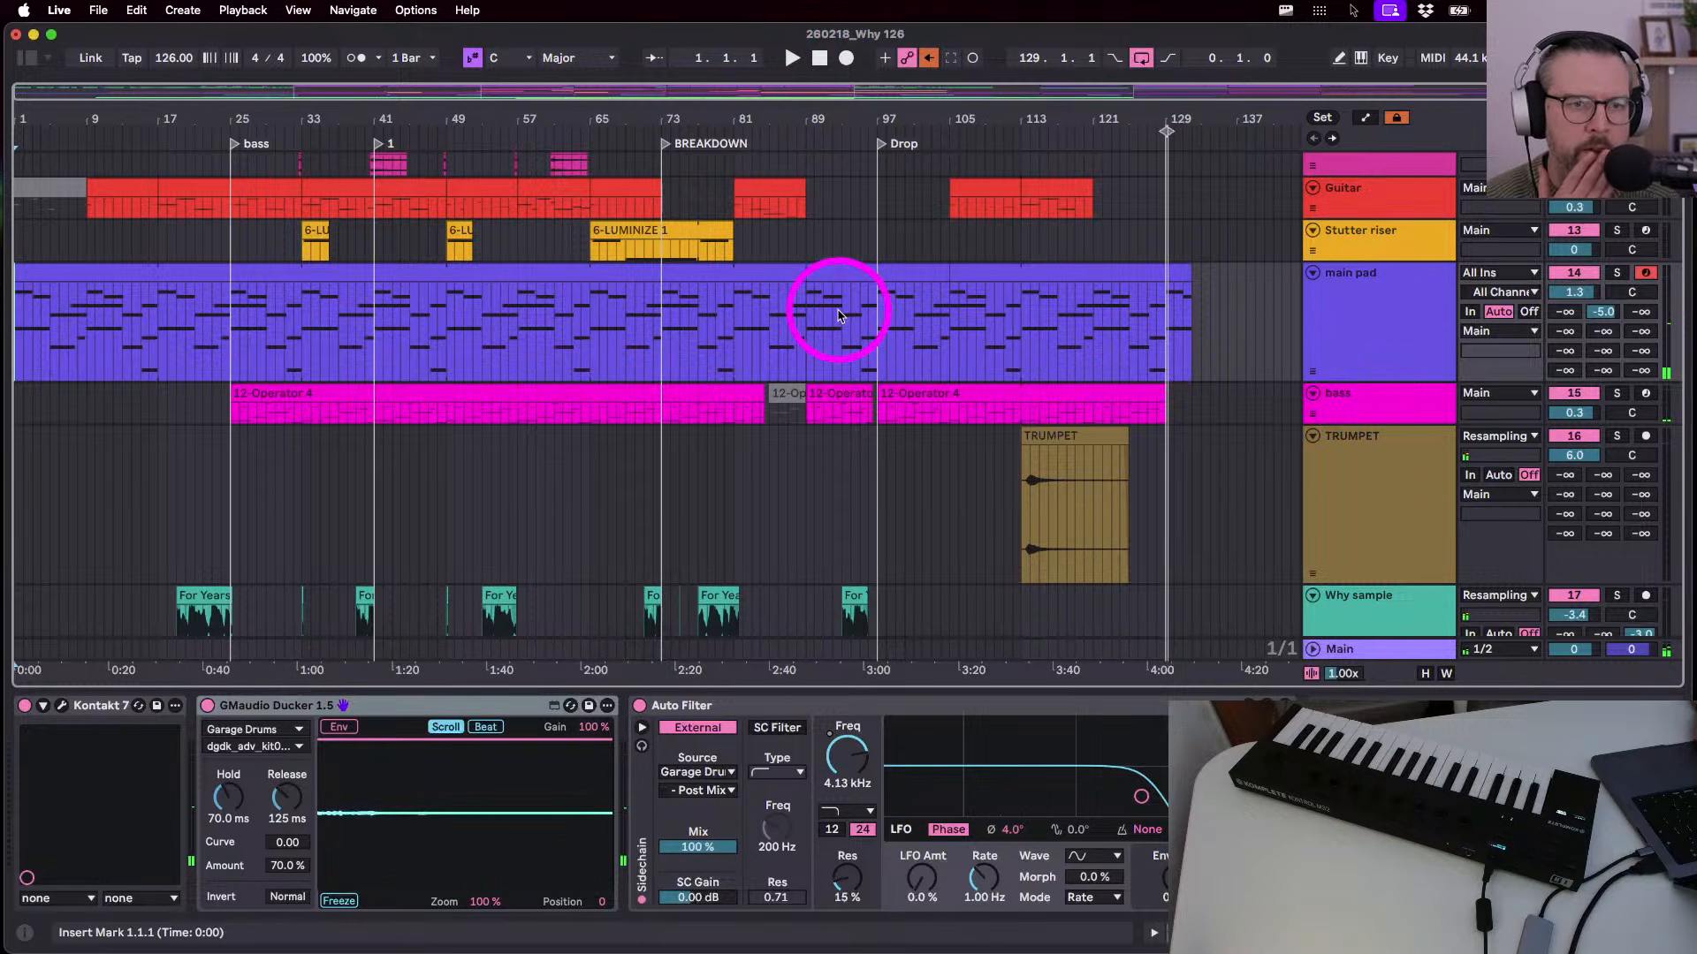
click(827, 274)
key(space)
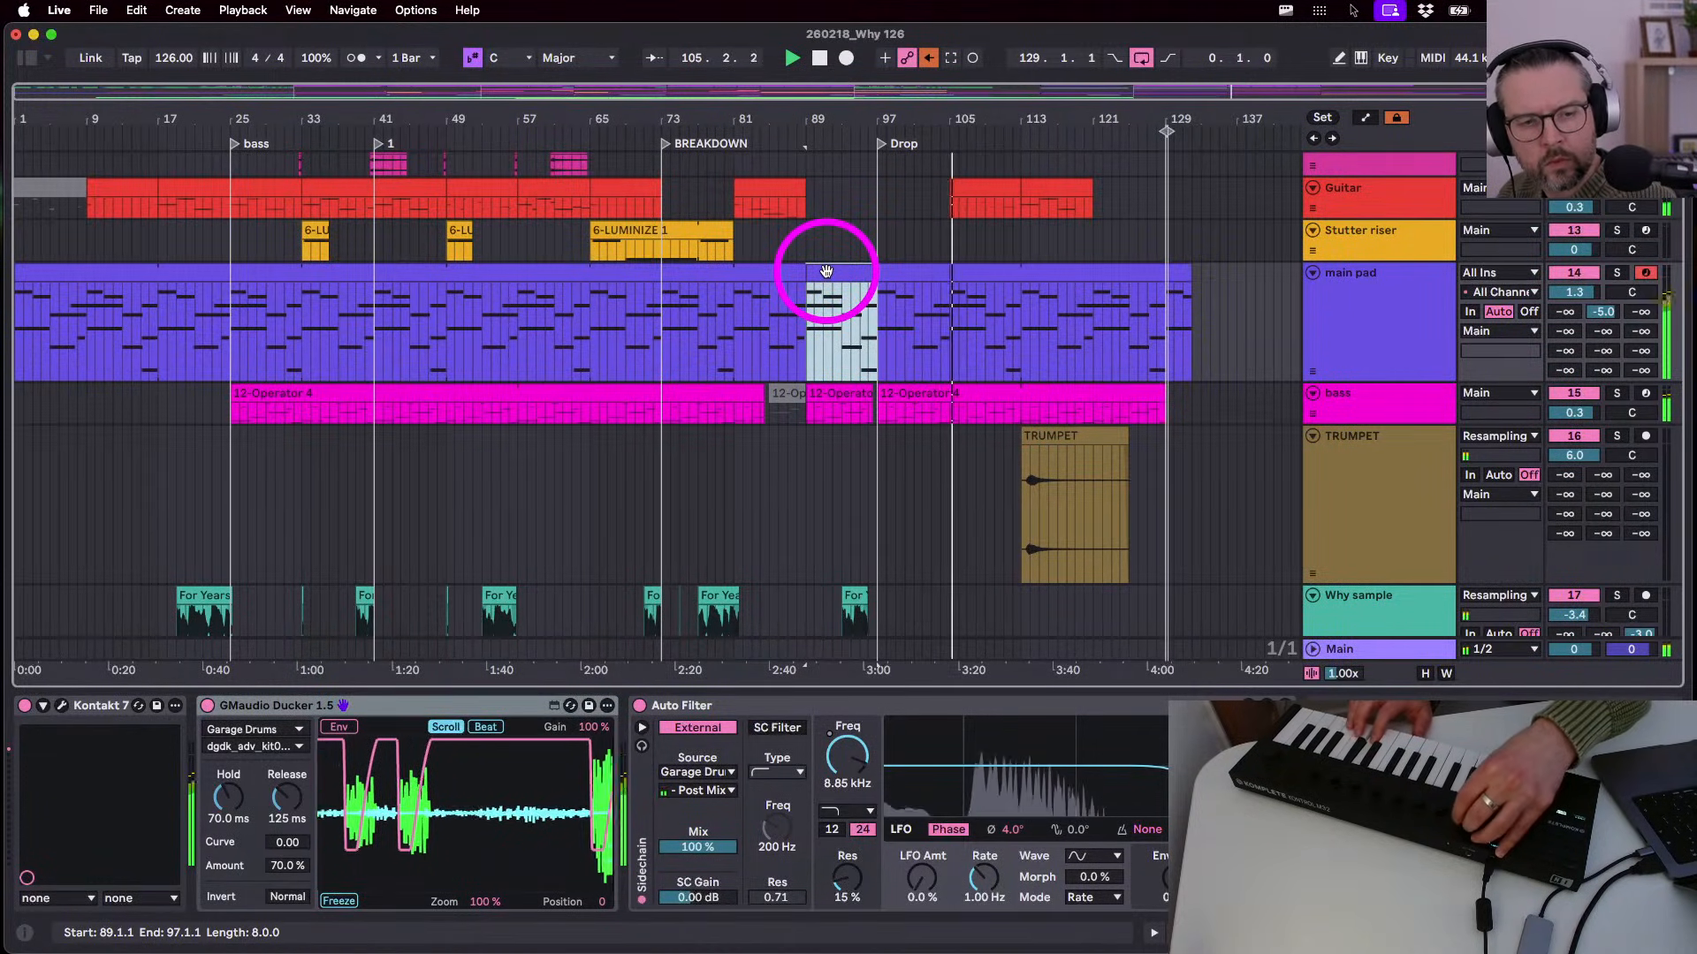
key(space)
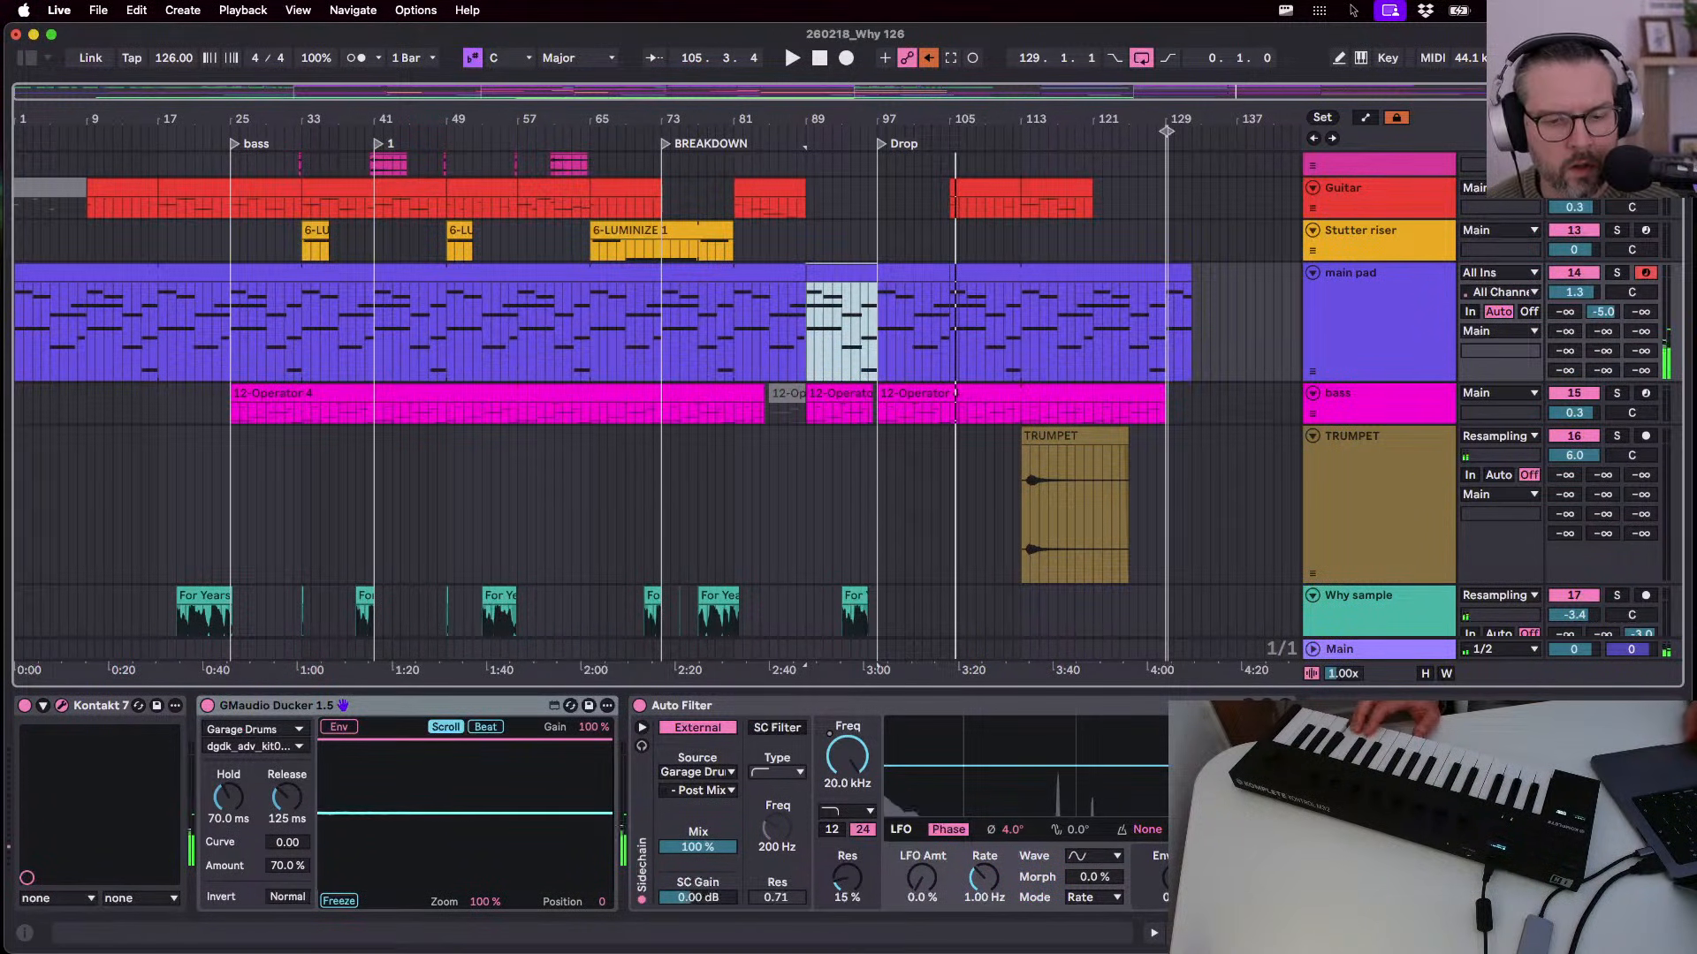
drag(549, 8, 515, 62)
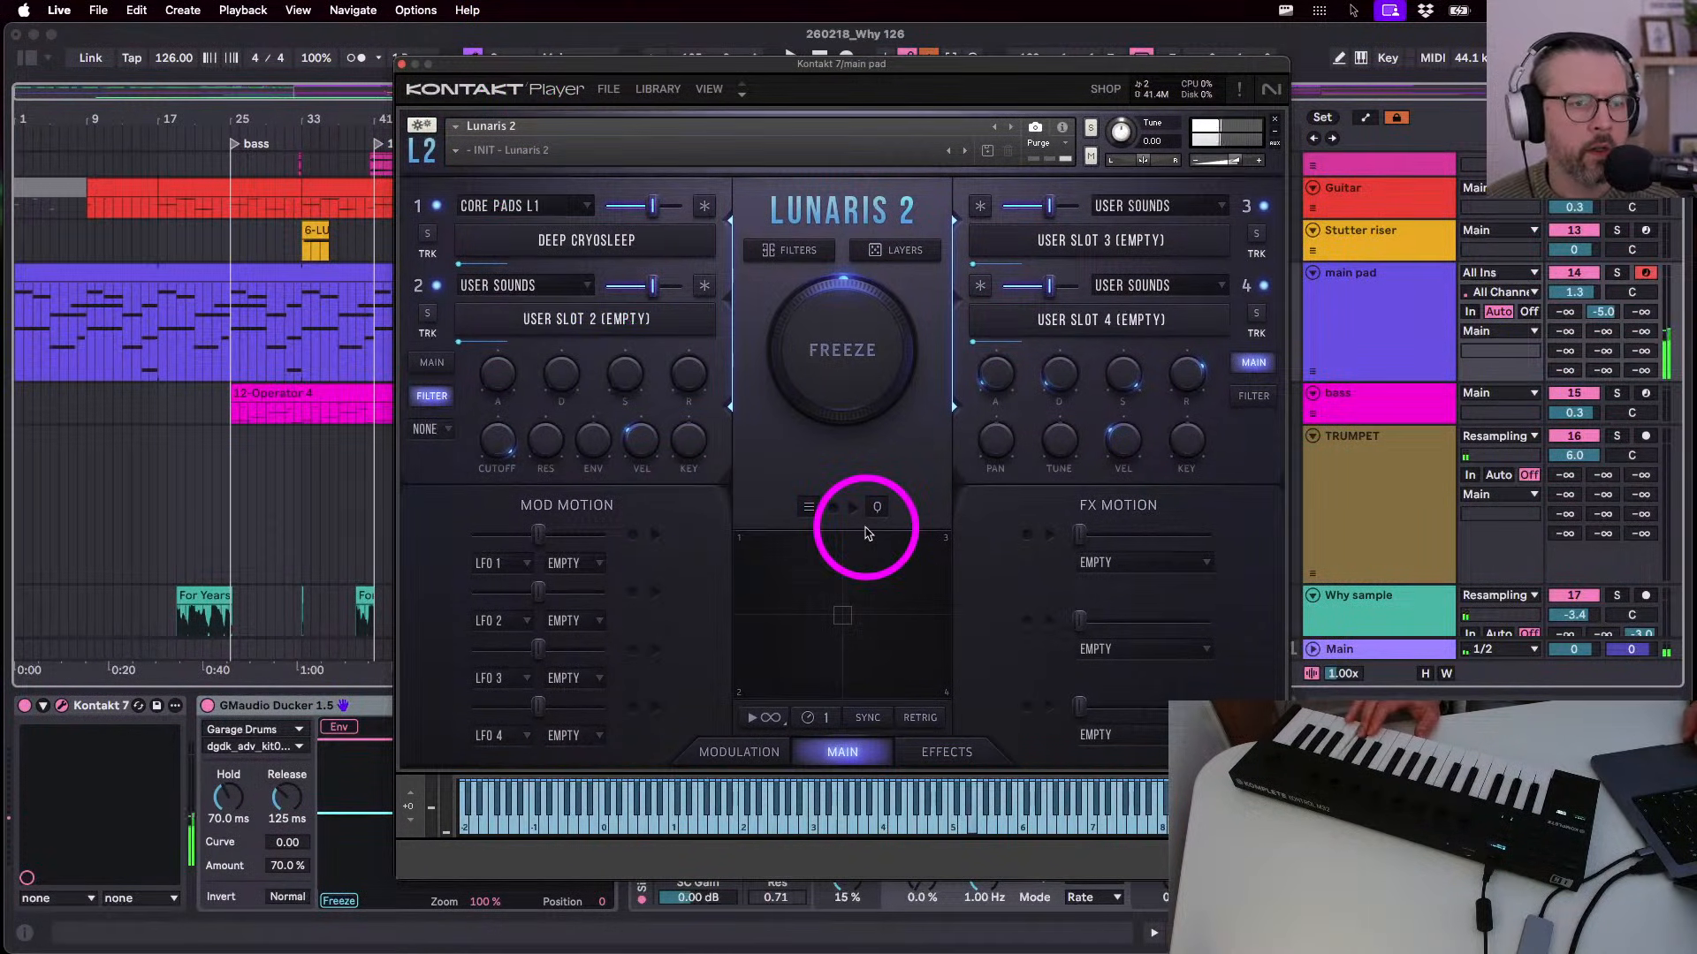
- Close Kontakt, play the main pad from bar 41 to the breakdown, then open its clip's notes
click(401, 63)
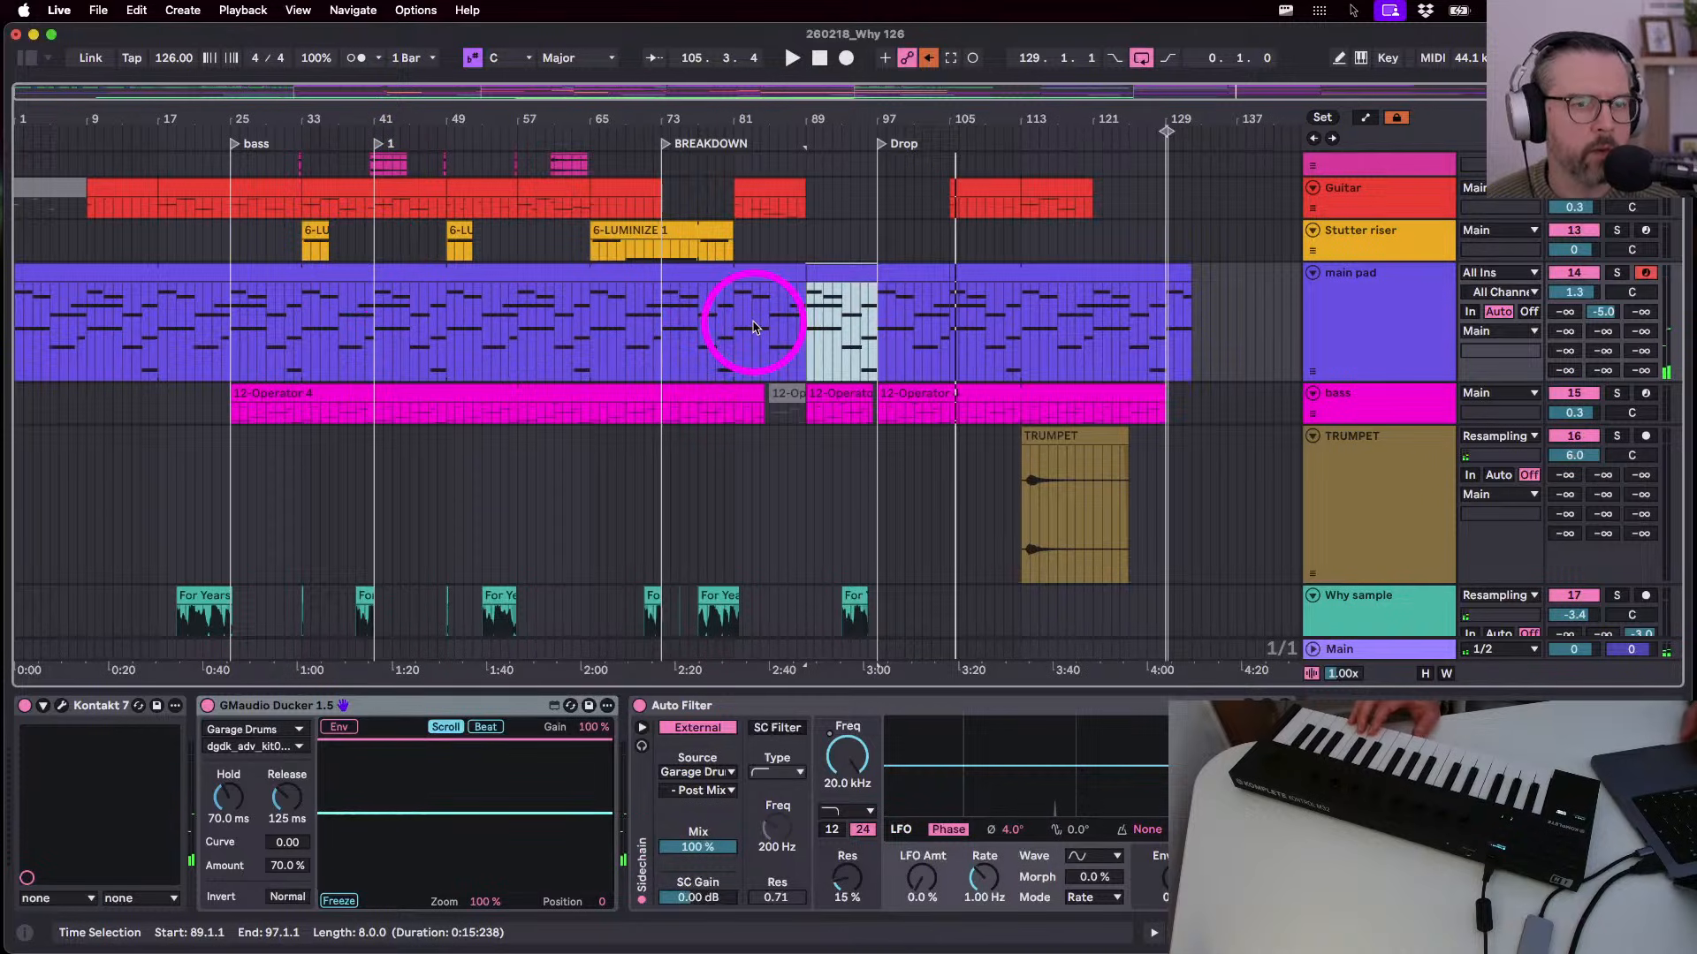
click(701, 271)
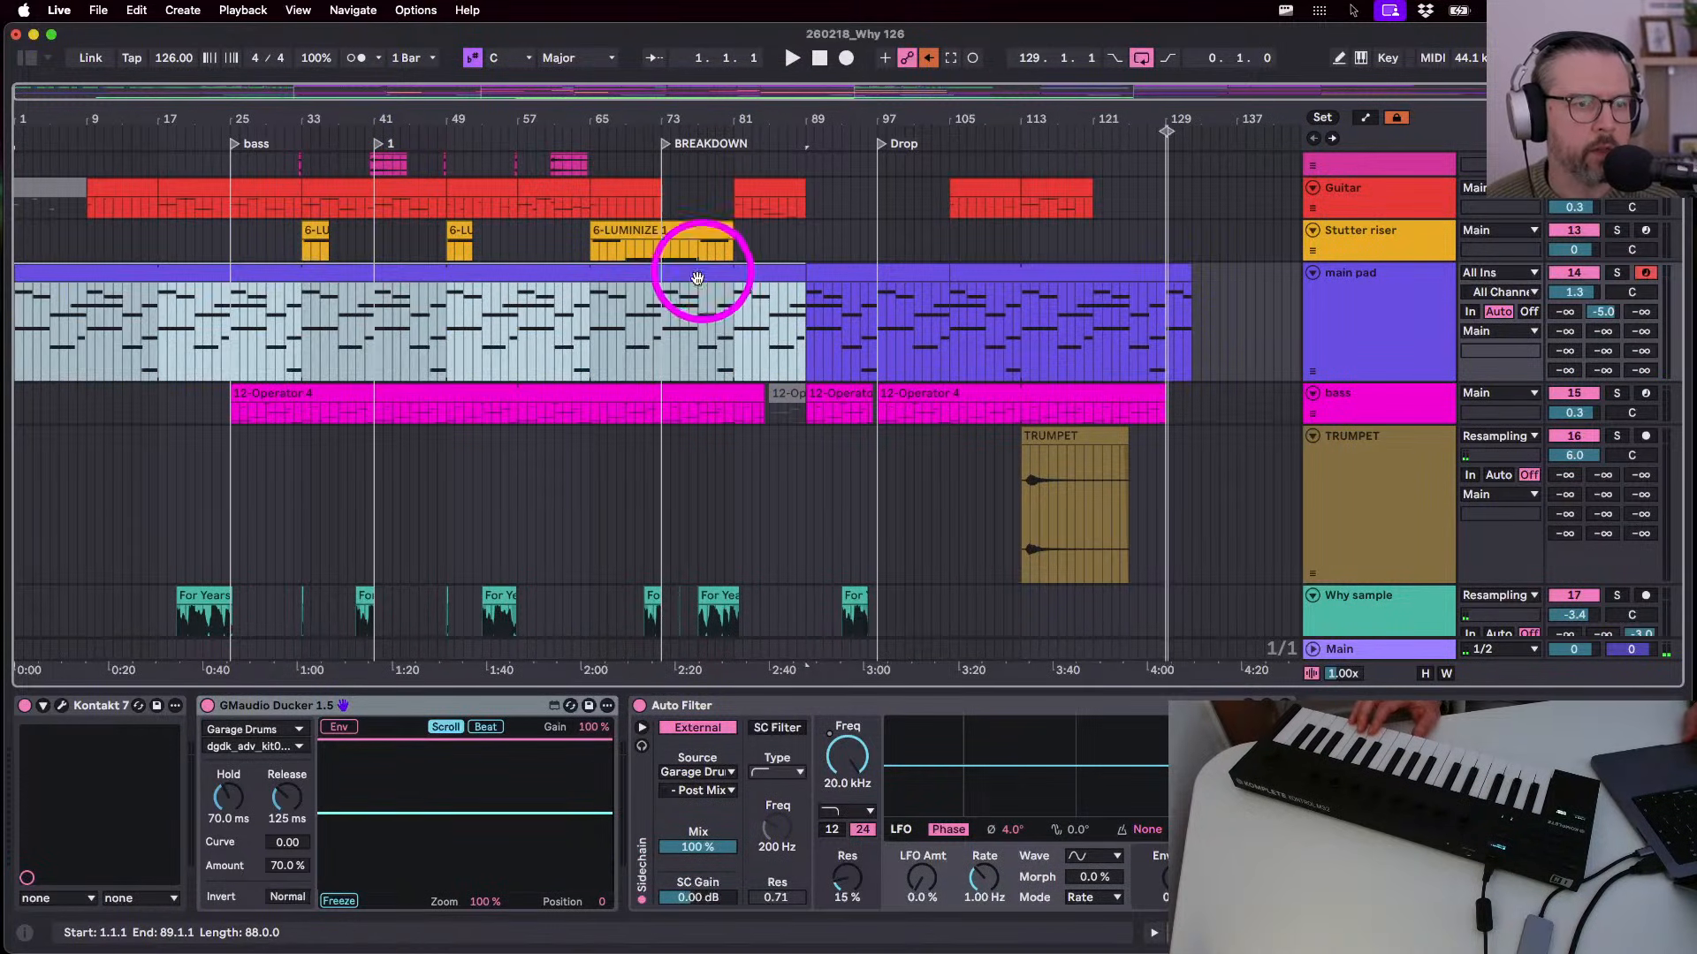
click(587, 352)
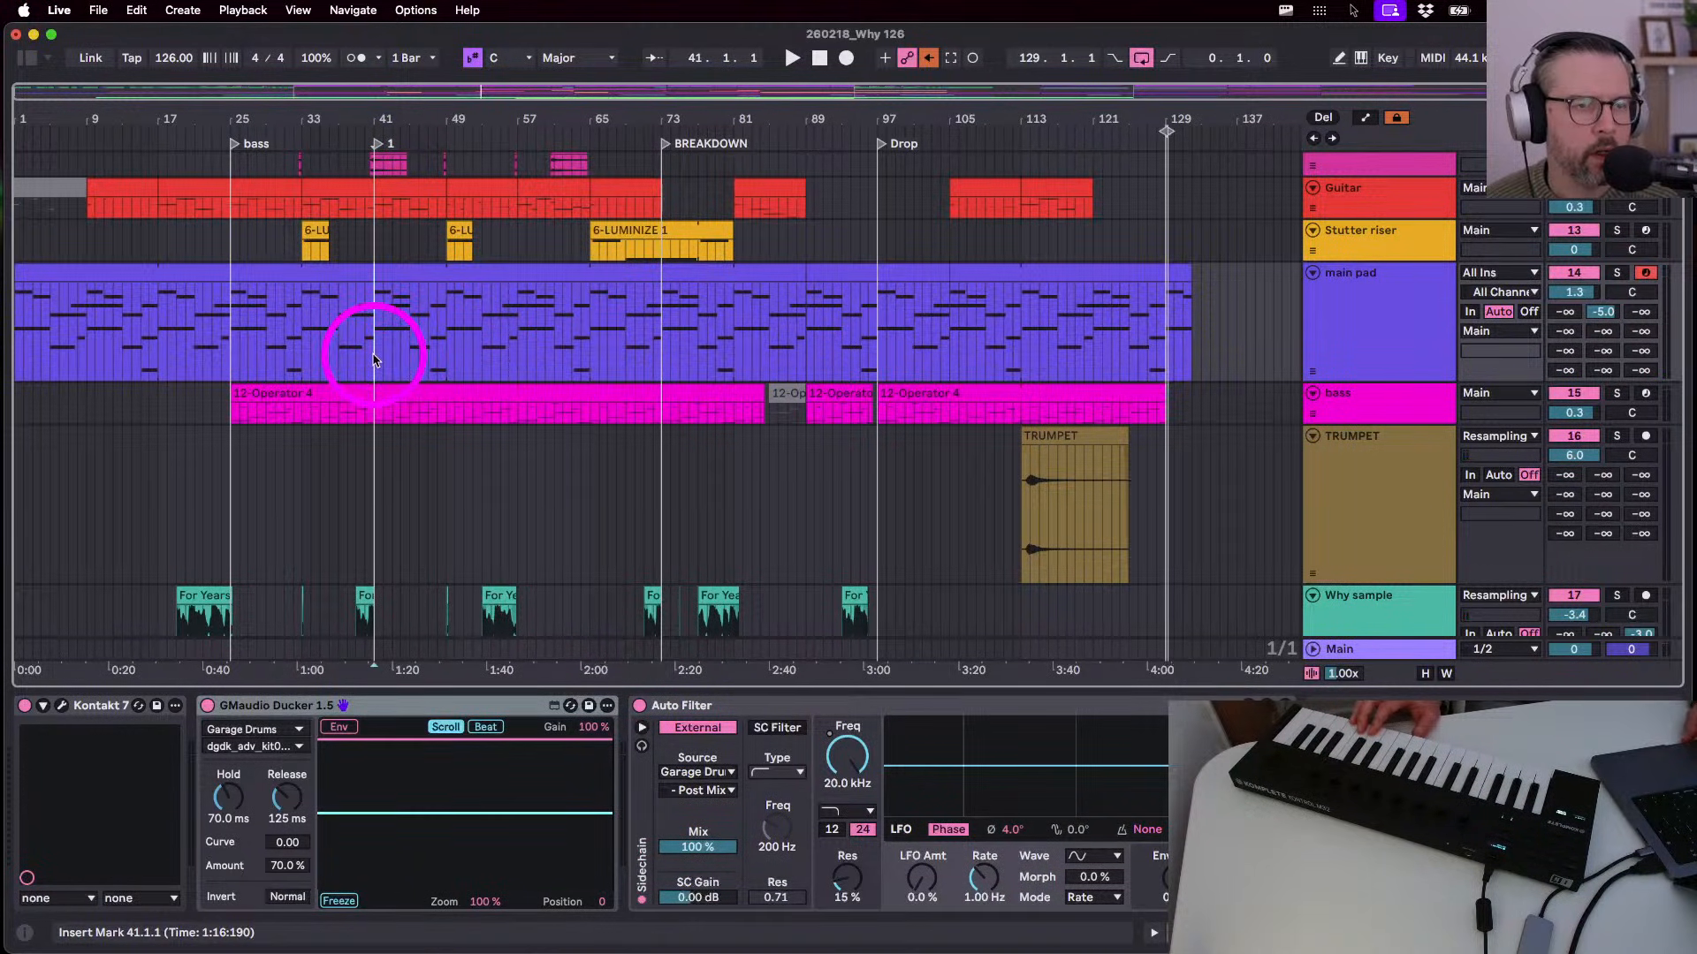
key(space)
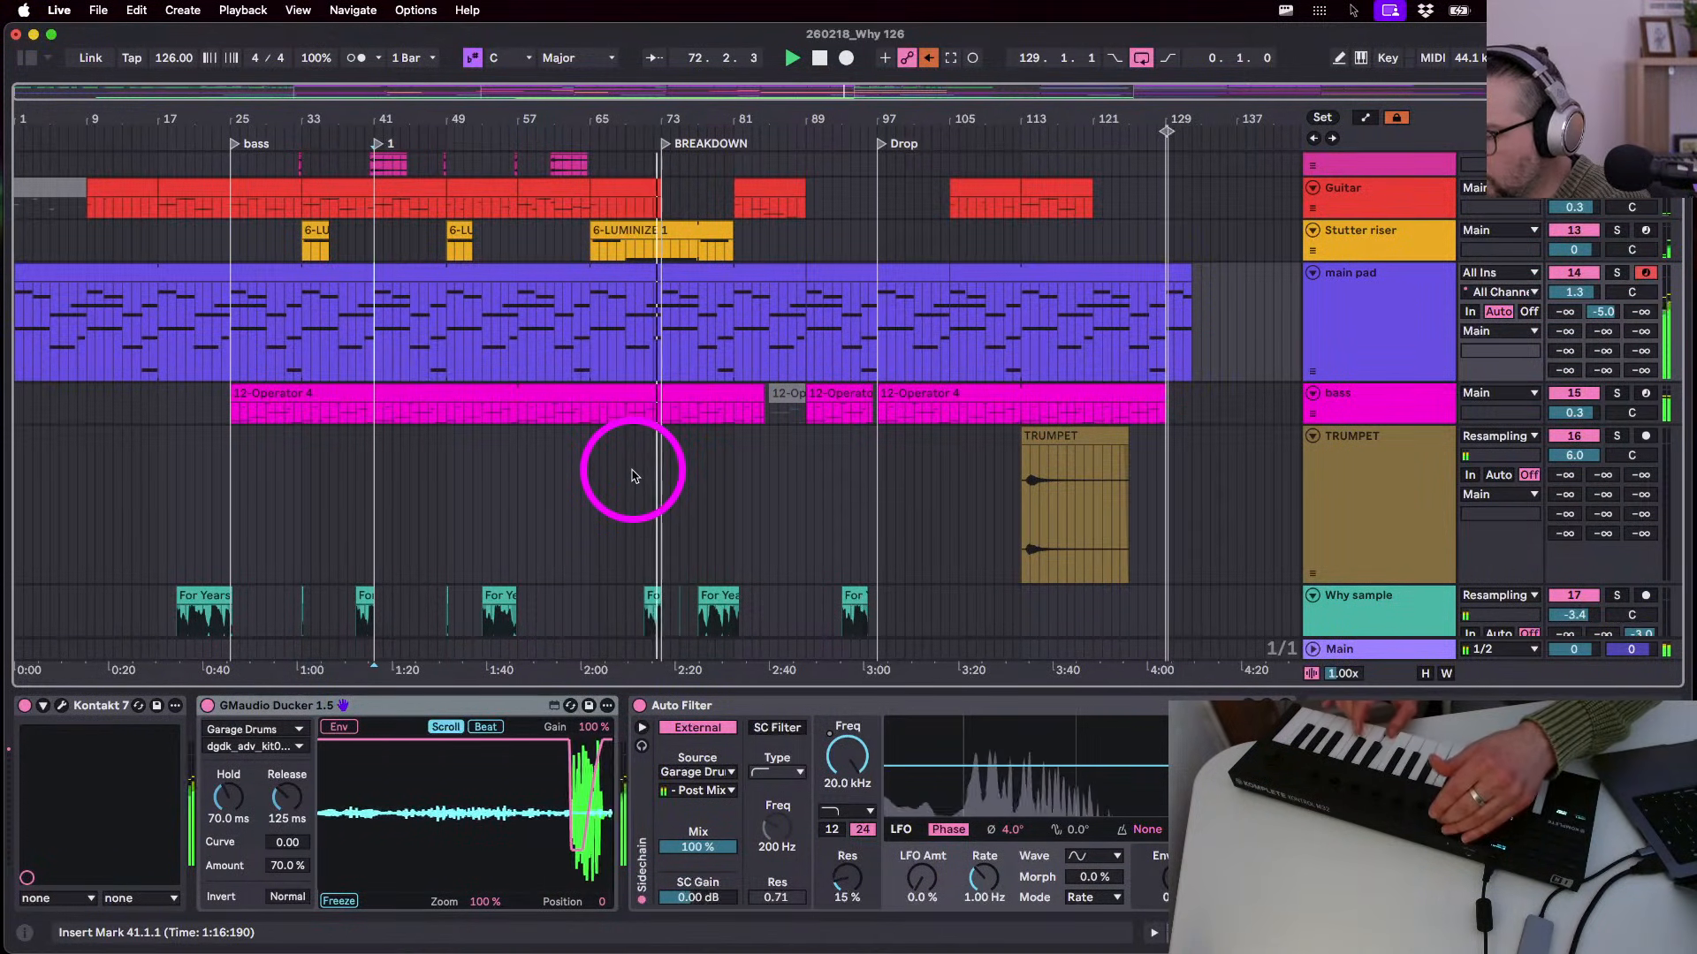
key(space)
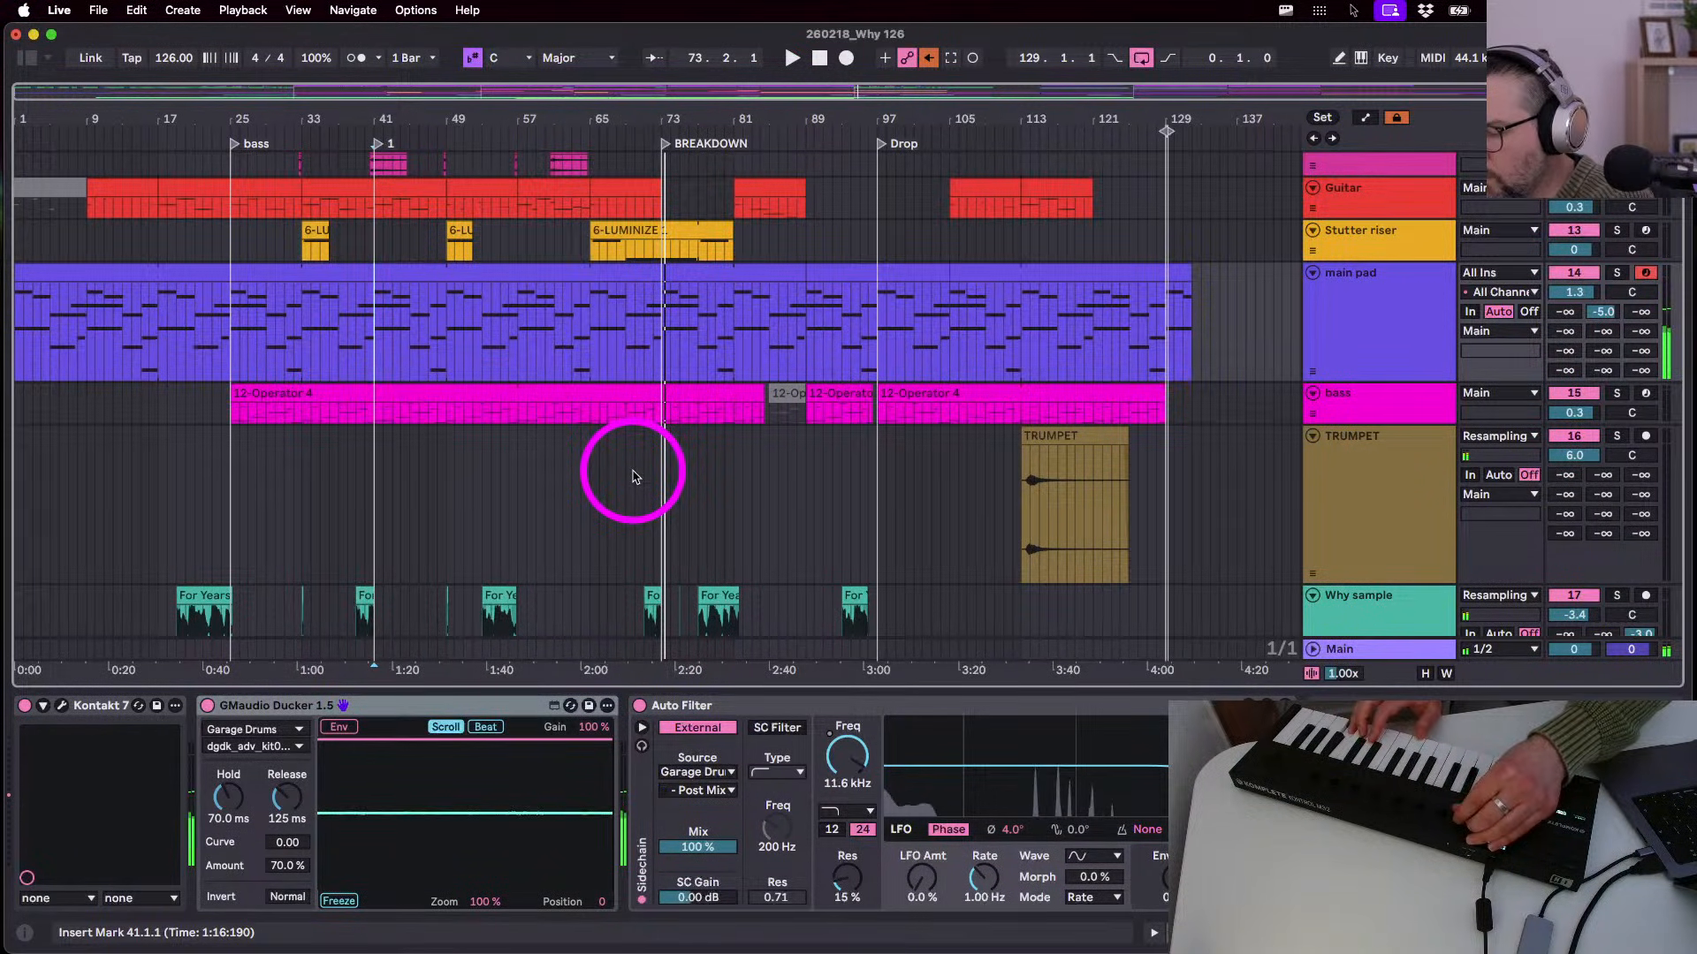
double_click(681, 273)
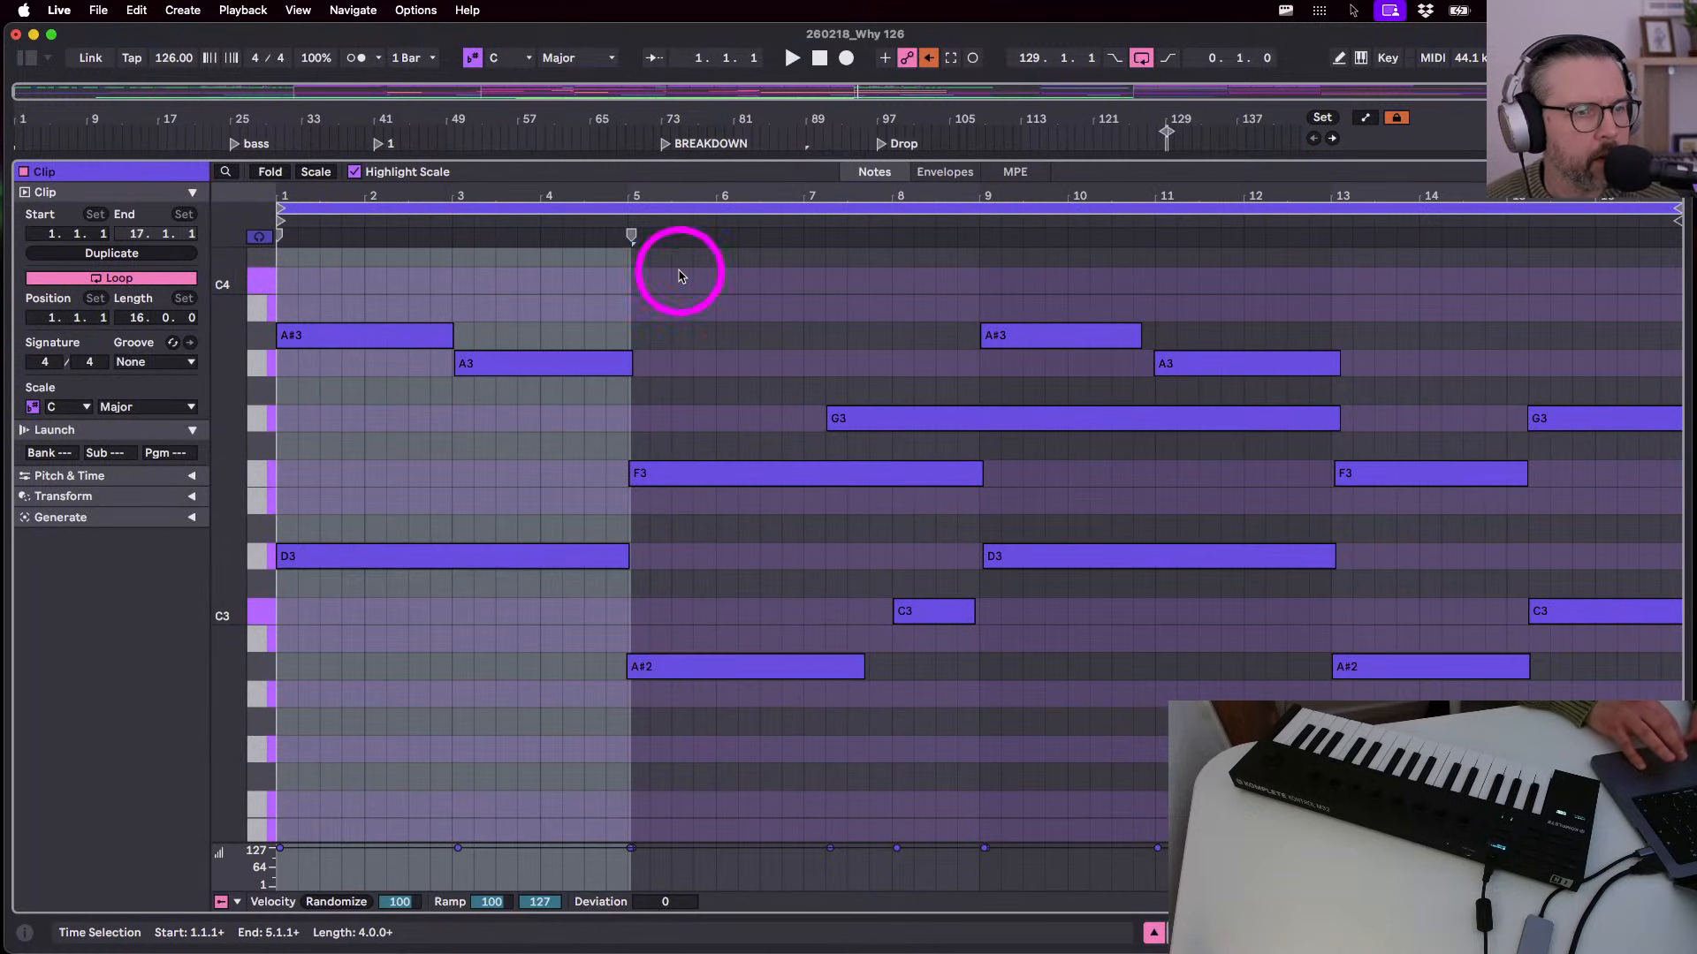
- Back in the arrangement, play from the Drop at bar 97, then jump playback to bar 113
key(shift+Tab)
key(space)
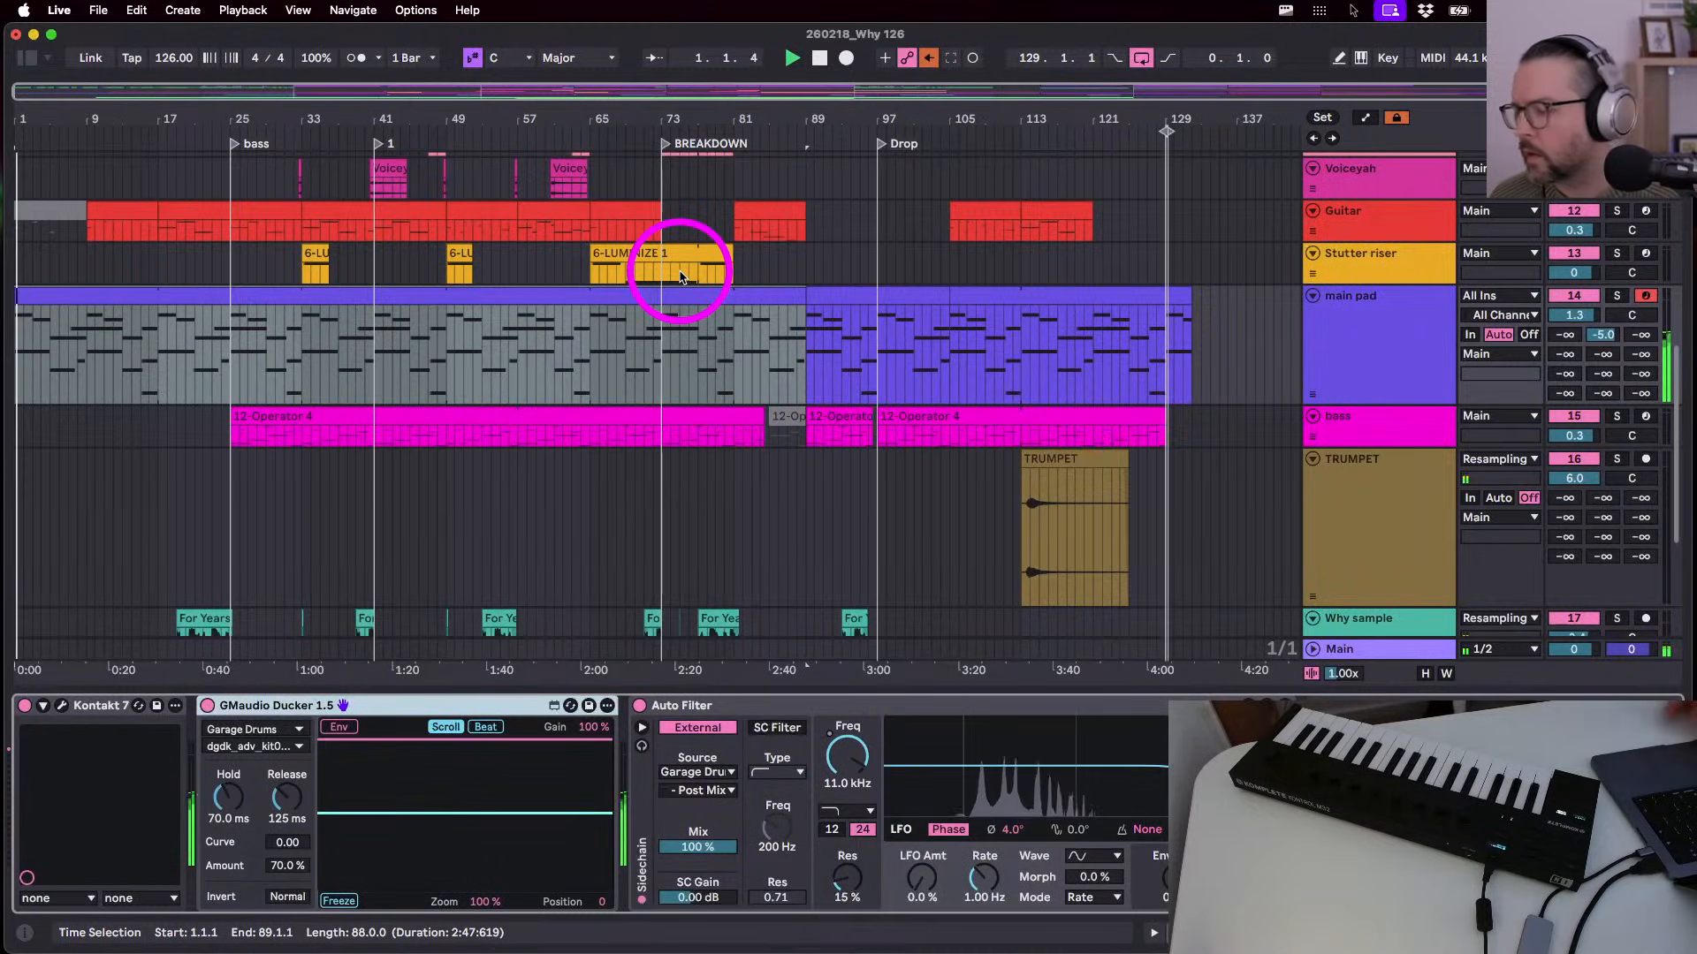
click(818, 58)
click(1234, 380)
click(1358, 372)
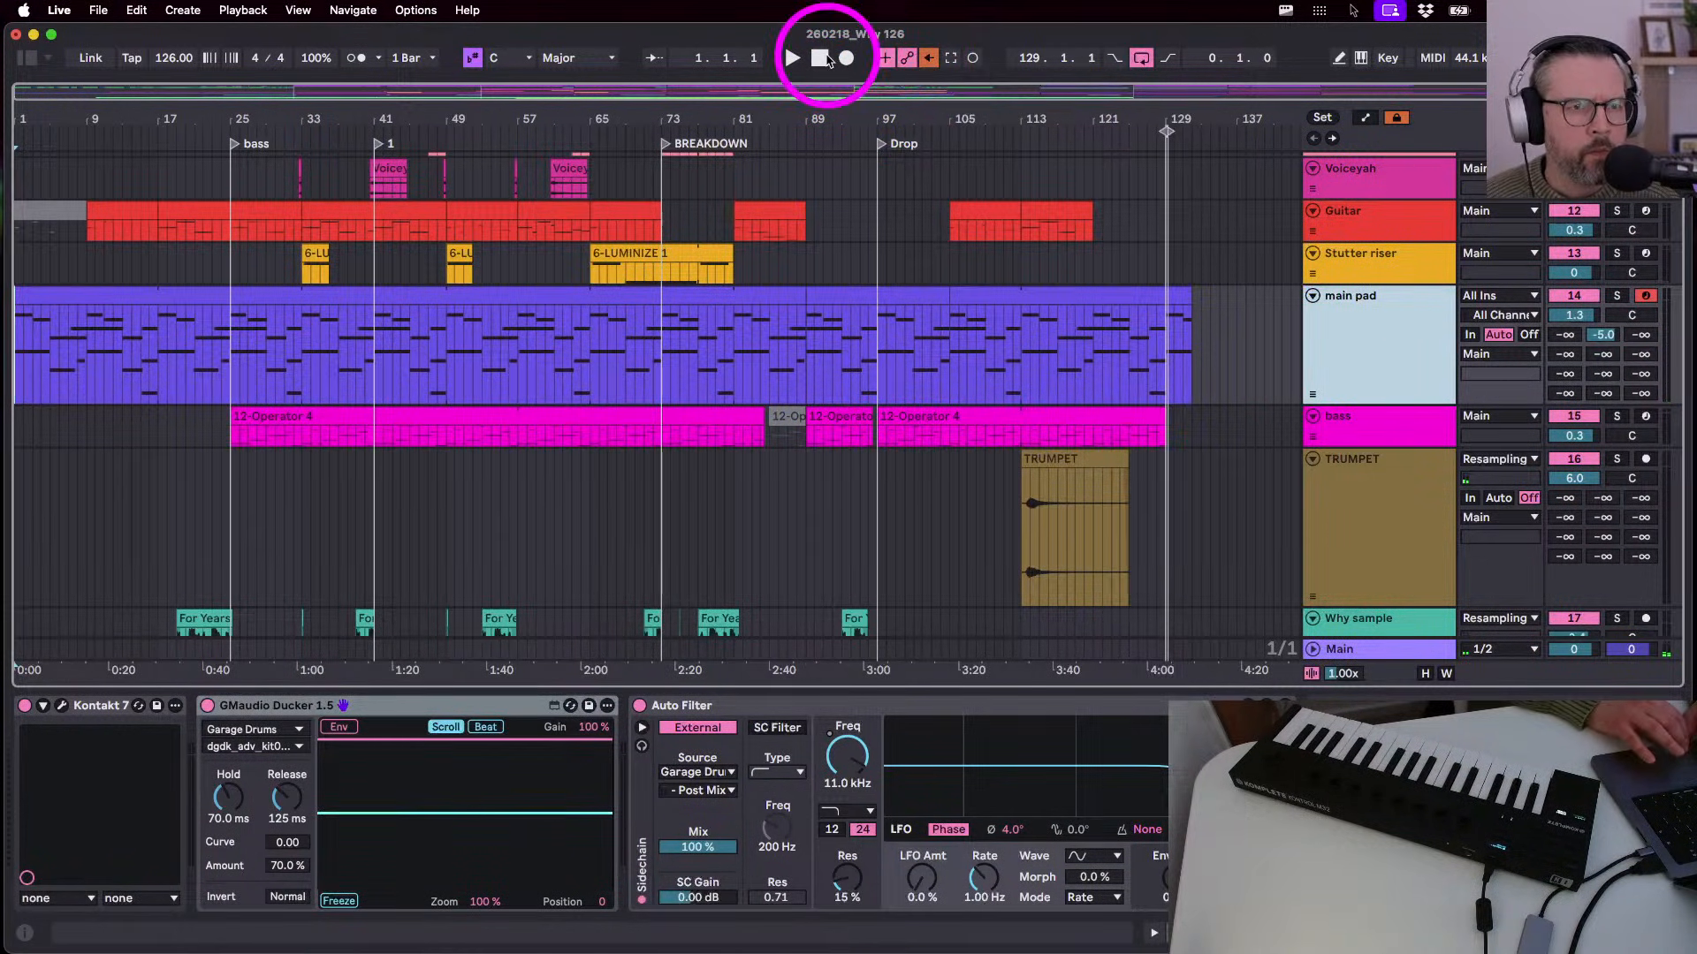
click(875, 370)
key(space)
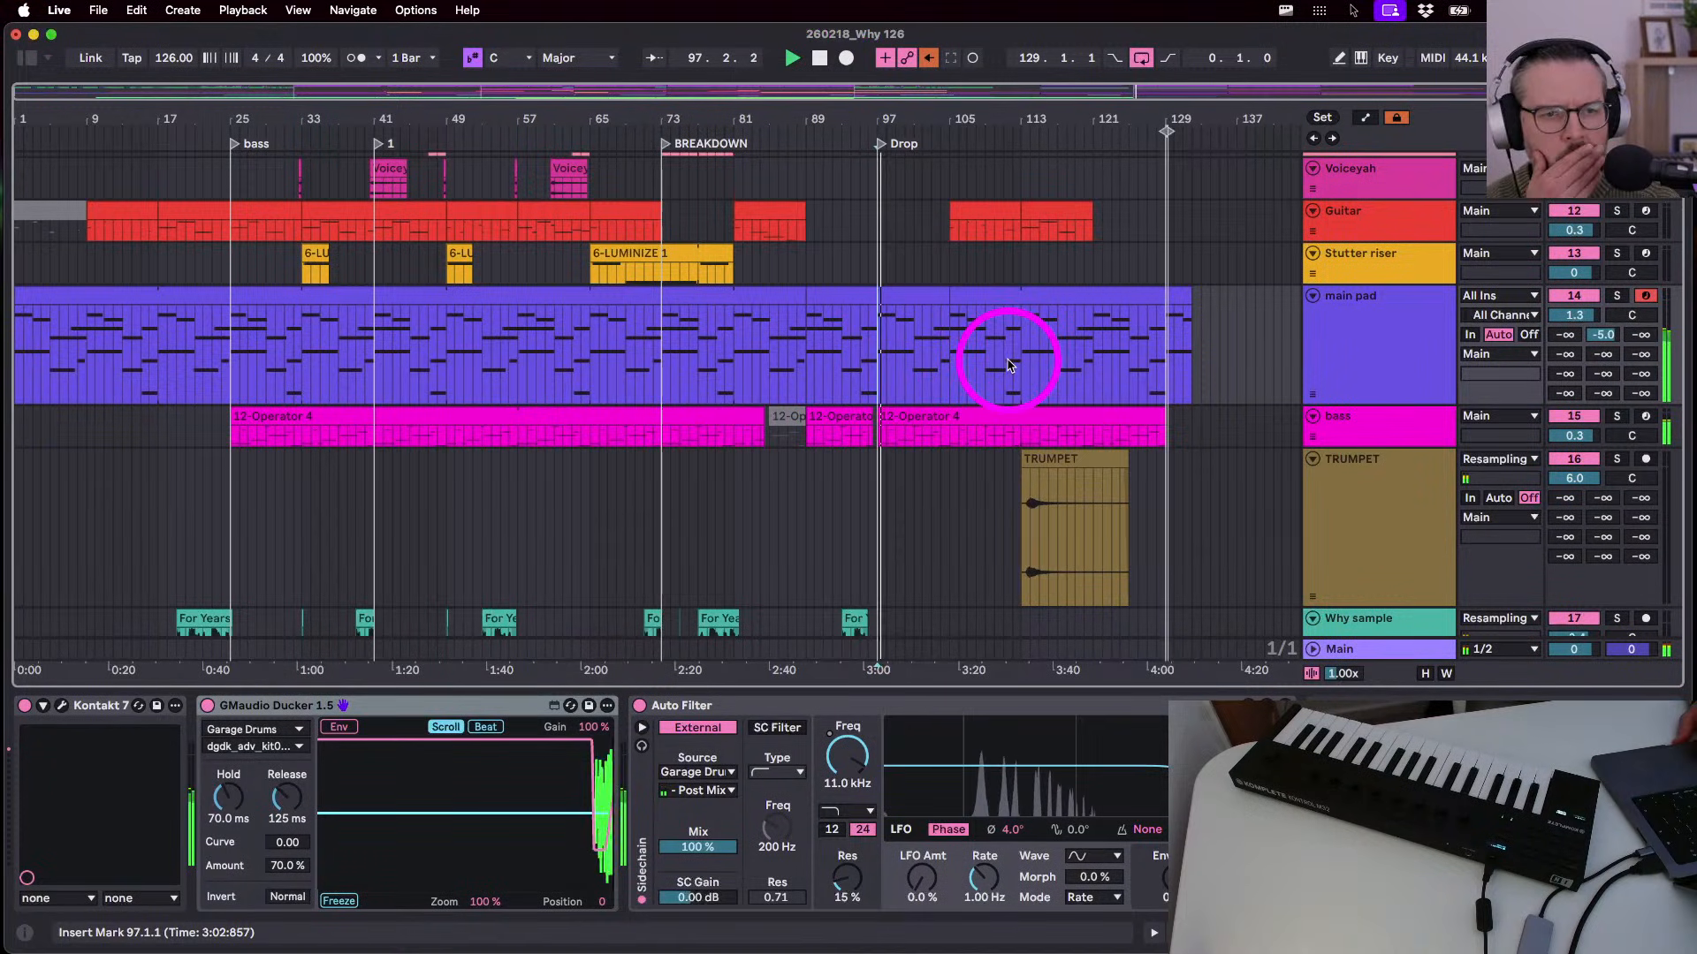
click(1023, 358)
scroll(1021, 353, up, 5)
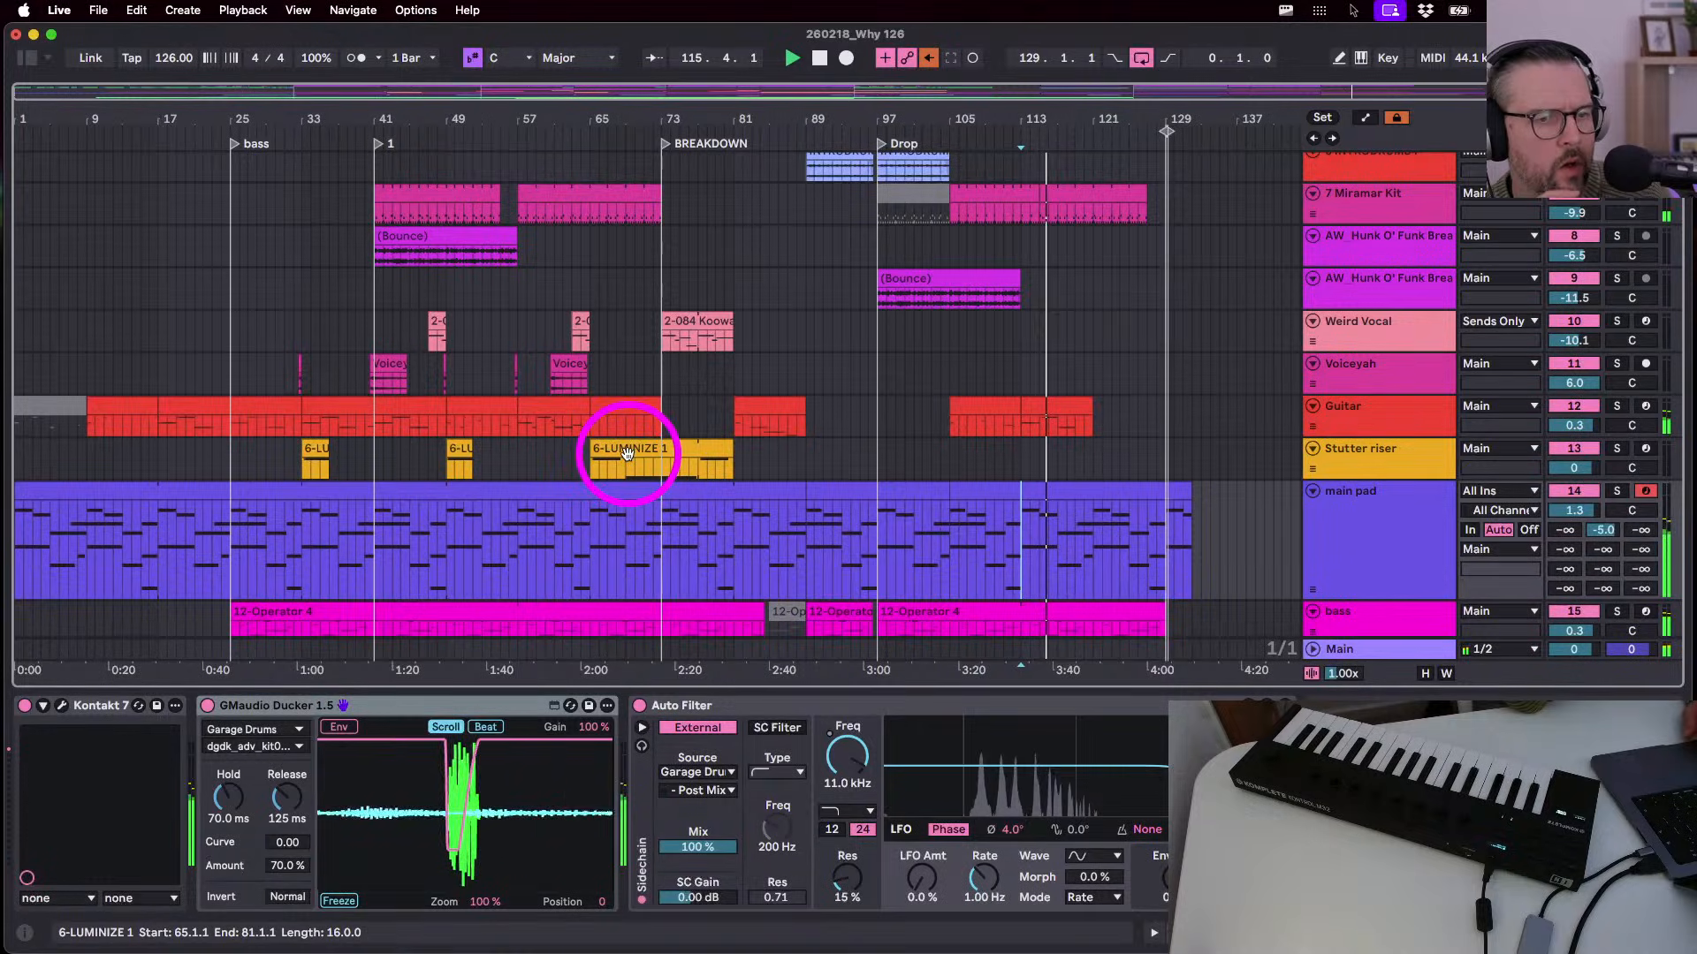
- In the Guitar clip near bar 113, delete the G4 note and draw a short F4 near bar 24
double_click(1031, 417)
click(871, 429)
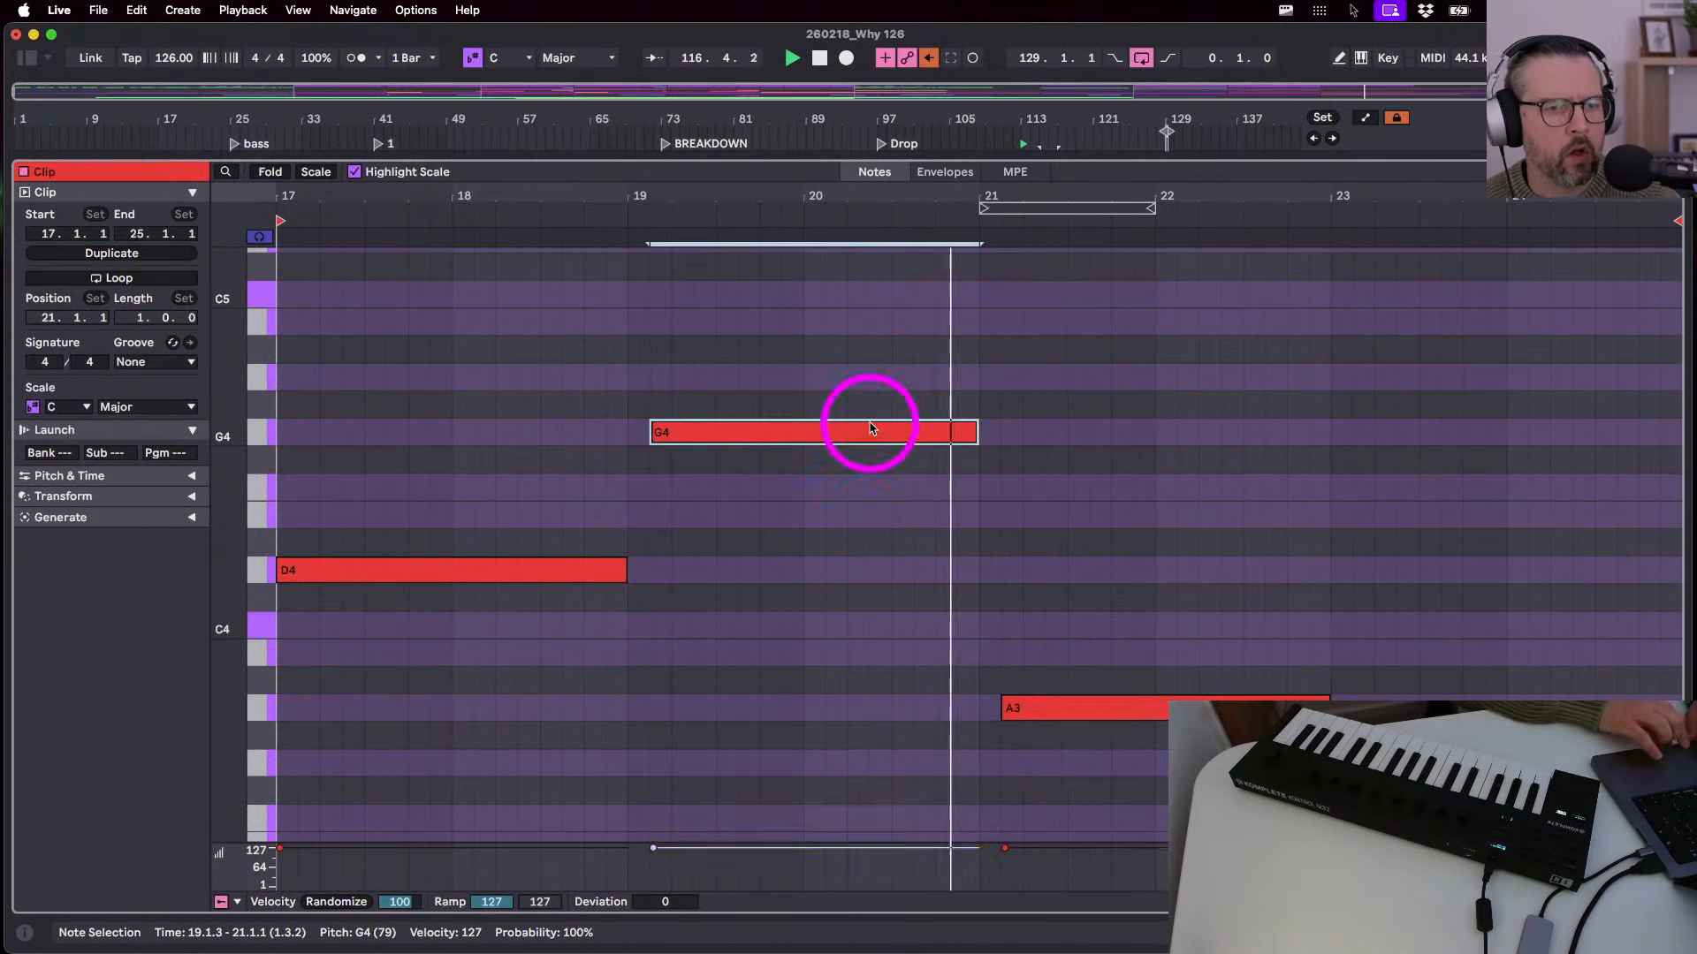
key(Delete)
key(b)
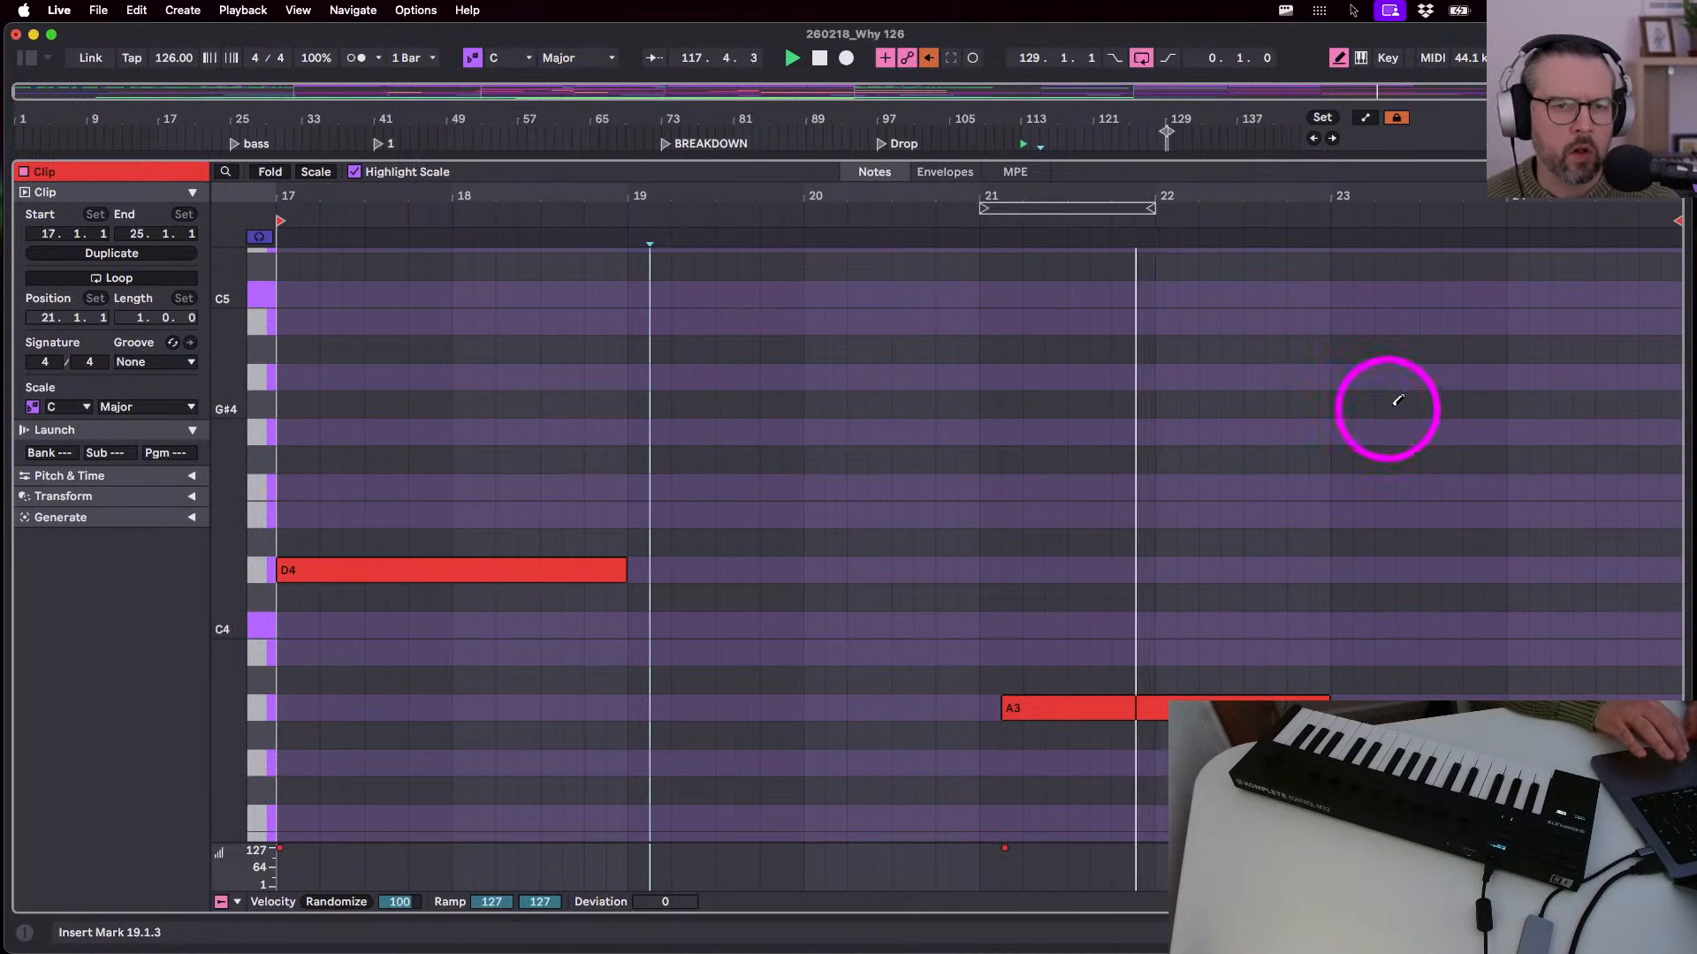
scroll(1397, 400, up, 1)
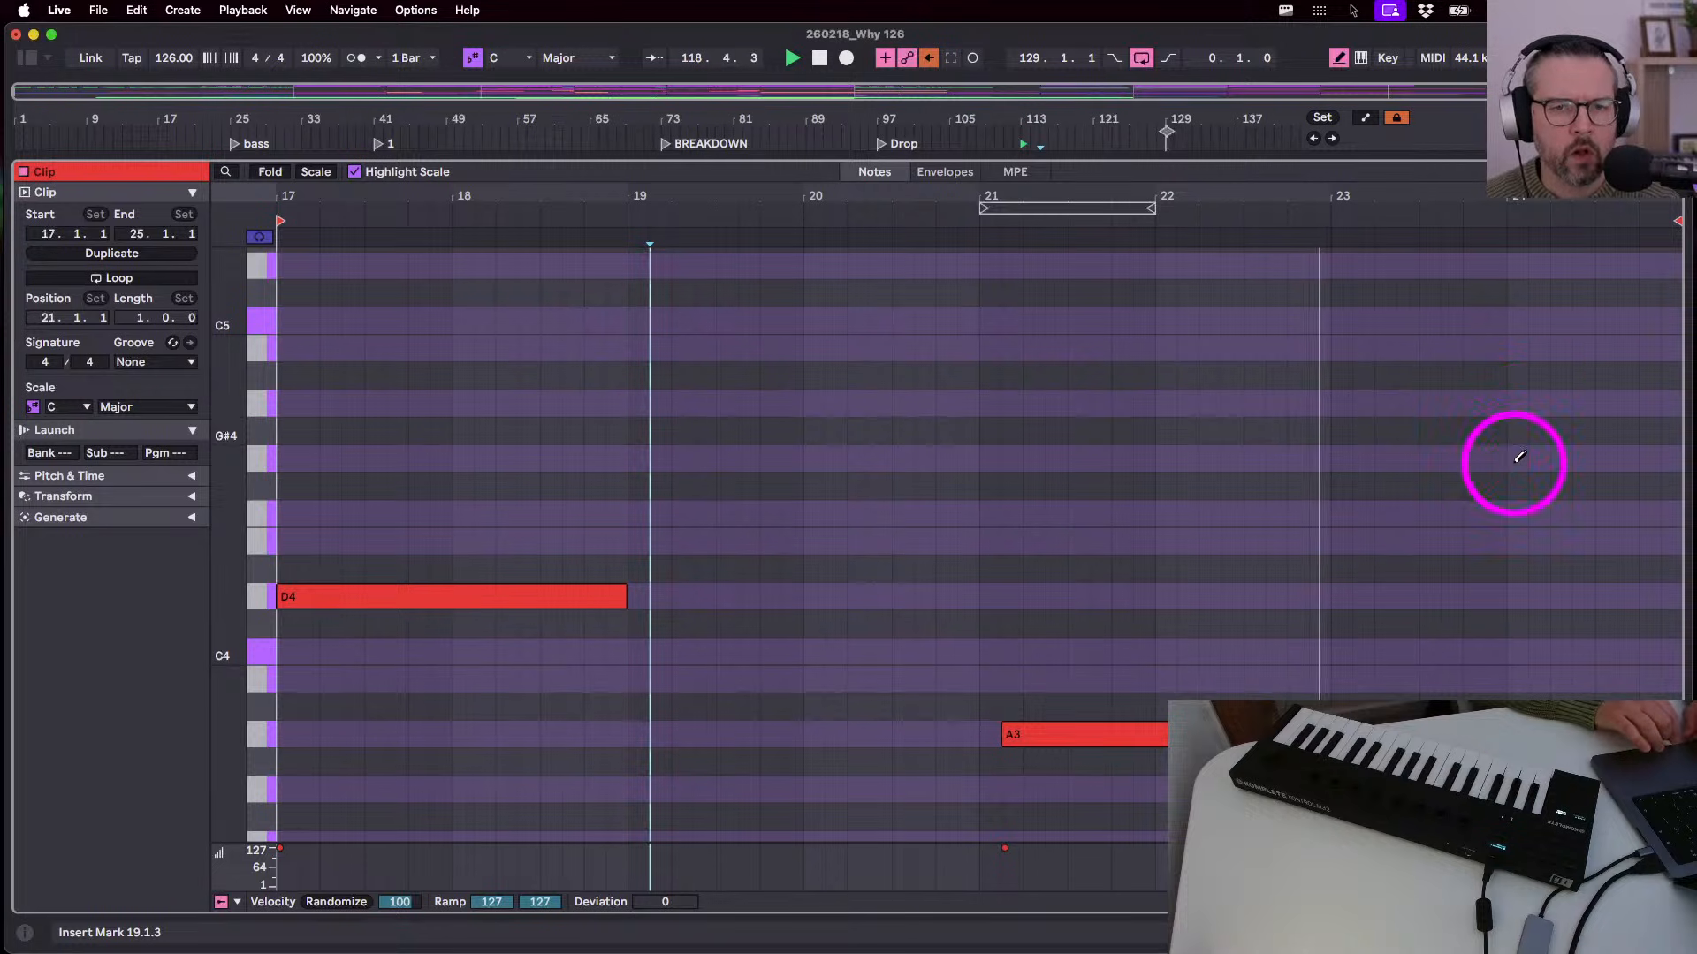
click(1606, 515)
- Duplicate the Guitar clip to bar 121 and trim the copy to 4 bars
key(shift+Tab)
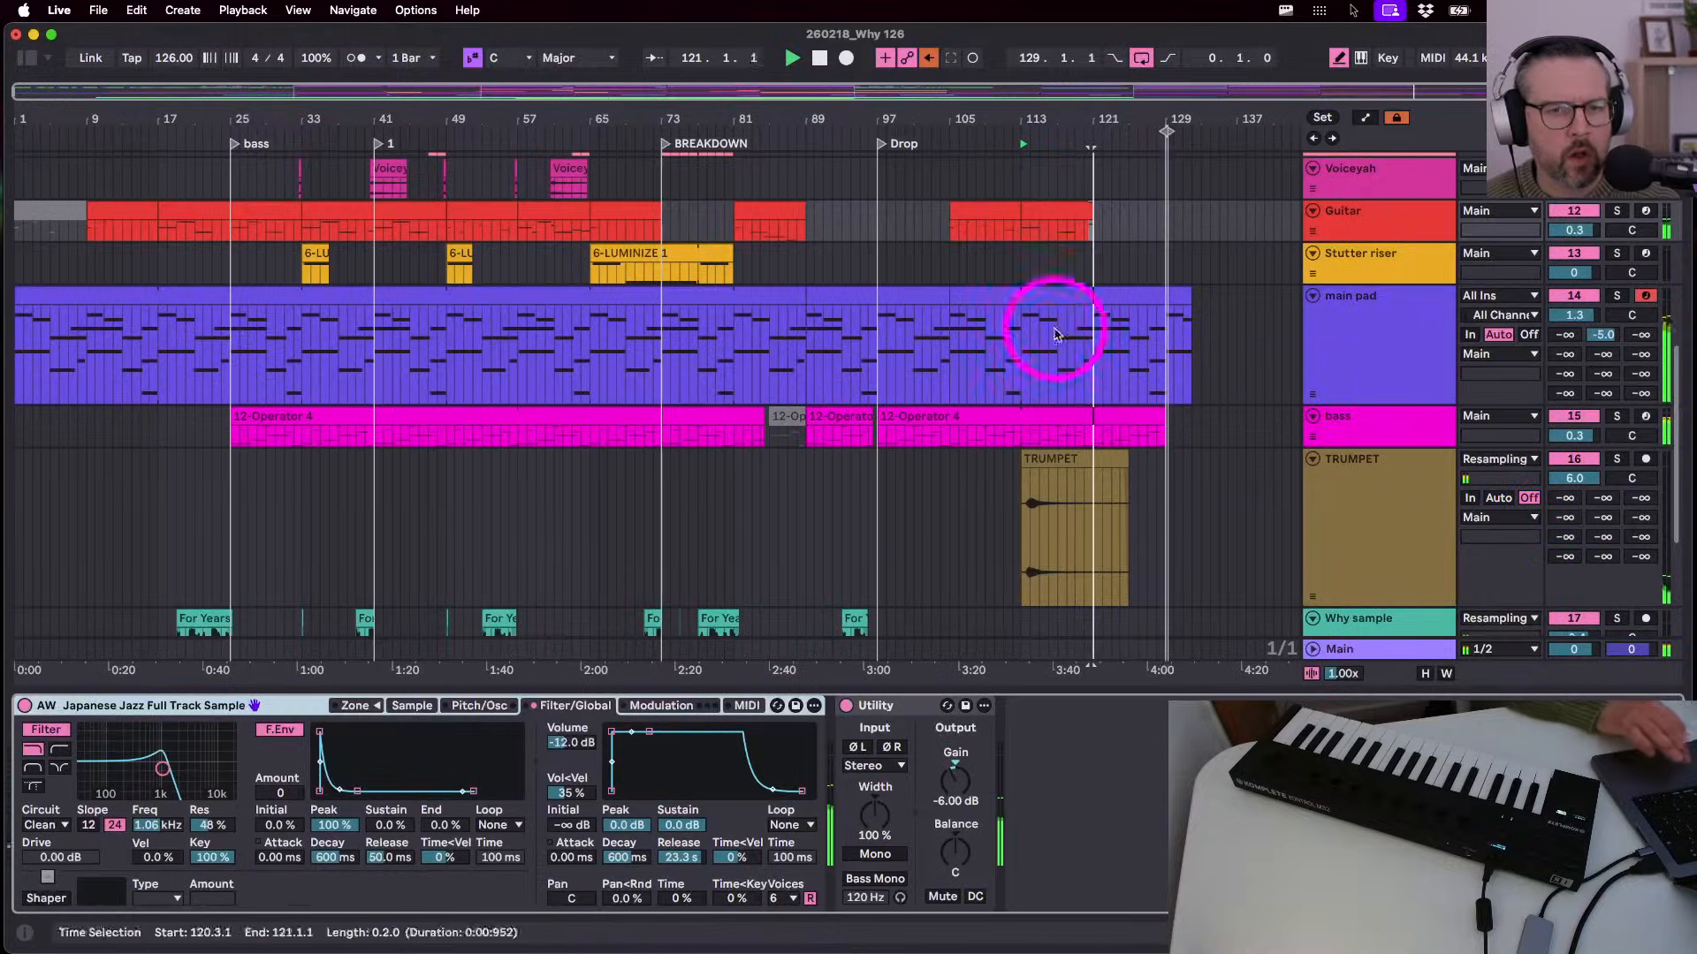
click(1049, 210)
key(super+d)
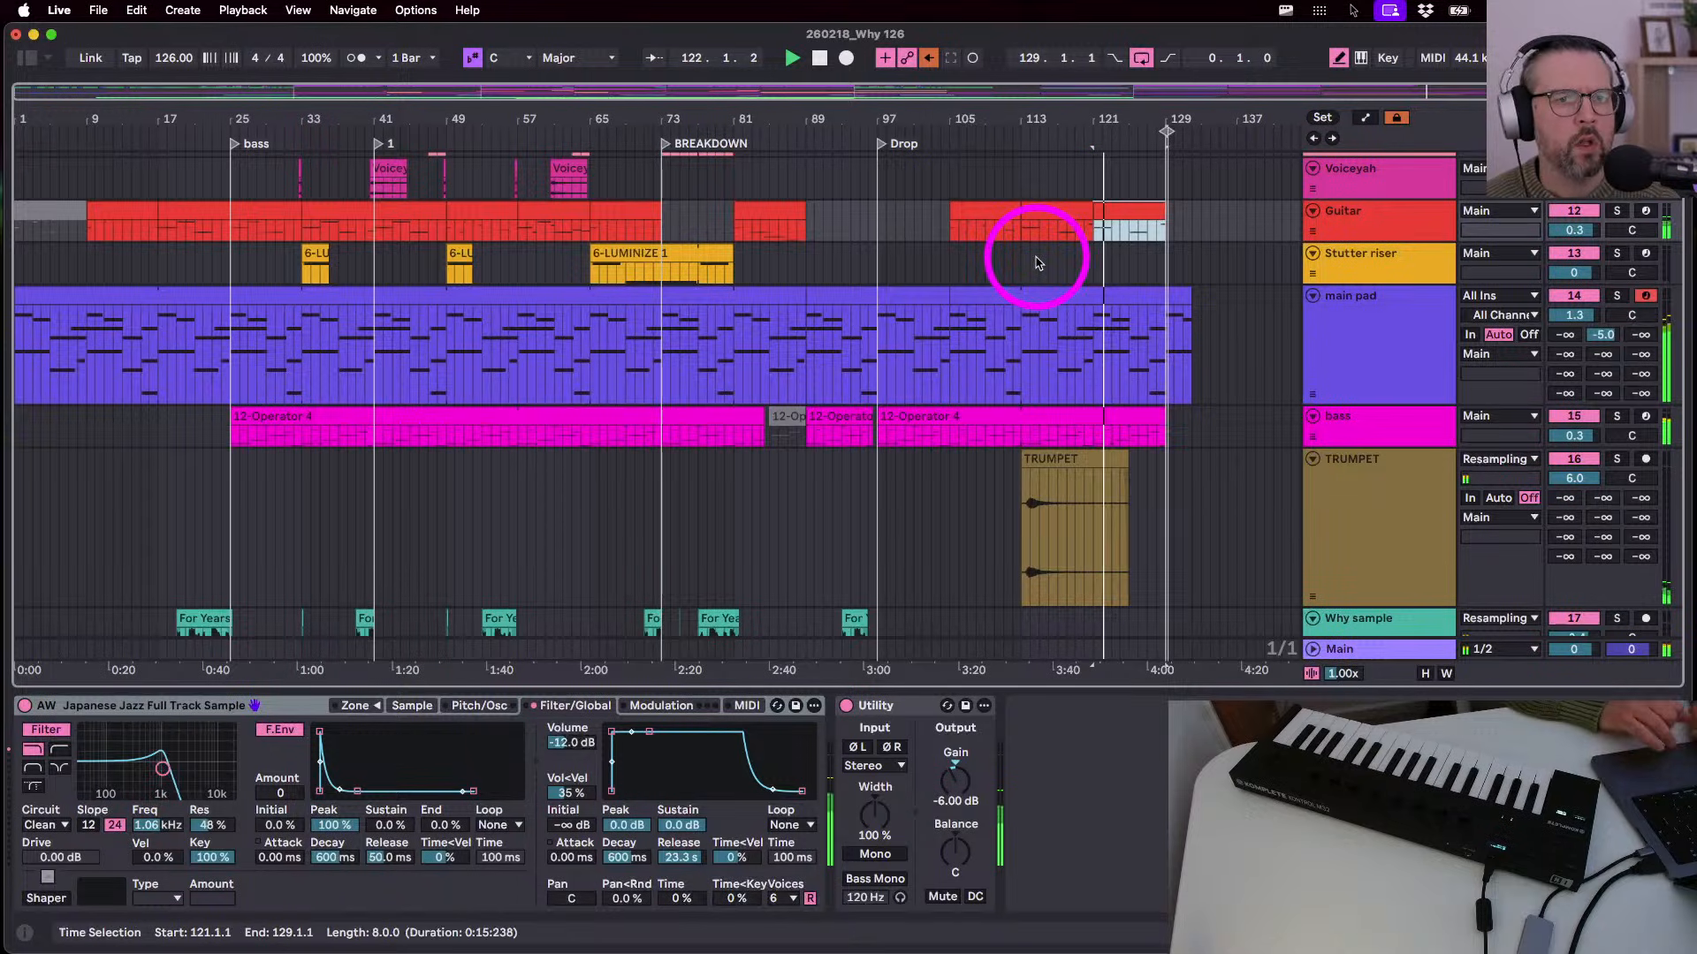
drag(1163, 210, 1127, 212)
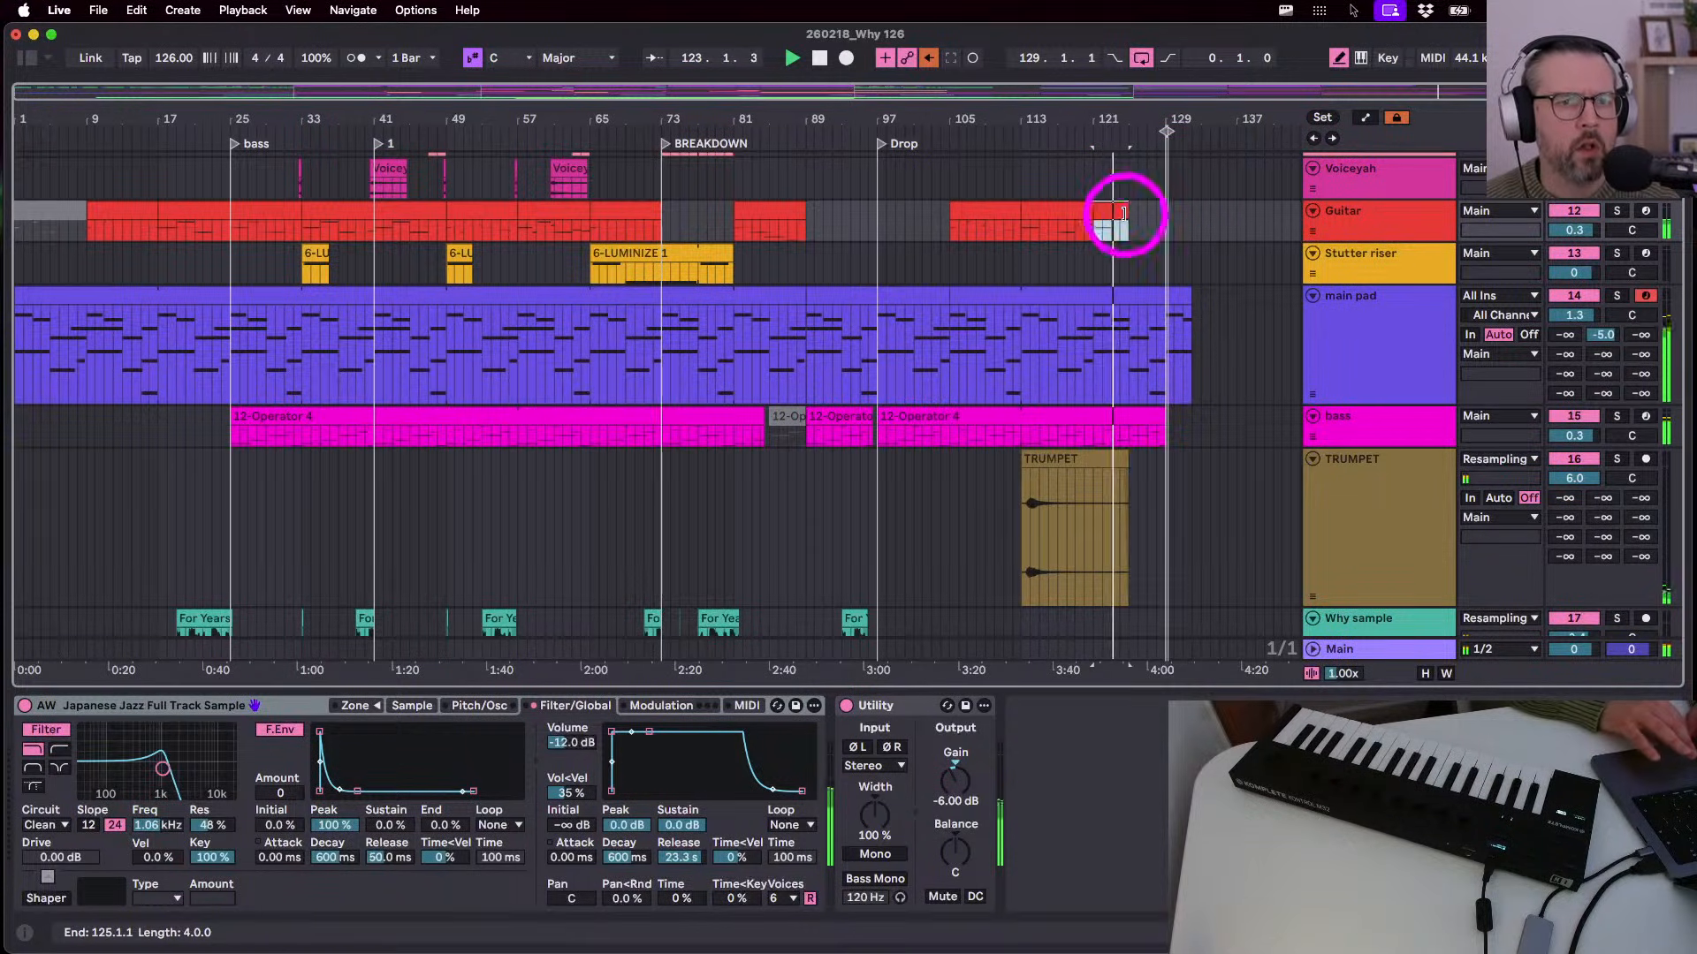
- In the bars 49–57 Guitar clip, draw F4 notes near the end and at 19.4.1, lengthening the latter
key(space)
double_click(480, 212)
click(1627, 393)
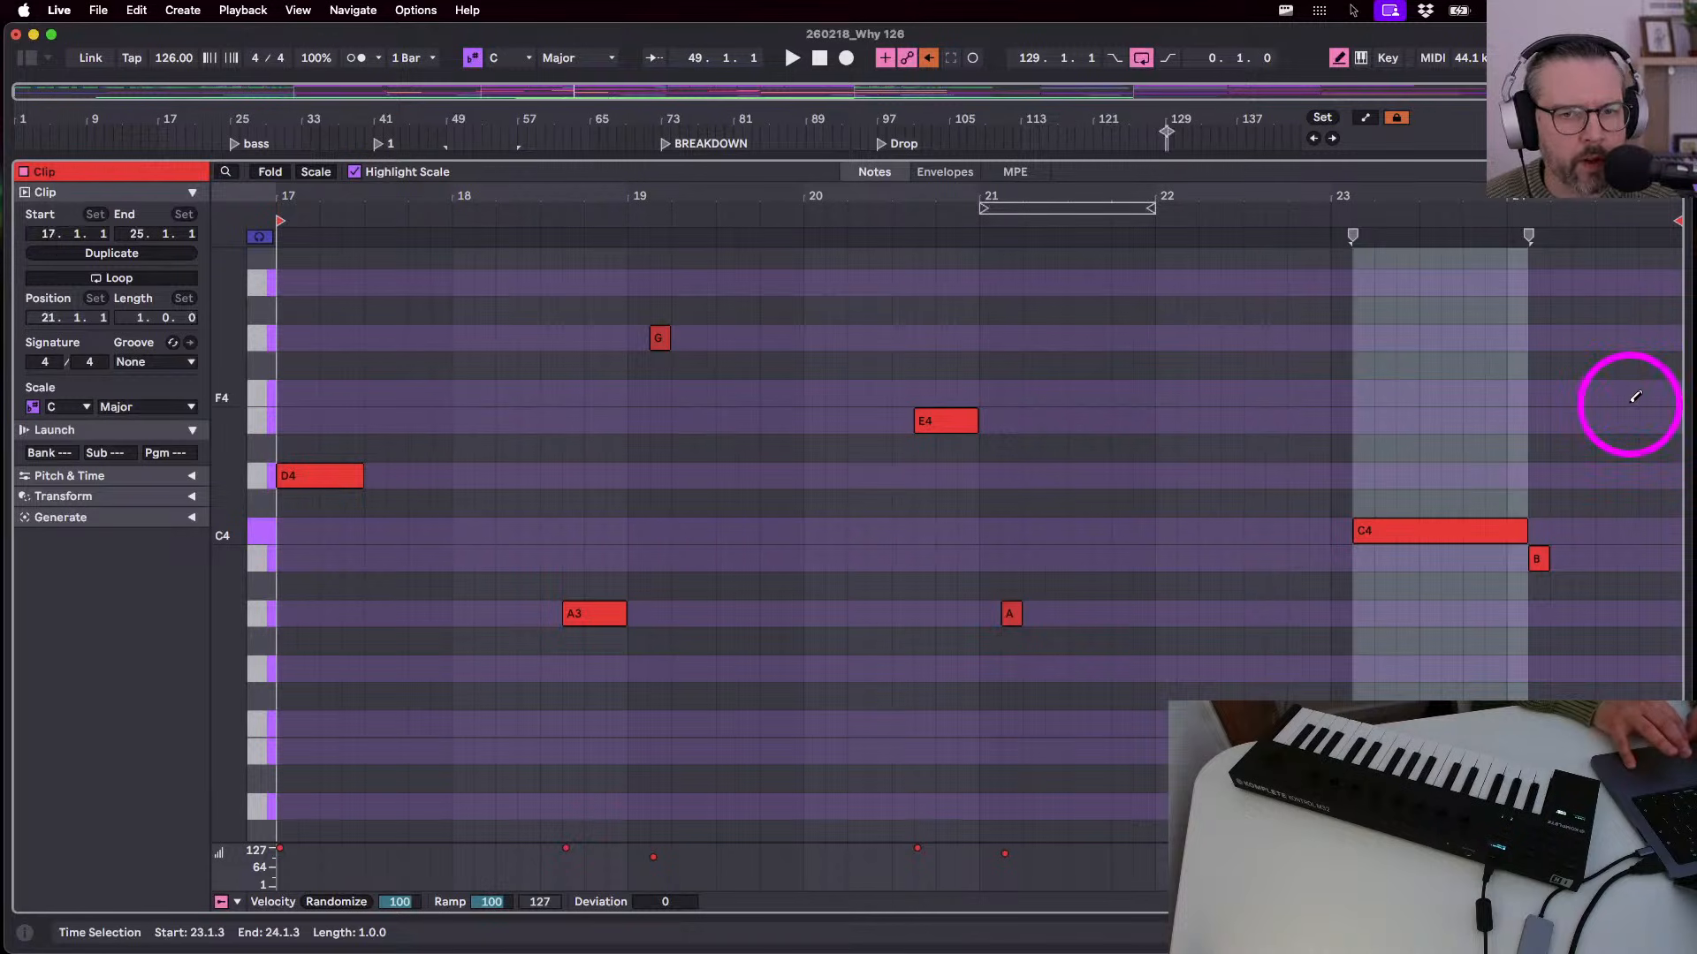
key(space)
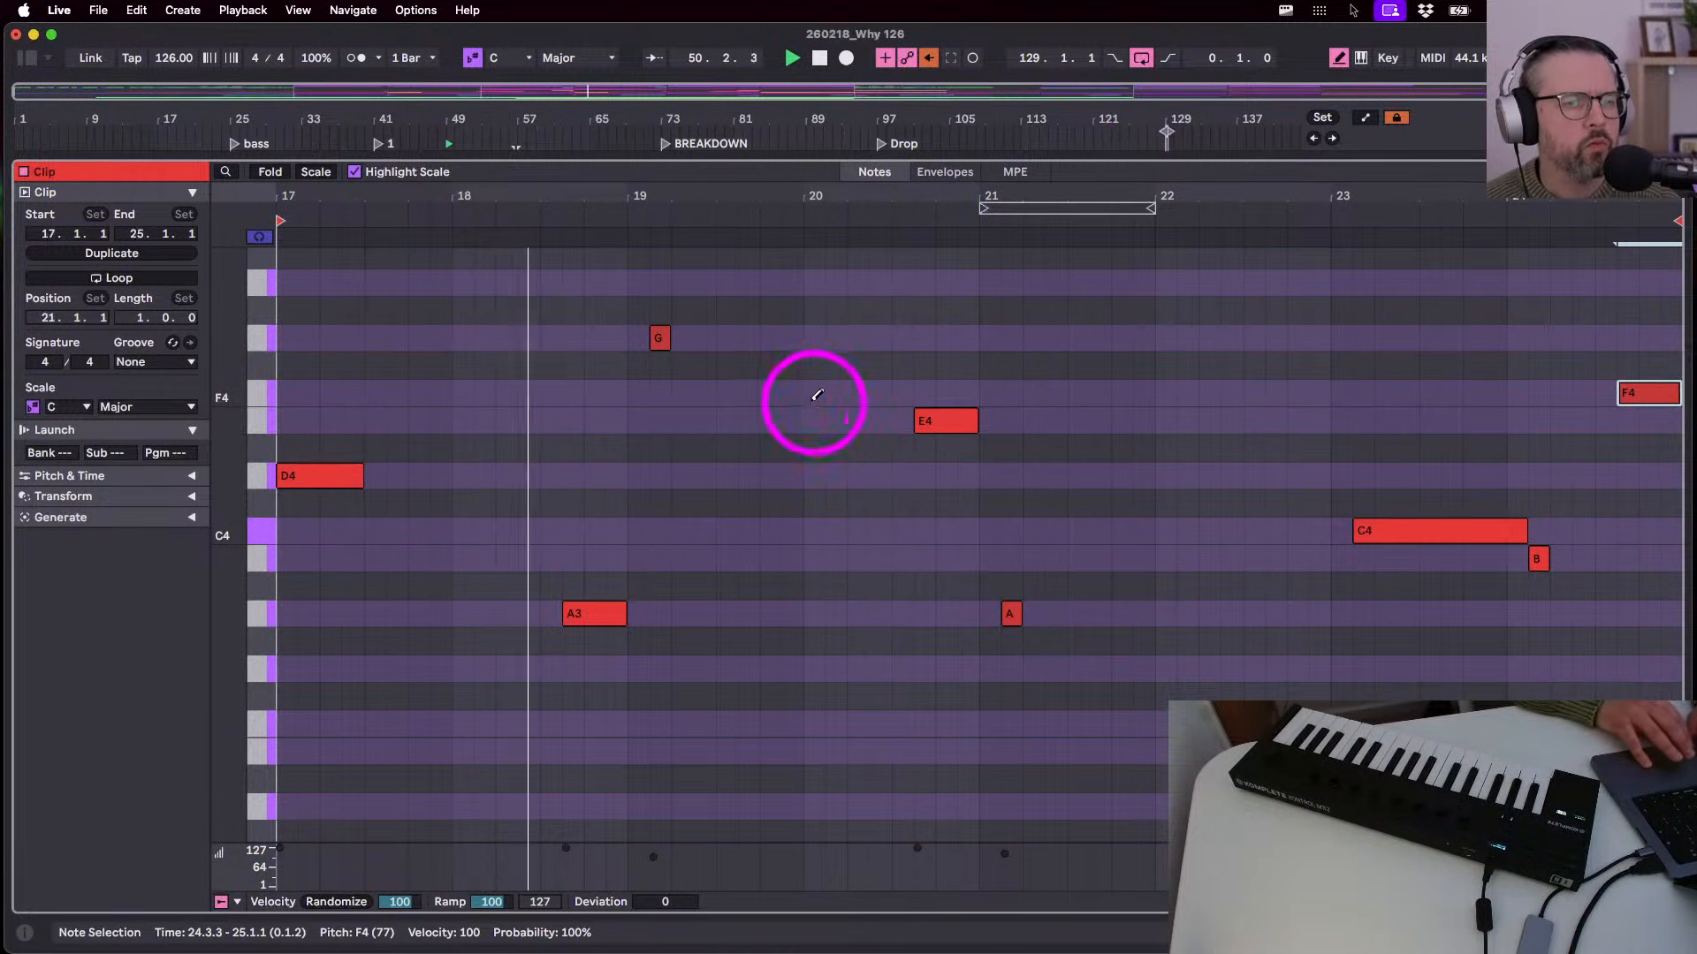
click(775, 393)
key(shift+Right)
key(shift+Right)
key(shift+Right)
key(shift+Right)
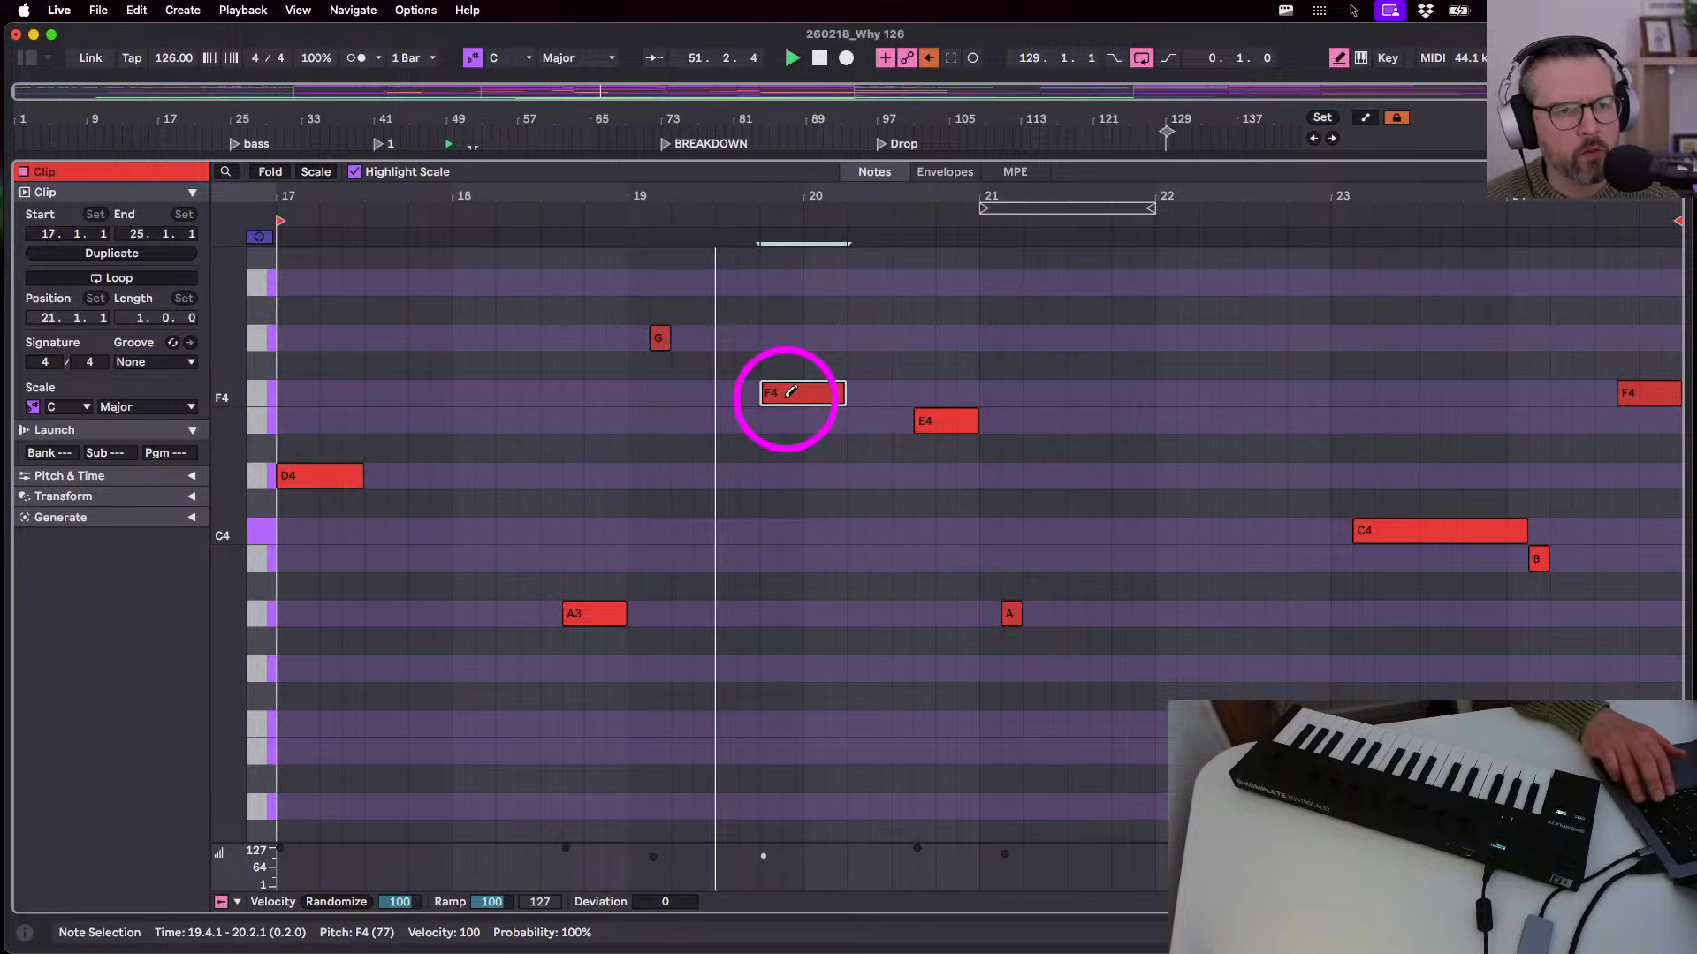
key(shift+Right)
key(shift+Right)
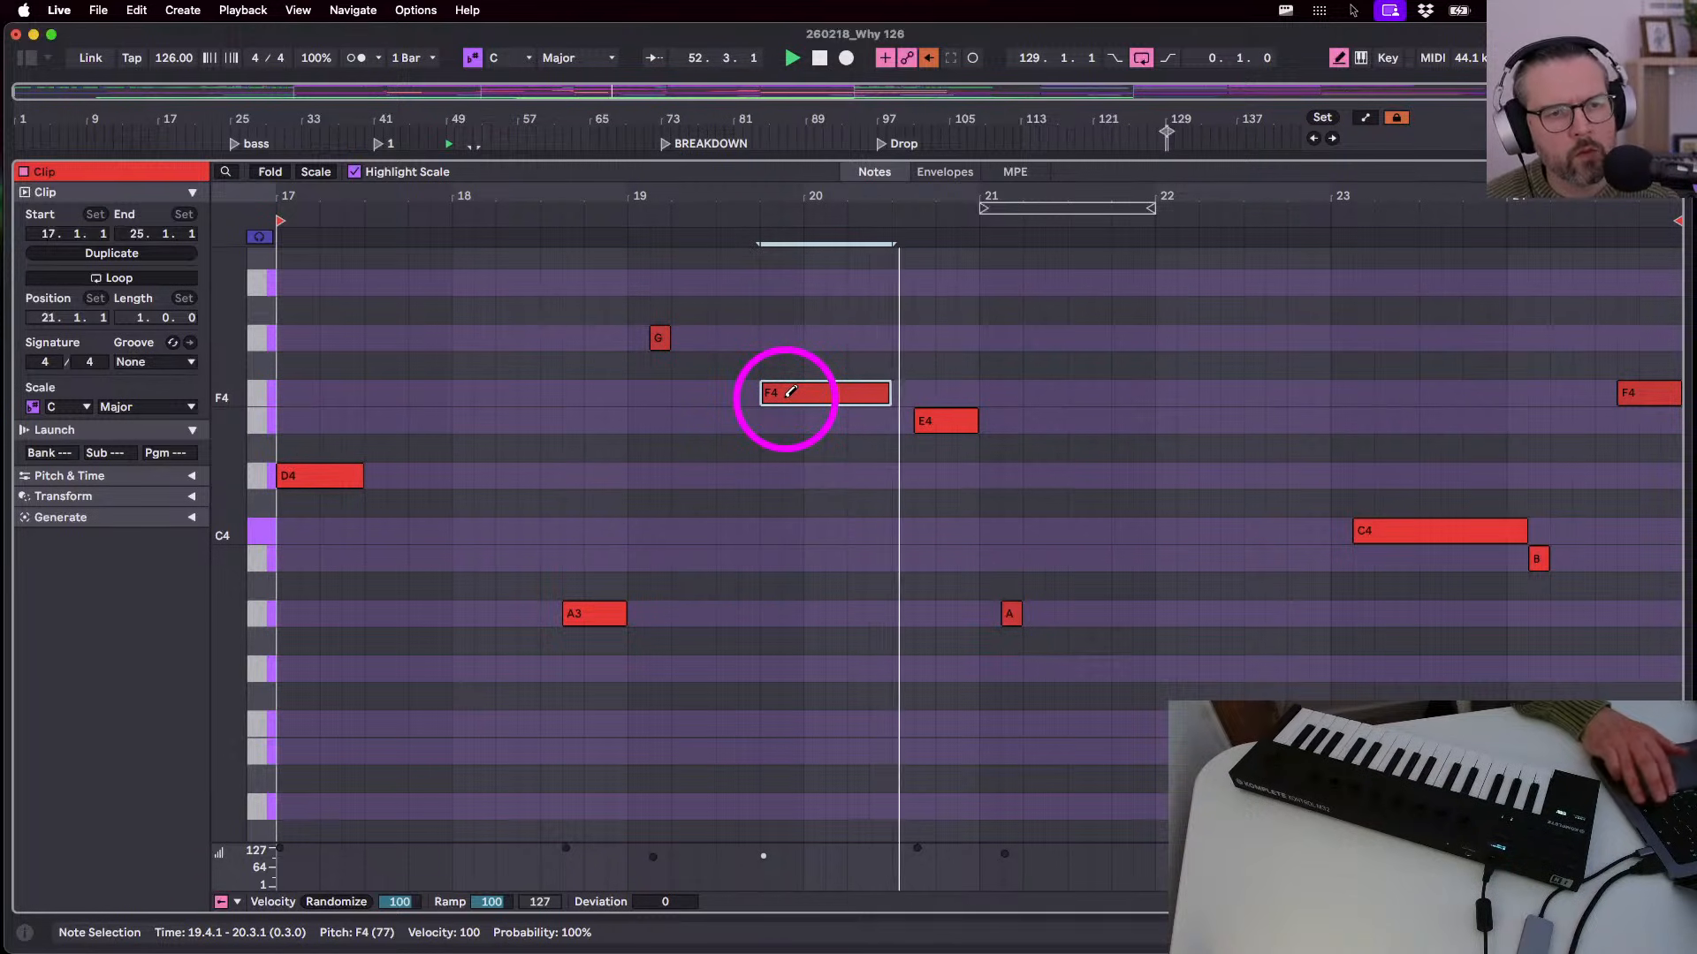
key(shift+Tab)
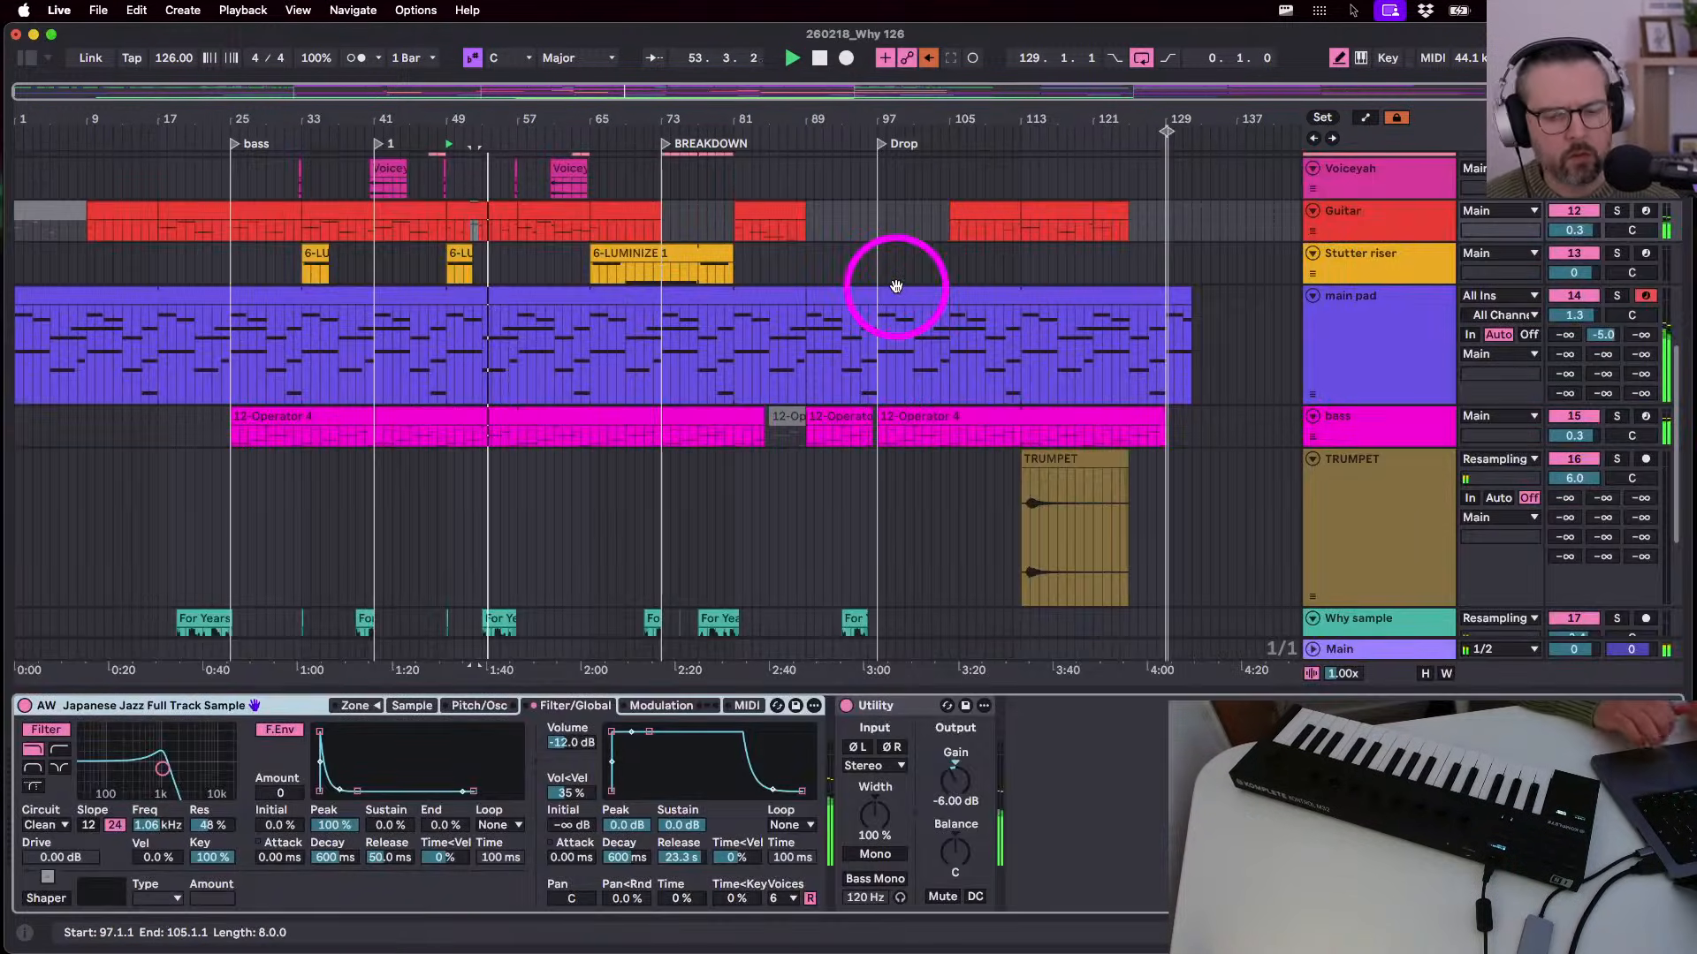
- Audition from the top, then start Arrangement recording of the main pad 2 take from bar 1
key(b)
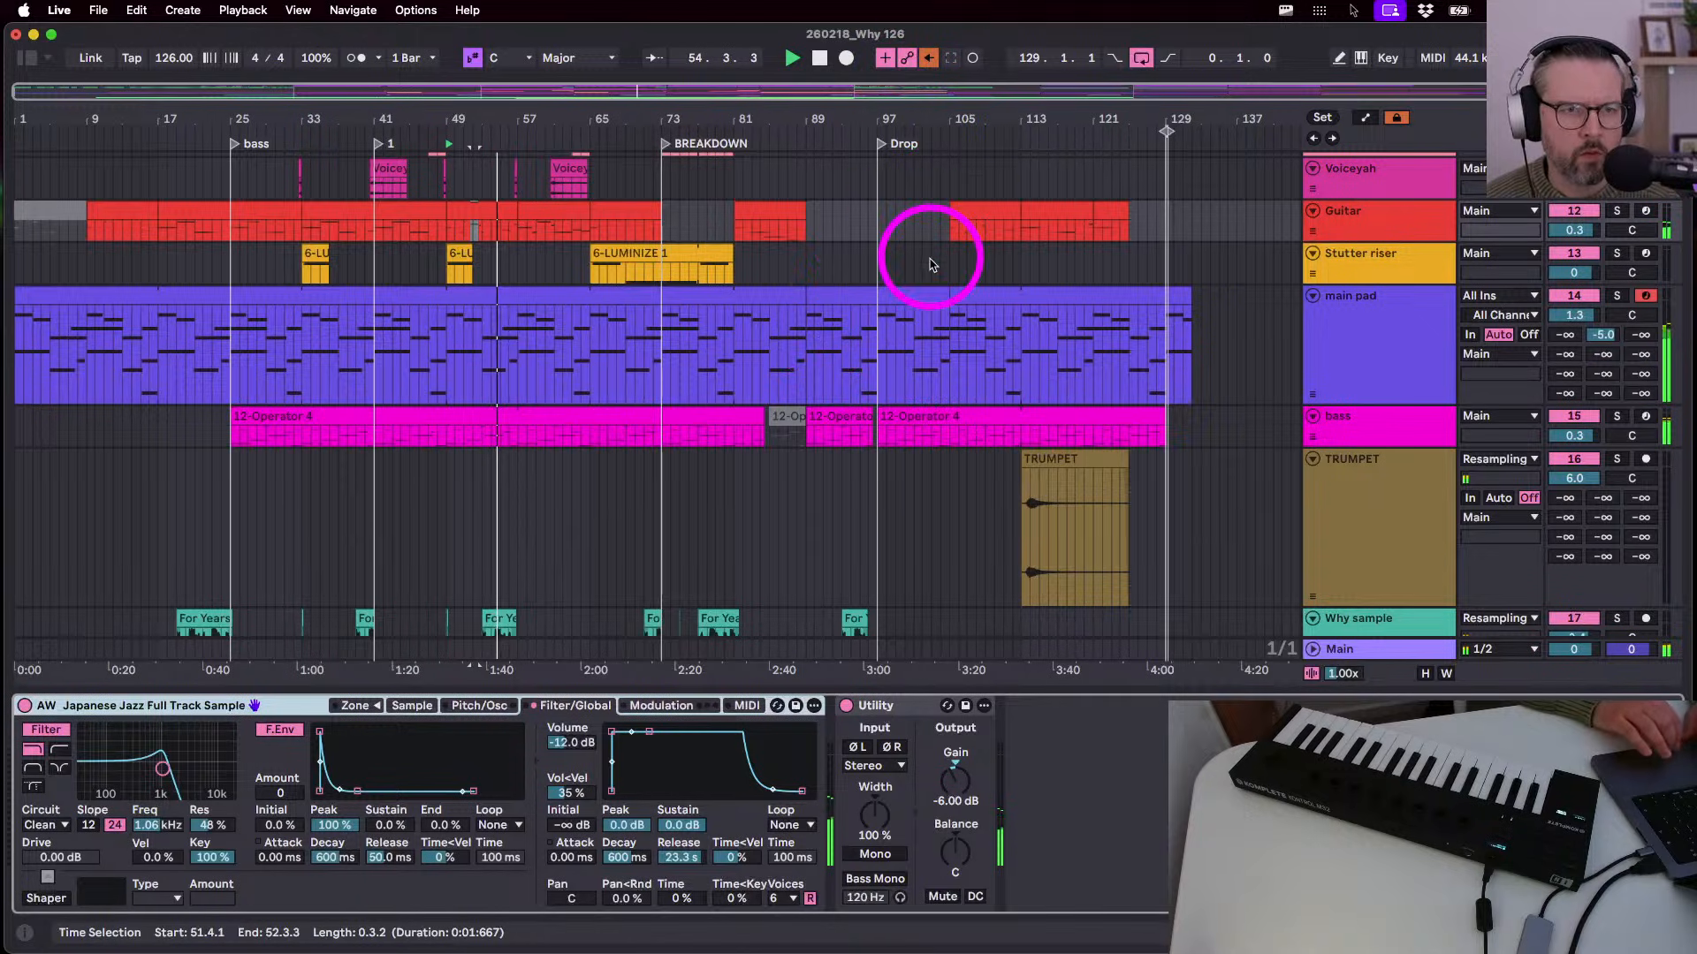
scroll(929, 256, down, 3)
scroll(928, 256, up, 2)
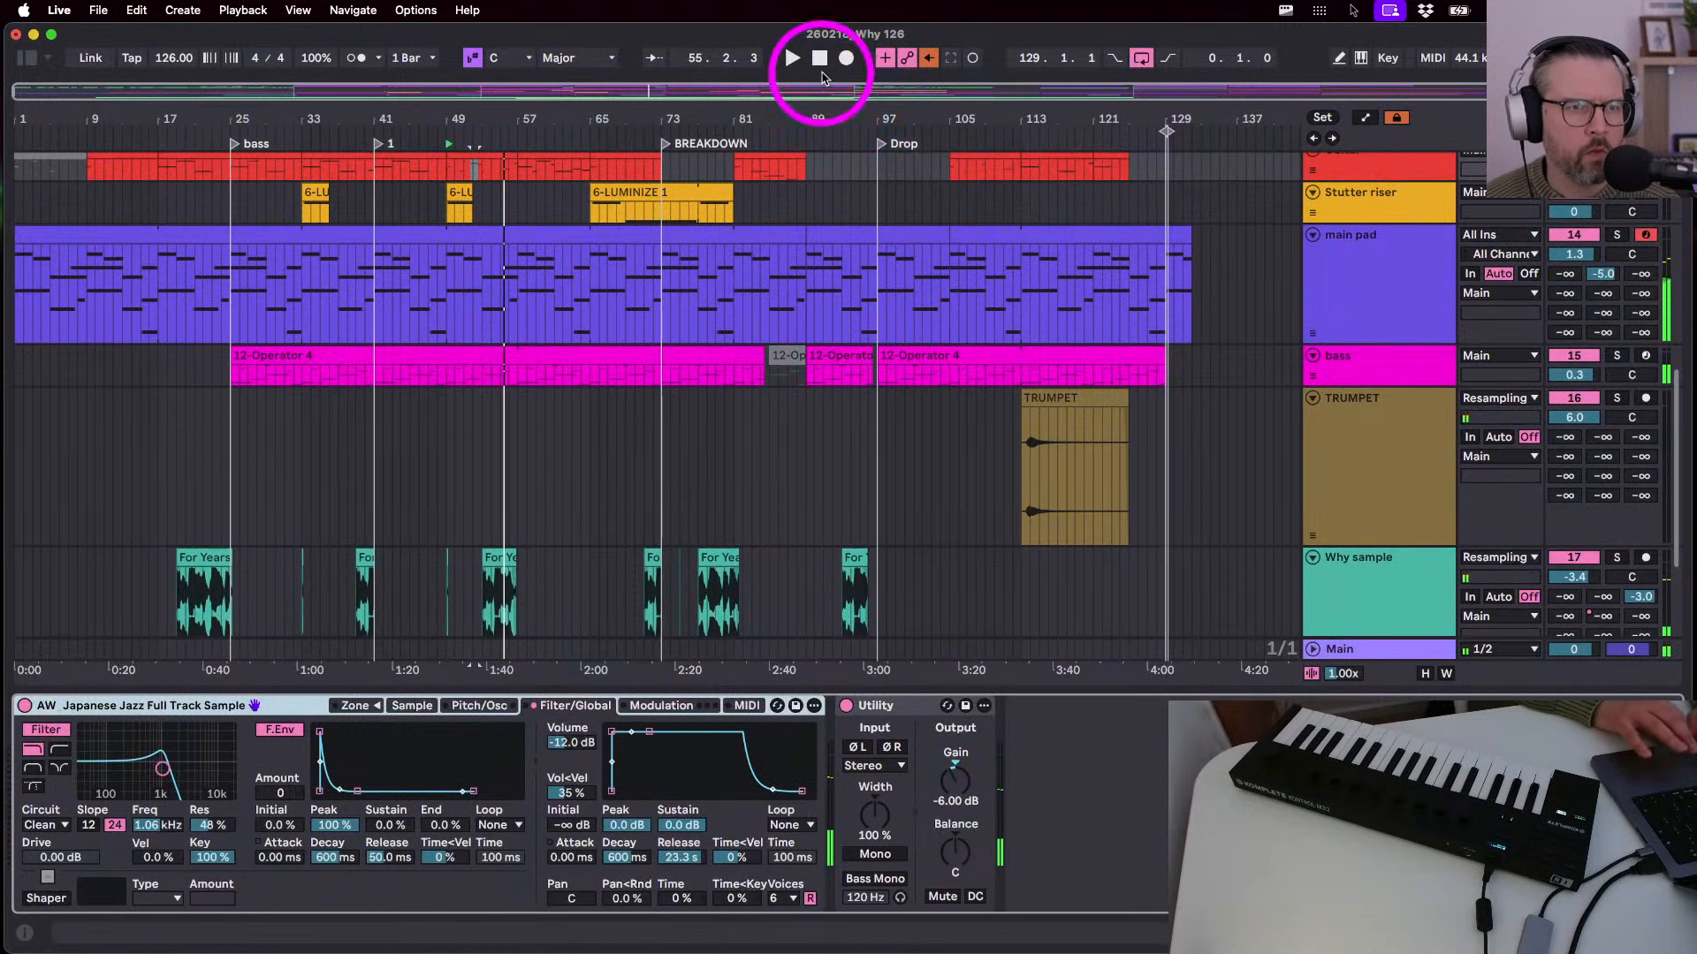
click(820, 57)
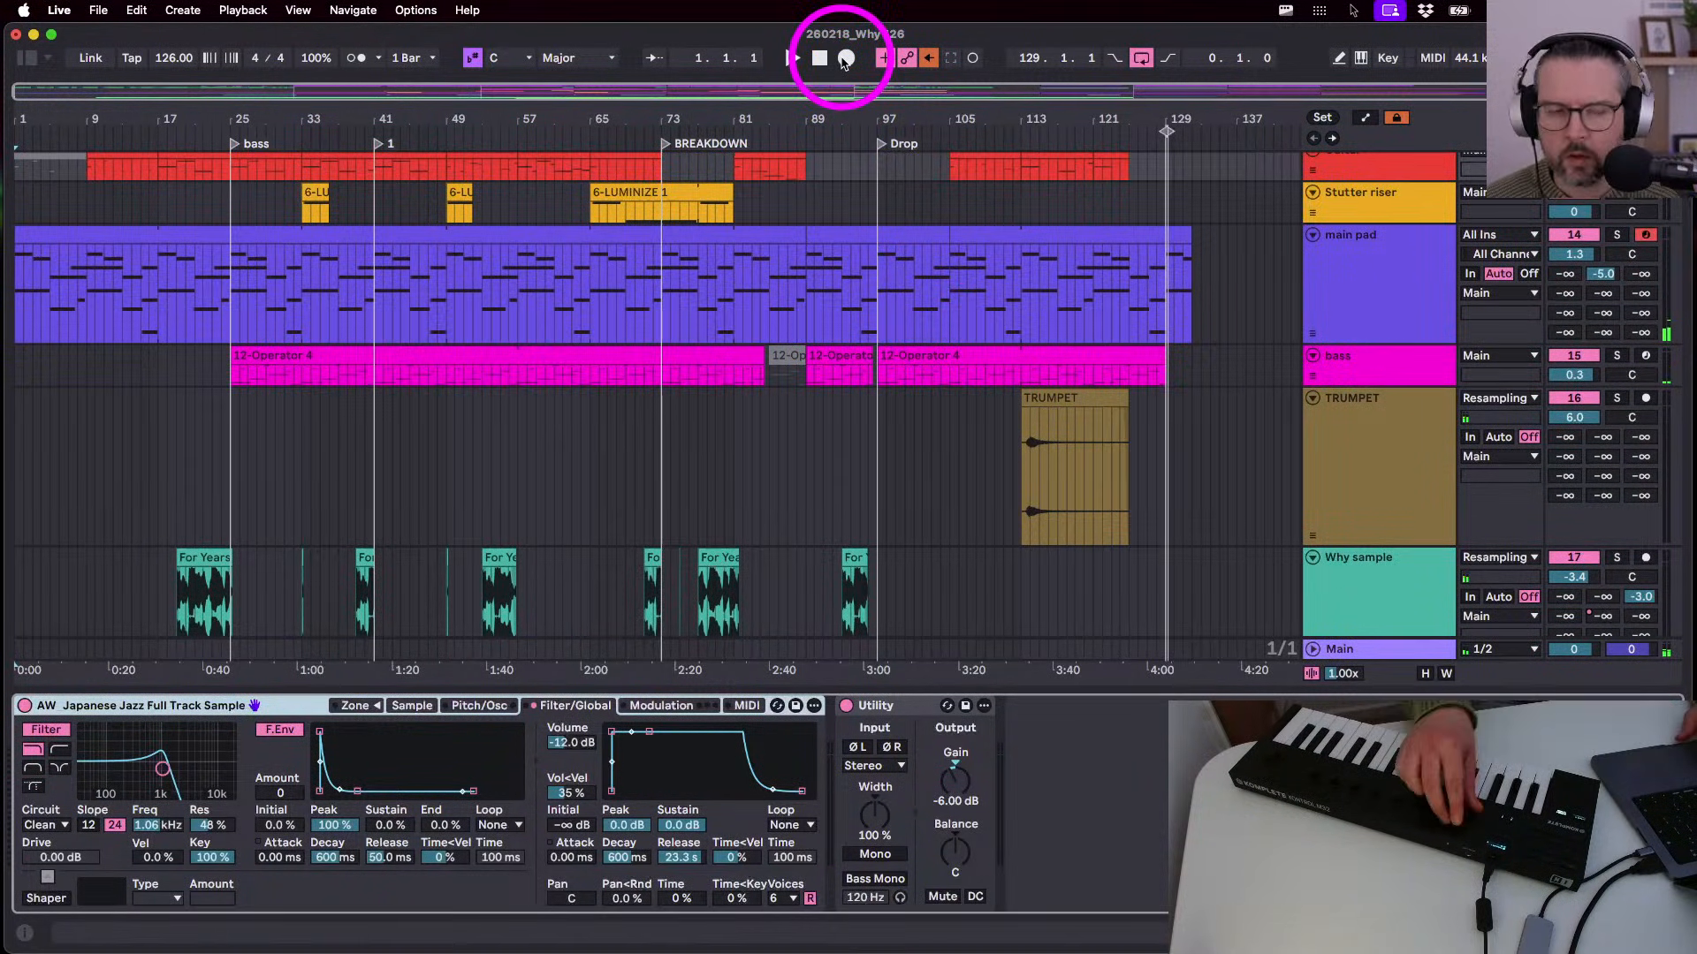
key(space)
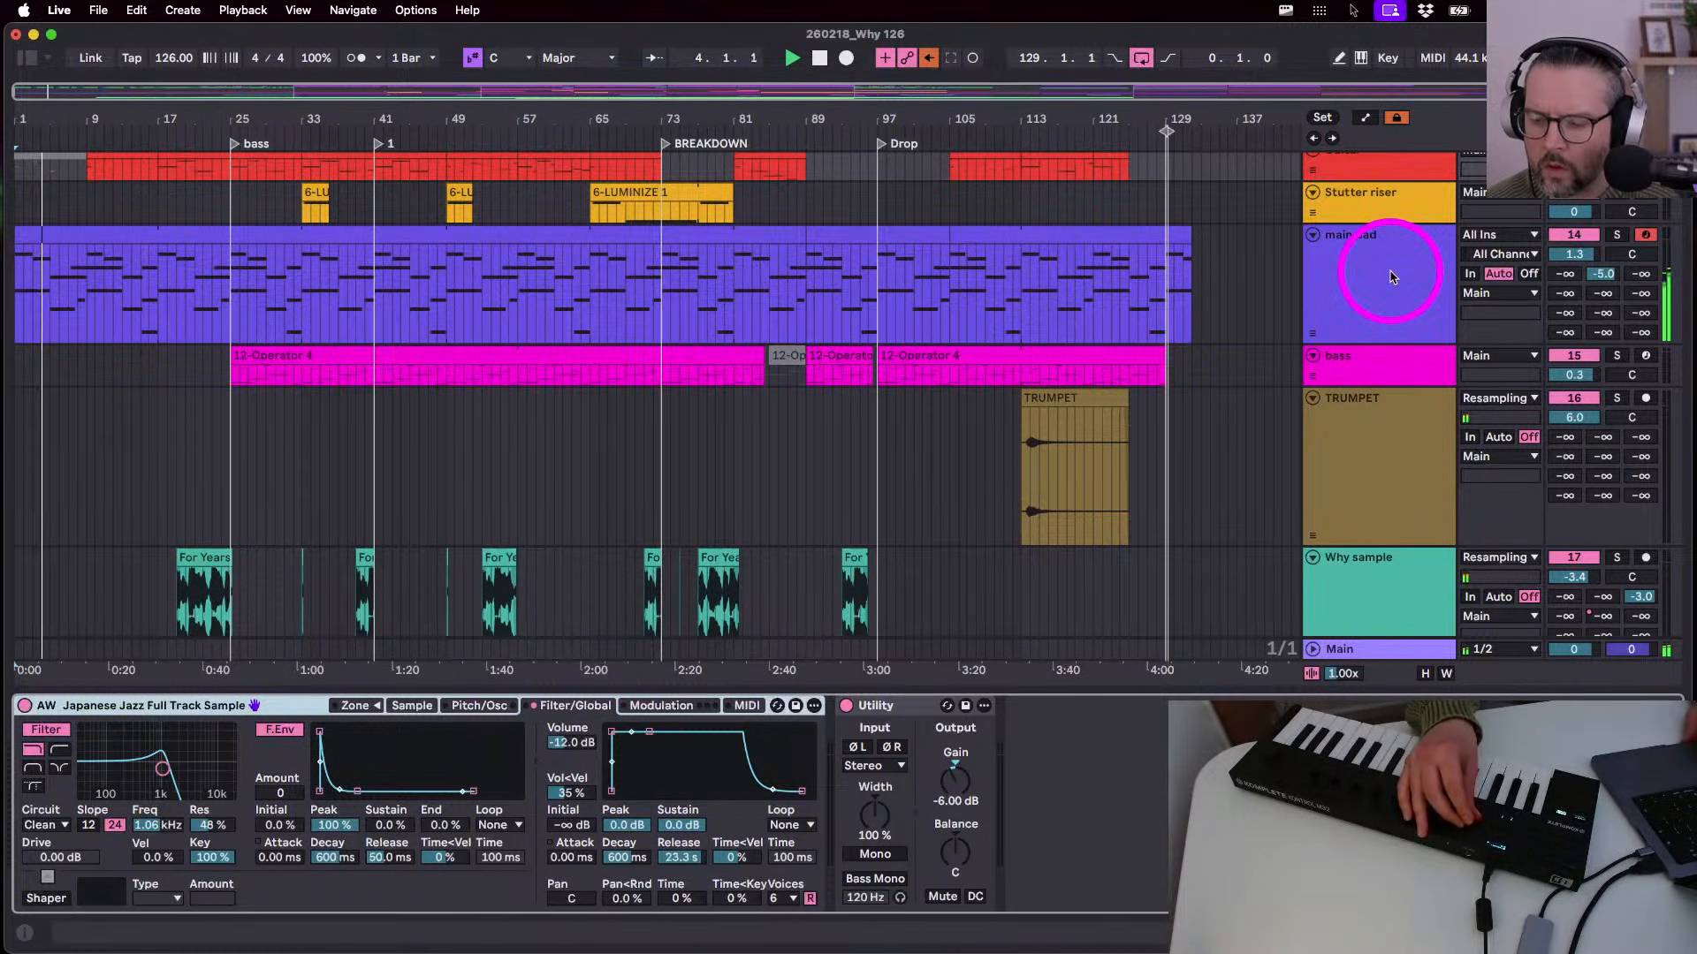
click(820, 57)
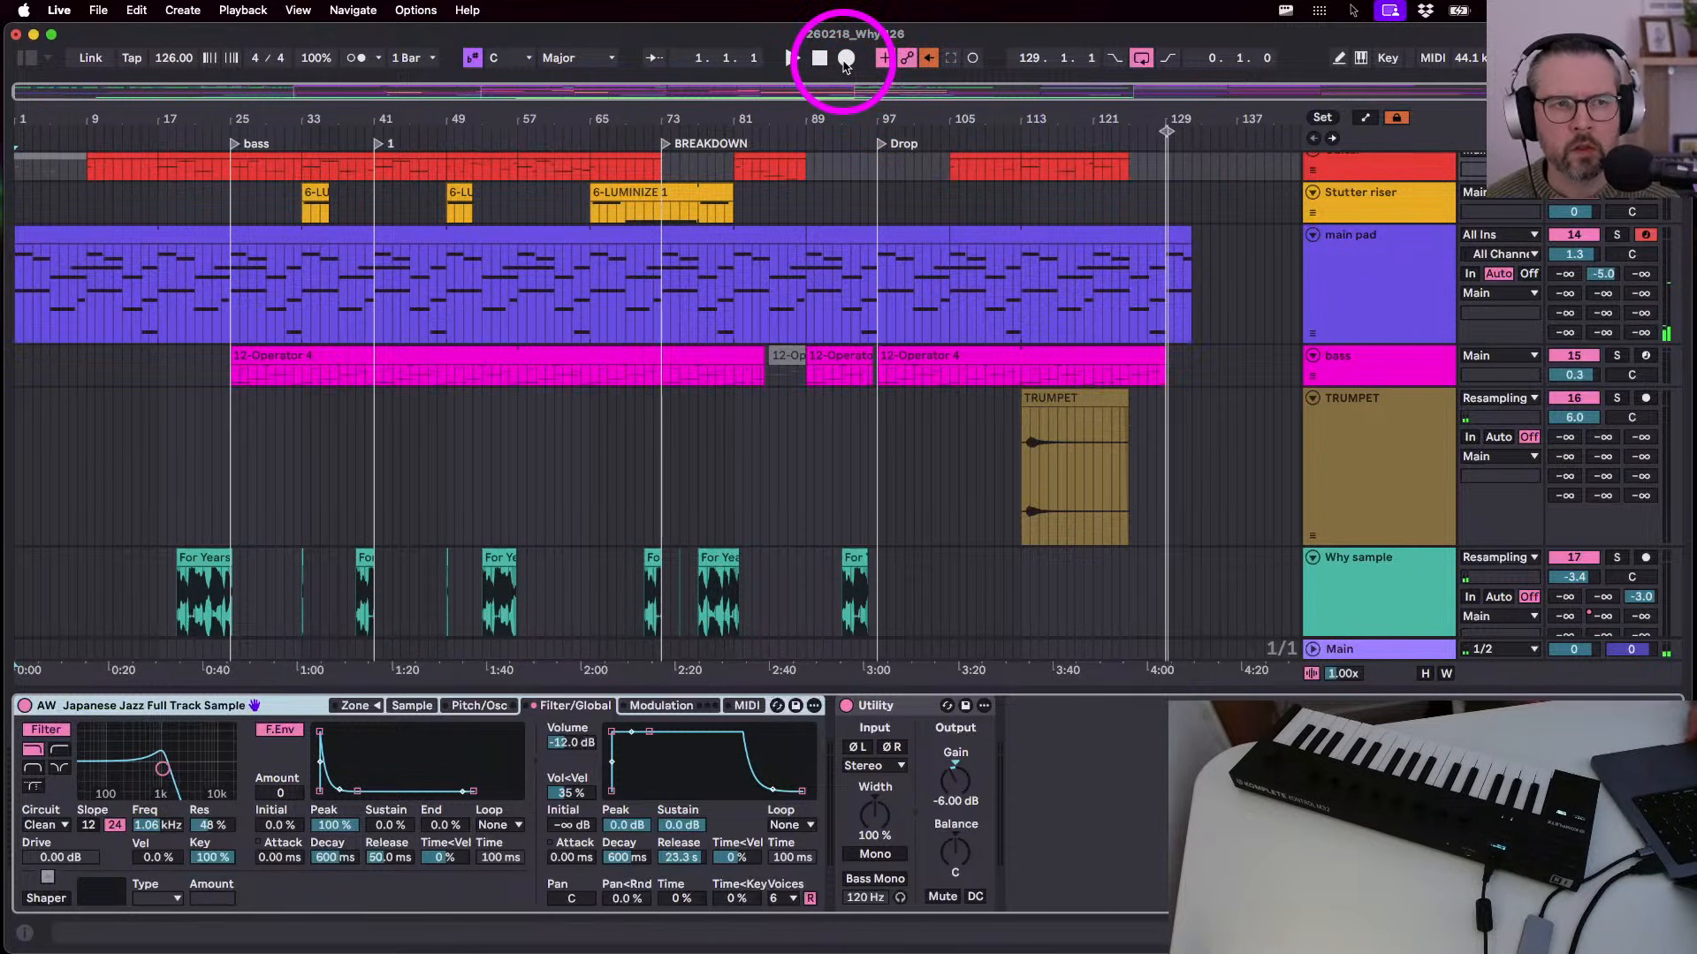
click(844, 61)
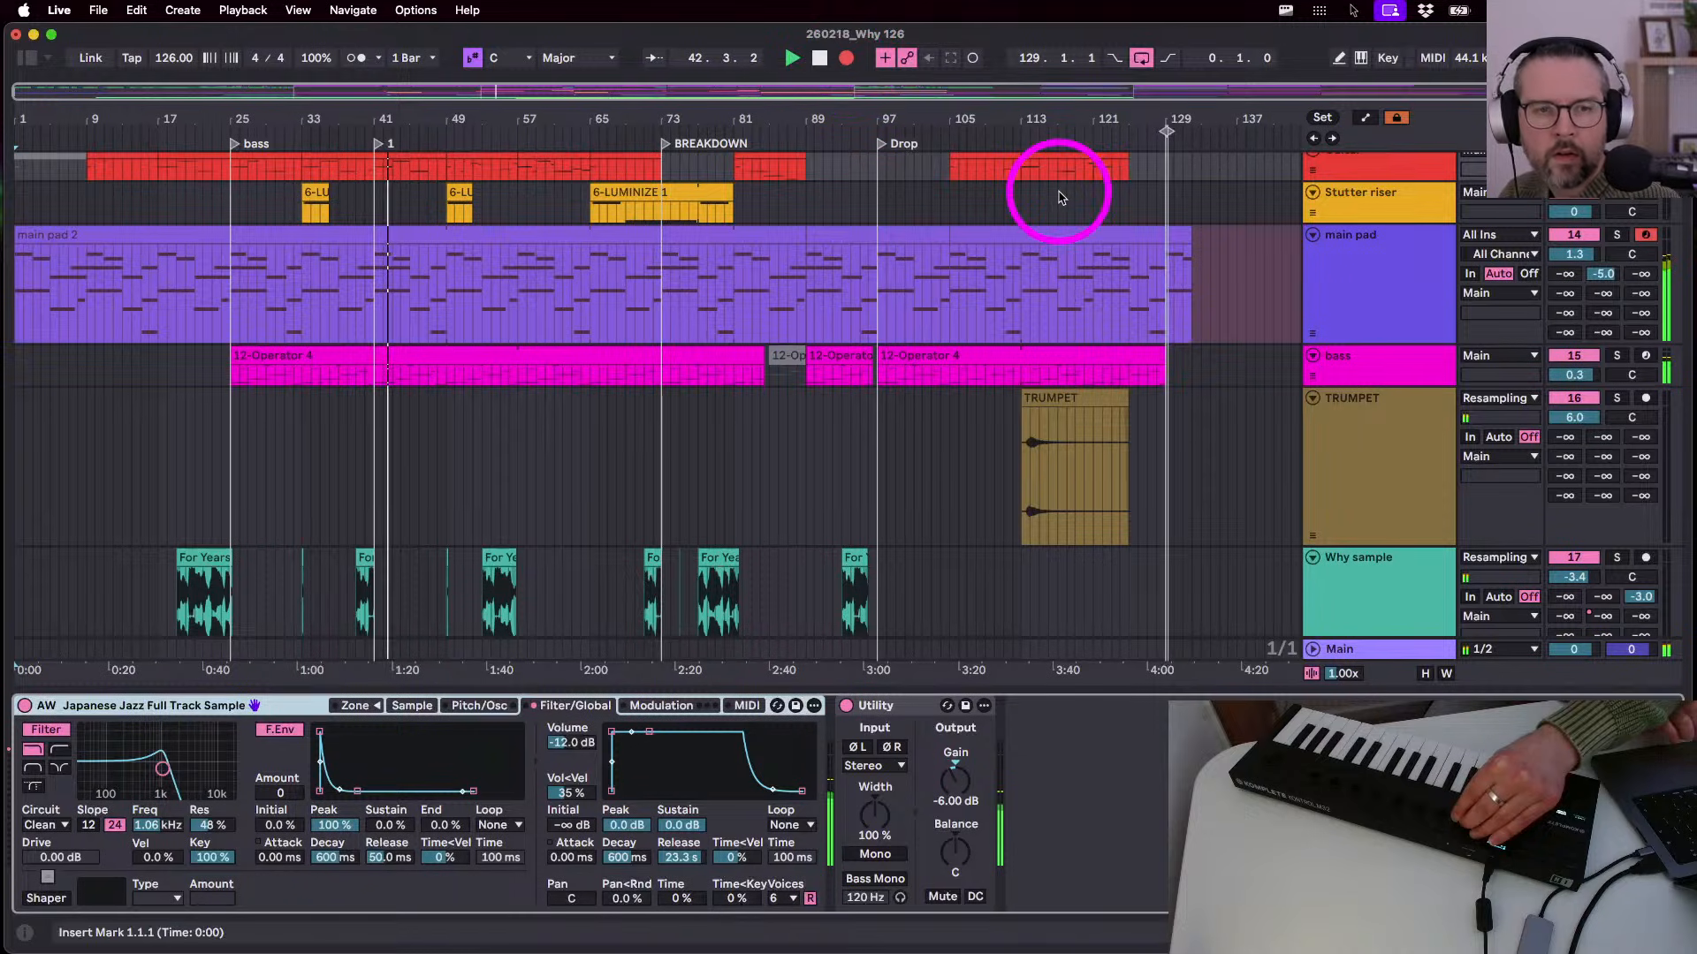
- Select the main pad track and raise its Auto Filter Res from 15 % to 24 %
click(1374, 303)
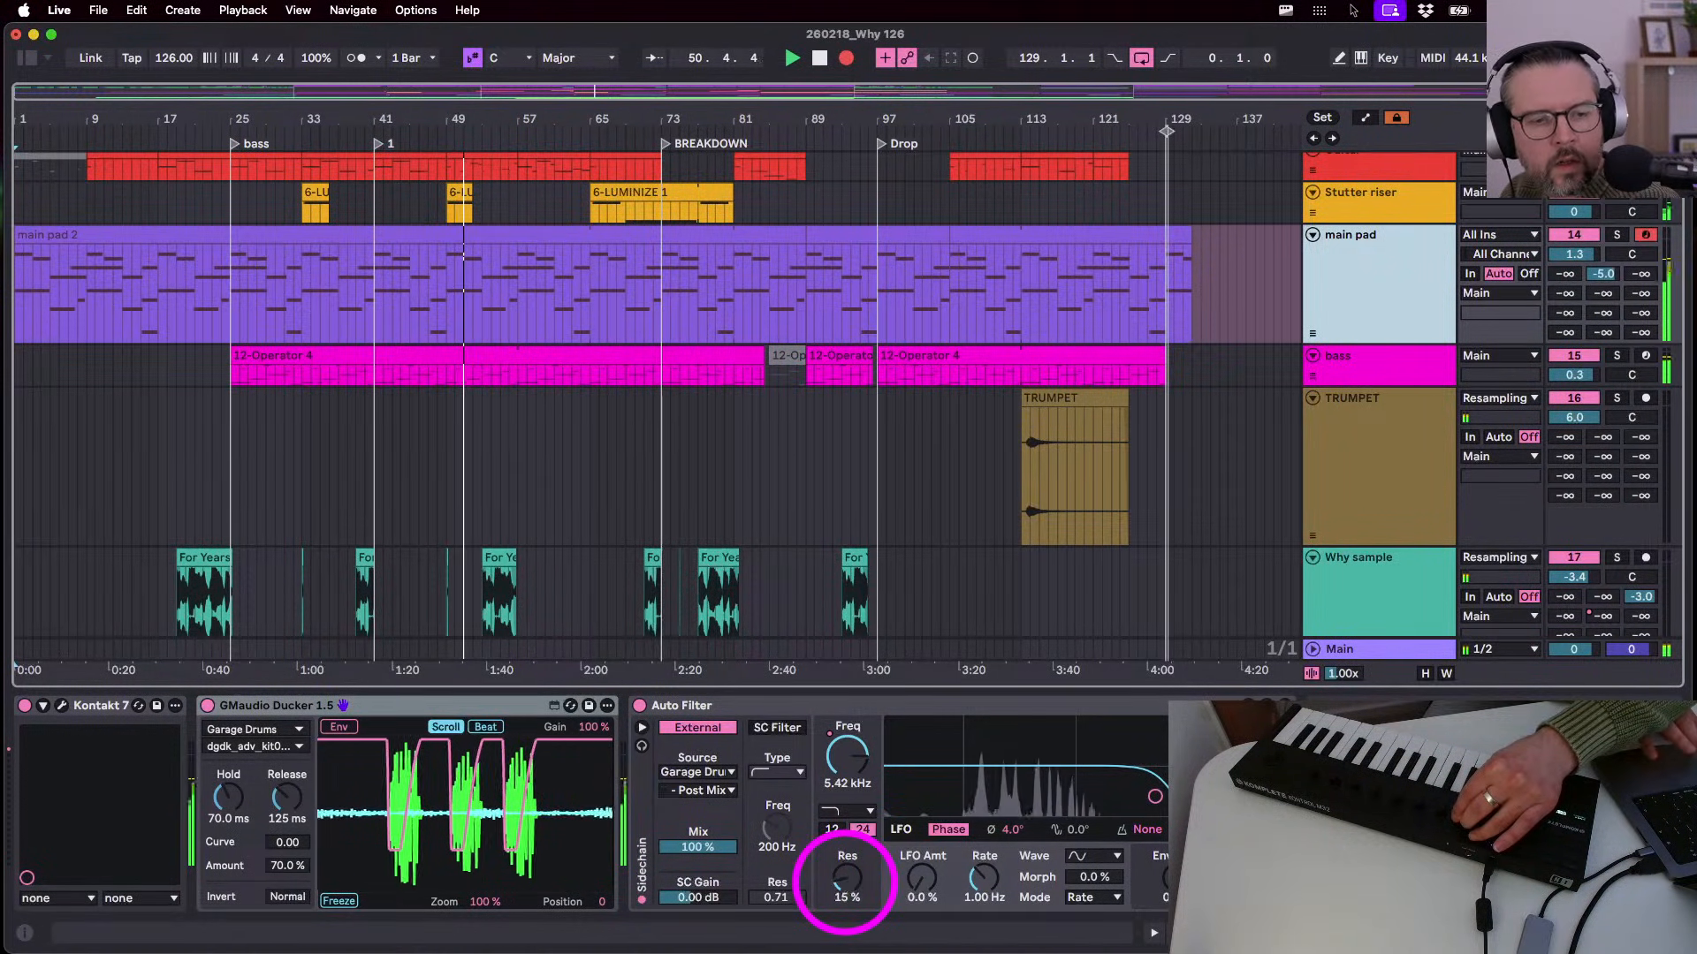
drag(846, 880, 845, 886)
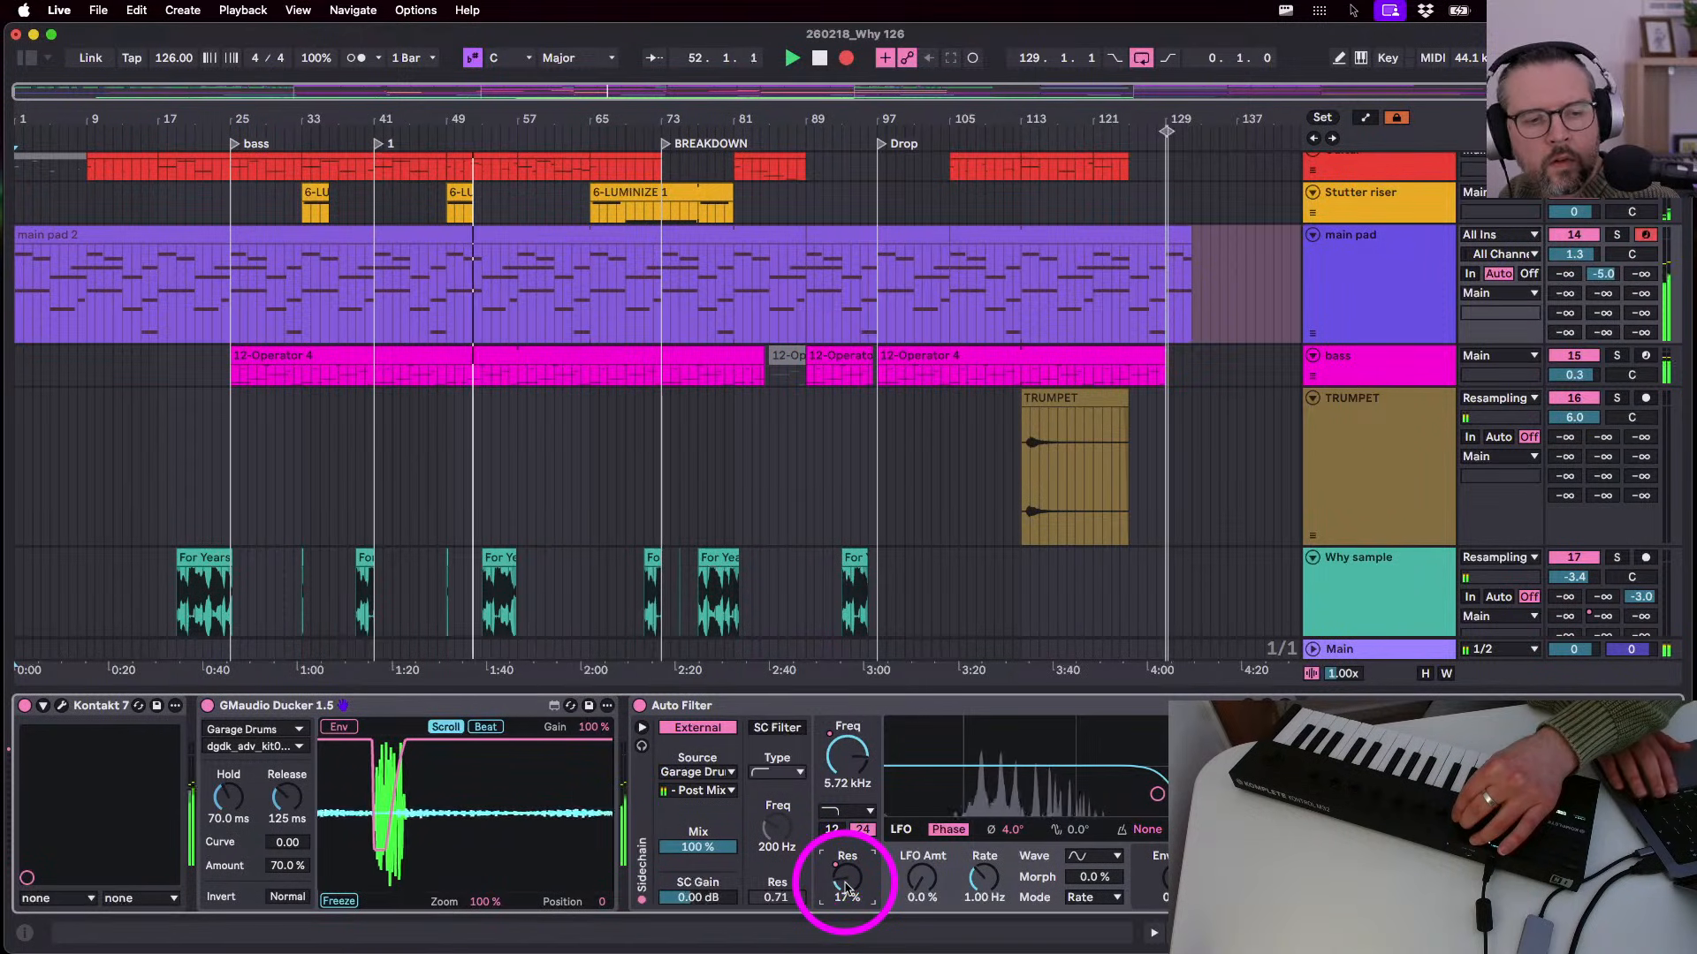
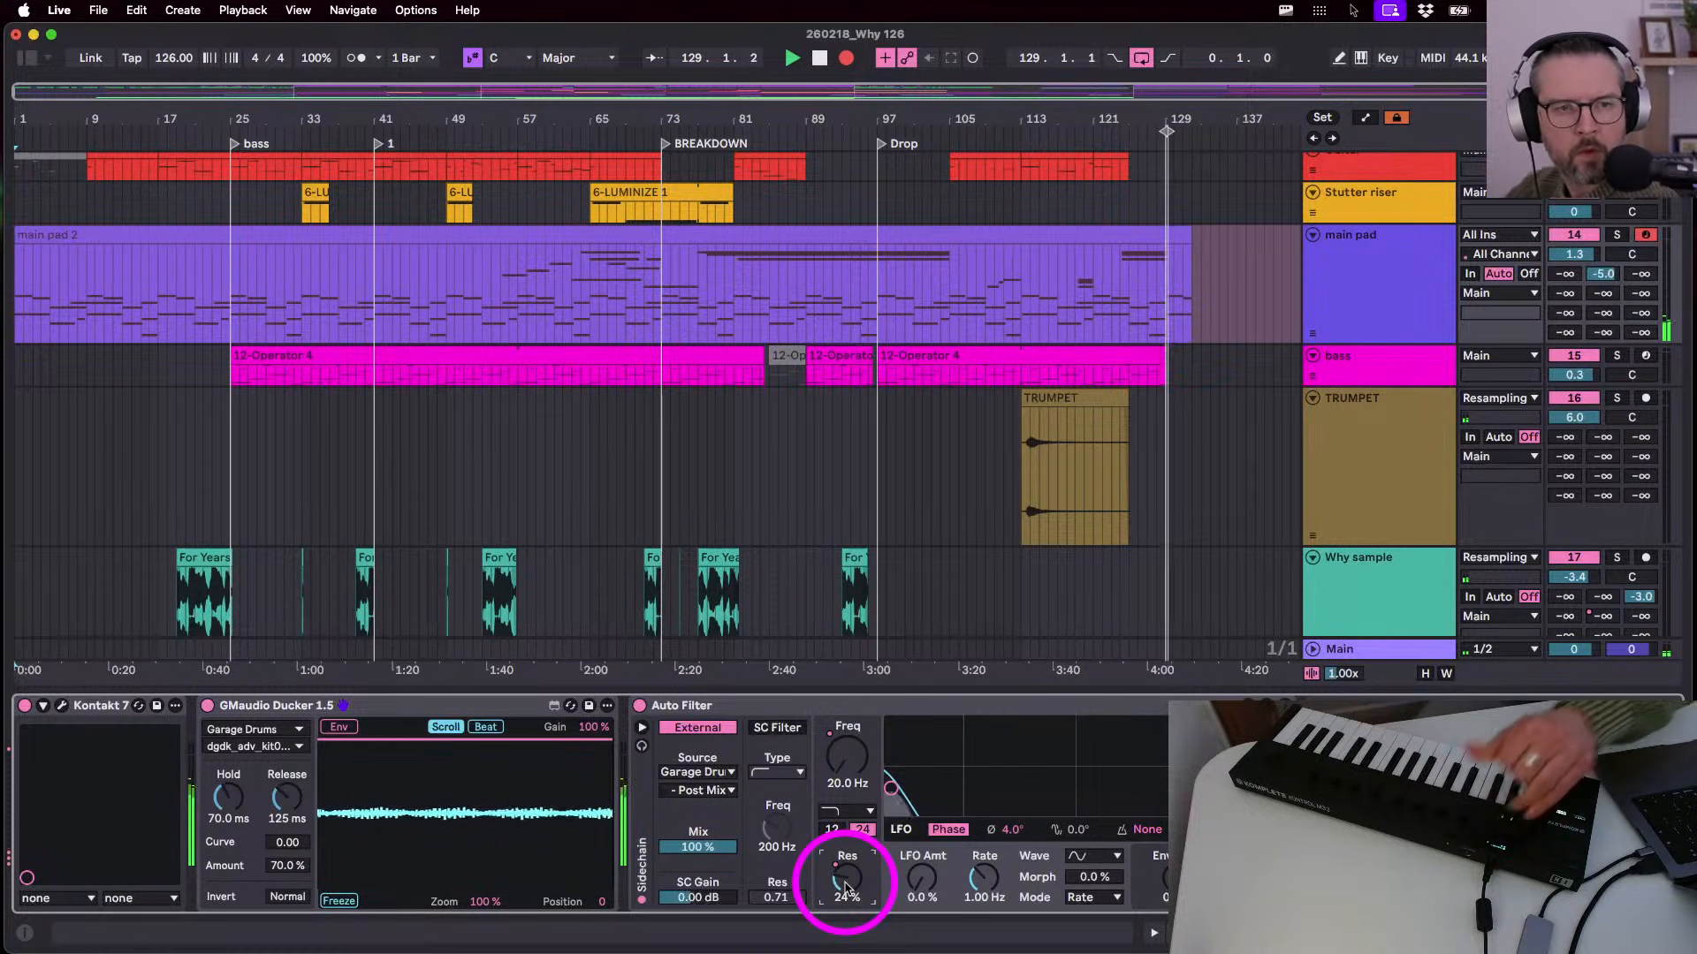
- Delete the pad section after 129.2.1 and extend the main pad 15 clip to bar 134
key(space)
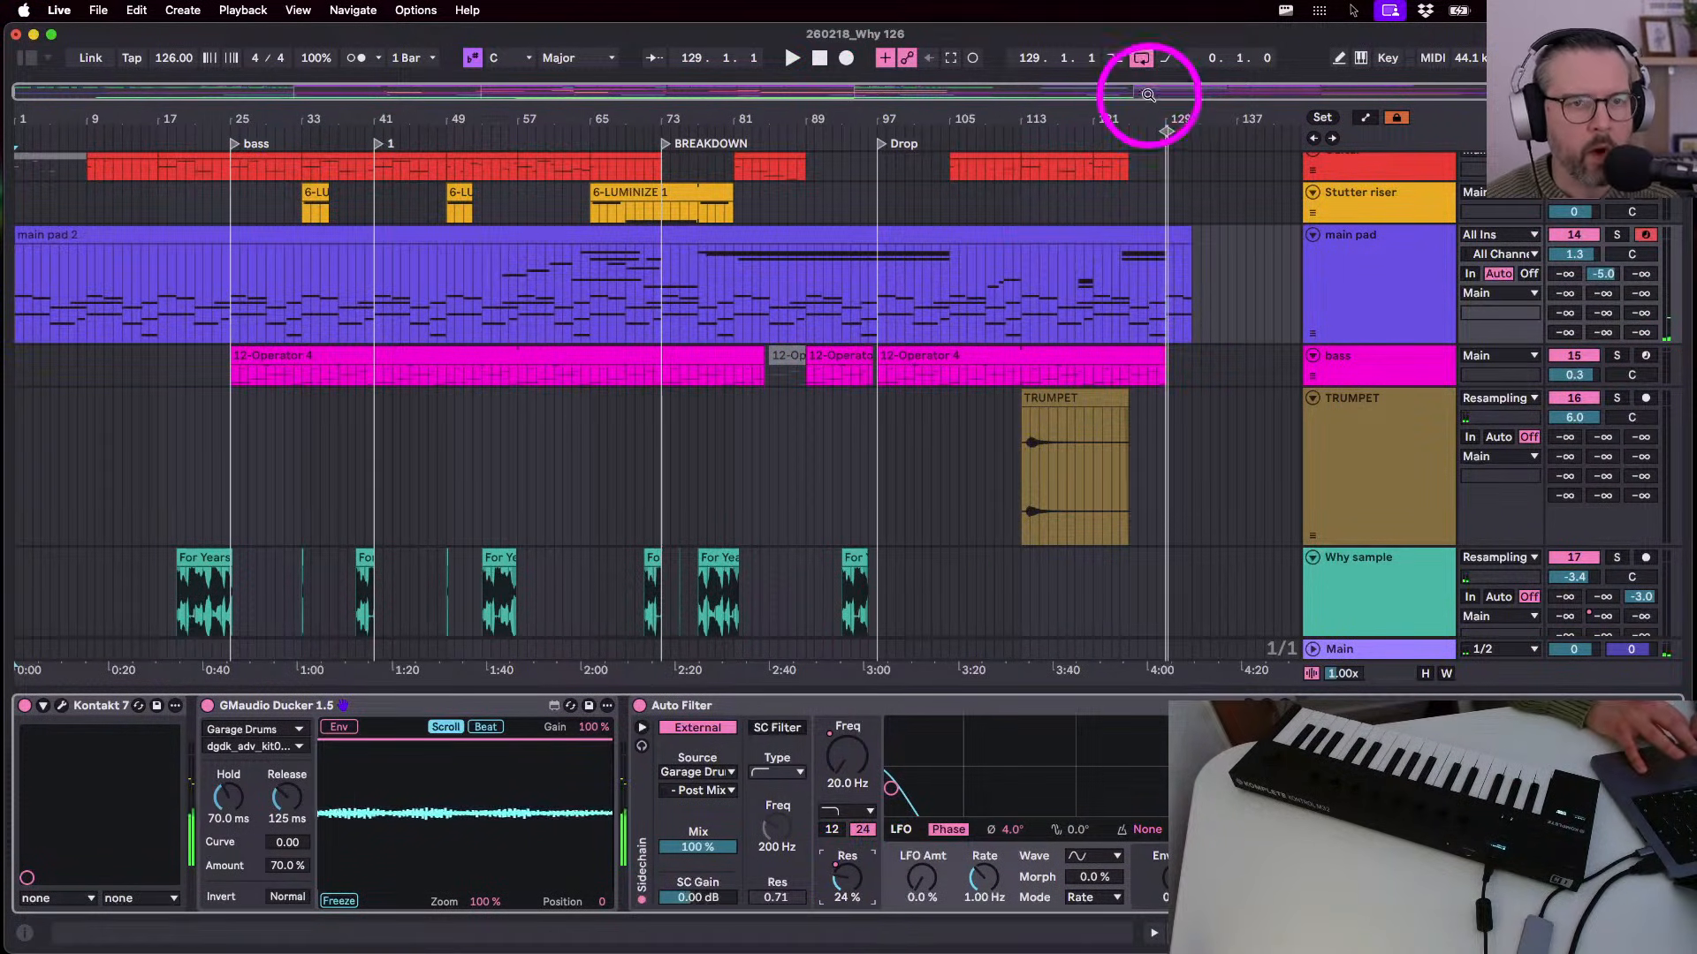
drag(1171, 110, 1167, 109)
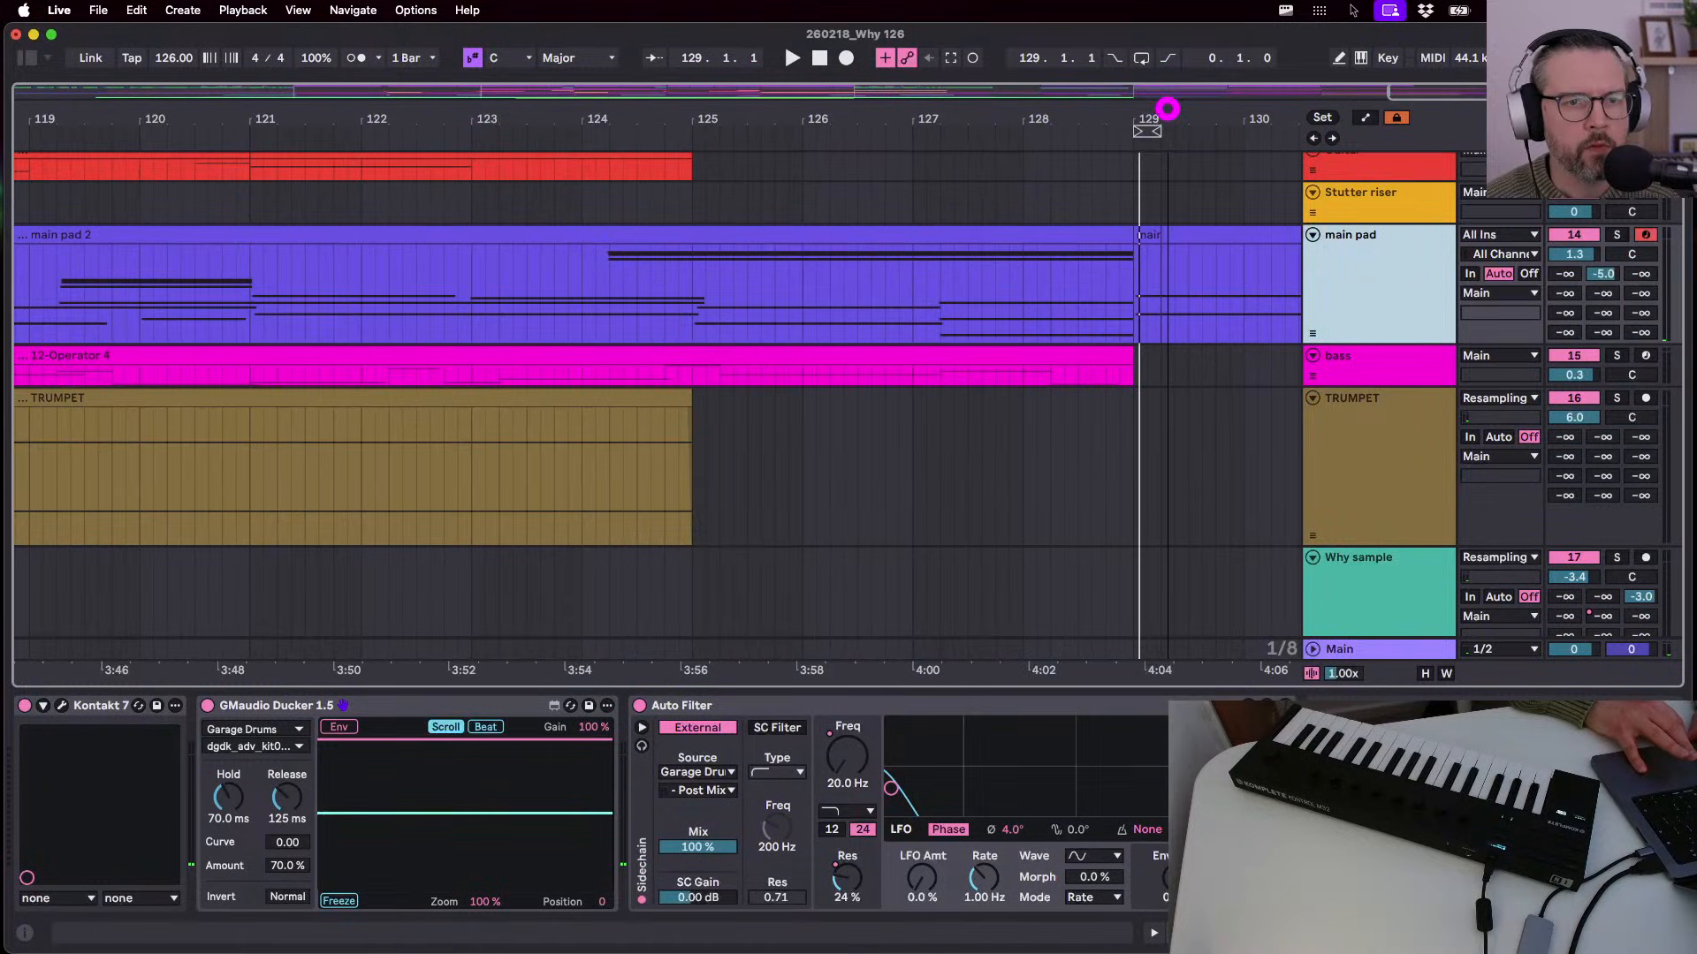
drag(1138, 237, 1169, 235)
key(Delete)
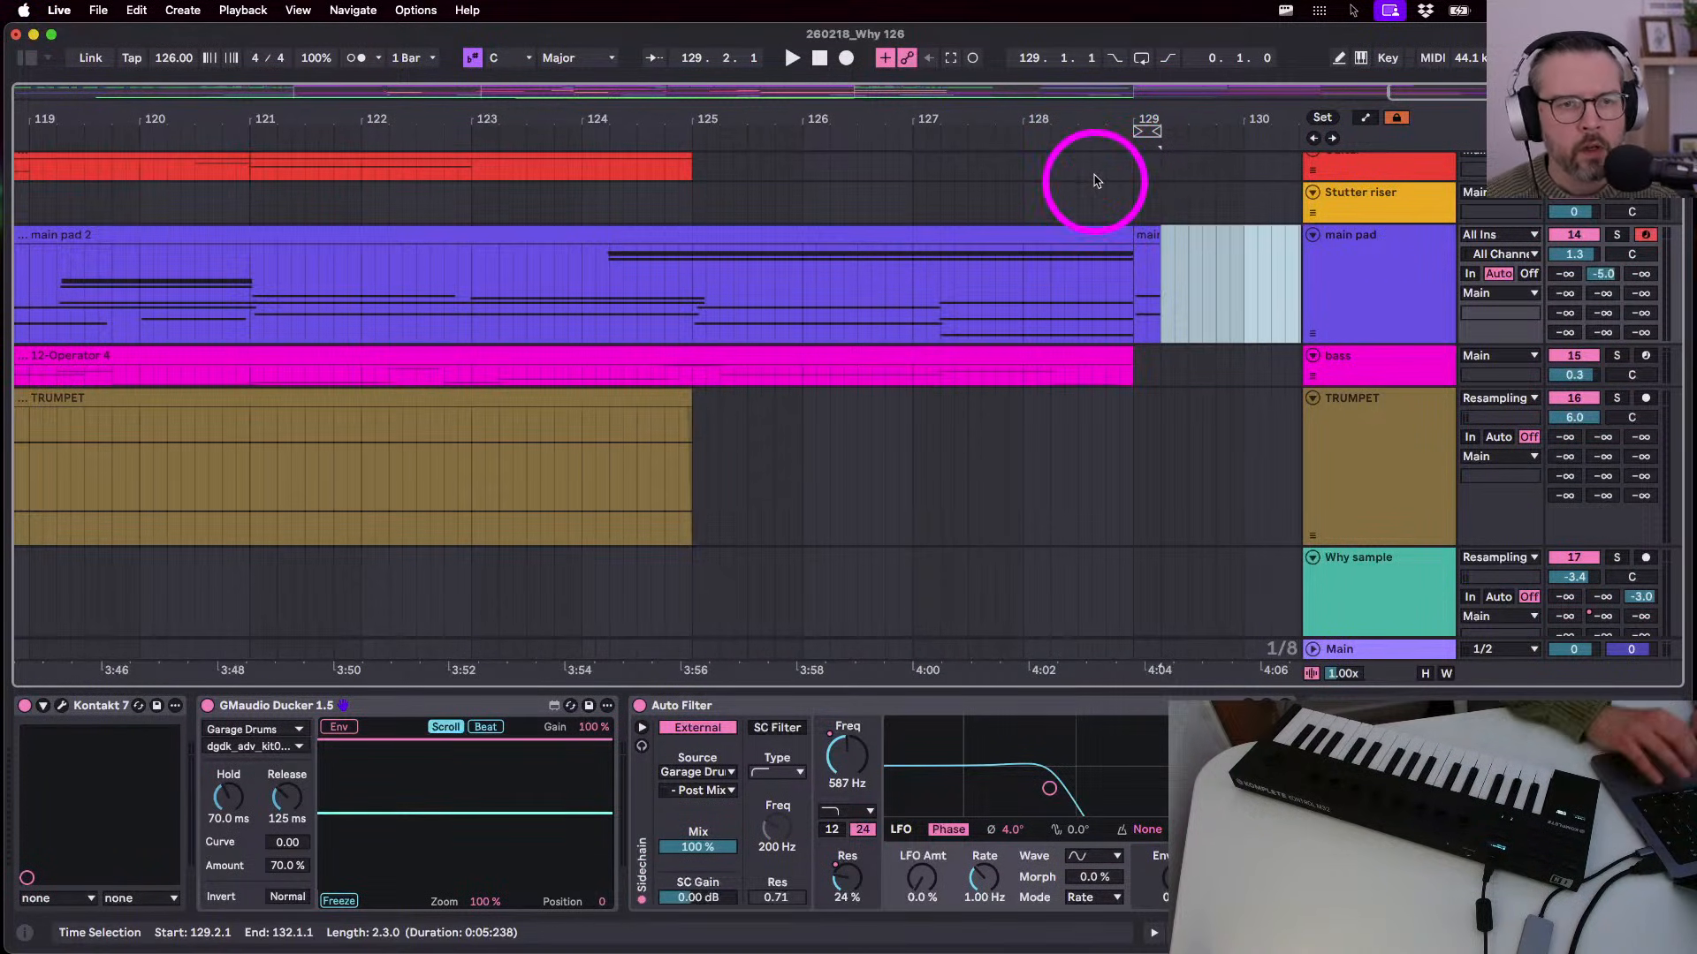
drag(1080, 116, 1080, 112)
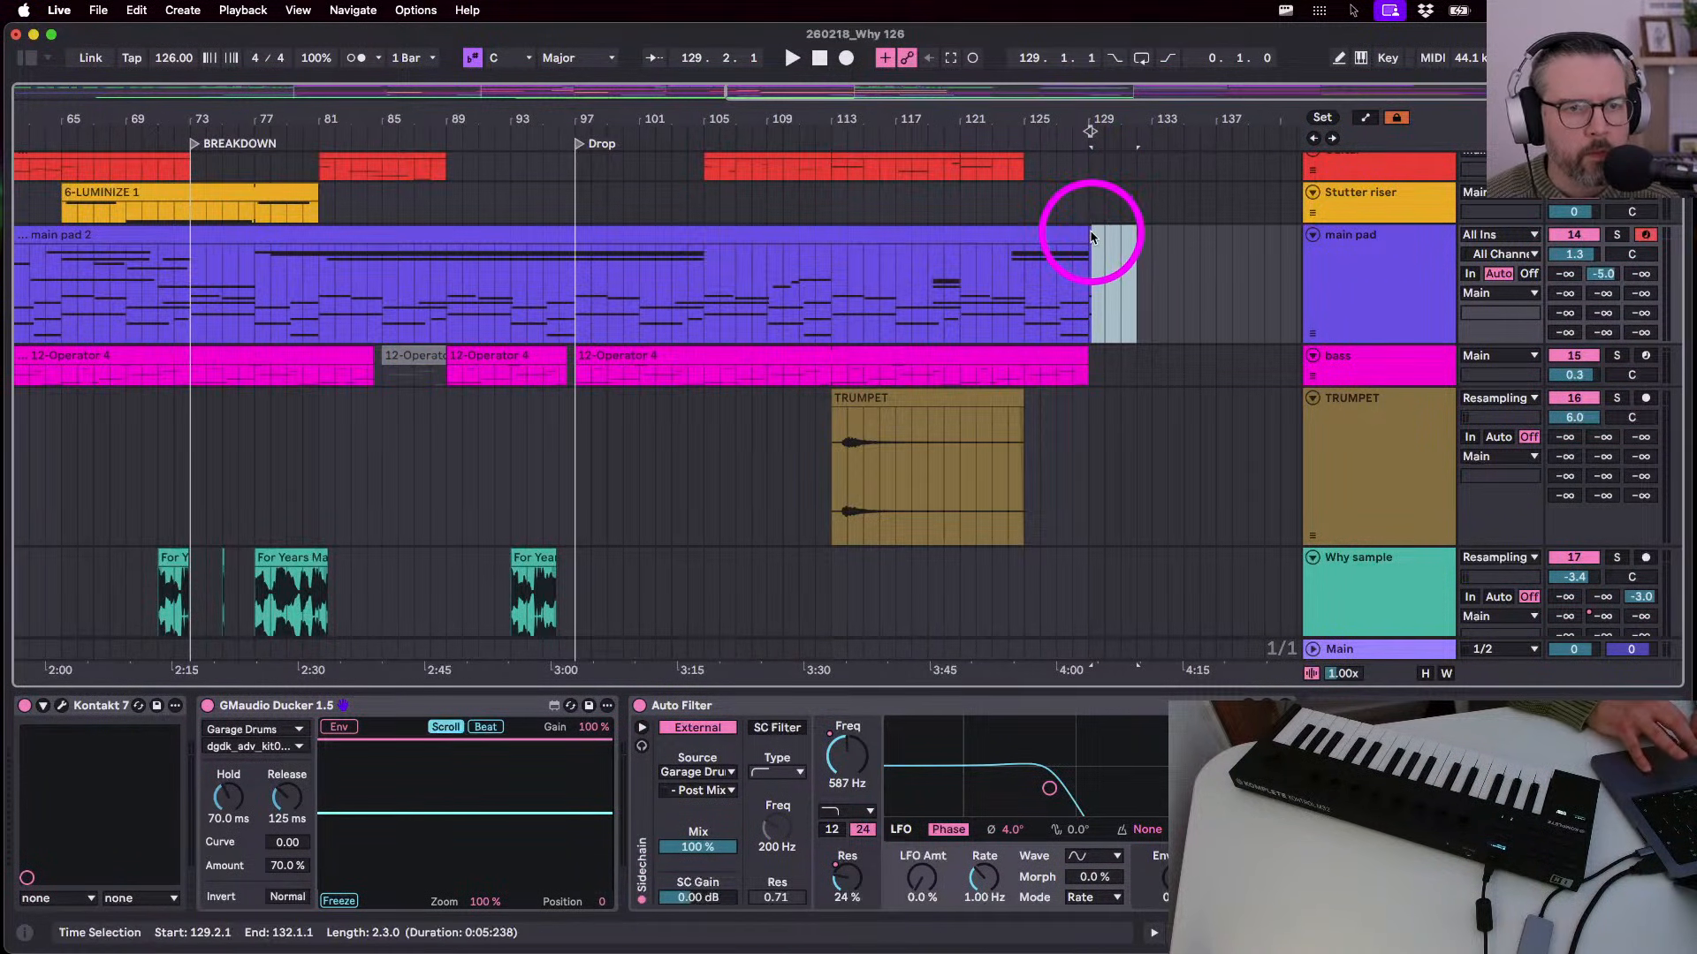
scroll(1092, 237, up, 5)
drag(1098, 235, 1290, 250)
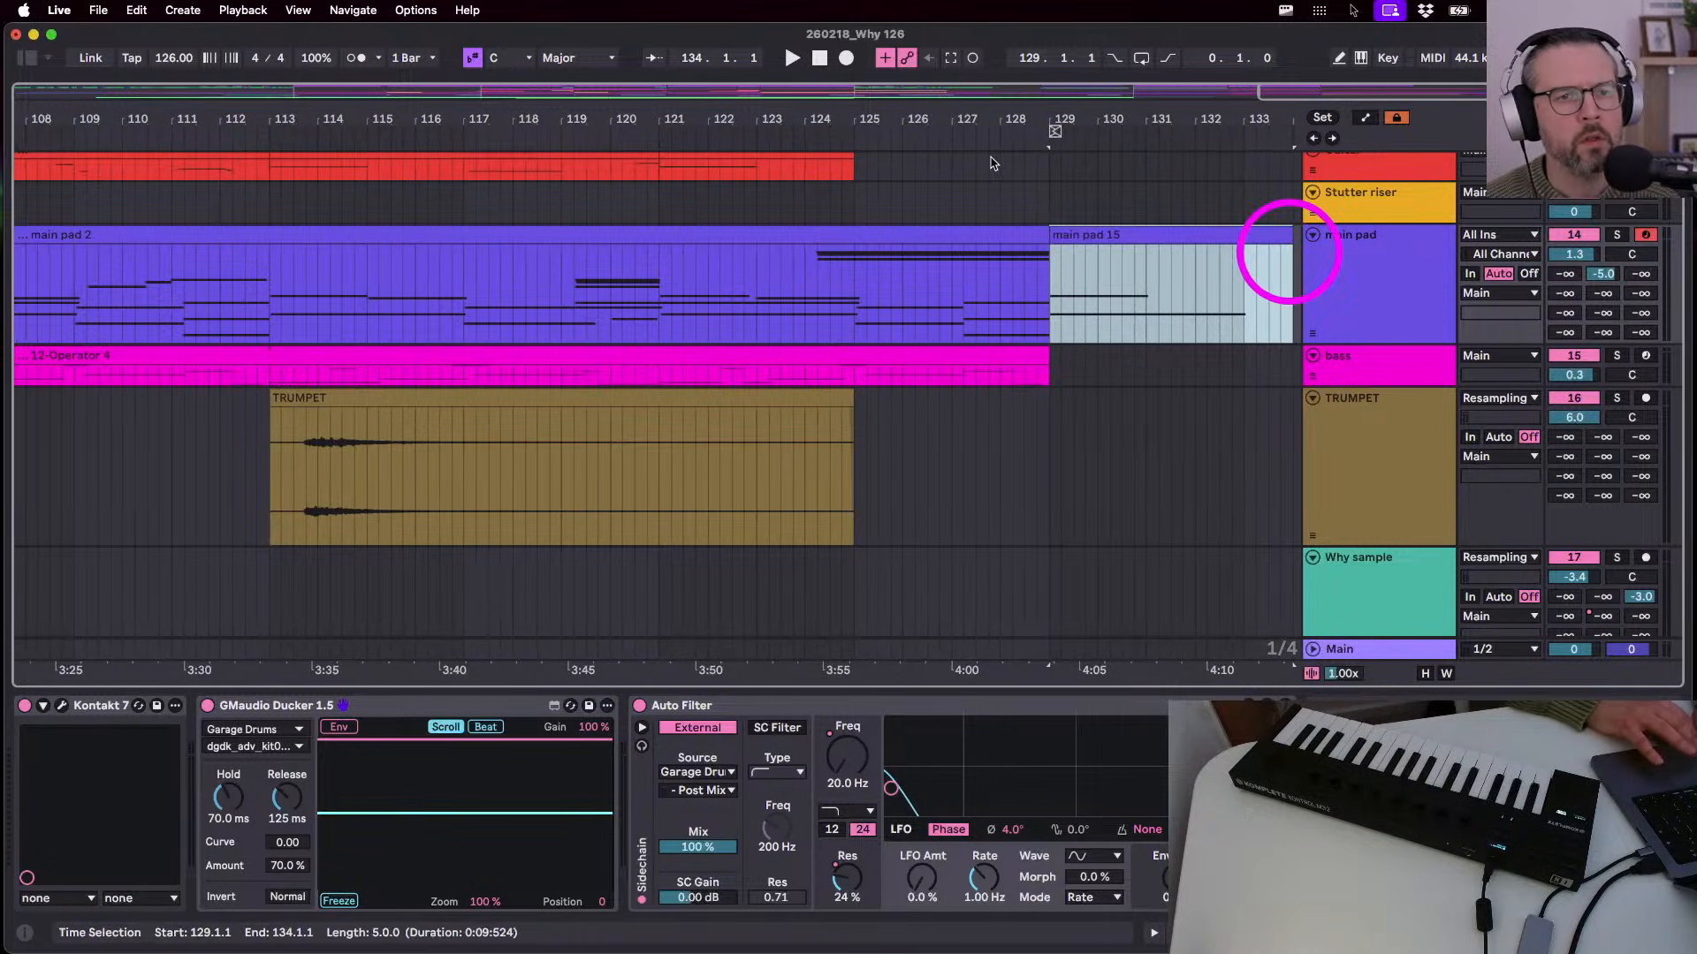
scroll(947, 113, down, 5)
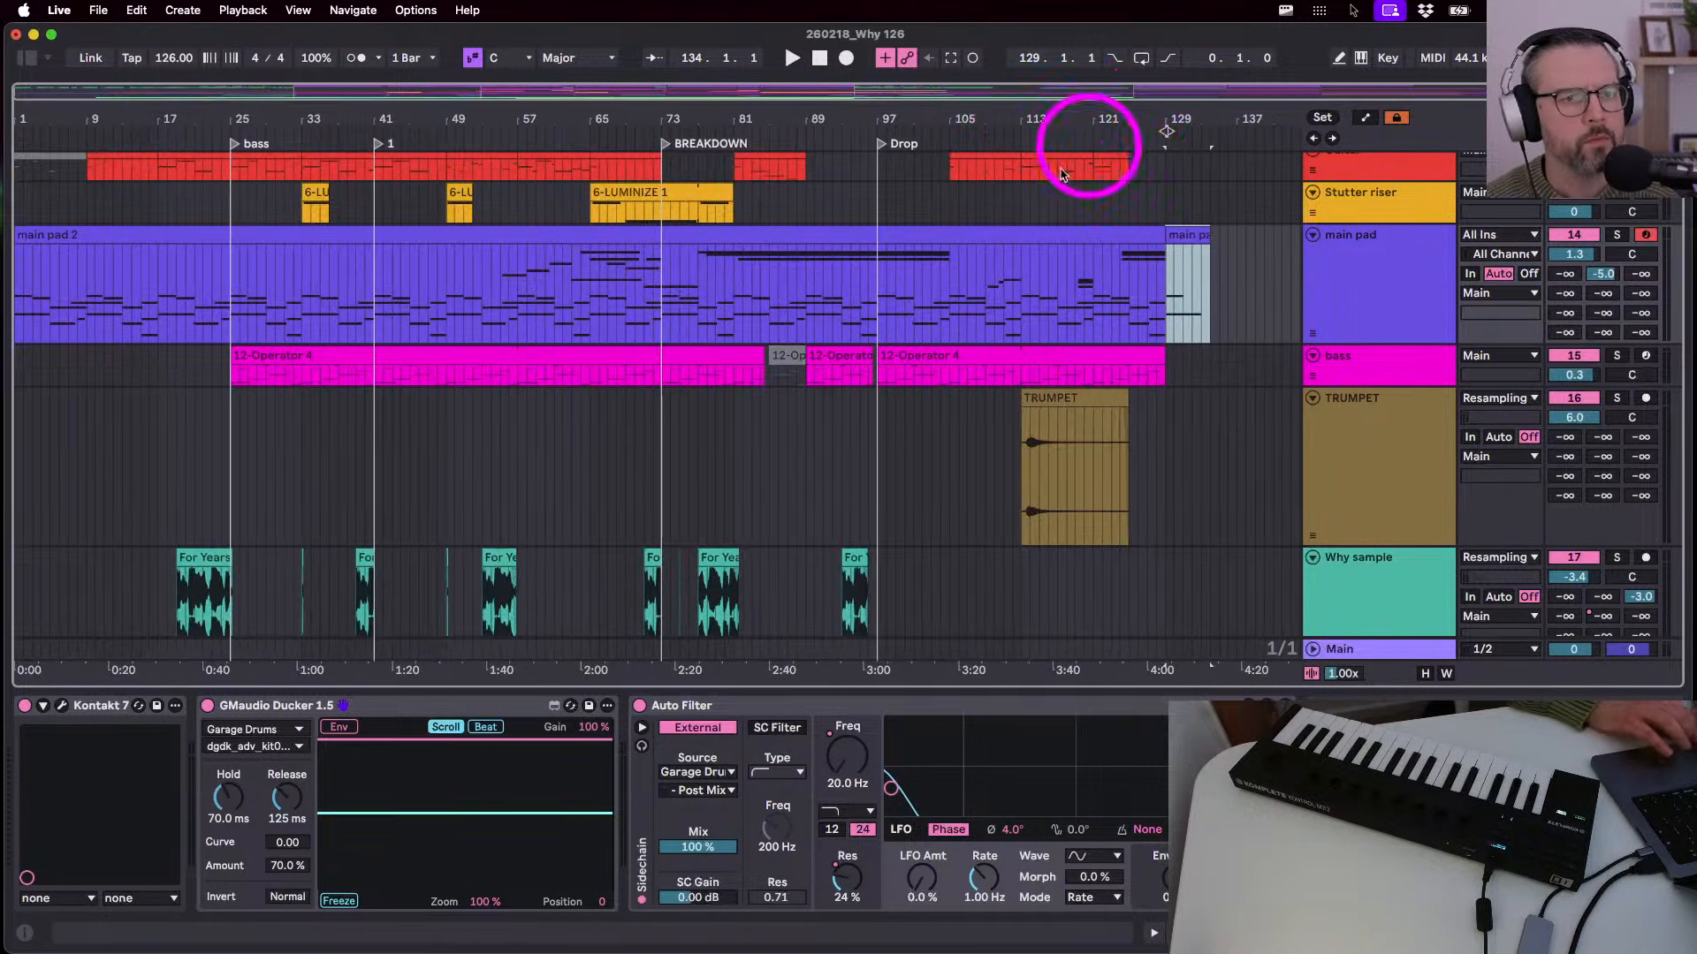
- Play from bar 73 and record Auto Filter Freq sweeps on main pad, then show automation lanes
click(807, 228)
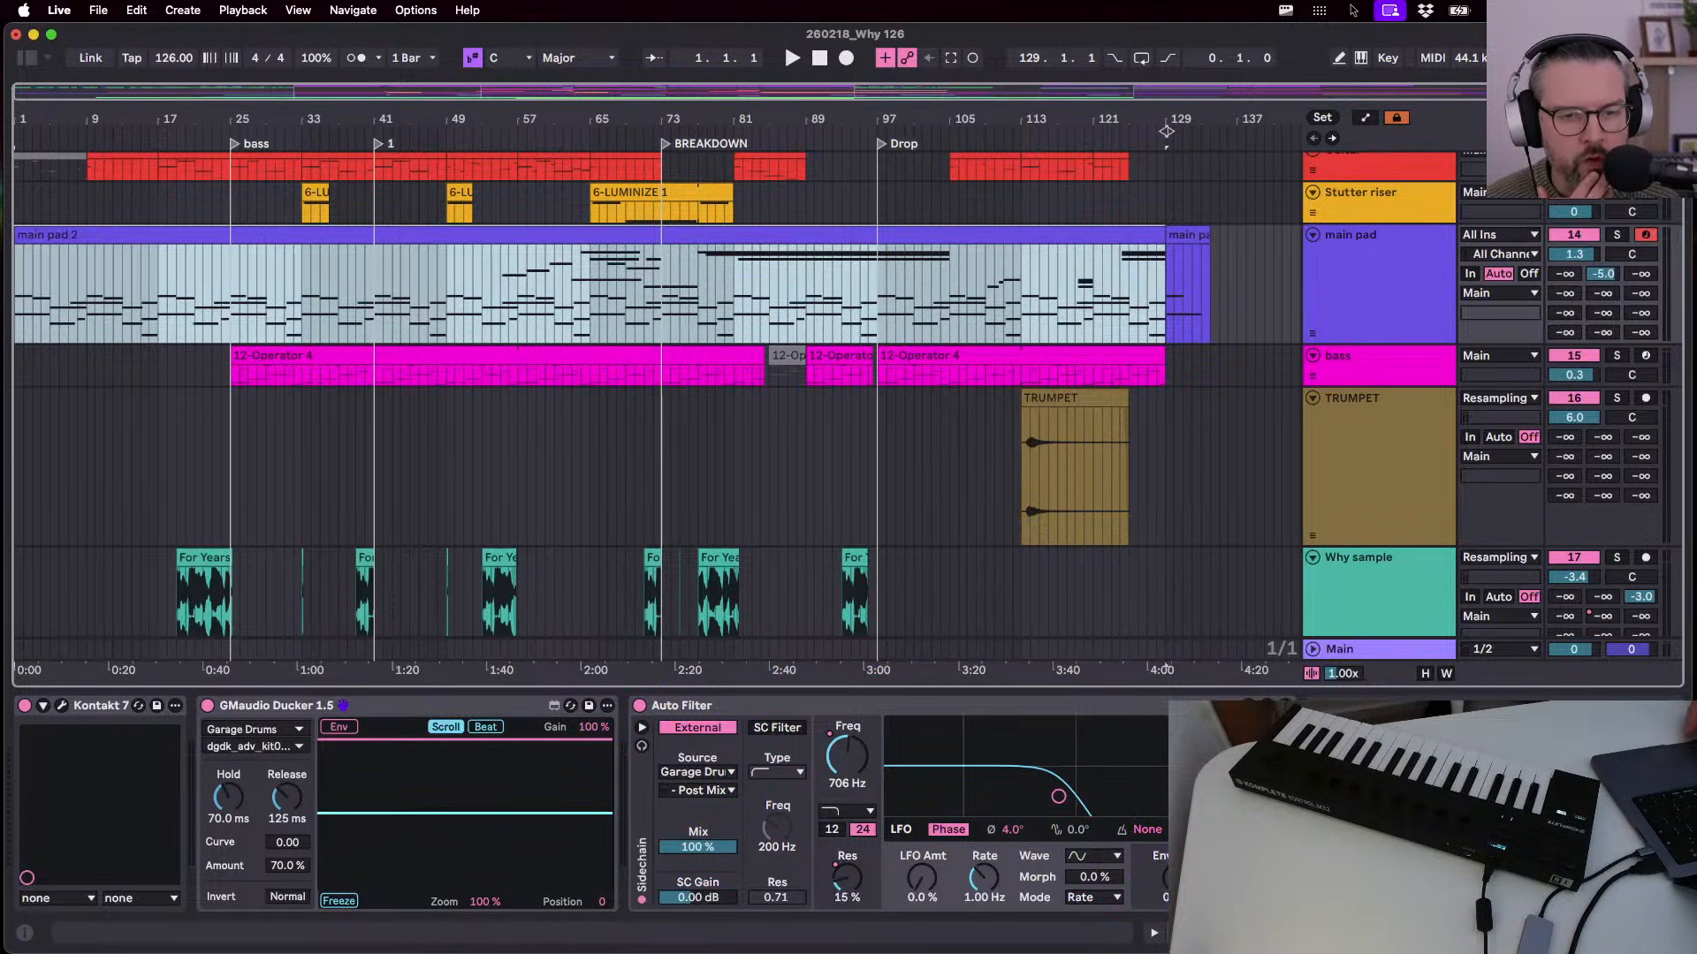
click(774, 705)
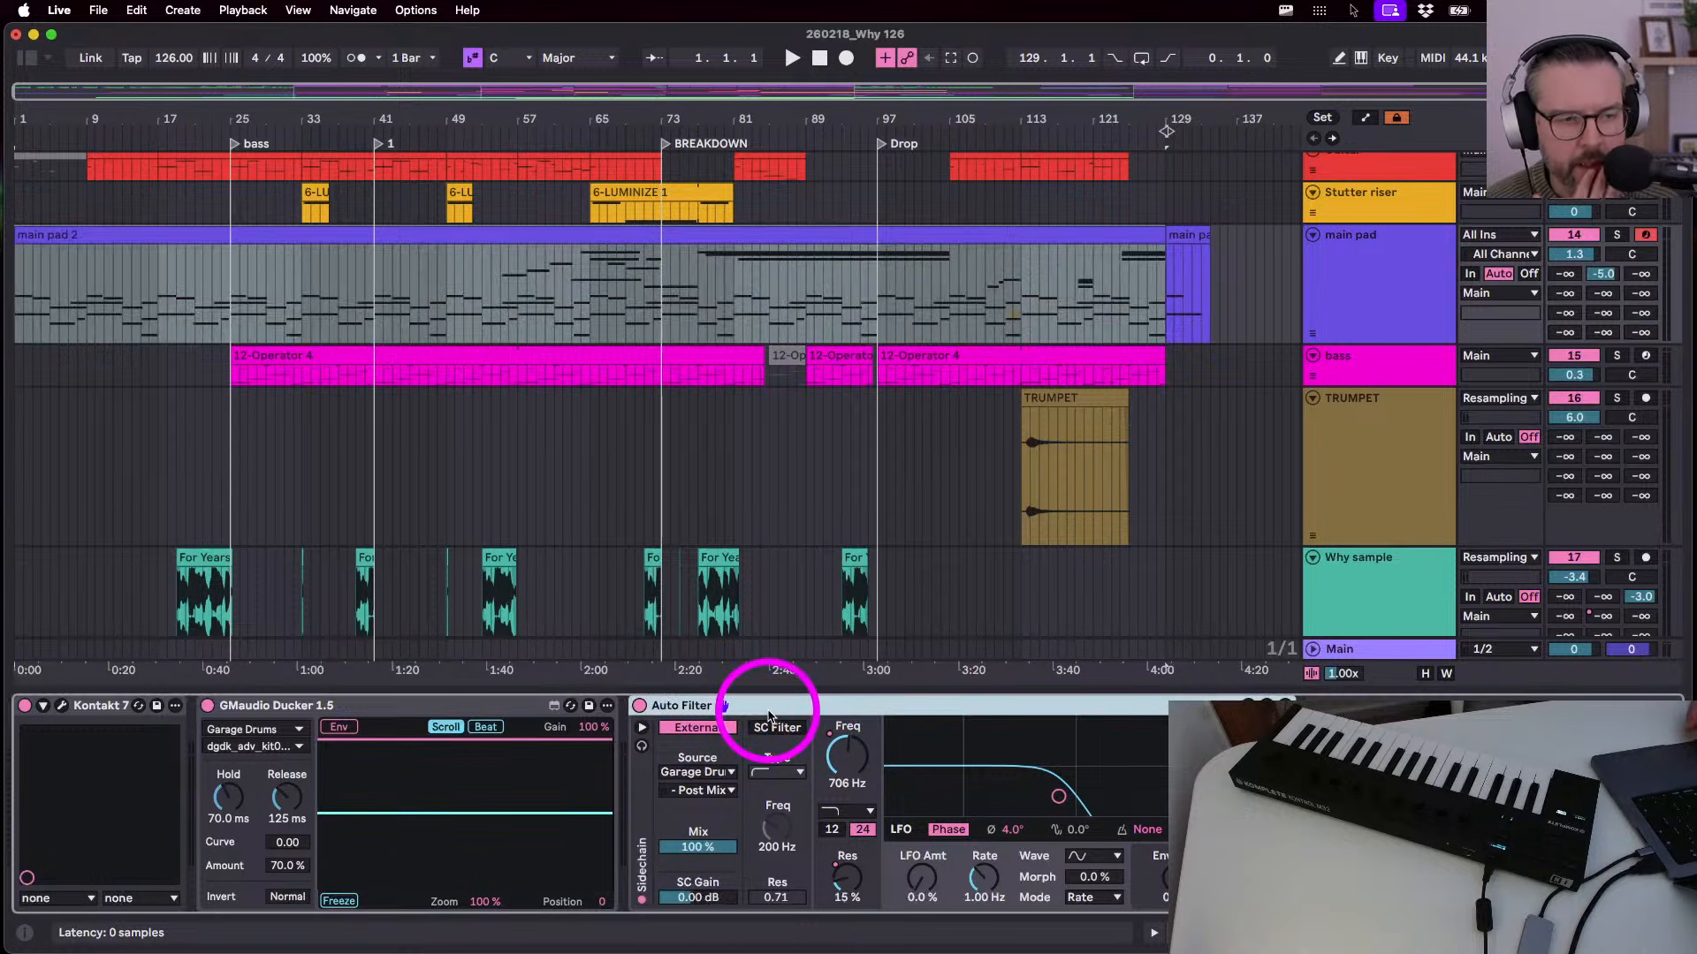
click(654, 298)
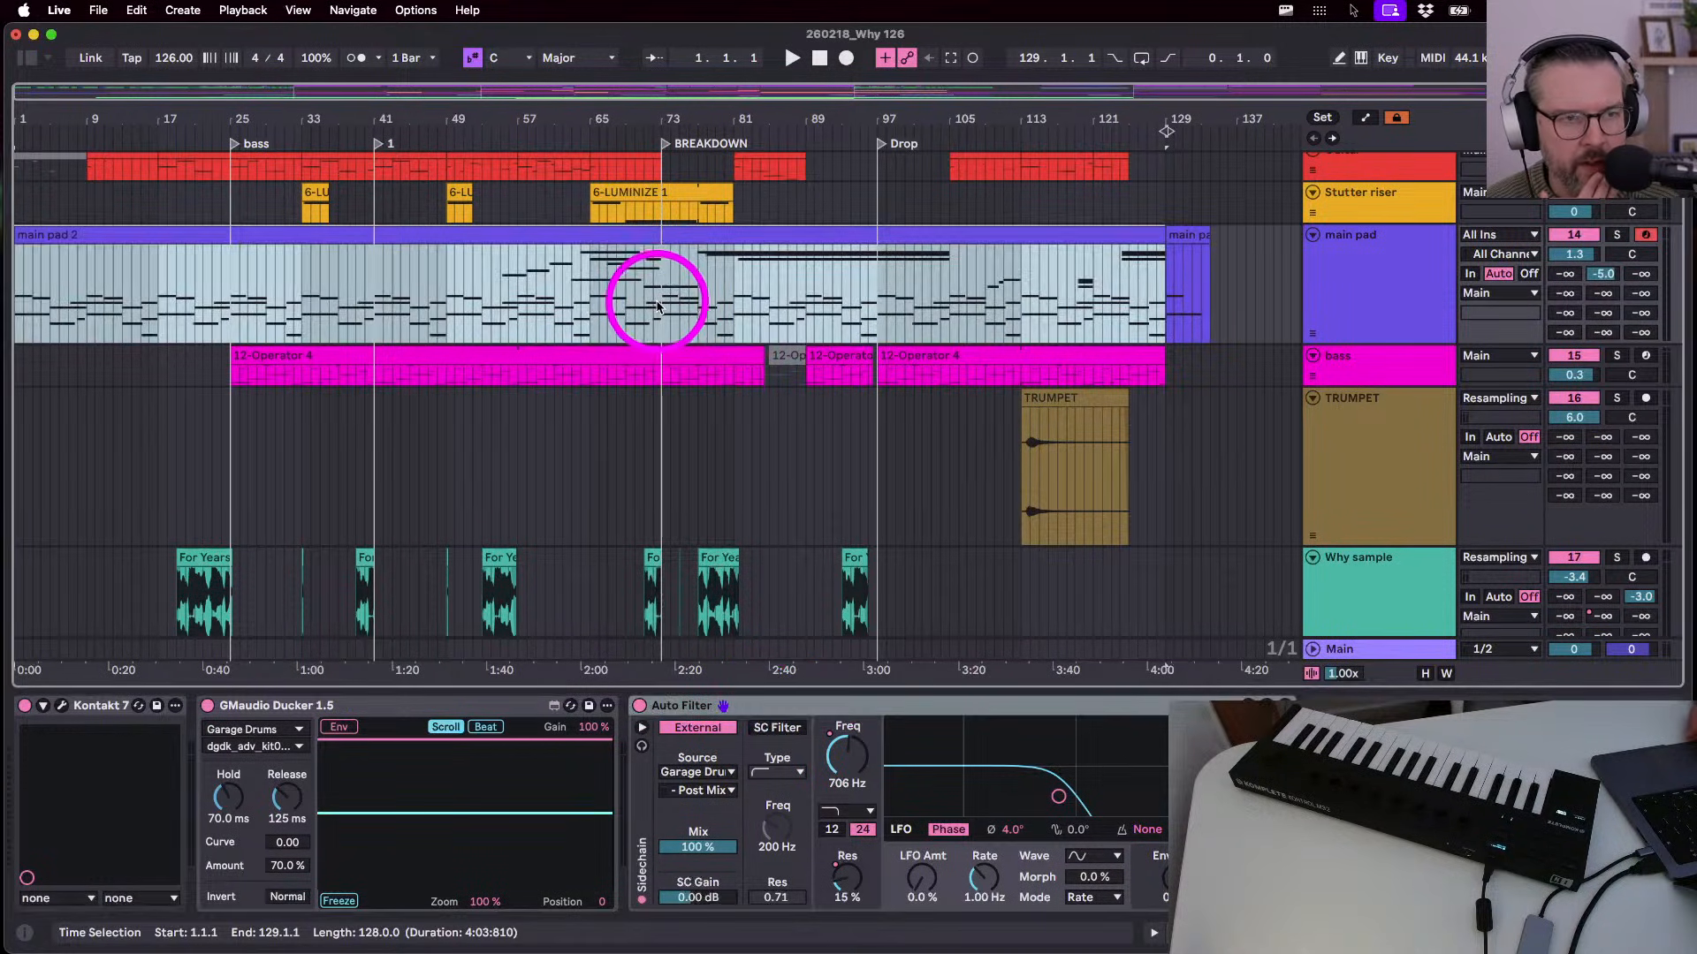
key(space)
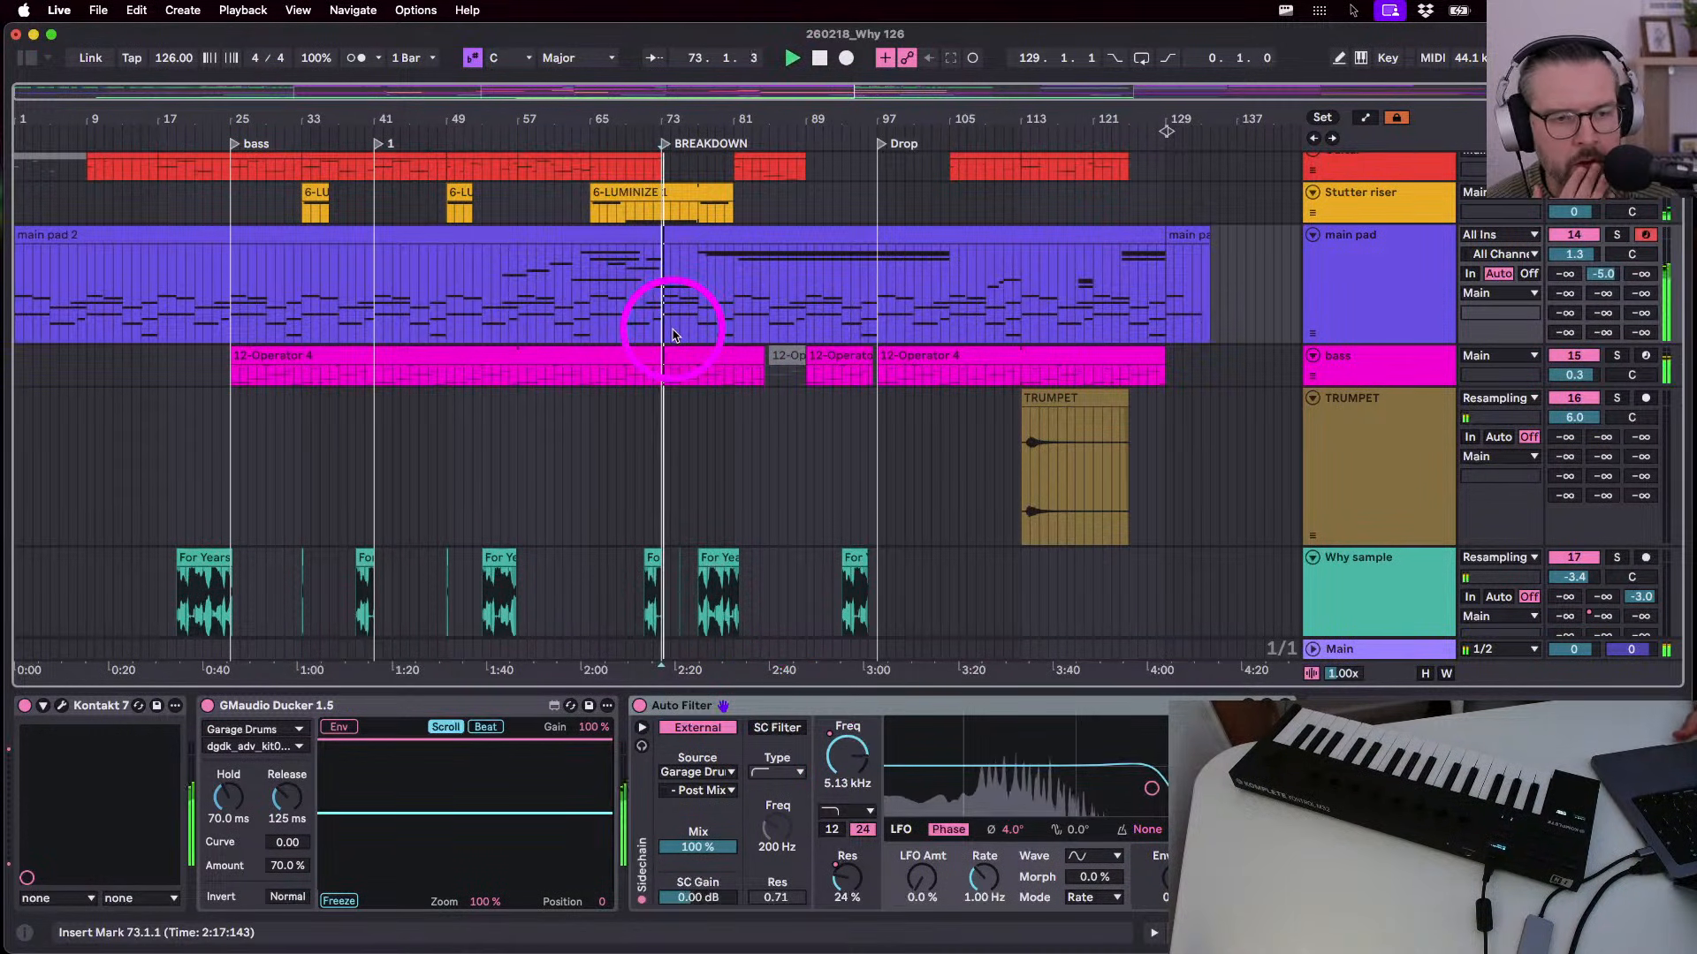
drag(832, 758, 830, 766)
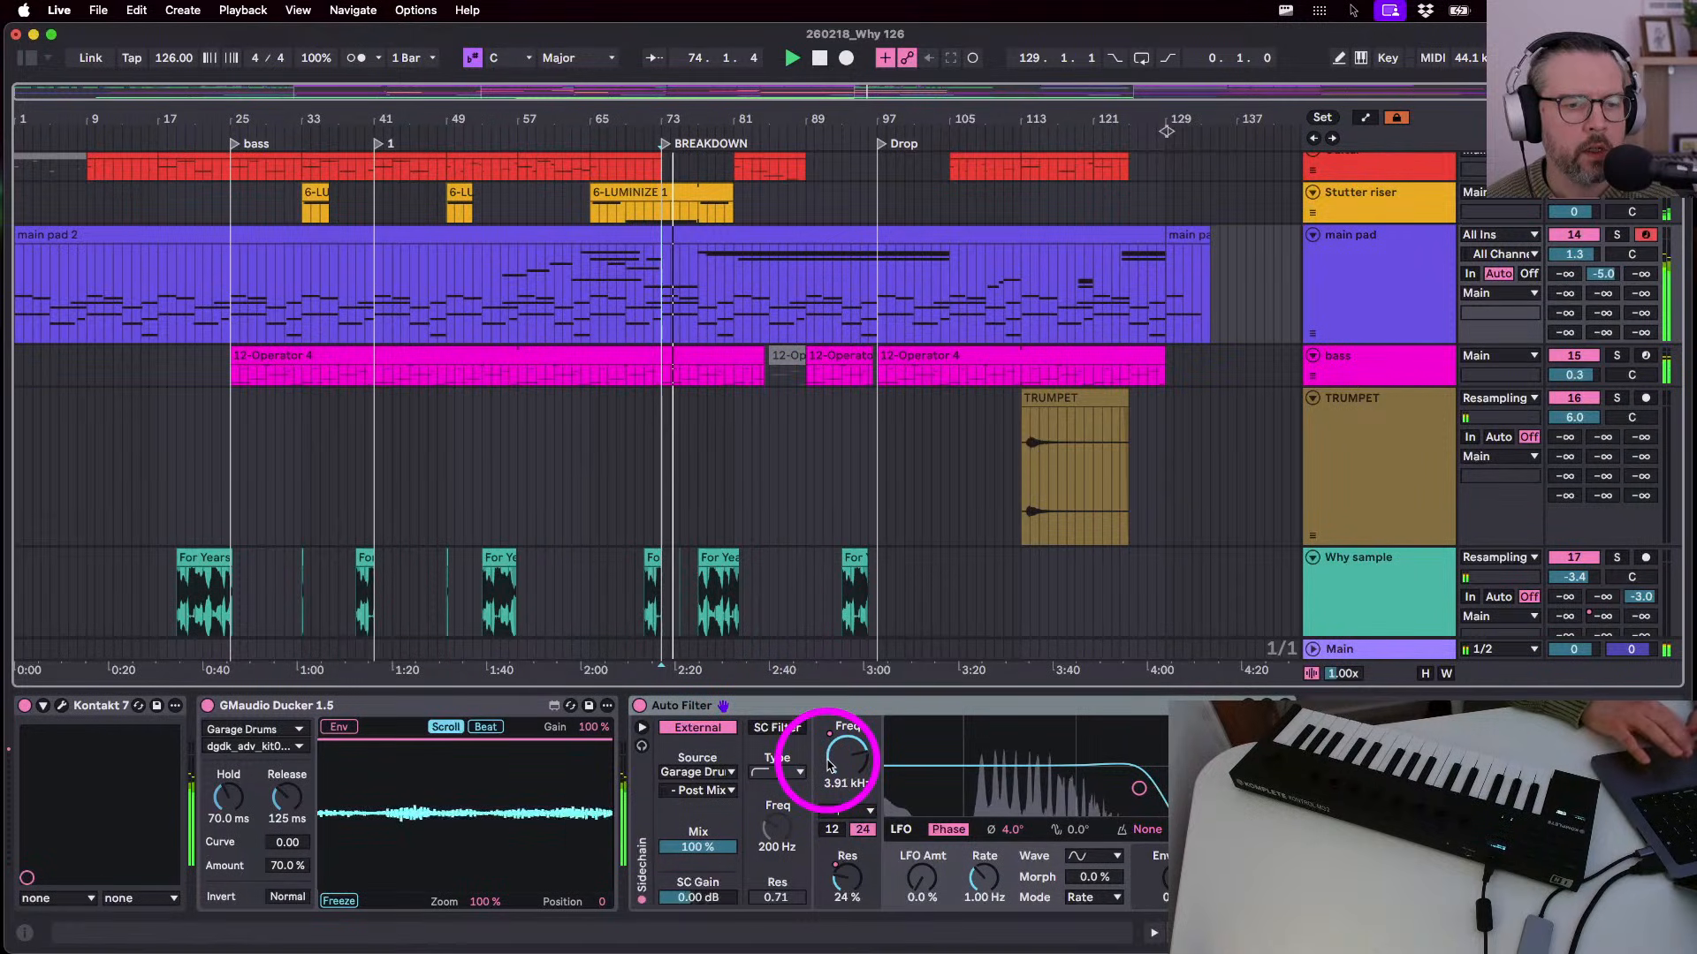
click(829, 765)
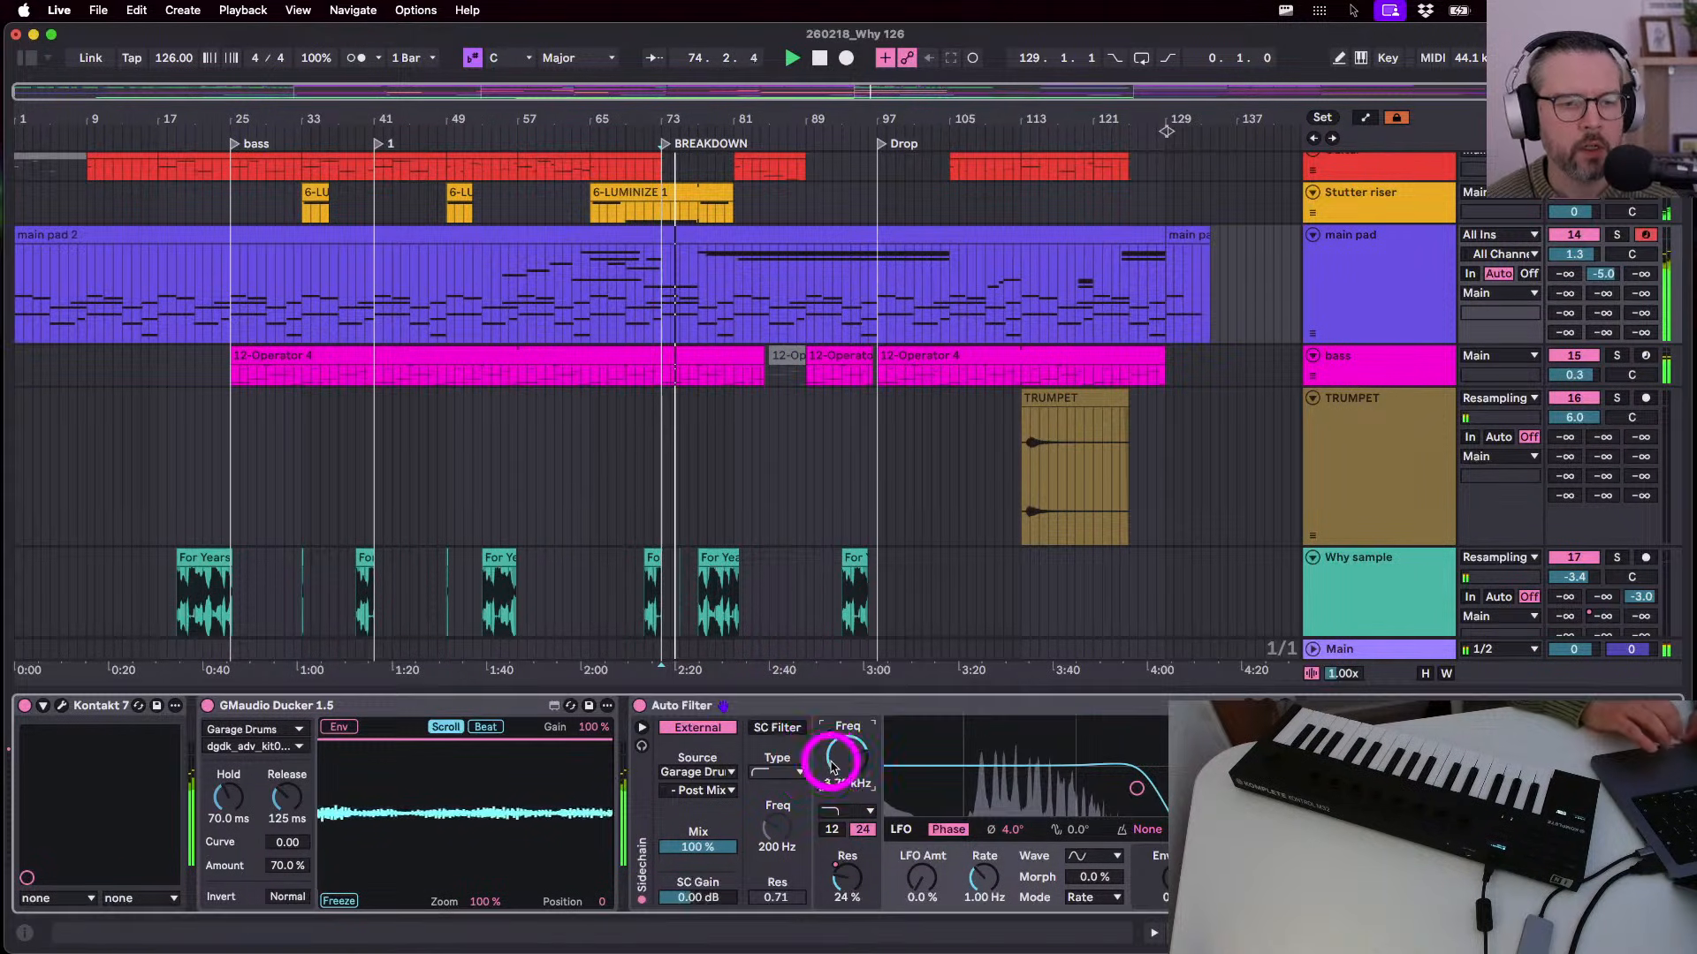
click(846, 58)
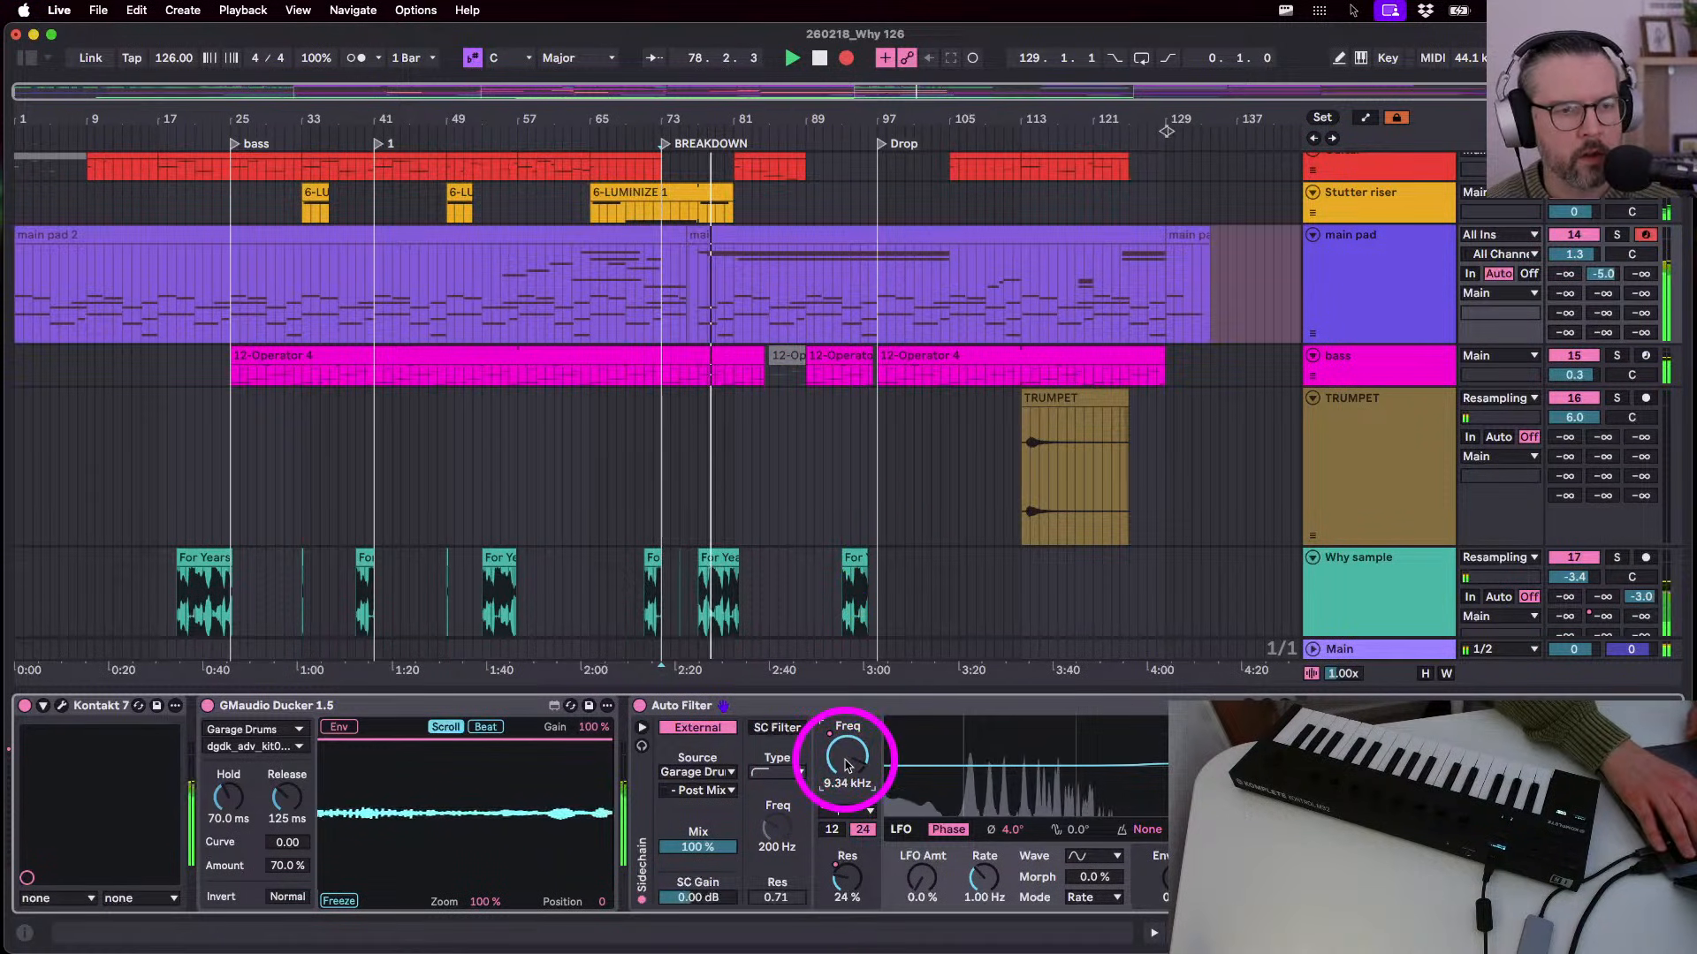
key(a)
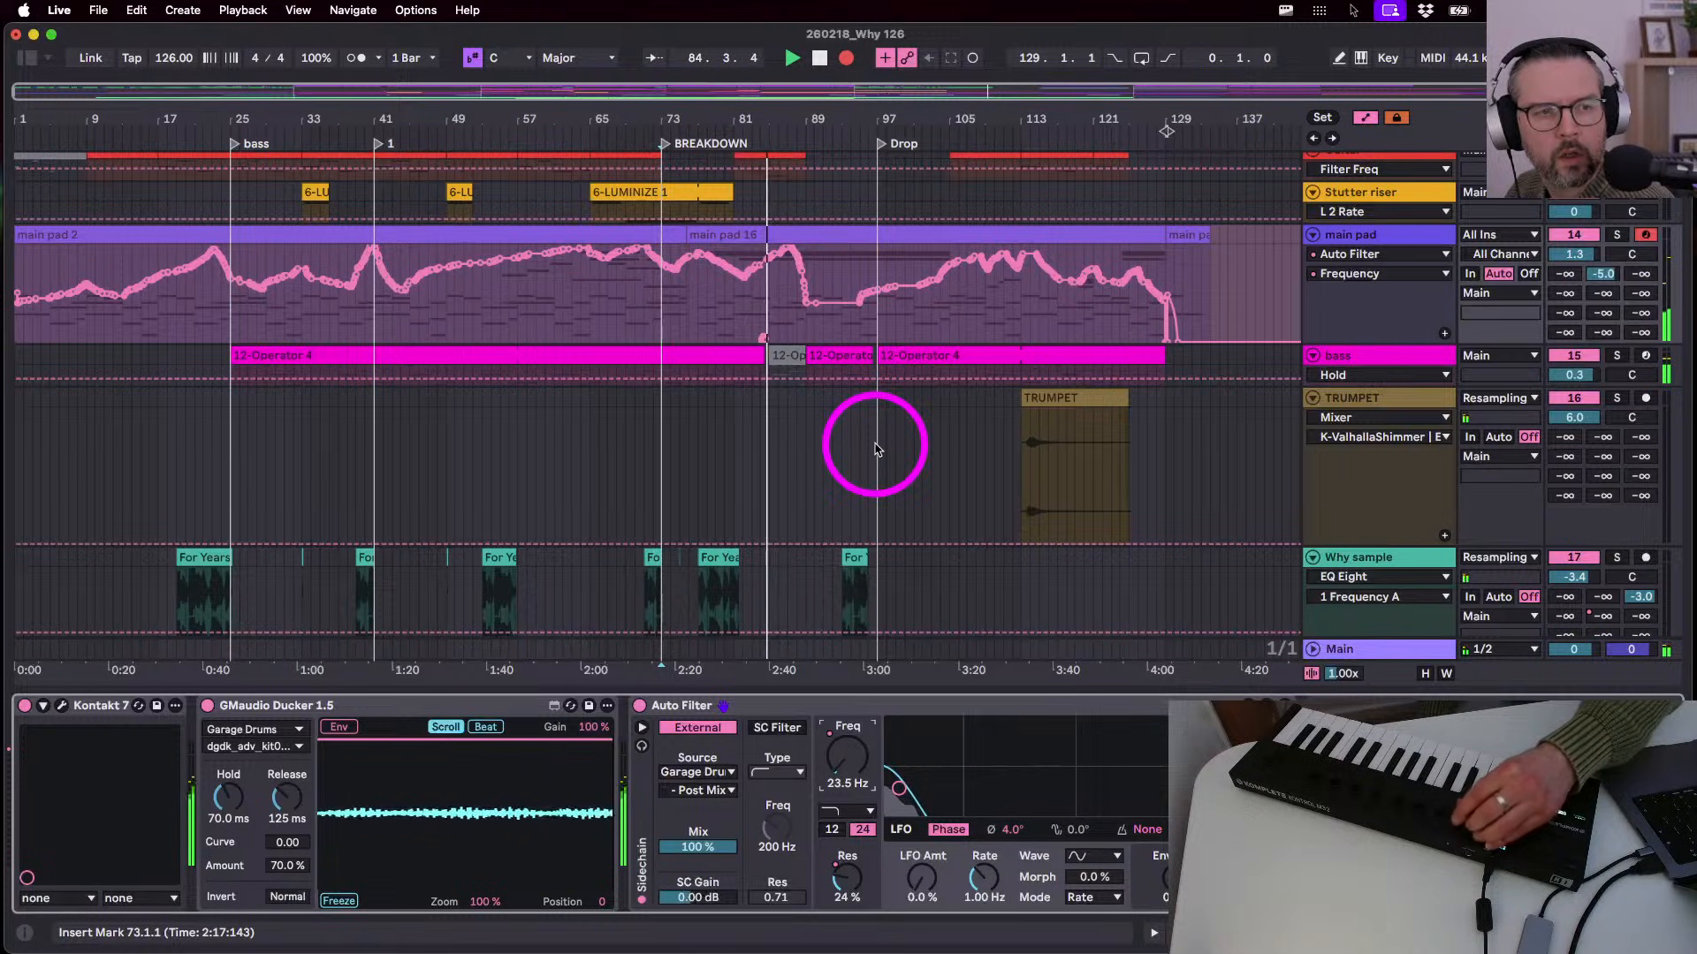
- Re-record the Freq automation from bar 73 with count-in through bar 135, ending at 20 Hz
key(space)
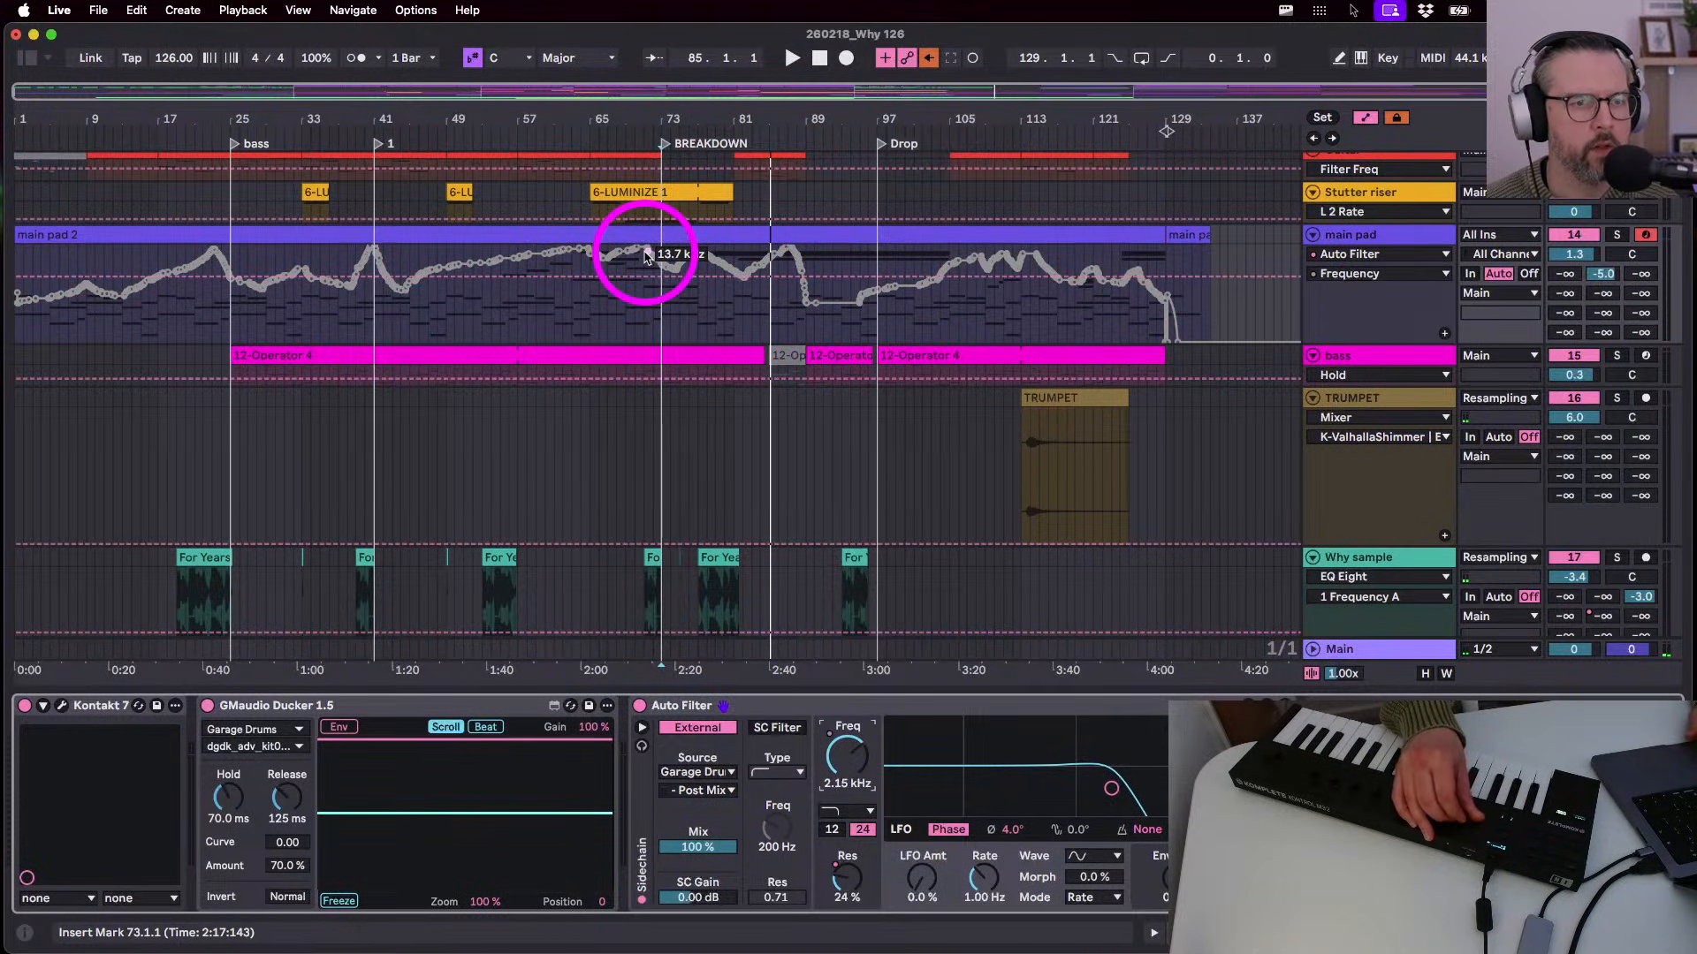
click(661, 300)
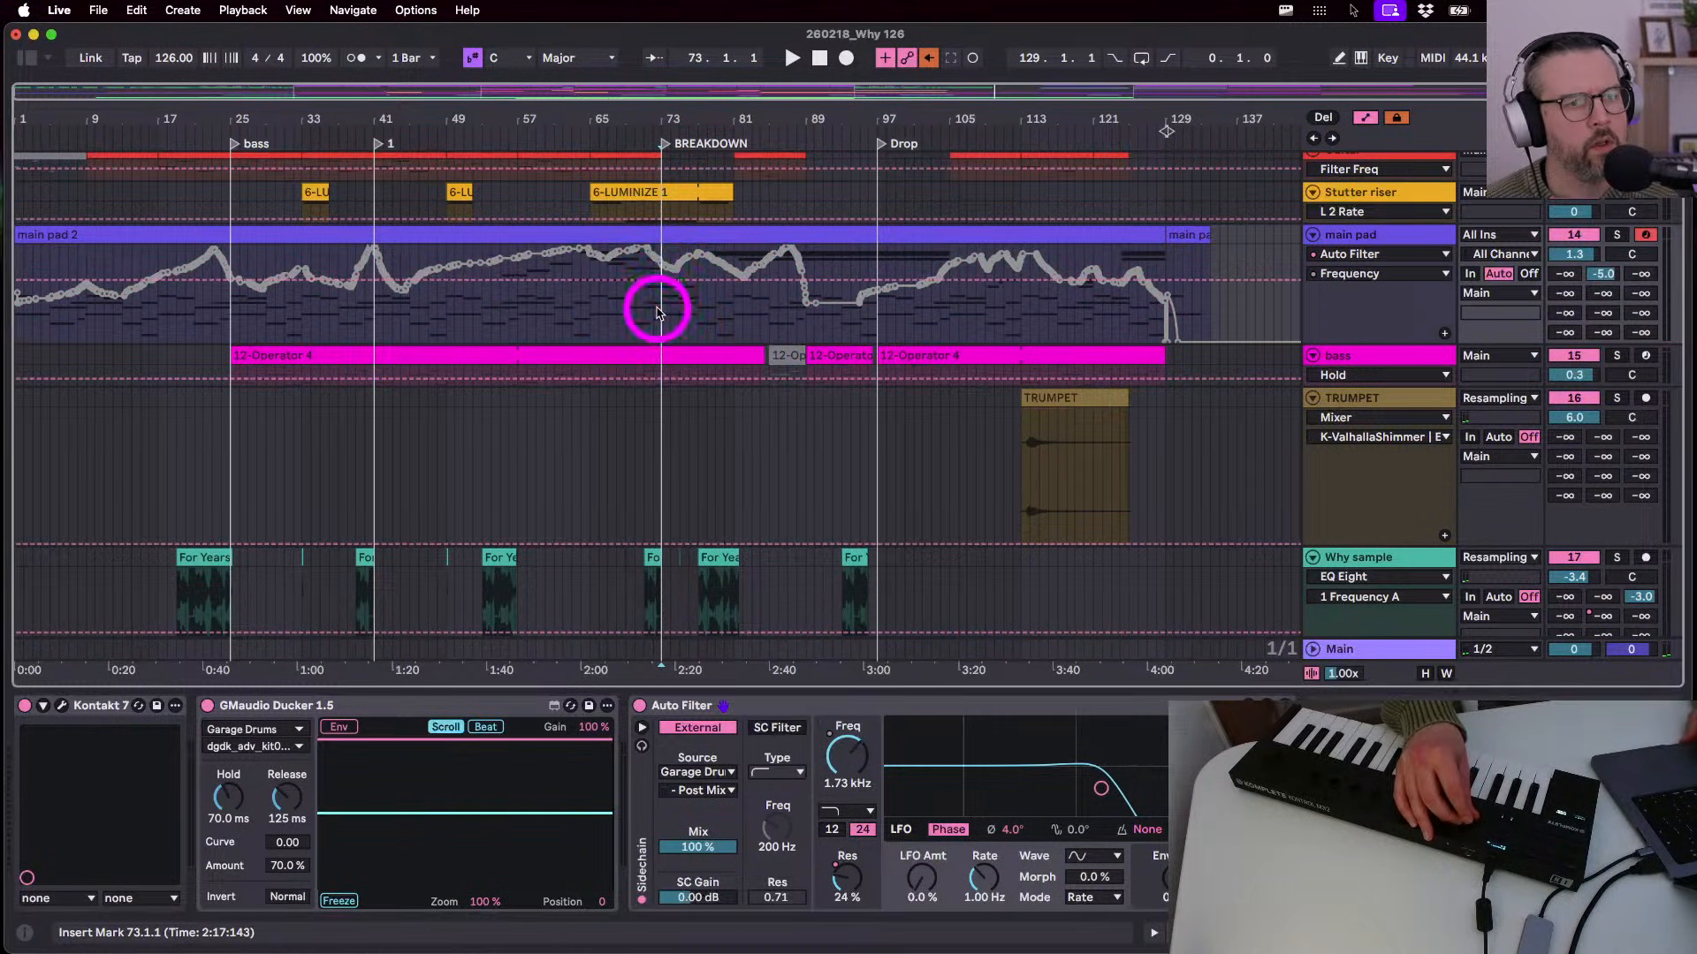
click(845, 59)
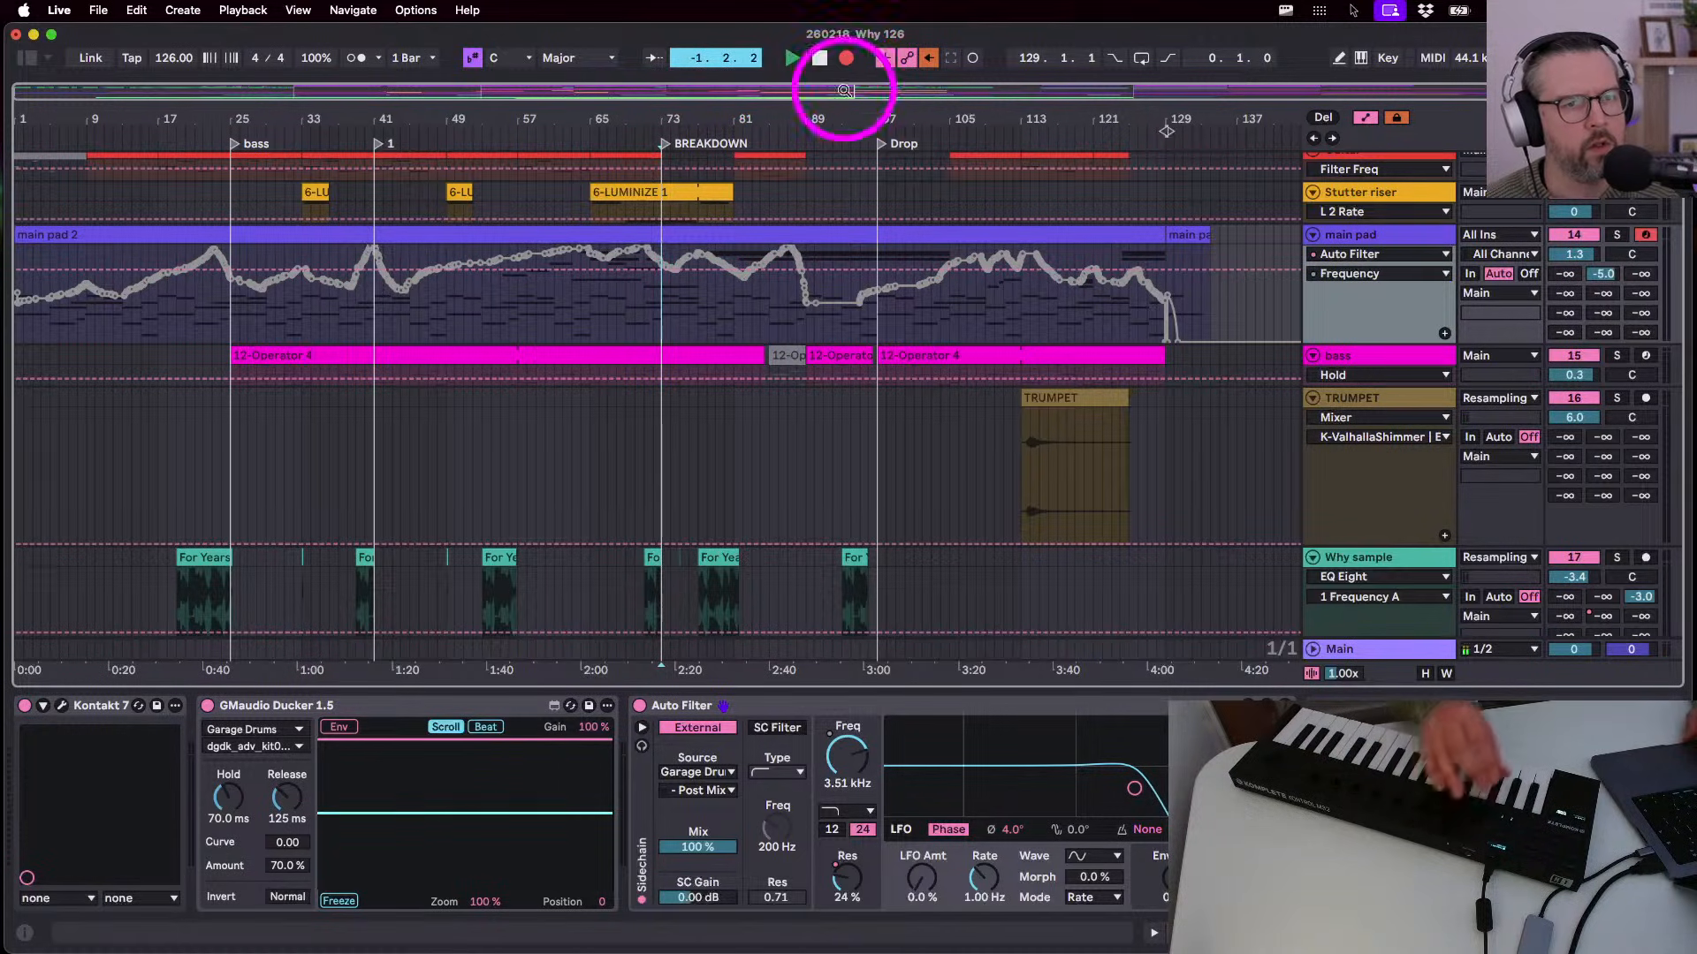
key(space)
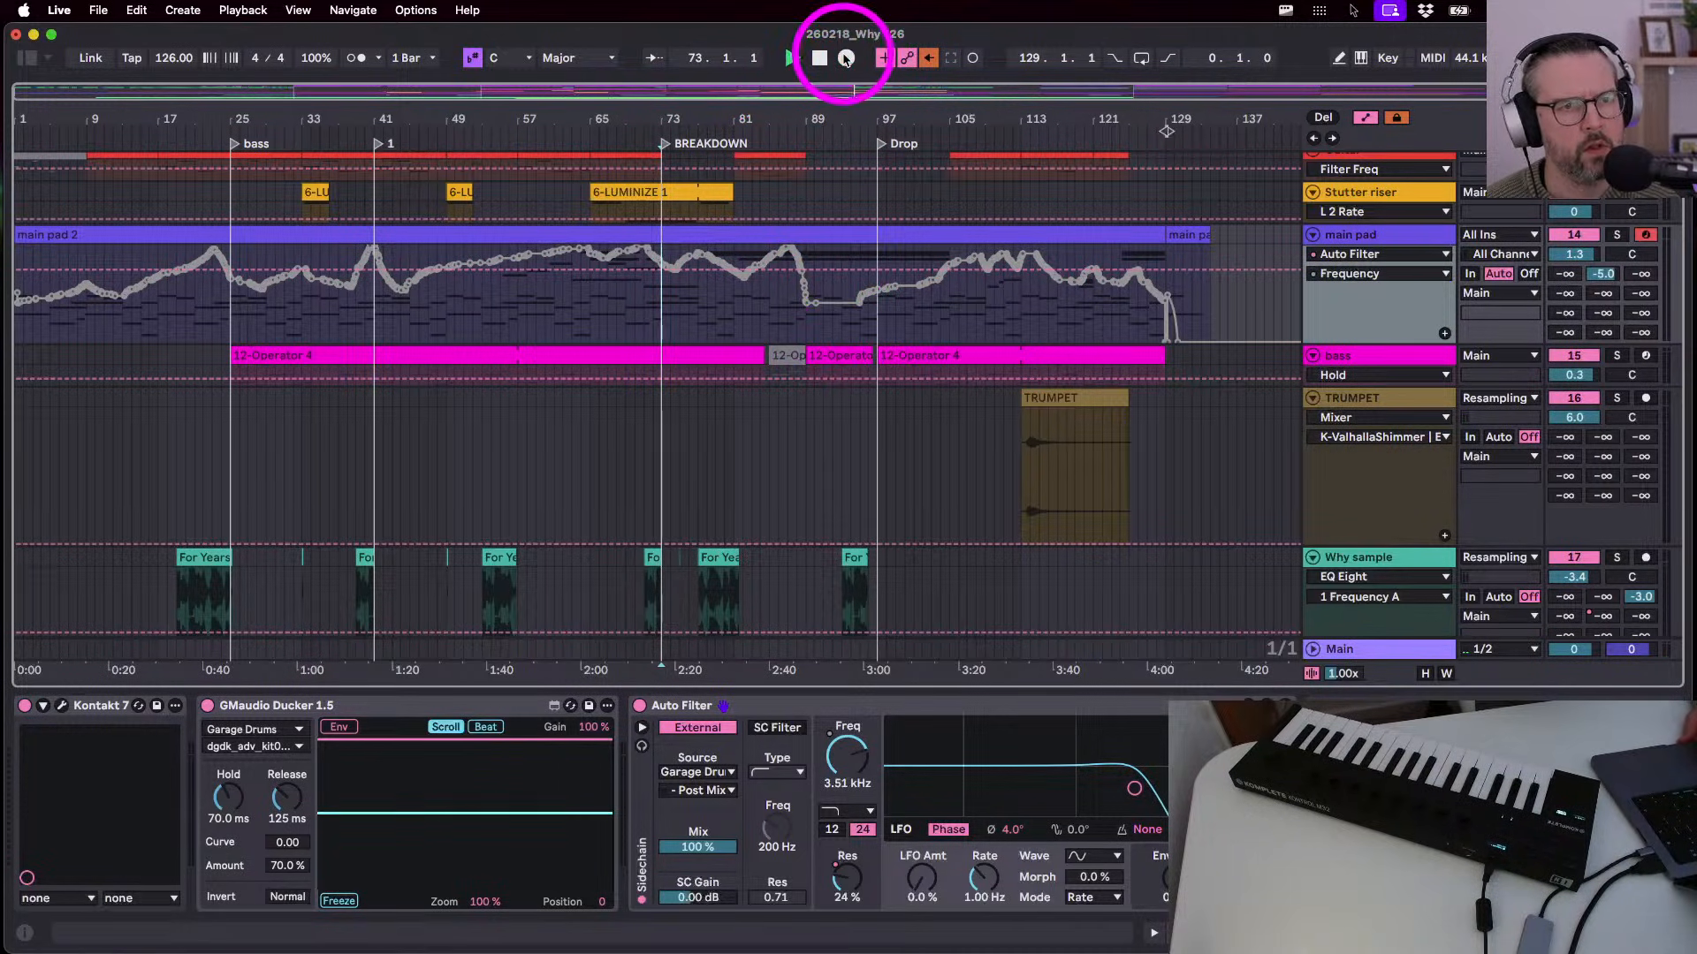
click(845, 58)
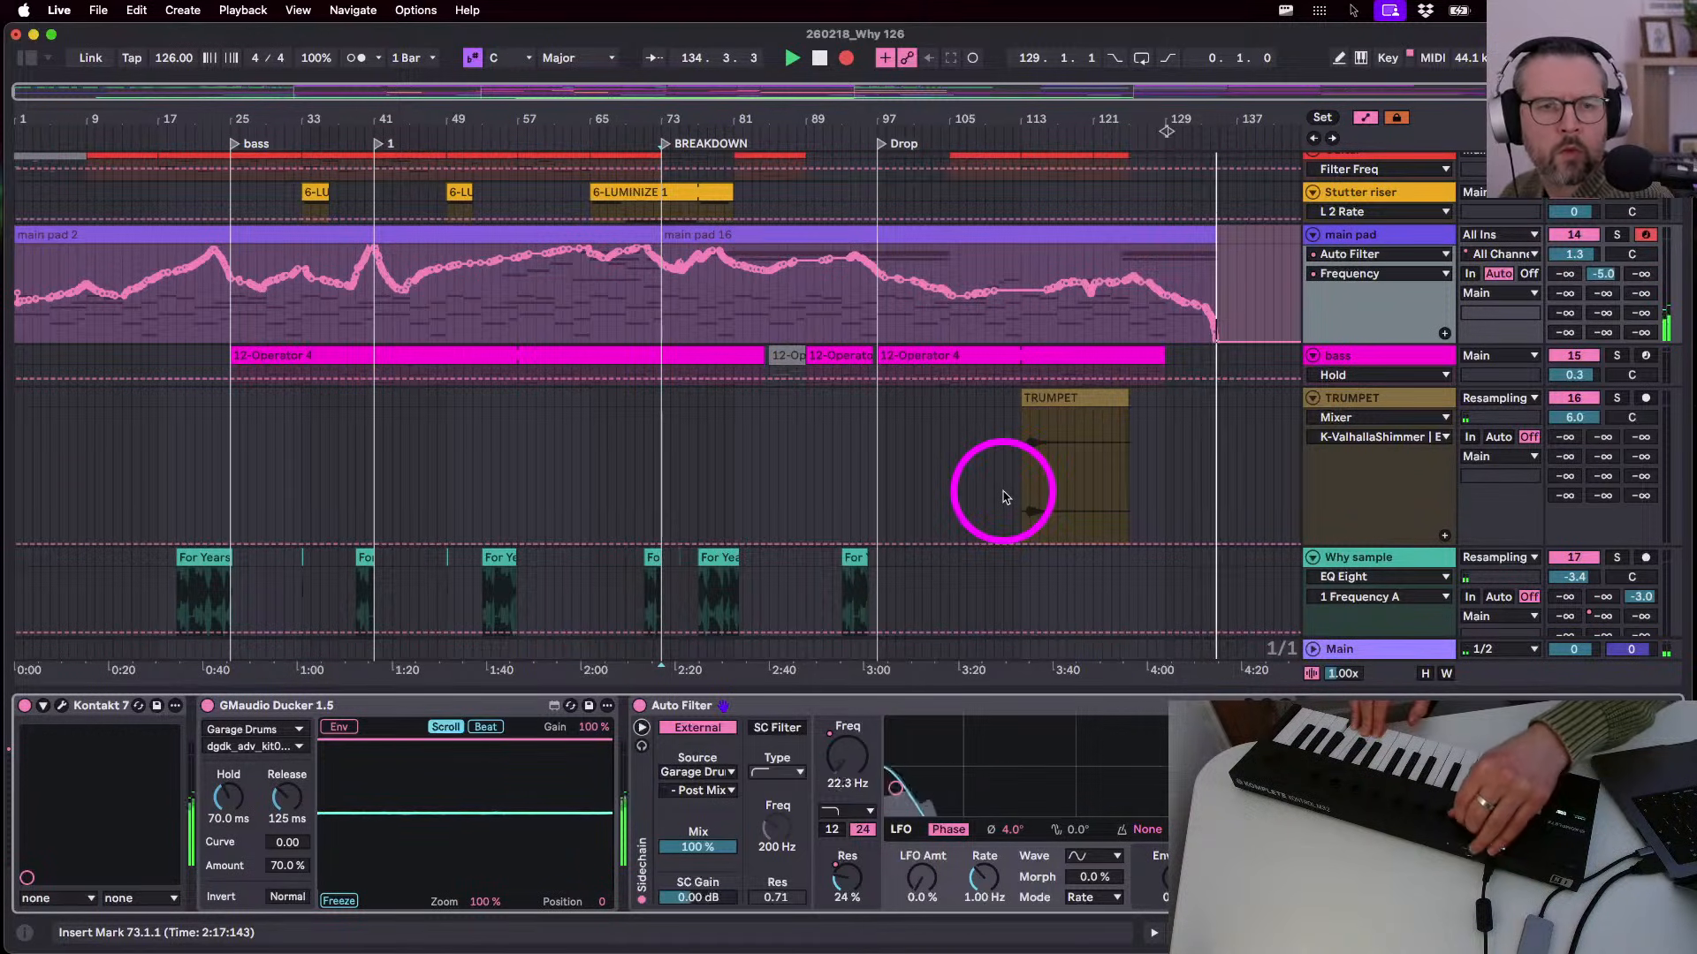
key(space)
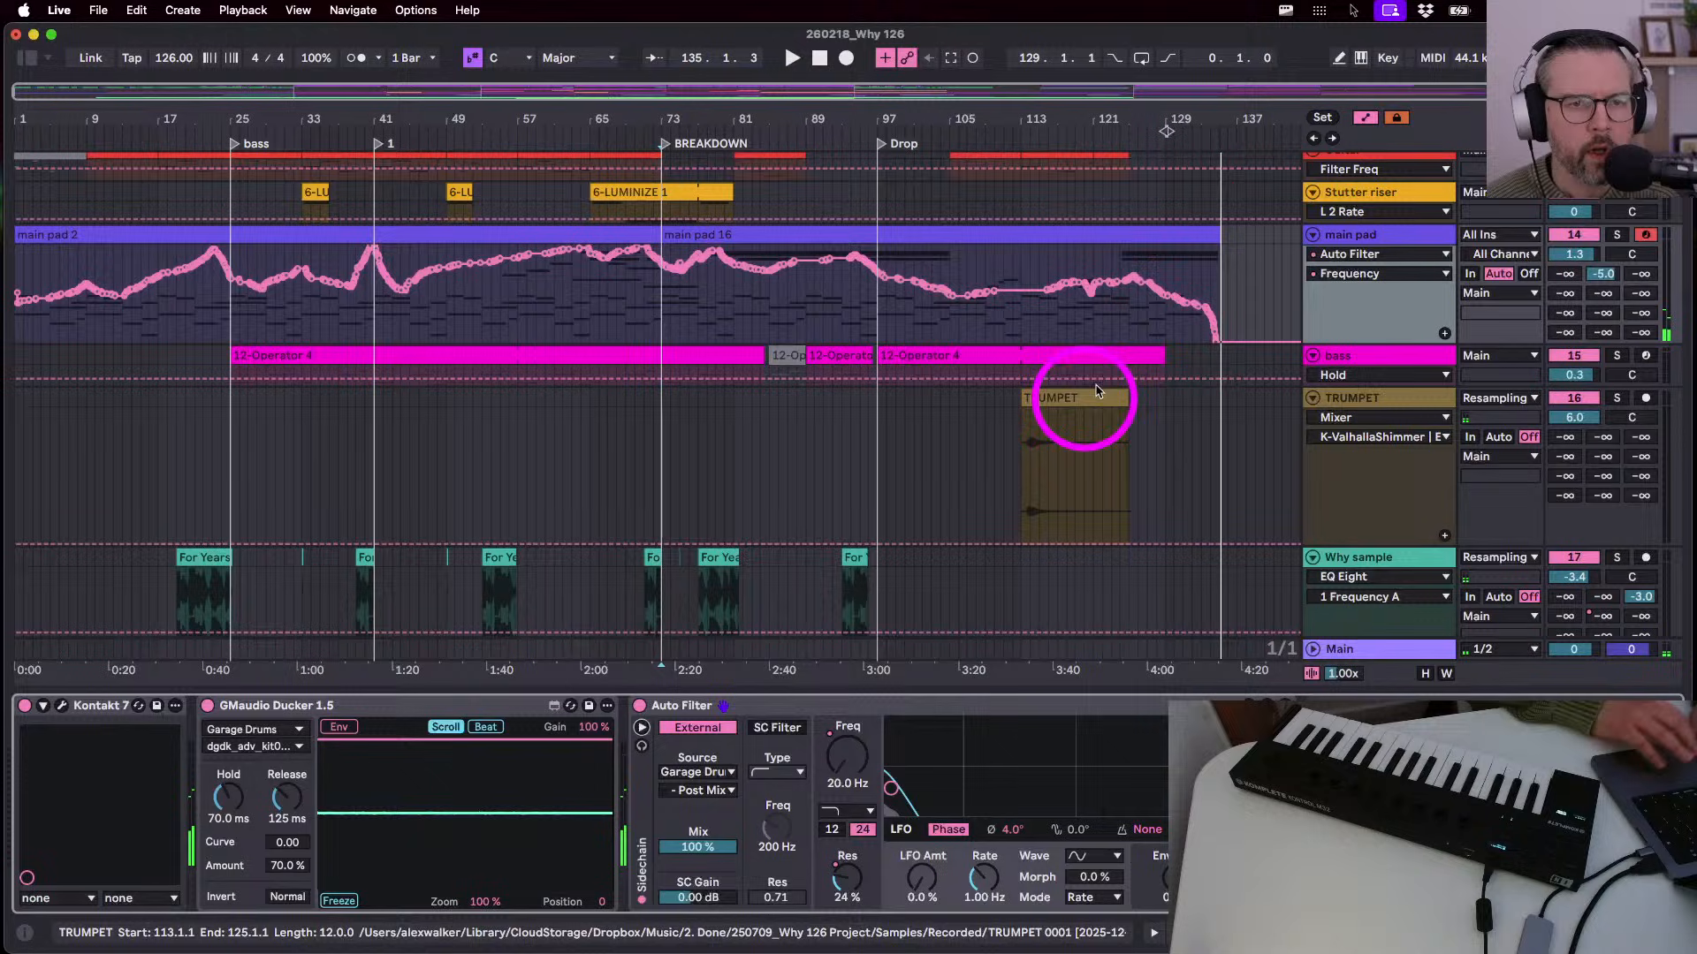
- Delete the A#3 note near bar 57 in the main pad 16 clip and return to Arrangement
double_click(1179, 235)
drag(1561, 521, 1548, 695)
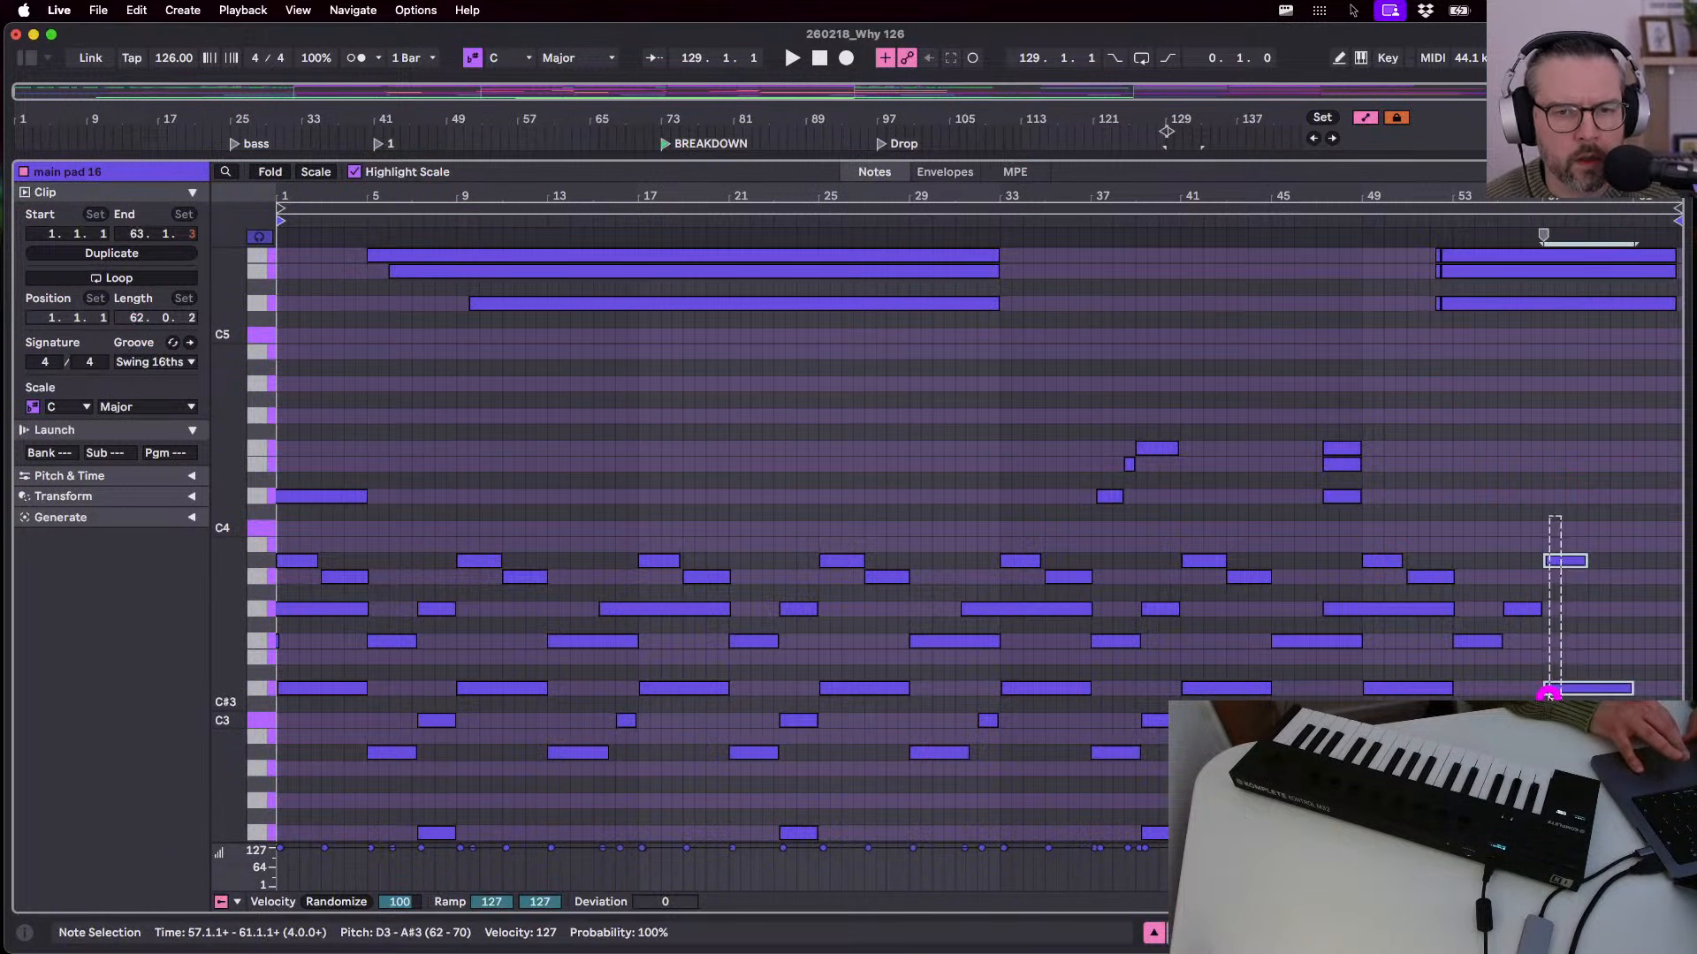
click(1557, 563)
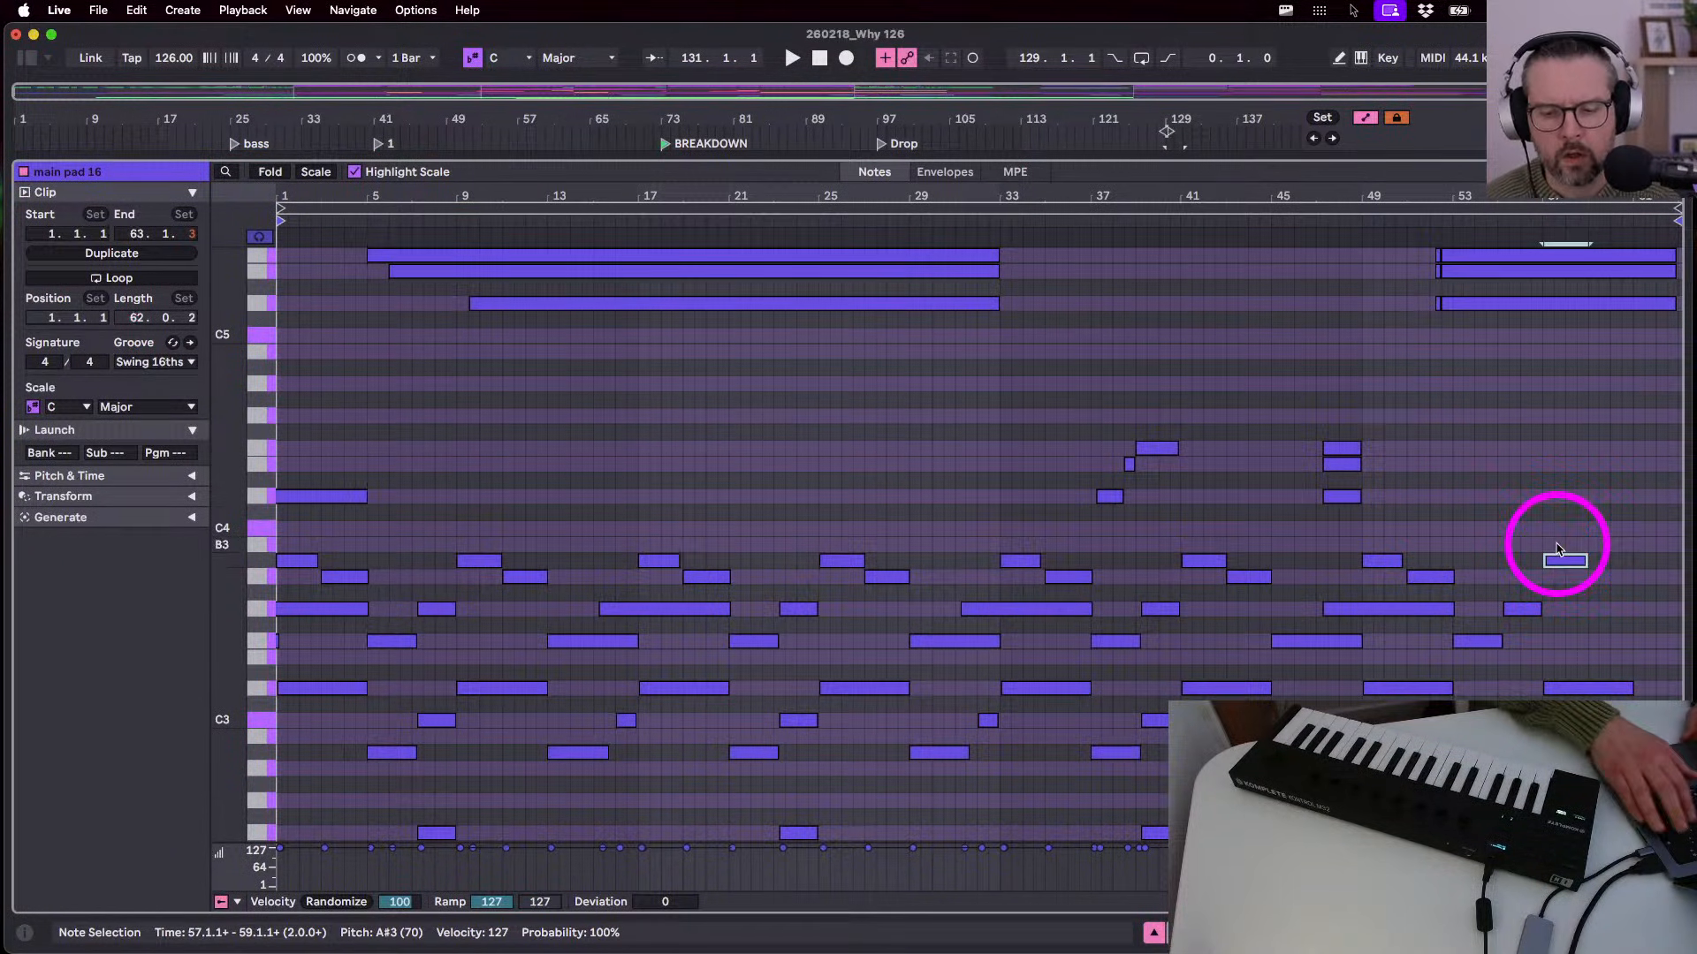
key(Delete)
click(1411, 220)
key(shift+Tab)
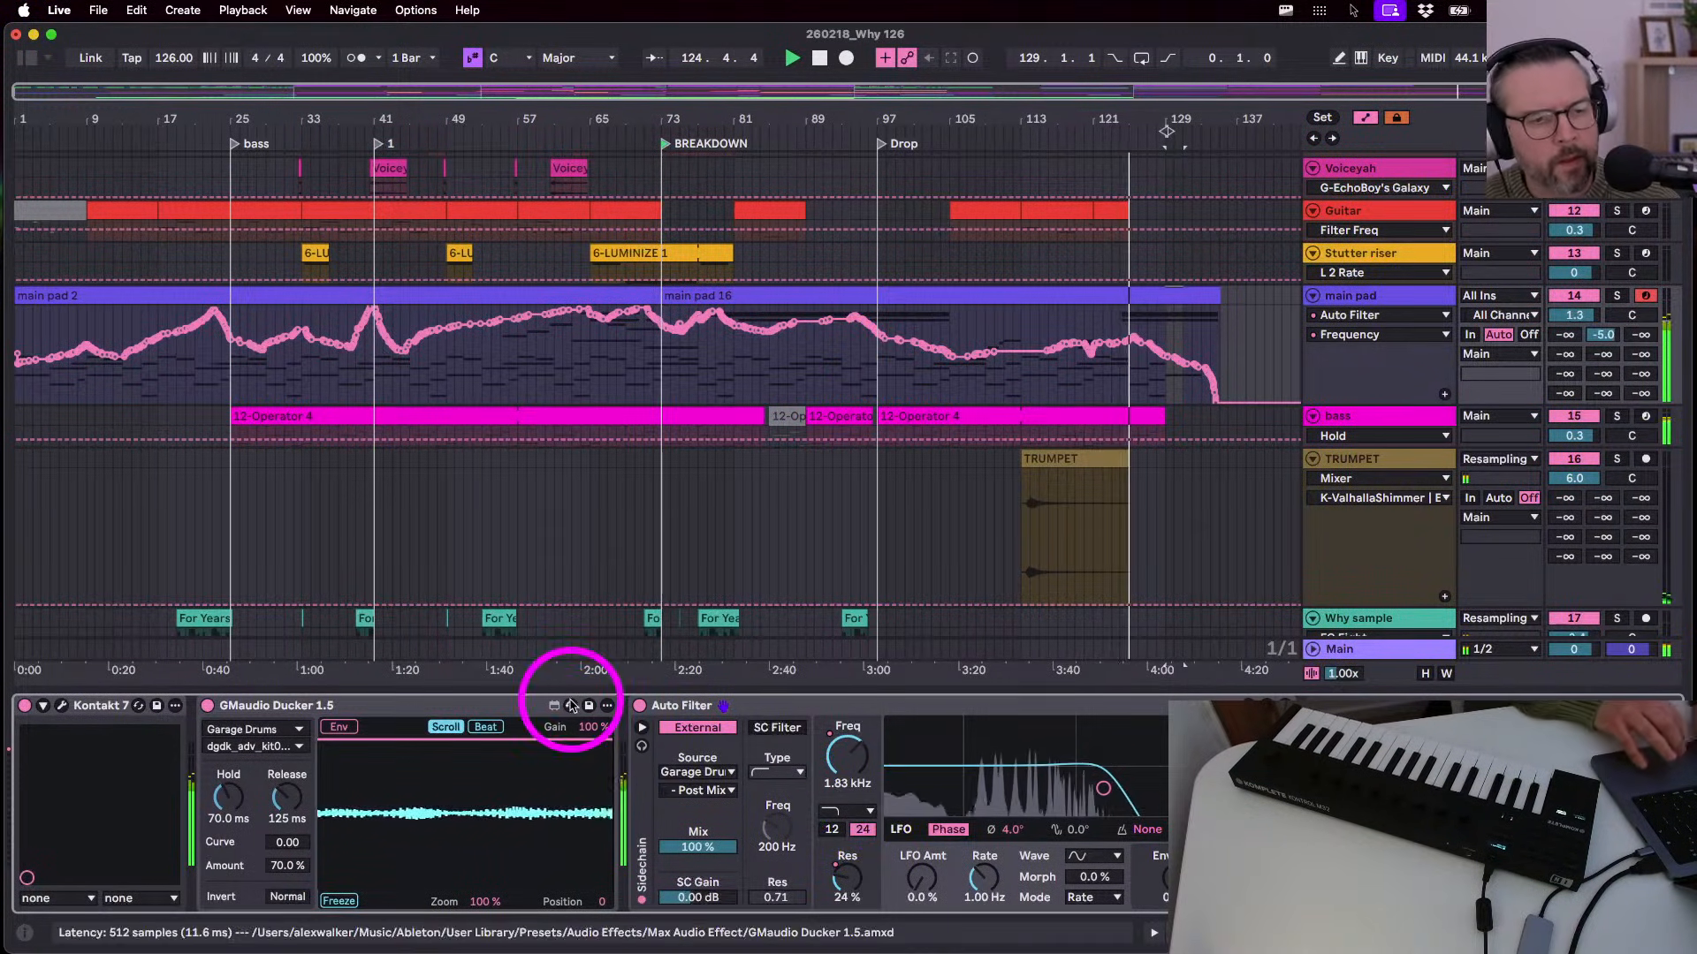
- Add EQ Eight before main pad's Auto Filter with a steep low cut around 74 Hz
click(27, 58)
click(281, 475)
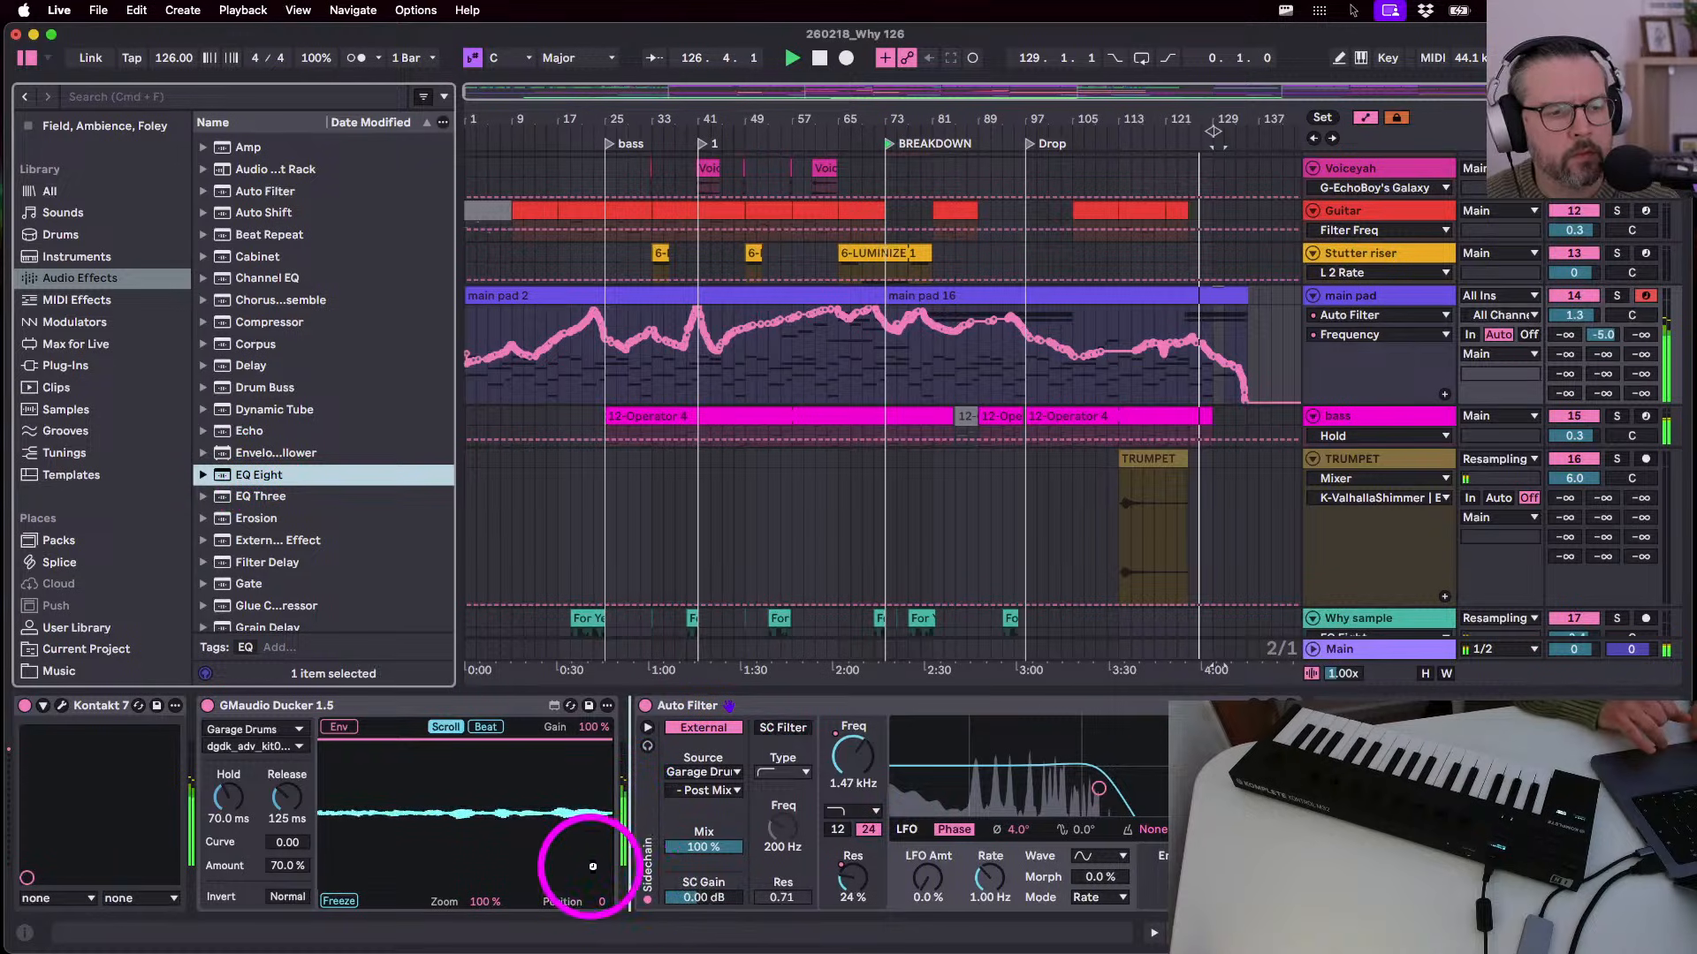
drag(593, 867, 600, 867)
click(714, 884)
click(709, 744)
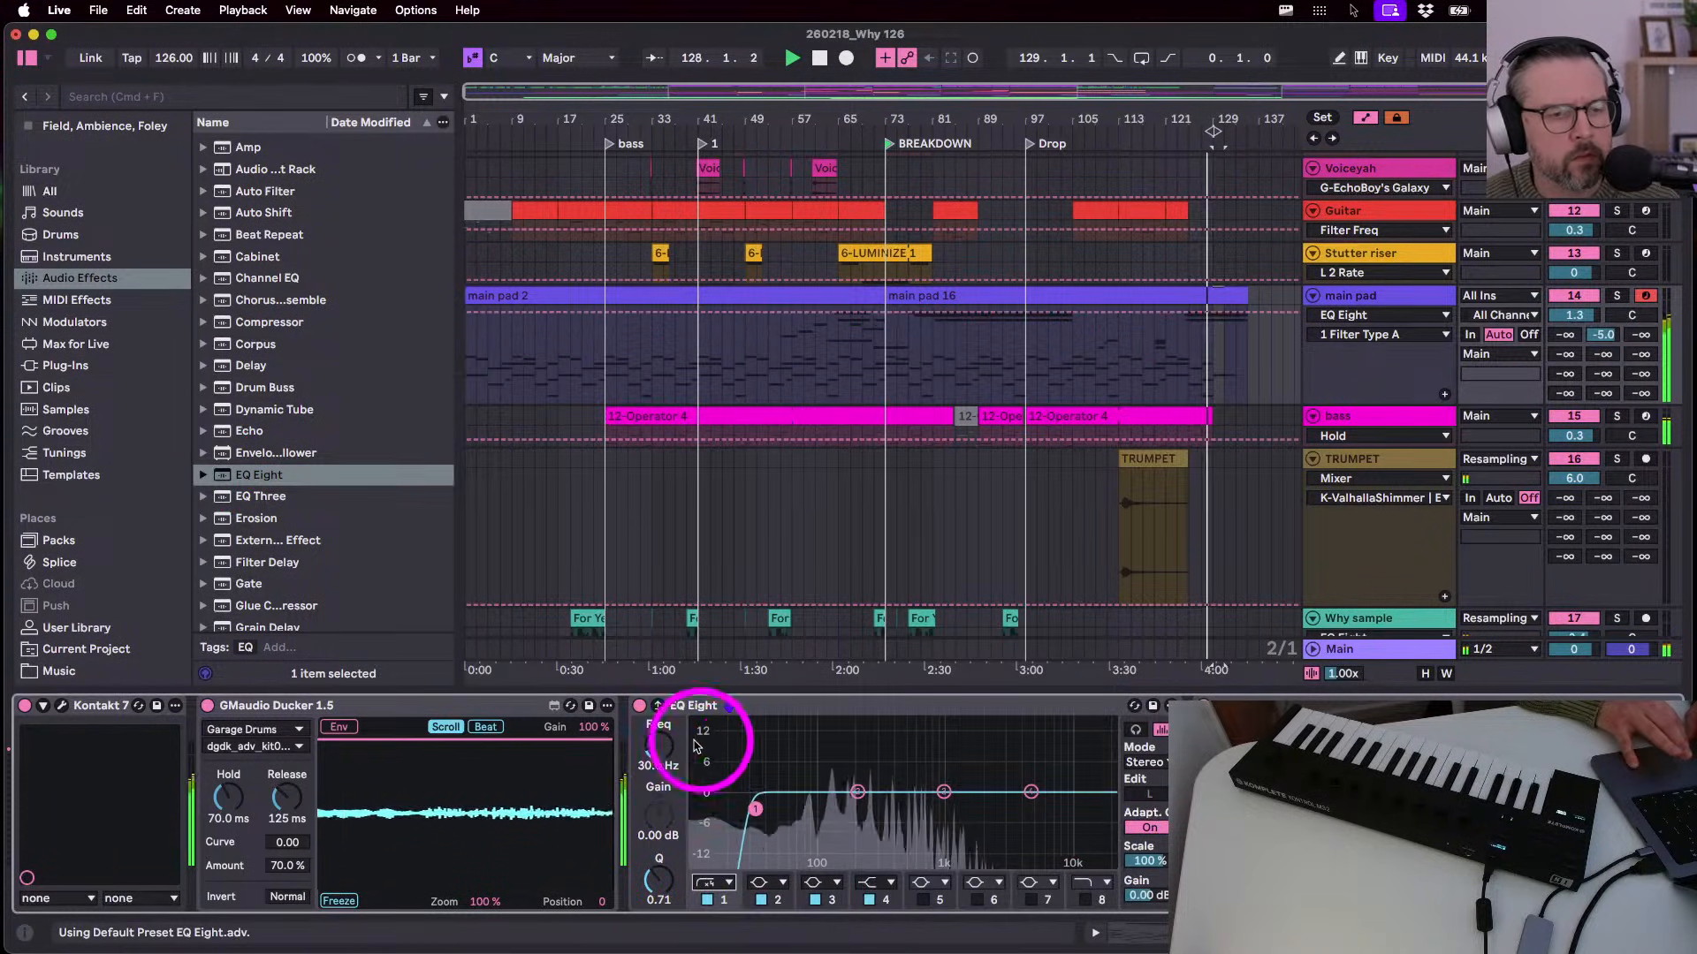
drag(647, 744, 607, 645)
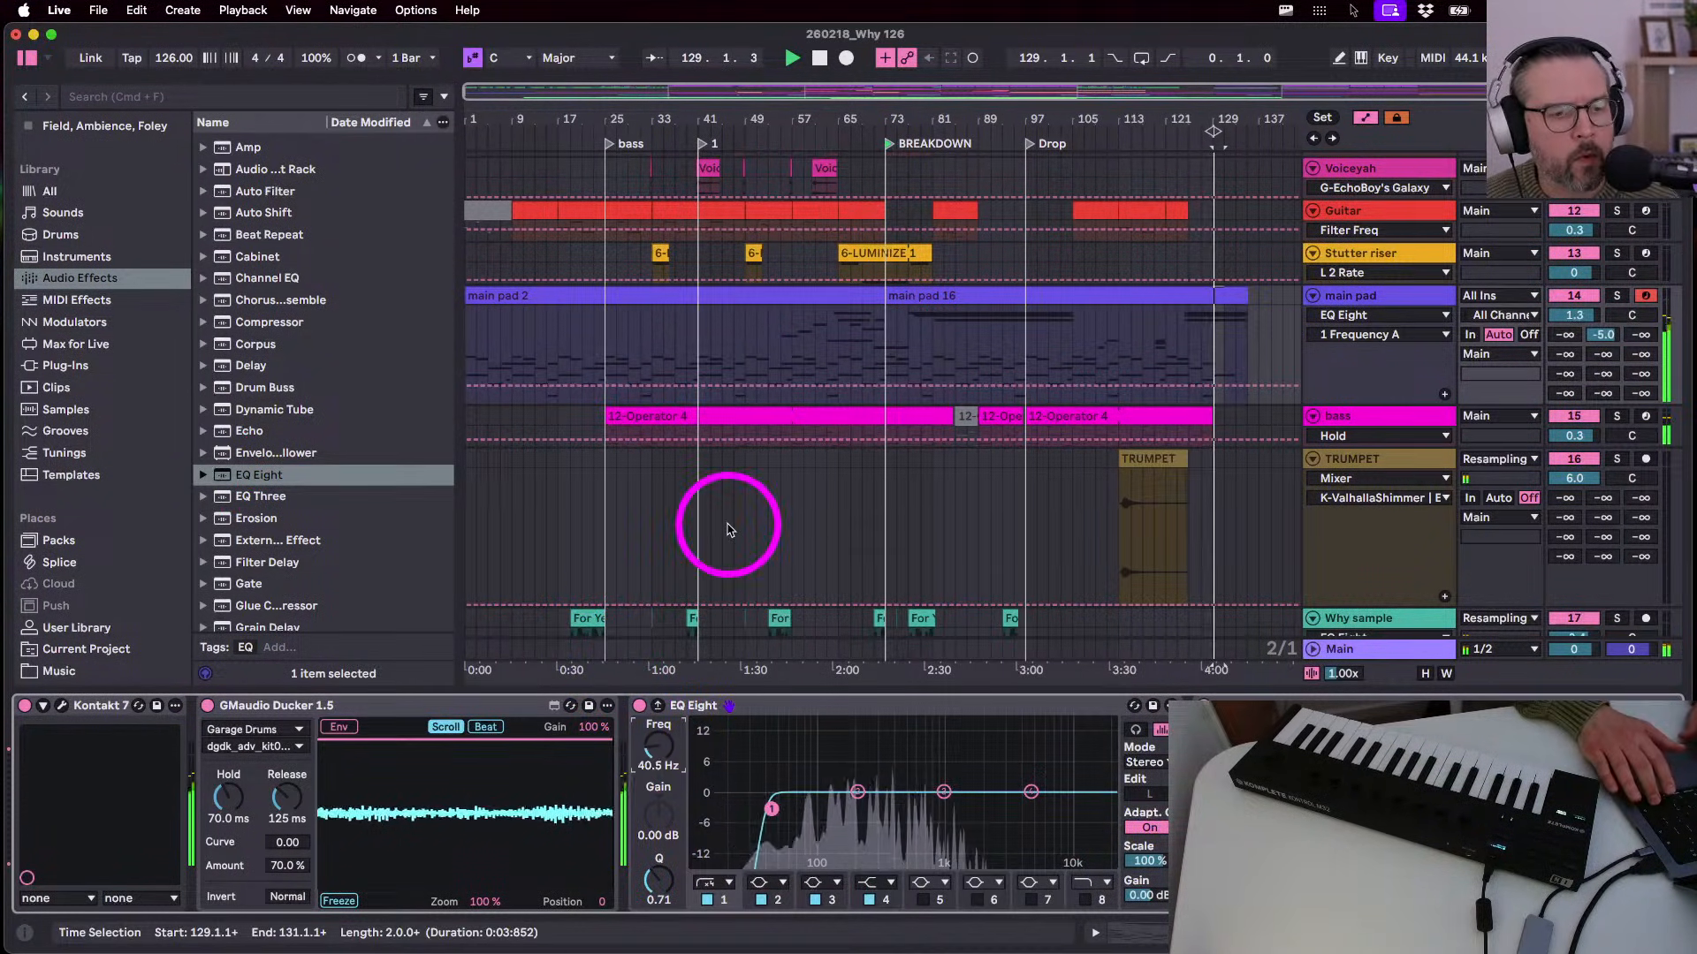
drag(728, 525, 727, 525)
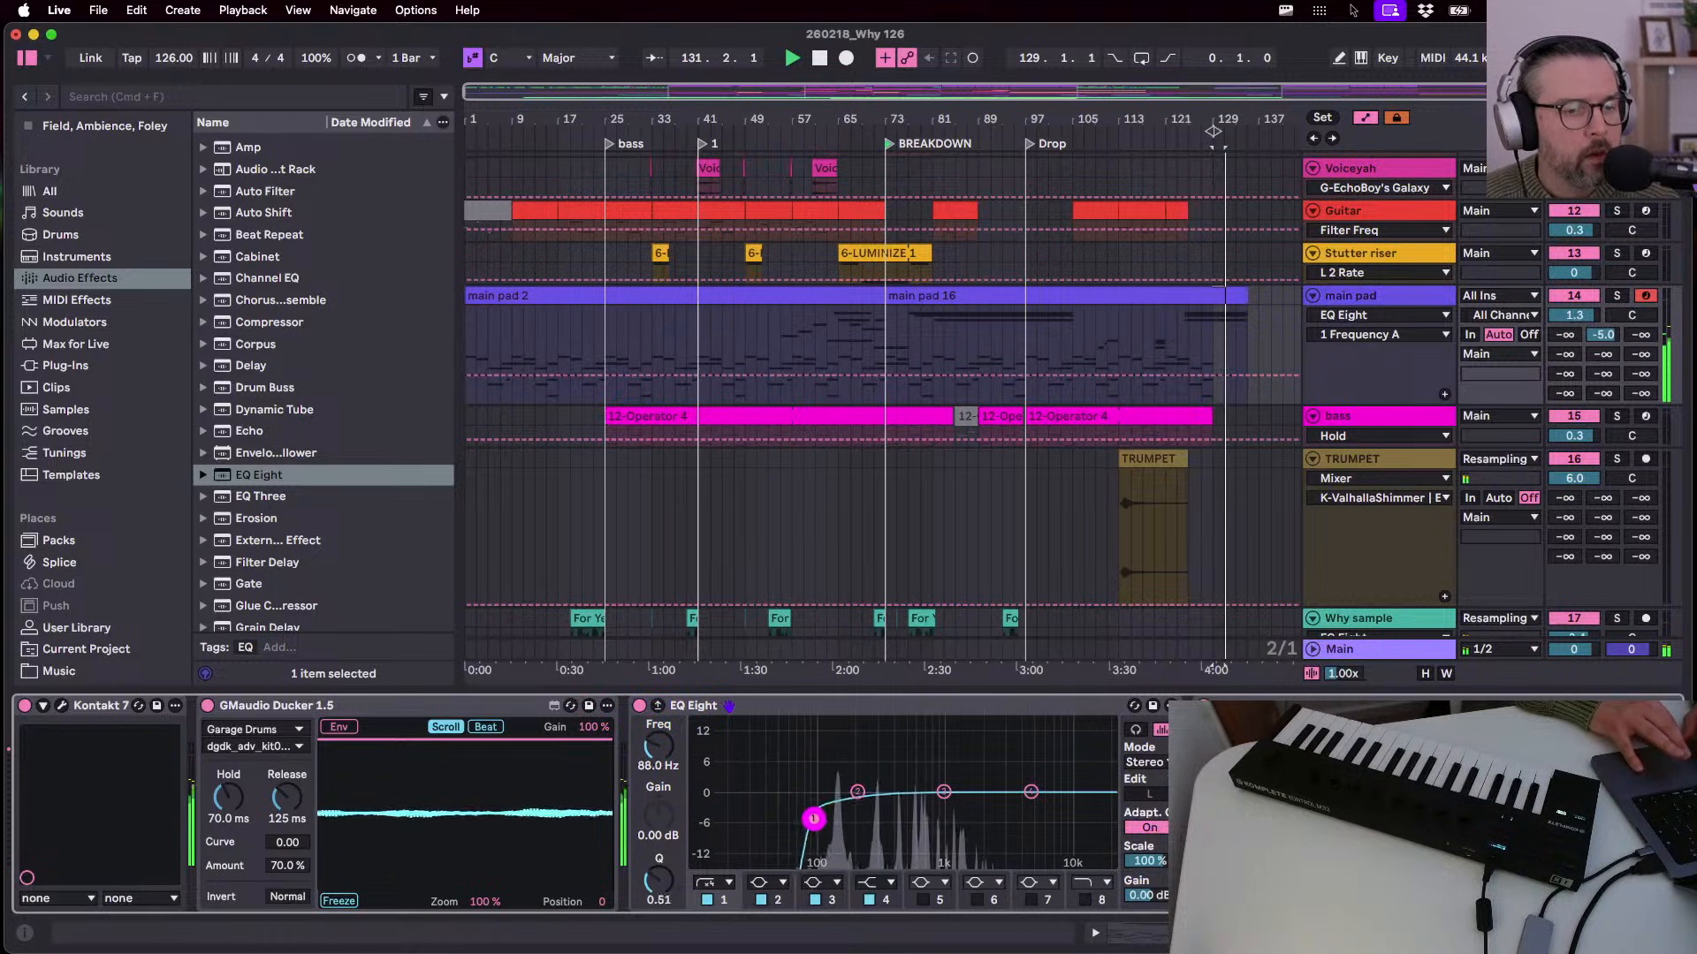
- Audition from the breakdown, move the low cut higher and raise the Auto Filter drive
key(space)
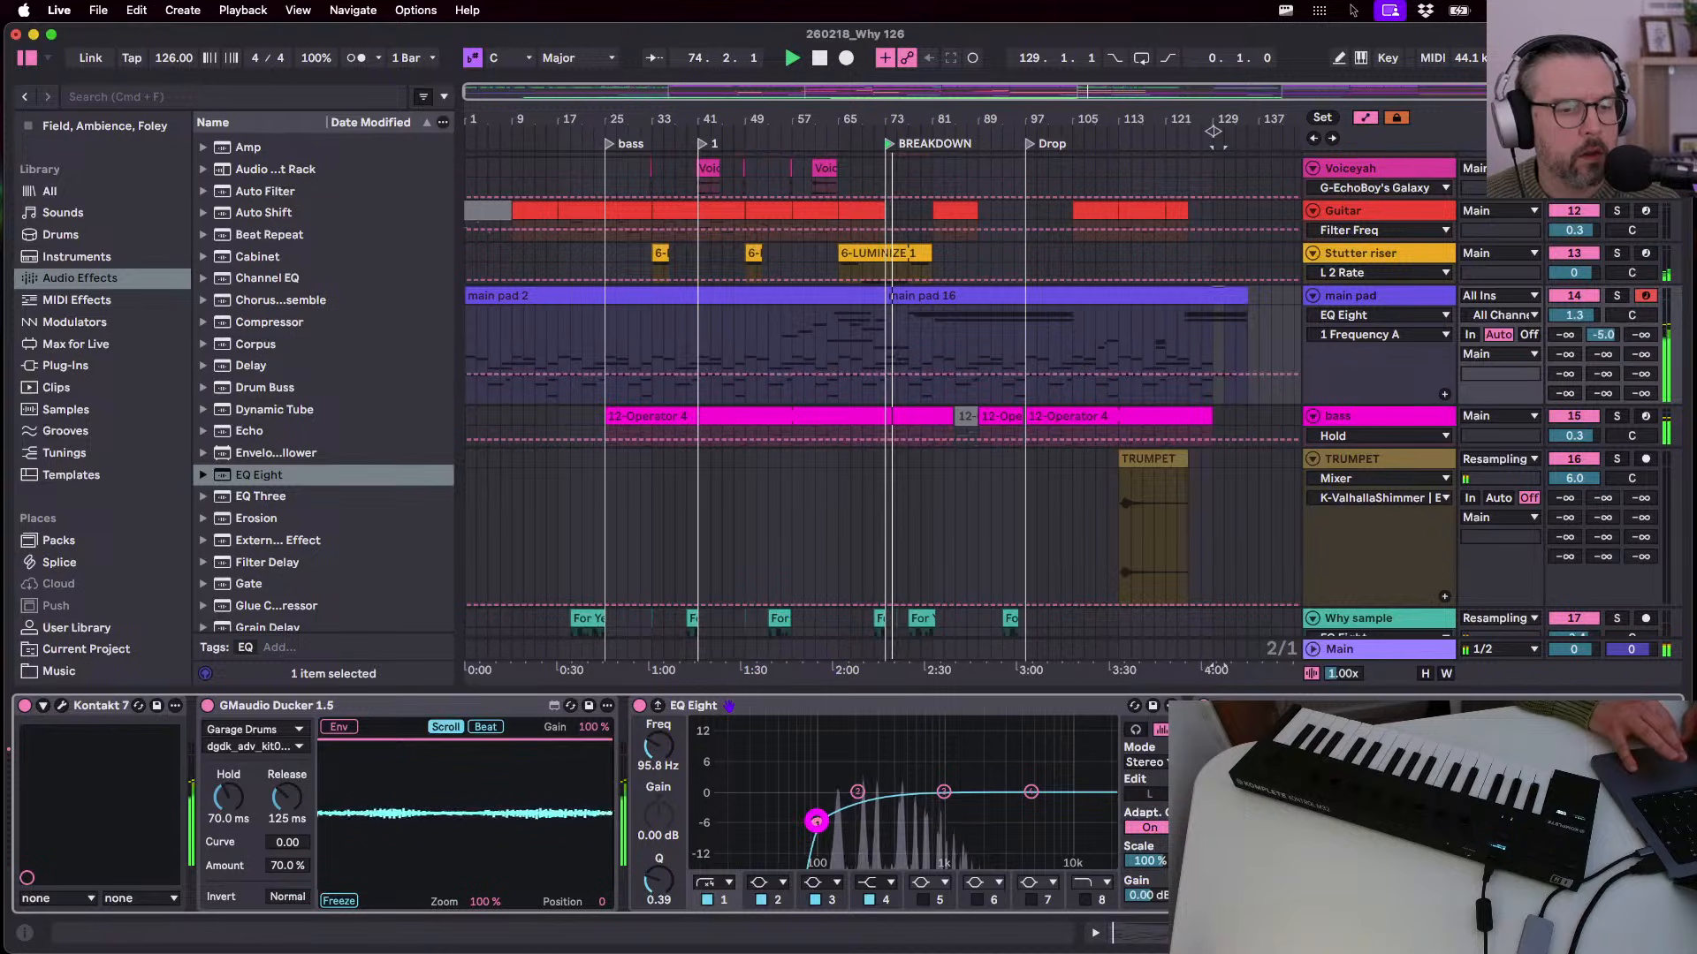
mouse_move(817, 822)
mouse_down()
mouse_move(847, 822)
mouse_move(826, 822)
mouse_up()
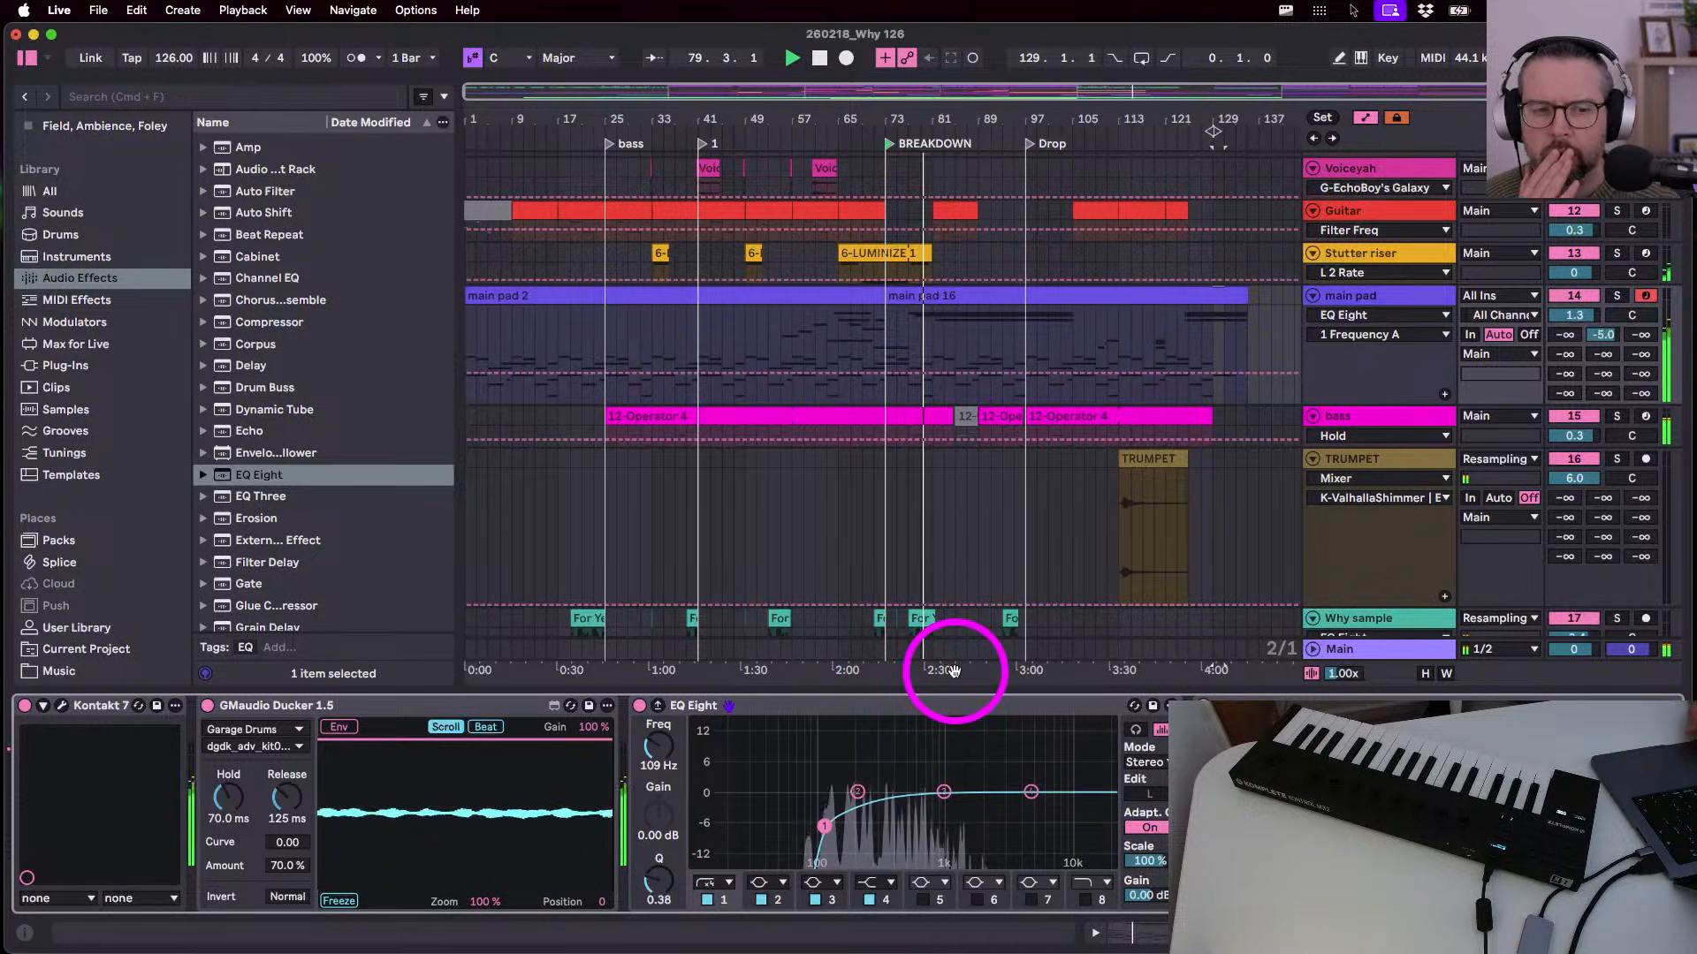
scroll(590, 804, right, 5)
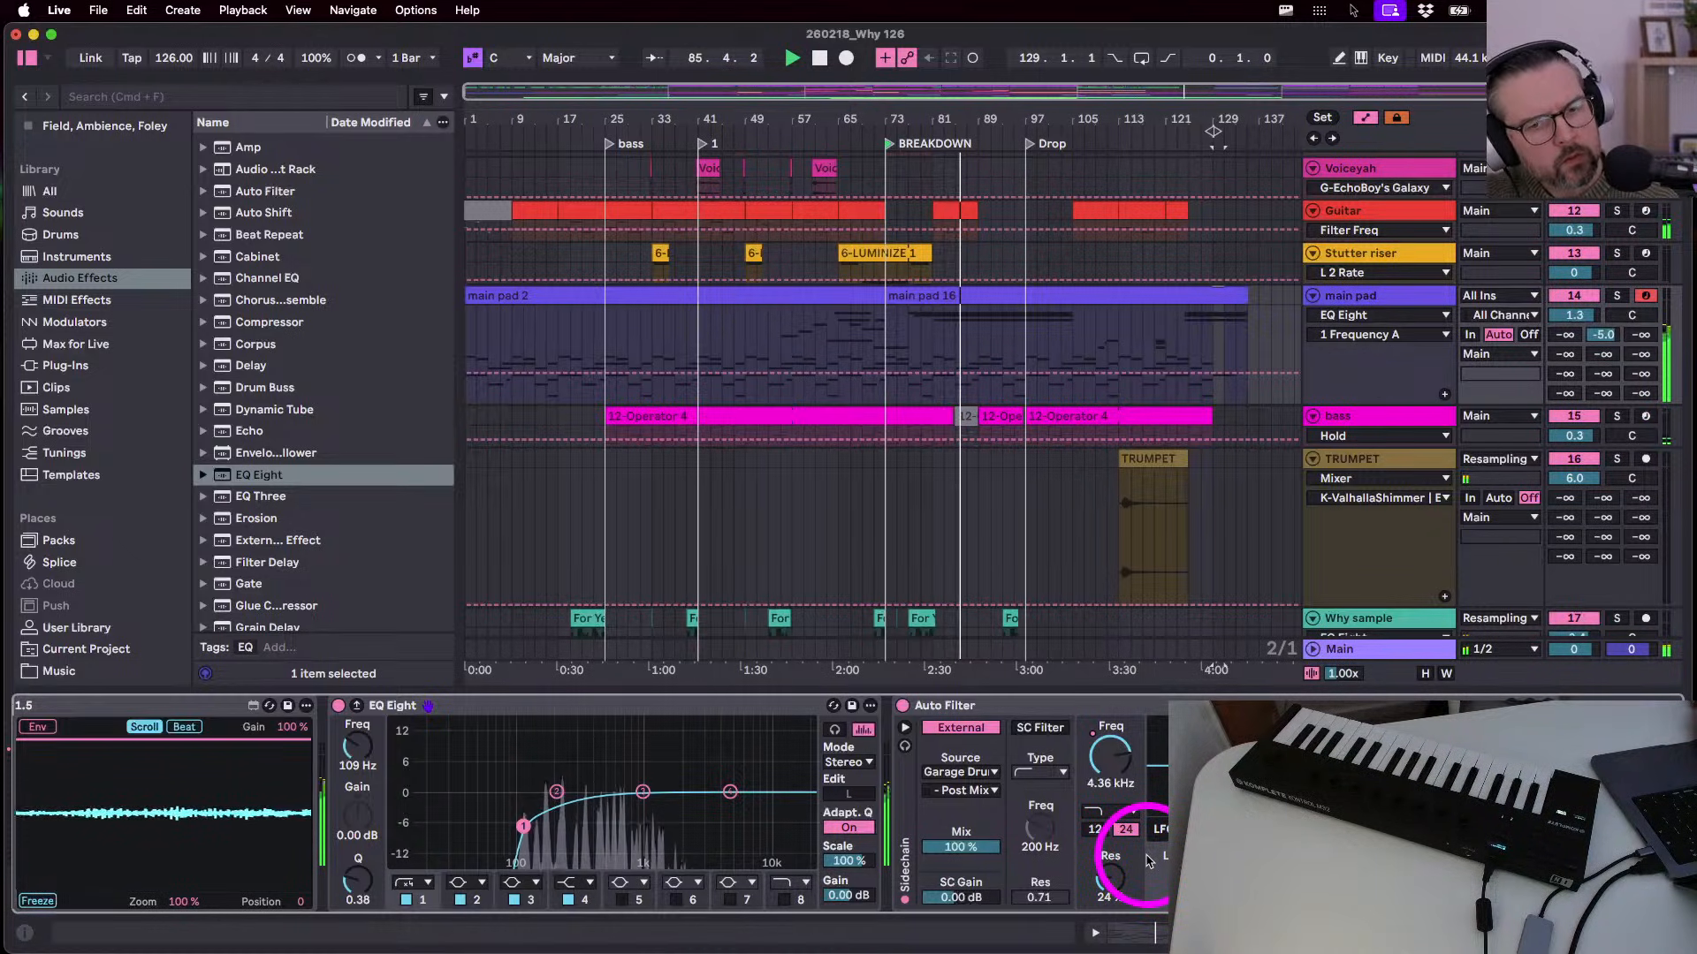
mouse_move(1576, 740)
mouse_down()
mouse_move(1576, 691)
mouse_move(1575, 741)
mouse_up()
key(space)
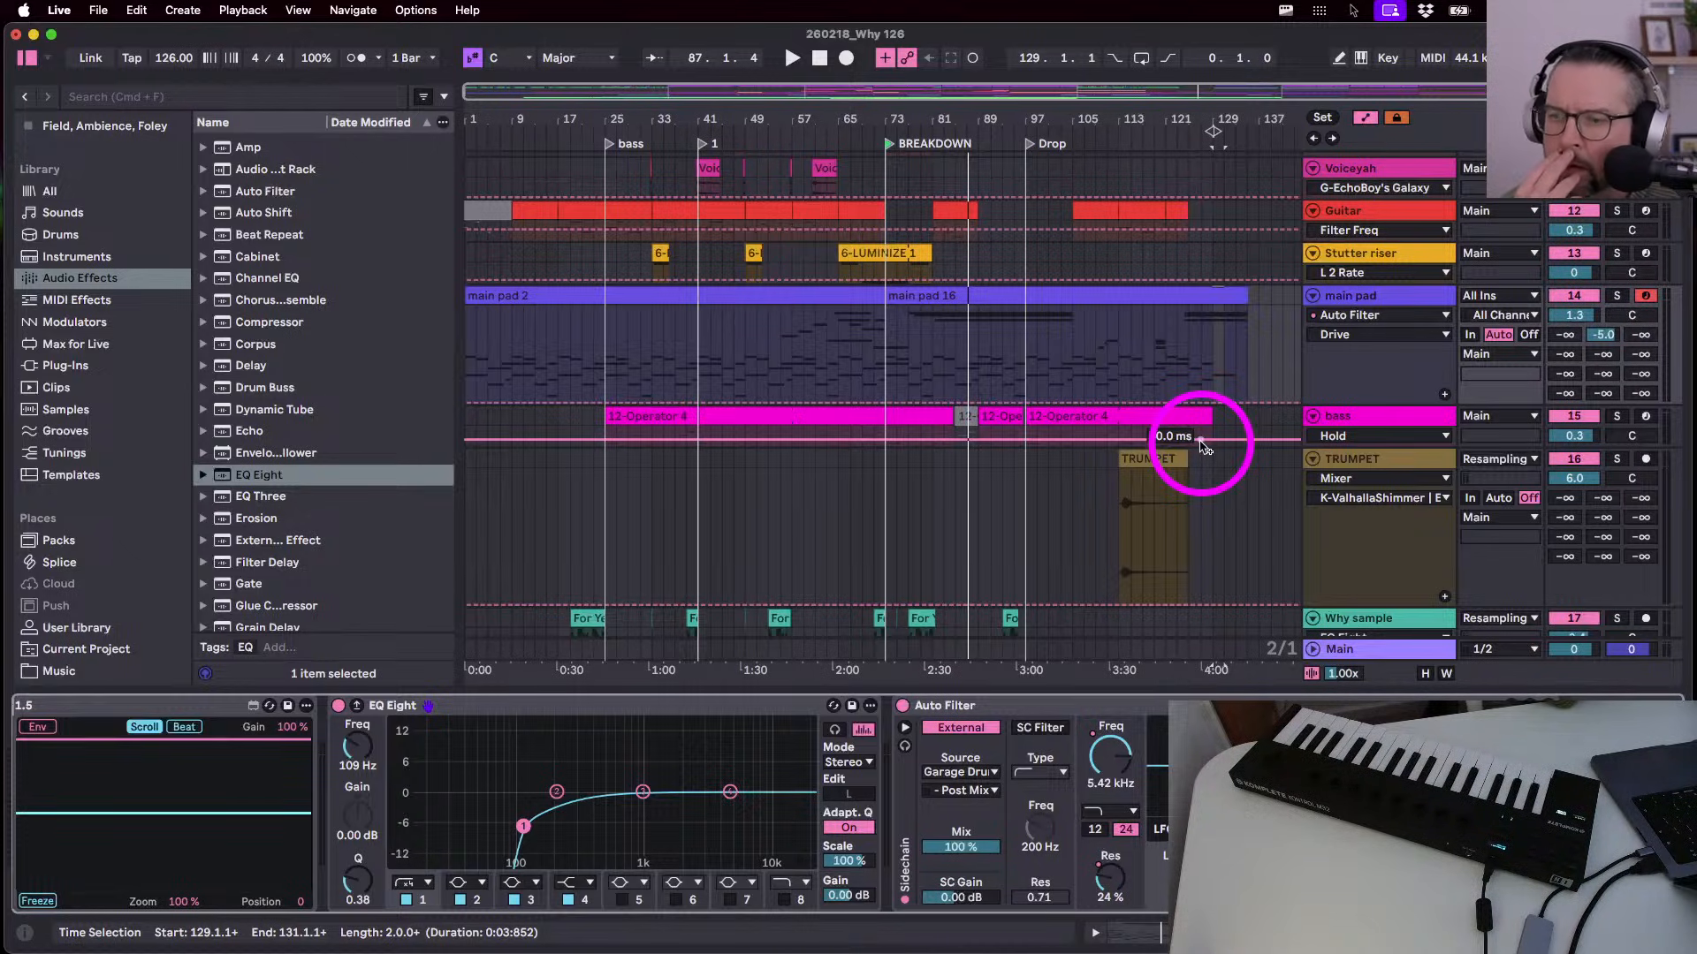
- Hide automation lanes, select the Auto Filter, widen the browser and start playback
key(a)
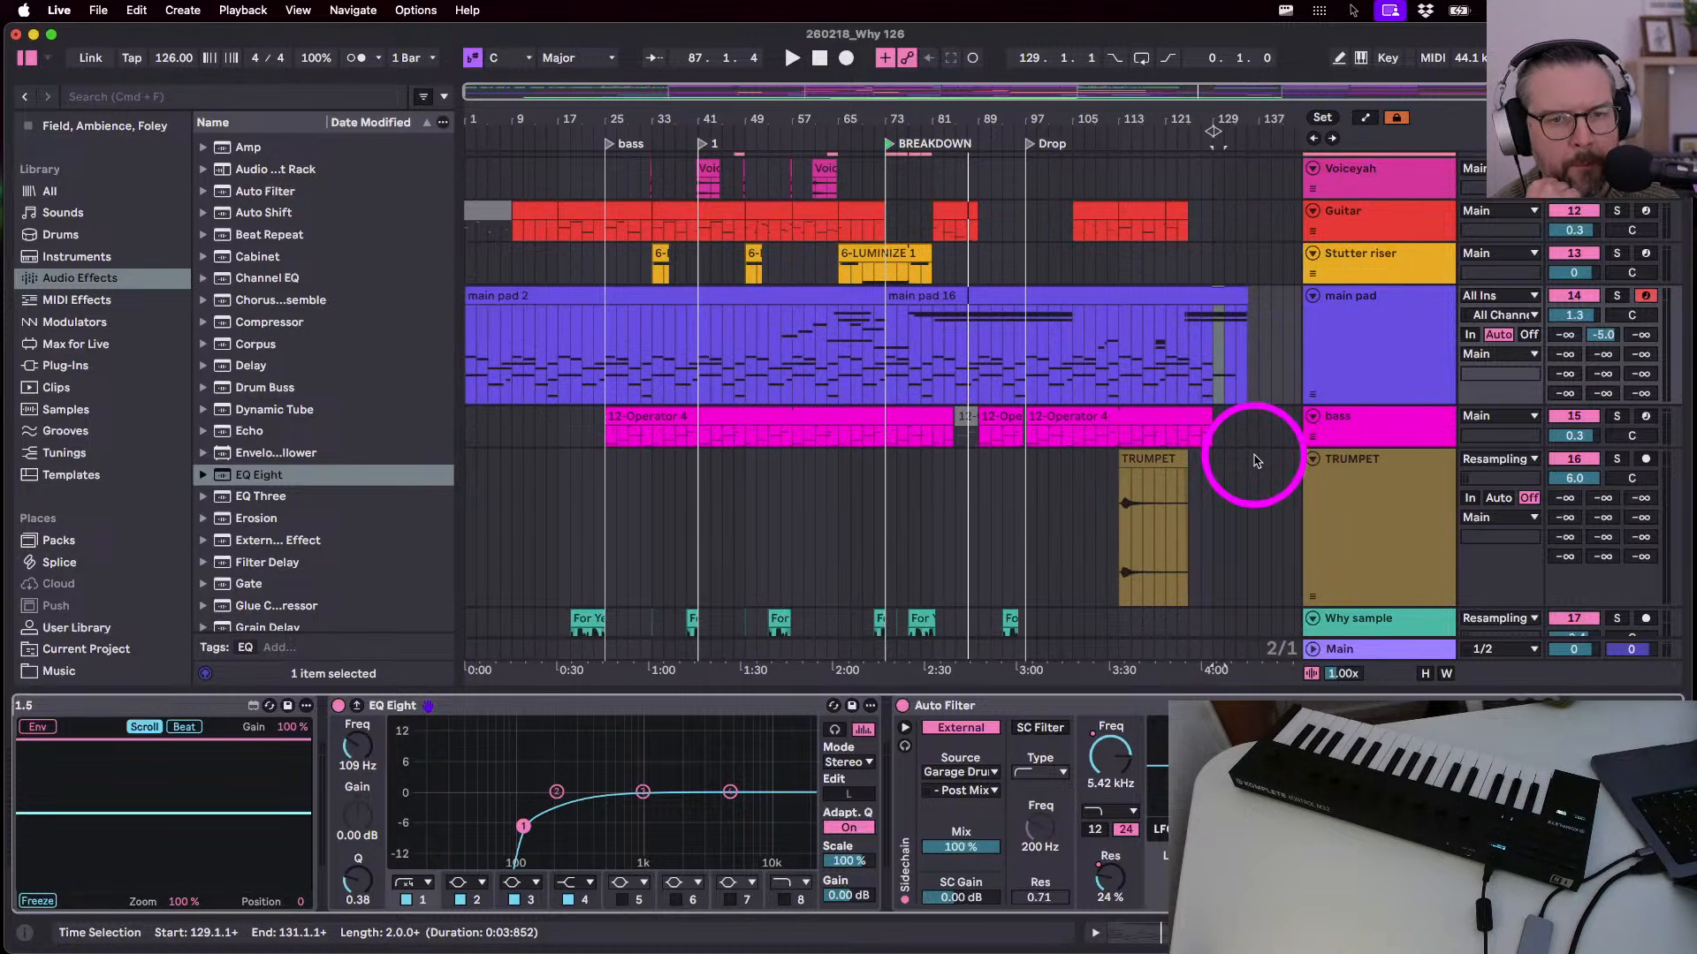
click(1022, 705)
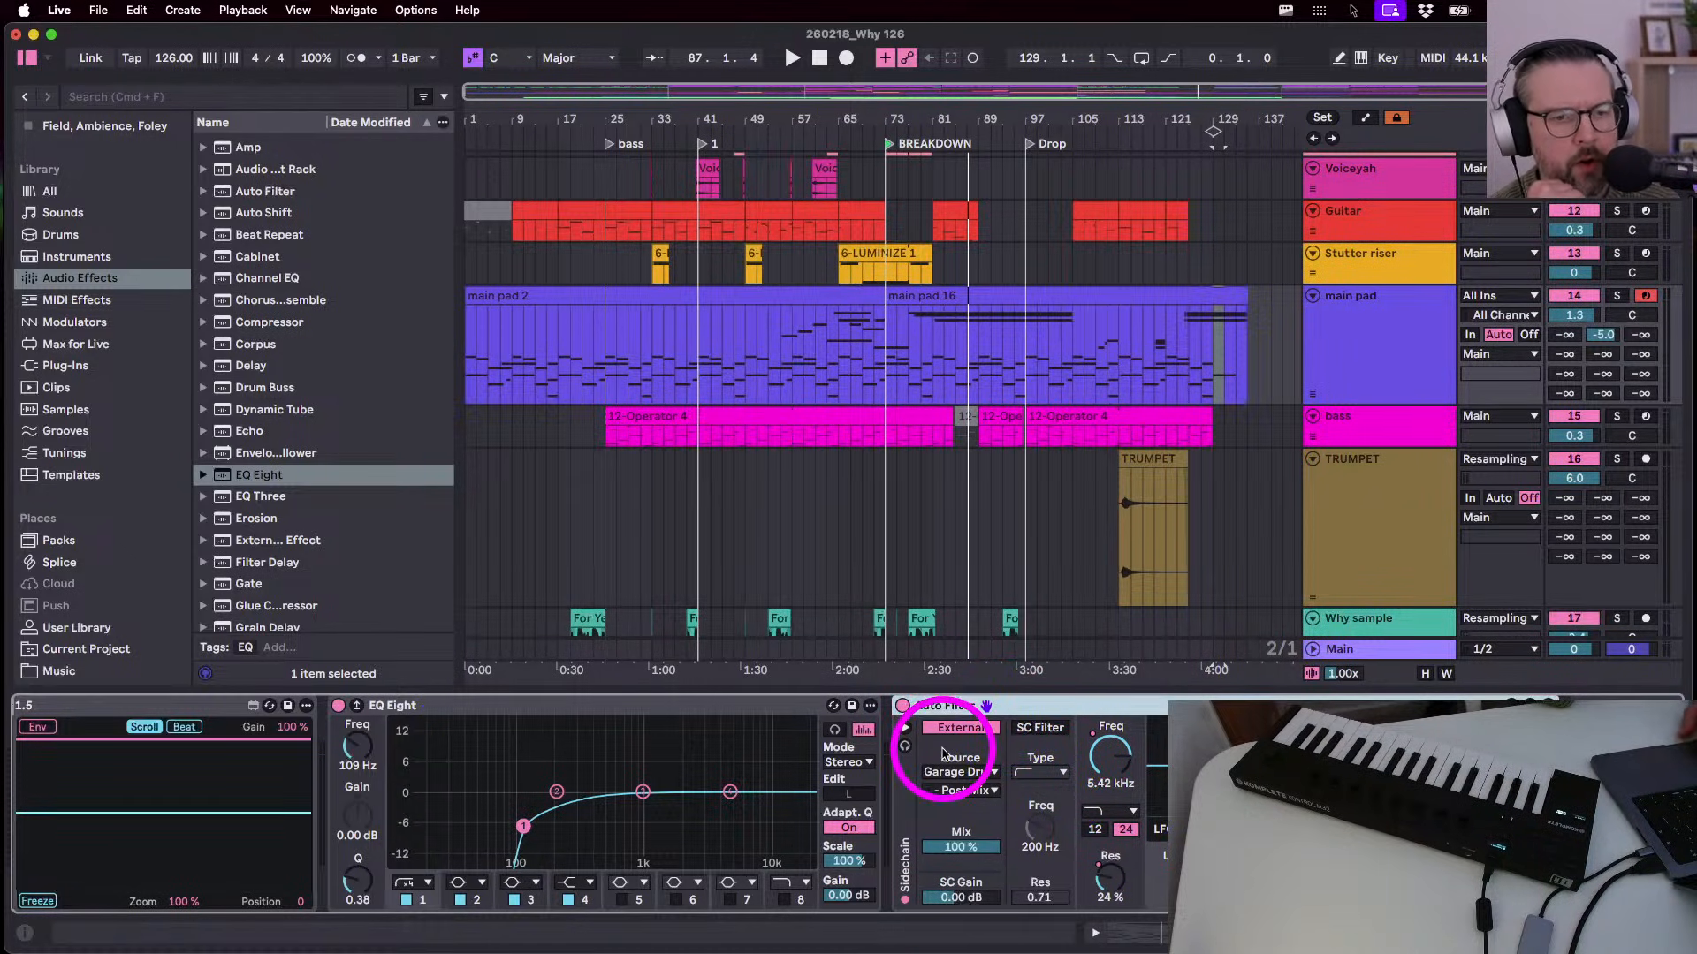
drag(456, 397, 486, 416)
key(space)
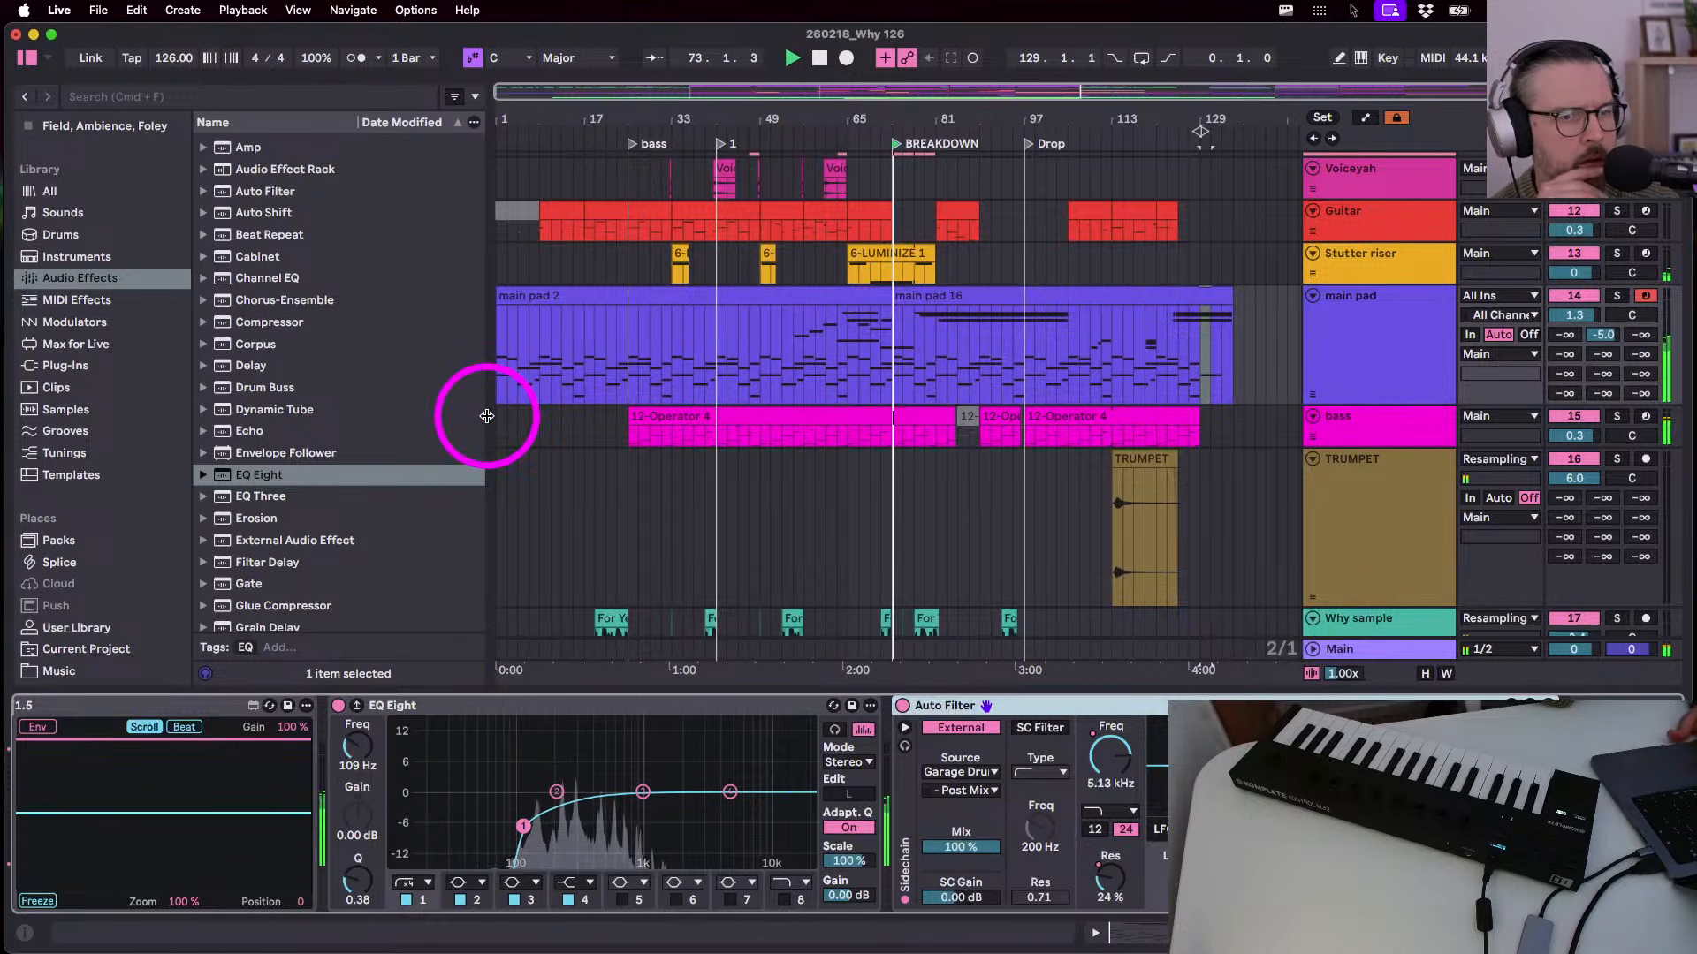
- Lower the main pad track's volume to about -0.4 dB in Session view
key(Tab)
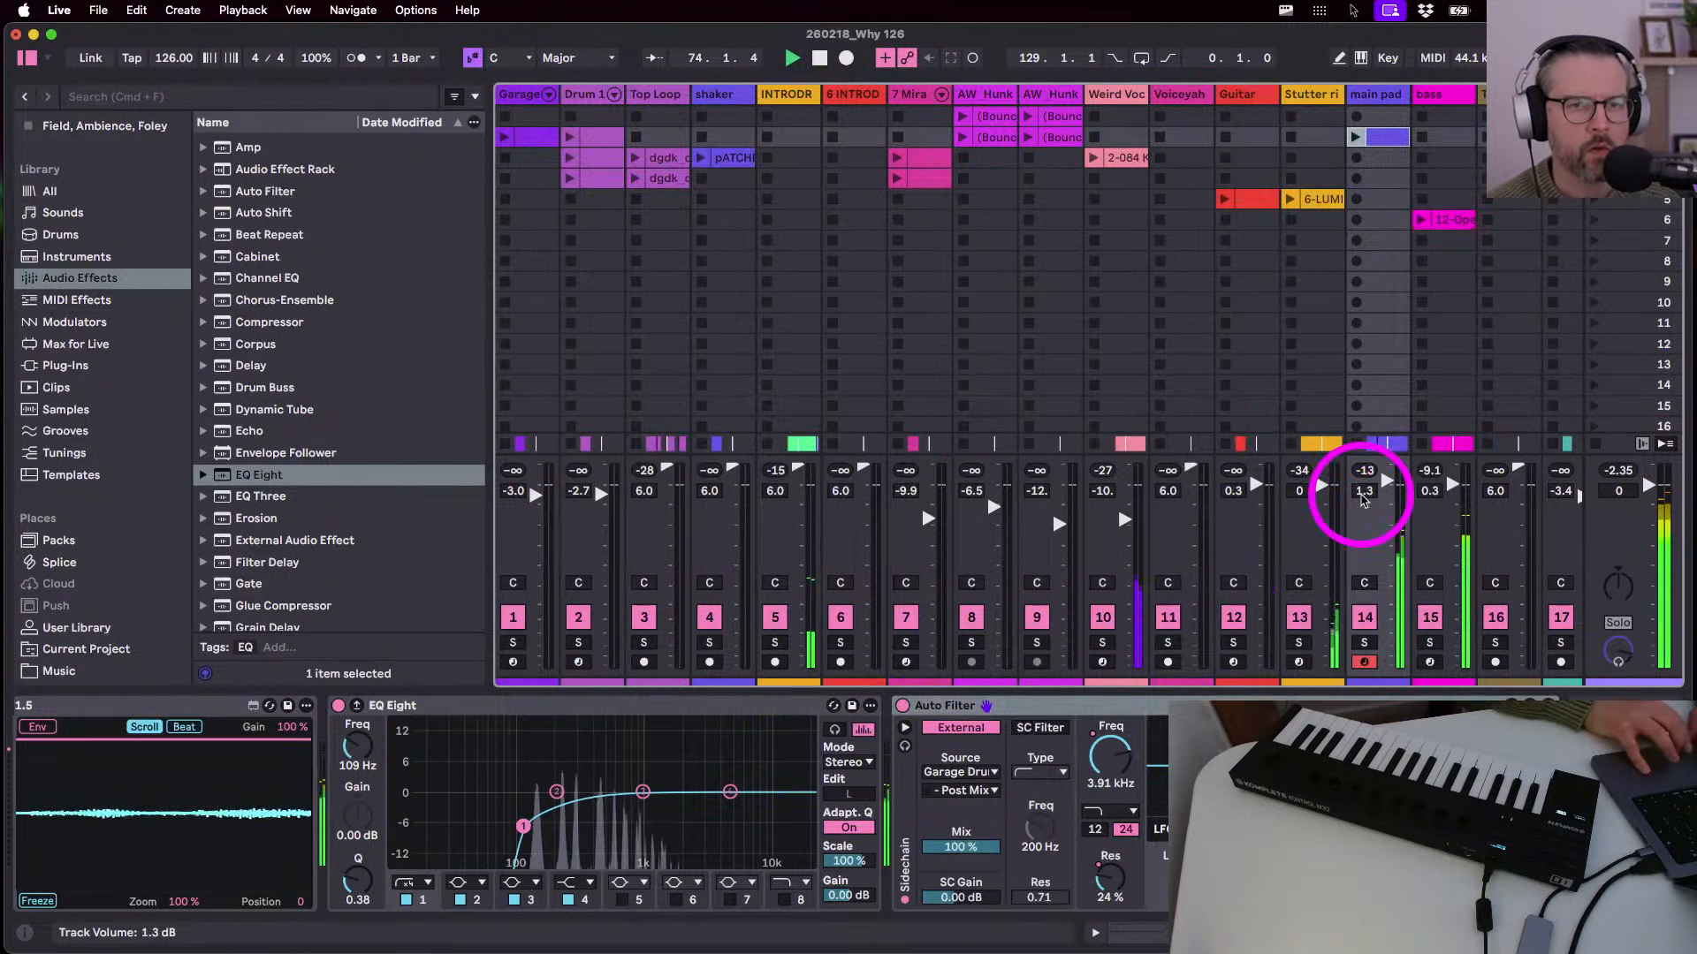
drag(1385, 478, 1375, 473)
click(1450, 488)
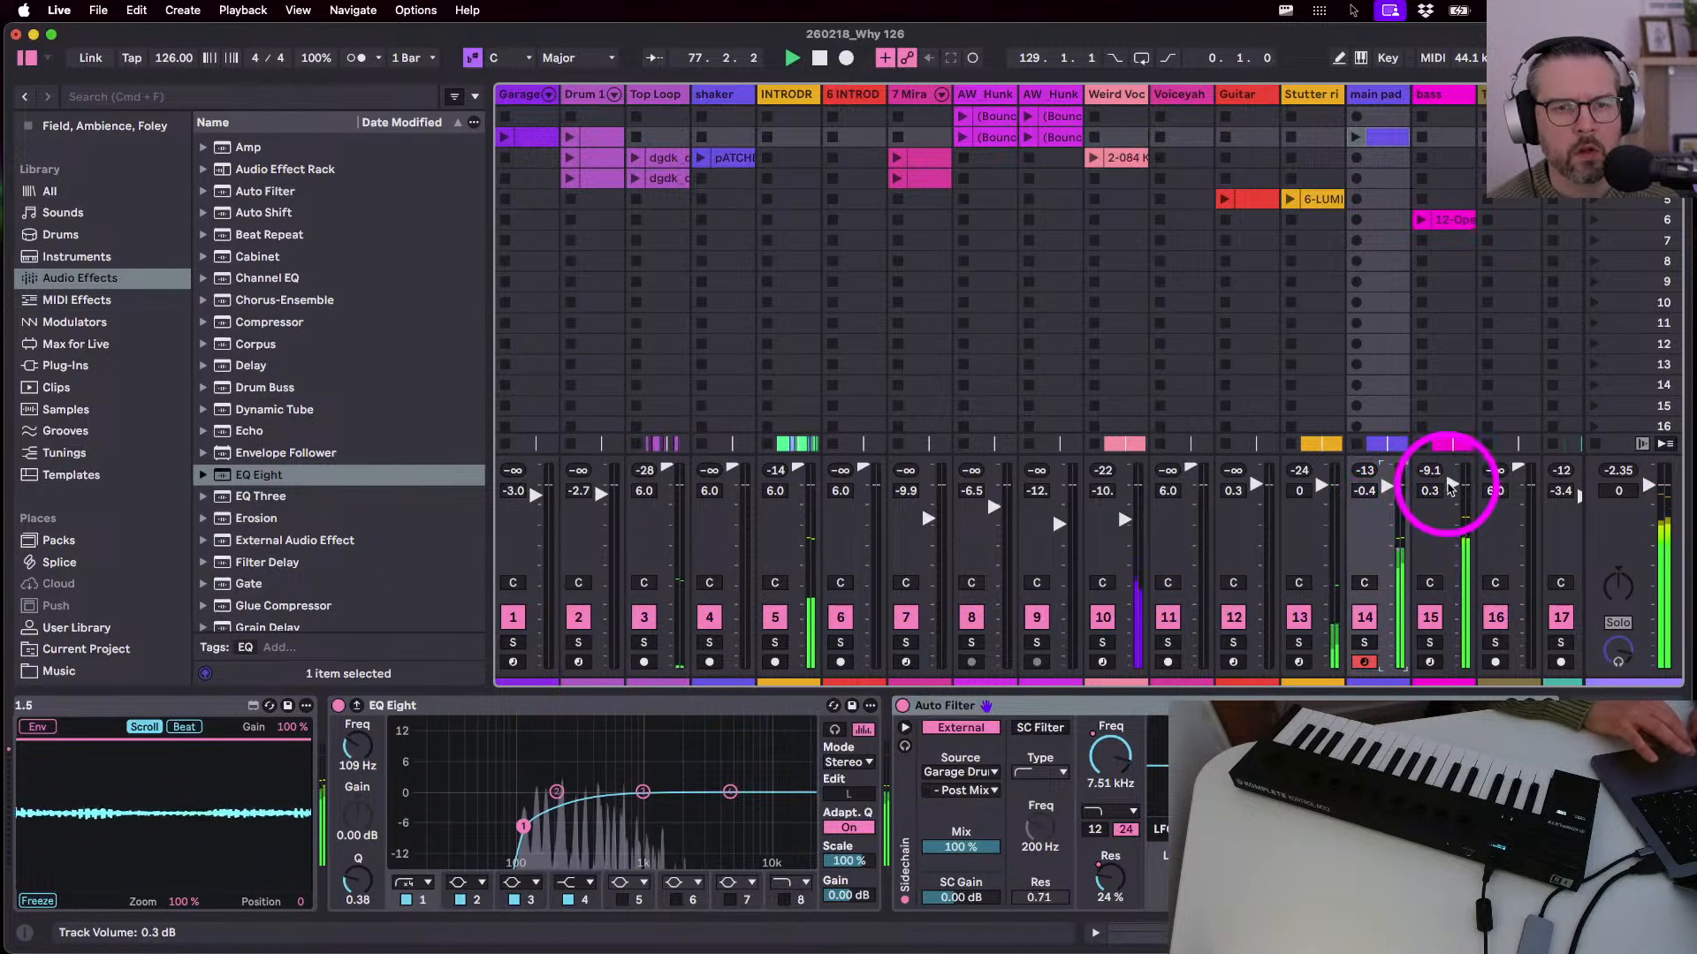
key(Tab)
- Copy the TRUMPET clip from bar 113 and paste it at bar 93
scroll(1227, 417, down, 5)
scroll(1228, 418, up, 5)
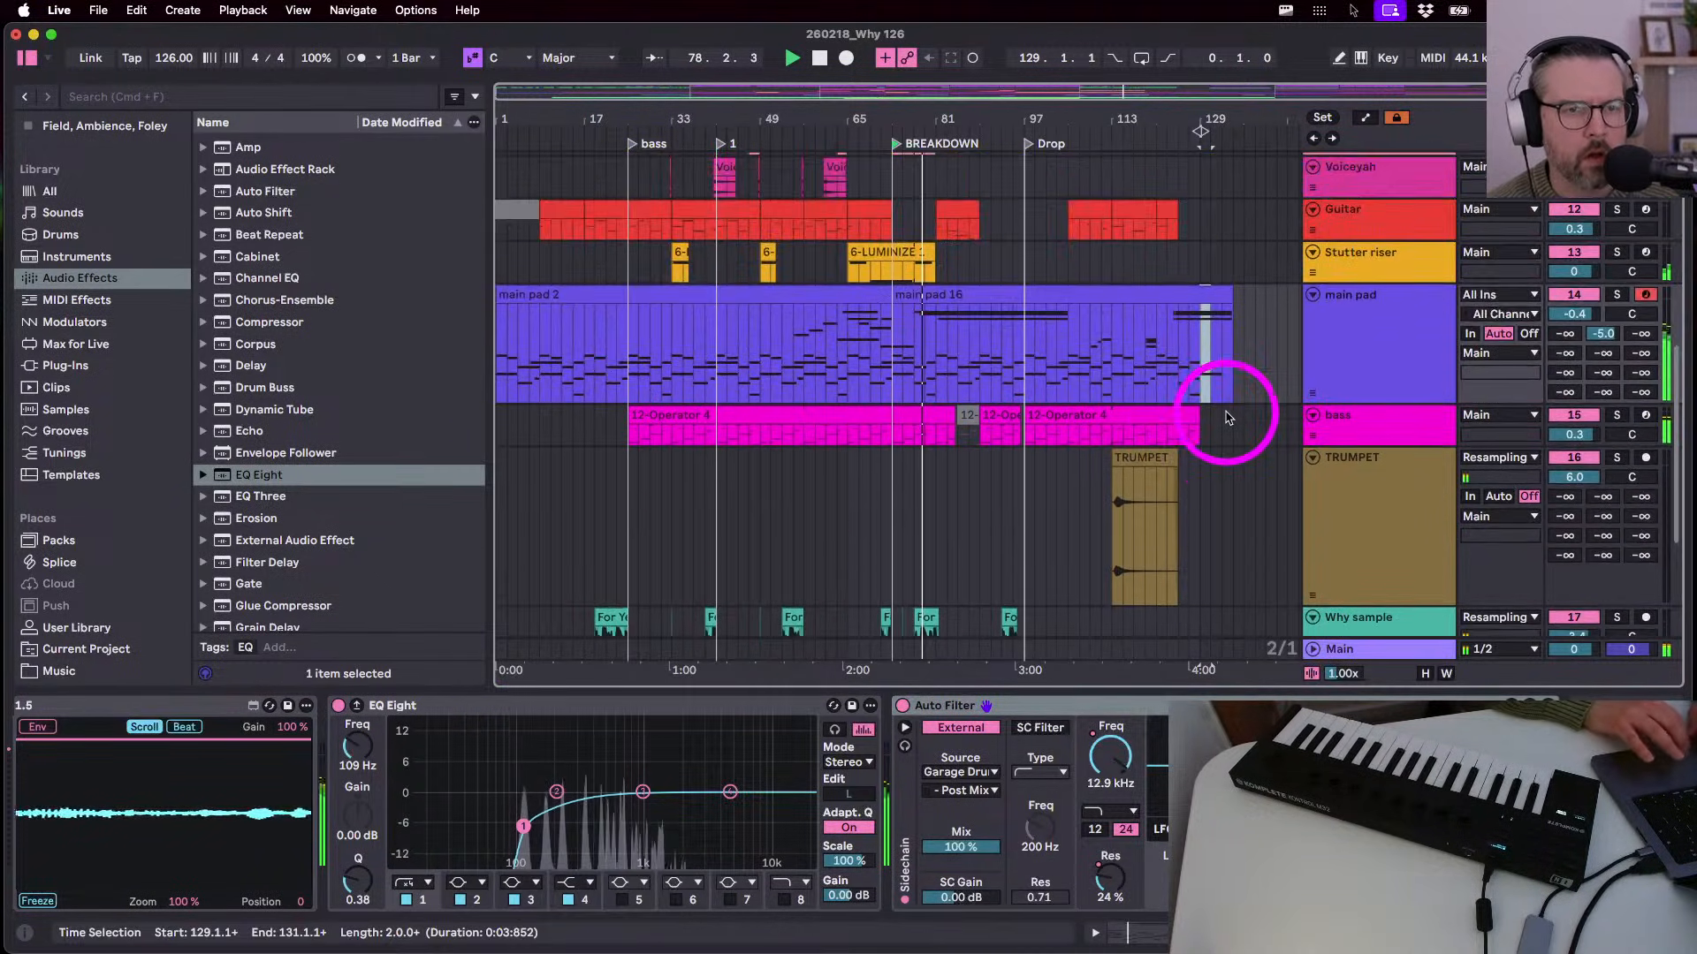
click(1135, 477)
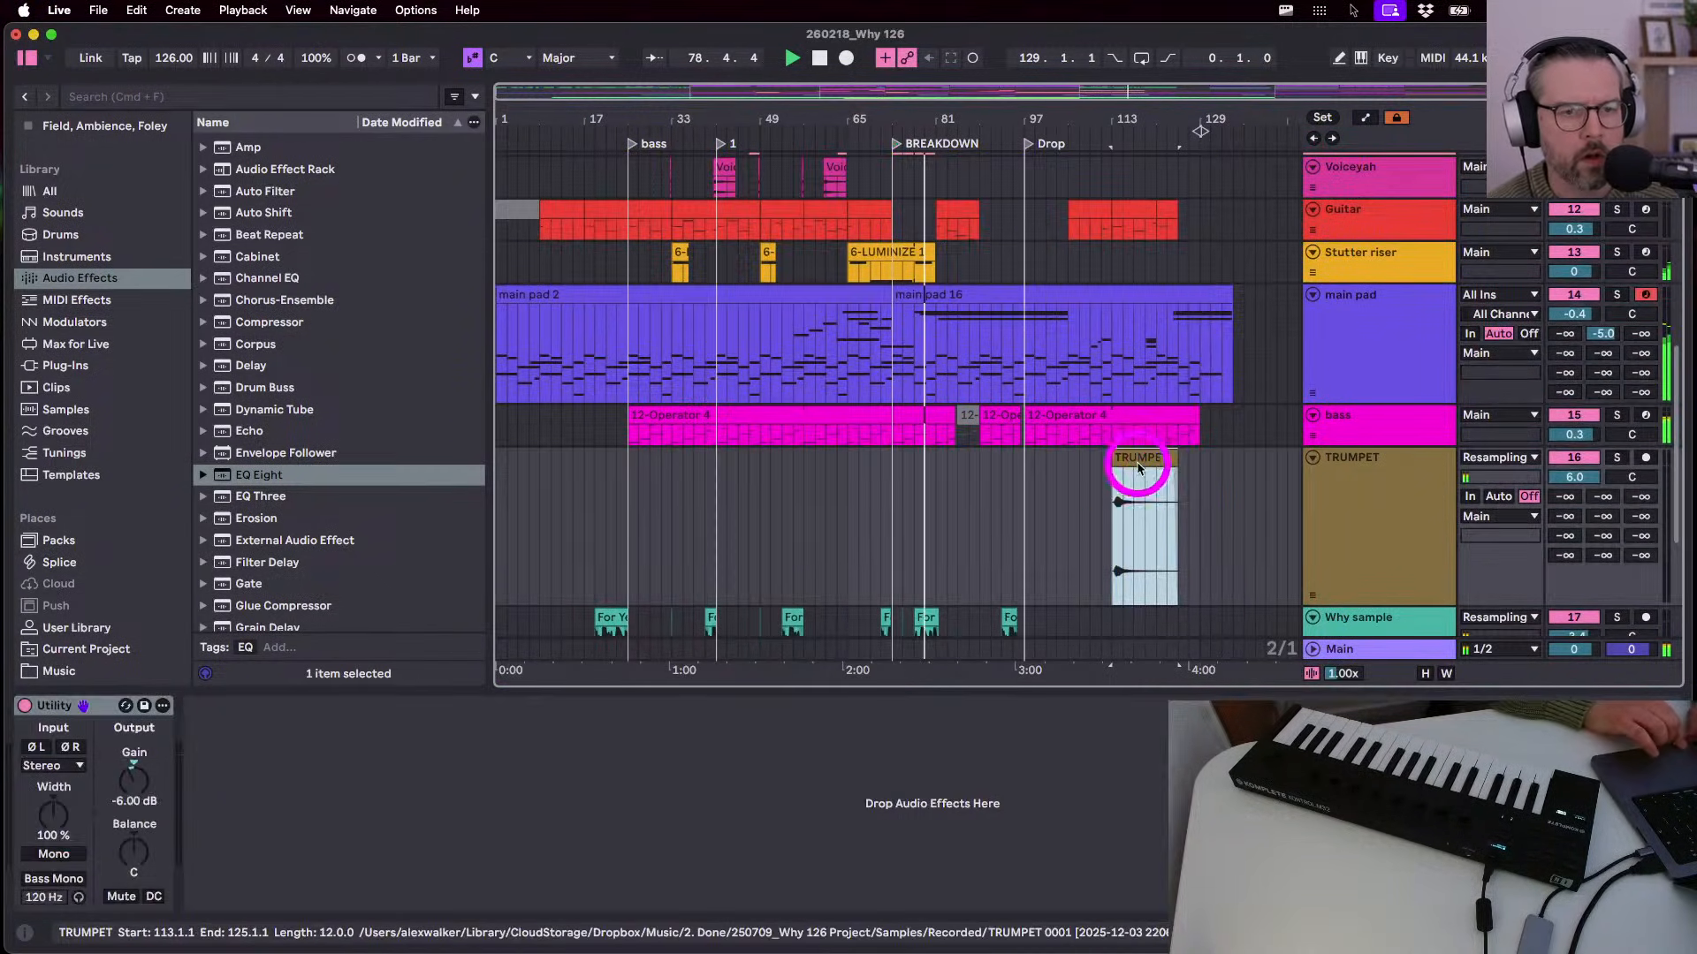
click(1002, 489)
key(super+v)
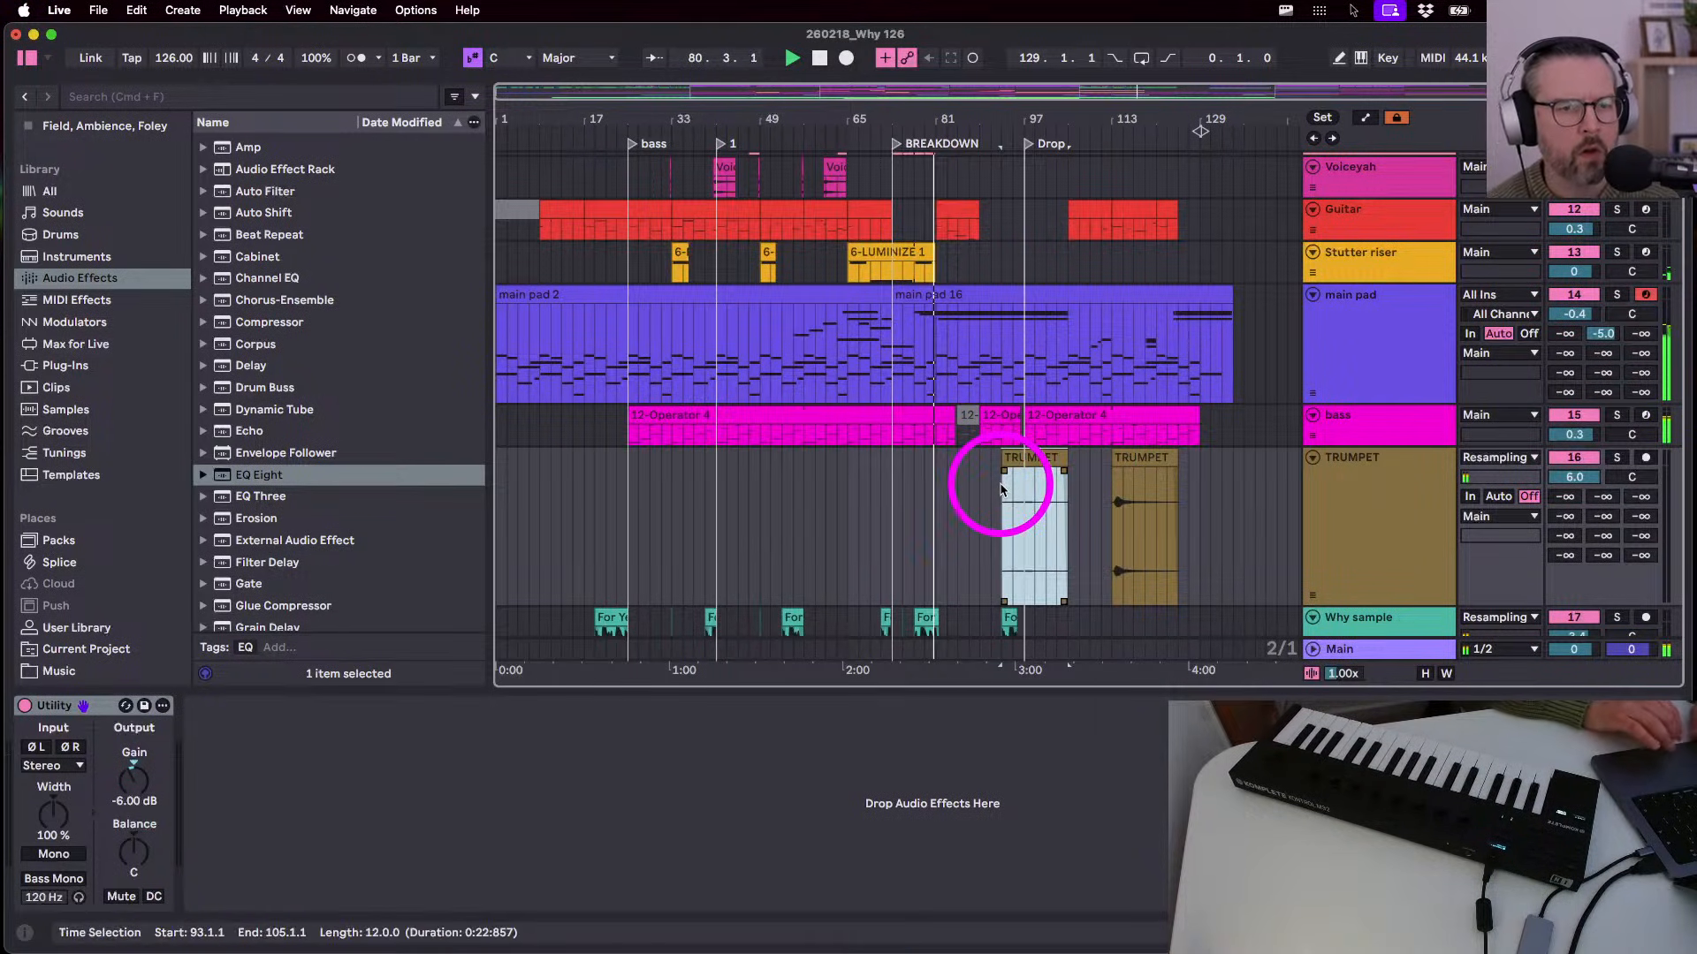
scroll(1043, 491, up, 3)
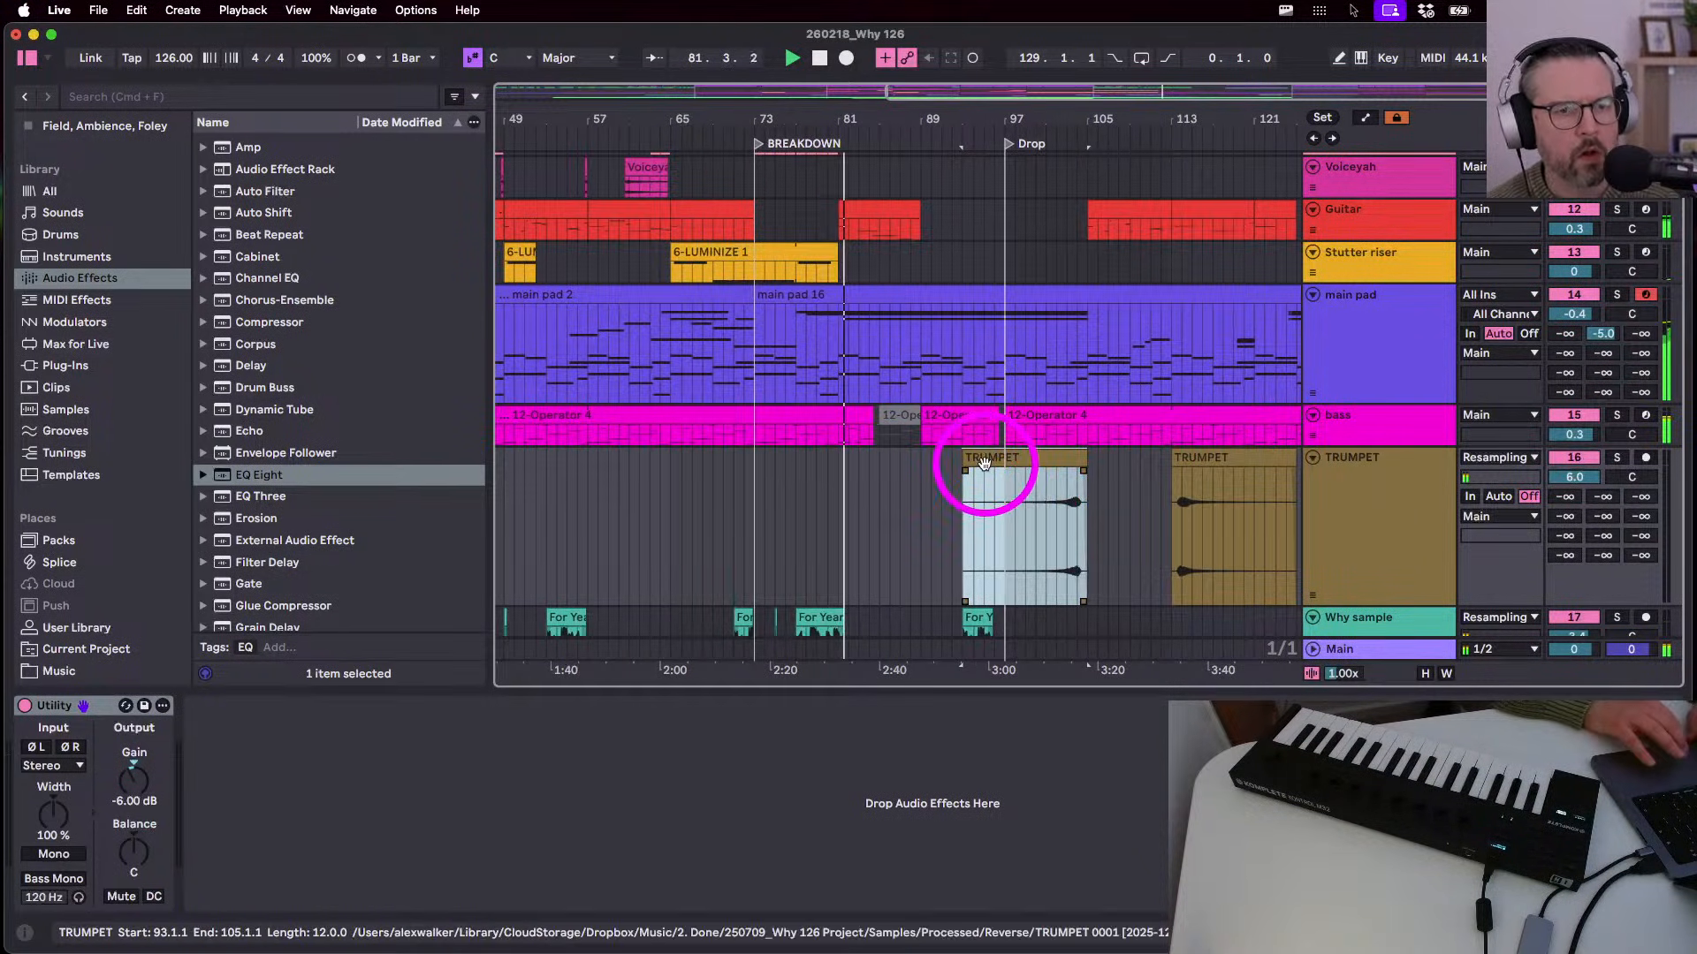
click(1375, 366)
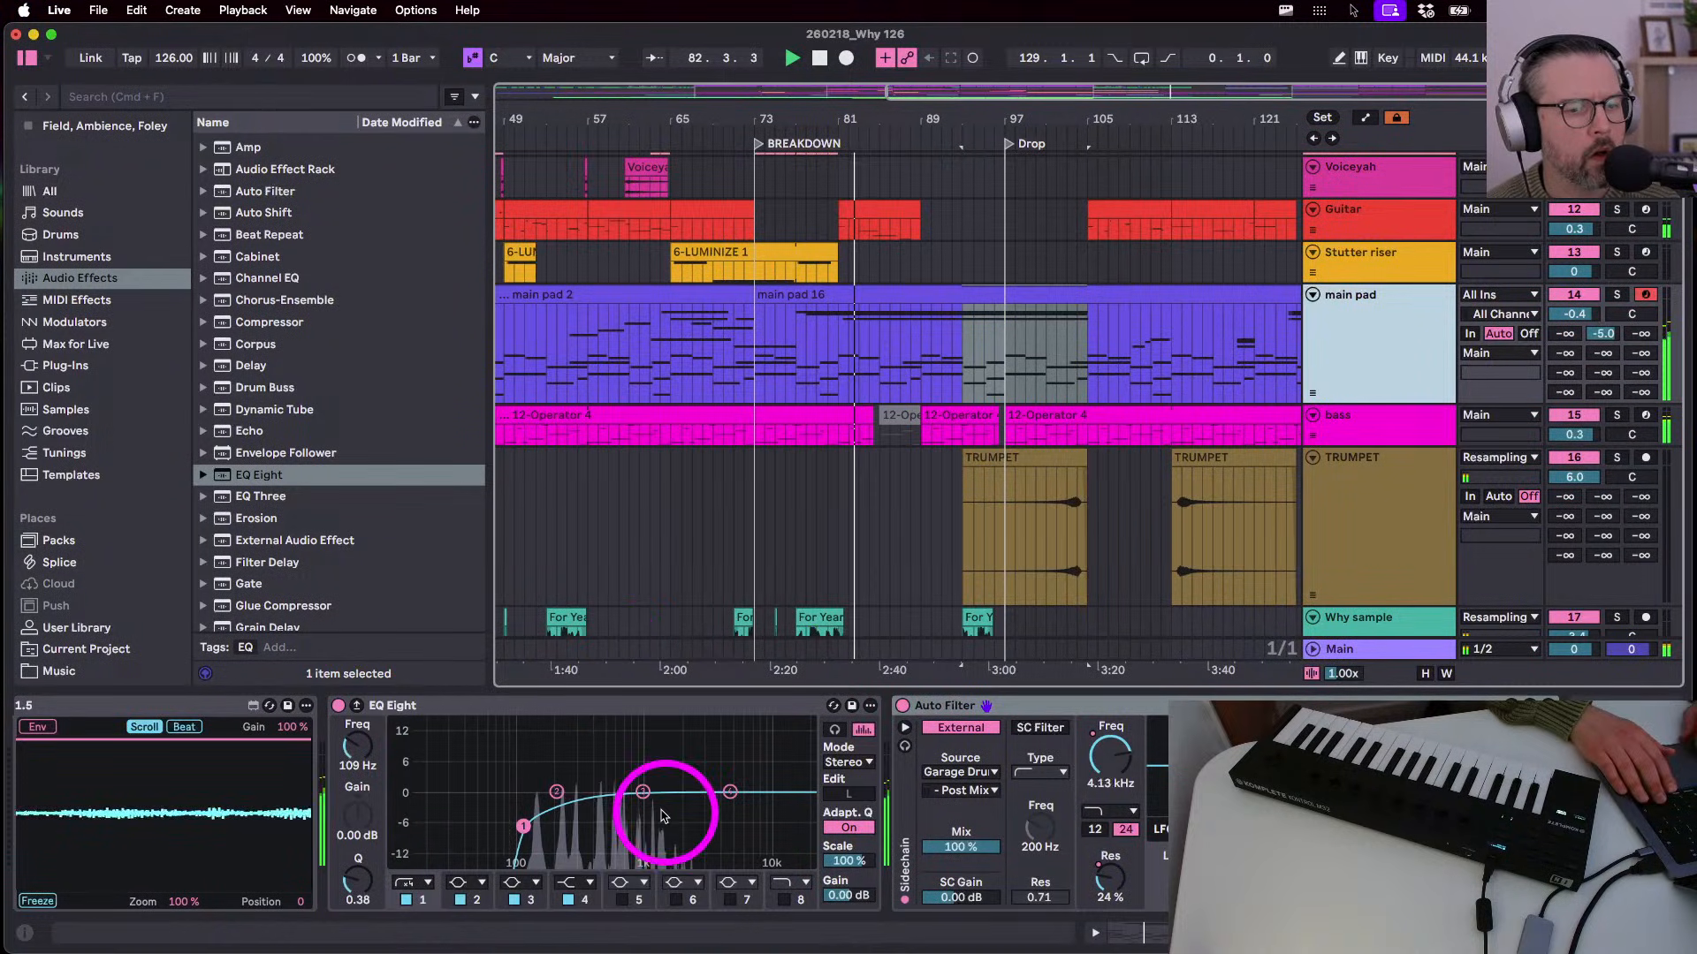
scroll(344, 853, up, 3)
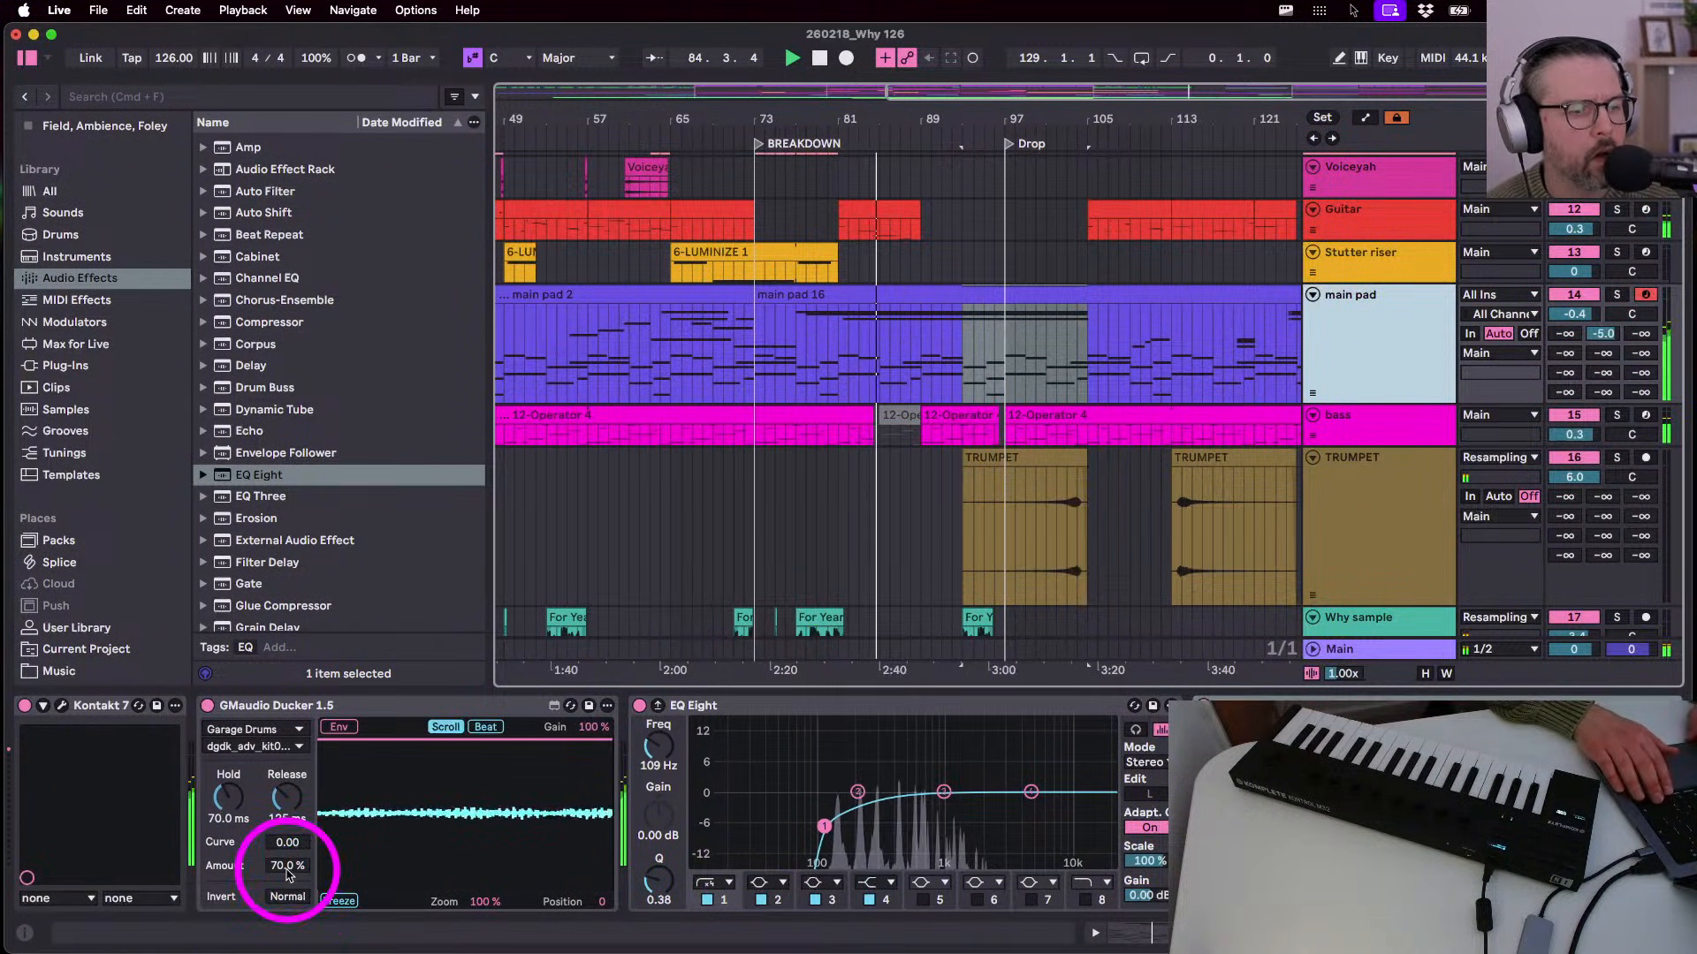
- Set the GMaudio Ducker amount to 80% and slide the TRUMPET copy to bars 79–89
drag(287, 868, 287, 858)
text(80)
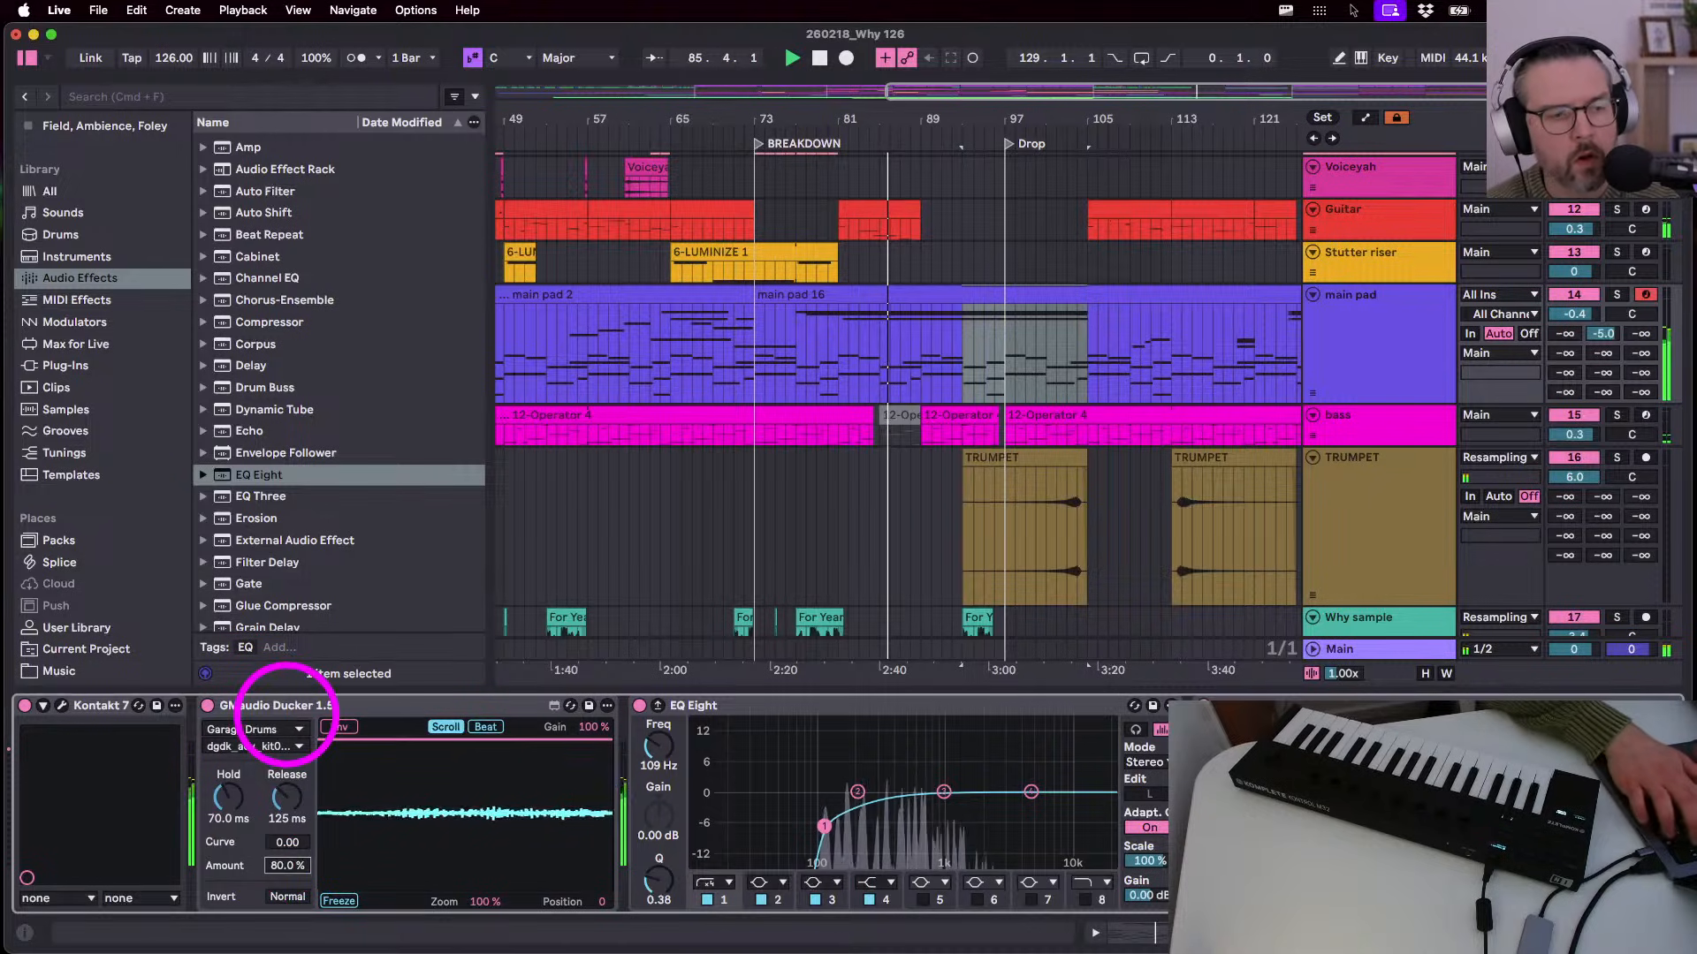
key(Return)
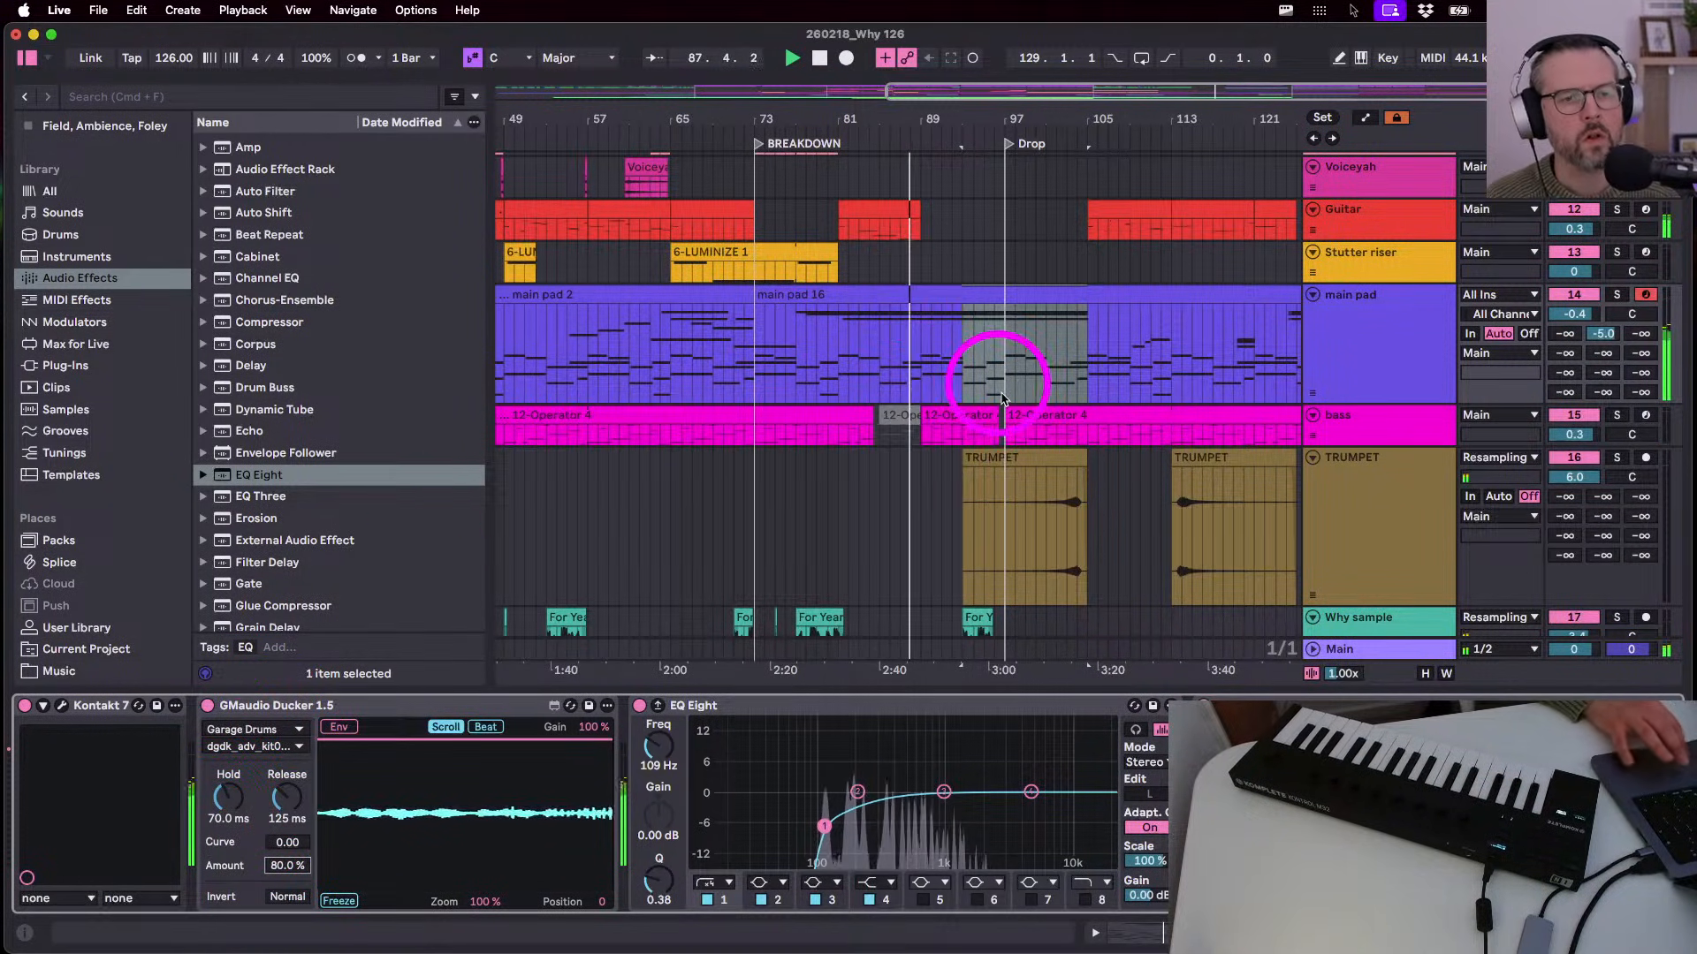
drag(993, 457, 919, 456)
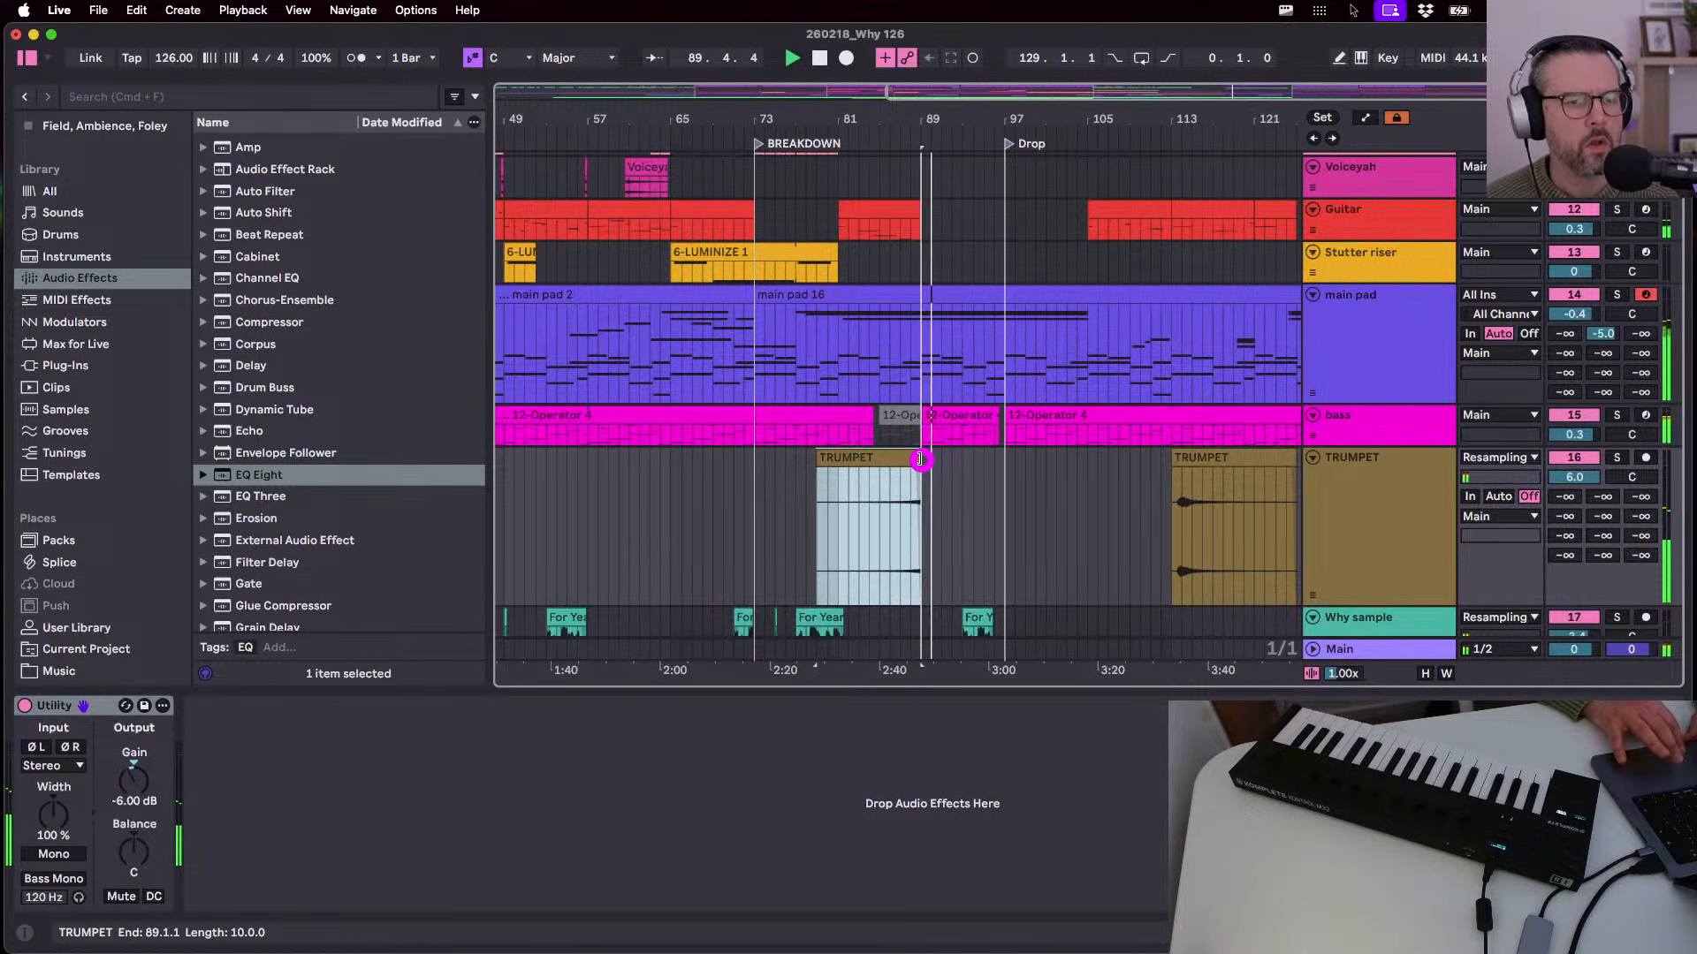
- Turn off warping for the TRUMPET copy, raise its gain and transpose it +12 semitones
click(908, 472)
scroll(863, 489, up, 5)
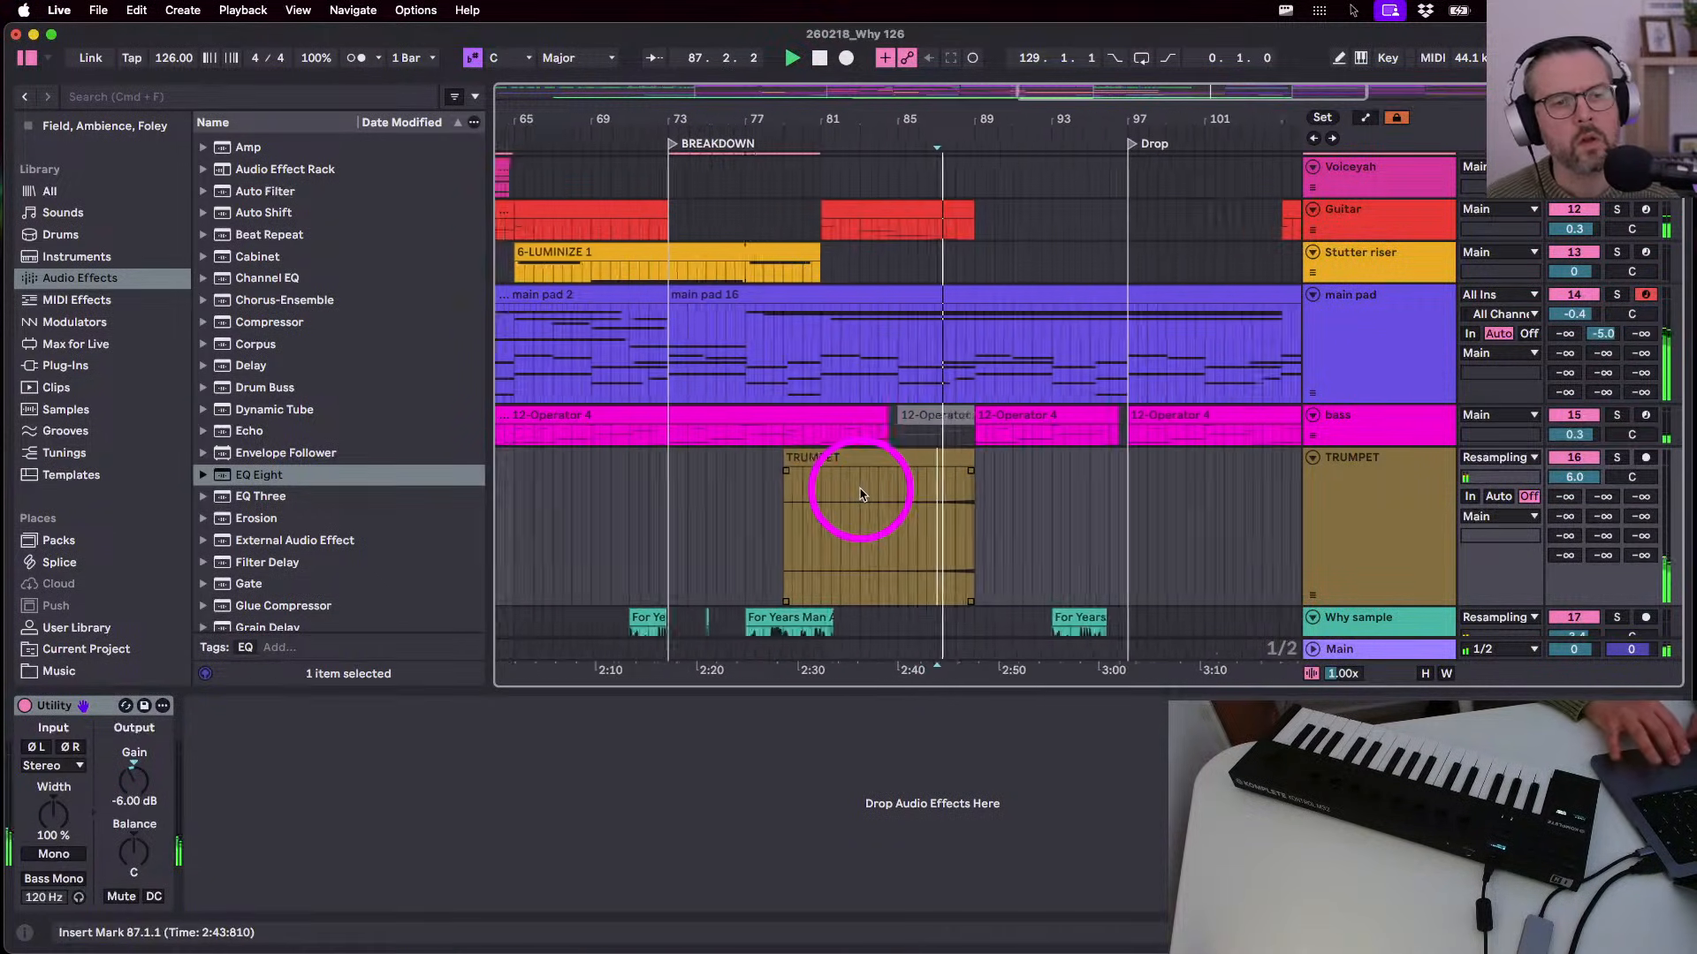
double_click(983, 460)
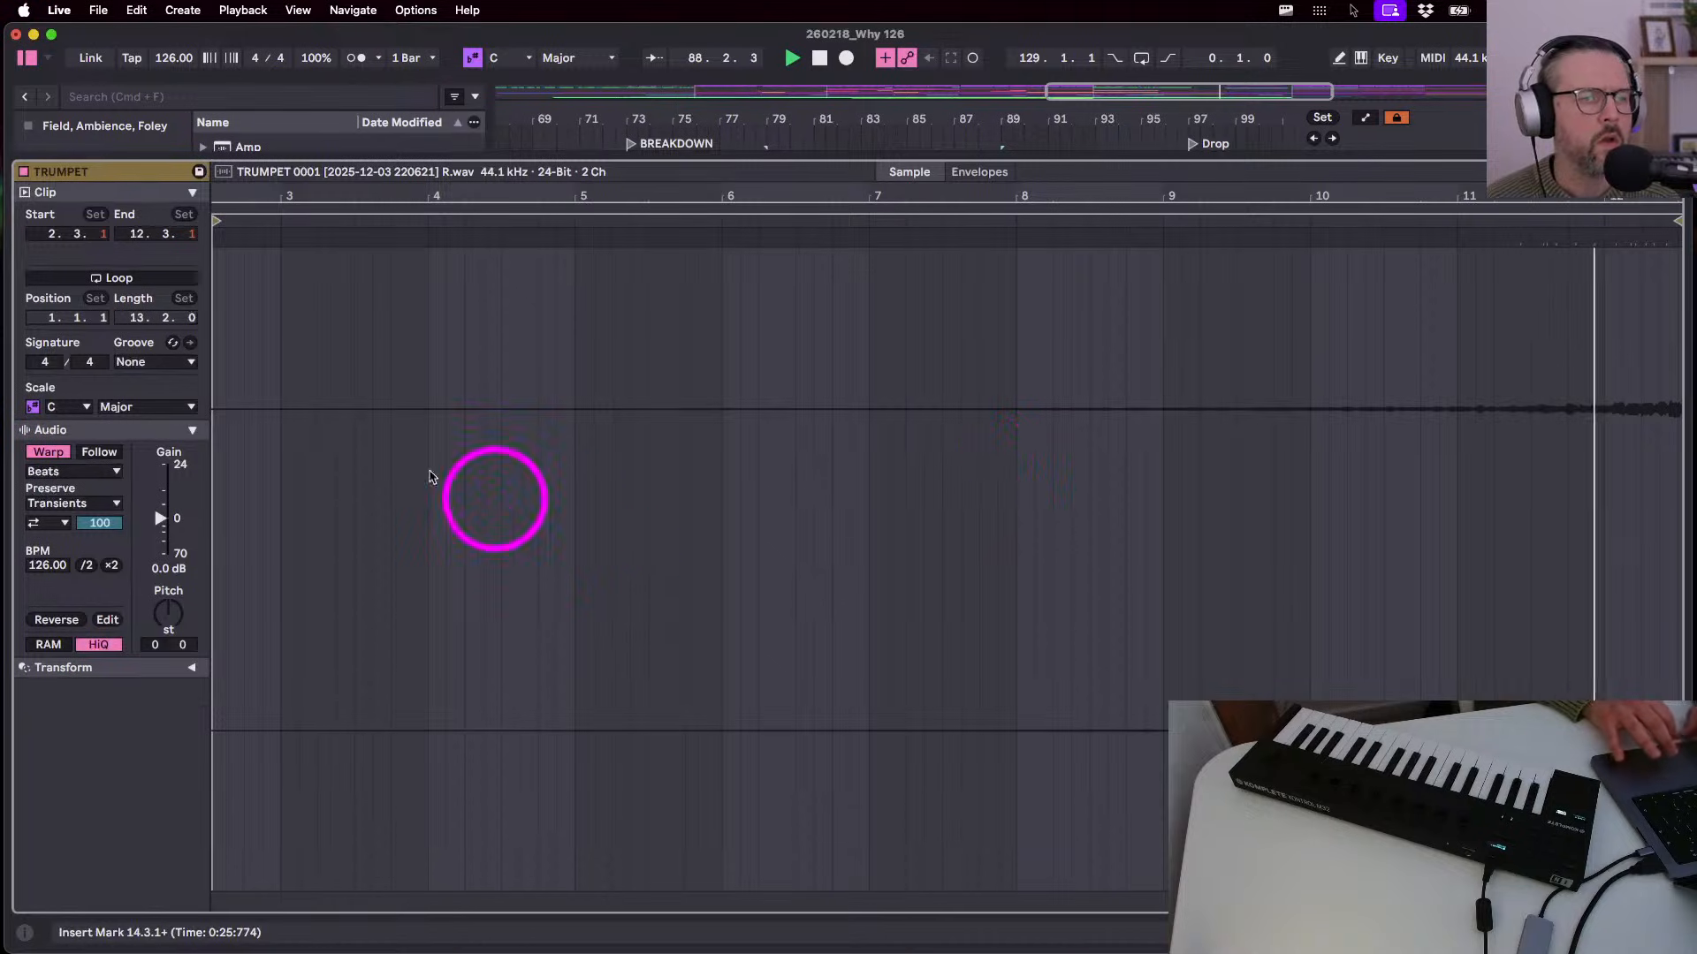
click(42, 460)
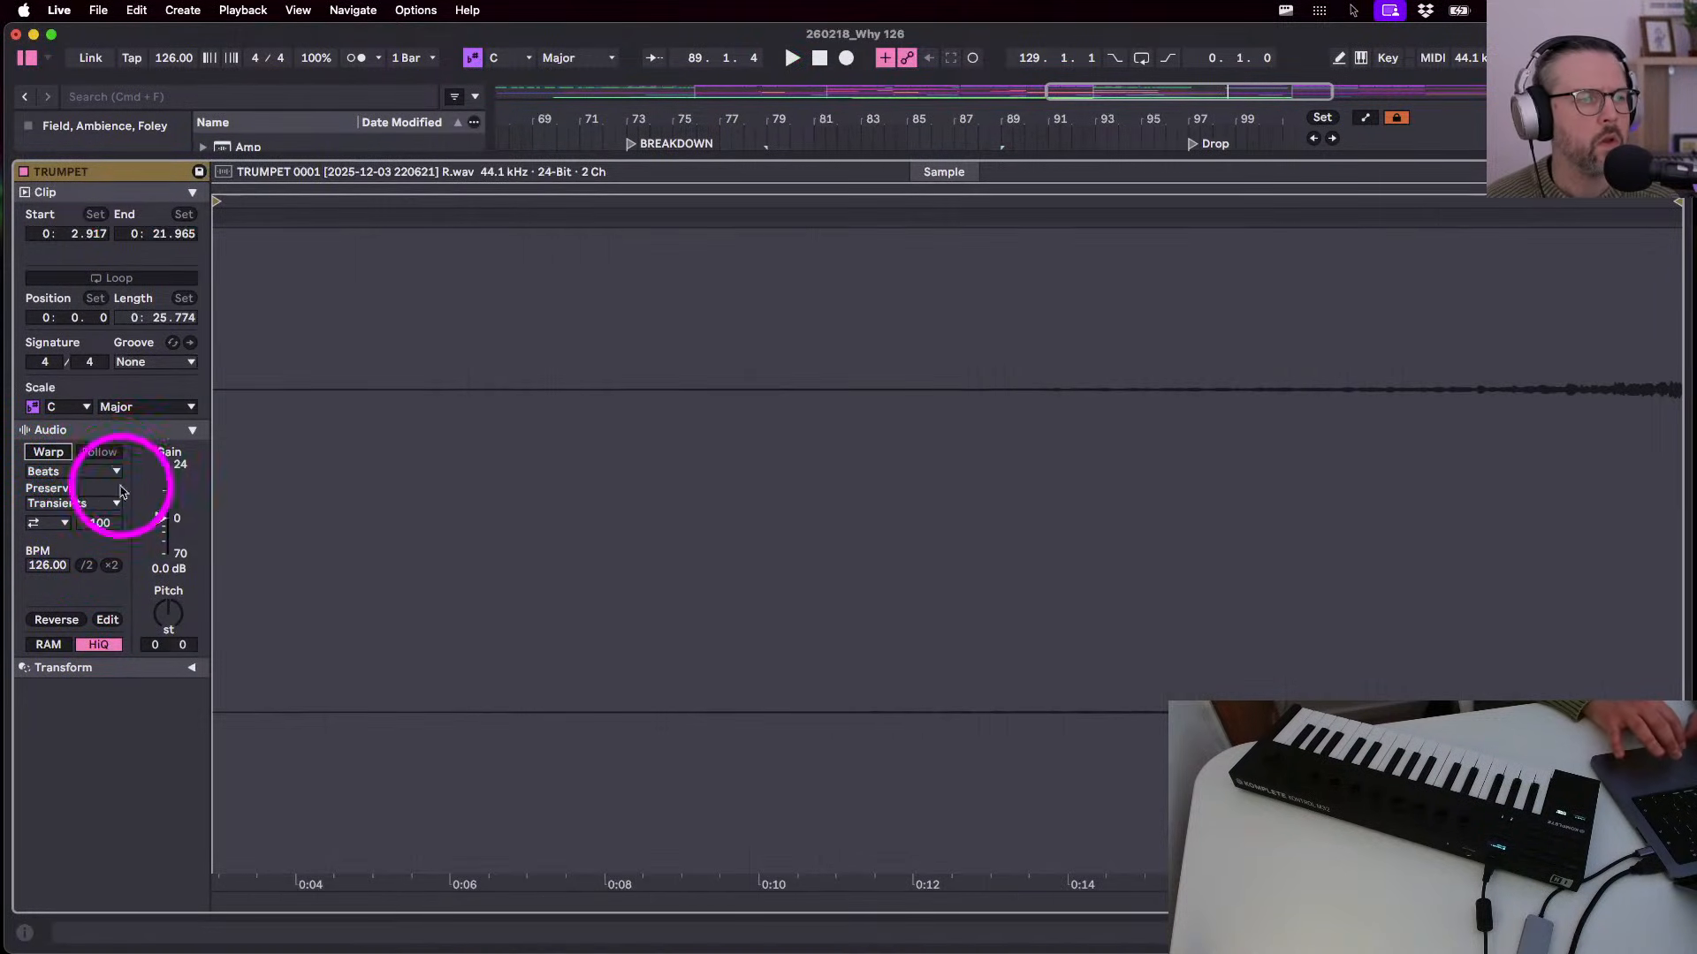
mouse_move(156, 512)
mouse_down()
mouse_move(167, 492)
mouse_move(156, 502)
mouse_up()
click(170, 619)
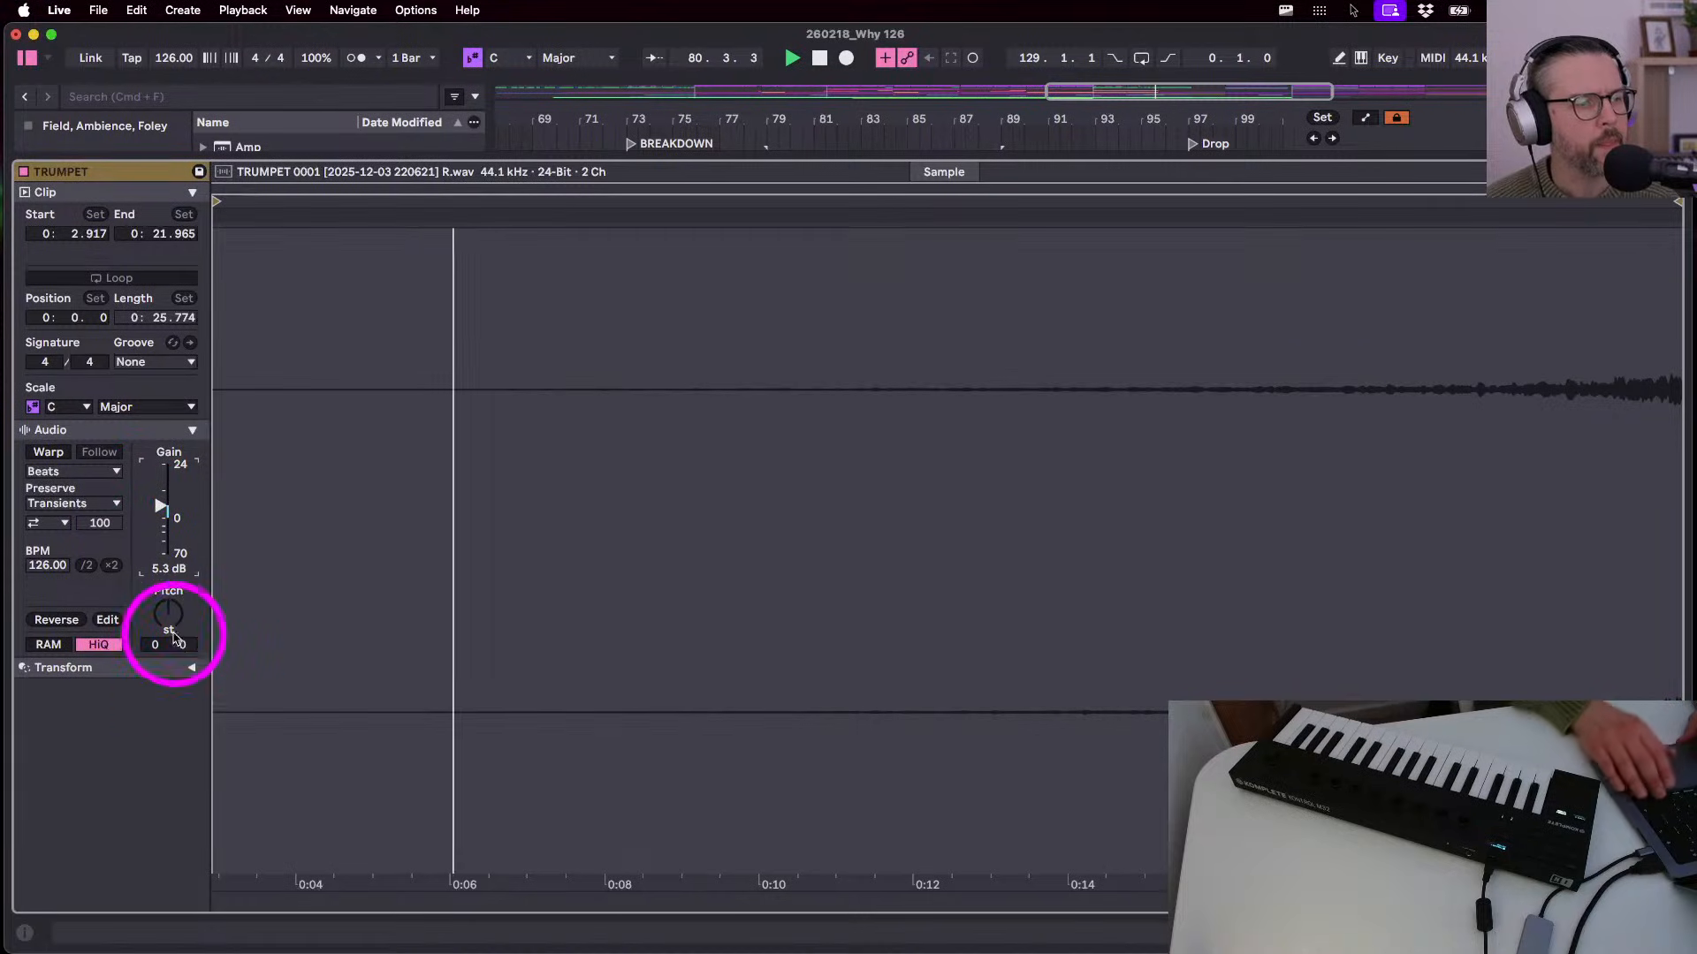
text(12)
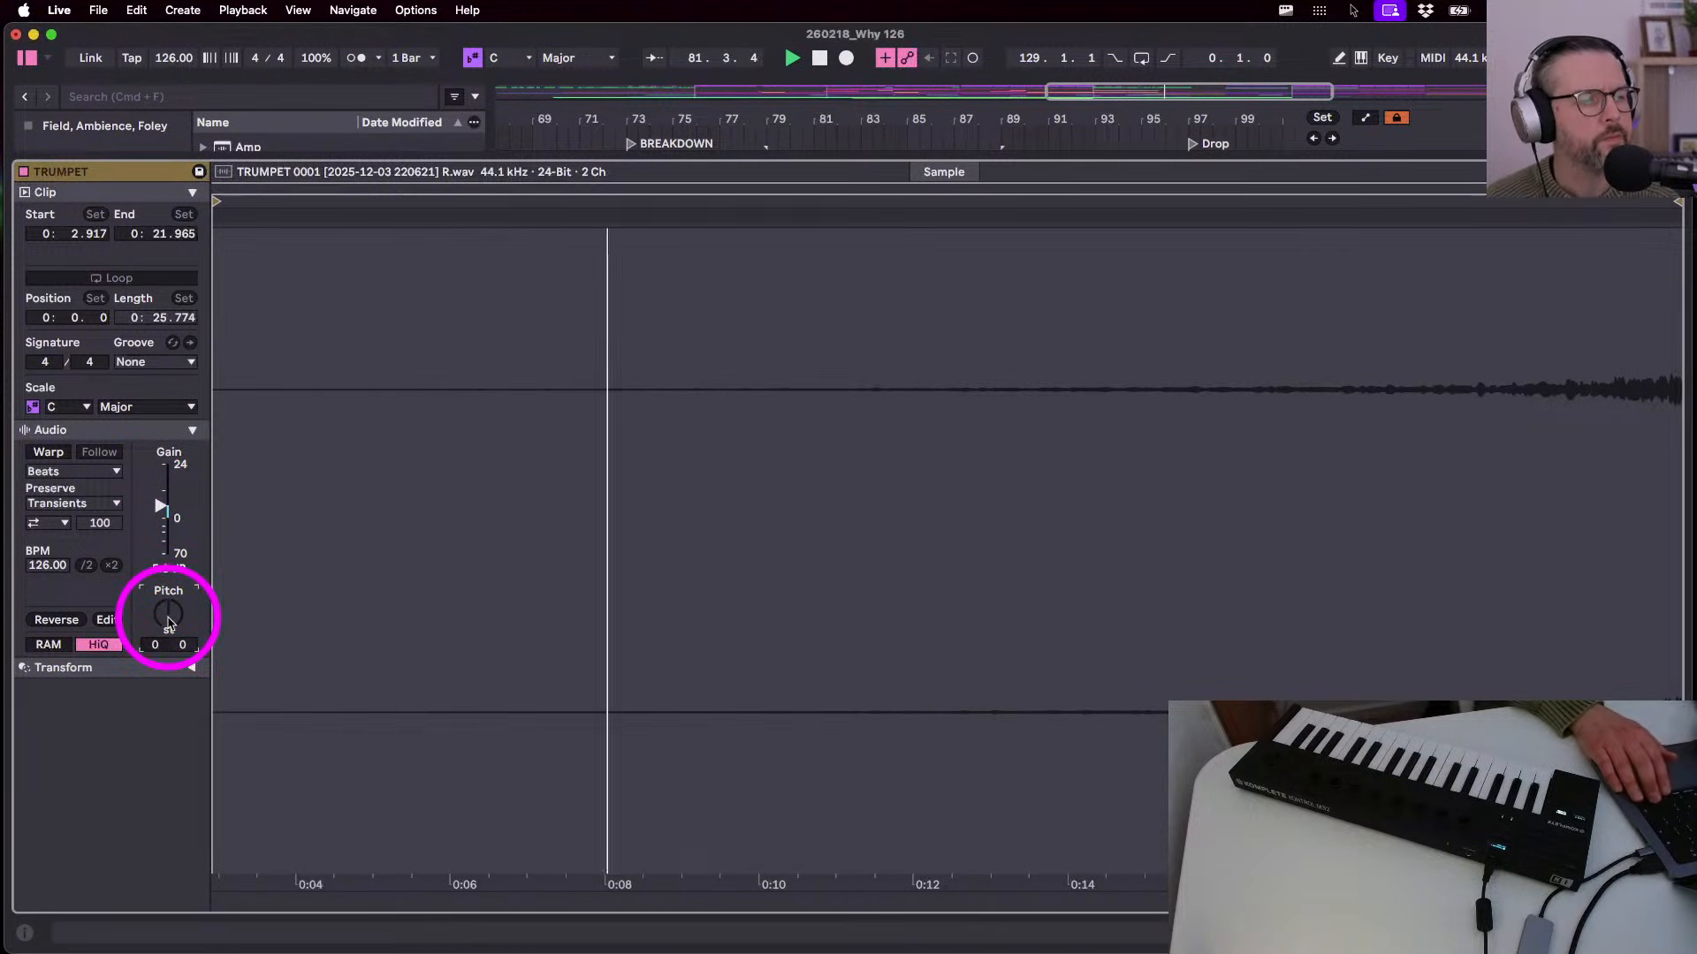
key(Return)
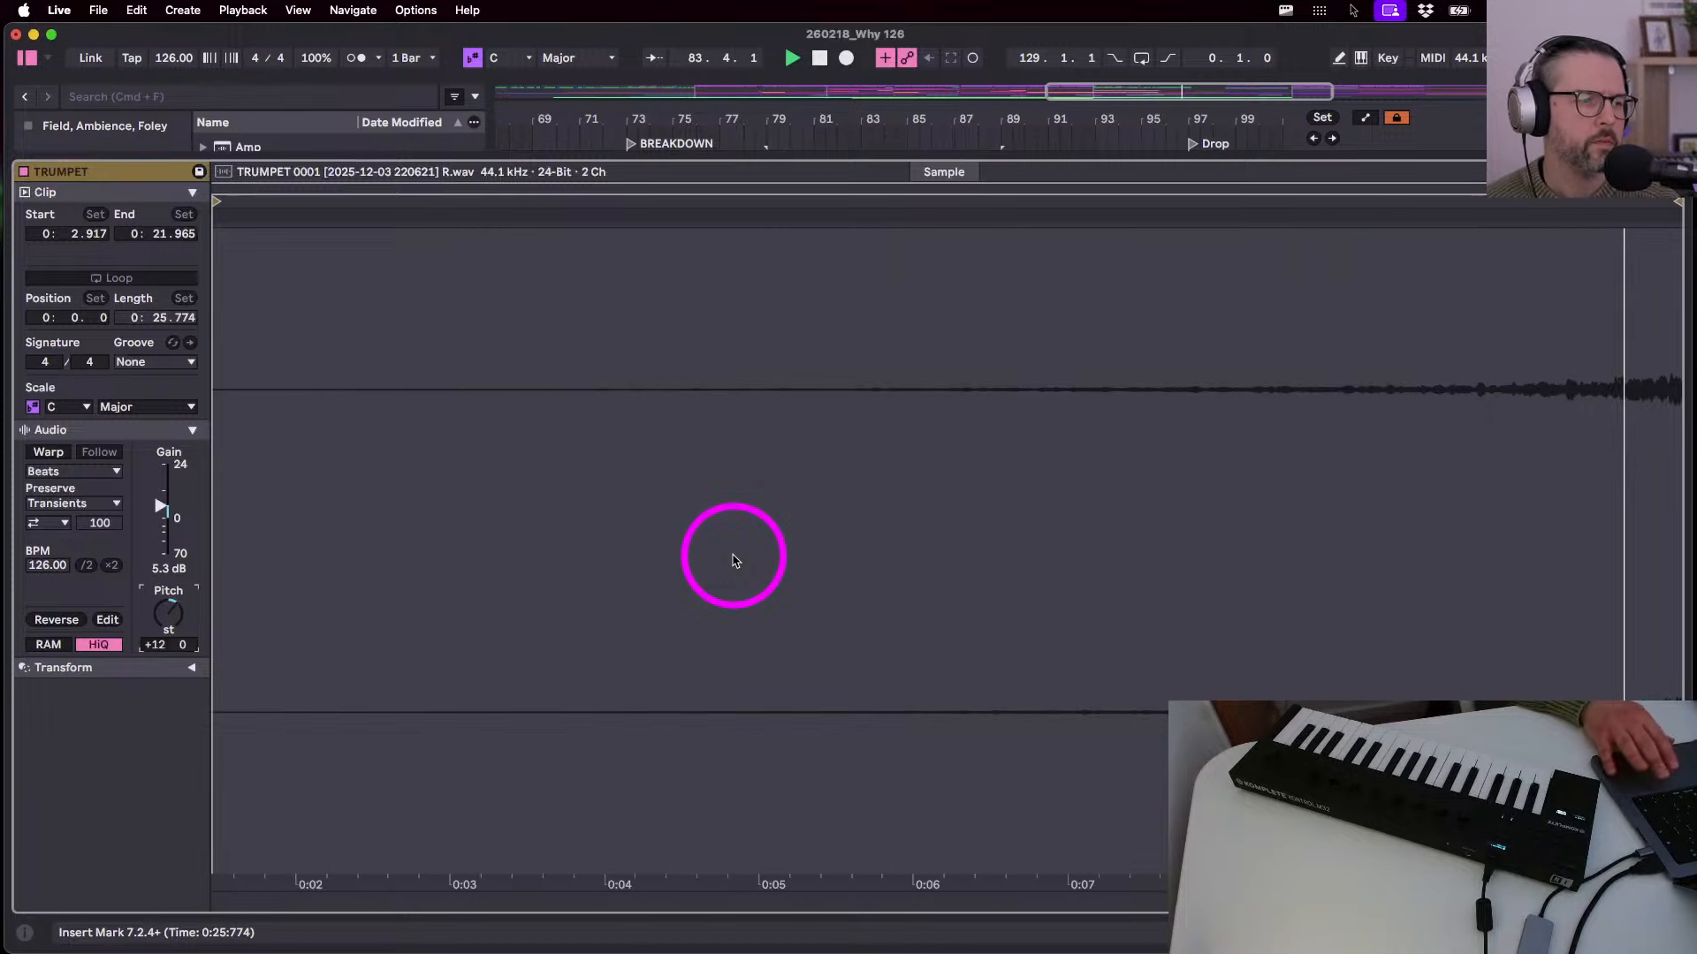
key(shift+Tab)
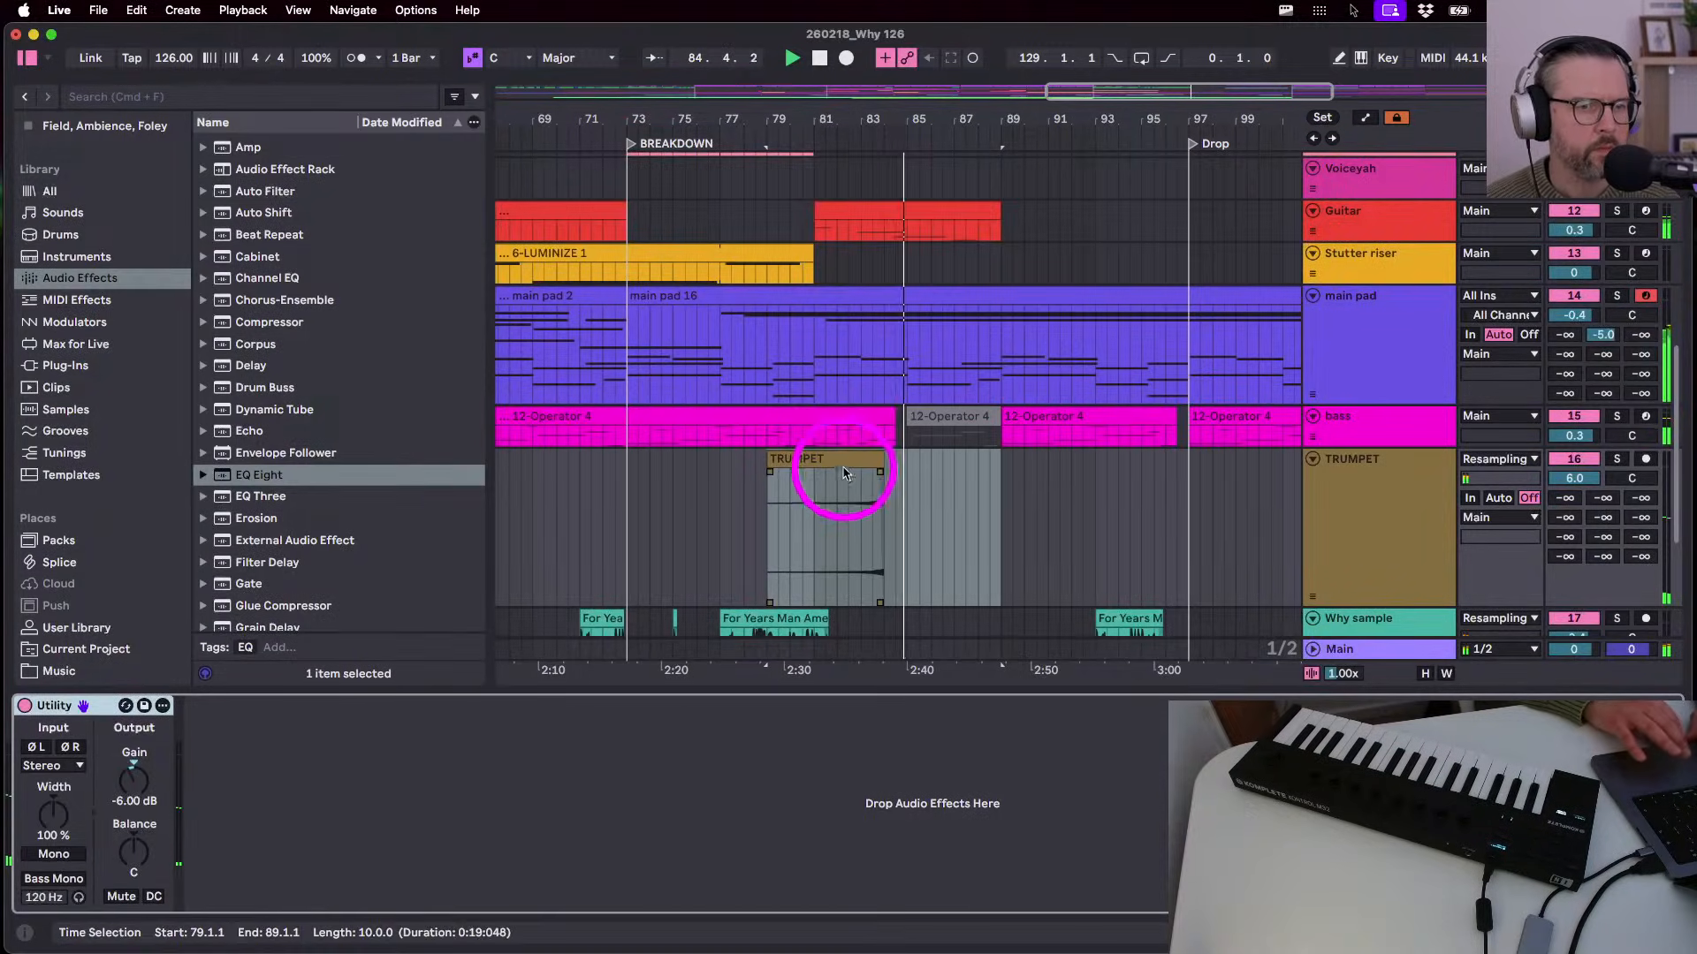
- Move and trim the TRUMPET copy to bars 85–89 and raise the track's send level
drag(848, 460, 950, 469)
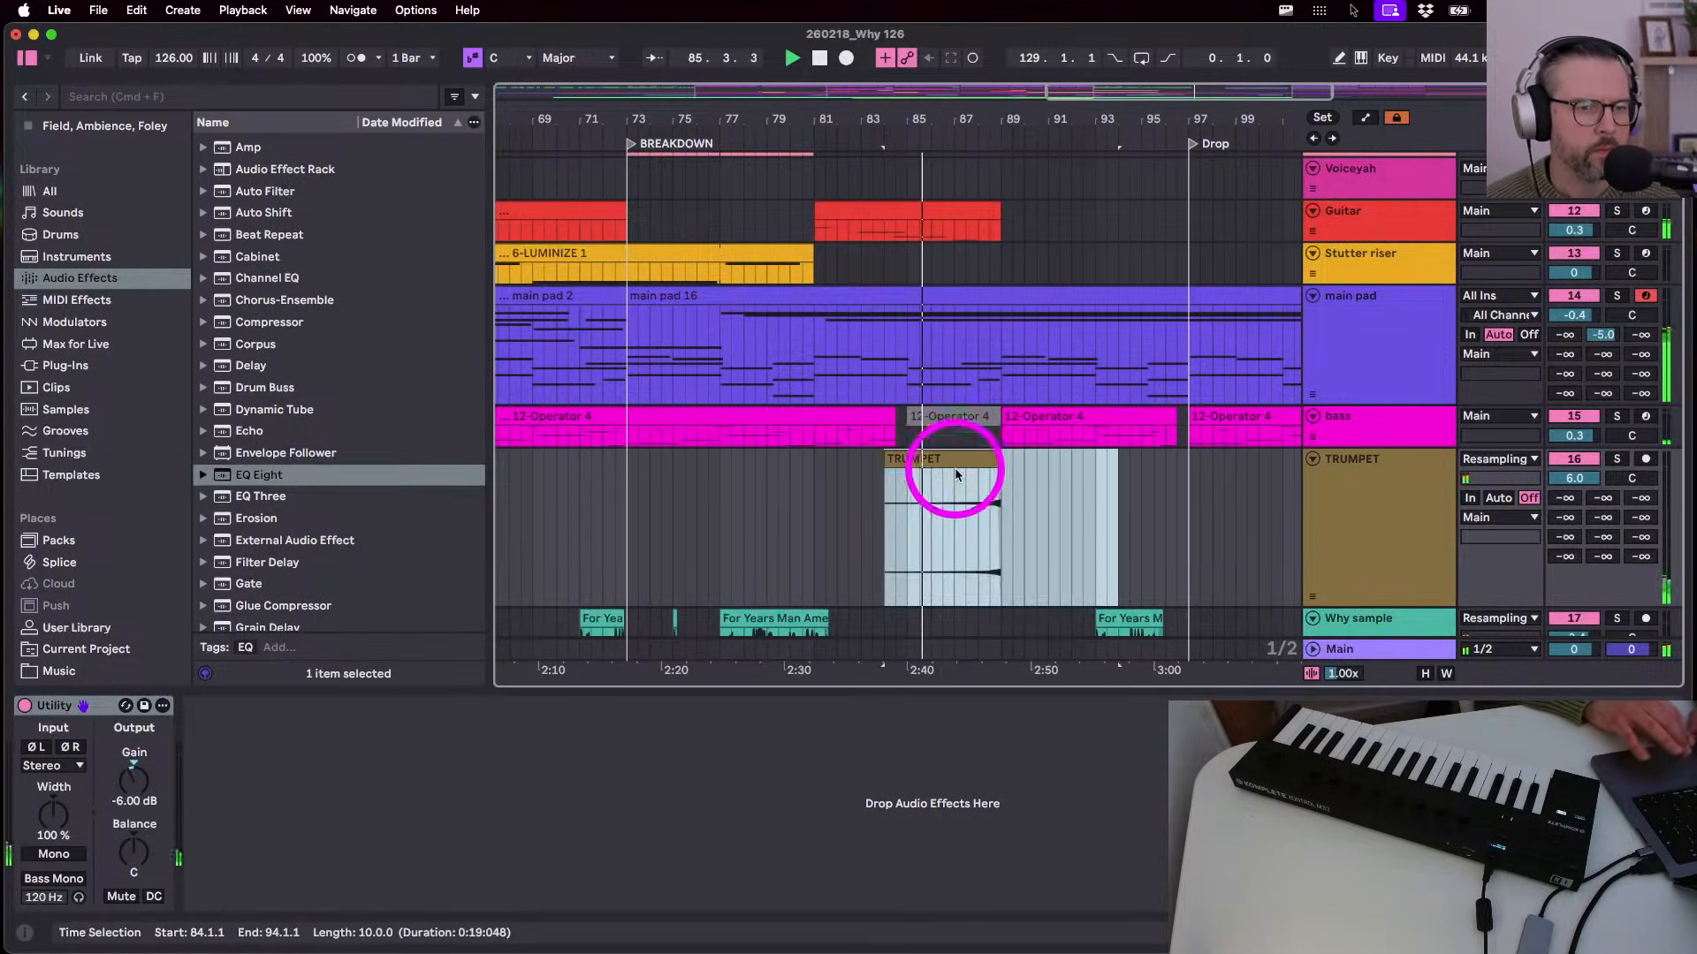
click(1130, 512)
click(999, 473)
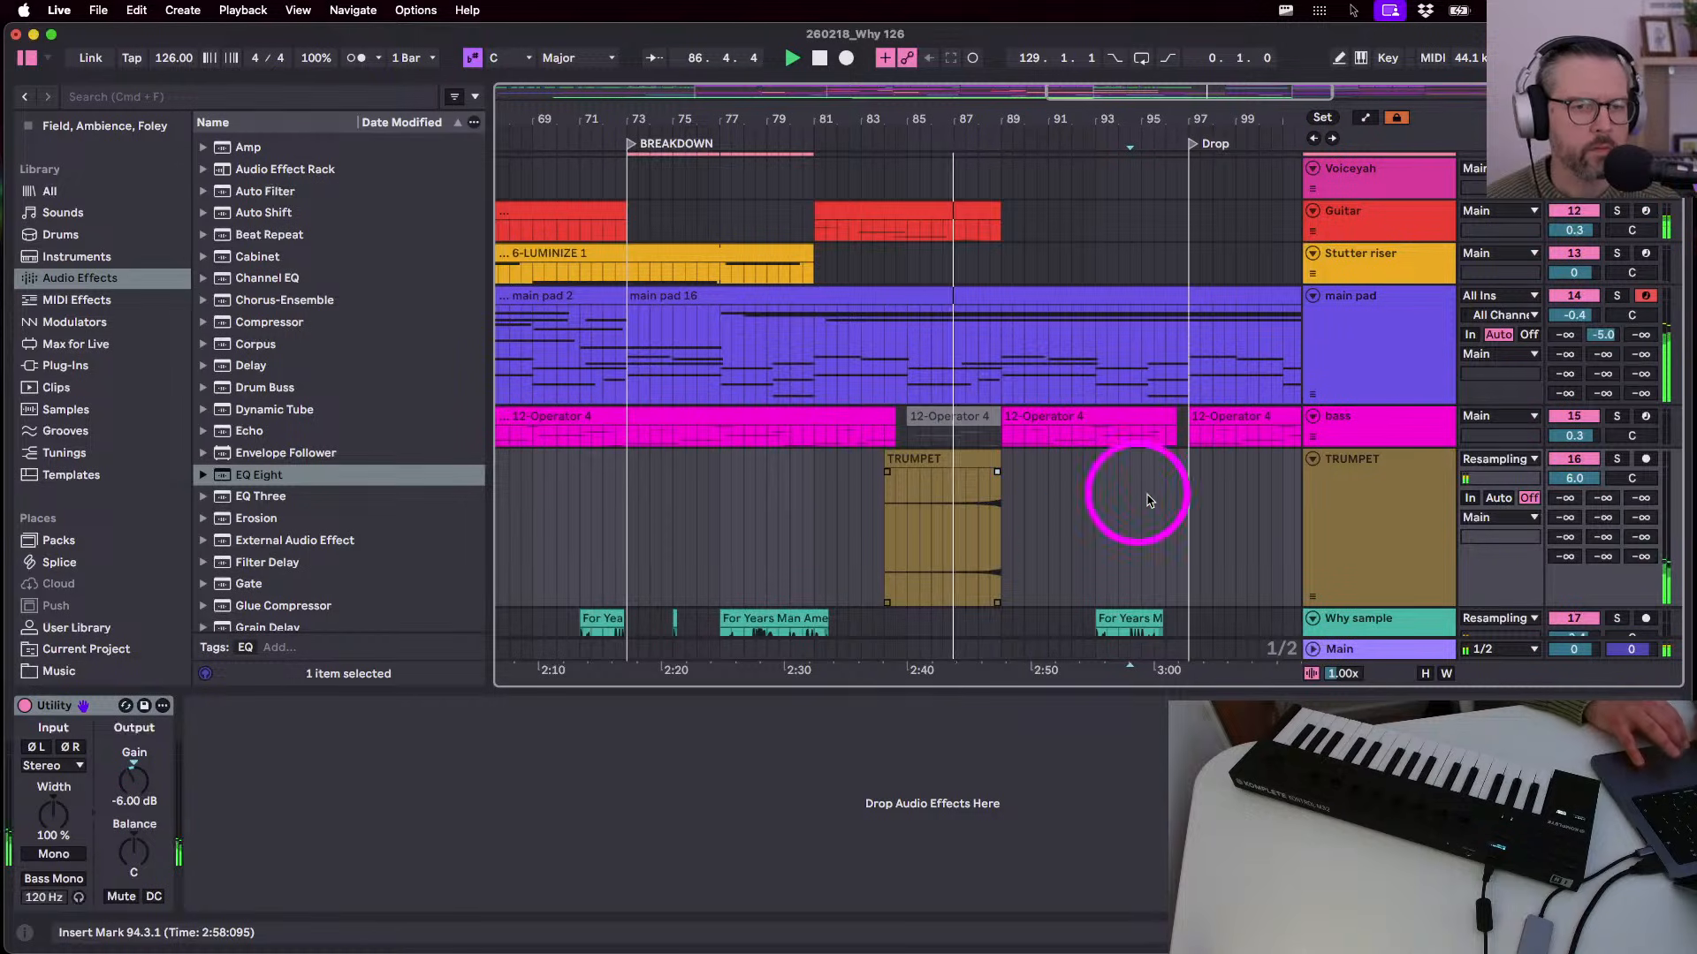
drag(1607, 559, 1606, 534)
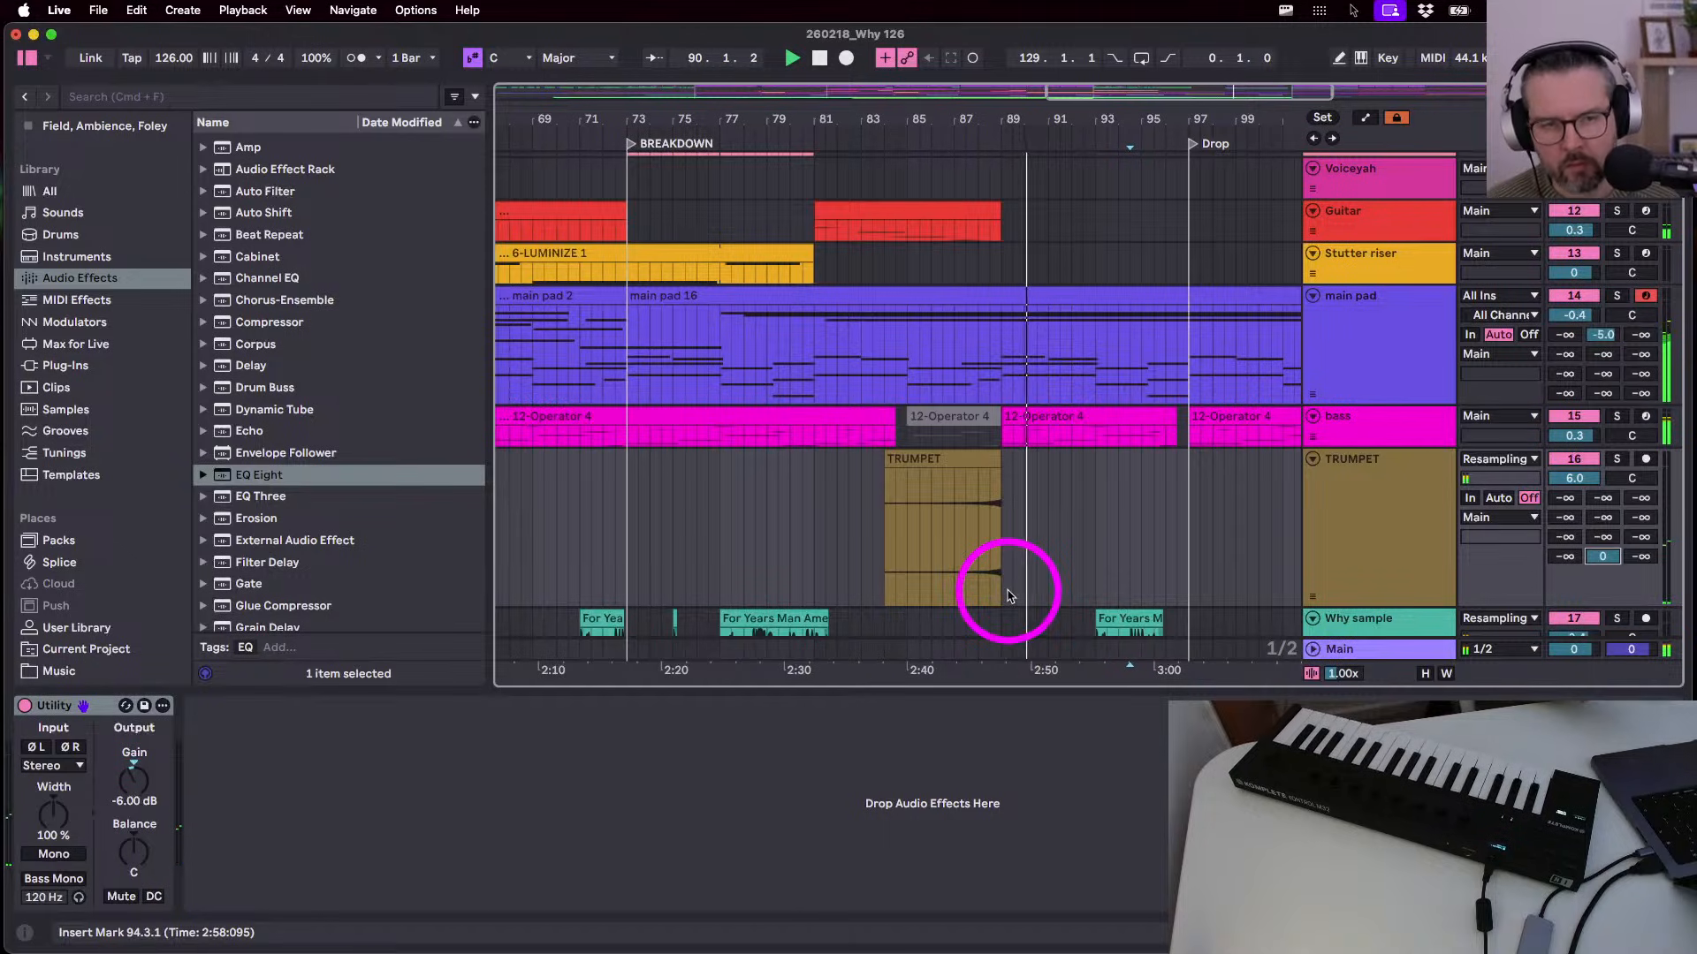
key(space)
drag(1000, 465, 908, 466)
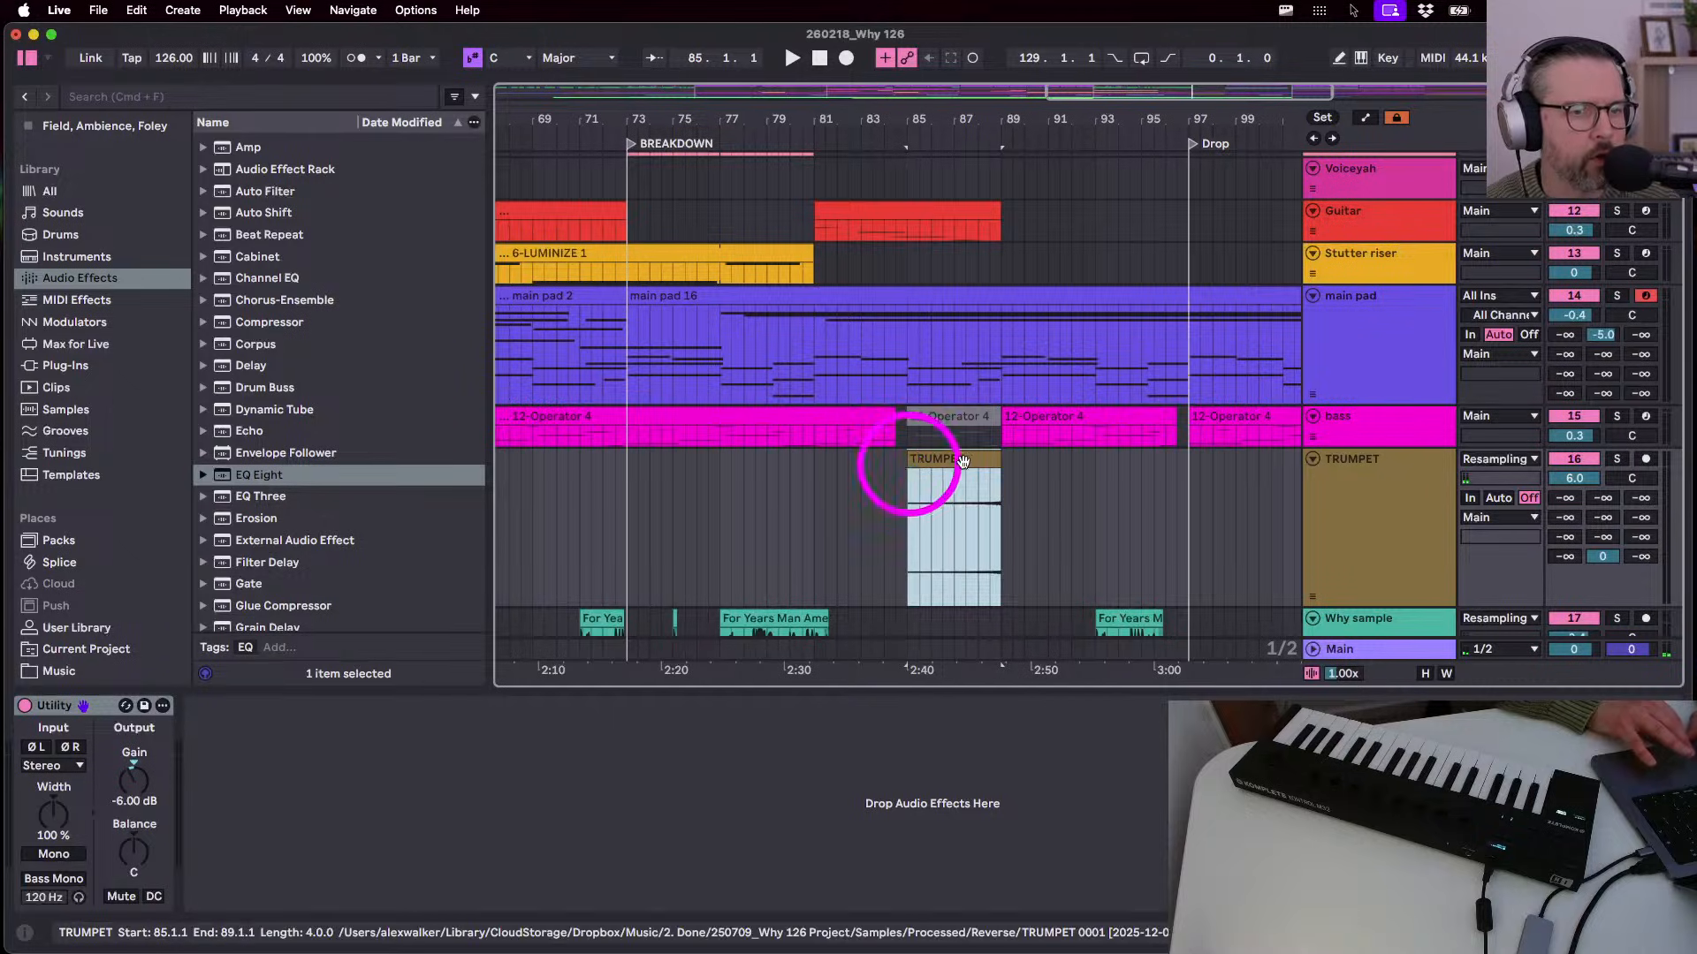
click(988, 500)
key(space)
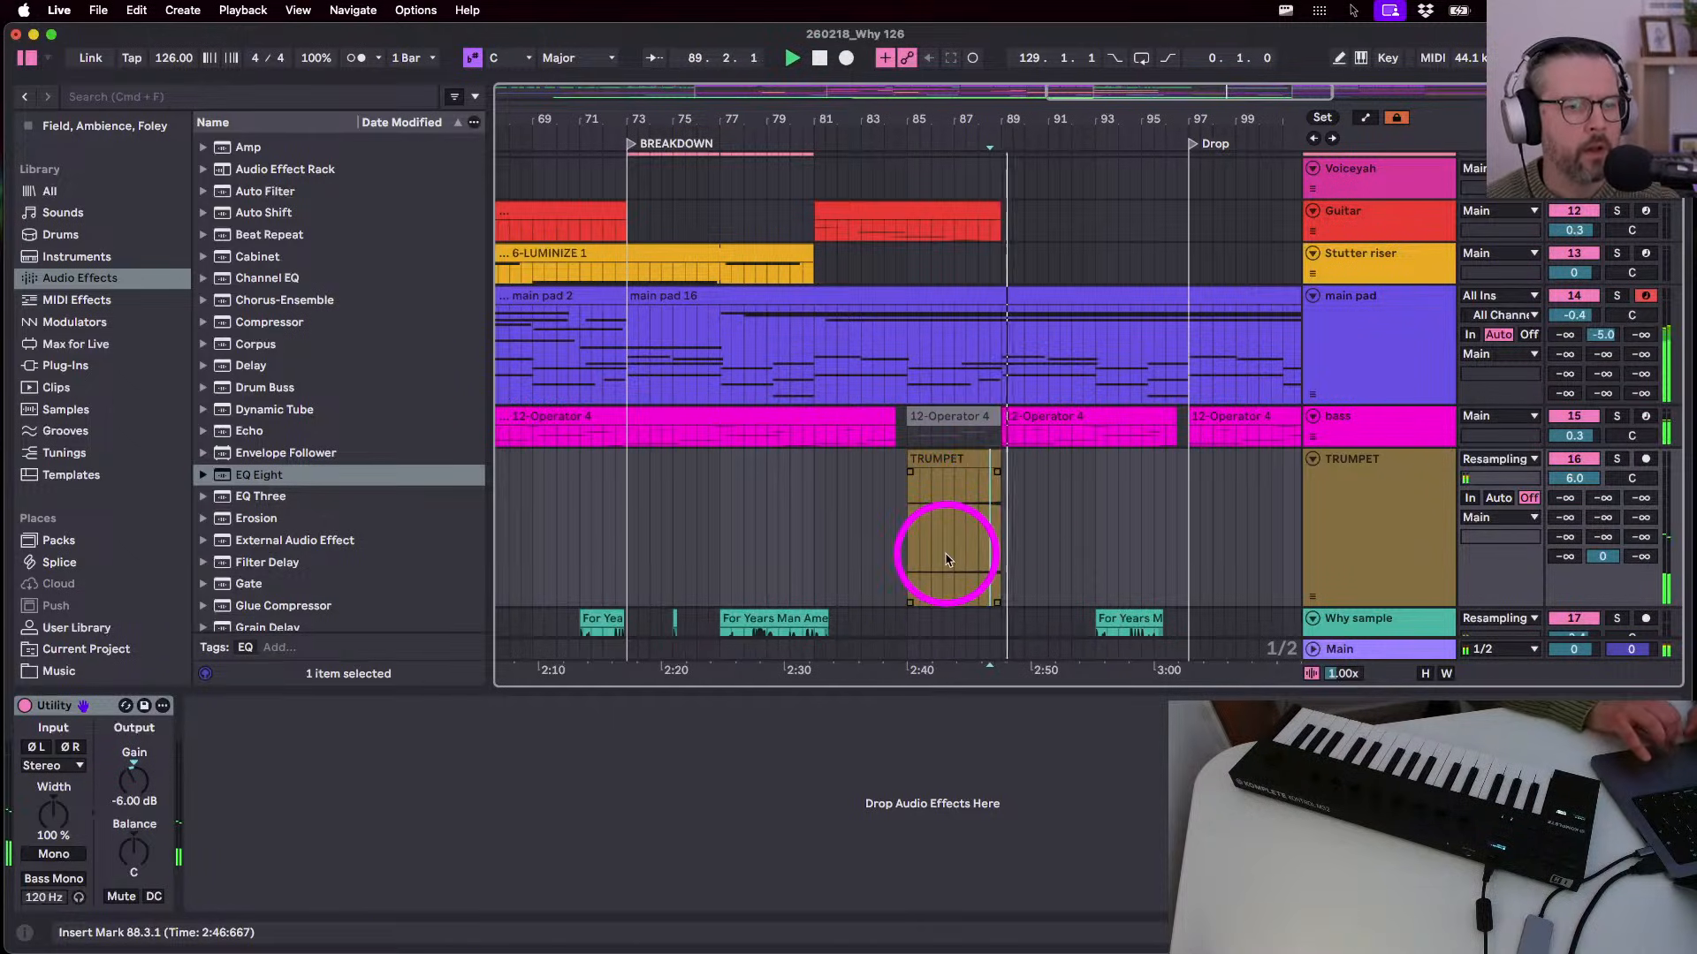
- Boost the TRUMPET stab's clip gain to 14.6 dB
click(952, 458)
double_click(953, 459)
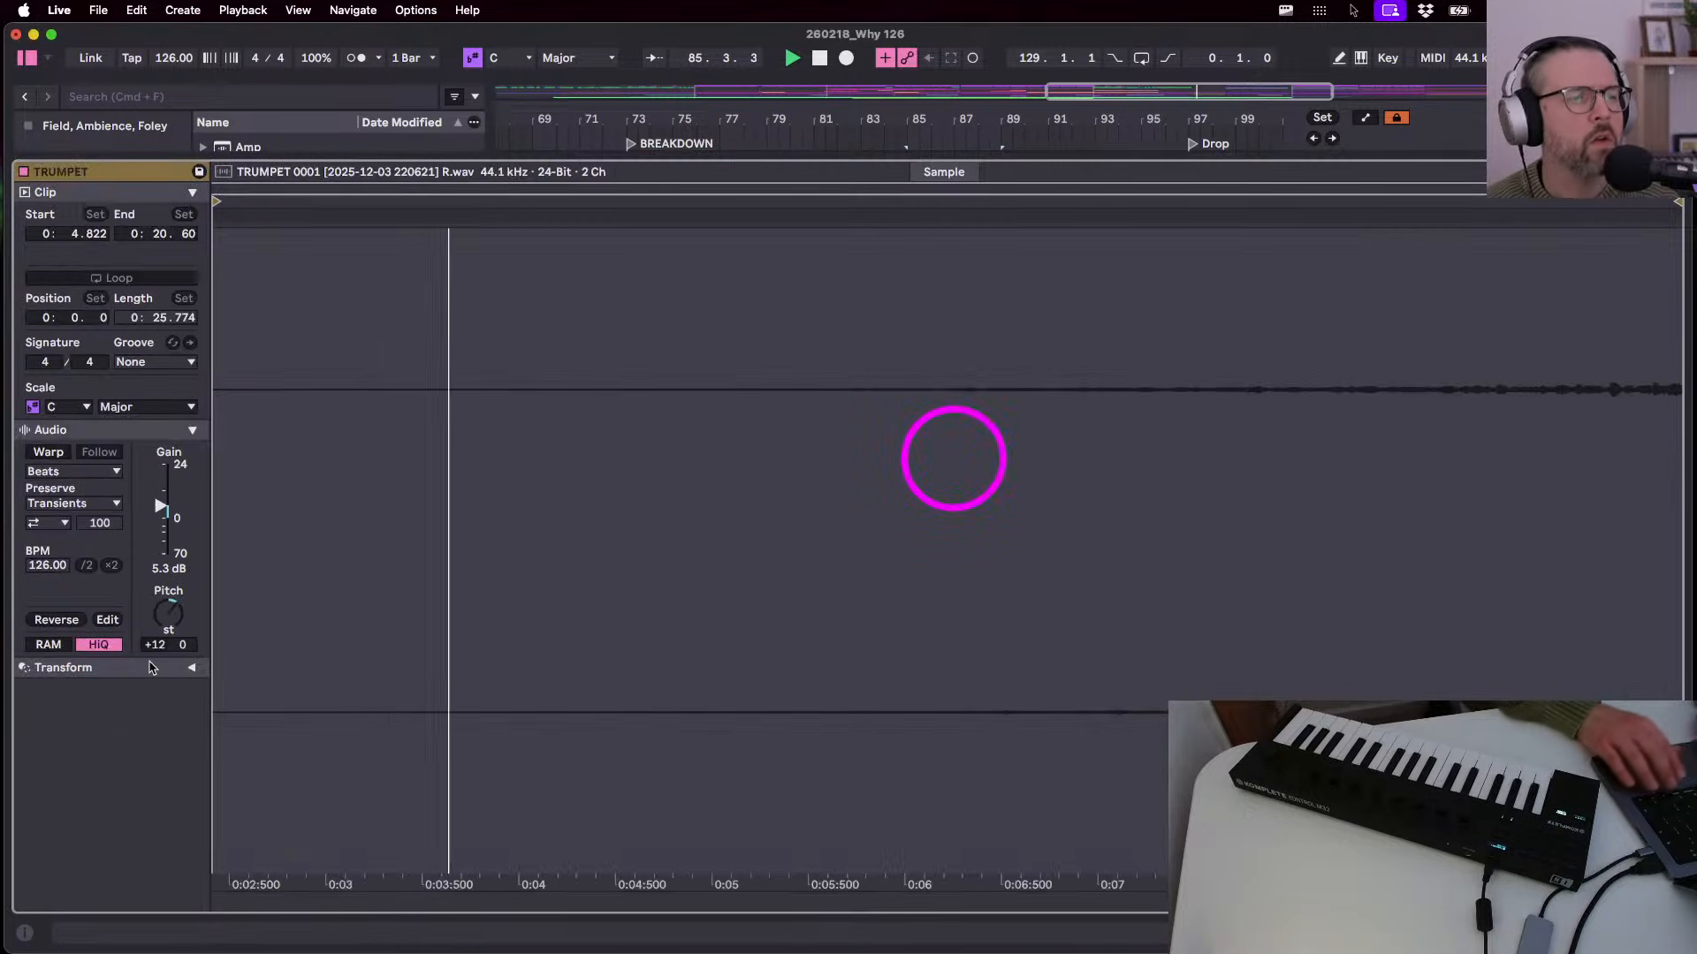
drag(160, 504, 161, 490)
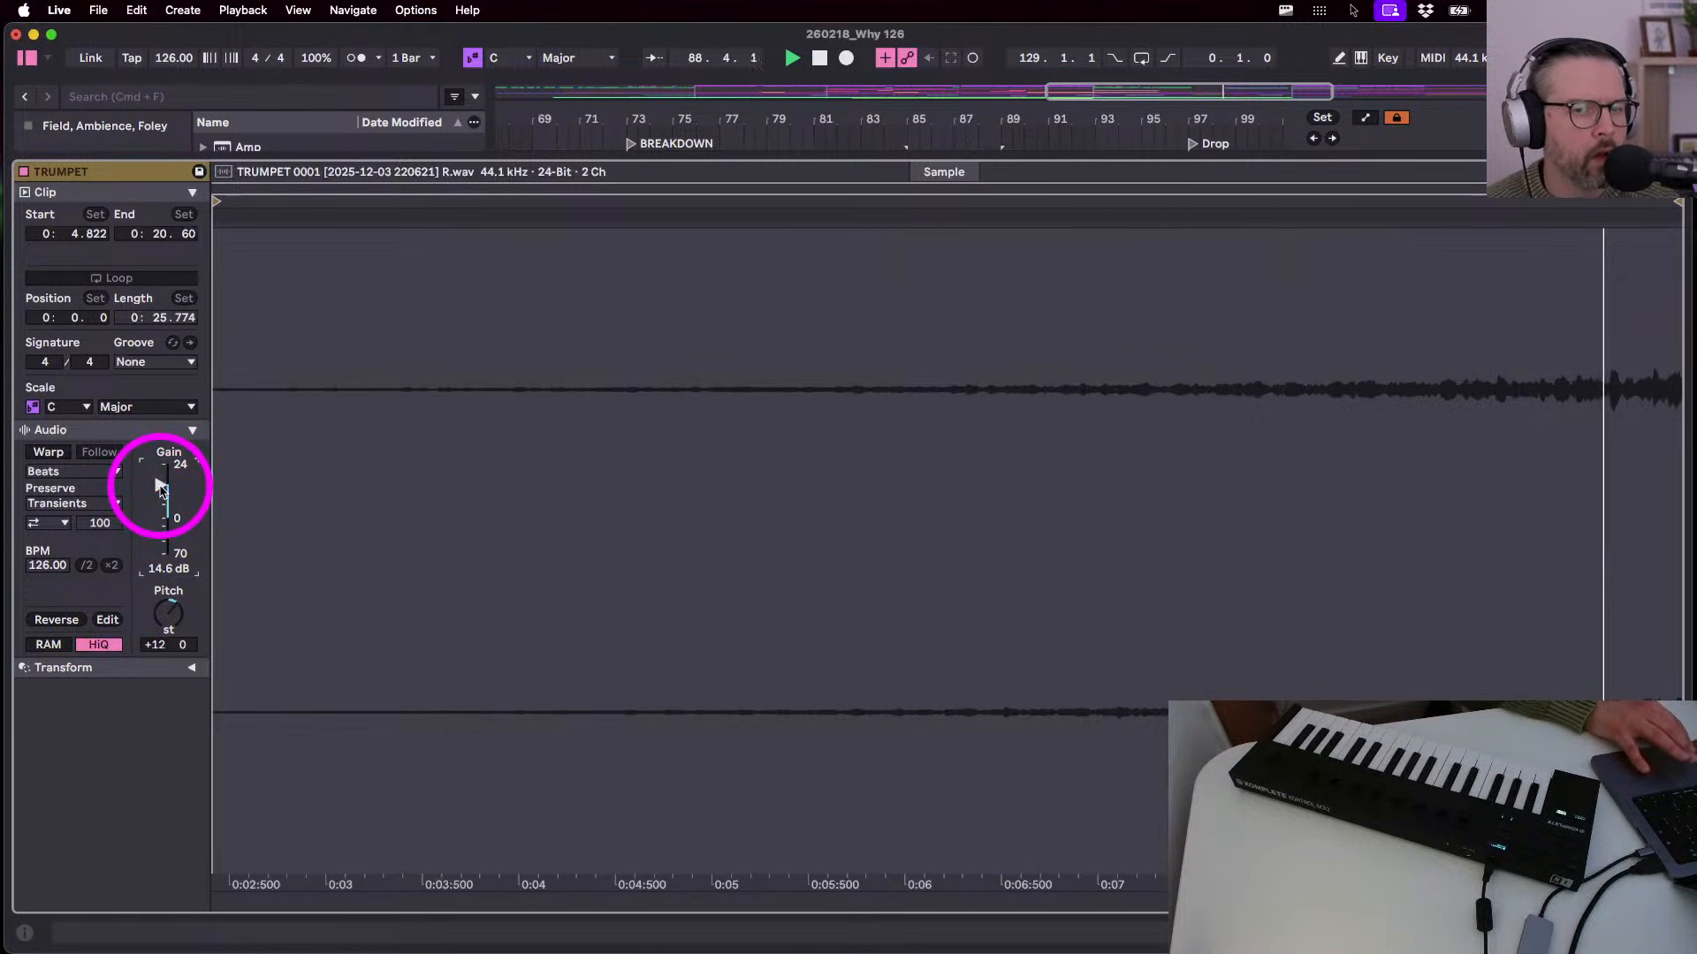
key(shift+Tab)
key(space)
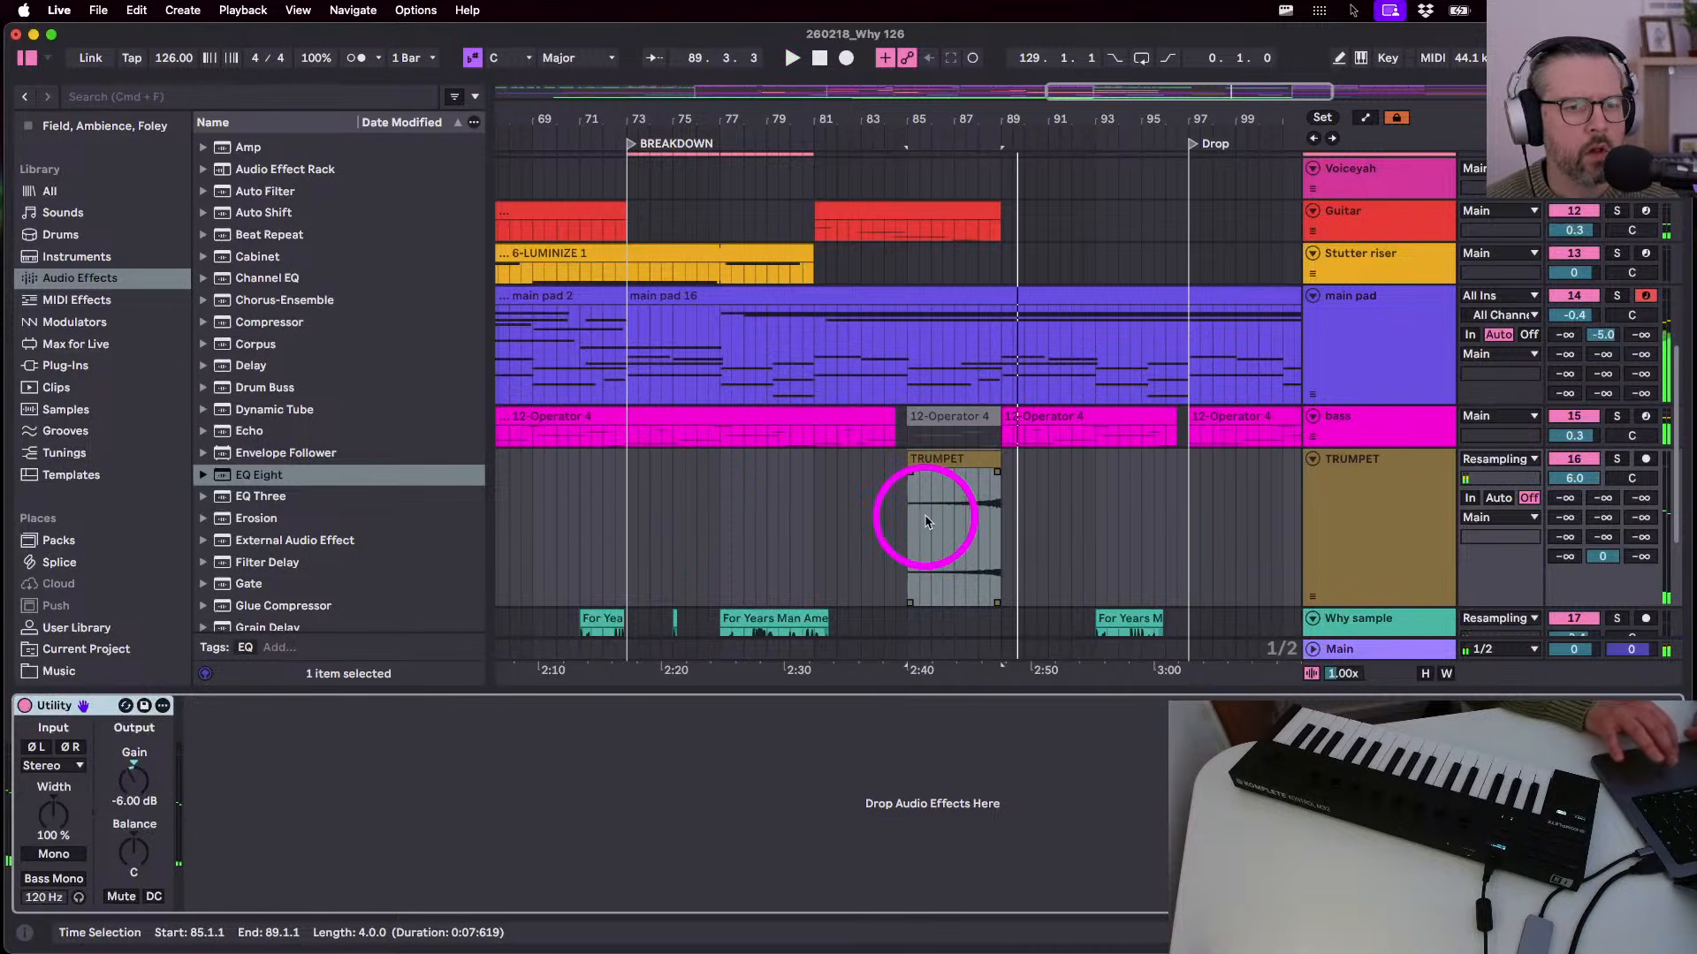
- Trim the TRUMPET stab to end at 88.3.1 and raise its gain to 16.1 dB
scroll(970, 496, up, 5)
drag(1052, 462, 1030, 456)
click(803, 510)
key(space)
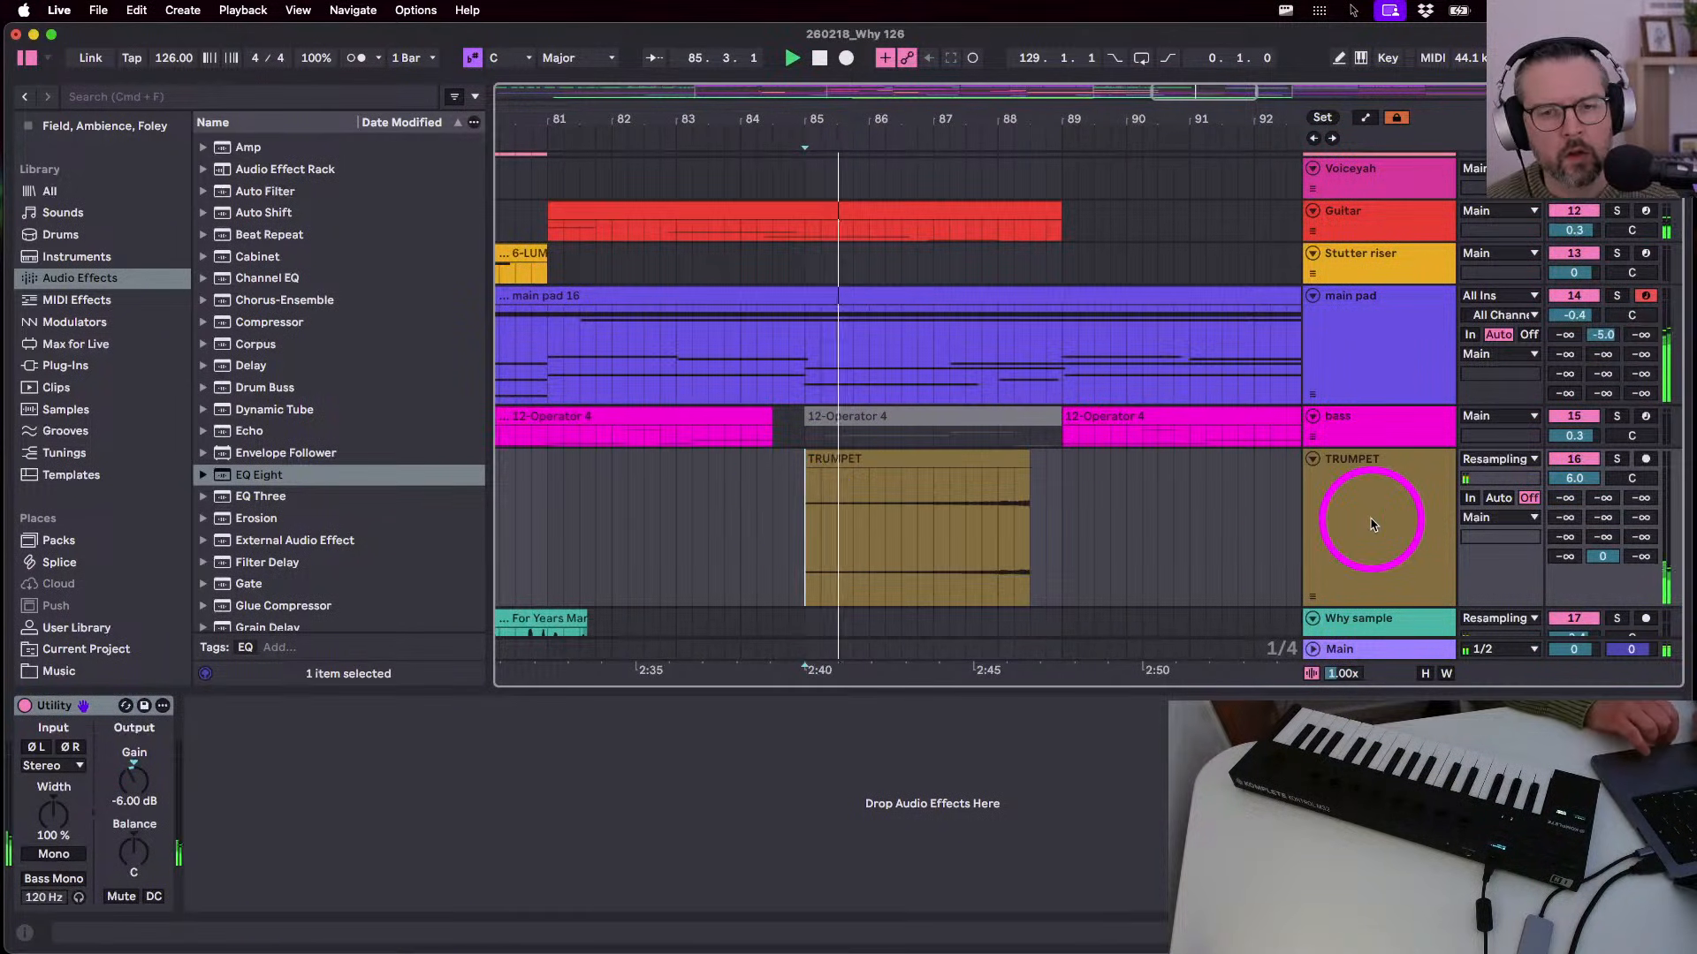
double_click(966, 449)
drag(160, 485, 159, 481)
key(shift+Tab)
key(space)
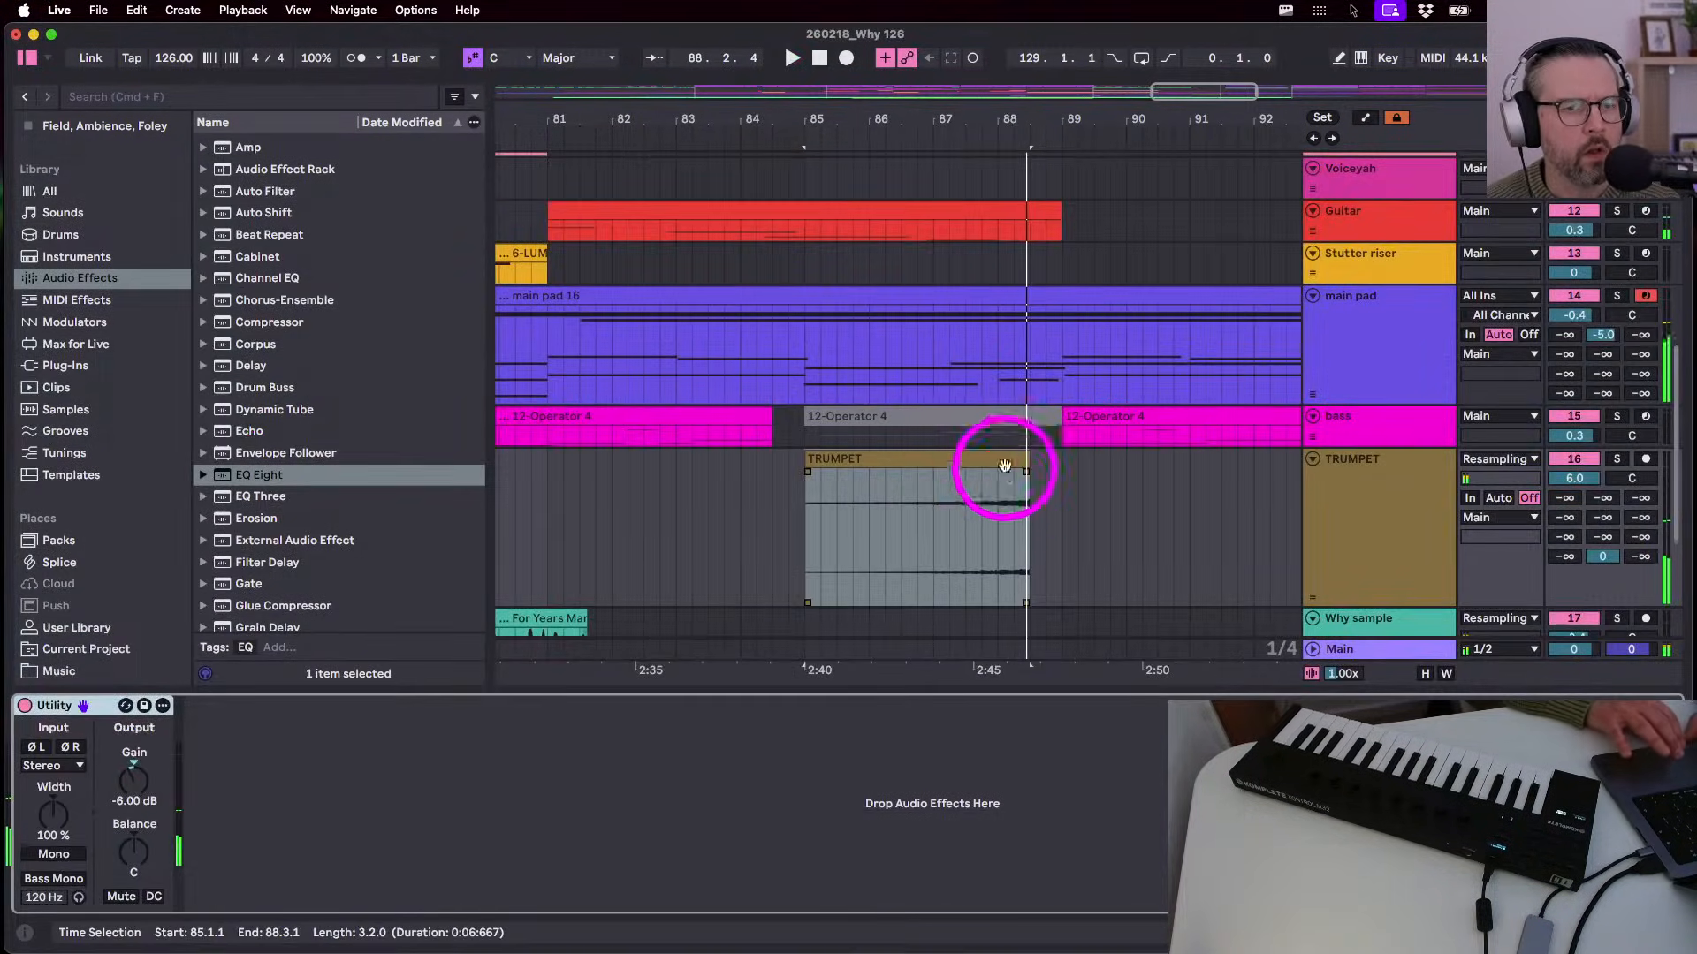
- Trim the stab's end back to bar 88, audition it, and zoom out to bars 57–129
drag(1026, 459, 996, 458)
click(822, 548)
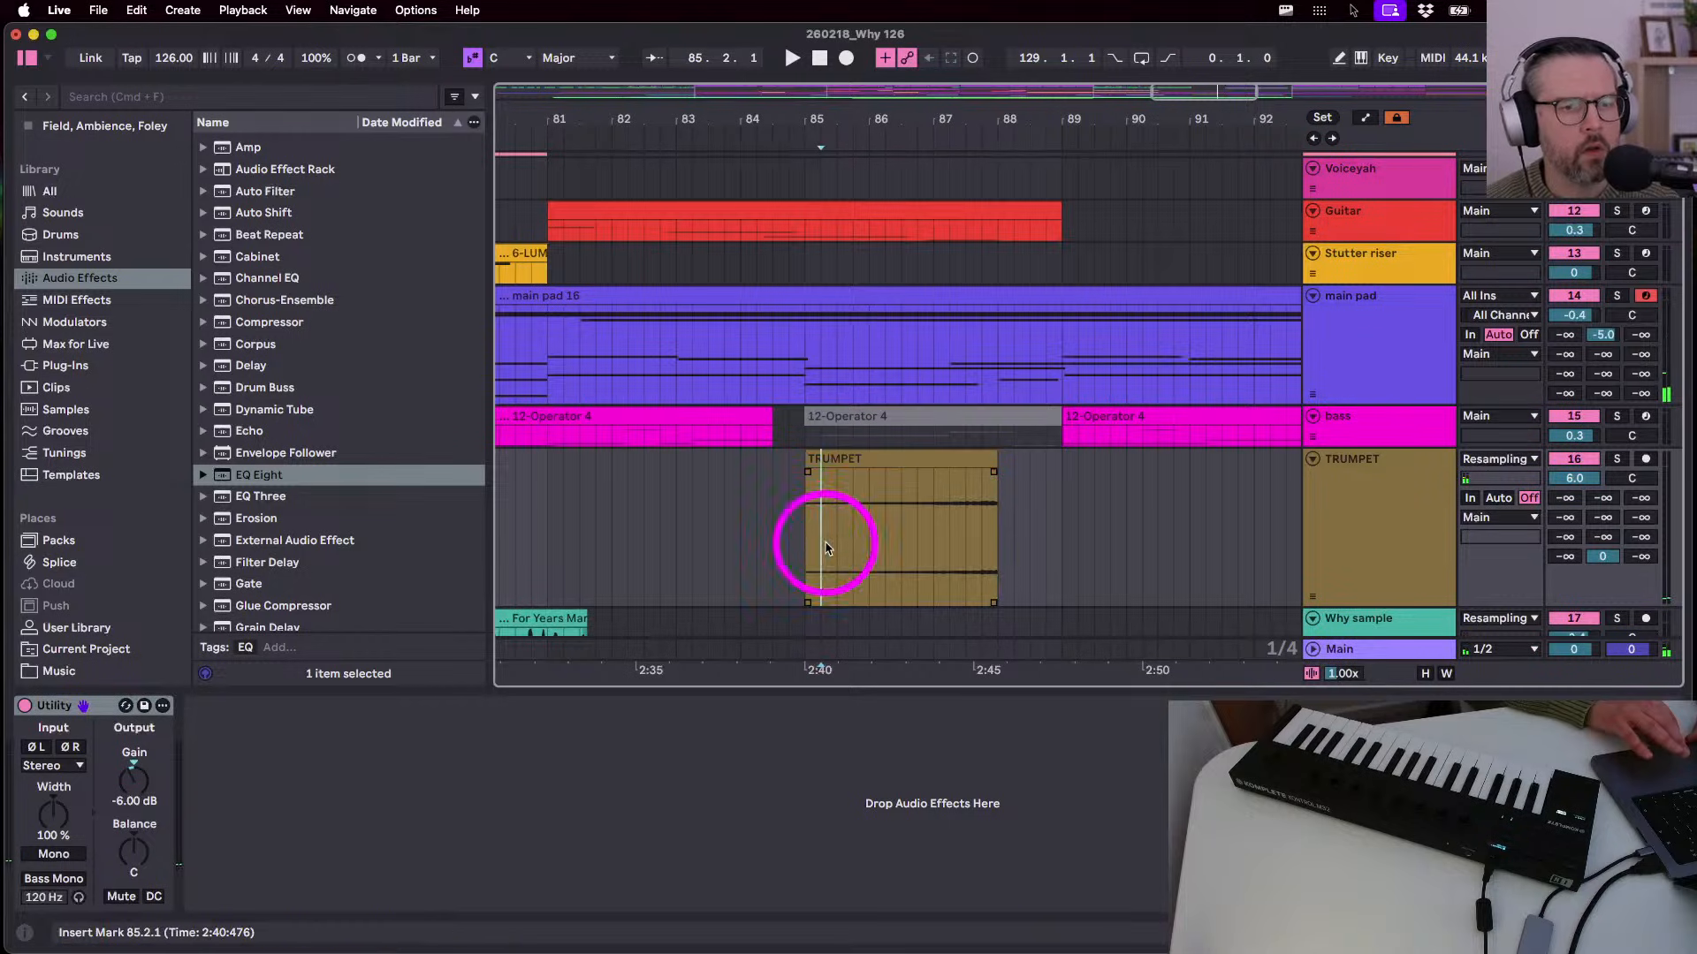
key(space)
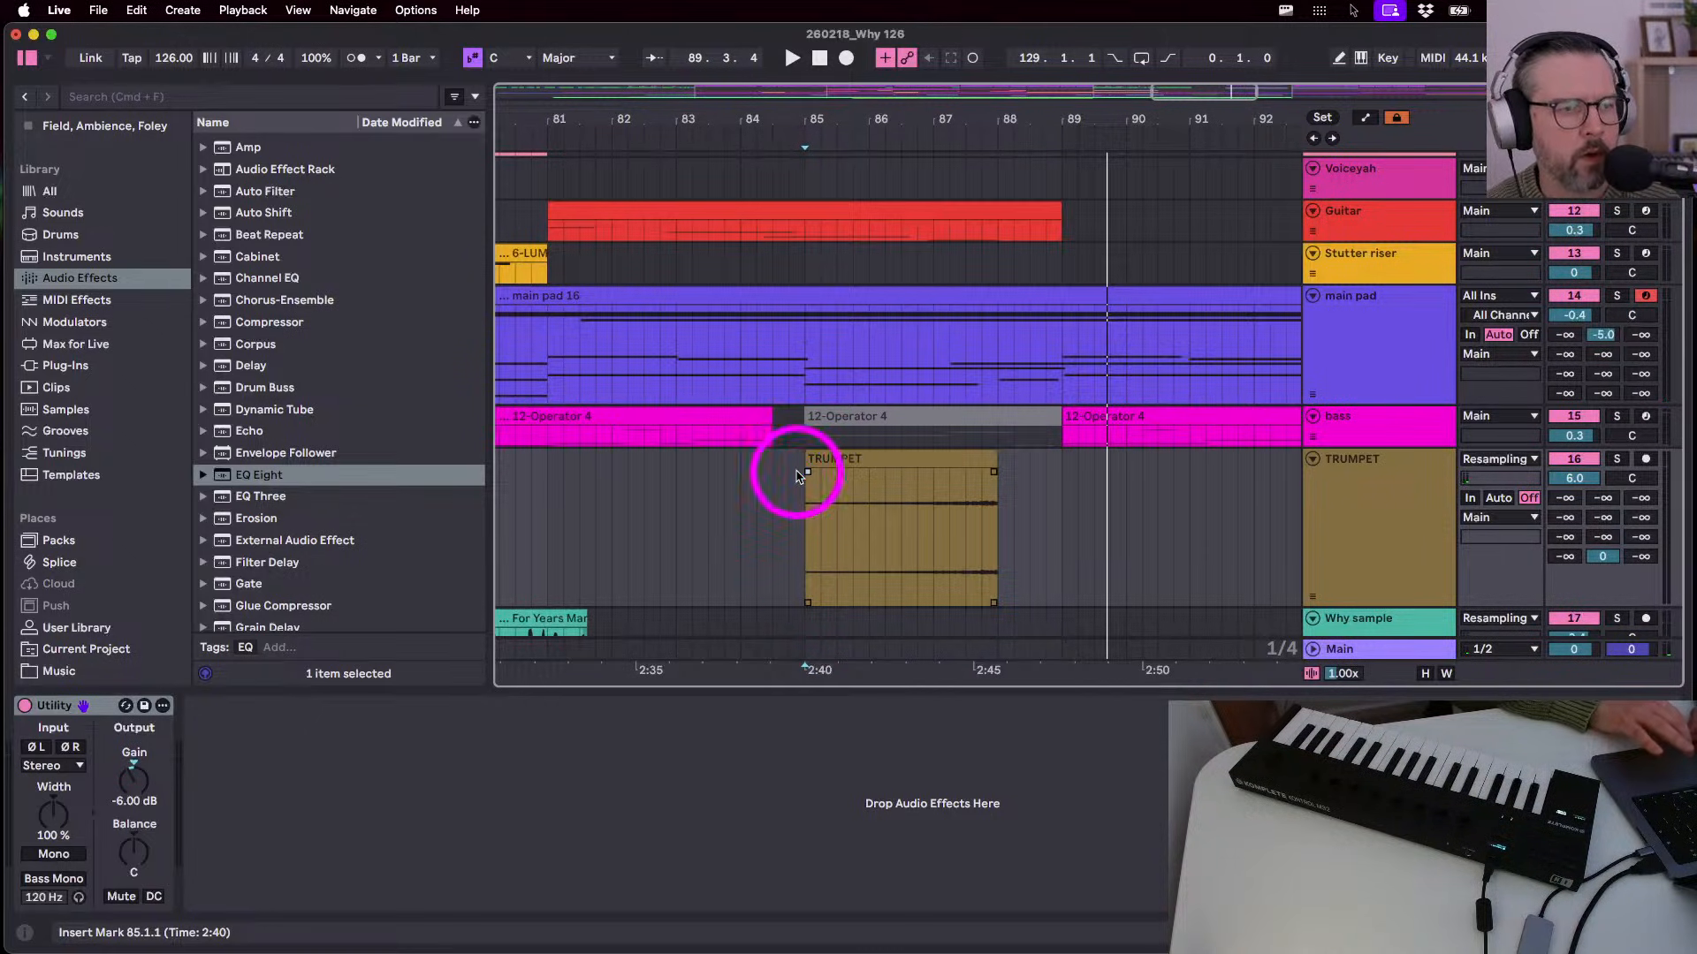
drag(789, 132, 791, 120)
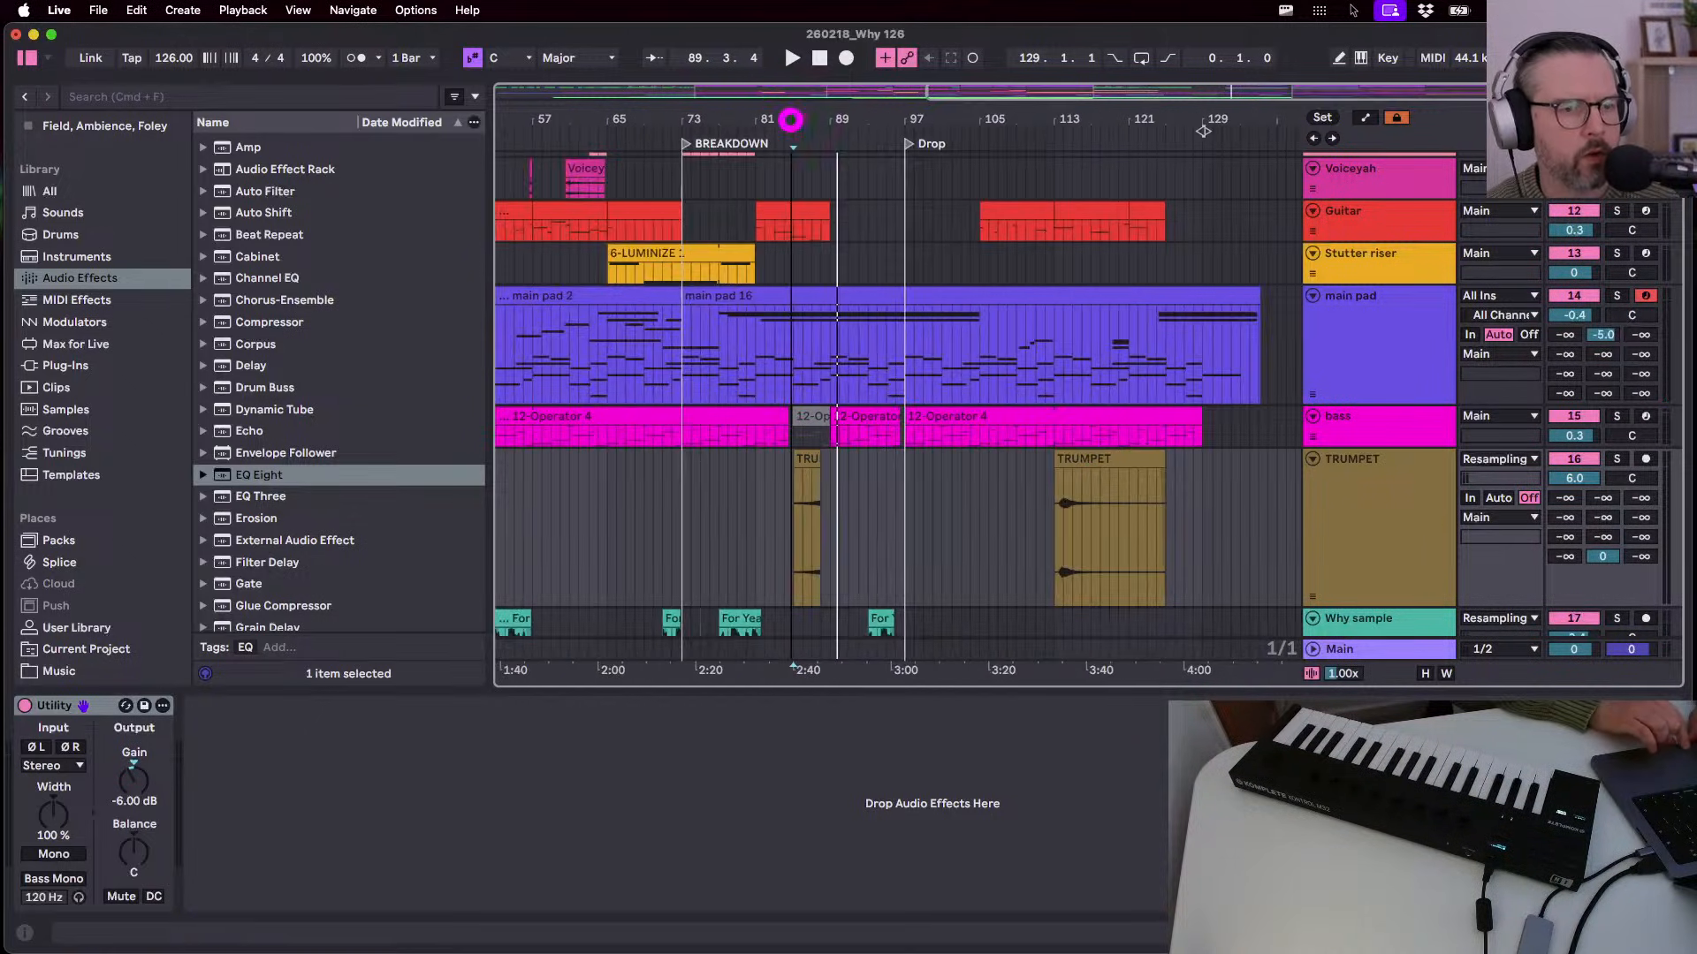
- Nudge the trumpet clip near bar 113 slightly later and trim its end to 114.1.1
click(1054, 477)
key(z)
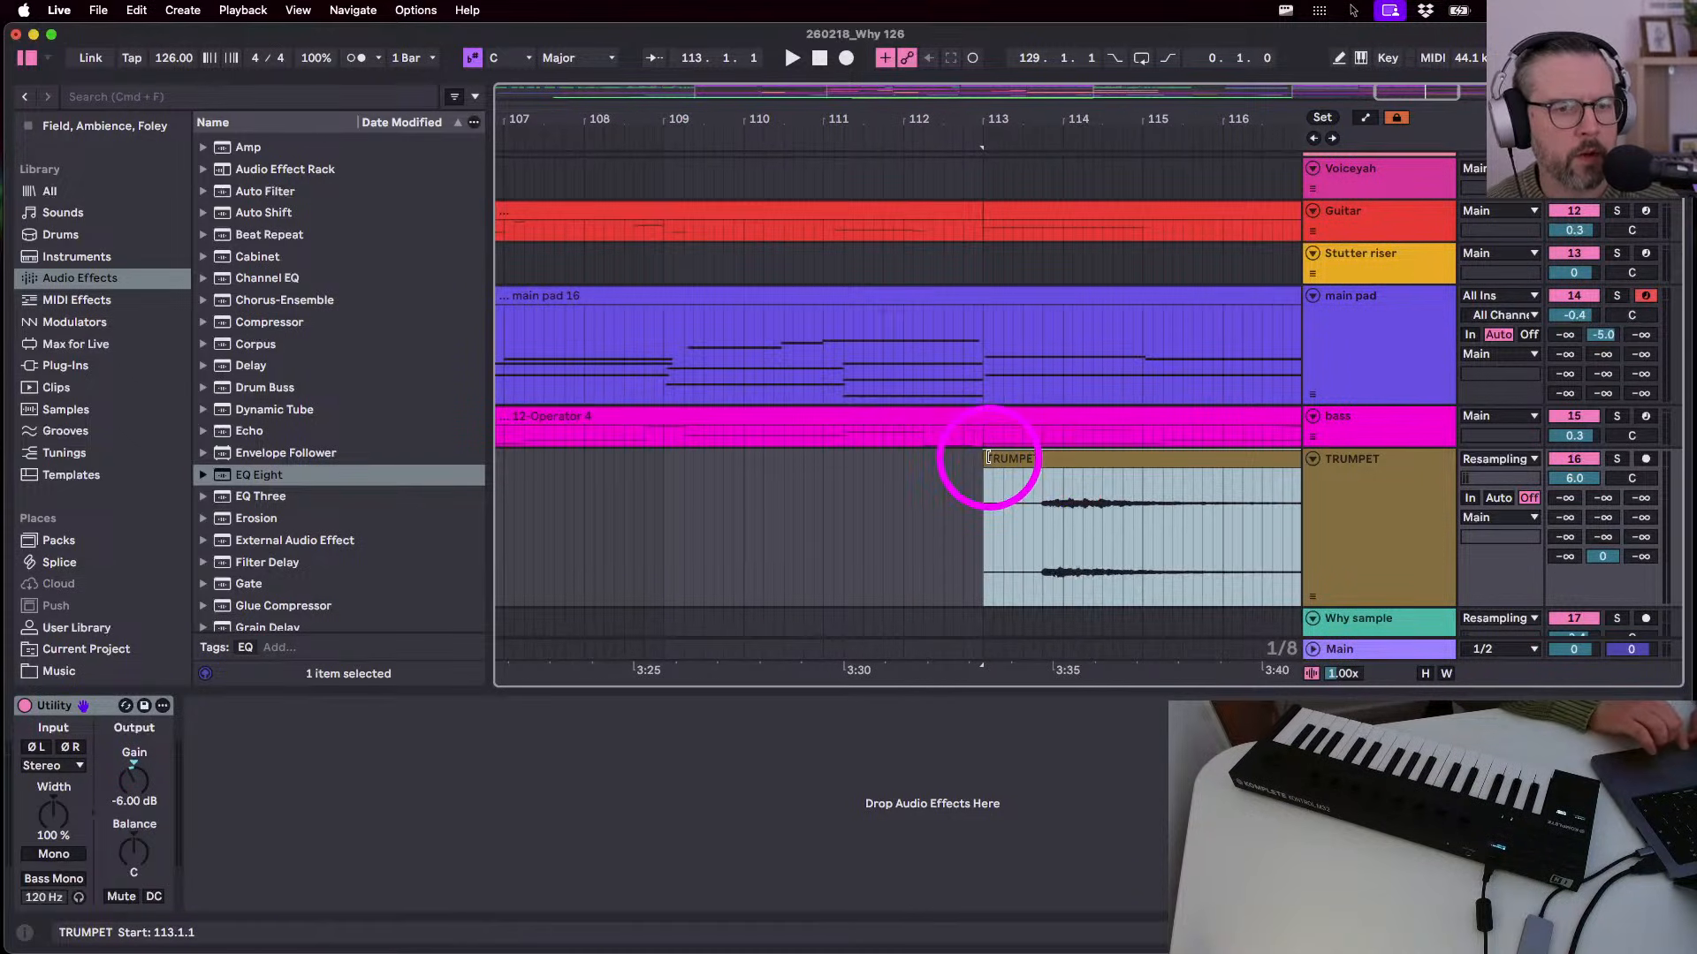
drag(987, 457, 1048, 458)
click(986, 535)
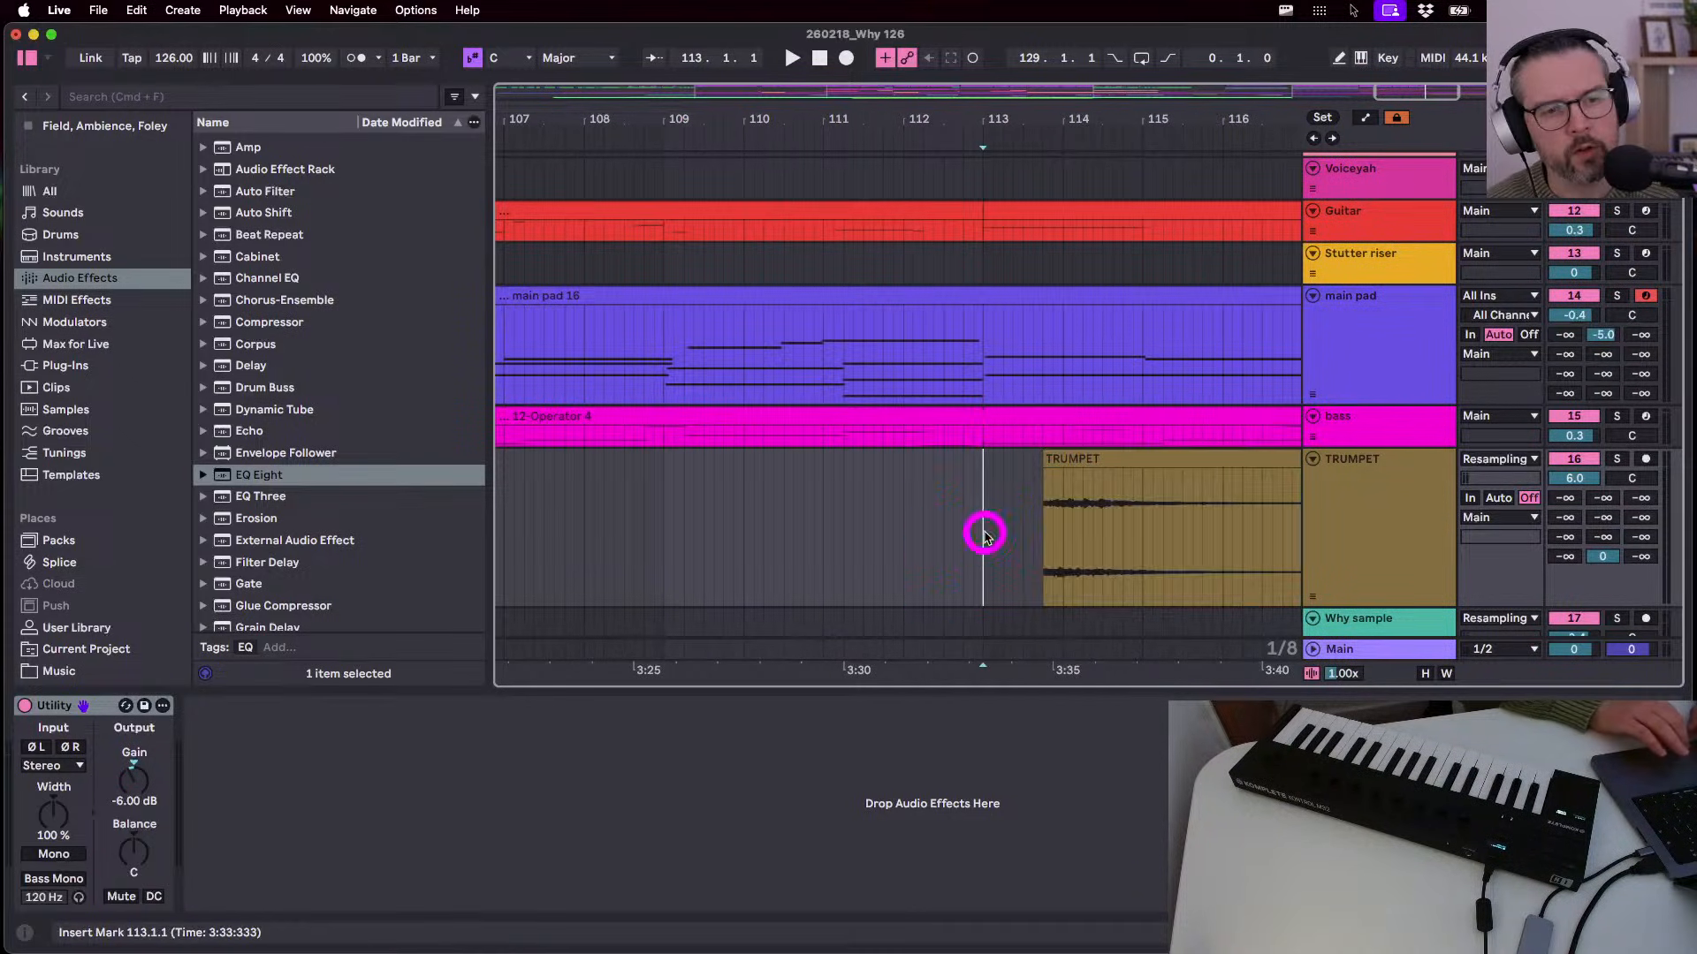
key(space)
scroll(986, 537, right, 3)
key(space)
scroll(963, 540, down, 5)
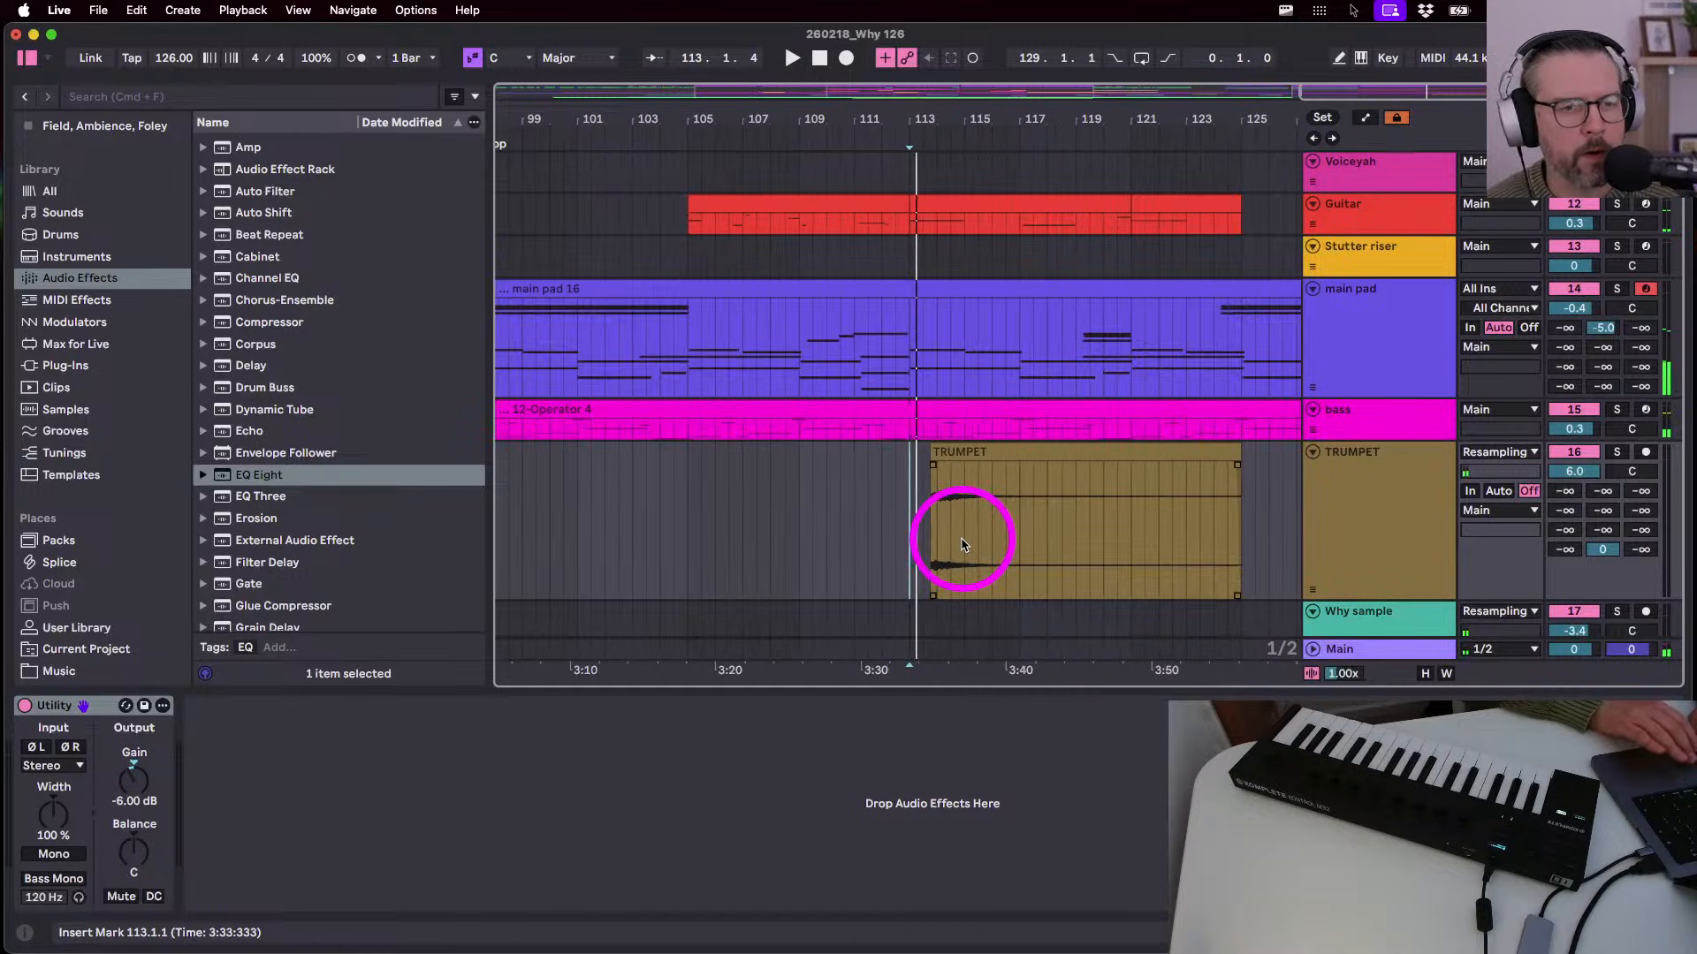
drag(1234, 458, 946, 479)
click(908, 521)
key(space)
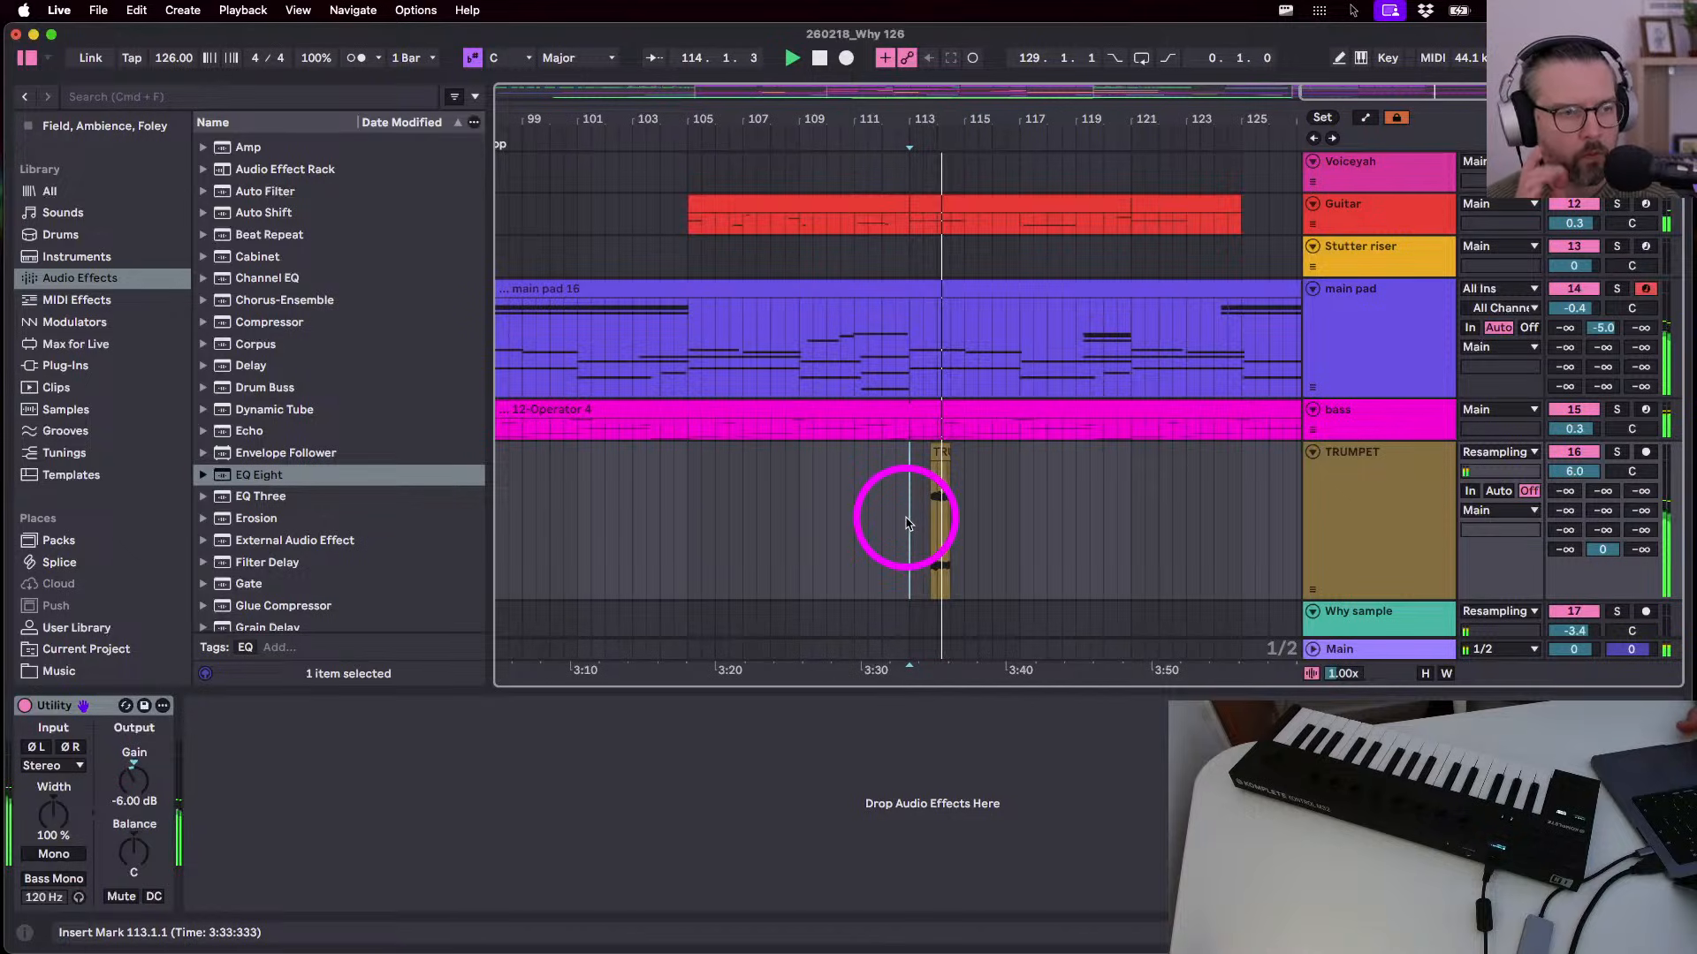
key(space)
scroll(928, 521, up, 5)
drag(1068, 452, 973, 466)
- Switch off the trumpet clip's warping and set its pitch to -5 semitones
double_click(946, 451)
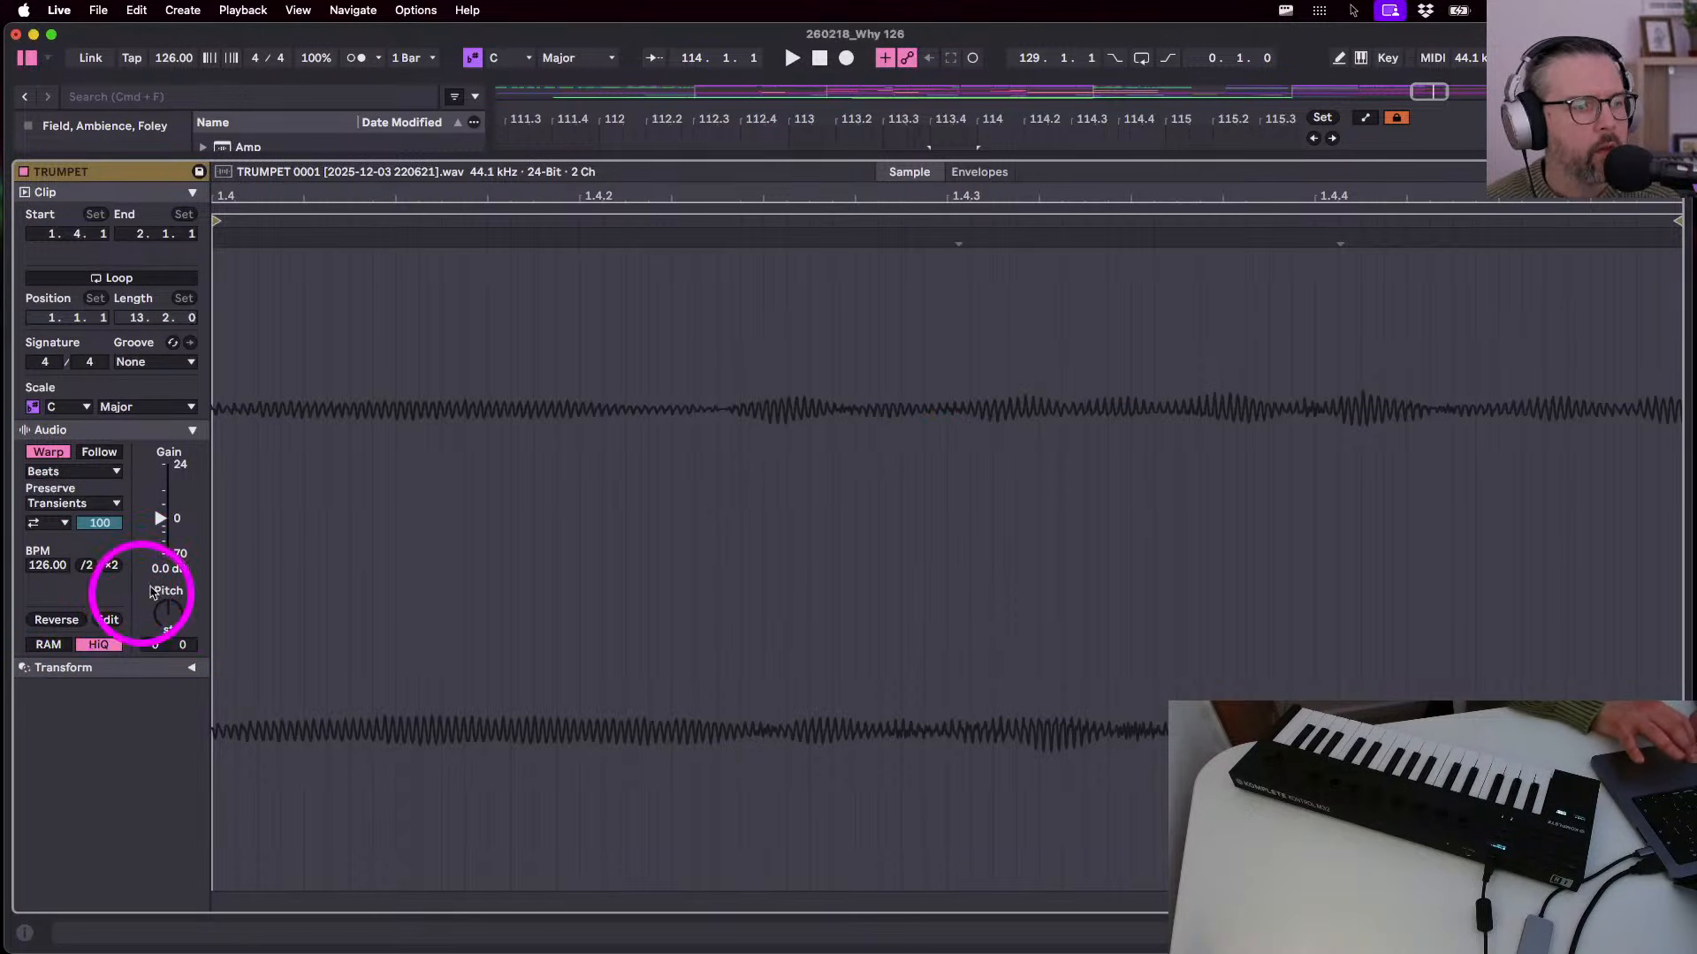
click(52, 451)
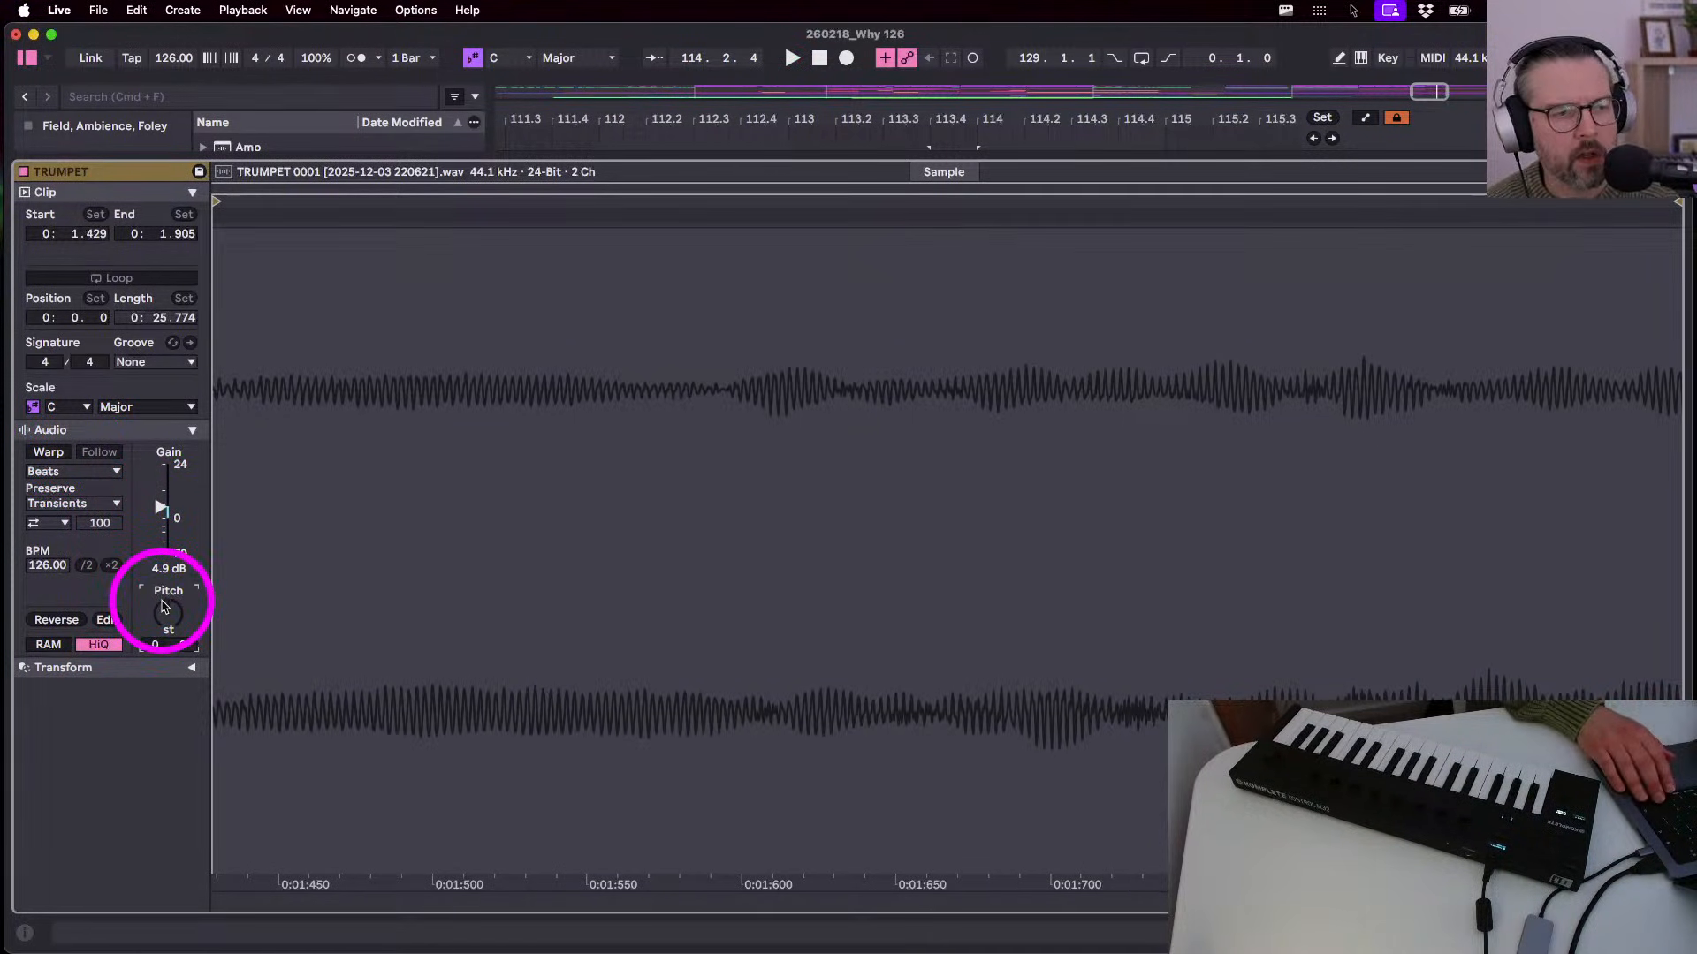
key(shift+Up)
key(space)
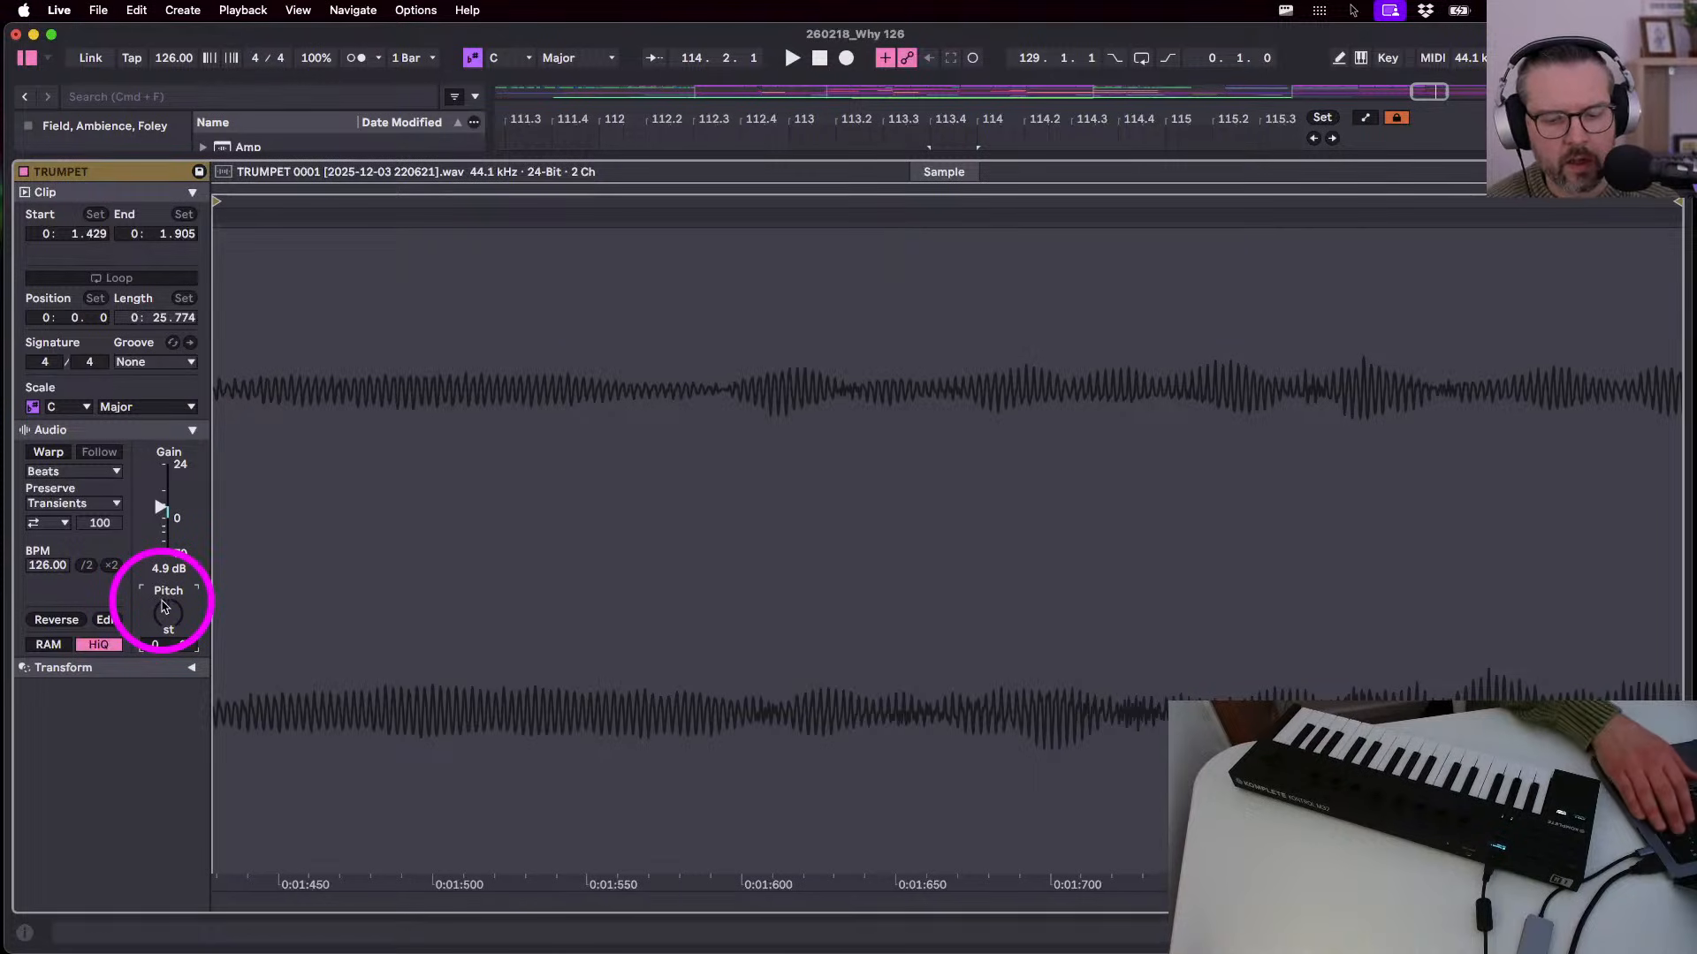
key(Down)
key(Down)
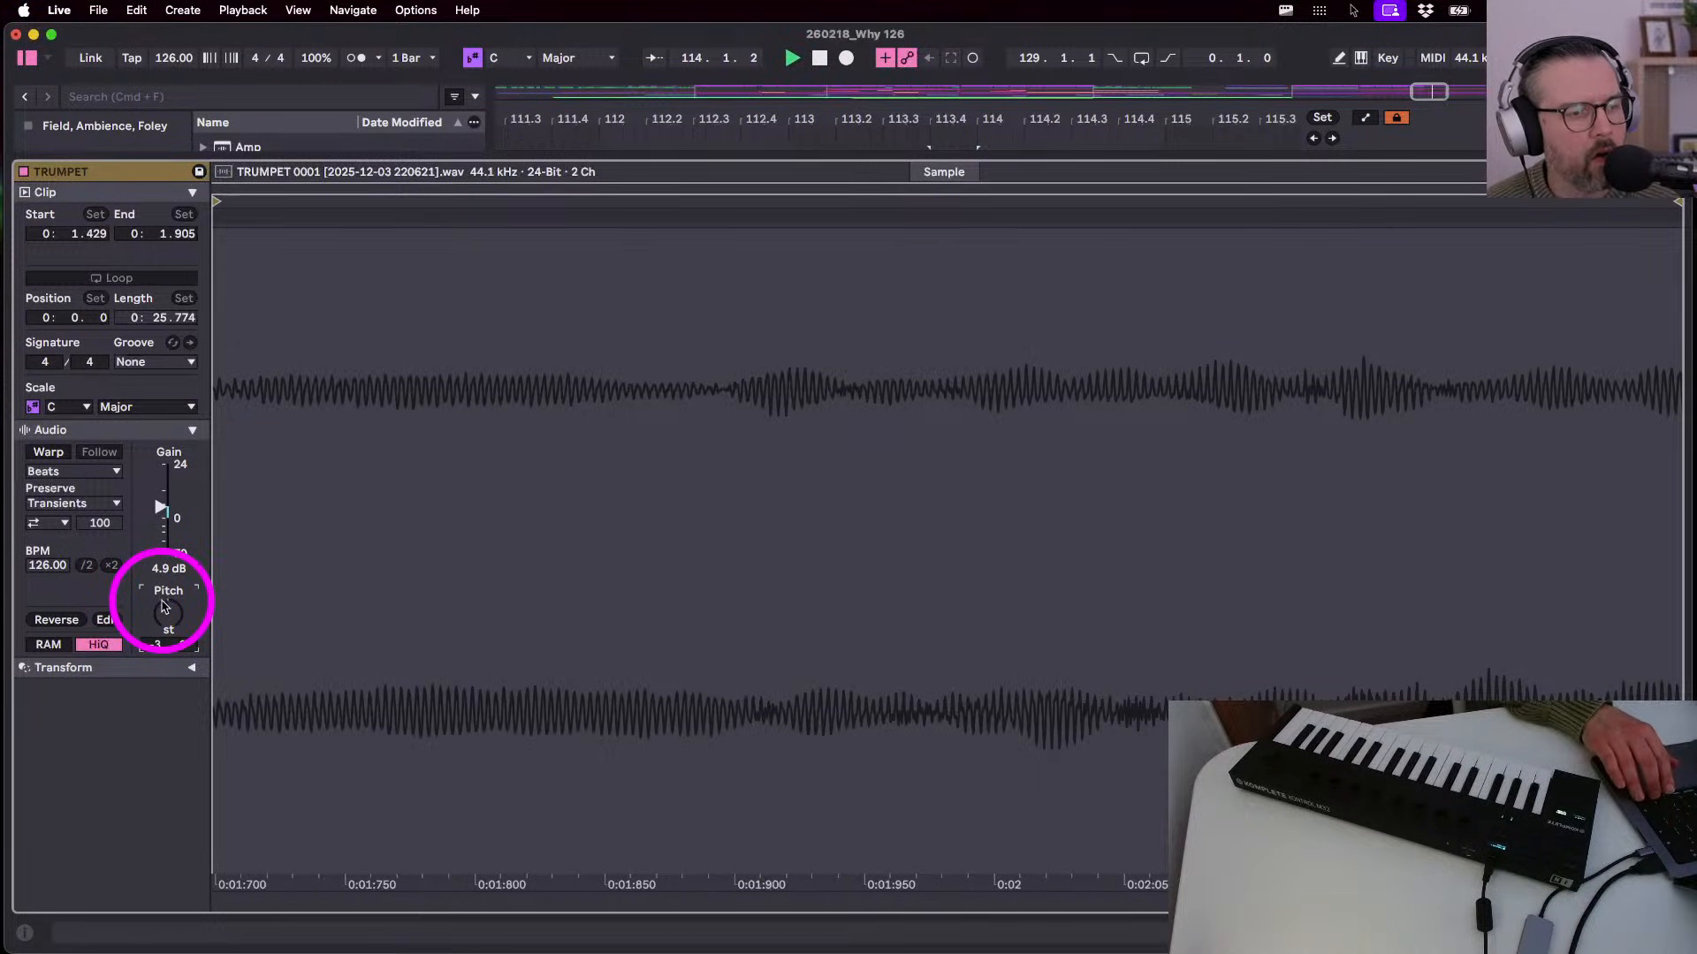
key(Down)
key(space)
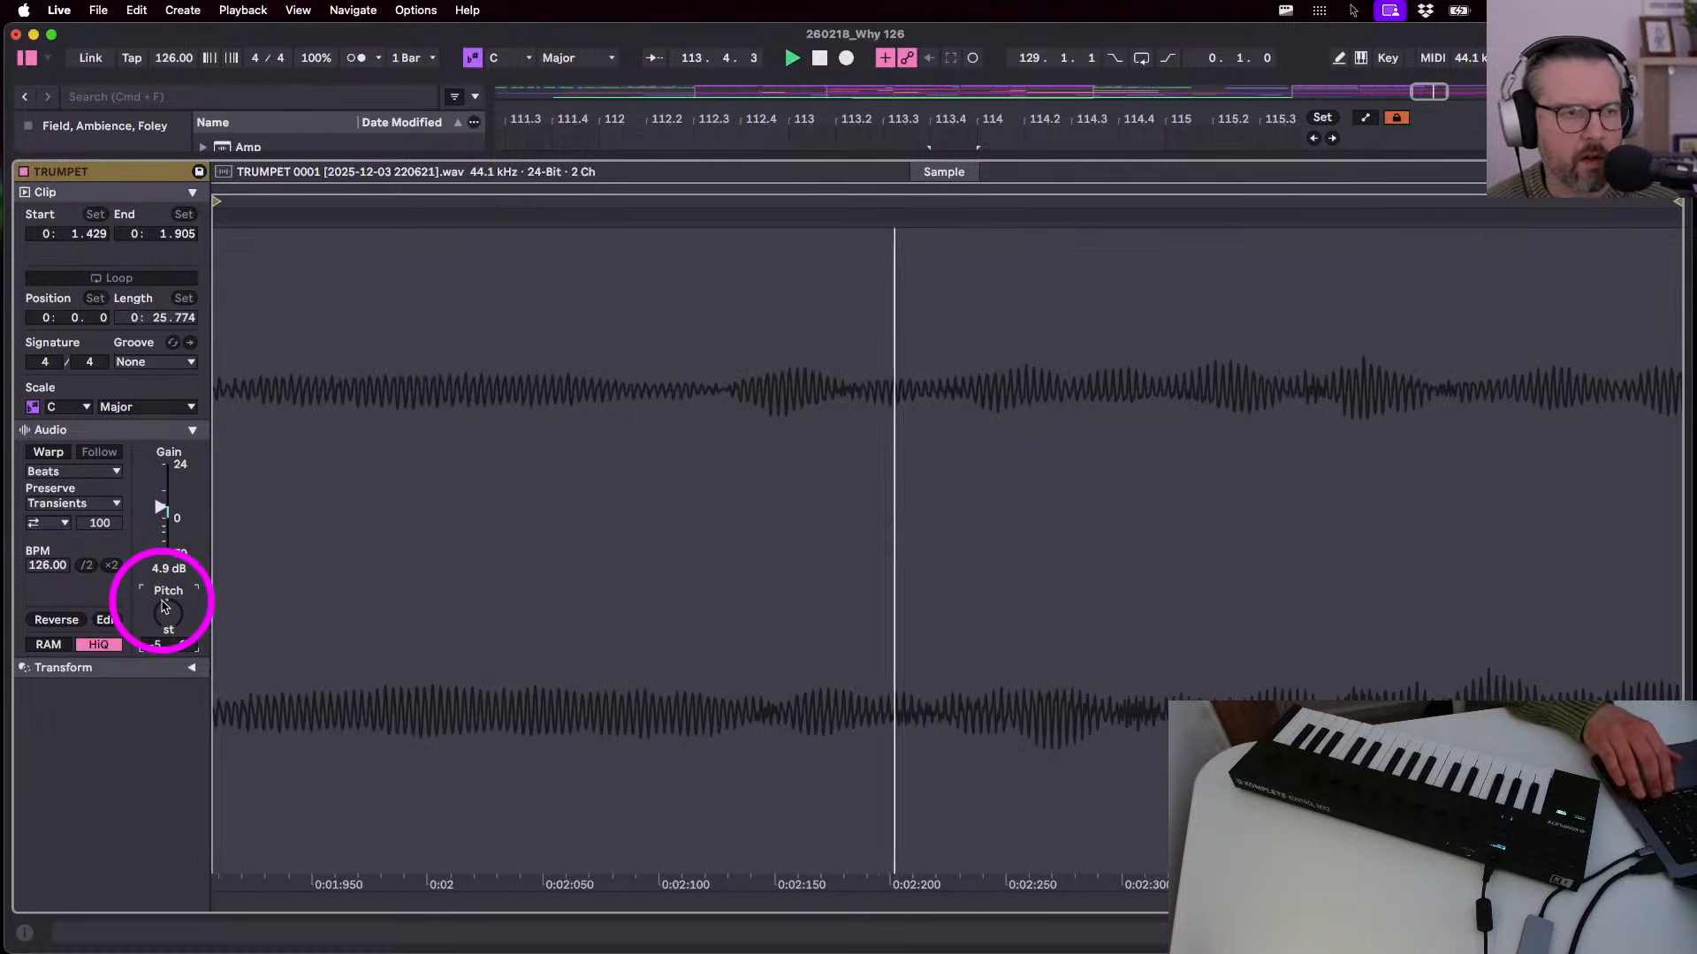
key(shift+Tab)
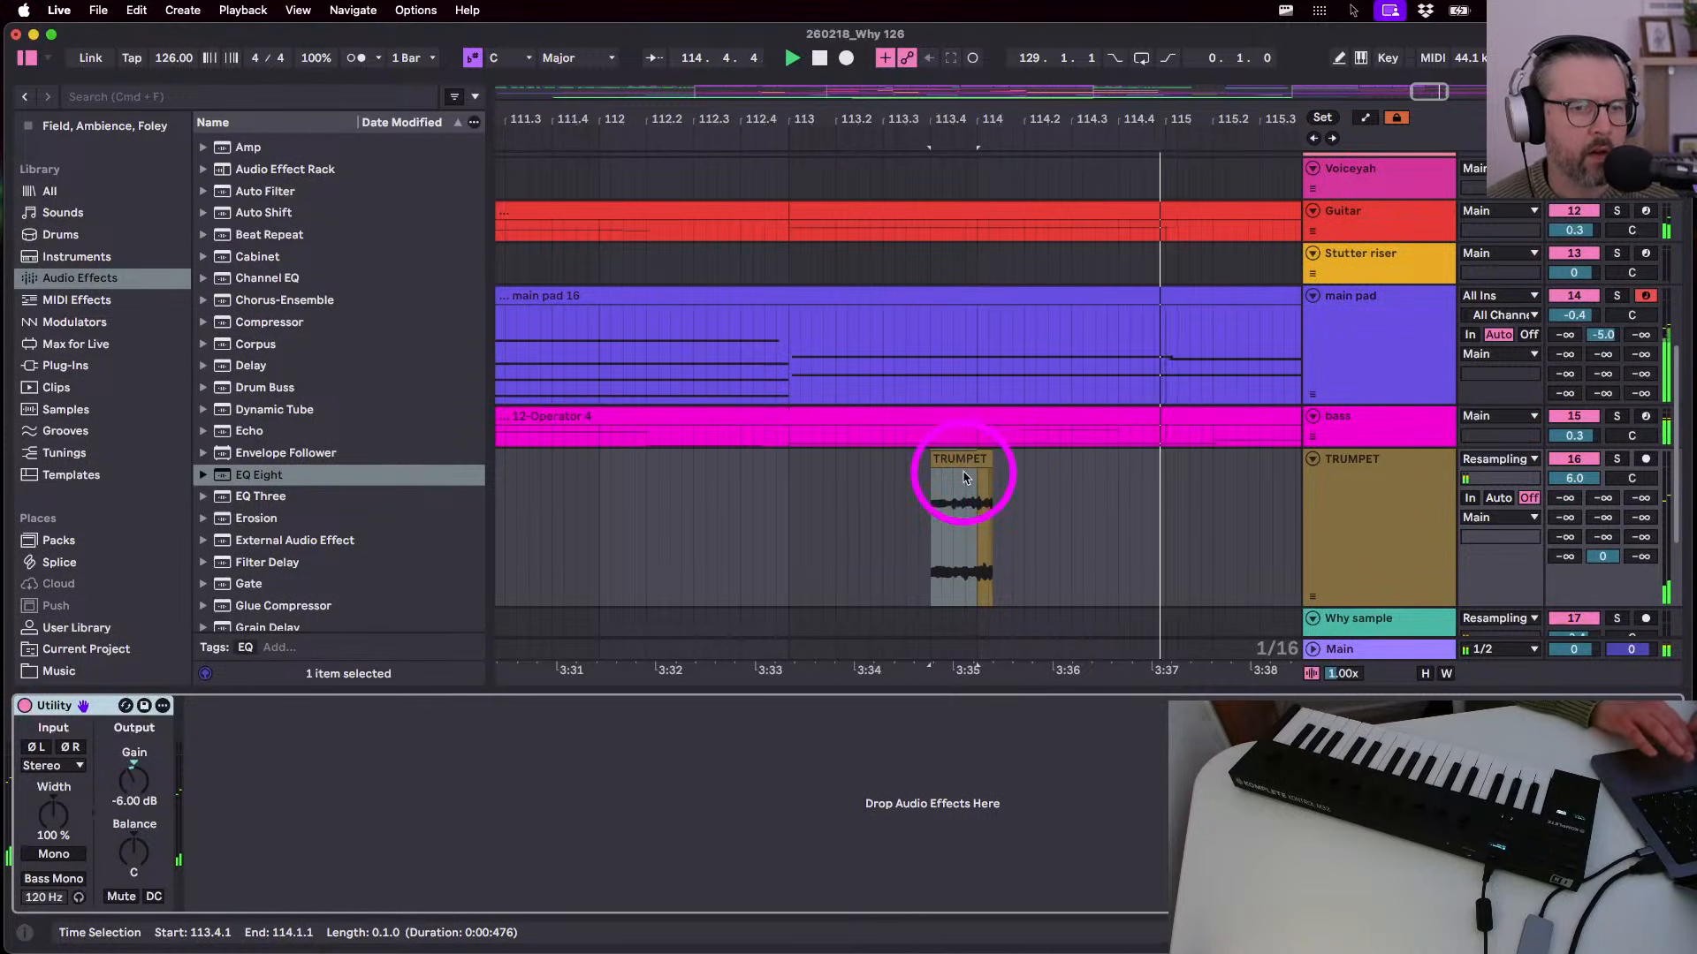
- Adjust the trumpet stab's end near bar 114 and audition it from bar 113
click(787, 507)
key(space)
key(space)
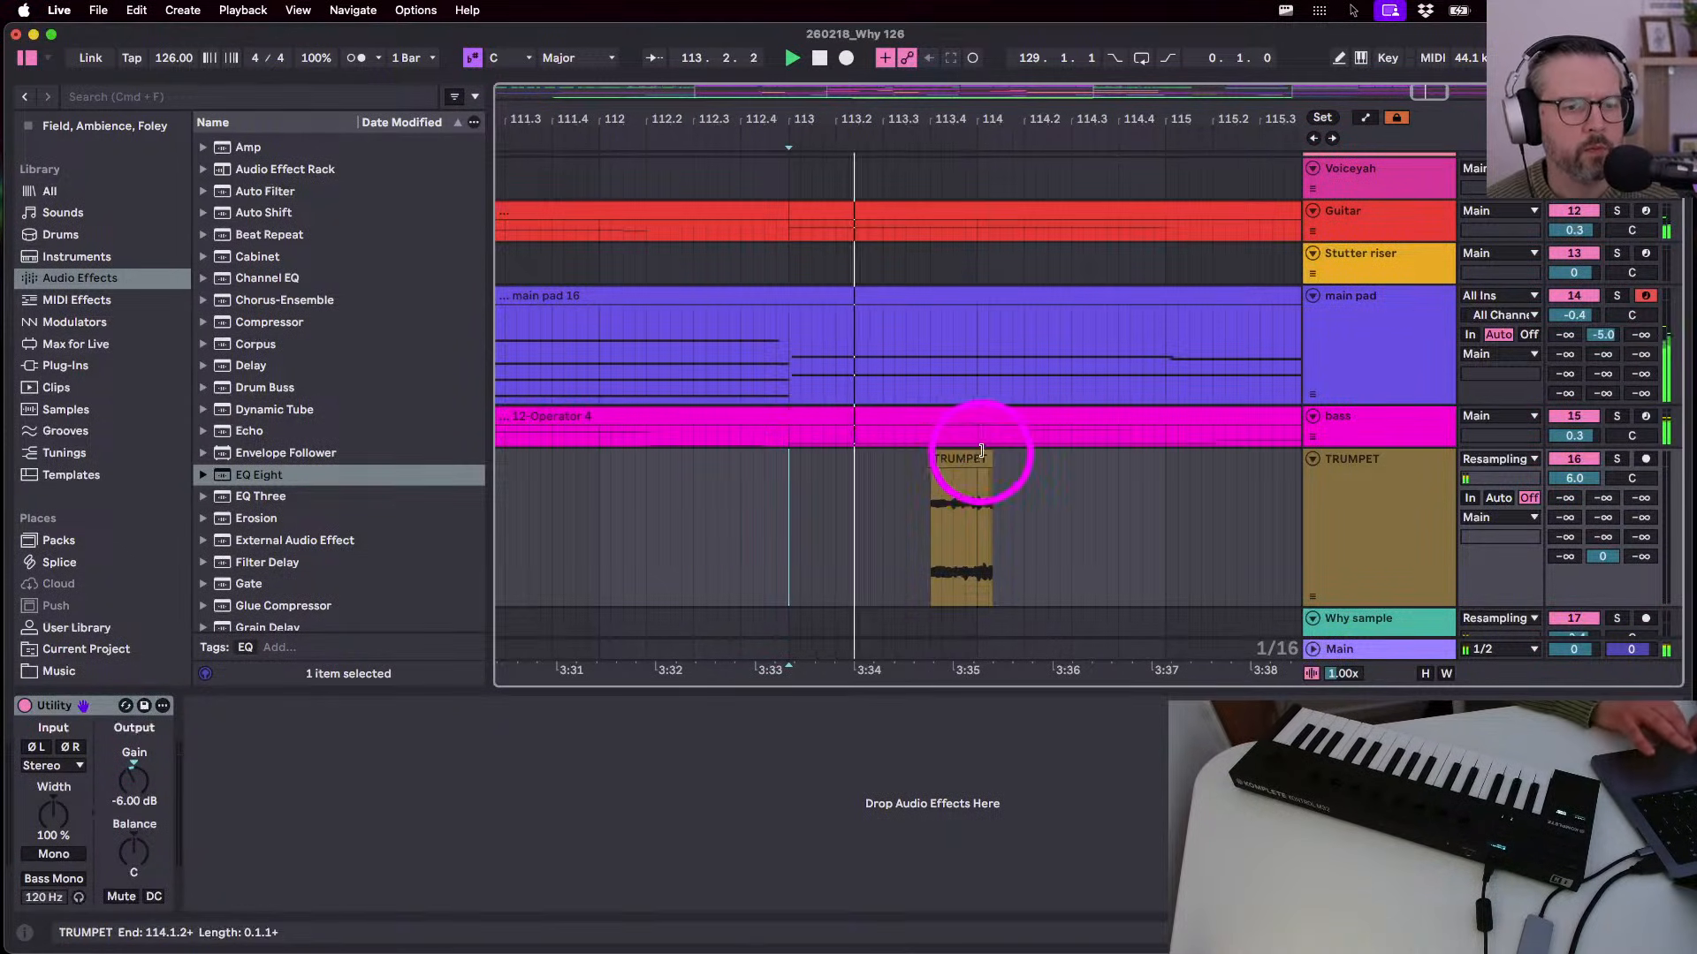
drag(989, 456, 976, 455)
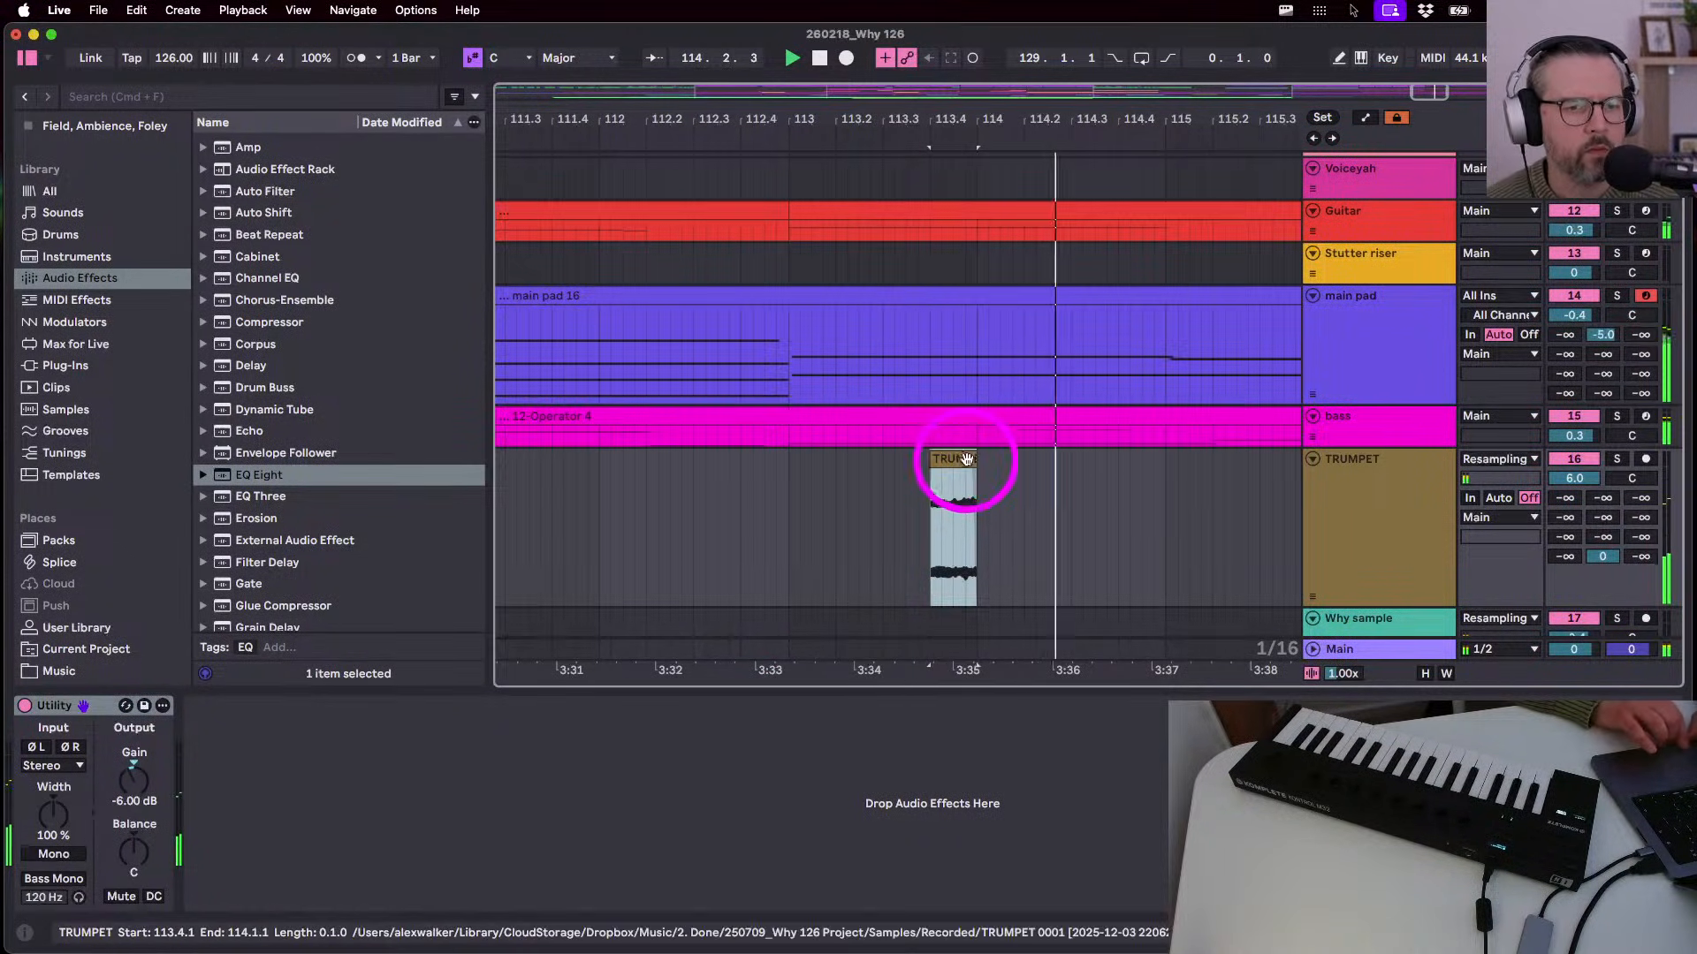
double_click(965, 459)
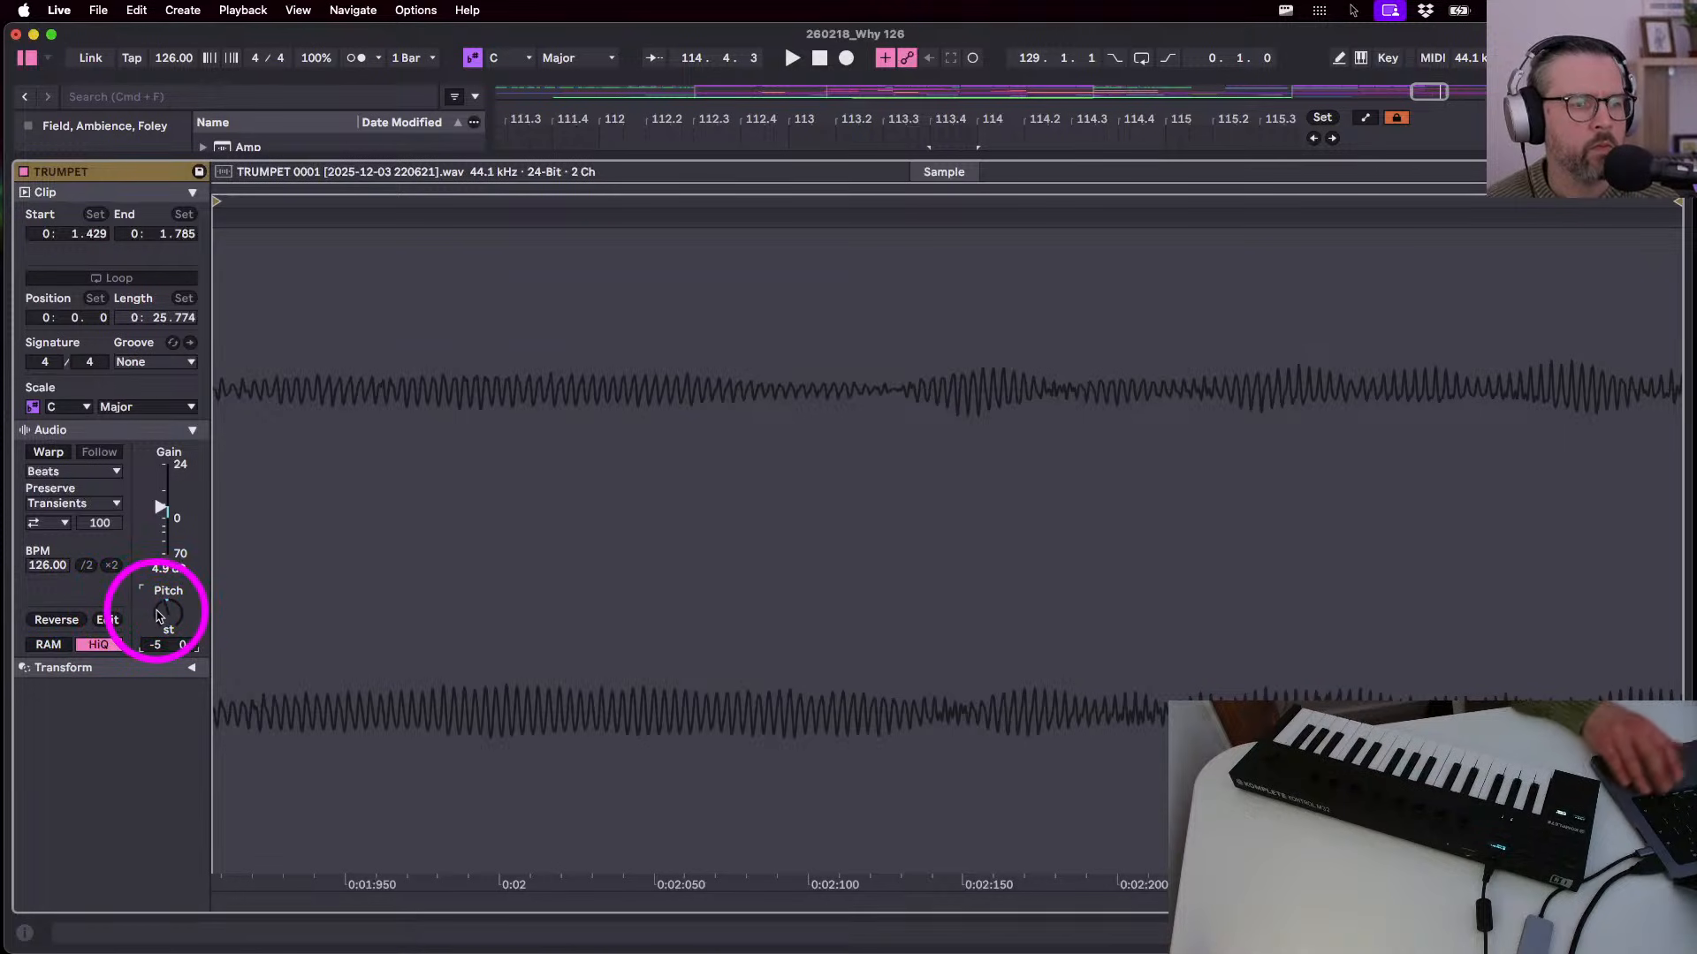
key(shift+Tab)
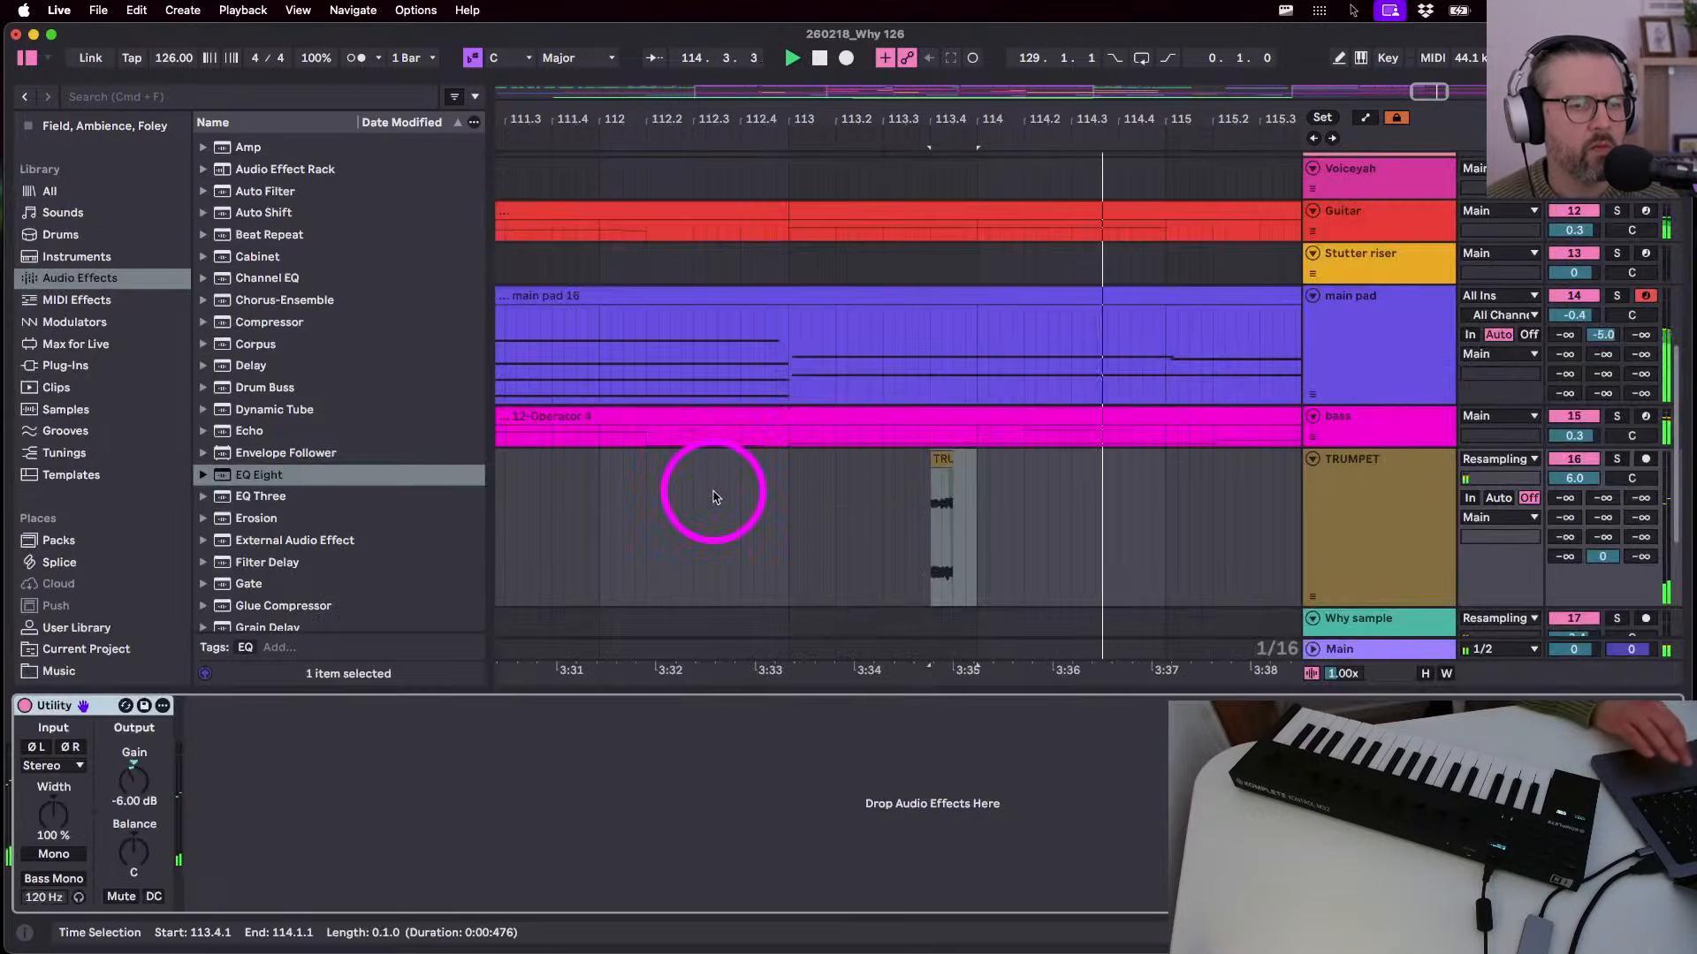
key(space)
- Reset the TRUMPET clip's Pitch knob to 0 semitones in its sample settings
click(954, 460)
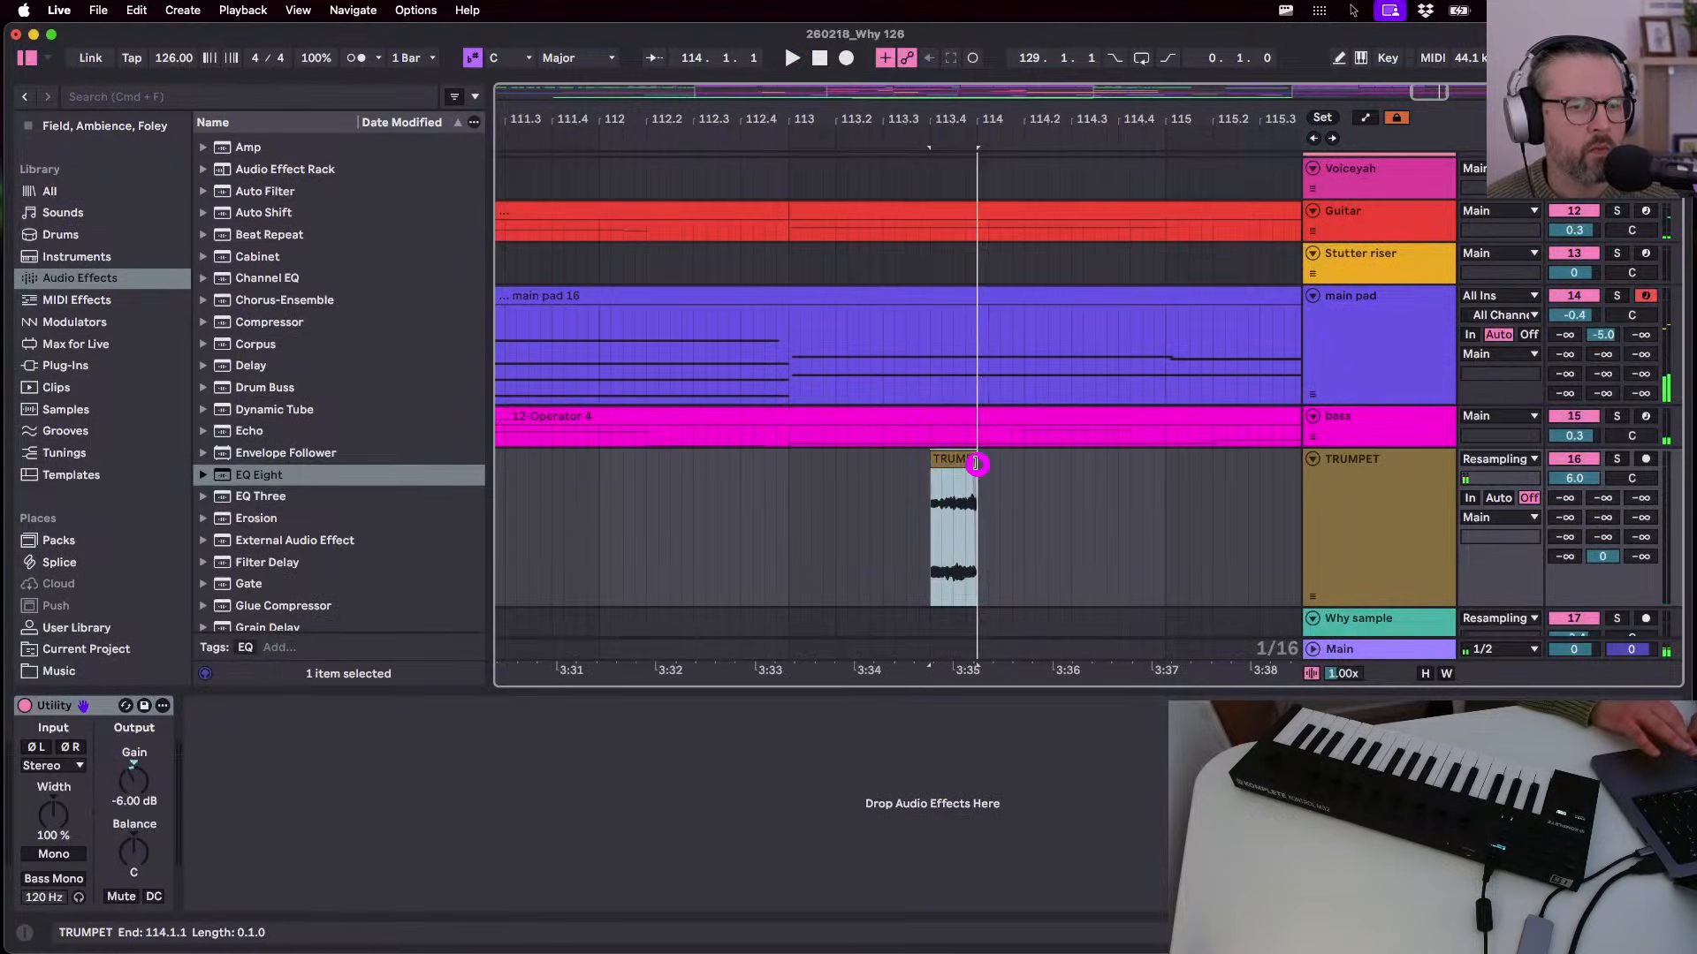
click(792, 519)
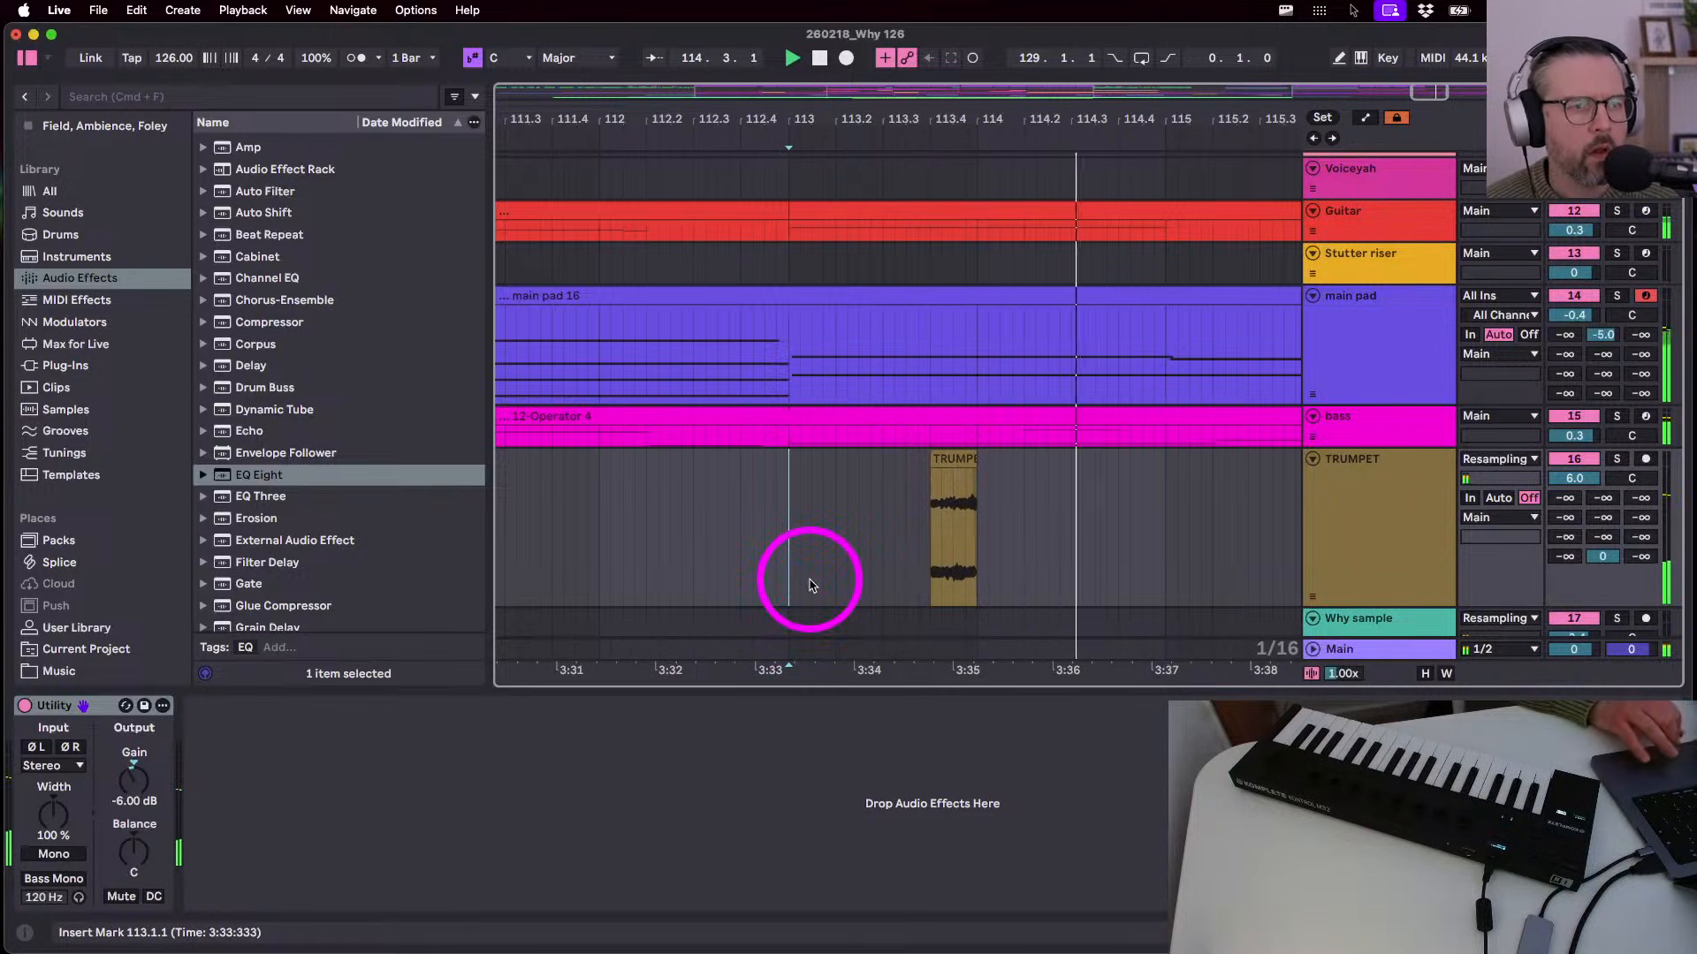
click(959, 473)
key(shift+Tab)
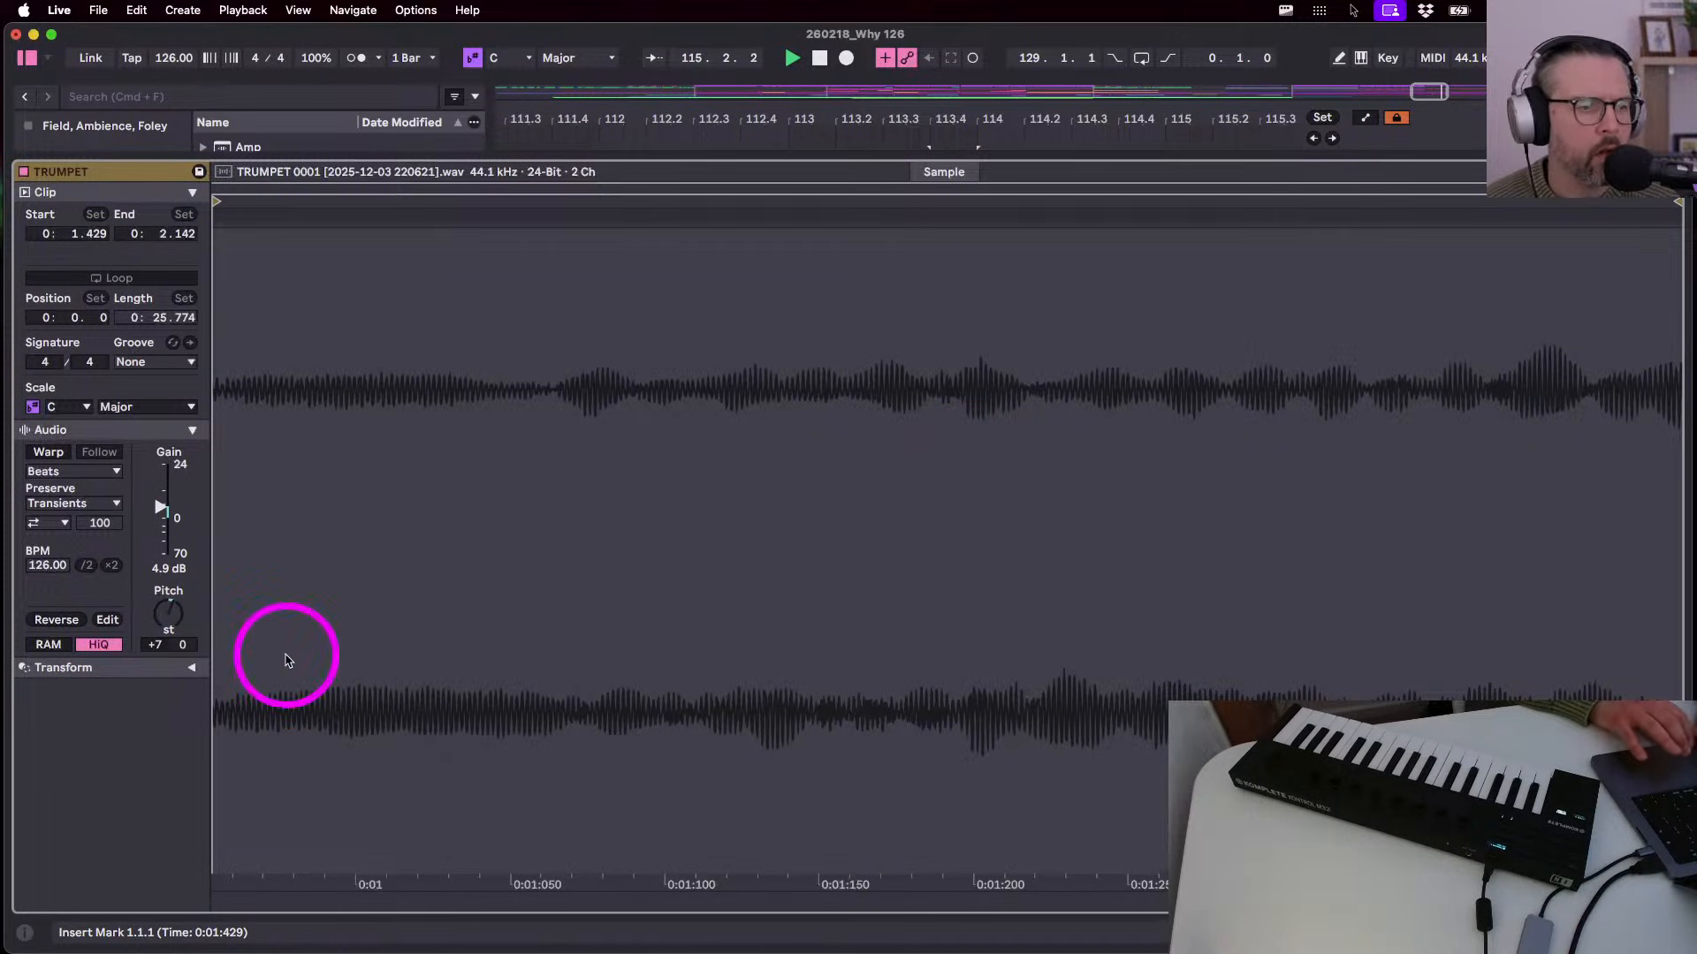
double_click(171, 625)
key(shift+Tab)
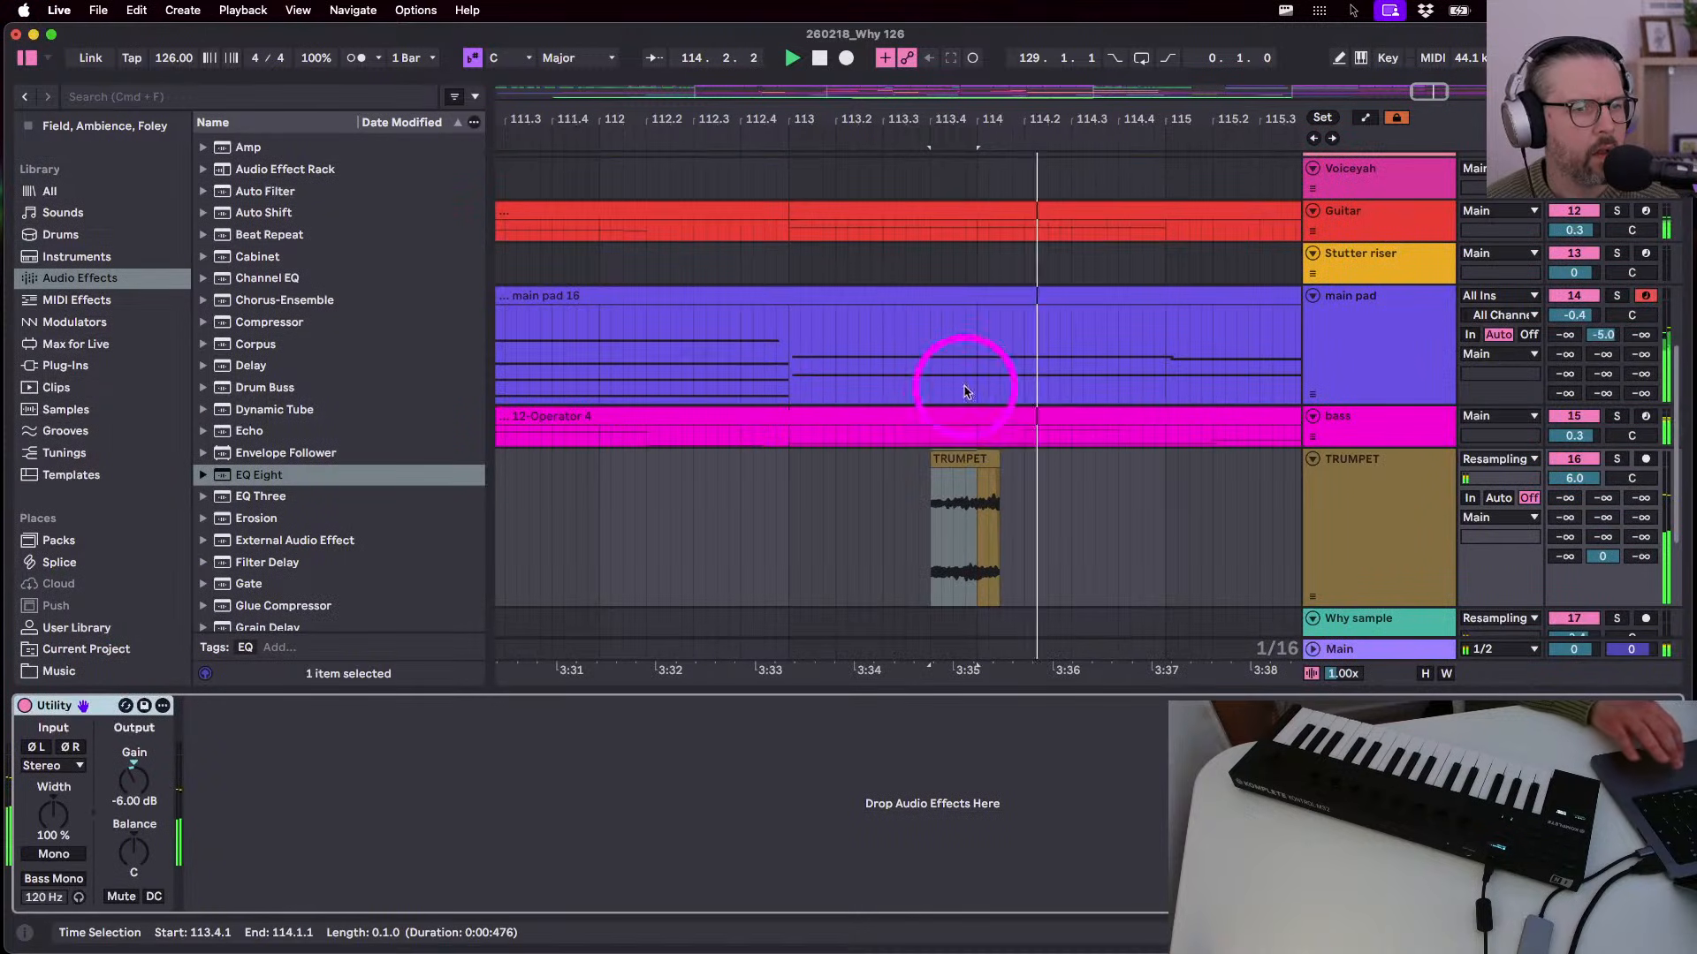
- Trim the trumpet stab to one beat ending at 114.1.1 and solo the TRUMPET track
click(790, 509)
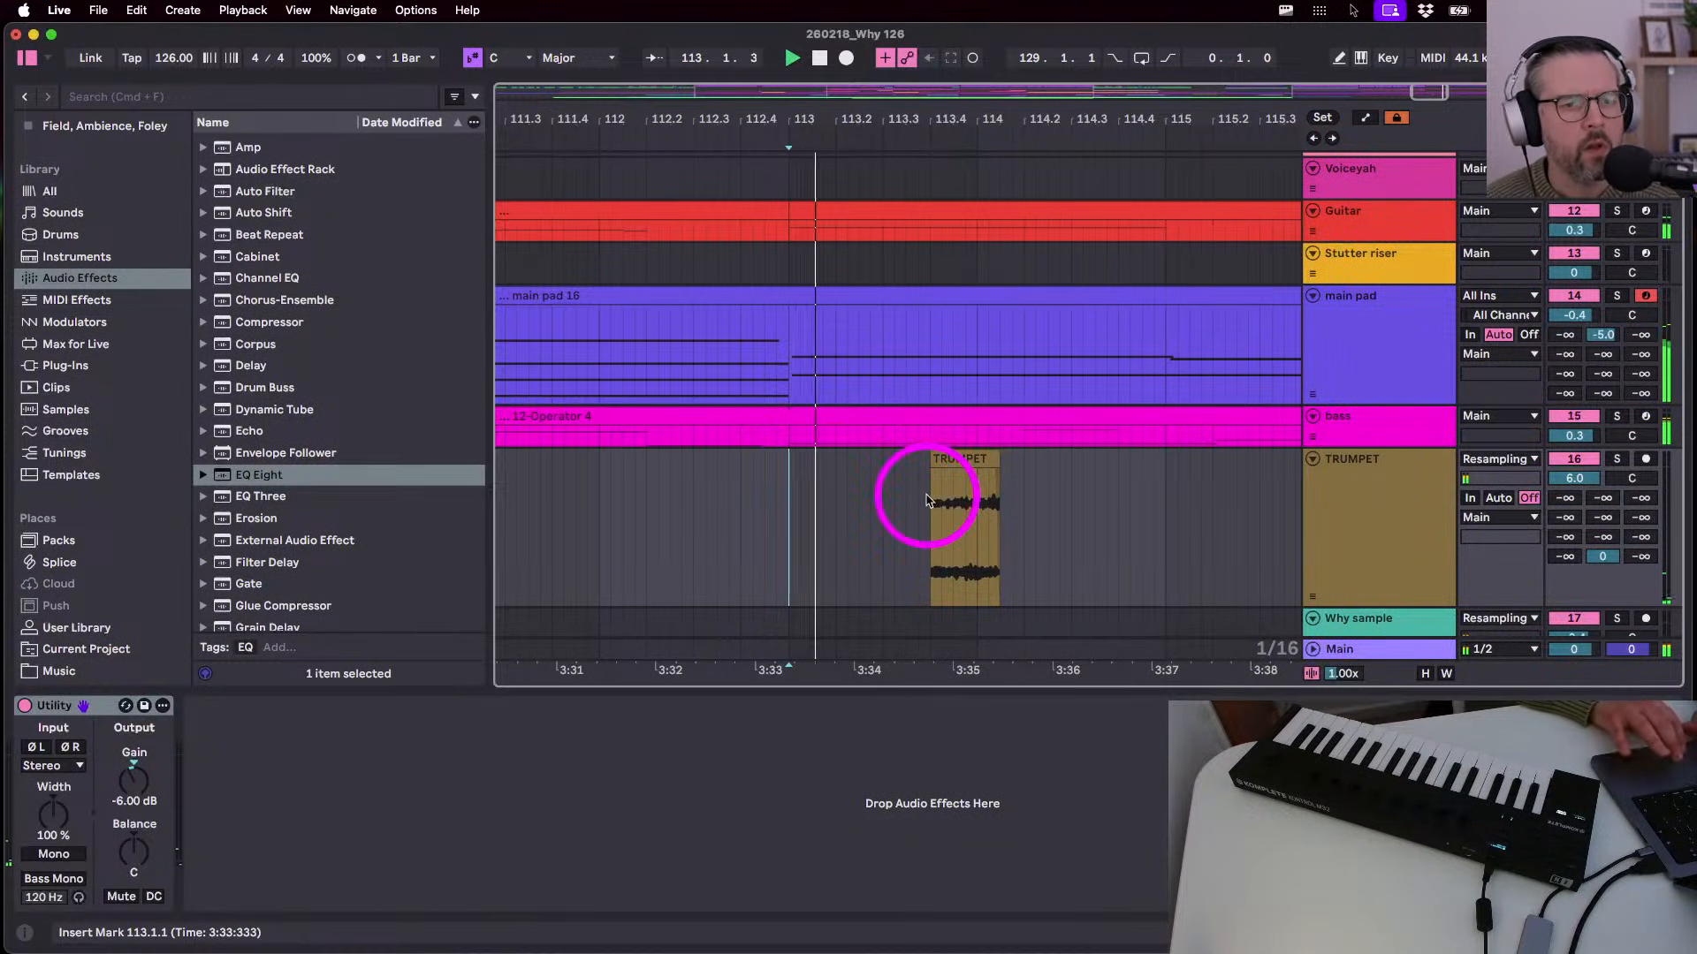
drag(996, 461, 979, 458)
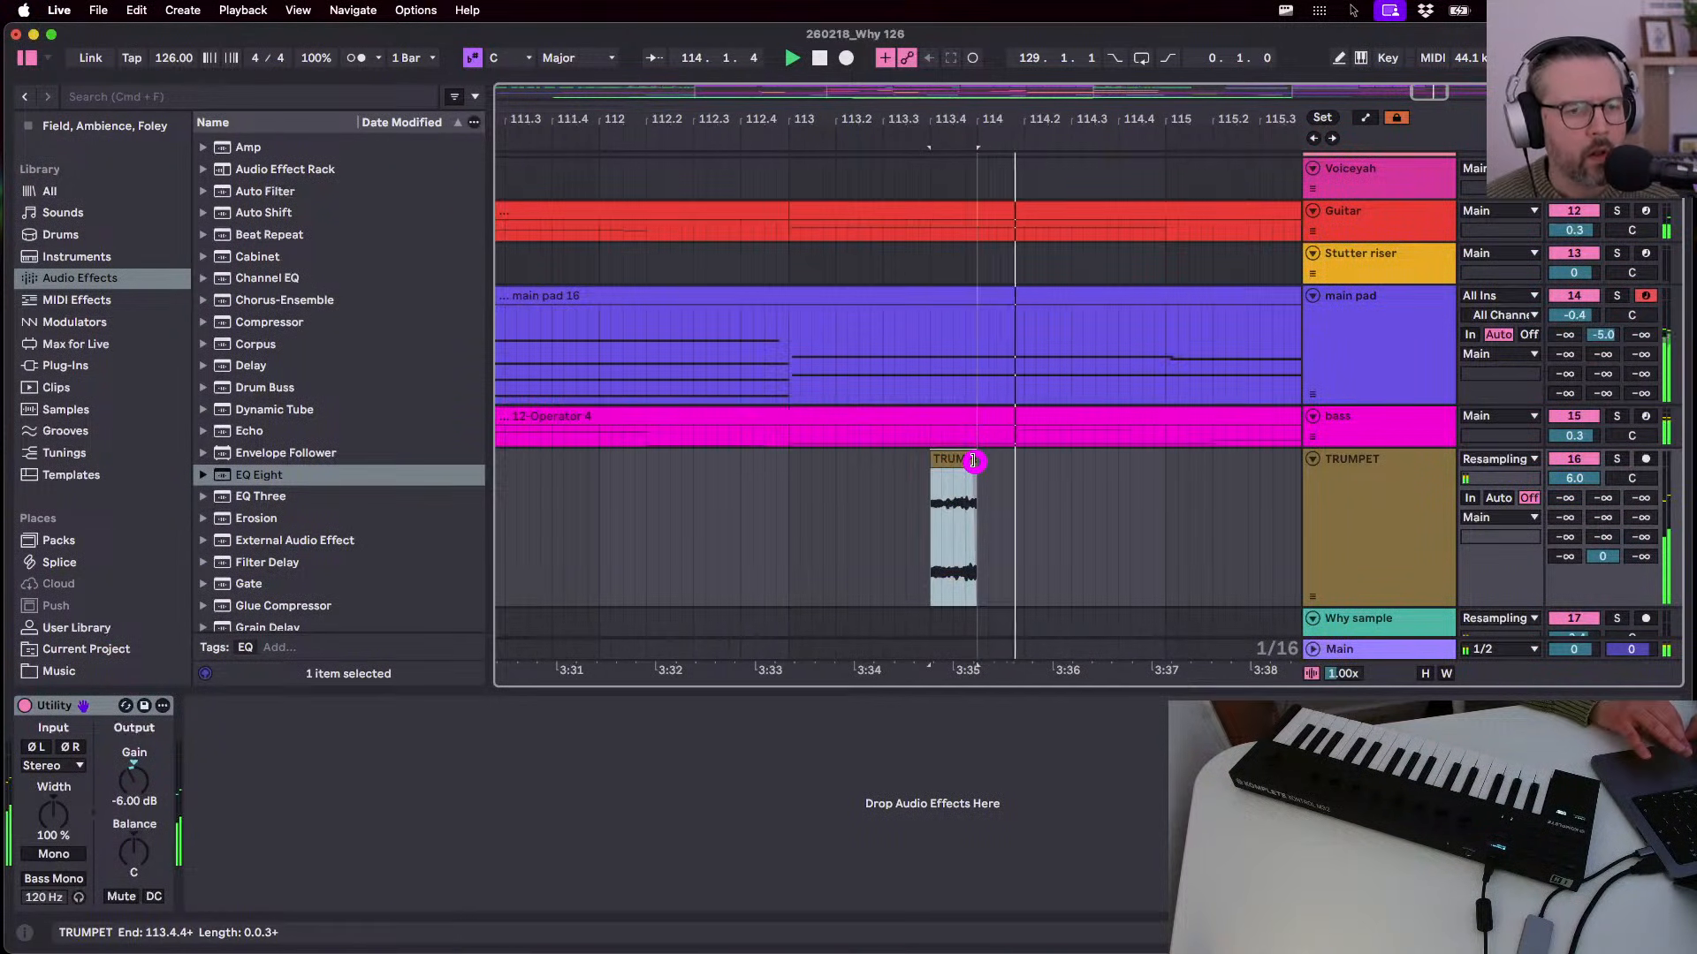
key(space)
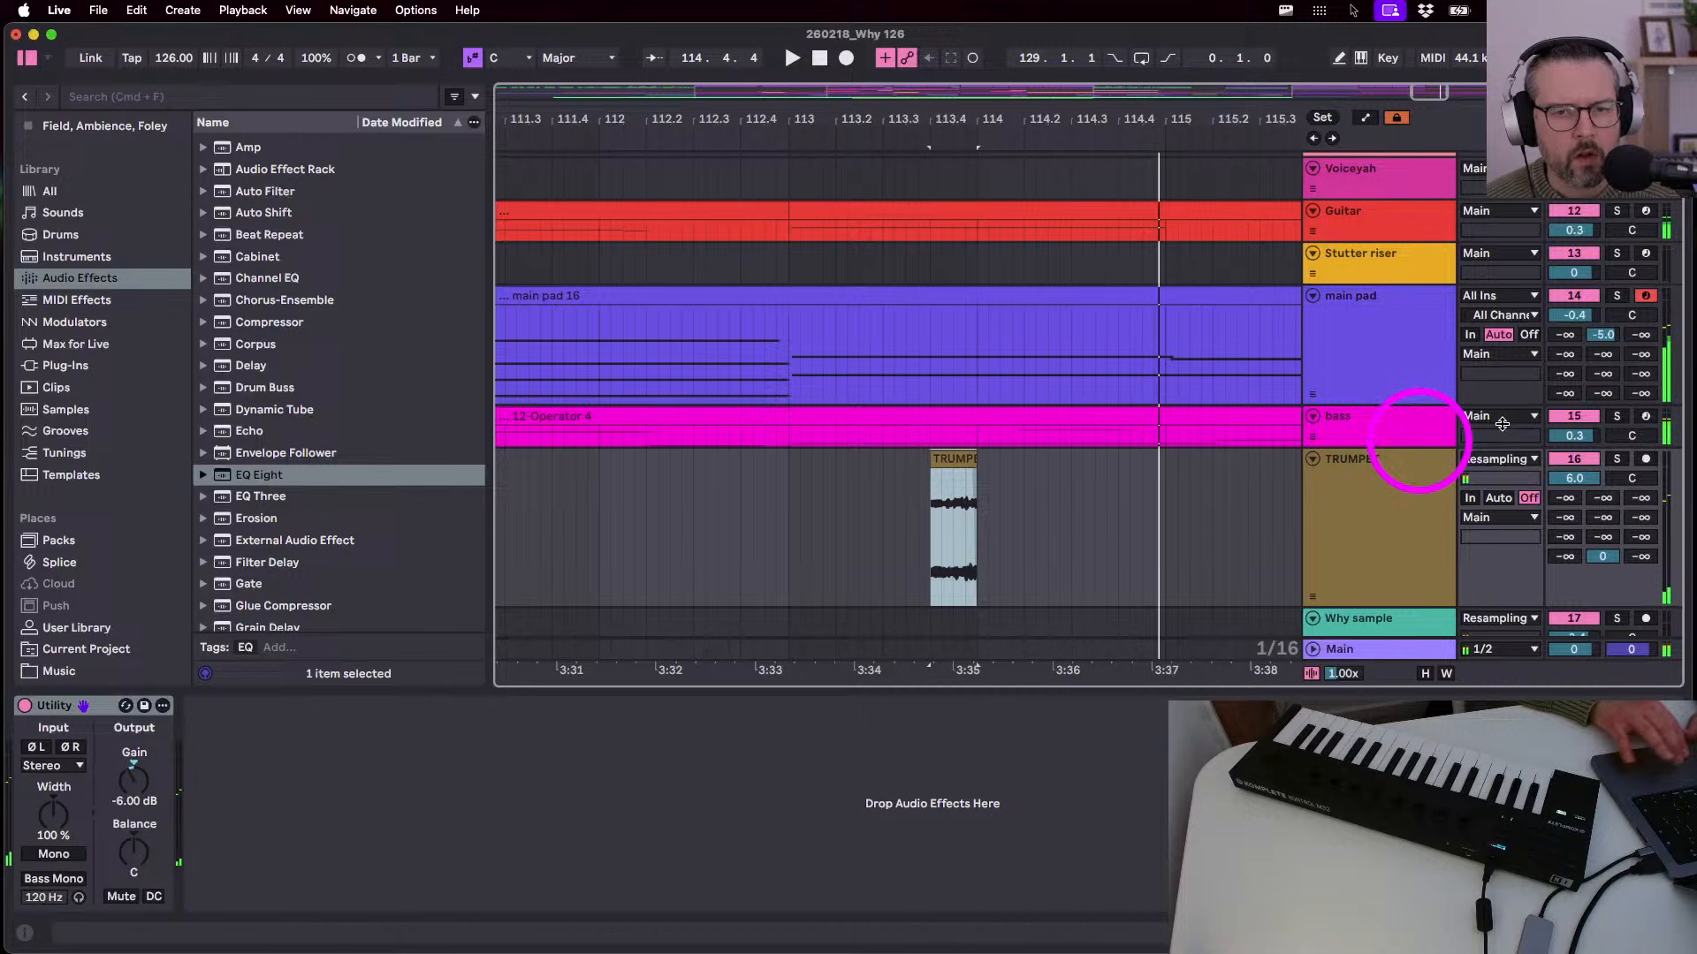
click(1618, 459)
key(space)
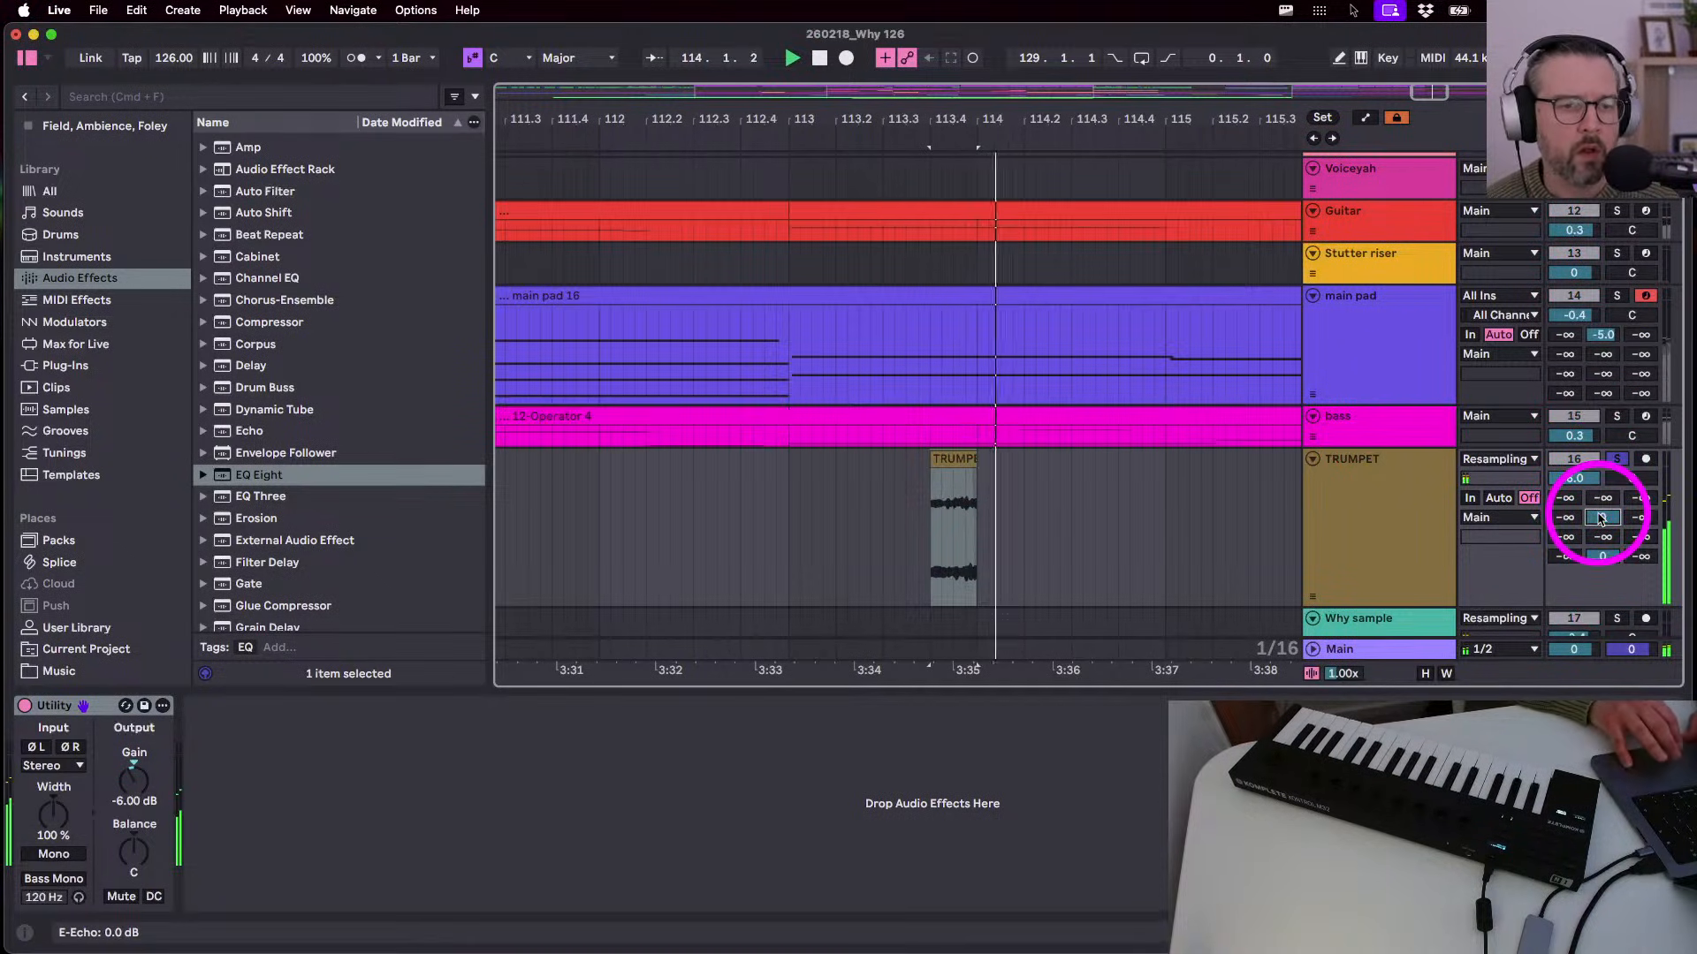
- Turn the trumpet's other echo sends fully down, raise its D Echo send to 0 dB, and show the returns
drag(1602, 520, 1642, 424)
key(space)
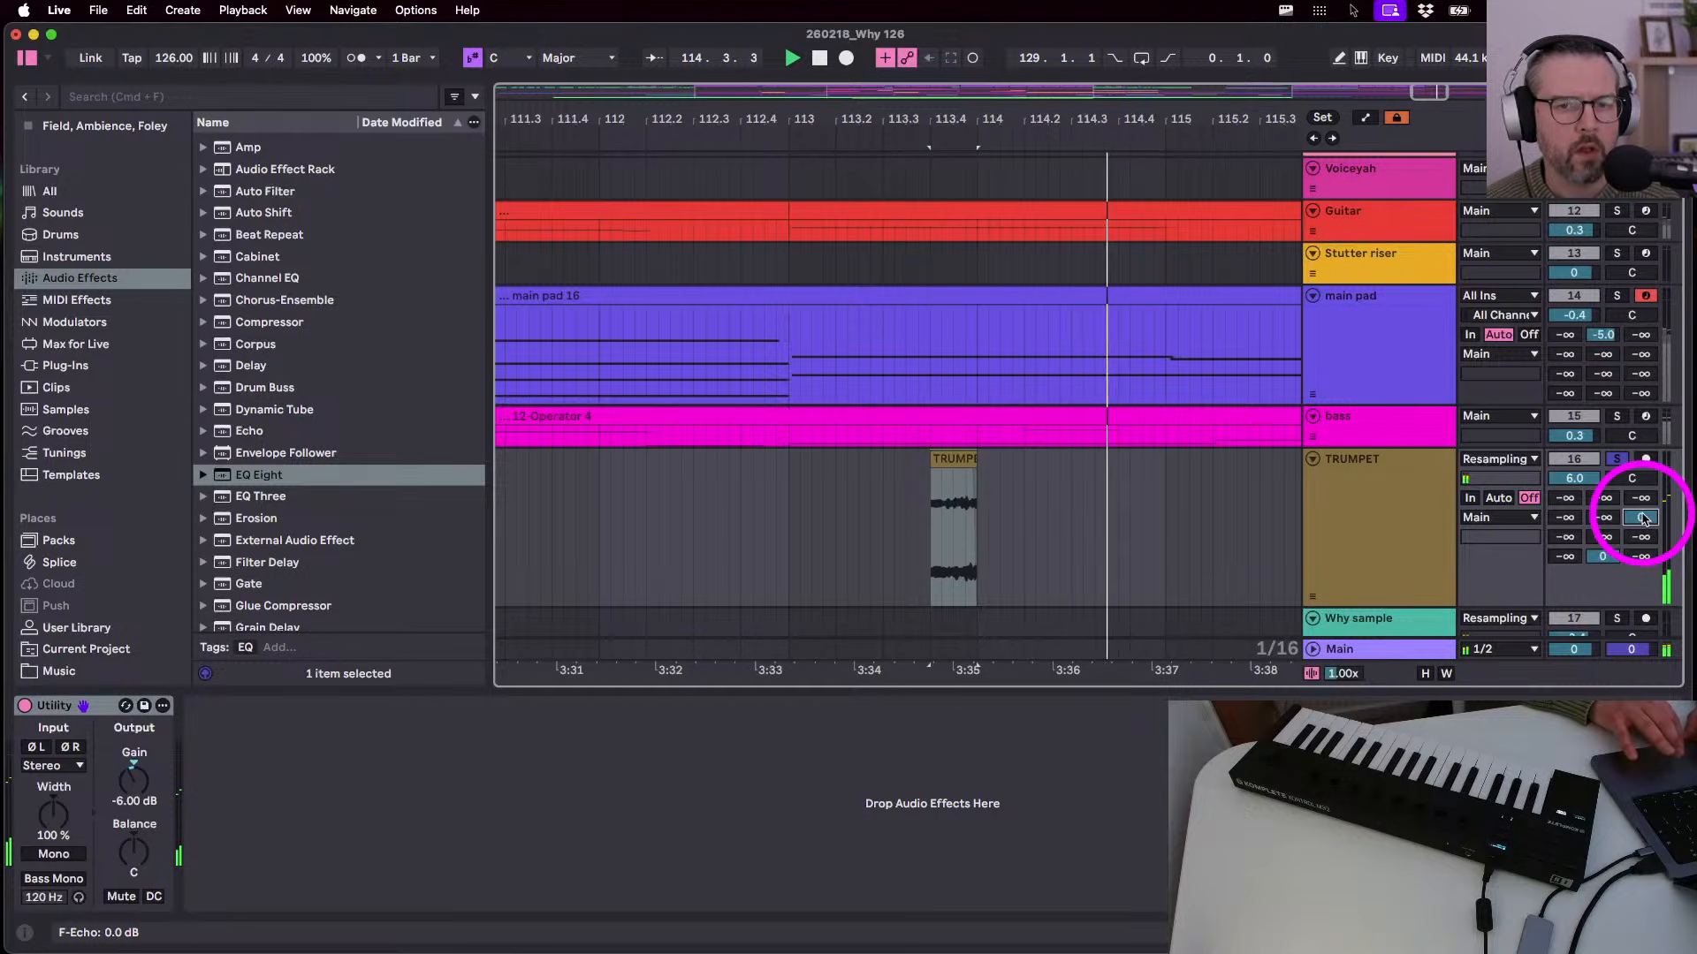
drag(1642, 519, 1642, 618)
key(space)
drag(1563, 522, 1563, 424)
key(space)
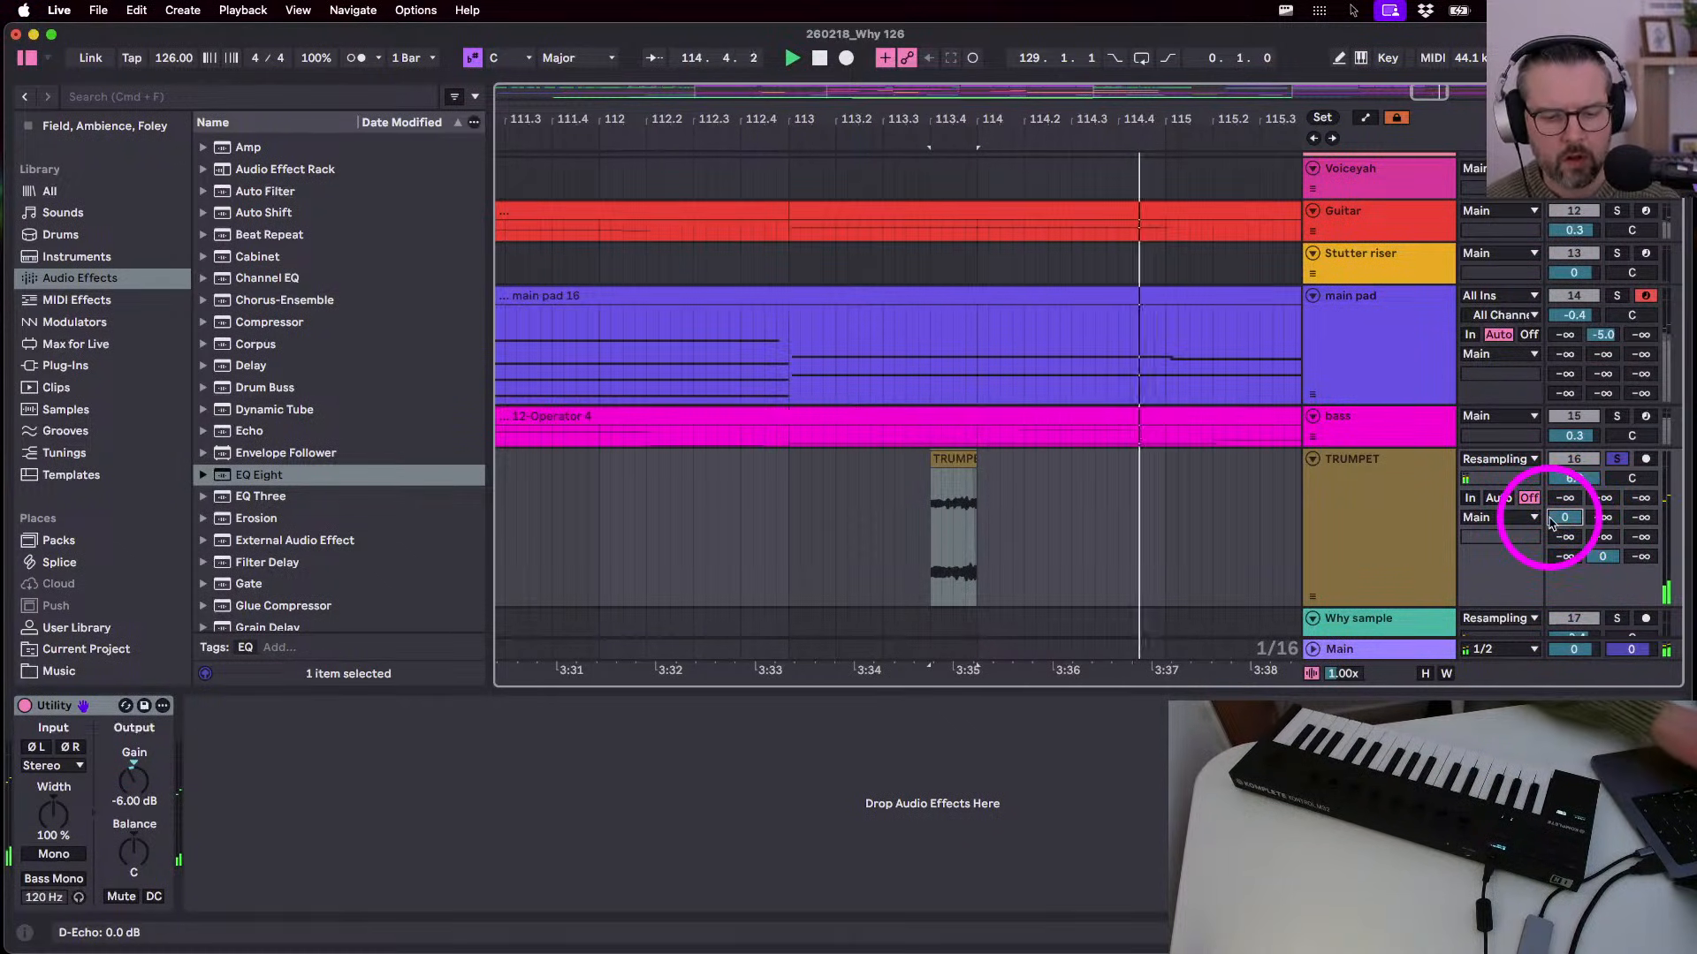
key(super+alt+r)
key(space)
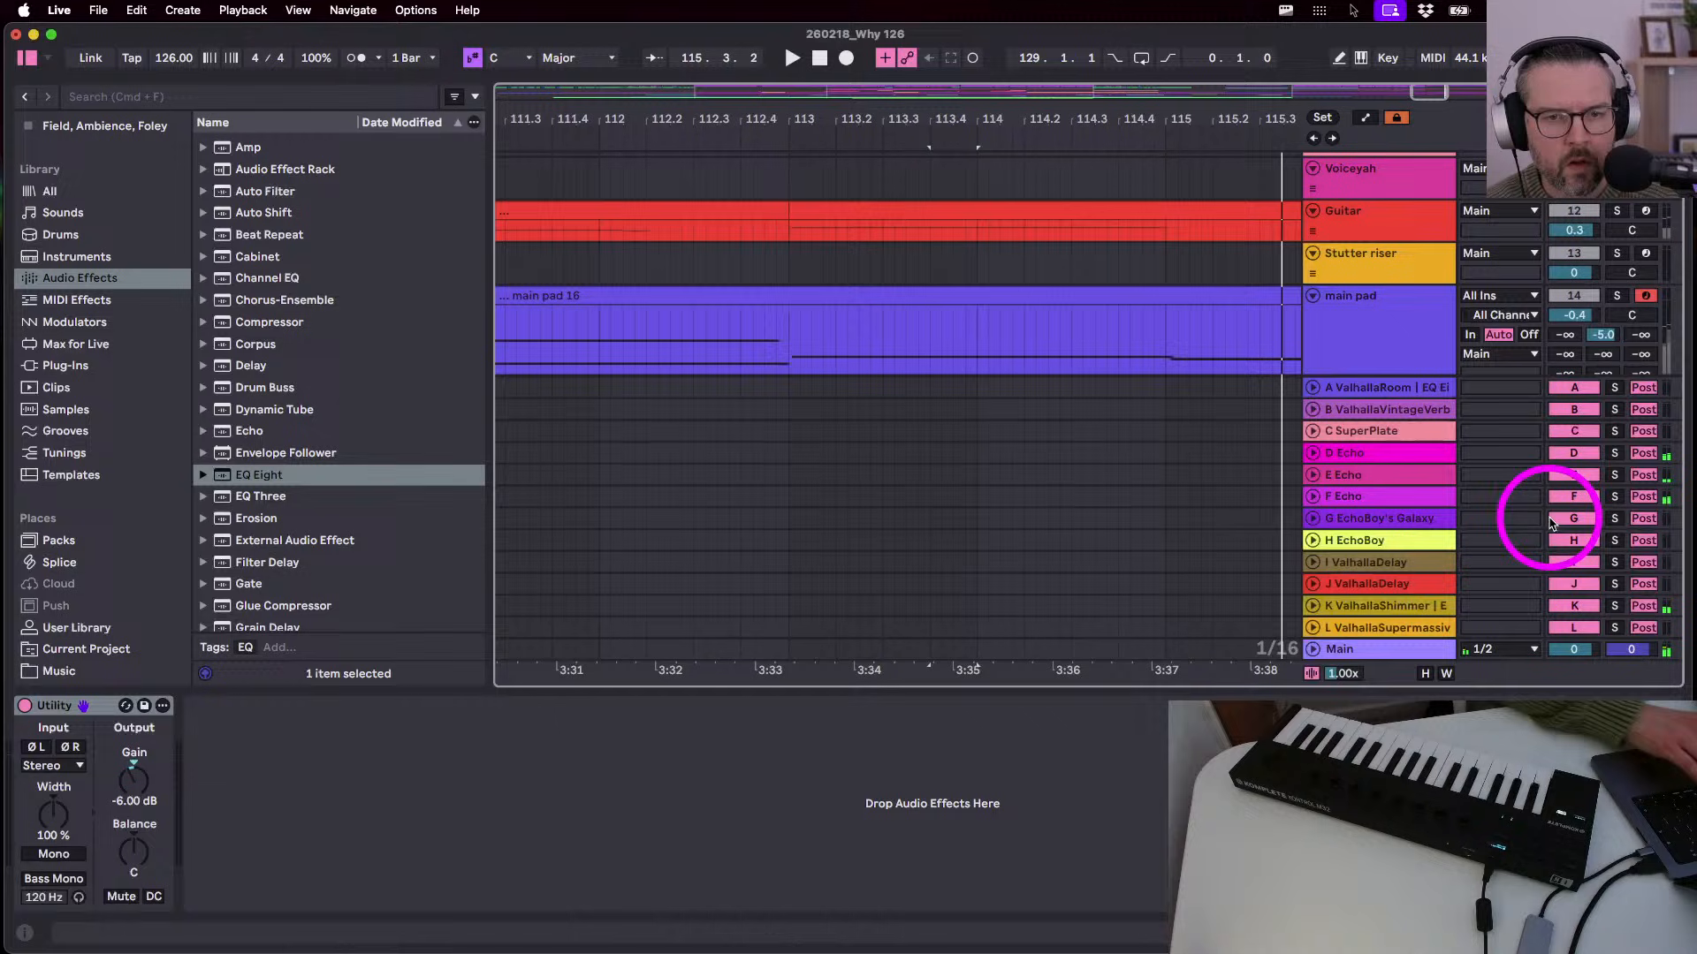
- Open D Echo's Echo device, expand its filter section, and make first high-pass and feedback tweaks
click(1373, 452)
click(164, 899)
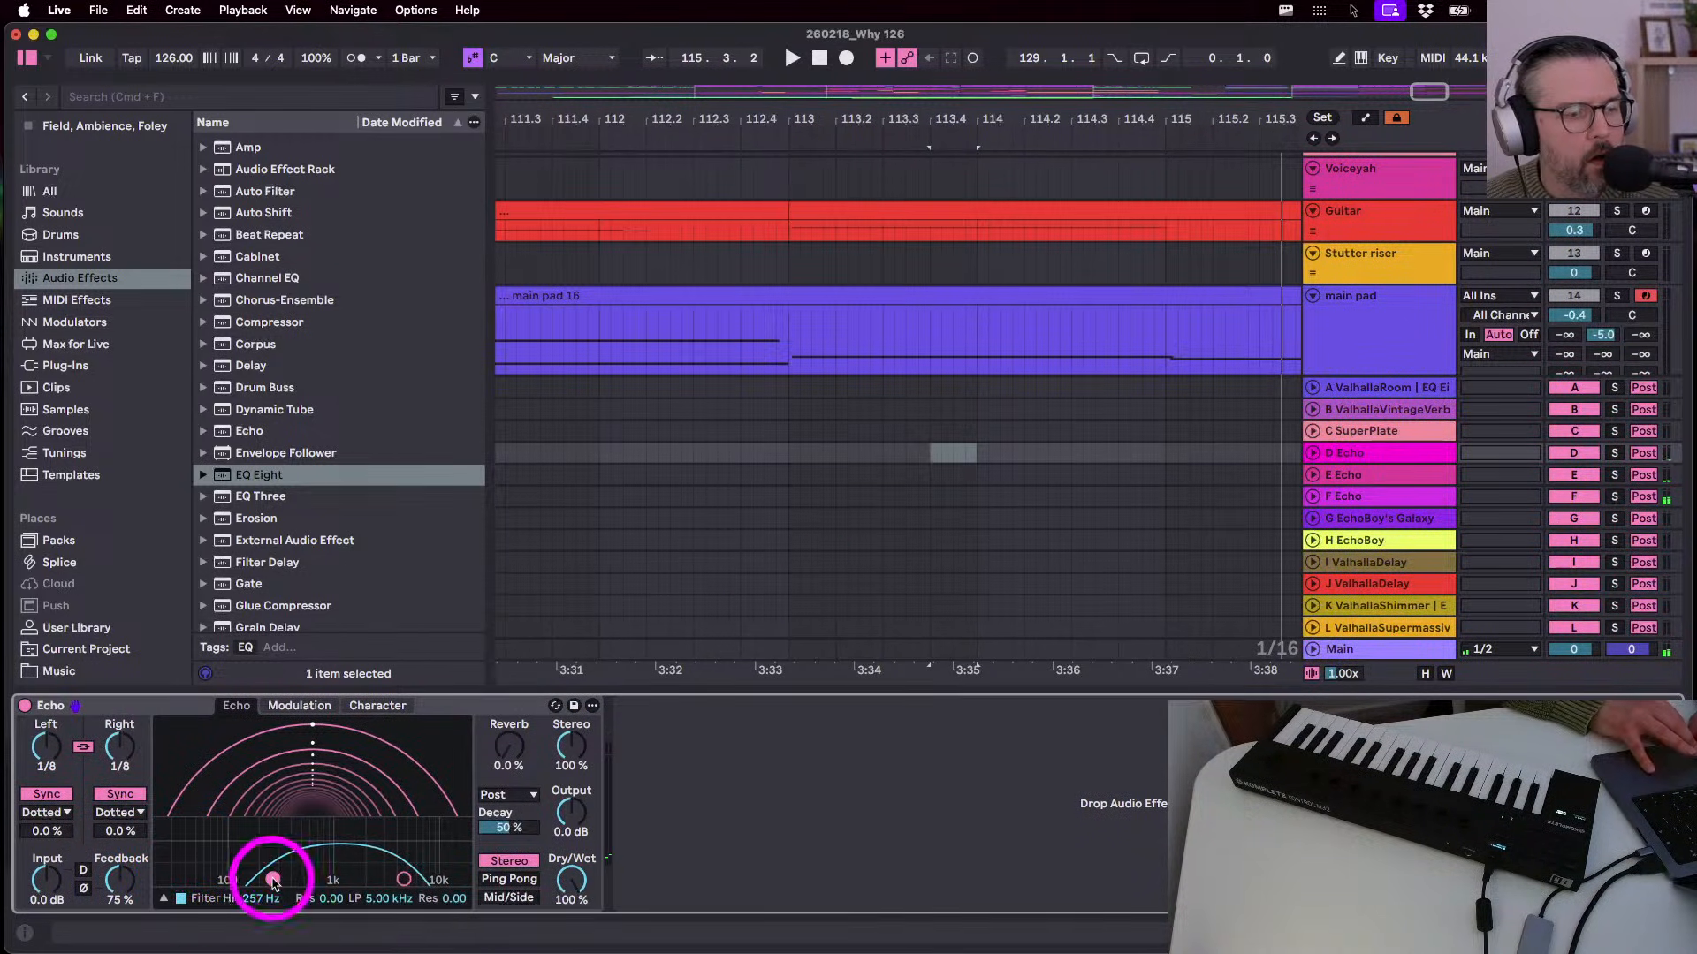
key(space)
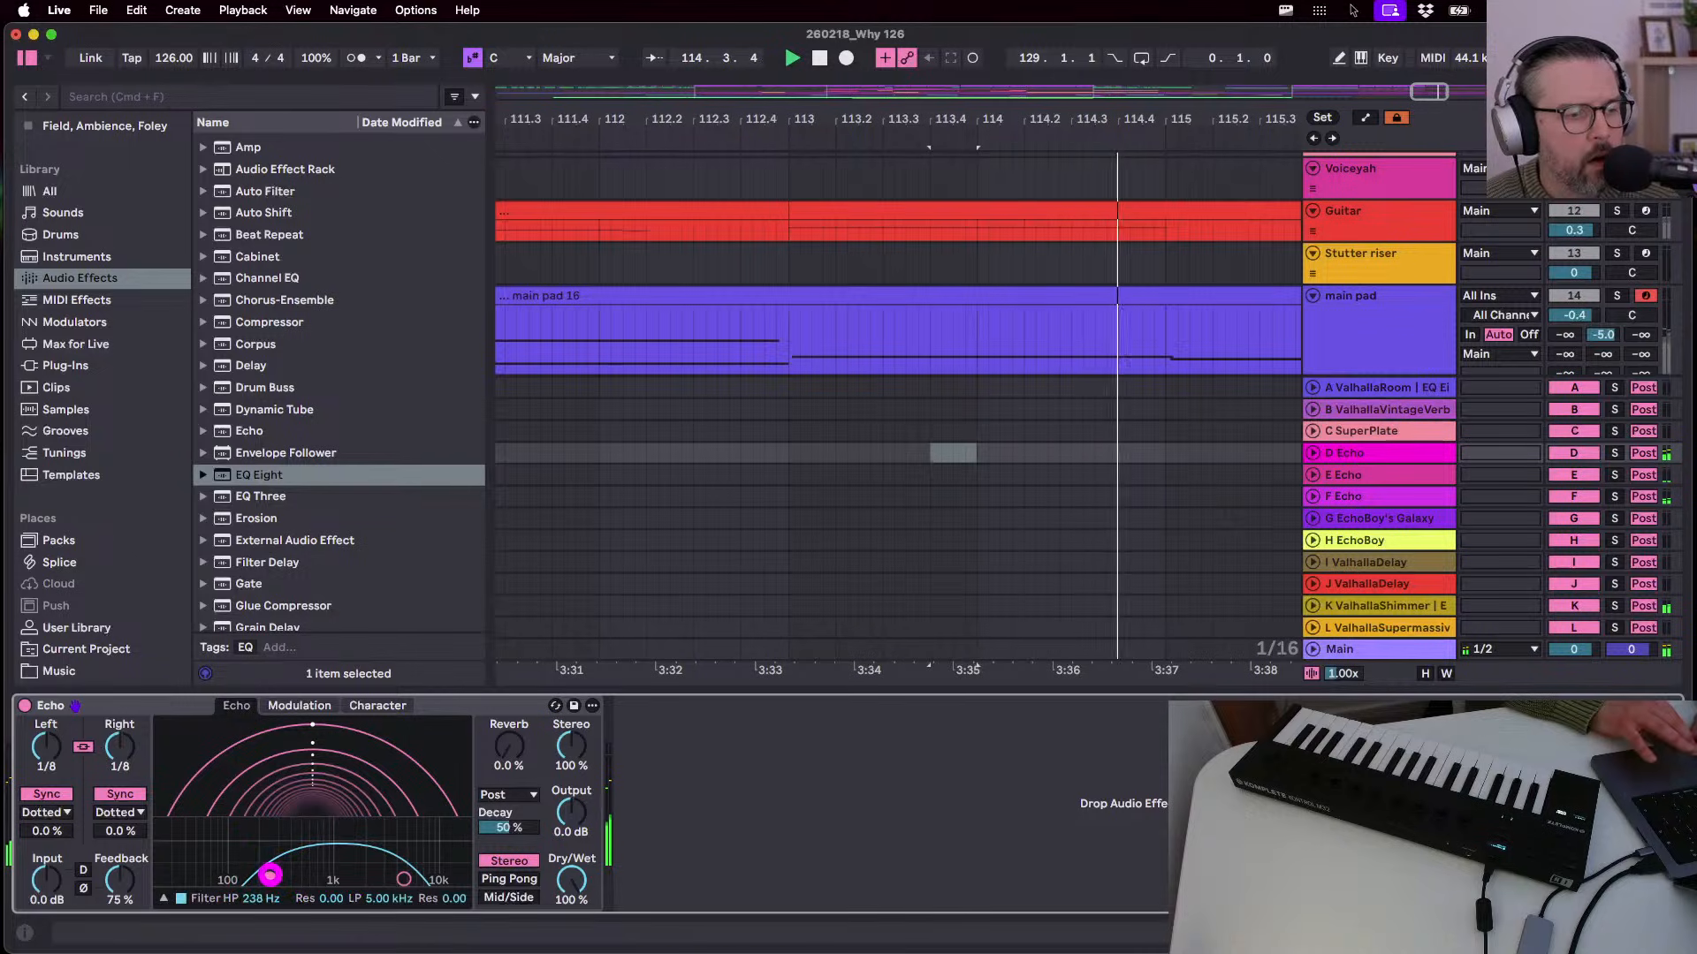
drag(269, 876, 267, 879)
drag(114, 875, 113, 870)
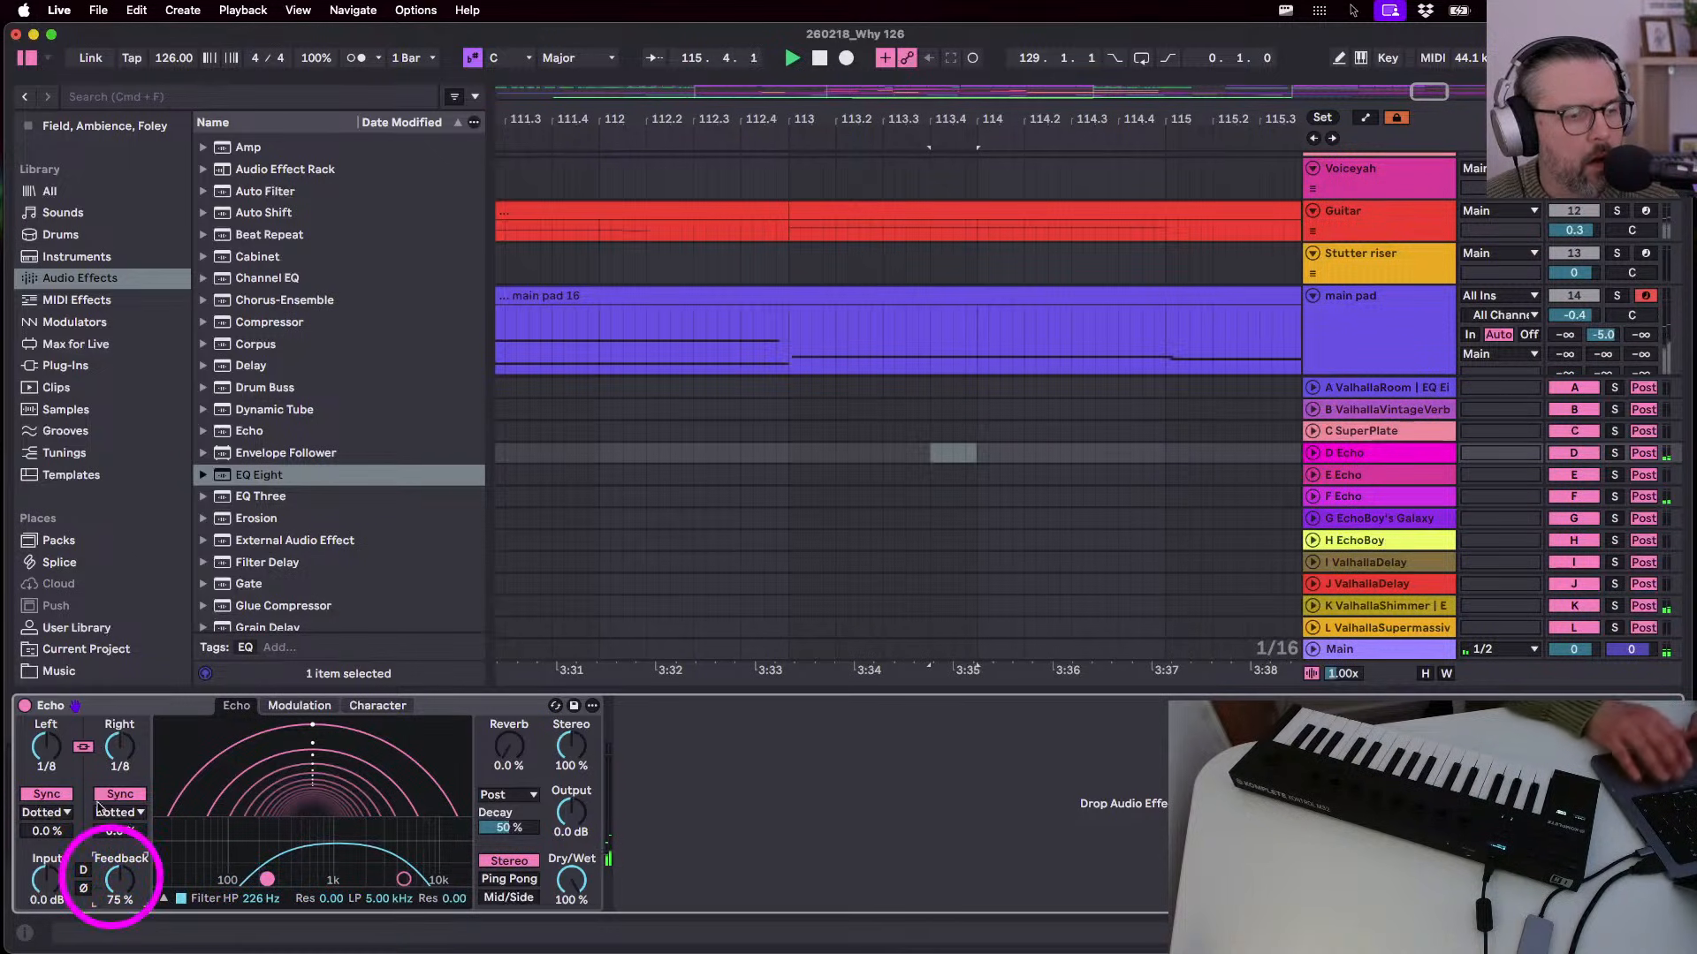
scroll(1409, 300, down, 5)
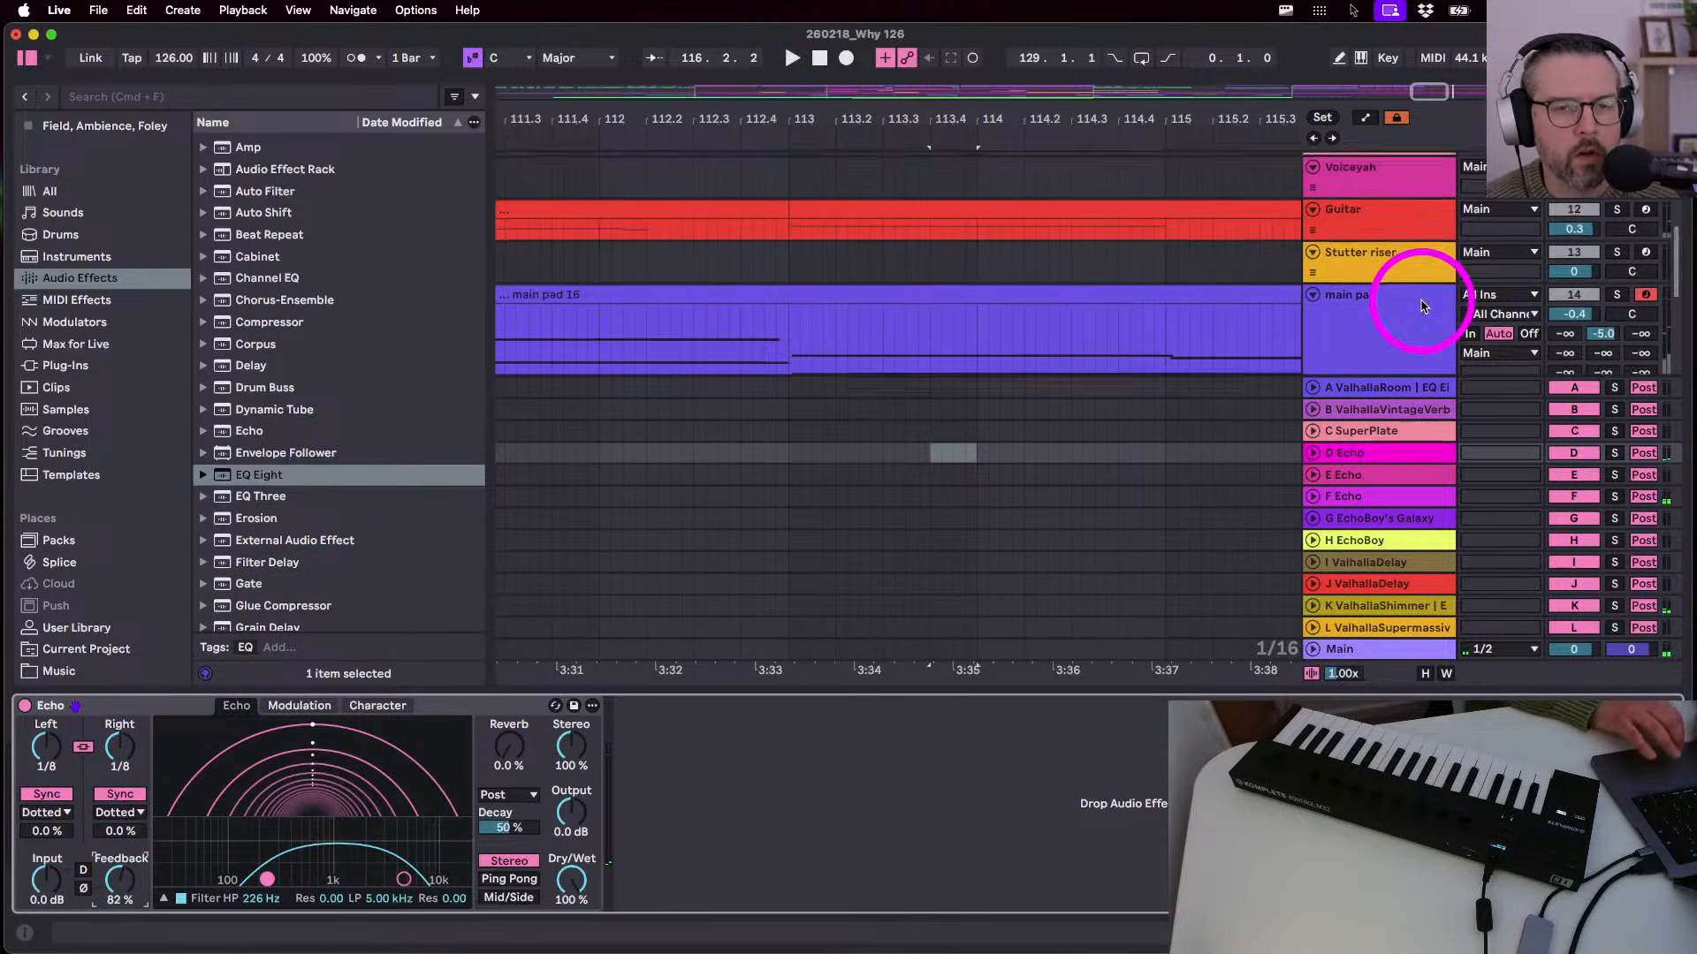
click(843, 374)
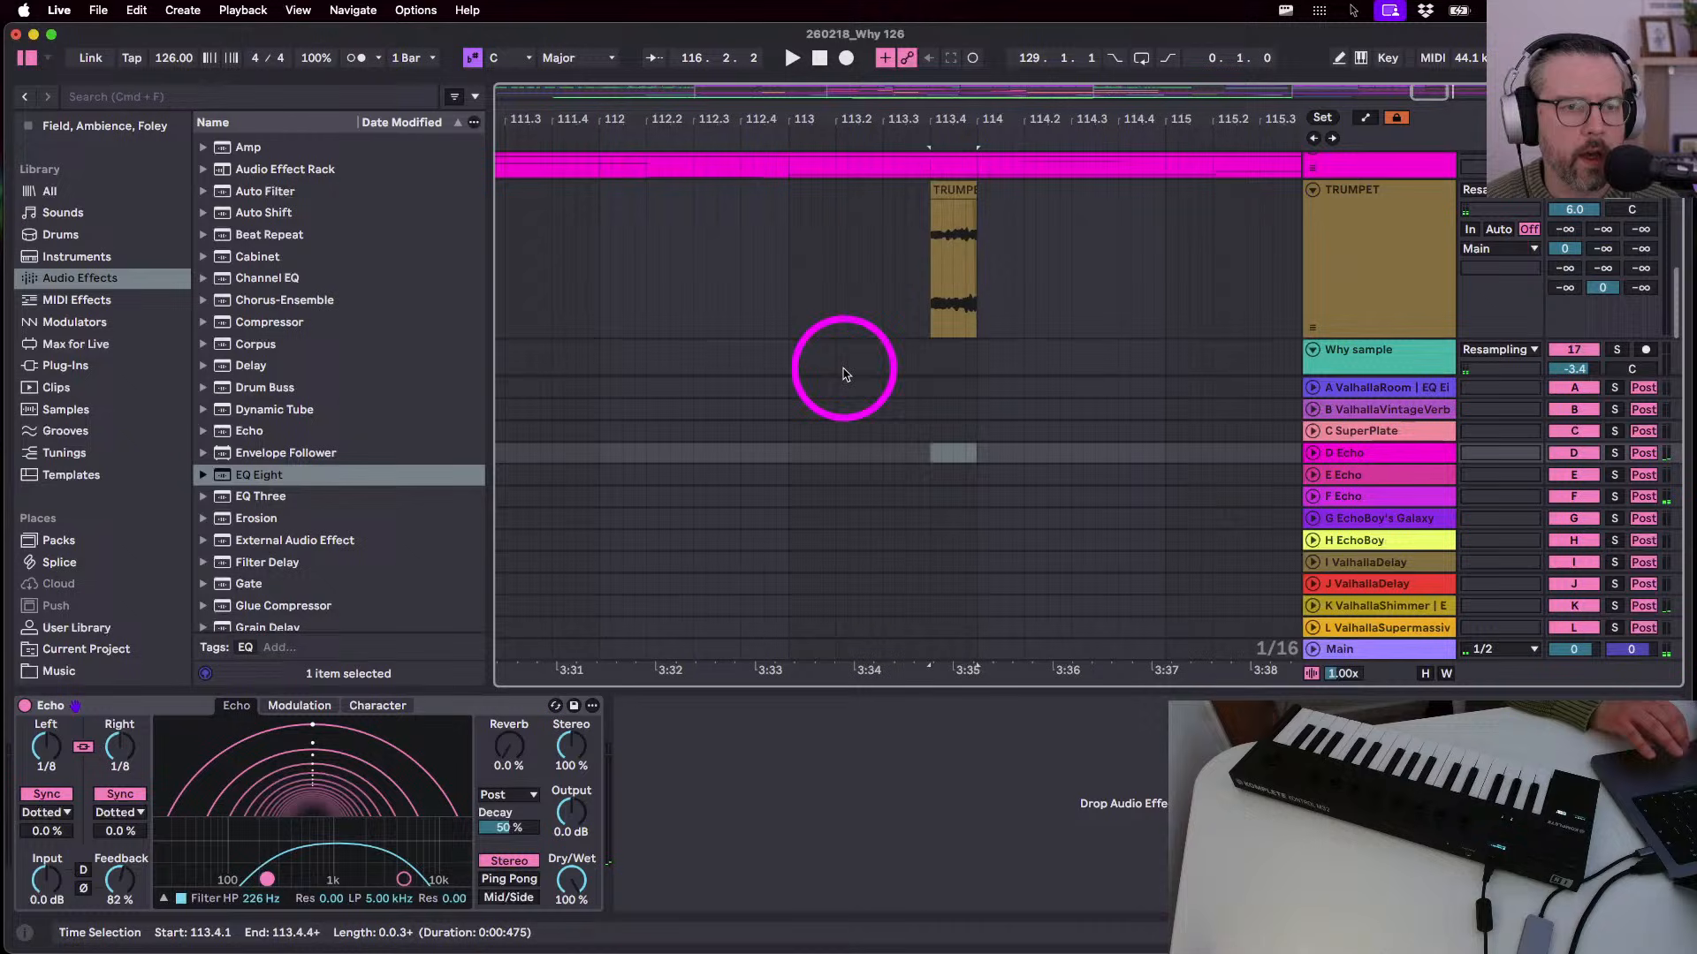
click(780, 270)
key(space)
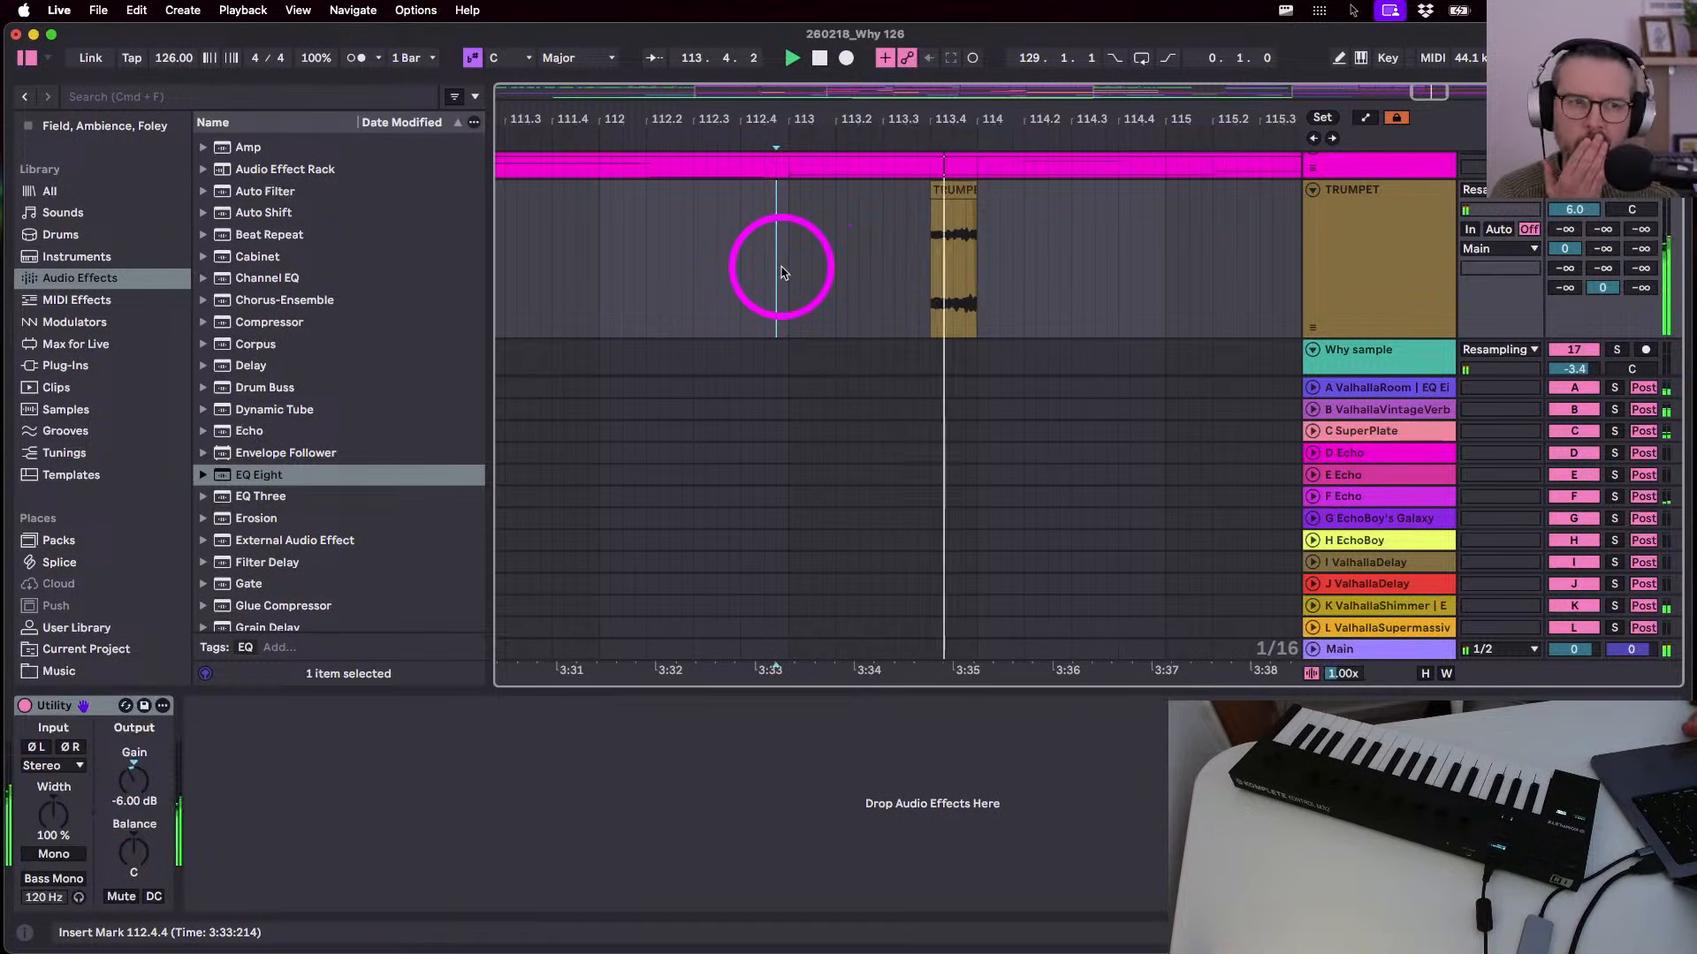
- Set D Echo feedback to 87%, high-pass to 445 Hz and input to 2.5 dB
click(1403, 261)
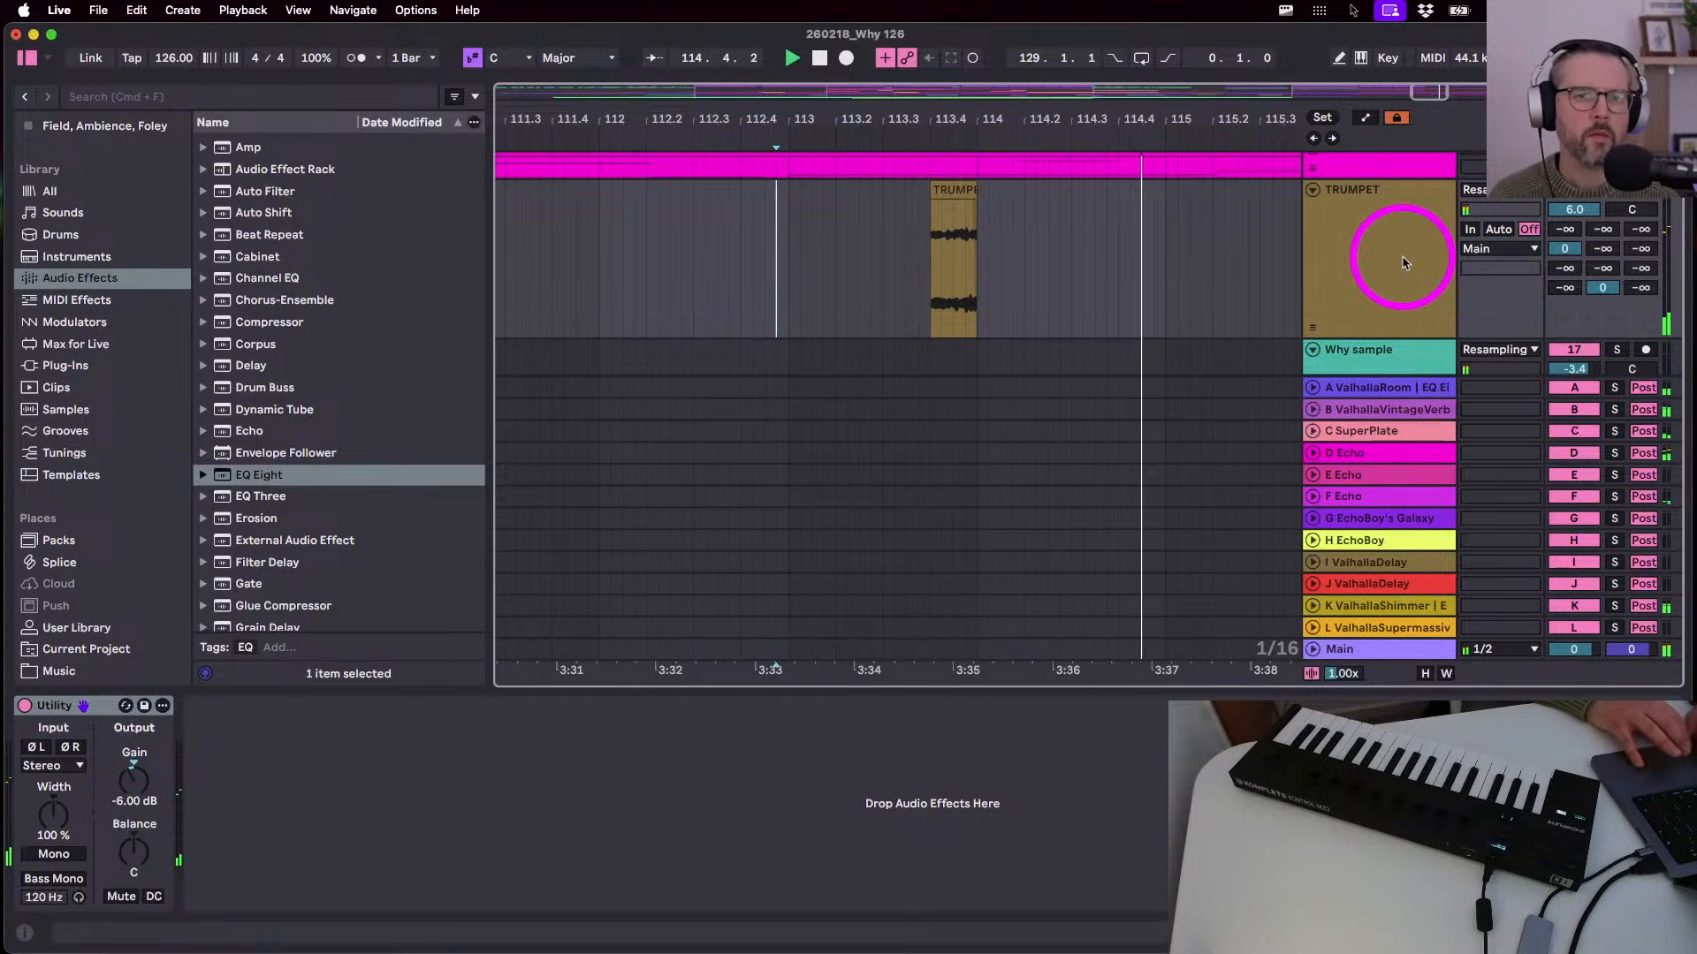
click(1374, 417)
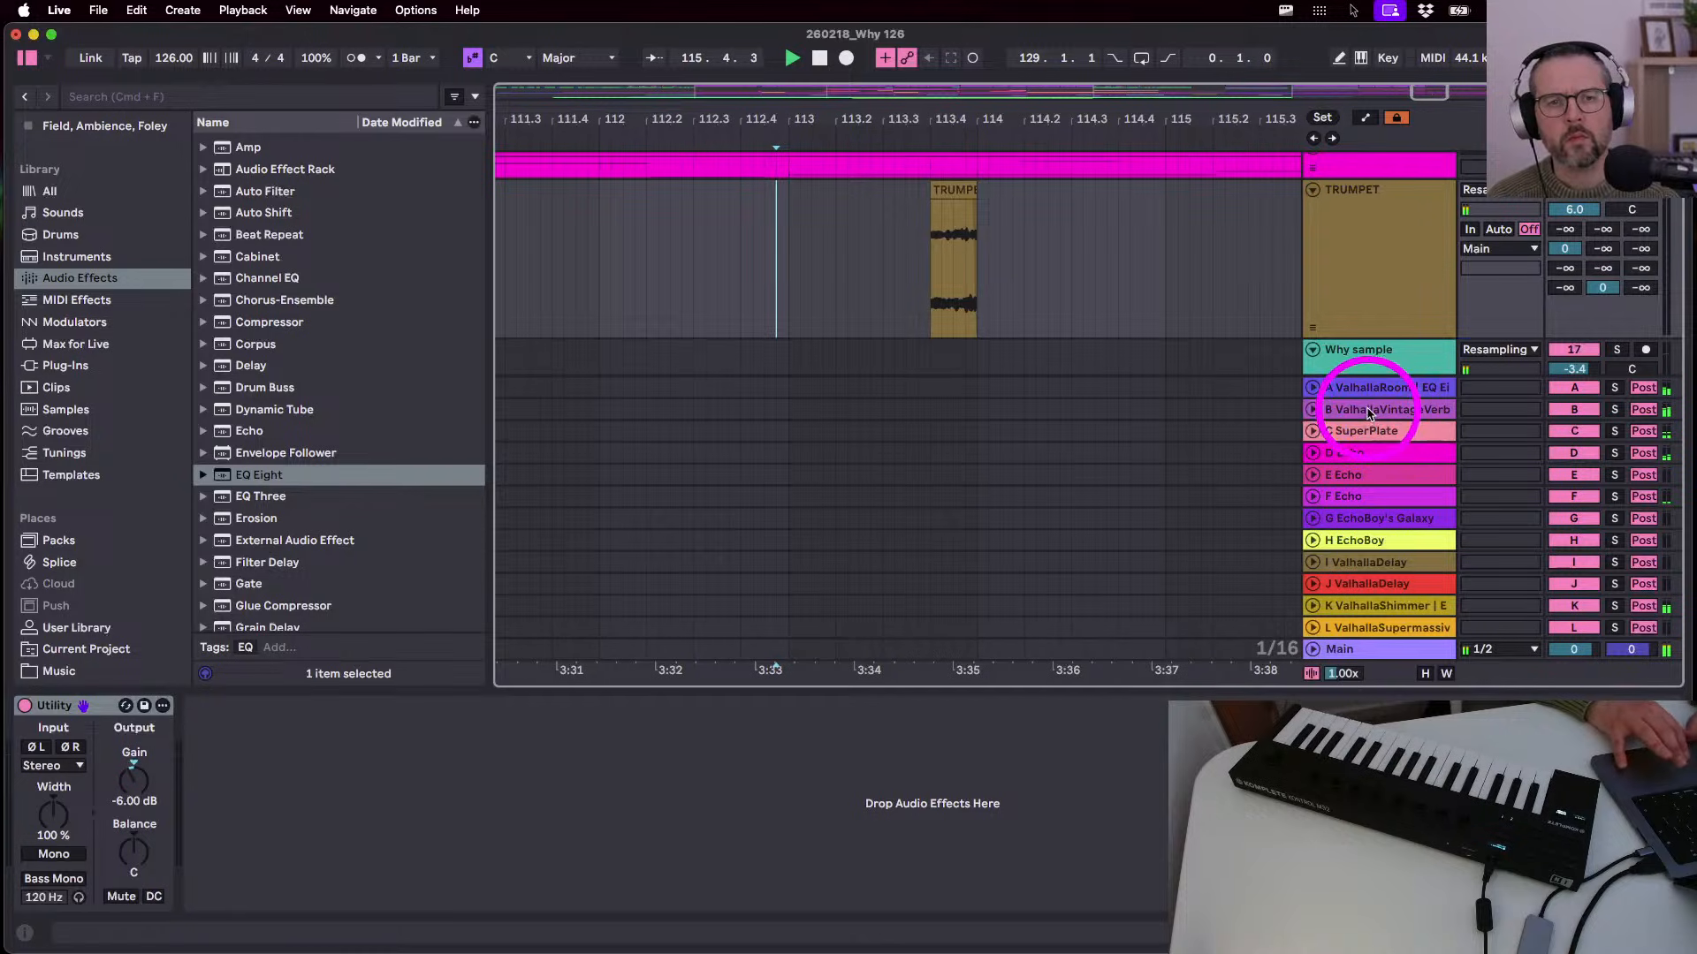
click(1370, 452)
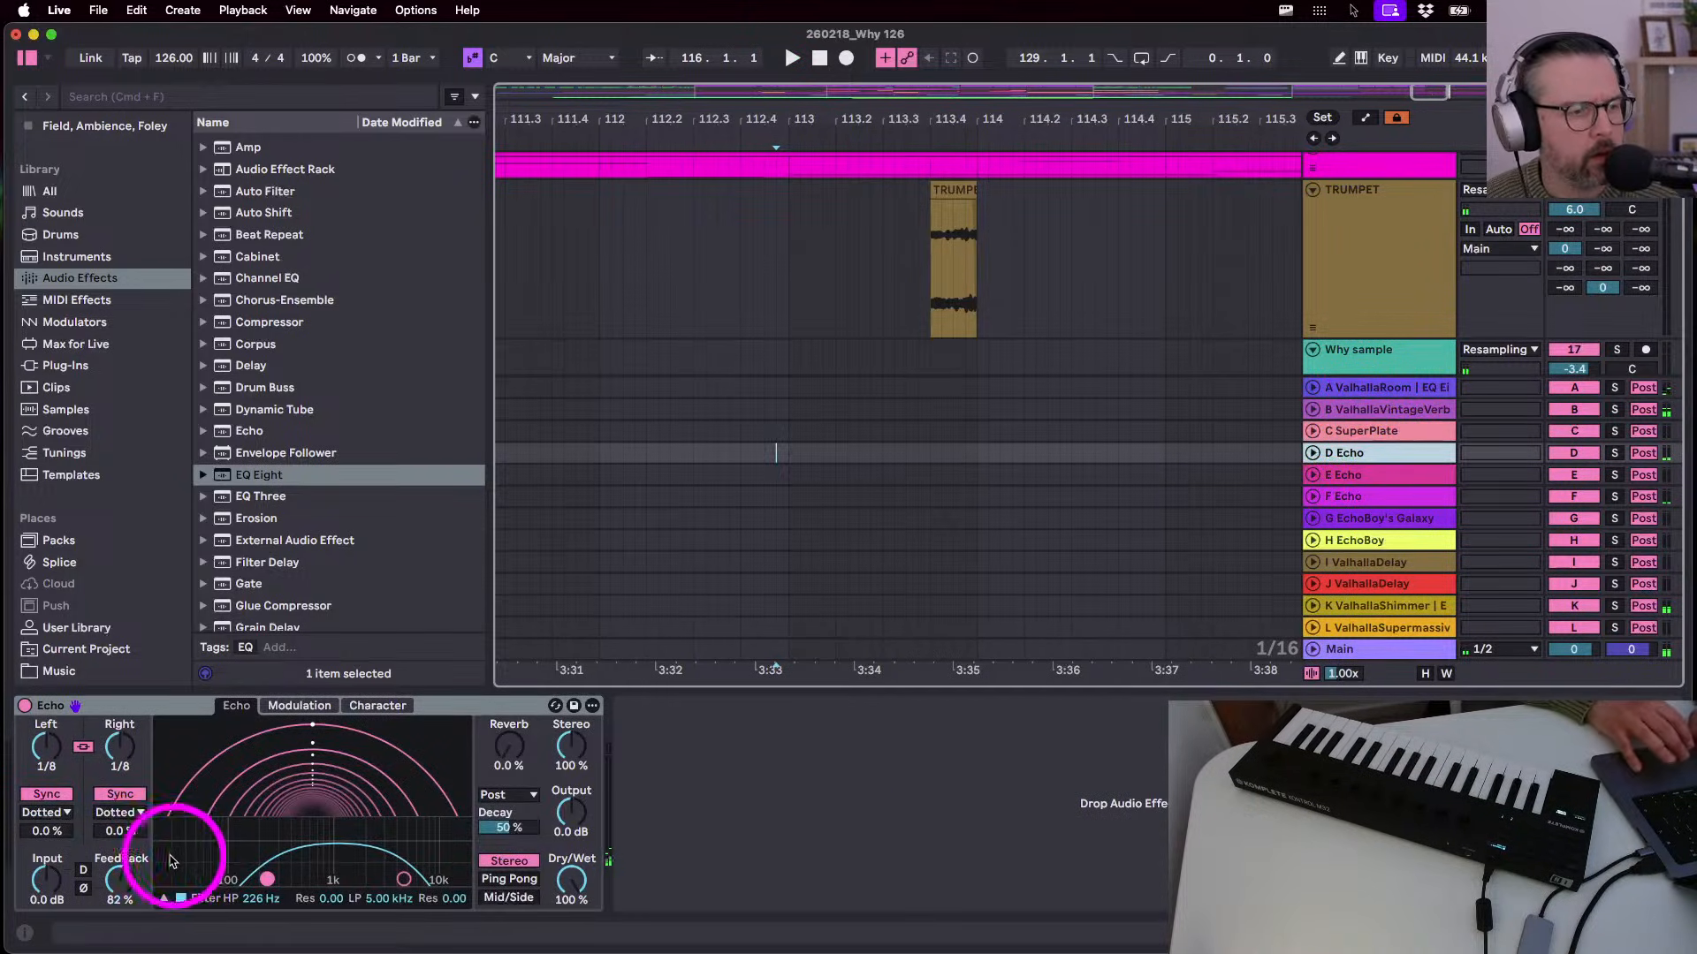
drag(129, 877, 129, 871)
key(space)
drag(266, 879, 267, 877)
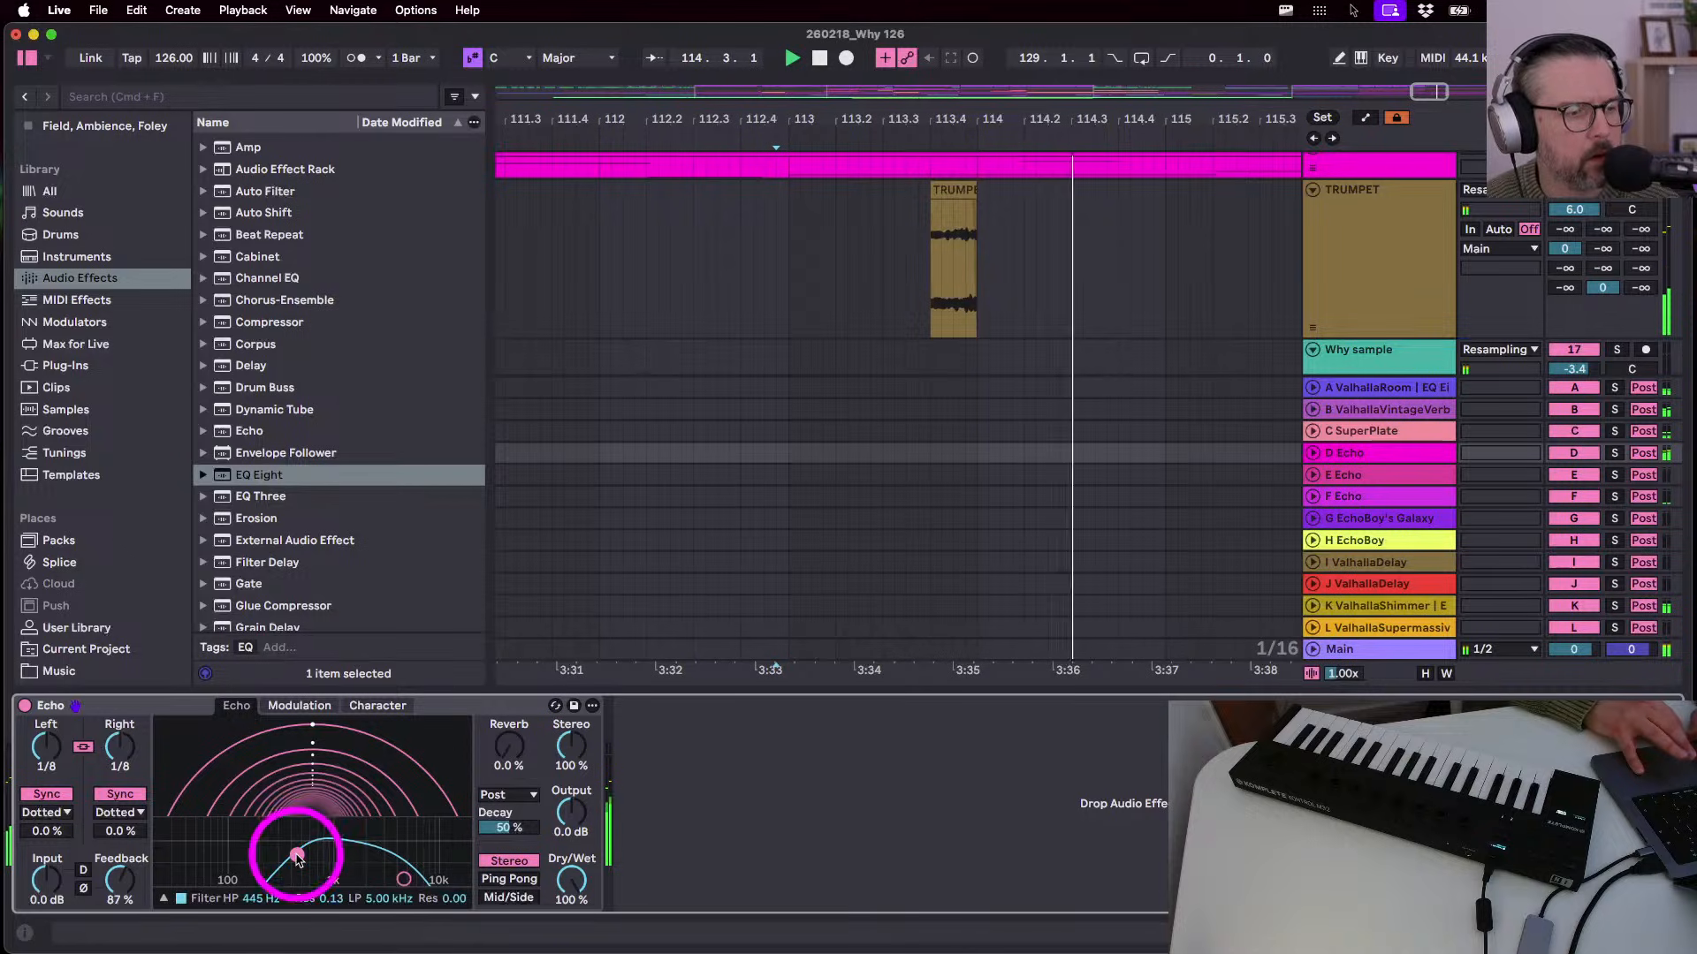
click(405, 879)
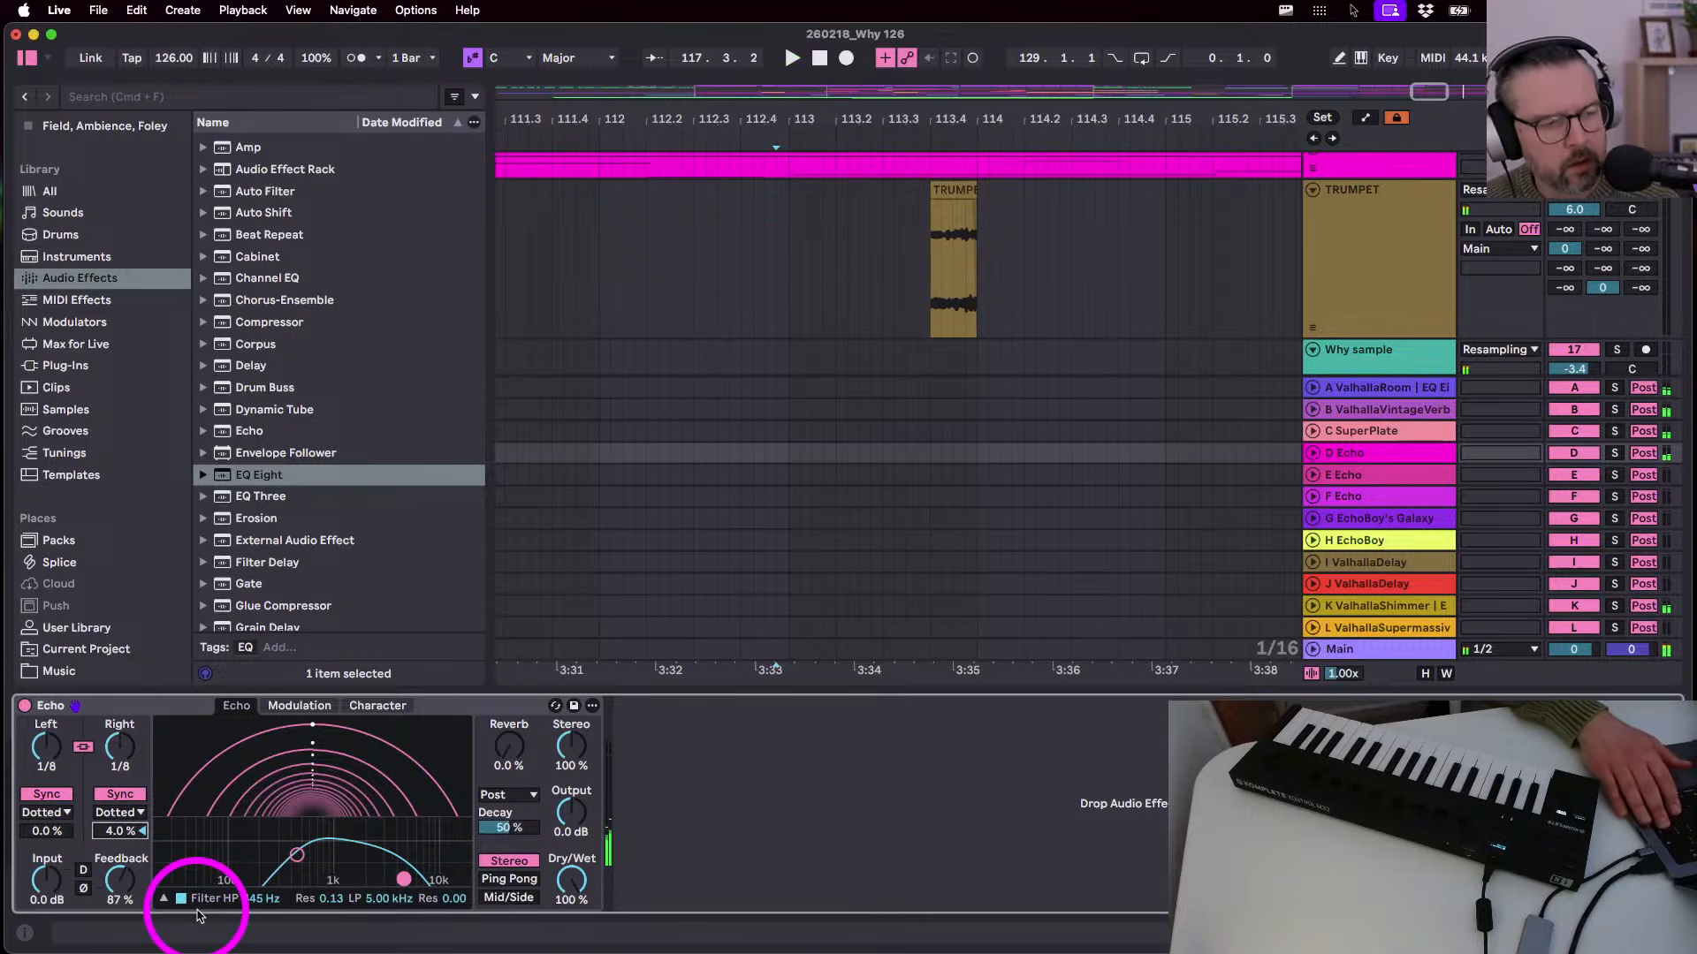
drag(46, 879, 44, 870)
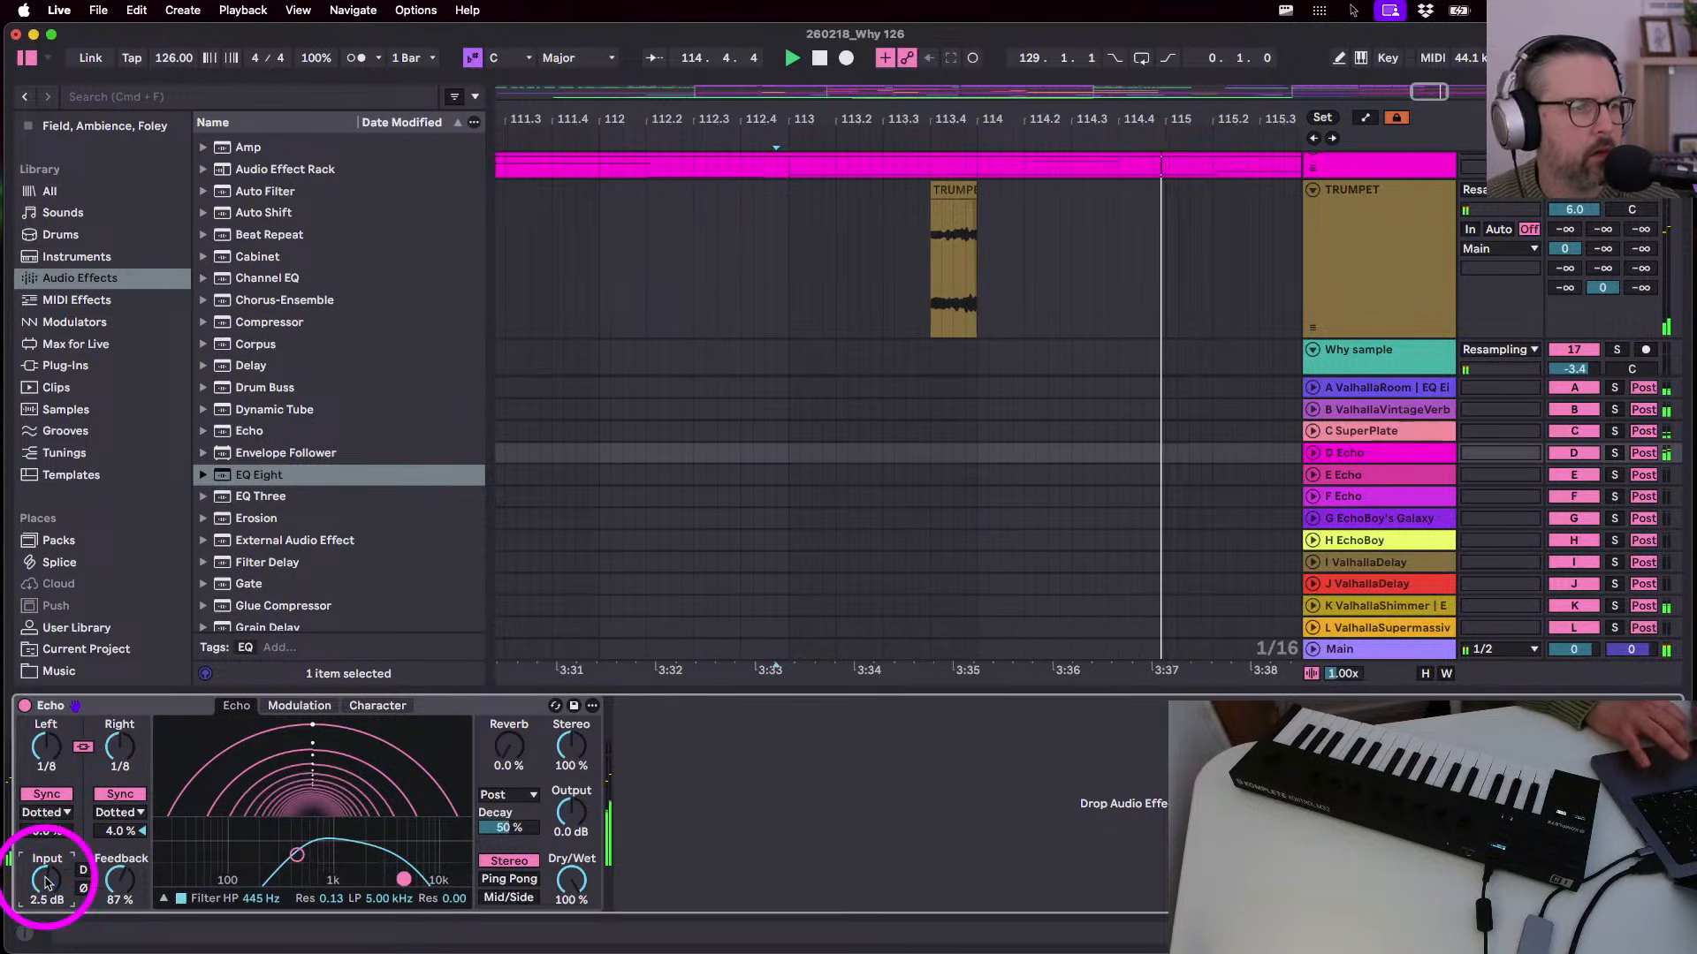
click(29, 57)
click(551, 282)
key(Tab)
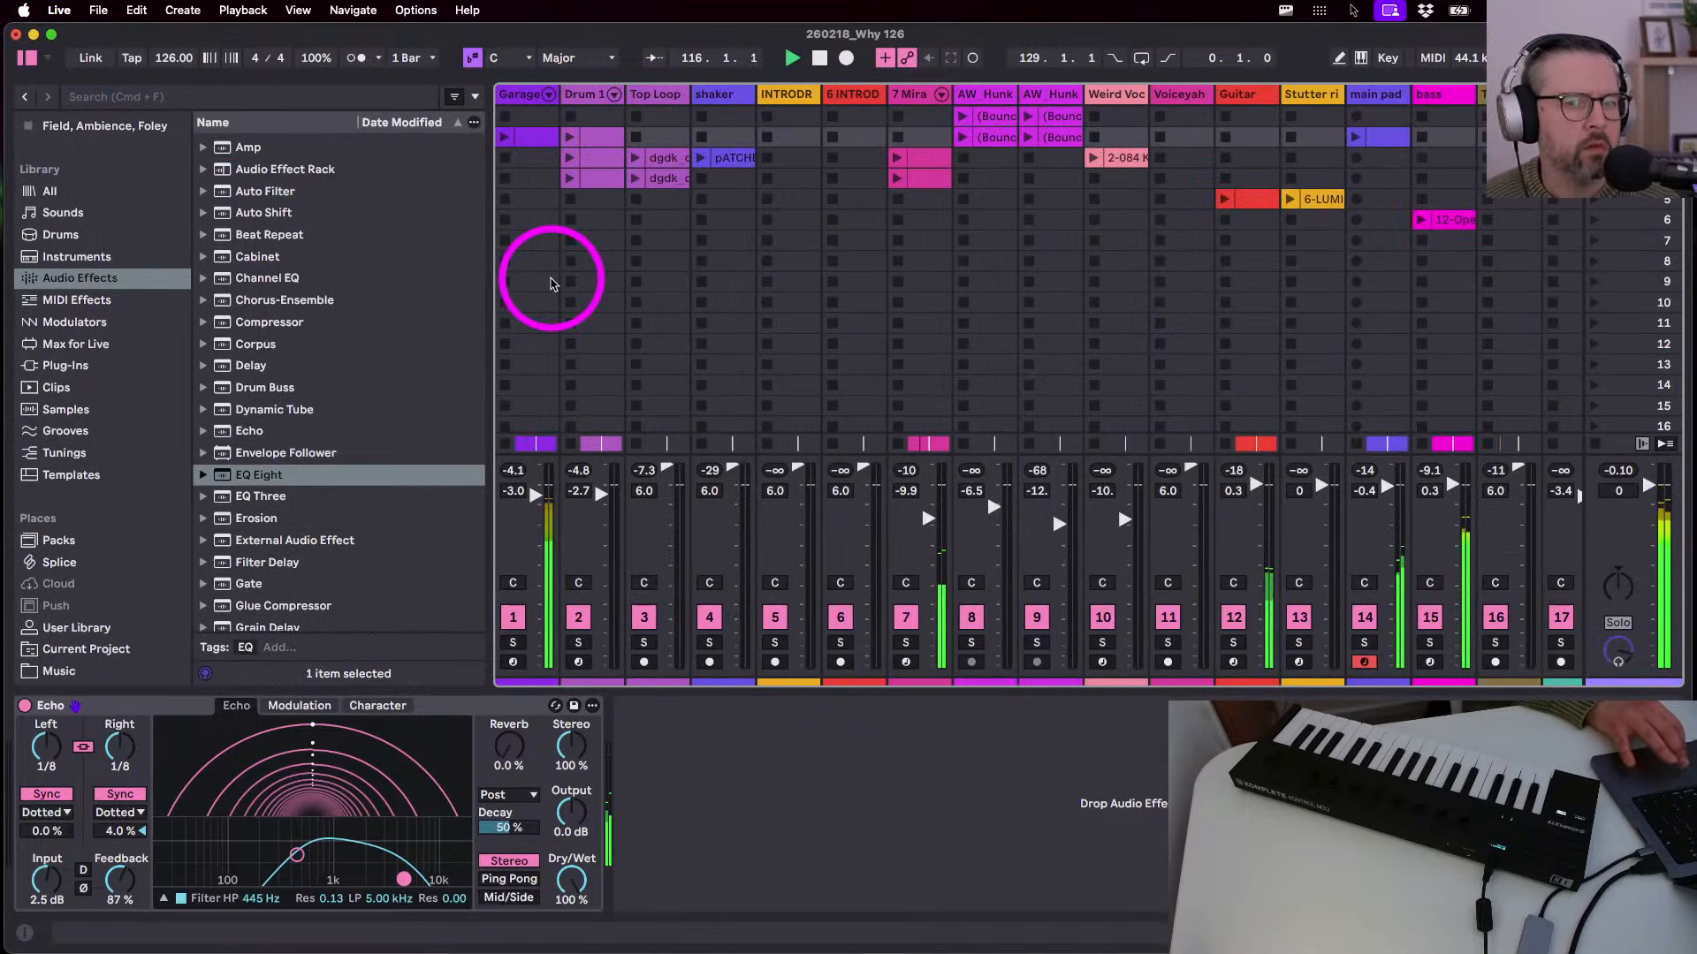
- Draw a full-level D-Echo send step on Why sample near bar 95.4, the clip's end
key(Tab)
key(x)
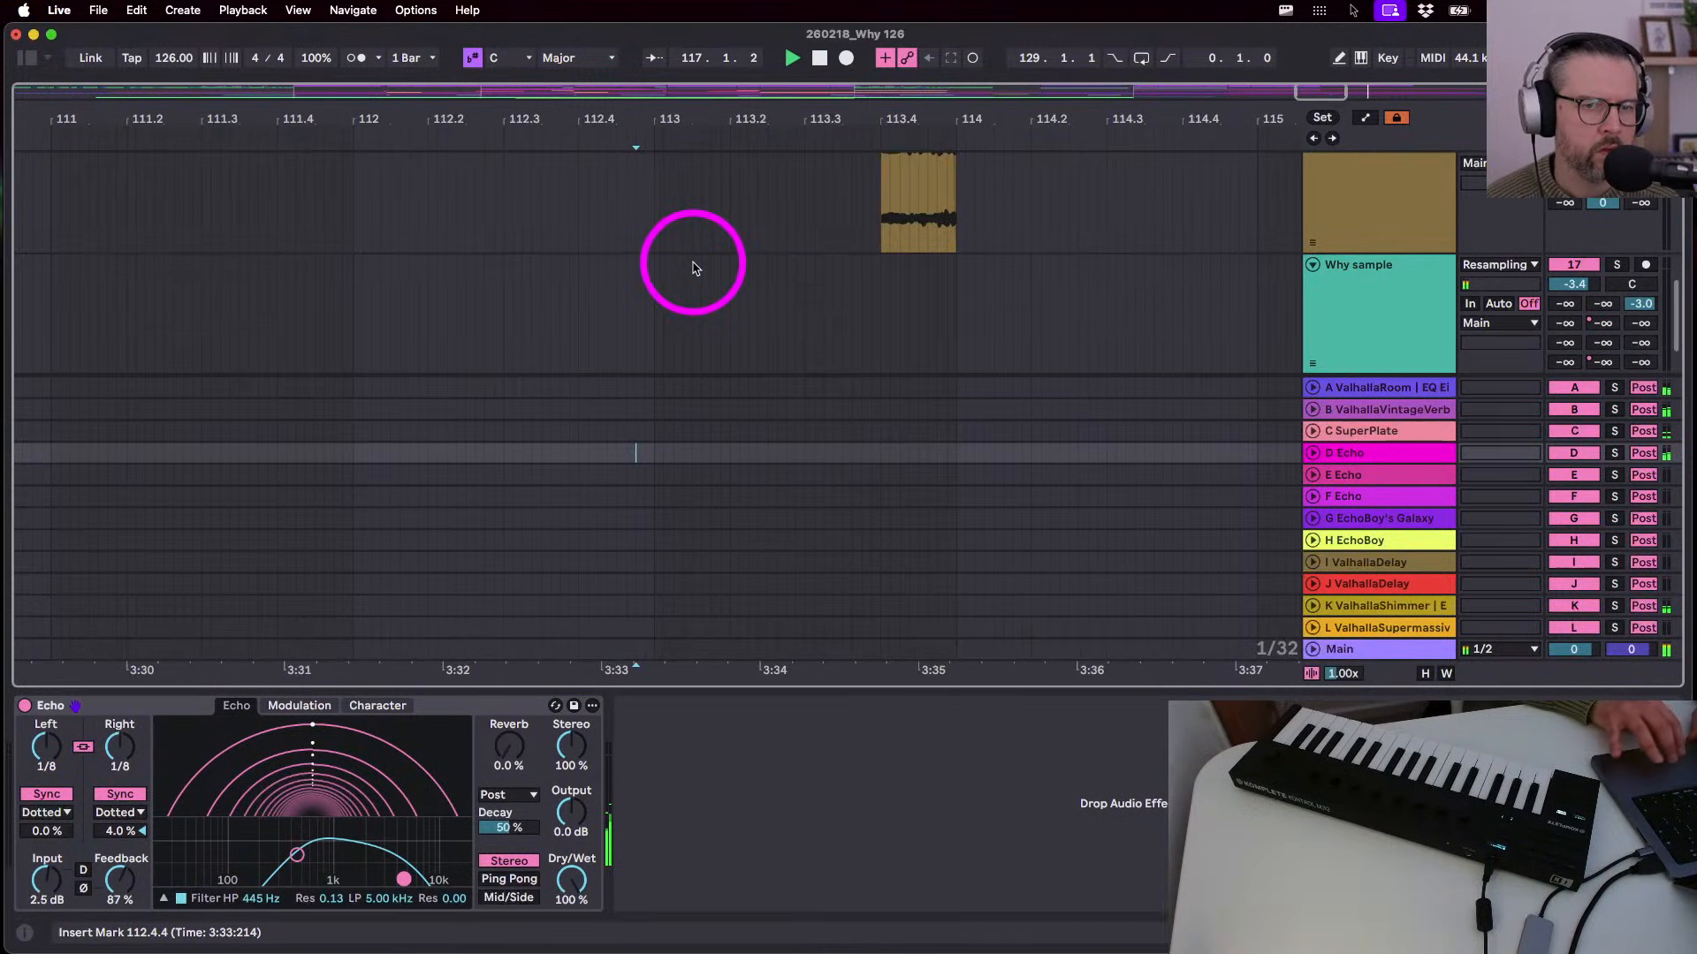
scroll(813, 270, up, 10)
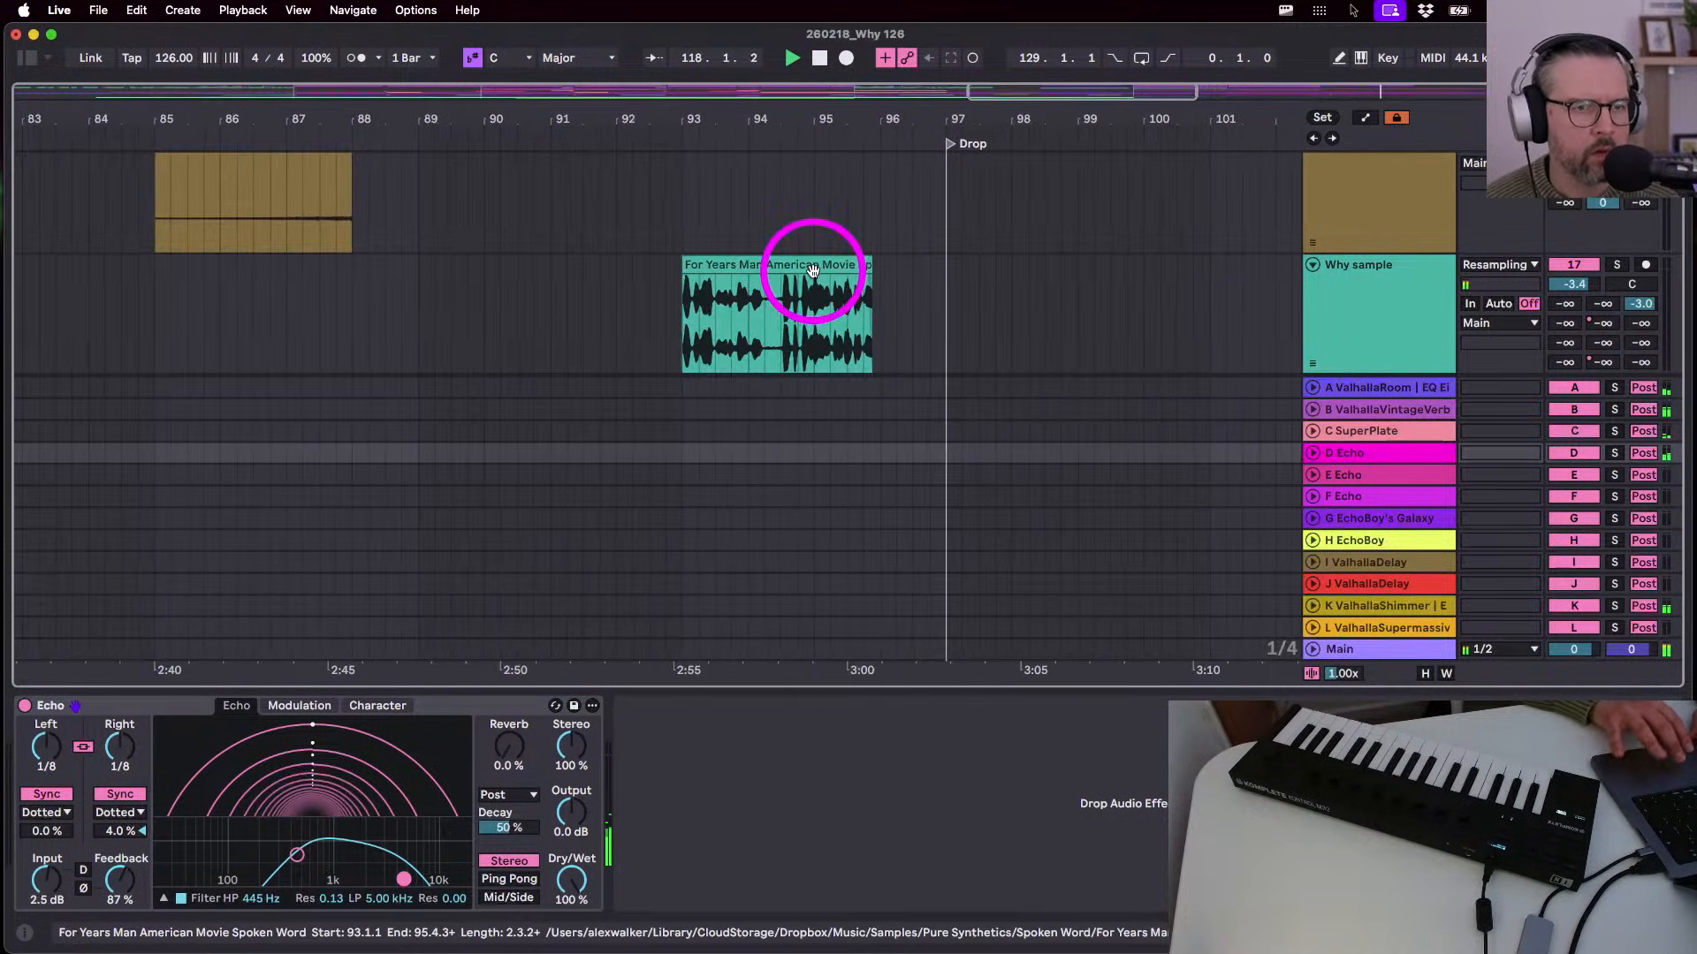
click(683, 329)
key(space)
key(space)
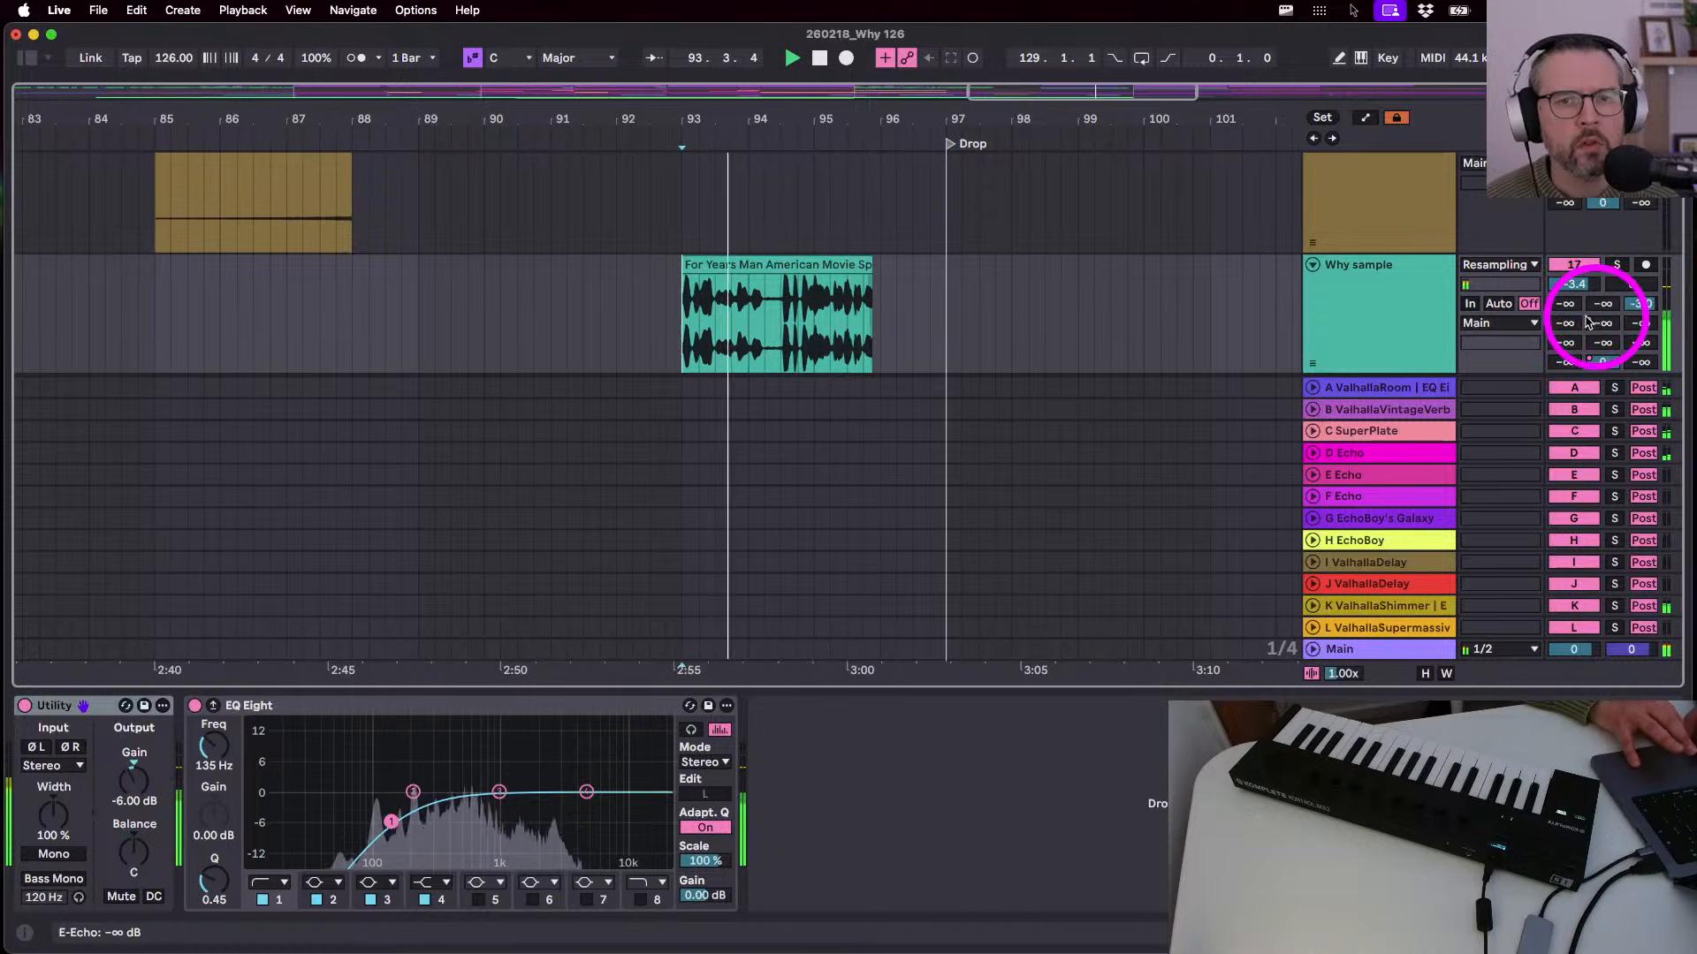
key(a)
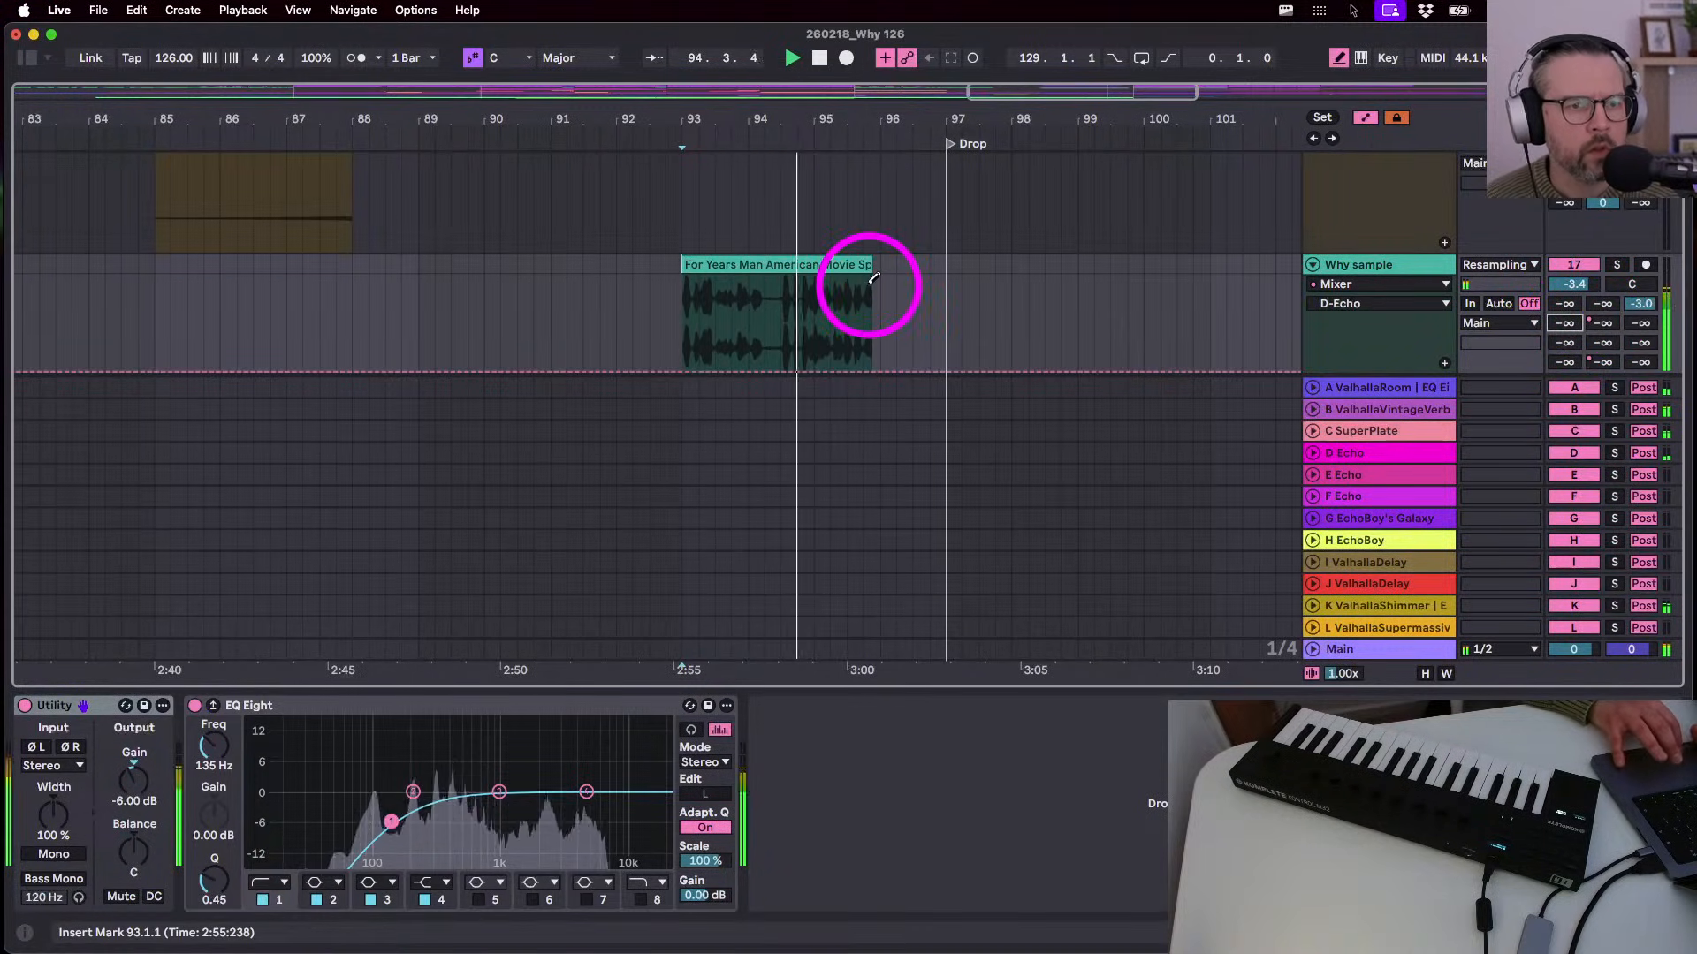
key(b)
drag(851, 296, 861, 291)
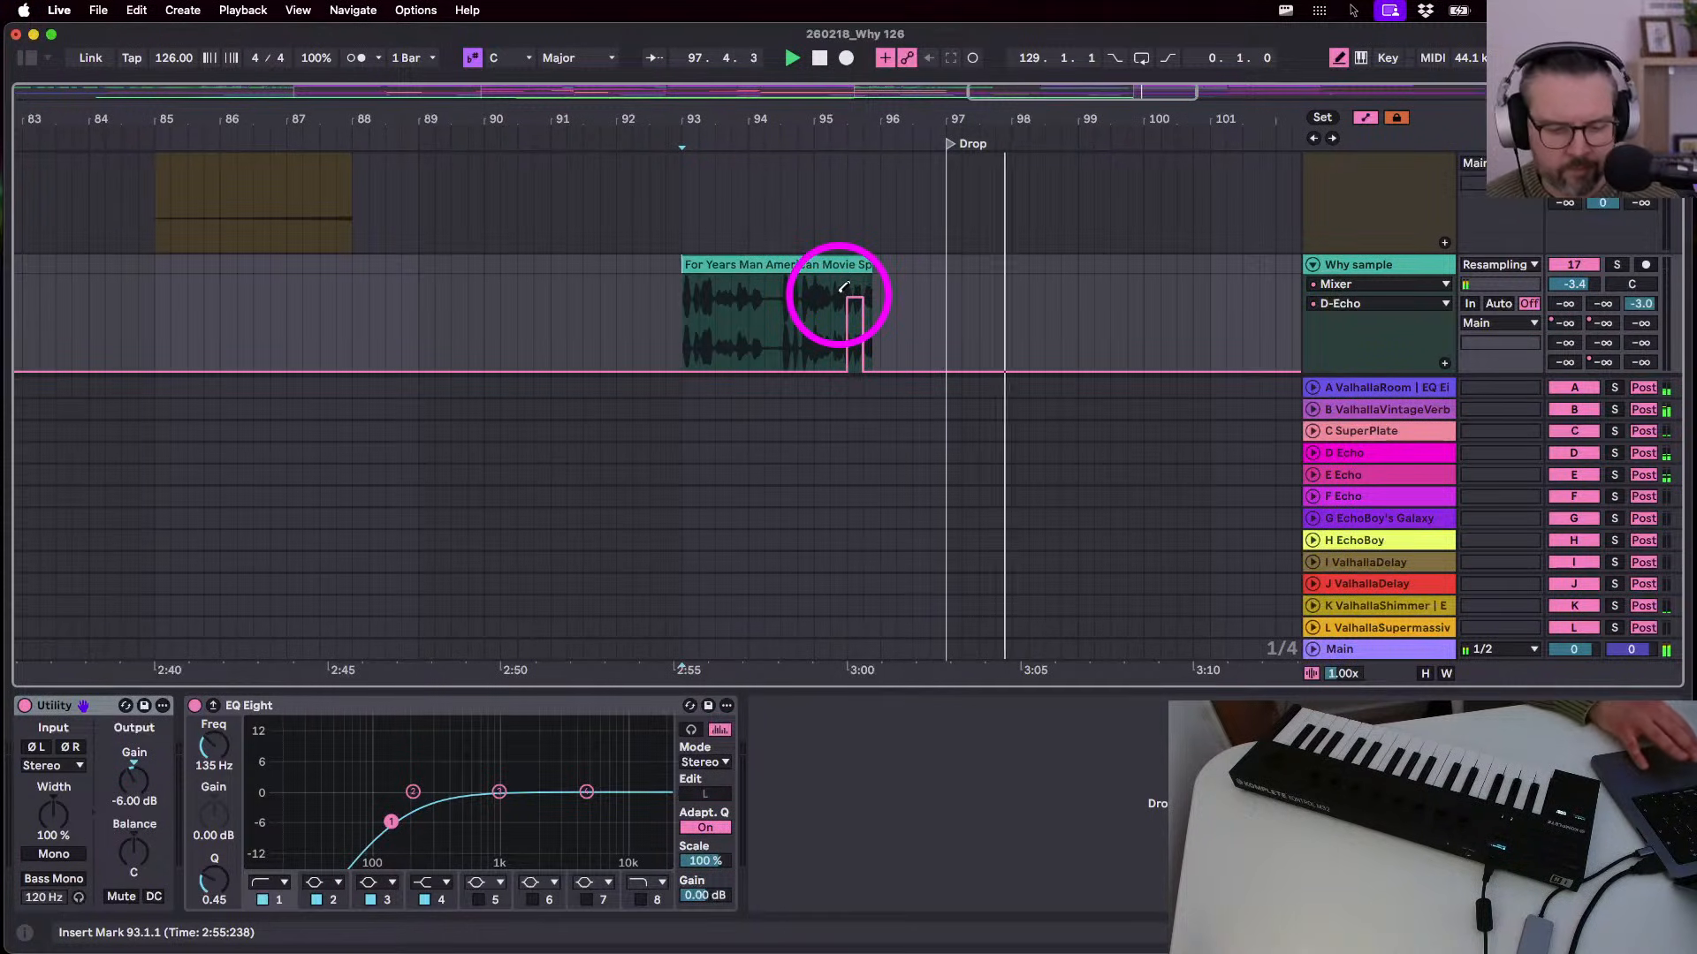
key(super+z)
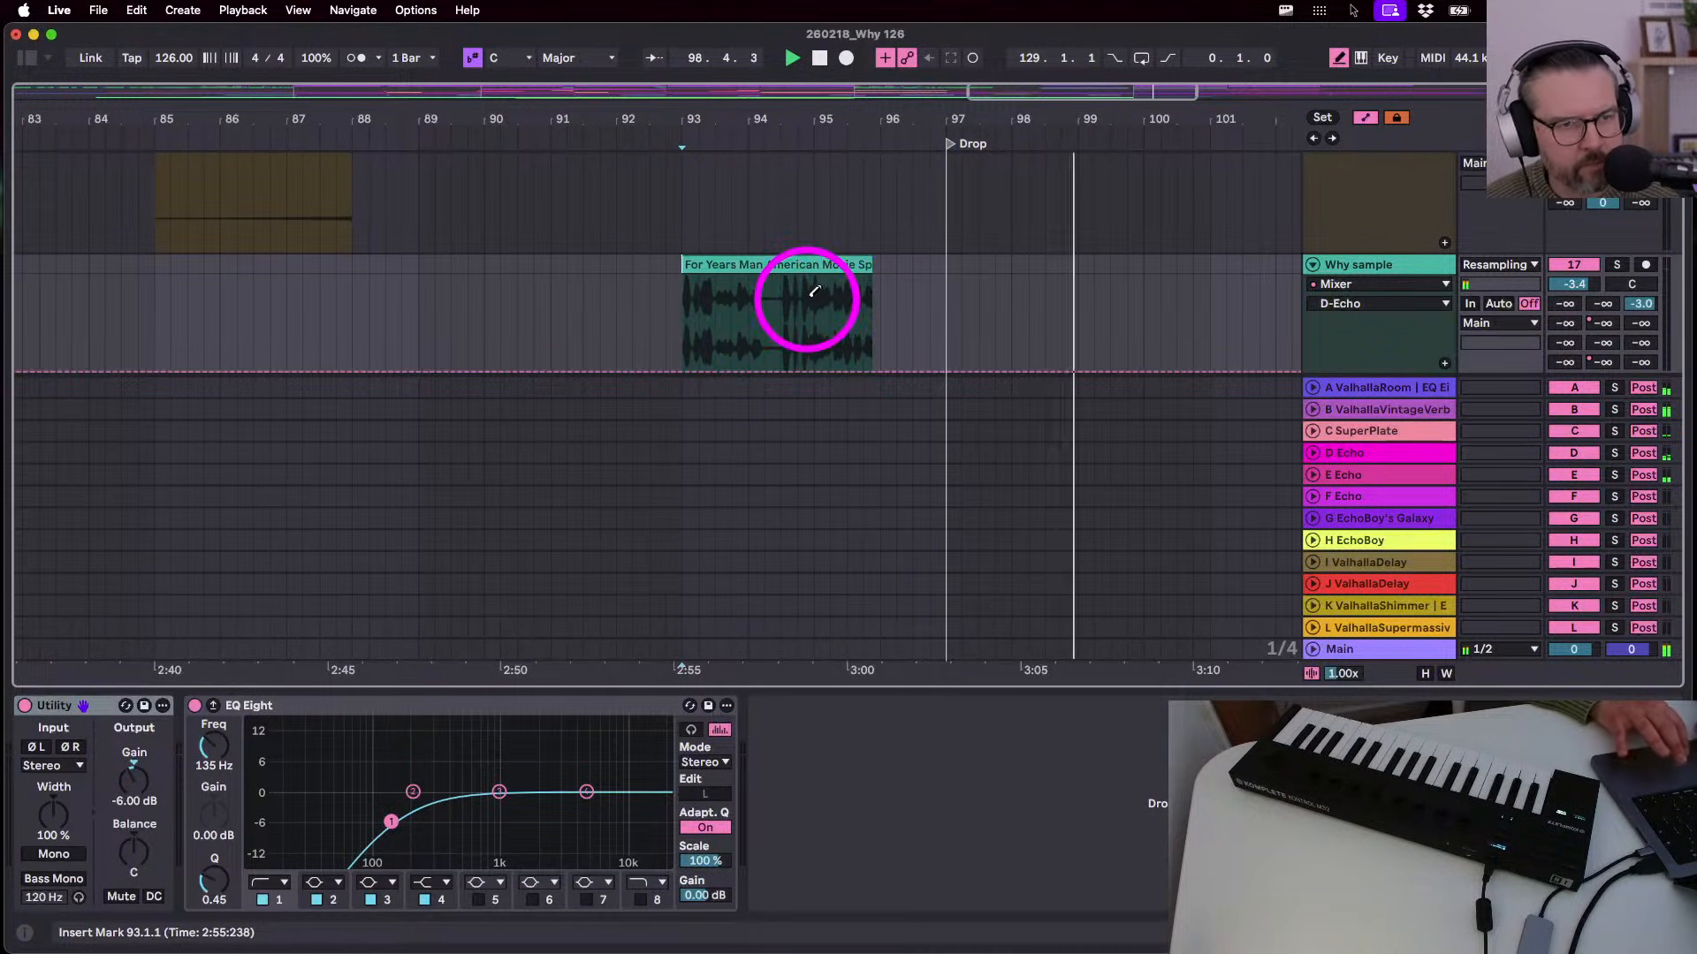
drag(864, 285, 869, 250)
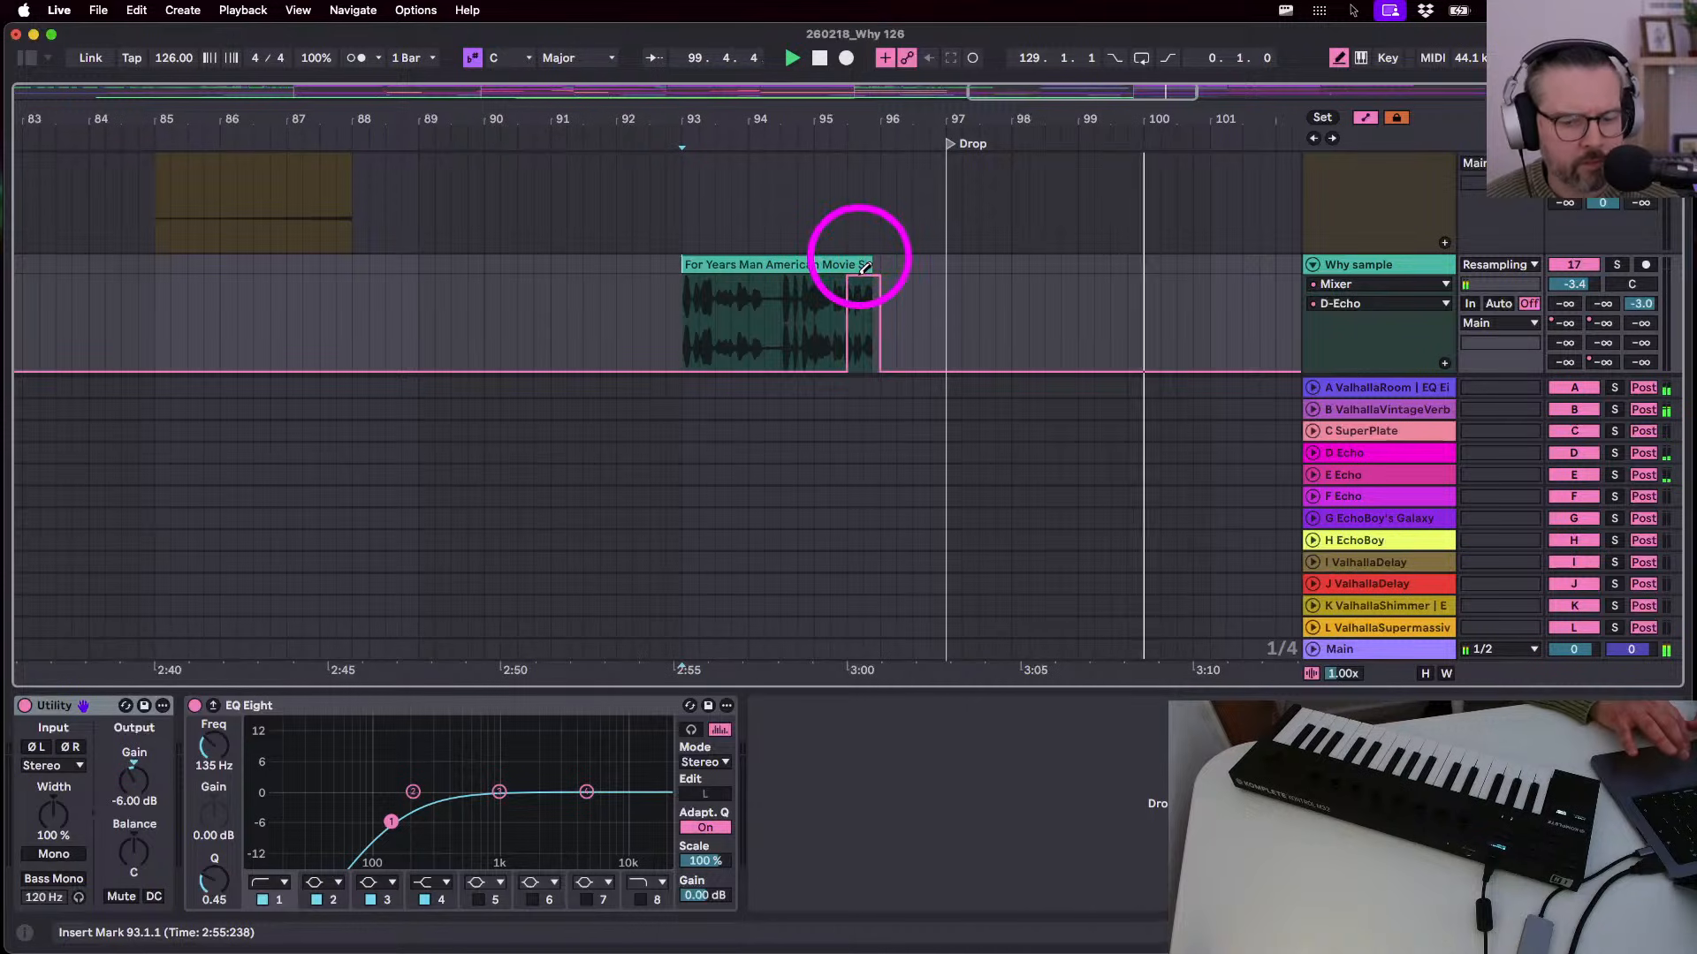
key(b)
key(space)
- Audition the echo jump from bar 93 and from the clip end, undoing and redoing to compare
click(685, 336)
key(space)
scroll(689, 340, down, 4)
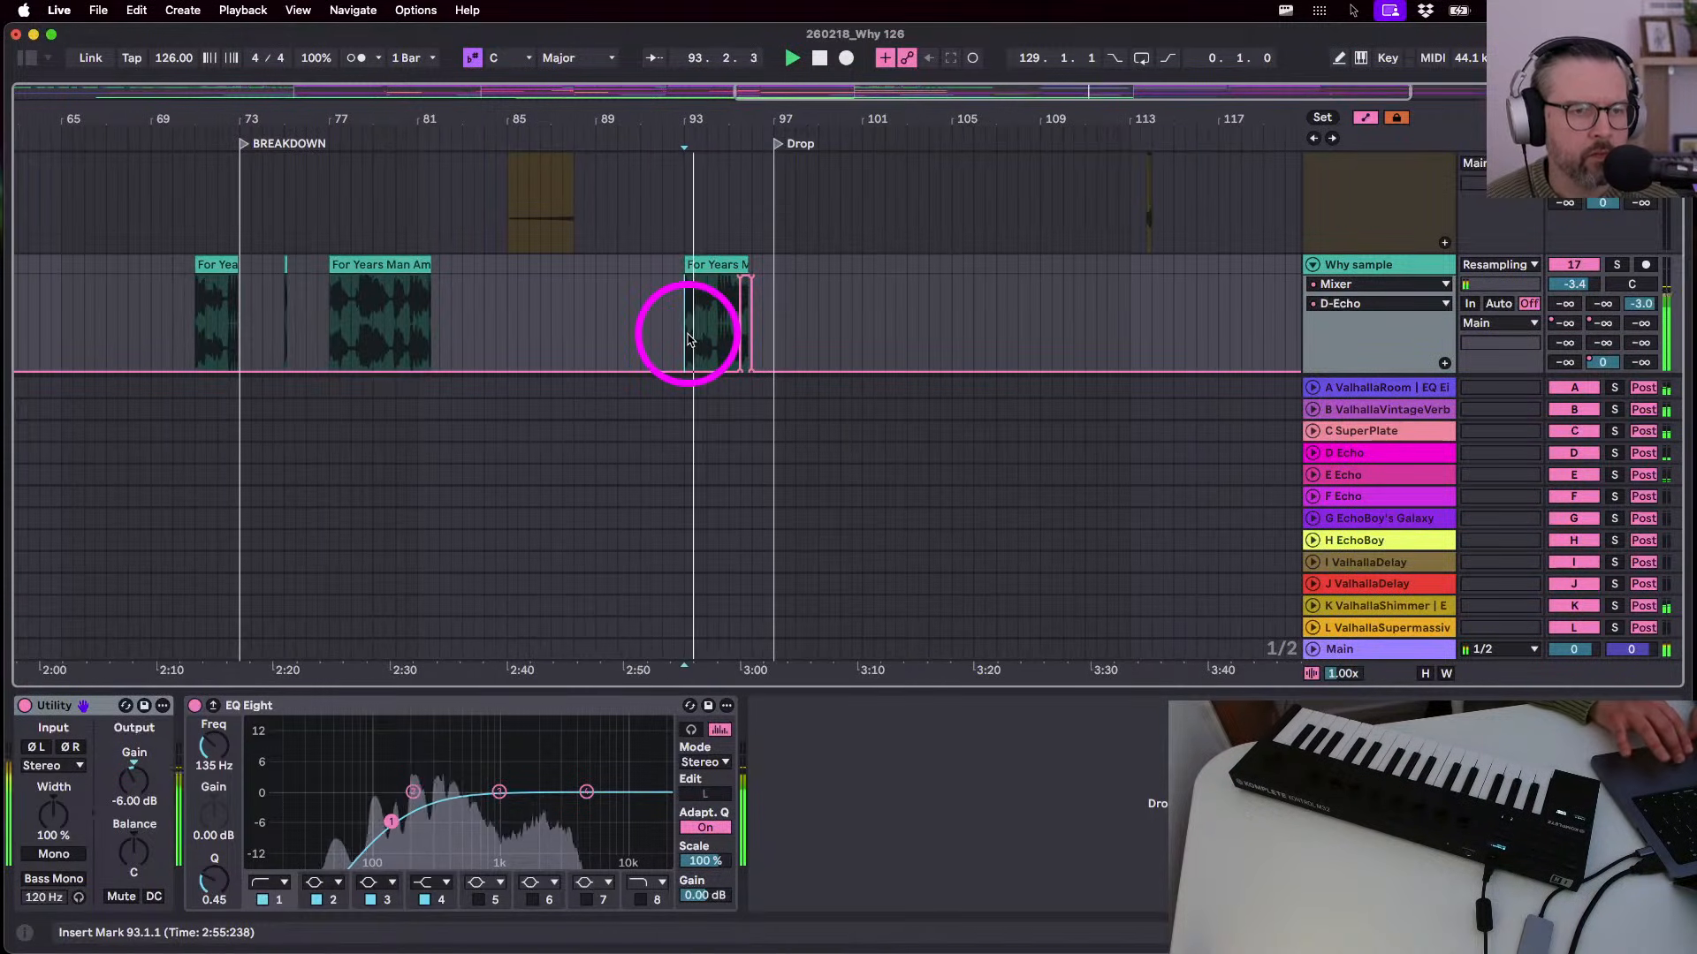
scroll(688, 339, up, 5)
scroll(688, 340, down, 2)
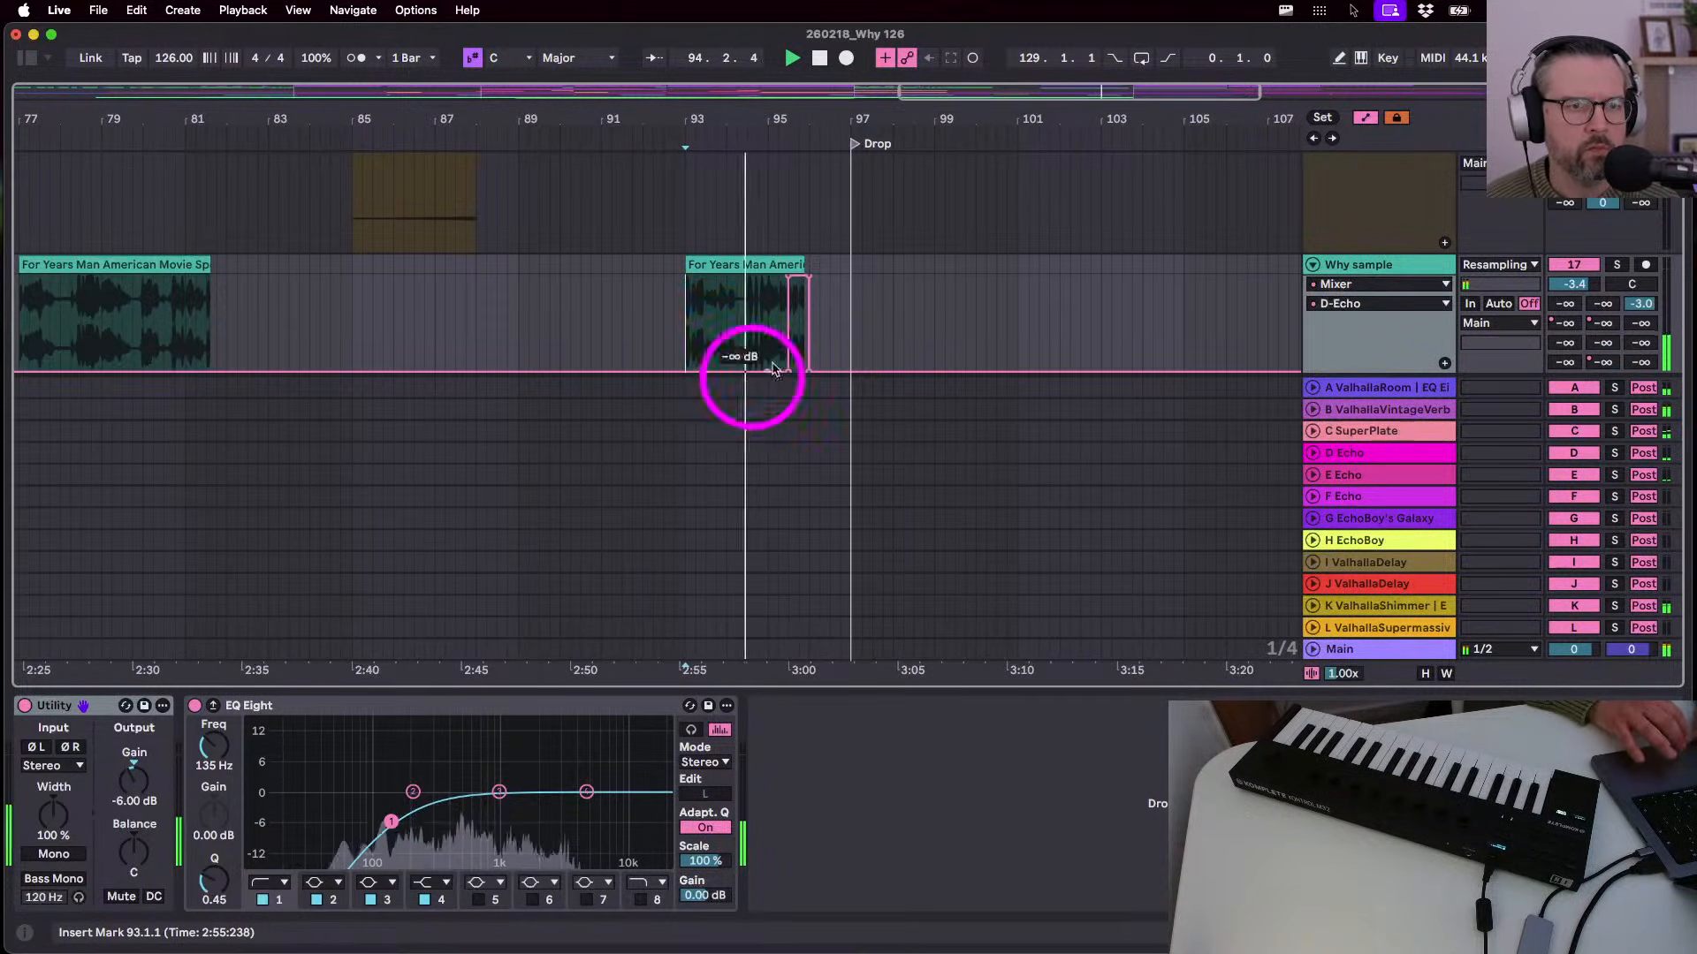
scroll(750, 368, up, 4)
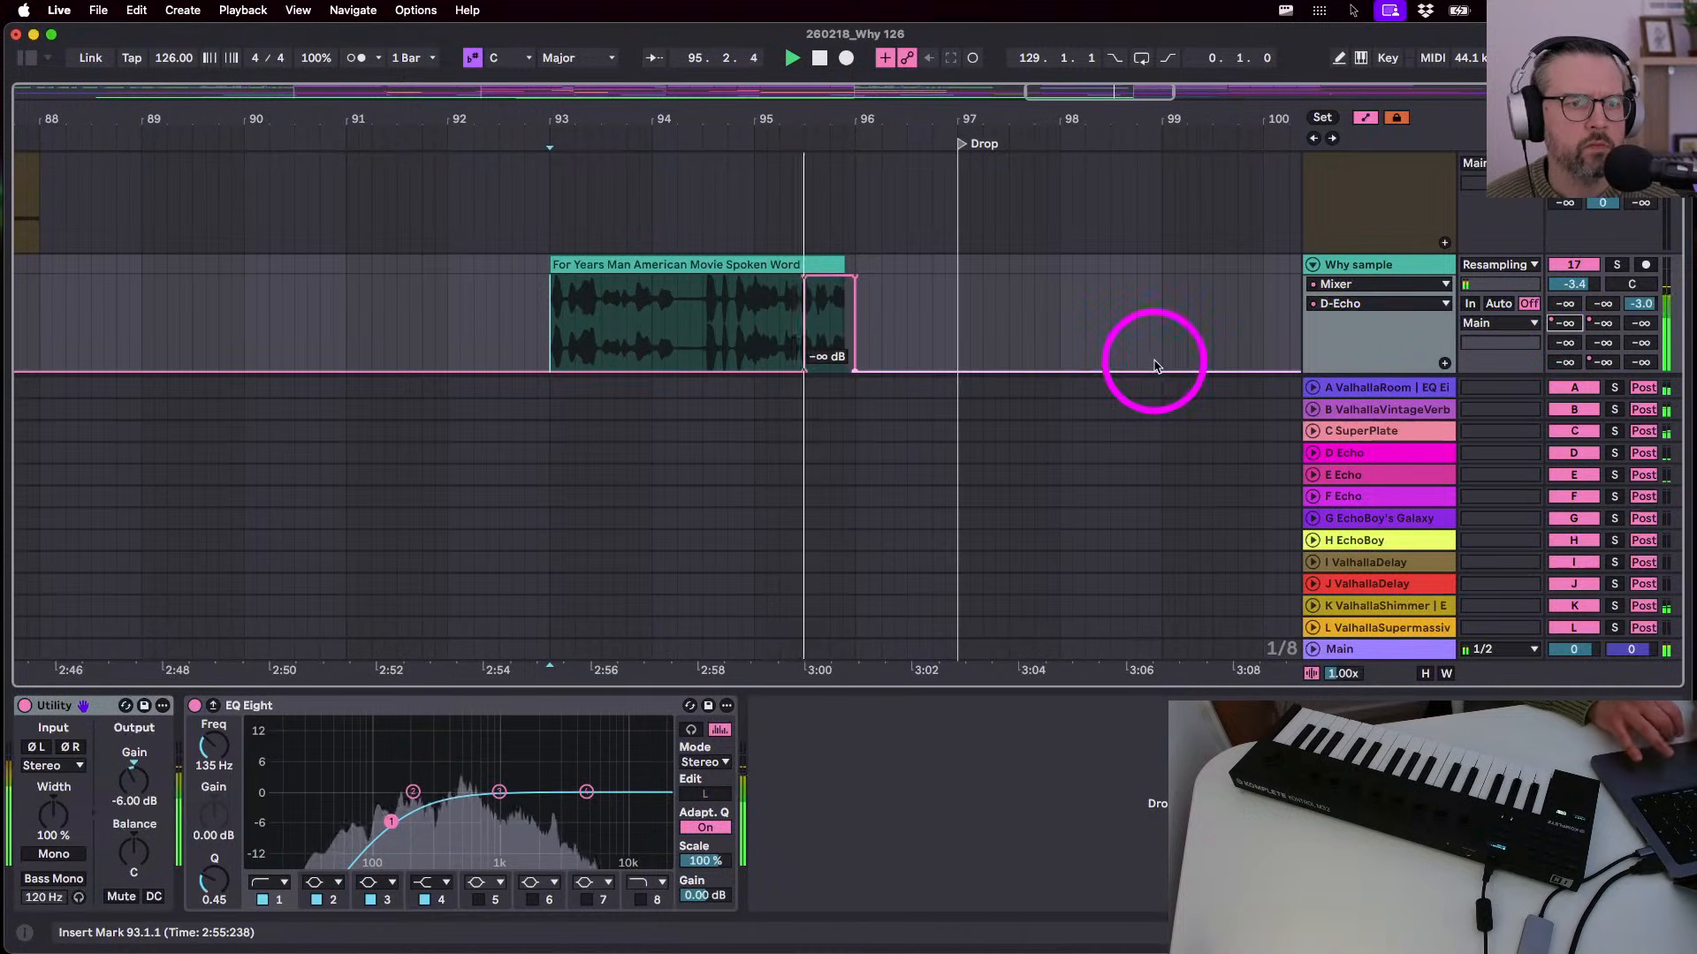
key(super+z)
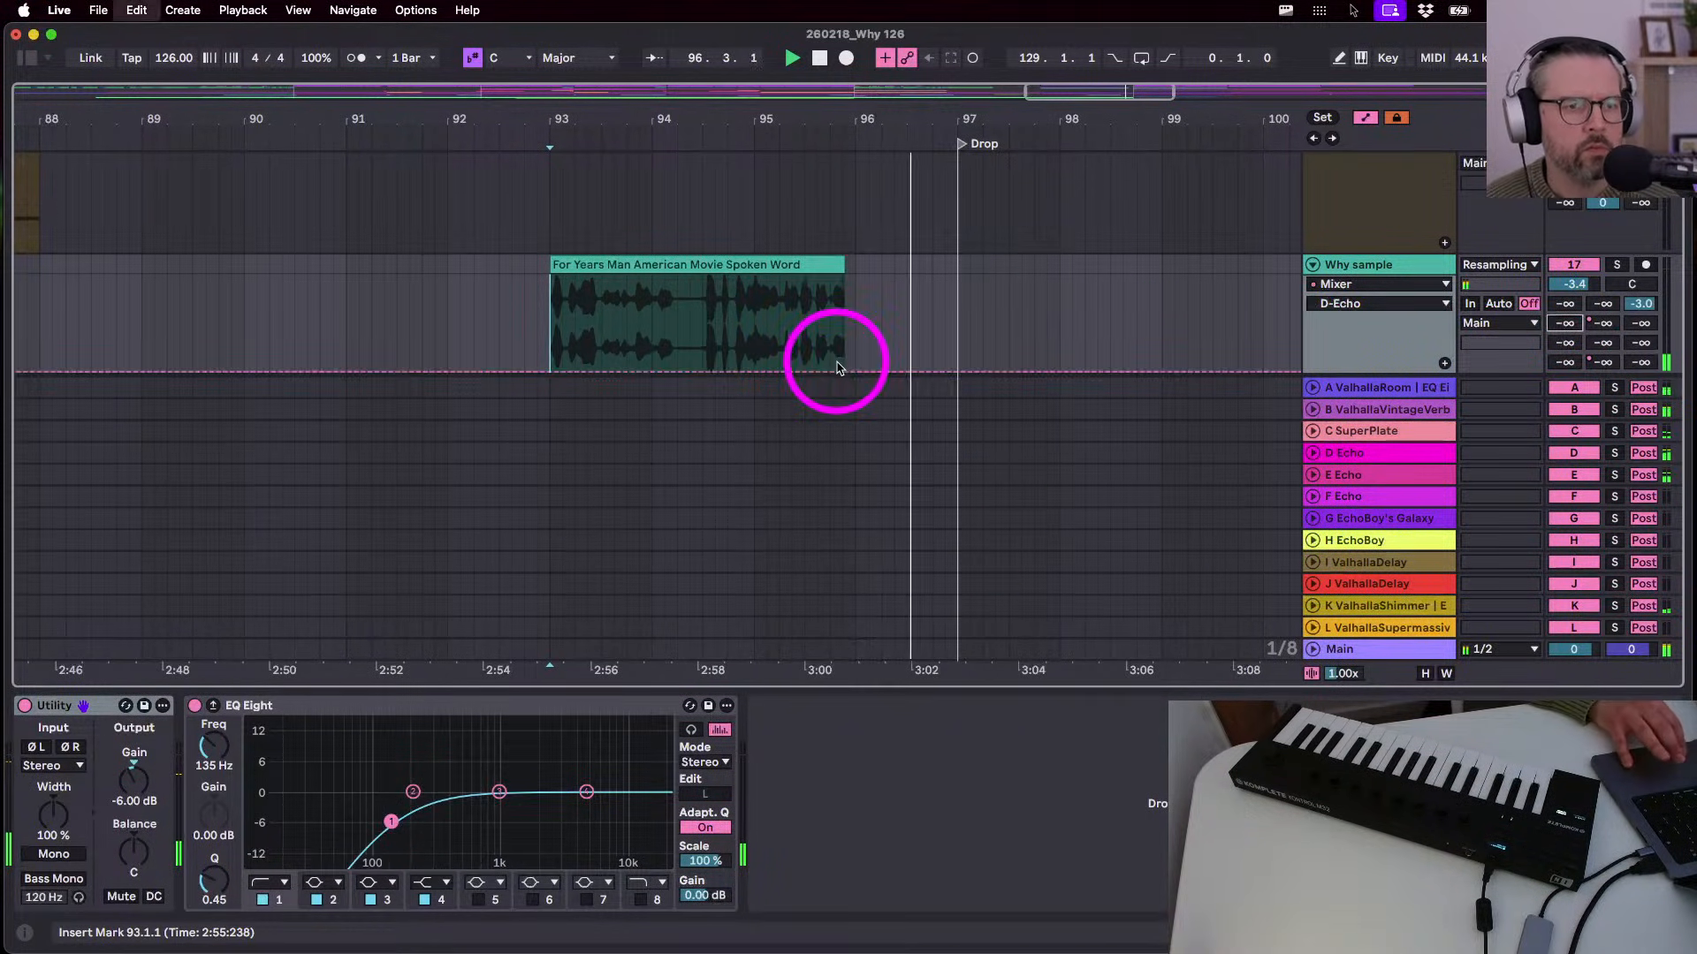
click(828, 325)
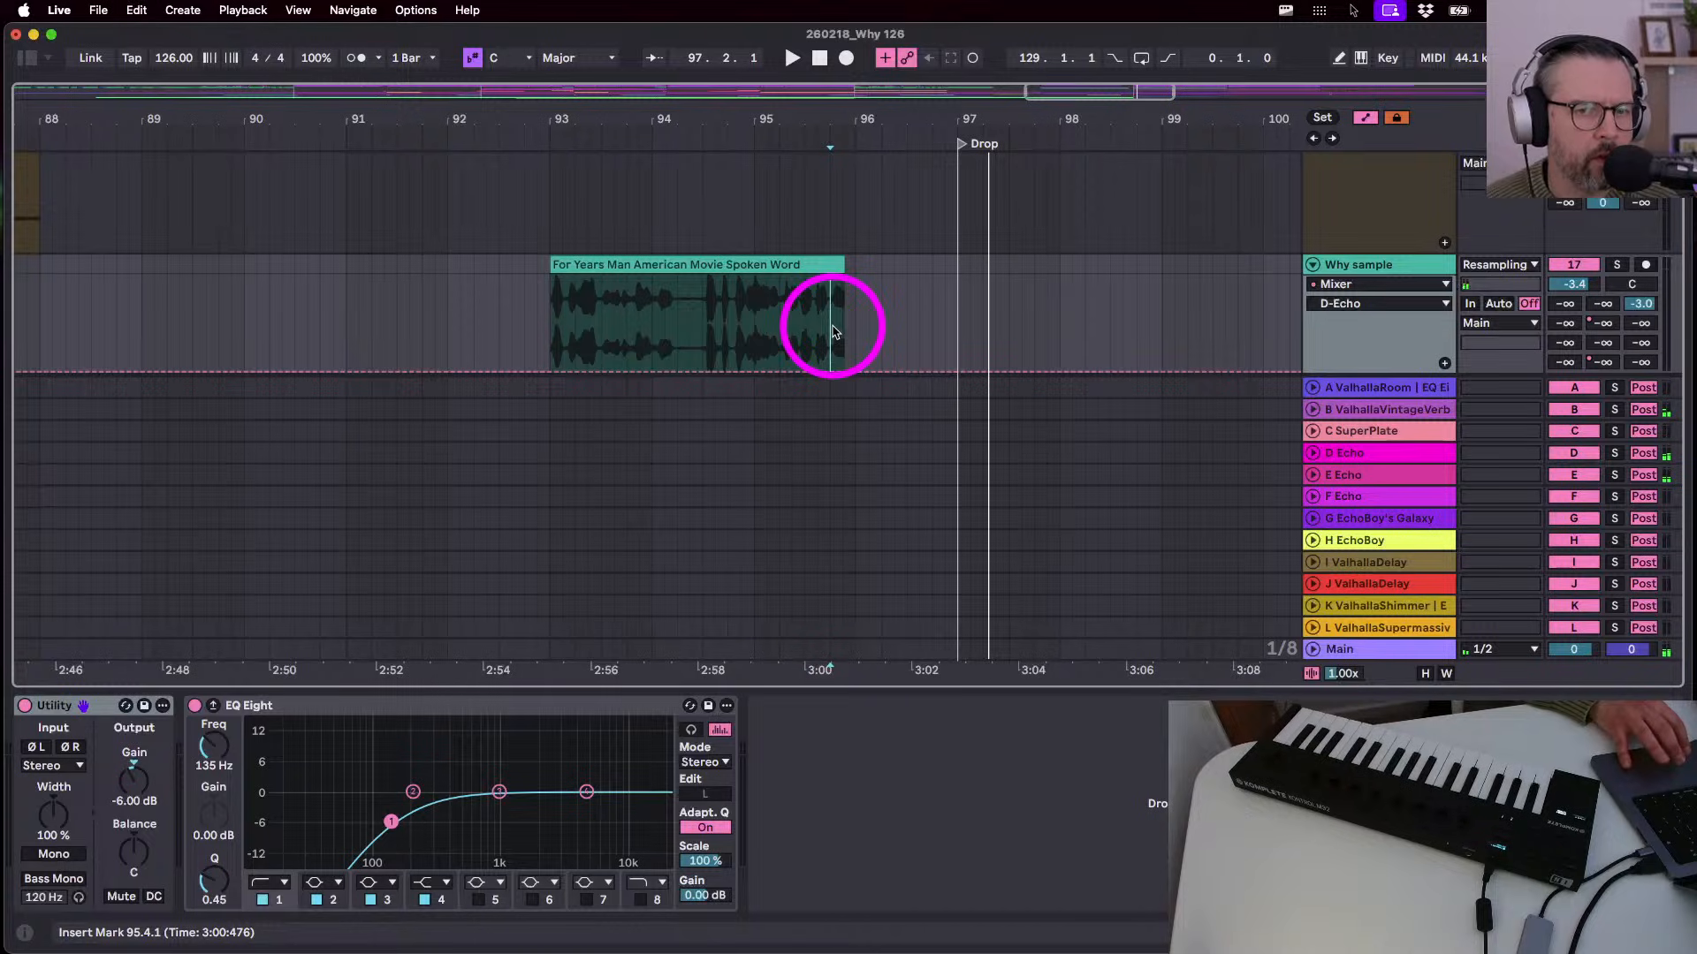
key(super+shift+z)
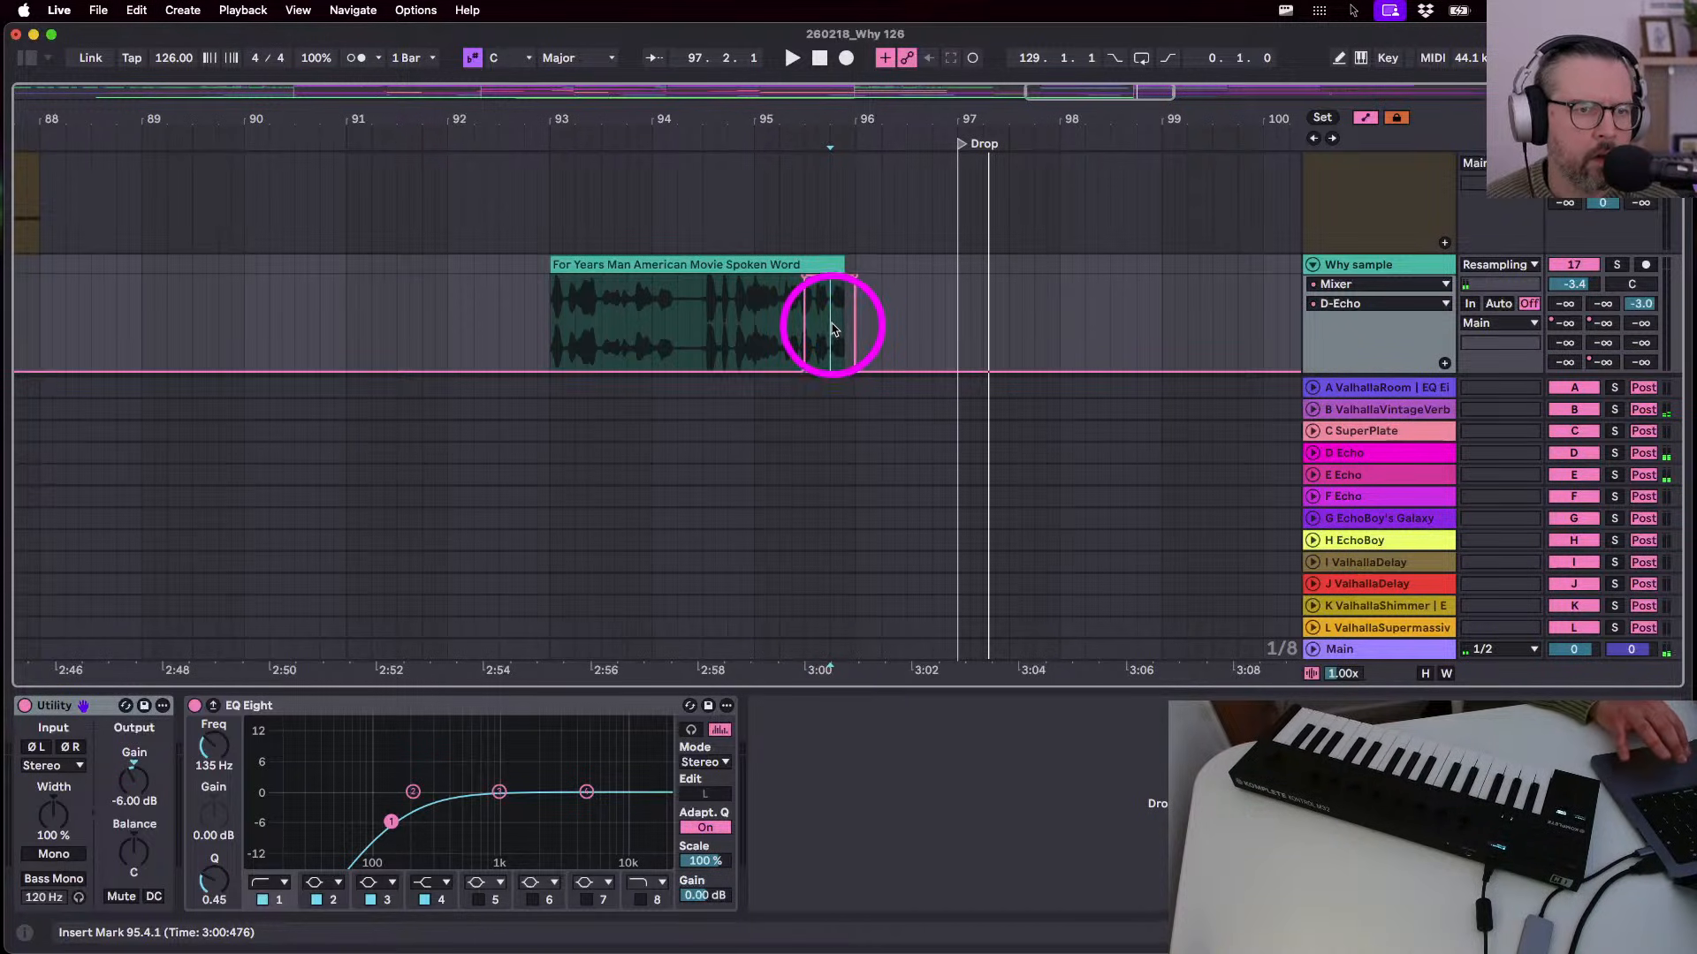
key(space)
key(space)
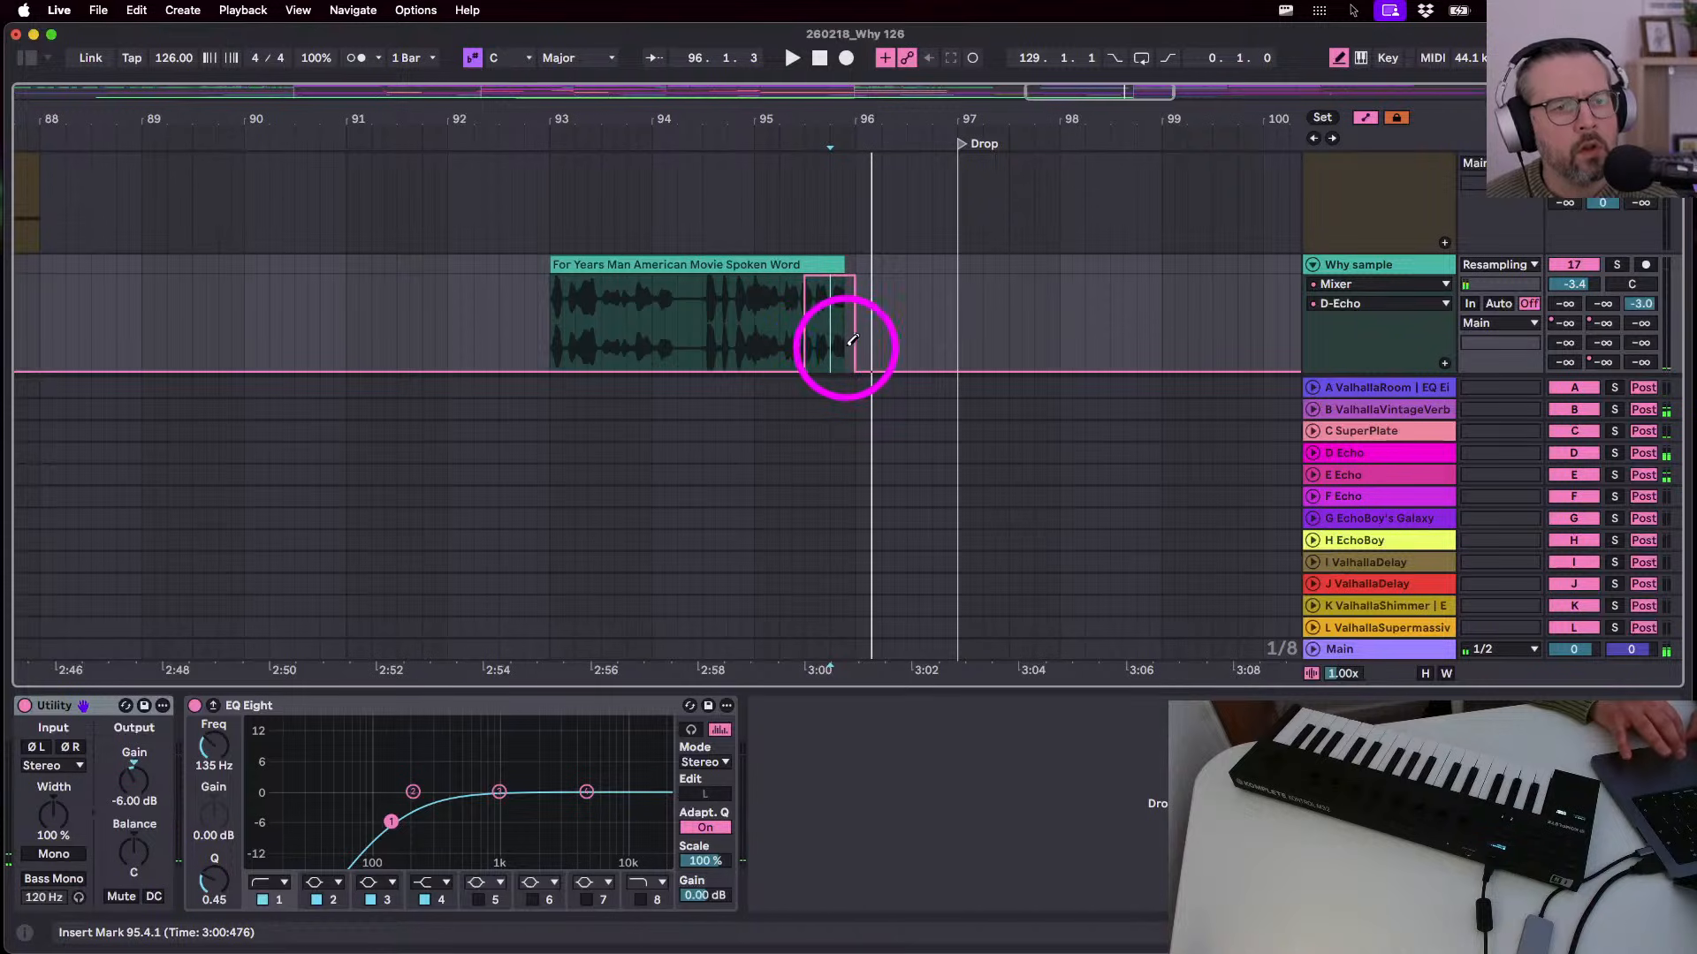
- Pull part of the D-Echo send step down to -56 dB, shortening the jump
key(space)
scroll(720, 330, up, 4)
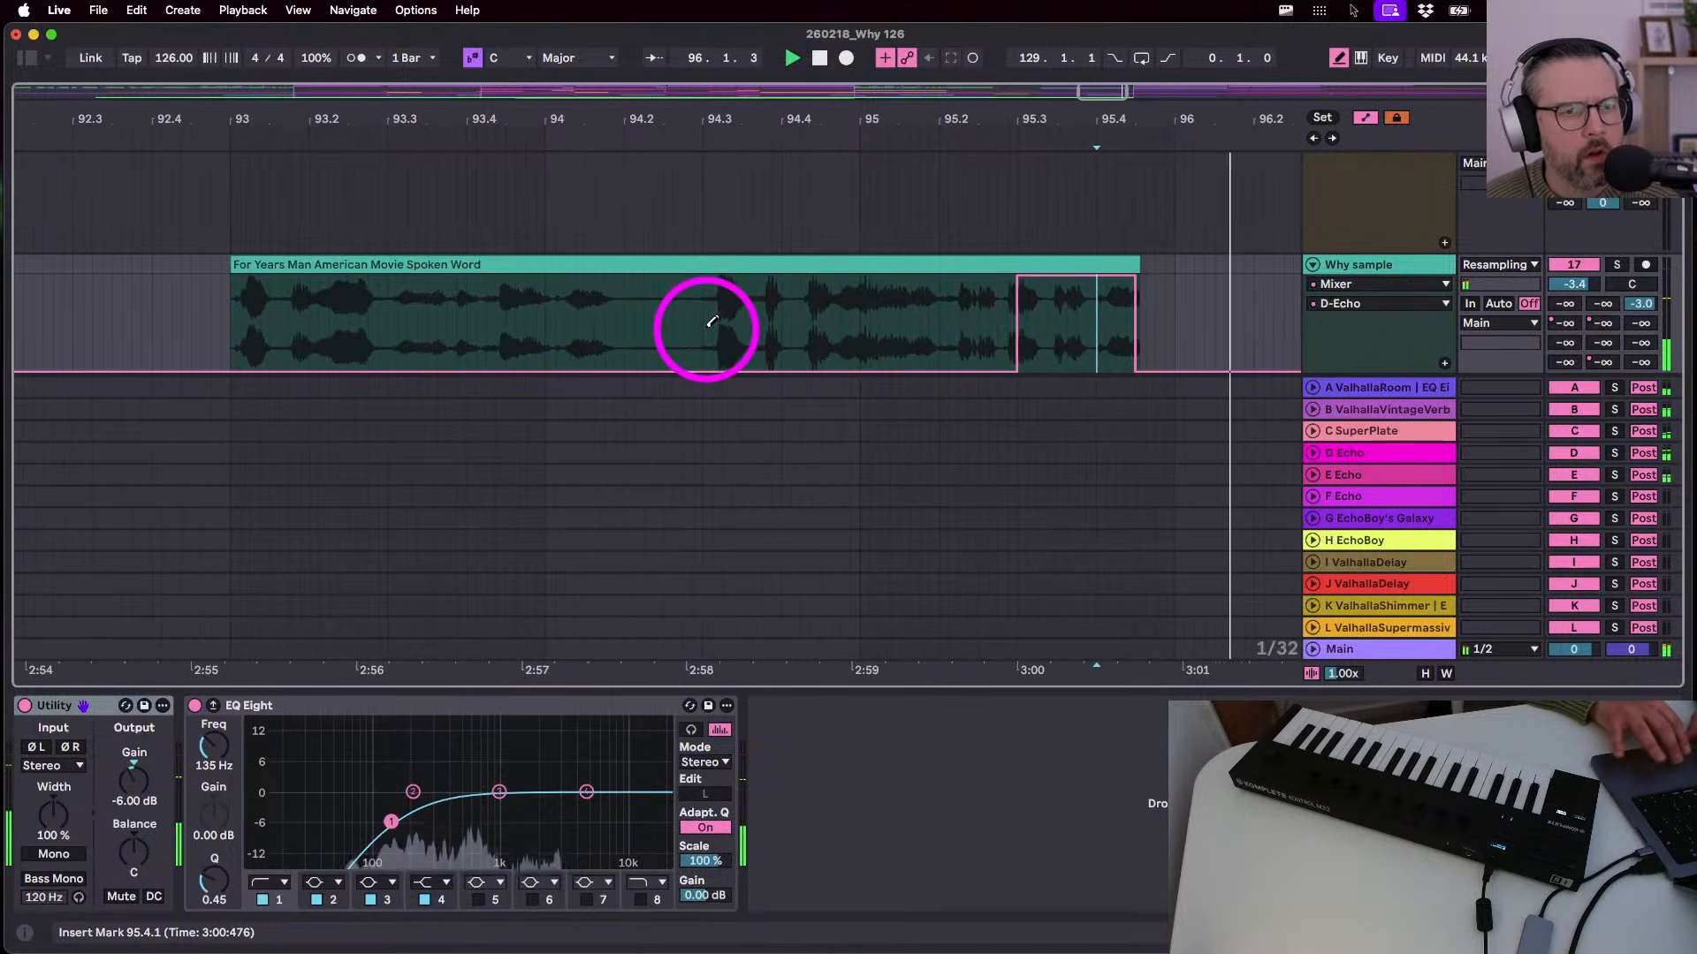
click(221, 336)
key(space)
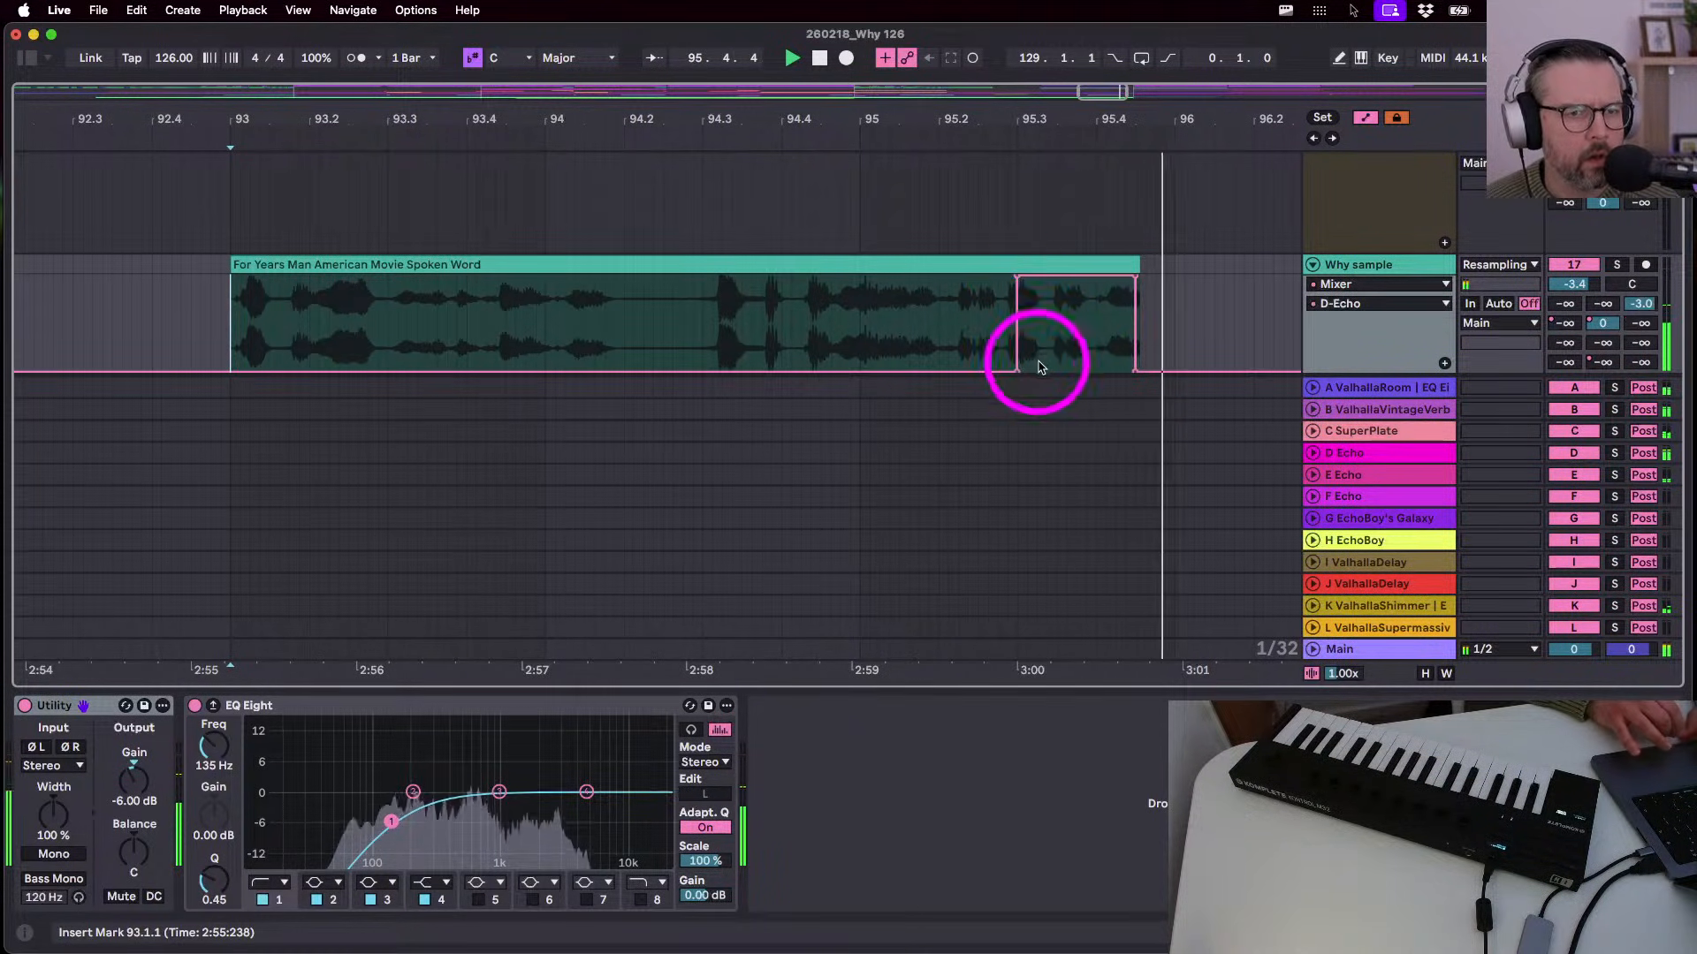
drag(1043, 349, 1047, 359)
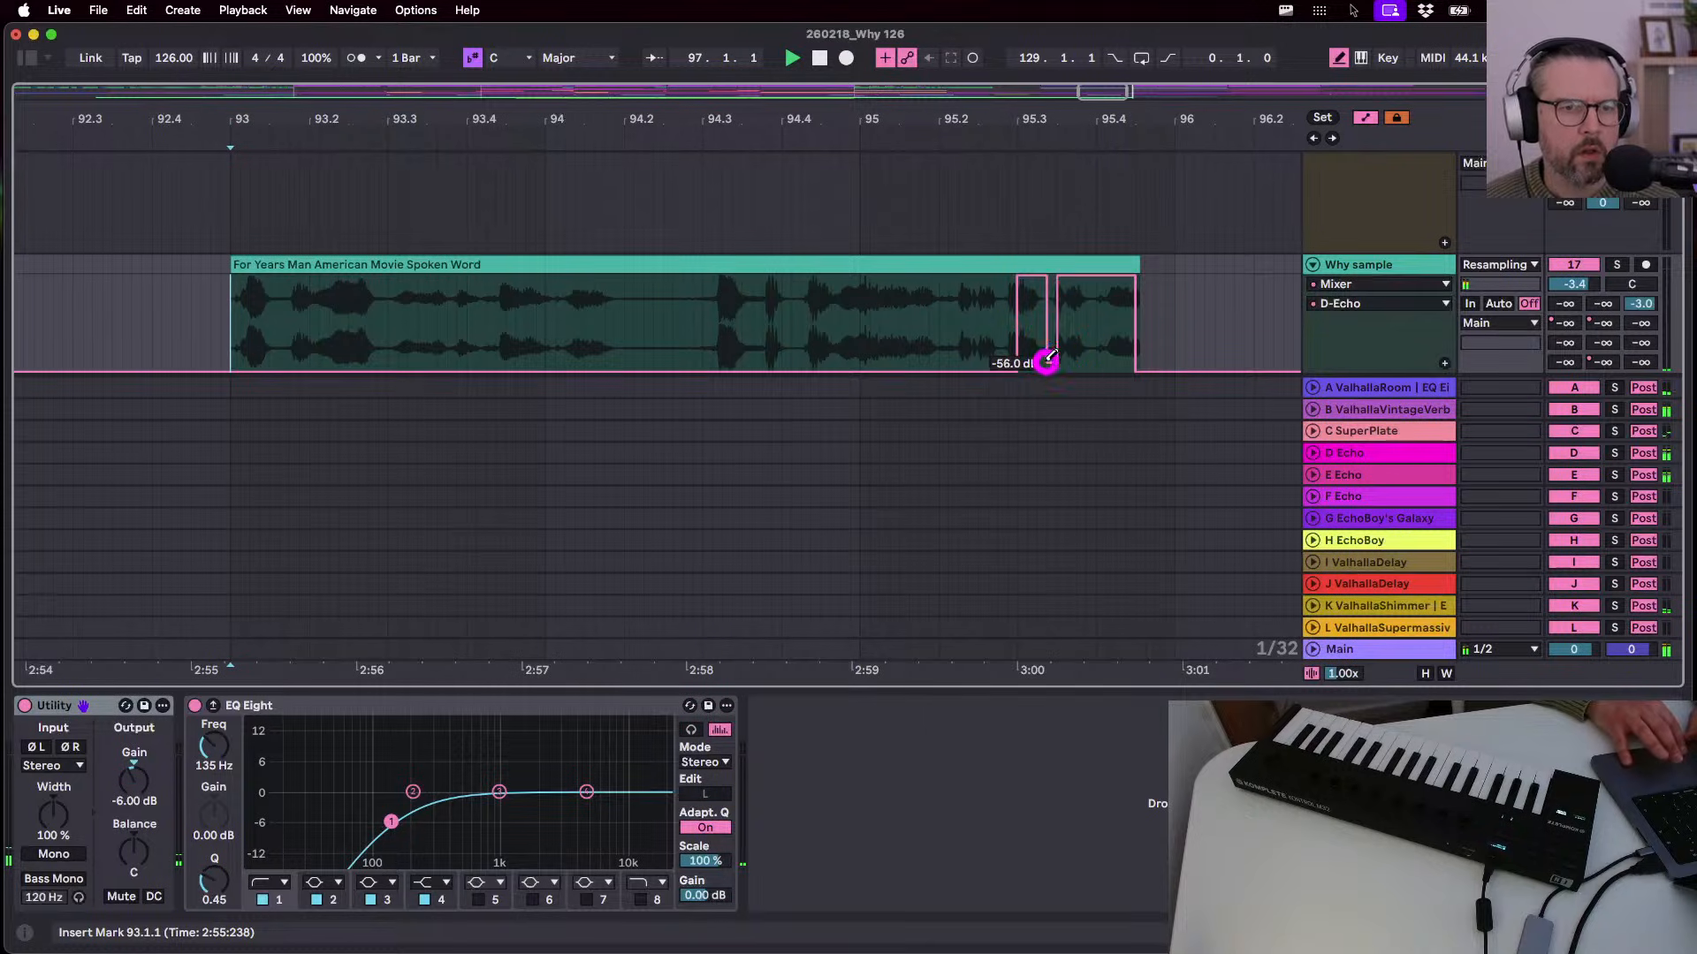
click(858, 130)
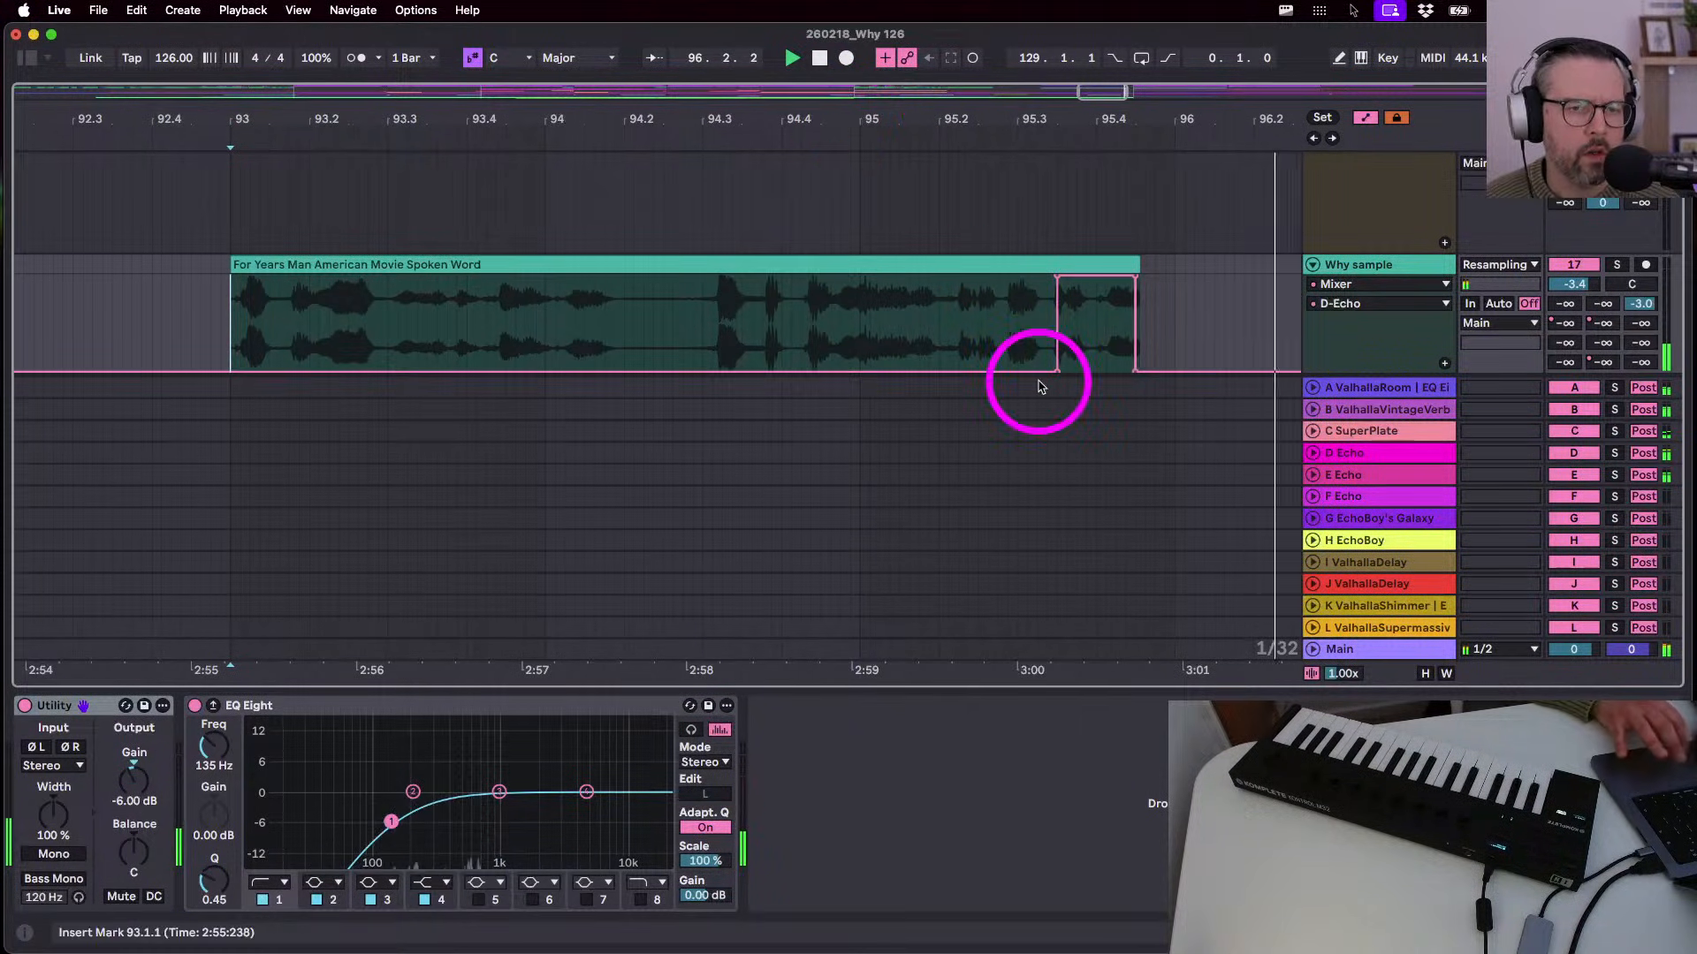
- Turn Draw mode off, replay the spoken-word clip from bar 93, and hide the return tracks
key(b)
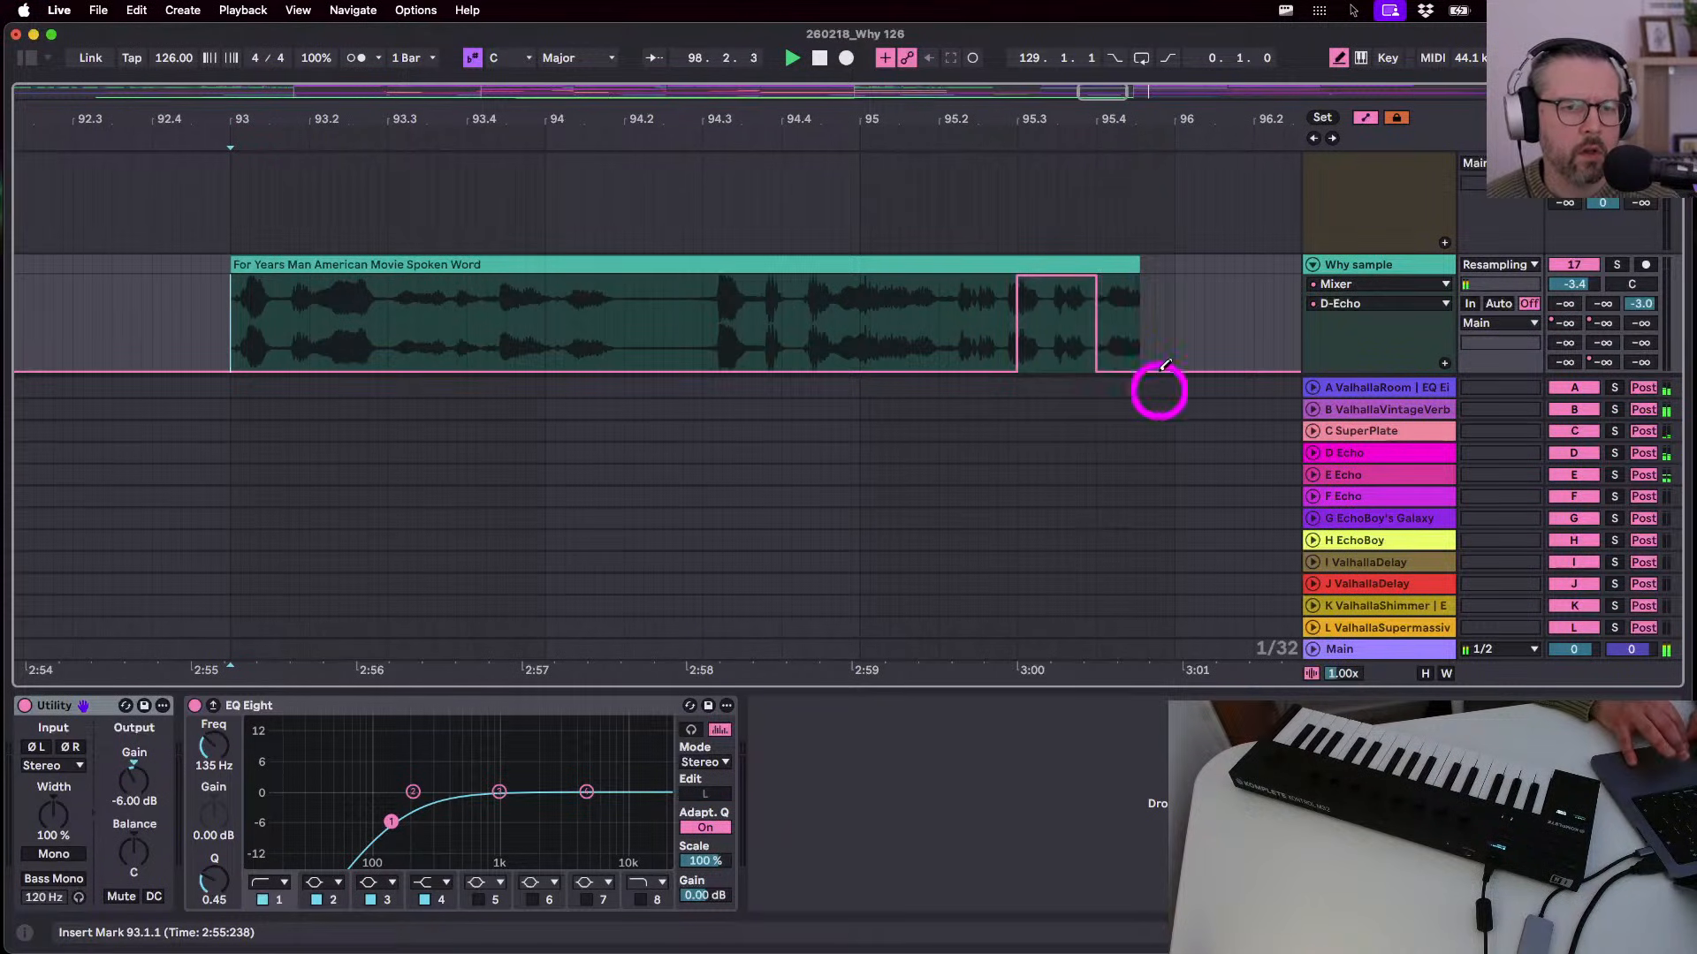
key(b)
click(261, 265)
key(space)
key(space)
scroll(267, 265, down, 5)
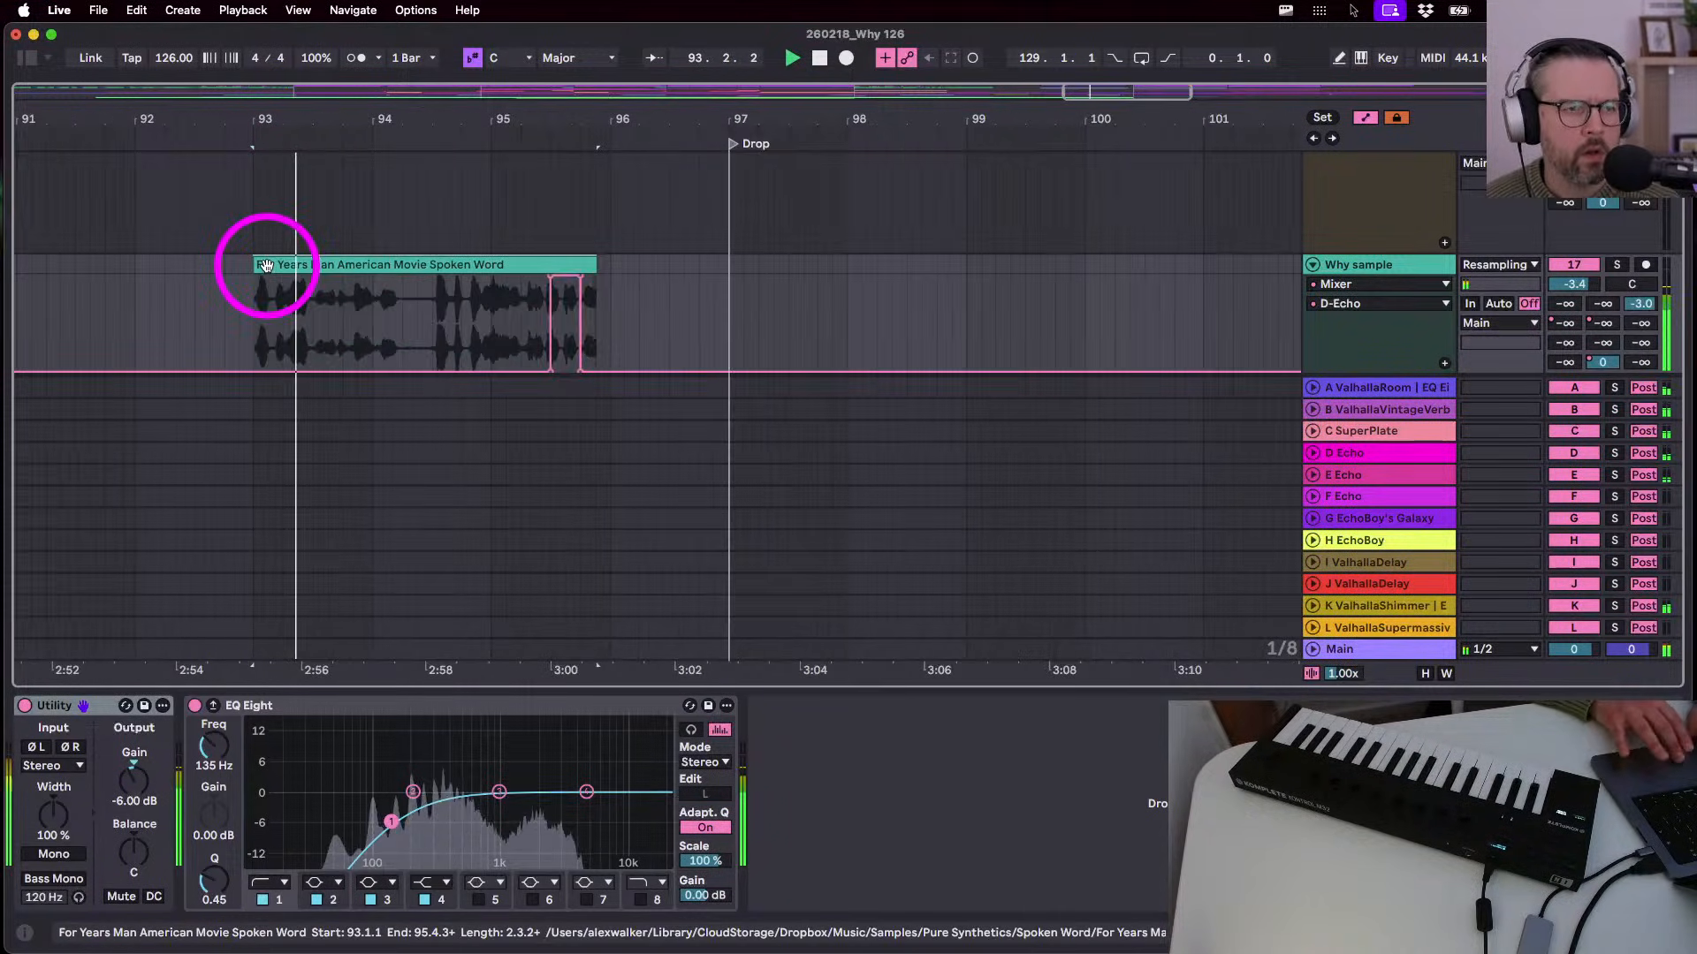
key(super+alt+r)
scroll(267, 265, down, 5)
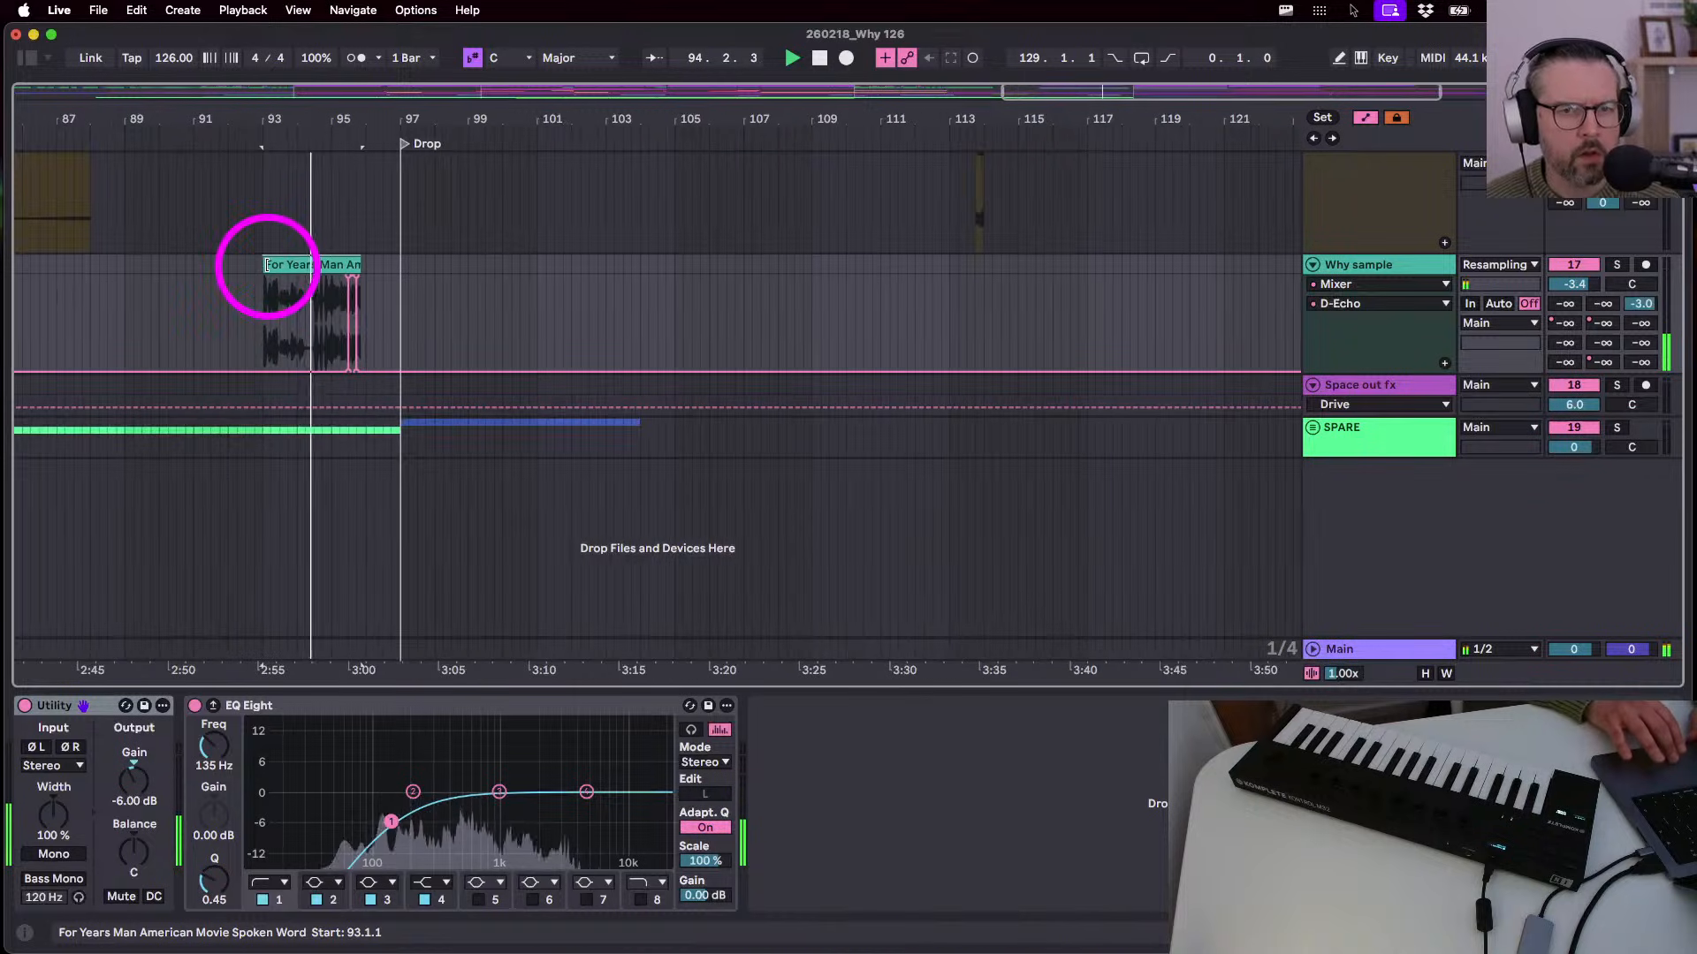
scroll(550, 459, left, 5)
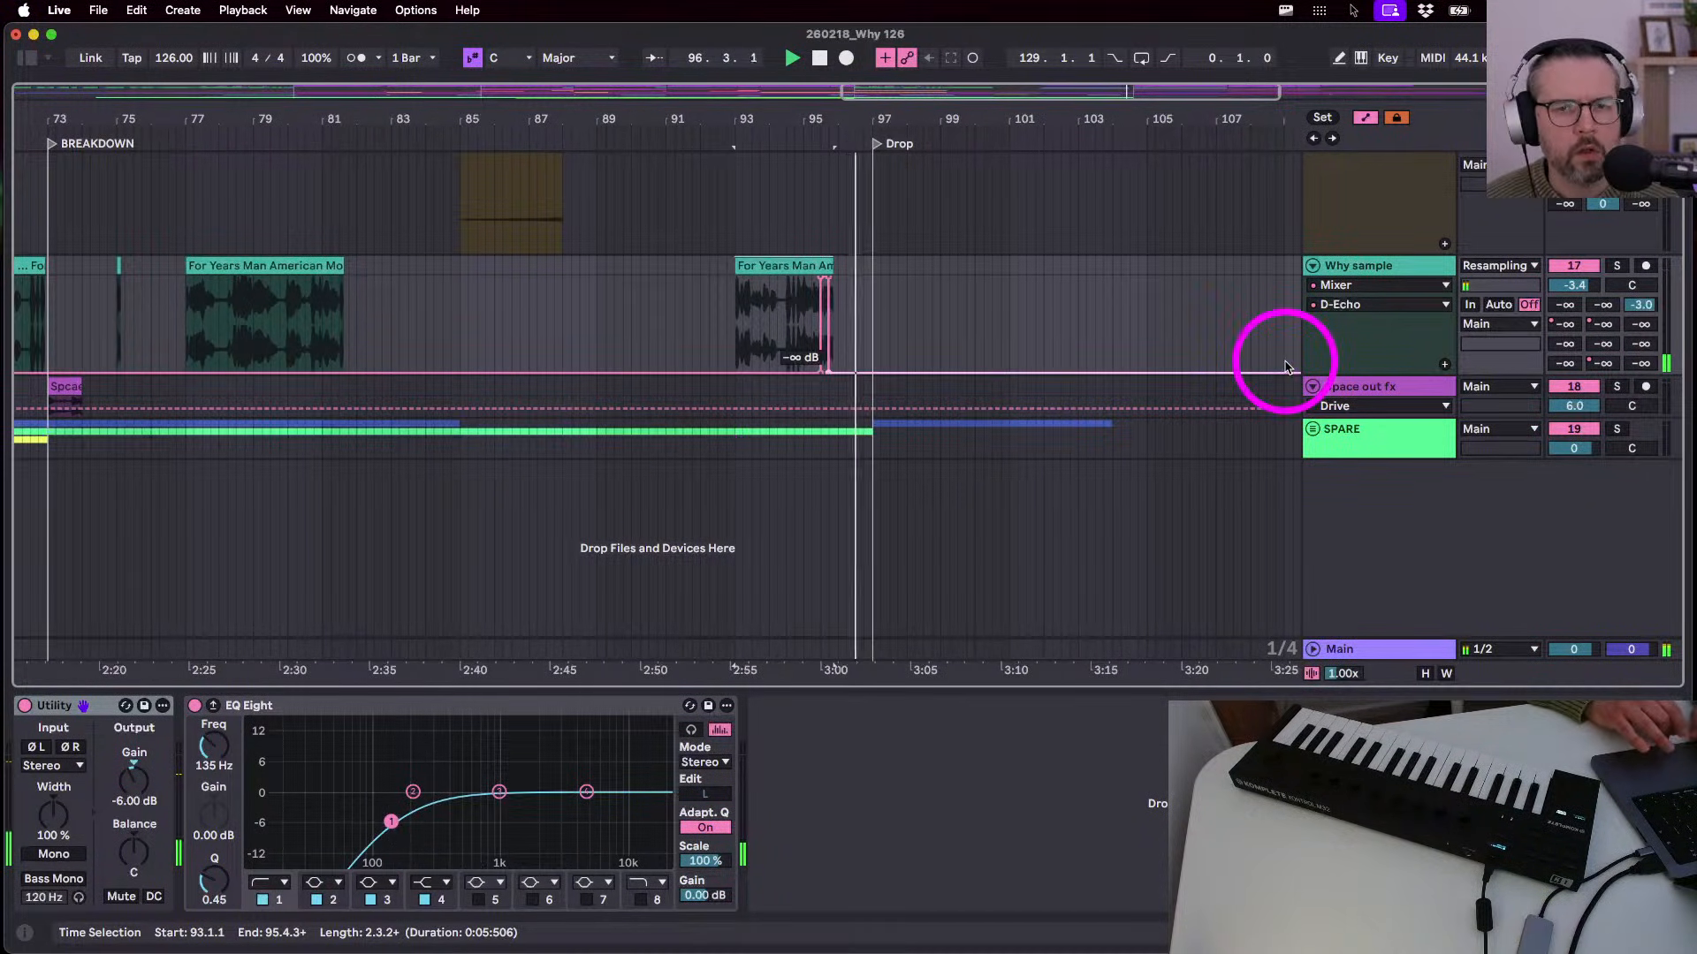
key(Tab)
key(Tab)
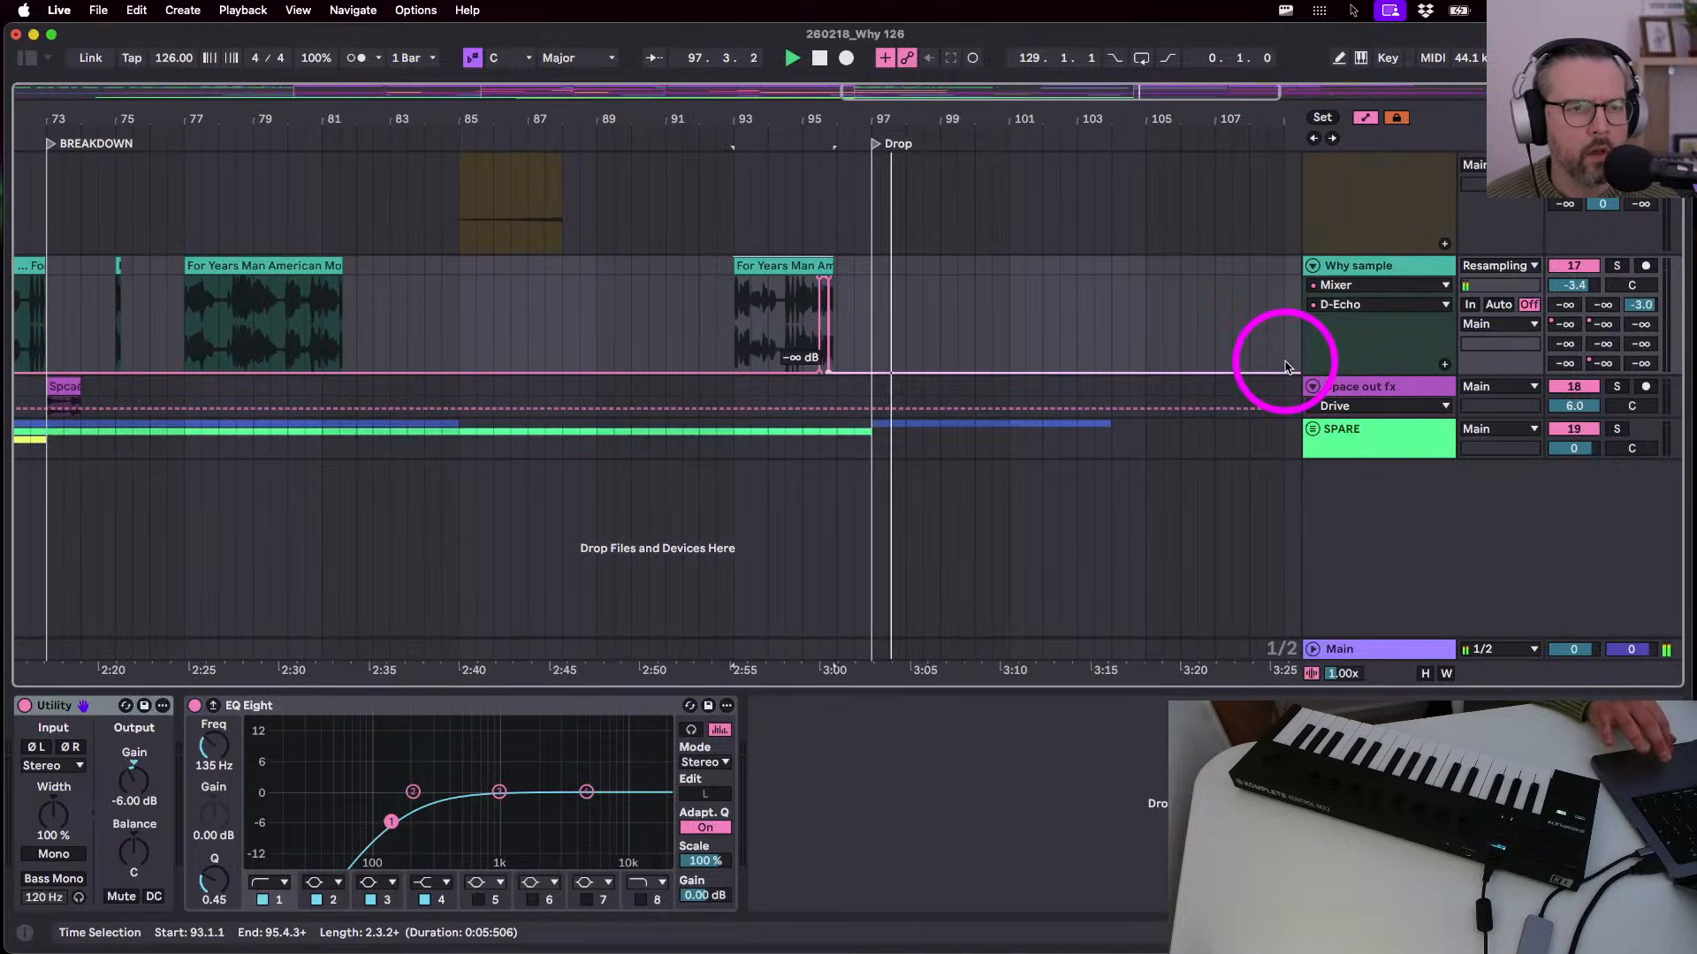
- Copy the last fragment of the For Years vocal clip and paste it near bar 104
scroll(1157, 322, down, 4)
key(a)
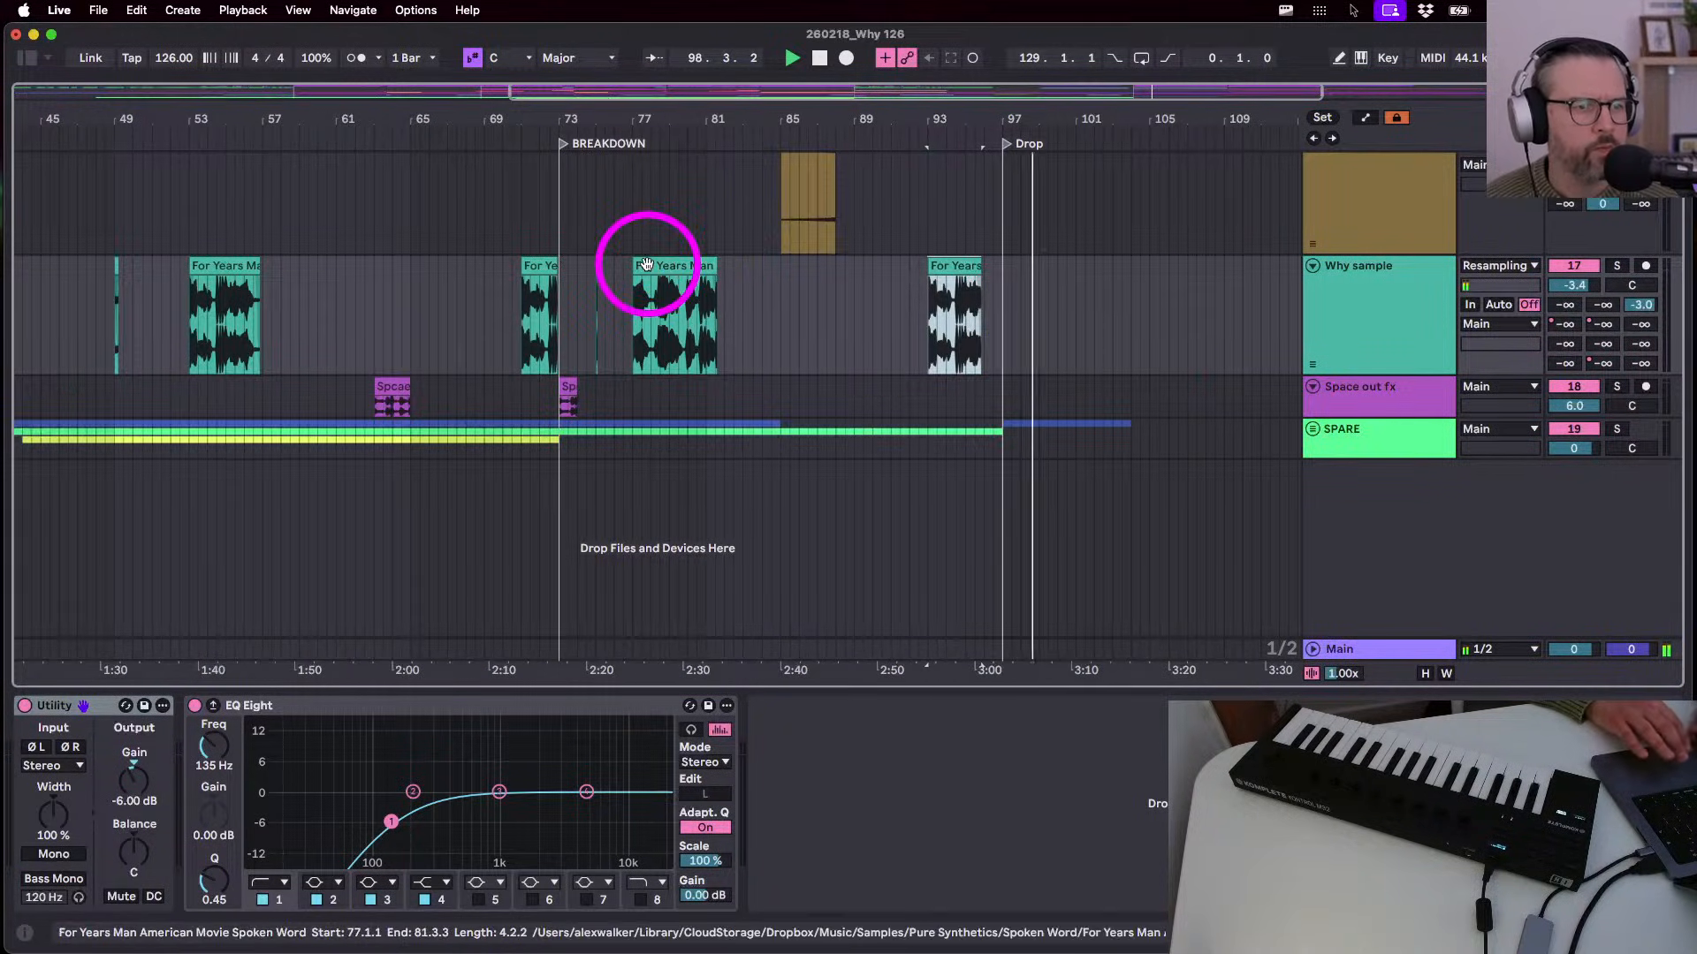
click(593, 309)
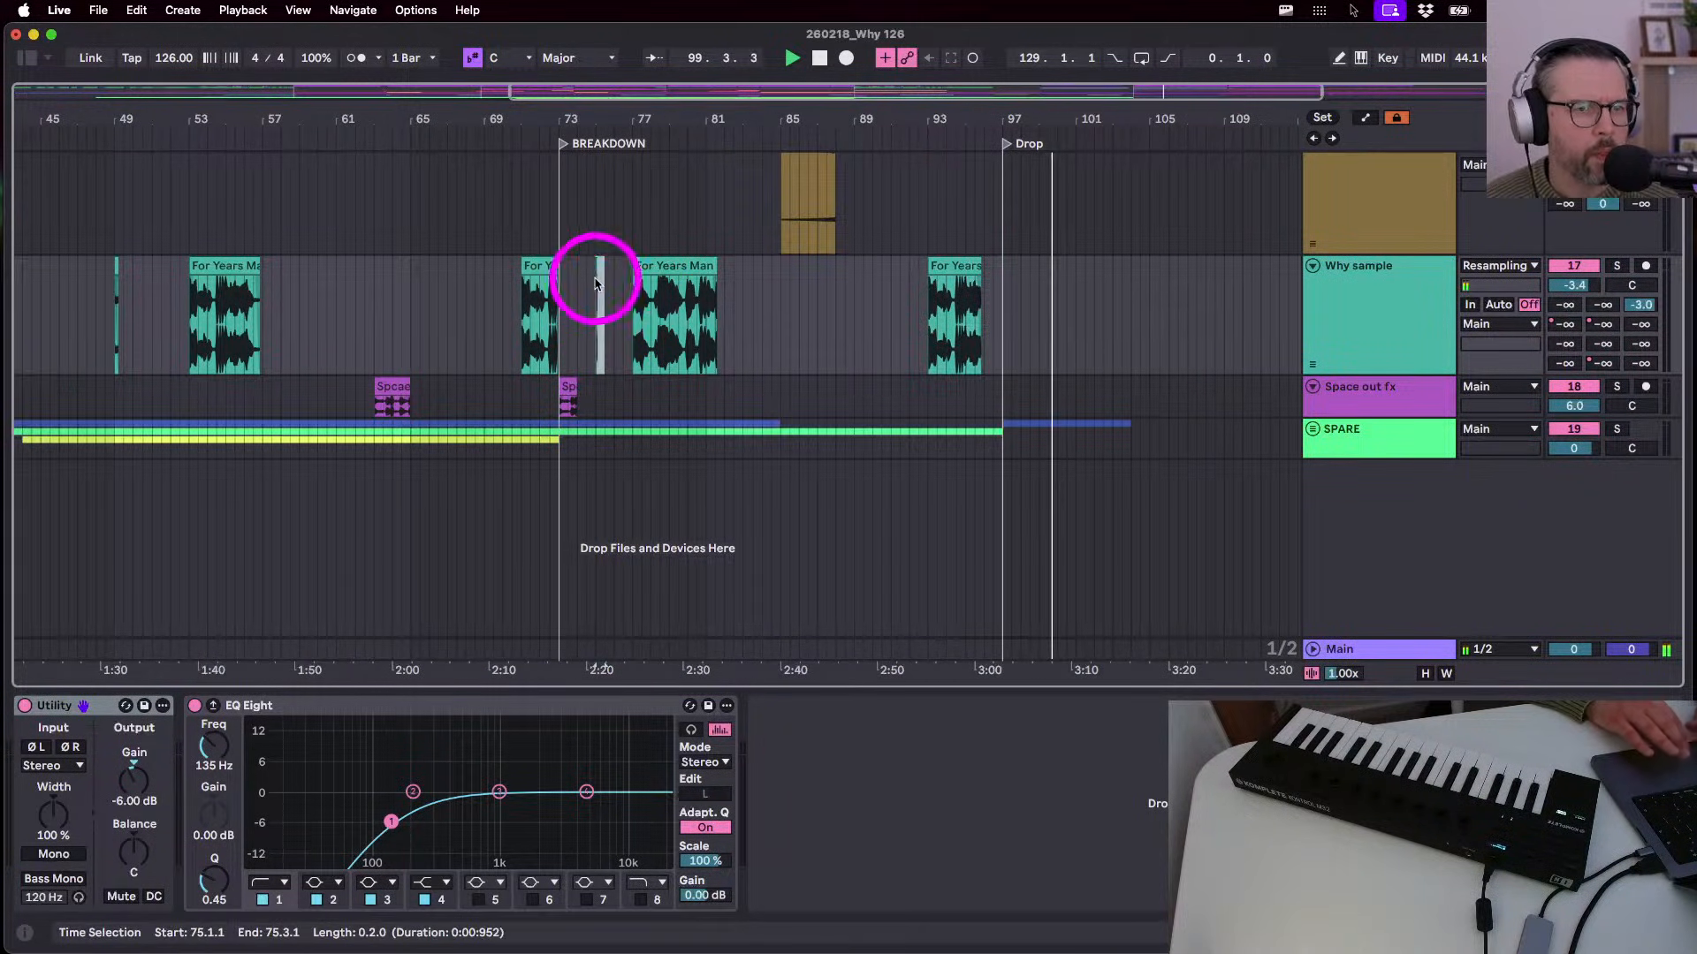
click(1075, 328)
scroll(1076, 328, up, 8)
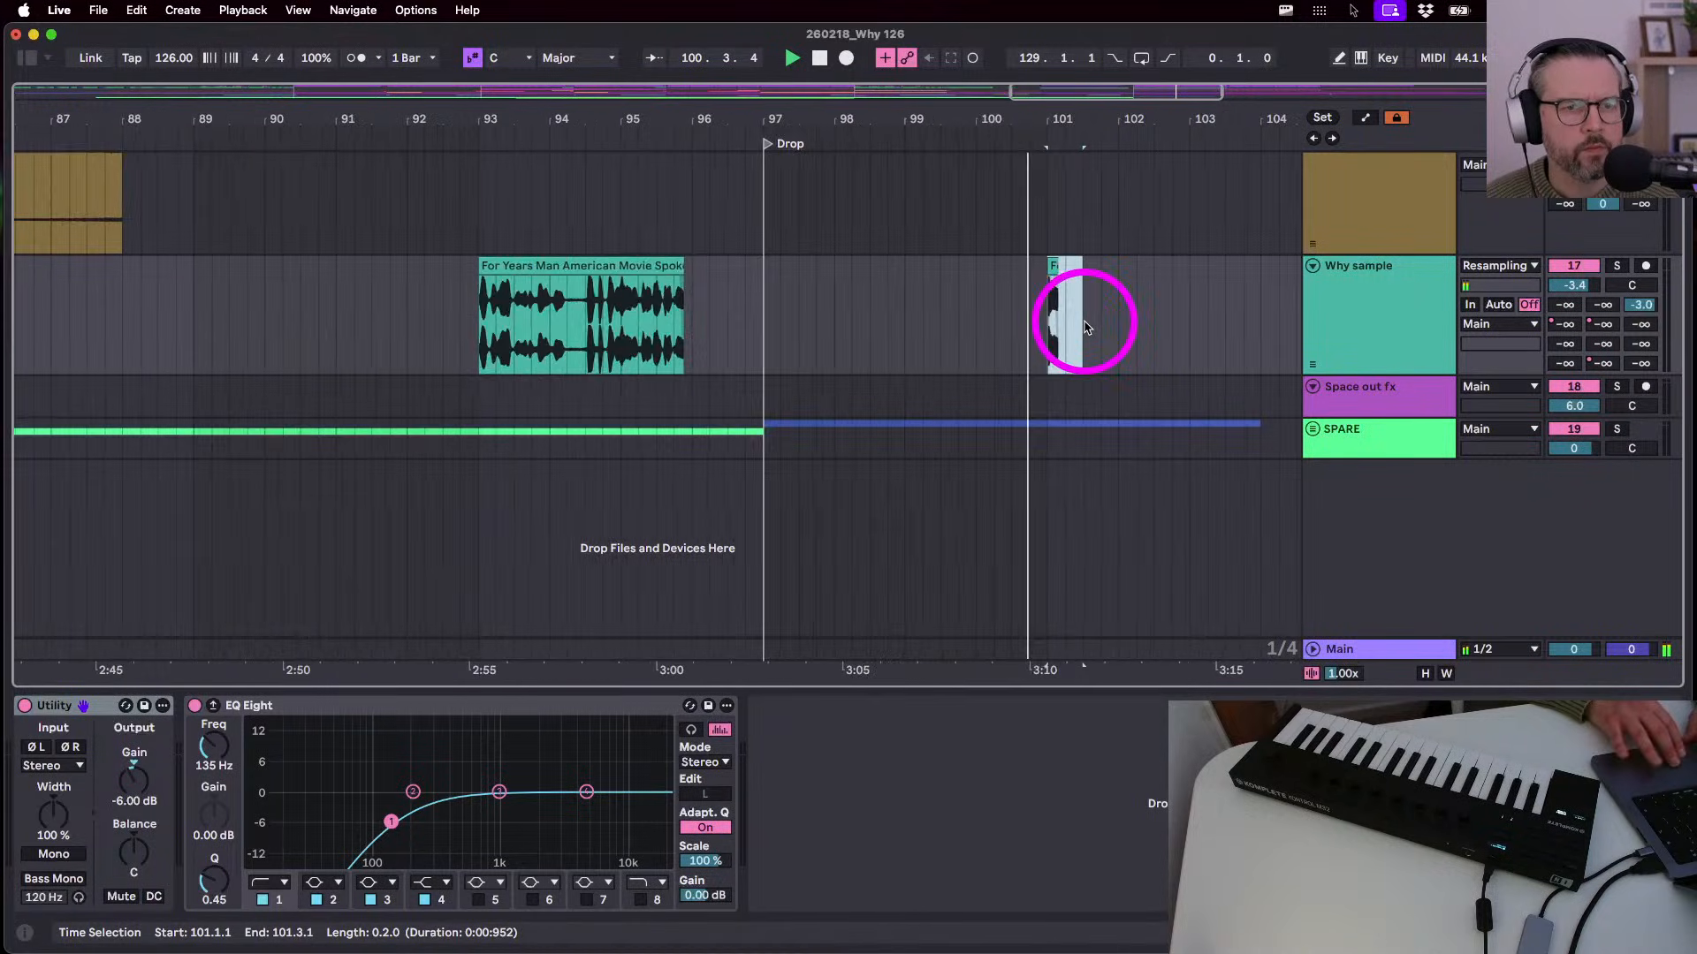
scroll(960, 390, down, 10)
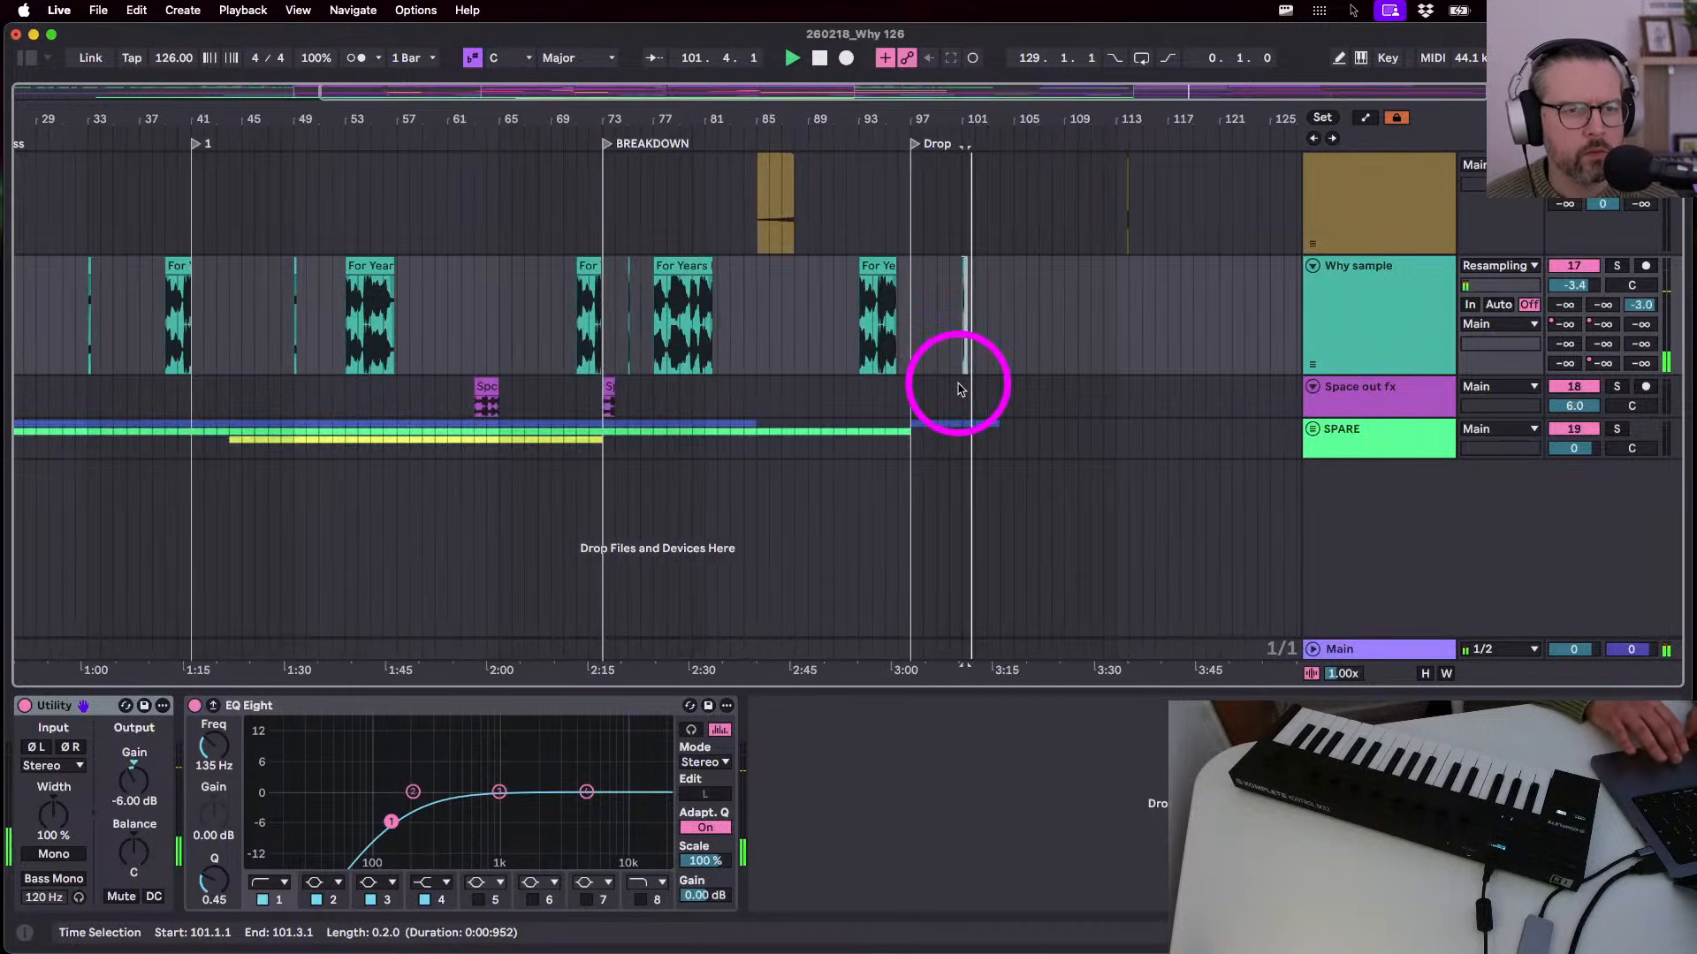
scroll(1010, 306, up, 6)
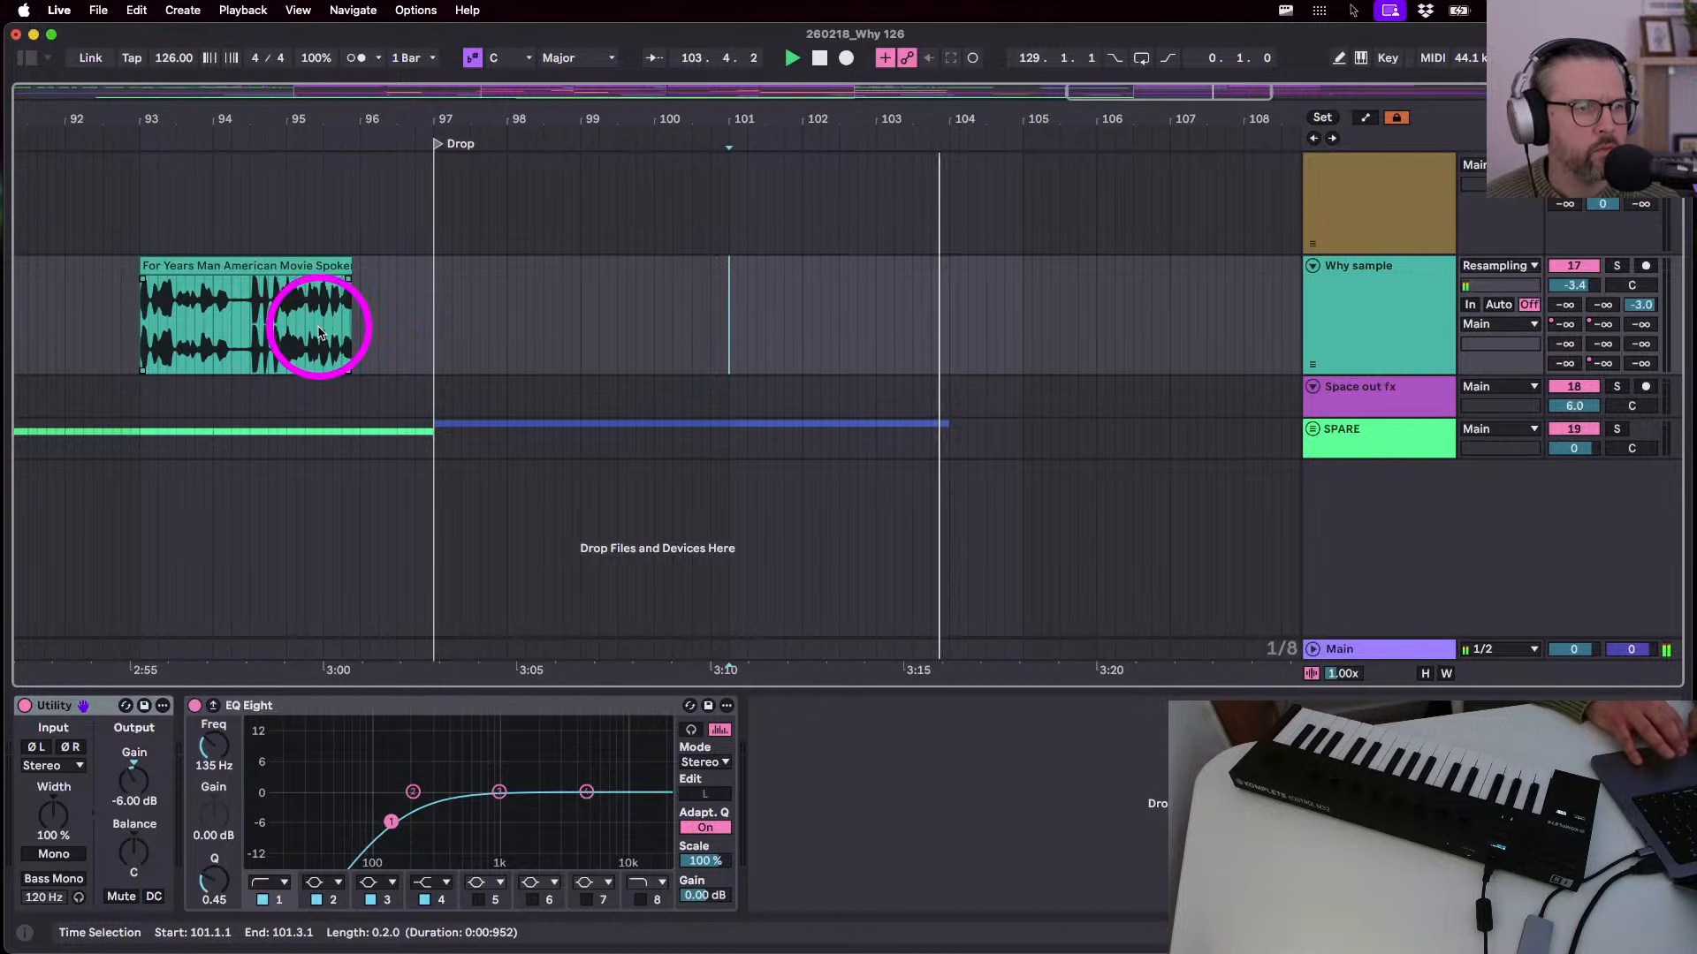
drag(326, 336, 350, 332)
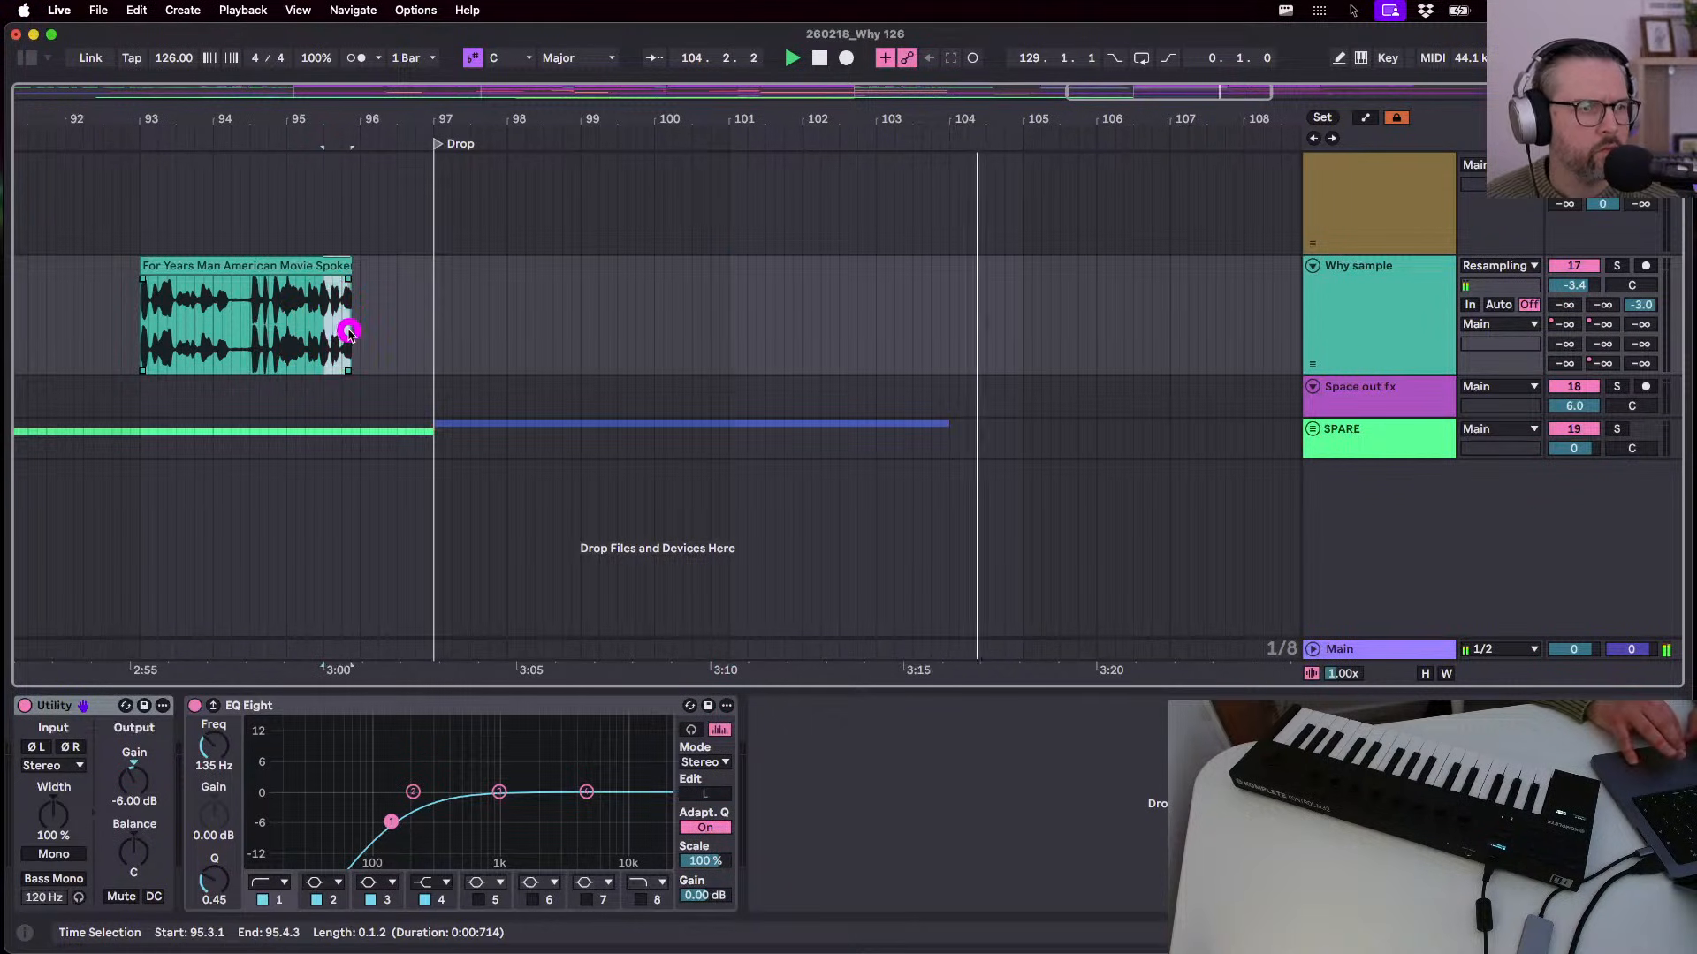
click(940, 317)
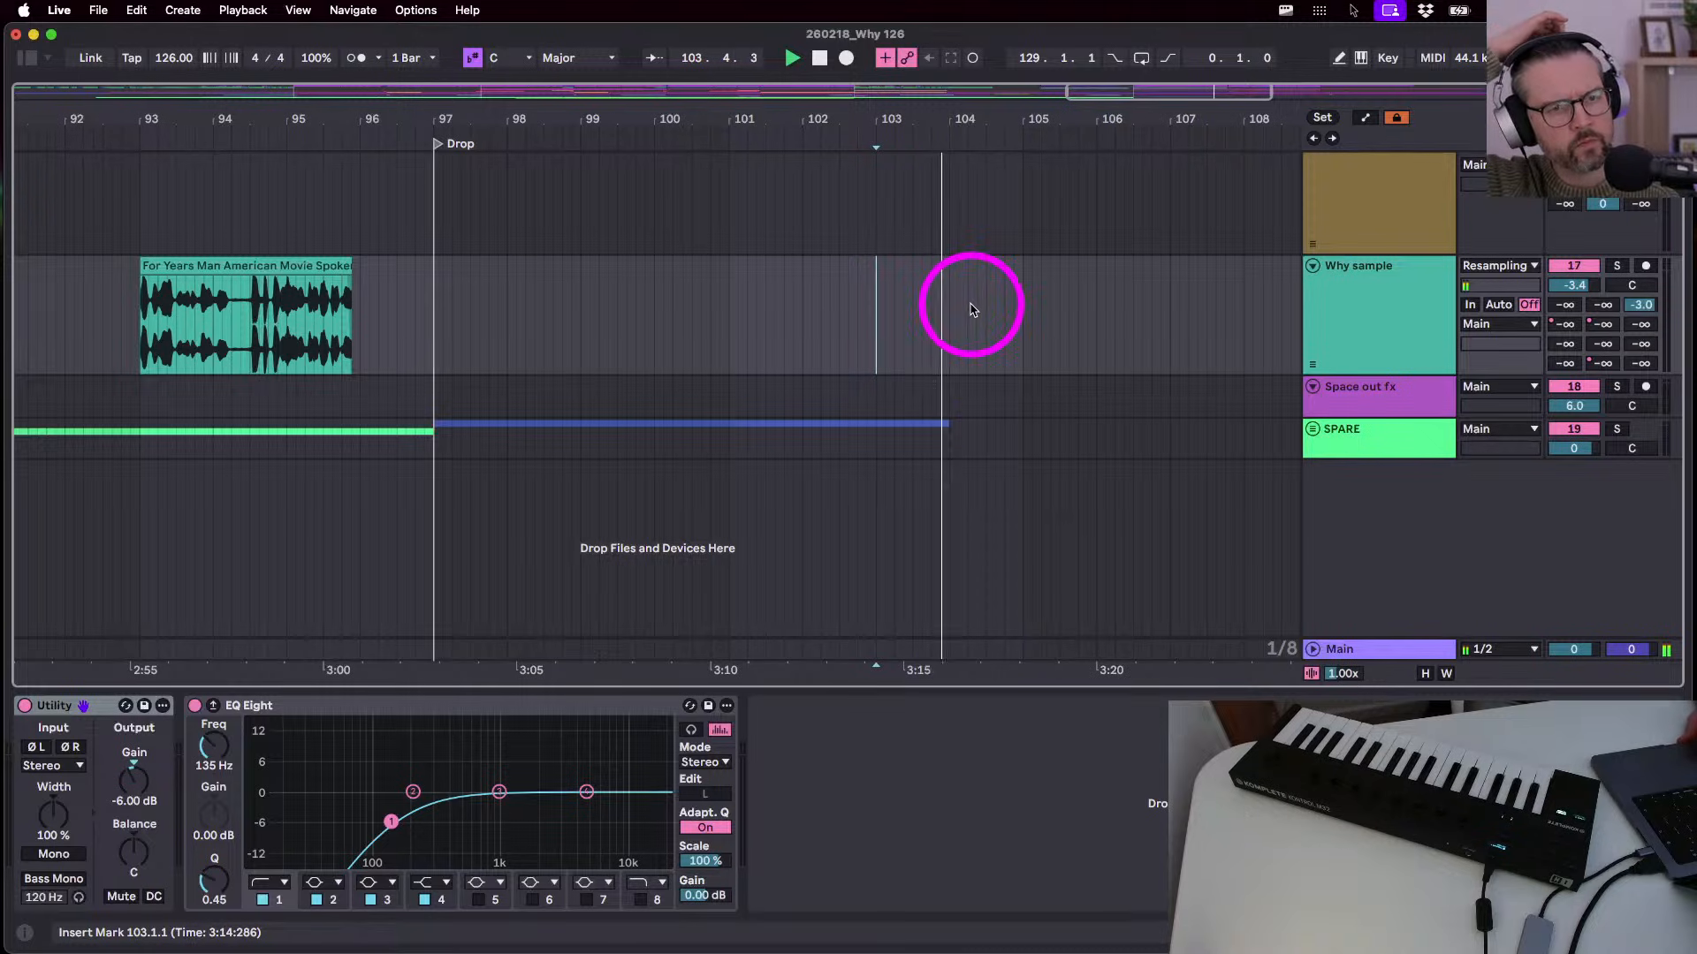
key(super+v)
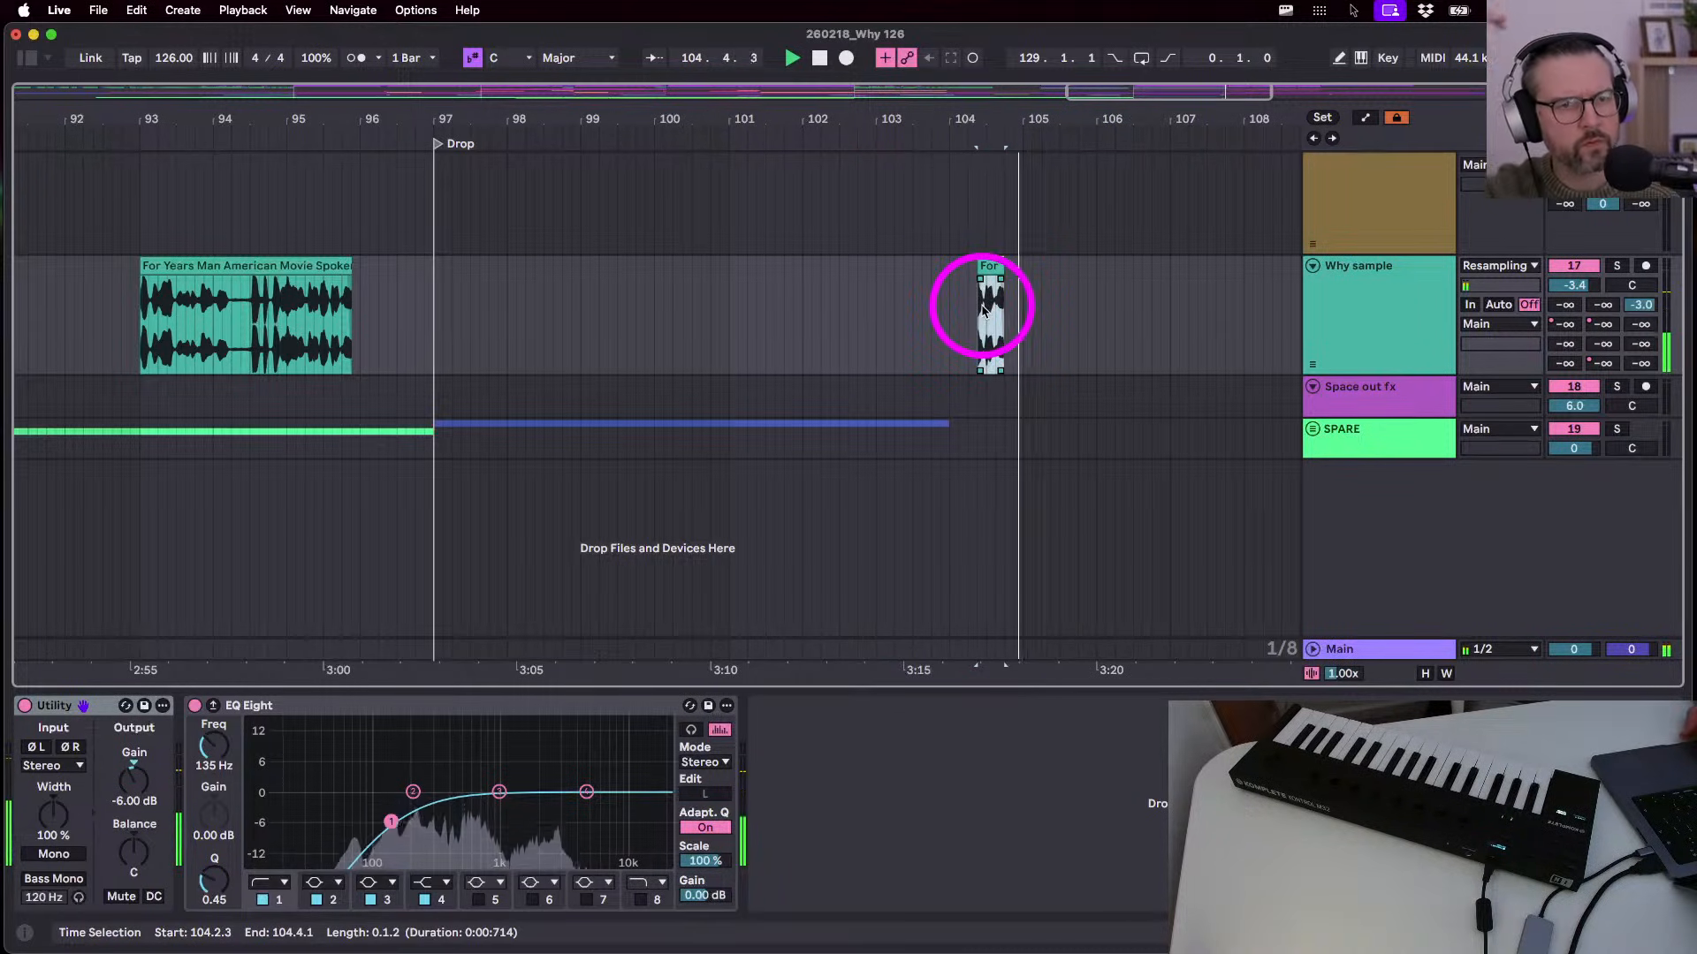
- Move the pasted vocal snippet so it starts exactly at 104.1.1
click(746, 310)
key(space)
key(space)
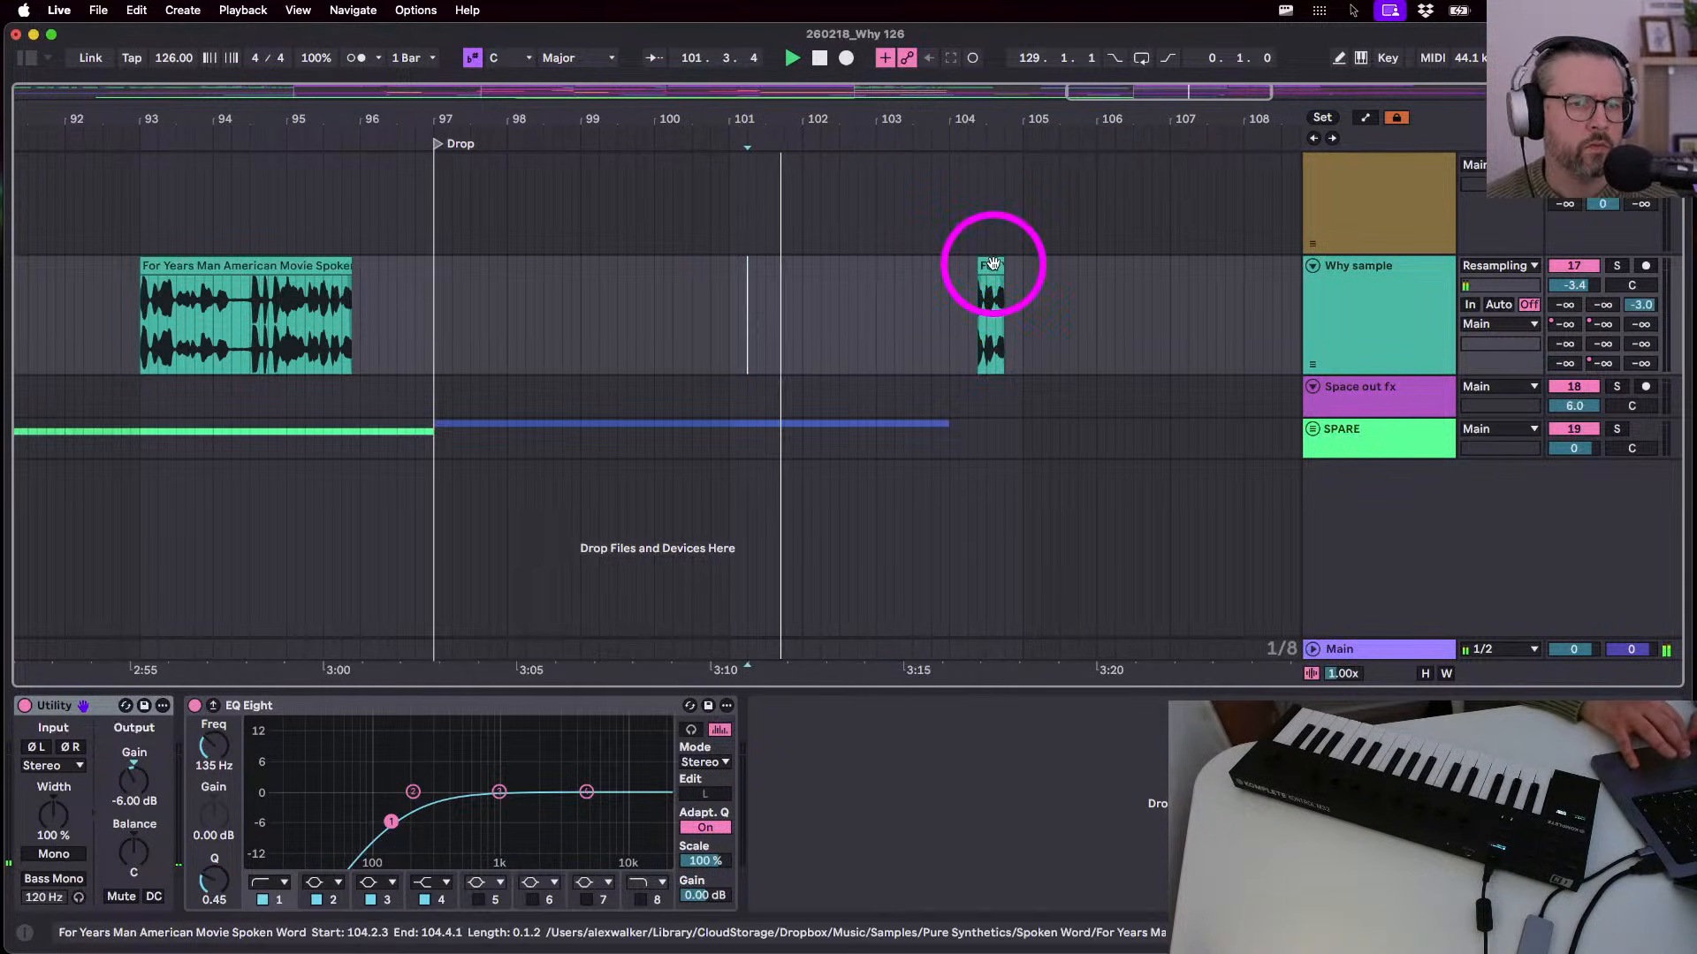
click(990, 265)
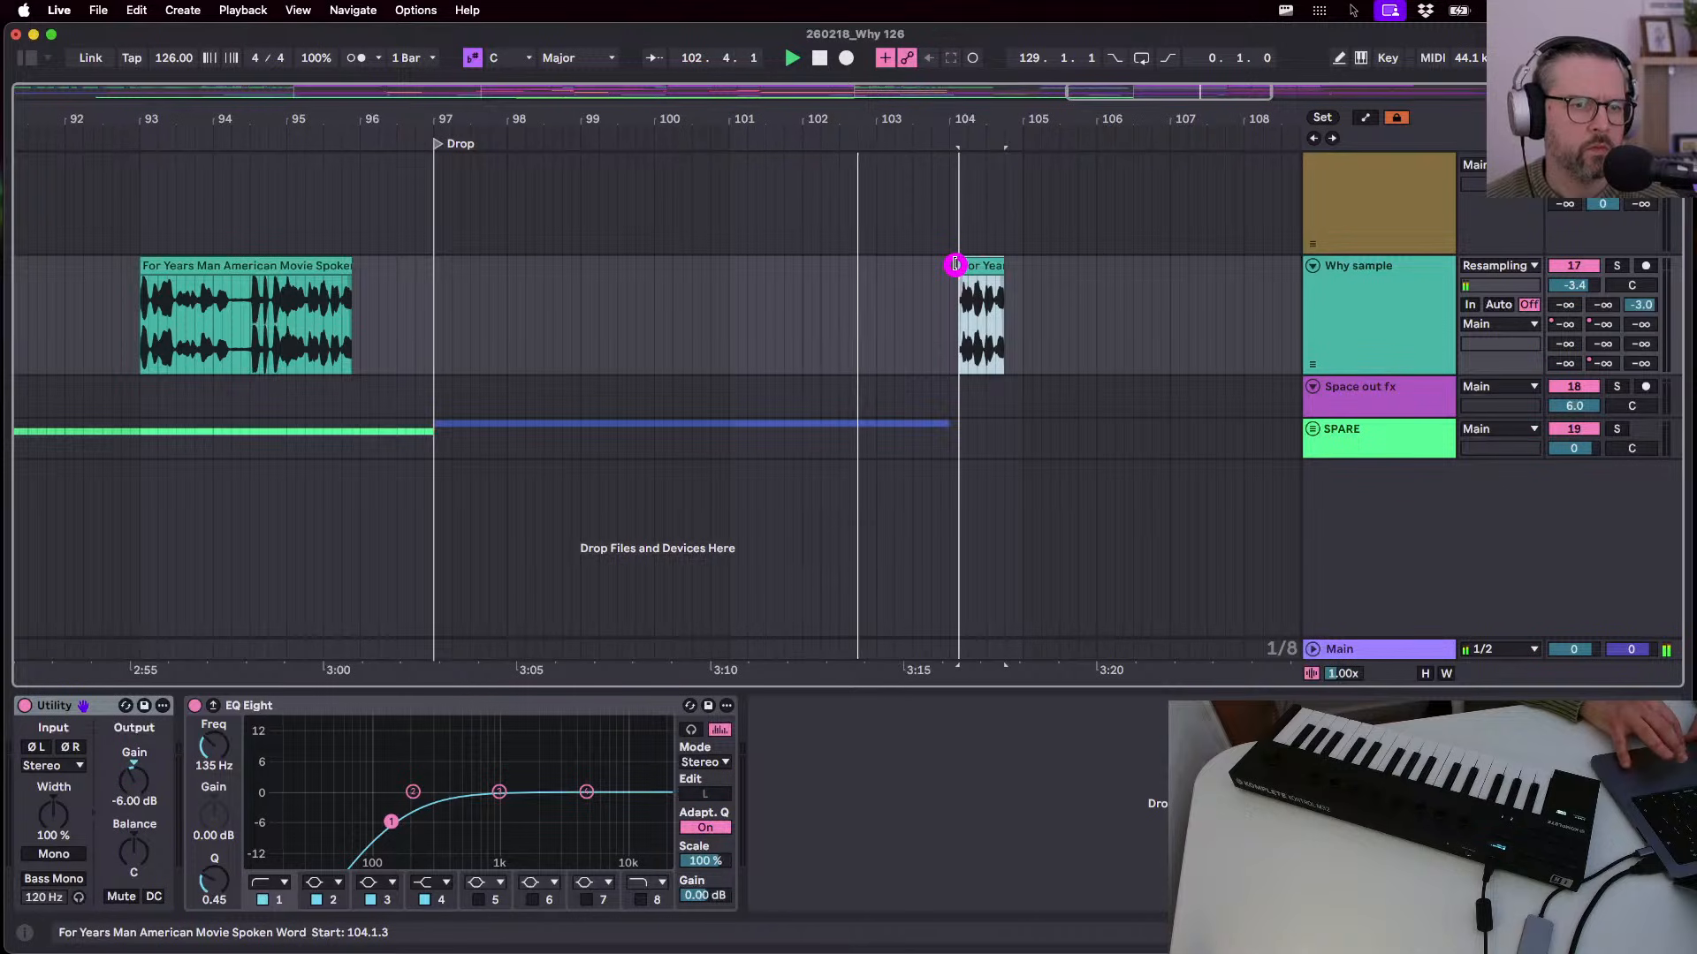
click(972, 265)
drag(971, 265, 962, 269)
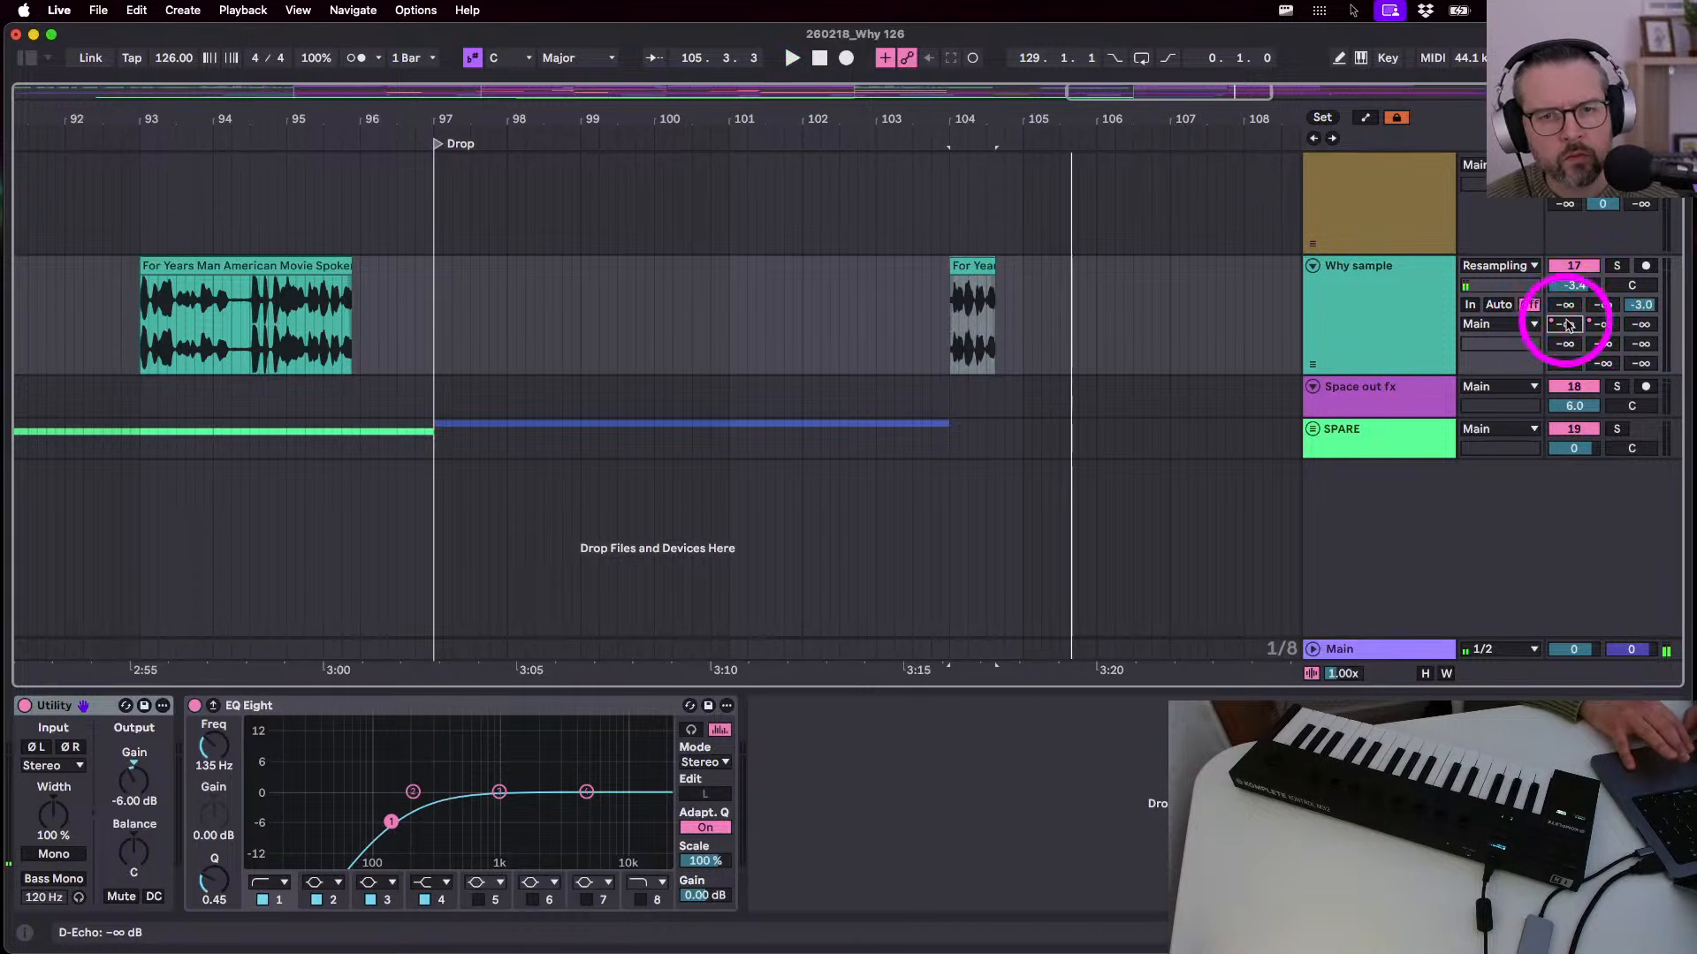
- Draw an echo-send step on the snippet and audition its 104.1.1–104.3.3 span
key(a)
key(b)
drag(991, 285, 997, 263)
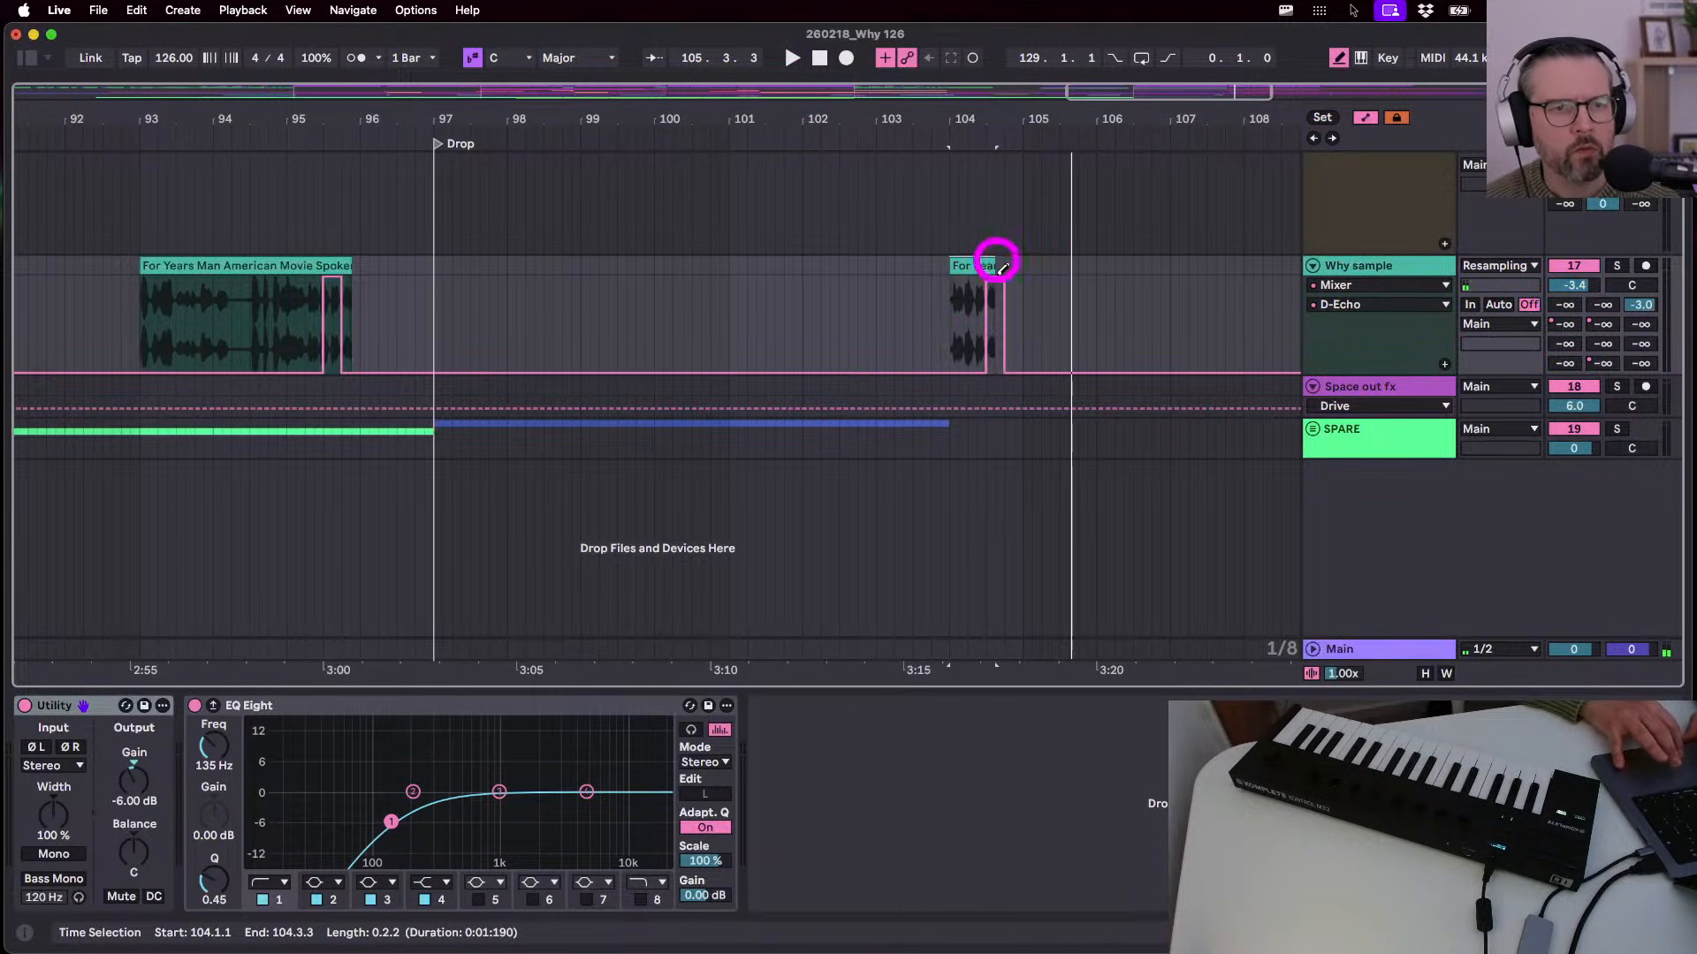
key(space)
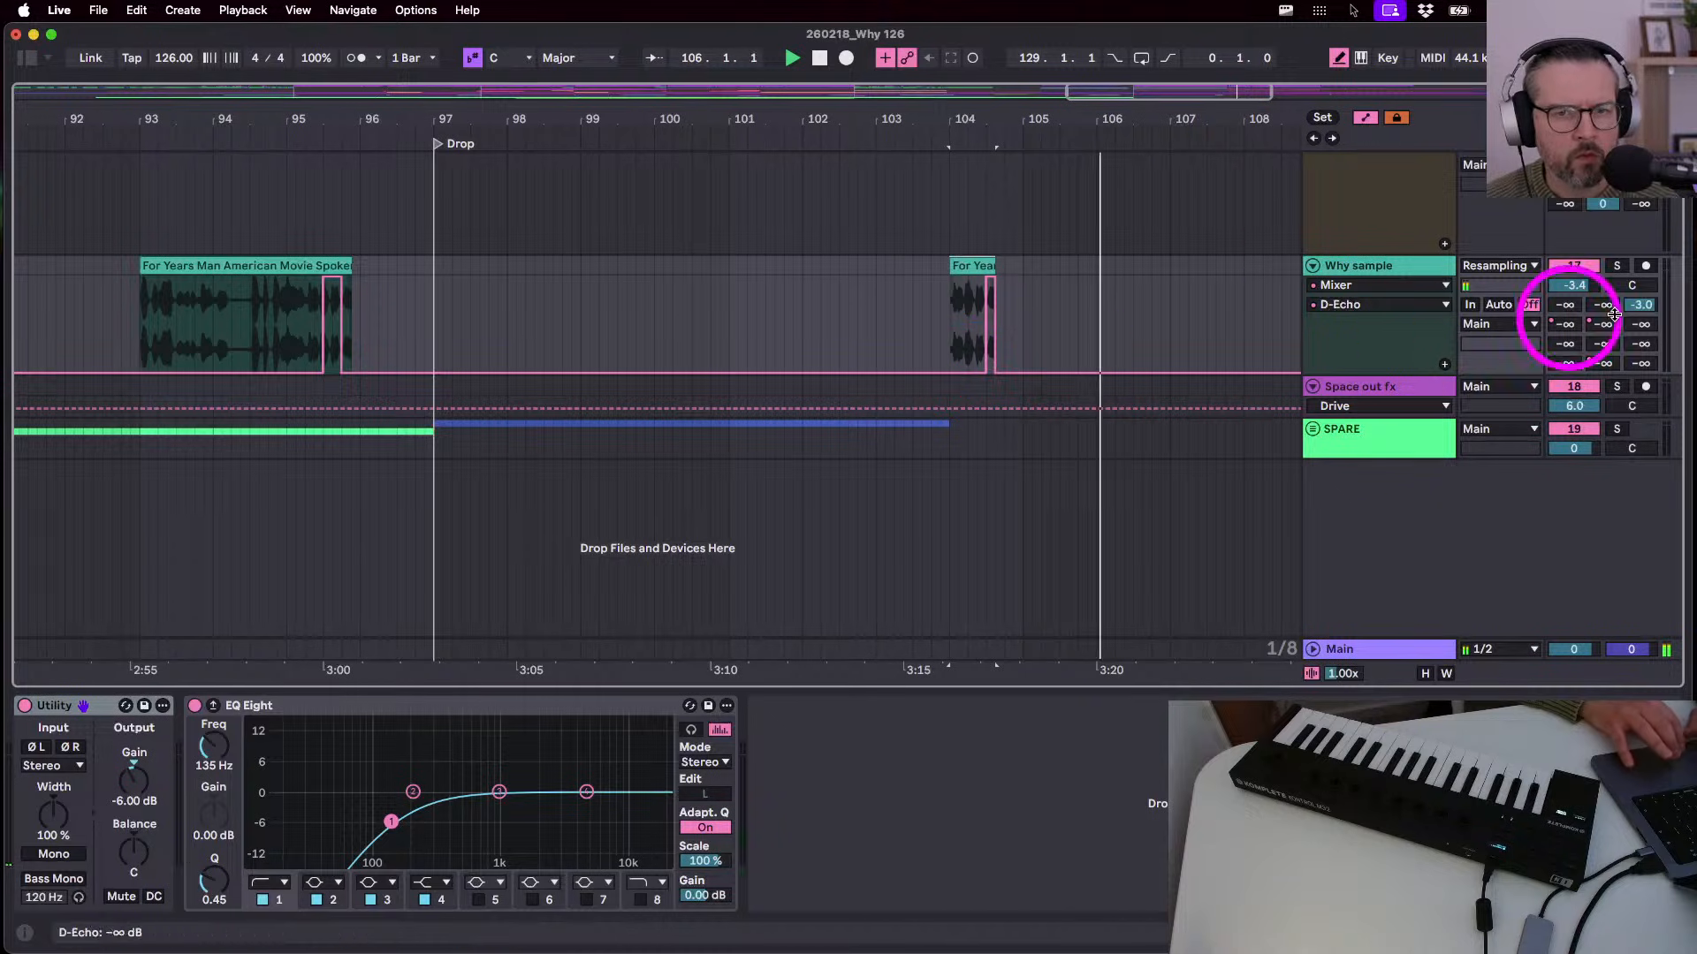
key(space)
click(994, 291)
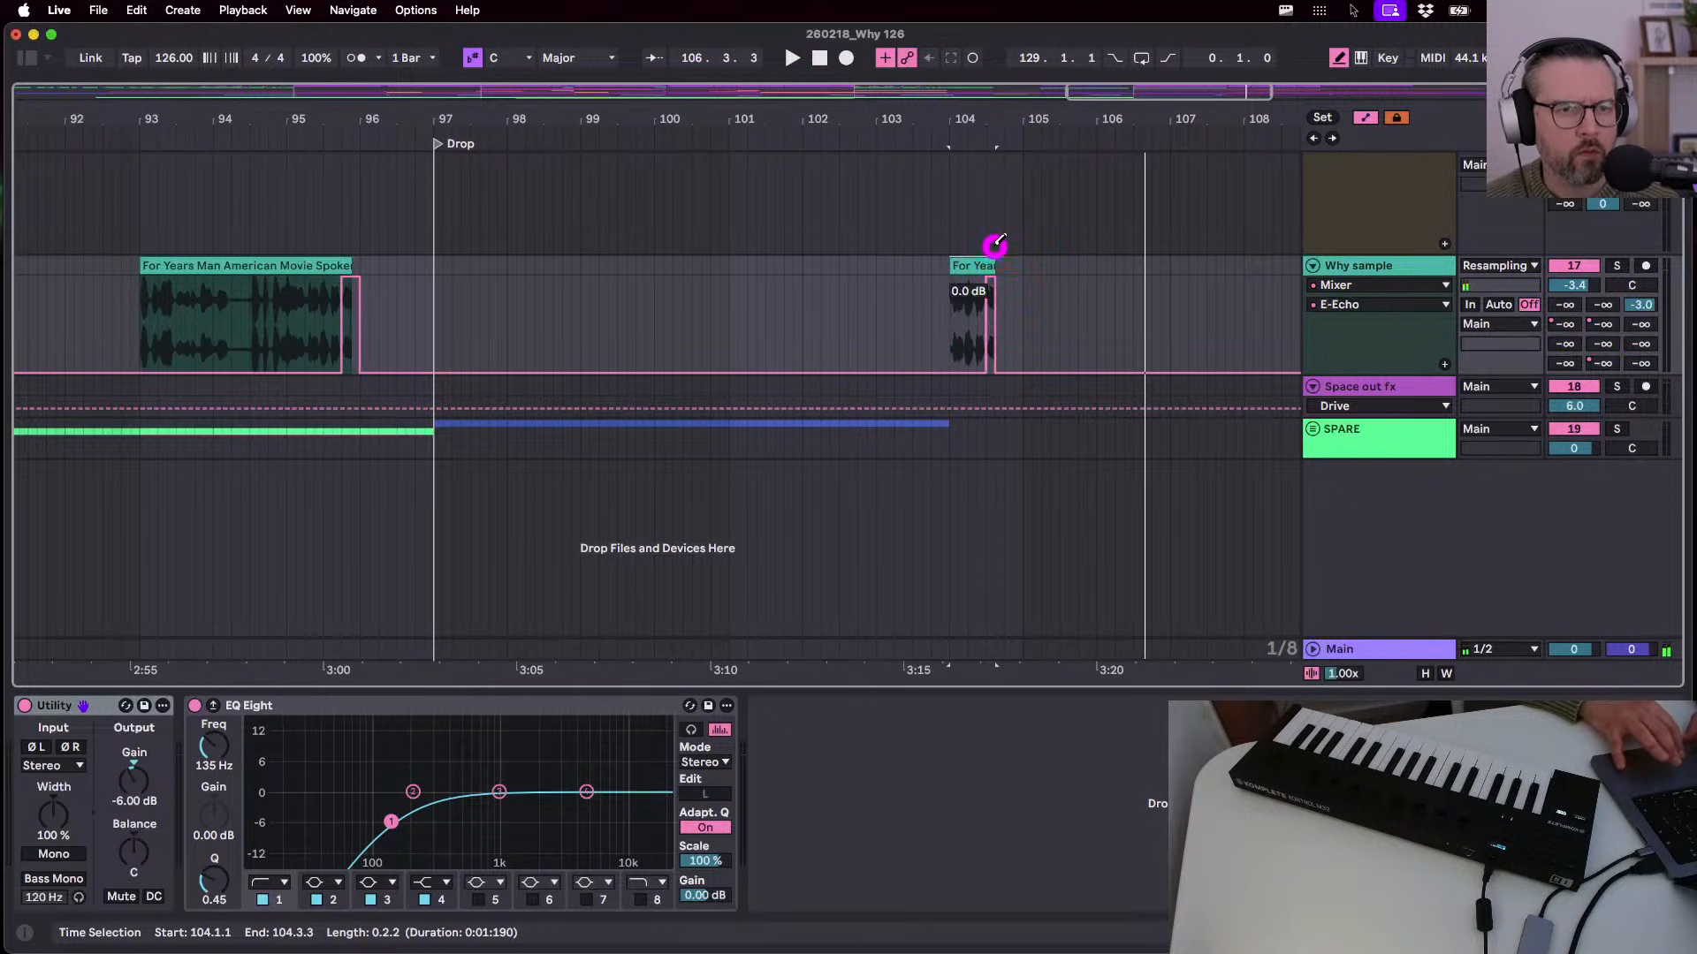
key(space)
key(Tab)
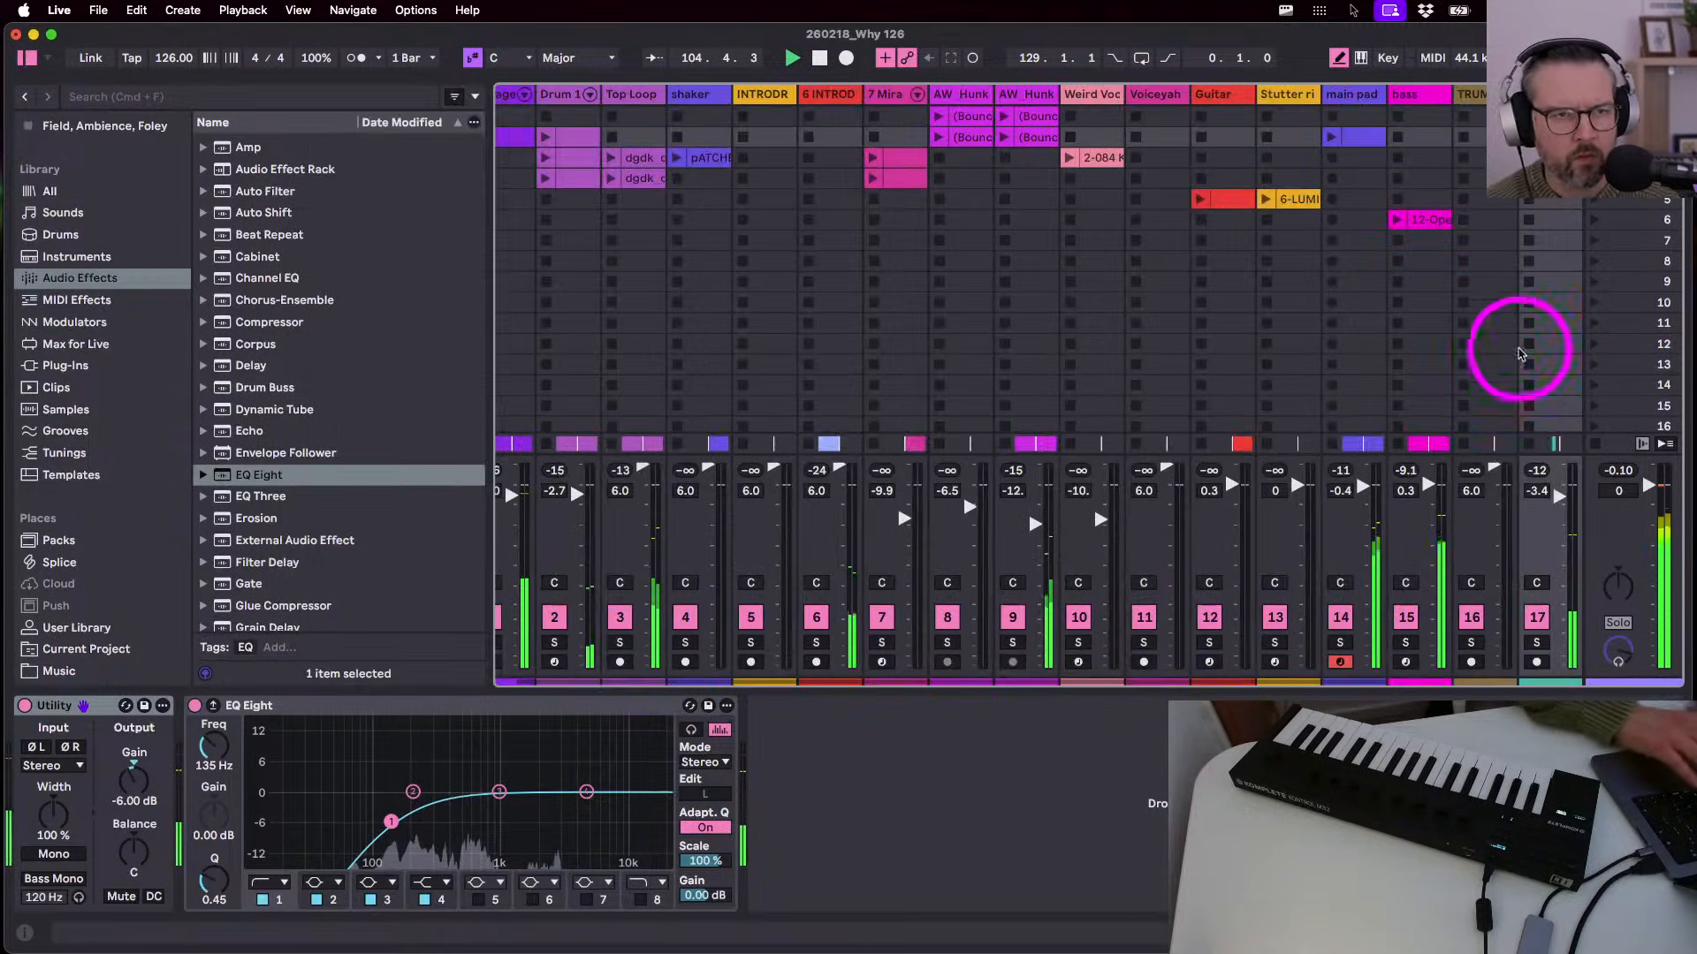
- On the E Echo return, set Feedback to about 78%, high-pass near 257 Hz, and nudge the low-pass
key(alt+super+r)
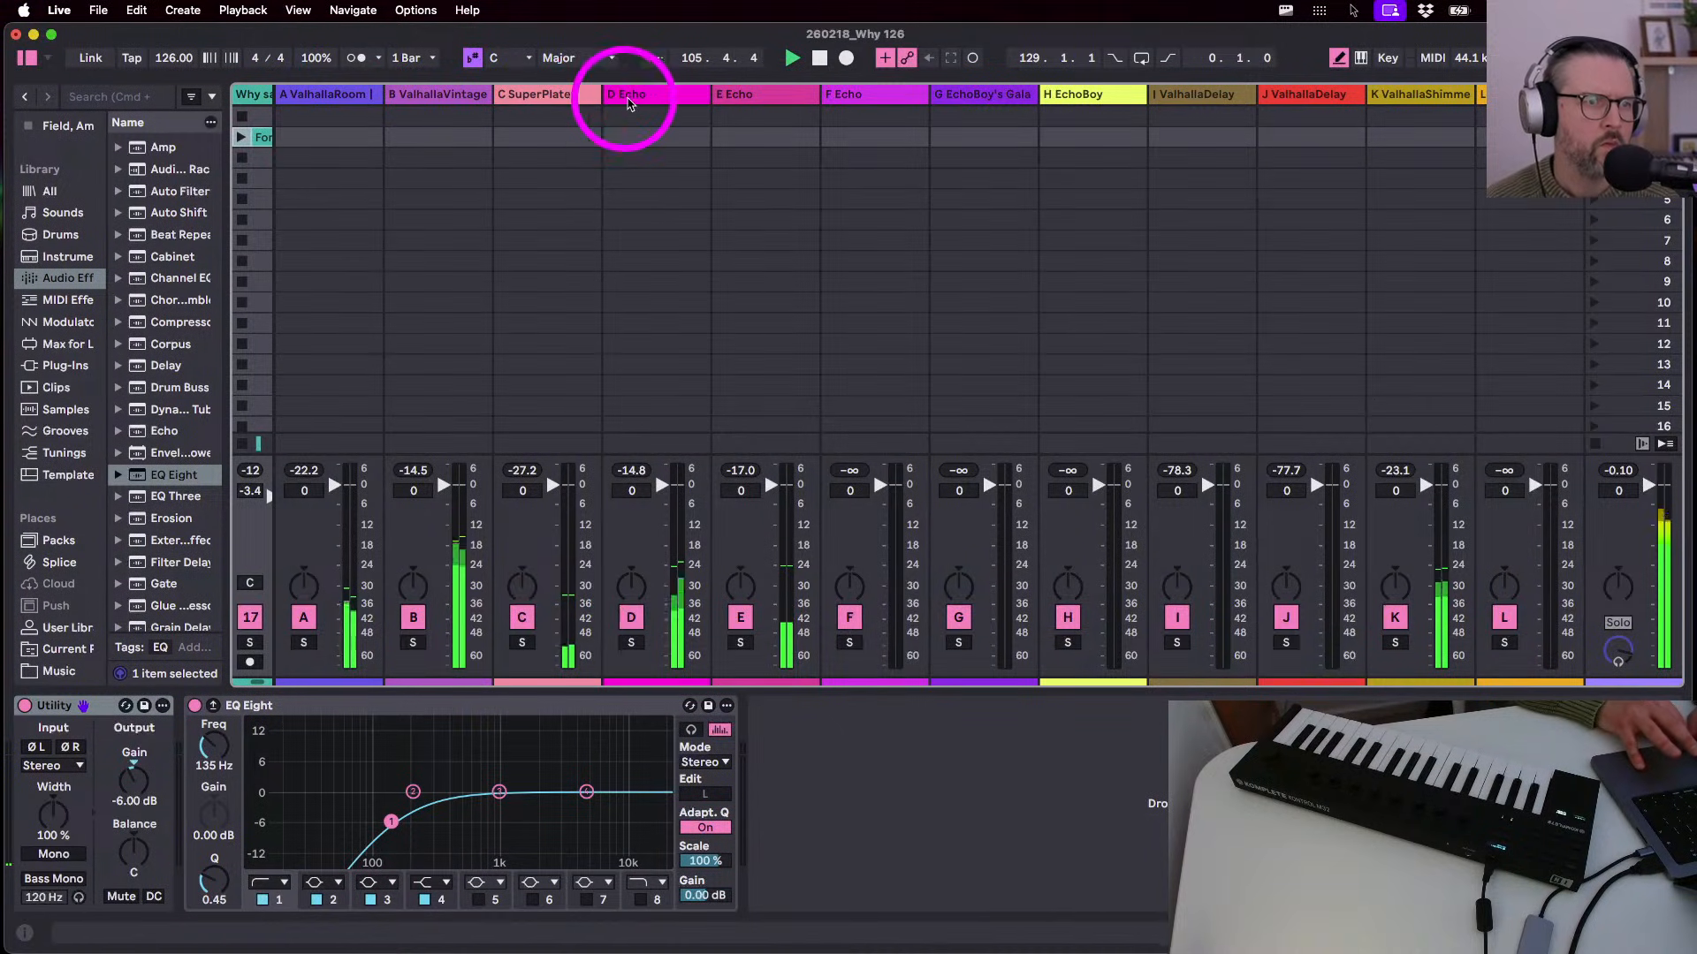
click(628, 104)
click(776, 95)
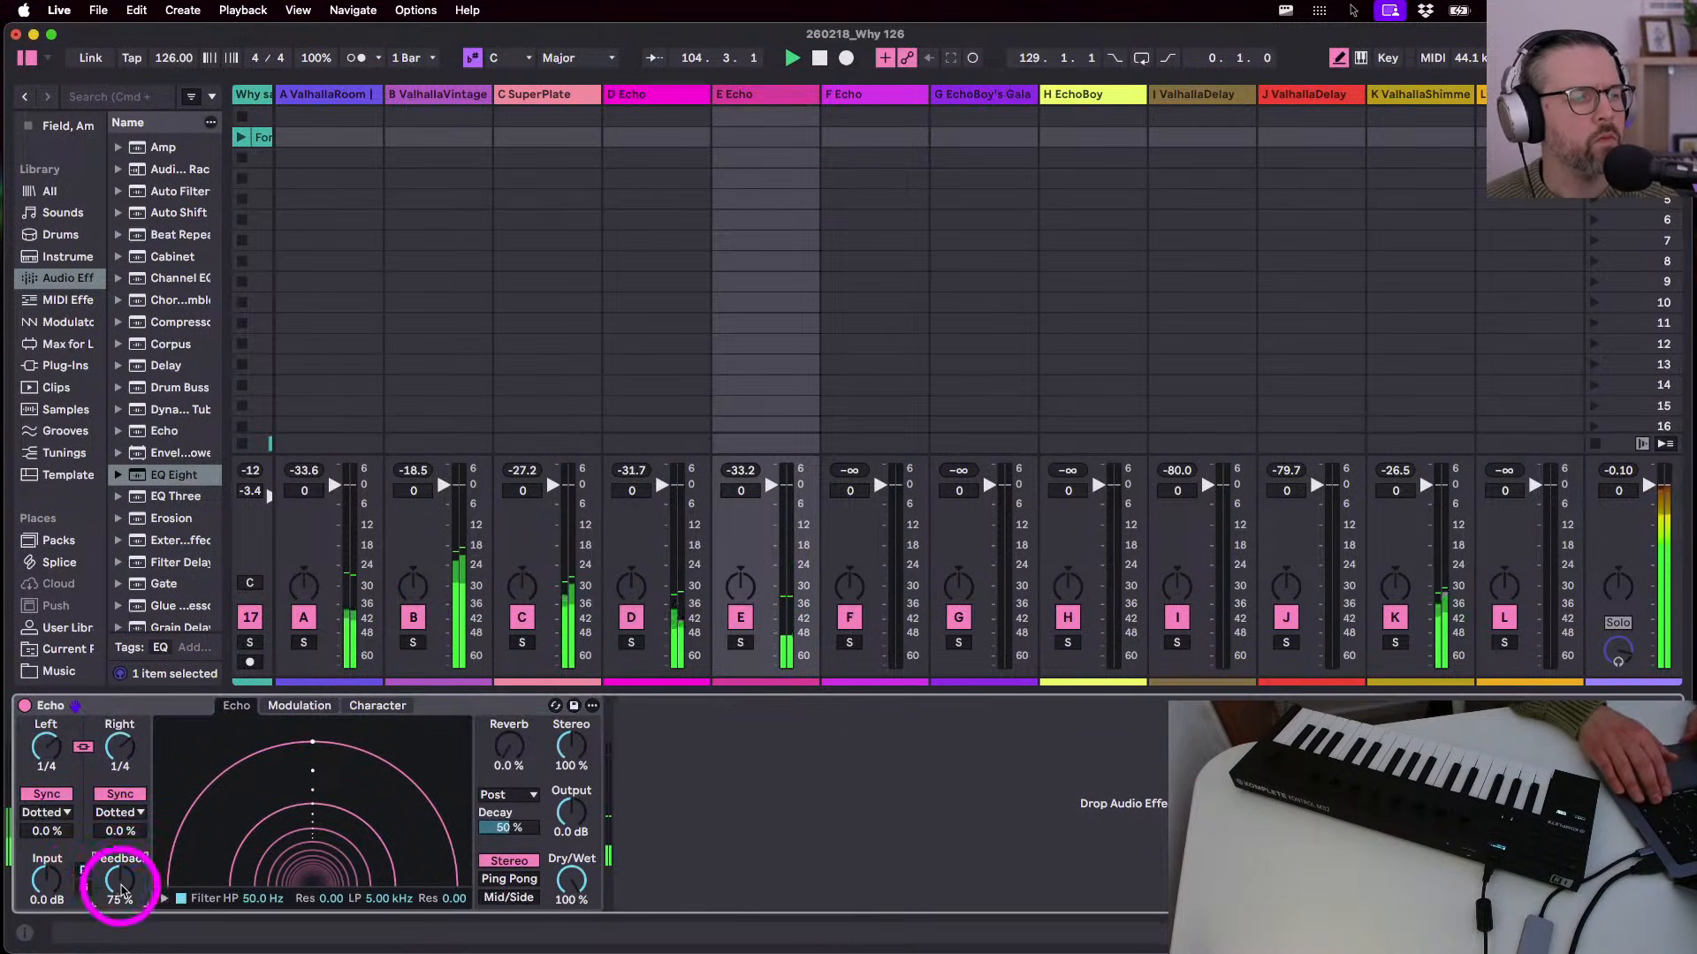
drag(121, 887, 122, 884)
drag(201, 880, 277, 855)
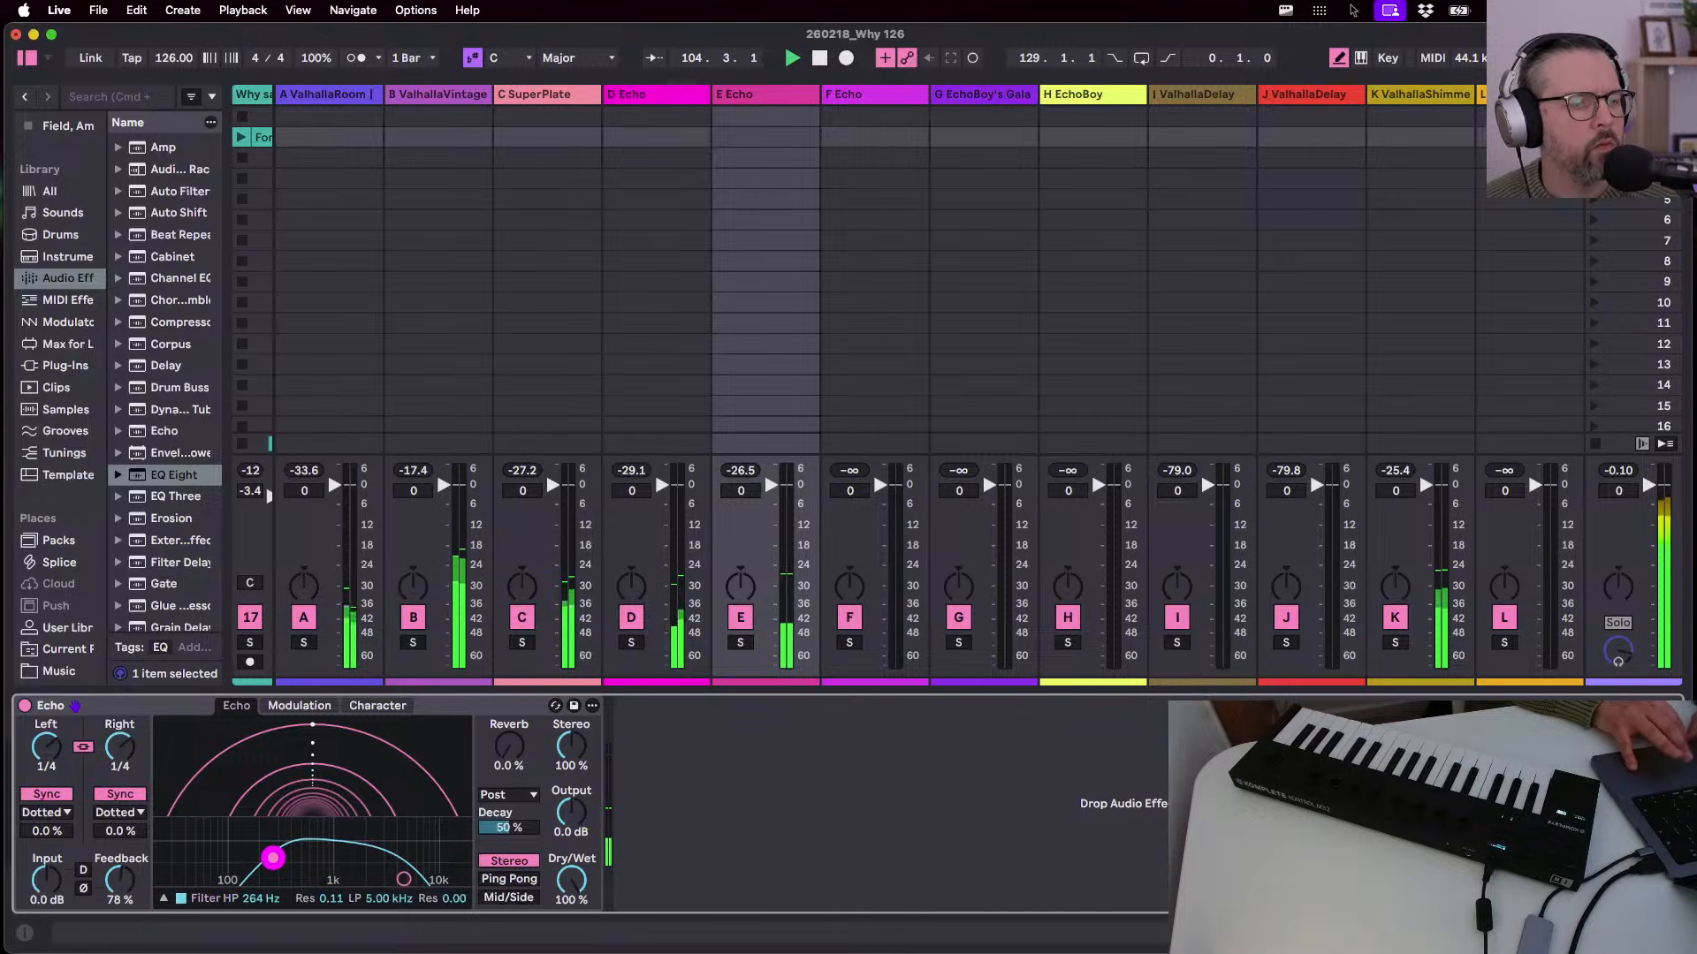
drag(403, 879, 405, 871)
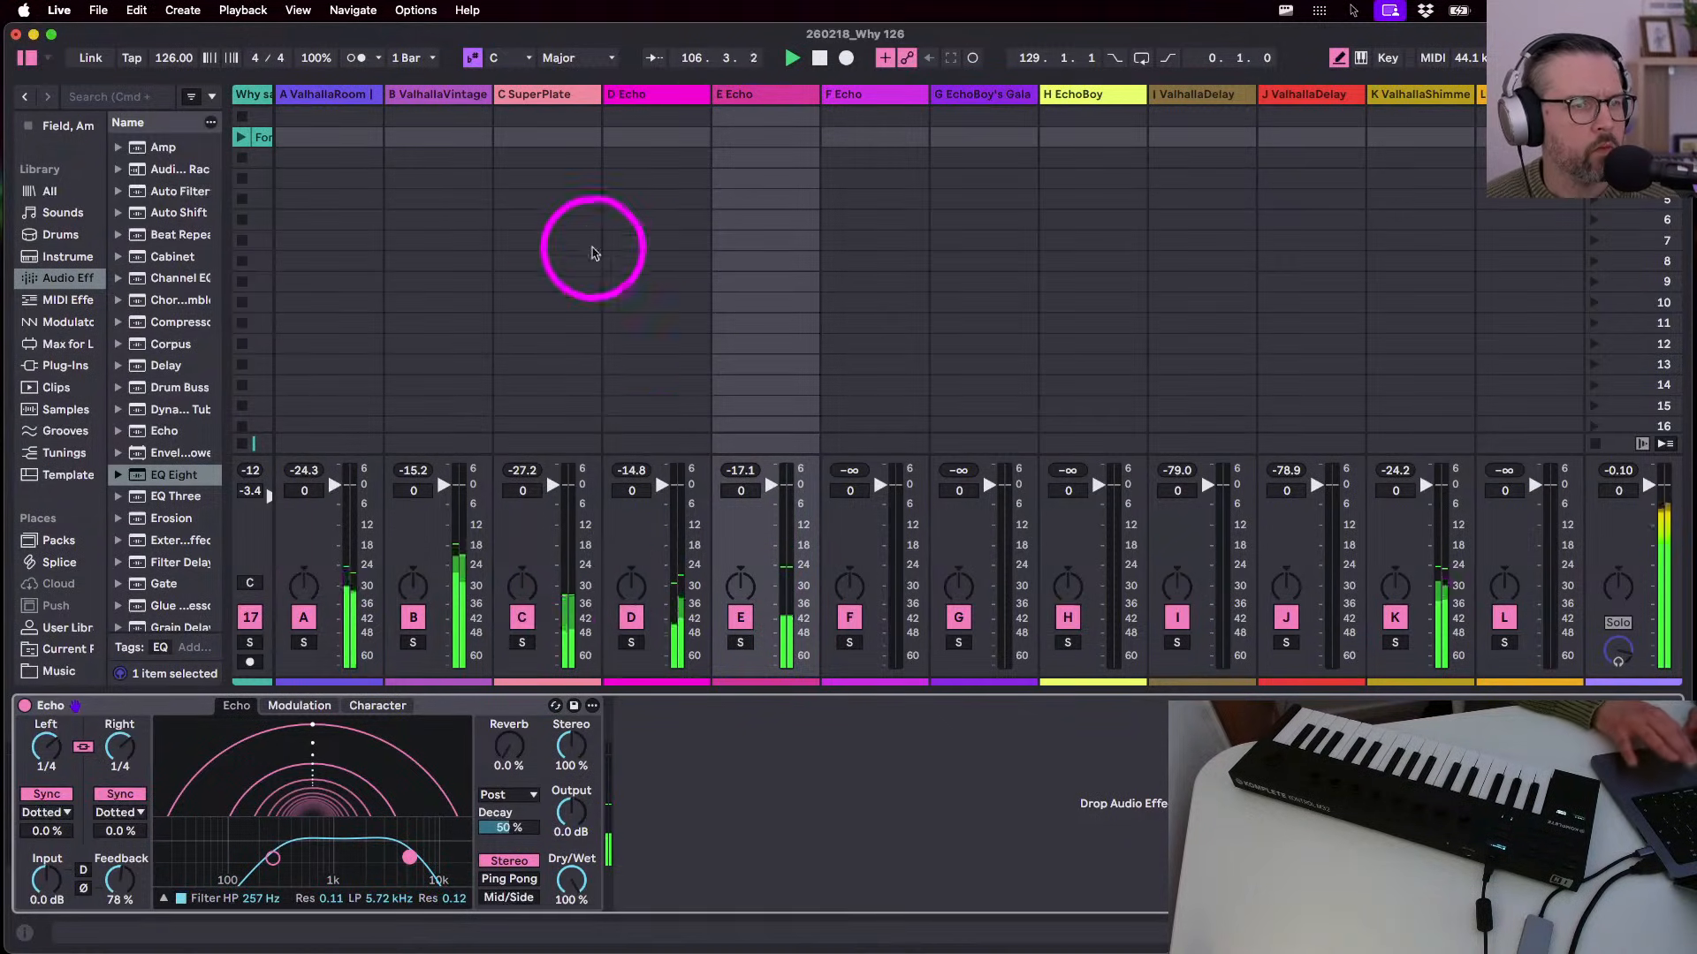
click(629, 96)
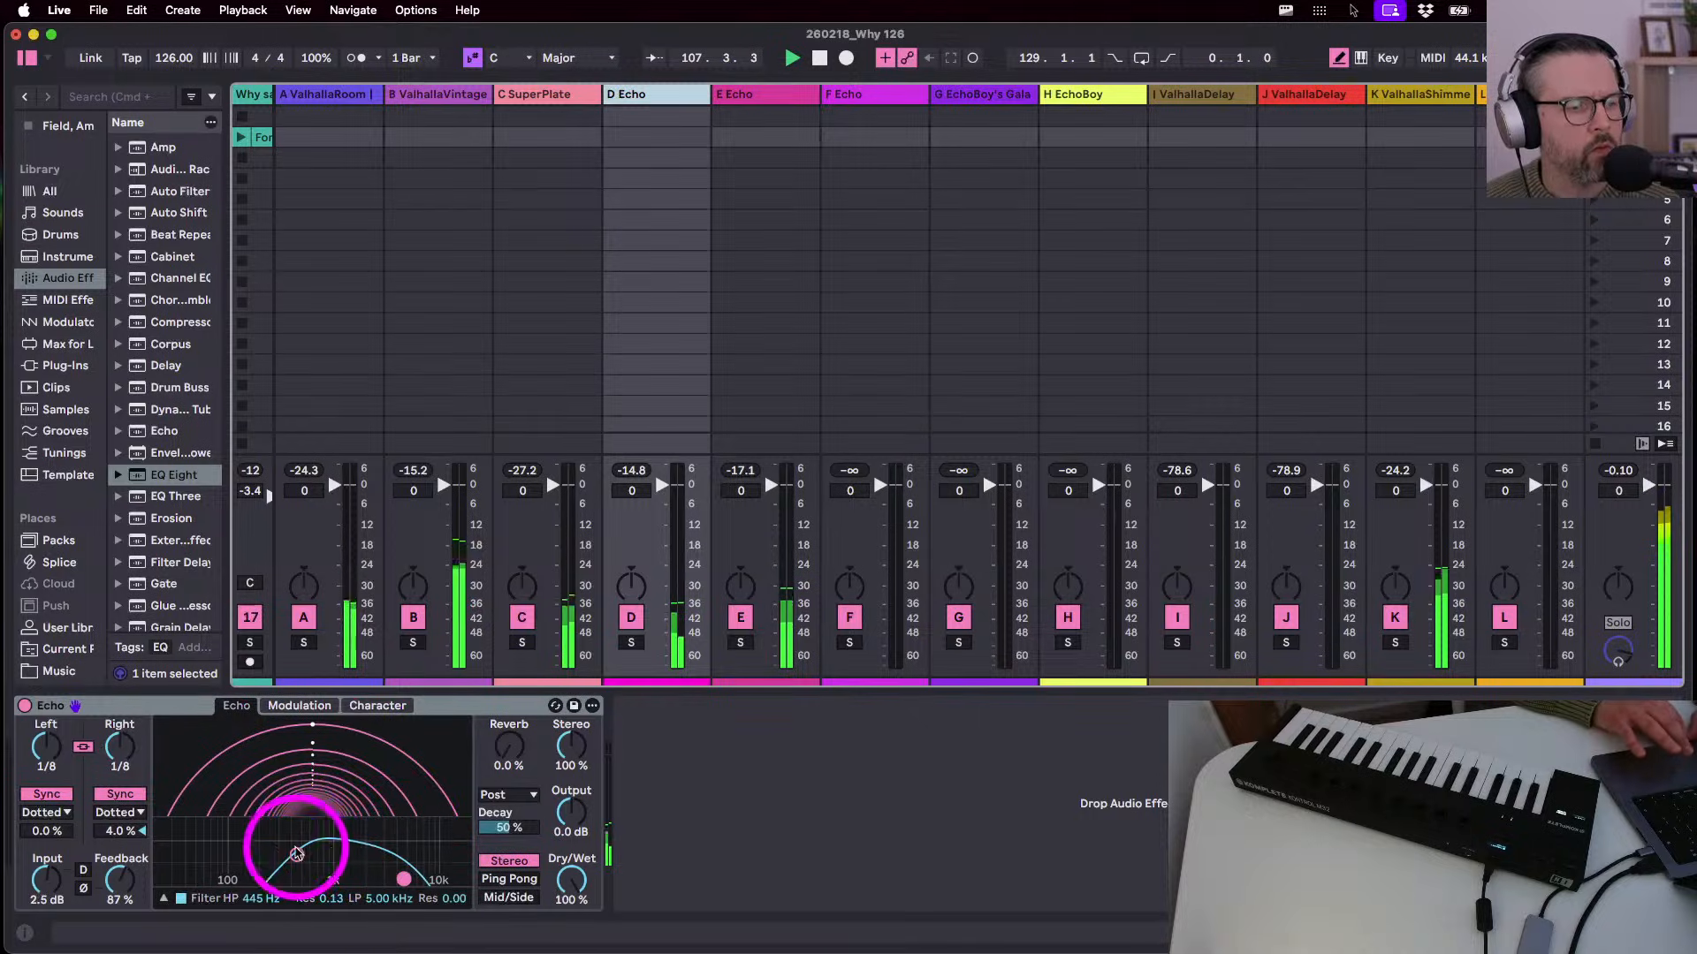
key(Tab)
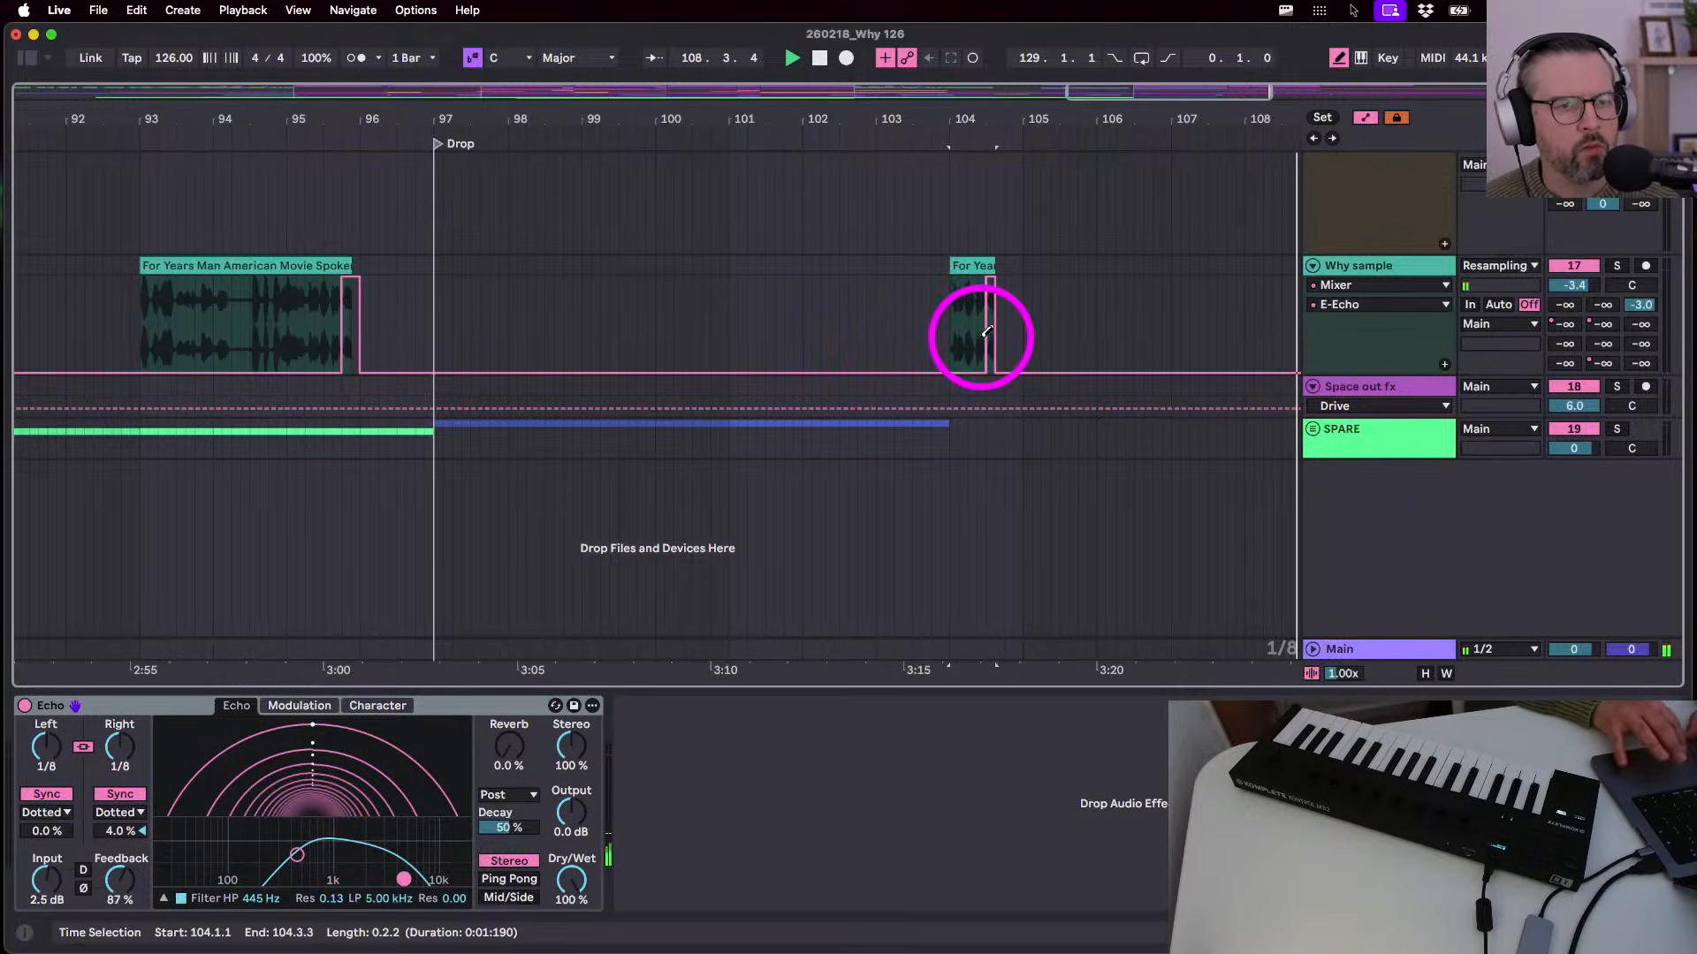
- Pull the echo send envelope down to −∞ dB and choose the E-Echo send for automation
drag(989, 282, 987, 420)
key(b)
click(953, 329)
key(space)
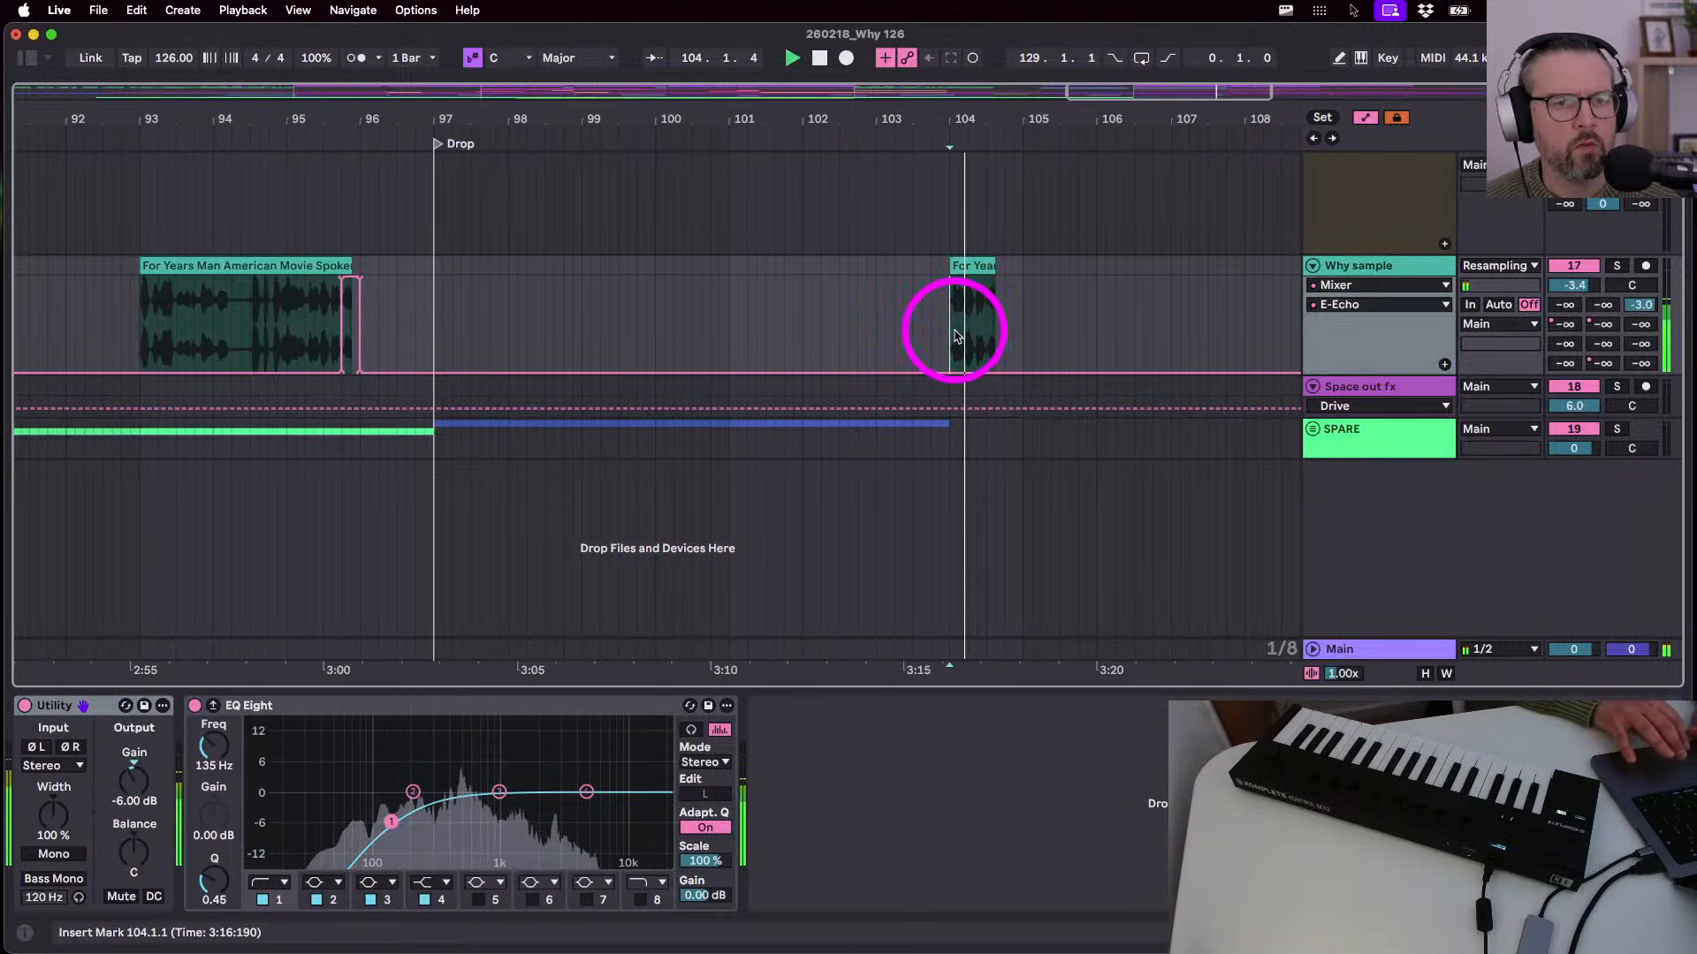
click(1603, 324)
click(971, 323)
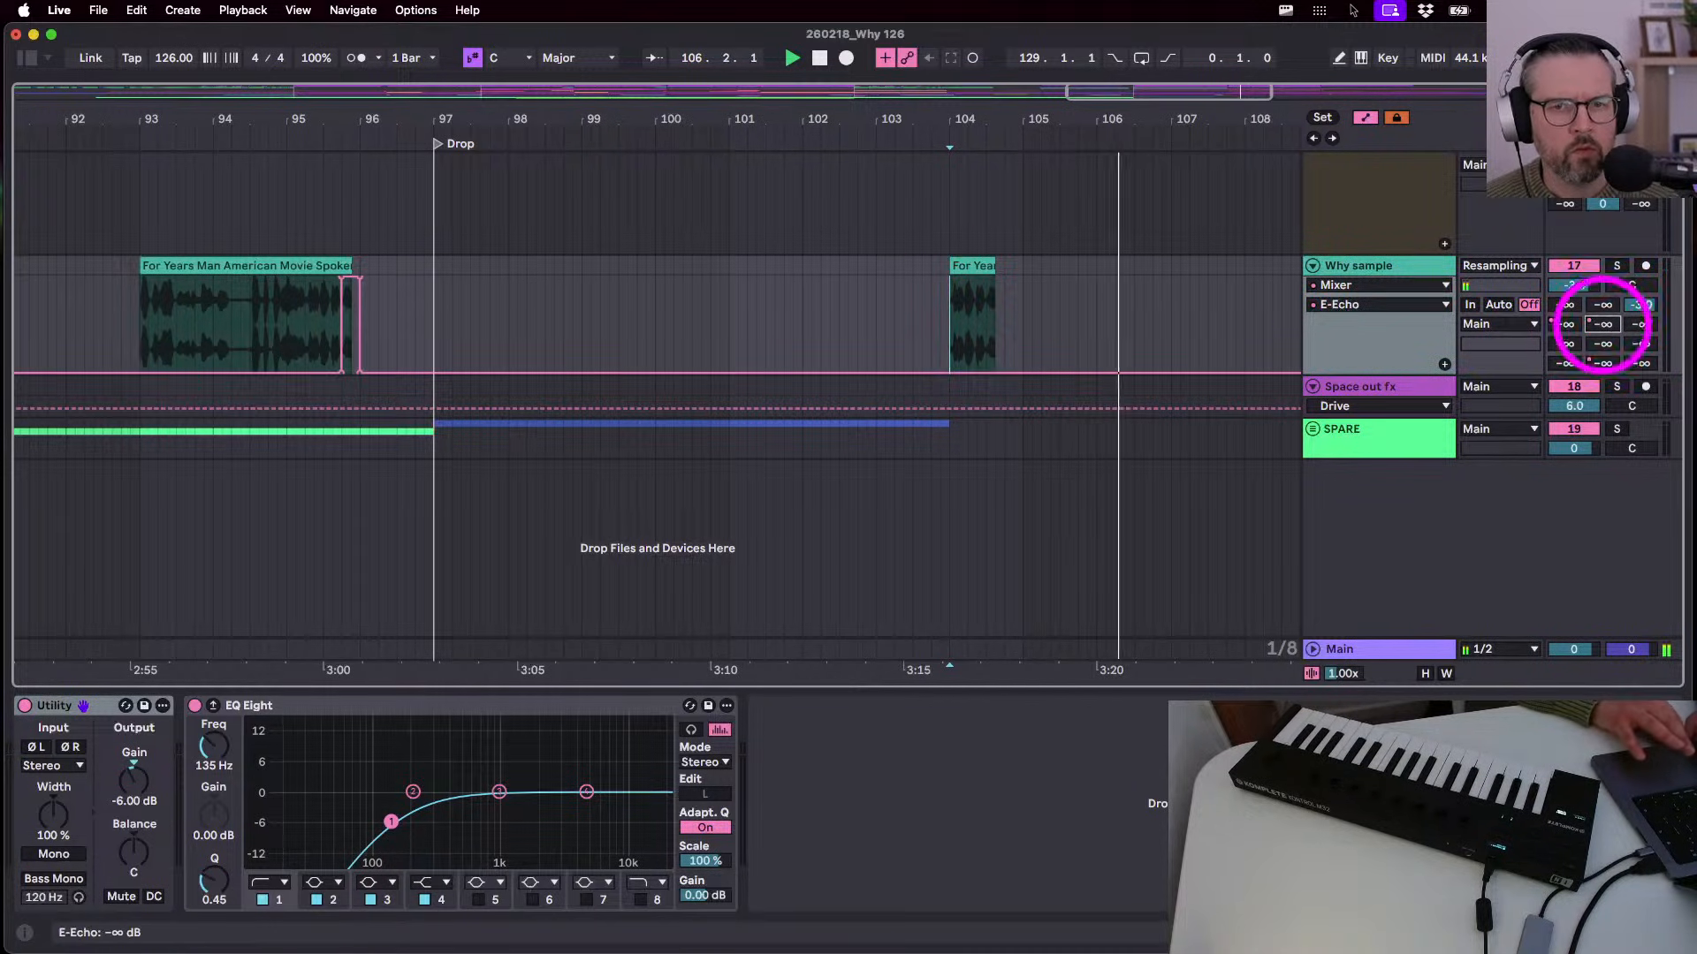
- Draw a full E-Echo send pulse at the bar-104 snippet's end, extending it slightly earlier
key(b)
drag(993, 289, 984, 263)
key(b)
key(space)
click(958, 306)
key(b)
key(space)
key(b)
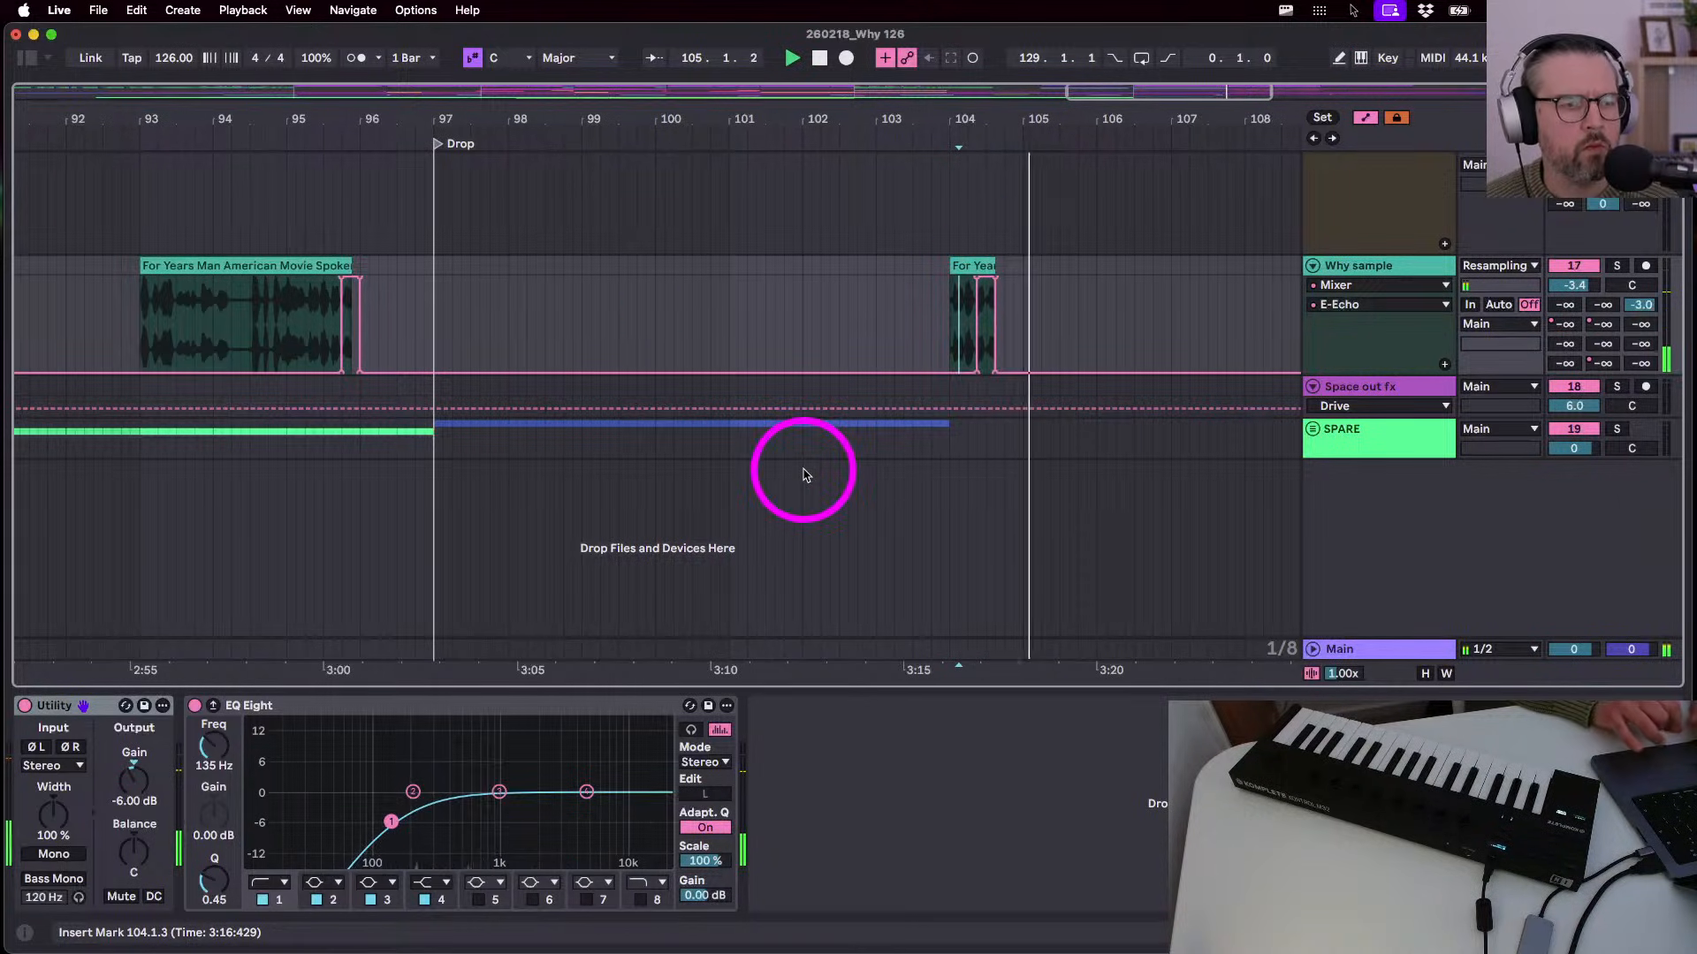
- Hide the automation envelopes and scroll back through the arrangement
scroll(1023, 341, down, 10)
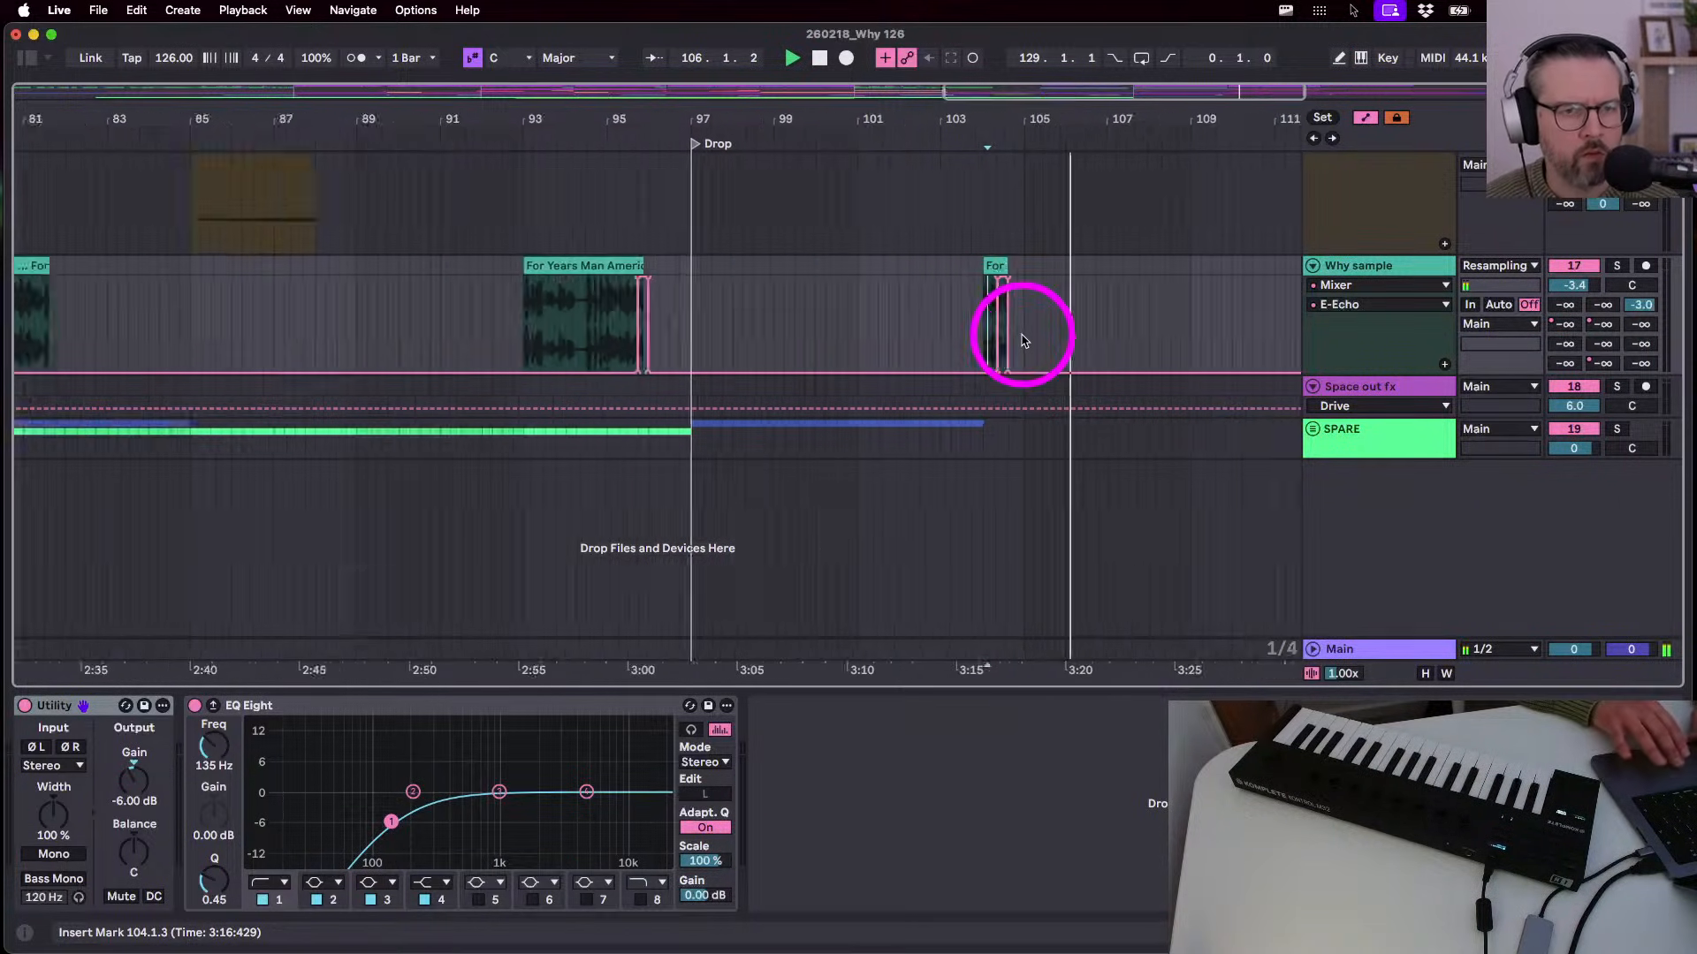
key(a)
key(a)
scroll(1022, 341, down, 5)
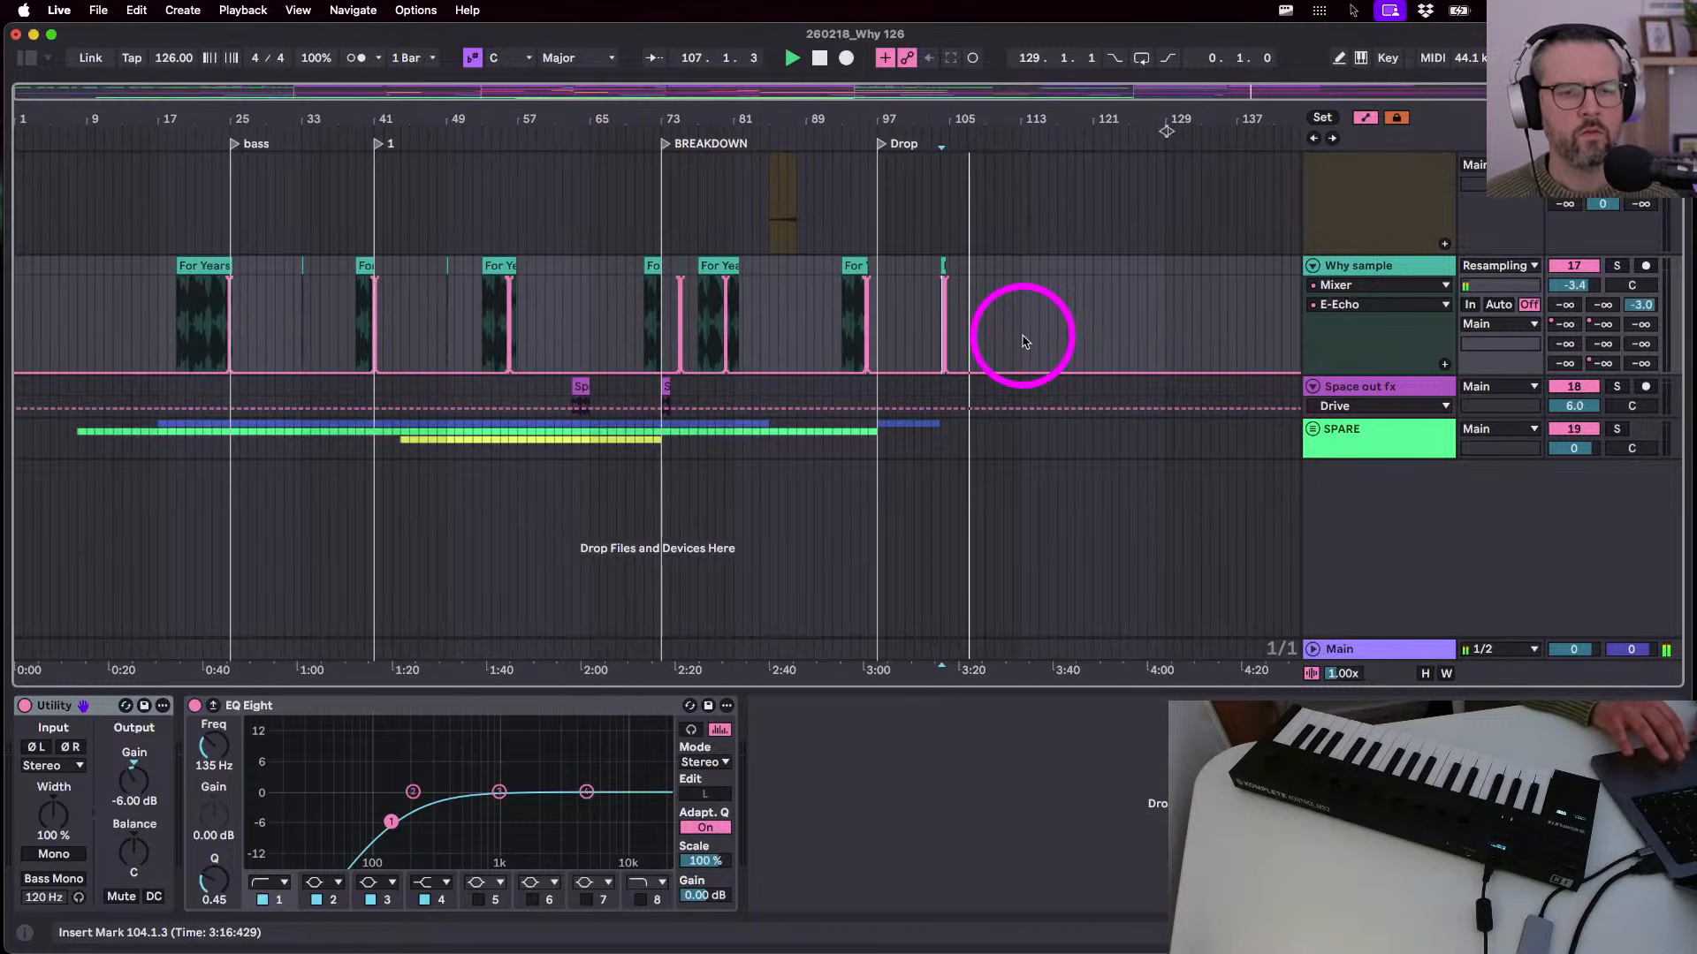
key(a)
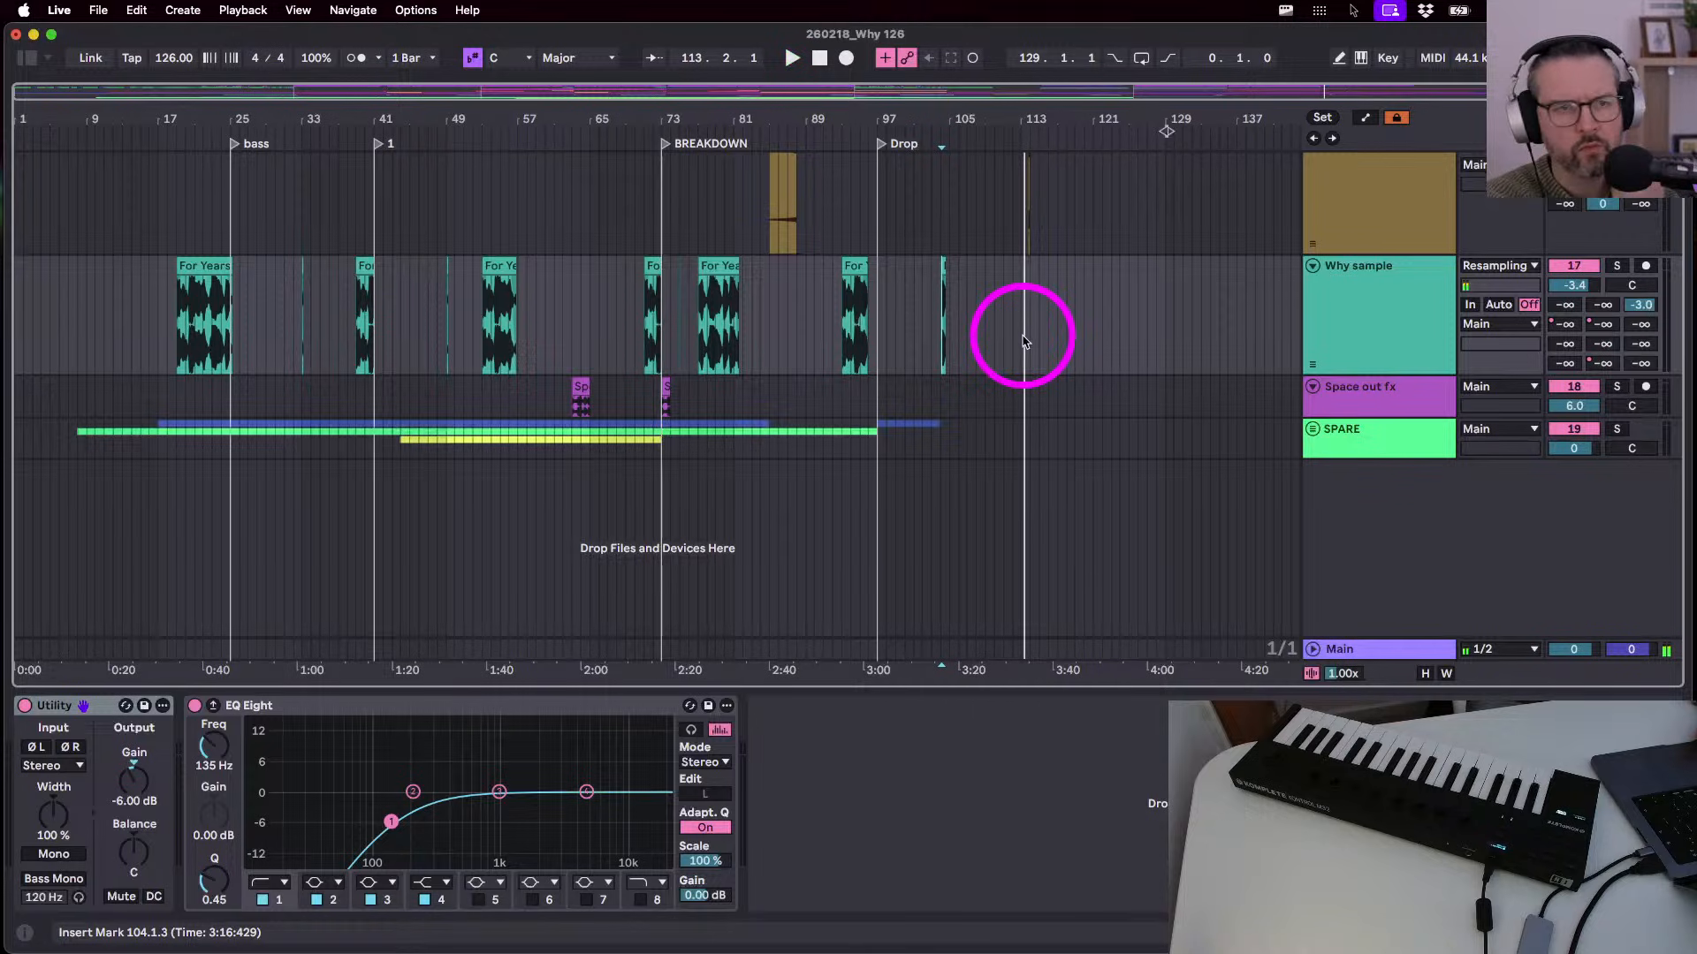
- Zoom in on bars 79–97 and play back from bar 88 with automation hidden
key(a)
drag(787, 86, 789, 138)
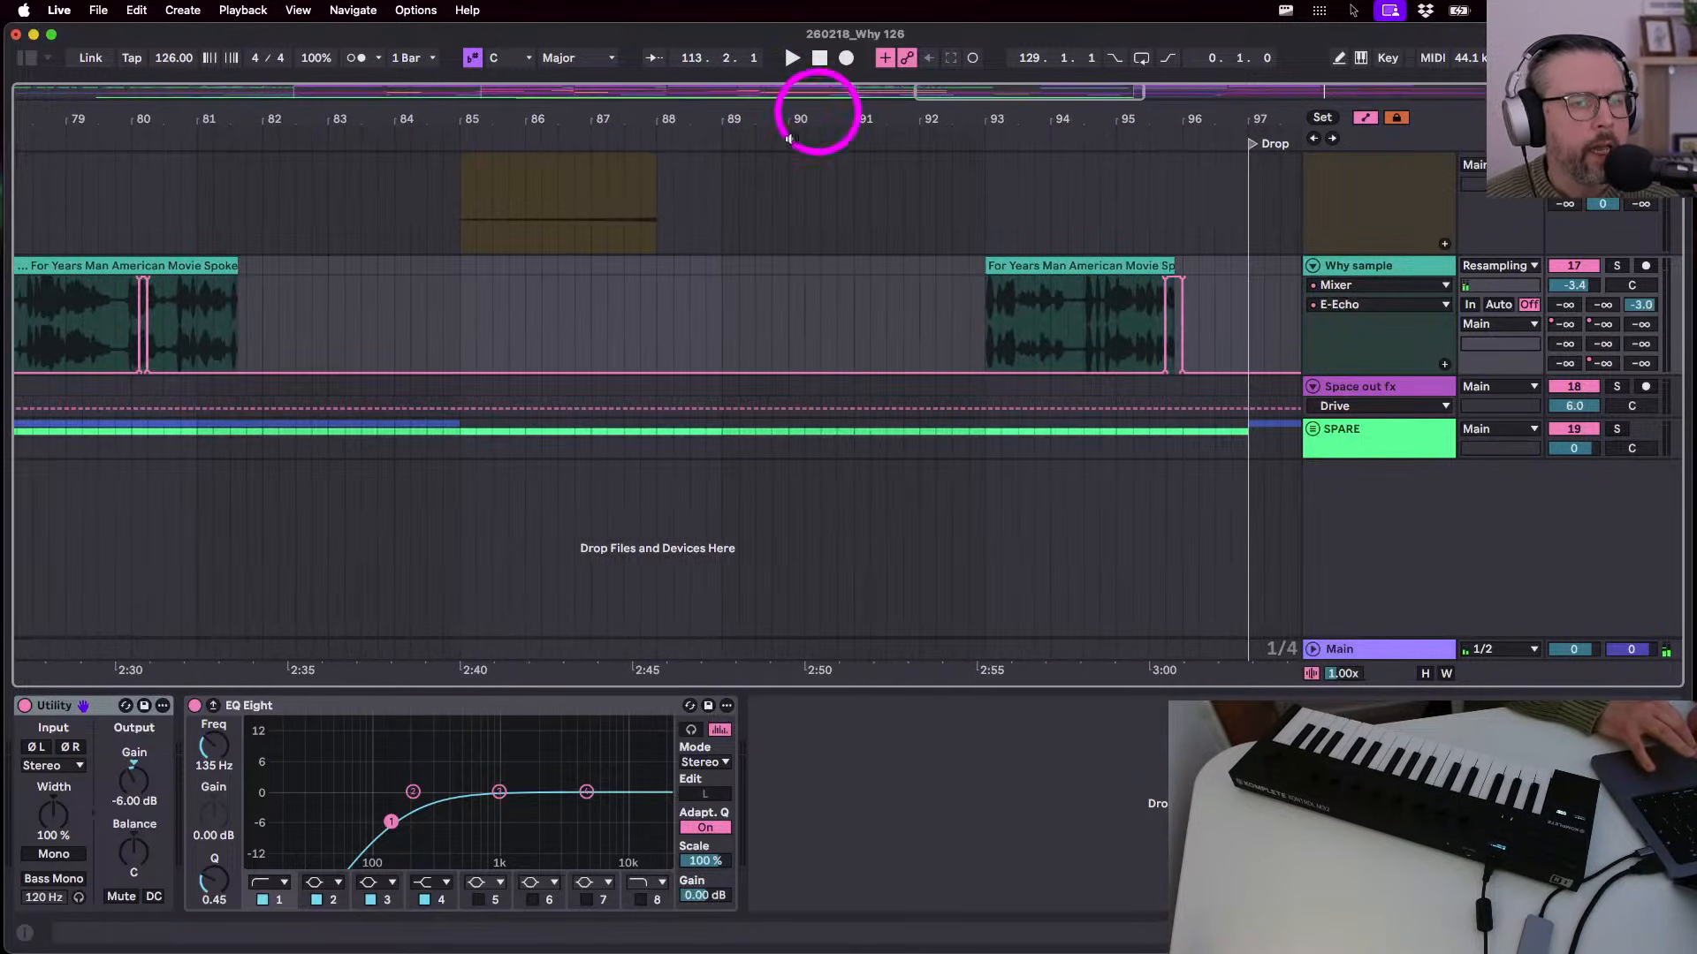
click(652, 336)
key(space)
key(a)
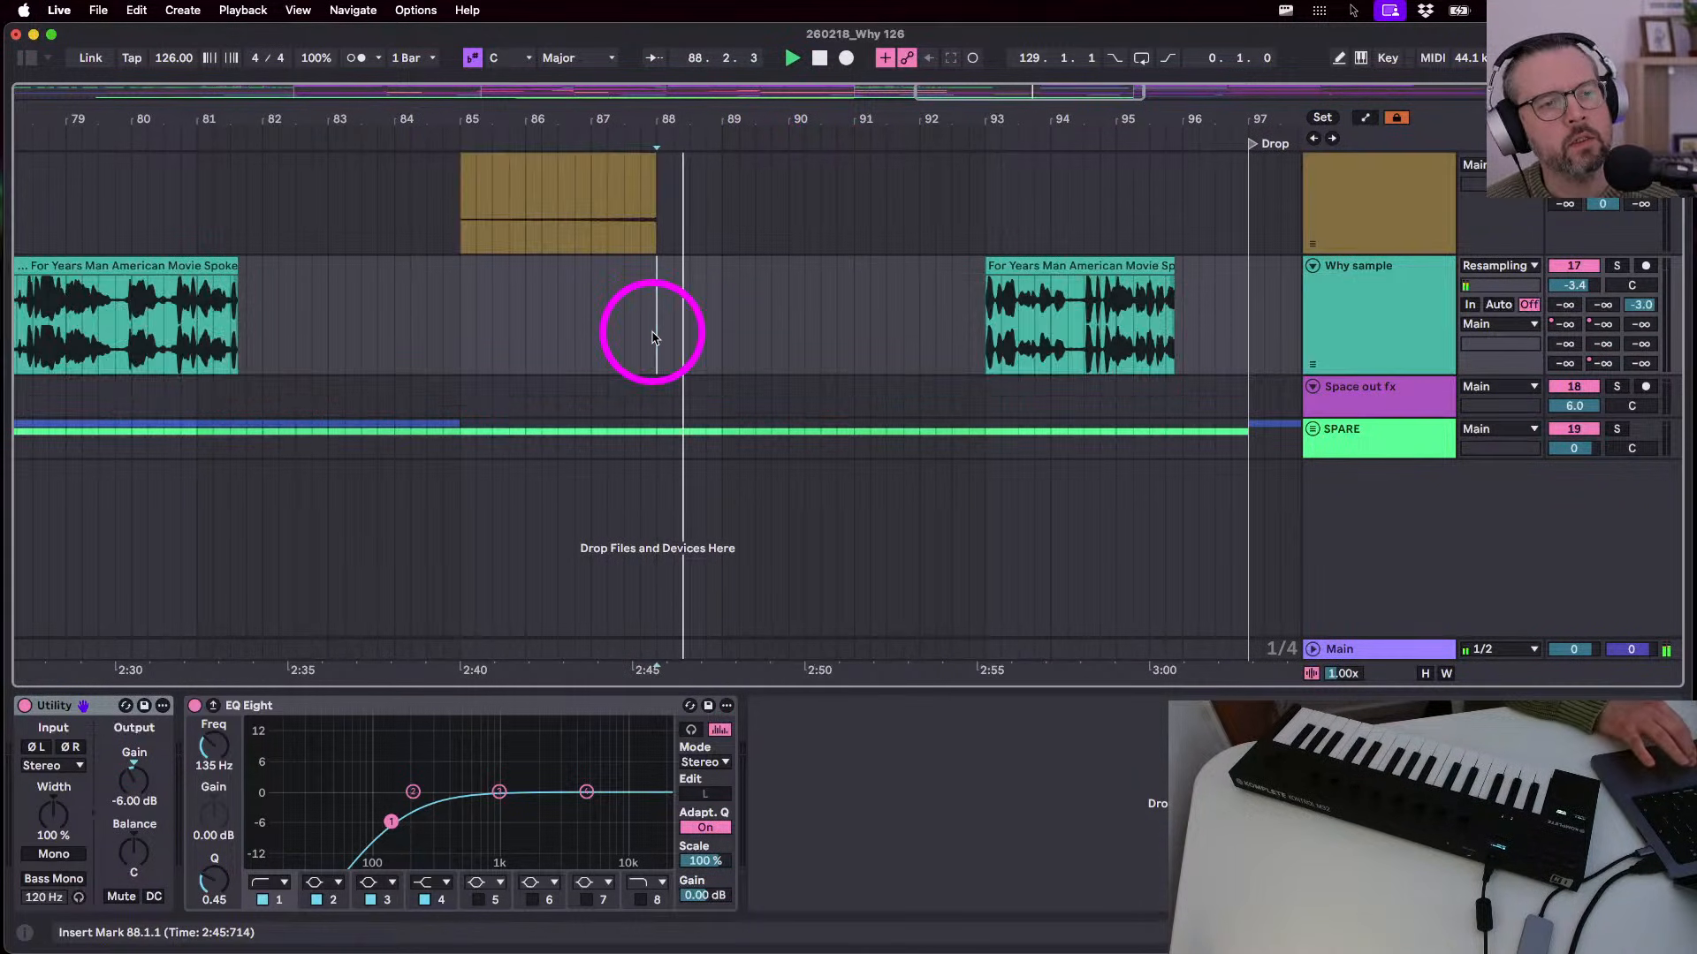
scroll(652, 336, up, 5)
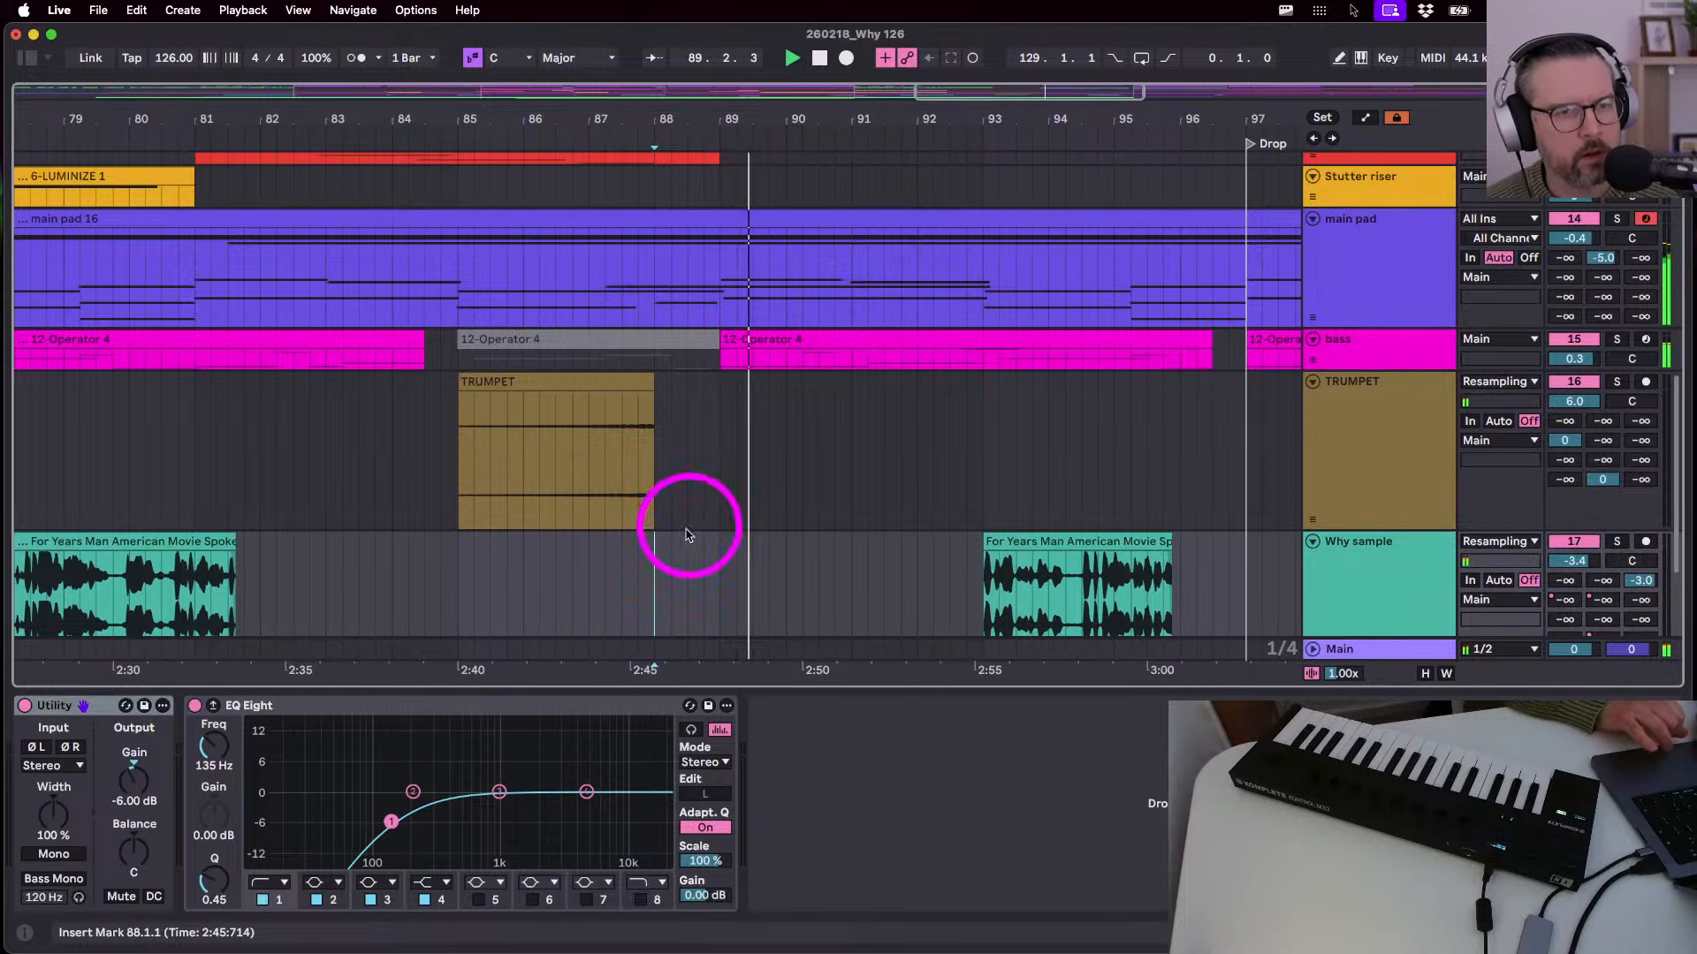
scroll(689, 530, up, 10)
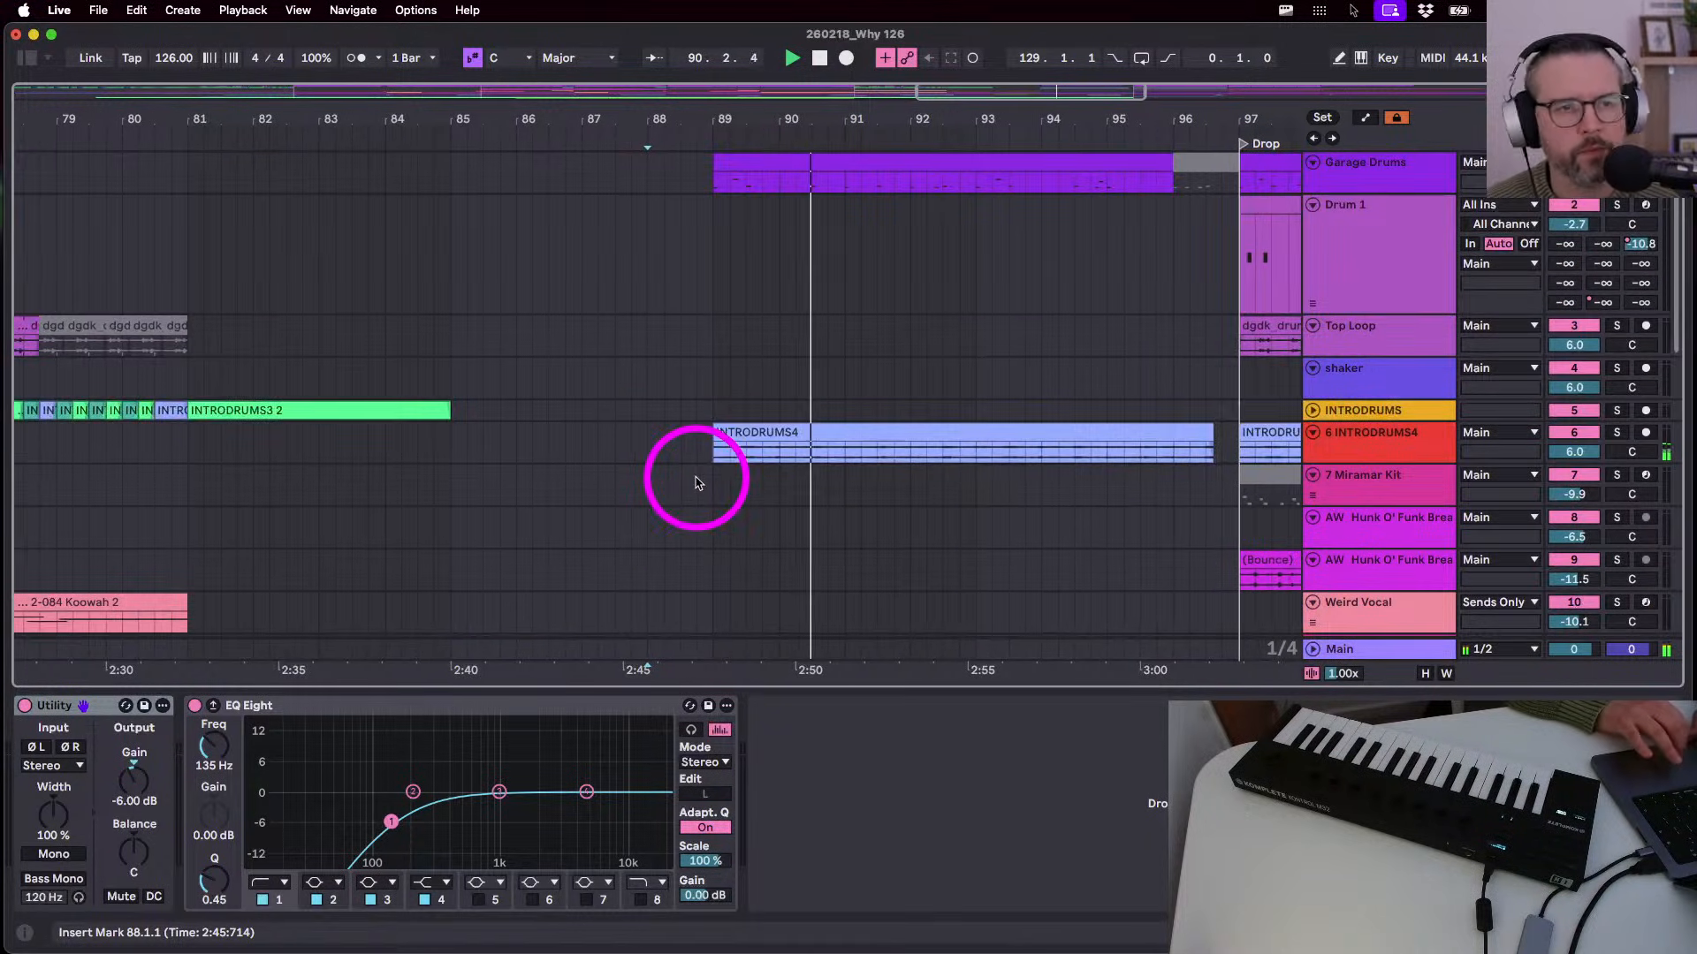
scroll(695, 483, down, 10)
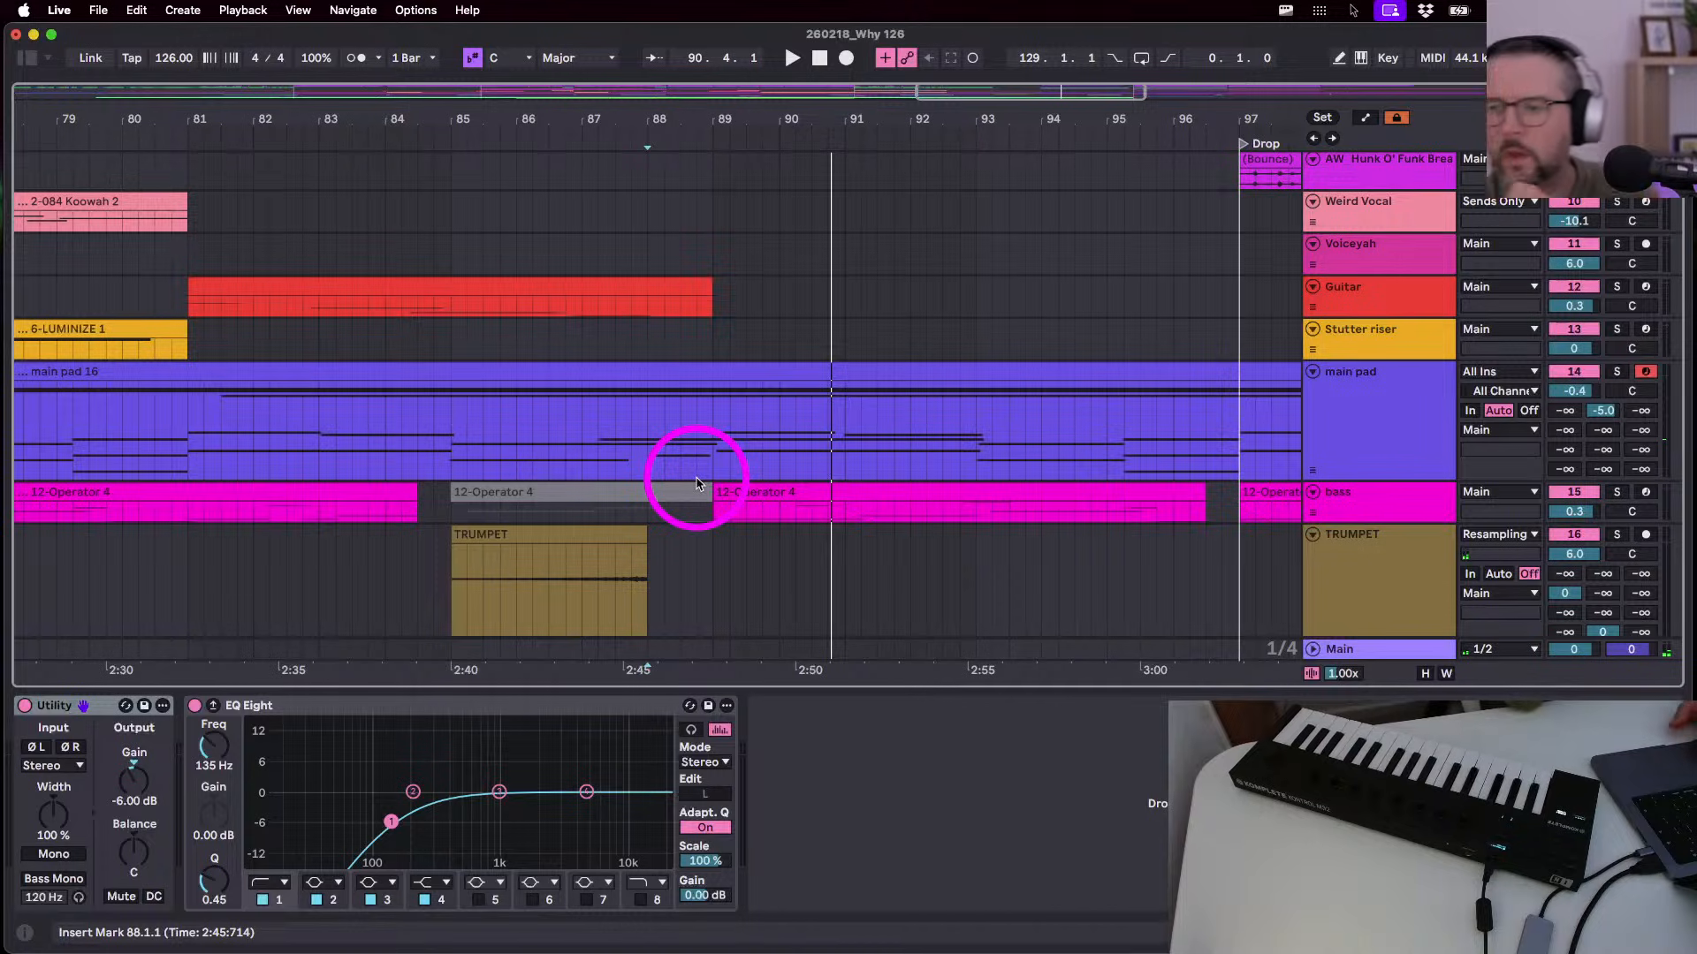
scroll(696, 482, down, 8)
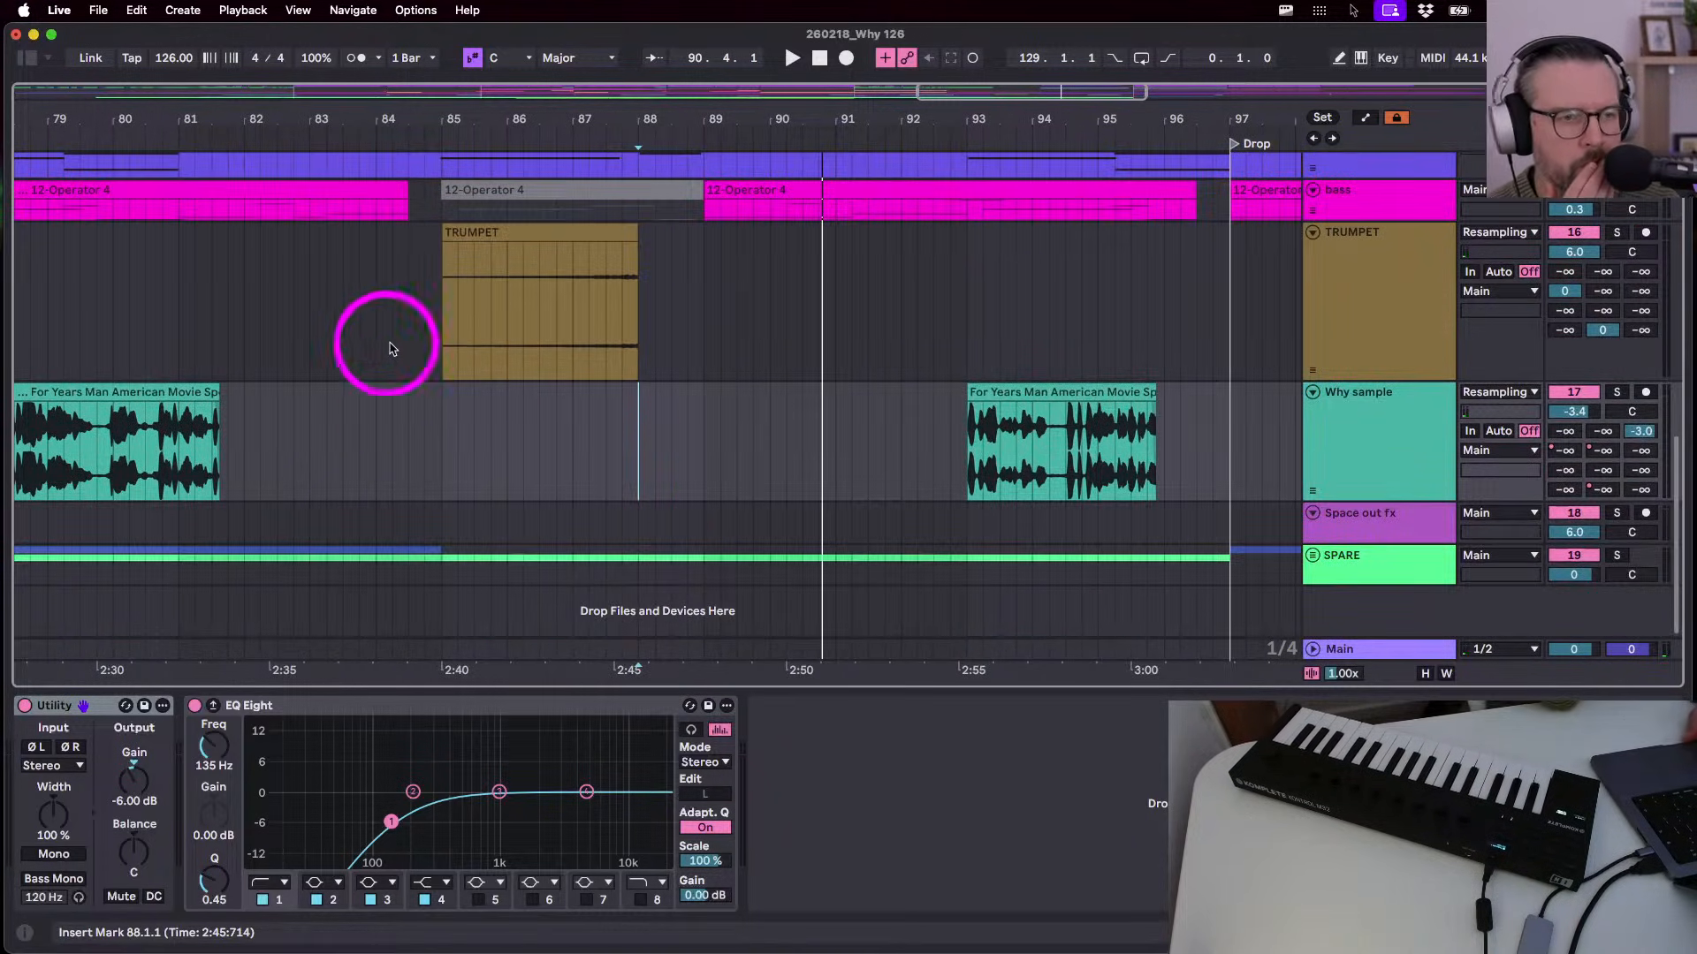
- Set the play start at the TRUMPET clip's start at bar 85 and solo TRUMPET
click(451, 339)
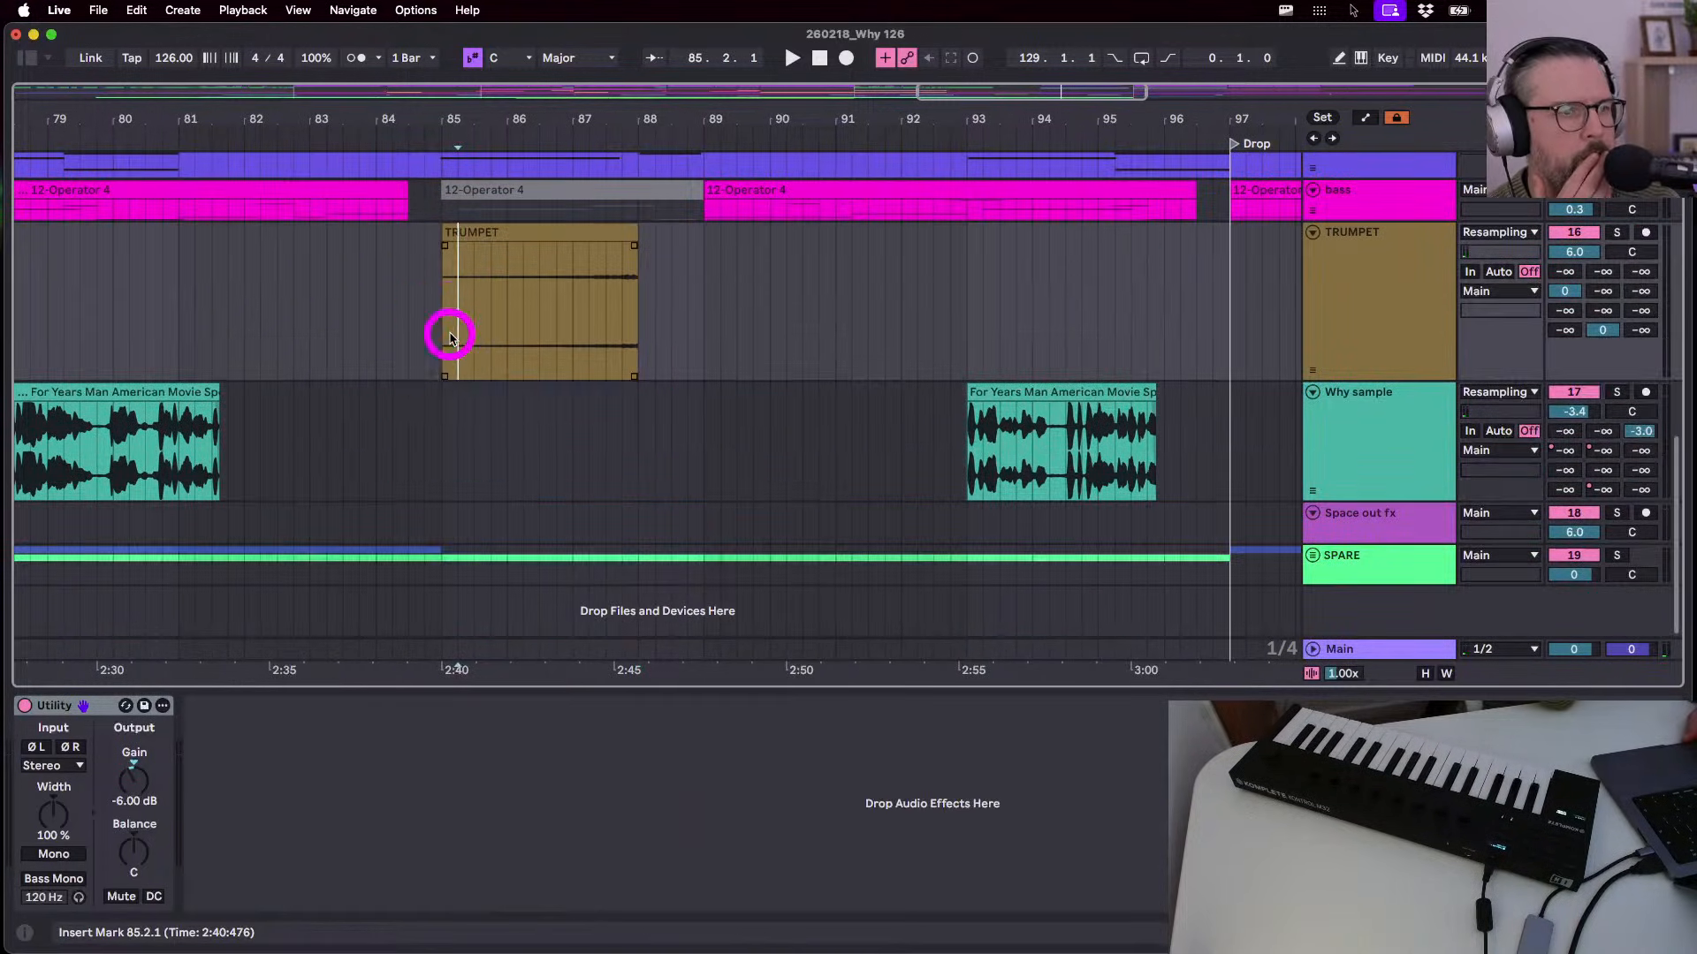
click(444, 342)
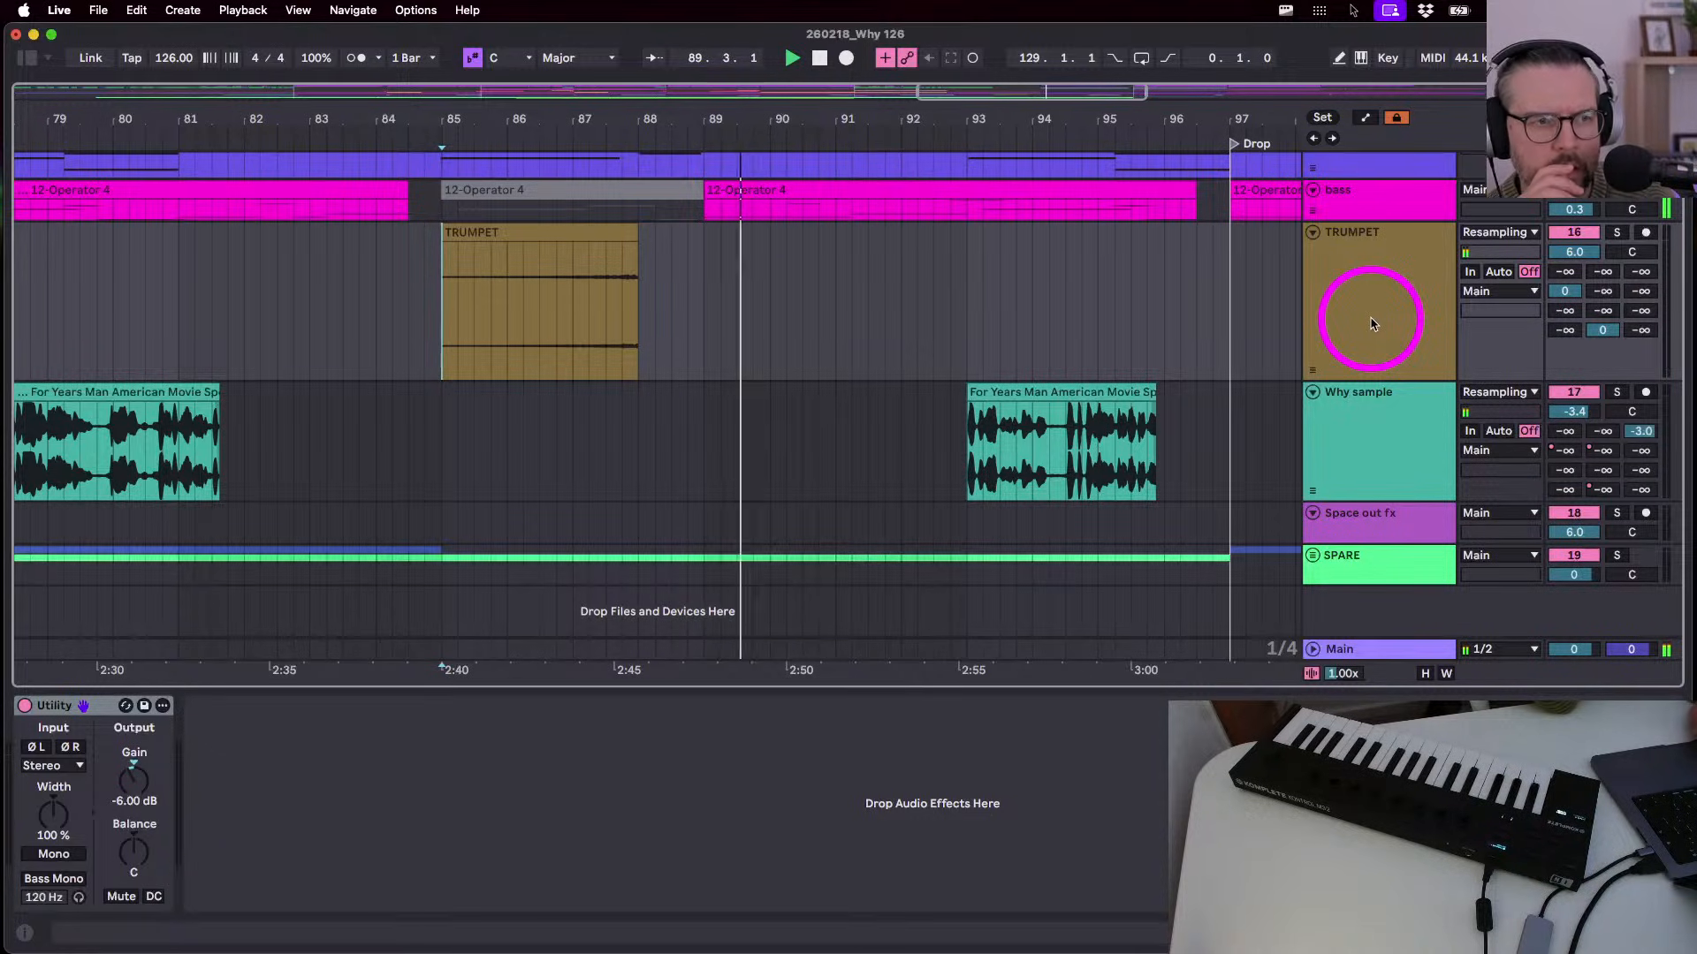
click(1370, 323)
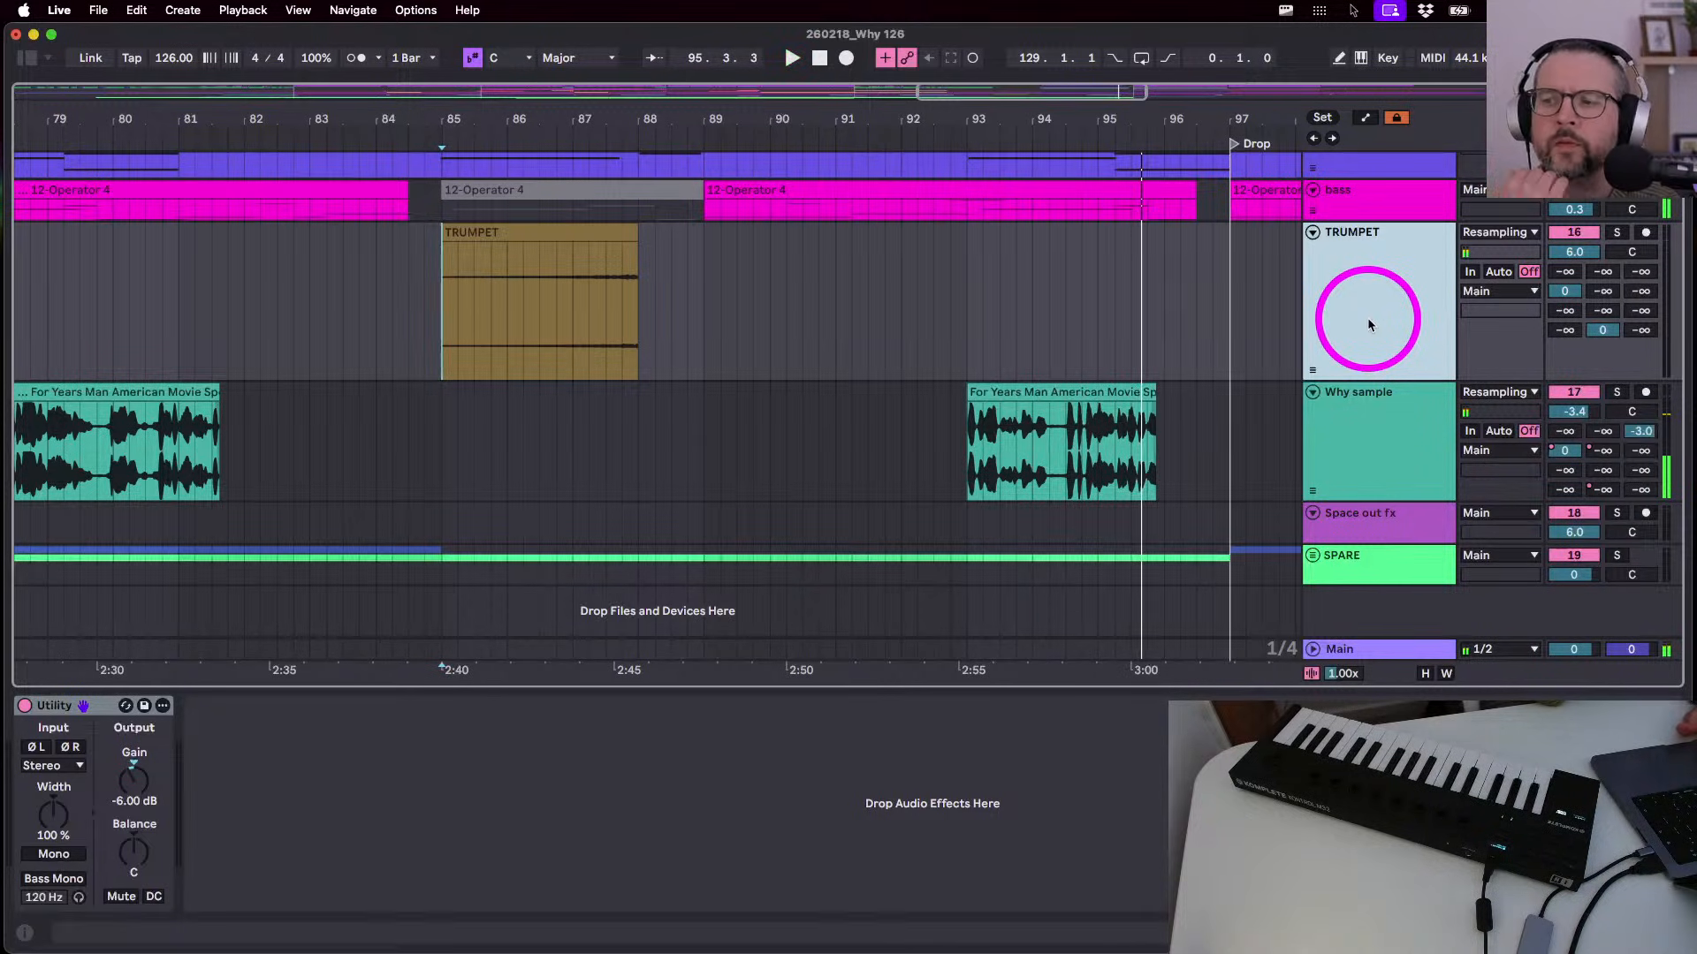
drag(1044, 117, 1044, 116)
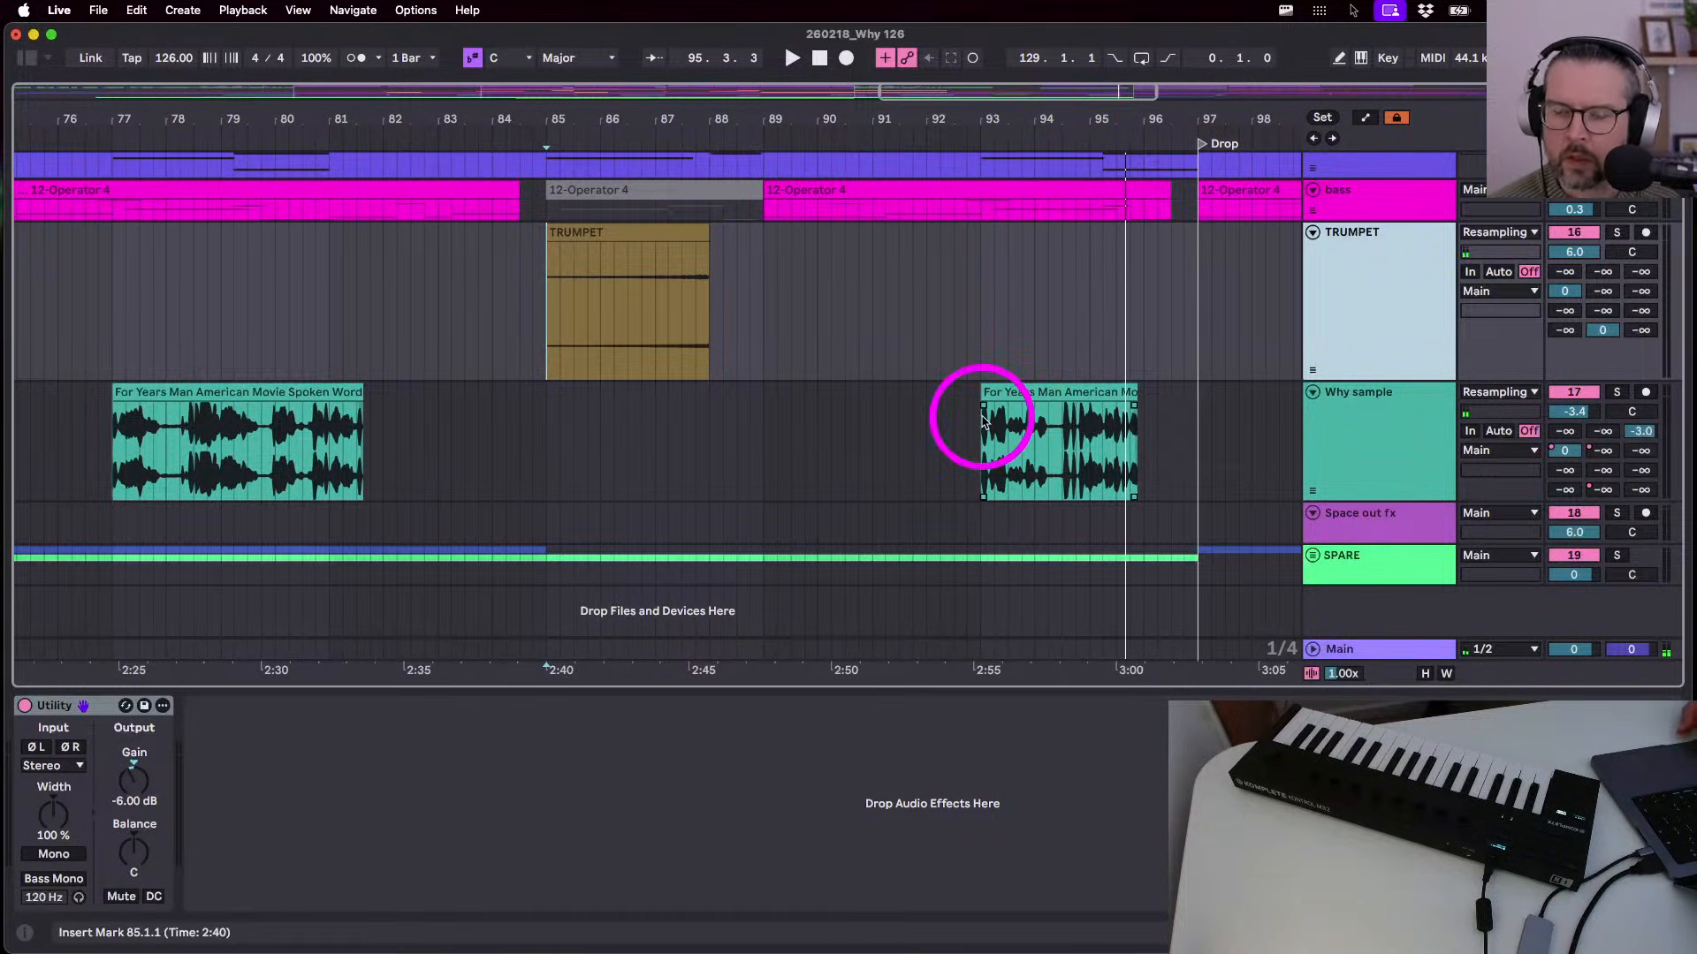
click(1597, 237)
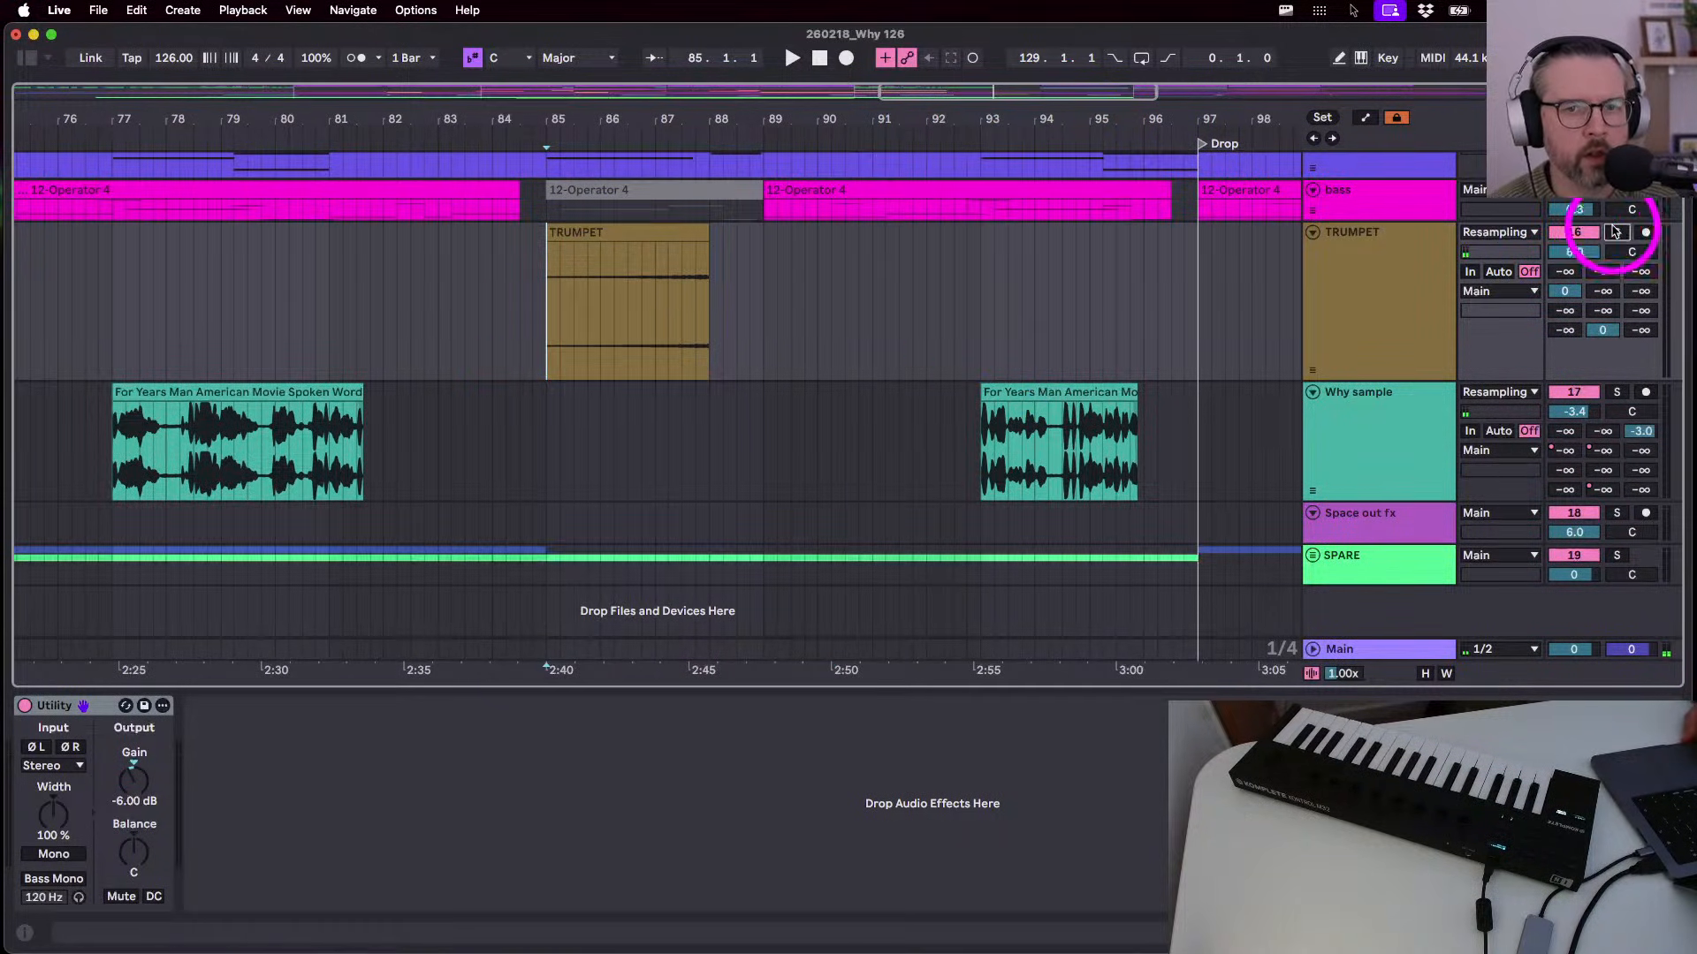
click(1394, 295)
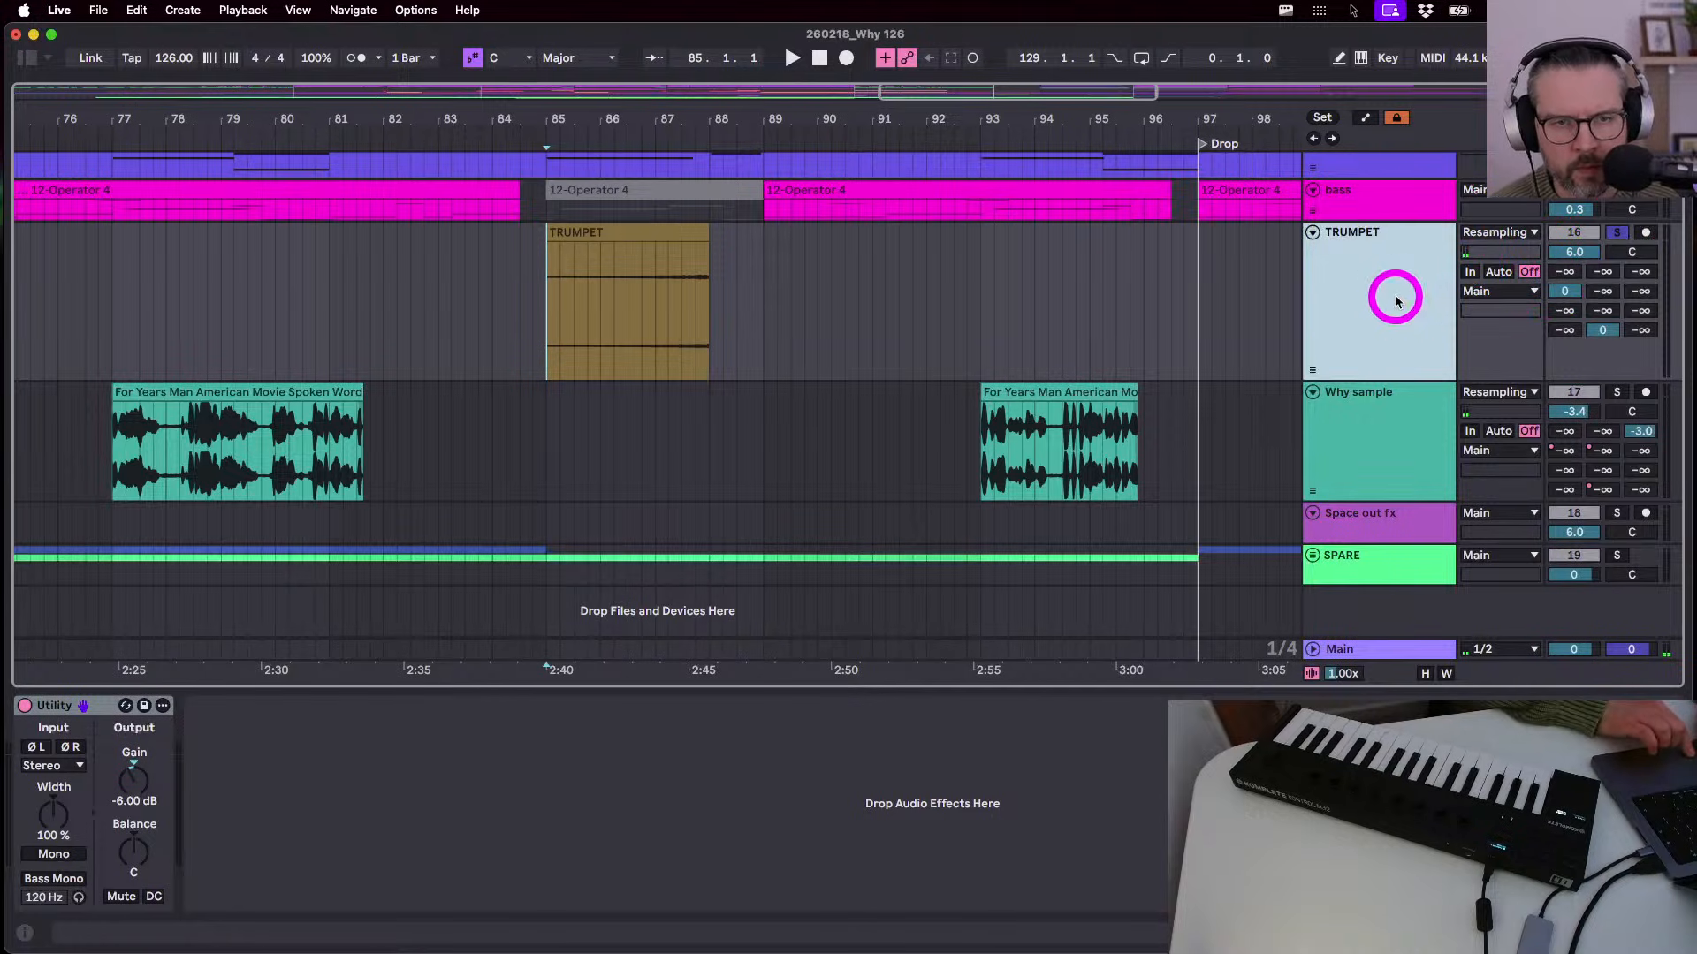
- Insert an audio track below TRUMPET, name it TRUMPET RVS CYMBAL after fixing a typo, and arm it
key(super+t)
key(super+r)
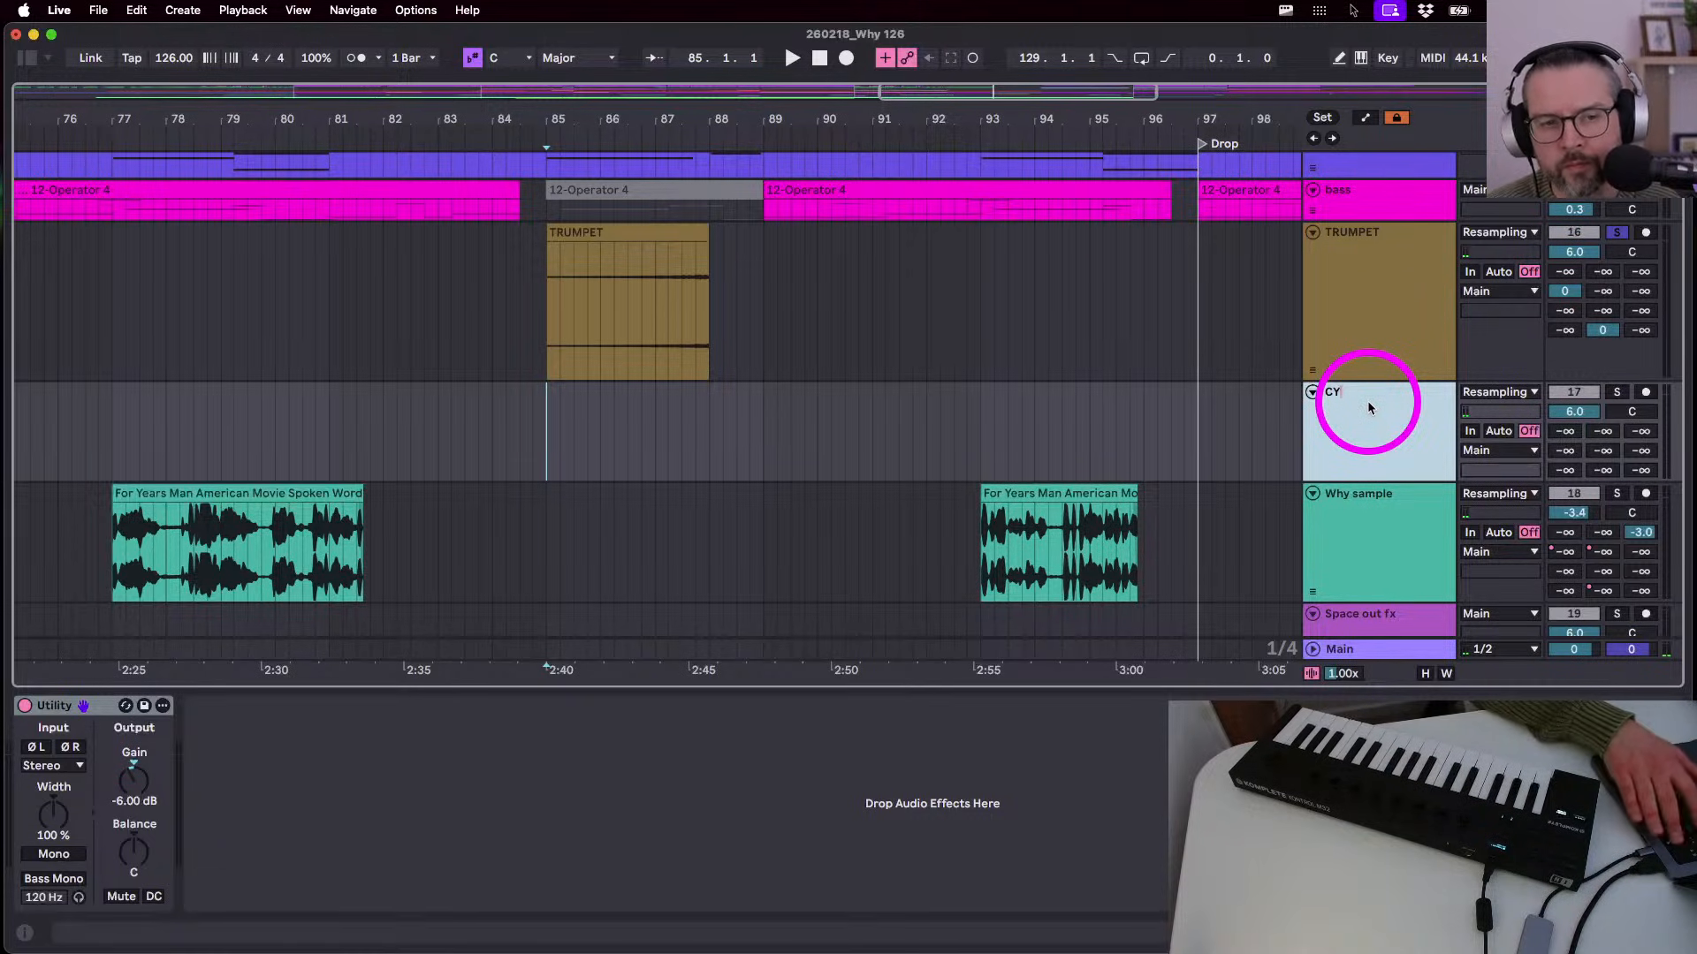
text(TRUMBE)
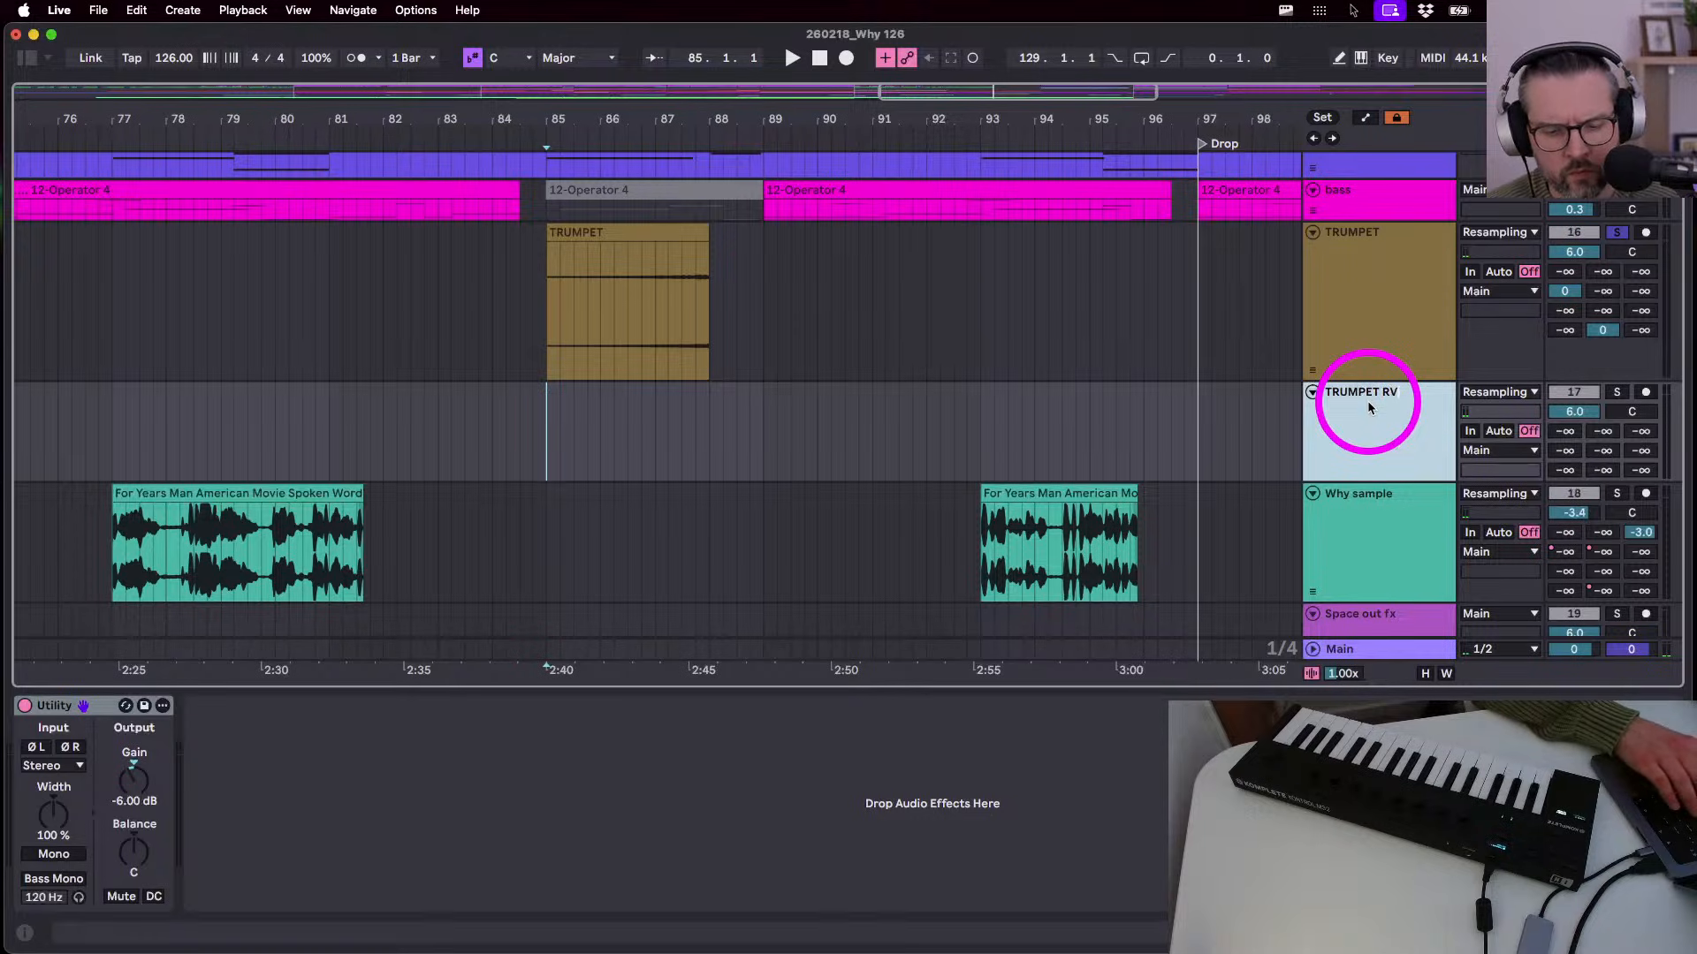
text(T RVS CUMBAL)
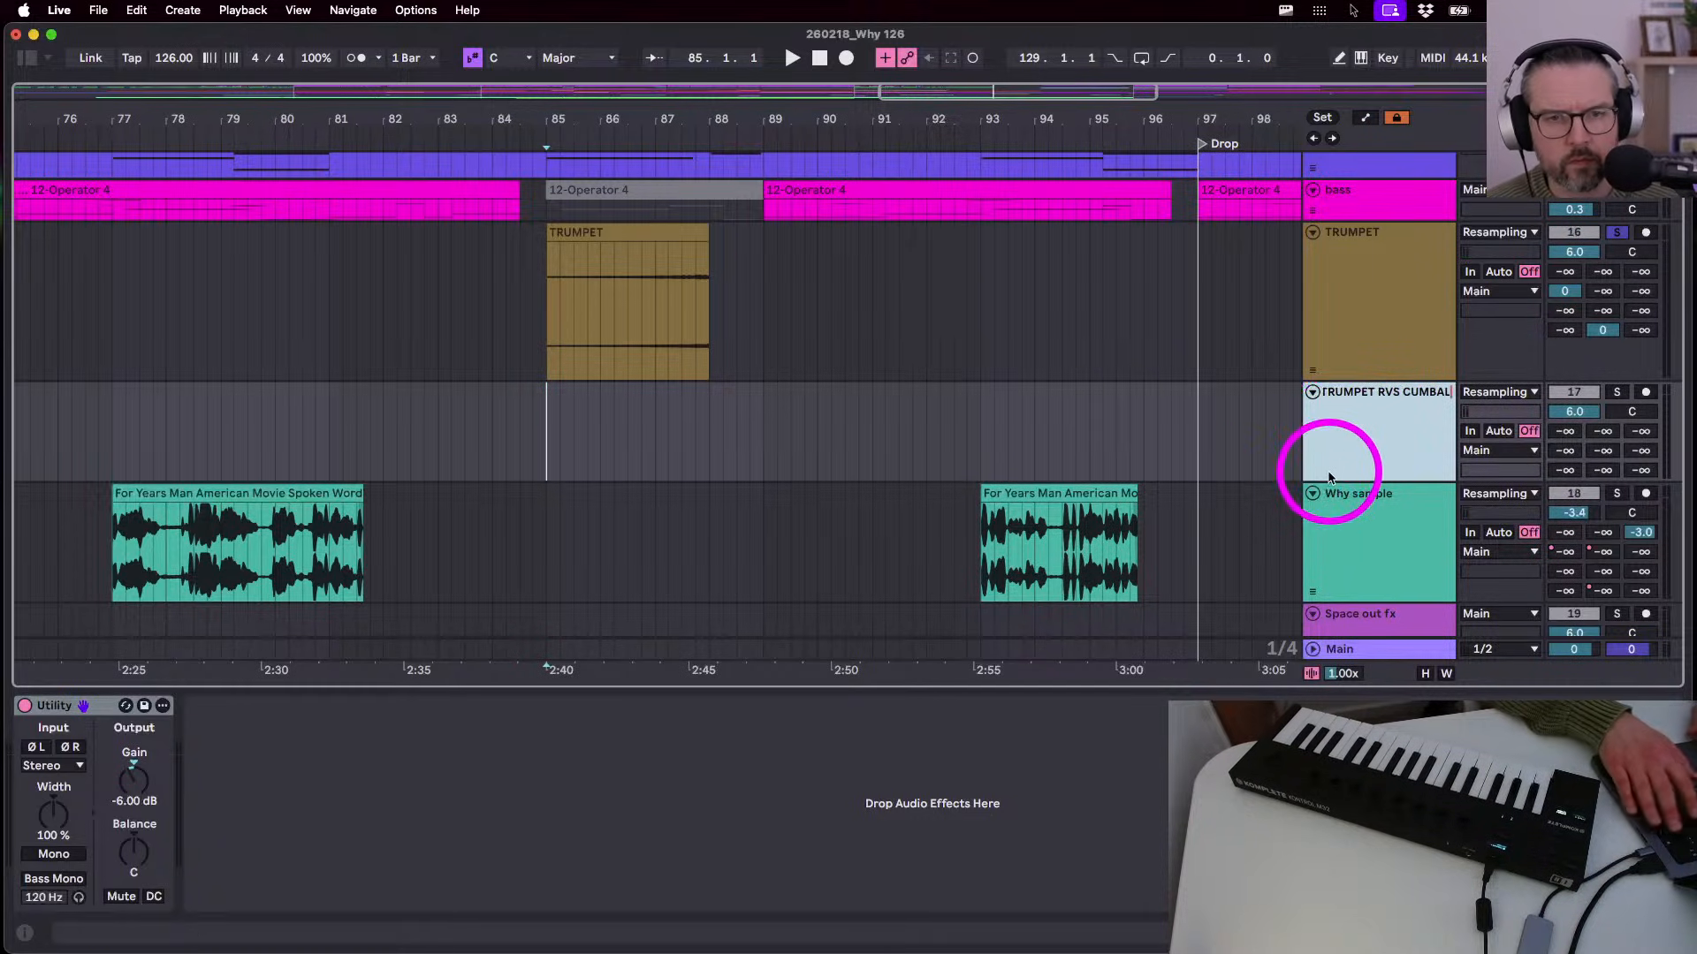
key(Return)
key(super+r)
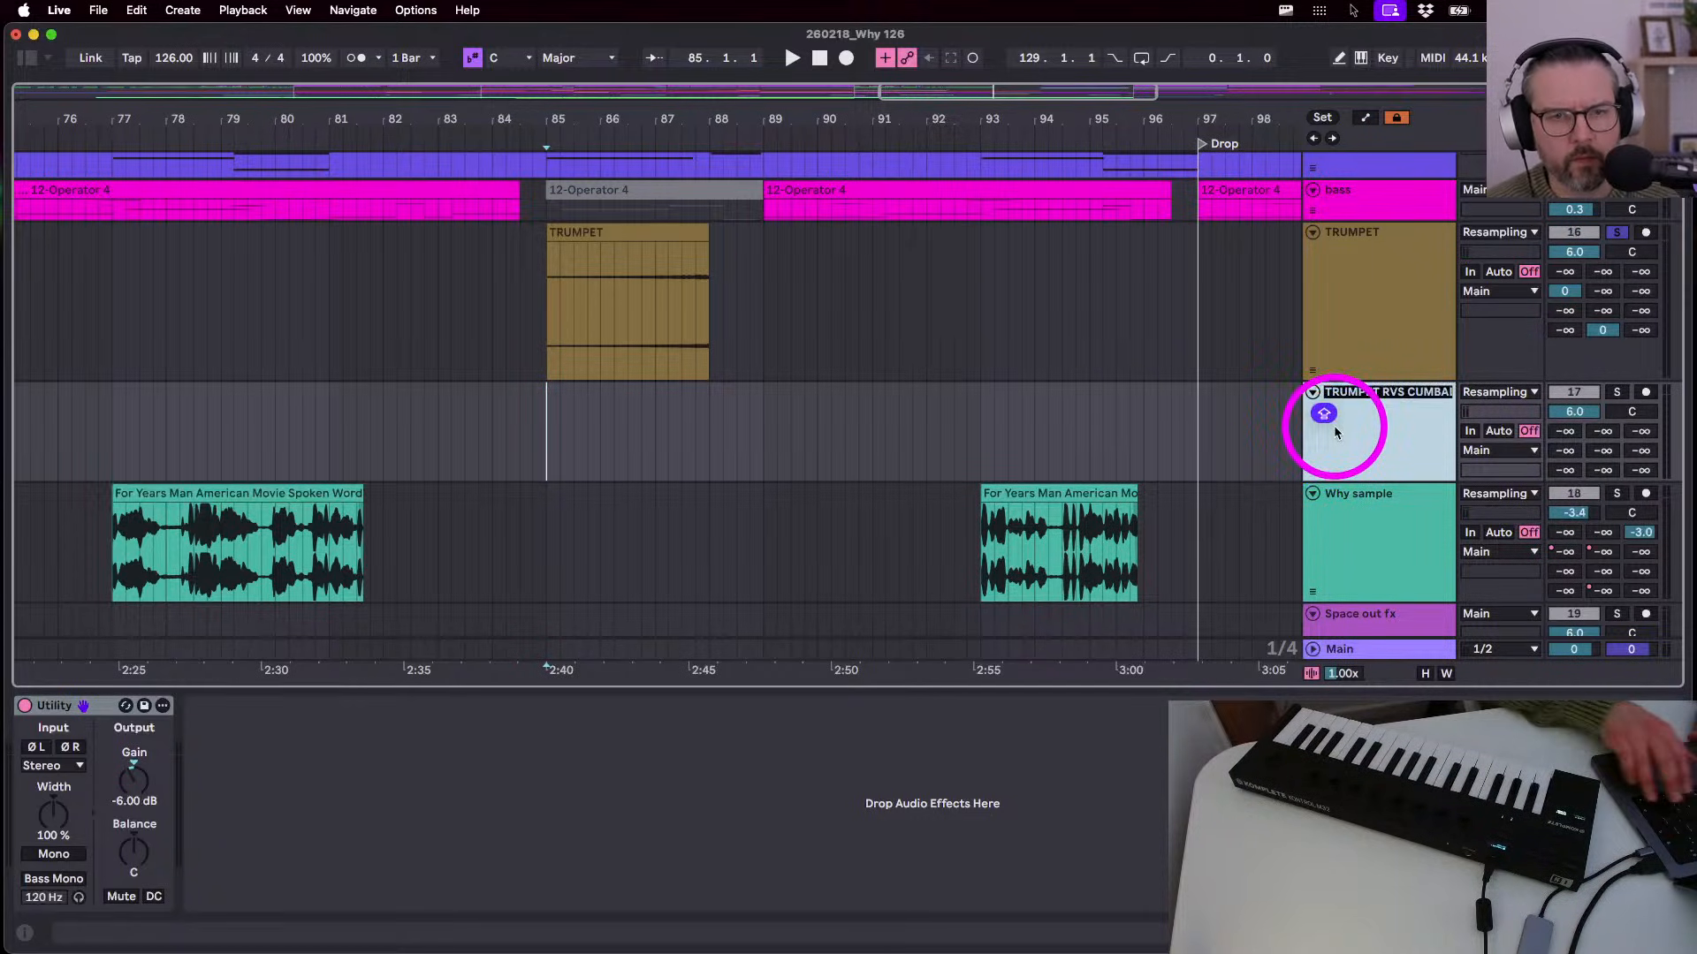
text(TRUMPET RVS CYMBAL)
key(Return)
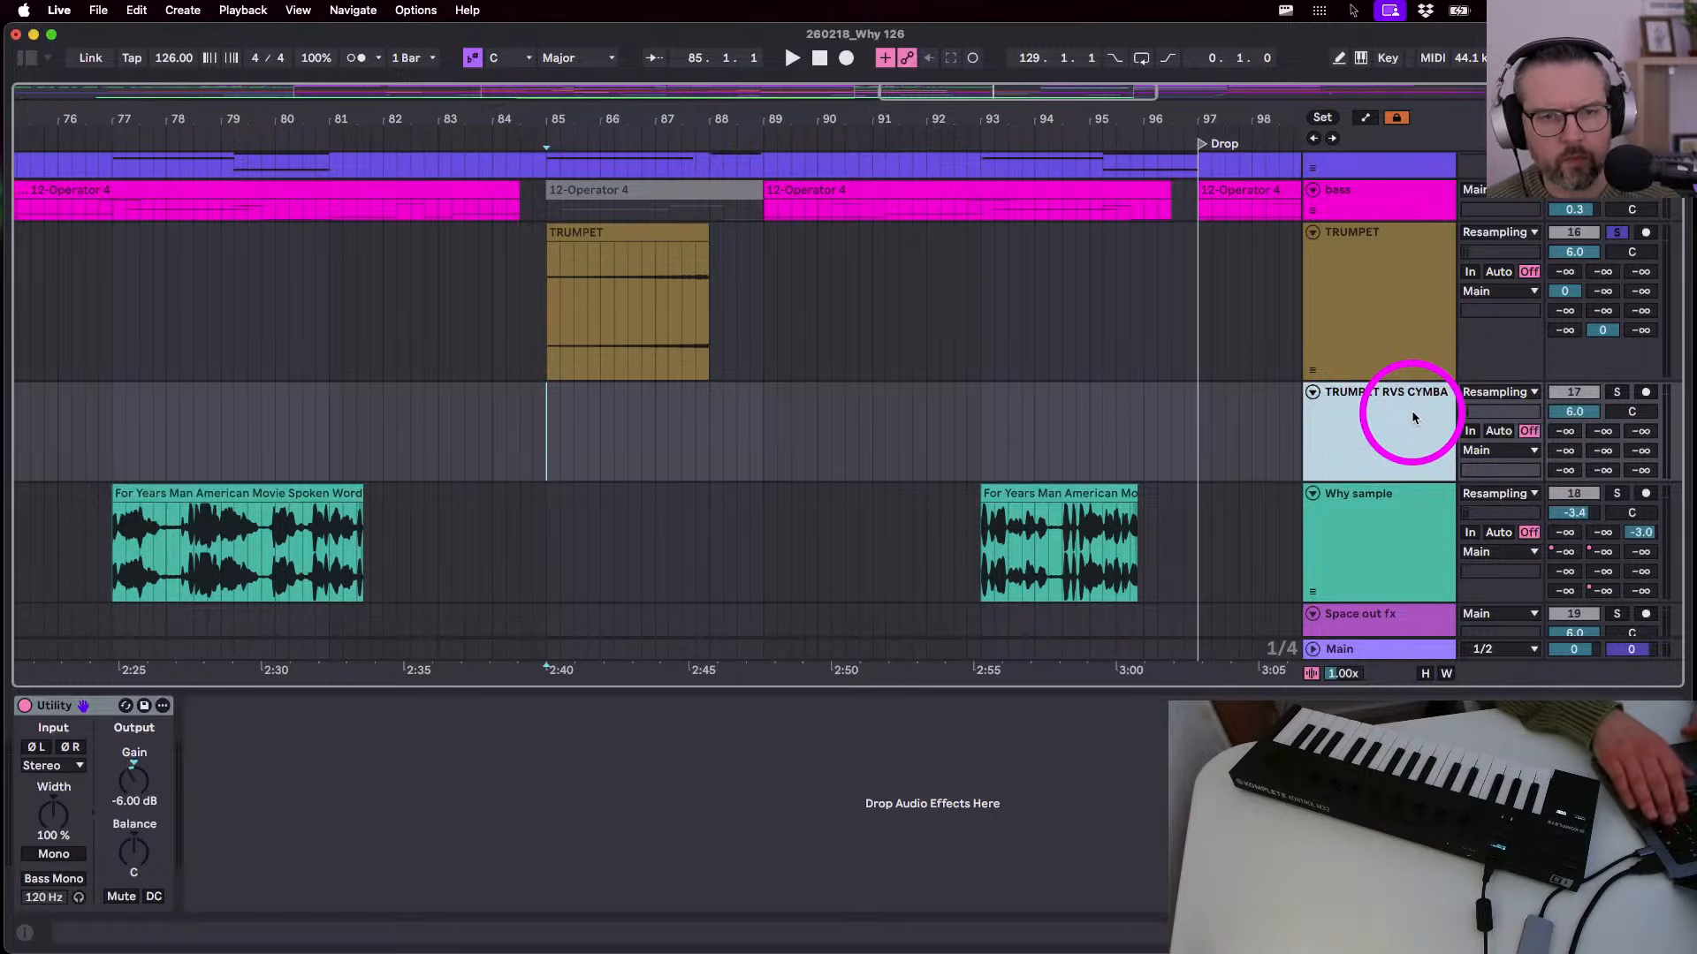
click(1646, 392)
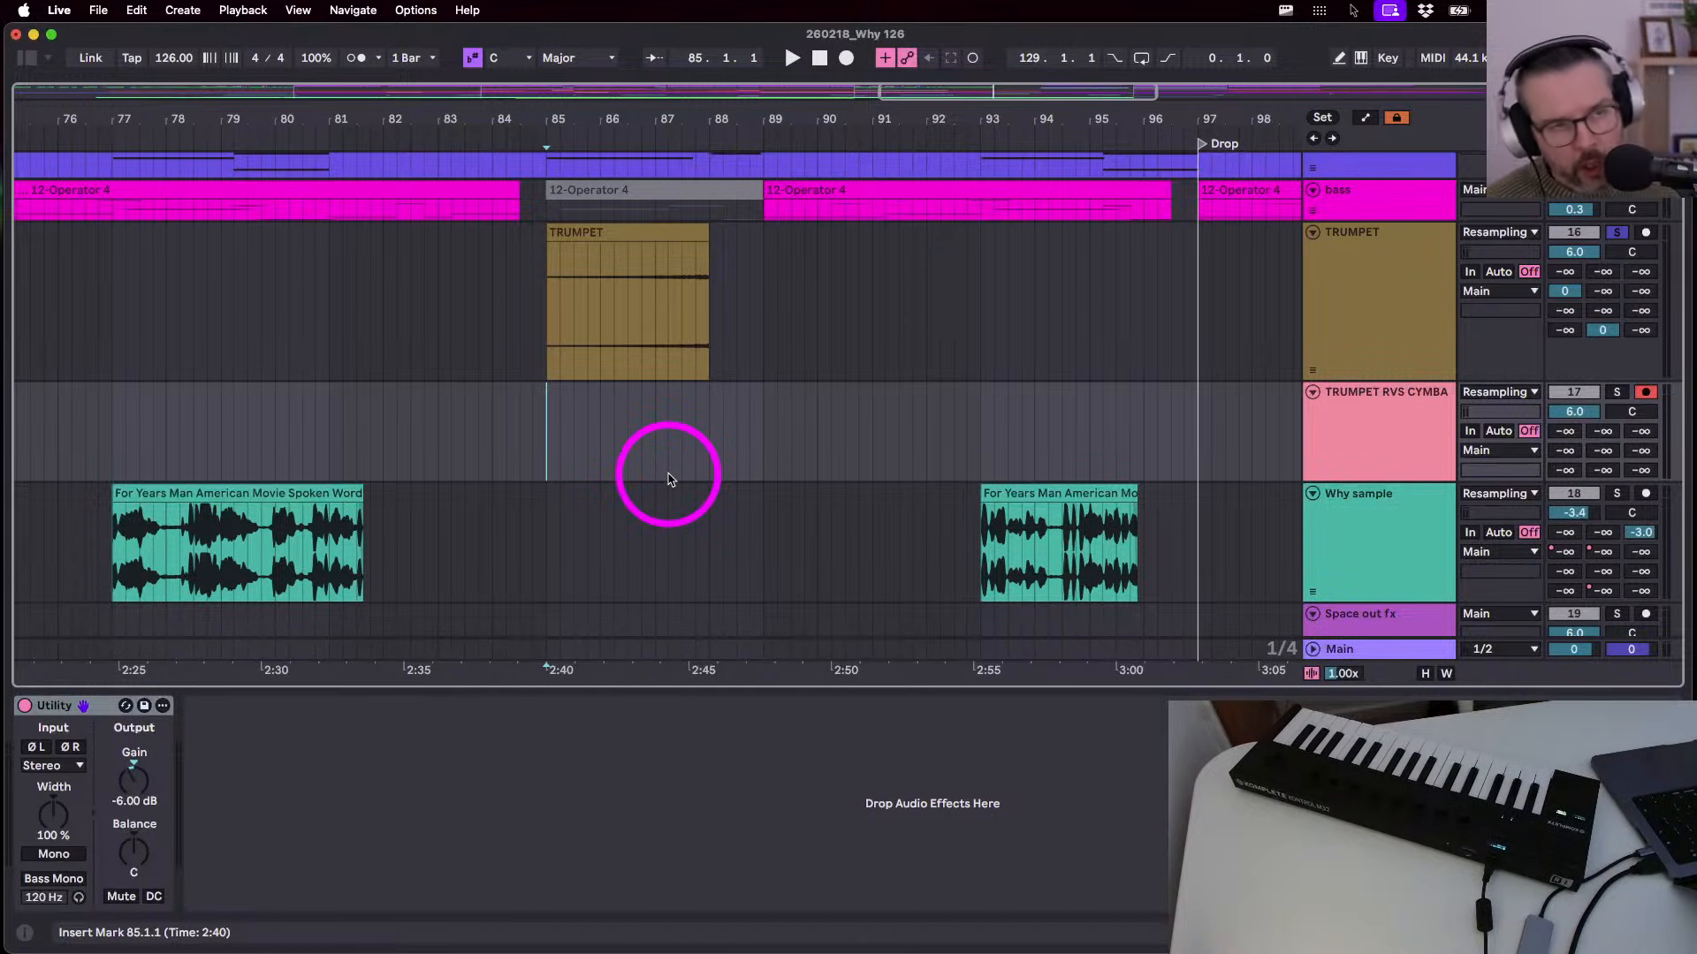
- Record the resampled cymbal clip from bar 85, then trim its end back to bar 89
click(844, 58)
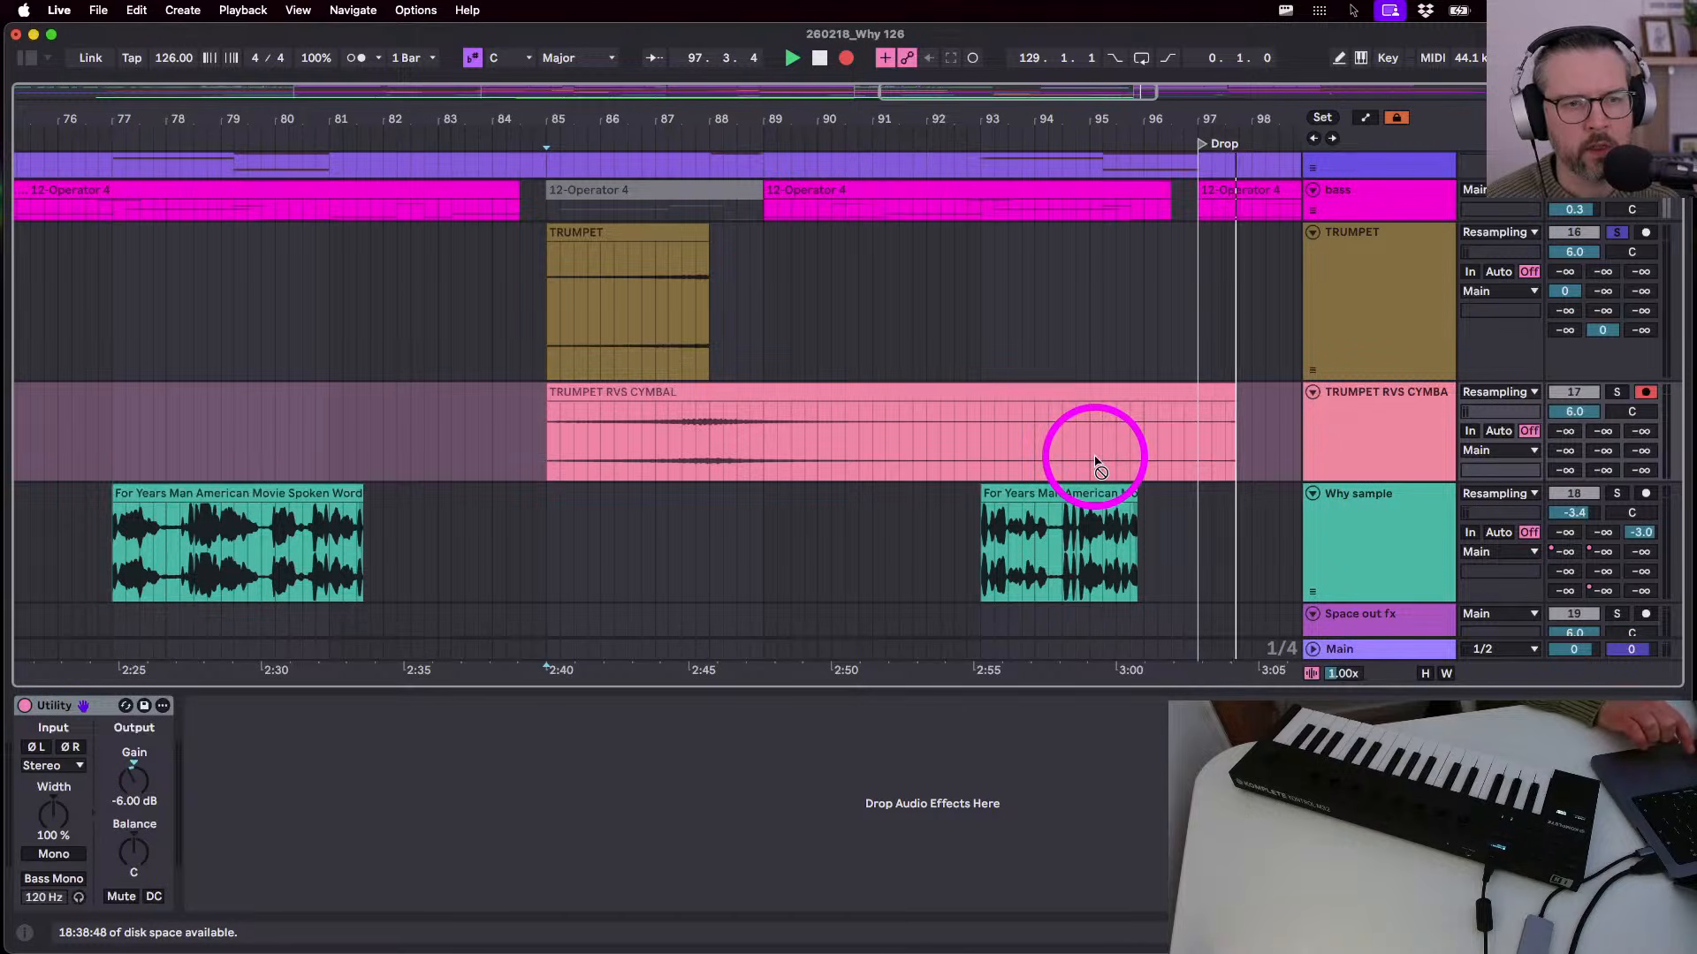
key(space)
drag(1239, 392, 757, 395)
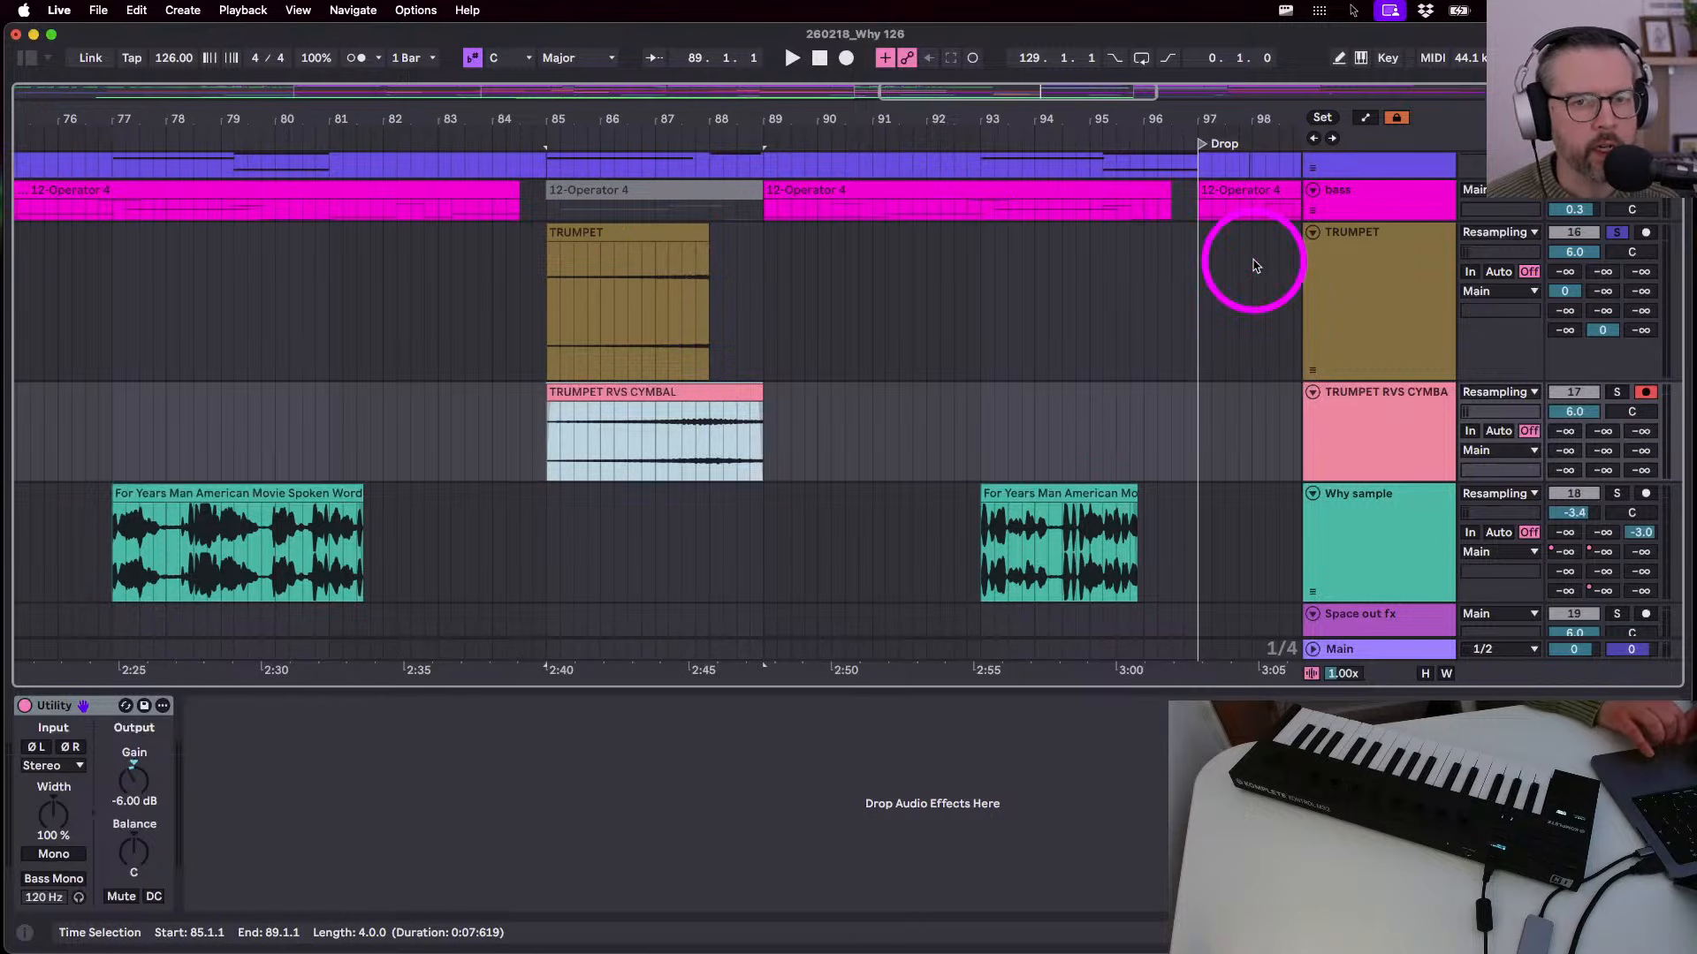
- Unsolo TRUMPET and drop the TRUMPET RVS CYMBAL volume to -5.0 dB while auditioning from bar 85
click(1563, 233)
key(space)
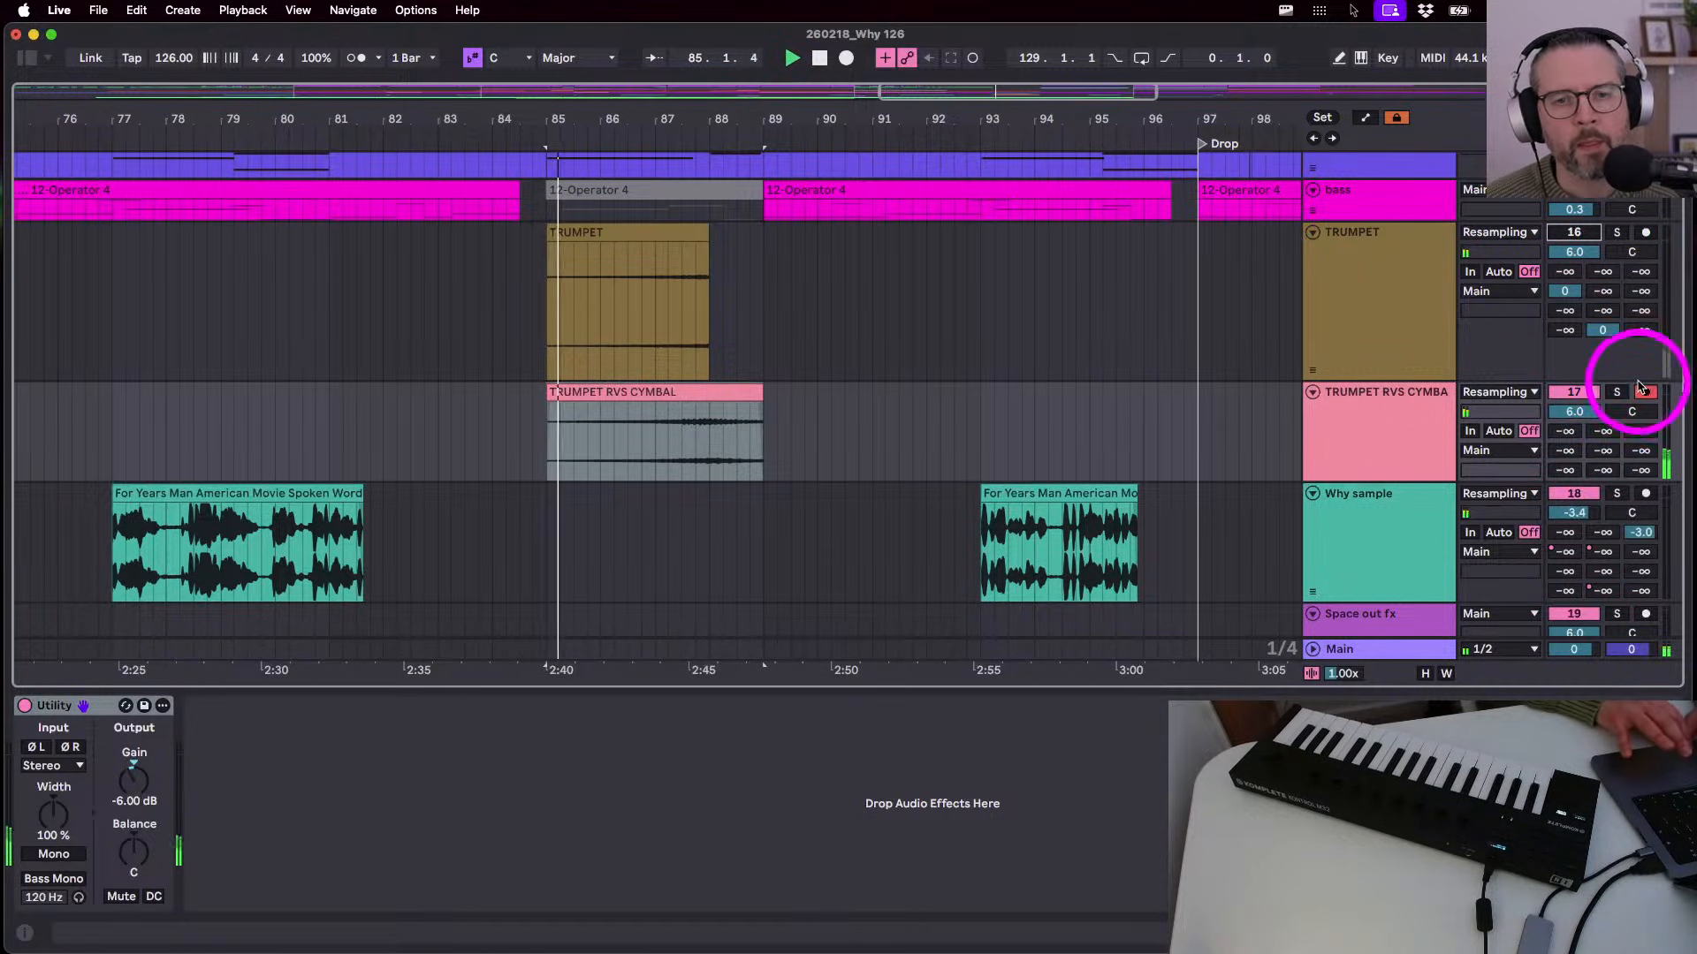
click(1574, 411)
drag(1565, 411, 1564, 430)
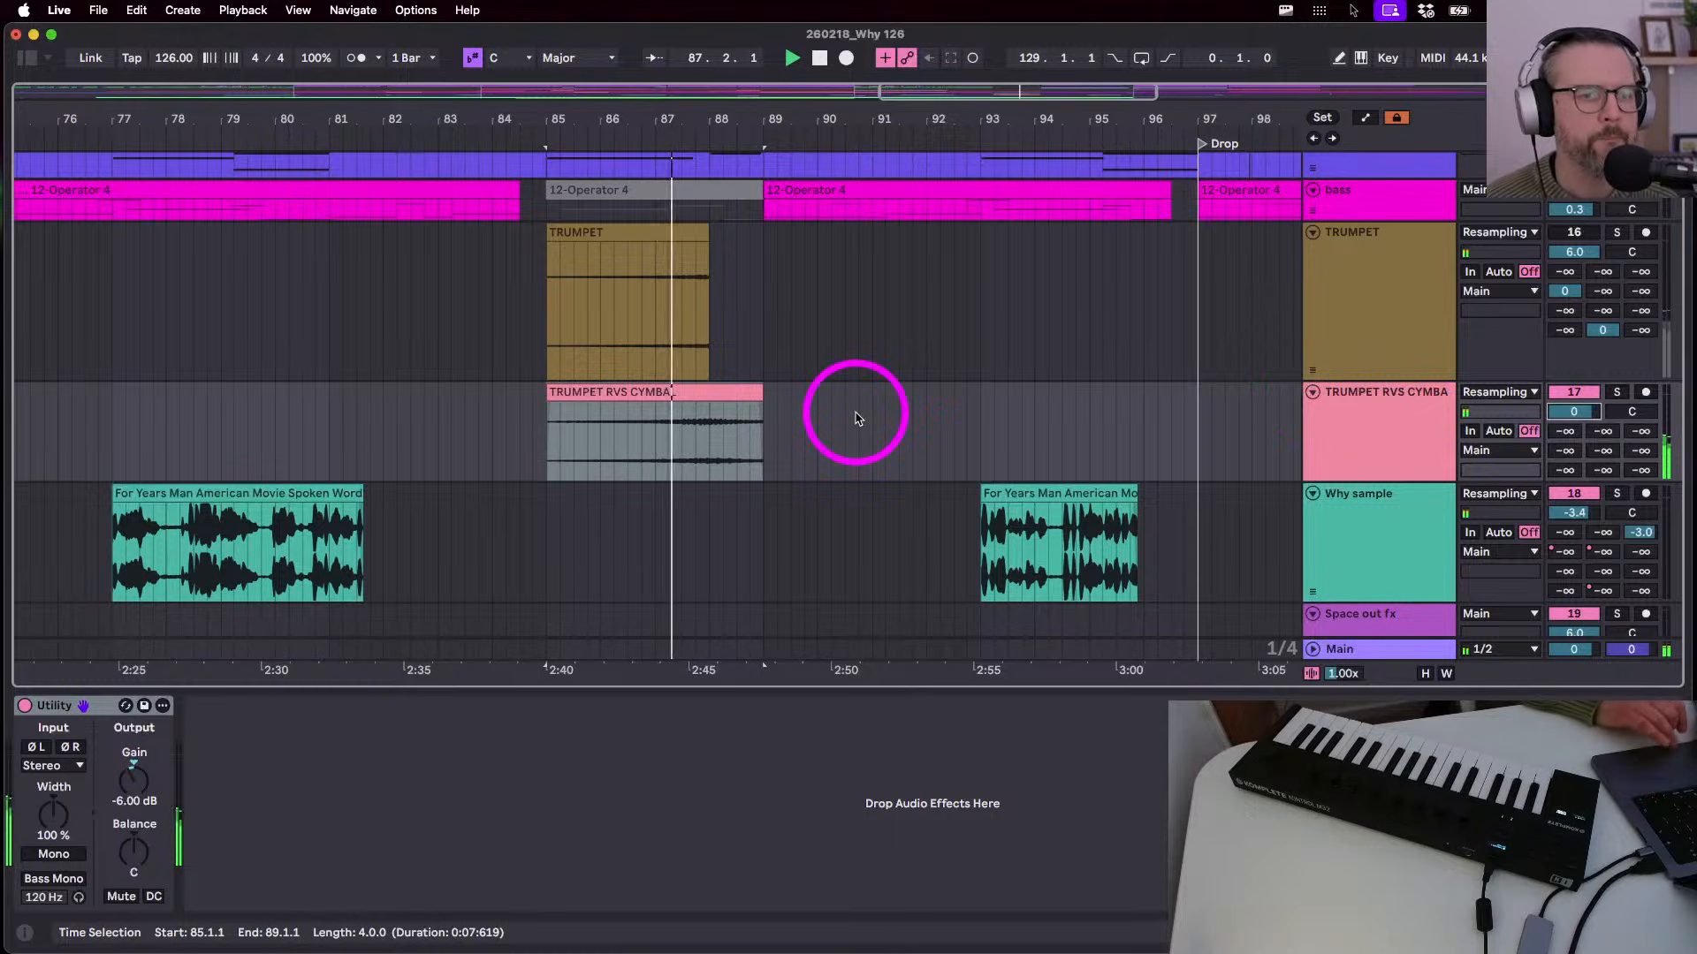
key(Down)
key(Down)
key(Down)
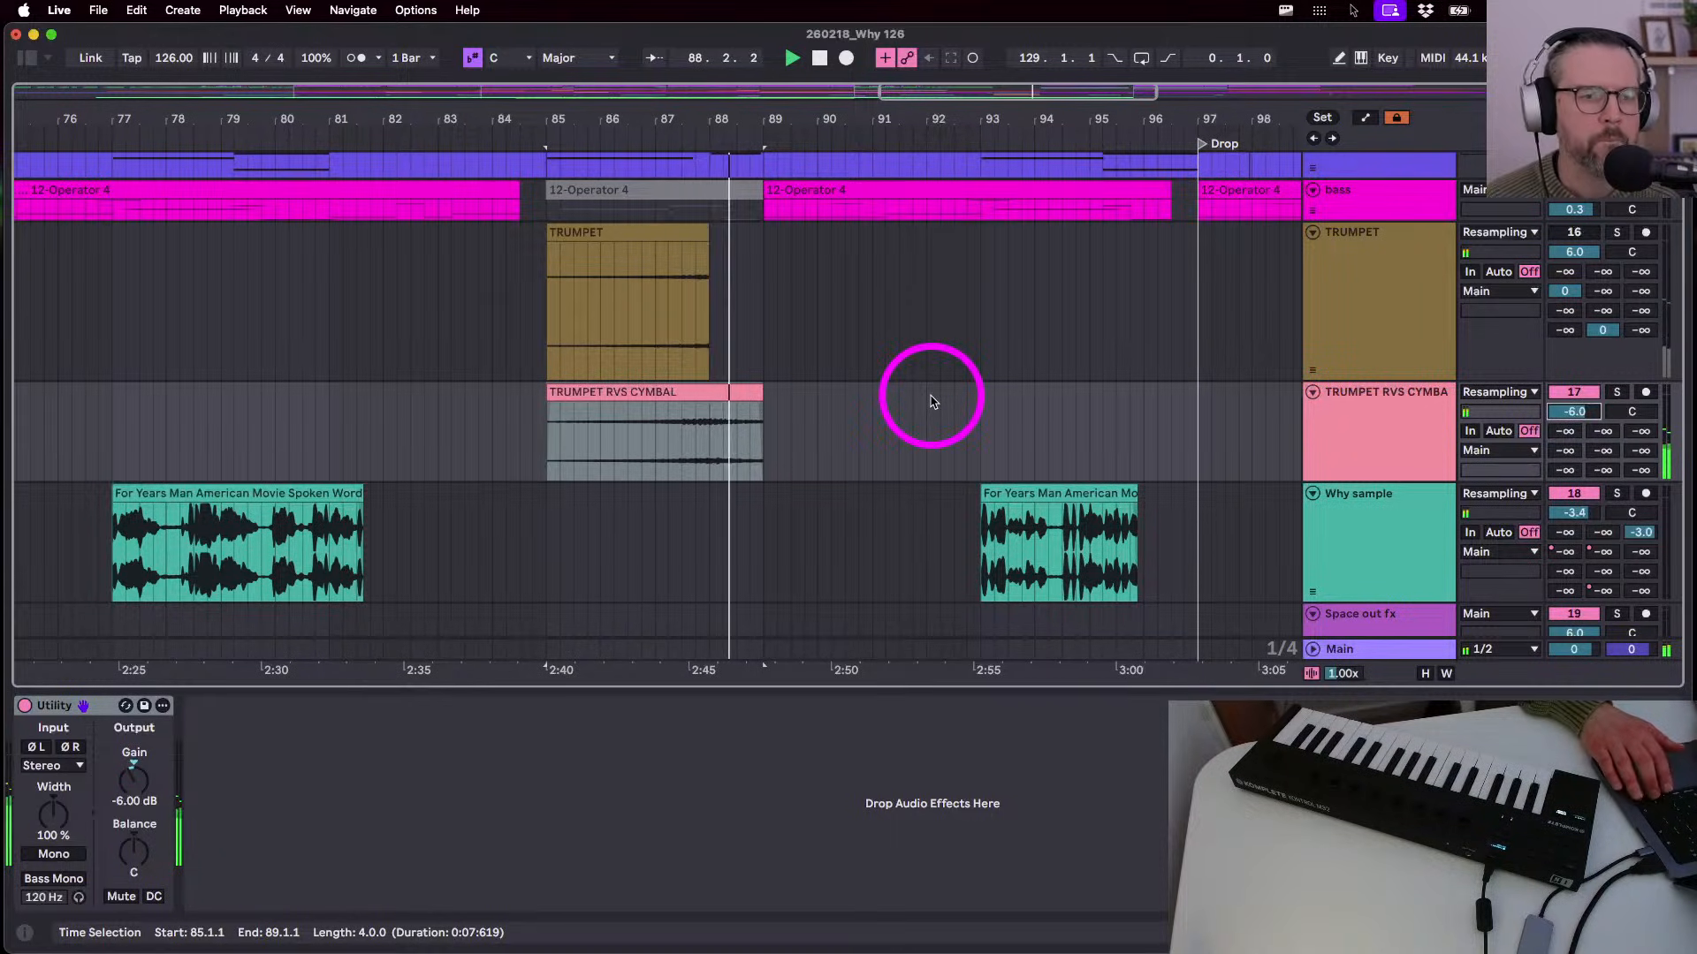
key(Down)
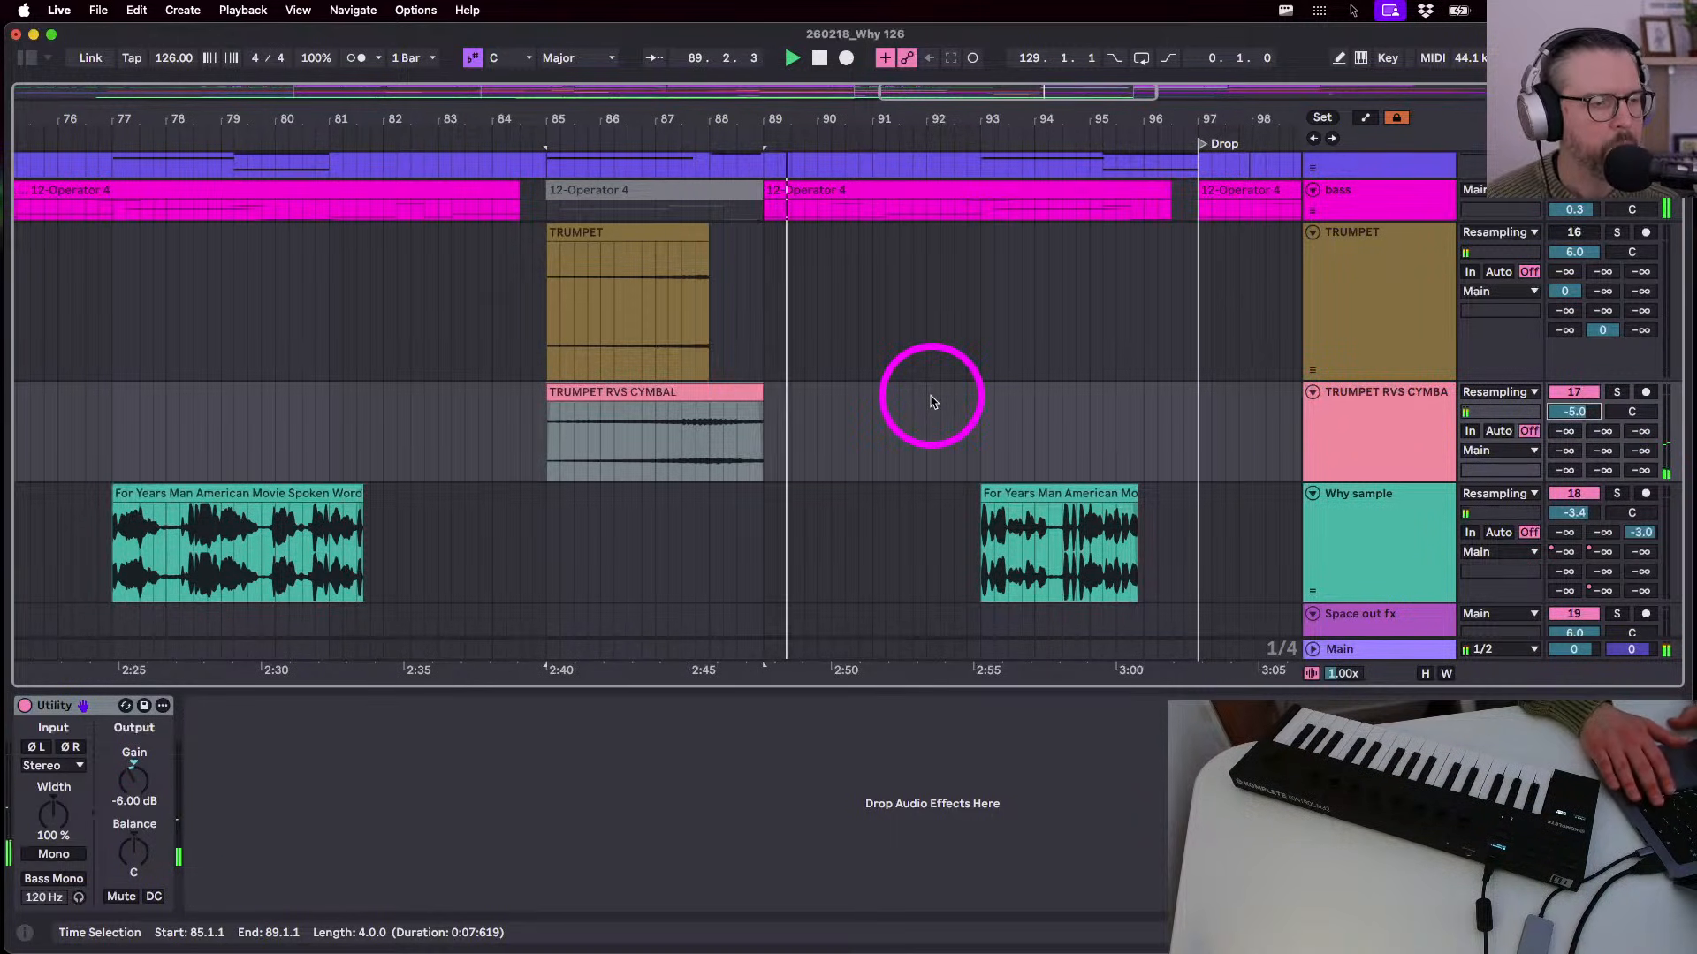
click(542, 446)
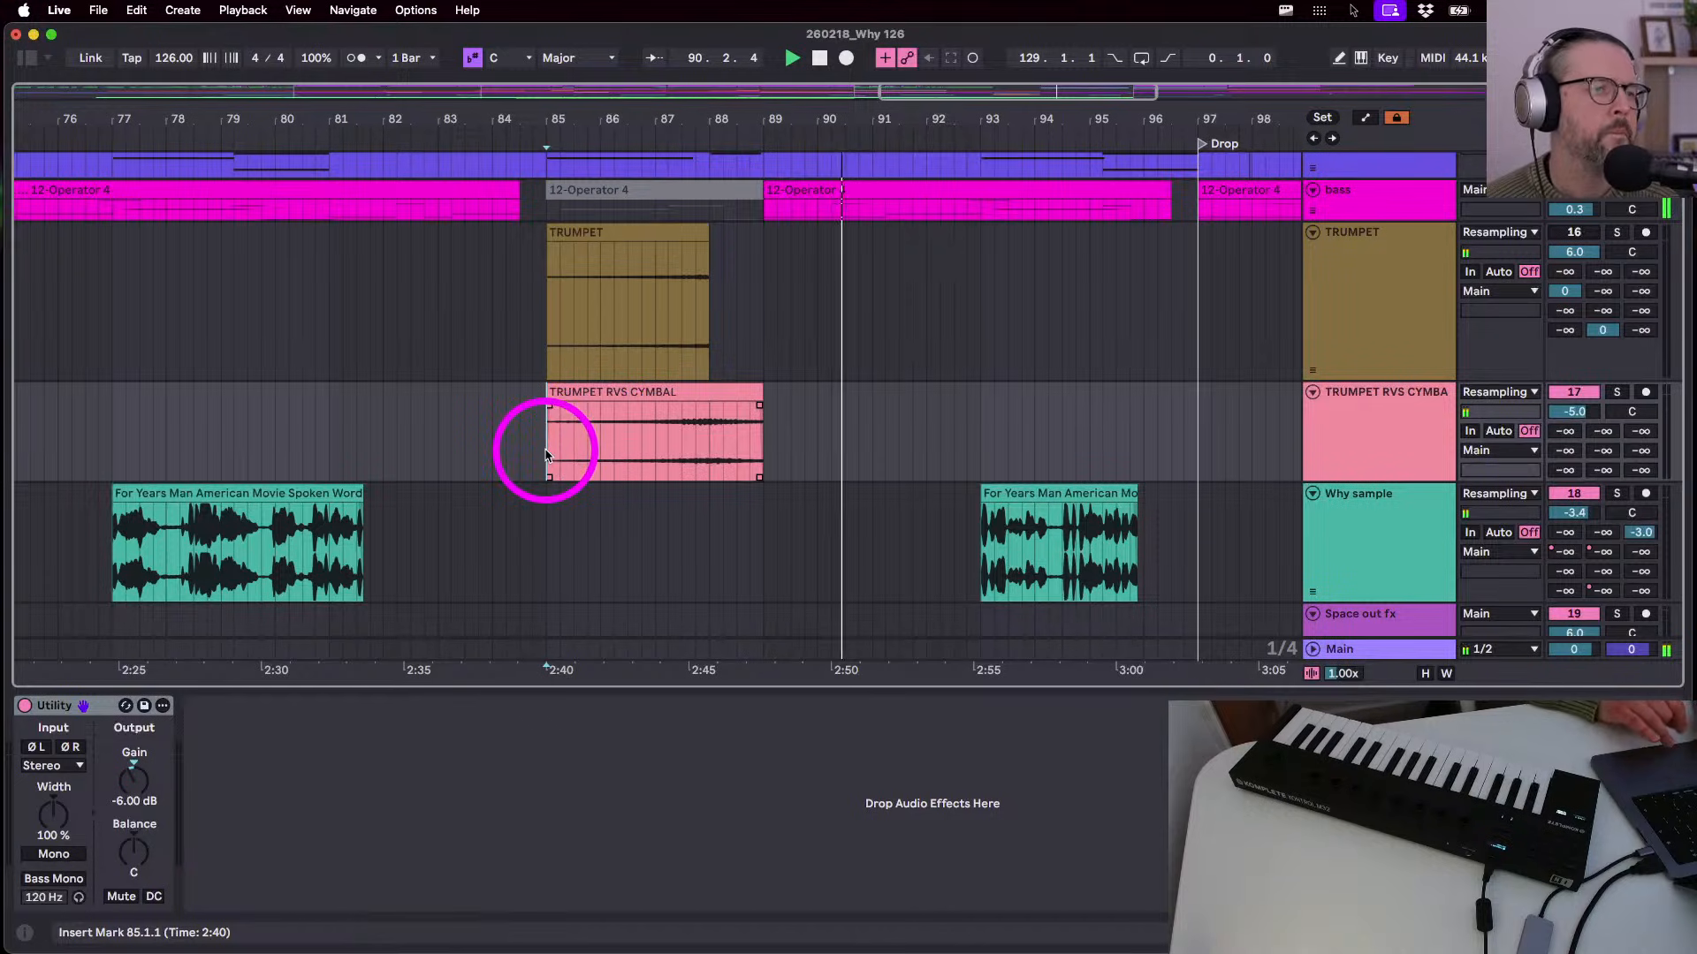
scroll(544, 455, up, 5)
key(space)
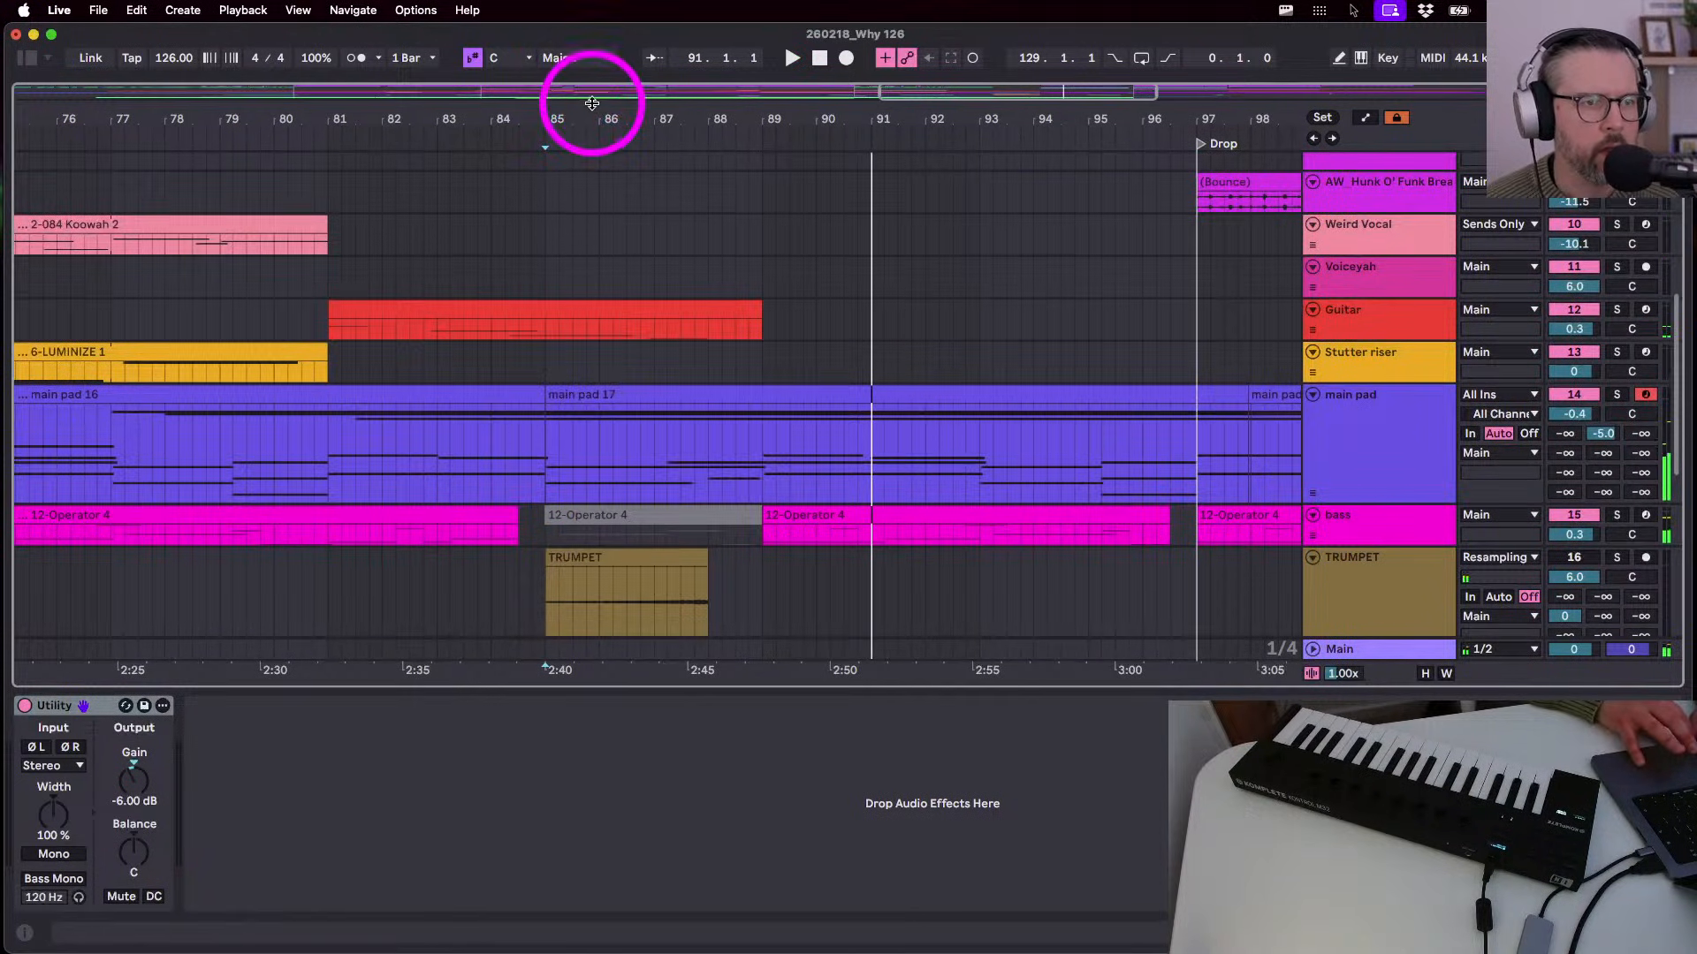
- Play back from bar 81 and make the Guitar track lane taller
click(314, 356)
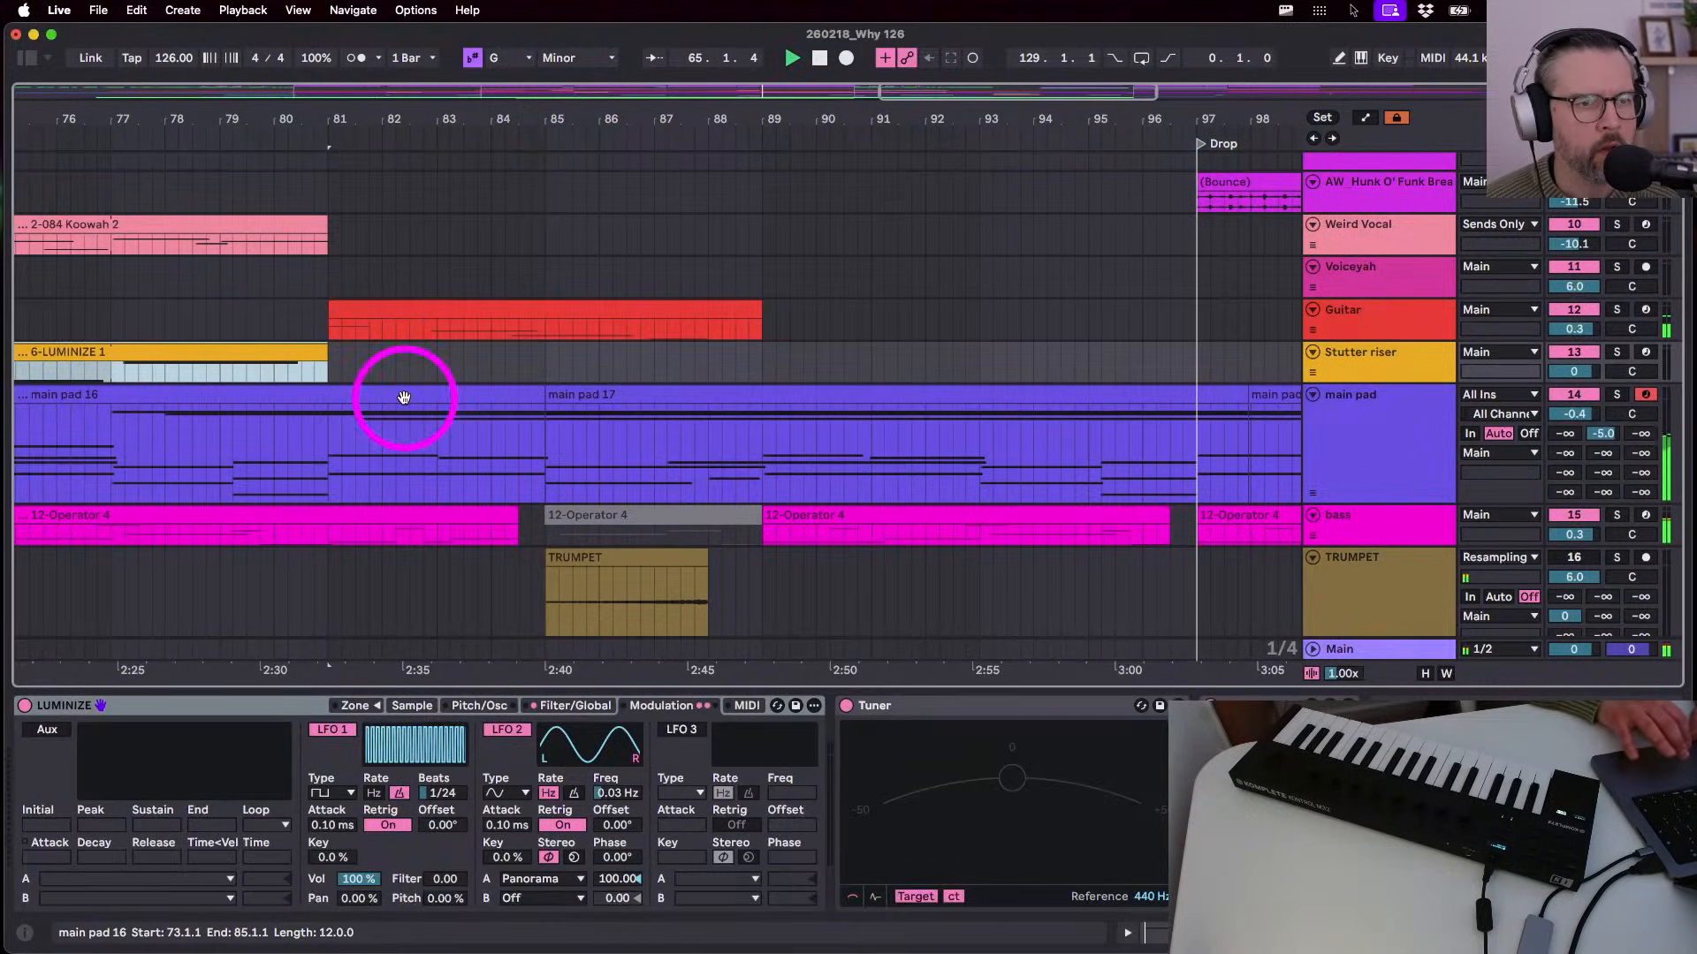
click(330, 355)
key(space)
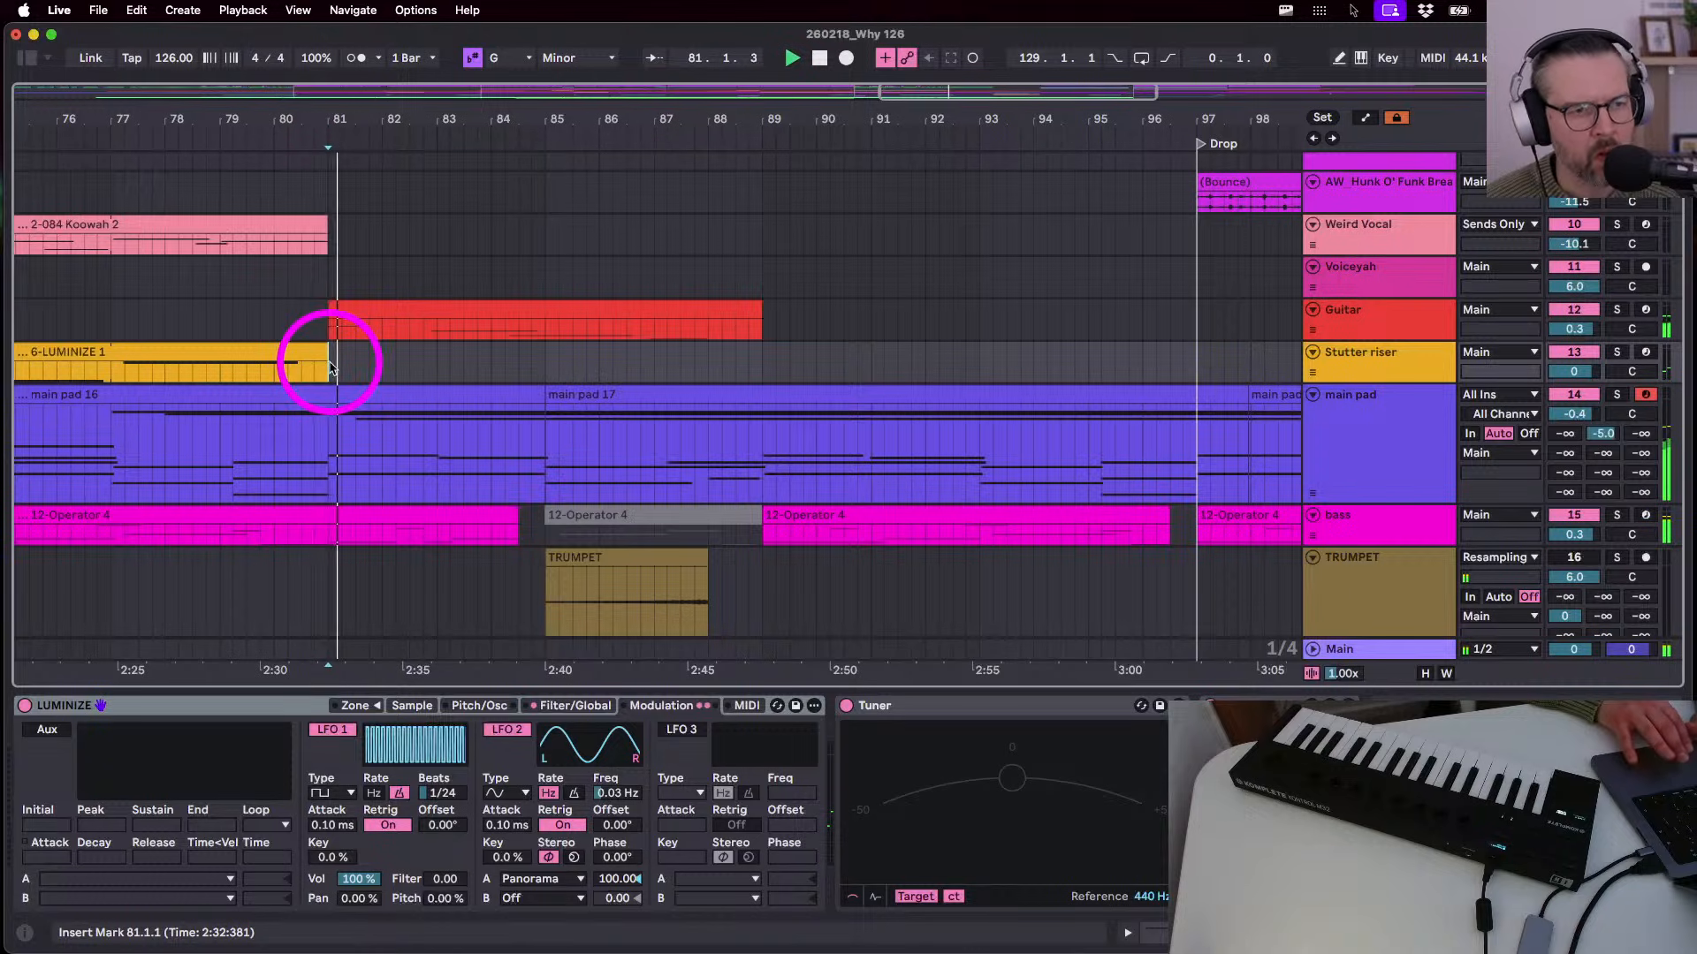
scroll(417, 484, down, 3)
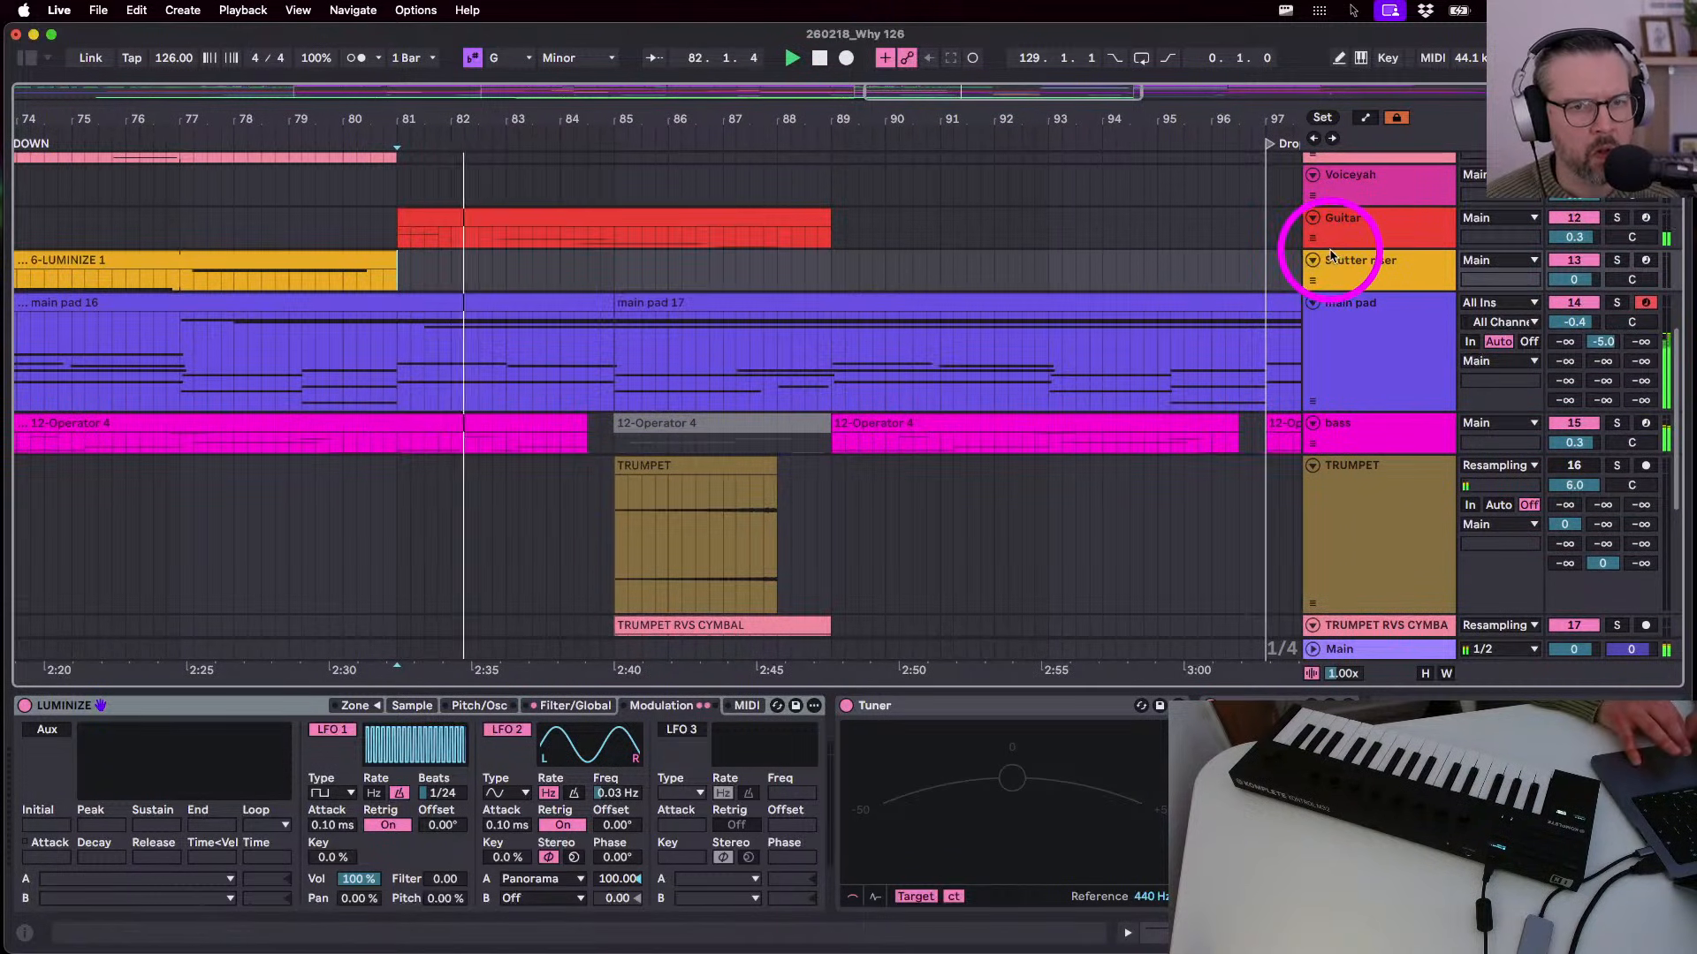
drag(1334, 248, 1341, 333)
- Shorten the Guitar clip so it ends at bar 87
key(w)
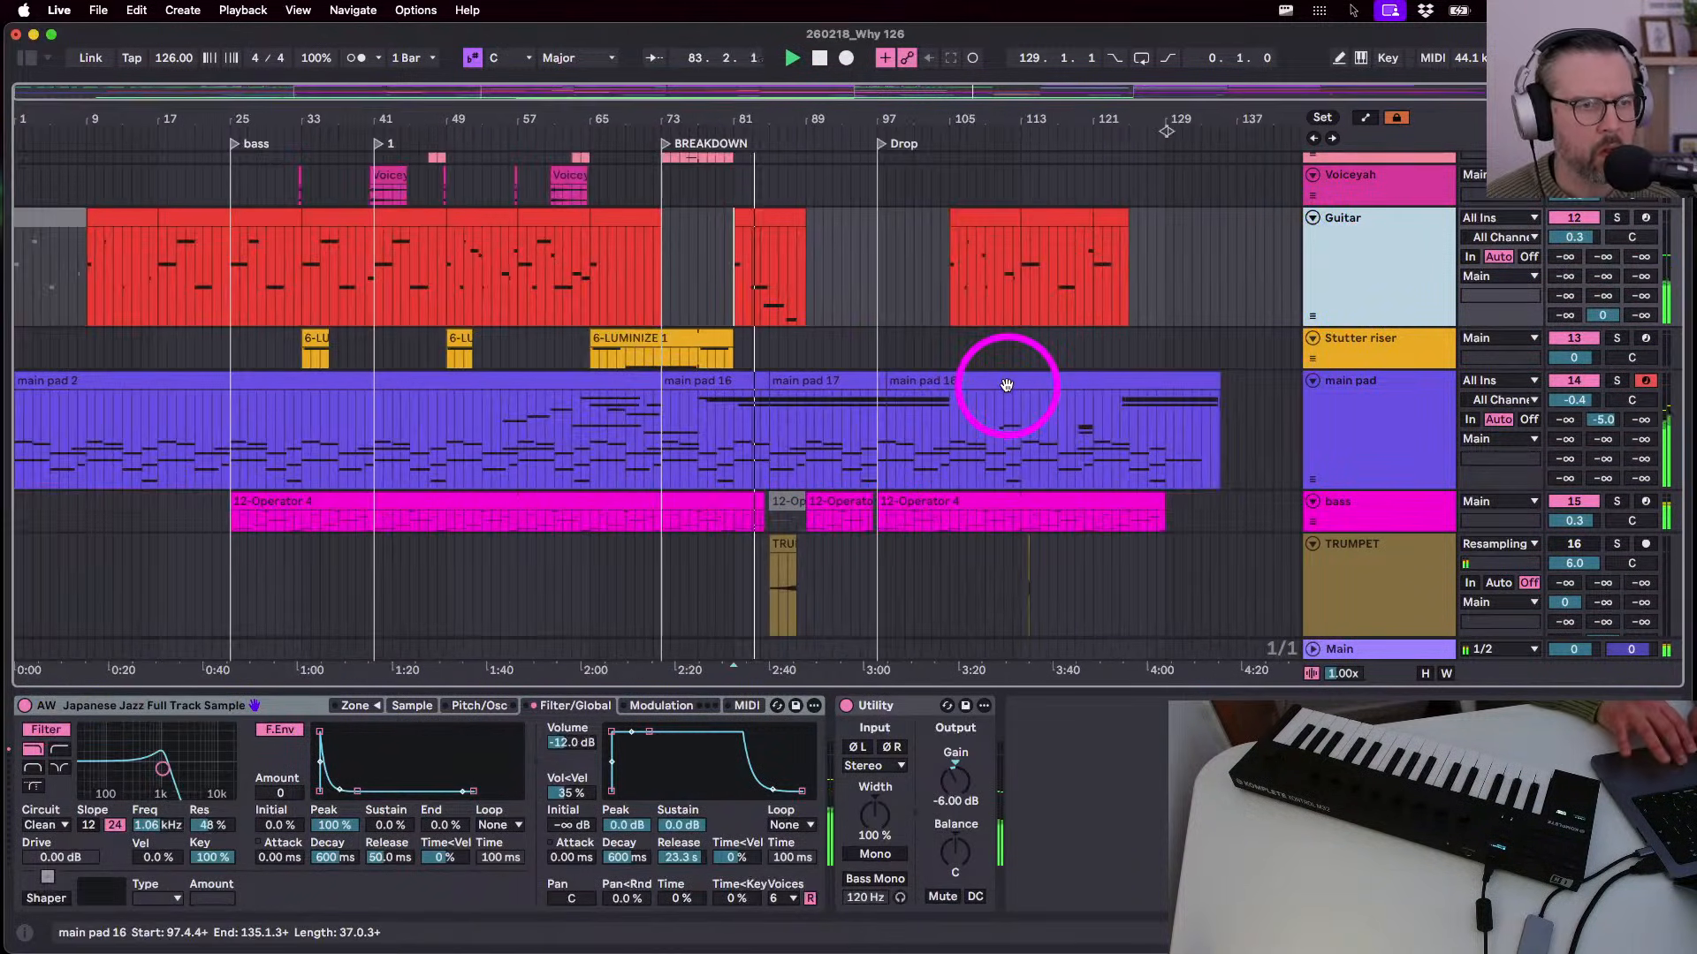
scroll(1007, 385, up, 5)
scroll(1006, 385, down, 5)
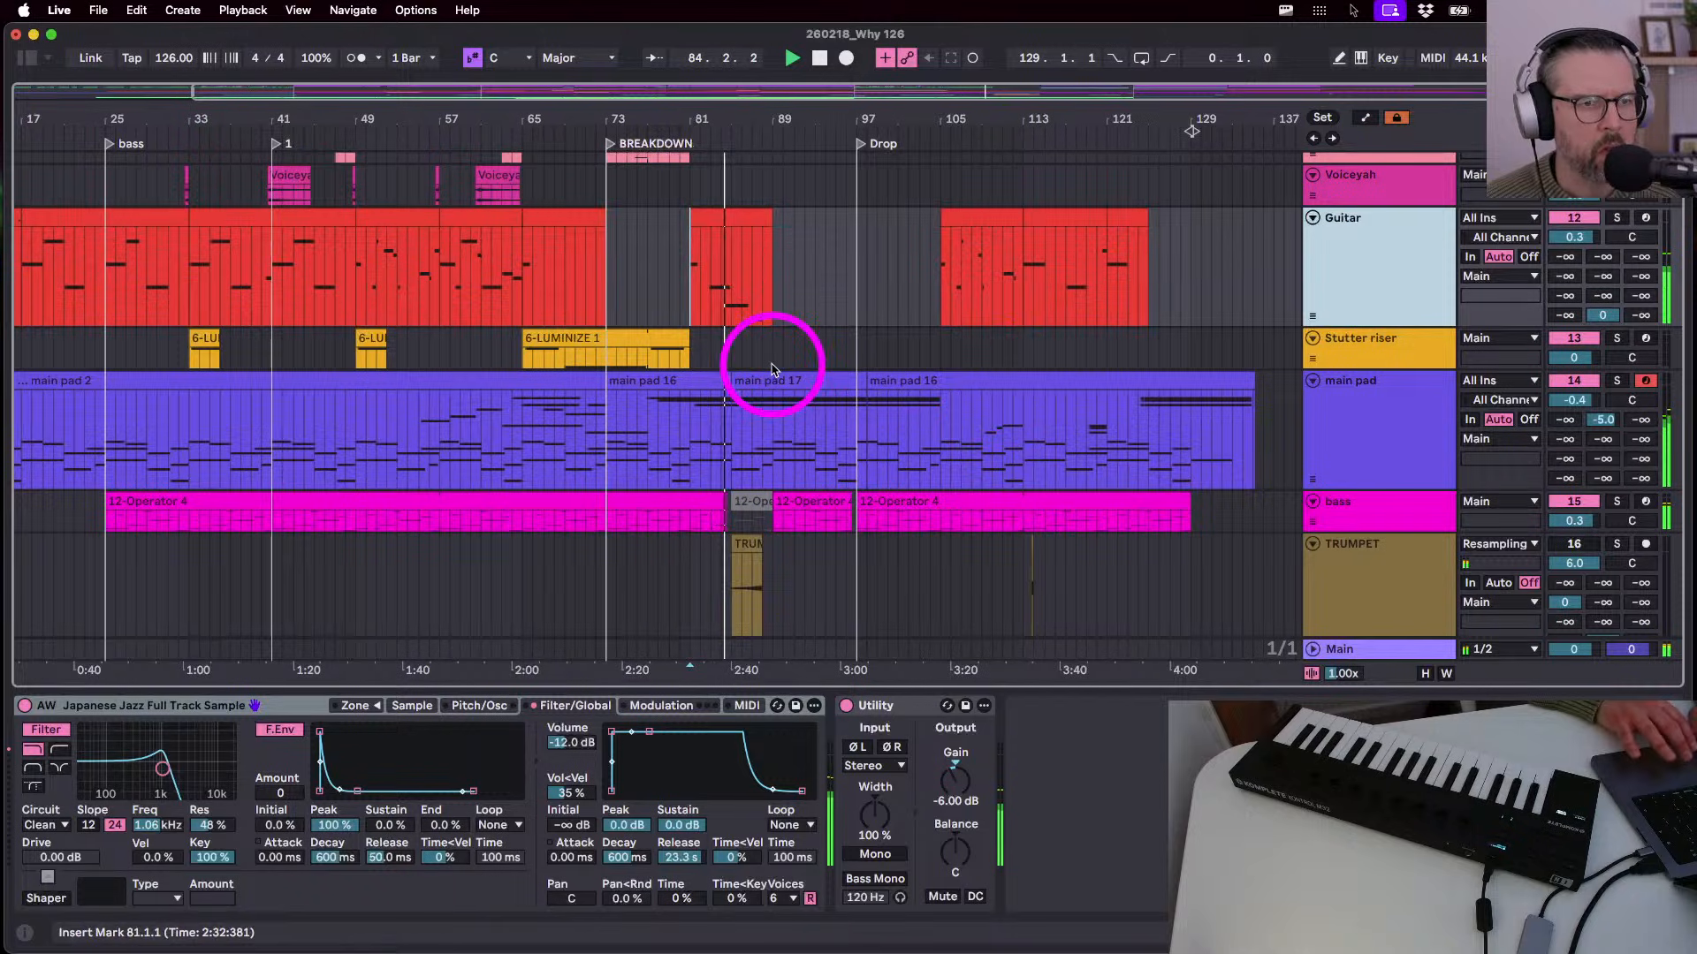
scroll(773, 369, up, 3)
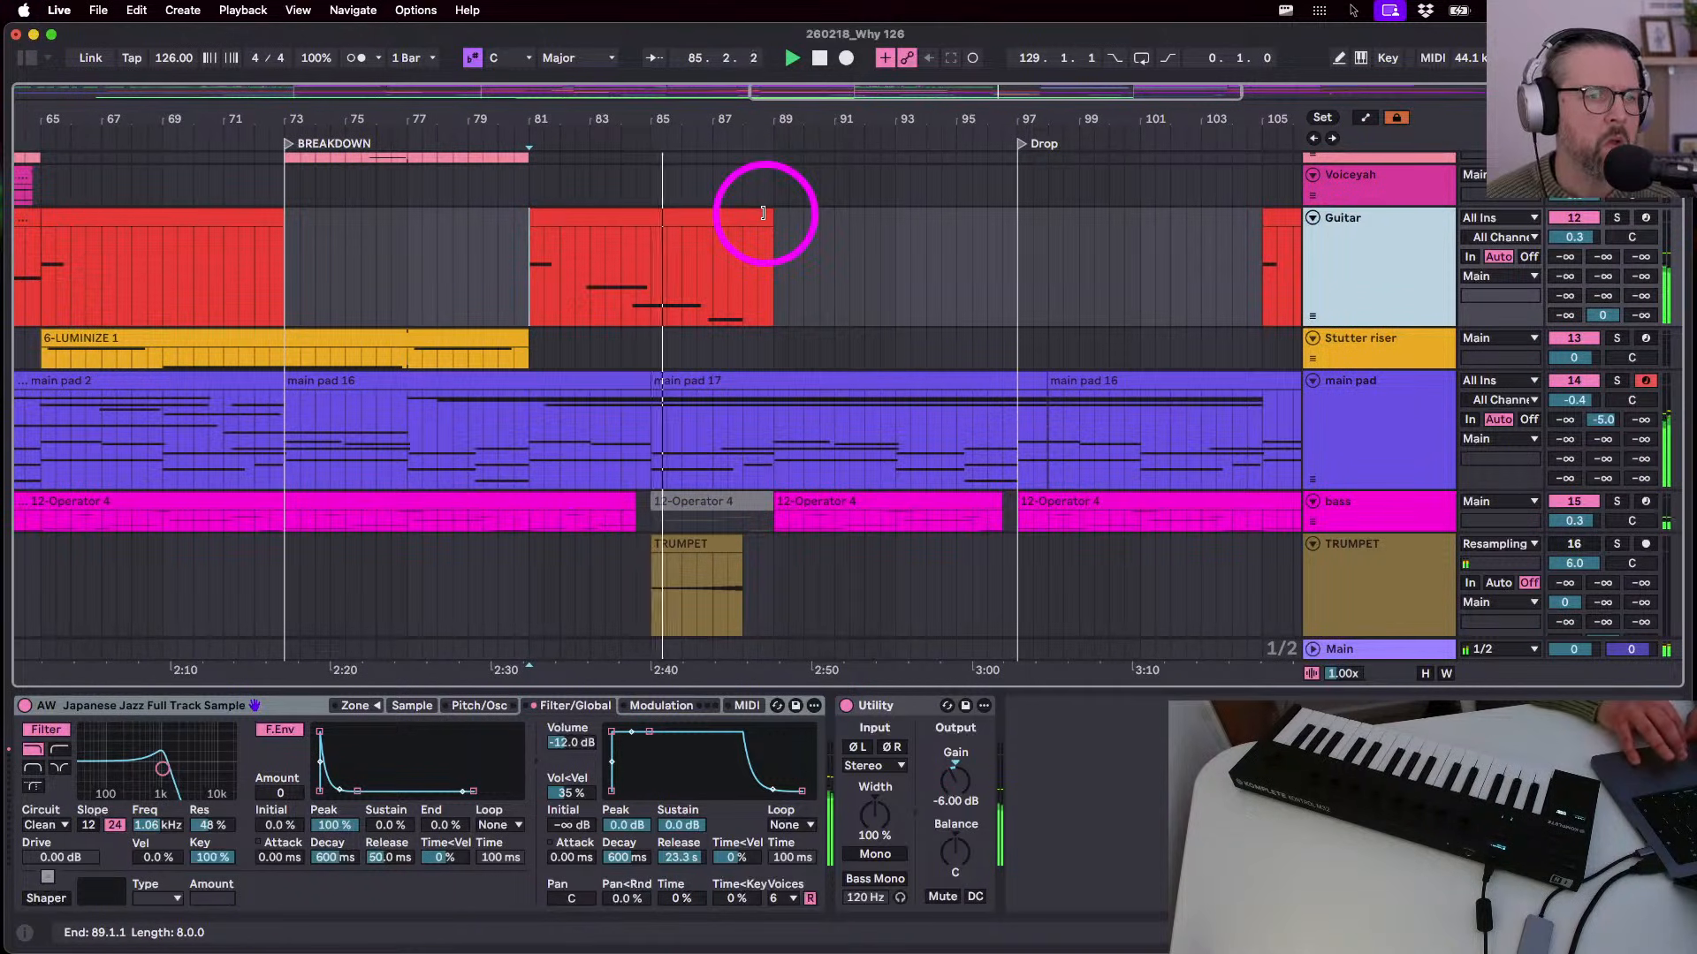
drag(763, 213, 696, 213)
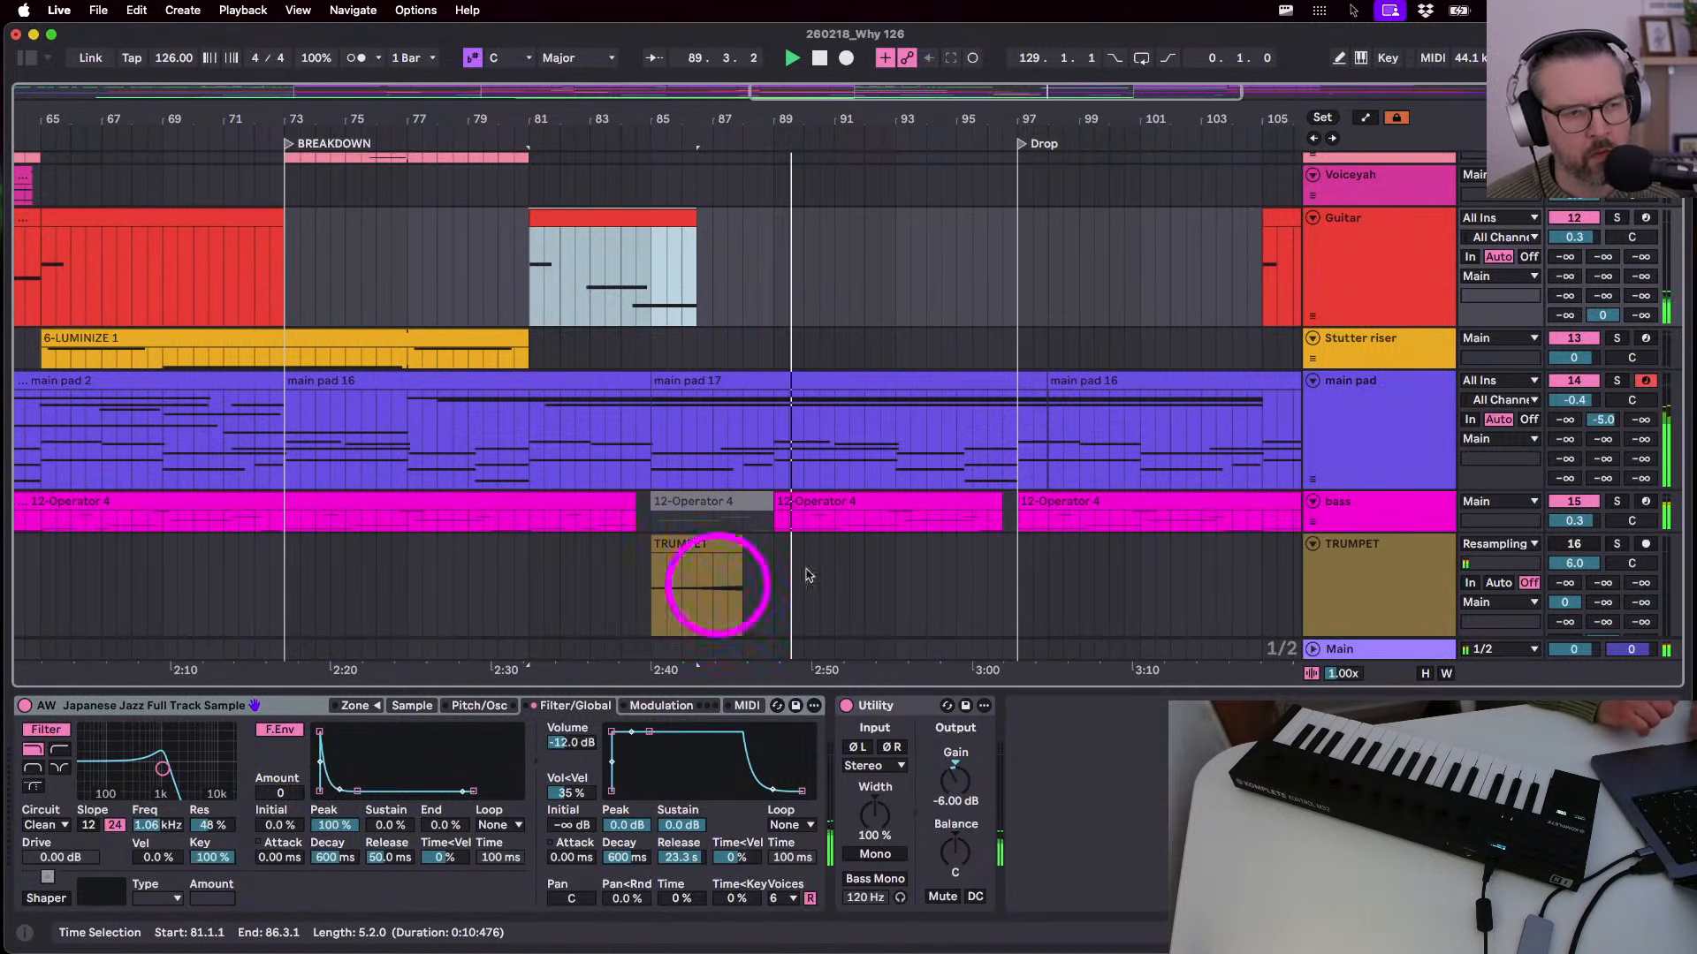
- On the main pad track, set the Auto Filter sidechain gain to 2.00 dB and ducking Amount to 90%
click(1361, 437)
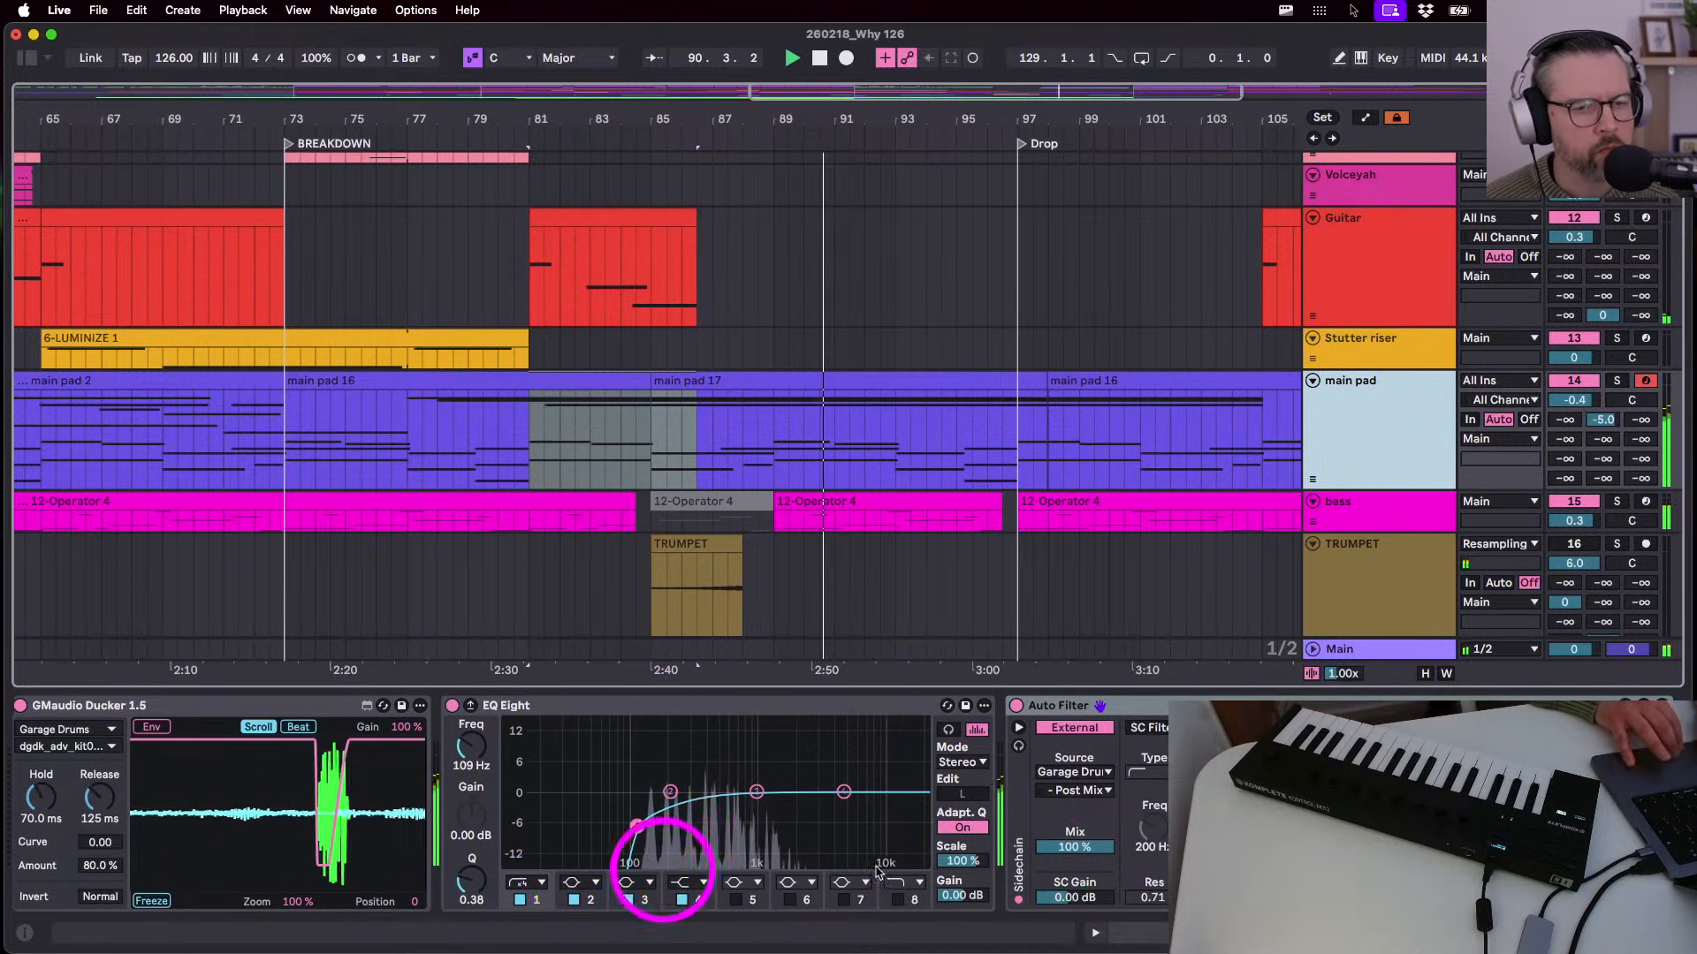
drag(1087, 899, 1087, 892)
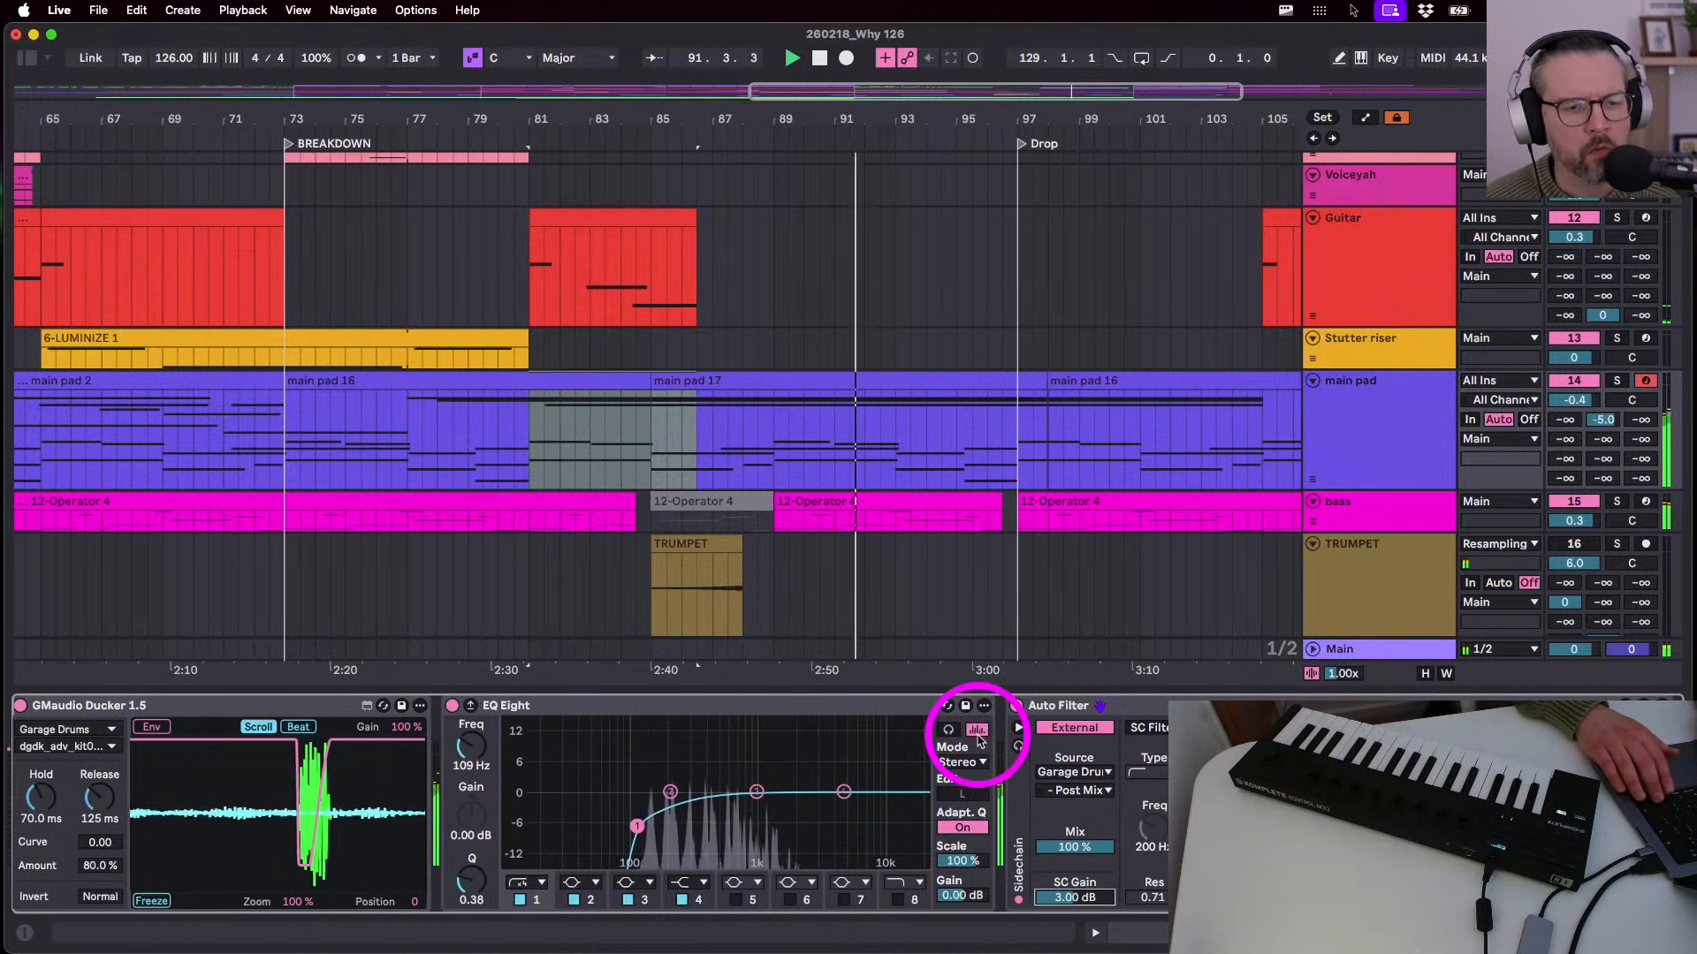
key(Down)
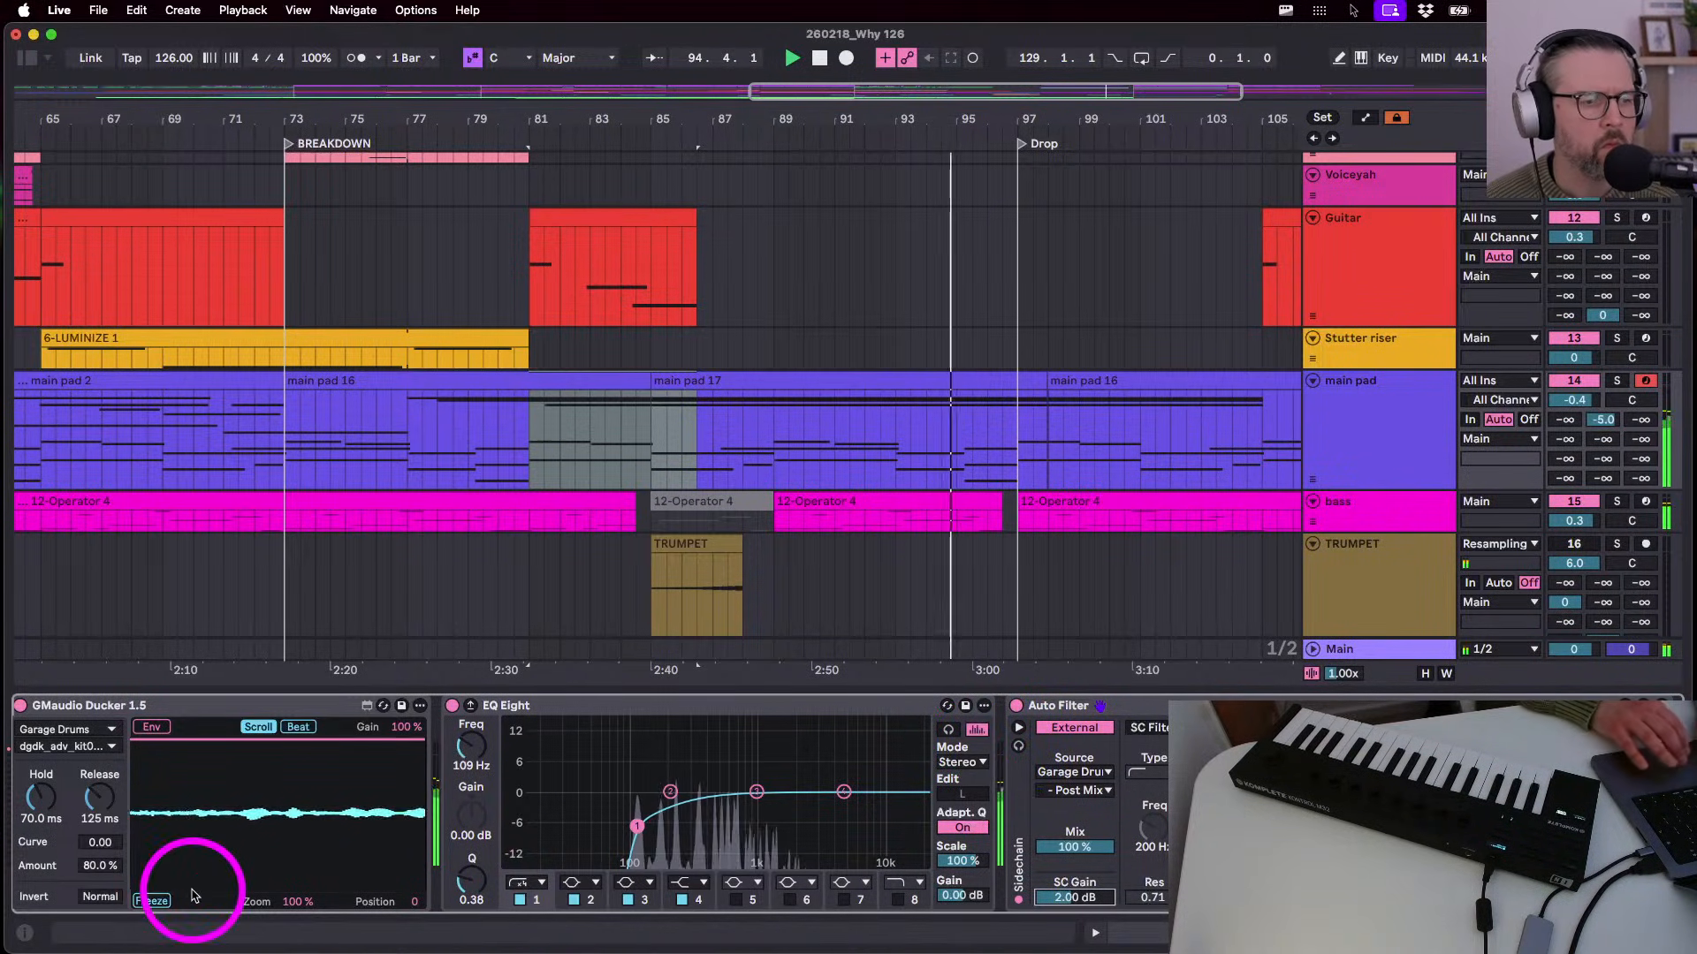
click(95, 867)
text(90)
key(Return)
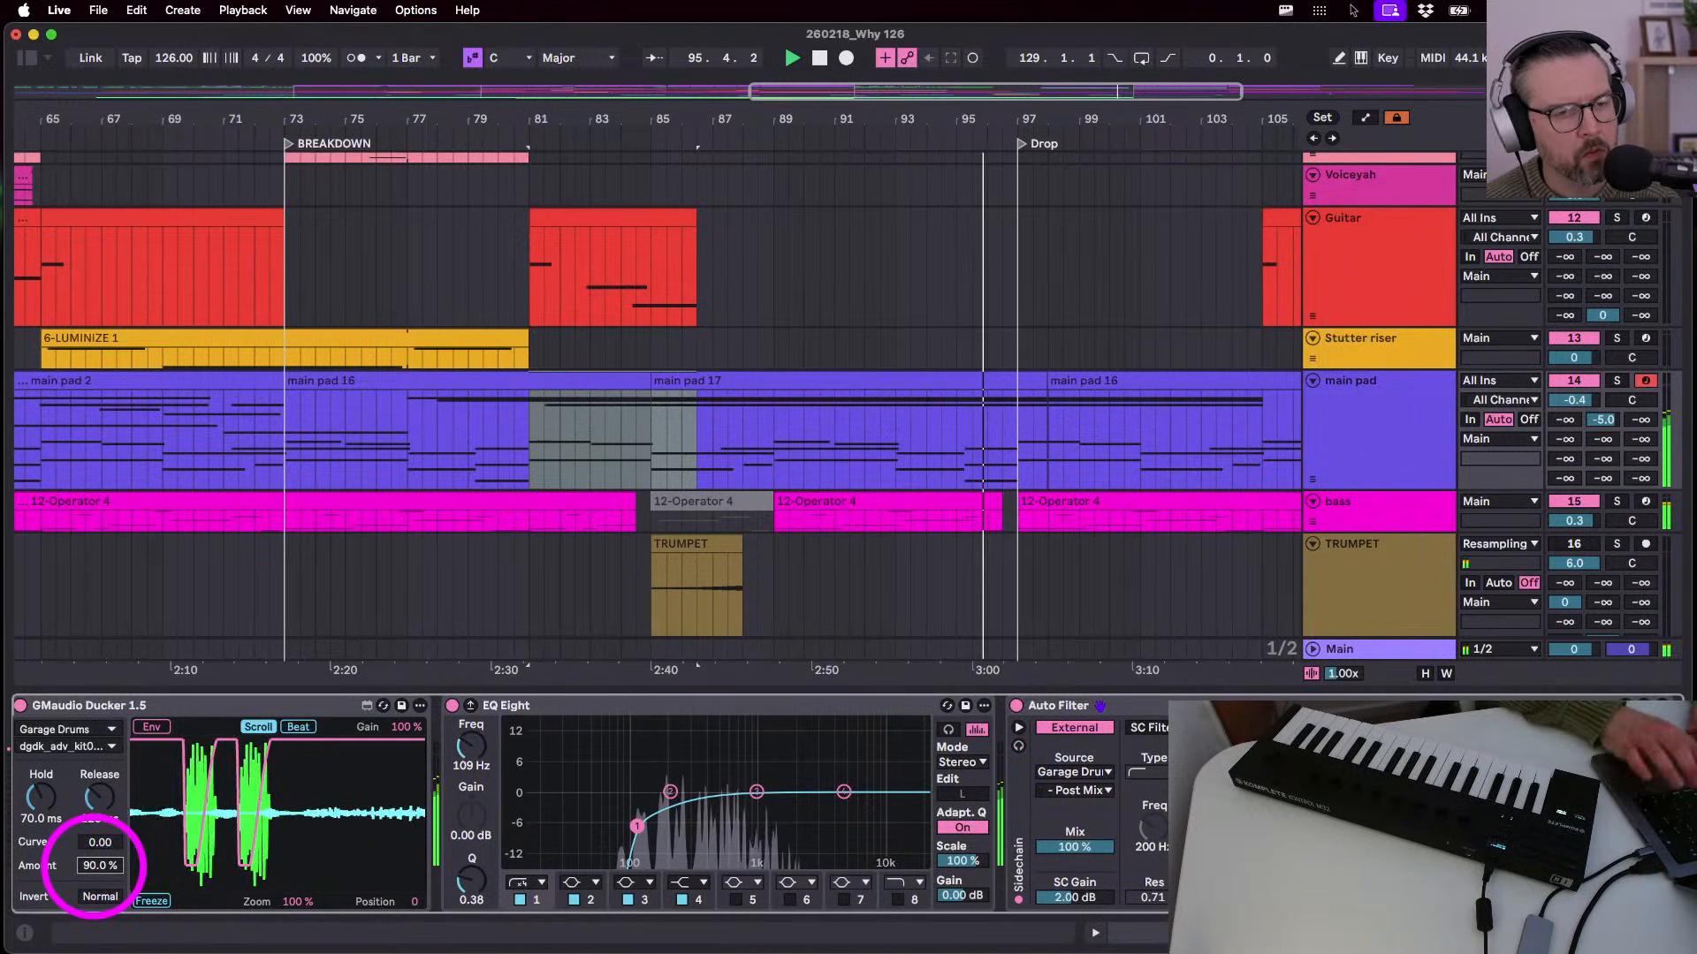
- Collapse EQ Eight and set the main pad volume to -2.5 dB in Session View
scroll(303, 776, right, 3)
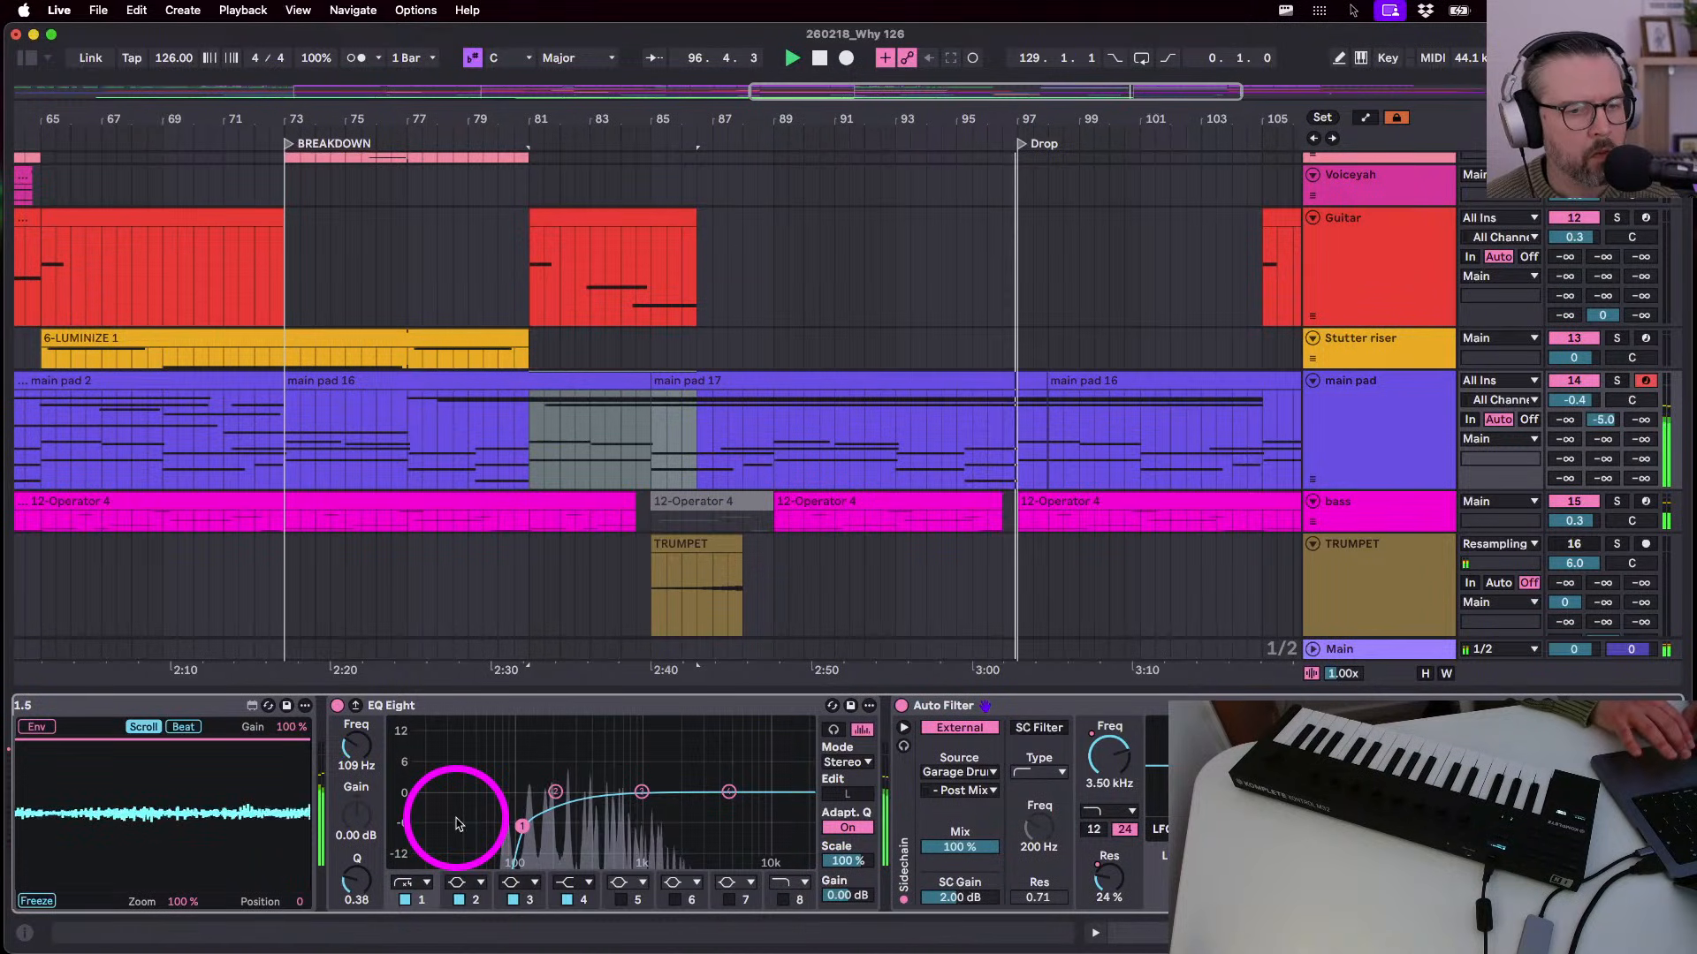
scroll(265, 802, left, 5)
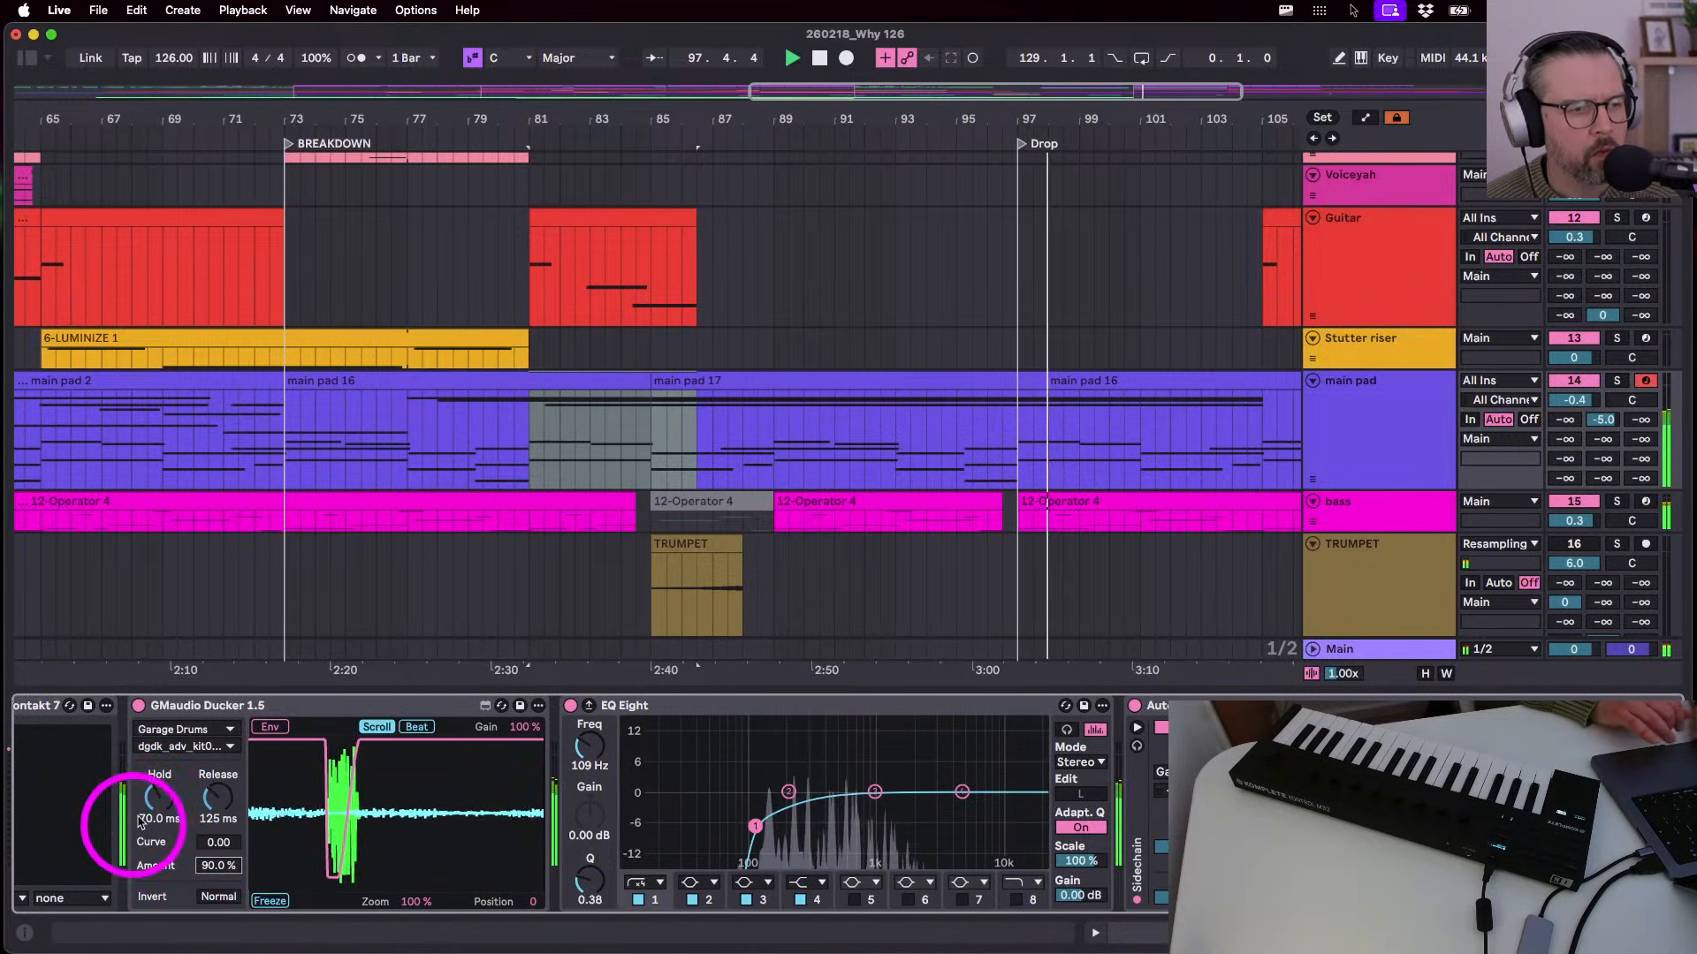
double_click(636, 707)
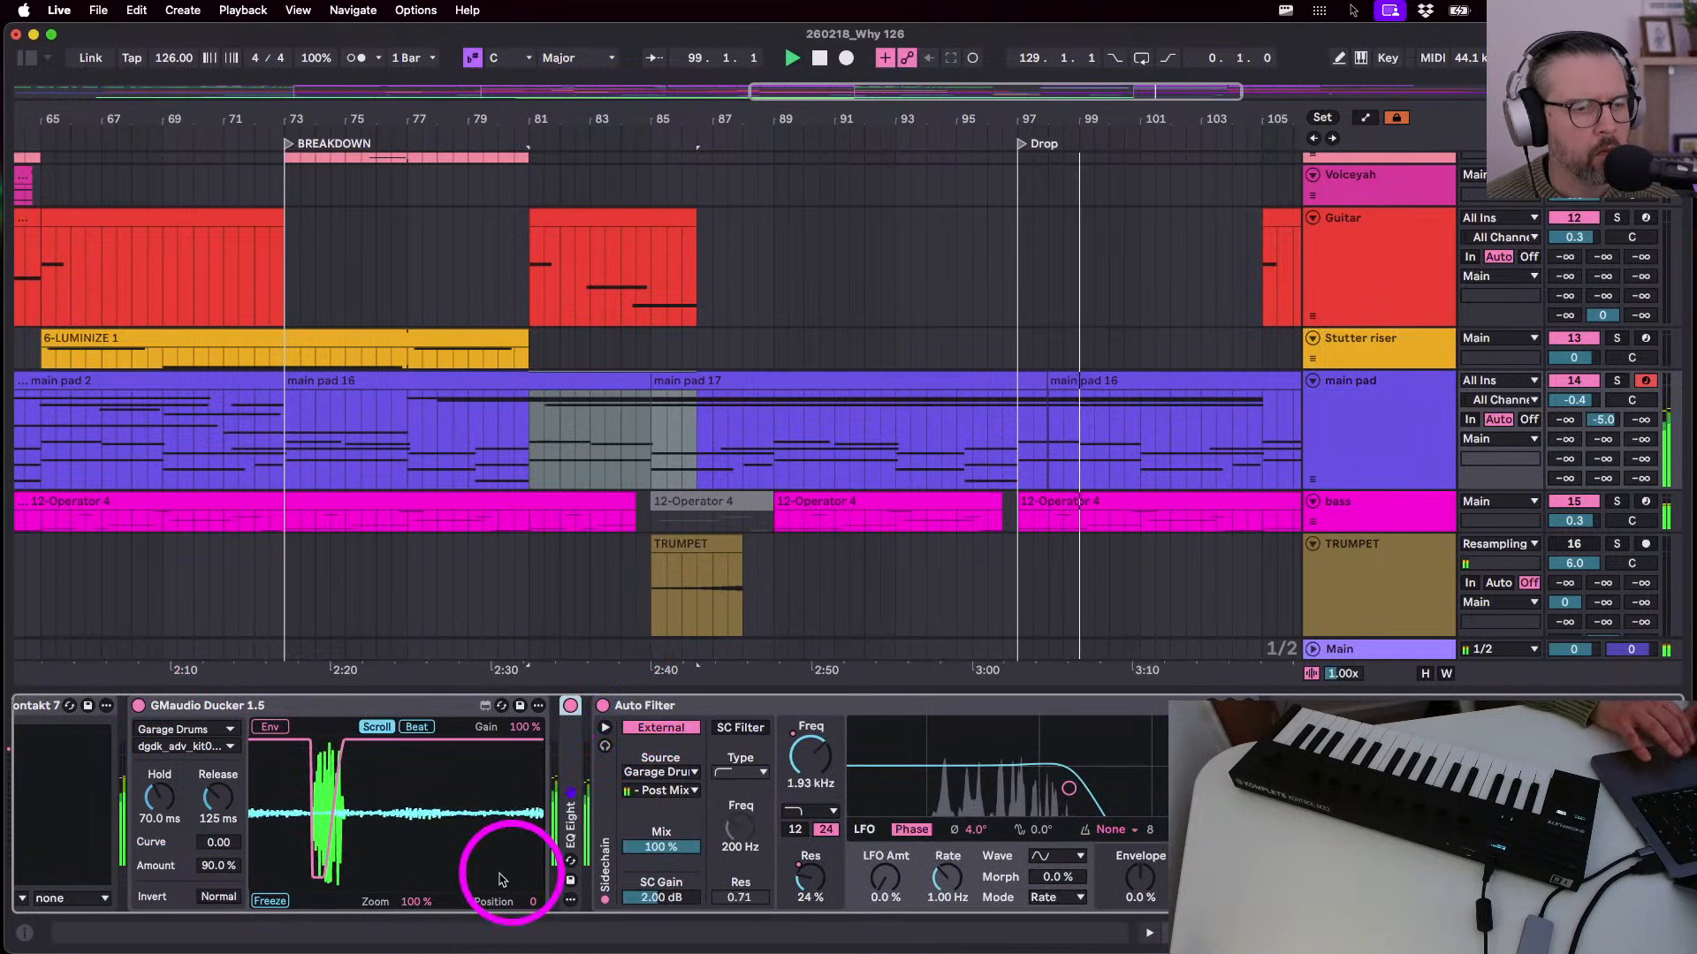
scroll(220, 789, left, 2)
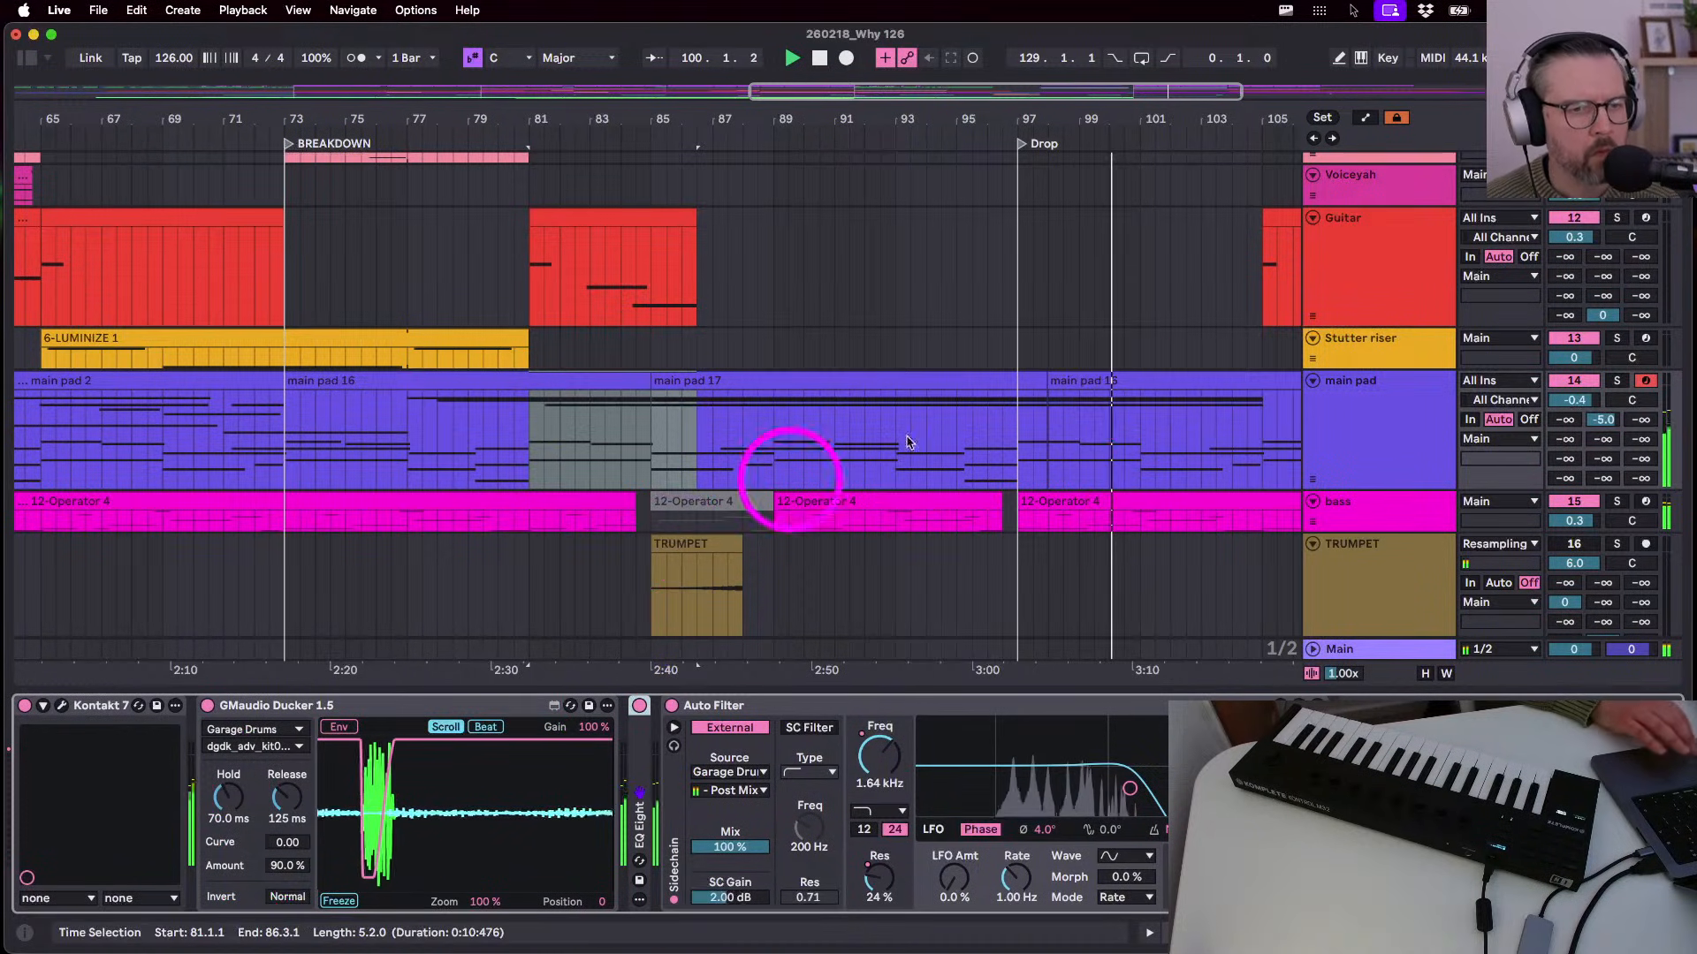
key(Tab)
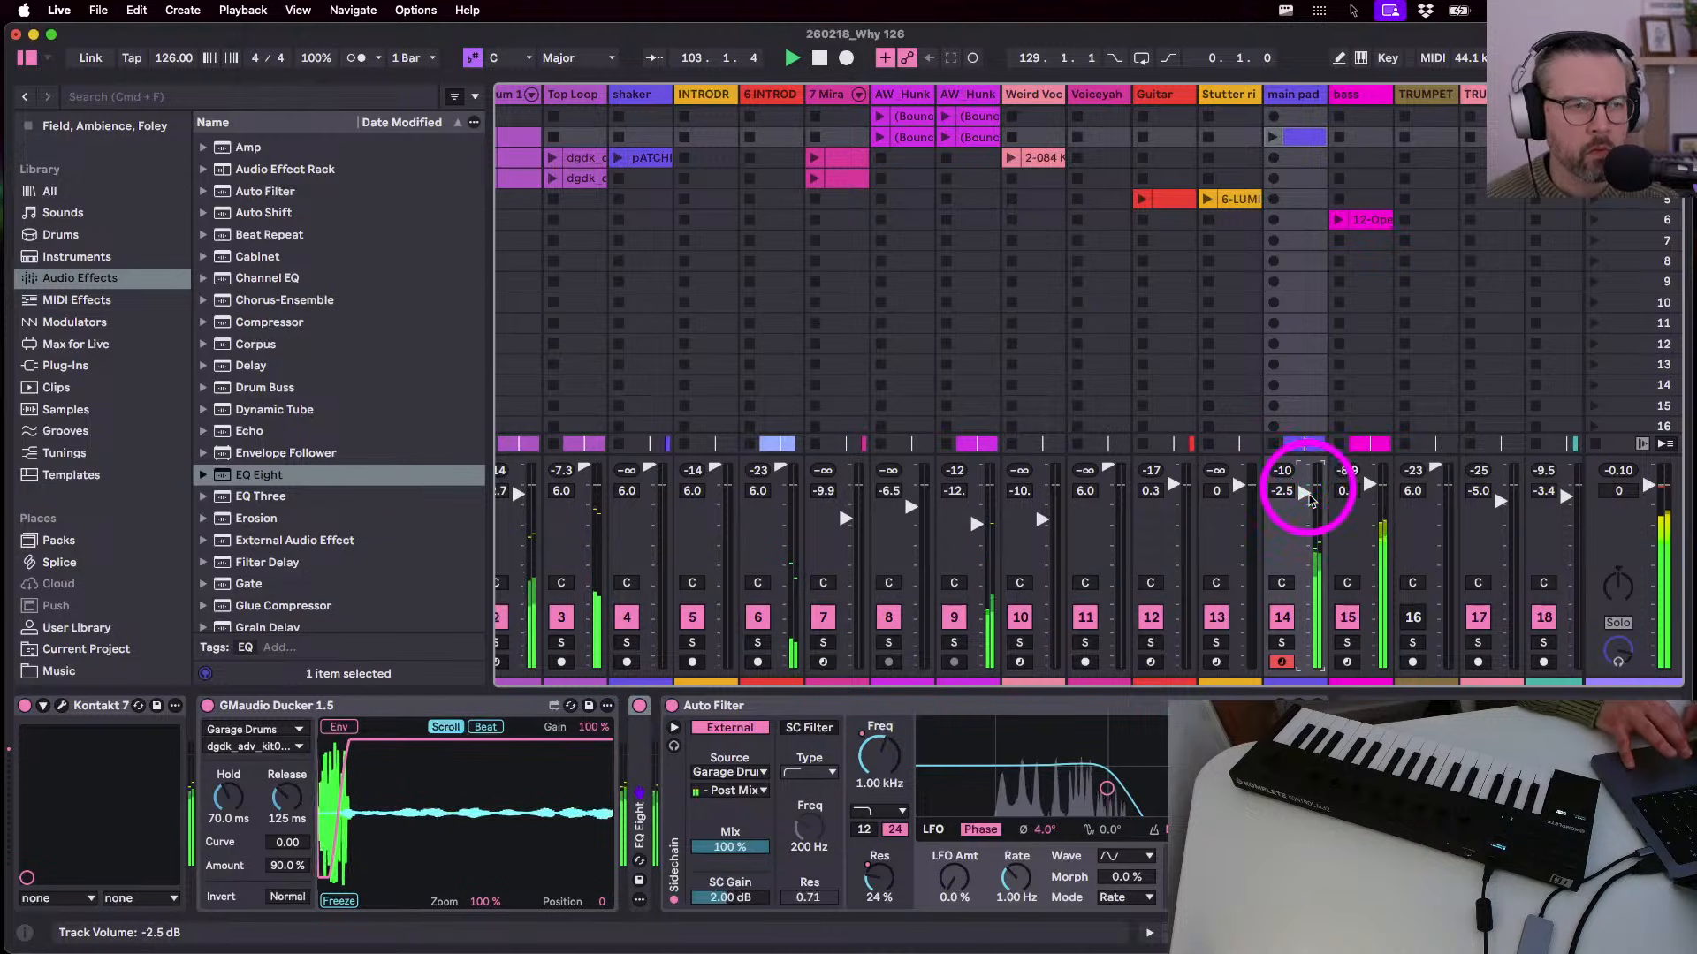
click(27, 60)
key(Tab)
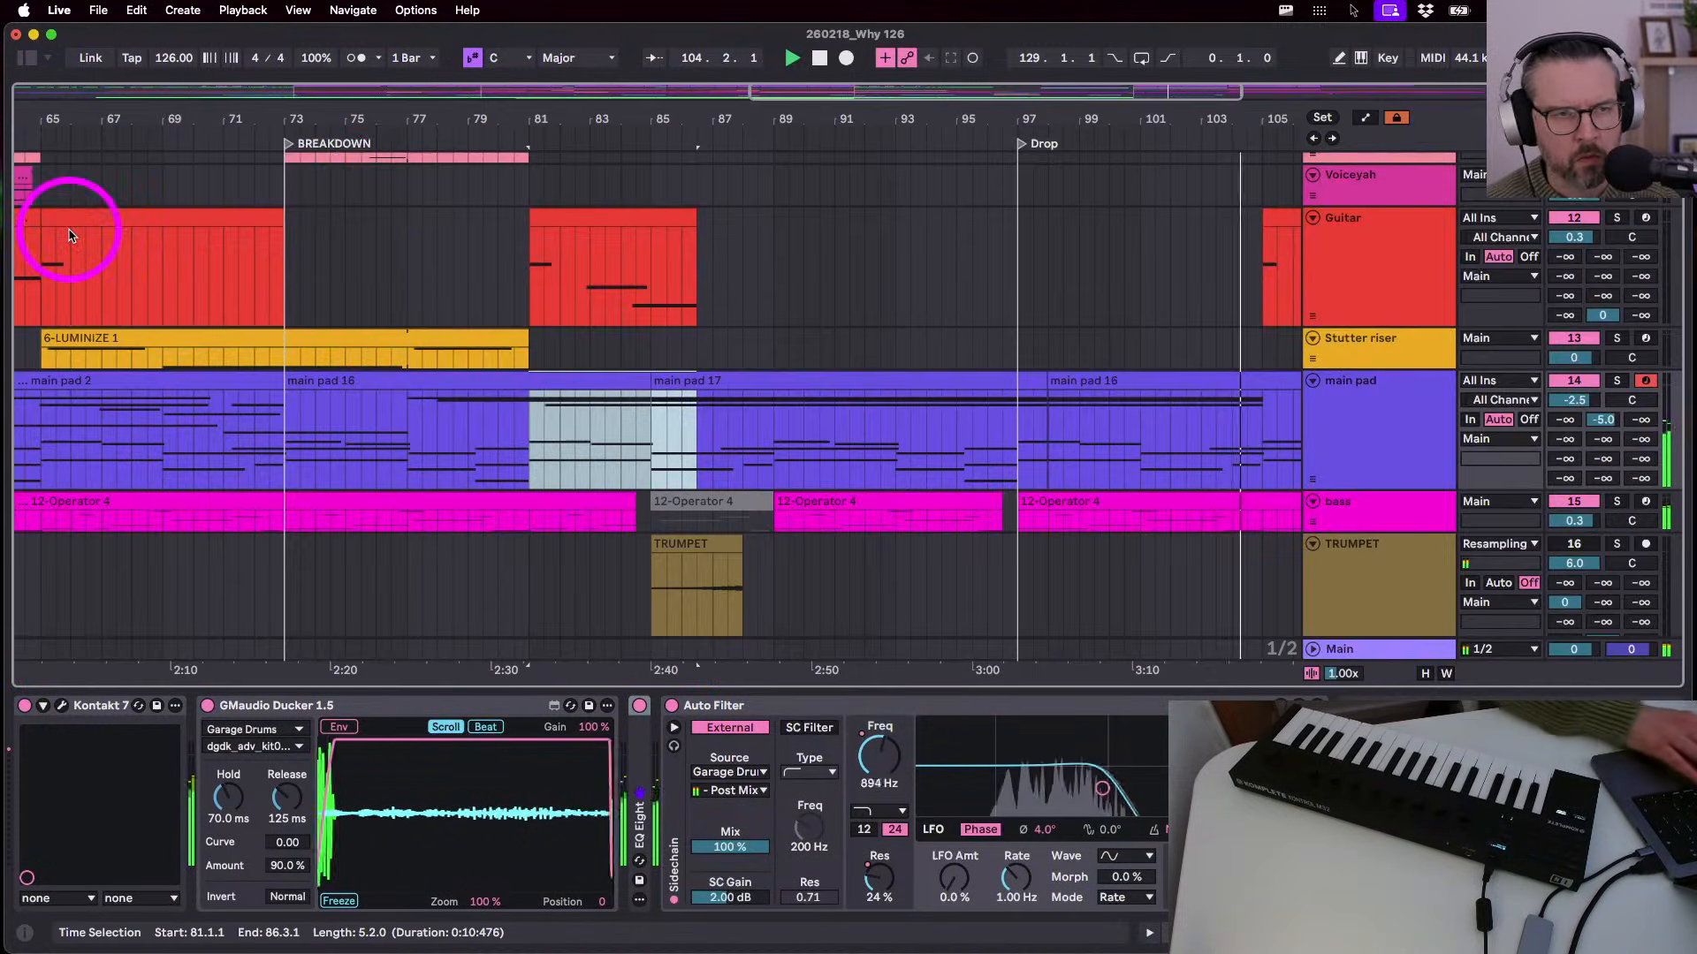
- Zoom out to the whole song and scroll down to the lower tracks including Why sample
double_click(932, 114)
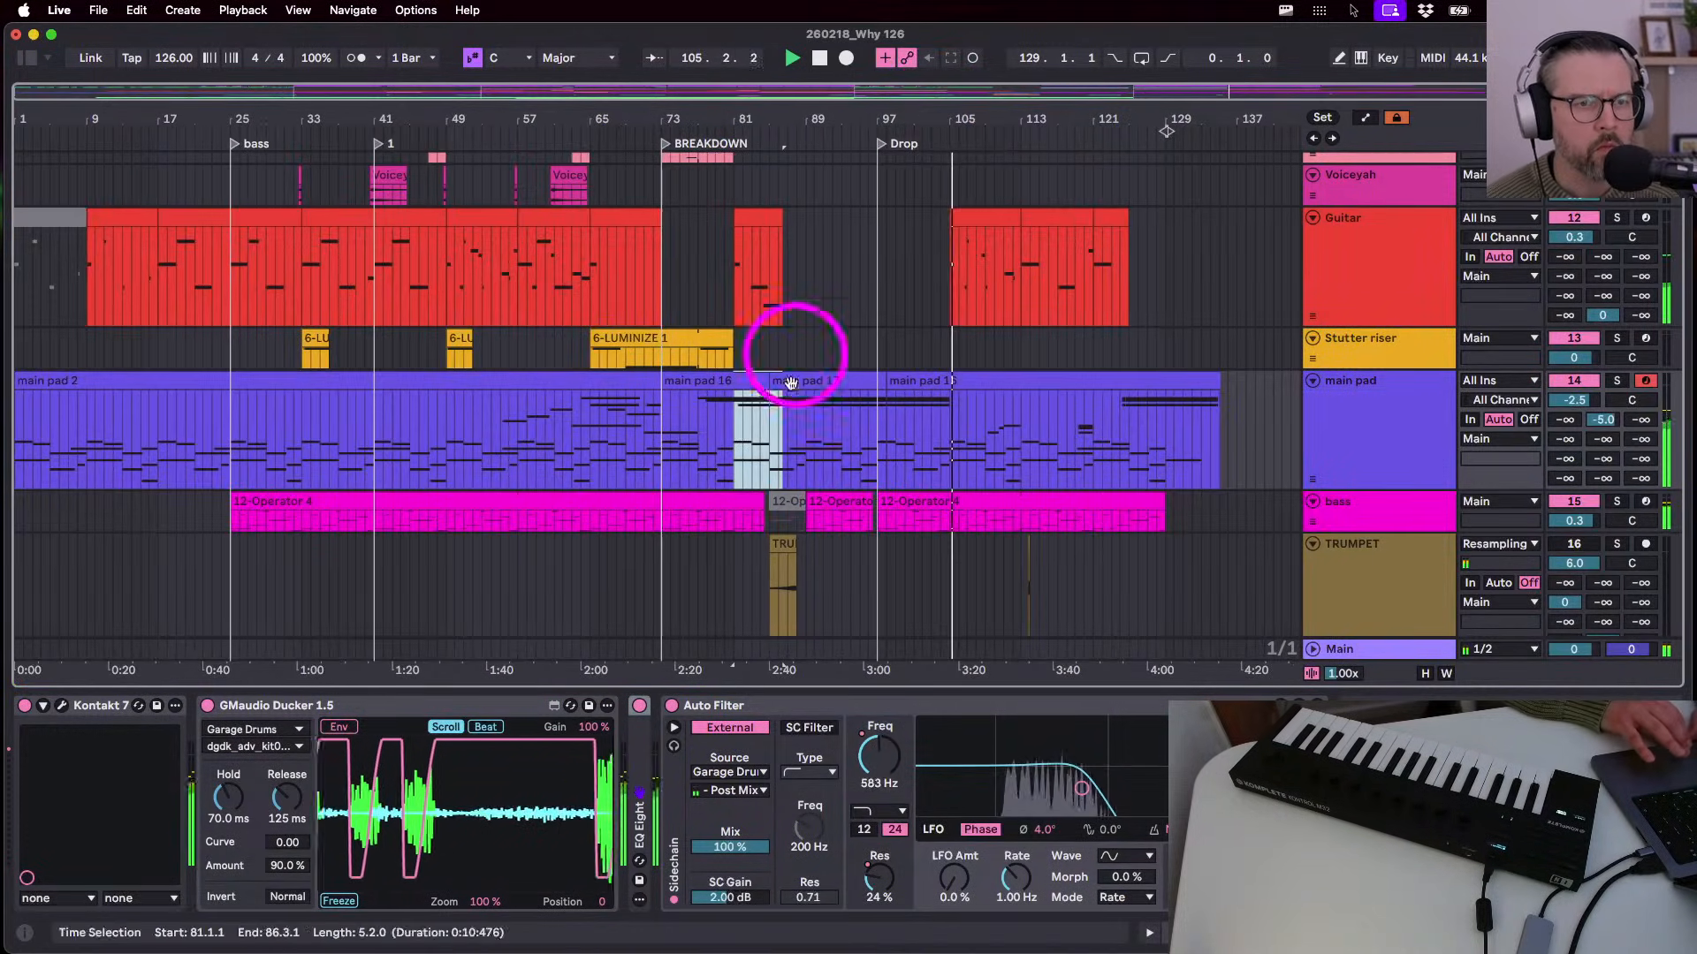
scroll(842, 483, down, 5)
scroll(842, 484, up, 3)
scroll(842, 483, down, 5)
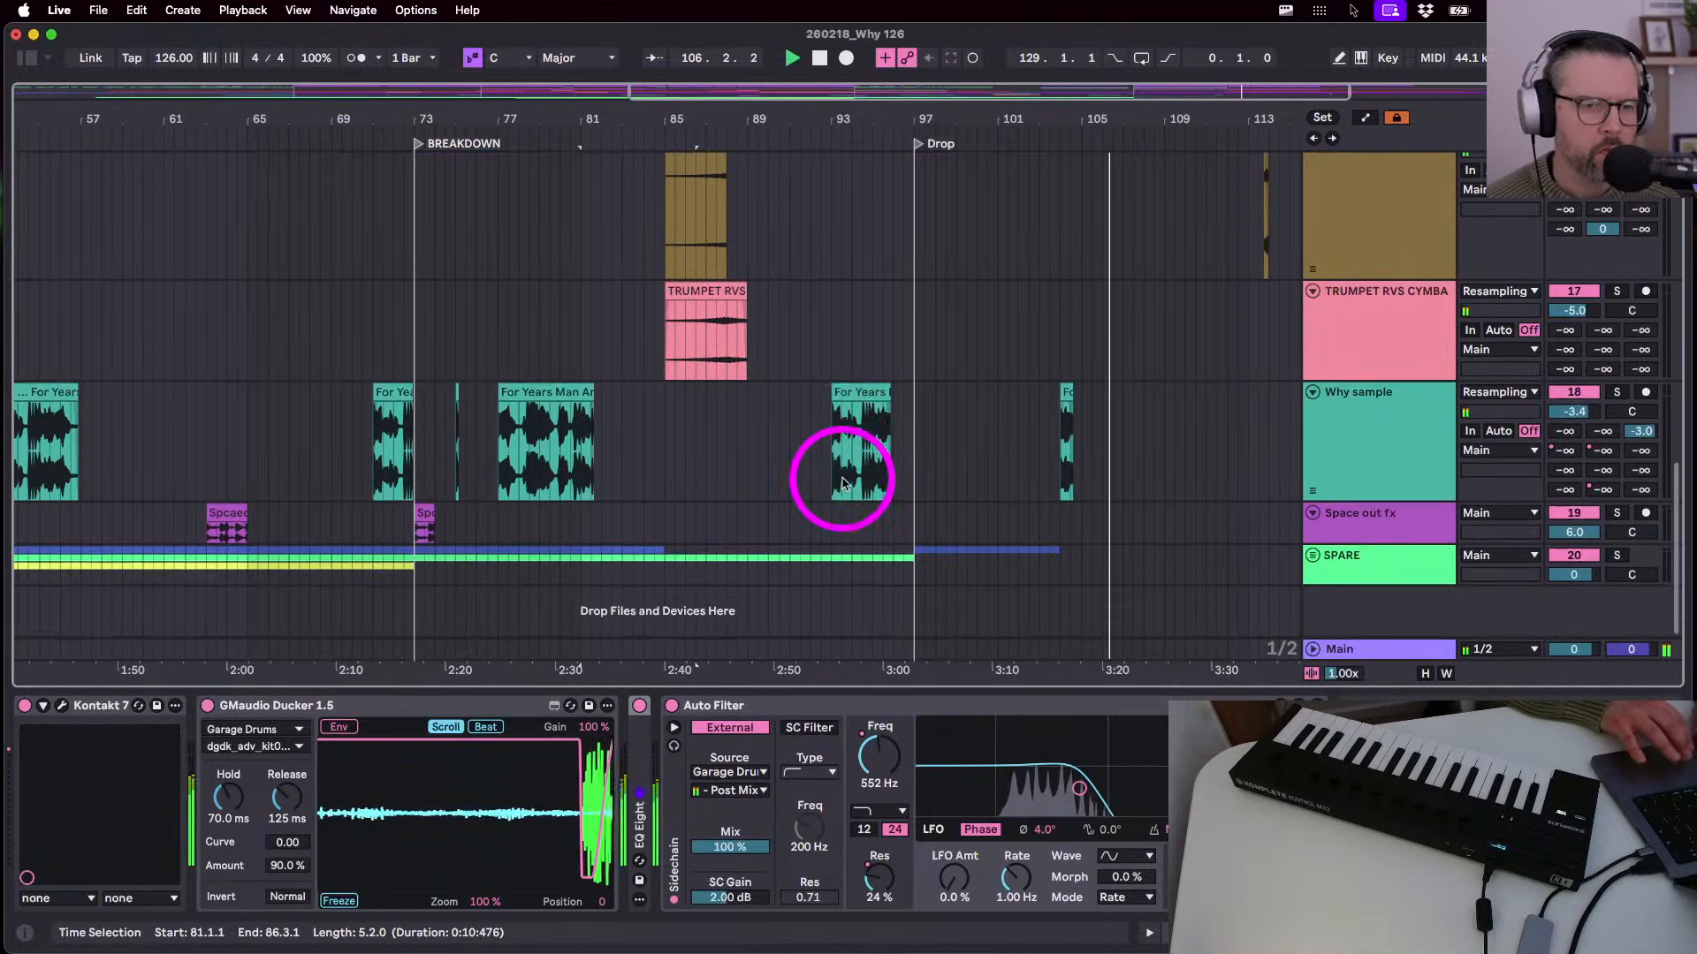
- Zoom in around bar 104, shorten the spoken-word clip's end, and audition it
key(space)
drag(1065, 115, 1065, 115)
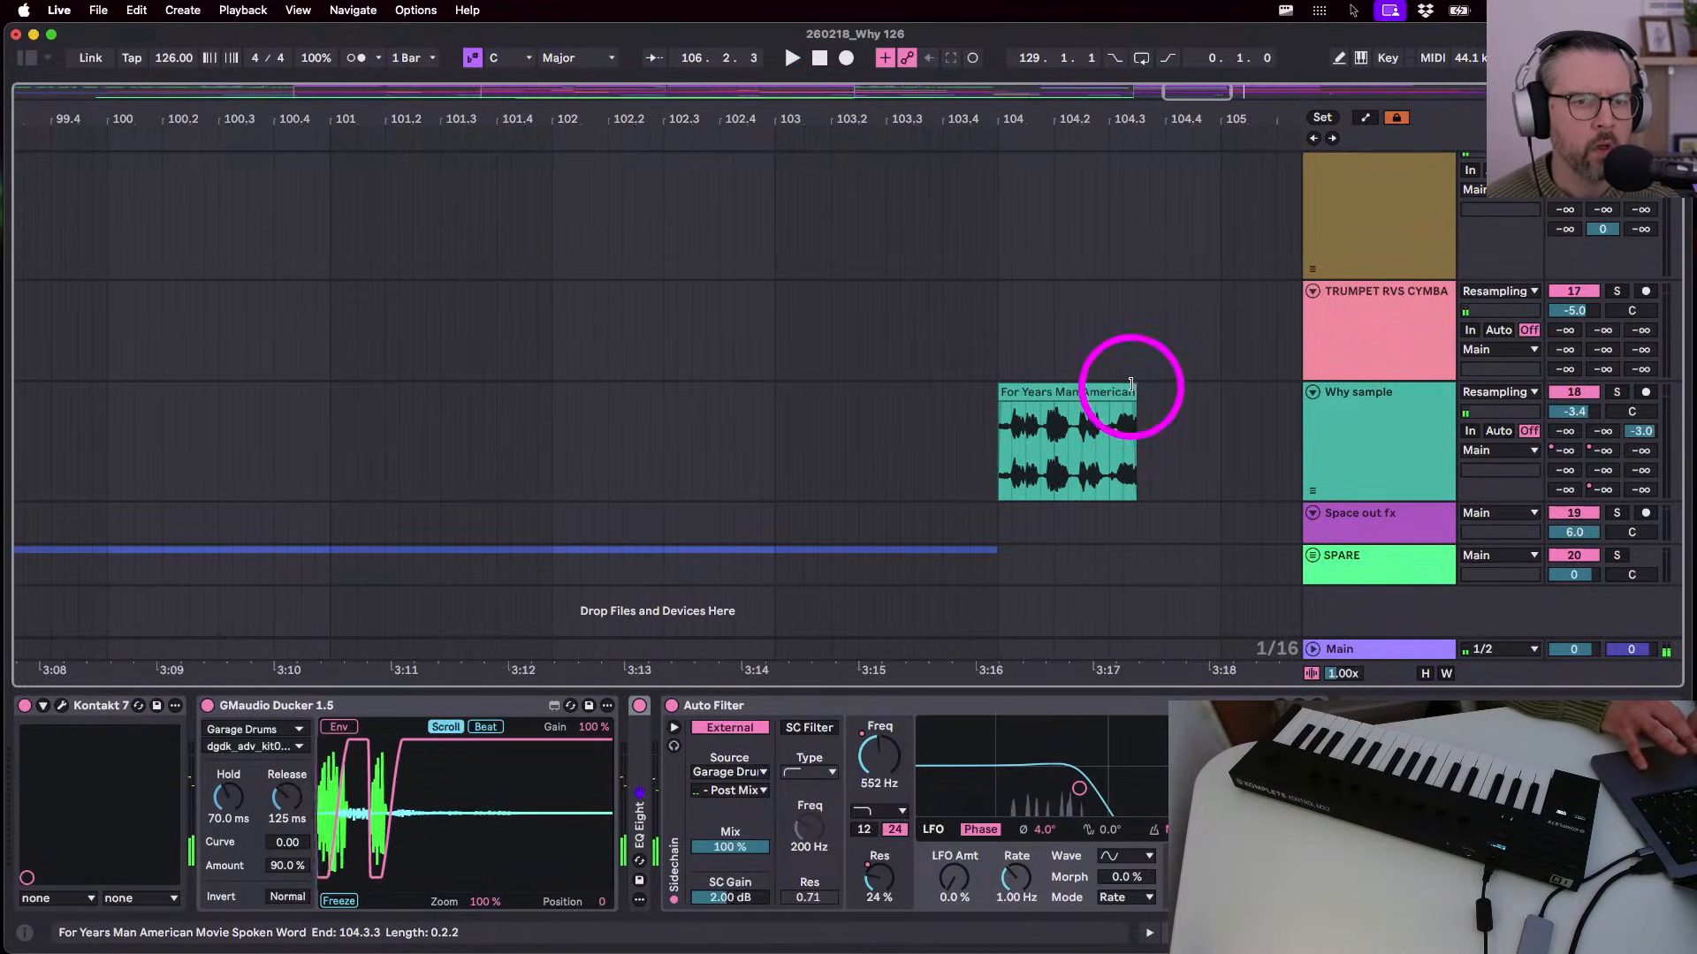
drag(1135, 393, 1053, 390)
click(993, 459)
key(space)
scroll(1077, 407, up, 5)
- Draw a short full-level D-Echo send burst inside the For Years Man clip
click(853, 415)
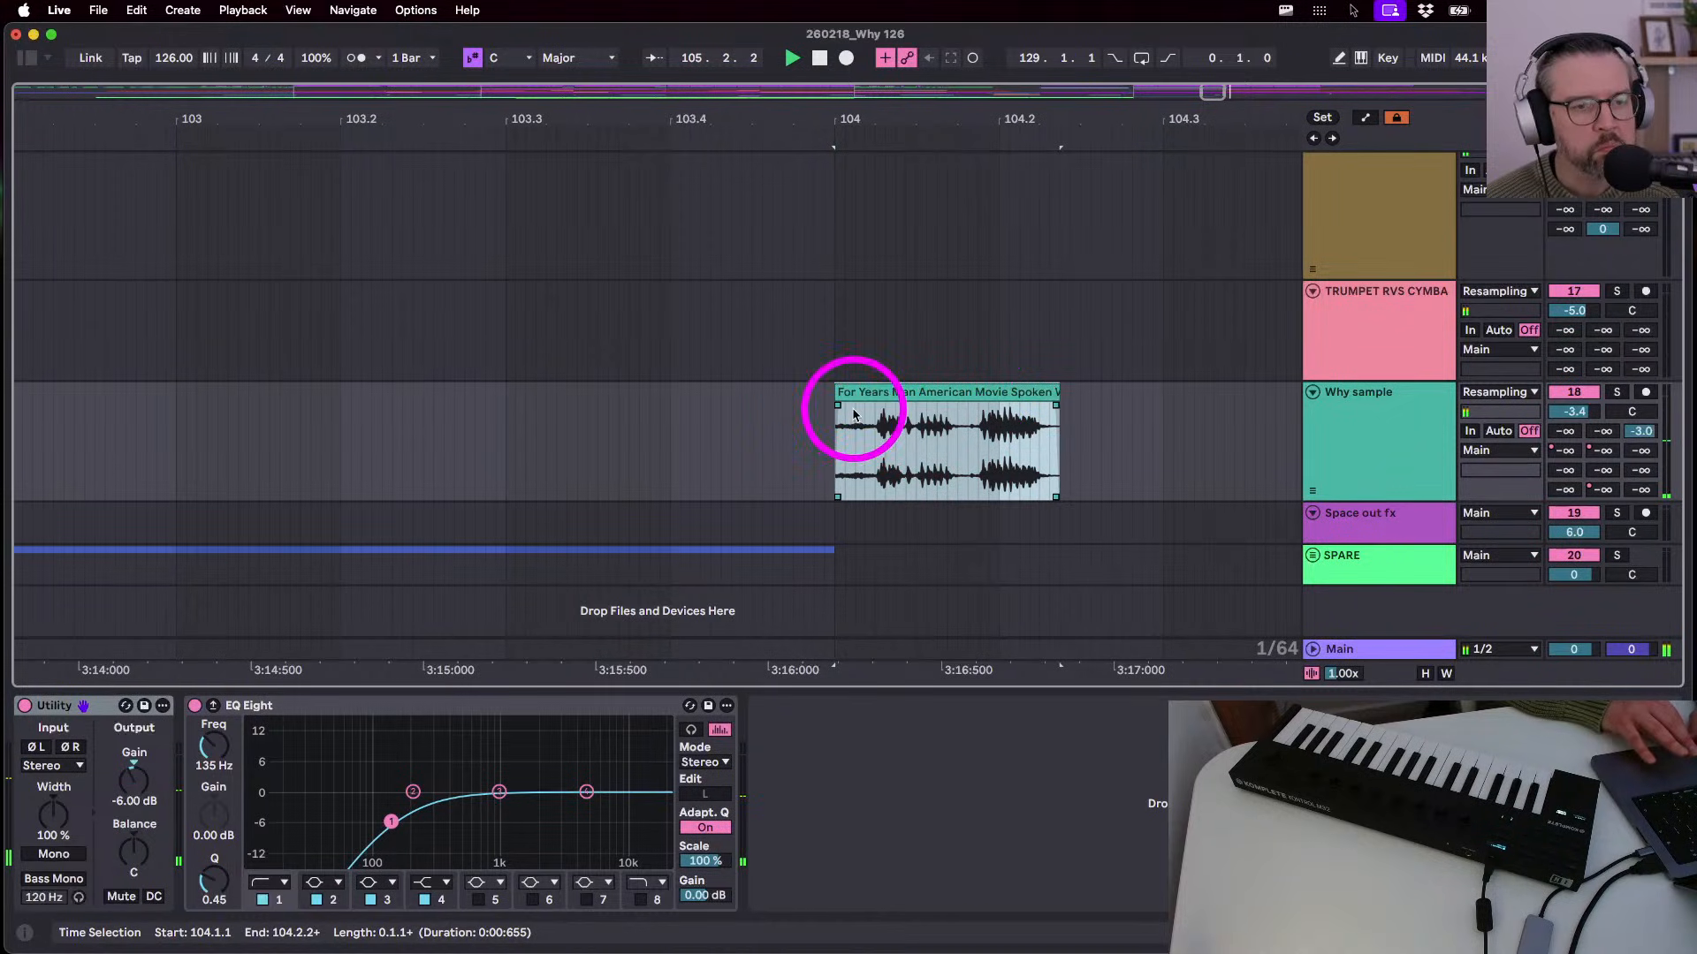
key(a)
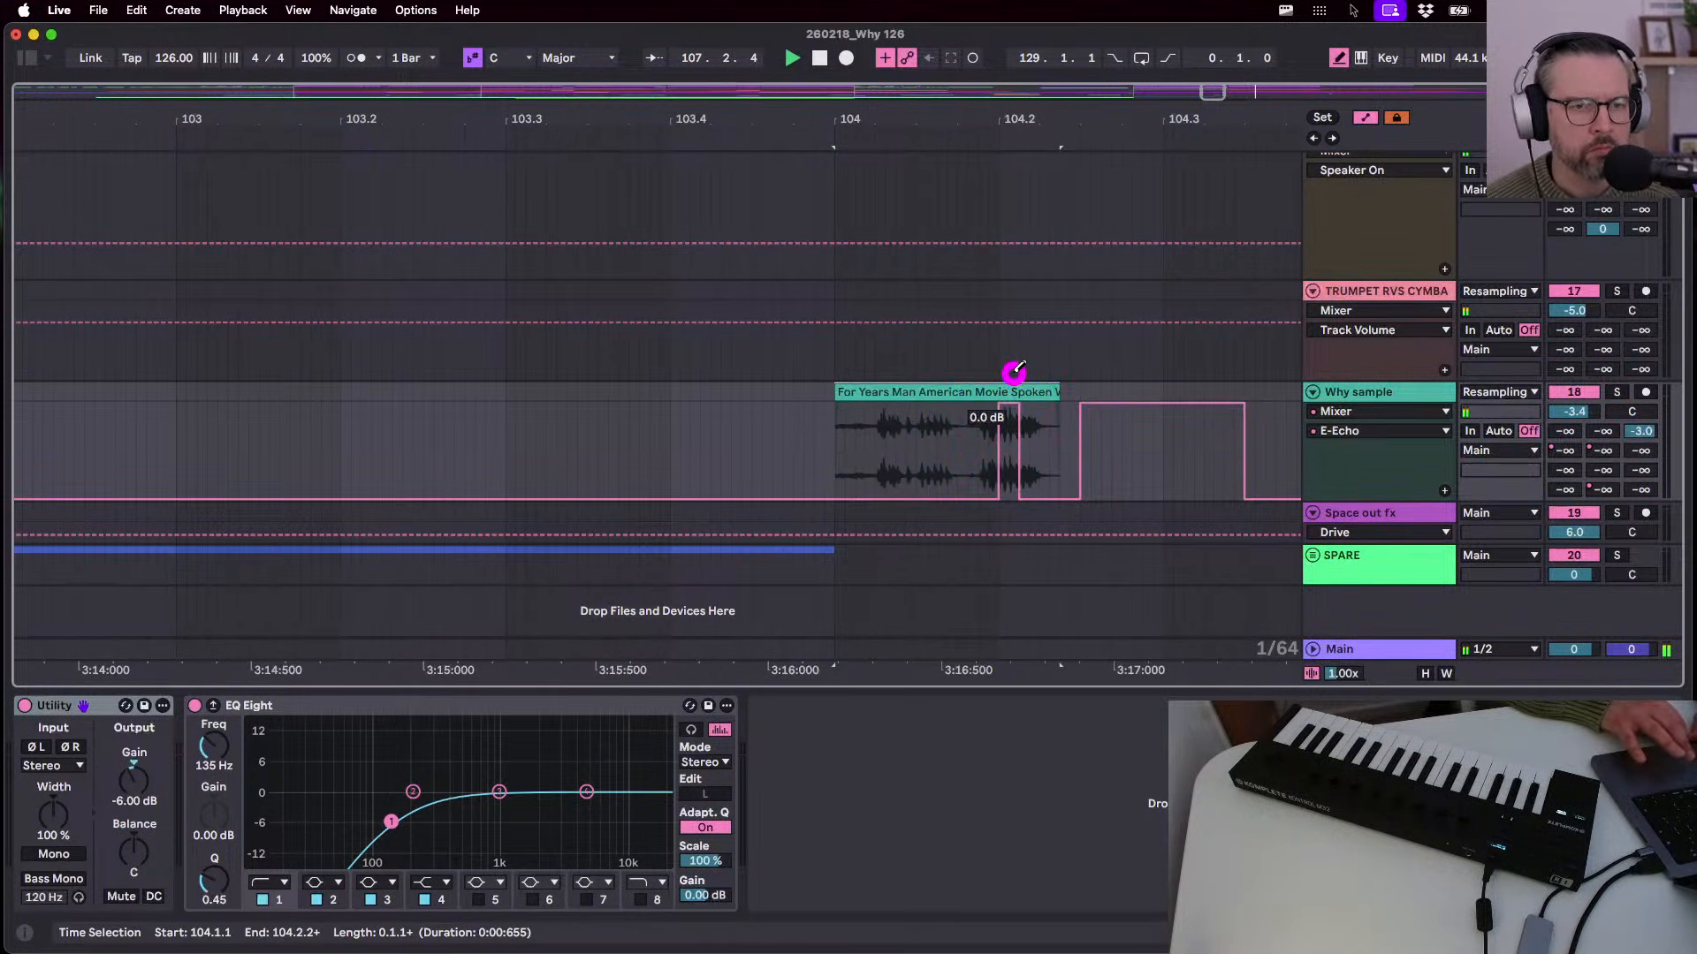
click(833, 454)
key(space)
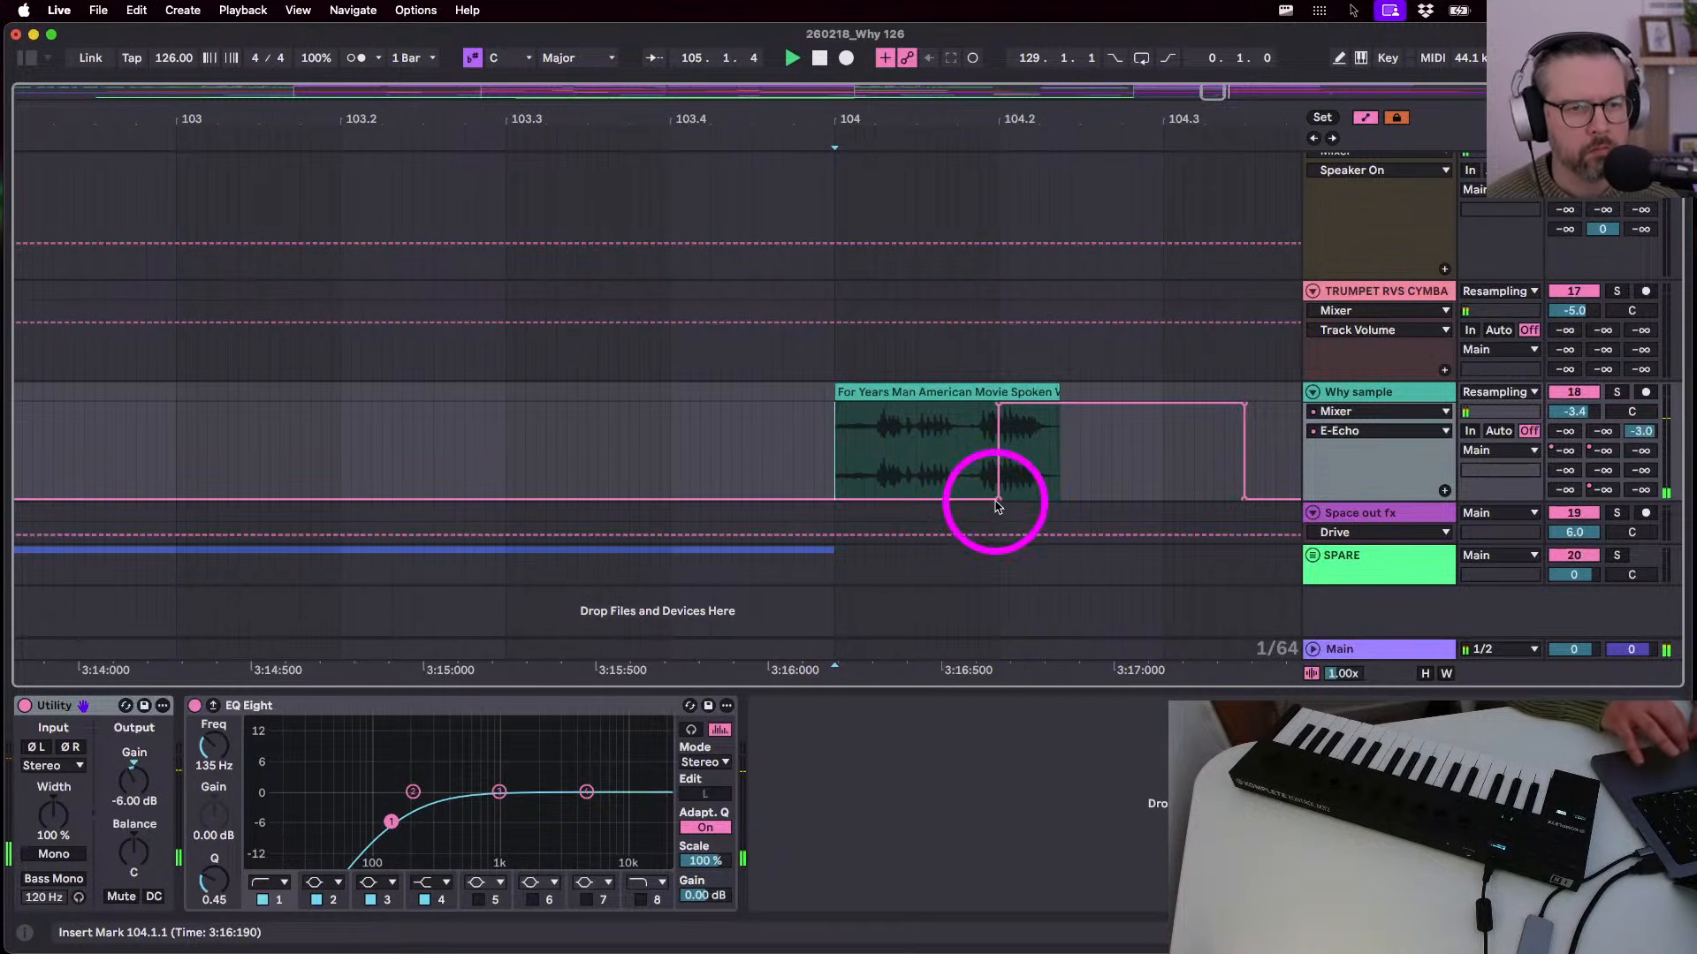
click(1564, 449)
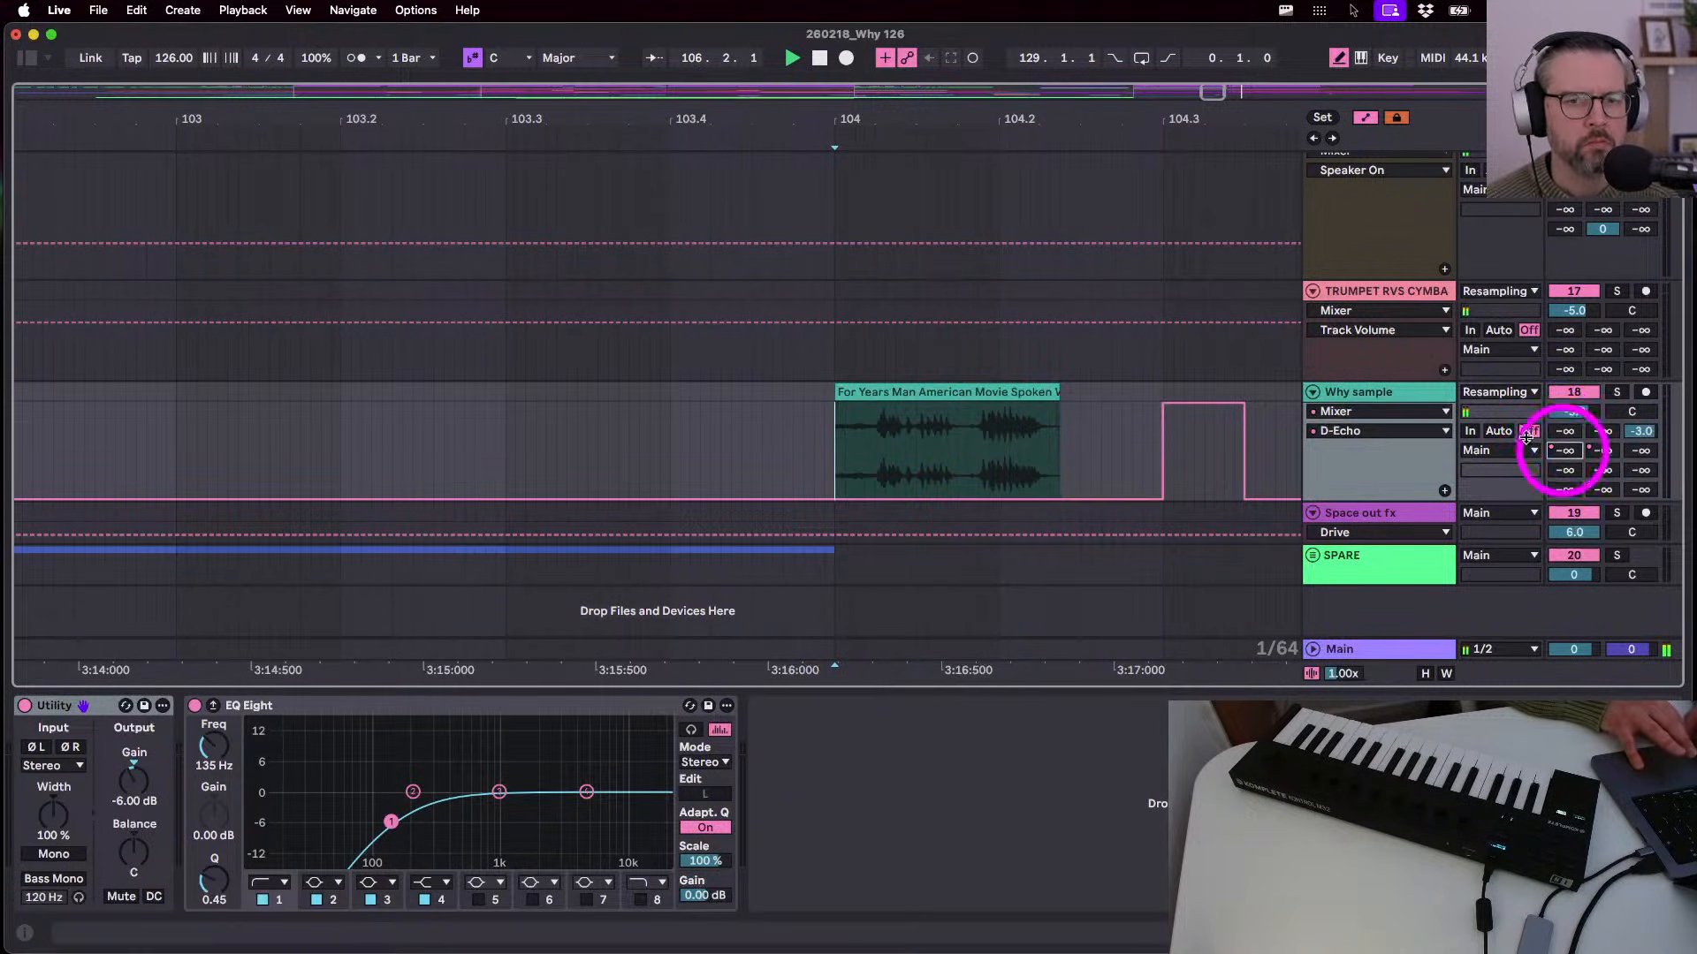
drag(1001, 418, 983, 409)
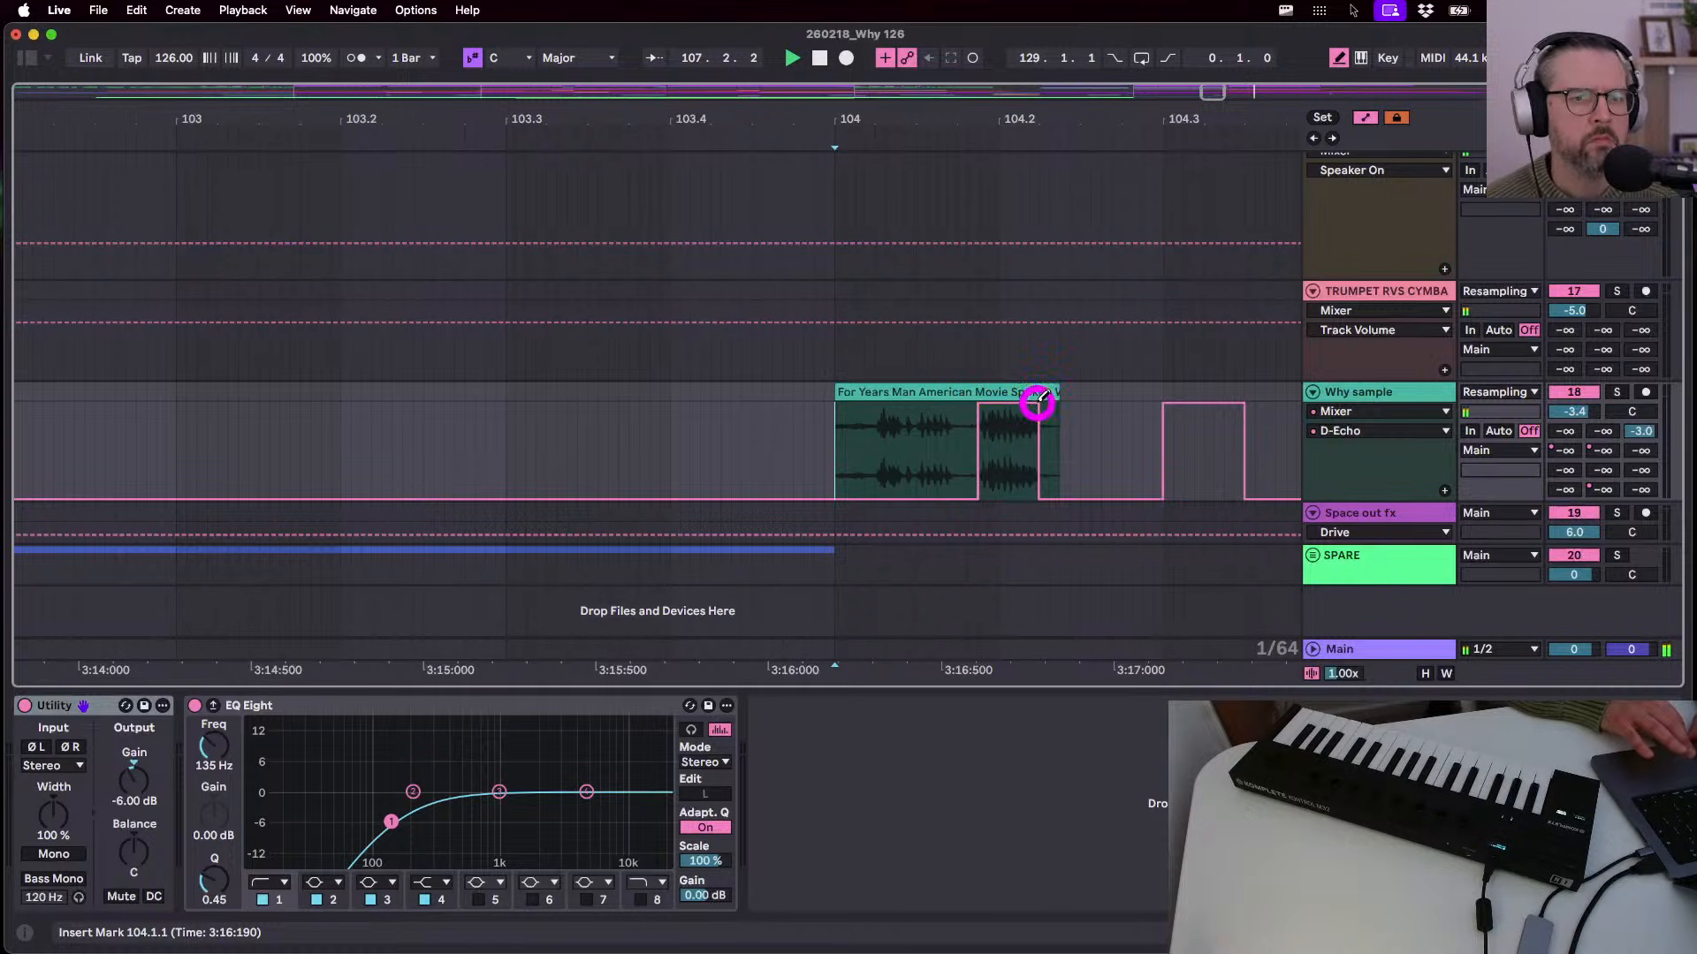
click(846, 429)
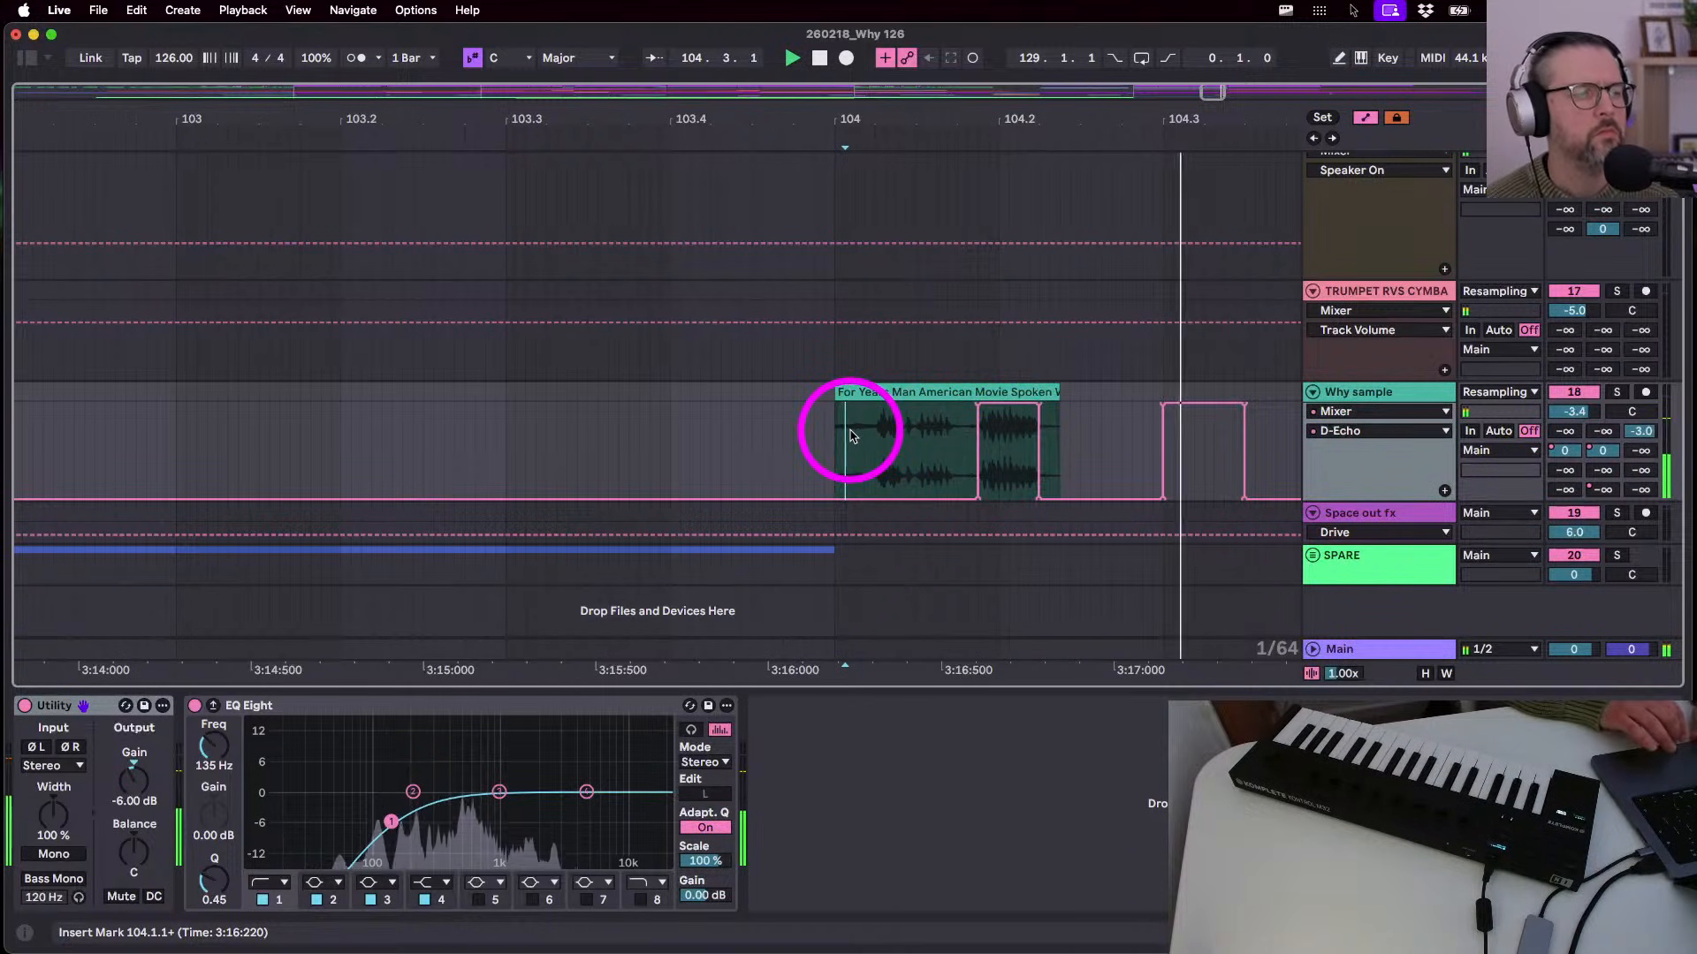
key(Tab)
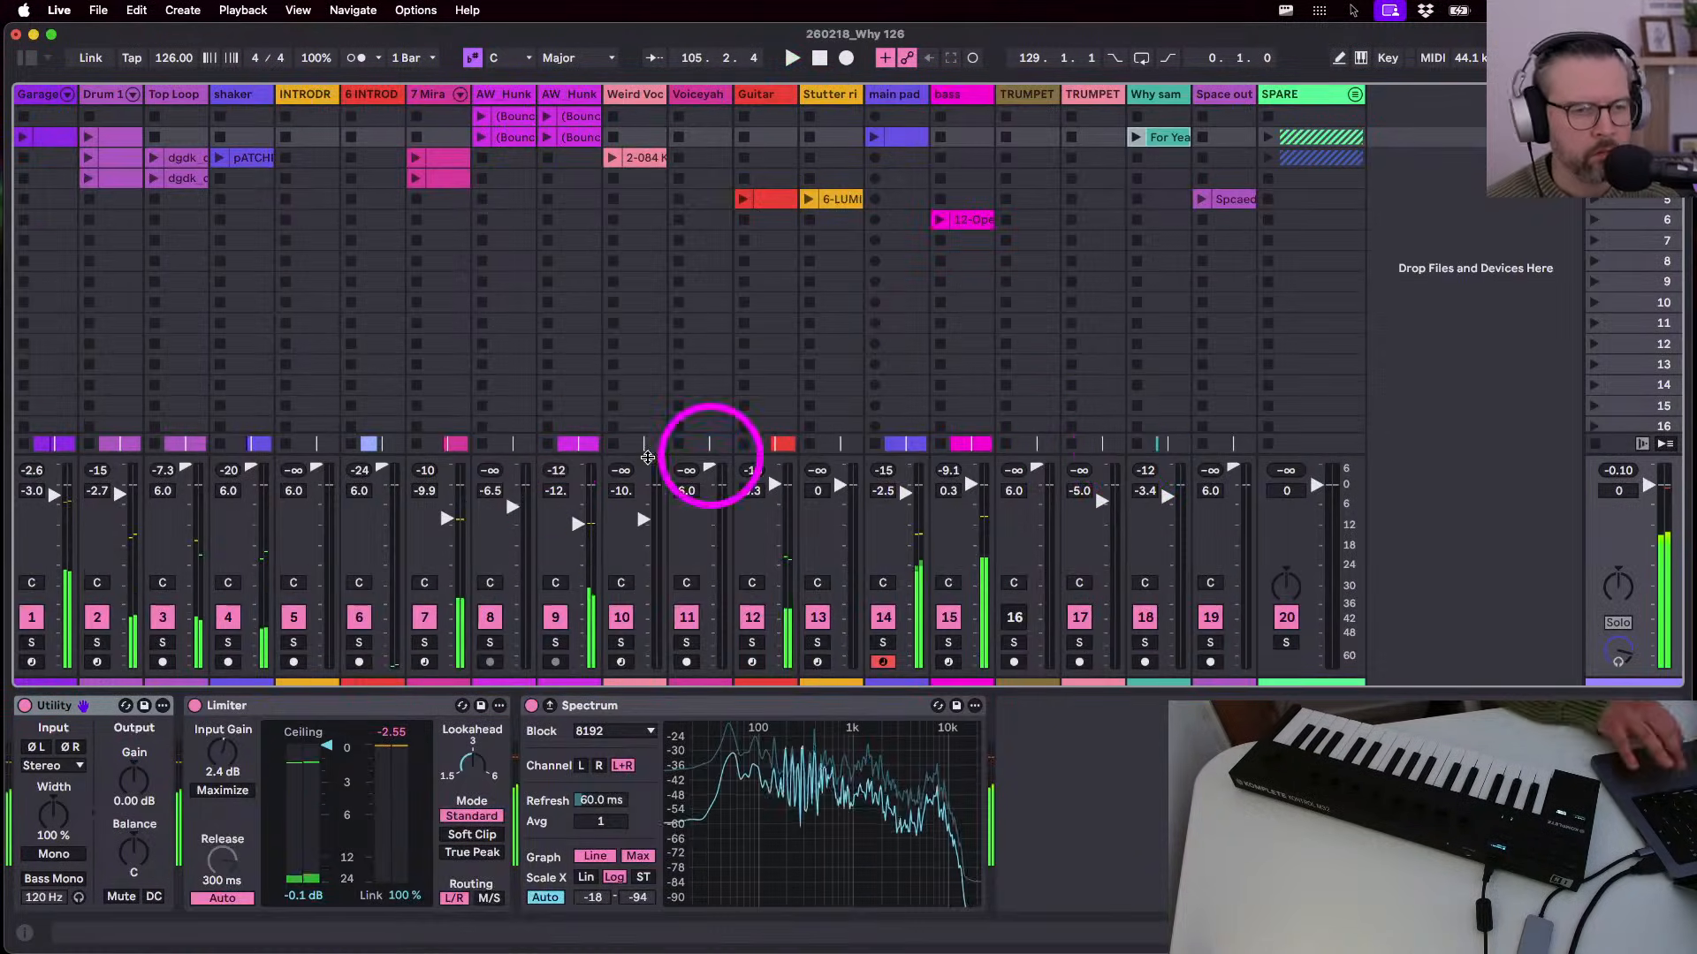
- Lower the D Echo return to -8.0 dB and the E Echo return to -7.2 dB
scroll(566, 445, right, 10)
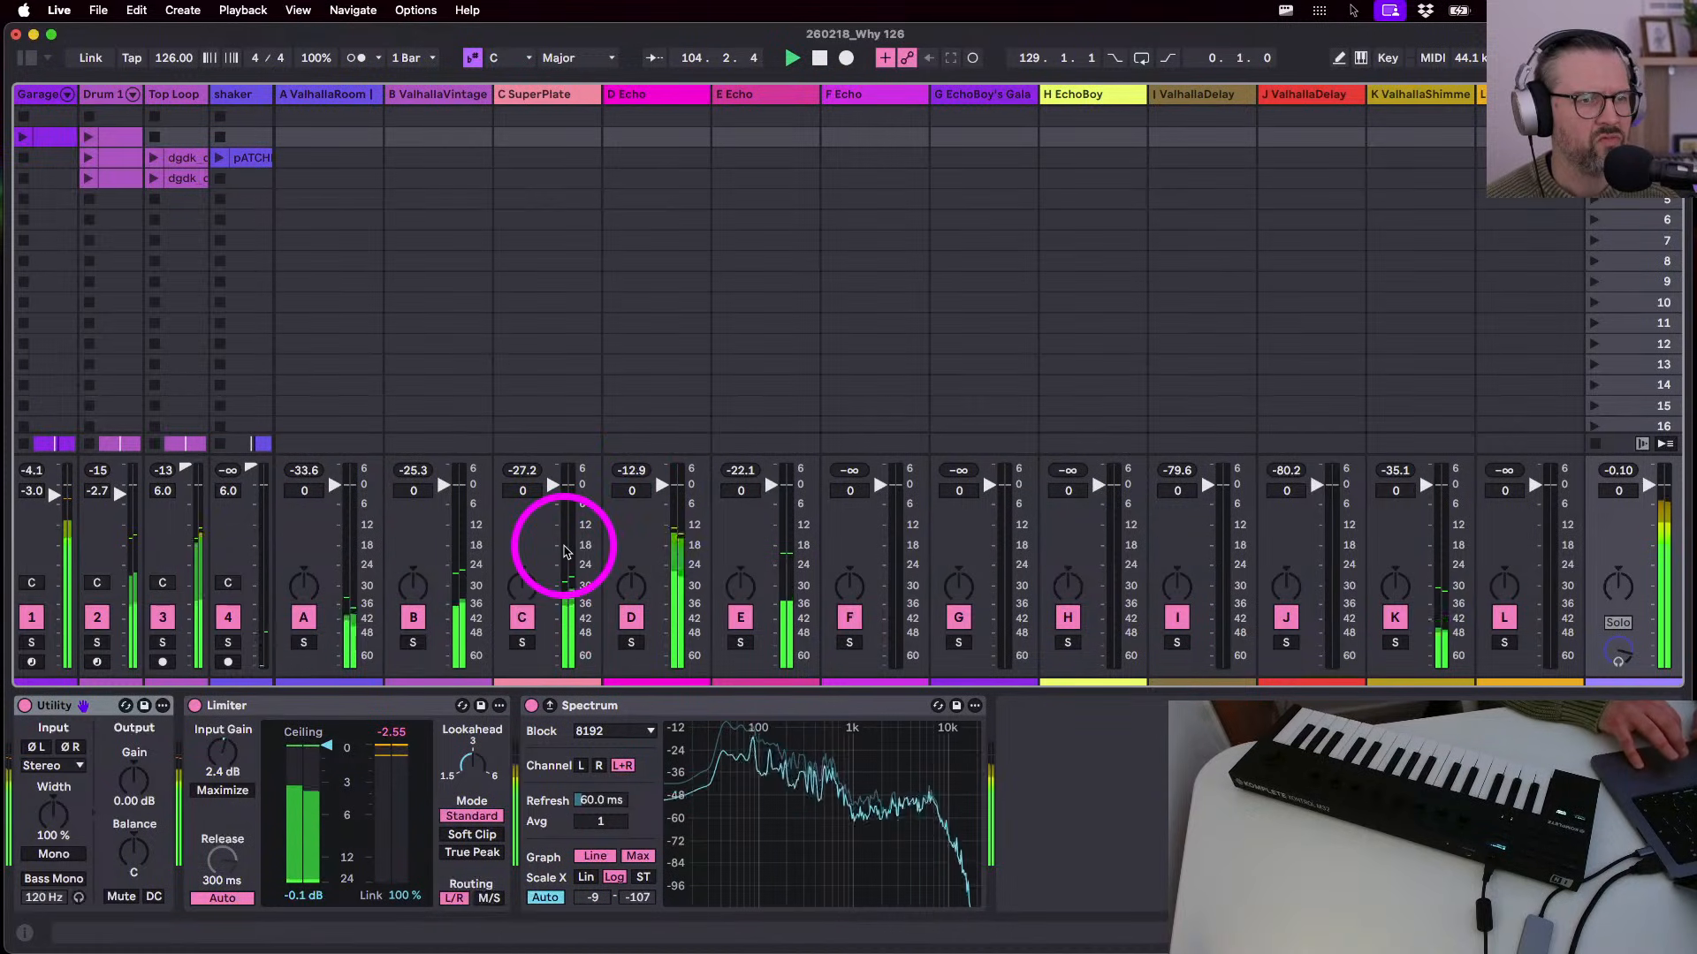
drag(646, 488, 661, 506)
double_click(661, 485)
drag(761, 485, 767, 489)
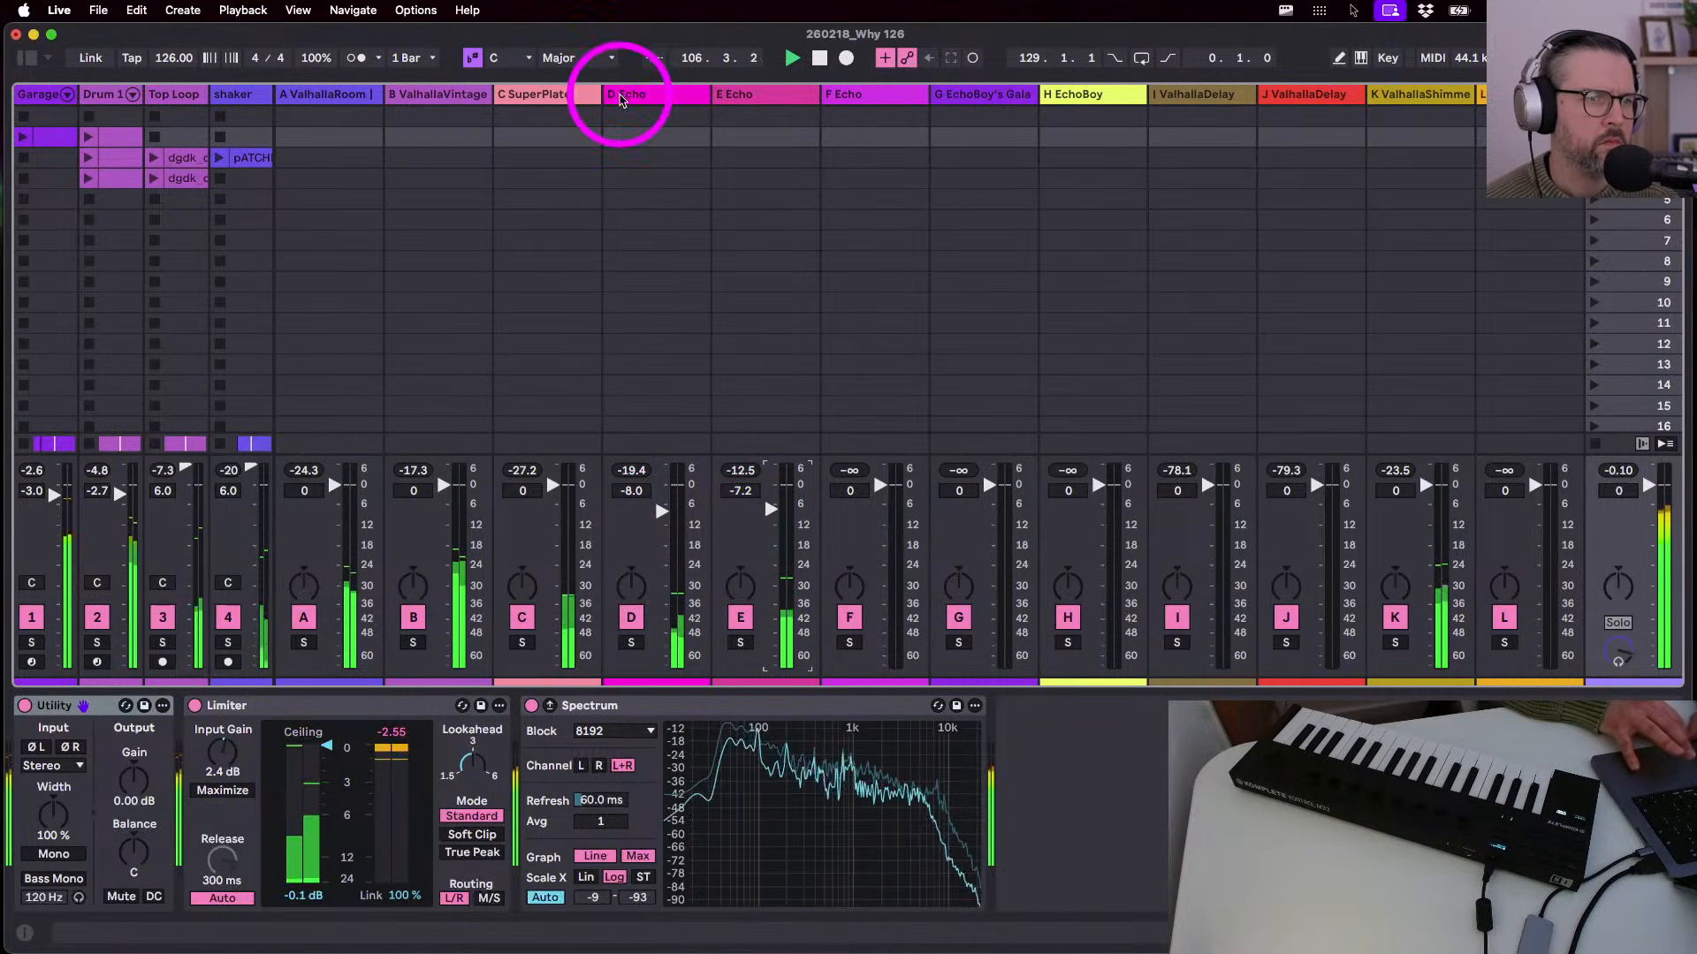
click(618, 94)
click(121, 880)
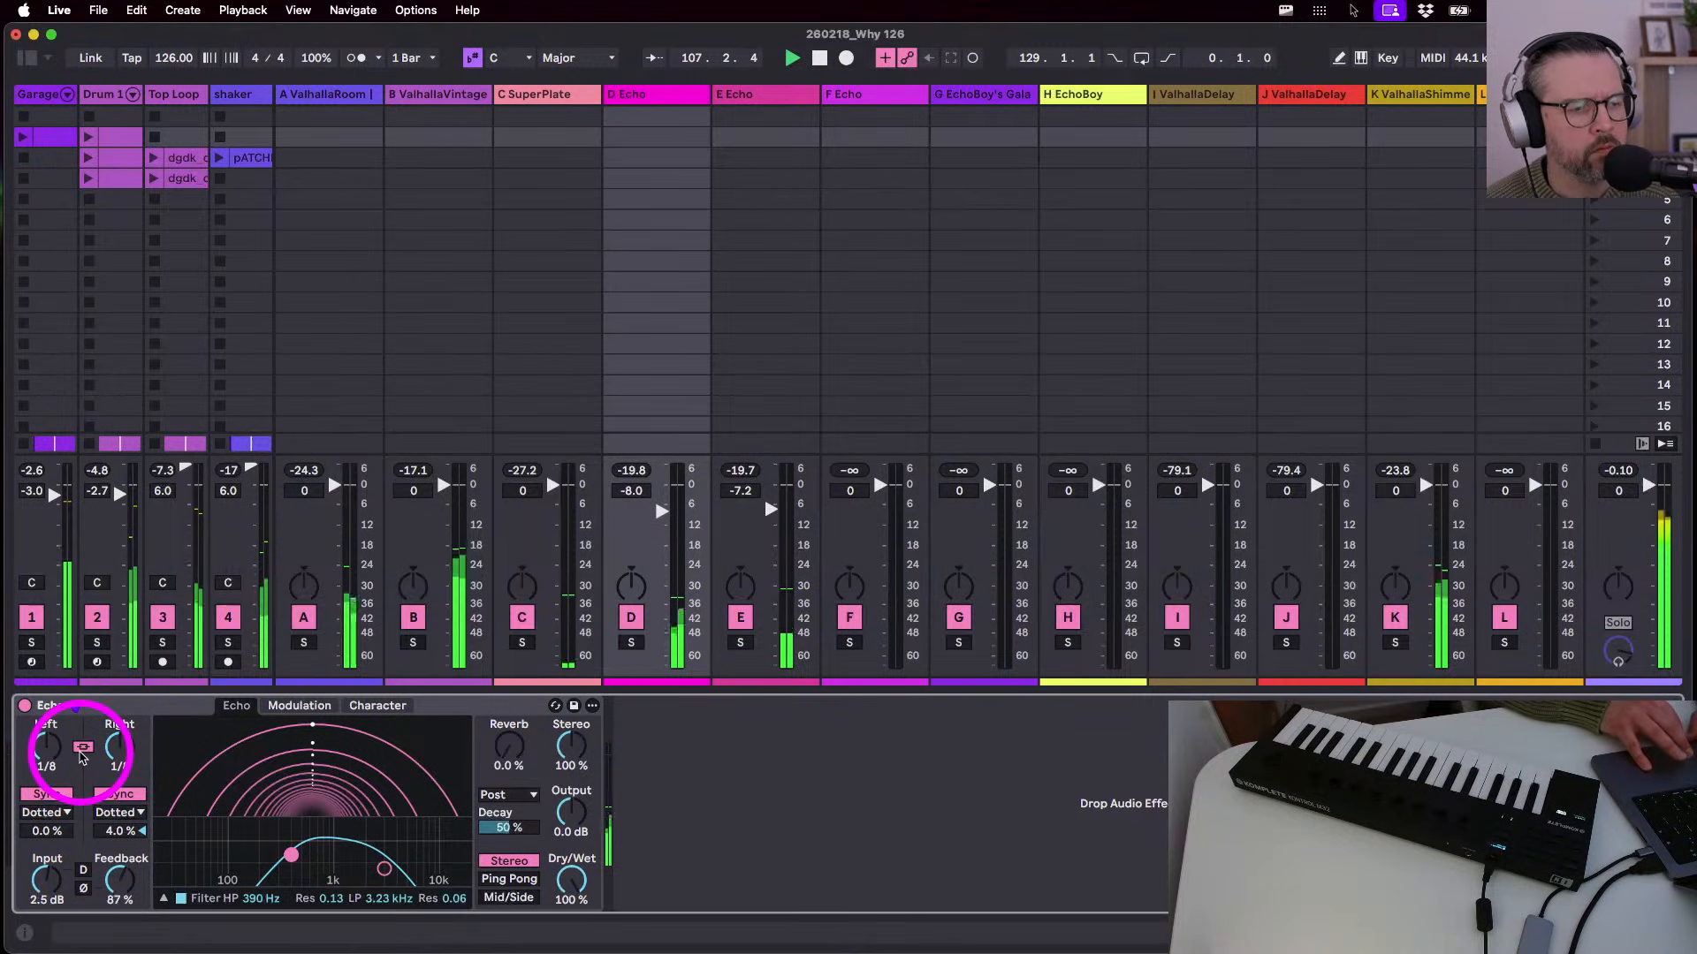
- Stop playback, hide automation, zoom out the arrangement, and hide the return tracks in Session View
key(Tab)
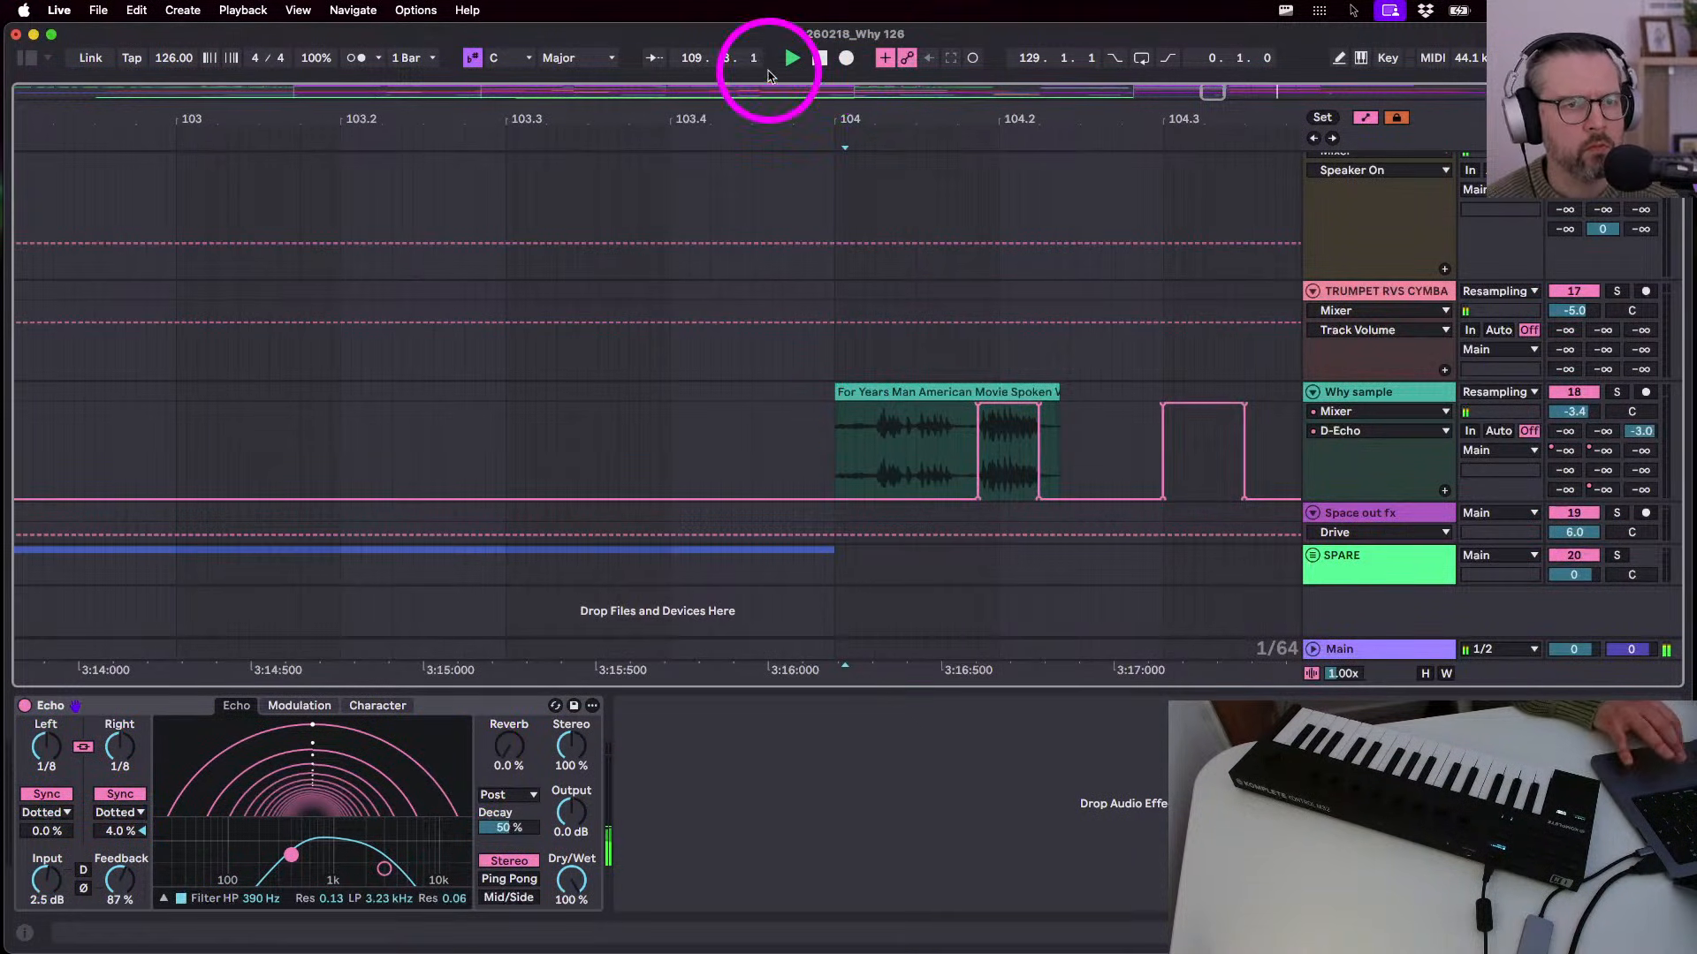
click(821, 59)
key(a)
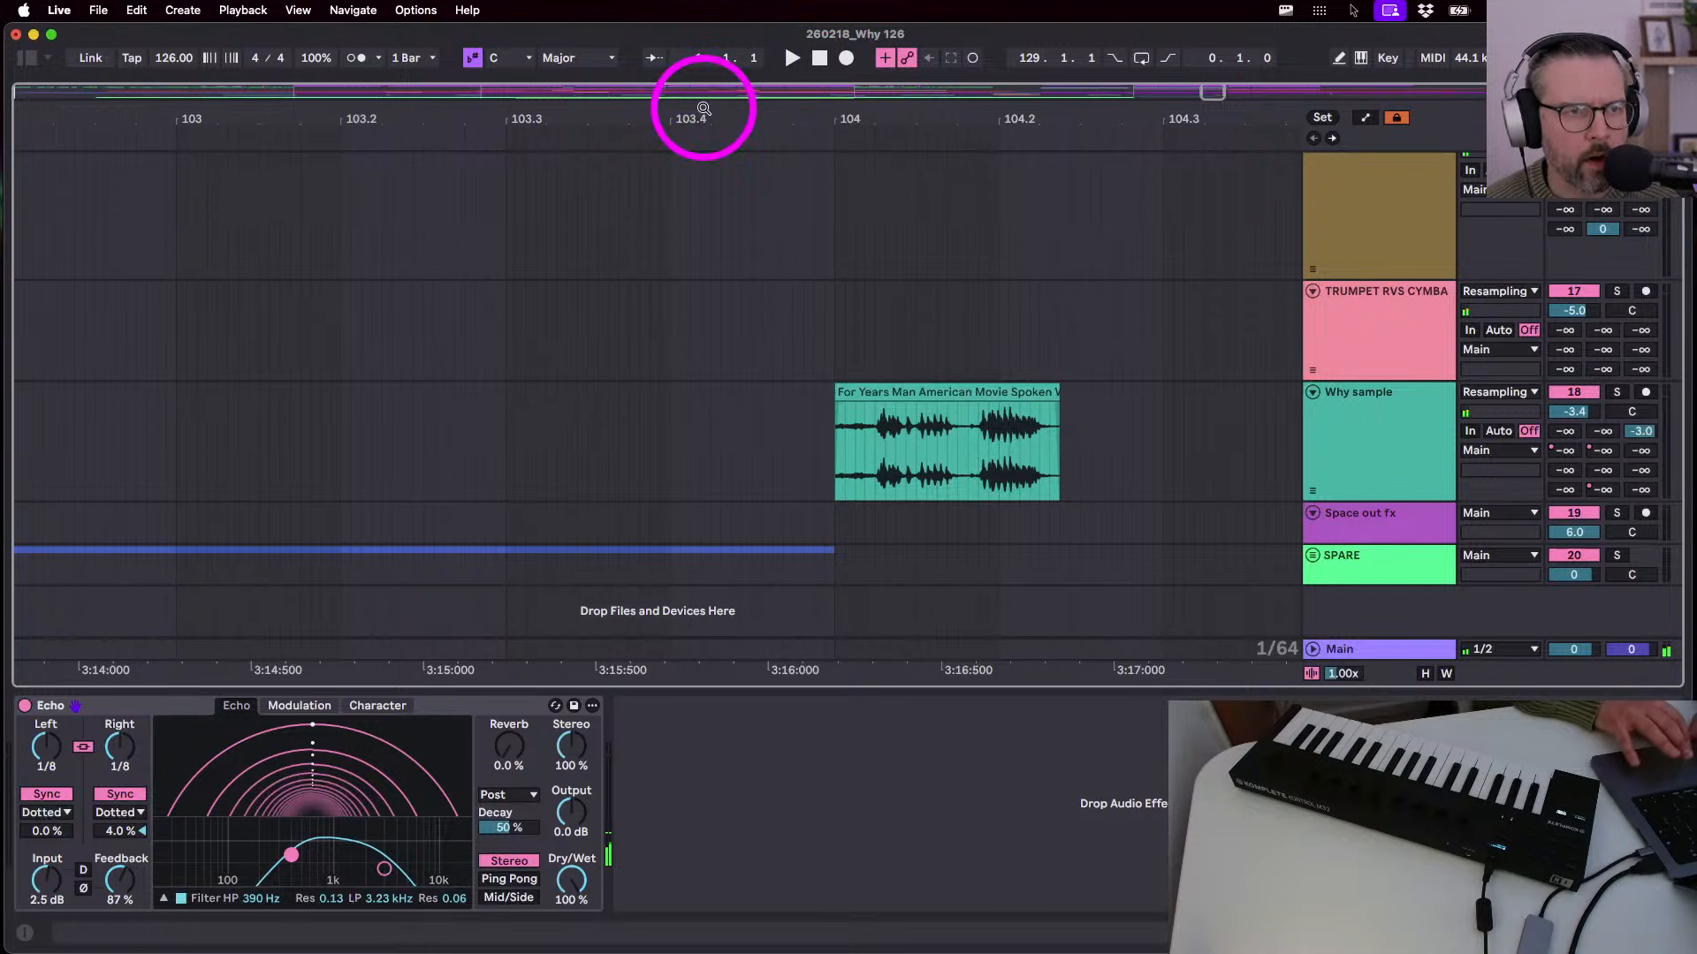
drag(708, 118, 708, 70)
key(Tab)
key(alt+super+r)
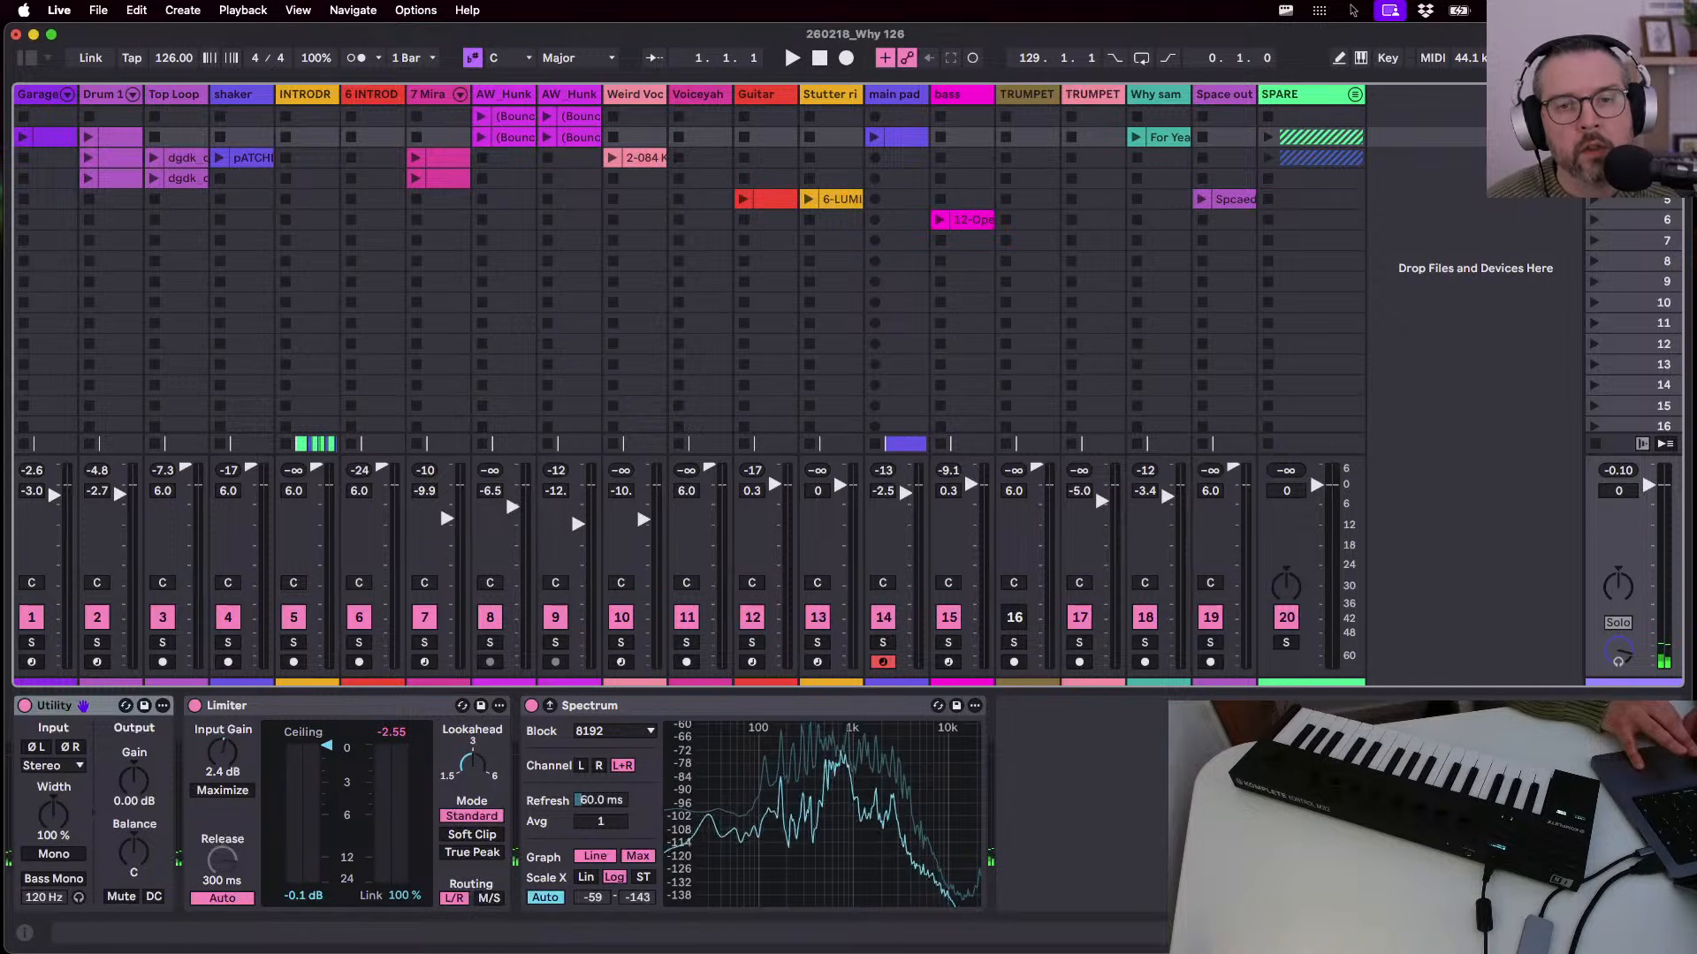
- Delete scenes 6 through 16 and both AW_Hunk clips in Session View
click(1635, 116)
scroll(1637, 403, down, 1)
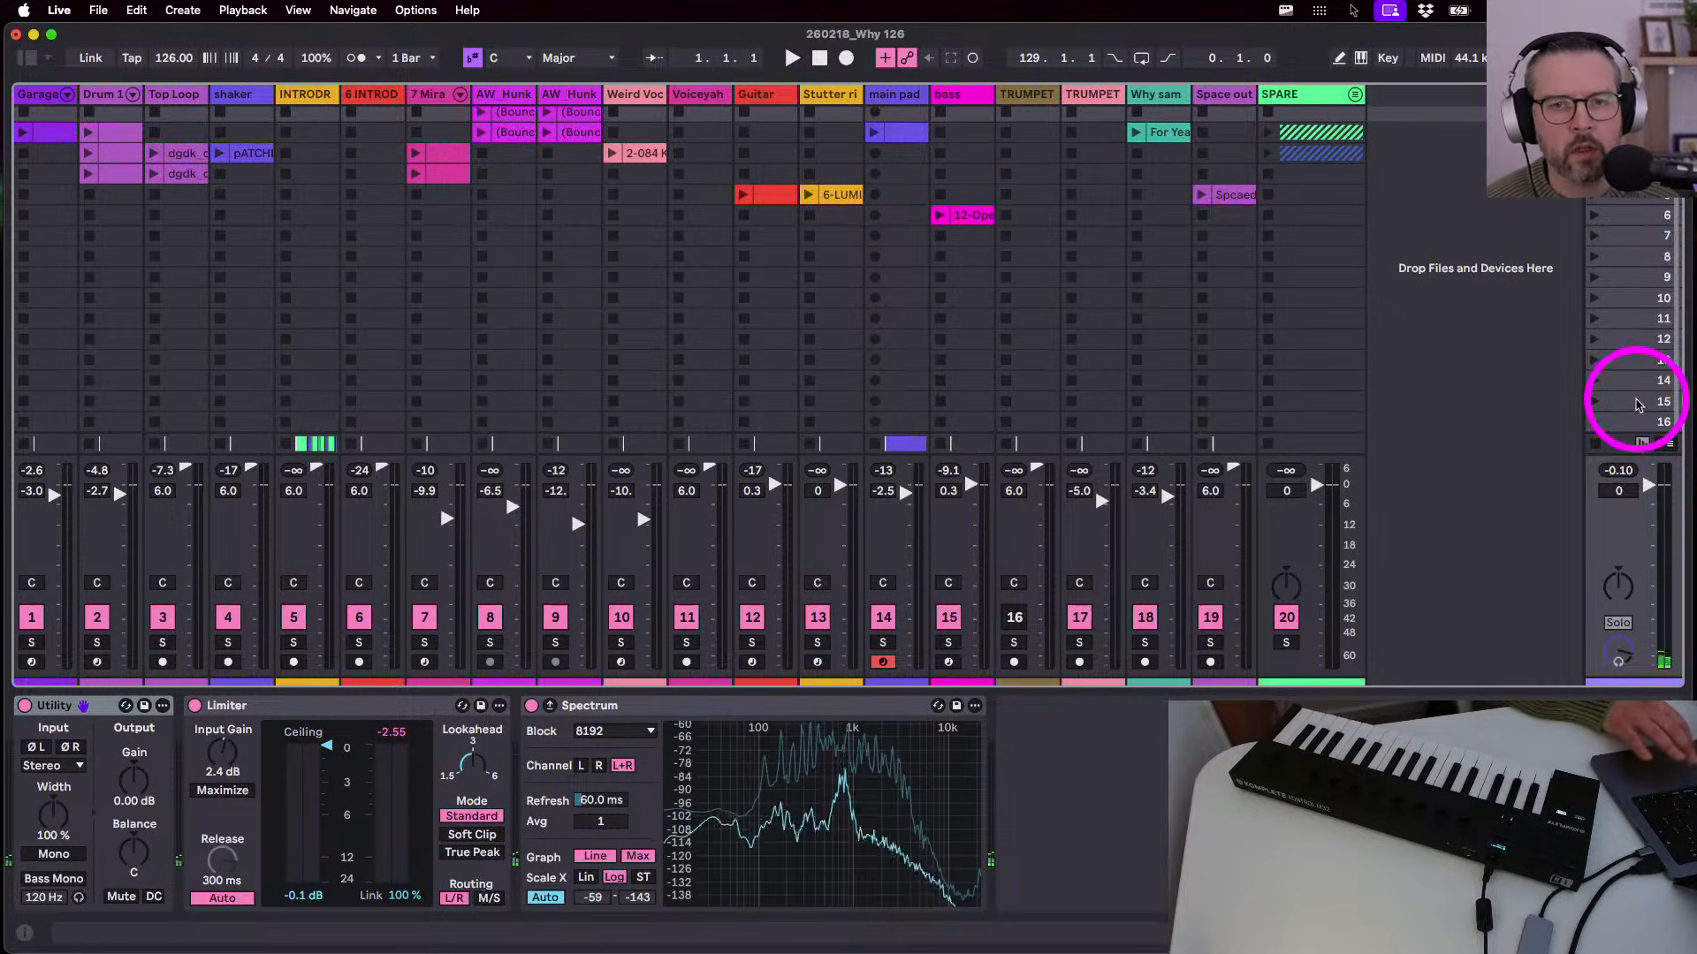
shift+click(1635, 421)
key(Delete)
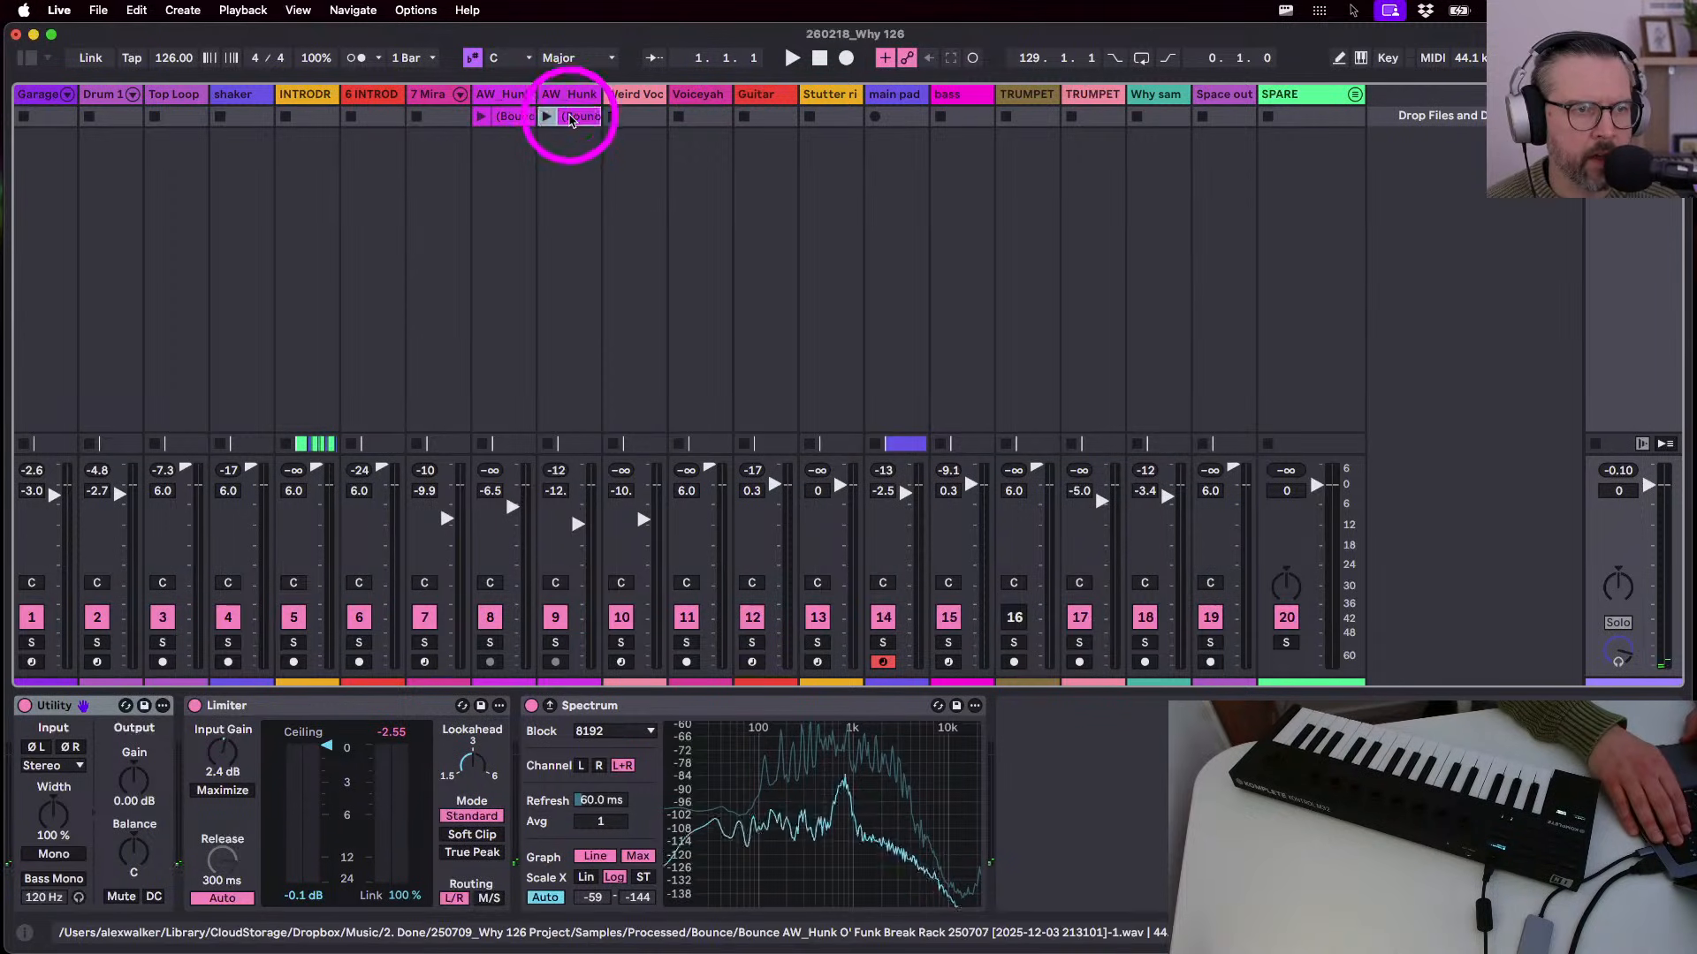
click(570, 116)
shift+click(509, 116)
key(Delete)
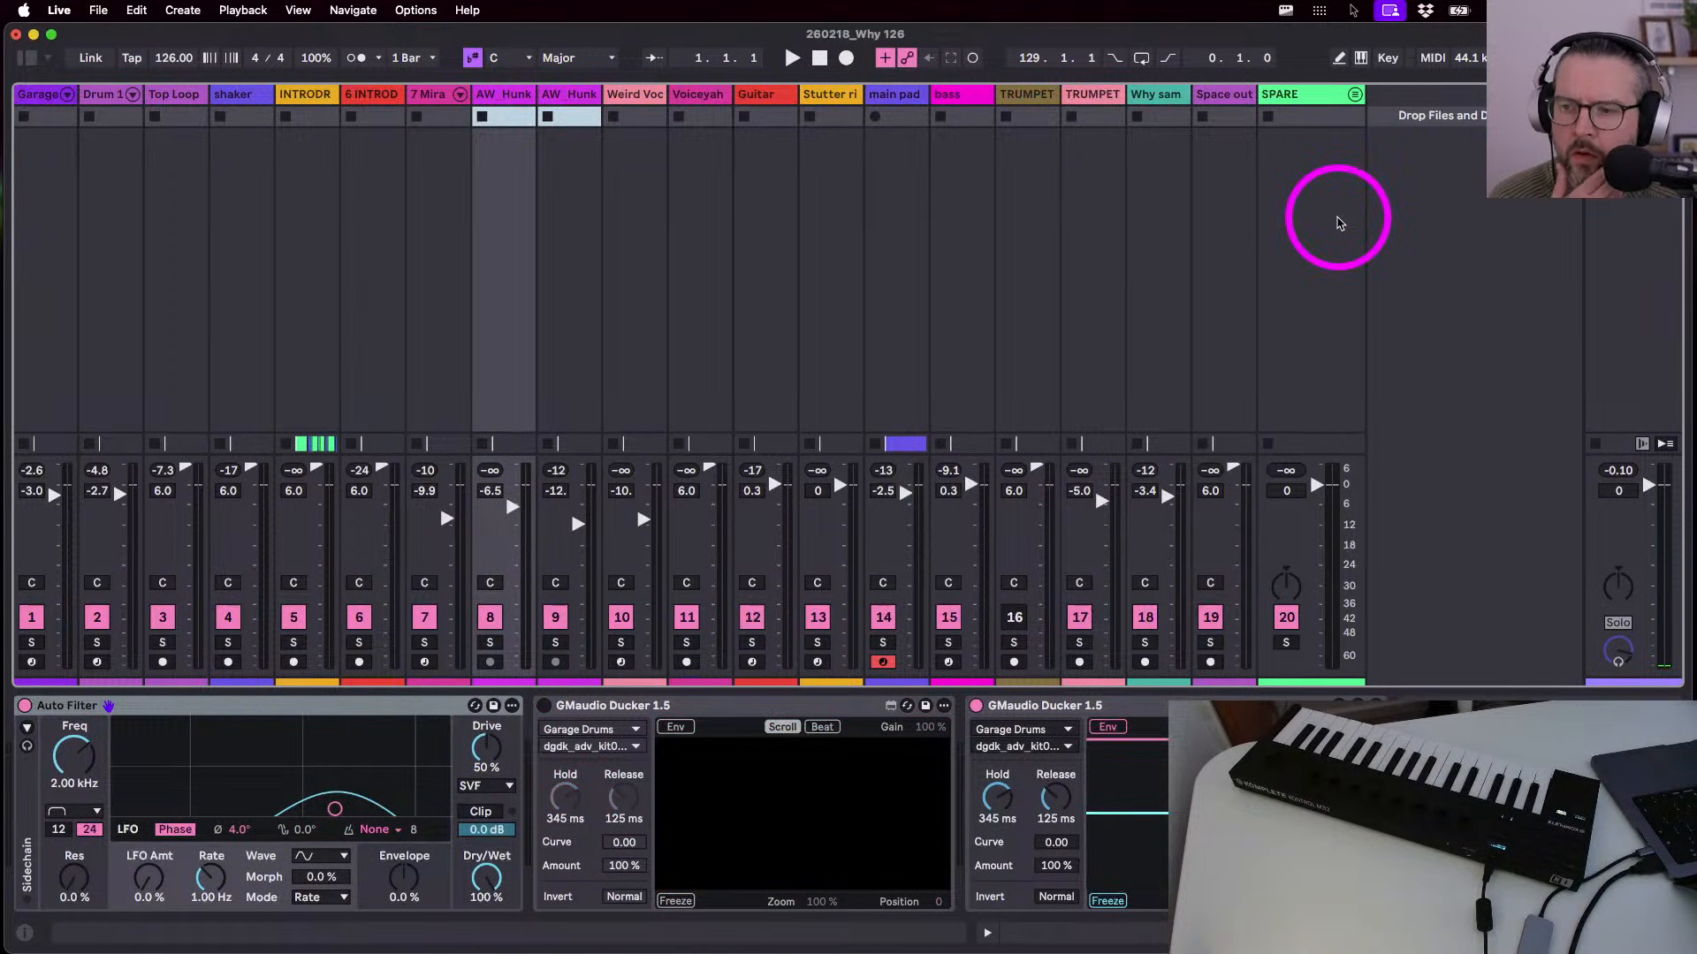
- In Arrangement, zoom around the breakdown trumpet clips, then out to the whole song
key(Tab)
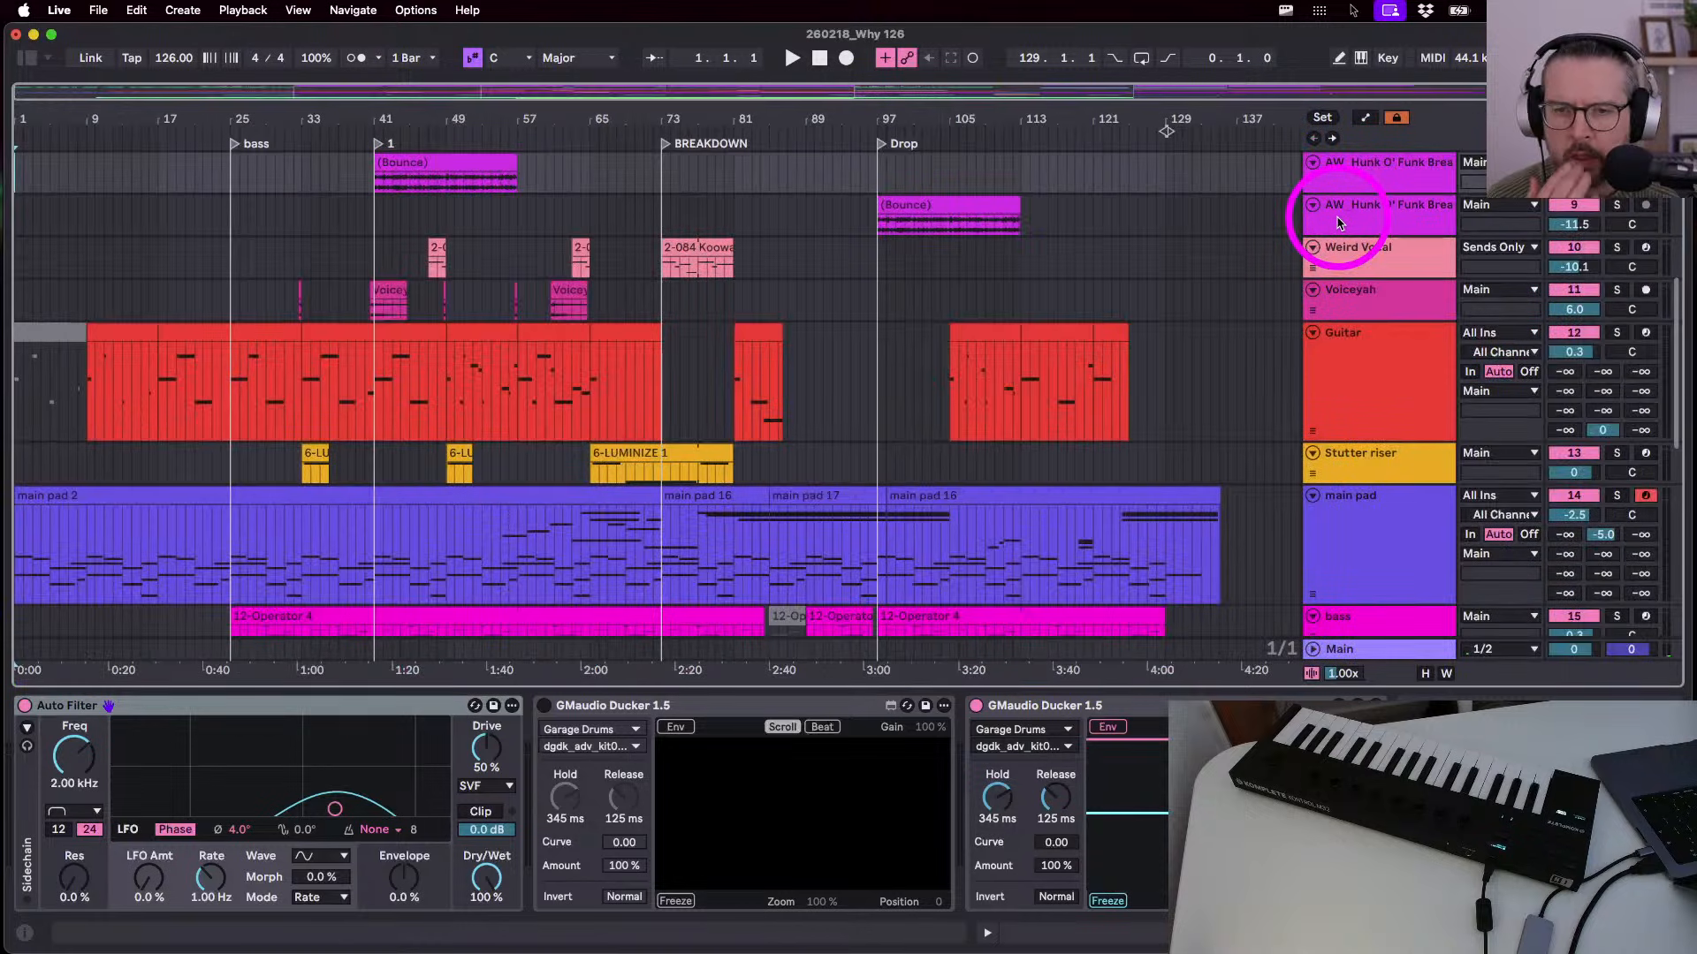
scroll(1086, 365, down, 10)
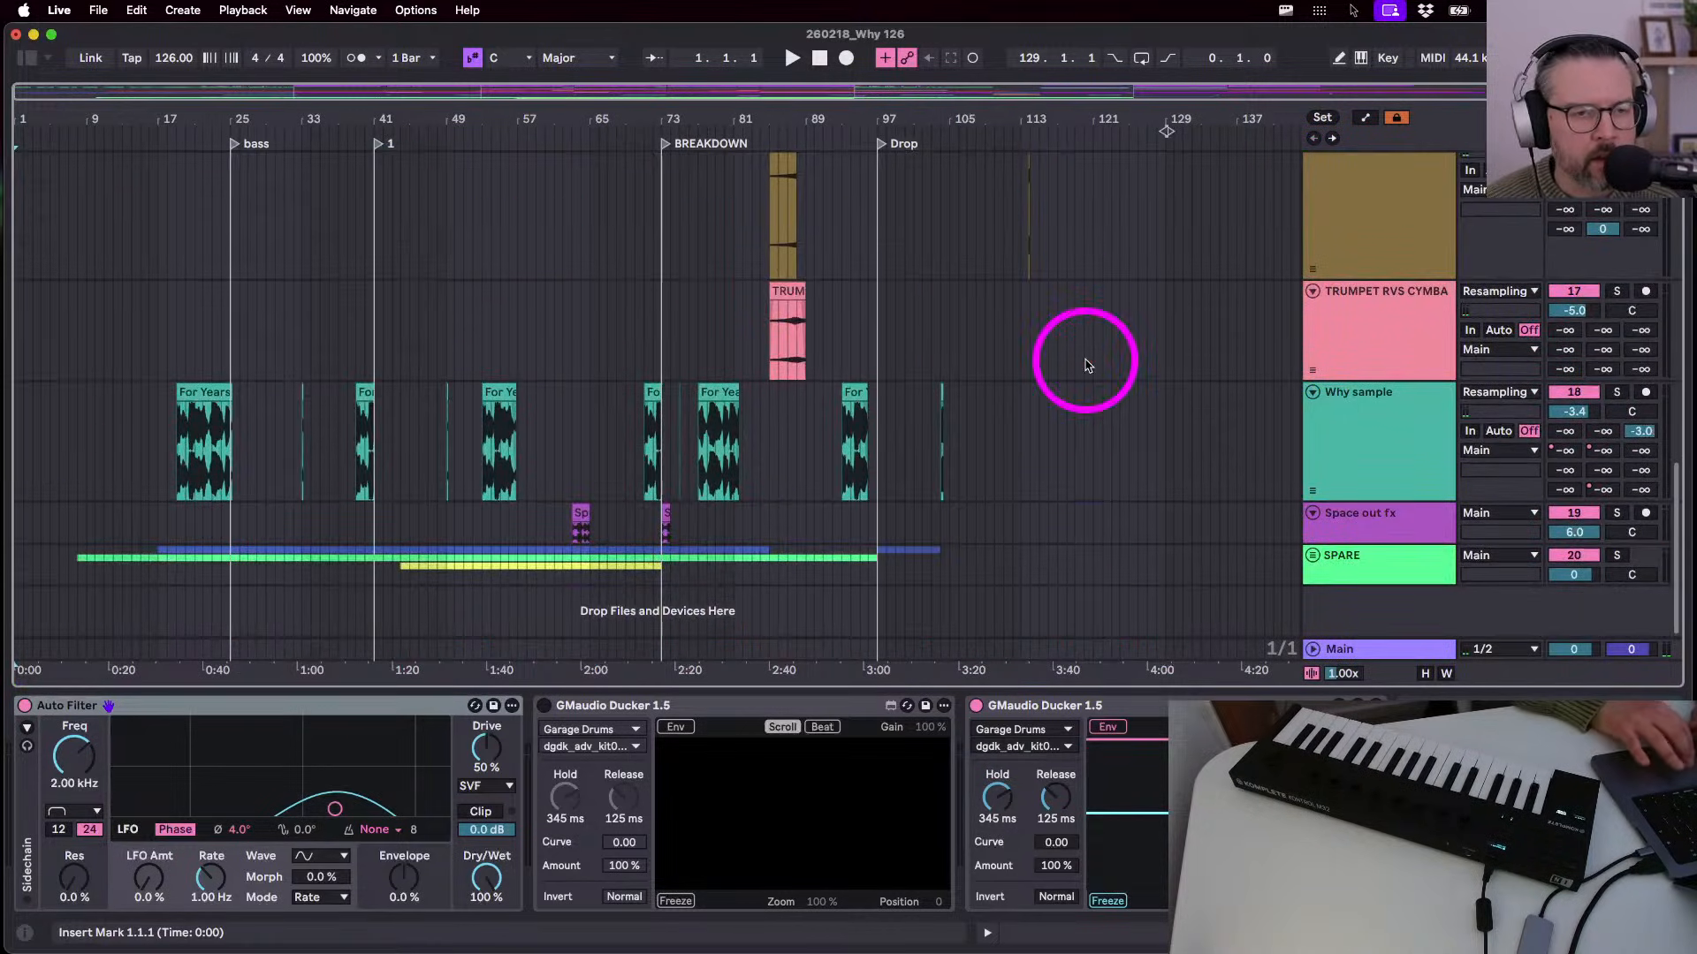
drag(776, 125, 767, 248)
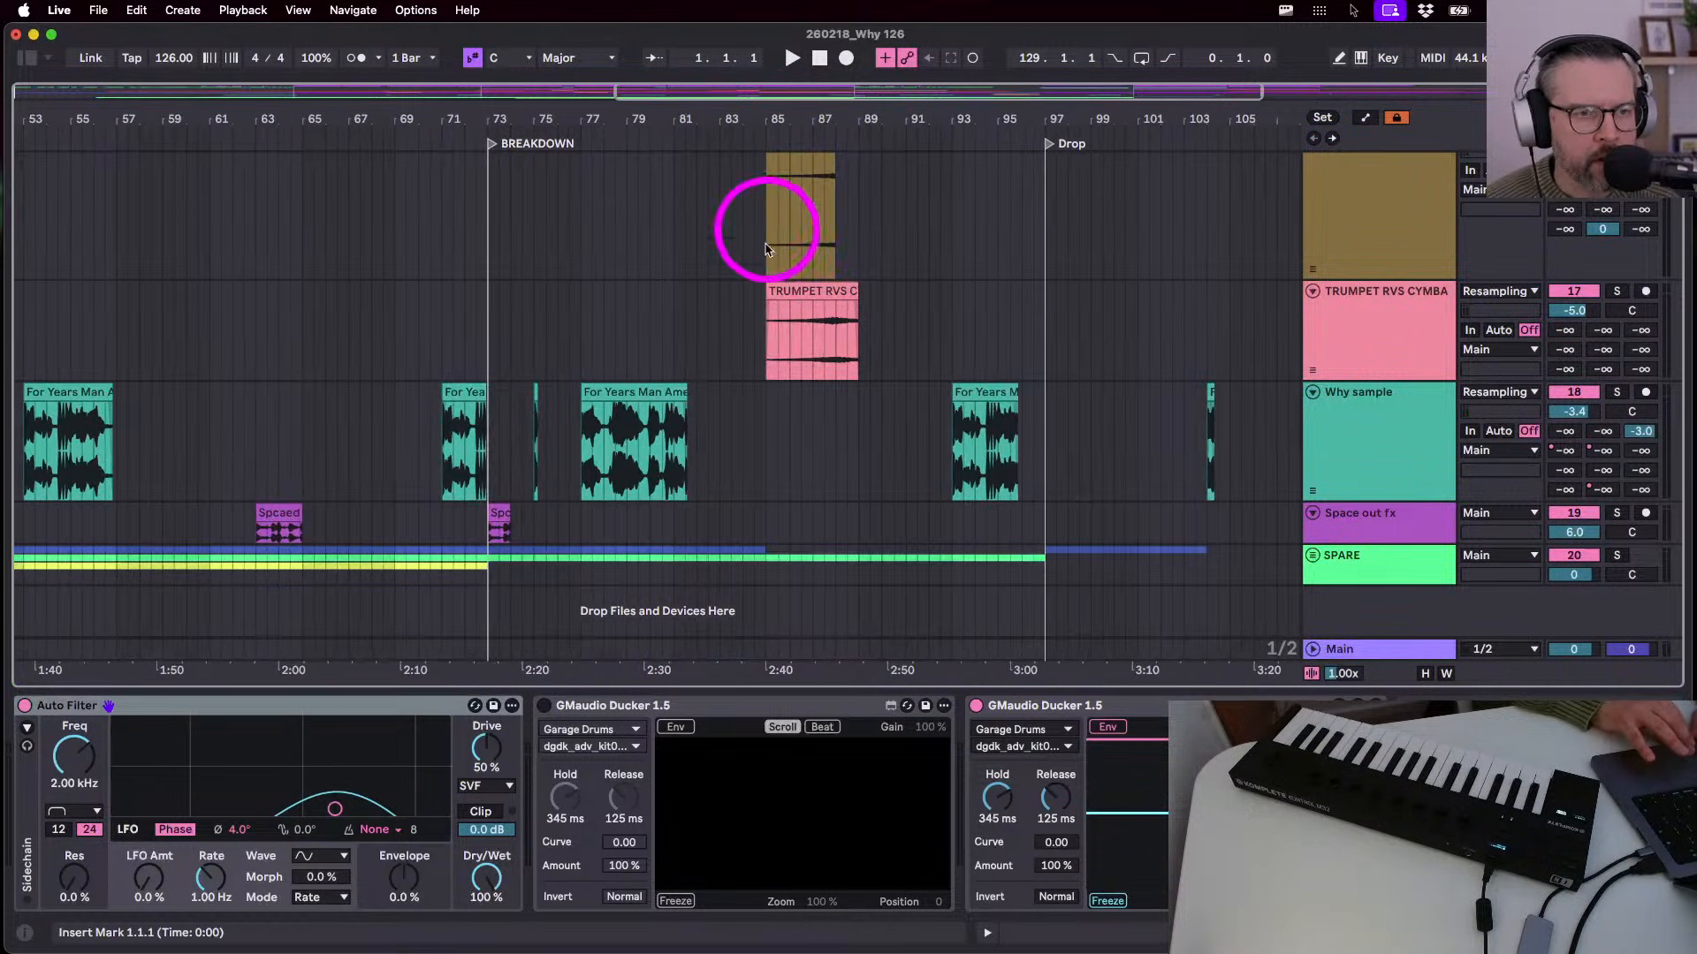
click(1363, 336)
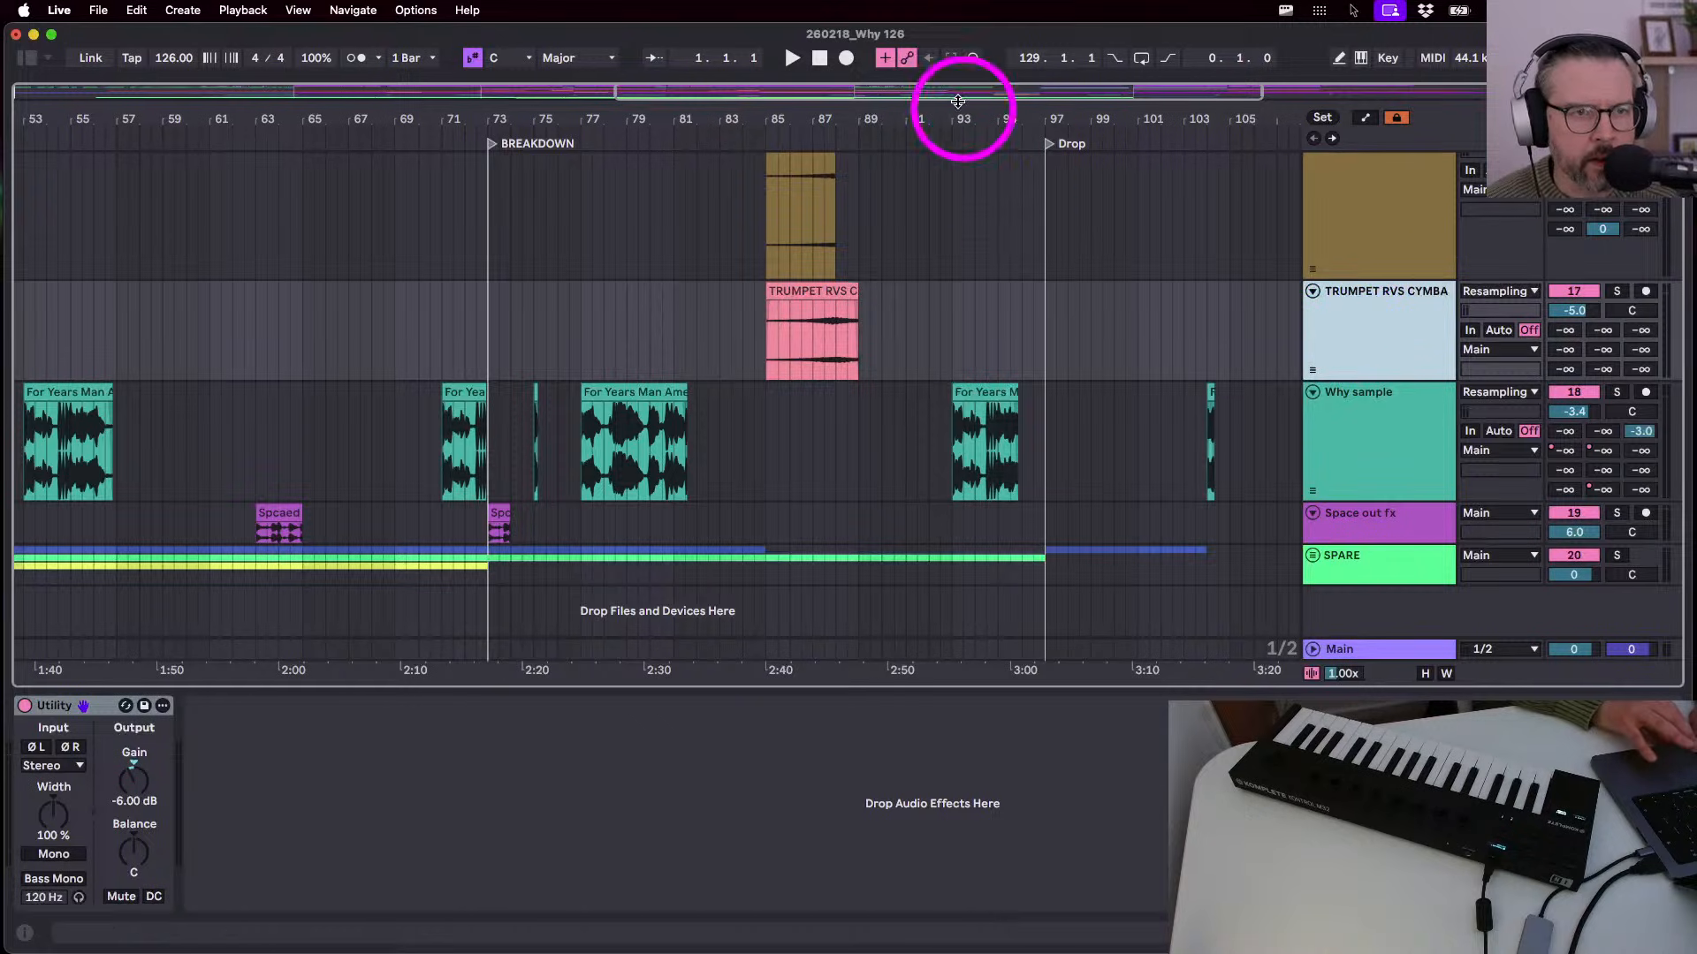
drag(943, 117, 884, 79)
scroll(596, 259, up, 1)
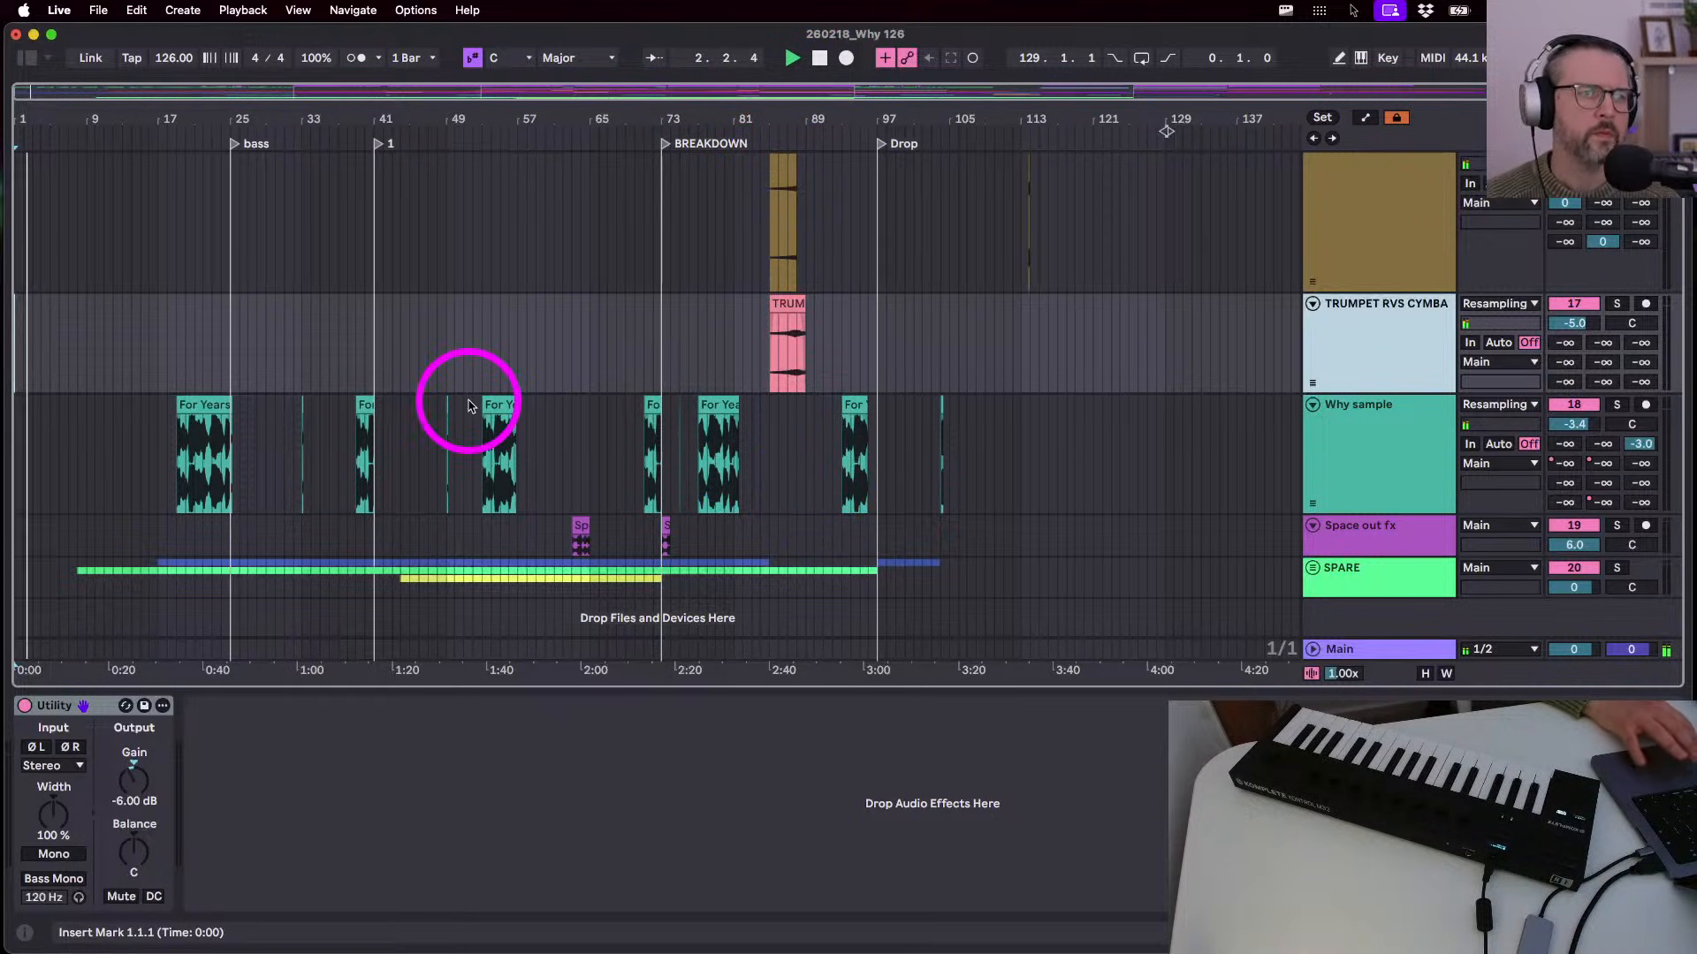
- Try pasting the bar-85 TRUMPET clip at bar 5, then undo it
click(781, 320)
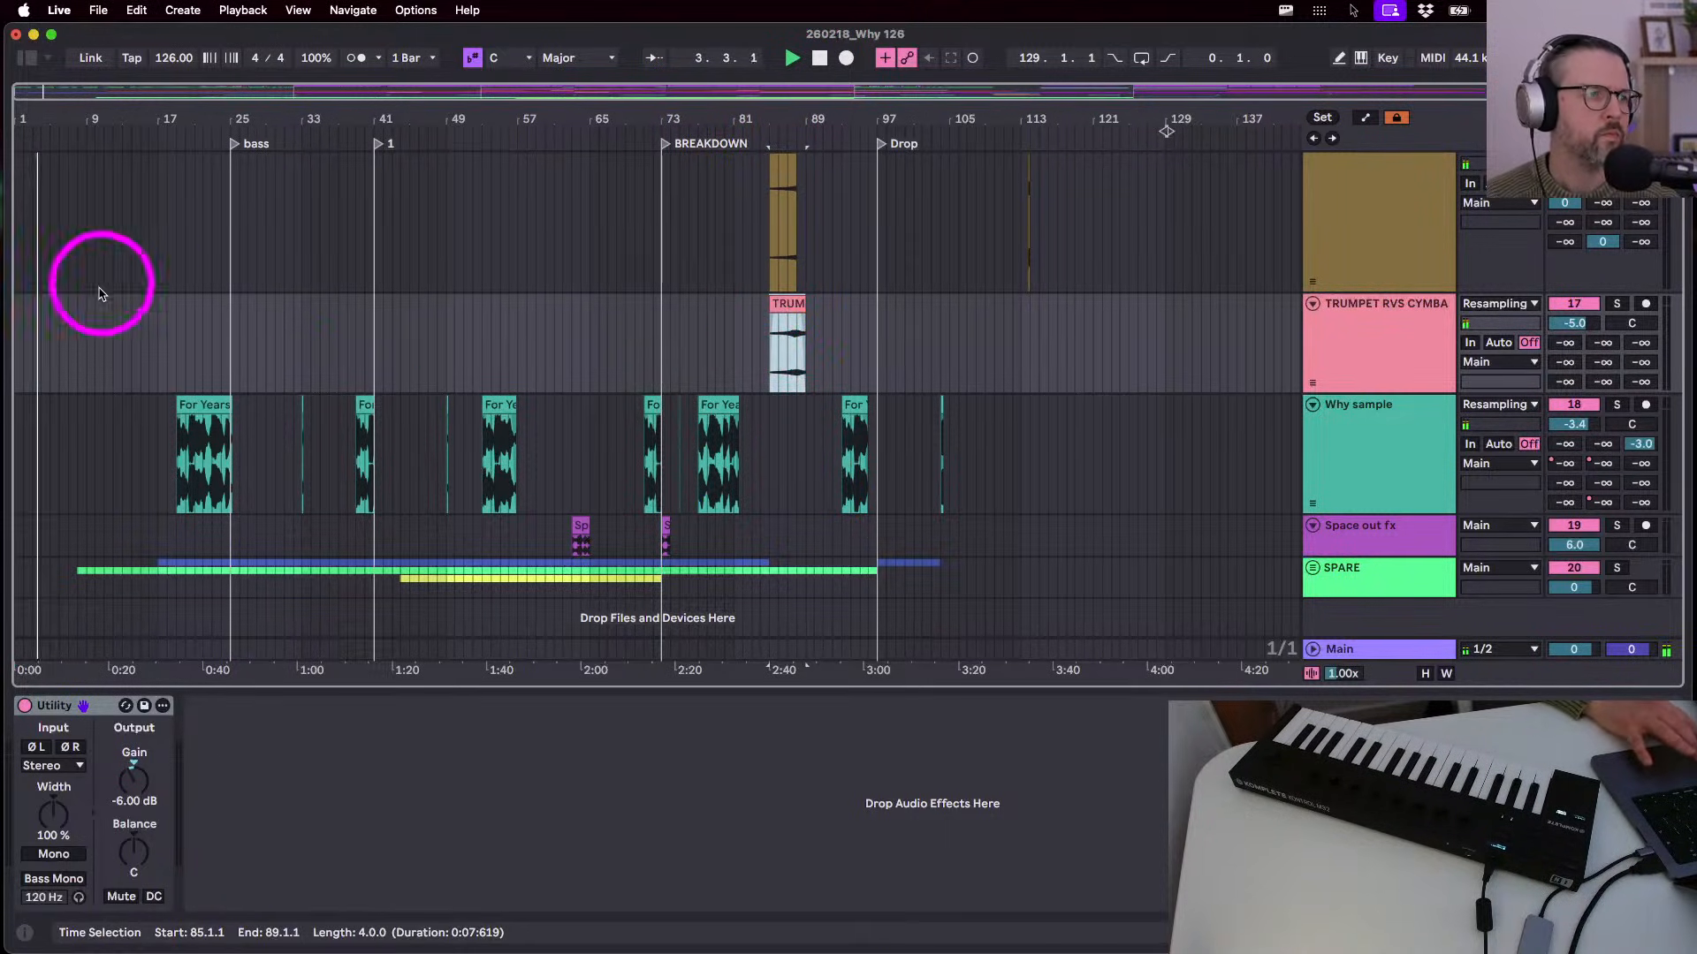
click(49, 331)
key(super+v)
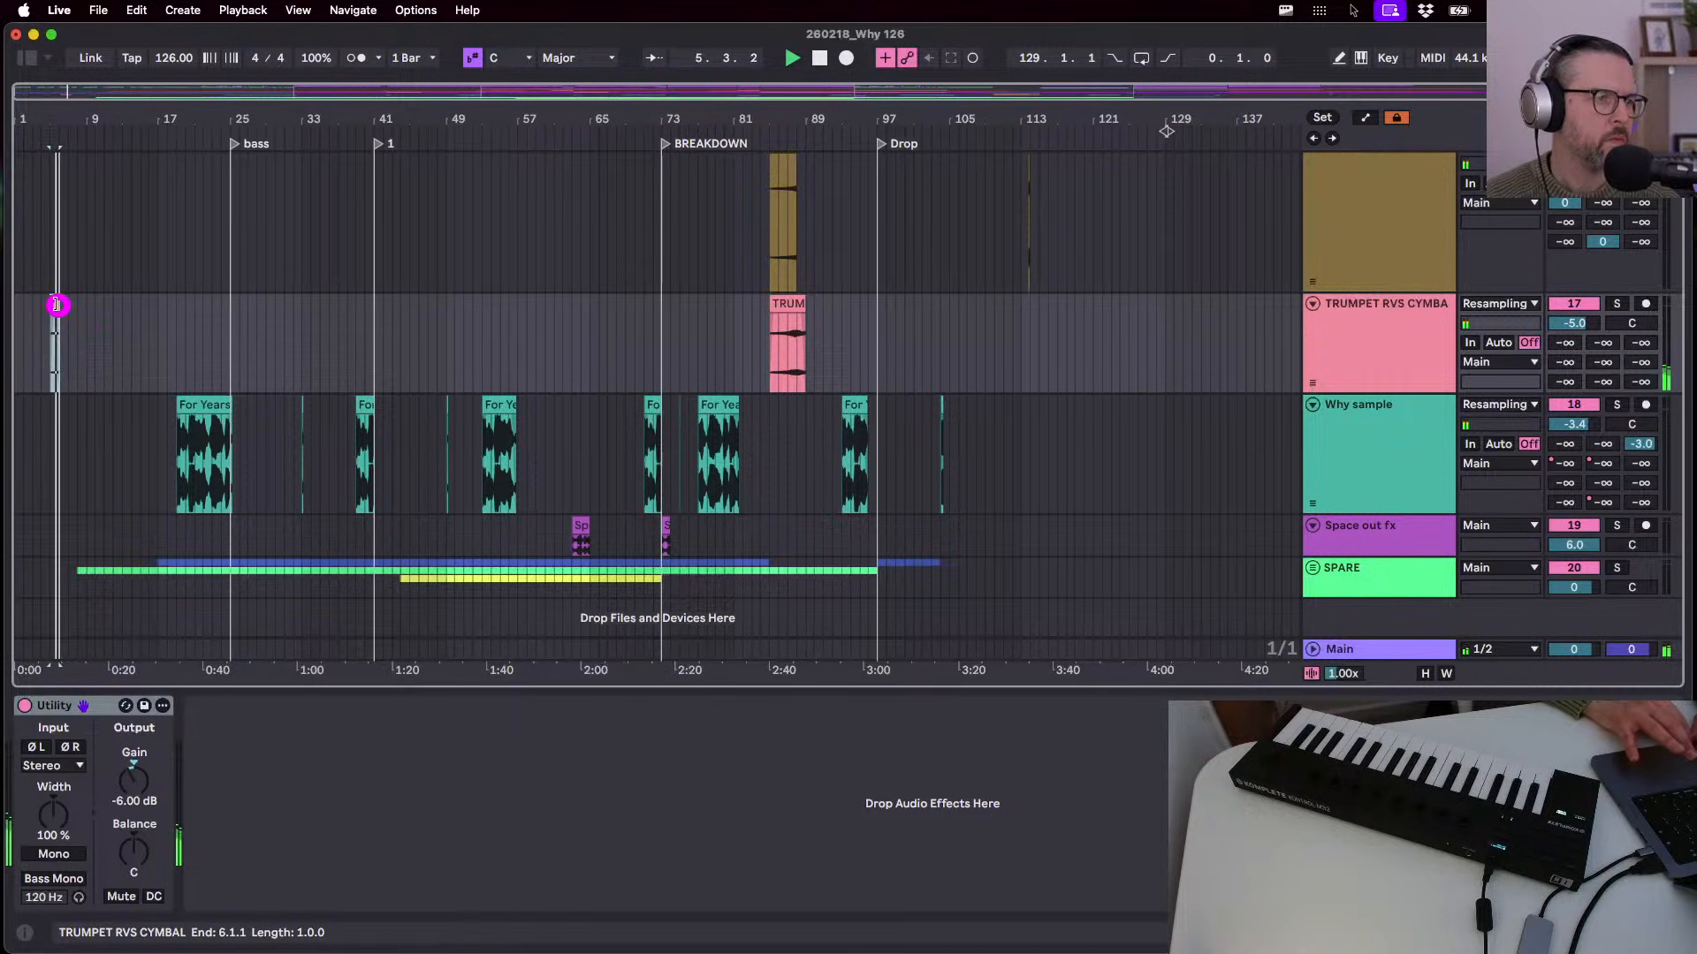
key(super+z)
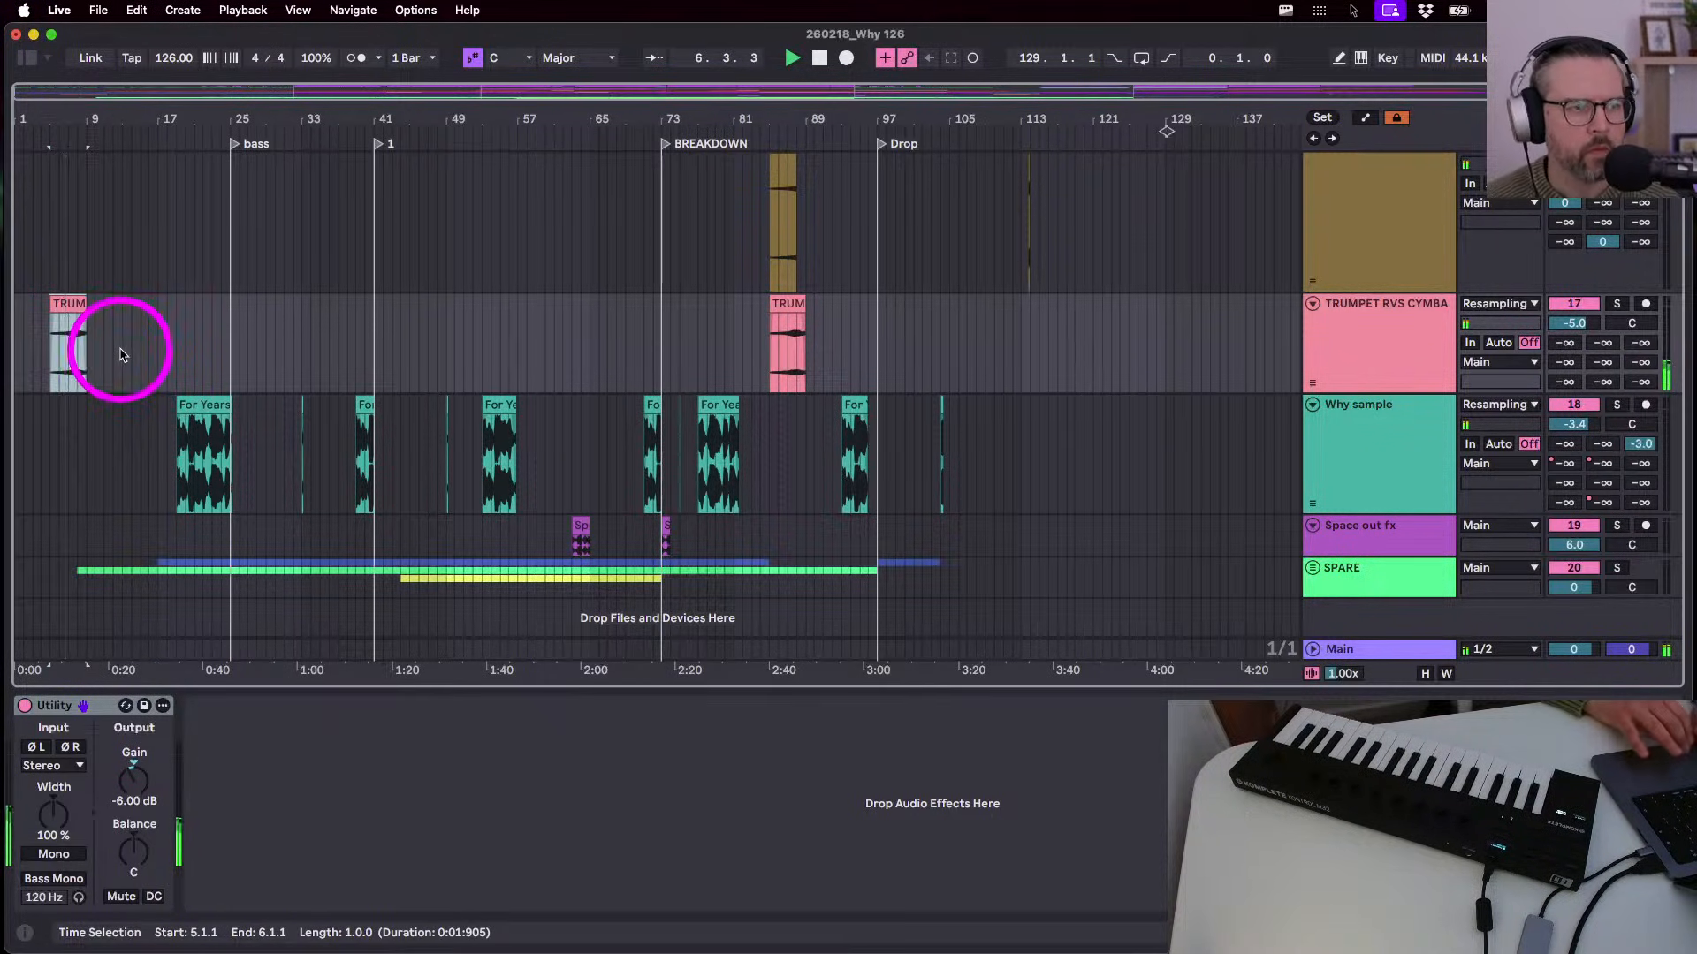
scroll(122, 356, up, 3)
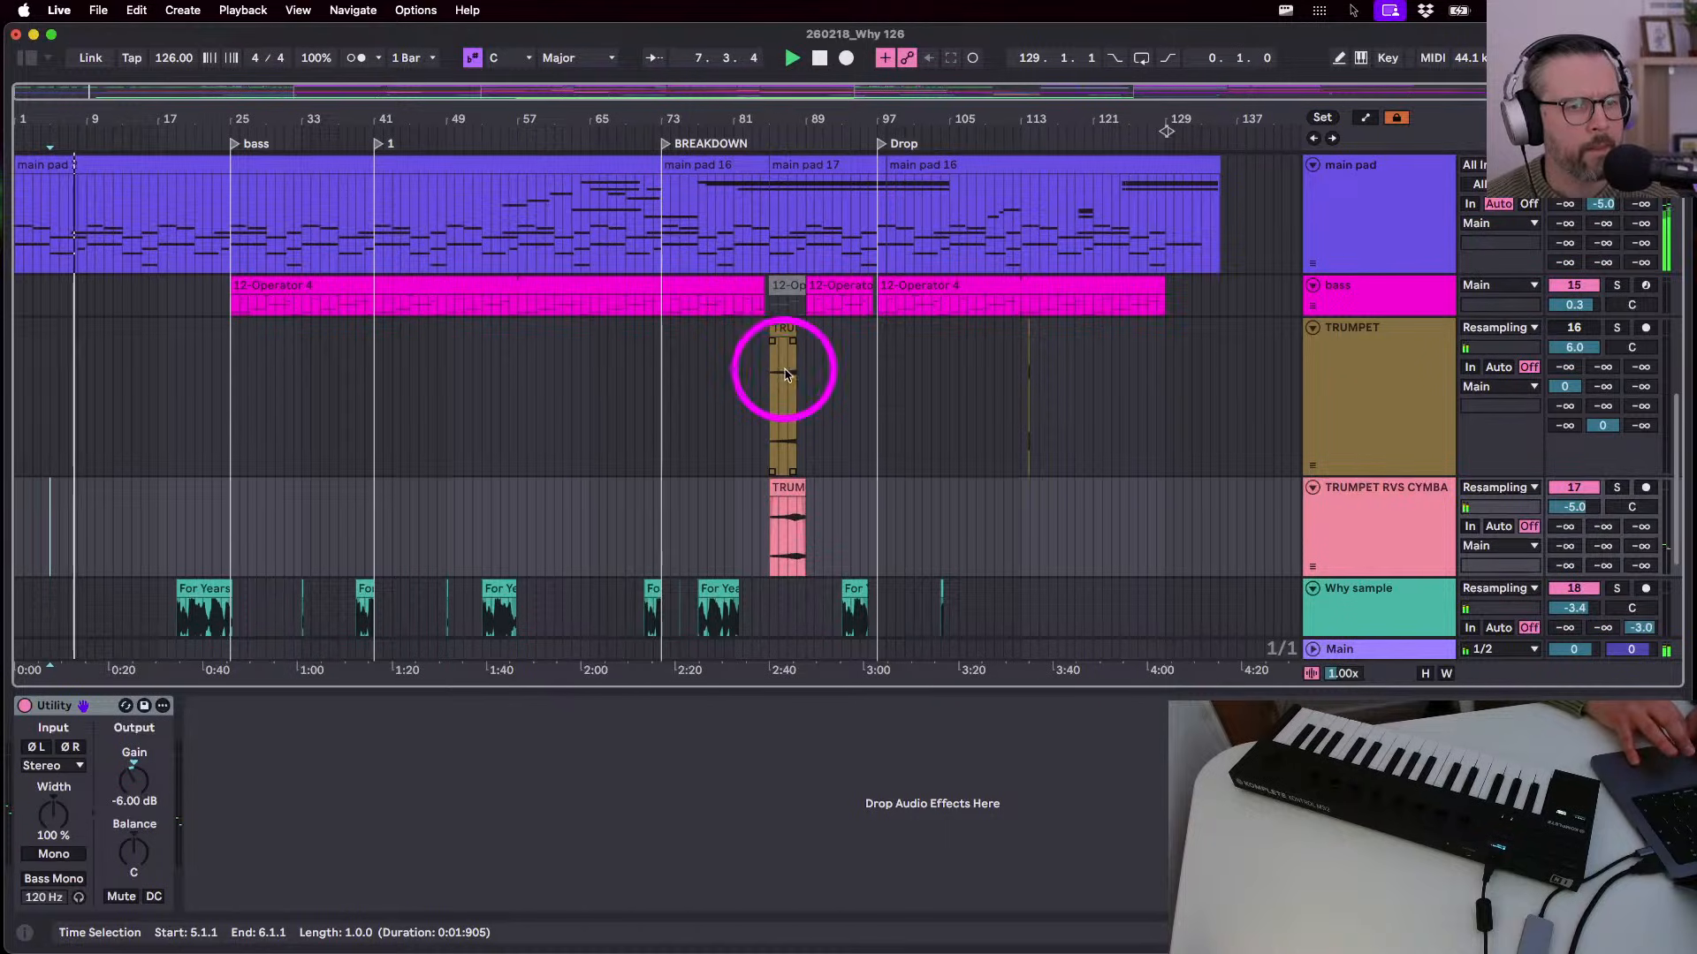
- Paste a one-bar trumpet stab at bar 9 and switch the TRUMPET track on
click(795, 372)
click(83, 389)
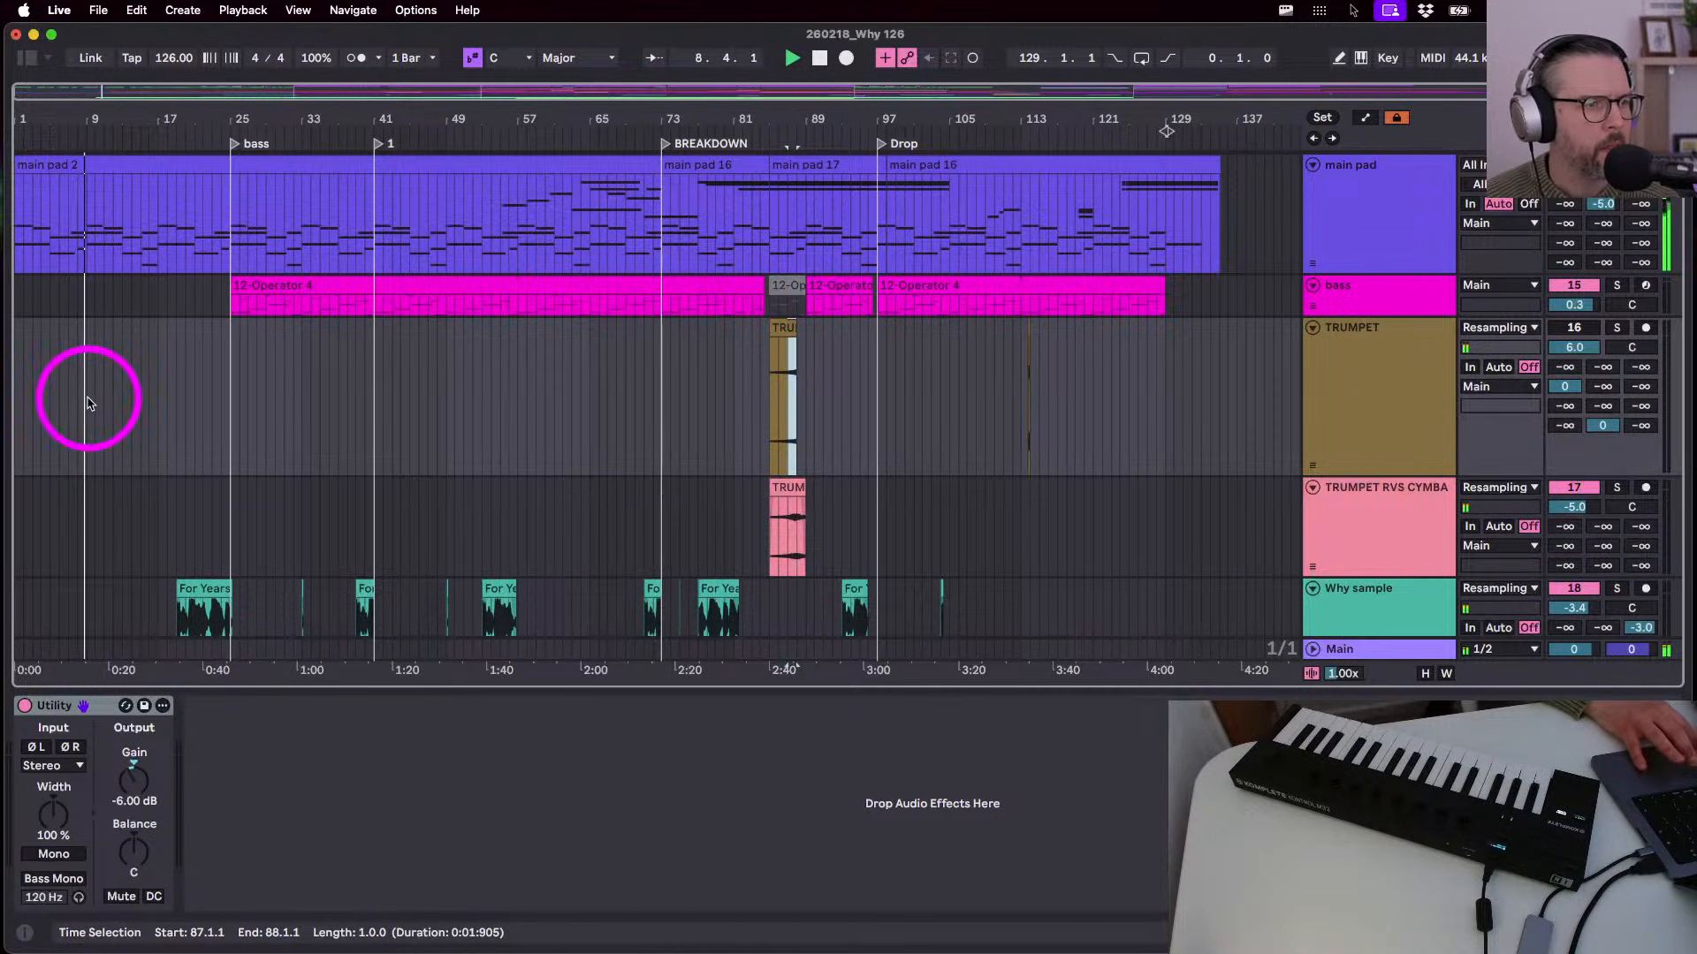
key(super+v)
scroll(89, 404, up, 5)
click(119, 332)
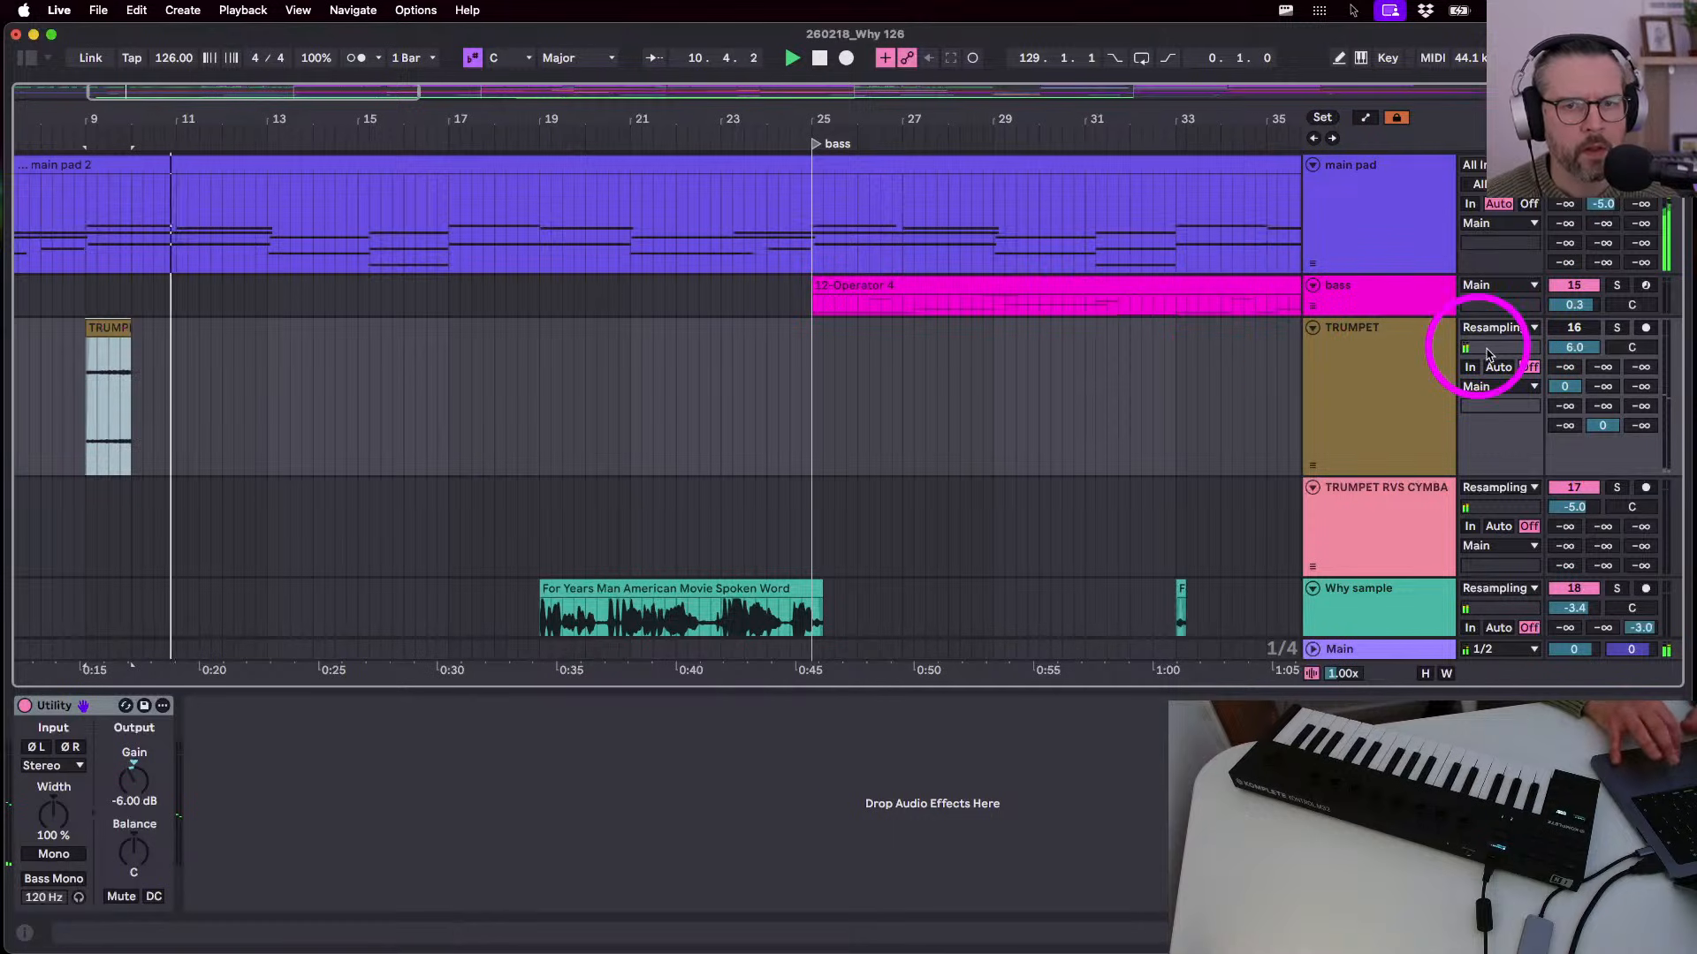
click(1572, 327)
drag(746, 115, 331, 111)
key(space)
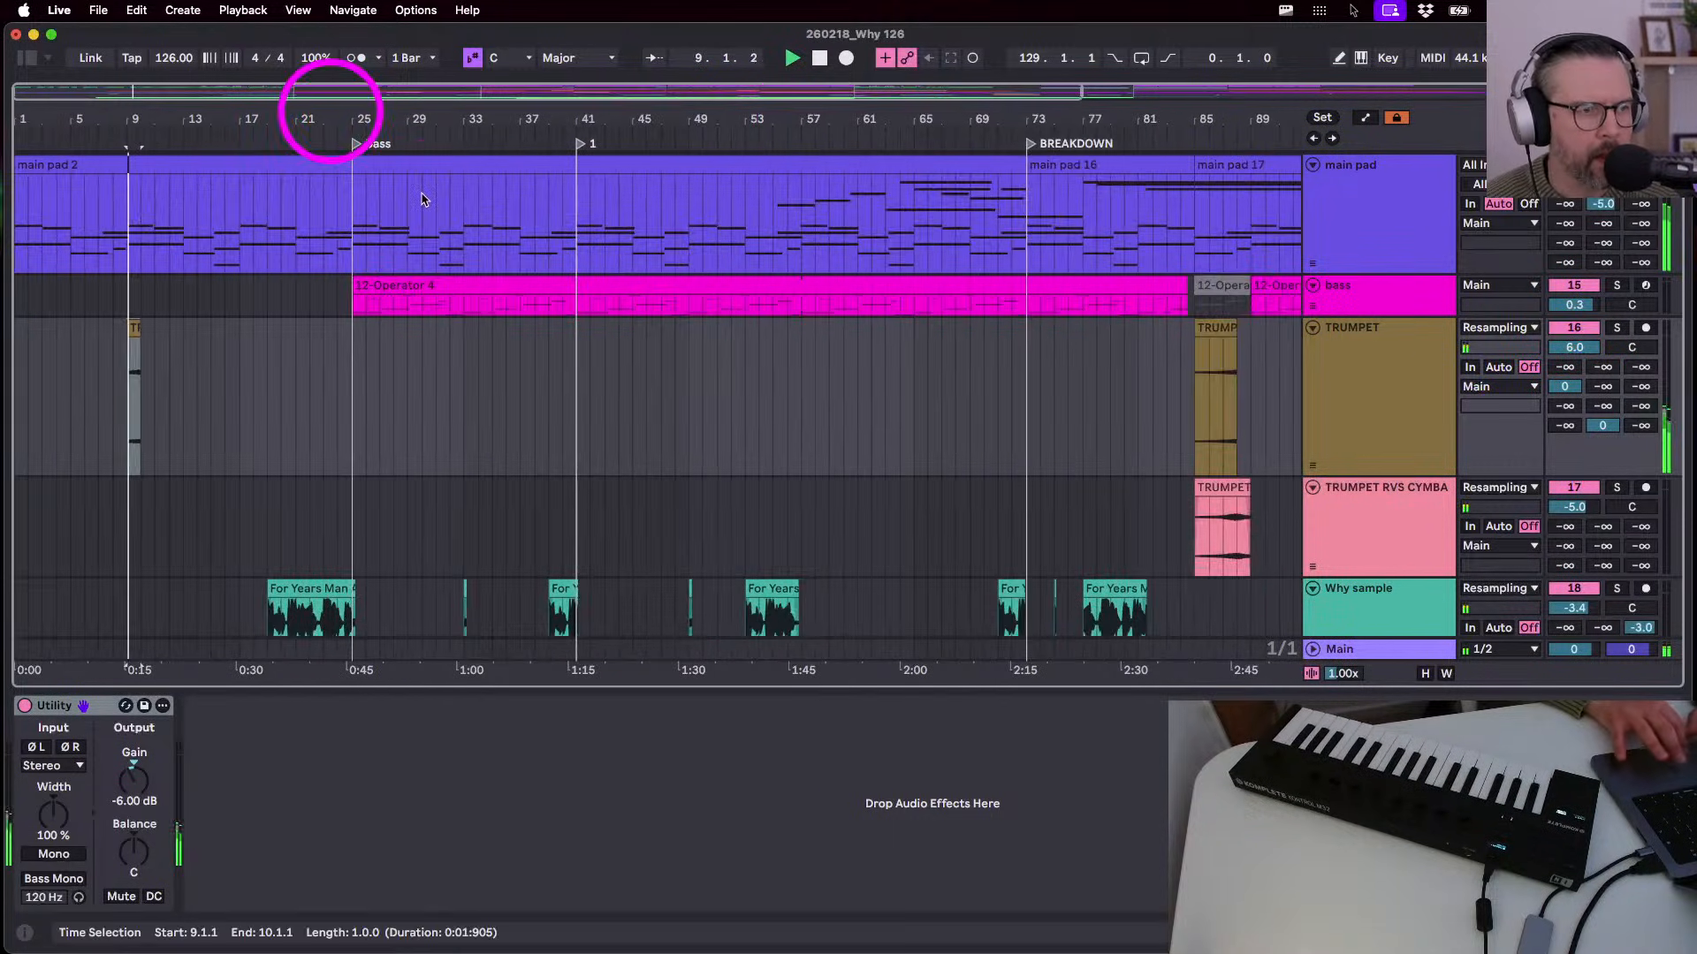
- Move the trumpet stab to start at bar 8 and reset the TRUMPET volume to 0 dB
scroll(83, 379, up, 4)
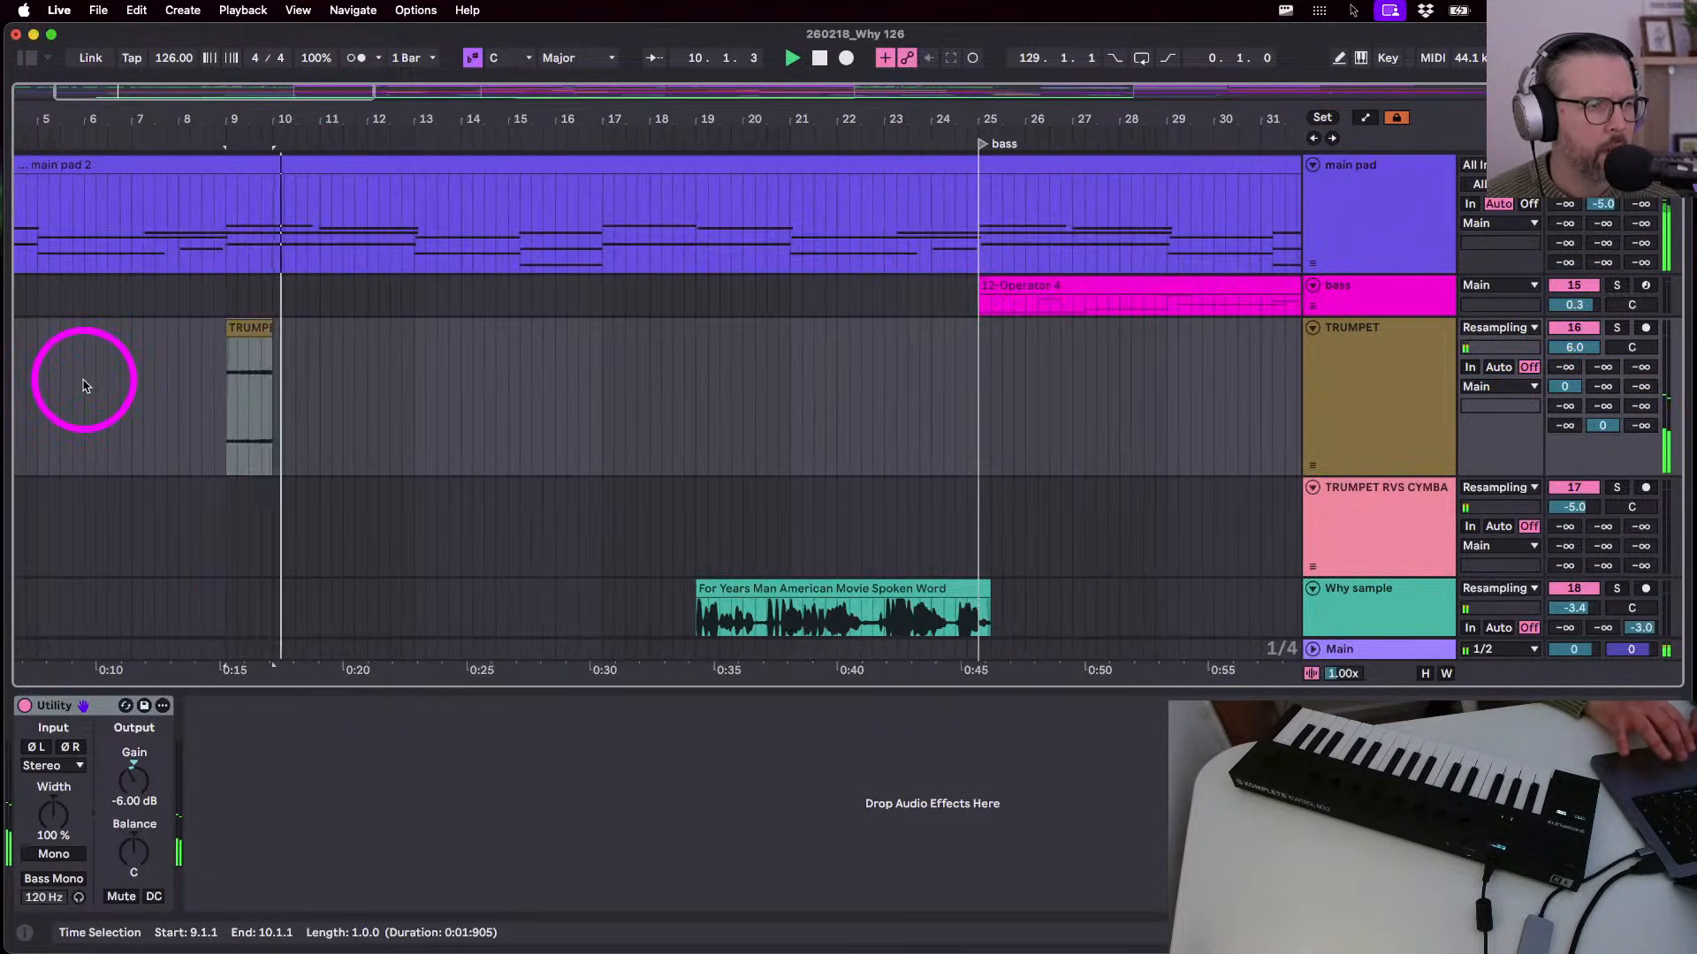
scroll(143, 400, down, 3)
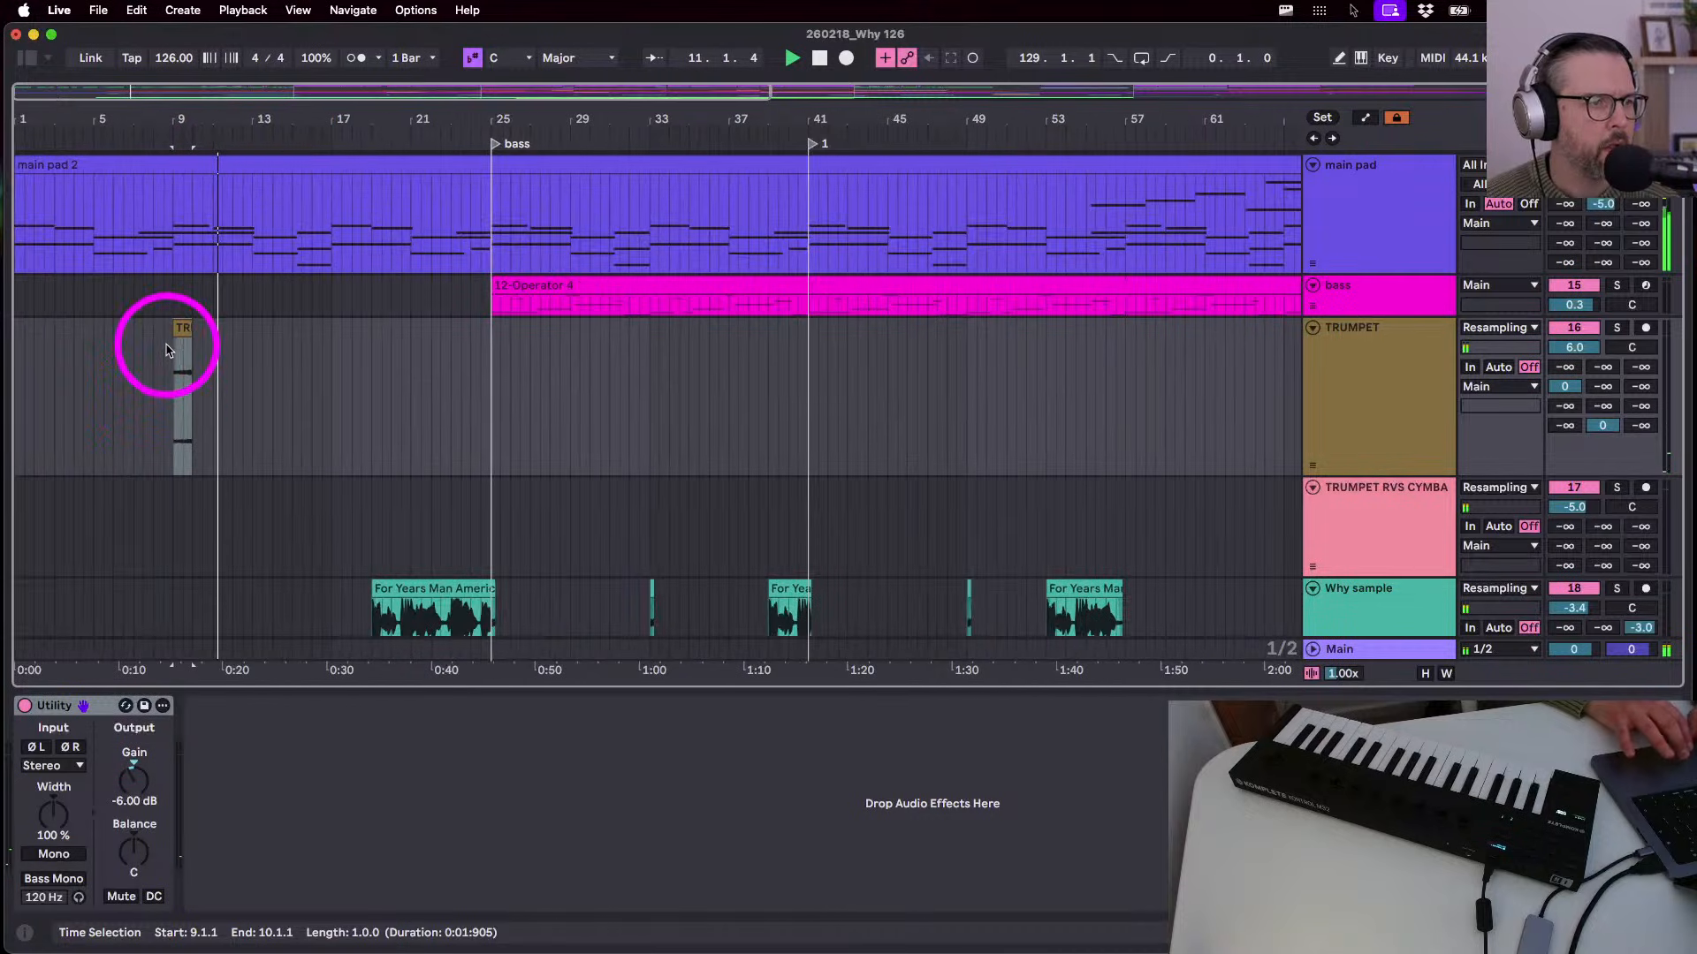
drag(182, 328, 159, 334)
key(space)
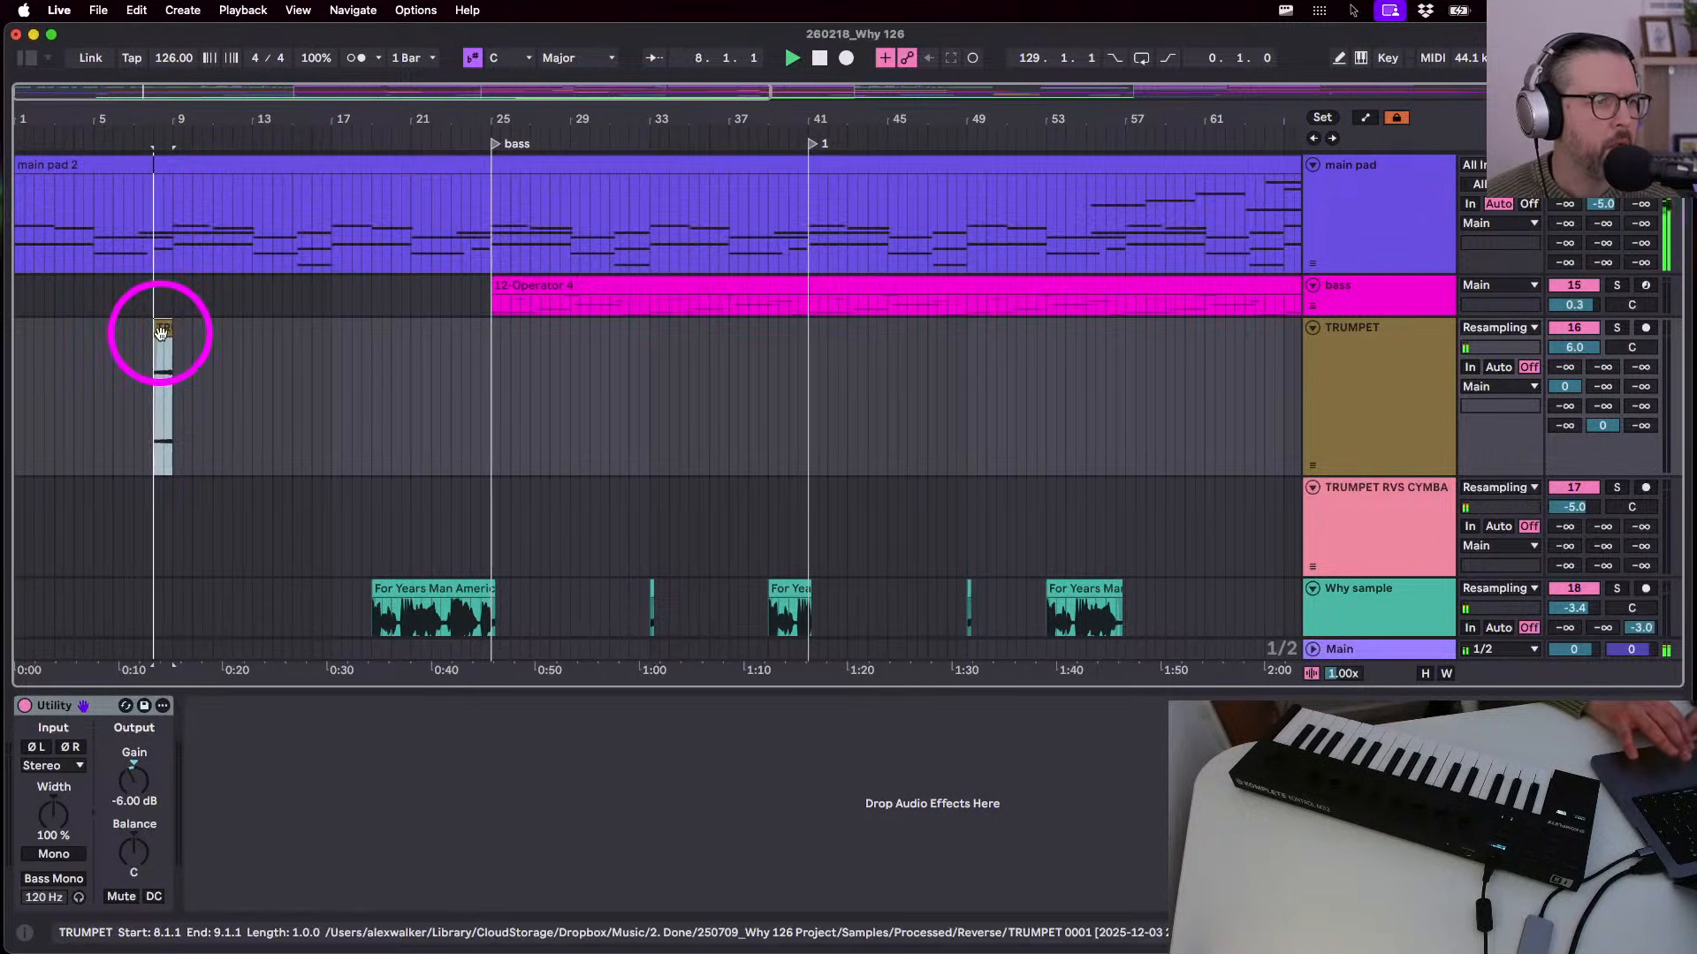
key(space)
double_click(1584, 353)
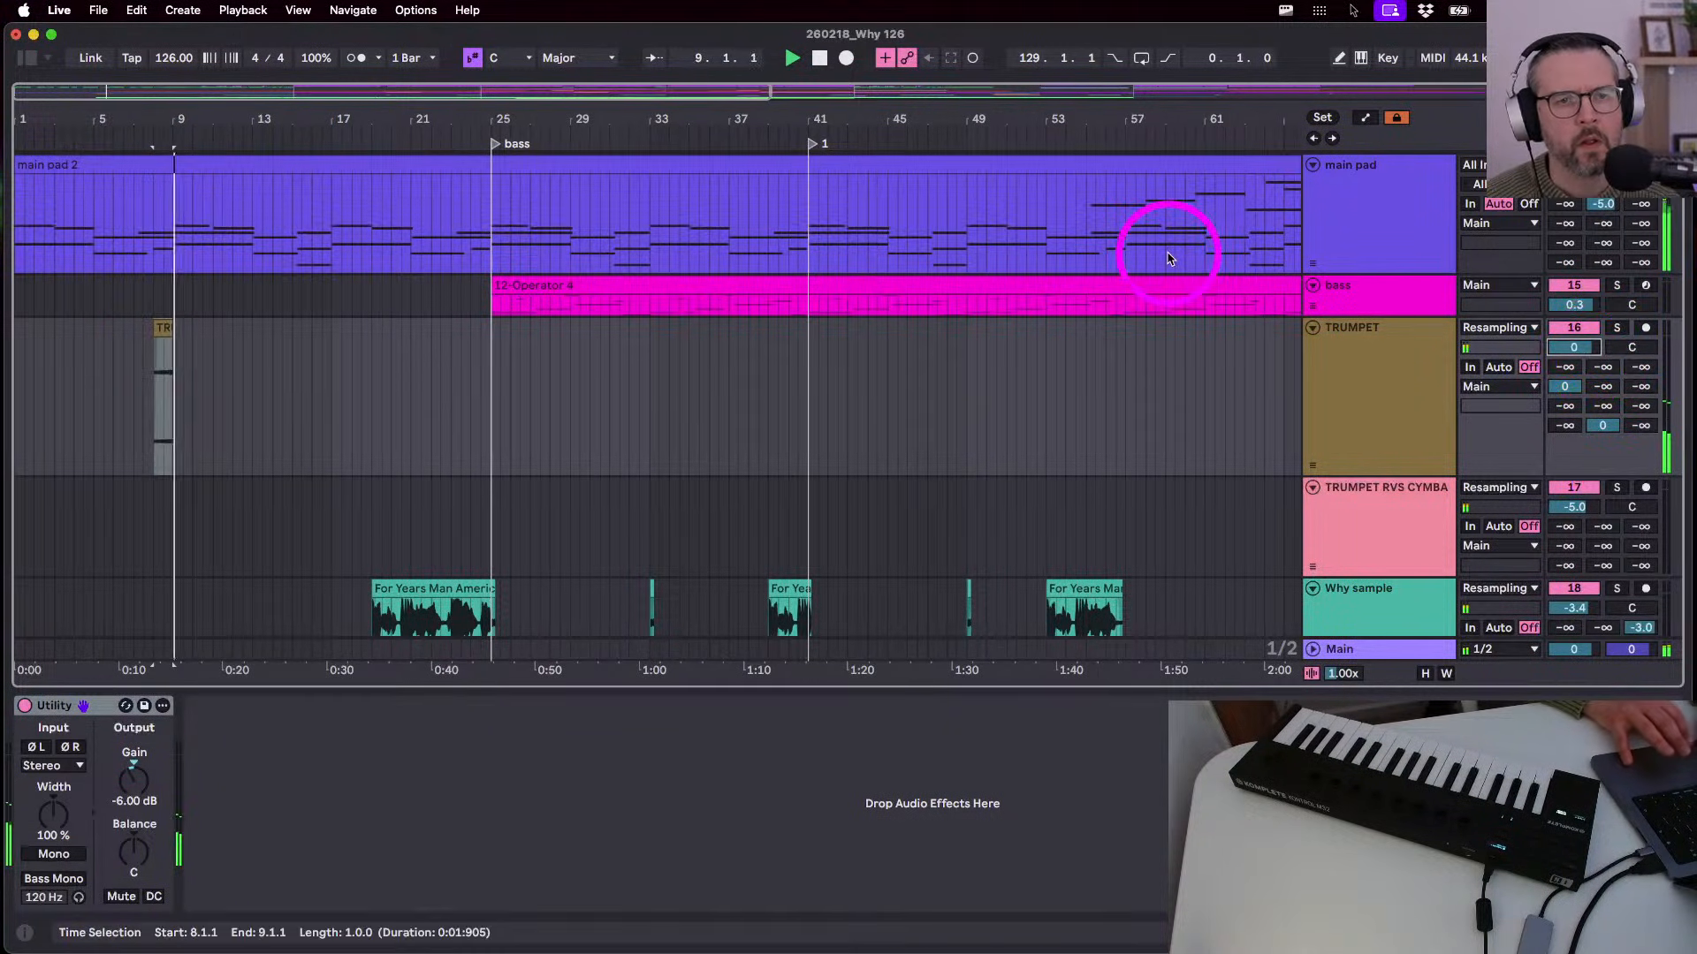
drag(992, 124, 1167, 131)
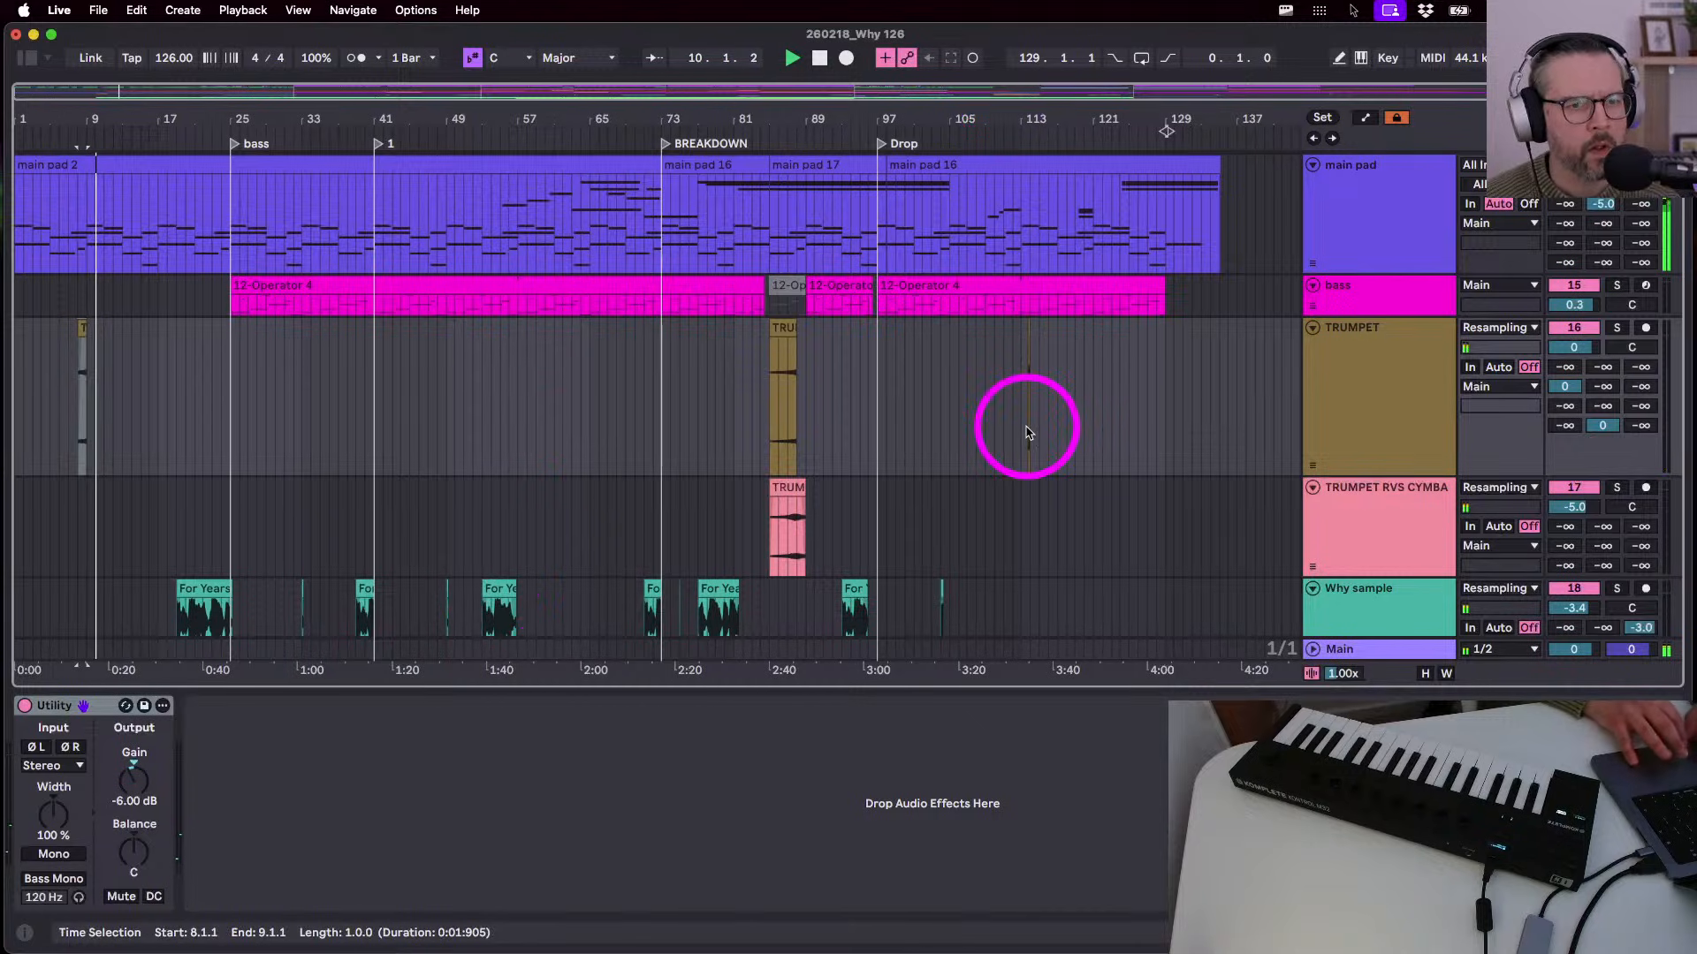
- Paste a short trumpet stab on the TRUMPET track at 113.4.1, just before bar 114
drag(1026, 428, 969, 421)
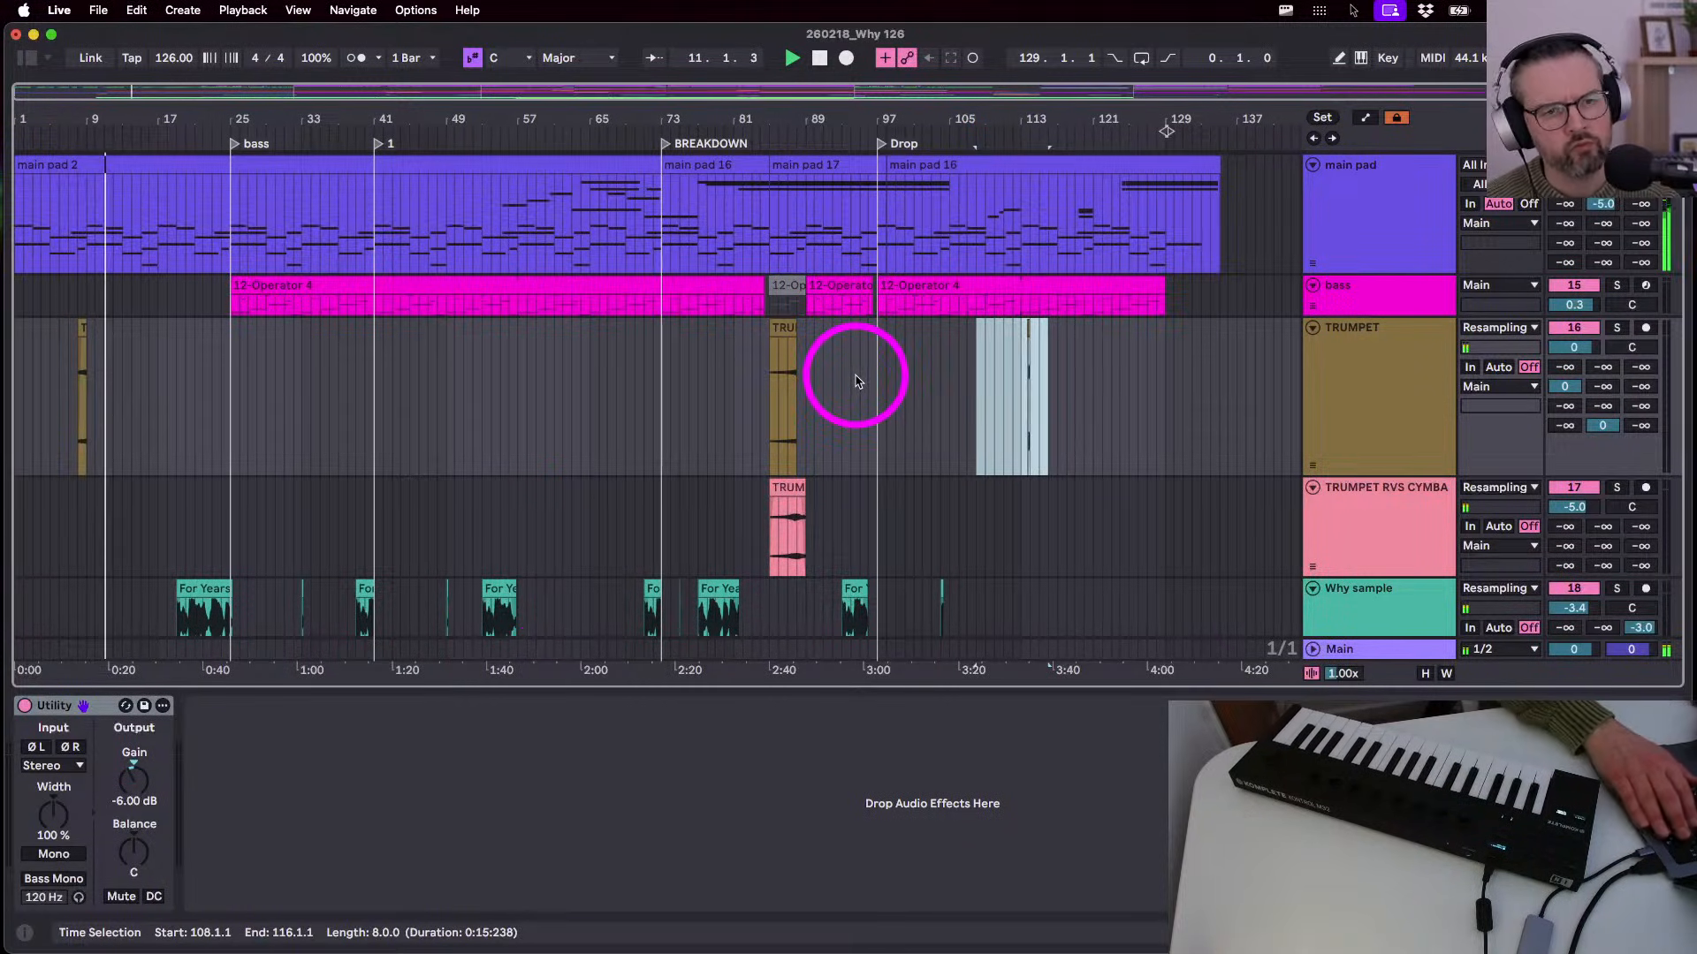
click(1028, 383)
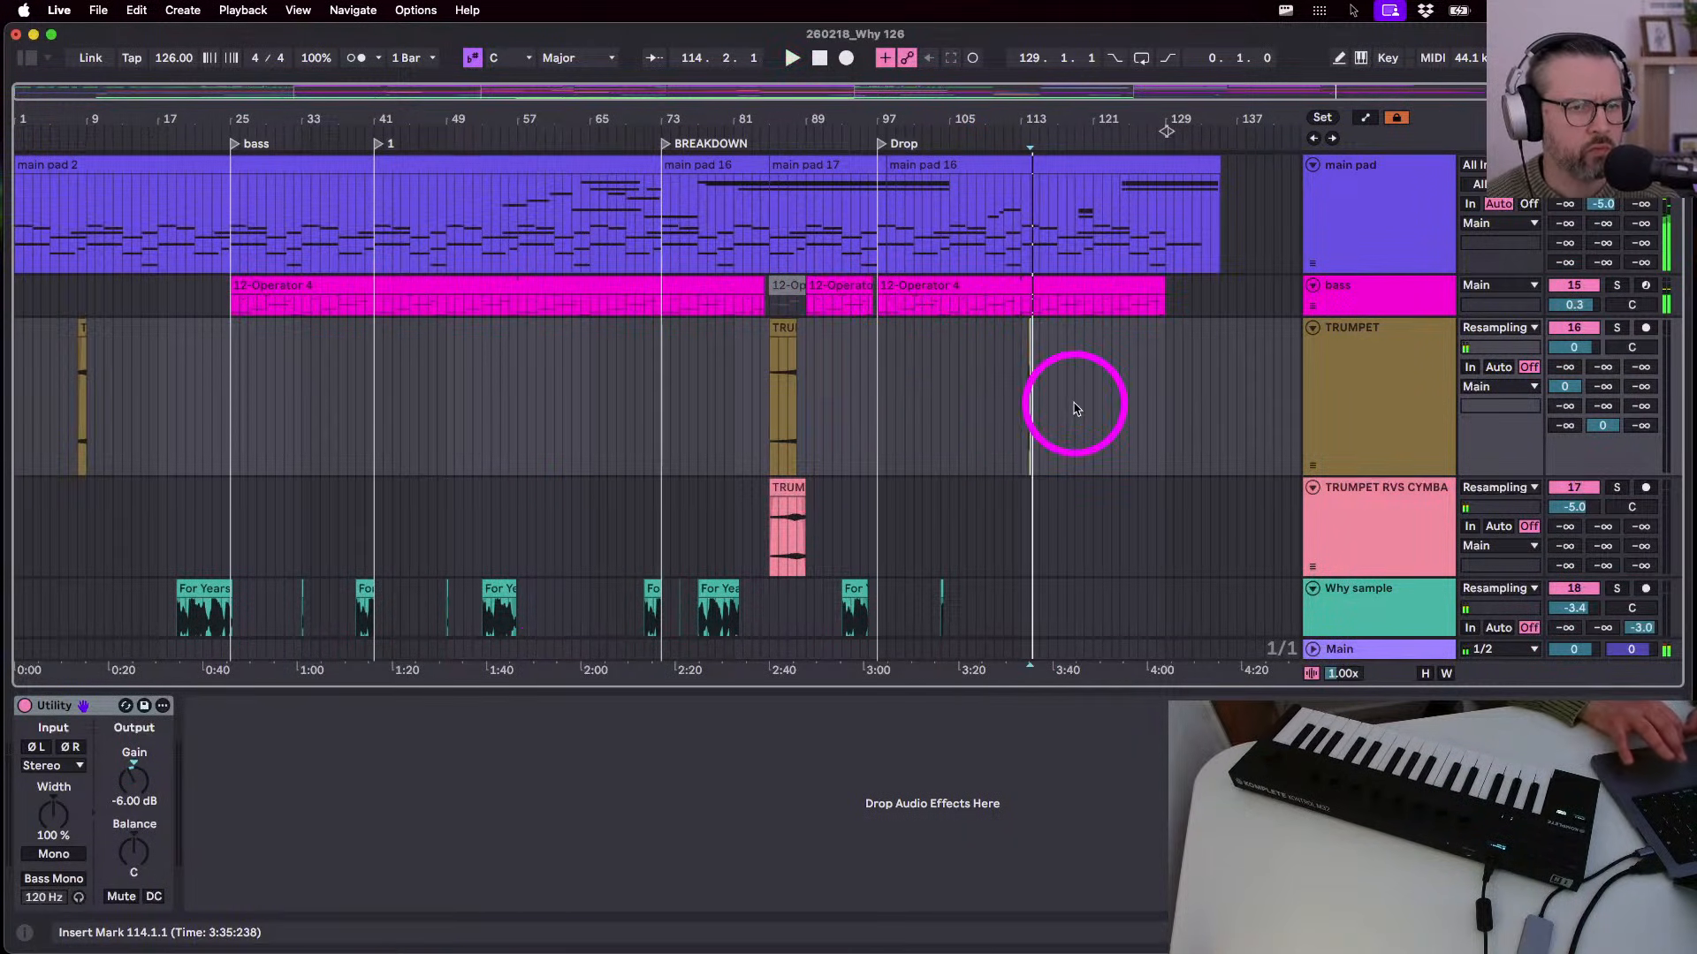
scroll(1075, 408, up, 5)
click(934, 383)
key(space)
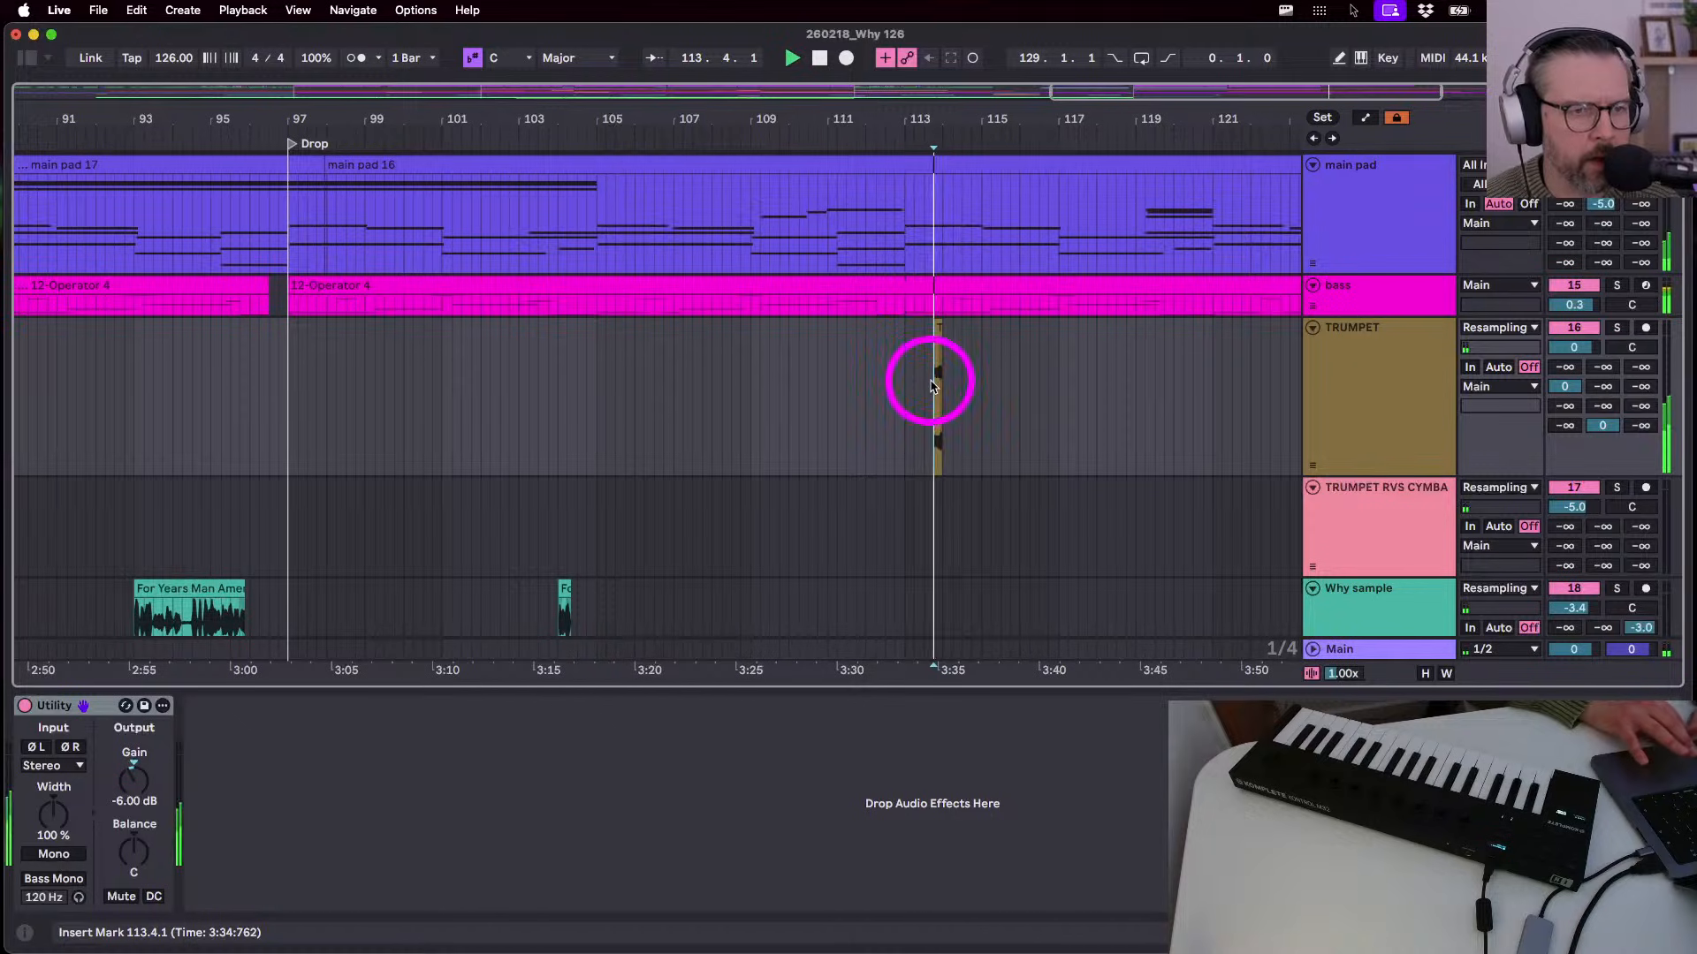
scroll(909, 384, down, 3)
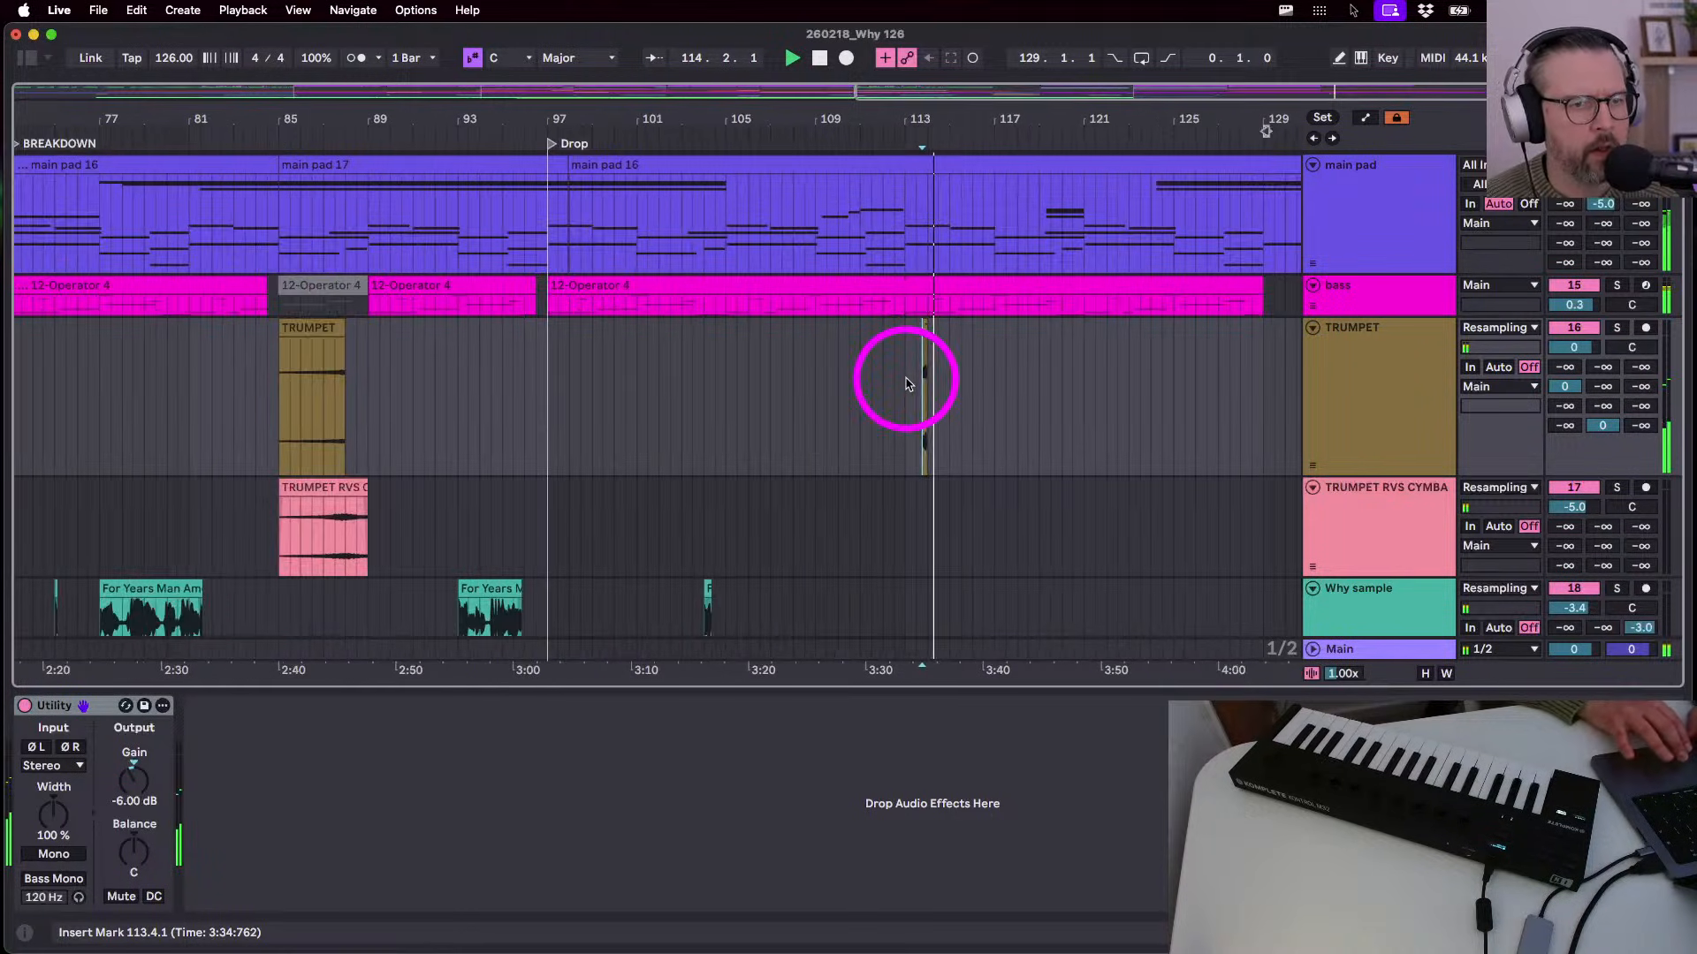
- Audition the song from bar 1 with the whole arrangement in view
click(303, 303)
click(305, 331)
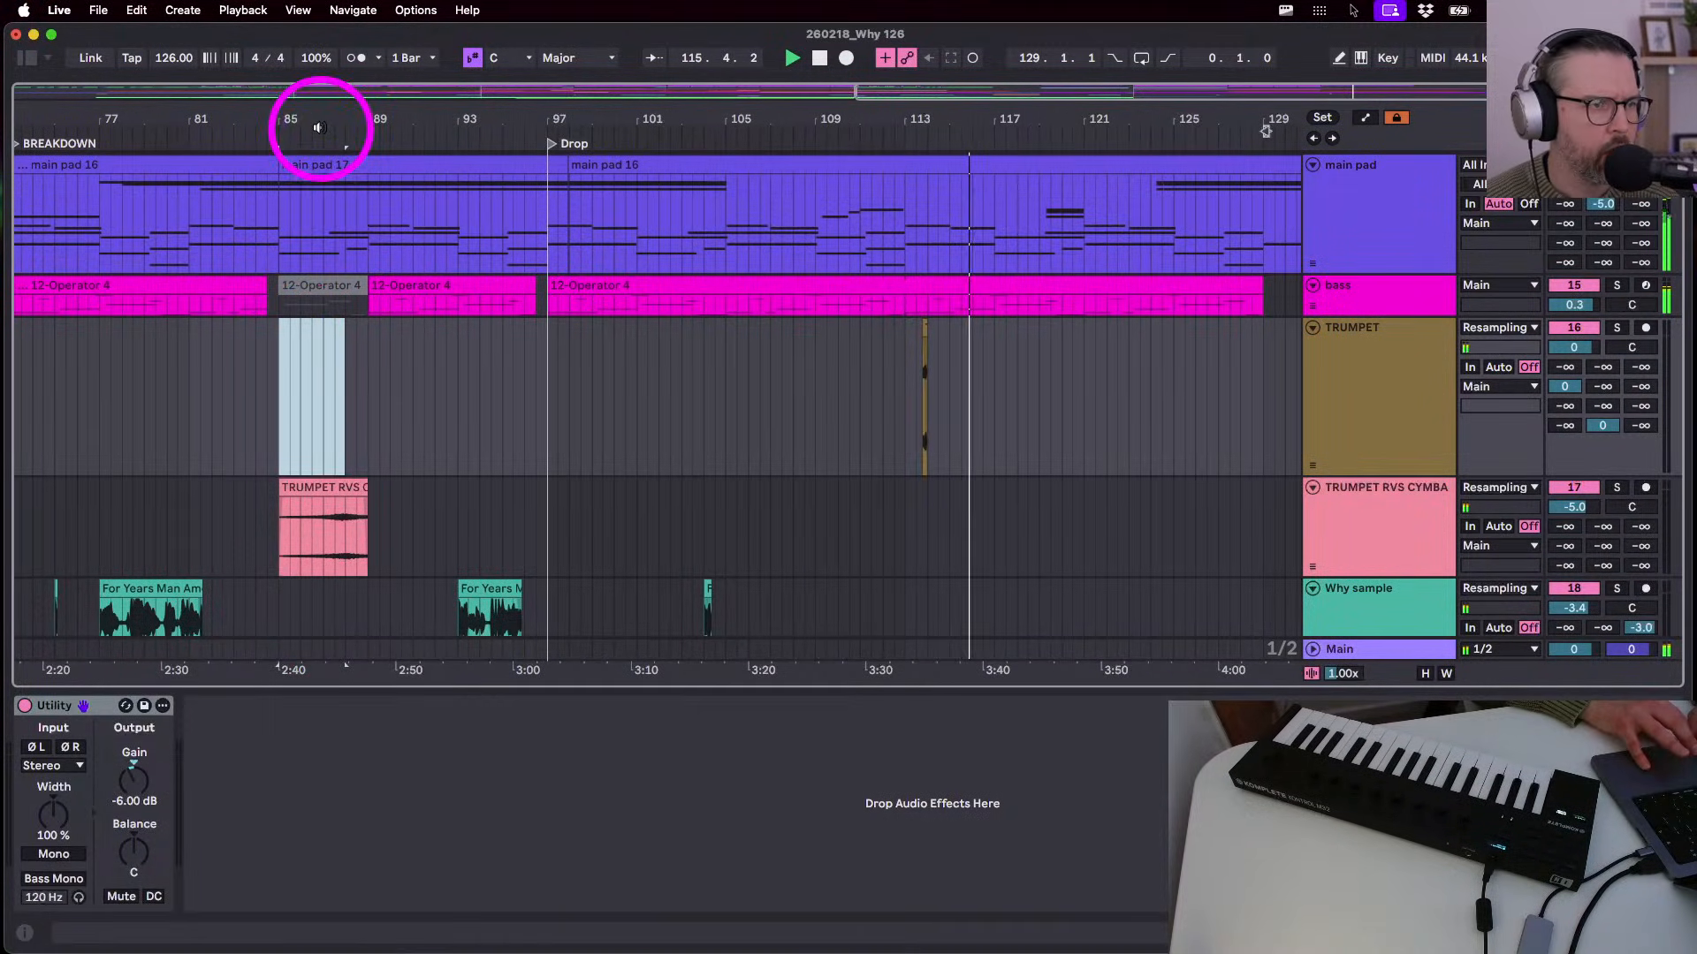
double_click(316, 116)
key(space)
click(949, 75)
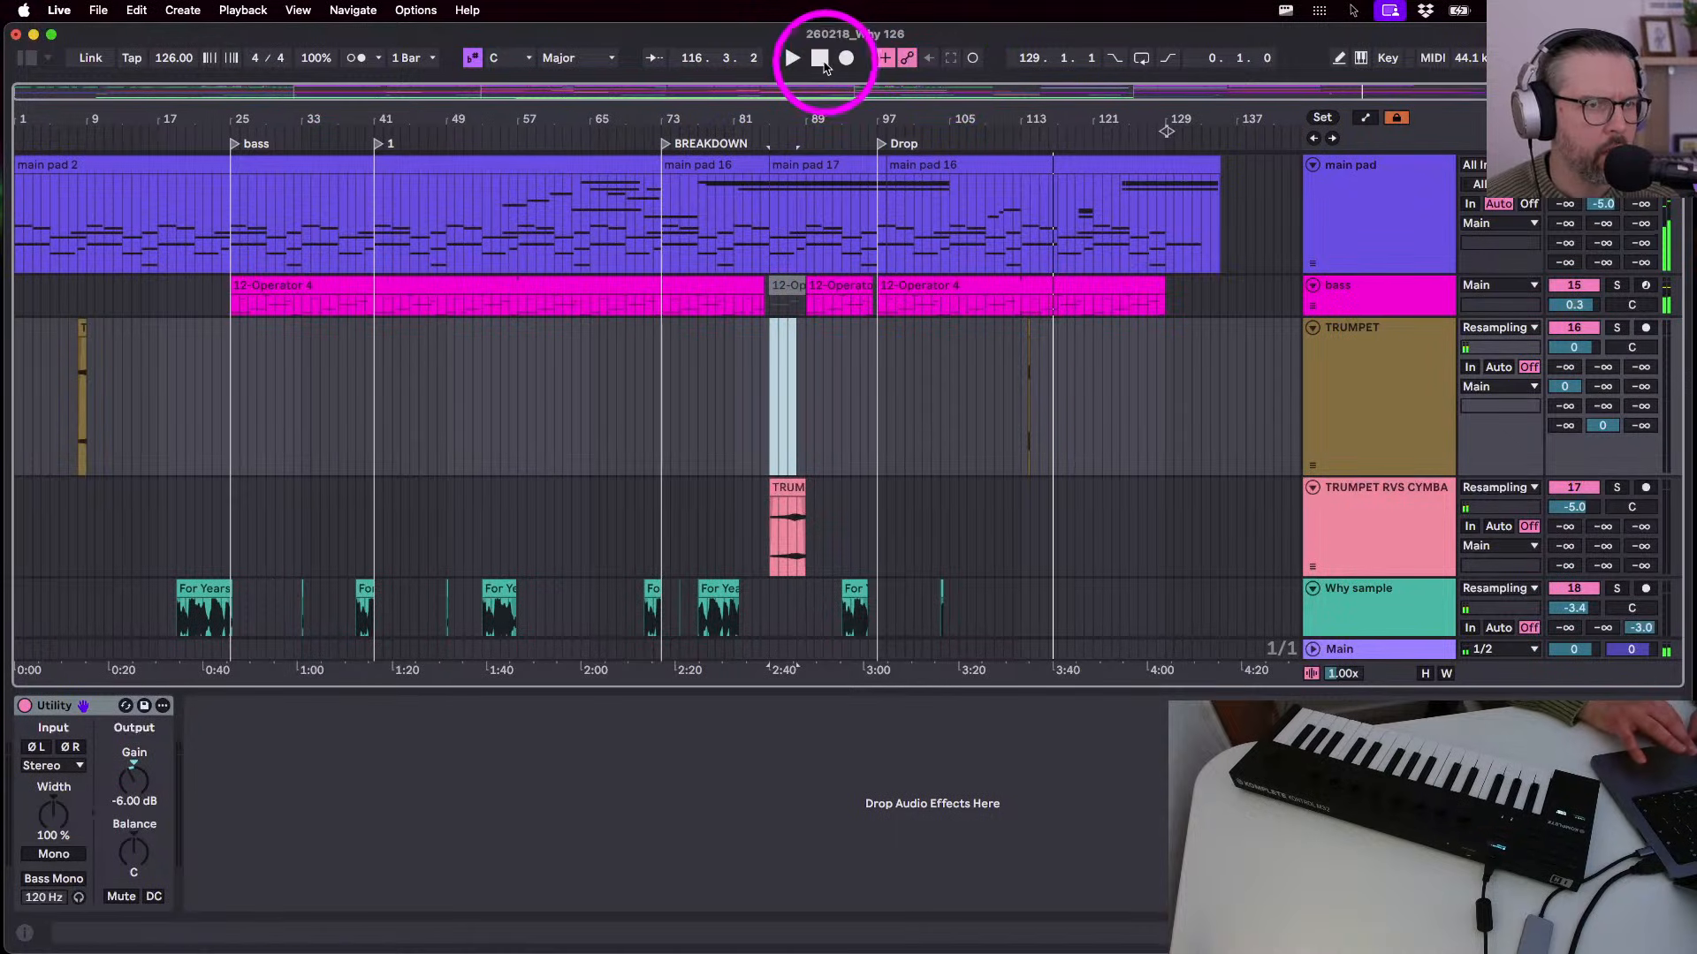
click(825, 66)
key(space)
- Select the new trumpet stab around bar 113, then stop playback at the song start
scroll(159, 371, up, 5)
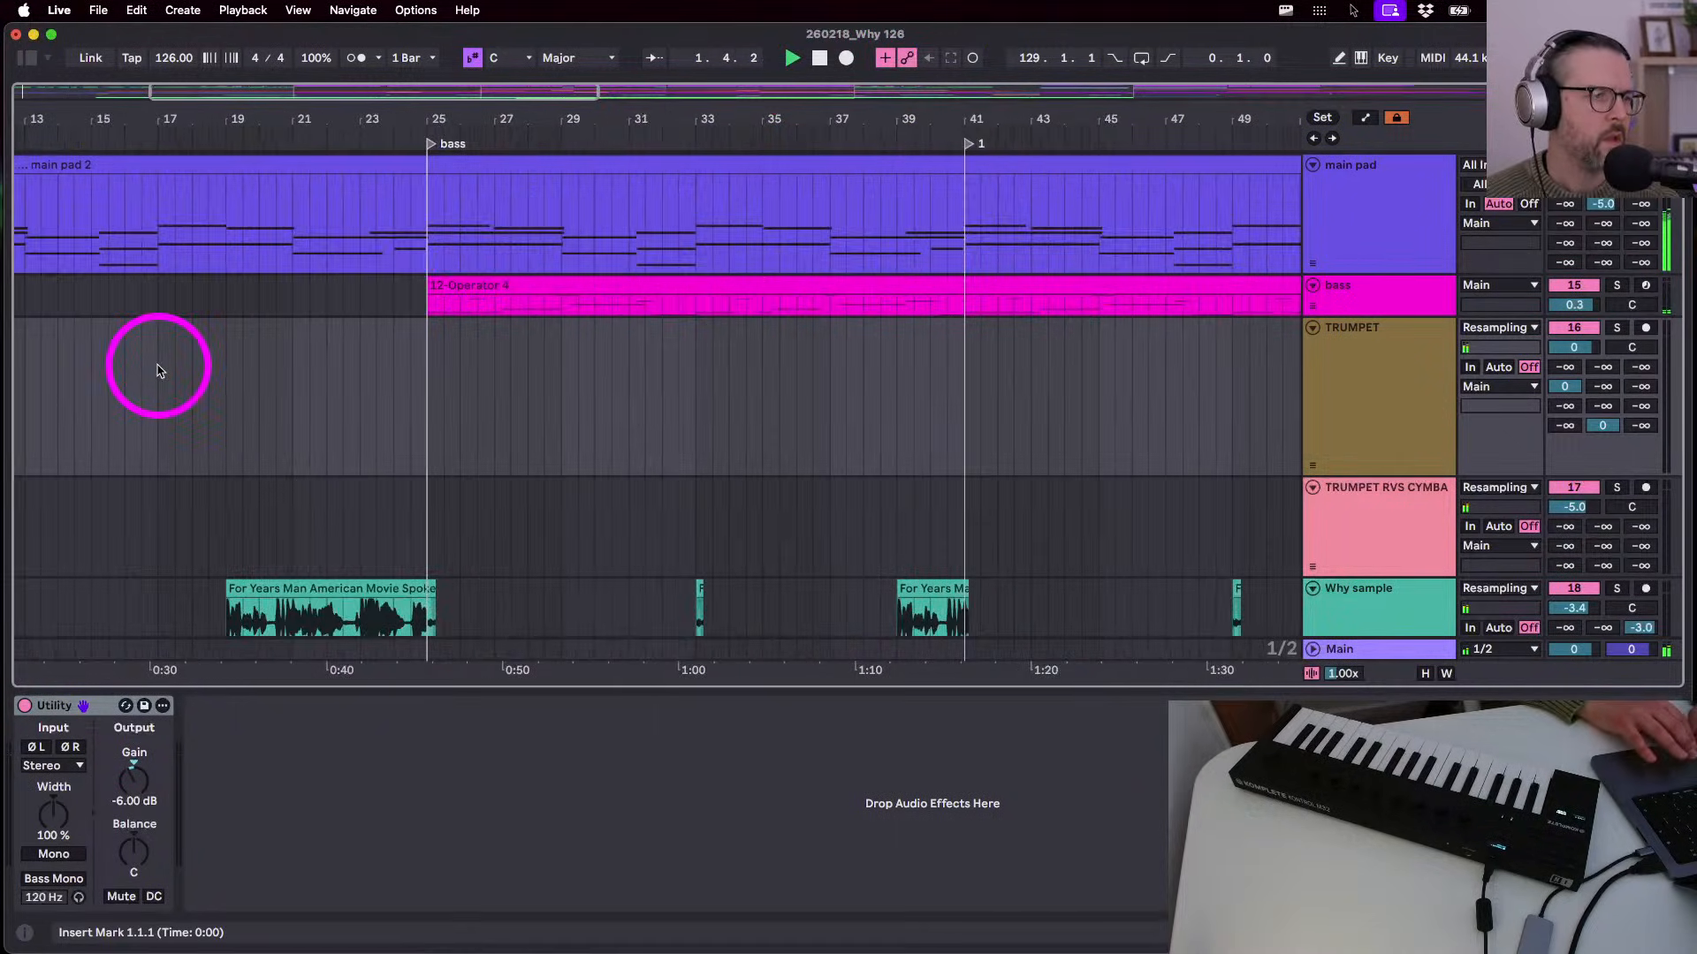
scroll(159, 371, left, 5)
scroll(159, 370, down, 3)
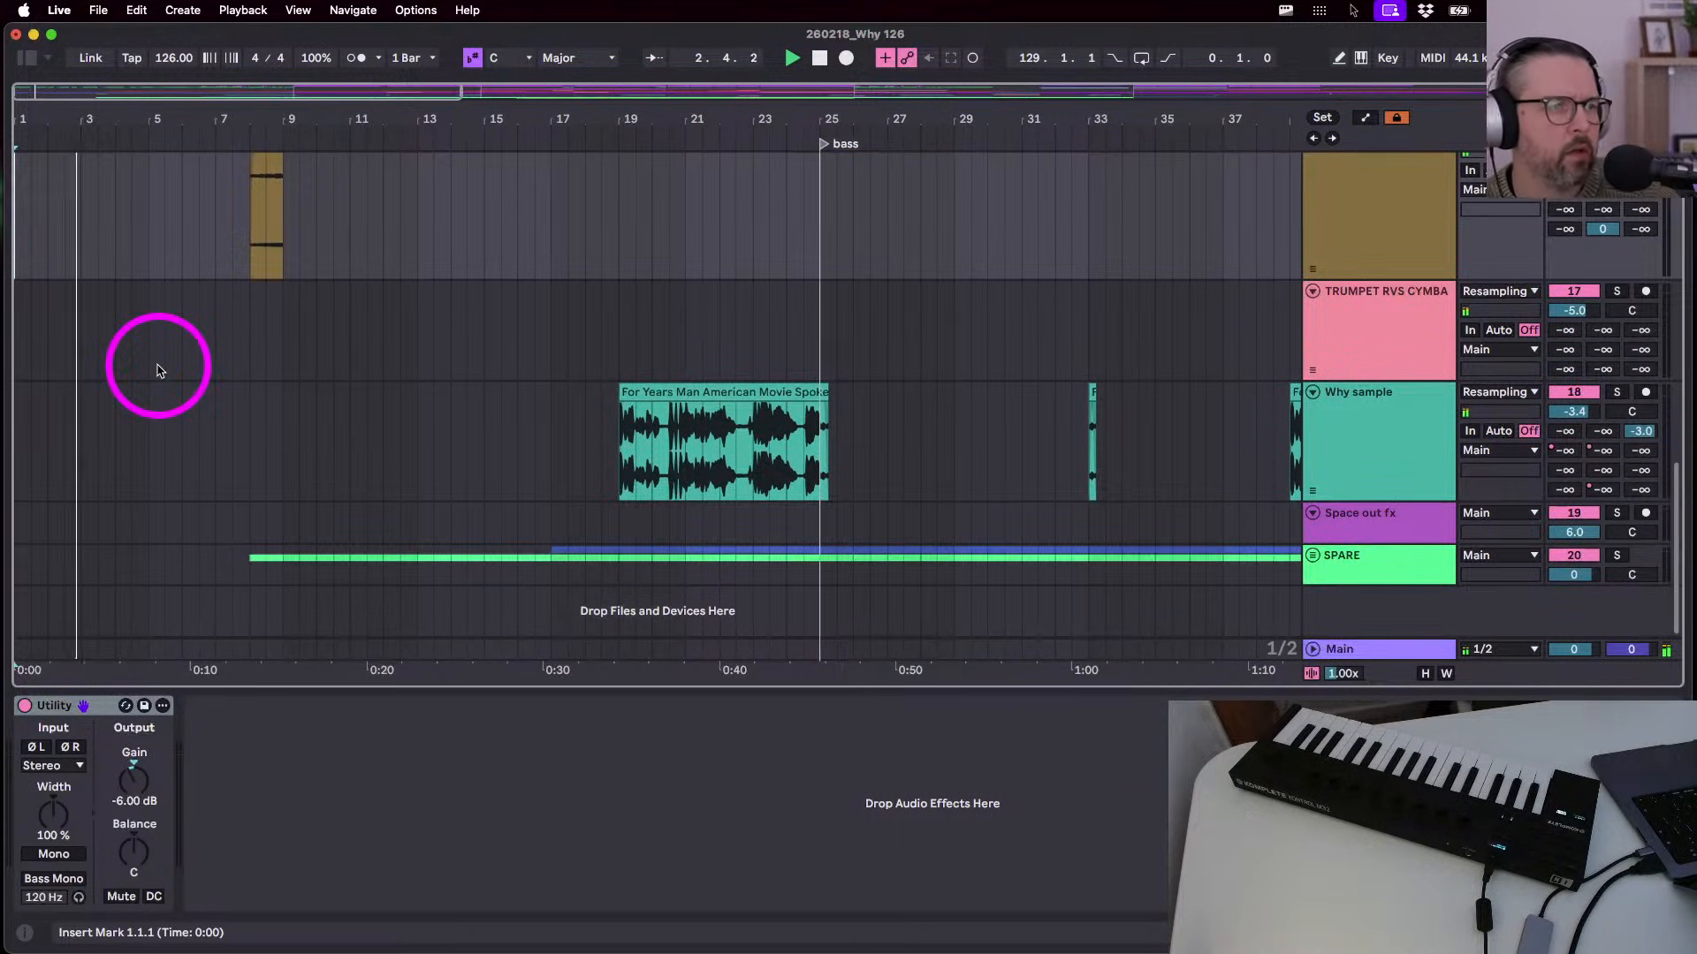
key(w)
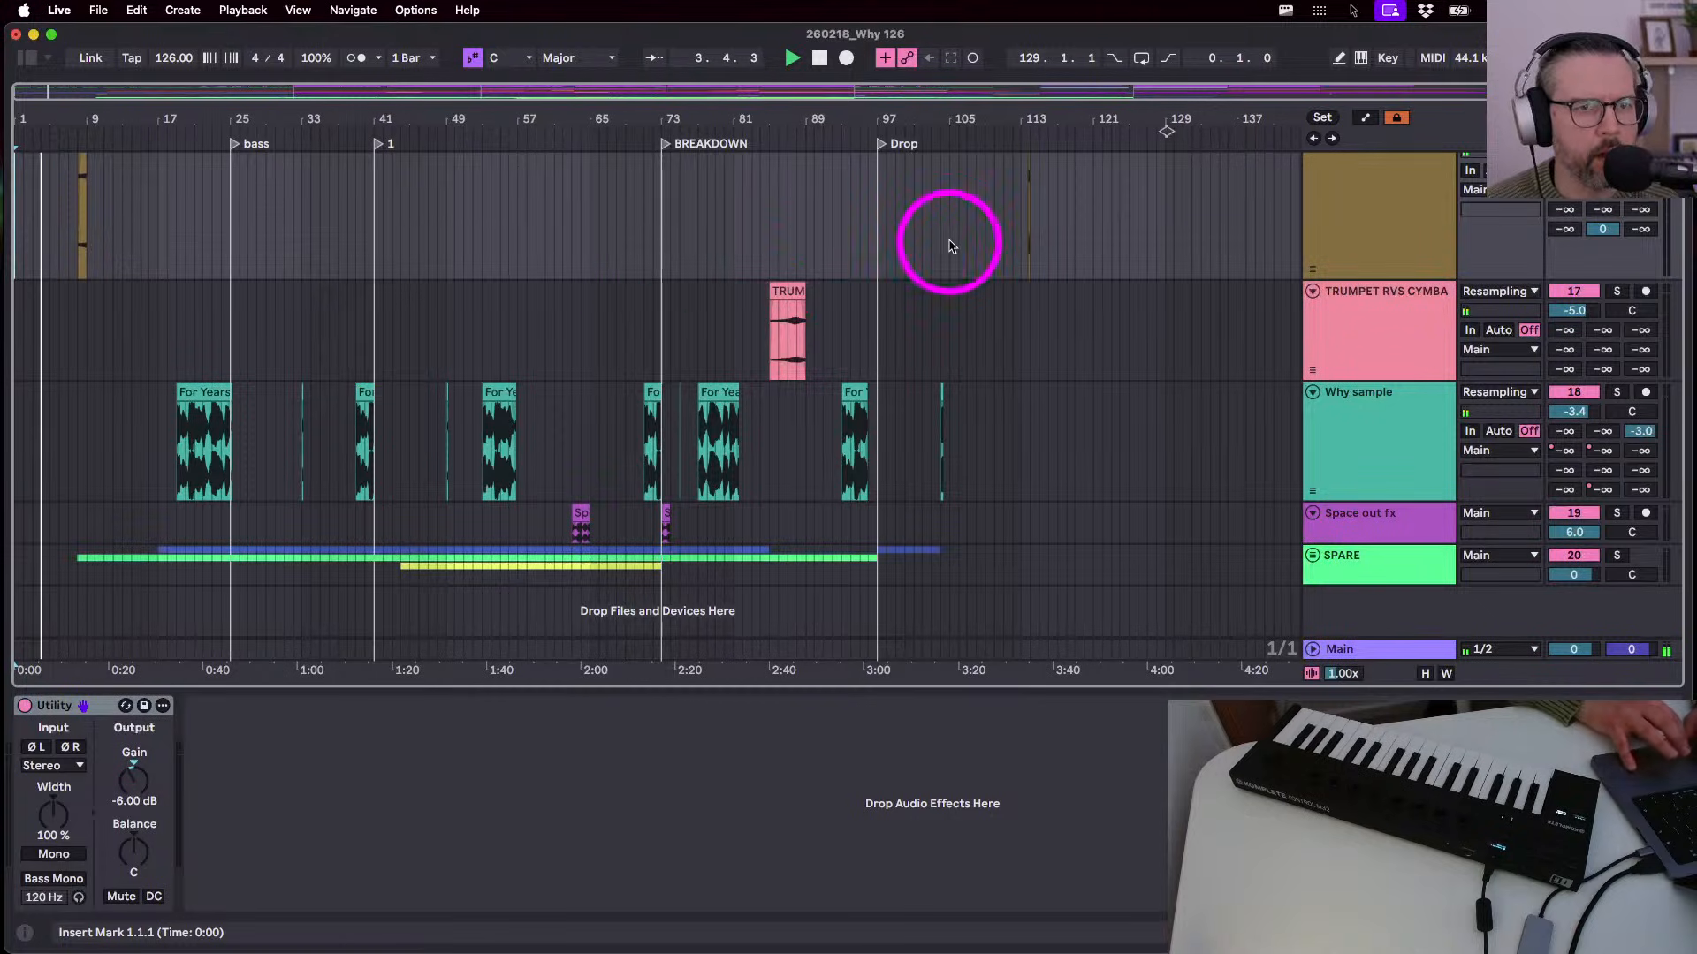
drag(1037, 239, 1027, 236)
scroll(1026, 239, up, 5)
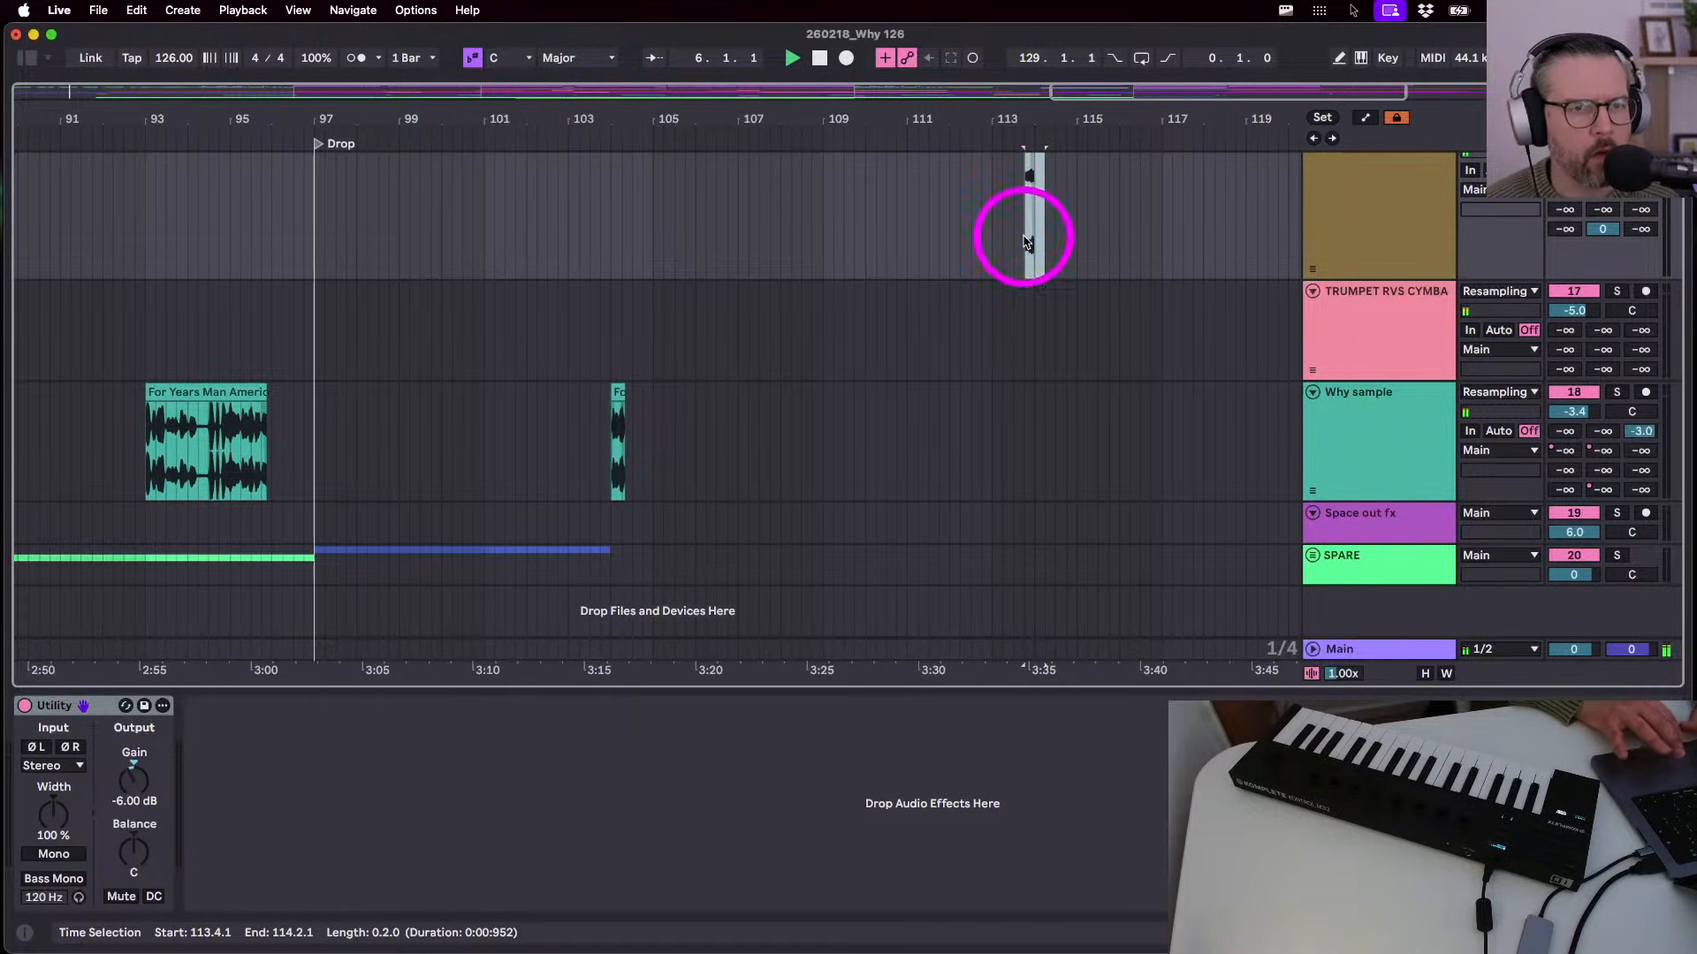
click(399, 248)
click(805, 66)
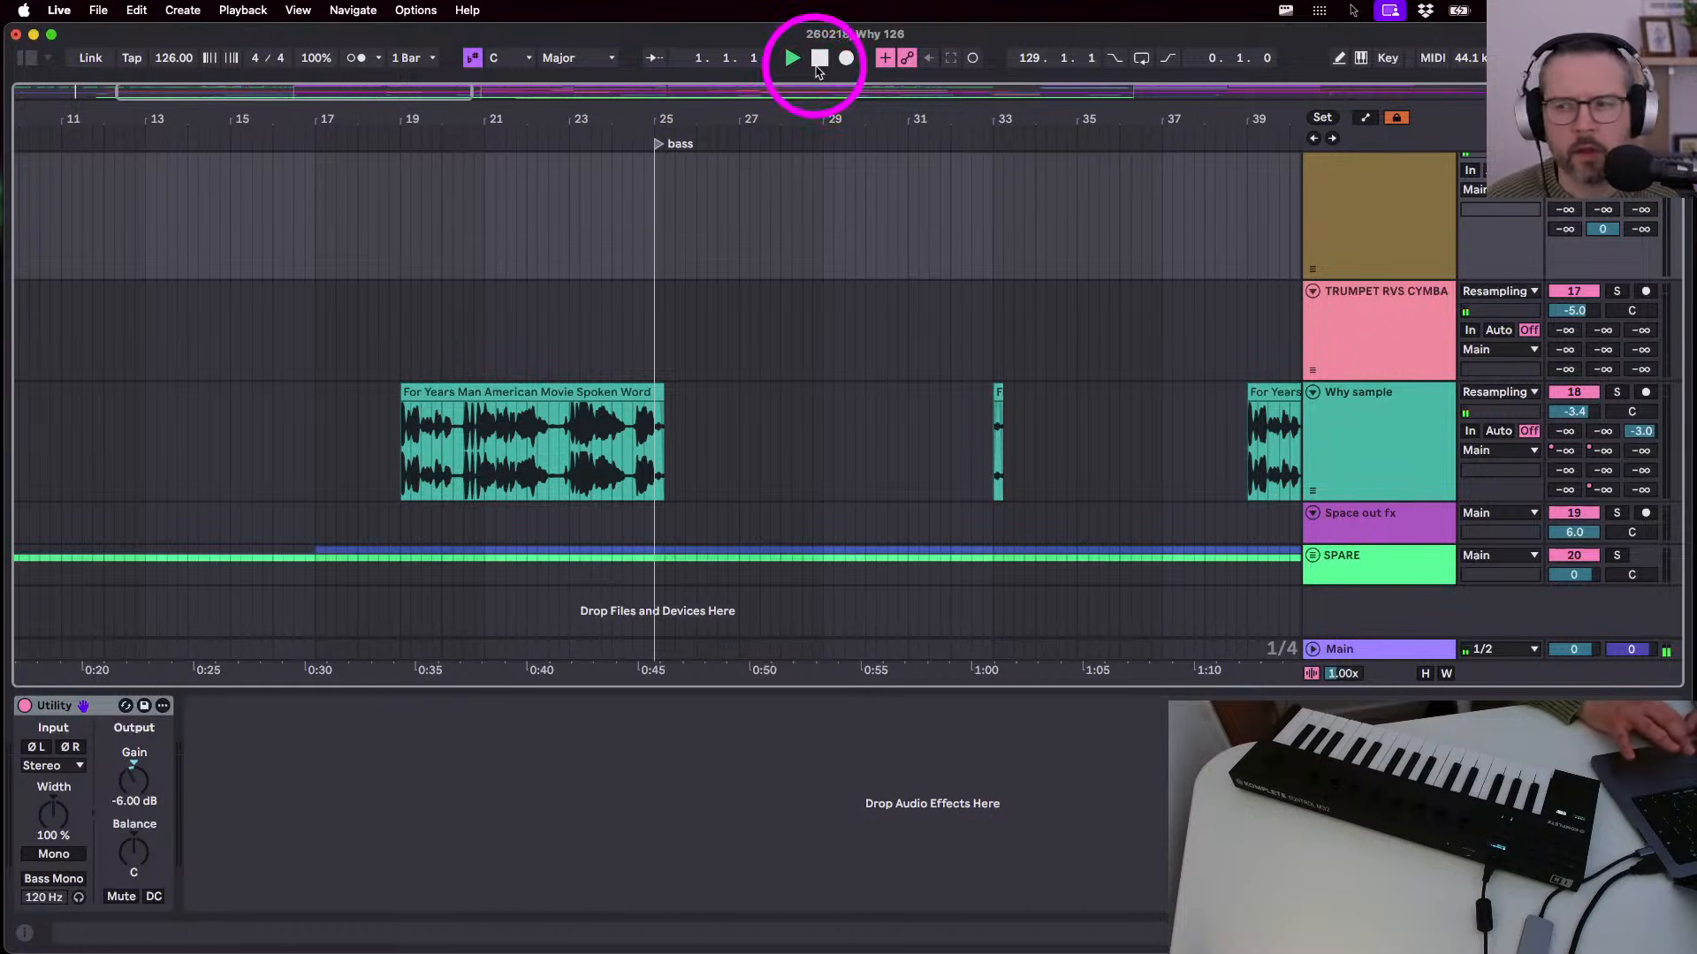
- Paste the two-beat trumpet stab at bar 5, ahead of the bar-8 clip
scroll(692, 292, down, 8)
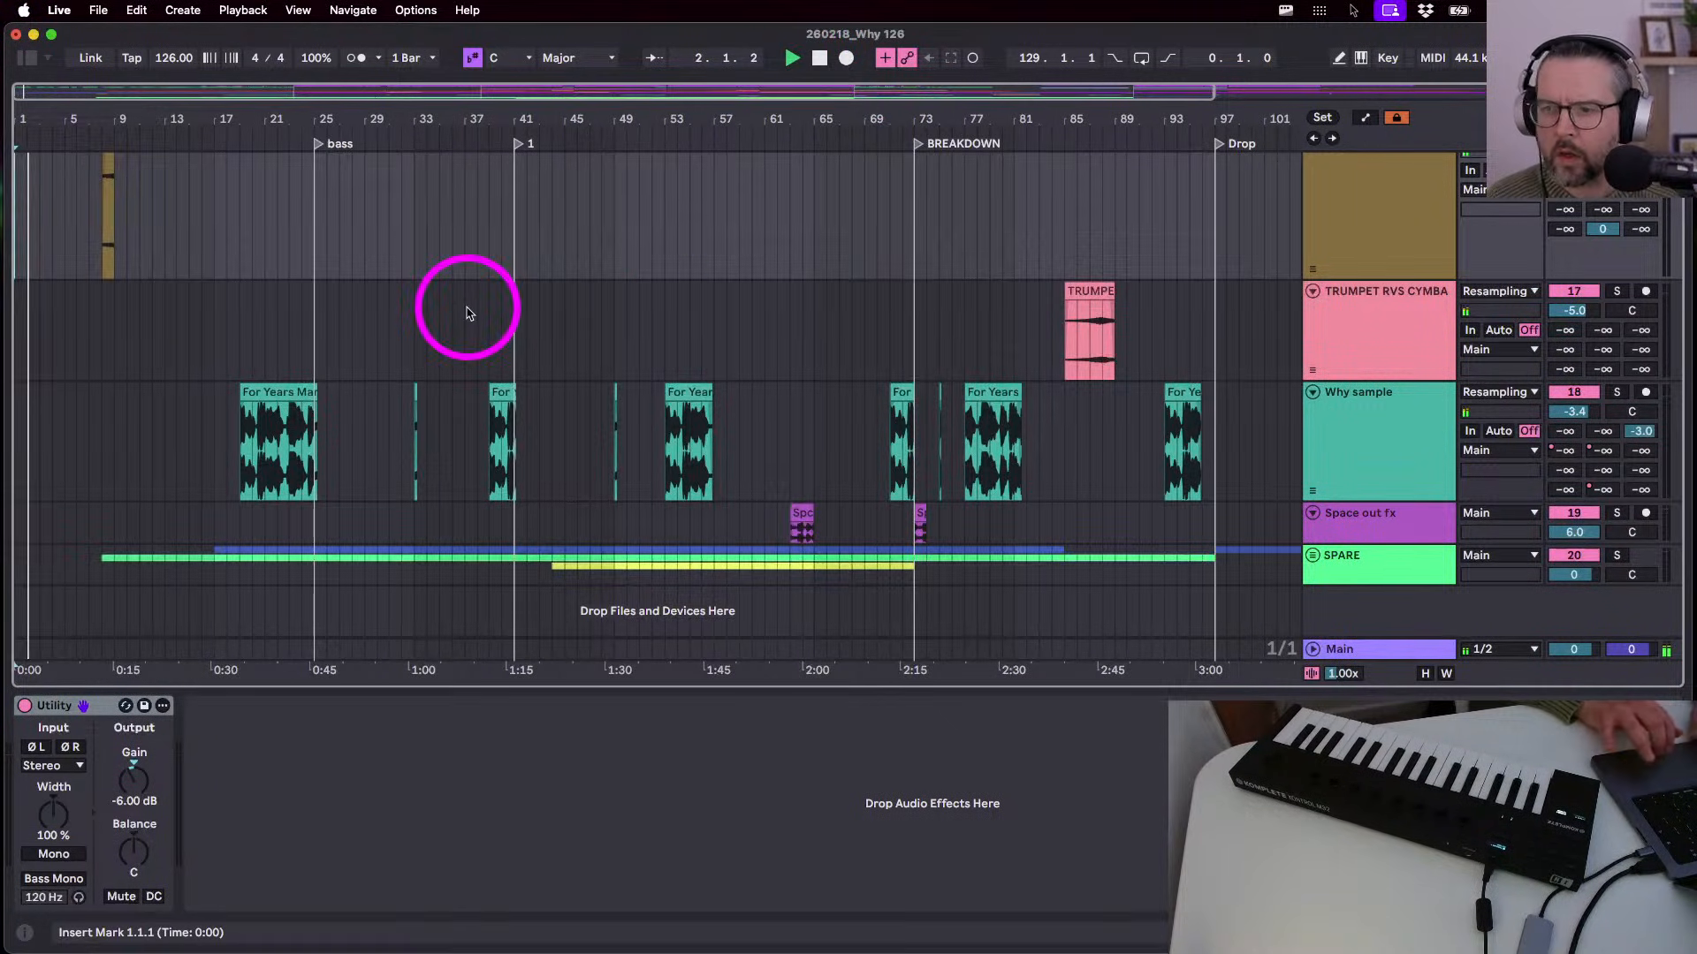
scroll(22, 116, up, 8)
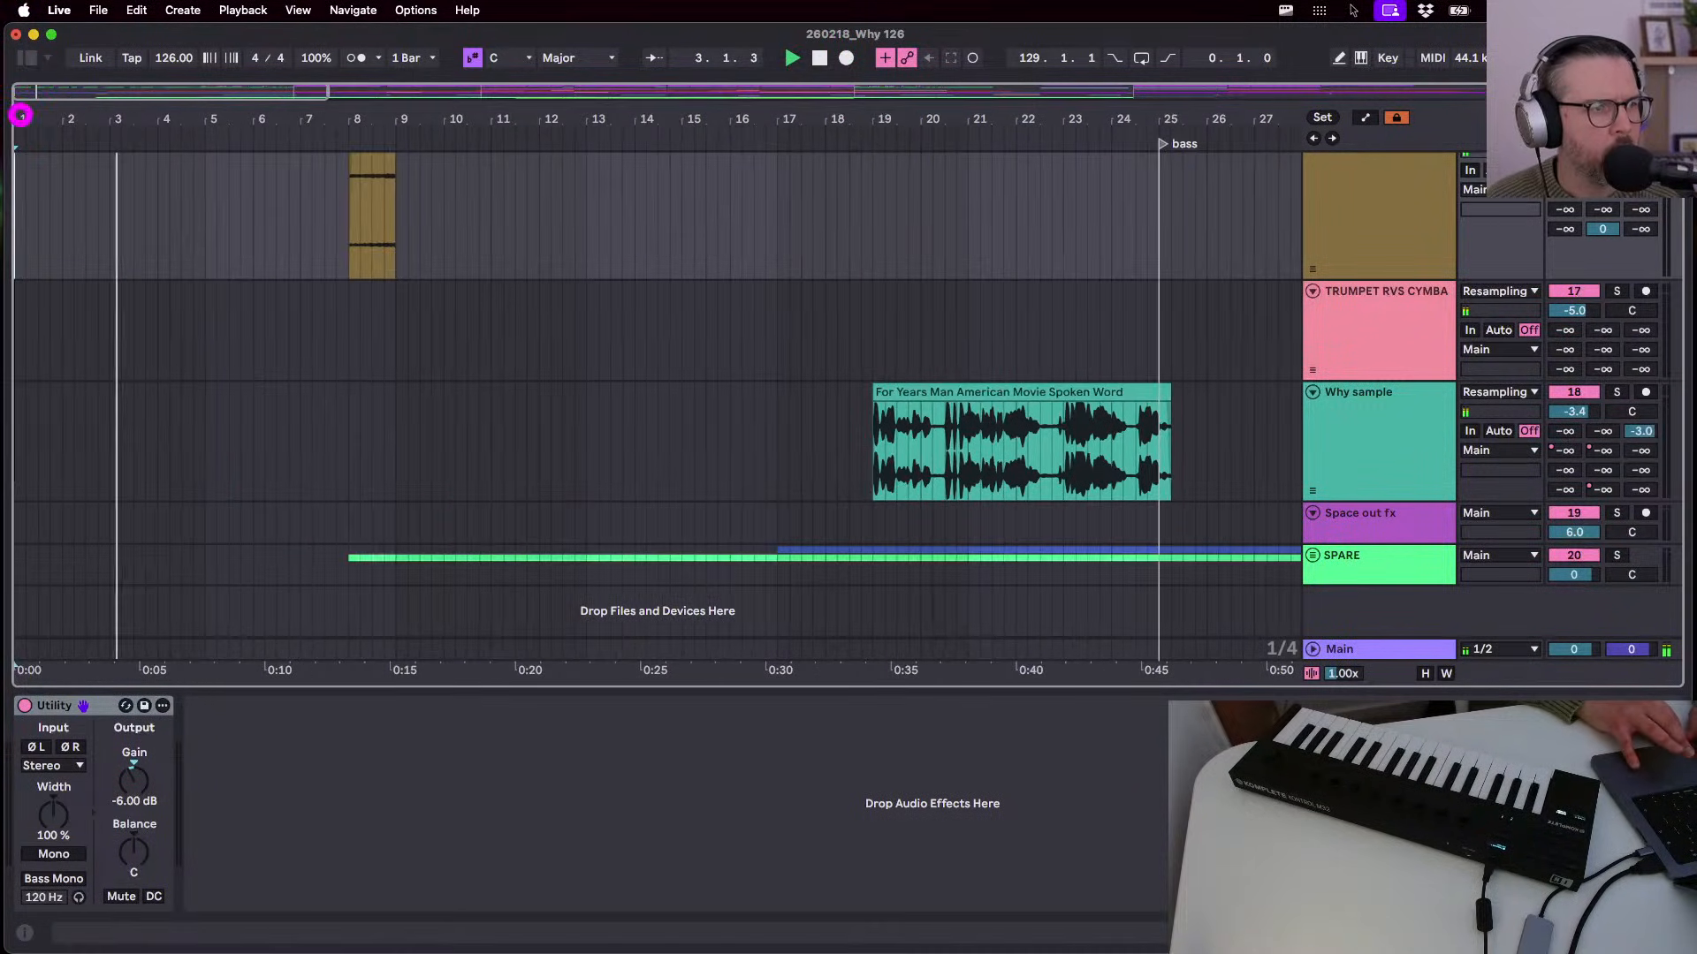
click(204, 237)
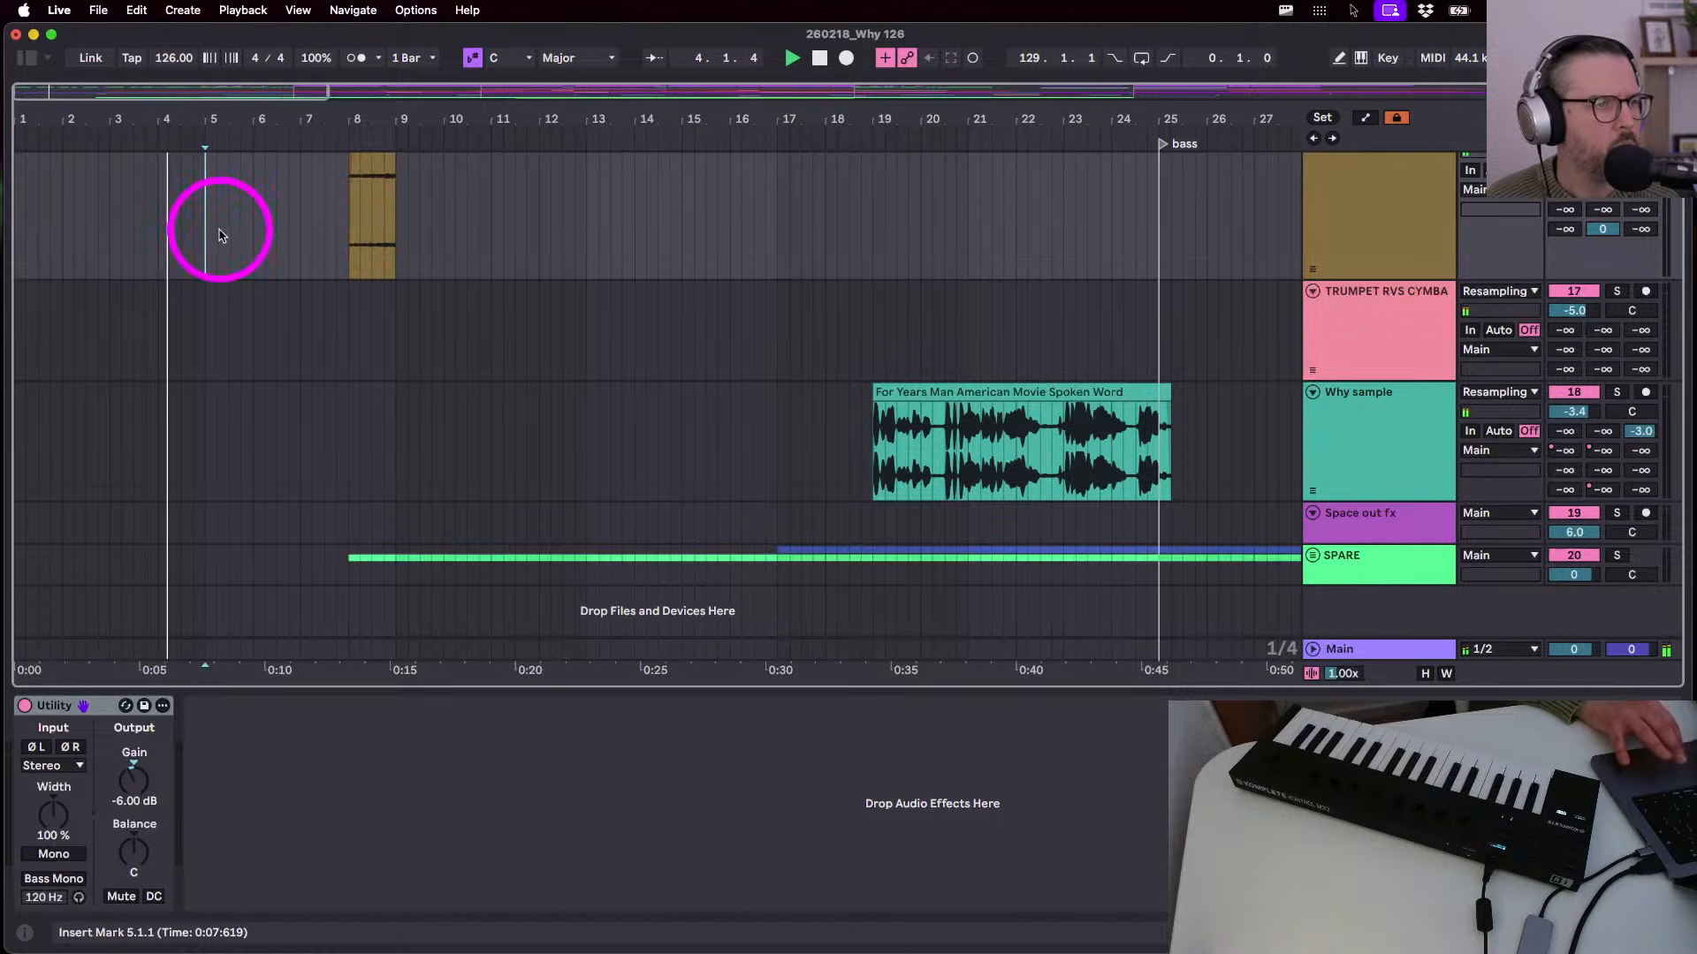
key(shift+Right)
key(shift+Right)
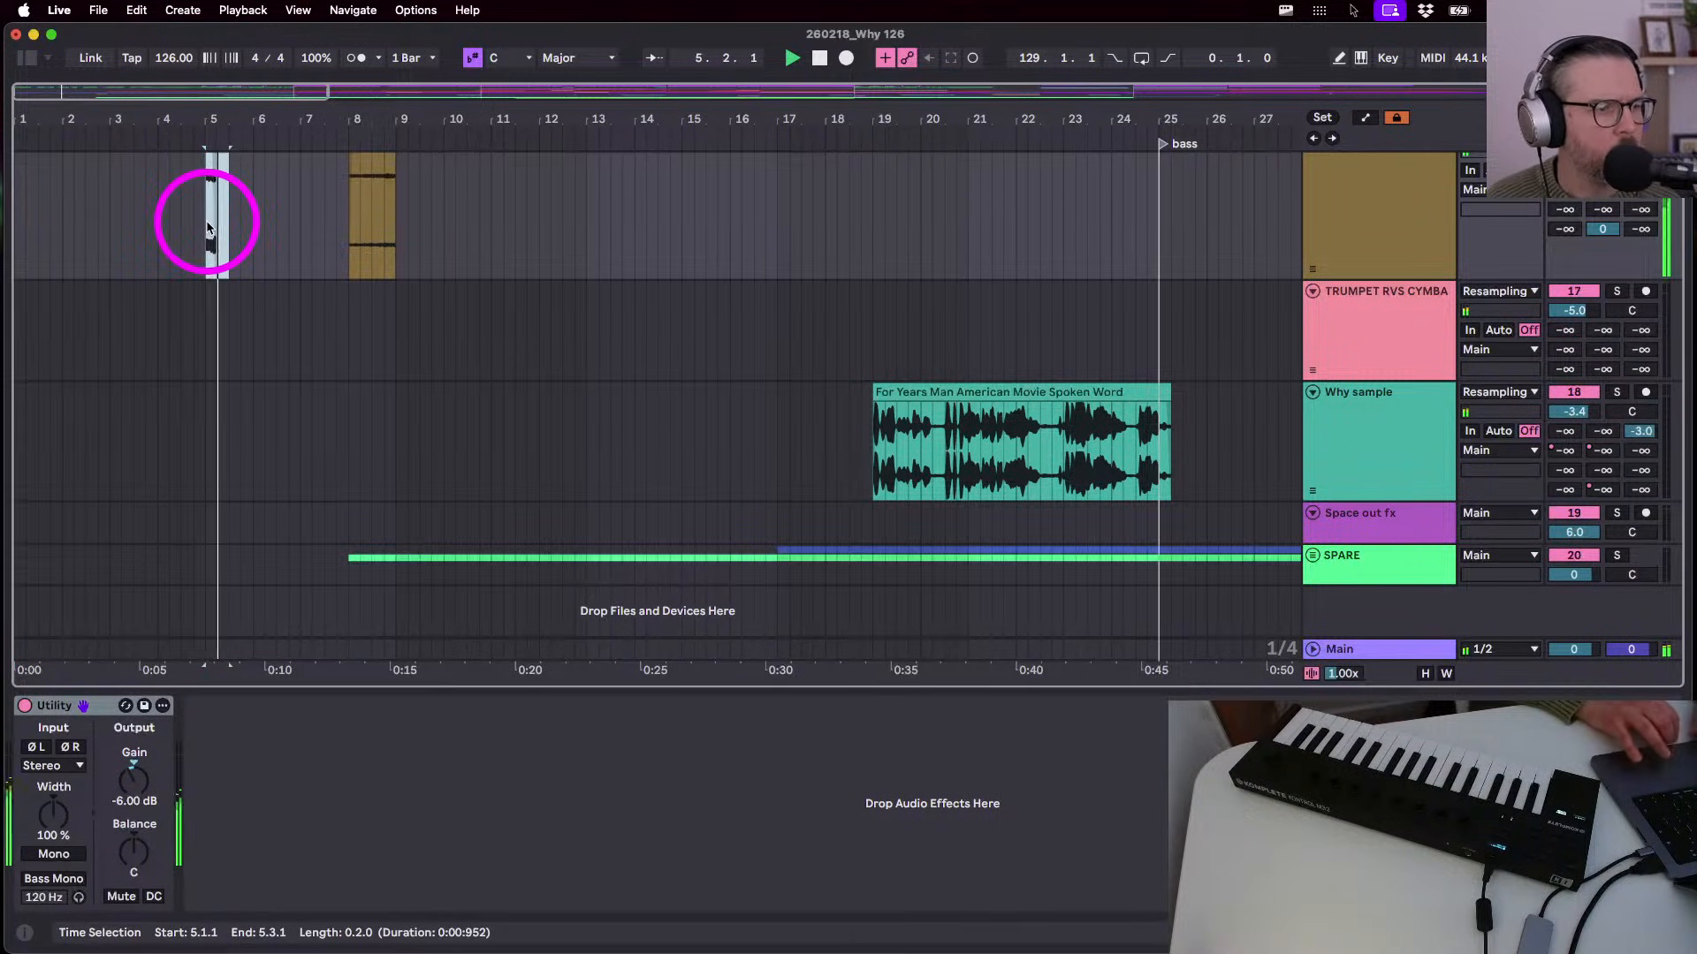
scroll(357, 216, up, 3)
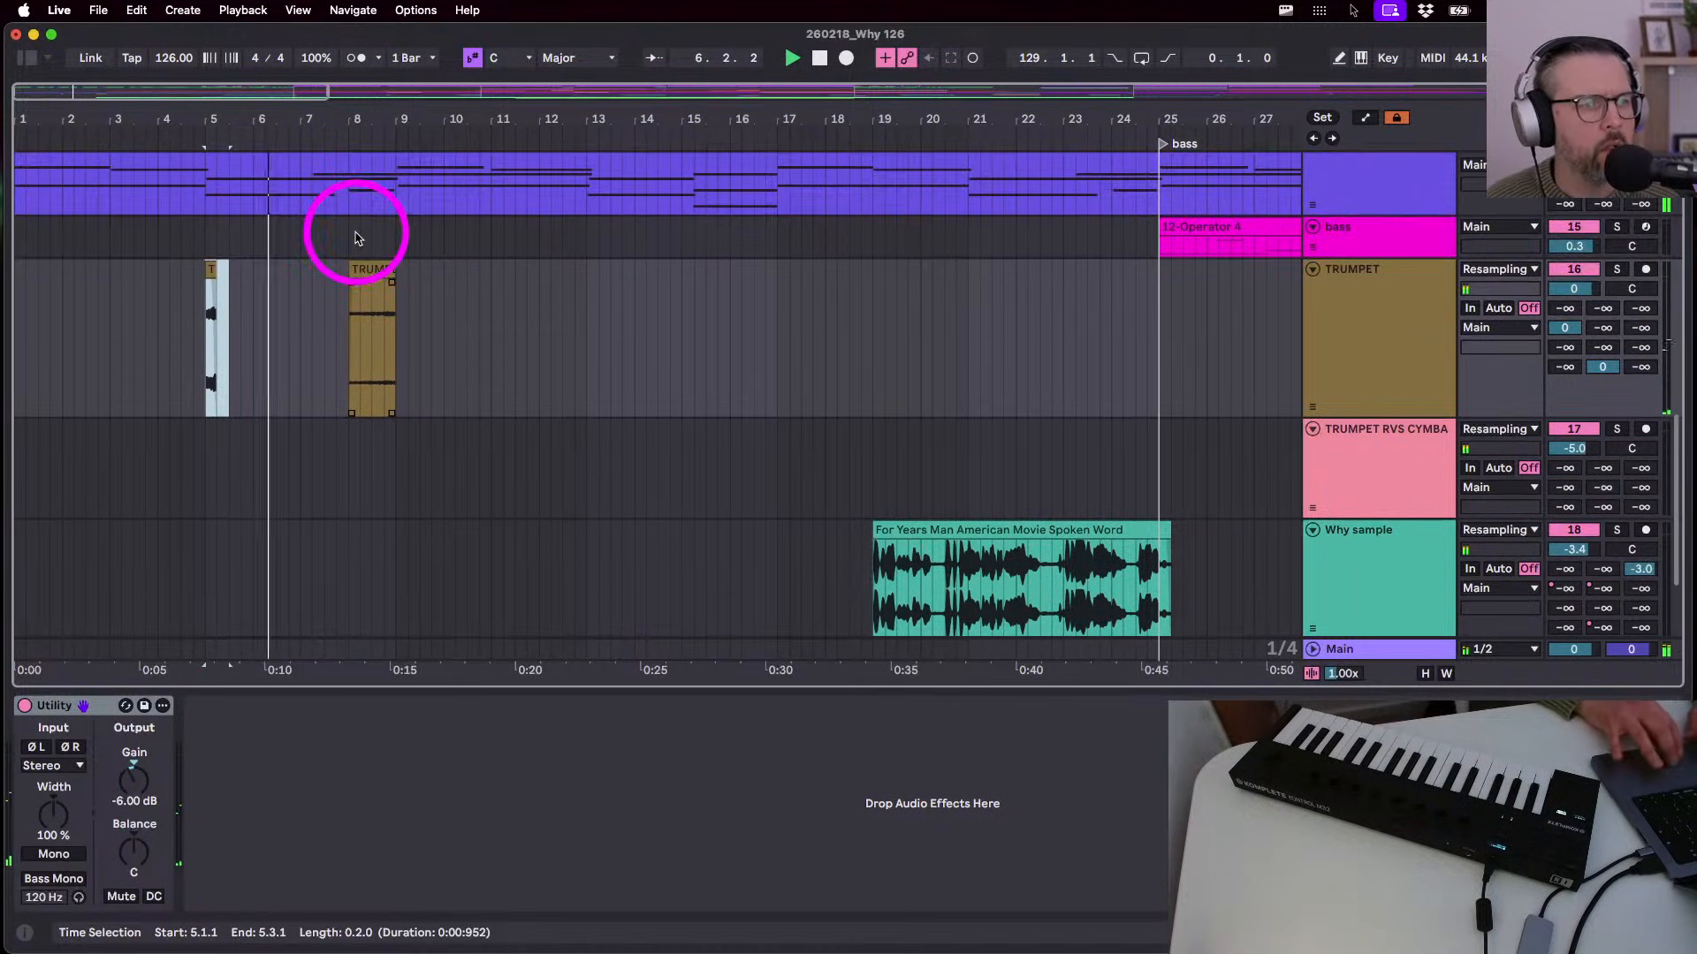
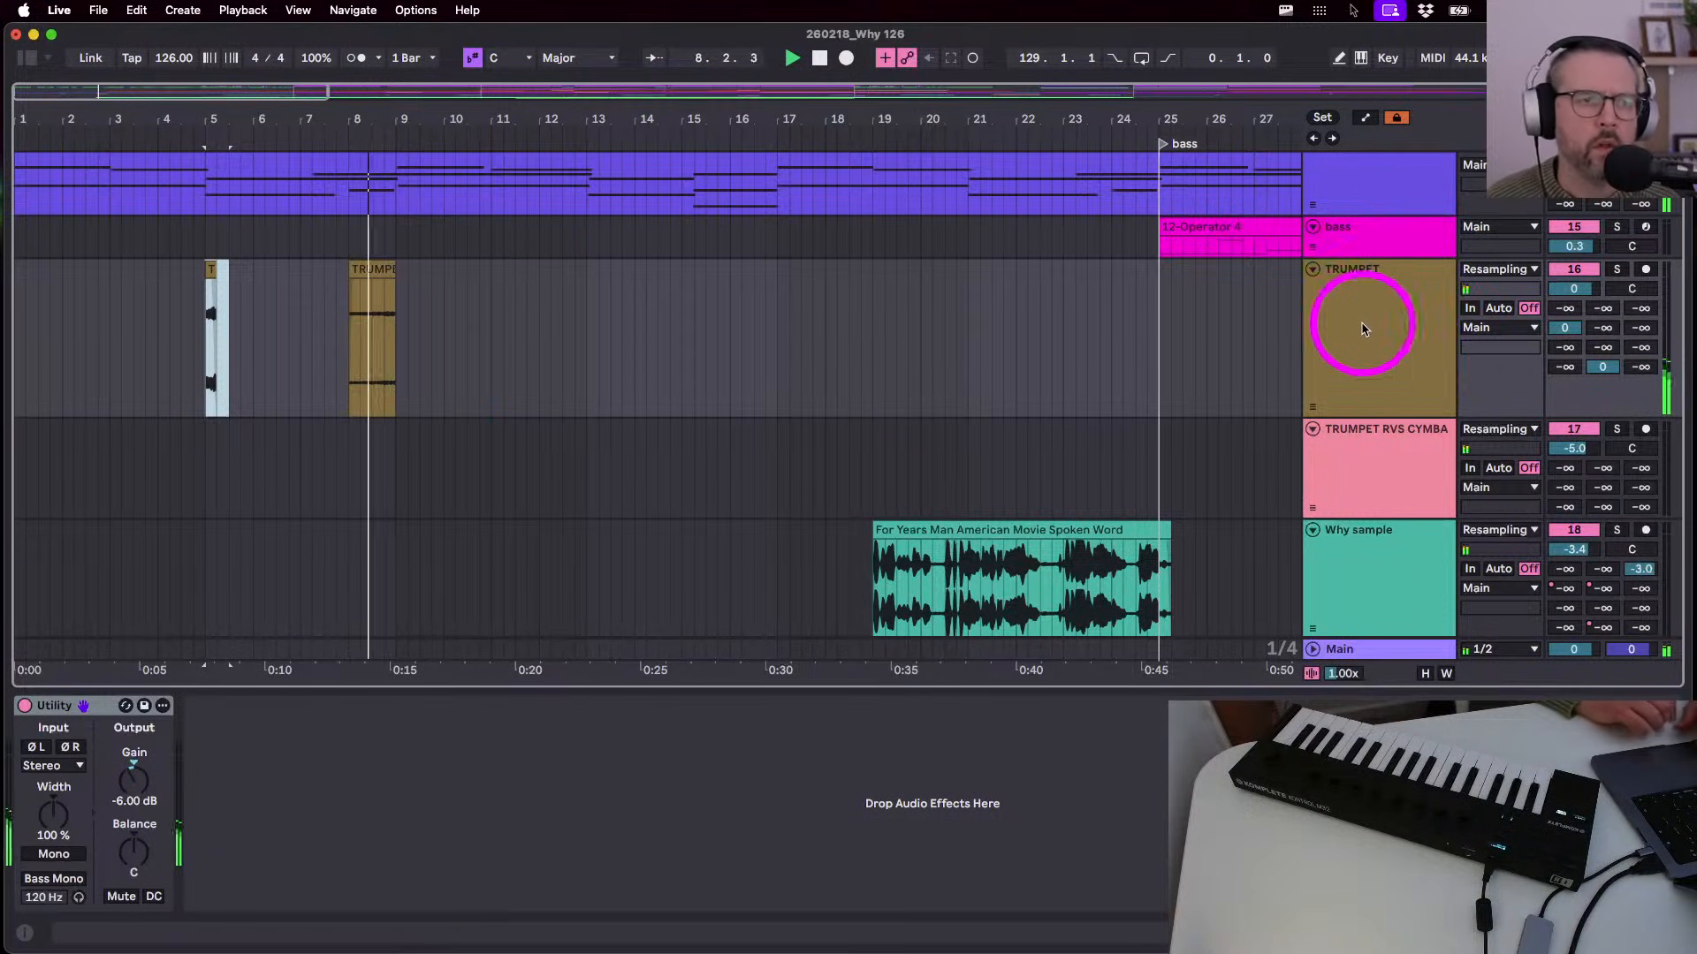
- Add a long fade-in to the bar-8 trumpet clip
drag(352, 281, 462, 279)
click(345, 288)
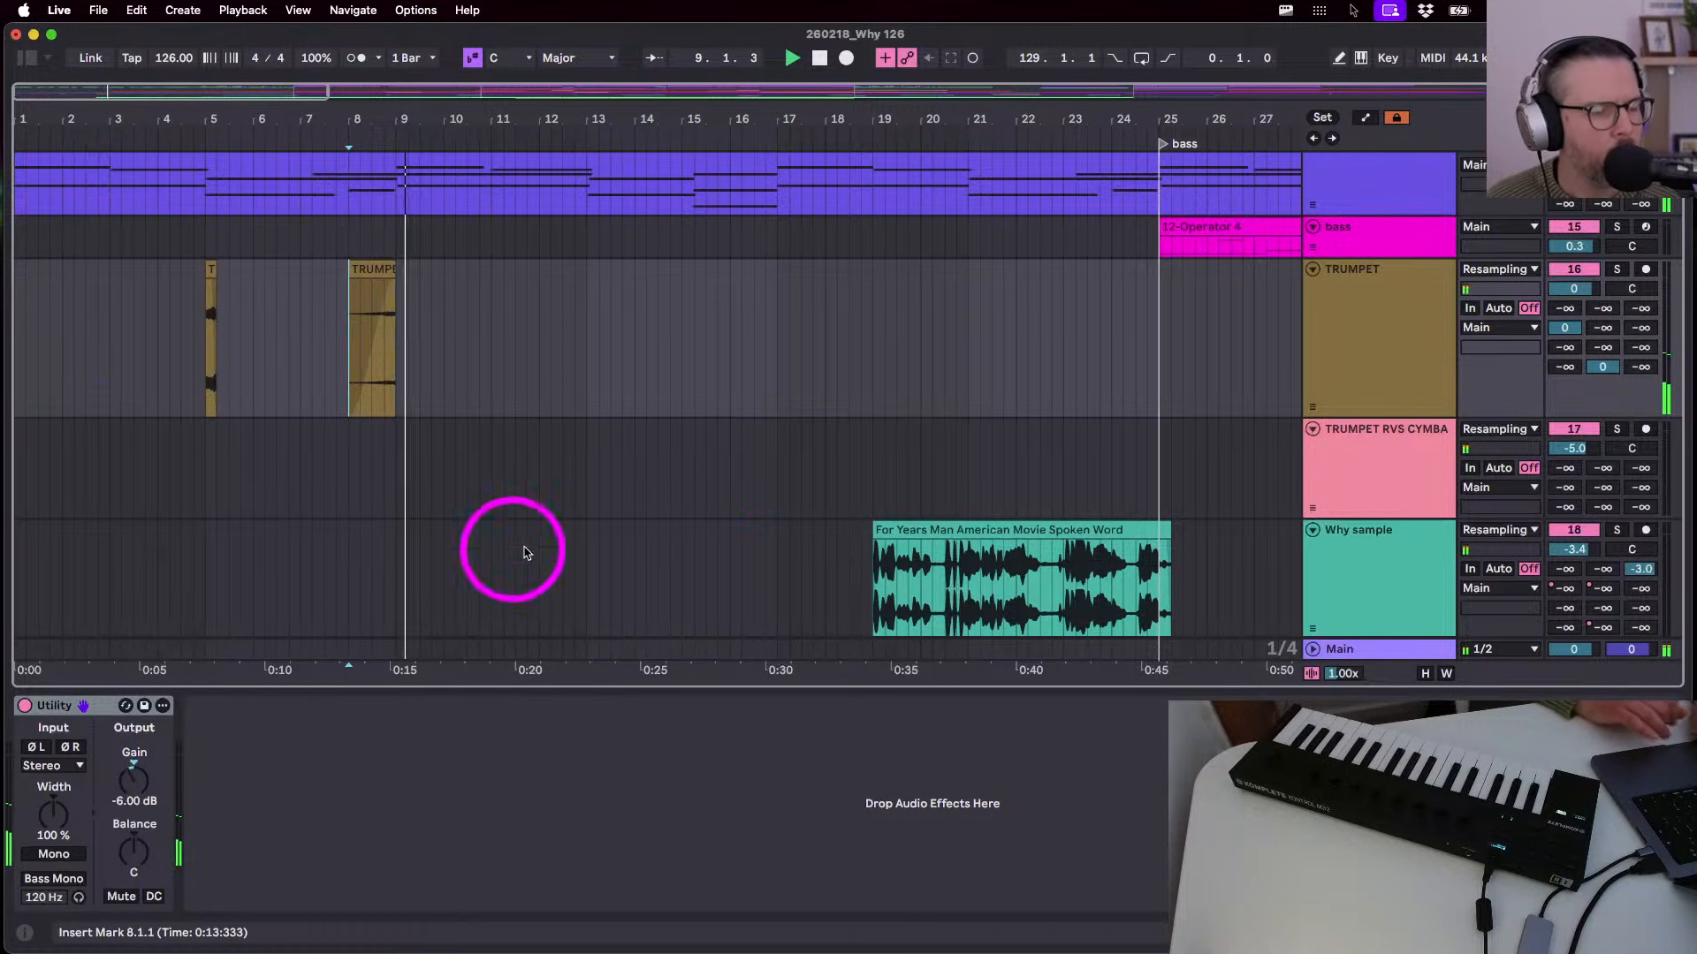
scroll(381, 382, down, 5)
scroll(381, 382, up, 4)
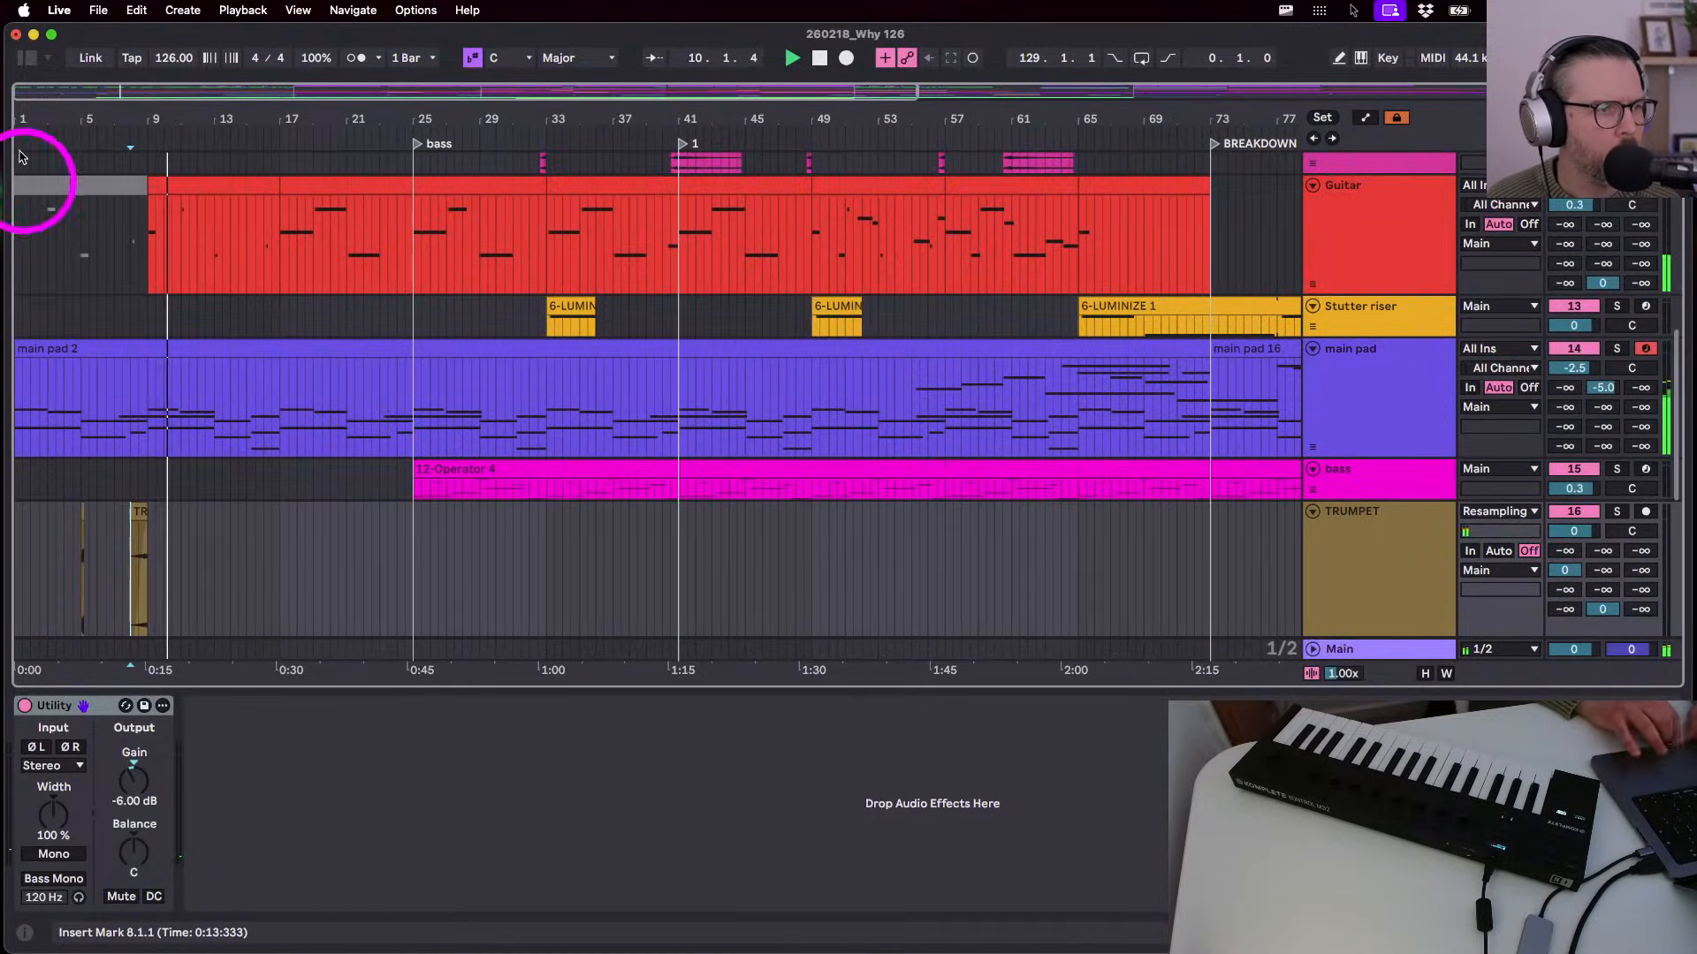
- Zoom in on the opening bars and inspect the grey Guitar clip's notes
click(37, 183)
drag(22, 116, 22, 113)
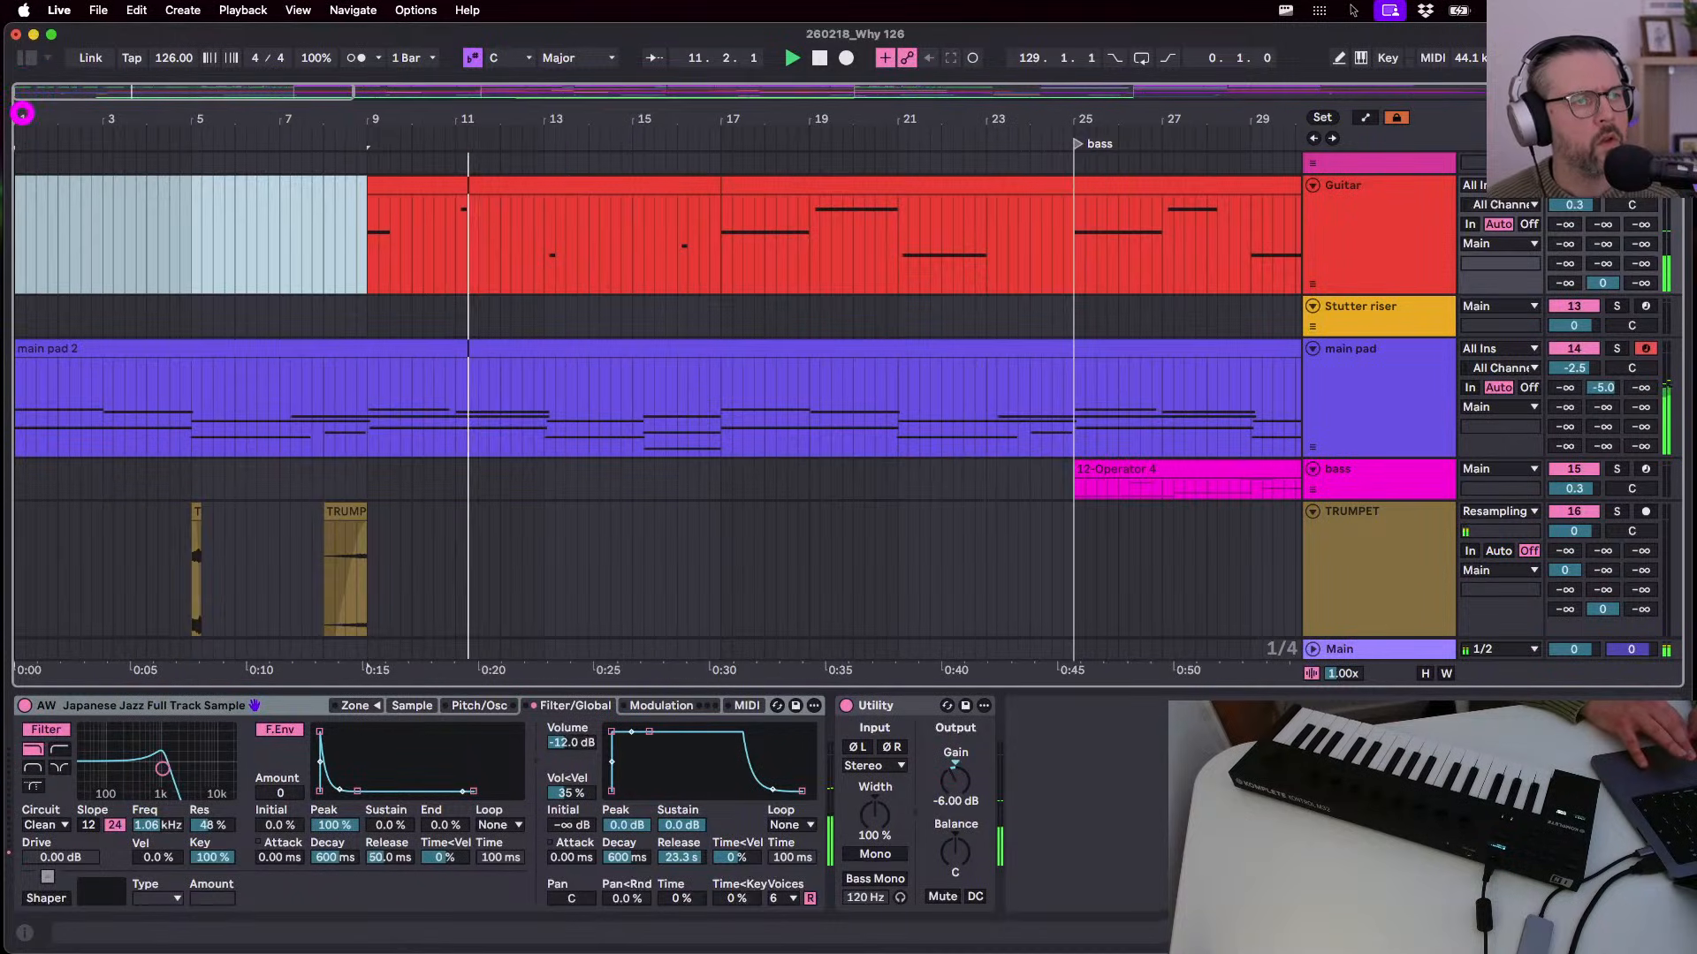
double_click(522, 174)
key(b)
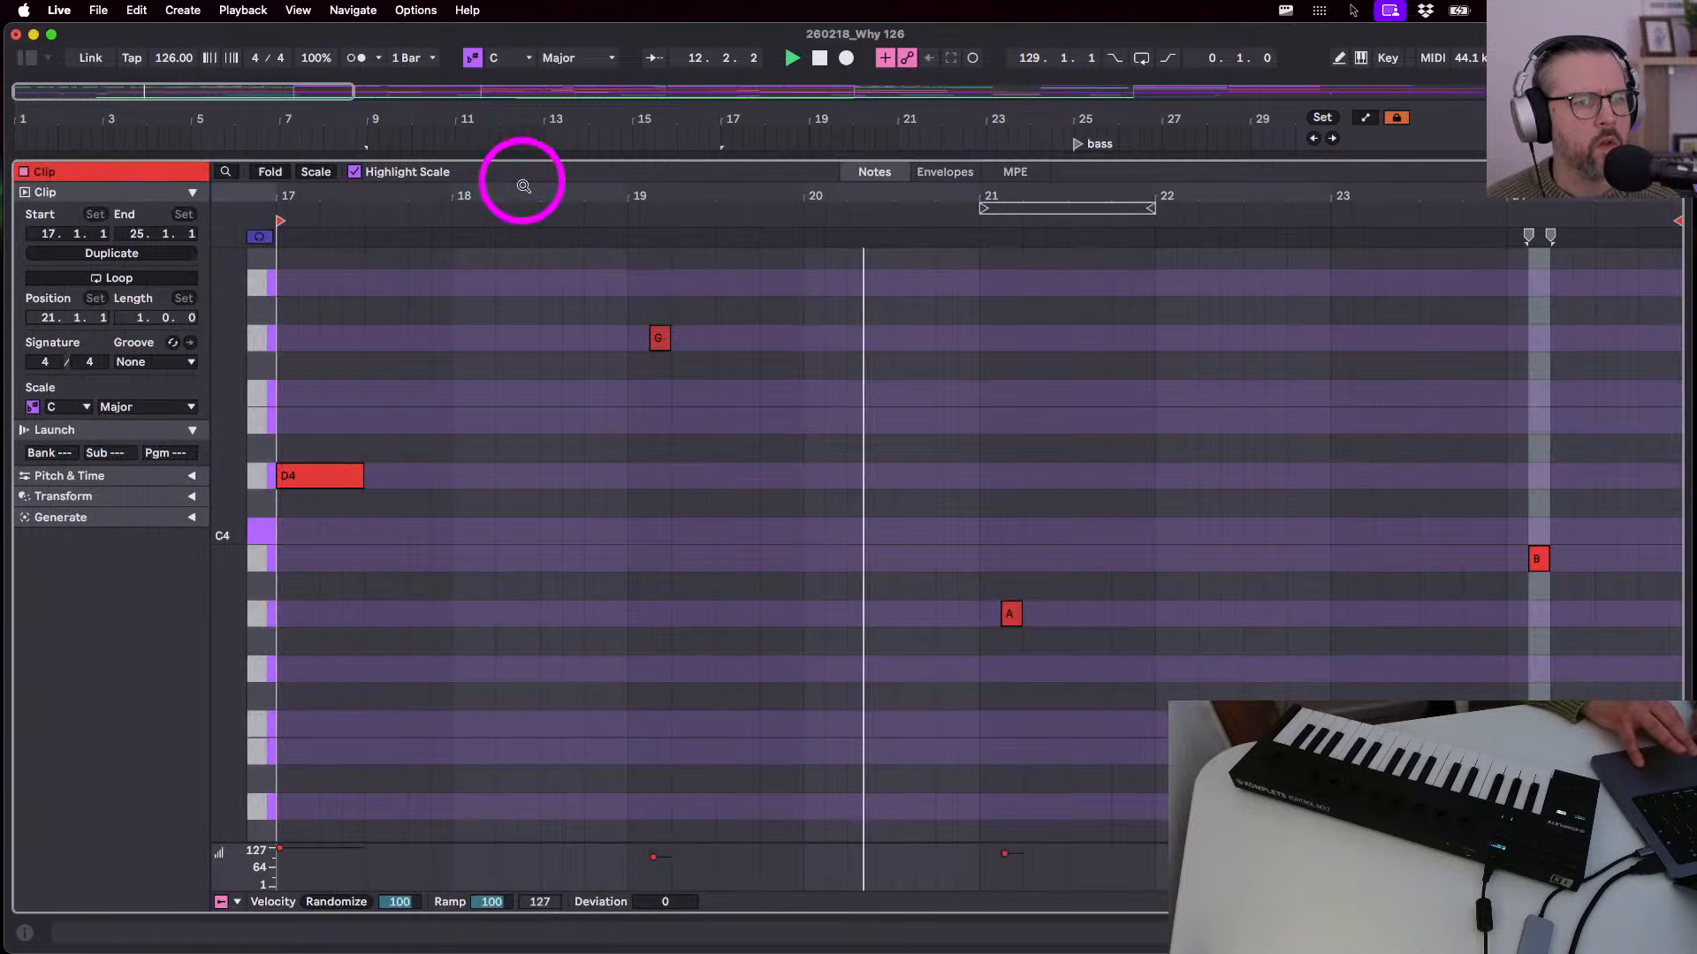
key(shift+Tab)
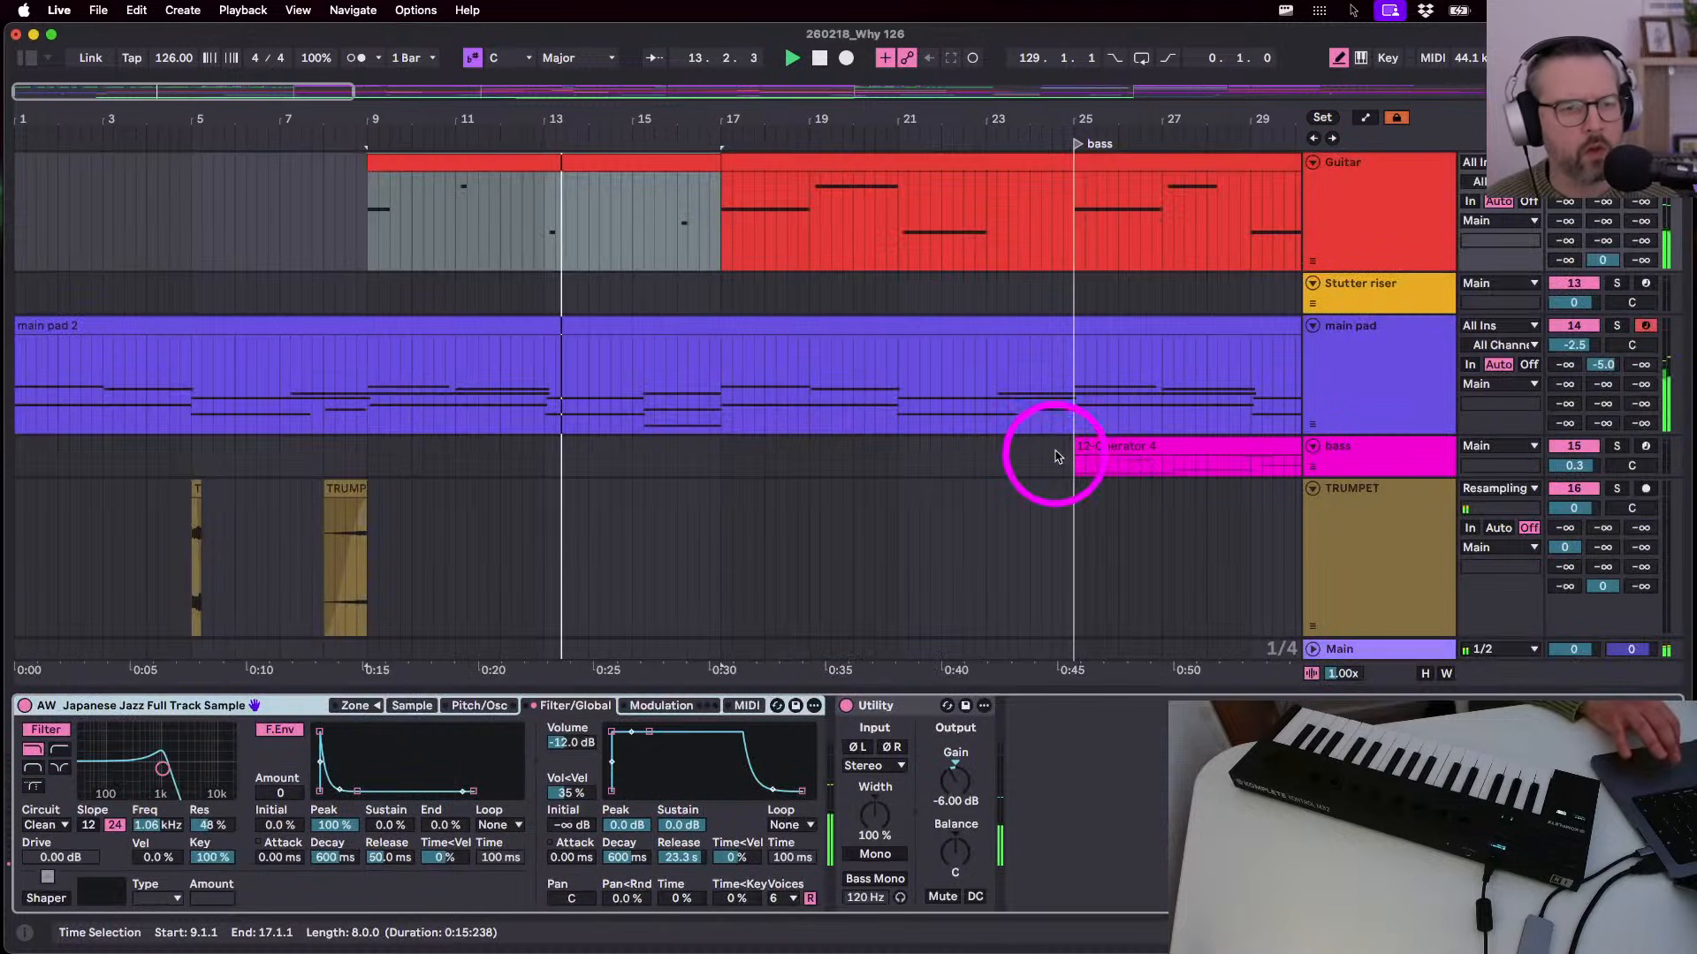
scroll(798, 363, up, 5)
scroll(799, 366, down, 6)
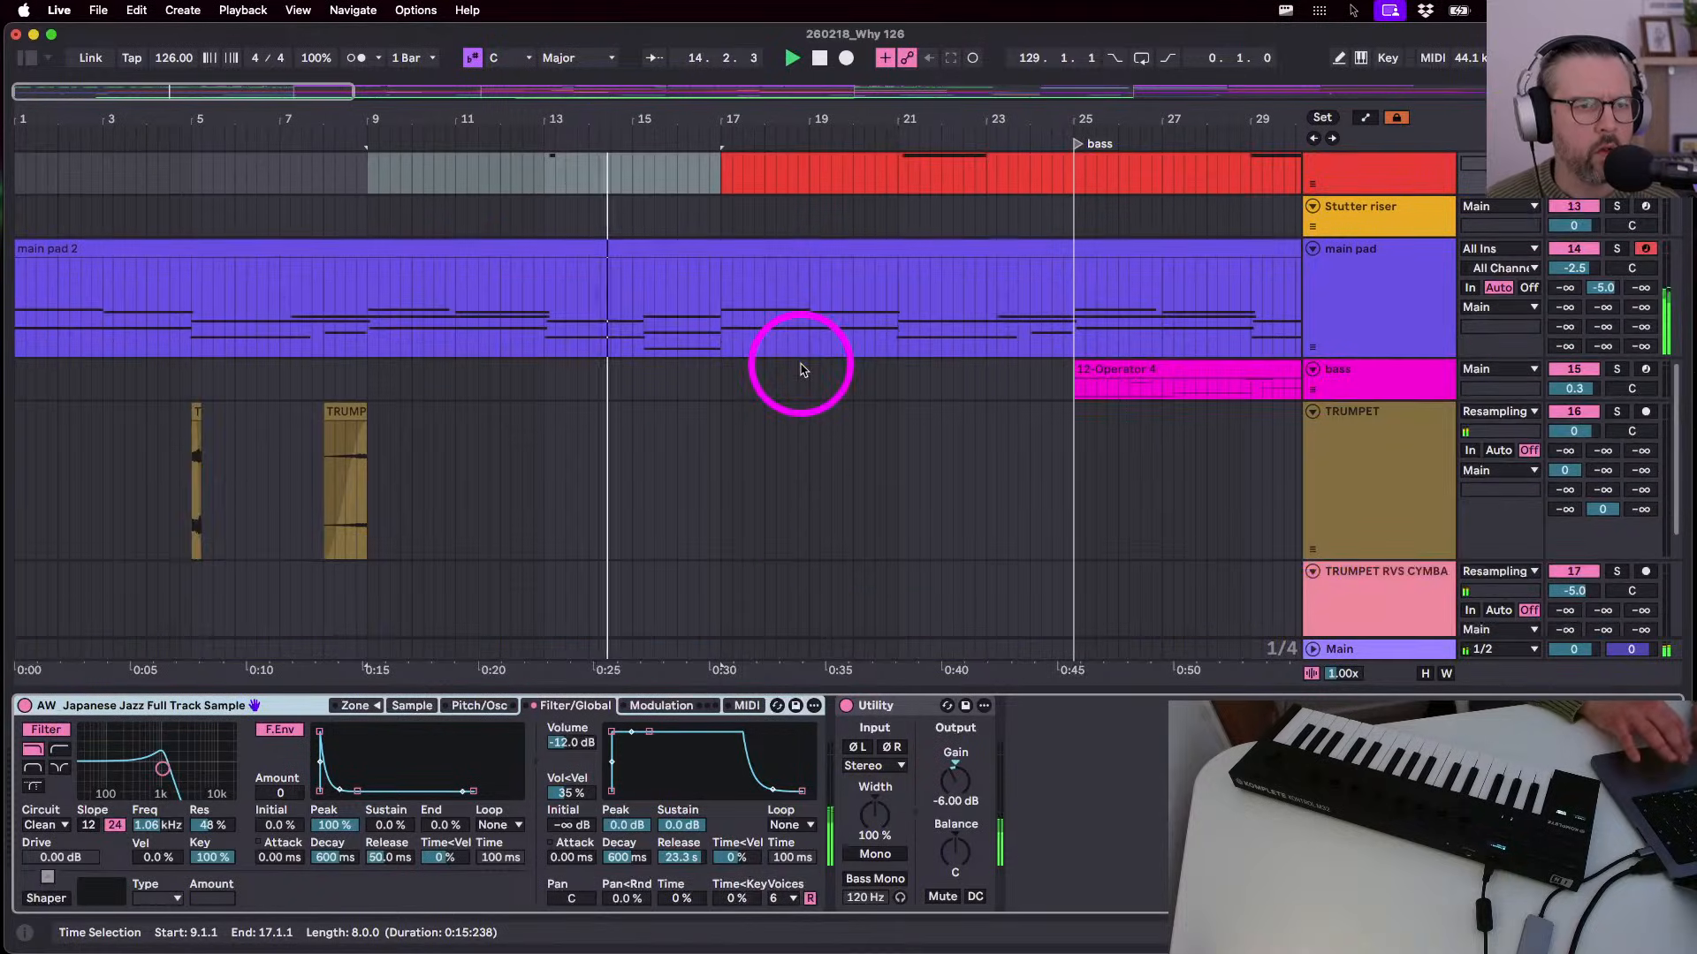
- Paste a copy of the bar-5 trumpet stab at bar 17 on the TRUMPET track
click(197, 433)
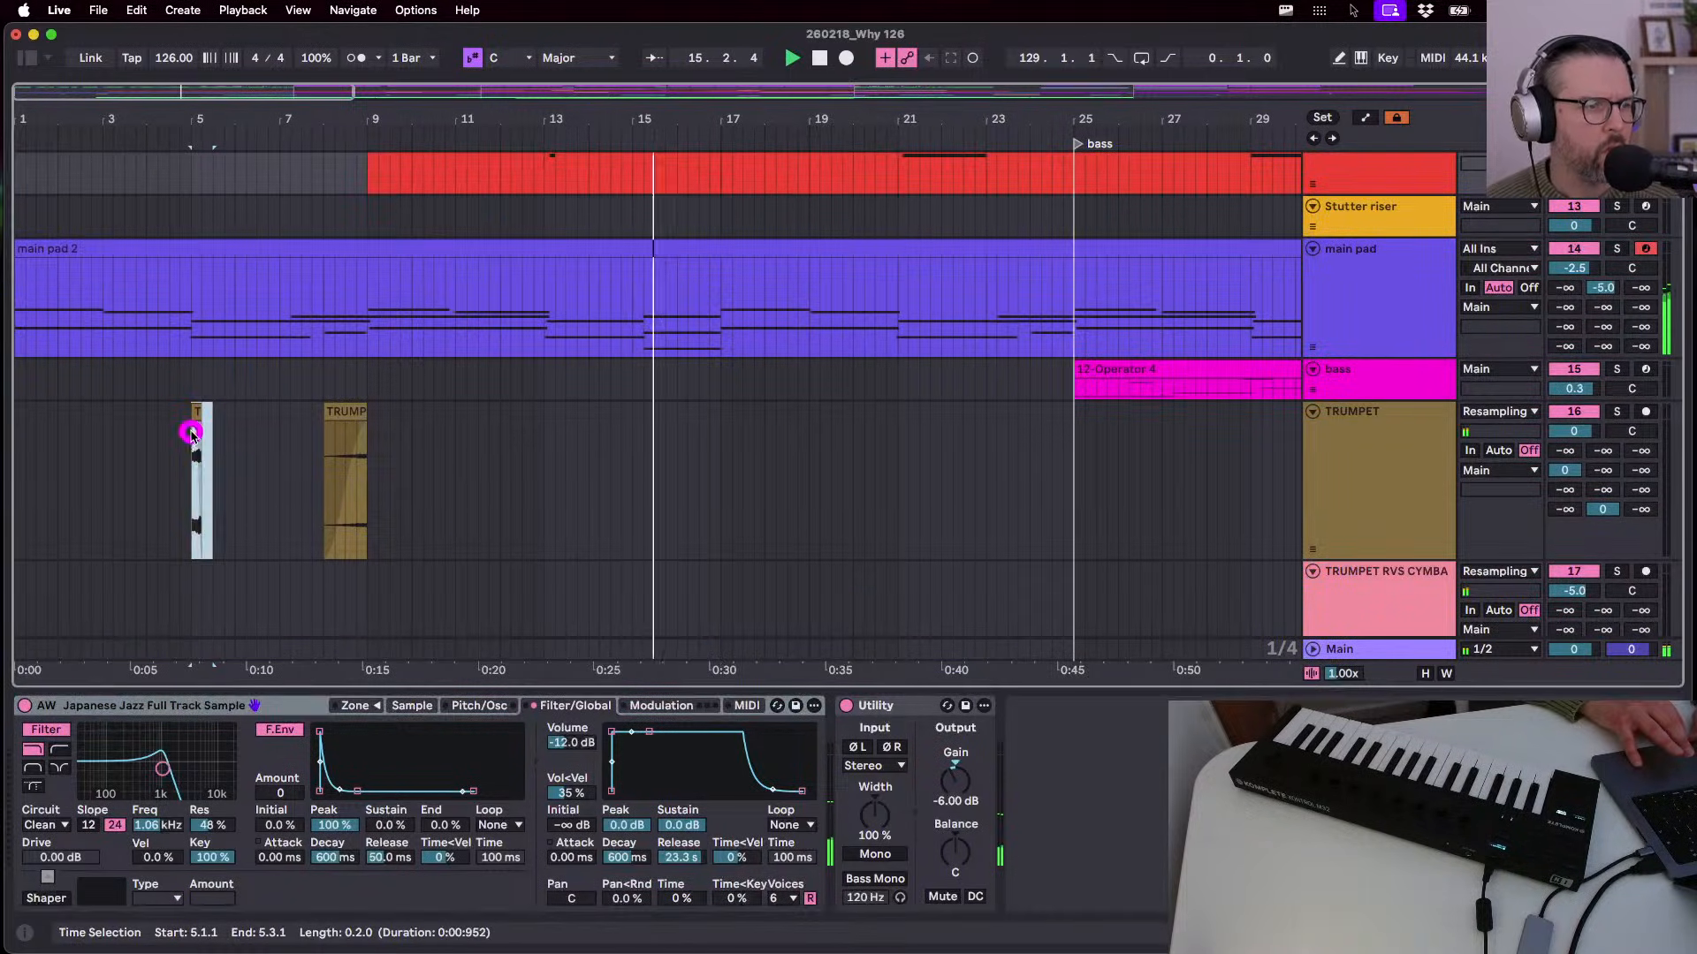
click(731, 469)
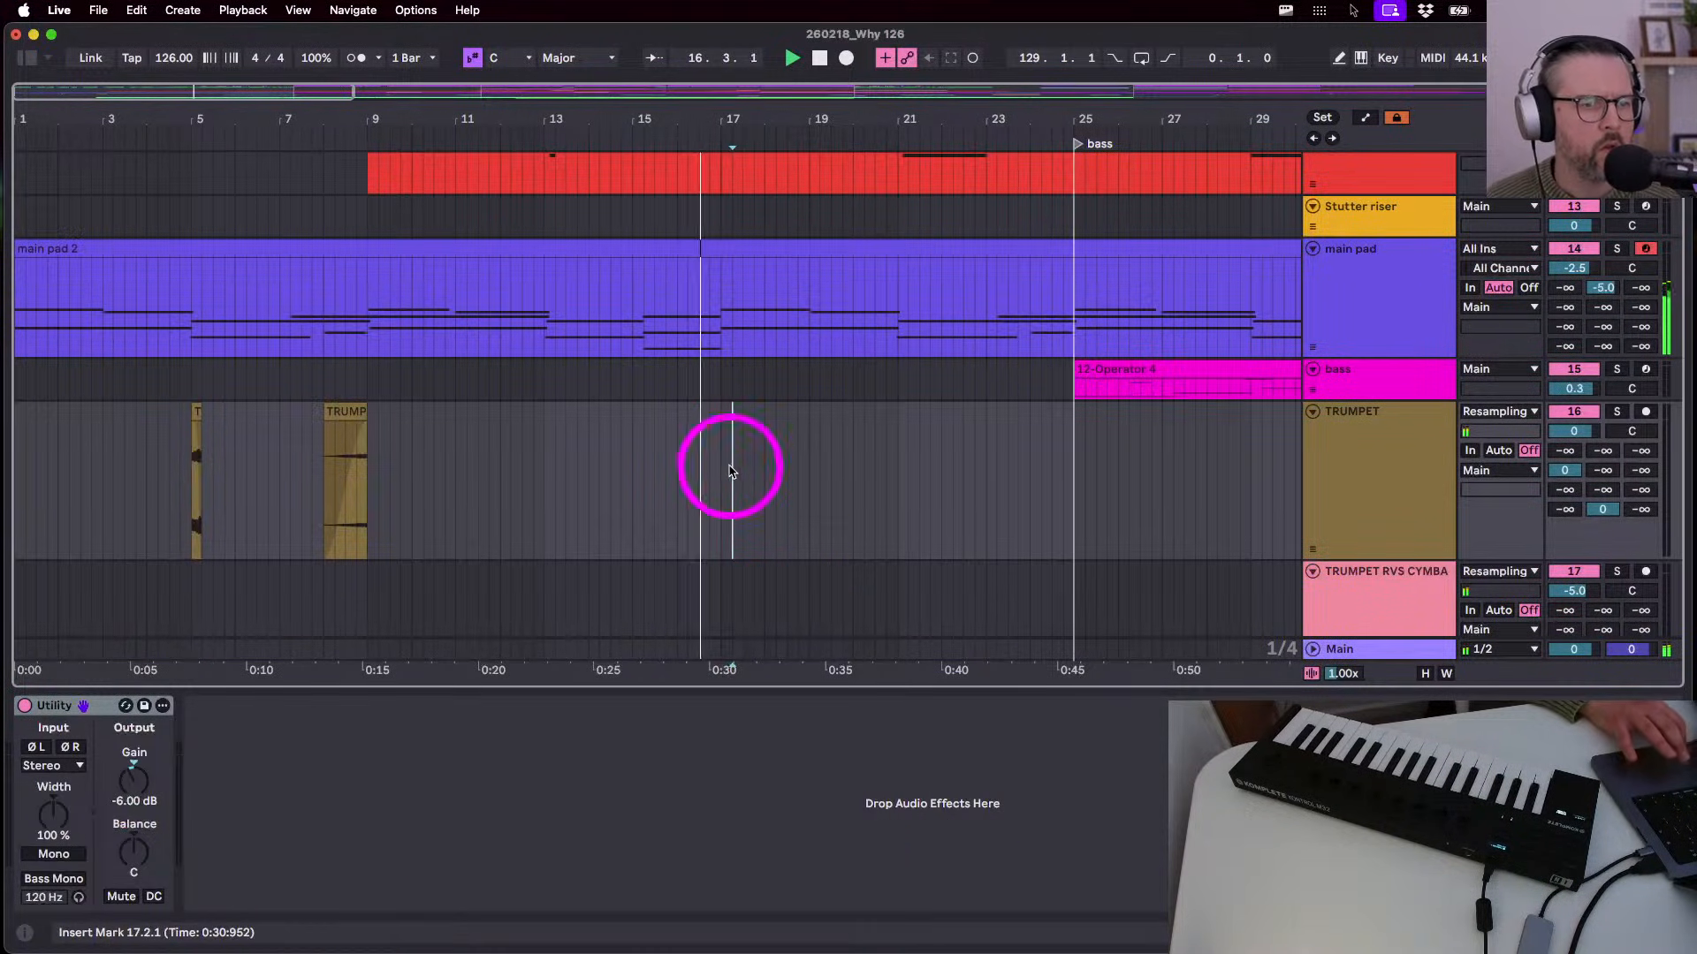
key(super+v)
double_click(736, 415)
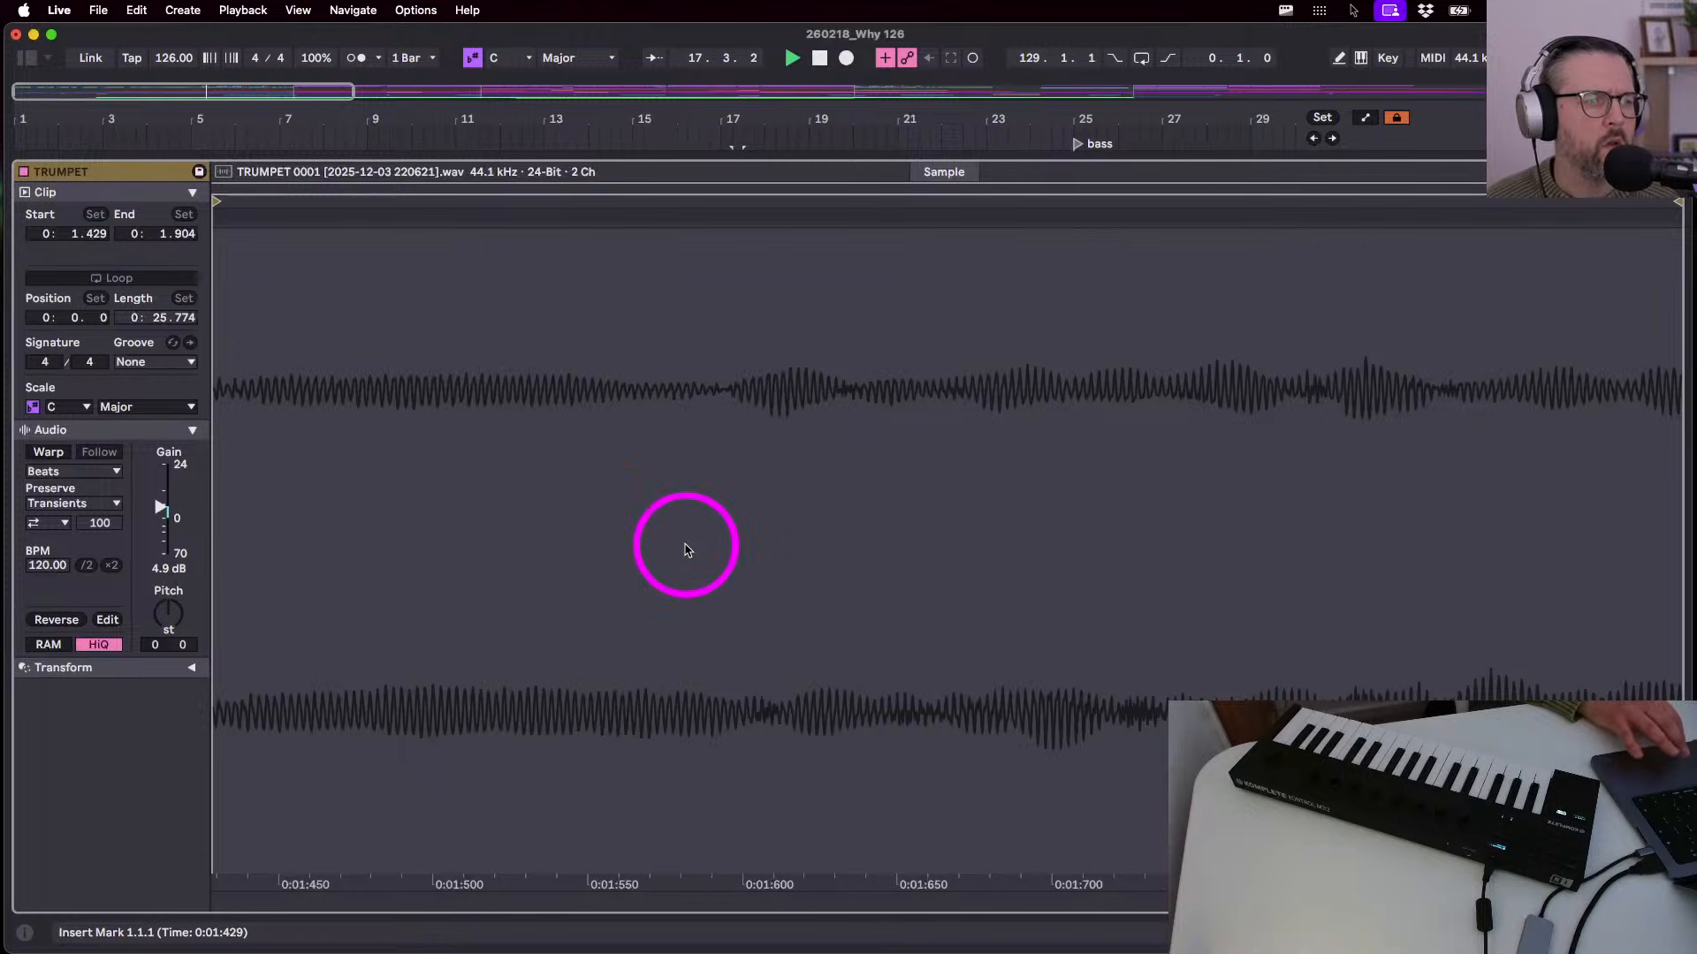
key(shift+Tab)
scroll(743, 414, up, 5)
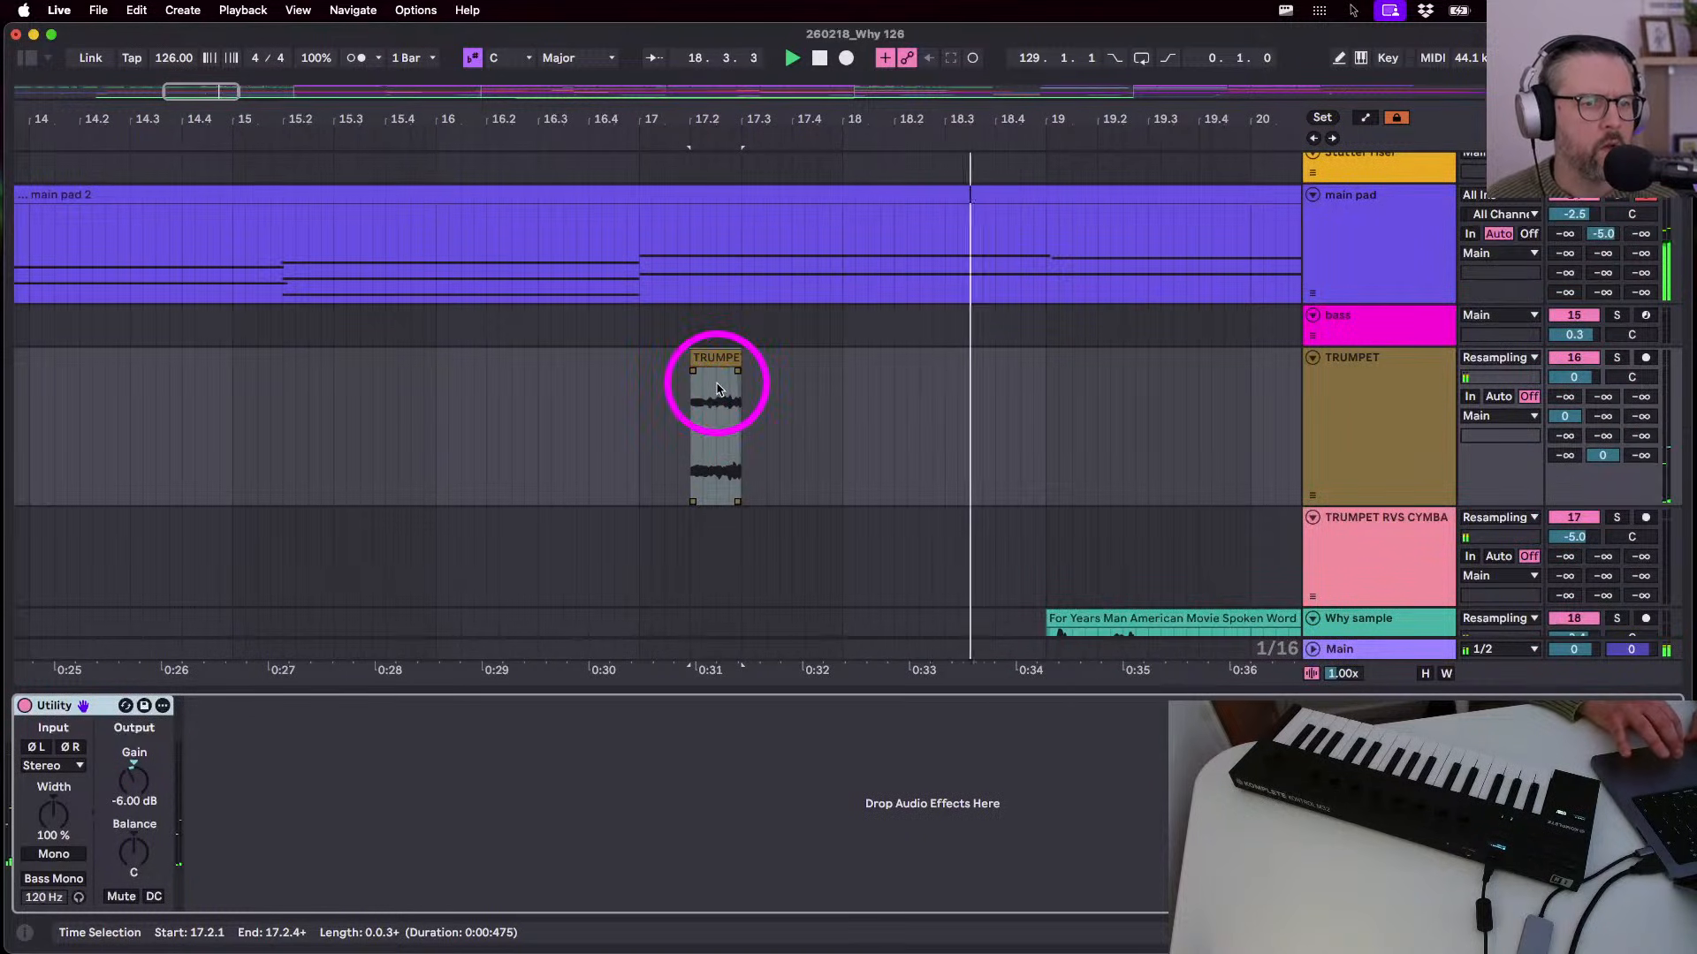
scroll(708, 361, down, 5)
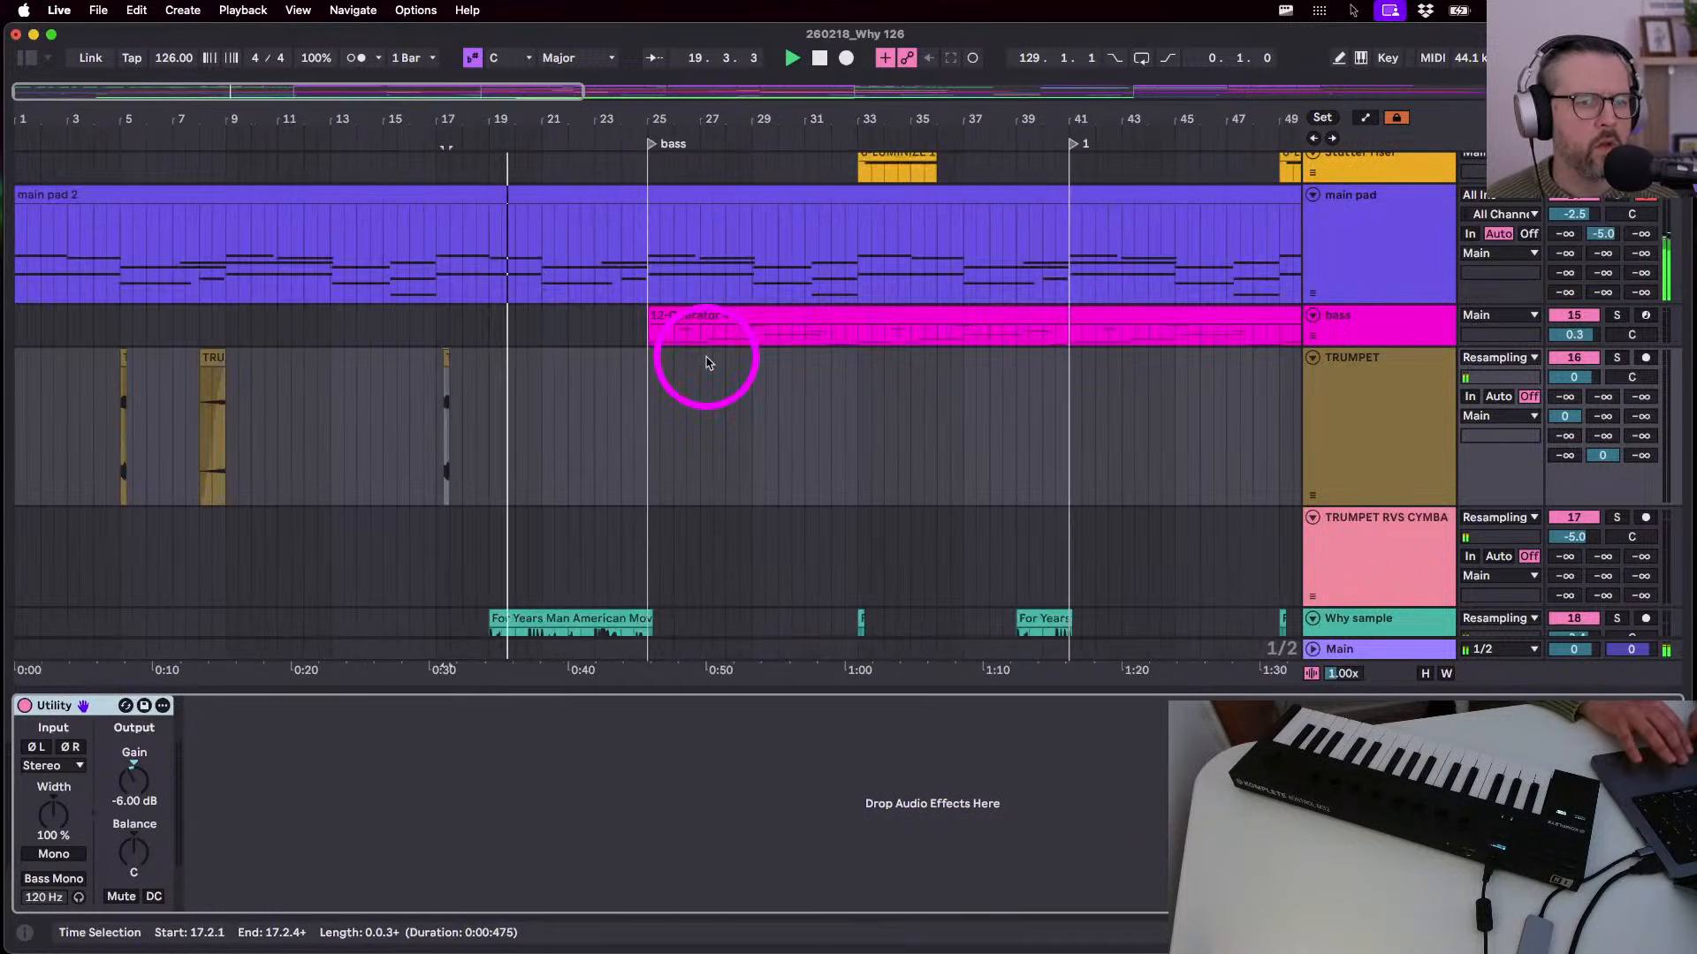
- Copy the bar-8 trumpet clip to 21.1.1 and lengthen it to bar 23
click(211, 360)
key(super+c)
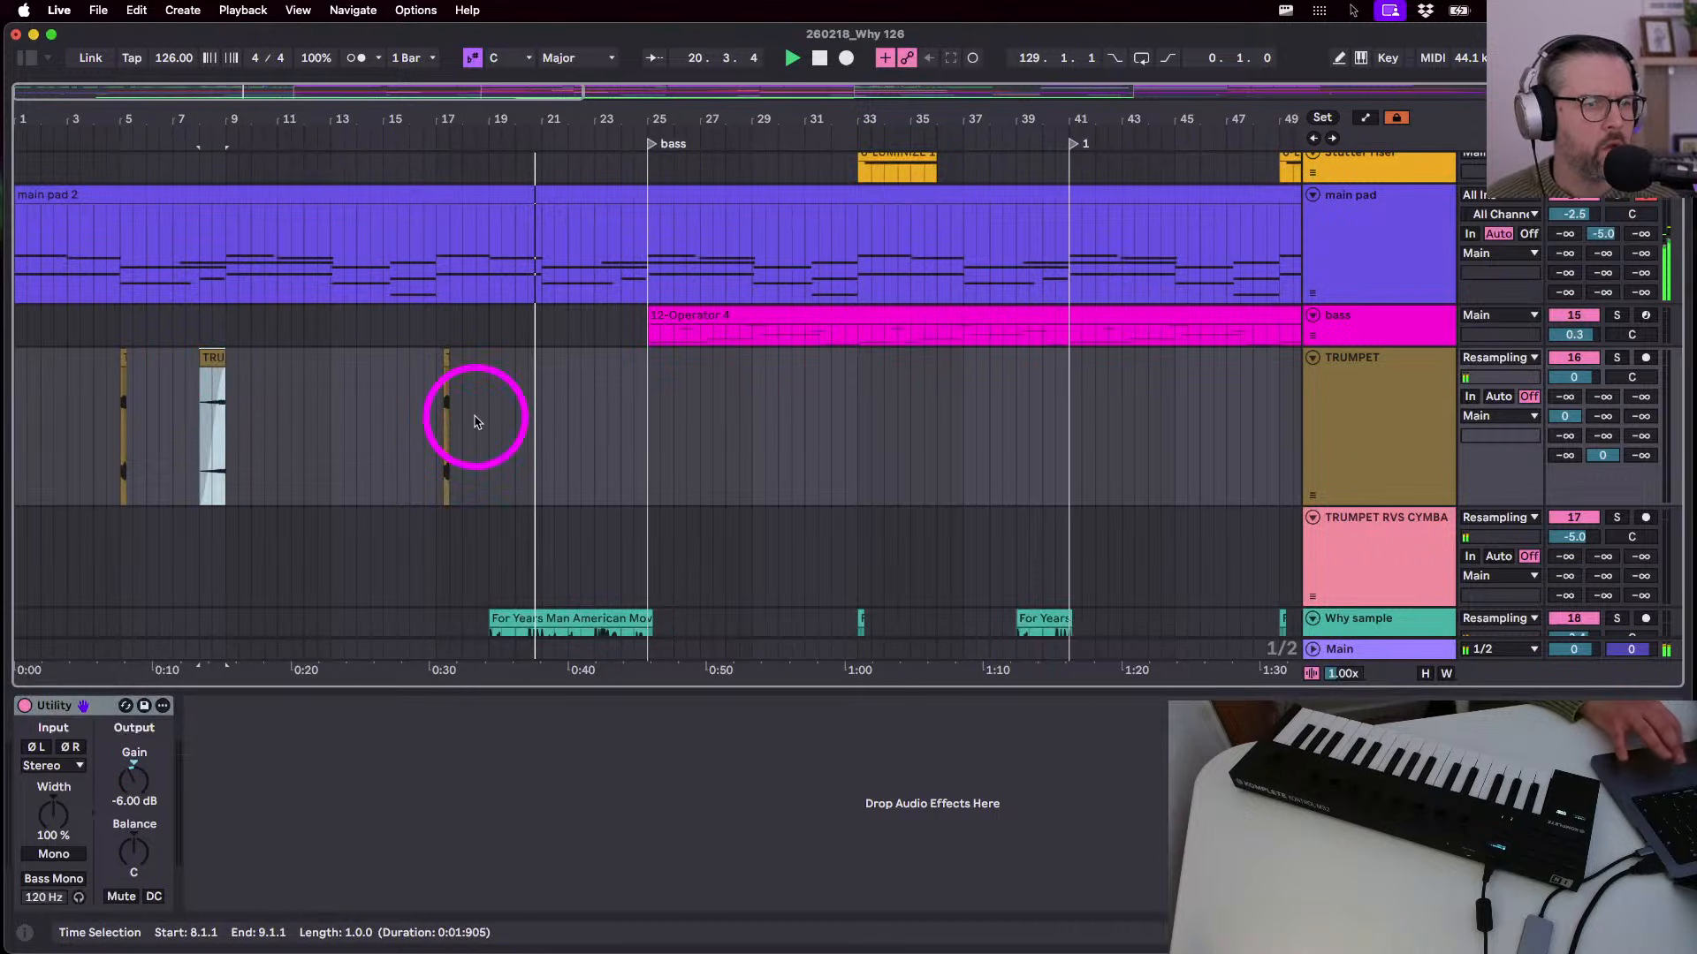
click(543, 419)
key(super+v)
mouse_move(565, 360)
mouse_down()
mouse_move(596, 362)
mouse_move(580, 361)
mouse_up()
click(596, 363)
scroll(518, 453, down, 5)
- Paste the TRUMPET RVS CYMBAL clip from bar 85 at bar 22, undoing a trial deletion
key(w)
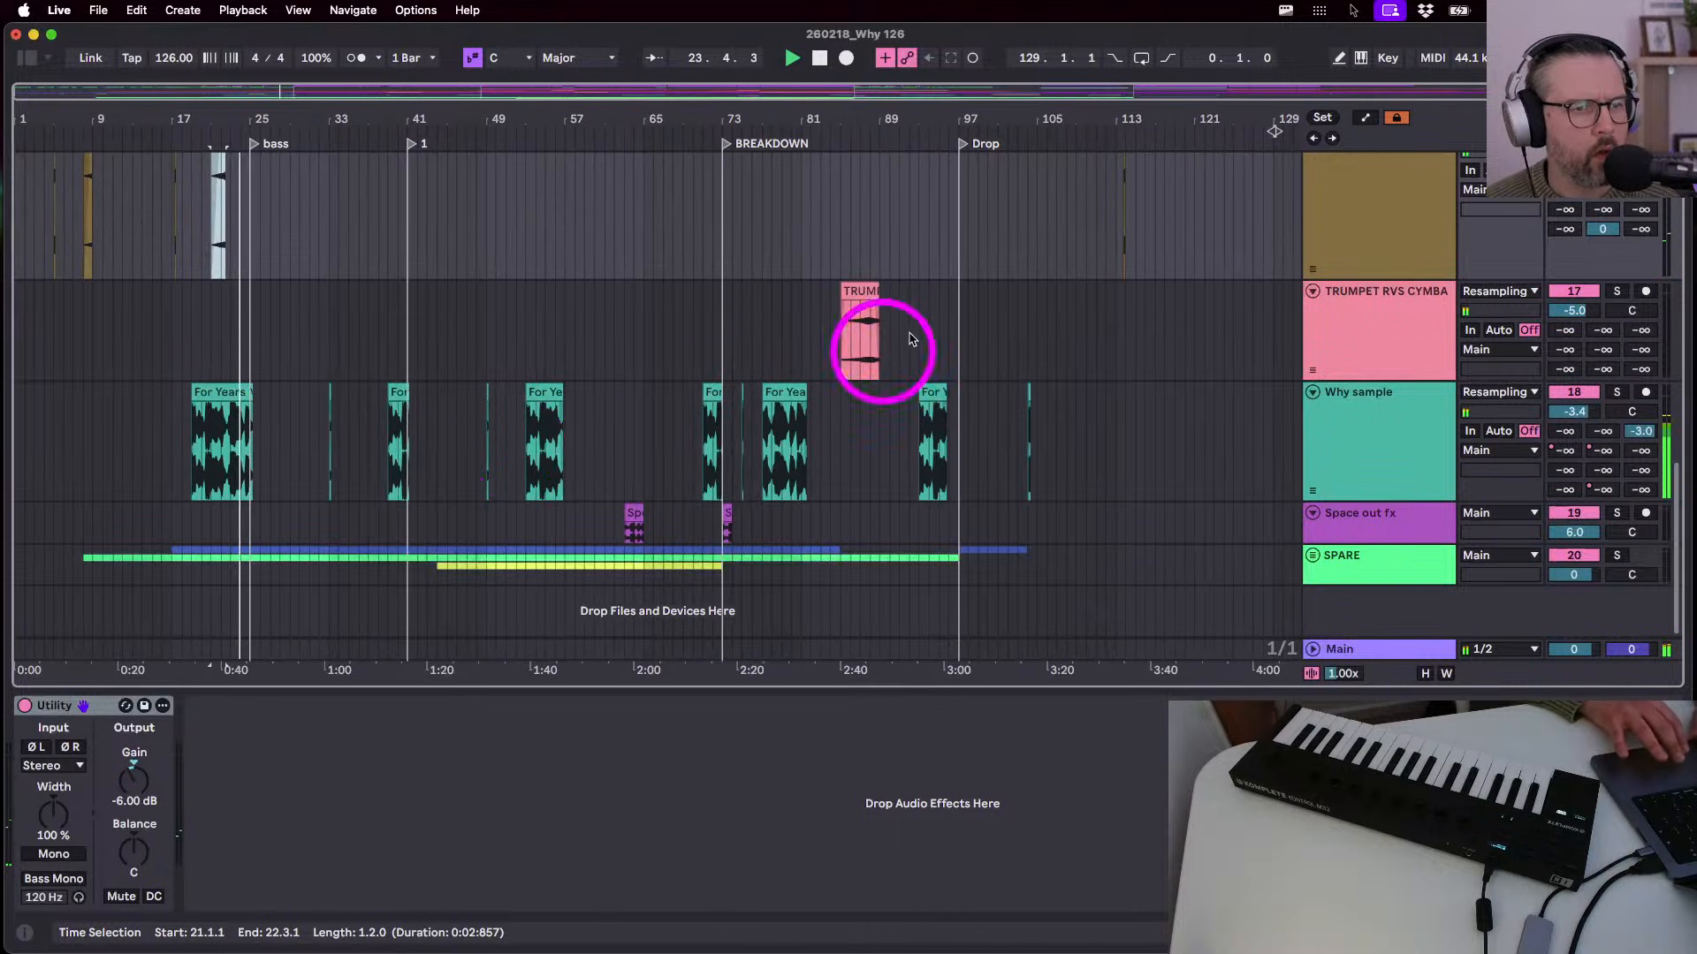
click(859, 290)
click(220, 345)
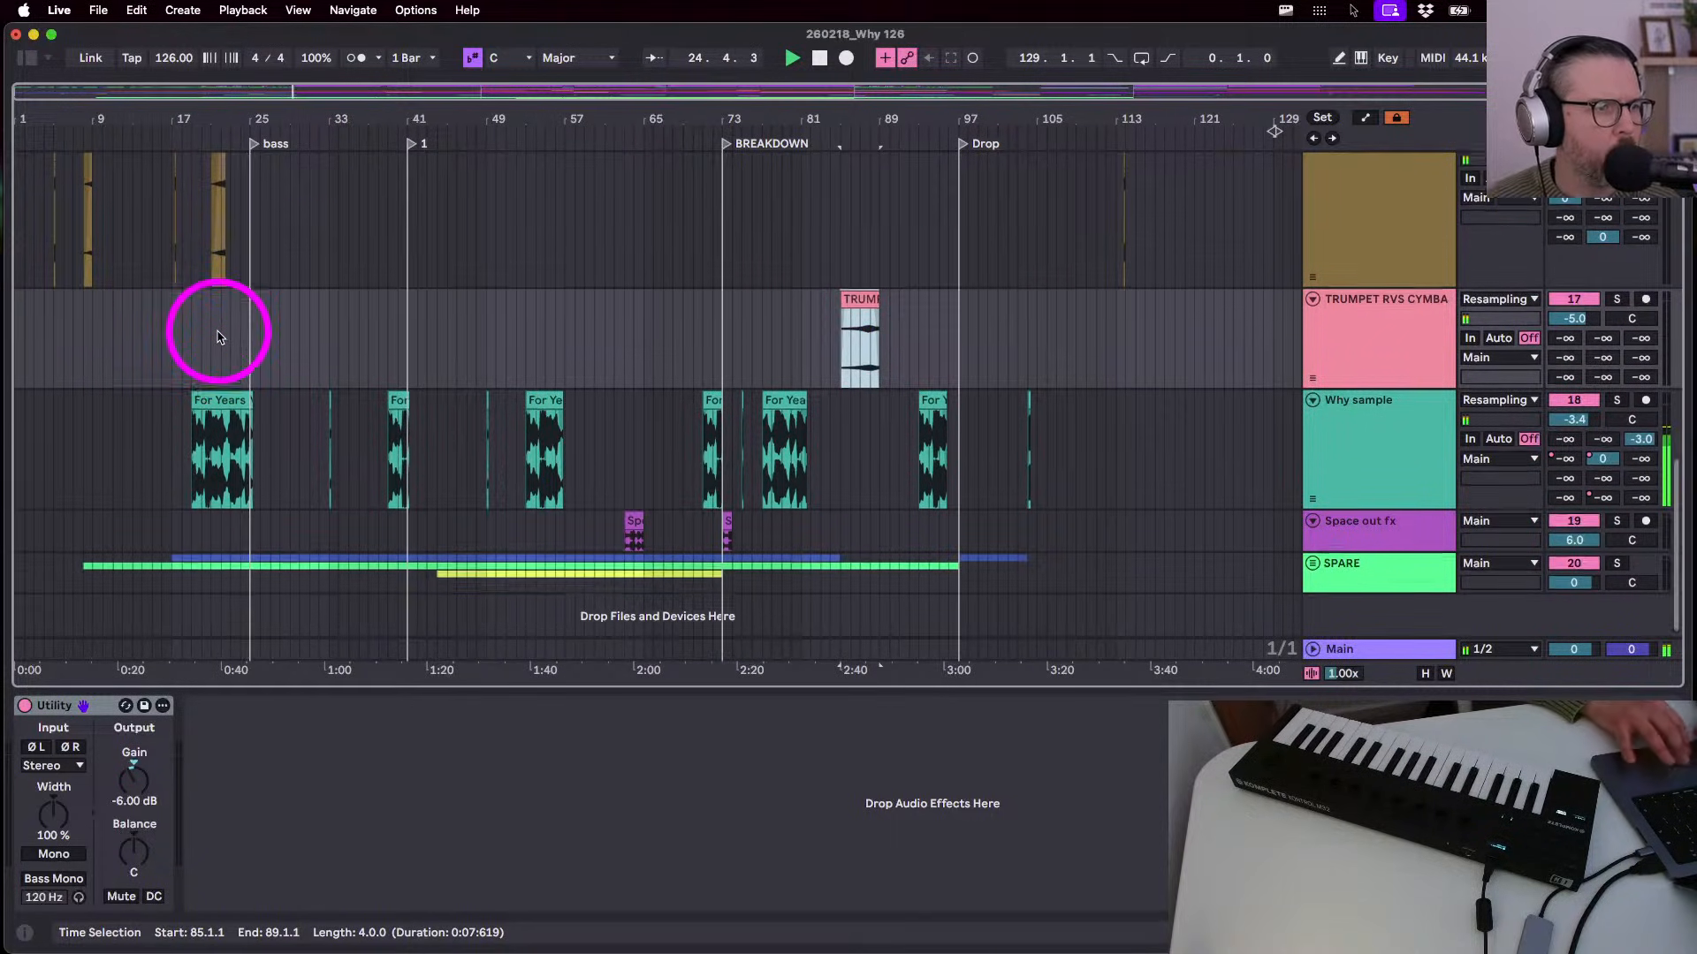
scroll(220, 354, up, 2)
key(super+v)
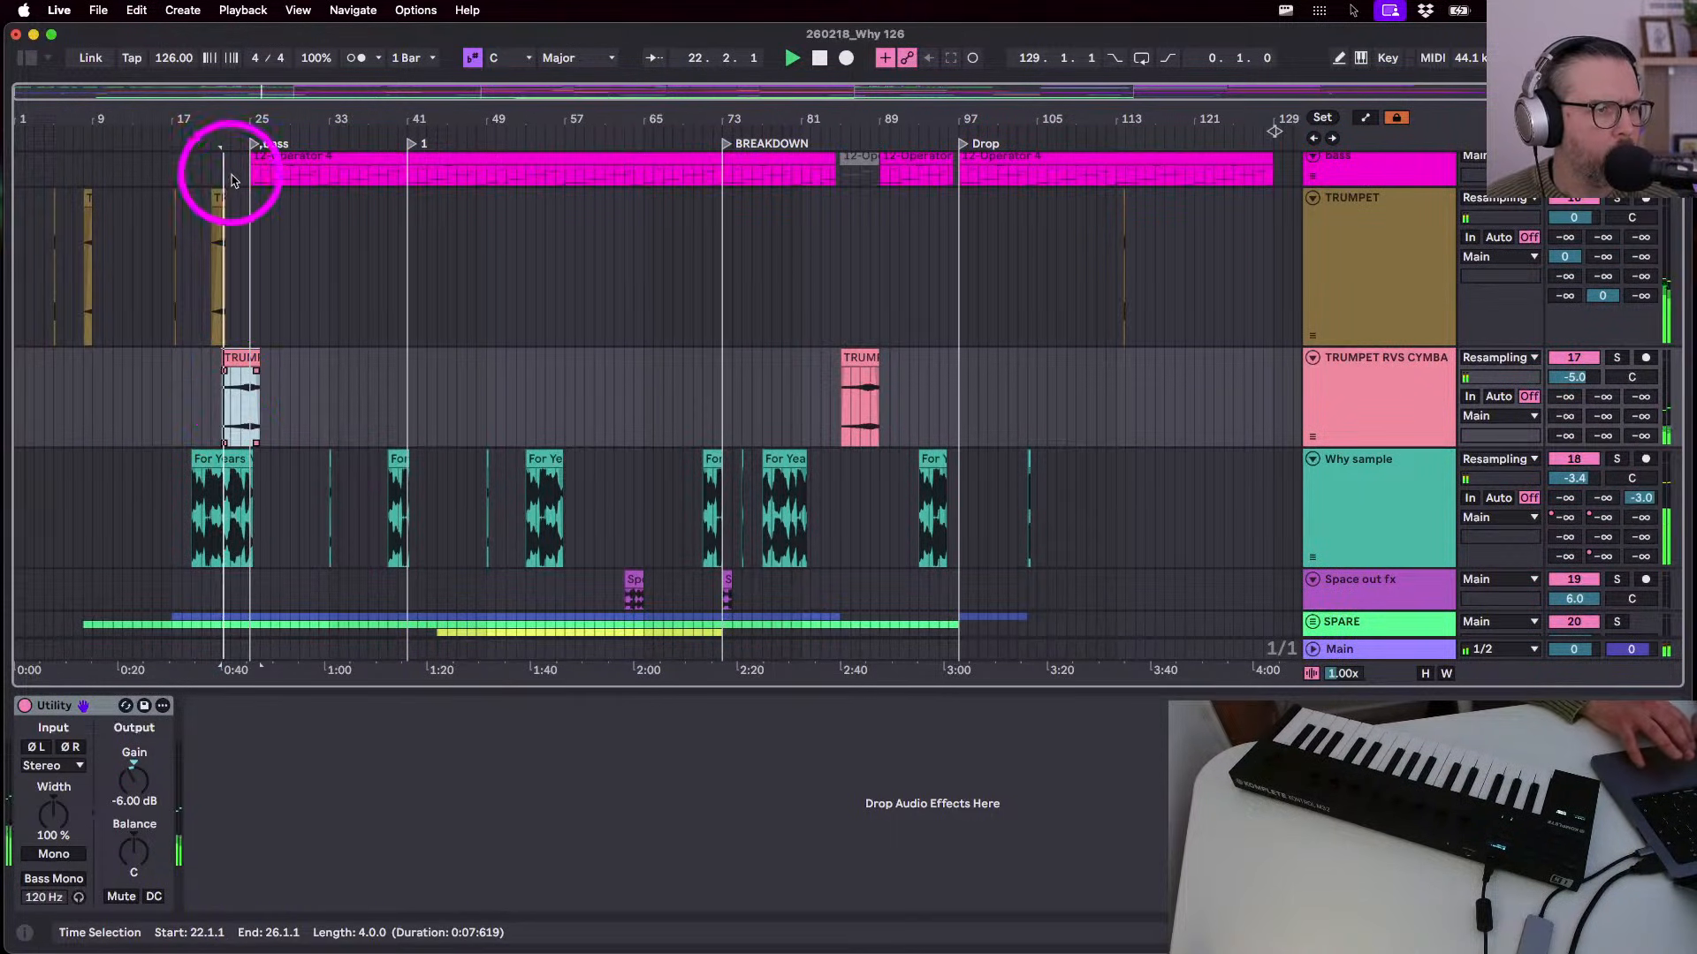
drag(242, 227, 204, 230)
key(Delete)
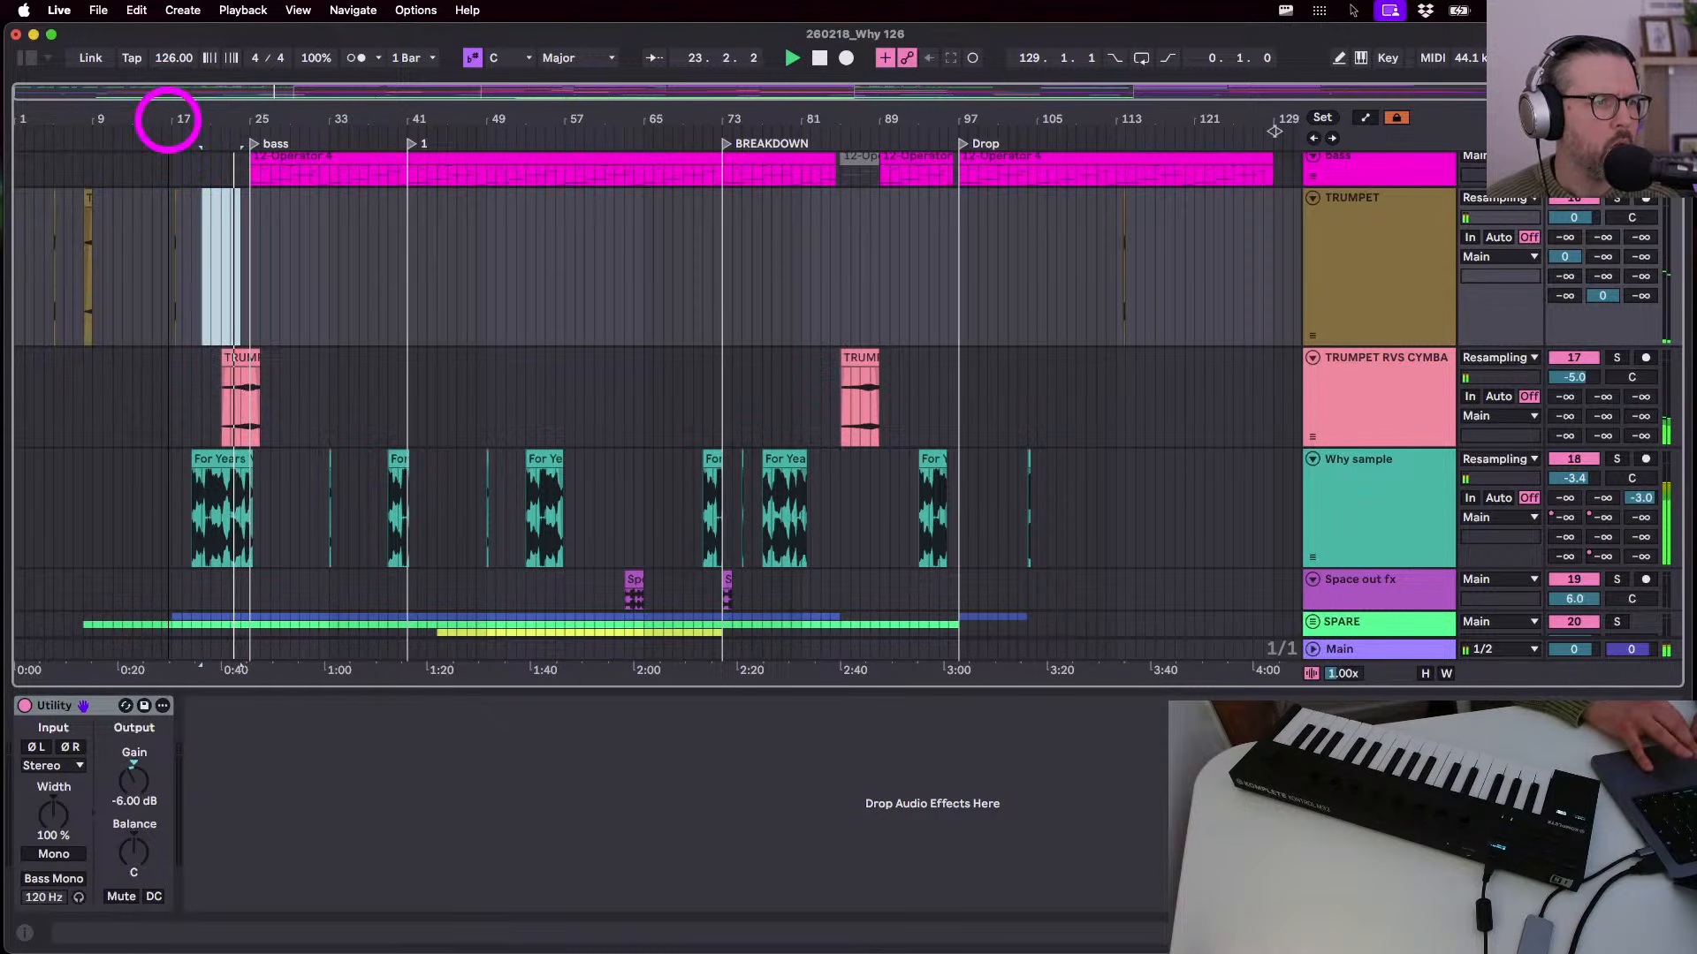
drag(168, 120, 168, 177)
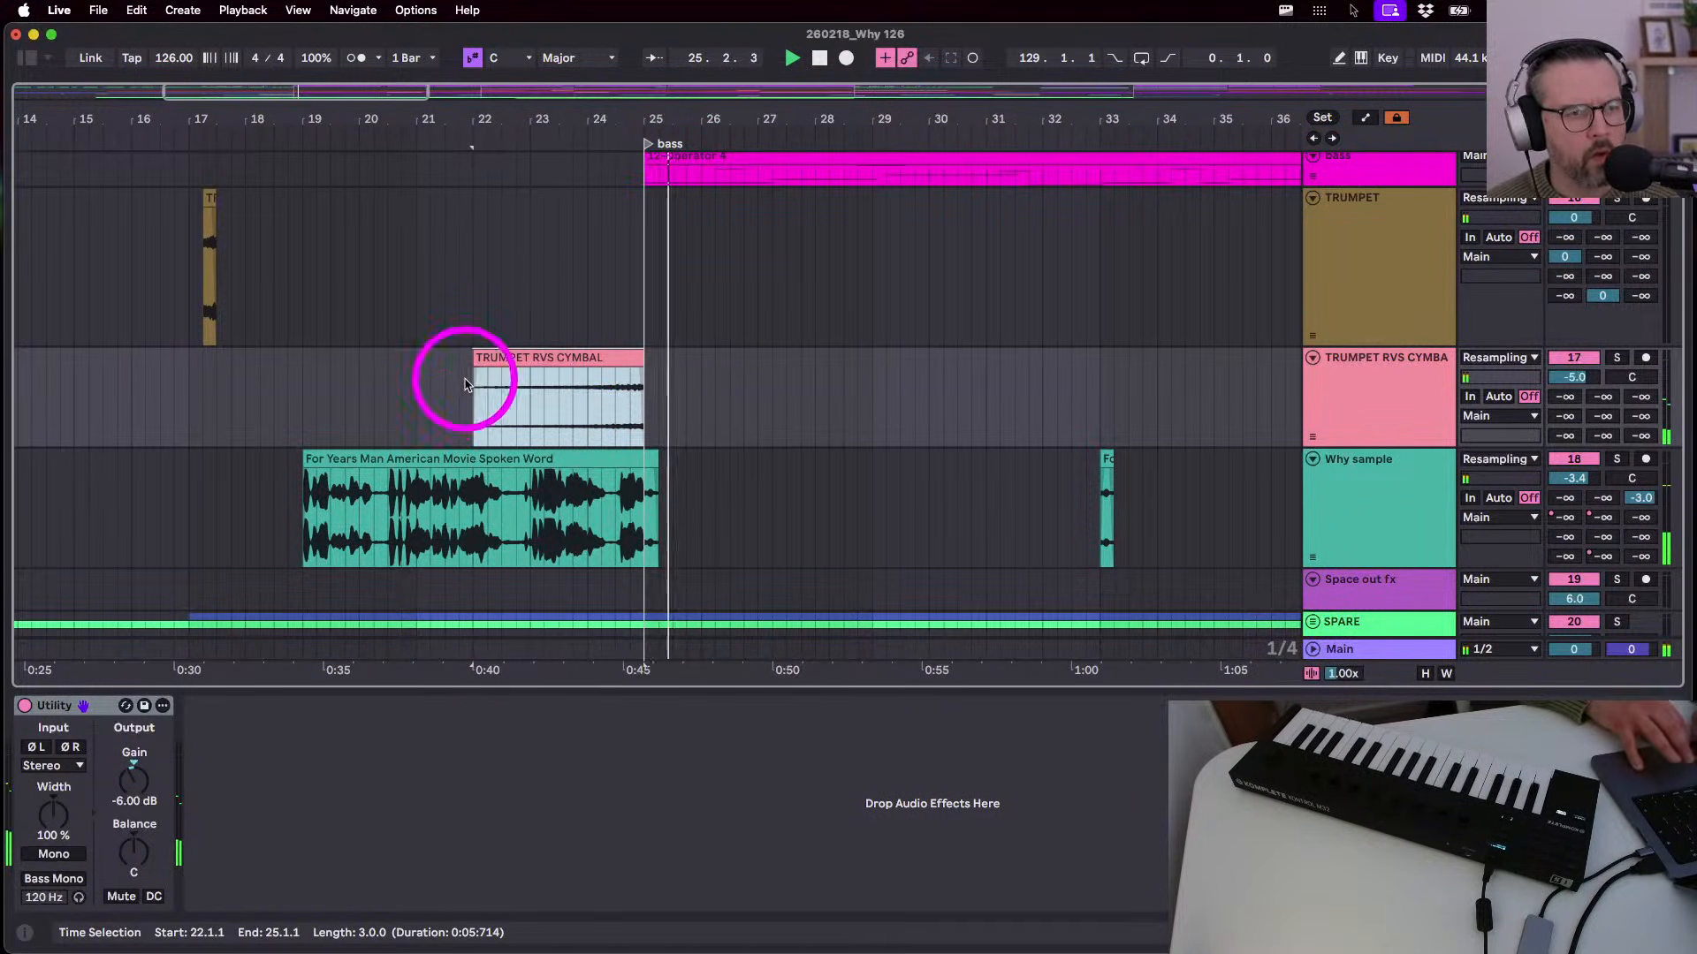
key(super+z)
key(super+z)
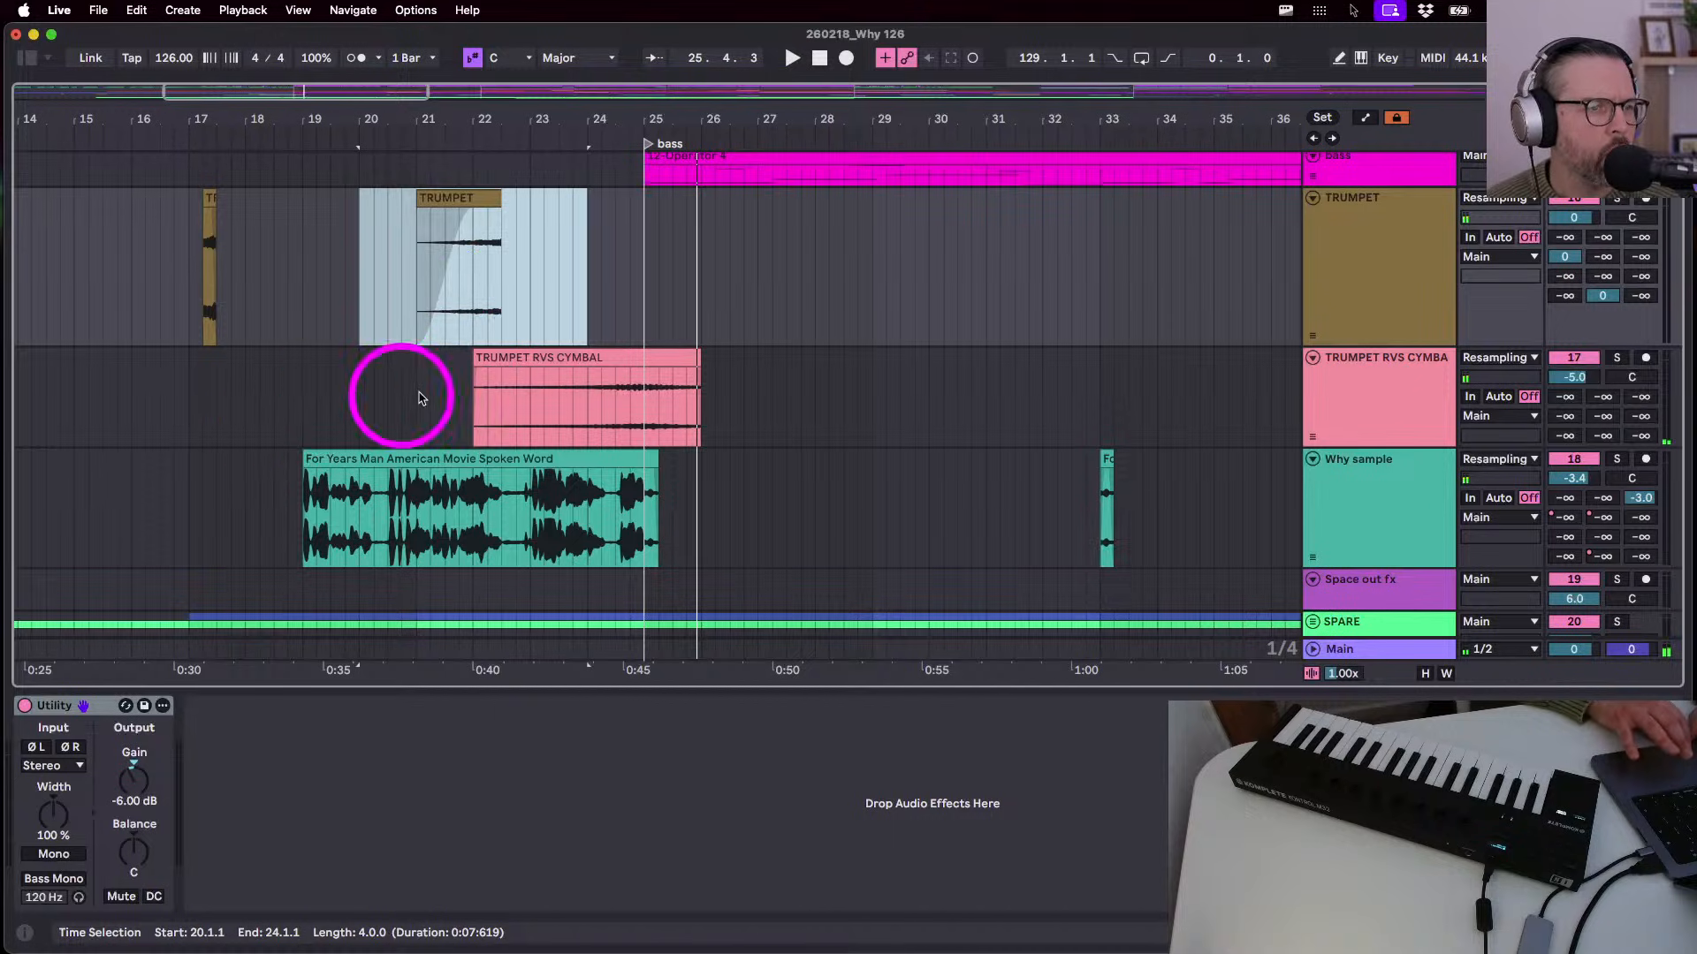
- Move the cymbal copy to bar 21, delete the bar-21 trumpet clip, and fade the cymbal in fully
drag(503, 360, 453, 361)
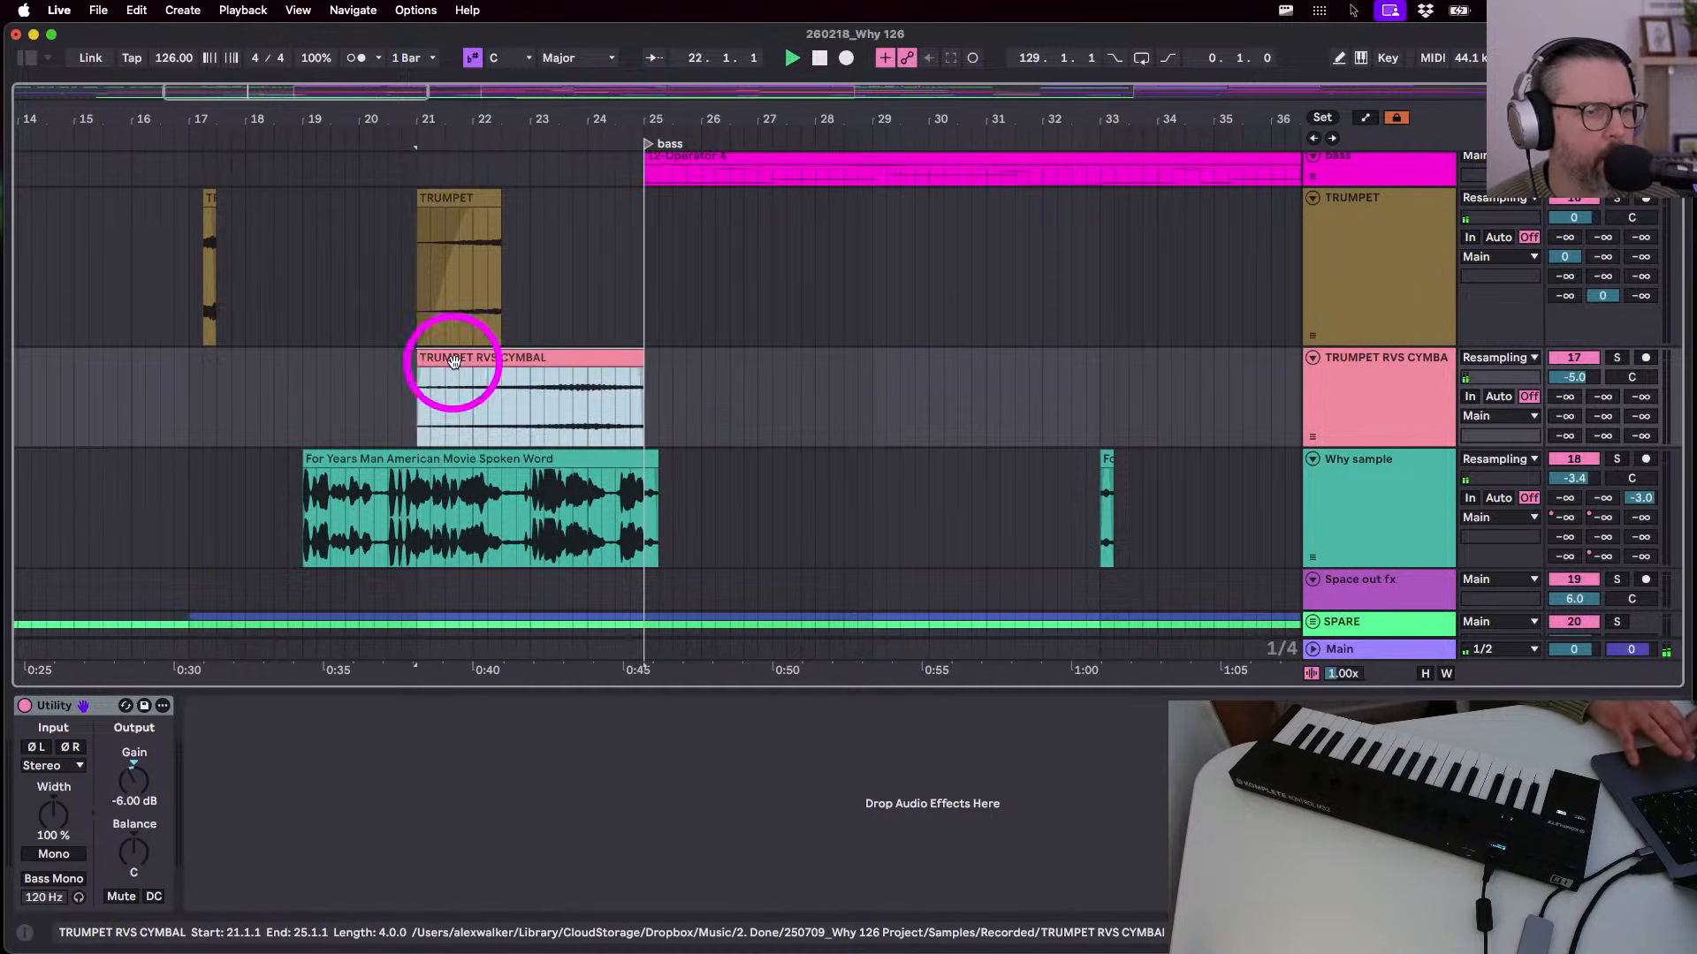
click(443, 192)
key(Delete)
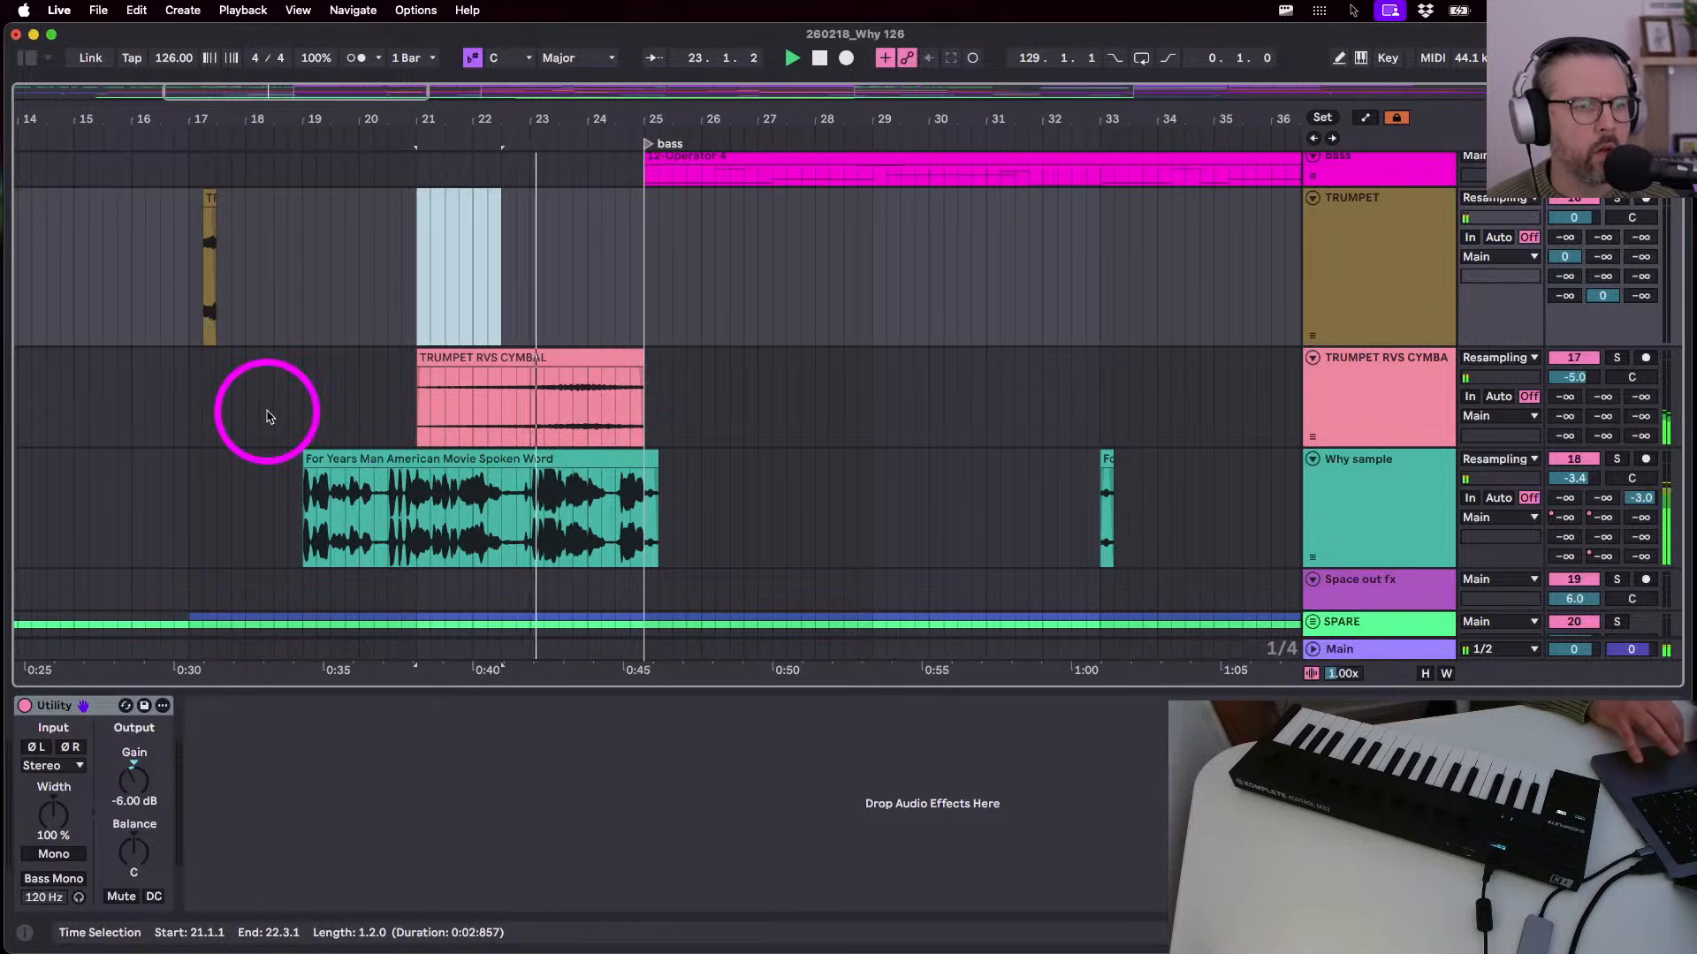
drag(418, 366, 676, 393)
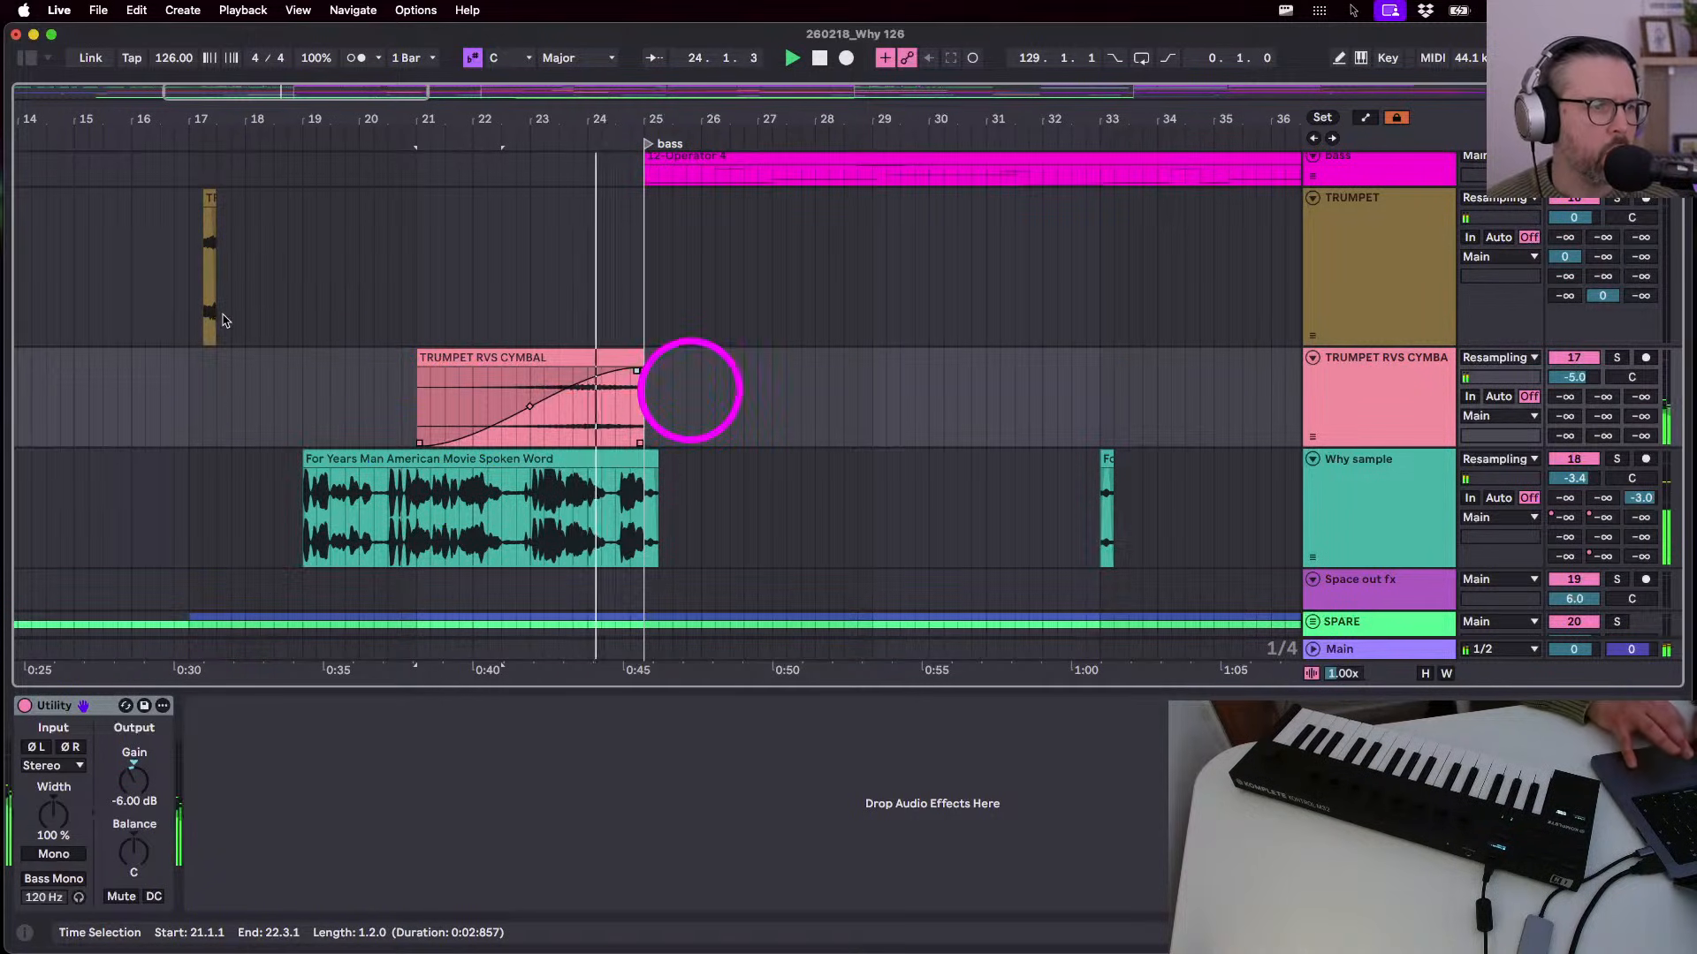
- Paste the bar-17 trumpet stab at 29.2.1
click(208, 257)
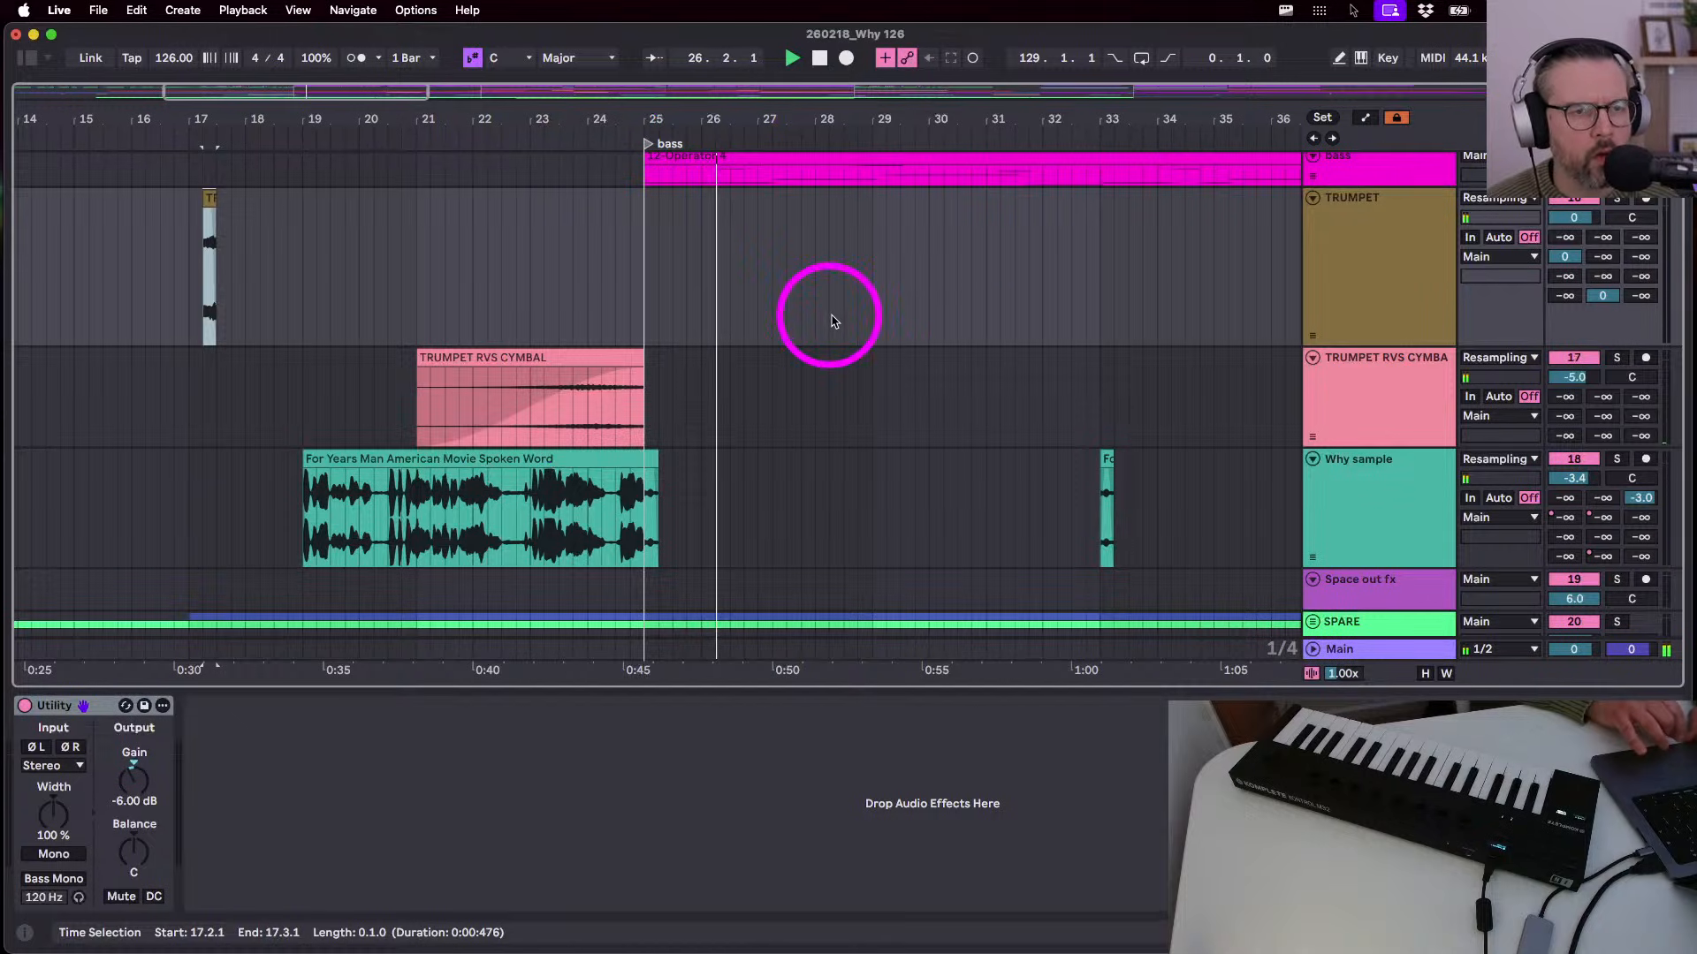
click(883, 308)
key(super+v)
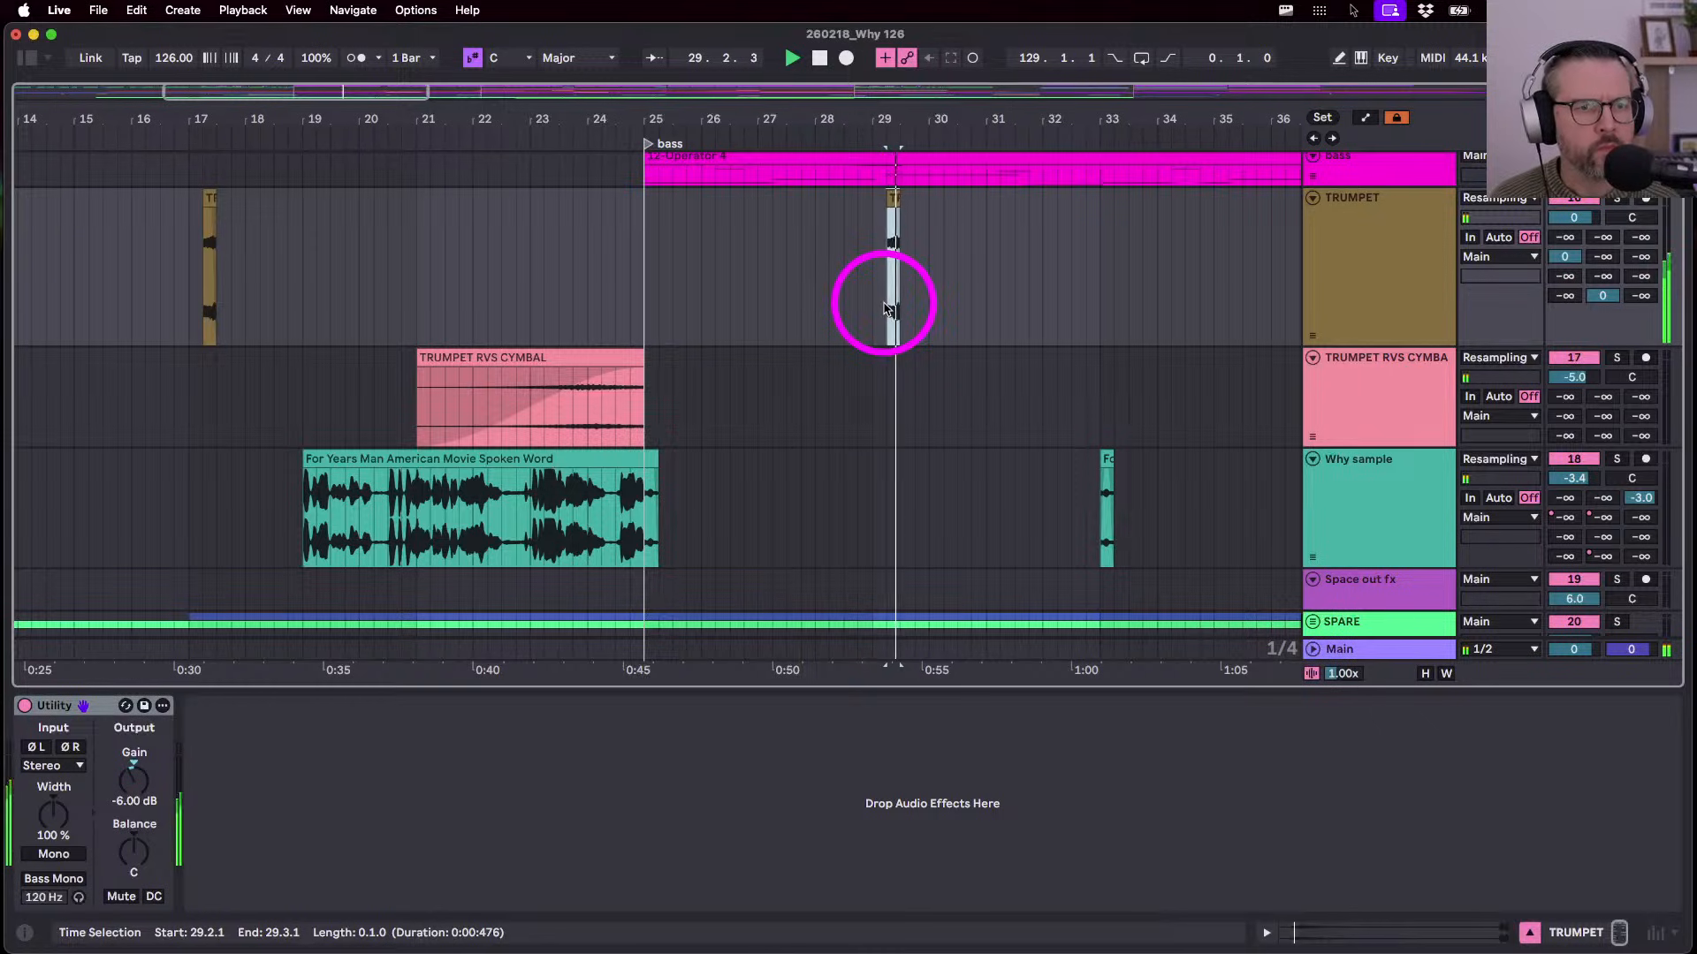
scroll(882, 305, up, 5)
scroll(882, 304, down, 3)
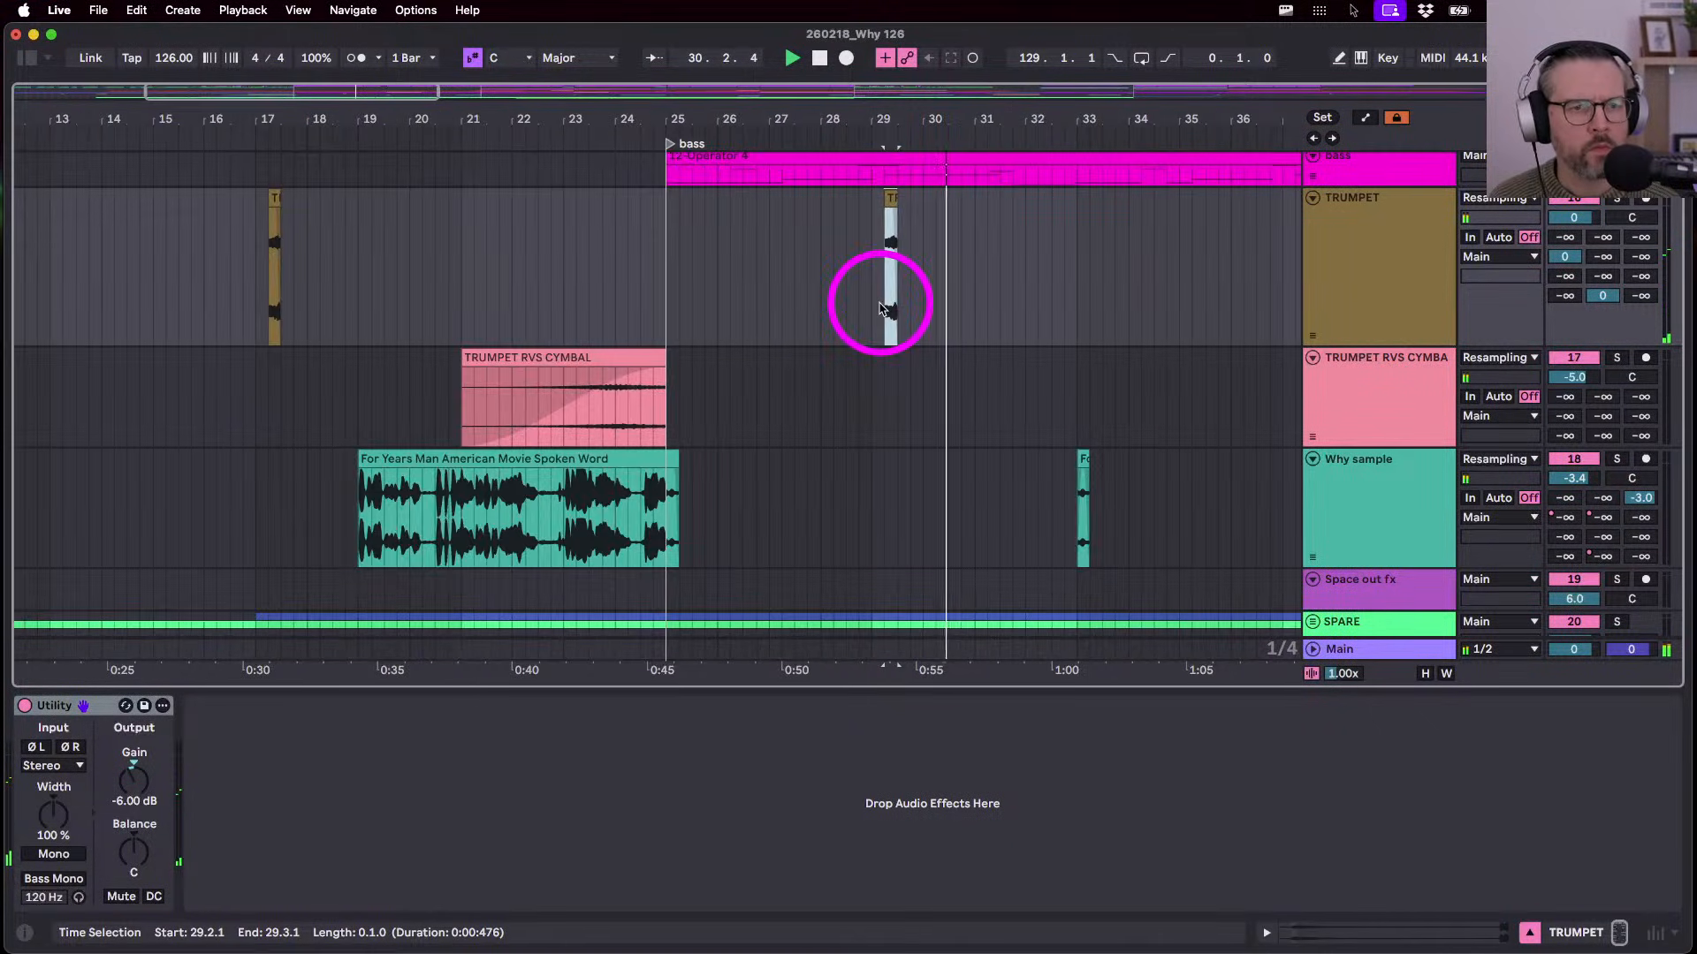
scroll(947, 276, down, 4)
scroll(946, 270, up, 10)
scroll(946, 270, up, 3)
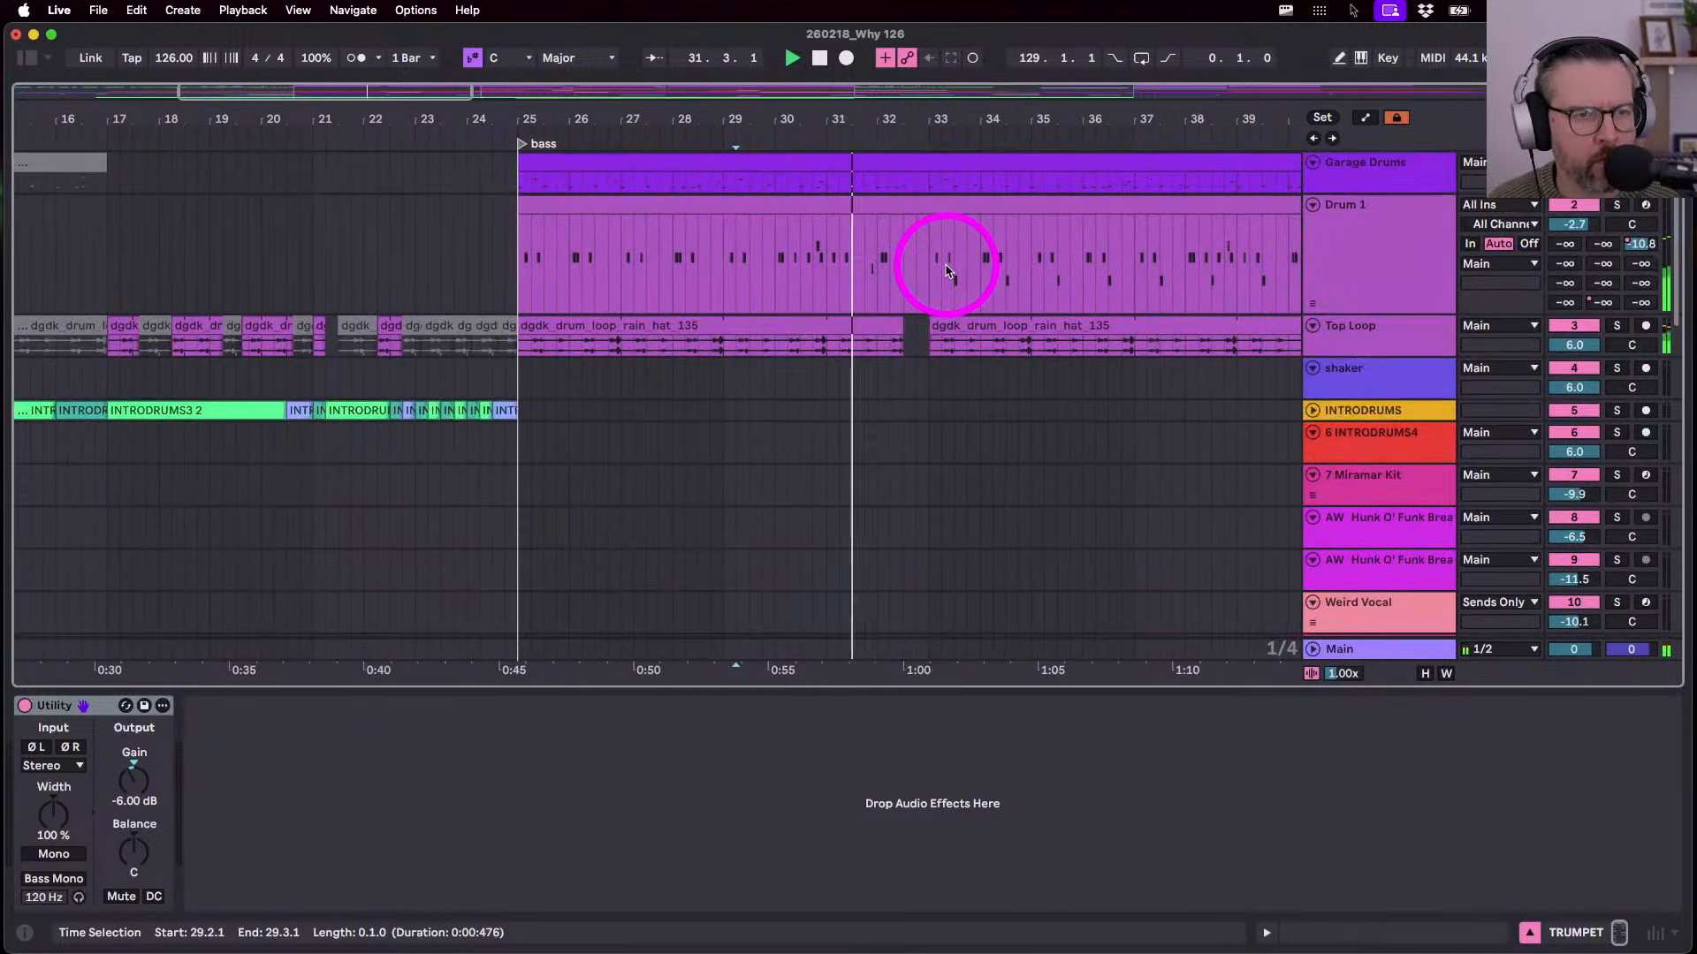
- Play the arrangement from bar 25 to review the drum section
scroll(879, 273, down, 5)
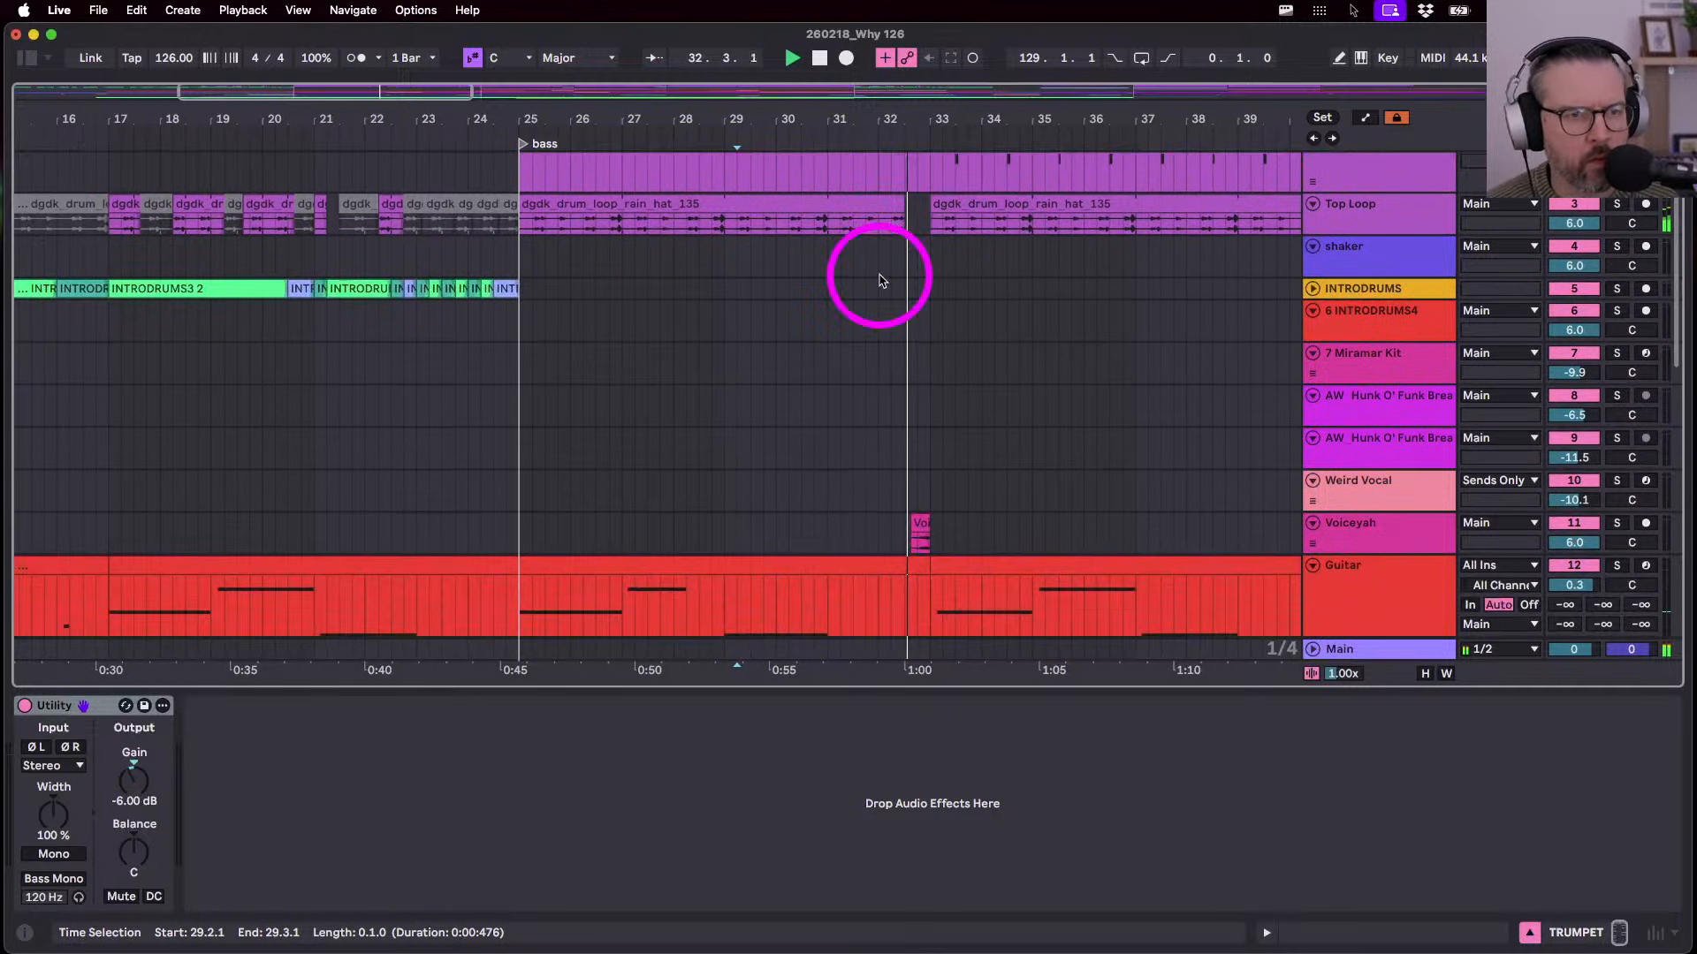
scroll(662, 481, down, 10)
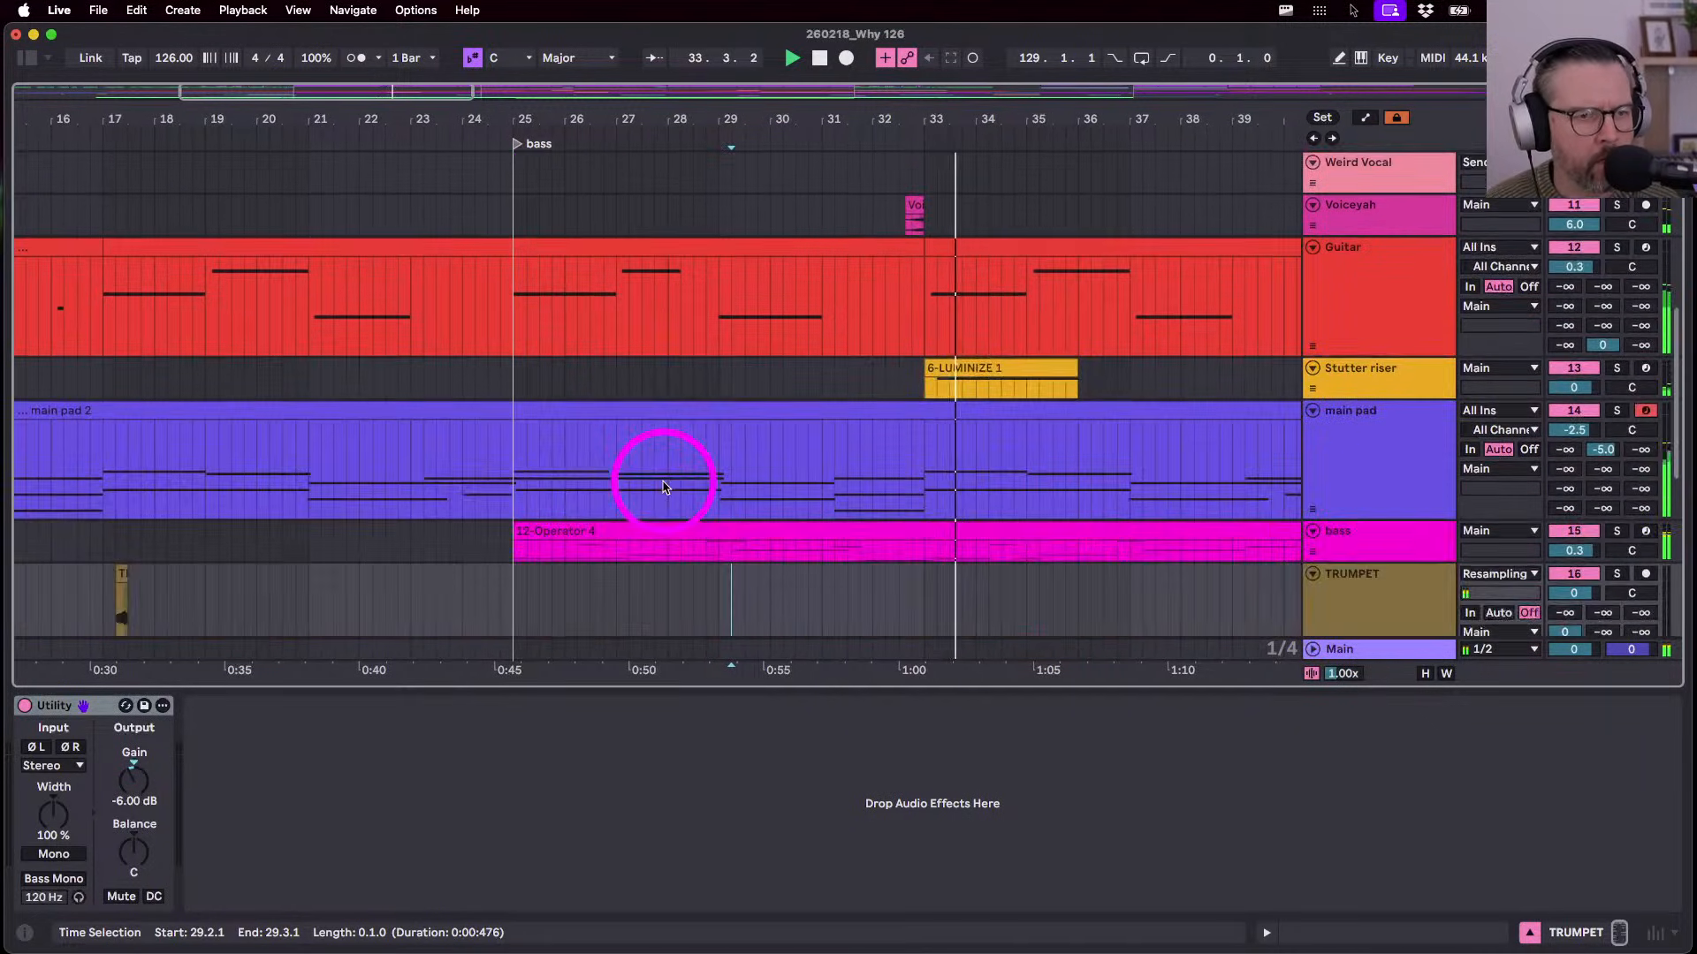
scroll(518, 447, down, 3)
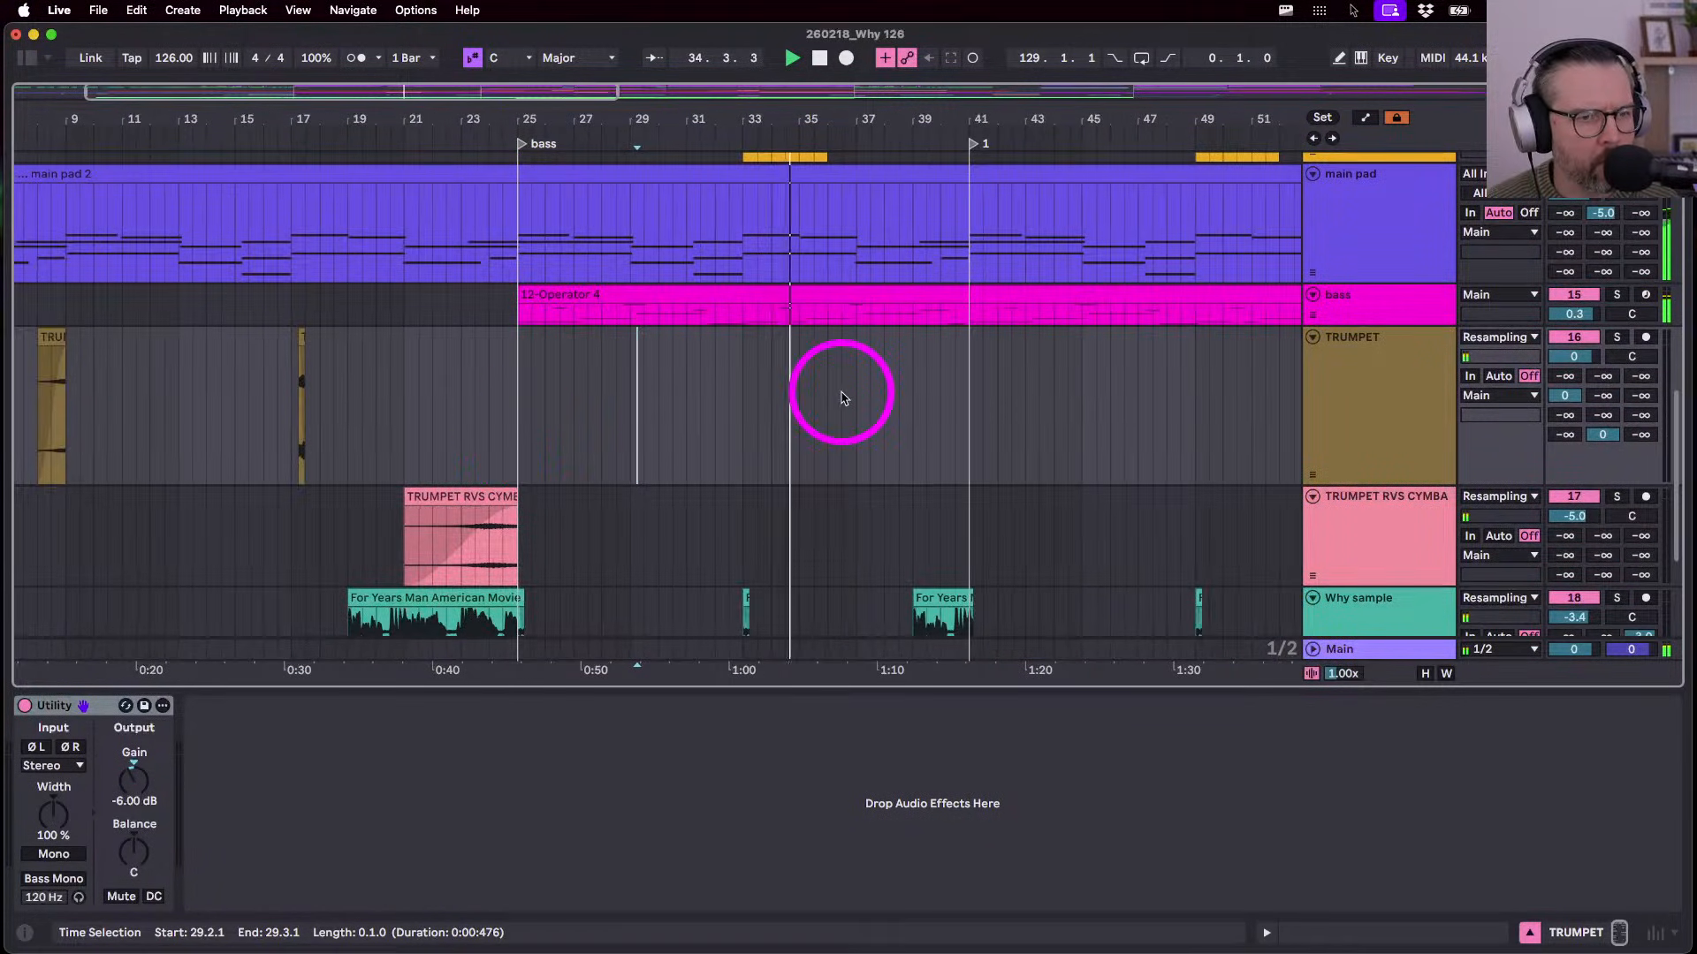
scroll(842, 393, up, 3)
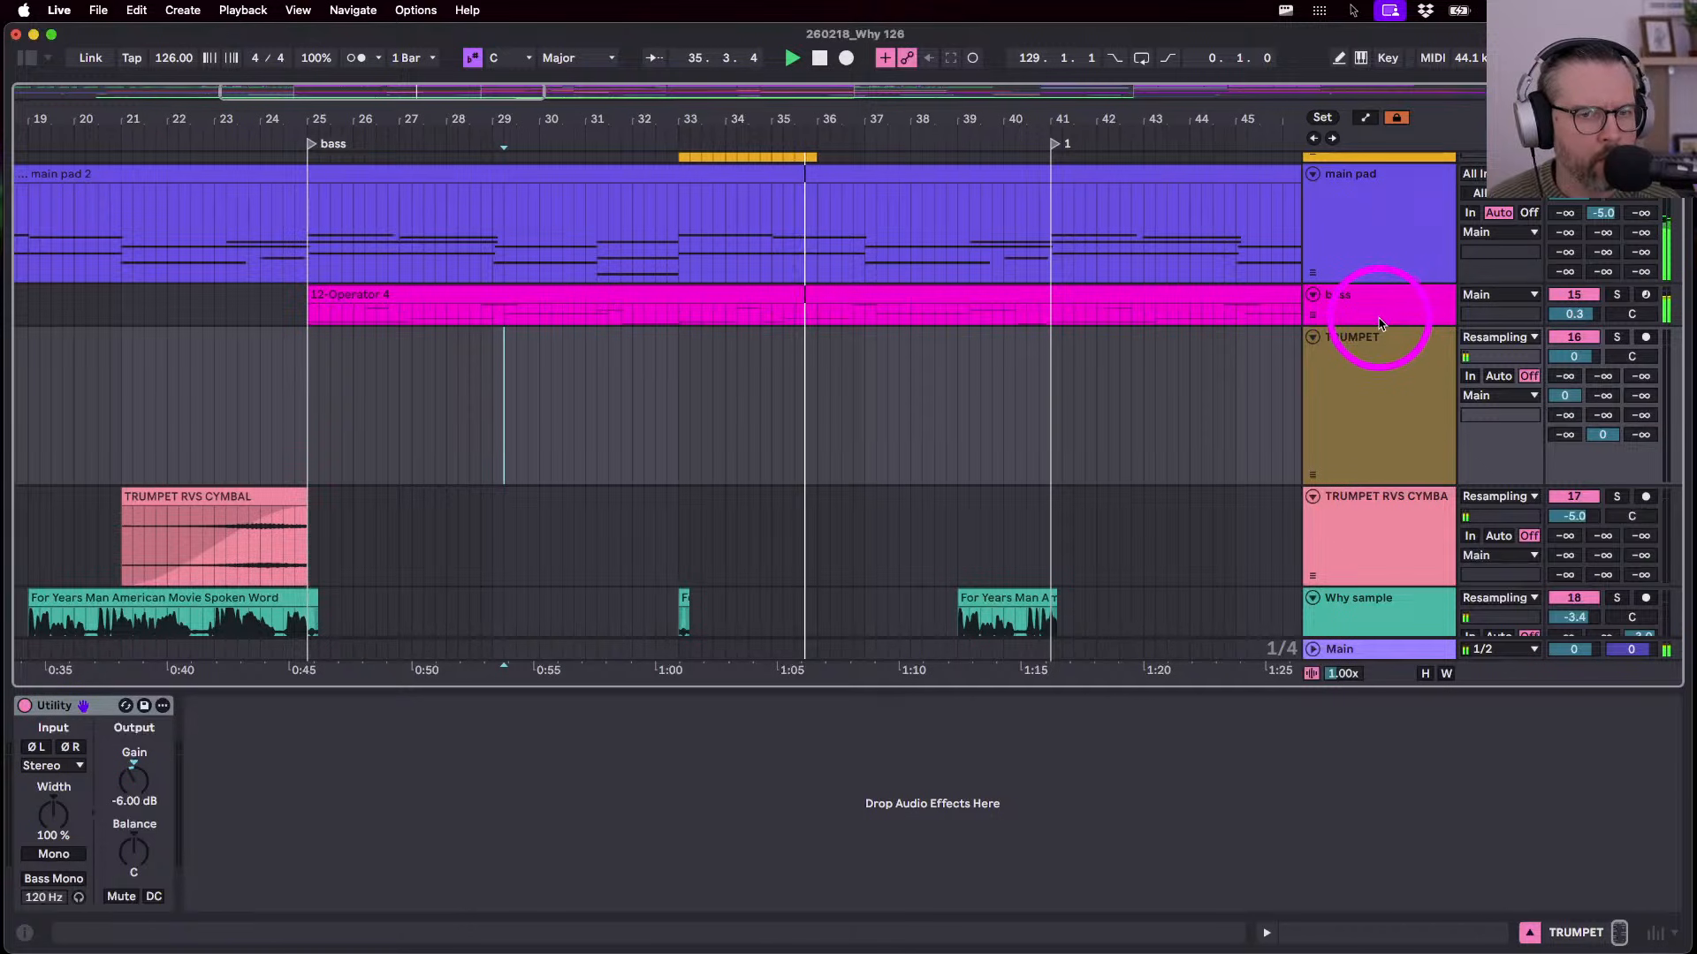
drag(1375, 324, 1382, 484)
scroll(814, 474, up, 10)
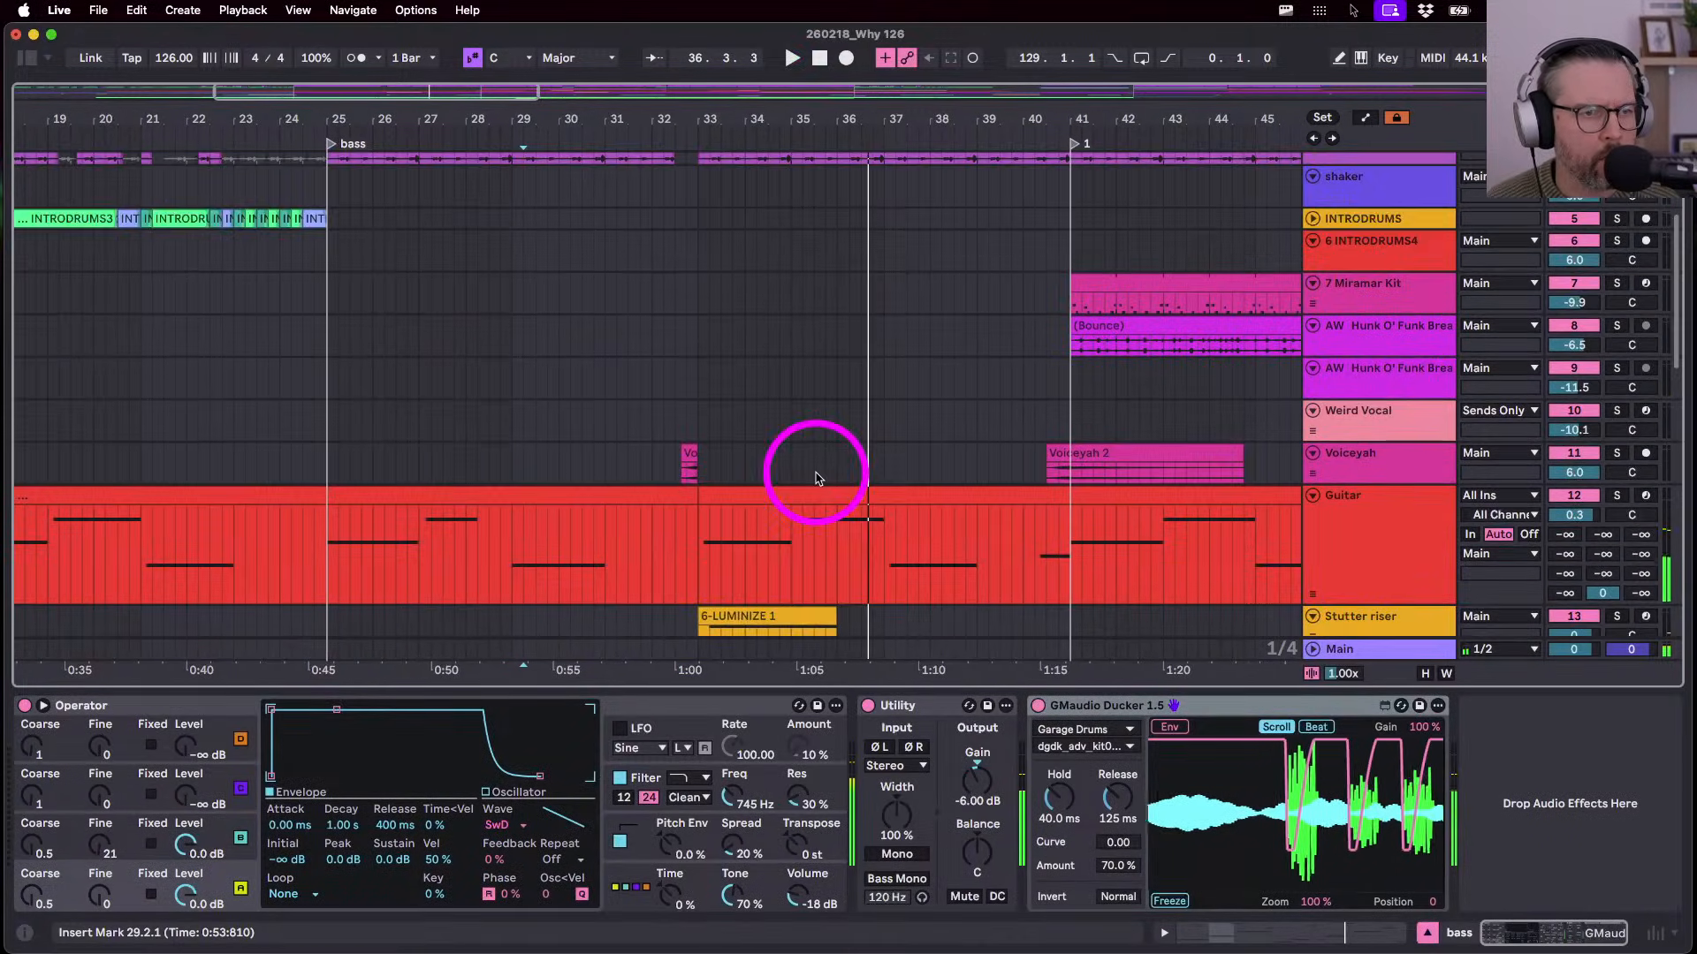
click(329, 176)
key(space)
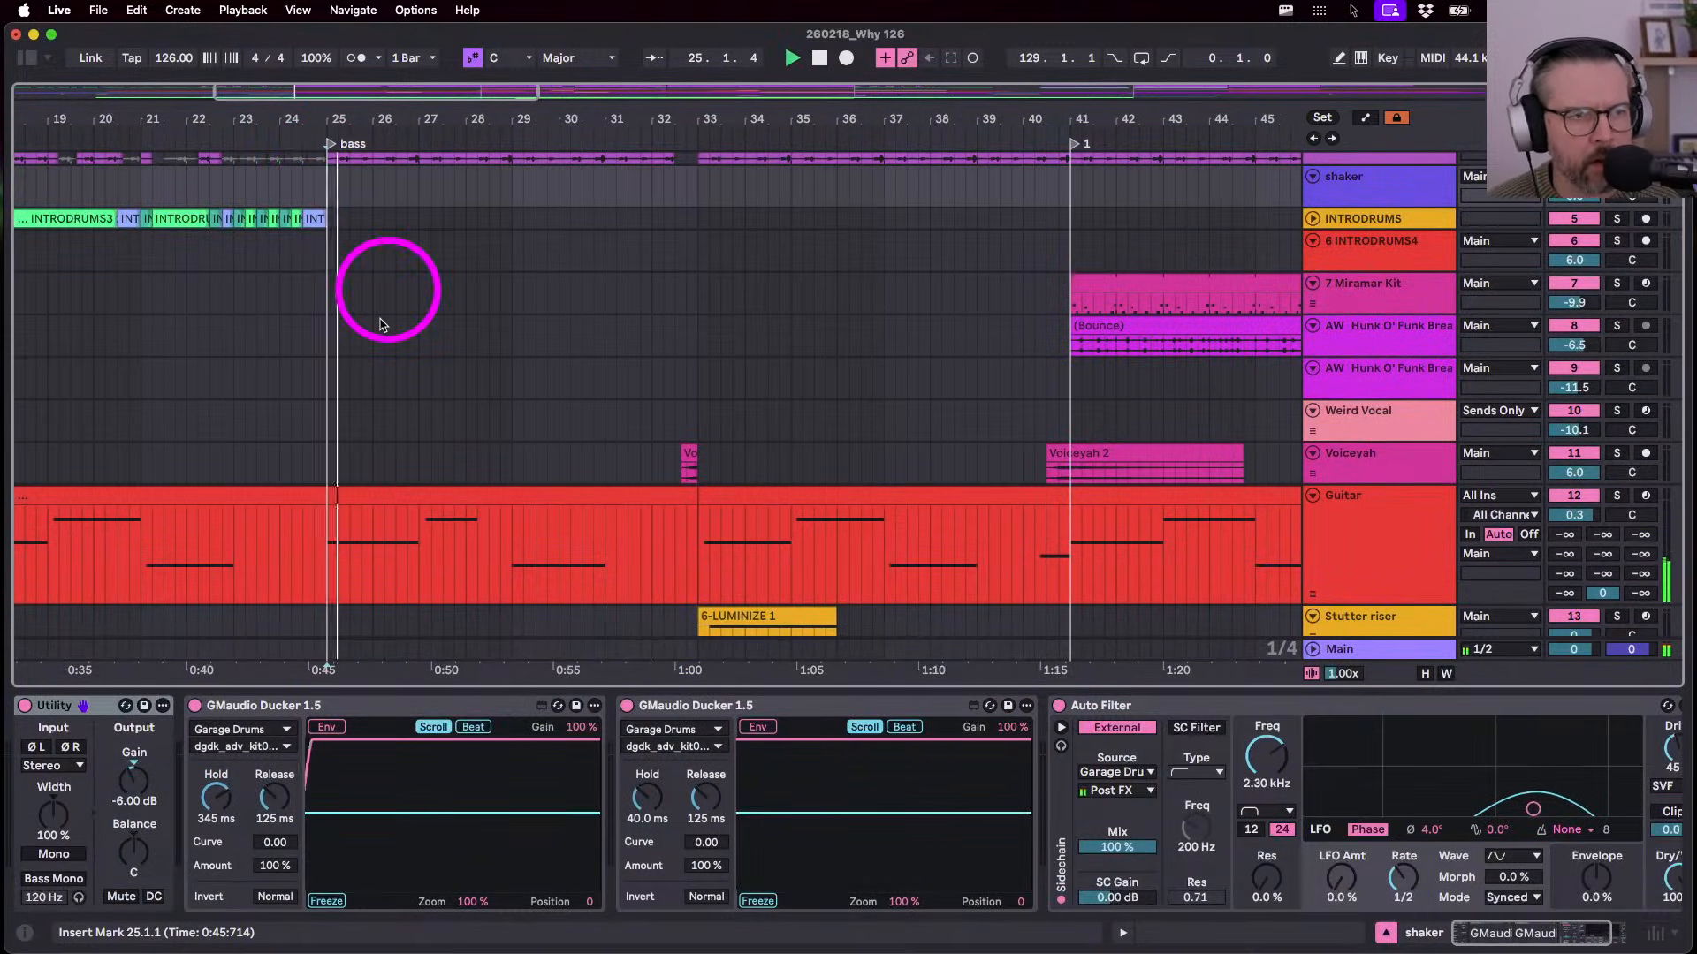
scroll(380, 324, up, 5)
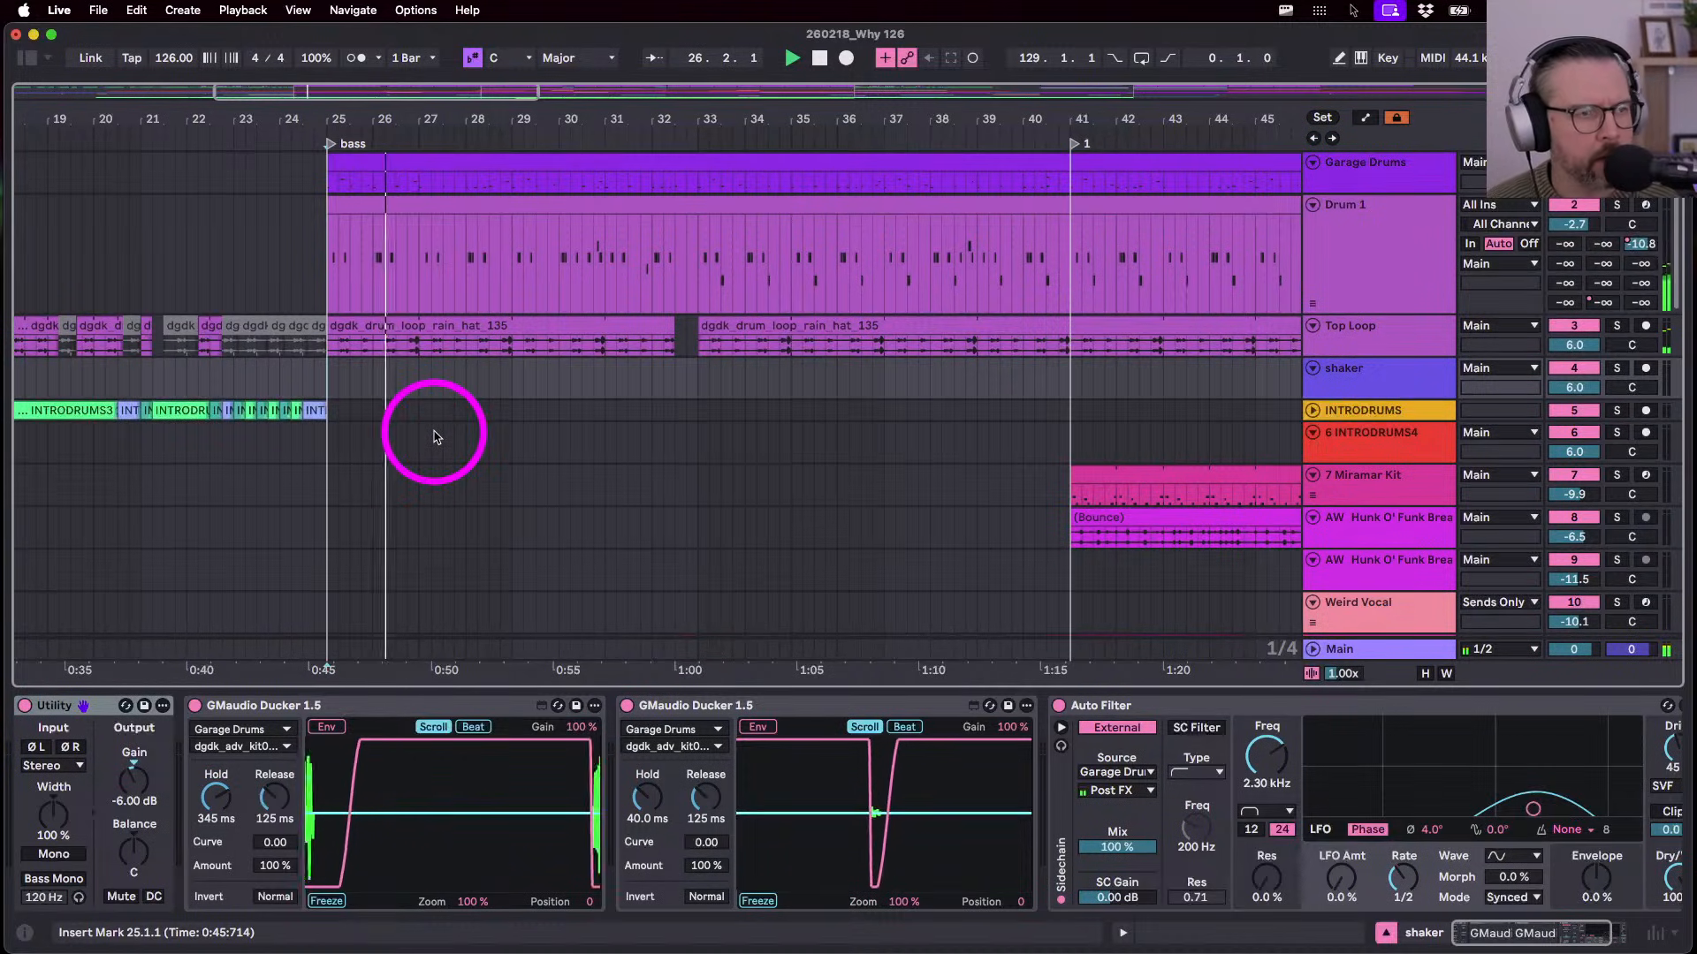
scroll(432, 438, down, 10)
scroll(431, 438, left, 5)
scroll(433, 435, right, 3)
scroll(433, 436, up, 6)
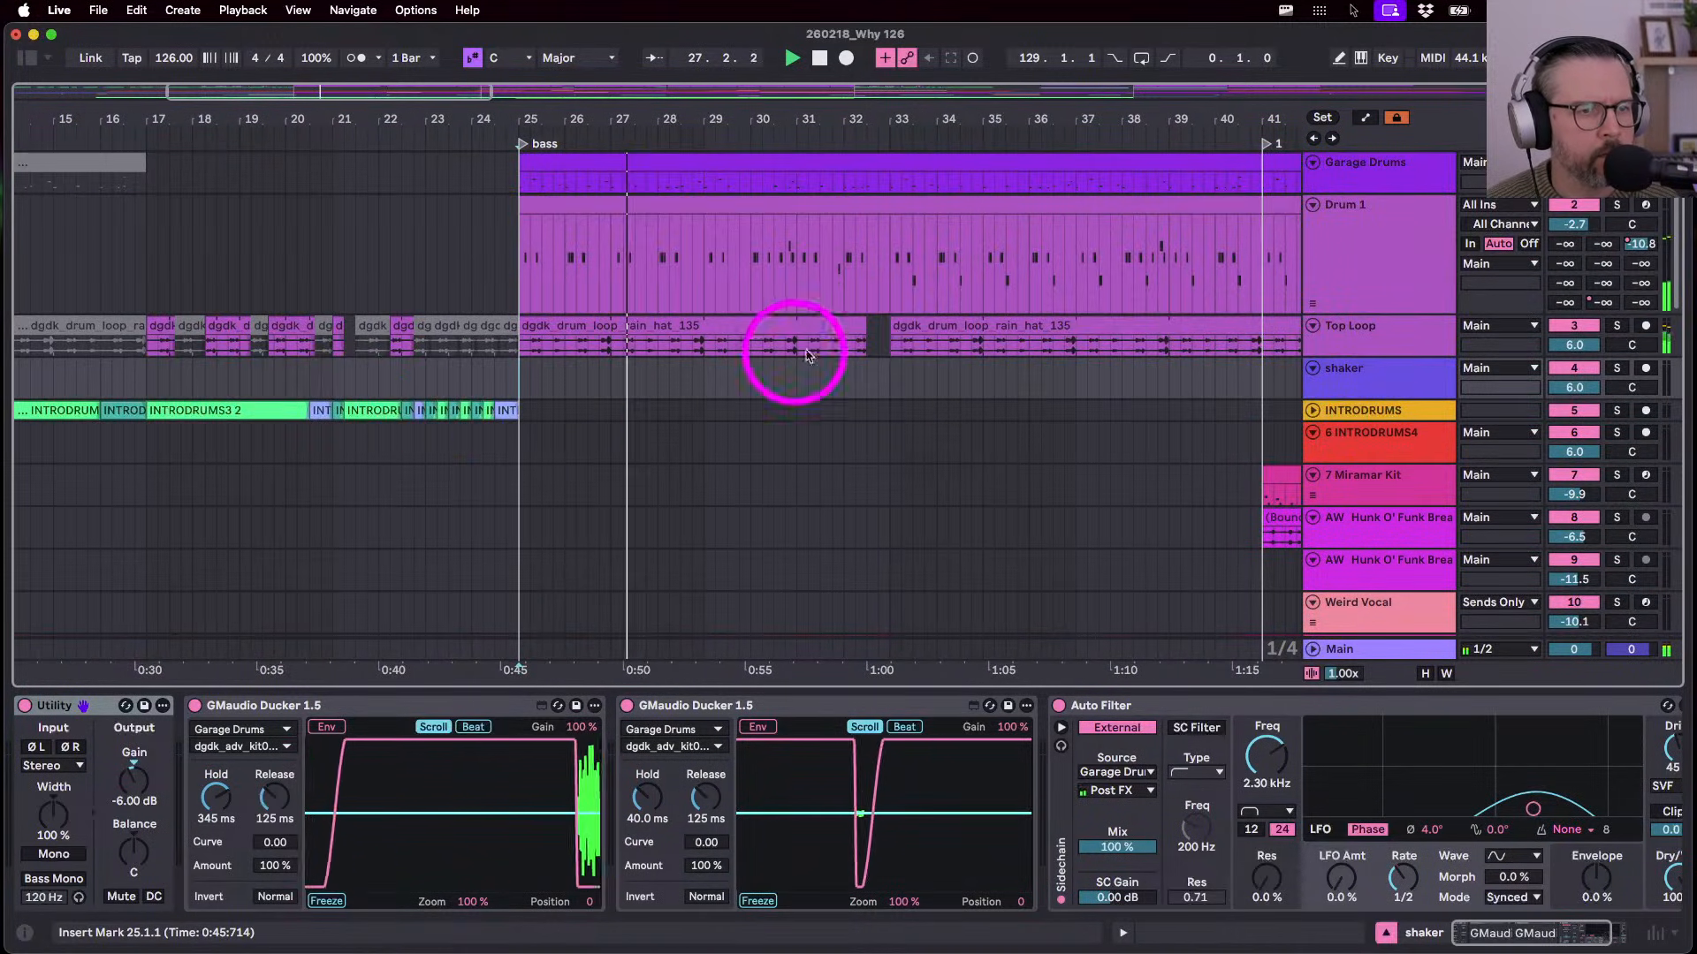
scroll(928, 300, right, 2)
- Consolidate bars 25–41 across the drum tracks, confirming the stop-audio prompt
click(1206, 183)
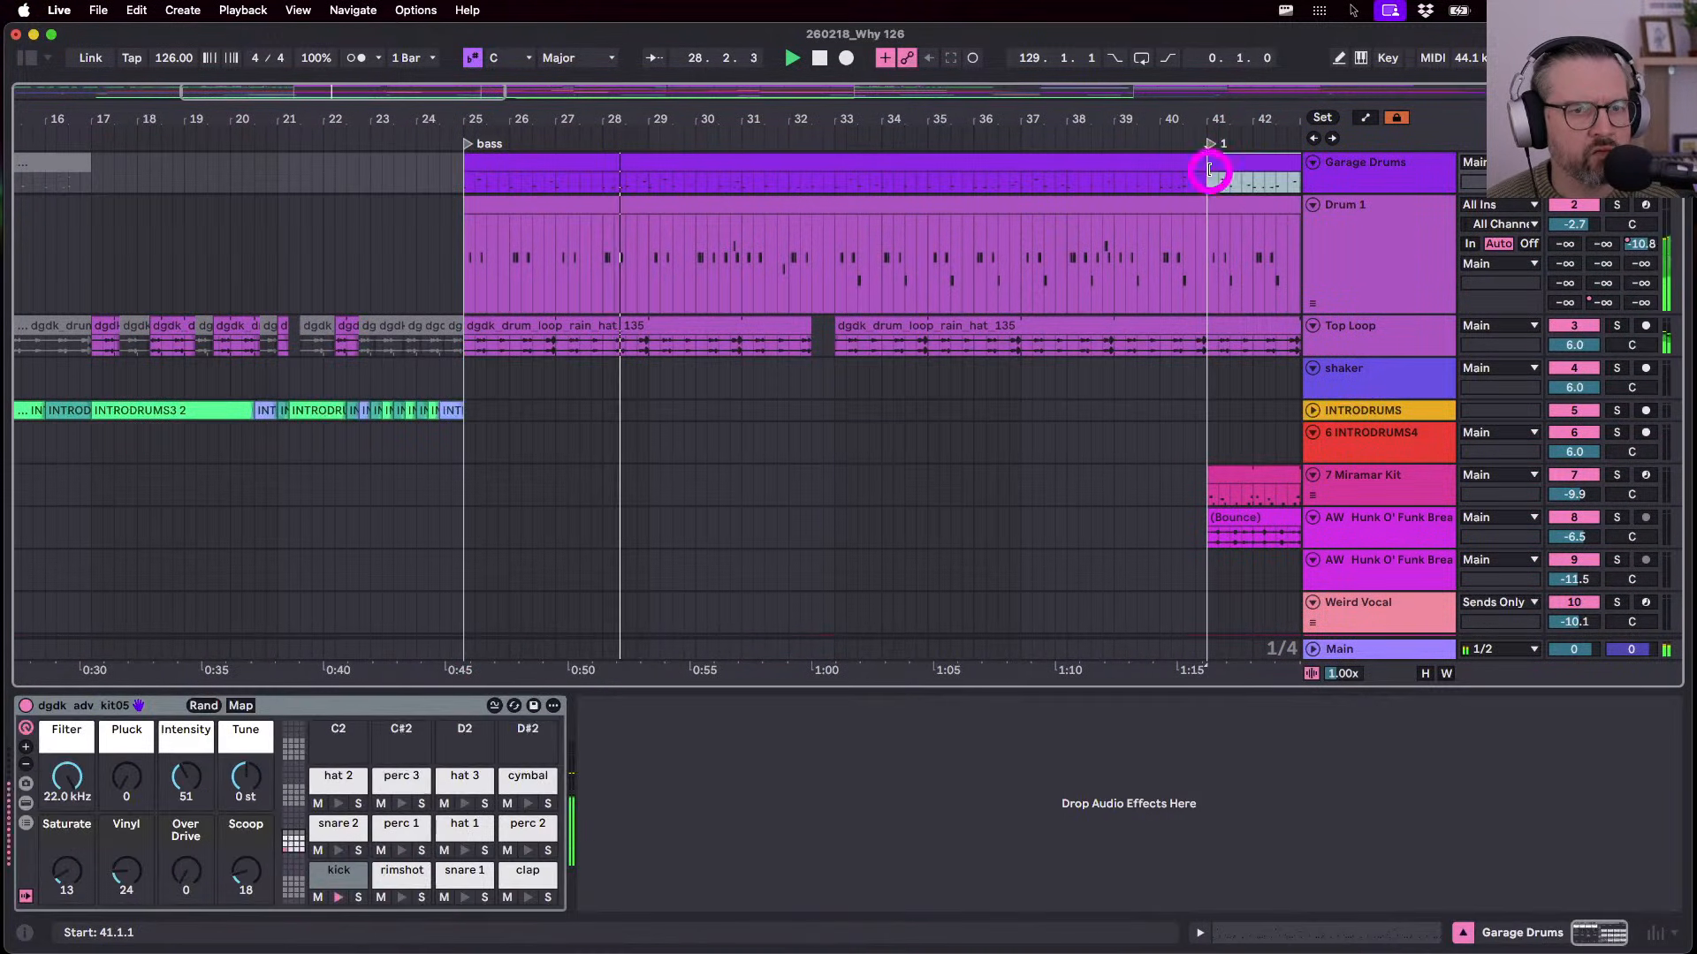
drag(1206, 183, 460, 328)
key(super+b)
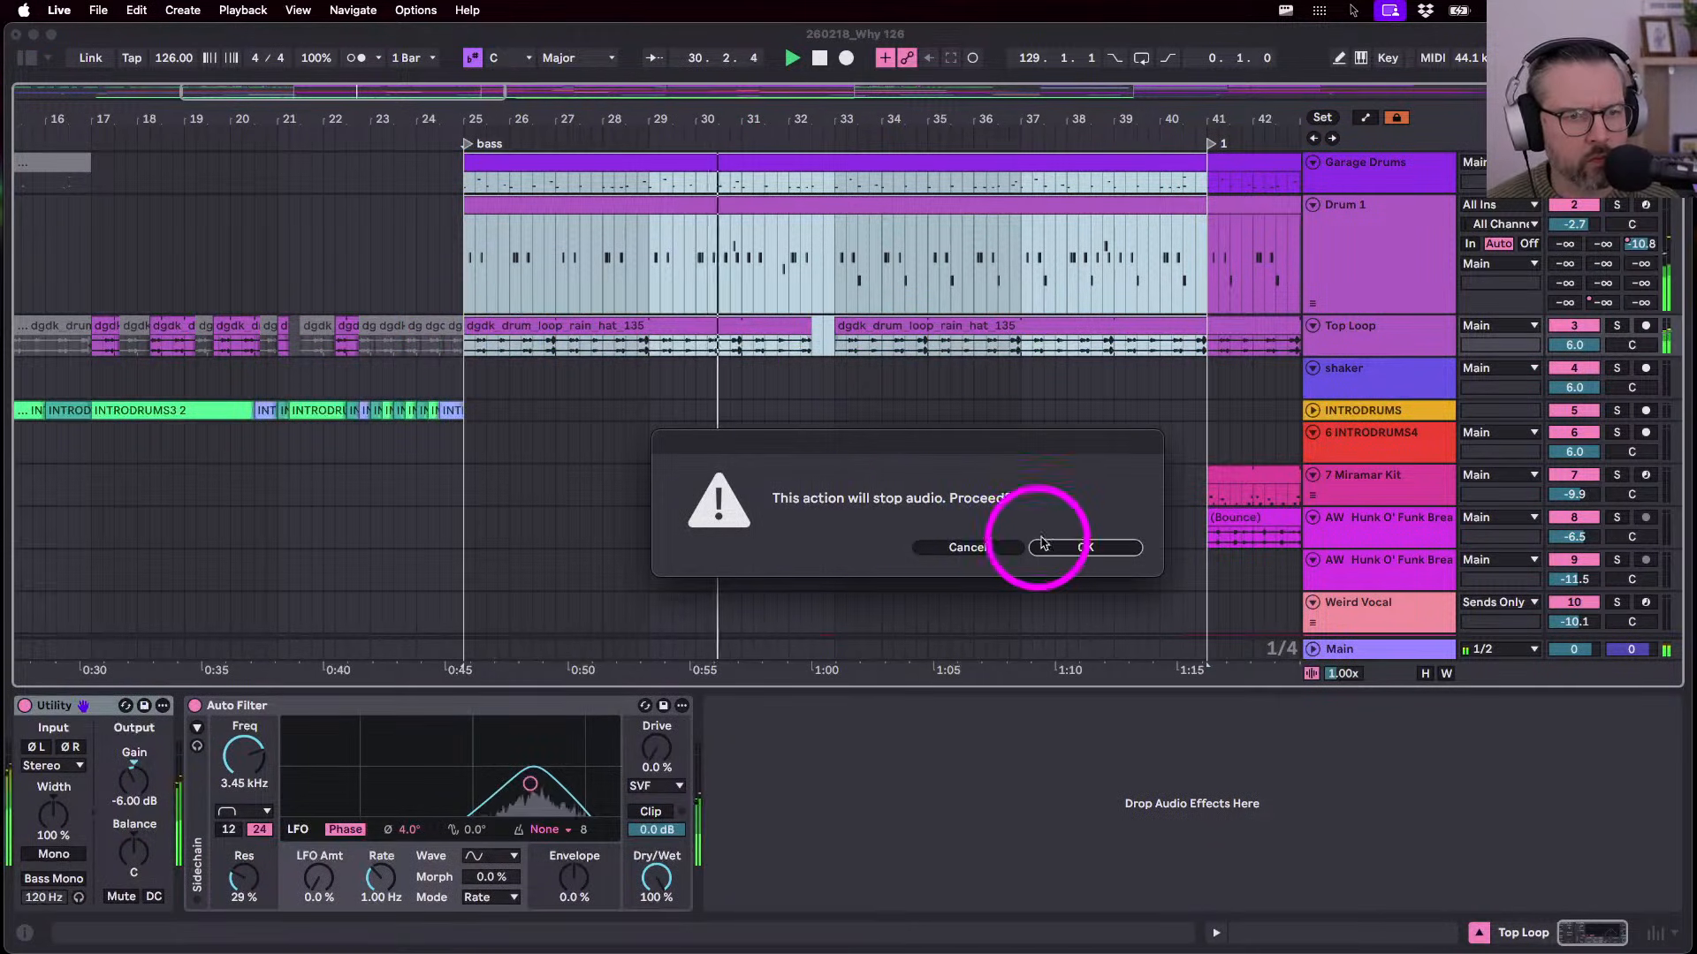
click(1067, 547)
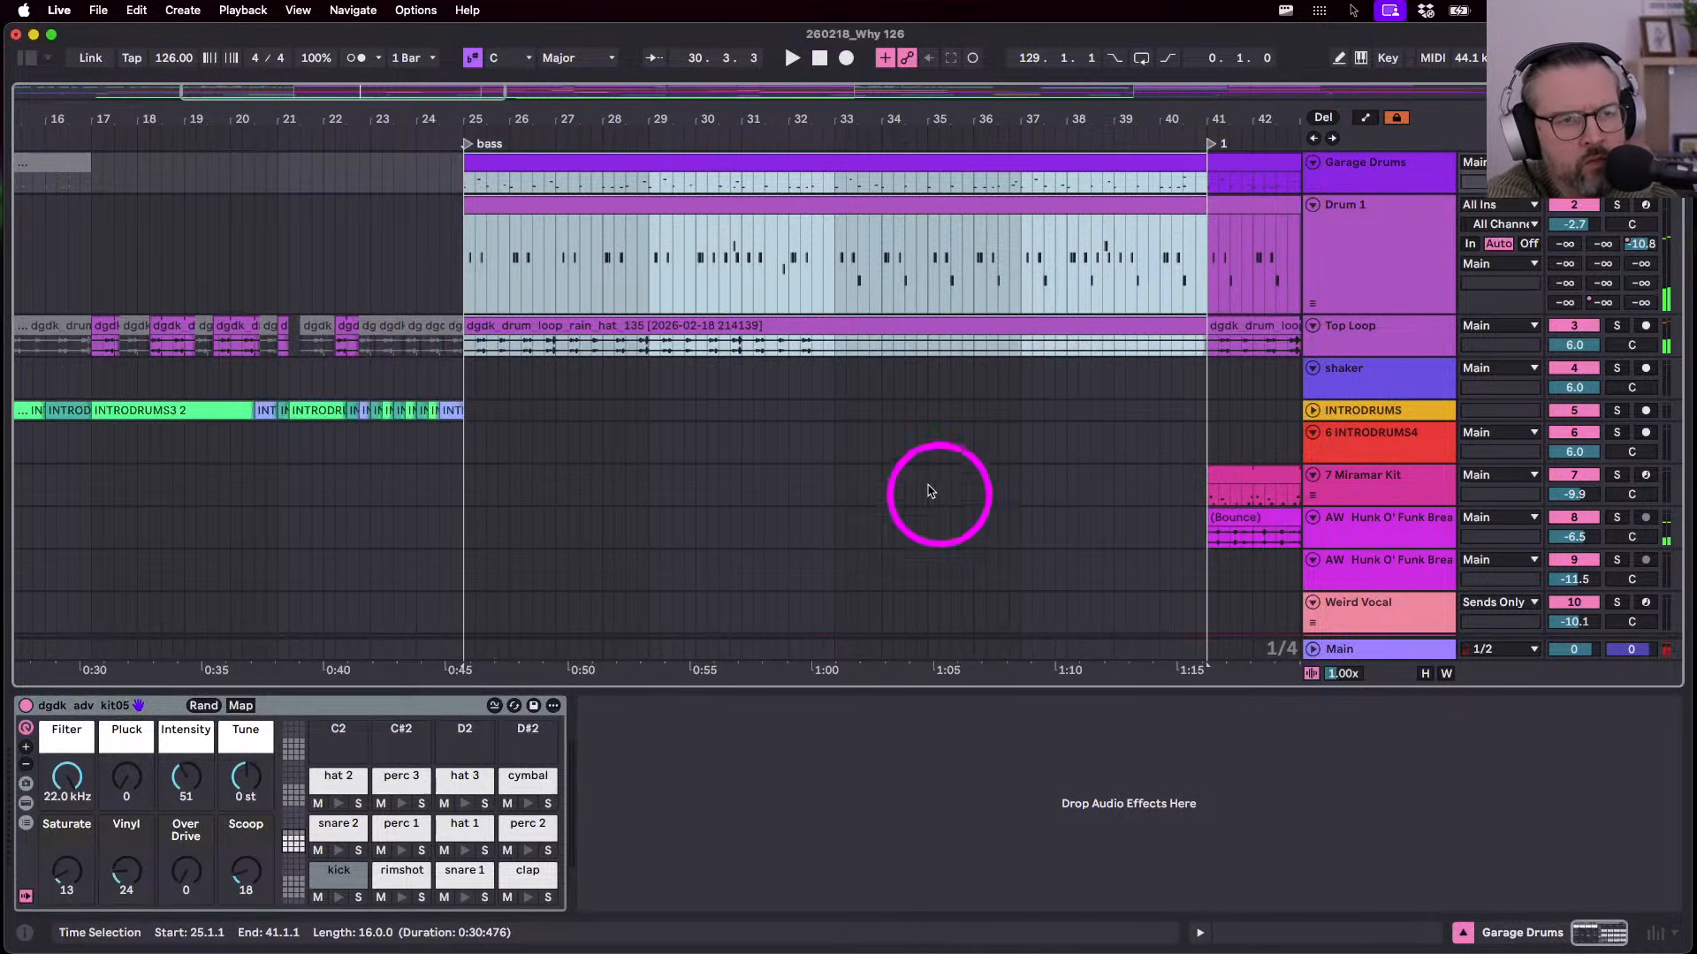
click(1052, 267)
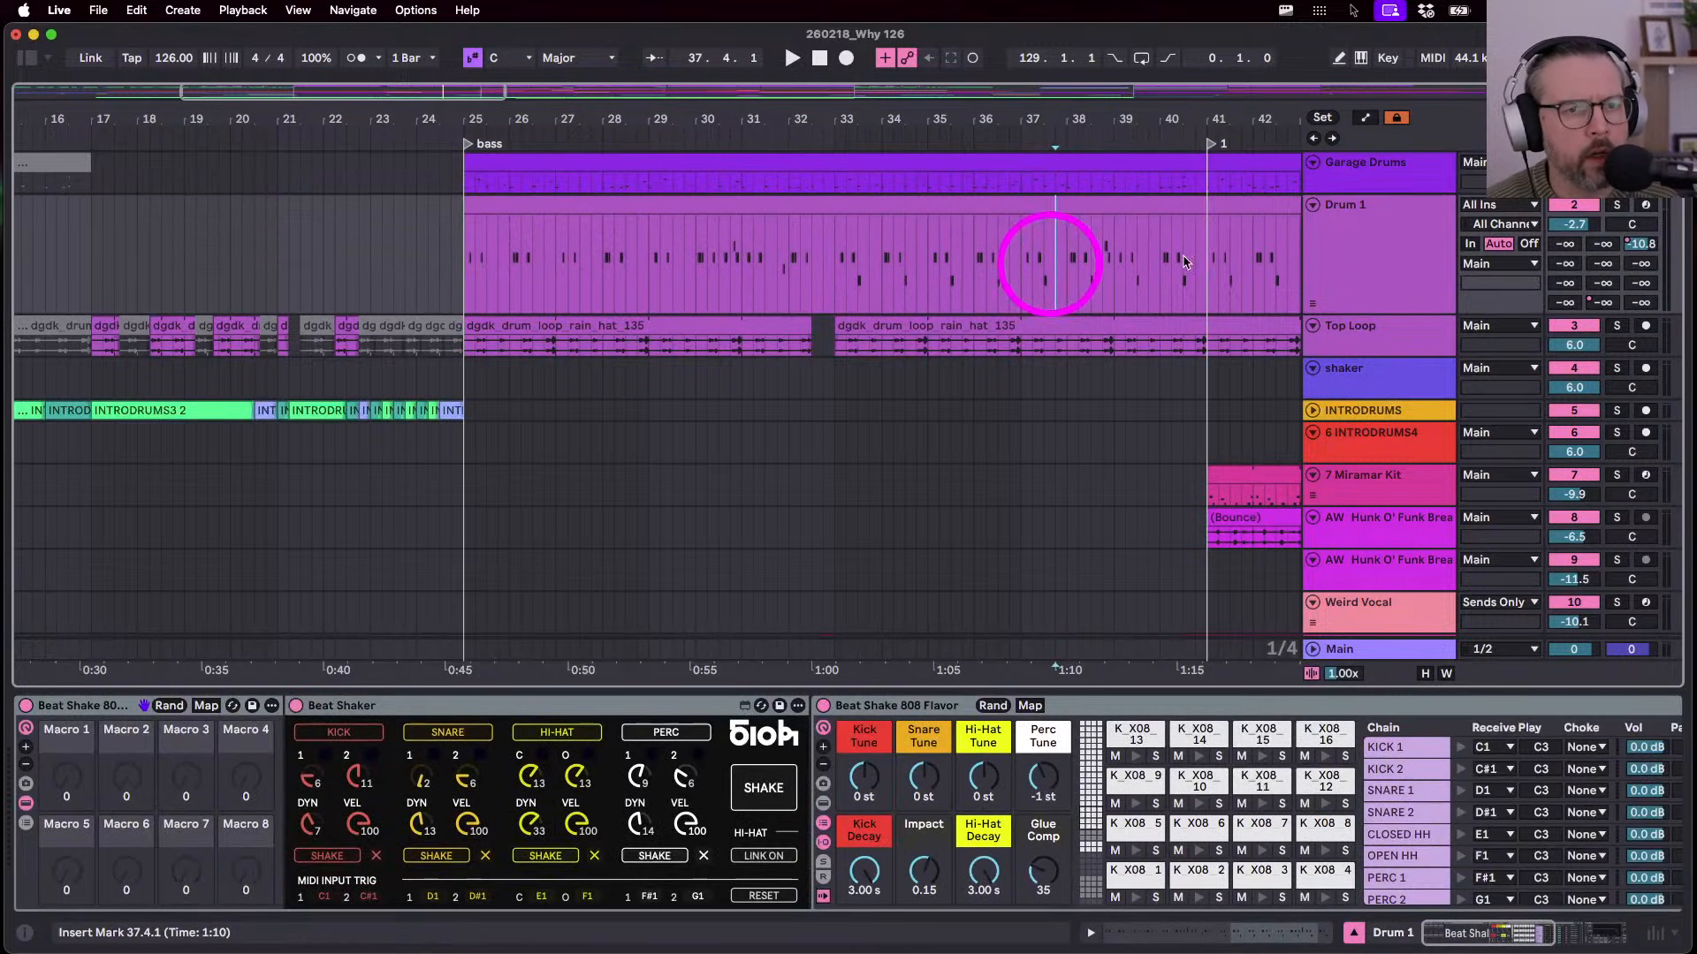
drag(1202, 256, 460, 253)
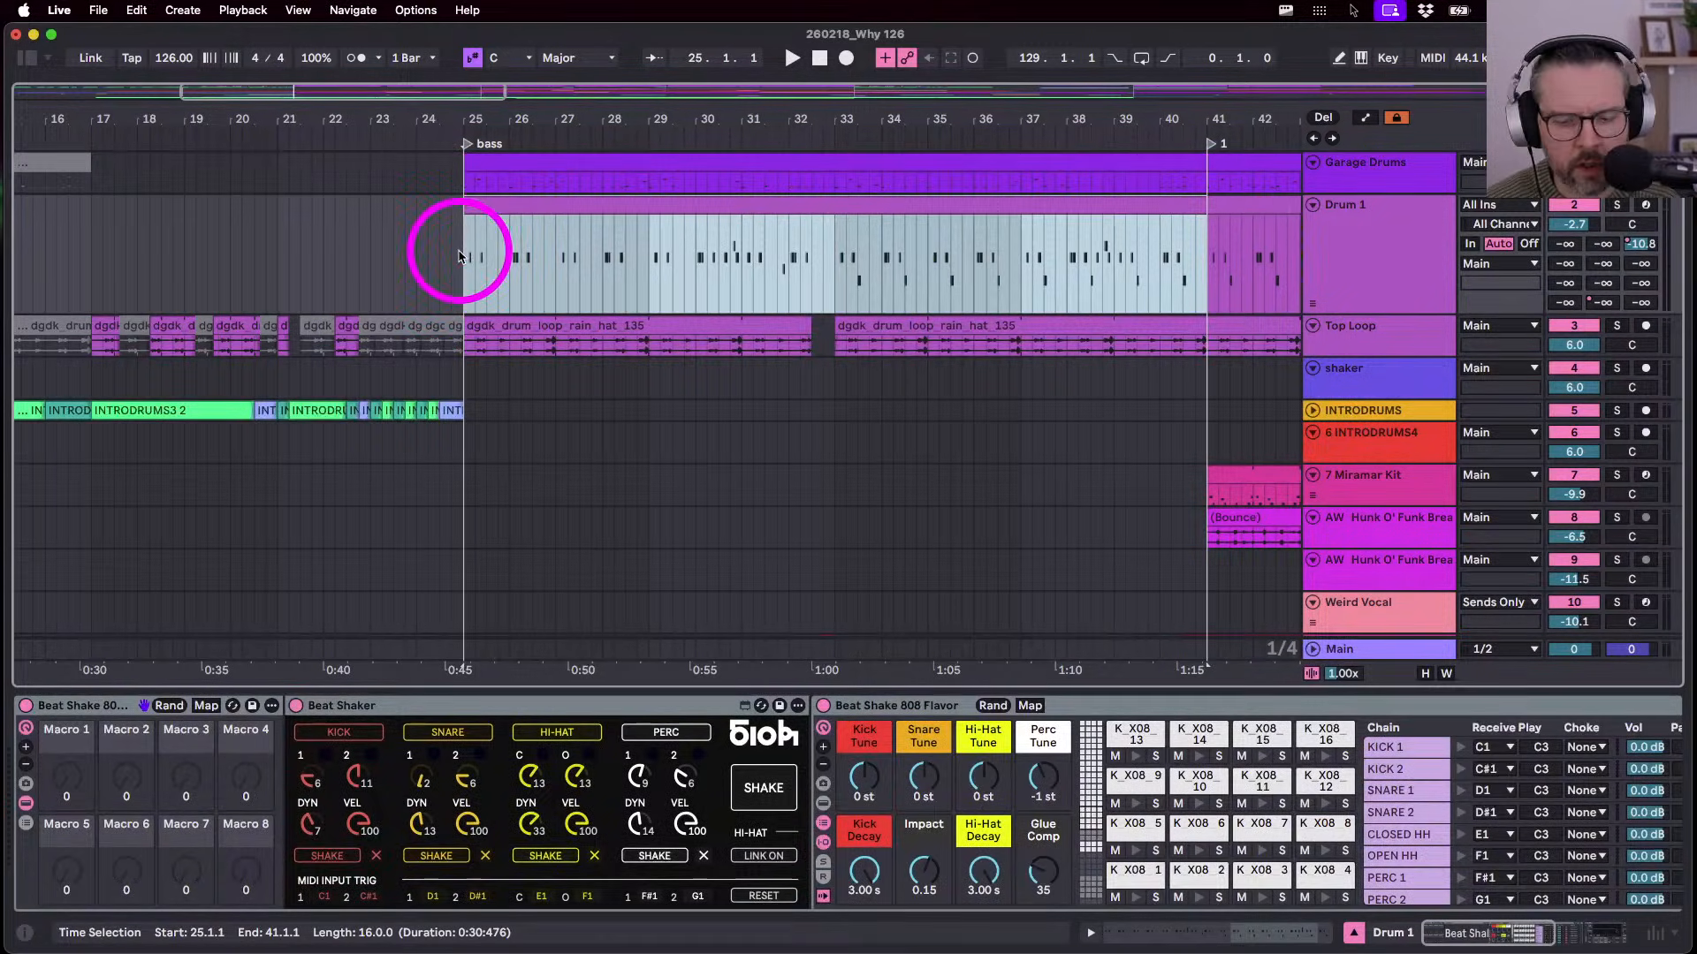
drag(1208, 192, 461, 172)
key(space)
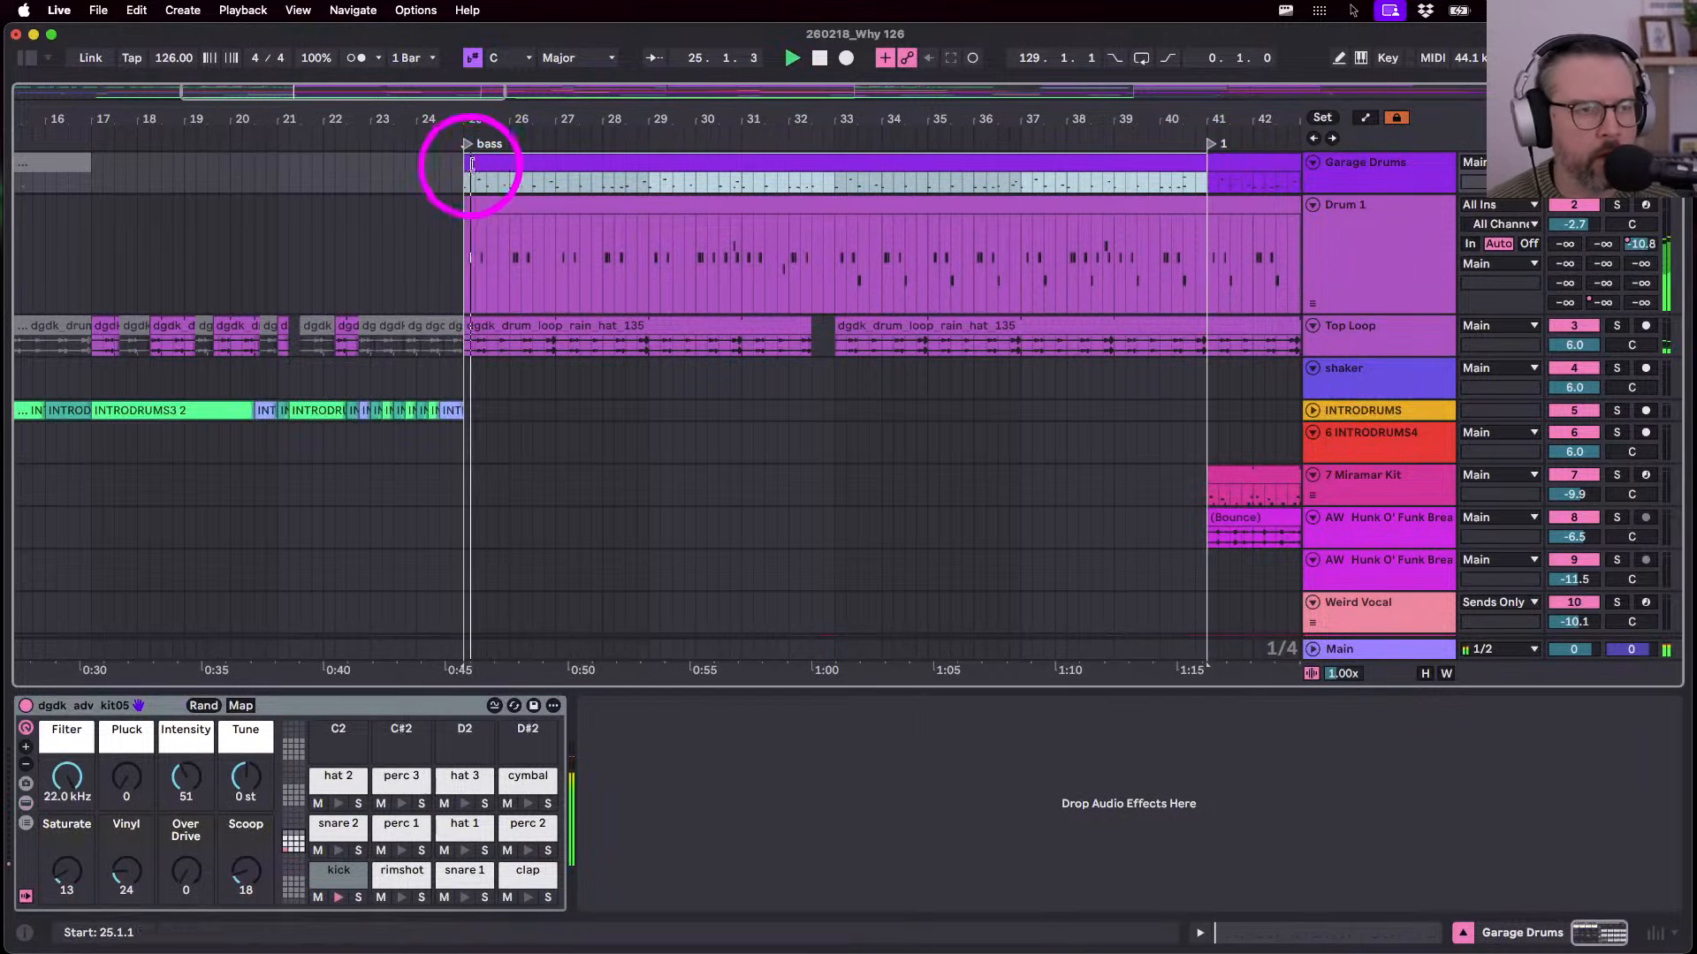
- Review the consolidated Garage Drums clip's notes, then stop playback
double_click(462, 173)
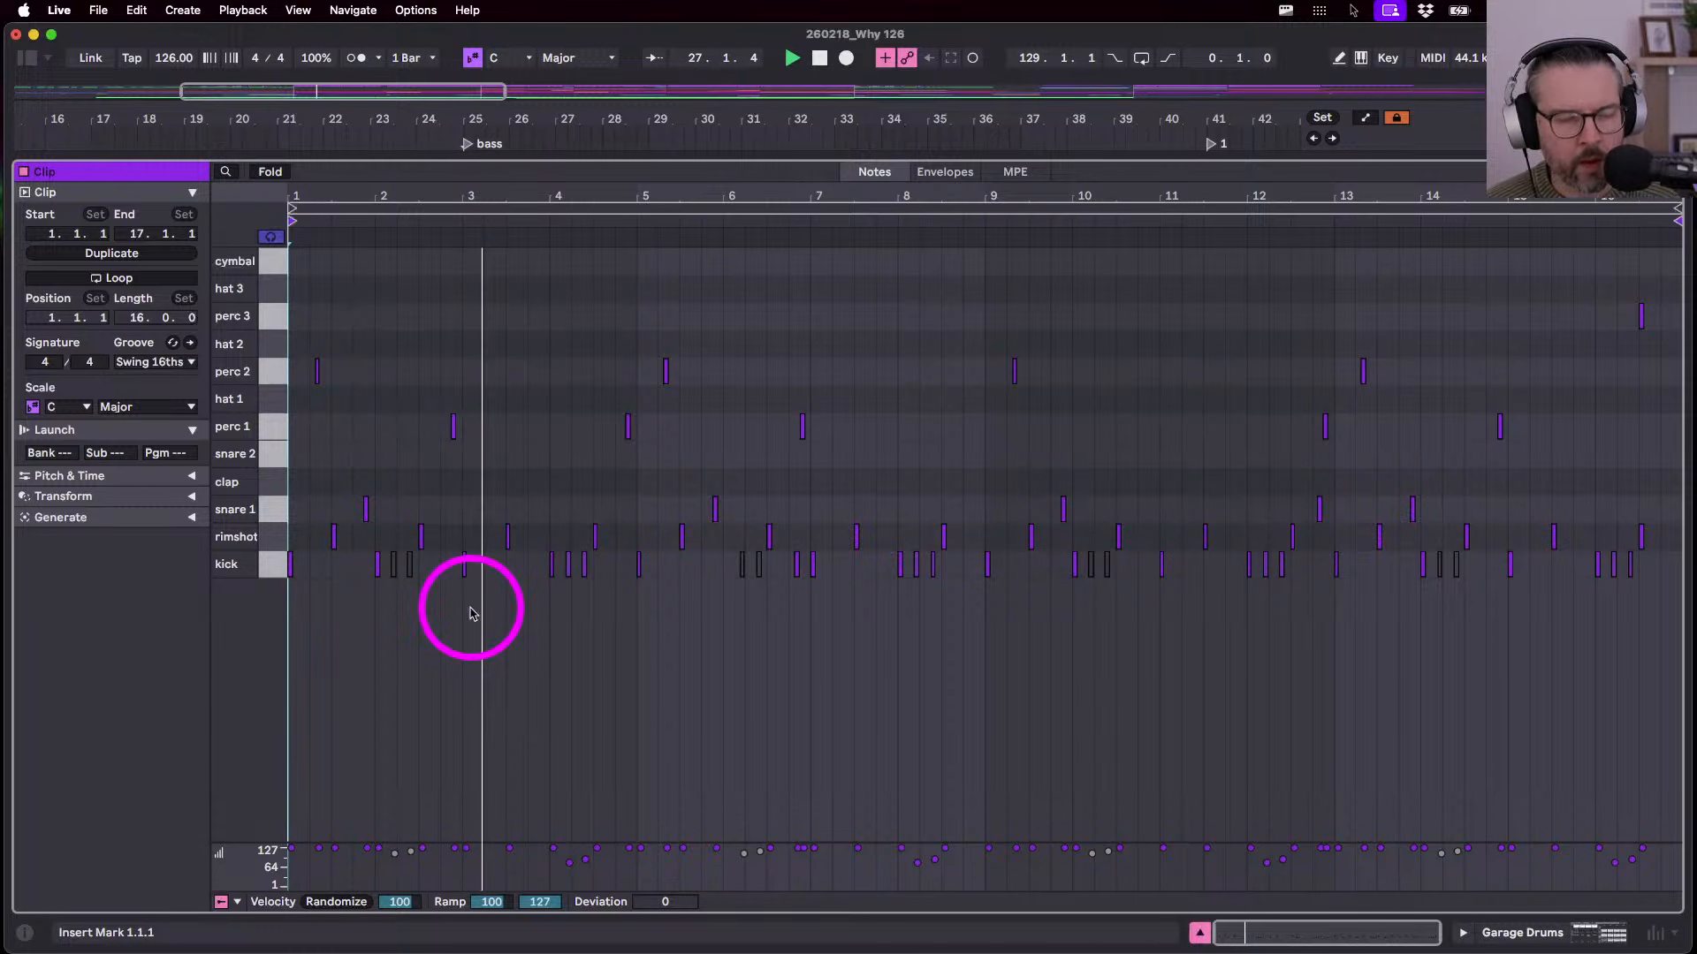
key(shift+Tab)
scroll(800, 323, down, 5)
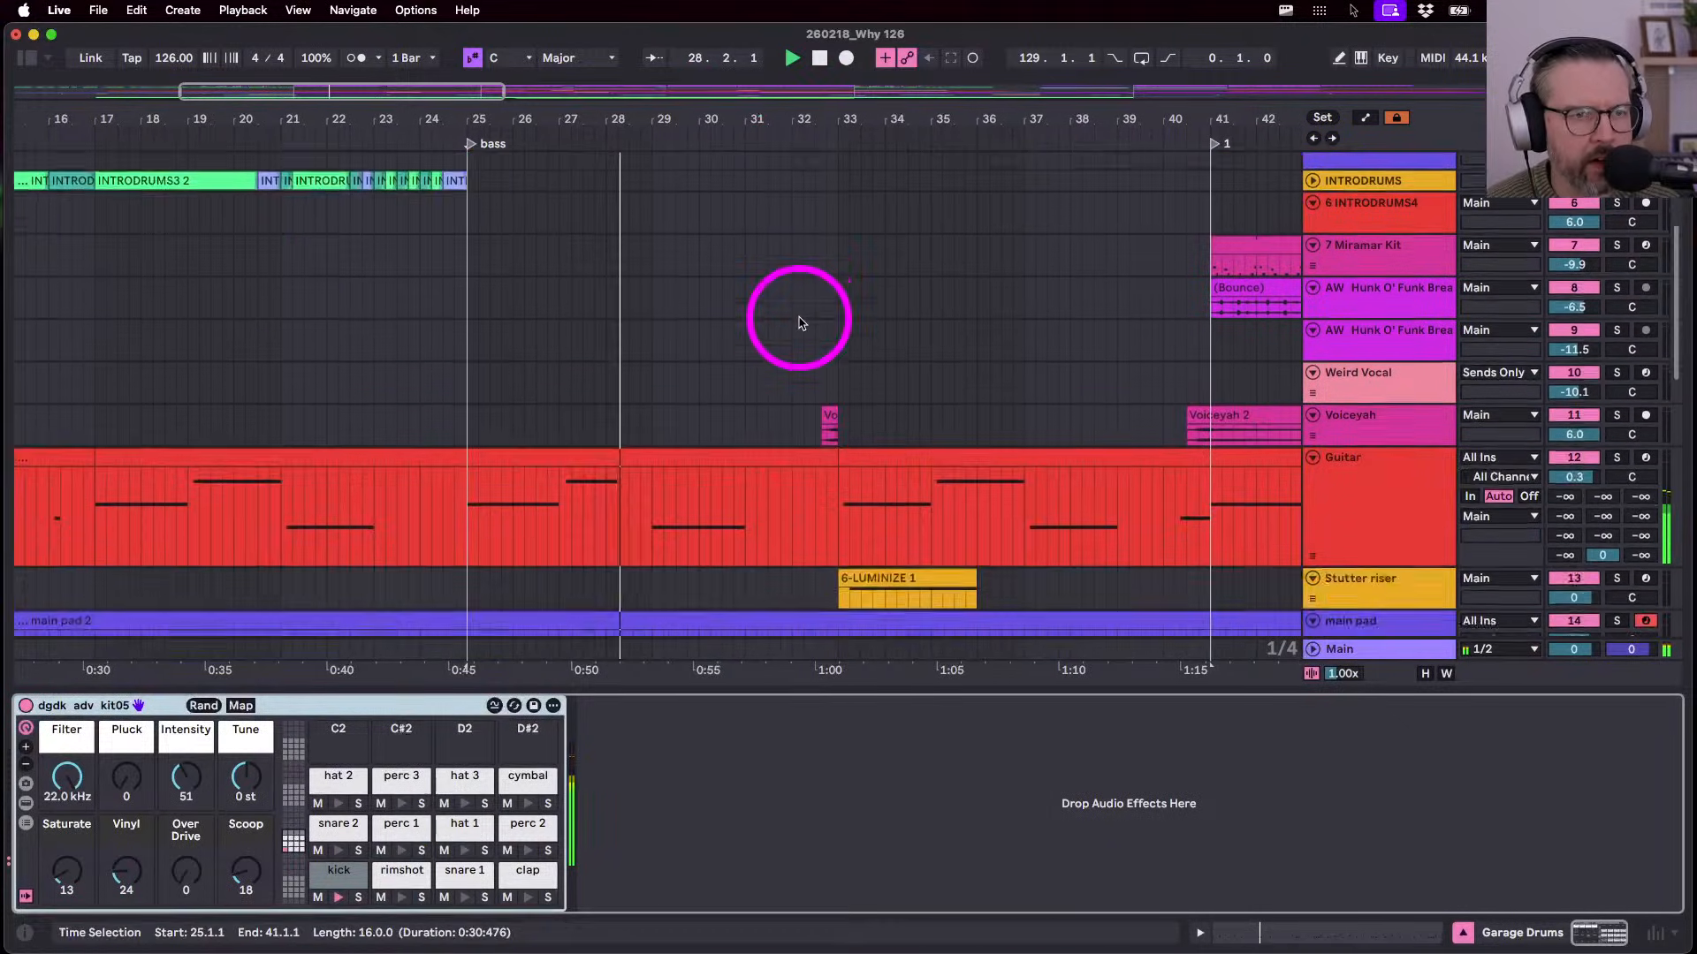
scroll(799, 322, up, 3)
scroll(799, 320, up, 5)
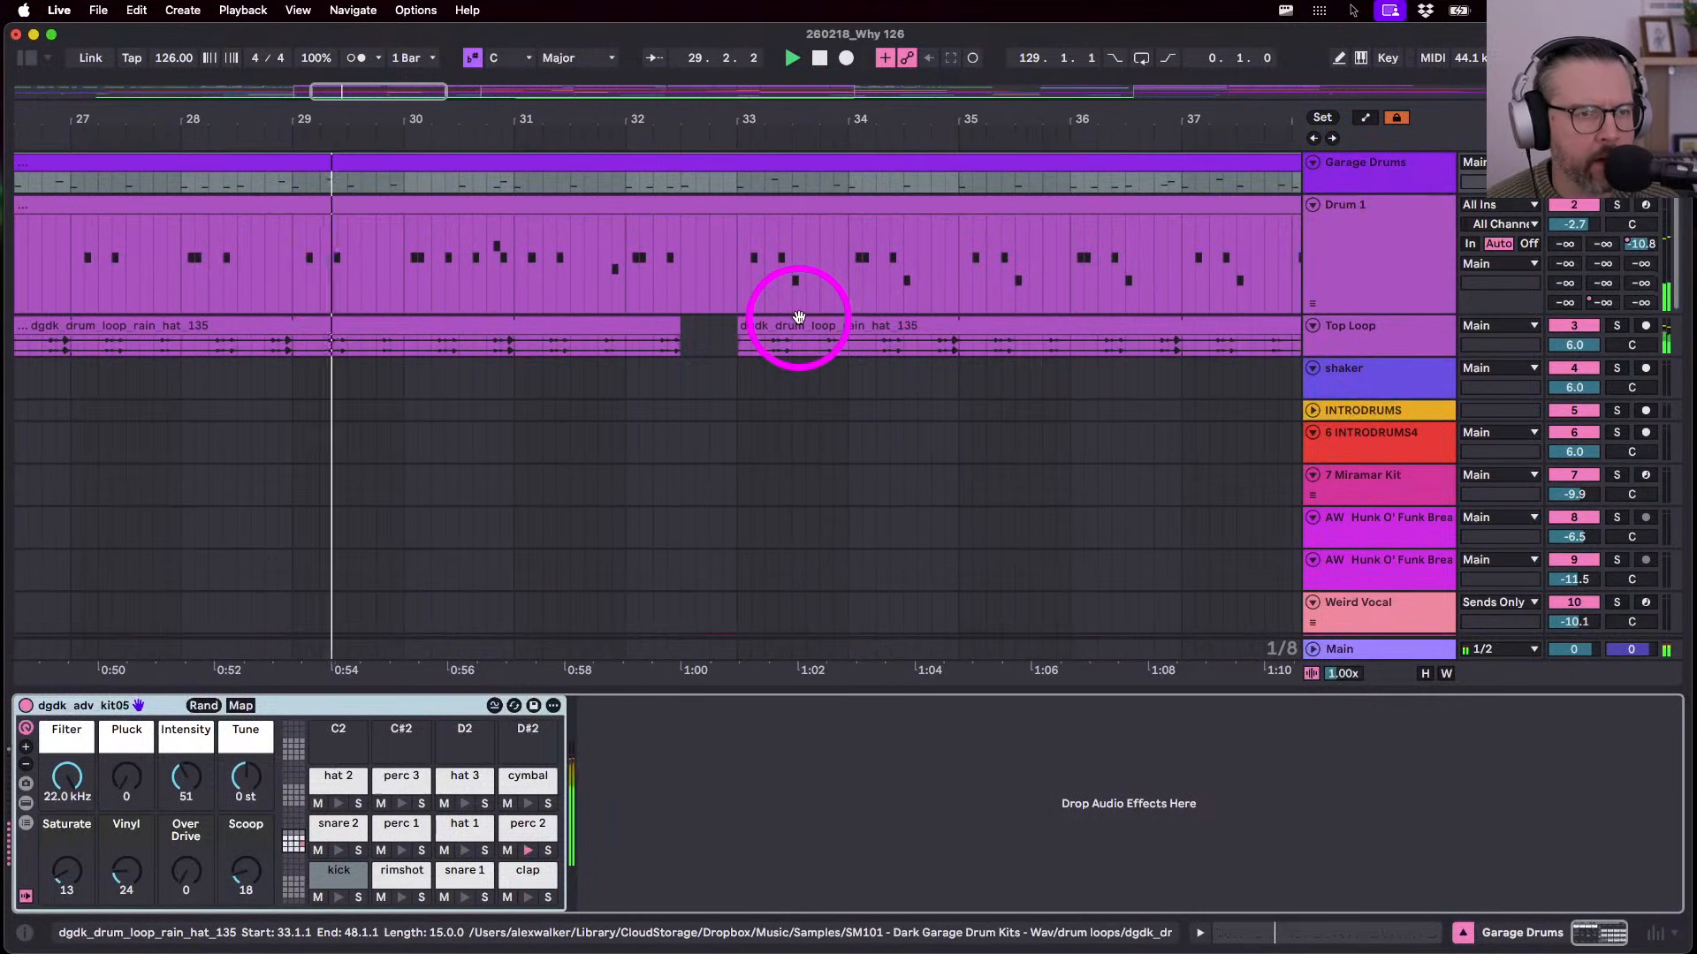
scroll(1288, 398, down, 4)
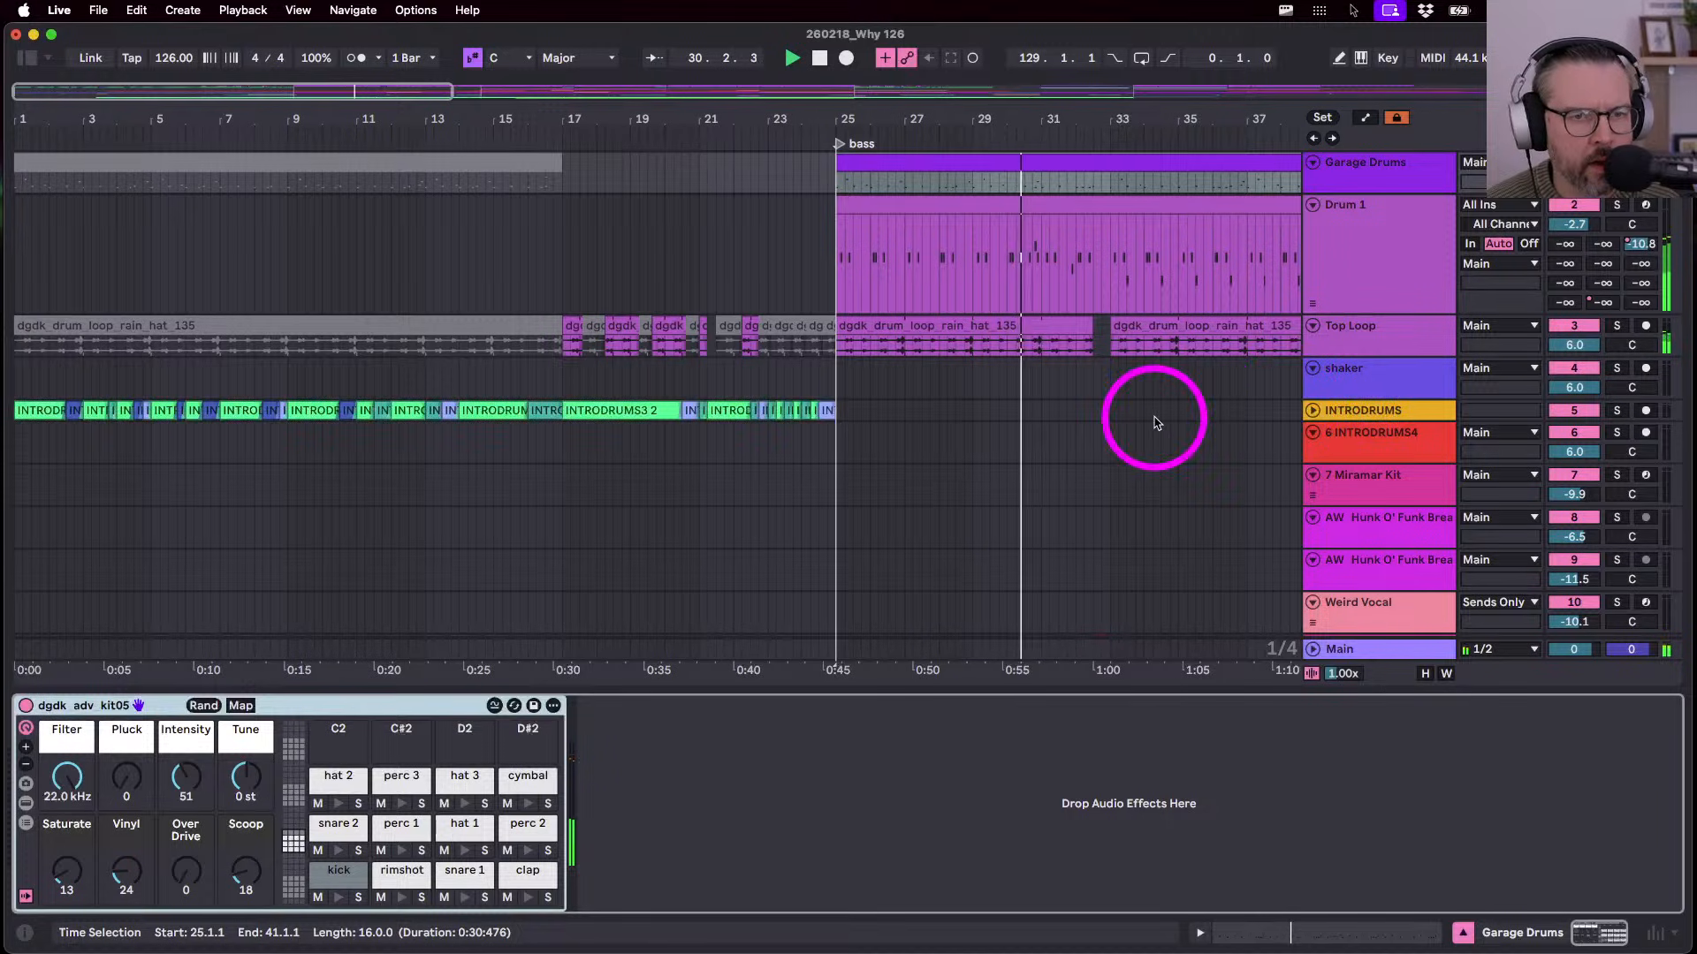
scroll(1154, 418, down, 3)
scroll(1154, 418, right, 3)
scroll(1154, 418, down, 5)
scroll(795, 394, up, 3)
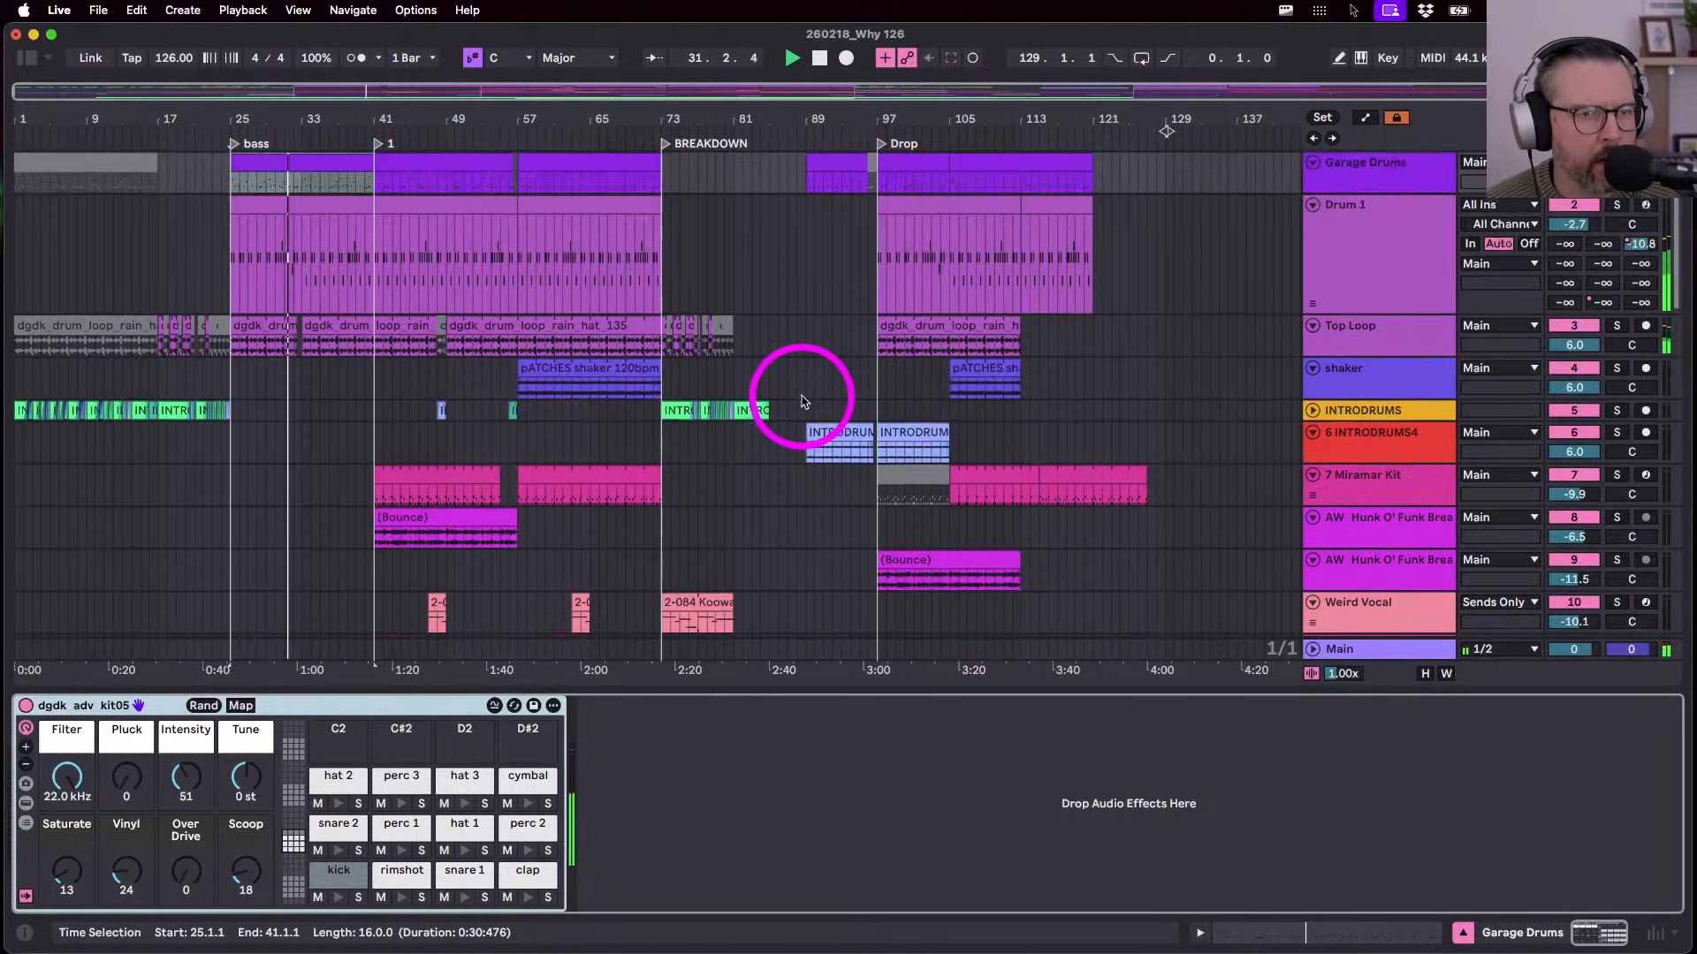
scroll(787, 534, up, 3)
scroll(619, 495, left, 5)
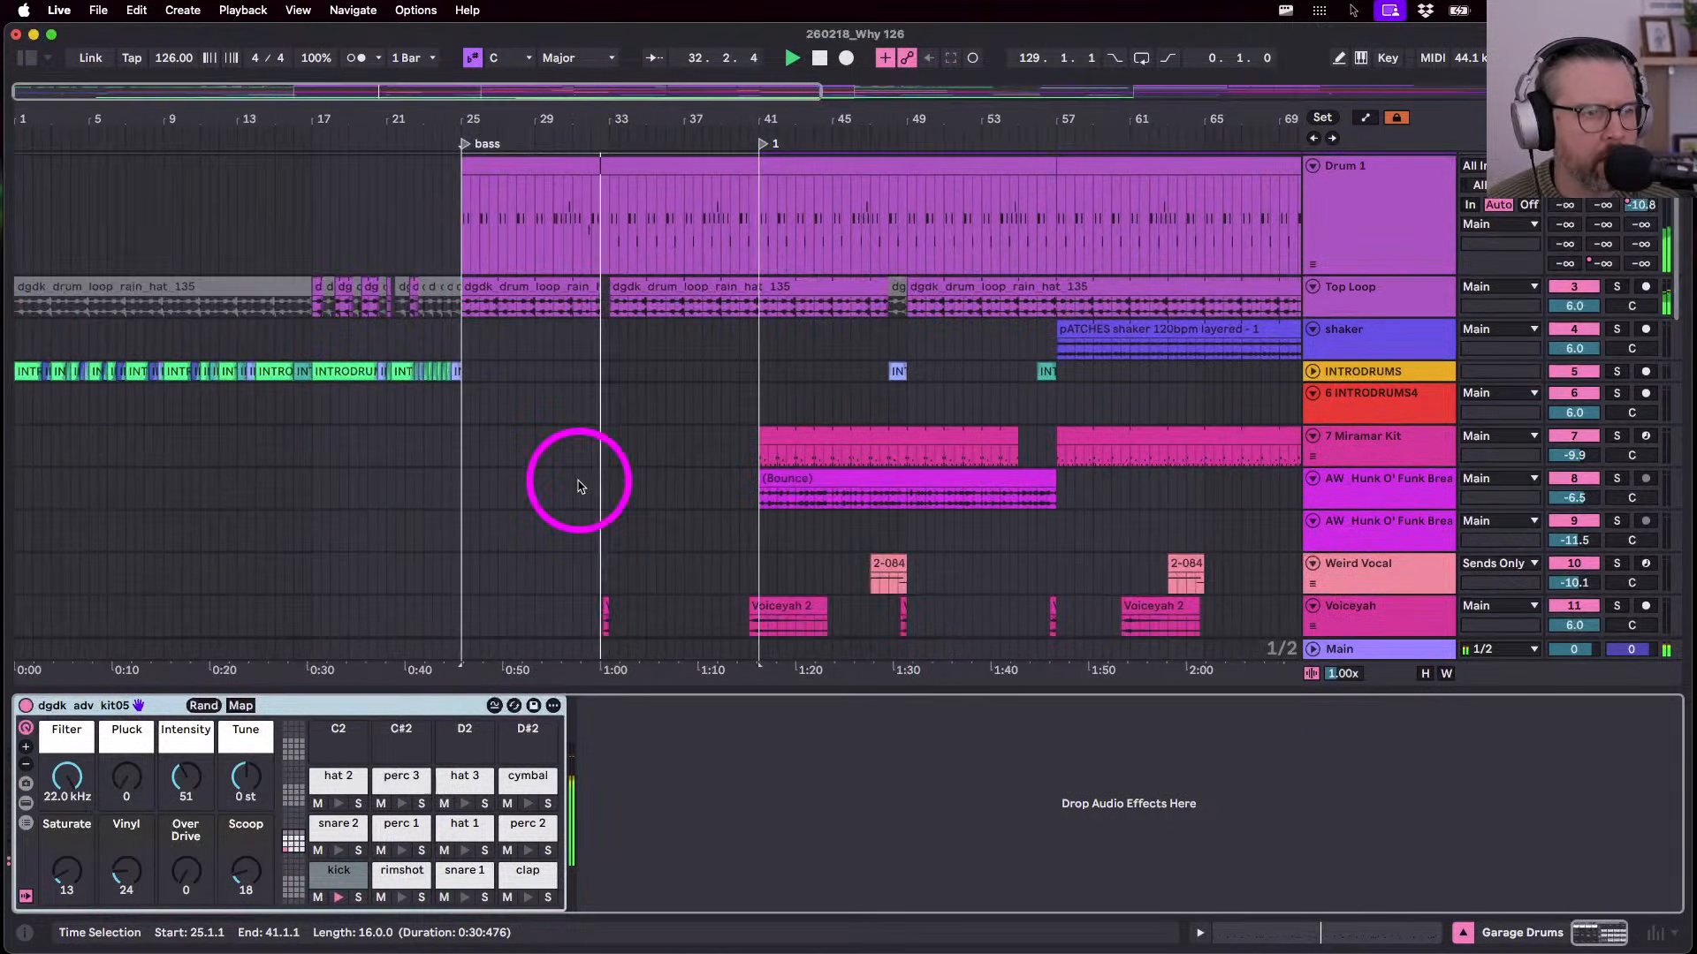
scroll(616, 354, up, 2)
double_click(593, 166)
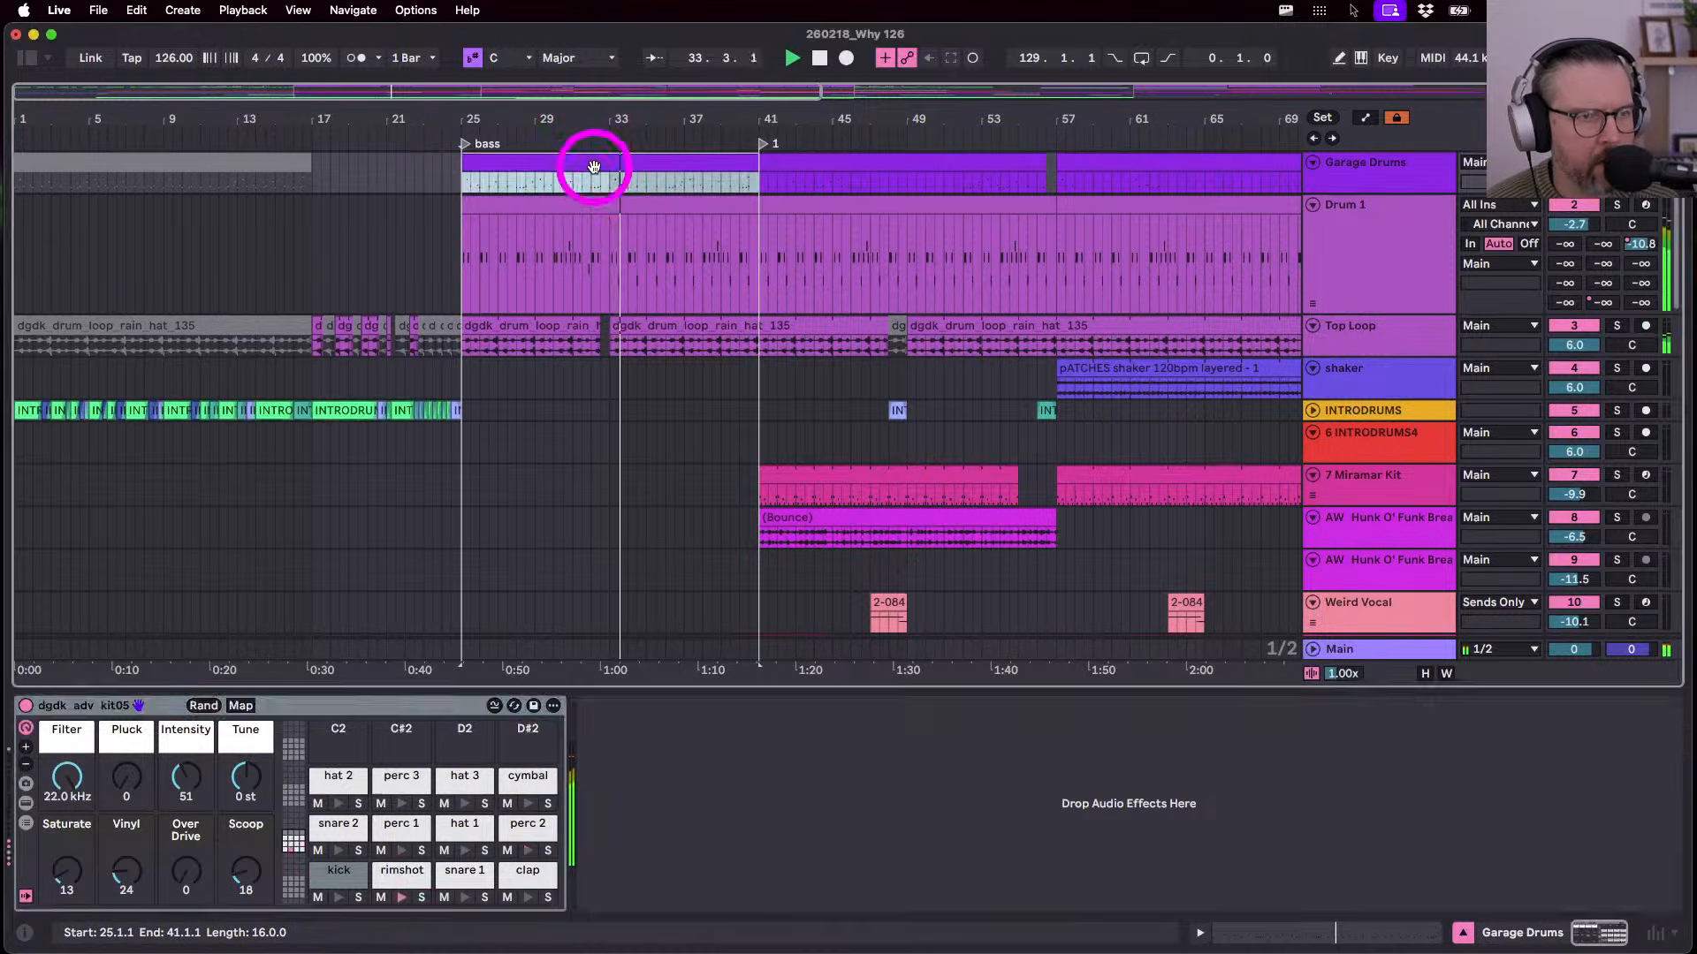
key(space)
drag(979, 376, 1052, 382)
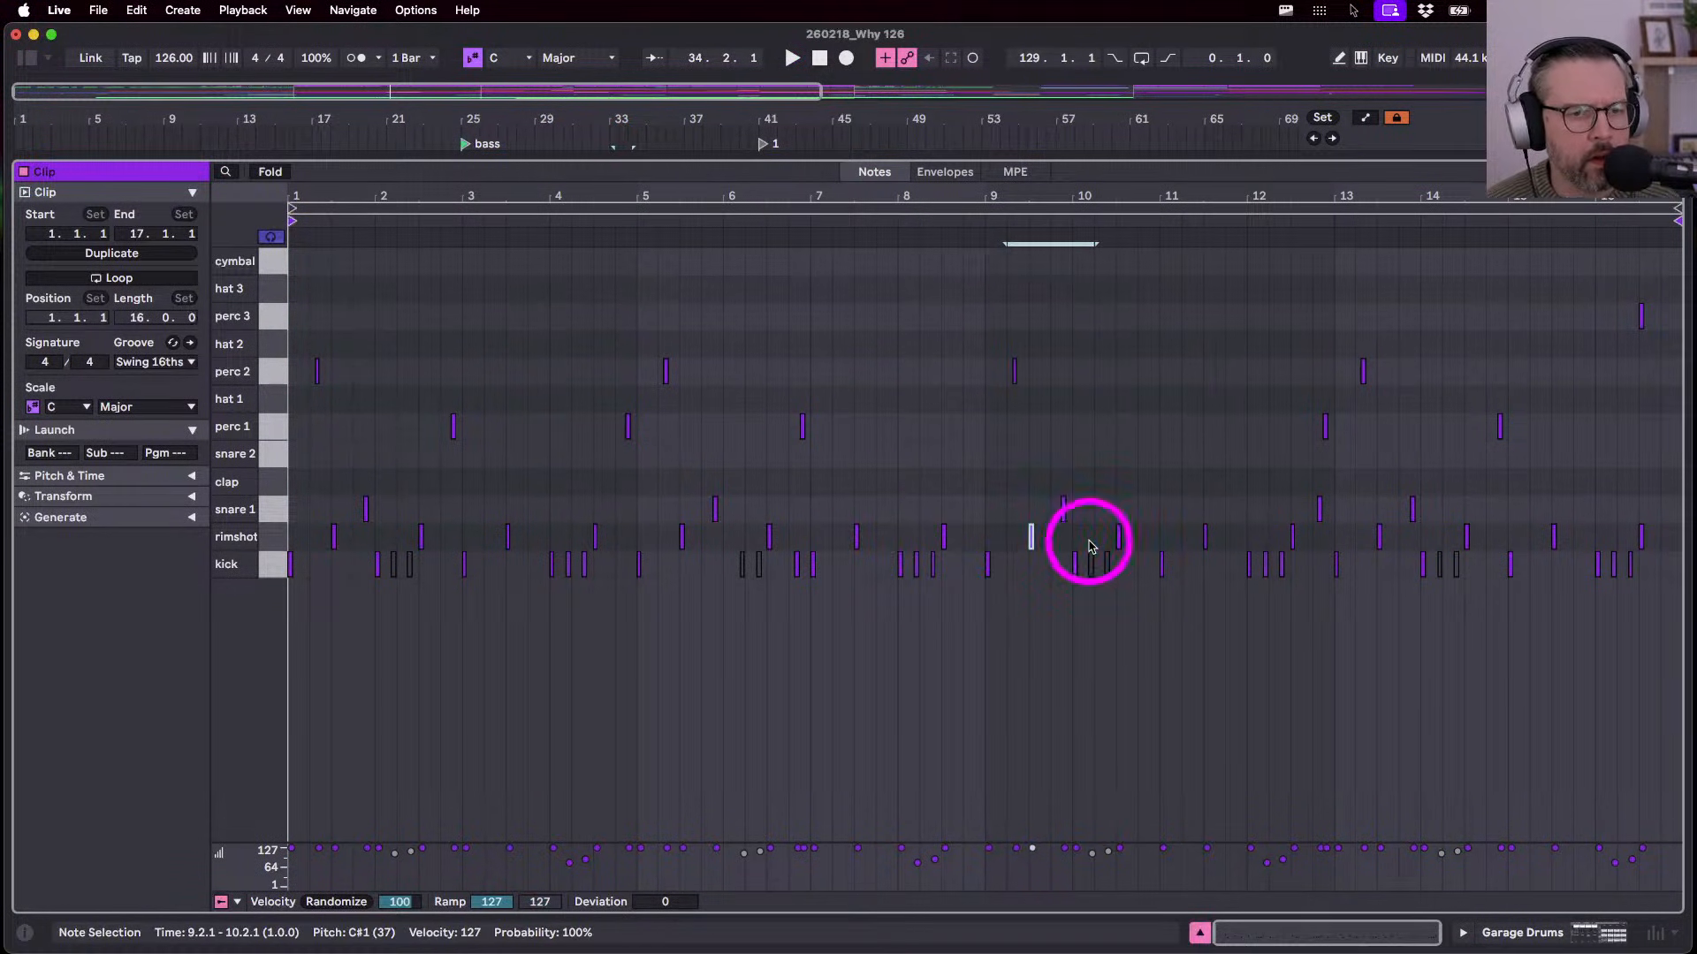
key(shift+Tab)
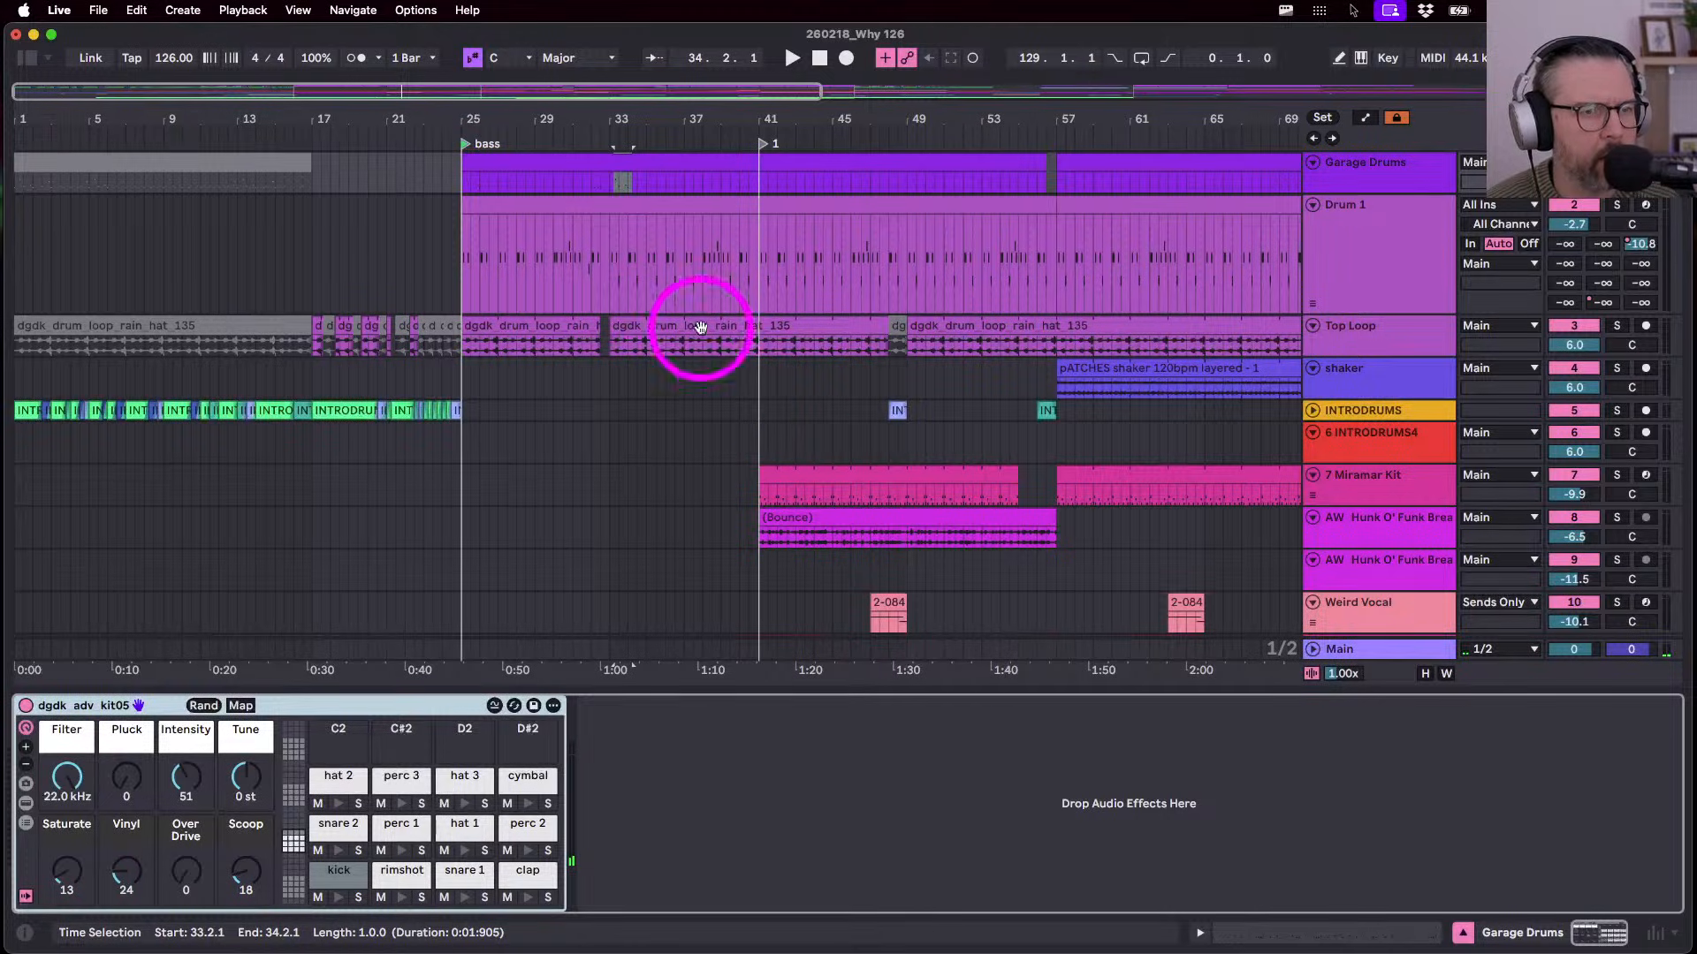
- In the Drum 1 clip, delete the SNARE 2 note near bar 7 and adjust the SNARE 1 hits from bar 9
double_click(655, 256)
key(space)
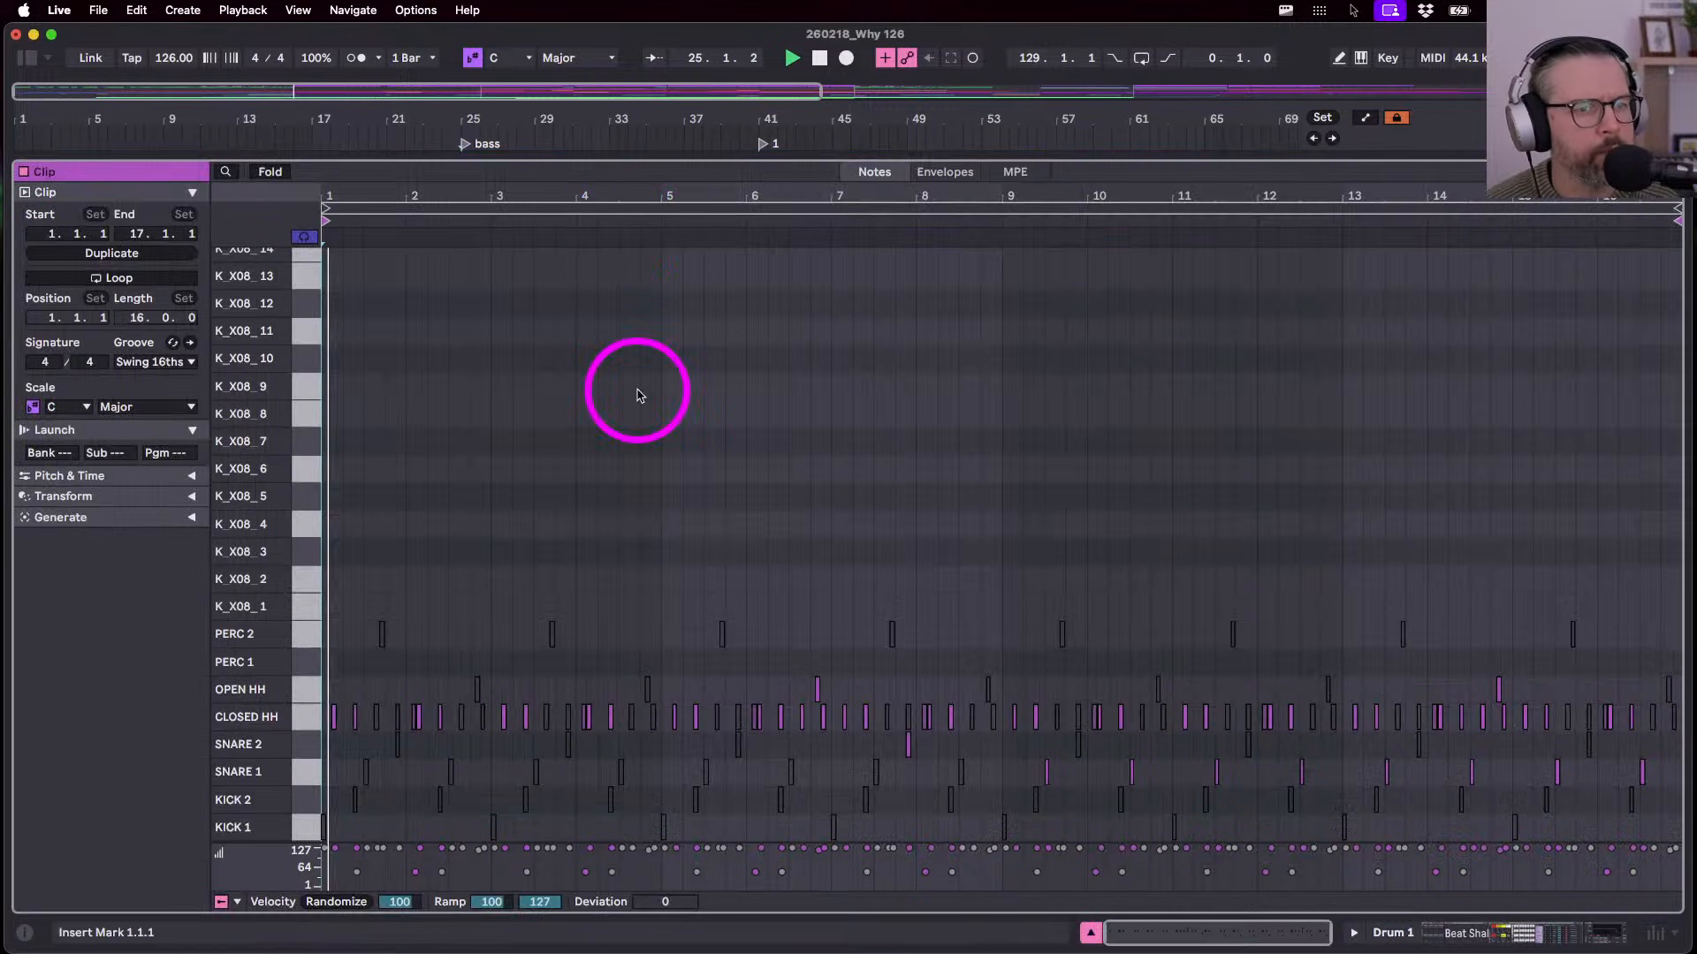
drag(788, 685, 934, 755)
key(Delete)
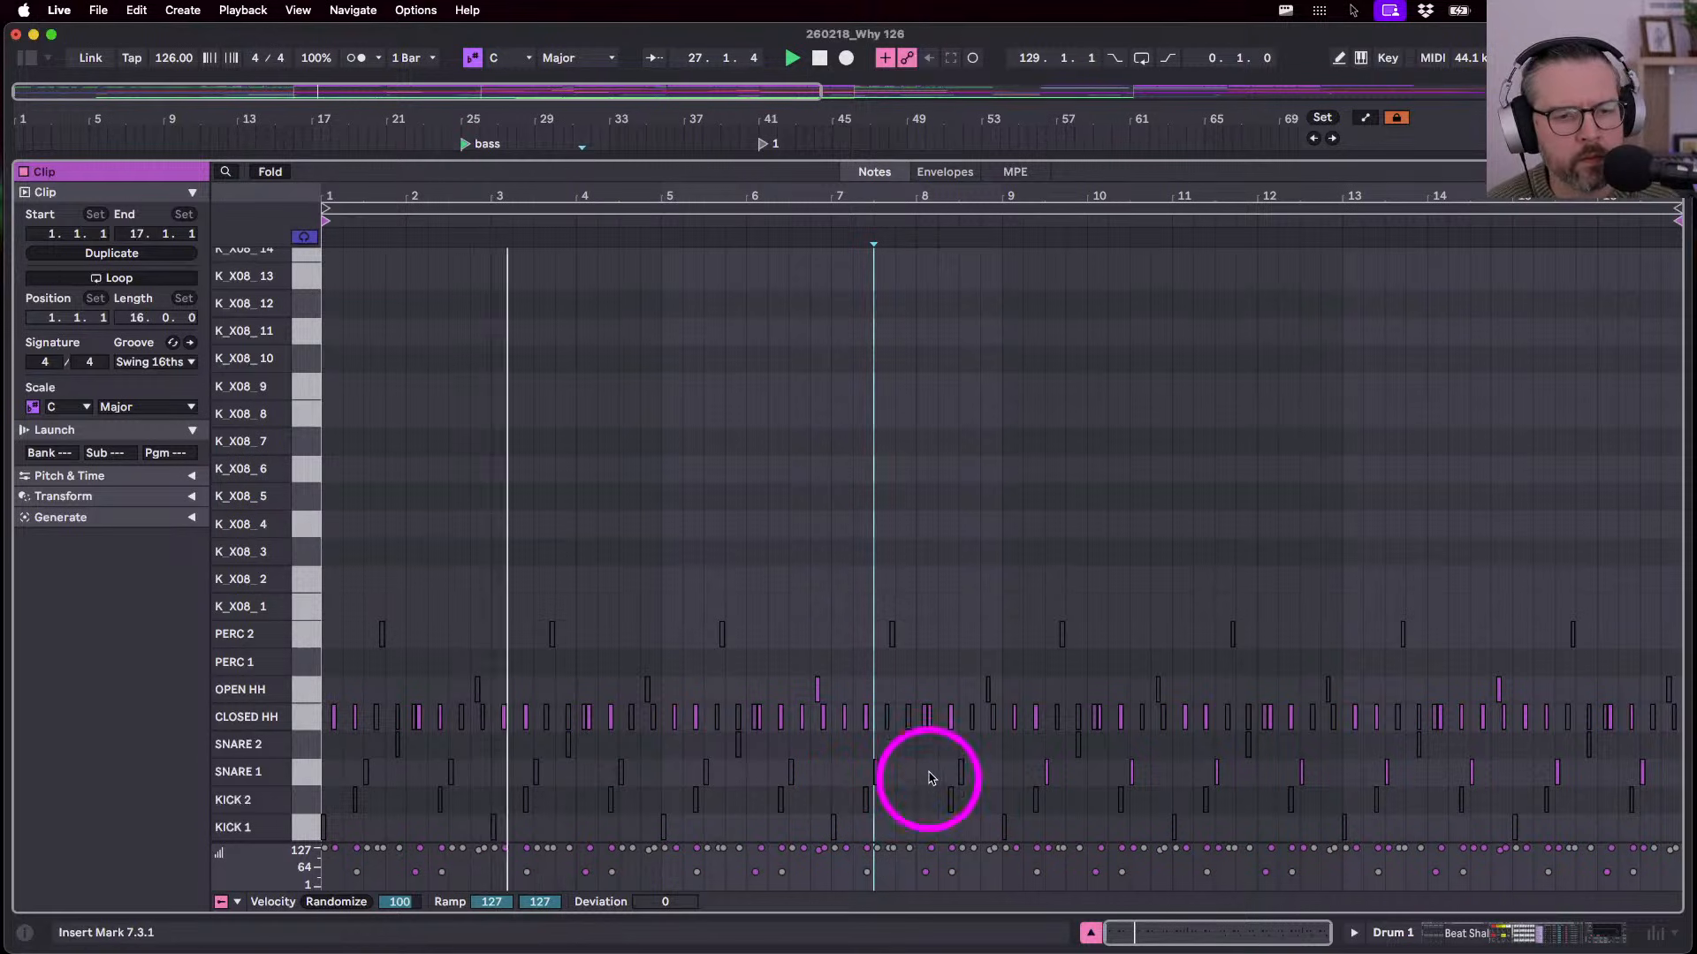
scroll(919, 772, up, 5)
scroll(920, 773, down, 5)
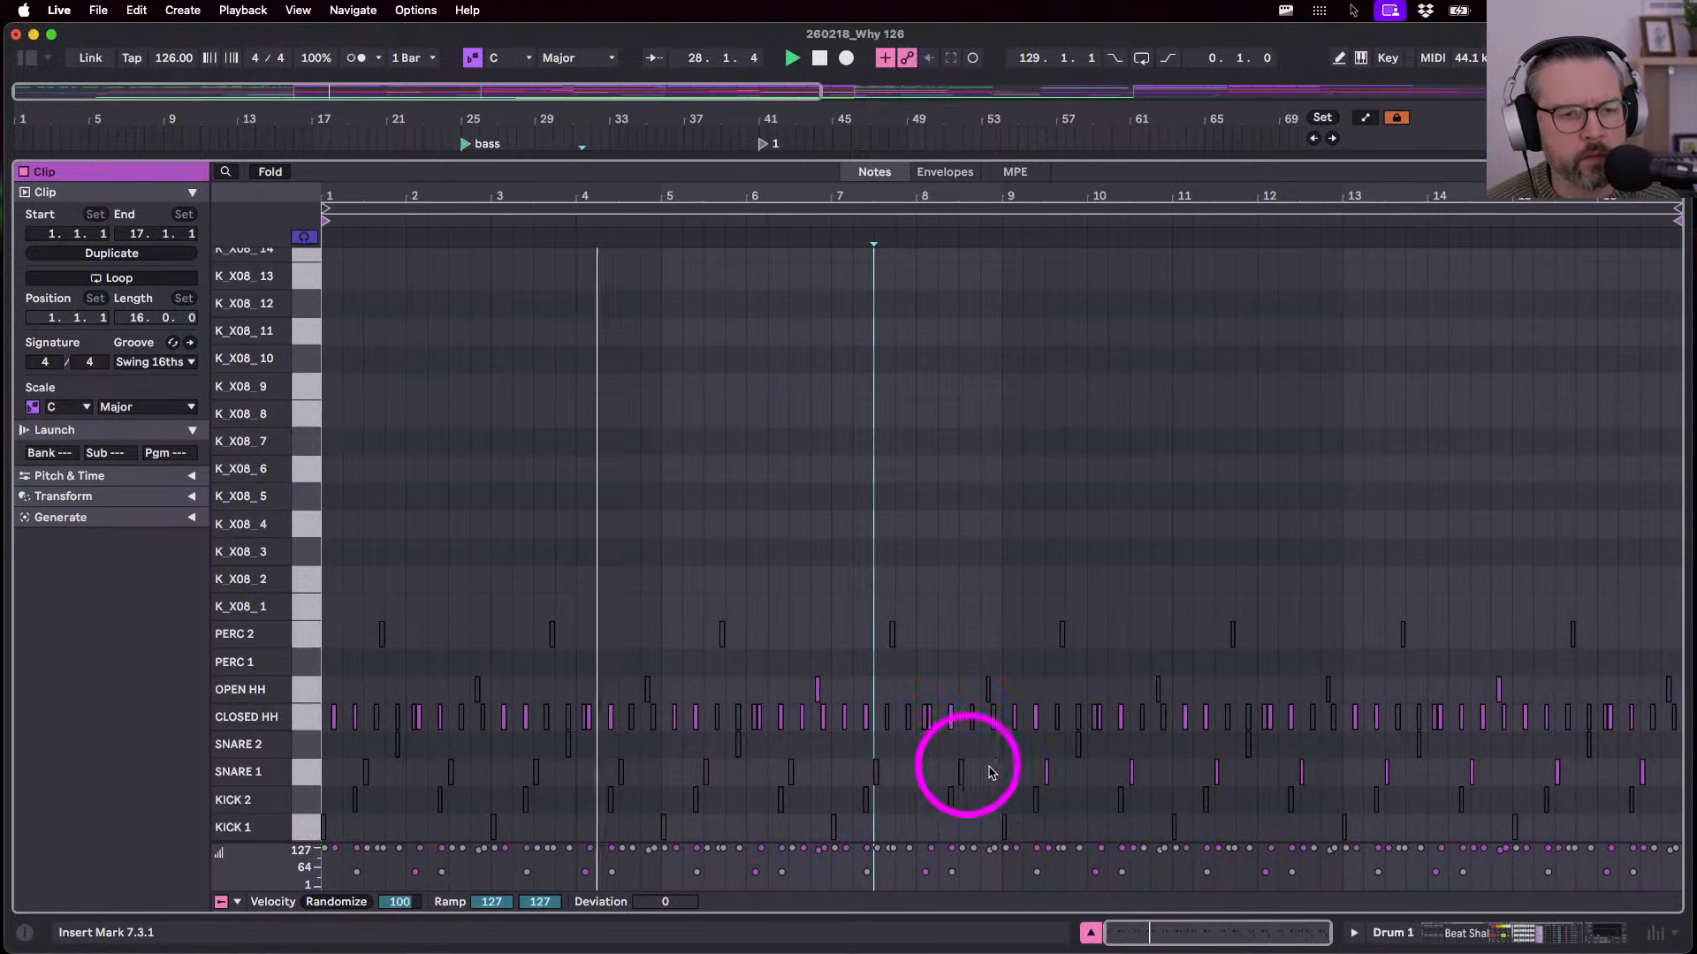
drag(1030, 774, 1087, 778)
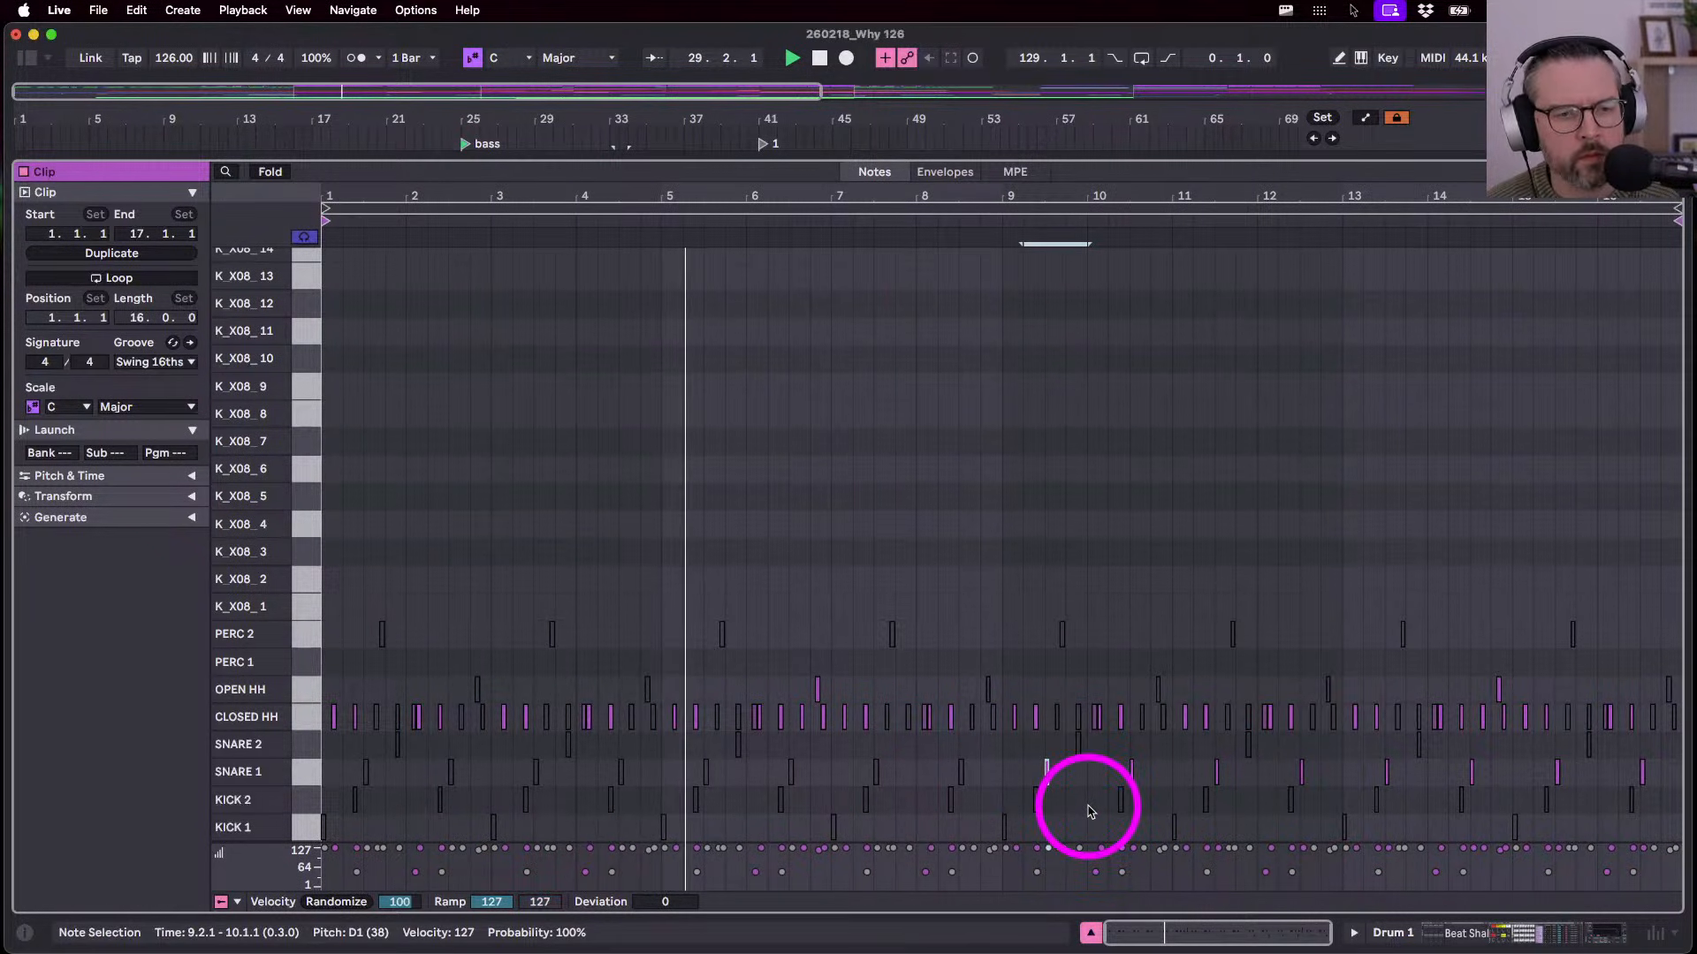
drag(989, 771, 1661, 778)
key(Down)
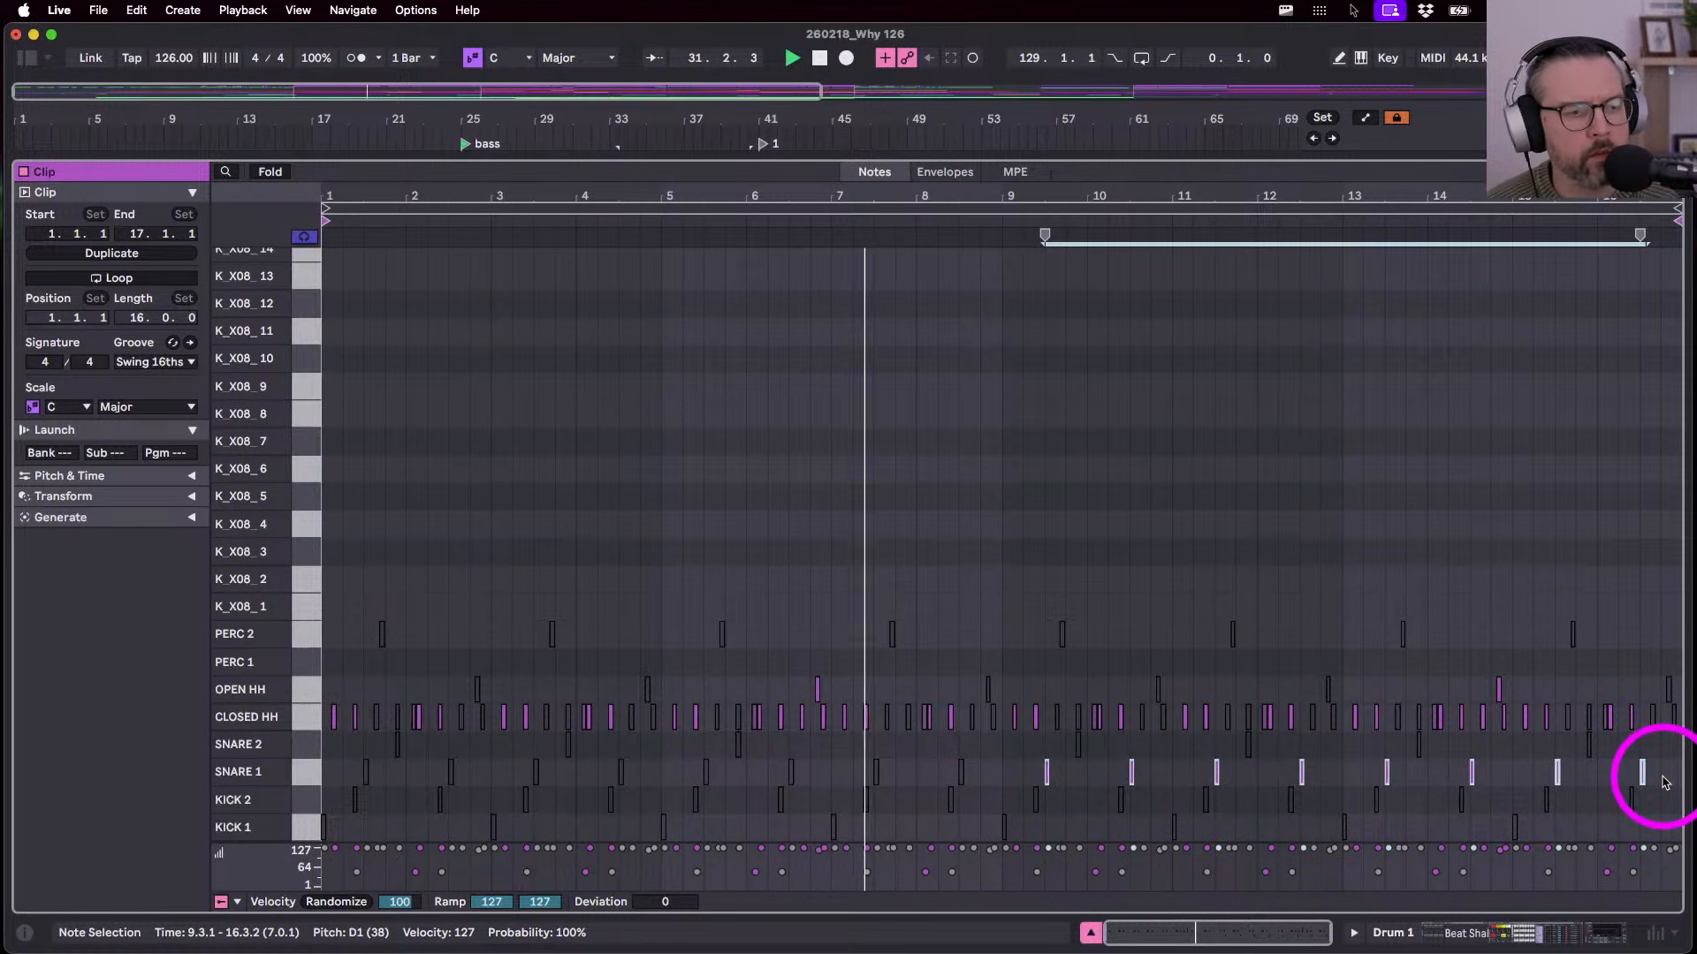
key(Up)
key(Up)
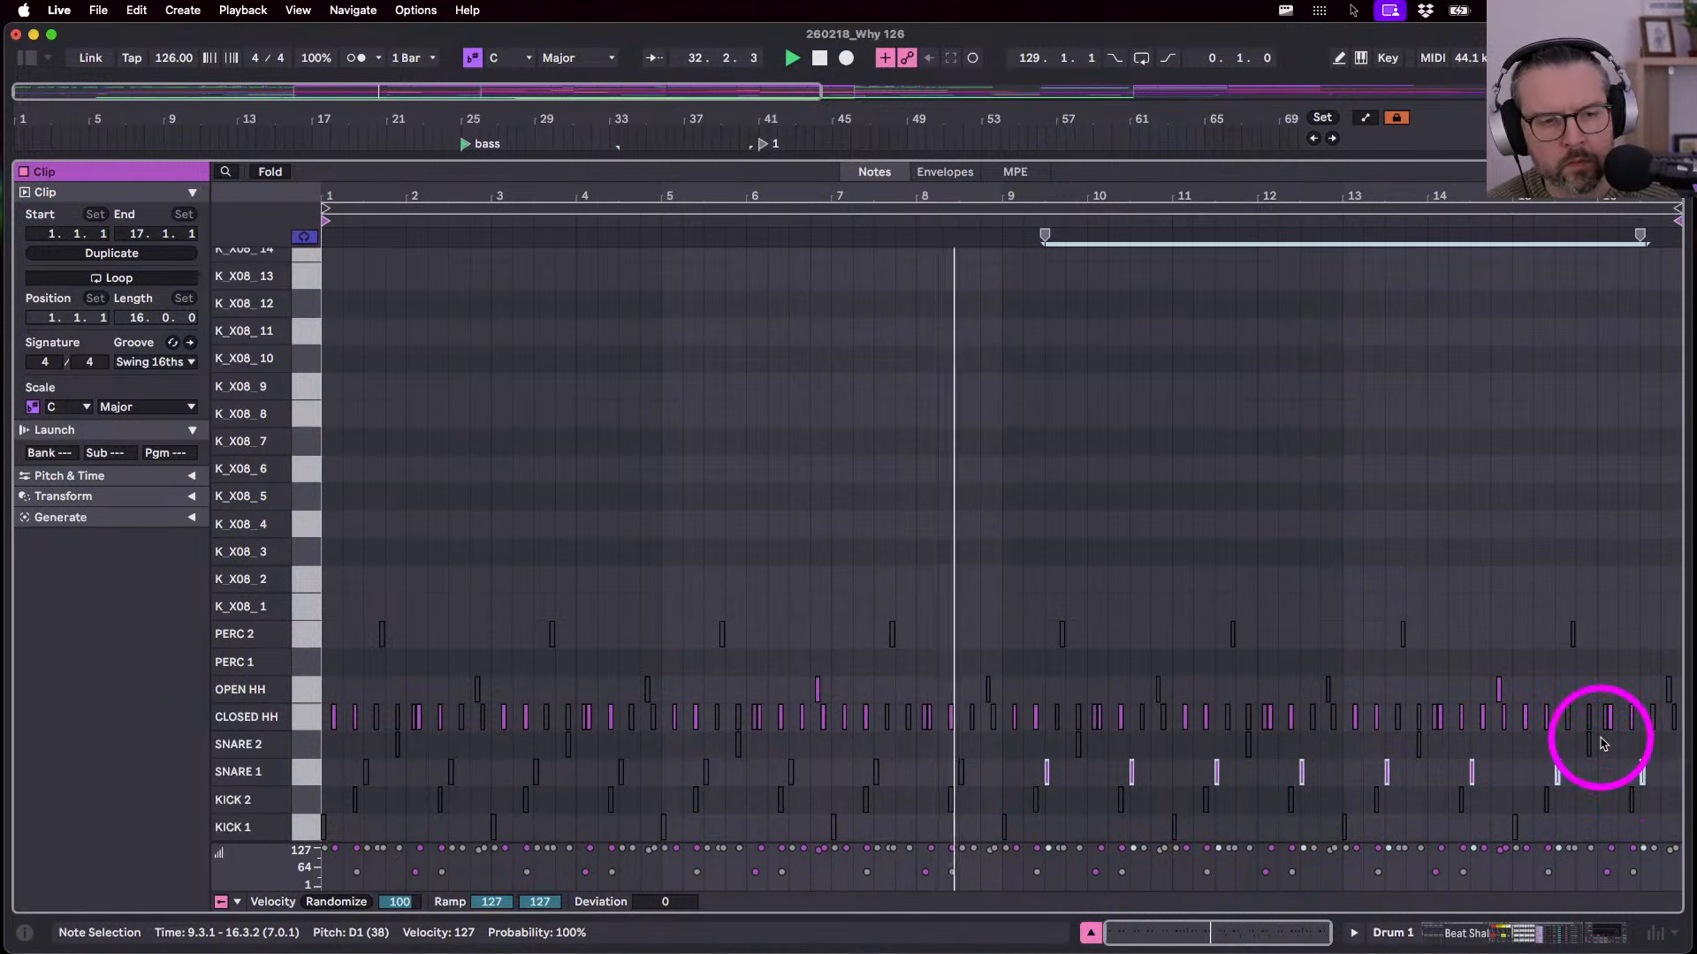
key(shift+Tab)
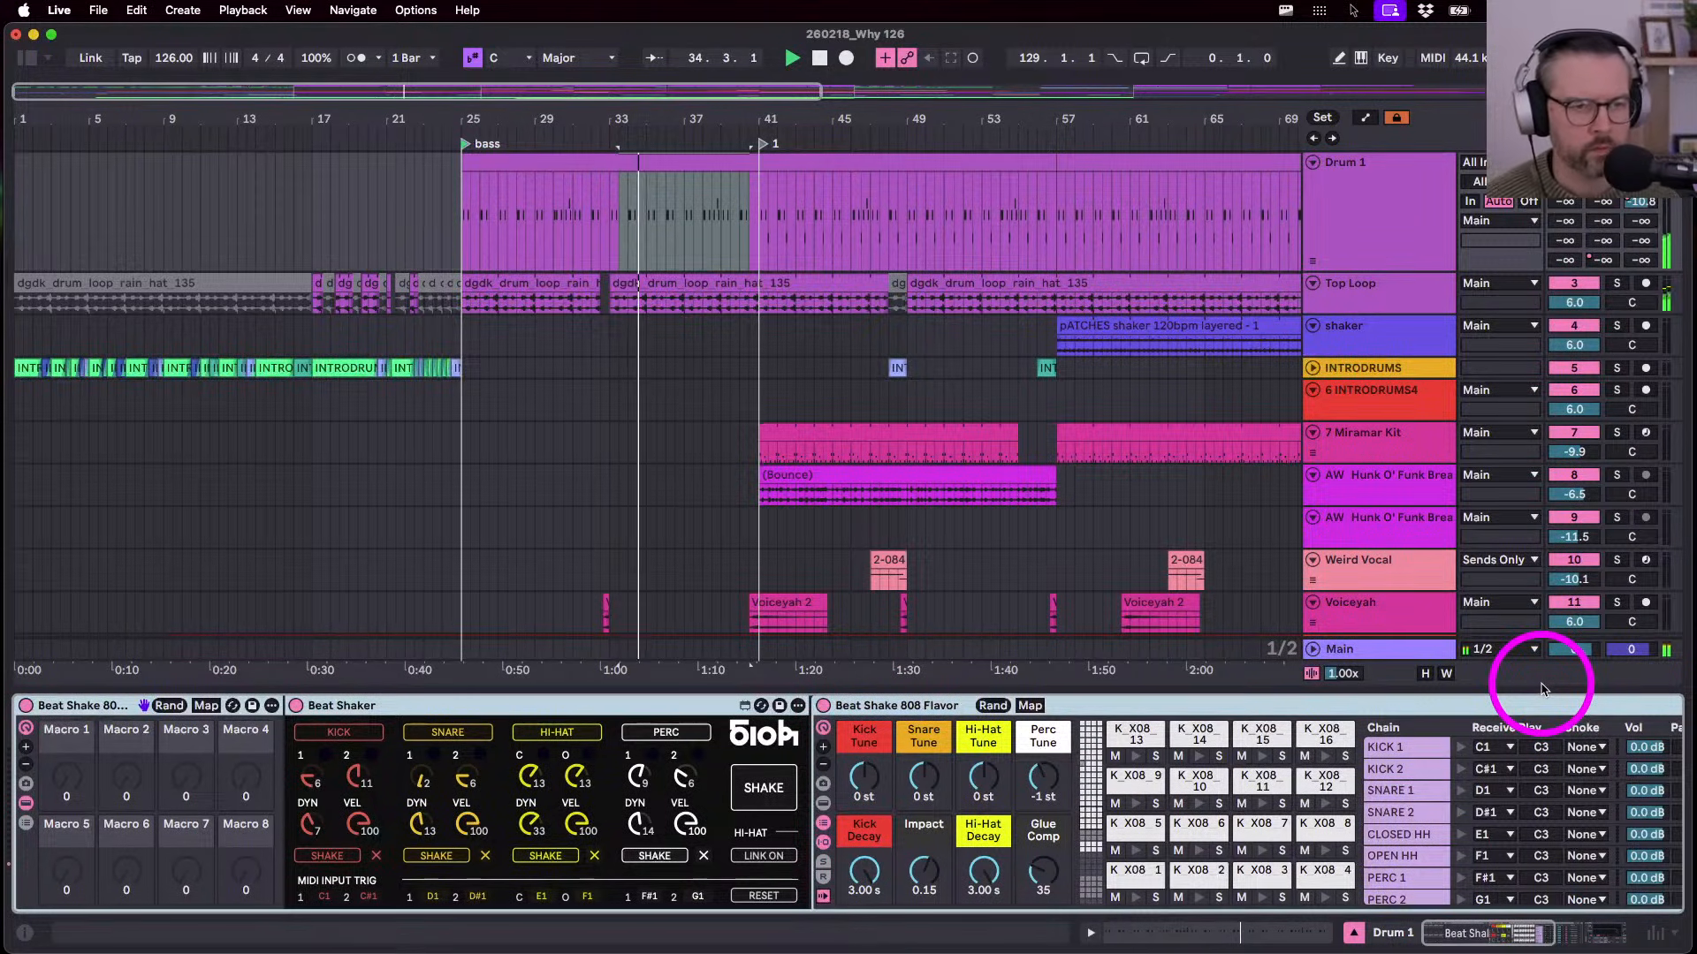
- Paste the short TRUMPET clip at bar 37, trim it shorter, and play from there
scroll(543, 562, down, 10)
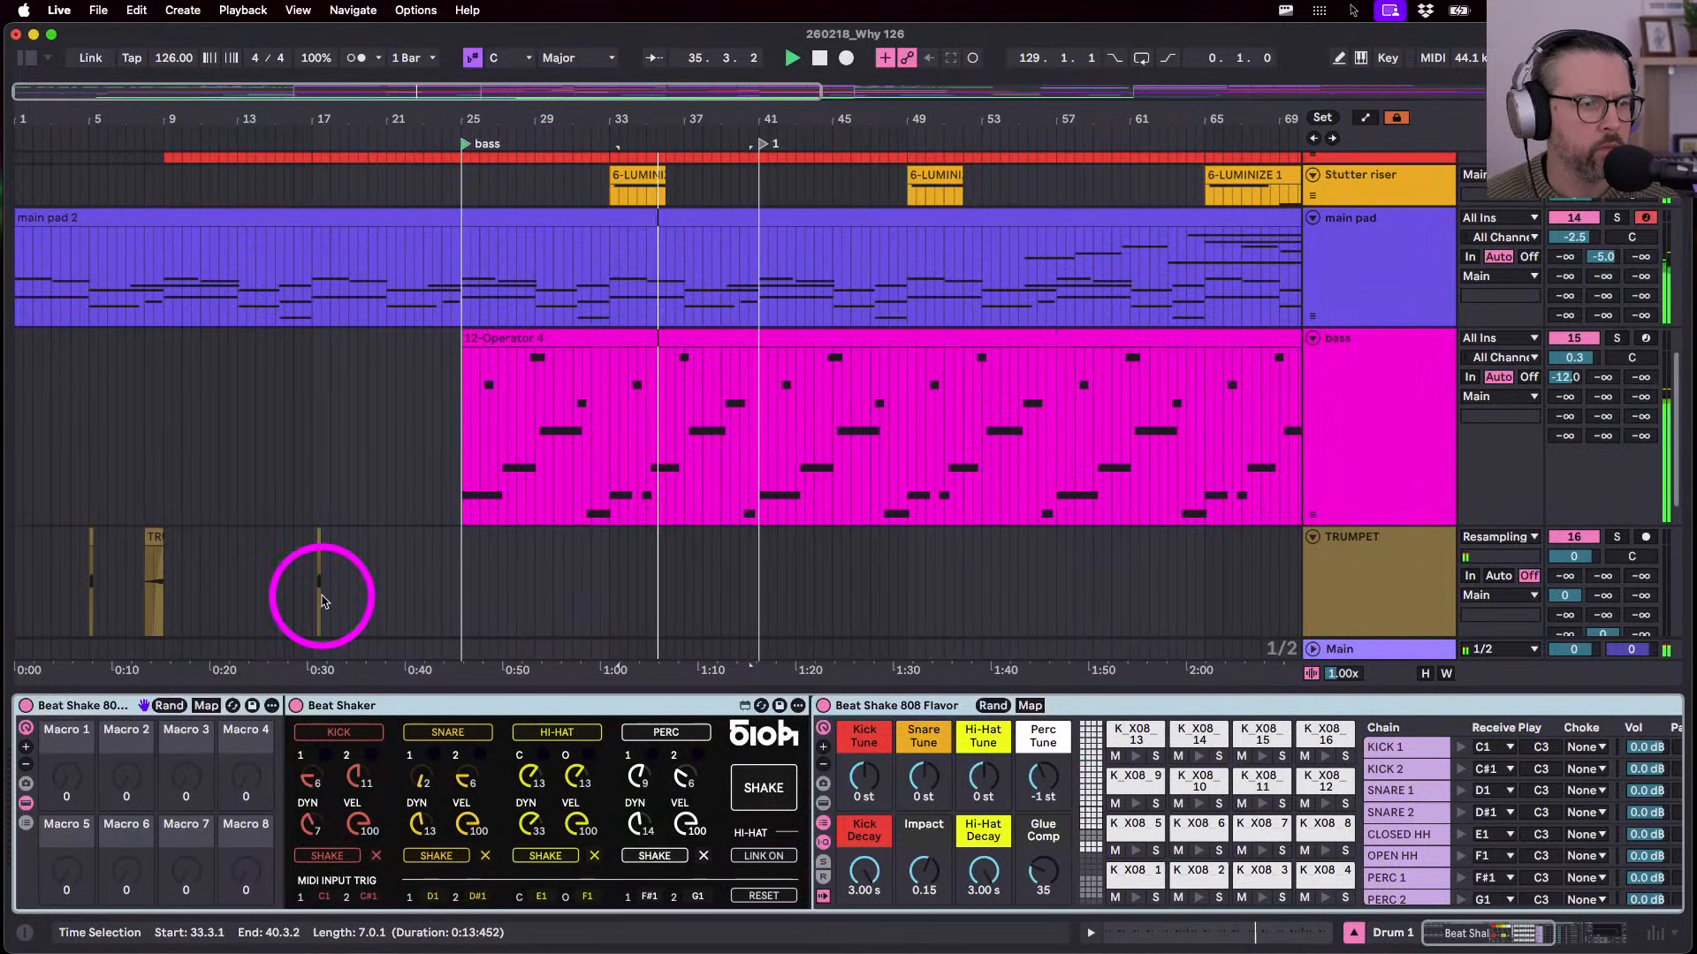
click(320, 601)
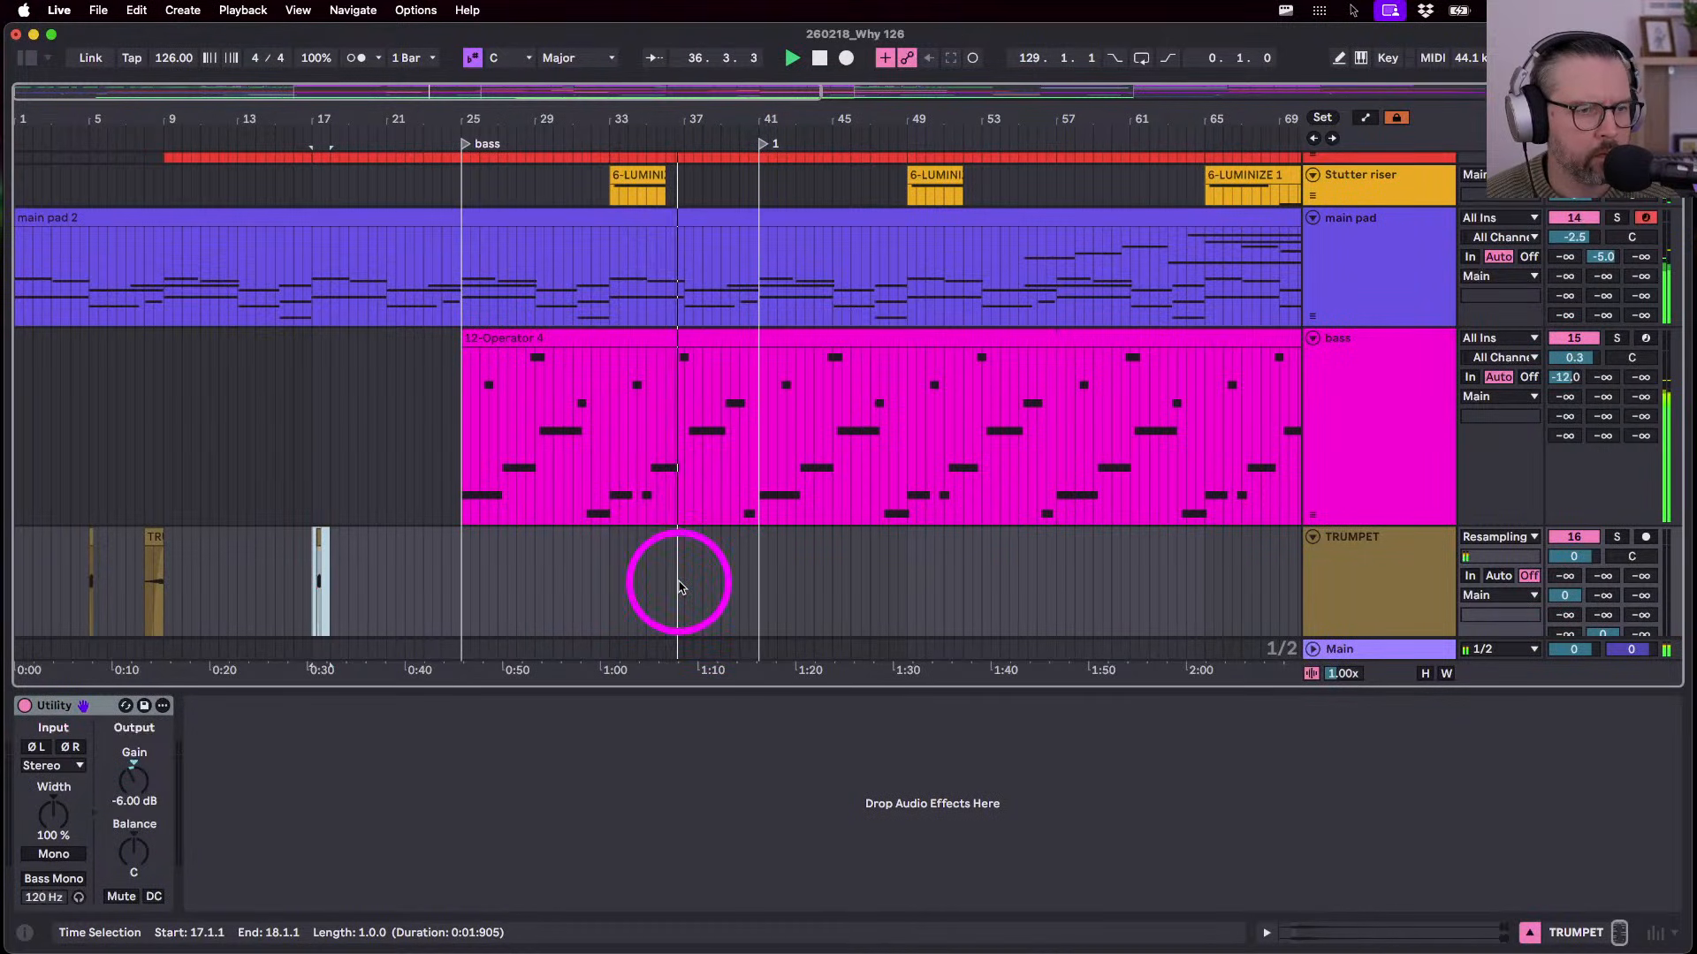
click(681, 585)
key(cmd+v)
scroll(686, 578, up, 8)
key(space)
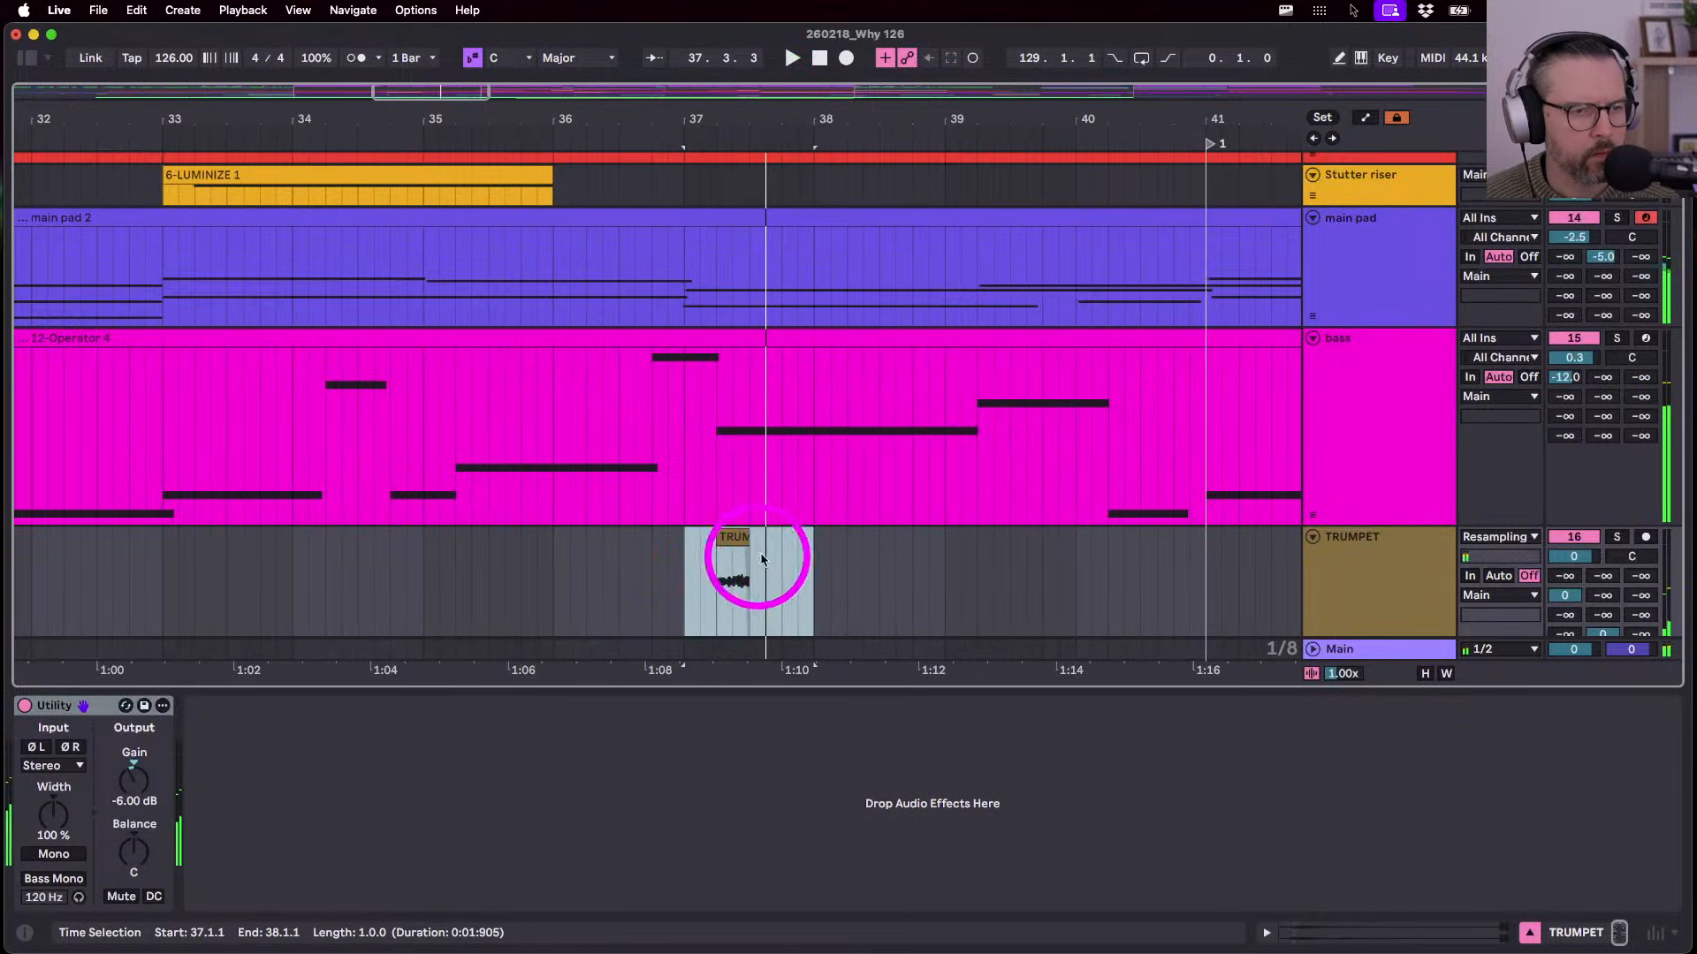
drag(735, 541, 717, 547)
click(681, 574)
key(space)
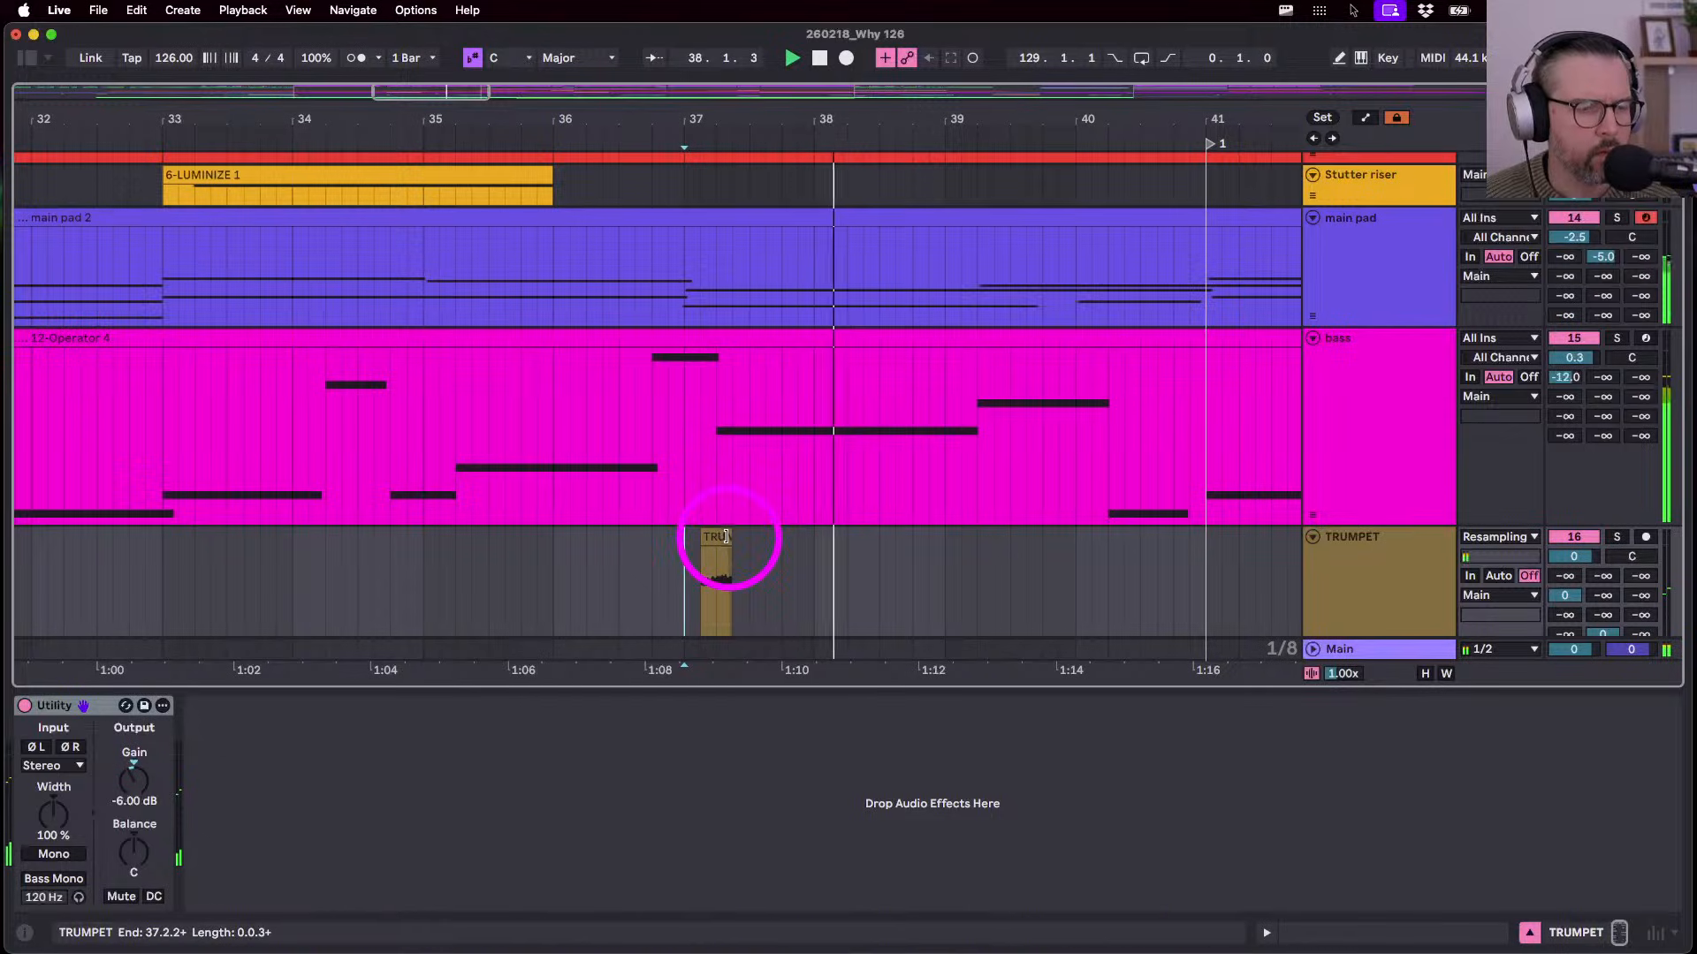
- Transpose the bar-37 TRUMPET clip up 12 semitones
double_click(715, 570)
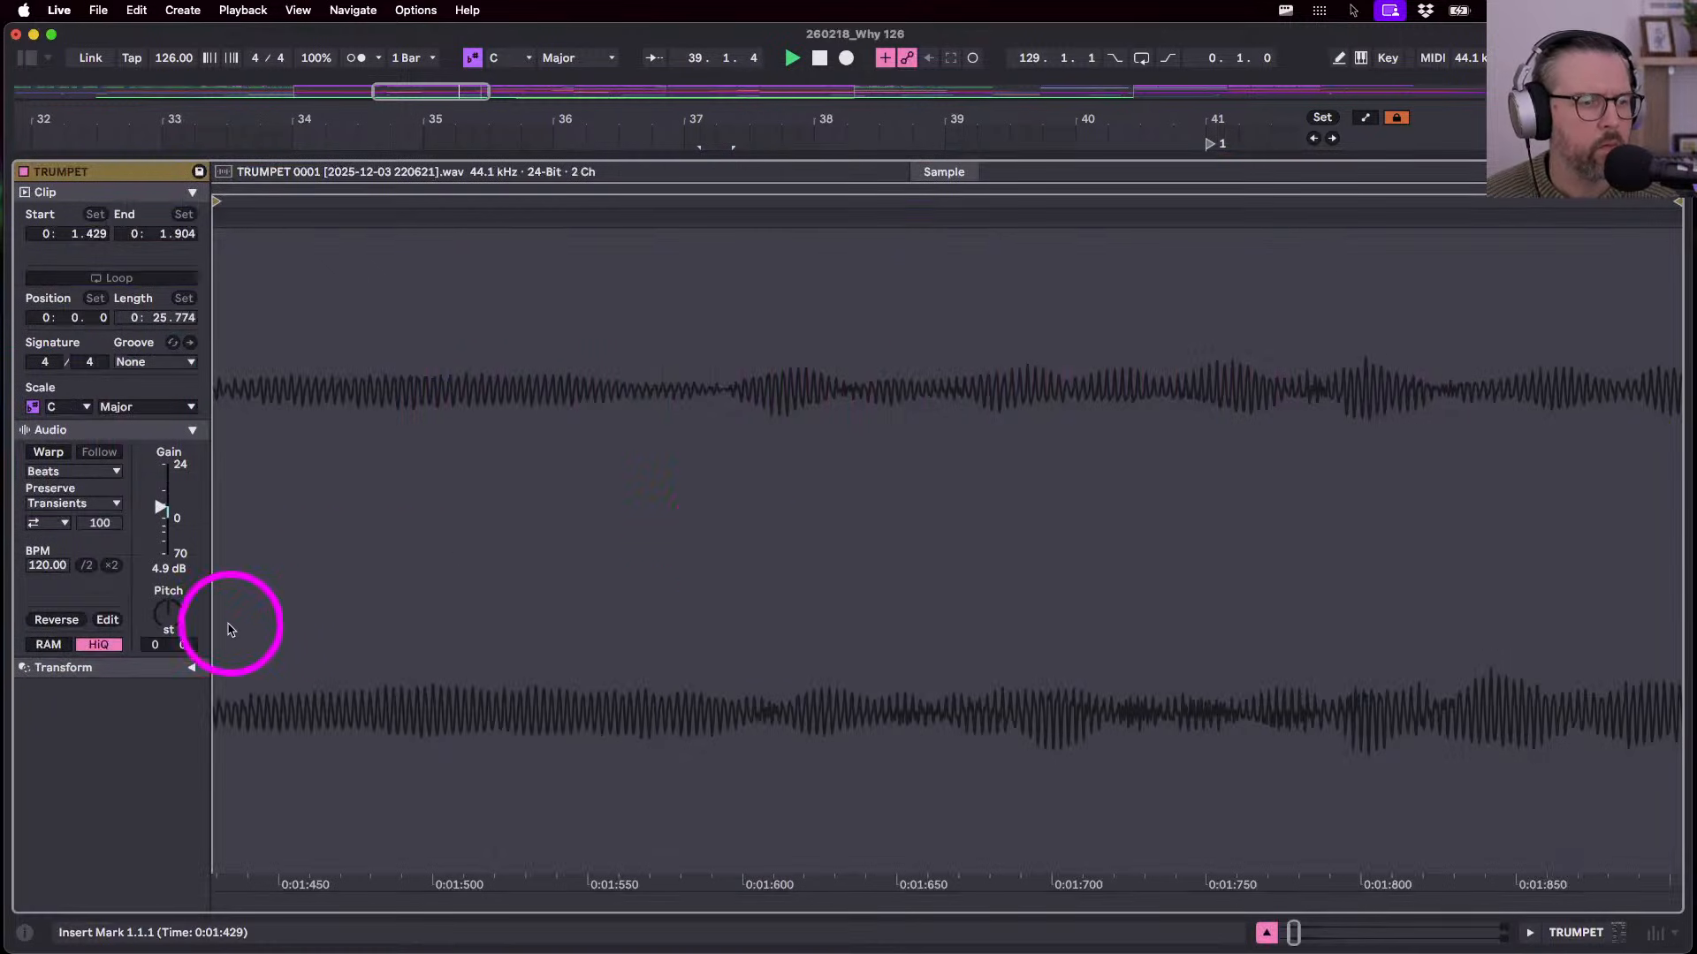
text(12)
key(Return)
key(space)
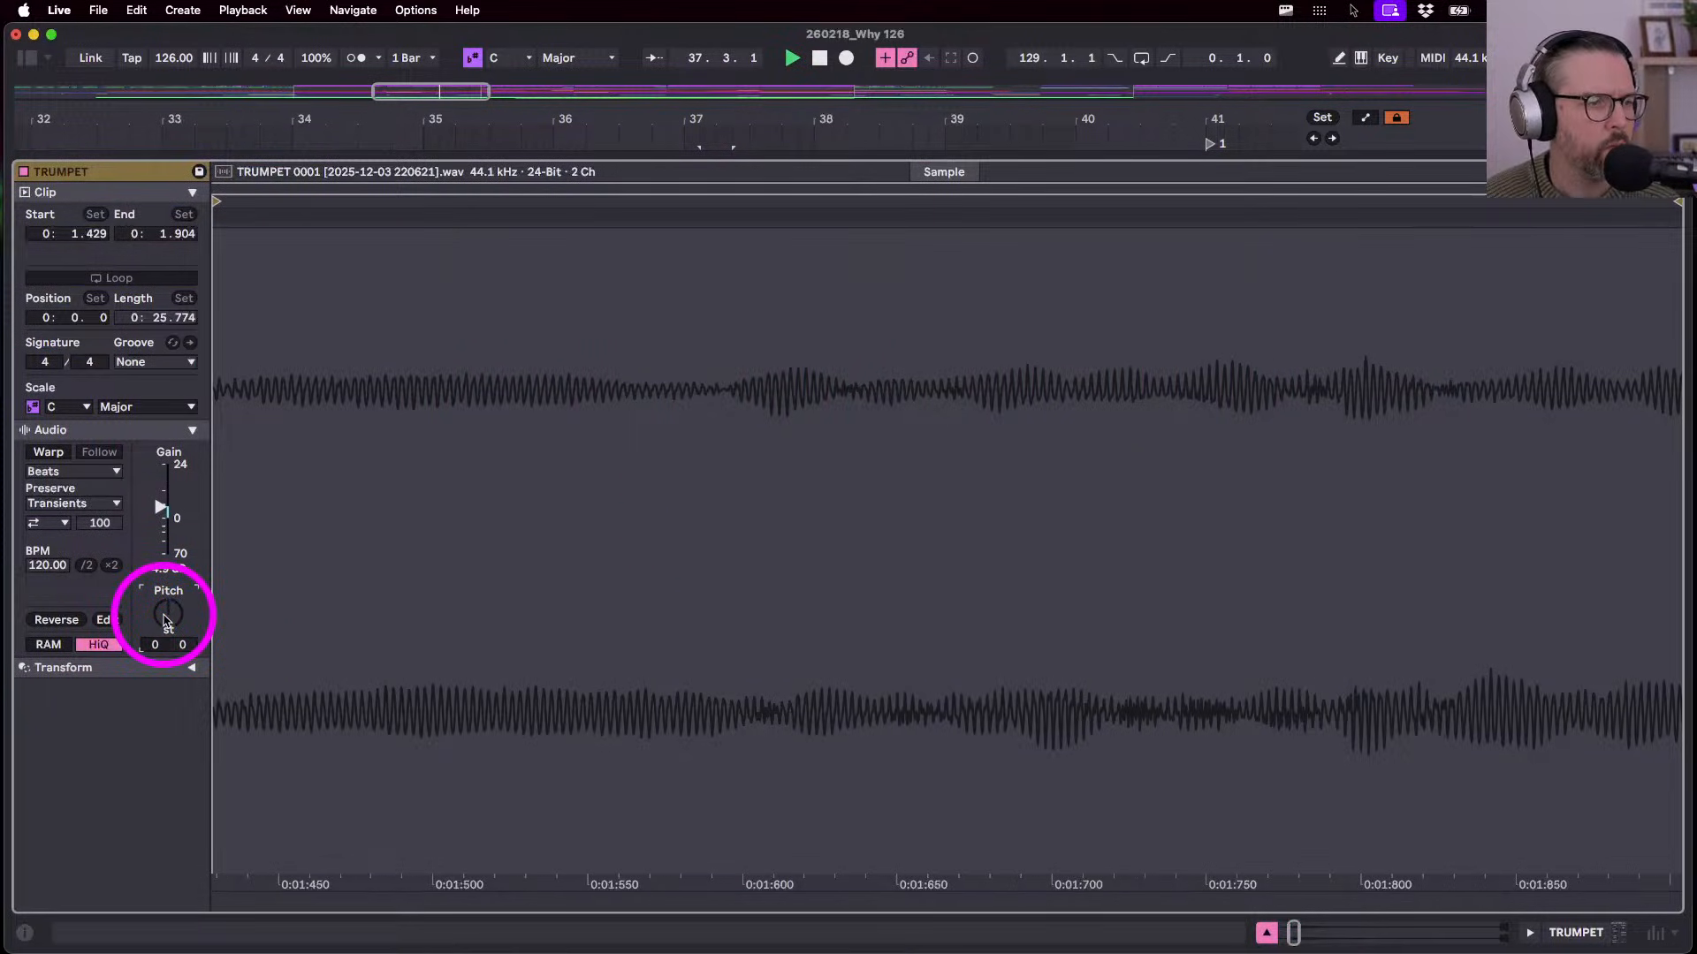
key(shift+Tab)
click(685, 414)
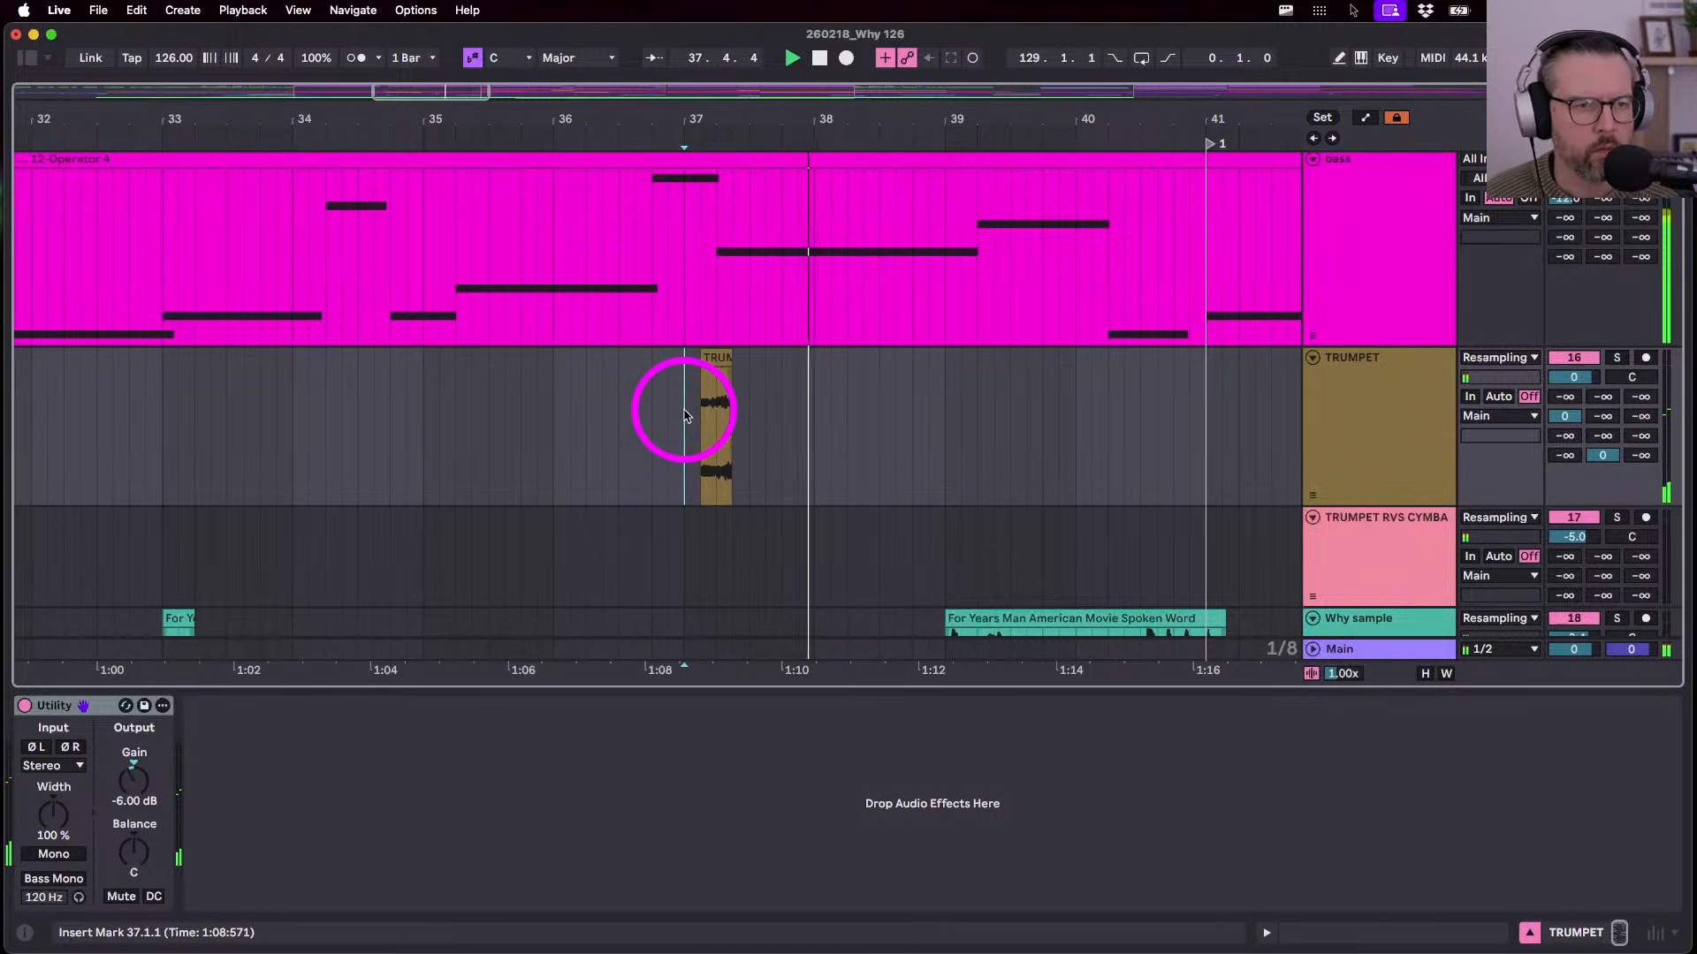
- Paste the TRUMPET RVS CYMBAL clip at bar 38 and shorten it to end near bar 41
scroll(685, 414, down, 5)
scroll(539, 478, down, 5)
click(359, 289)
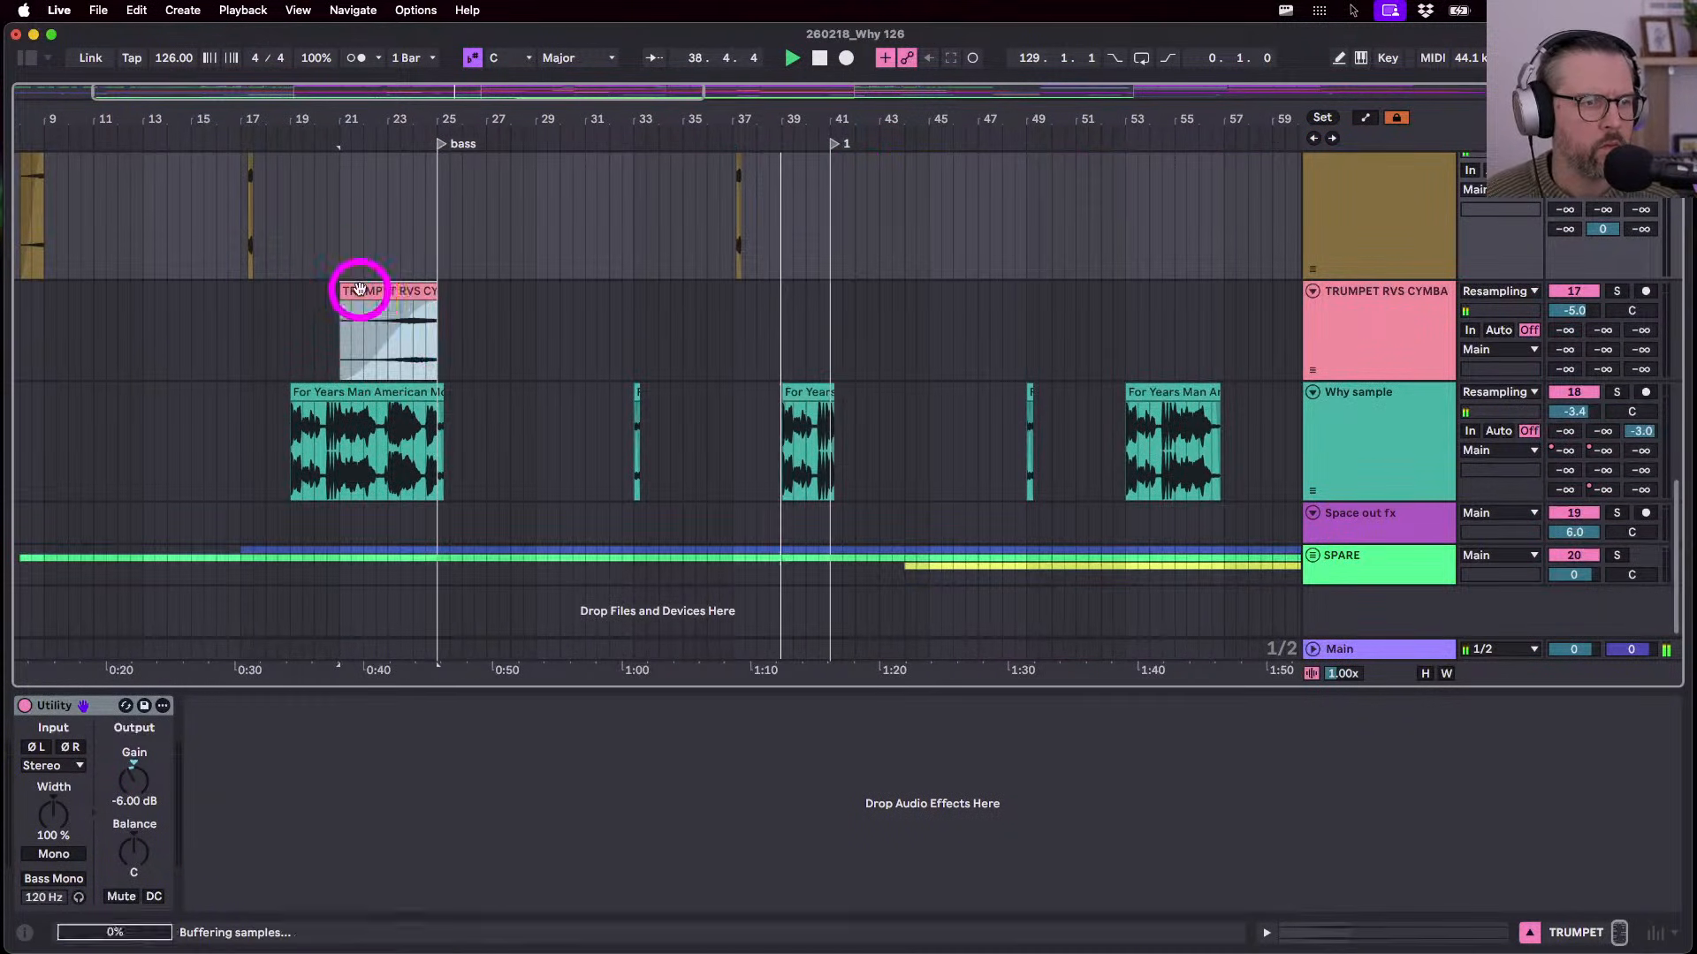
click(754, 339)
key(super+v)
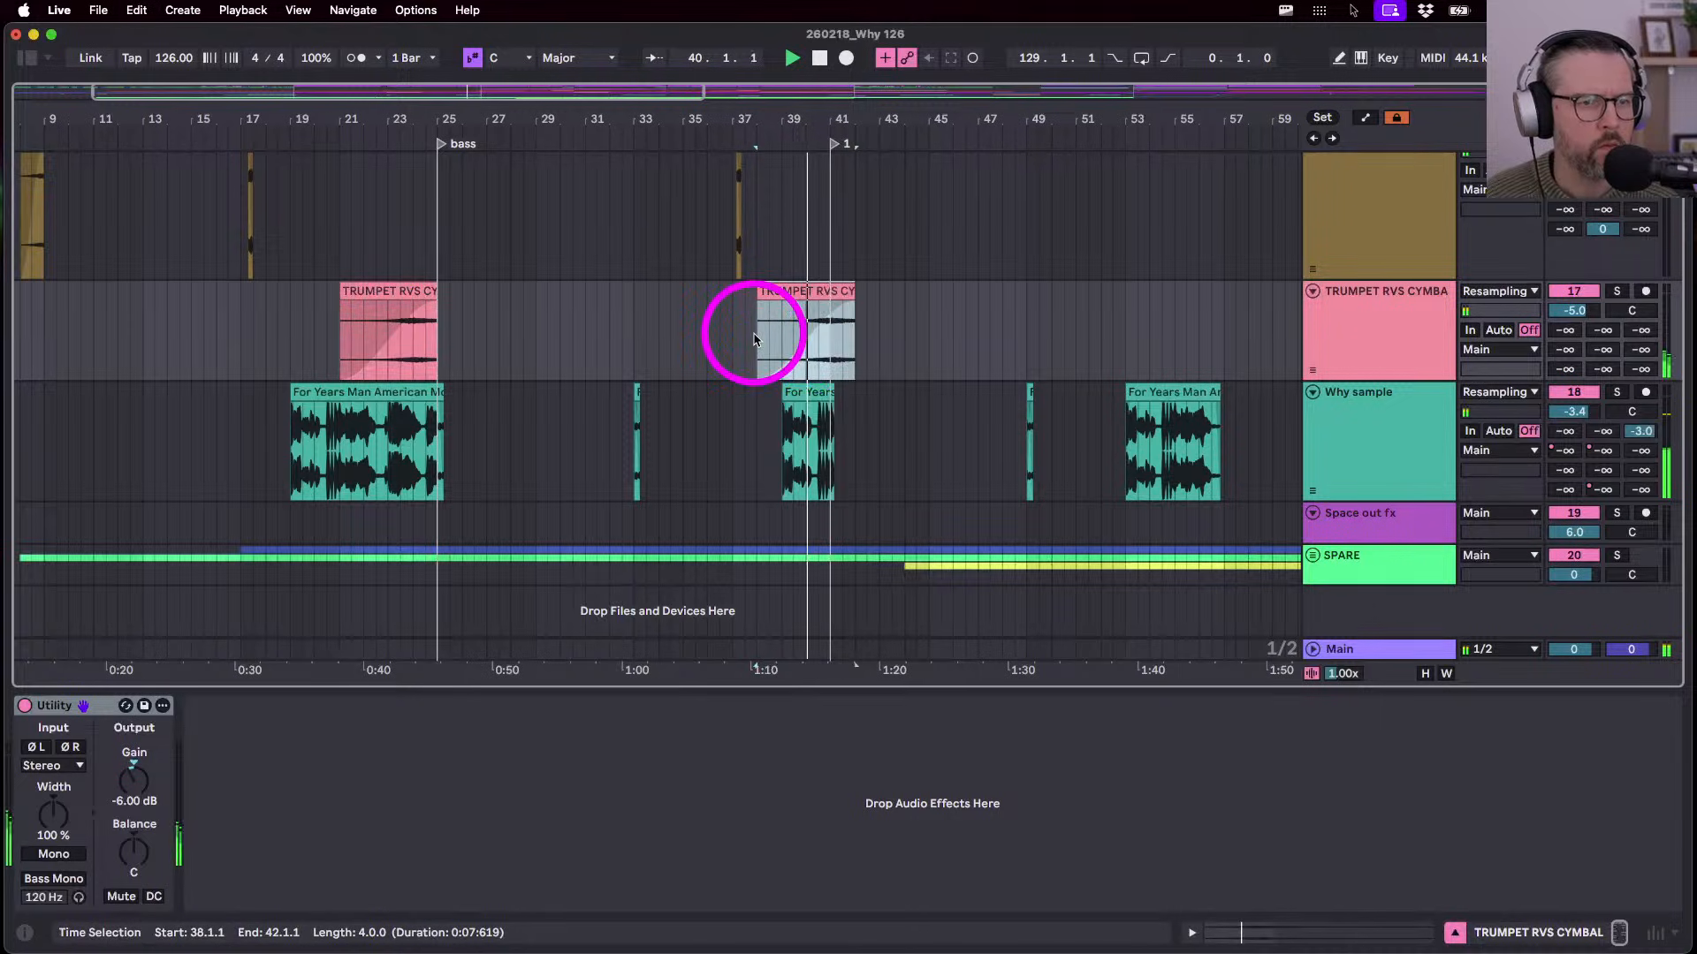
drag(851, 292, 832, 296)
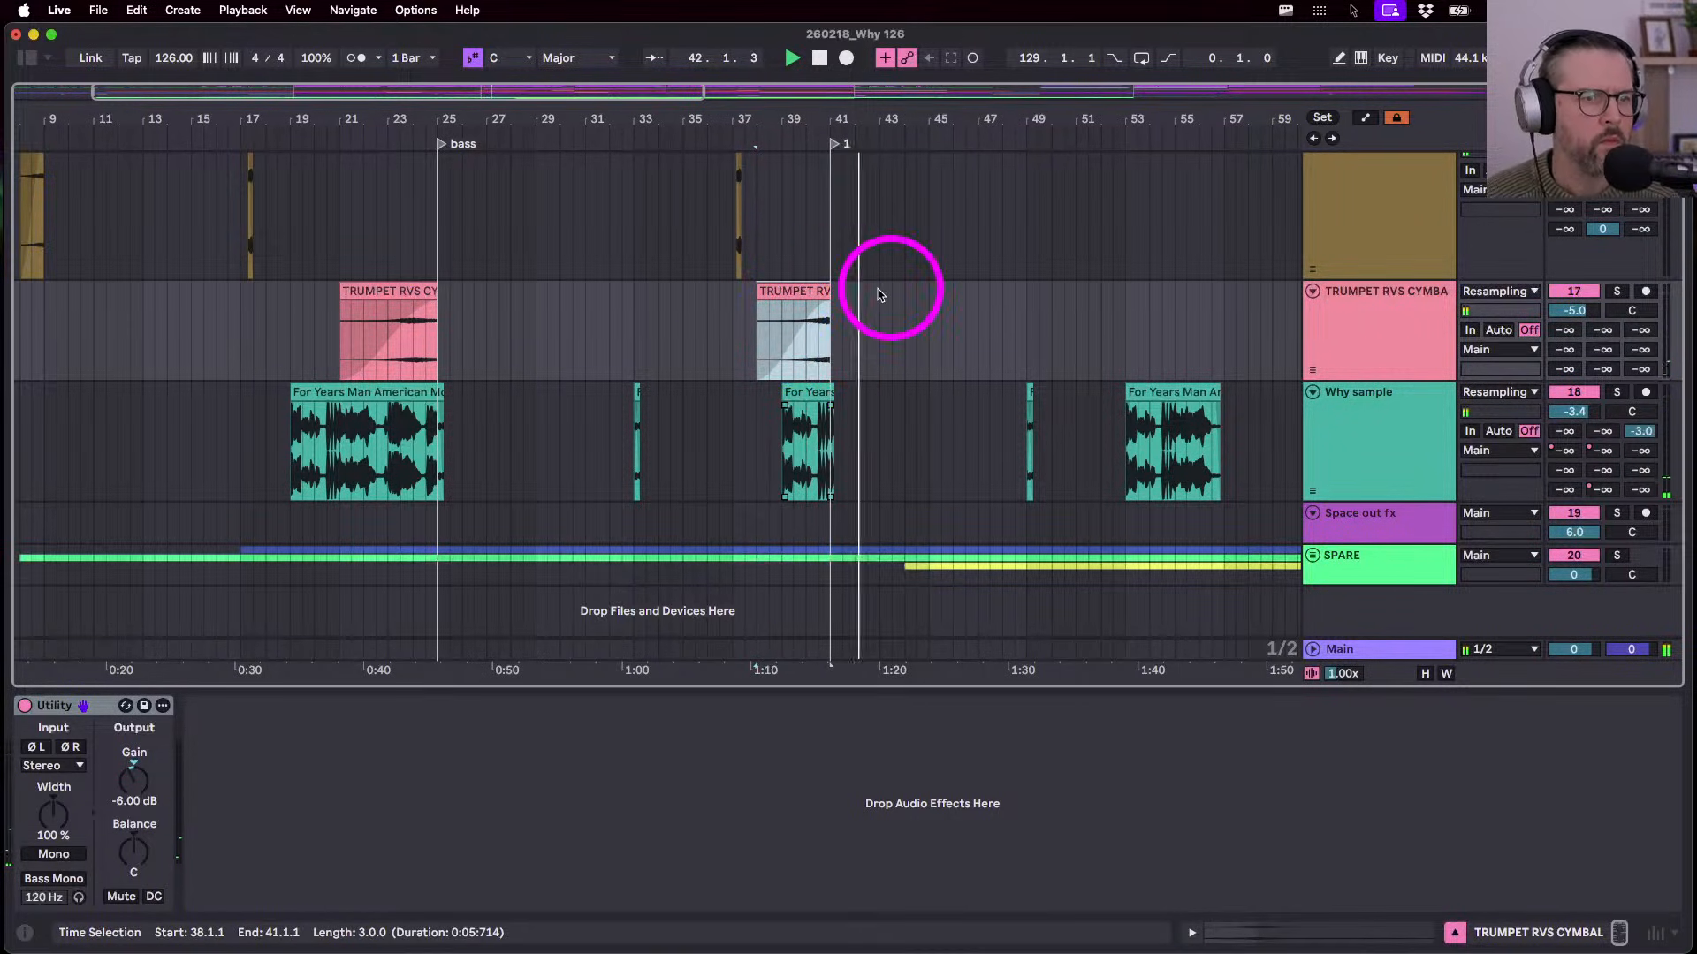
scroll(817, 411, up, 4)
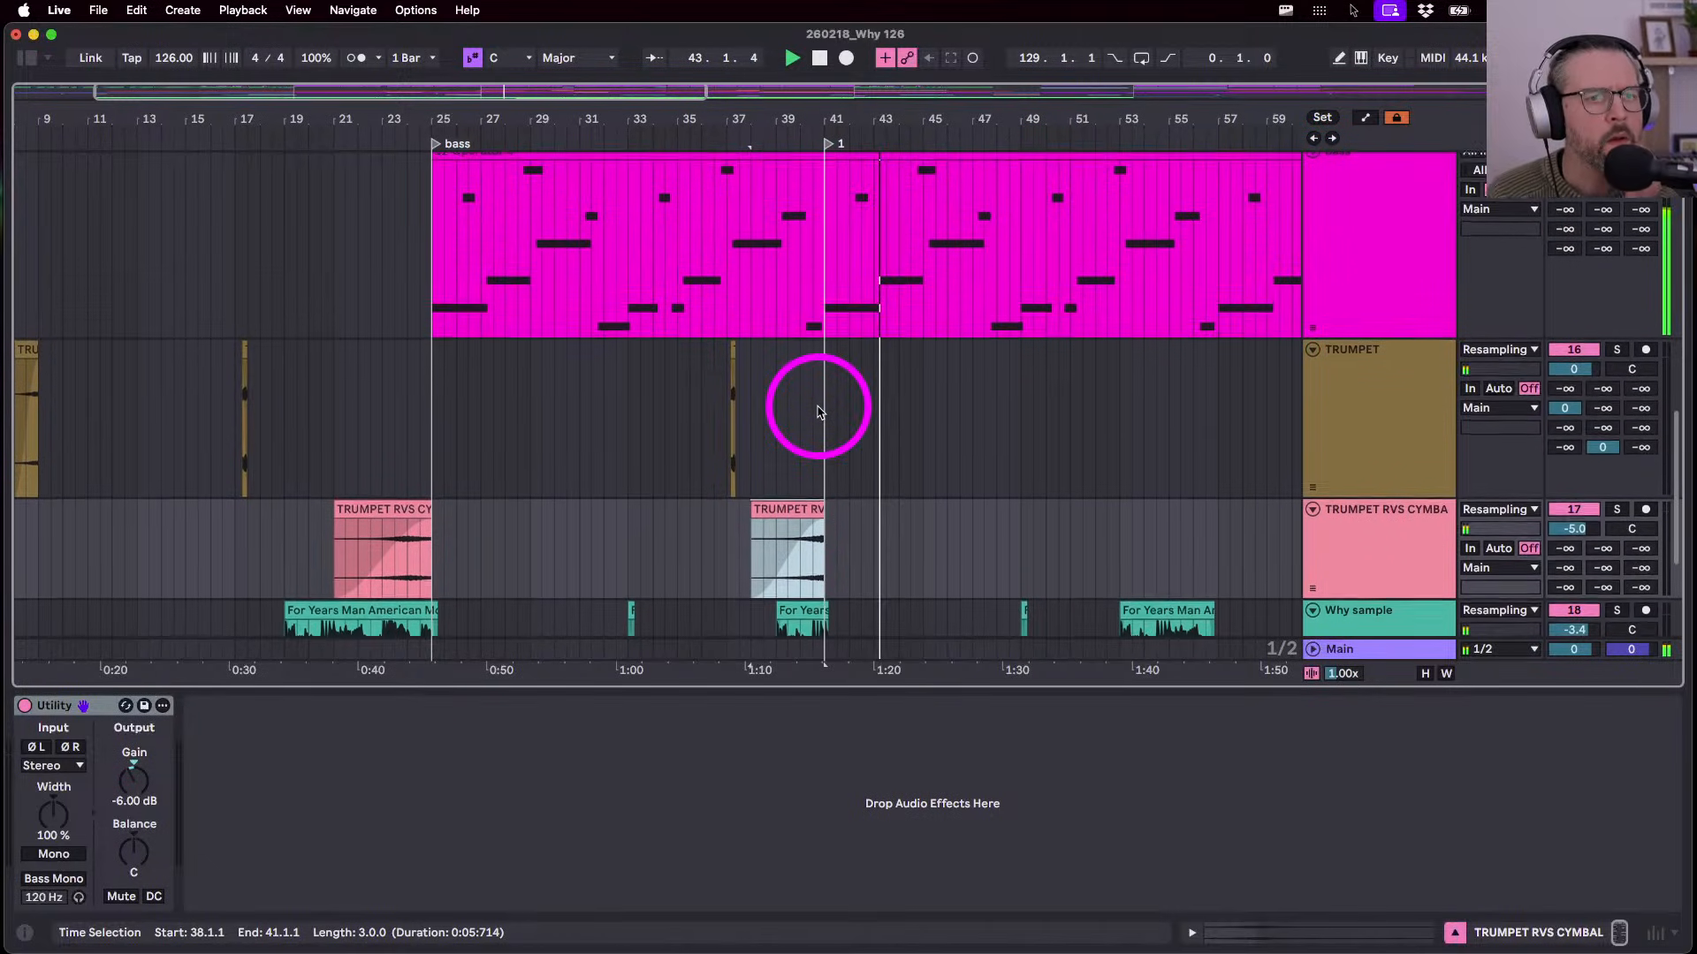
scroll(817, 411, down, 3)
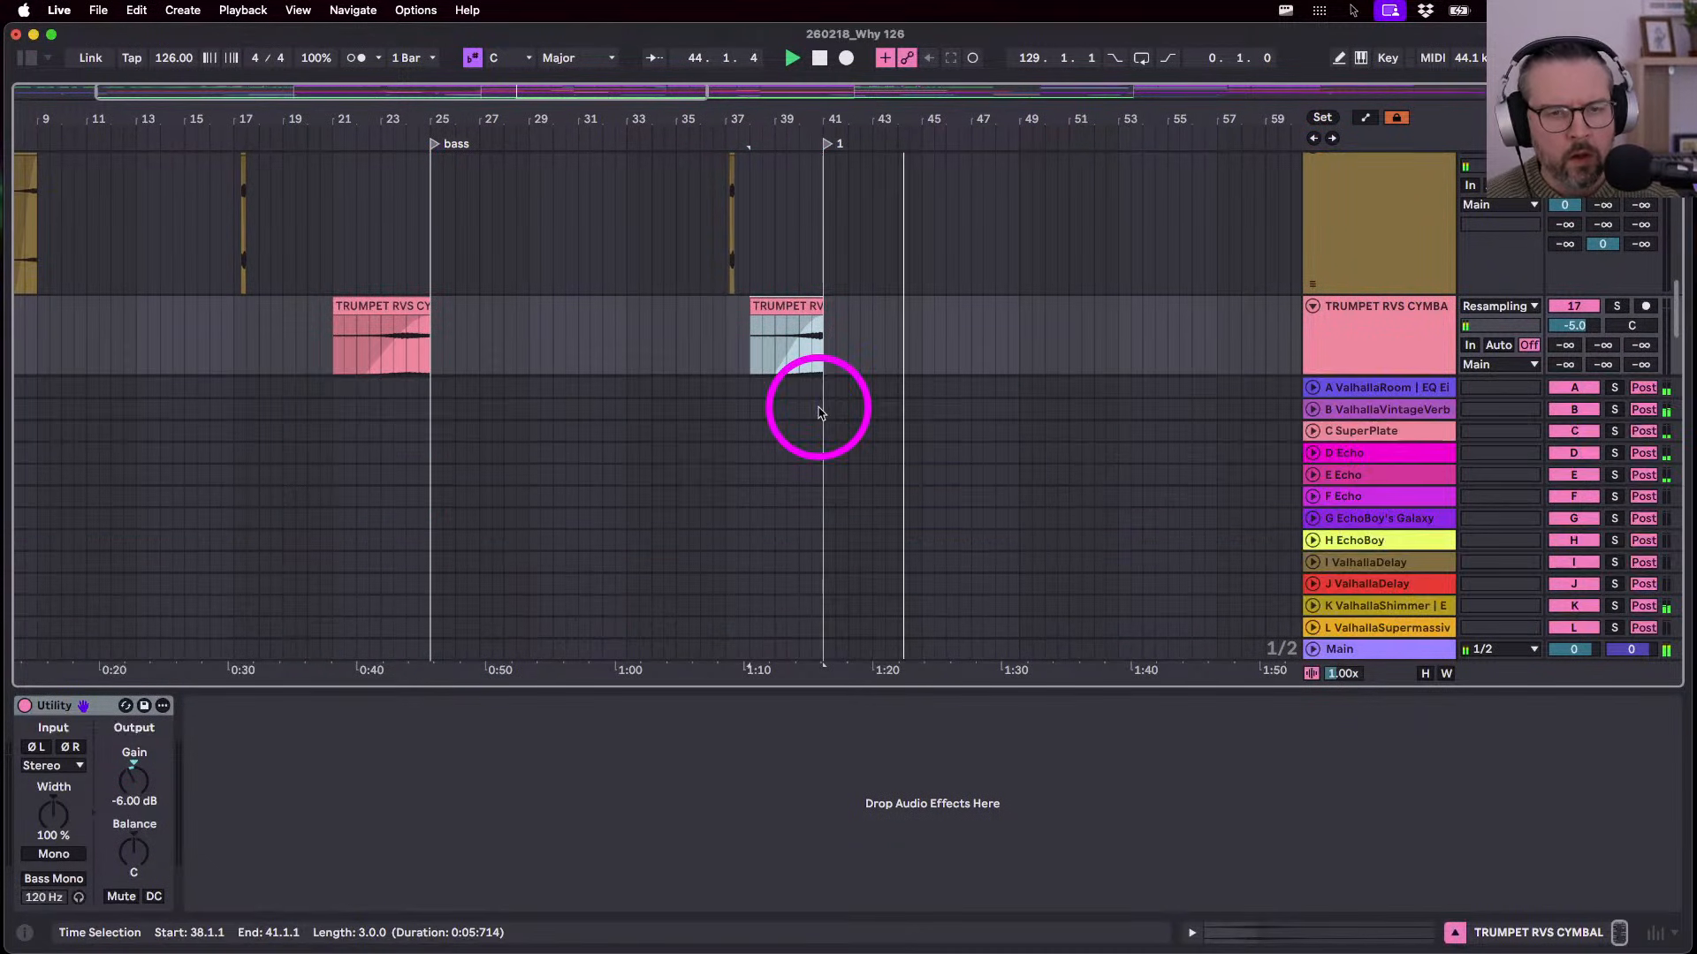
- Set the ValhallaShimmer return's Ducker amount to 80% with the low cut near 245 Hz
click(1367, 606)
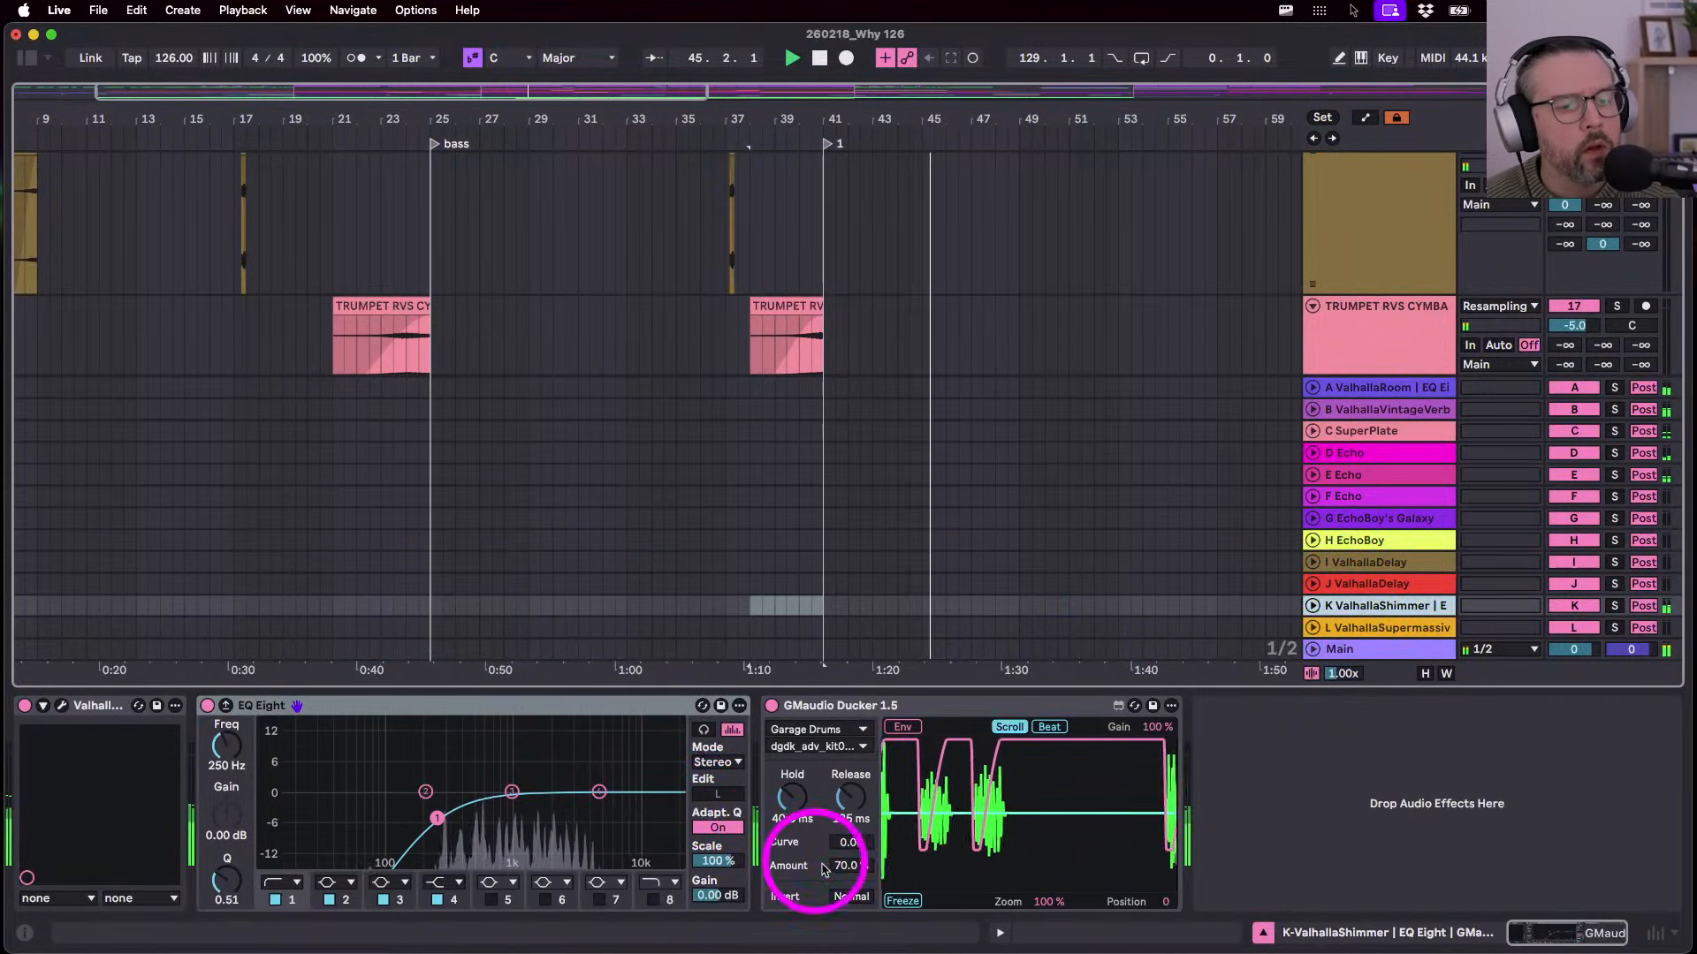
click(851, 866)
text(80)
key(Return)
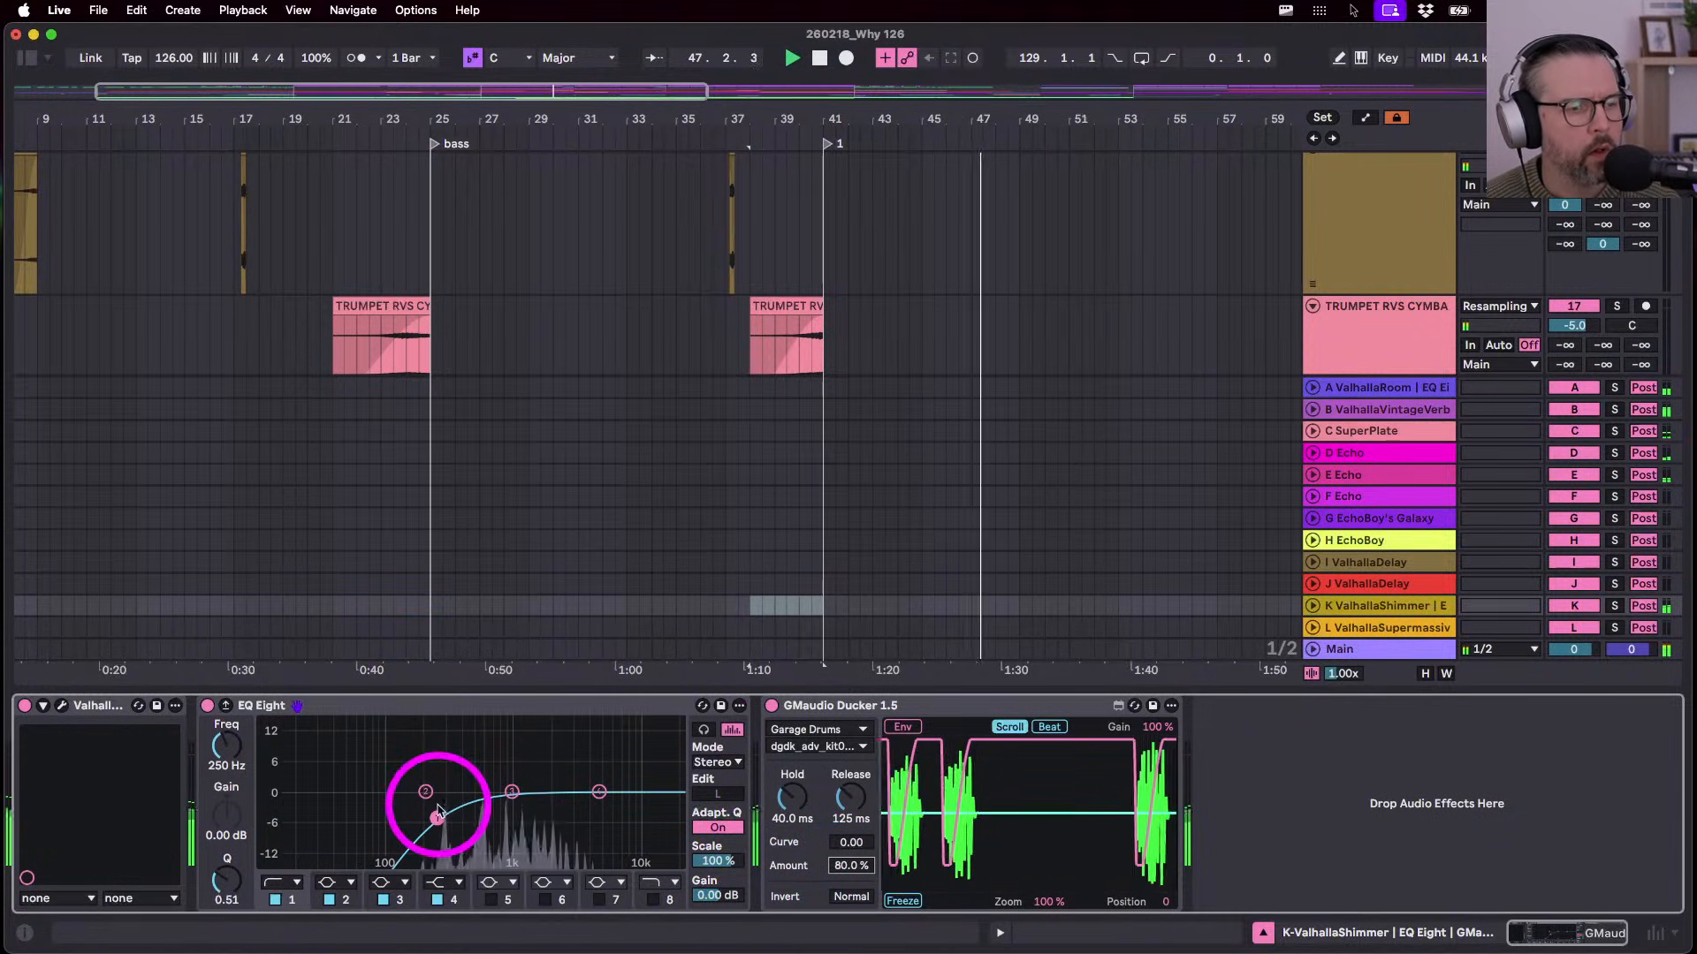
drag(436, 818, 435, 817)
- Hide the return tracks in the arrangement view
key(Tab)
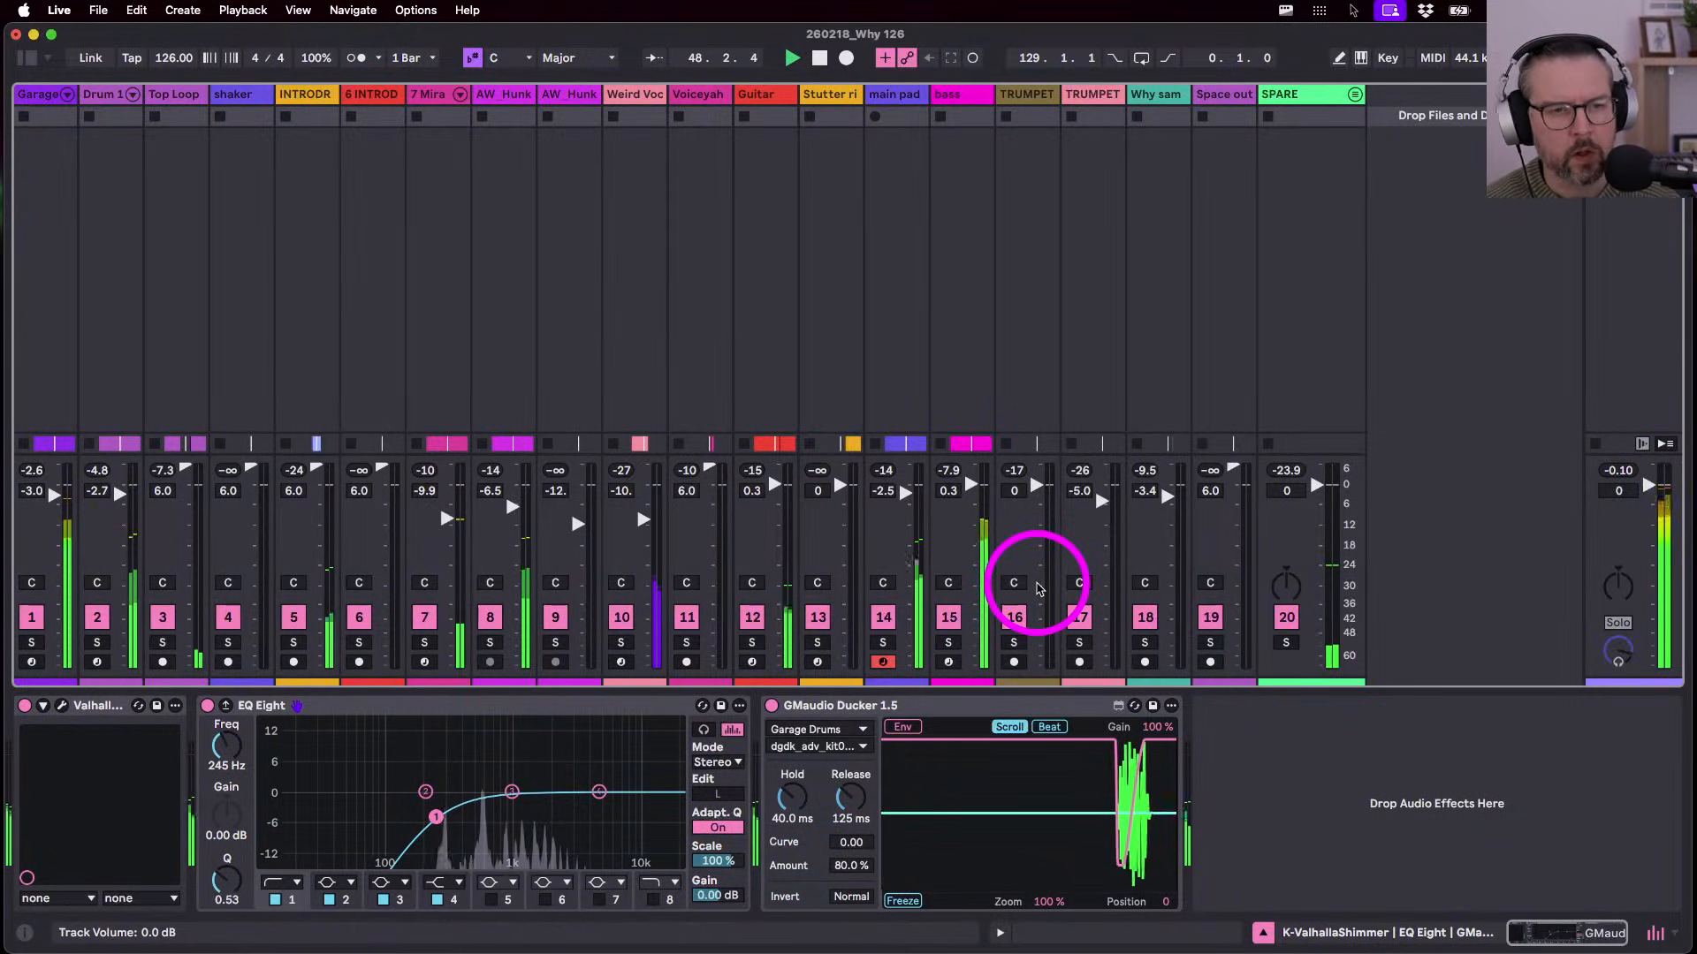
key(Tab)
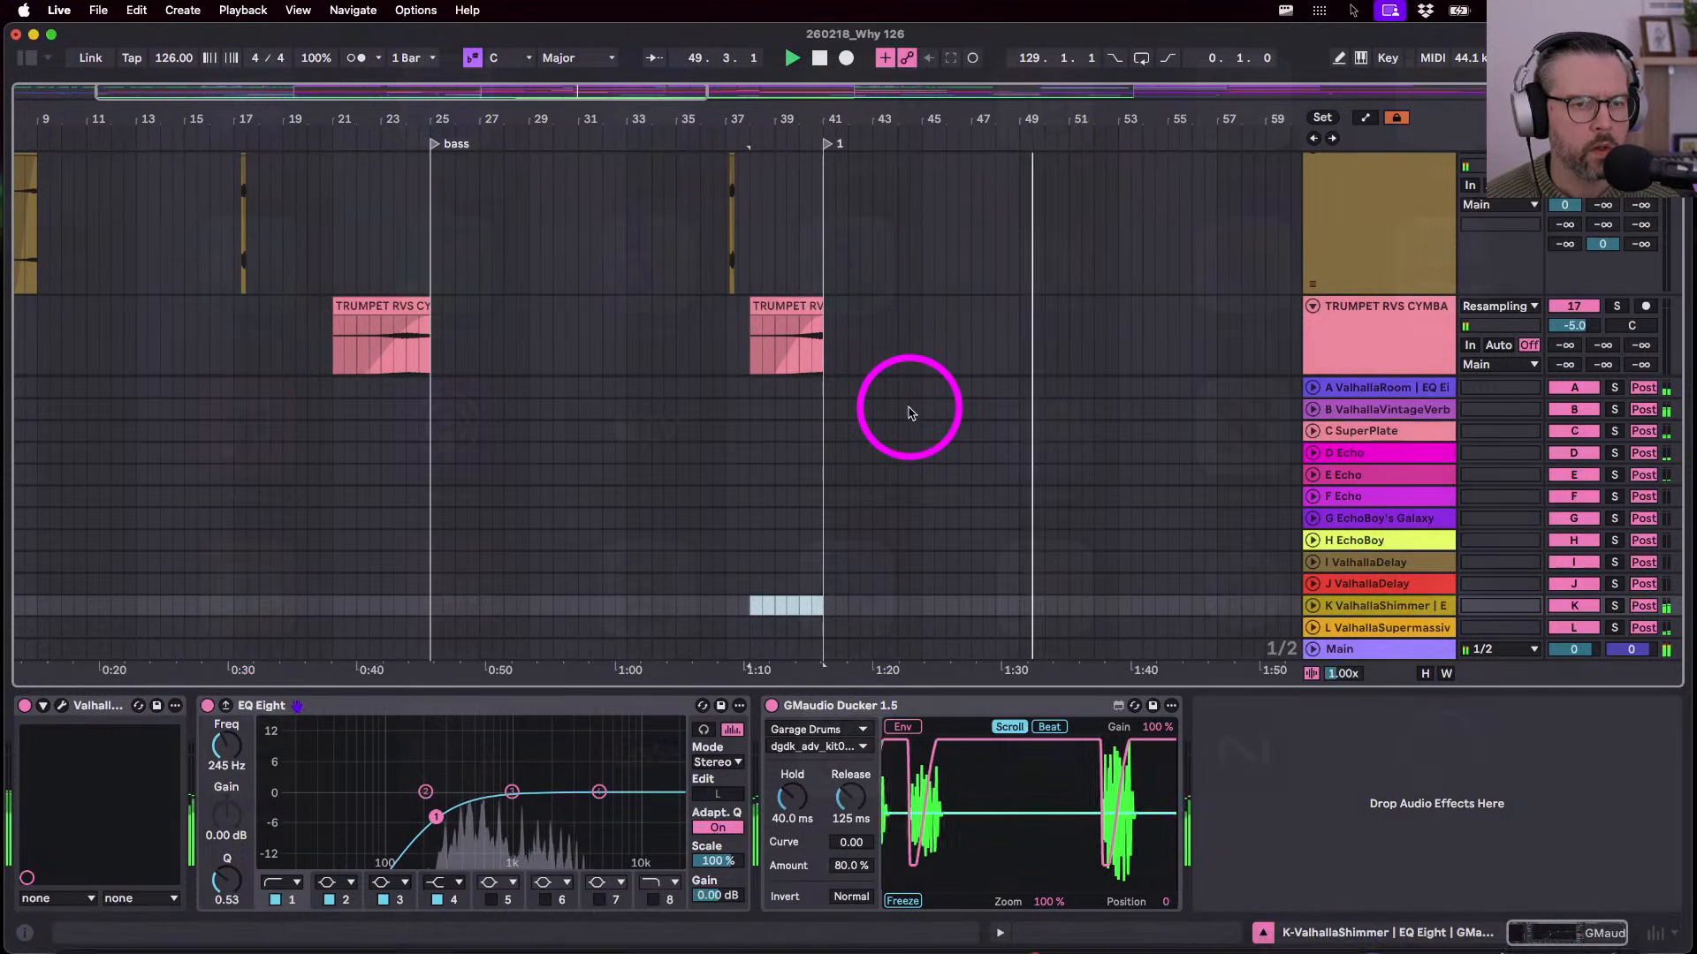
key(super+alt+r)
scroll(943, 500, up, 10)
scroll(943, 500, right, 2)
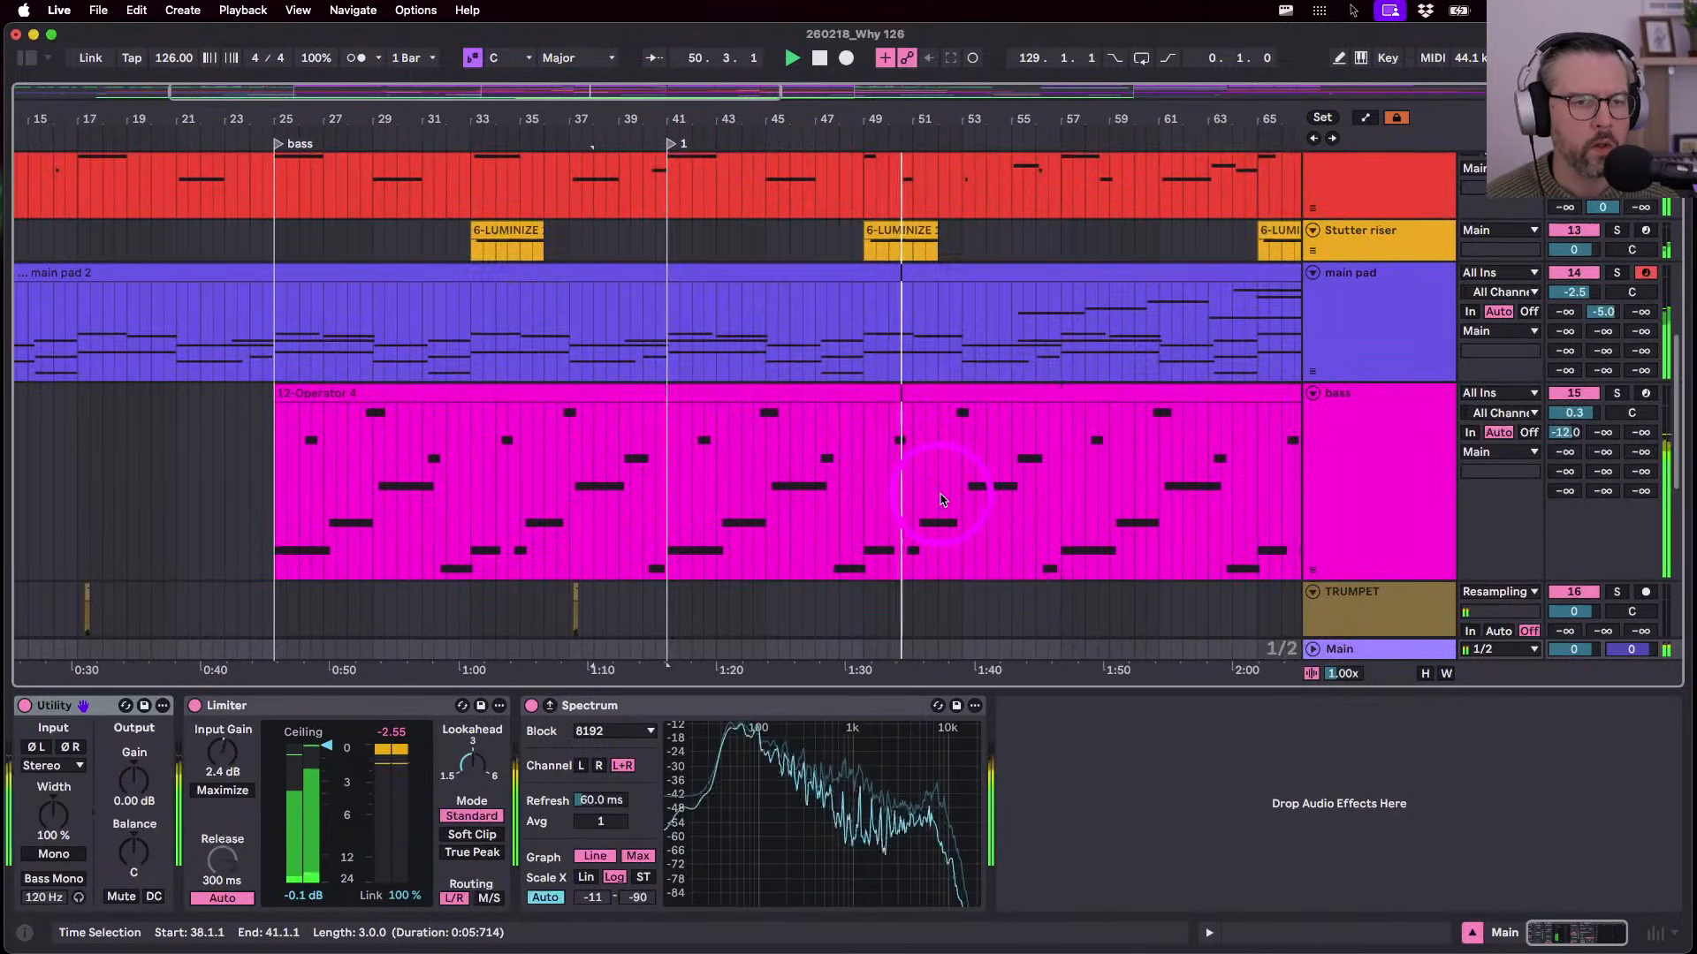
scroll(1344, 519, down, 5)
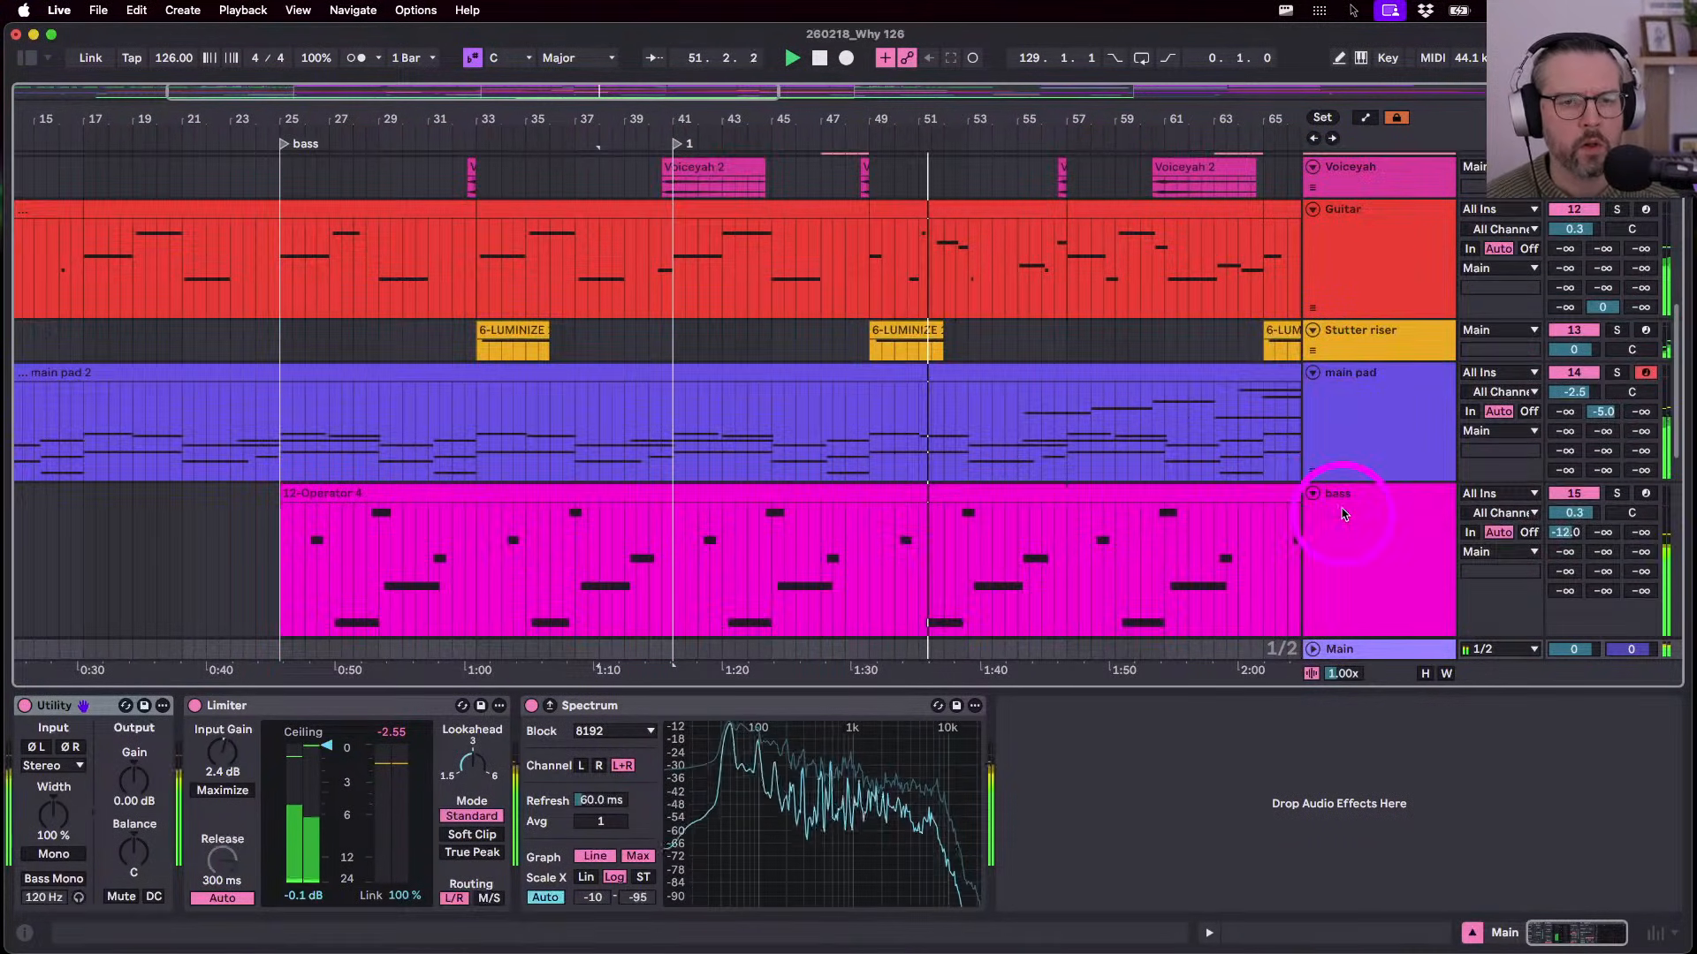
- Check the Stutter riser track's devices, then move playback to bar 37 and select the bar-41 locator
click(1356, 331)
scroll(1225, 437, up, 6)
scroll(1225, 437, right, 2)
scroll(887, 439, down, 5)
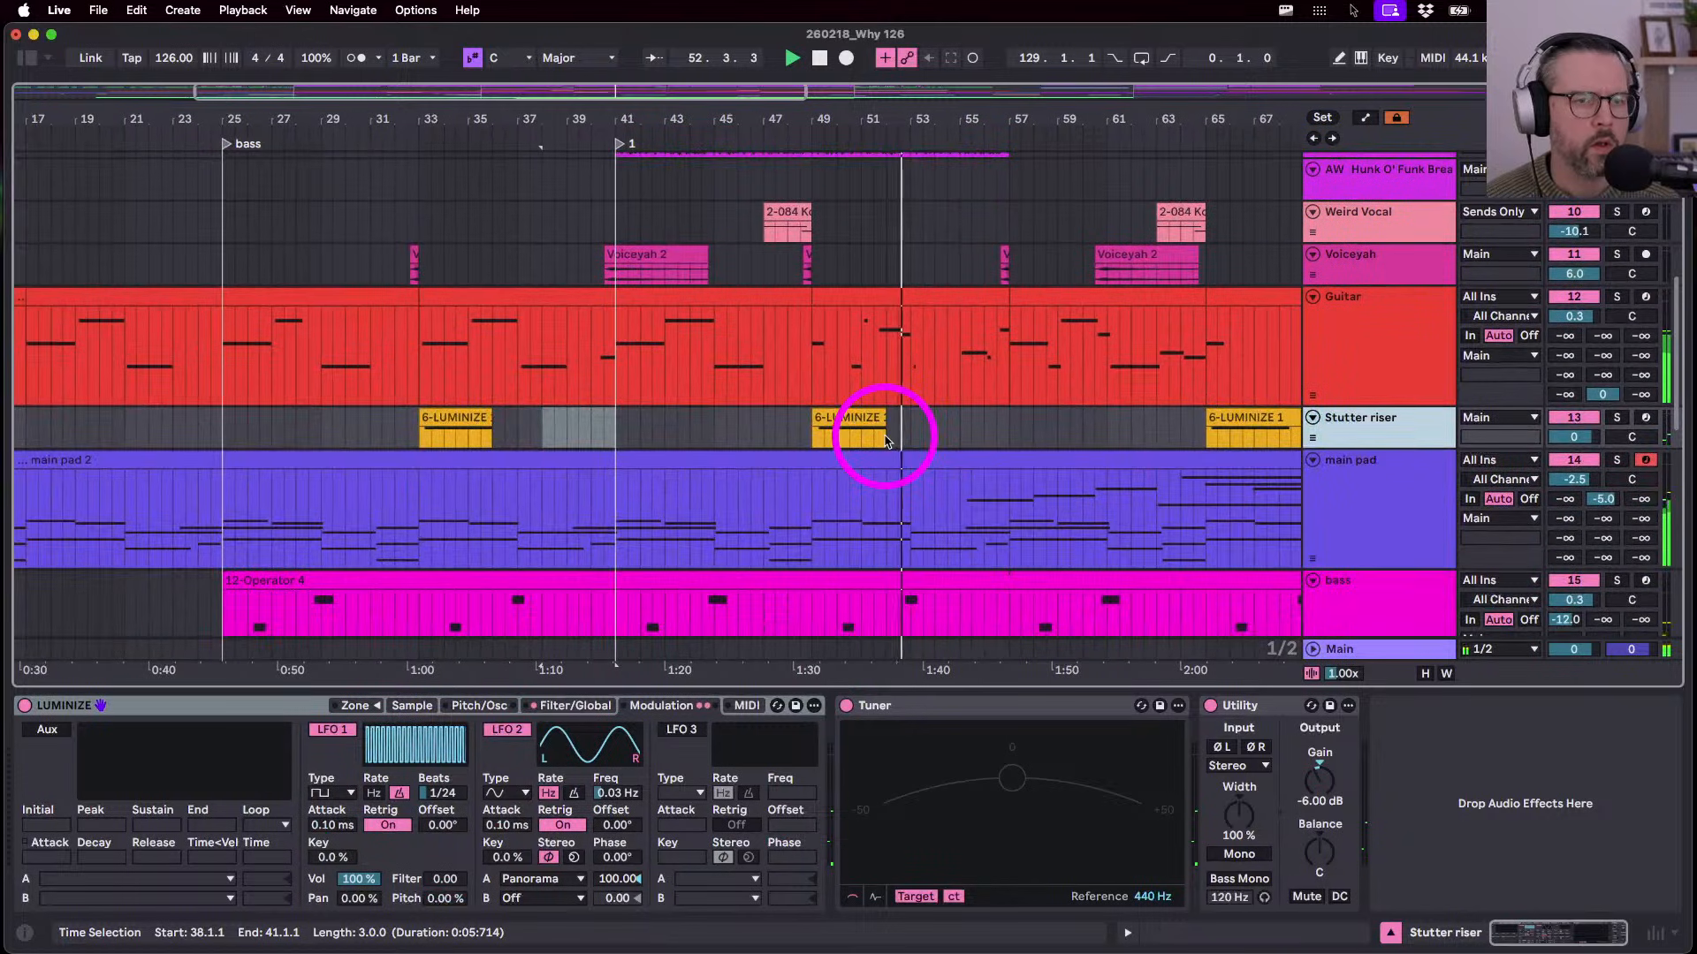
scroll(887, 440, up, 6)
scroll(887, 440, left, 1)
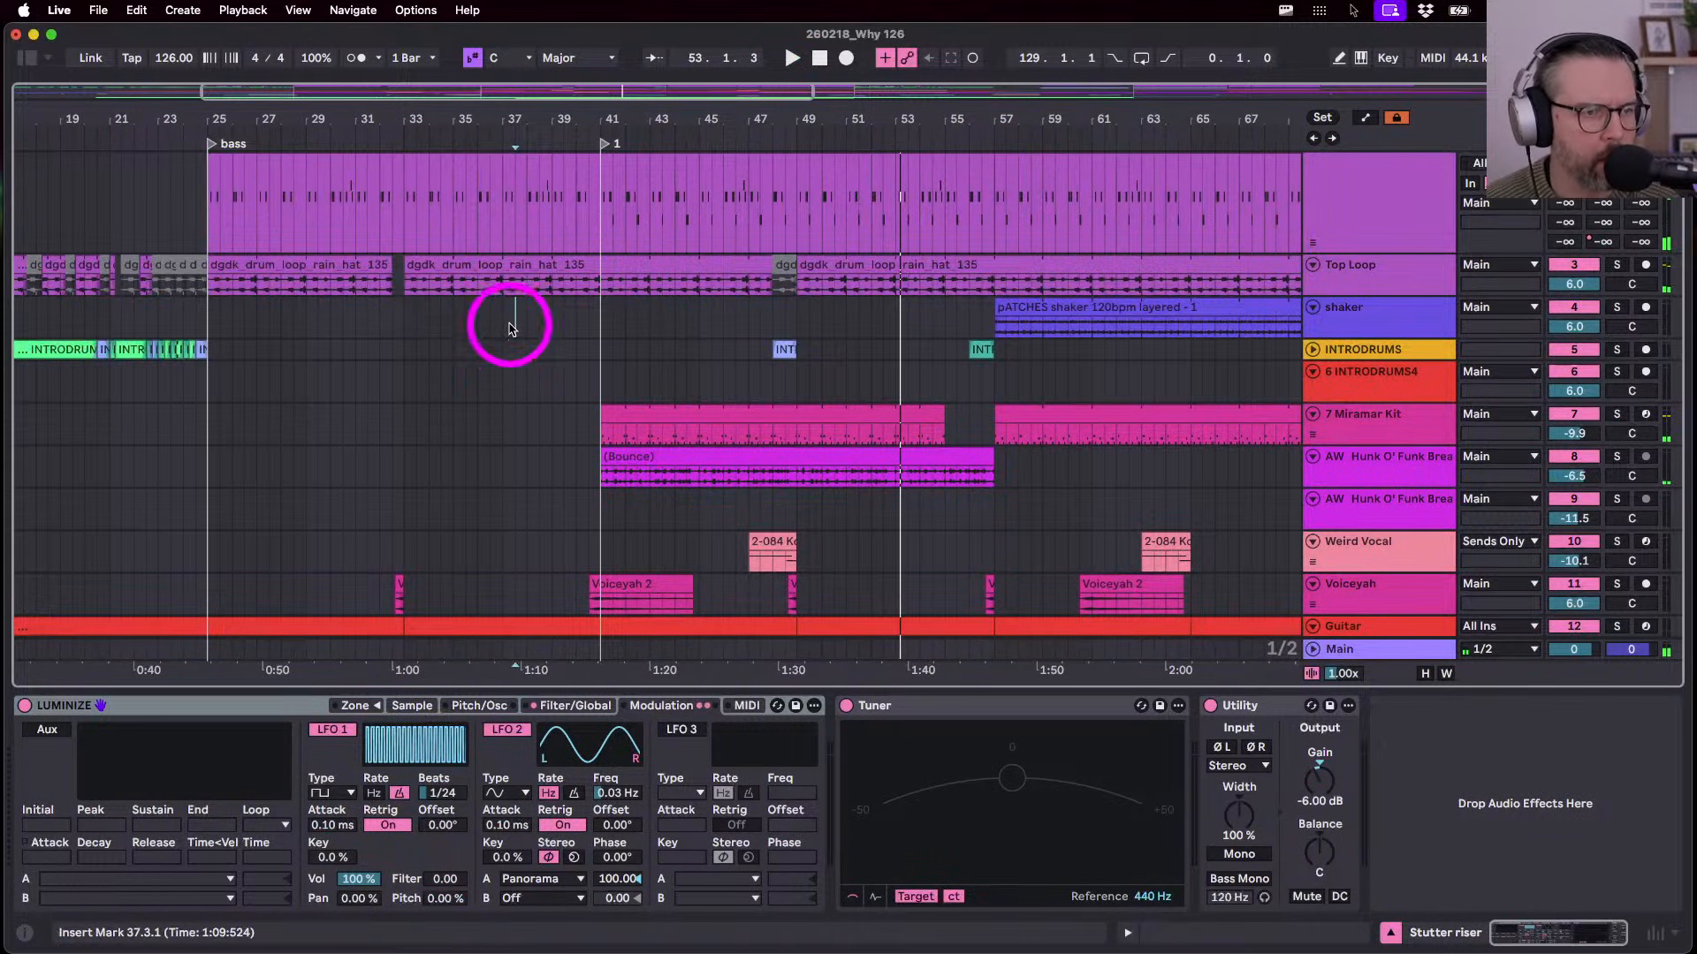
click(509, 328)
click(604, 145)
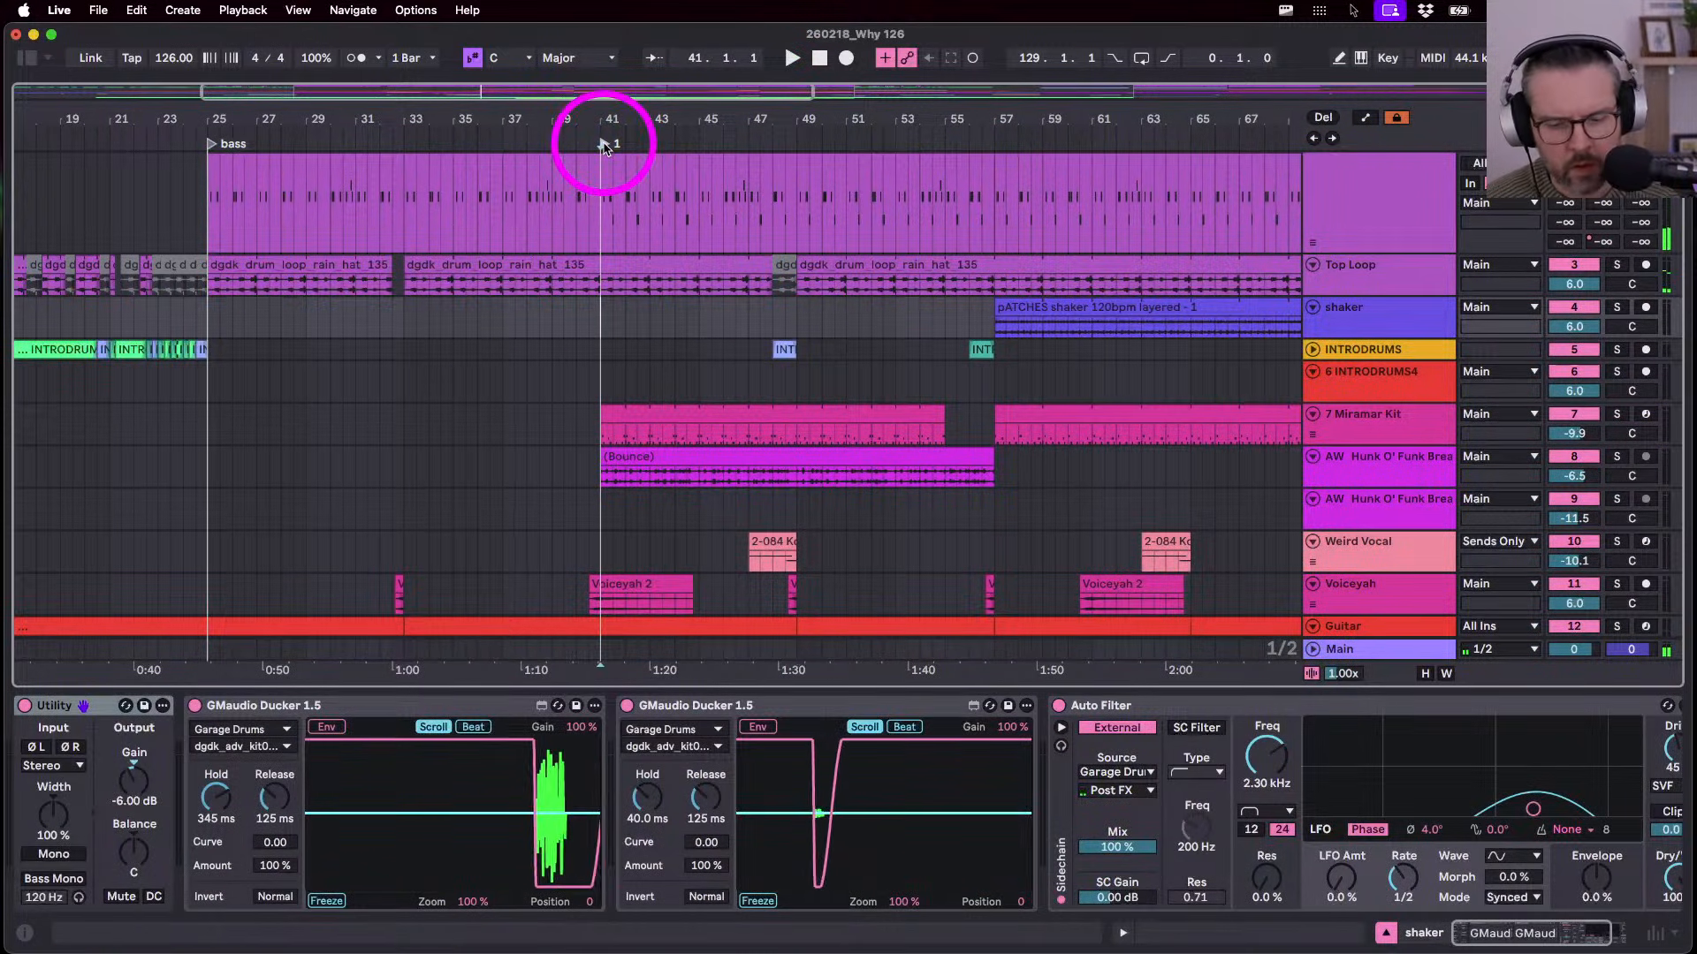
- Rename the bar-41 locator to 'STEP UP'
key(super+r)
text(STEP UP)
key(Return)
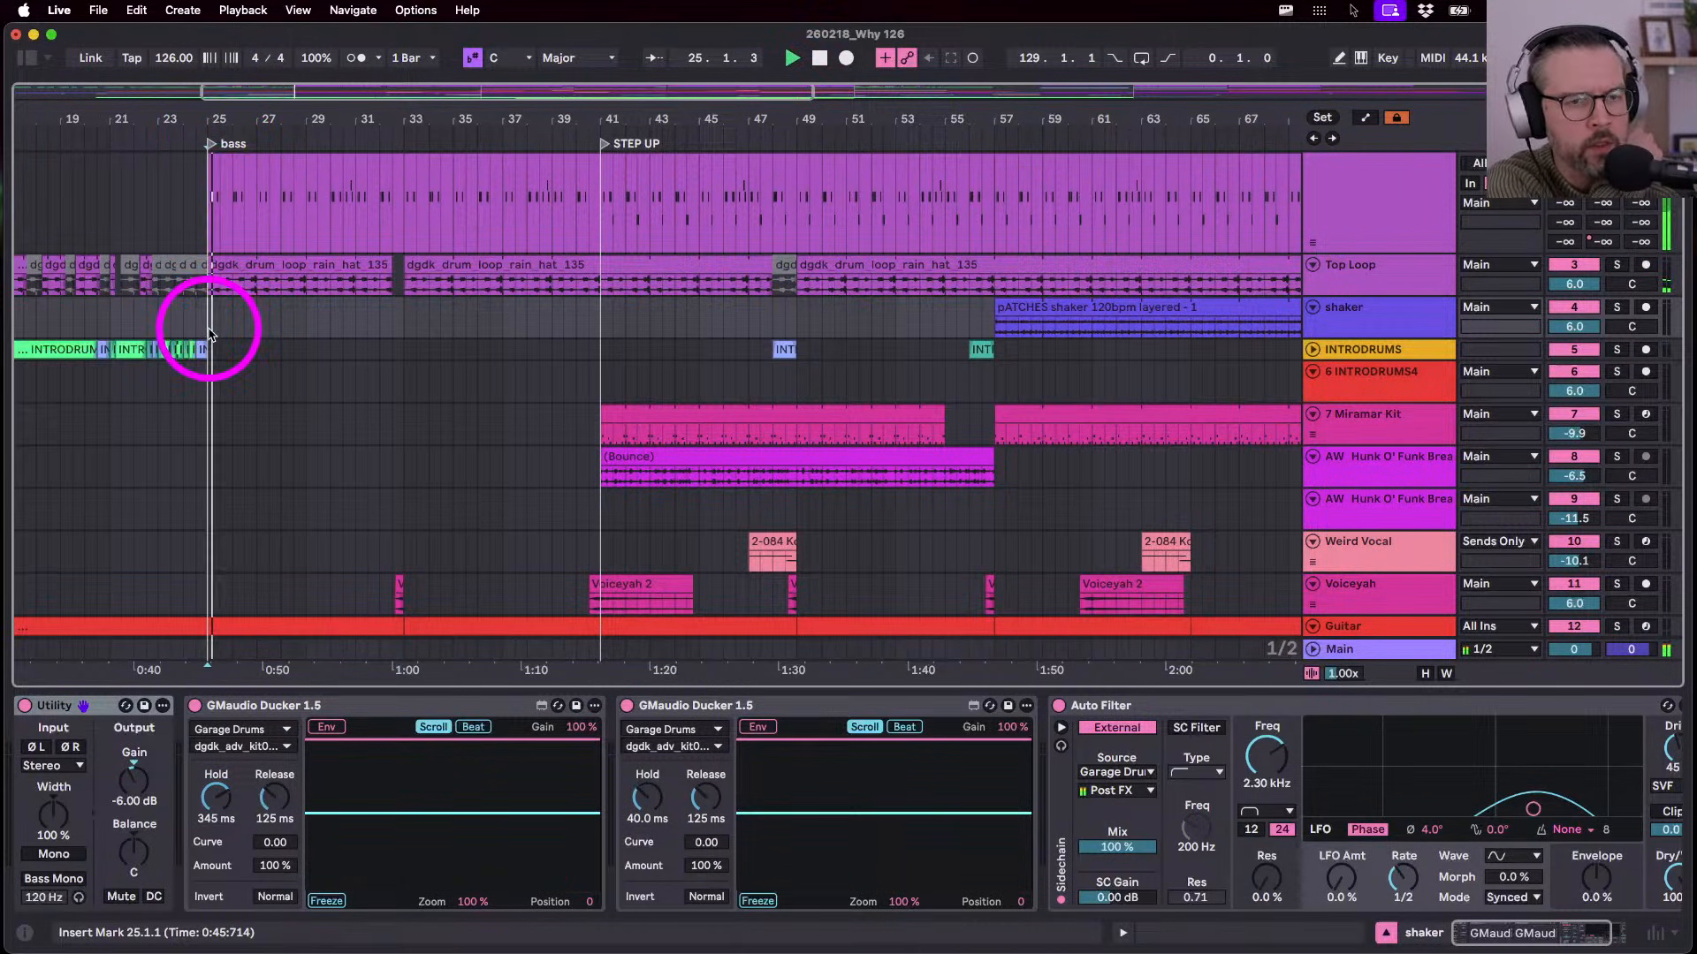
- Audition from bar 25 and near bar 84 on the cymbal track, undoing an accidental fade-in
key(space)
scroll(741, 545, down, 5)
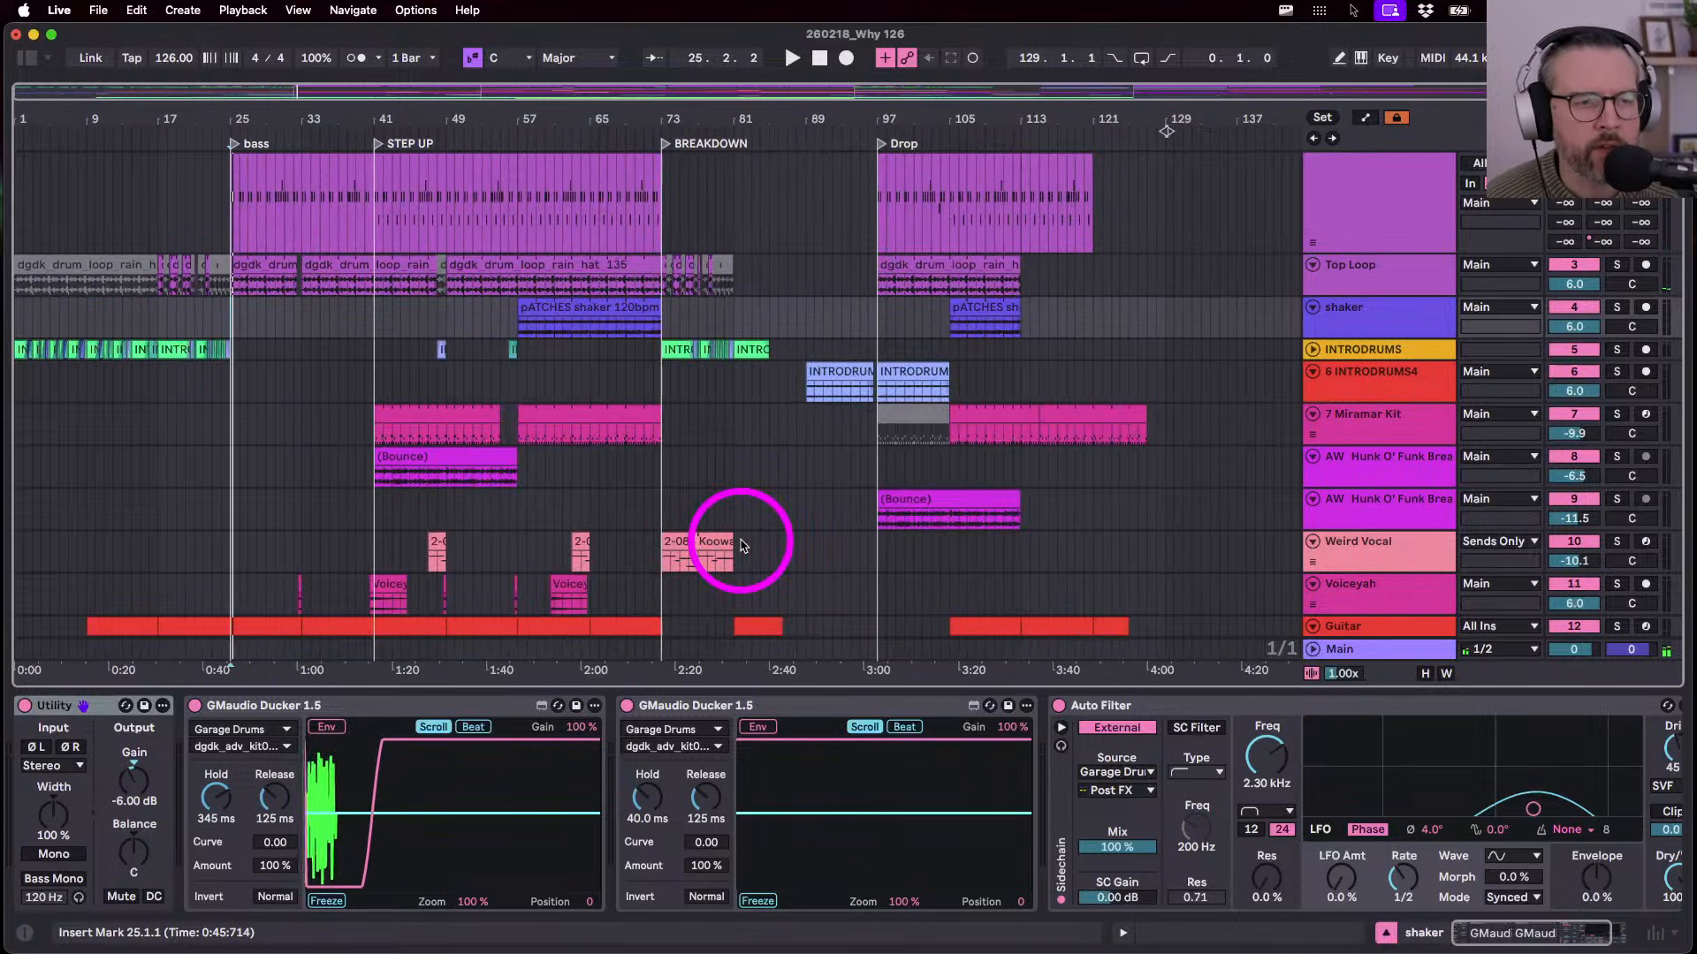
scroll(740, 546, down, 5)
drag(798, 121, 798, 198)
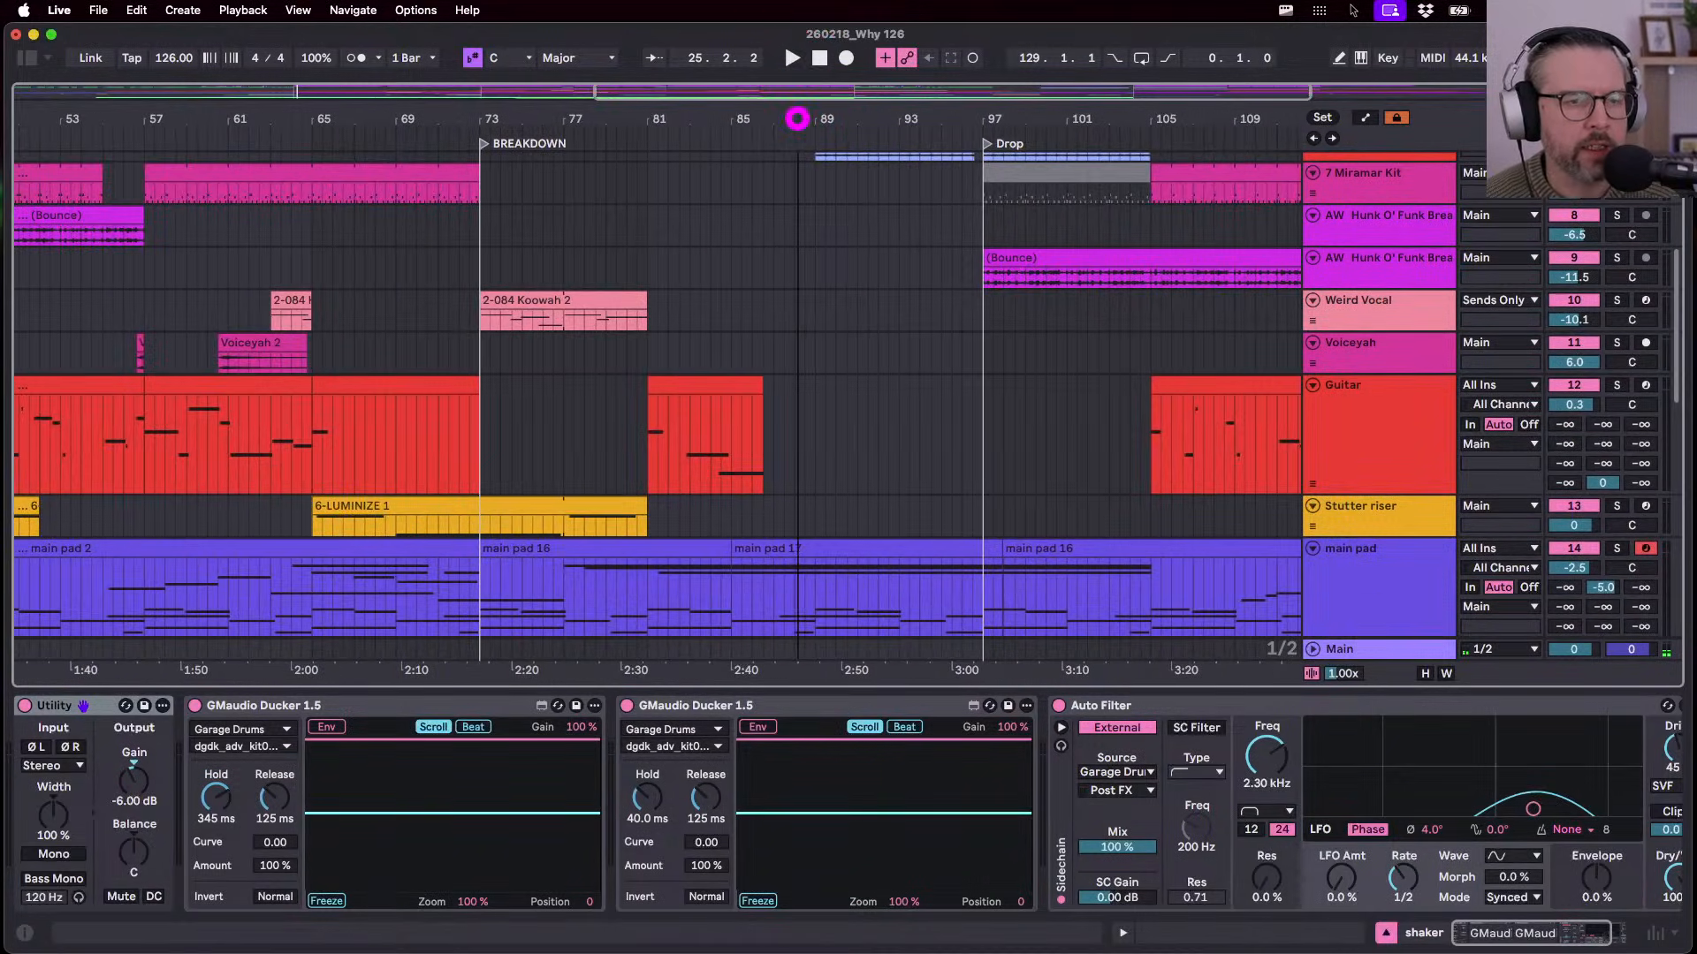
scroll(798, 329, down, 10)
click(873, 497)
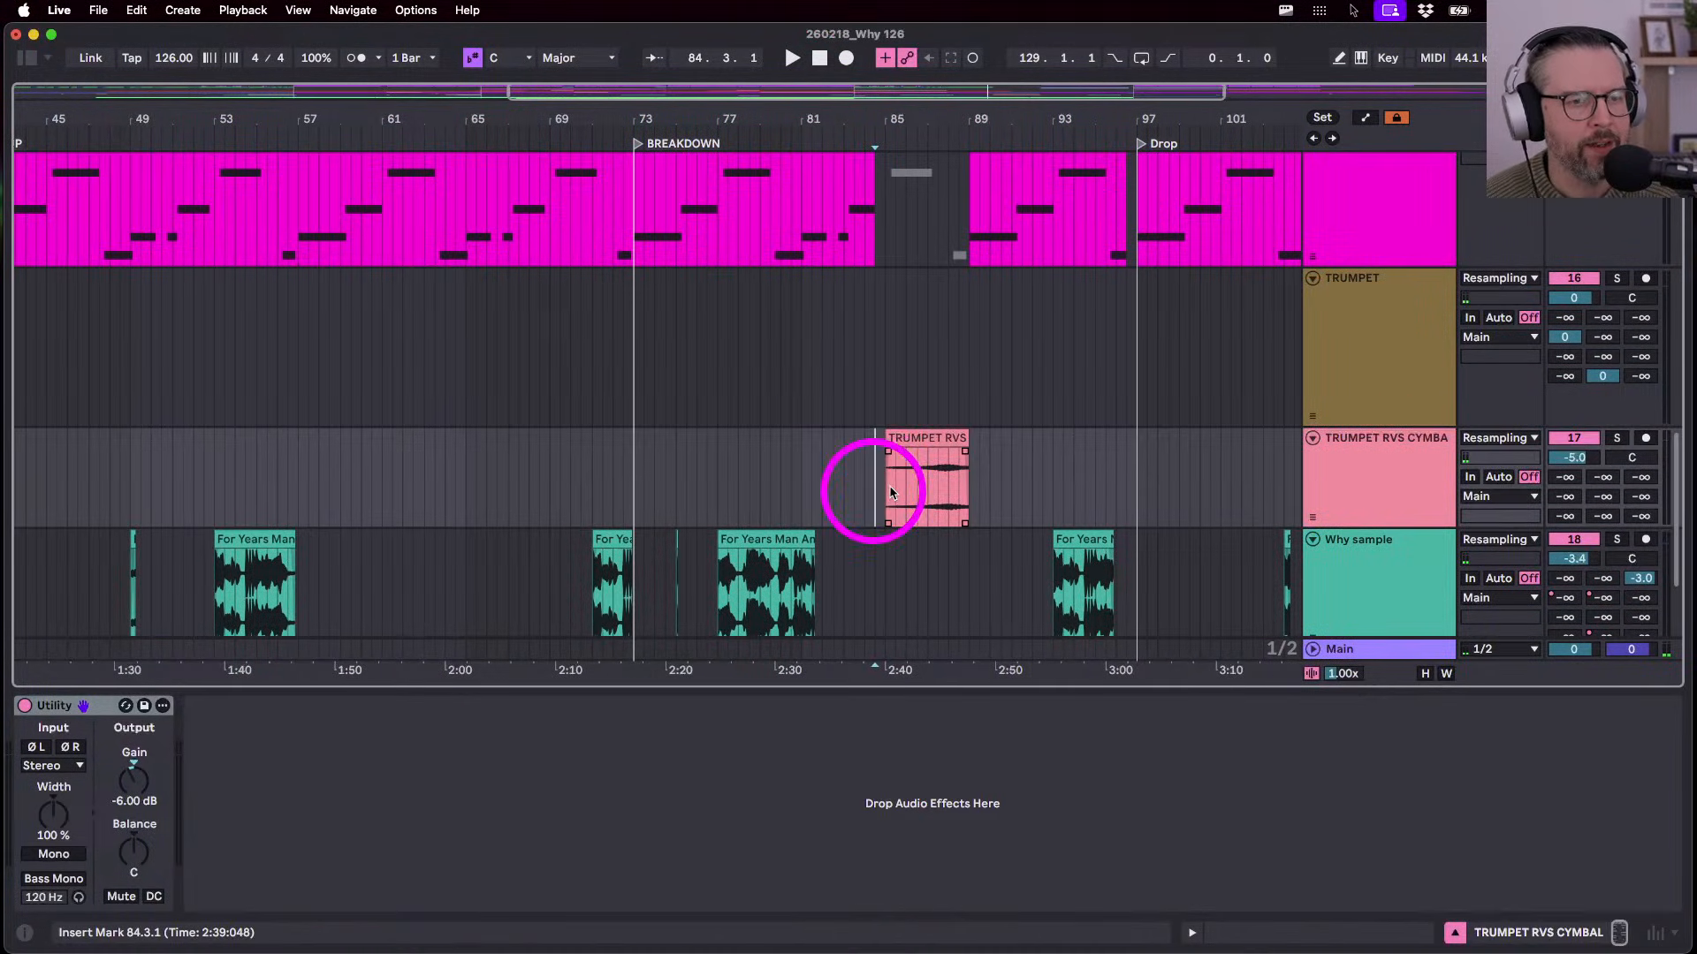
scroll(888, 493, up, 5)
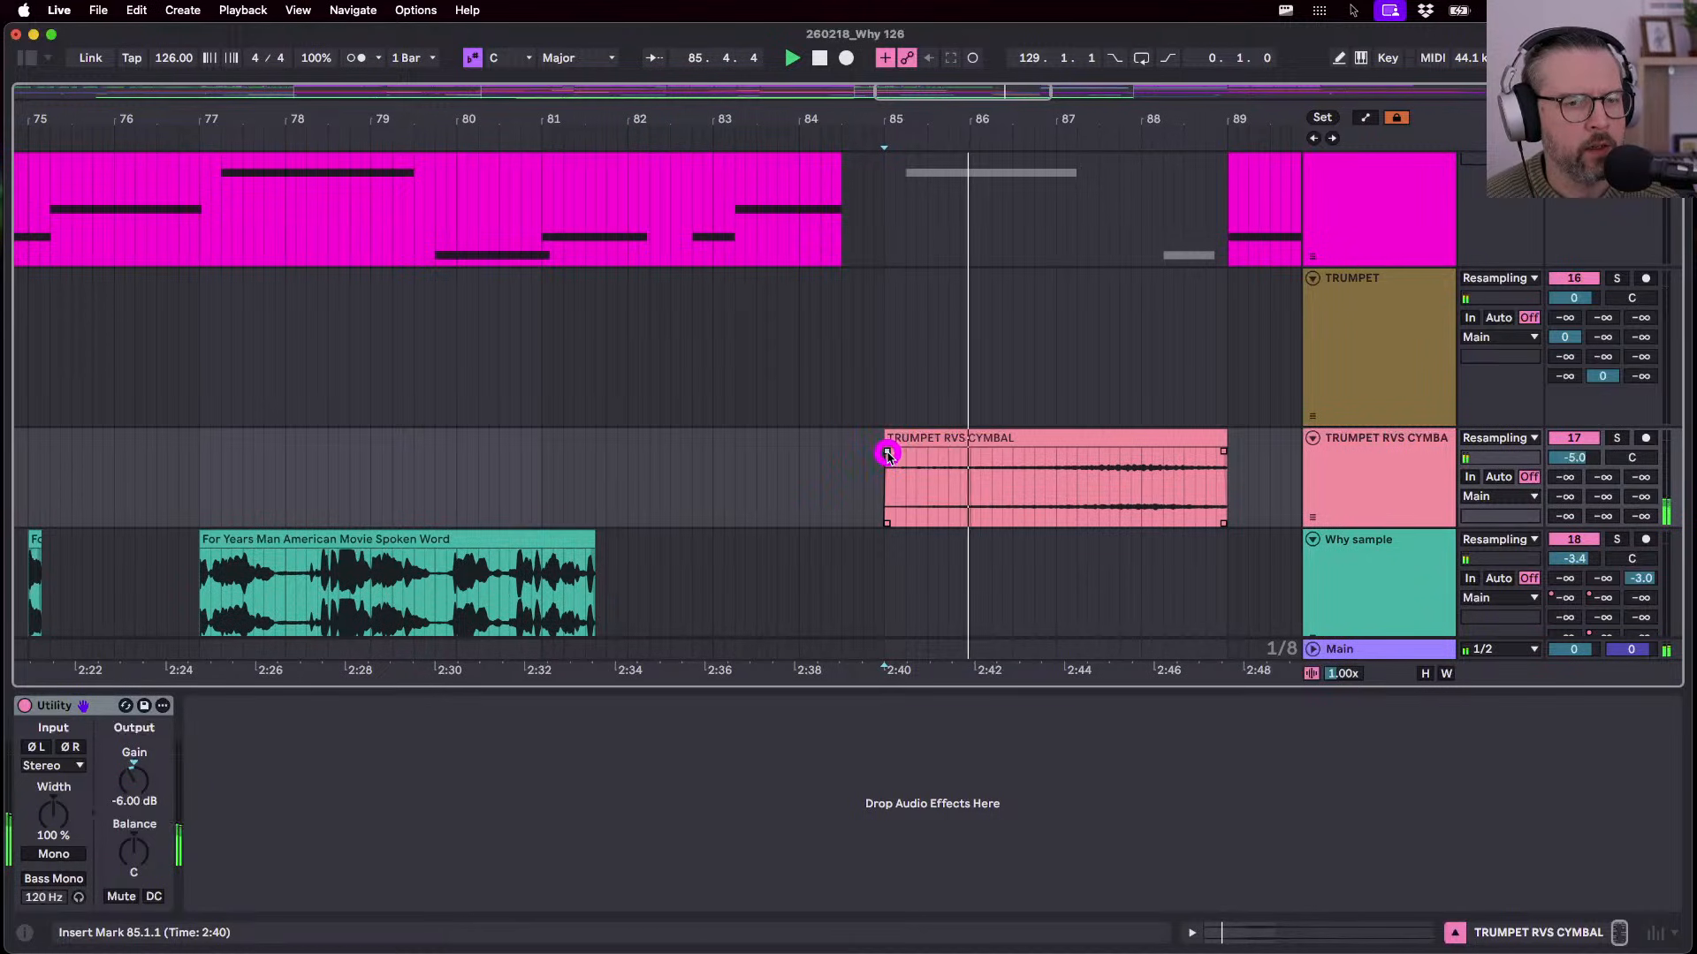
drag(887, 453, 981, 448)
key(super+z)
scroll(1067, 420, right, 3)
scroll(1067, 420, up, 2)
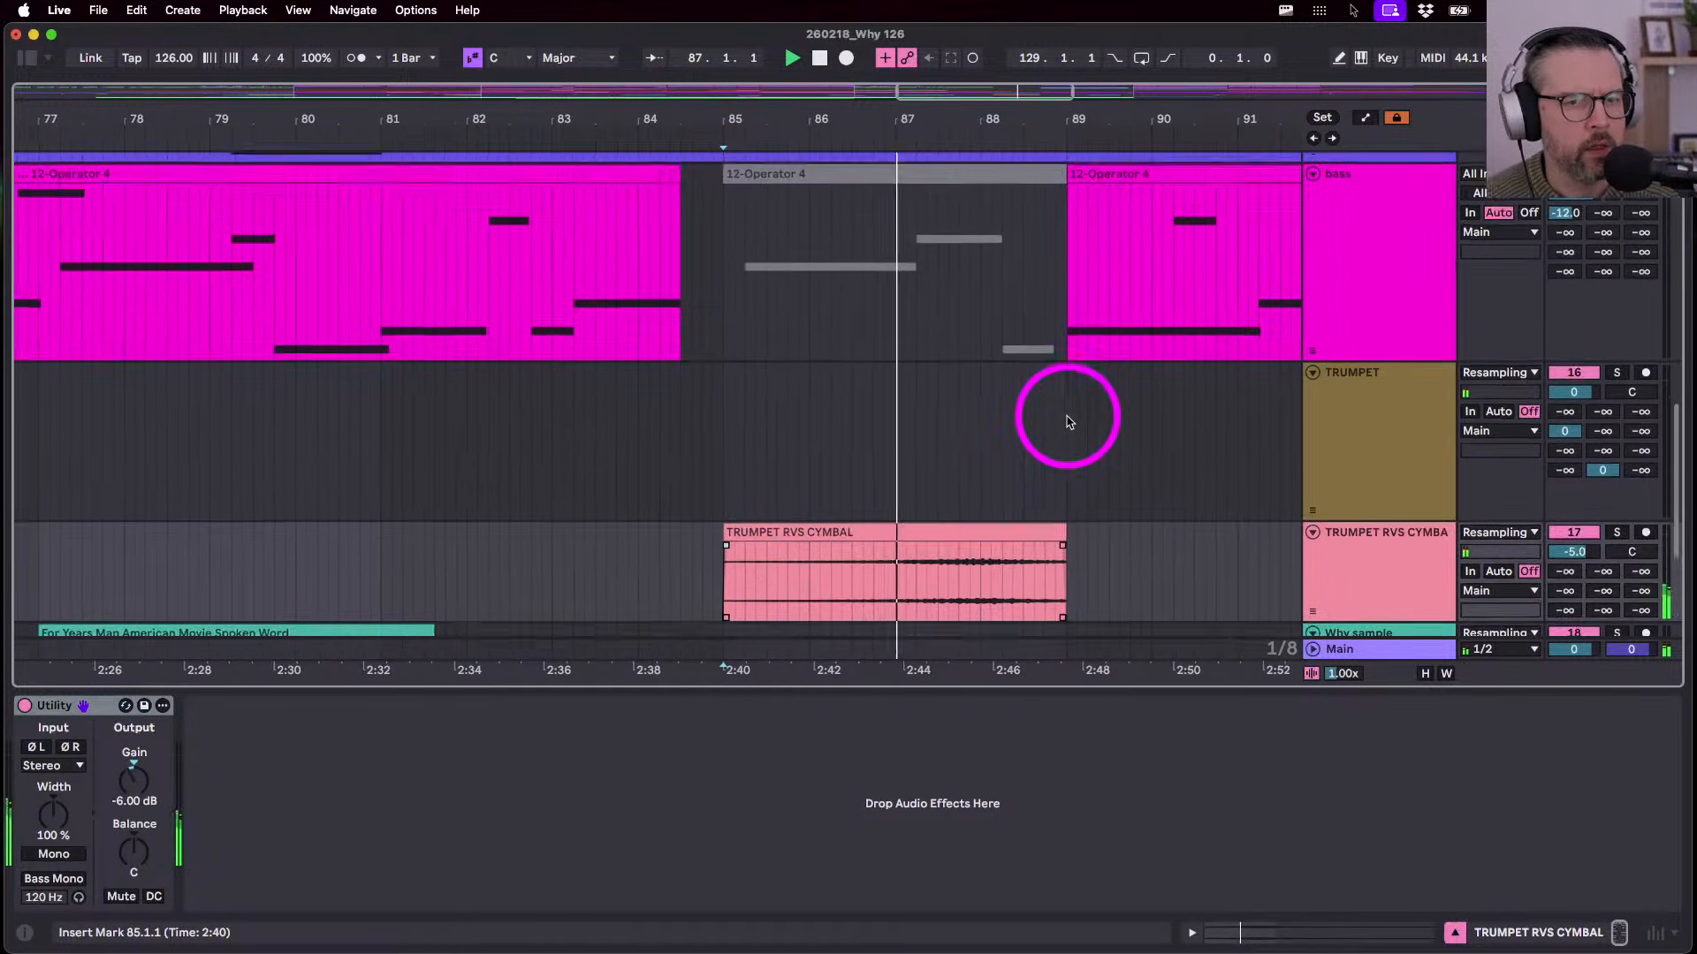
scroll(1067, 420, up, 5)
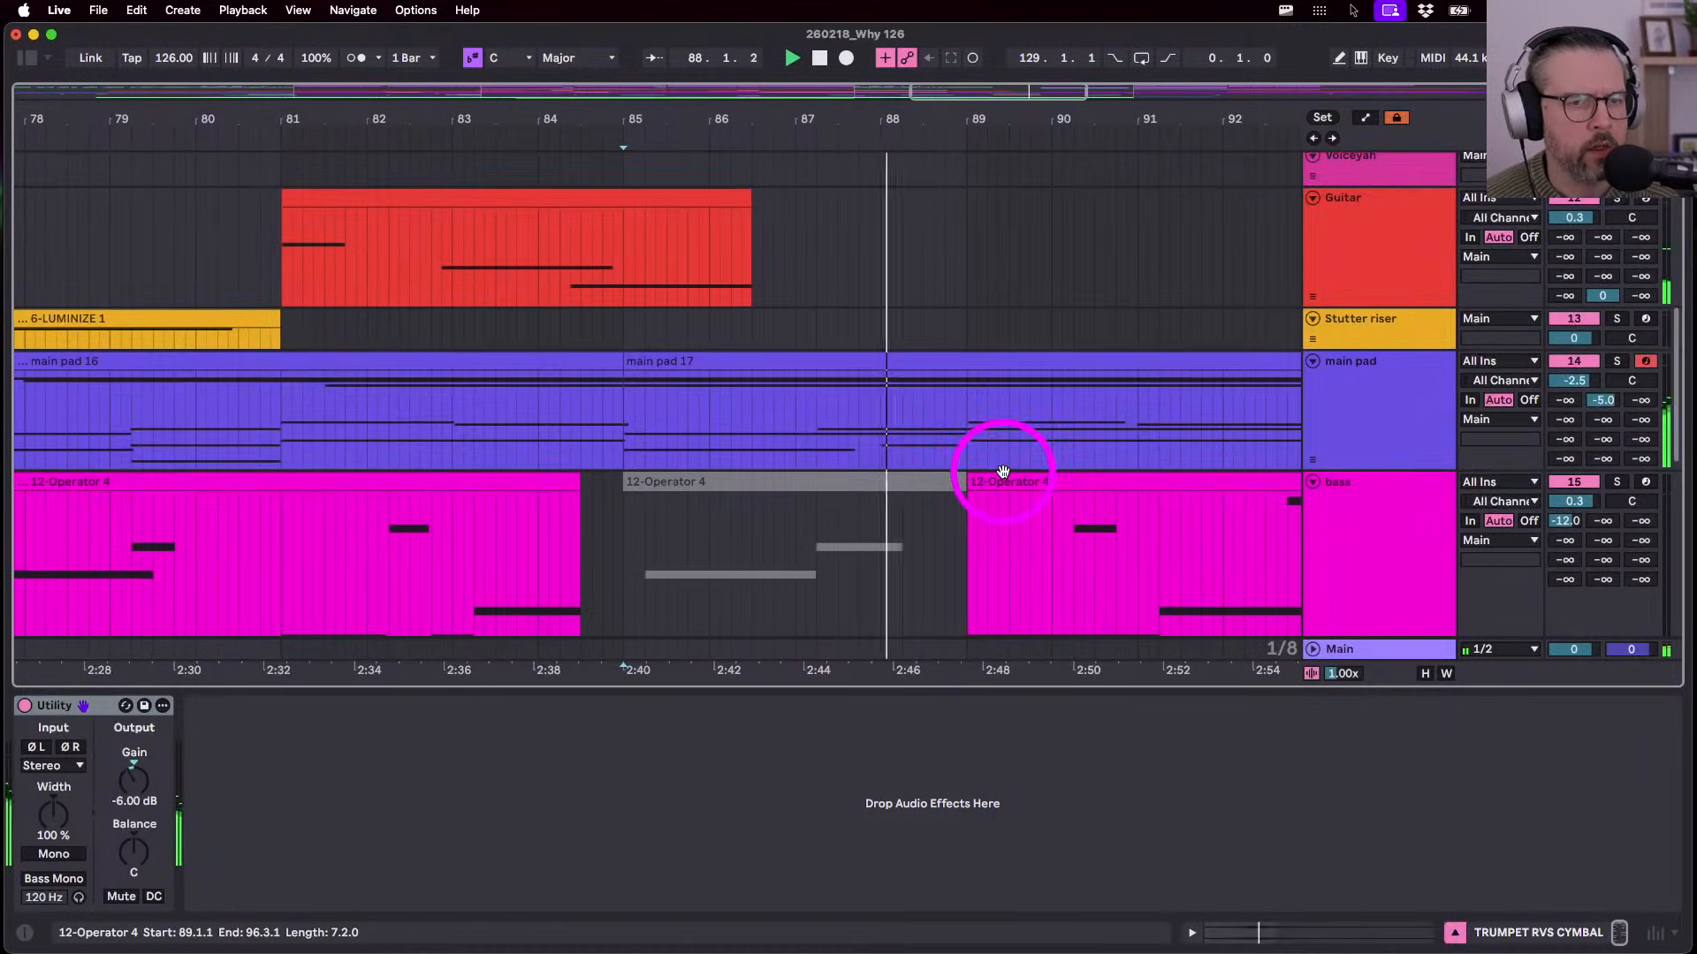
scroll(1003, 471, down, 4)
scroll(1001, 480, up, 2)
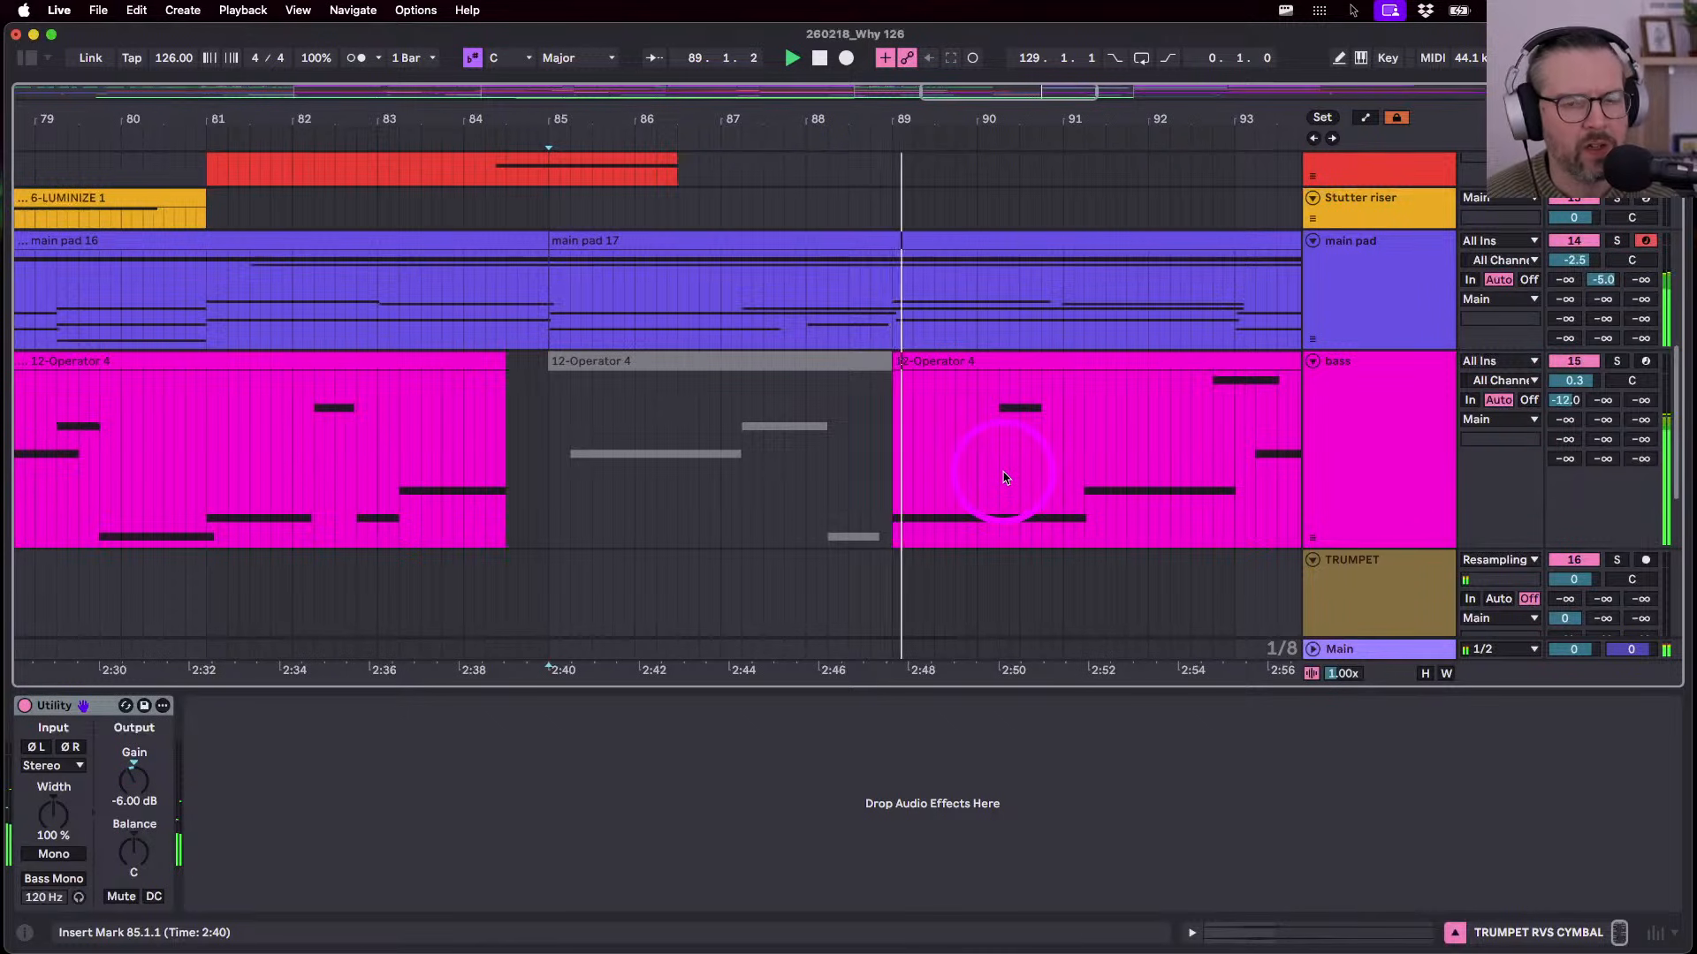
scroll(1003, 478, down, 5)
scroll(1003, 478, down, 5)
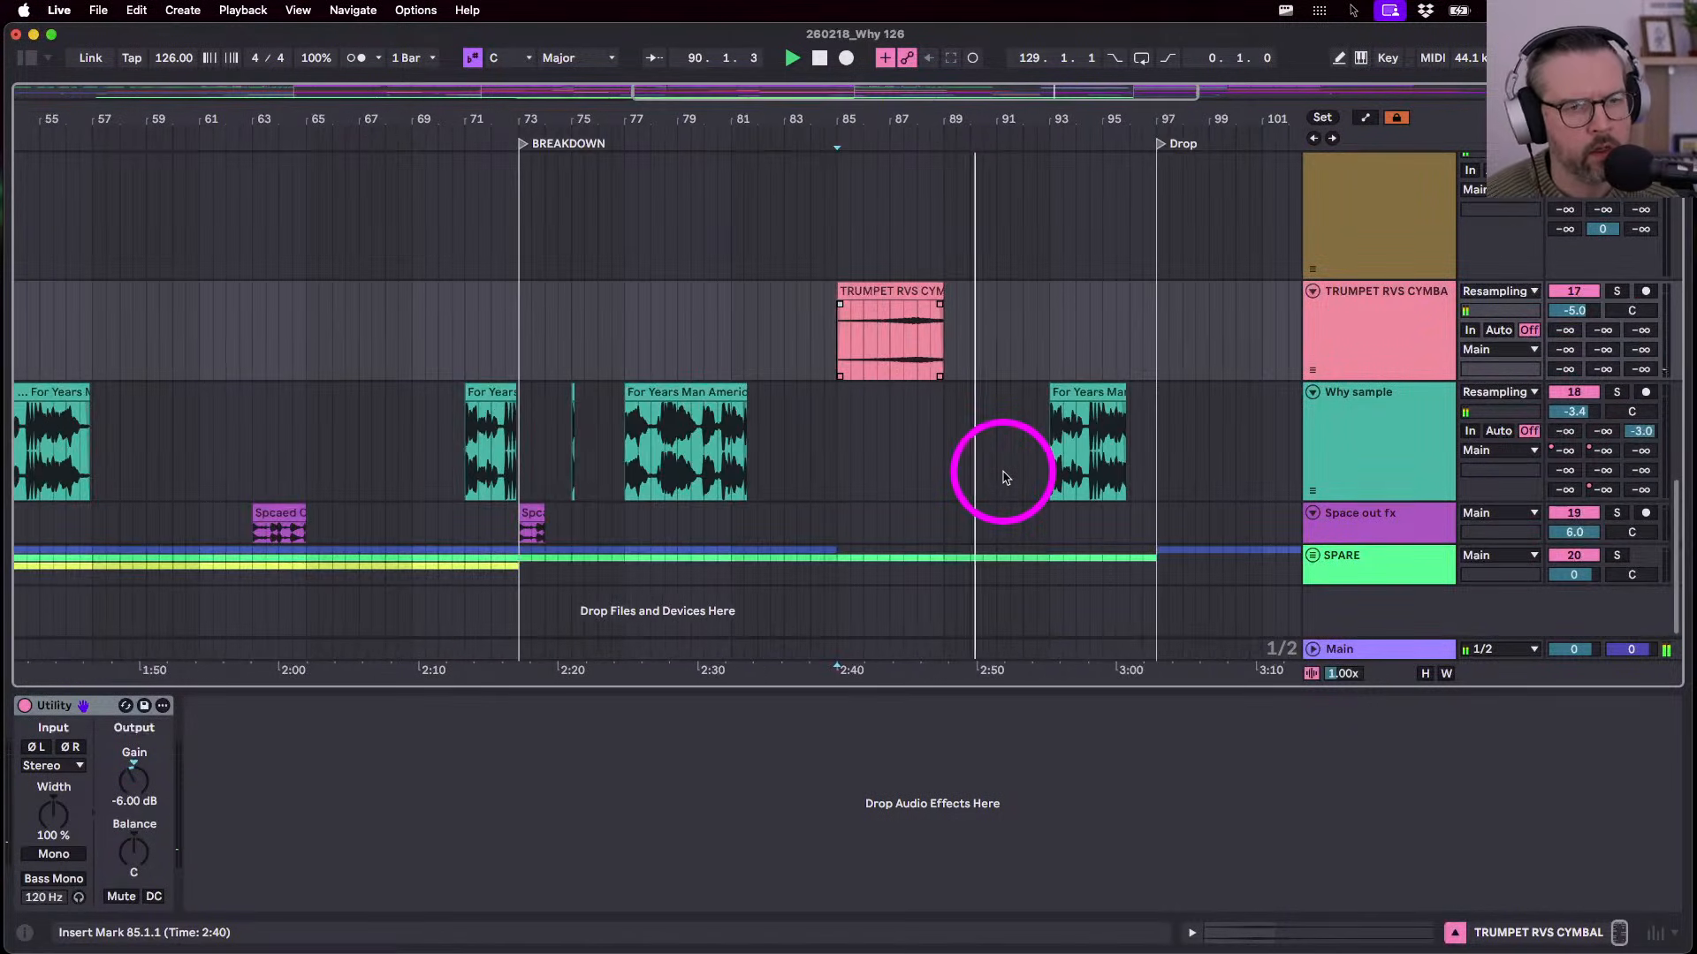
scroll(1003, 478, up, 4)
scroll(1003, 478, down, 5)
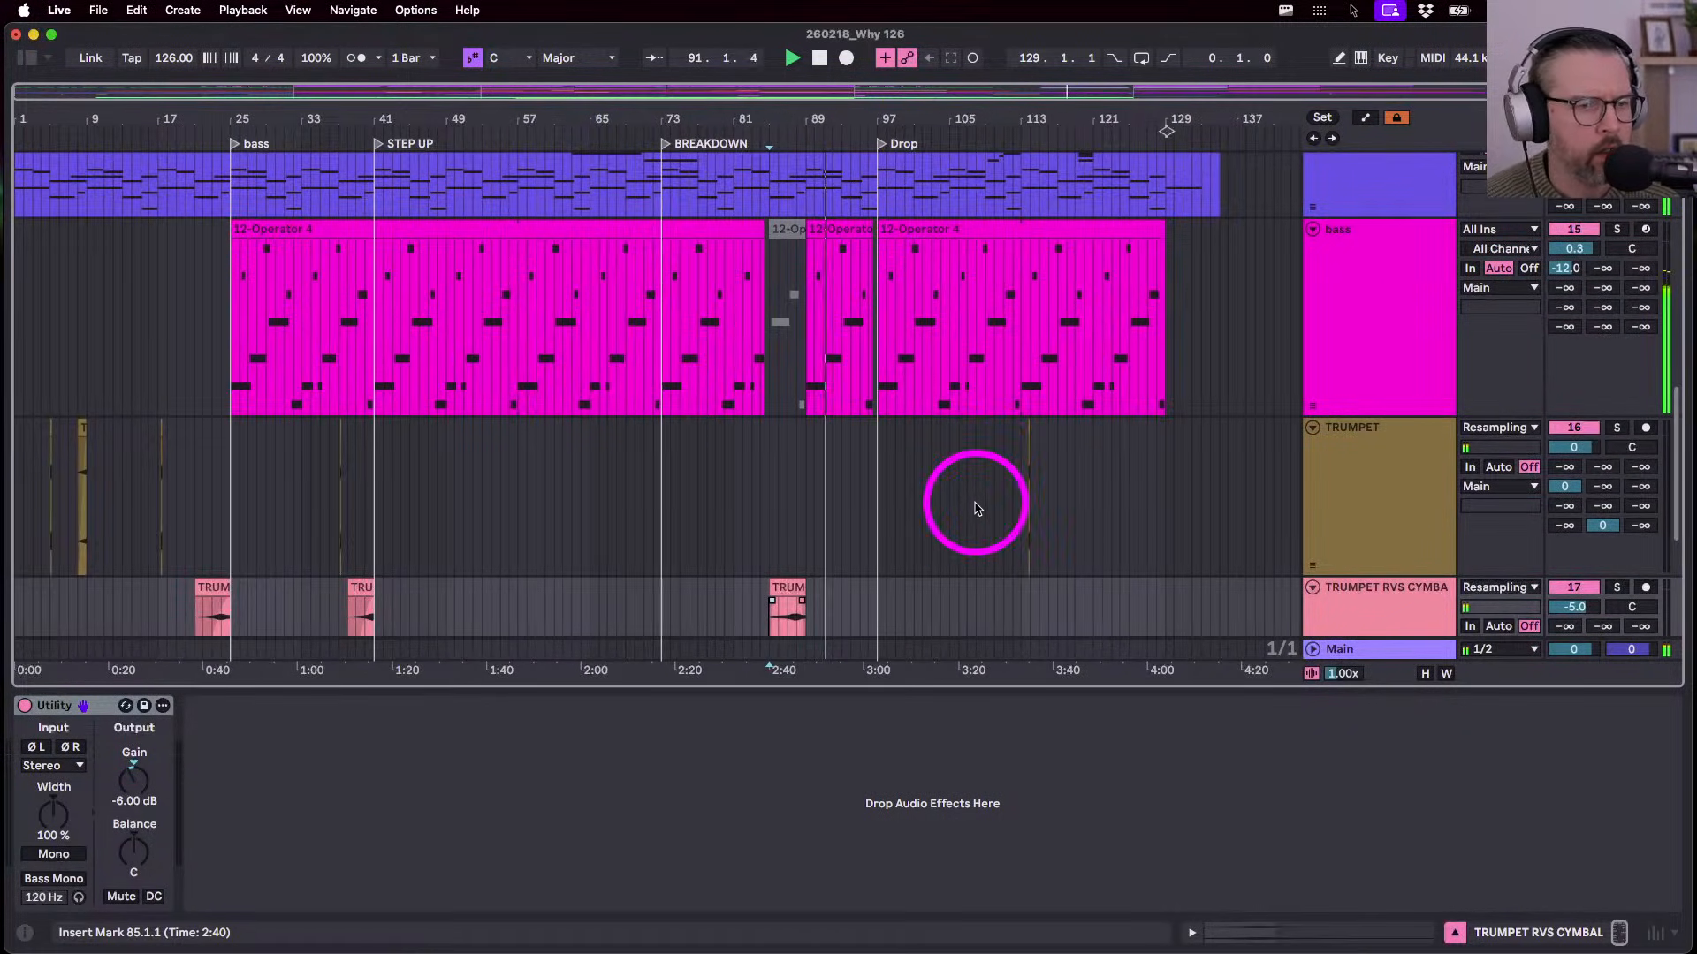
scroll(976, 508, up, 5)
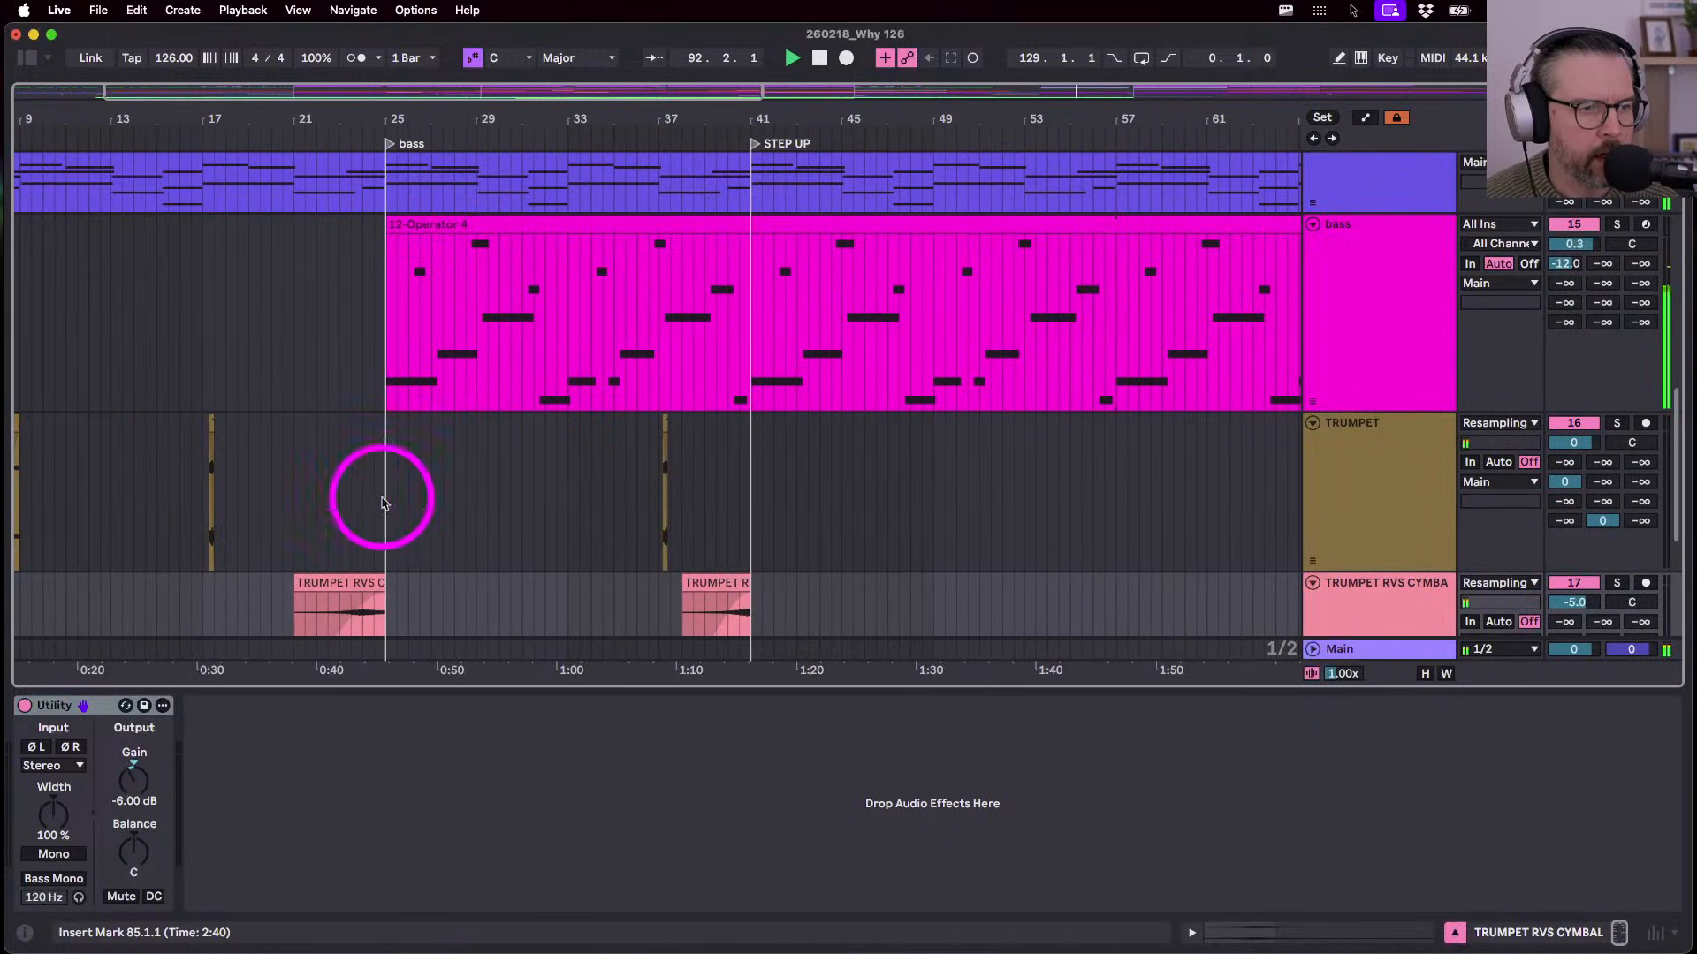
- Paste a copy of the short TRUMPET clip at bar 89 and play from bar 85
click(651, 475)
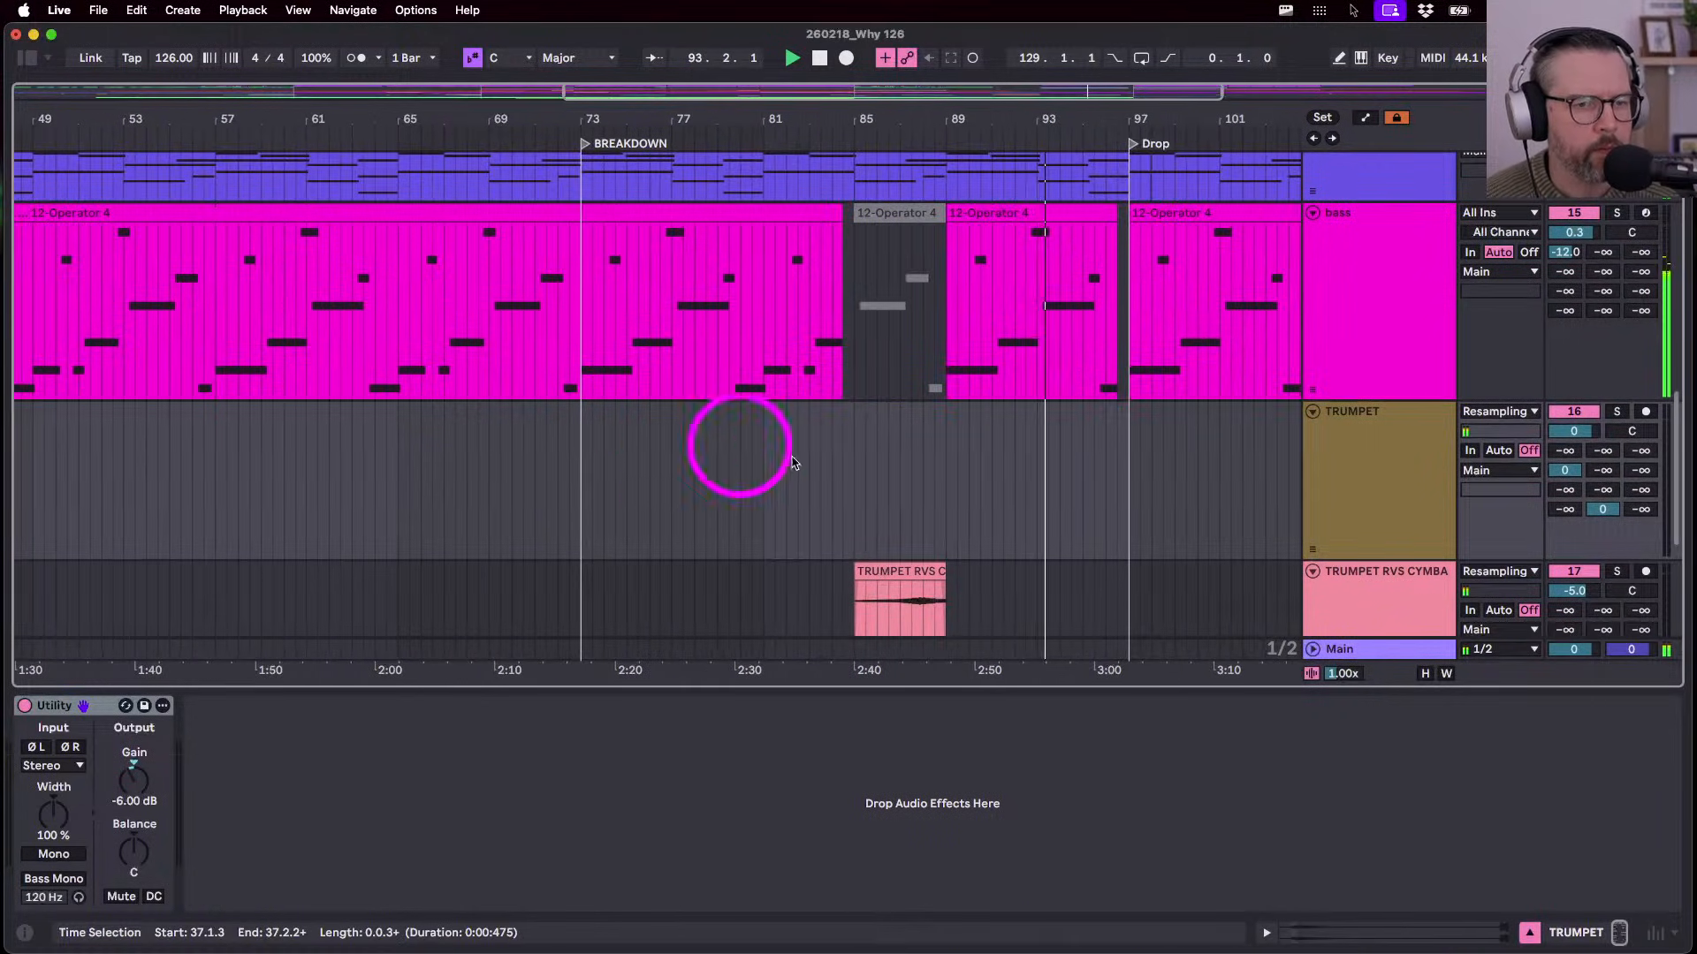
click(950, 488)
key(super+v)
click(872, 501)
key(space)
key(space)
scroll(872, 502, up, 5)
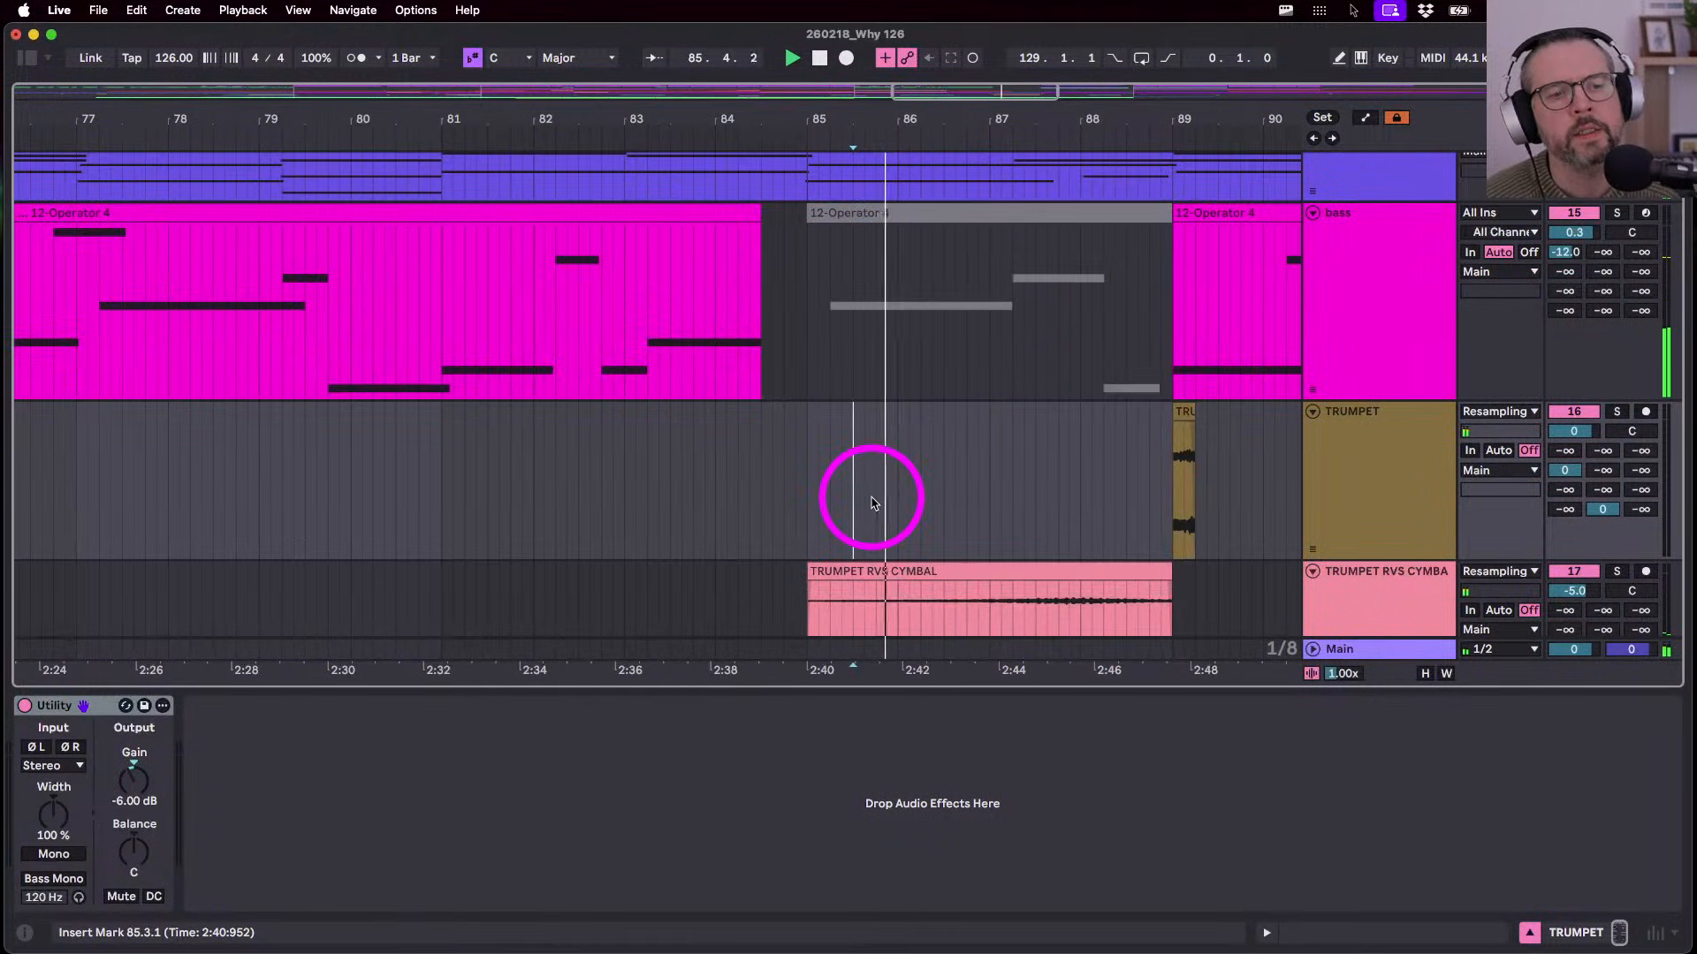
- Shorten the pasted TRUMPET clip at bar 89 to a tiny slice and check its sample details
drag(1196, 427, 1184, 417)
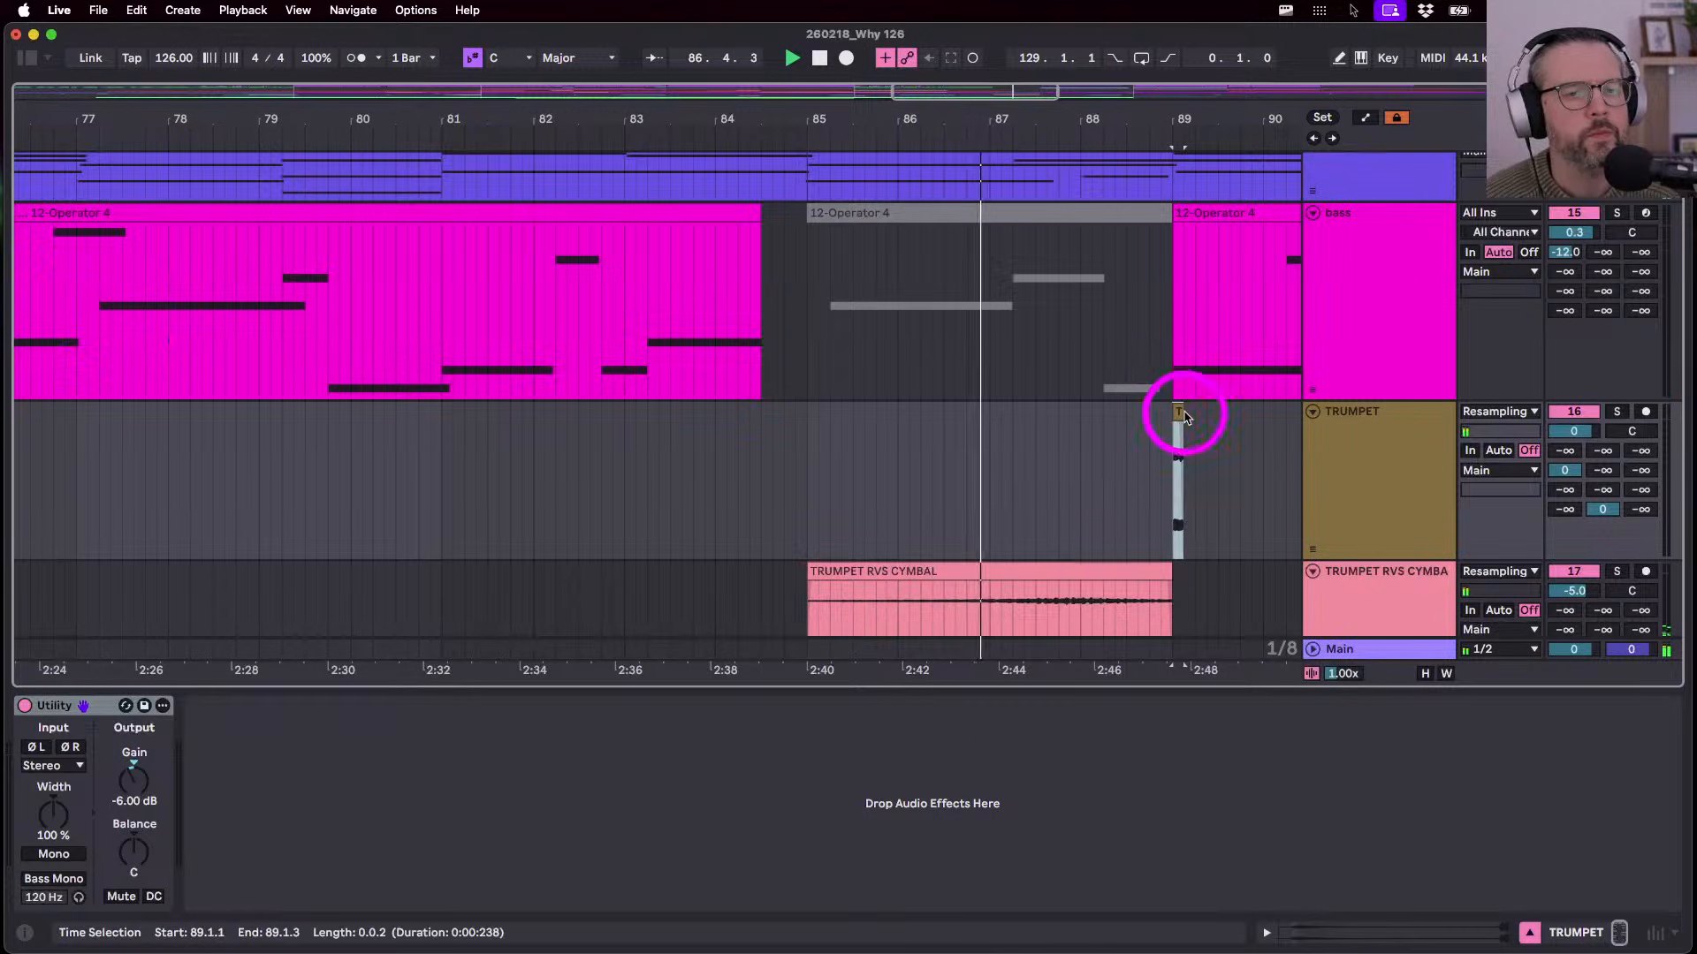
double_click(1178, 412)
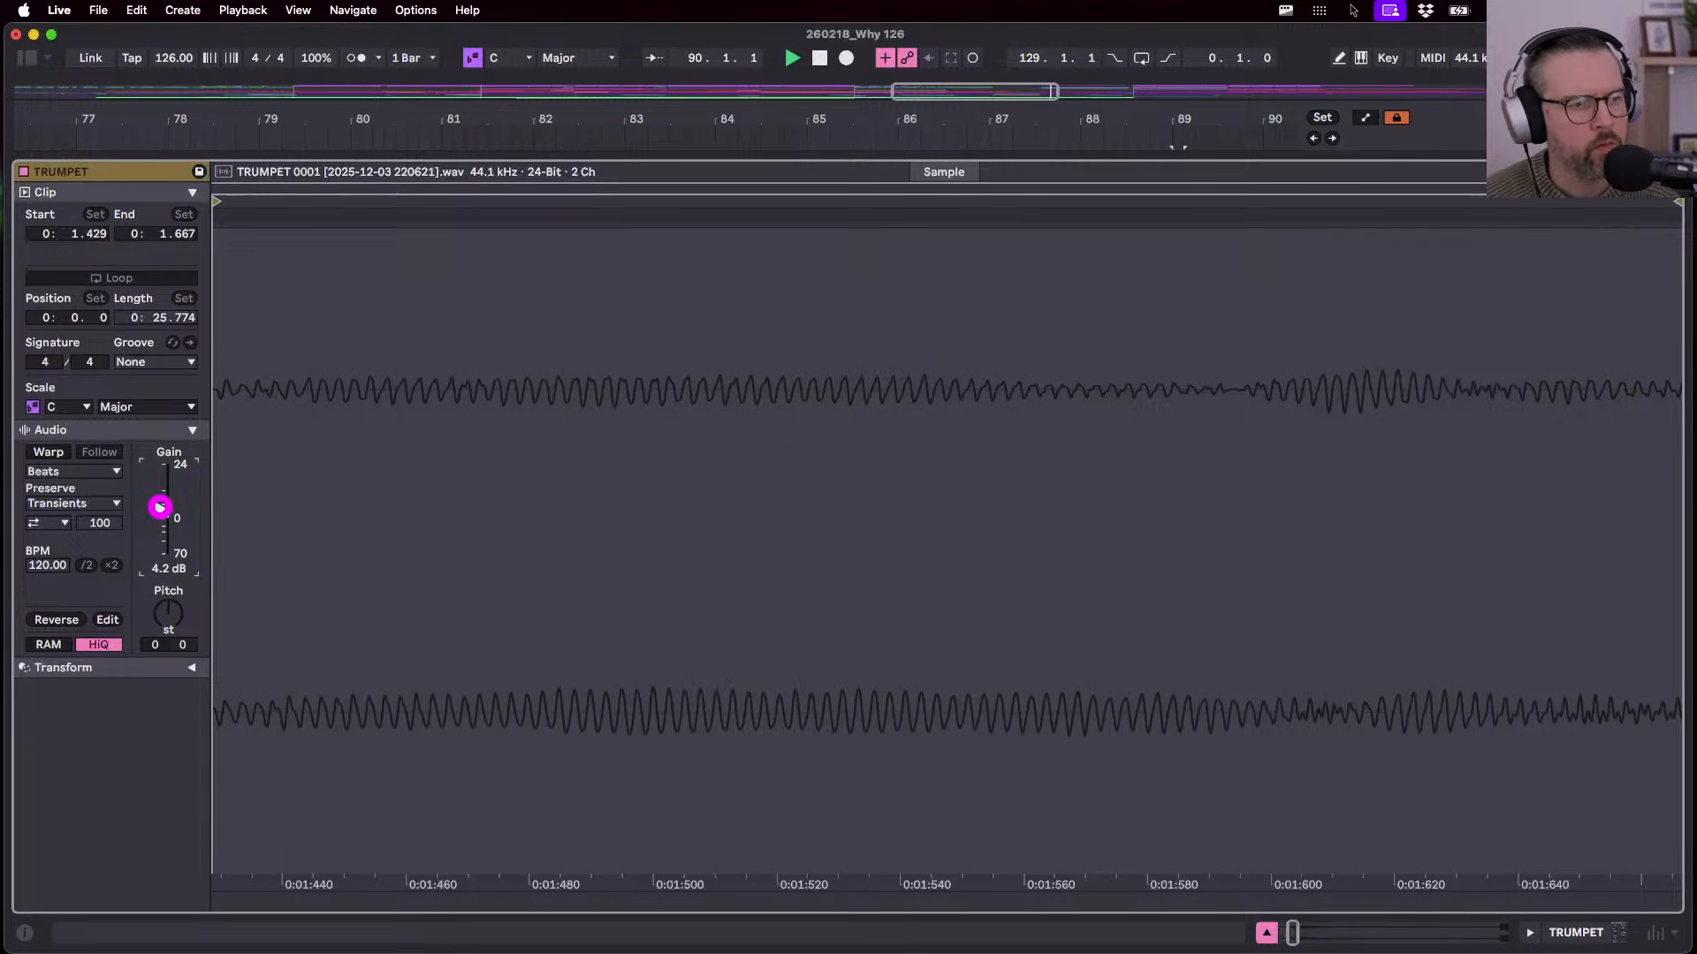
key(shift+Tab)
click(1178, 357)
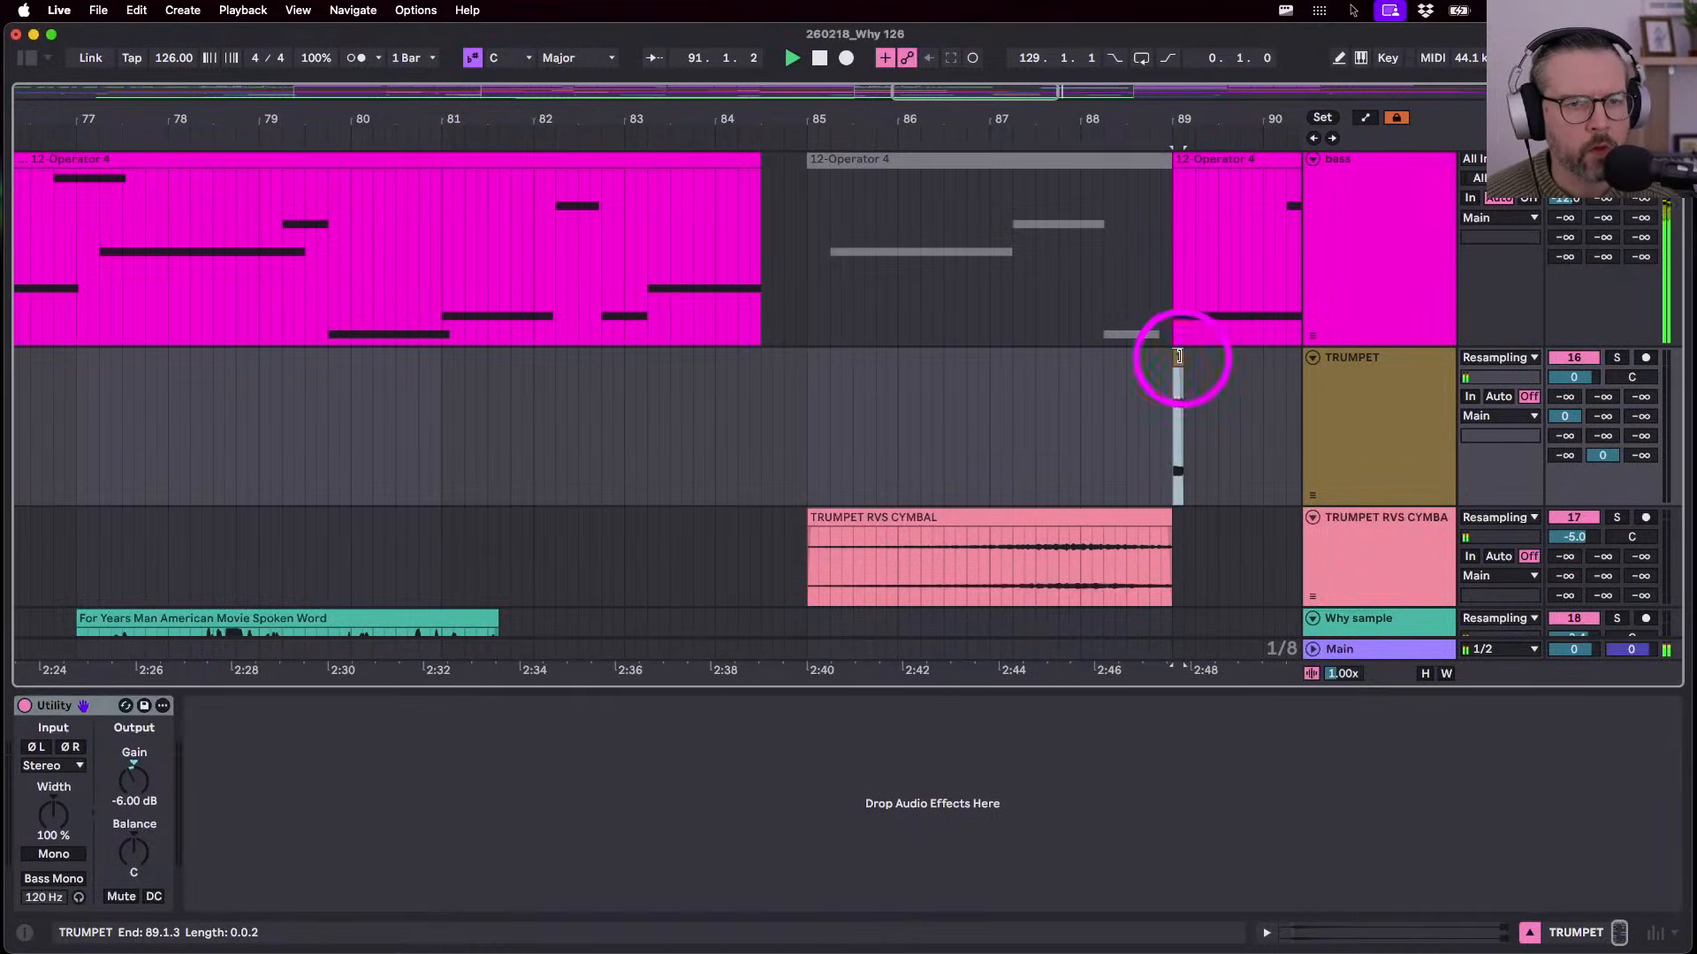
double_click(1178, 357)
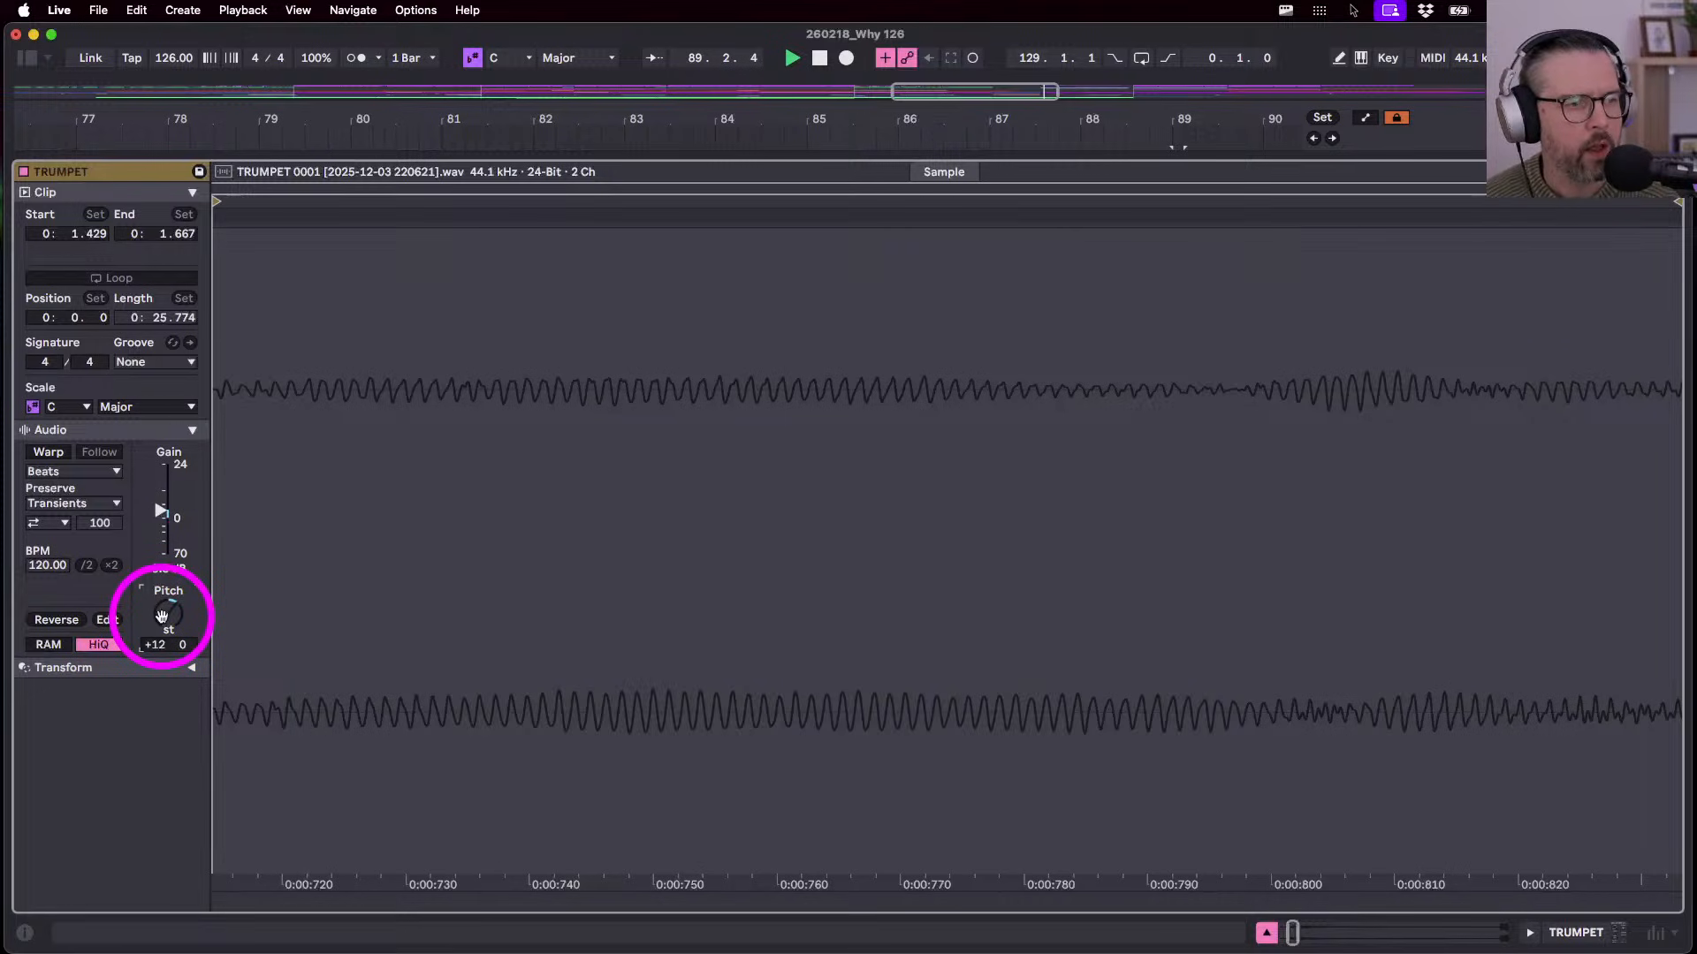
key(shift+Tab)
- Move the TRUMPET slice later to 90.1.3 while playing from bar 87
click(1045, 434)
key(space)
key(space)
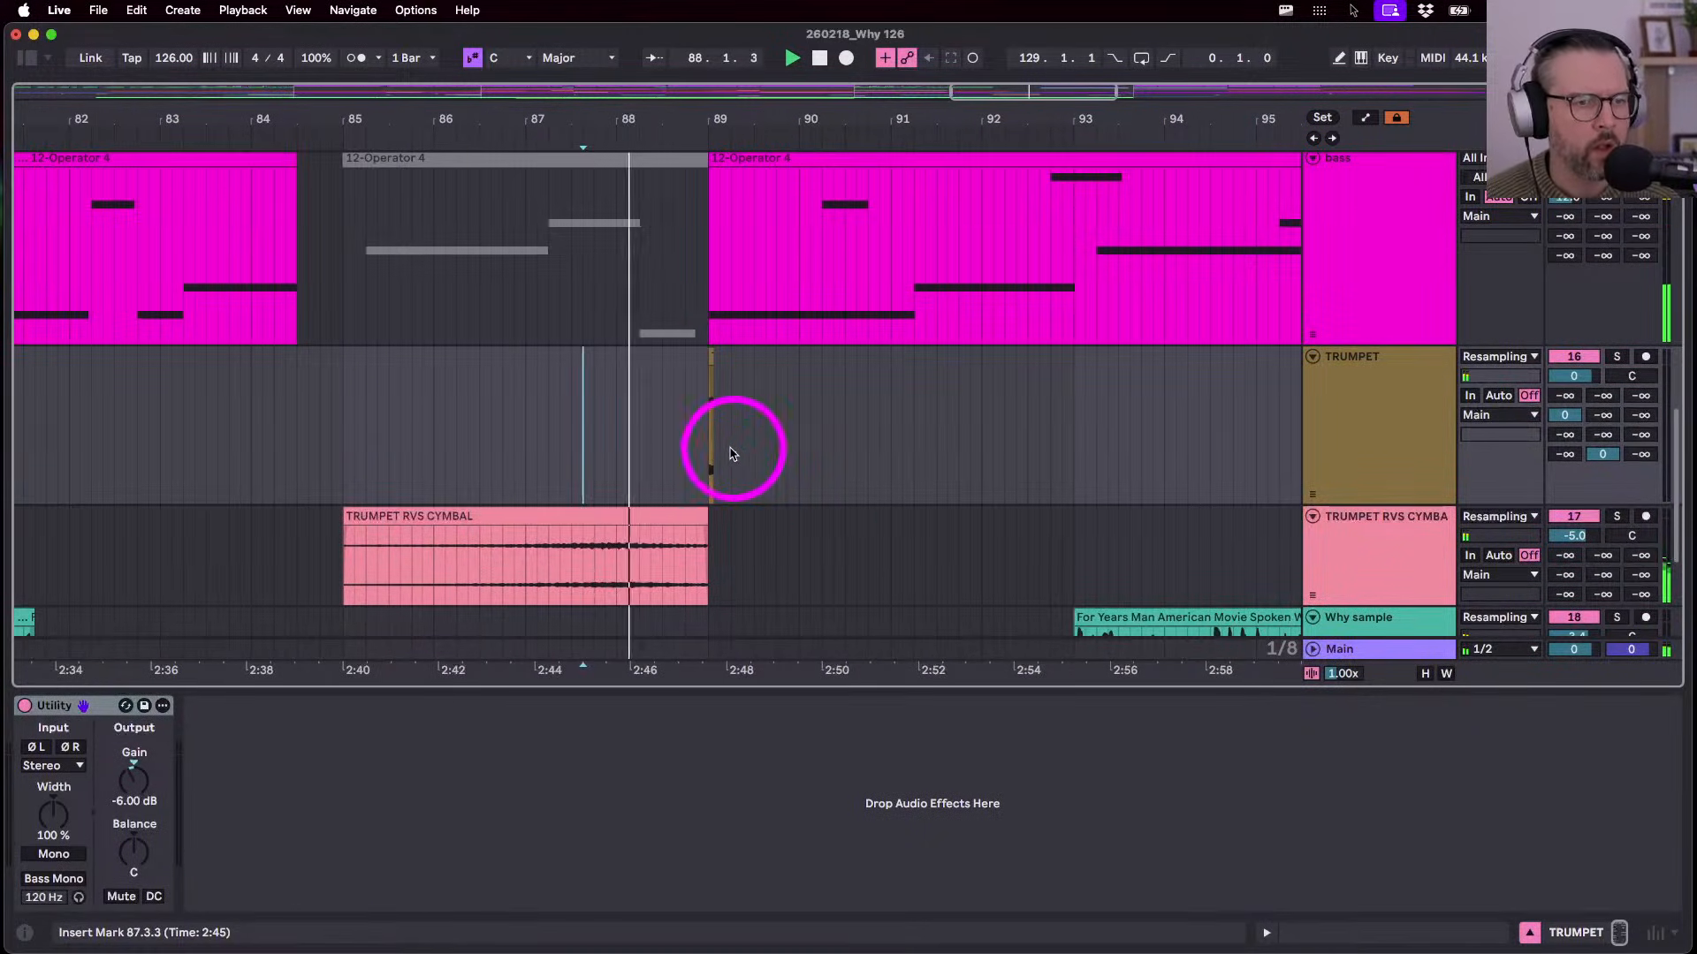
drag(718, 454, 710, 454)
drag(707, 382, 808, 376)
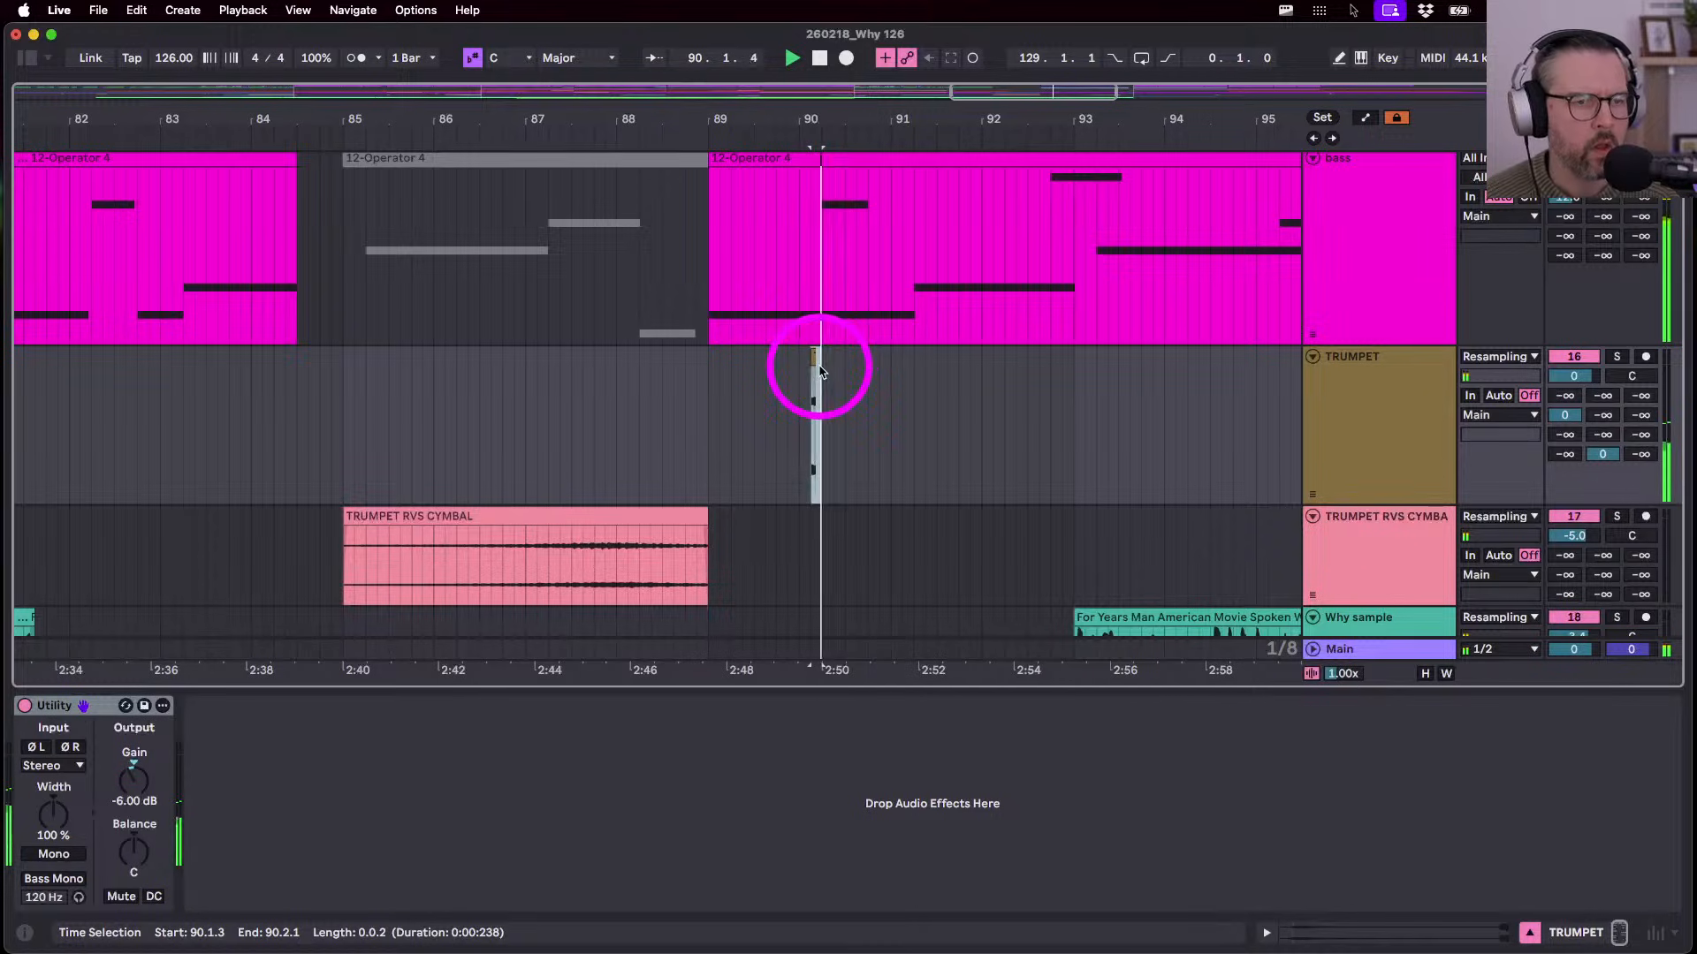
- Zoom out to the whole song and play back from around bar 36
drag(796, 116, 811, 129)
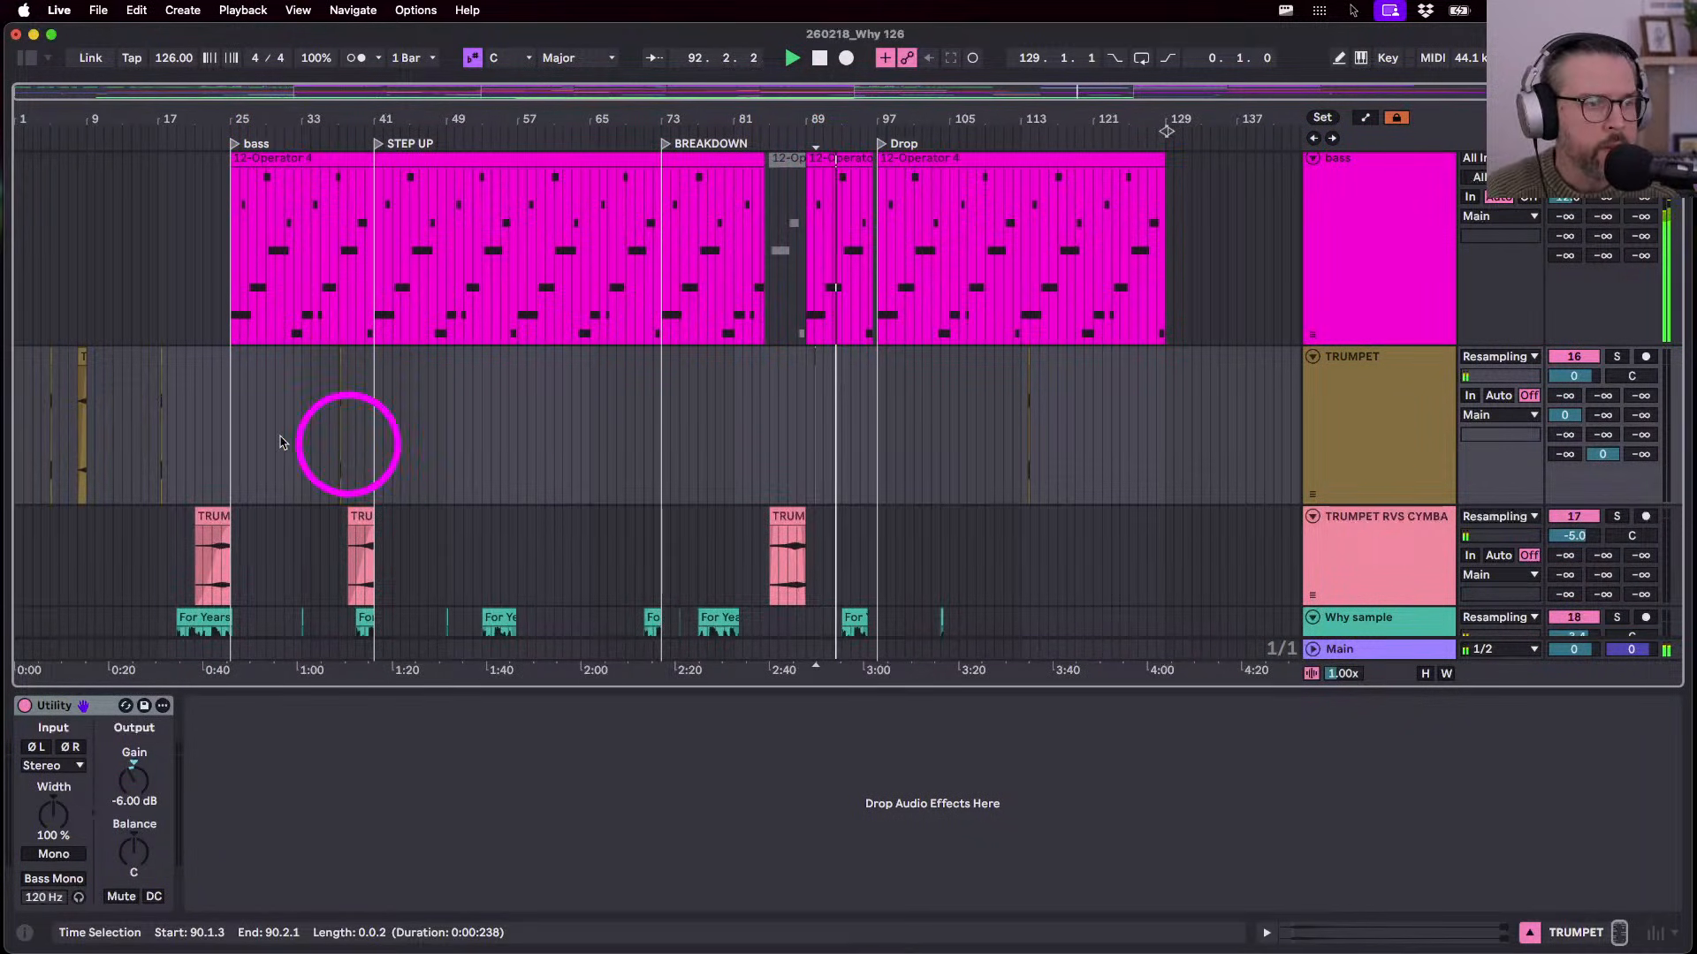
click(236, 442)
scroll(325, 439, up, 5)
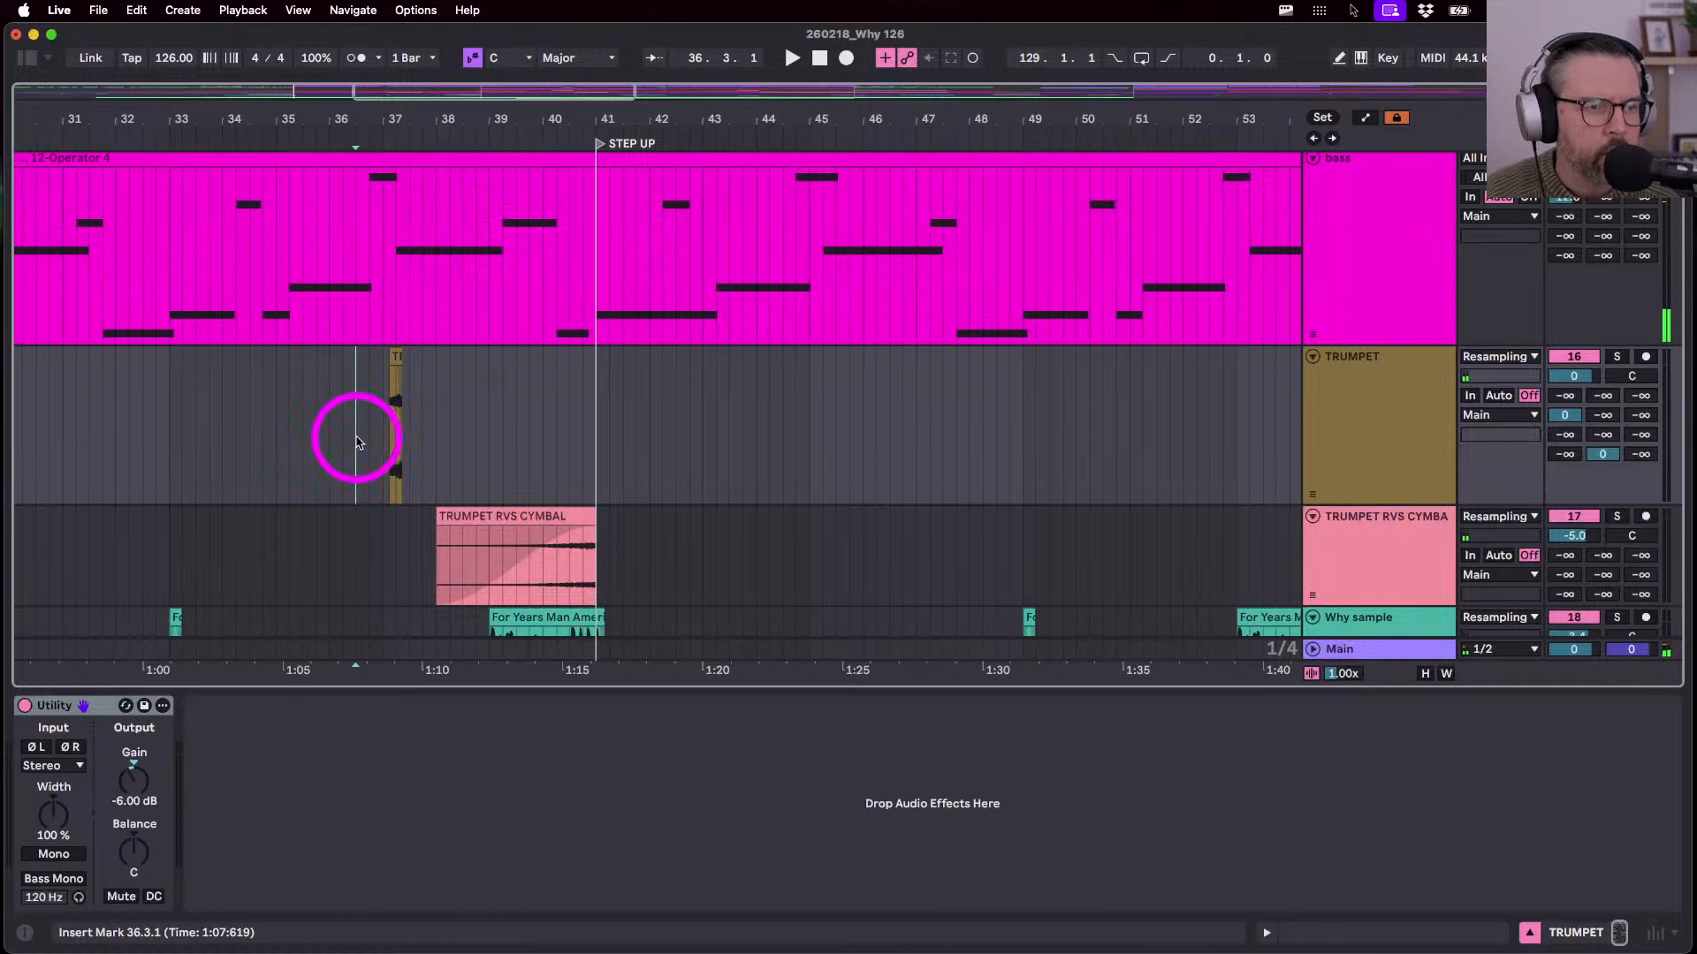
key(space)
scroll(357, 442, down, 5)
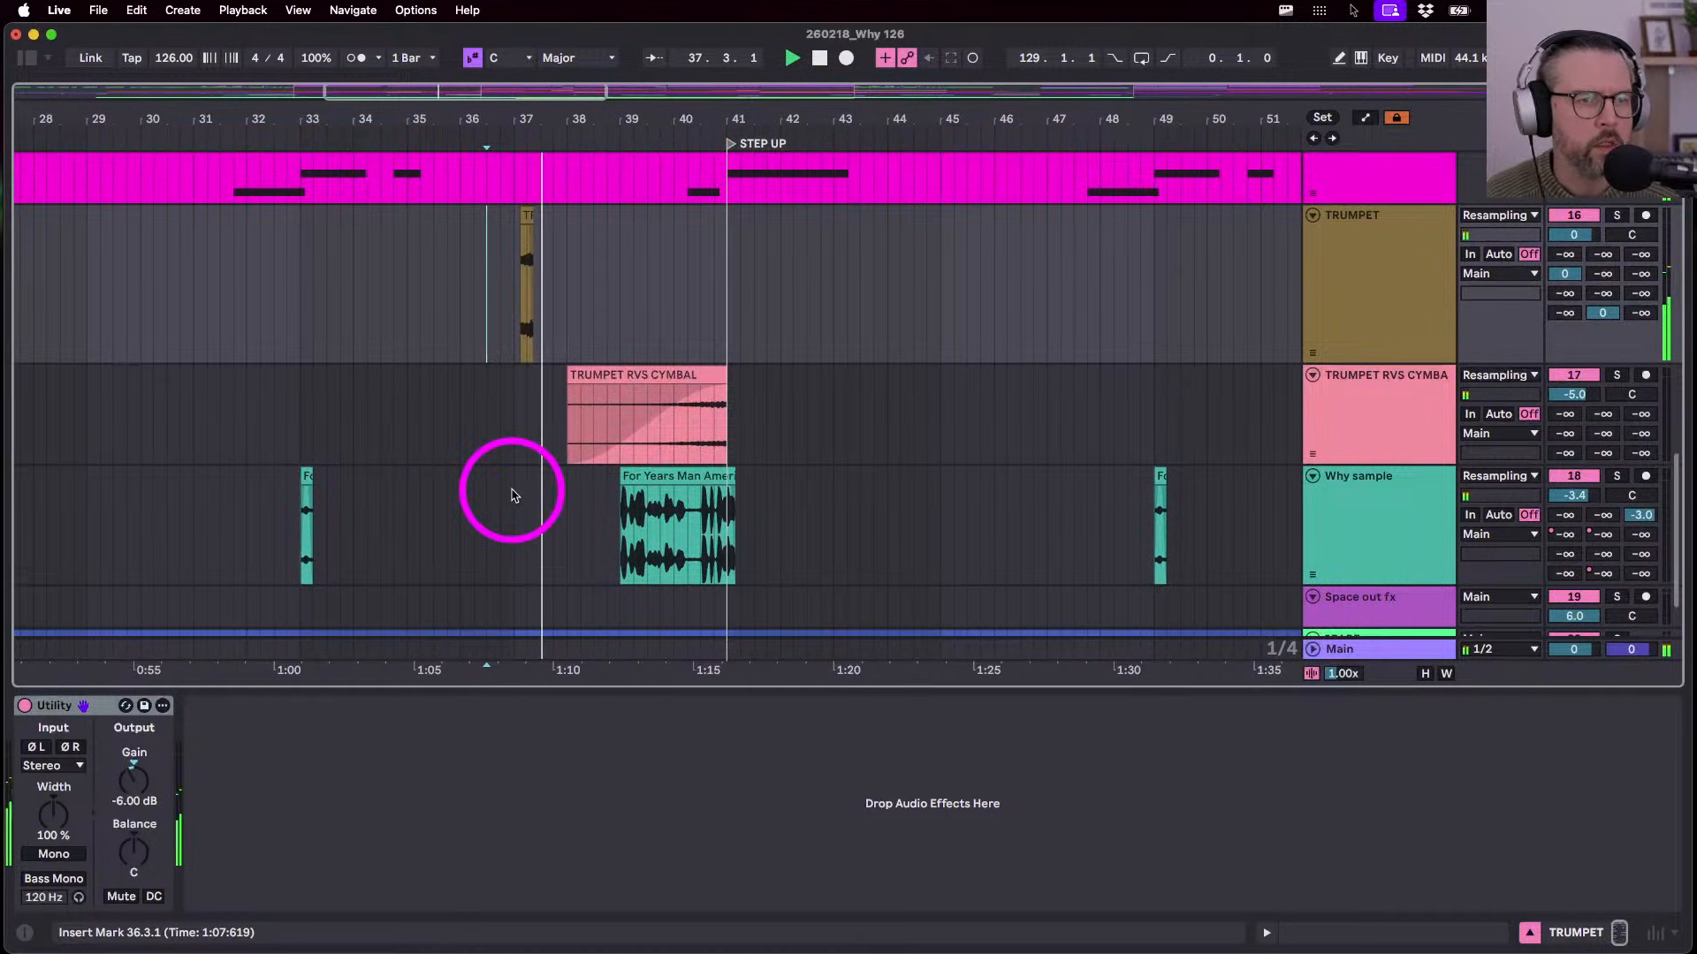
scroll(565, 416, up, 10)
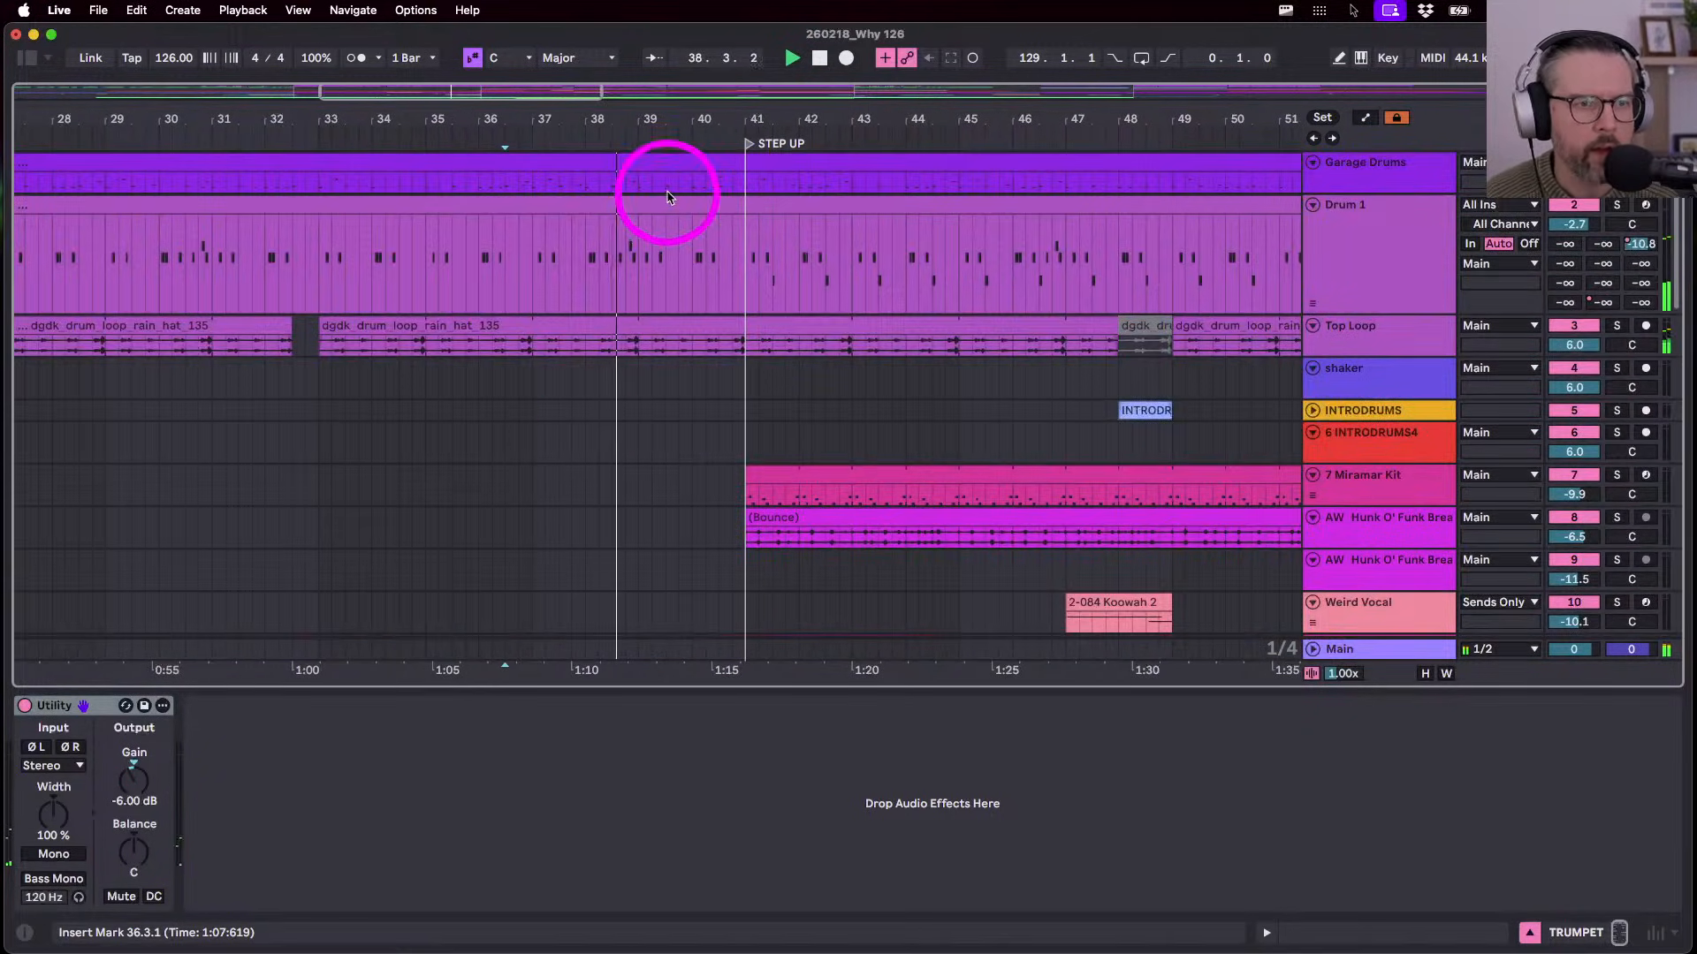
- Delete the Top Loop section from 40.3.1 to bar 41
double_click(667, 196)
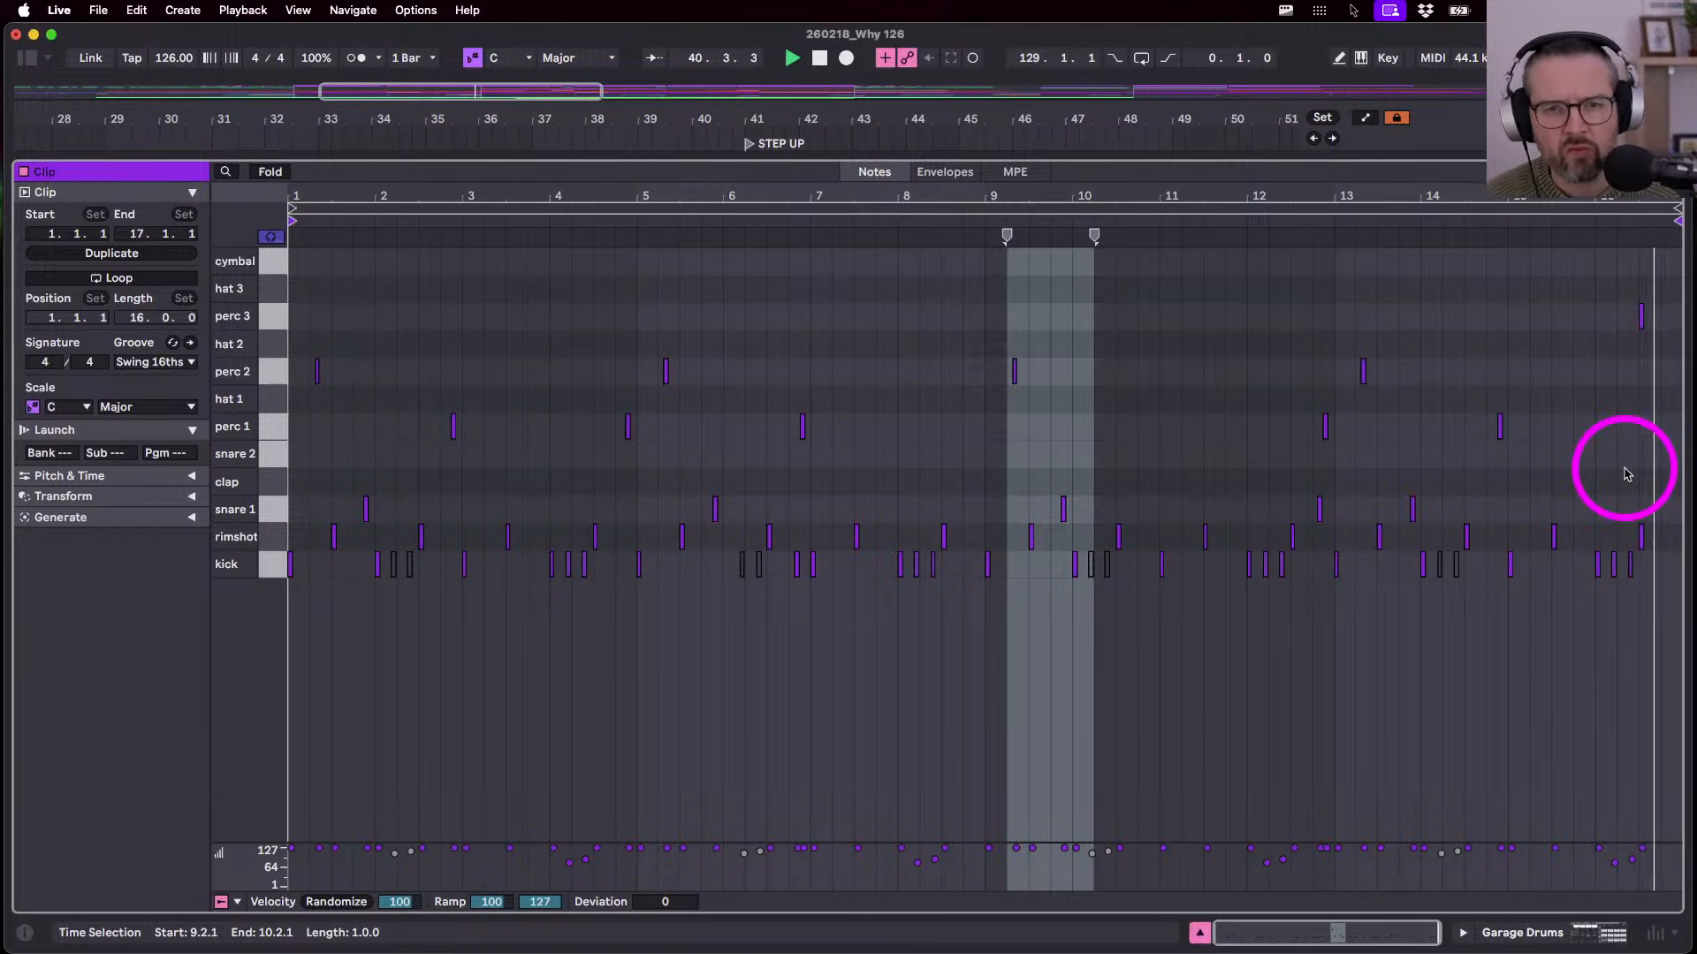
key(shift+Tab)
click(652, 342)
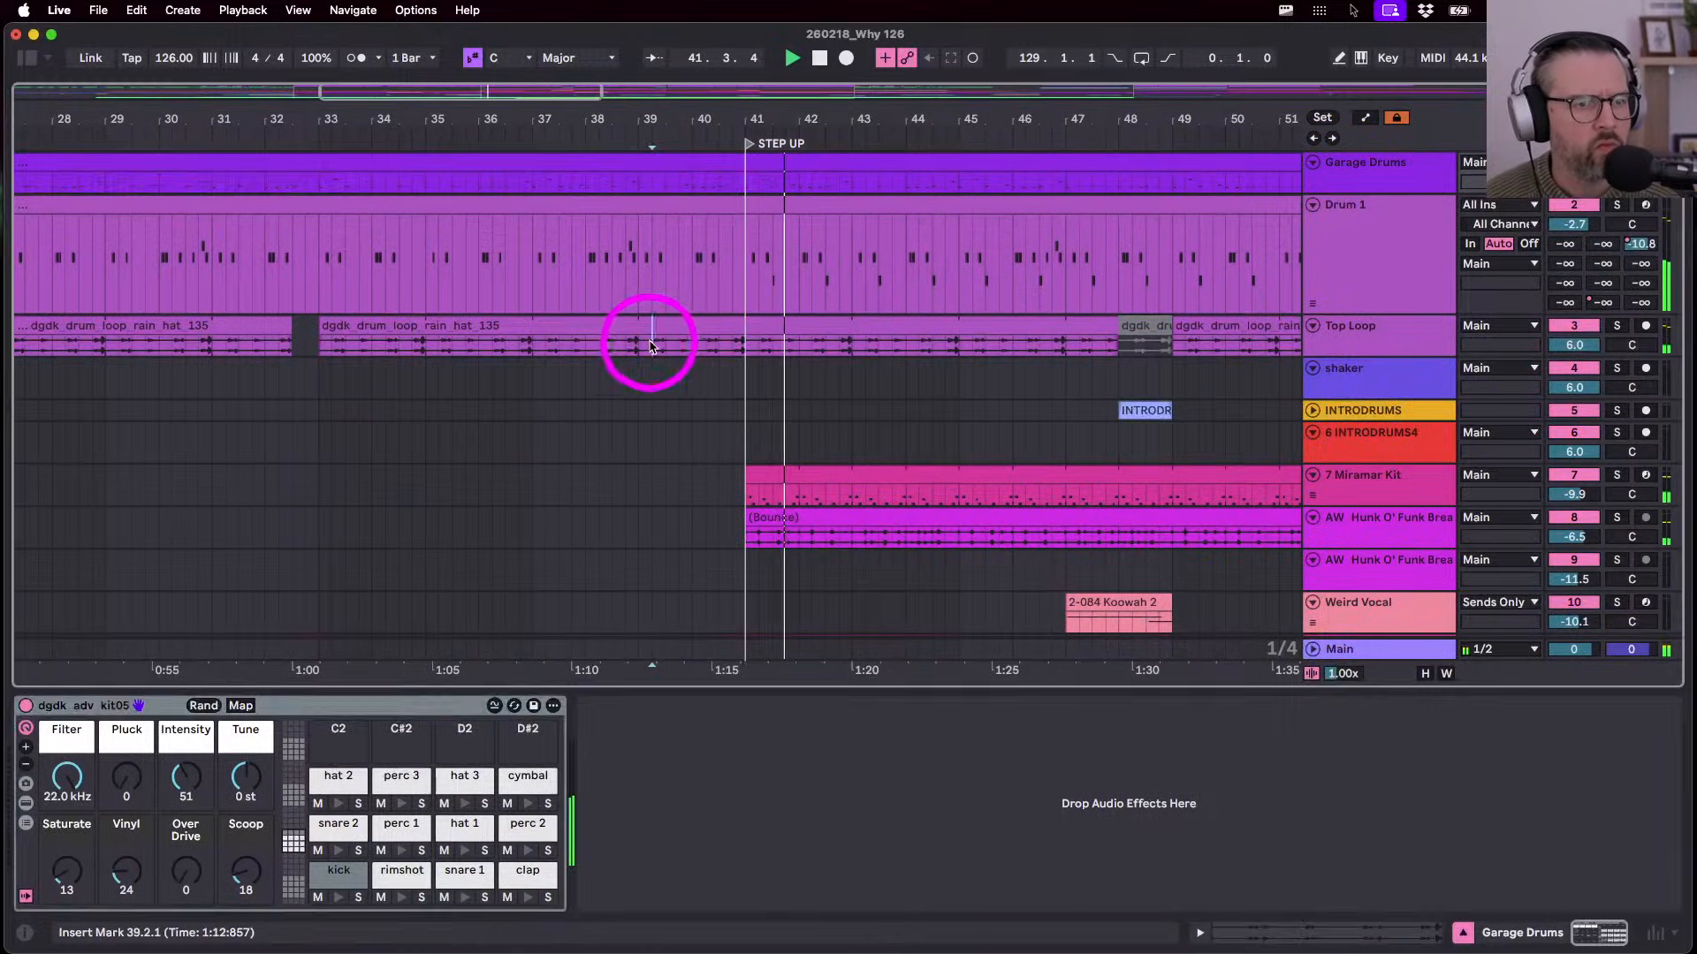
key(space)
key(space)
scroll(687, 342, up, 3)
drag(758, 344, 810, 349)
key(super+e)
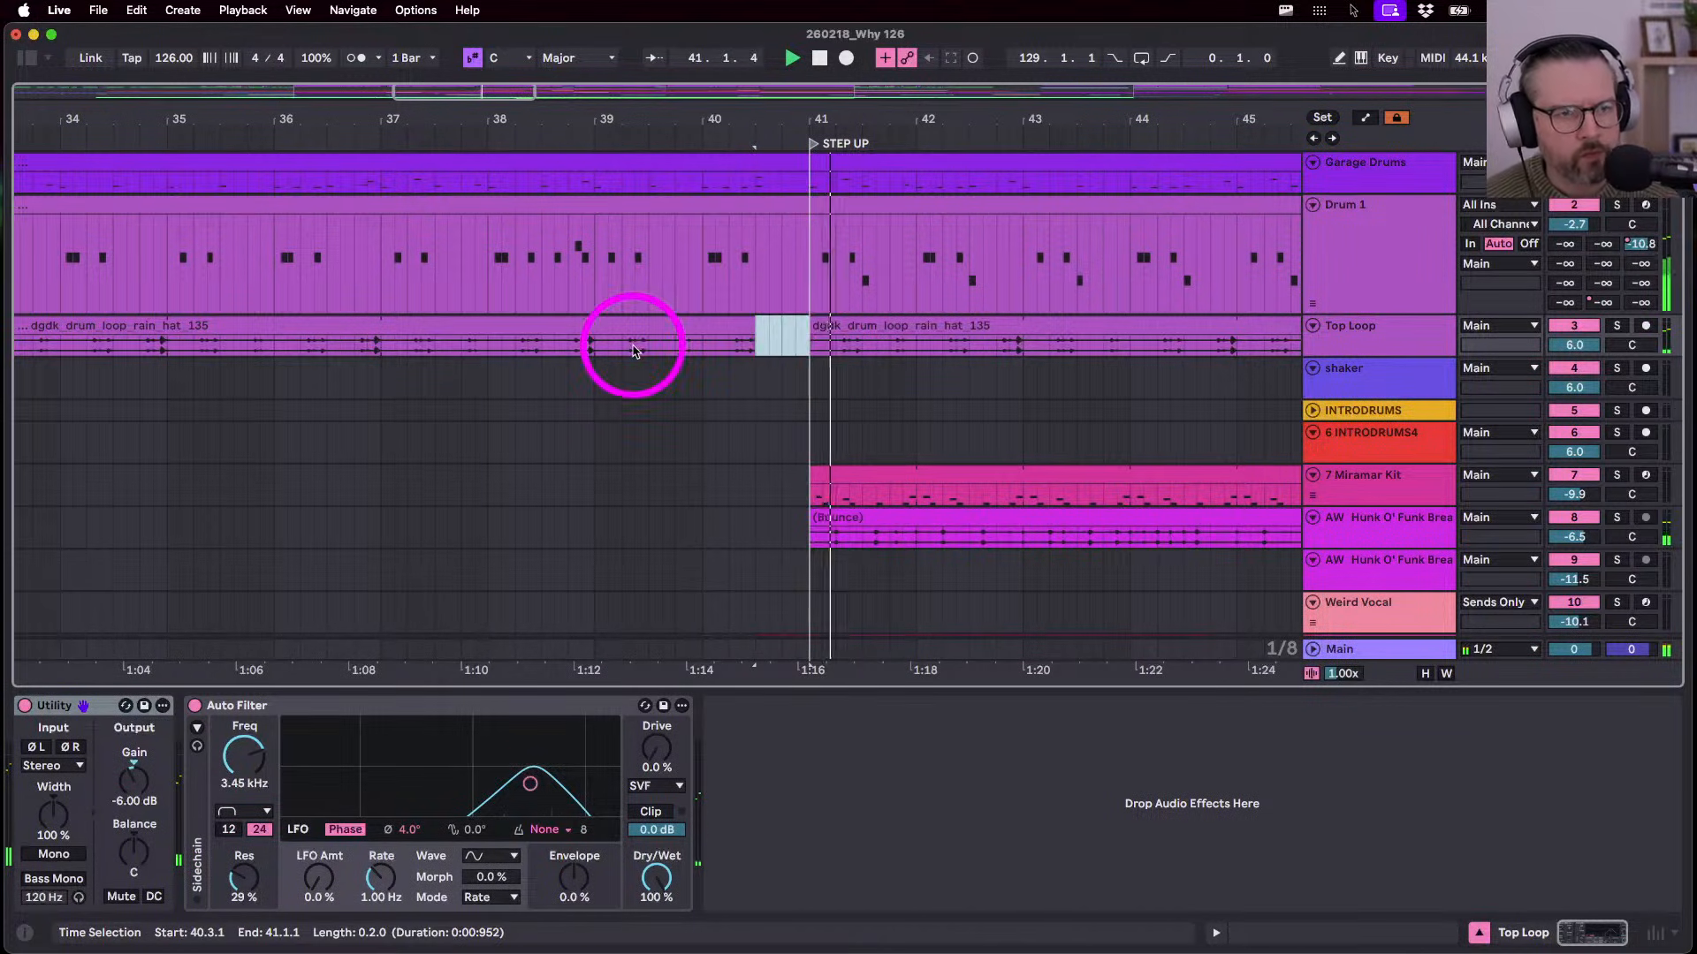
- Move the later Top Loop clip's start to 40.4.2
click(553, 329)
key(space)
key(space)
scroll(690, 334, up, 5)
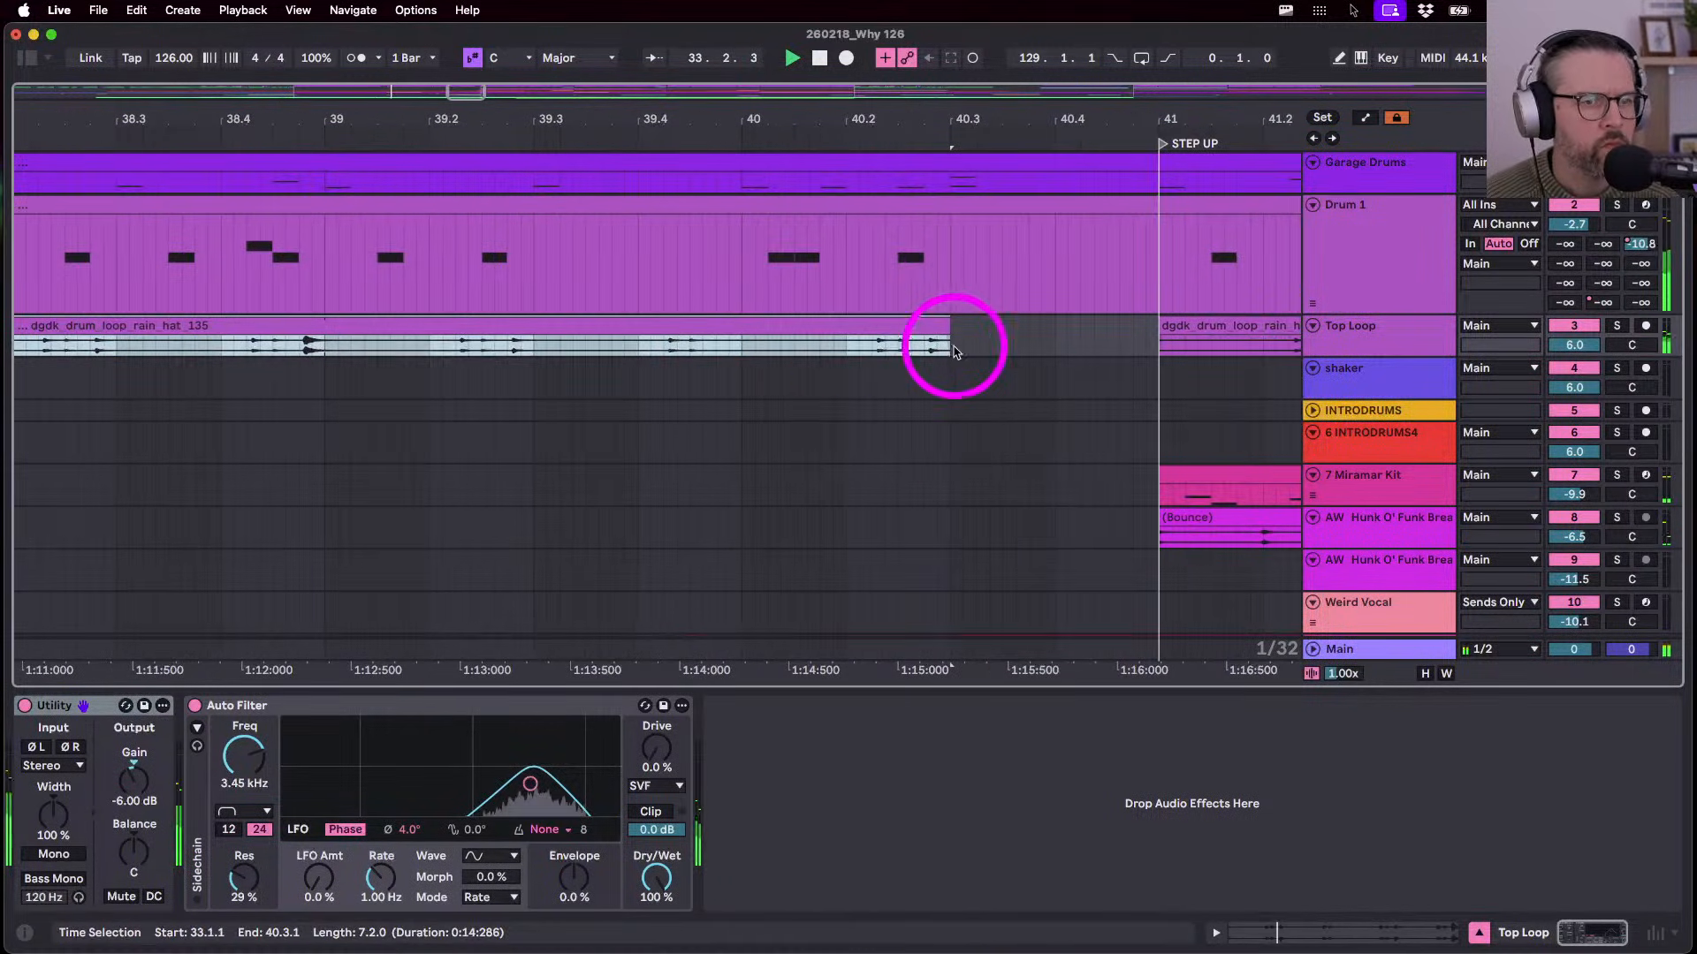
drag(1147, 329, 1092, 313)
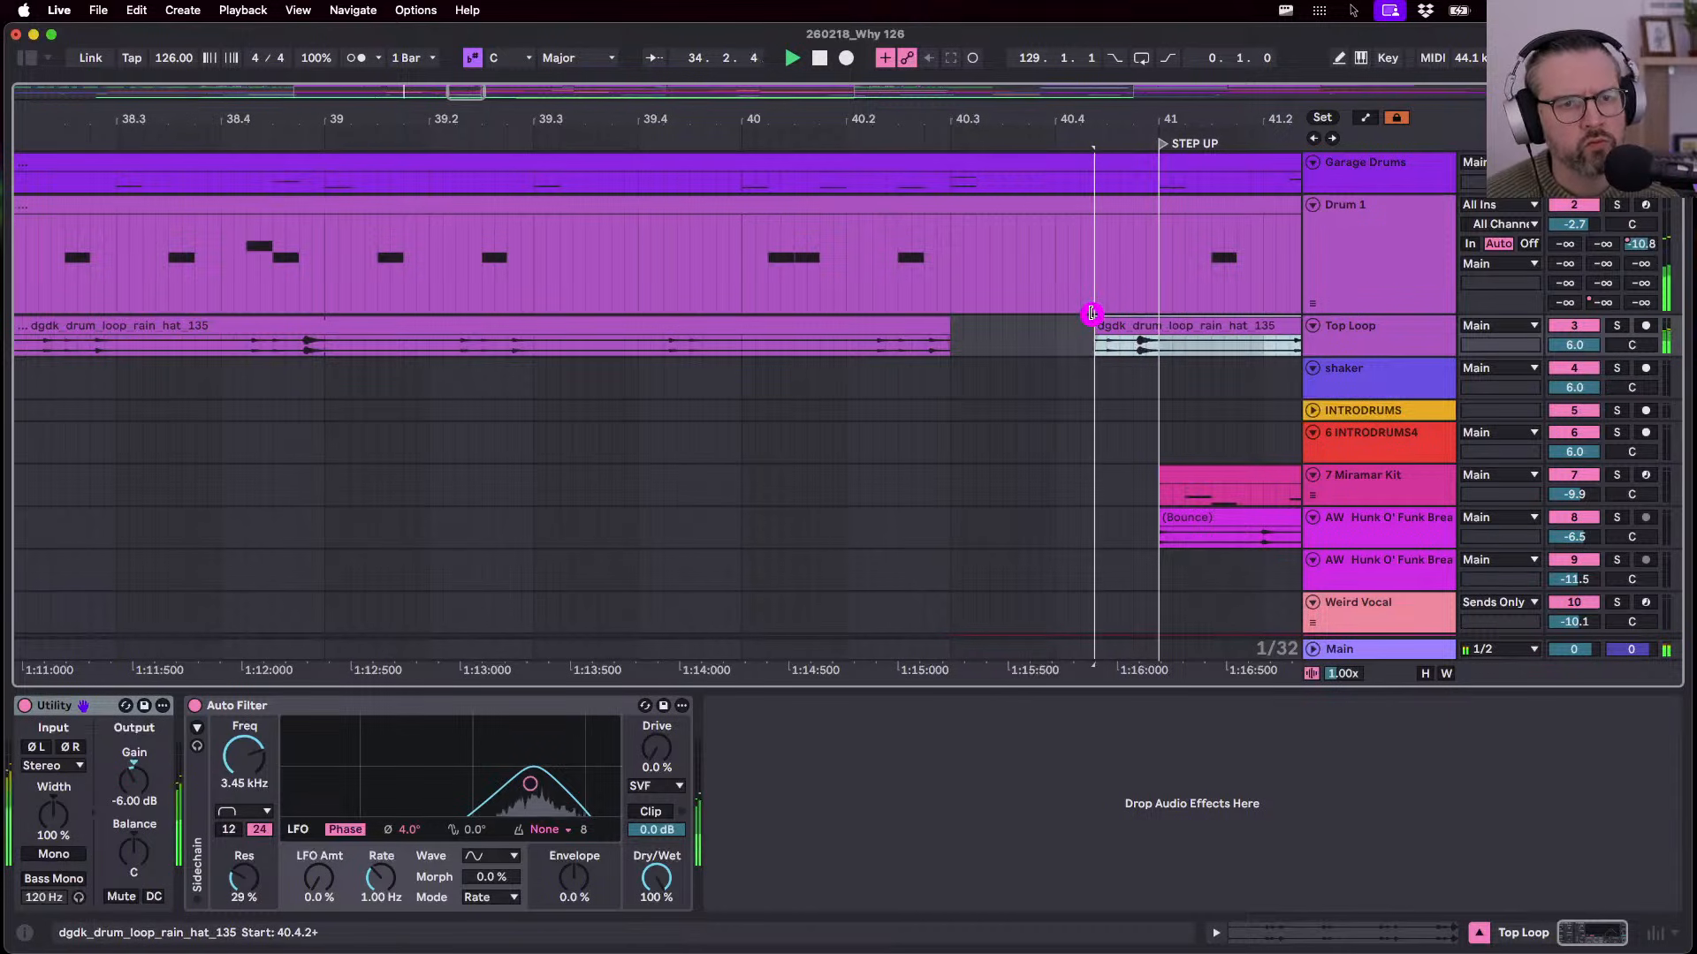
- Clear the bass's last beat before bar 41
scroll(1048, 365, down, 5)
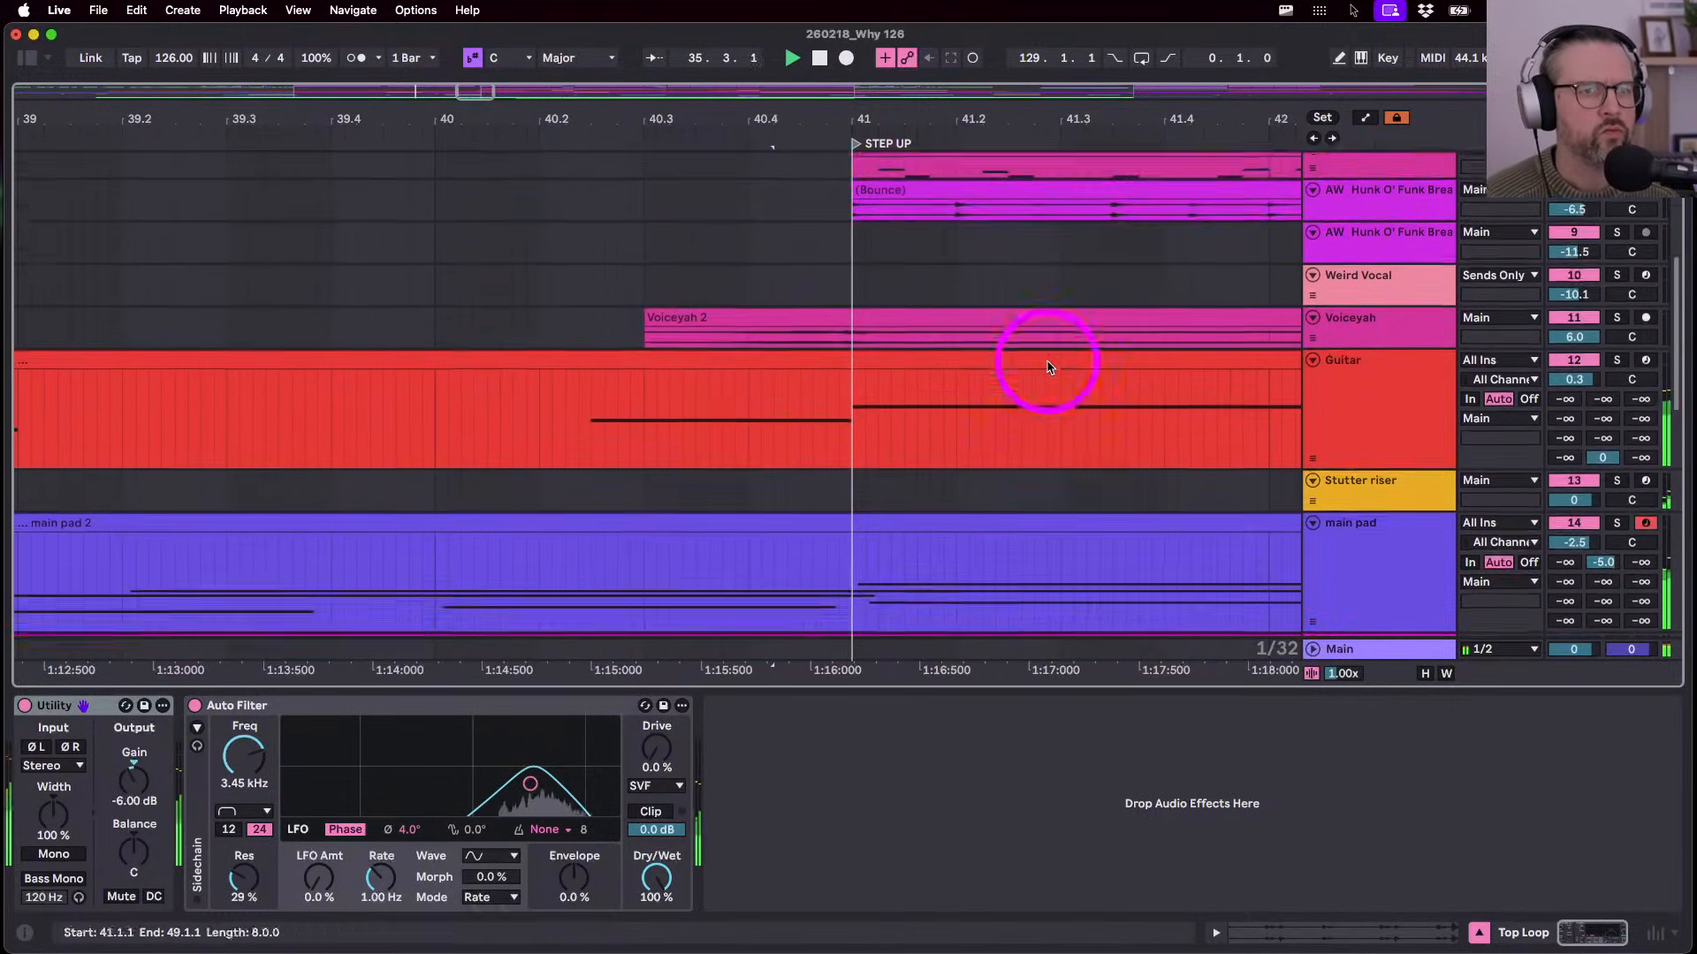
scroll(1048, 365, down, 5)
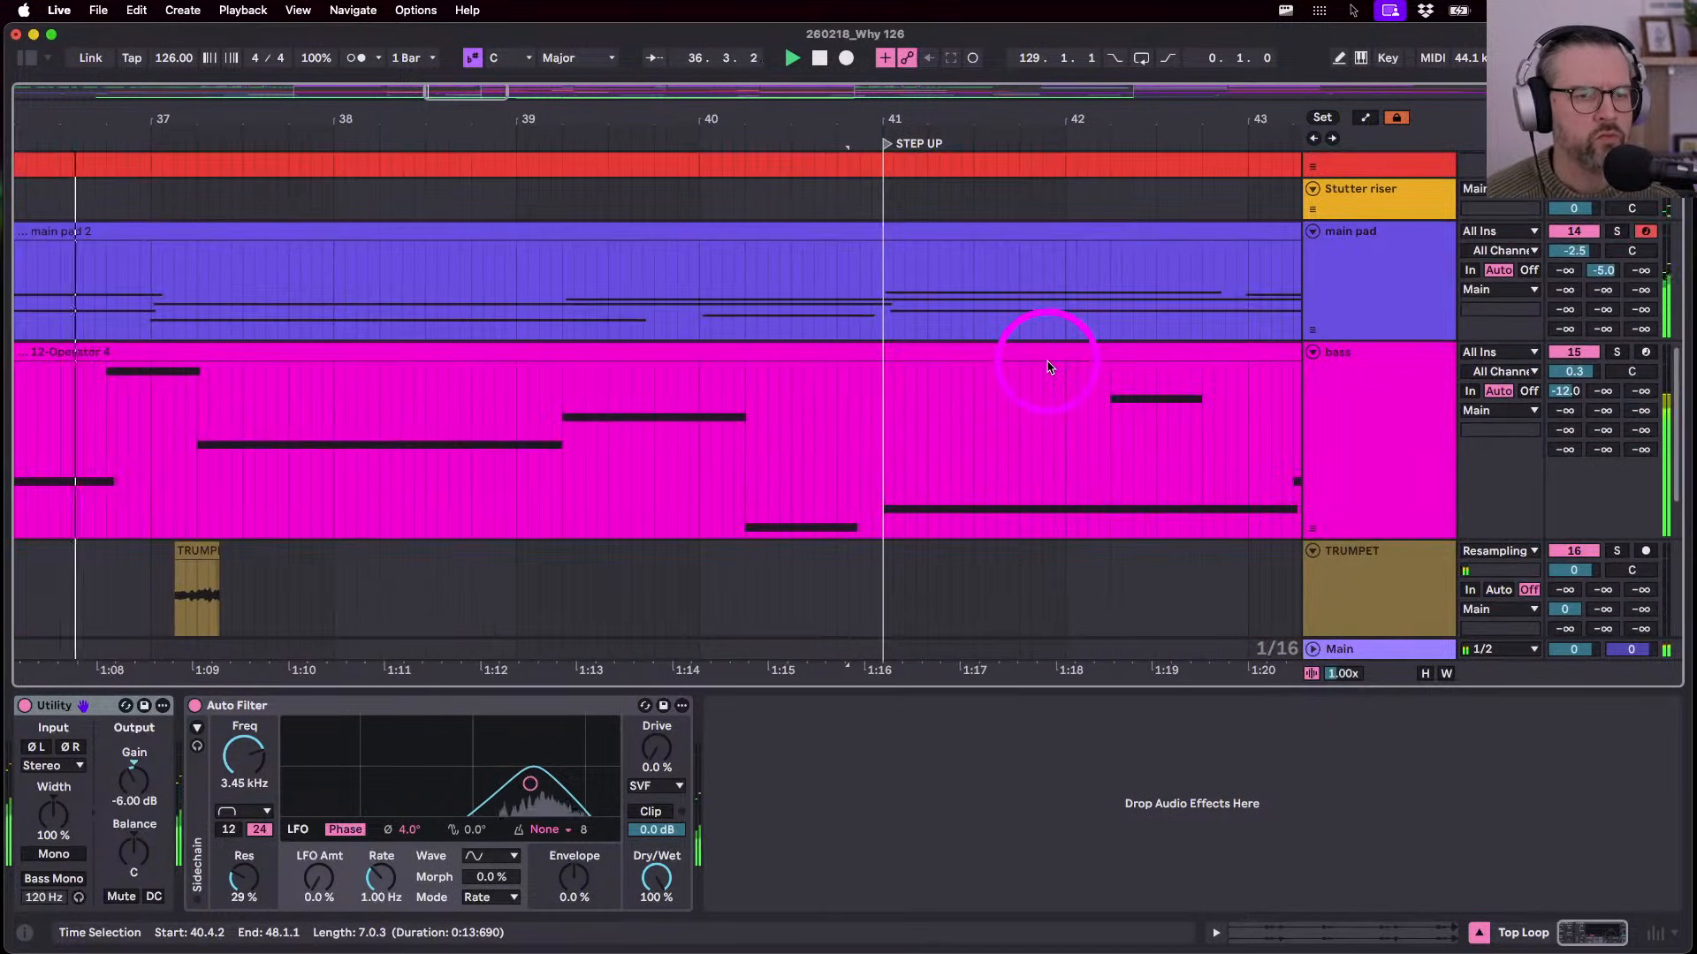
scroll(1049, 367, down, 3)
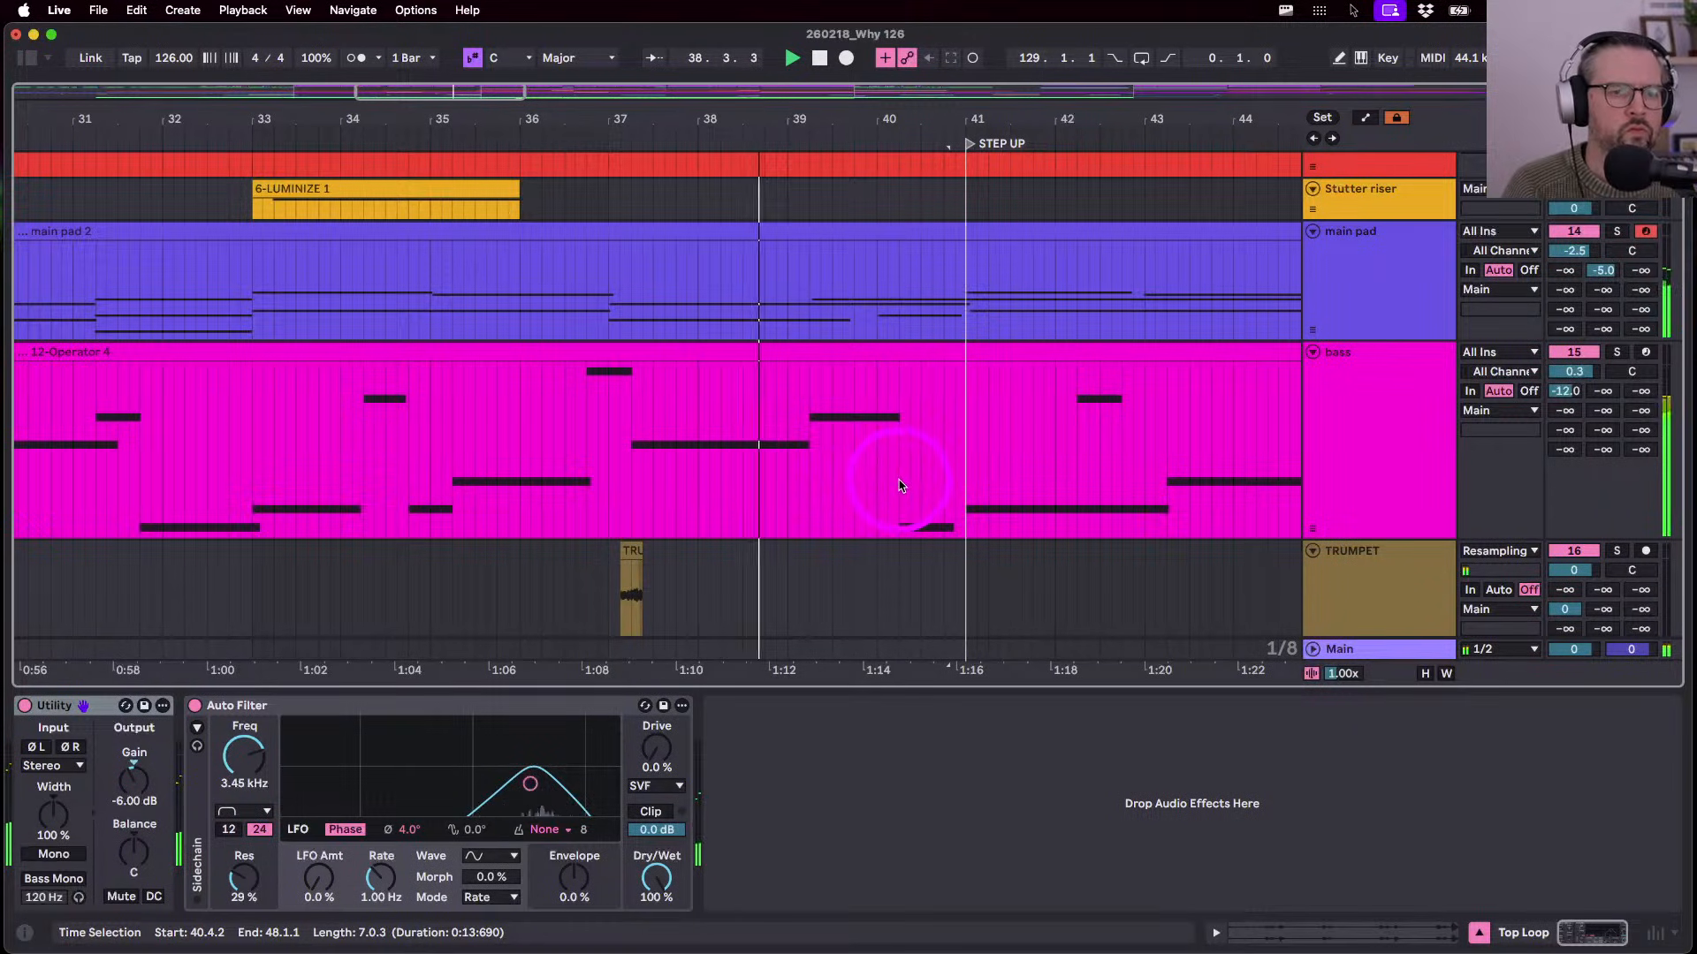
mouse_move(900, 486)
mouse_down()
mouse_move(953, 482)
mouse_move(930, 485)
mouse_up()
key(super+e)
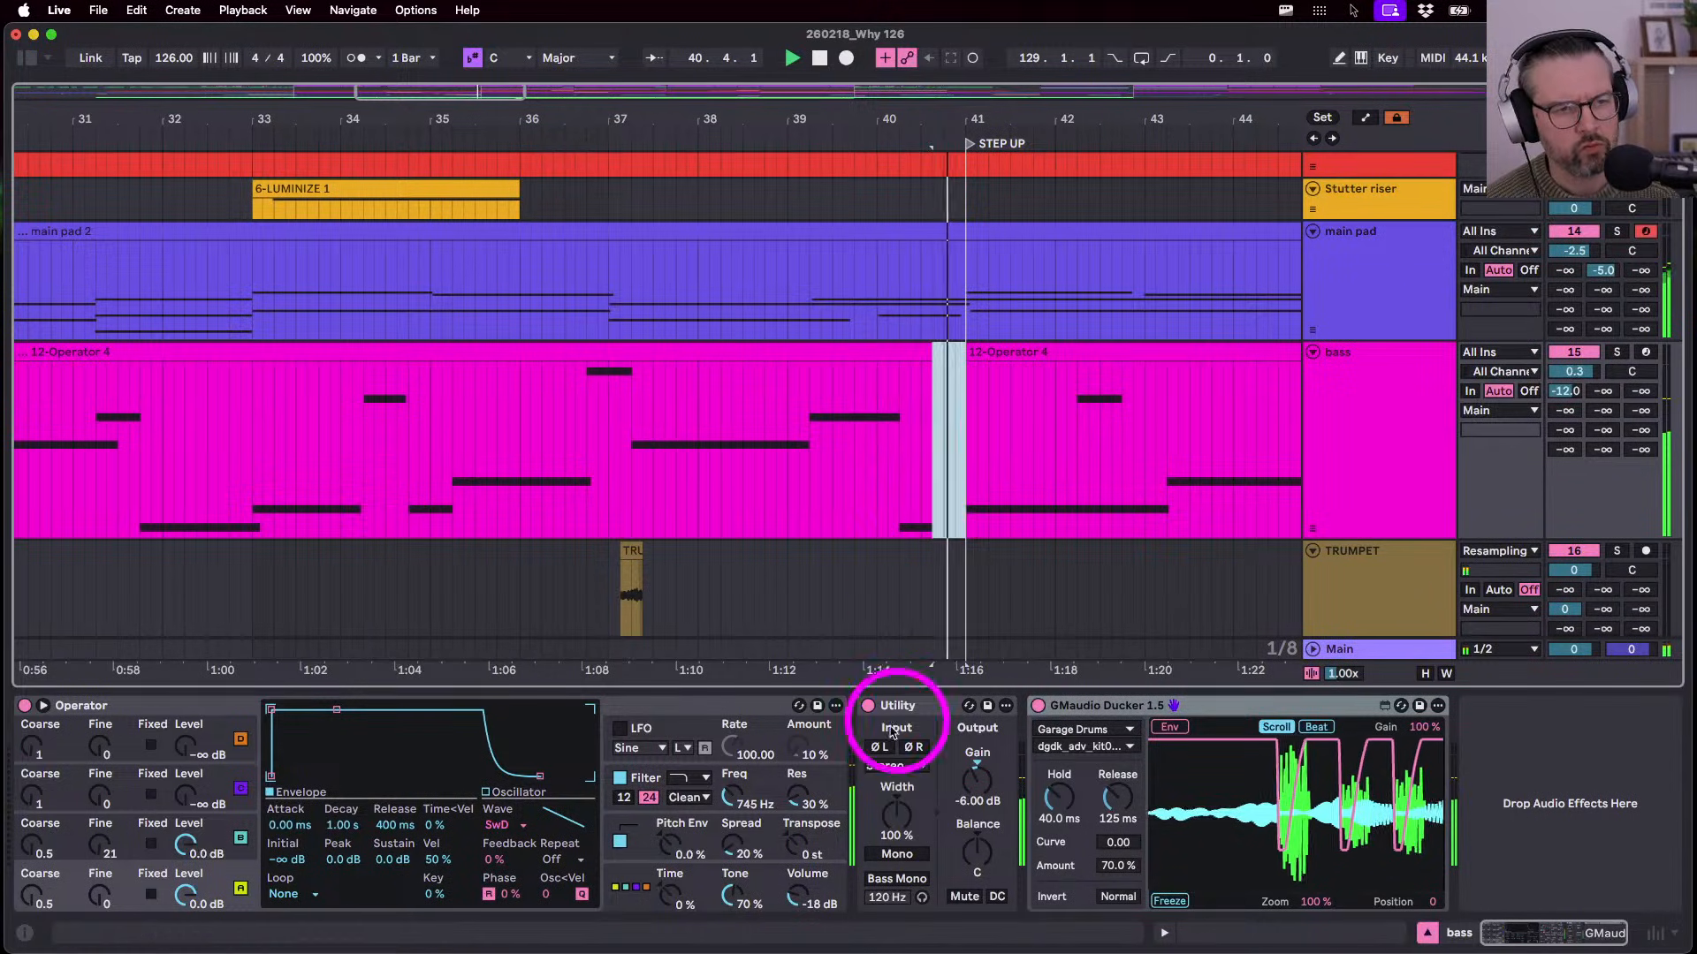
- Play from bar 38 and select the main pad's last beat before bar 41
scroll(689, 437, down, 2)
click(752, 439)
key(space)
key(space)
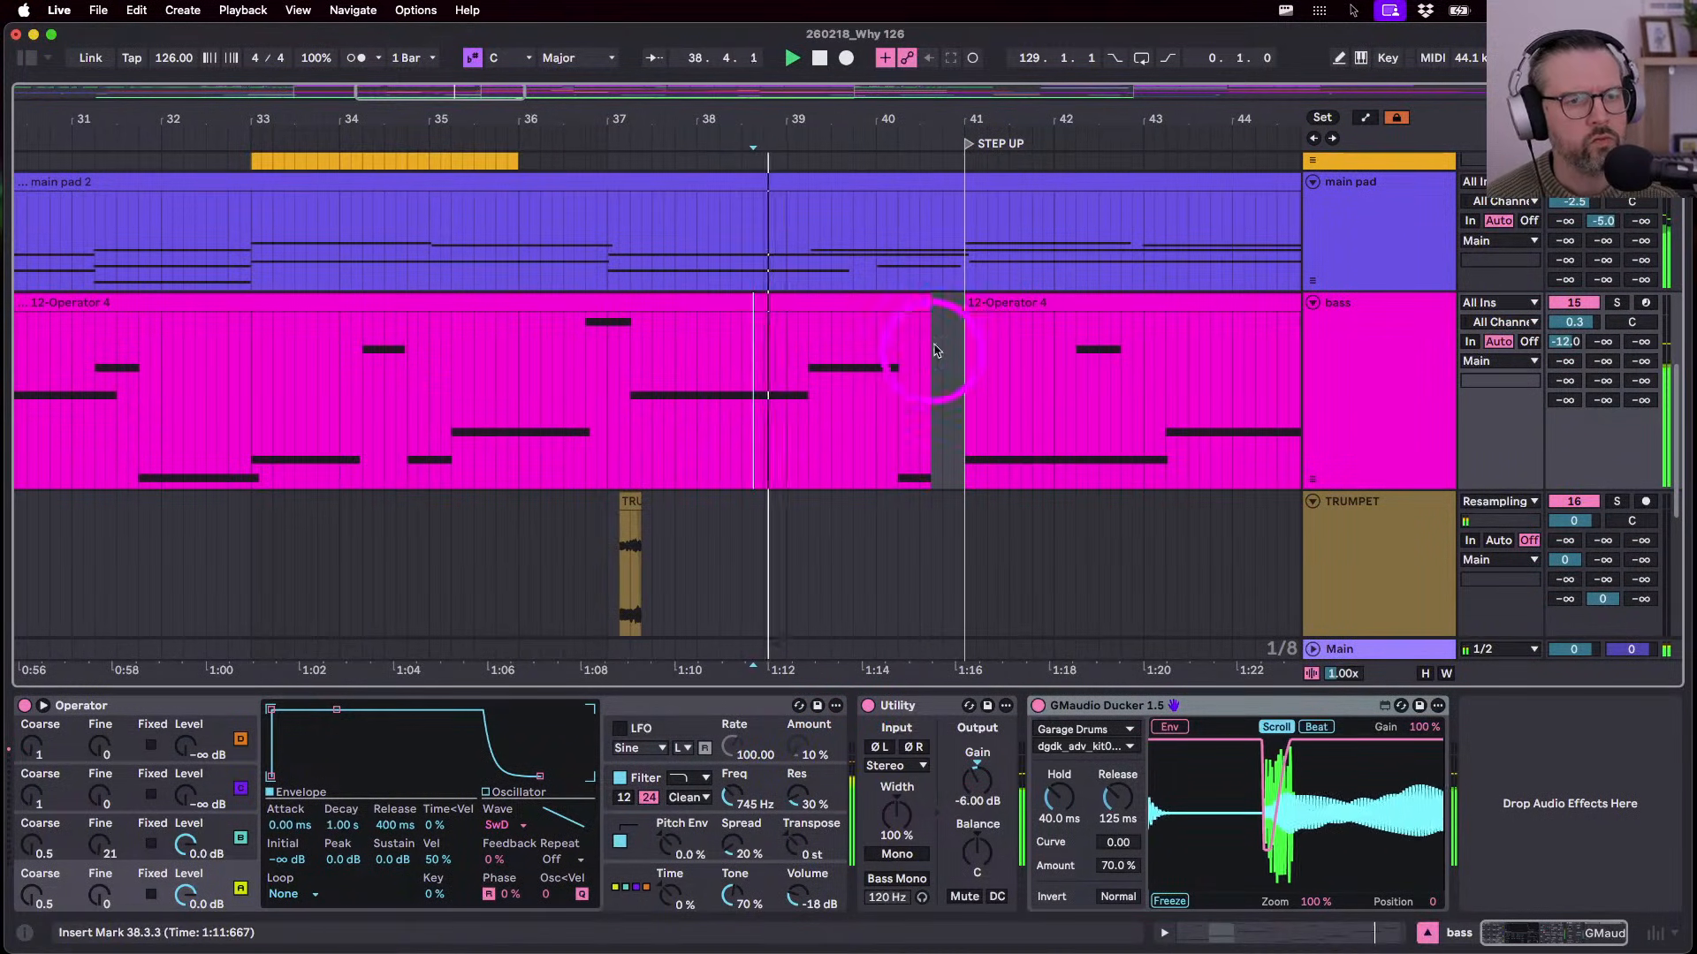
click(924, 302)
scroll(919, 398, up, 3)
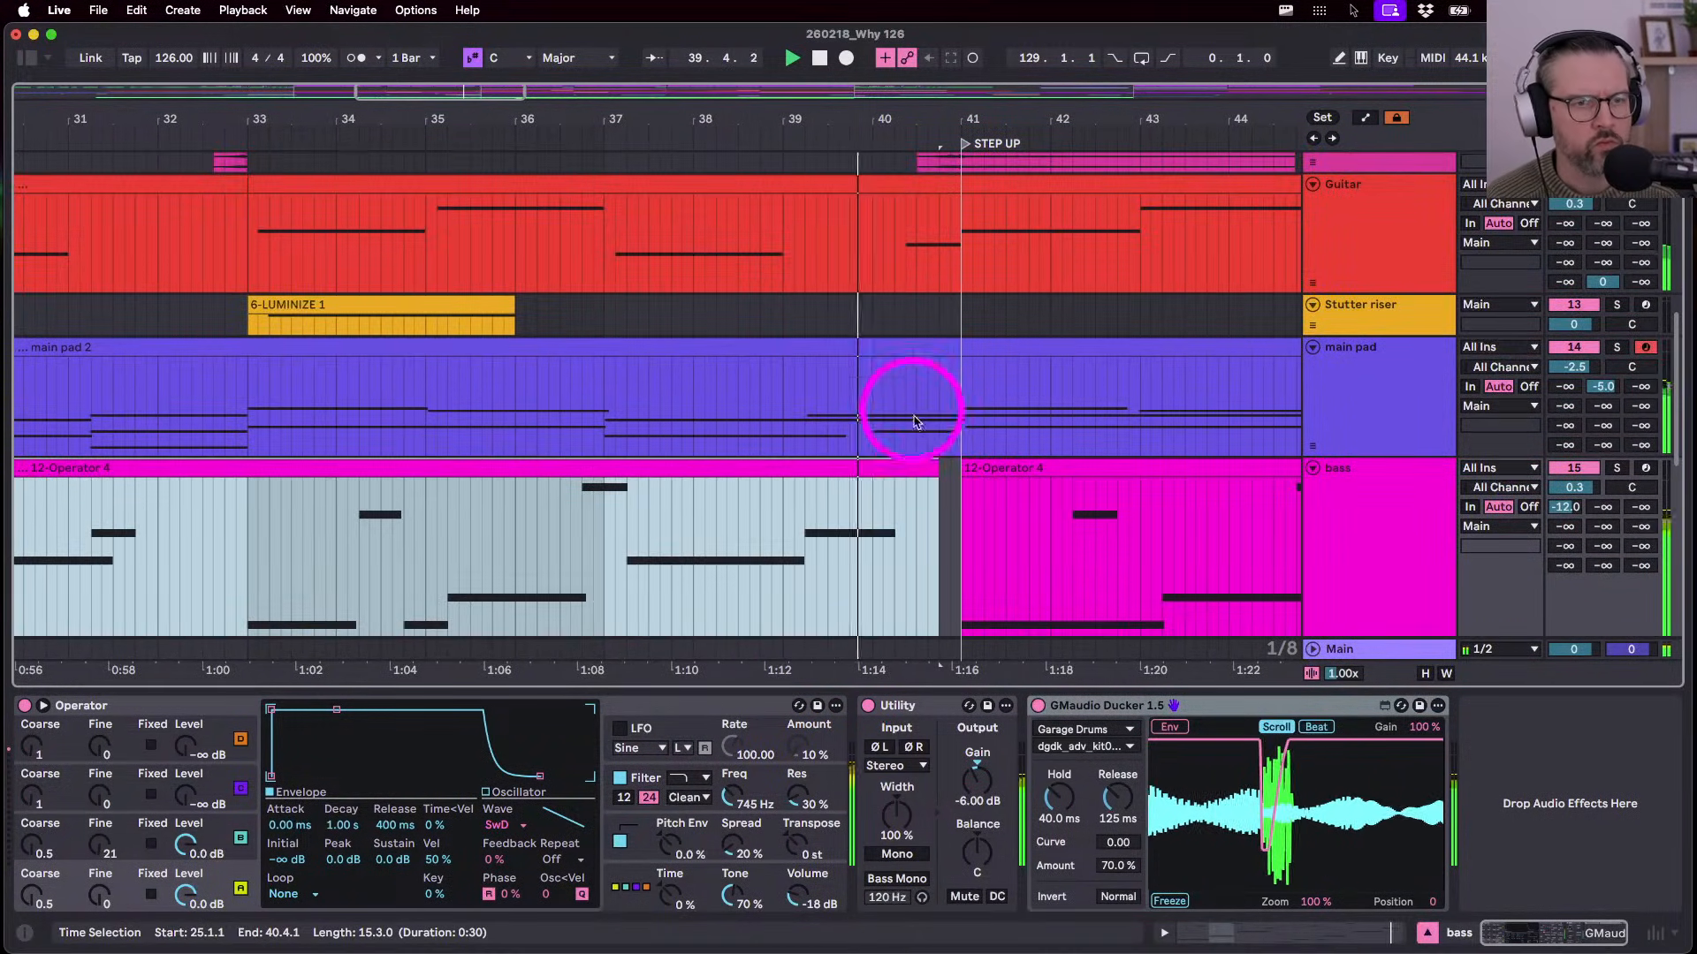
drag(936, 417, 953, 426)
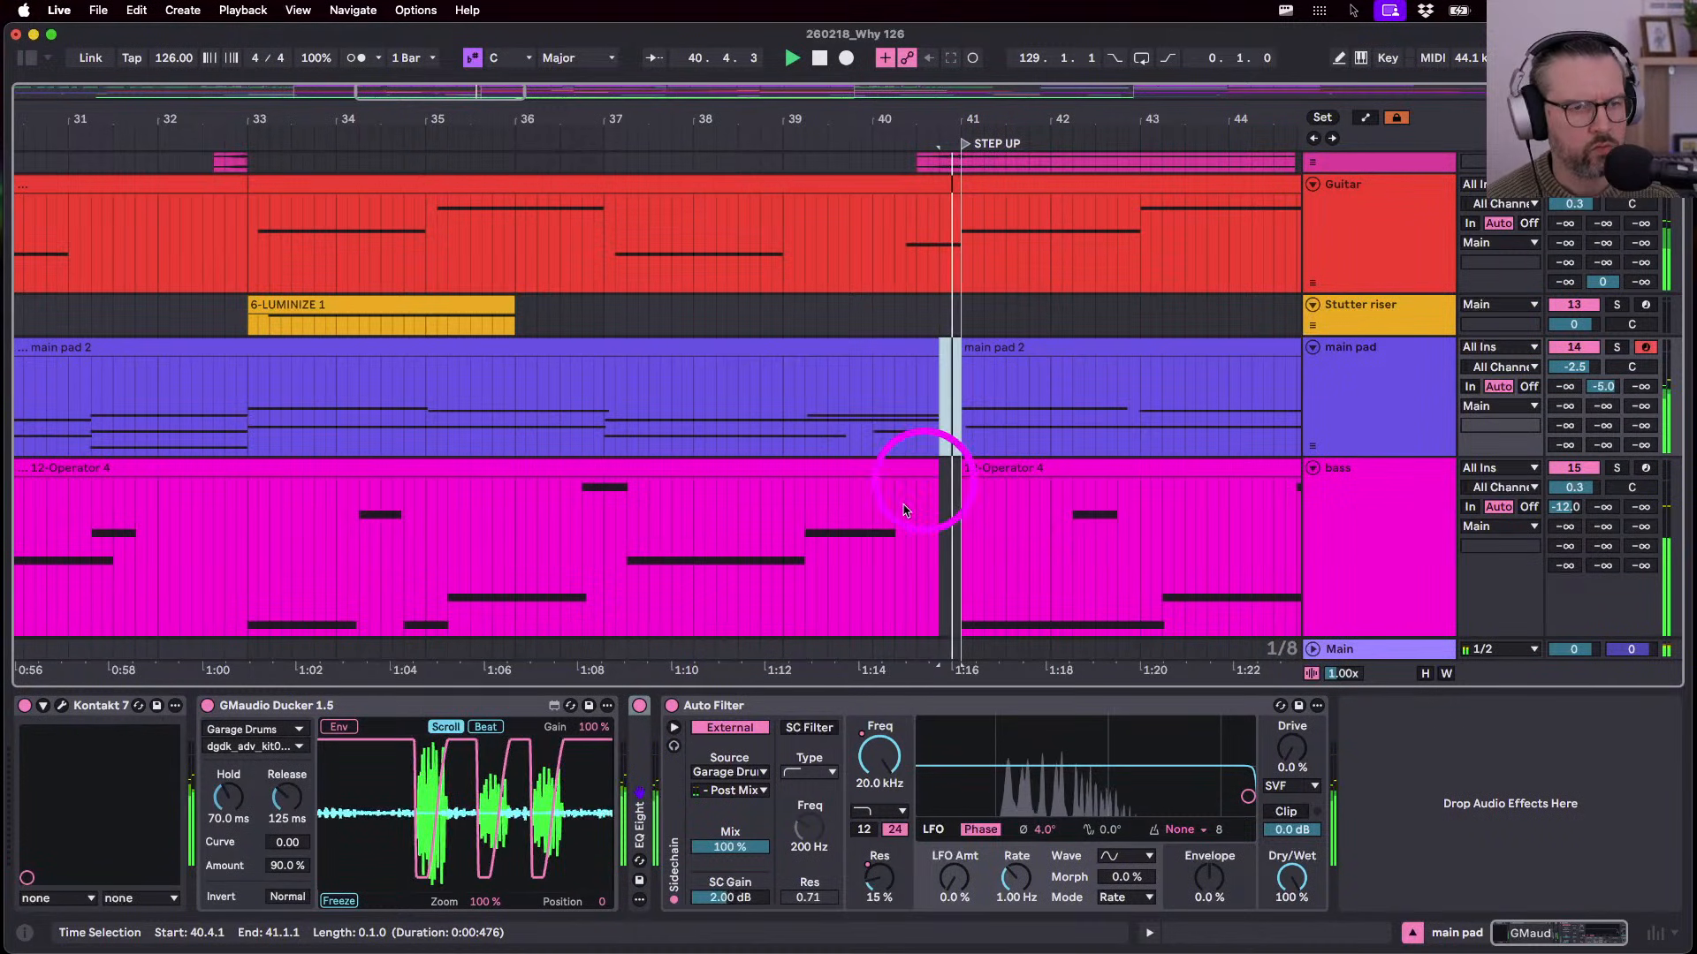
scroll(833, 406, up, 3)
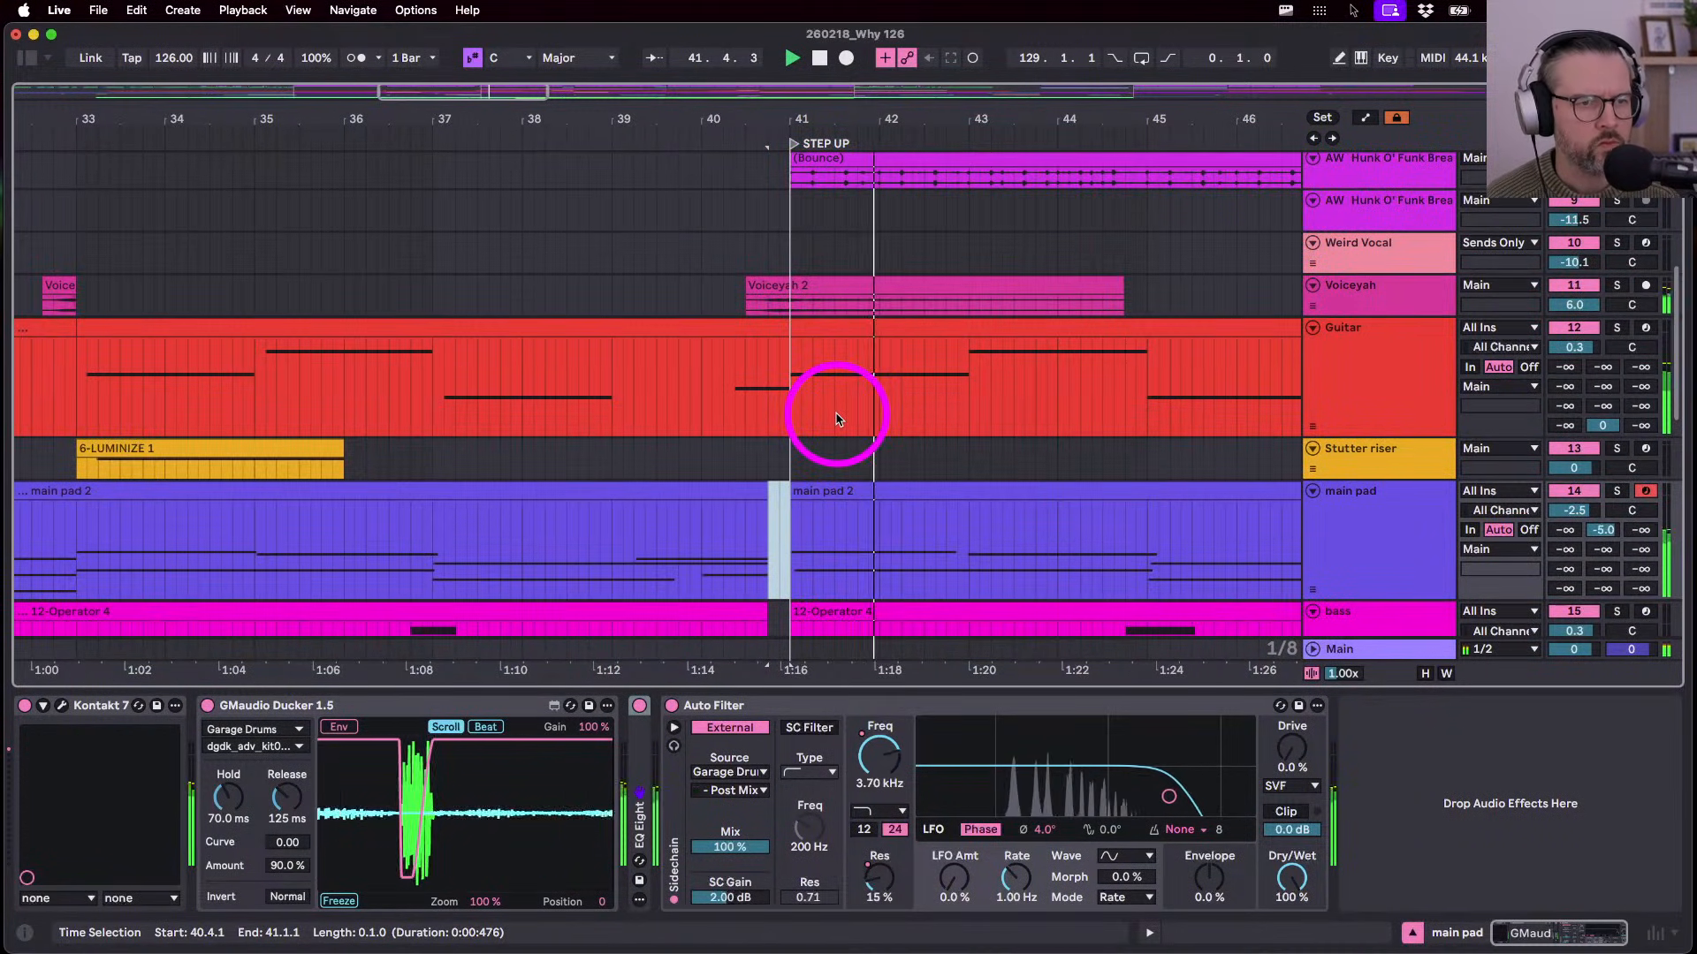
scroll(836, 417, left, 3)
scroll(836, 417, down, 6)
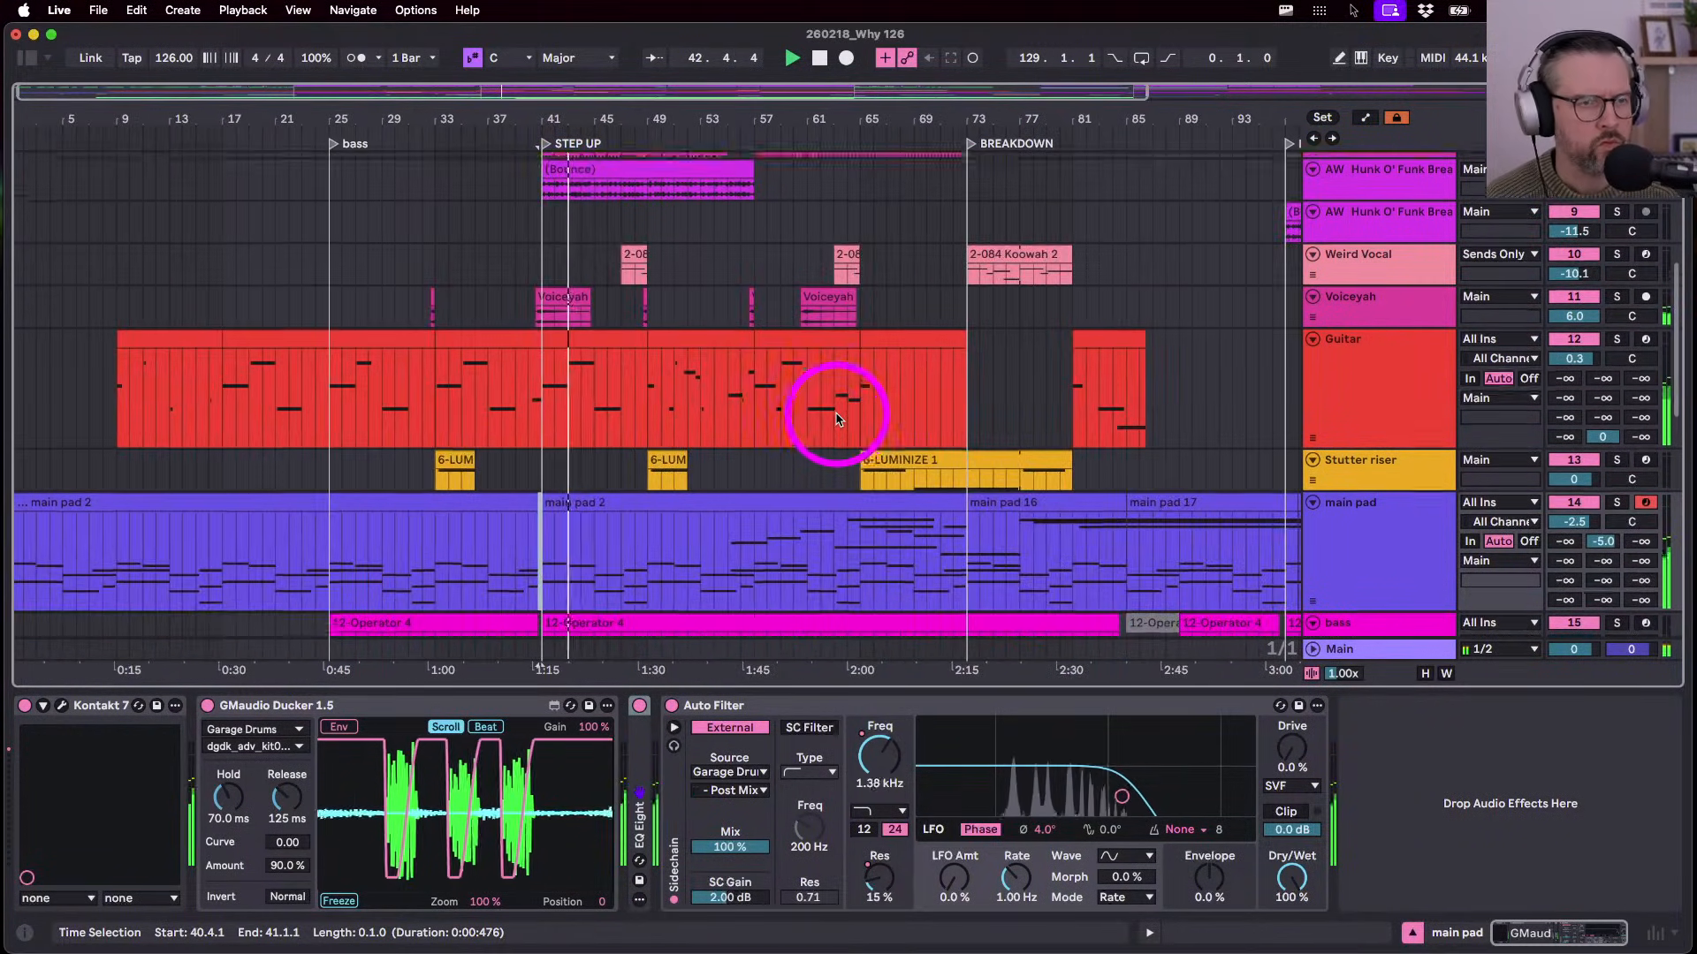
scroll(836, 416, up, 3)
scroll(836, 415, up, 6)
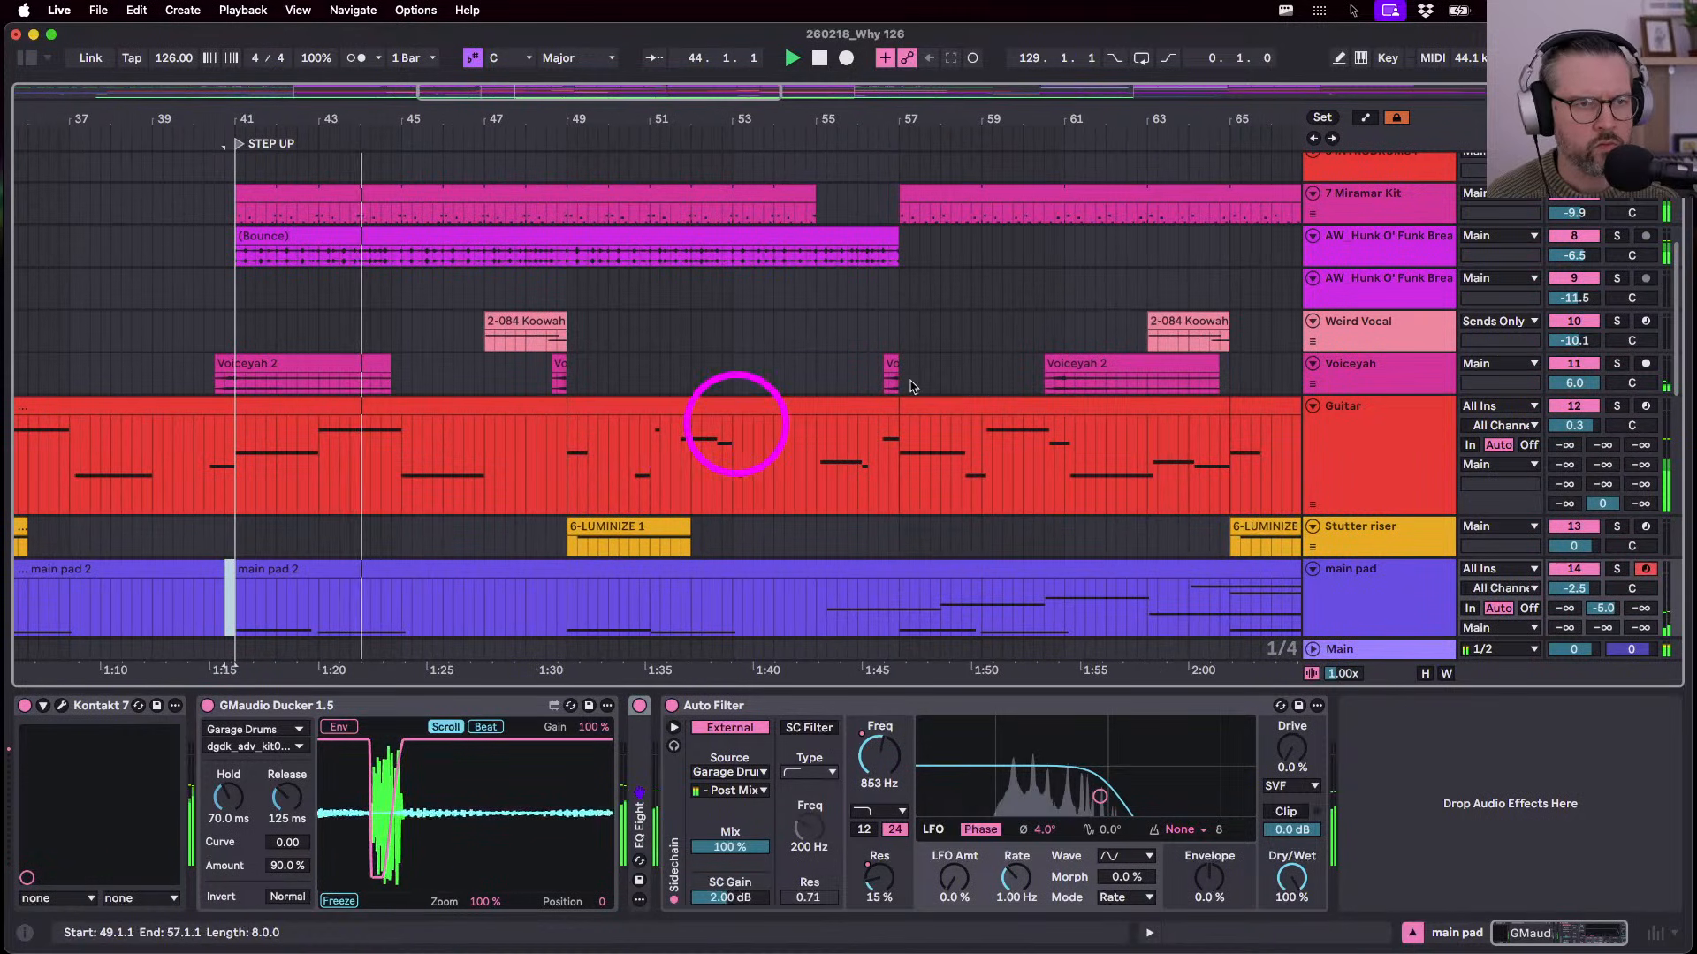
click(1615, 203)
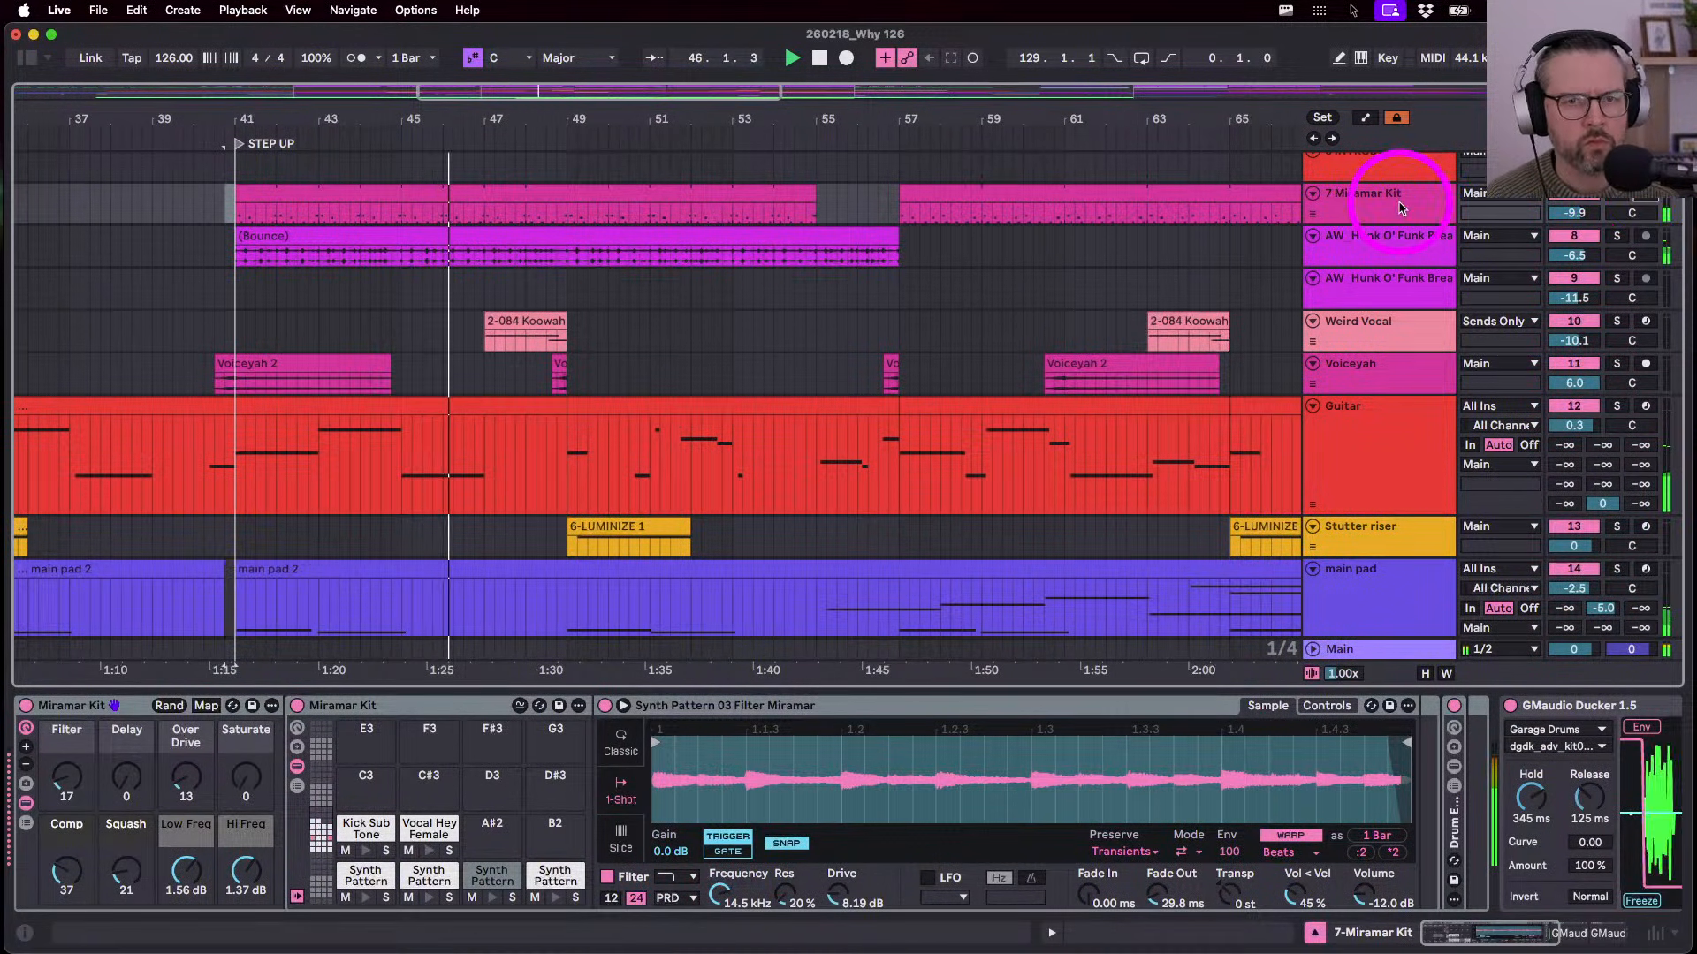
- Lower the 7 Miramar Kit volume to -12.0 dB and select the (Bounce) clip spanning bars 41–55
drag(1568, 213, 1566, 210)
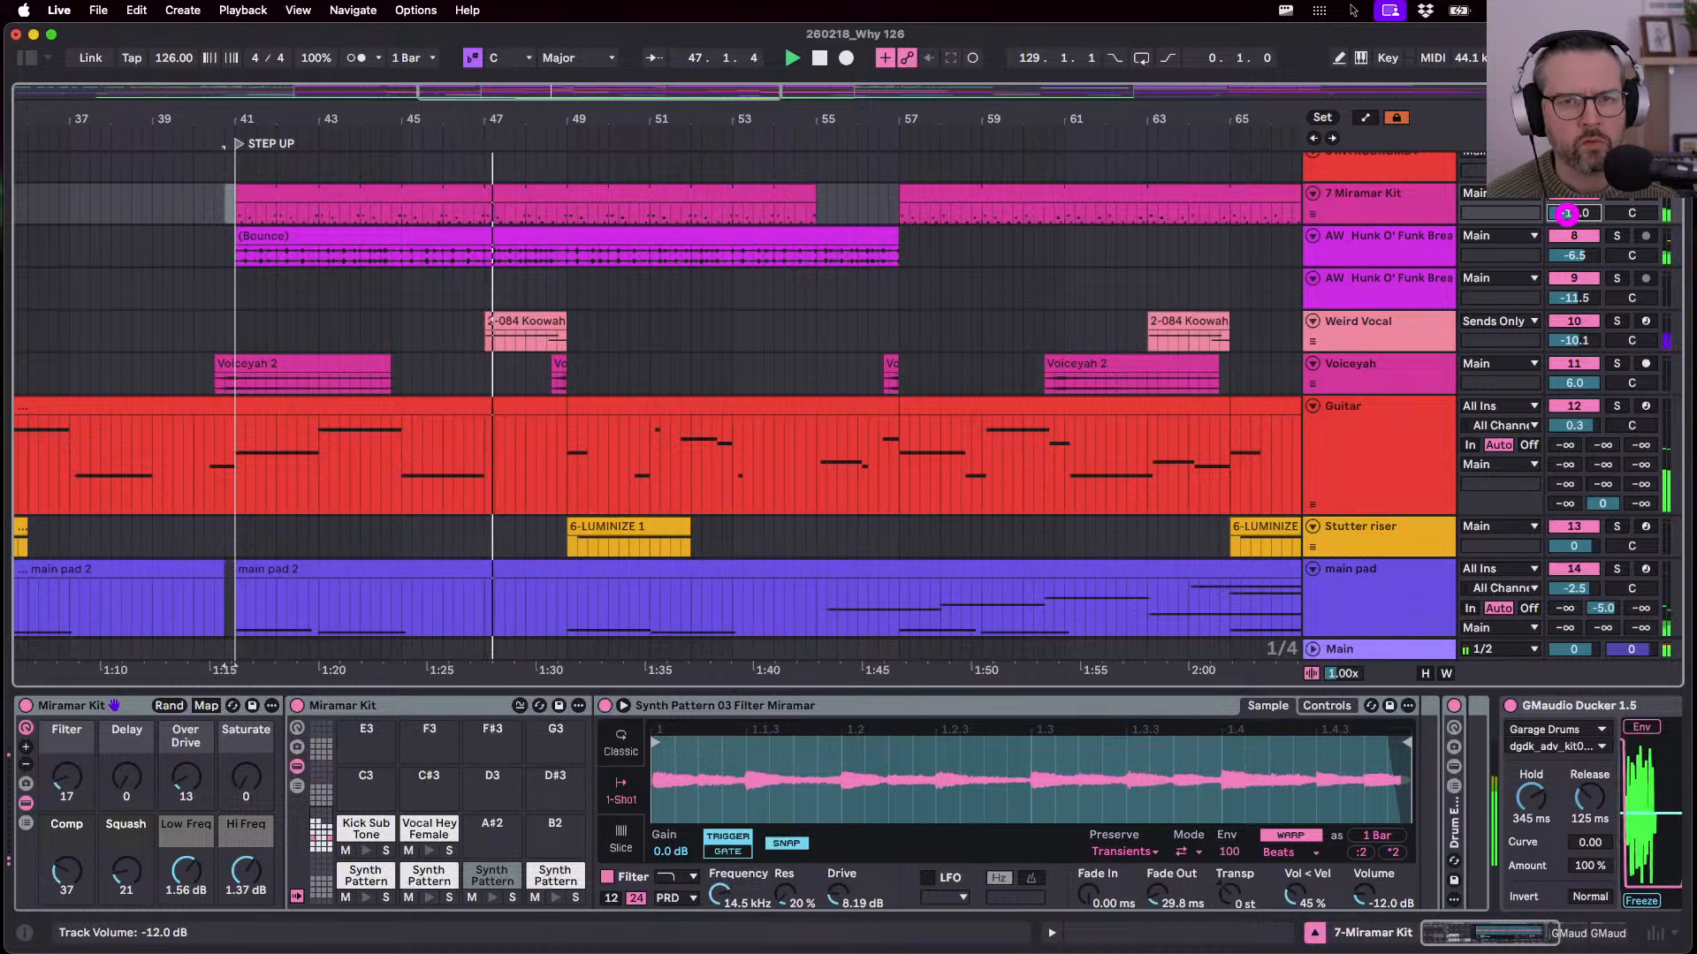
click(994, 286)
click(730, 333)
scroll(730, 333, up, 5)
scroll(730, 333, left, 3)
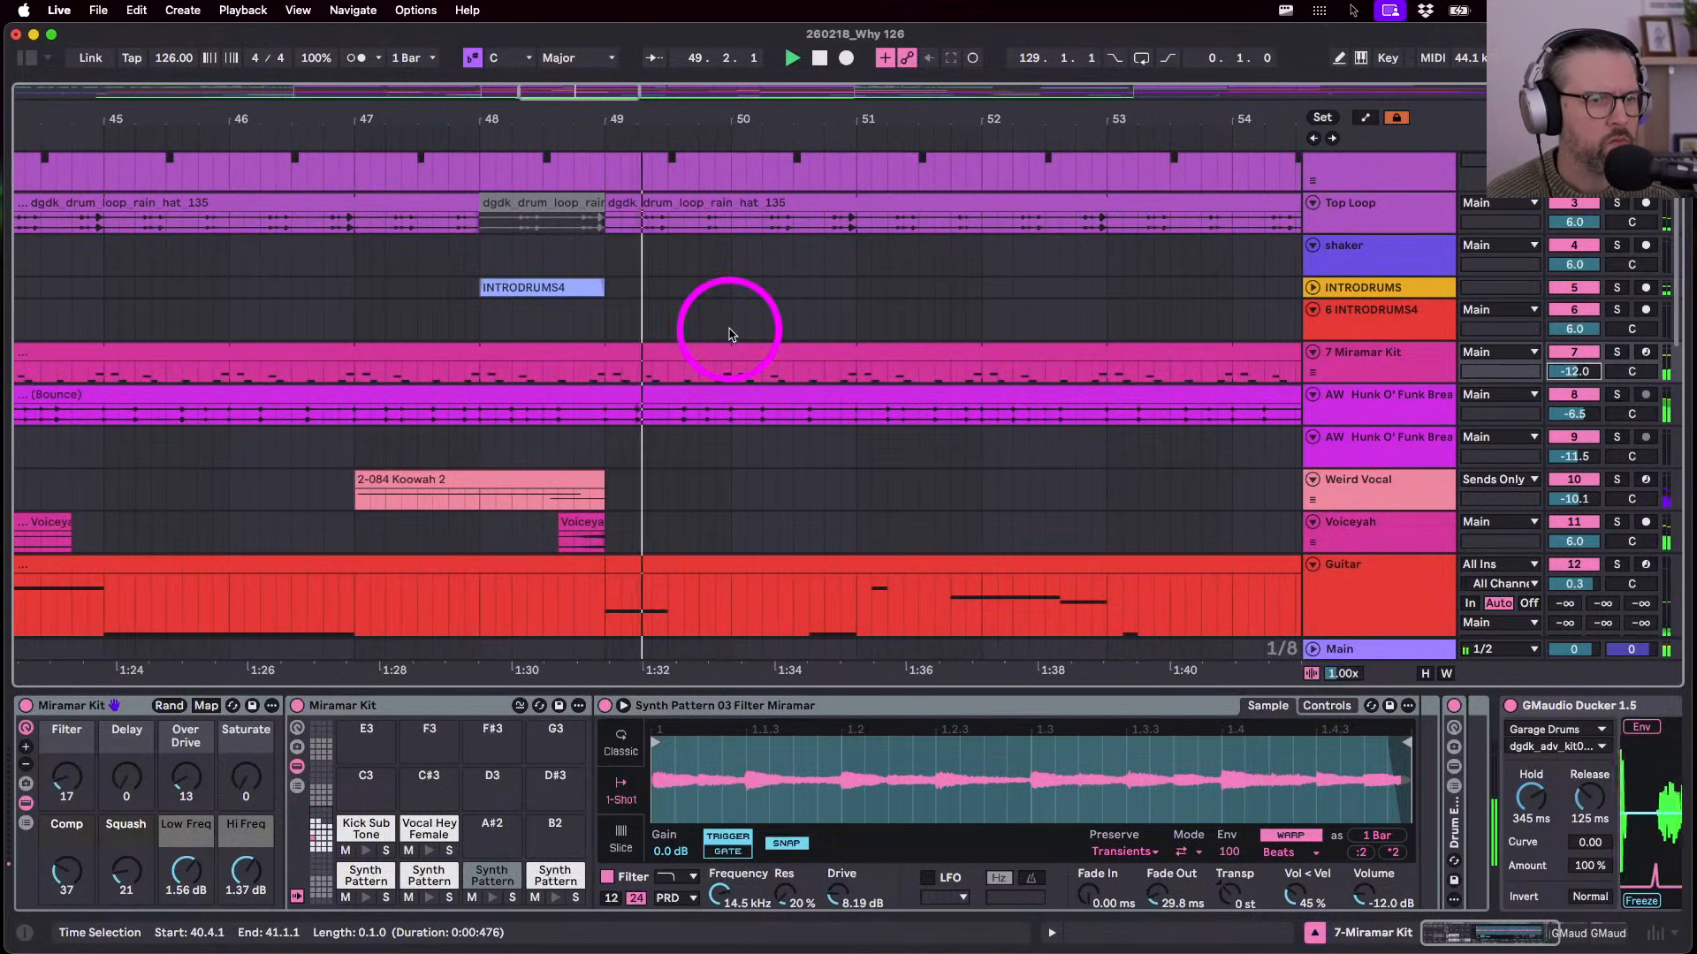
click(522, 389)
scroll(523, 390, up, 3)
- Select 48.2.1 to bar 49 on Miramar Kit, then scroll down to the bass and TRUMPET tracks
click(415, 495)
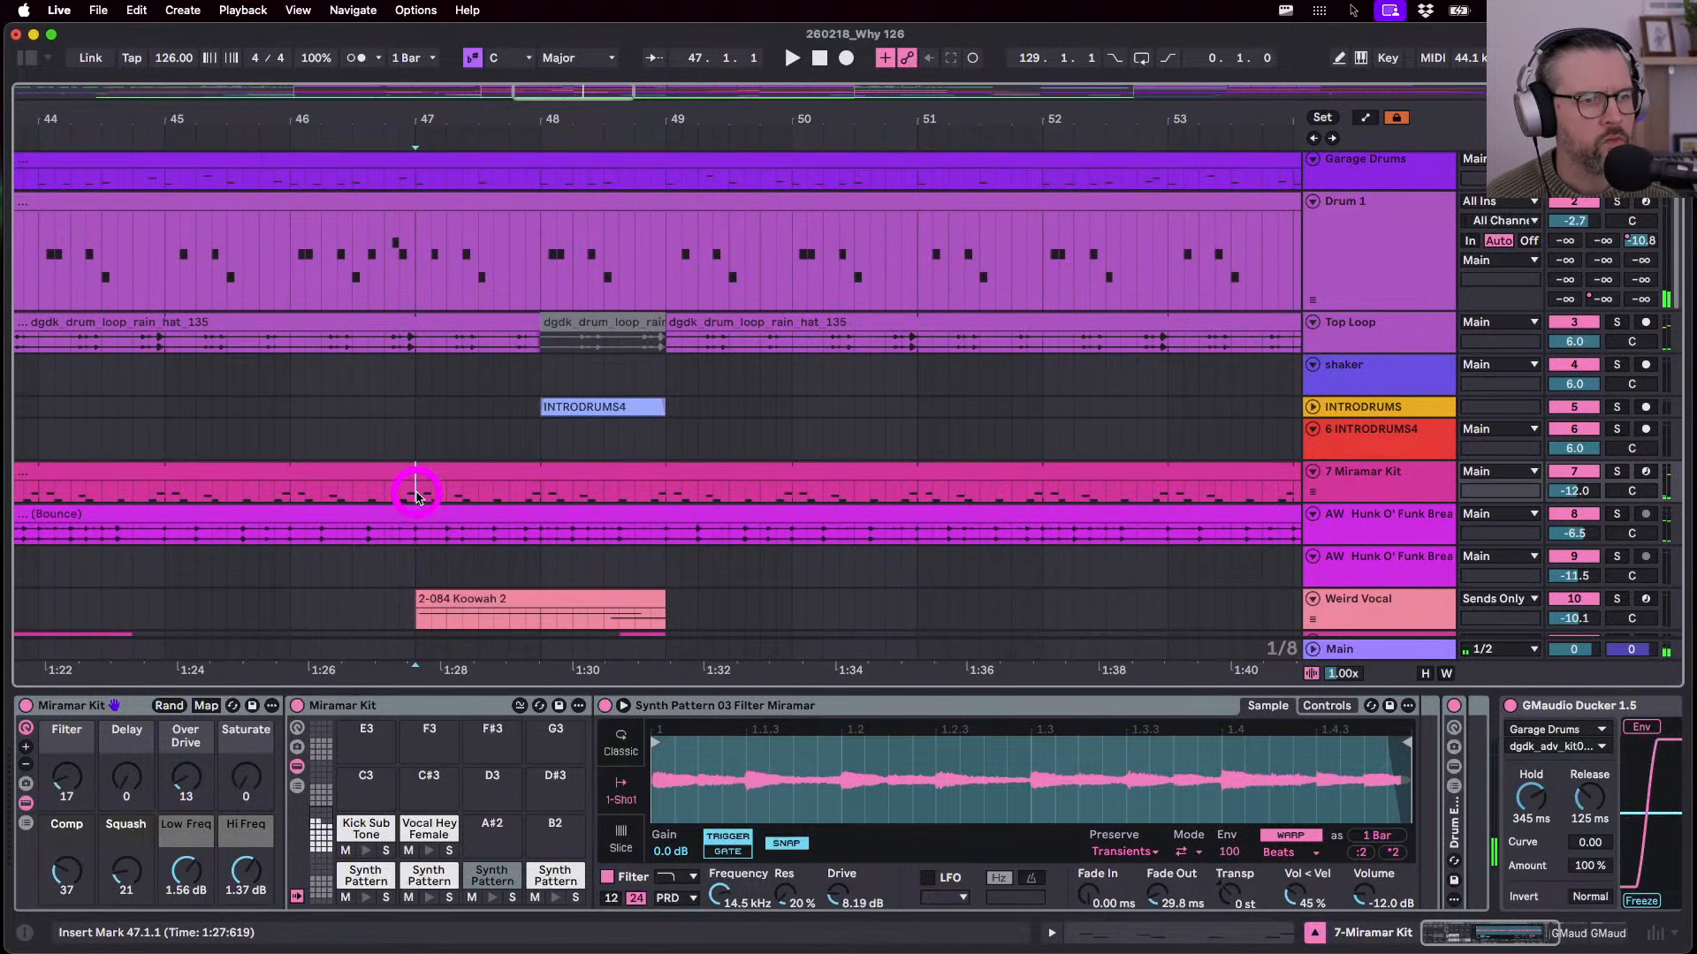
shift+click(667, 495)
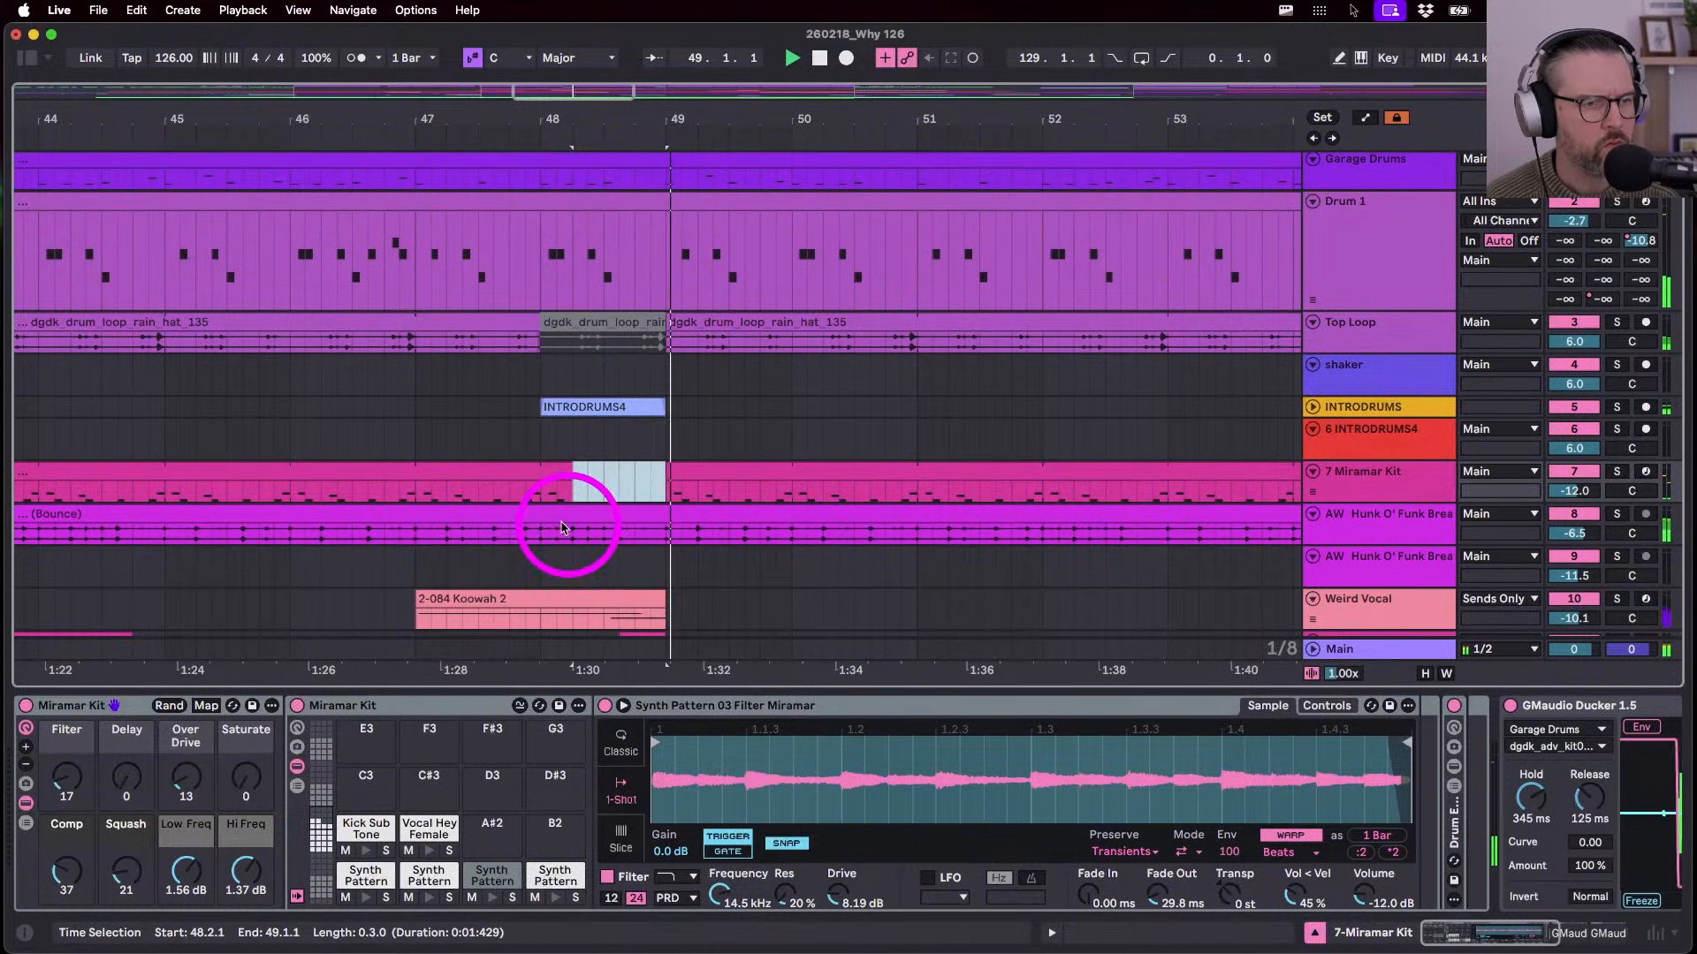
scroll(519, 538, down, 3)
scroll(519, 538, down, 3)
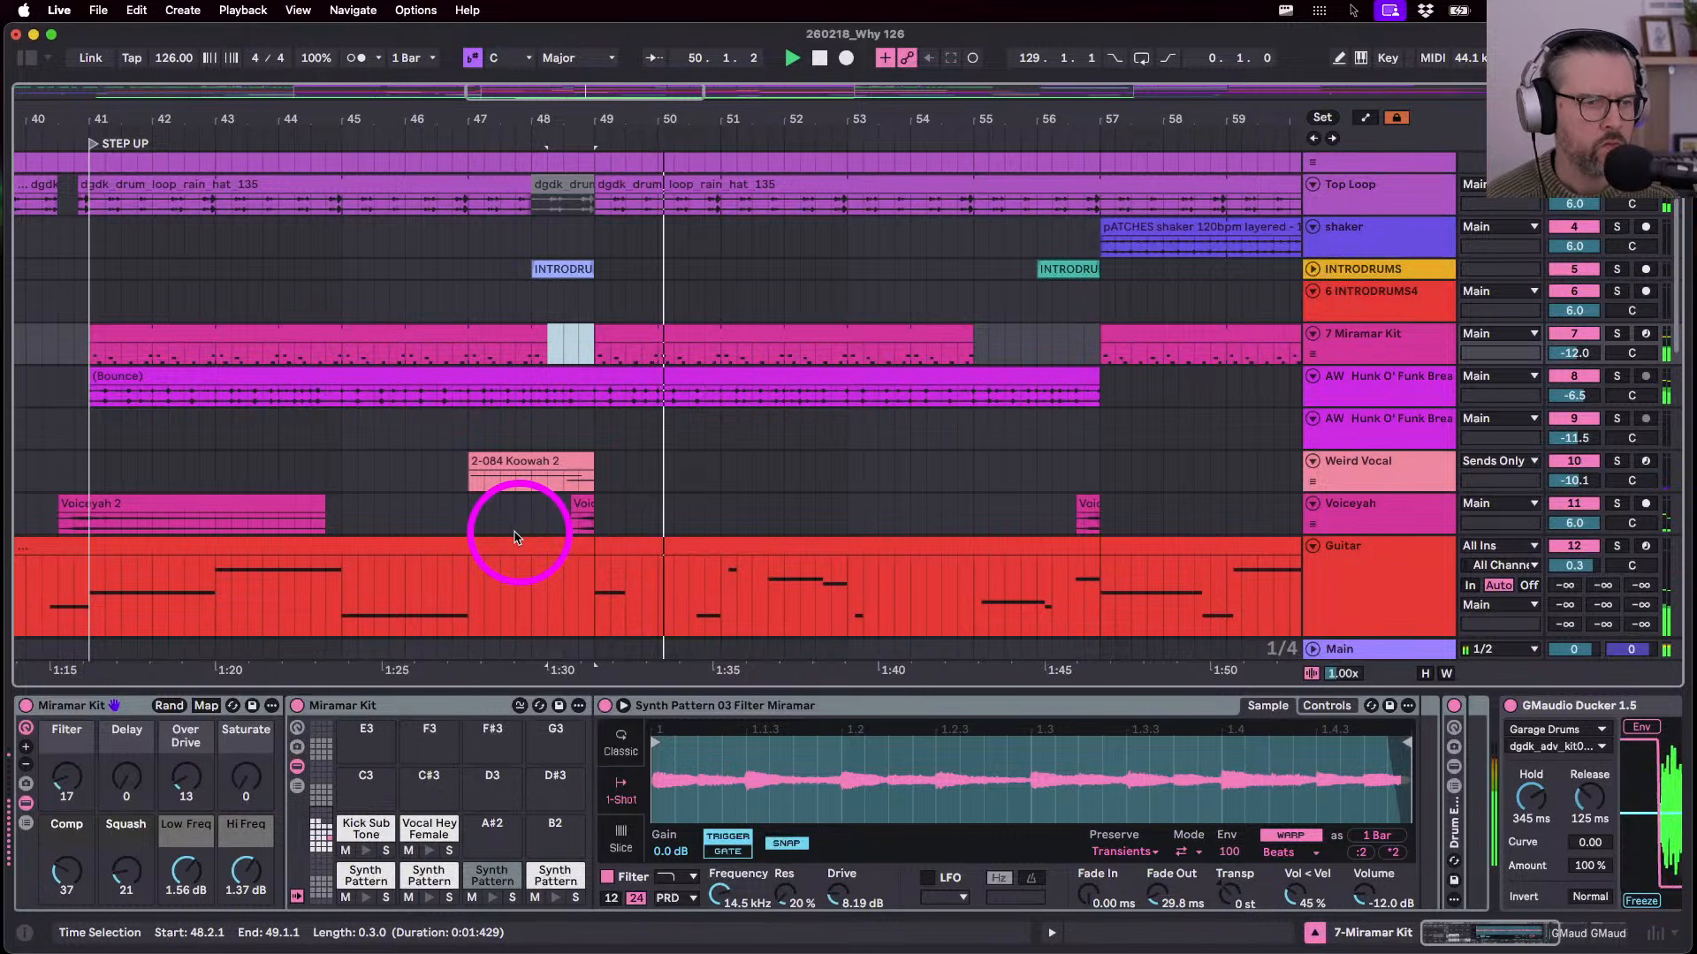
scroll(518, 538, down, 8)
scroll(517, 537, up, 1)
scroll(517, 537, right, 4)
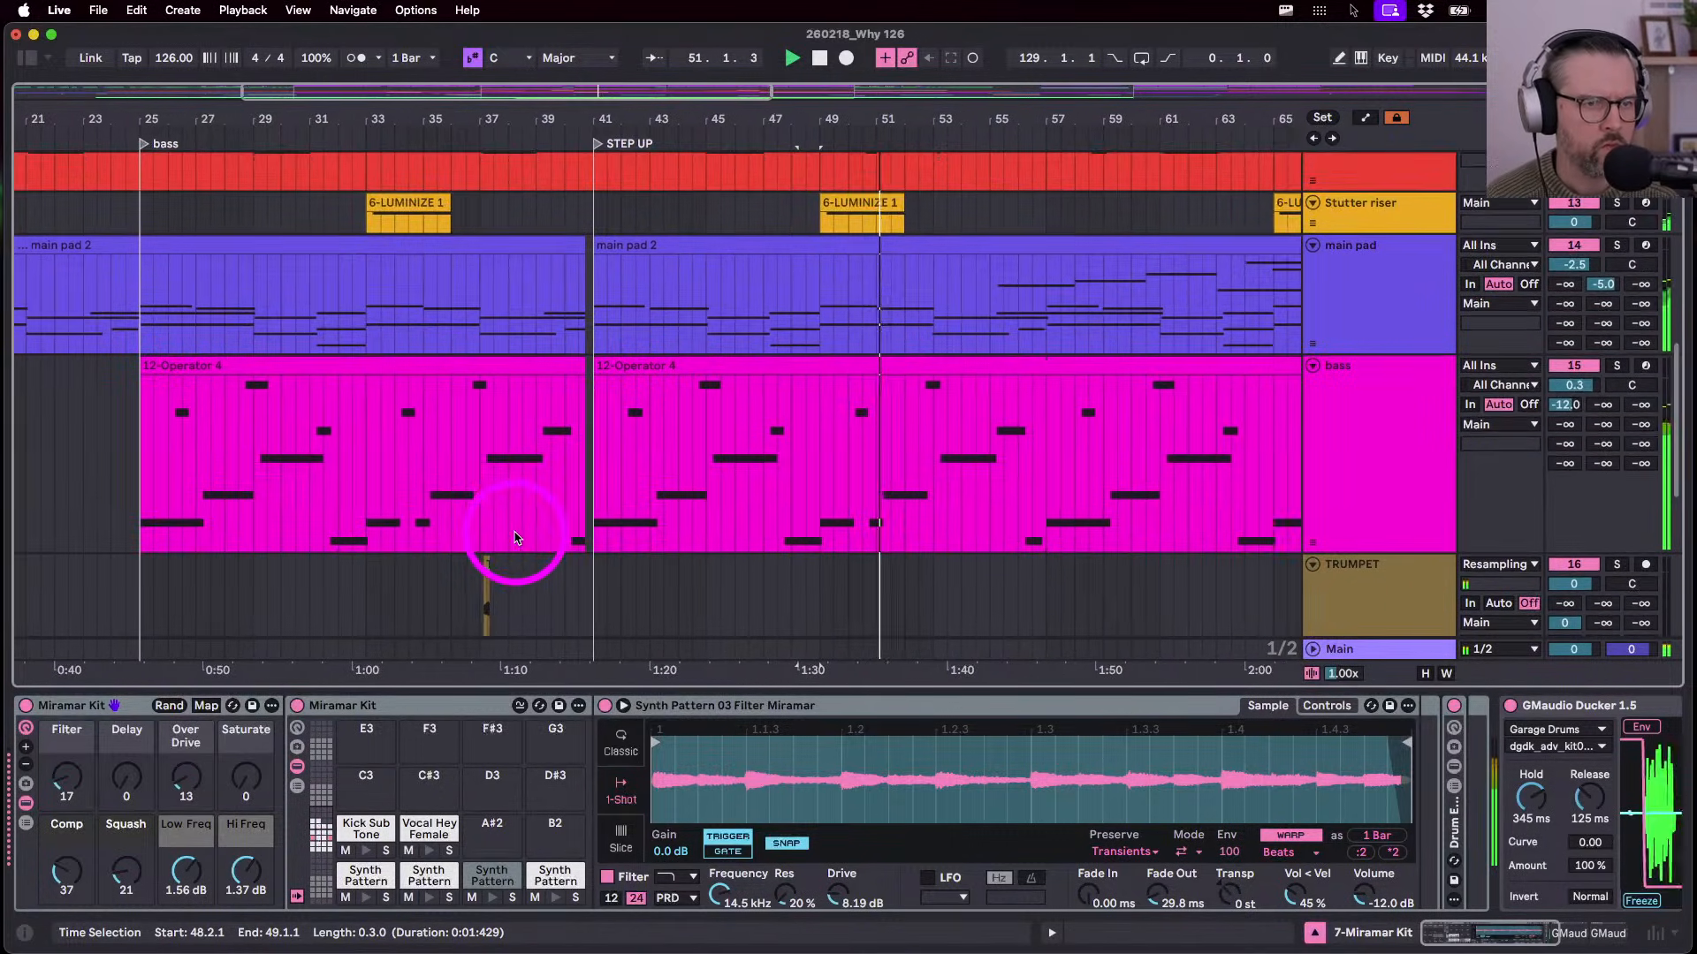
scroll(517, 537, down, 4)
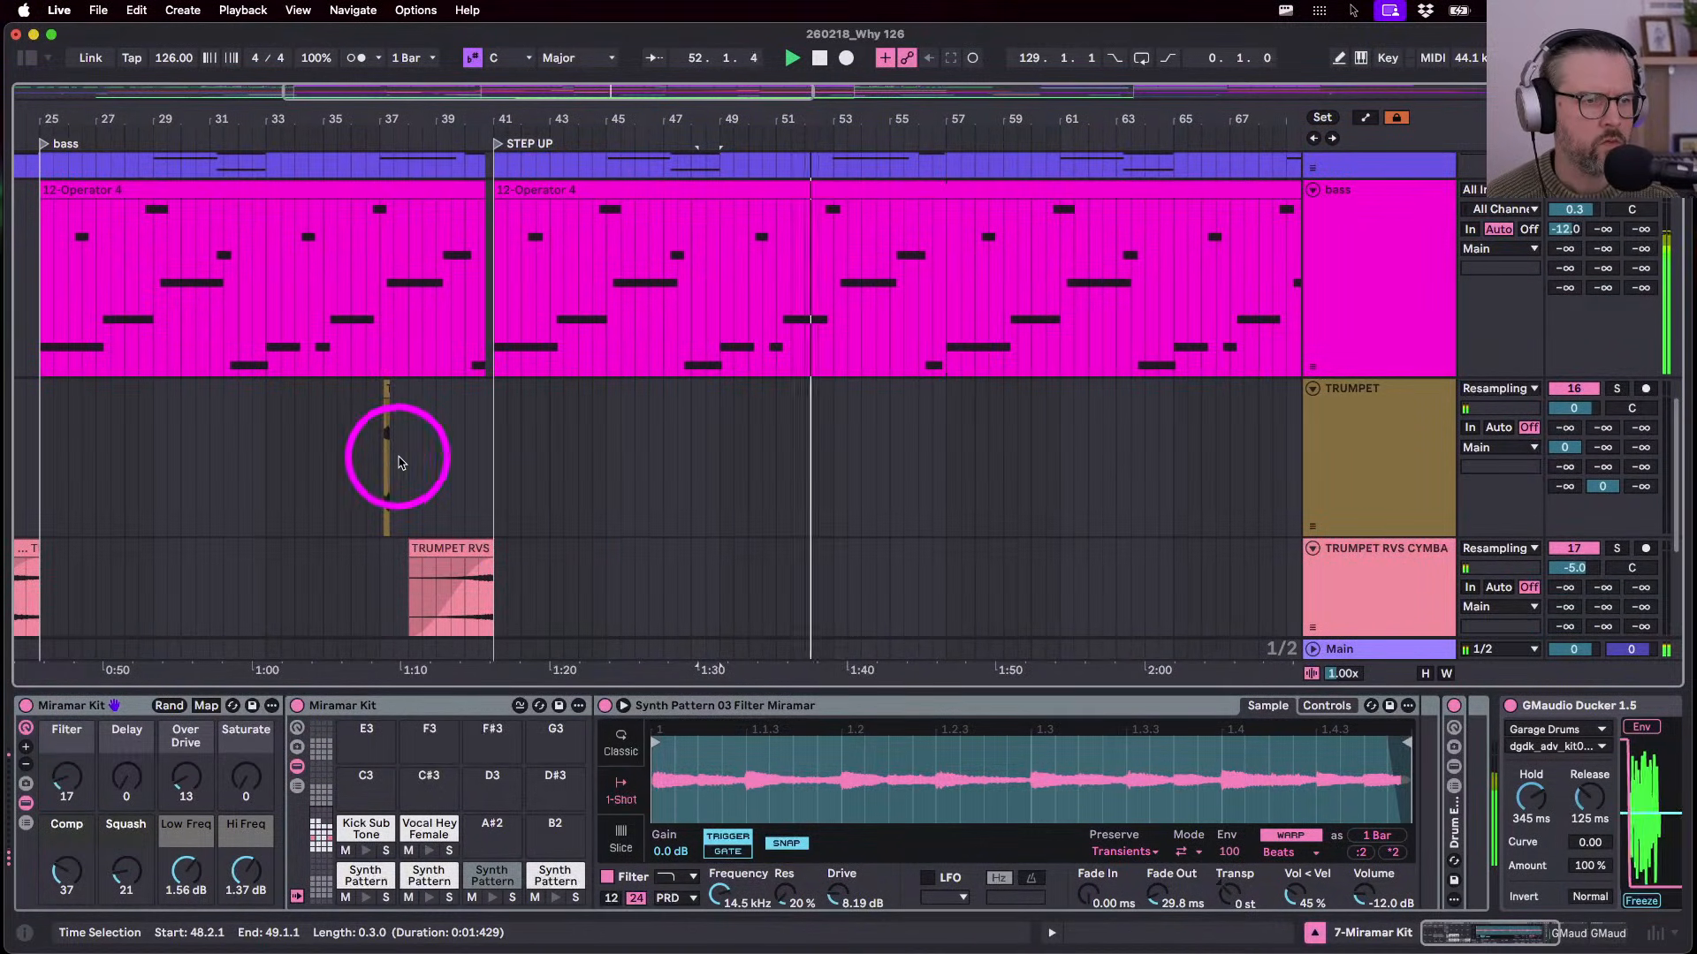
- Paste the bar-37 TRUMPET hit at bar 55, undoing a misplaced copy at bar 53
click(382, 454)
click(844, 472)
key(cmd+v)
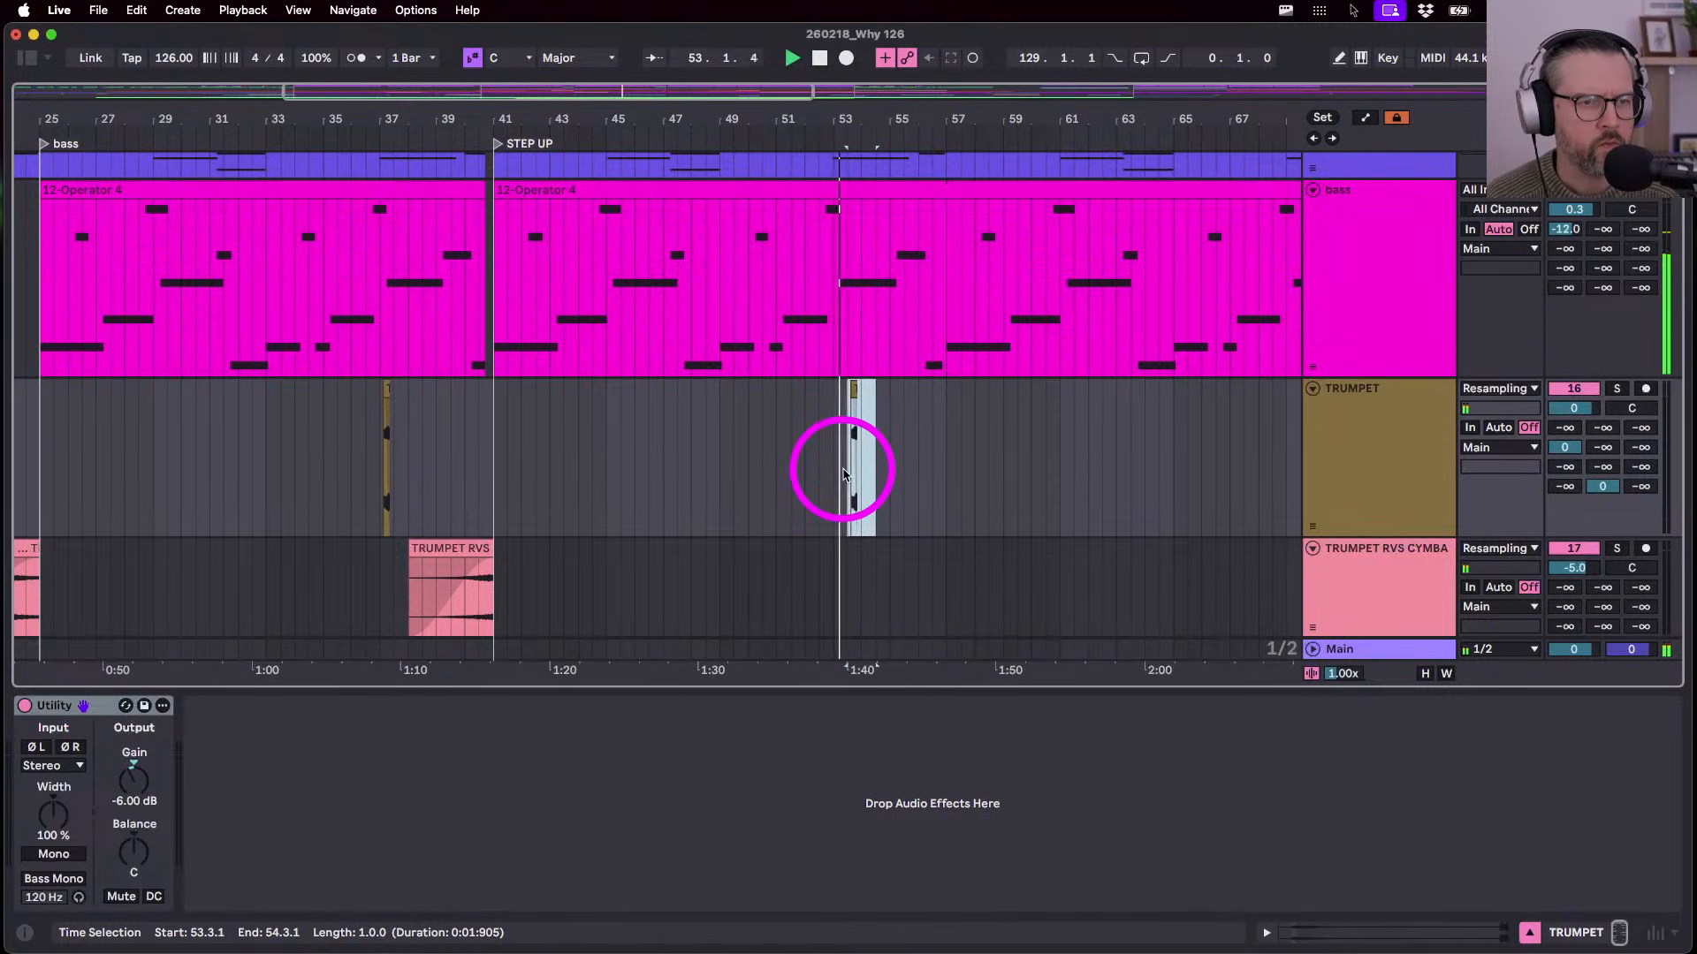
key(cmd+z)
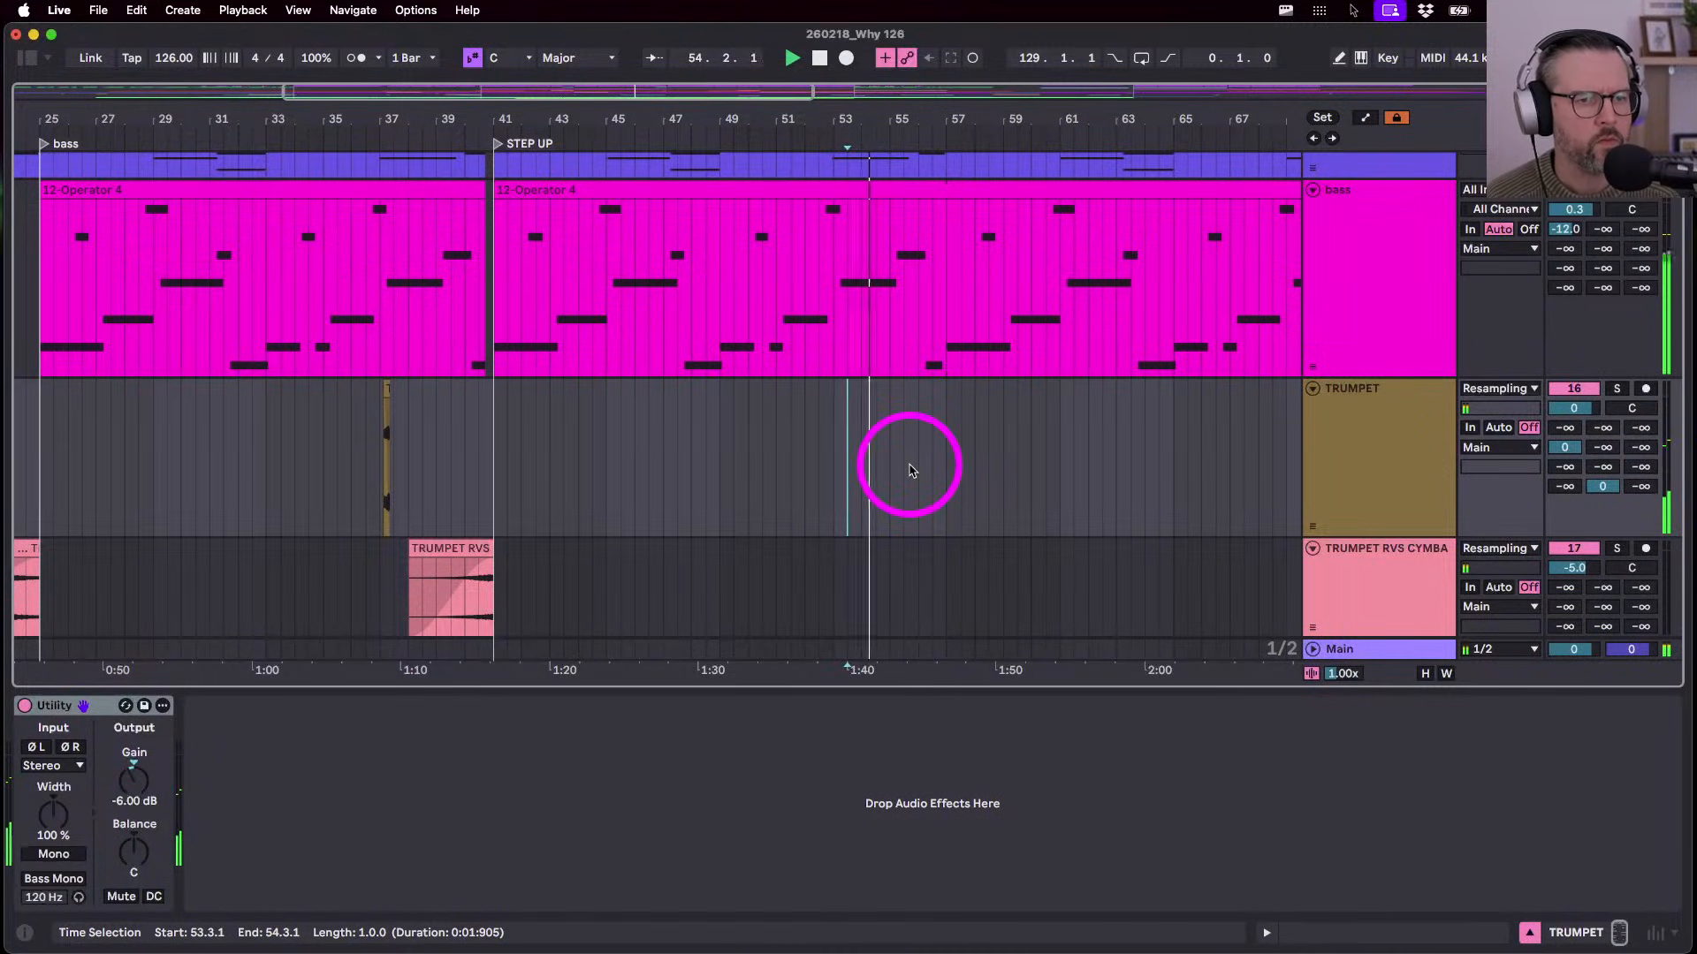
click(891, 467)
key(super+v)
- Raise the pasted trumpet clip's pitch by +12 semitones
scroll(891, 467, up, 5)
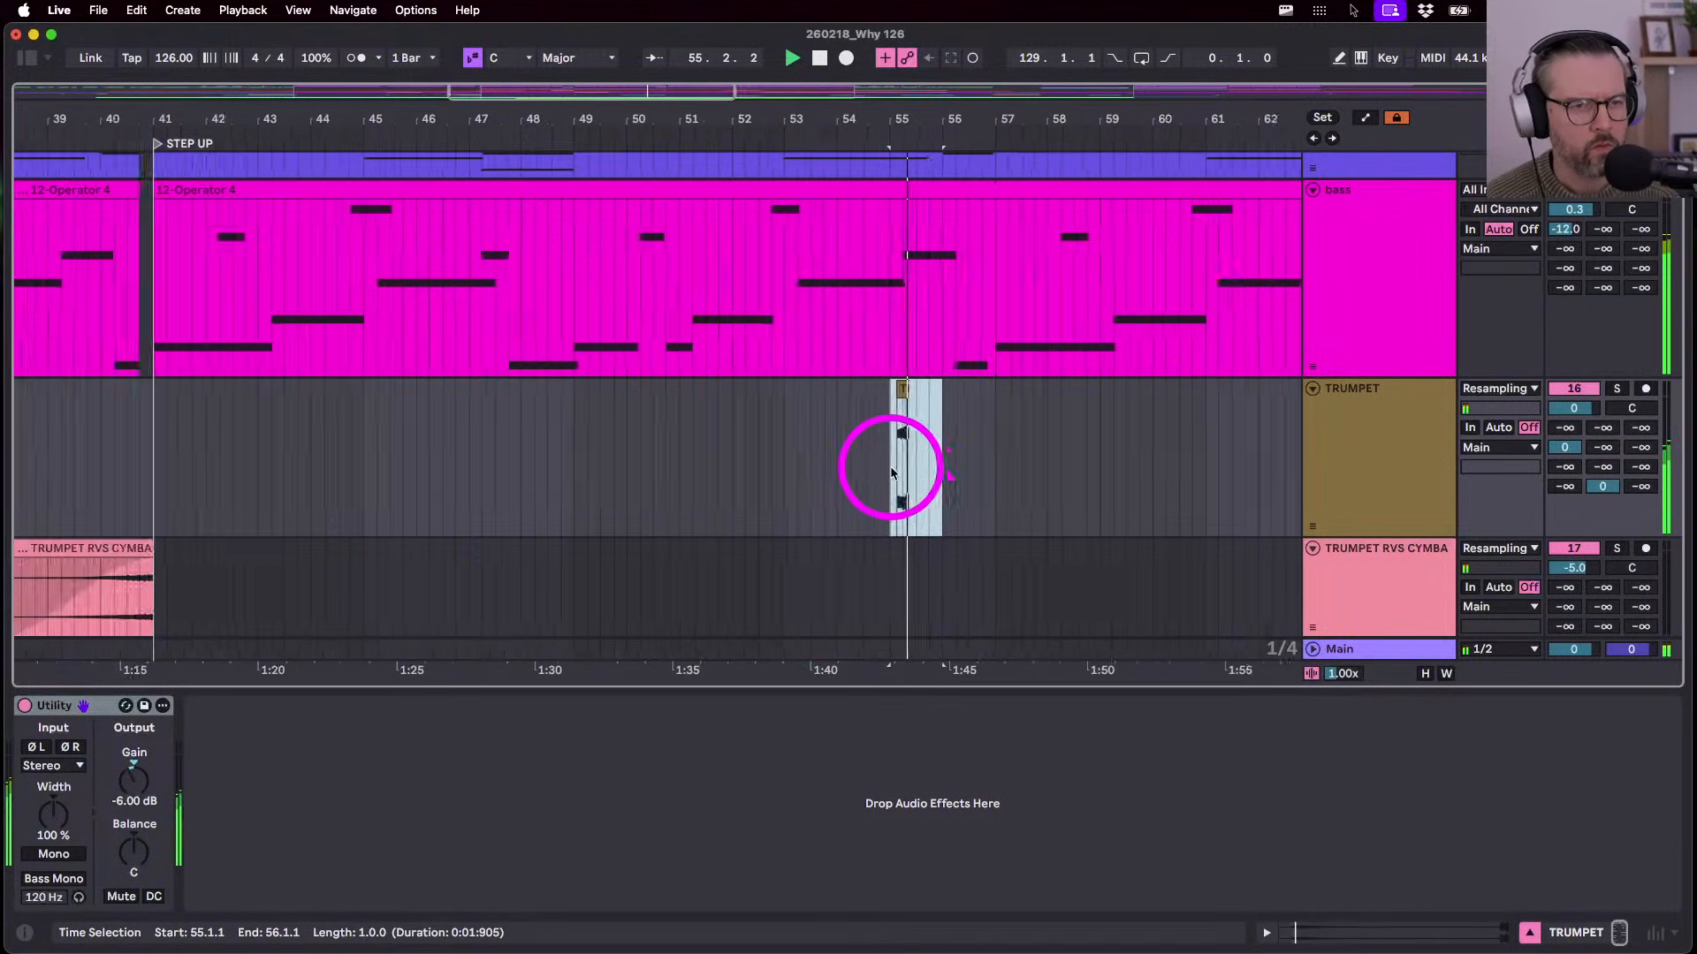
double_click(907, 392)
key(space)
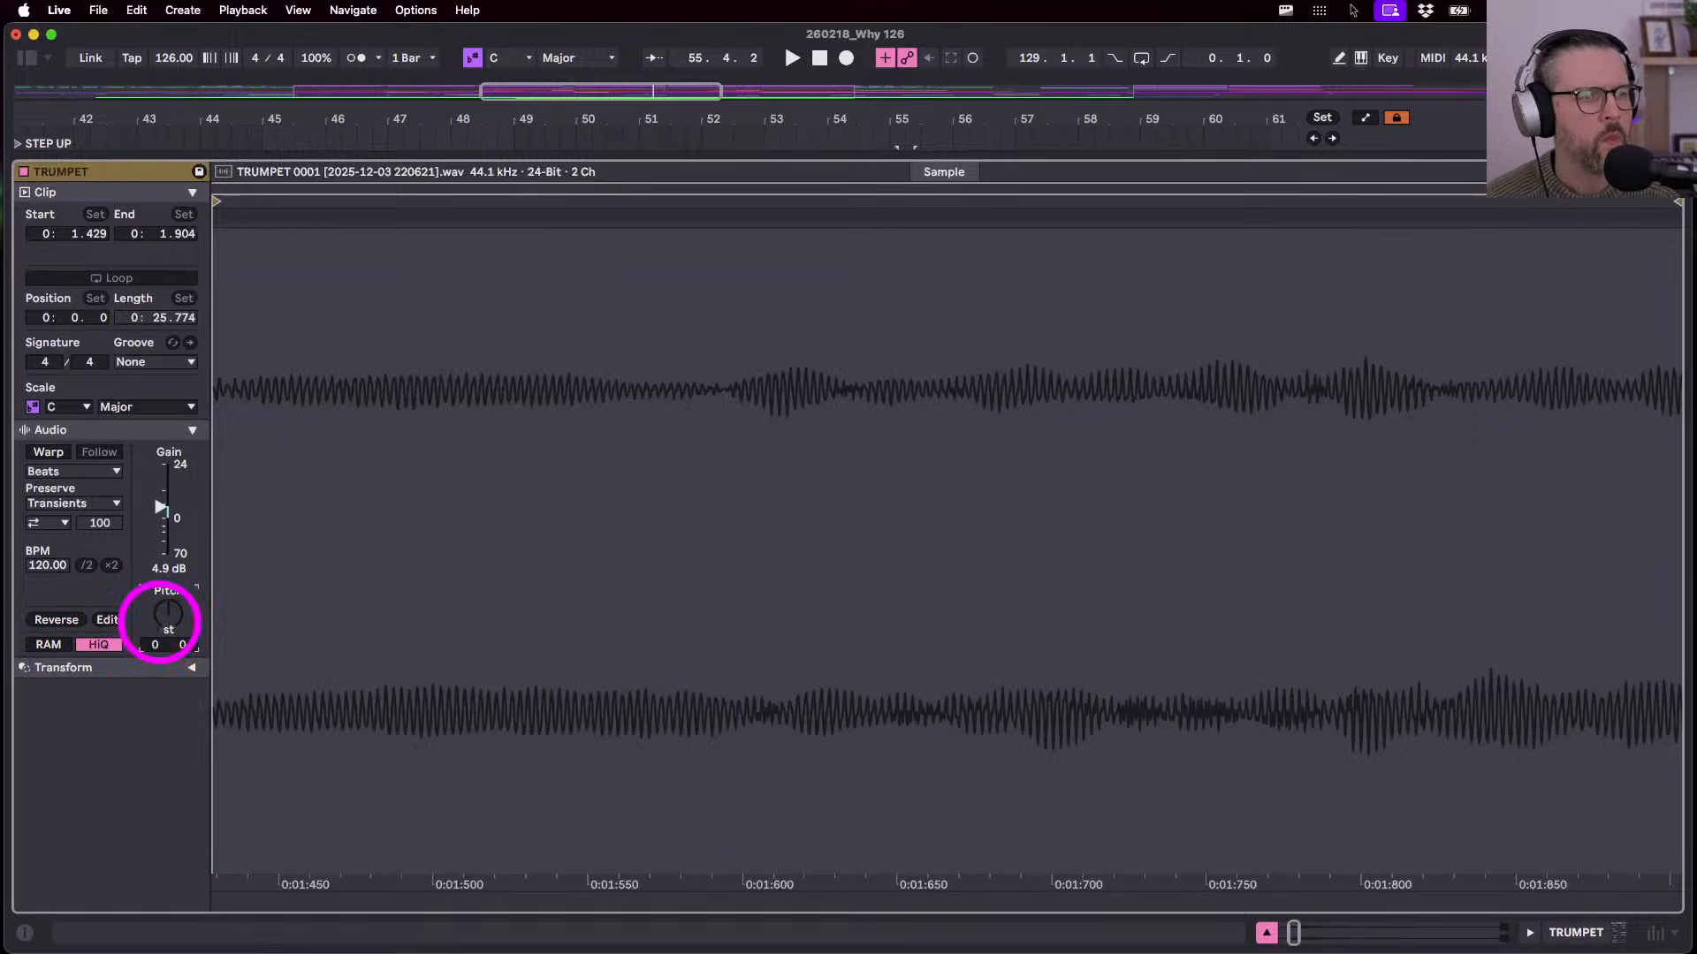
drag(161, 621, 163, 628)
key(shift+Tab)
- Play back from bar 54 to hear the transposed trumpet stab
key(space)
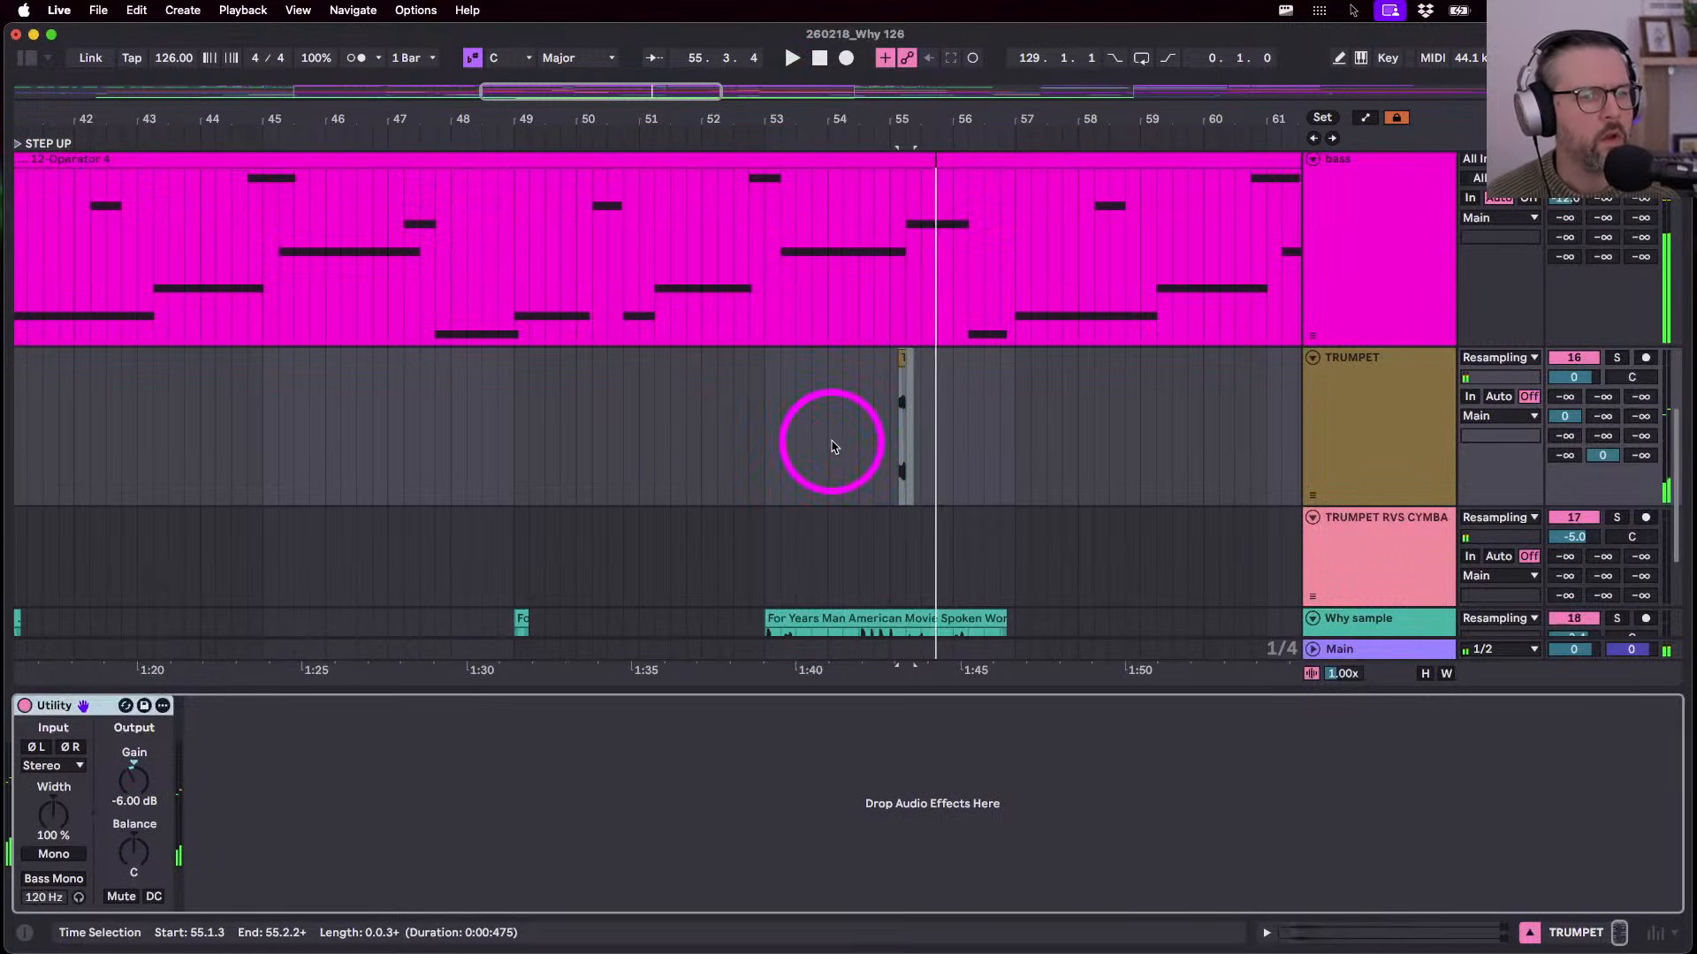
click(833, 448)
key(space)
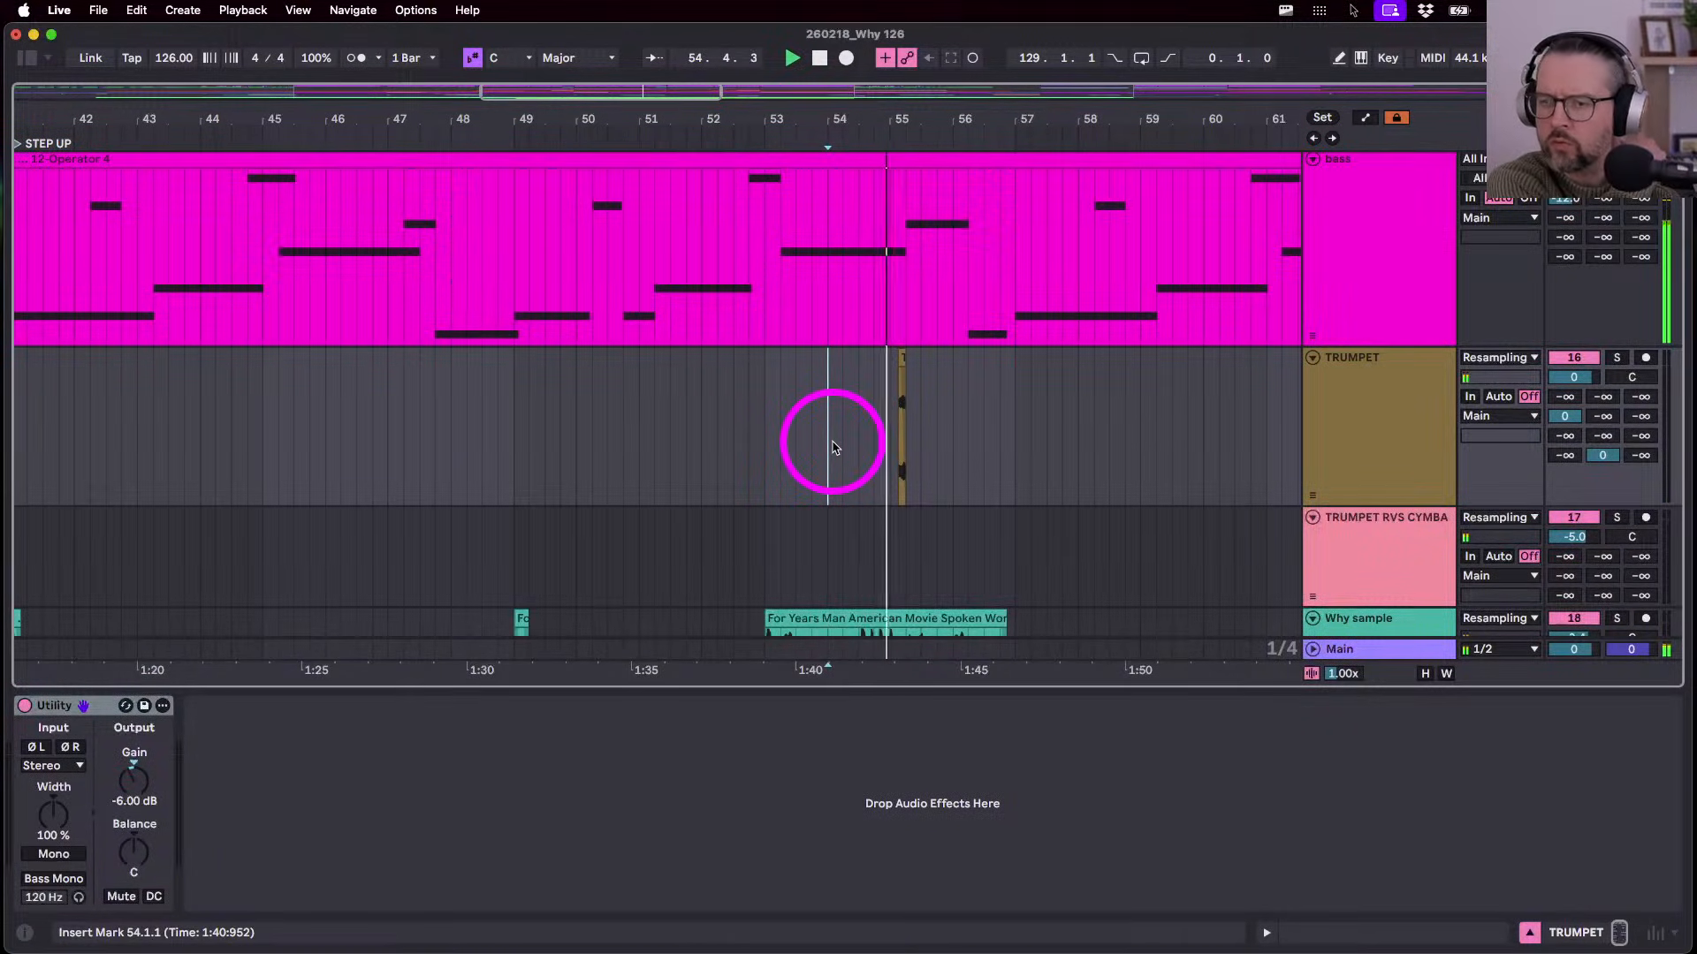
scroll(952, 478, down, 10)
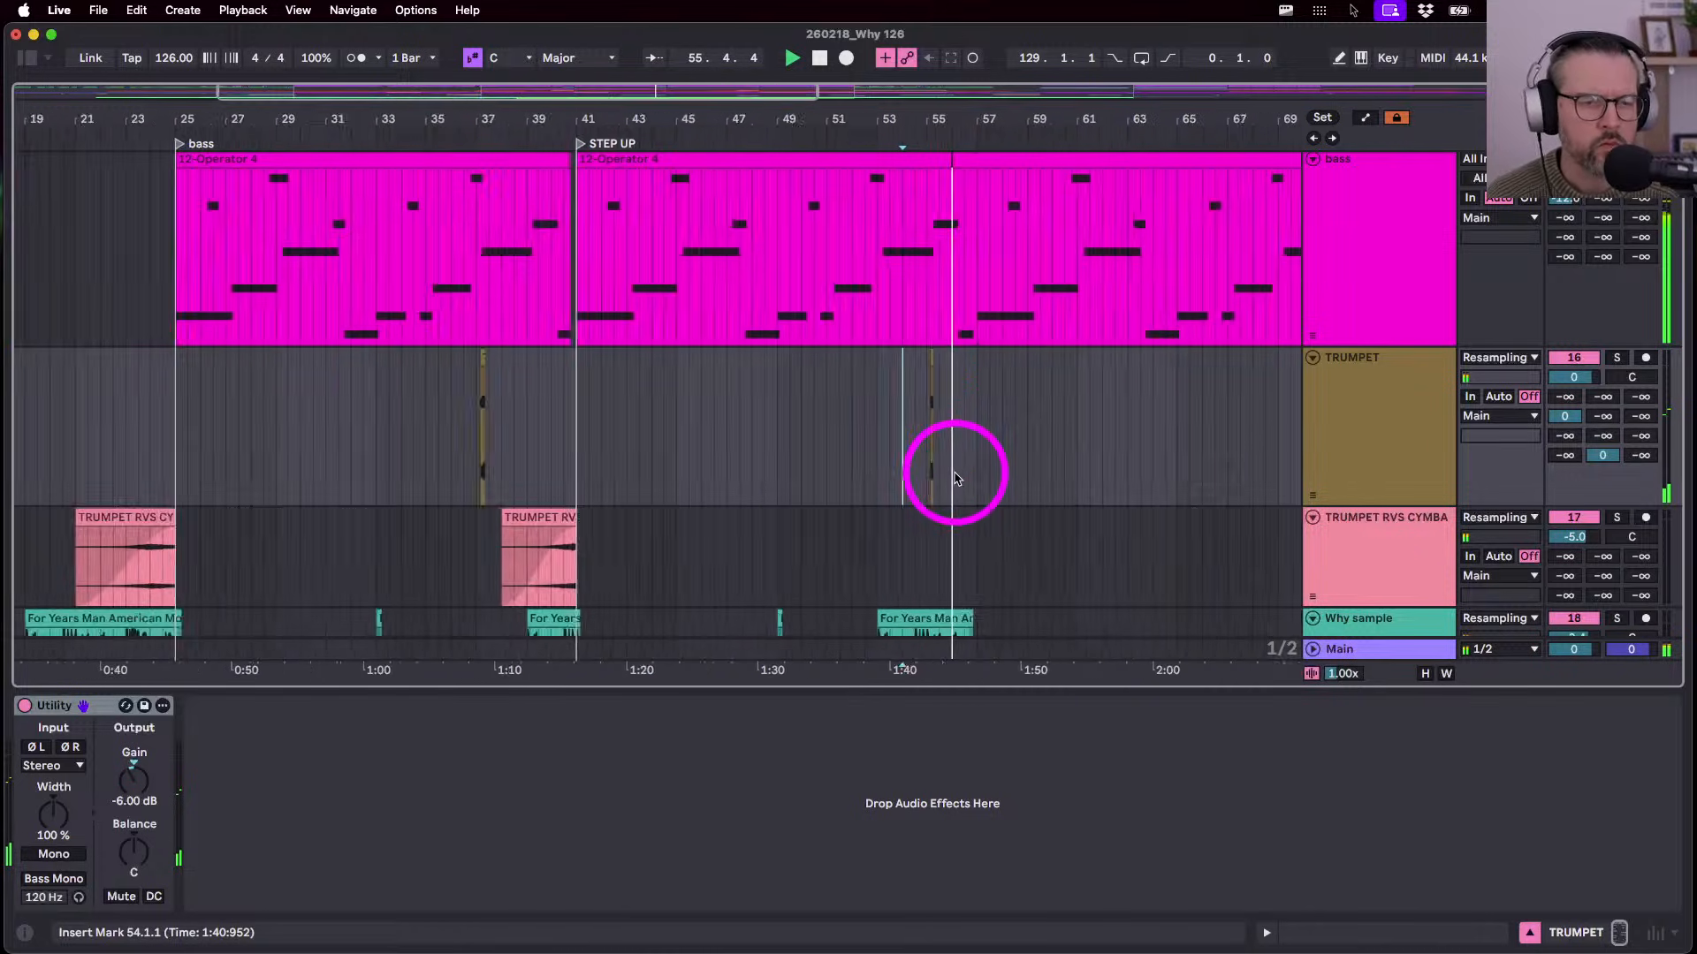
scroll(492, 462, up, 10)
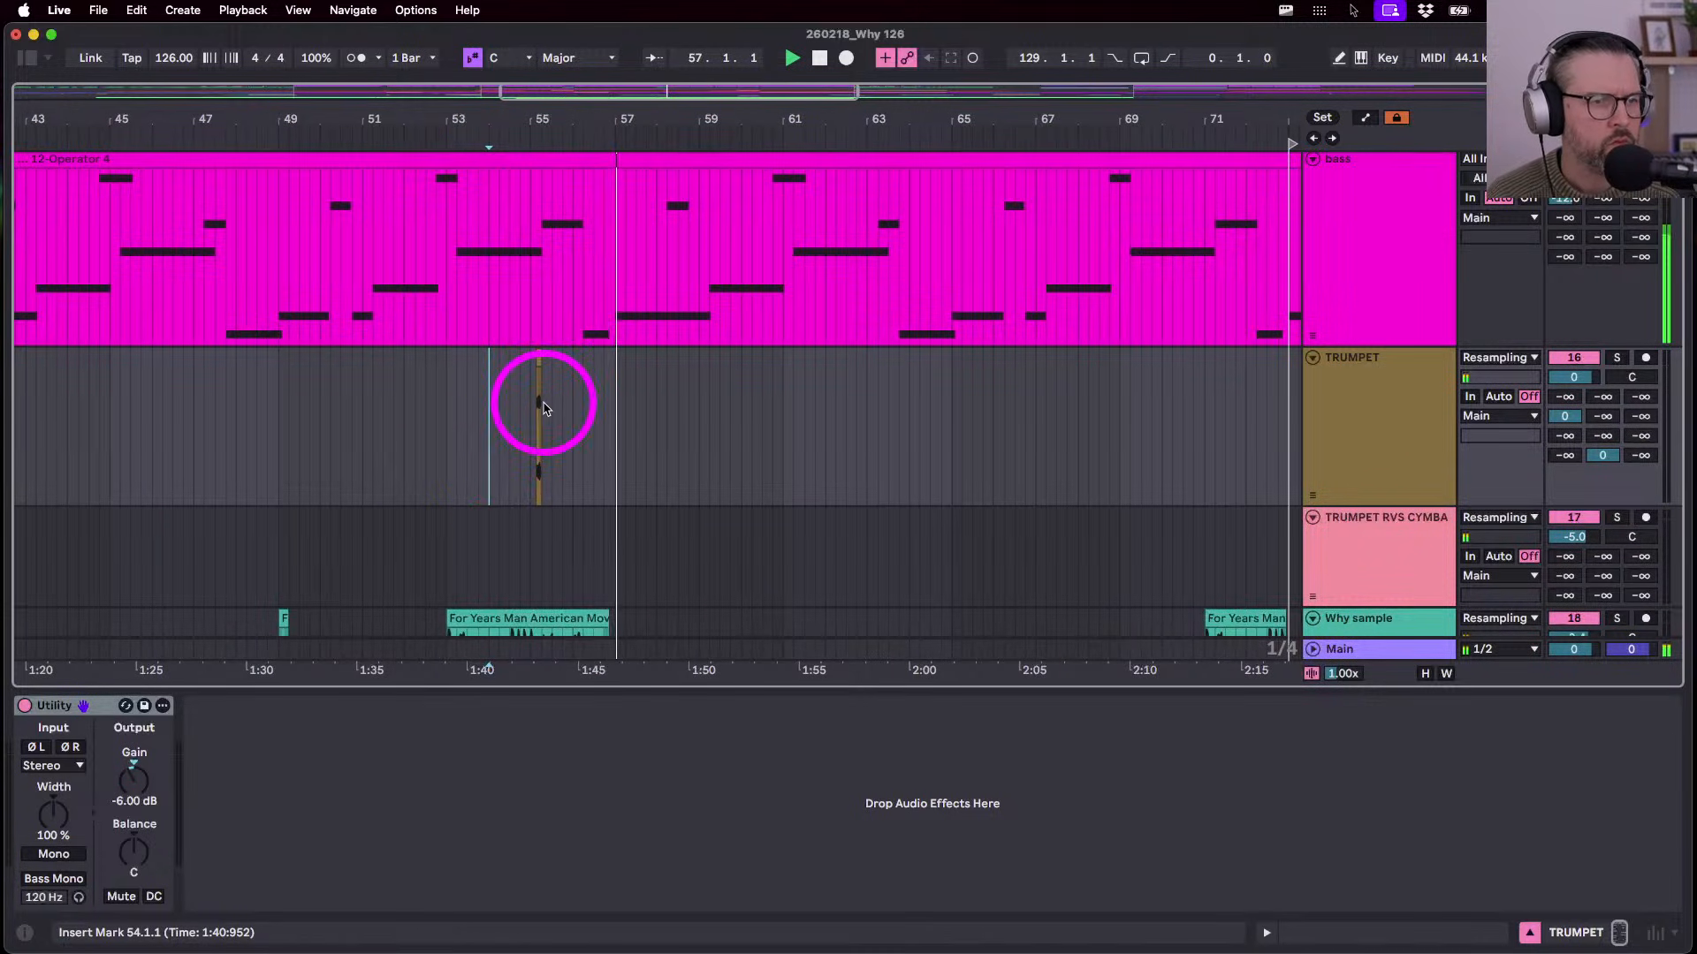
scroll(542, 403, up, 5)
scroll(636, 349, down, 3)
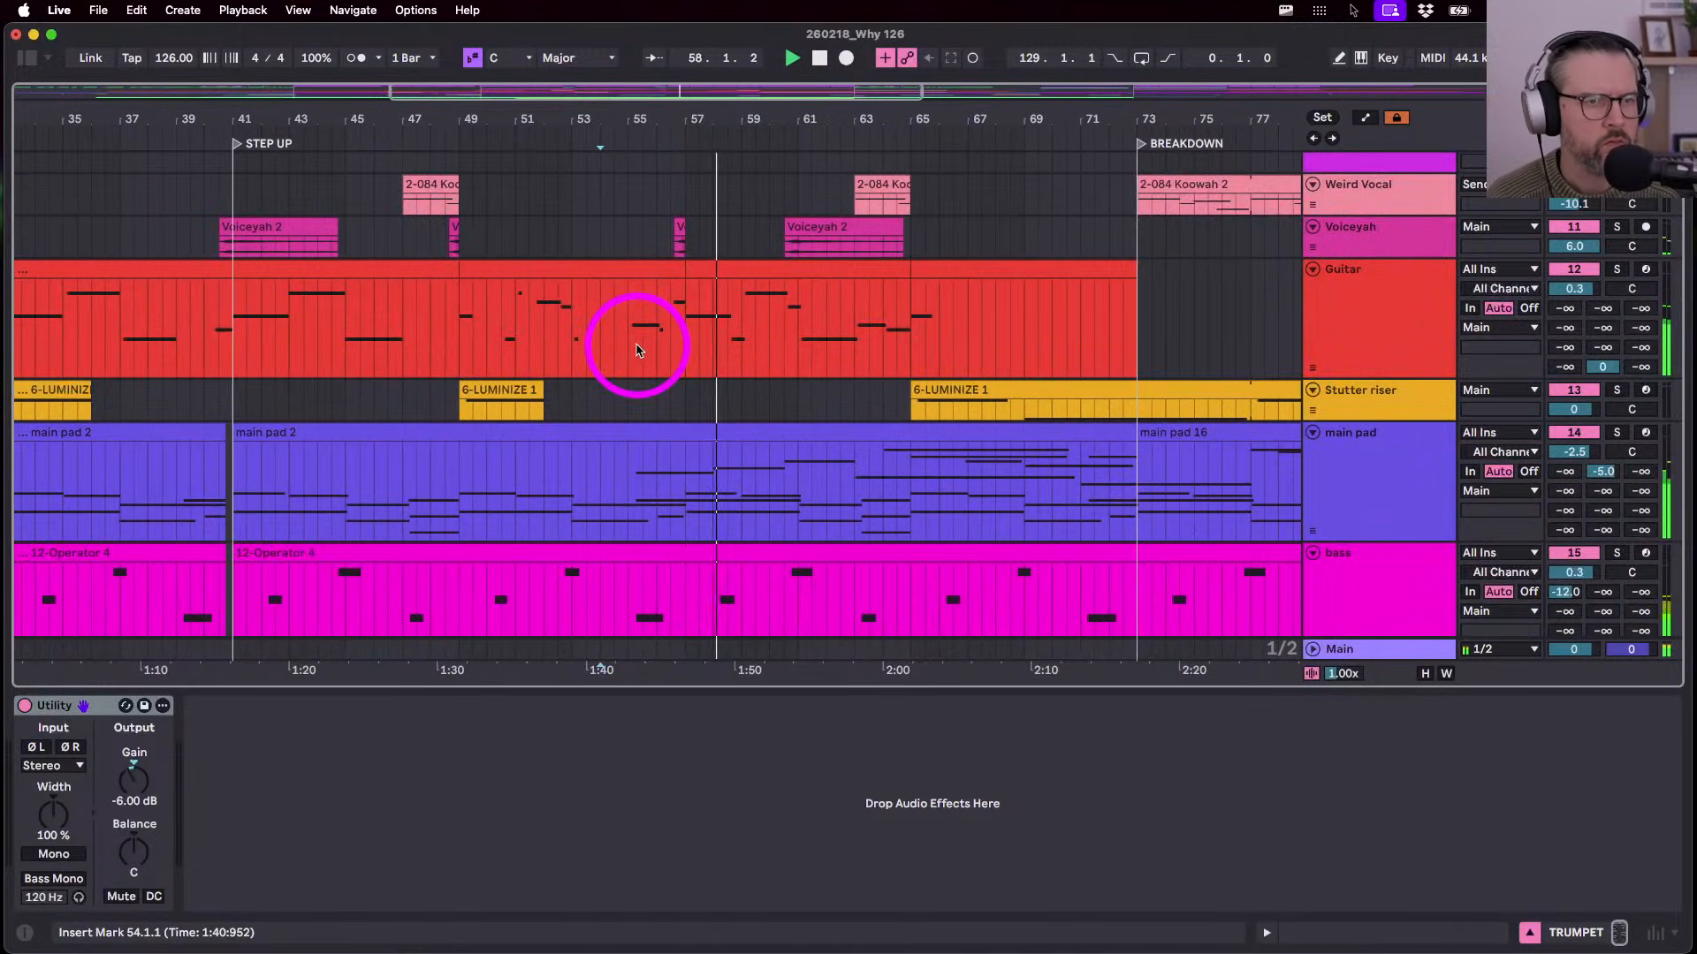
scroll(637, 350, up, 5)
scroll(680, 408, up, 5)
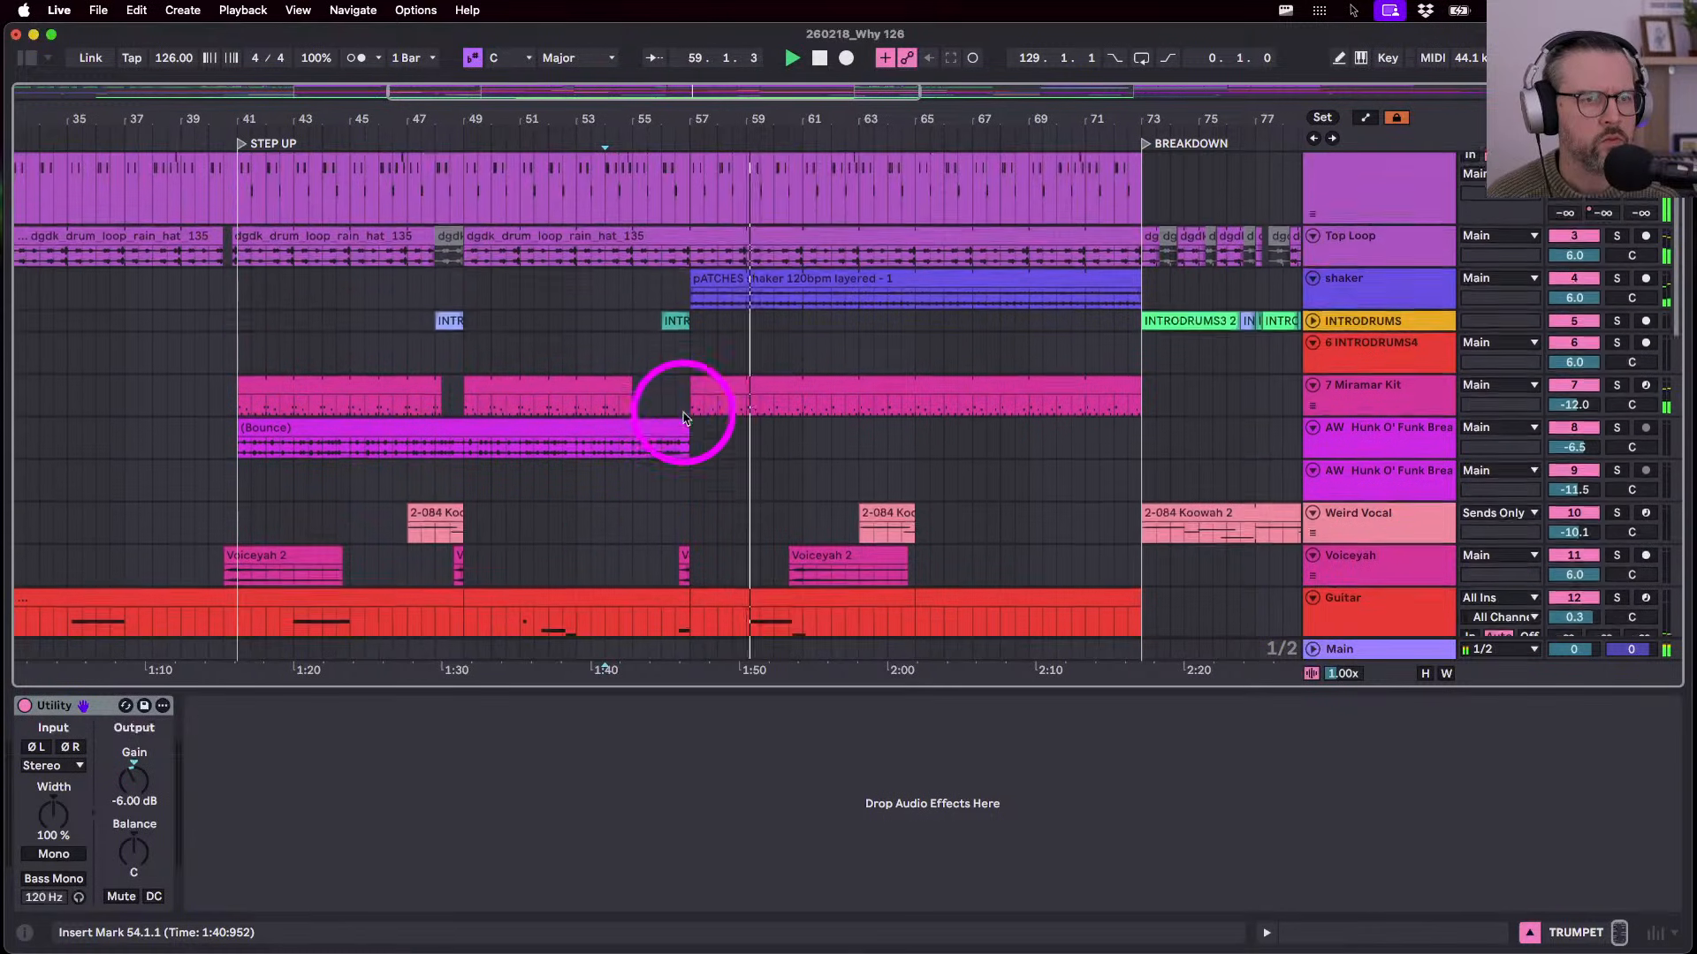
scroll(685, 407, down, 5)
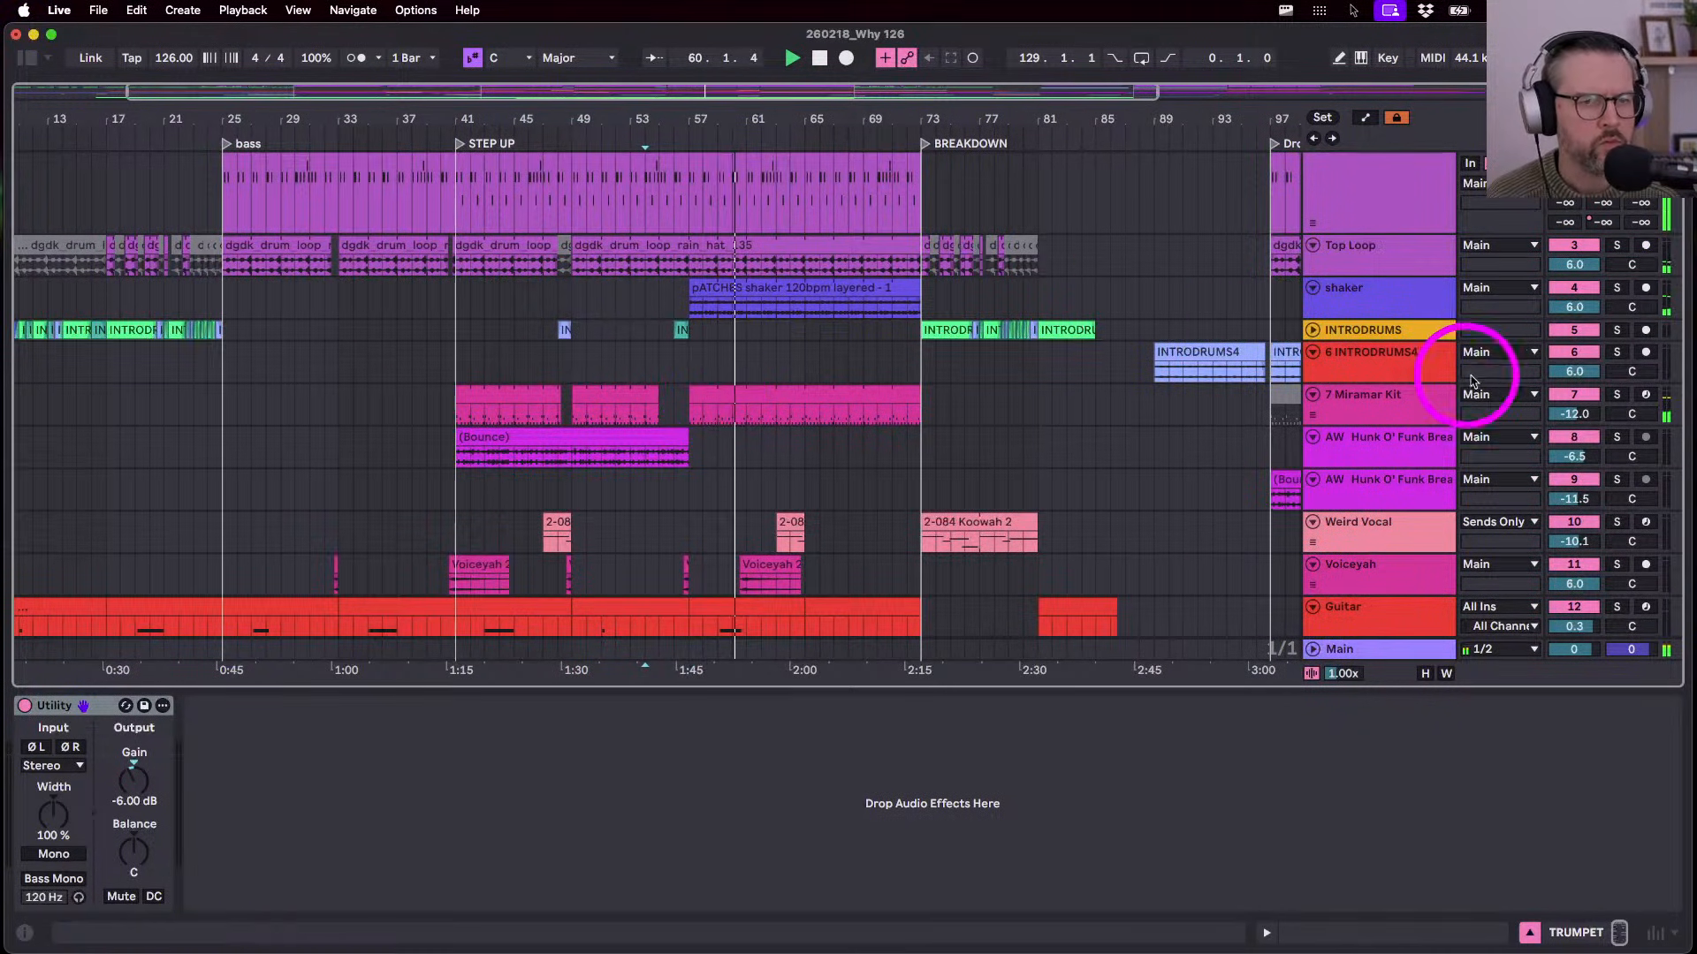
- Reactivate the Miramar Kit clip, trim its start from bar 57 to 65, and set volume to -15.8 dB
click(1622, 292)
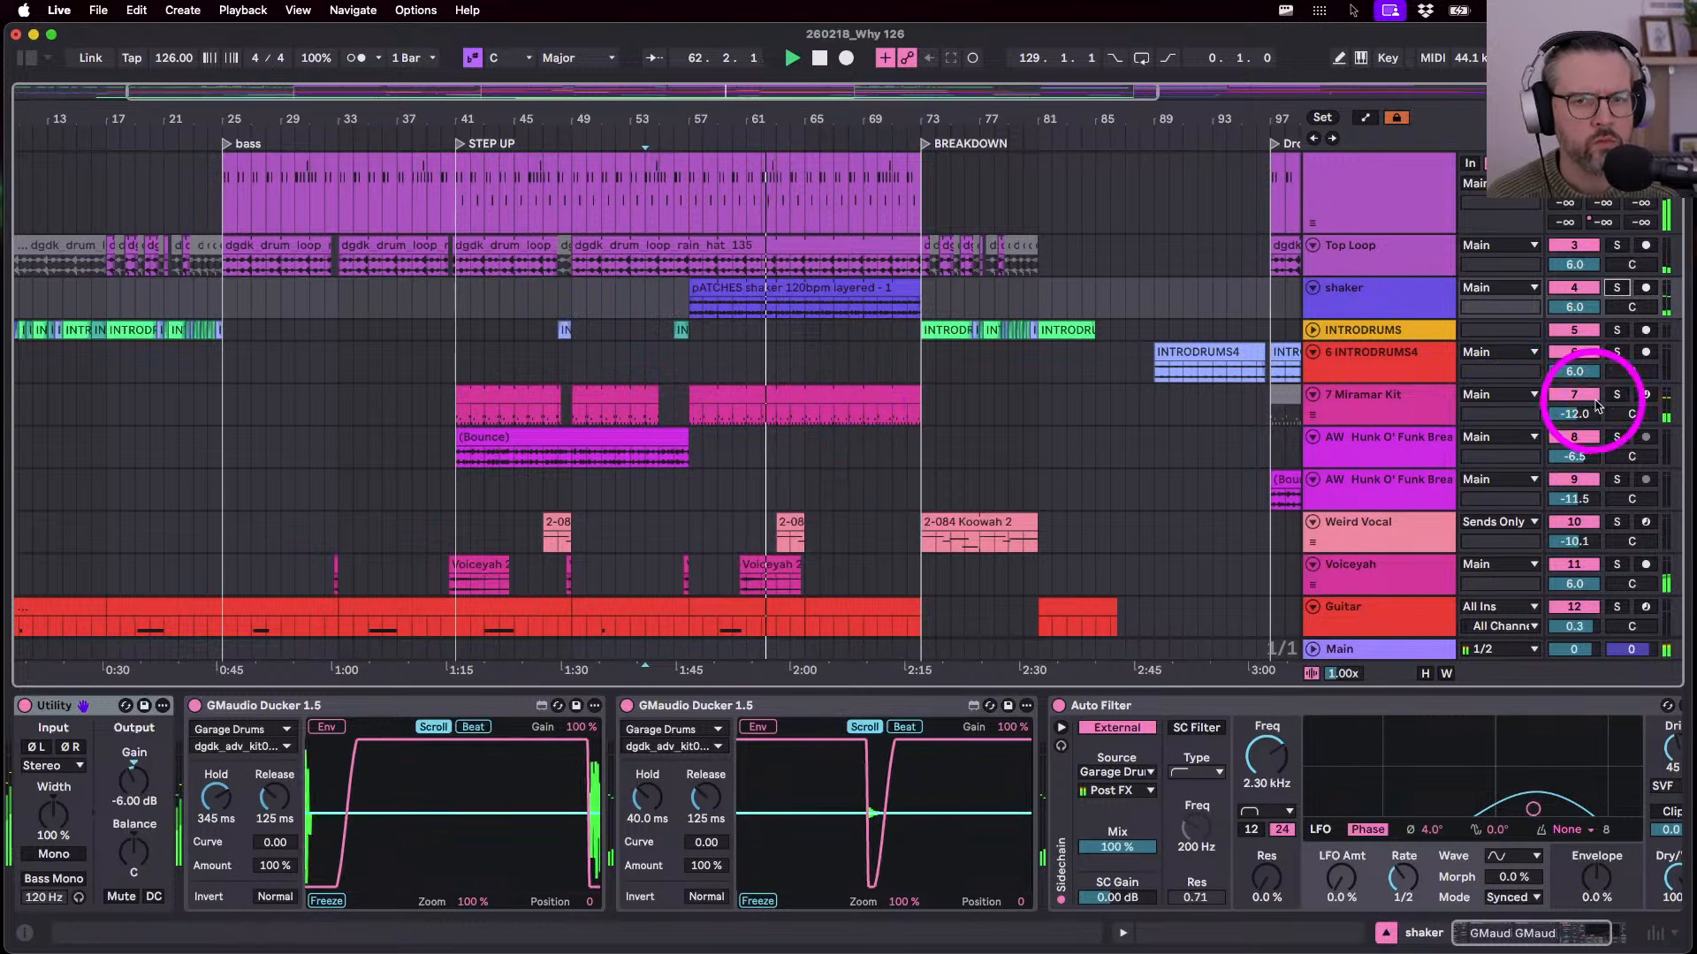
click(1622, 395)
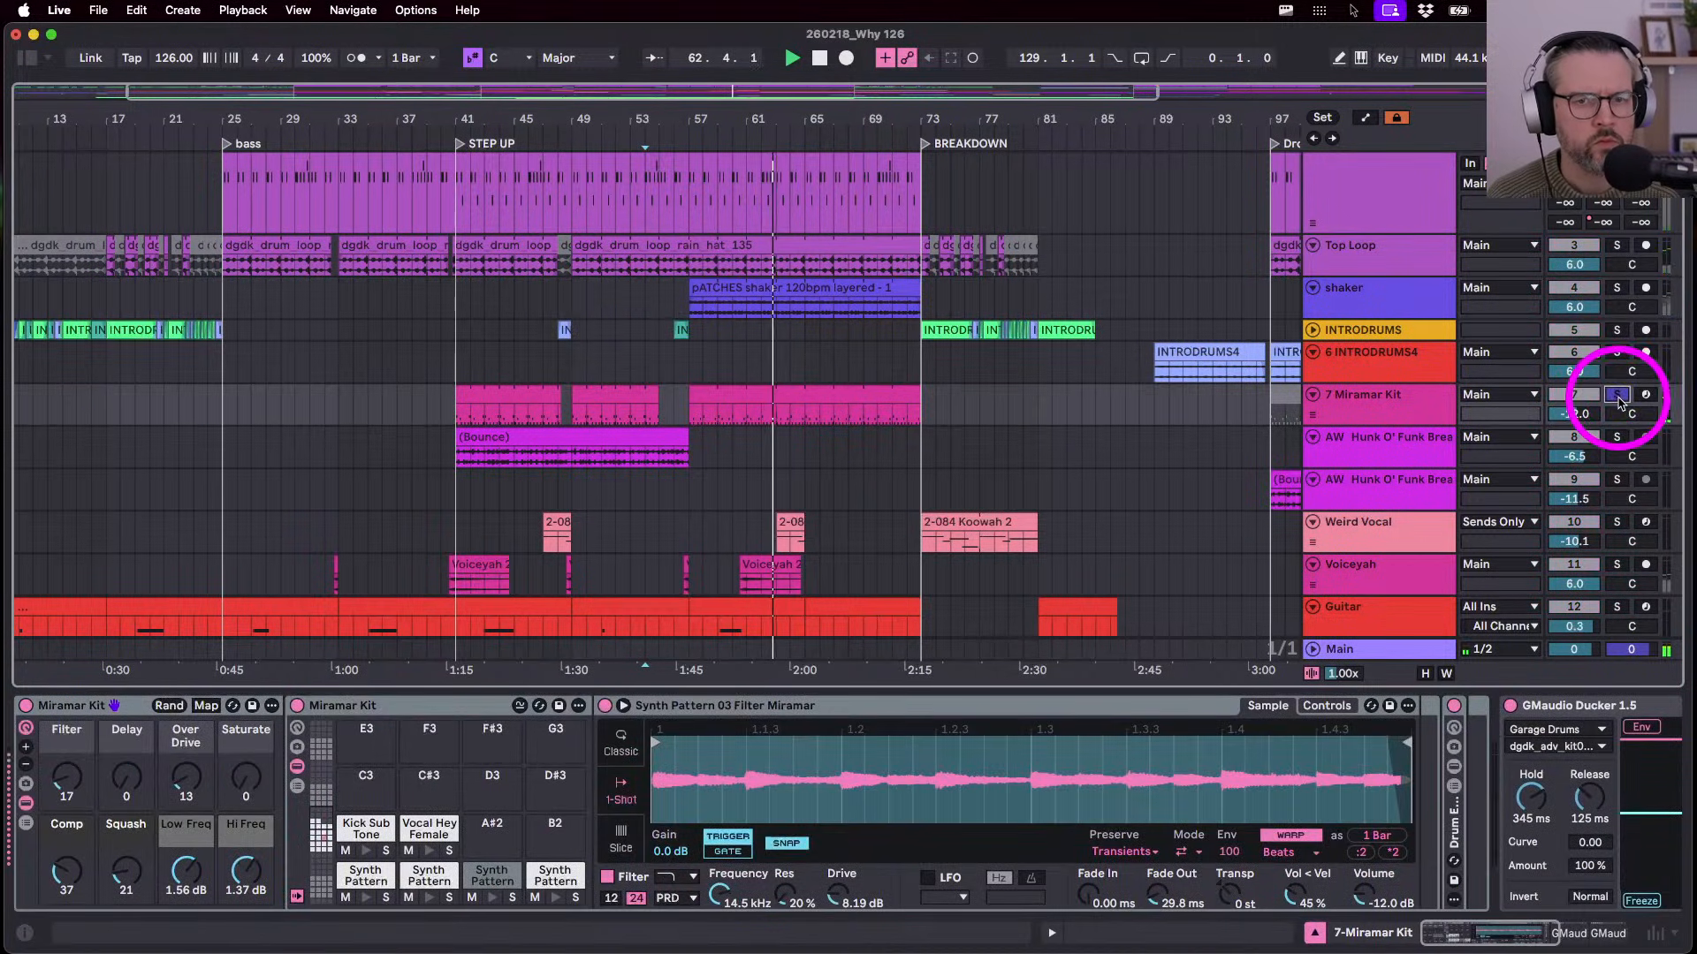
click(784, 389)
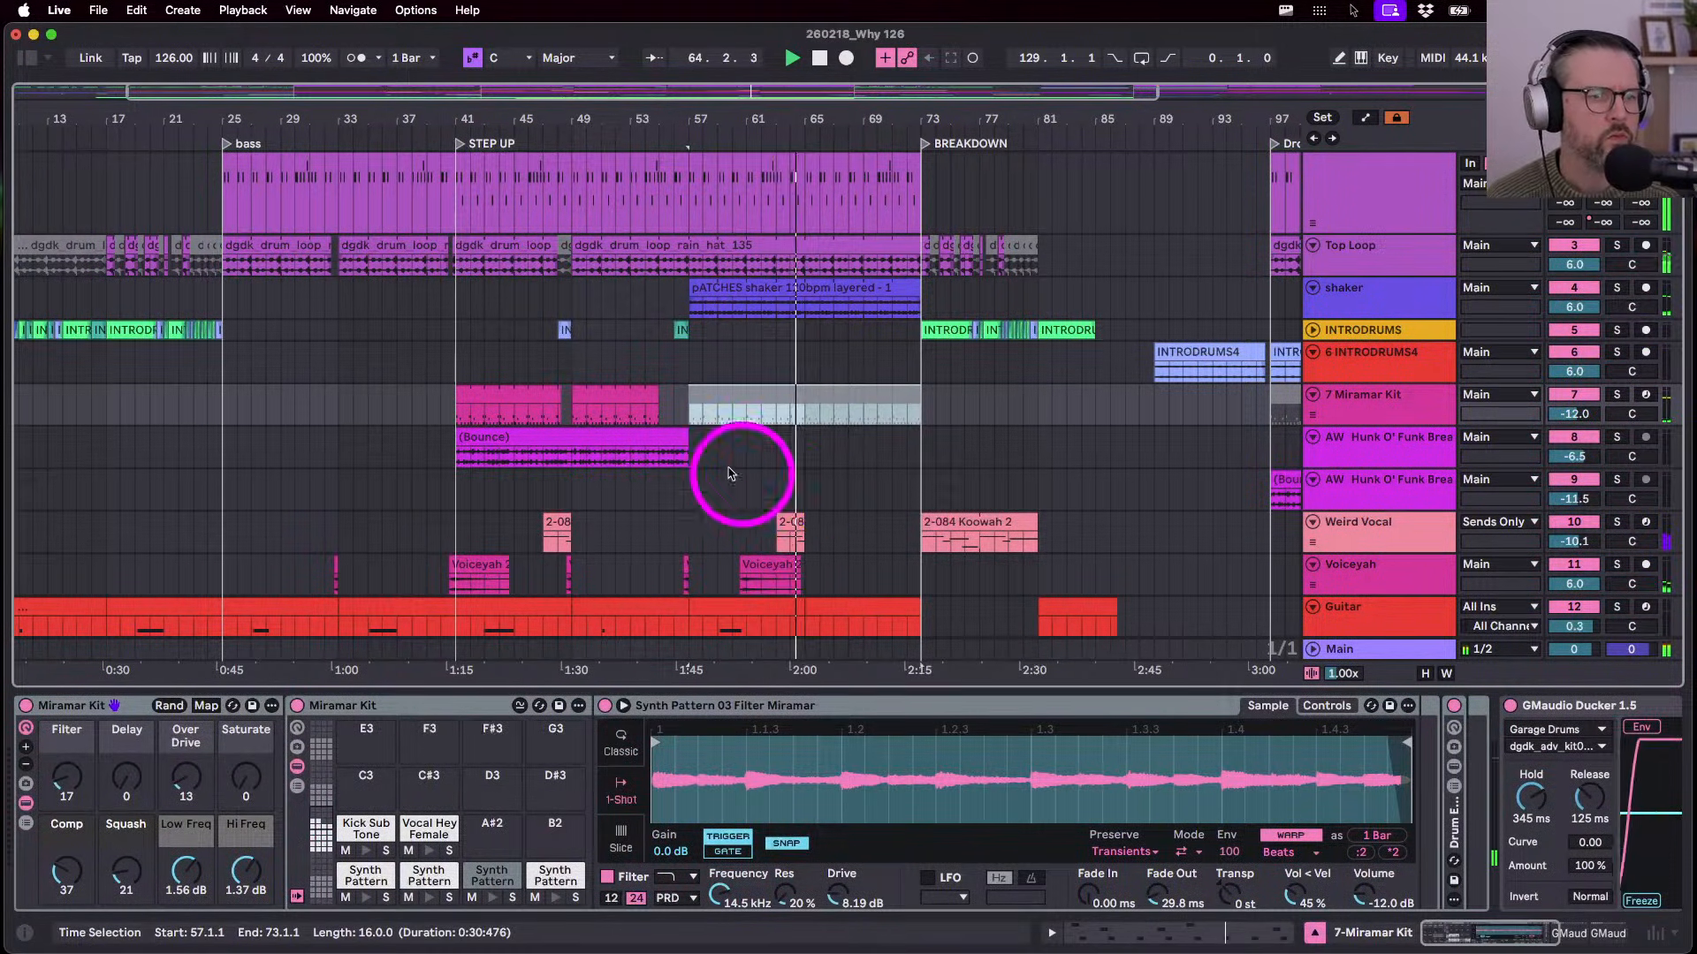
key(0)
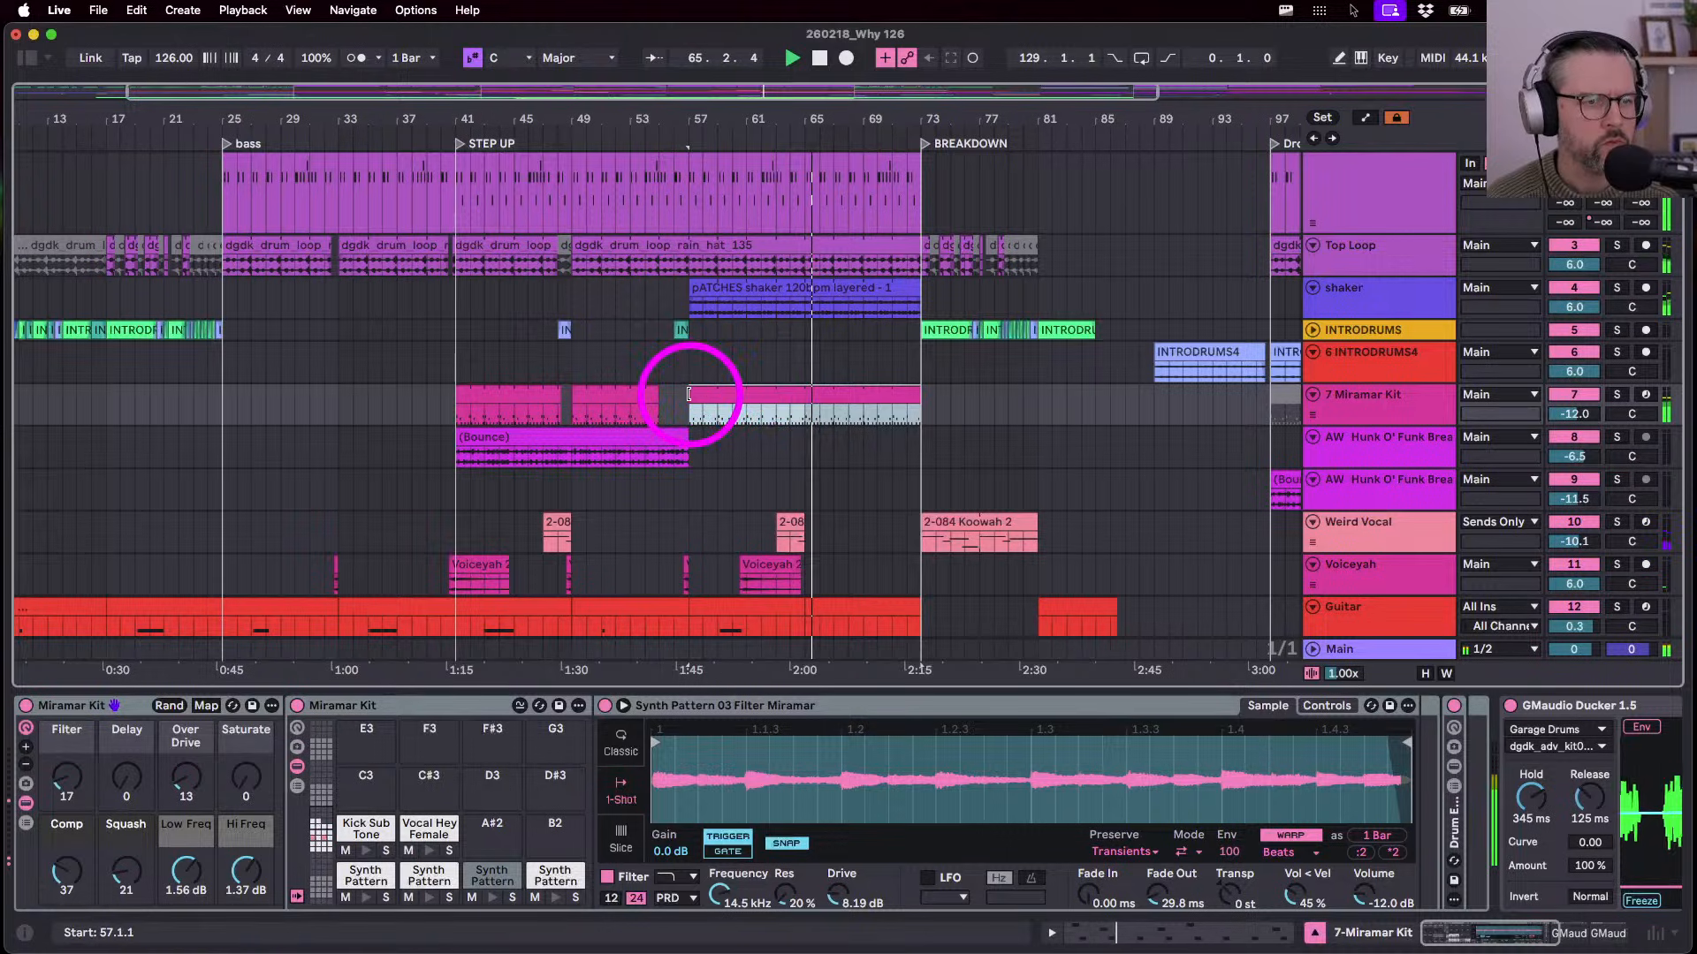
drag(691, 394, 803, 402)
click(1341, 437)
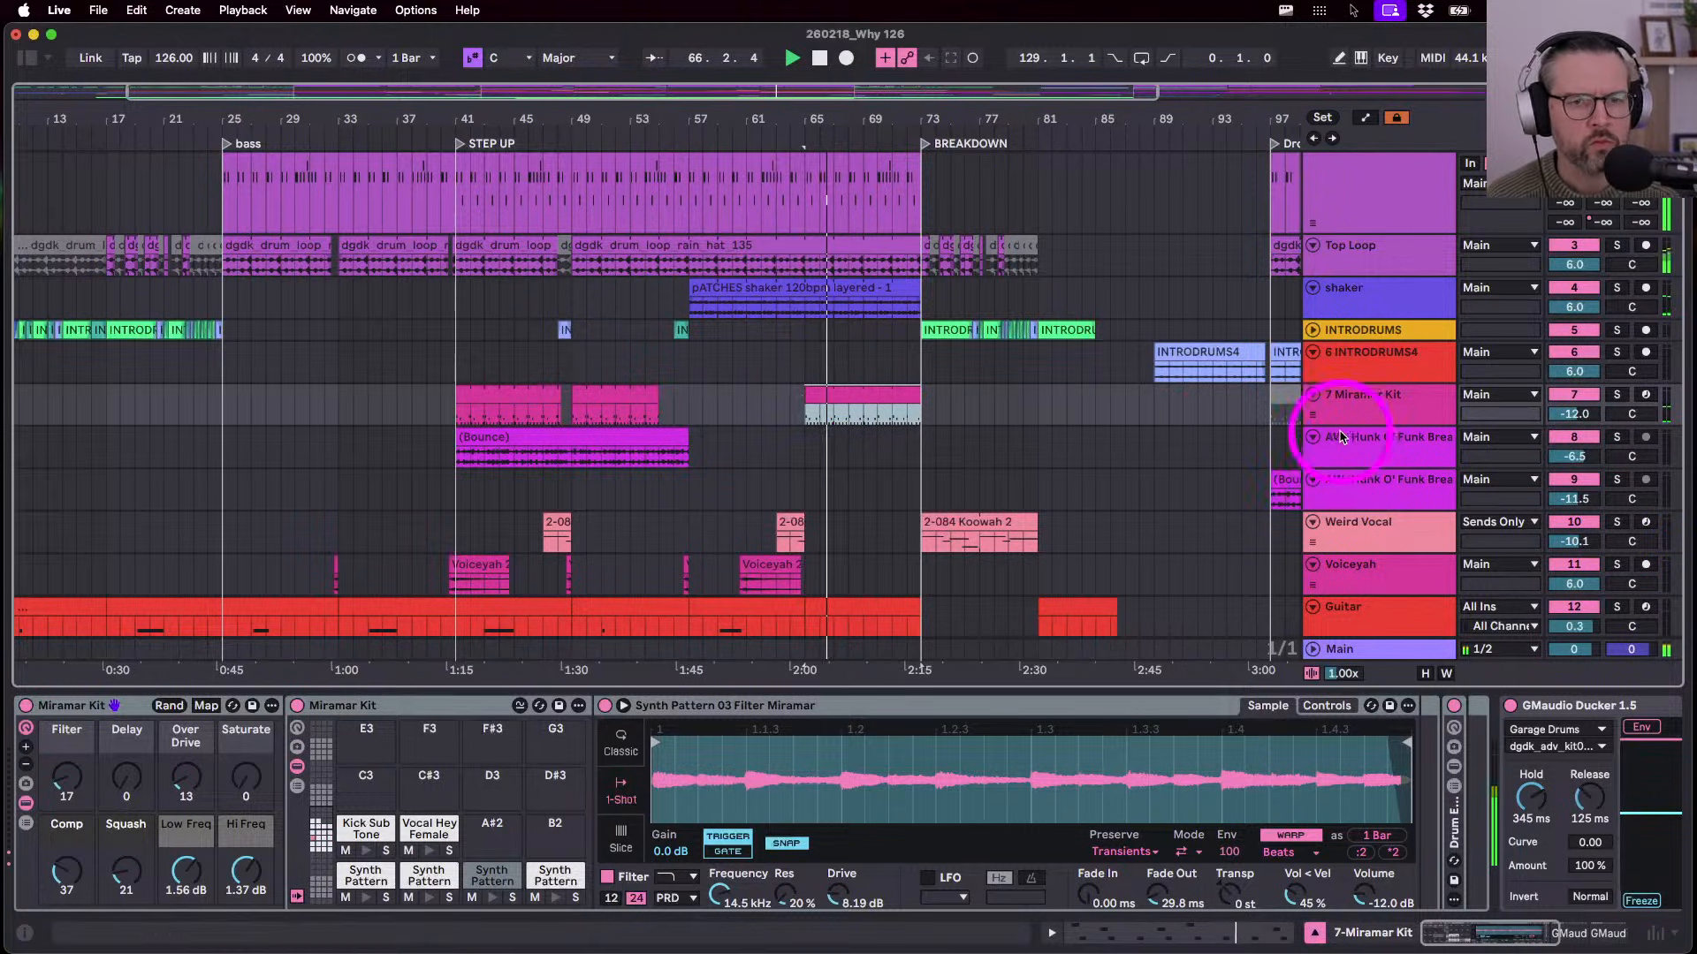
drag(1344, 421, 1352, 547)
drag(1557, 415, 1557, 414)
- Show the main pad track's devices and check that 6-LUMINIZE 1 ends at bar 81
scroll(1004, 480, down, 5)
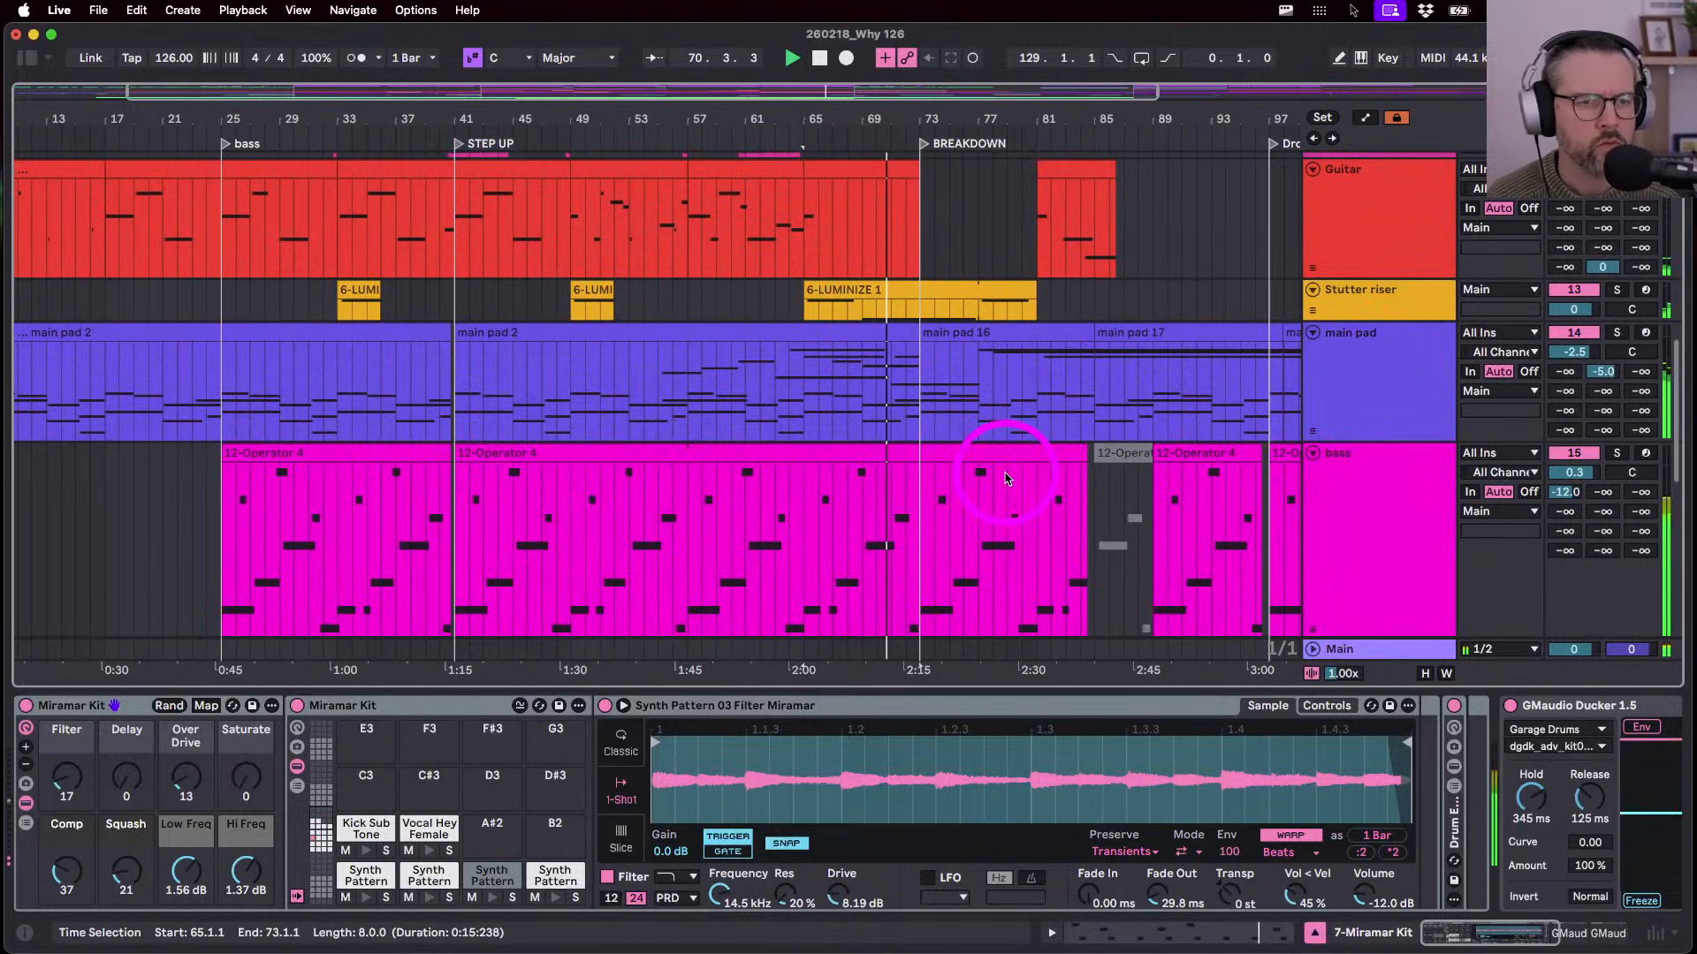
click(1386, 379)
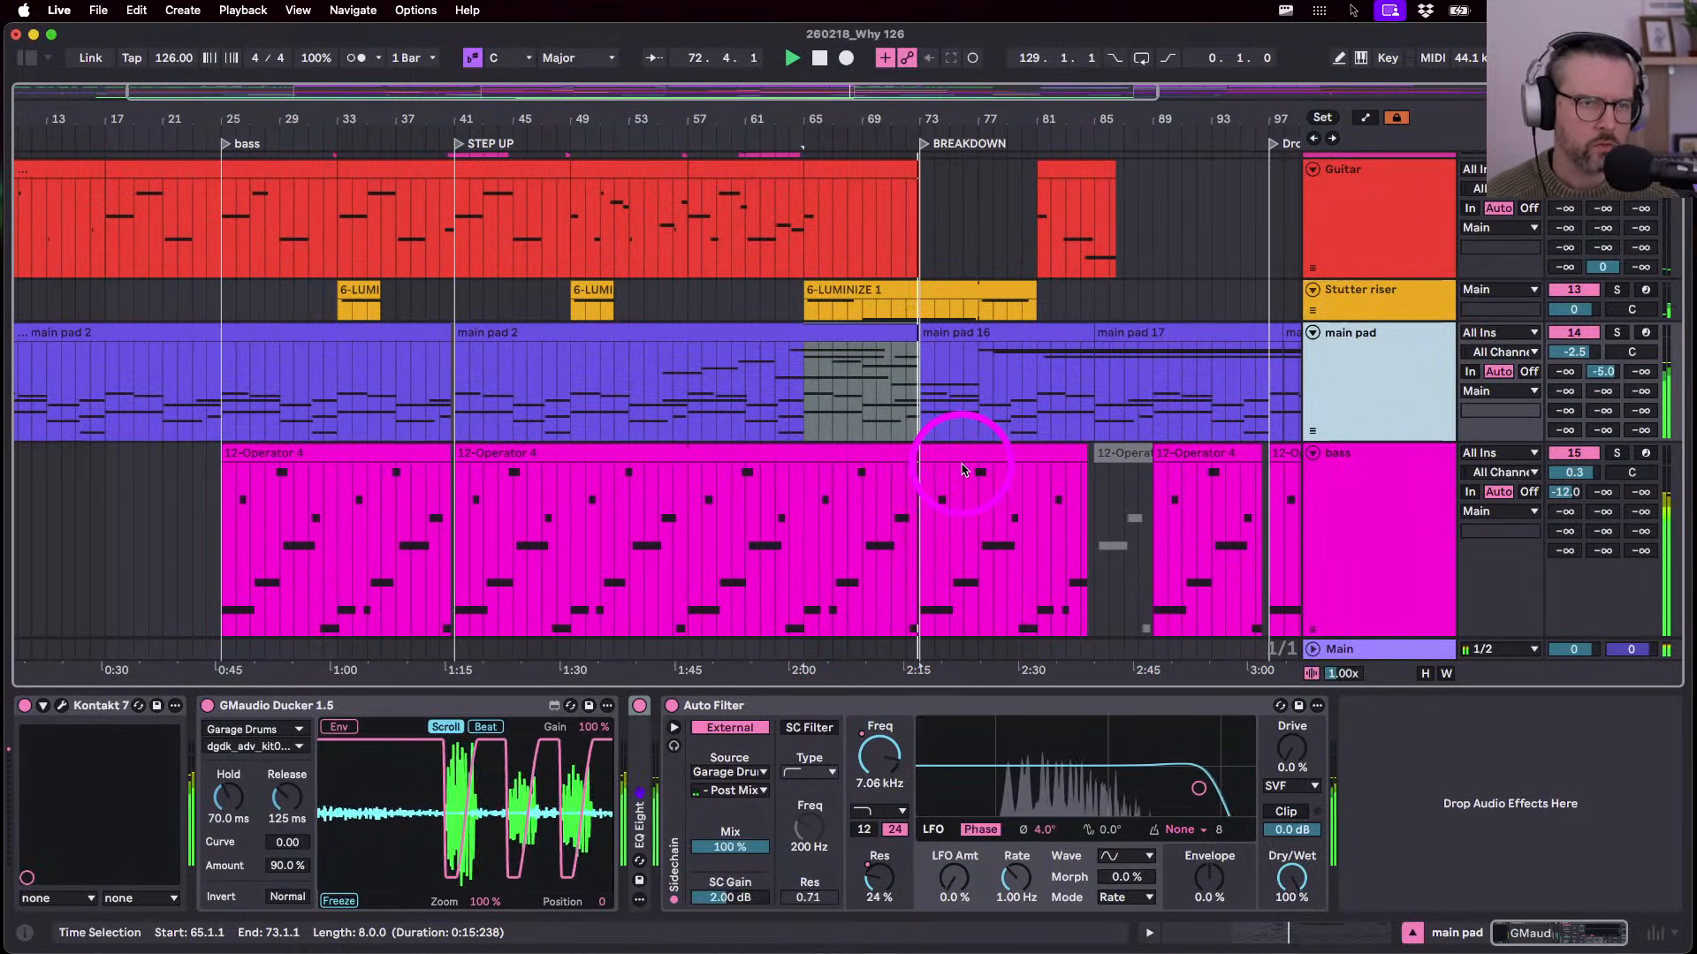
click(1030, 283)
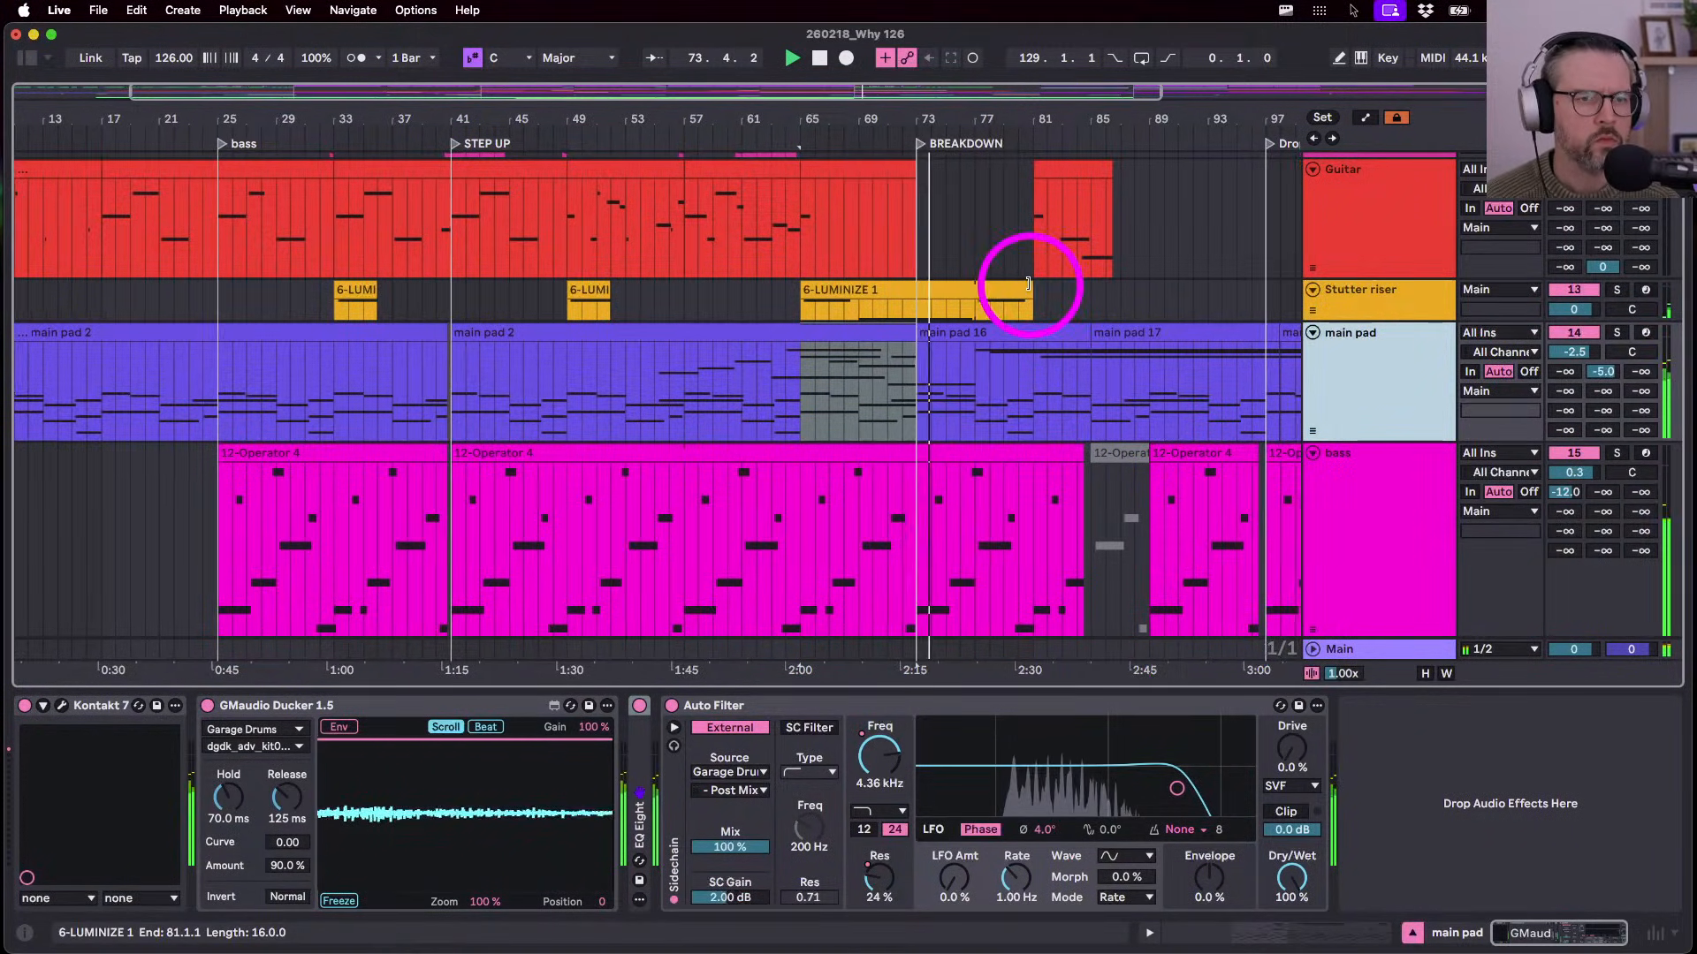
scroll(1030, 284, up, 10)
scroll(1031, 284, right, 3)
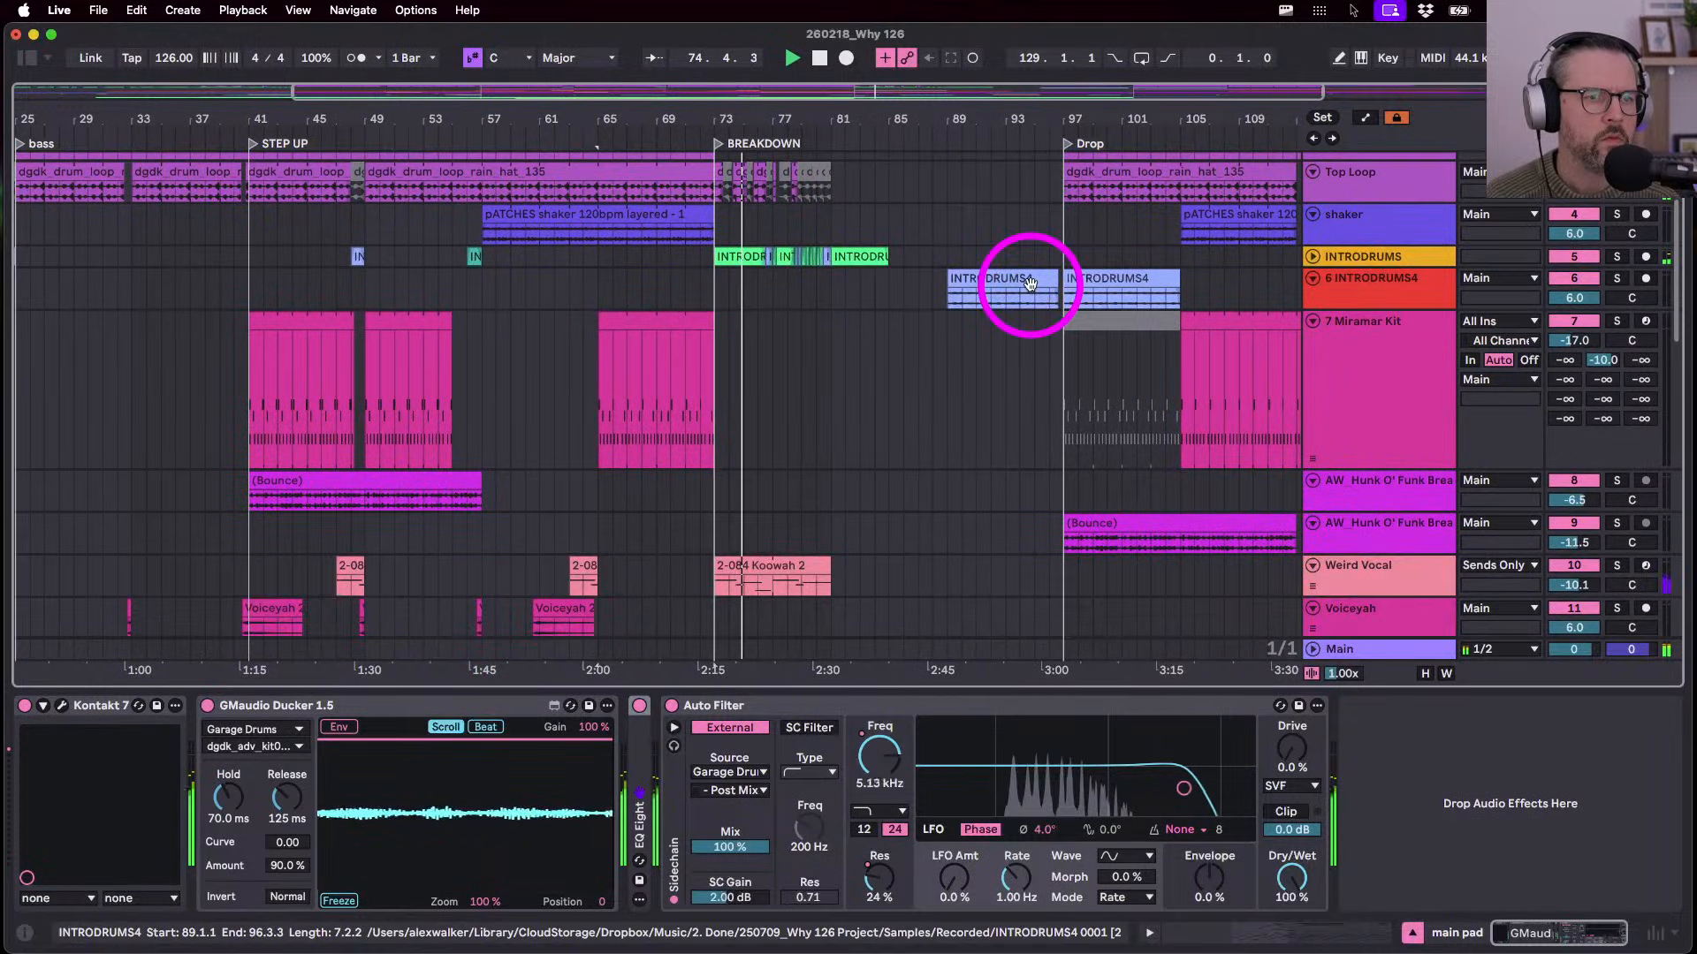
- Scroll to the Guitar track and select the Guitar clip after the breakdown
key(Tab)
key(Tab)
scroll(1031, 284, down, 15)
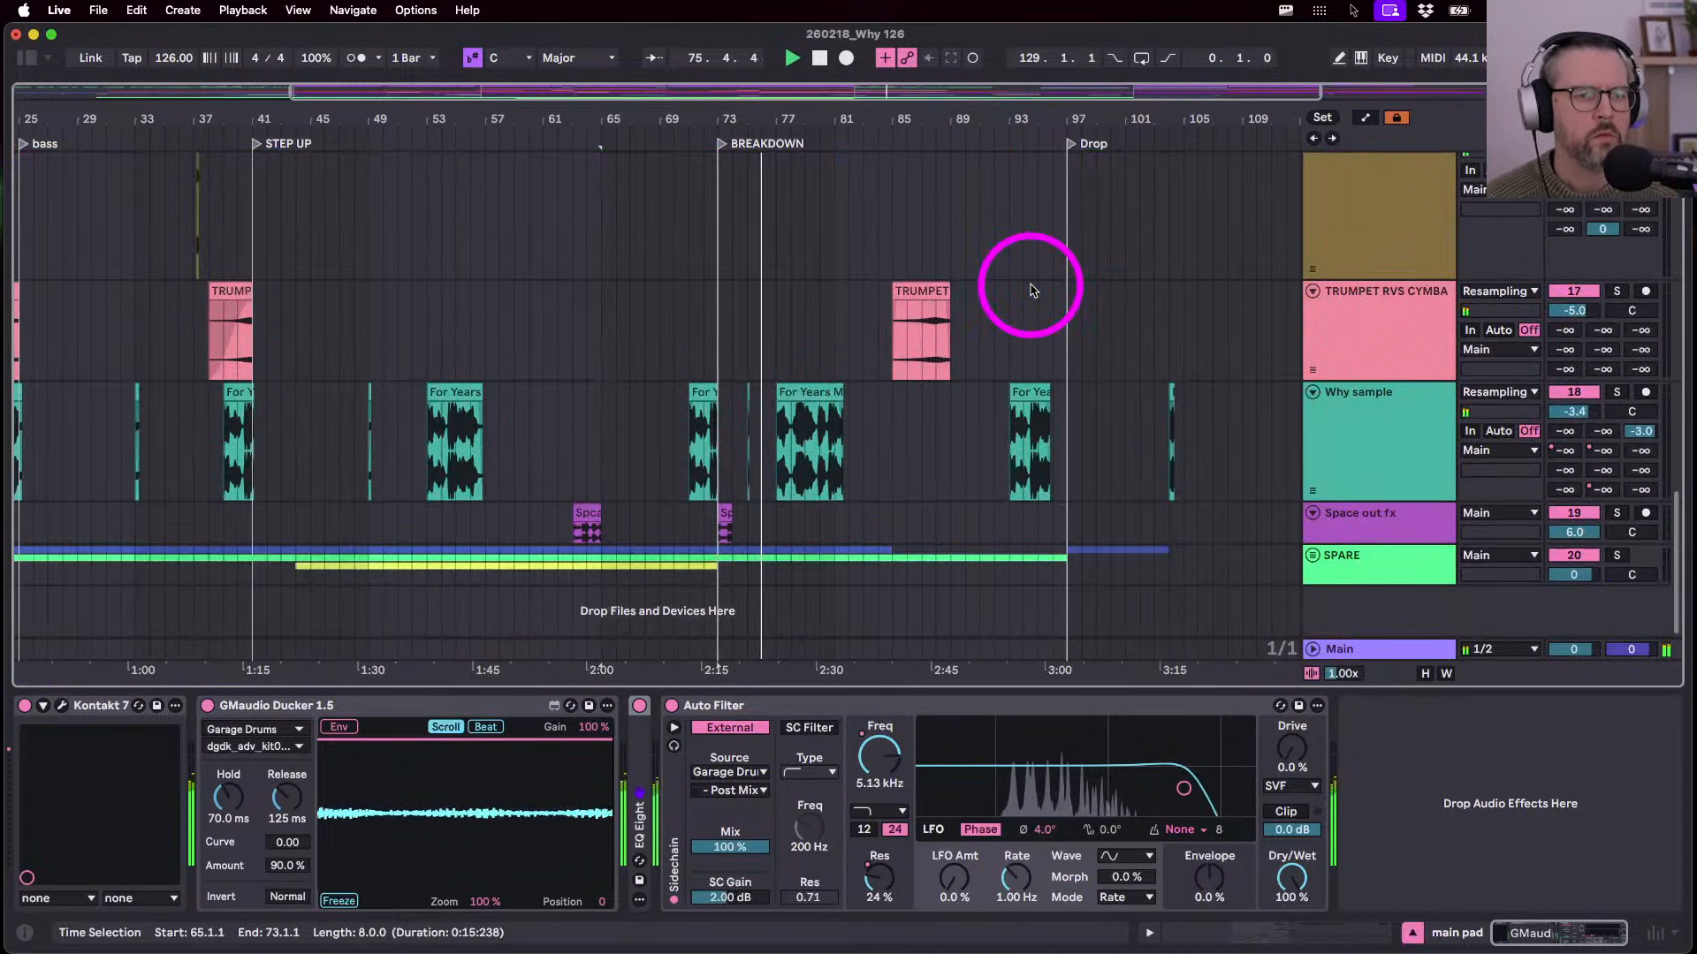
scroll(803, 345, left, 1)
scroll(1178, 531, up, 12)
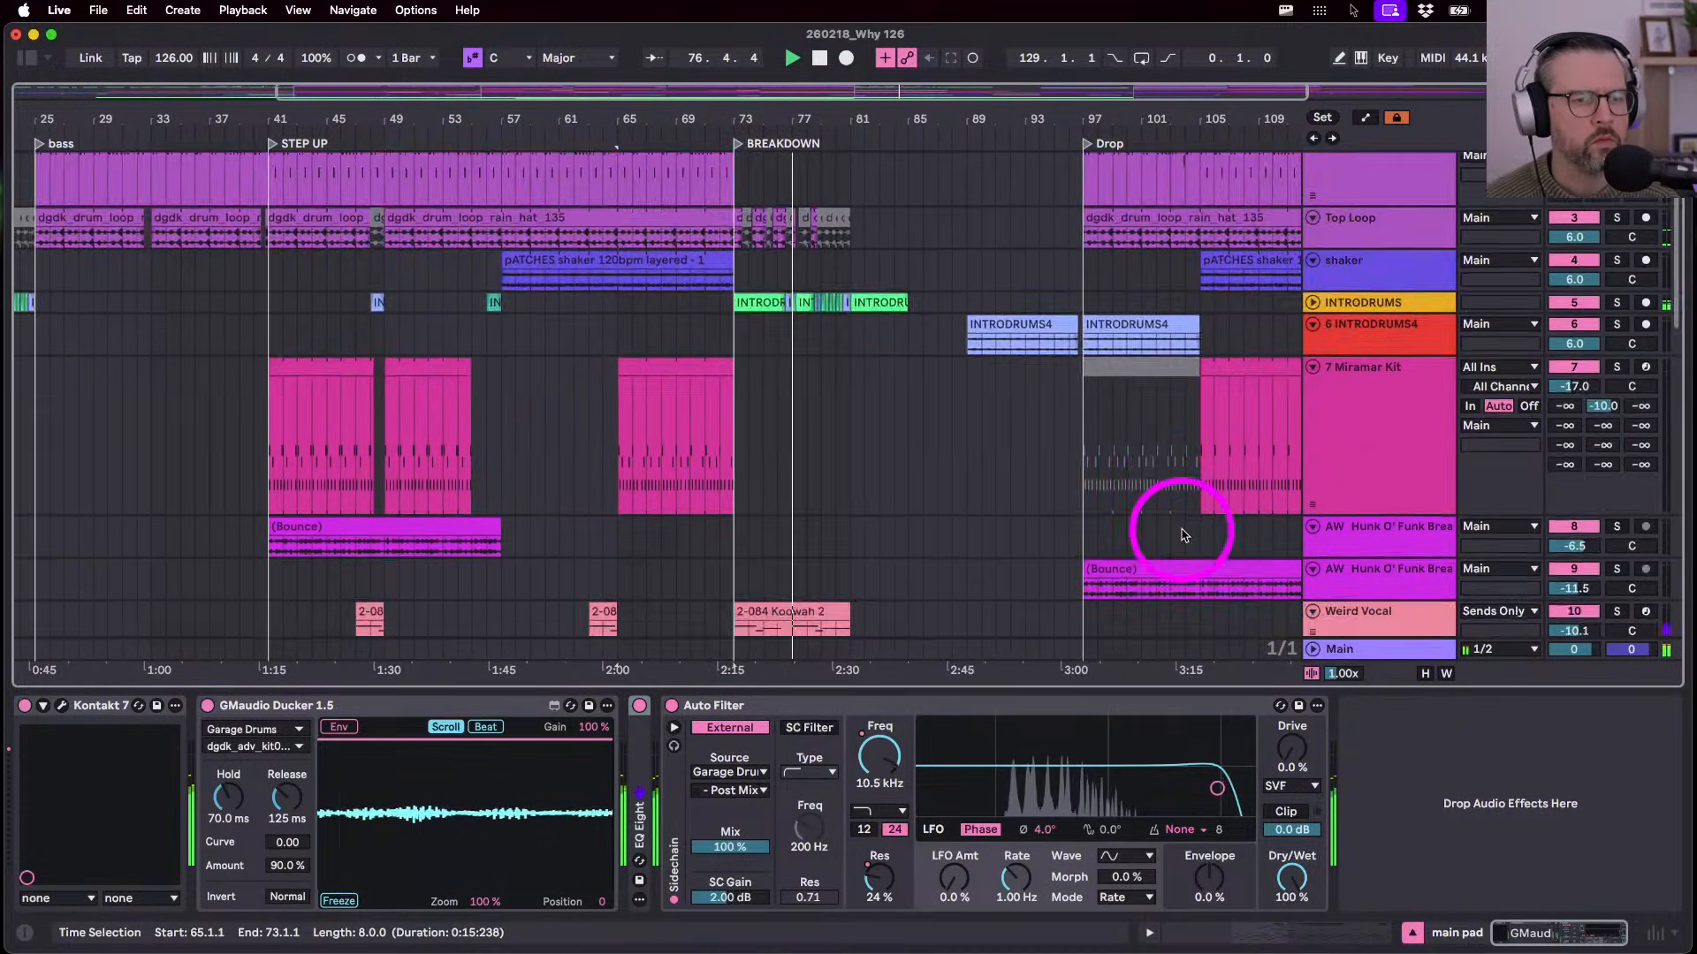
scroll(1184, 535, down, 5)
drag(849, 387, 793, 389)
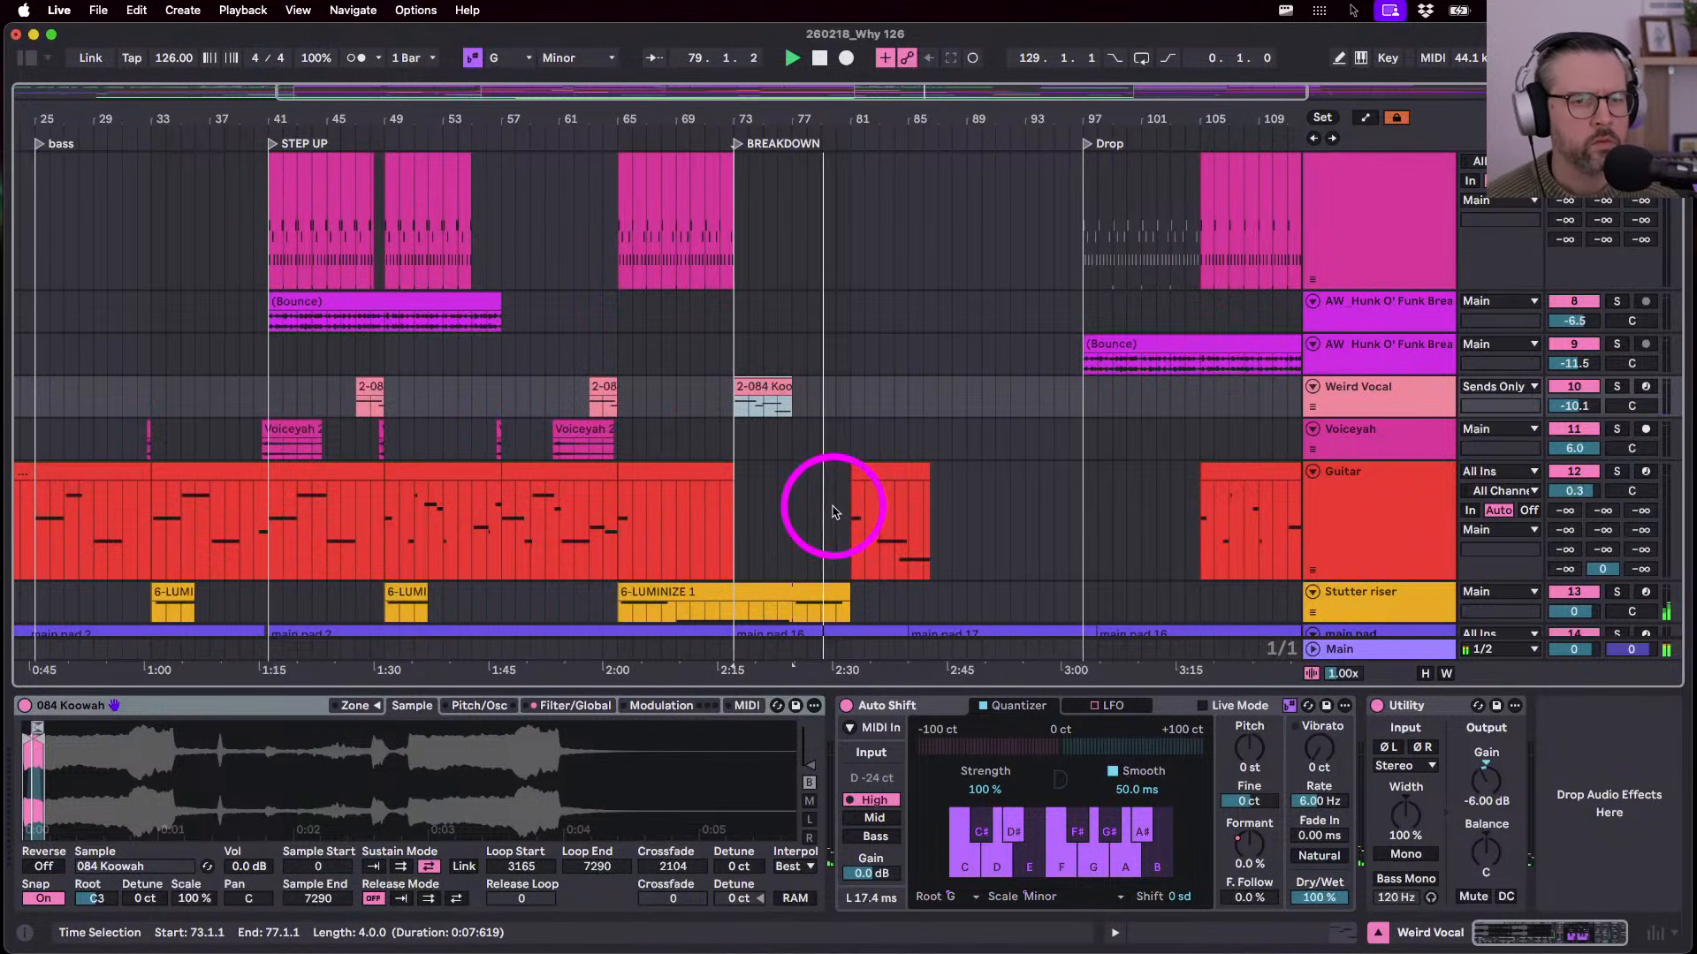
scroll(830, 503, down, 3)
click(878, 352)
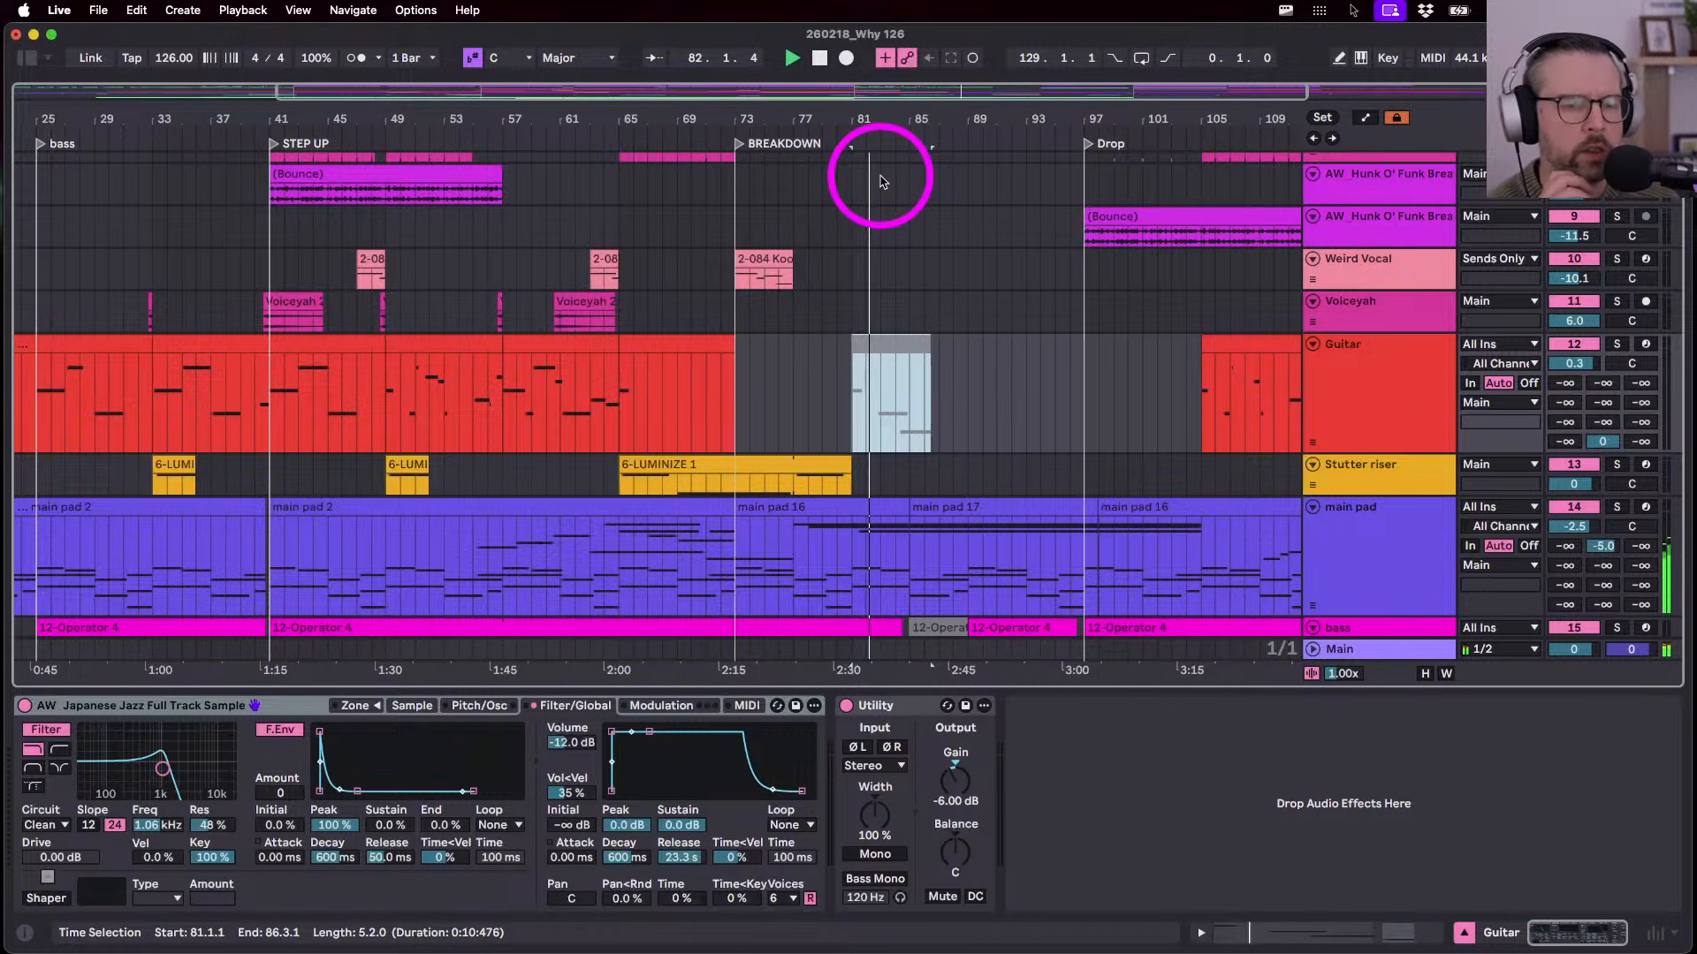
scroll(879, 177, down, 5)
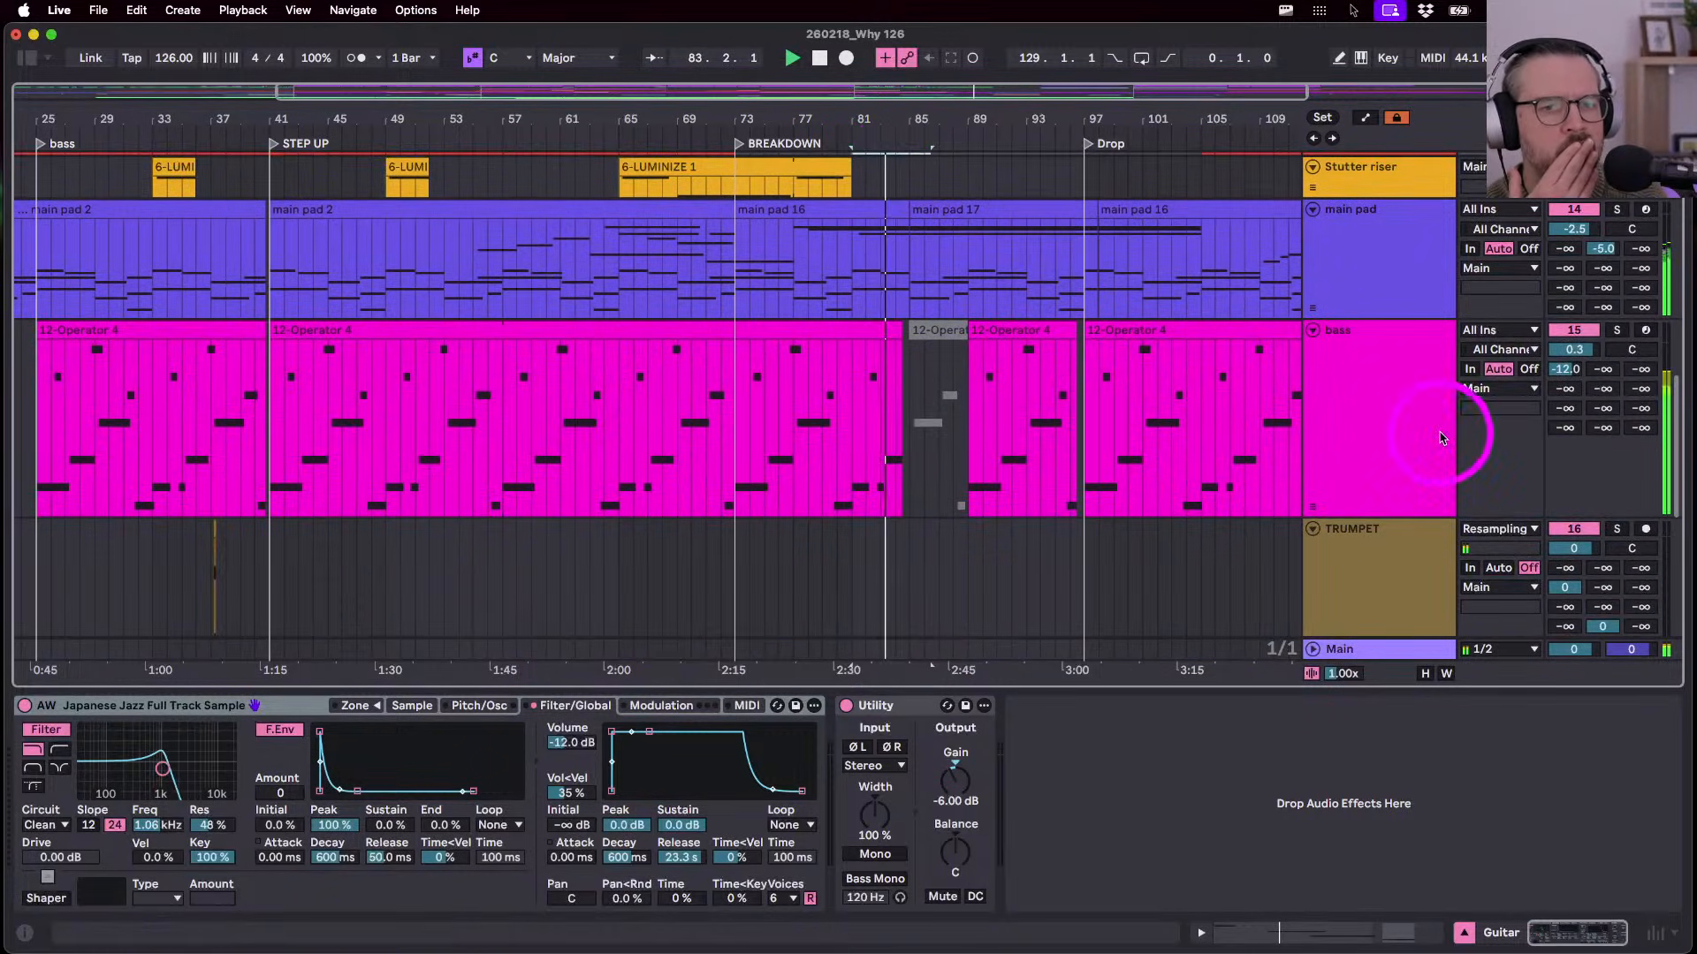
- Extend the bass clip from the bar 73 start point to about bar 90
click(1414, 435)
click(977, 775)
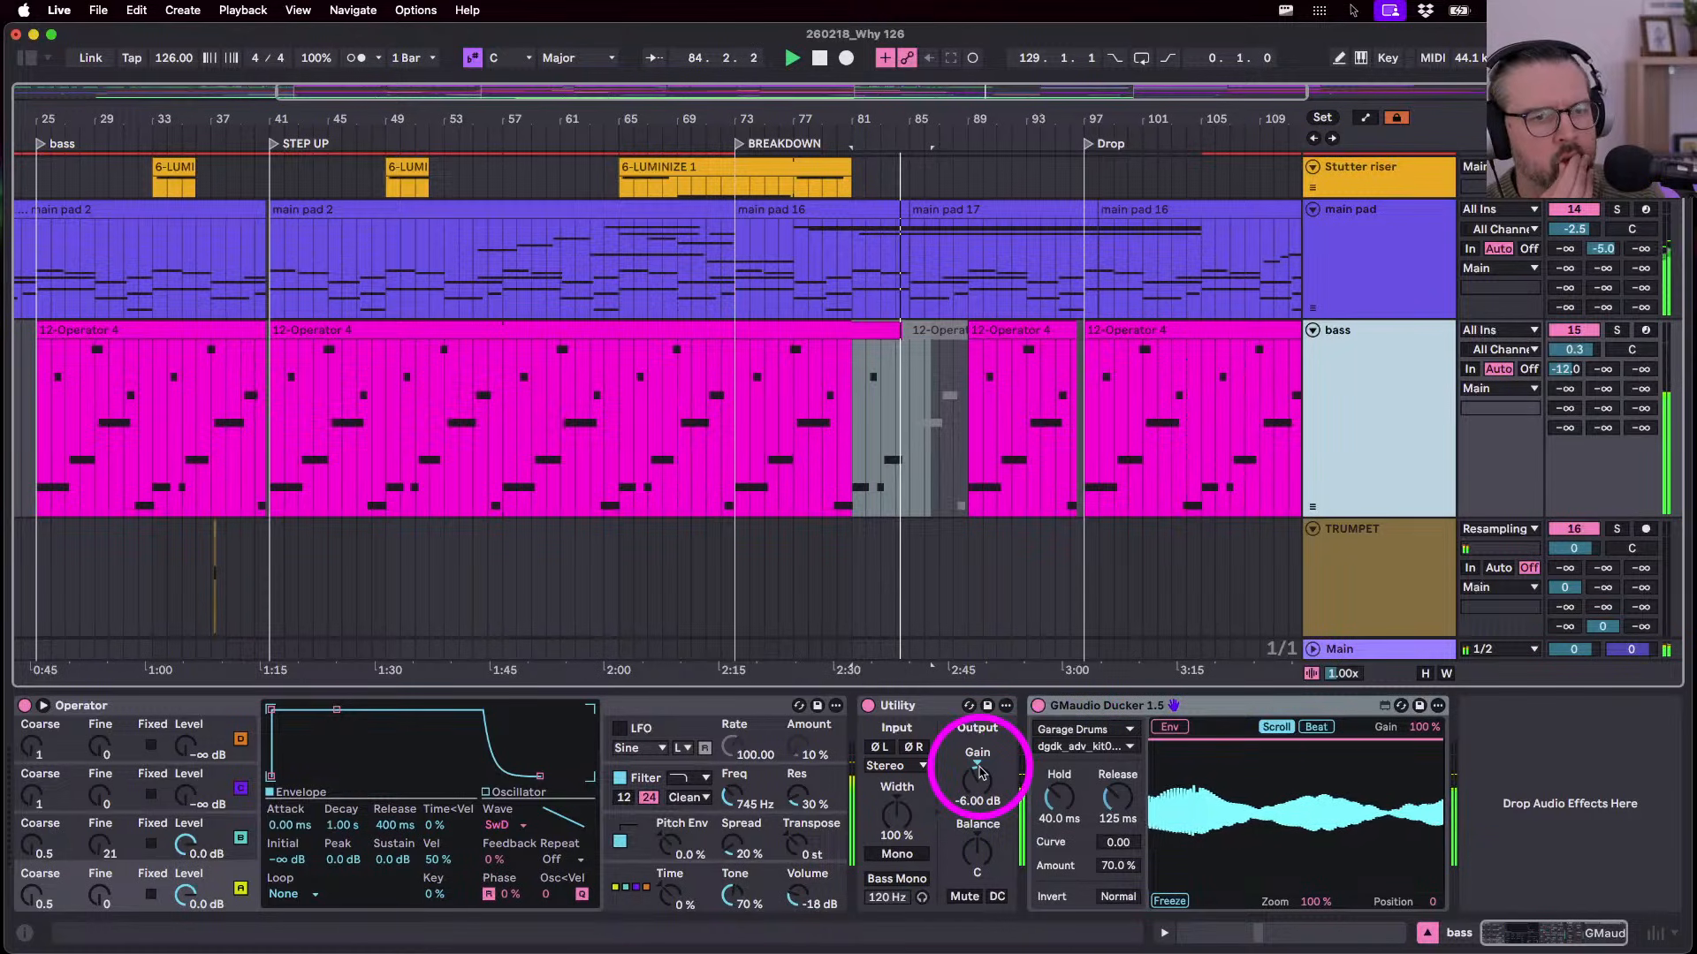
click(843, 528)
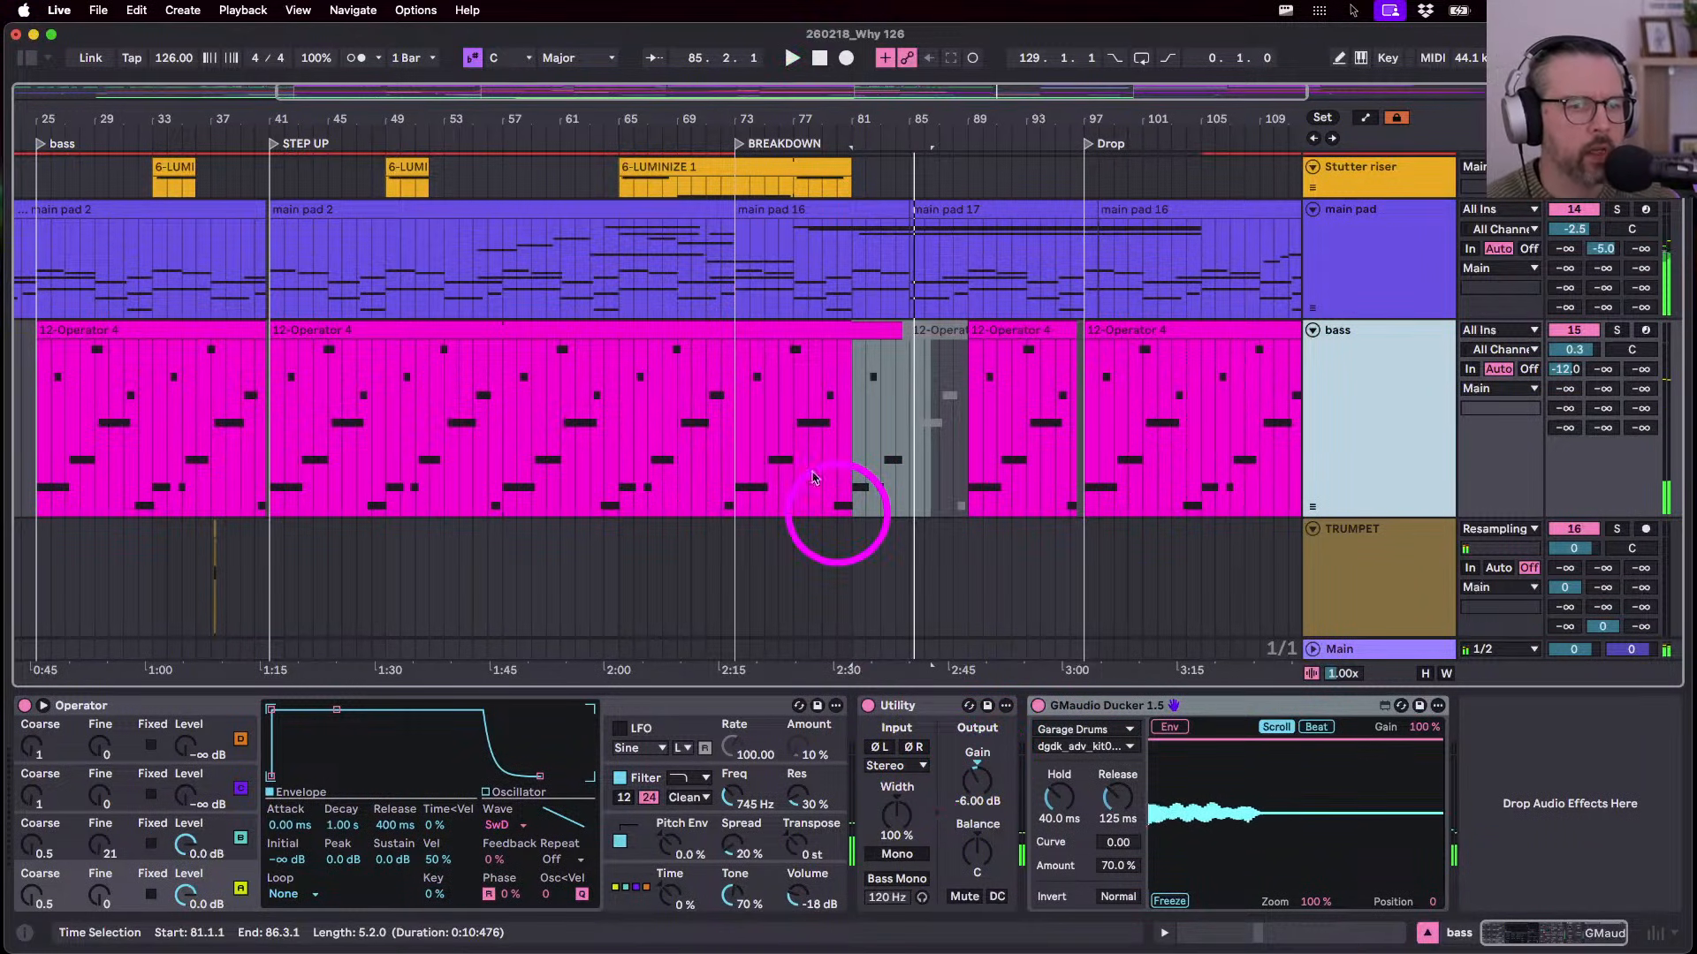
click(739, 416)
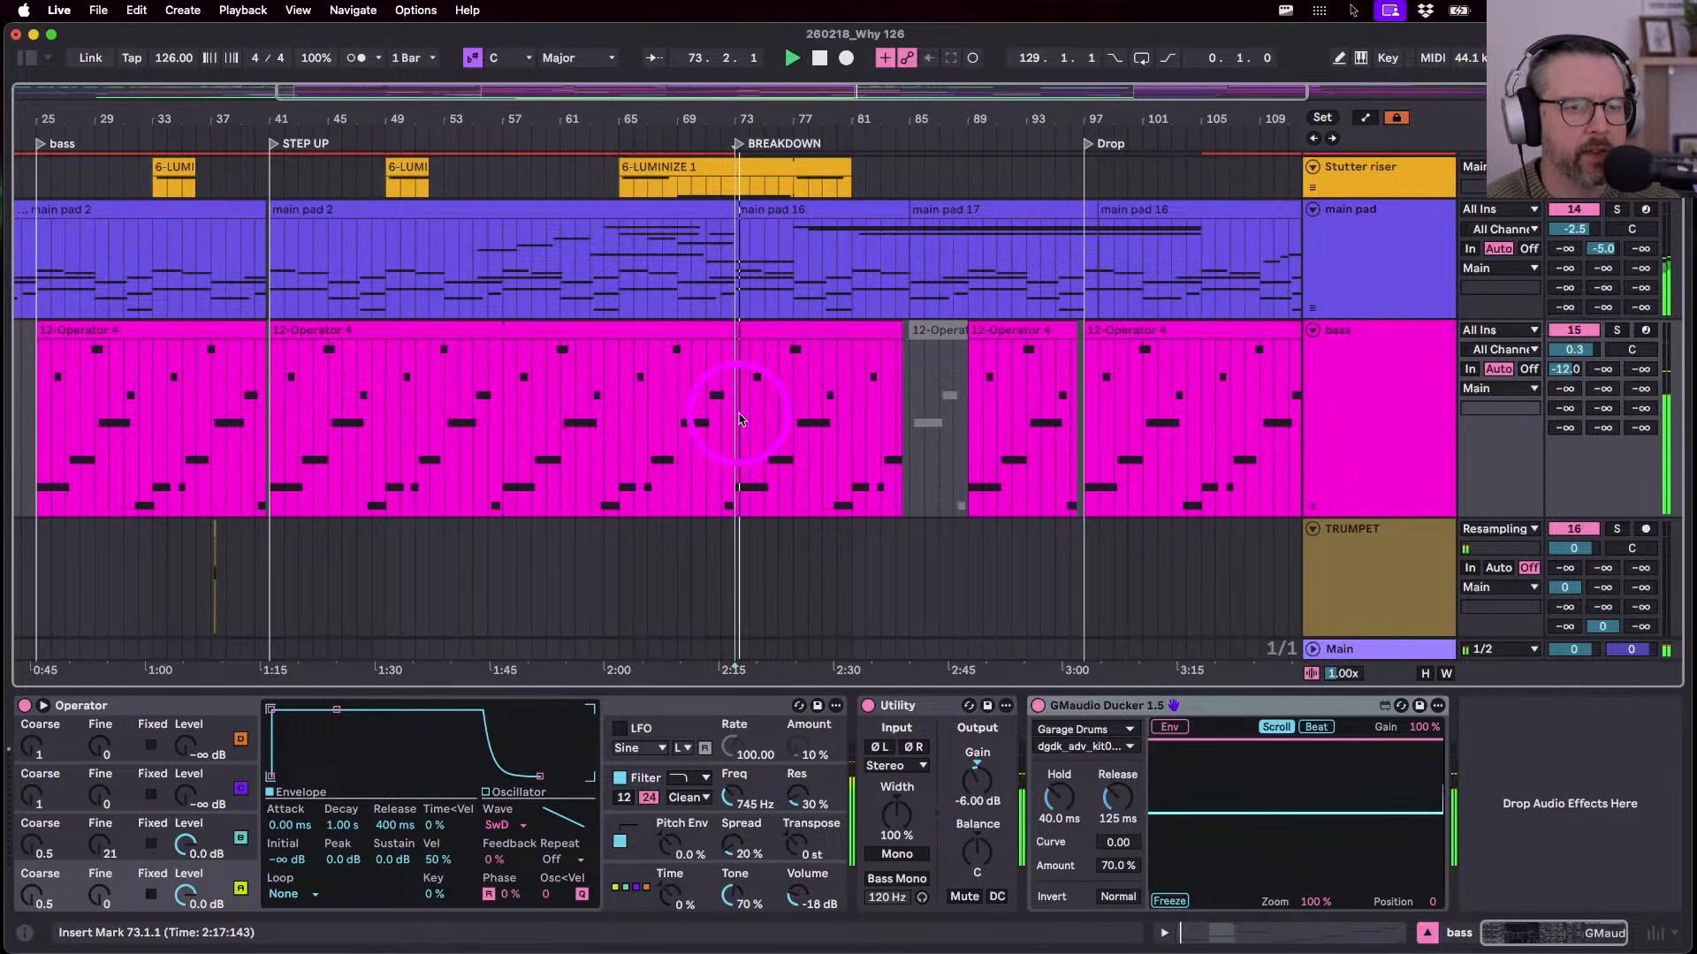
scroll(741, 419, down, 5)
scroll(742, 424, up, 4)
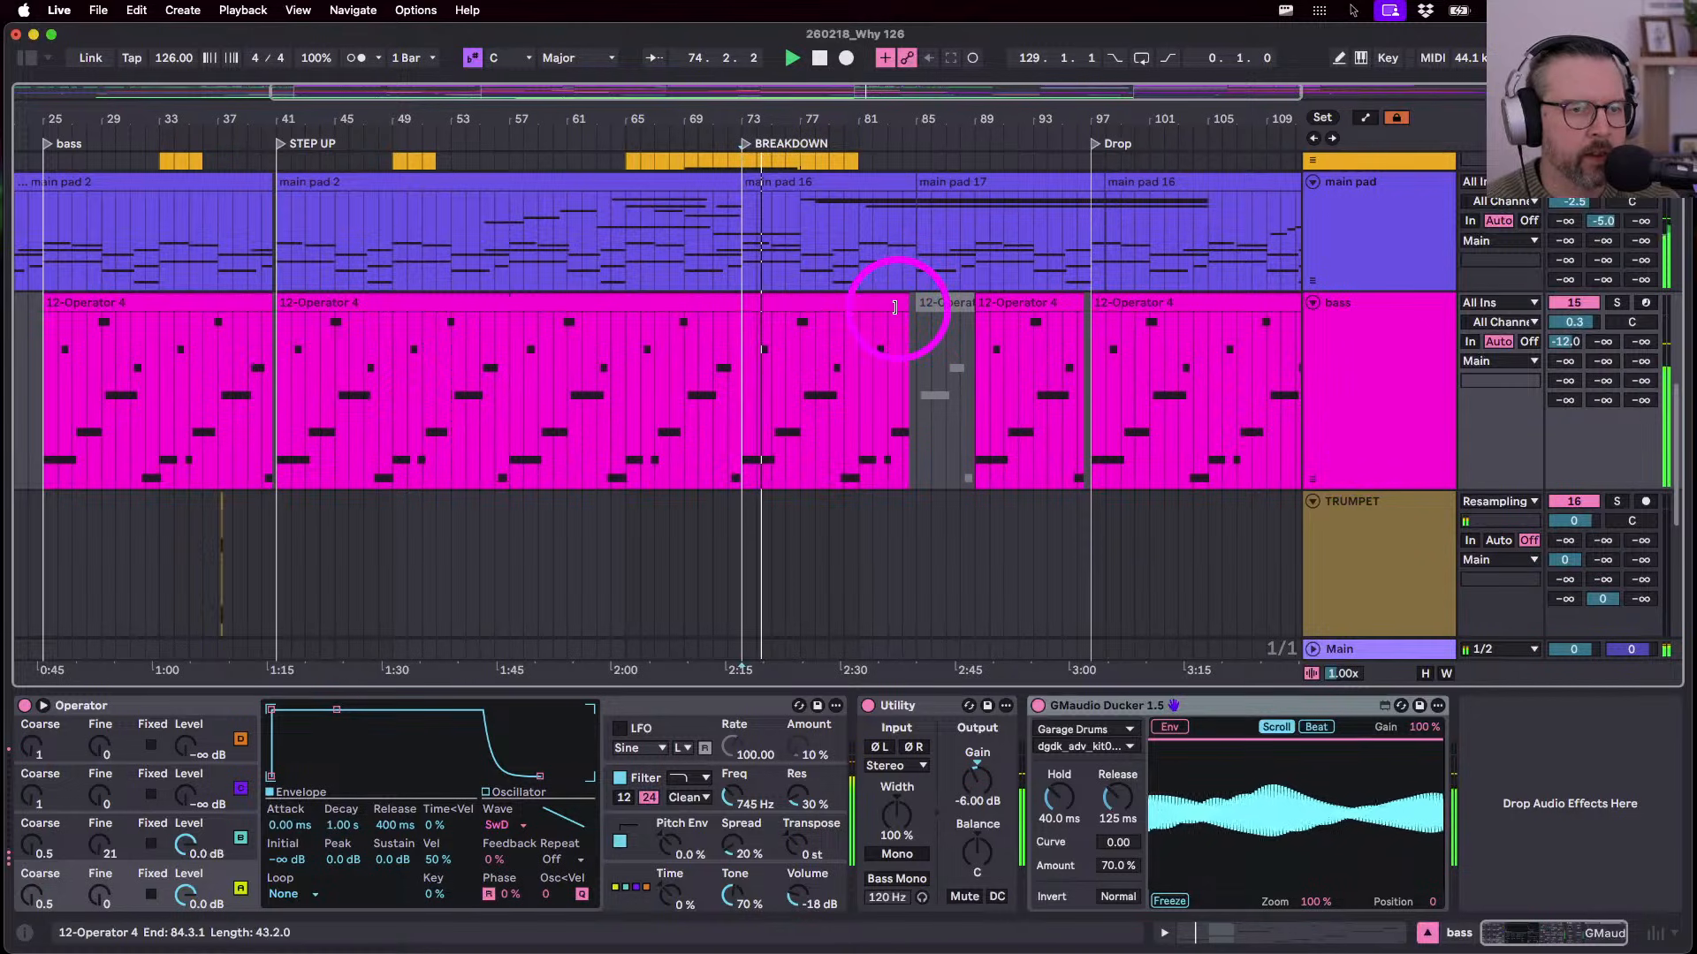
drag(907, 310, 963, 332)
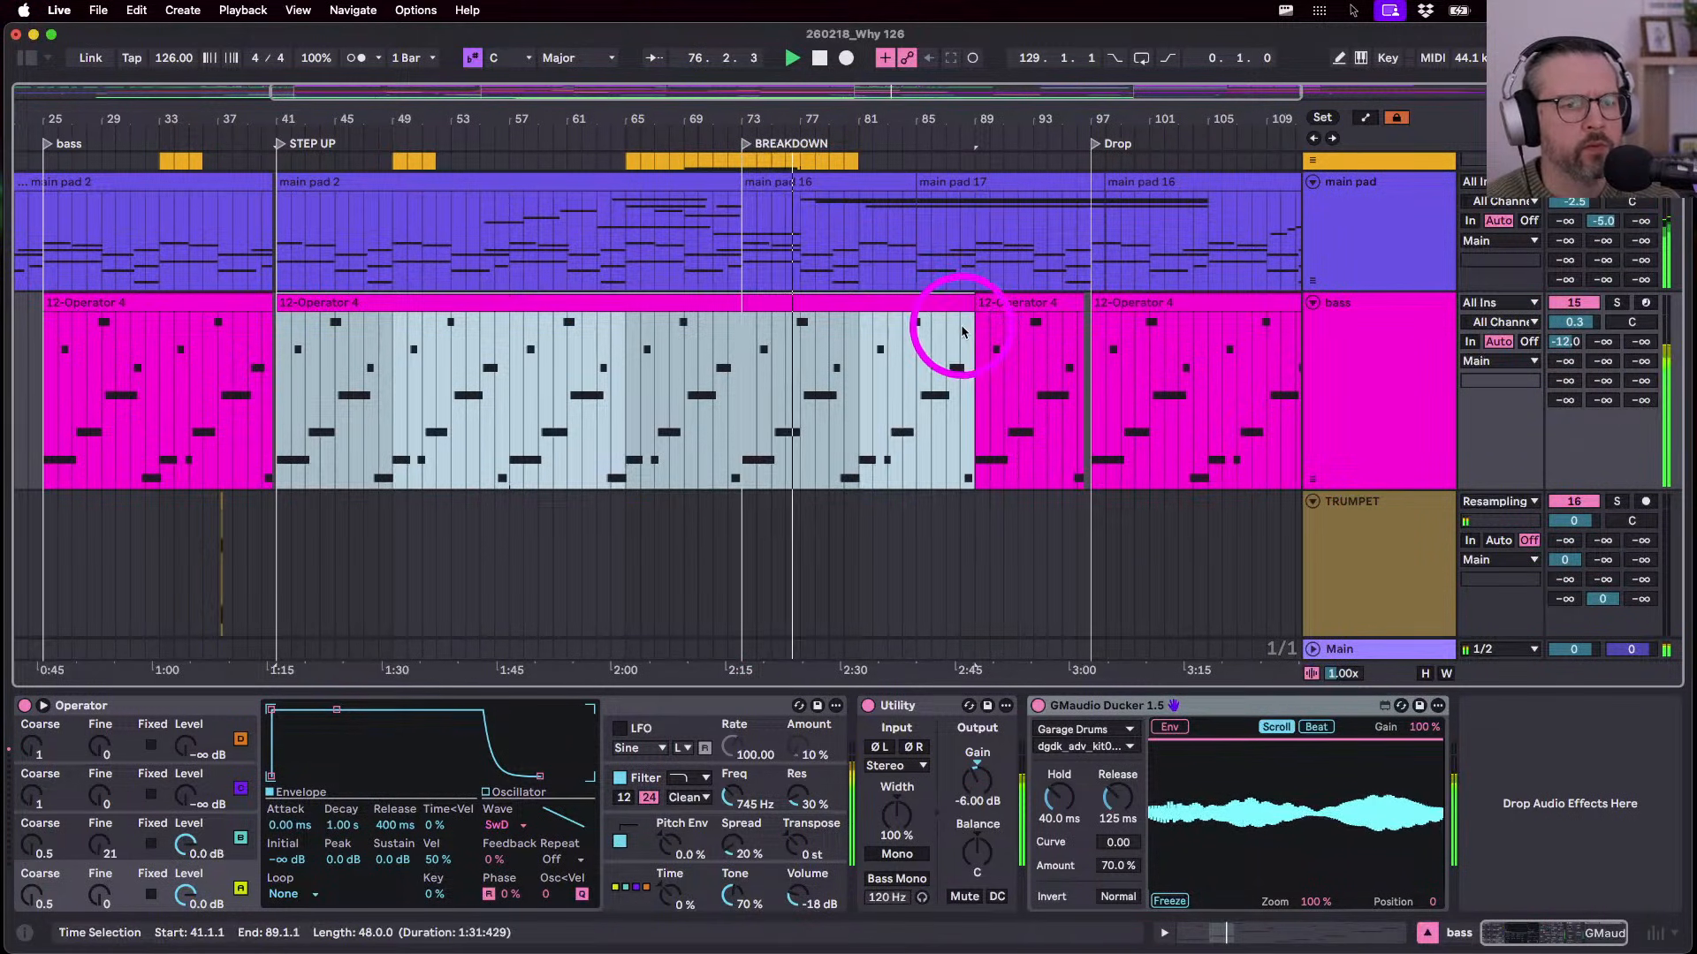
- Sweep Operator's Filter Freq down and map it to a MIDI controller
click(734, 793)
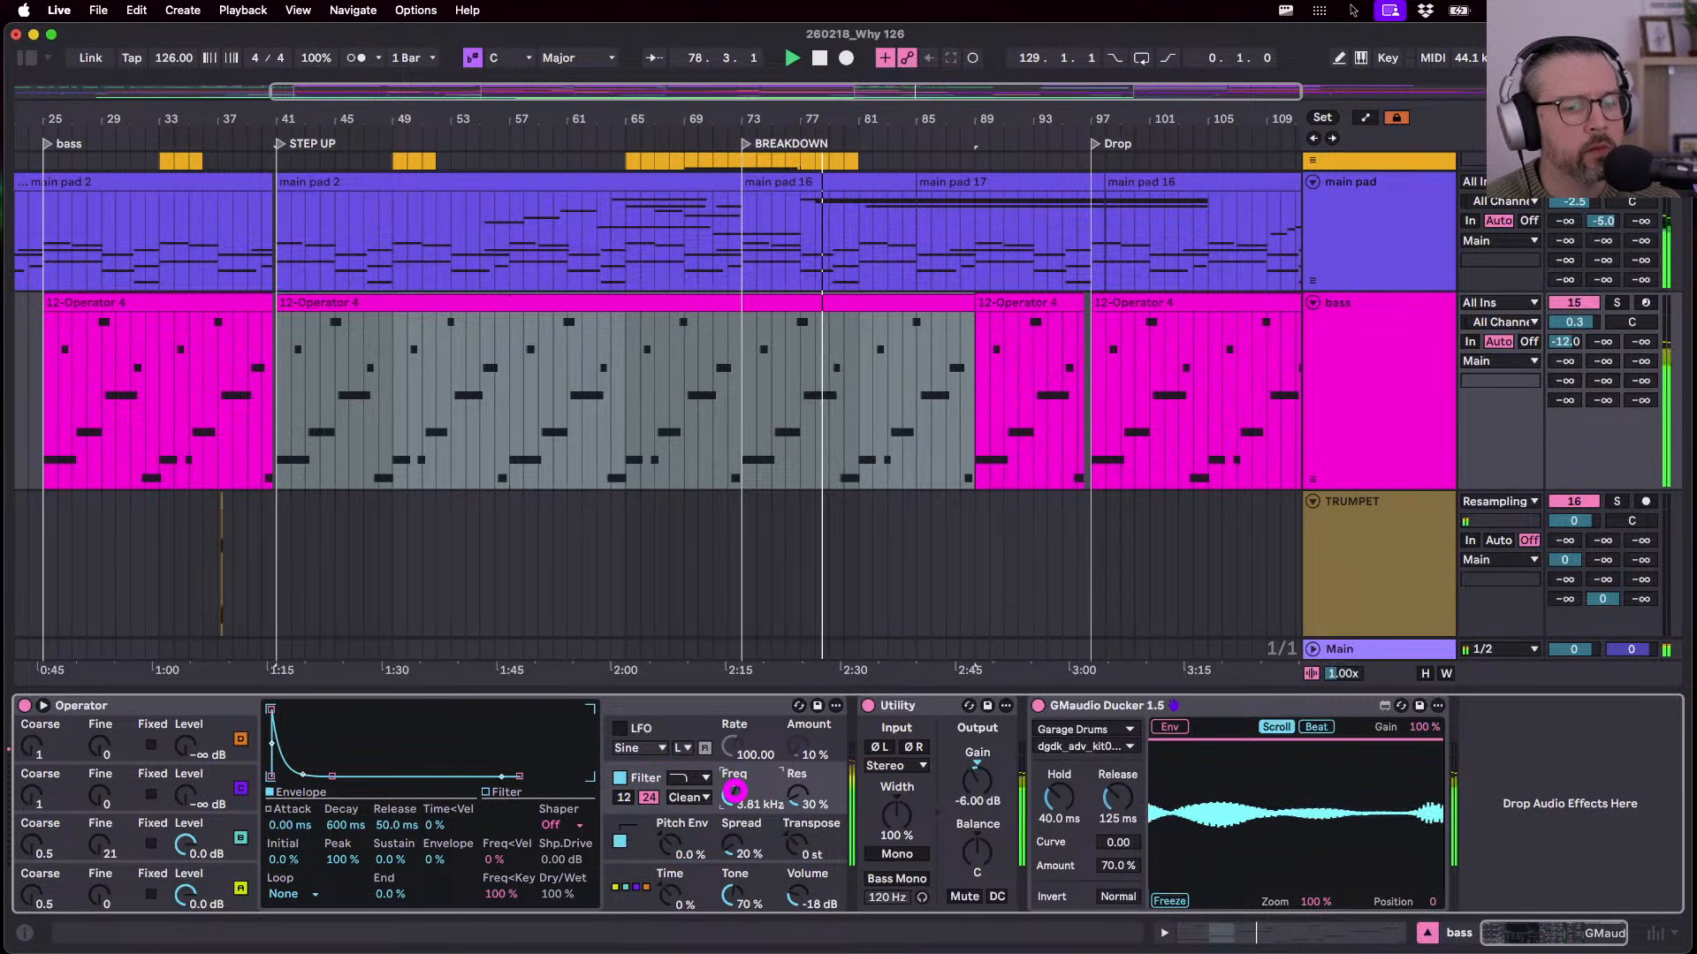
drag(735, 796, 735, 804)
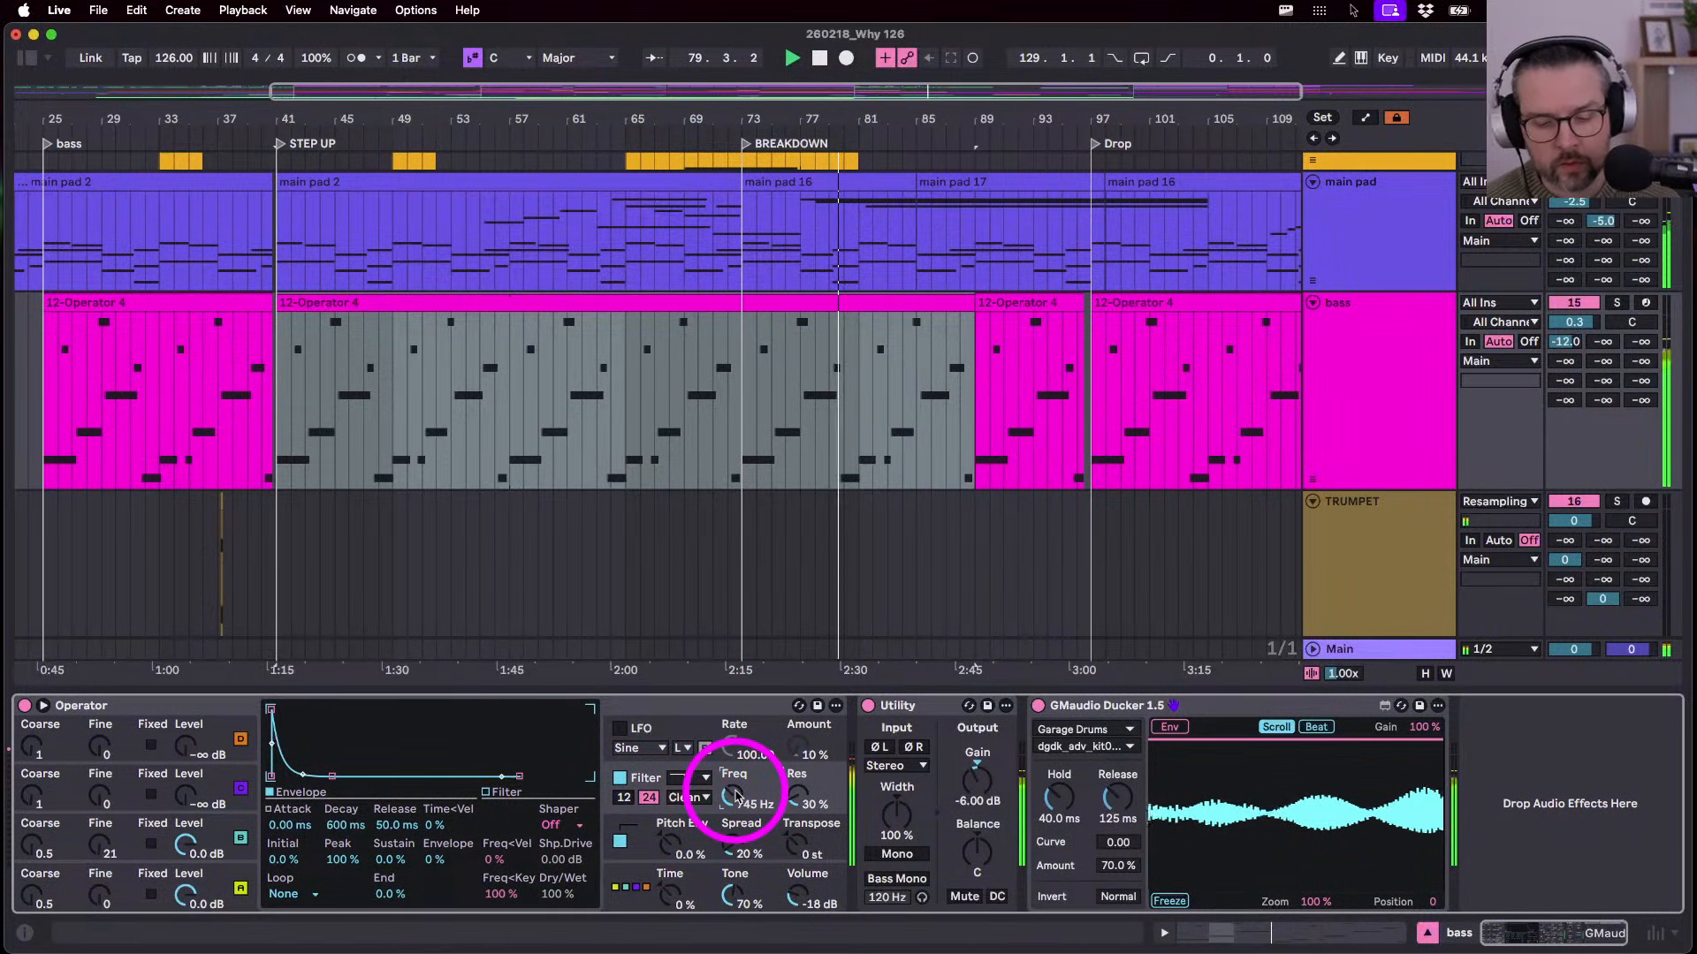
key(super+m)
click(735, 794)
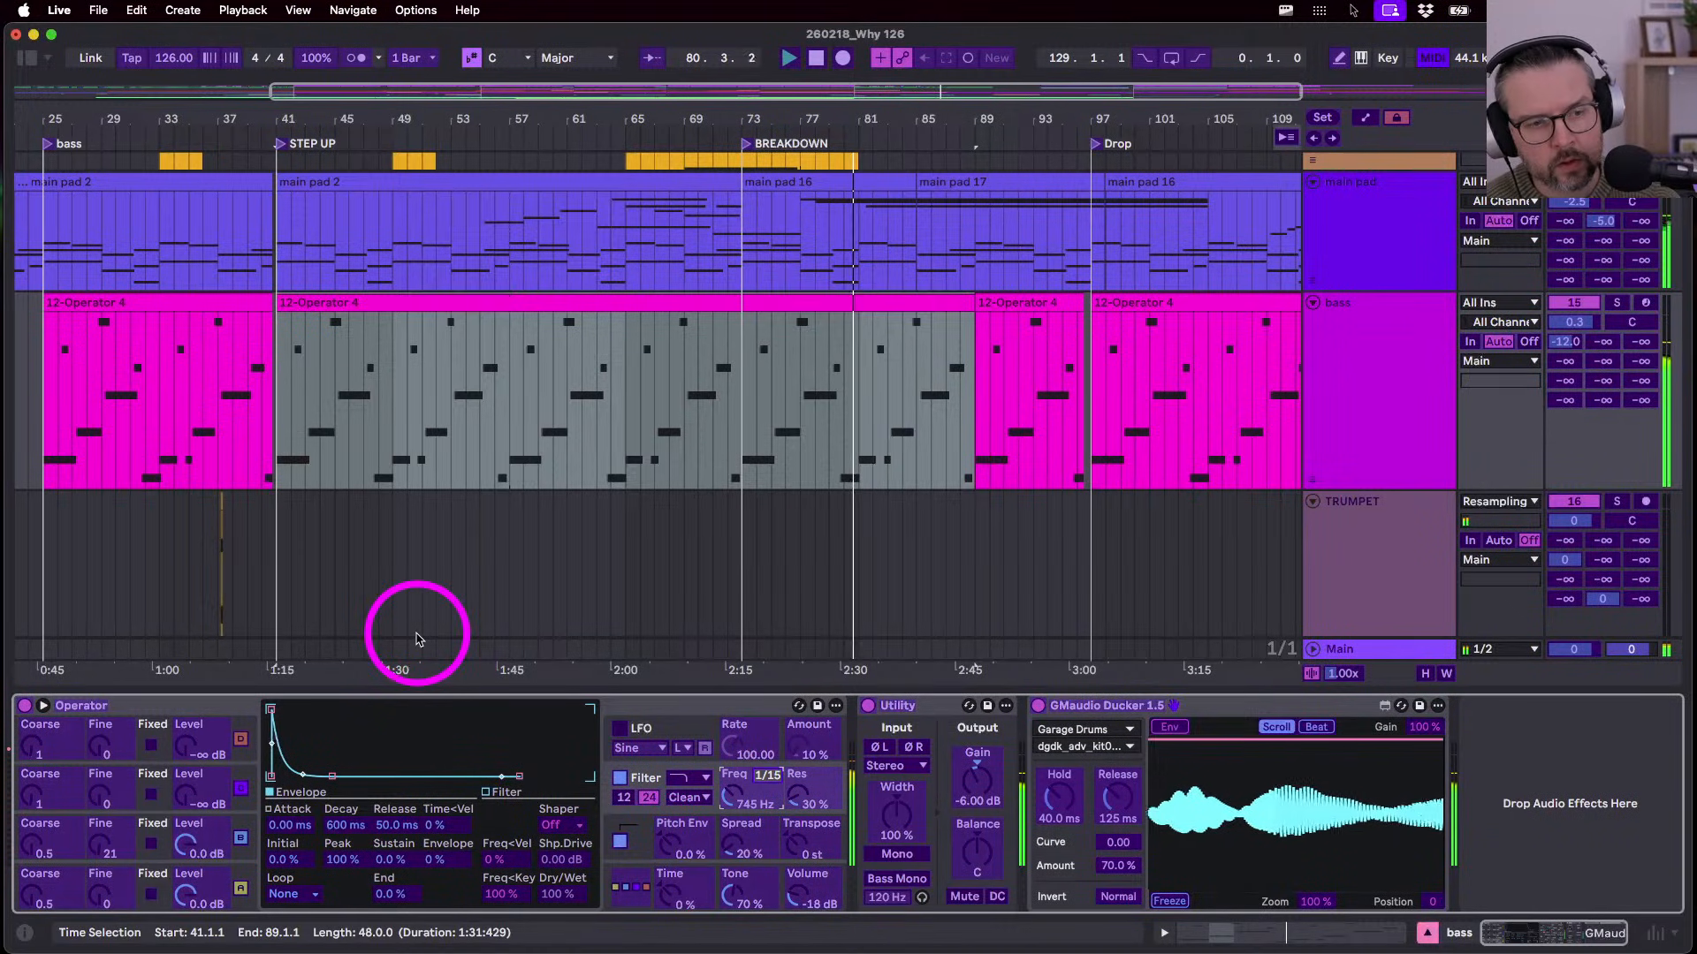
key(super+m)
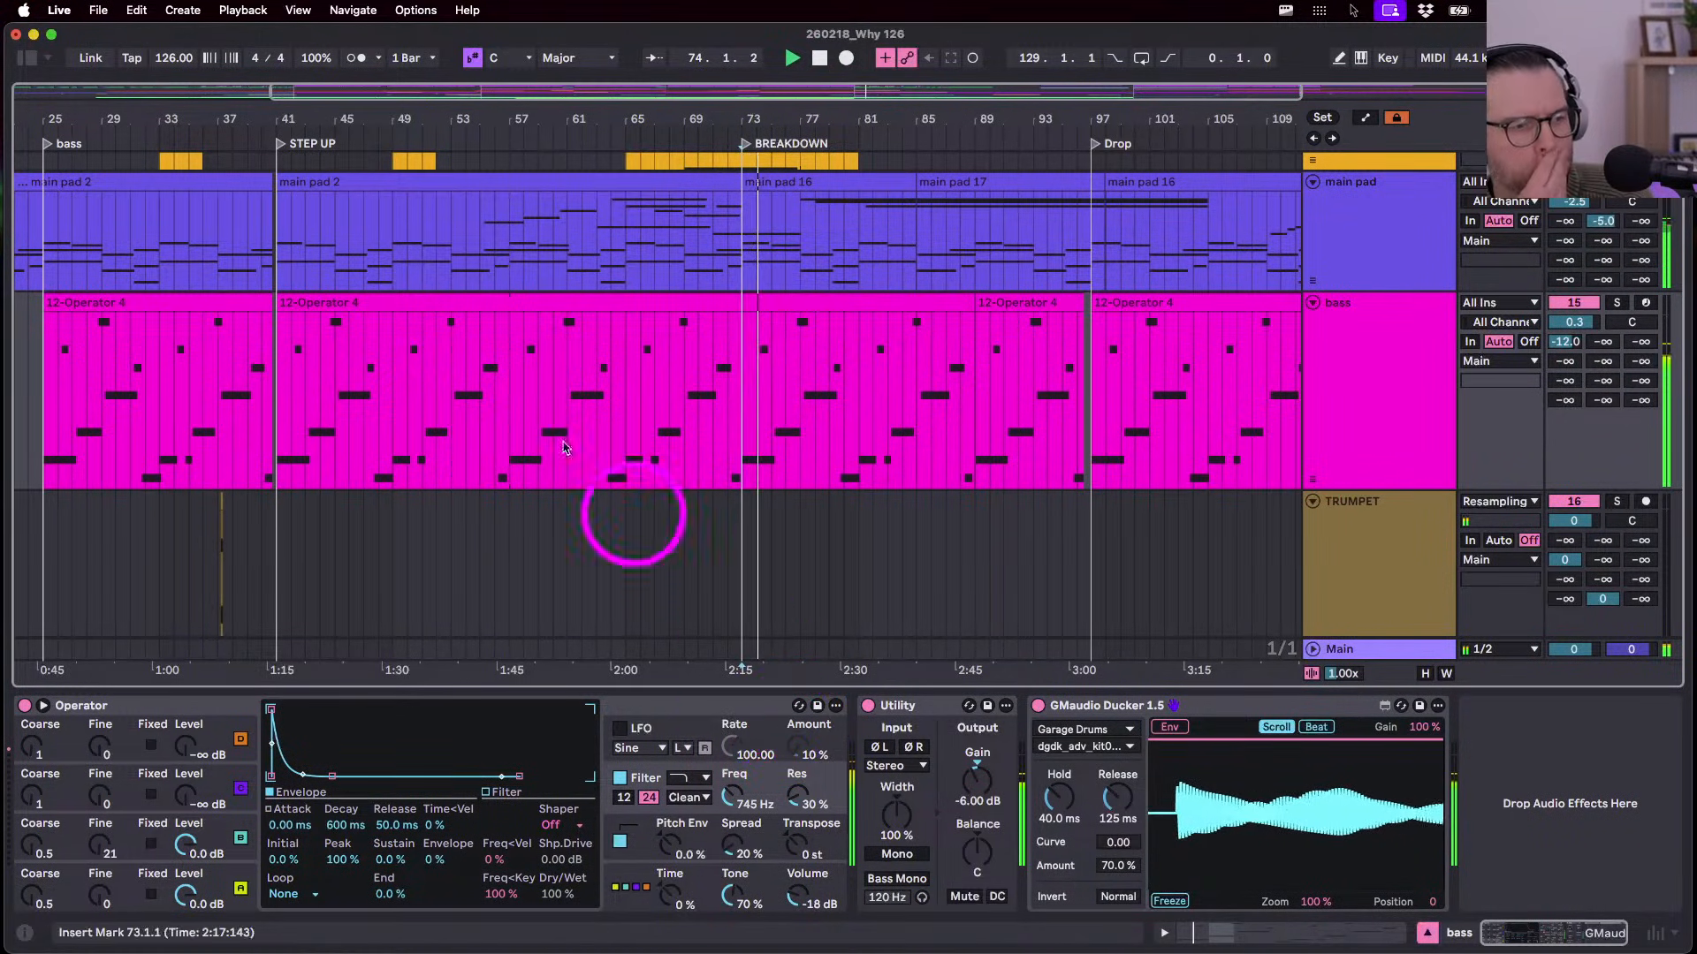
- Add EQ Eight to the end of the bass chain and set band 1 to 10 Hz
click(25, 55)
click(252, 477)
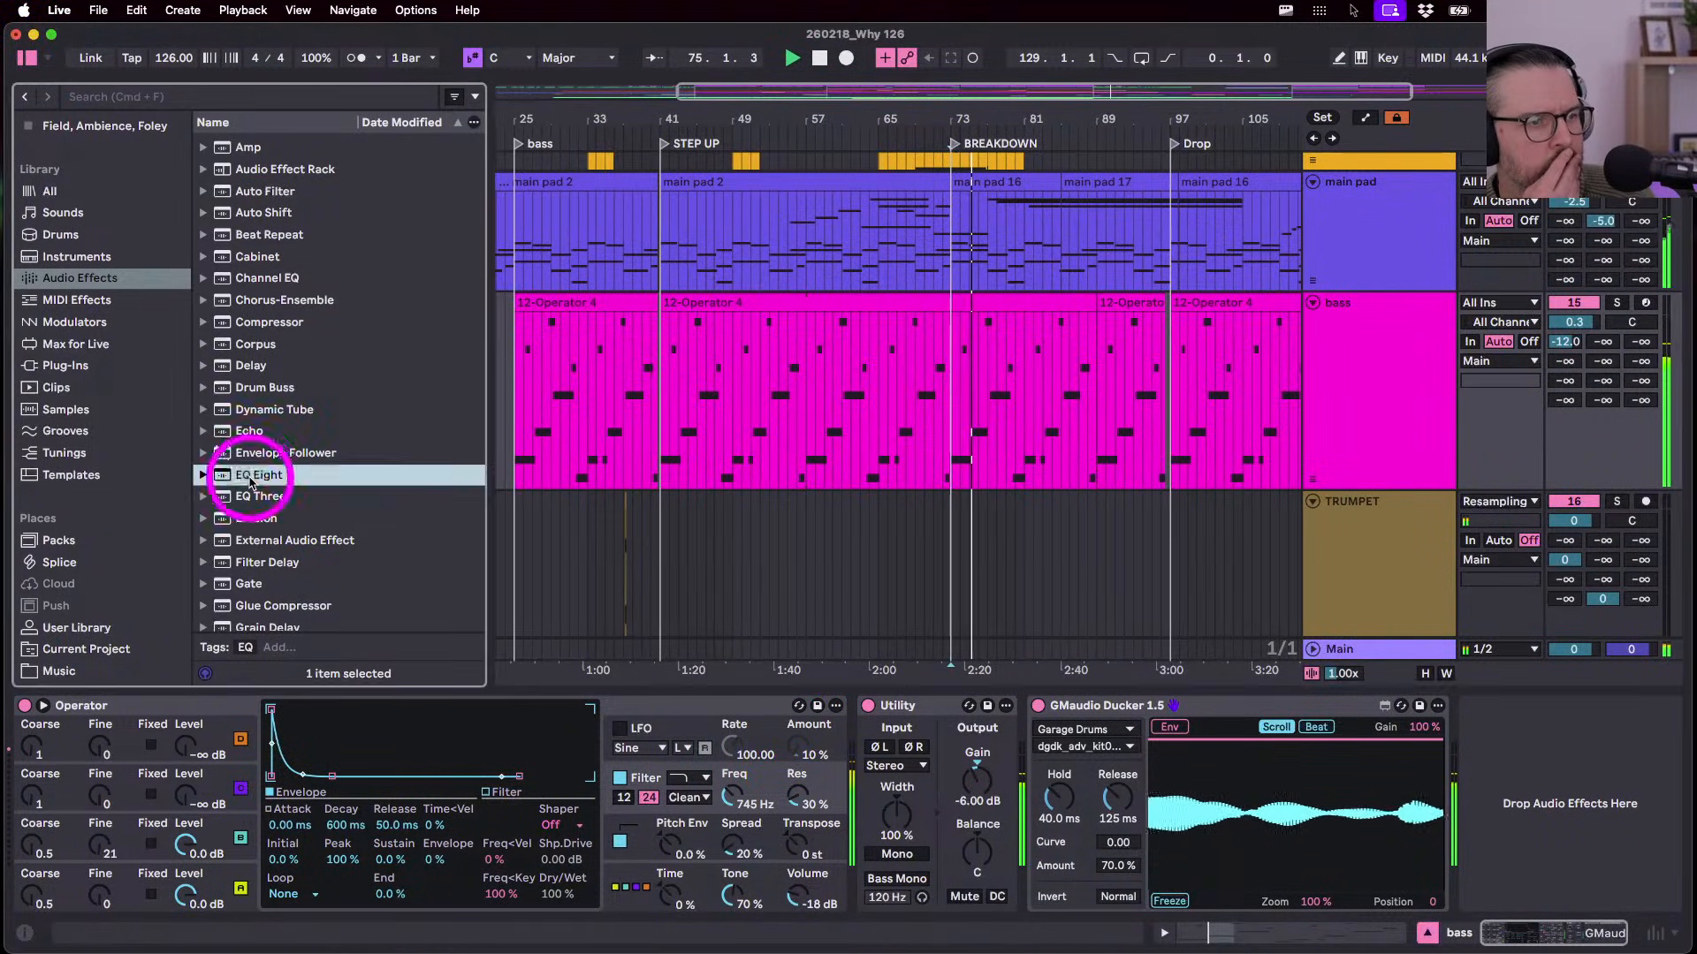
drag(1383, 948, 1403, 925)
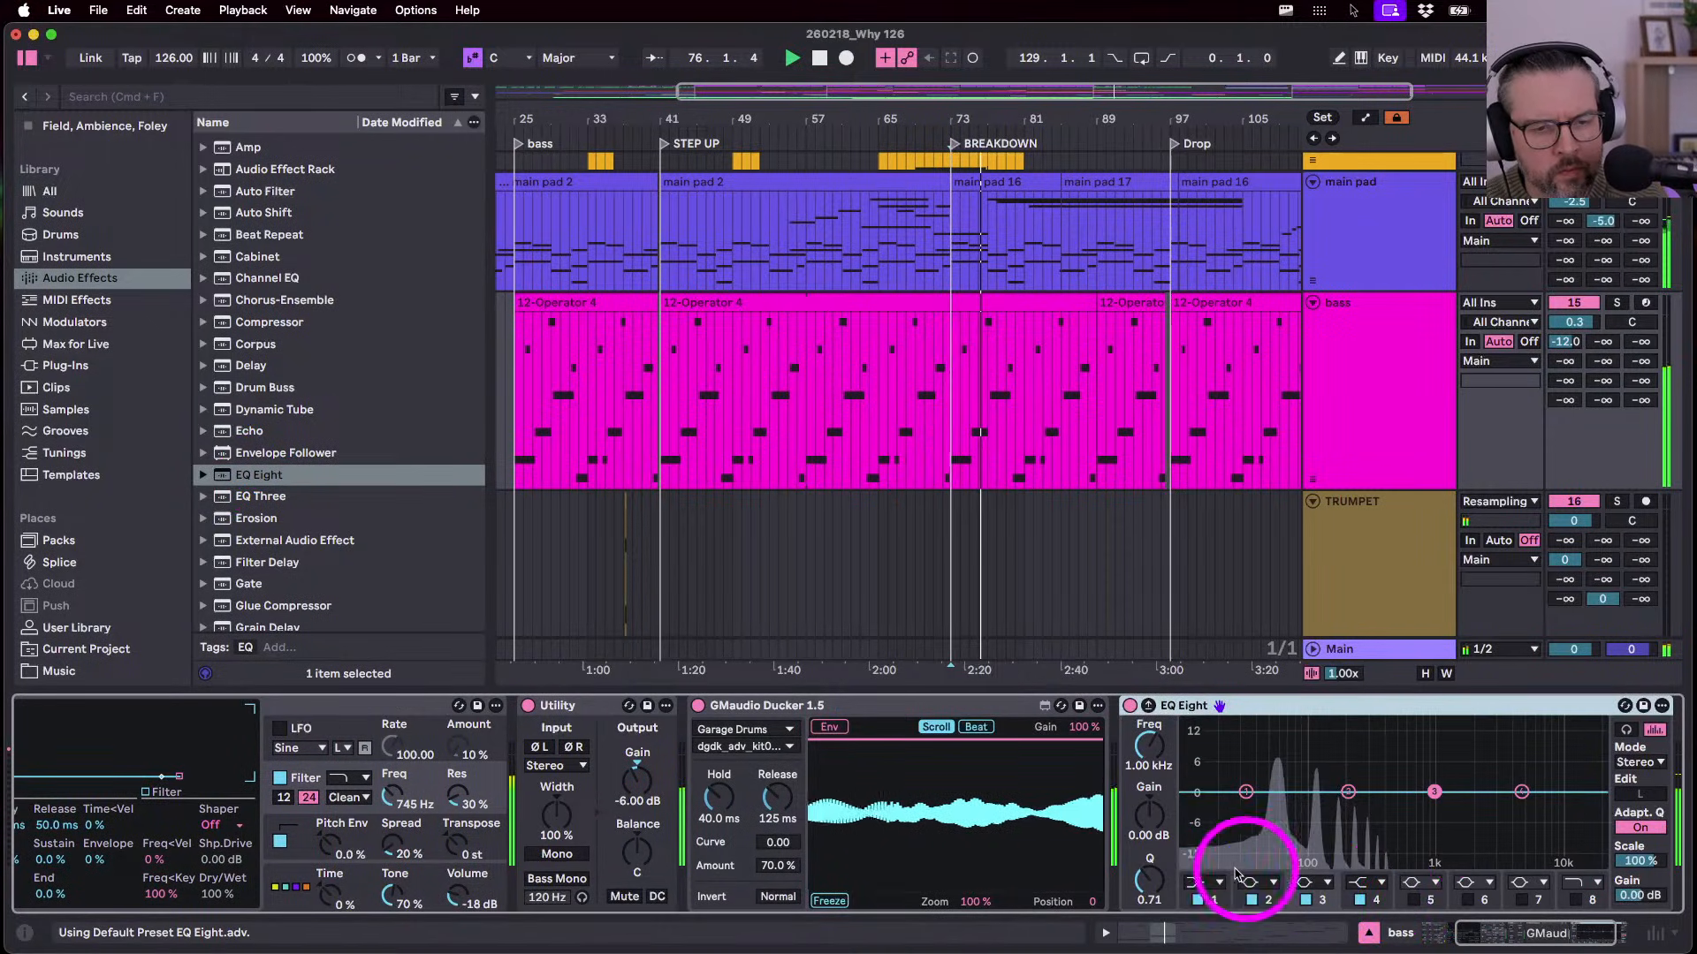
click(1216, 881)
drag(1147, 739, 1147, 745)
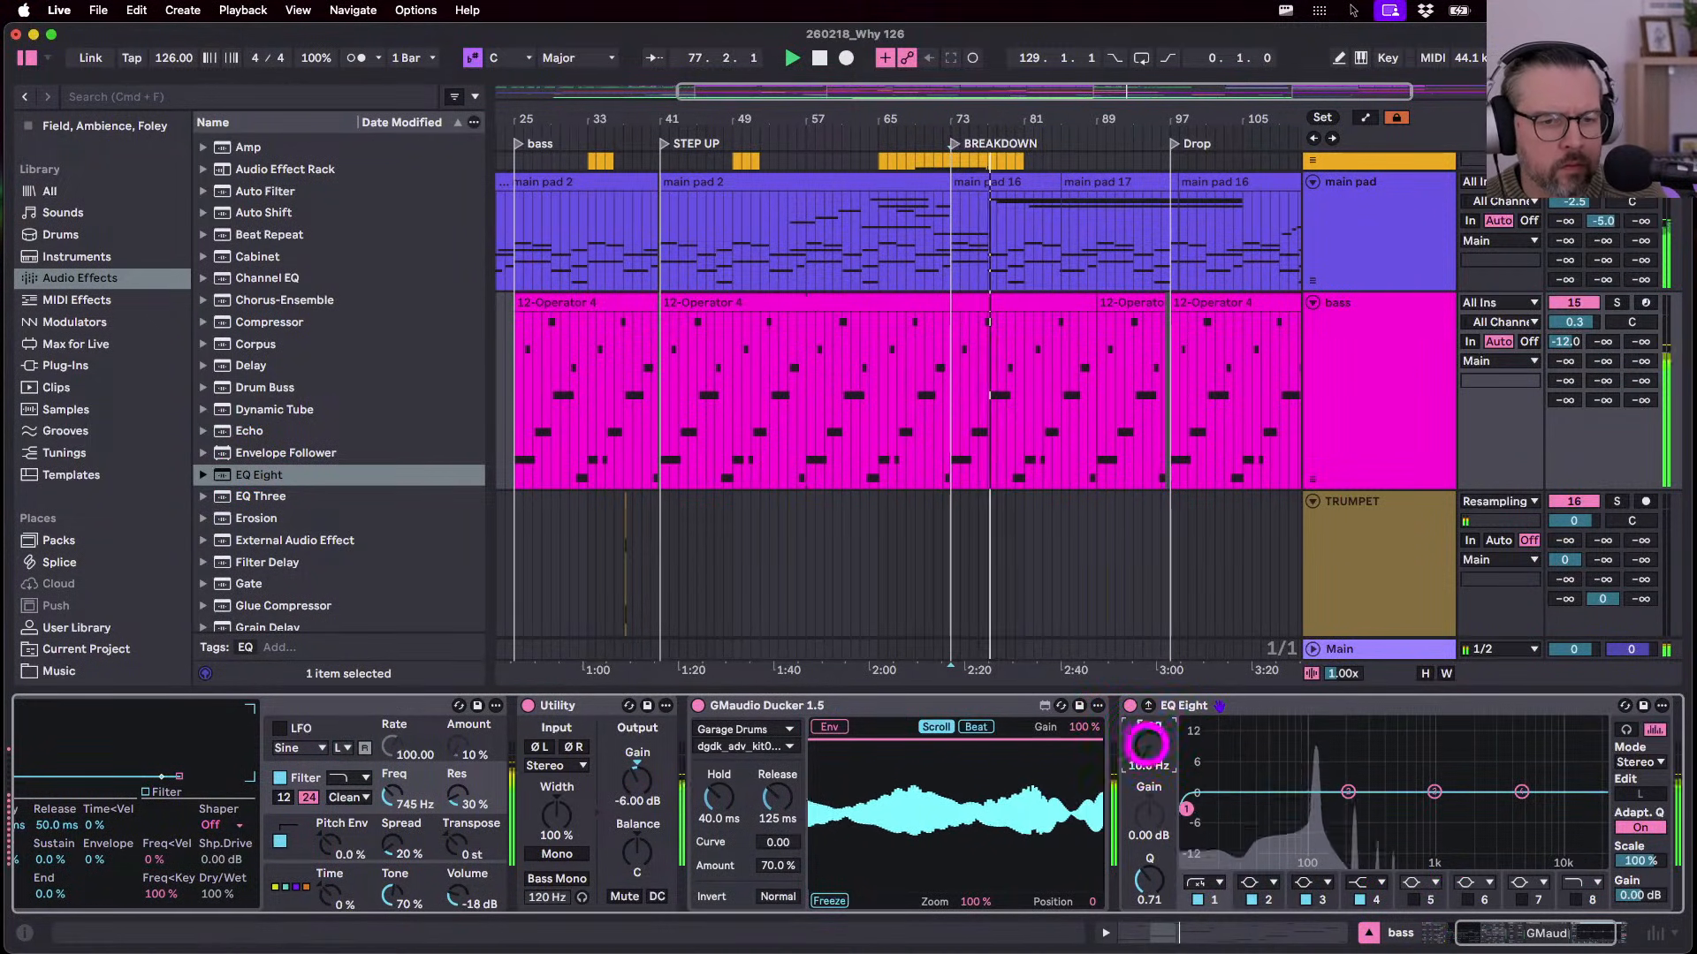
- Draw Frequency A breakpoints at bars 73 and 97, raising a peak before the Drop
key(a)
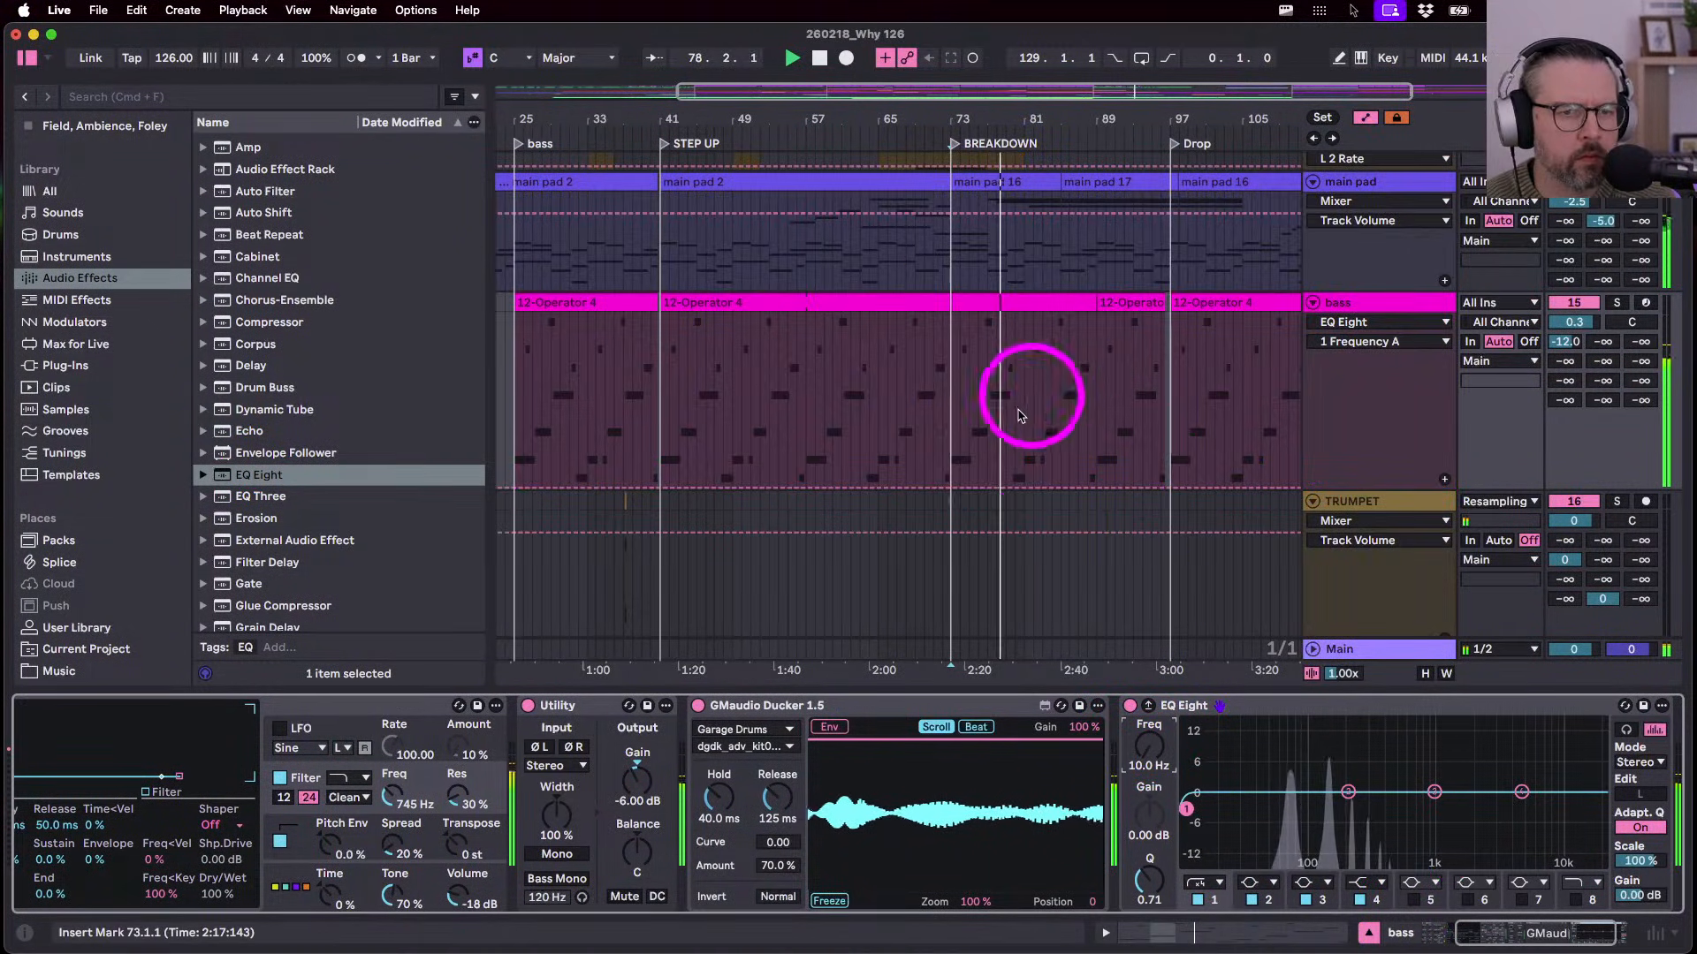
click(951, 488)
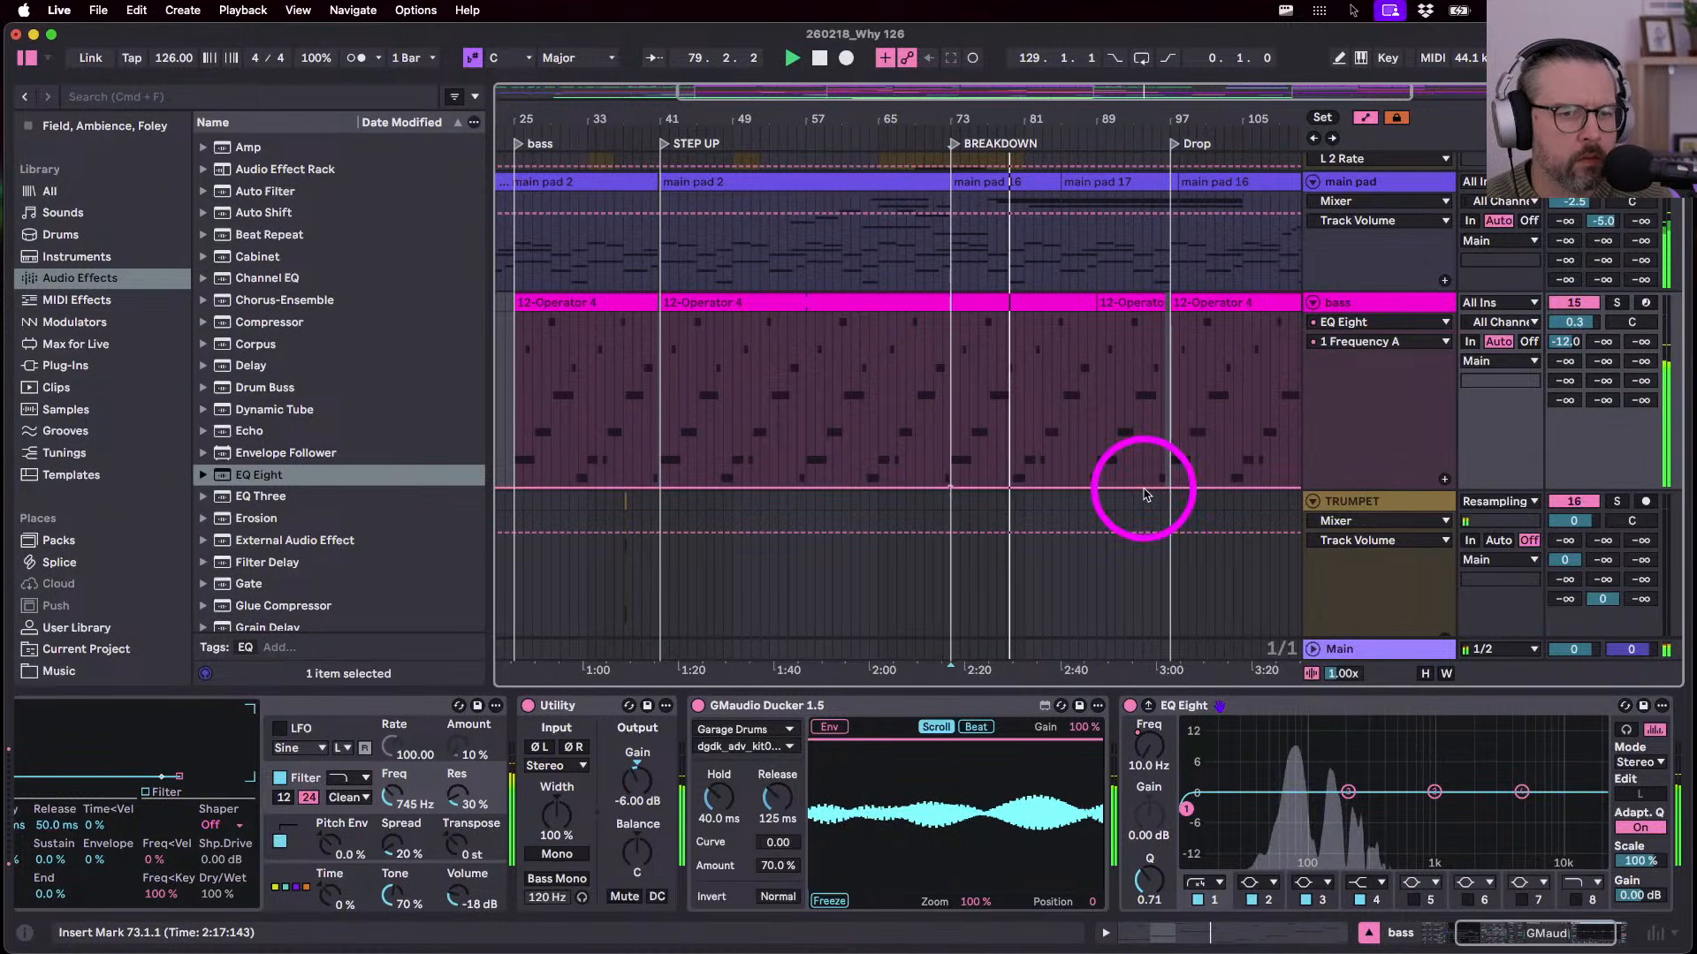
click(1170, 487)
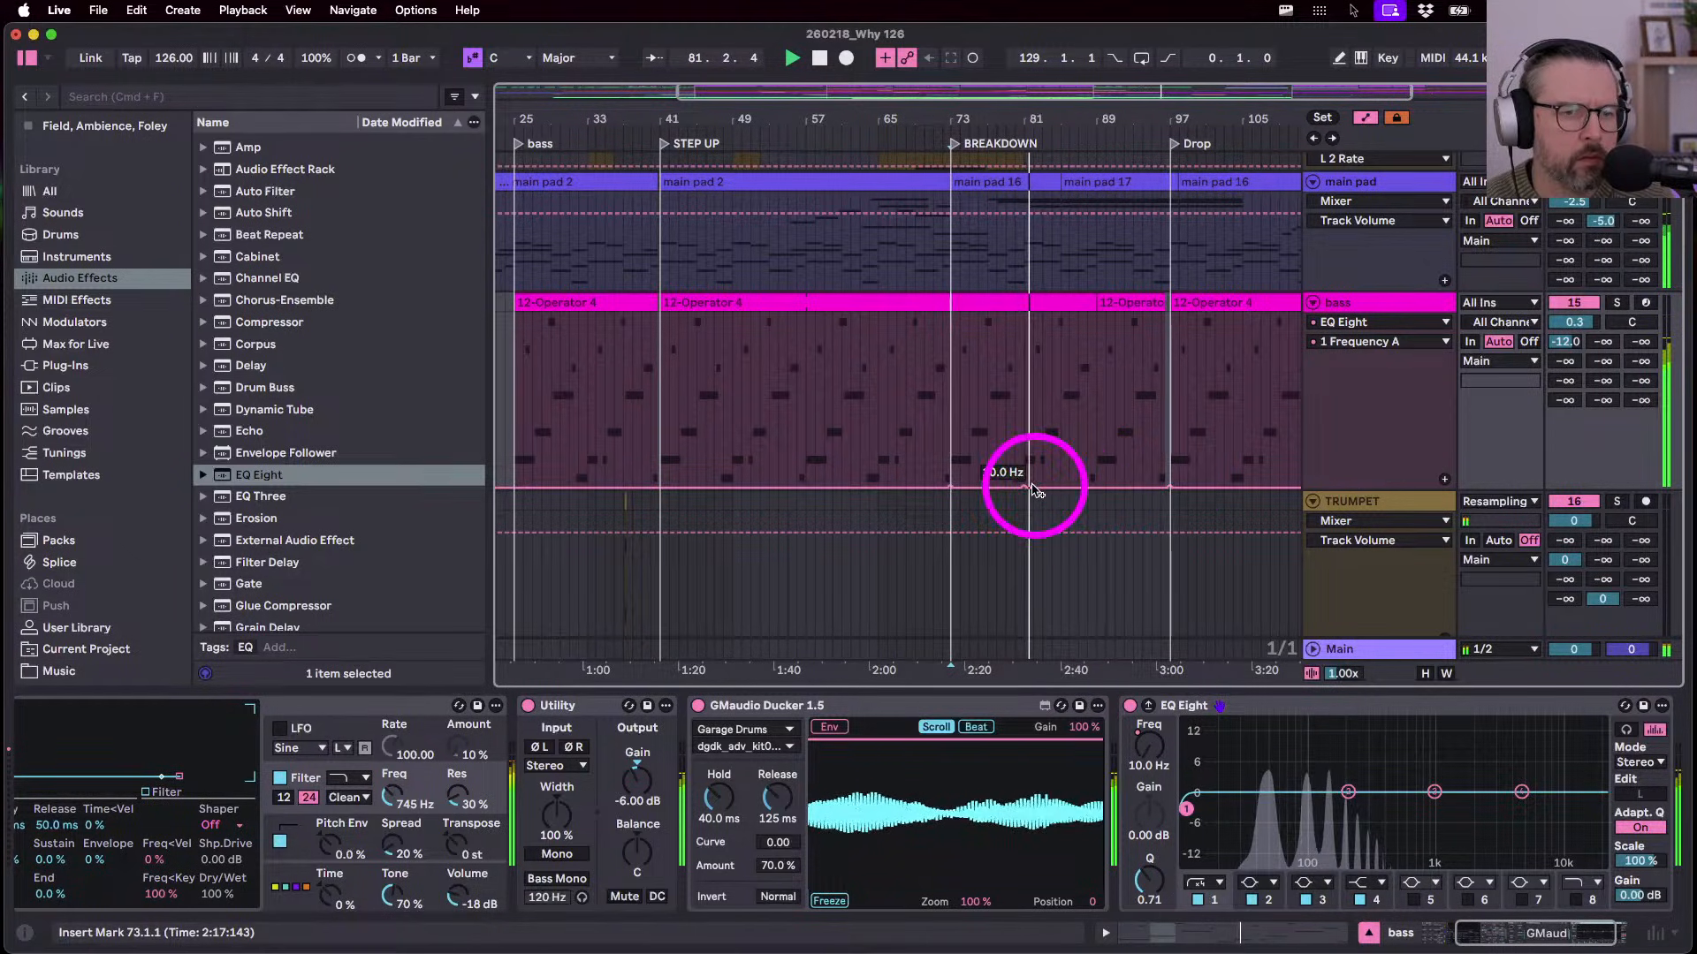
drag(1023, 487, 1024, 427)
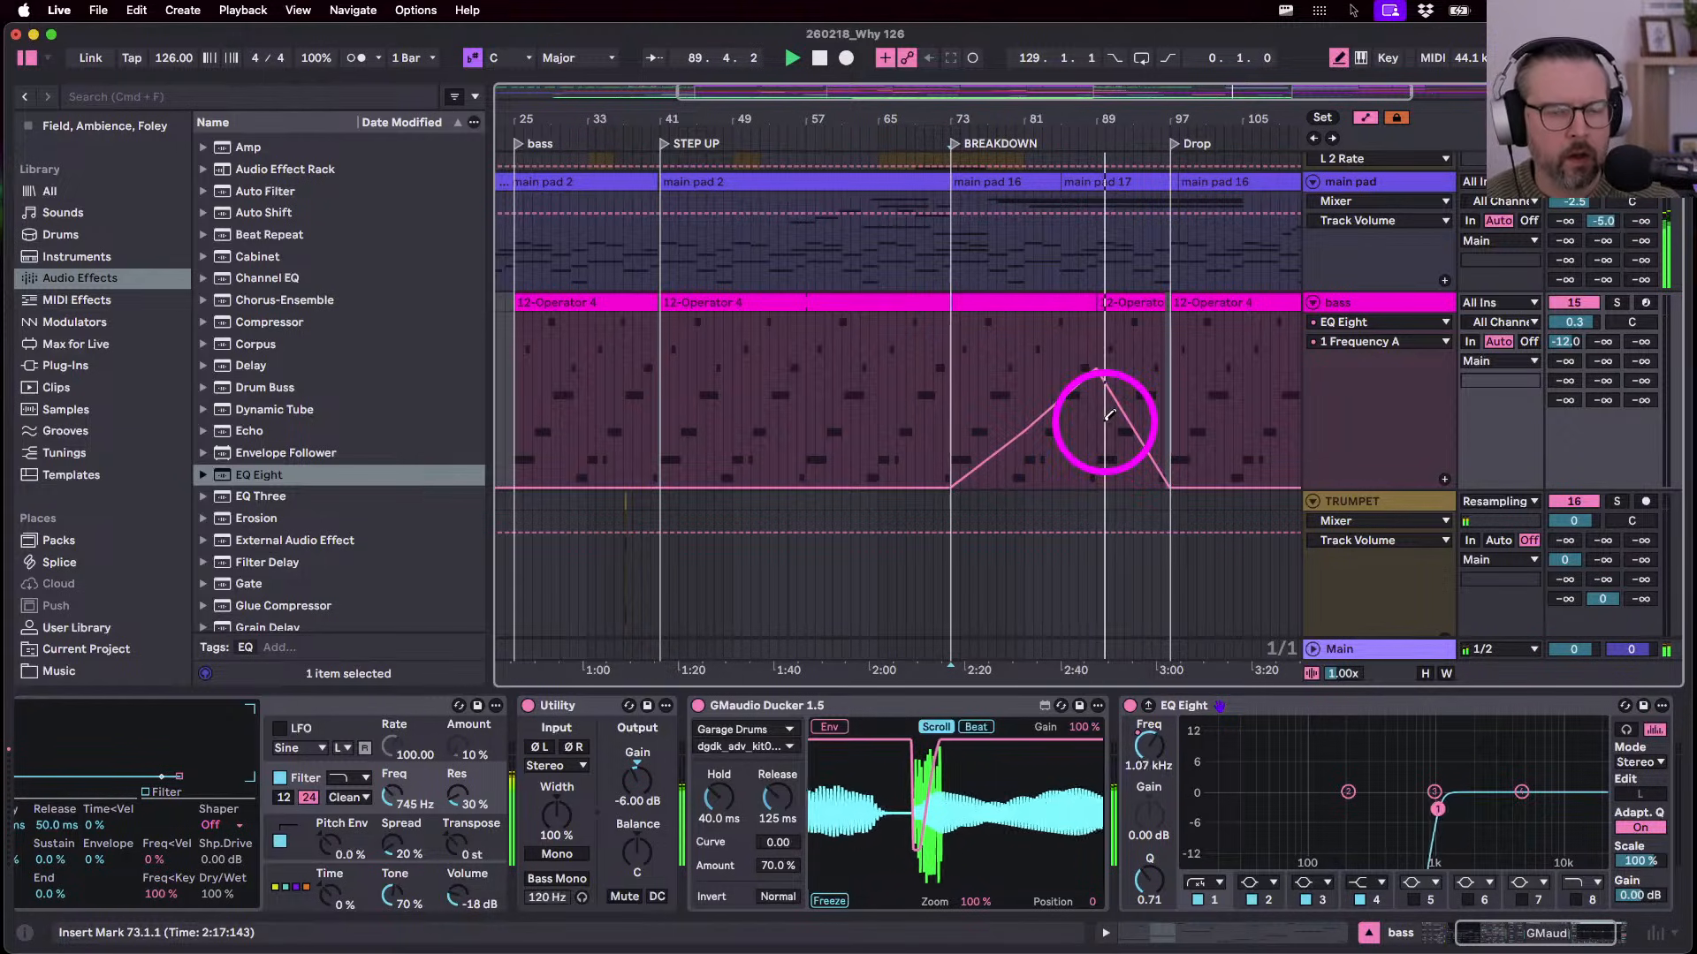
- Check the short bass clip's notes in the note editor, then return to the arrangement
scroll(1108, 502, right, 1)
scroll(1033, 428, up, 2)
scroll(1032, 429, right, 2)
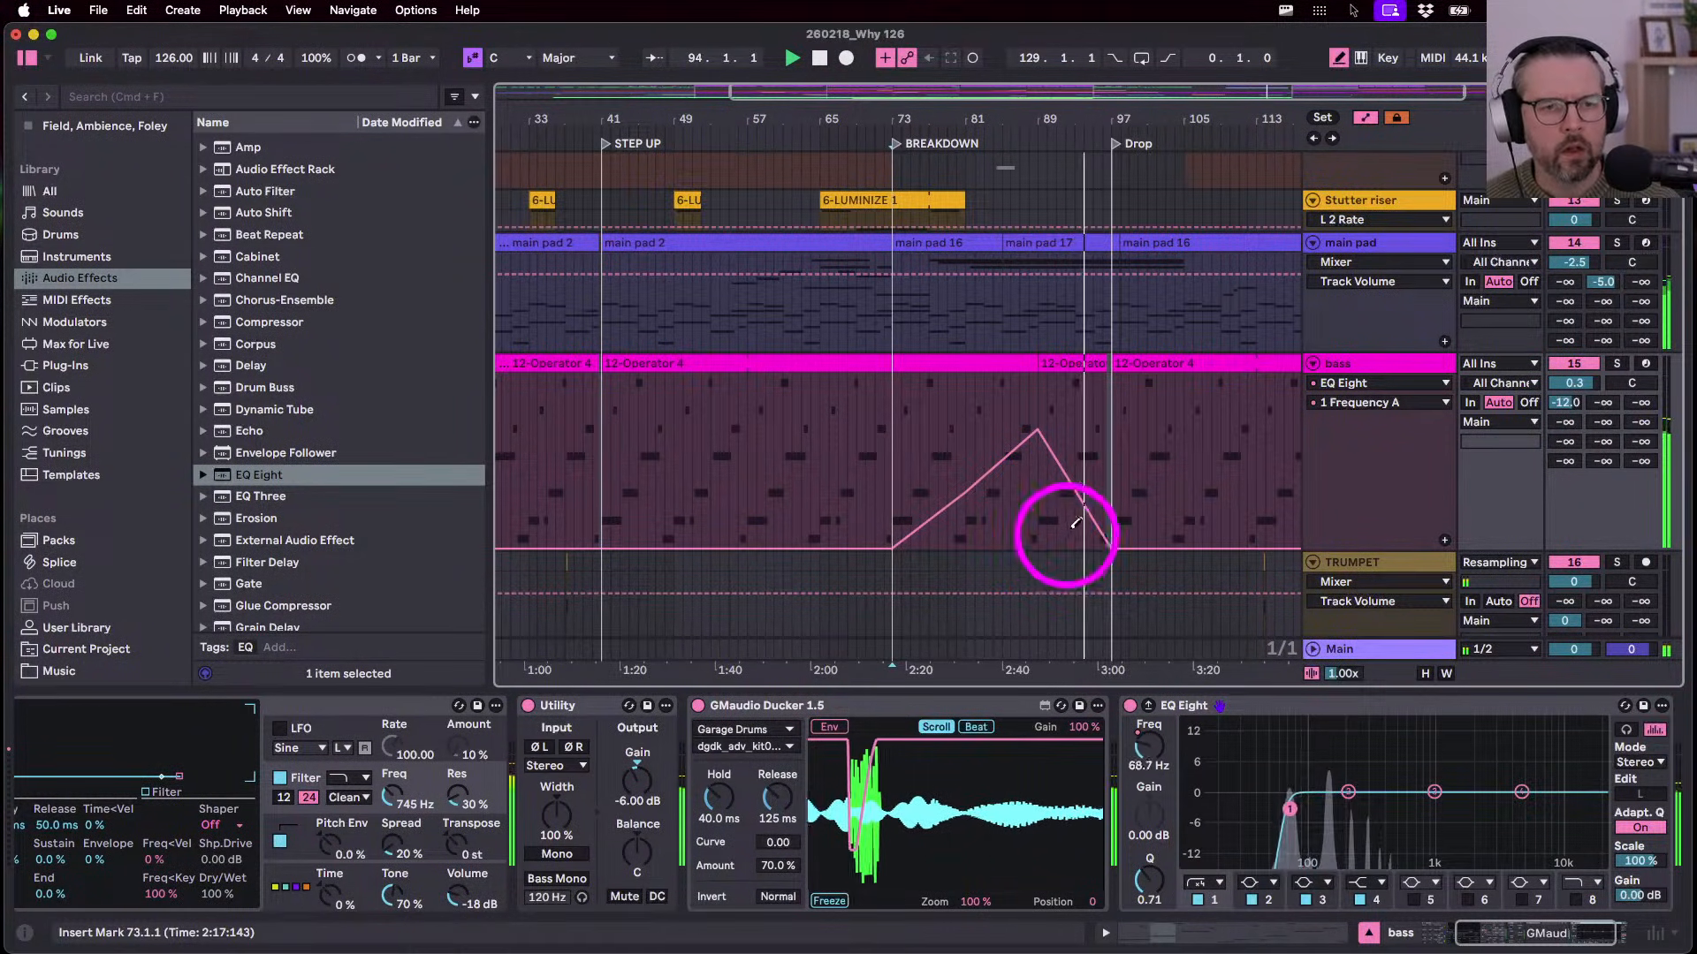
scroll(1078, 538, up, 5)
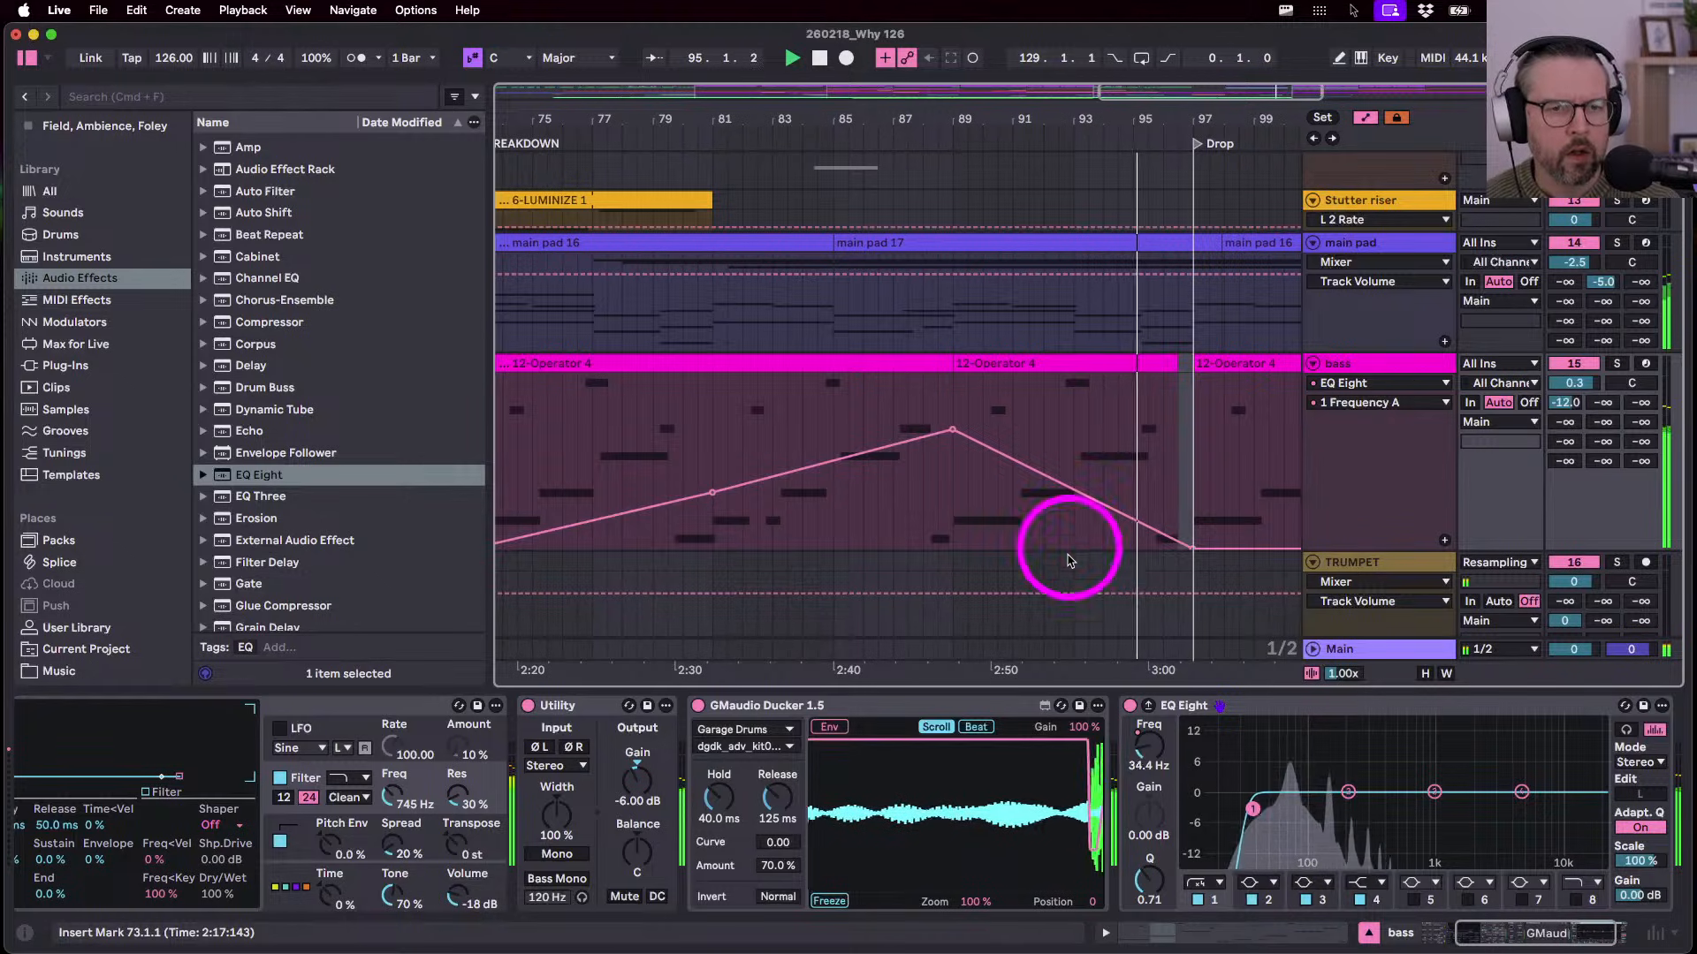
scroll(1004, 521, down, 5)
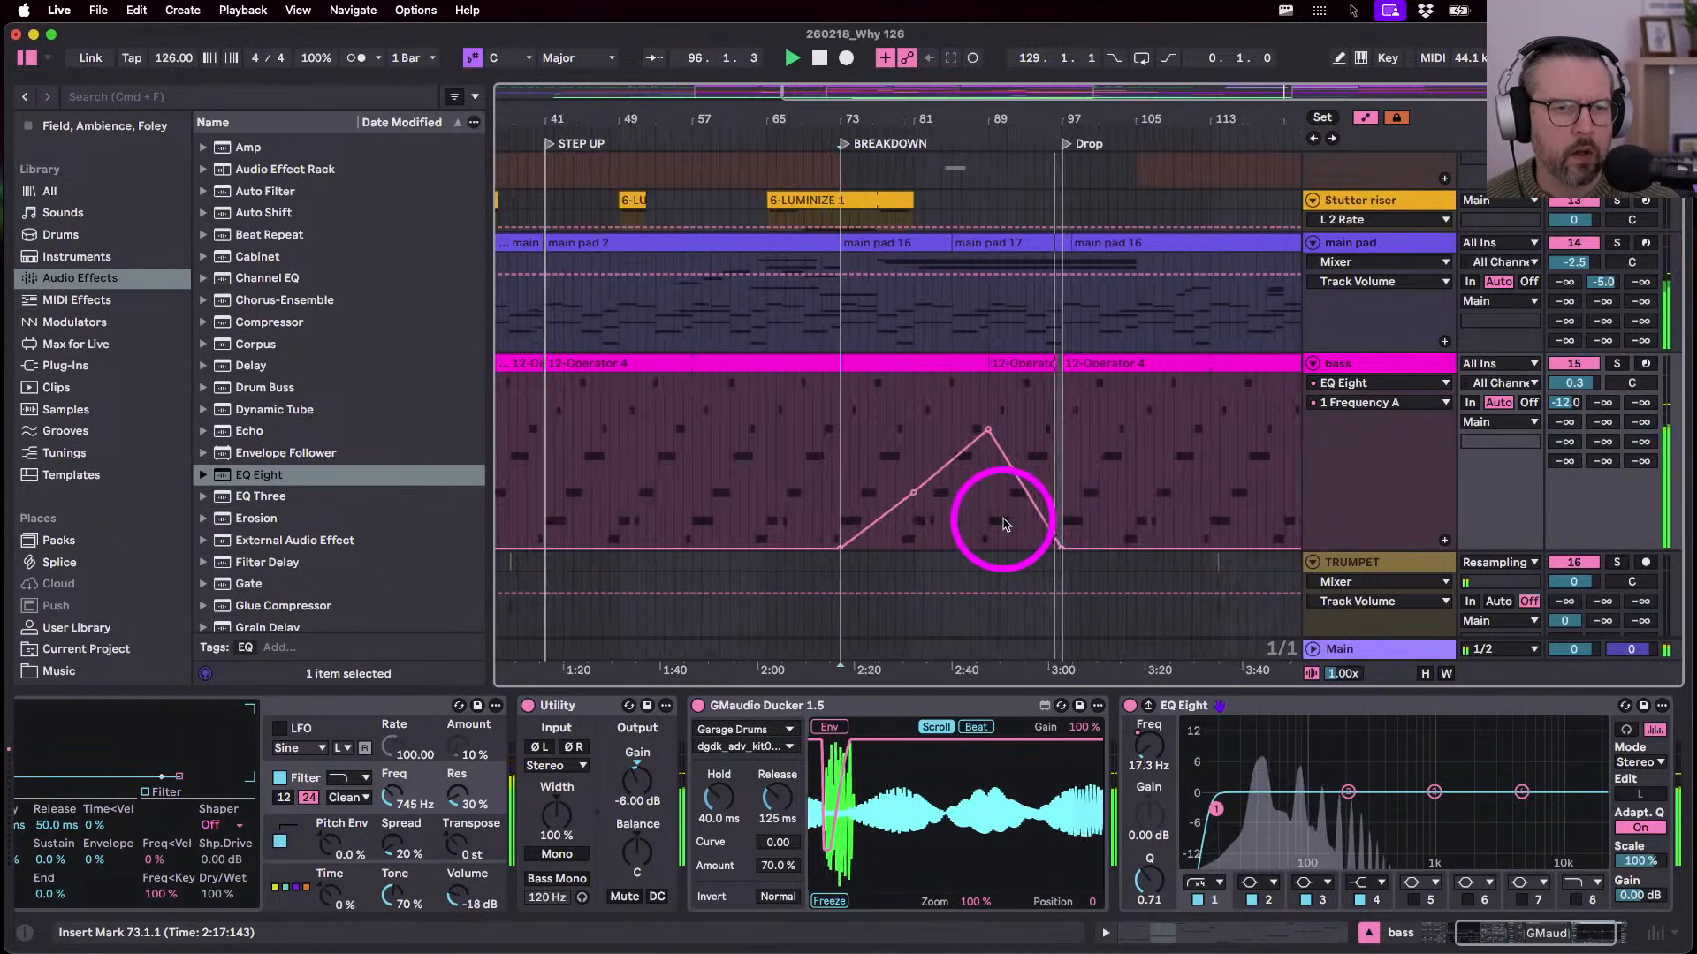
double_click(1025, 363)
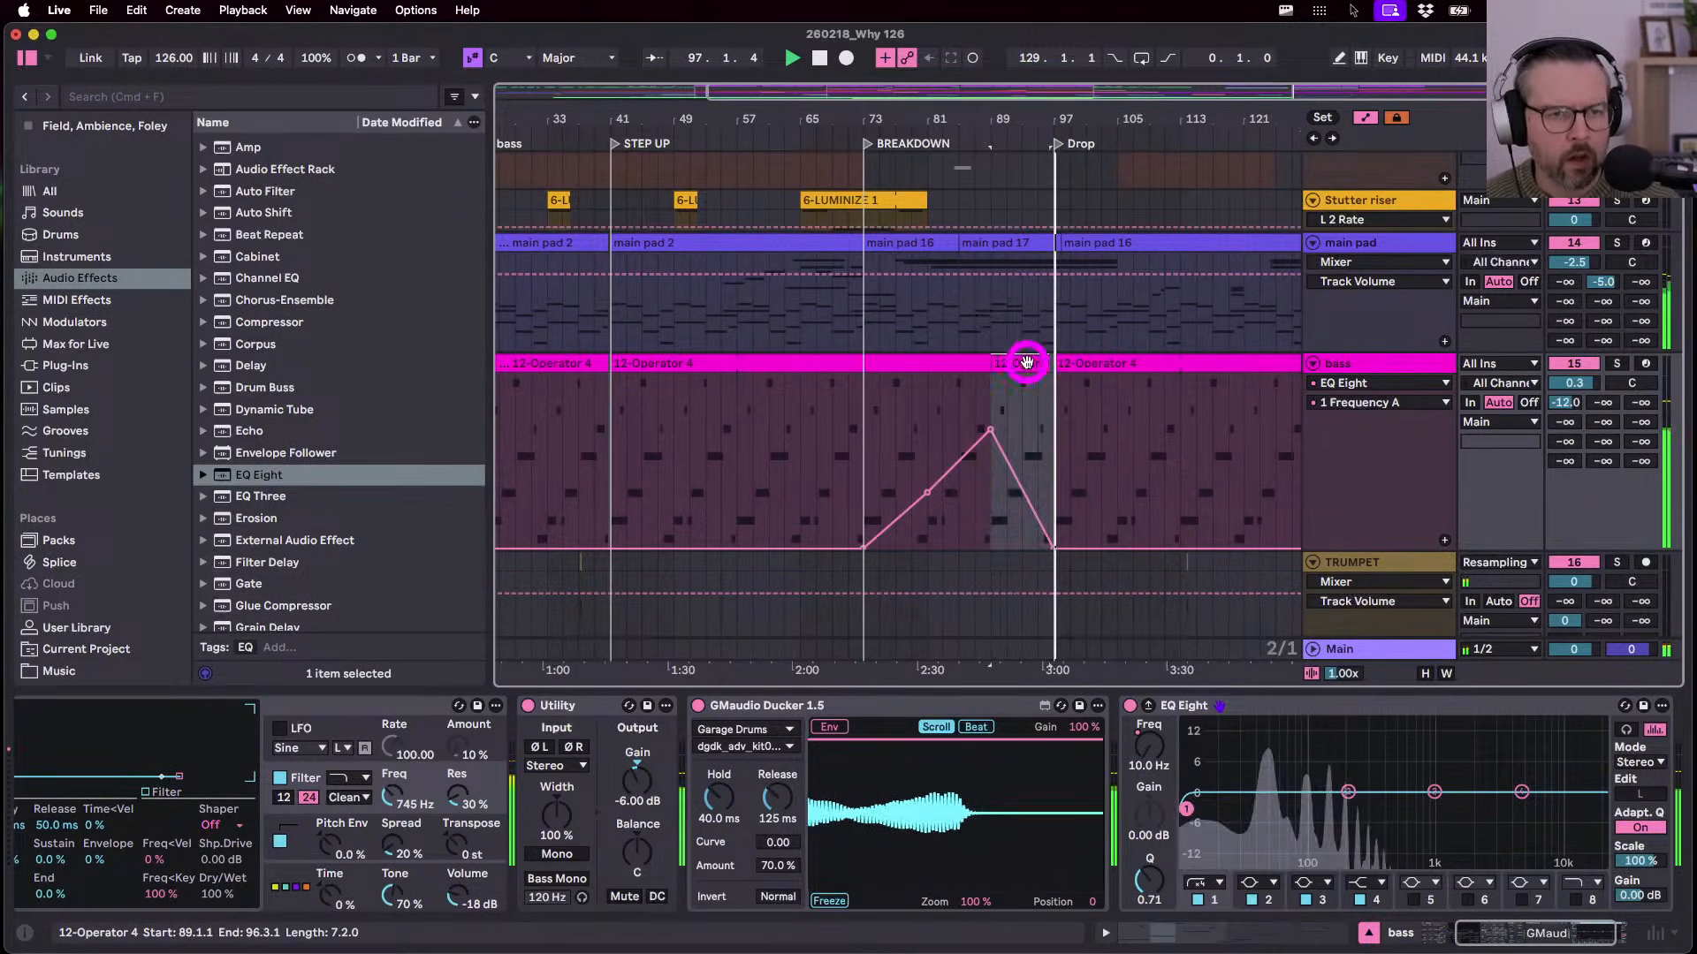
key(shift+Tab)
scroll(1148, 446, up, 5)
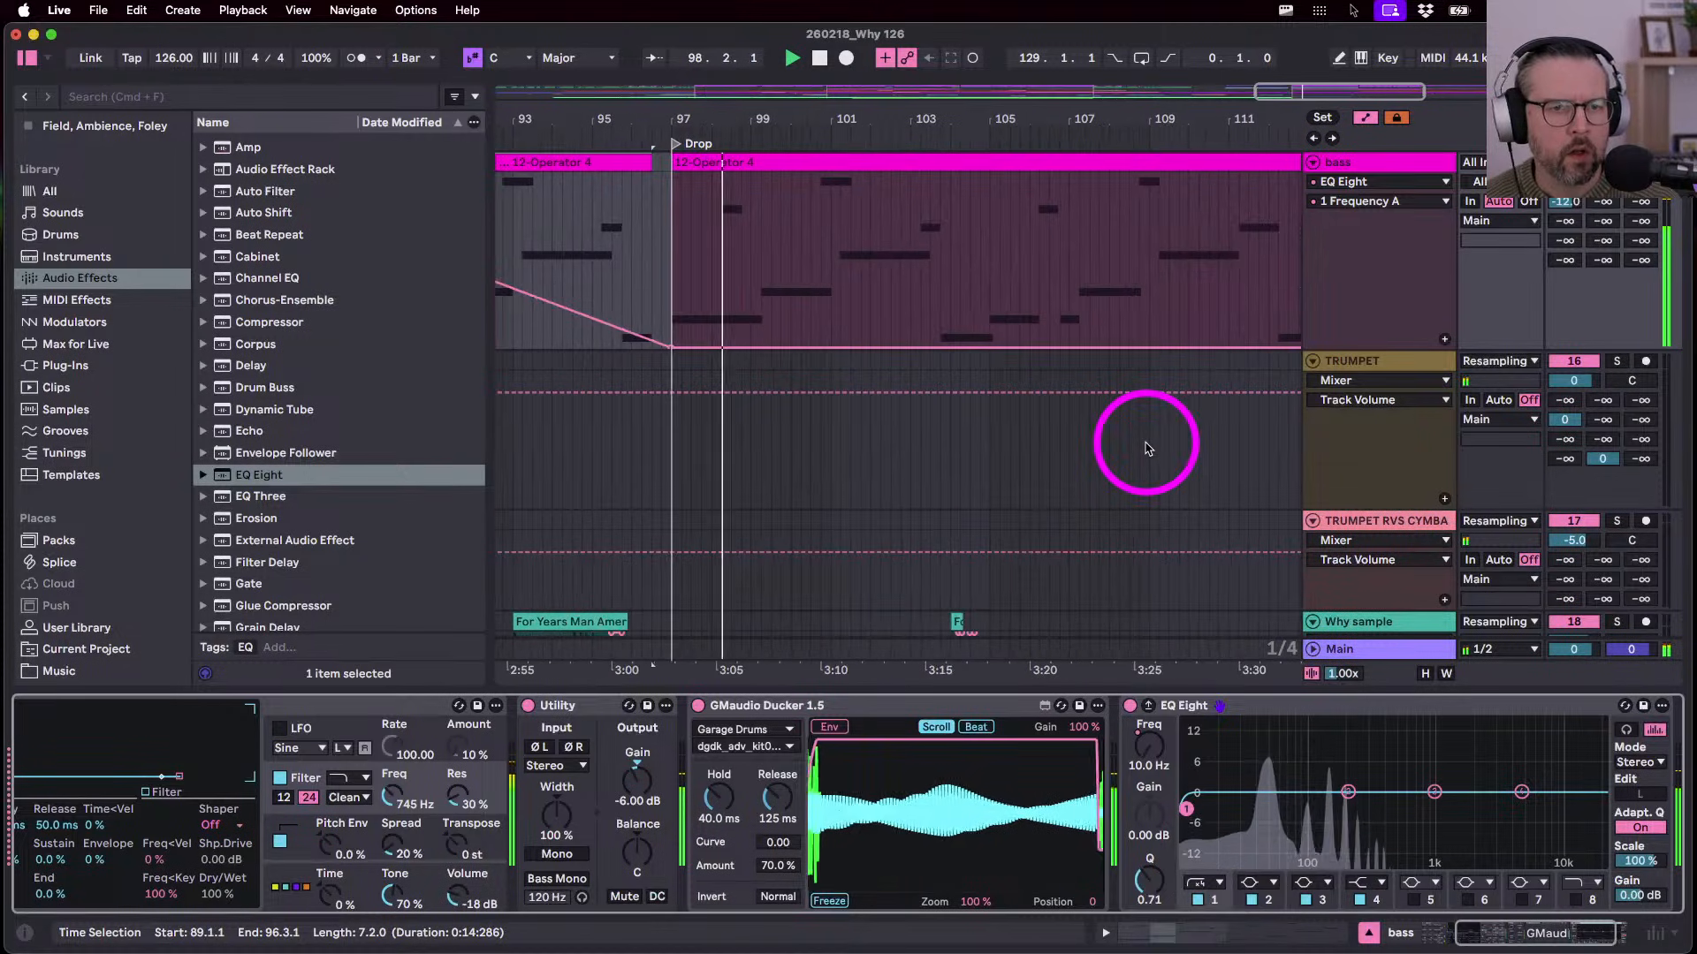
- Extend the short bass clip to bar 97, hide automation, and play from bar 73
scroll(787, 427, left, 5)
scroll(788, 427, up, 3)
drag(1035, 374, 1046, 376)
key(a)
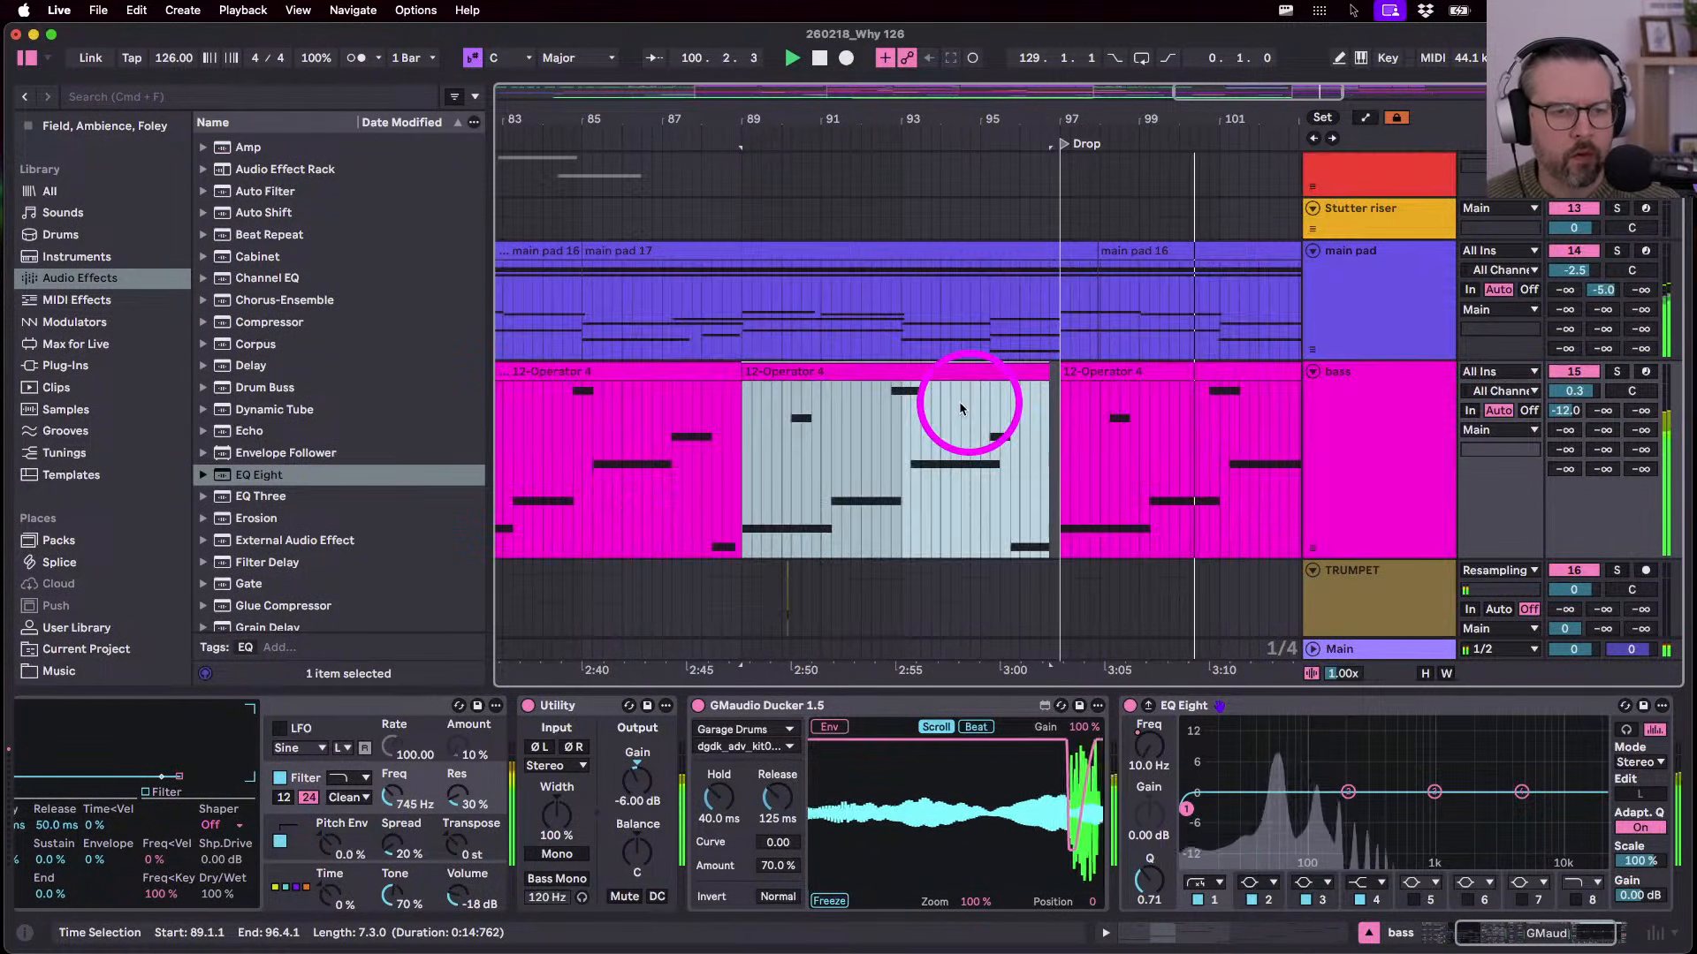
key(space)
scroll(962, 409, left, 5)
scroll(963, 409, left, 2)
click(621, 531)
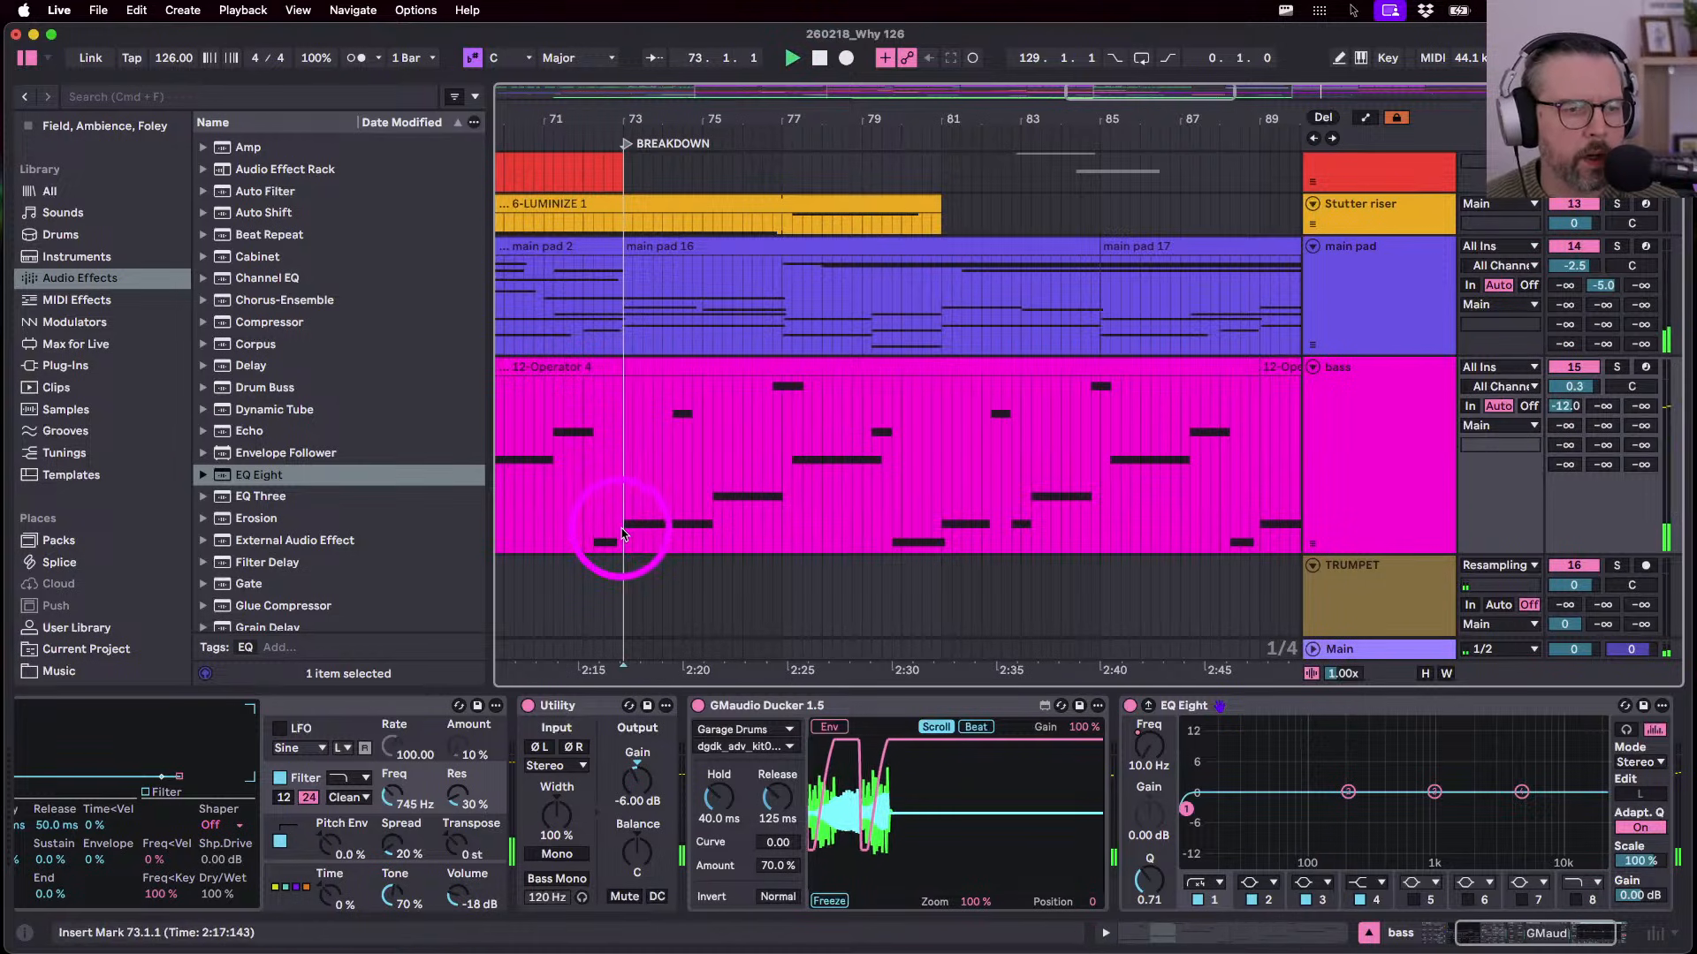
key(space)
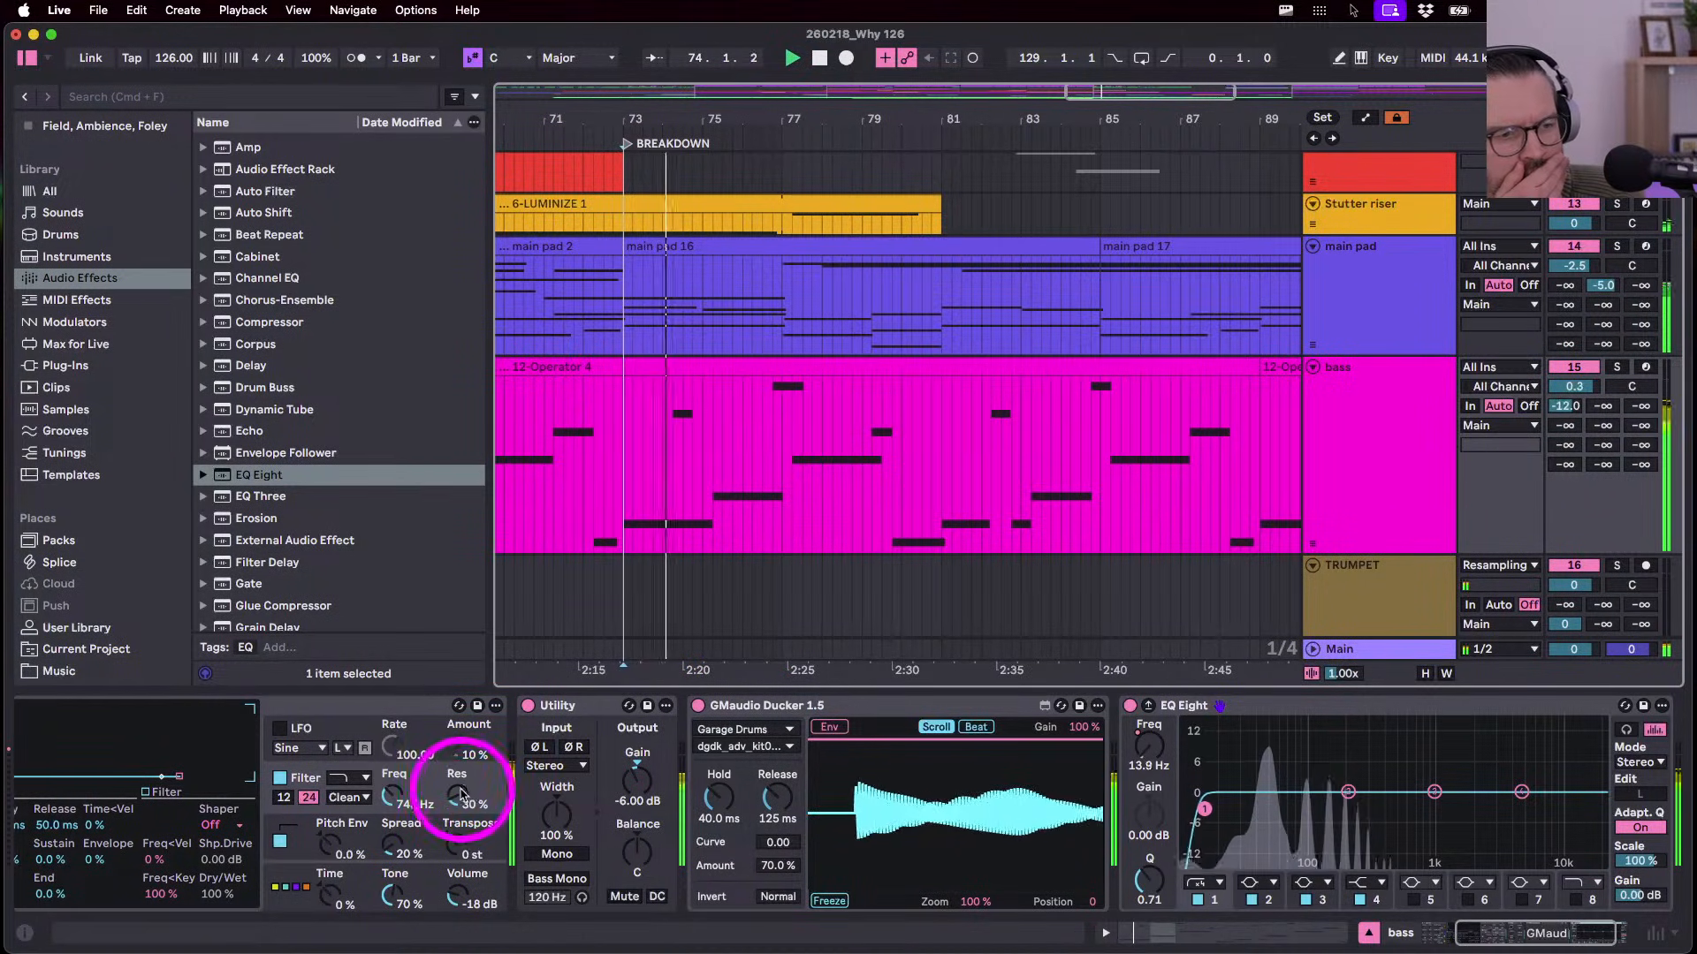
- Raise bass filter resonance and insert Erosion before Utility in Wide Noise mode with more Amount
drag(459, 793, 460, 793)
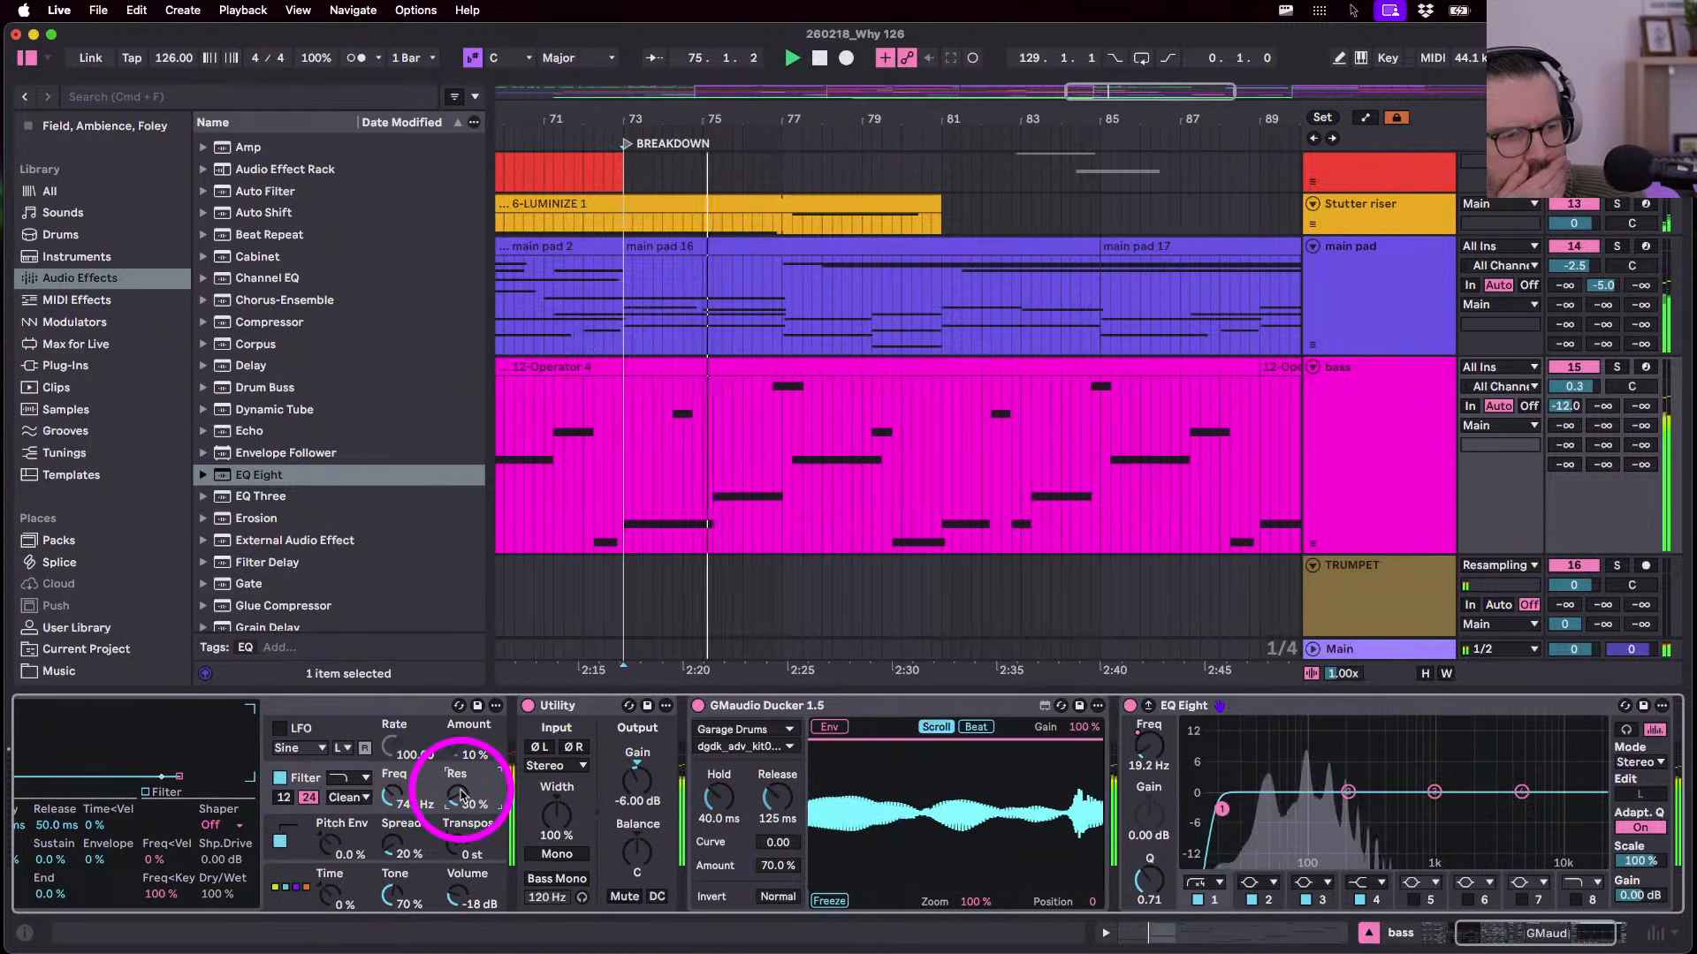
click(247, 518)
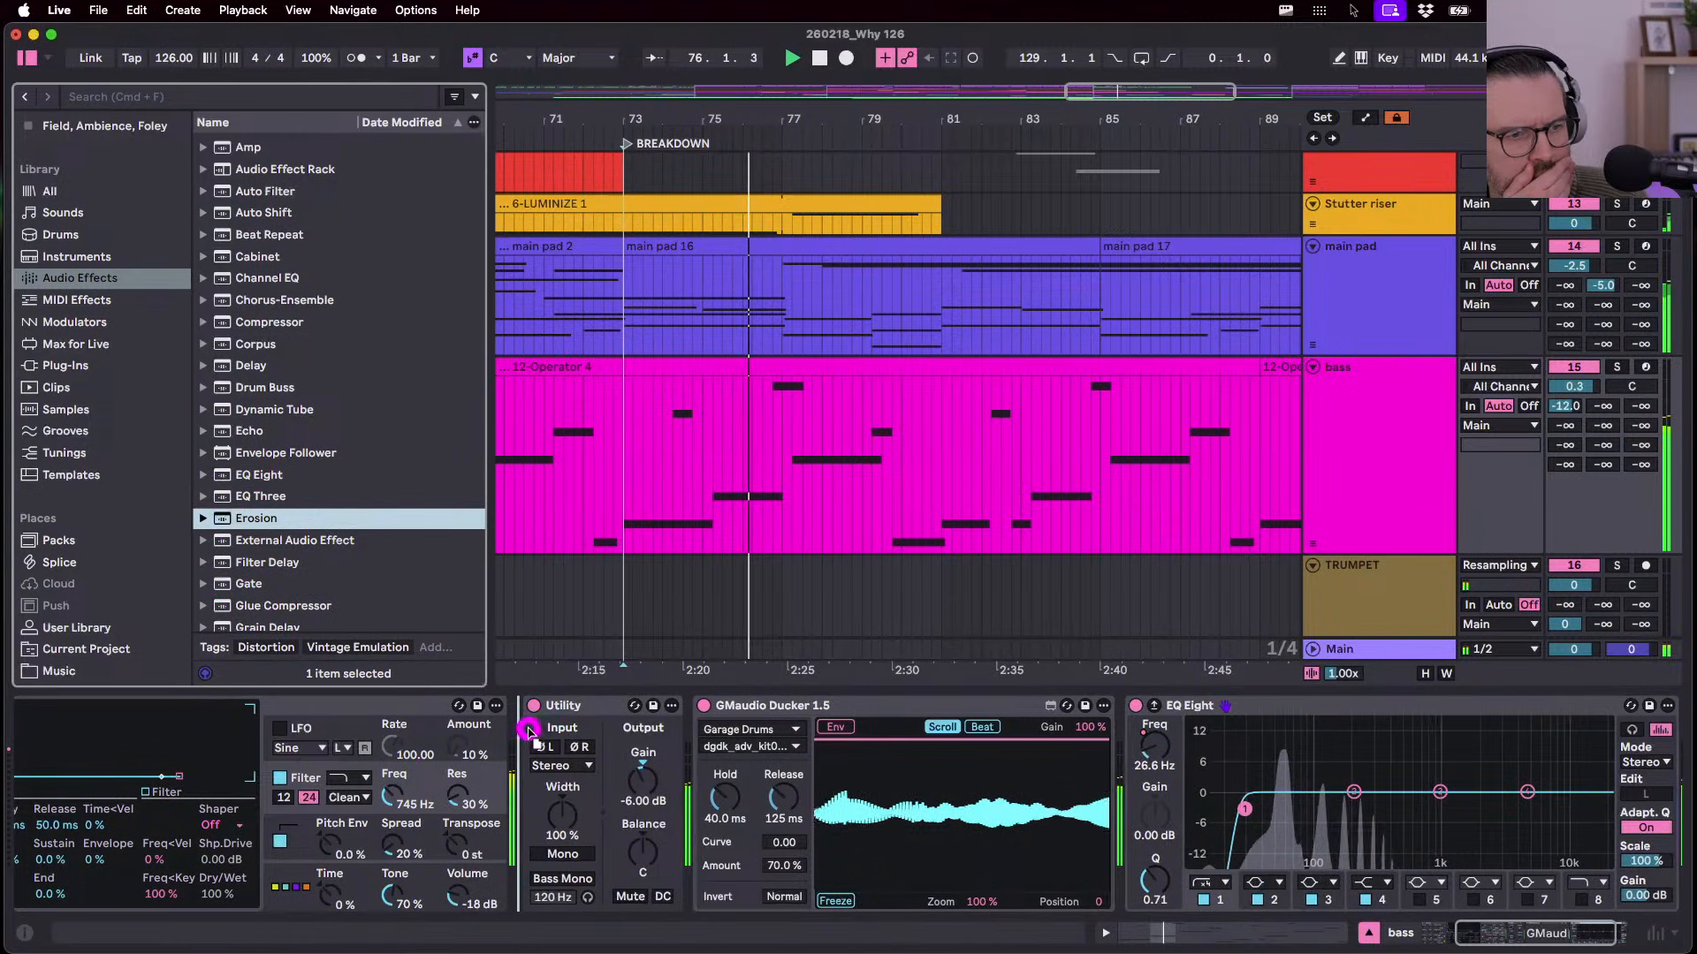
drag(518, 836, 520, 837)
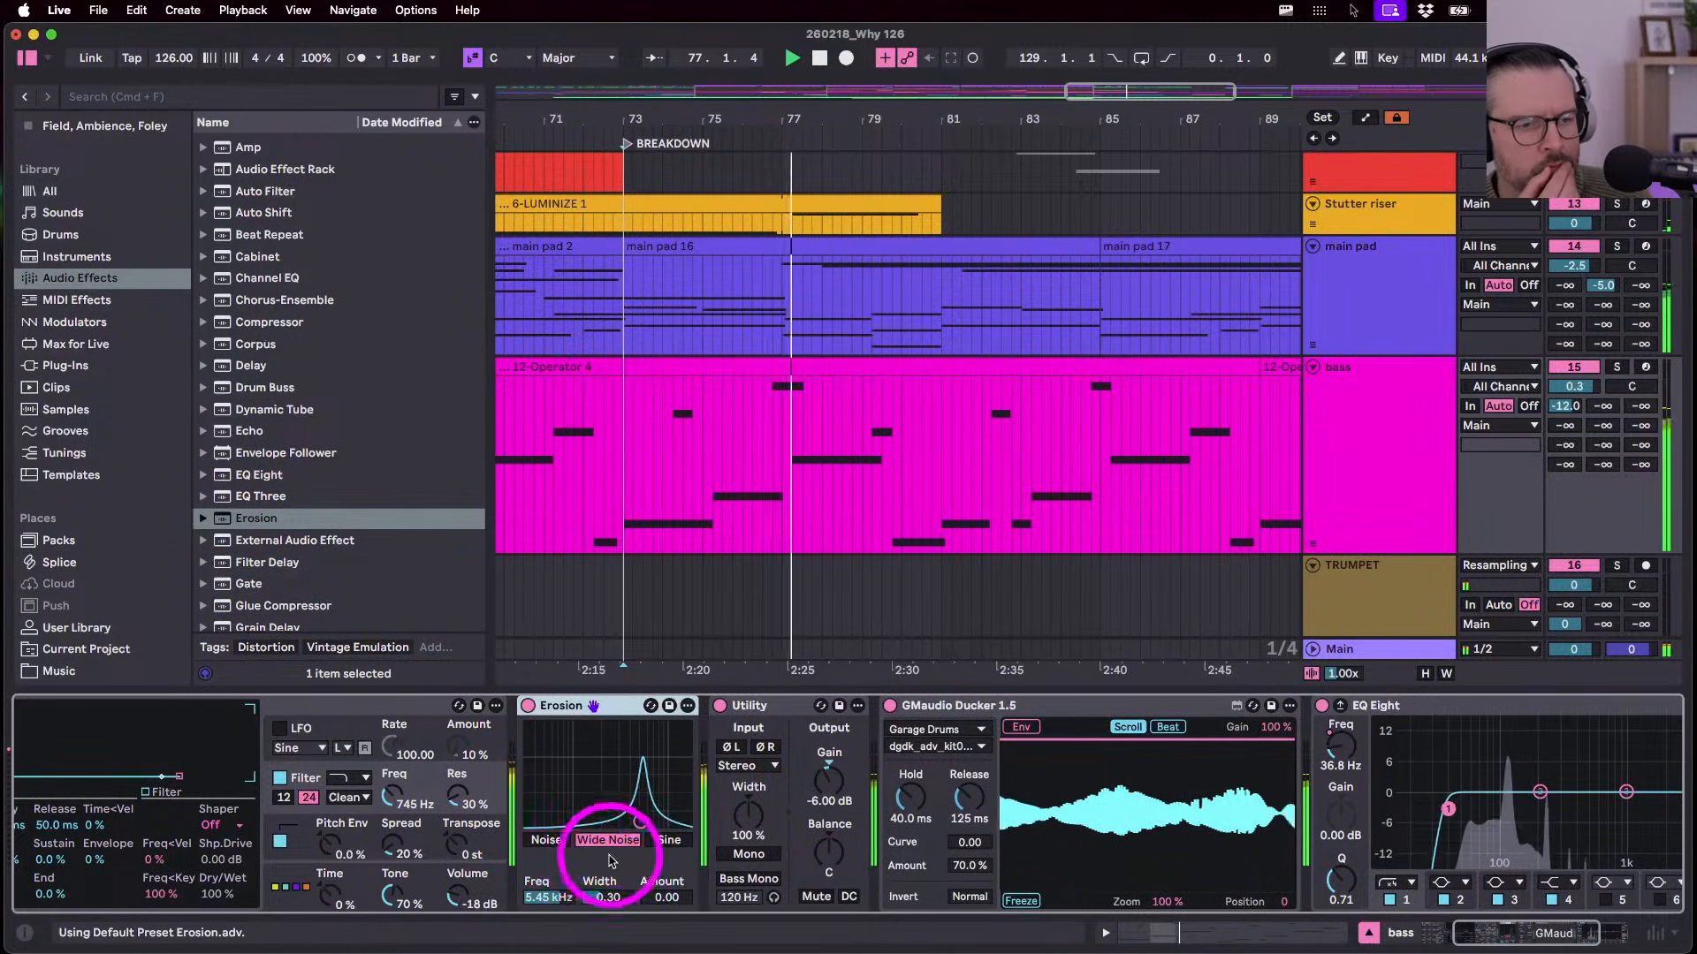
drag(655, 899, 655, 896)
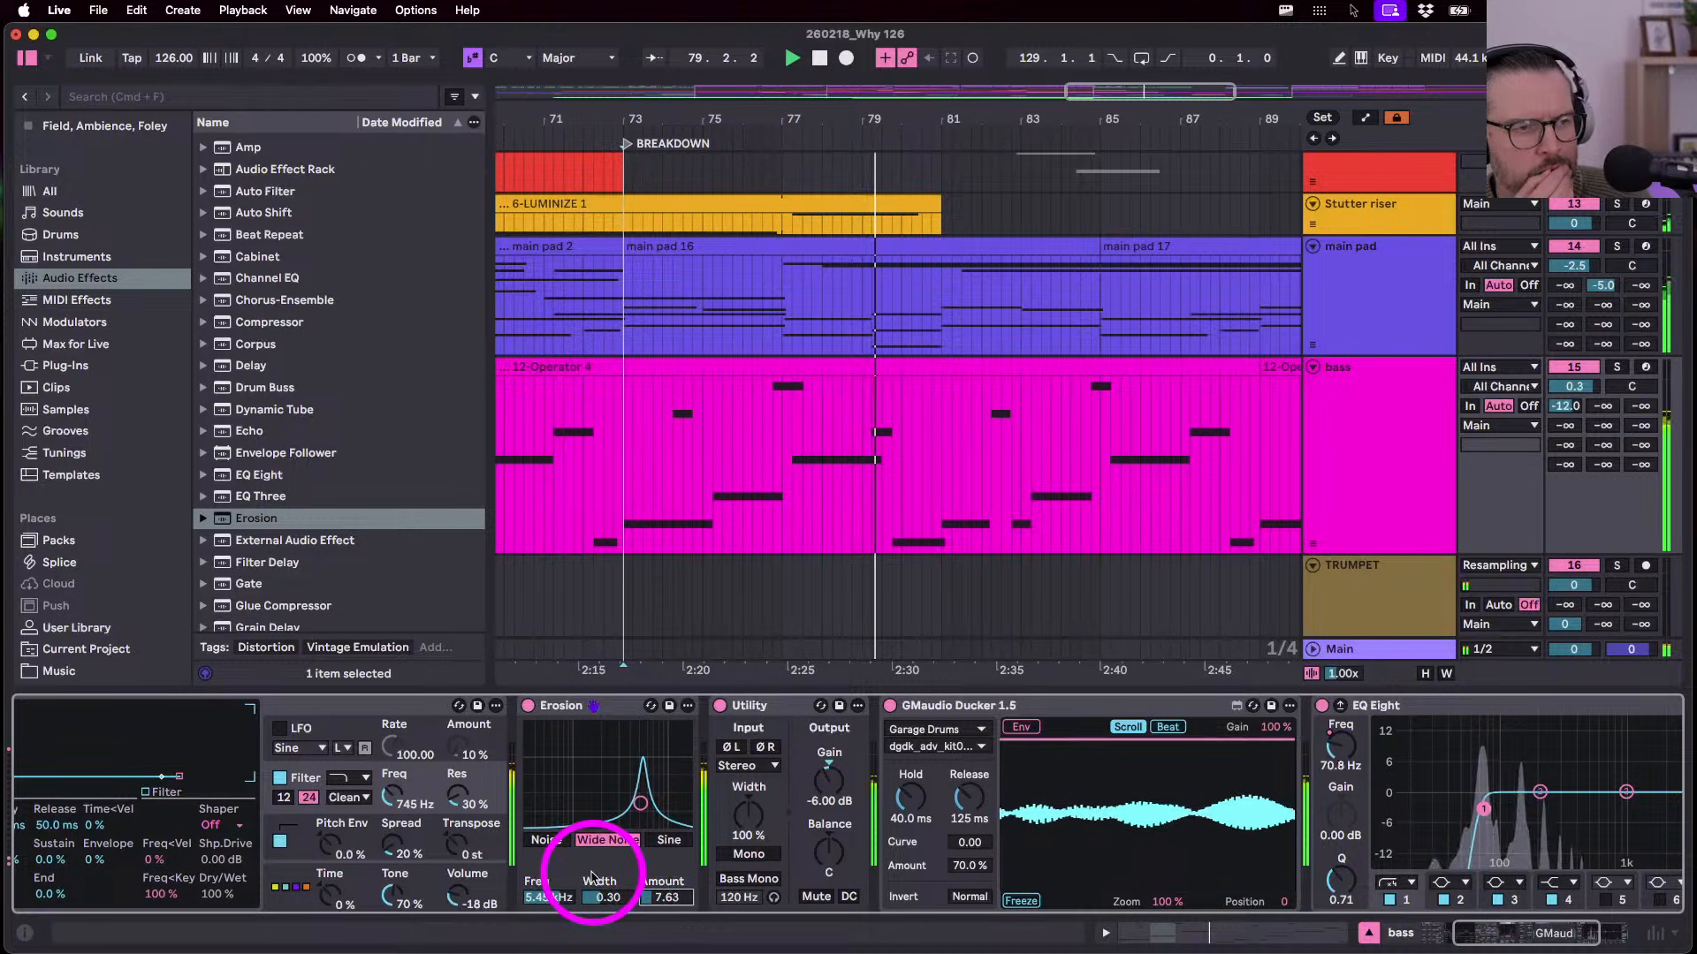
click(665, 897)
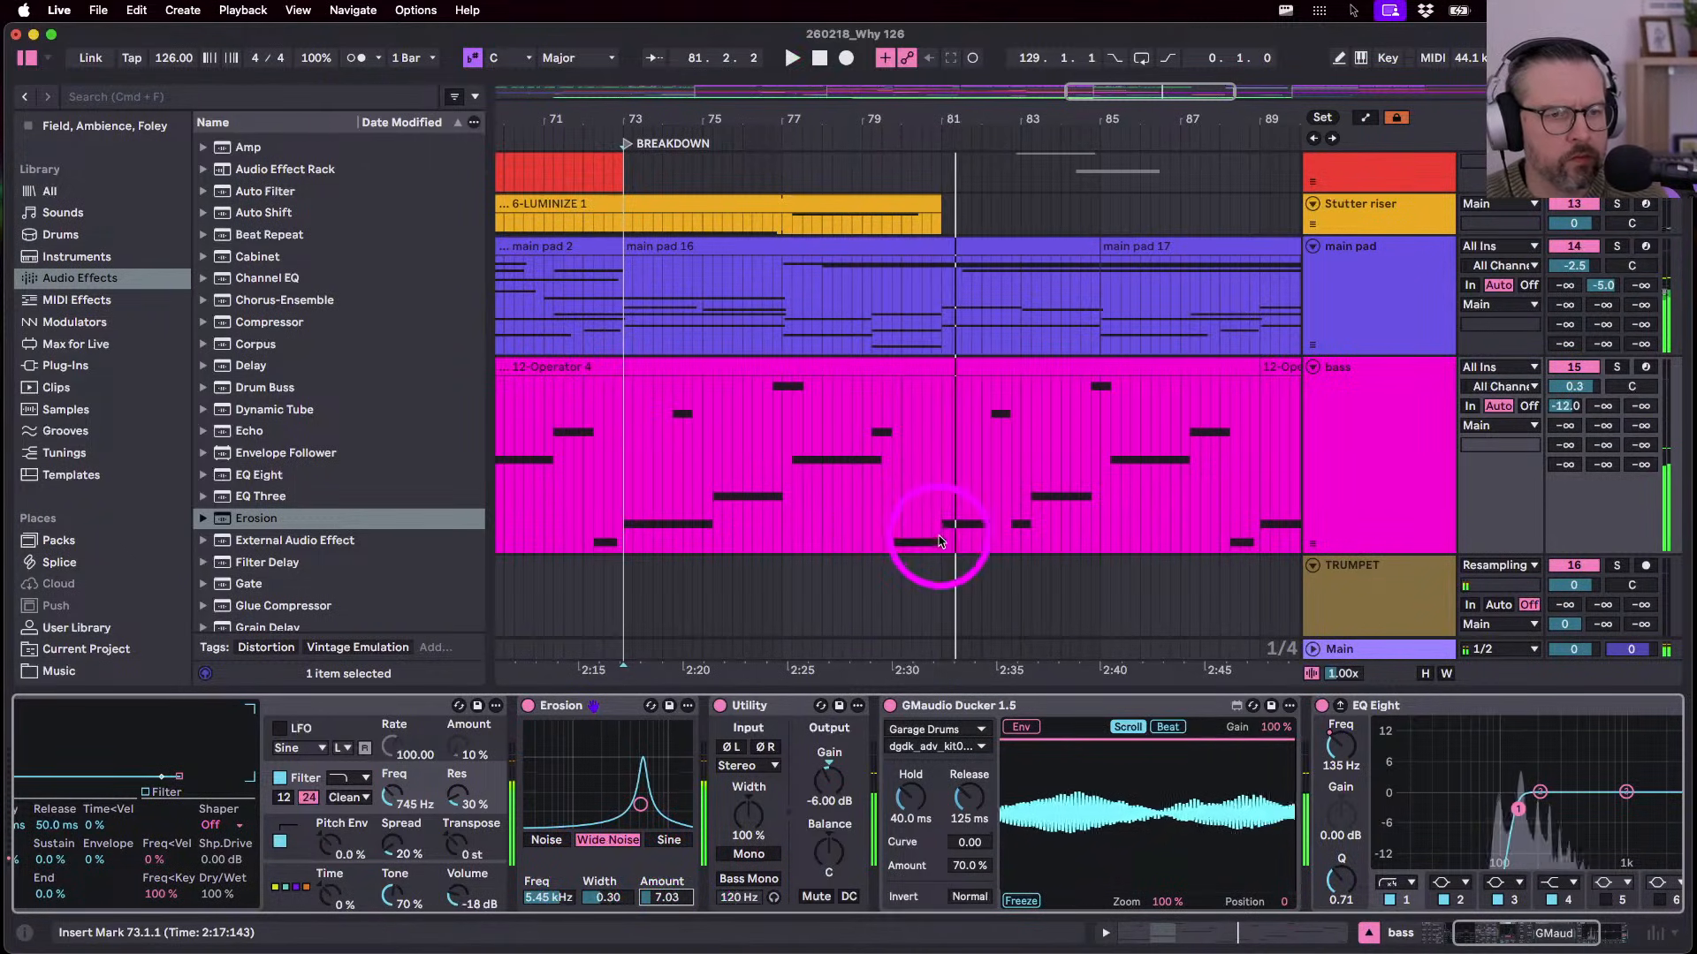
- Delete the bass notes from 80.3 to bar 81 and audition from bar 73
key(space)
drag(920, 532, 937, 529)
key(Delete)
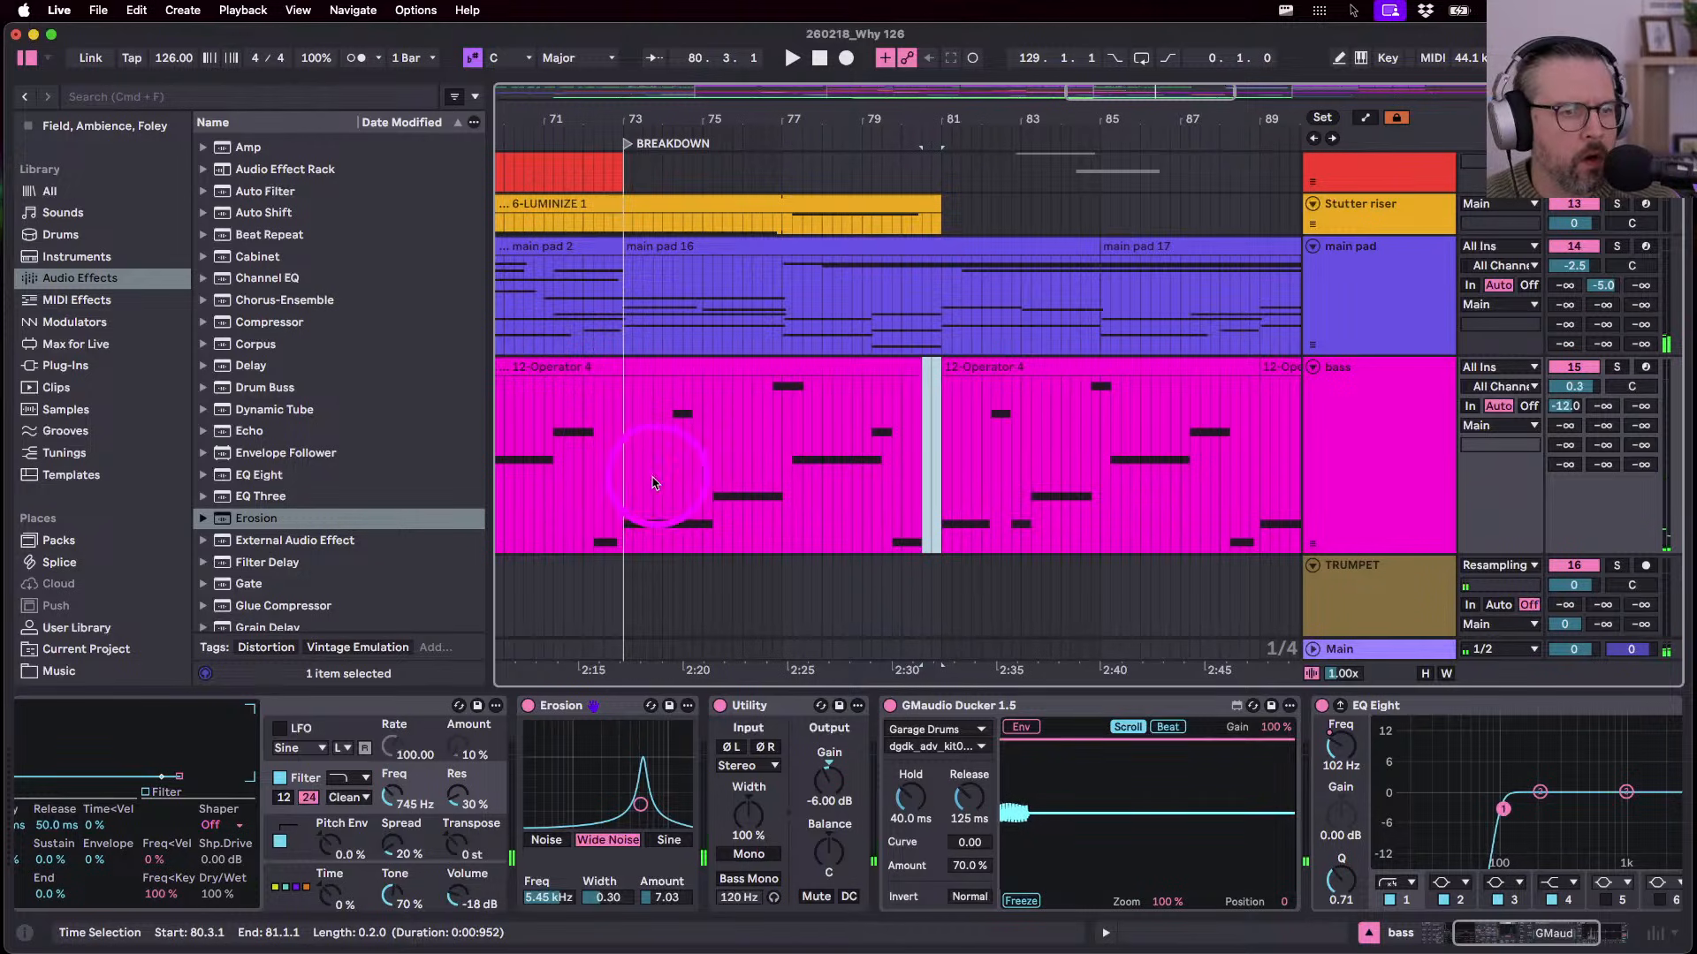
click(622, 516)
key(space)
scroll(682, 566, down, 2)
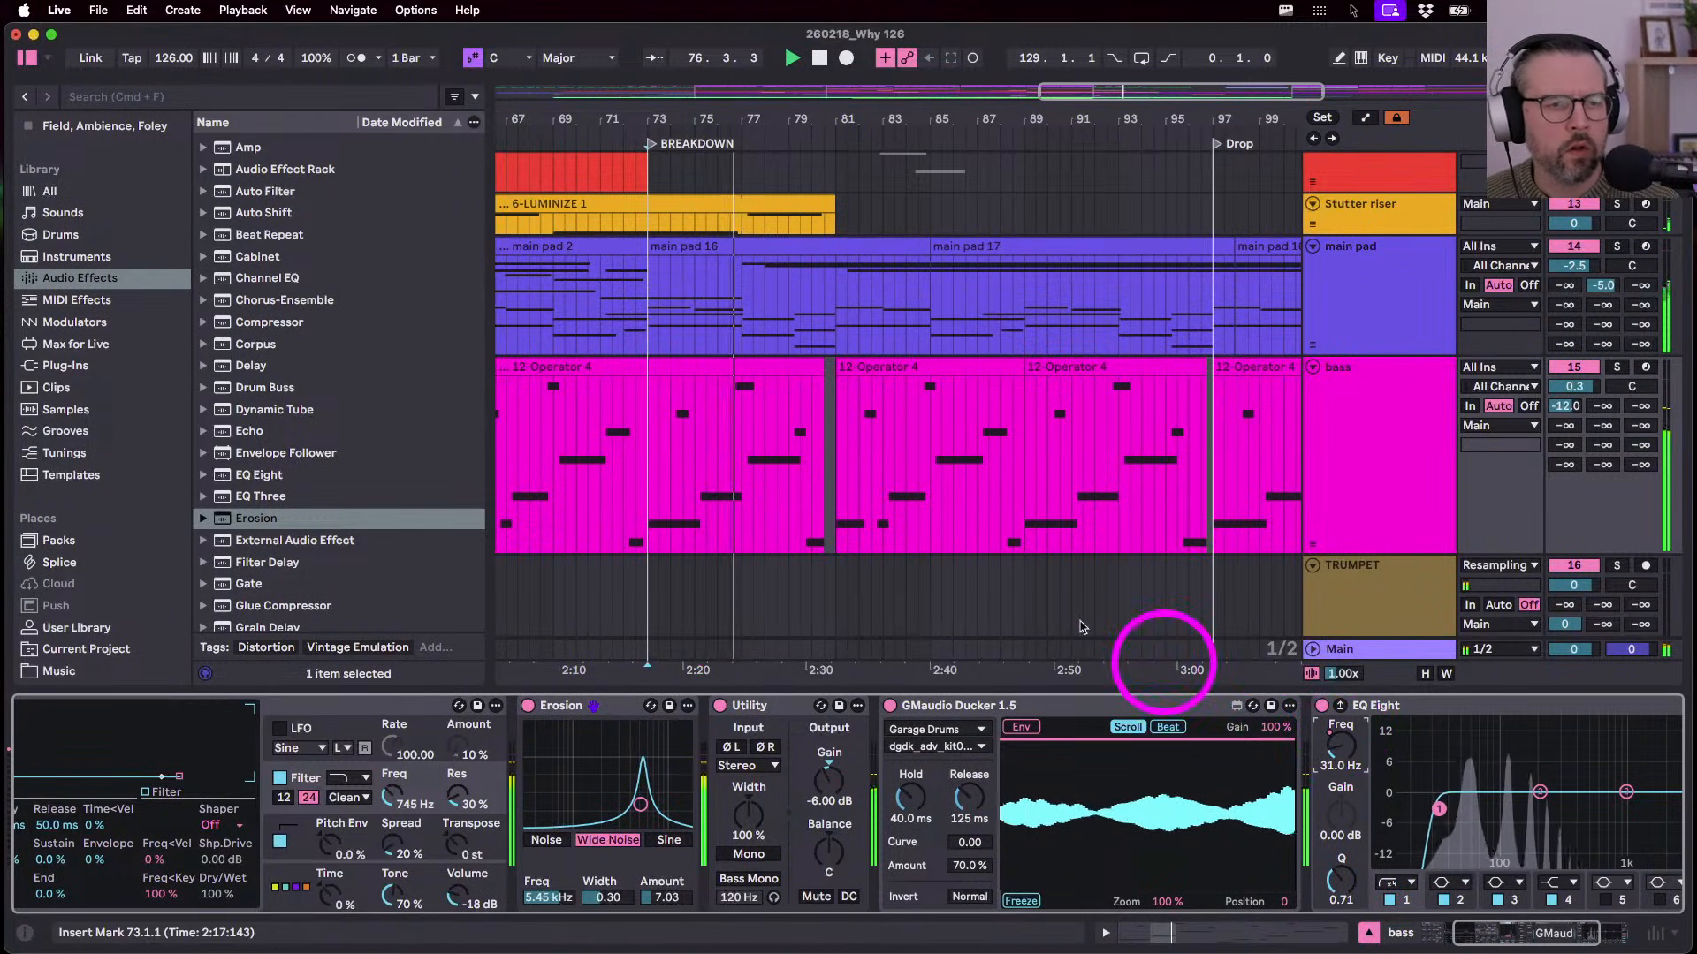
- Shape the EQ Frequency A sweep: raised at bar 81, dipping near 85, peaking near 88
key(a)
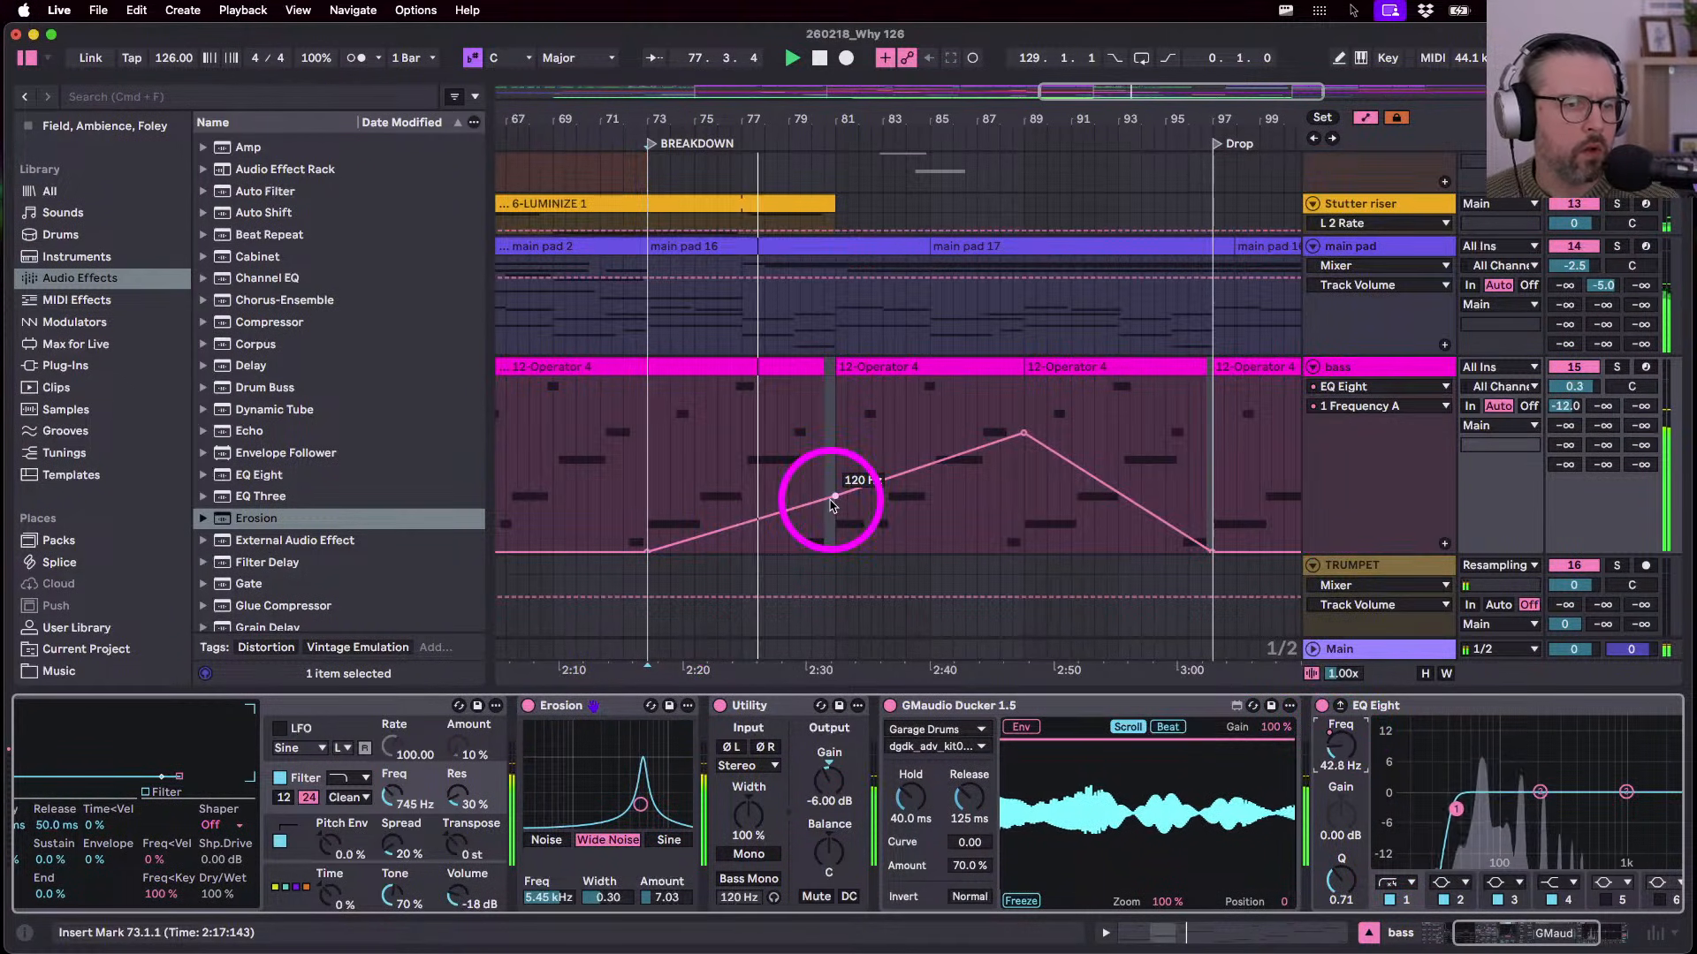
drag(834, 497, 833, 491)
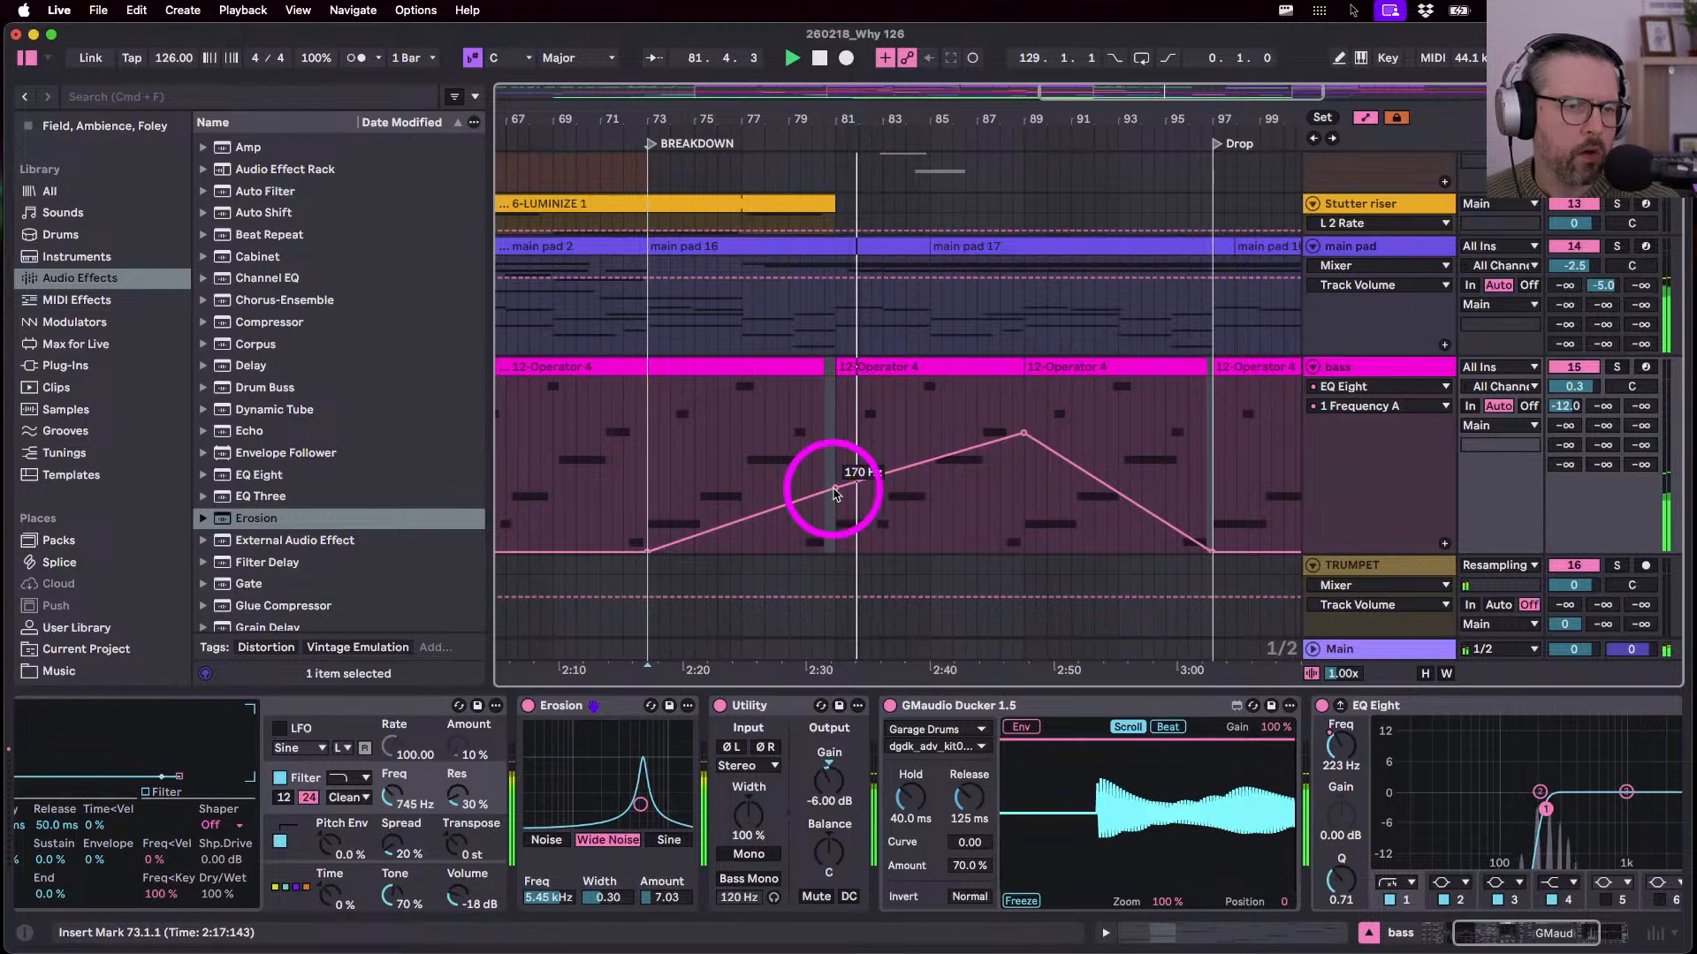
drag(929, 462, 929, 494)
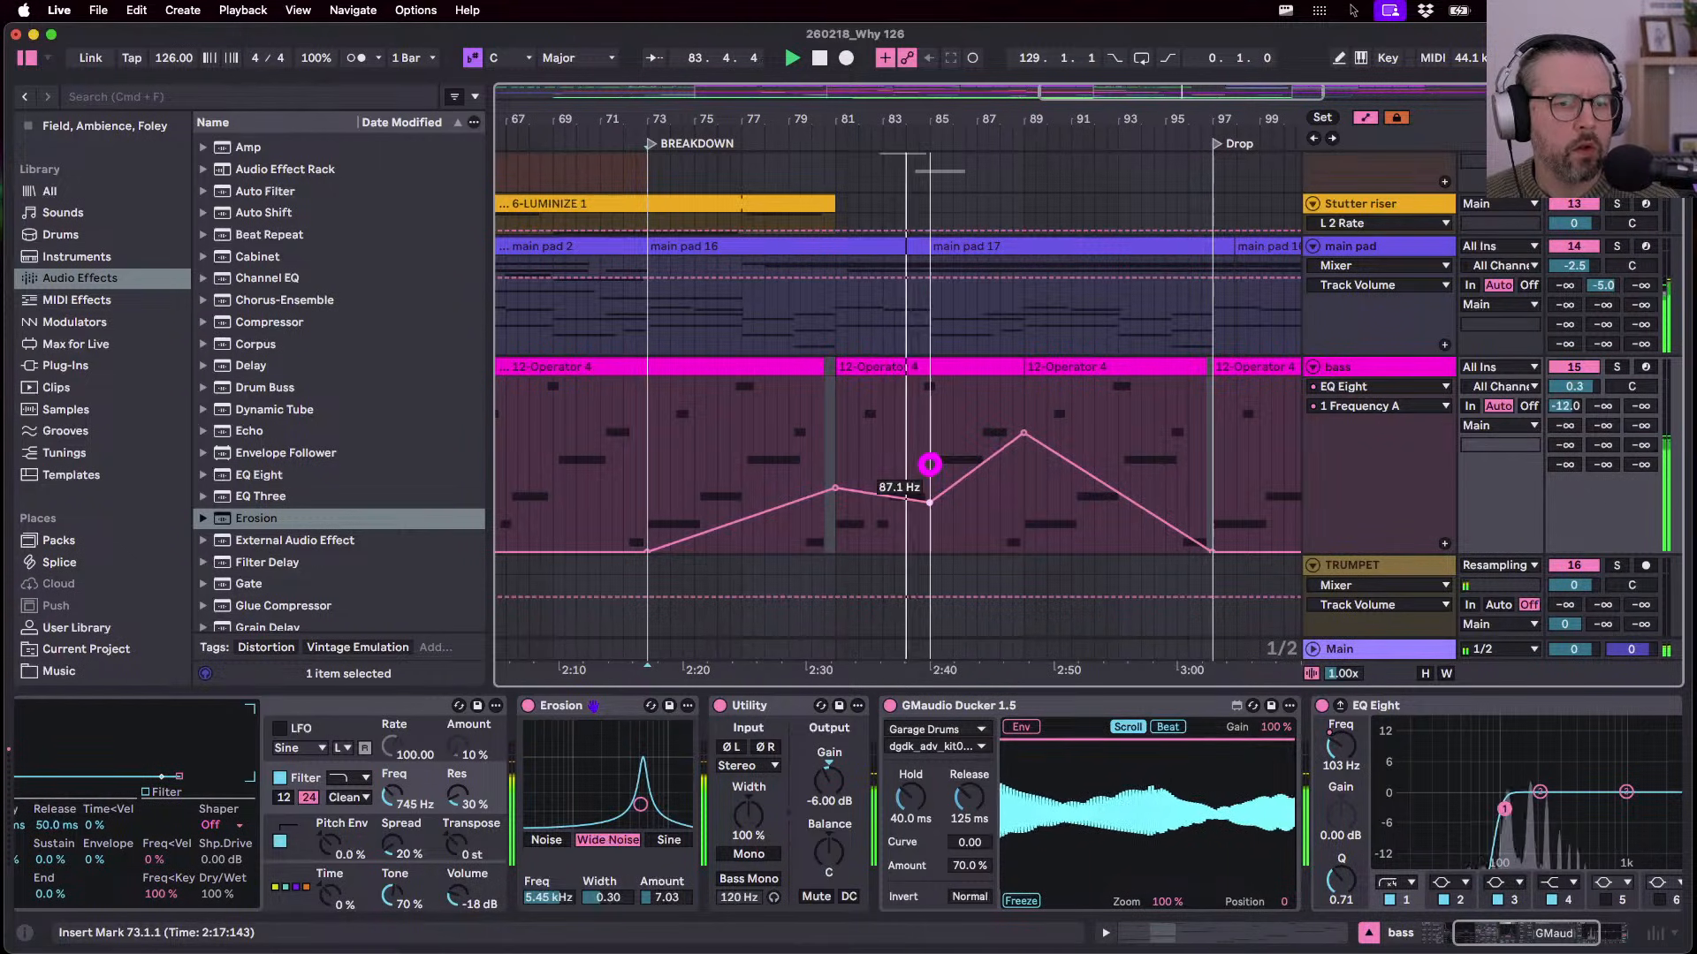
drag(930, 508, 941, 508)
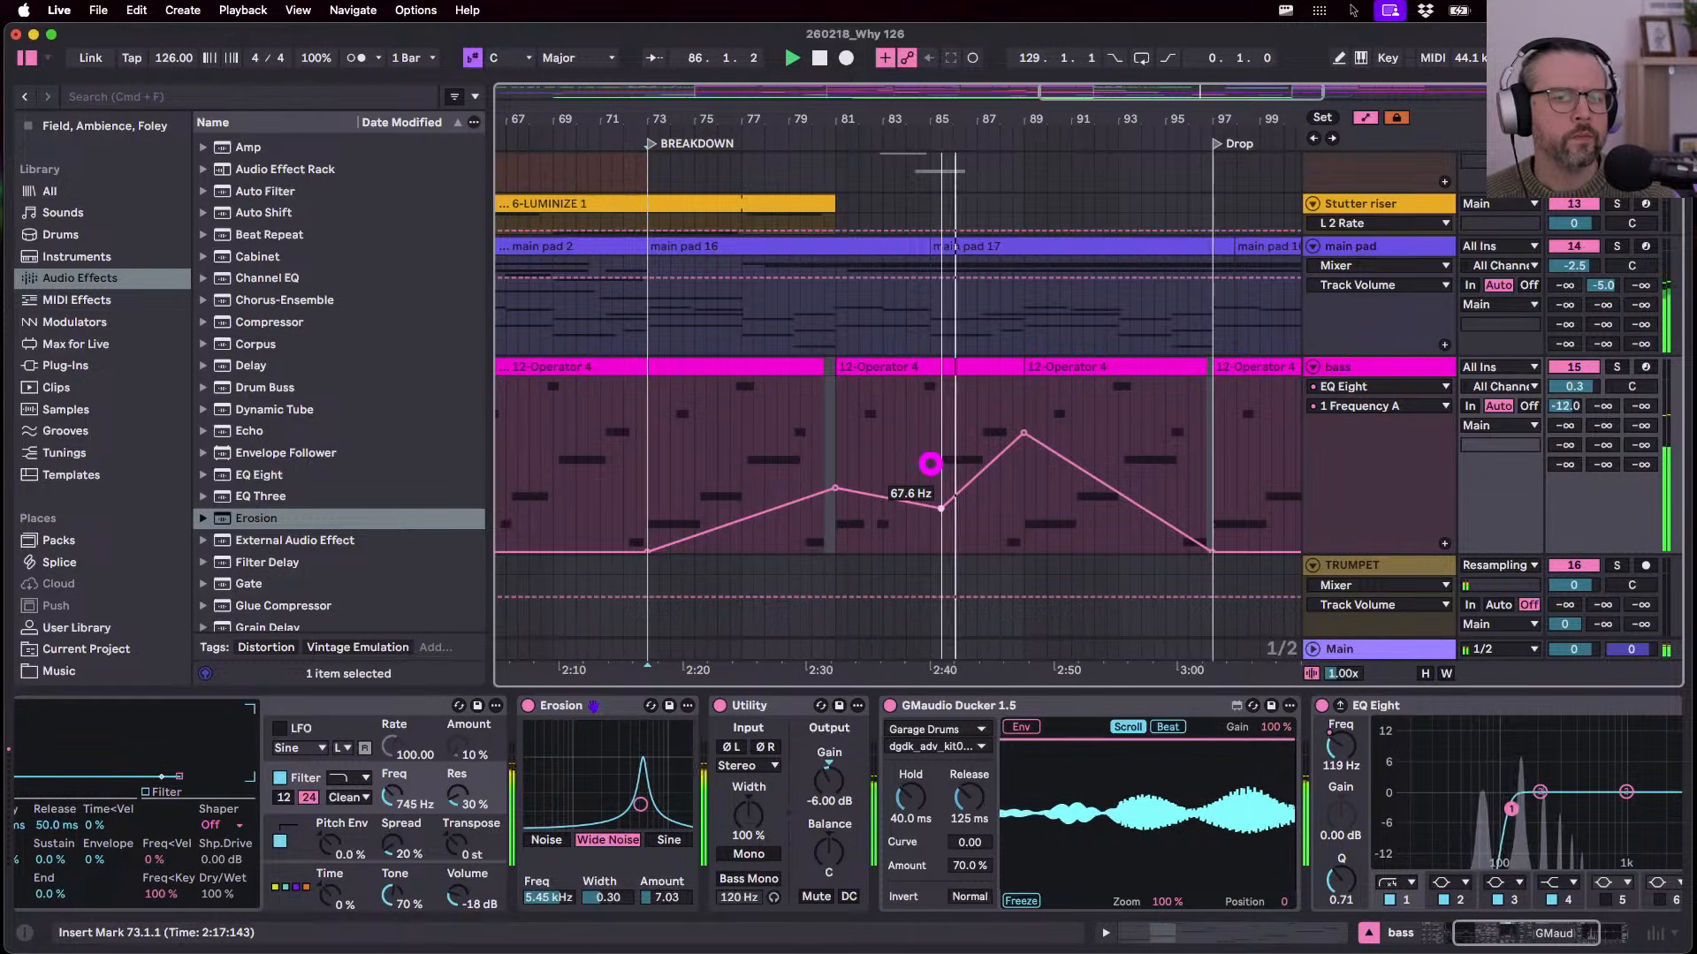
drag(1022, 433, 1023, 458)
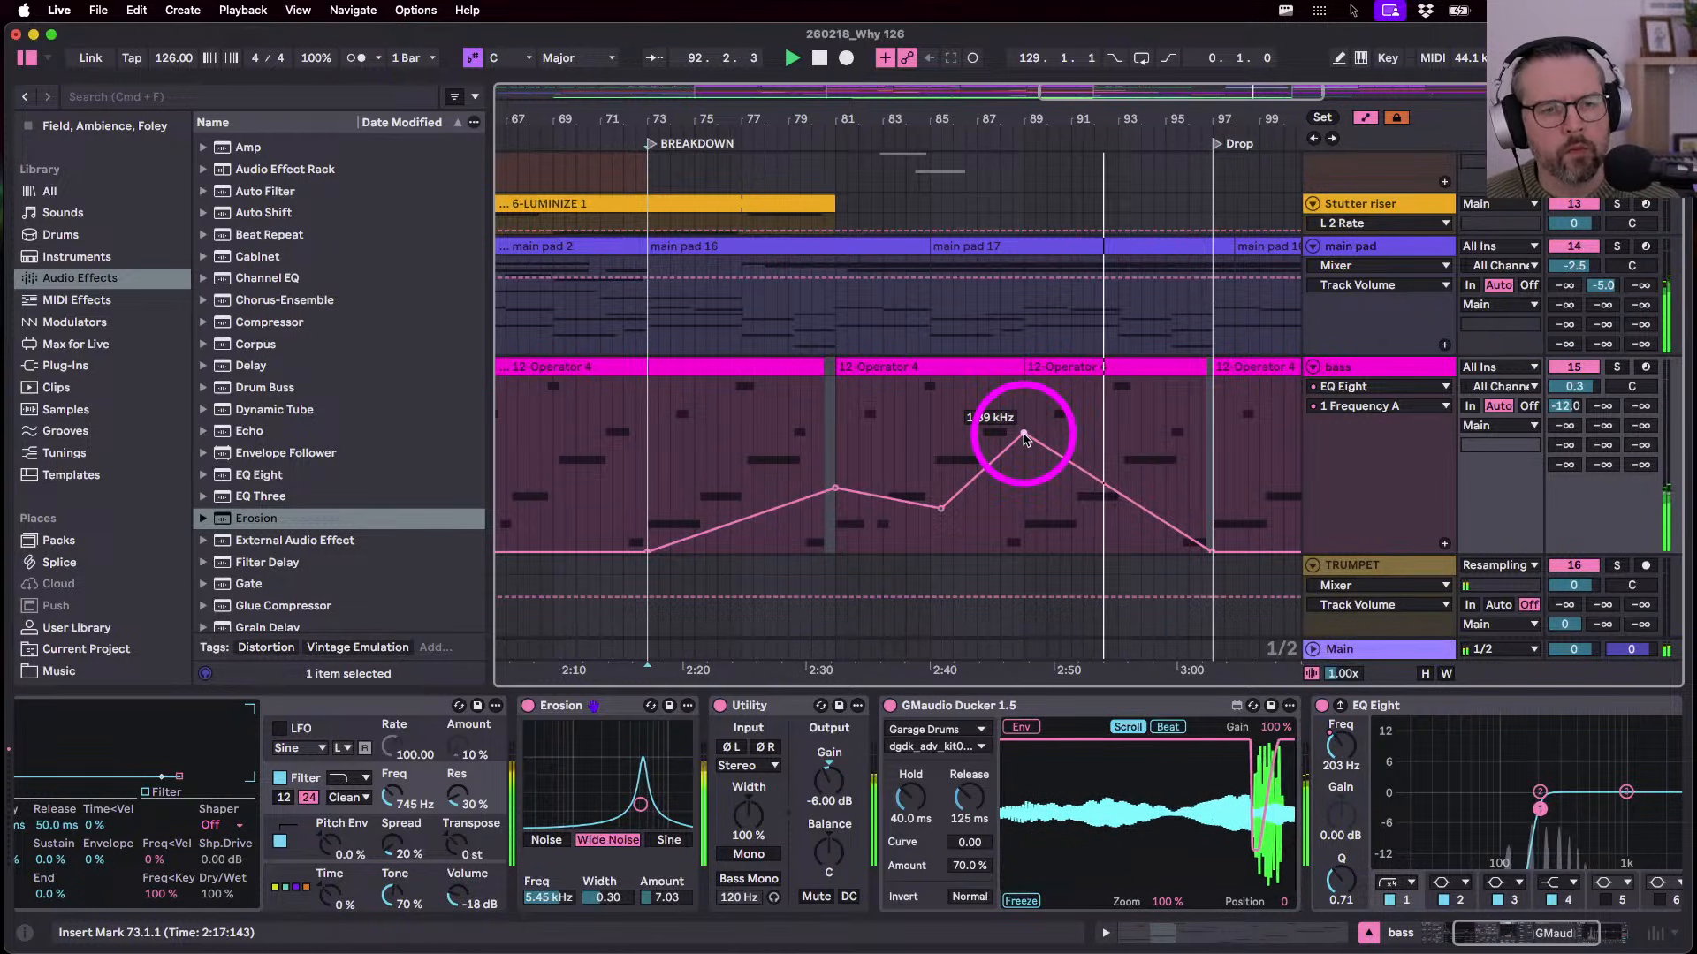
- Select the bass section from bar 89 to 97 and extend that clip slightly past the Drop
click(1027, 366)
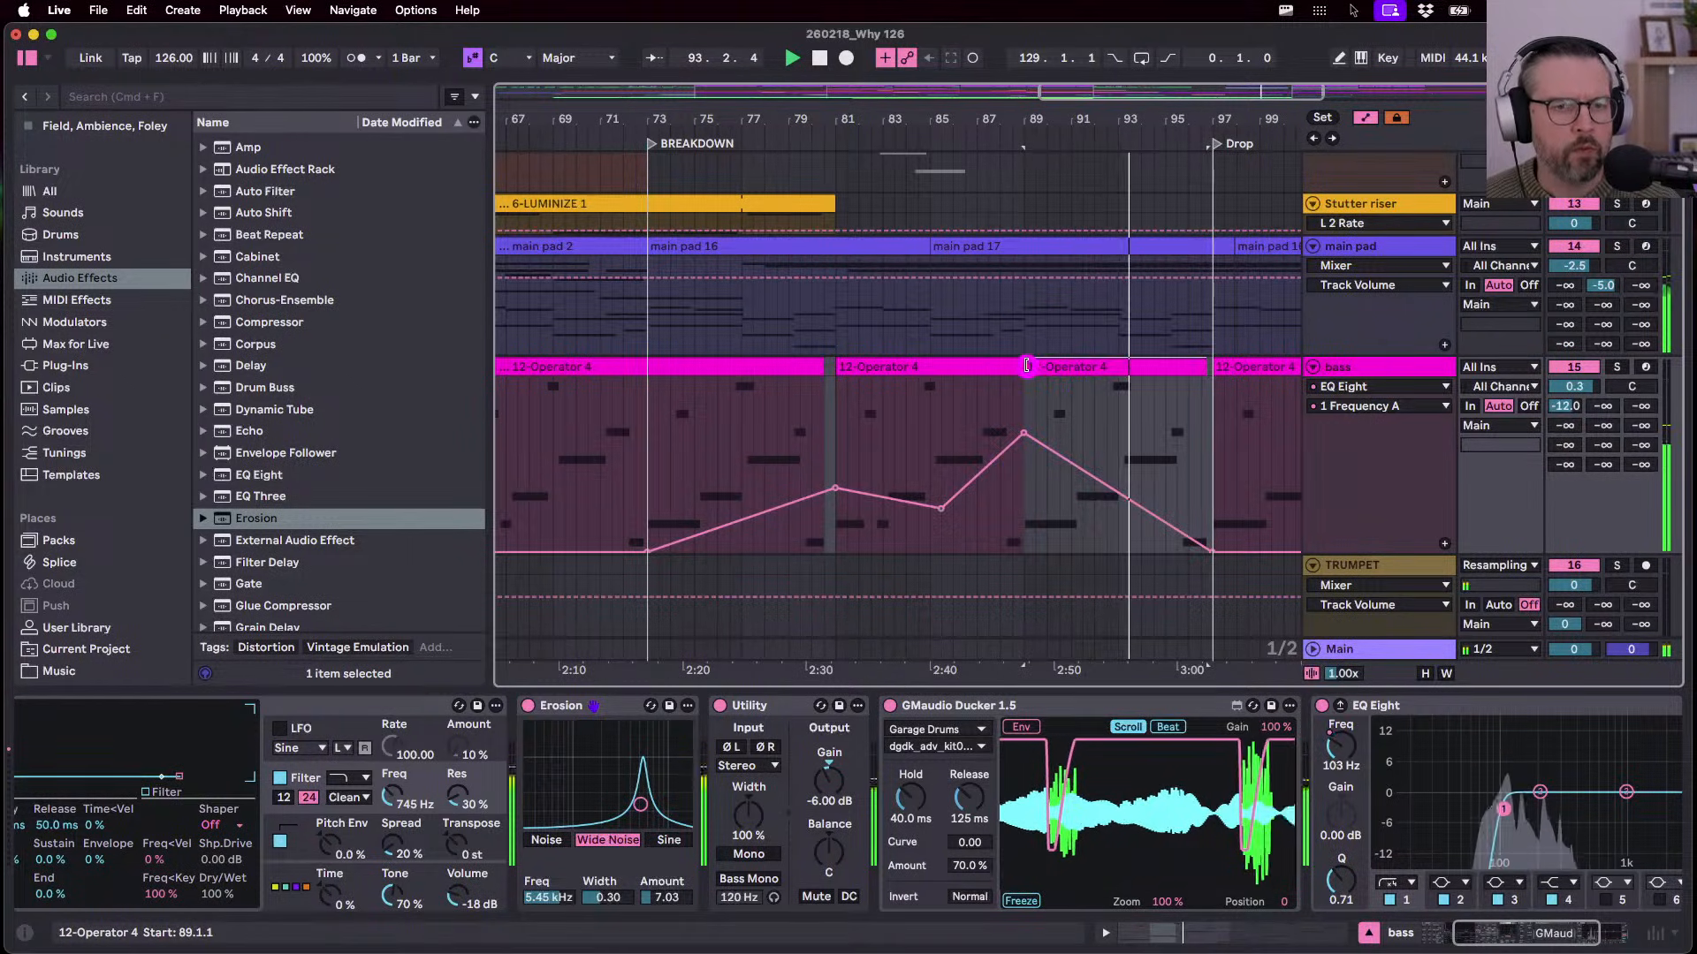
click(1121, 495)
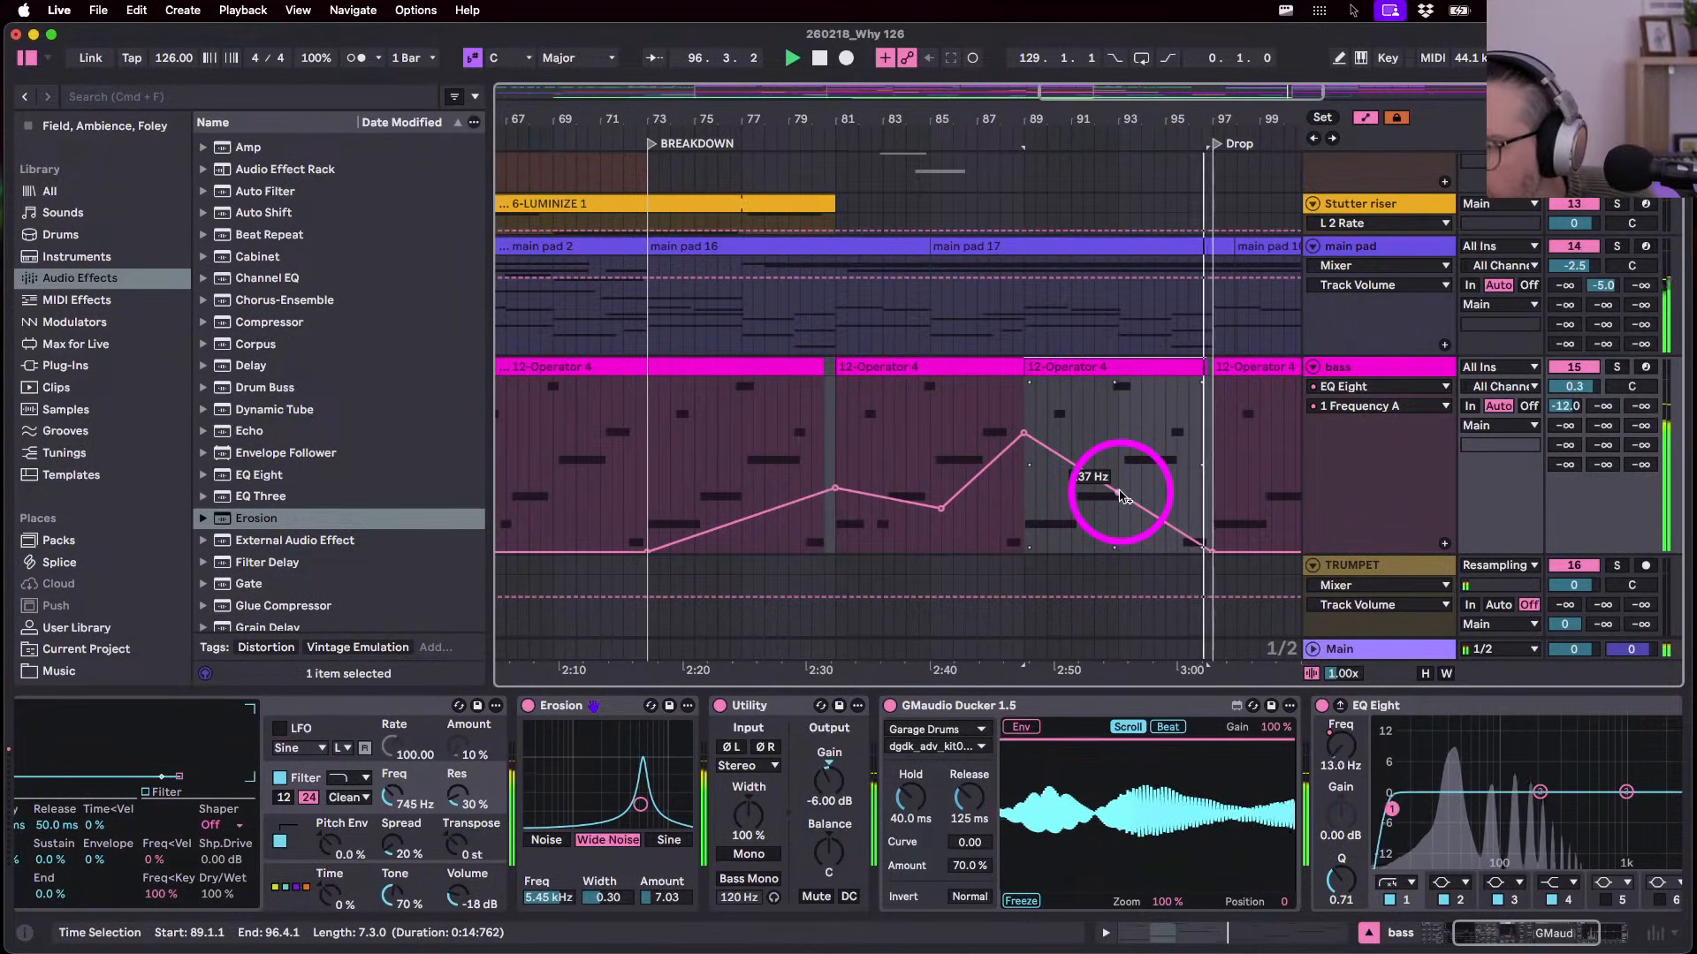
key(a)
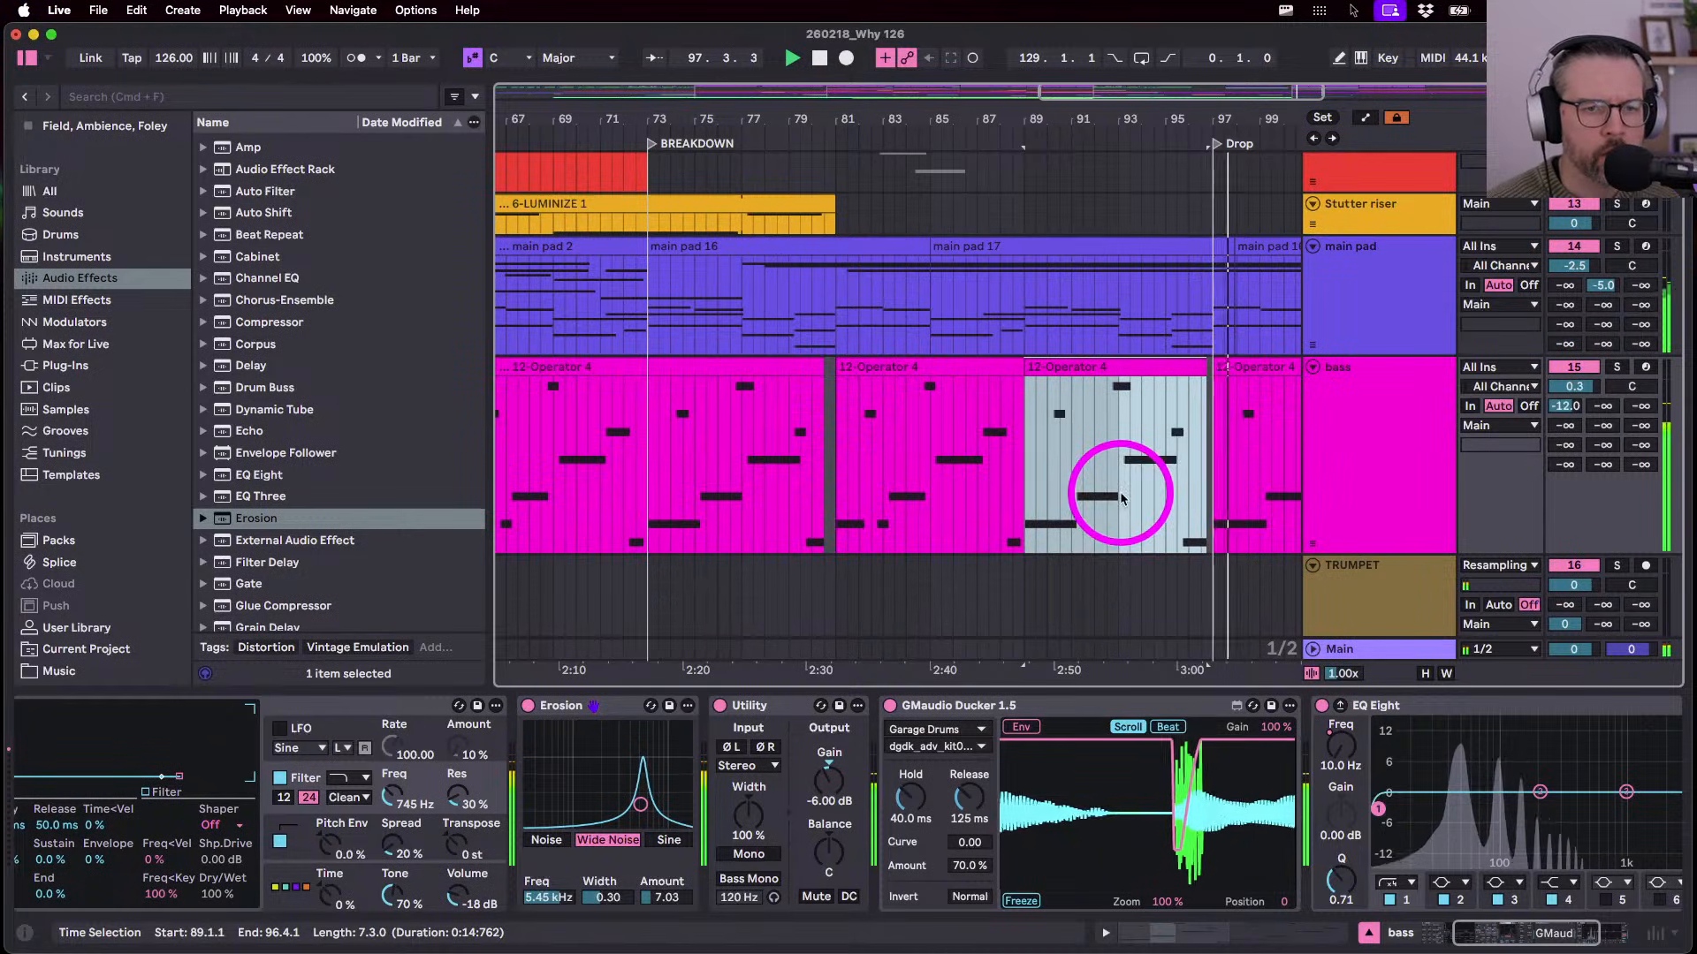
scroll(1126, 416, right, 4)
key(a)
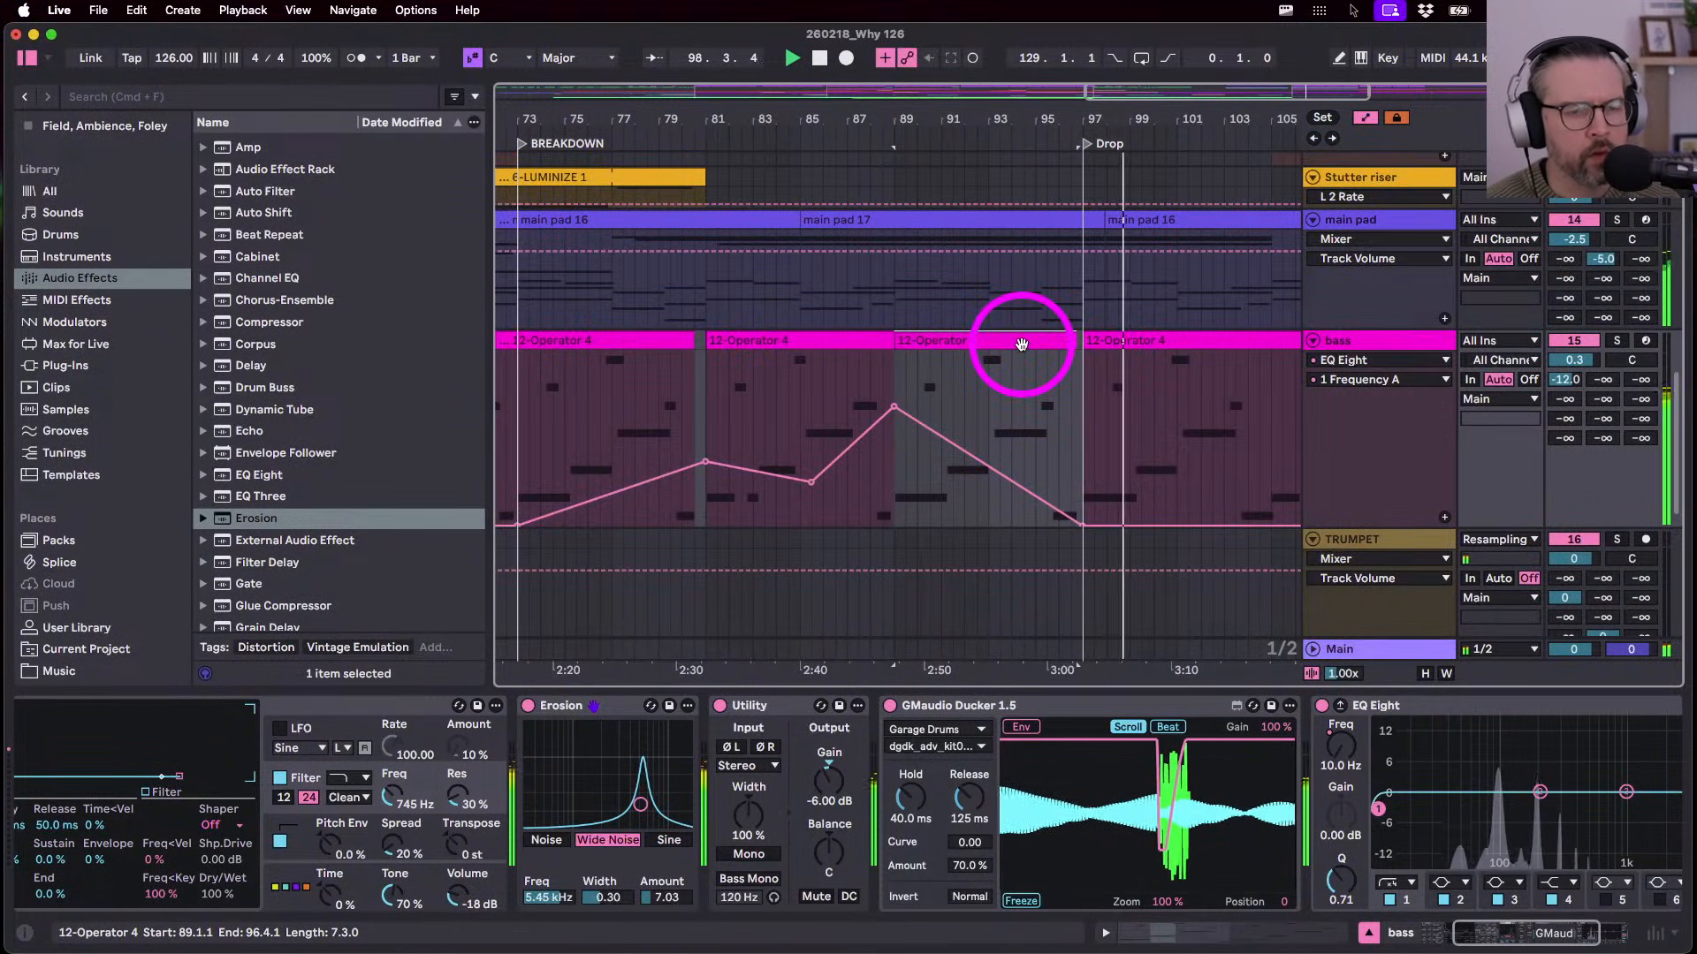
drag(1083, 341, 1085, 339)
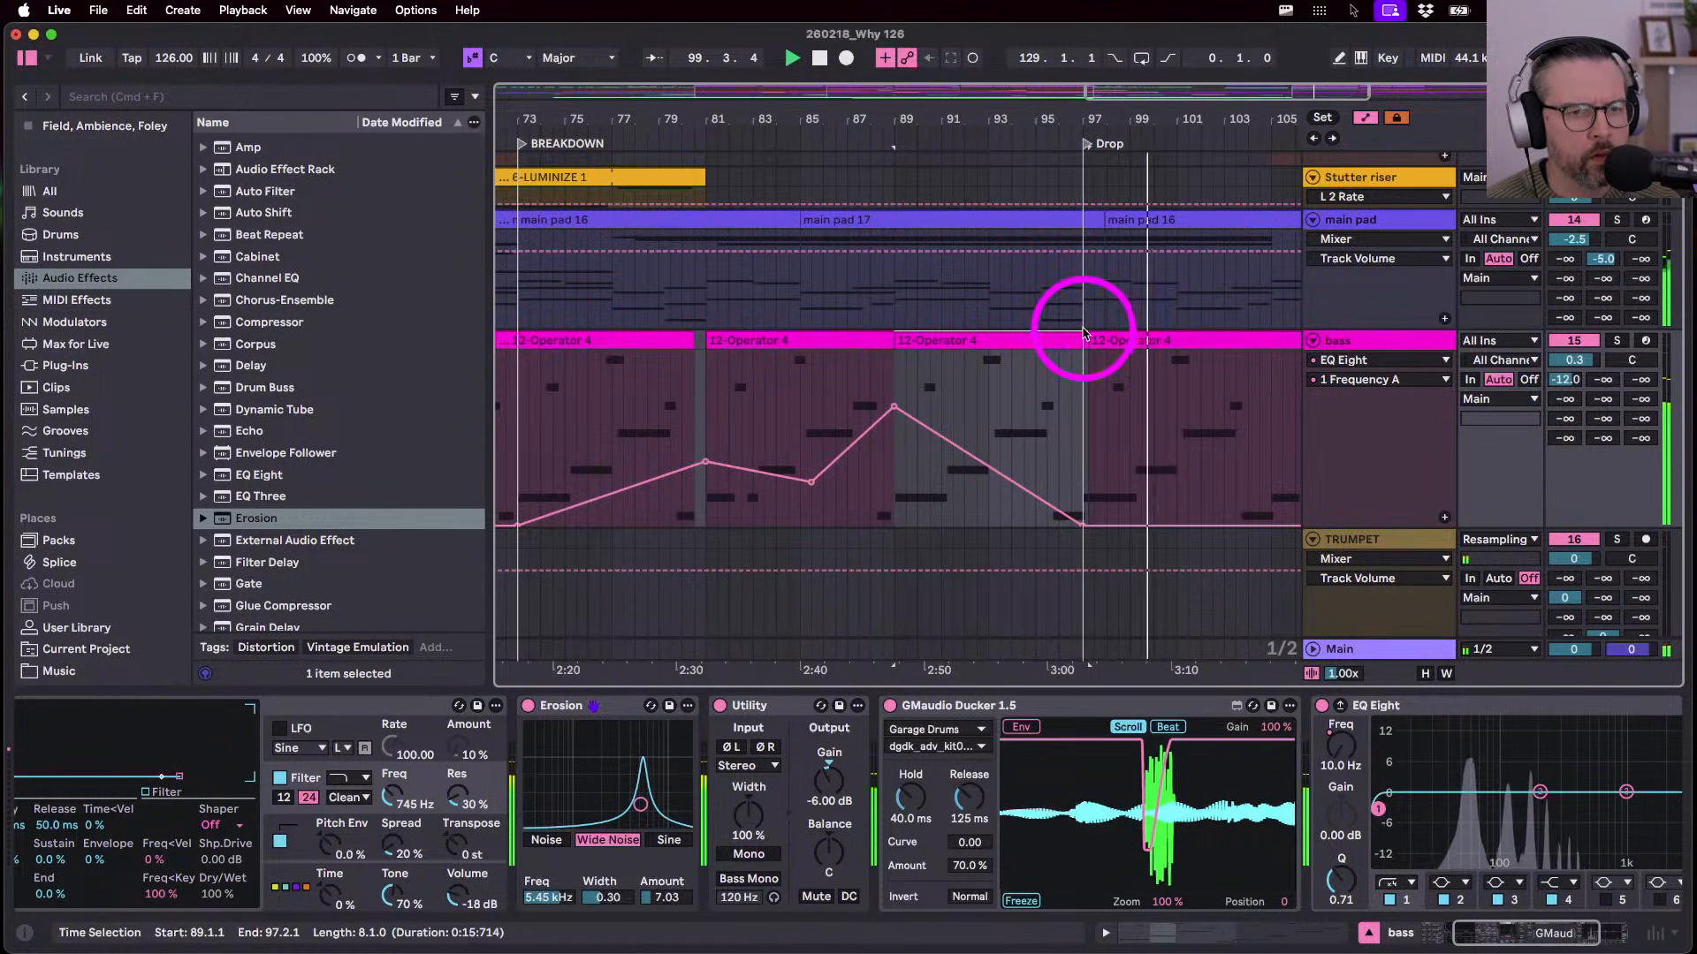
click(1094, 339)
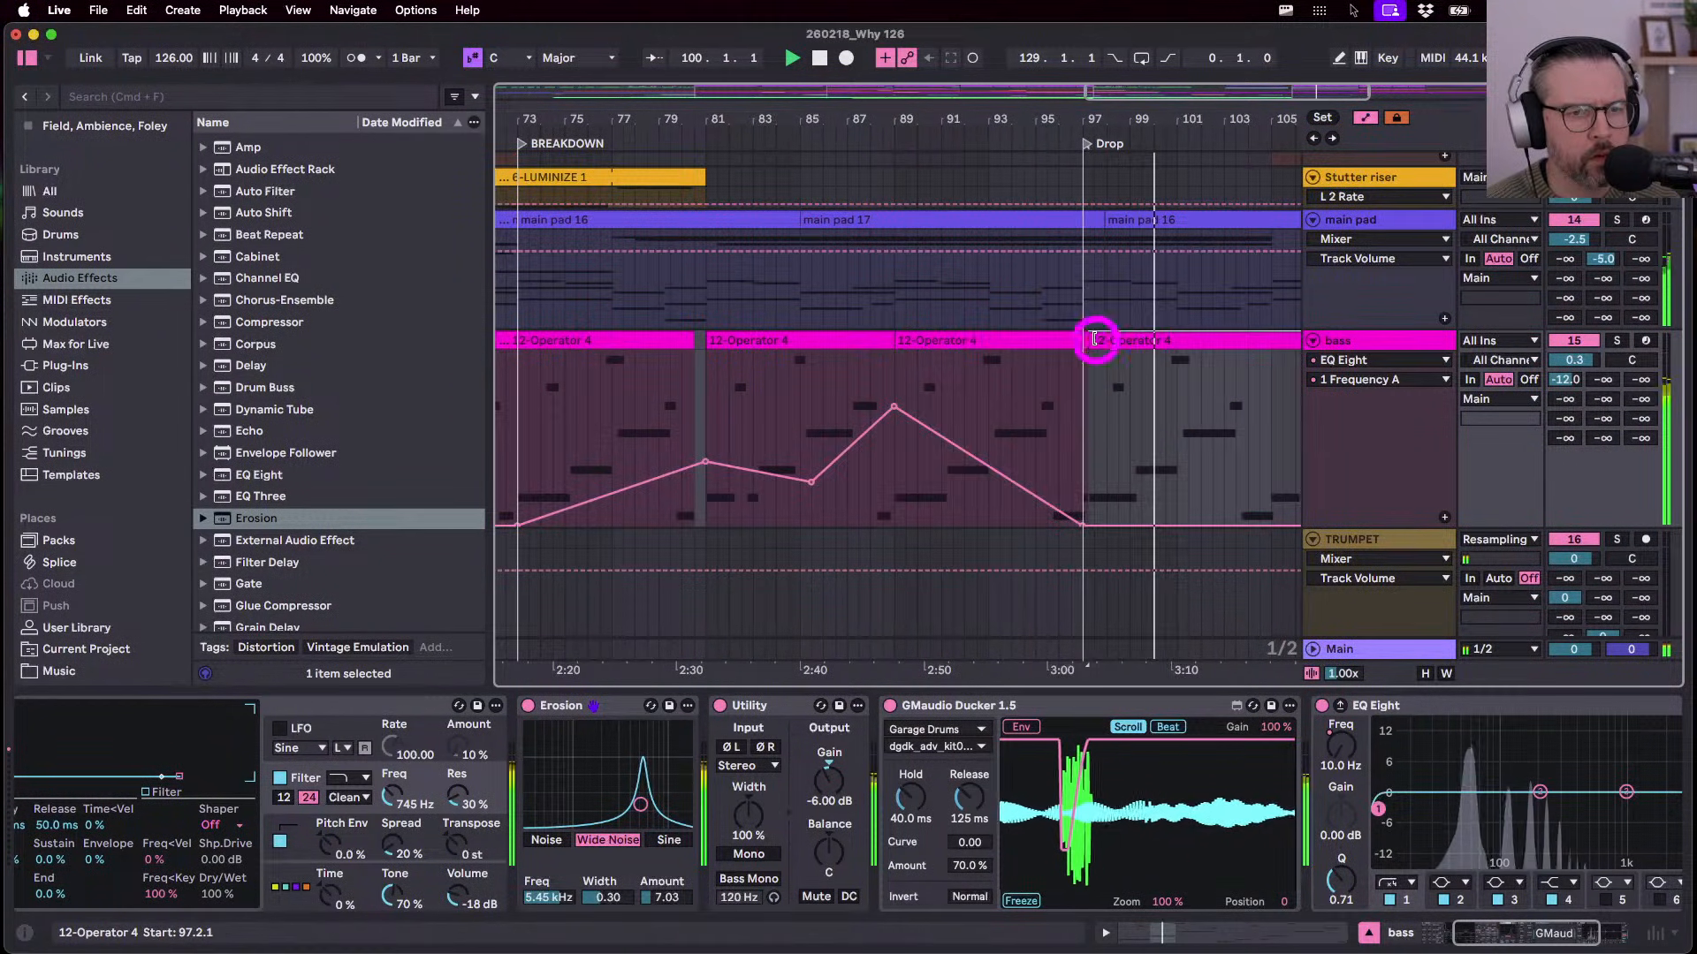
- Inspect the bass clip's notes, then set playback to start at bar 95
double_click(1036, 341)
key(Tab)
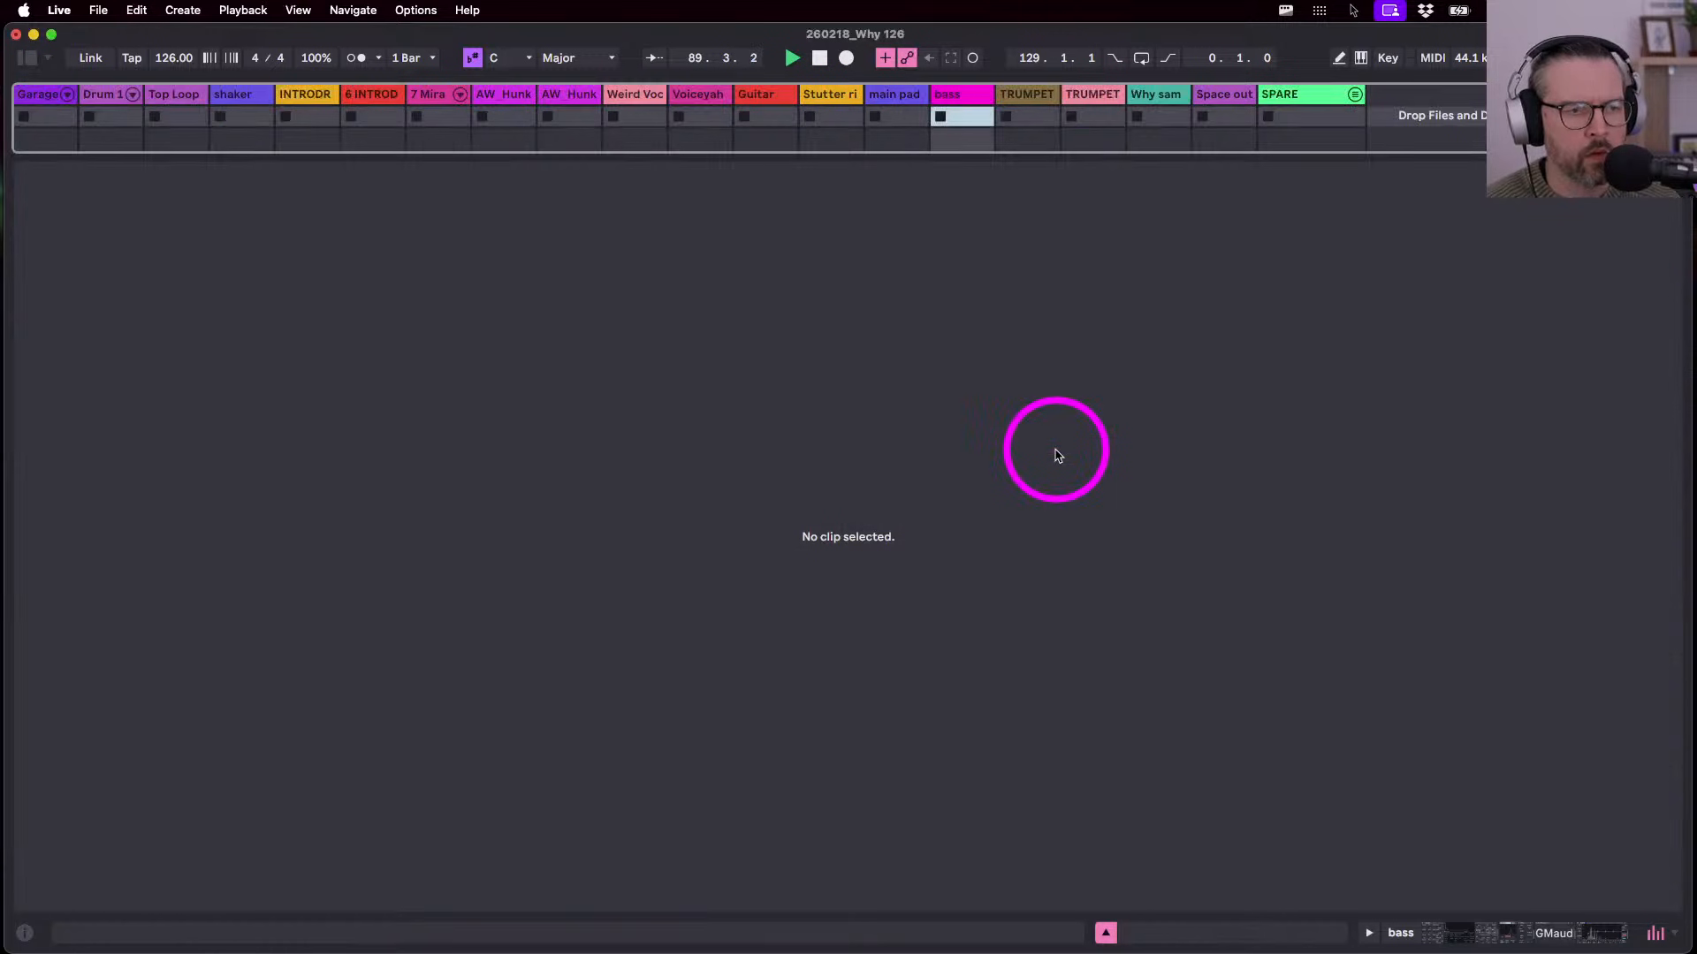
key(shift+Tab)
key(Tab)
scroll(954, 406, up, 3)
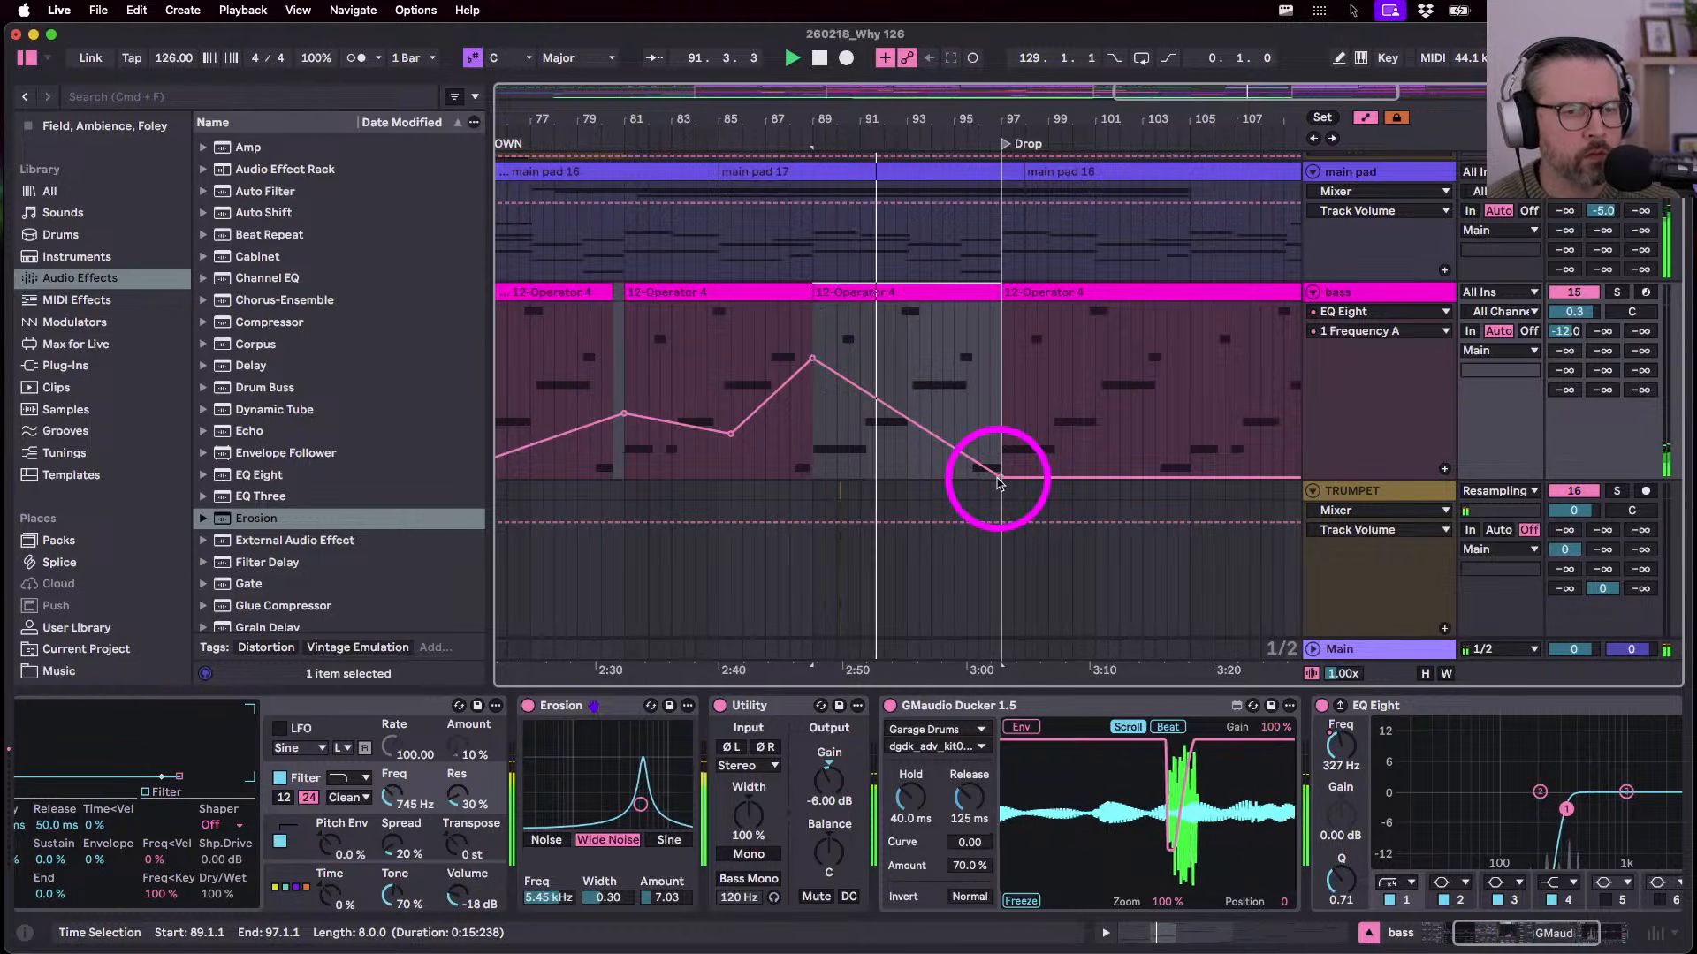
scroll(998, 482, up, 3)
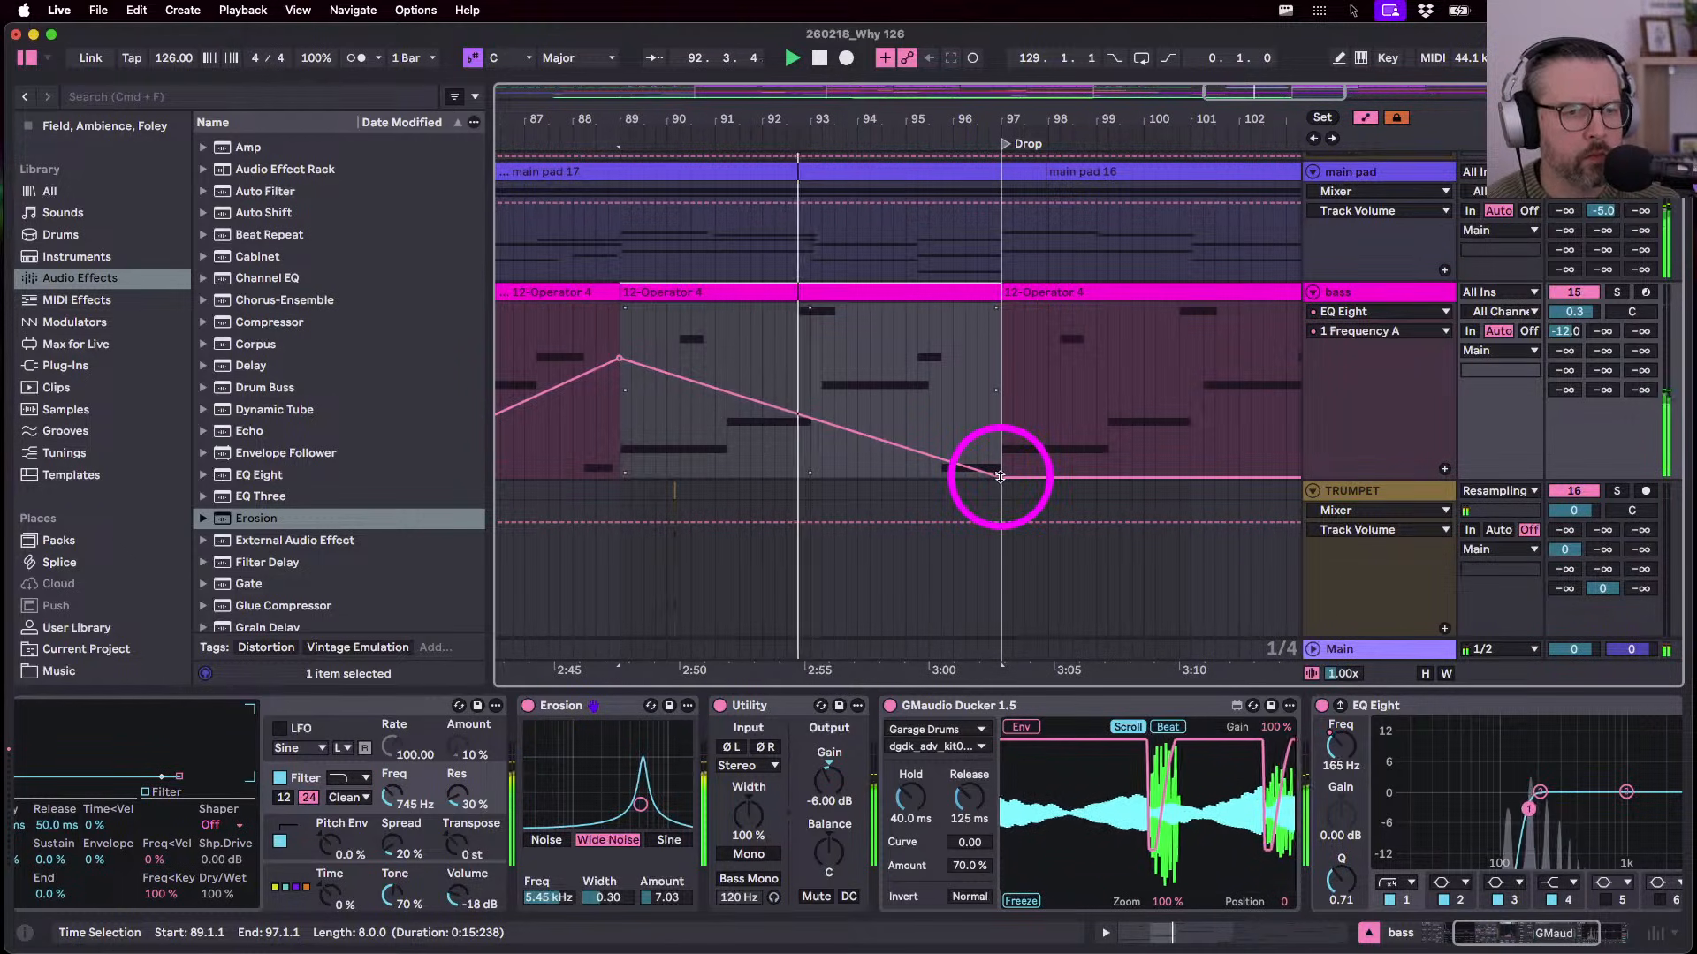
click(908, 405)
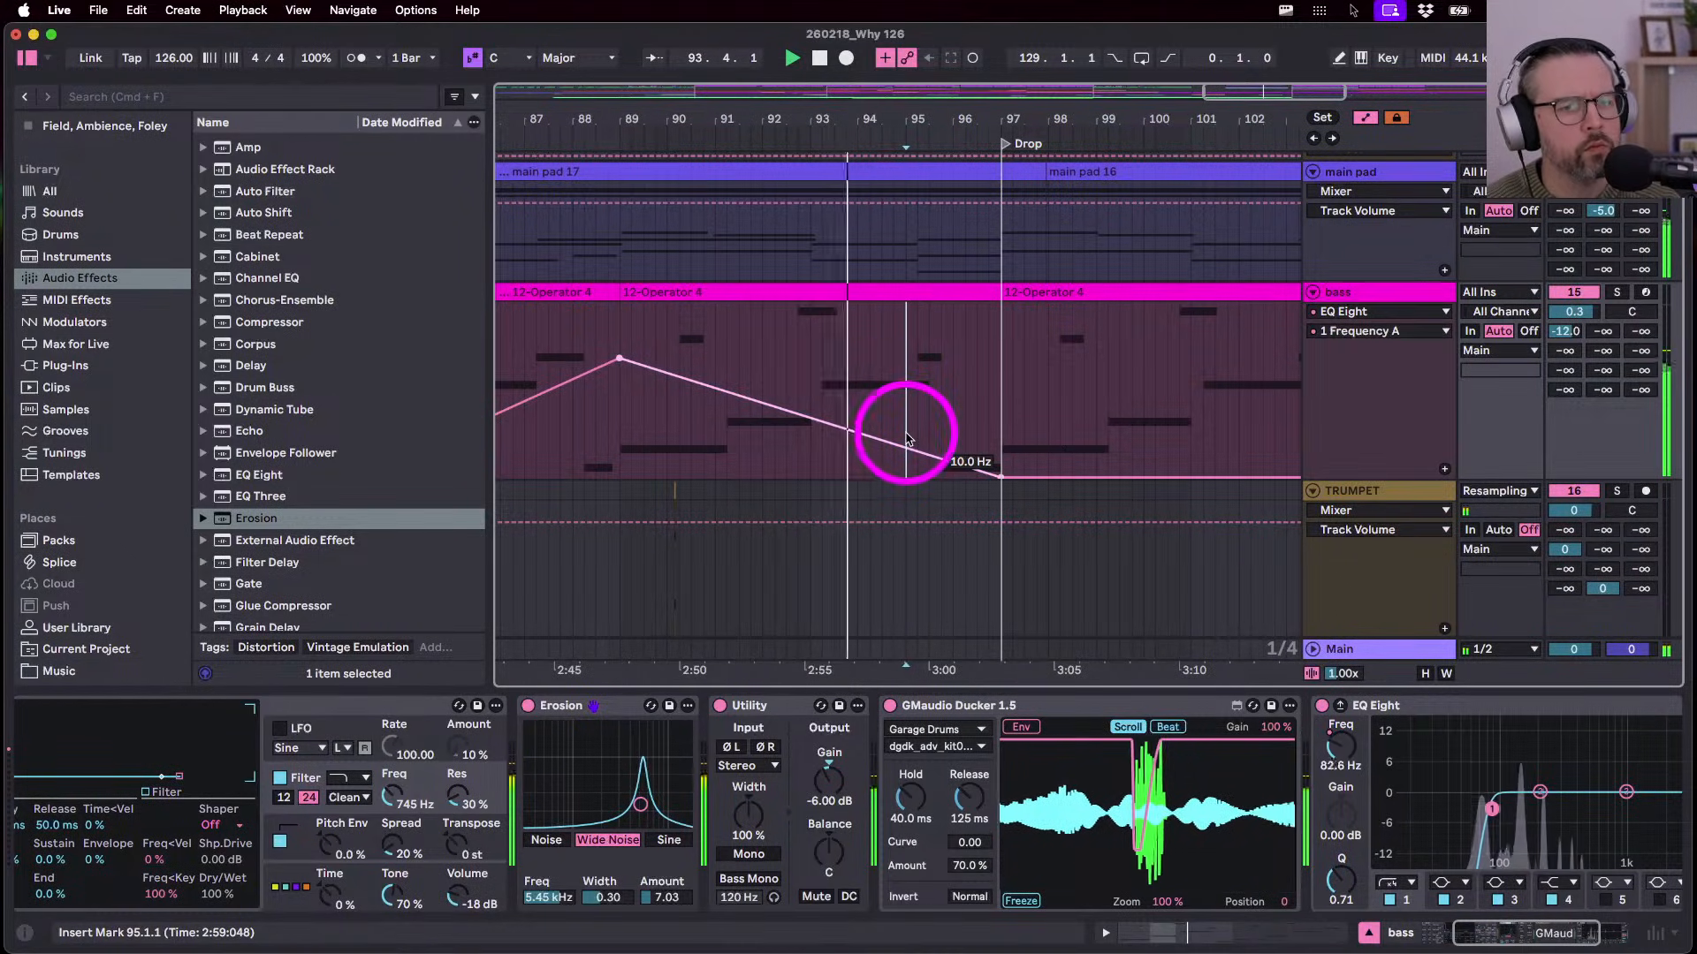
scroll(898, 358, up, 10)
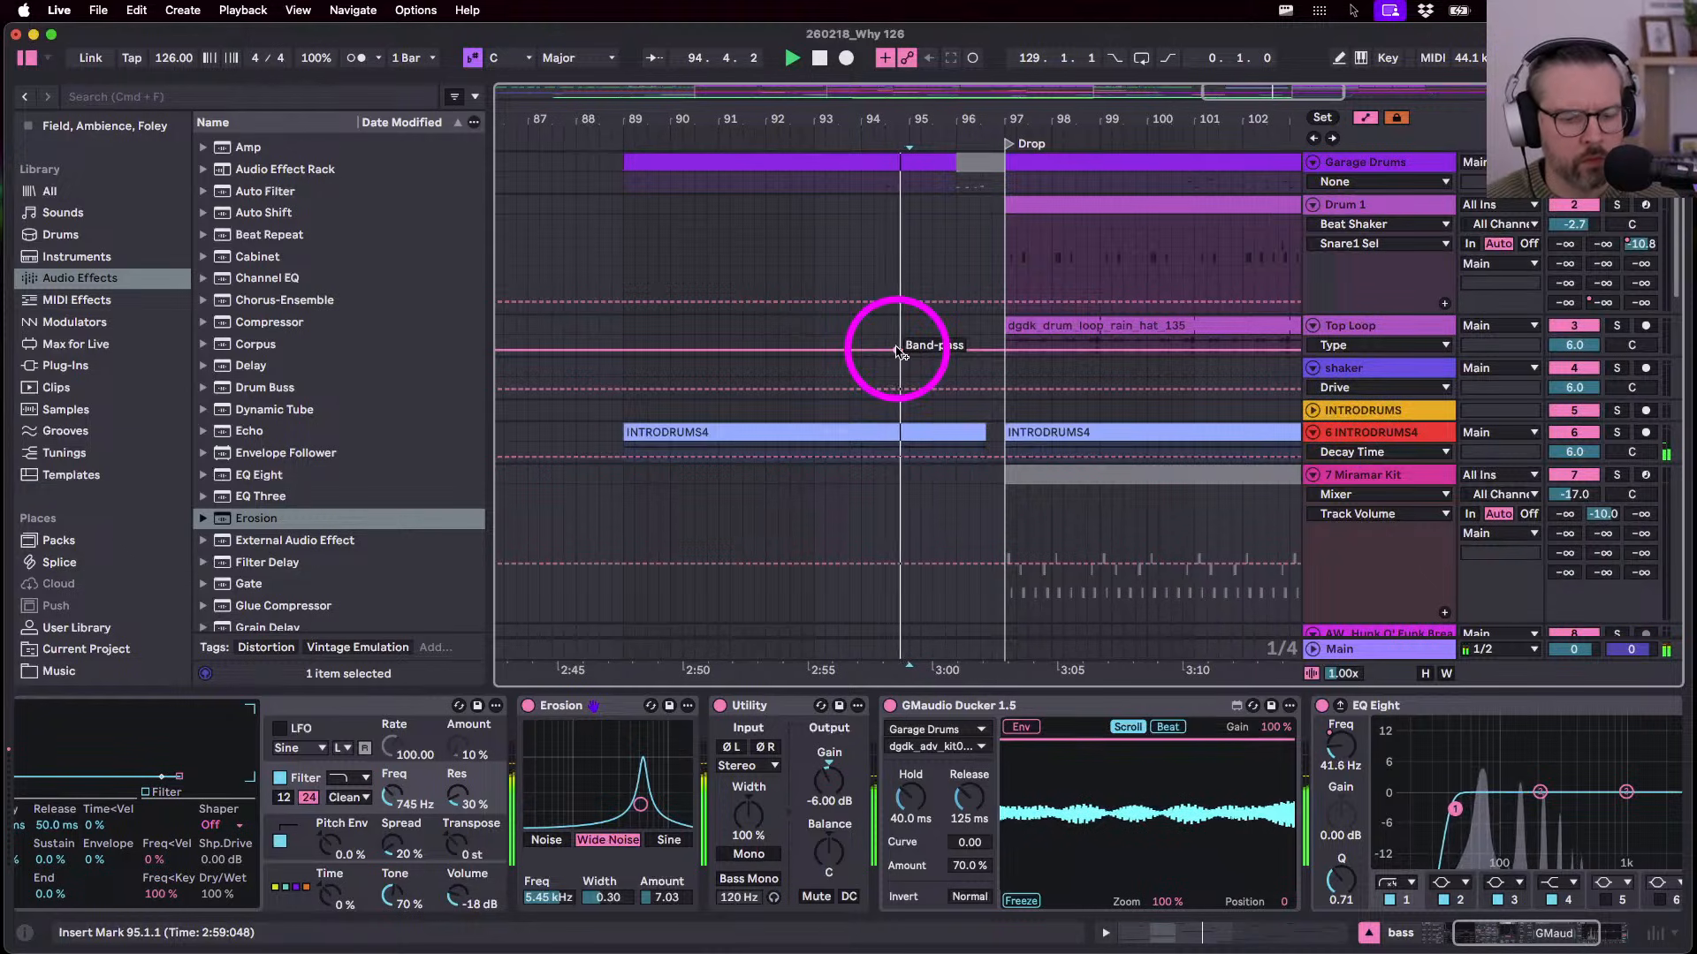
- Trim INTRODRUMS4 to end around 95.4.3 and audition from bar 89
key(a)
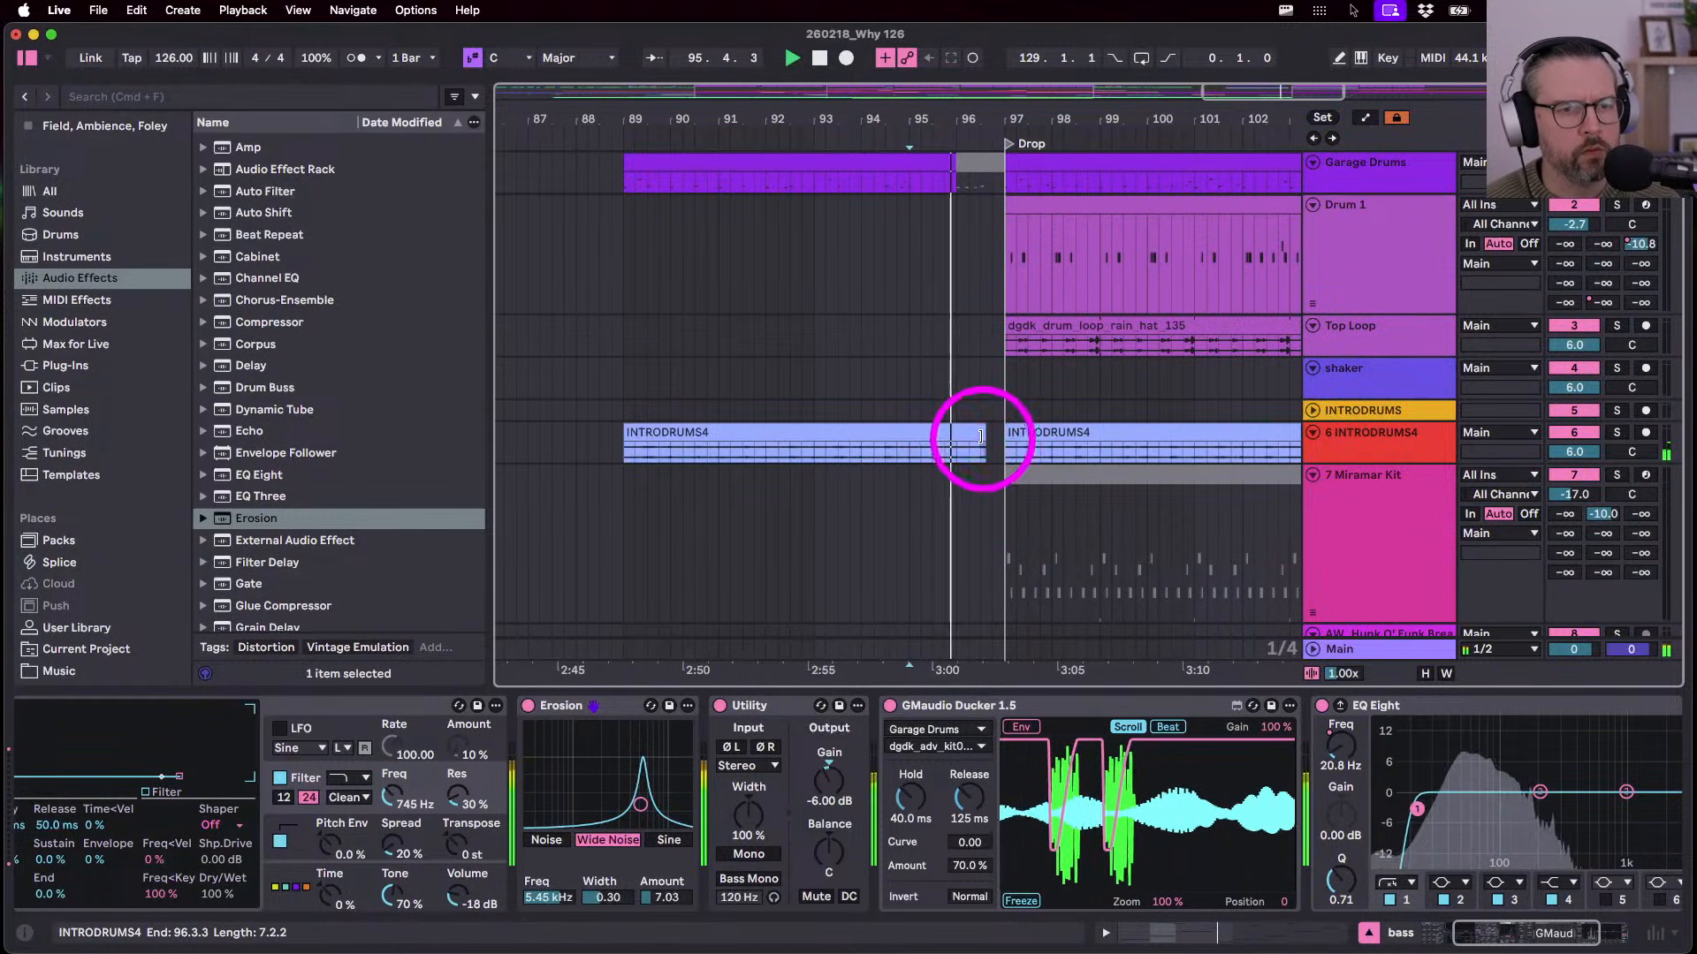
drag(981, 436, 925, 436)
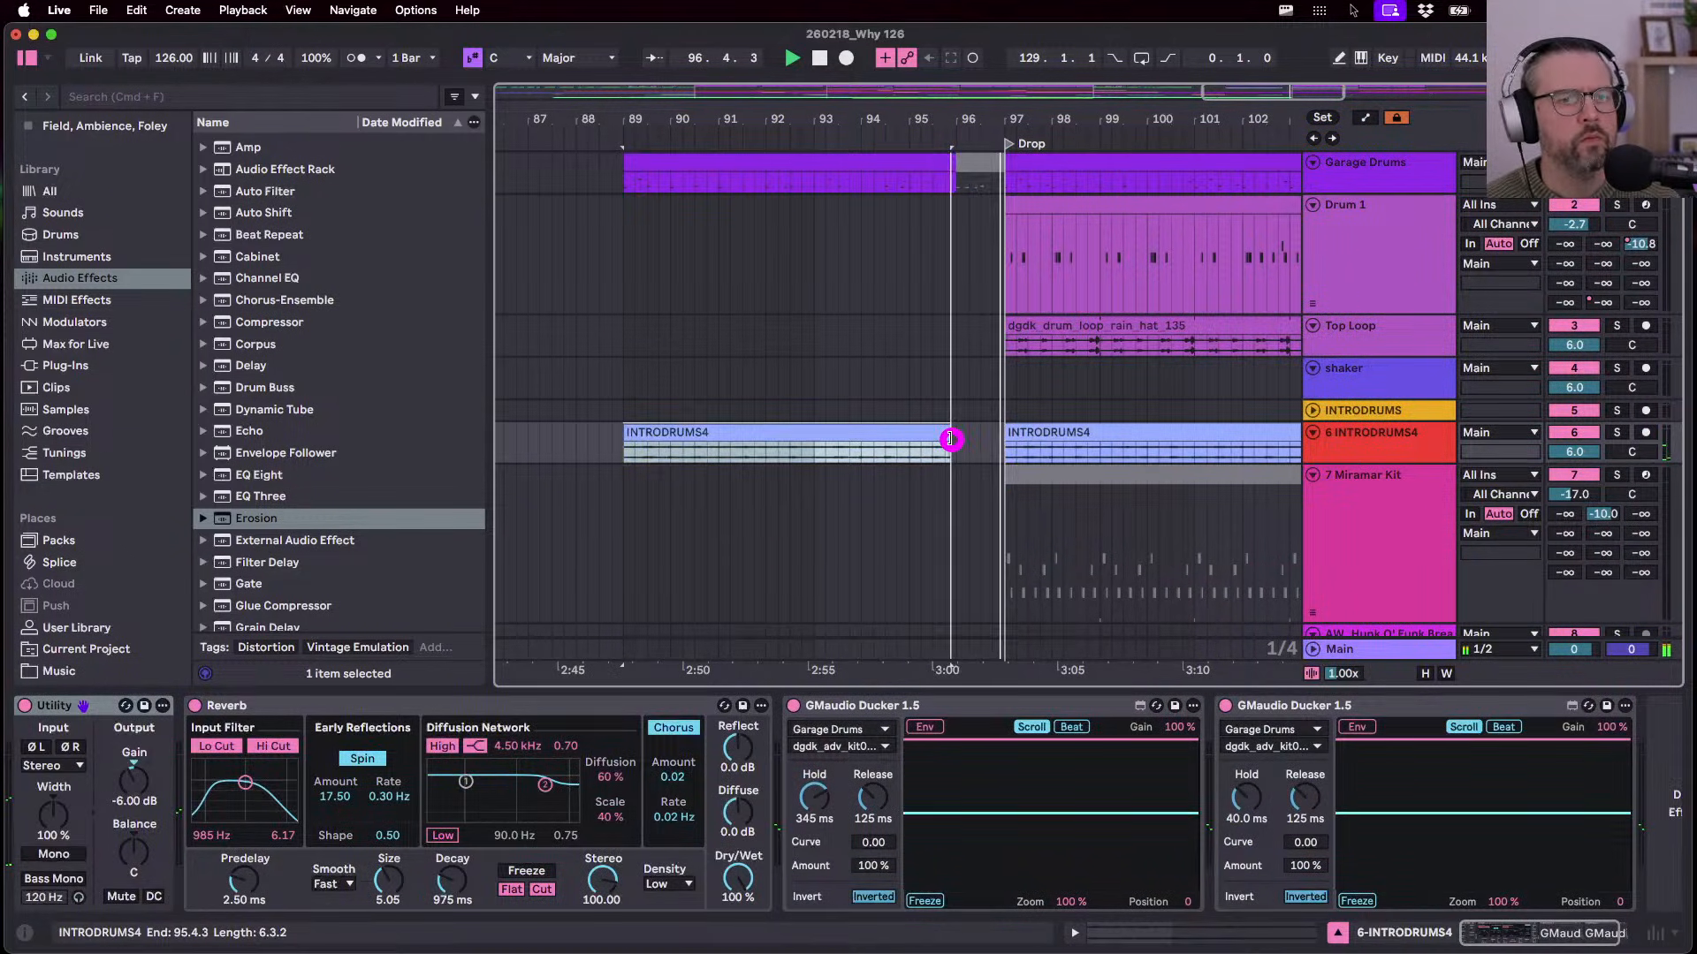
click(623, 448)
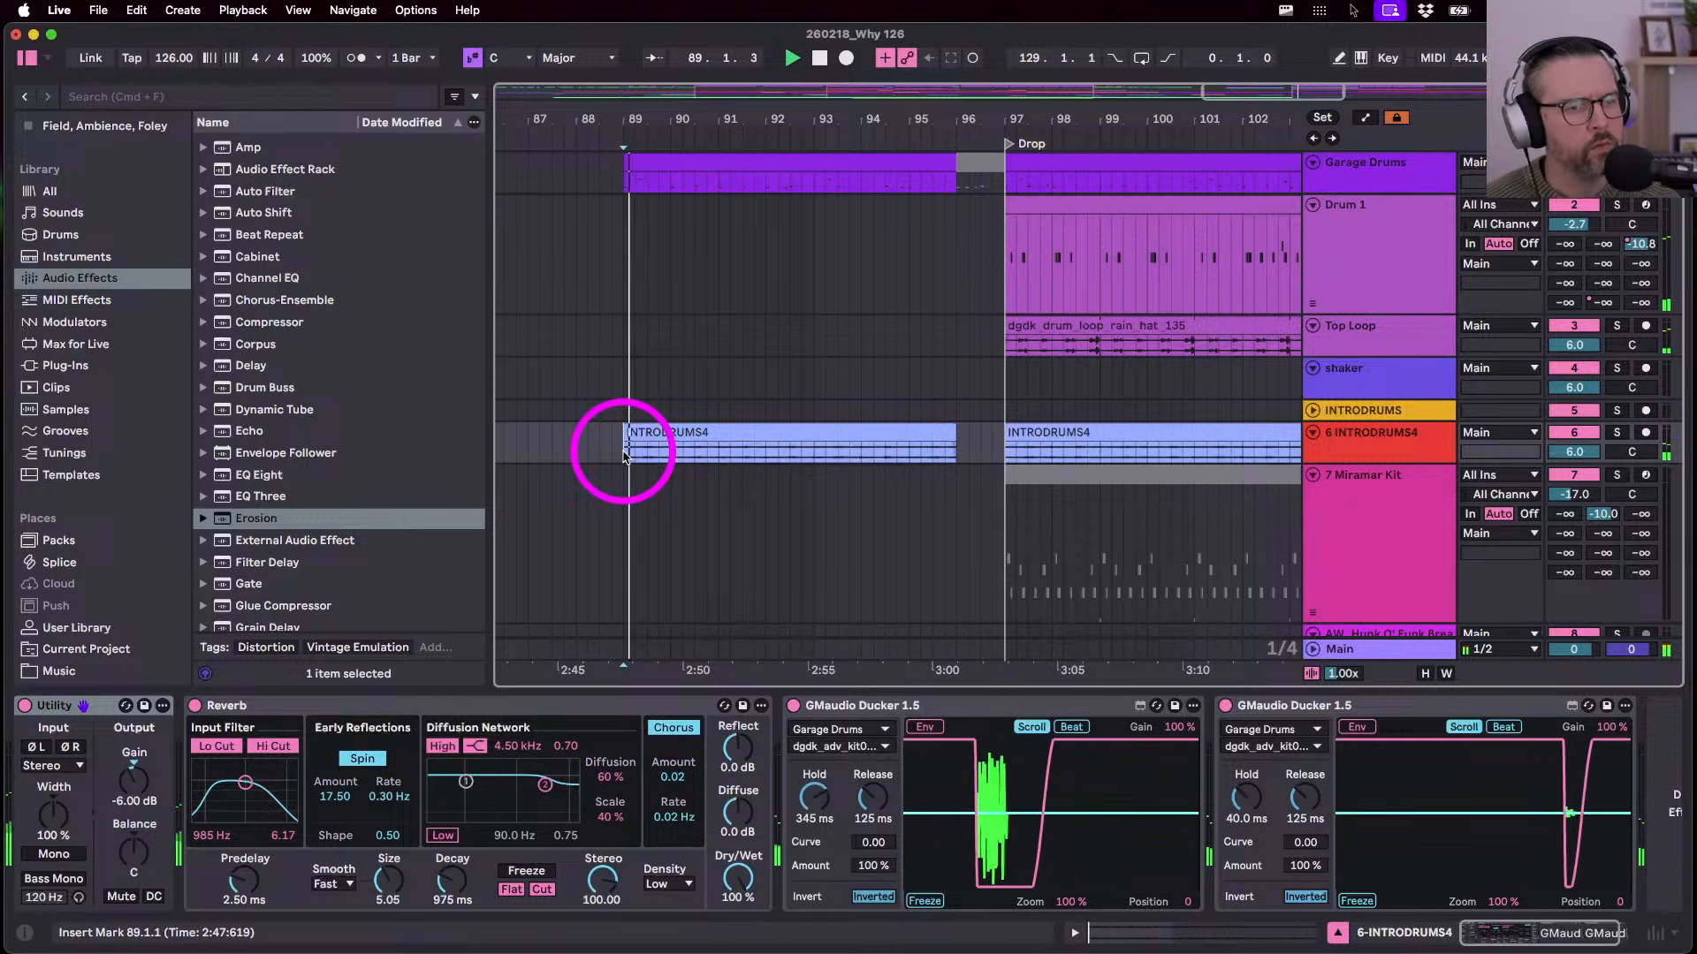
scroll(649, 488, down, 3)
scroll(649, 489, down, 5)
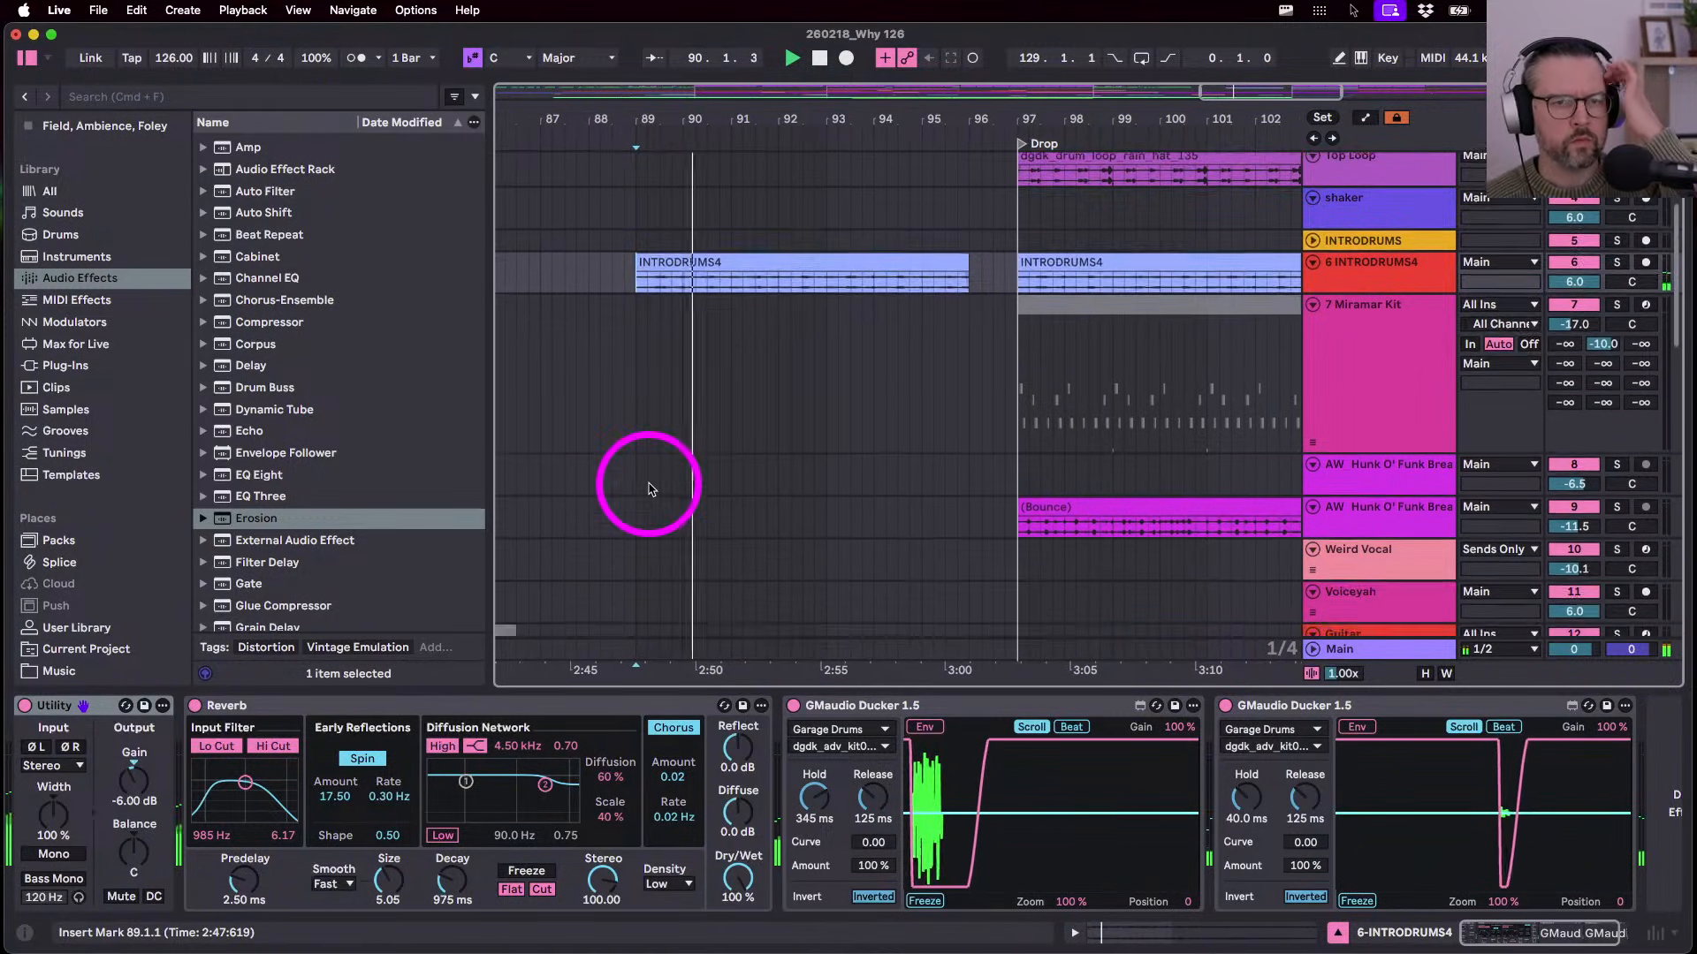
scroll(650, 488, down, 5)
scroll(650, 489, down, 5)
scroll(650, 489, left, 6)
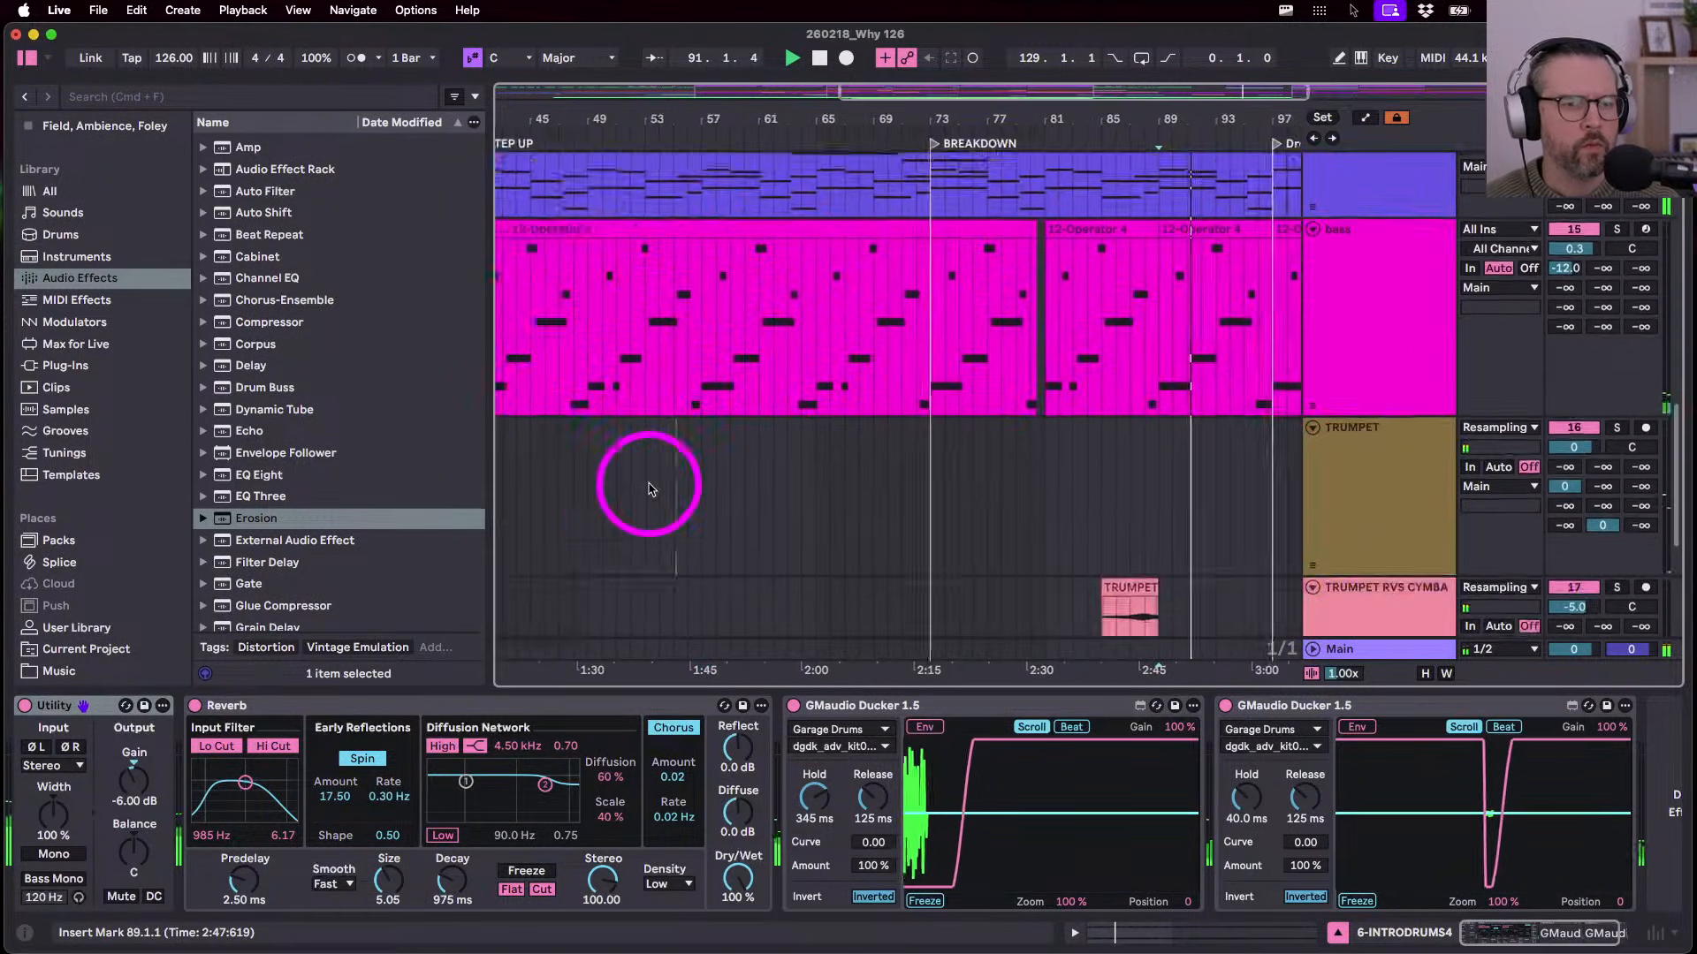
scroll(649, 489, right, 2)
scroll(650, 489, up, 1)
scroll(650, 489, down, 3)
scroll(649, 488, up, 6)
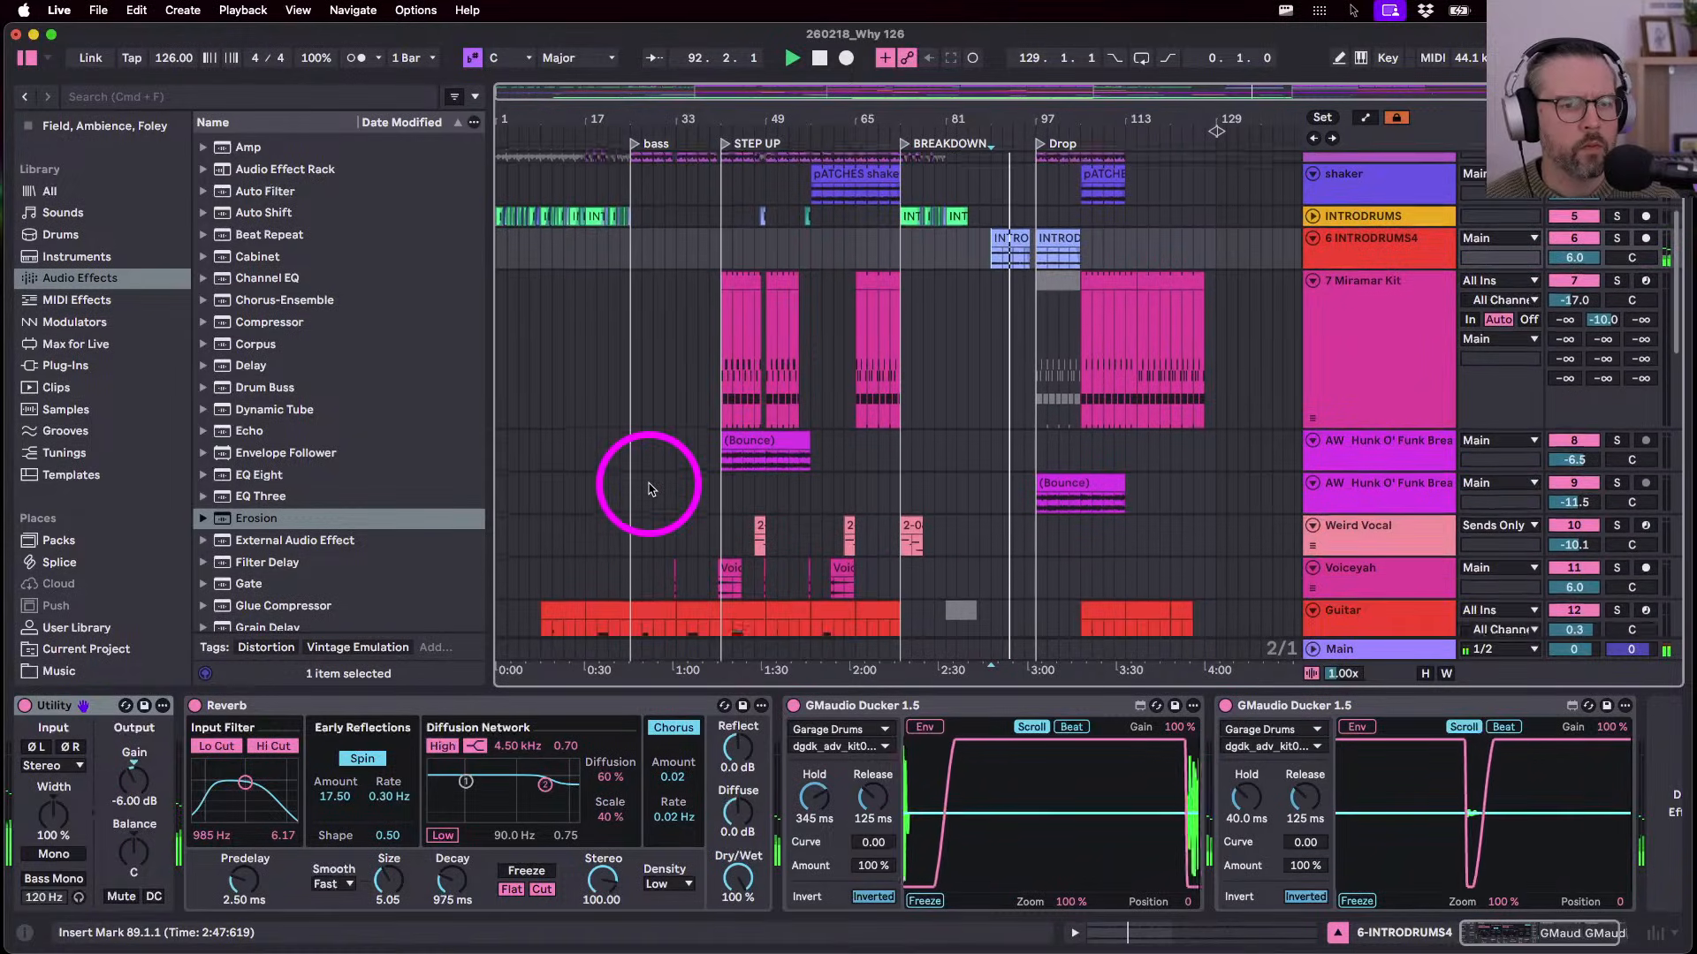
click(840, 577)
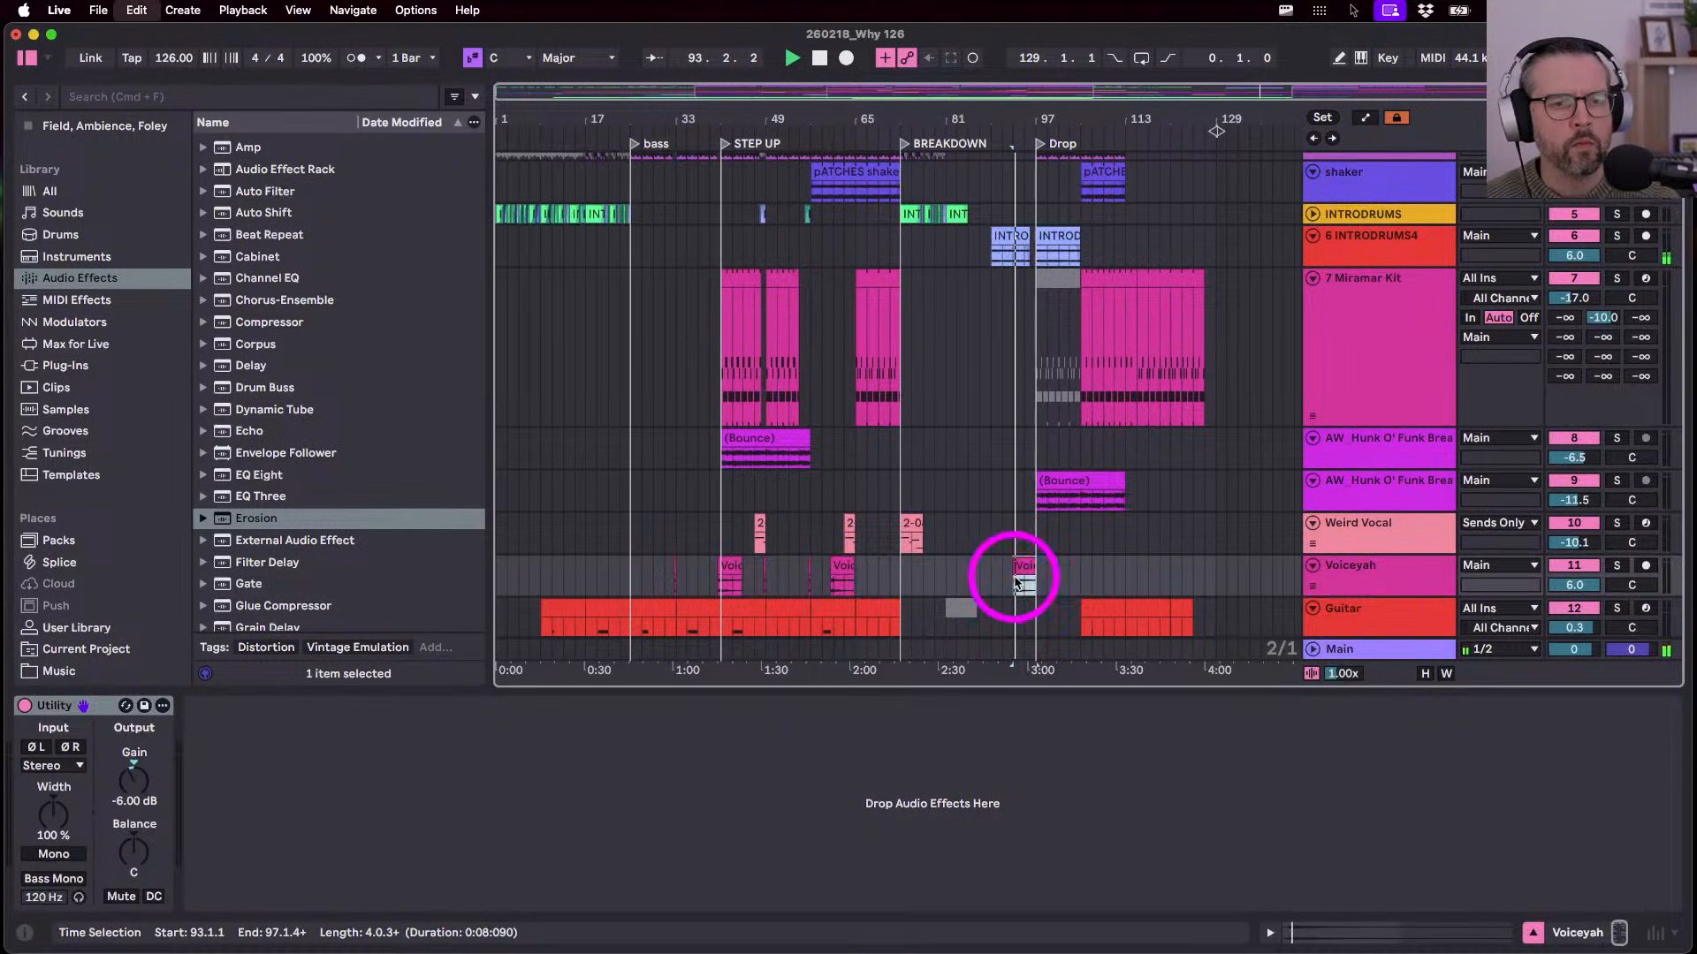
- Trim the Voiceyah 2 clip to end at bar 97
scroll(1045, 581, up, 4)
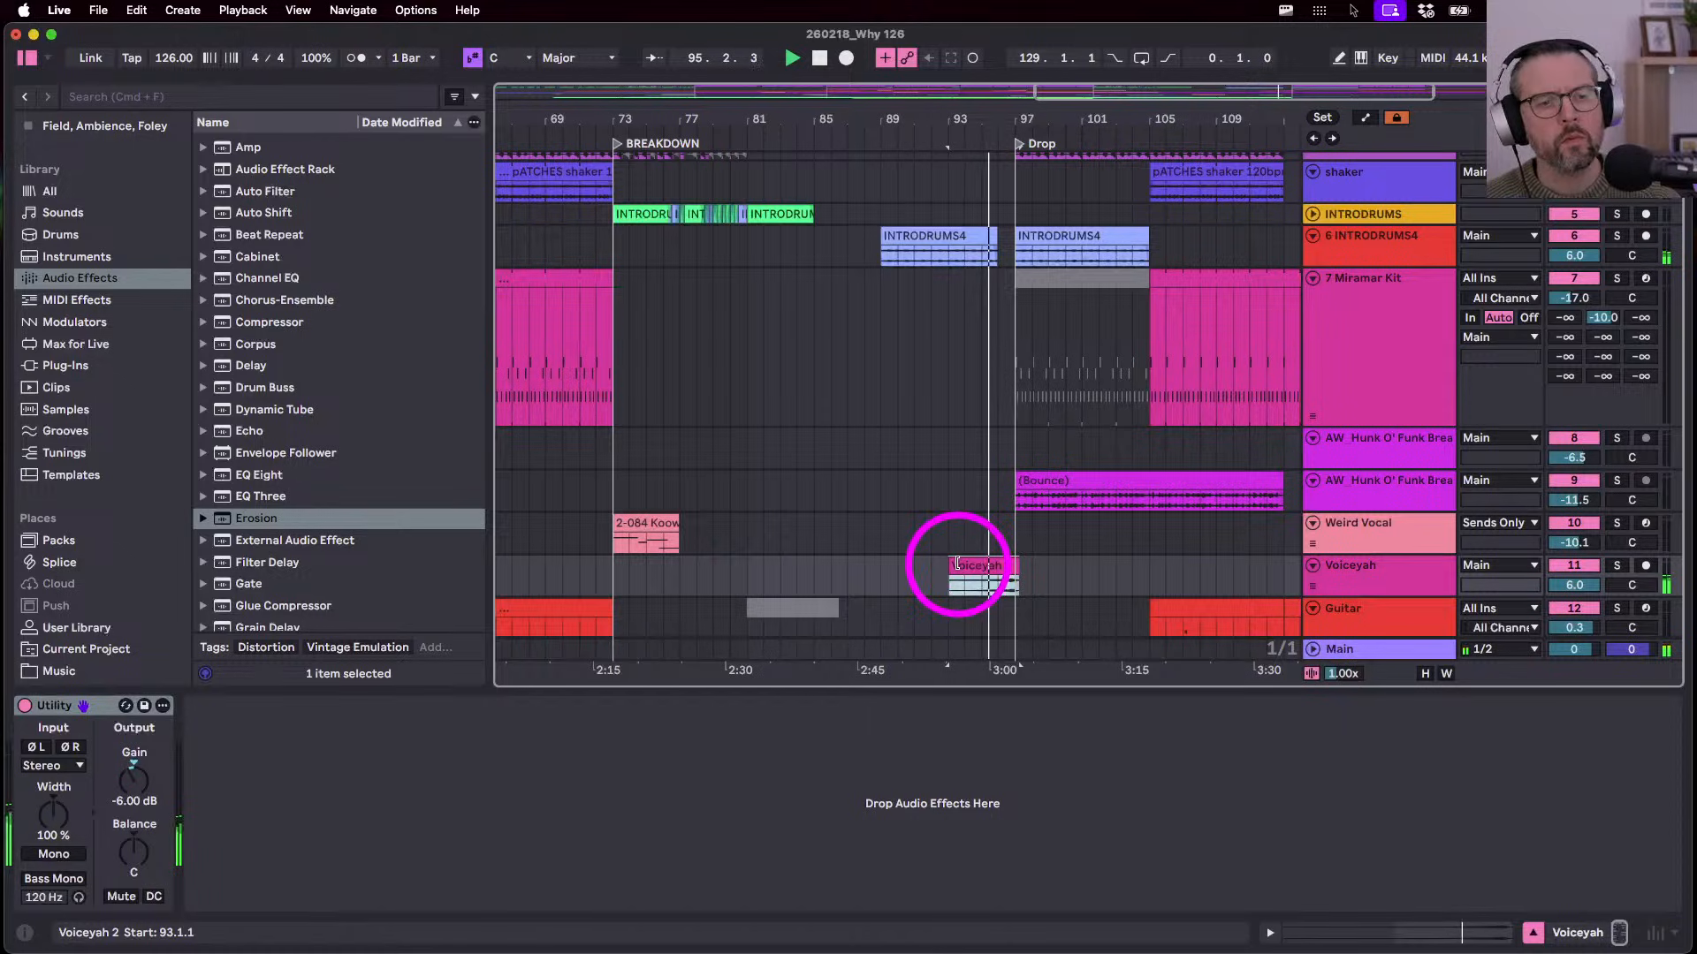
scroll(1004, 563, up, 2)
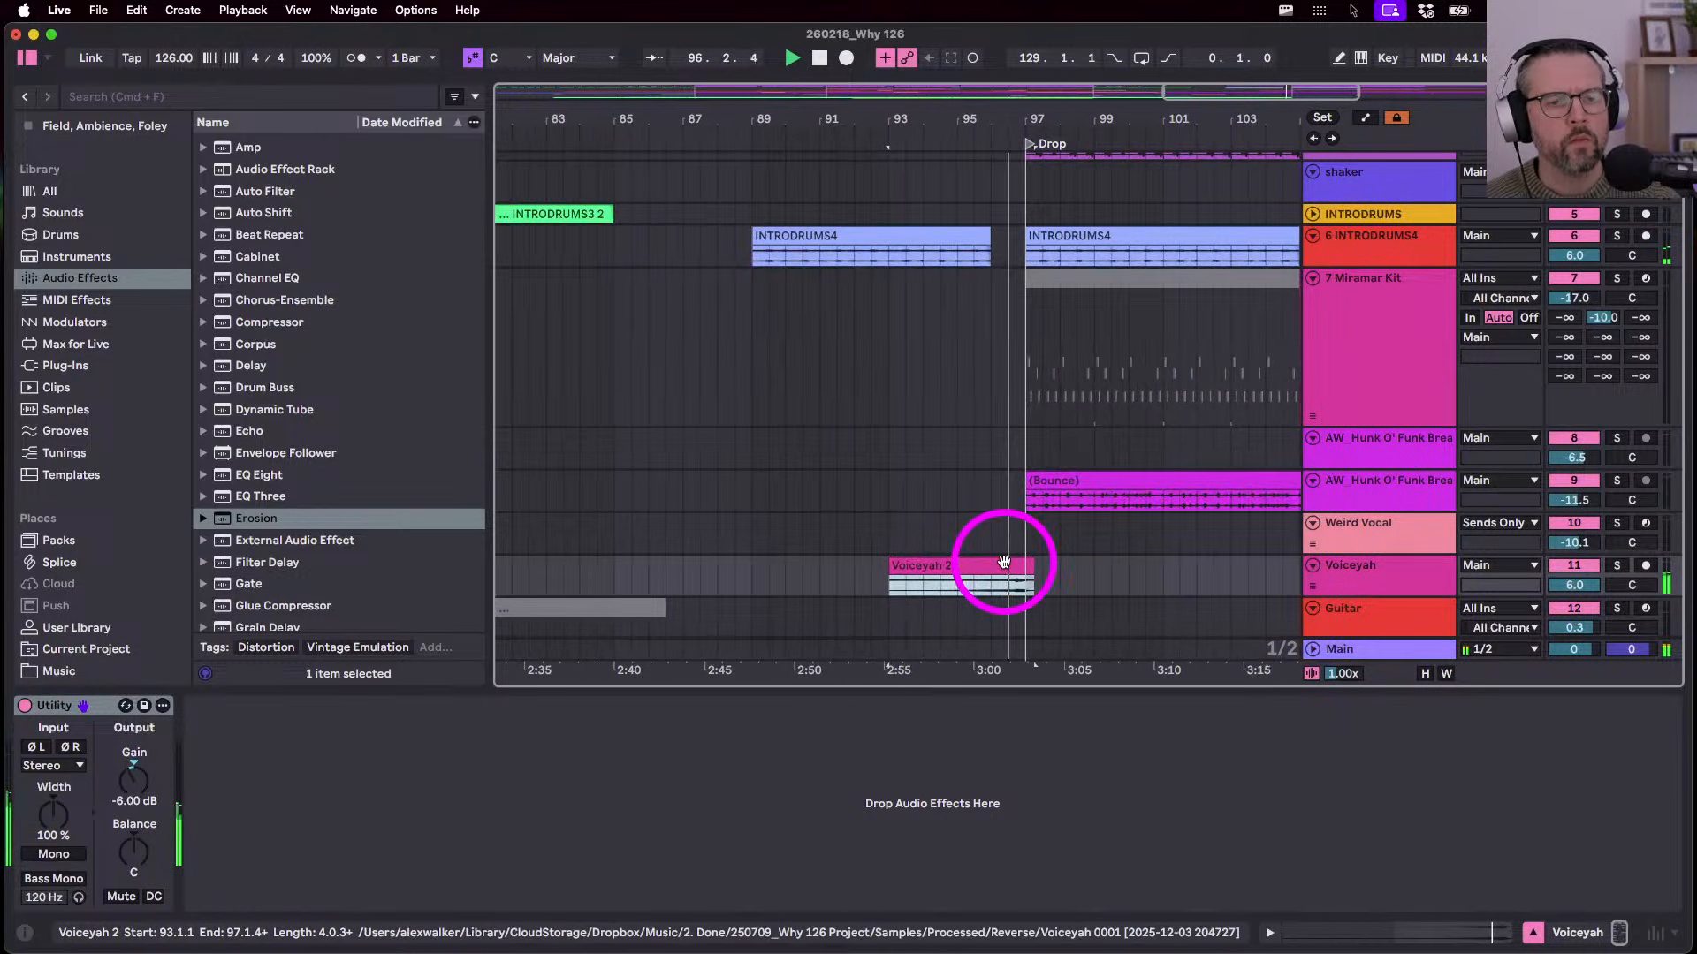
drag(1029, 565, 1021, 565)
key(space)
- Zoom out, make the Voiceyah track taller, and play from bar 41
drag(917, 120, 917, 85)
scroll(777, 482, down, 5)
scroll(777, 481, left, 3)
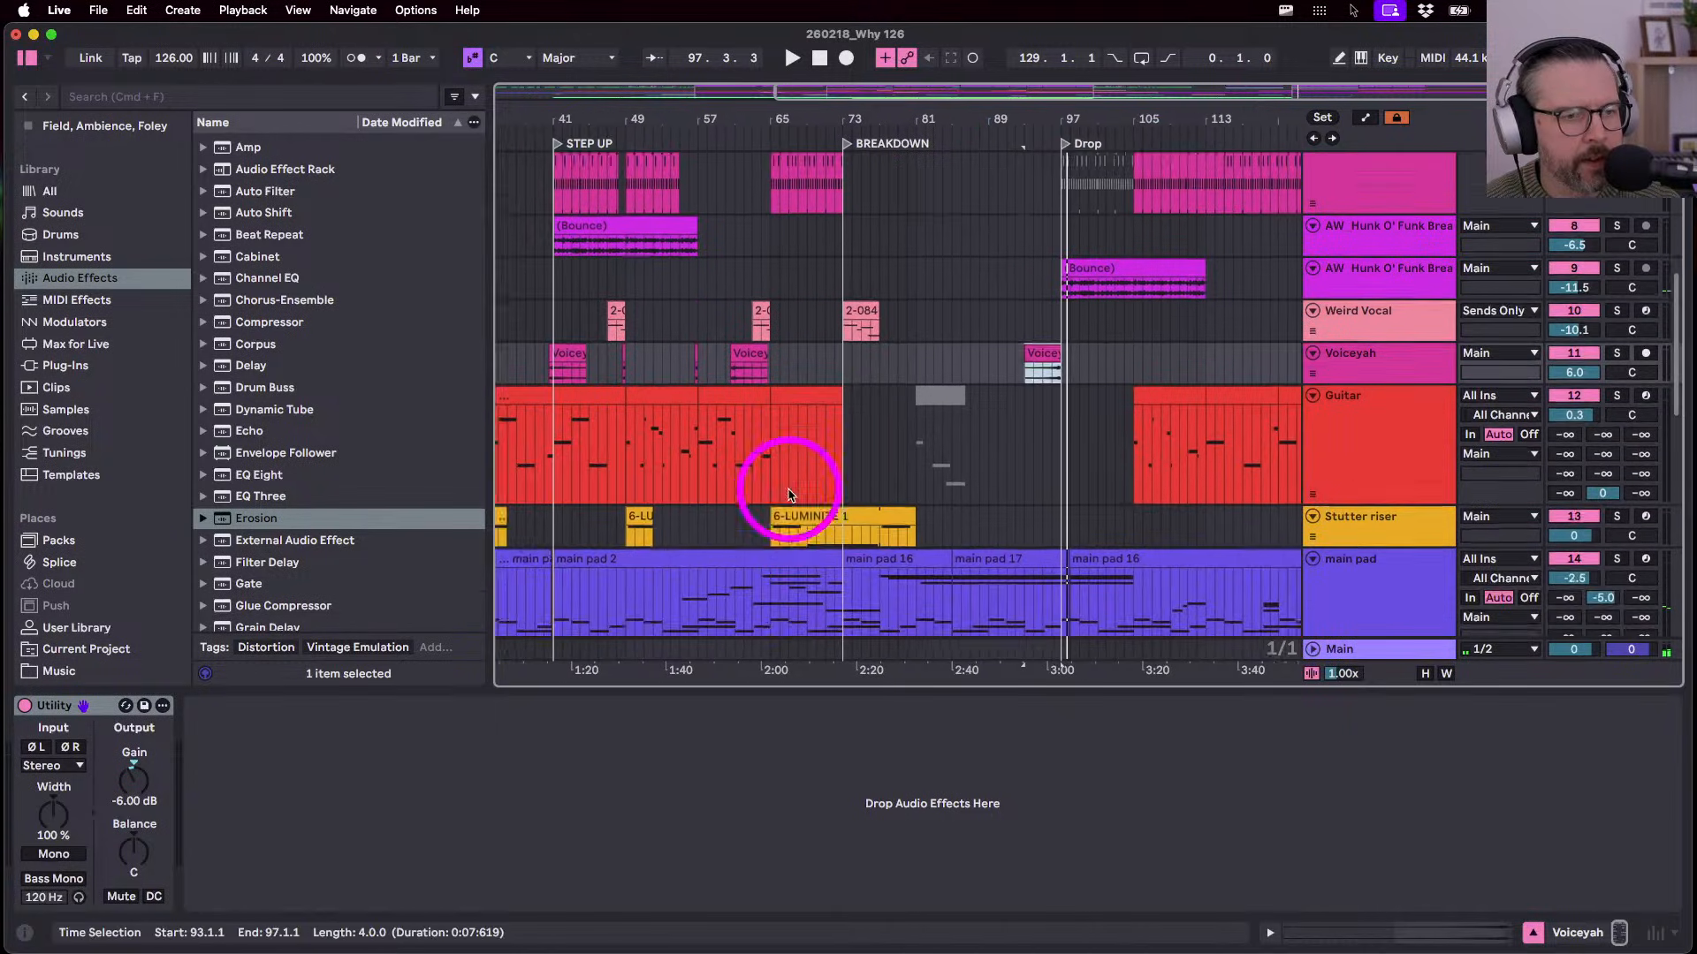
scroll(920, 399, left, 3)
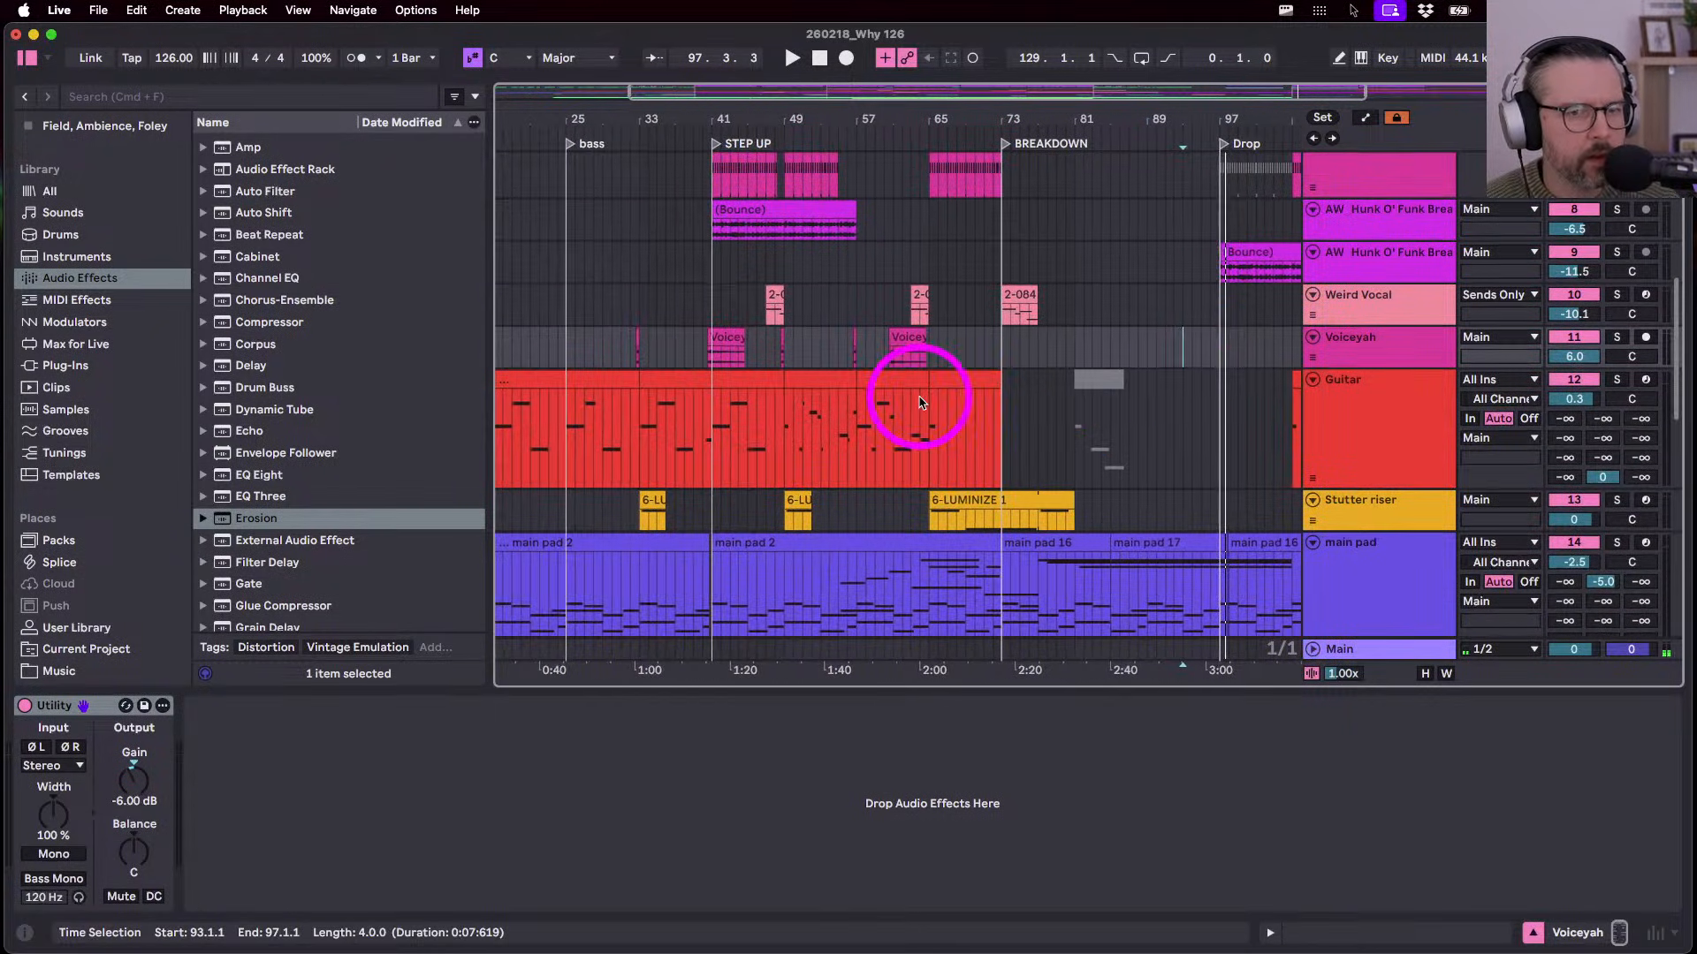
drag(1323, 366, 1100, 423)
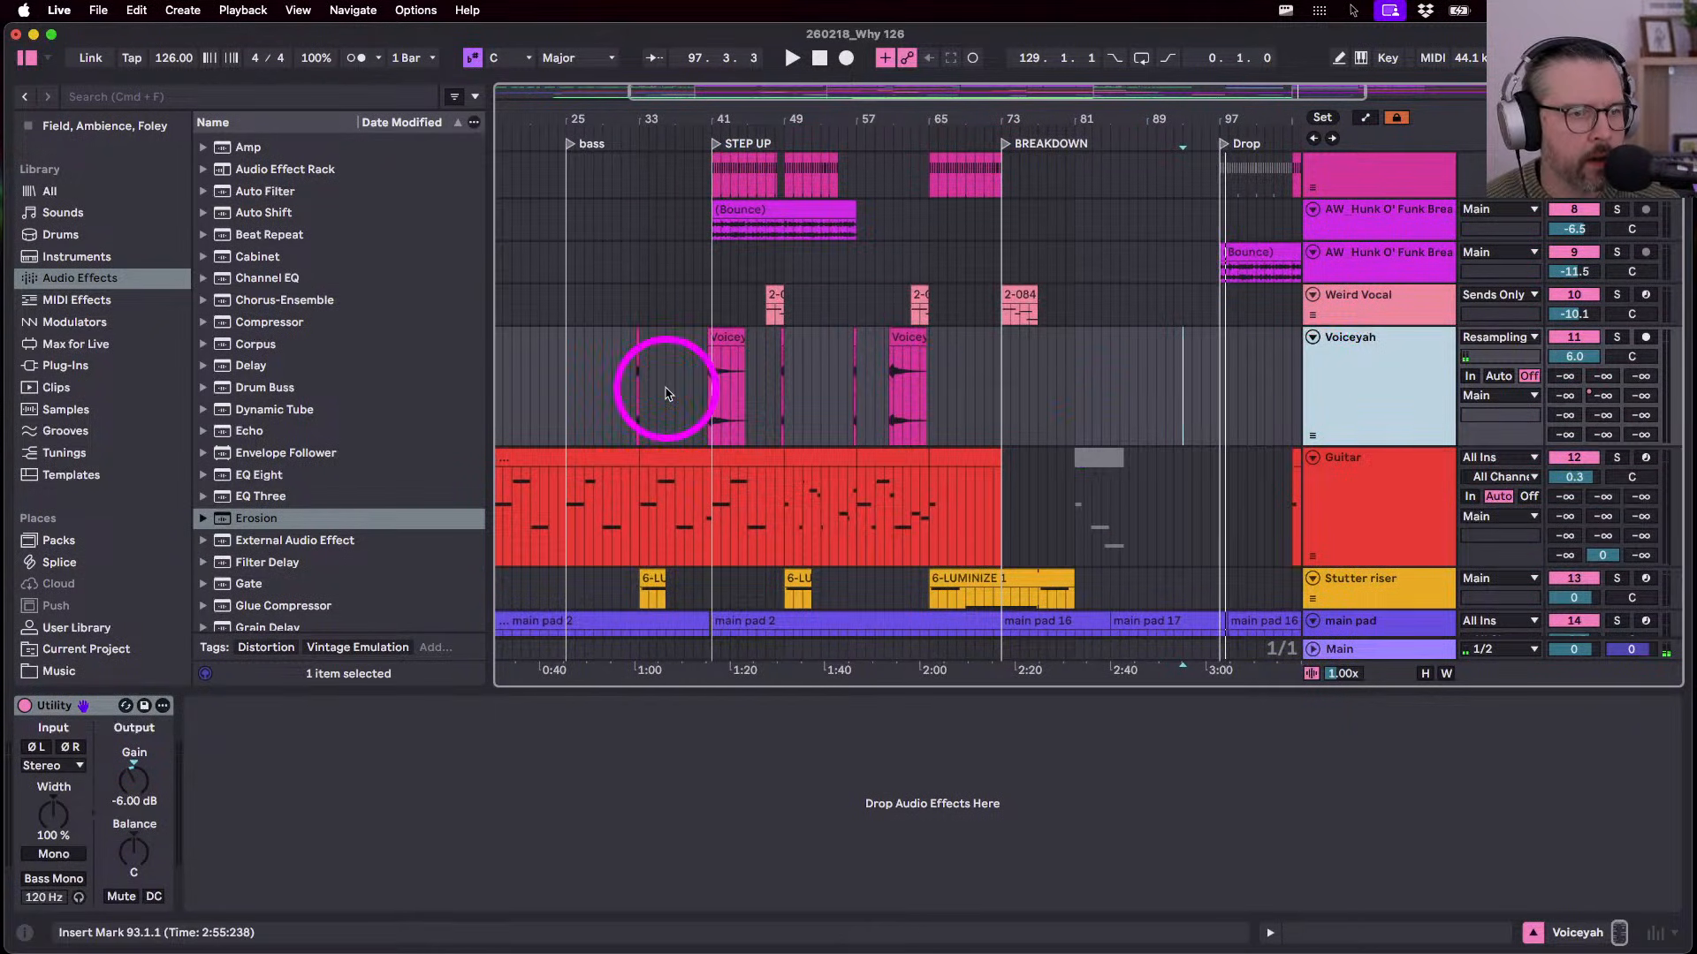
scroll(680, 398, left, 3)
click(856, 369)
key(space)
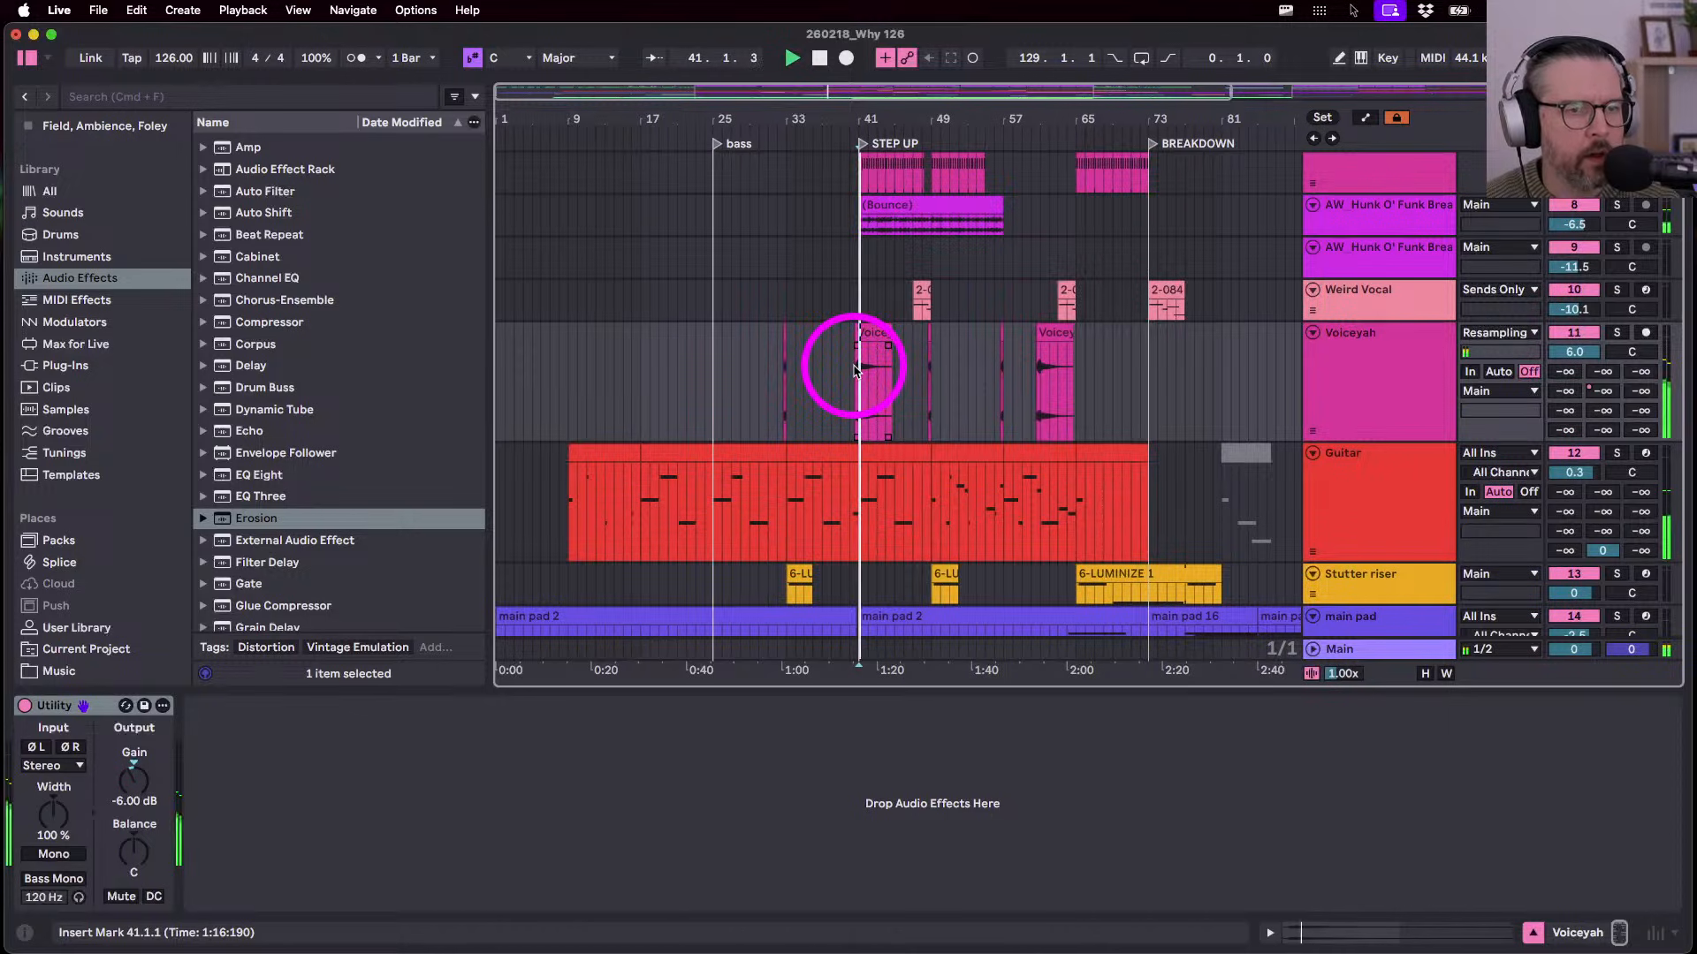
- Copy the bar-61 Voiceyah clip to bar 94 and trim it to end at bar 98
scroll(906, 389, right, 3)
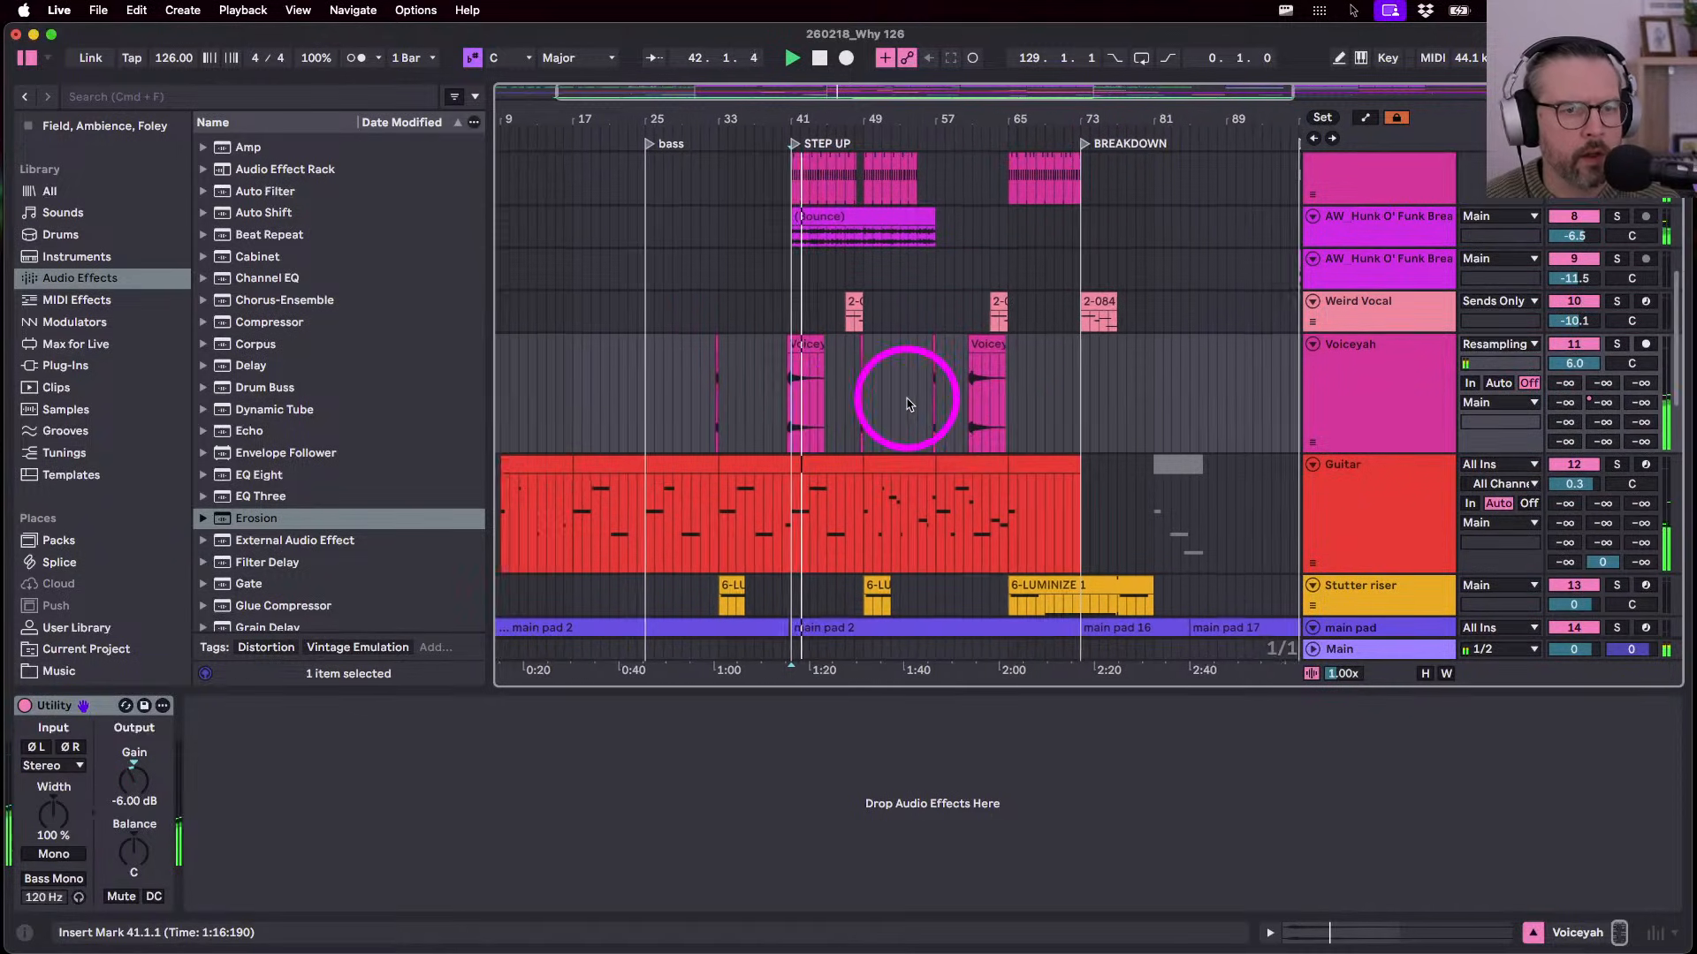
click(939, 353)
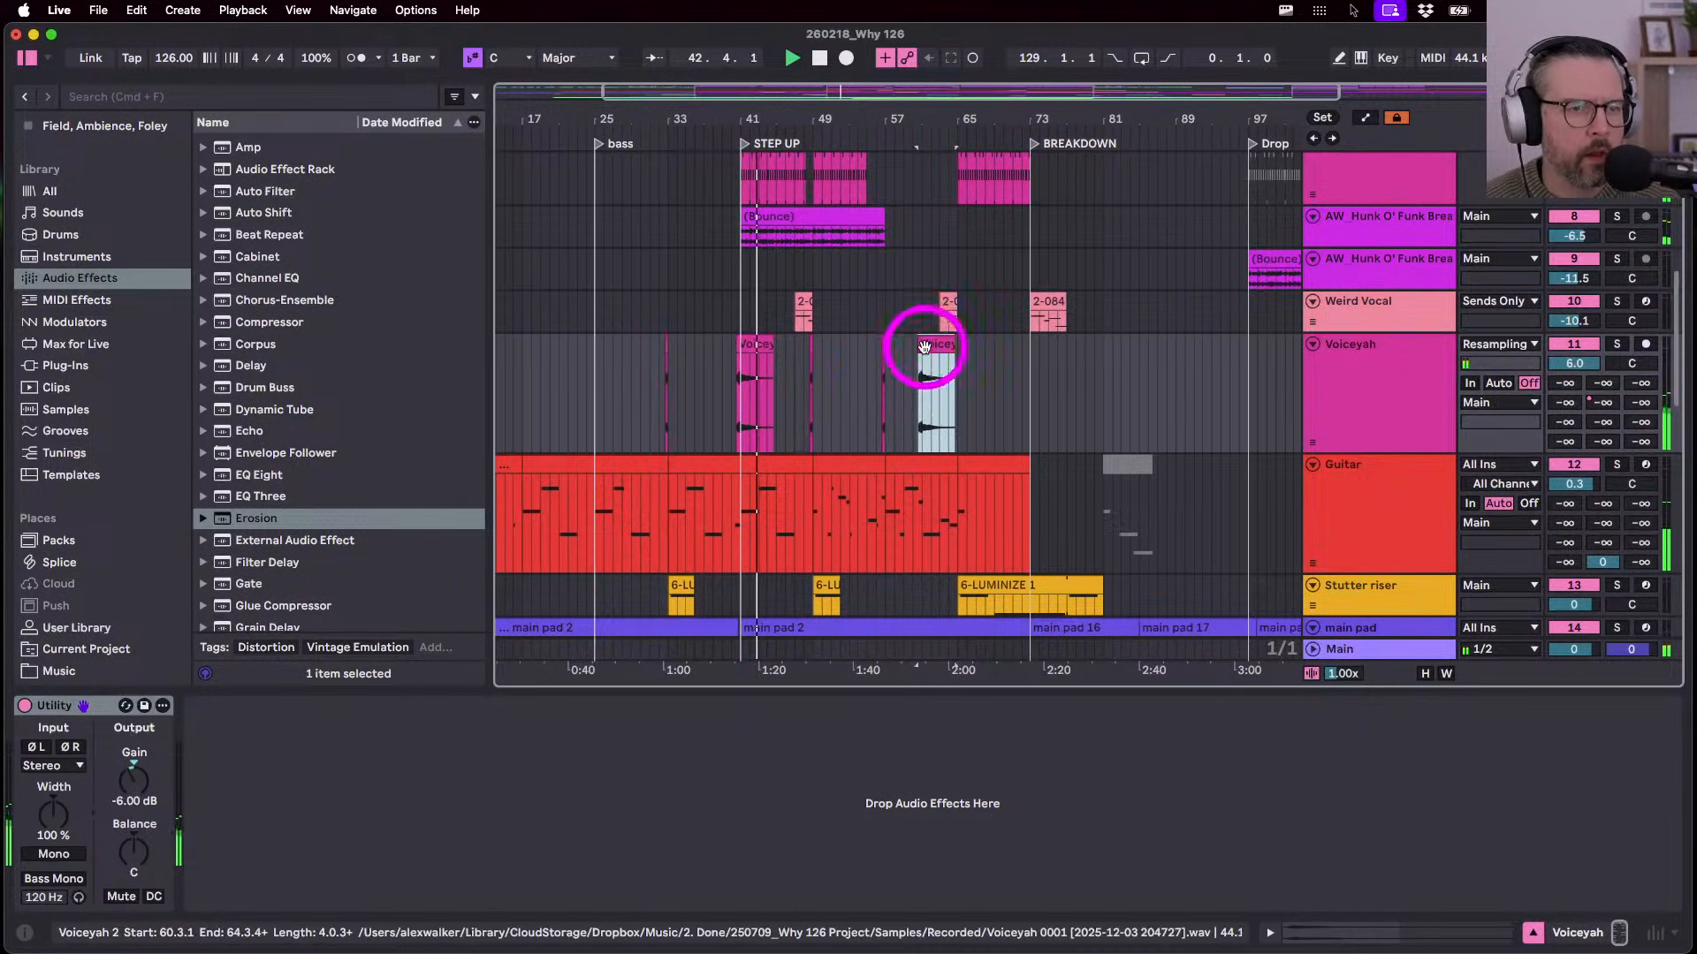
scroll(1132, 389, right, 3)
click(1112, 389)
key(super+v)
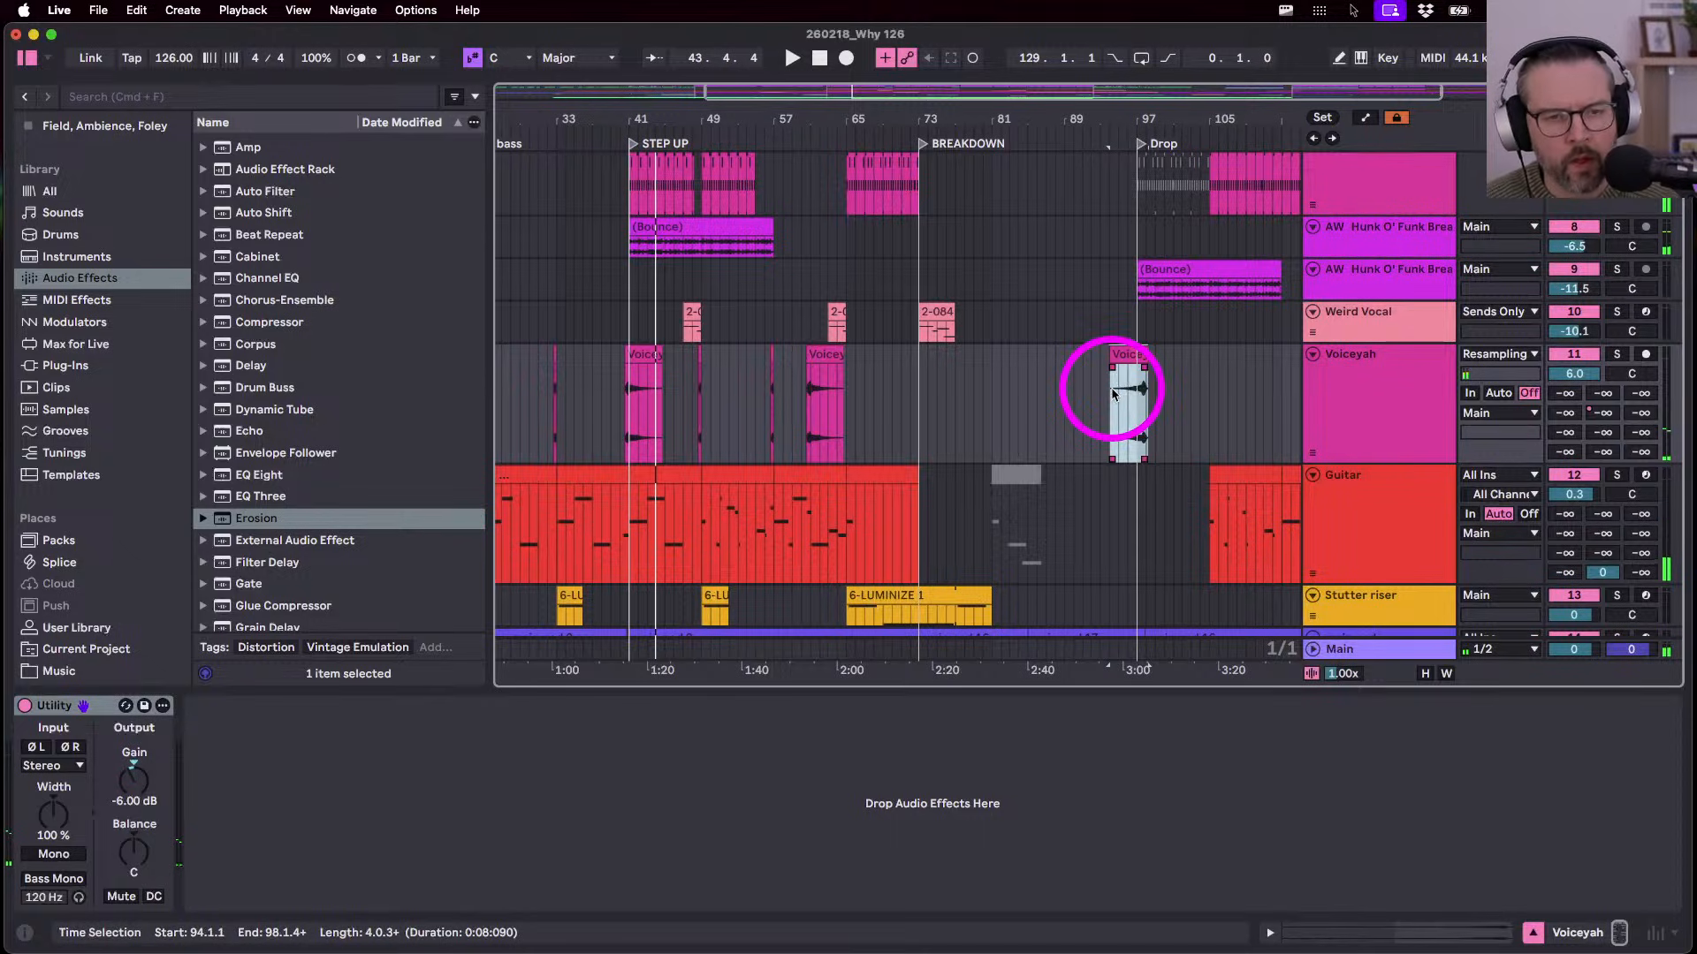
scroll(1137, 393, up, 5)
mouse_move(1169, 356)
mouse_down()
mouse_move(1131, 355)
mouse_move(1154, 353)
mouse_up()
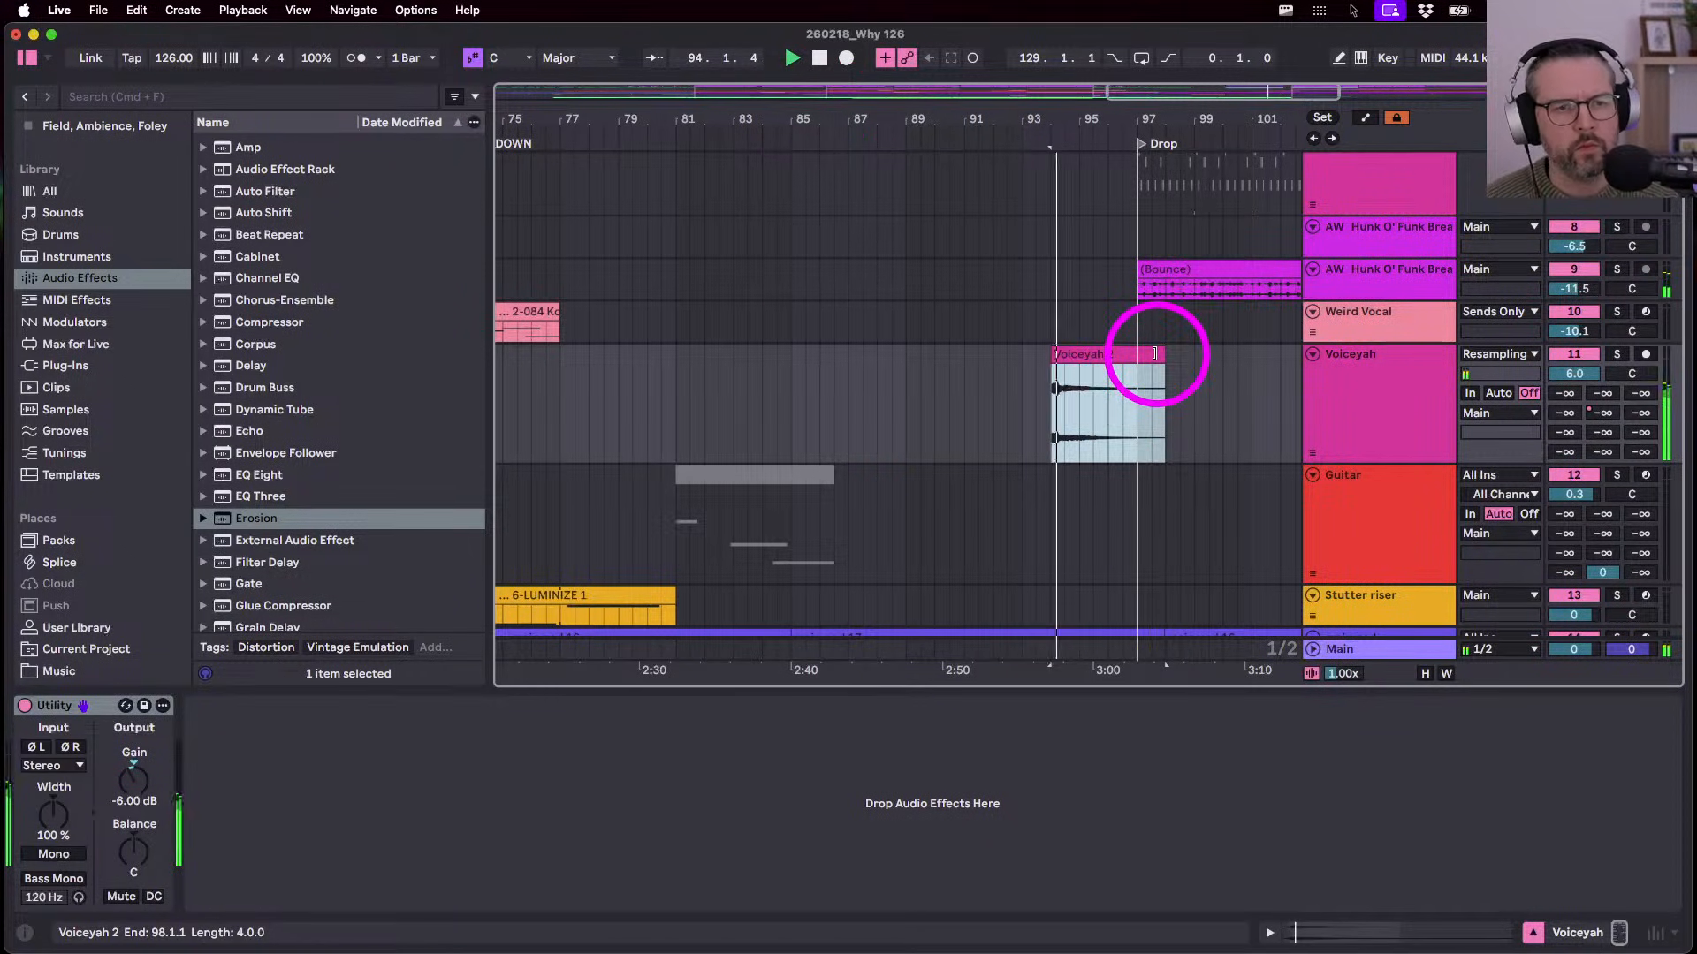
- Delete the Voiceyah 2 clip and stop playback
click(1101, 355)
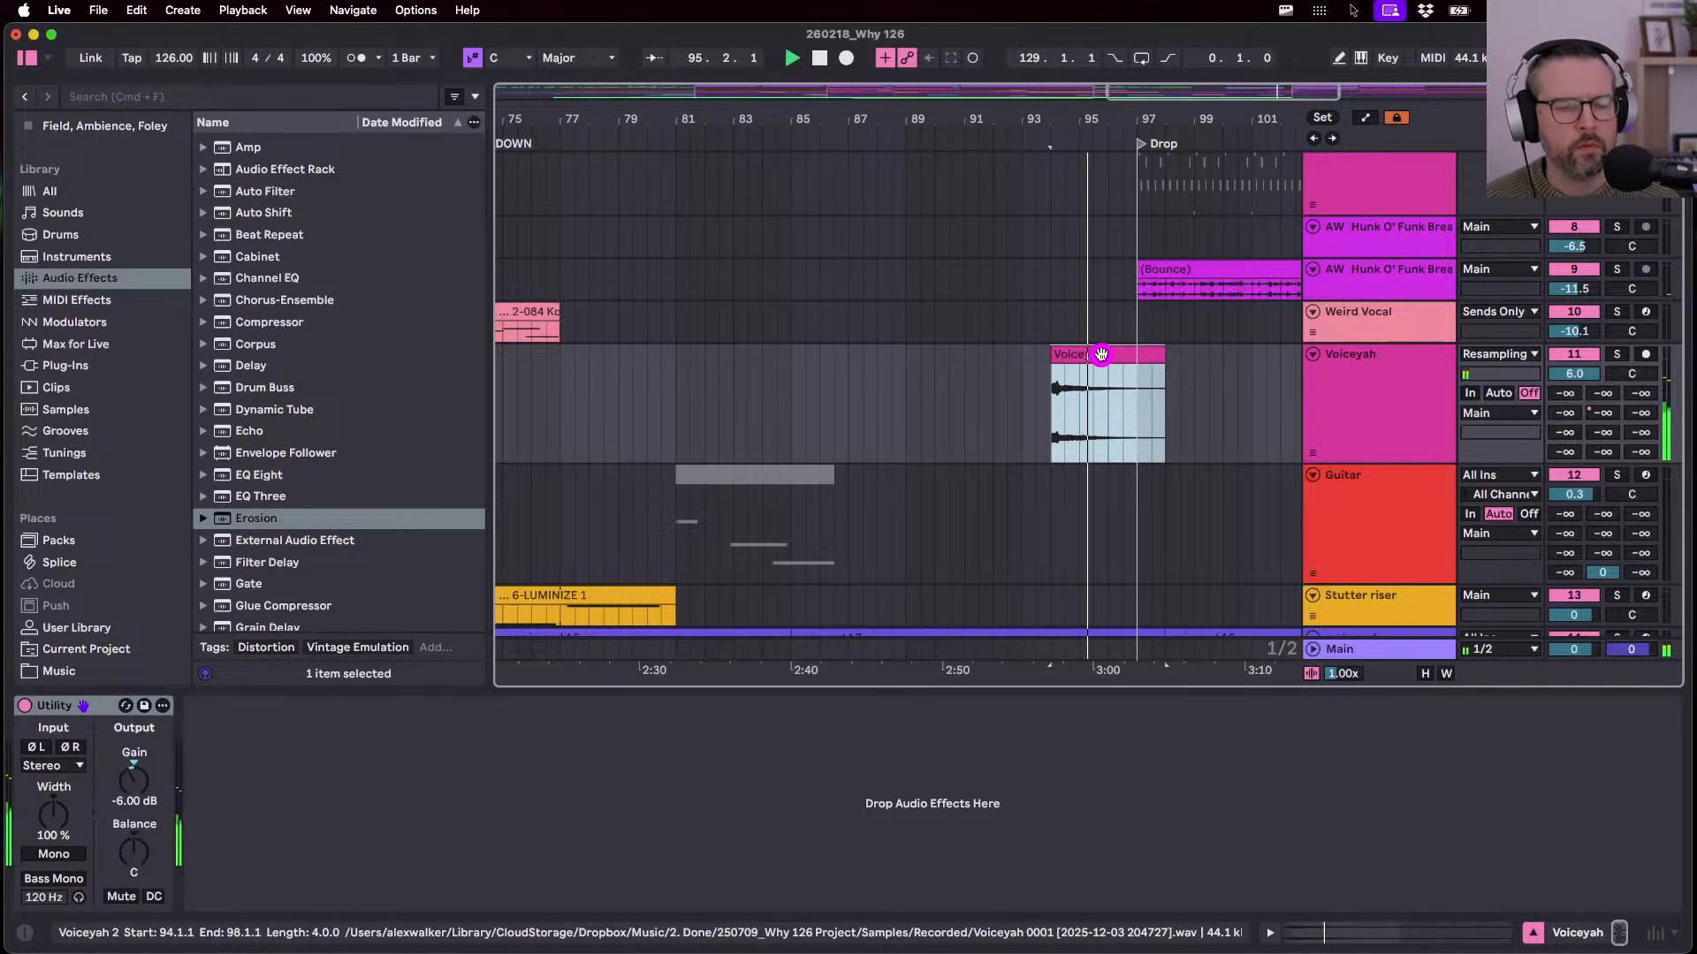
click(1101, 354)
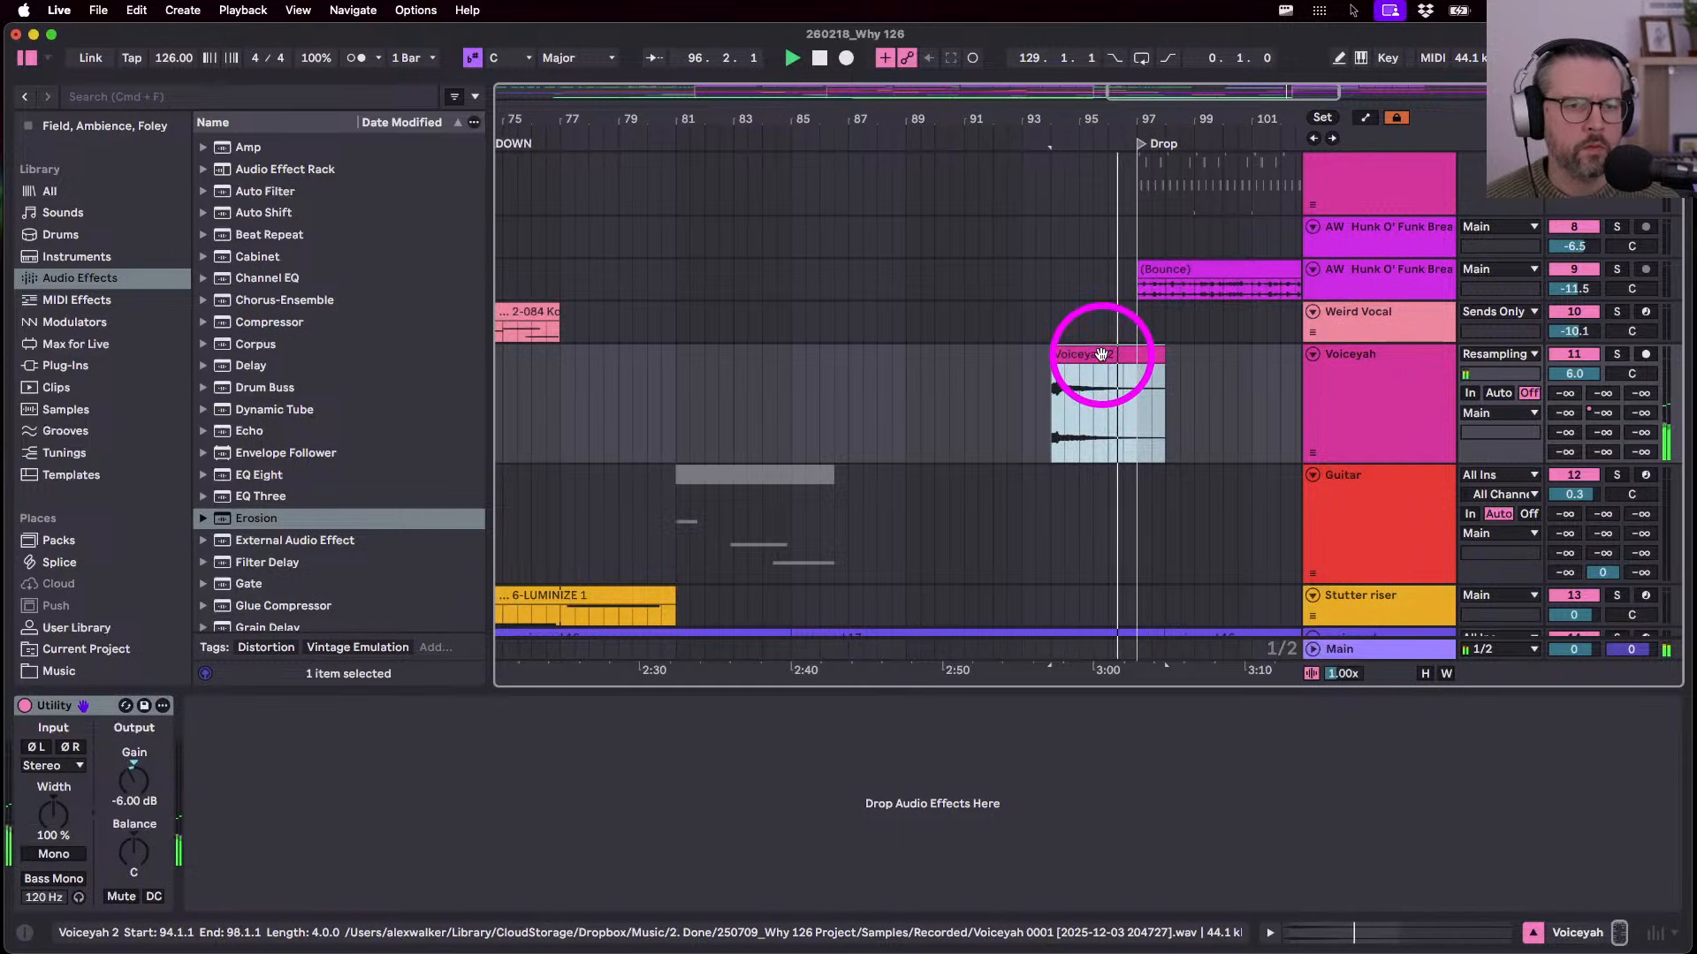
scroll(1042, 116, down, 3)
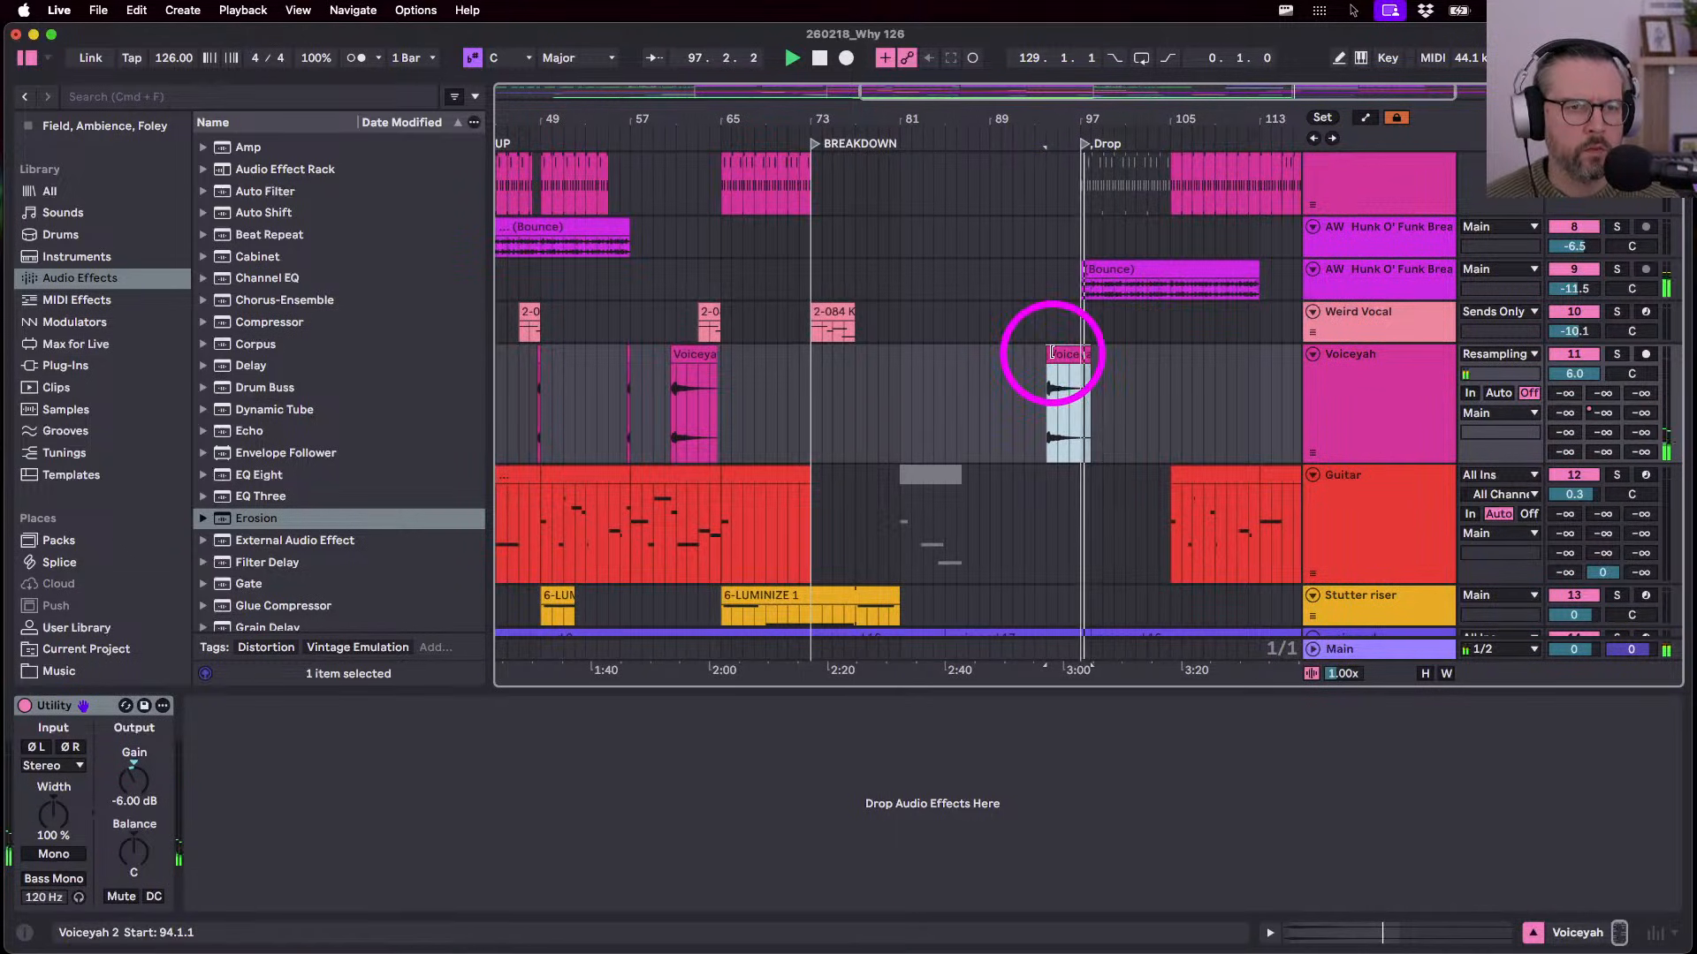
key(Delete)
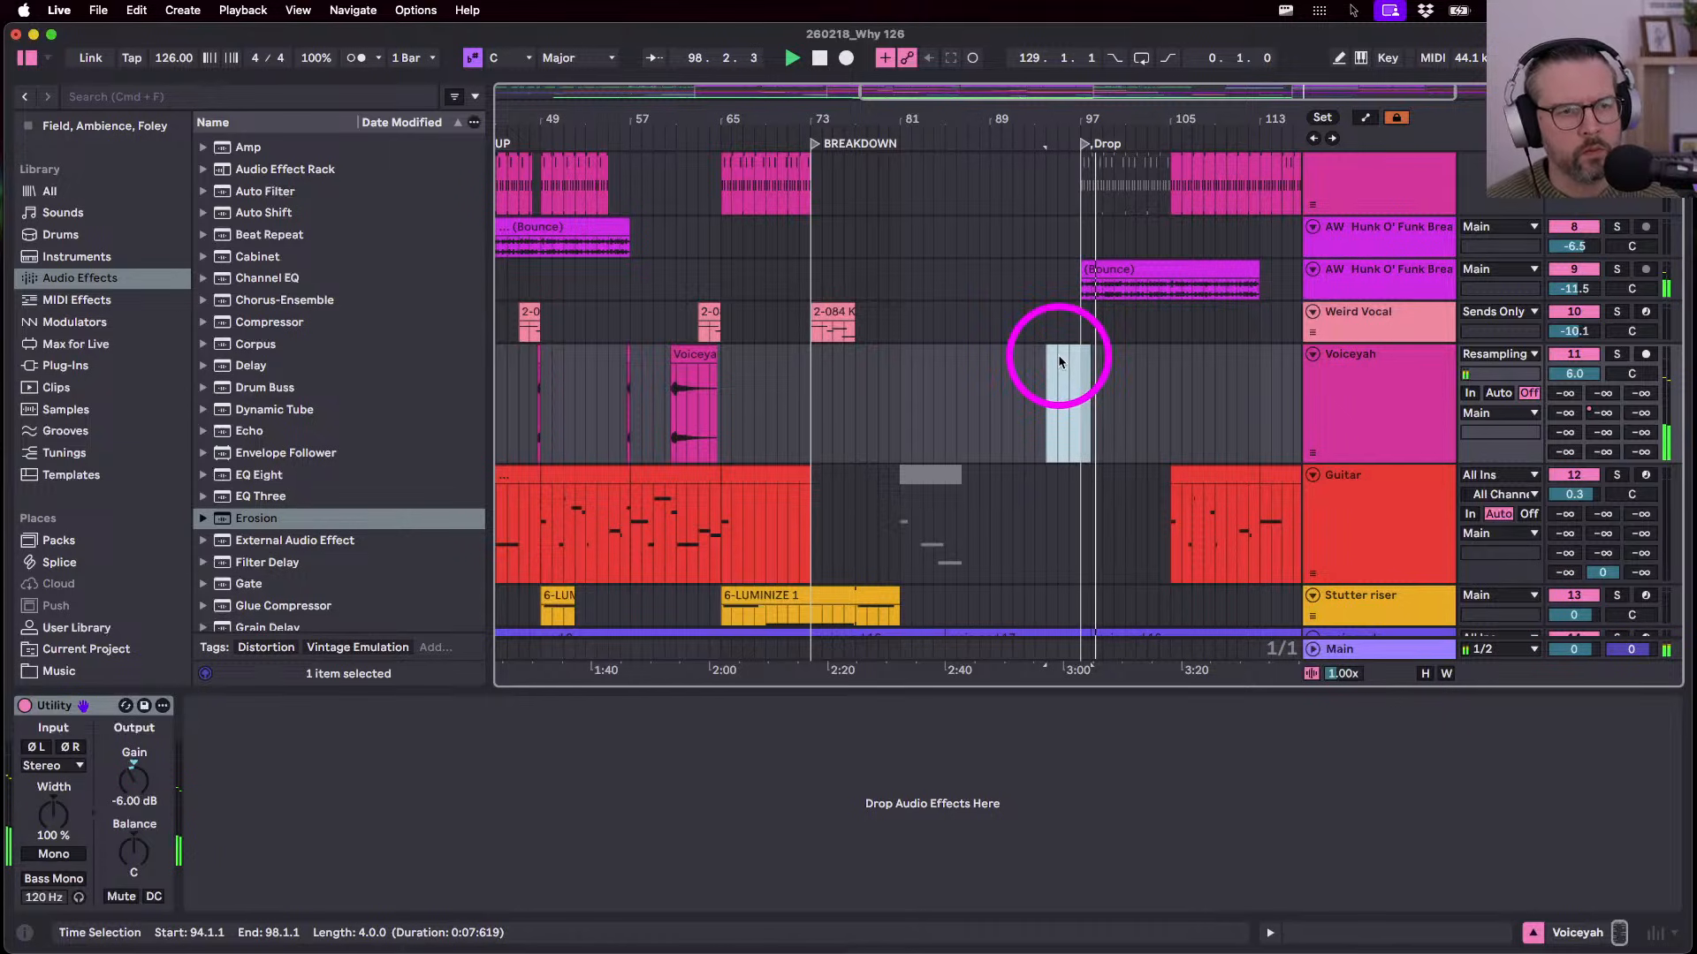
key(space)
- Copy the Weird Vocal clip at bar 73
scroll(993, 404, down, 1)
click(840, 314)
key(super+c)
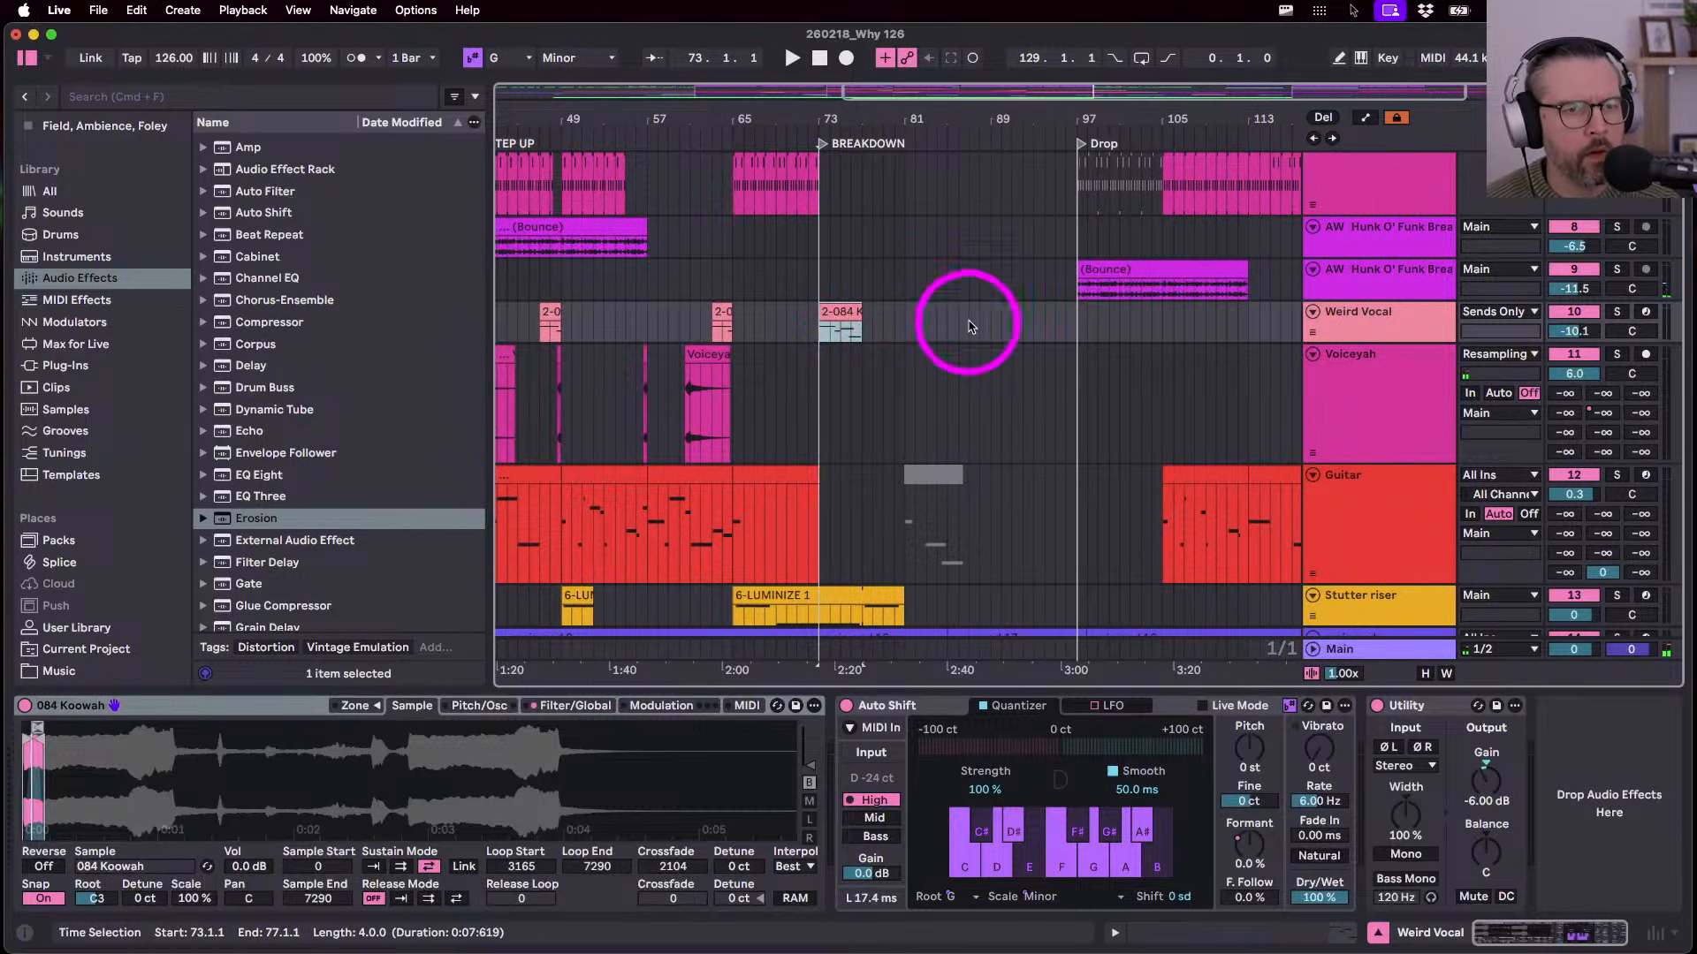
- Paste the Weird Vocal clip at bar 91 and play it back
click(1014, 333)
key(super+v)
key(space)
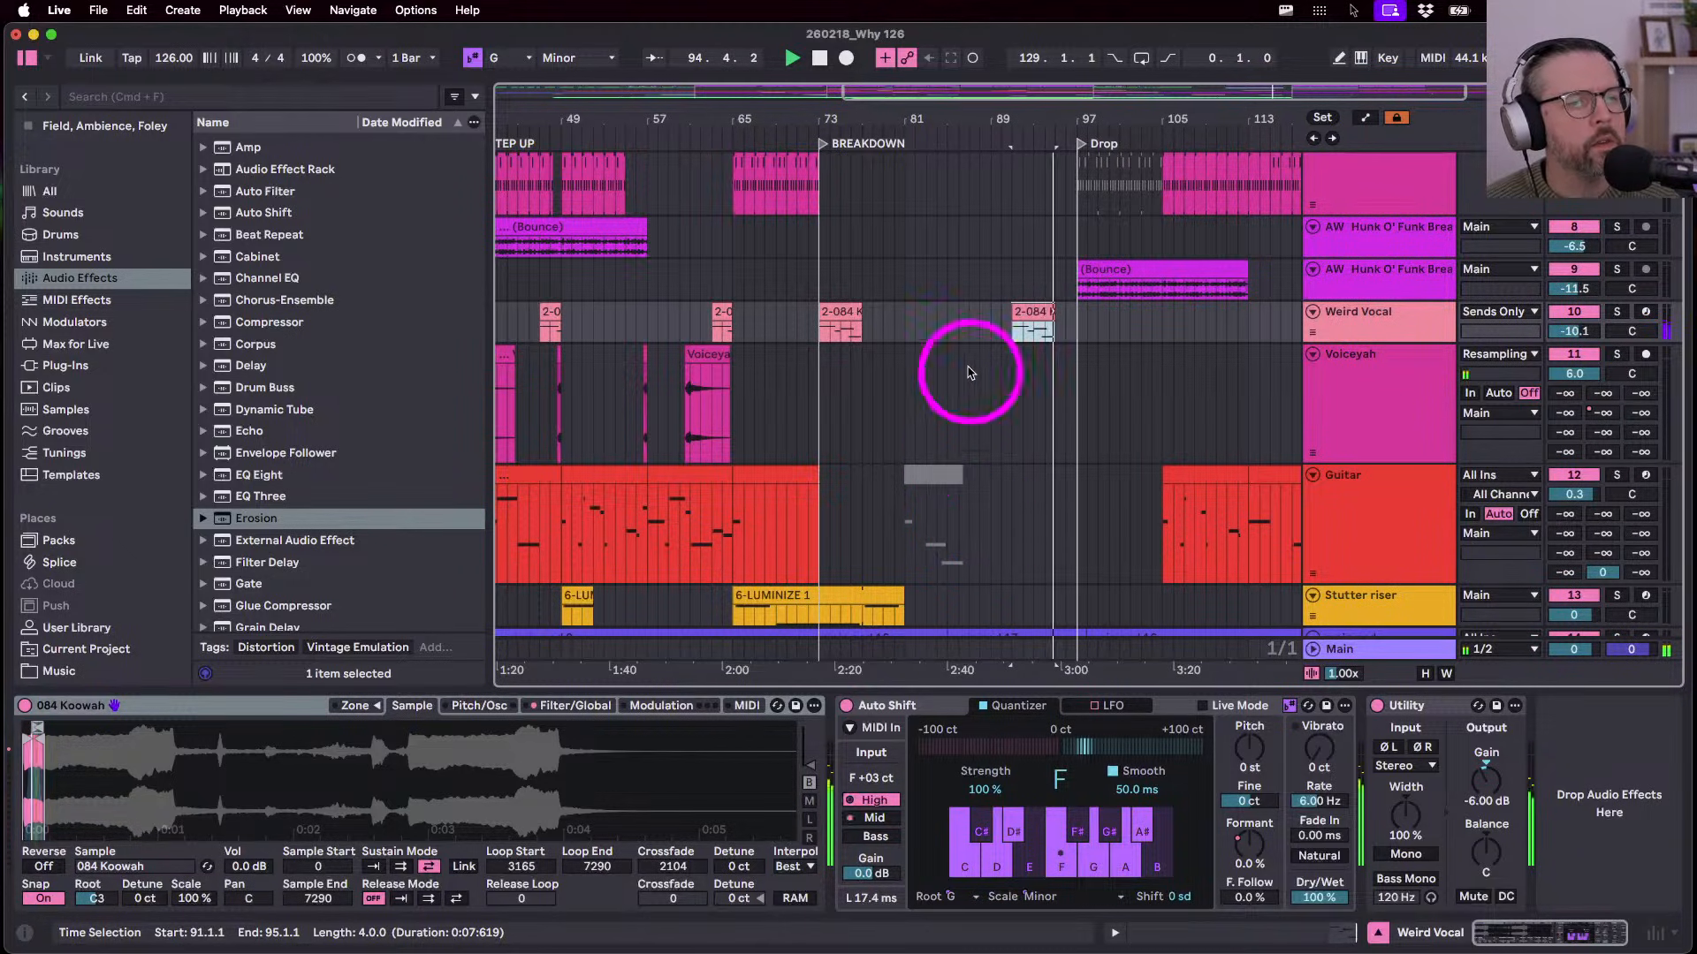
scroll(943, 387, down, 6)
scroll(943, 387, down, 3)
scroll(942, 387, down, 3)
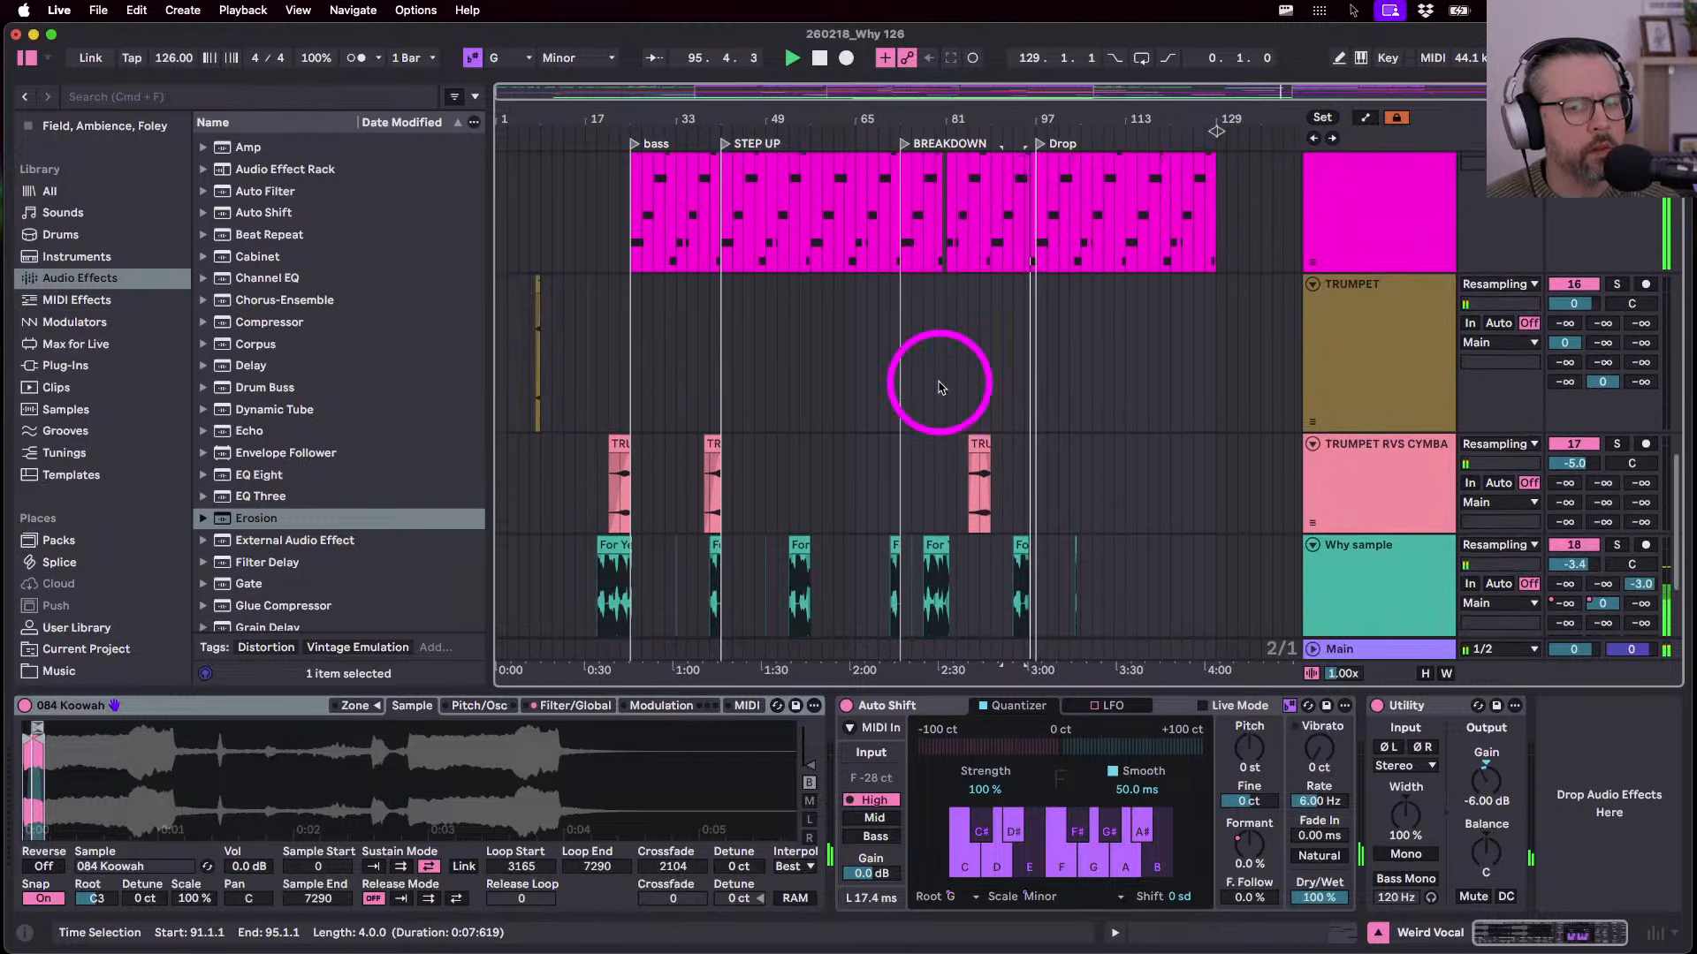
scroll(942, 387, down, 1)
scroll(972, 353, up, 5)
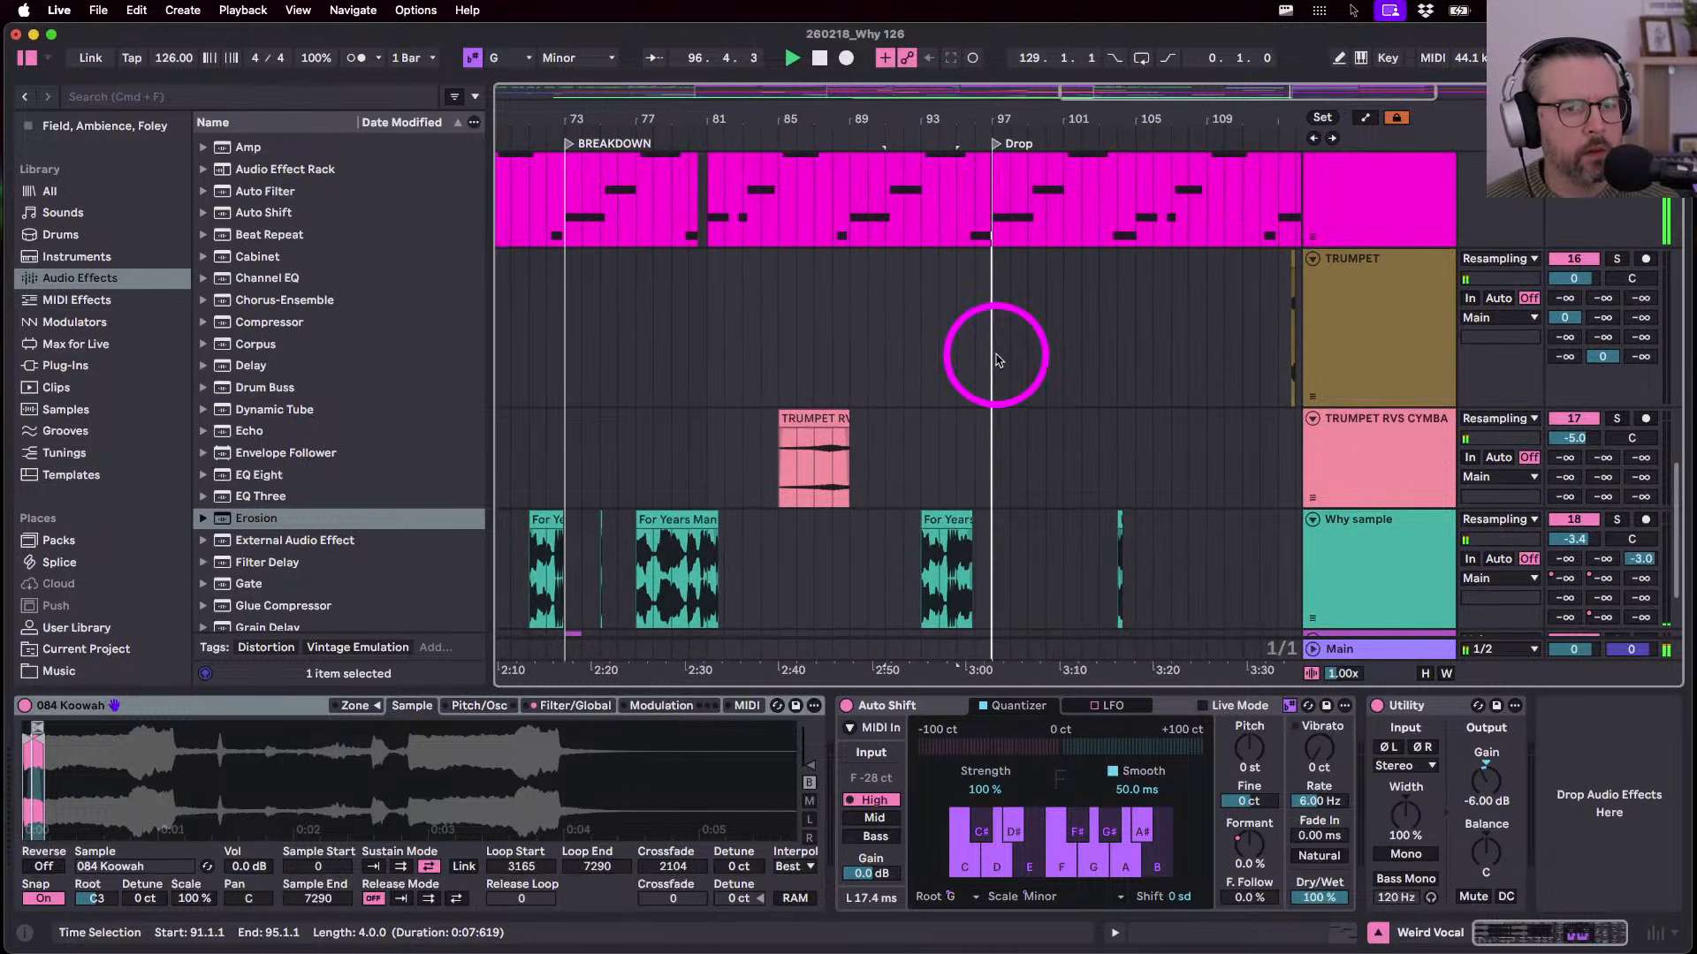
scroll(998, 376, up, 6)
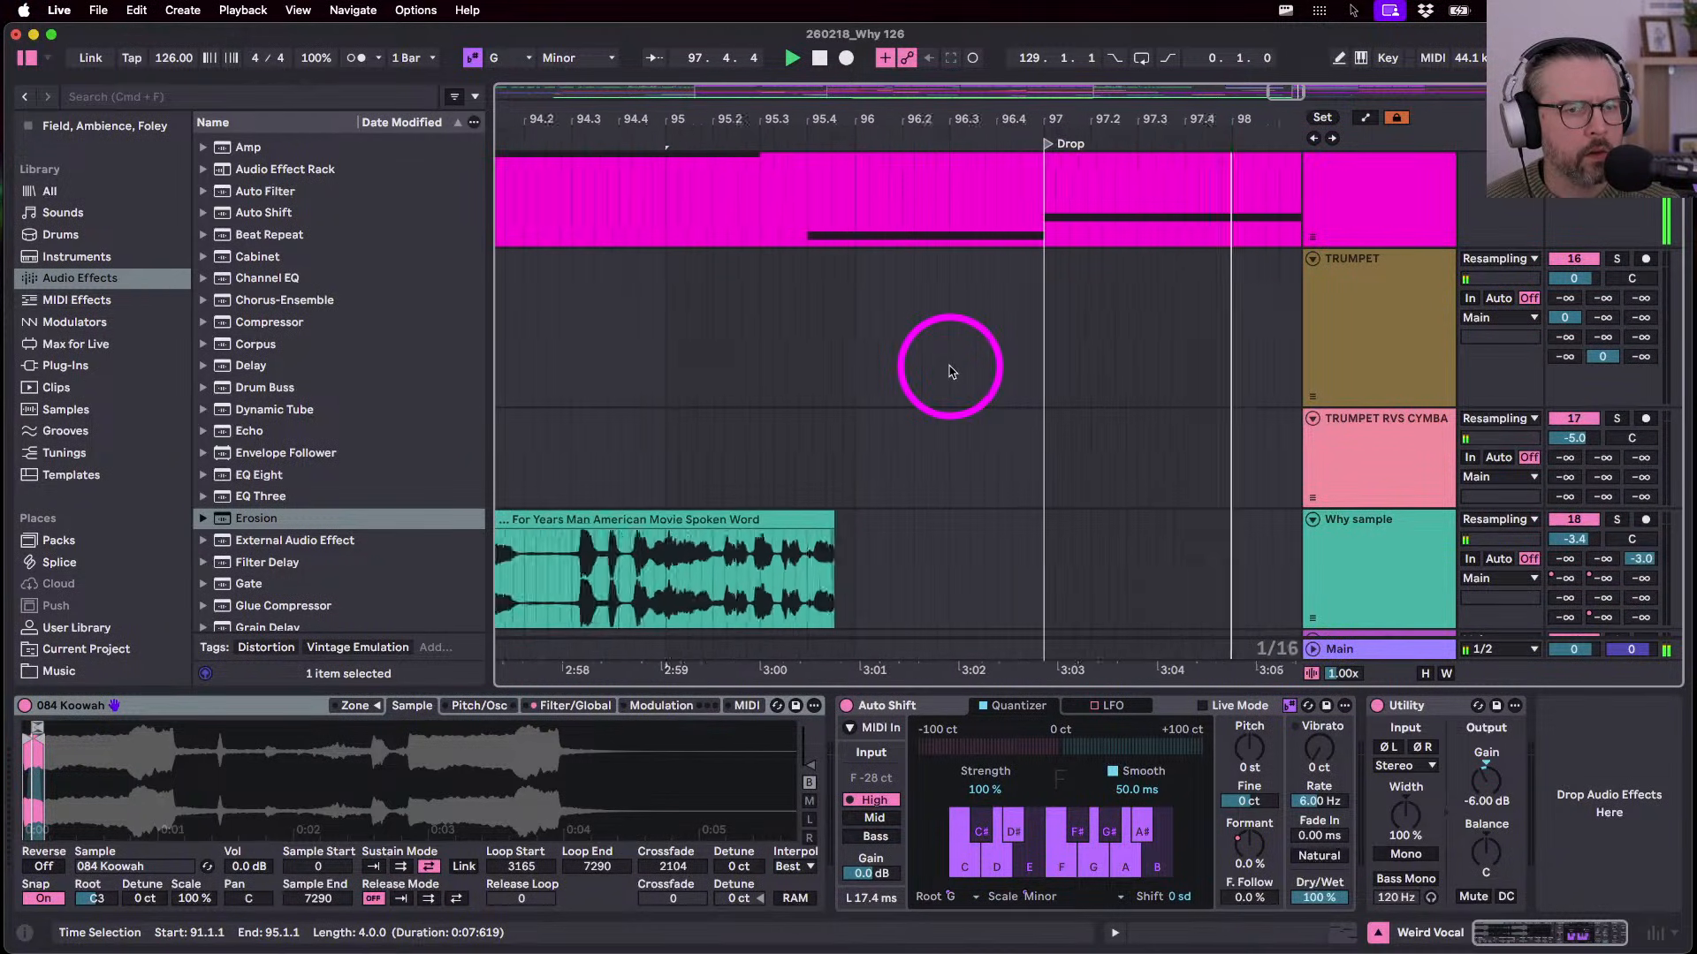
scroll(951, 372, down, 5)
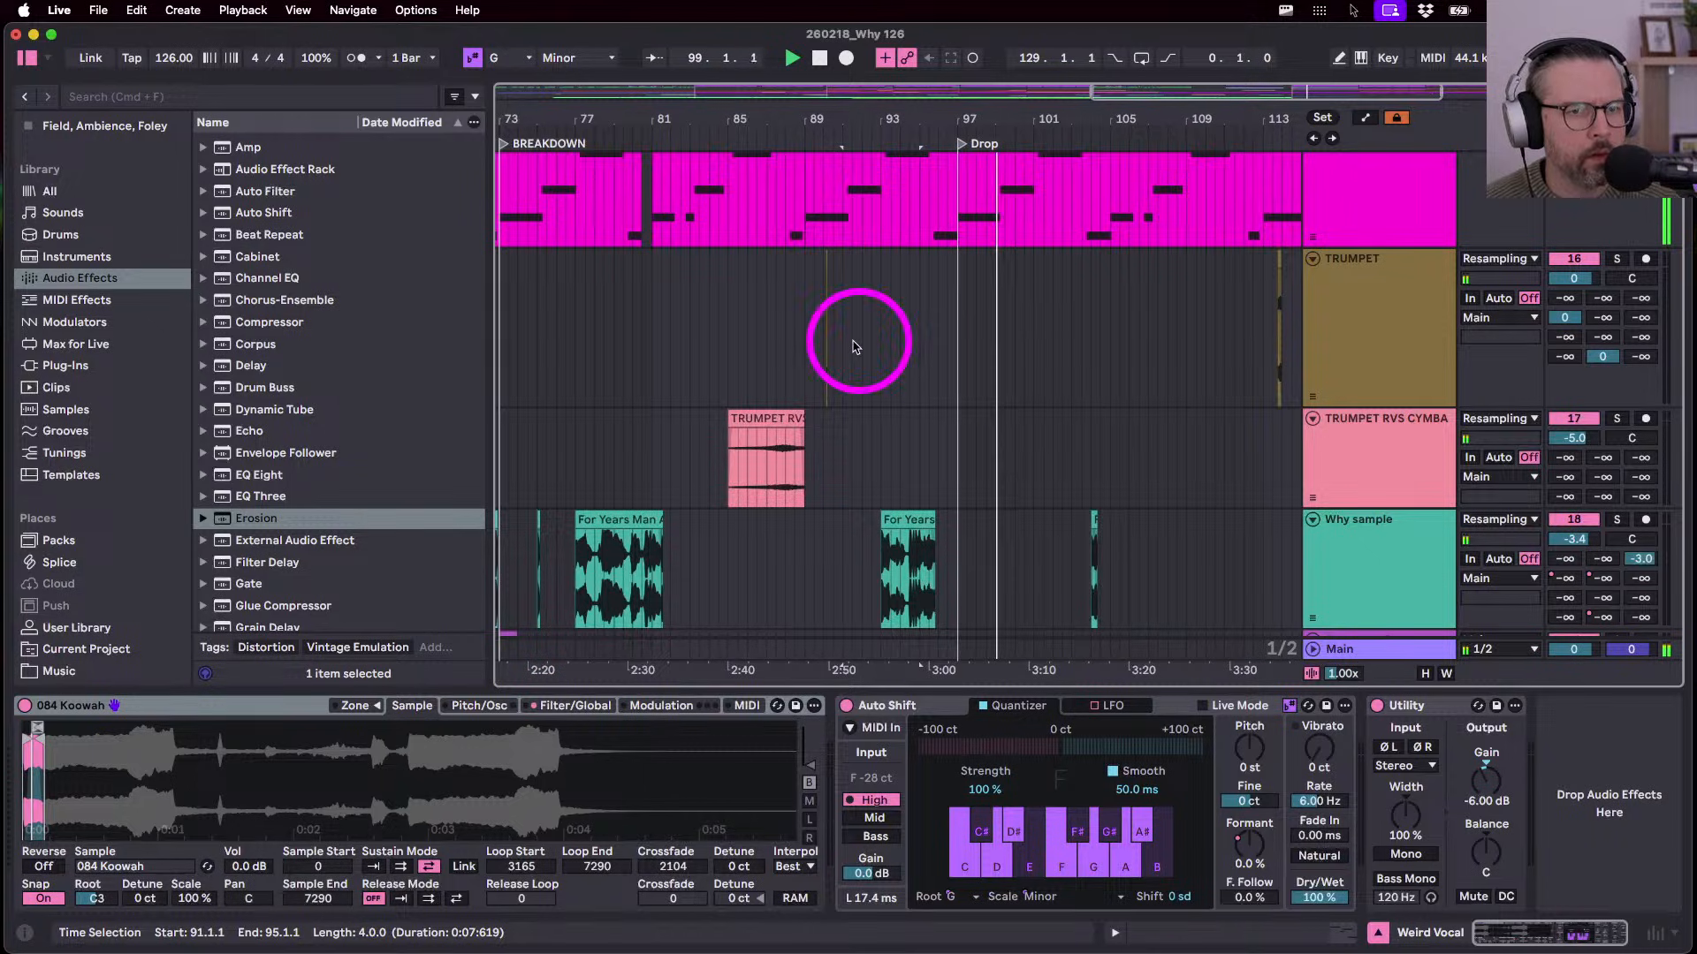
- Select half-bar ranges on TRUMPET at bars 90 and 97, then replay from bar 89
click(820, 341)
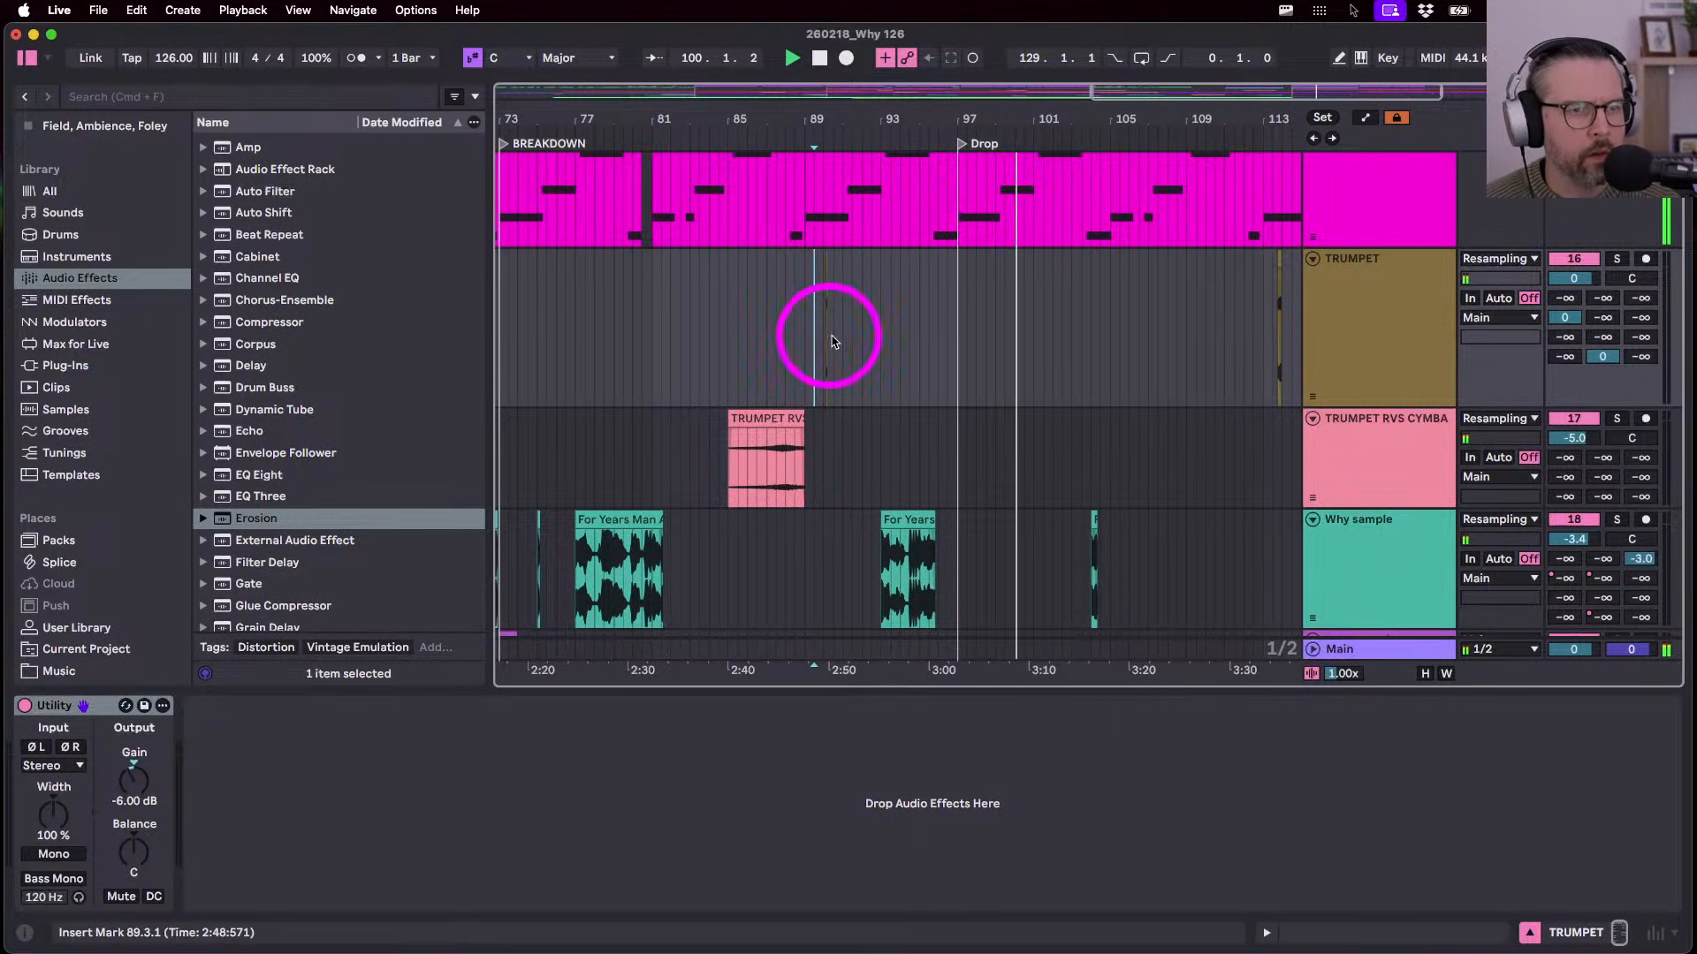
drag(832, 342, 822, 338)
click(958, 334)
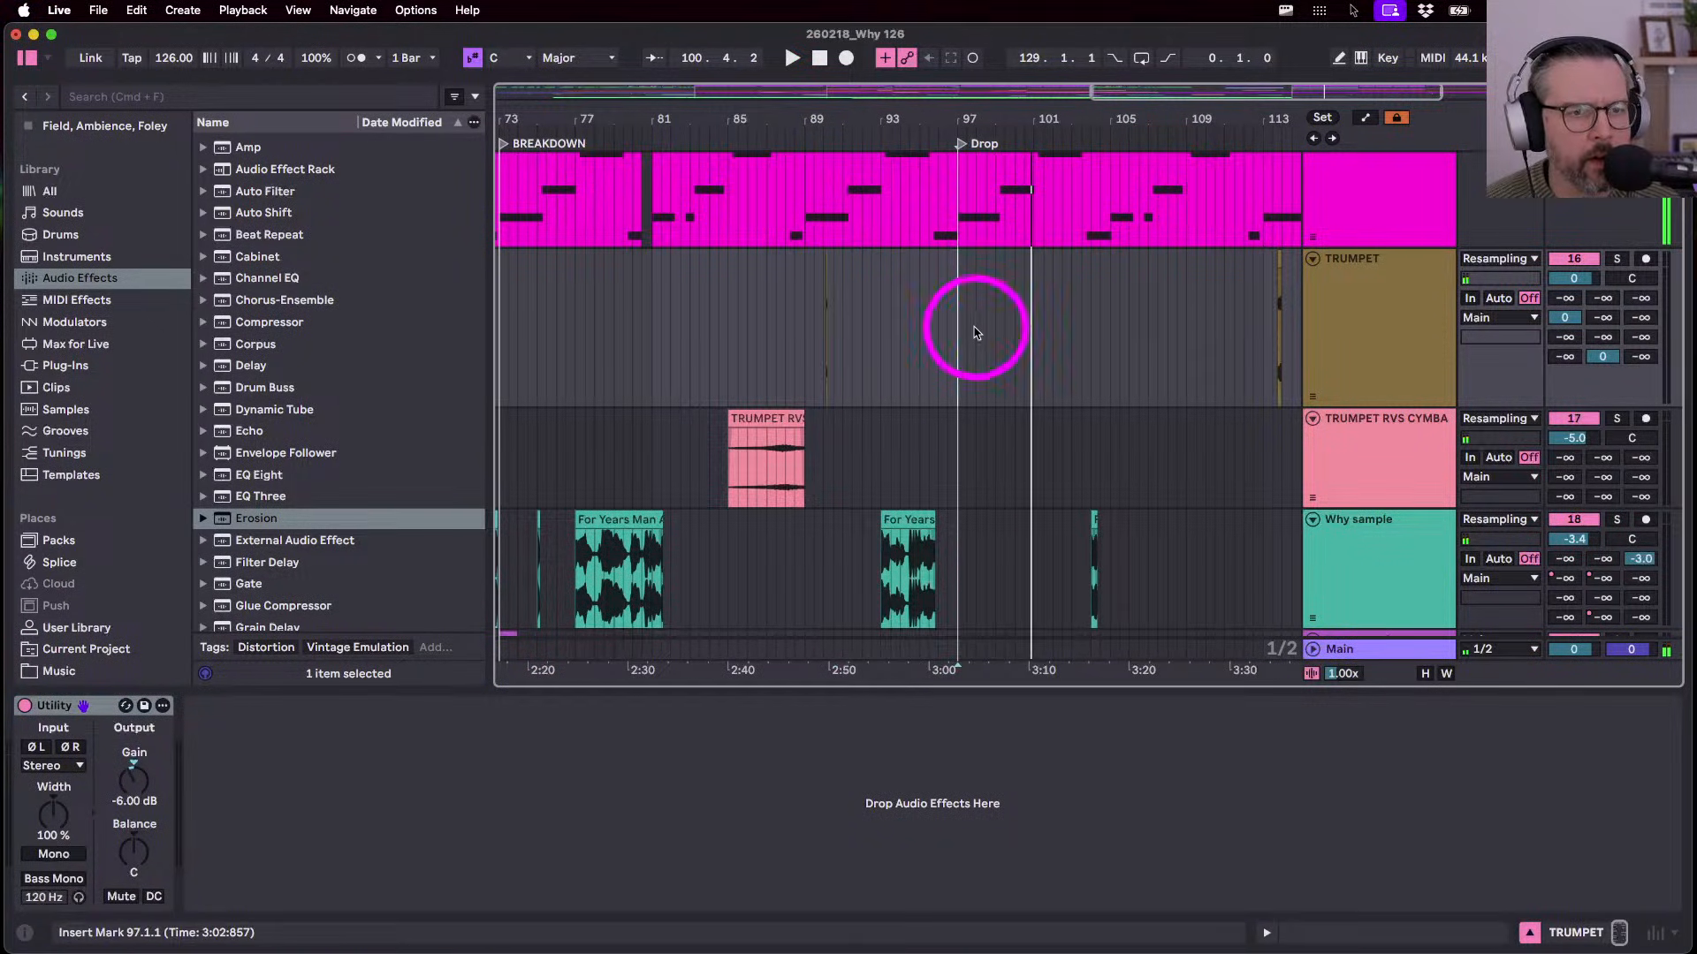
shift+click(971, 332)
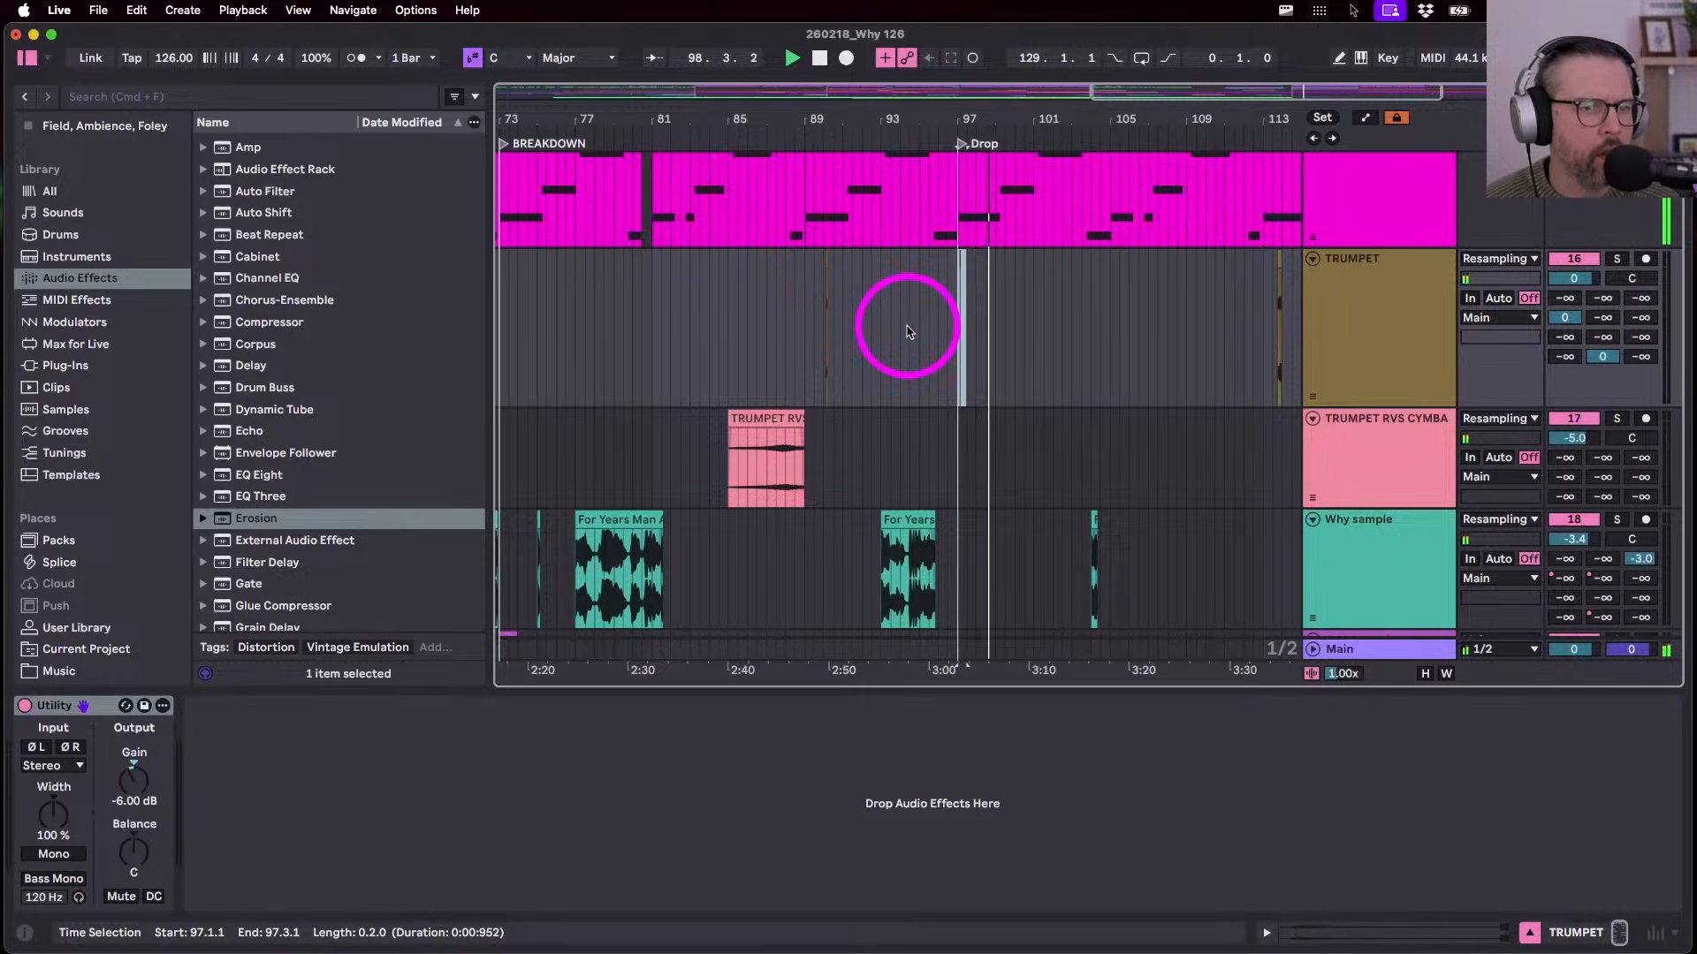
click(804, 347)
key(space)
key(space)
scroll(806, 346, left, 1)
scroll(806, 347, down, 5)
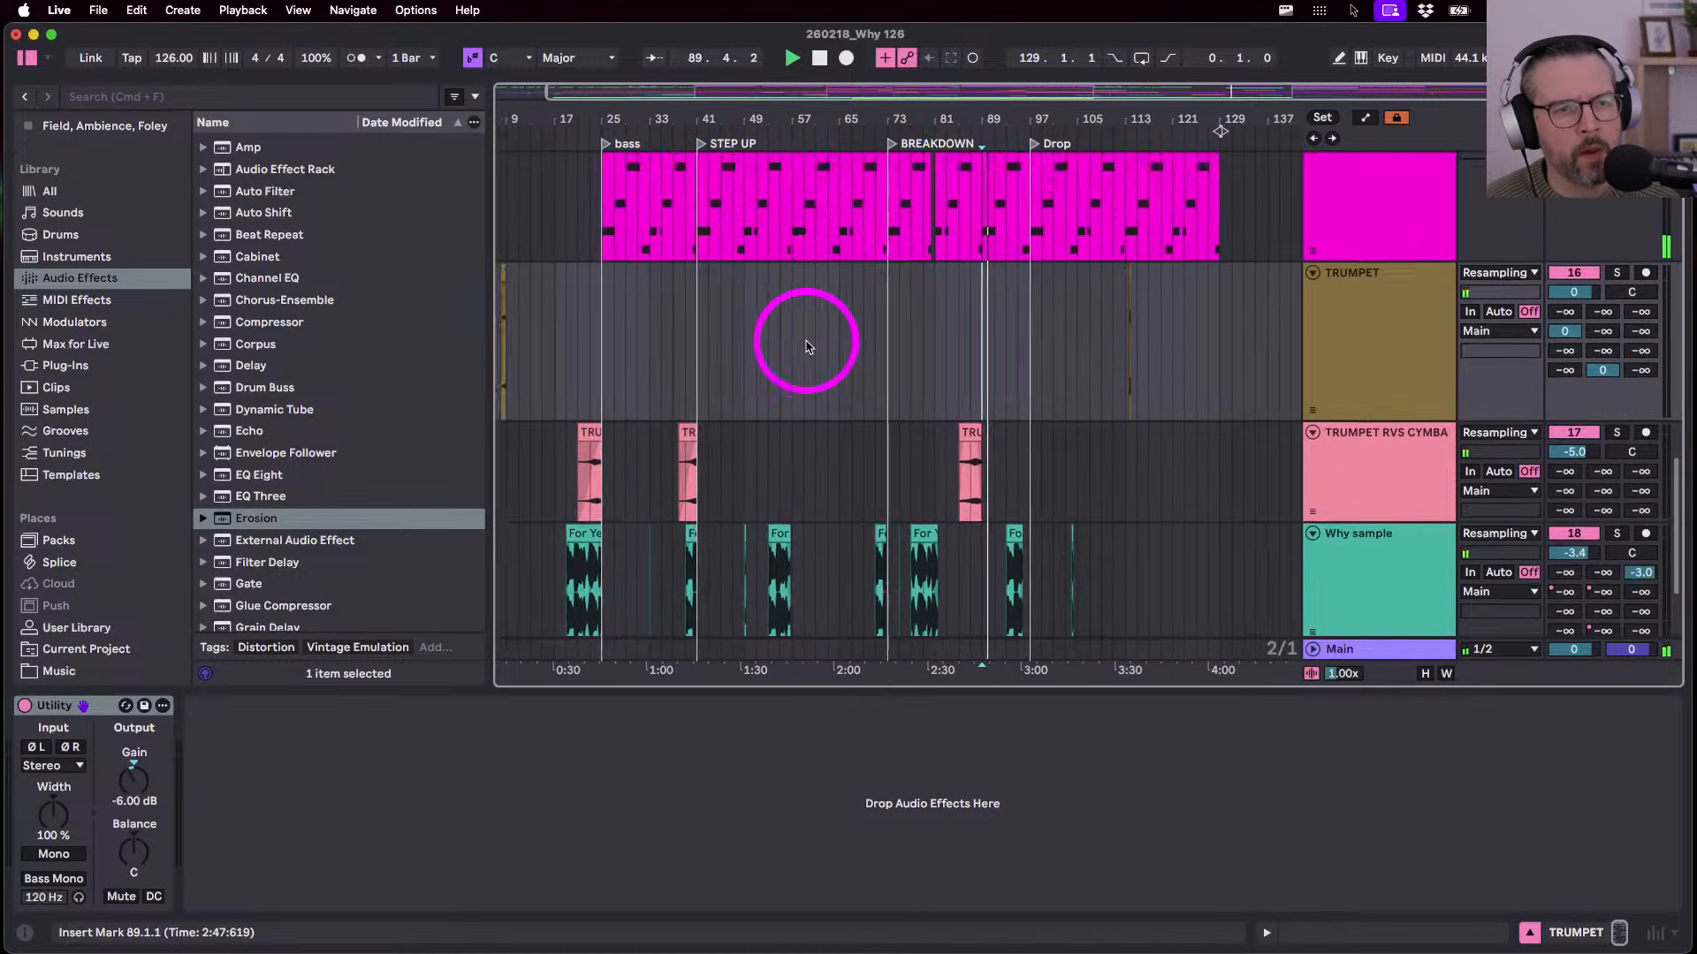
scroll(806, 347, up, 10)
scroll(806, 347, right, 1)
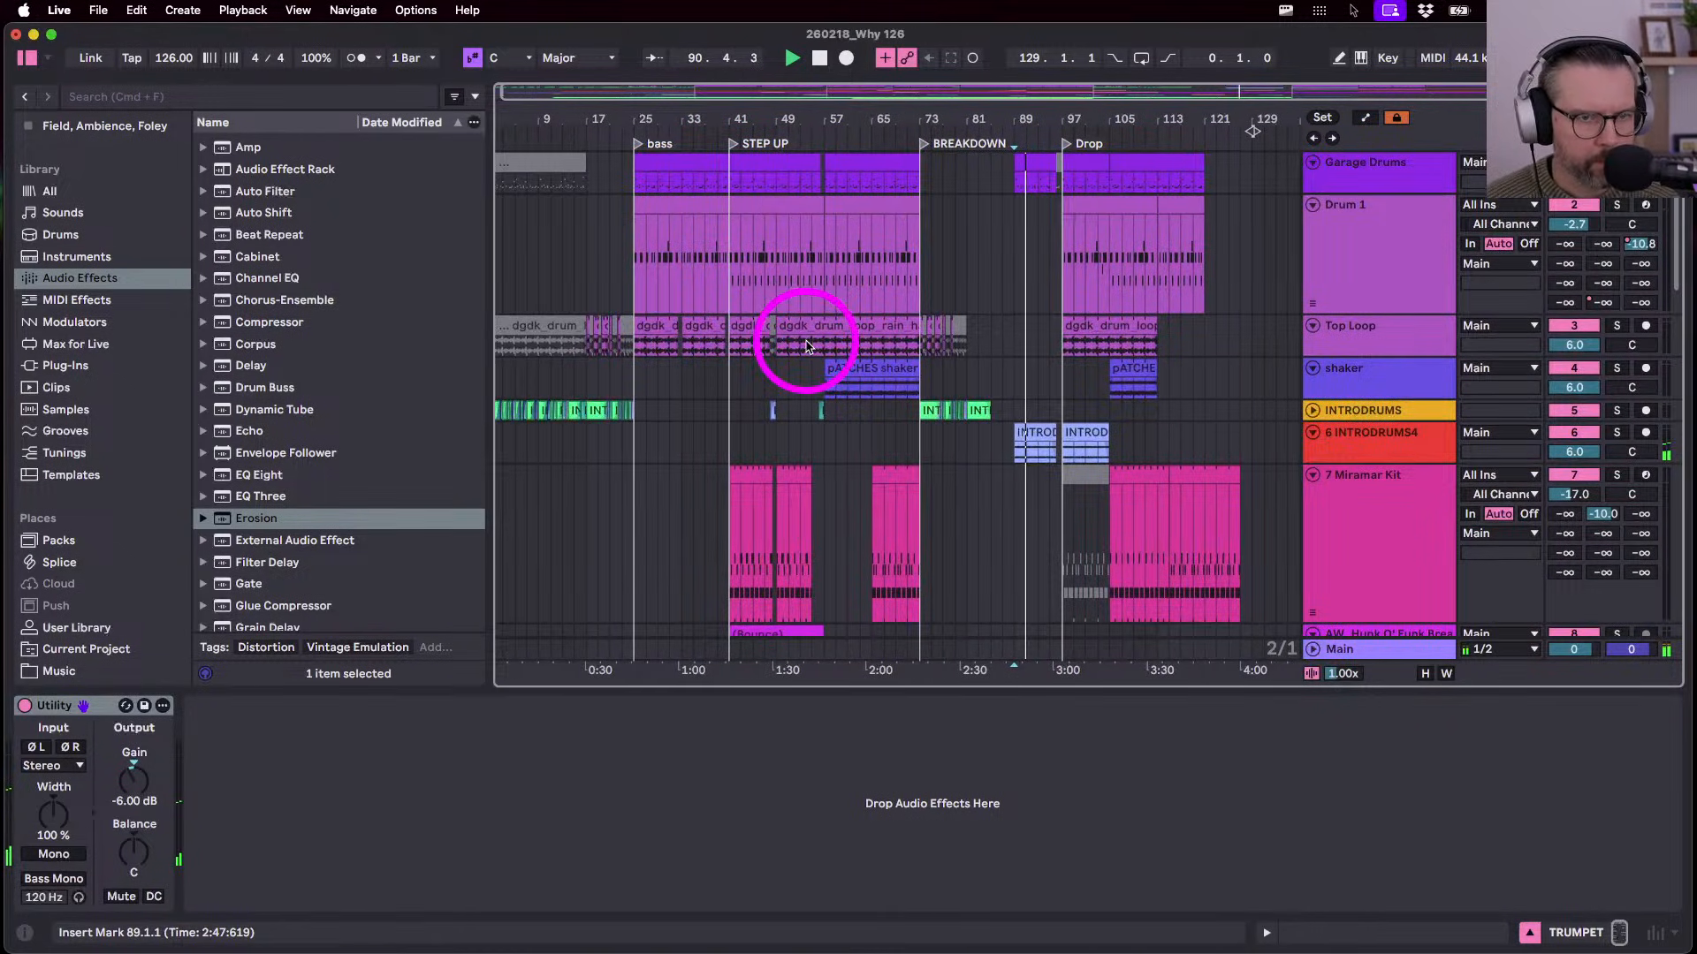
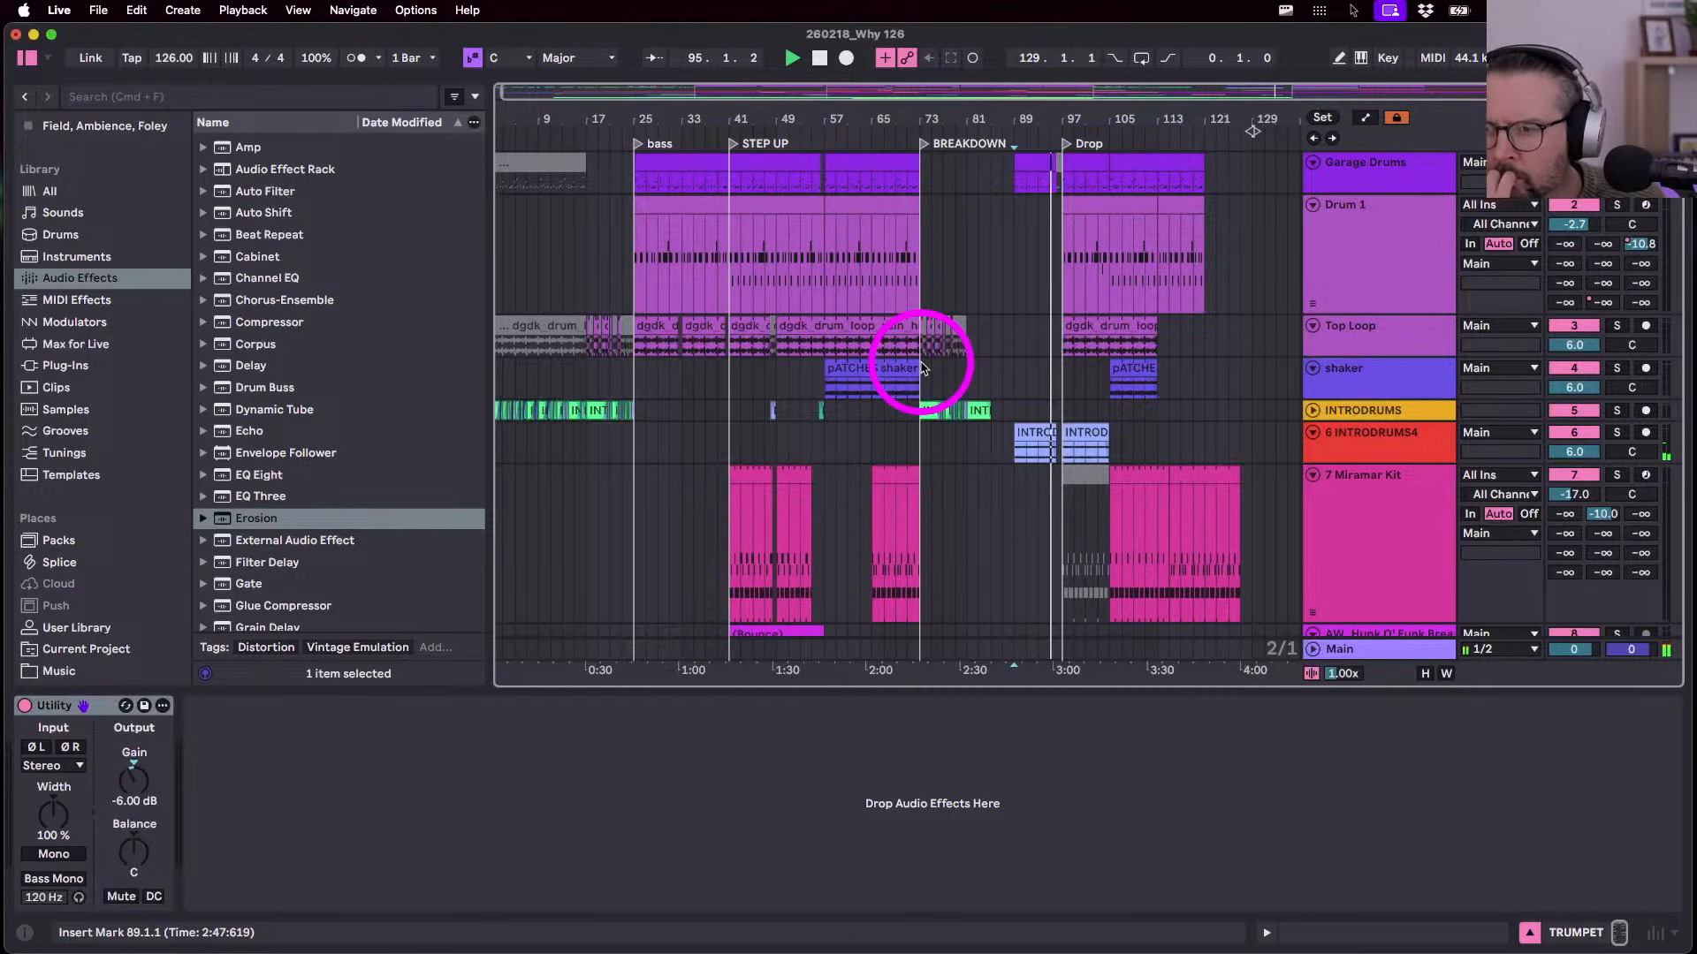
- Open a clip's notes on the bass track, then return to the arrangement with devices showing
scroll(922, 369, down, 10)
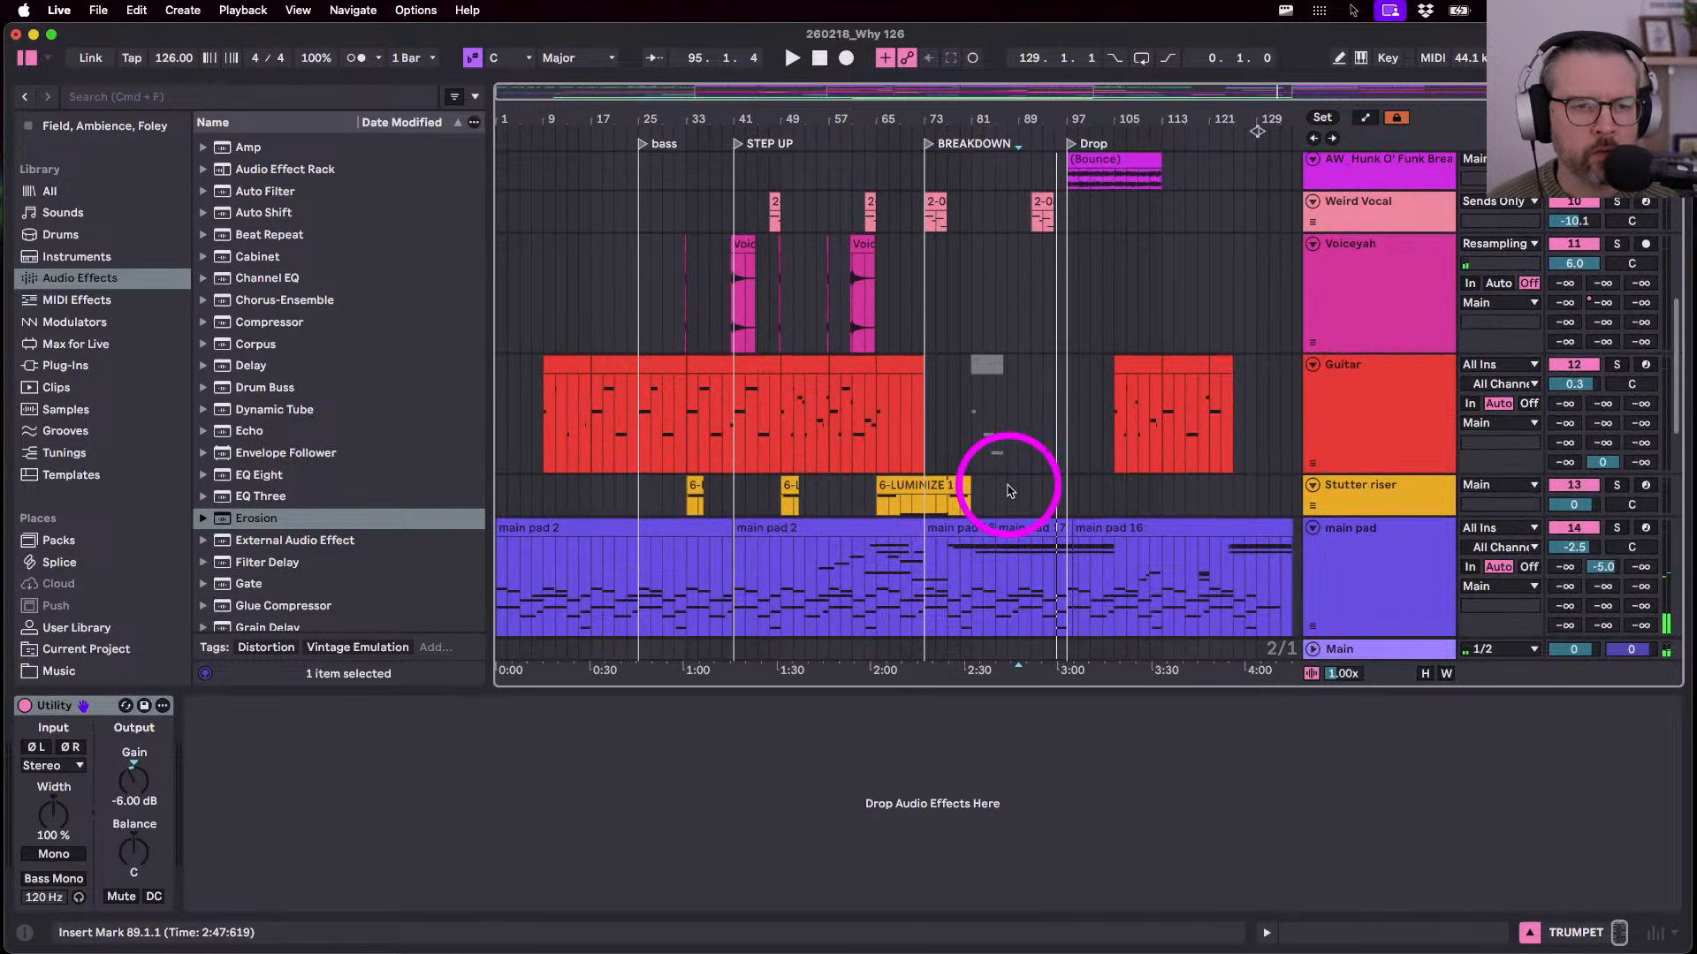
scroll(1011, 481, up, 5)
scroll(1082, 398, up, 3)
scroll(1082, 397, down, 5)
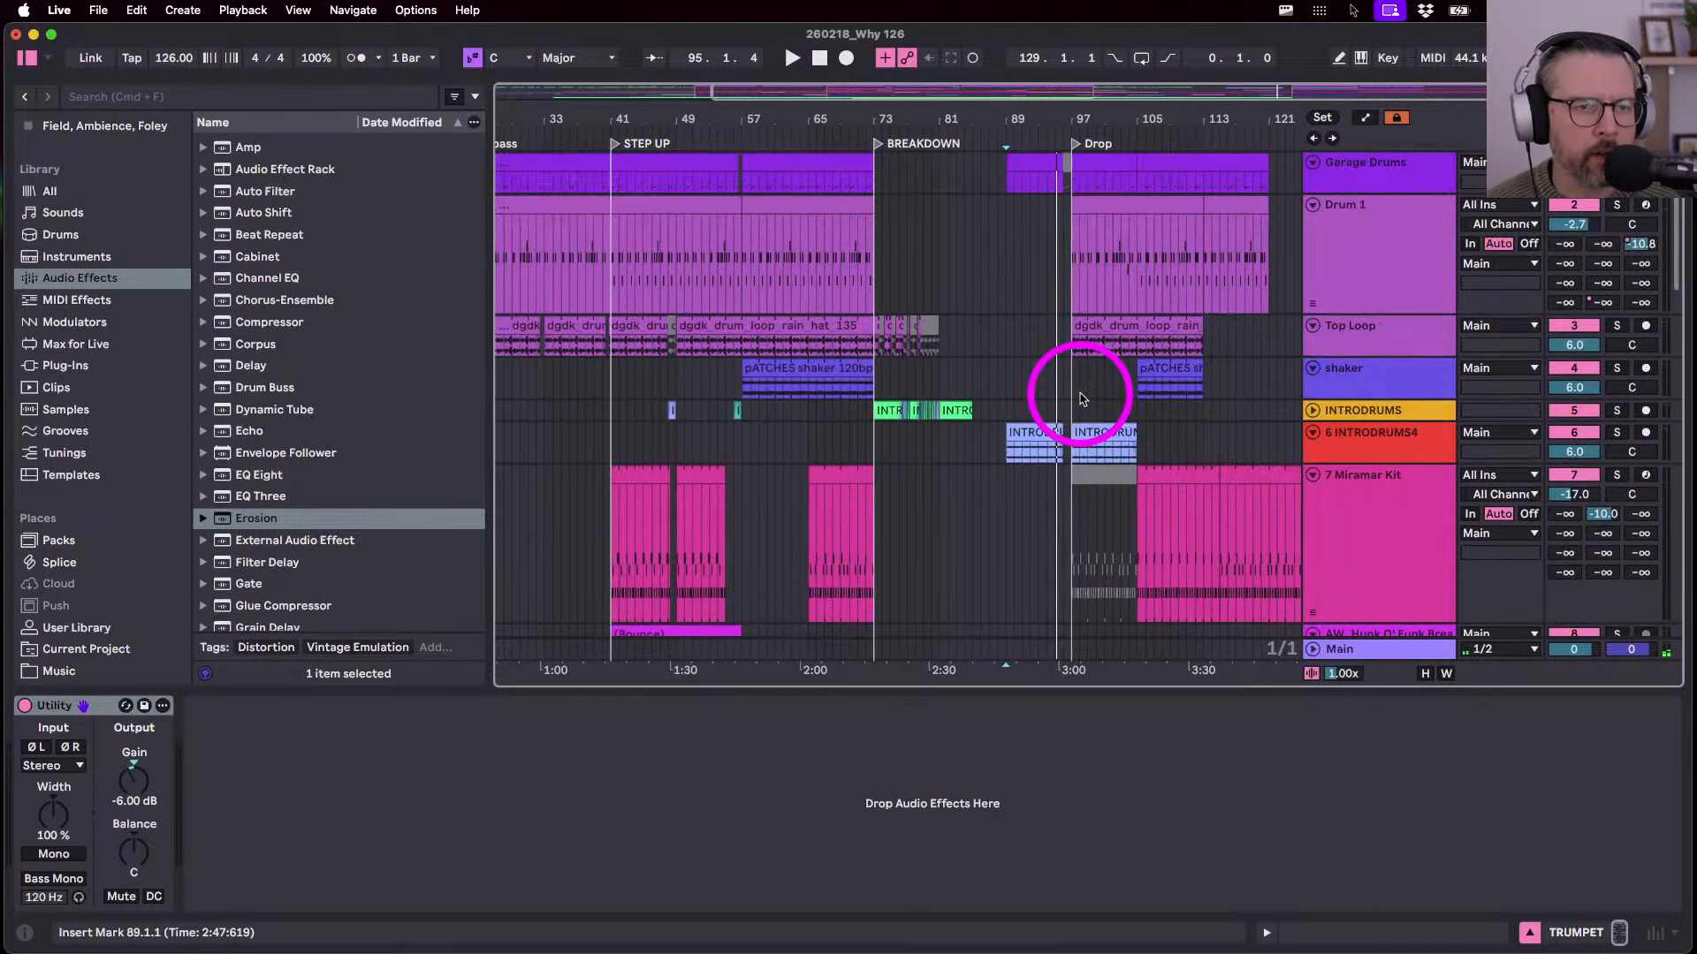
scroll(1082, 397, down, 8)
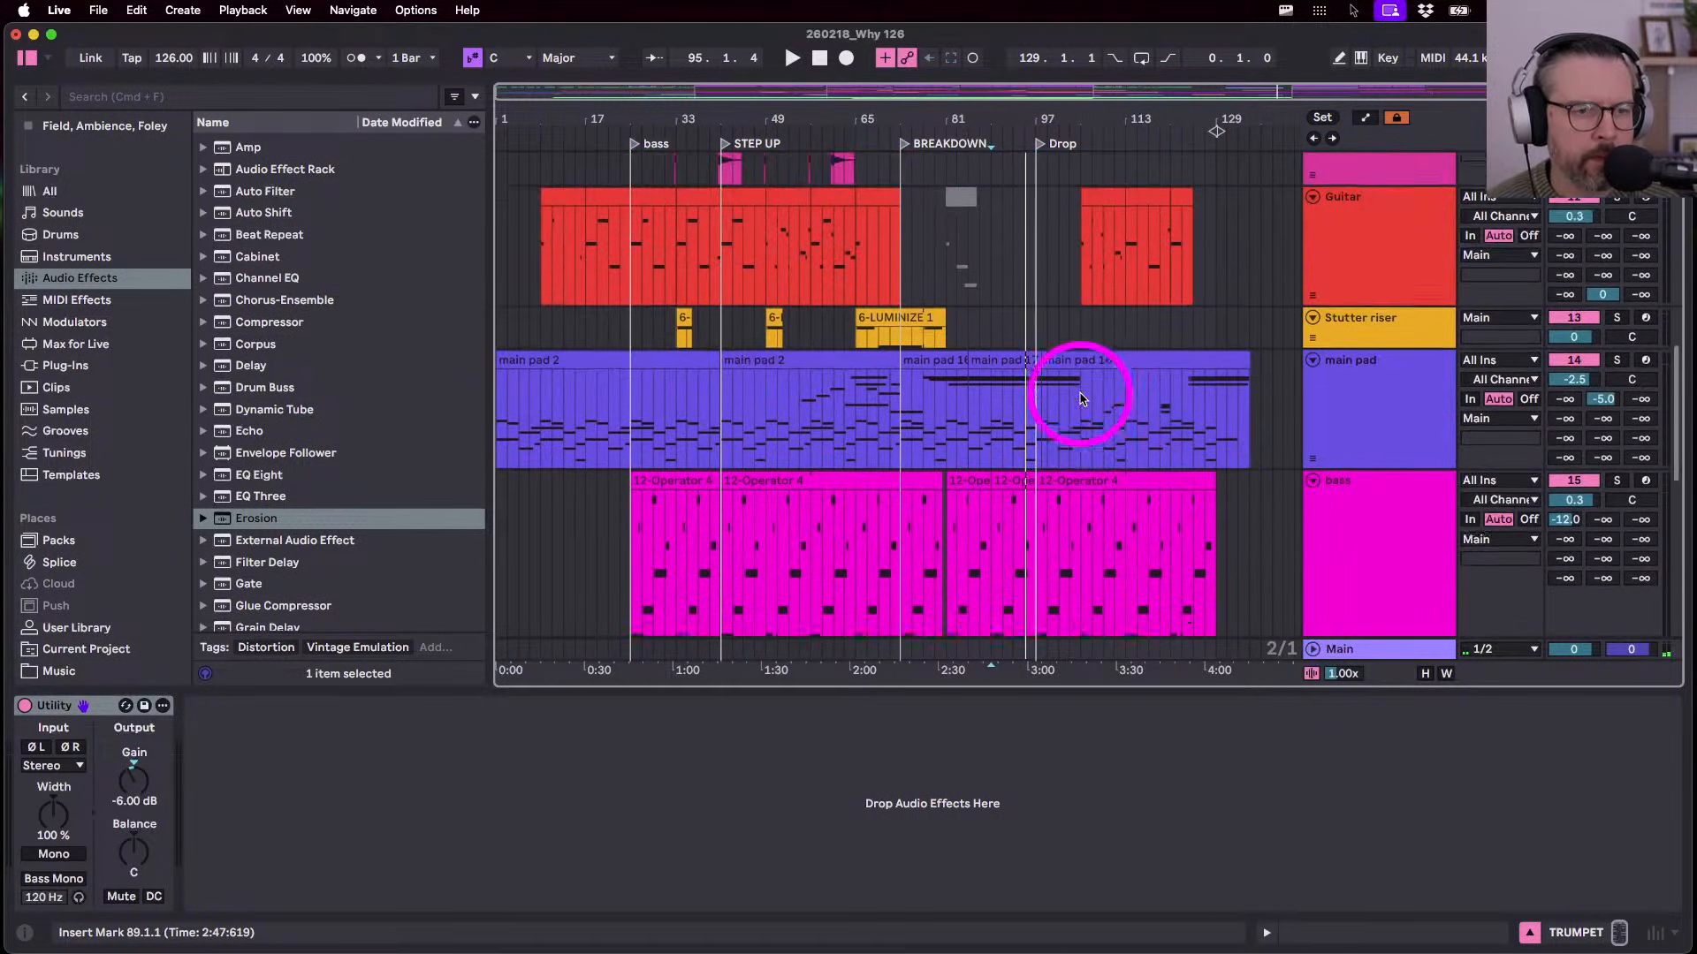
click(777, 444)
double_click(777, 444)
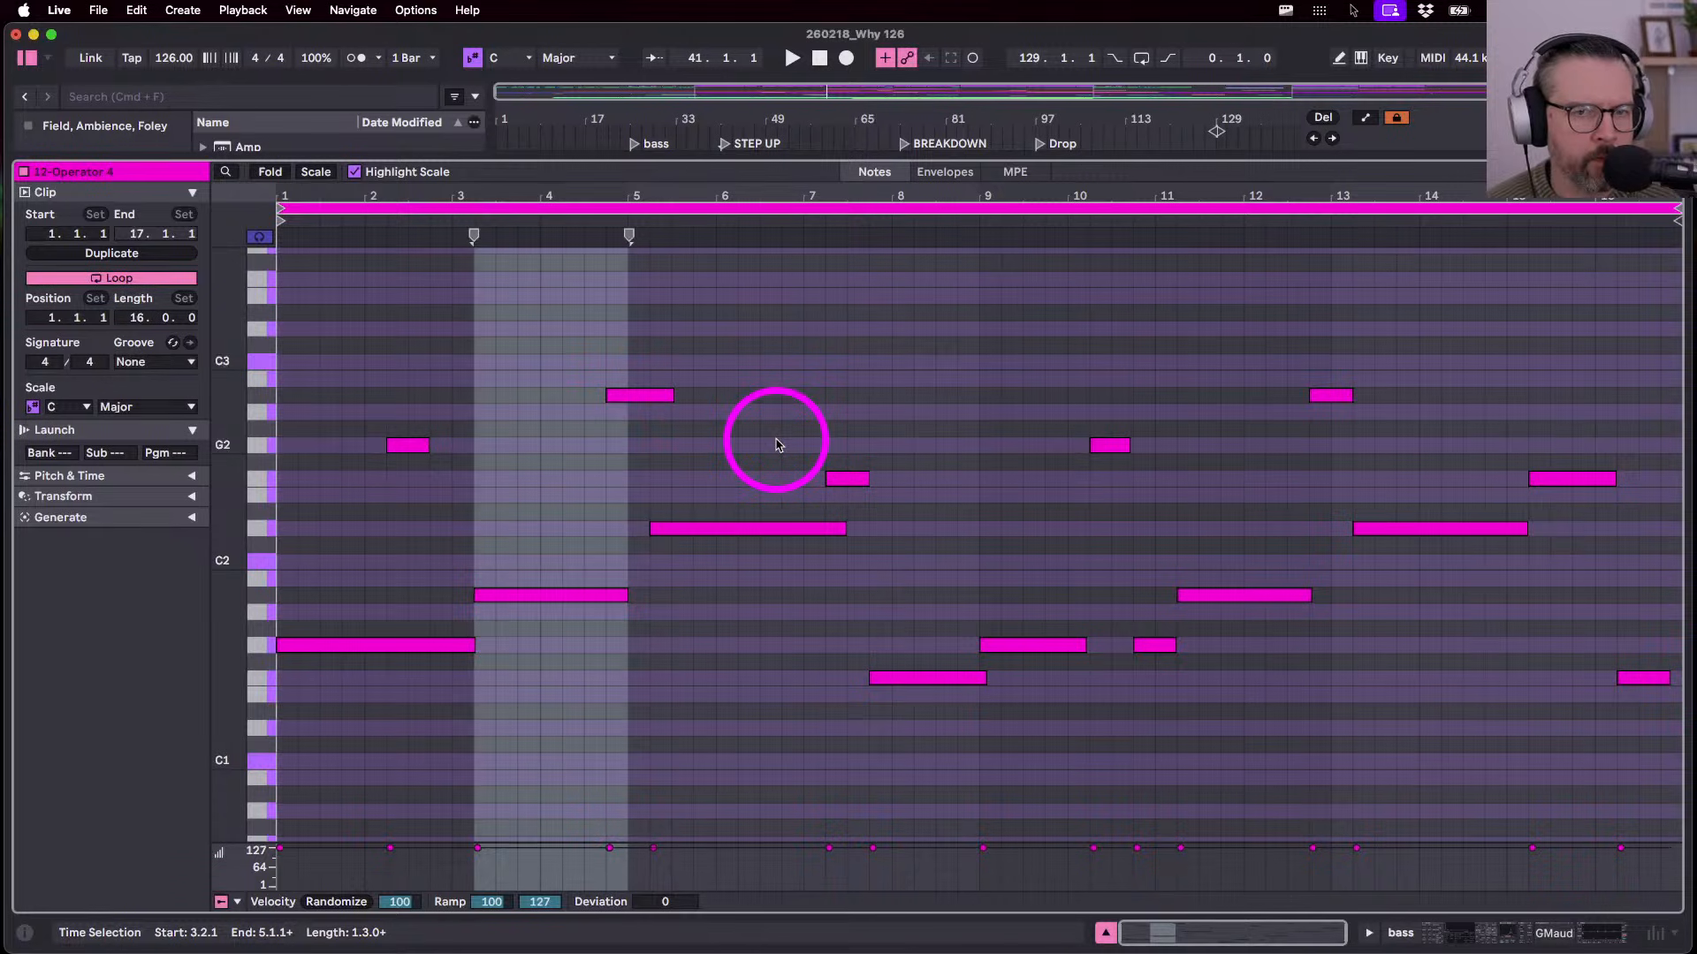
key(shift+Tab)
- Open the bass clip just before the Drop and play it from its start
scroll(893, 394, up, 4)
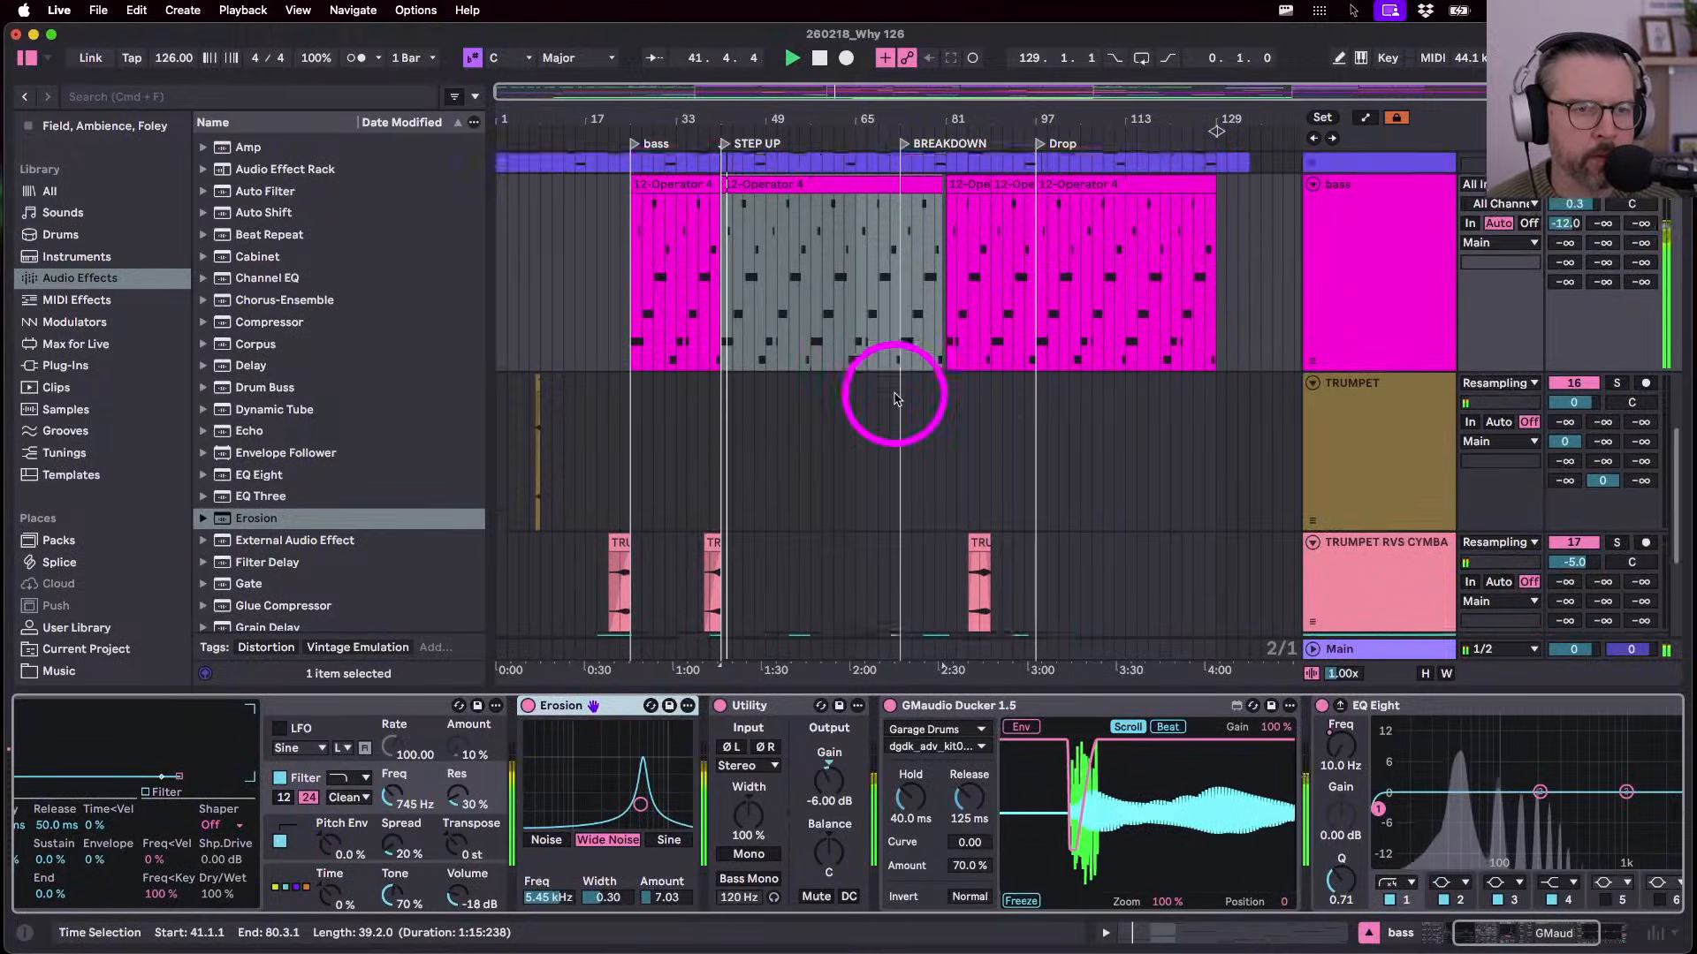
click(1011, 322)
key(space)
double_click(1011, 316)
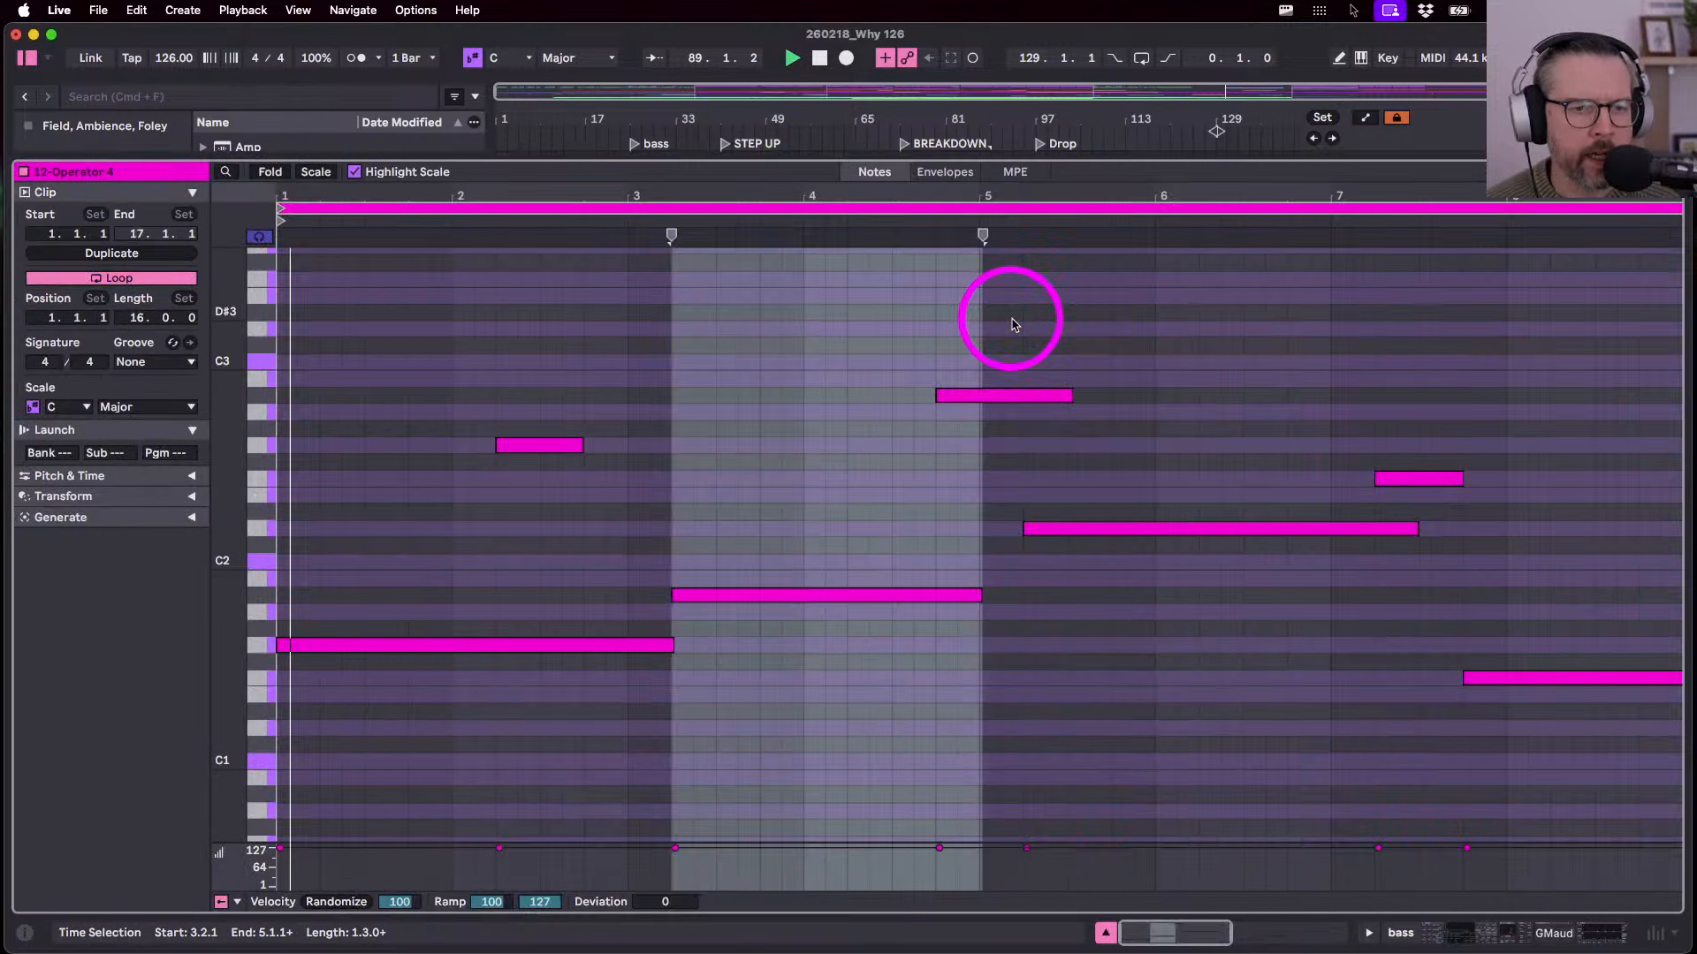
key(space)
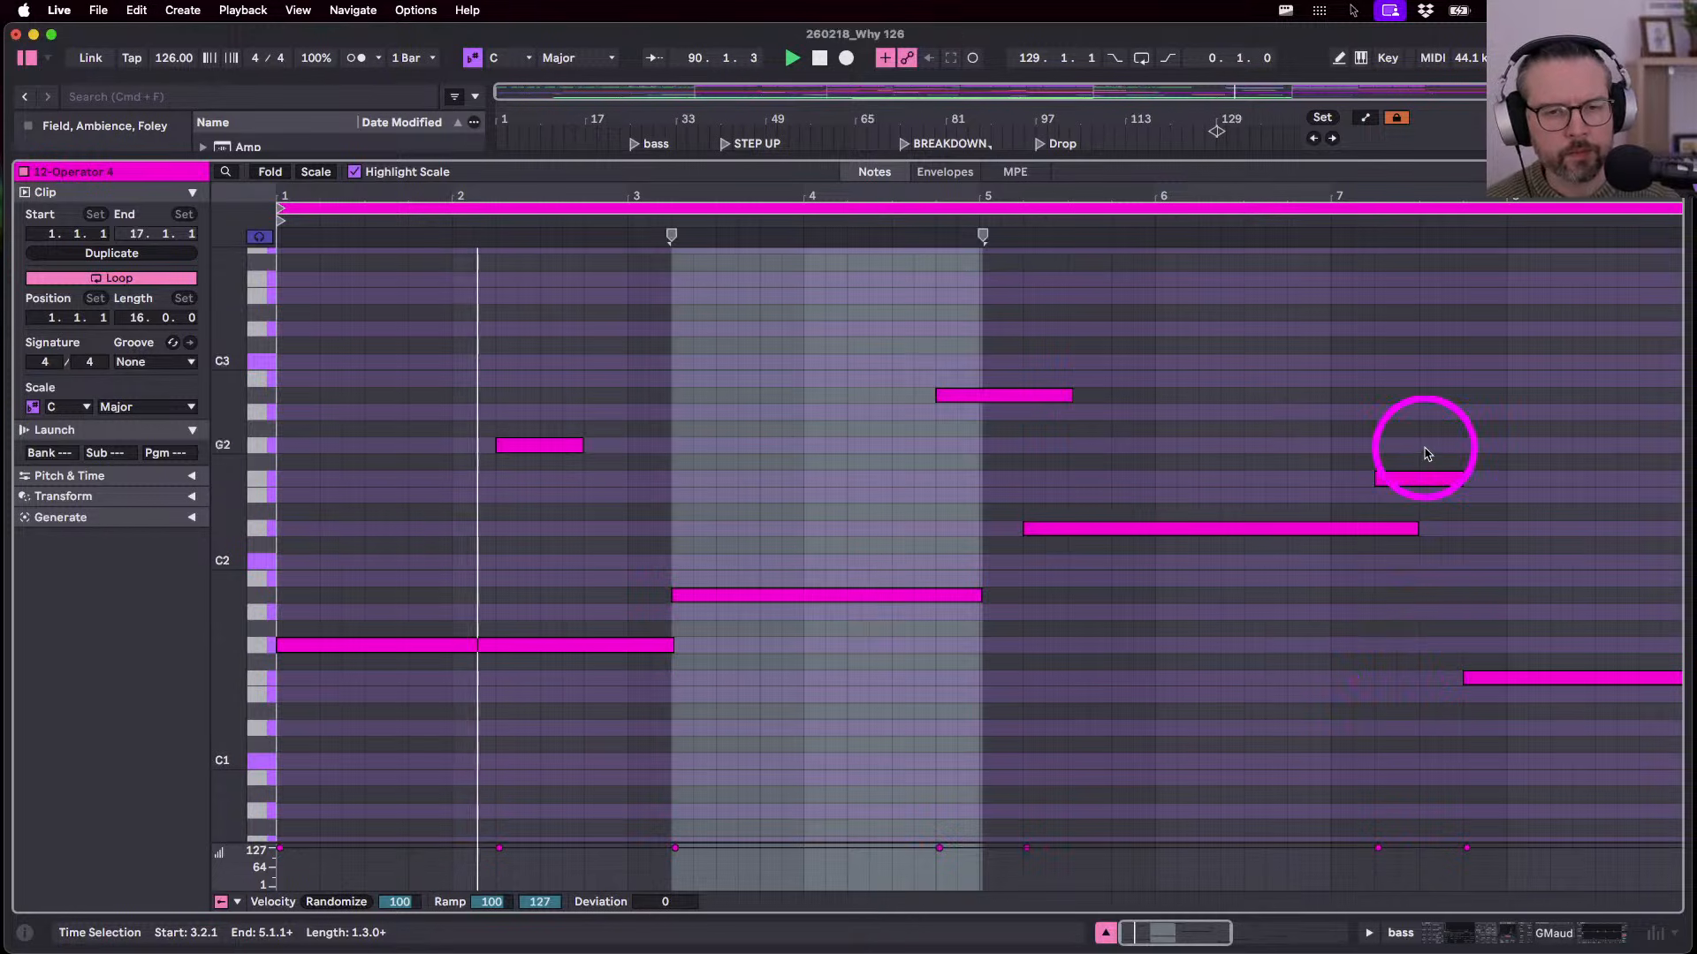
- Try octave and semitone shifts on the bar 7 note, leaving it at F2
click(1429, 479)
key(shift+Down)
key(Up)
key(shift+Up)
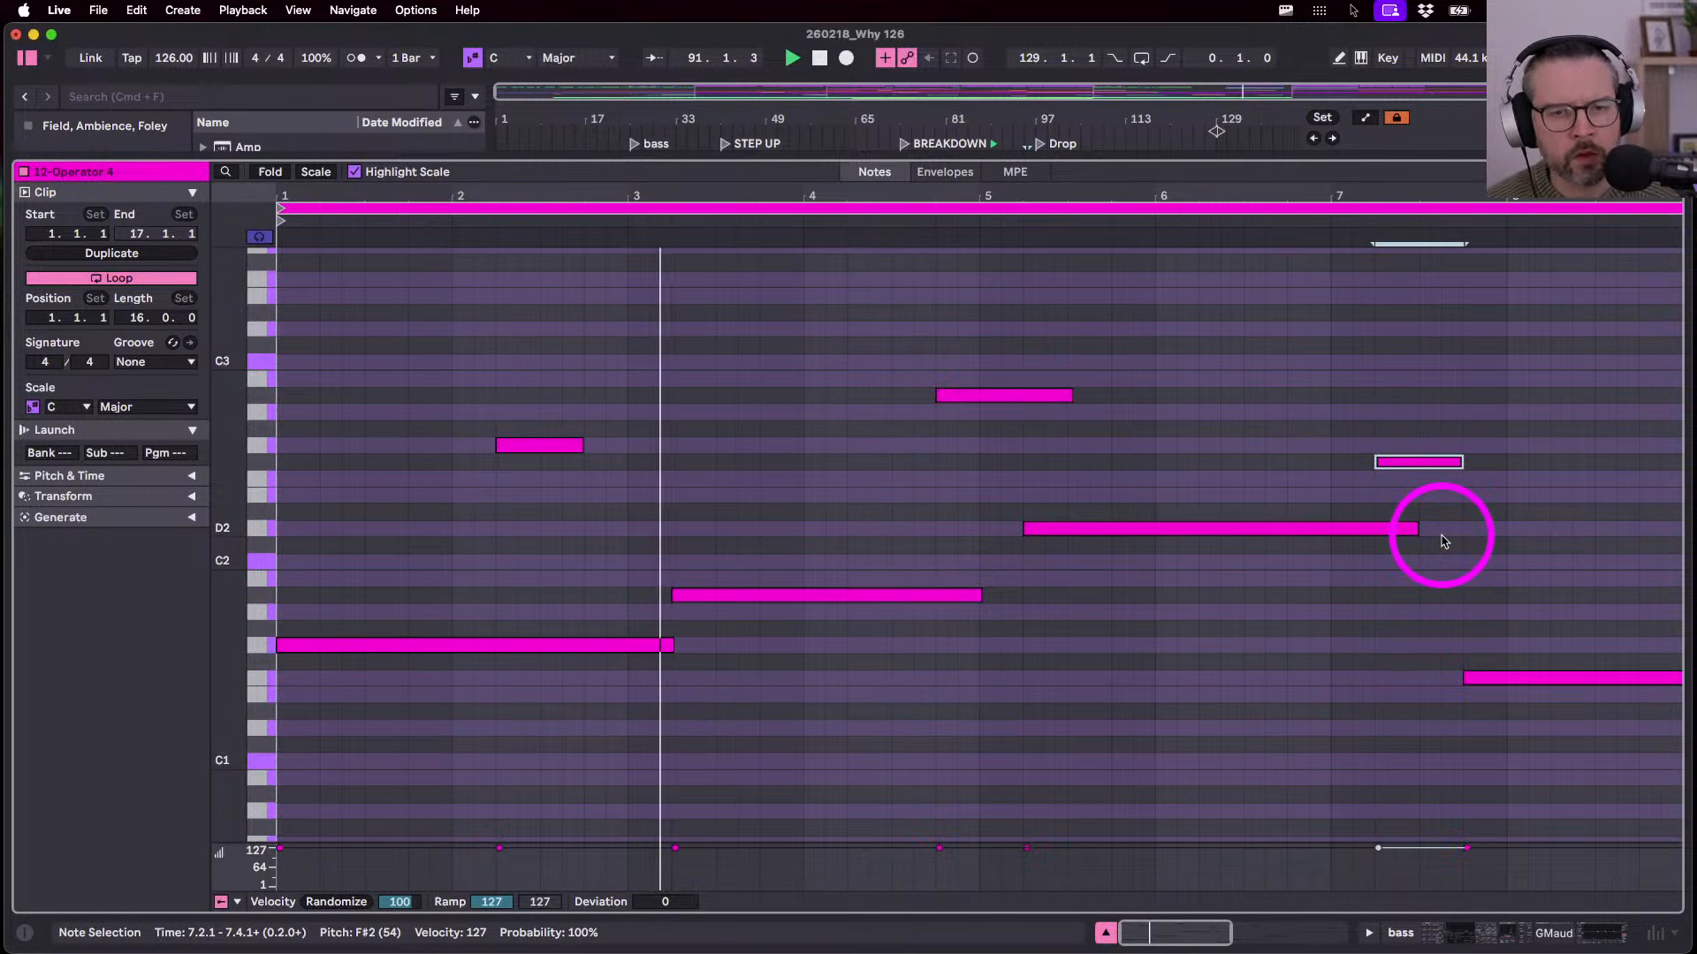
key(shift+Down)
key(Down)
key(shift+Up)
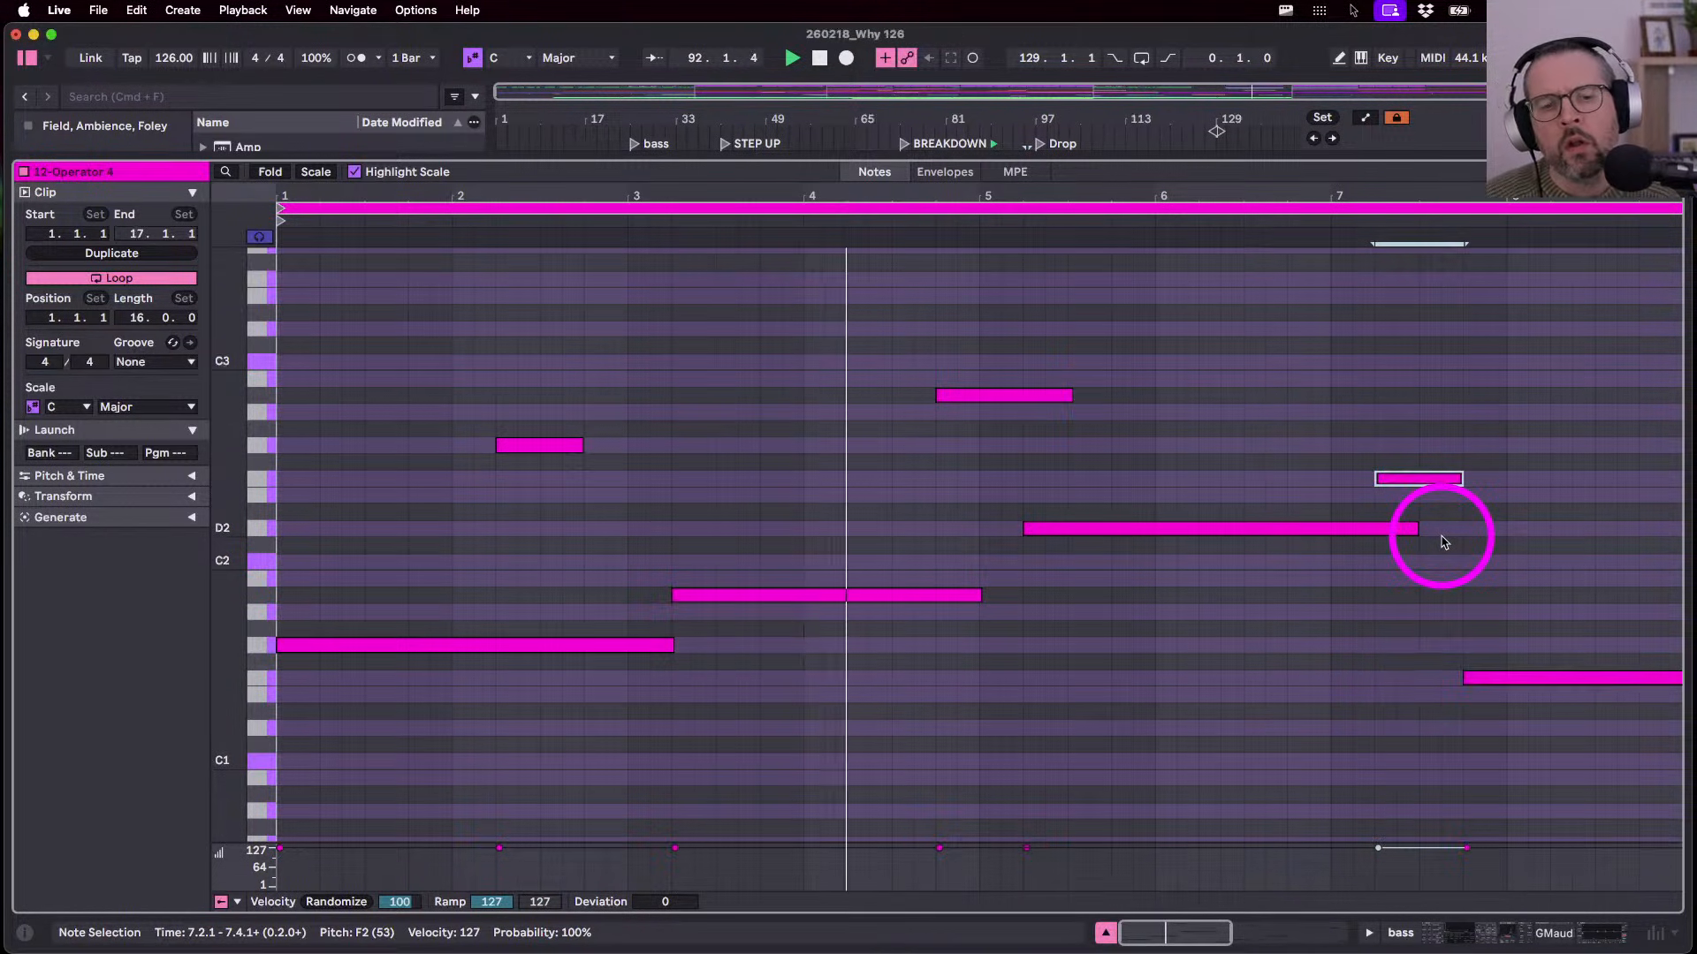
- Select the Drop section's bass clip and show its notes full-window
key(shift+Tab)
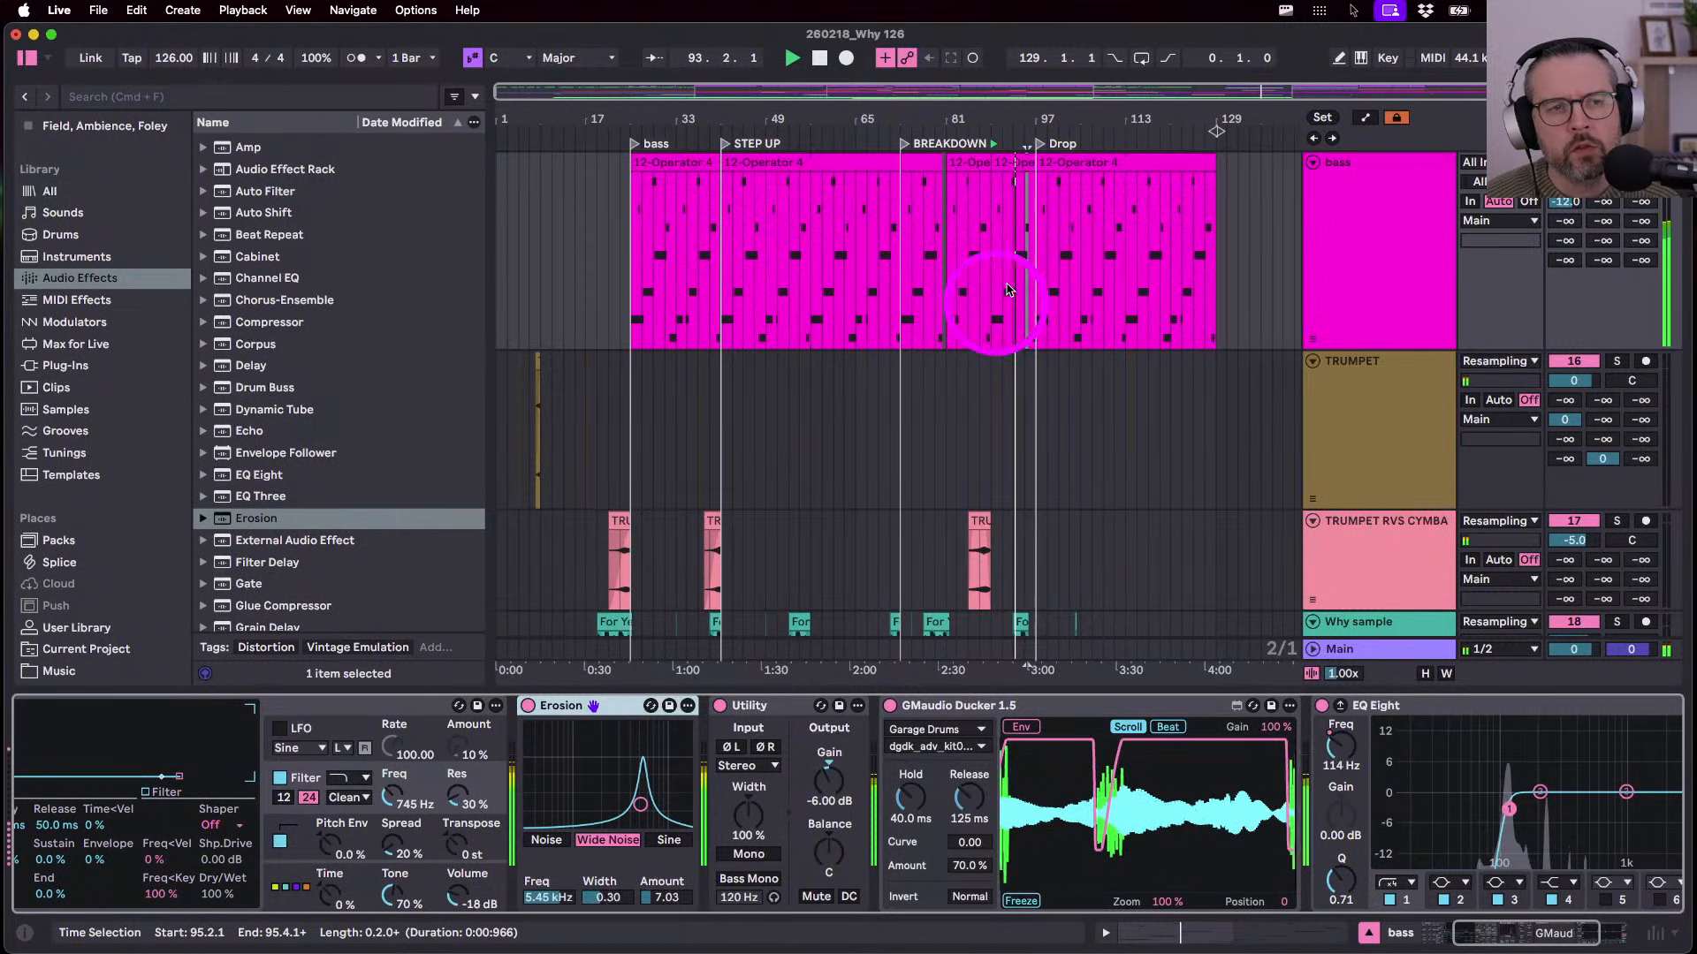
click(1052, 161)
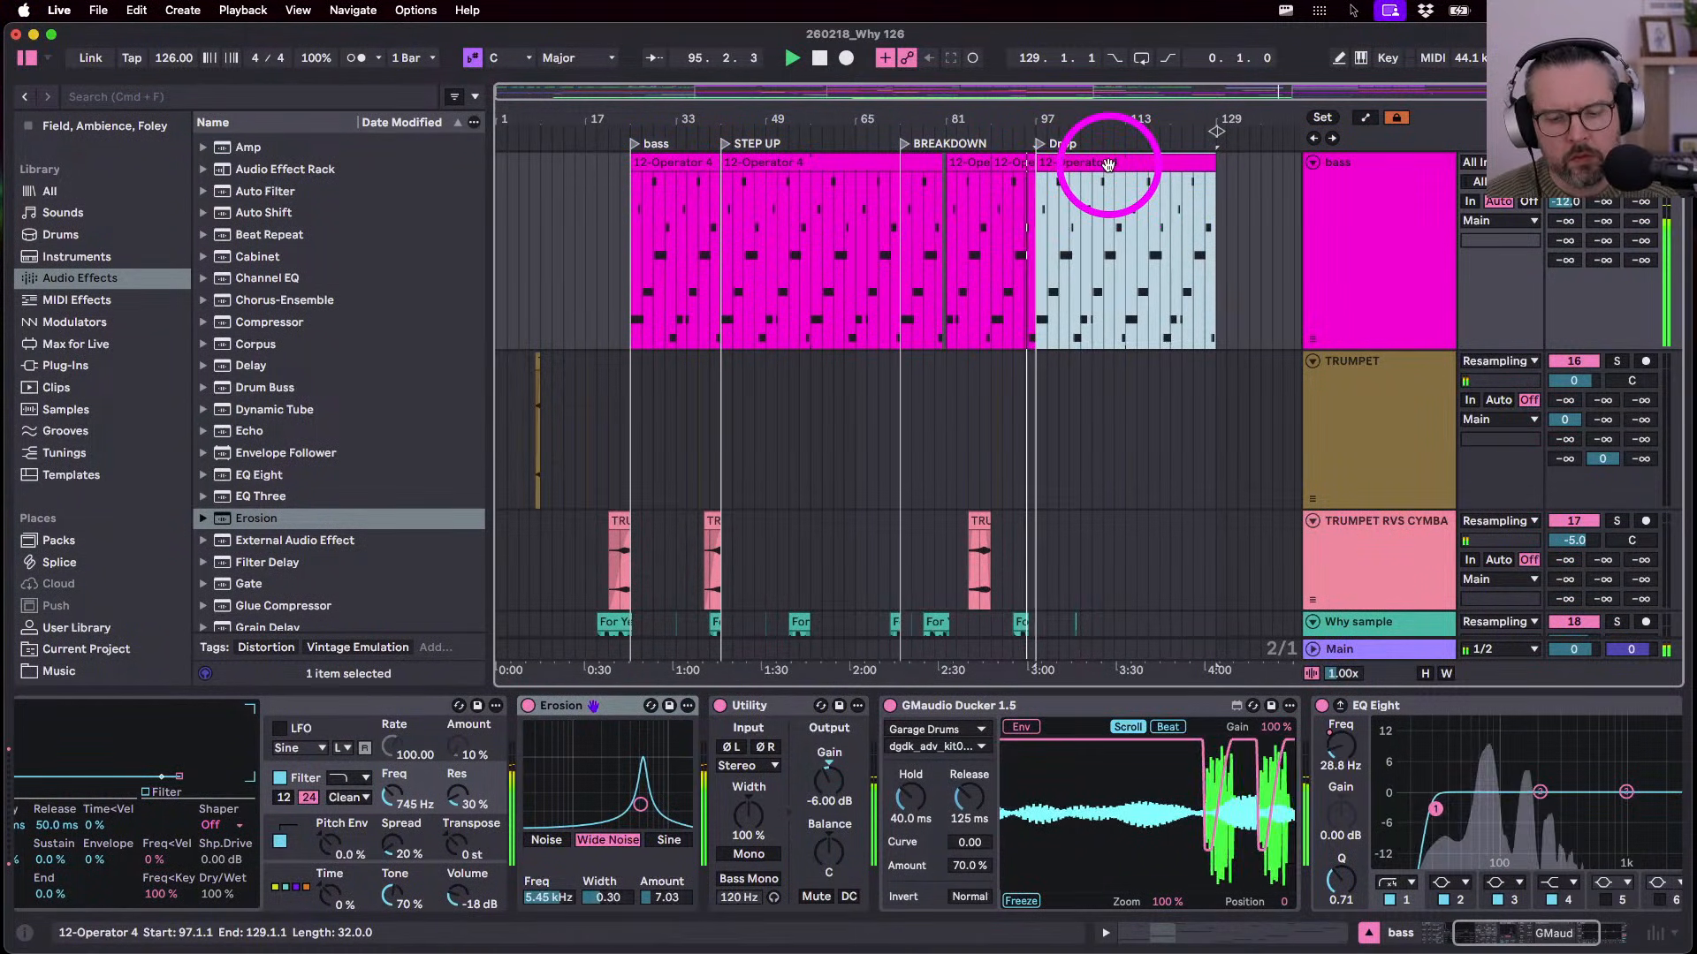
key(shift+Tab)
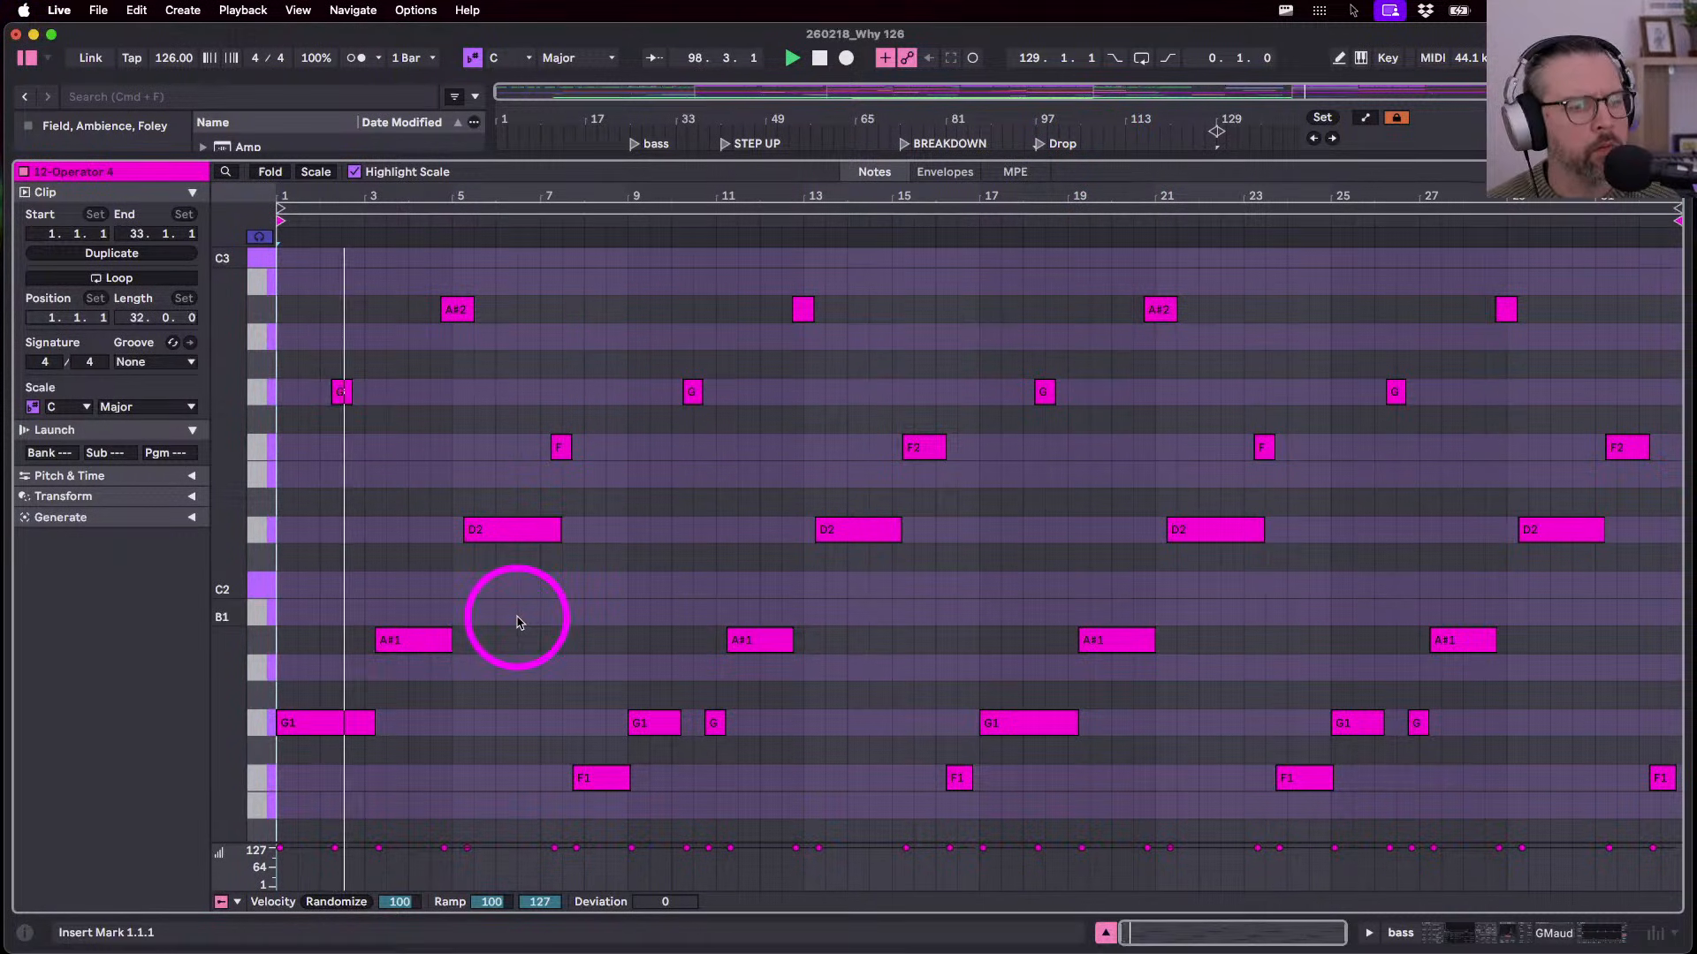
- Draw a short G2 note at bar 8 and play the bassline
key(b)
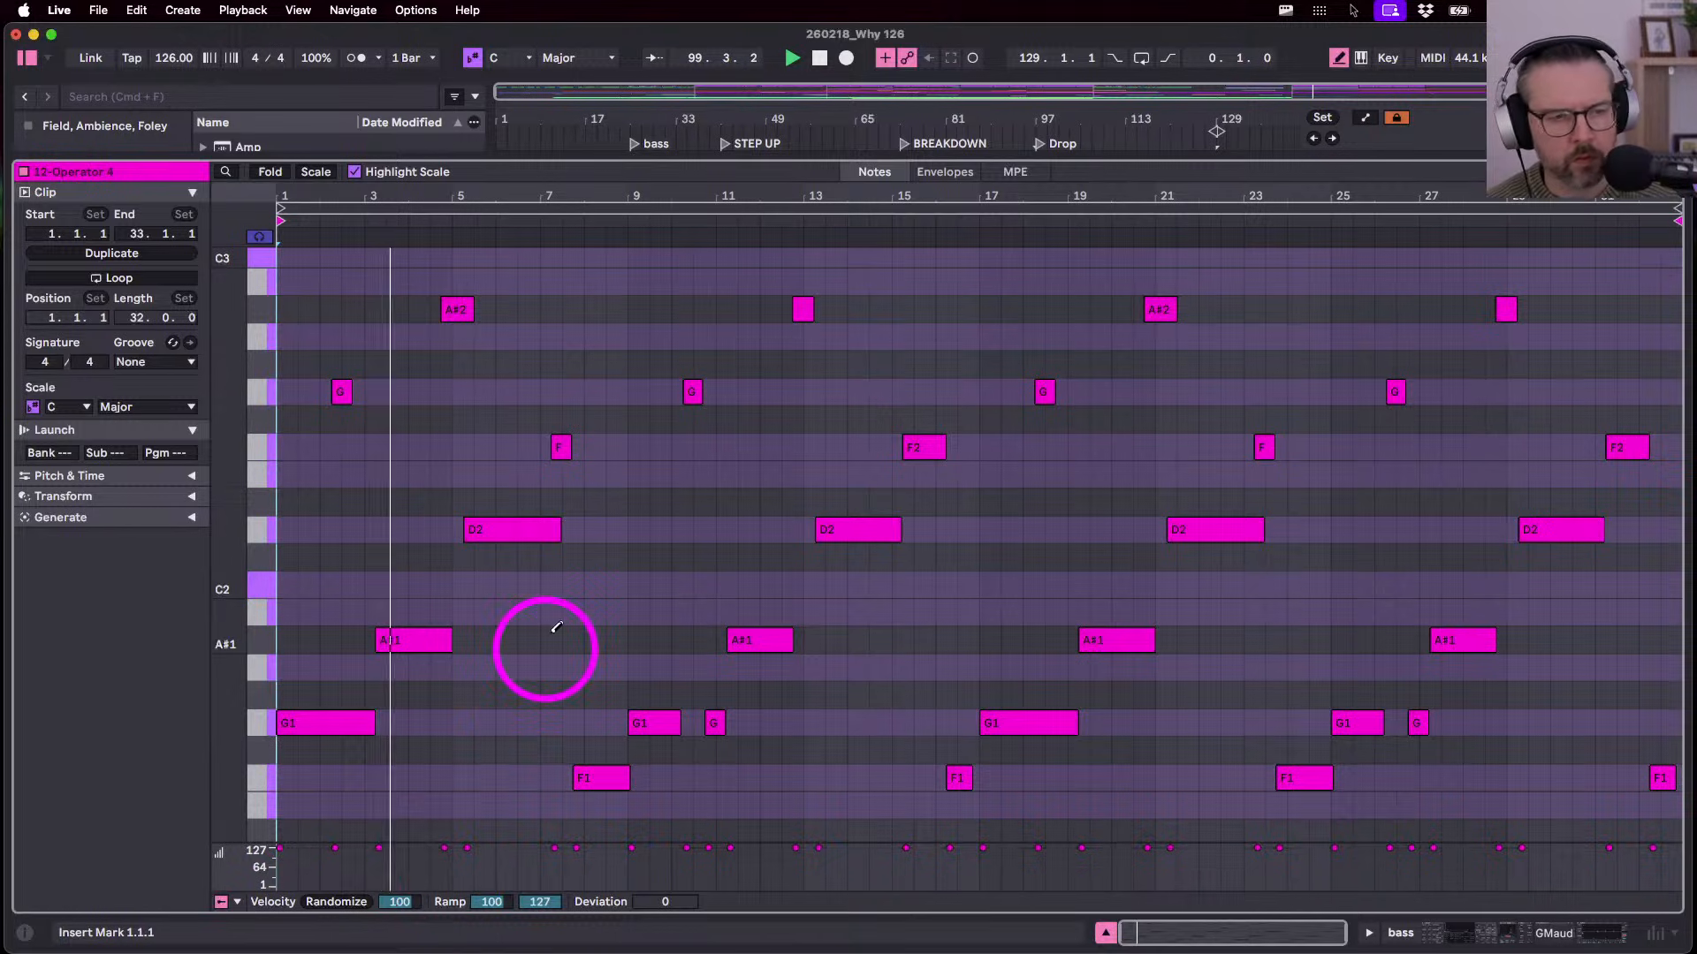
scroll(557, 627, up, 5)
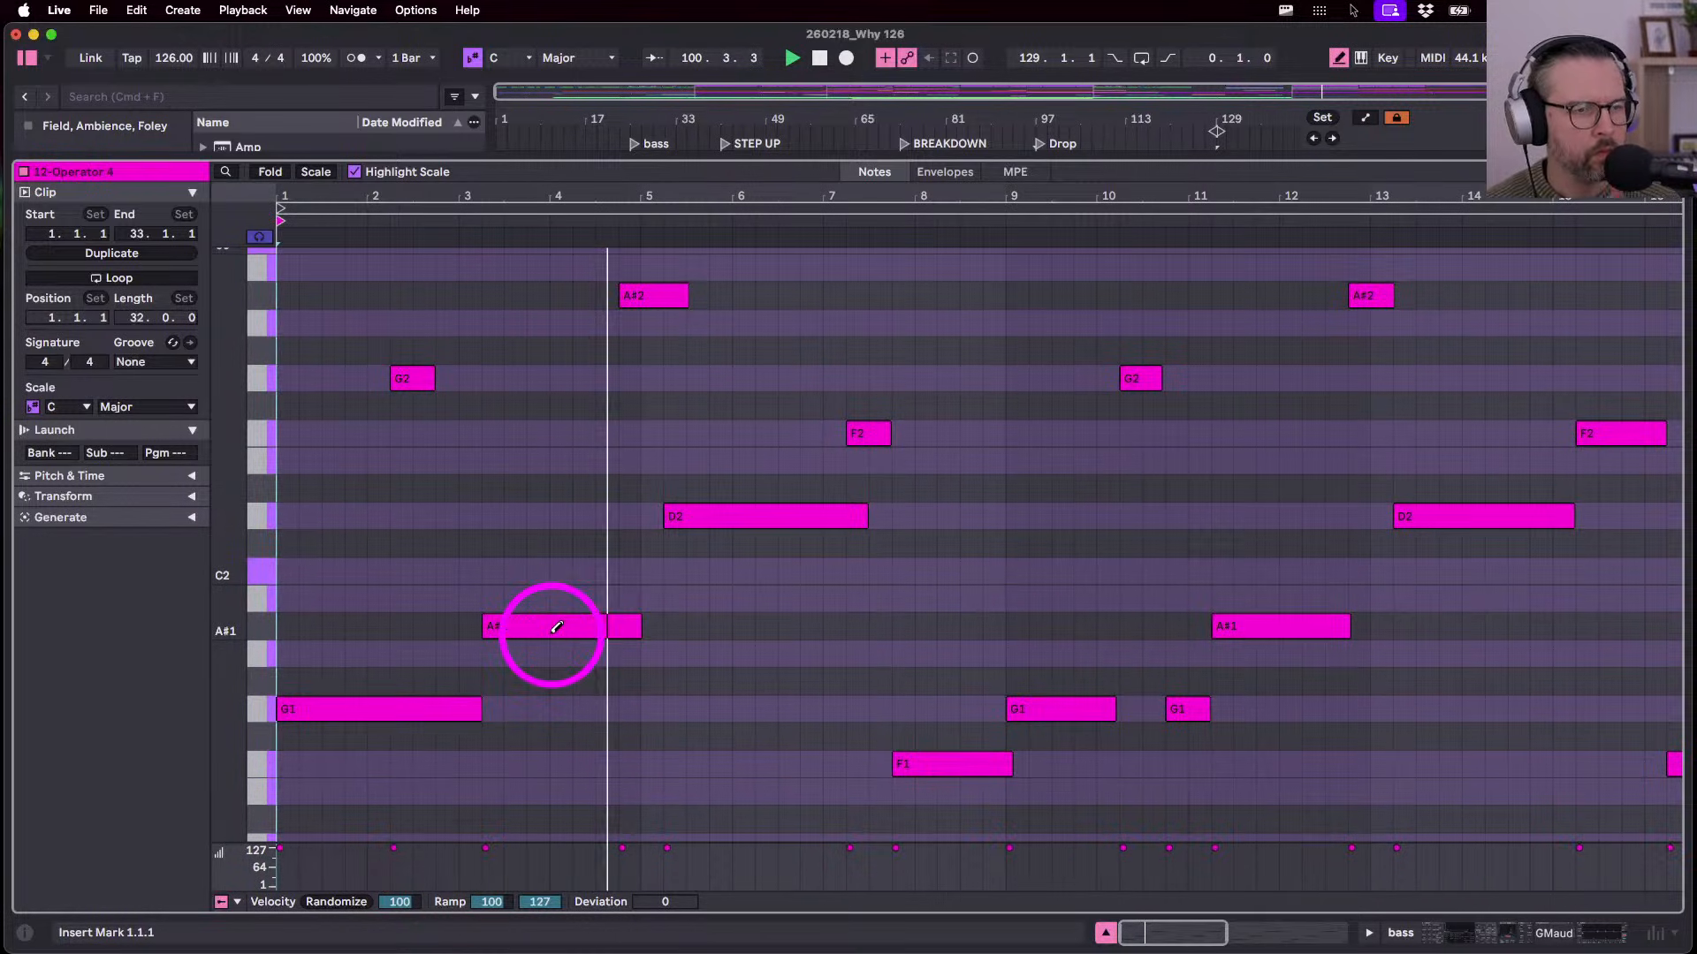
key(super+a)
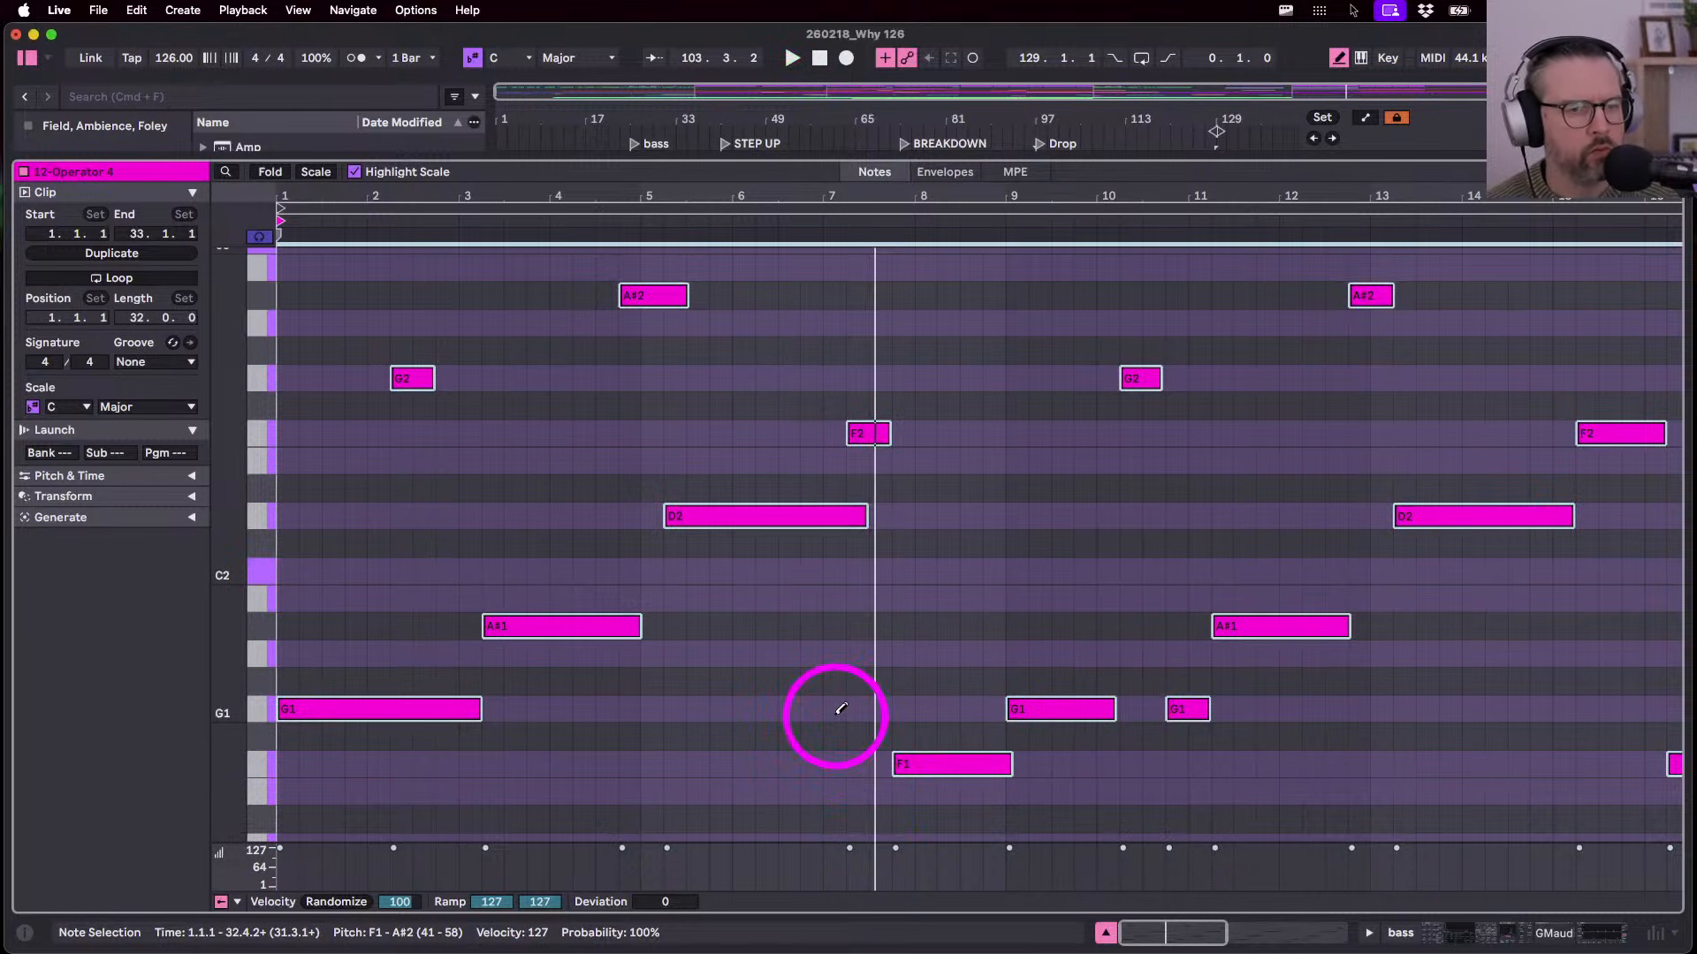
click(912, 377)
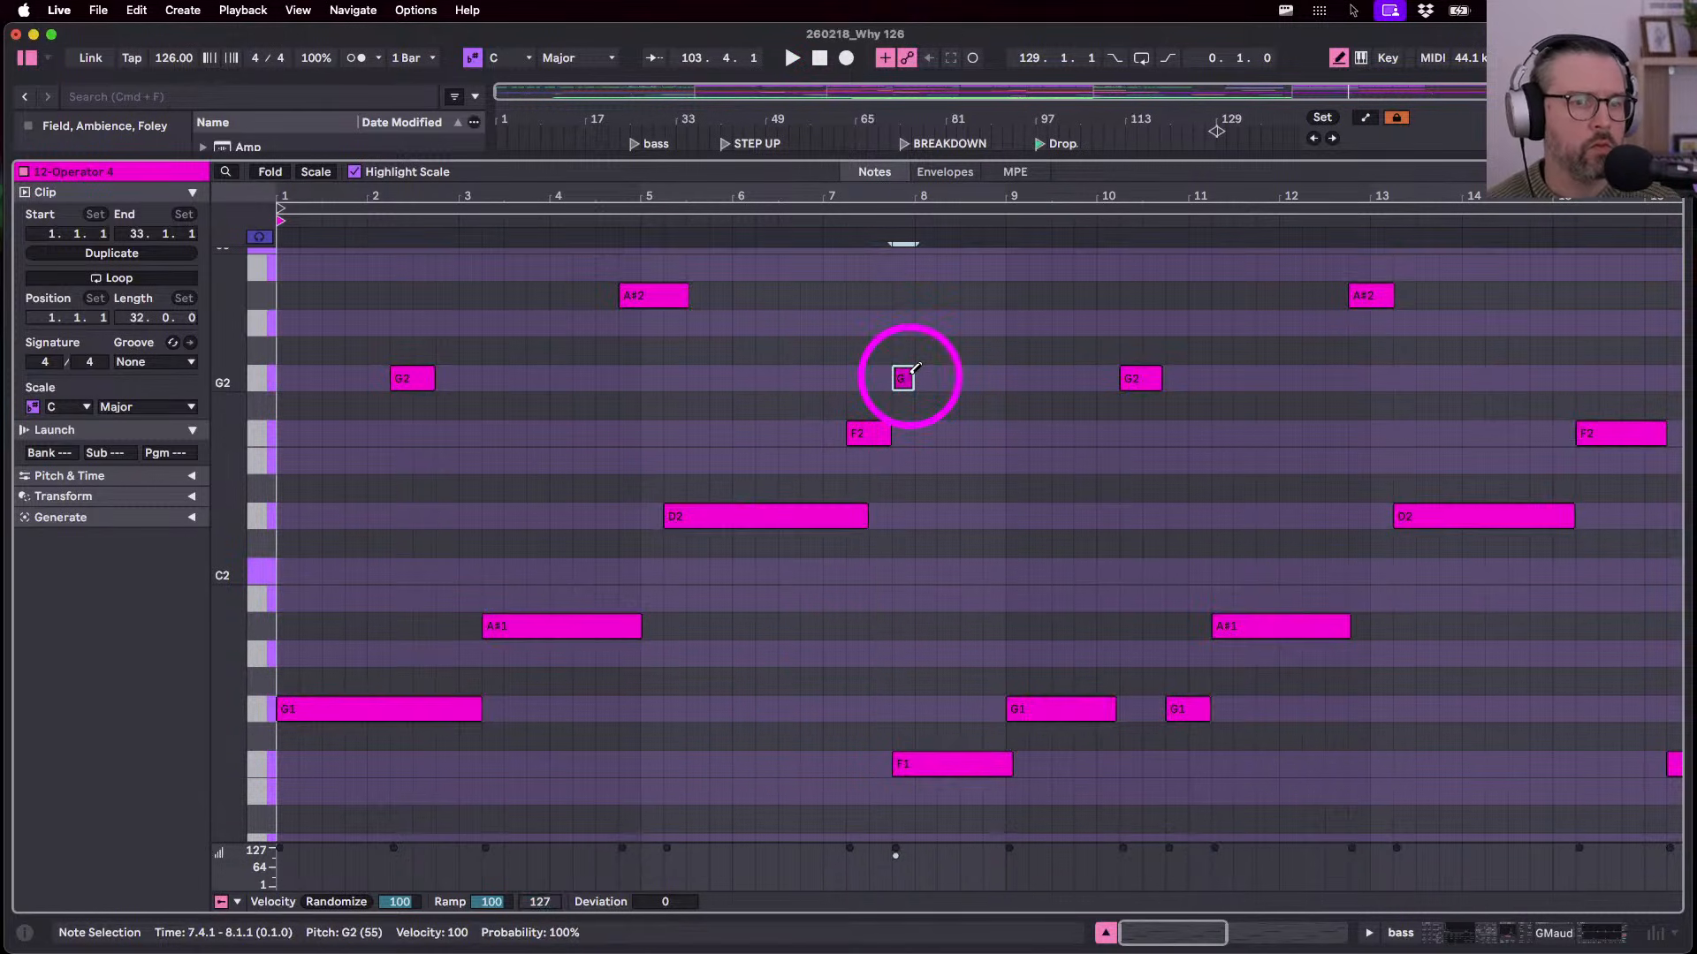
key(b)
key(space)
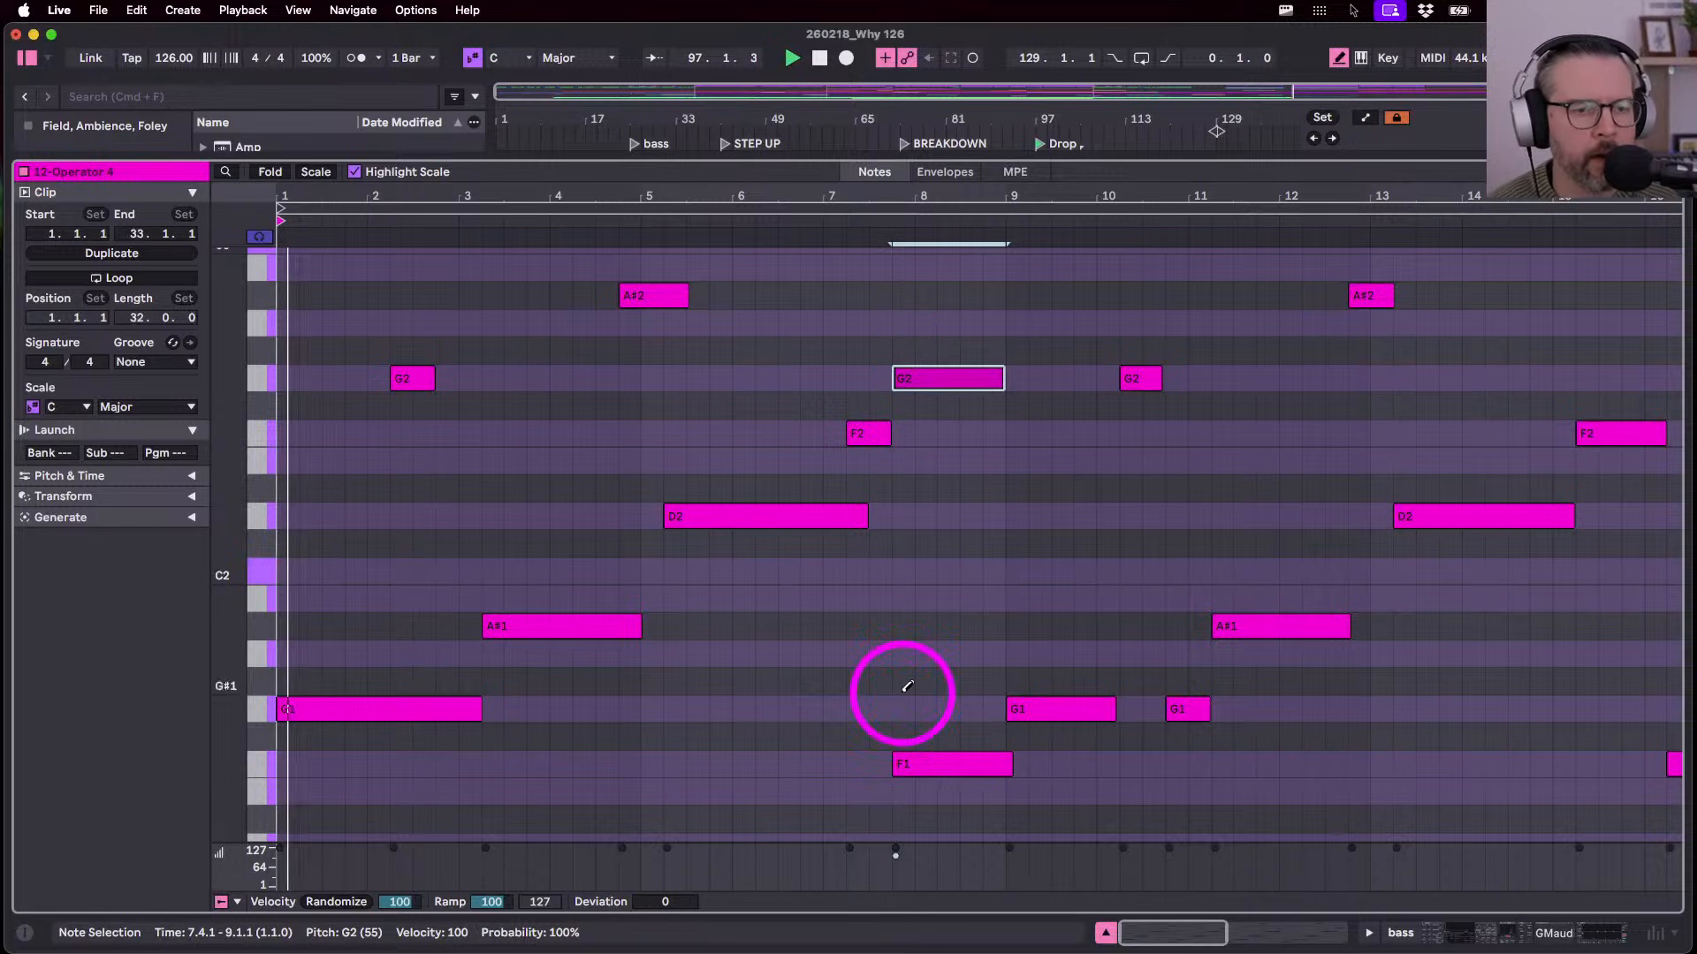
- Try the bar 8 F1 note at G1, return it to F1, then deactivate it
click(909, 765)
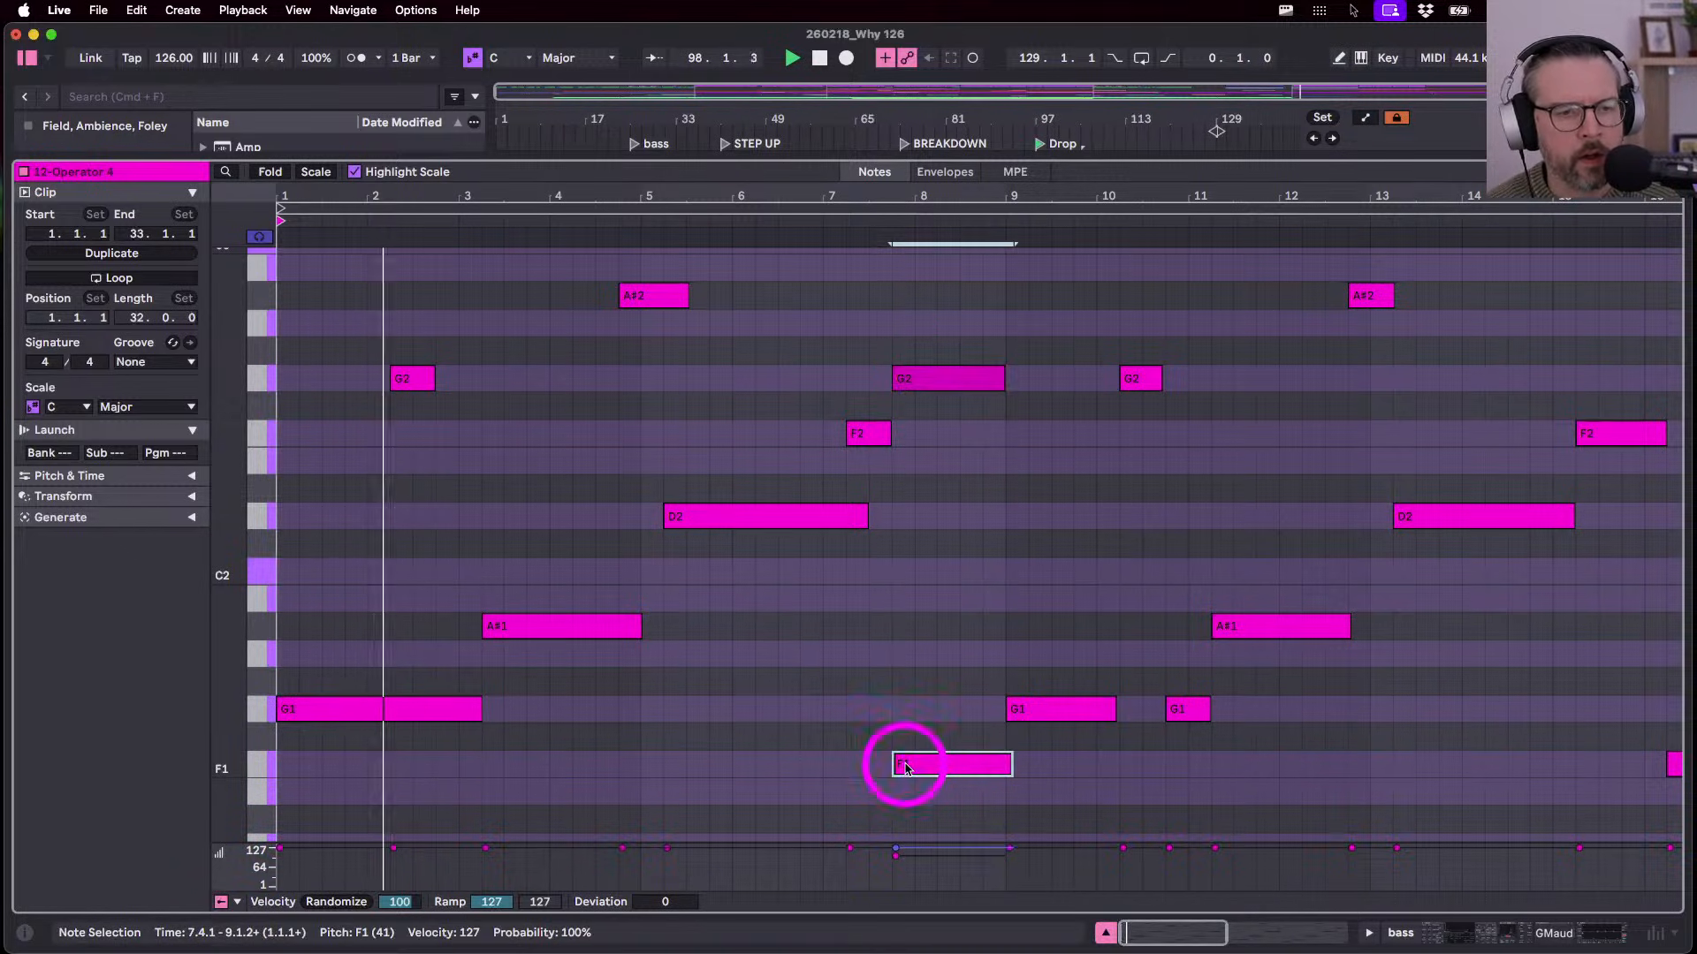
key(Up)
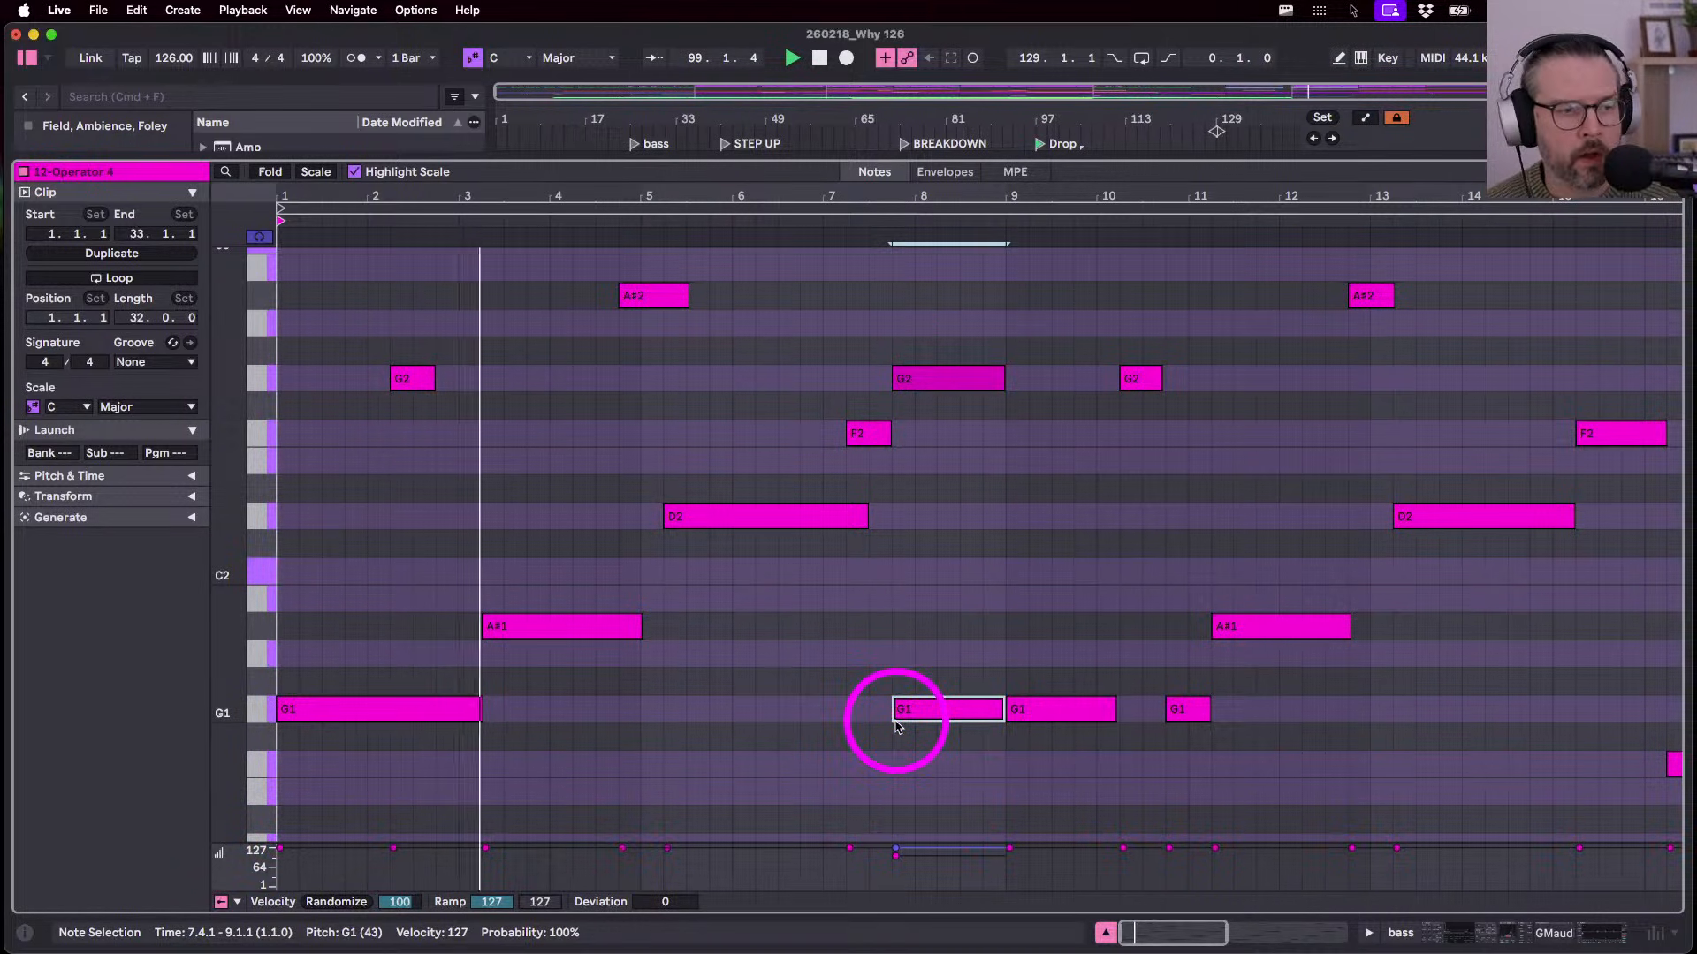
scroll(895, 722, down, 1)
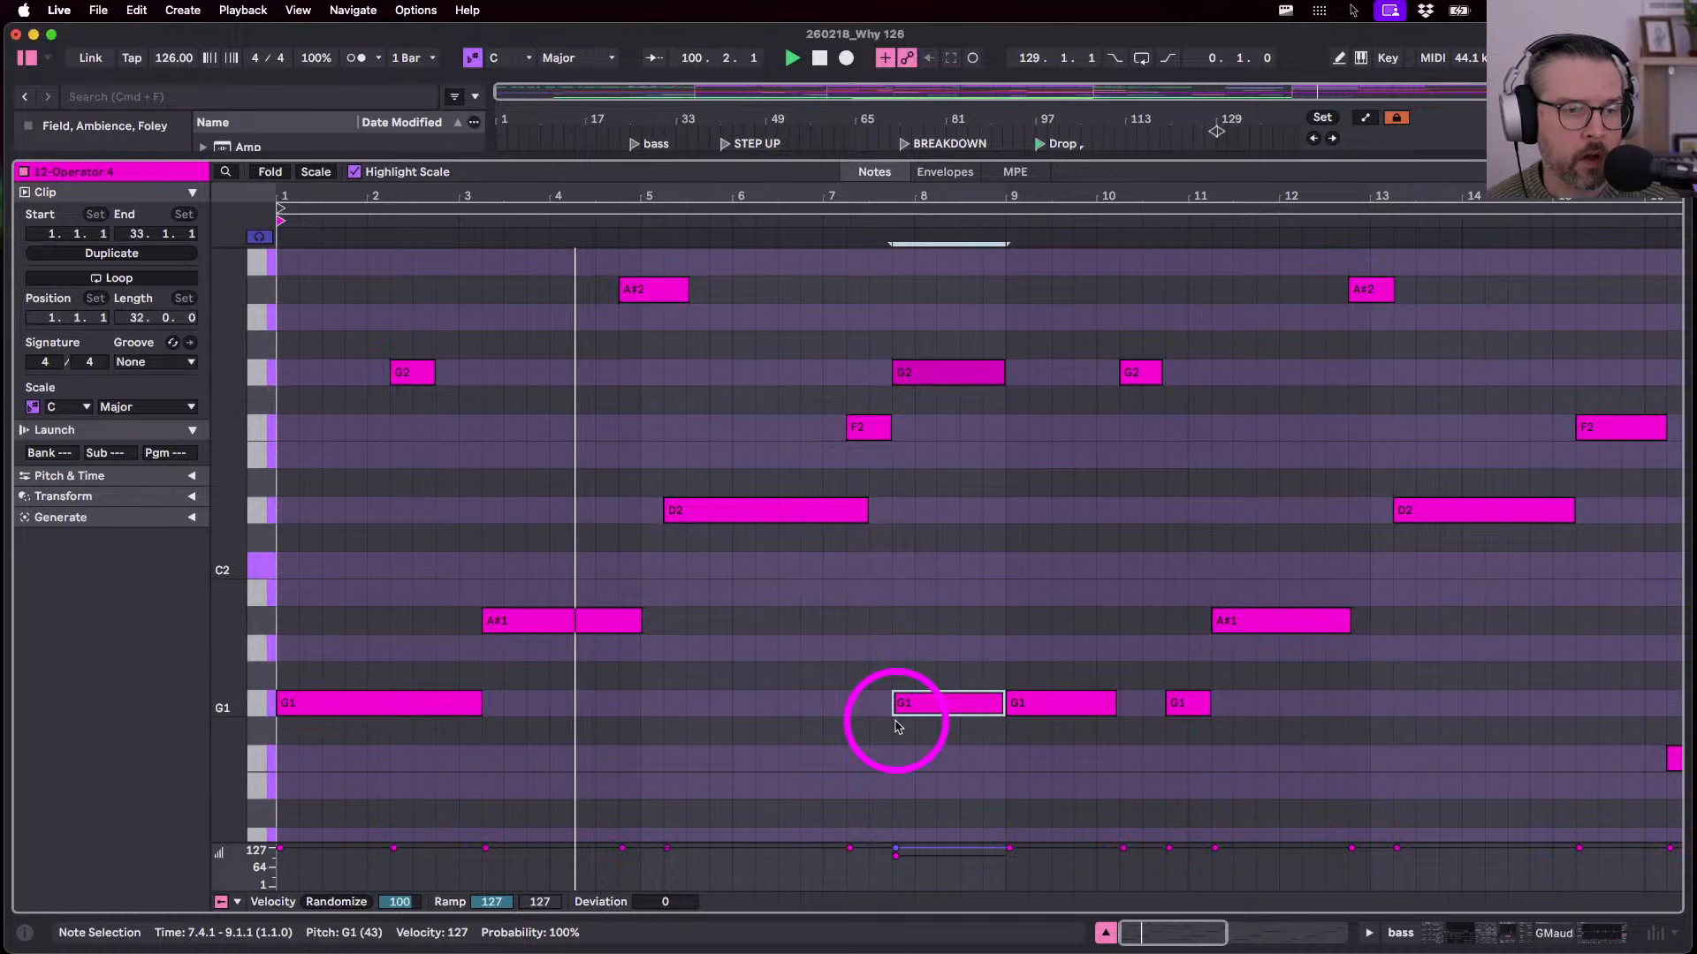
key(Down)
key(Down)
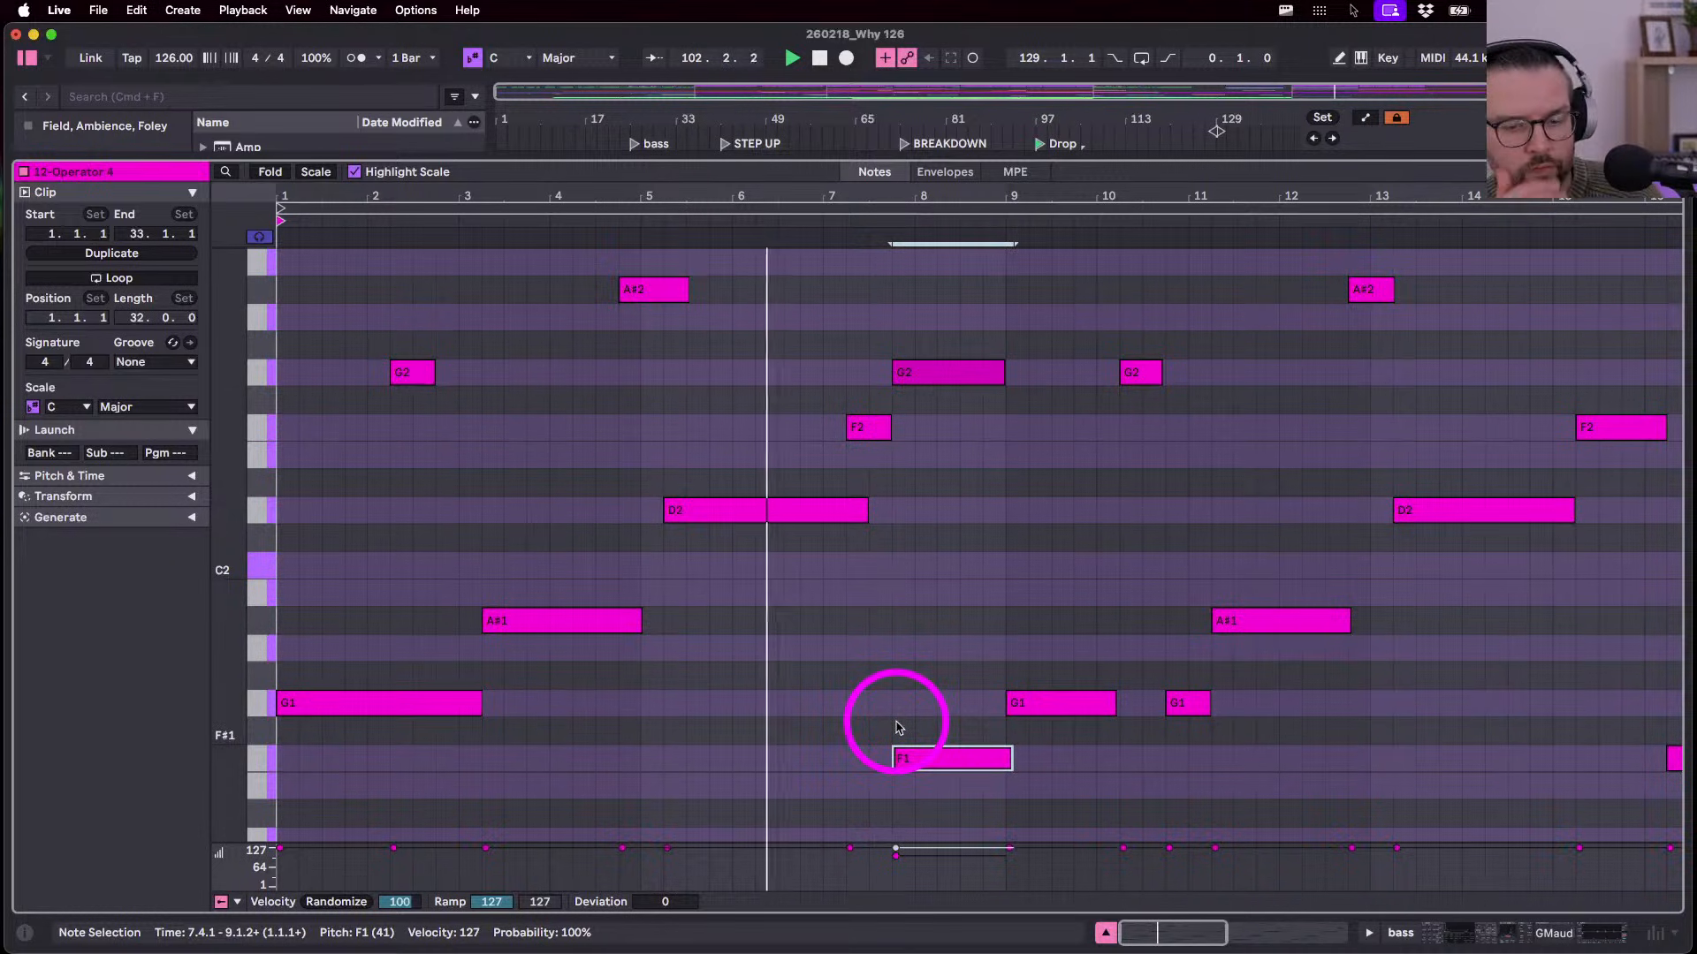
key(0)
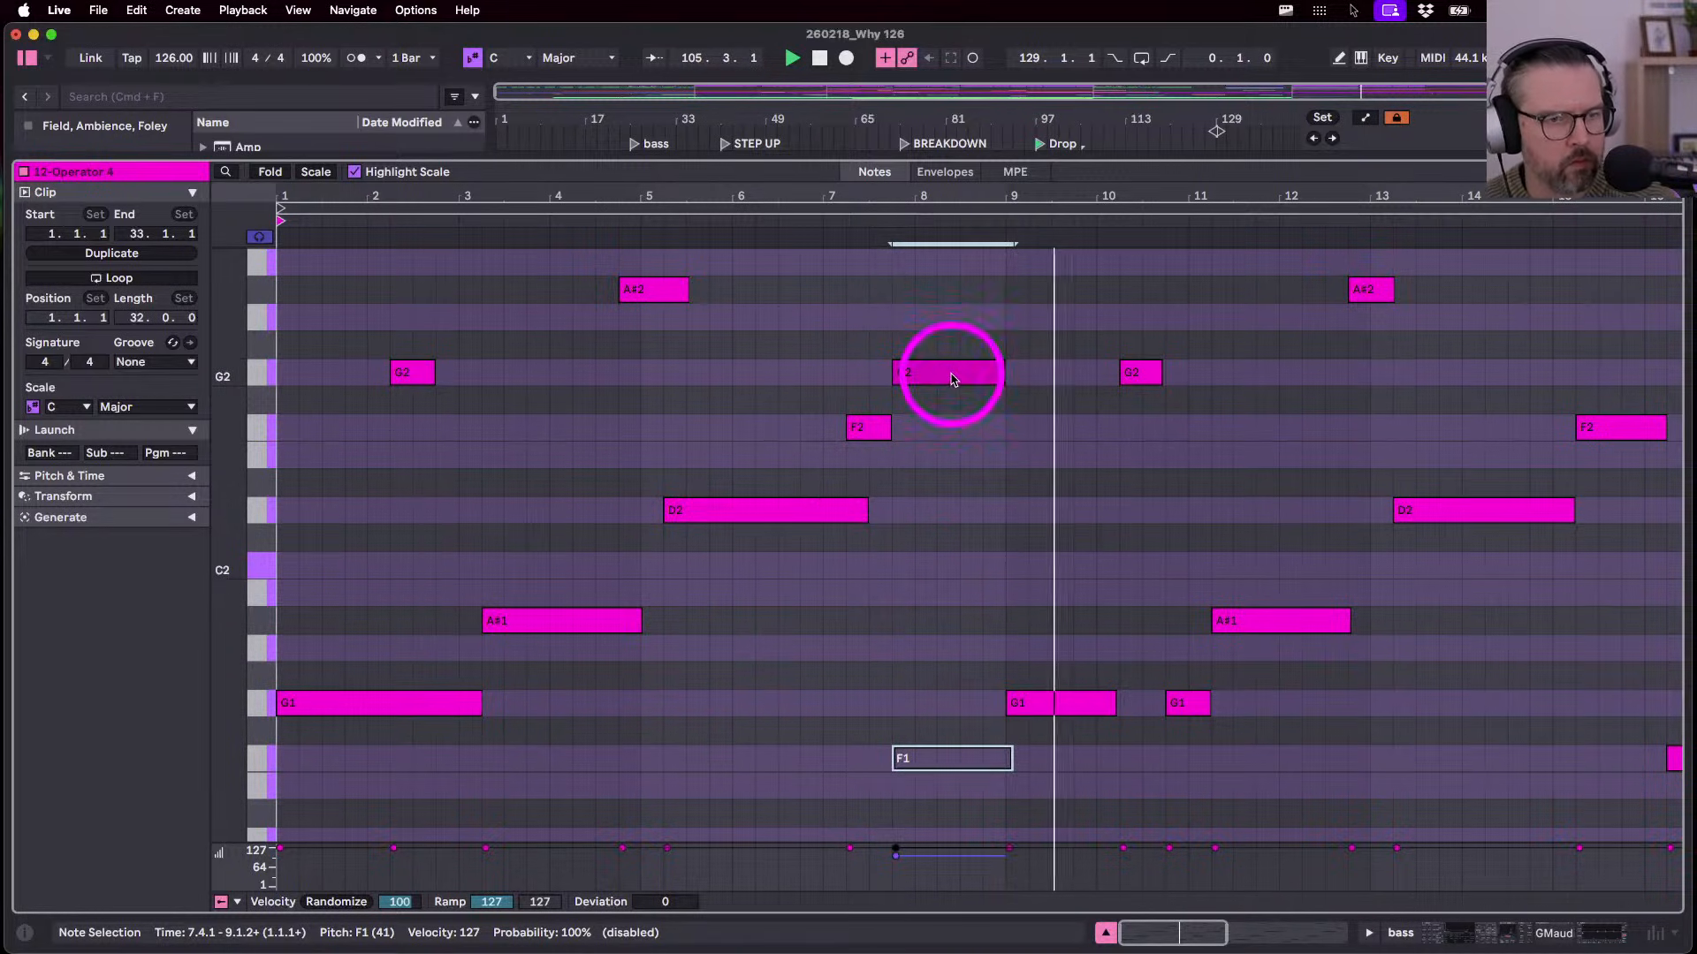
- Shift the new G2 note up two semitones, drop it to A#1, and set velocity 127
key(space)
click(906, 376)
key(Up)
key(Up)
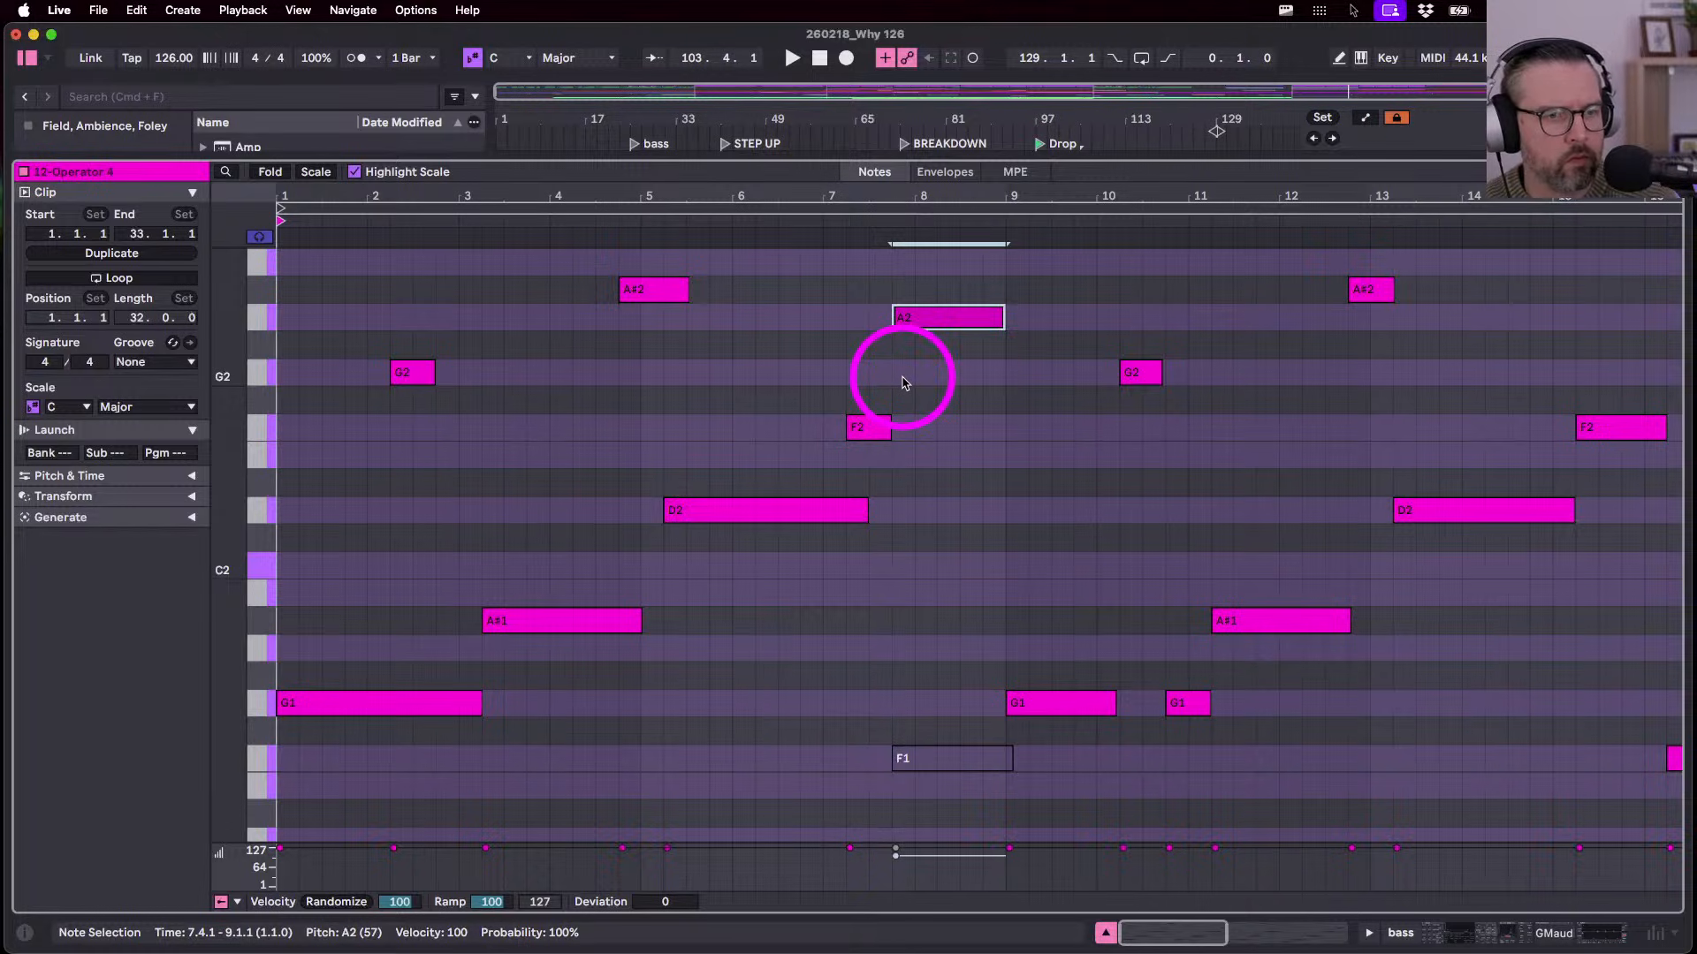
key(shift+Down)
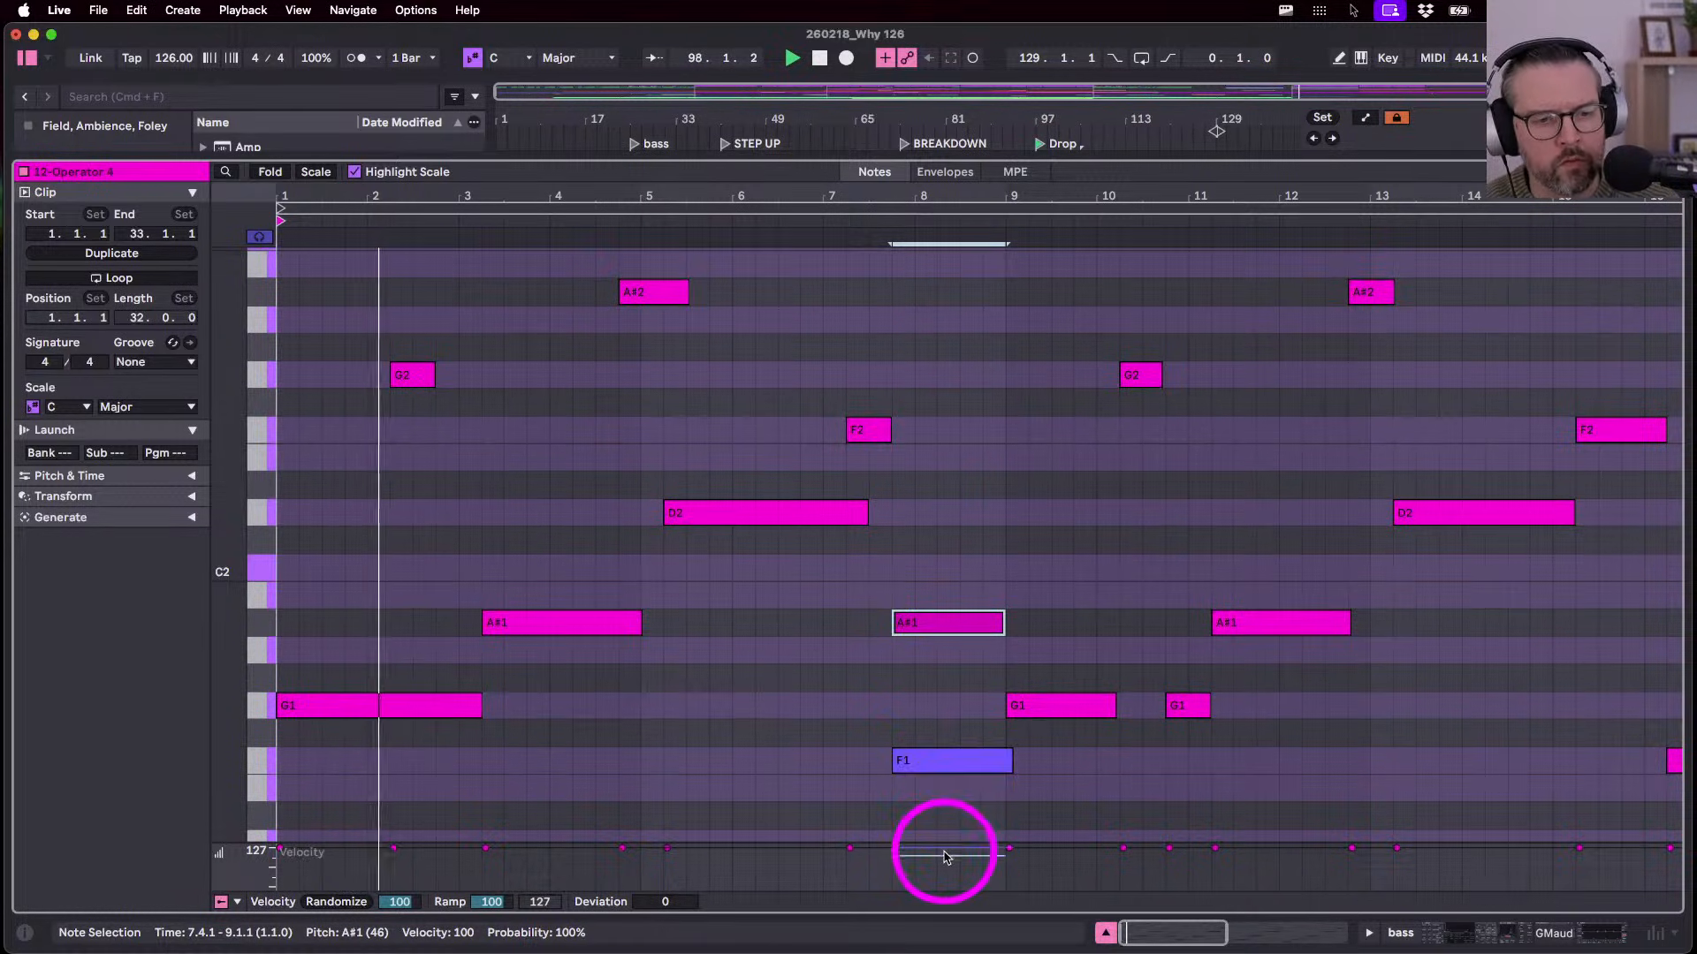
drag(942, 855, 942, 852)
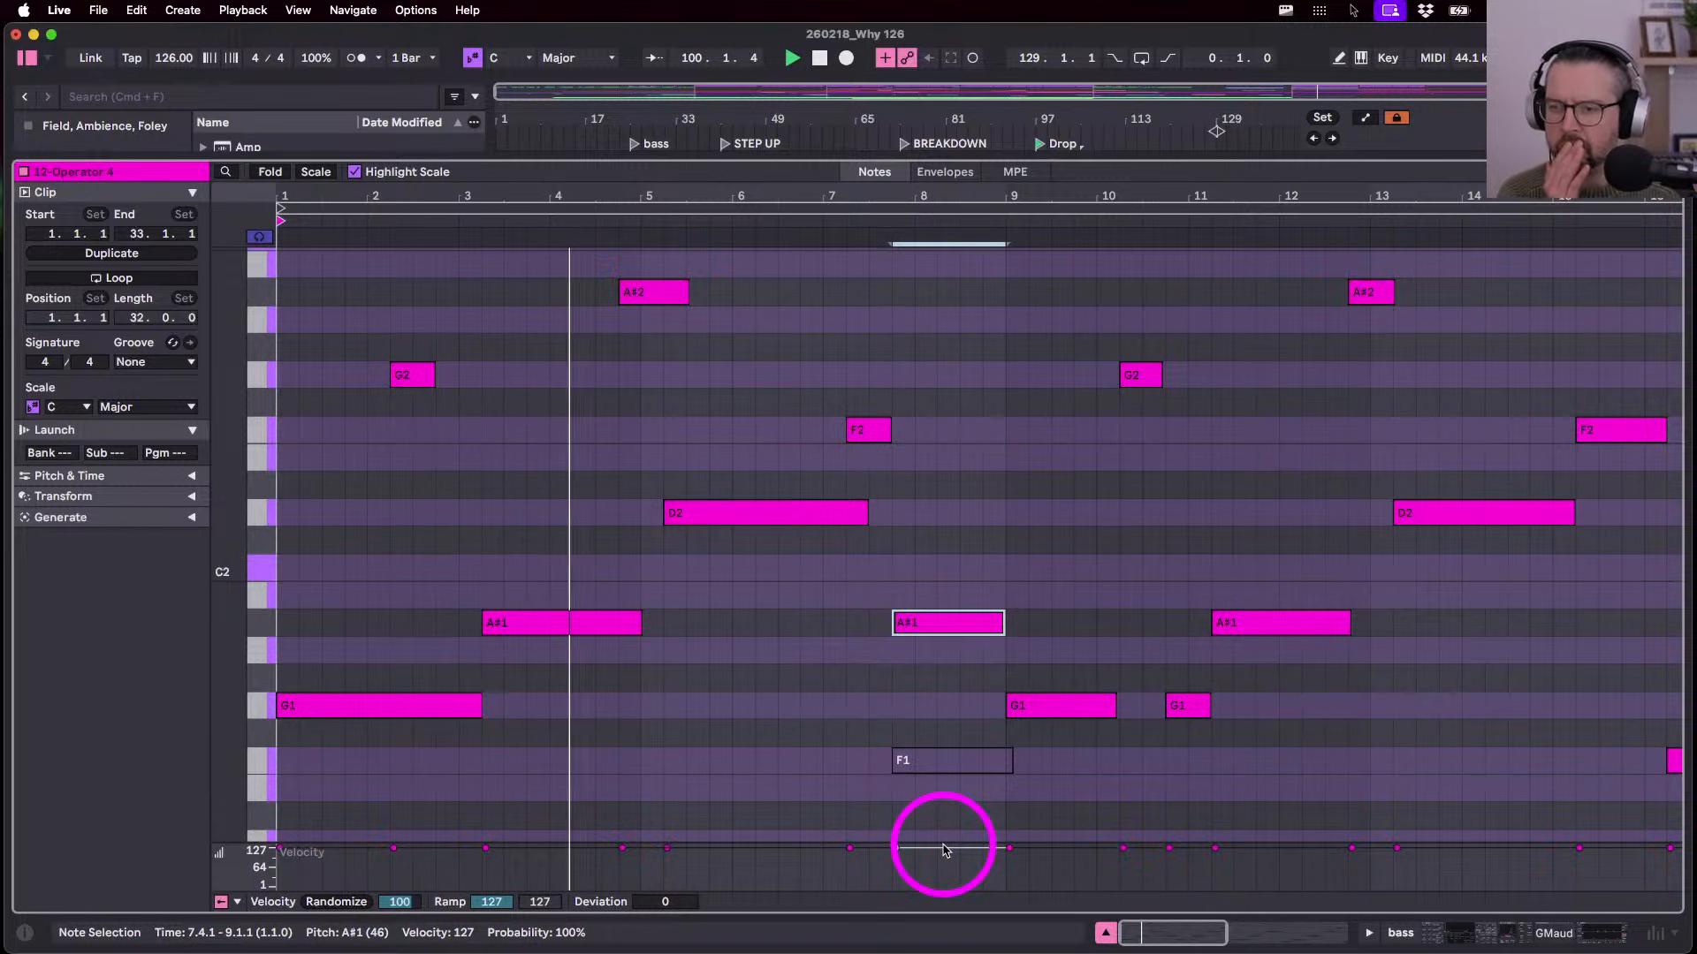
- Undo the added note, then test and undo an F1 octave drop and duplicate at bar 7
key(super+z)
key(super+z)
key(super+z)
key(super+z)
key(super+z)
key(super+z)
key(super+z)
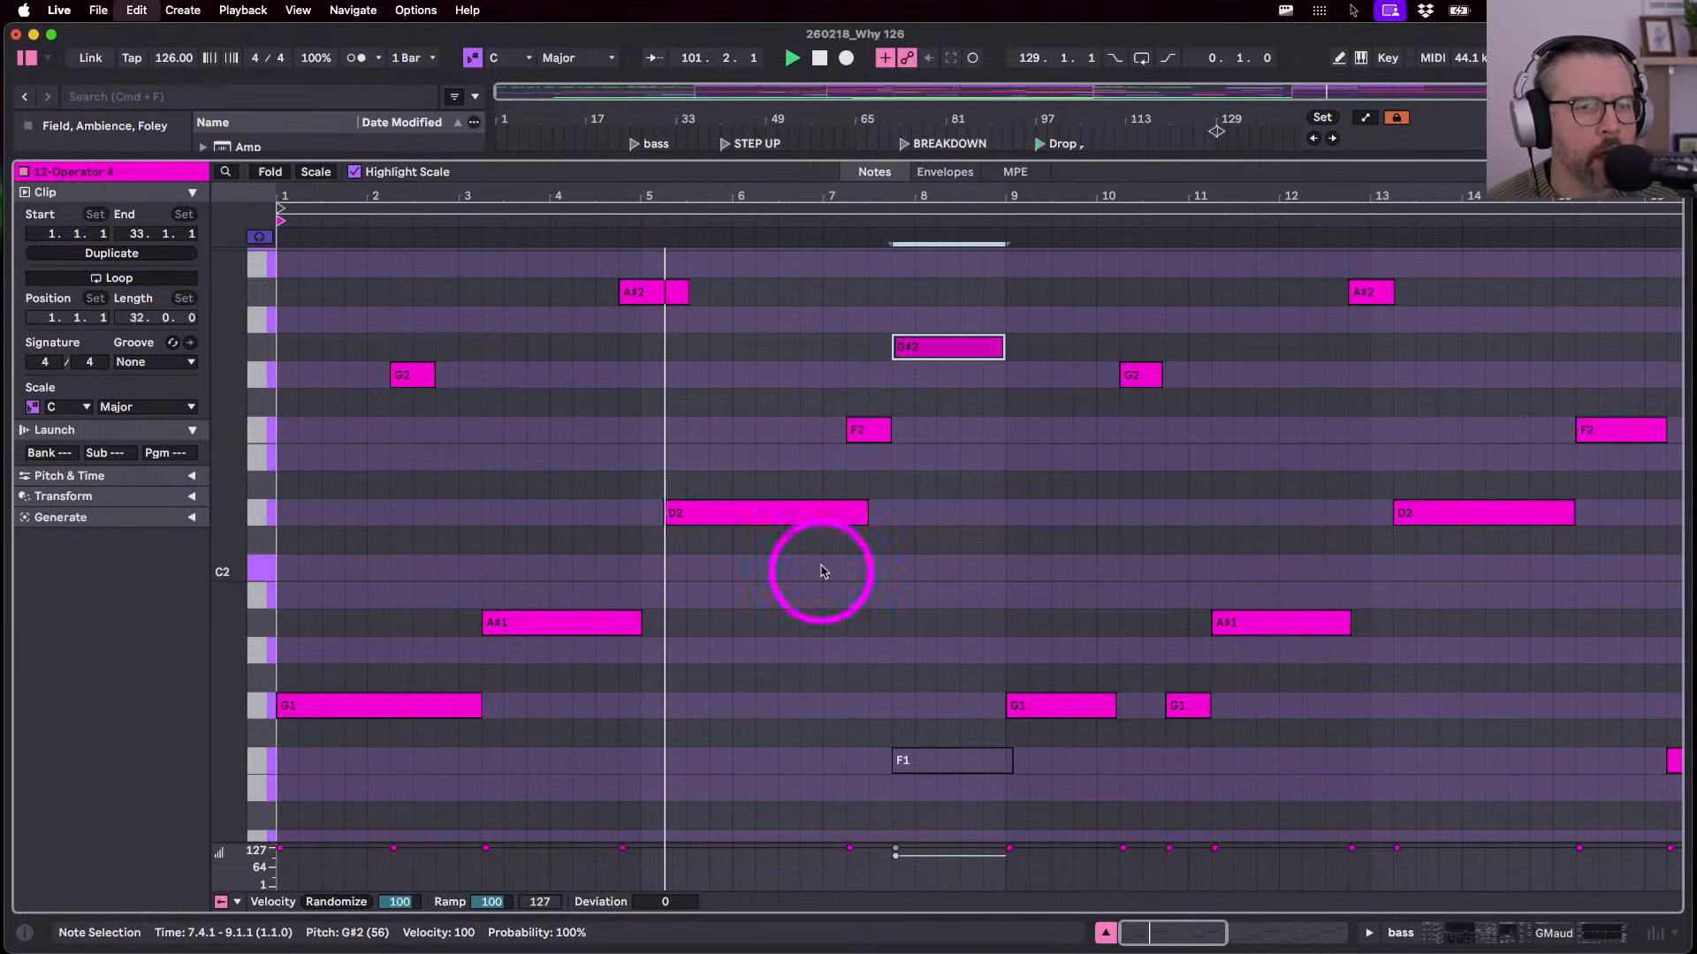
key(super+z)
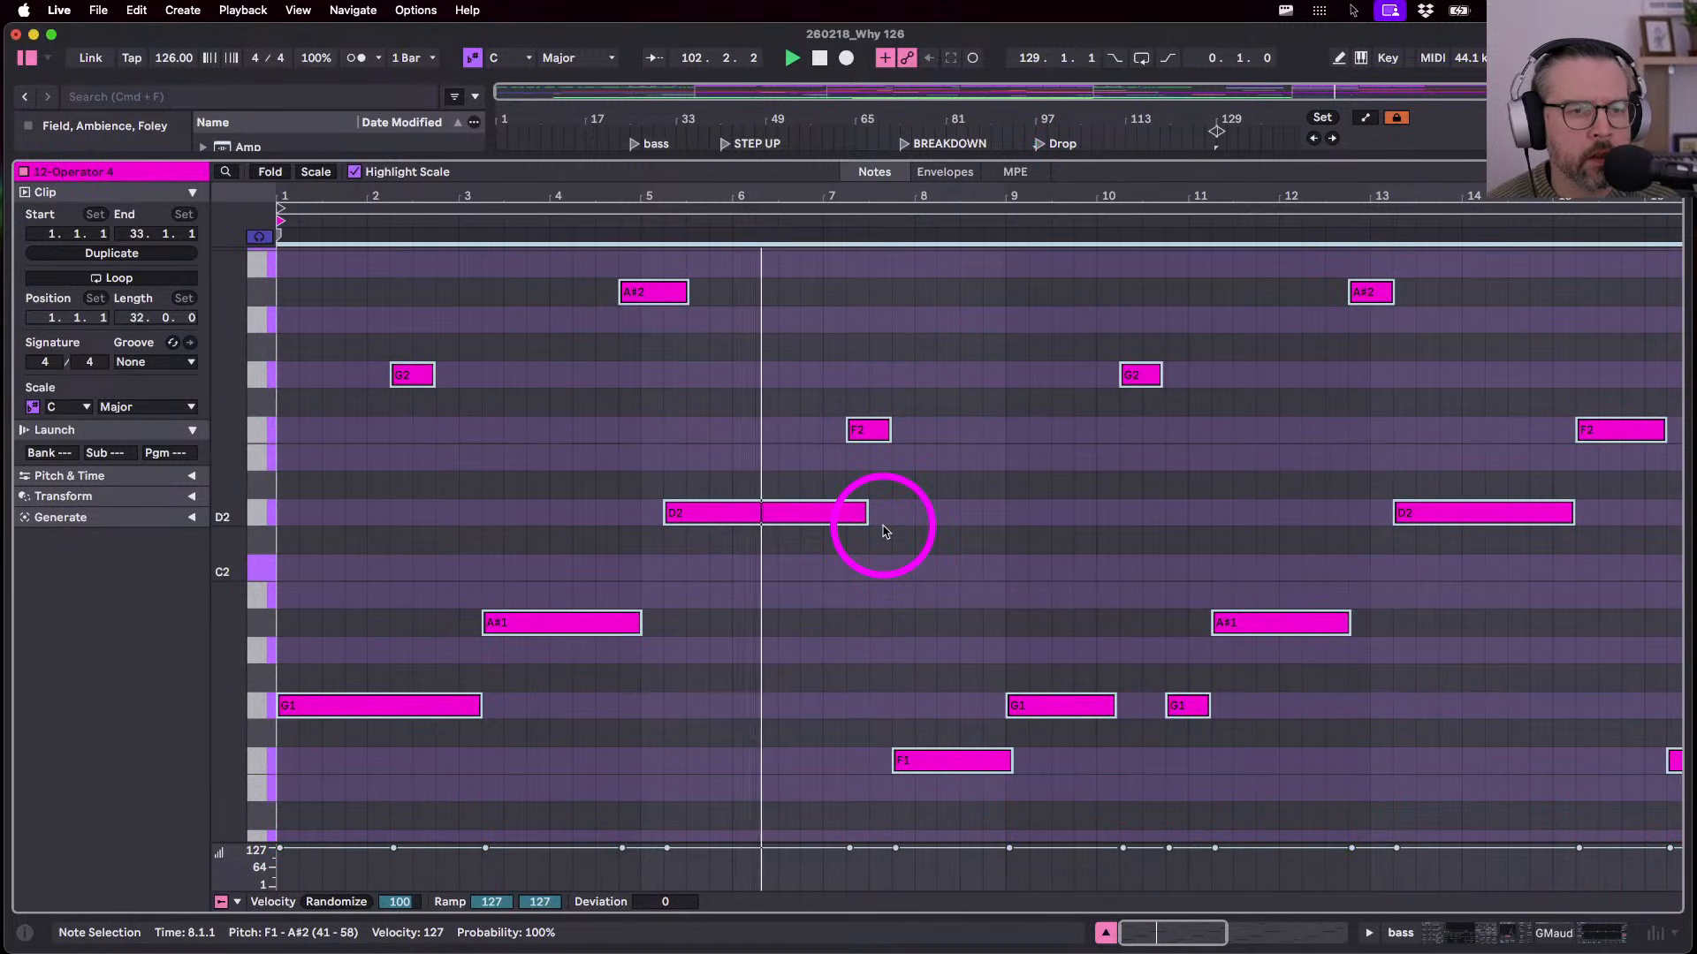
click(898, 564)
click(875, 435)
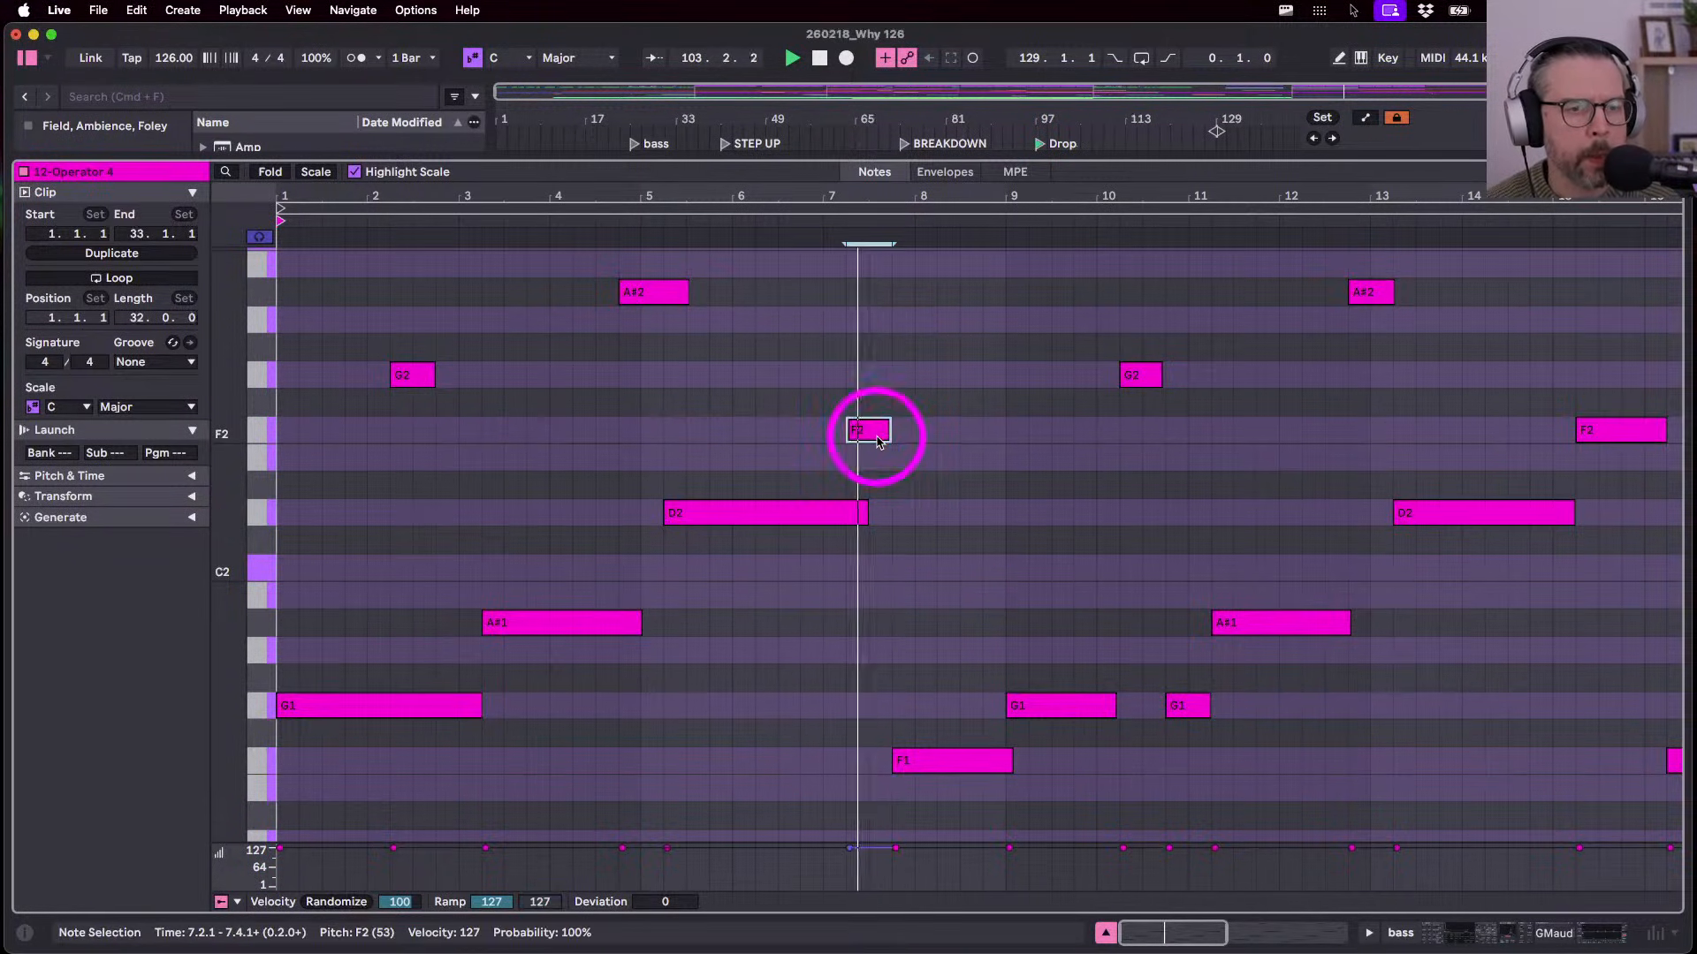
key(shift+Down)
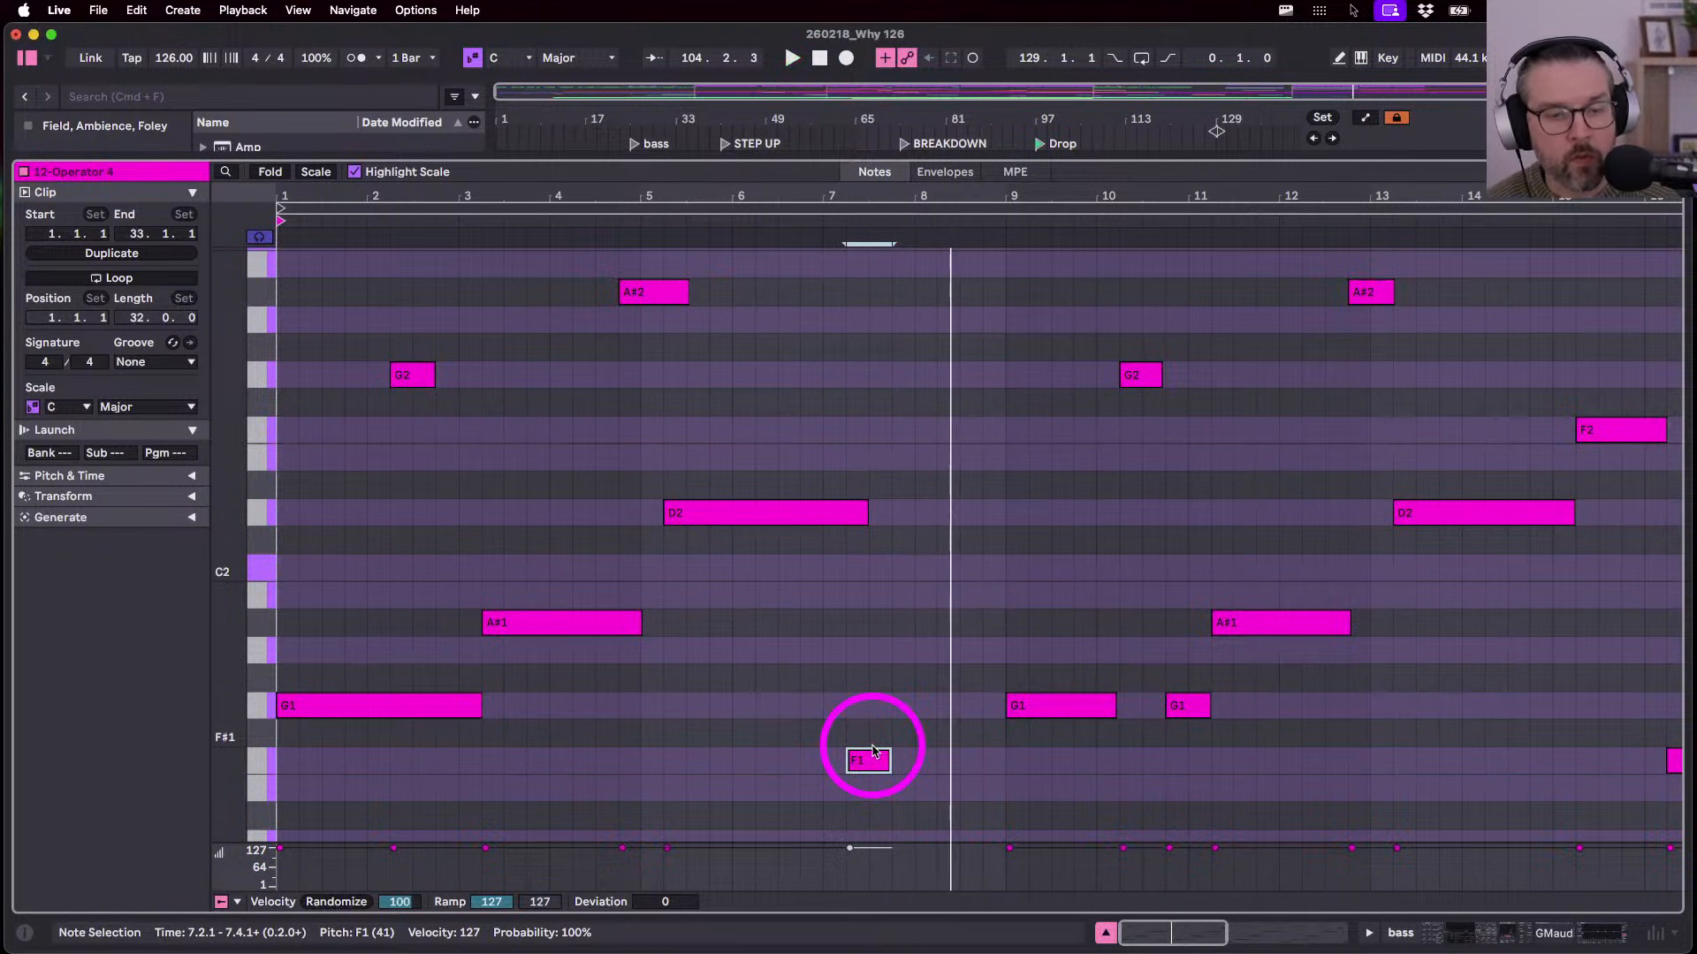
key(super+d)
key(super+z)
key(super+z)
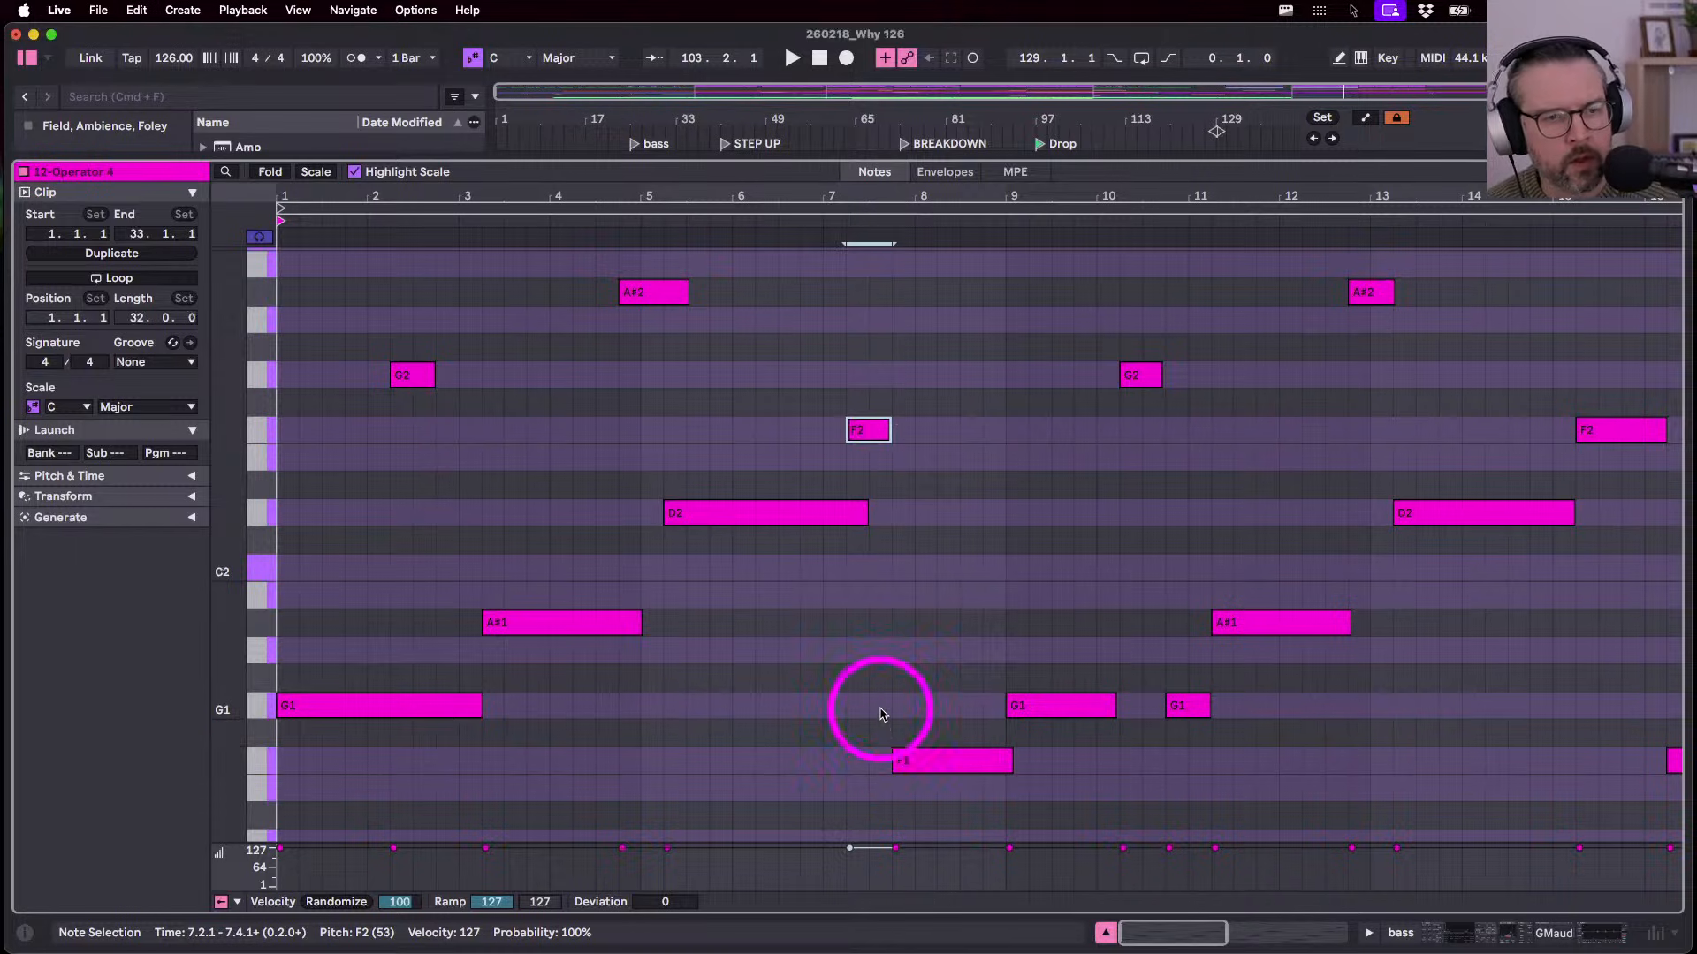
key(super+z)
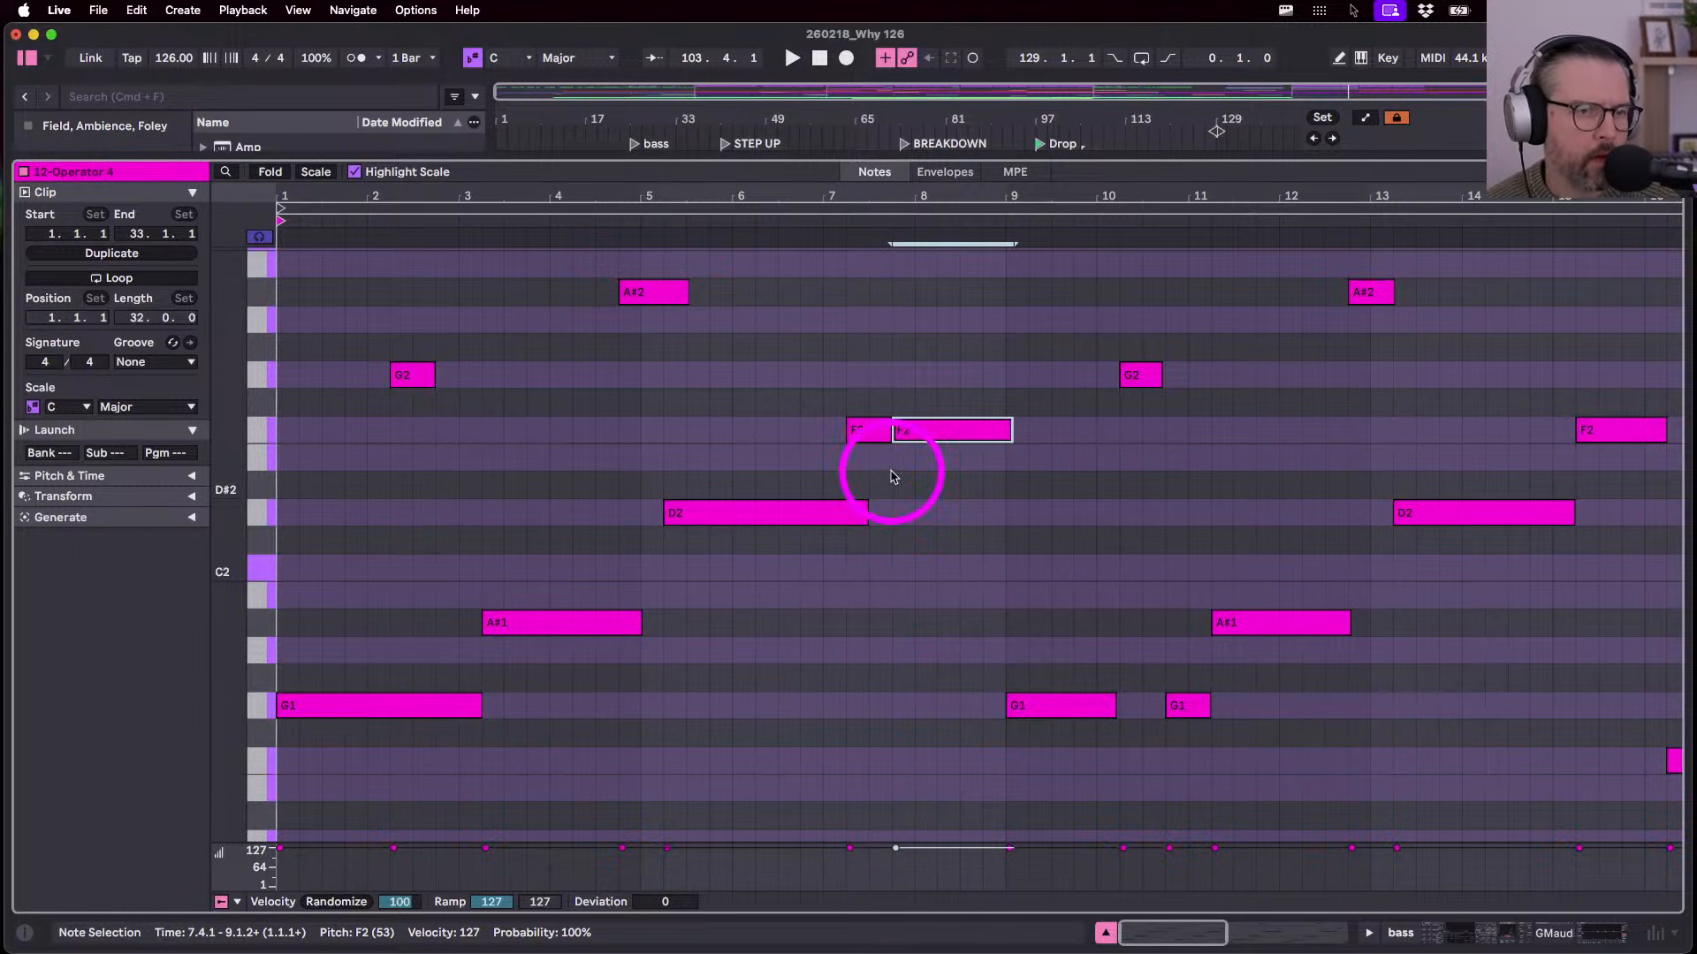
- Lower the short F2 note at bar 7.2 to F1 and return to the arrangement
click(865, 433)
key(shift+Down)
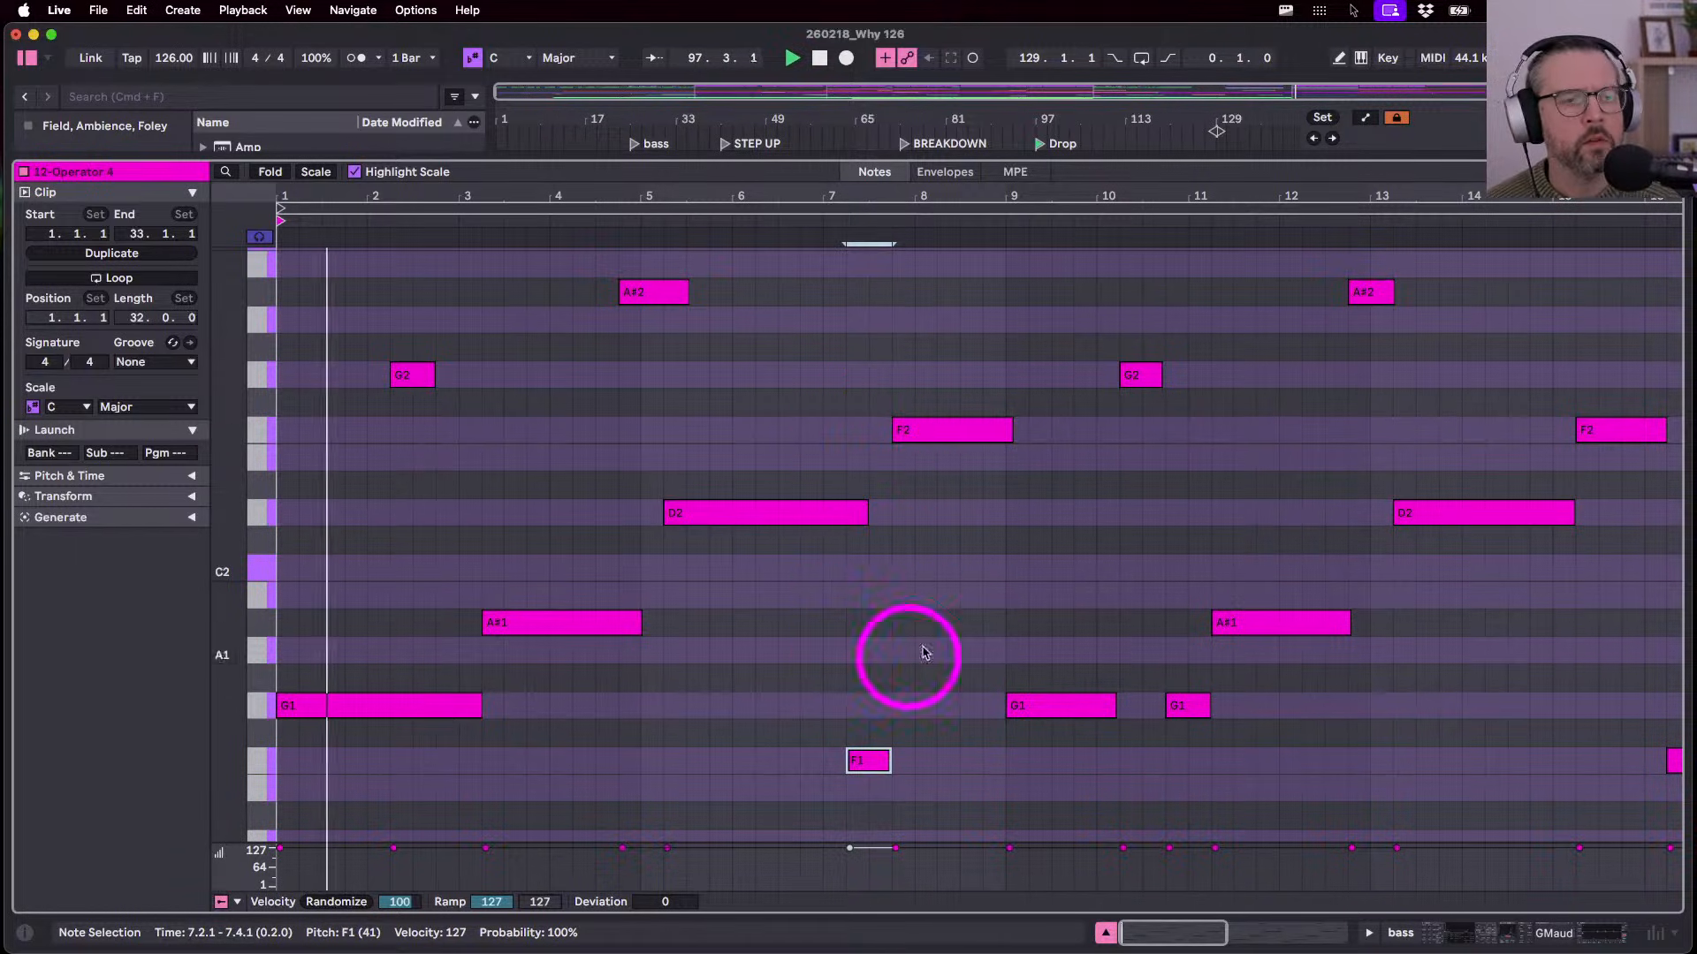
key(shift+Tab)
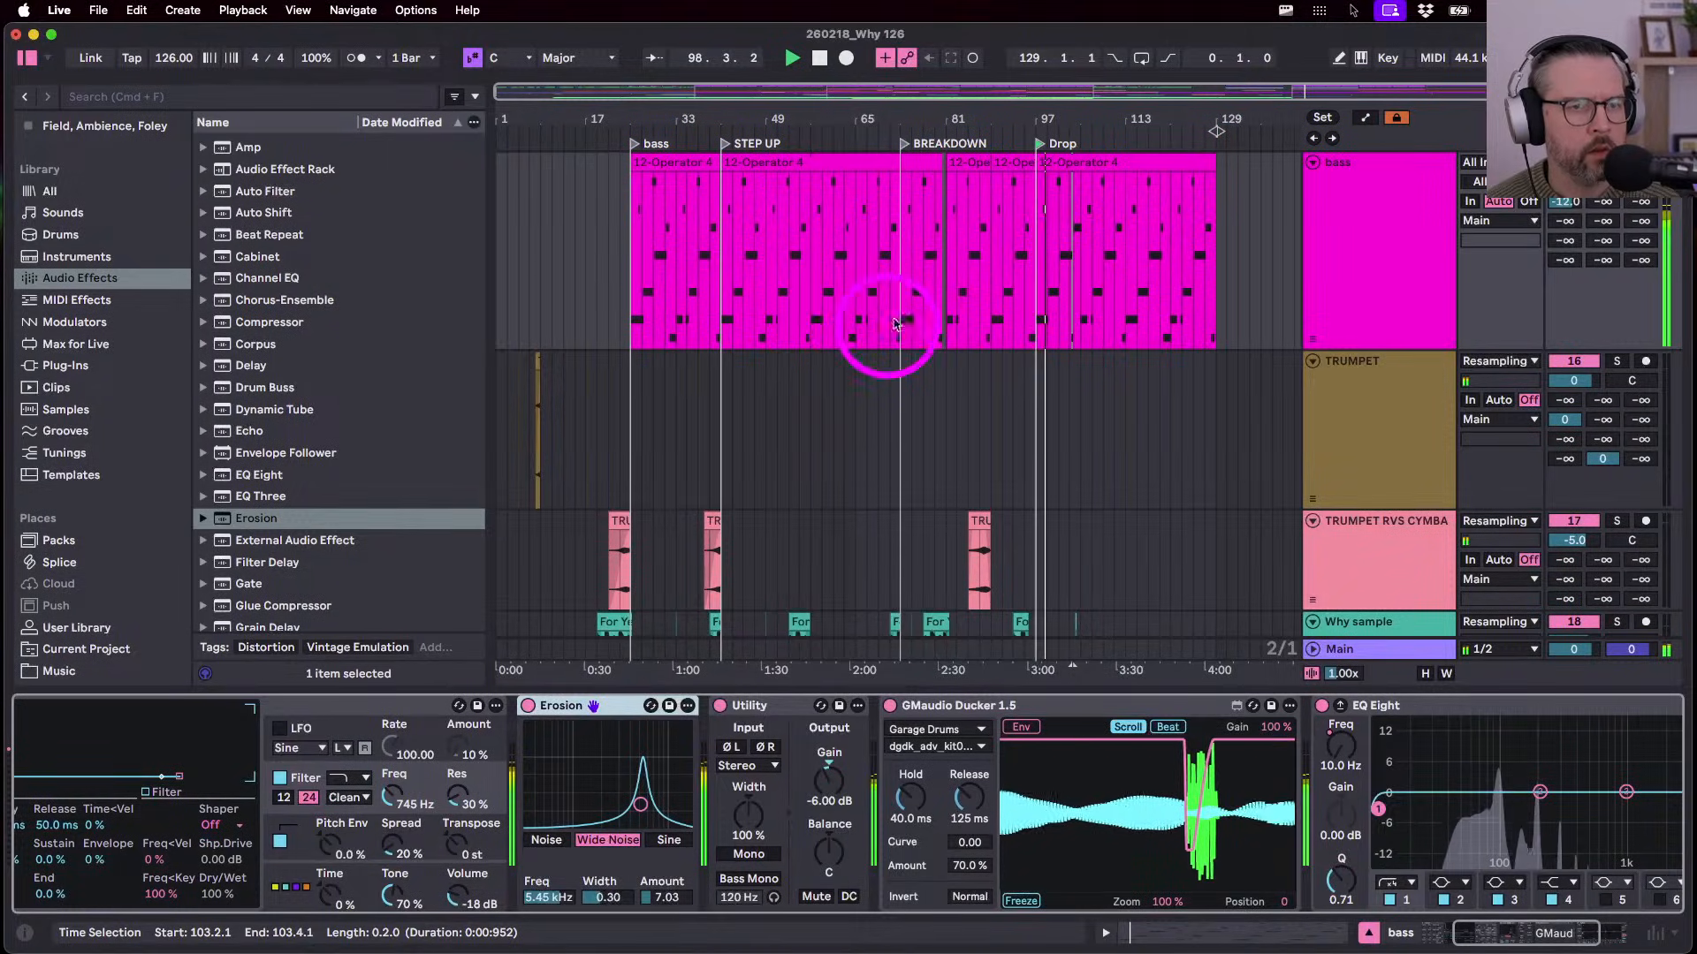
- In the other bass clip, raise the long bar 7.4 note to F2 and drop the short note to F1
scroll(1037, 288, up, 5)
double_click(950, 167)
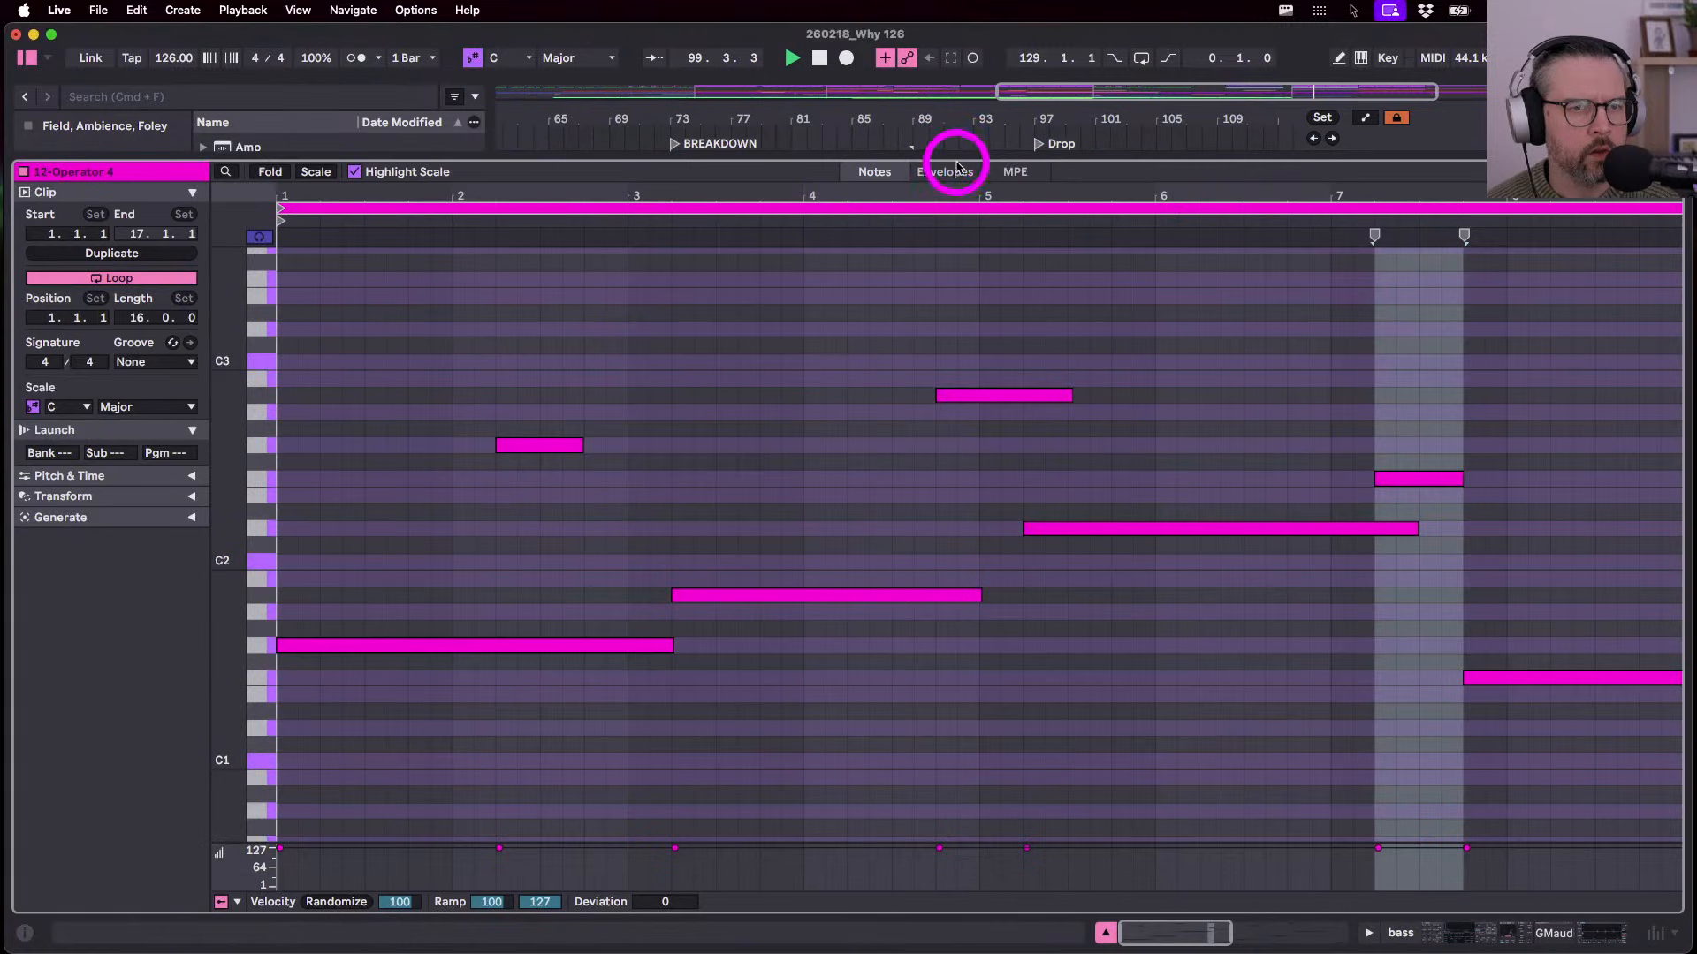
click(1442, 681)
key(shift+Up)
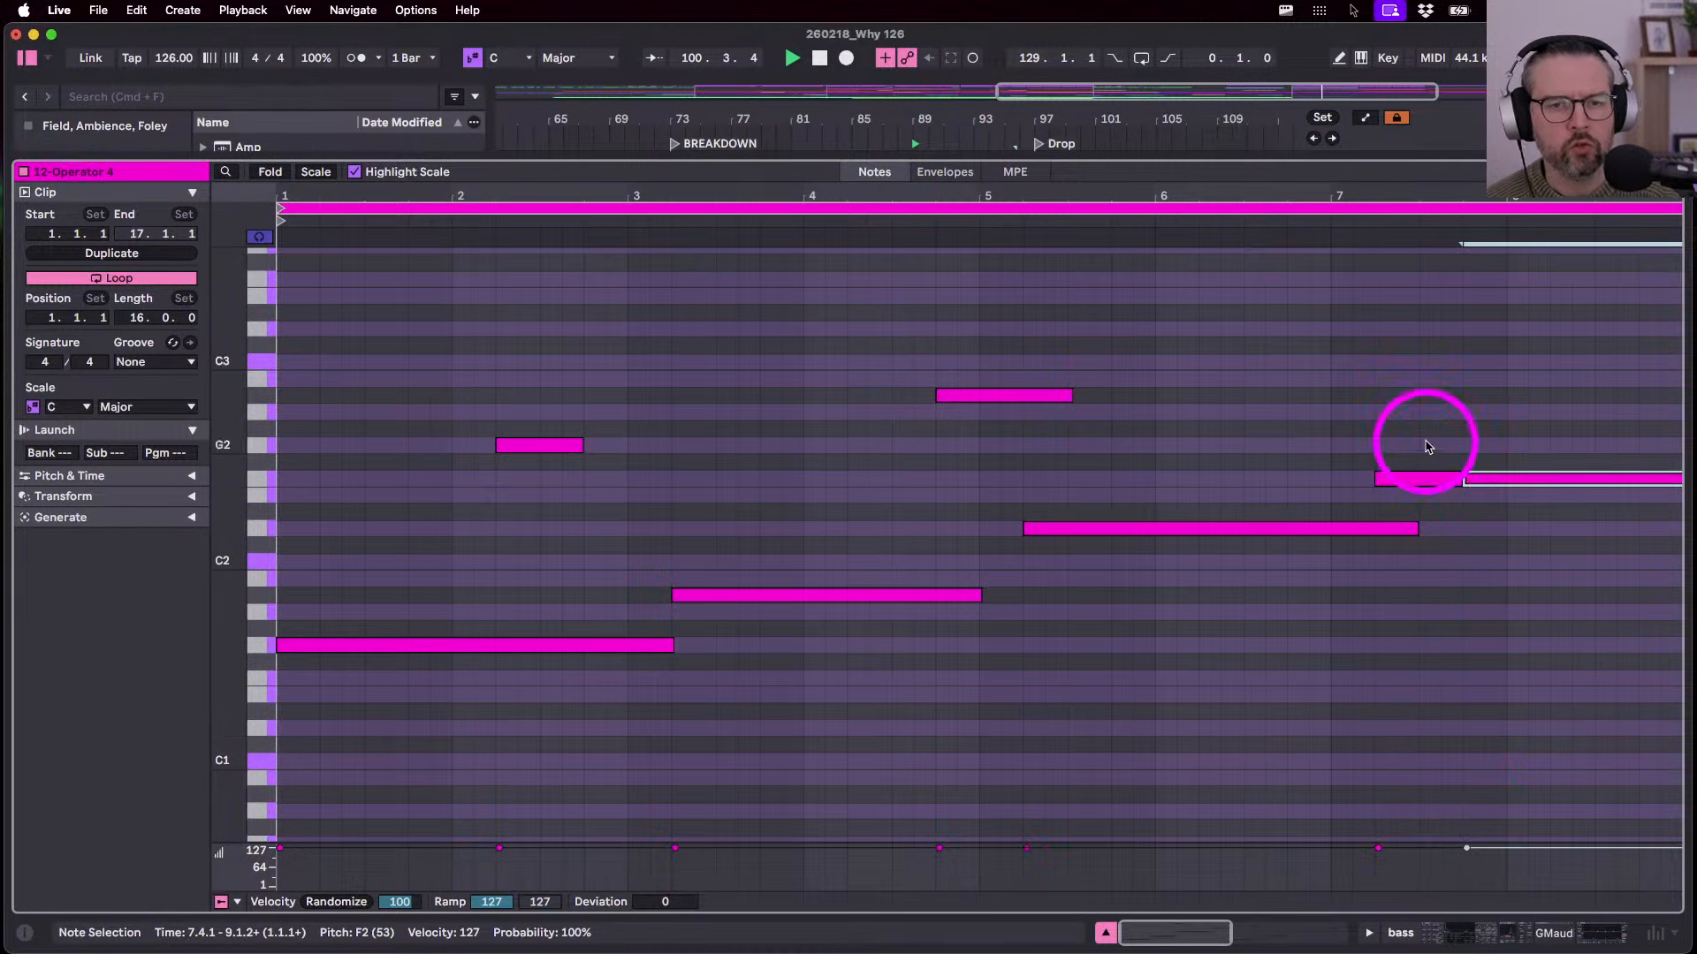
drag(1426, 441, 1467, 546)
click(1440, 477)
key(shift+Down)
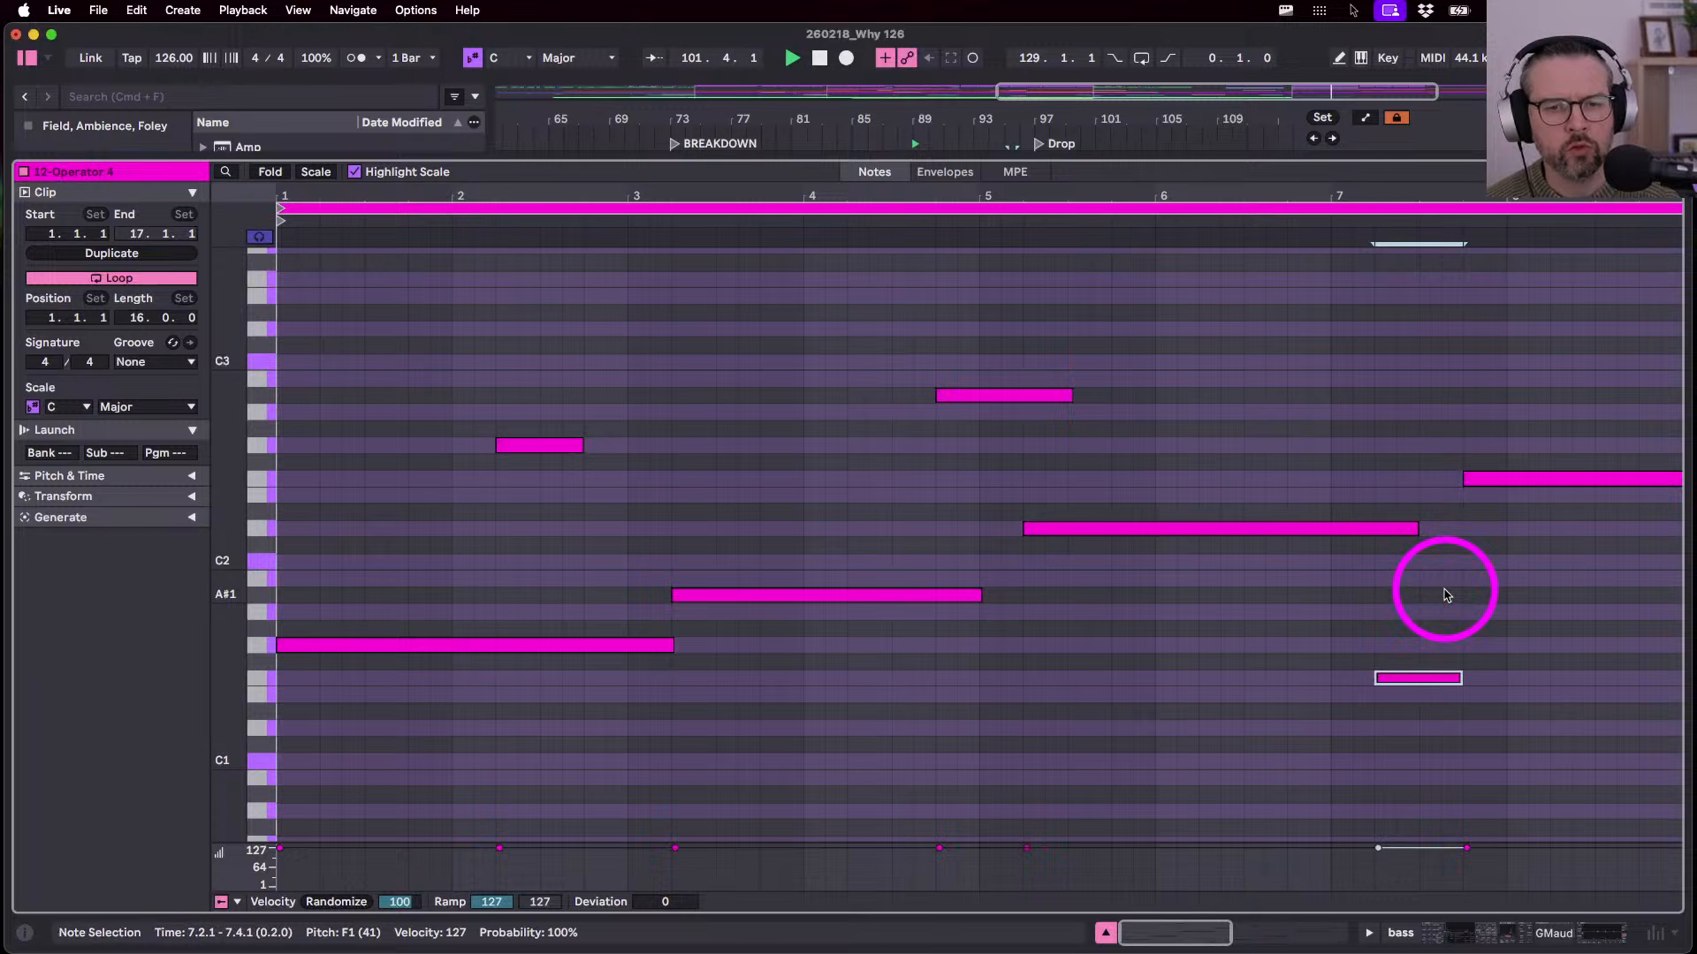
- Turn the bass Erosion amount down to 5.91 and set the ValhallaRoom send to -8.0 dB
key(shift+Tab)
scroll(921, 376, right, 3)
scroll(921, 376, up, 1)
scroll(920, 375, right, 1)
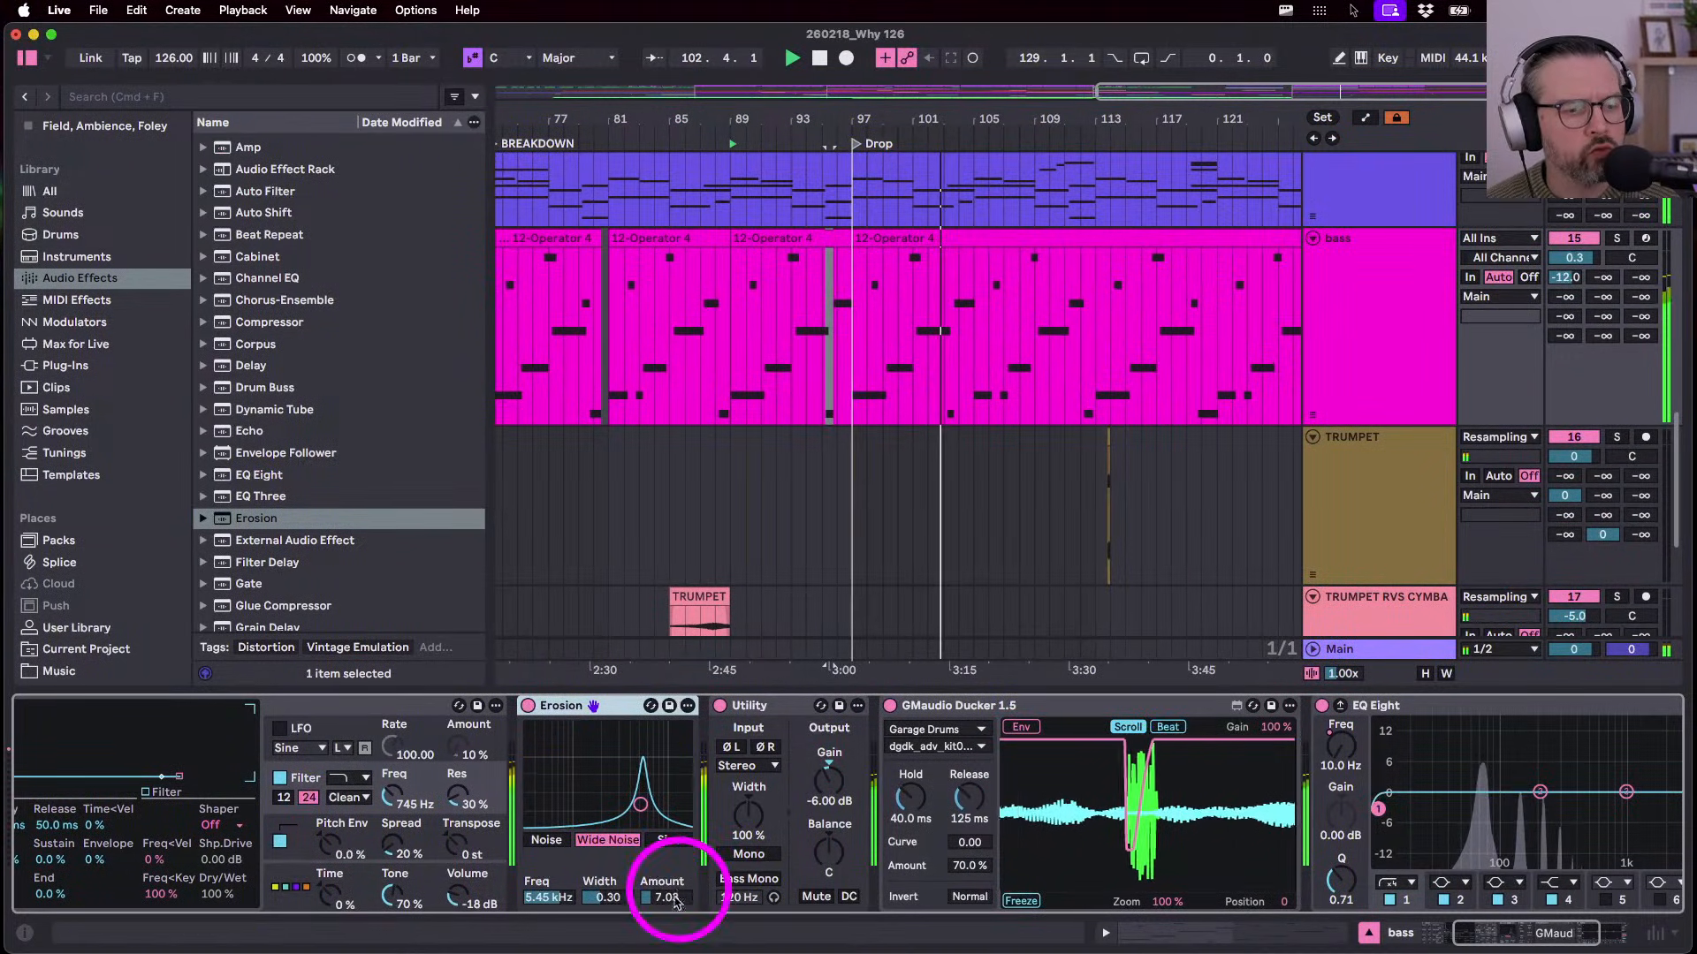
drag(657, 898, 658, 891)
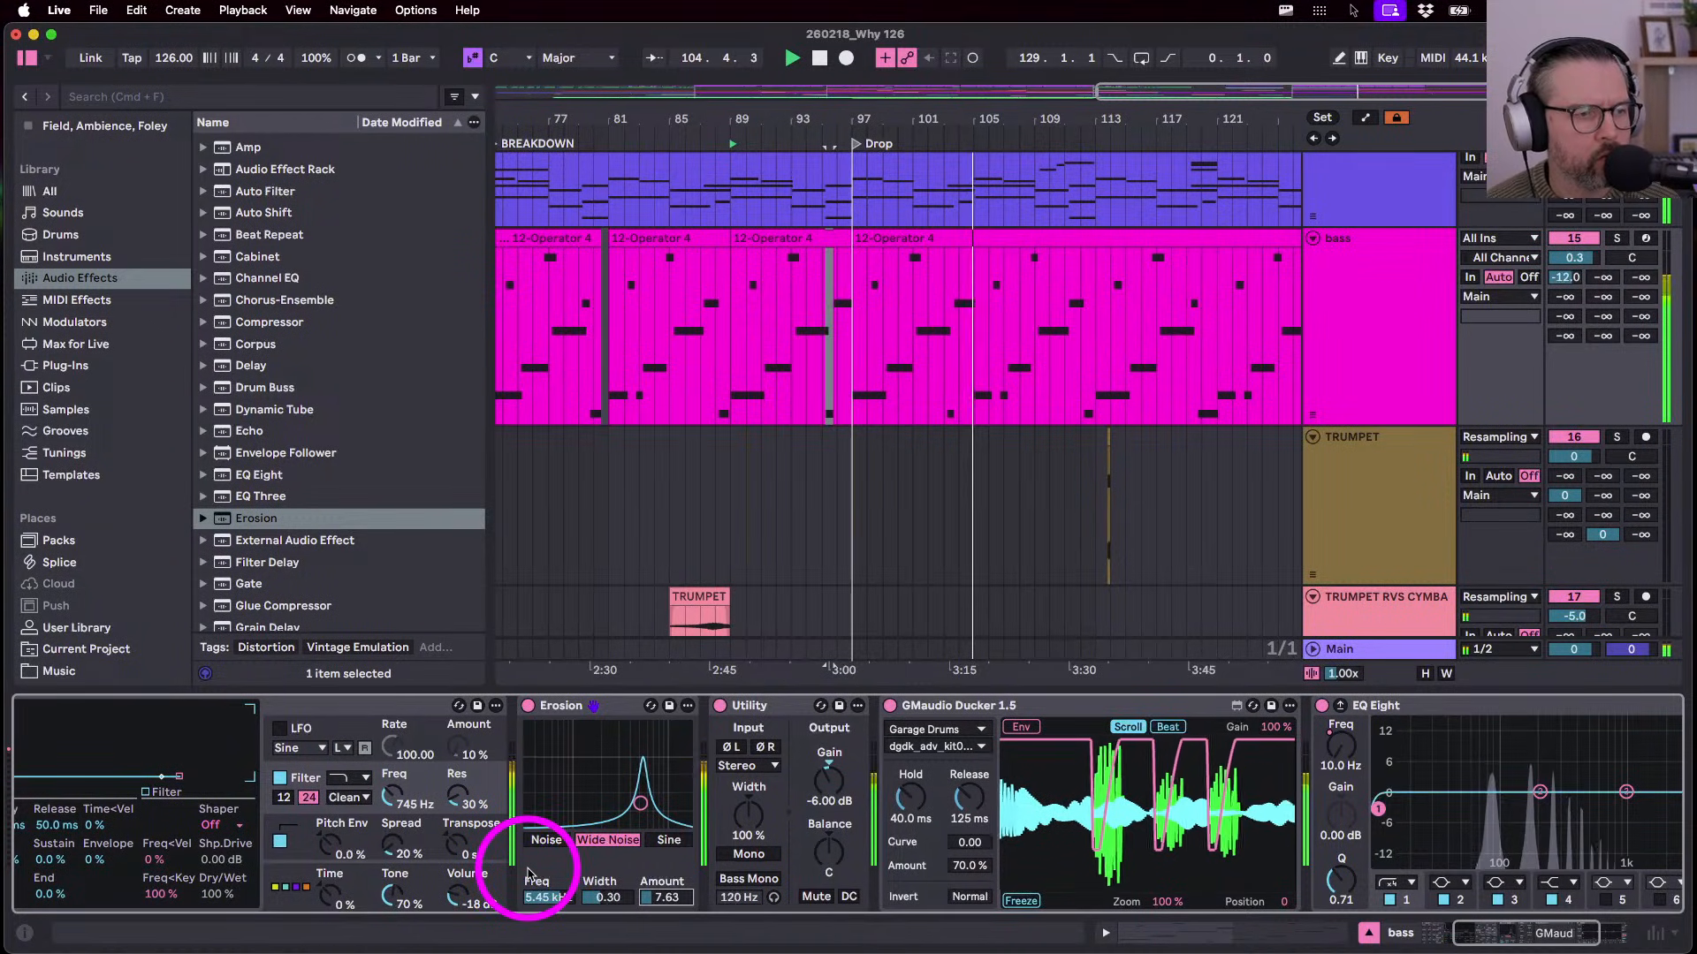
scroll(469, 779, right, 1)
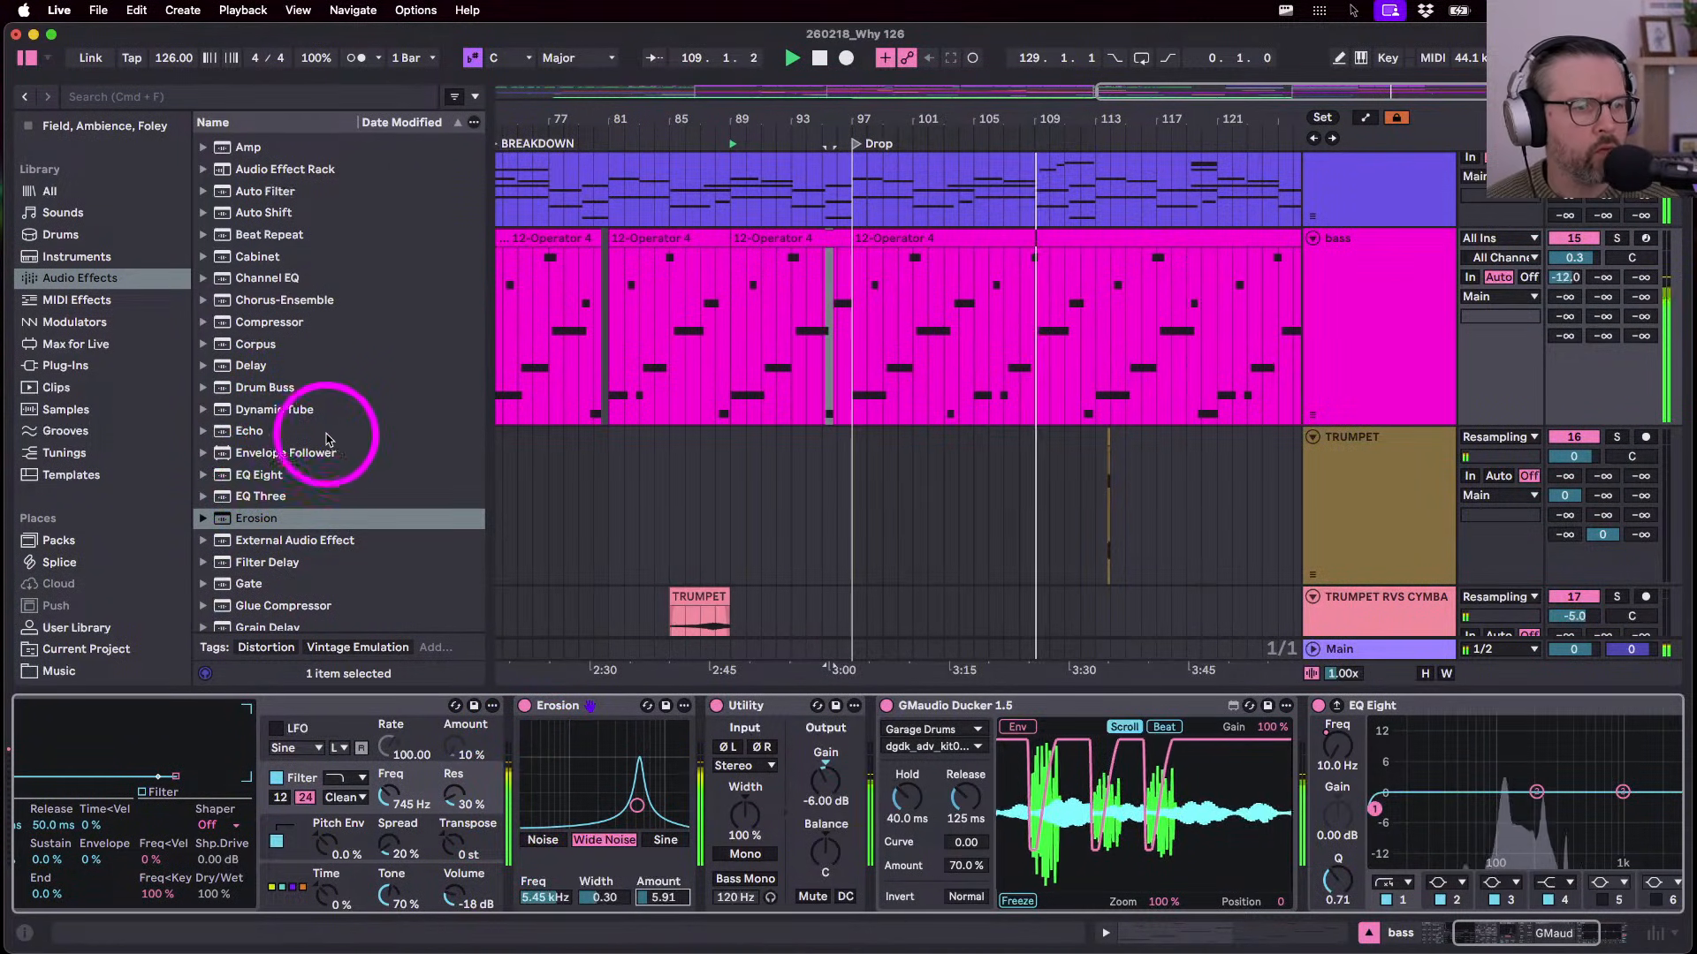
click(1565, 279)
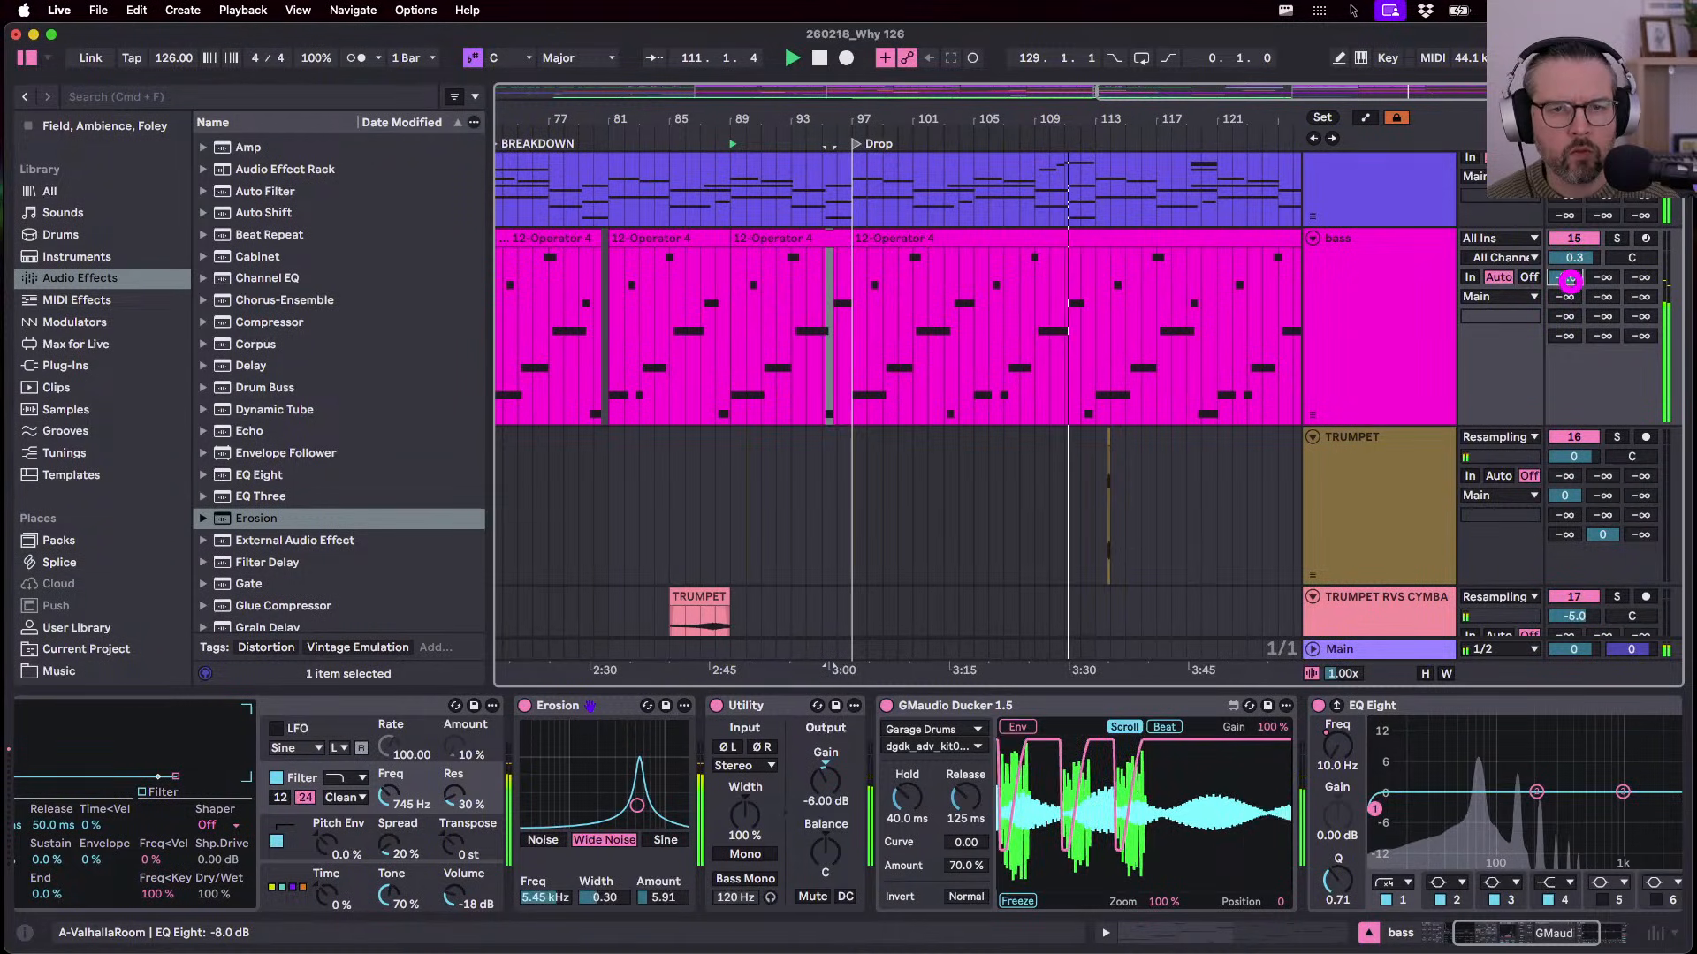
- Play the bar 97 bass clip from bar 101 to check the changes
key(space)
click(873, 241)
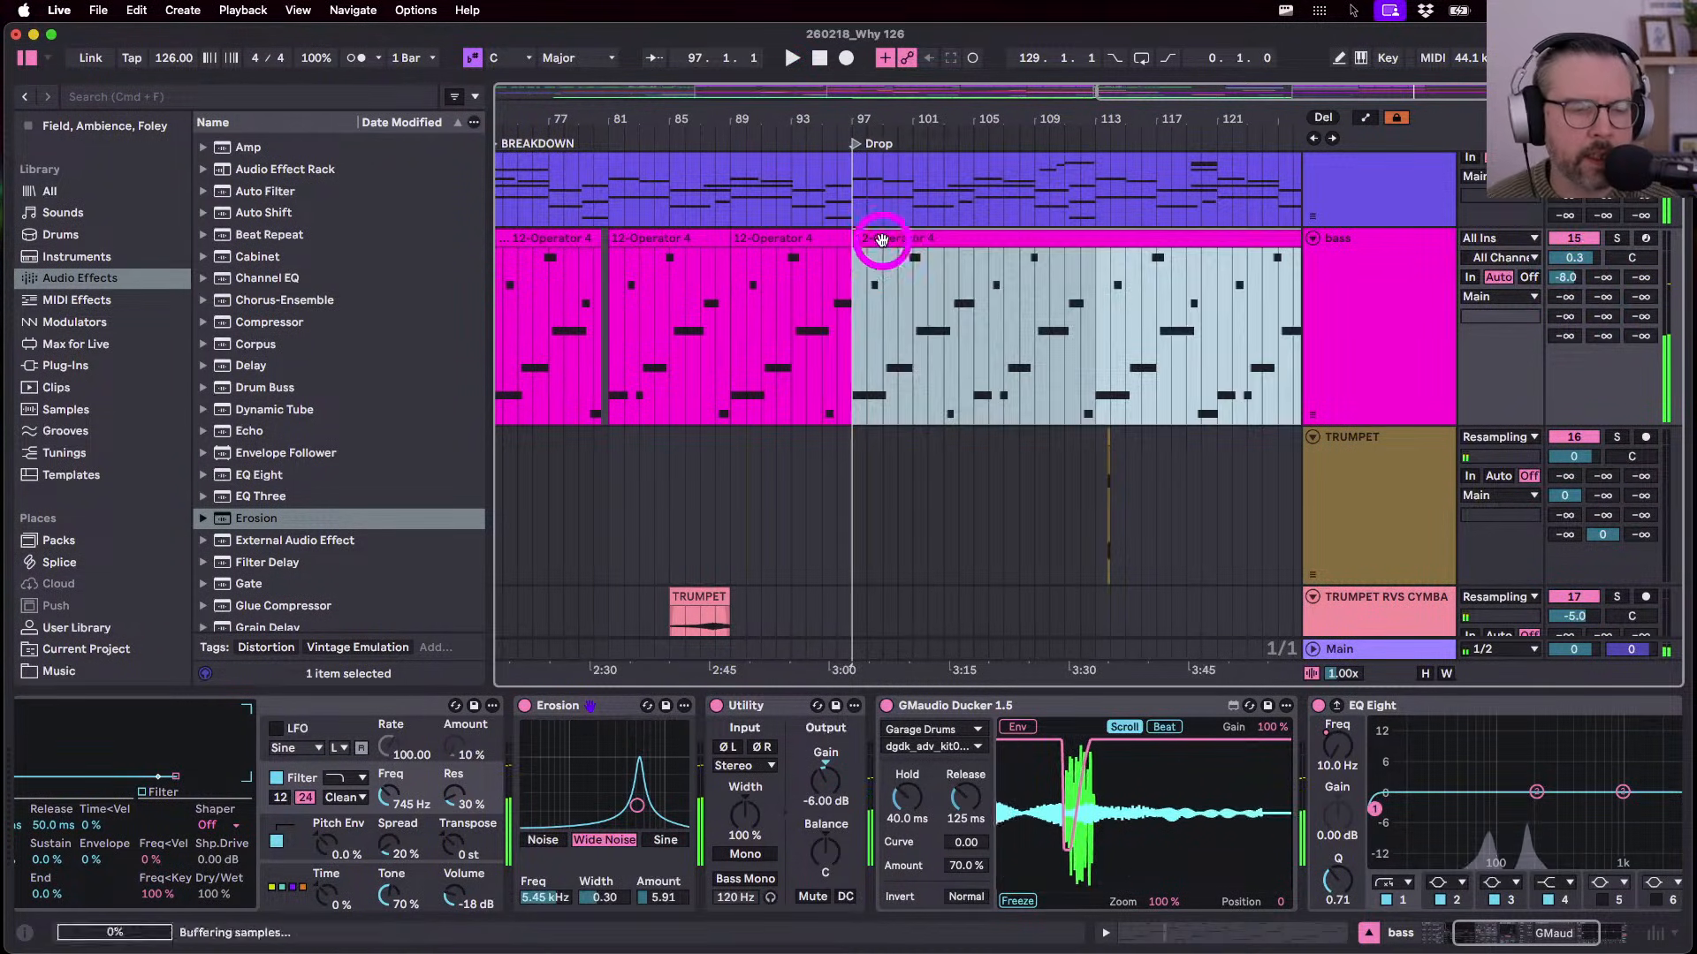
click(910, 365)
key(space)
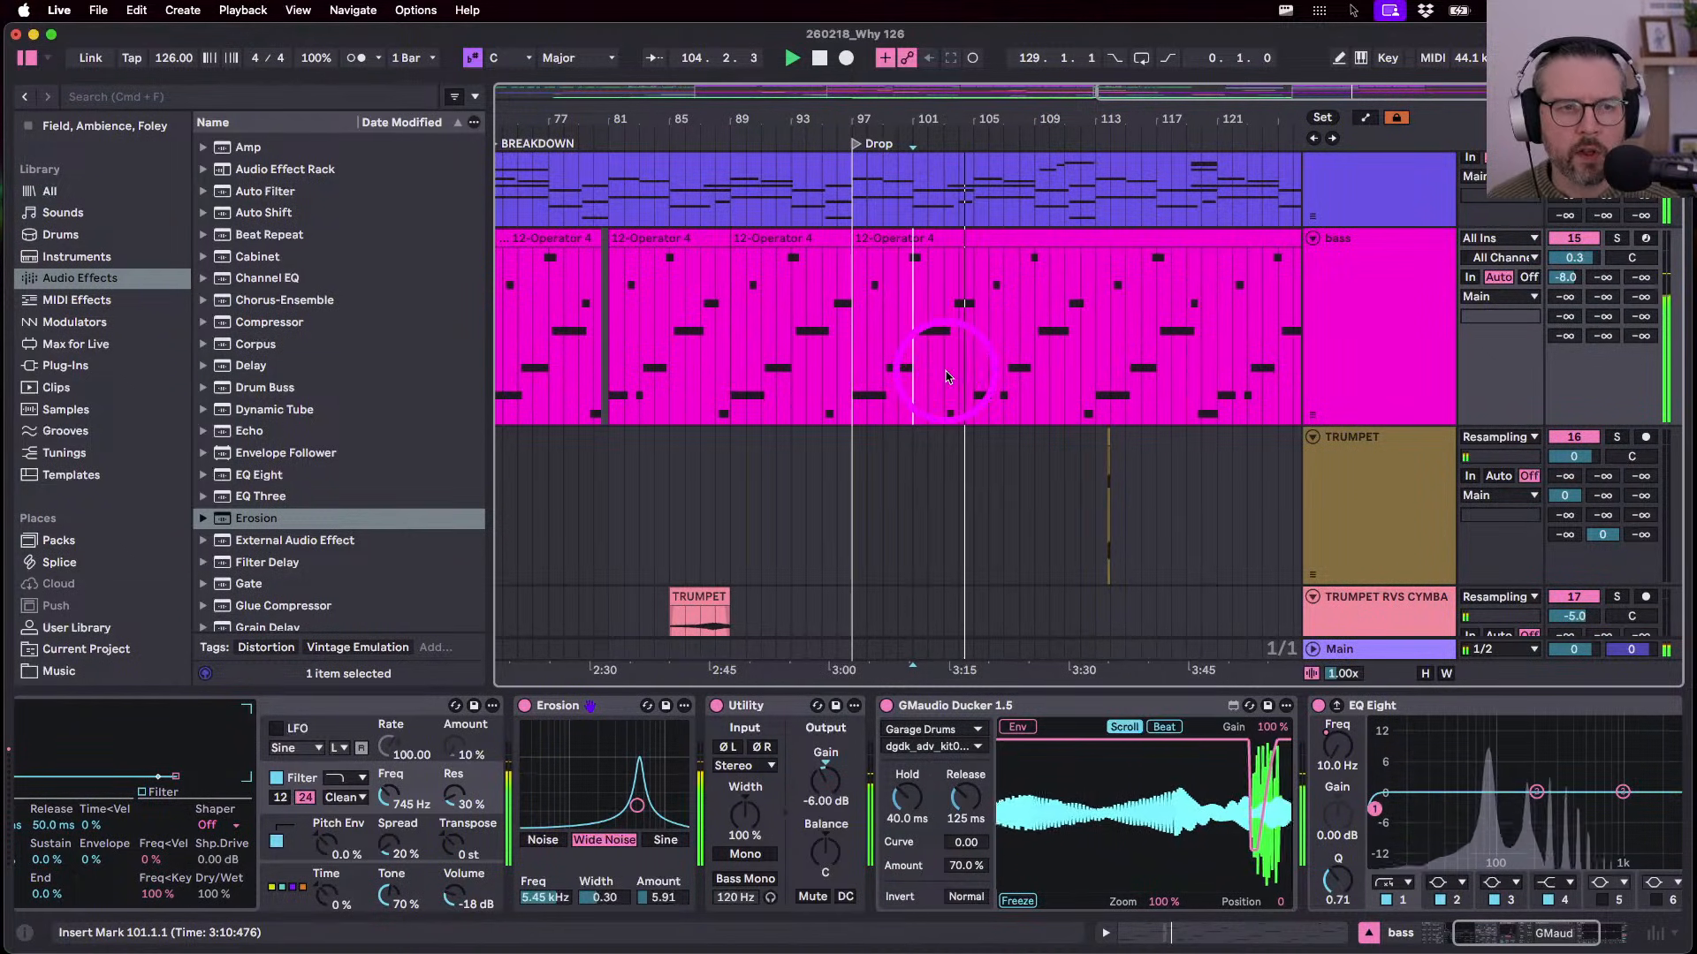
key(space)
- Open the bar 97 bass clip and draw, then remove, an F1 note at bar 8.3
click(938, 239)
double_click(938, 238)
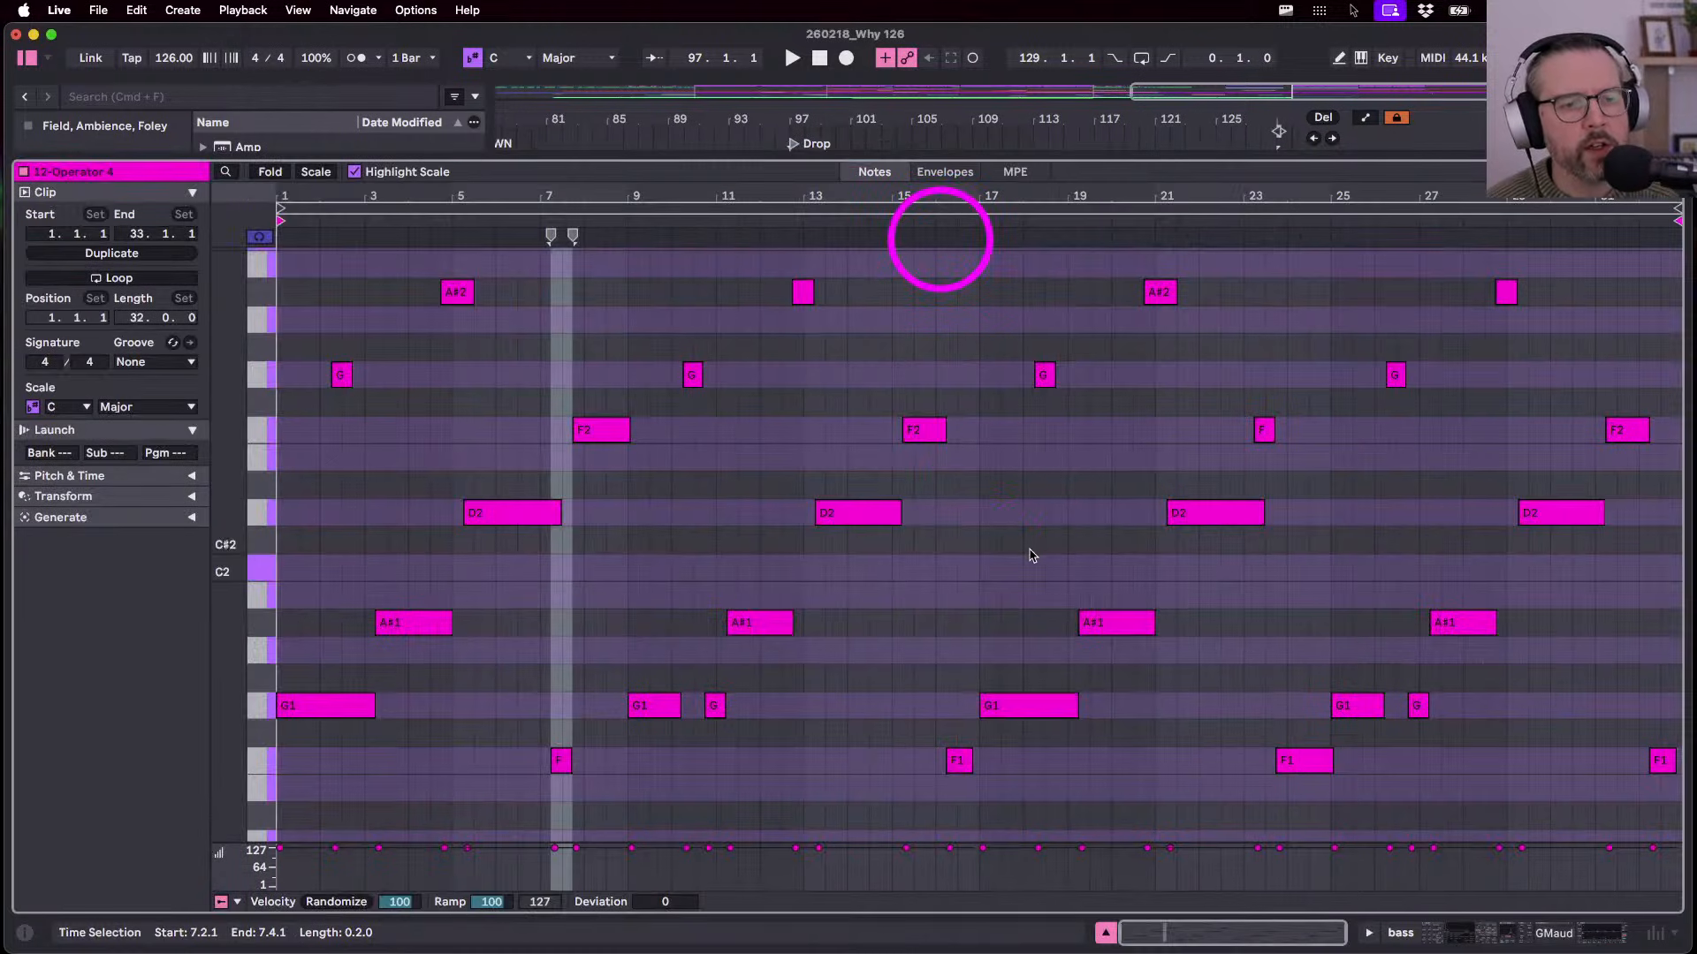
key(b)
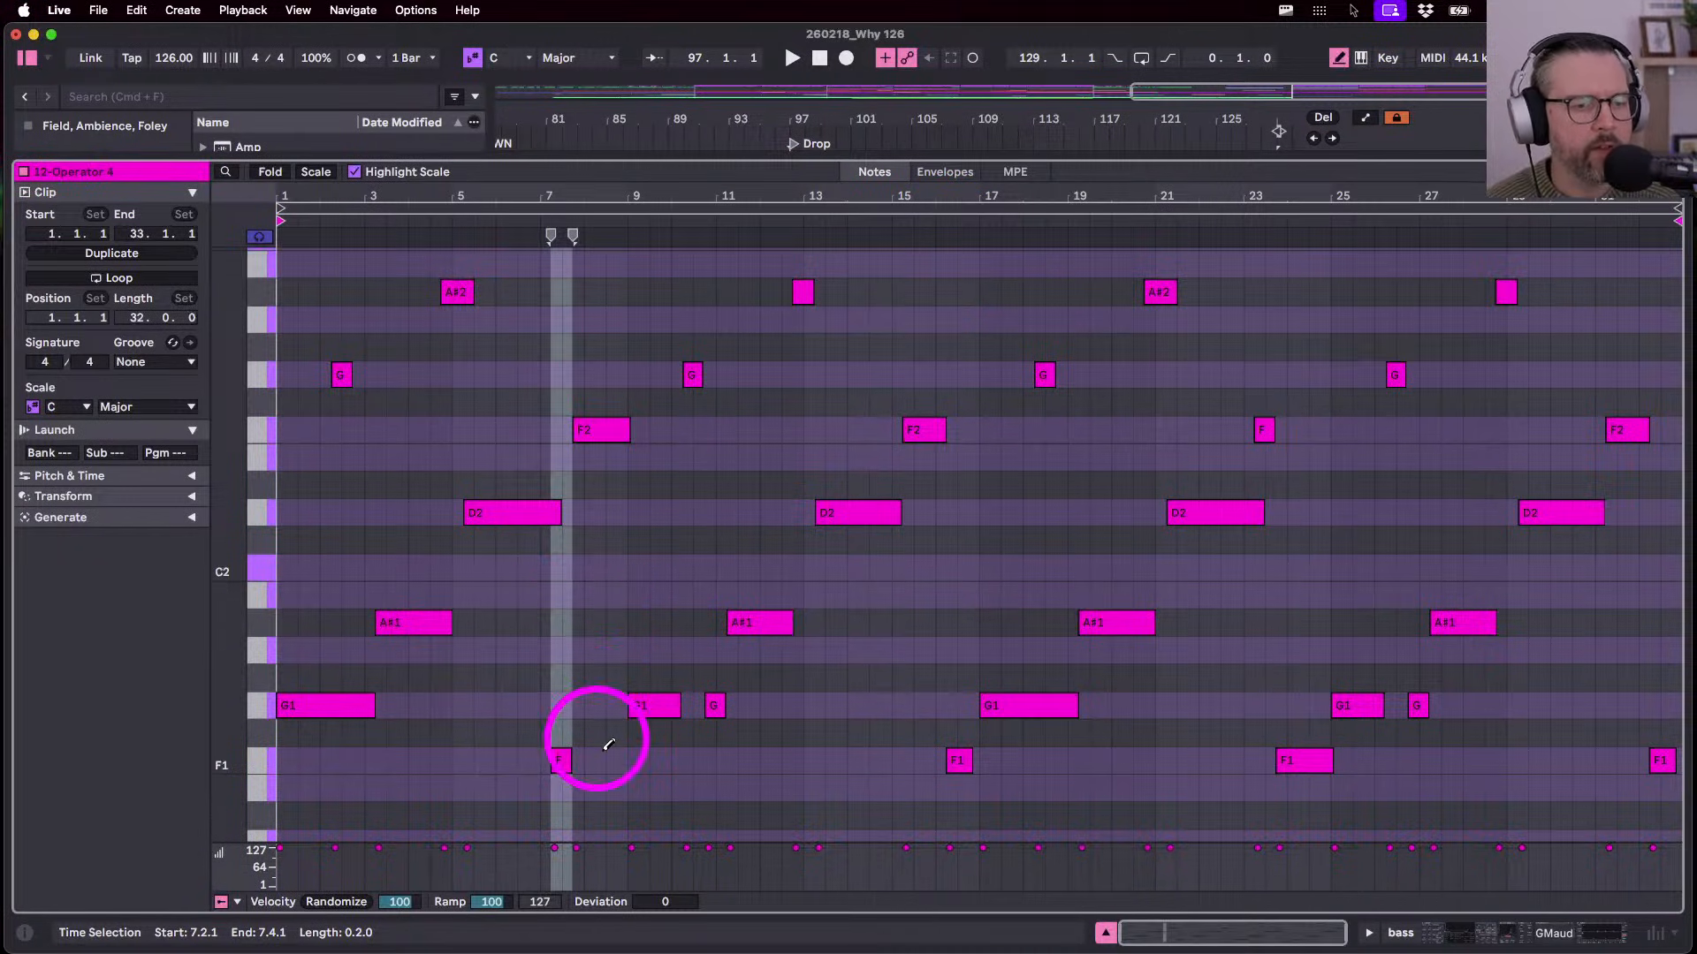
click(616, 761)
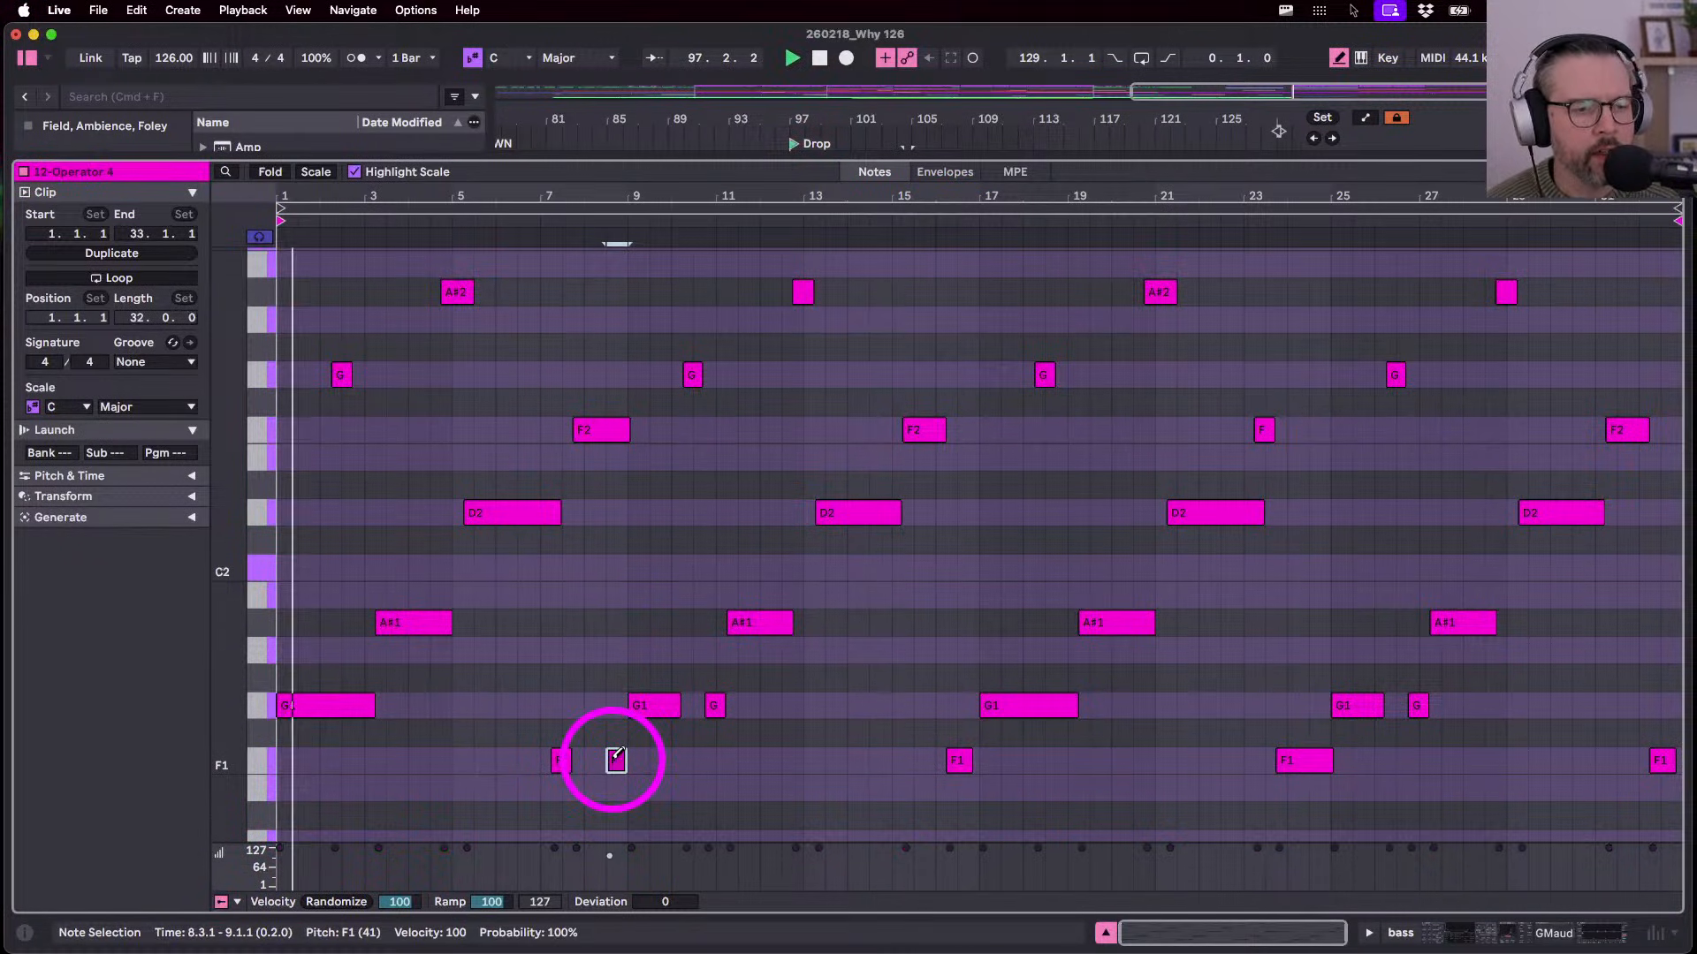
click(616, 758)
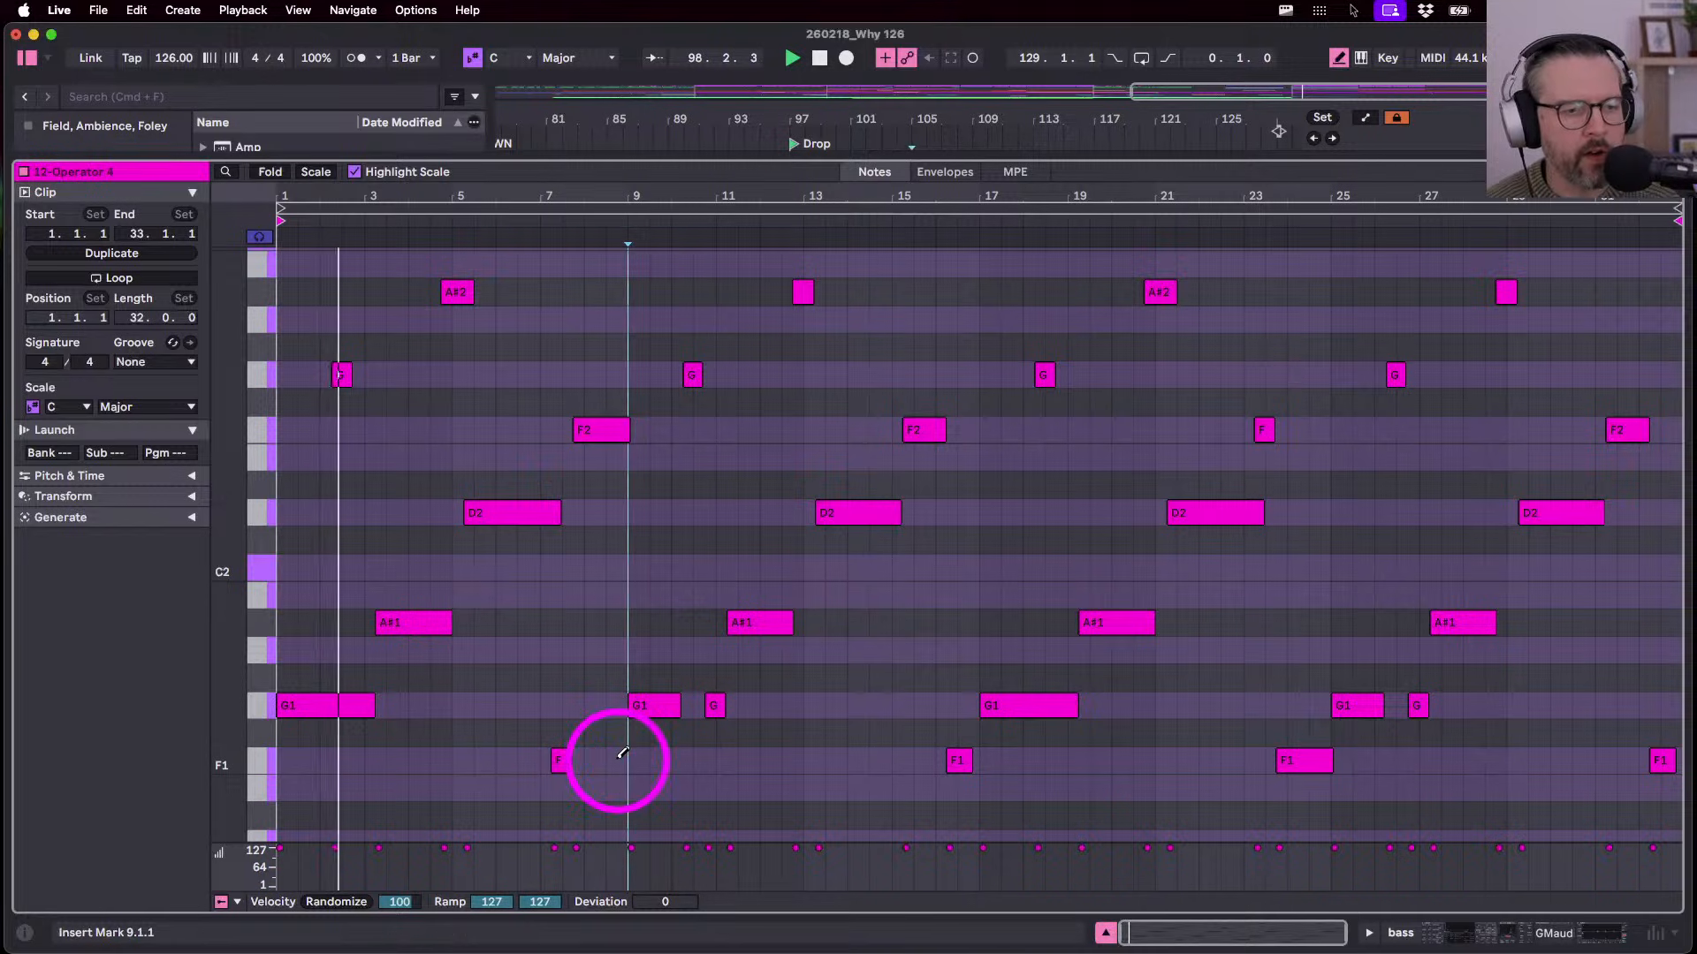
key(b)
- Raise the bar 16 note to F2 and drop the bar 15 note to F1
click(920, 436)
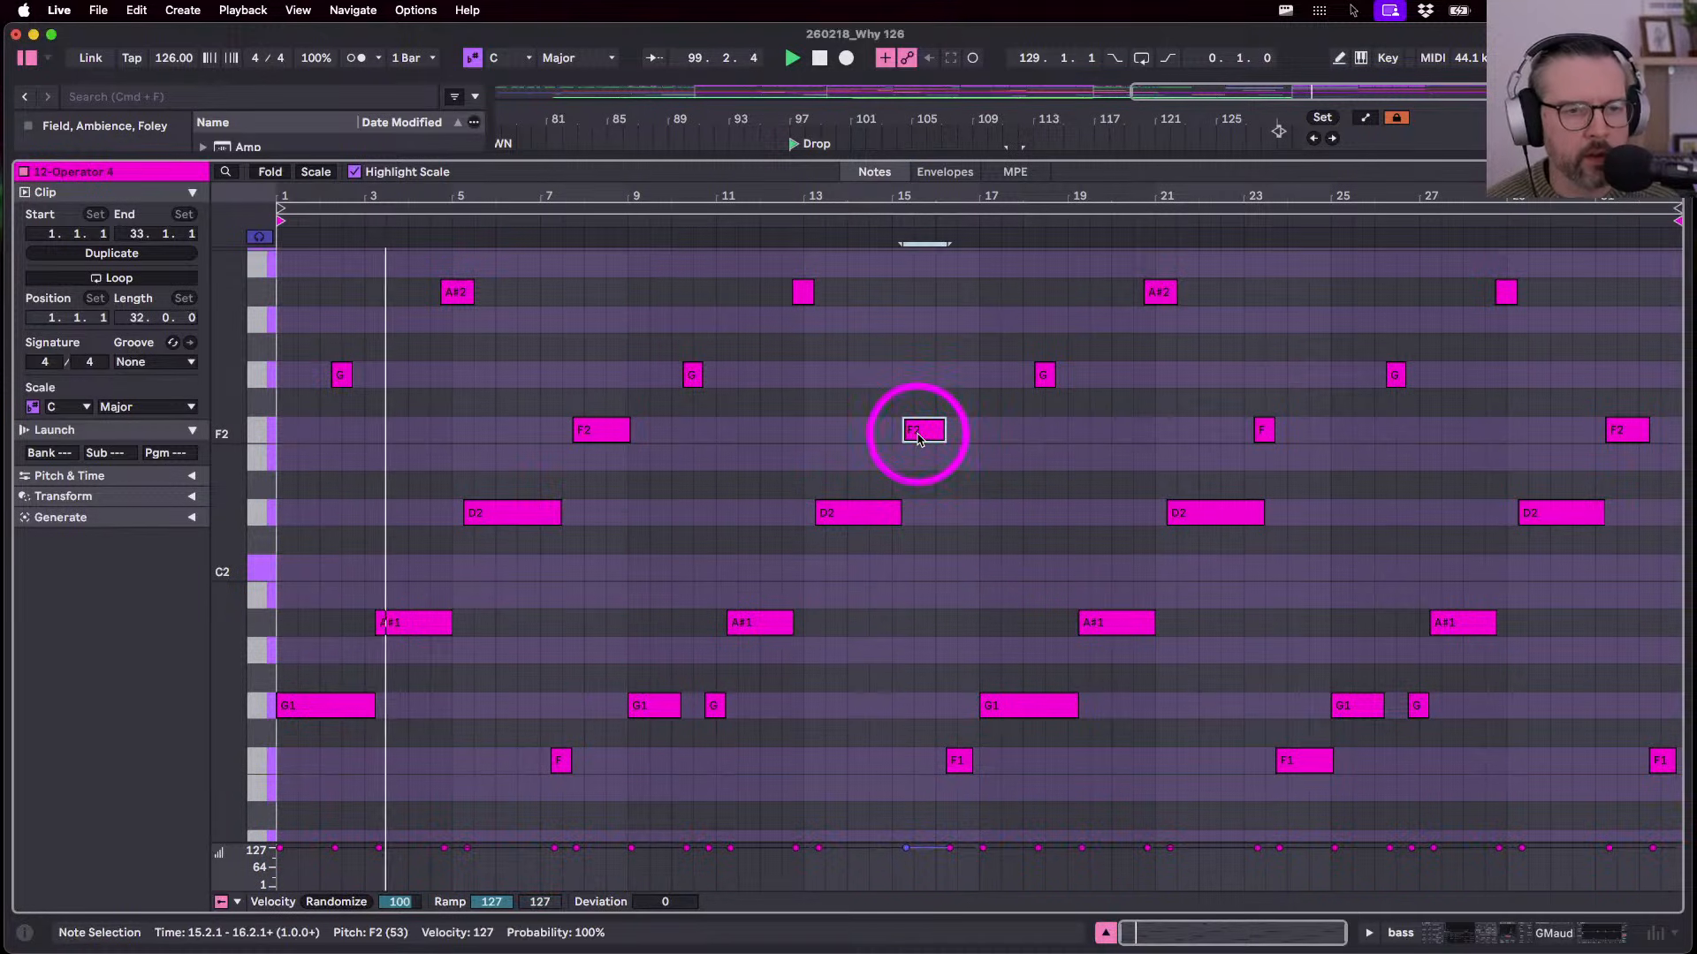
key(shift+Down)
key(super+z)
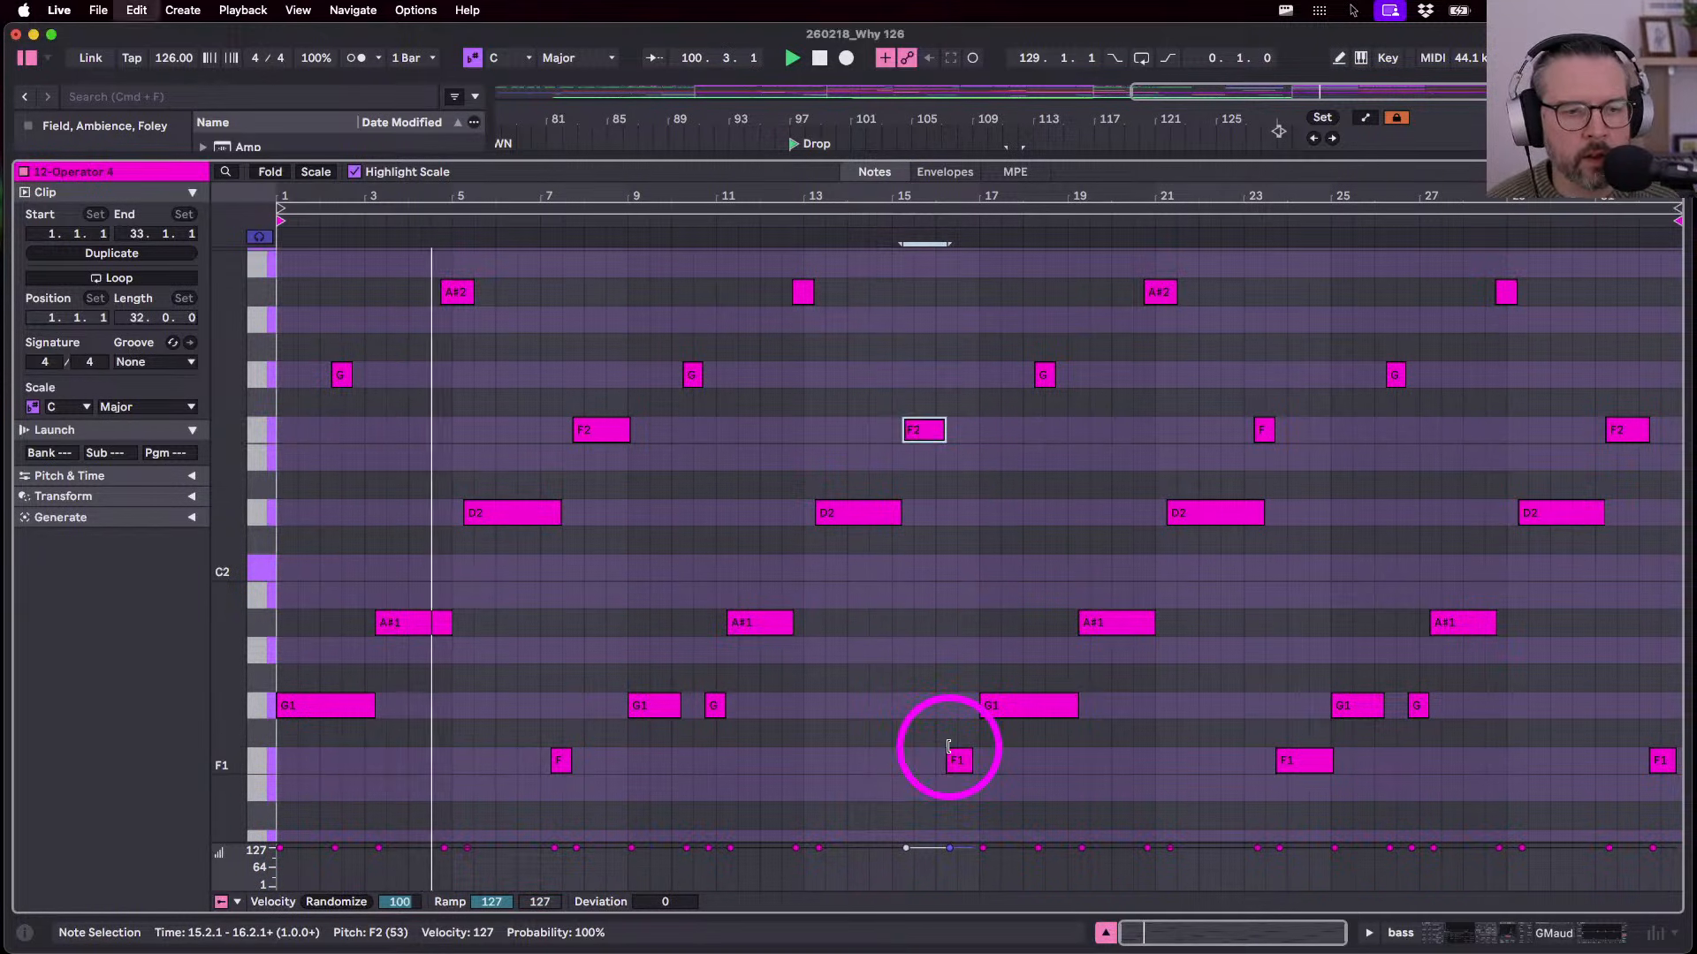
click(960, 761)
key(shift+Up)
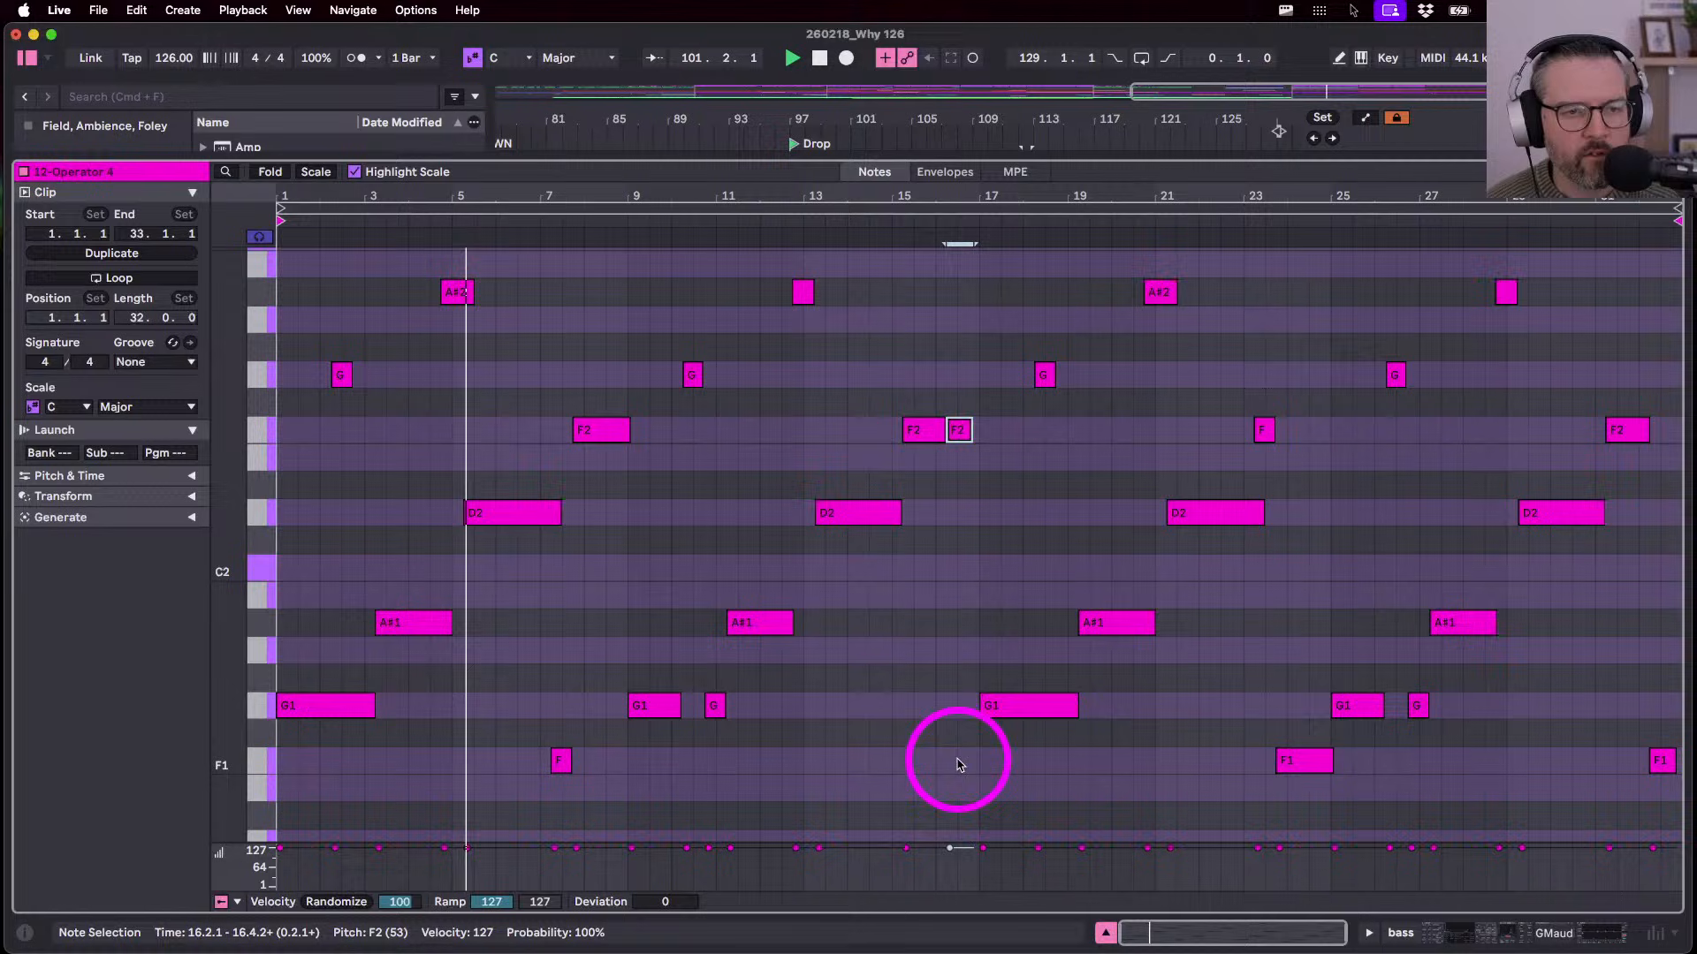
click(938, 442)
key(shift+Down)
key(shift+Down)
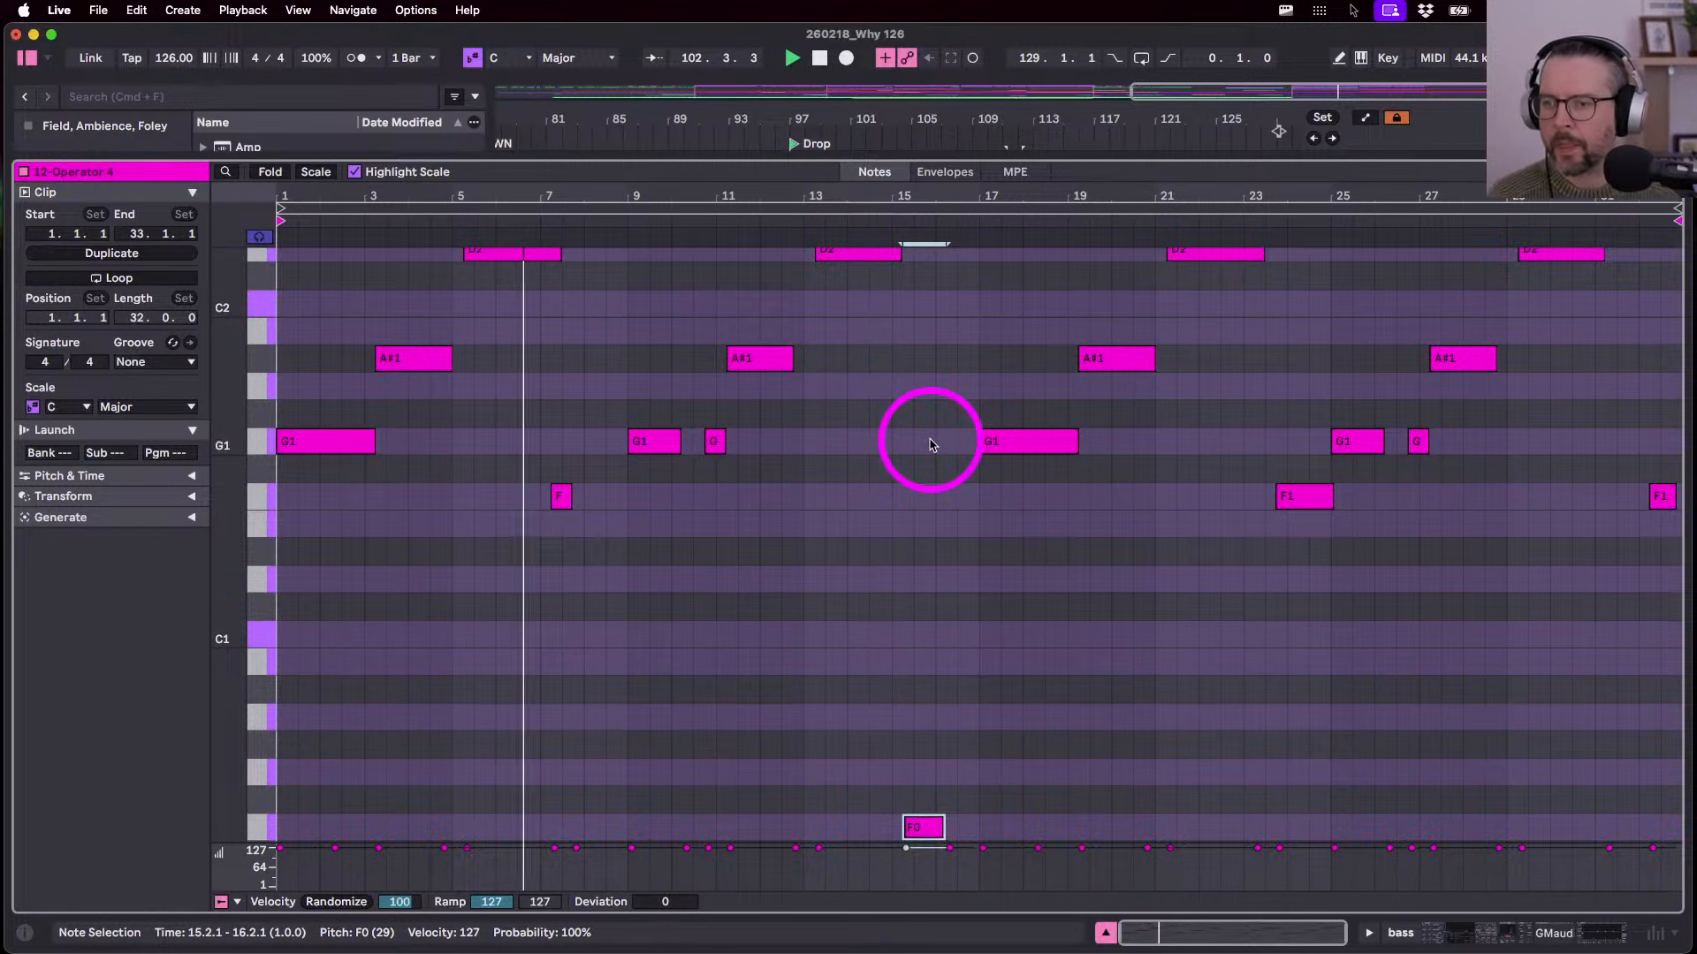
key(shift+Up)
- Put the bar 15 note back at F2 and drop the bar 16.2 note to F1
scroll(932, 444, up, 4)
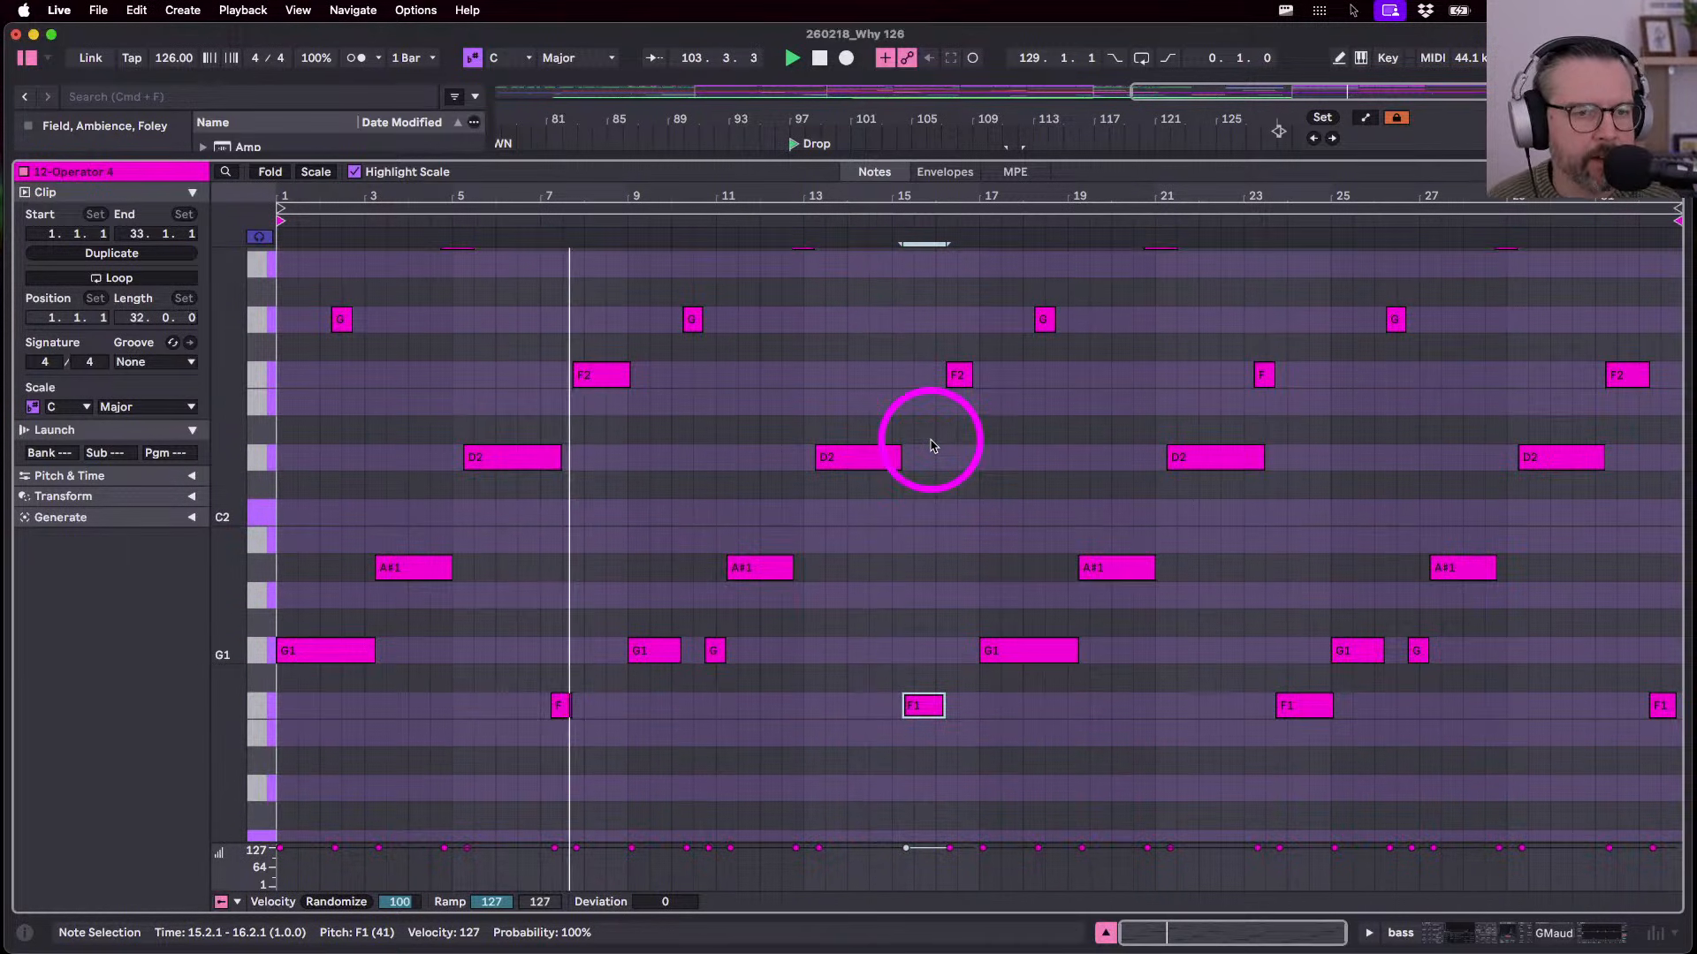
scroll(931, 444, up, 1)
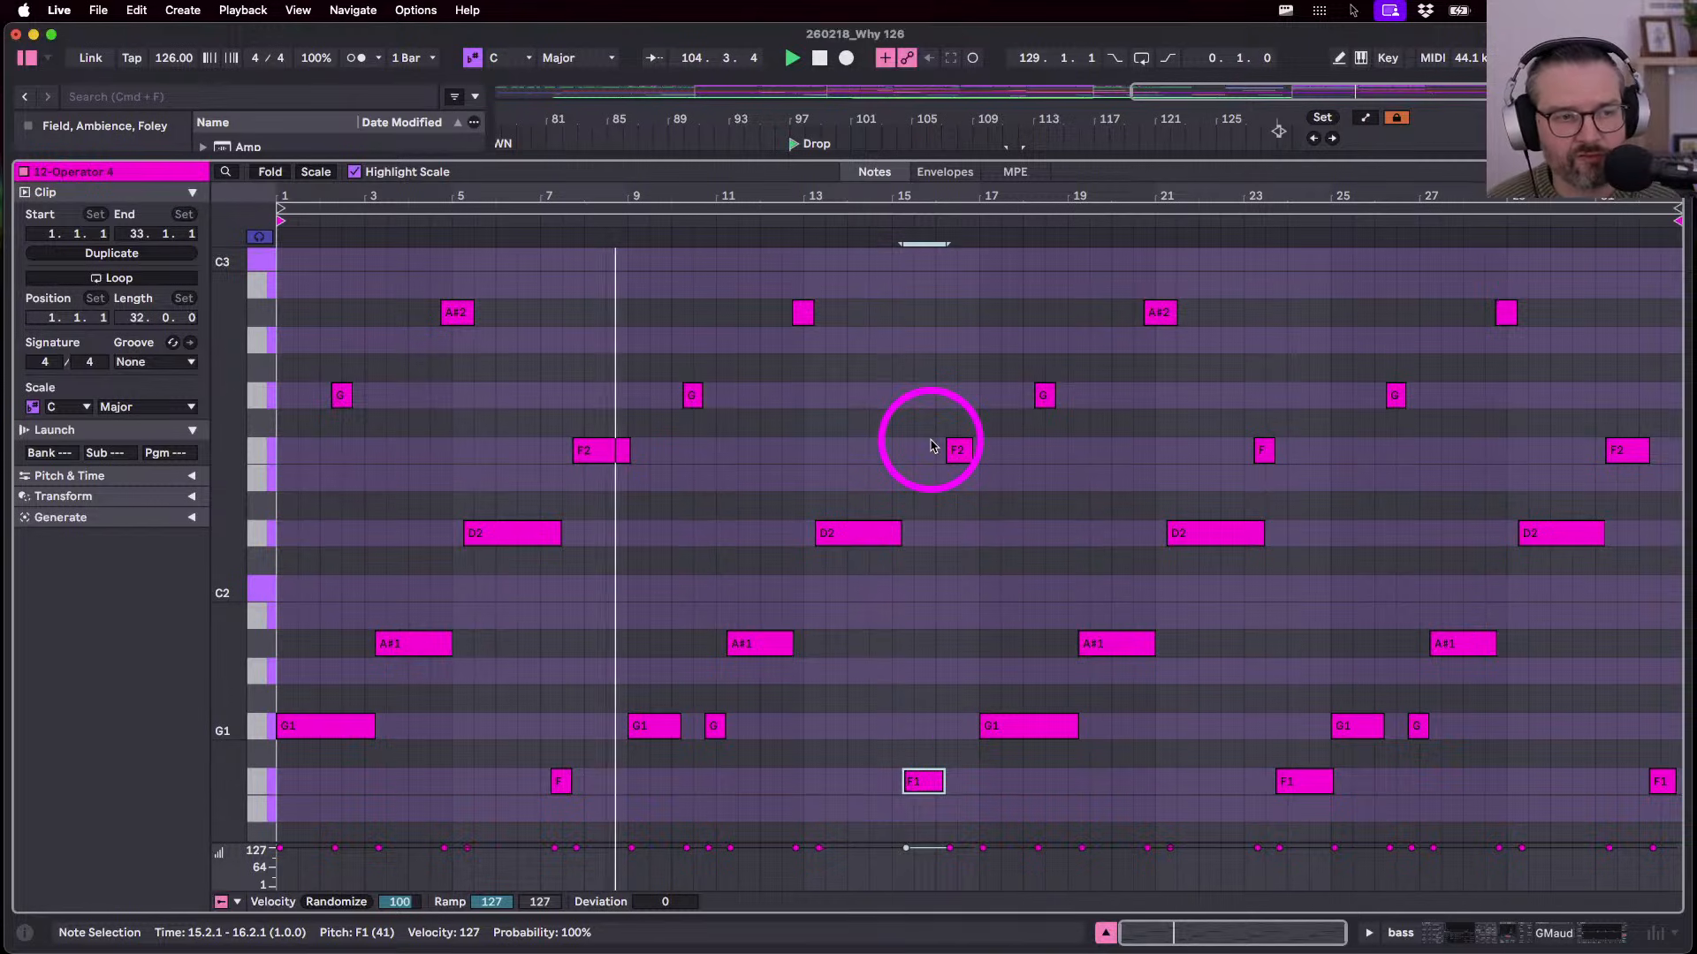
key(b)
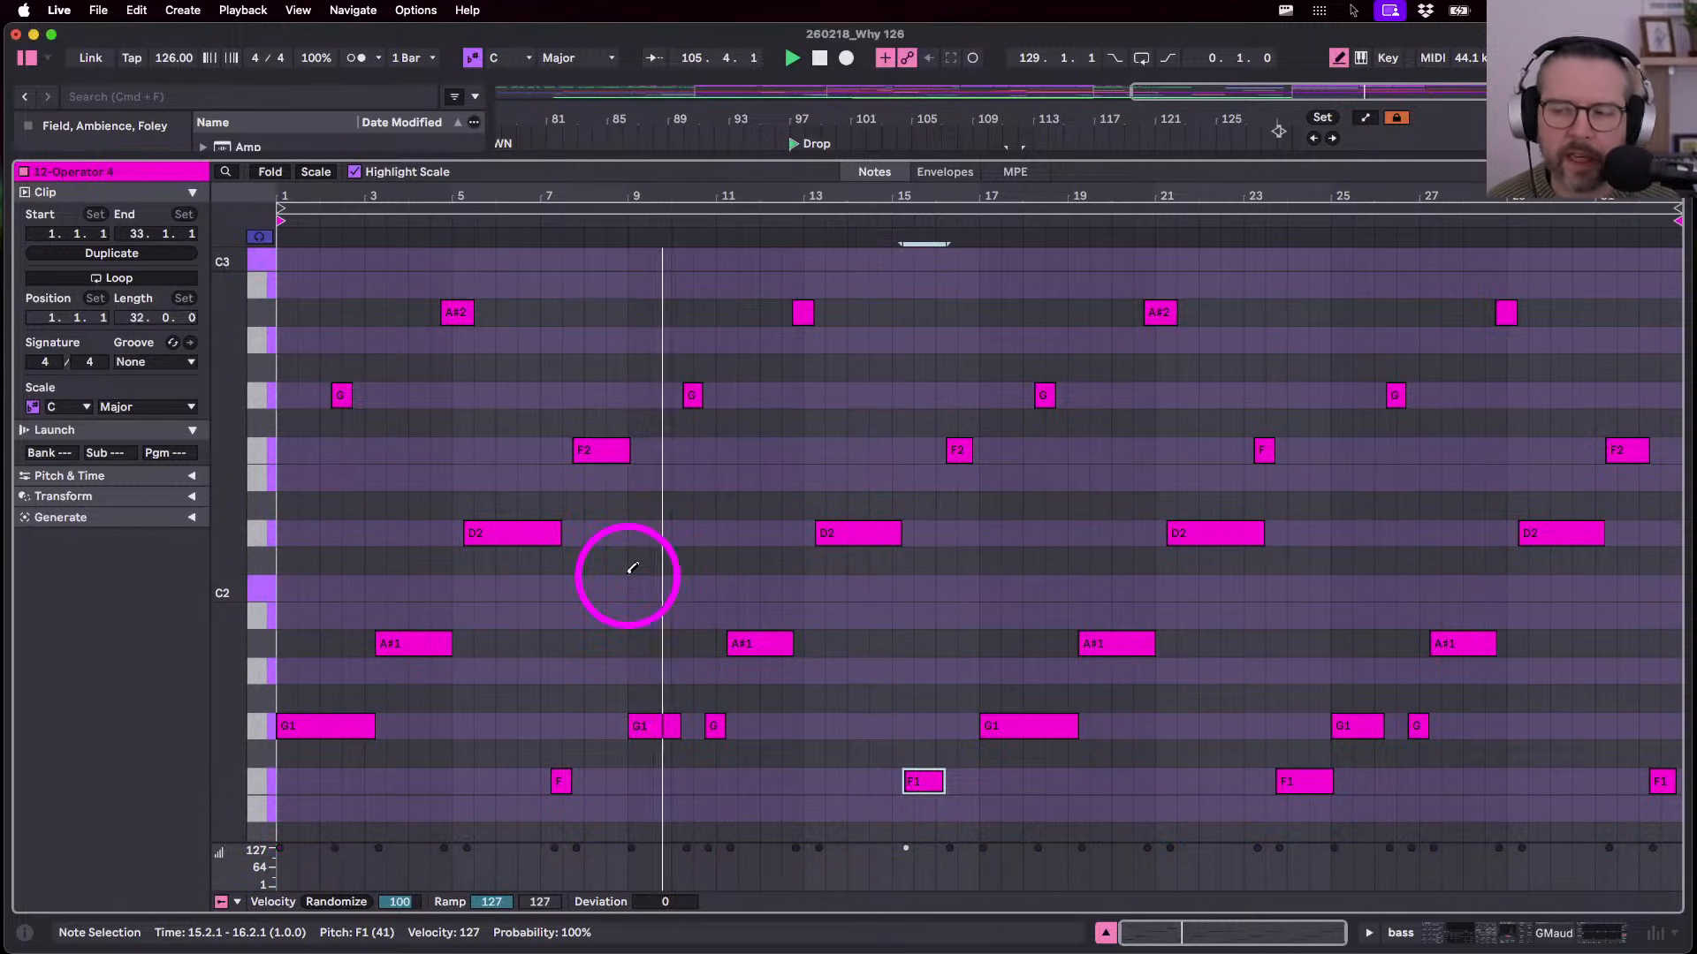
key(shift+Up)
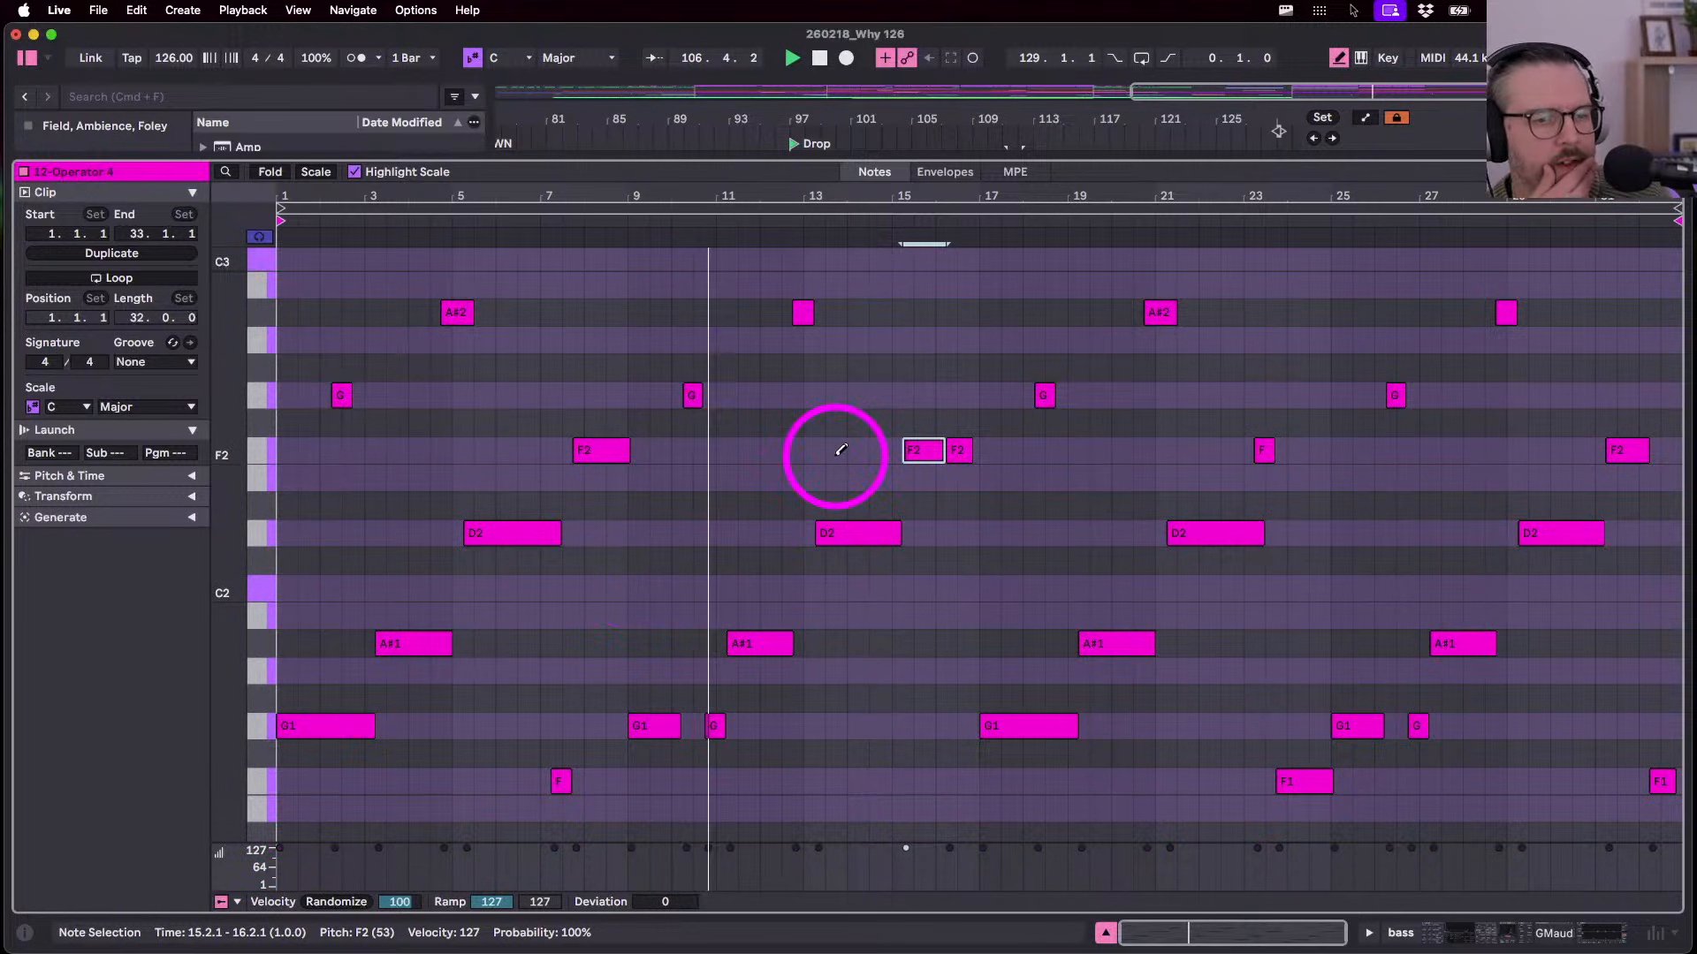
key(alt+Right)
key(shift+Down)
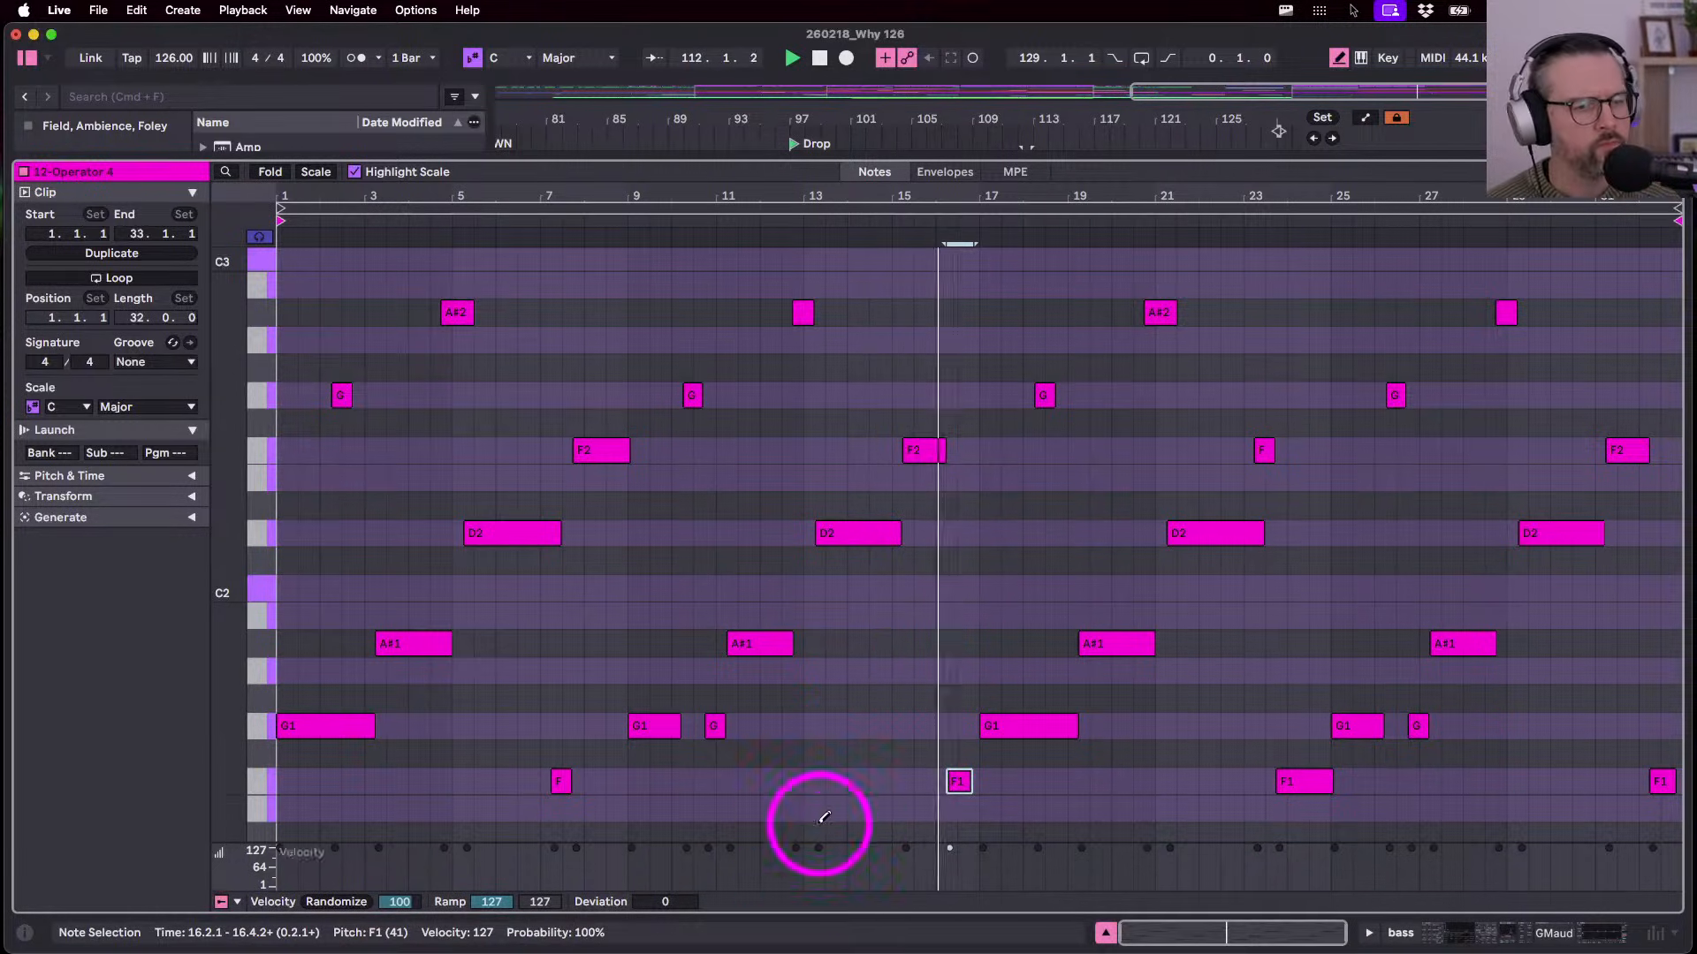
scroll(893, 676, up, 3)
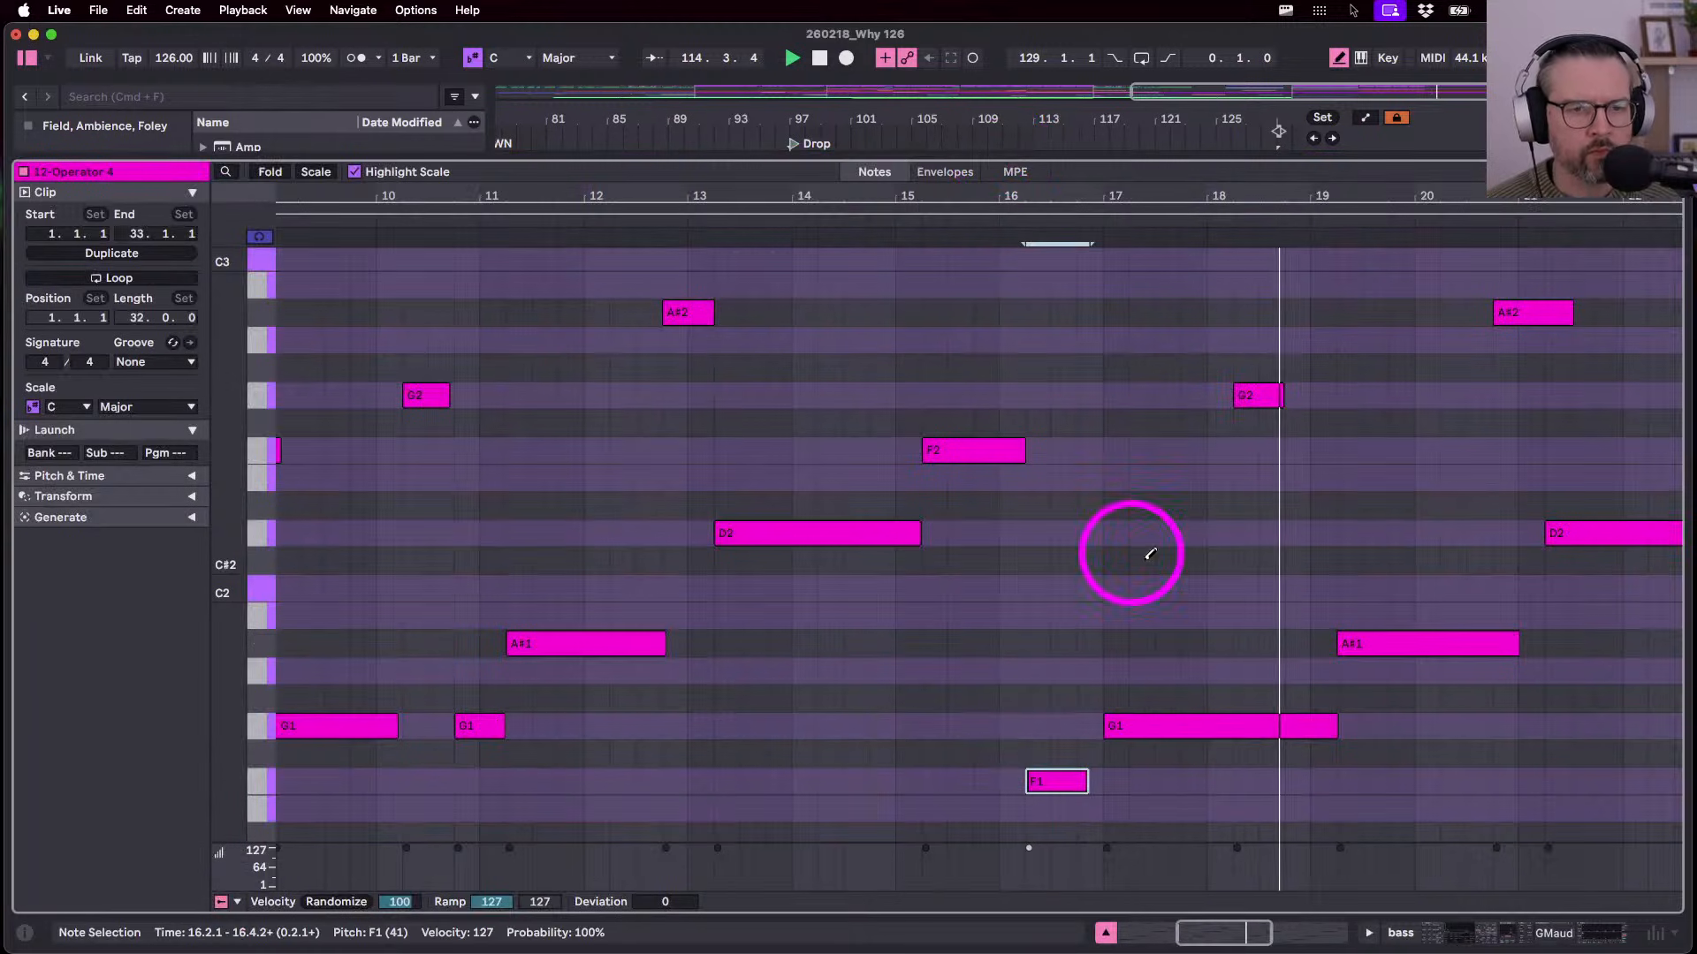
scroll(1149, 555, down, 3)
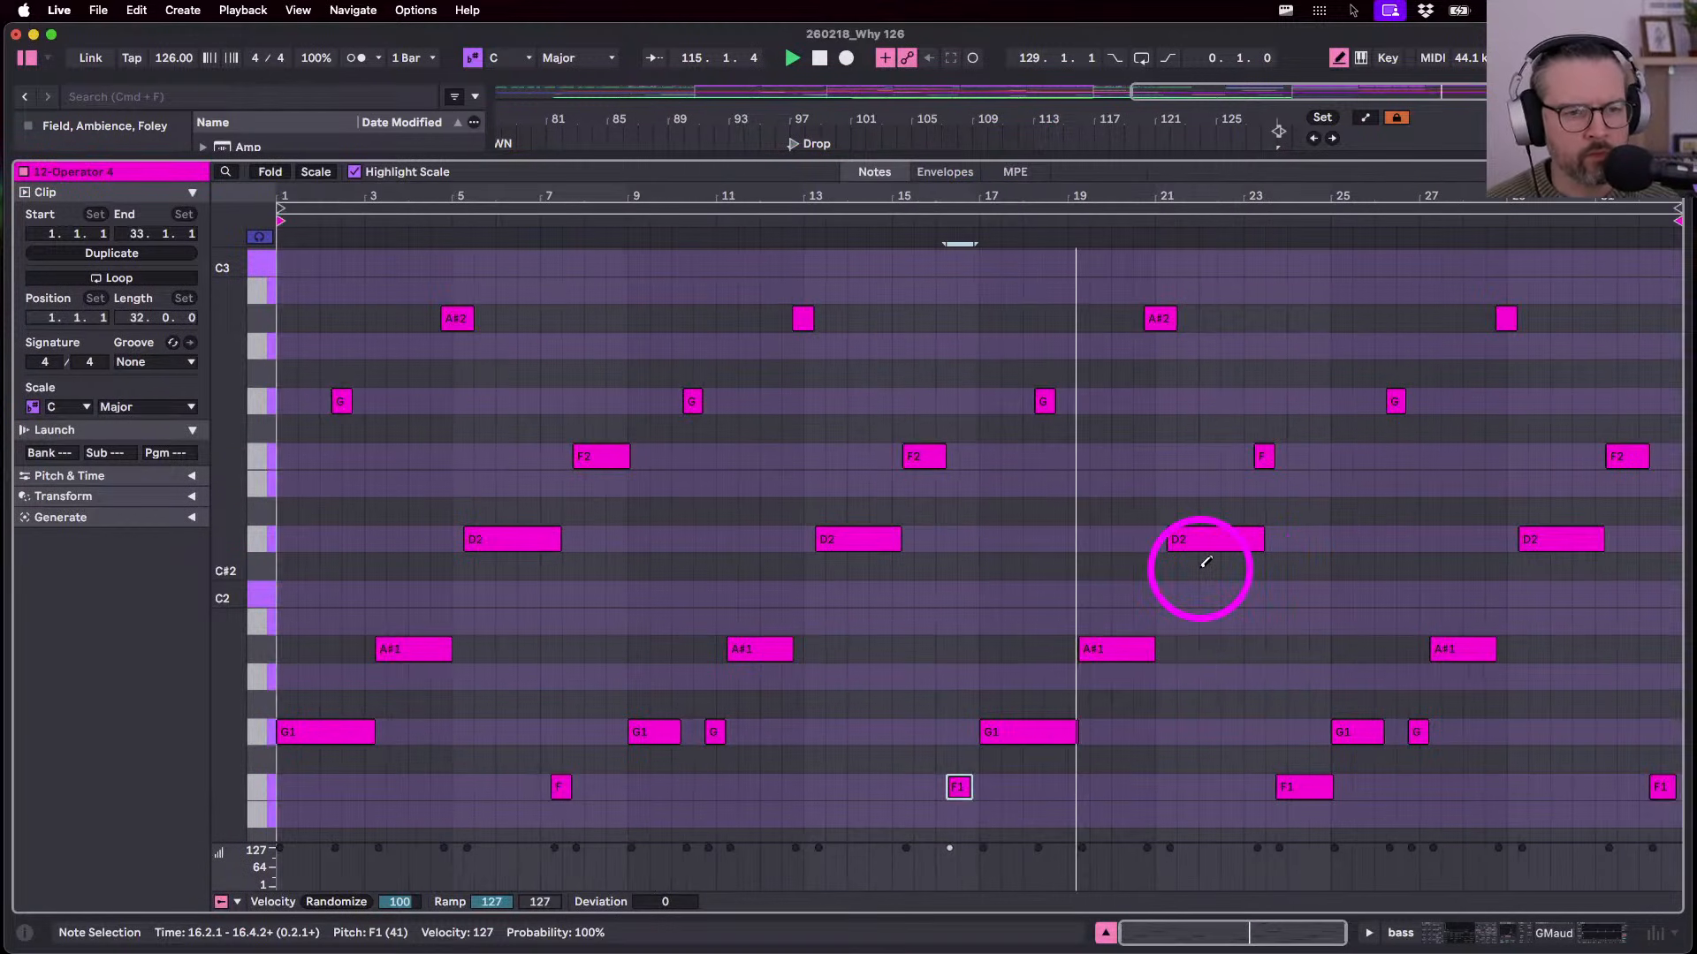
key(b)
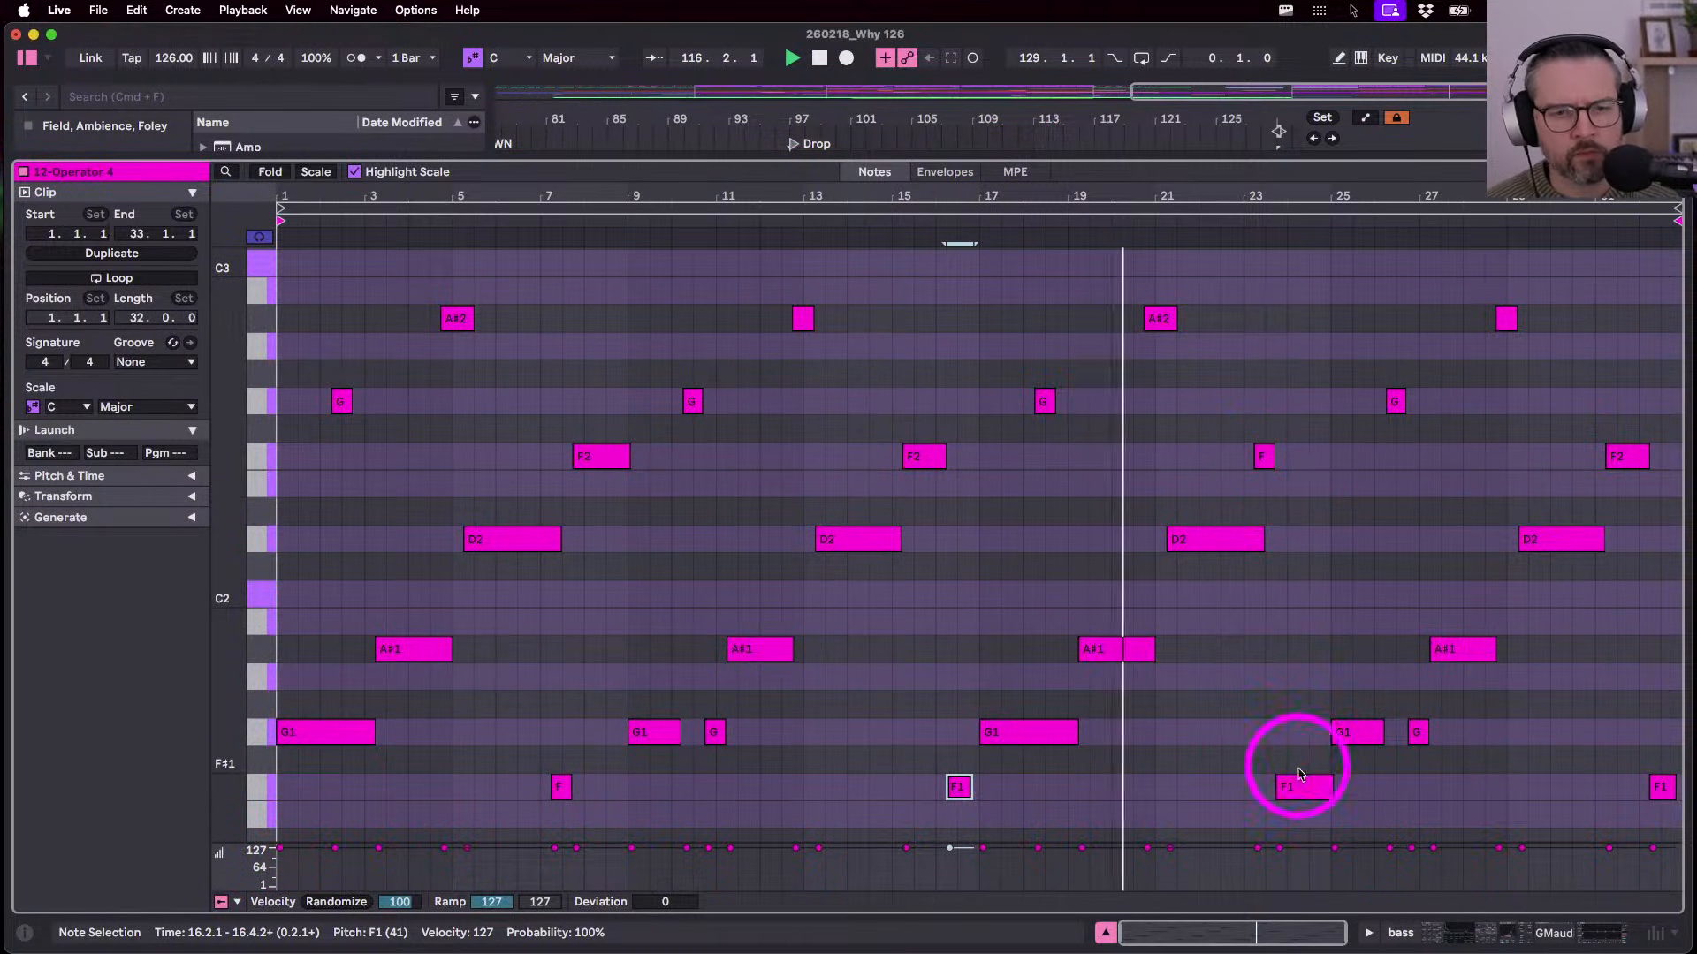
- Raise the bar 24 note an octave to F2 and draw a new F1 note at bar 24
click(1268, 449)
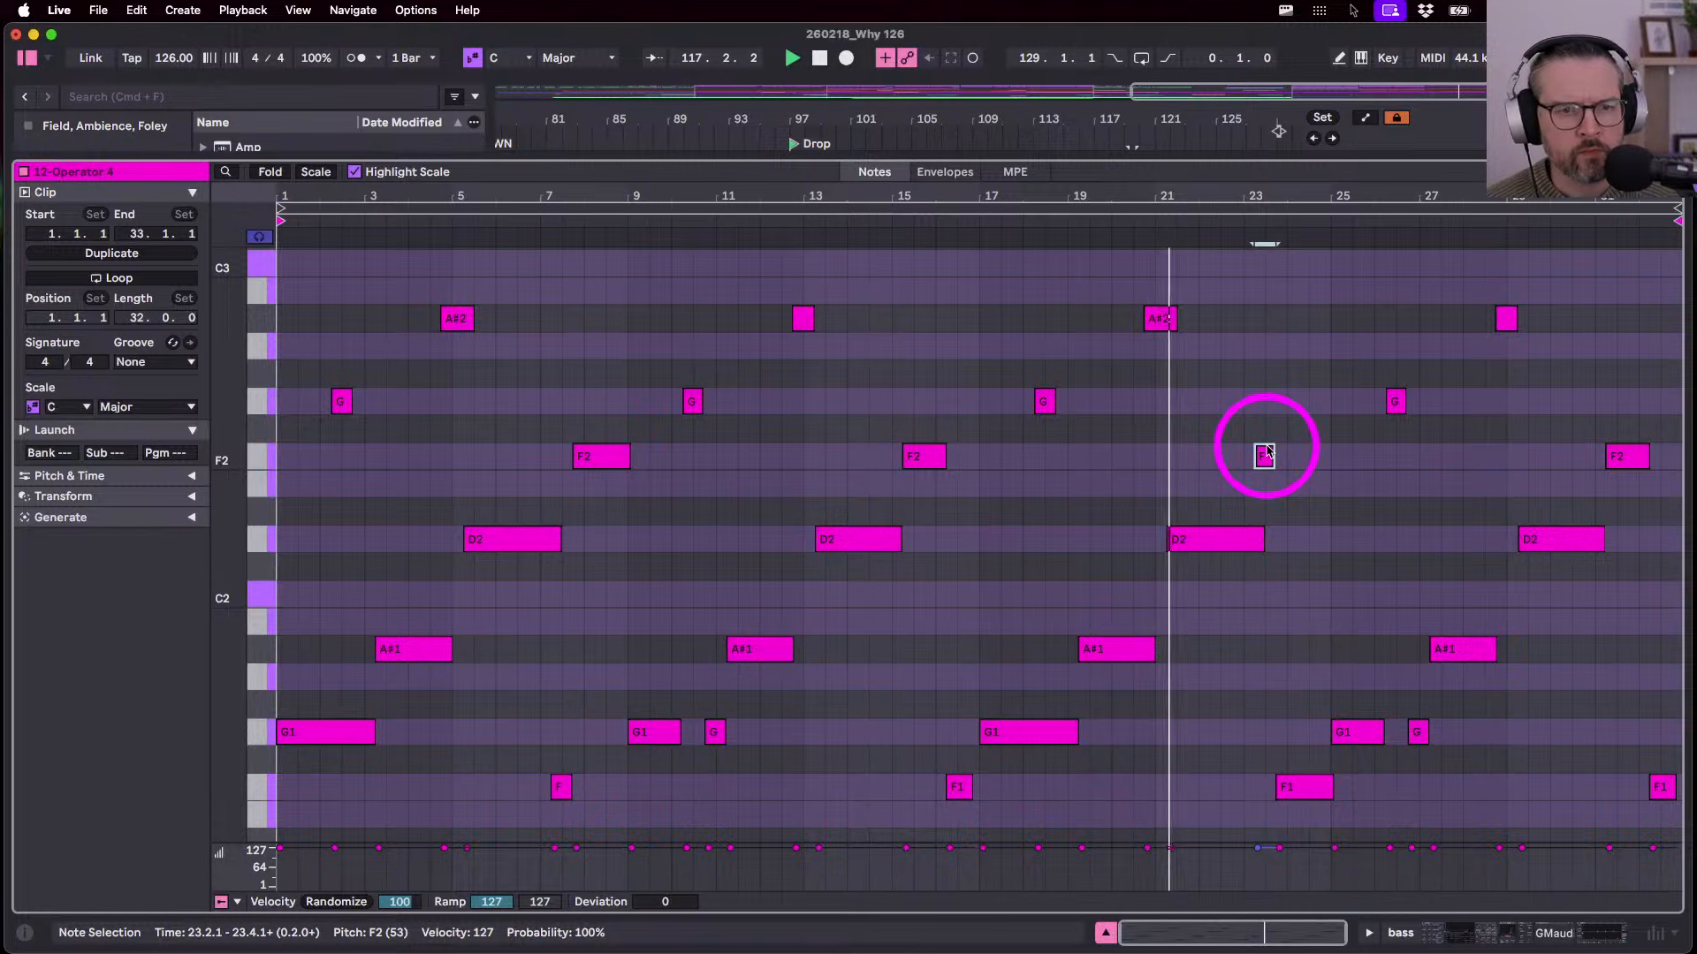
click(1296, 785)
key(shift+Up)
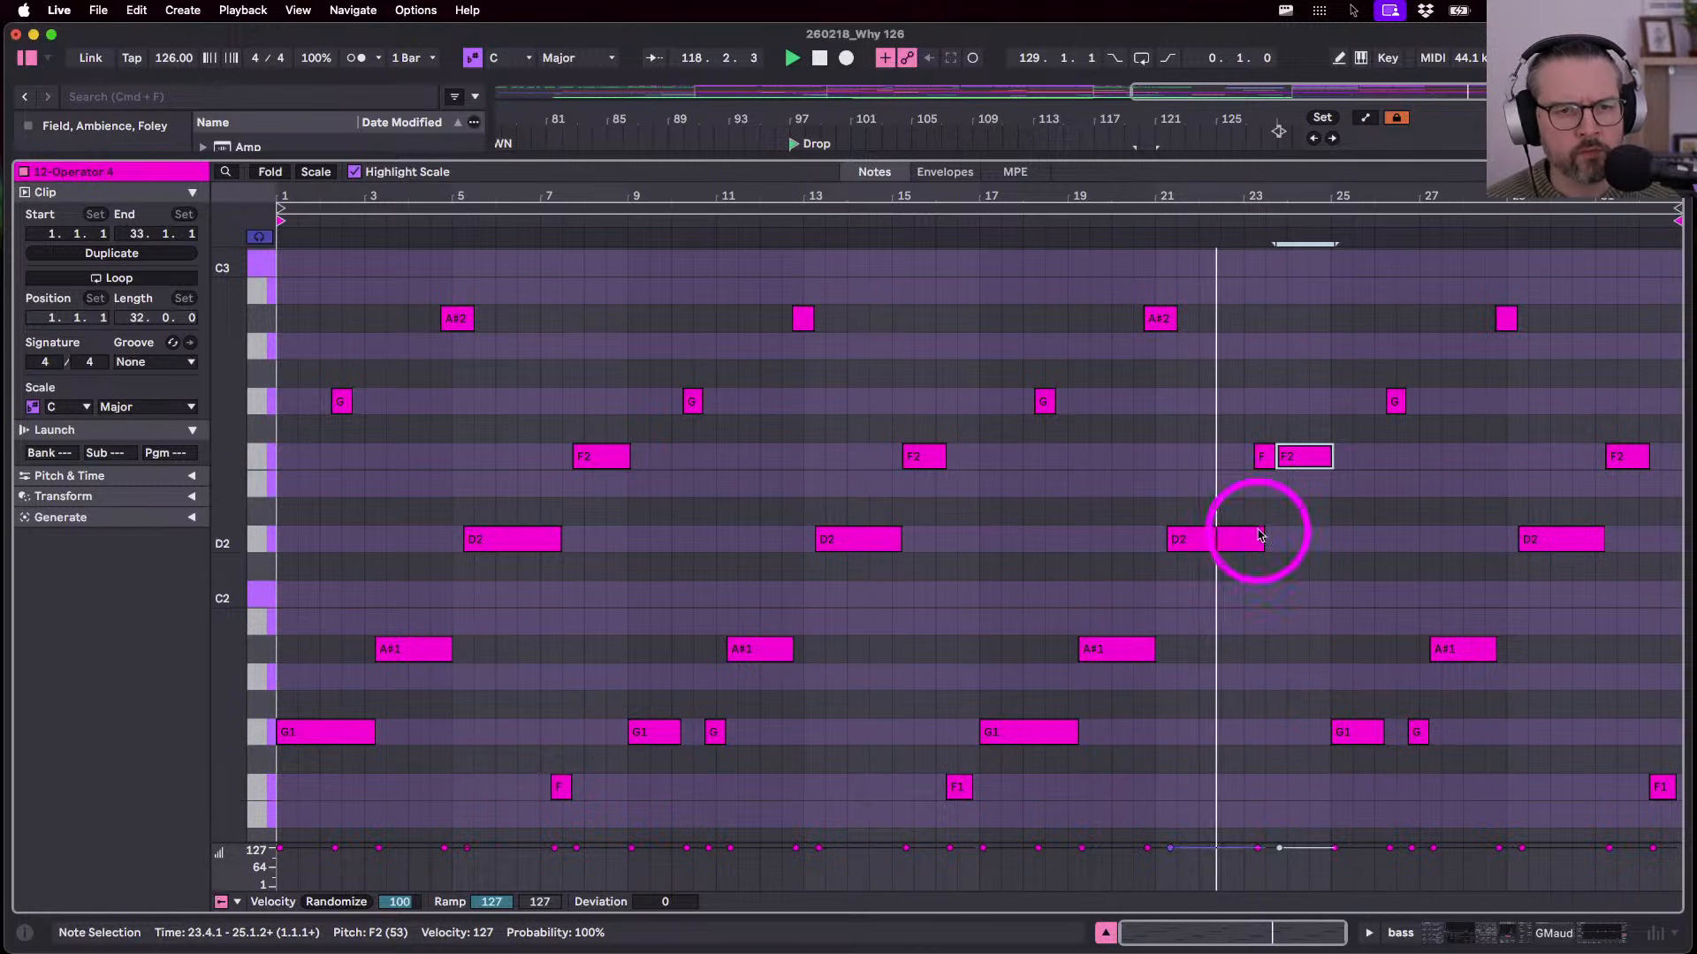
click(1264, 458)
key(b)
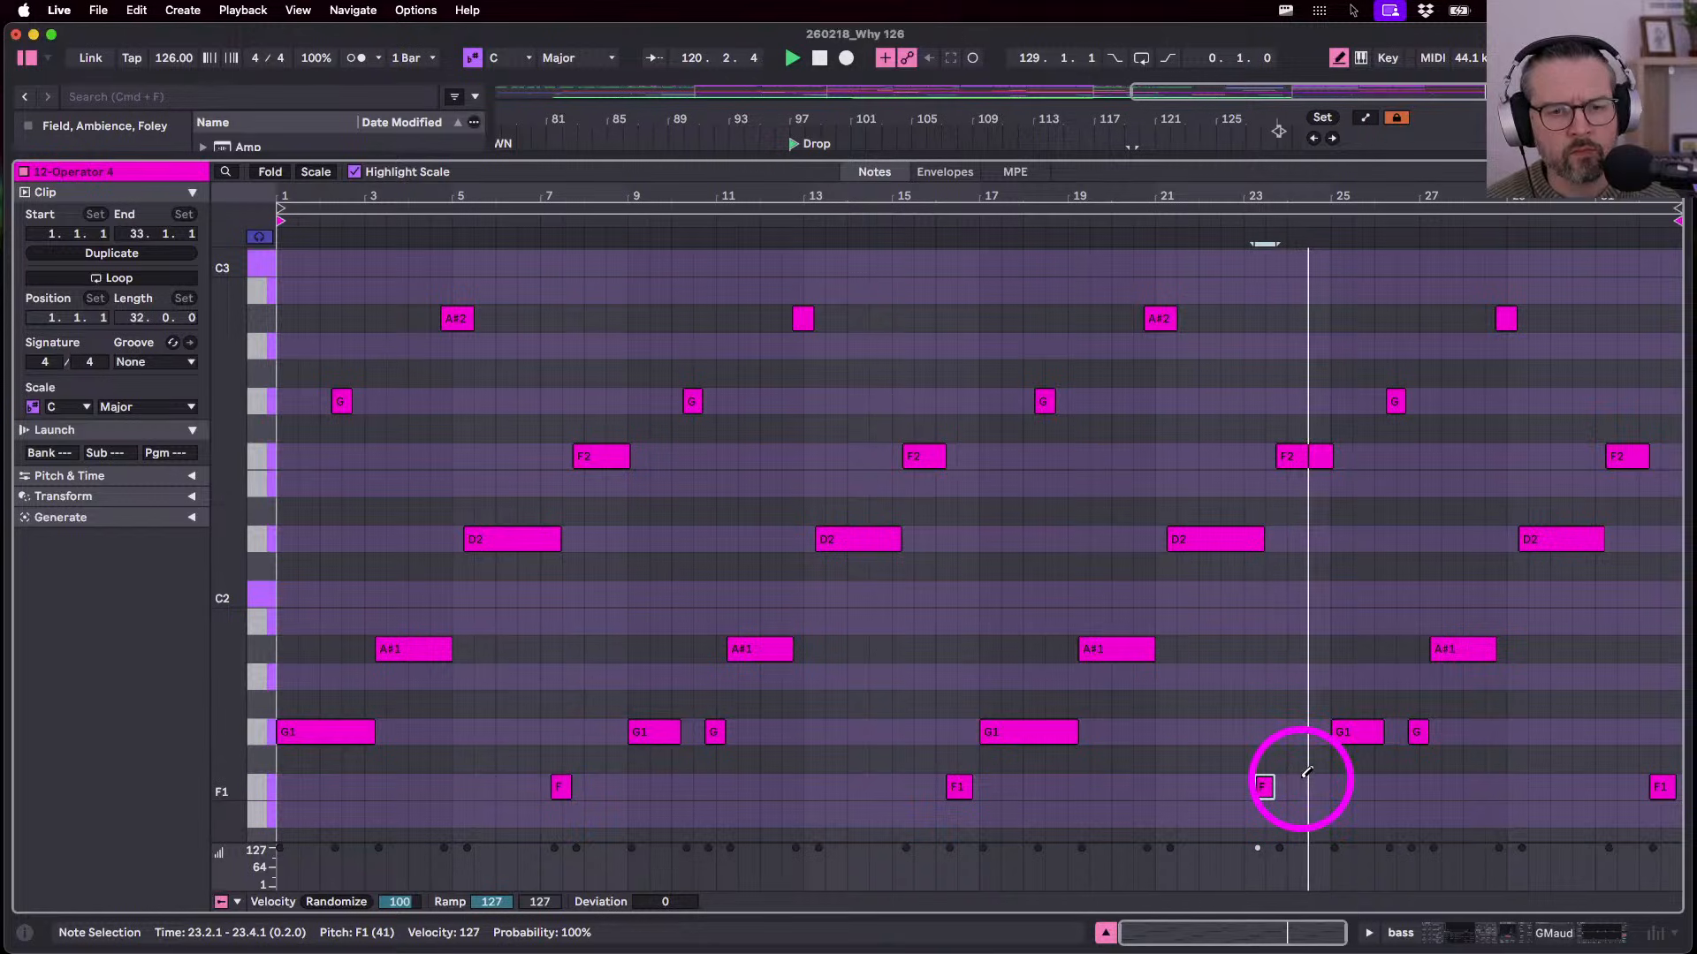
key(space)
click(1299, 784)
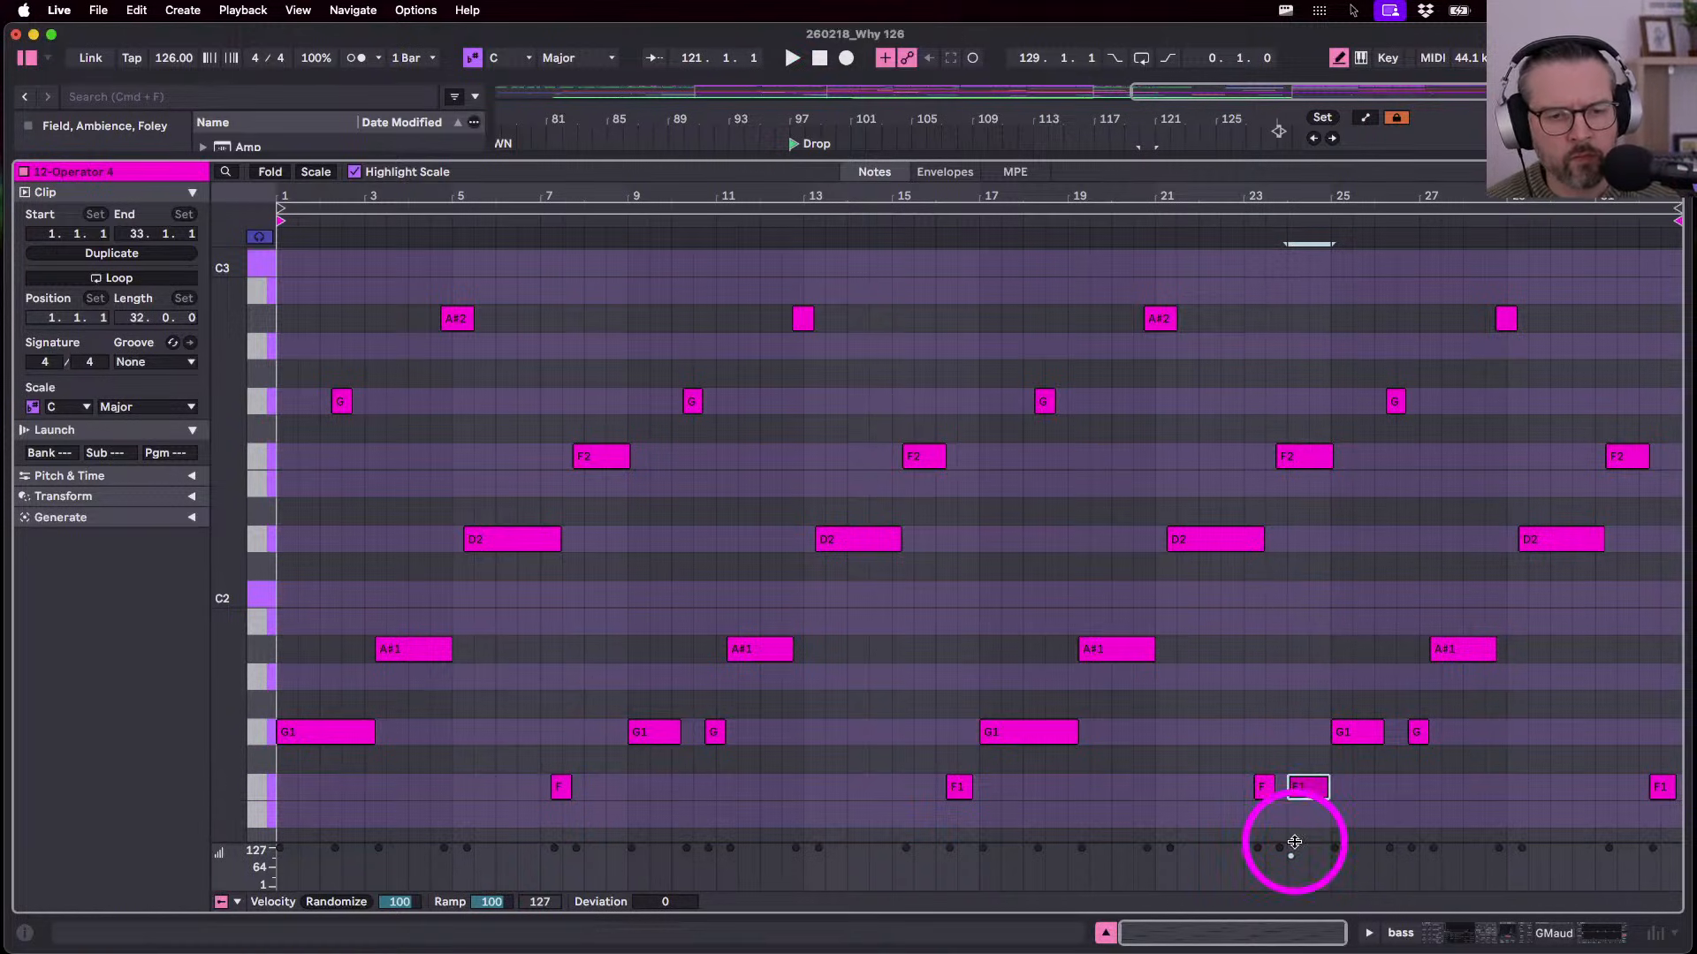
drag(1295, 843, 1296, 828)
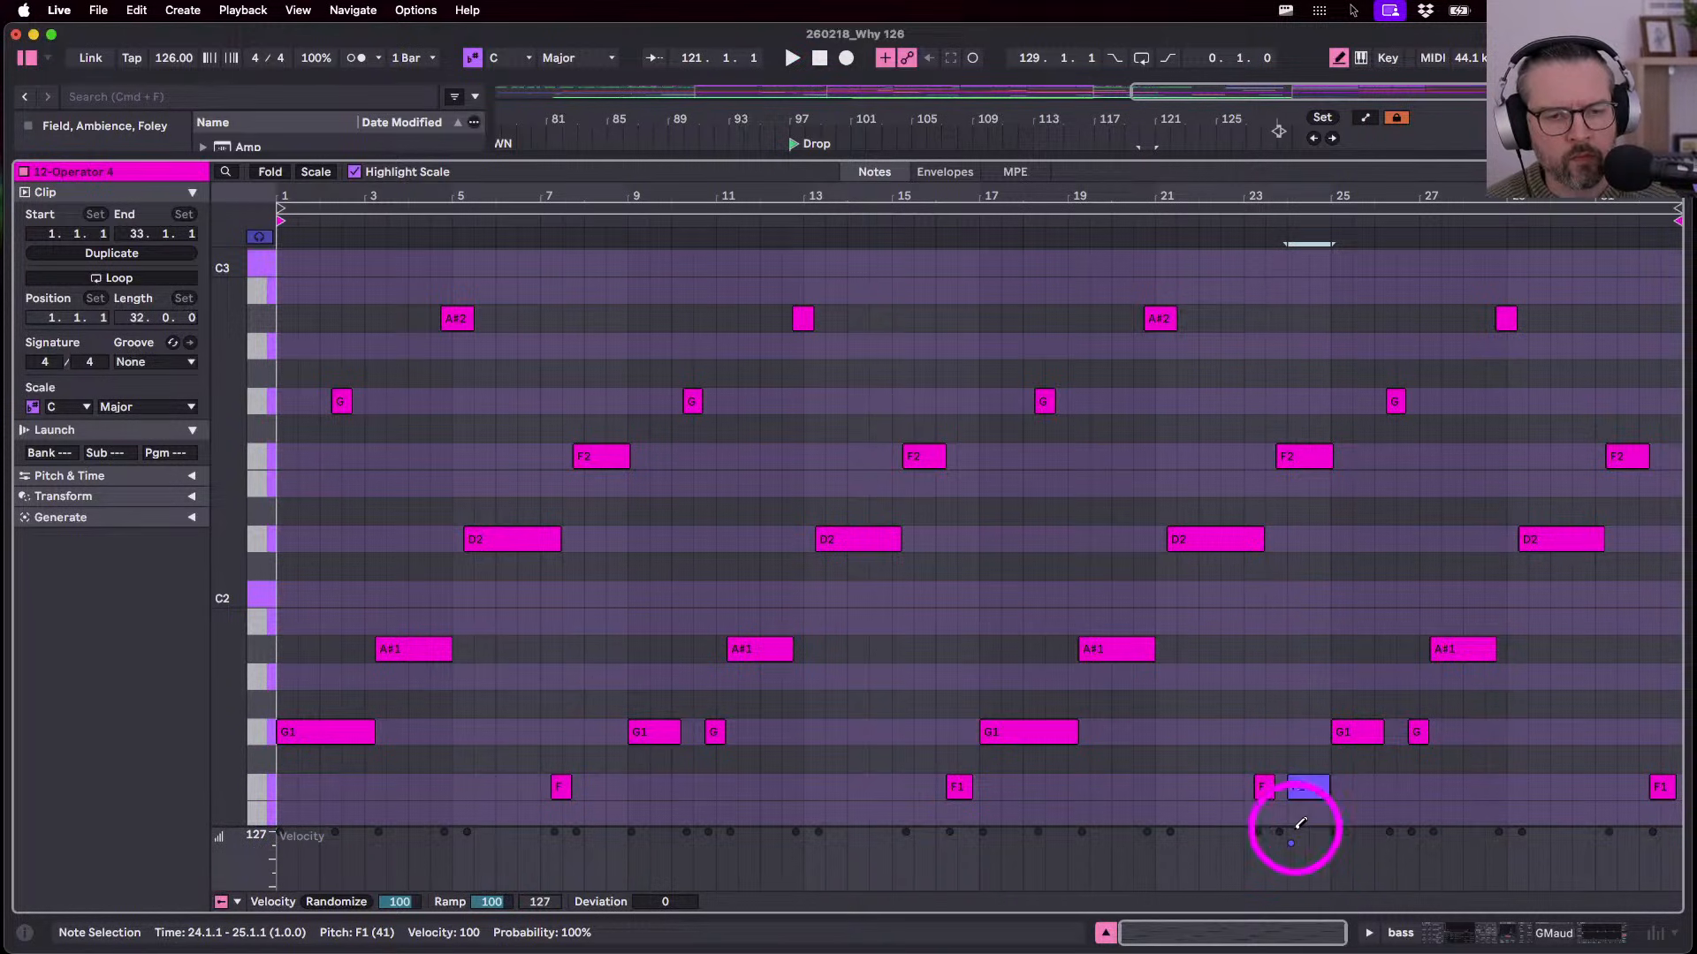
- Move the new F1 note one beat later and shorten it by a beat, auditioning from bar 23
click(1253, 212)
drag(1261, 195, 1261, 335)
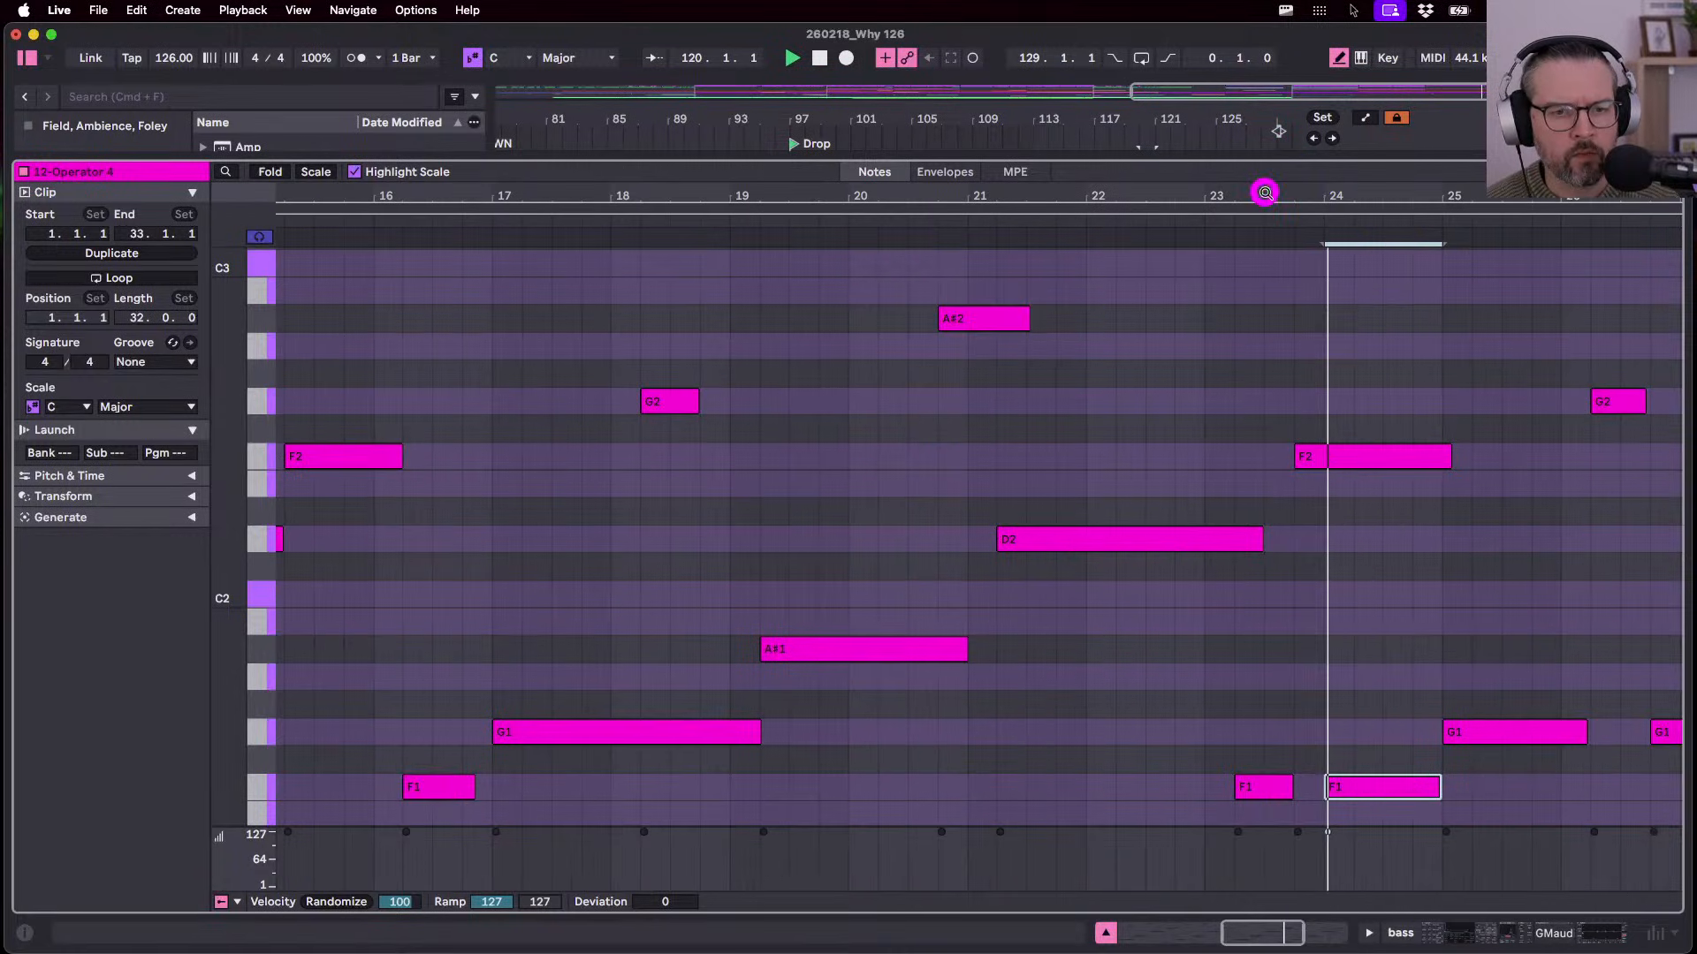
key(b)
drag(1359, 804, 1389, 802)
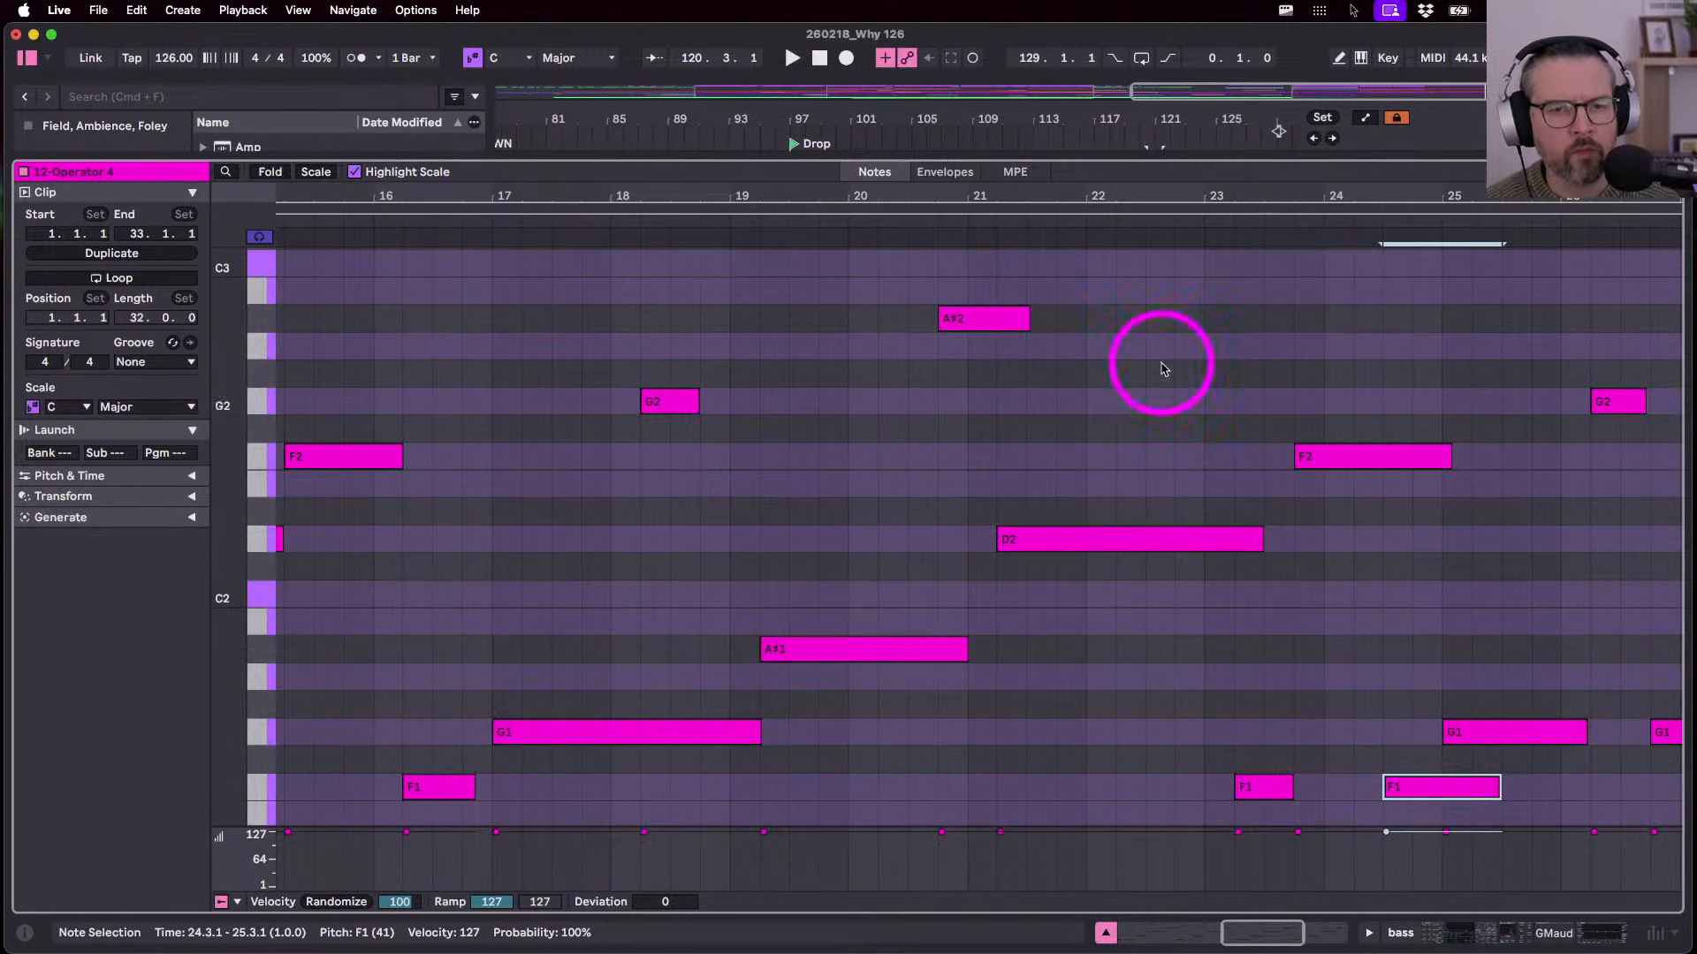
click(1180, 228)
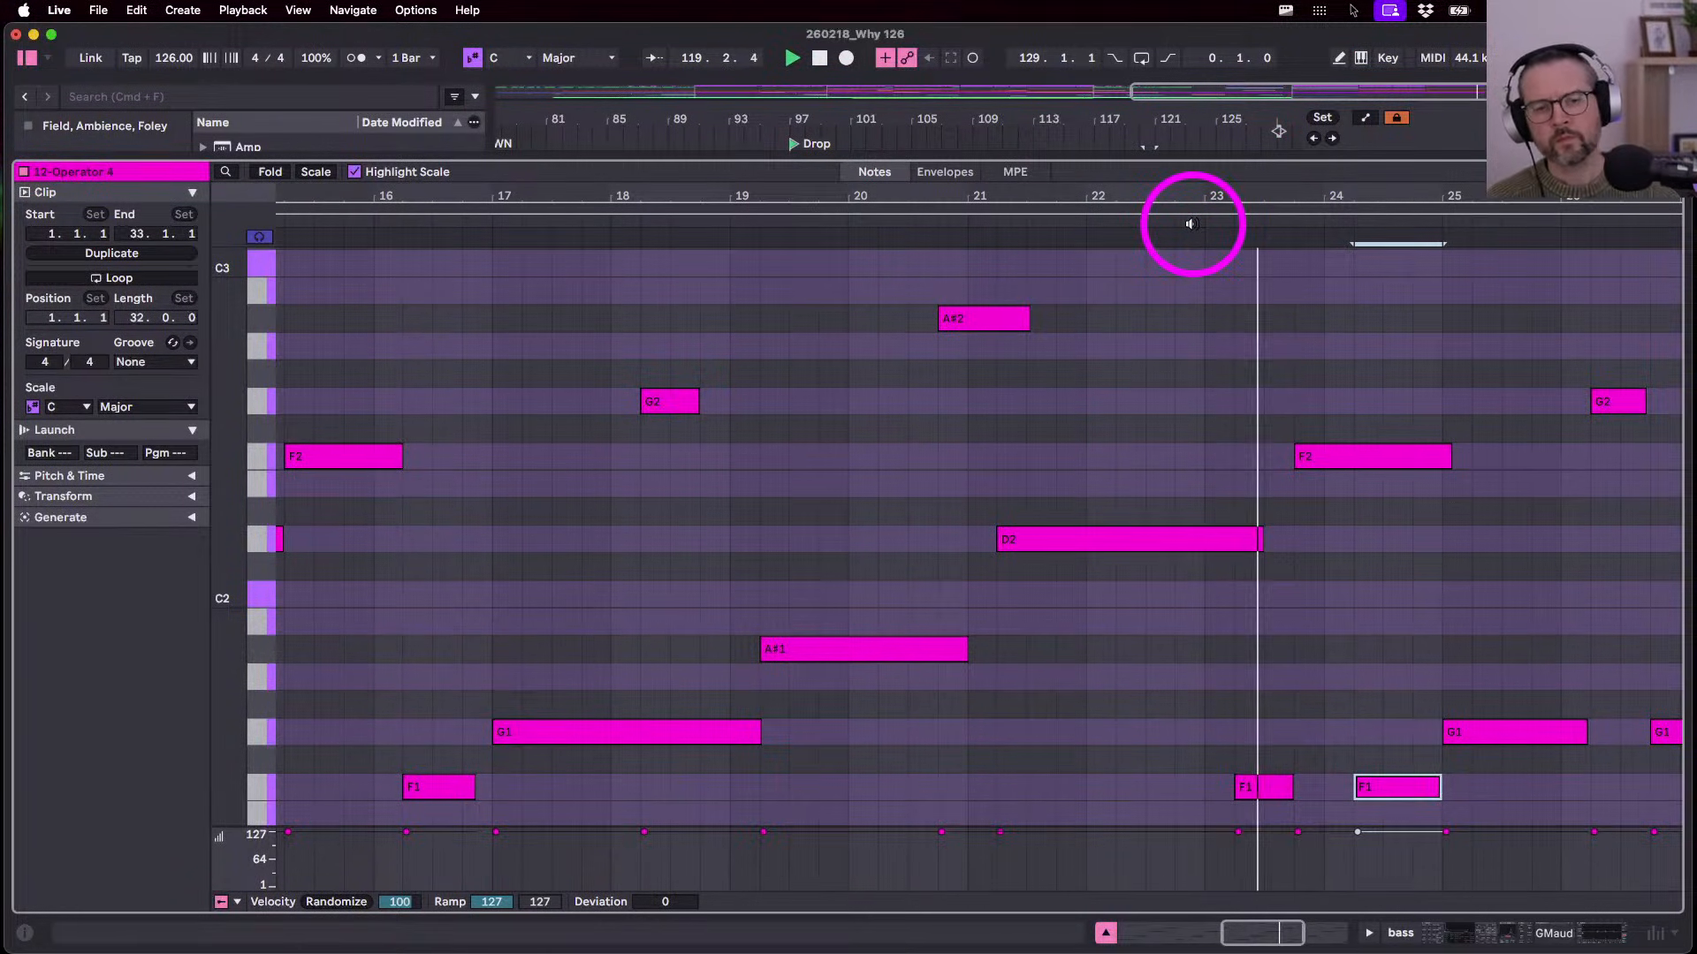
key(shift+Left)
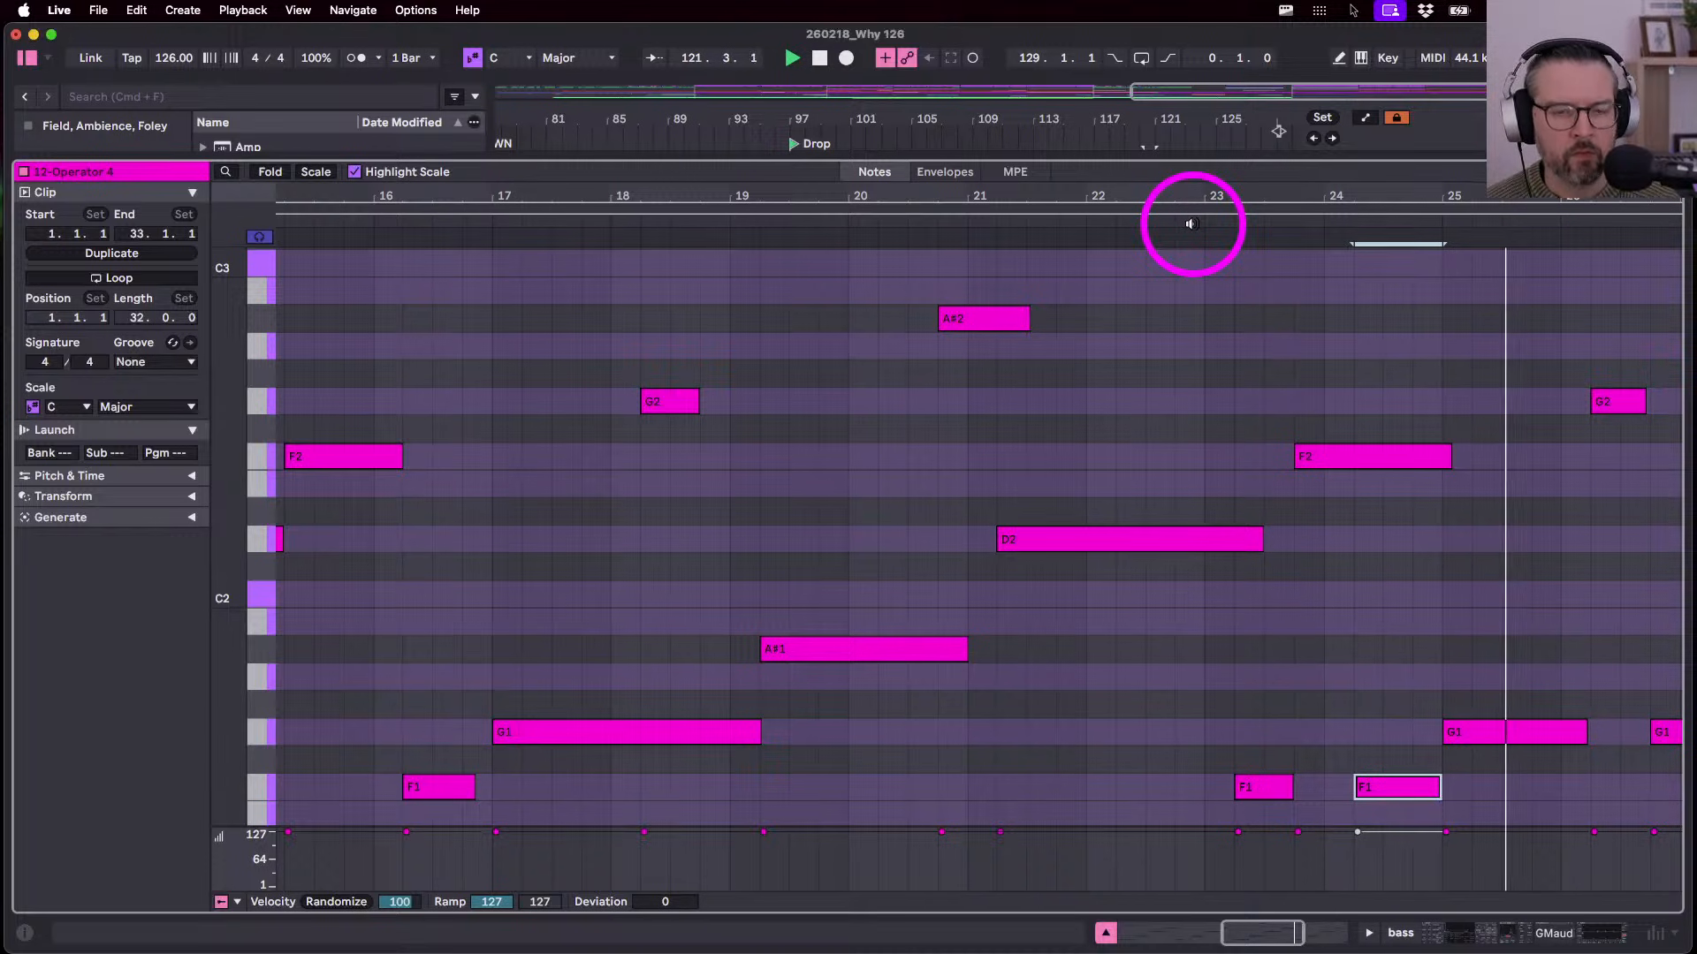
- Stop playback, return to the arrangement, and zoom out to bars 17–129
key(shift+Tab)
key(space)
scroll(844, 221, left, 5)
drag(861, 100, 694, 271)
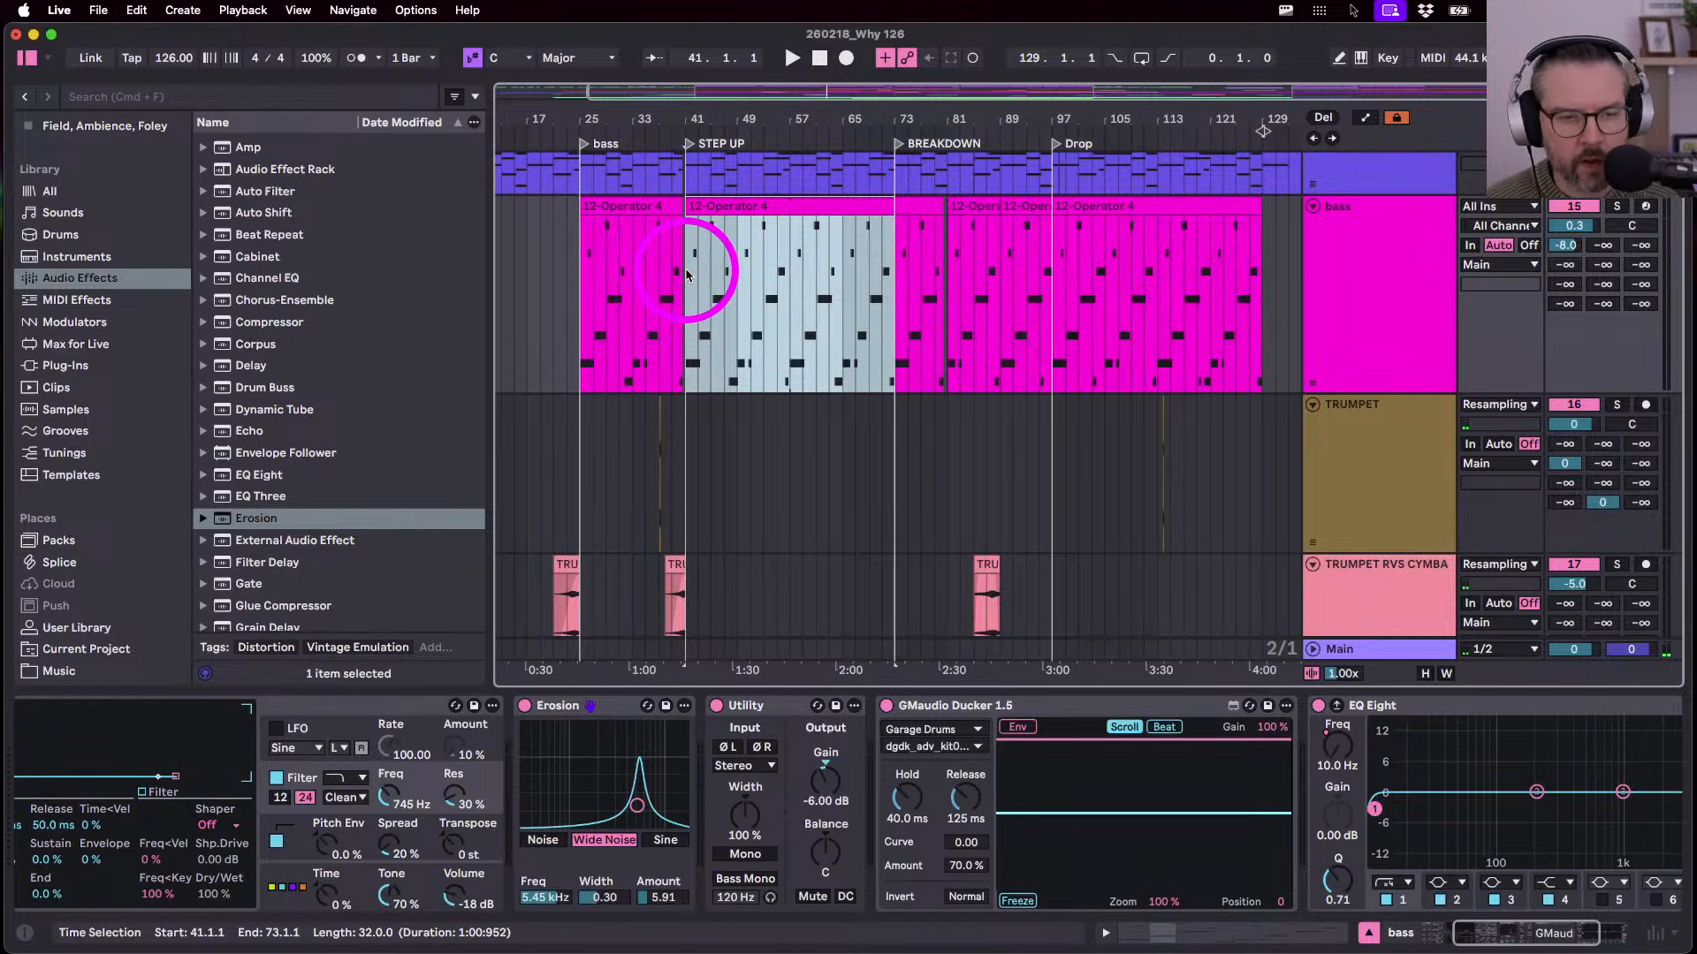
- Add a locator at bar 57 and play from it
scroll(739, 322, up, 4)
scroll(739, 322, left, 1)
click(831, 185)
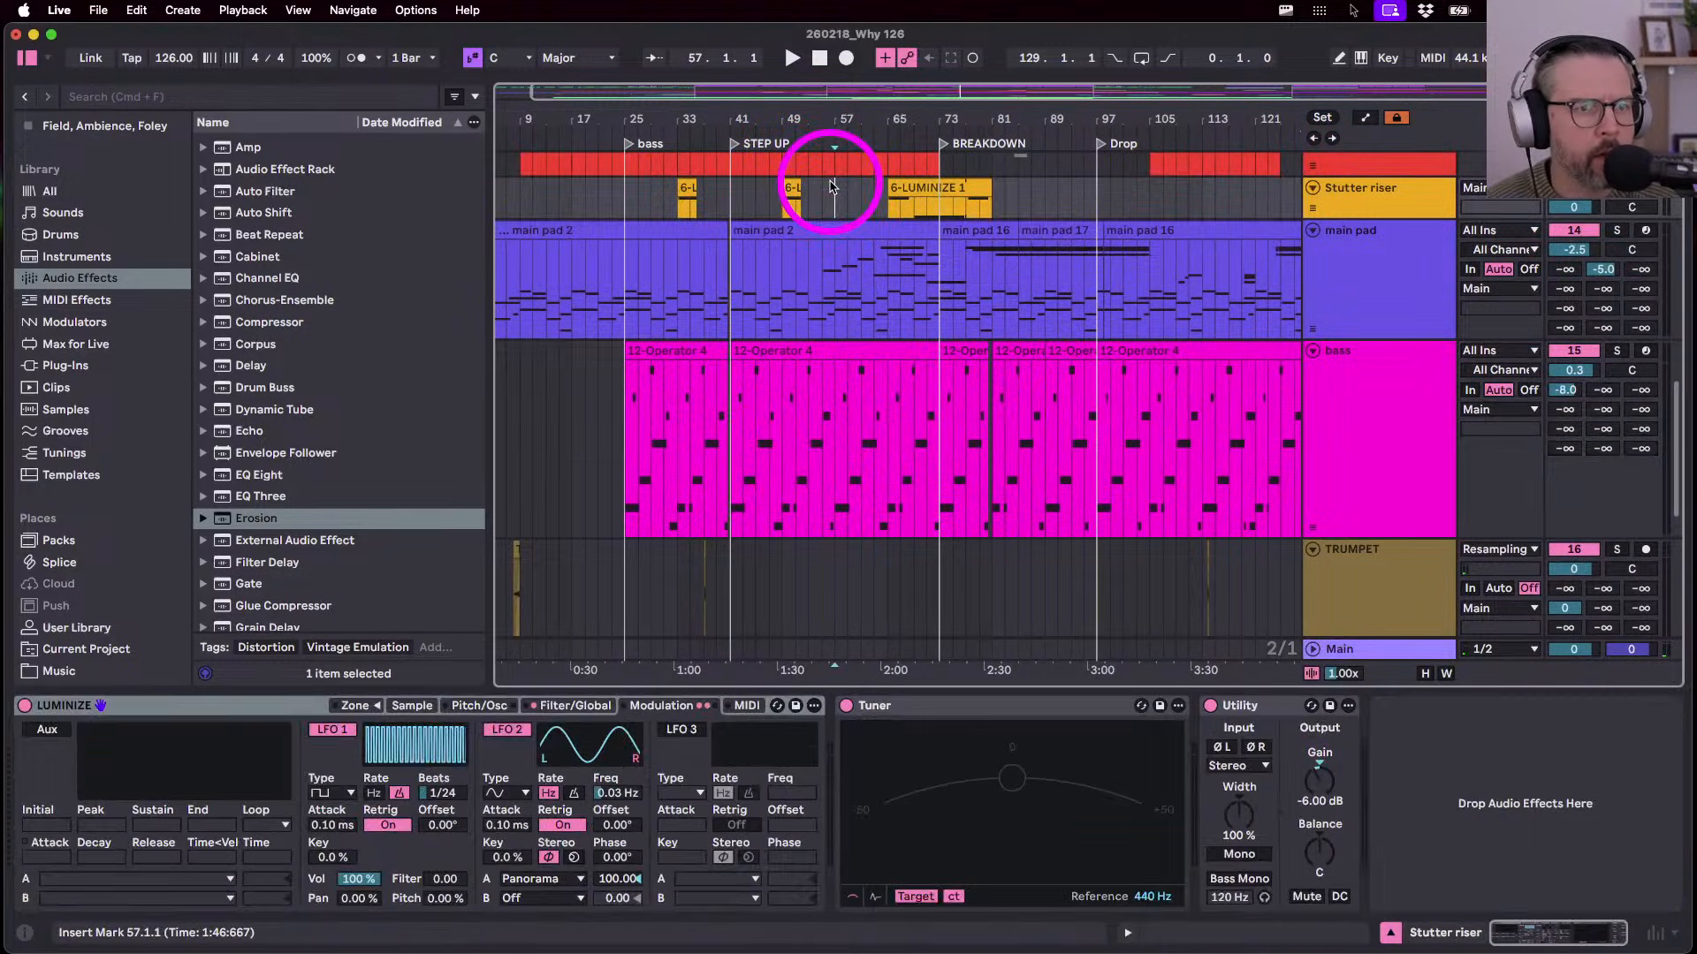
click(1323, 118)
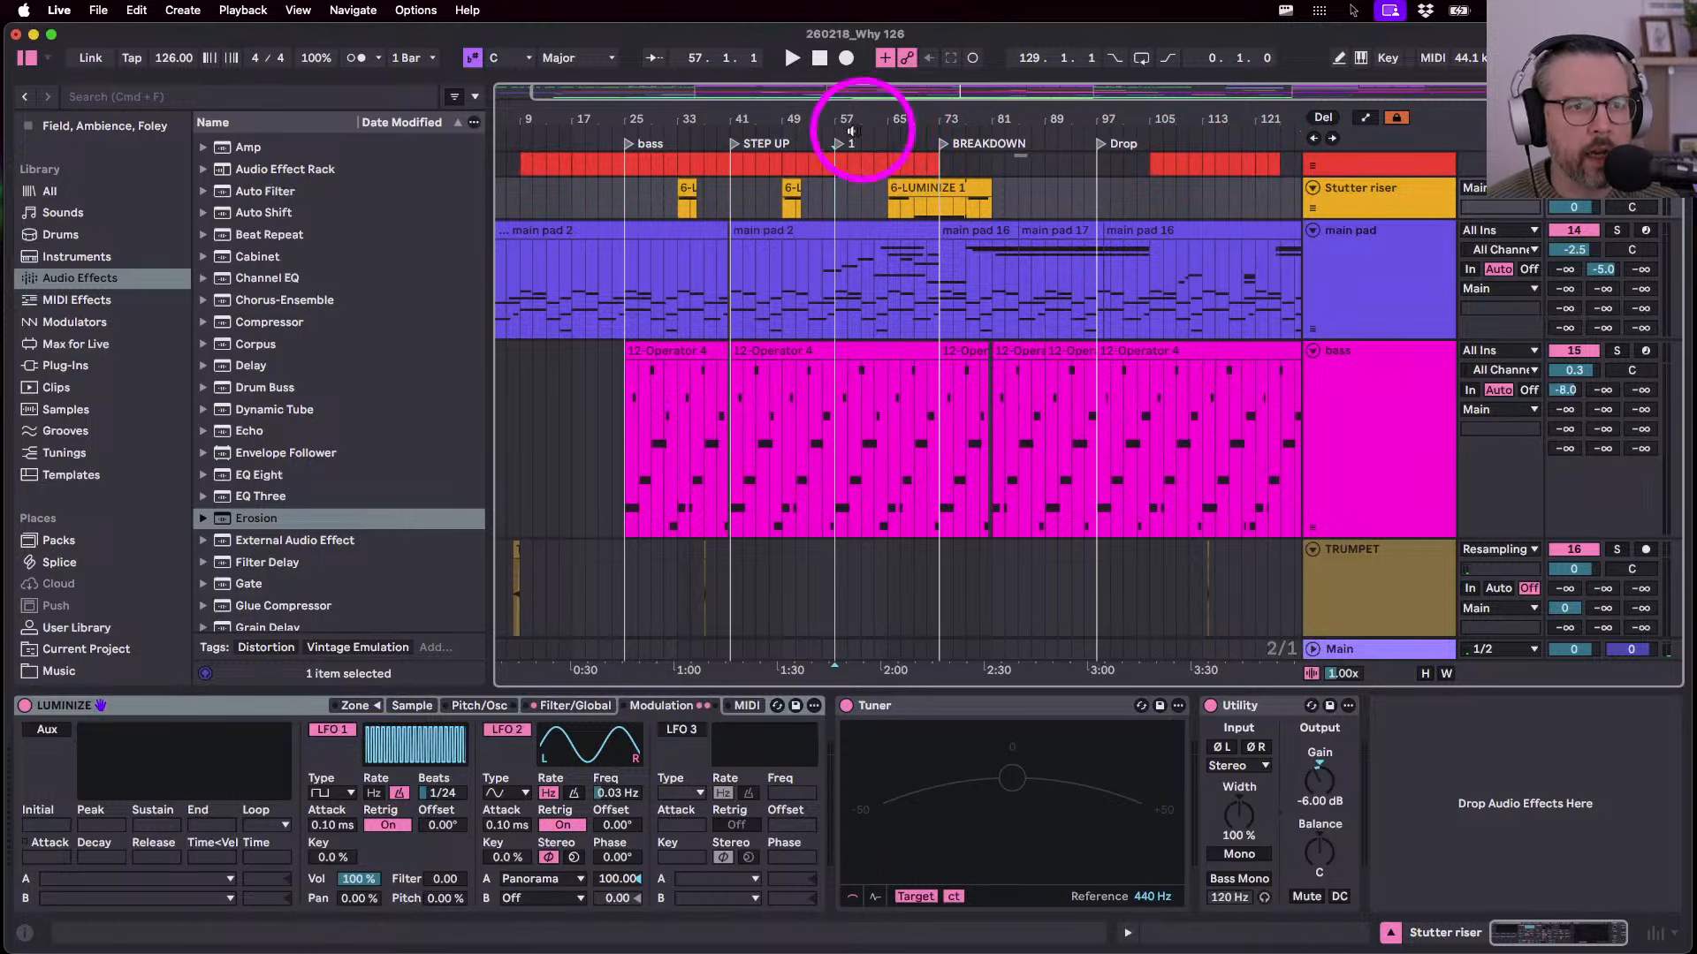
key(space)
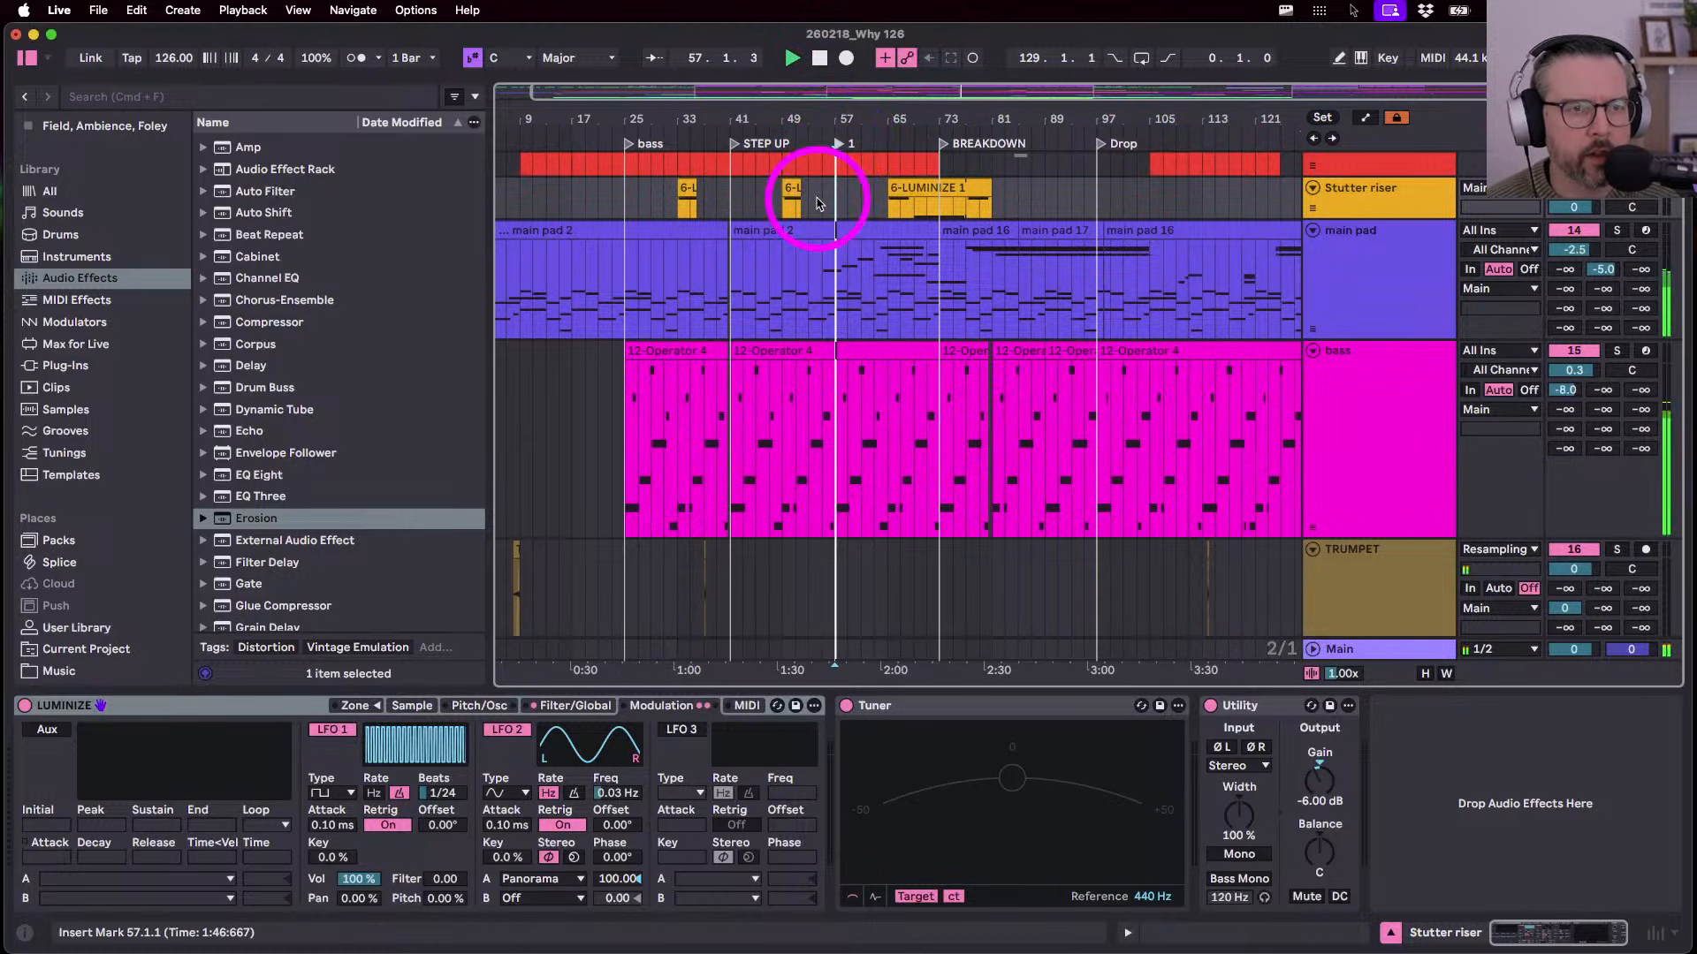
- Zoom out to the whole song and place the insert point at bar 63 on the Guitar track
scroll(817, 303, up, 8)
scroll(822, 309, up, 4)
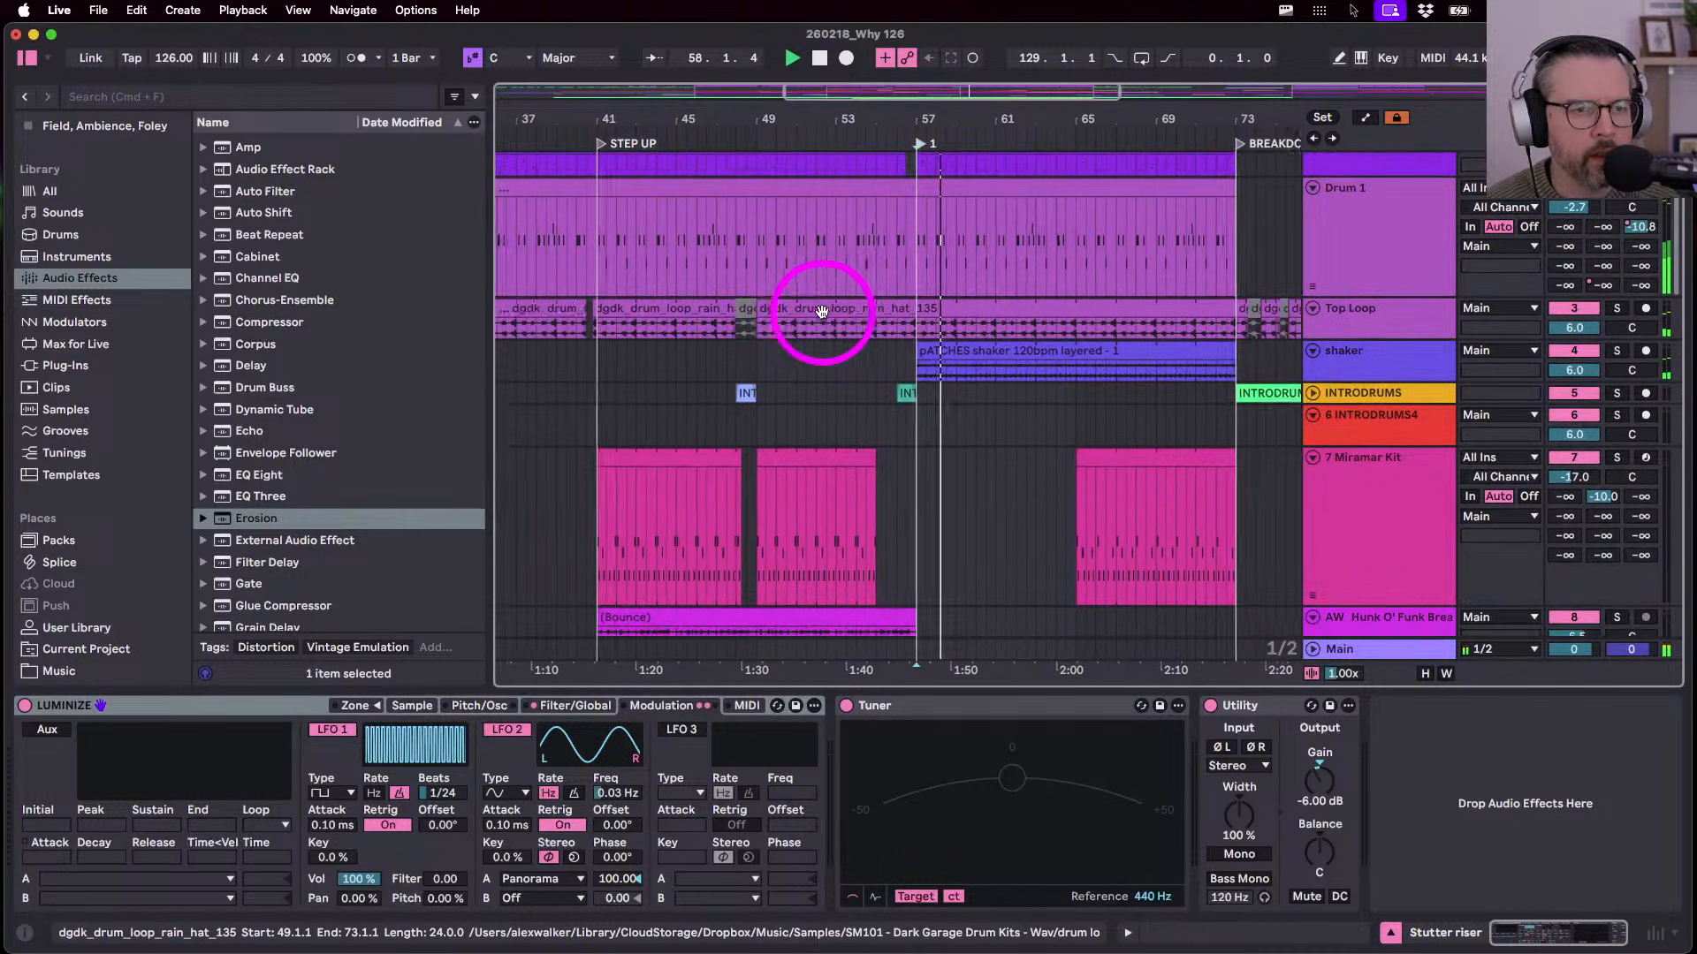
drag(822, 311, 942, 313)
click(1039, 145)
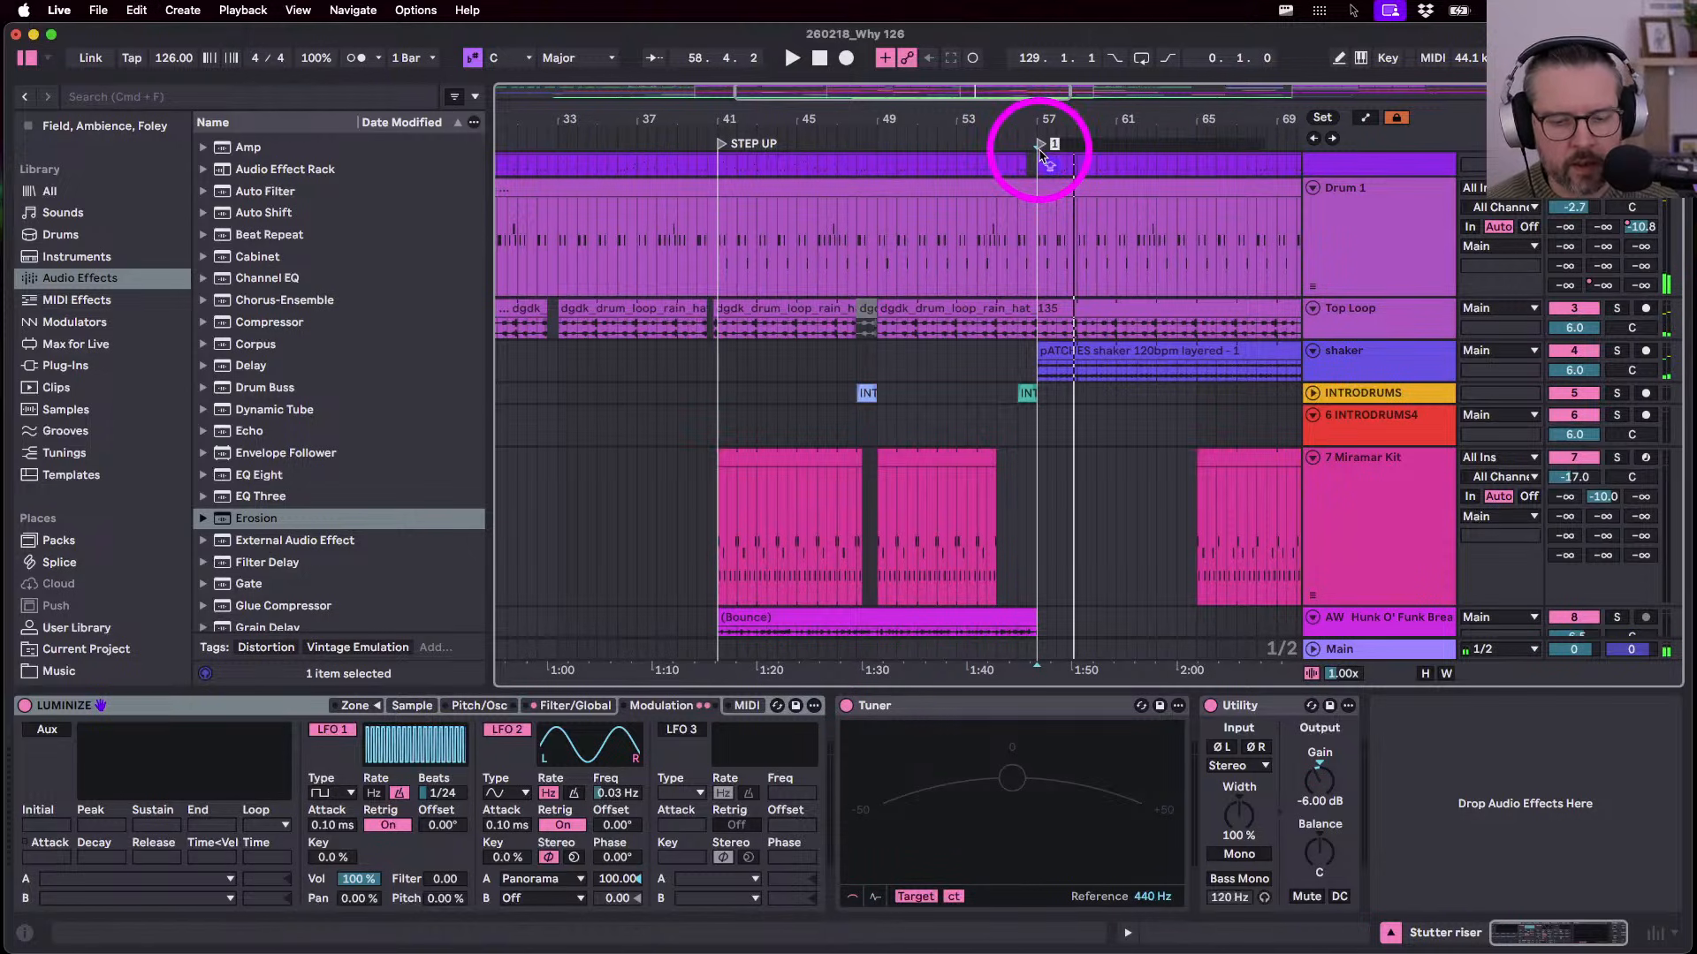
drag(1049, 110, 813, 110)
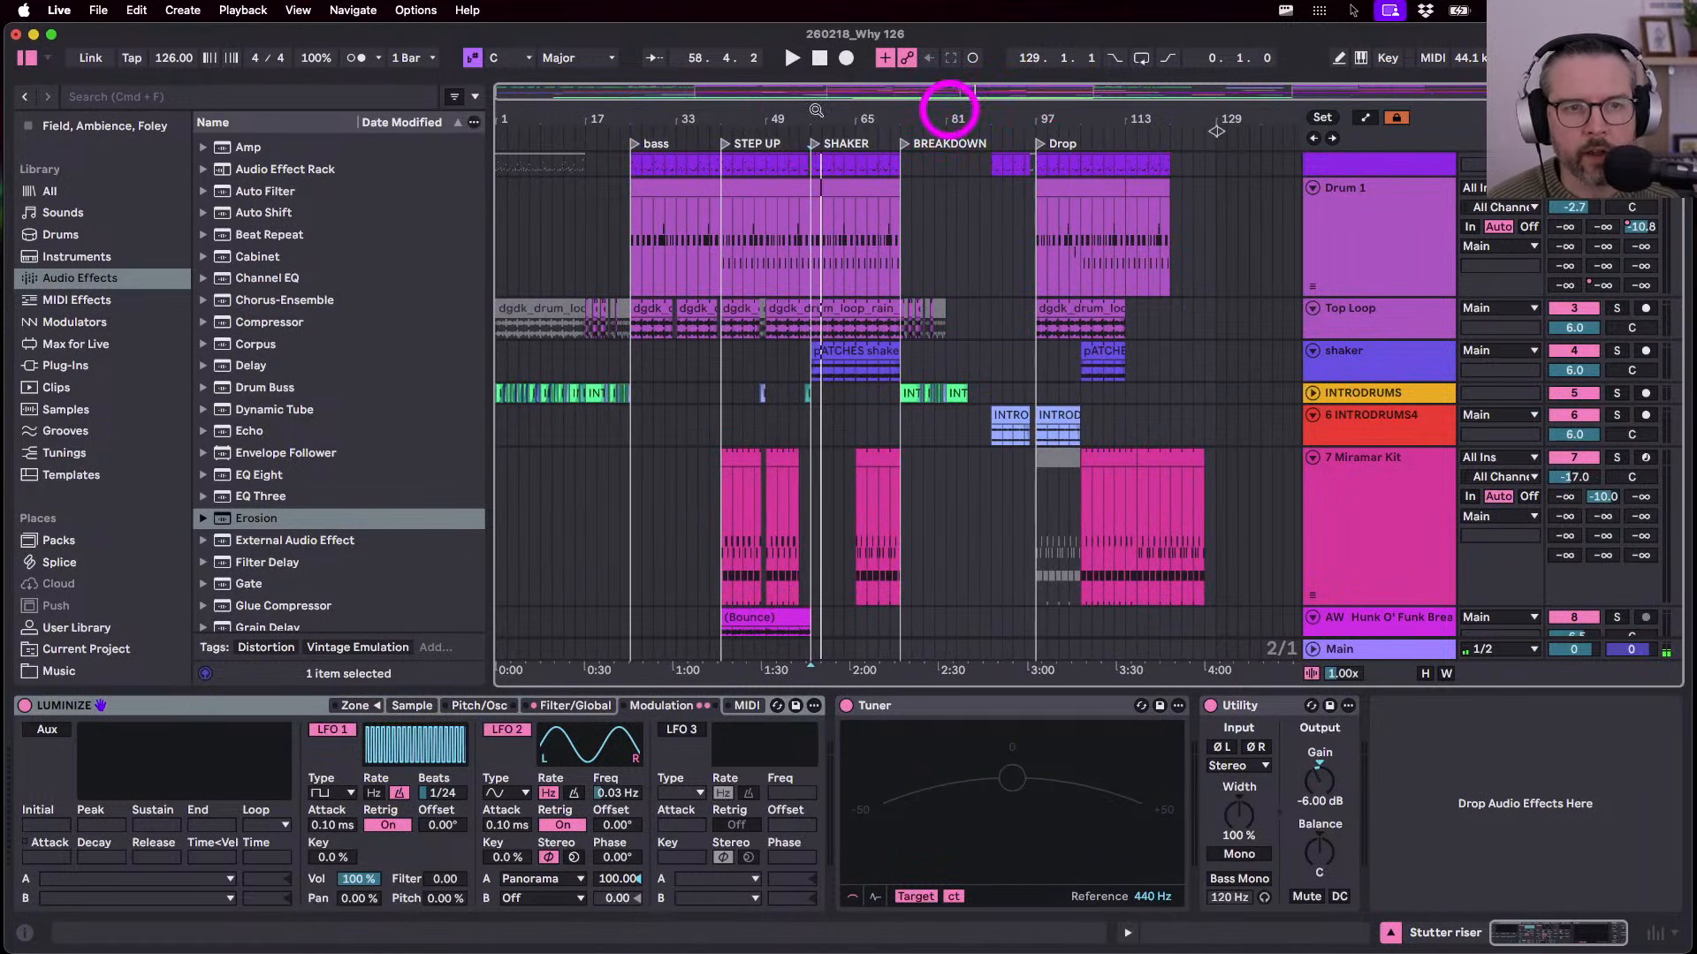
scroll(802, 194, down, 8)
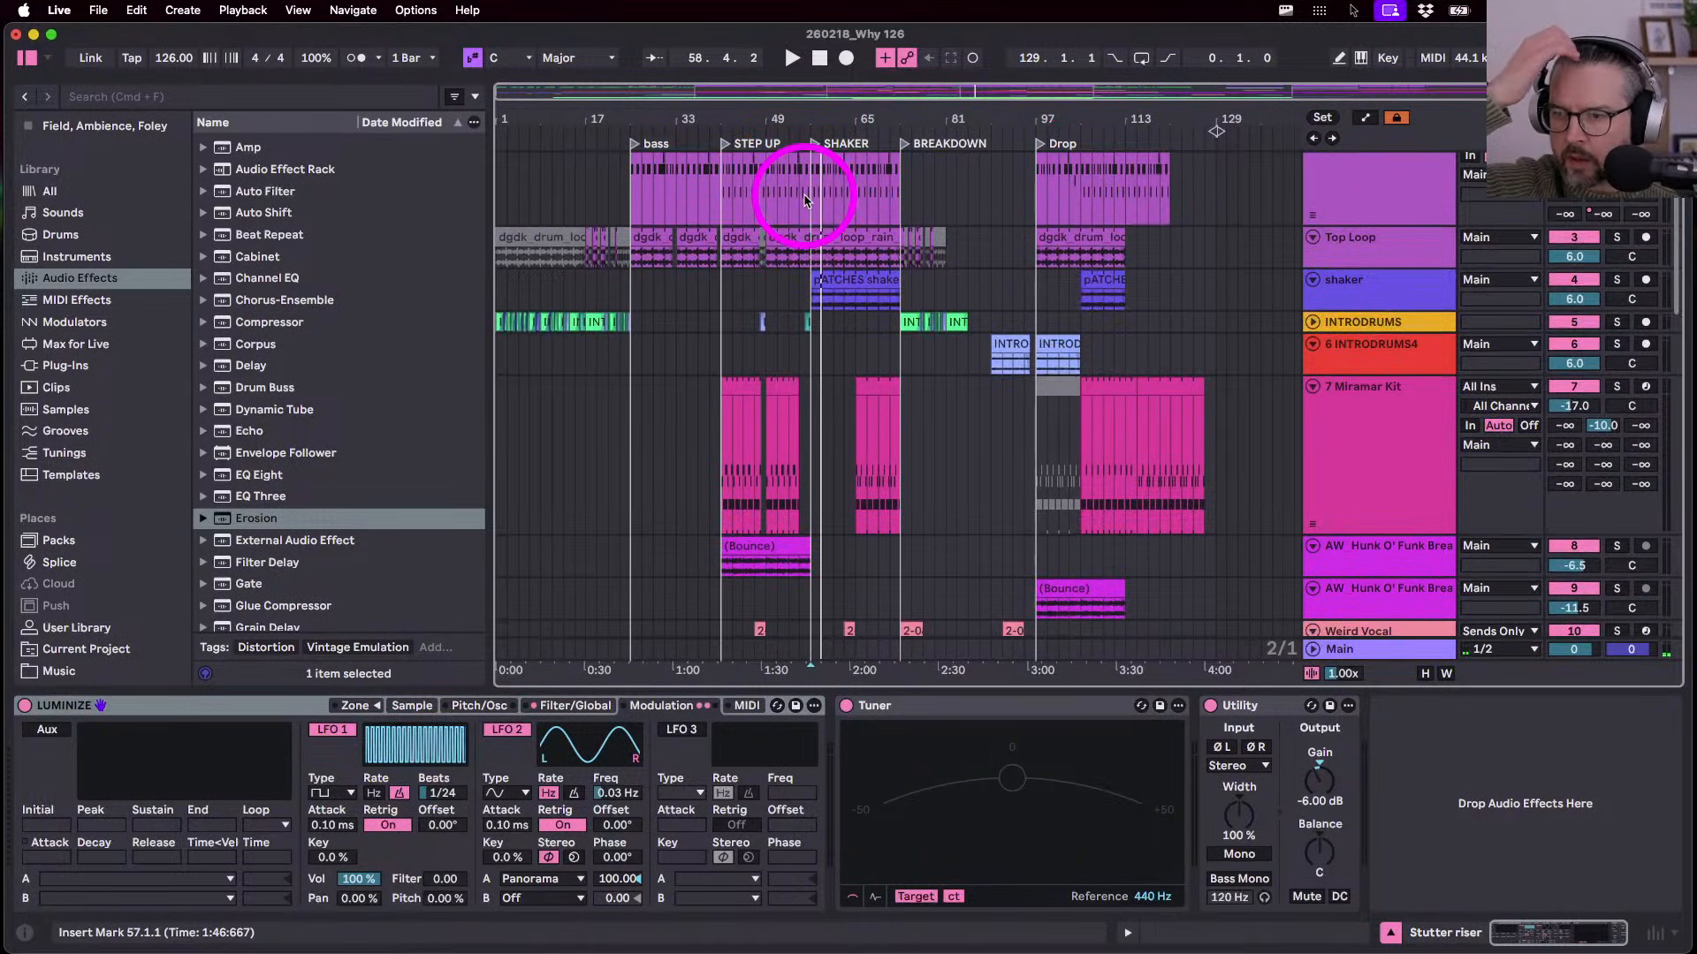
scroll(845, 357, down, 6)
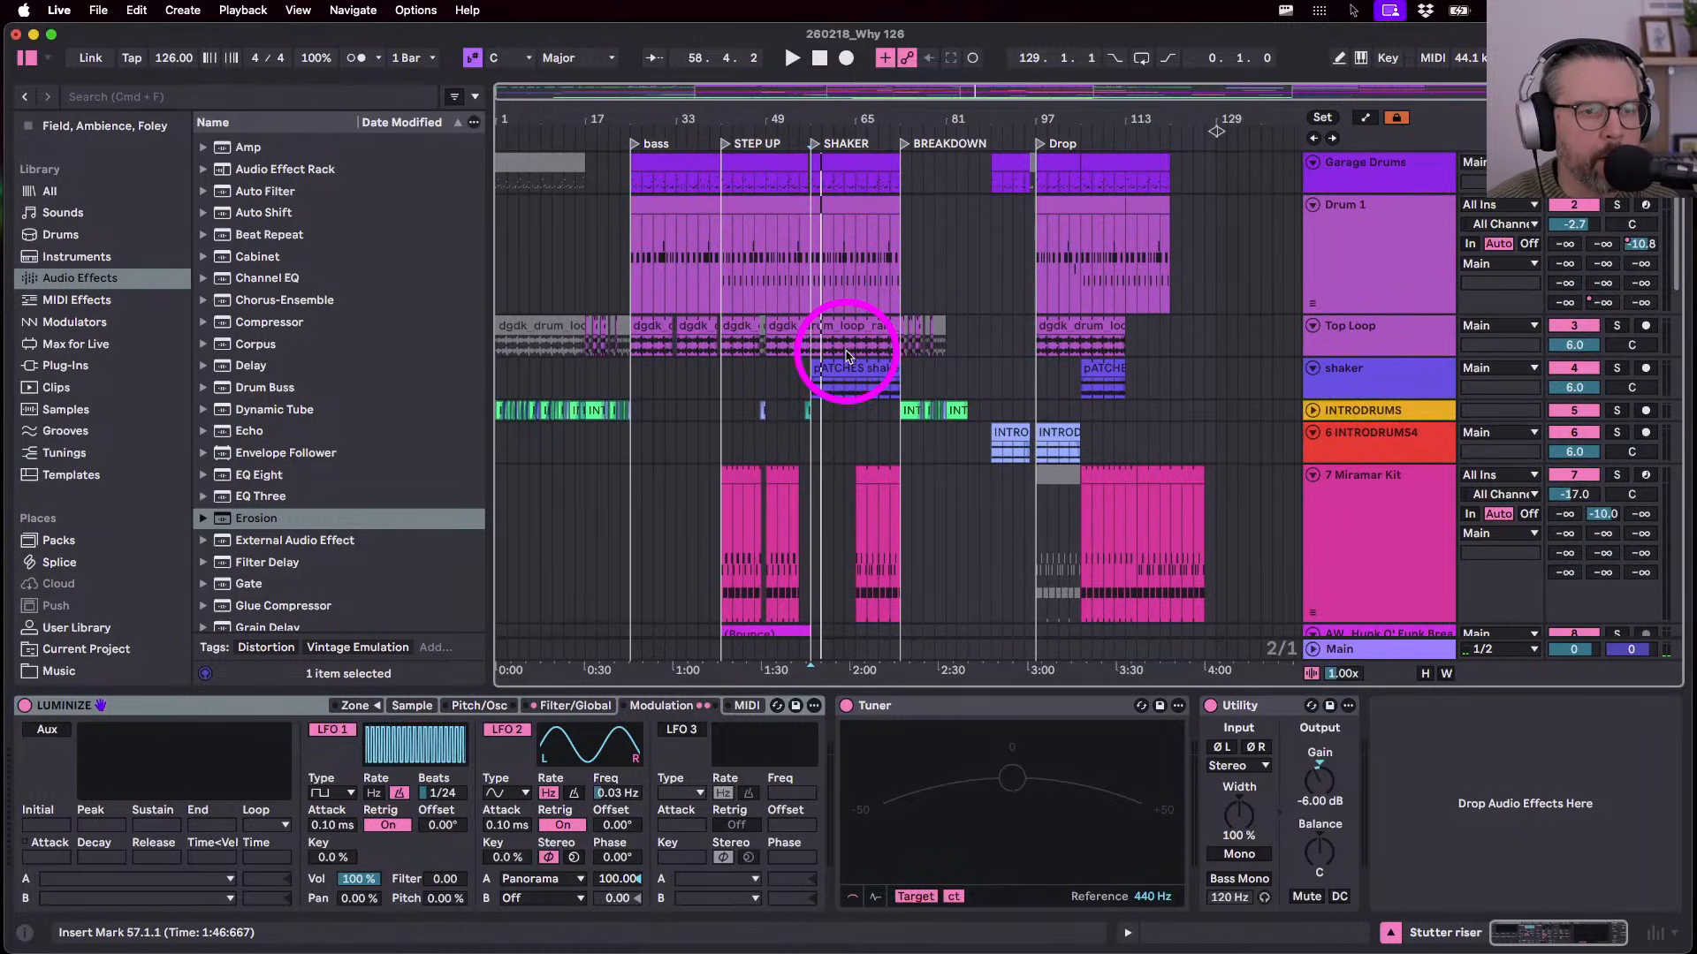
click(845, 324)
scroll(701, 360, down, 8)
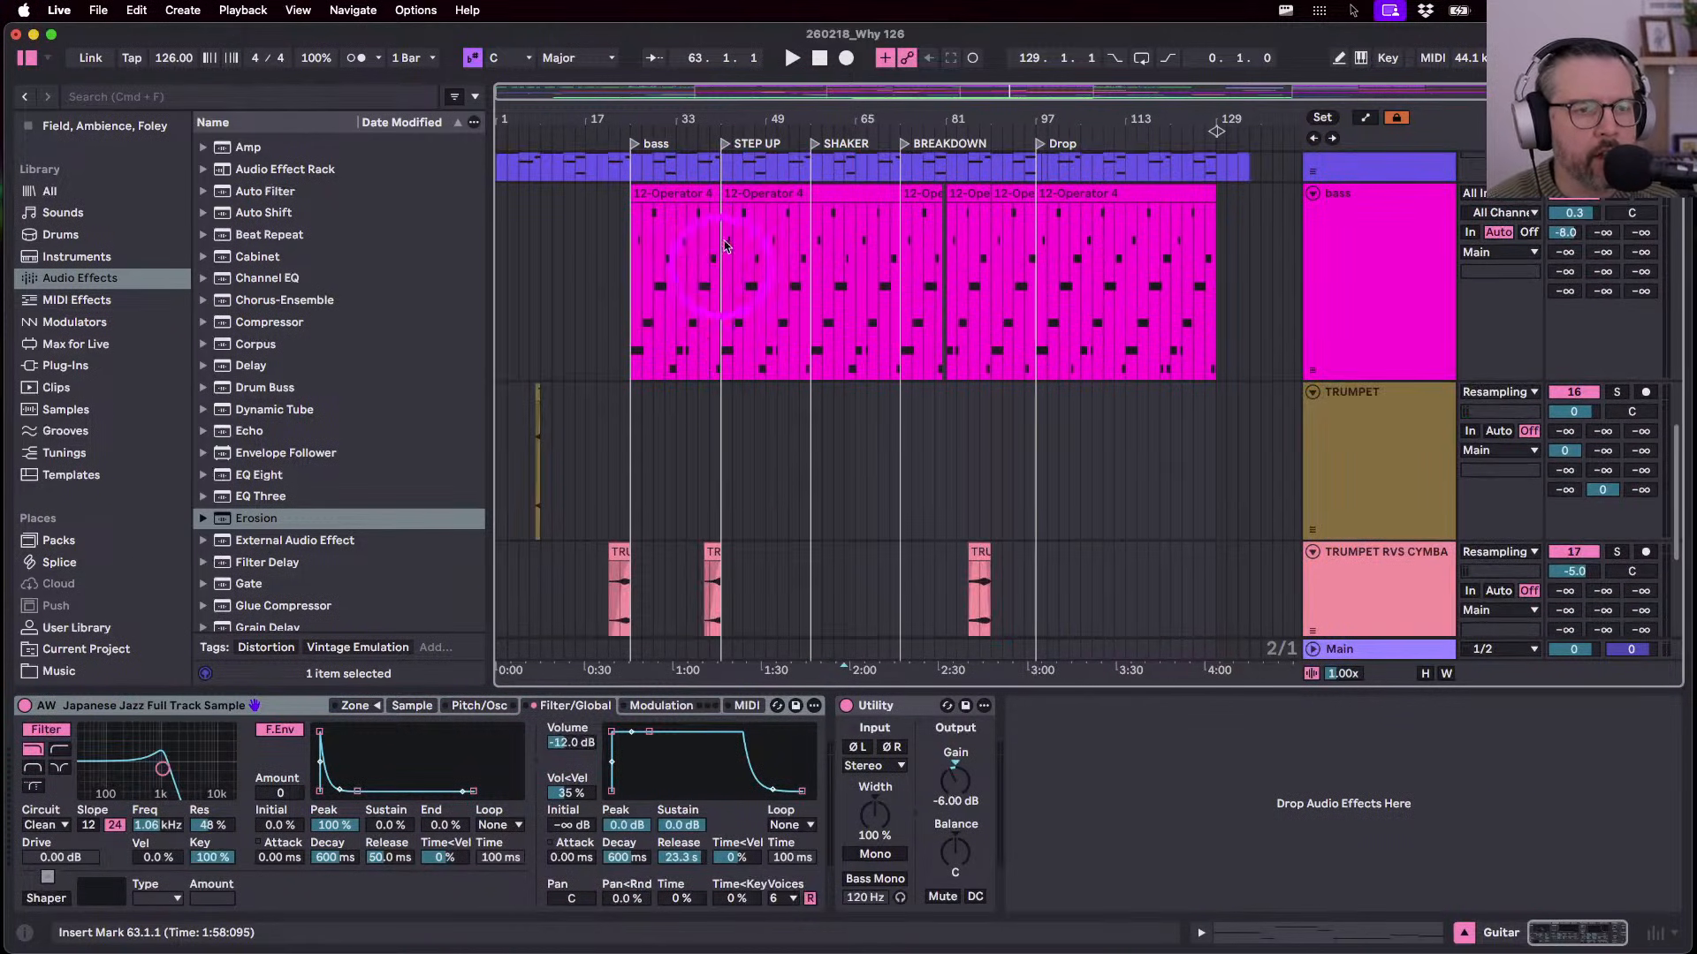
- Narrow the browser panel so the arrangement gets more width
drag(728, 114, 732, 117)
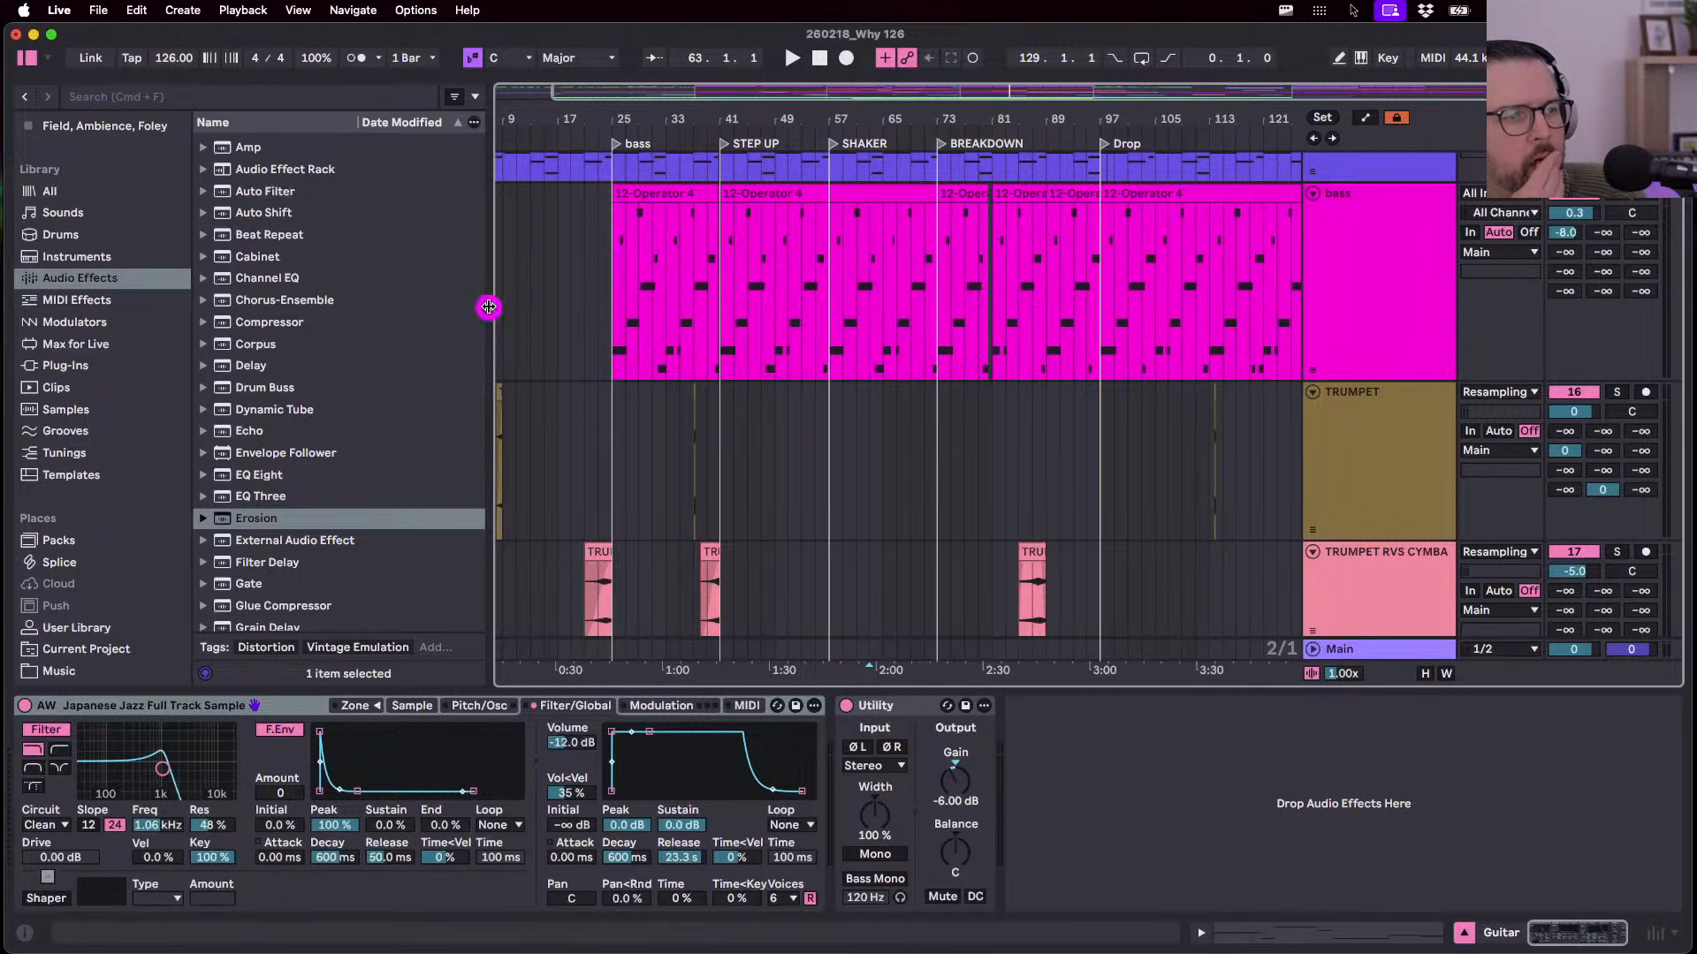
drag(488, 306, 416, 303)
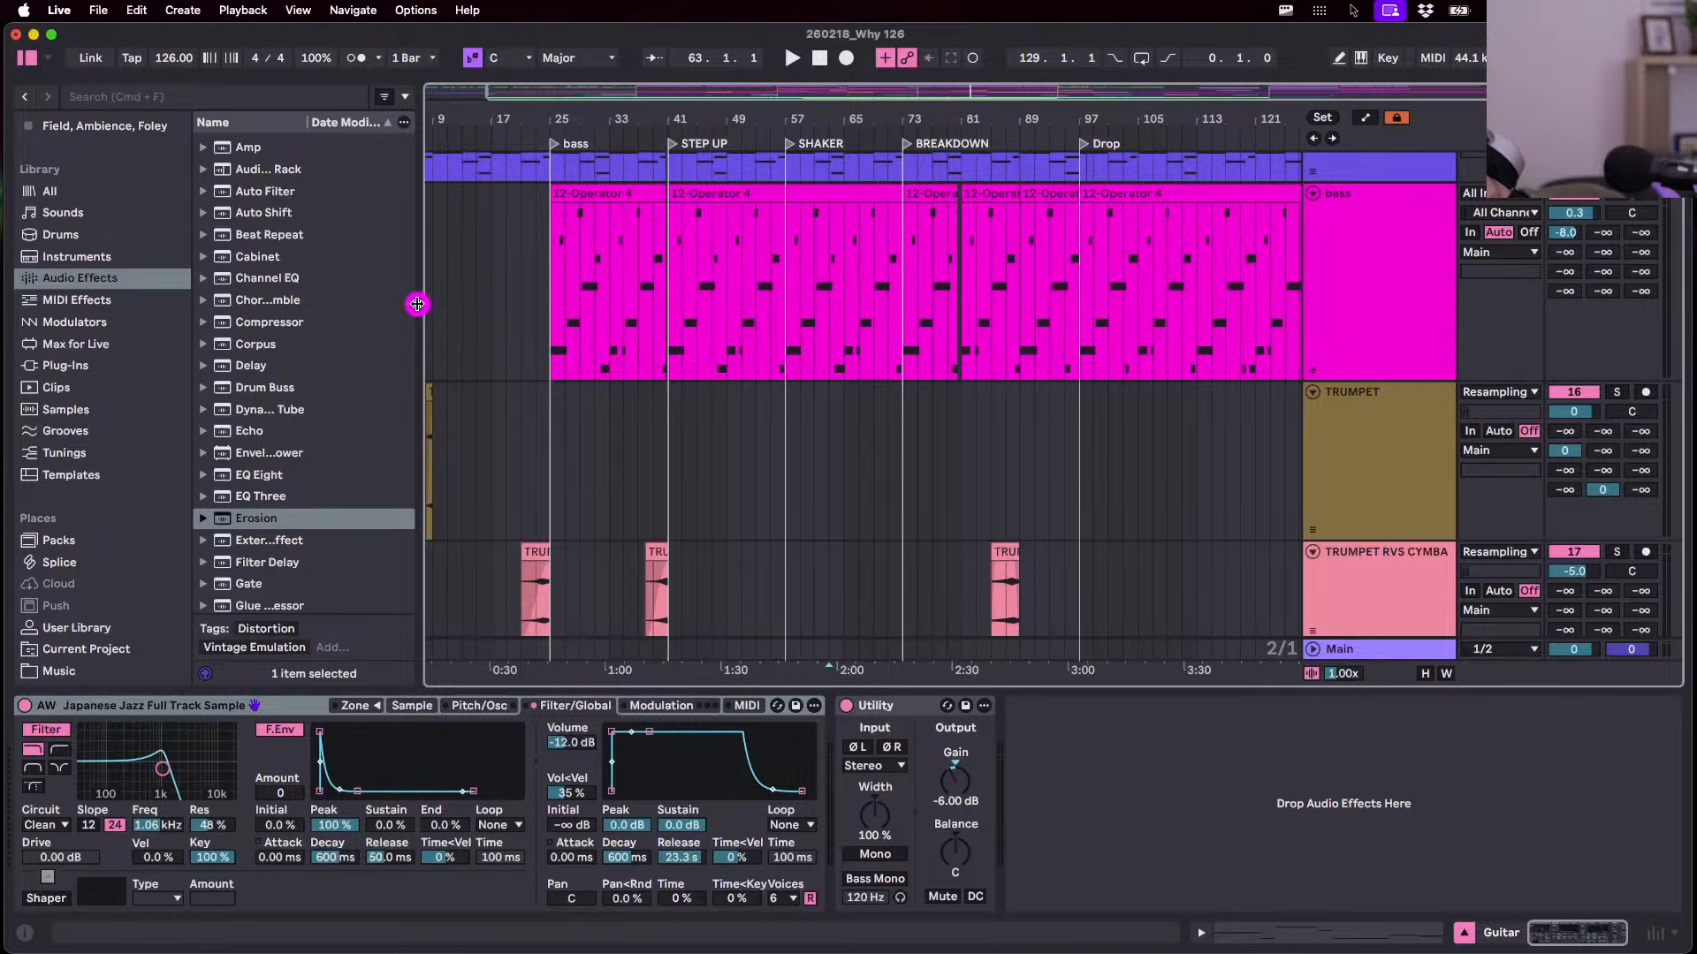
drag(418, 303, 421, 303)
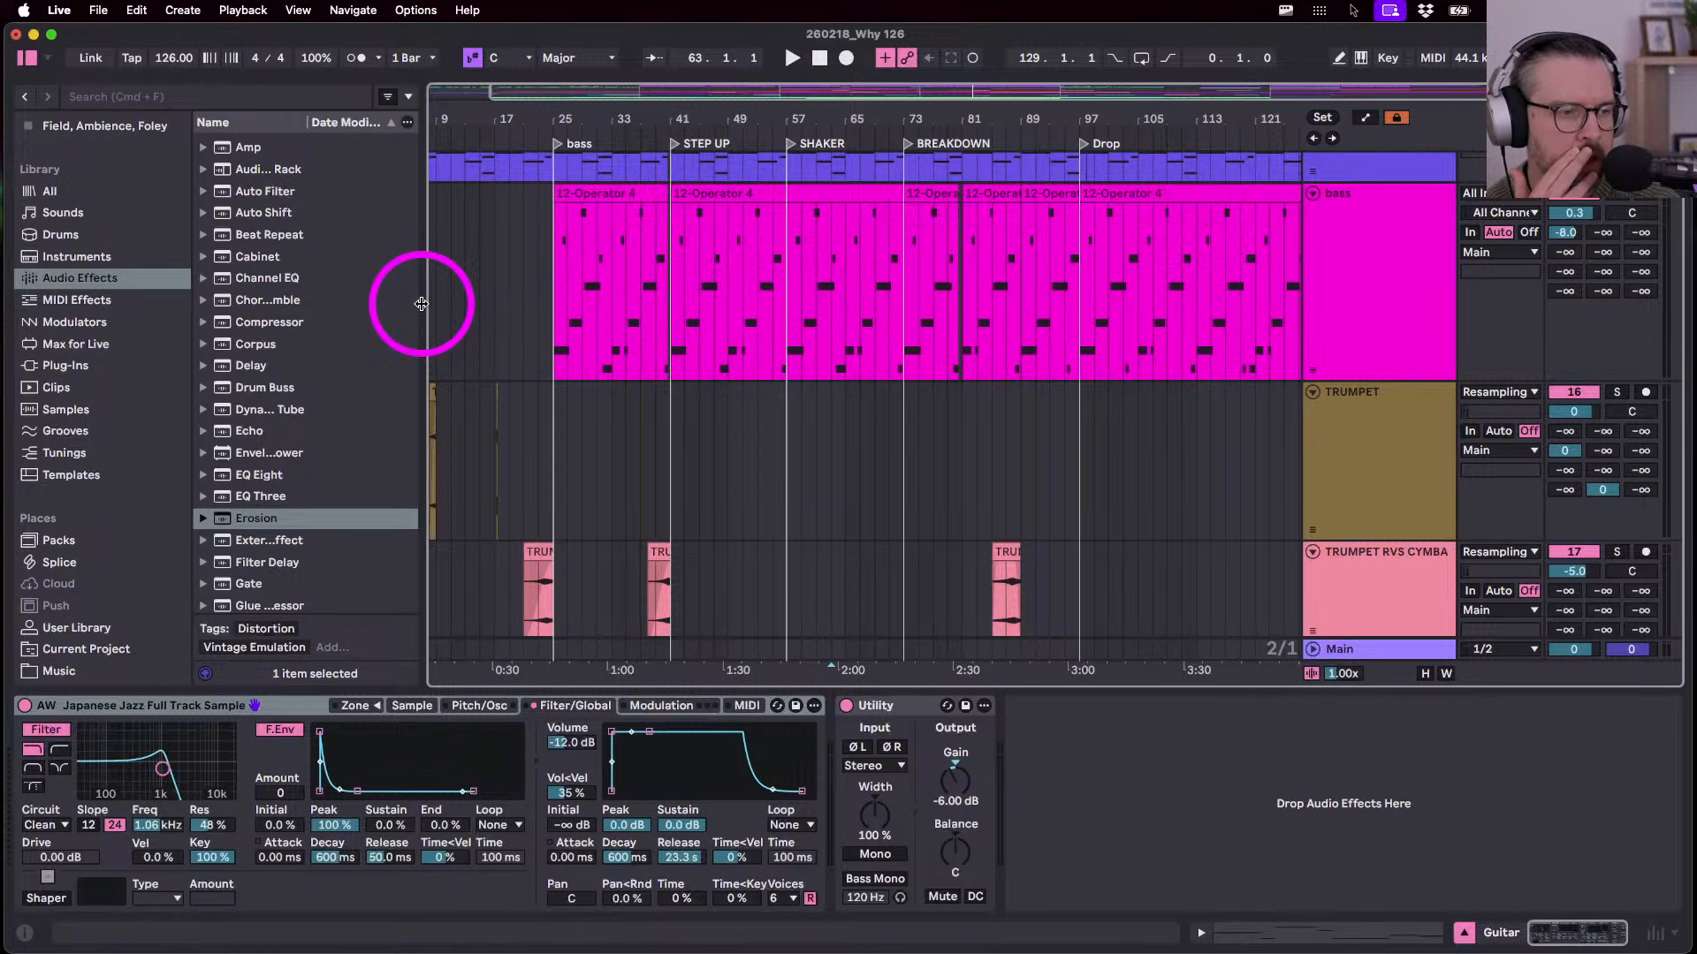
drag(421, 303, 404, 305)
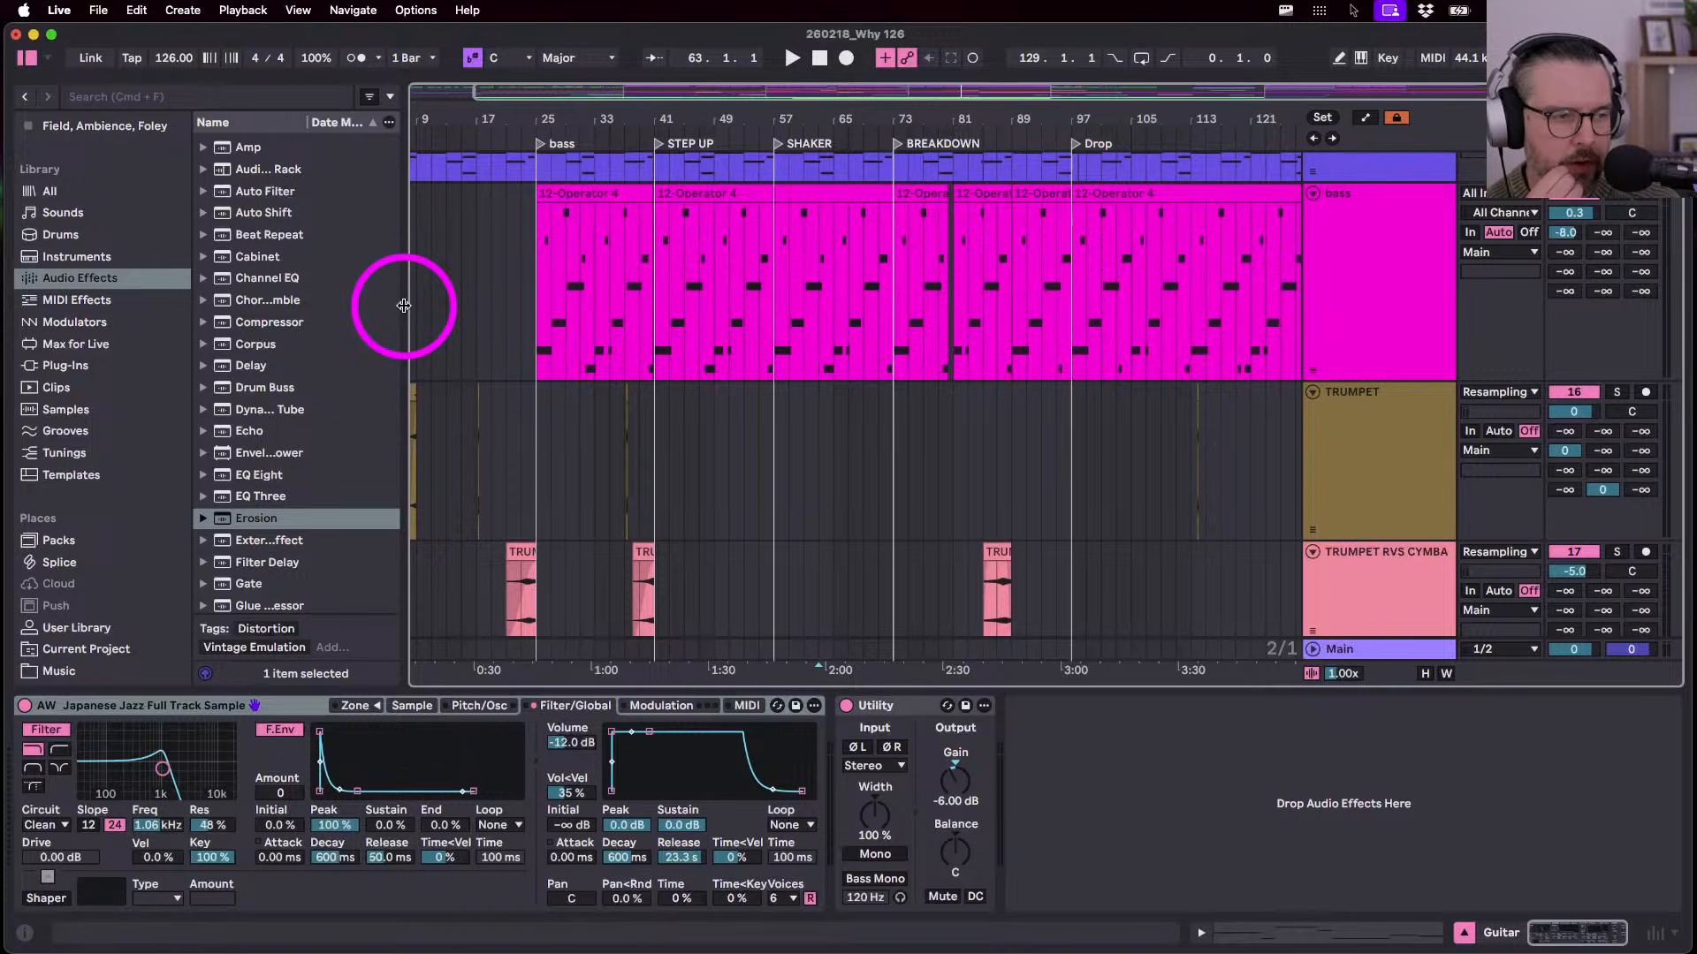
- Show the bass track's devices, play from STEP UP at bar 41, and select its bar 41 clip
click(521, 300)
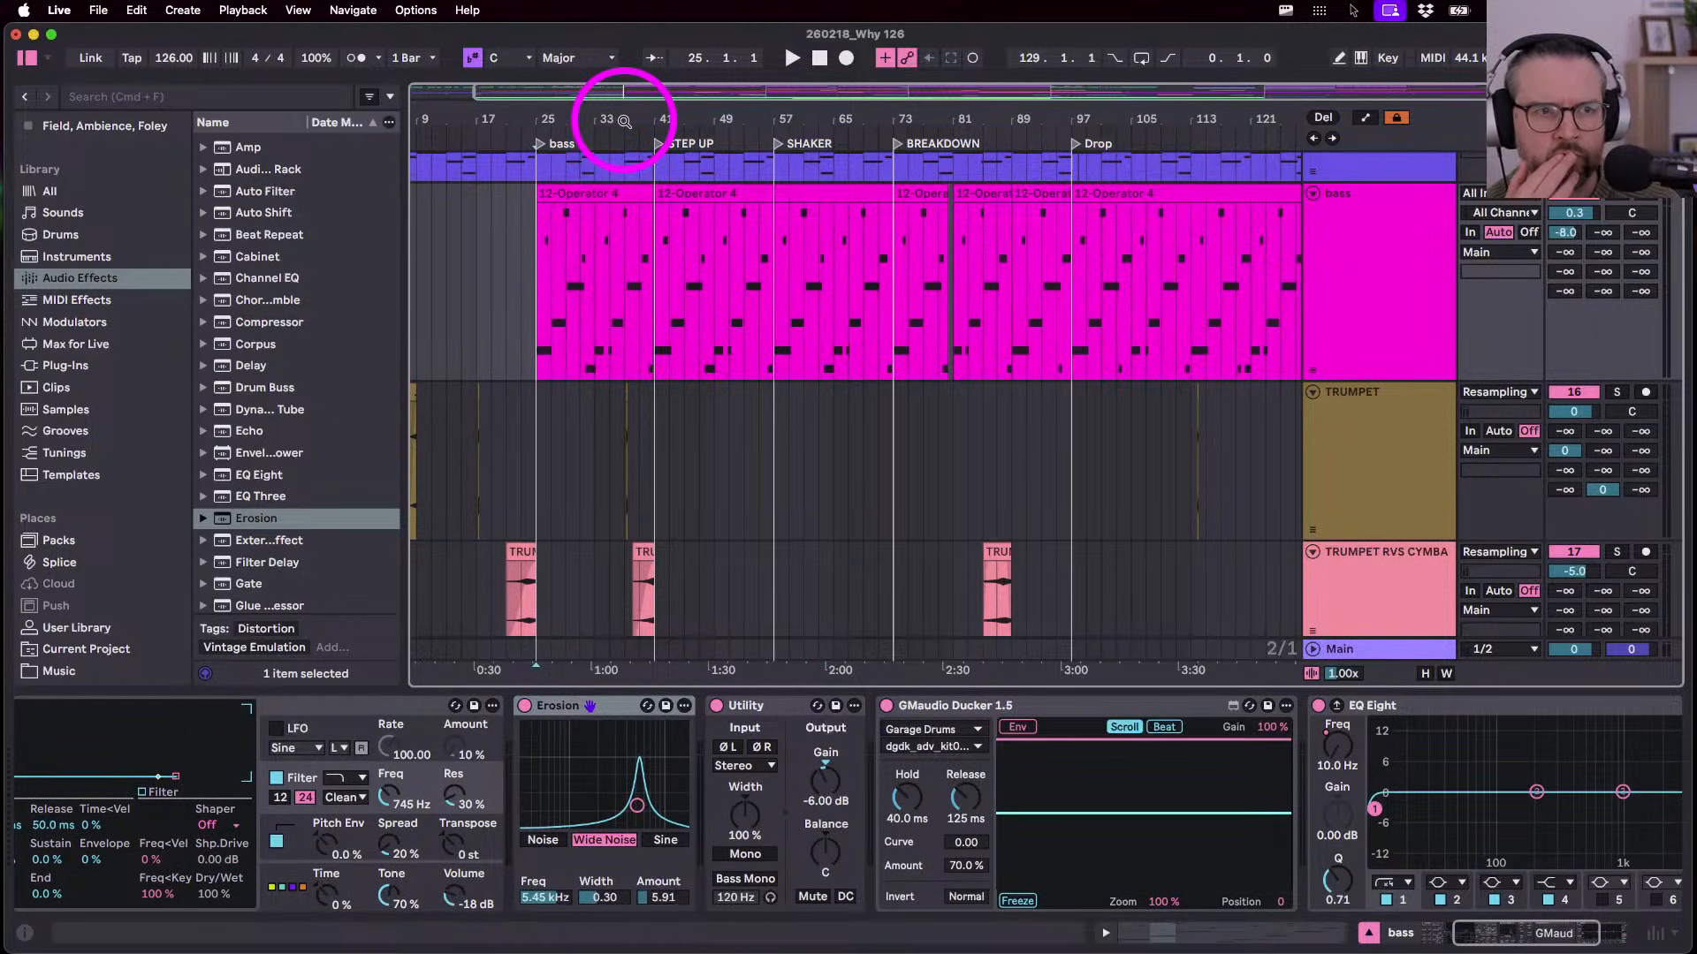
click(655, 130)
drag(651, 115, 658, 115)
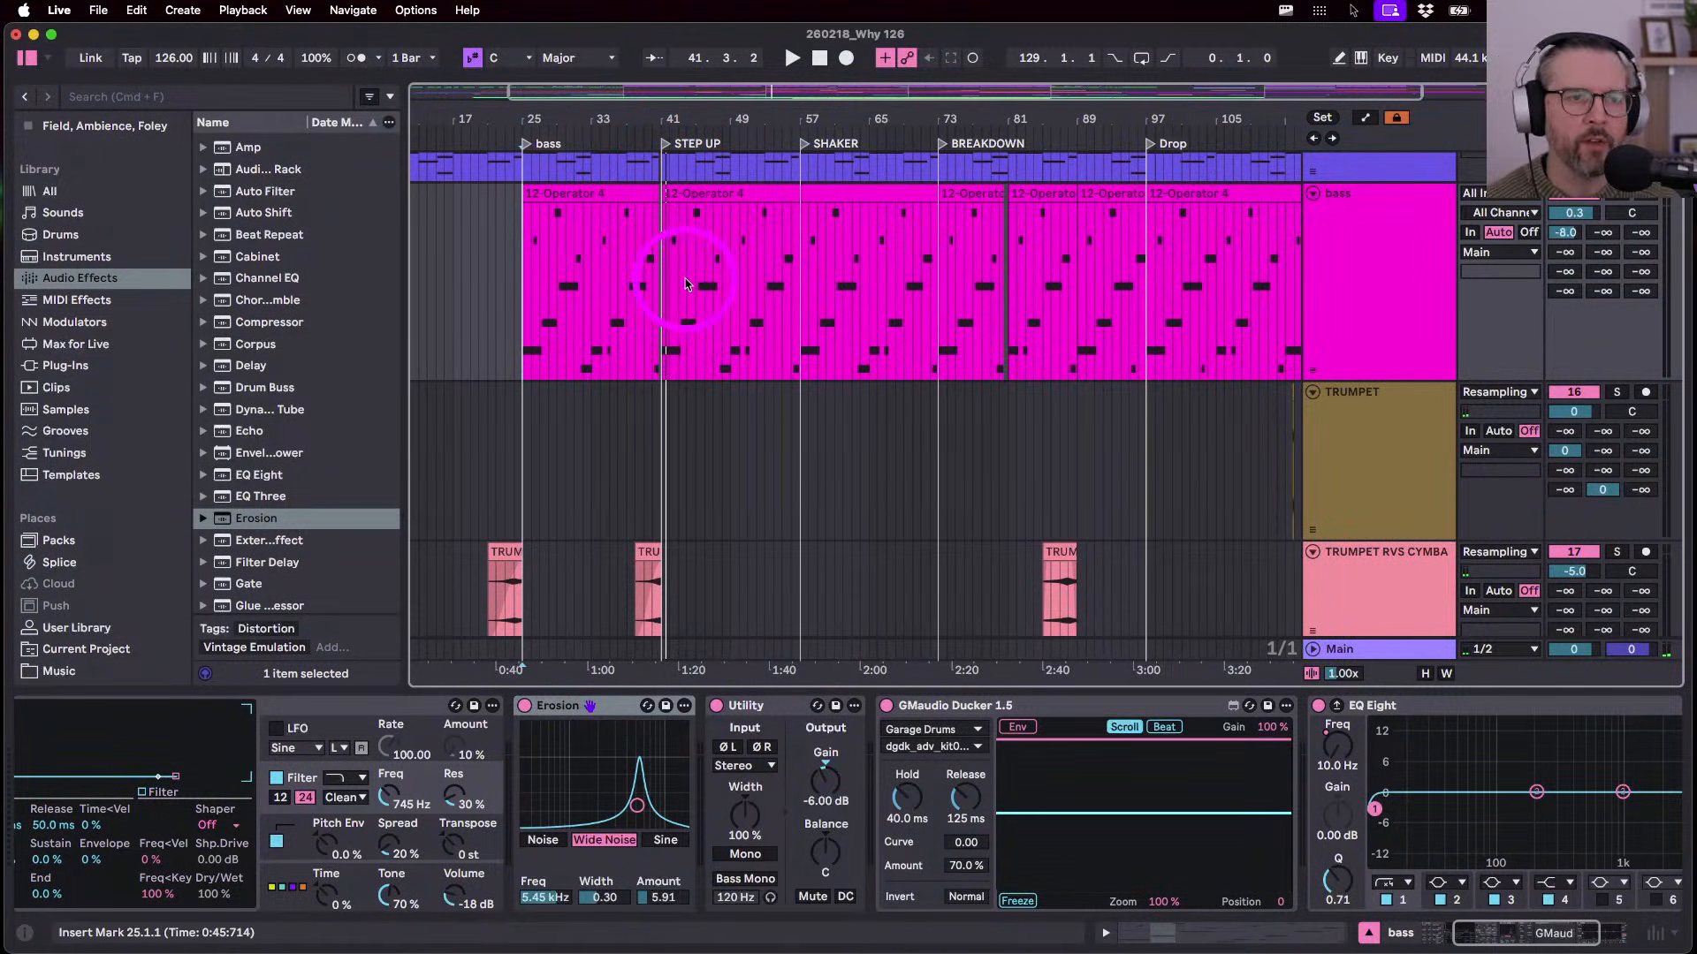
click(703, 192)
- In the bass clip, raise the bar 32 note to F2 and drop the bar 31 note to F1
double_click(703, 192)
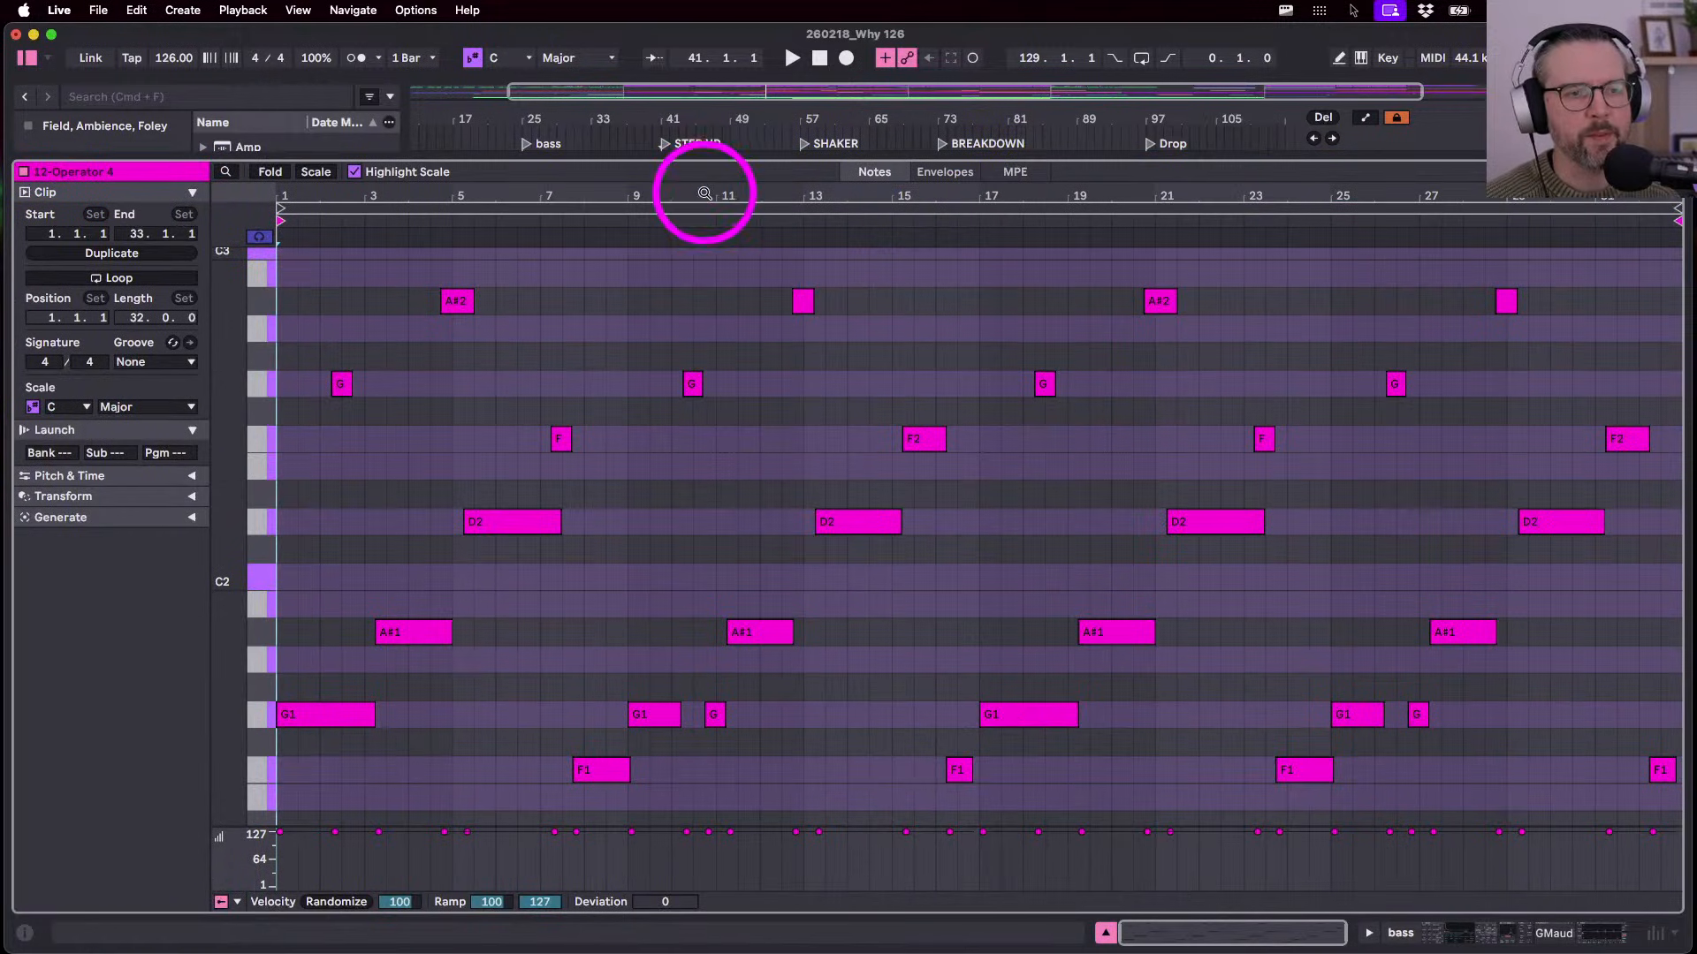
click(919, 440)
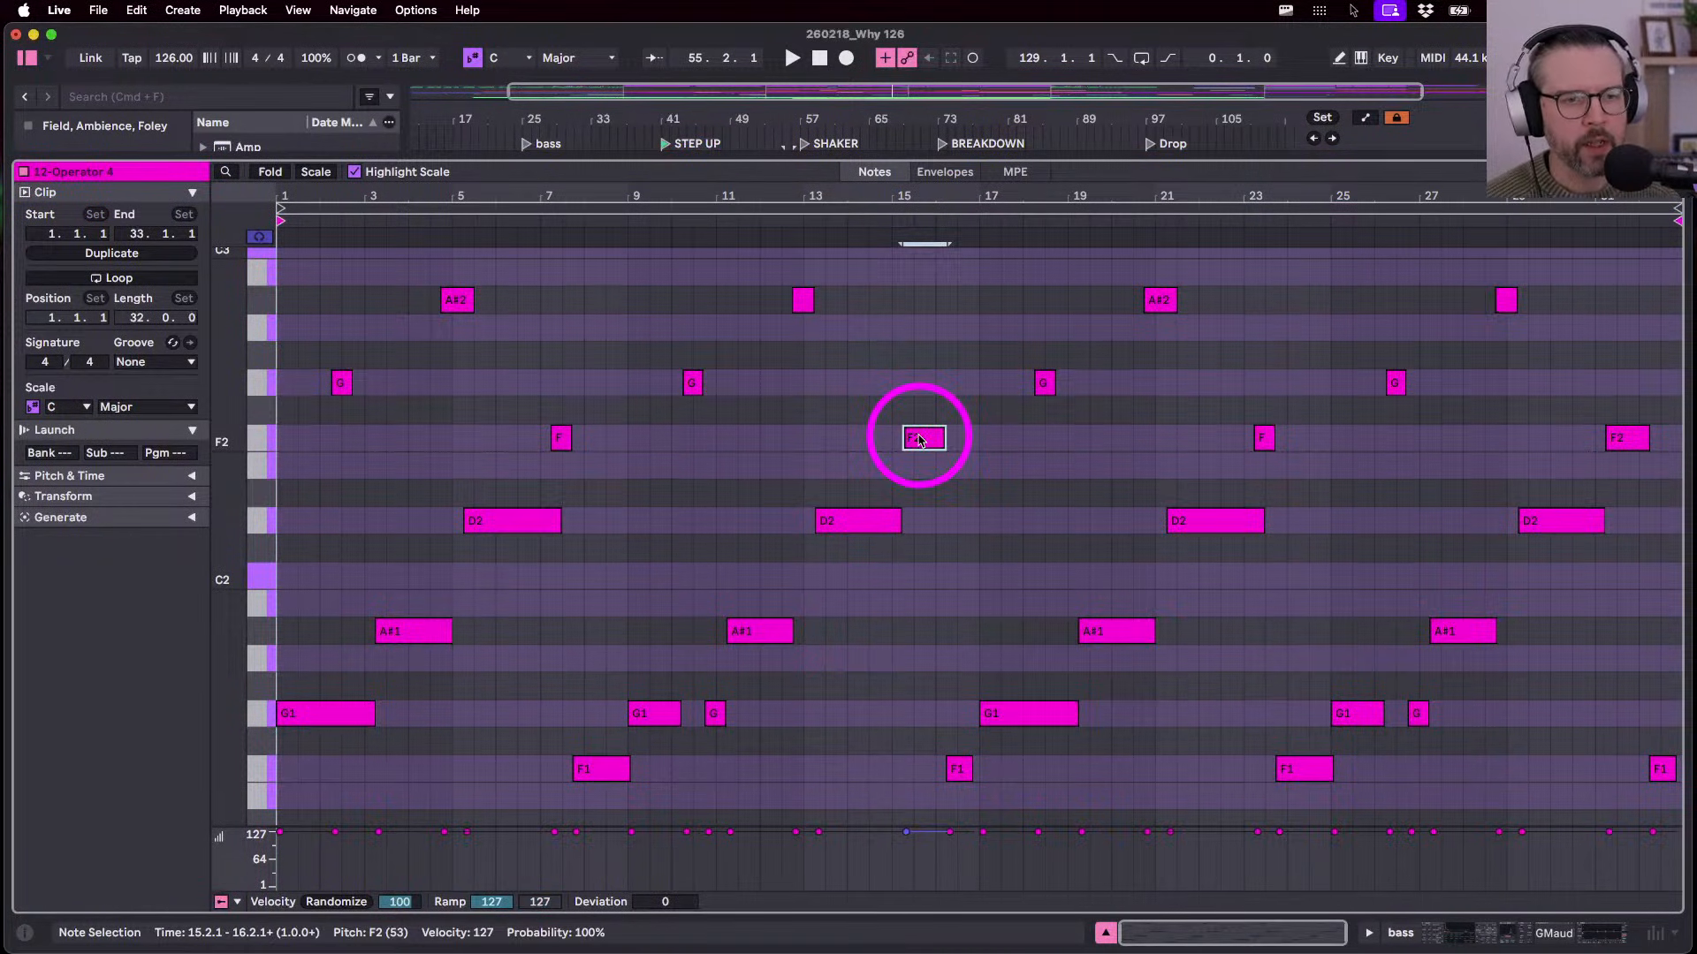
click(962, 774)
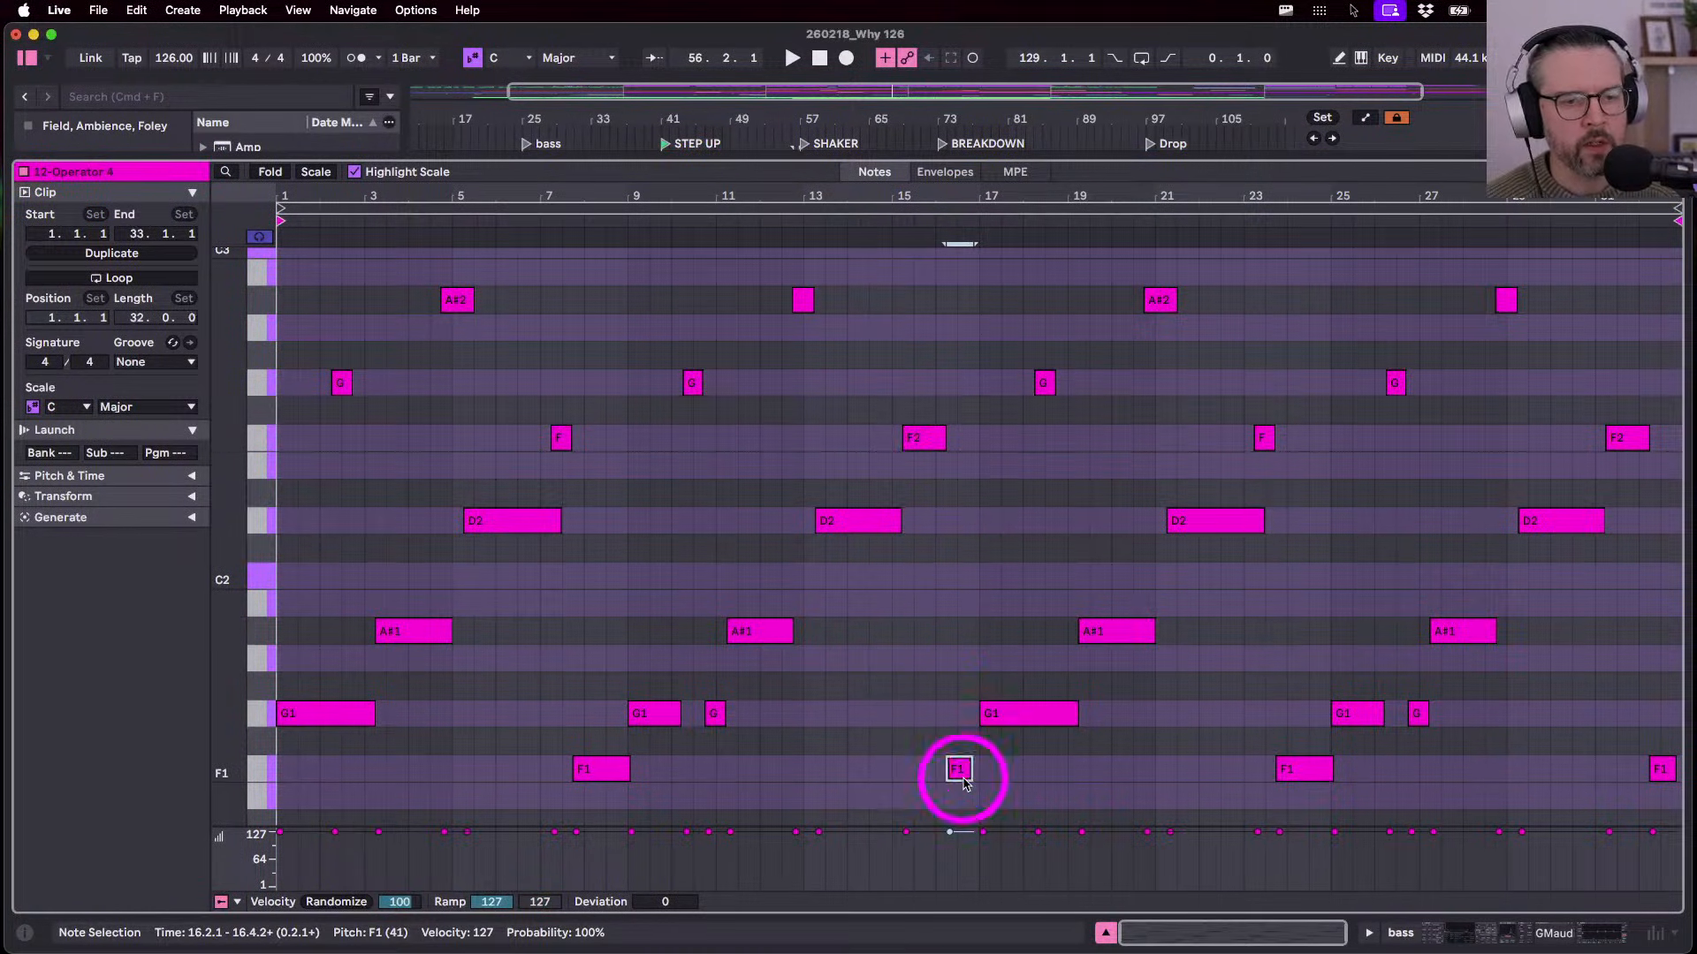
click(921, 442)
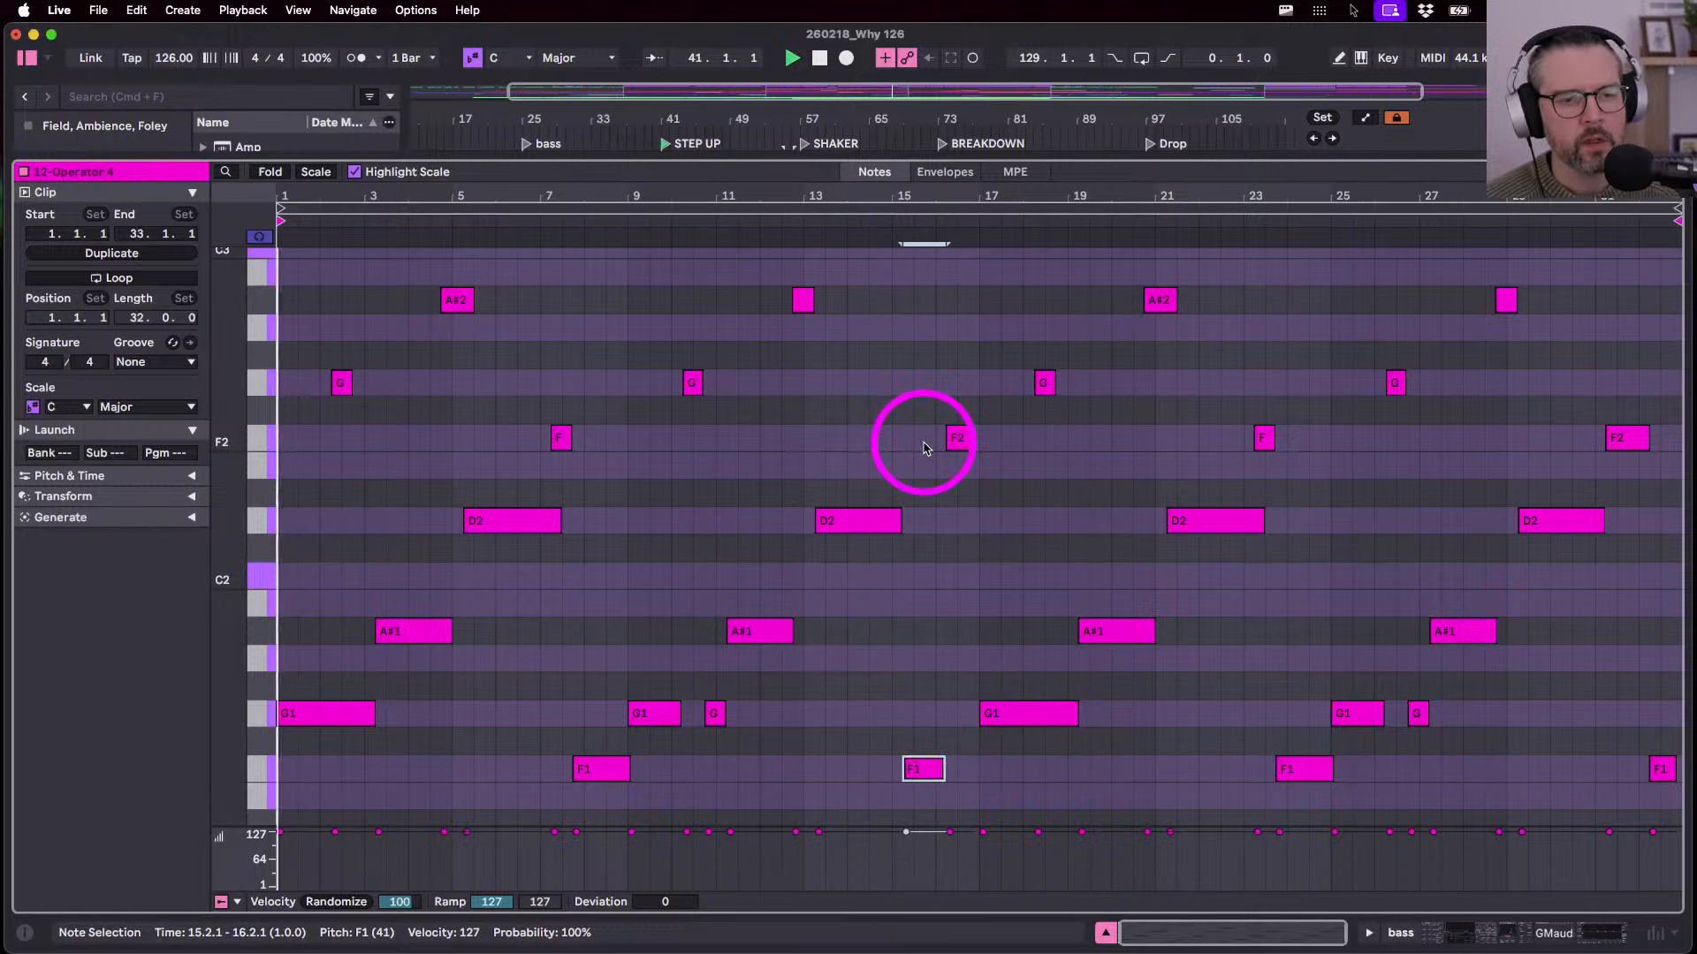
scroll(1503, 474, down, 1)
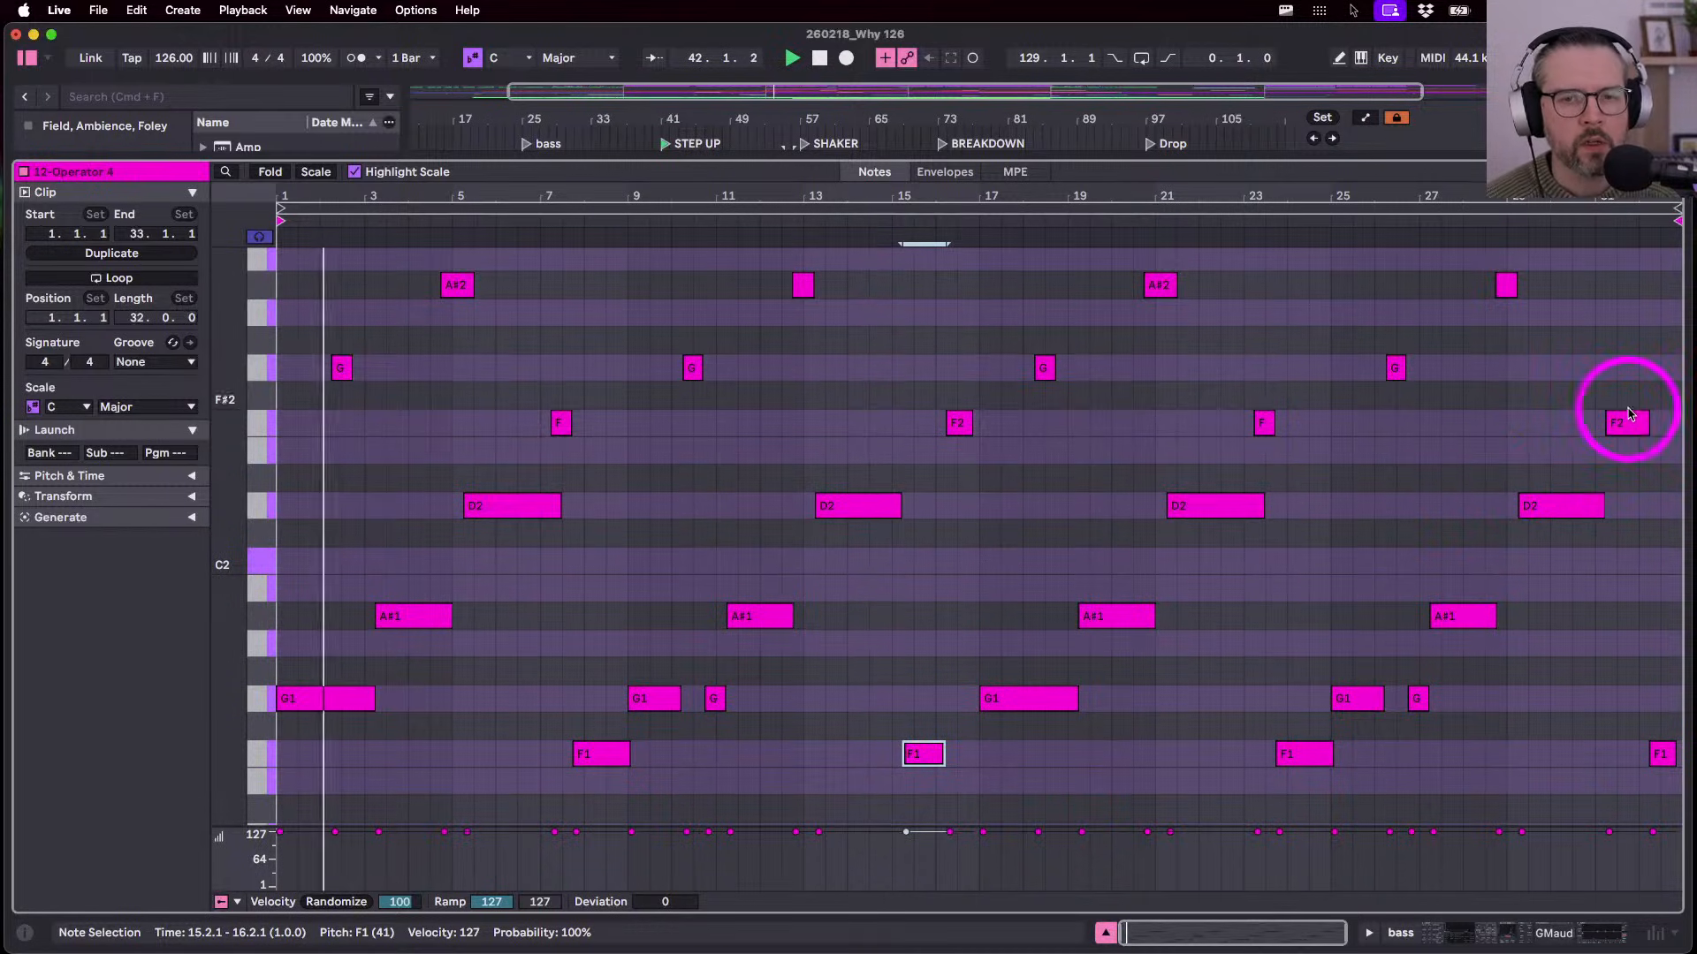
click(1661, 756)
key(shift+Up)
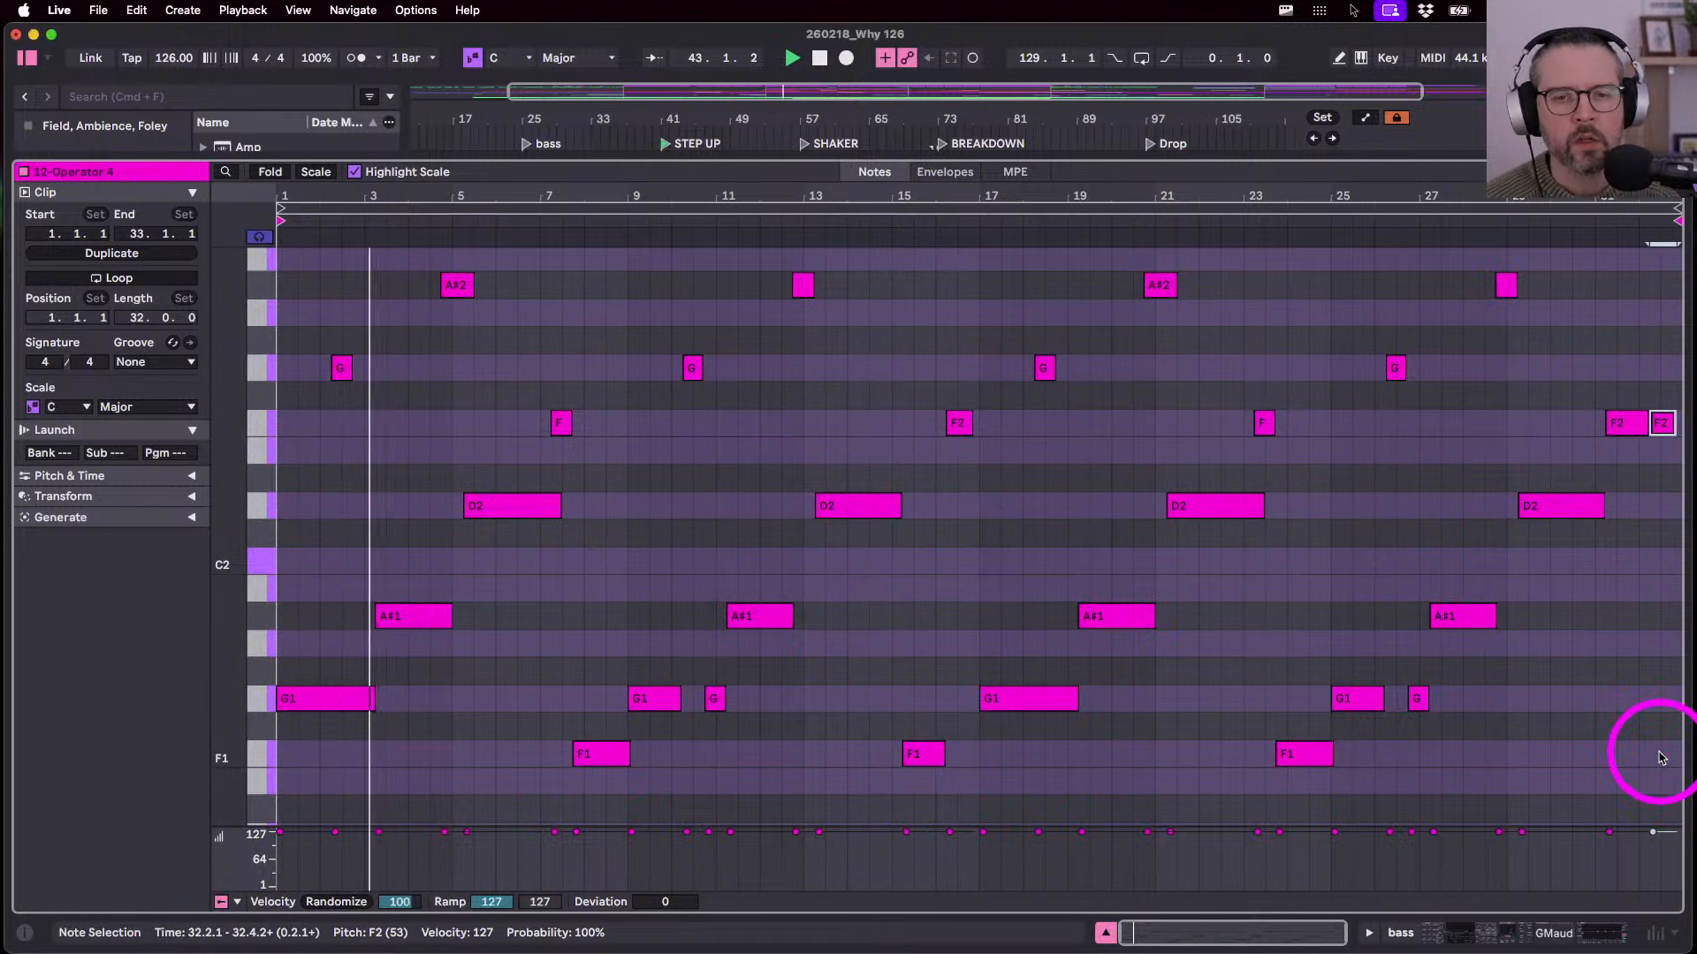
click(1626, 423)
key(shift+Down)
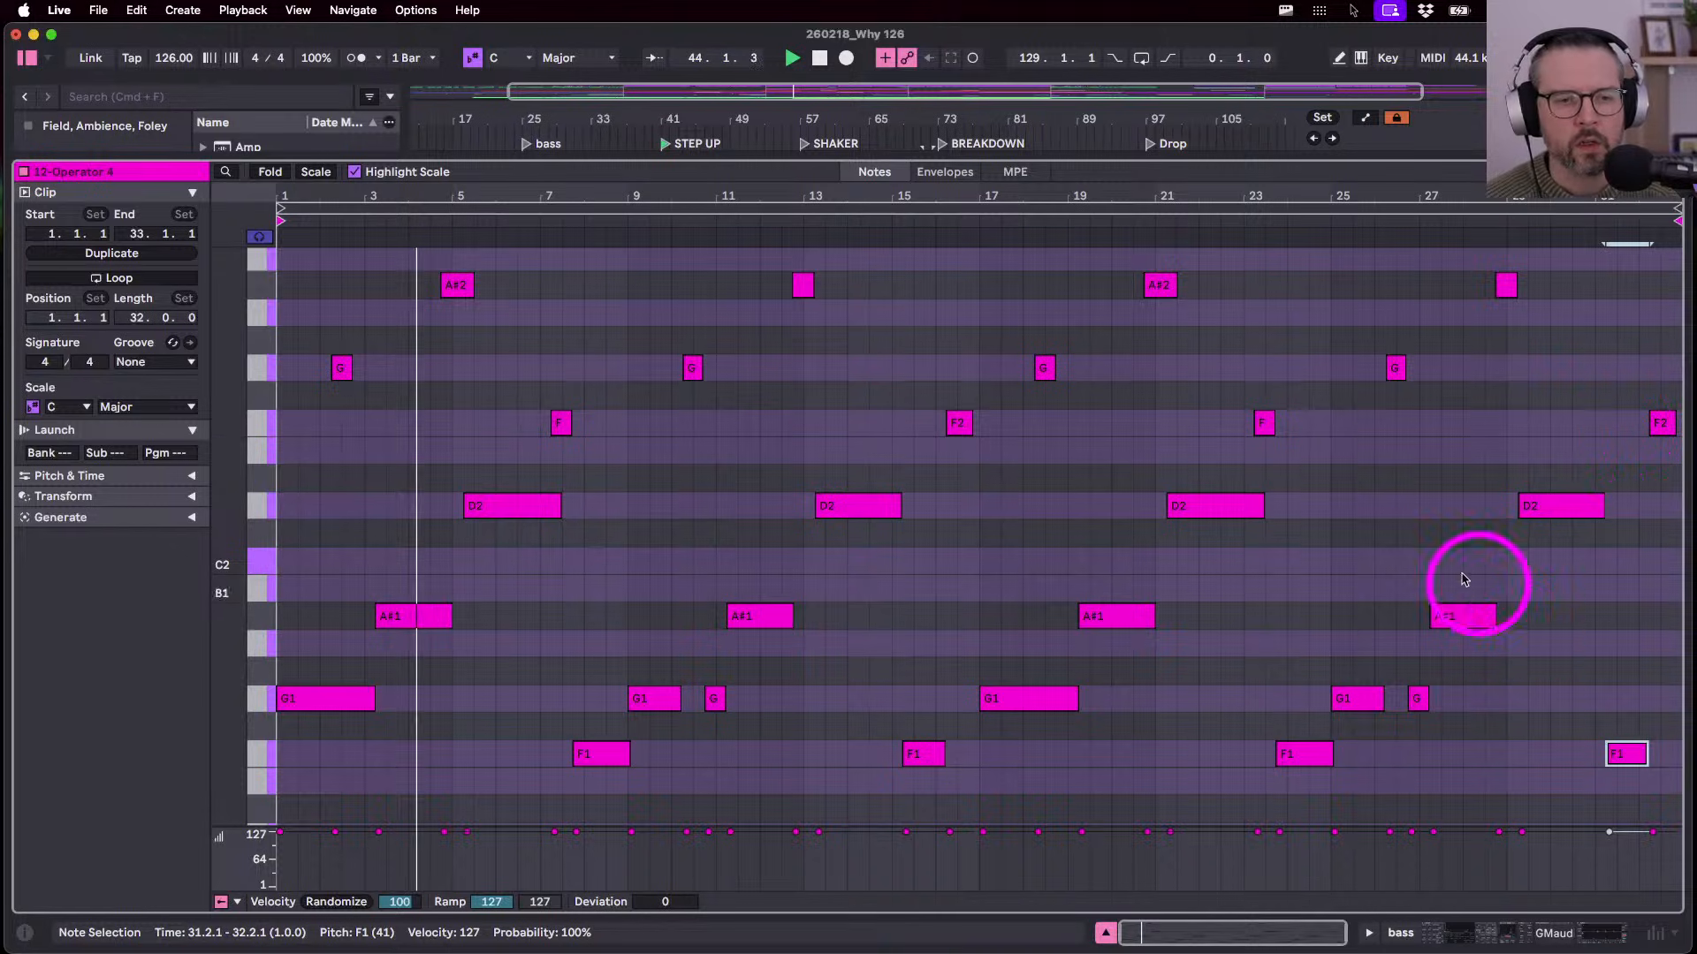
- Audition the bass clip from a 2.3.1 start point, then go back to the arrangement
scroll(788, 665, up, 3)
scroll(787, 664, left, 4)
key(b)
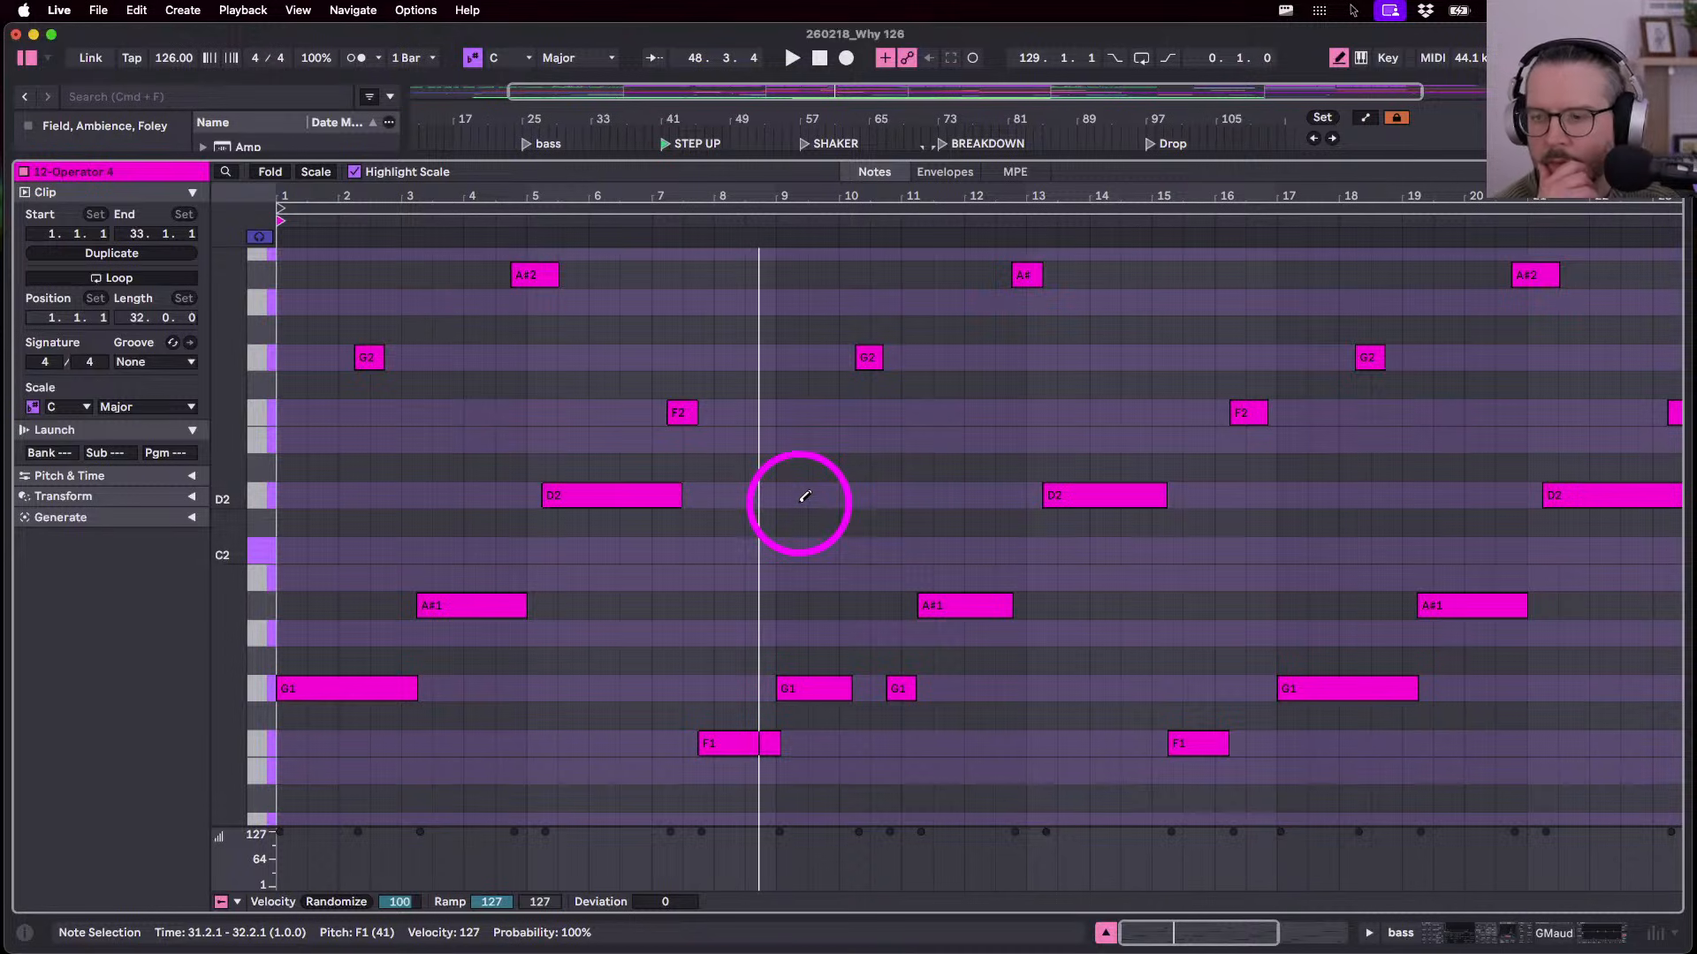
key(space)
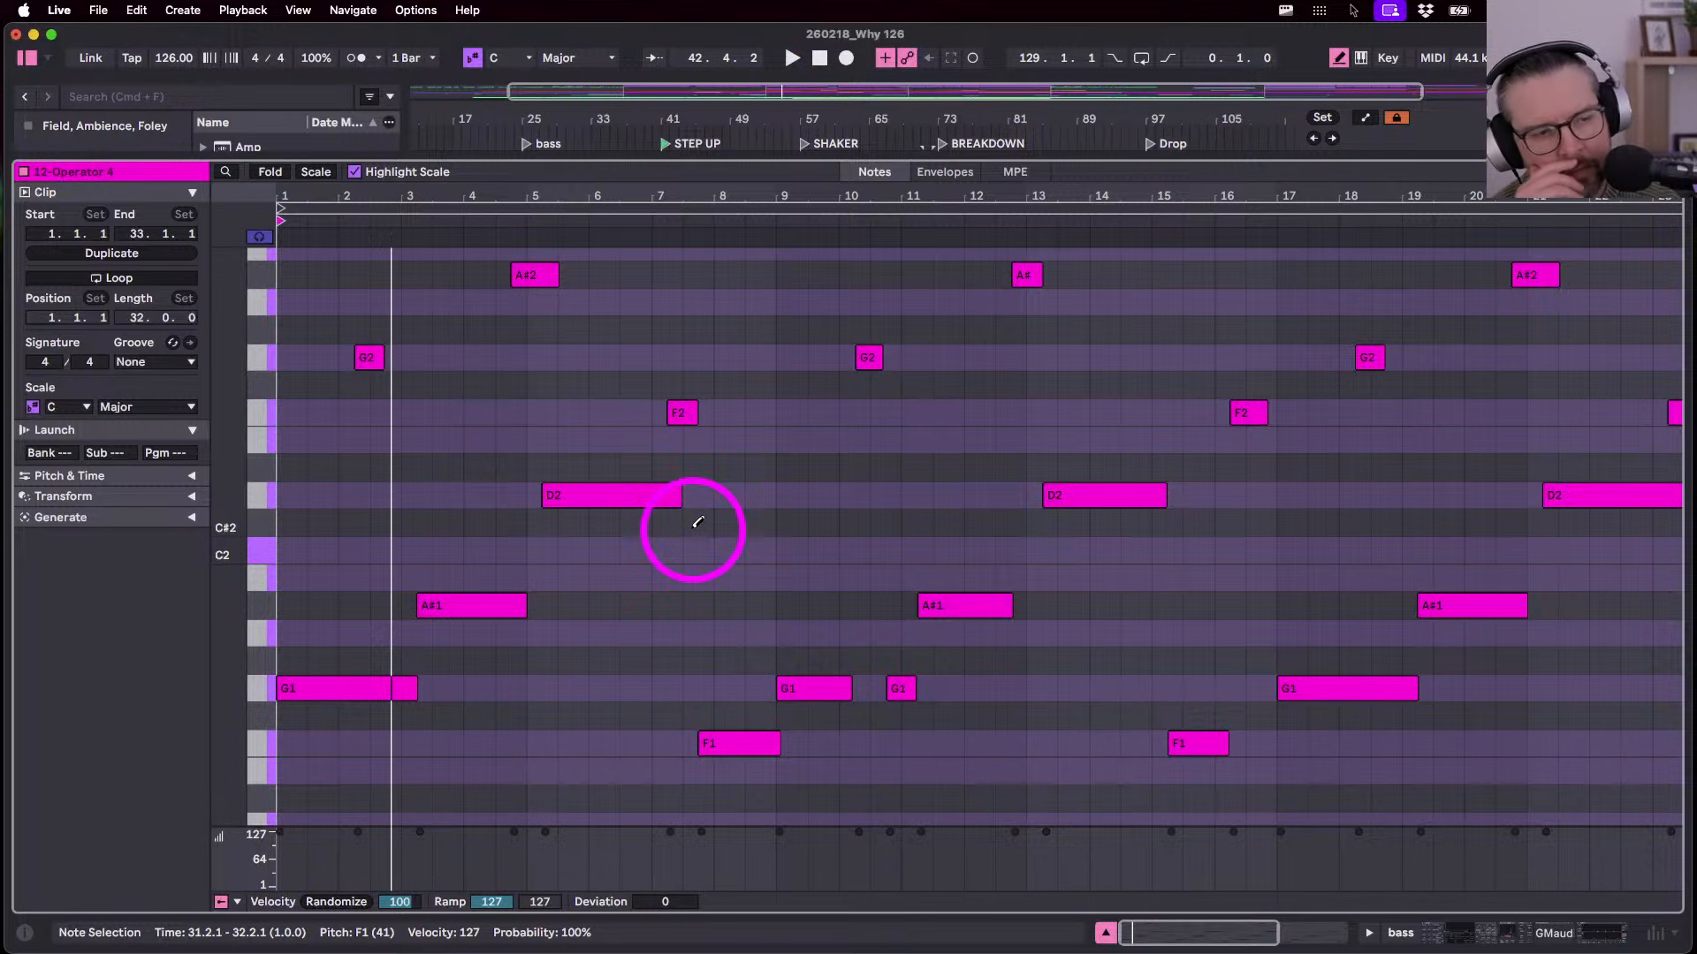
drag(236, 513, 235, 520)
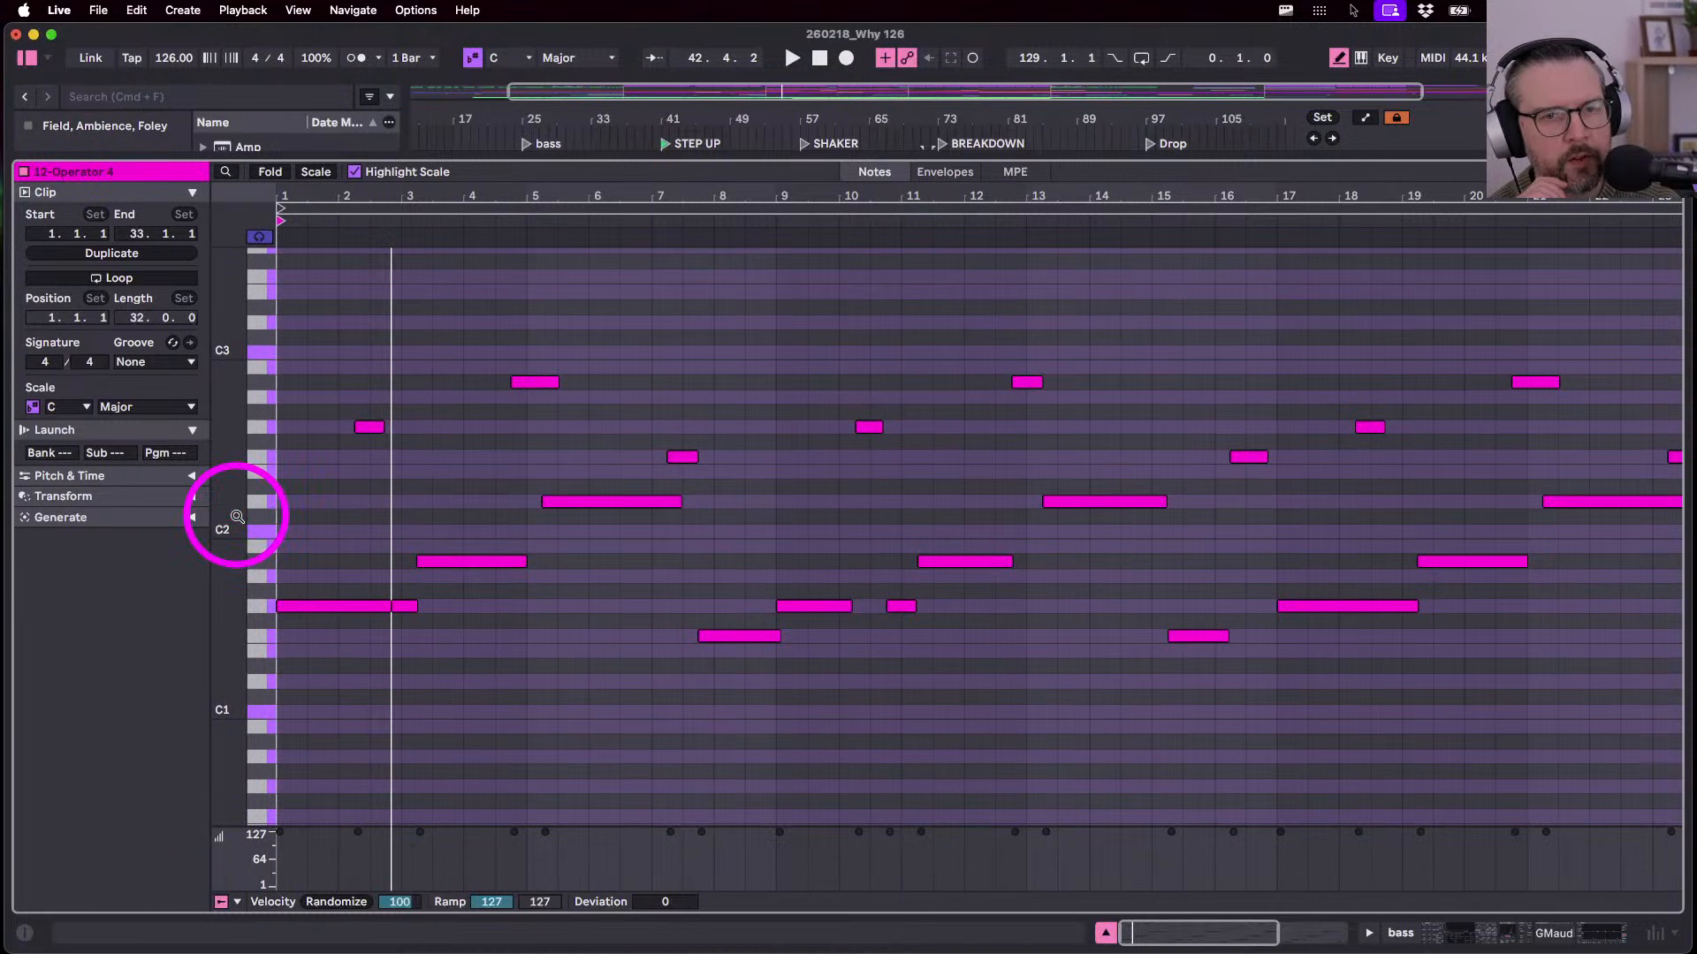
drag(415, 196, 377, 191)
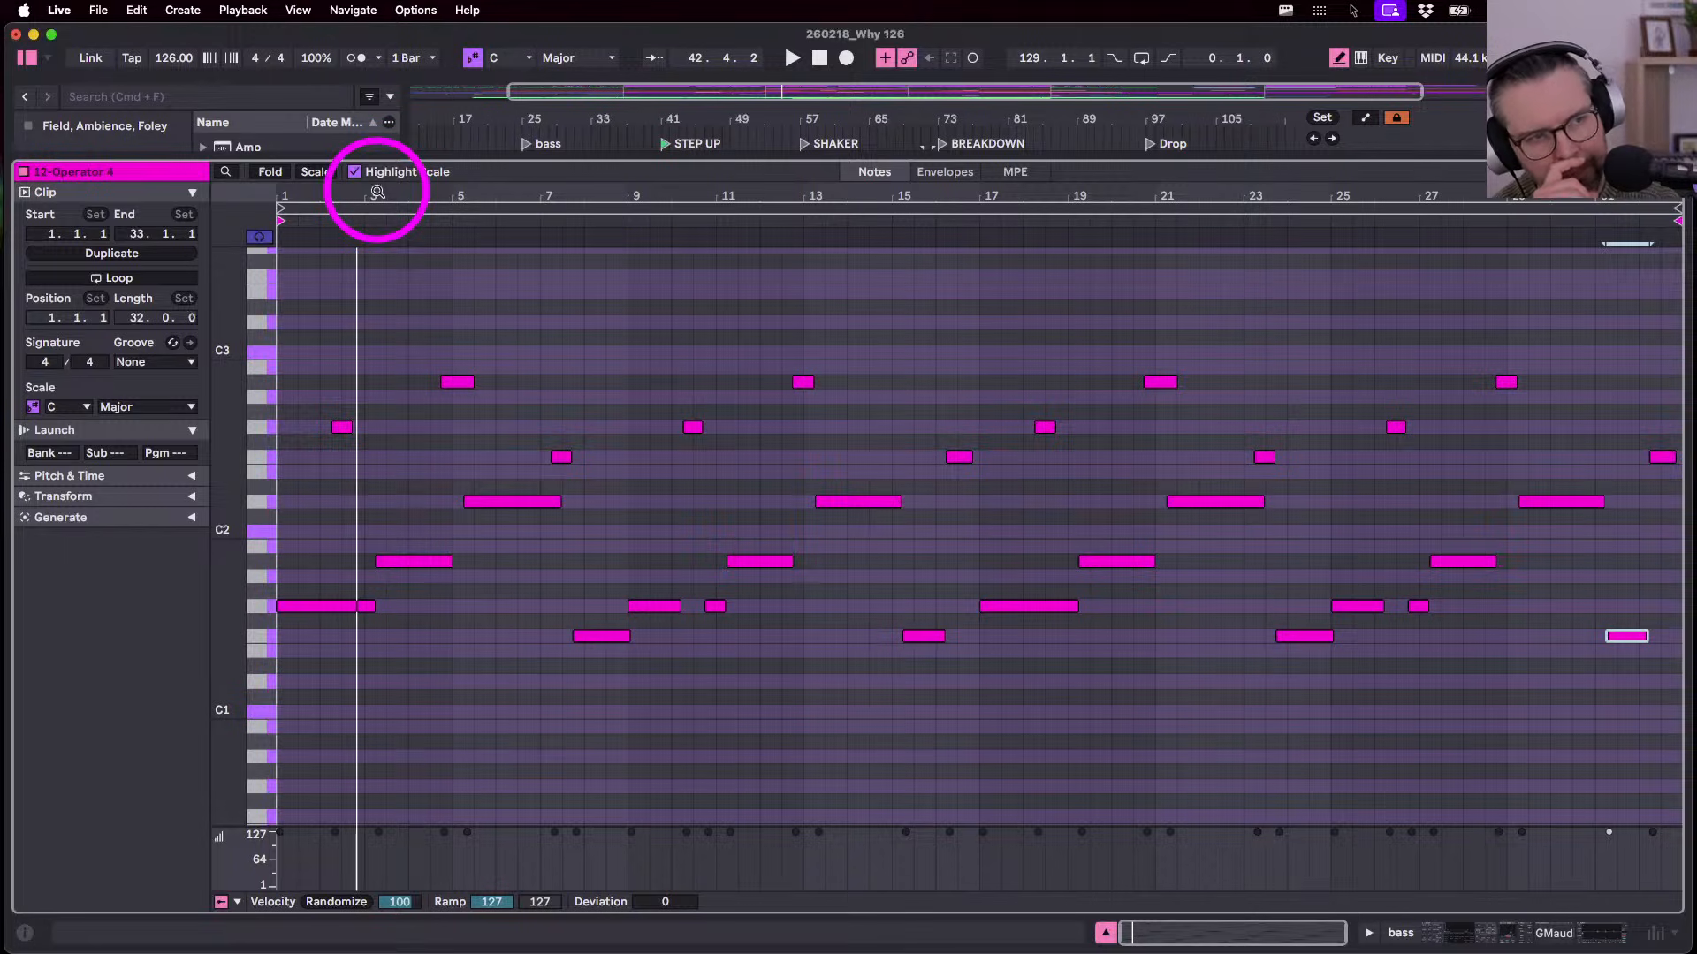
click(376, 191)
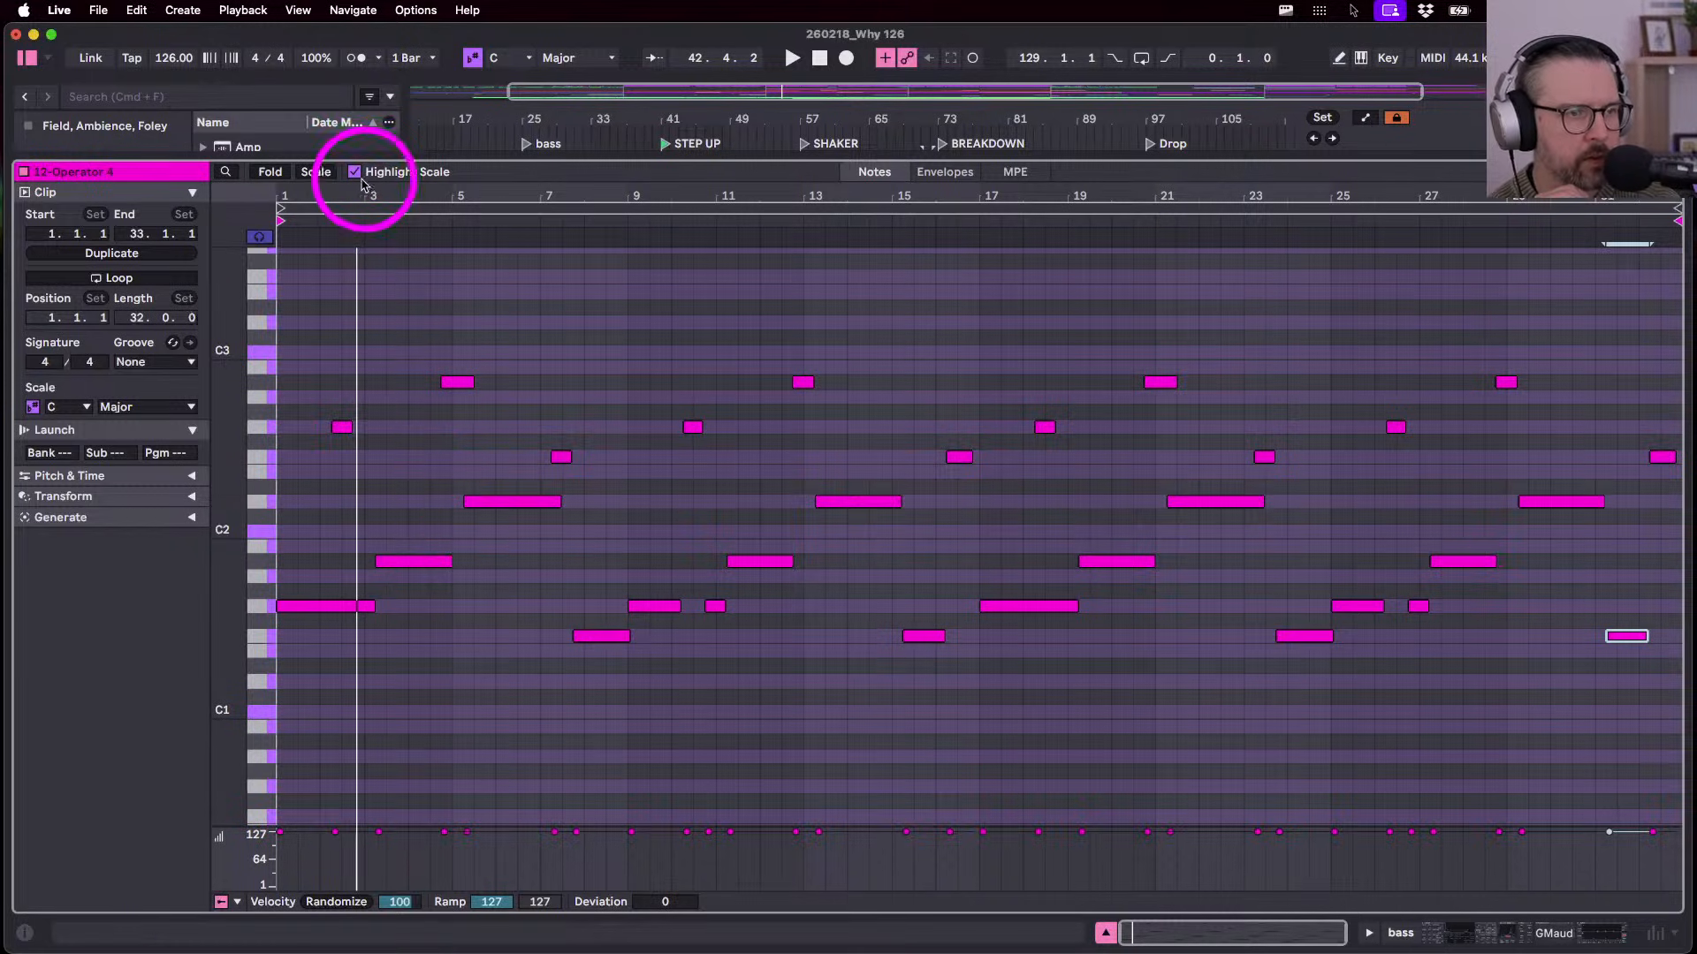
click(342, 240)
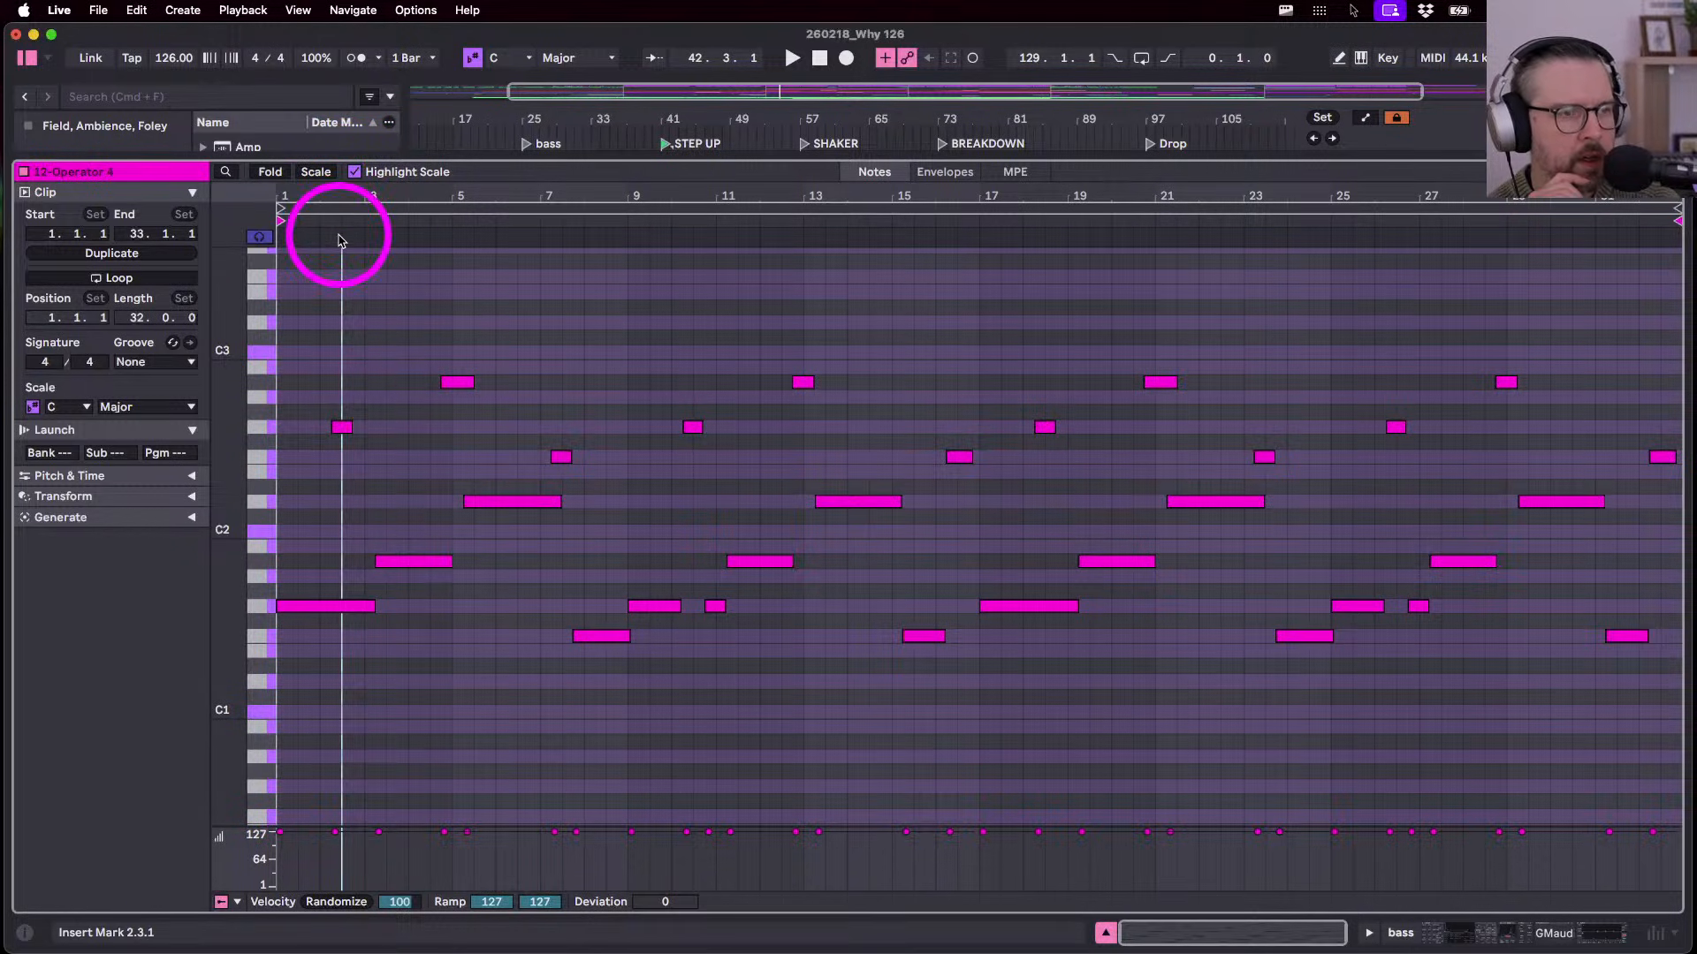
drag(317, 192, 319, 195)
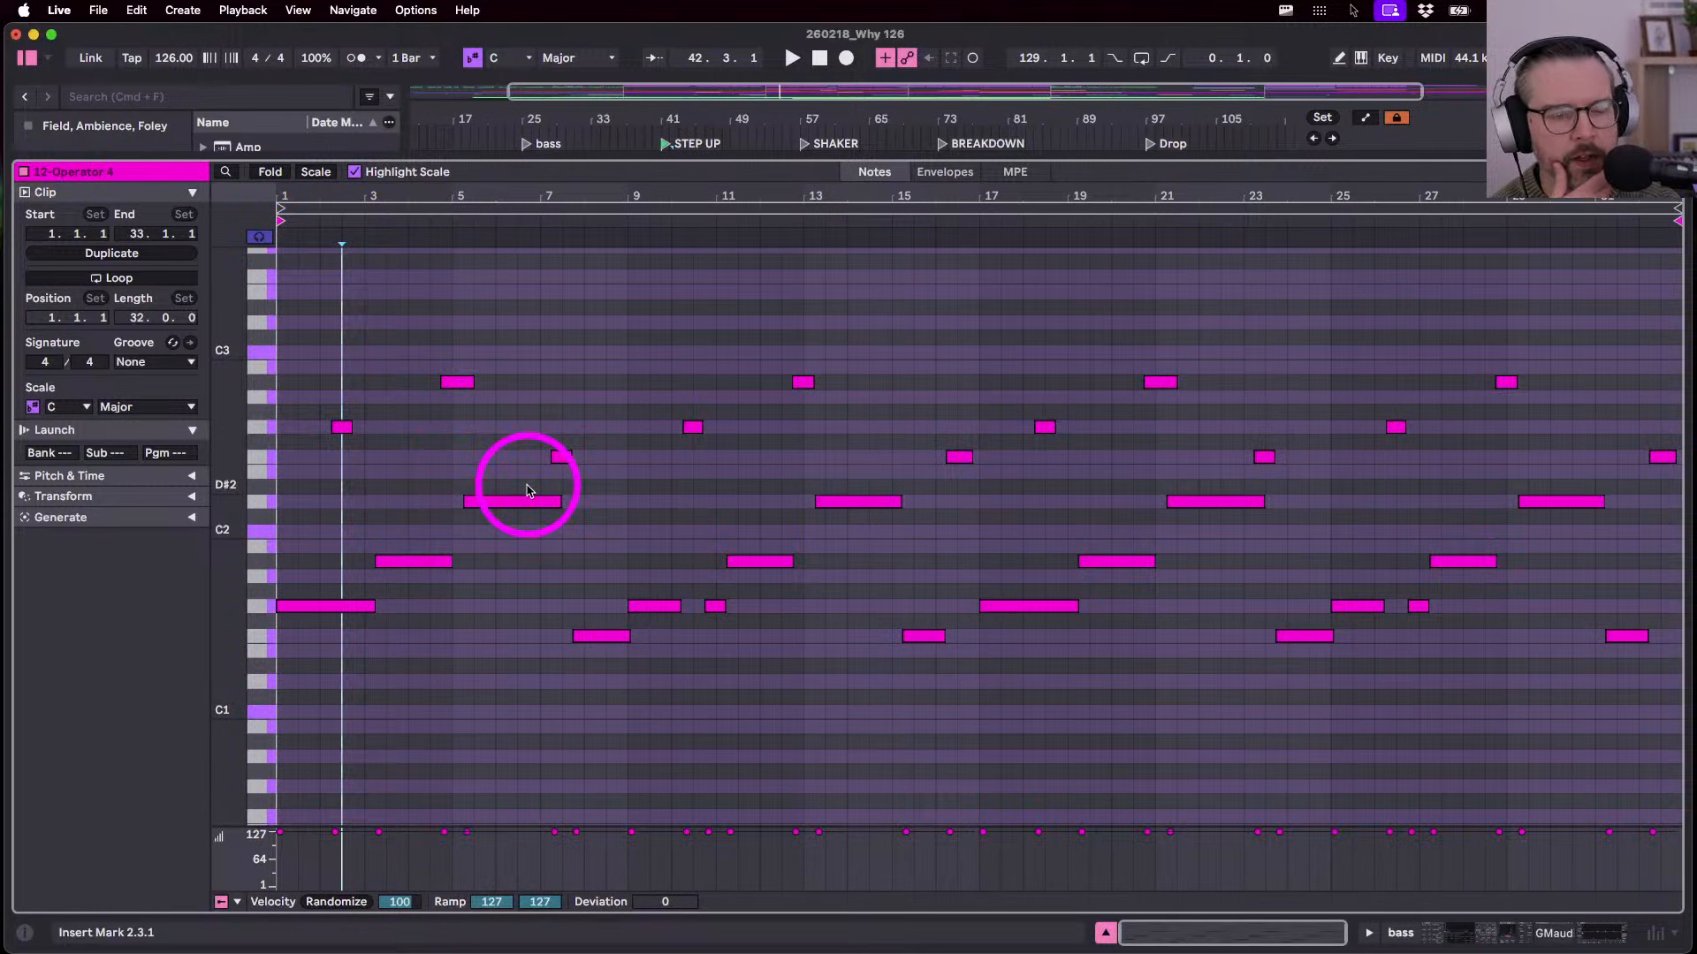
key(space)
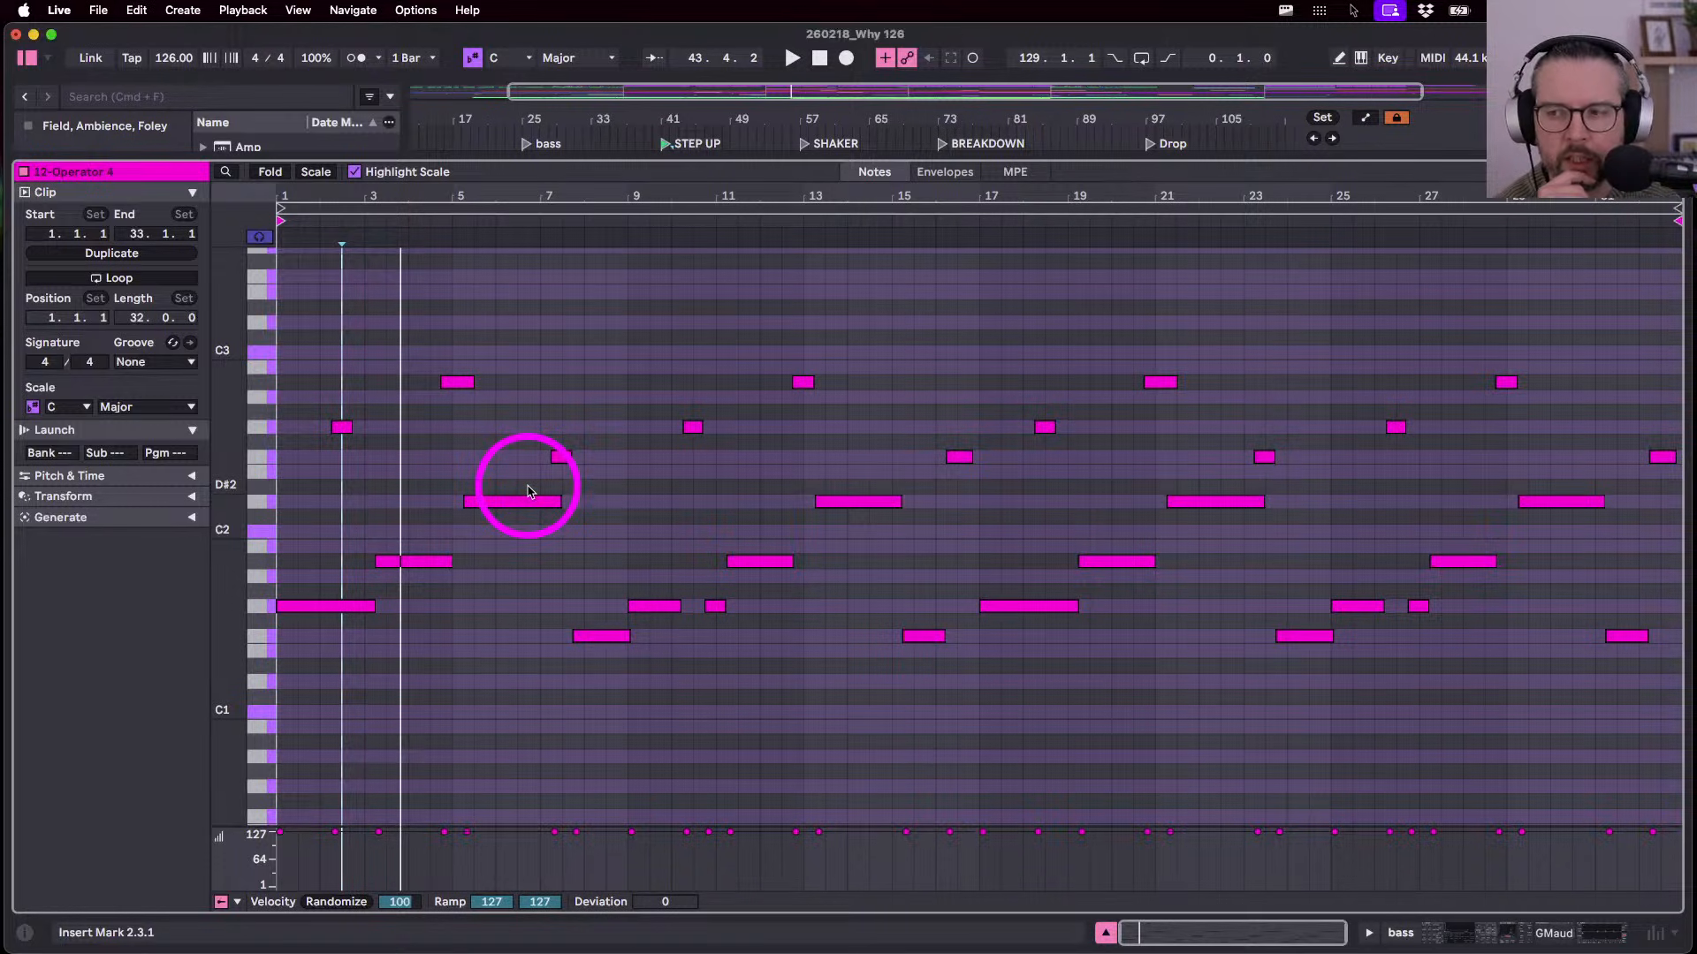
key(space)
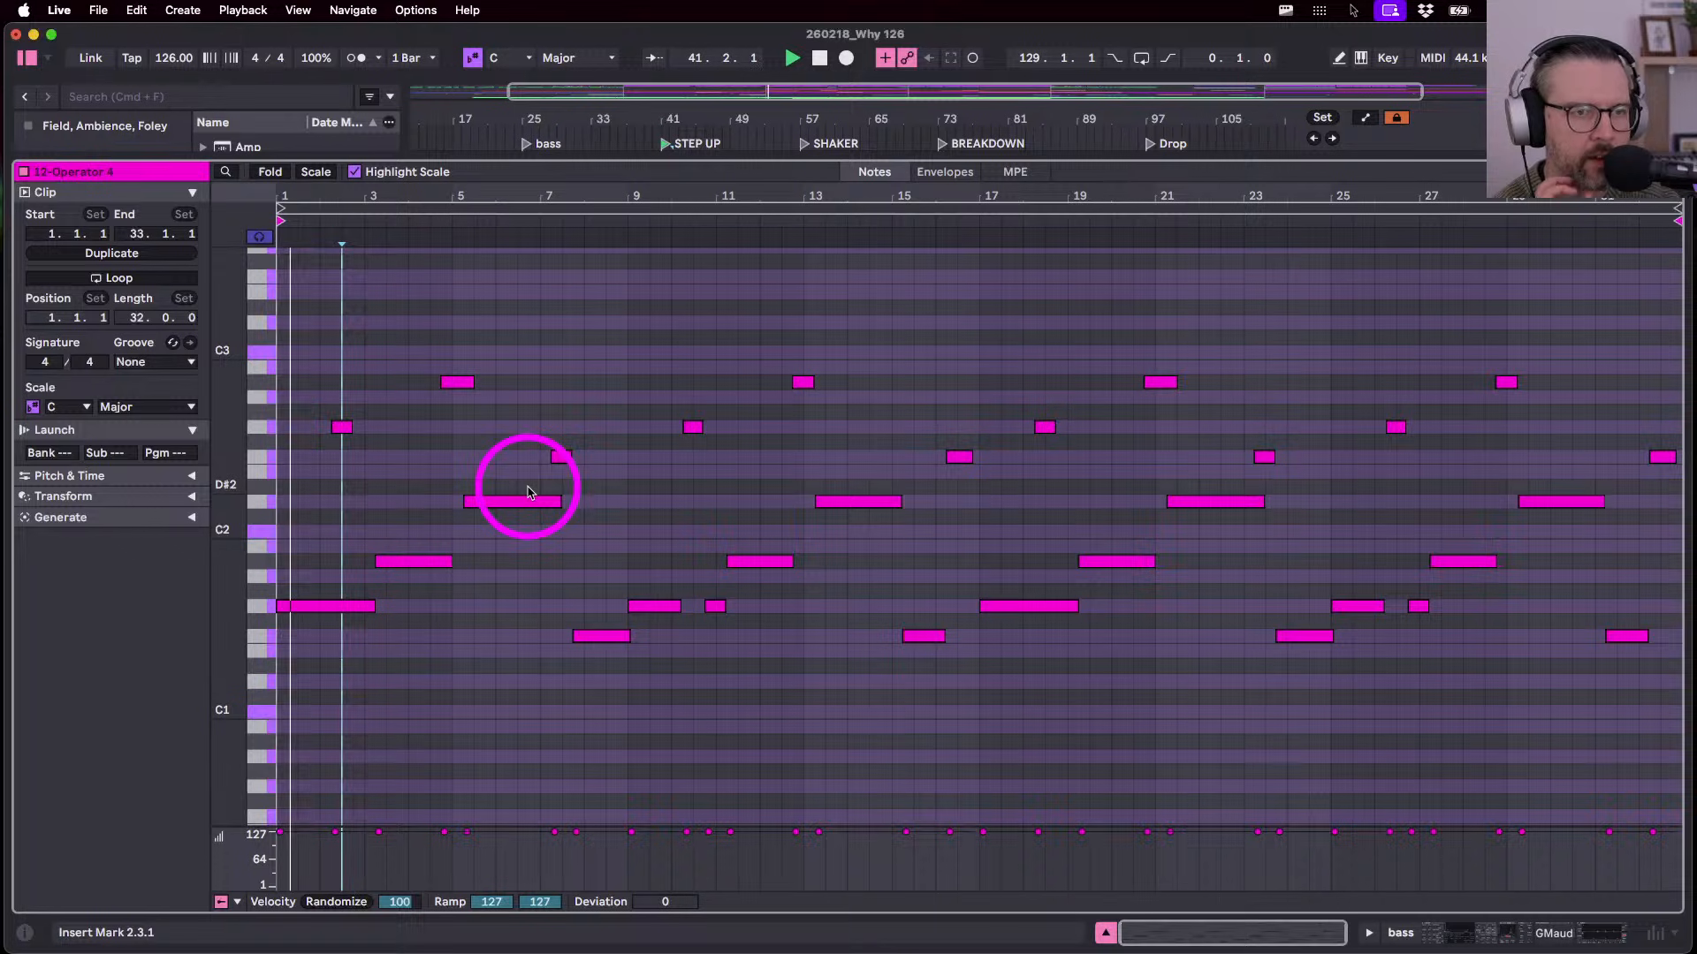
key(Tab)
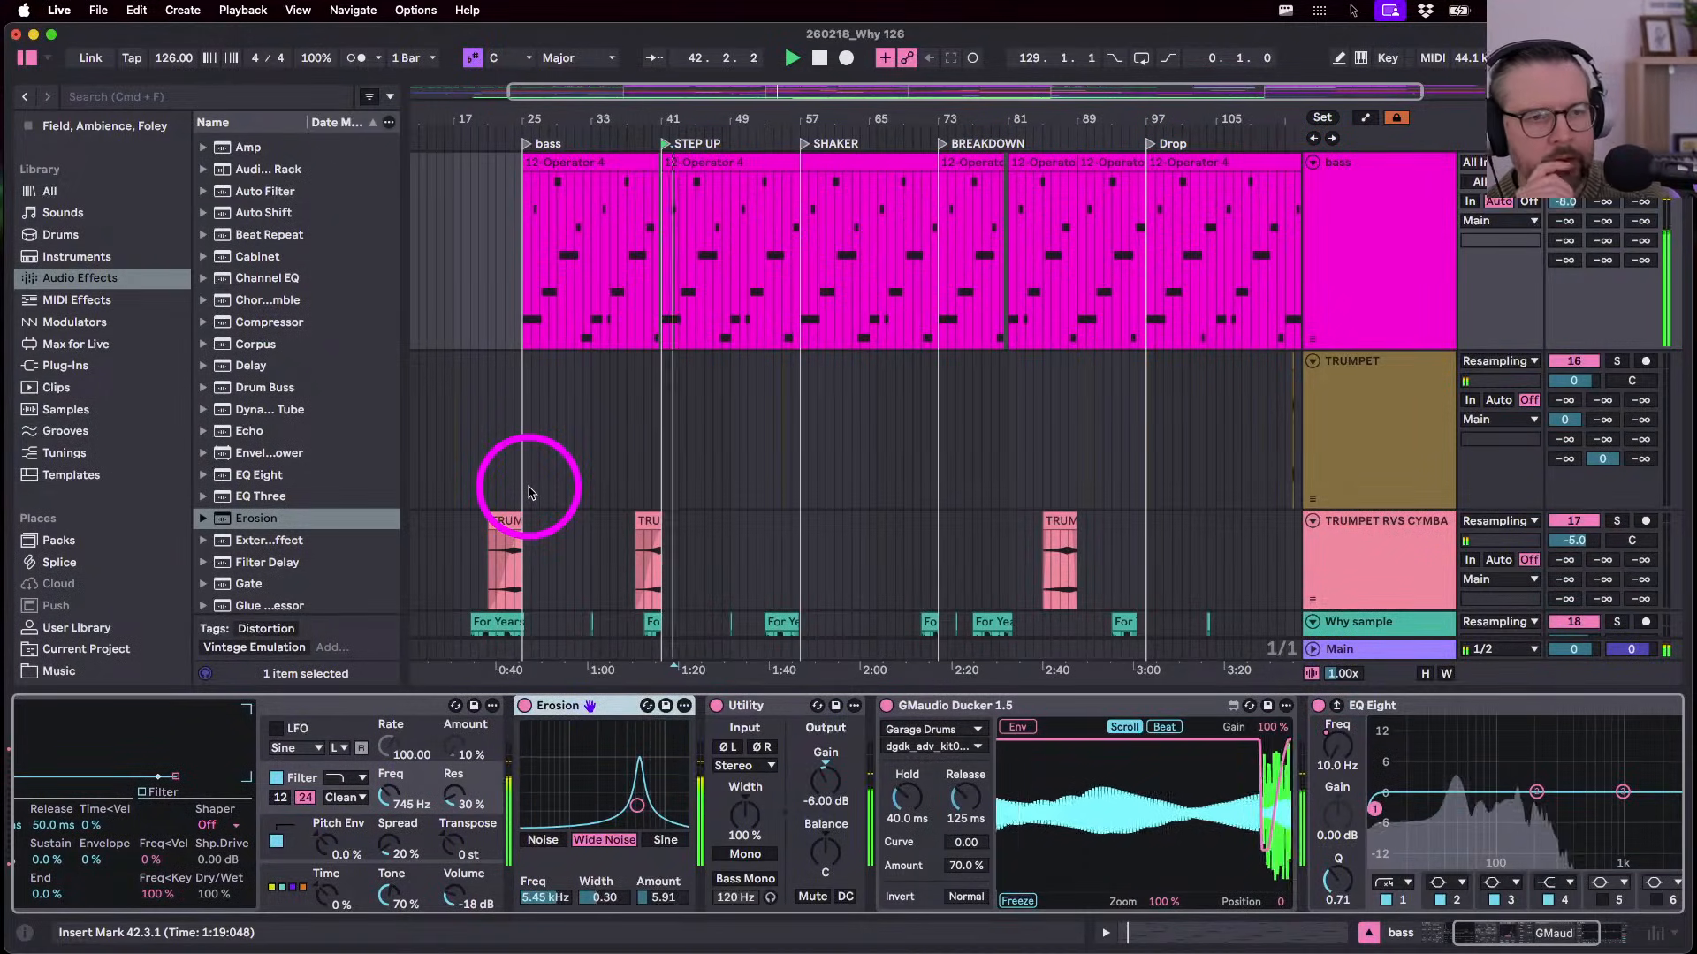
- Consolidate the three bass clips spanning bars 73–97 into one clip
click(837, 162)
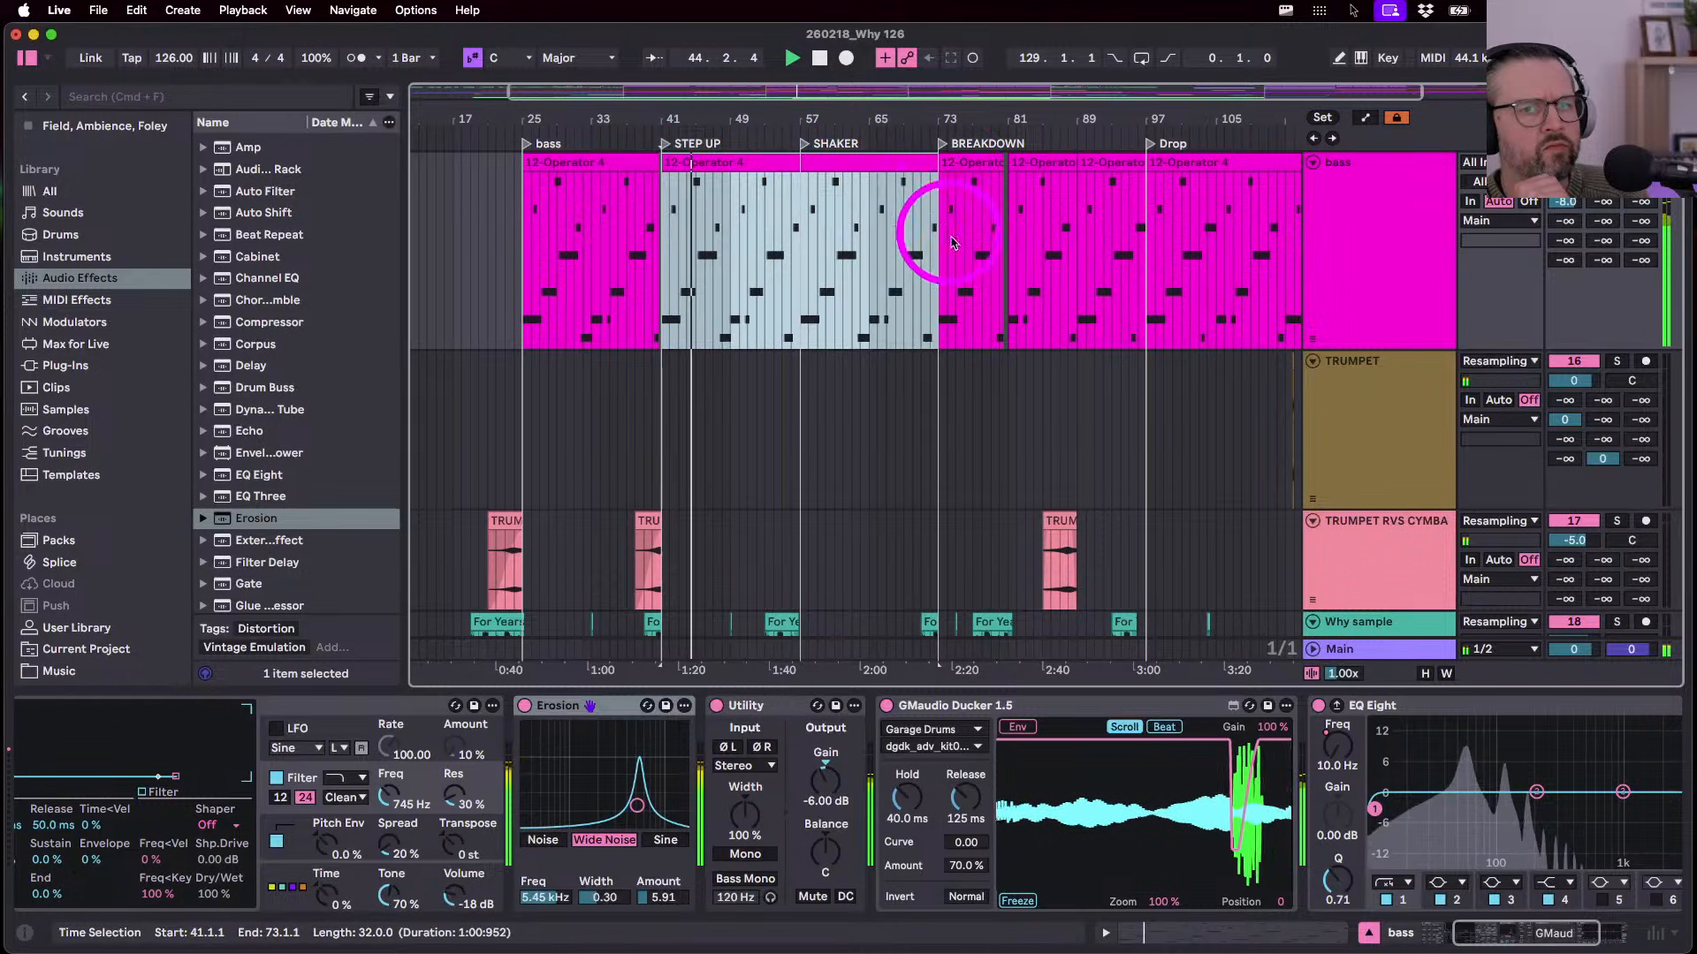
drag(1123, 248, 939, 233)
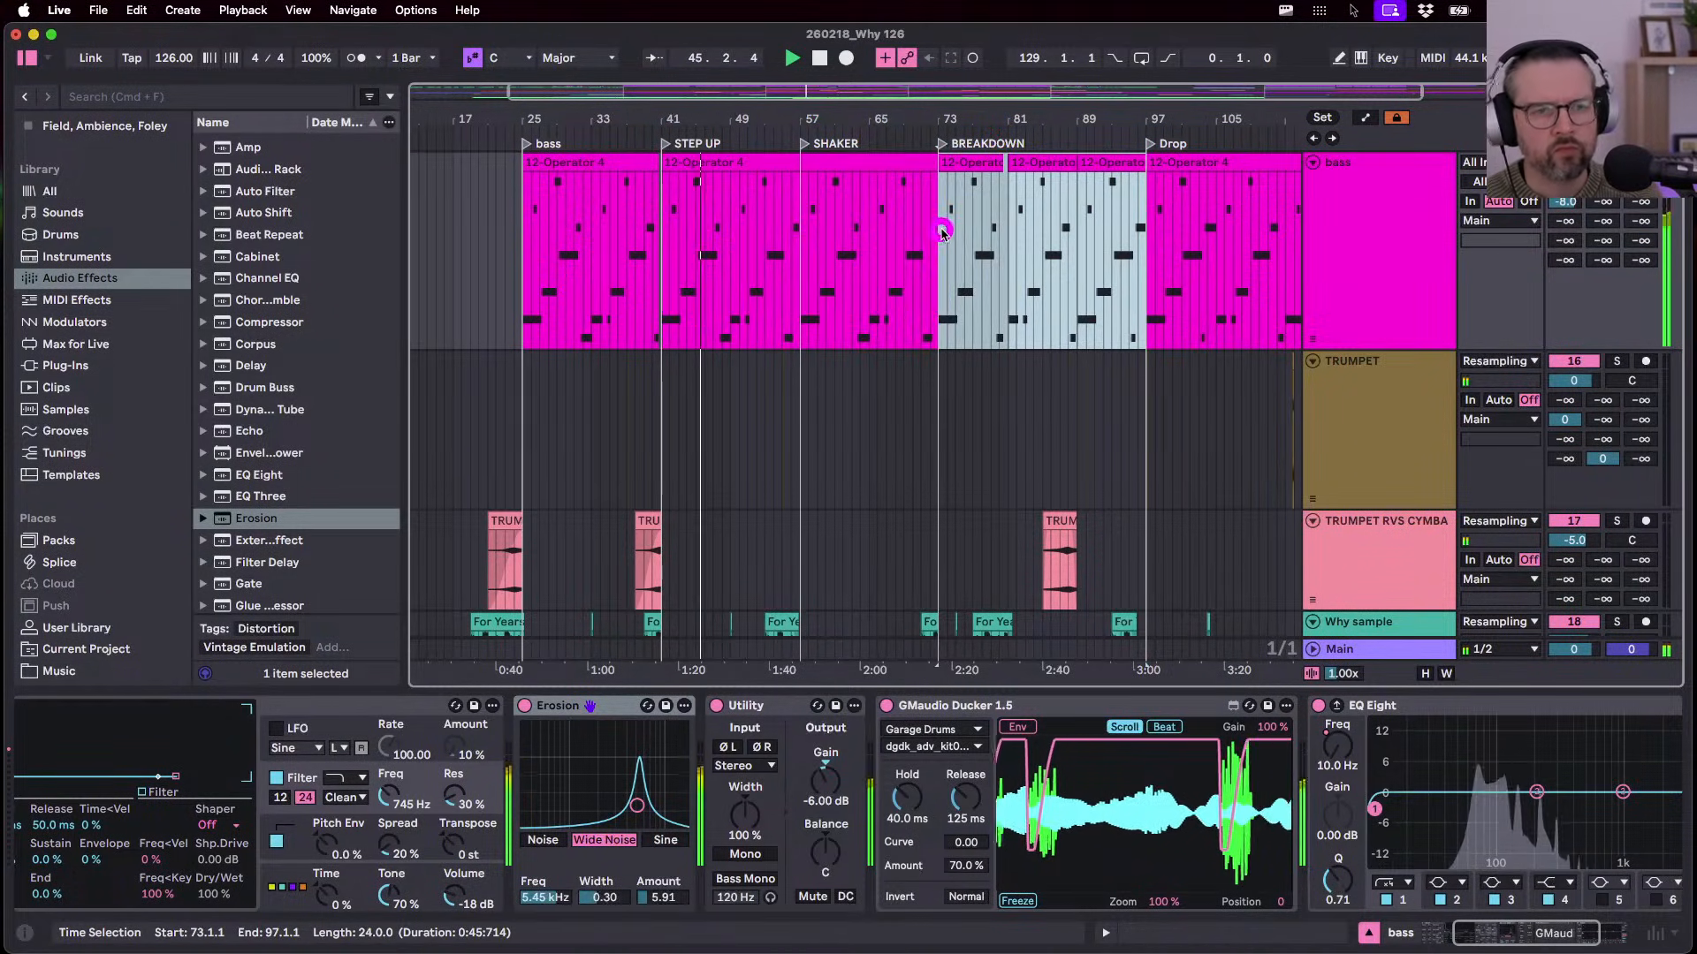
key(super+j)
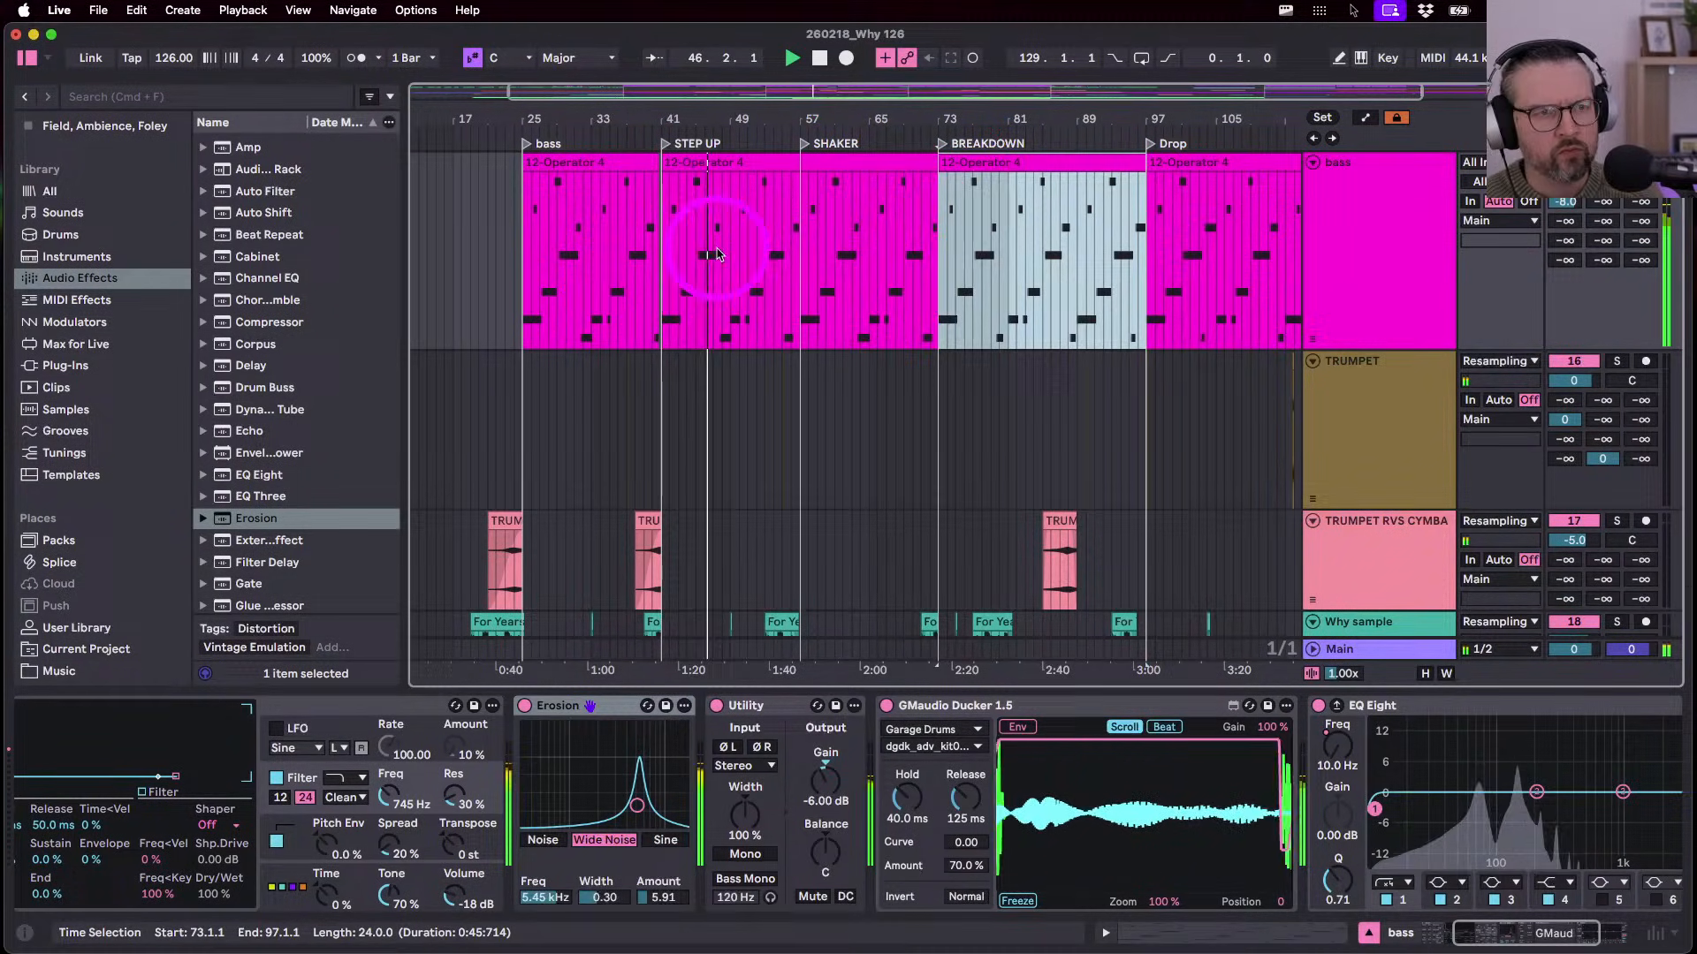
- In the bar-25 bass clip, swap the last notes' octaves and draw an A#2 near bar 16
click(603, 163)
double_click(603, 164)
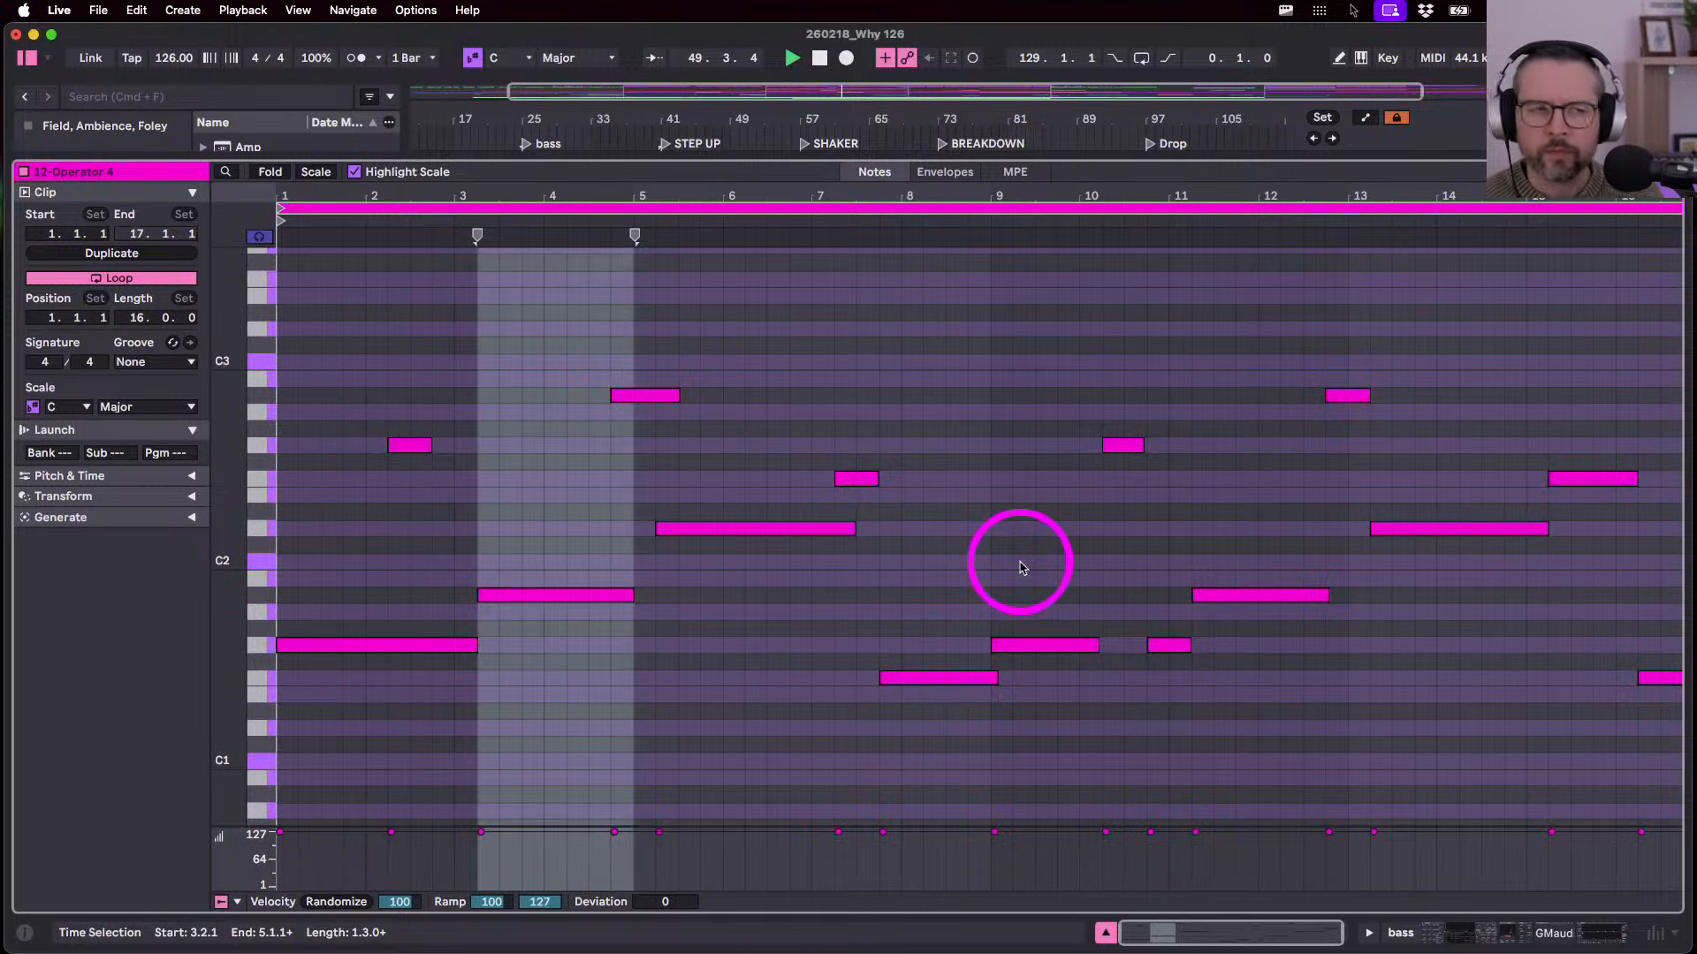
scroll(1432, 630, right, 1)
click(1649, 679)
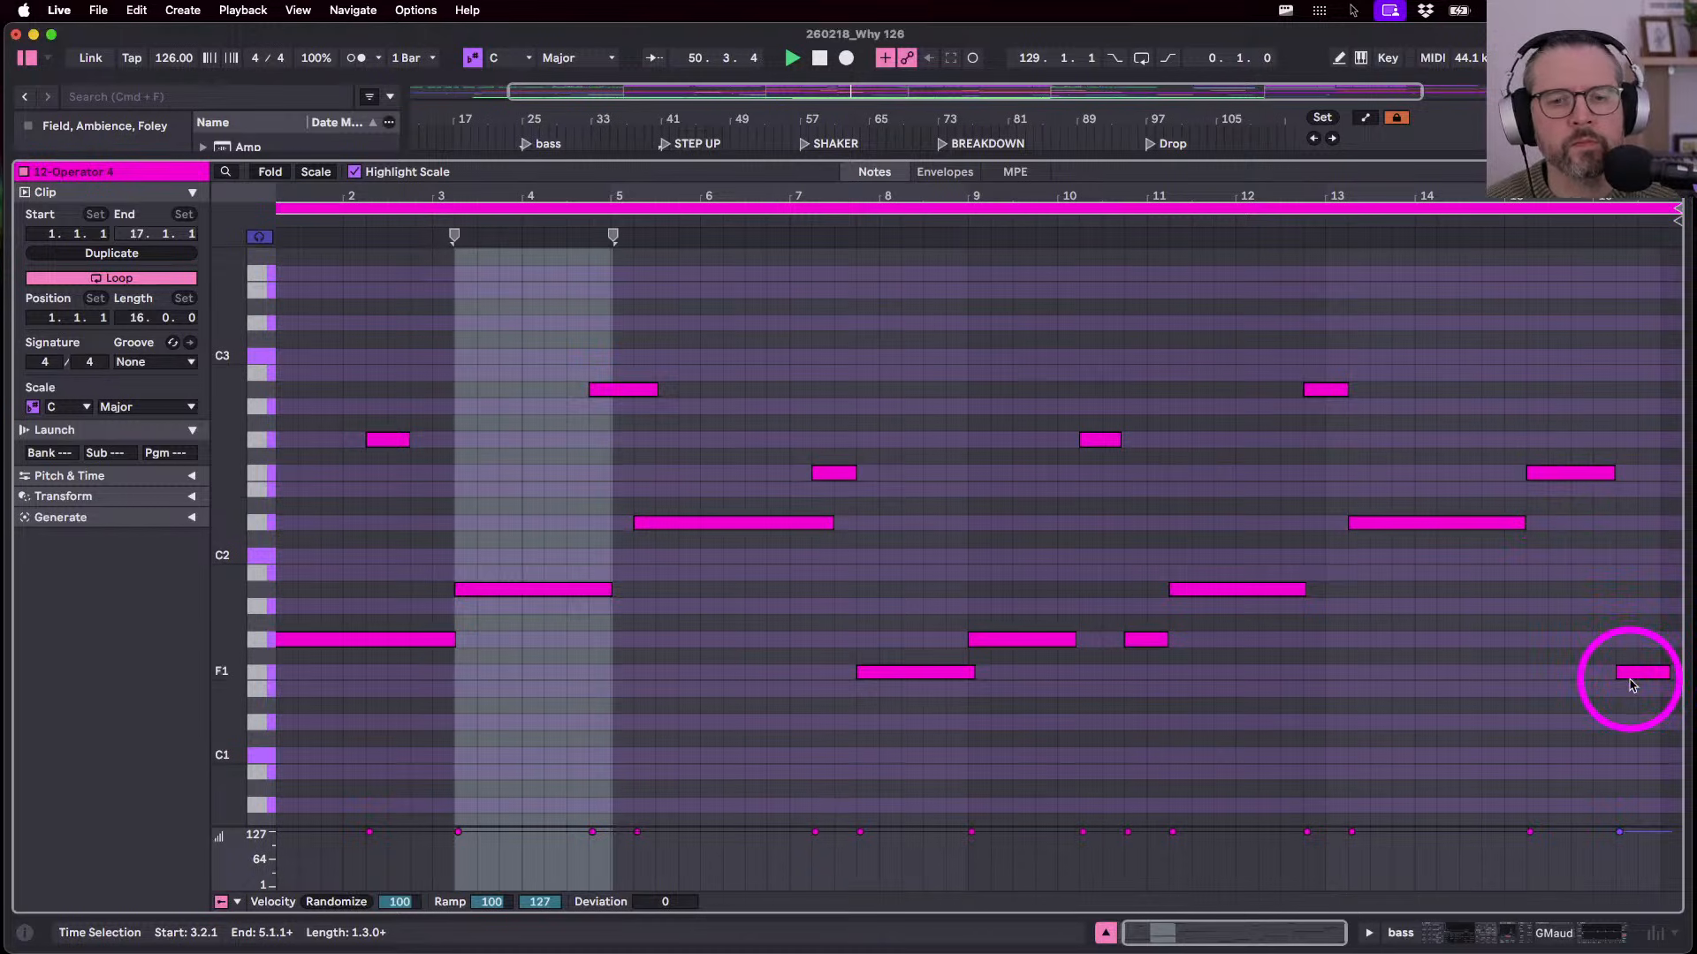
key(shift+Up)
click(1551, 476)
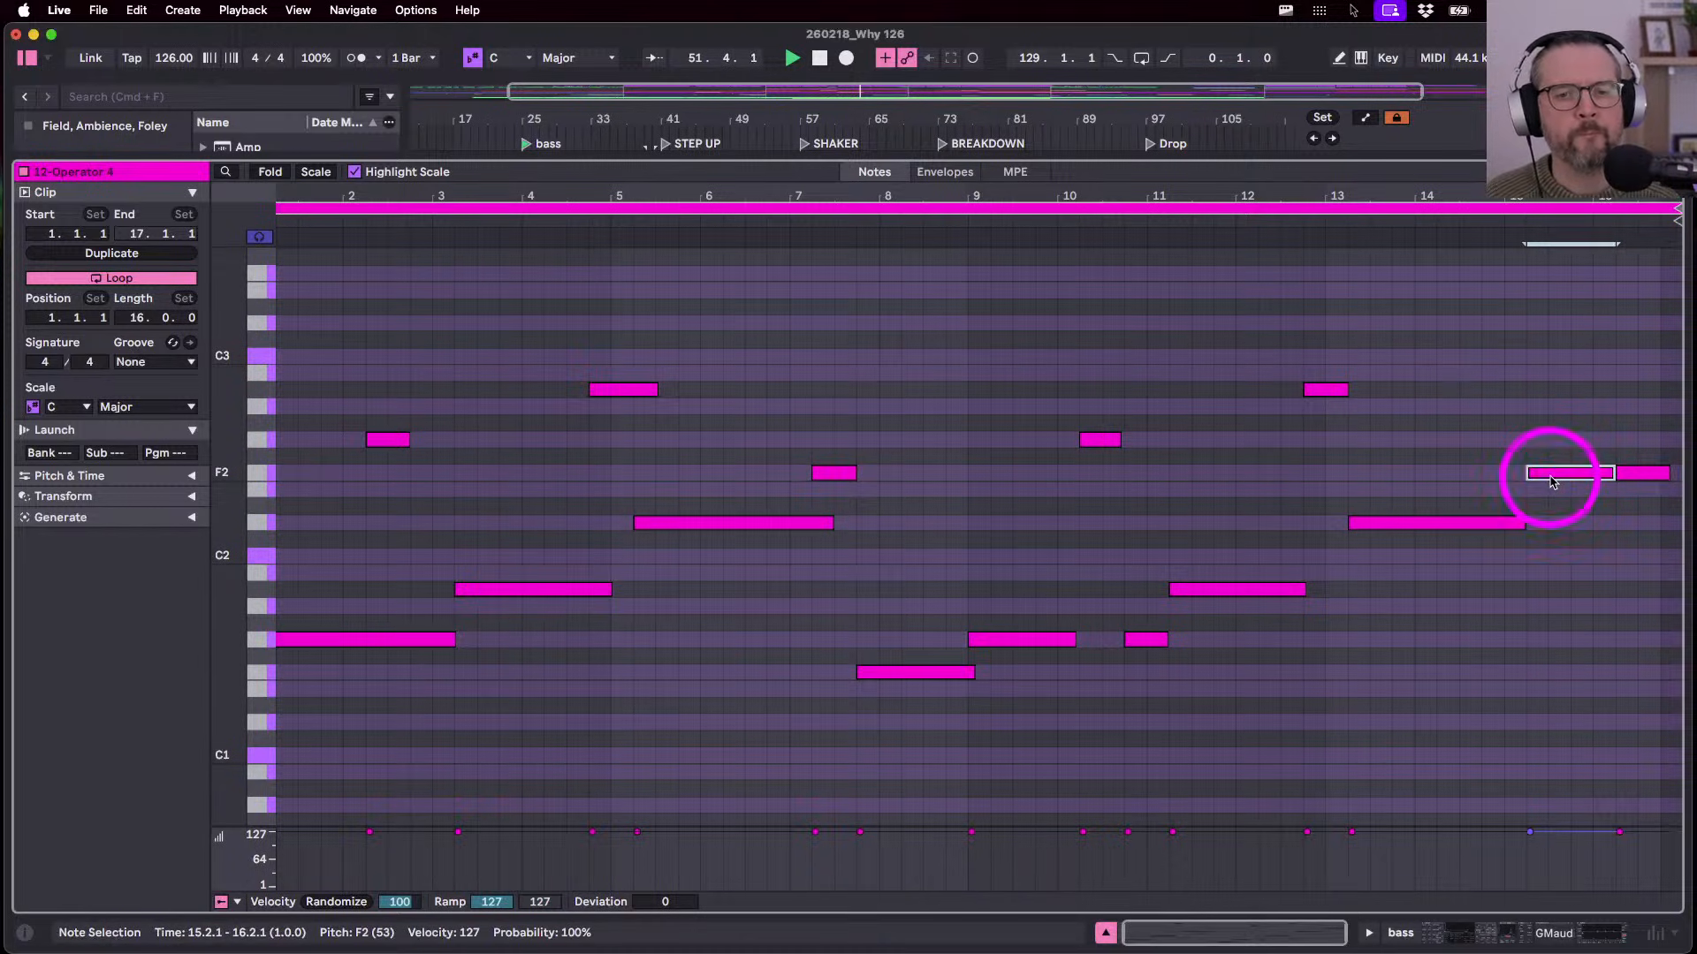
key(shift+Down)
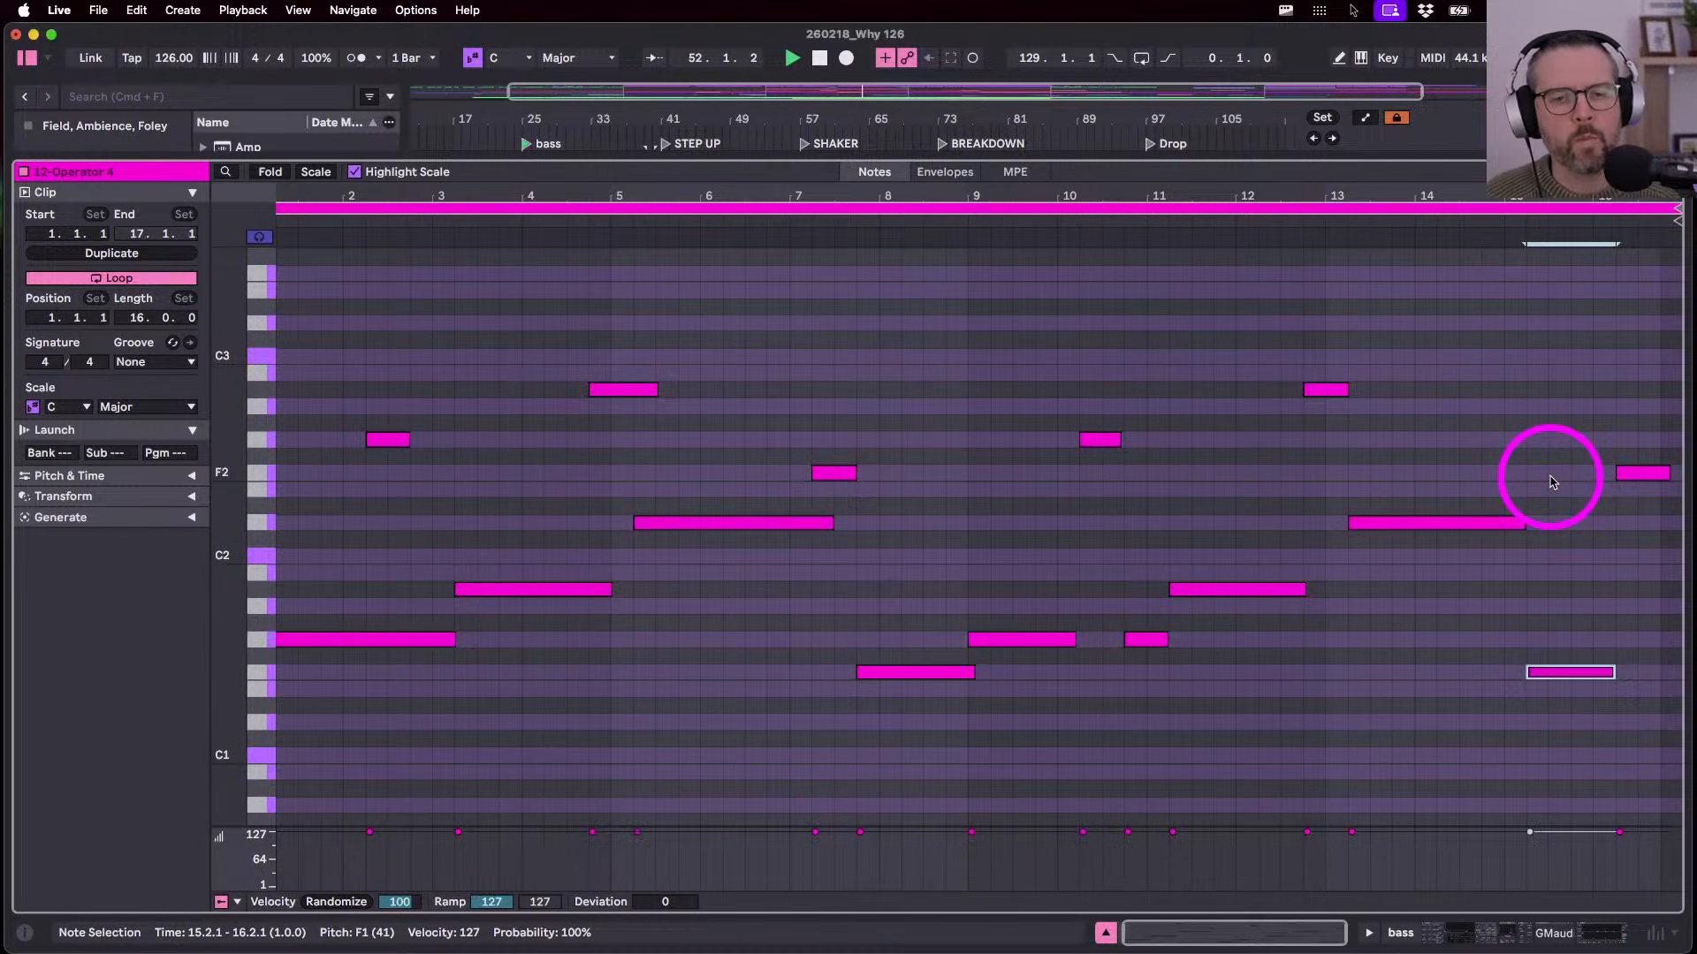
key(b)
click(1648, 389)
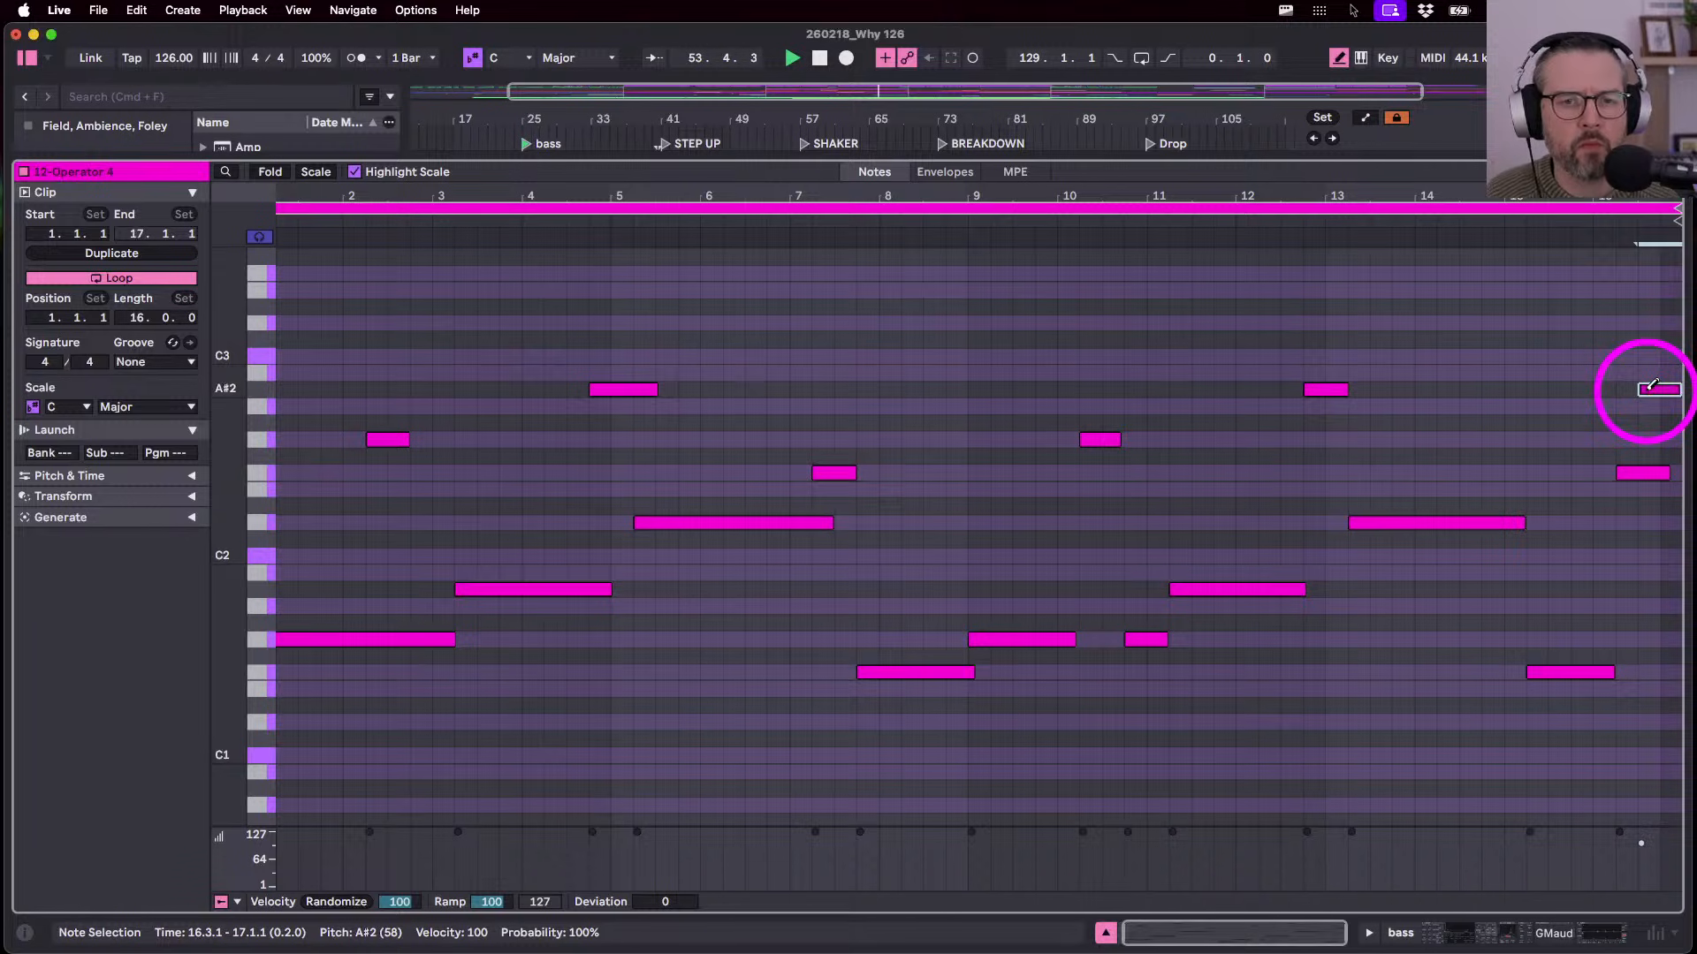
- In the bar-41 bass clip, lengthen the F2 note near bar 16, then stop playback
key(shift+Tab)
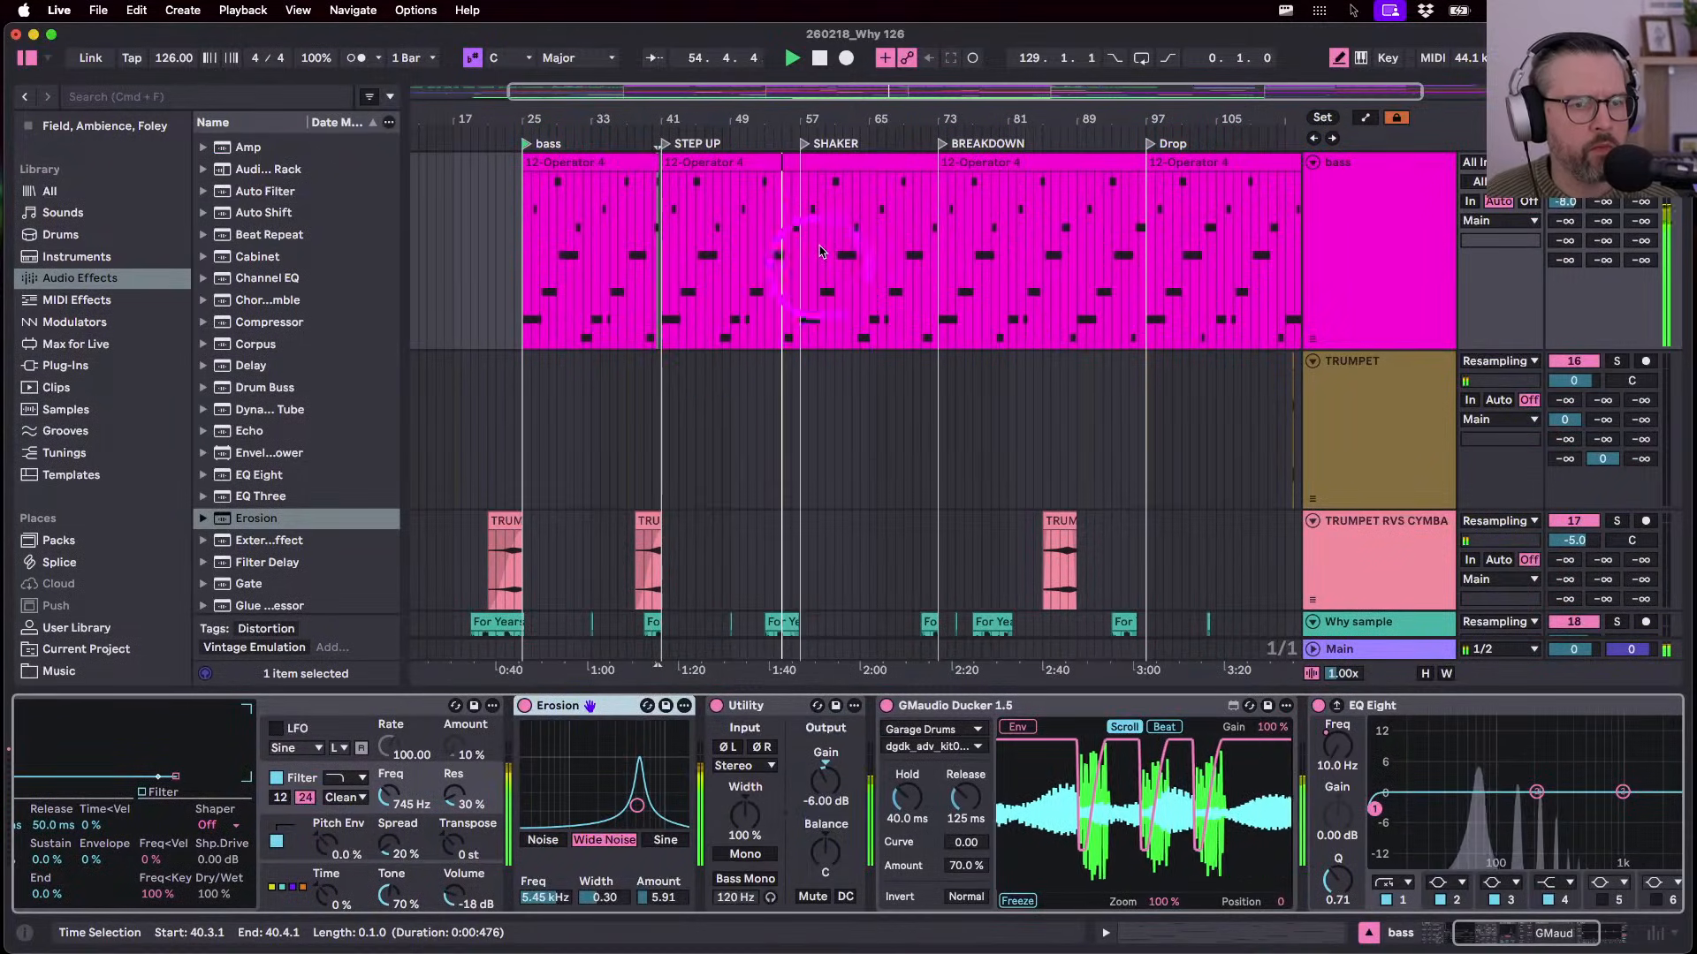
key(shift+Tab)
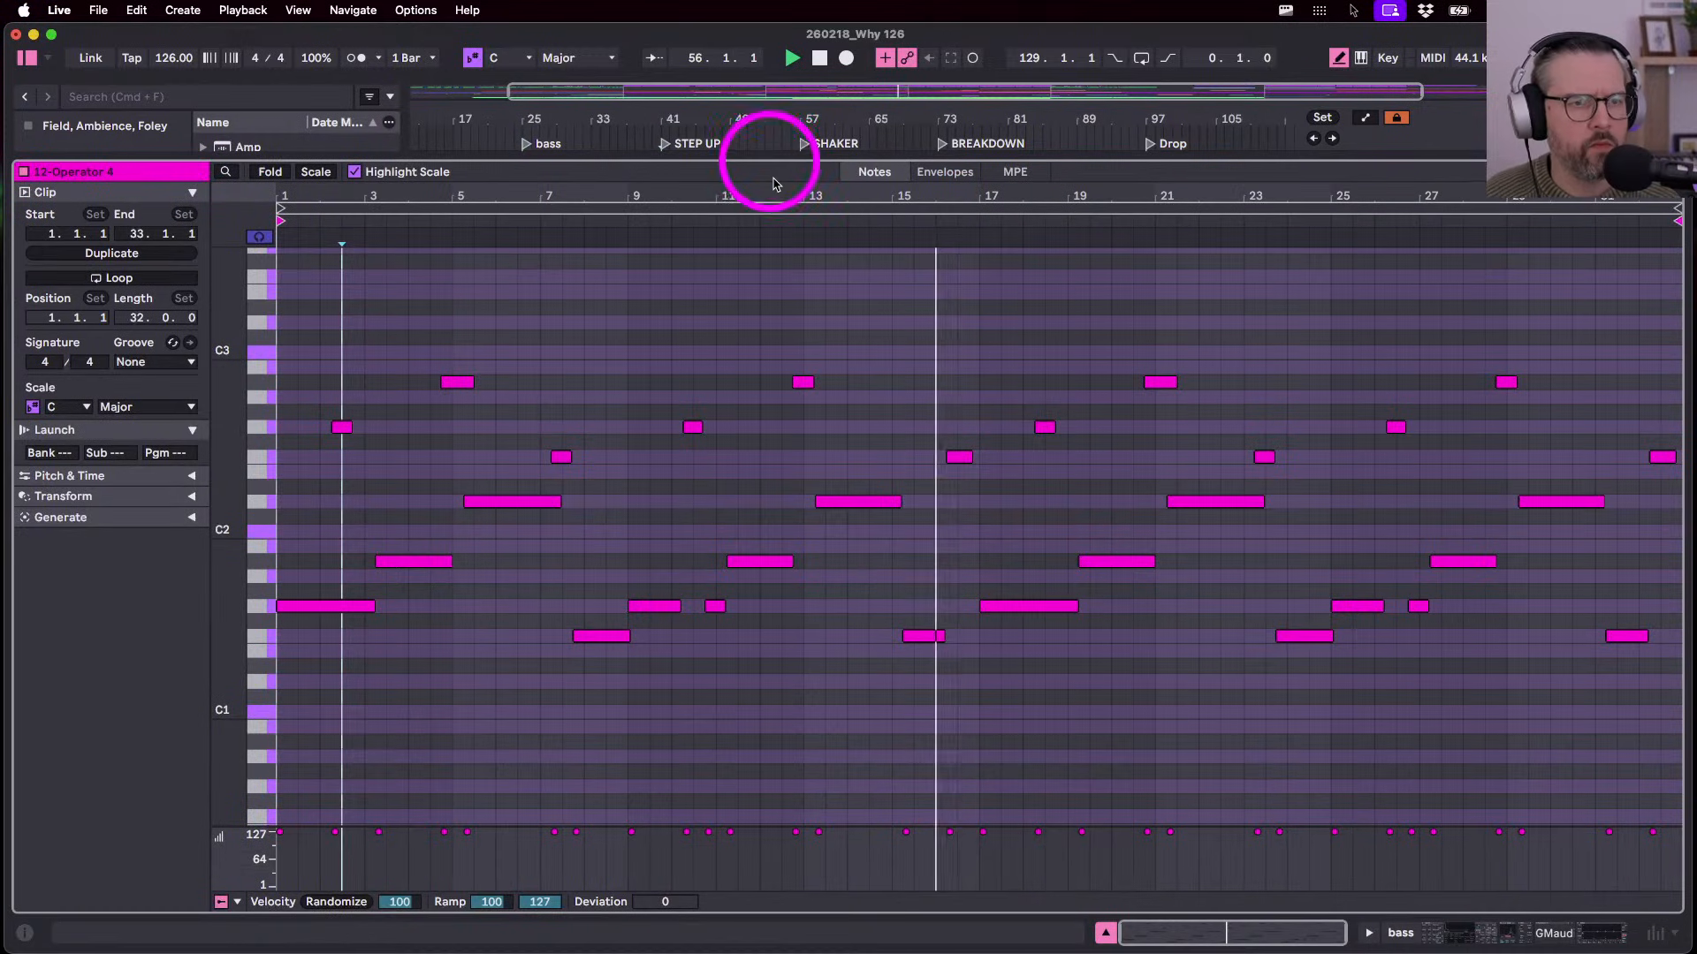
key(shift+Tab)
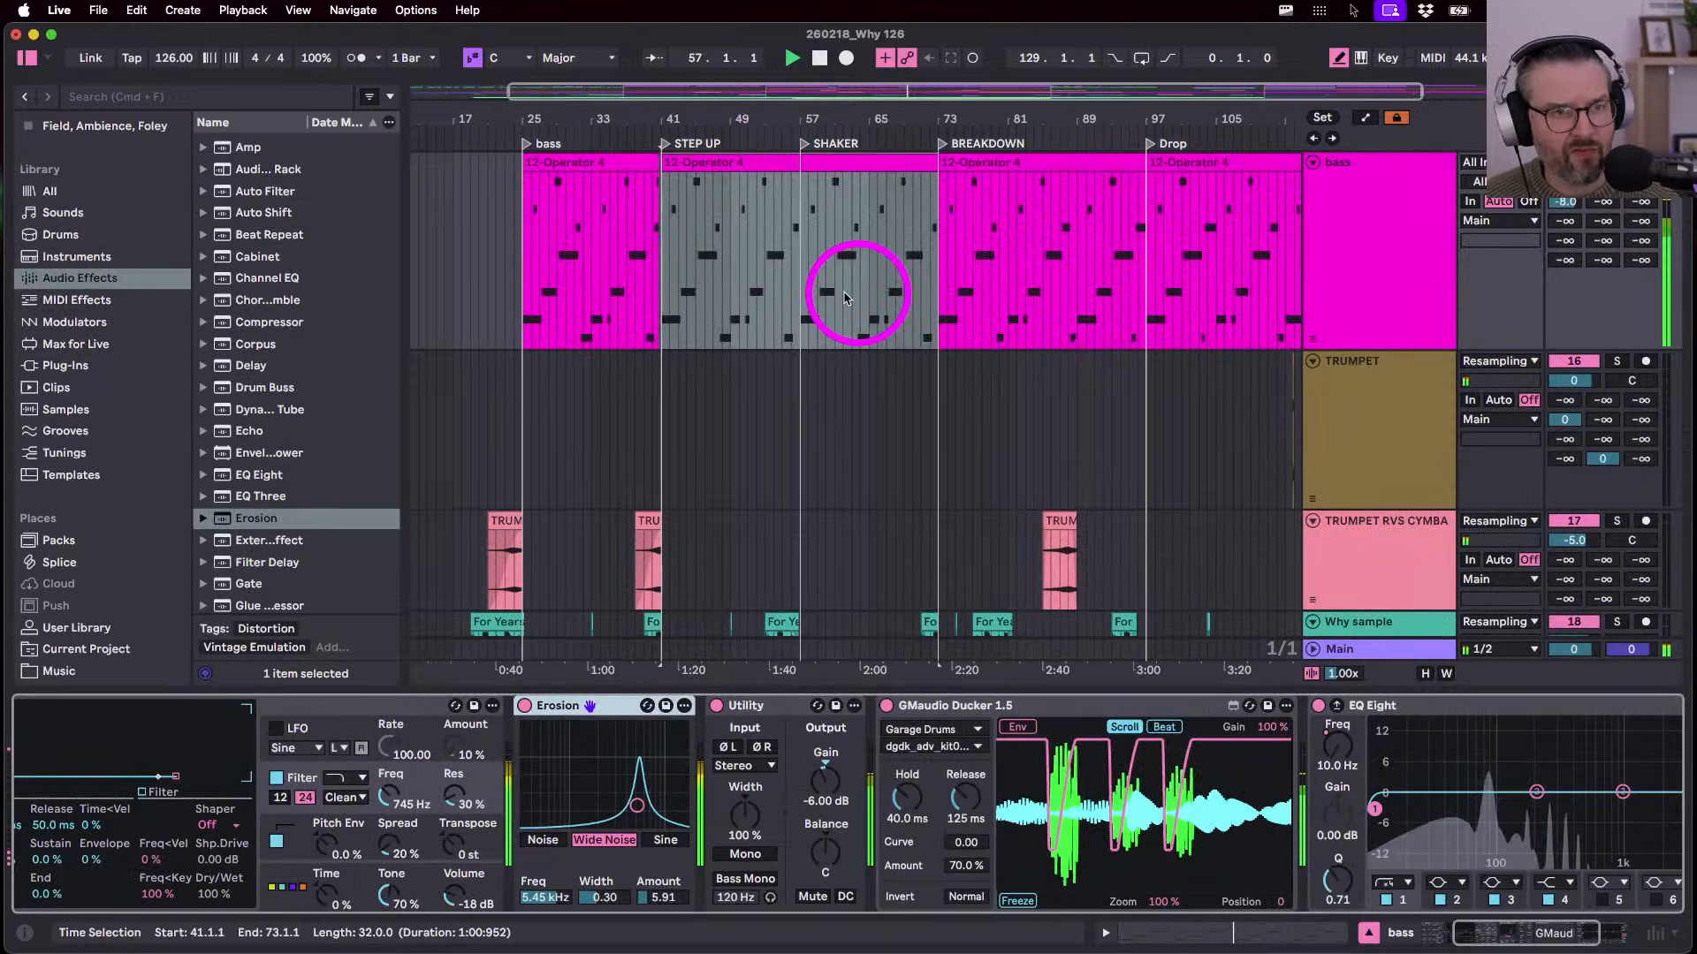
scroll(844, 297, up, 5)
double_click(872, 441)
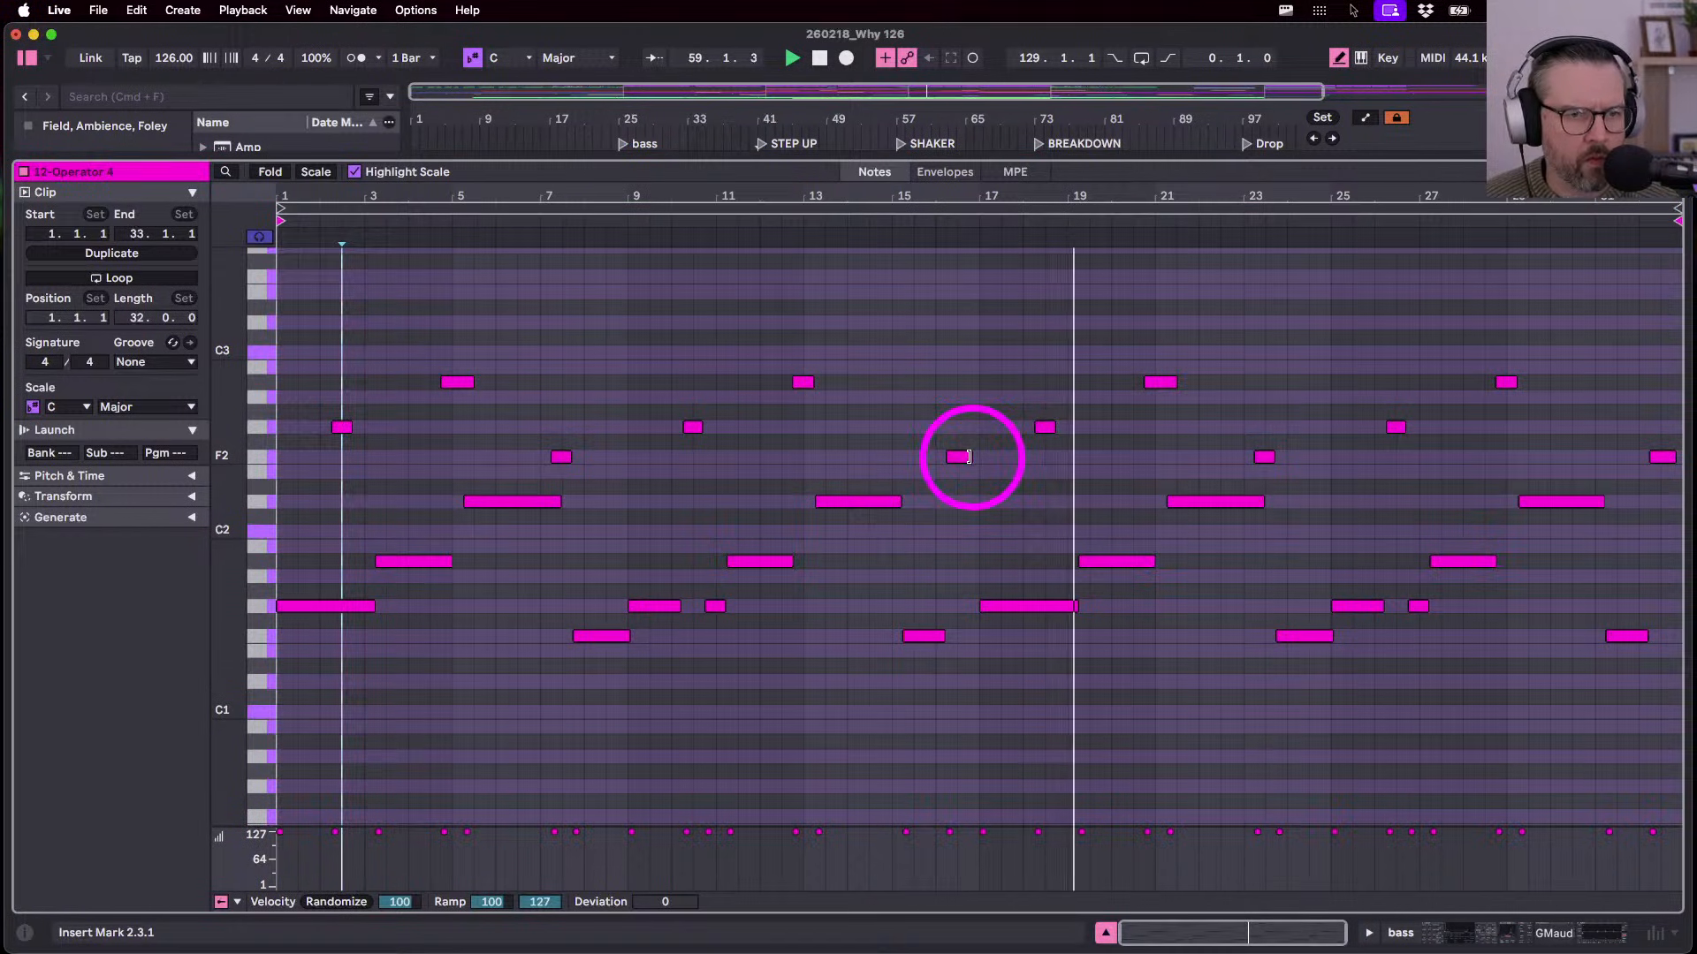
drag(969, 457, 978, 457)
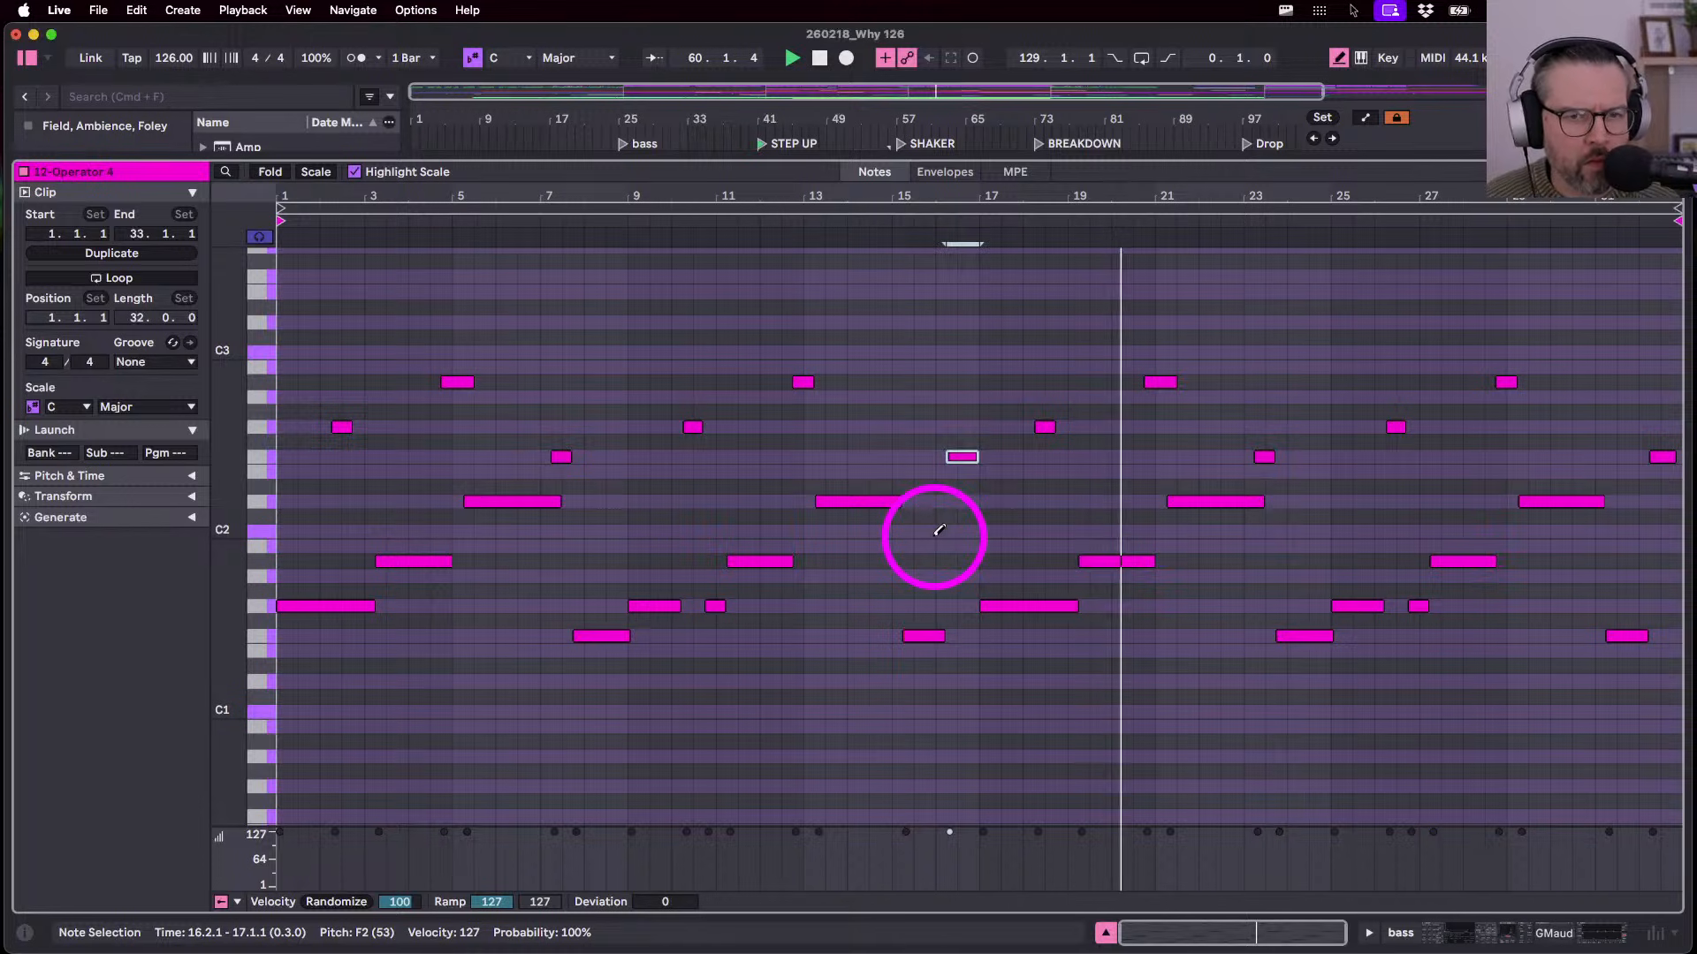
key(b)
click(1661, 457)
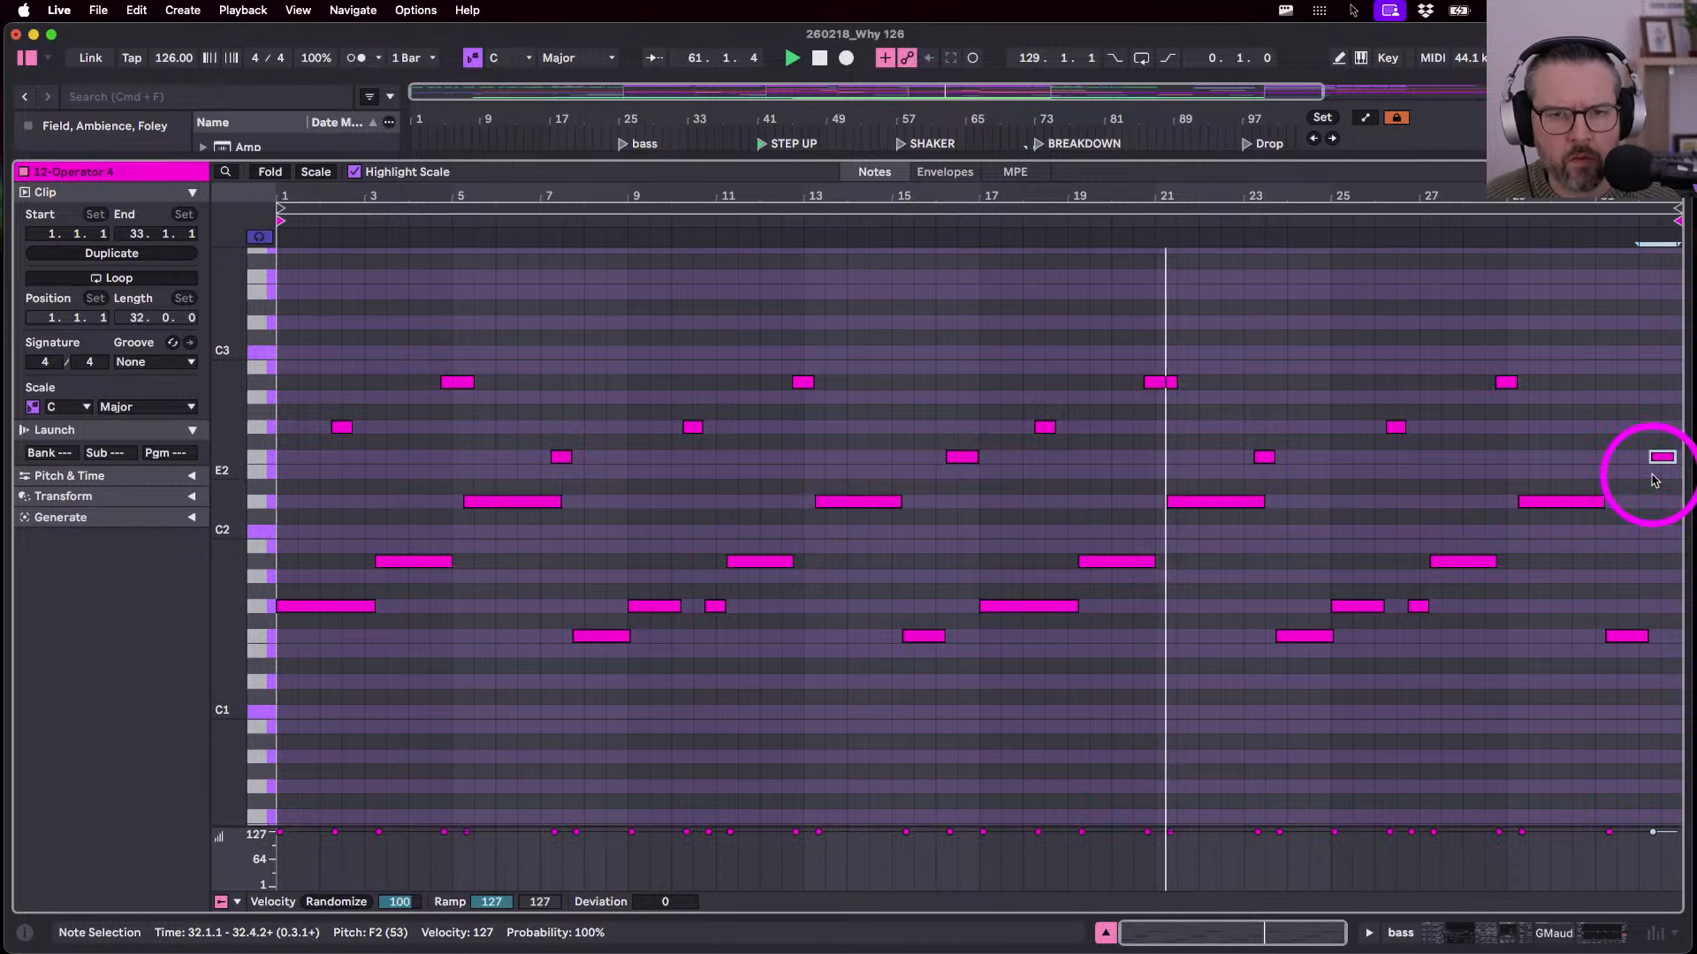
key(shift+Tab)
key(space)
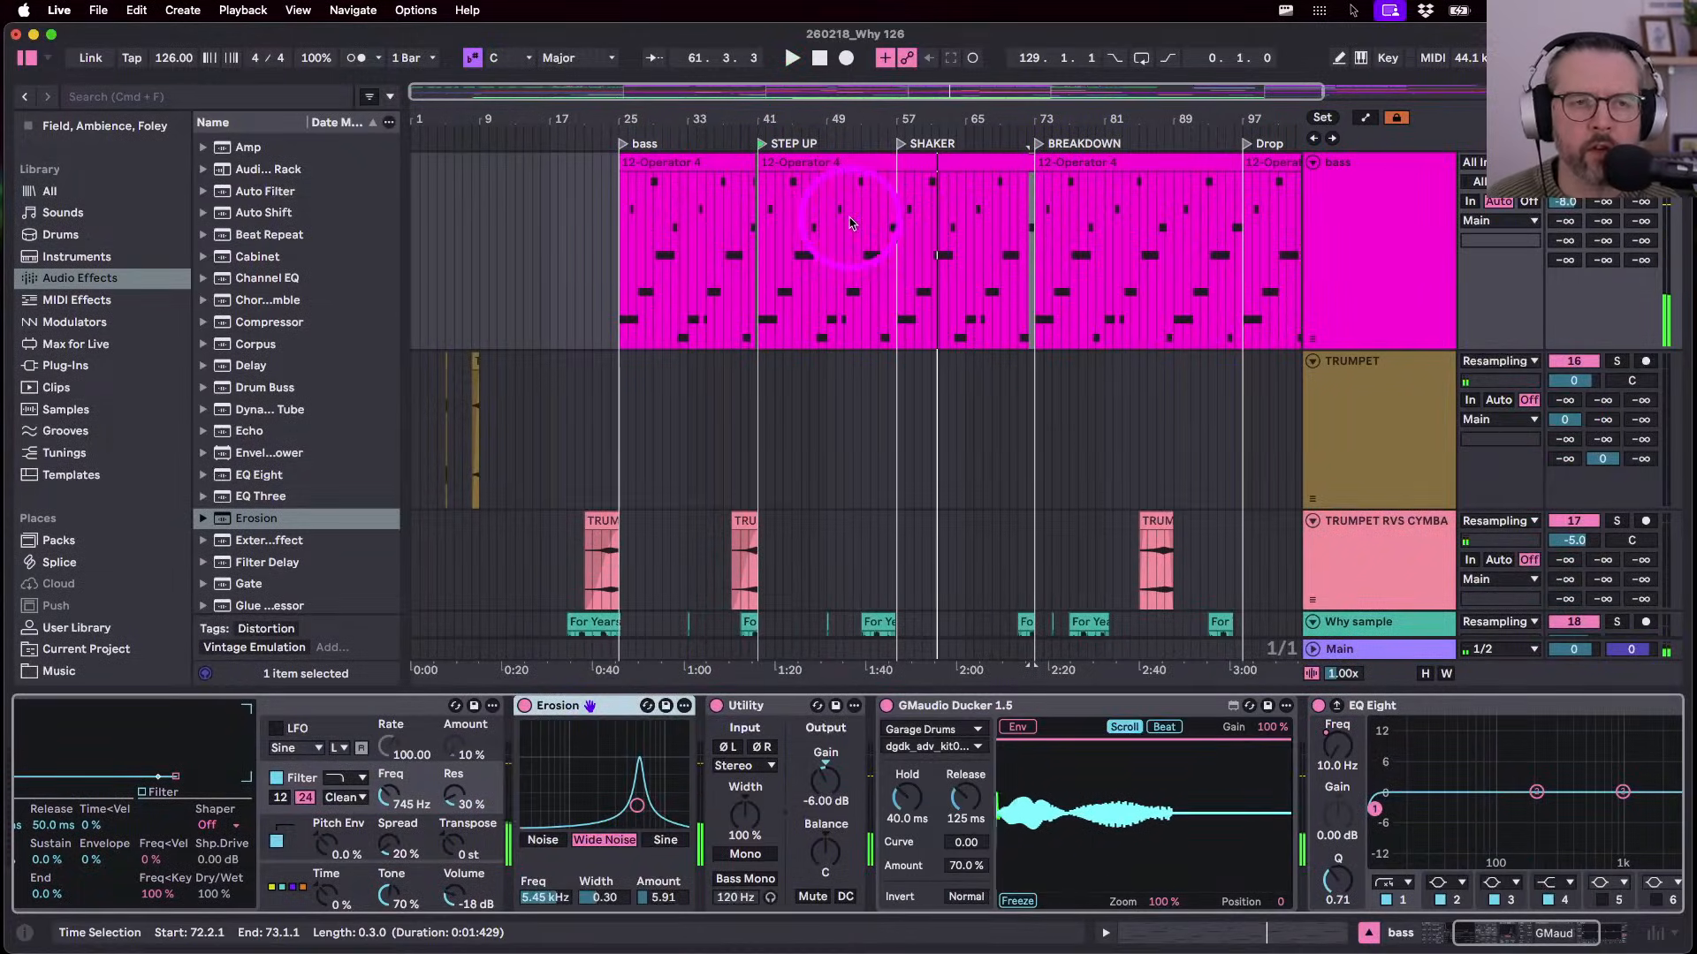
- Zoom out over the song, play from bar 57, and open the bar 41–73 bass clip's notes
drag(851, 114, 850, 119)
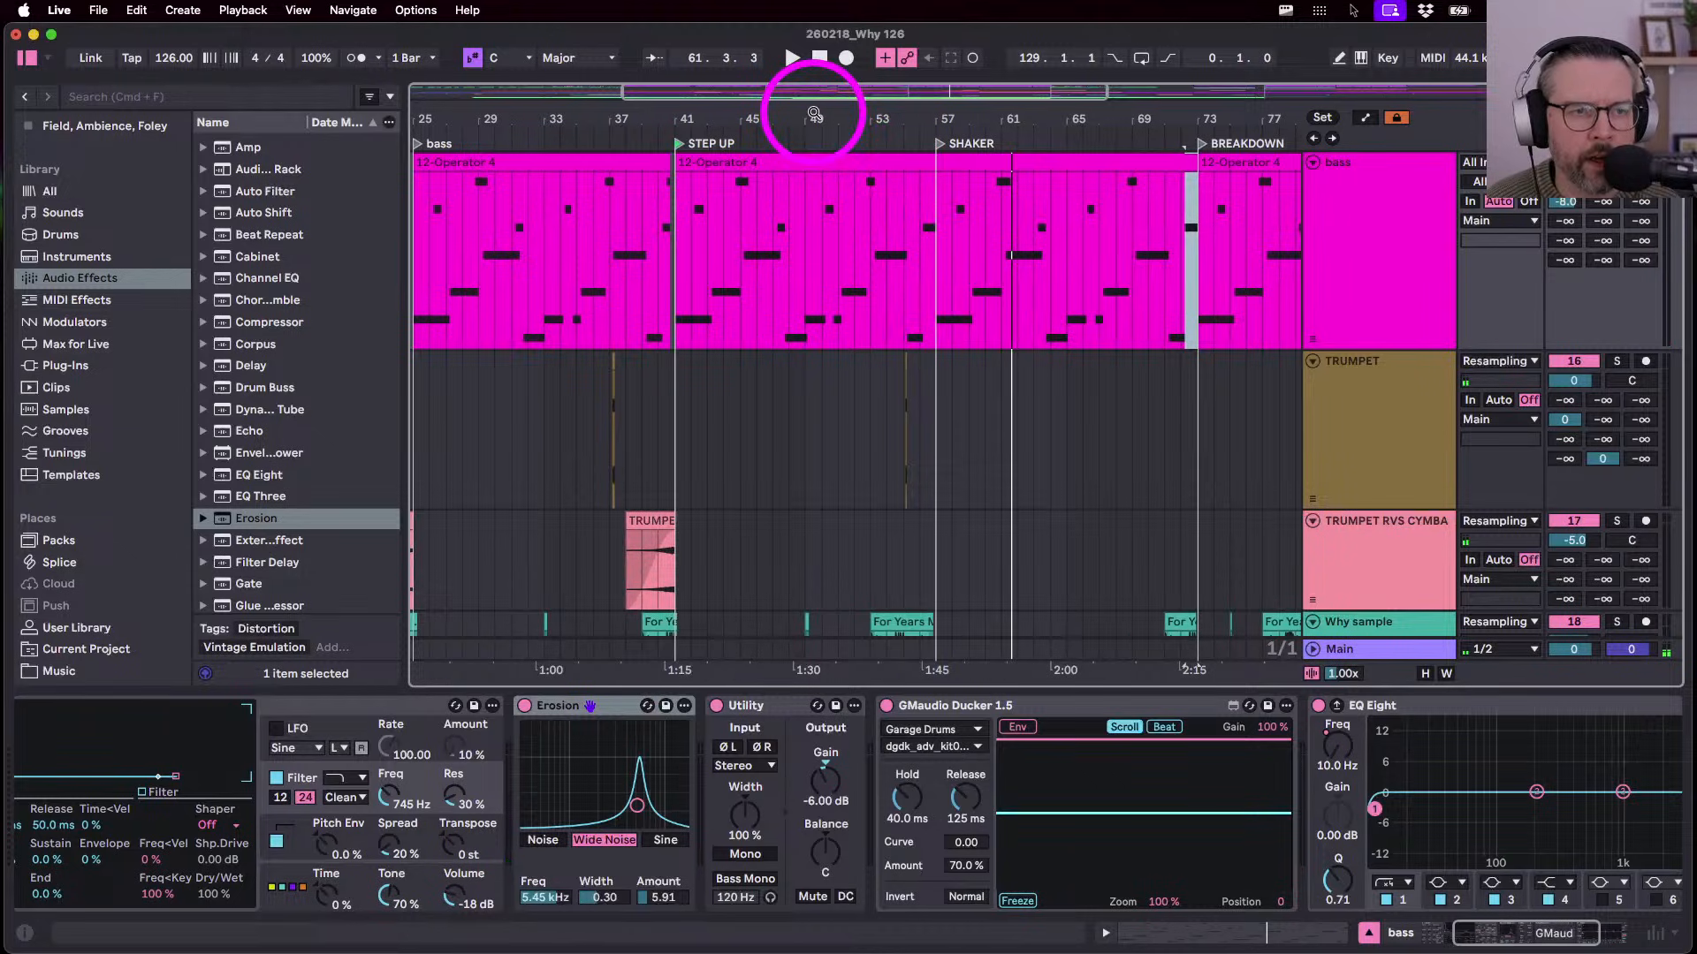
drag(814, 113, 815, 115)
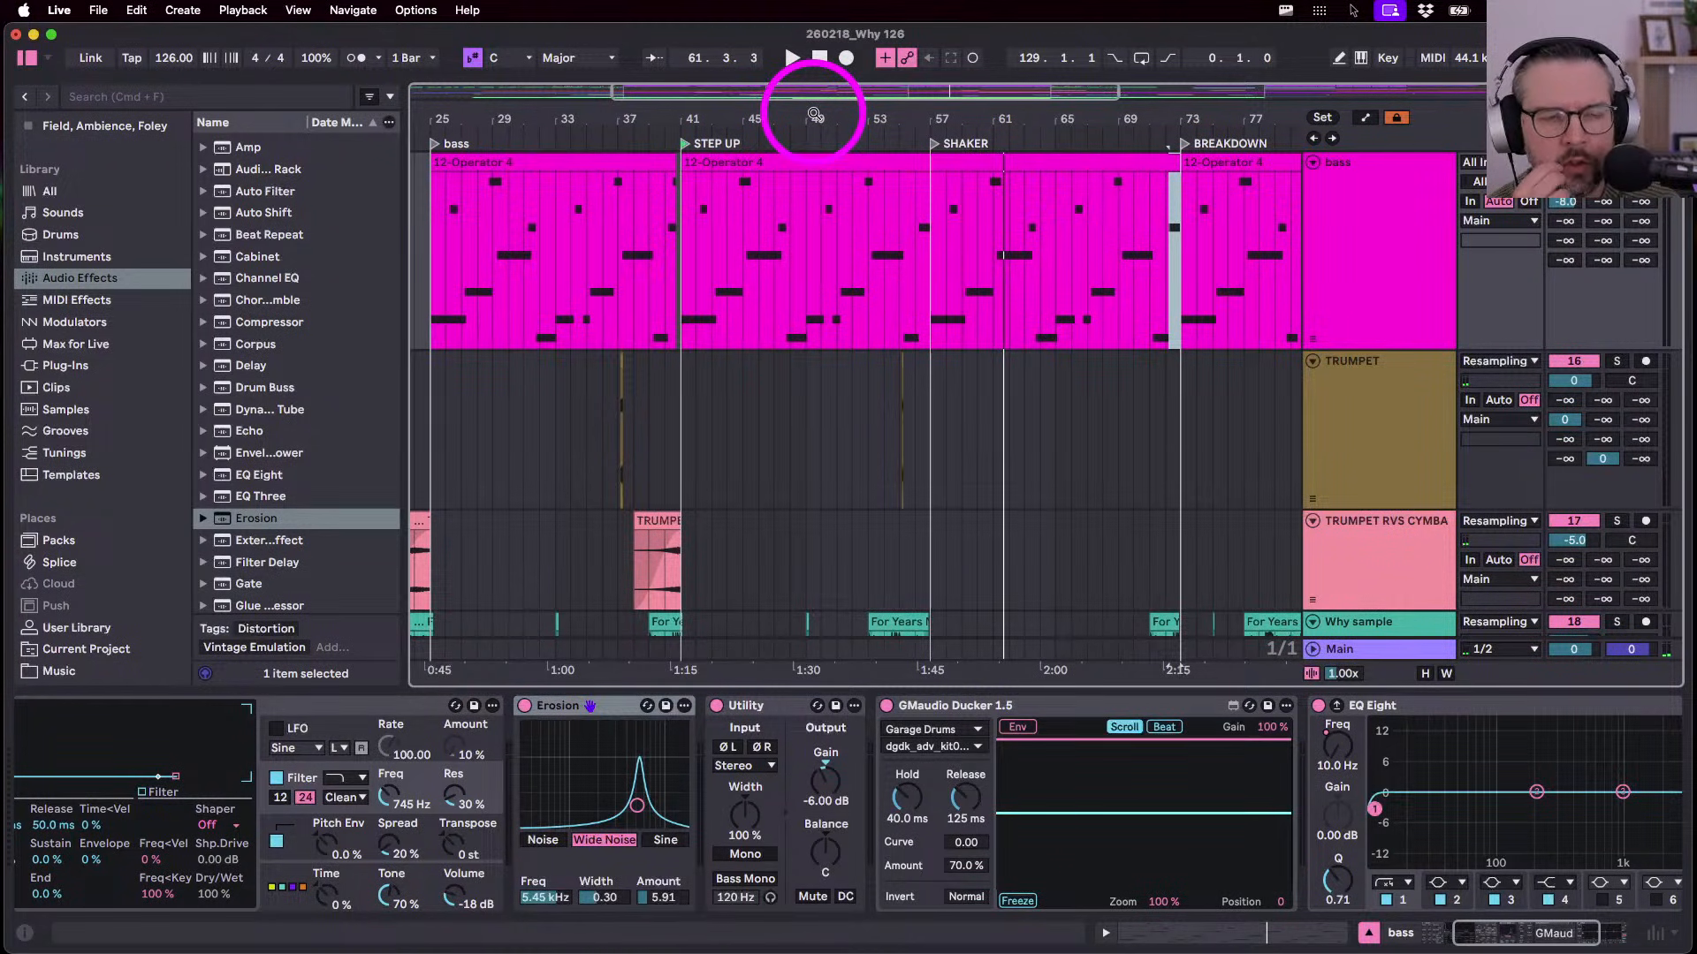
drag(814, 114, 767, 115)
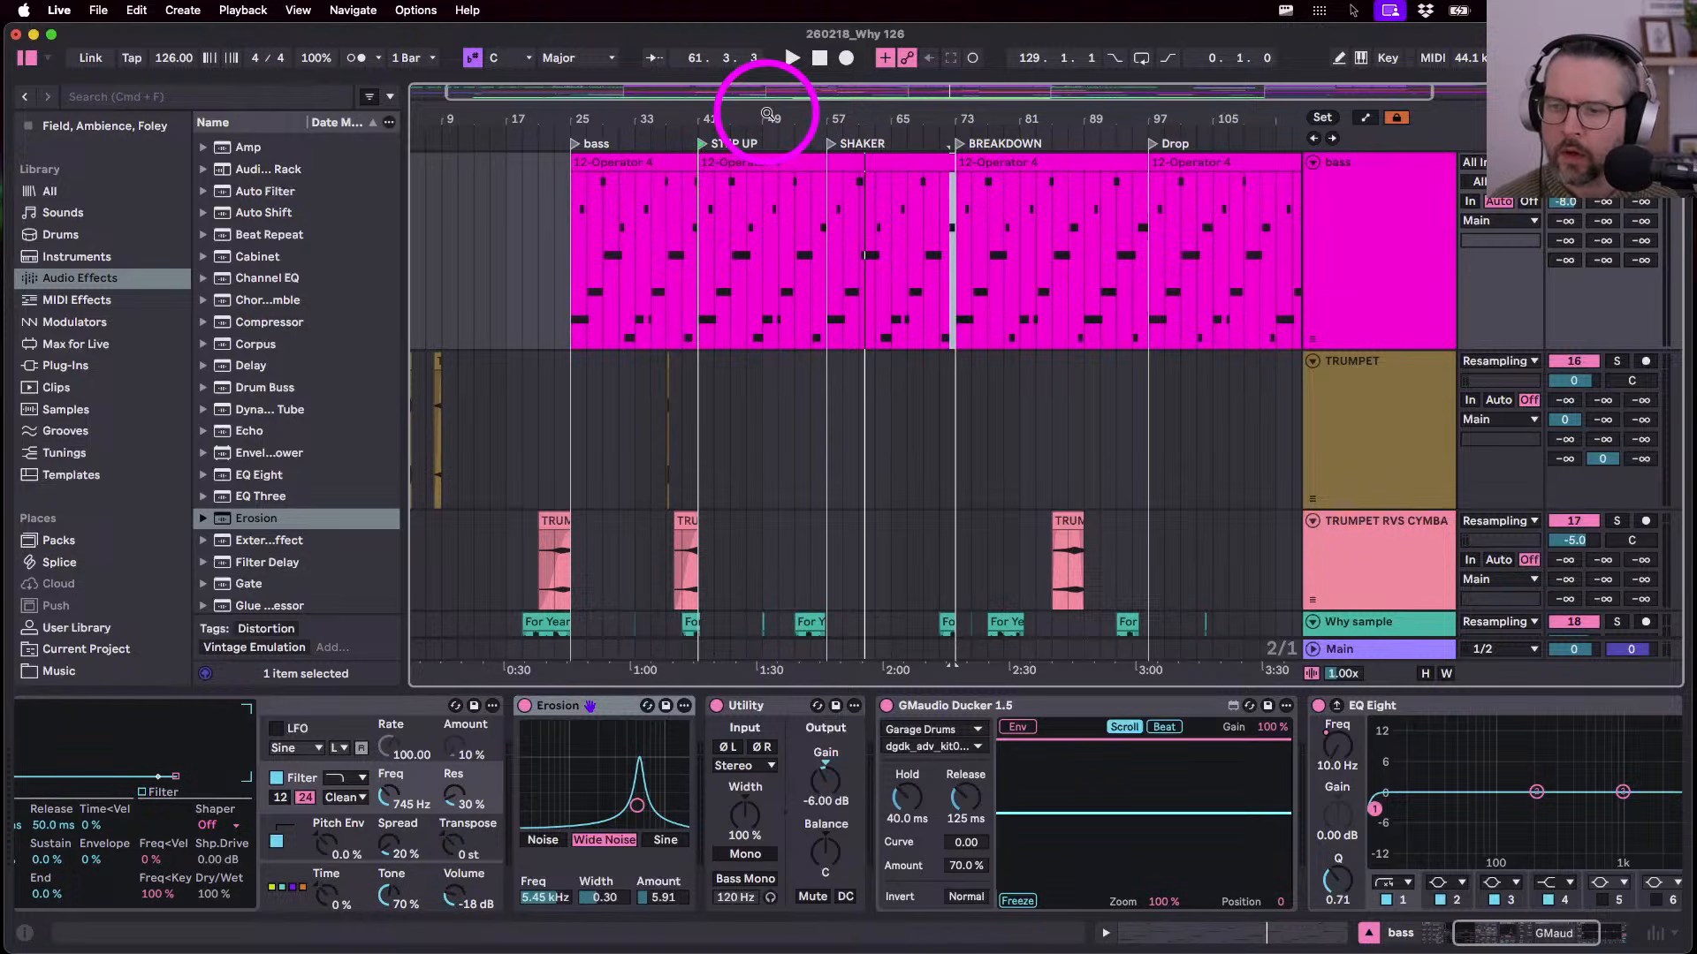
click(862, 158)
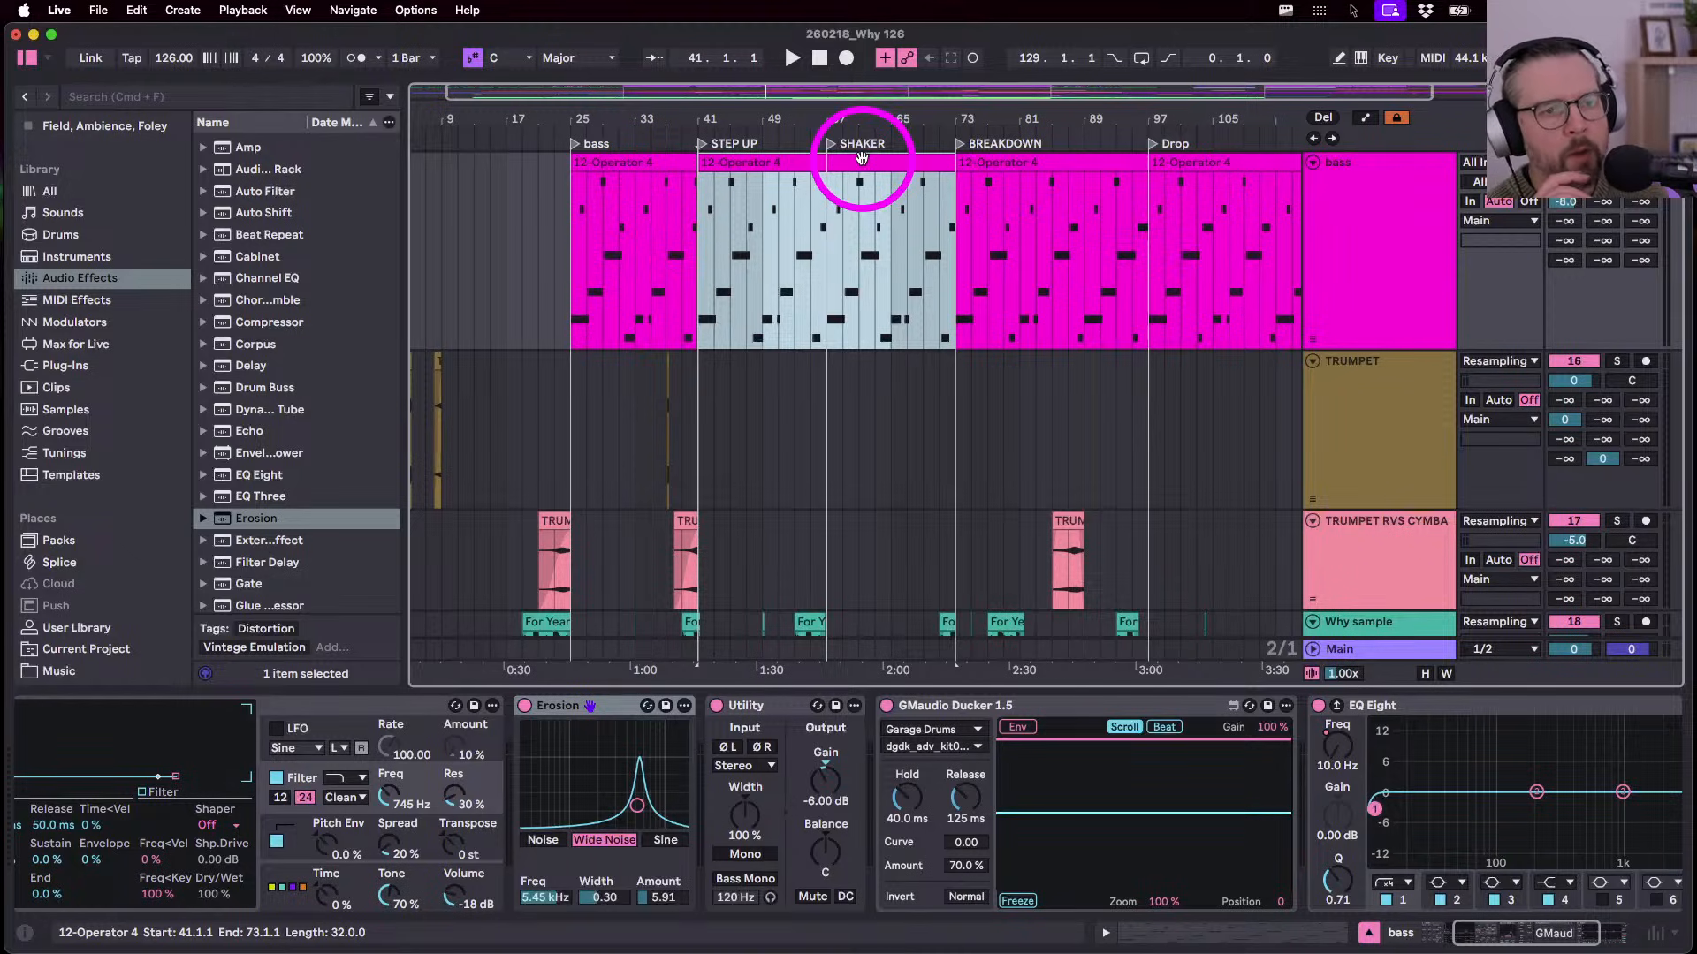
click(827, 279)
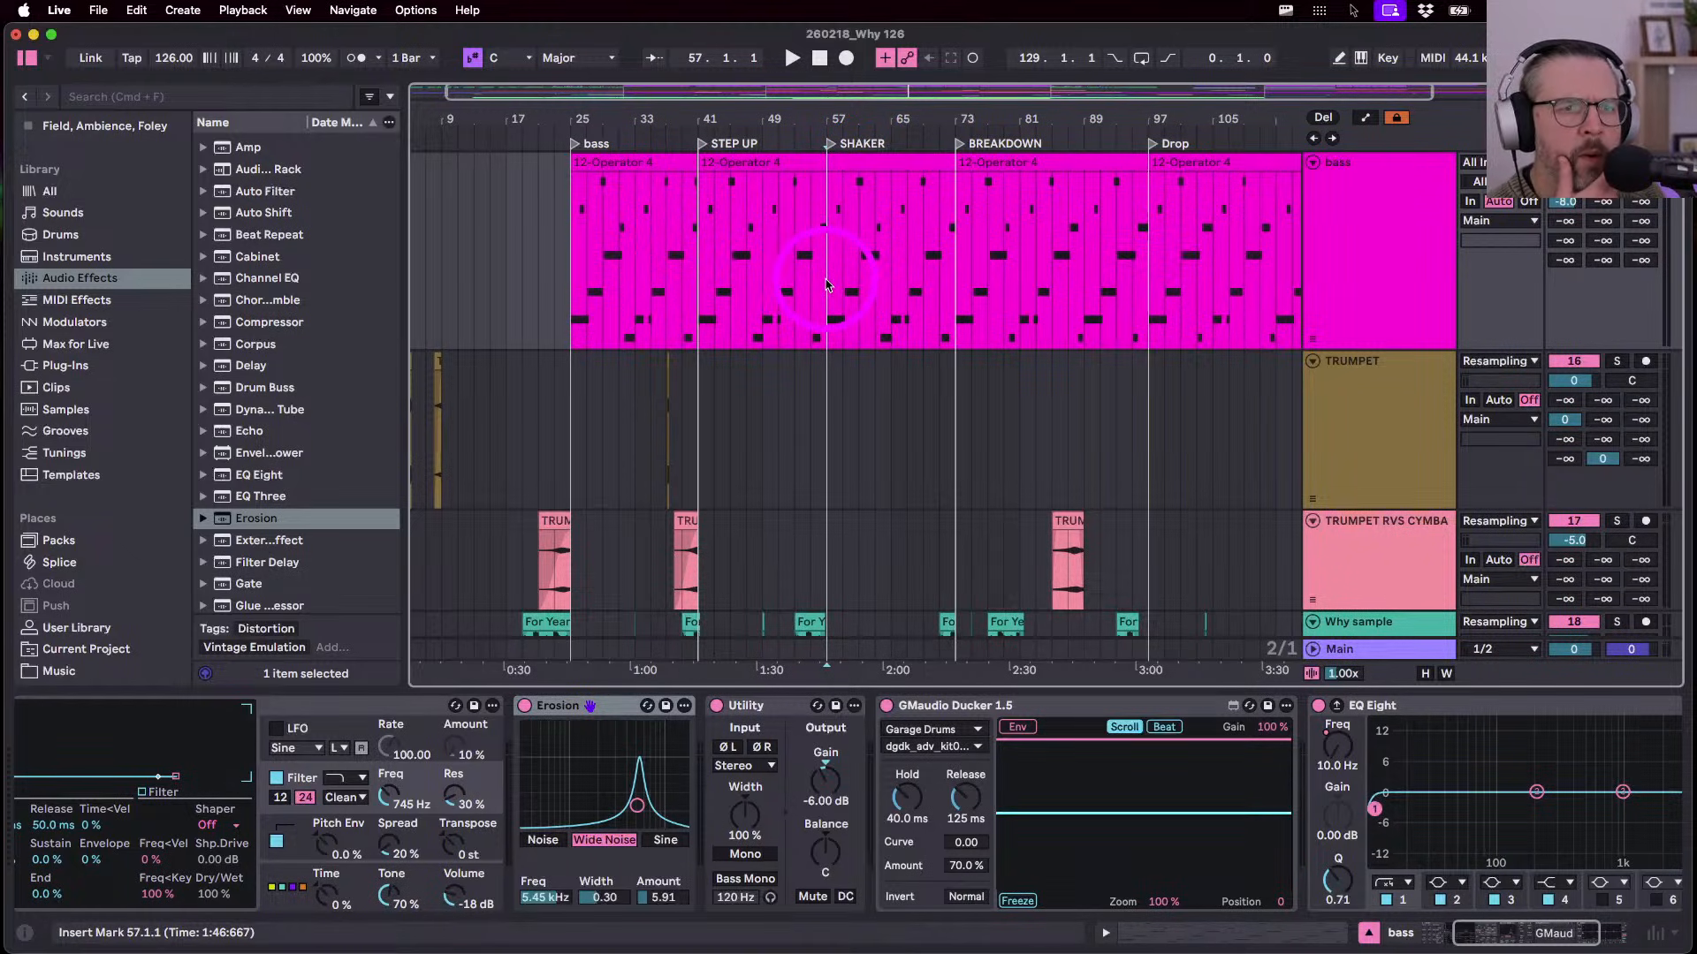
key(space)
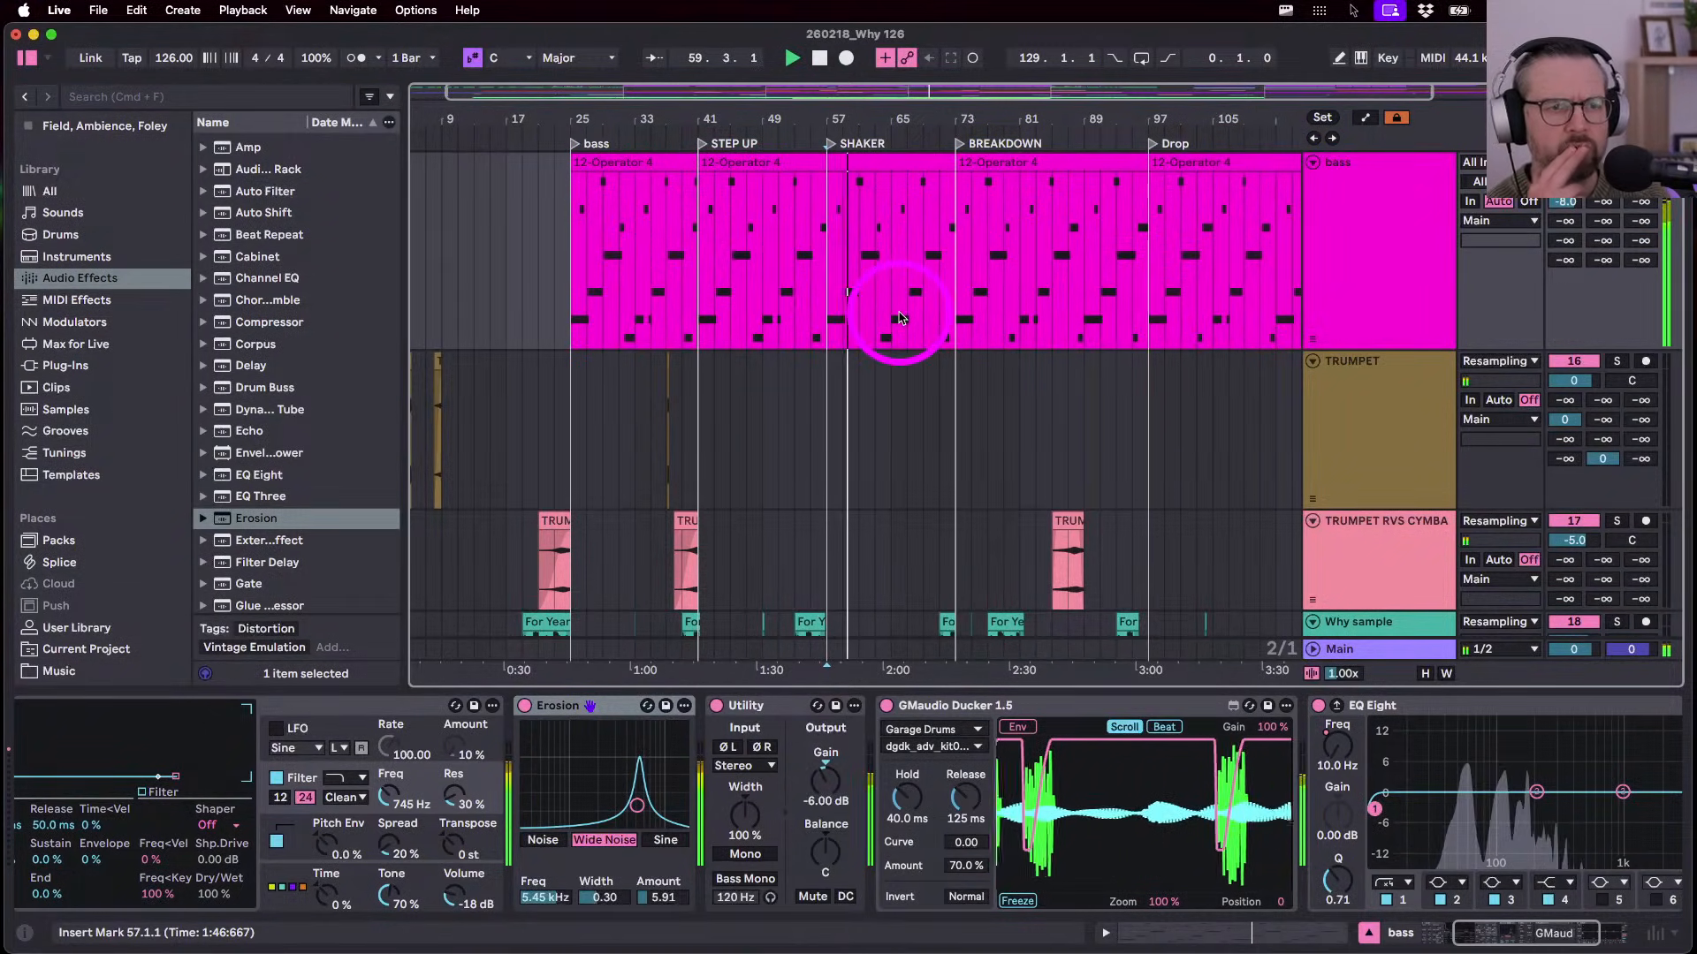
double_click(839, 163)
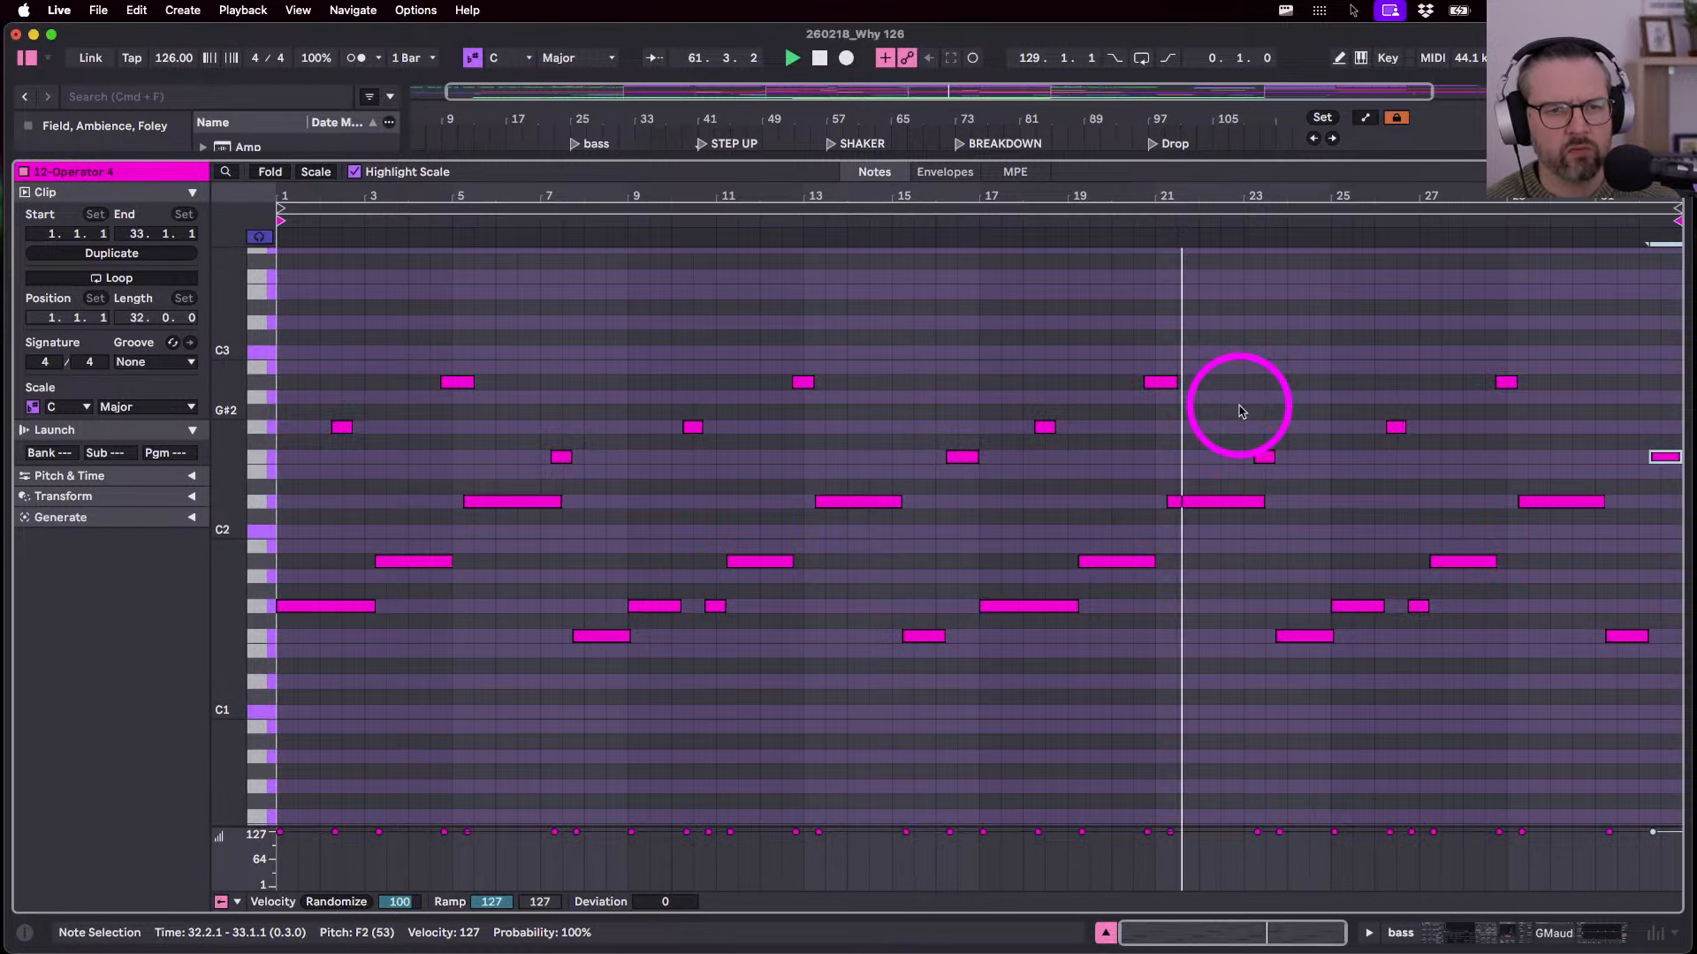
key(shift+Tab)
- Sweep Operator's filter frequency through 1.47 kHz, 764 Hz and 461 Hz, settling at 745 Hz
click(390, 801)
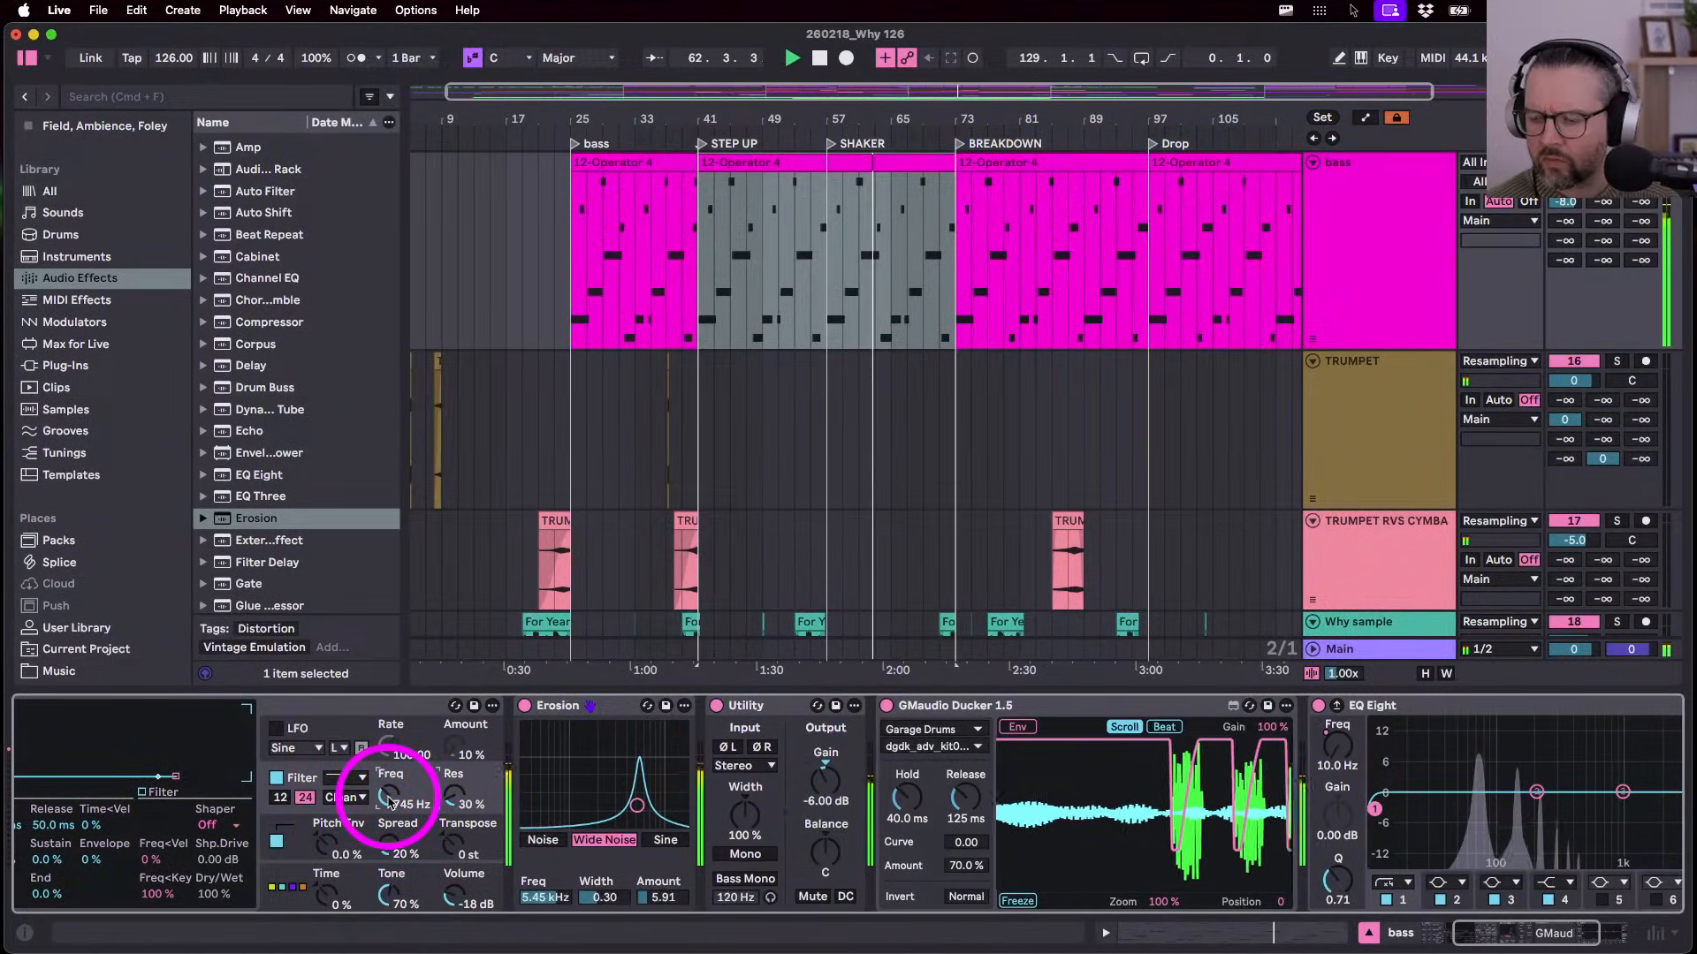
drag(390, 801, 390, 800)
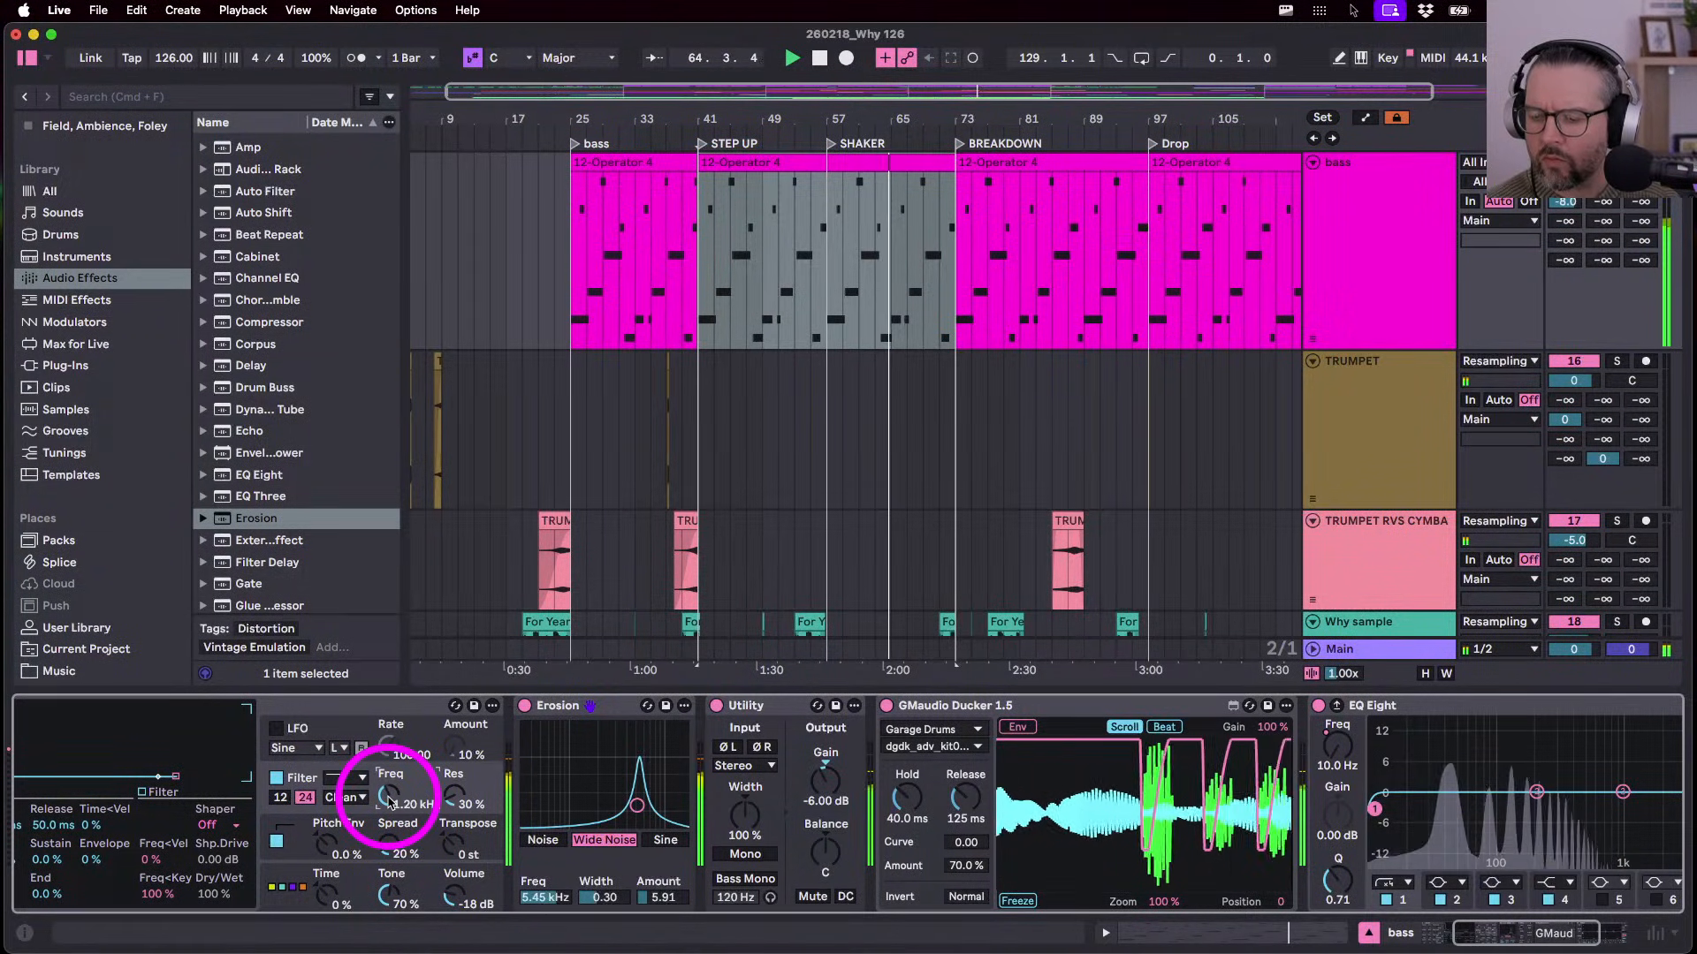
drag(390, 801, 390, 801)
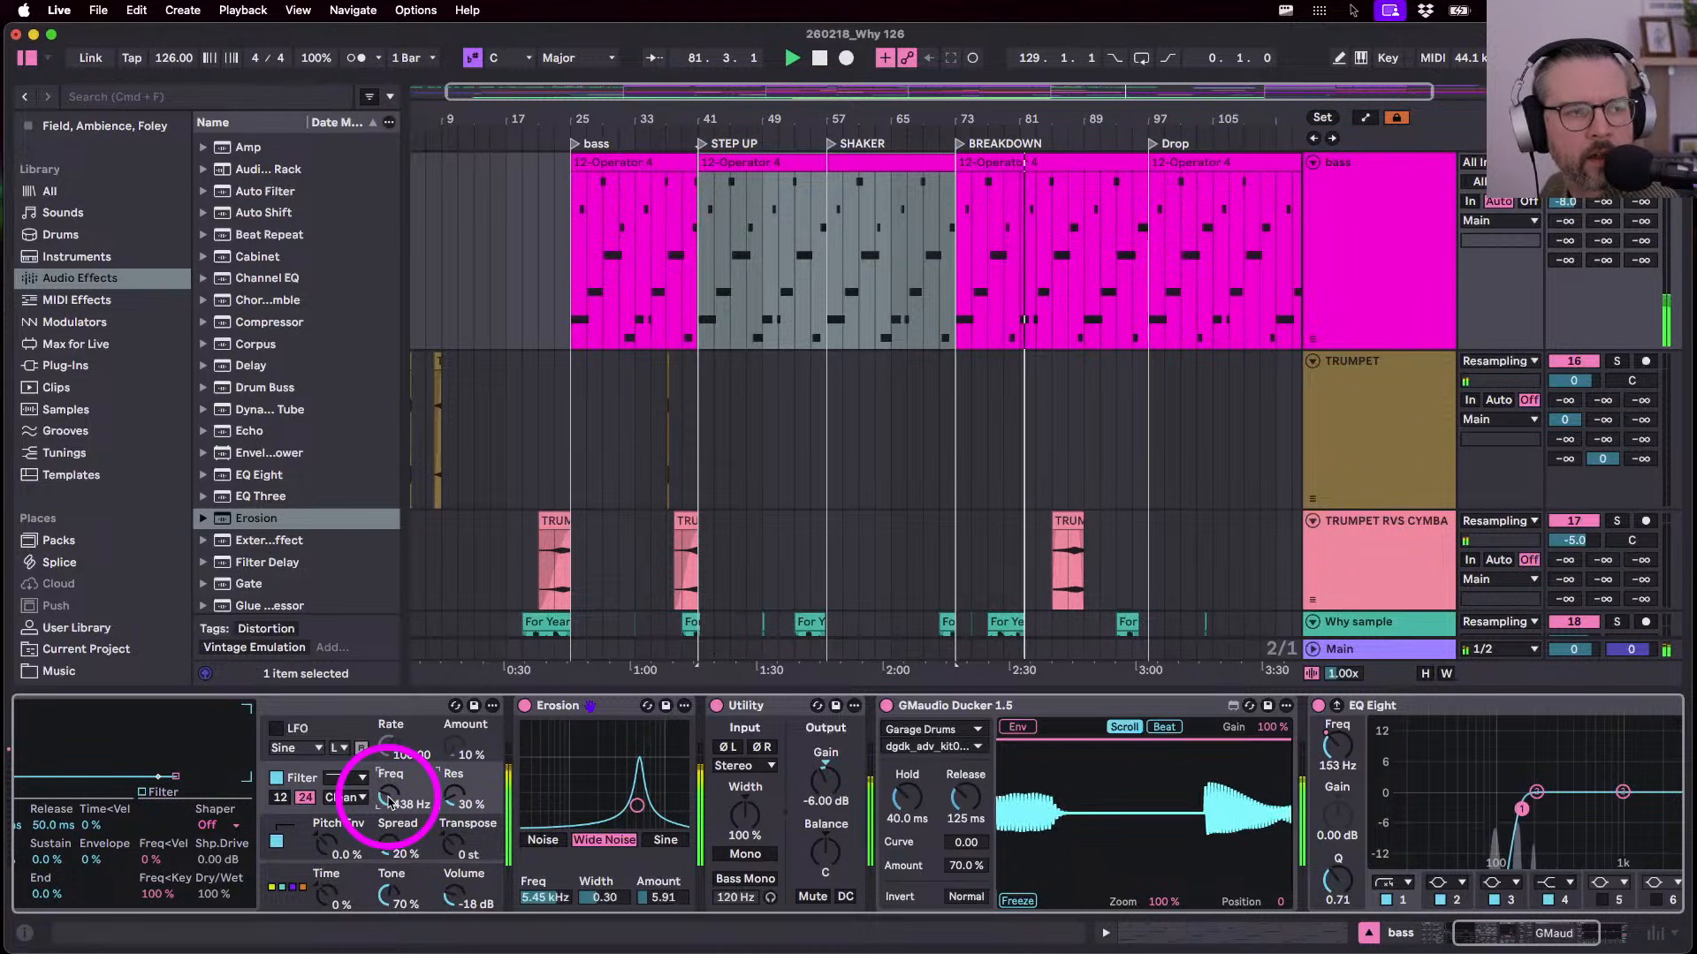
drag(389, 803, 389, 801)
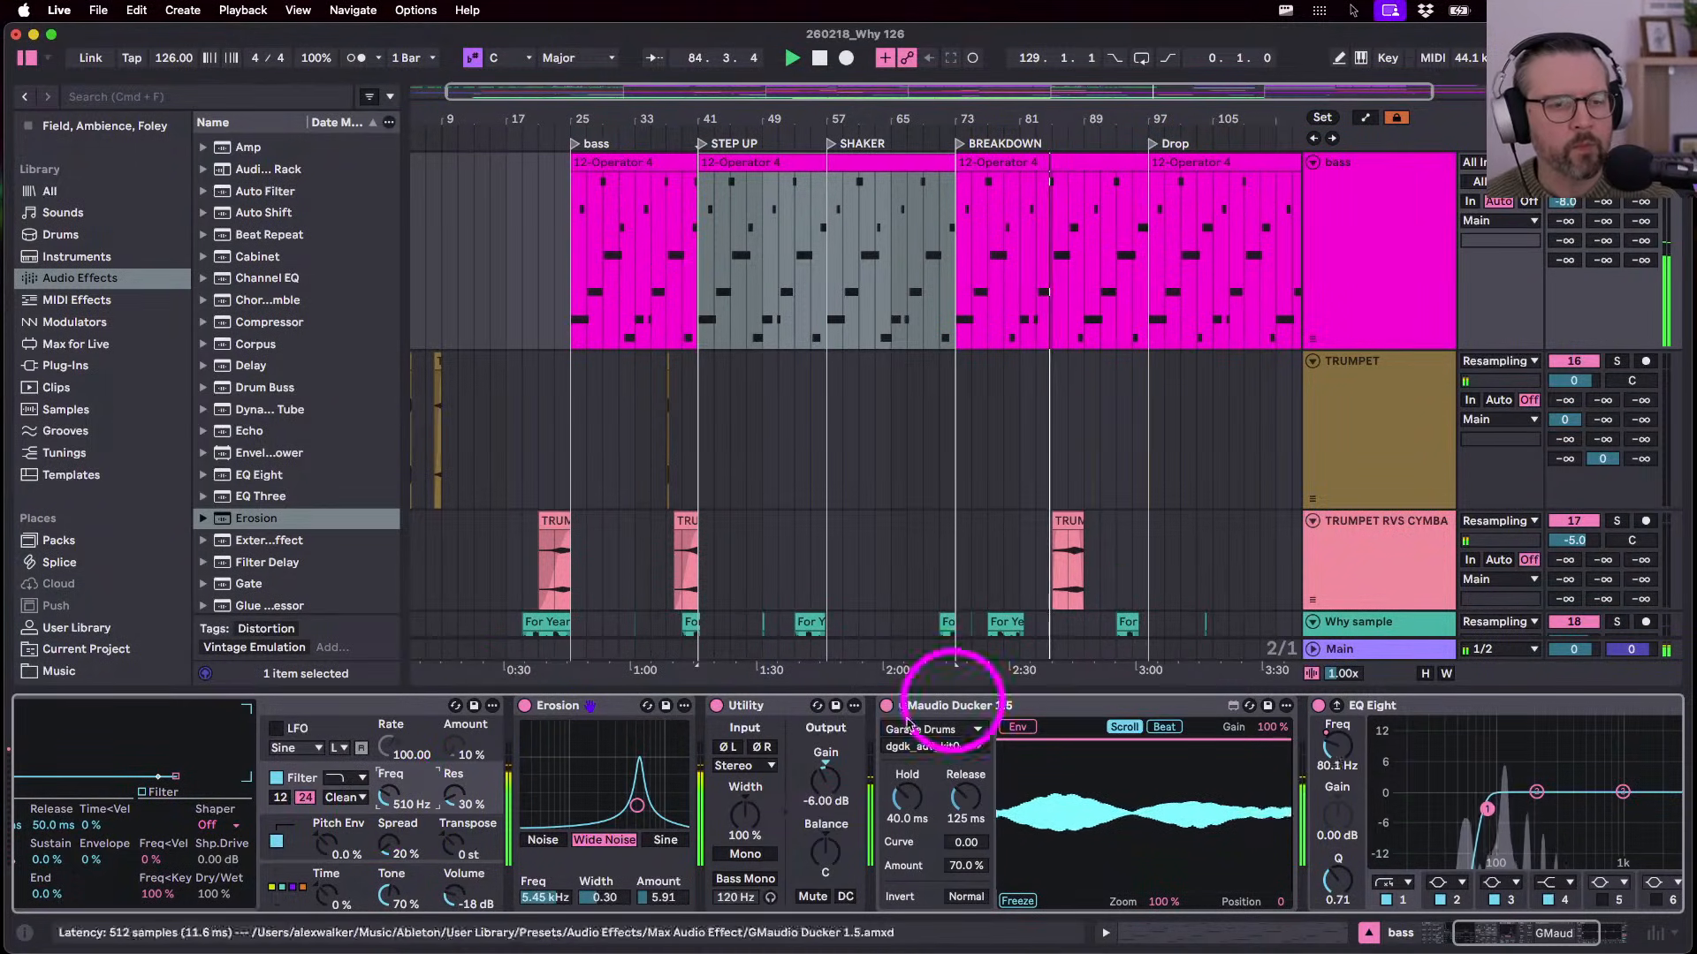
drag(389, 796, 389, 786)
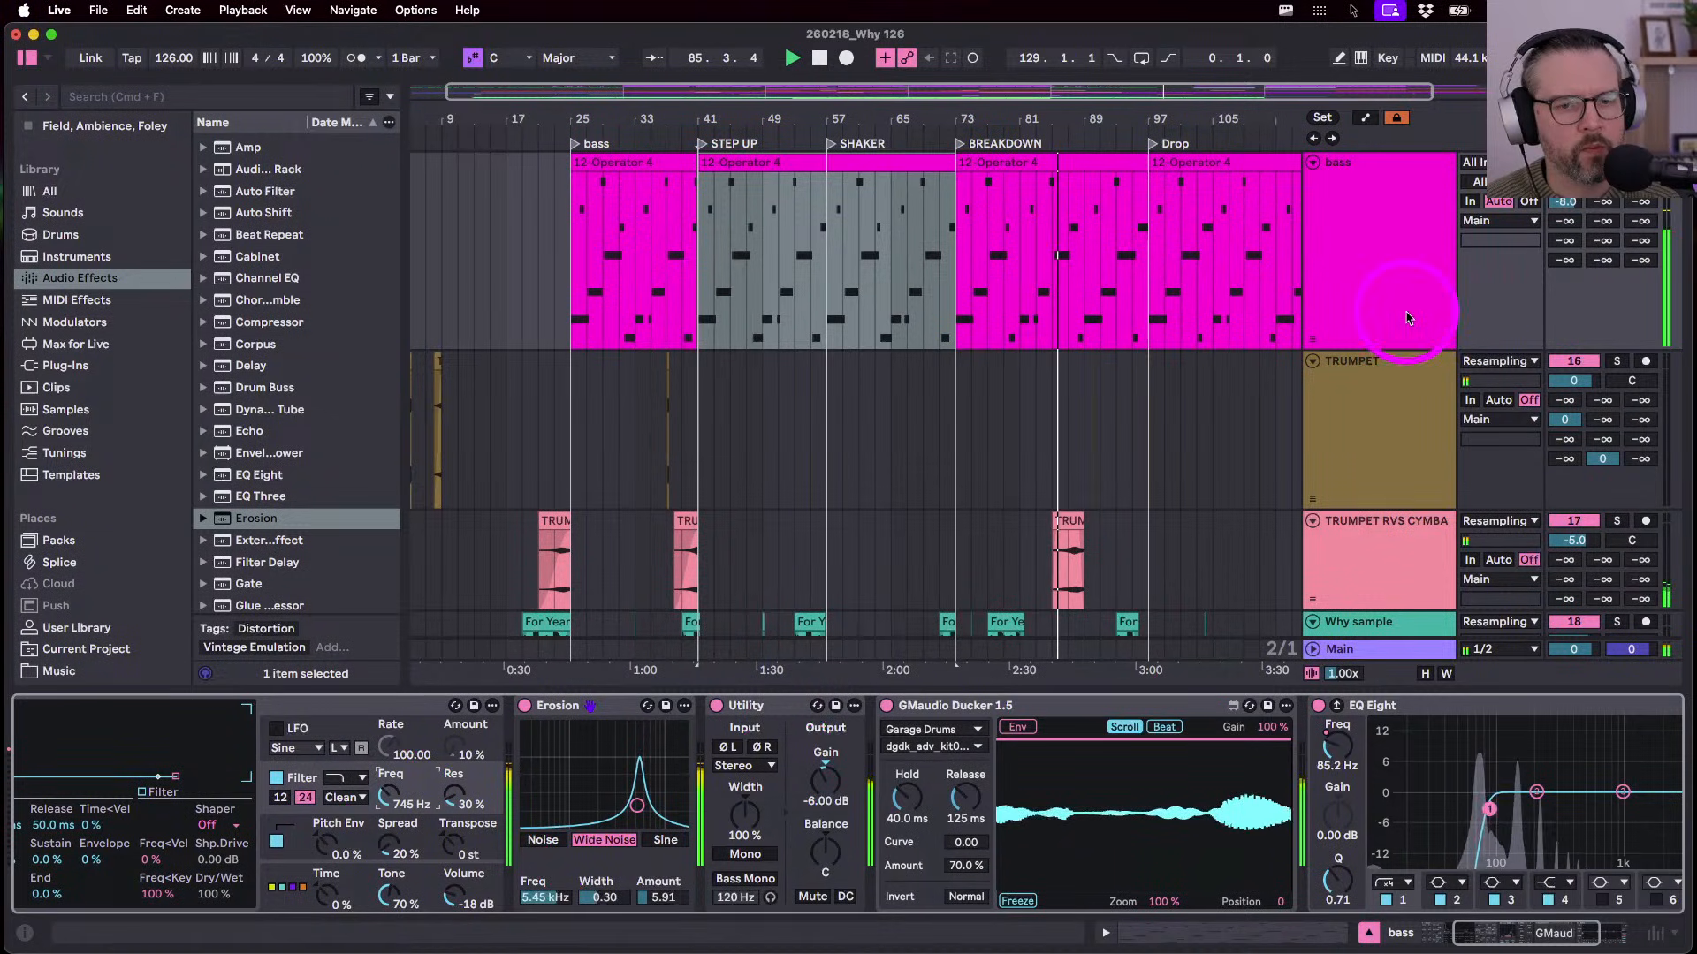
click(1334, 751)
- Show automation and raise the bass EQ Eight frequency breakpoint to 186 Hz, playing from bar 80.3
key(a)
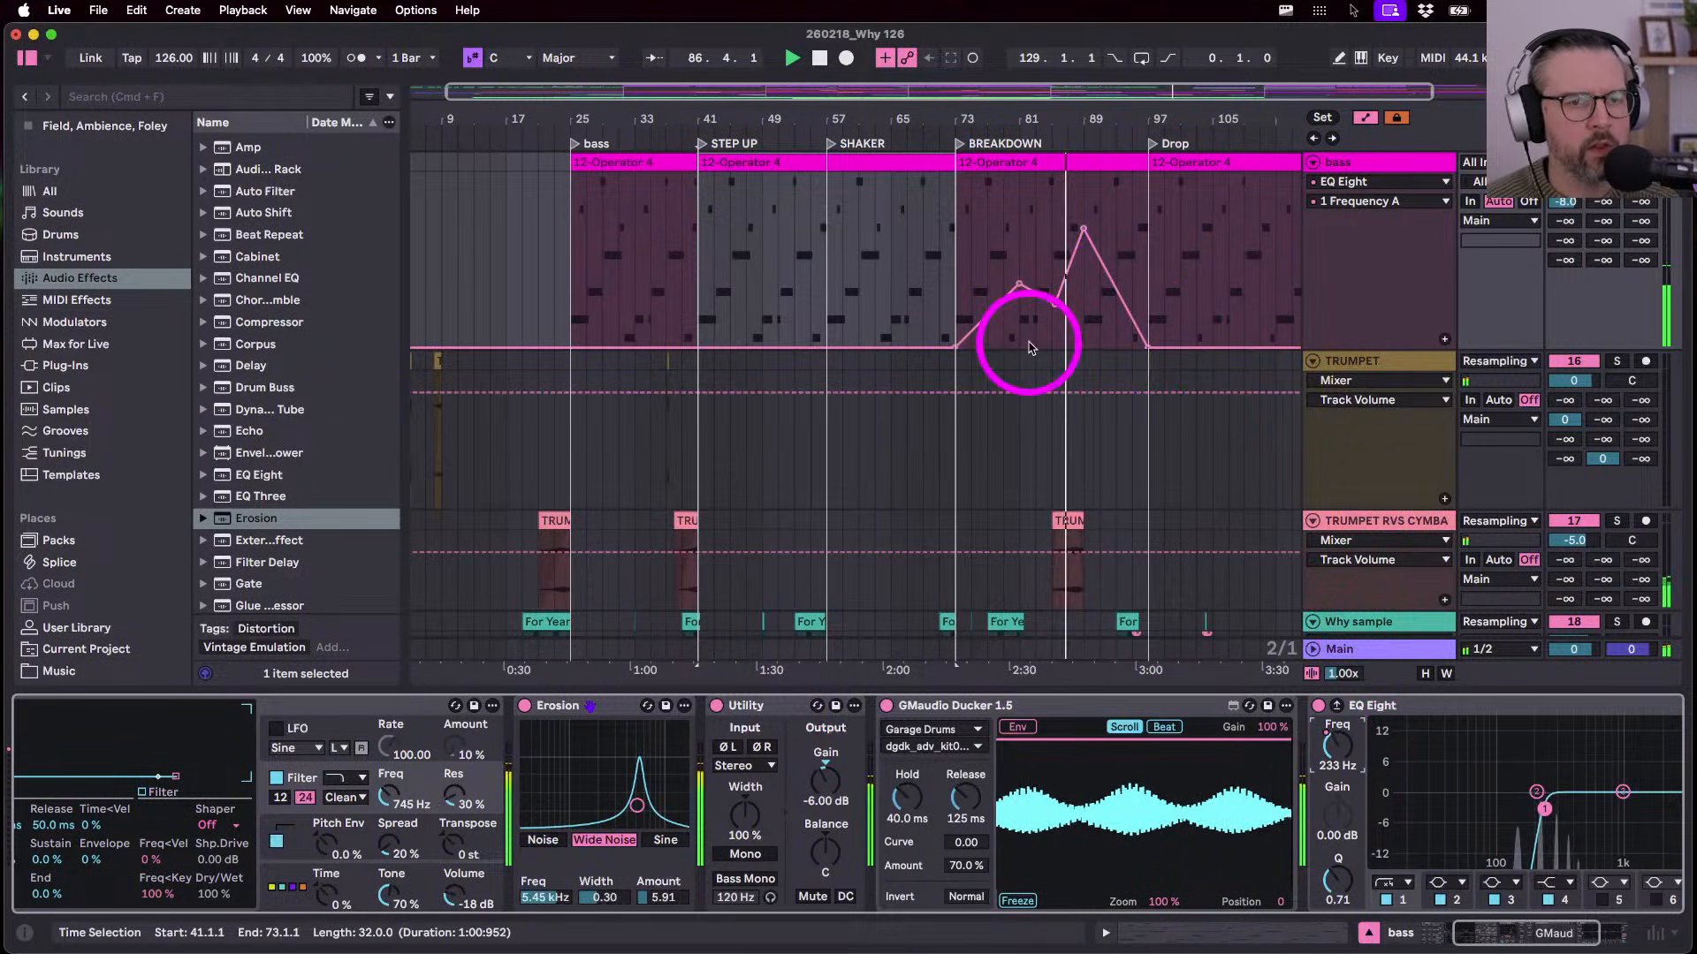
scroll(1023, 339, up, 5)
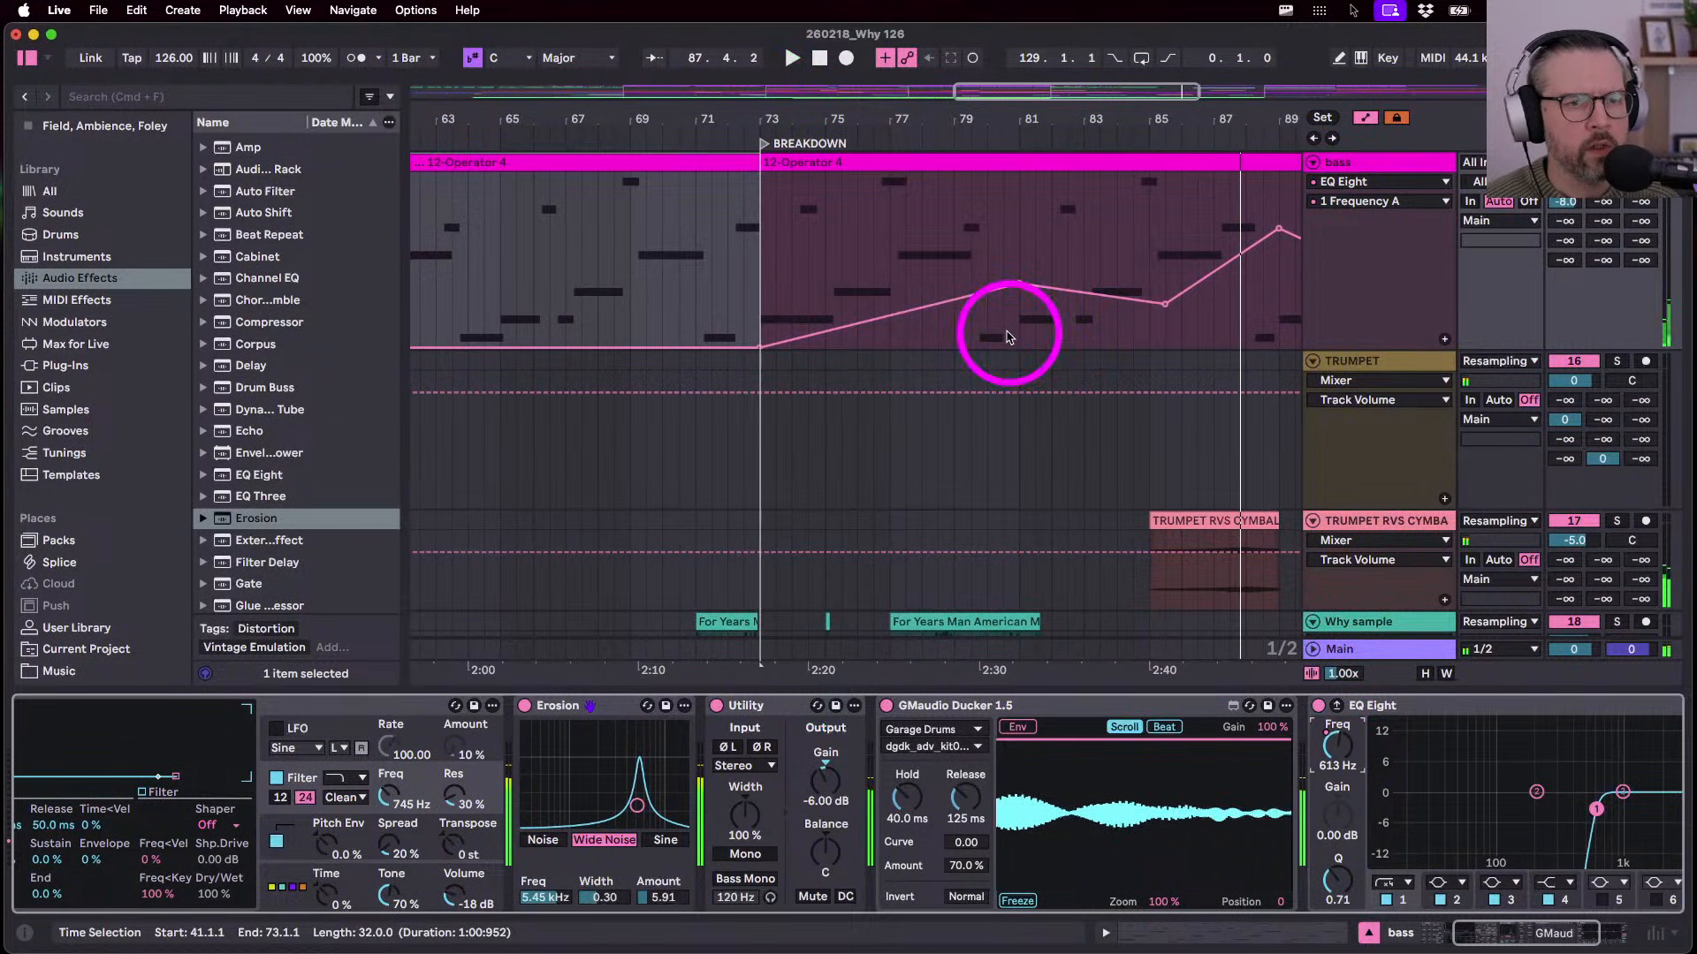
click(1006, 335)
key(space)
key(space)
scroll(1003, 329, right, 3)
drag(887, 304, 892, 281)
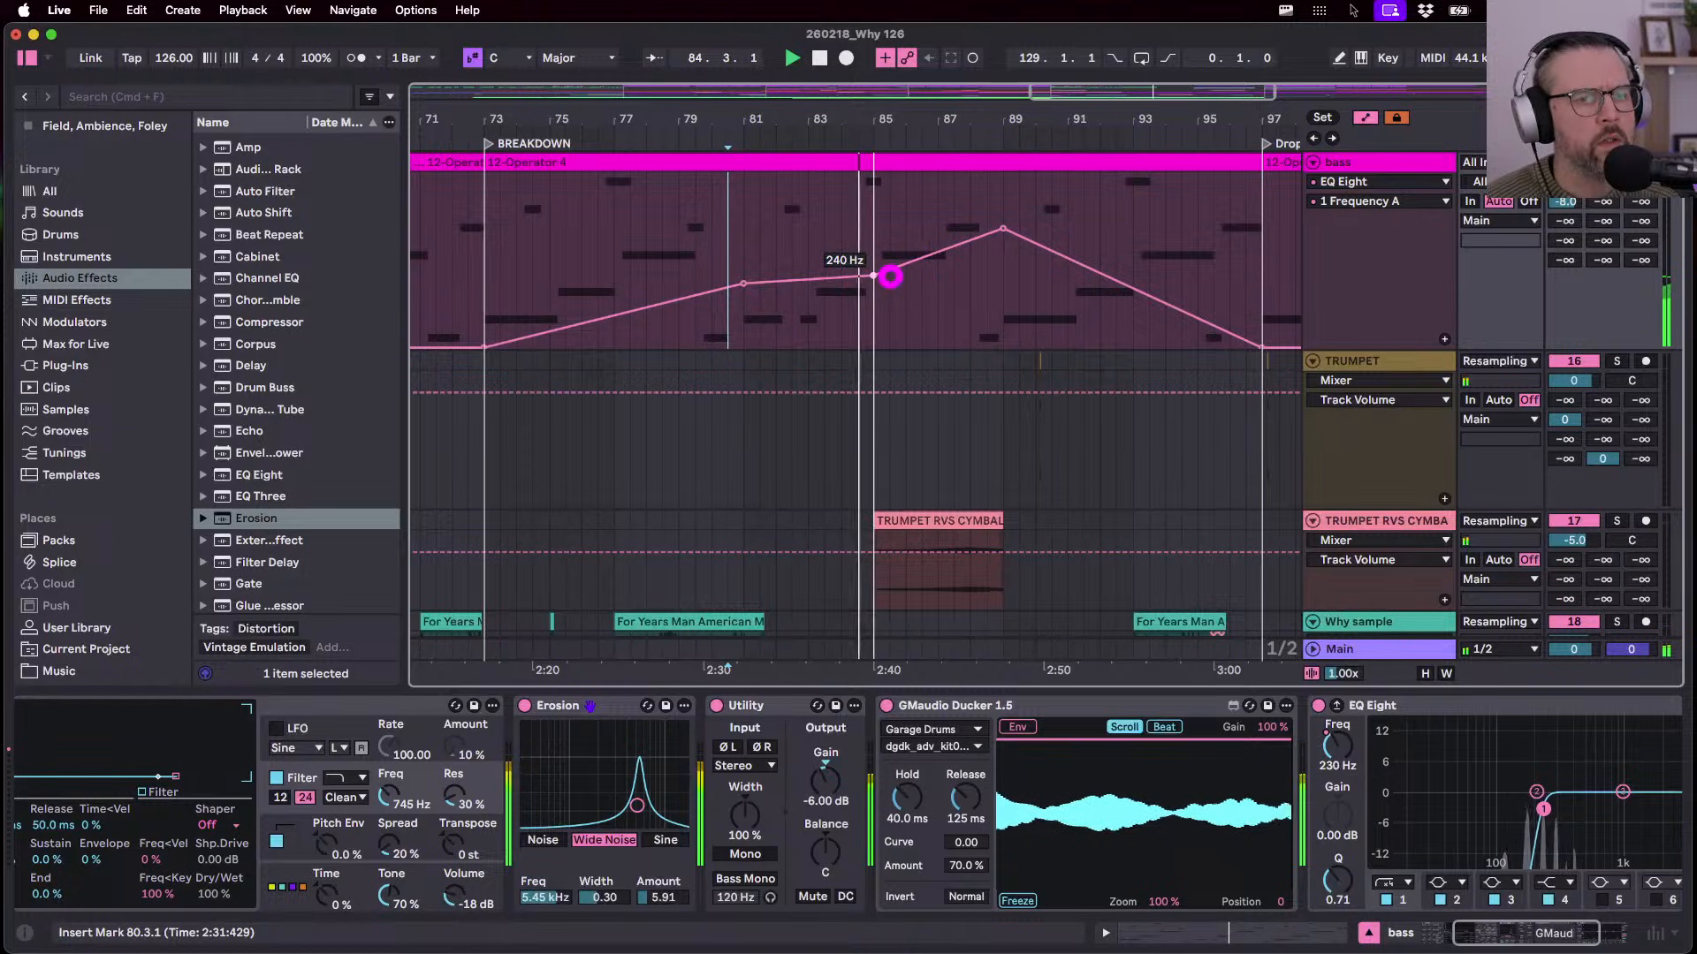
- Start the second bass clip at bar 89 and lower that bar's EQ peak to 262 Hz
key(a)
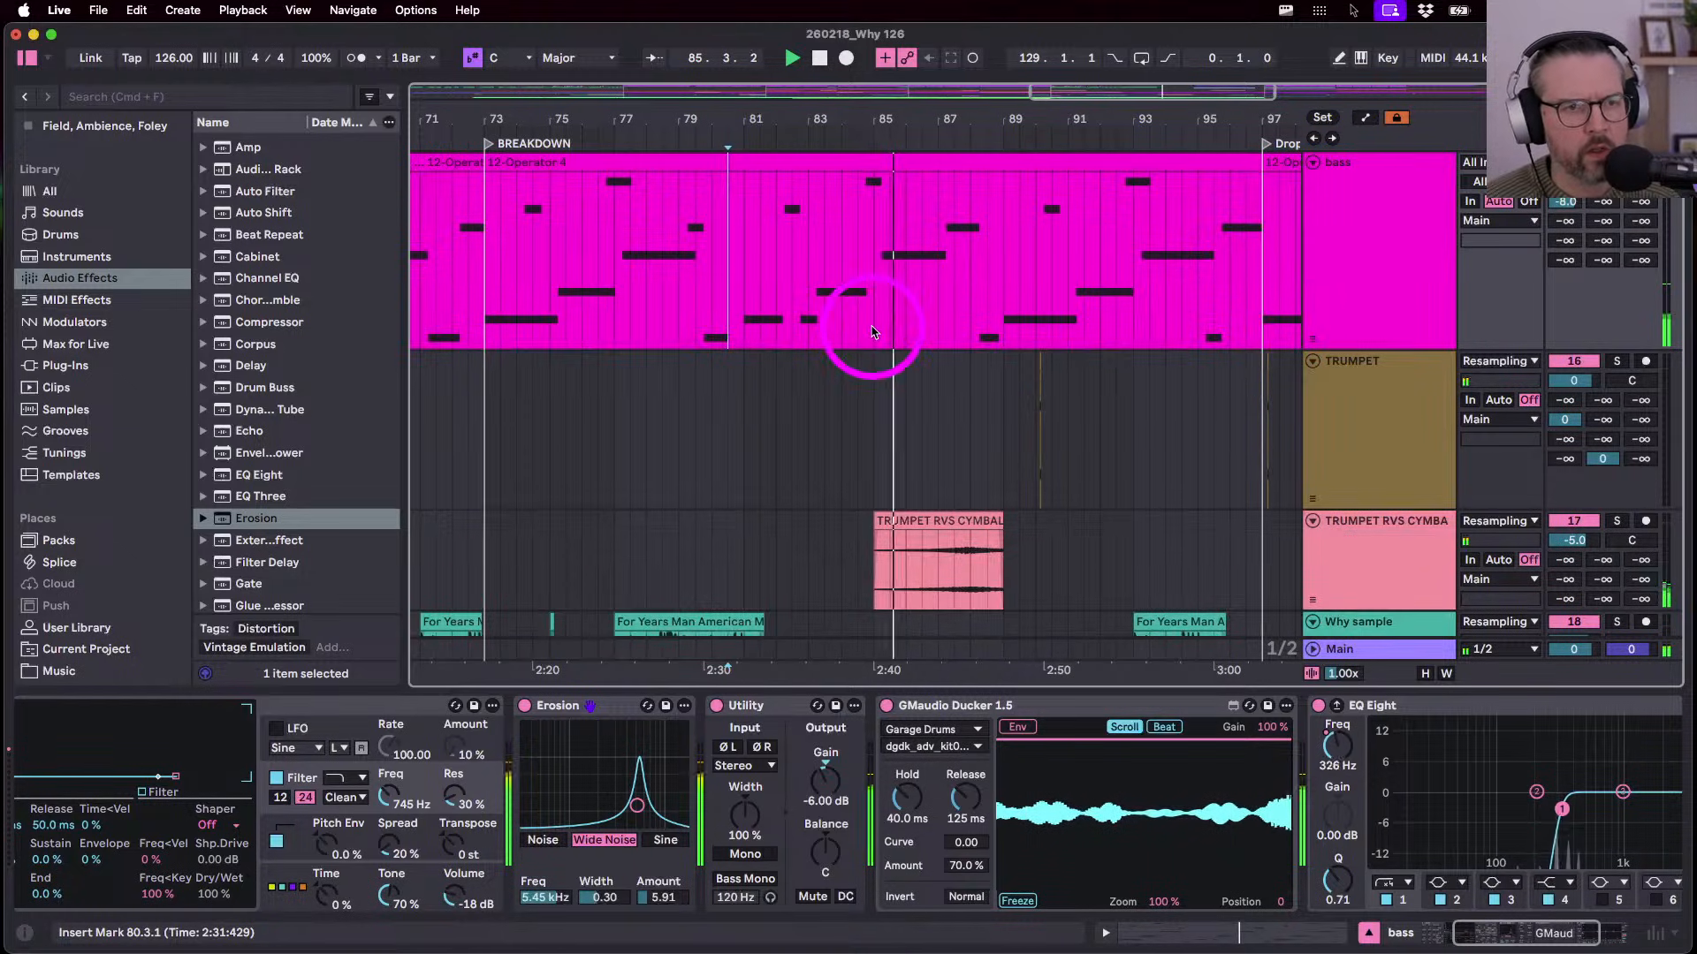
drag(873, 332, 1149, 229)
key(a)
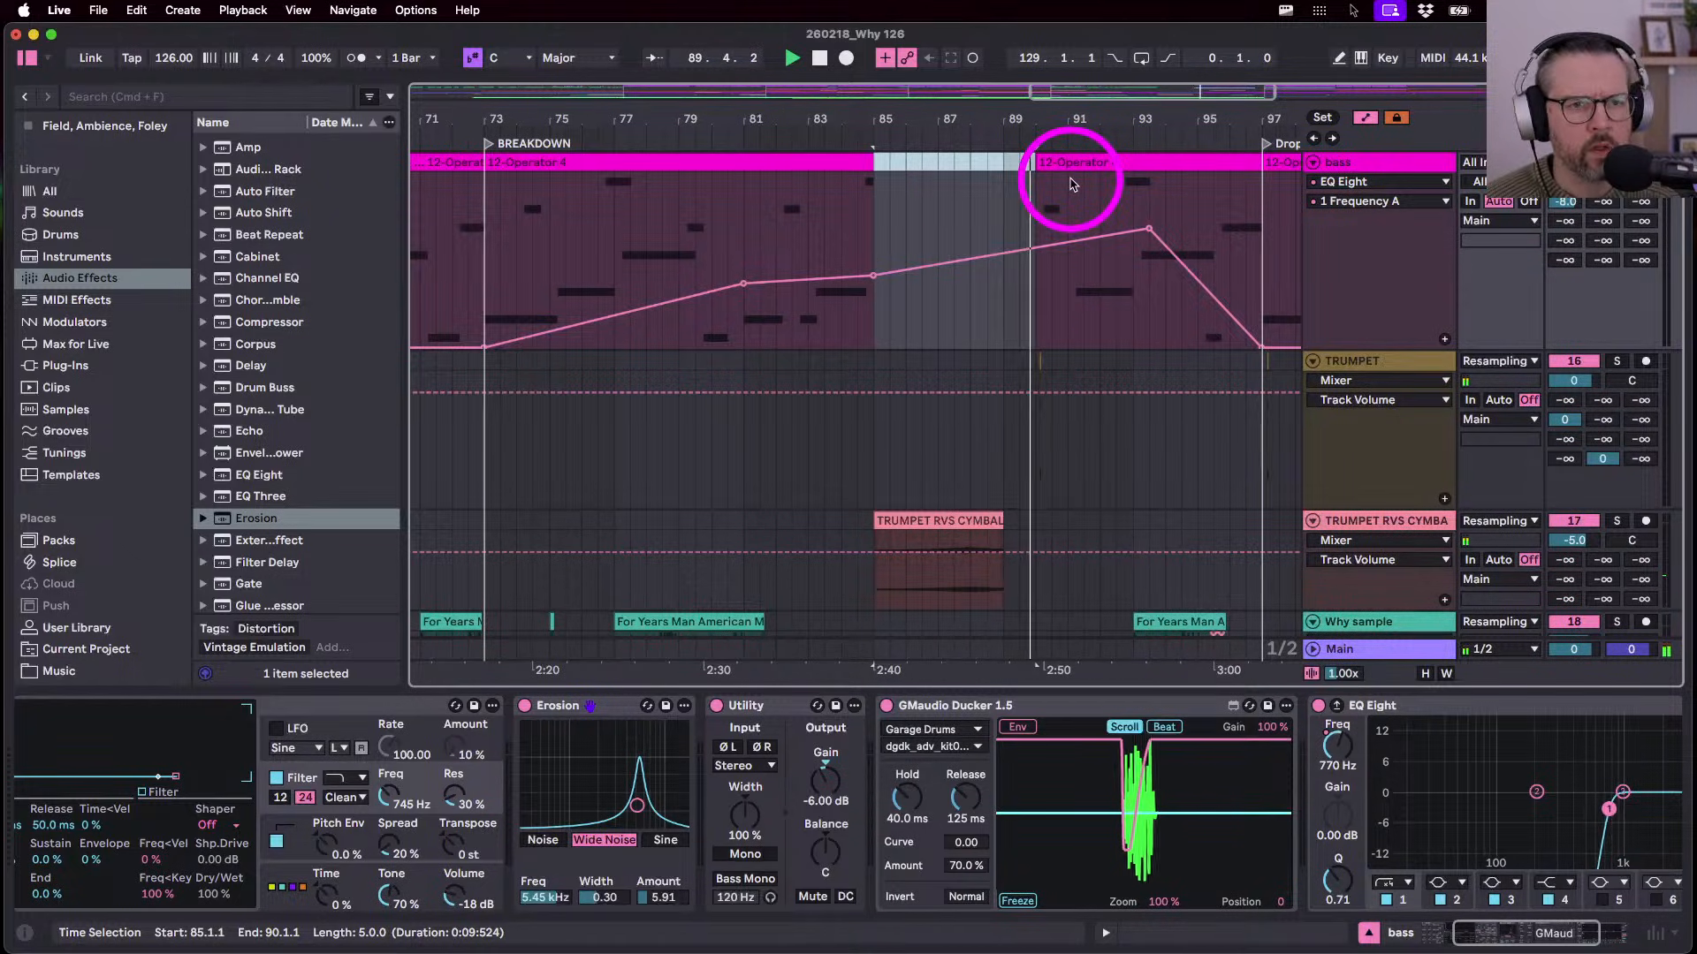
key(ctrl+z)
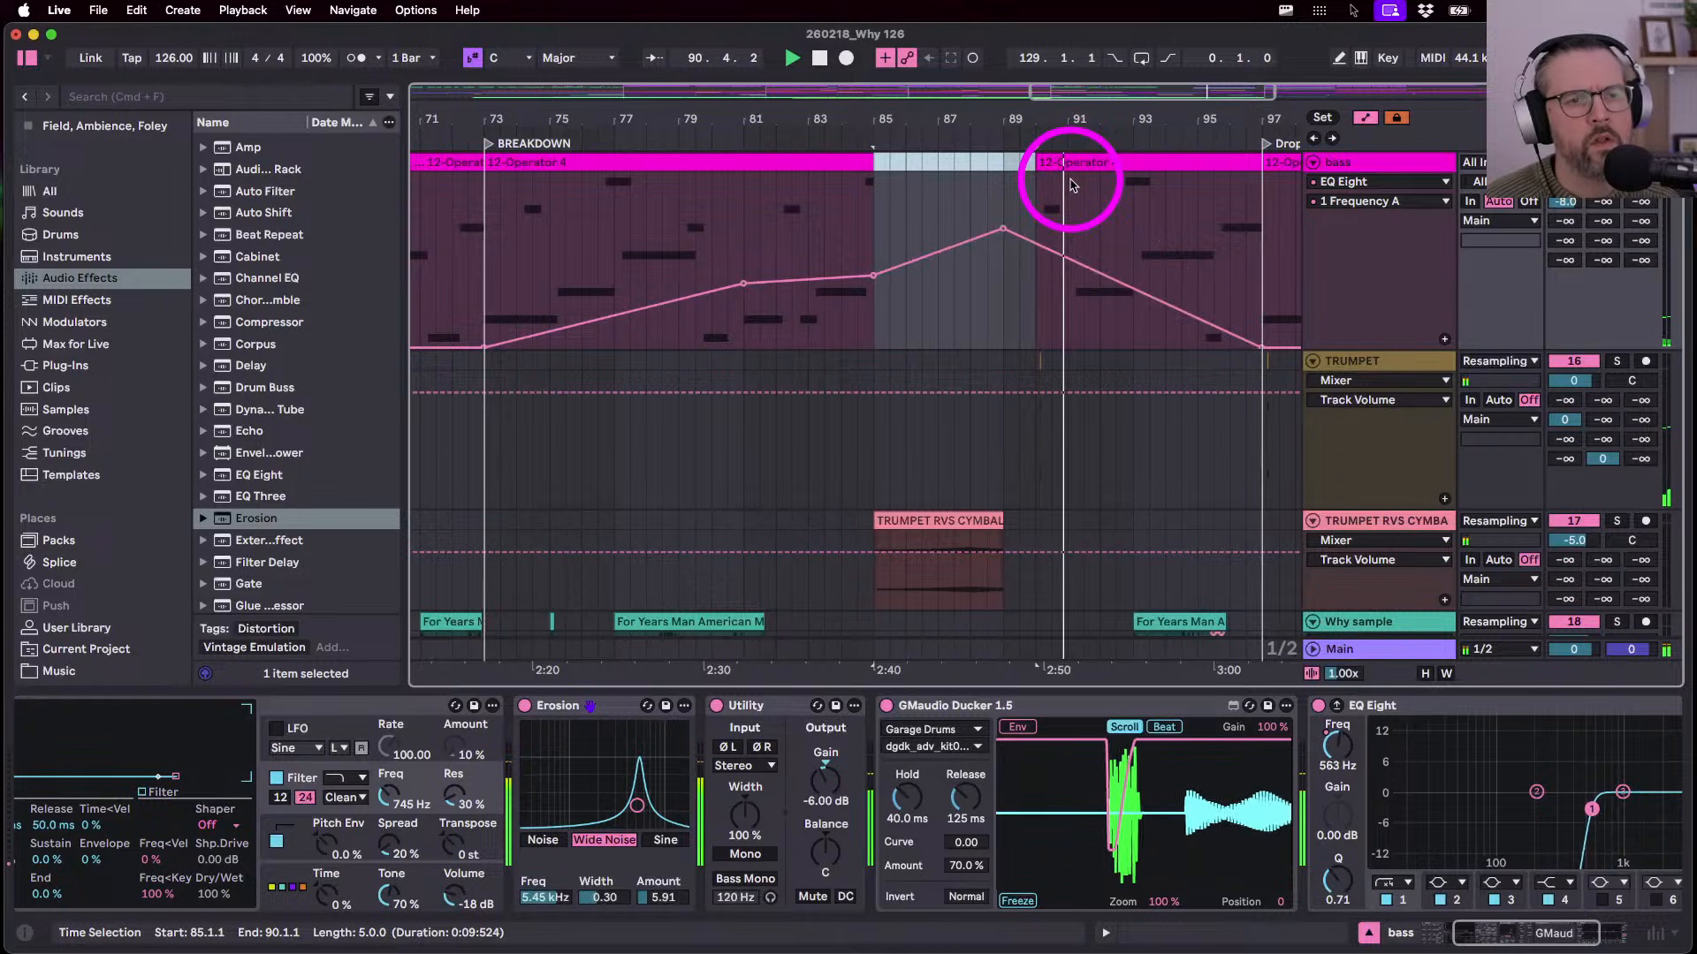
drag(1040, 163, 1008, 165)
drag(1004, 231, 1006, 234)
click(1004, 333)
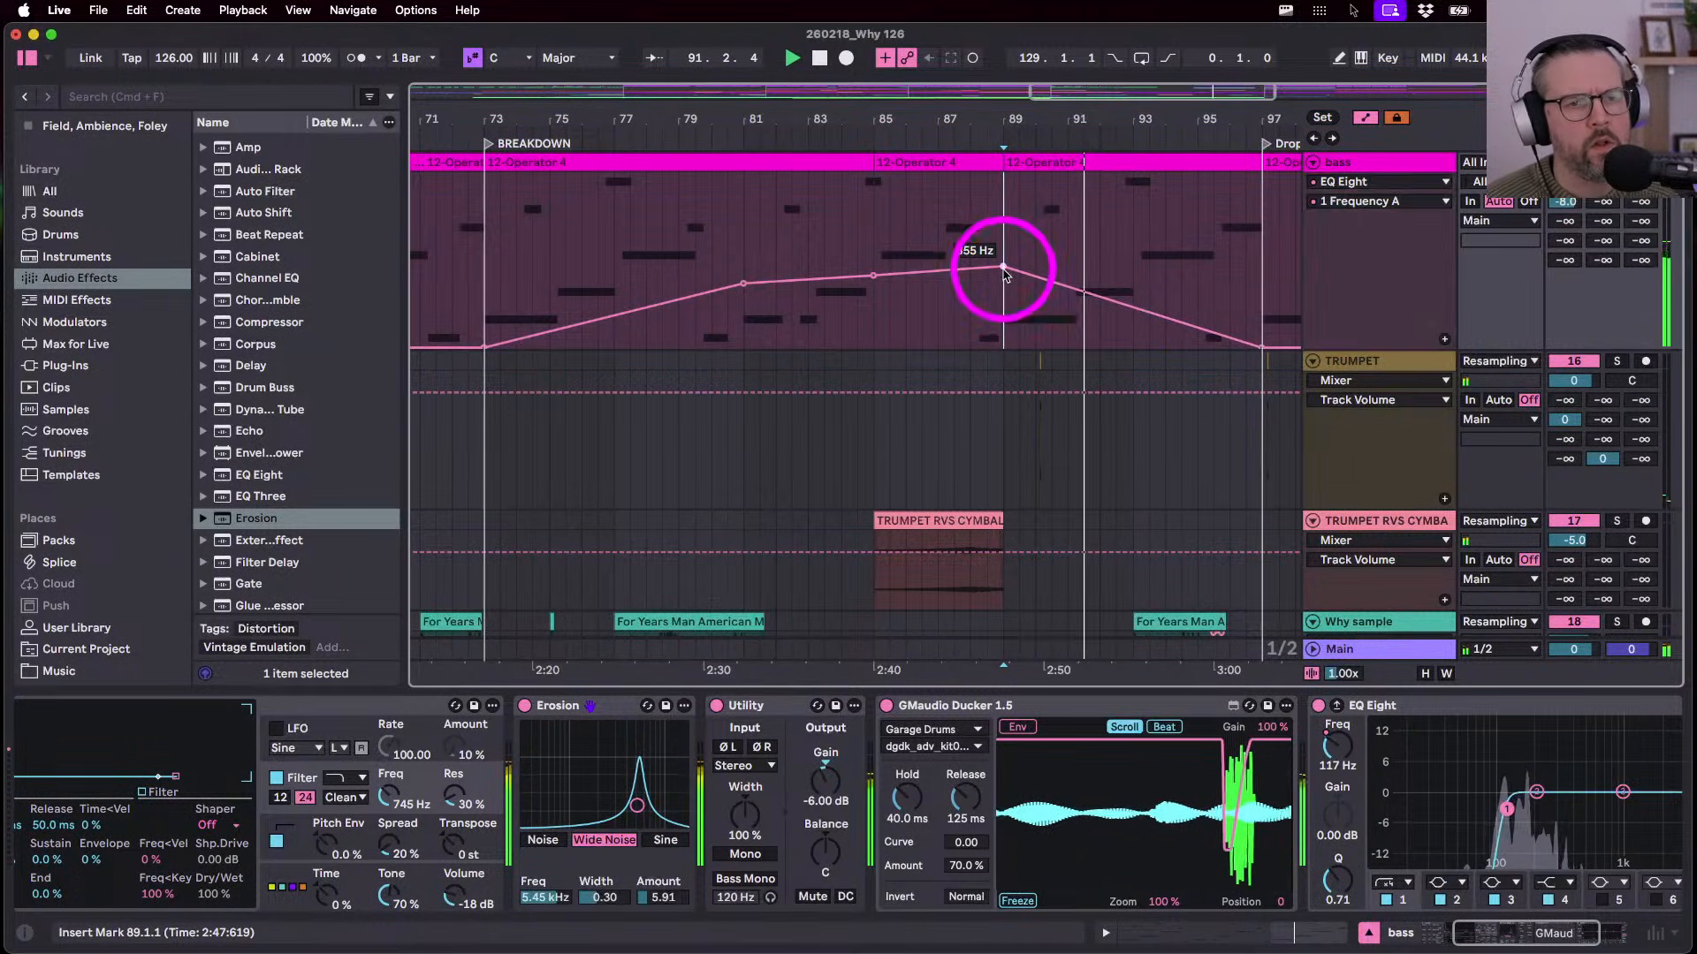
drag(1003, 266, 1003, 267)
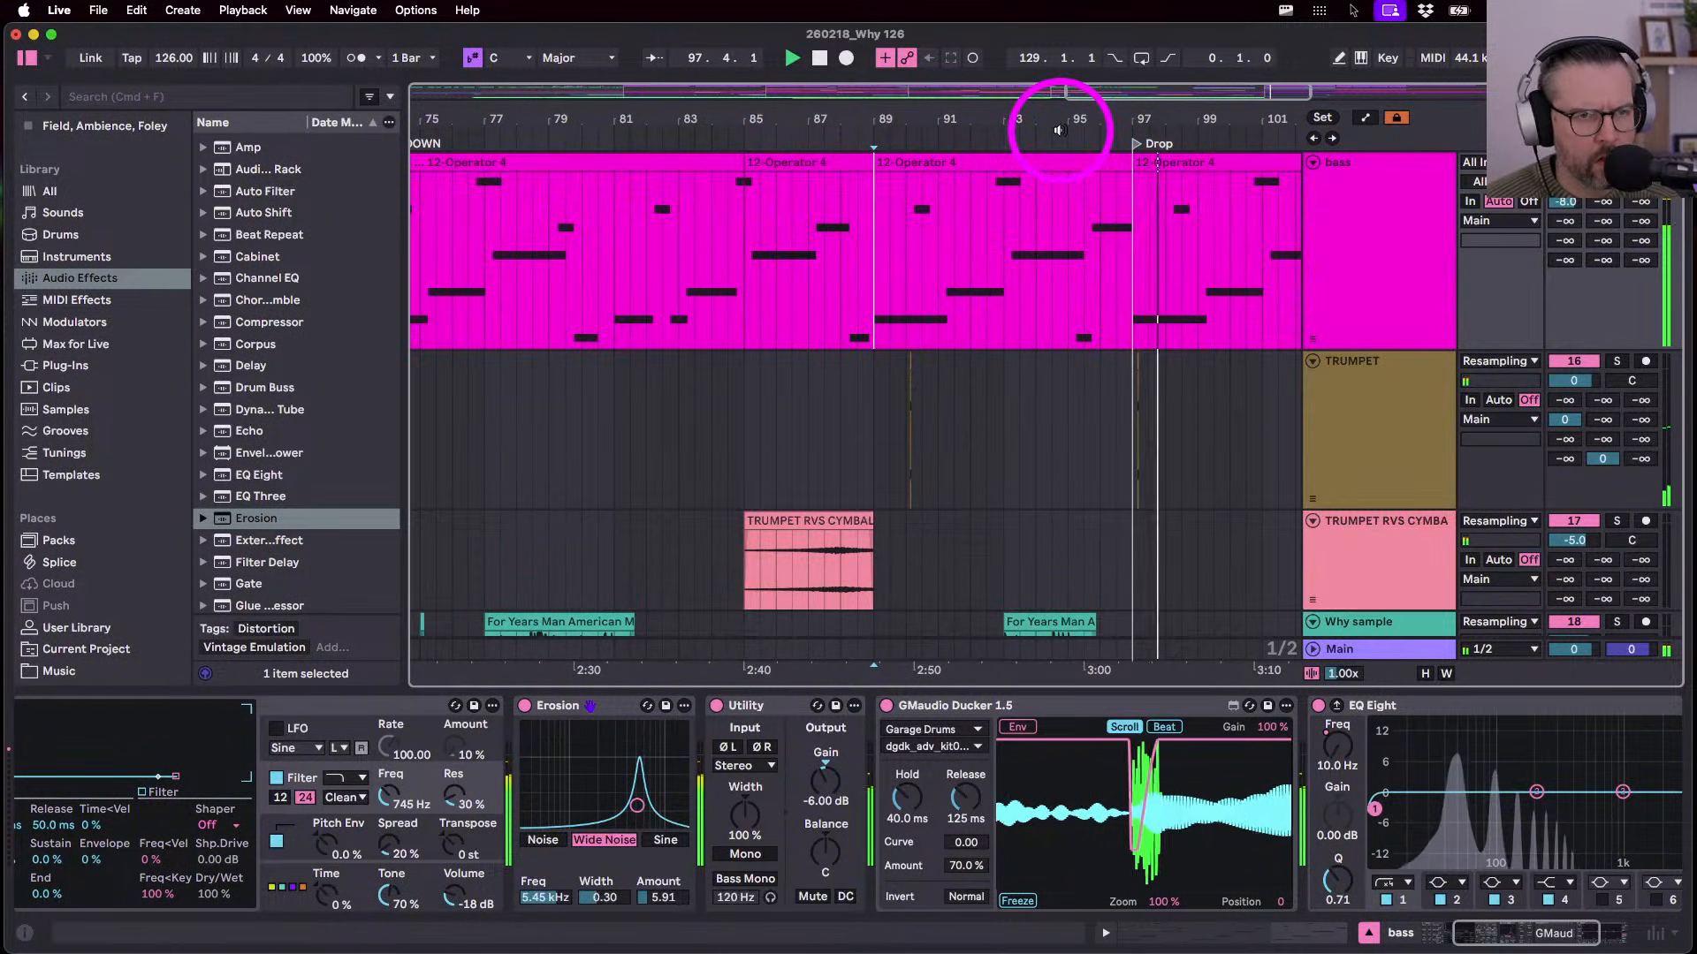
- Delete beats 56.3 to 57 from the Top Loop clip just before SHAKER
key(a)
key(w)
key(space)
scroll(703, 272, up, 15)
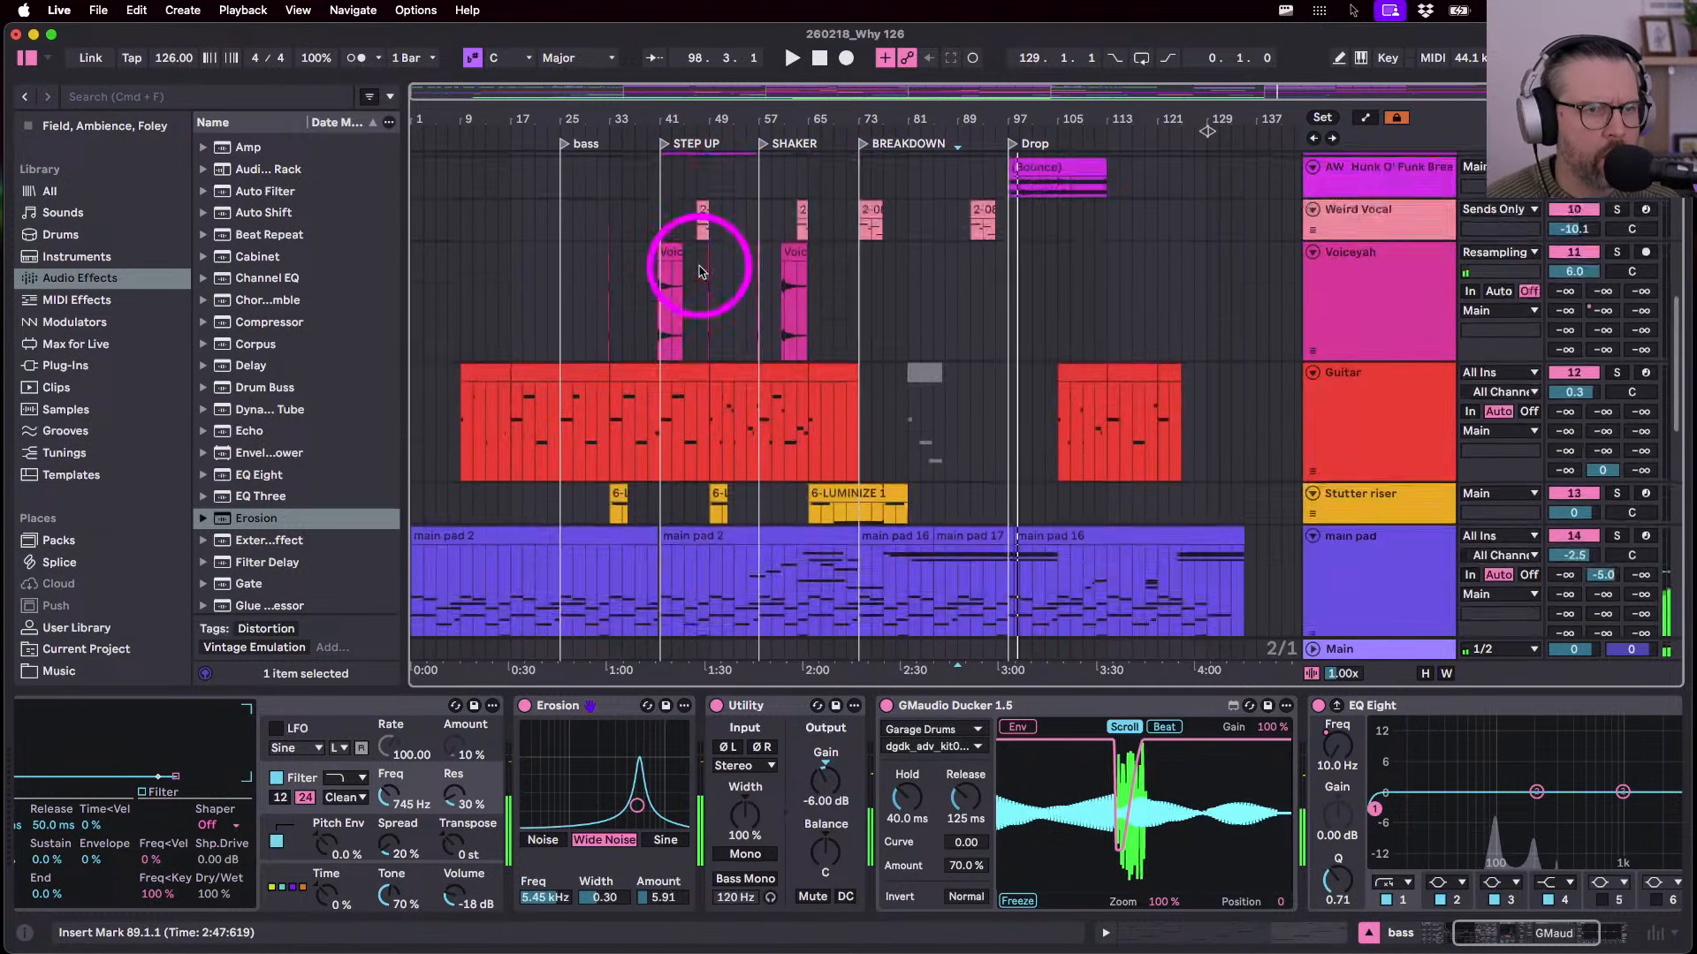
scroll(700, 270, up, 8)
click(889, 245)
key(space)
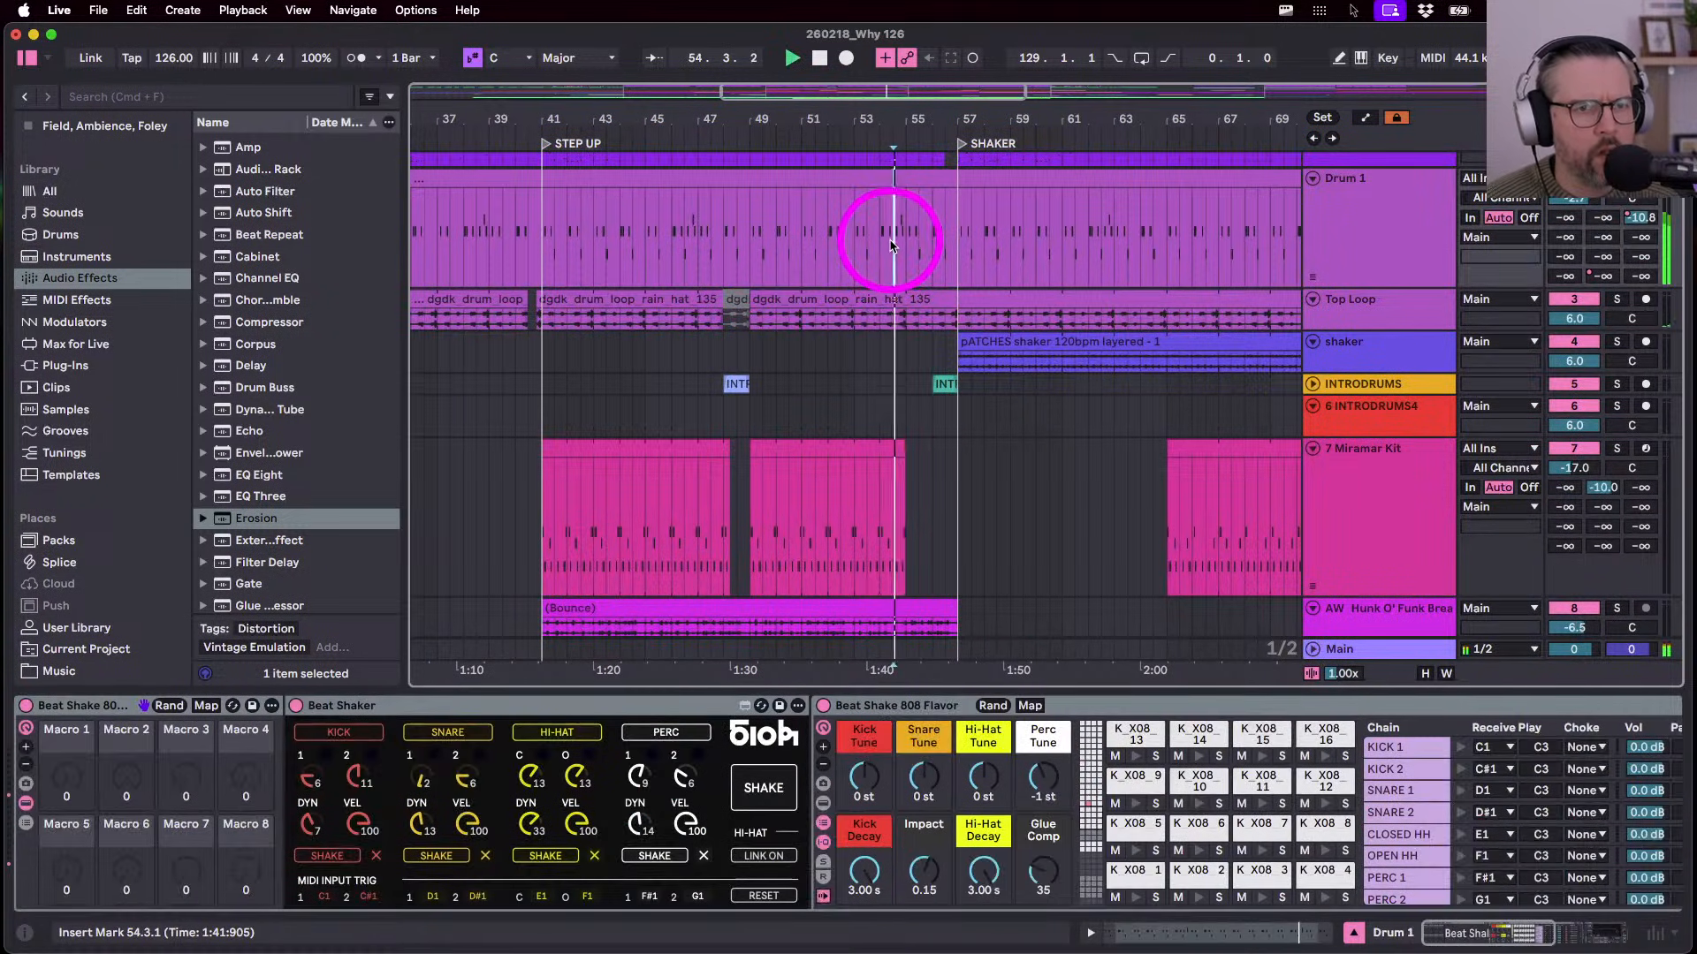
scroll(903, 290, up, 5)
mouse_move(976, 320)
mouse_down()
mouse_move(1013, 325)
mouse_move(952, 299)
mouse_up()
key(Delete)
- Shorten the Drum 1 clip so it ends at 56.3, auditioning from bar 54.4
click(898, 305)
scroll(900, 316, down, 10)
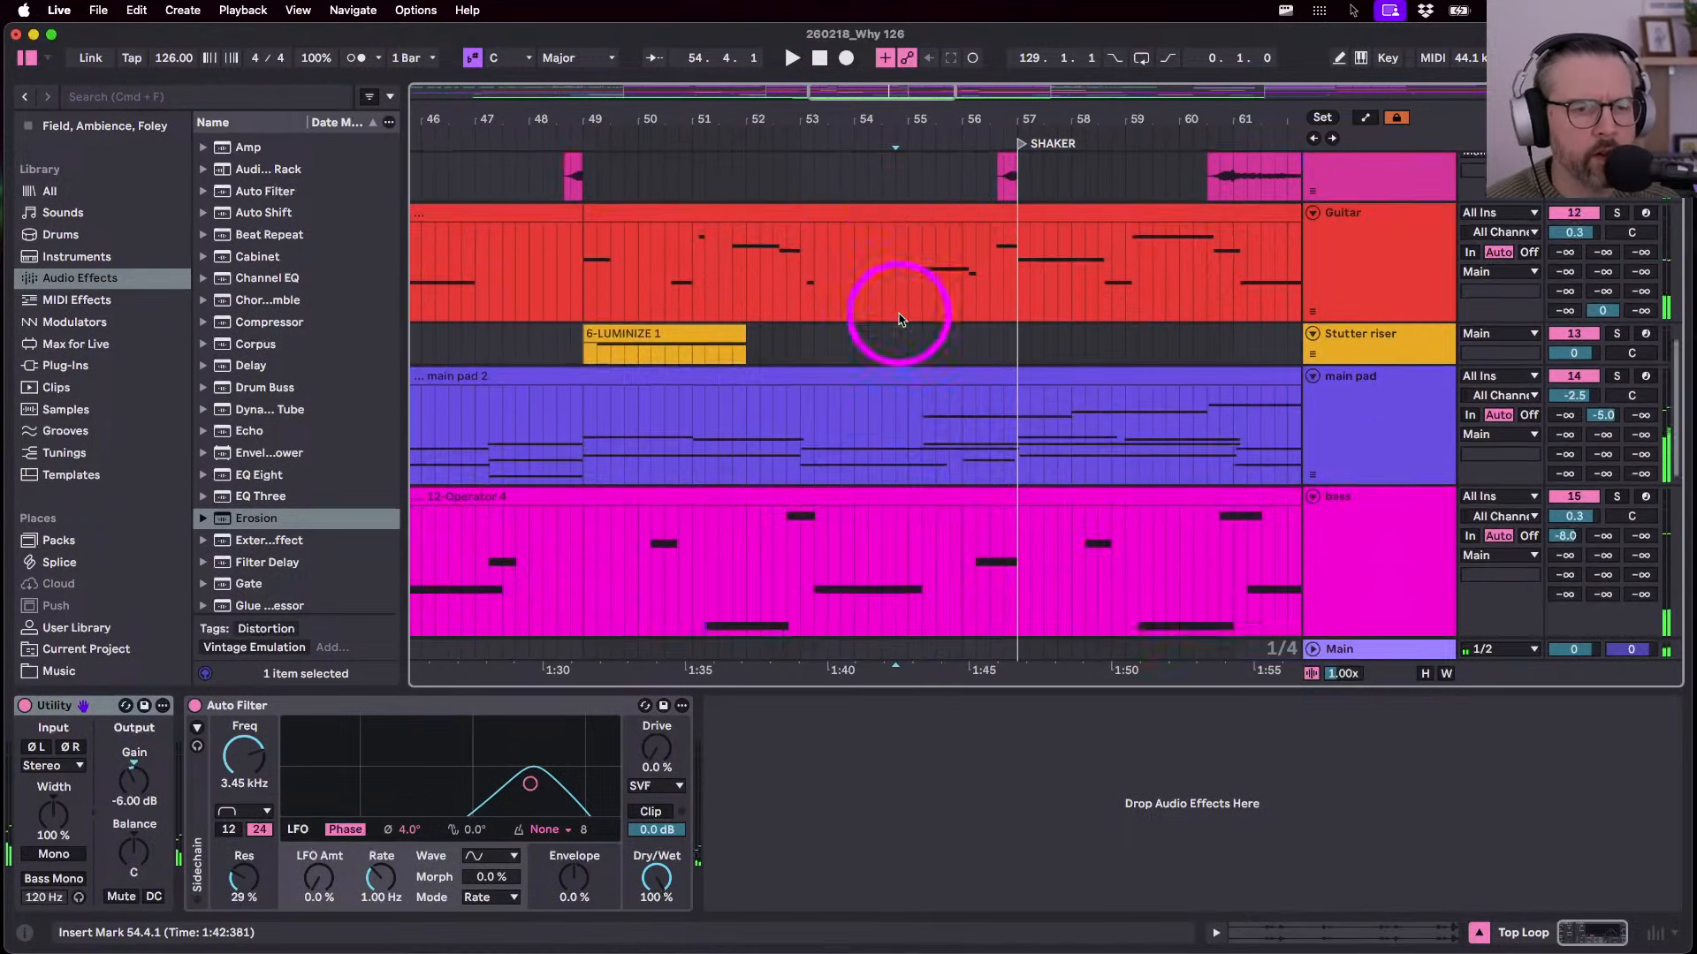
key(space)
scroll(899, 313, up, 10)
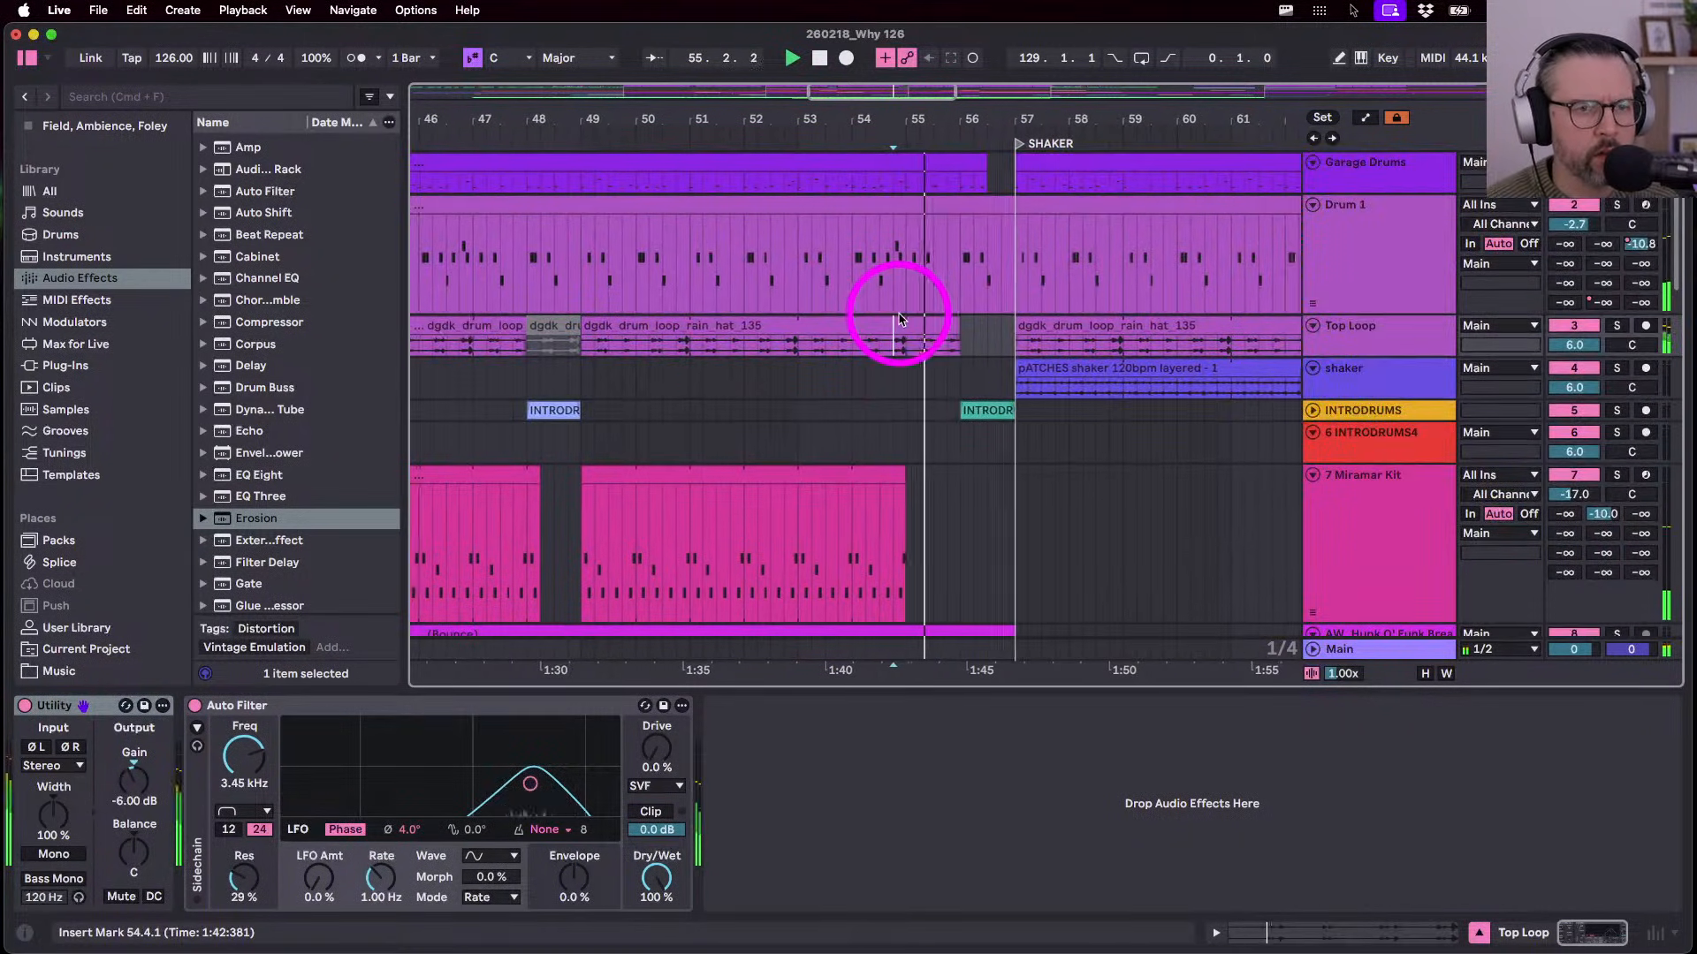
drag(988, 288, 1017, 287)
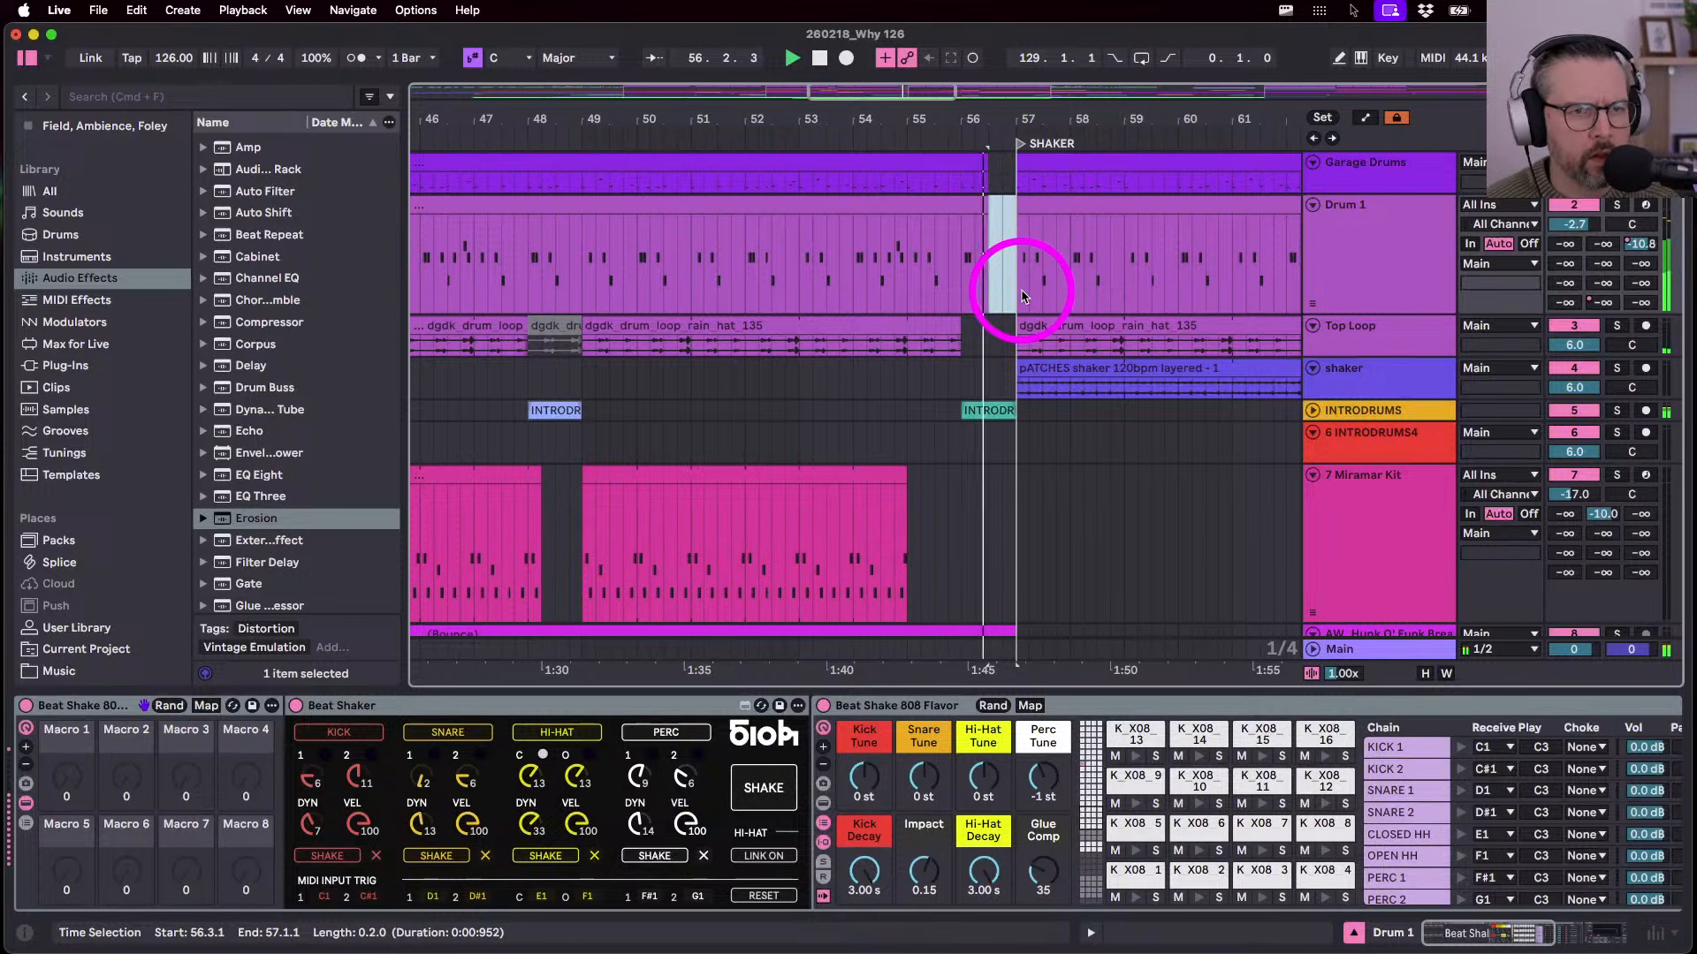
click(903, 291)
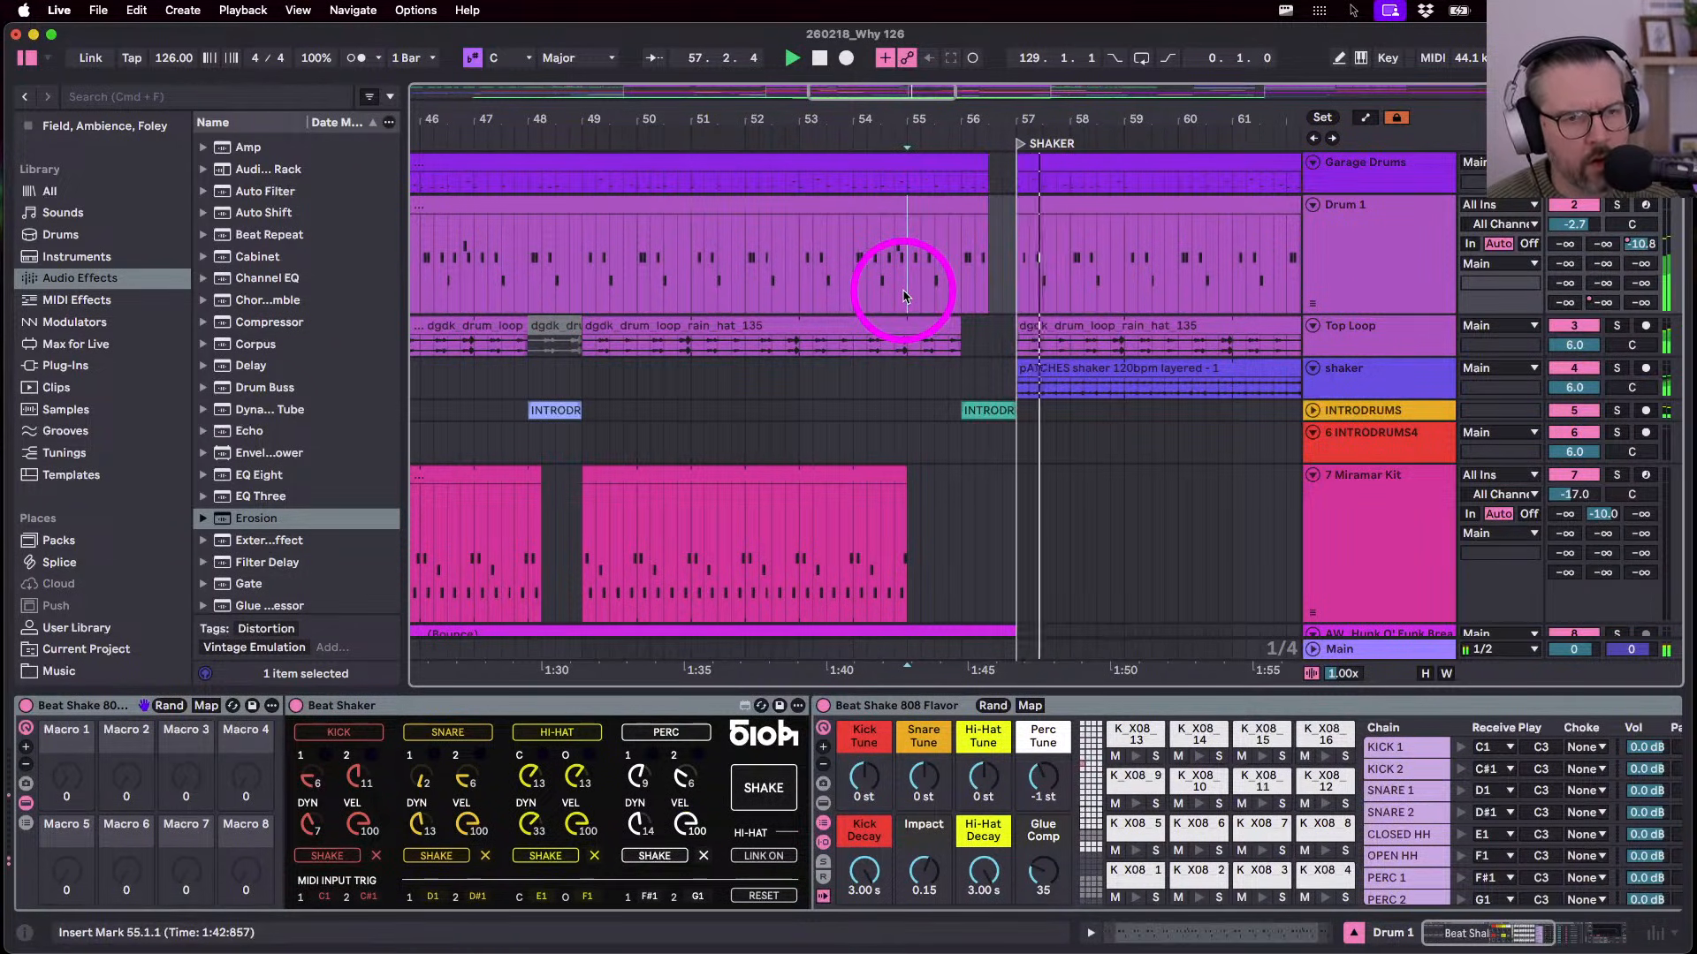
scroll(985, 209, up, 5)
drag(979, 203, 977, 202)
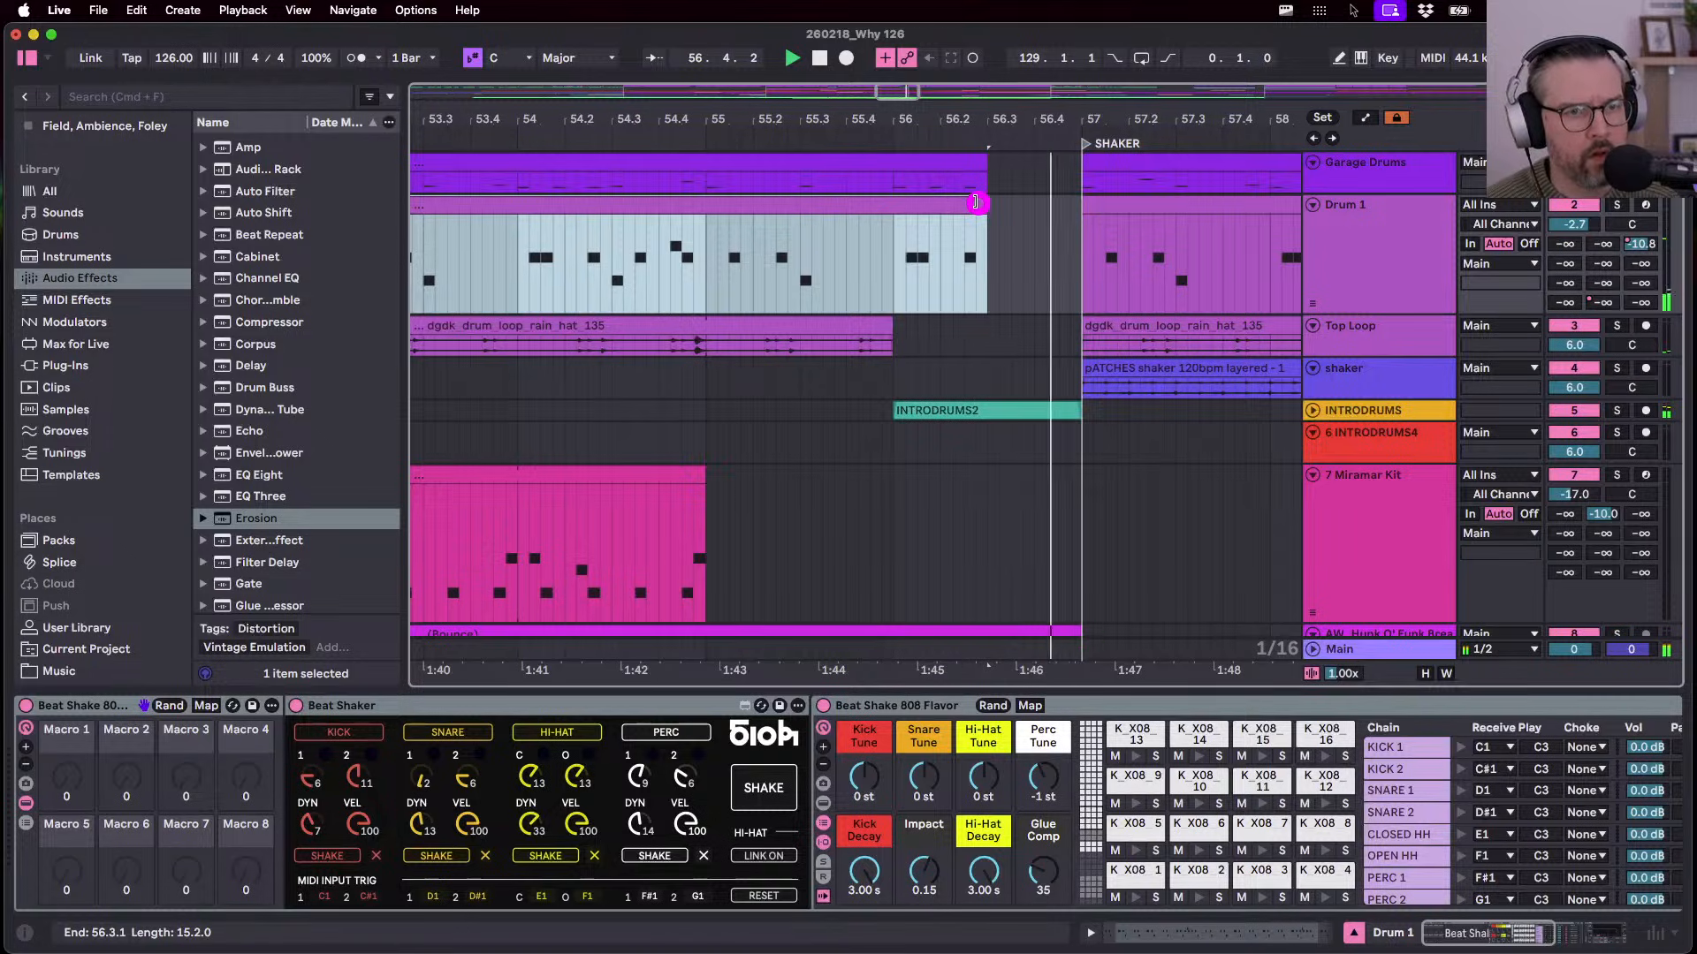
- Unfold the INTRODRUMS track and trim the end of the INTRODRUMS2 clip shorter
click(1312, 411)
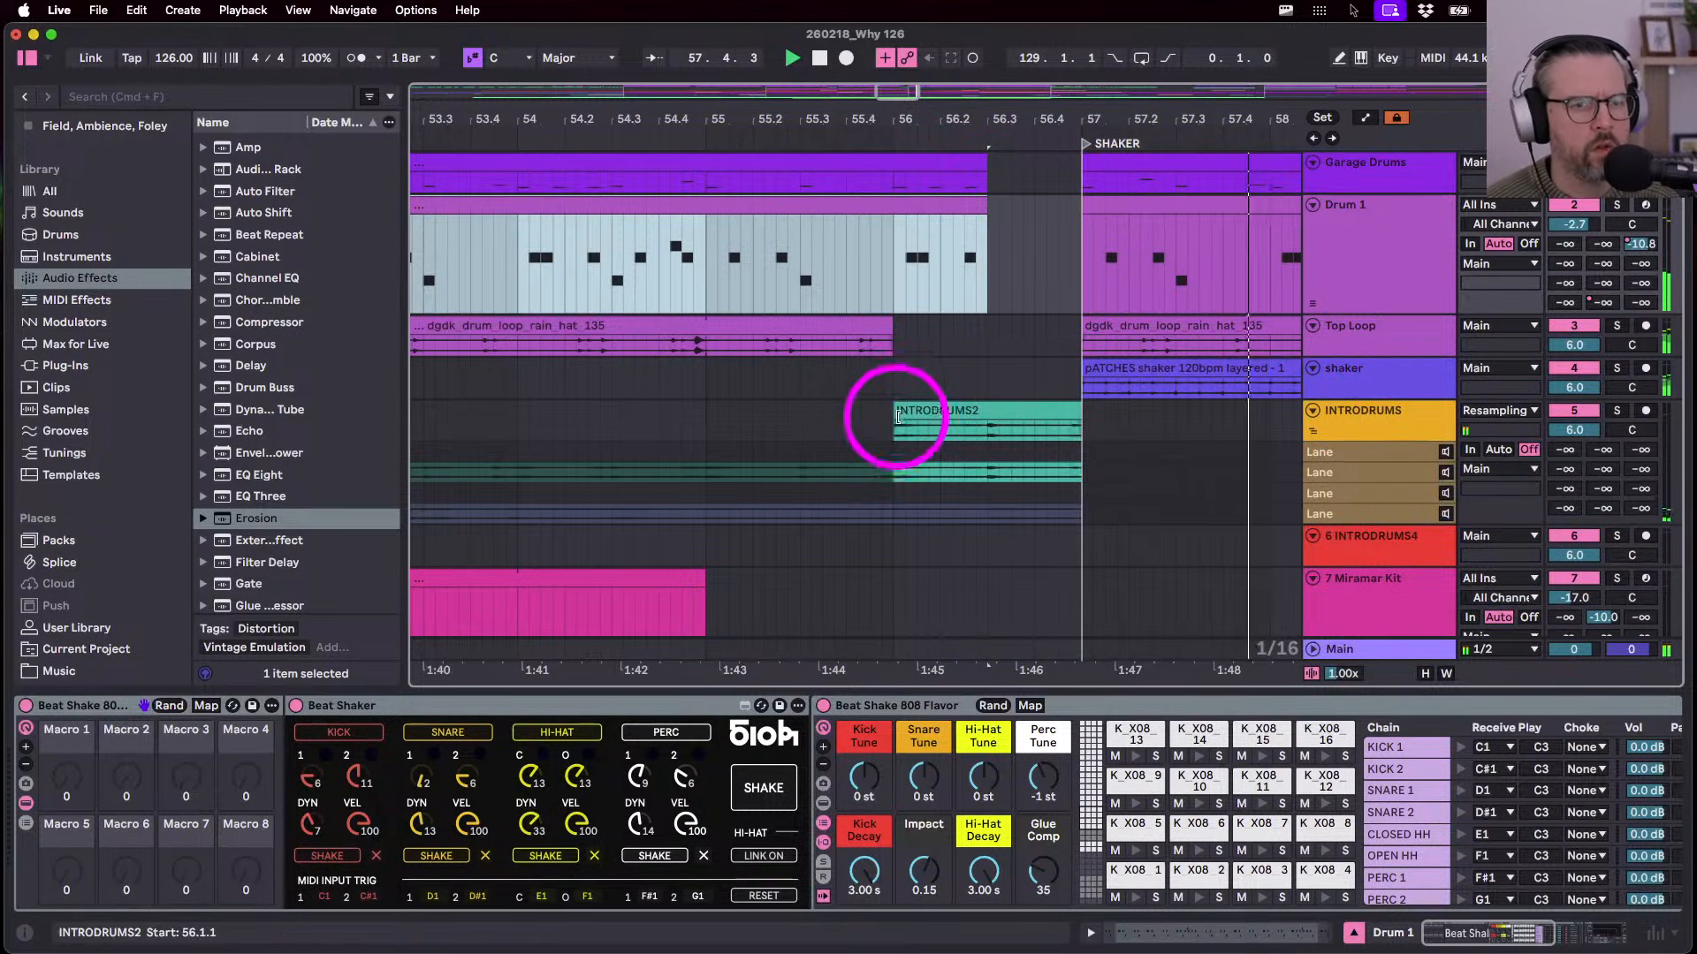
drag(1078, 409, 1034, 409)
click(919, 416)
click(894, 429)
key(space)
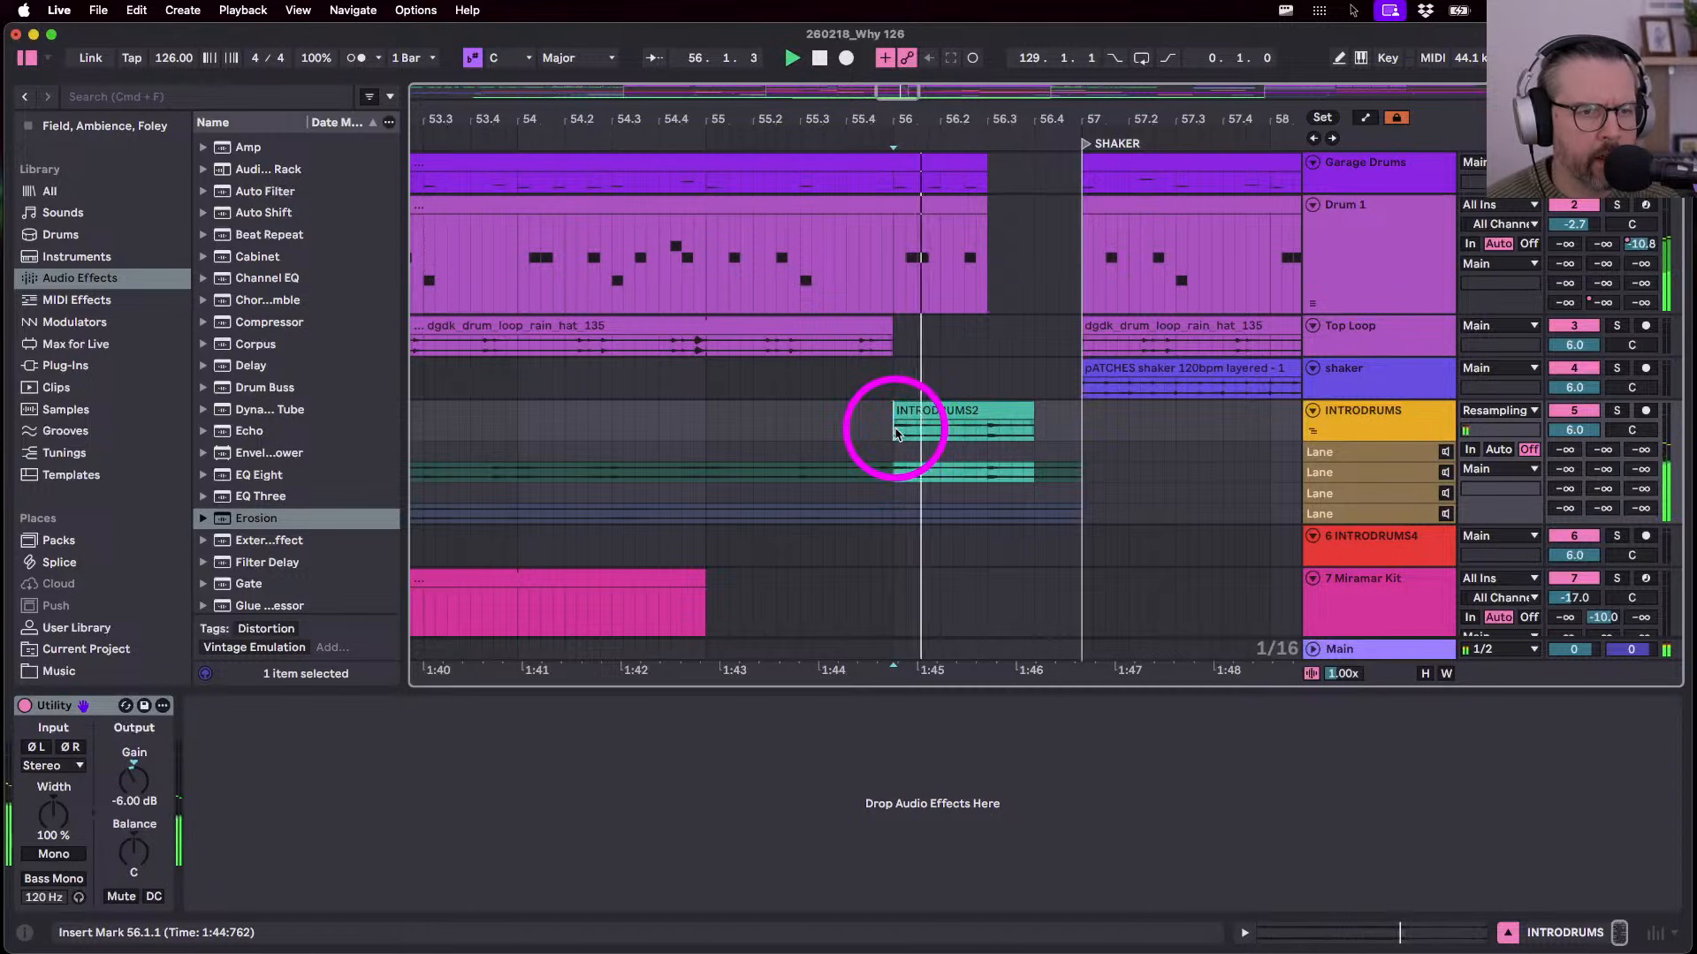
drag(1030, 409, 1011, 409)
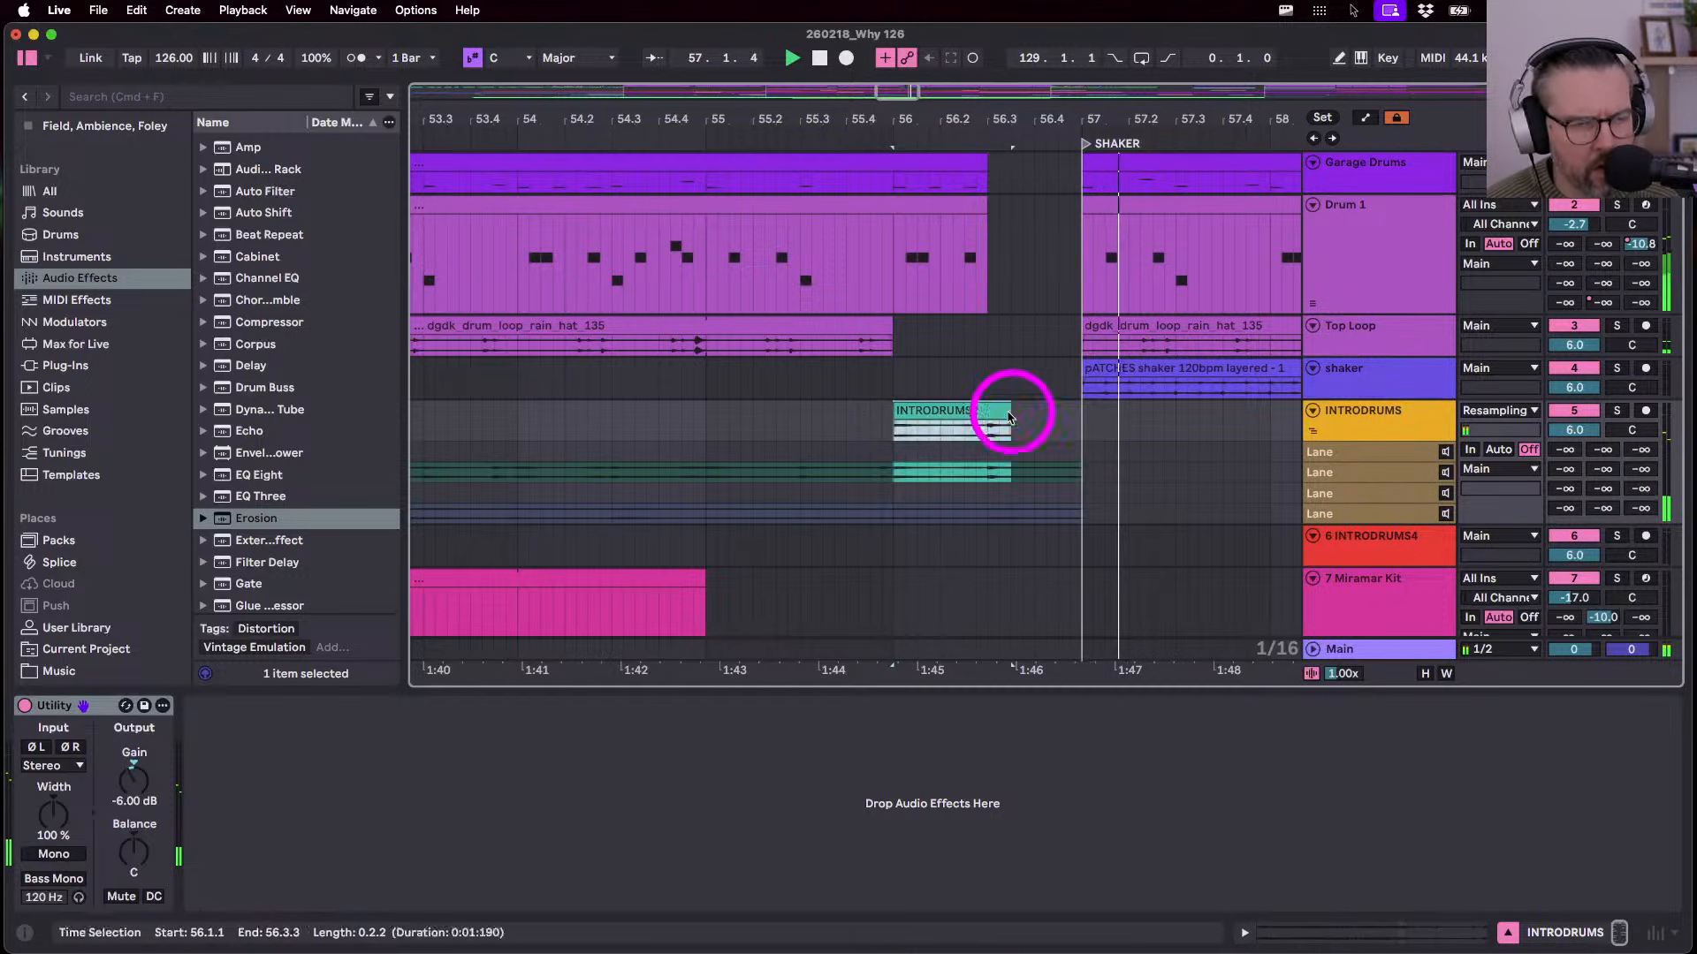
click(698, 428)
scroll(699, 431, down, 4)
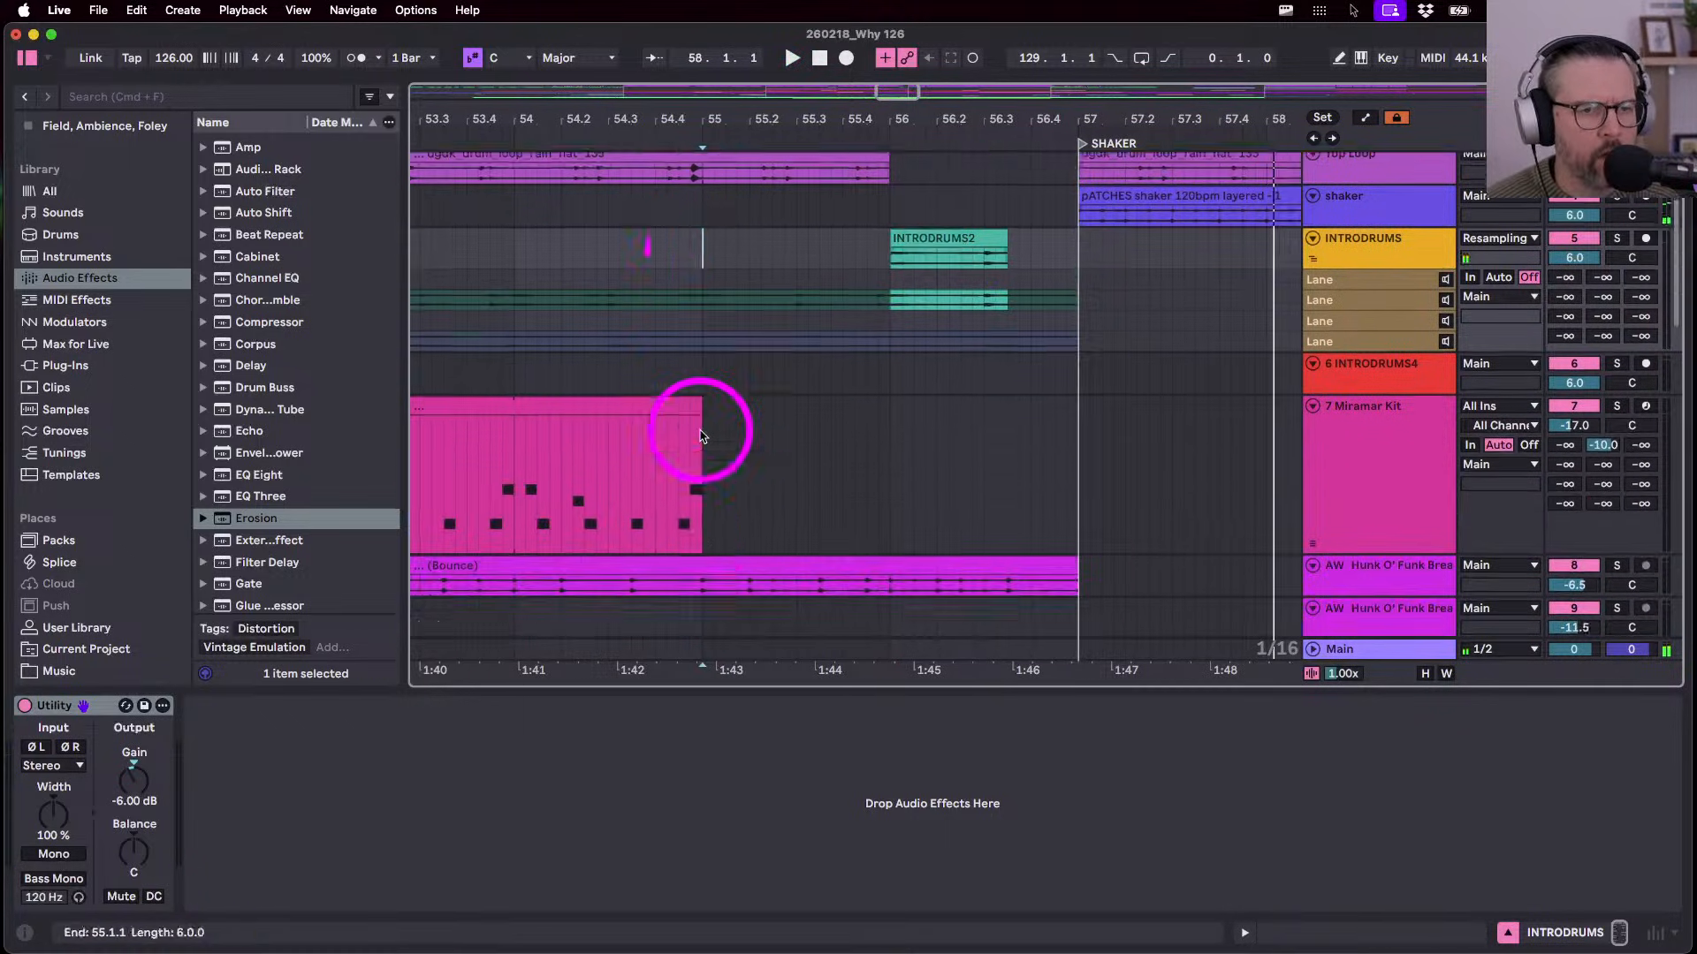
scroll(701, 431, down, 8)
key(space)
- Move the Voiceyah 2 clip earlier so it ends before SHAKER
click(1053, 318)
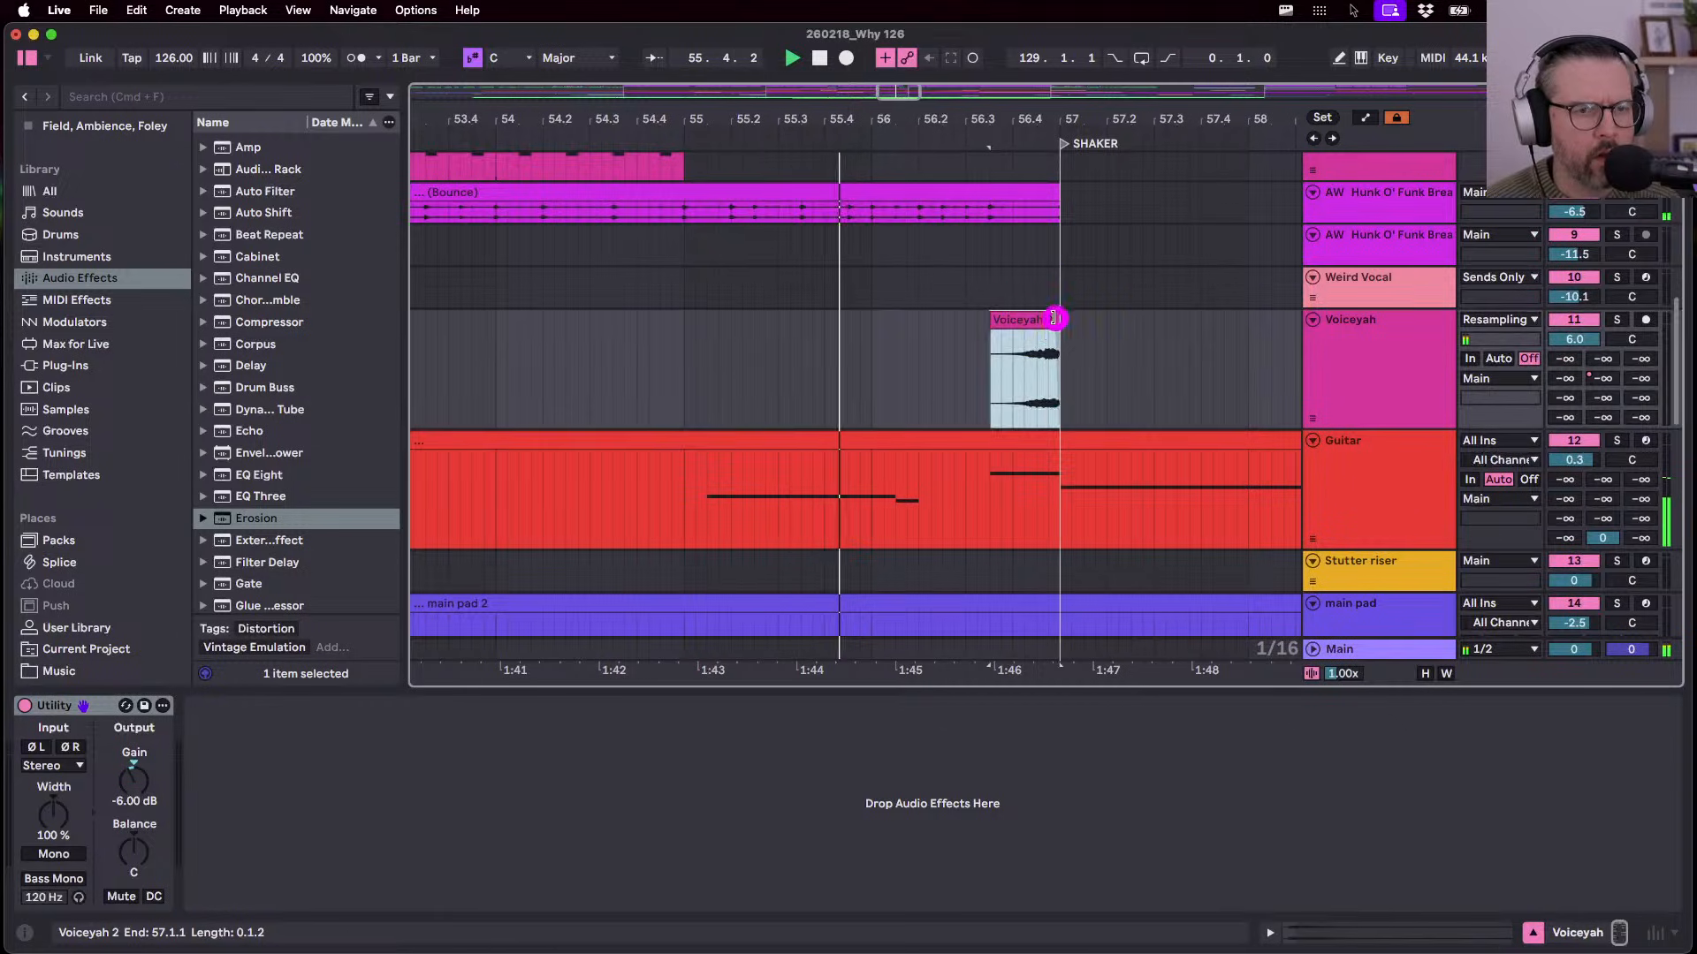
drag(1054, 319, 1031, 323)
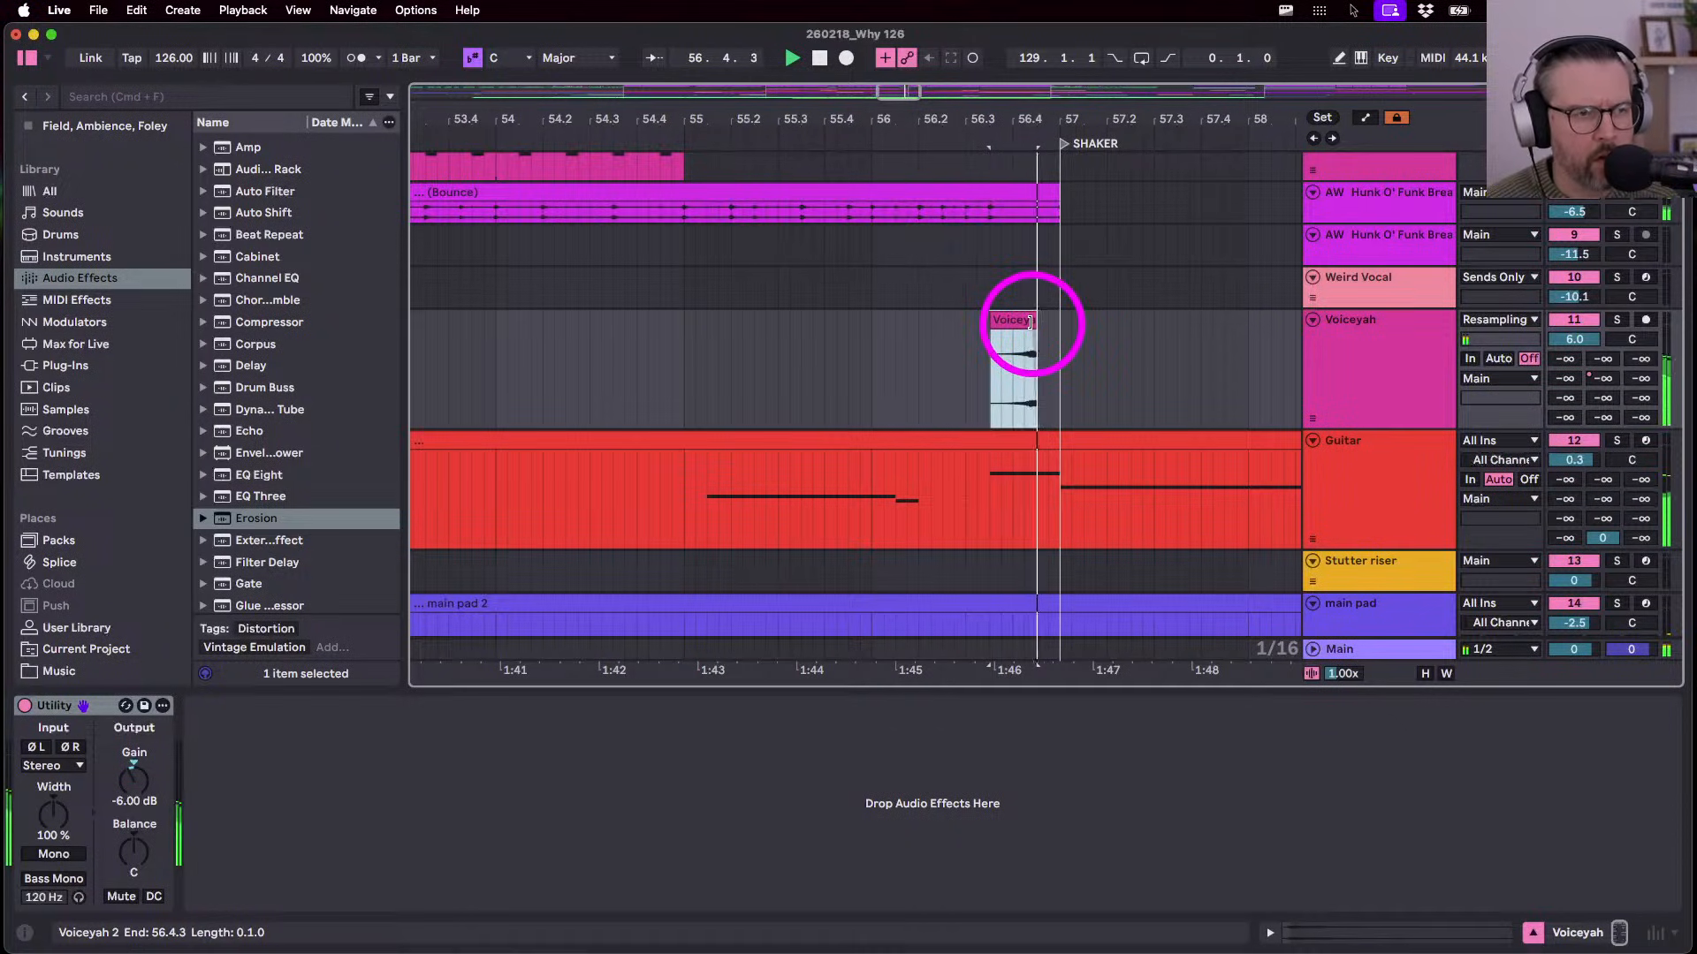
key(super+z)
drag(1032, 322, 961, 323)
key(space)
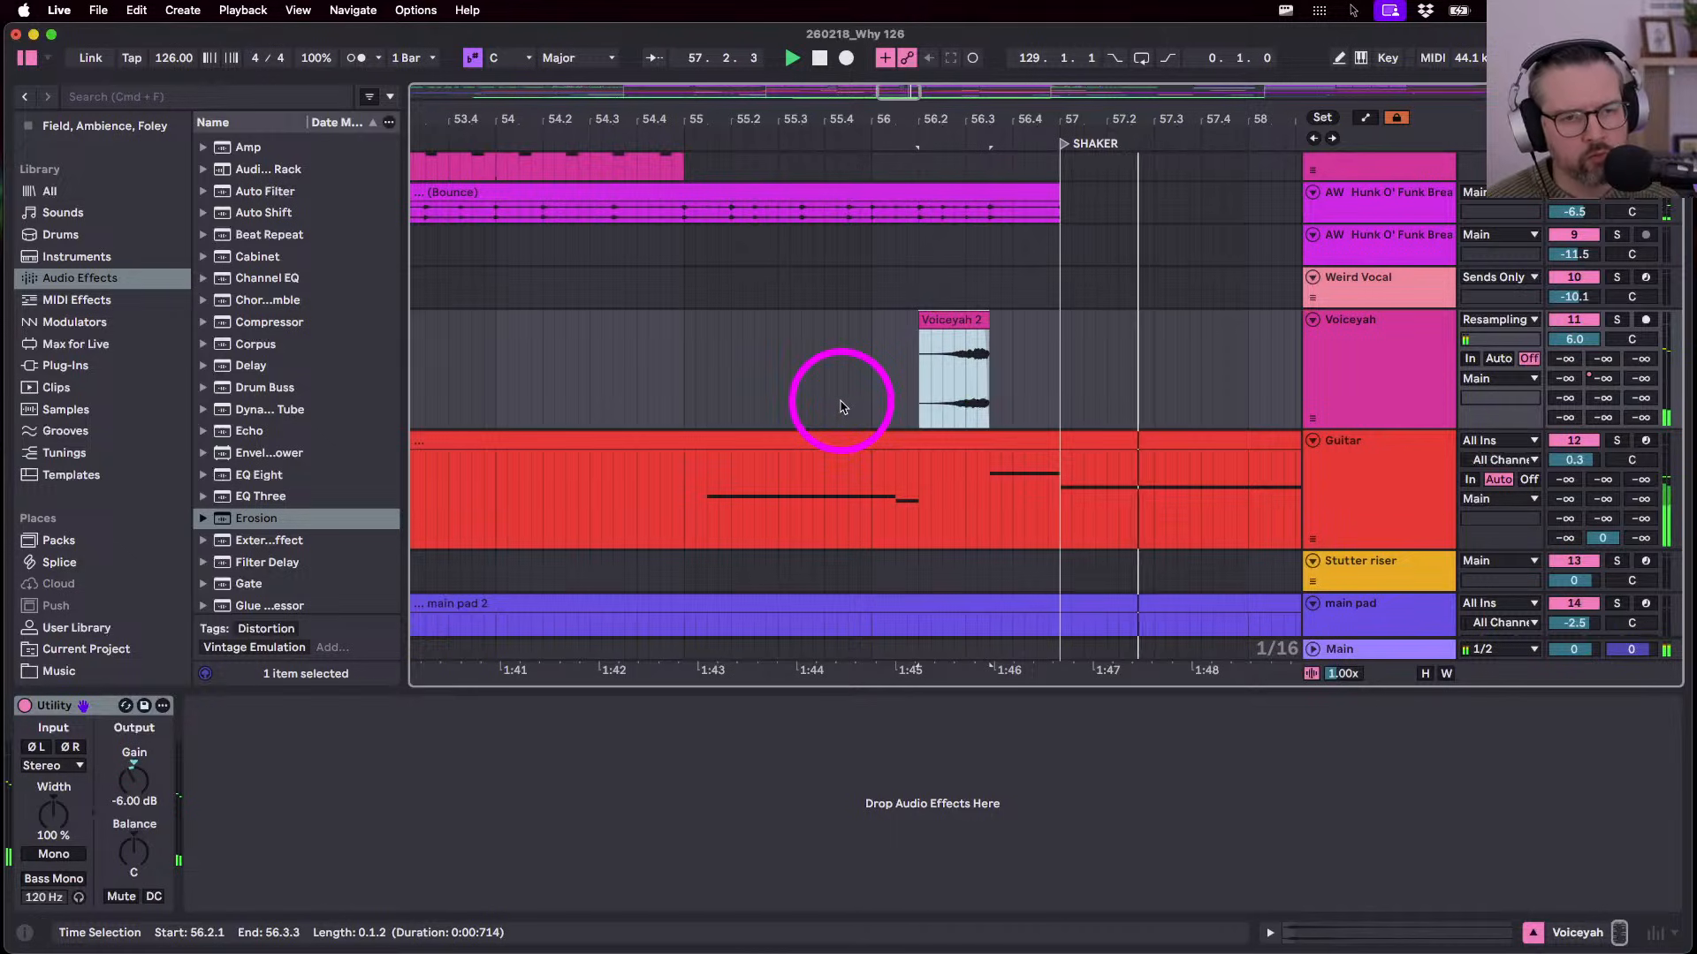
scroll(718, 380, down, 5)
scroll(718, 380, down, 8)
scroll(718, 380, left, 3)
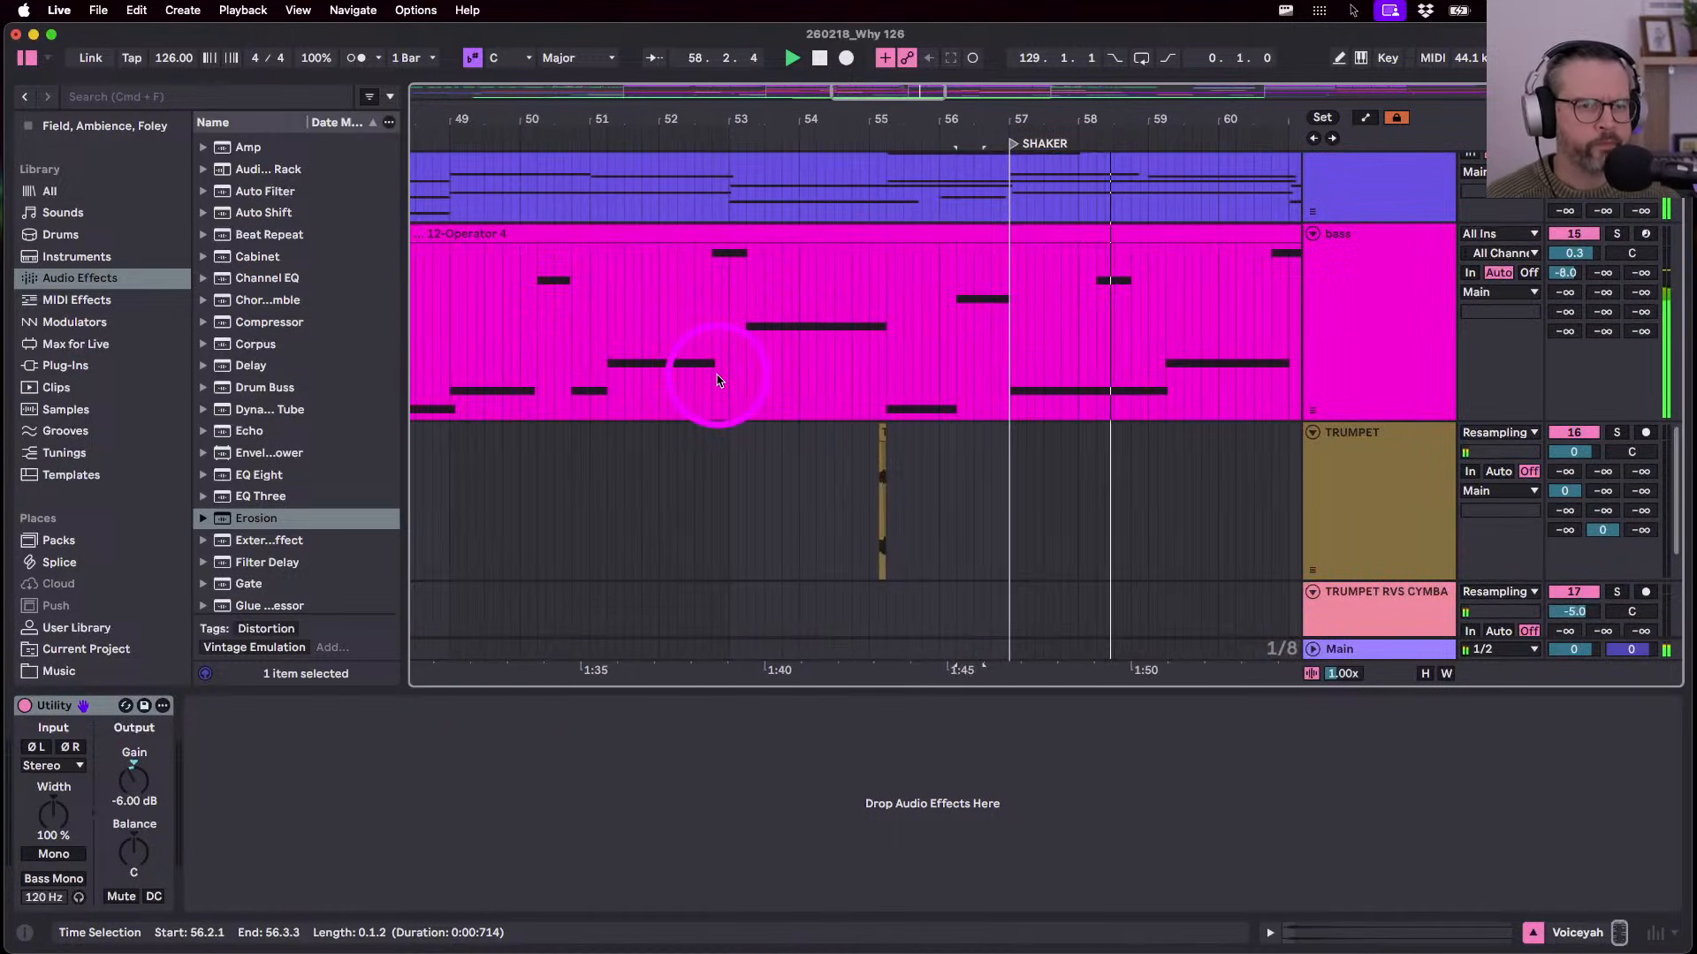
scroll(718, 380, down, 5)
scroll(783, 506, up, 8)
- Cut the trumpet hit from bar 55 and paste it at bar 57
click(737, 506)
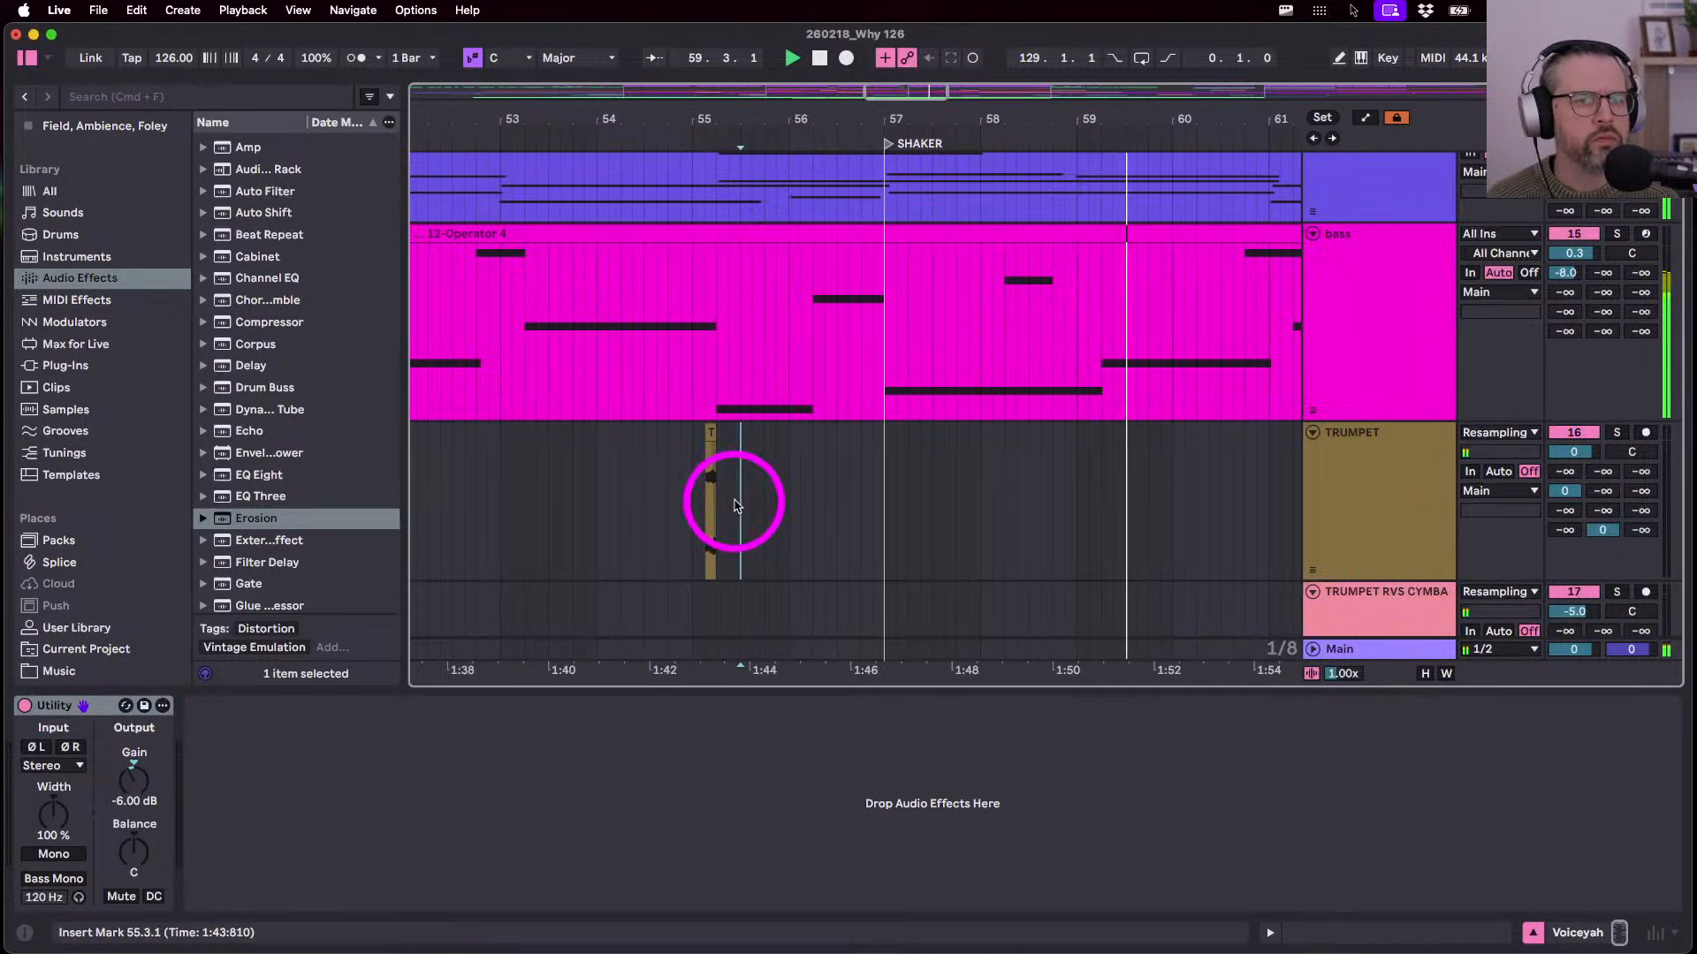
drag(737, 505, 693, 496)
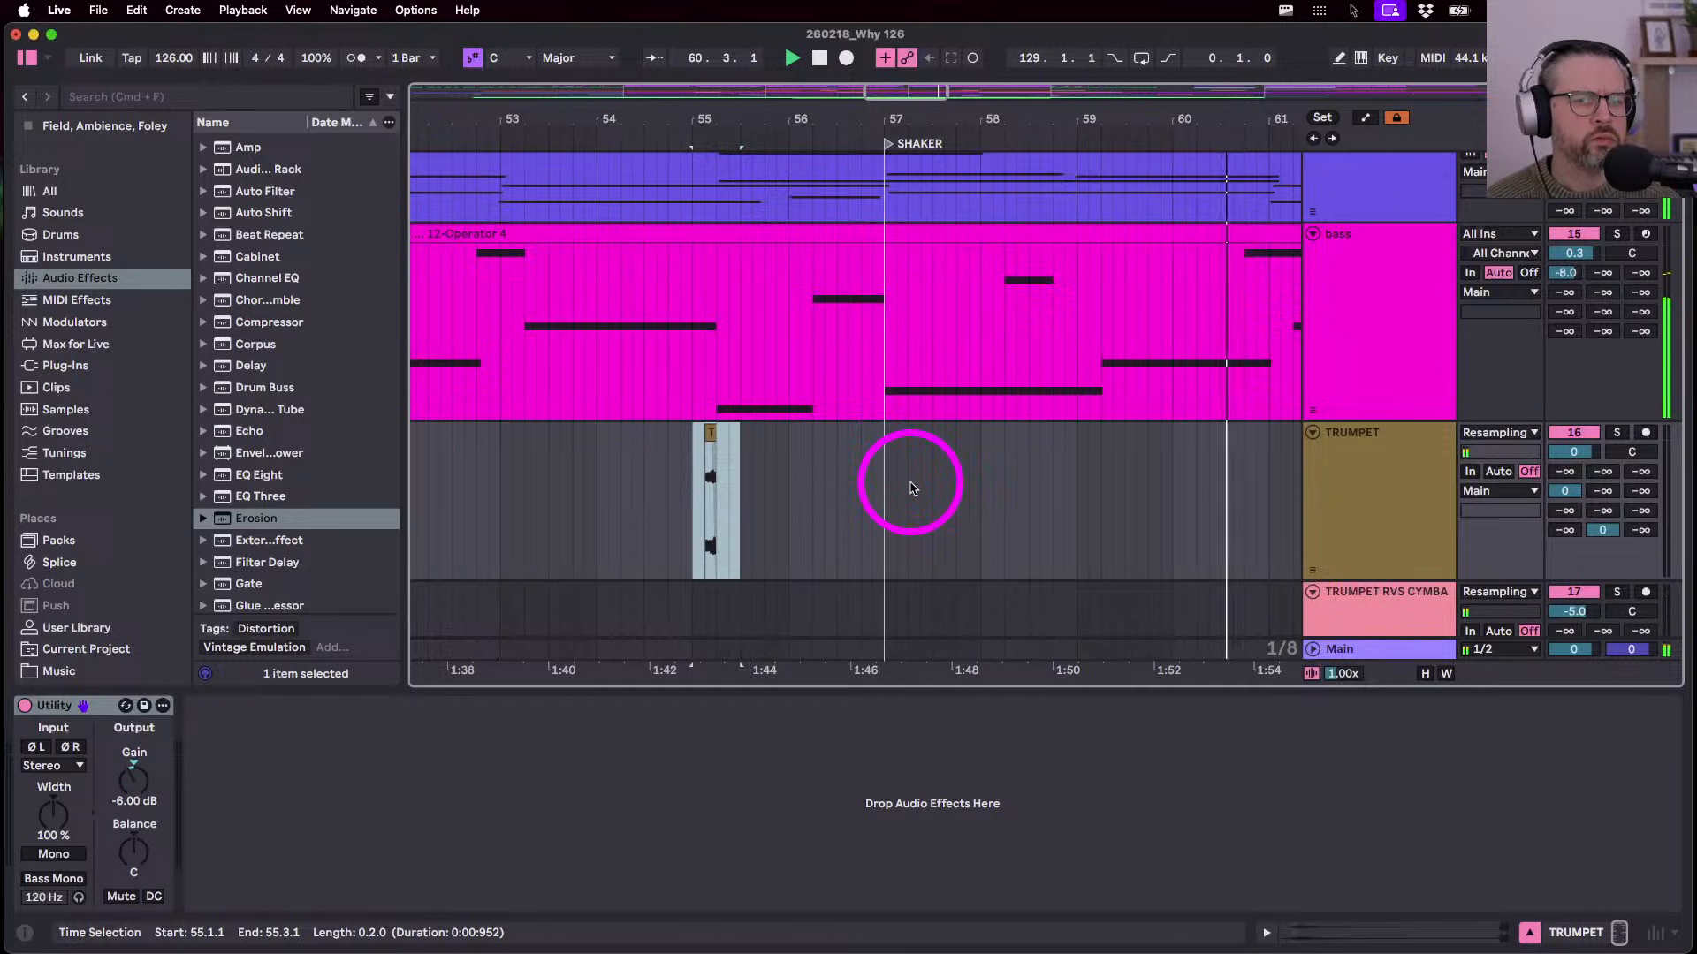
key(super+x)
click(885, 492)
key(super+v)
key(space)
key(space)
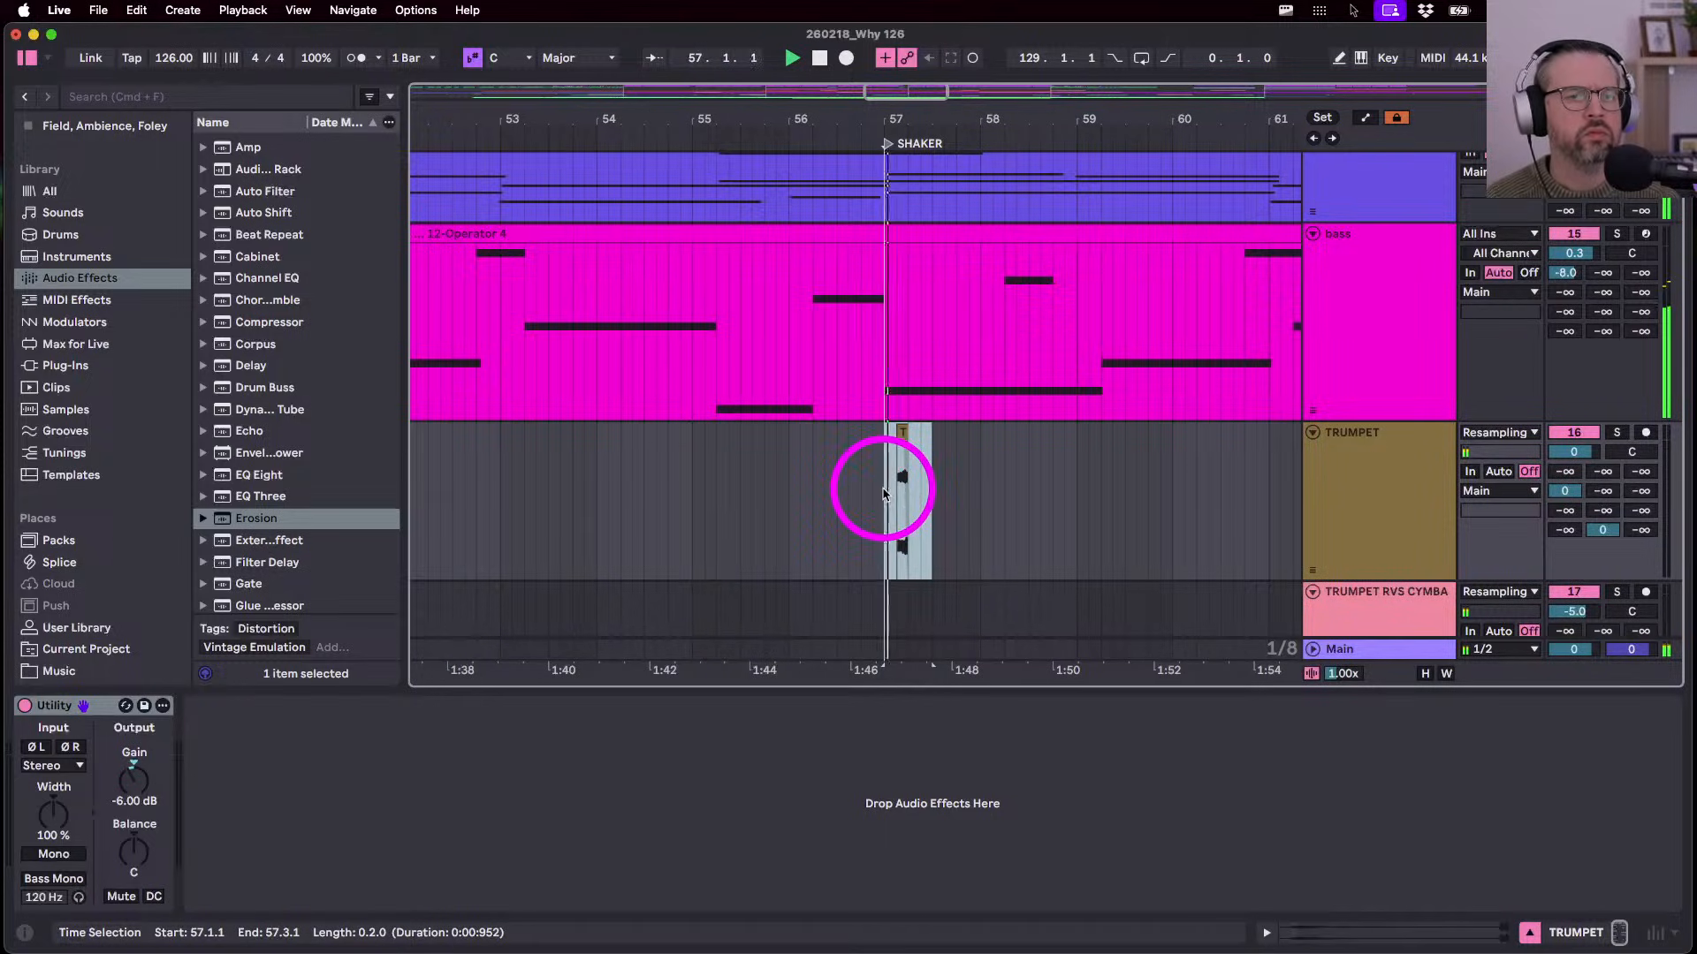
click(691, 530)
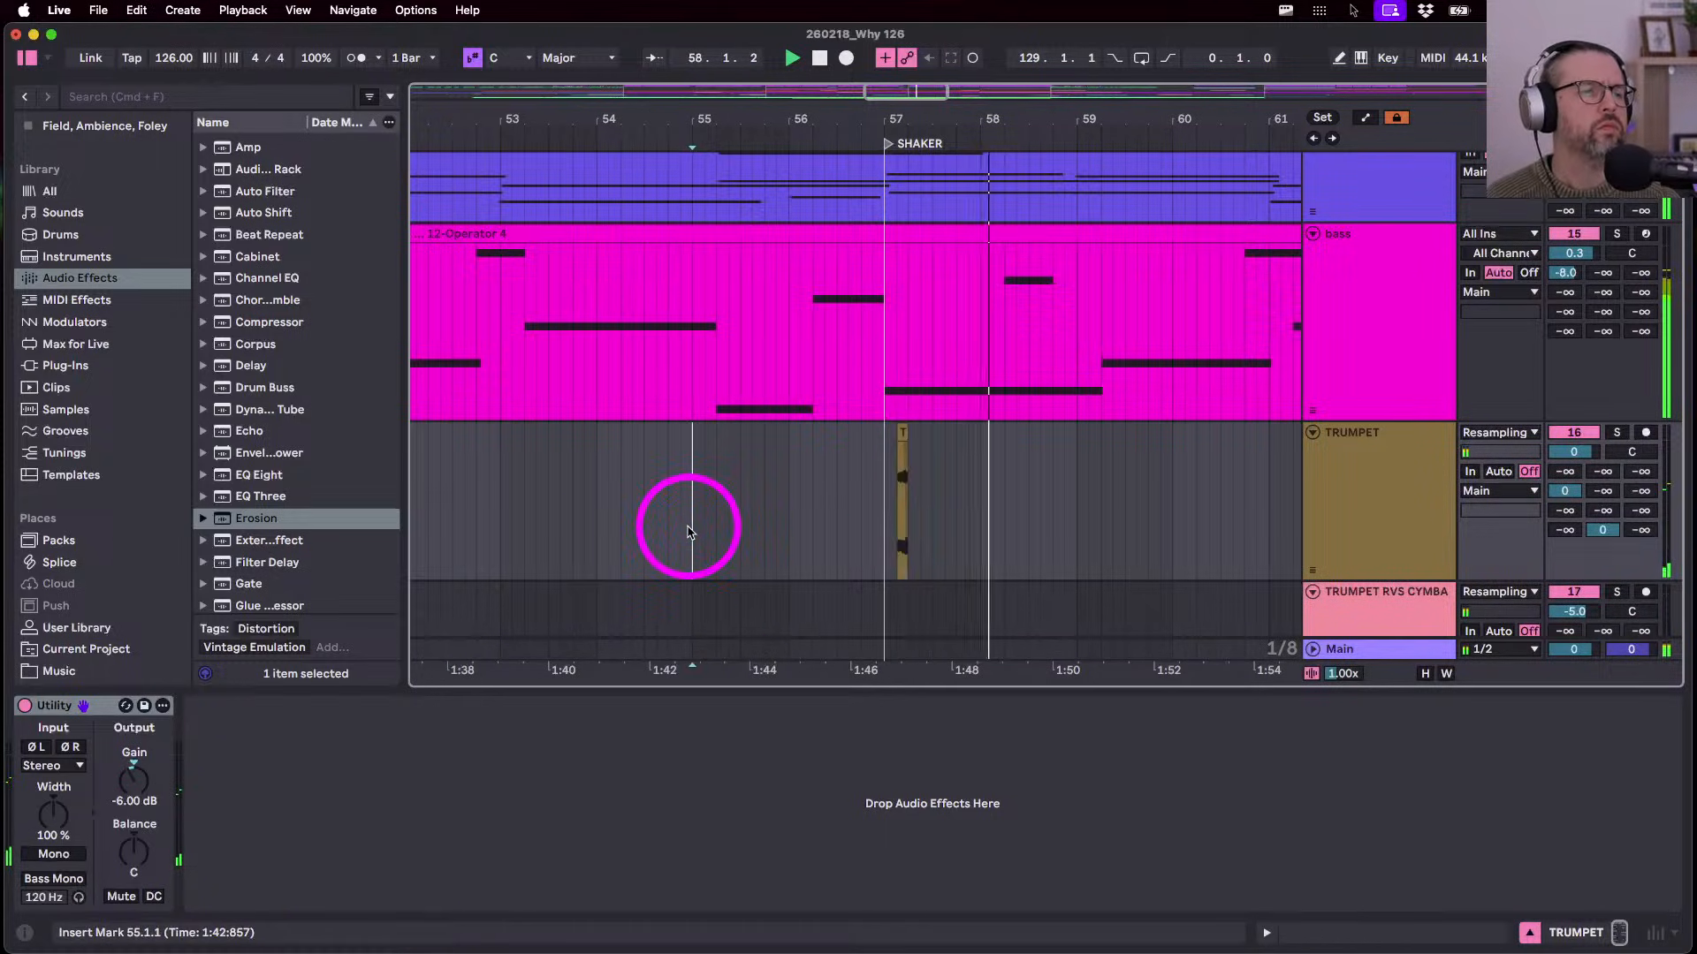
click(902, 455)
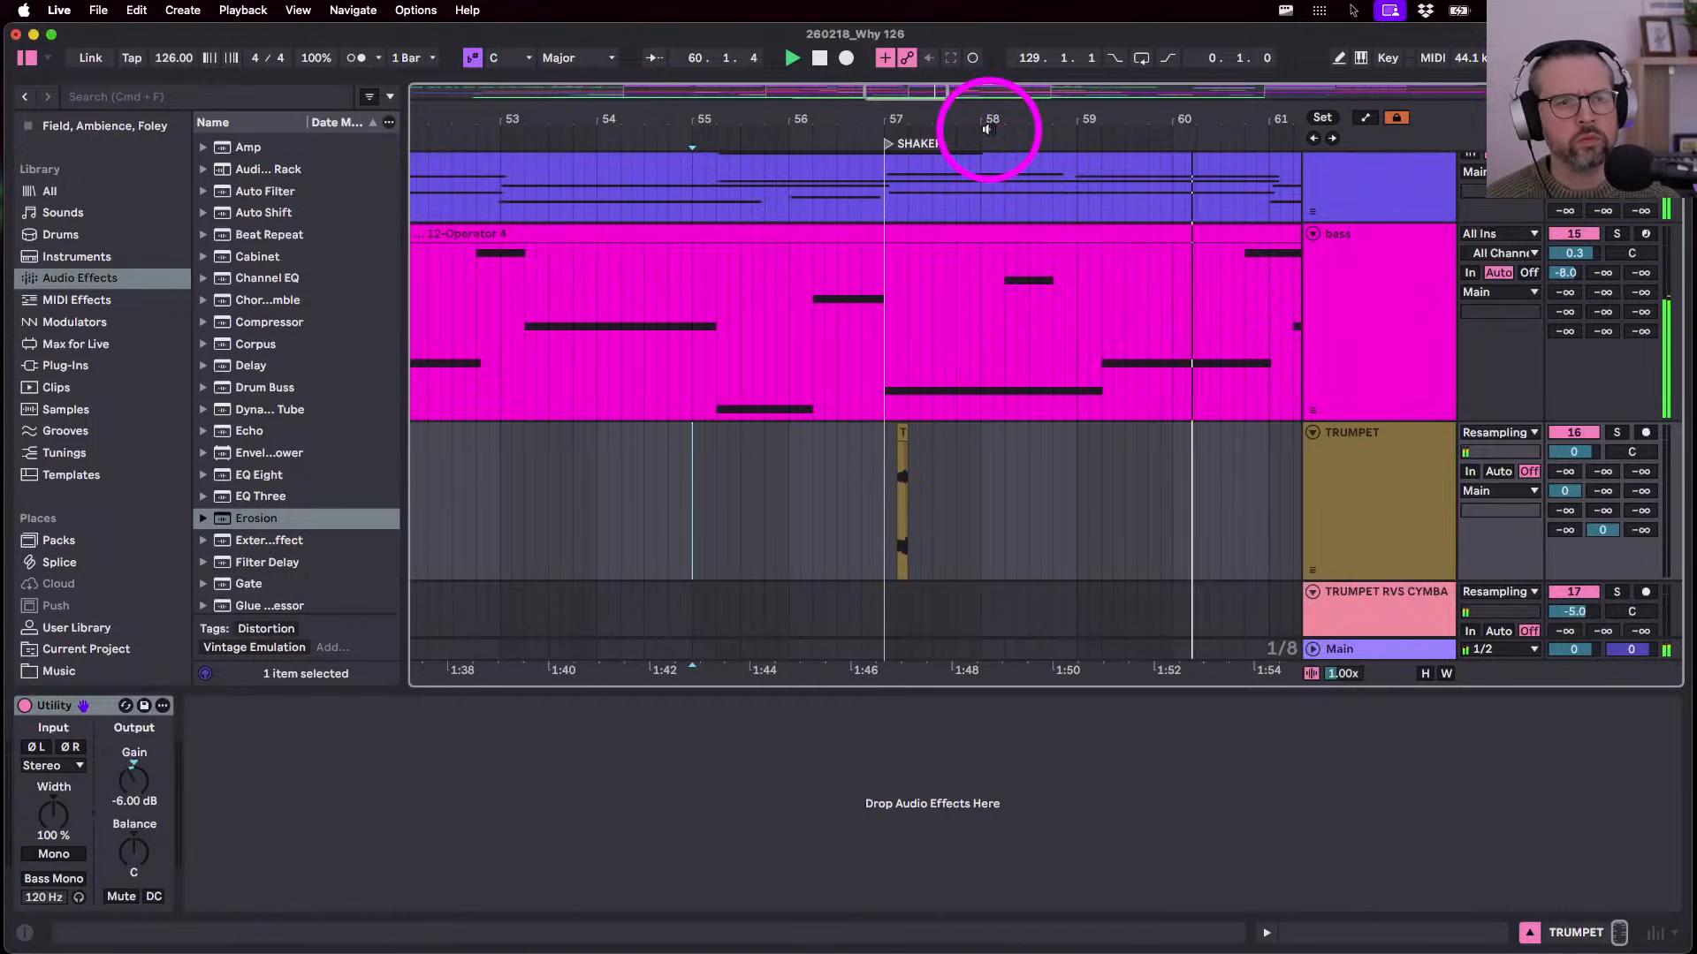
drag(984, 118, 985, 117)
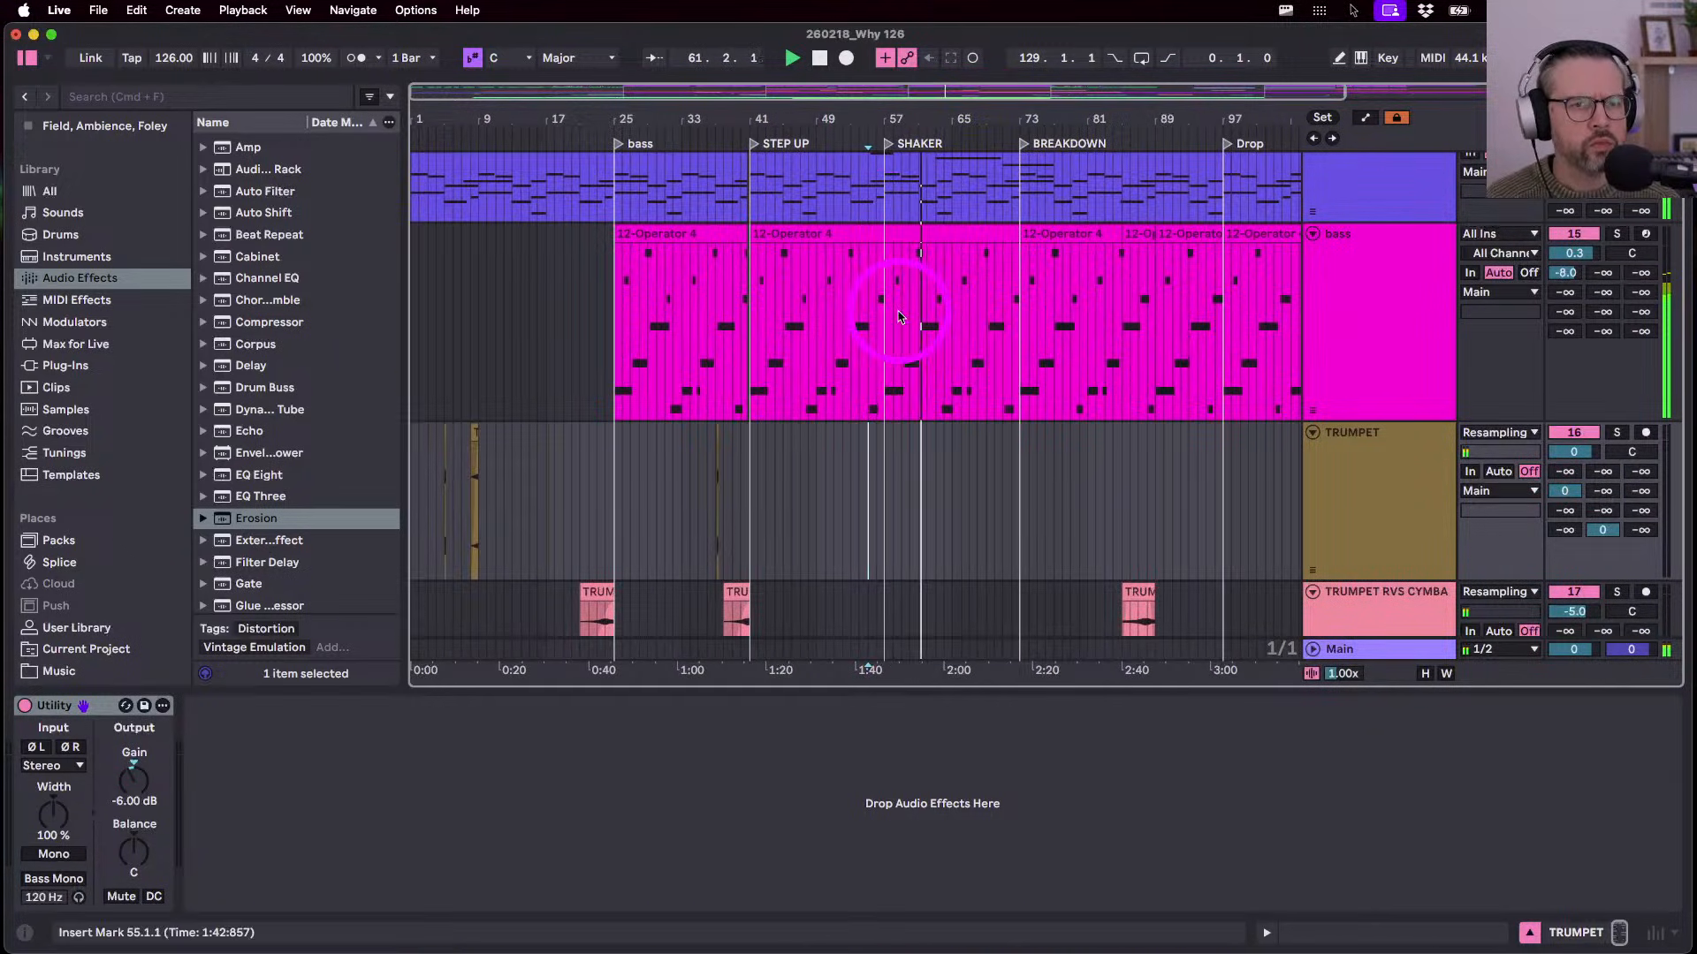
- Clear beat 64.4 across the drum tracks and audition the gap from 64.2
scroll(878, 458, down, 5)
scroll(924, 511, up, 3)
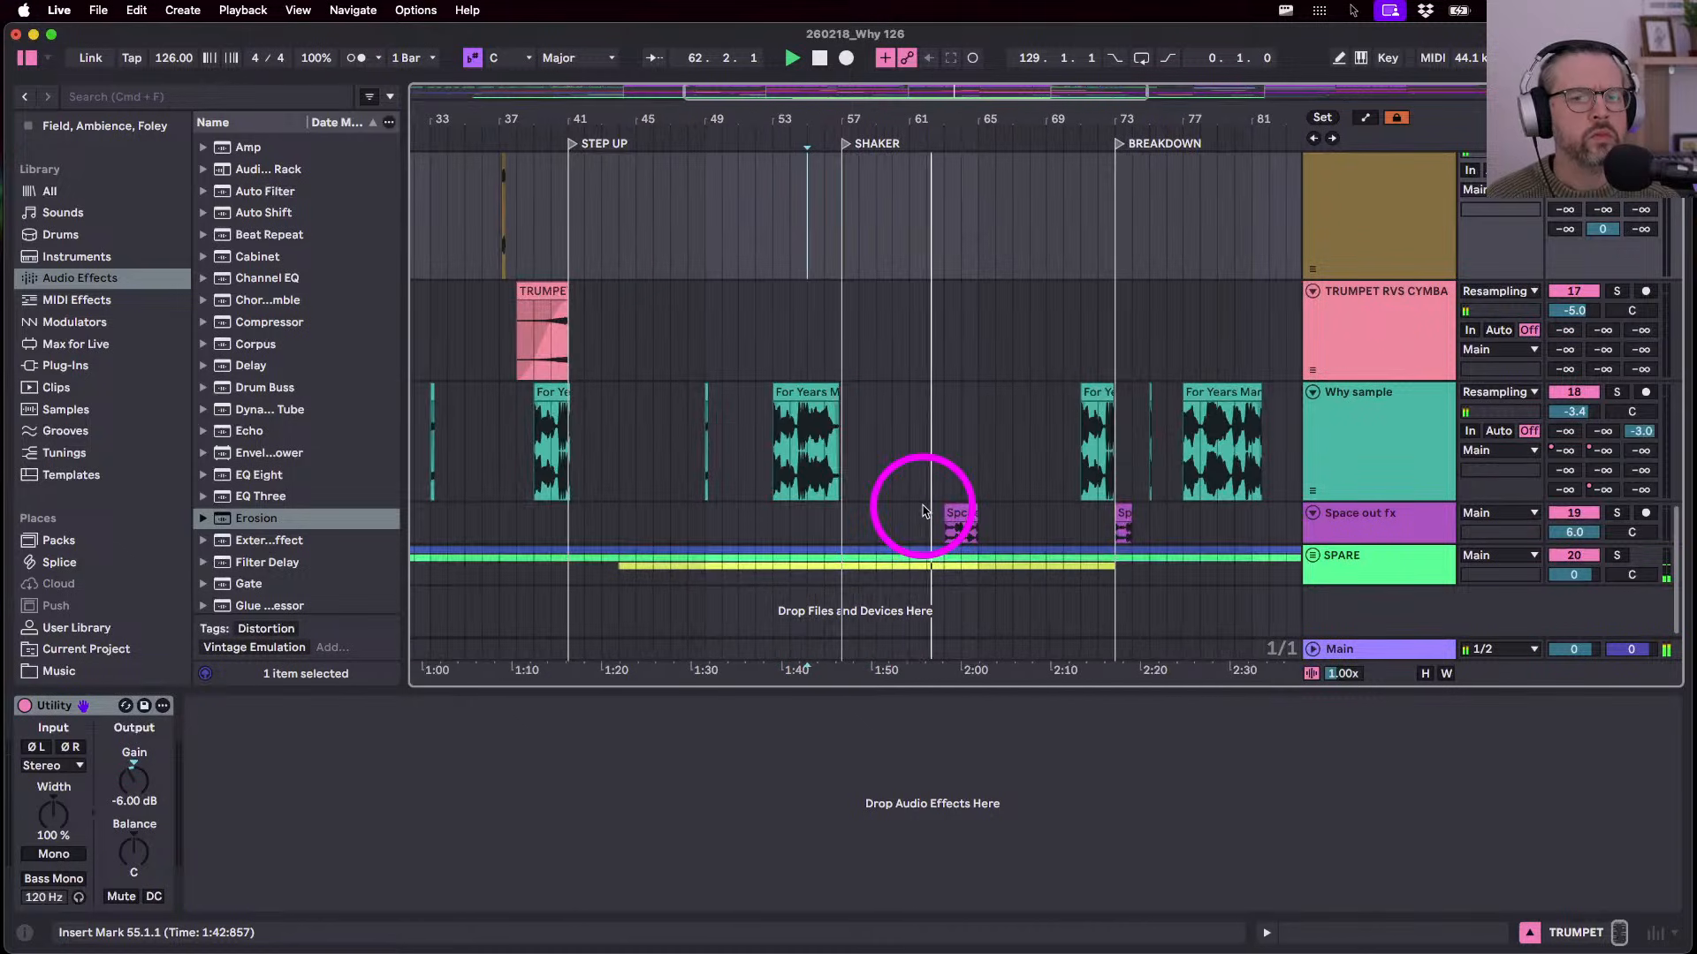
scroll(923, 510, up, 3)
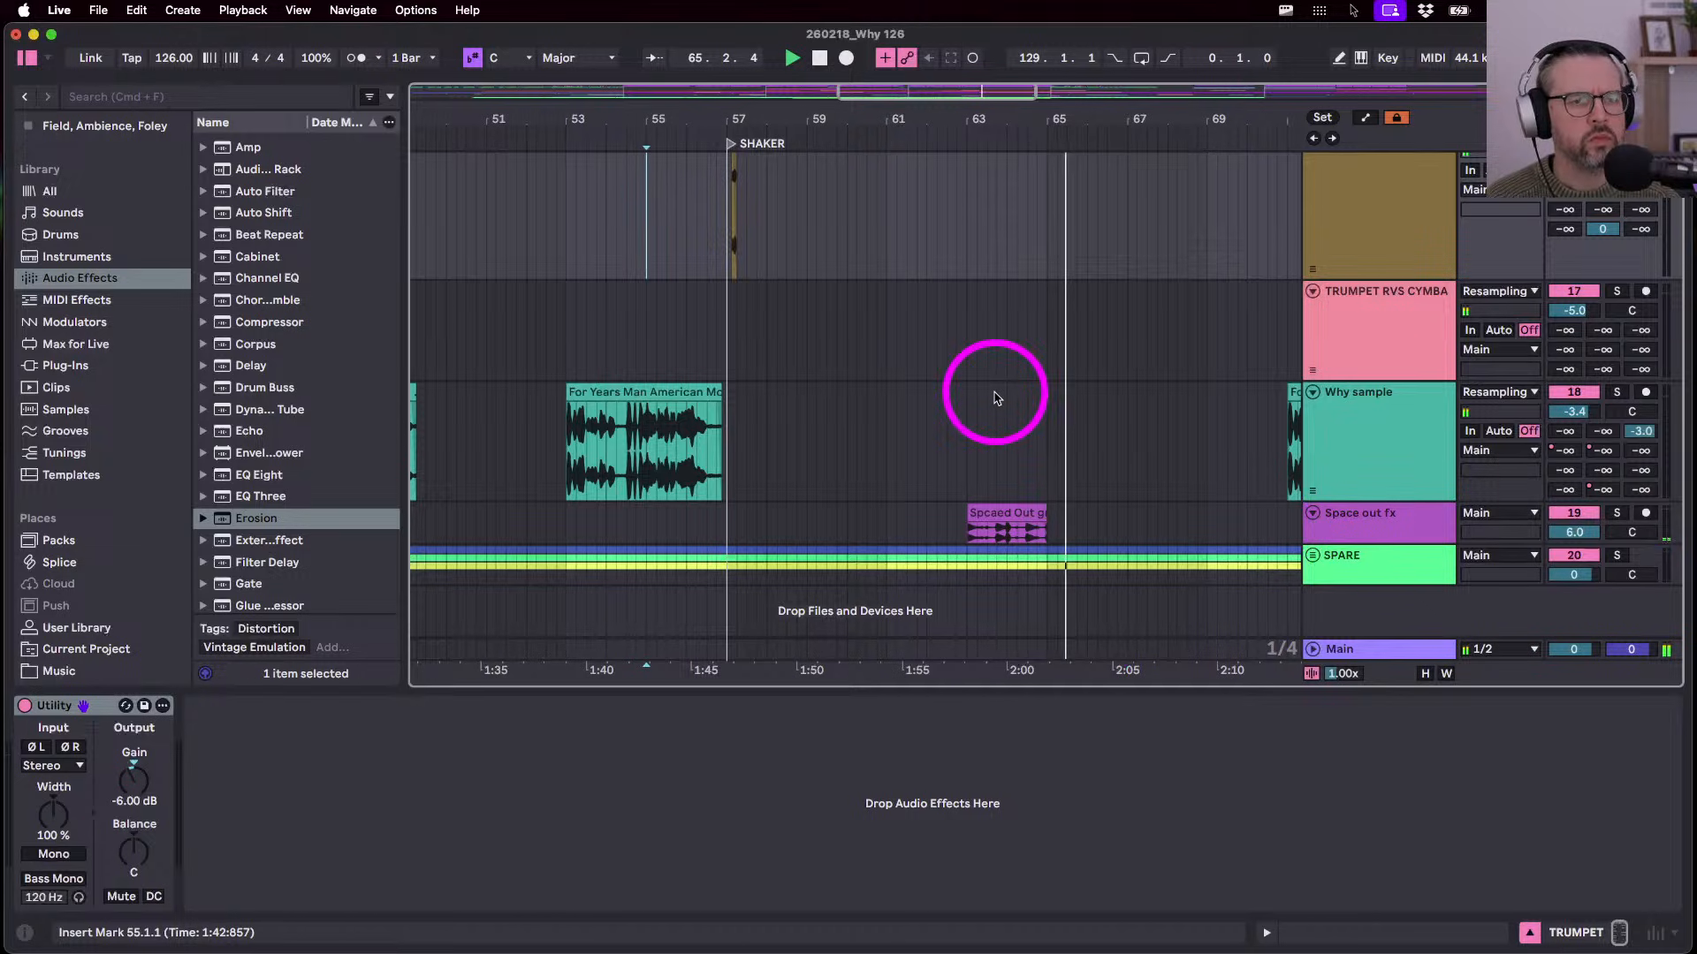
scroll(996, 398, up, 10)
scroll(996, 398, down, 5)
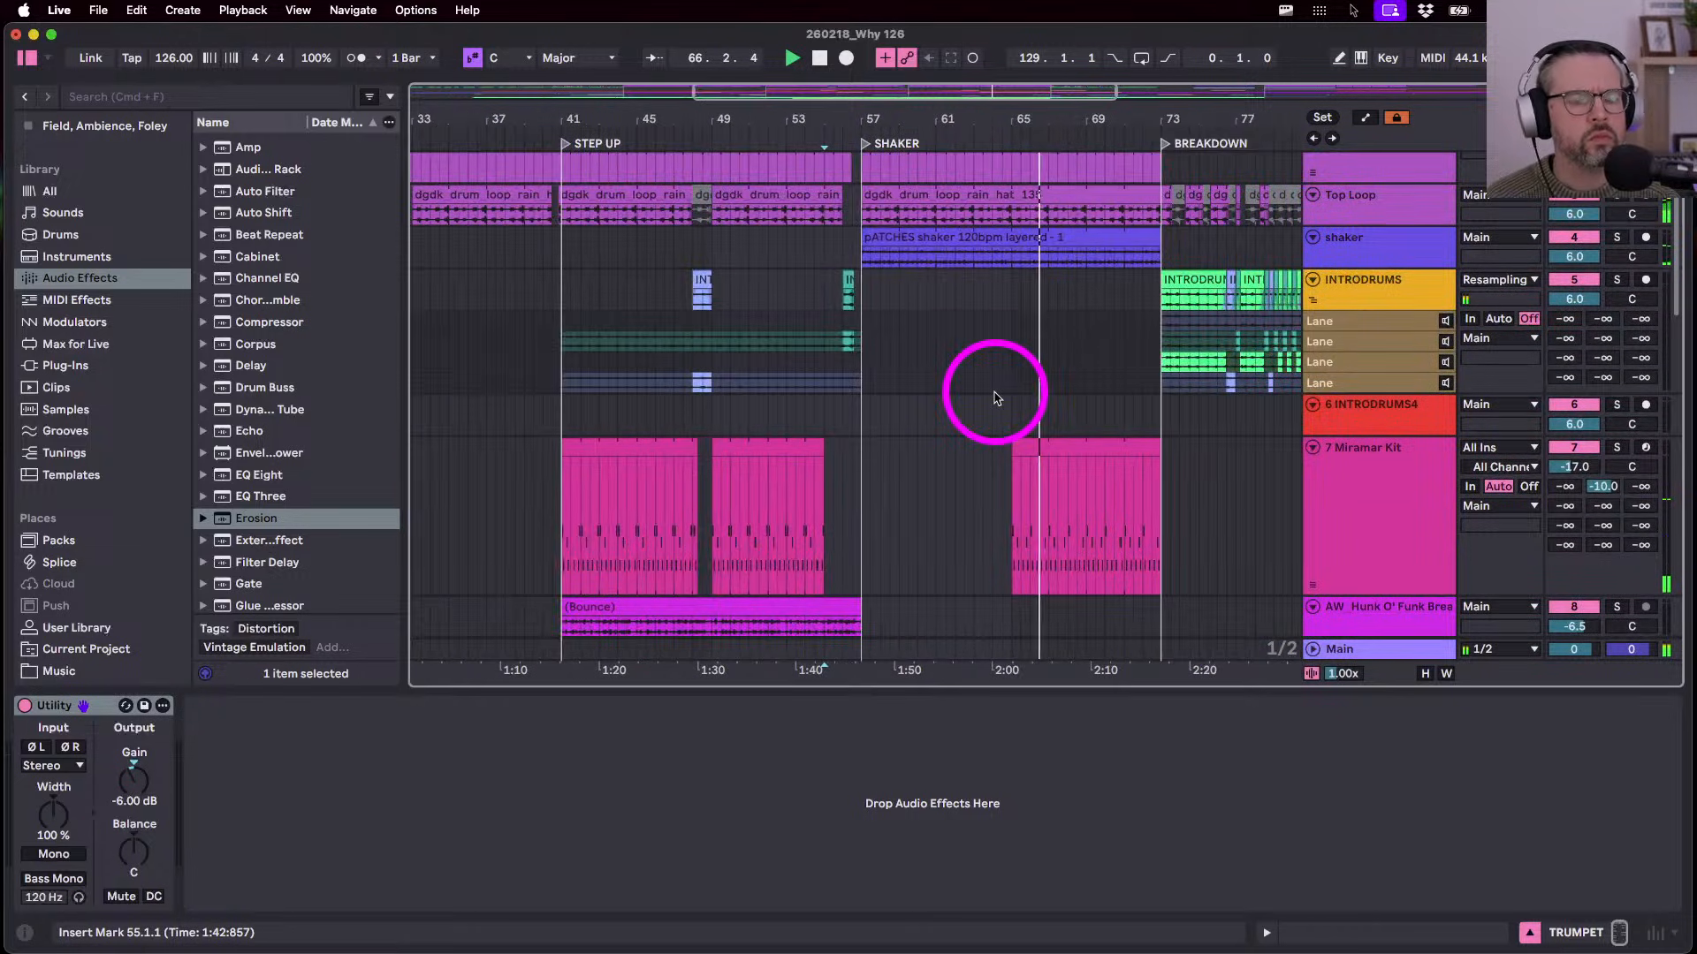
scroll(996, 398, up, 6)
scroll(996, 397, up, 3)
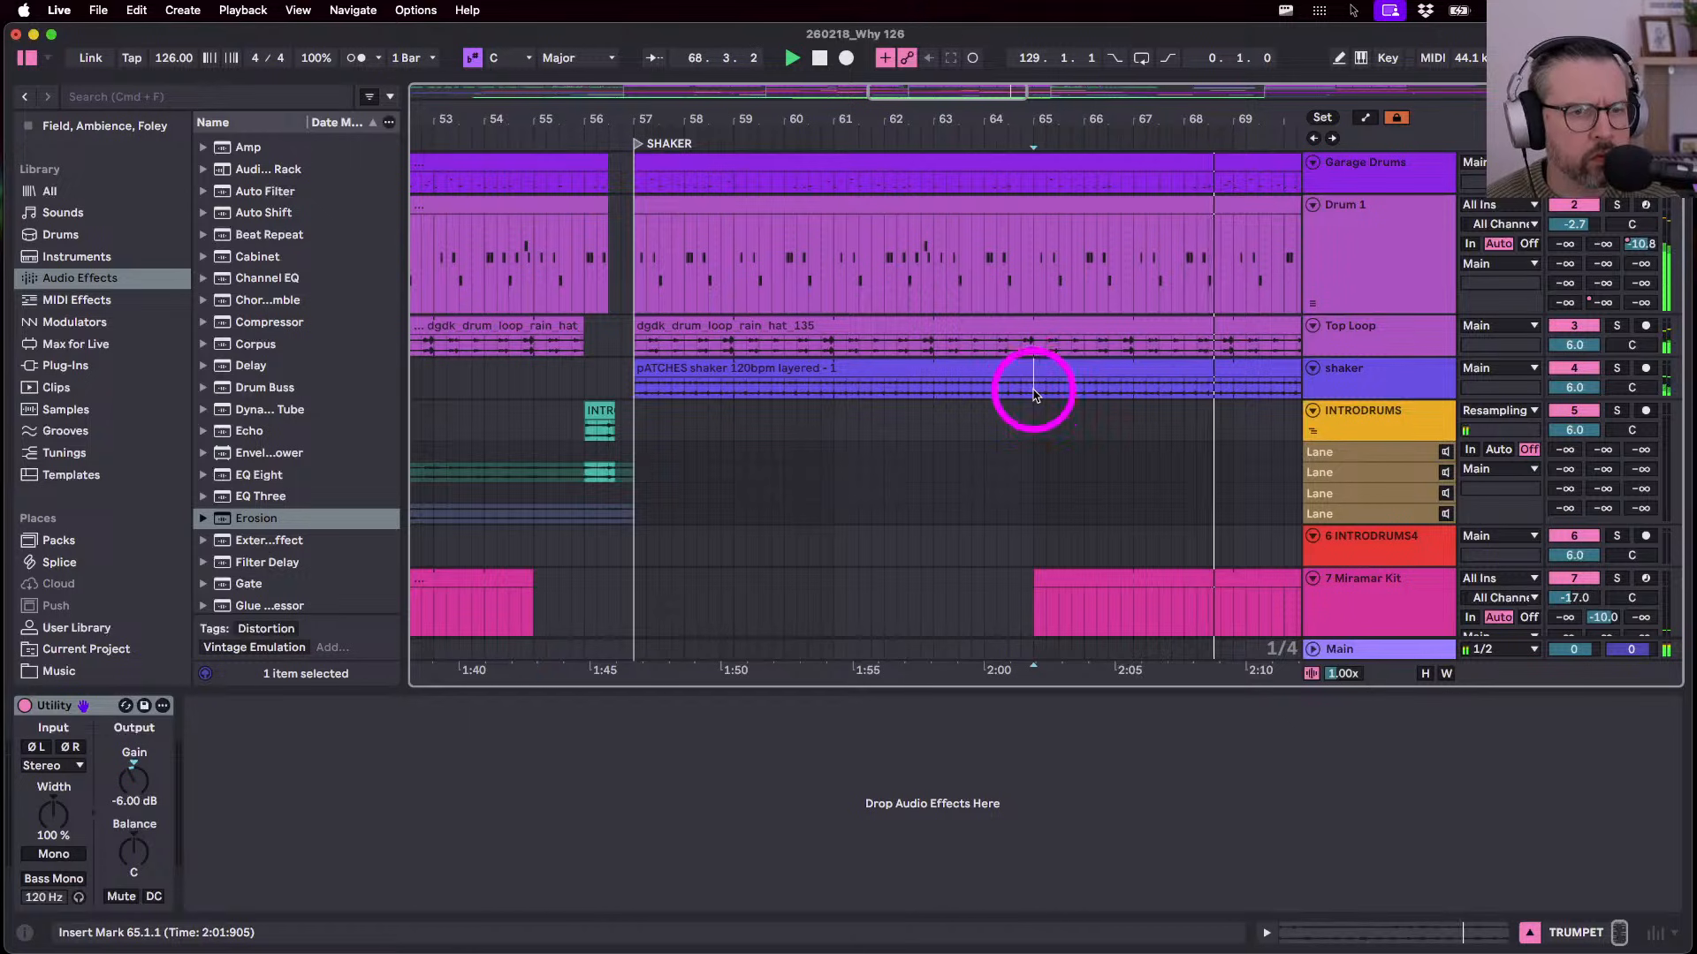
drag(1020, 387, 1024, 182)
key(super+e)
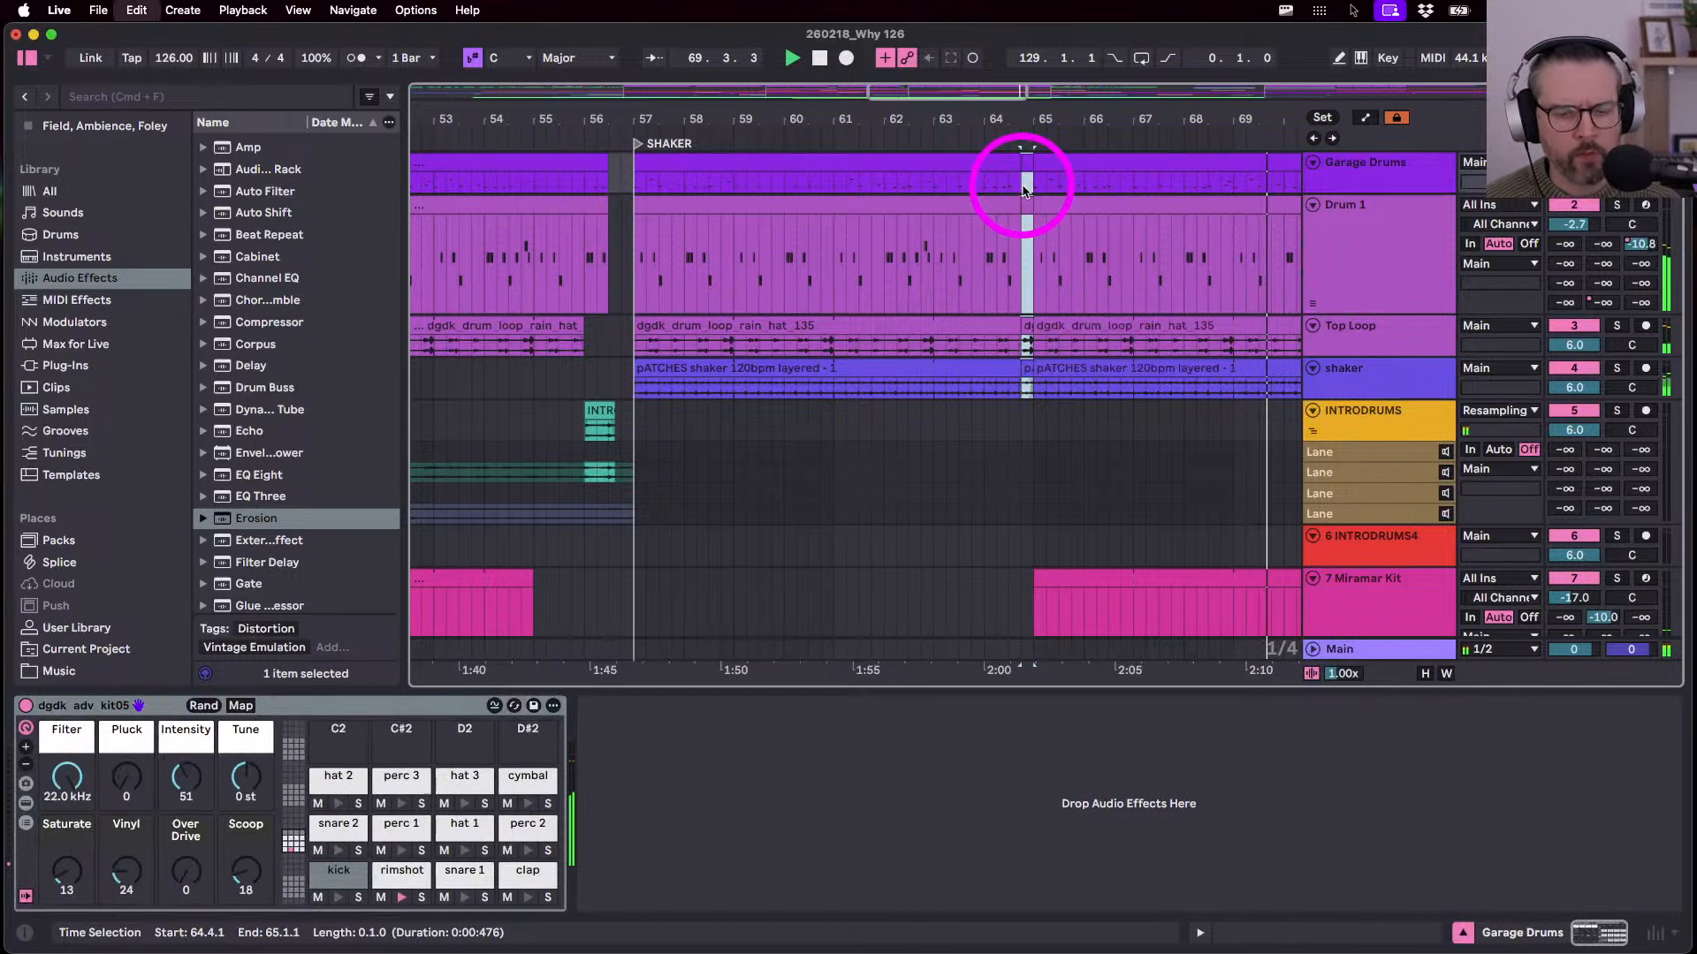
key(Delete)
click(1000, 256)
key(space)
key(space)
- Trim the Garage Drums clip to end at 64.3.2 and shorten the Top Loop clip's end
scroll(1002, 256, right, 2)
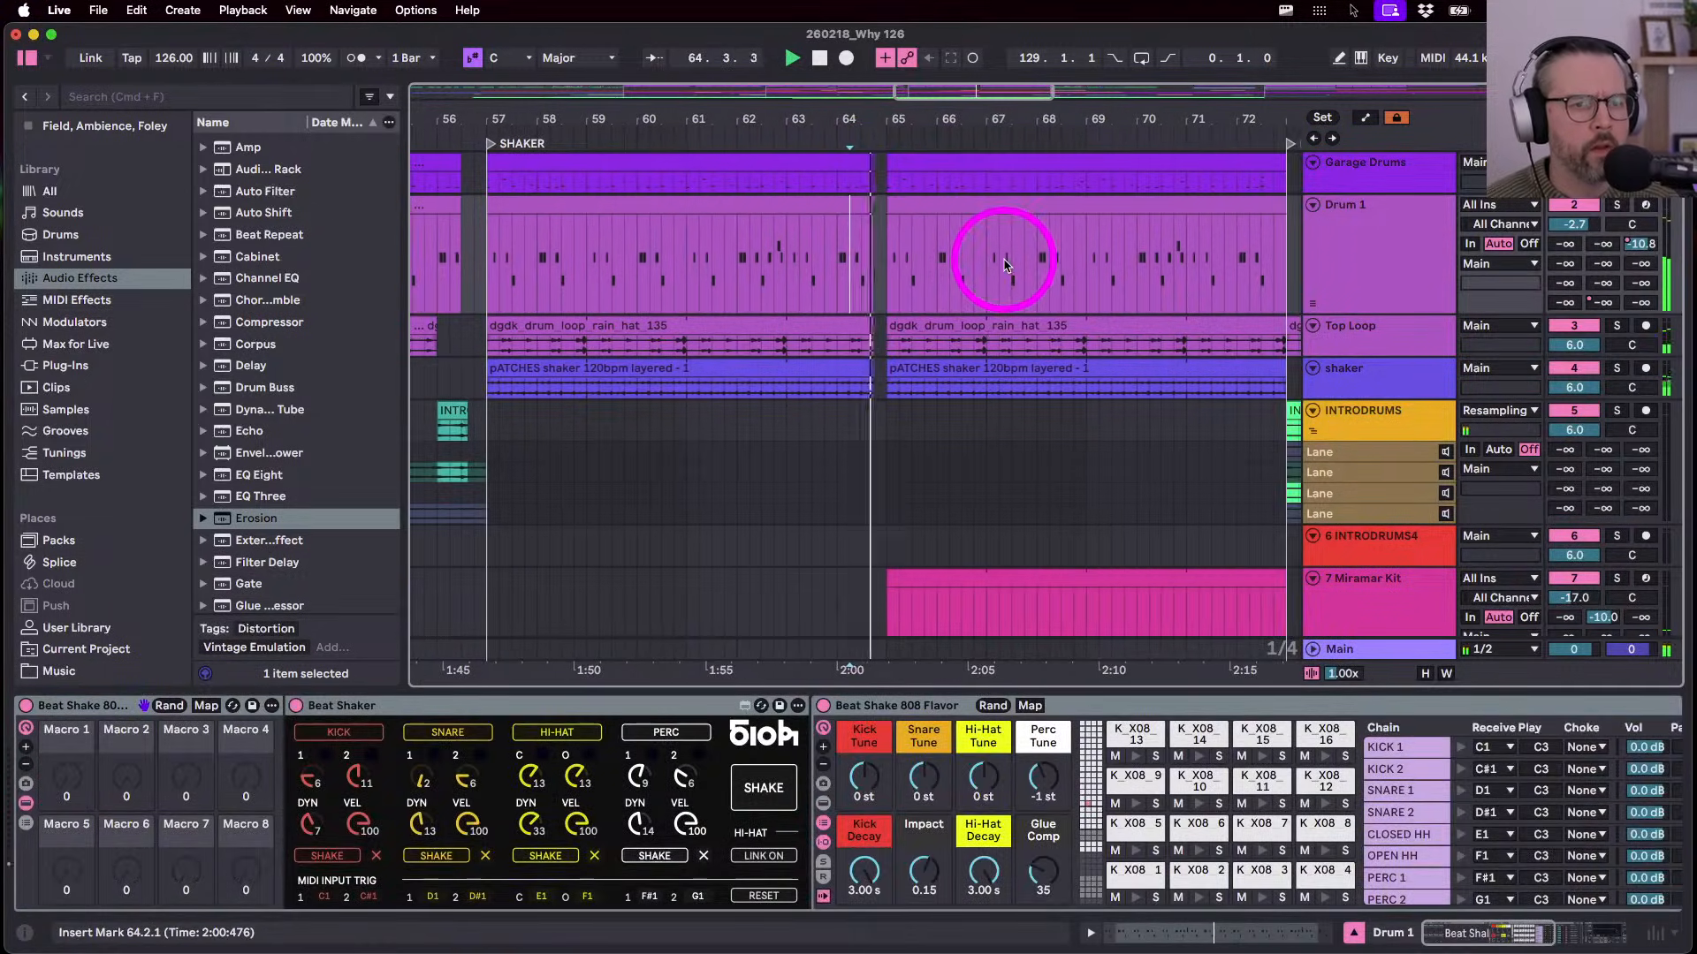
scroll(996, 257, up, 5)
scroll(779, 296, left, 1)
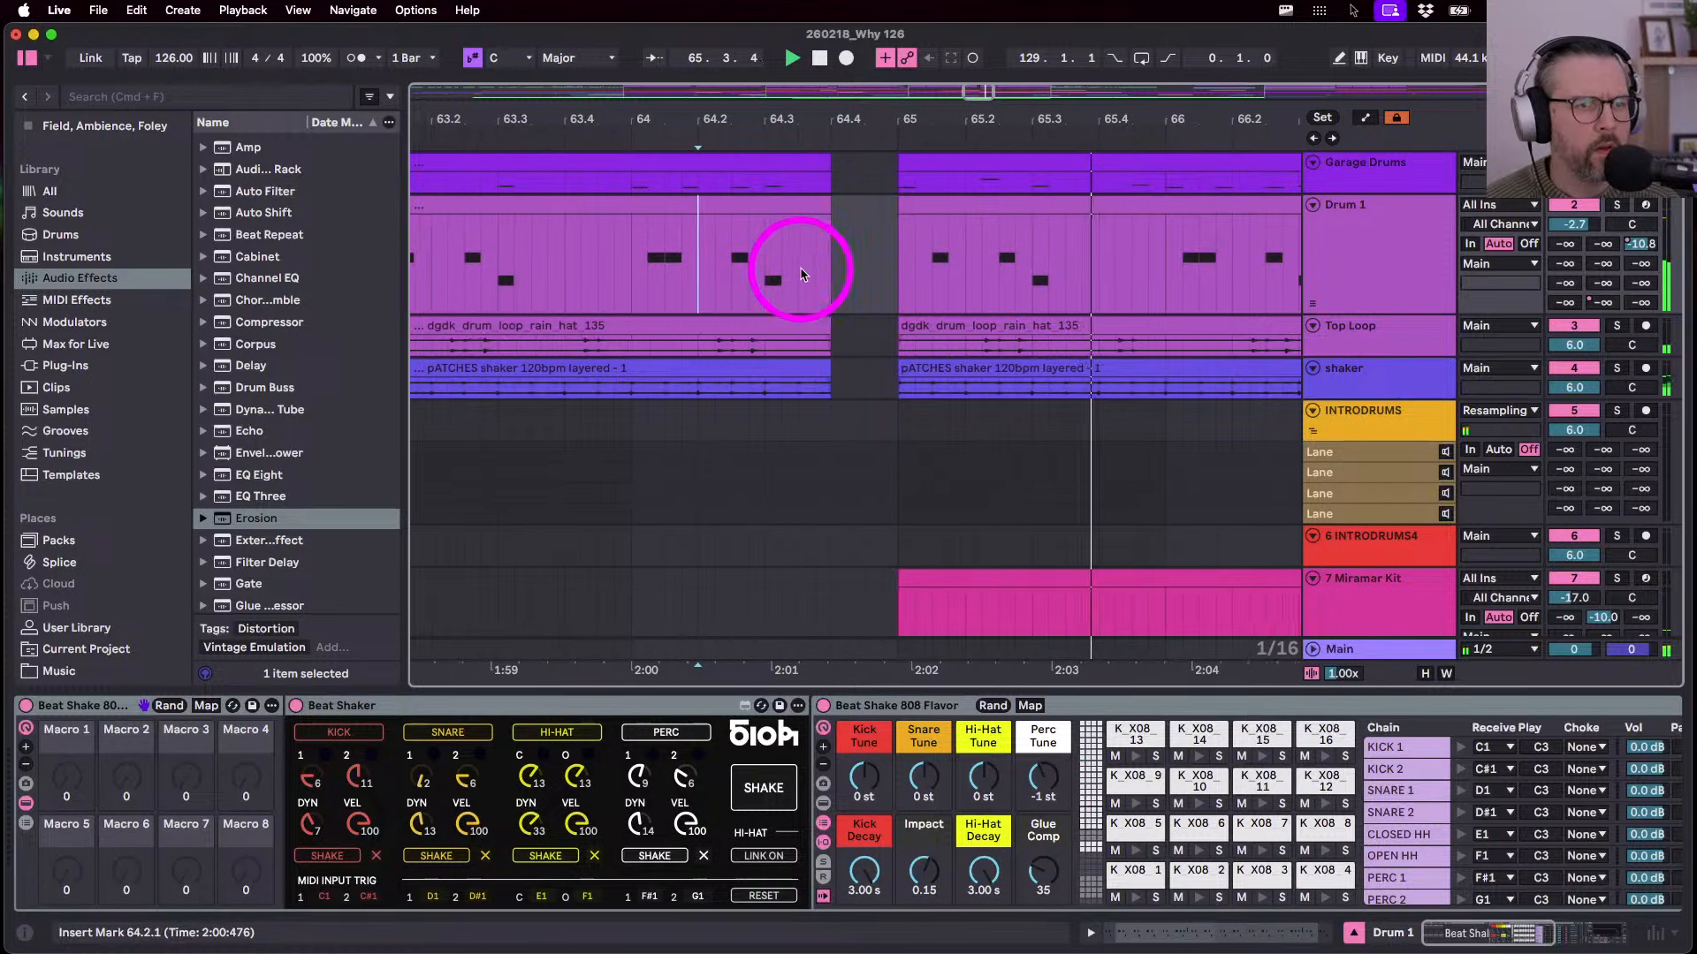
drag(850, 162, 800, 208)
drag(834, 324, 793, 369)
- Trim the shaker clip so it ends at 72.3.1, before BREAKDOWN
click(834, 360)
scroll(792, 370, down, 10)
scroll(972, 348, up, 3)
scroll(972, 348, up, 4)
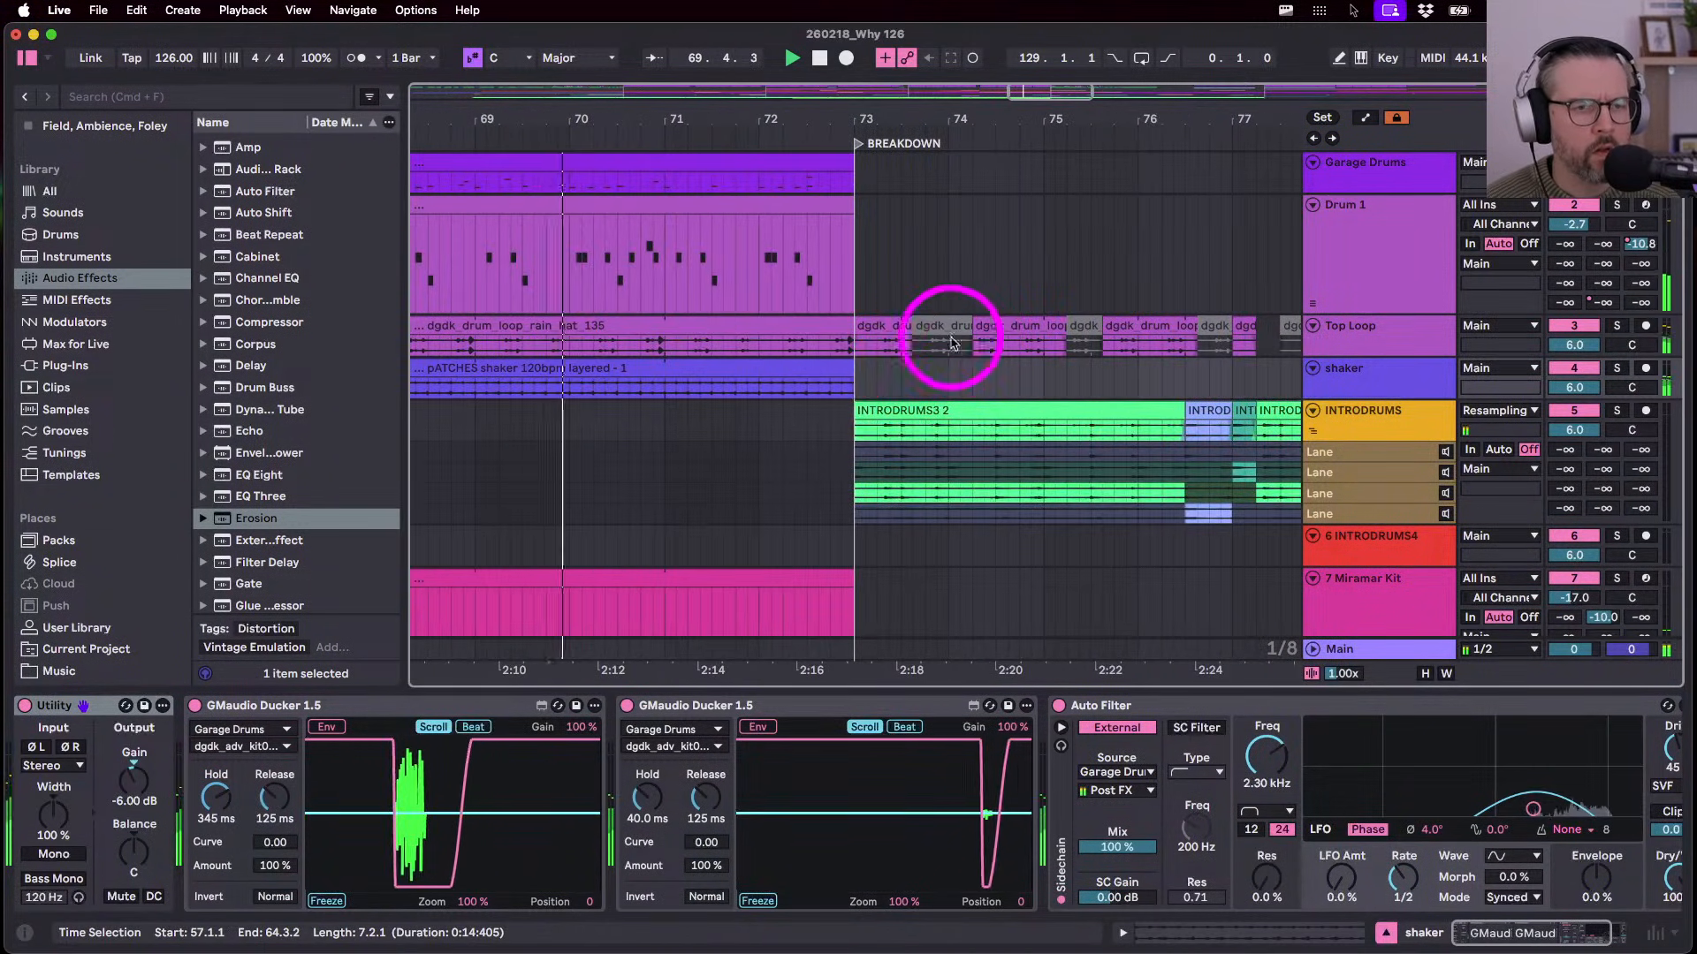
scroll(827, 393, left, 4)
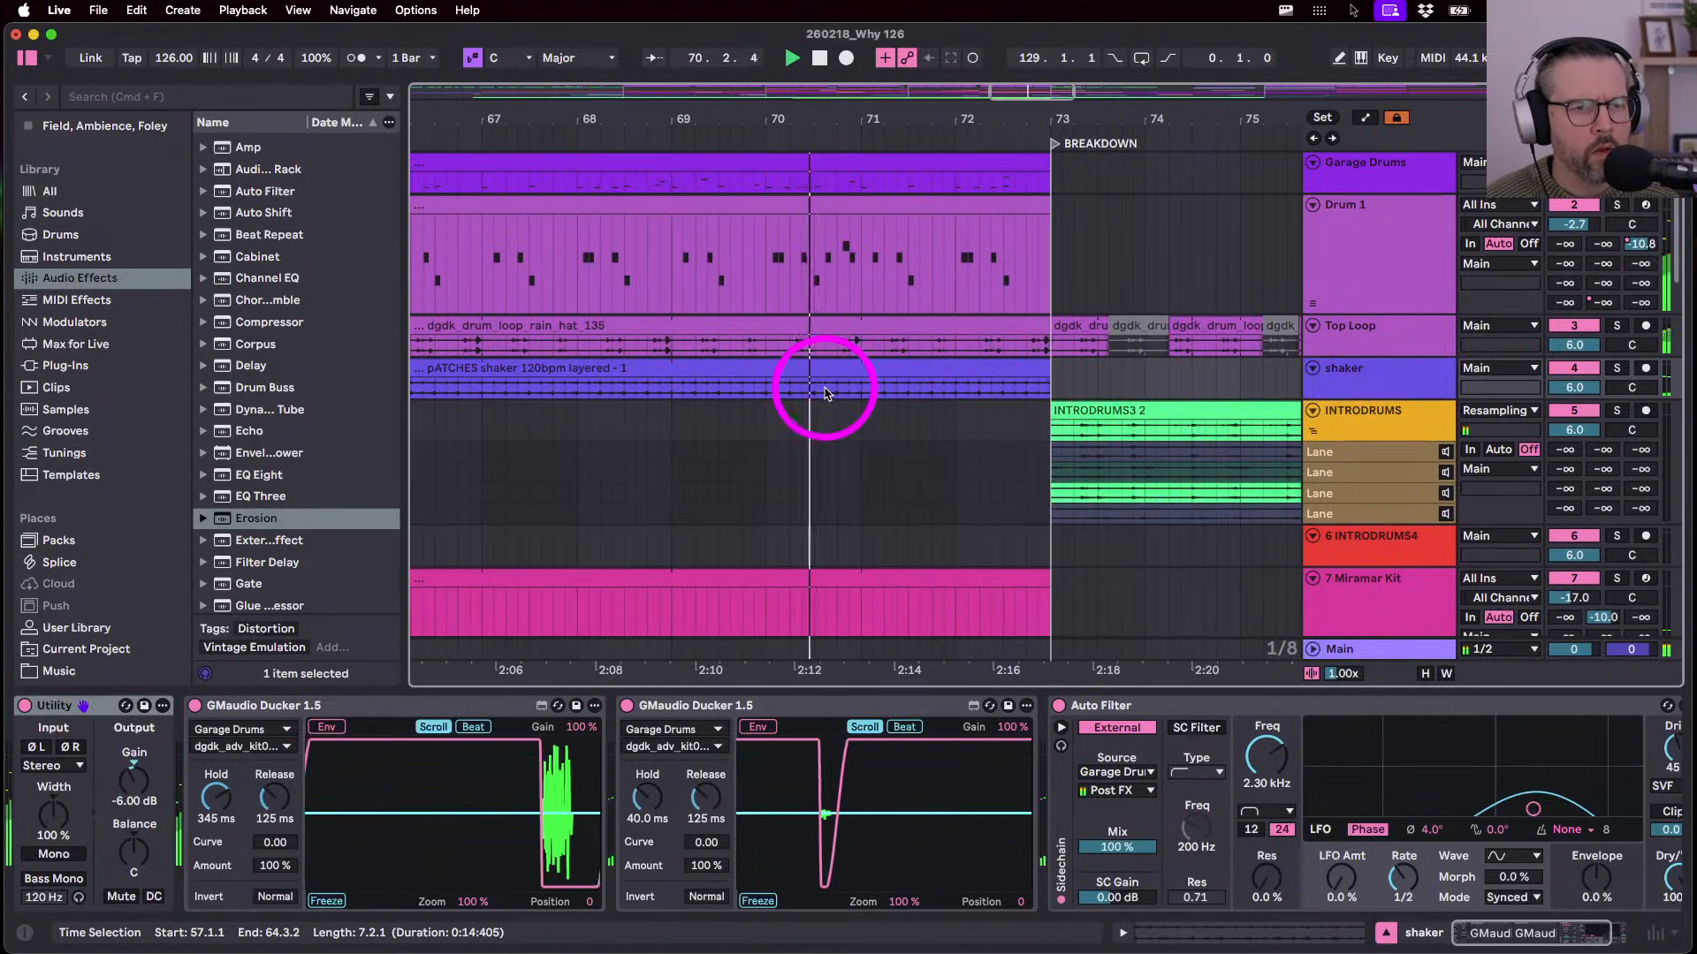
click(1042, 366)
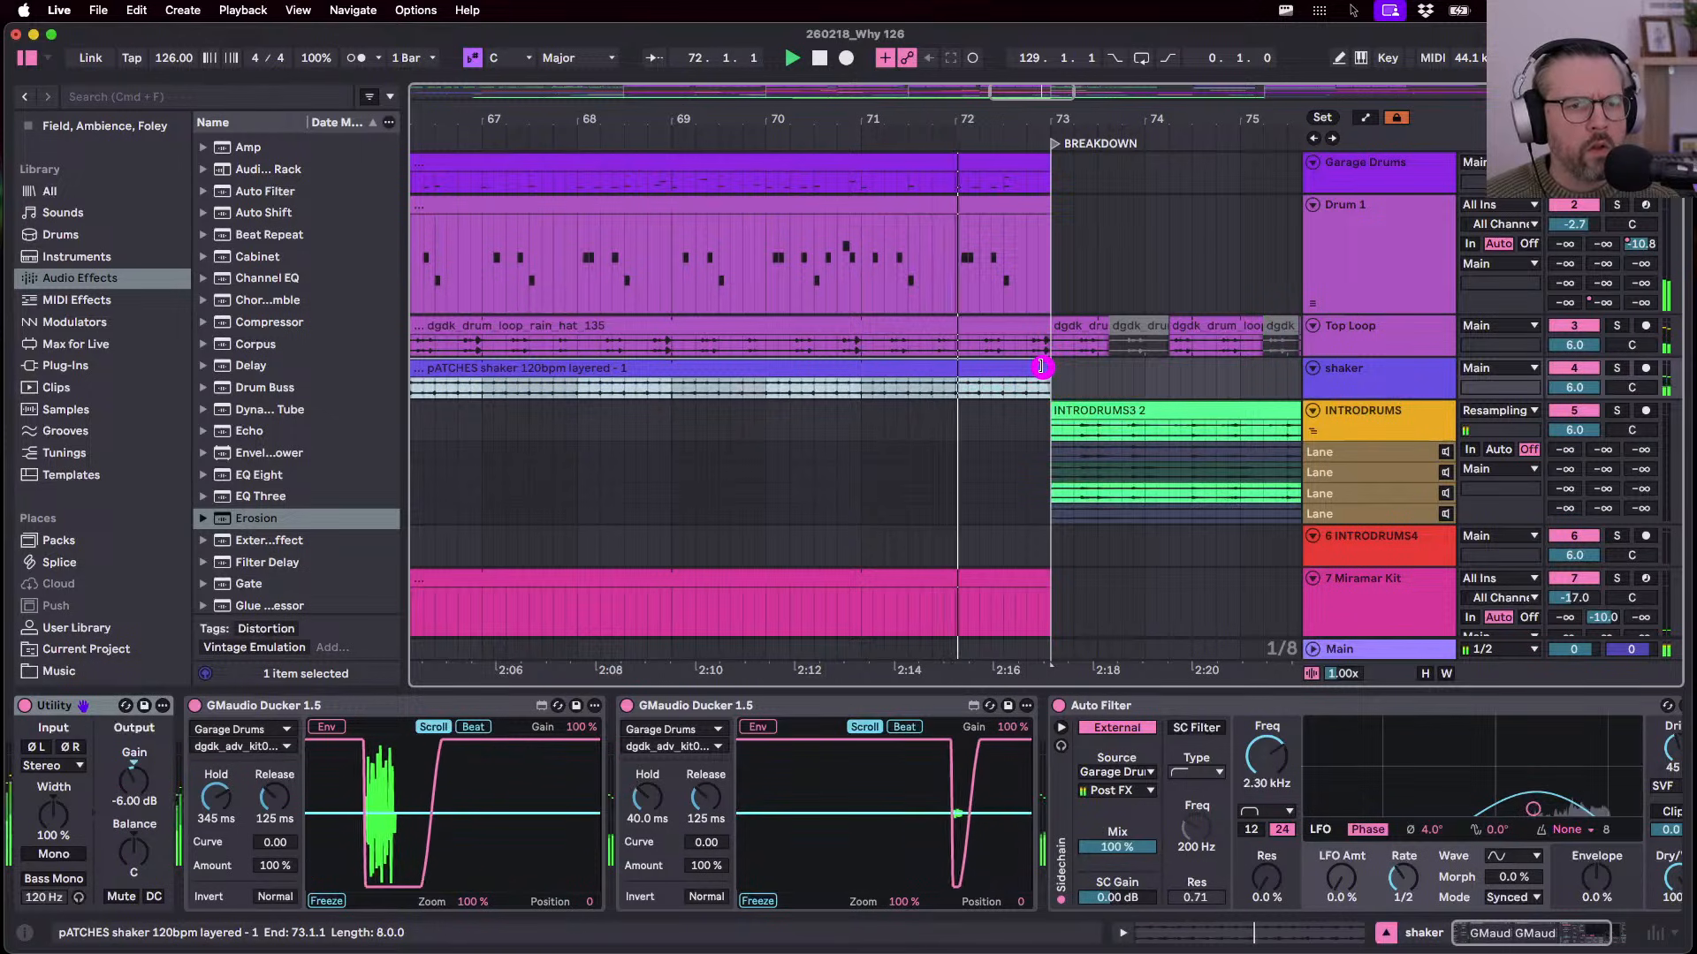
drag(1042, 366, 1000, 369)
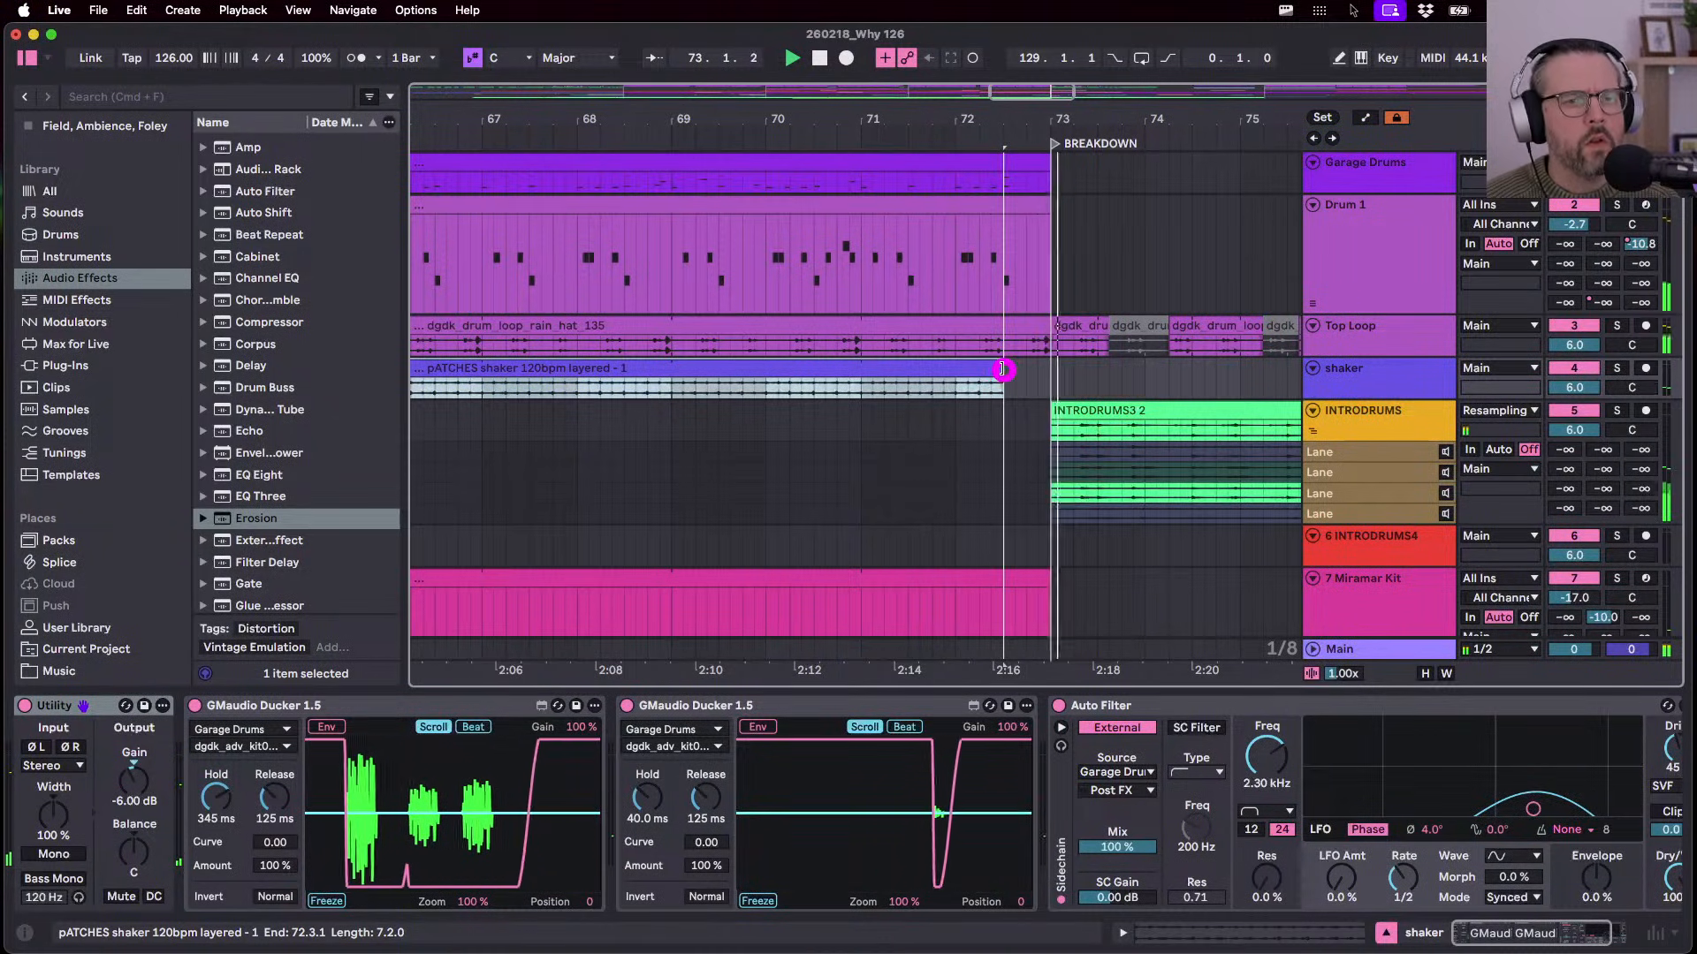
click(956, 390)
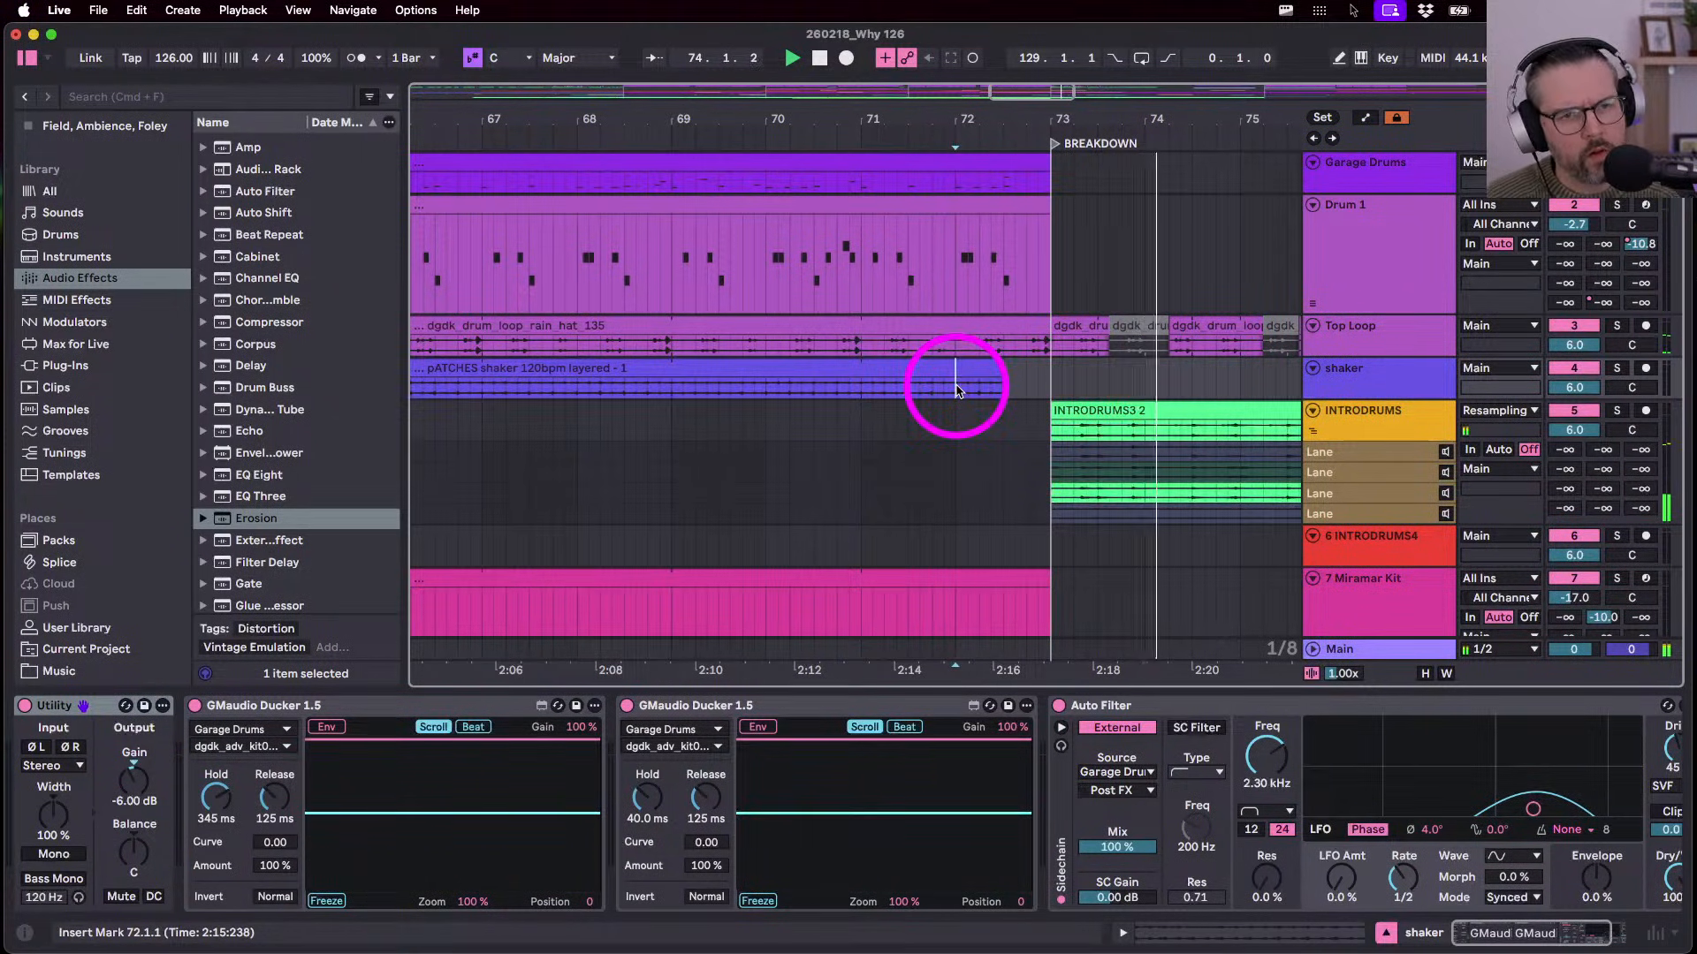
- Move the Top Loop clip from 74.2.1 to bar 77
scroll(955, 390, down, 3)
click(1058, 332)
drag(1059, 331, 1163, 328)
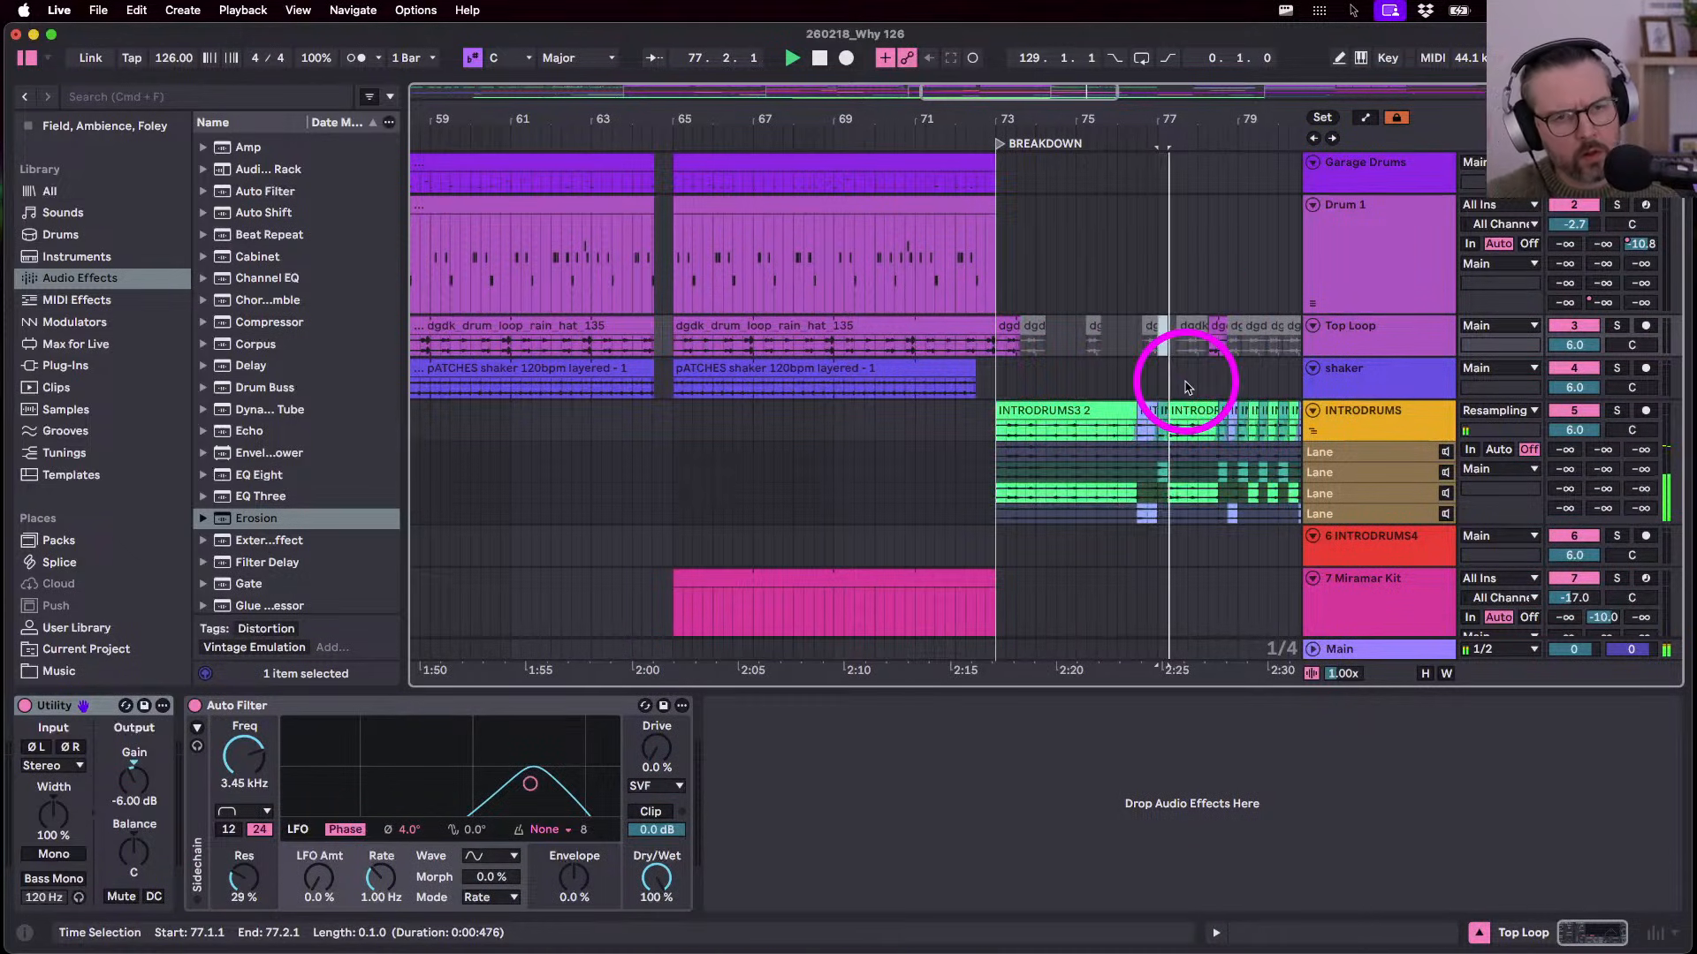
- Select the Top Loop lane from bar 81 back to the BREAKDOWN
scroll(1188, 387, right, 3)
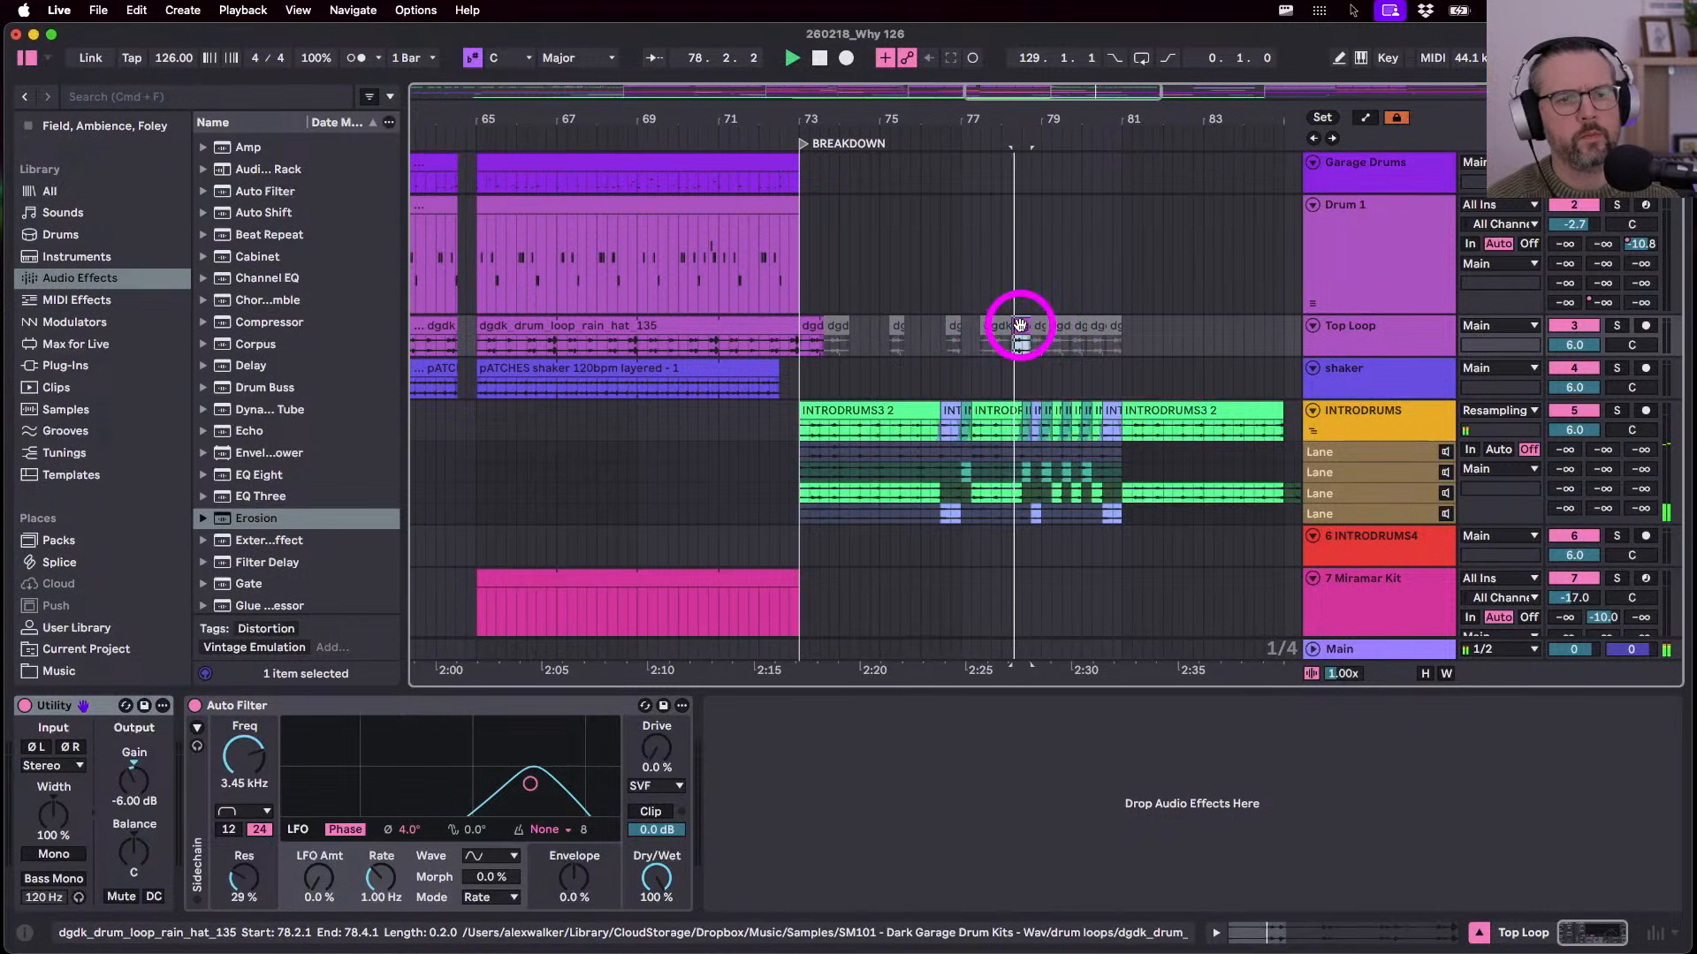
click(1152, 334)
drag(1152, 334, 823, 346)
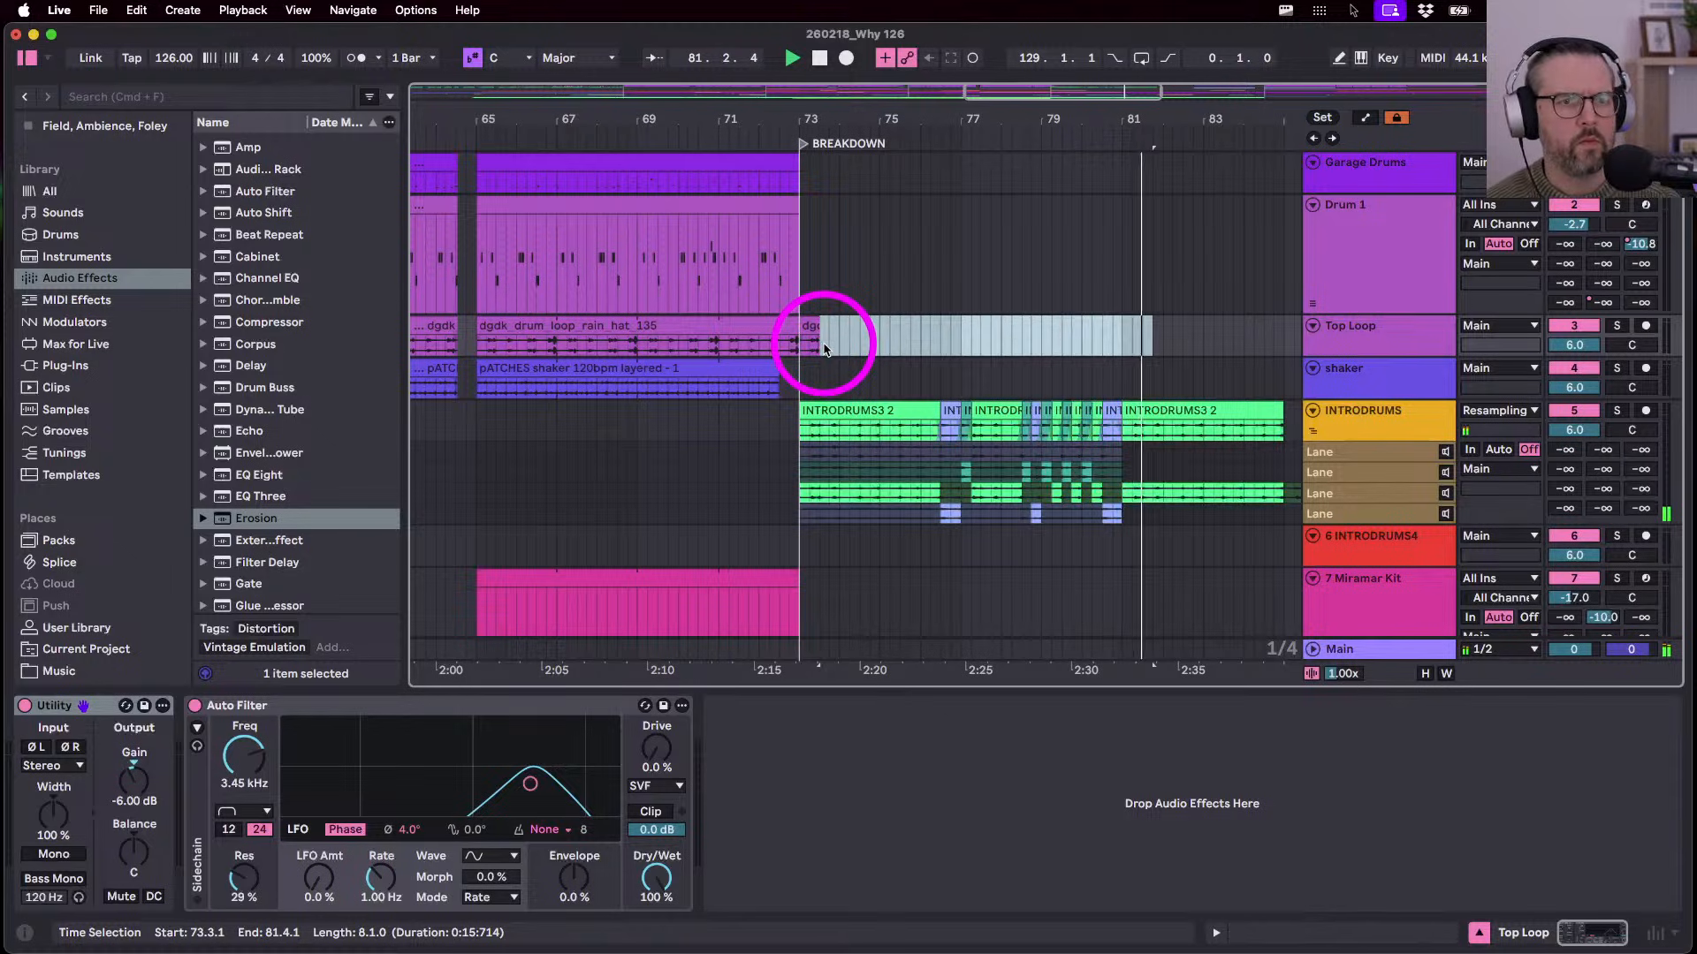
scroll(984, 312, down, 10)
scroll(988, 319, down, 4)
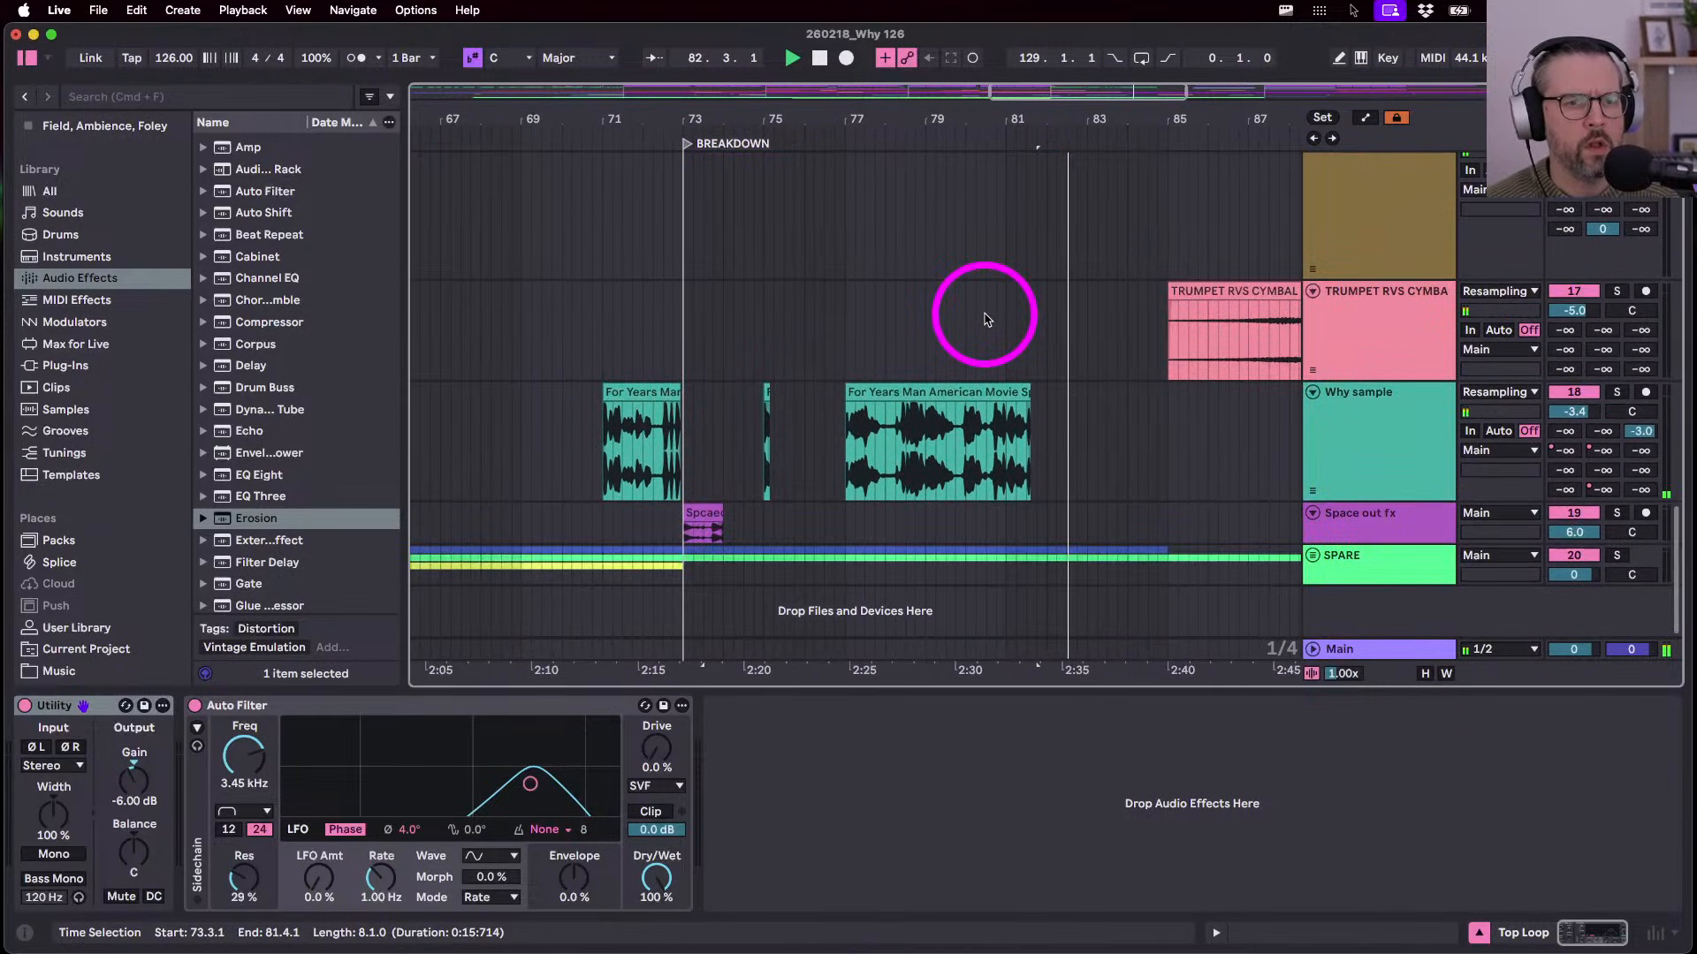
scroll(984, 322, up, 6)
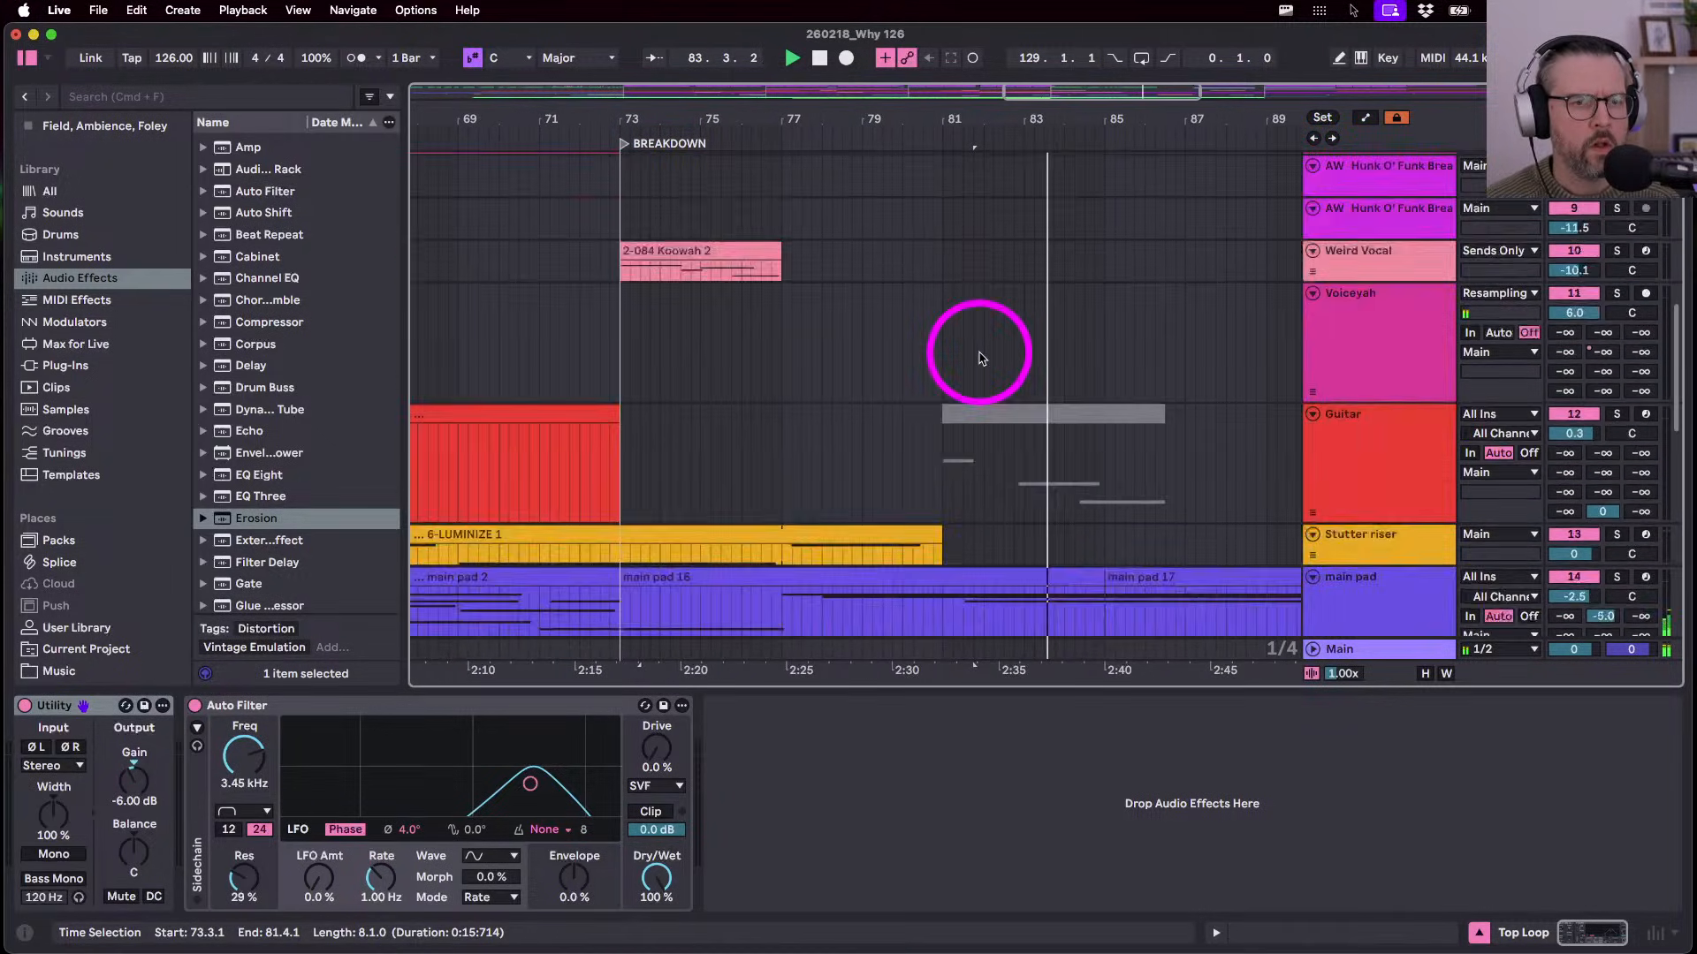
- Show the bass automation and lower the EQ Eight frequency breakpoint from 446 Hz to about 351 Hz
click(1344, 295)
key(a)
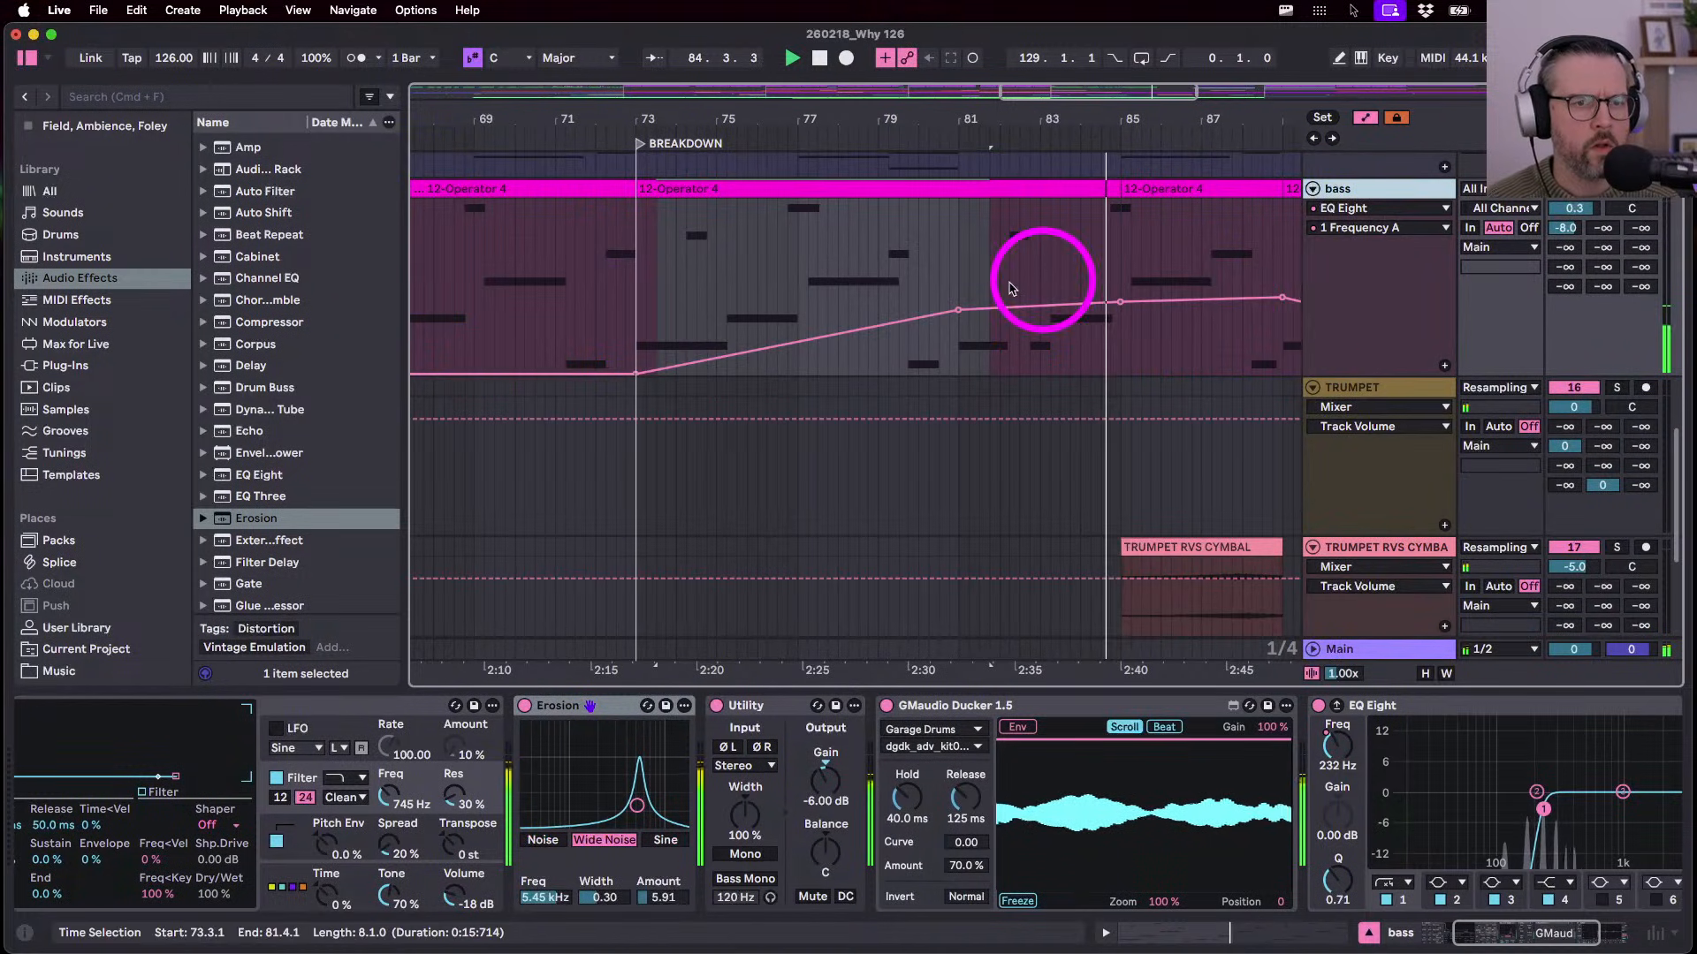
drag(962, 310, 962, 311)
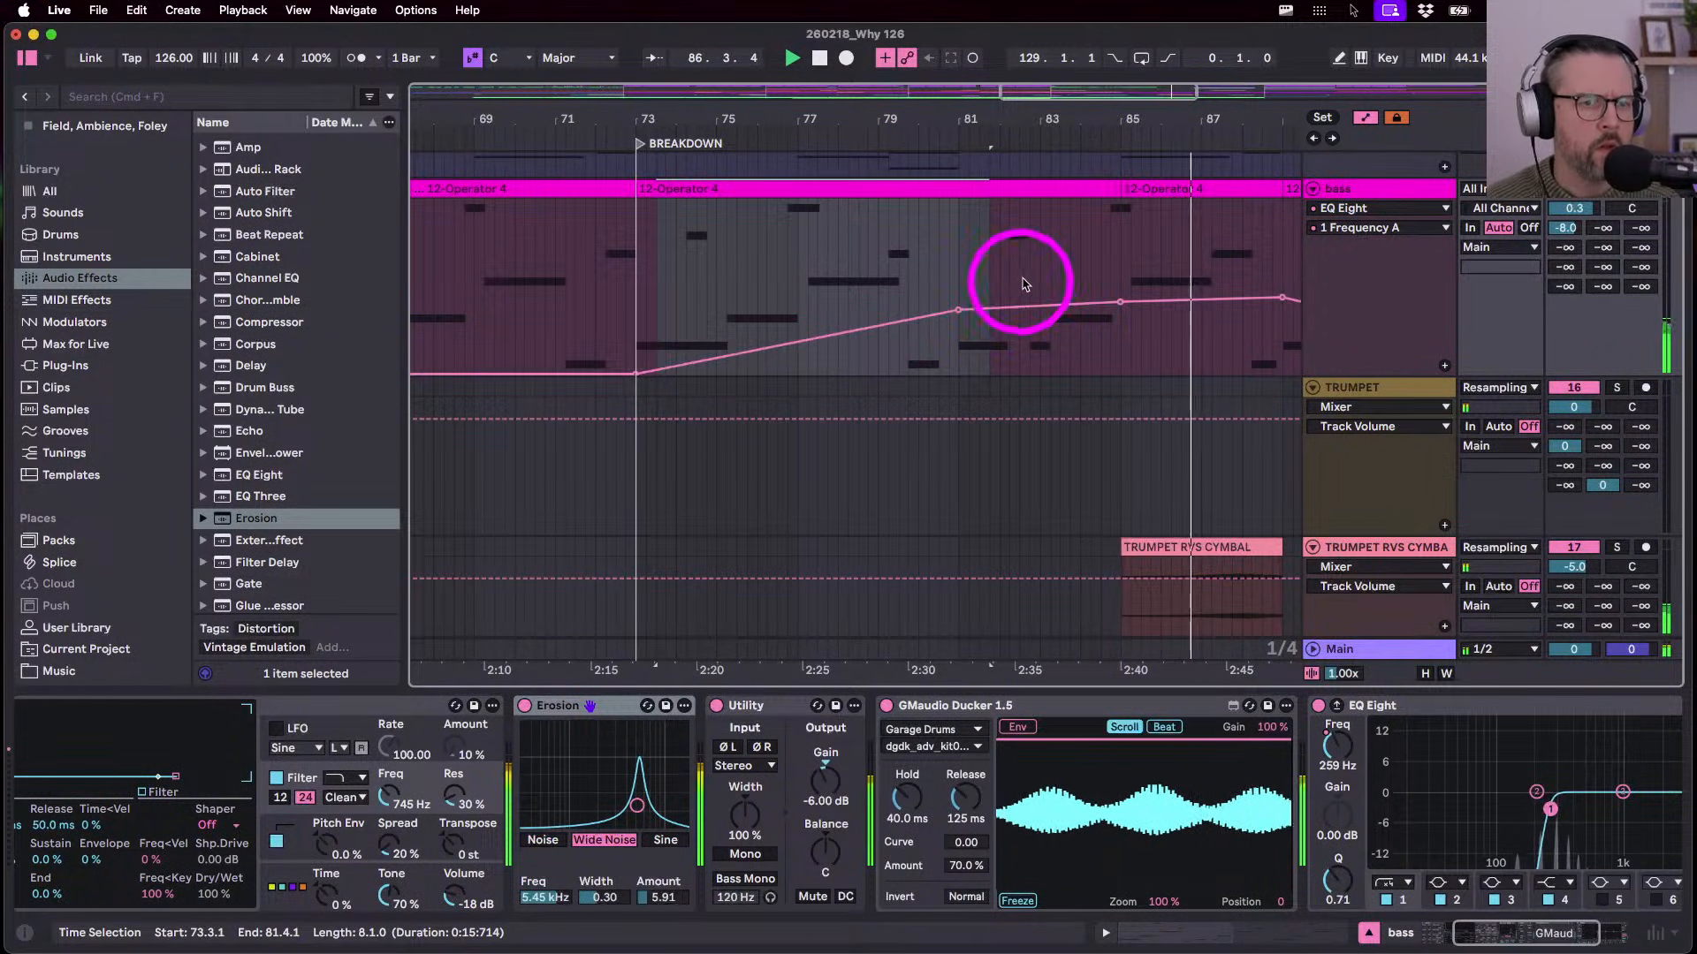
drag(1118, 189, 958, 204)
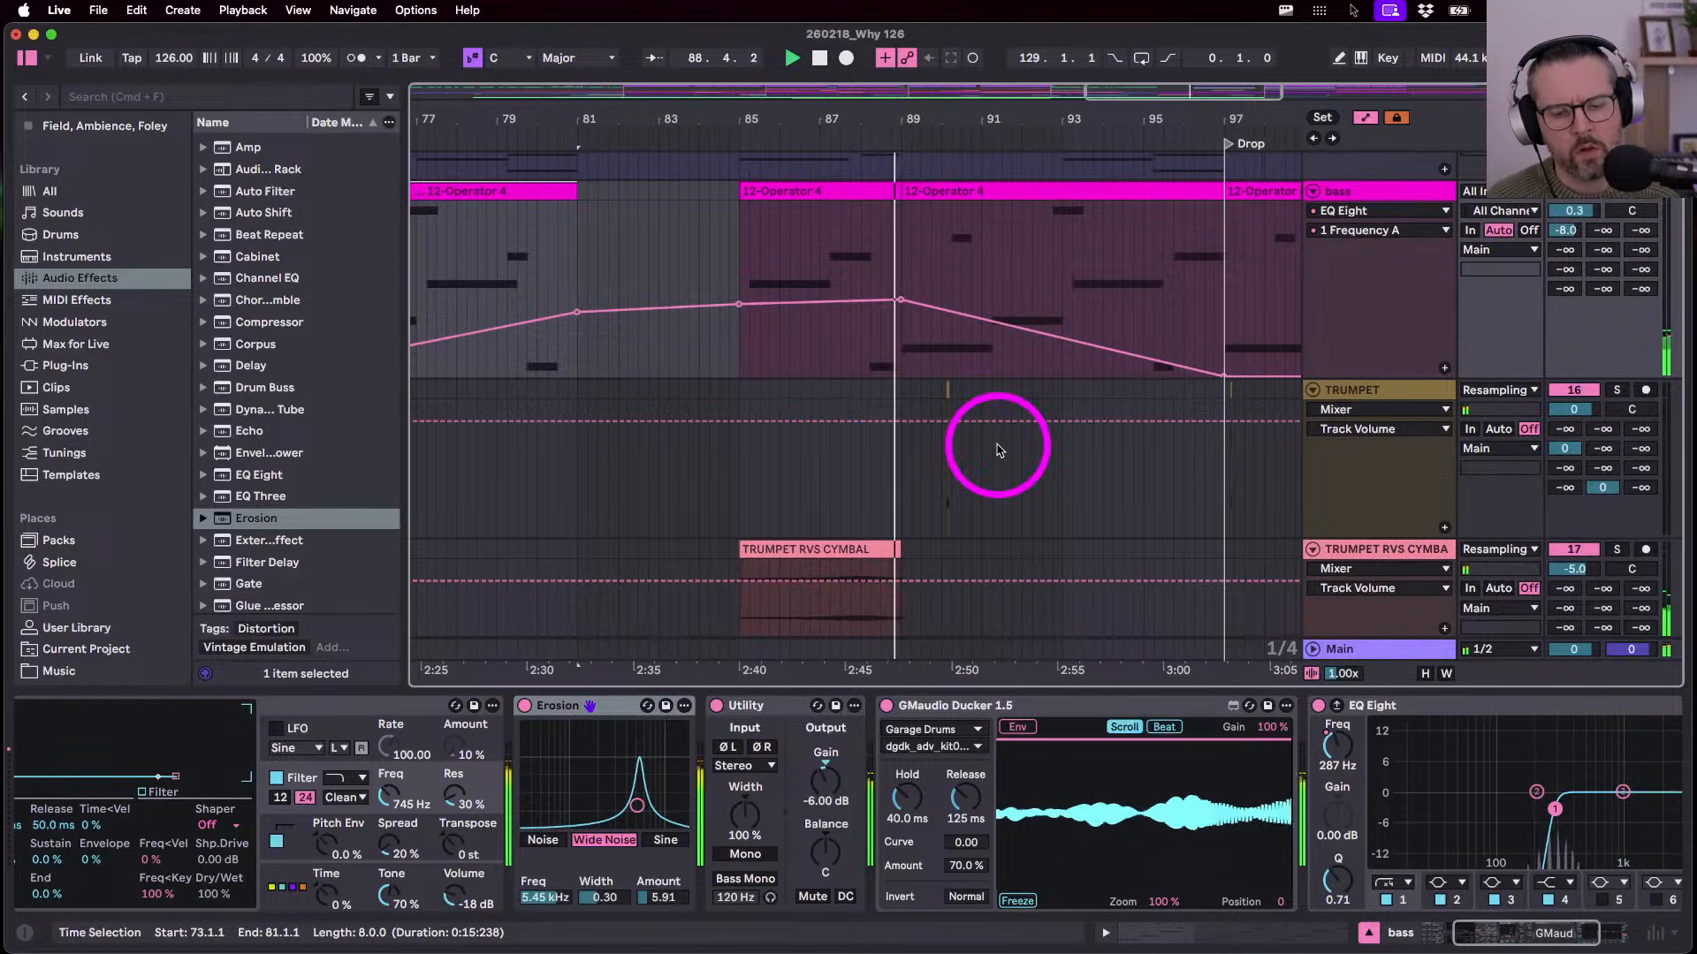
- Delete the 12-Operator 4 bass clip at bars 85–89
click(765, 192)
click(765, 193)
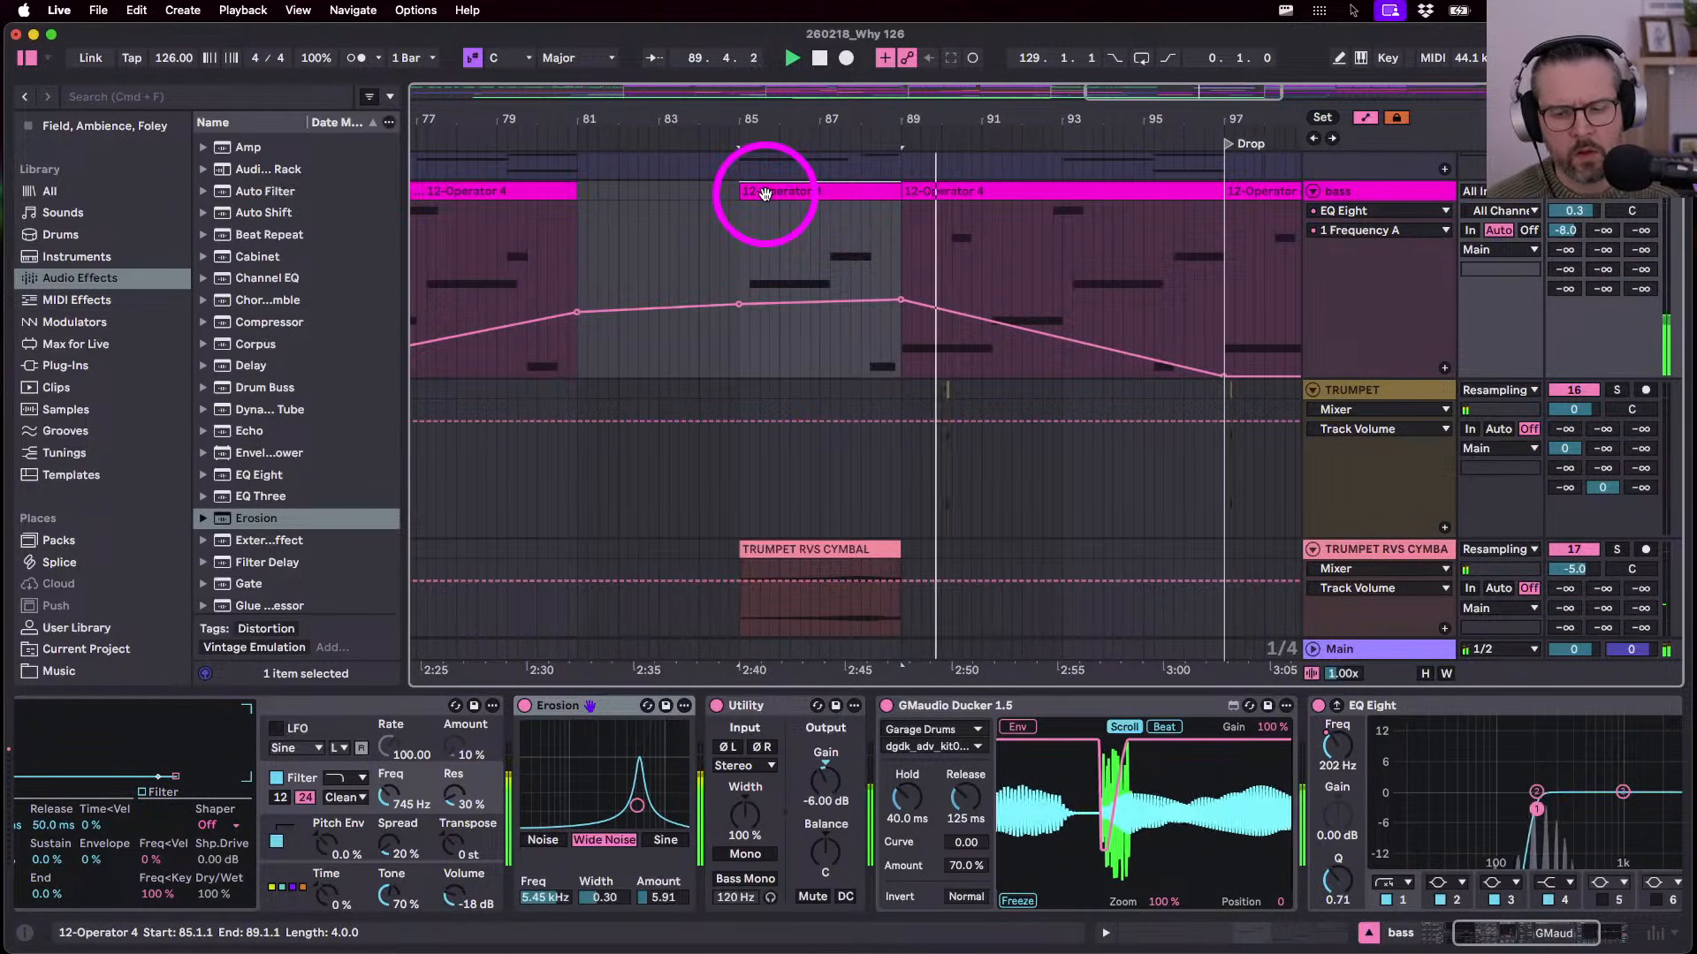
key(Delete)
scroll(707, 290, left, 5)
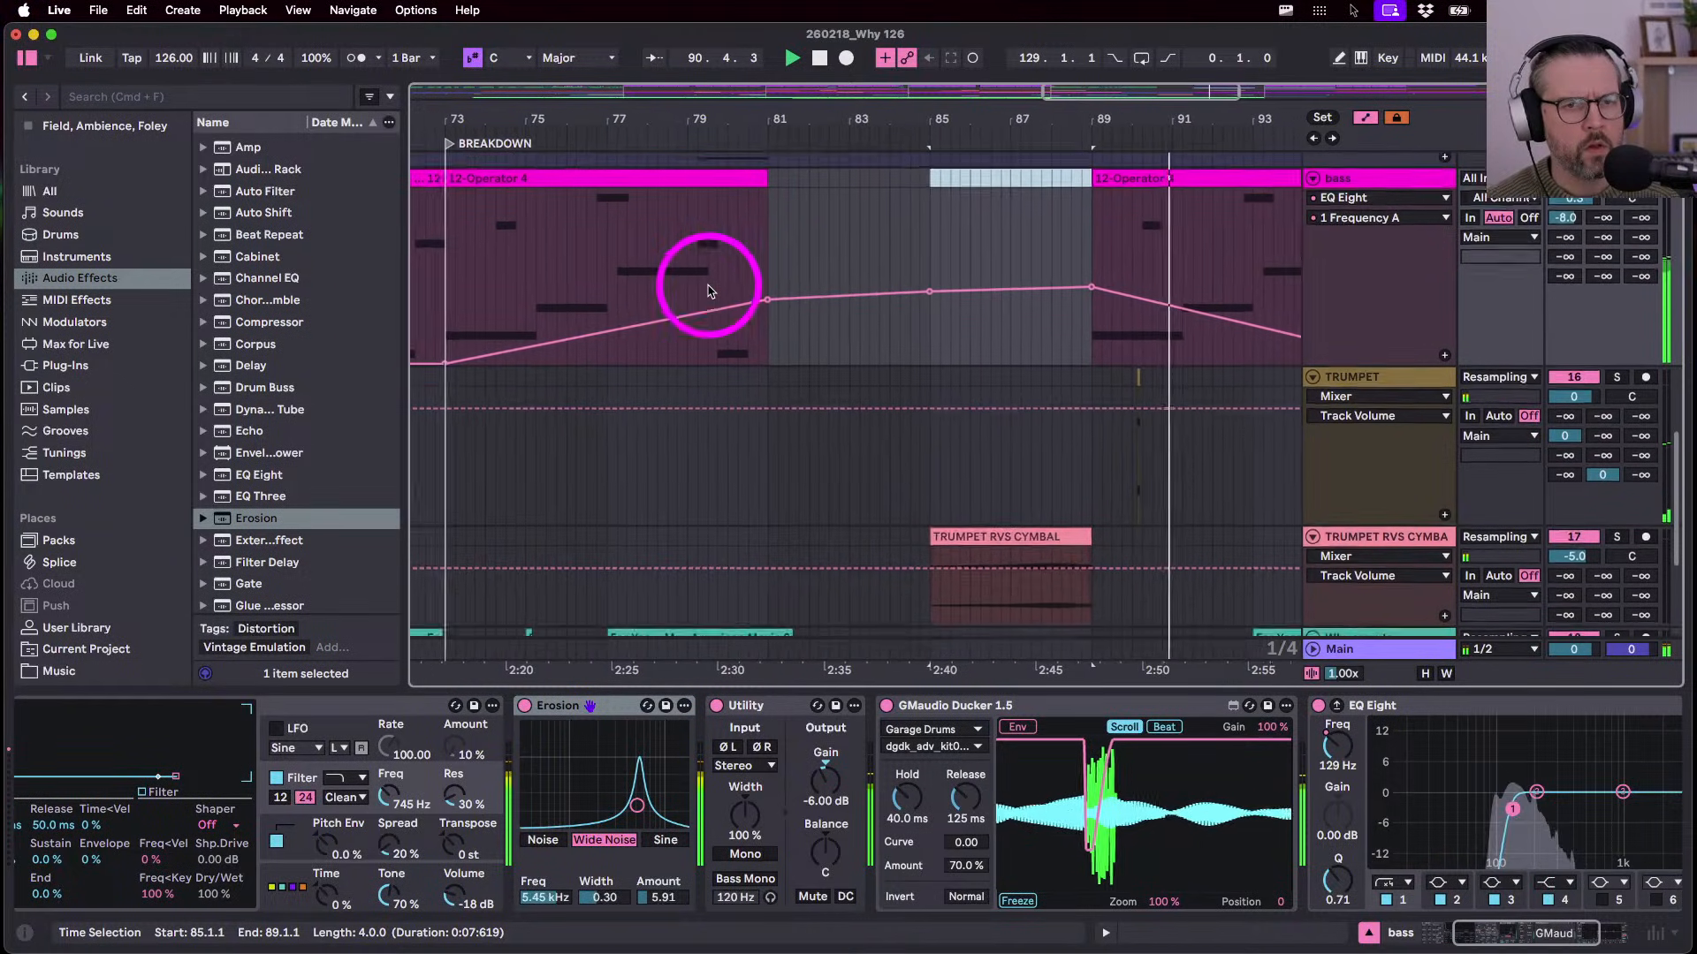
scroll(711, 287, right, 3)
scroll(1065, 291, right, 3)
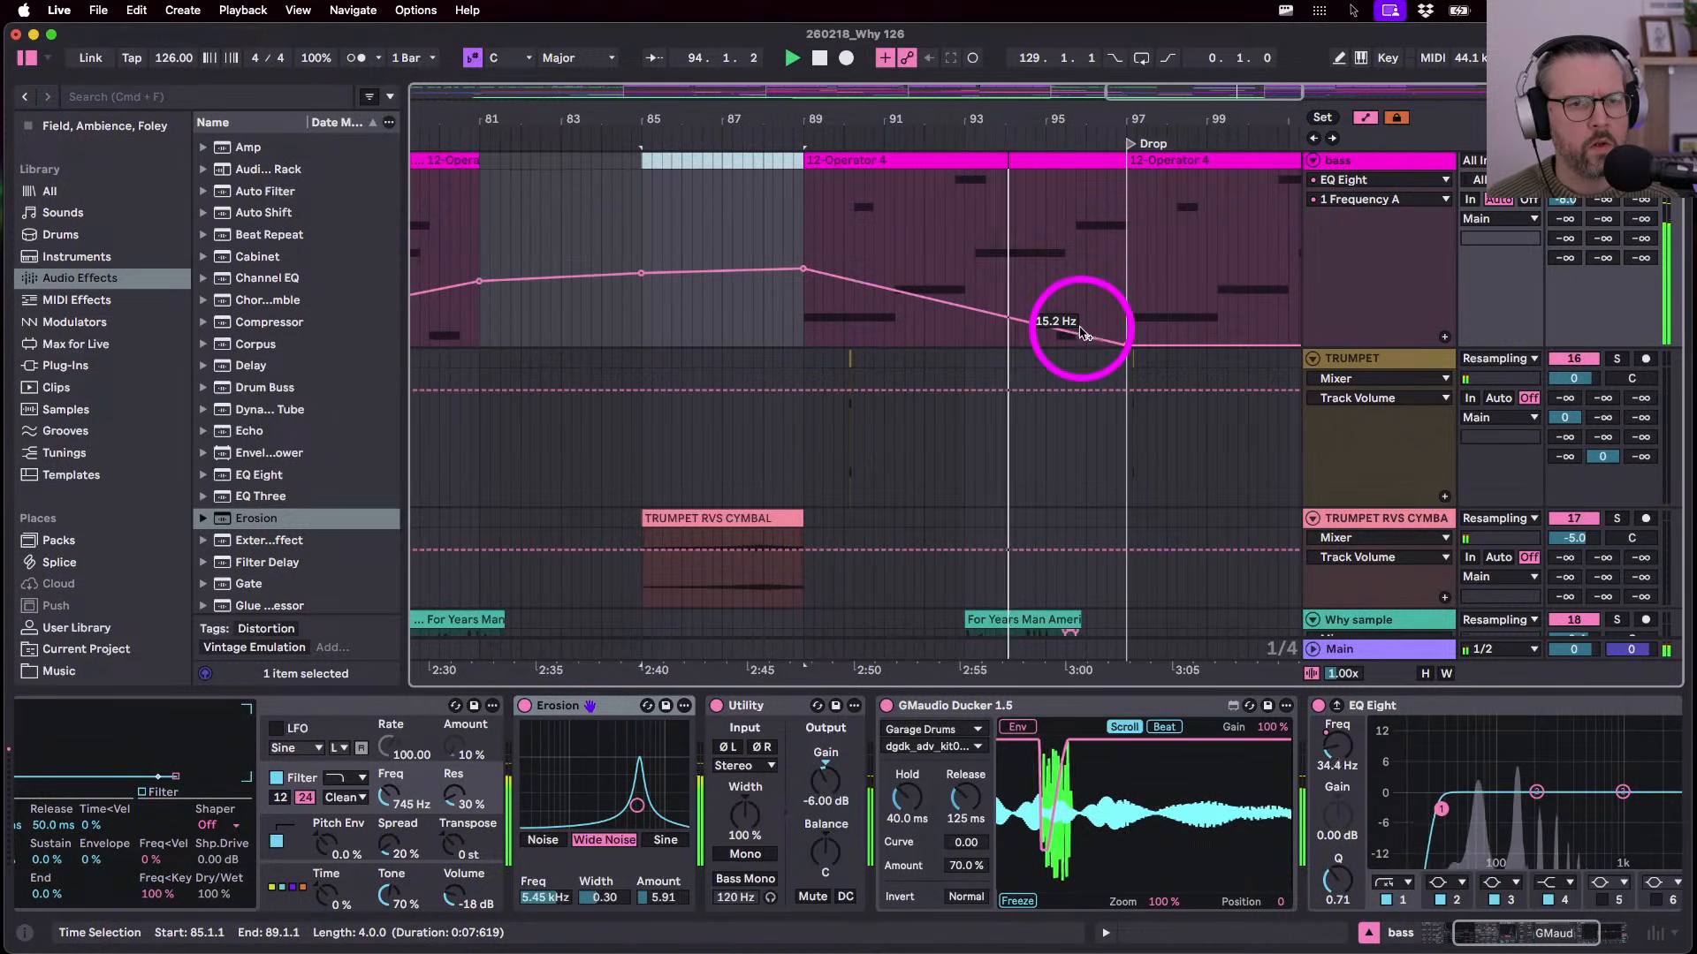
- Add a frequency breakpoint dipping down before the drop, then hide automation and select the main pad
drag(1086, 335, 1056, 310)
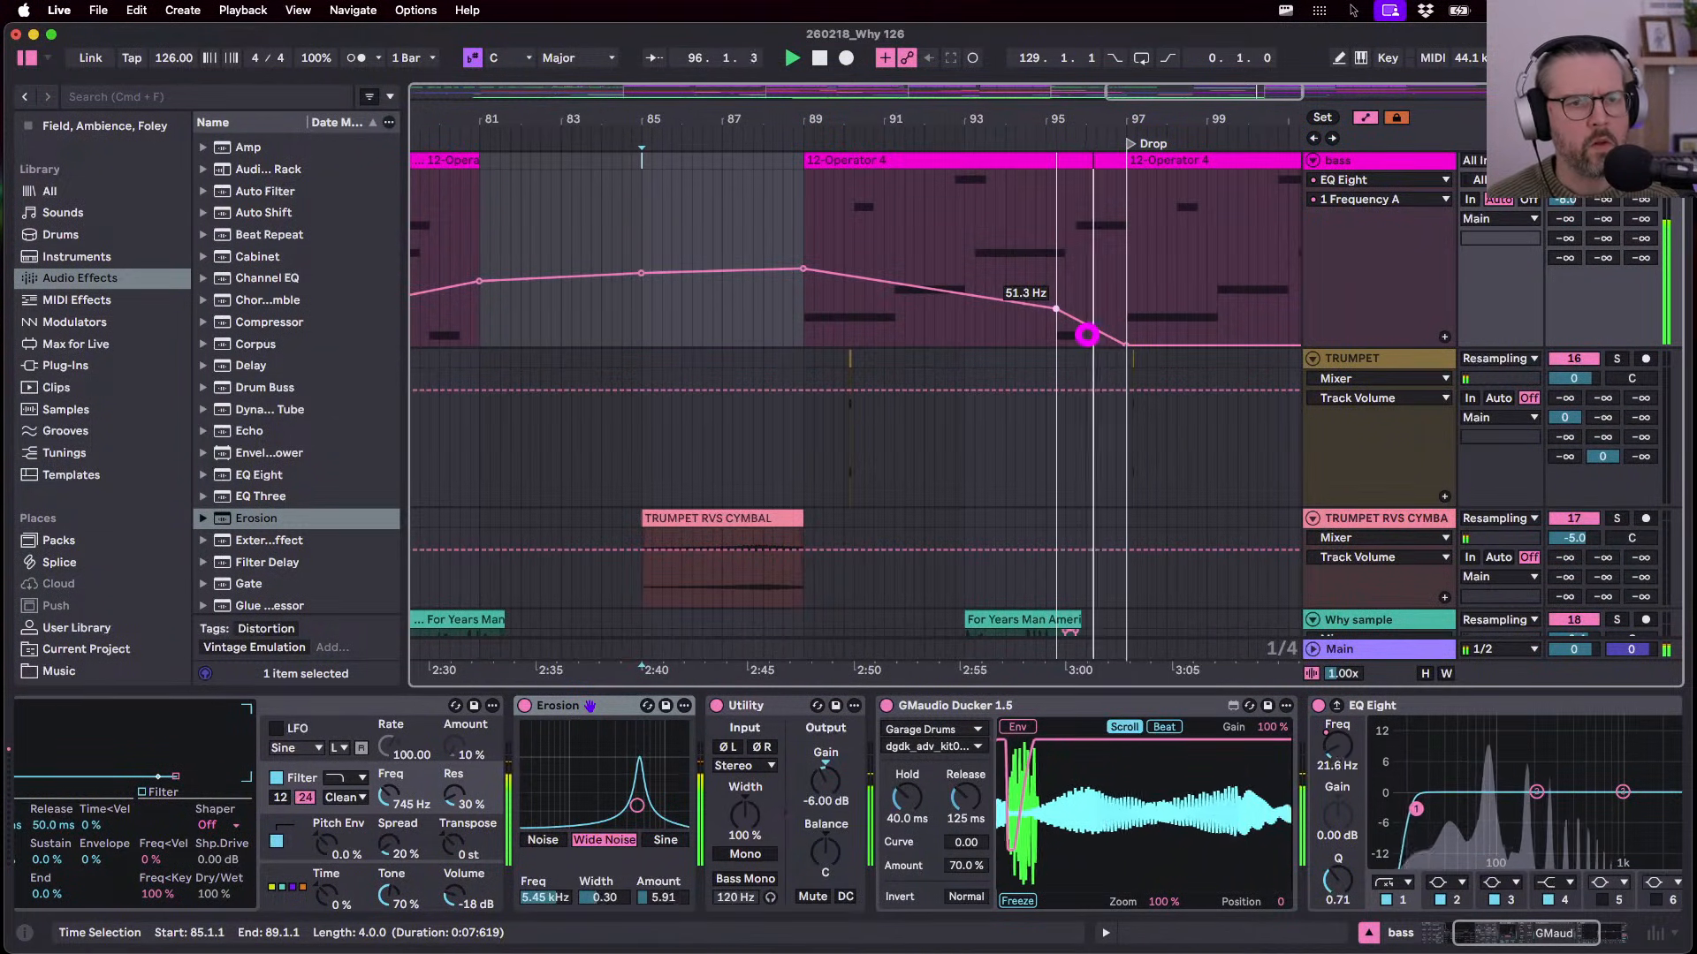
click(1059, 310)
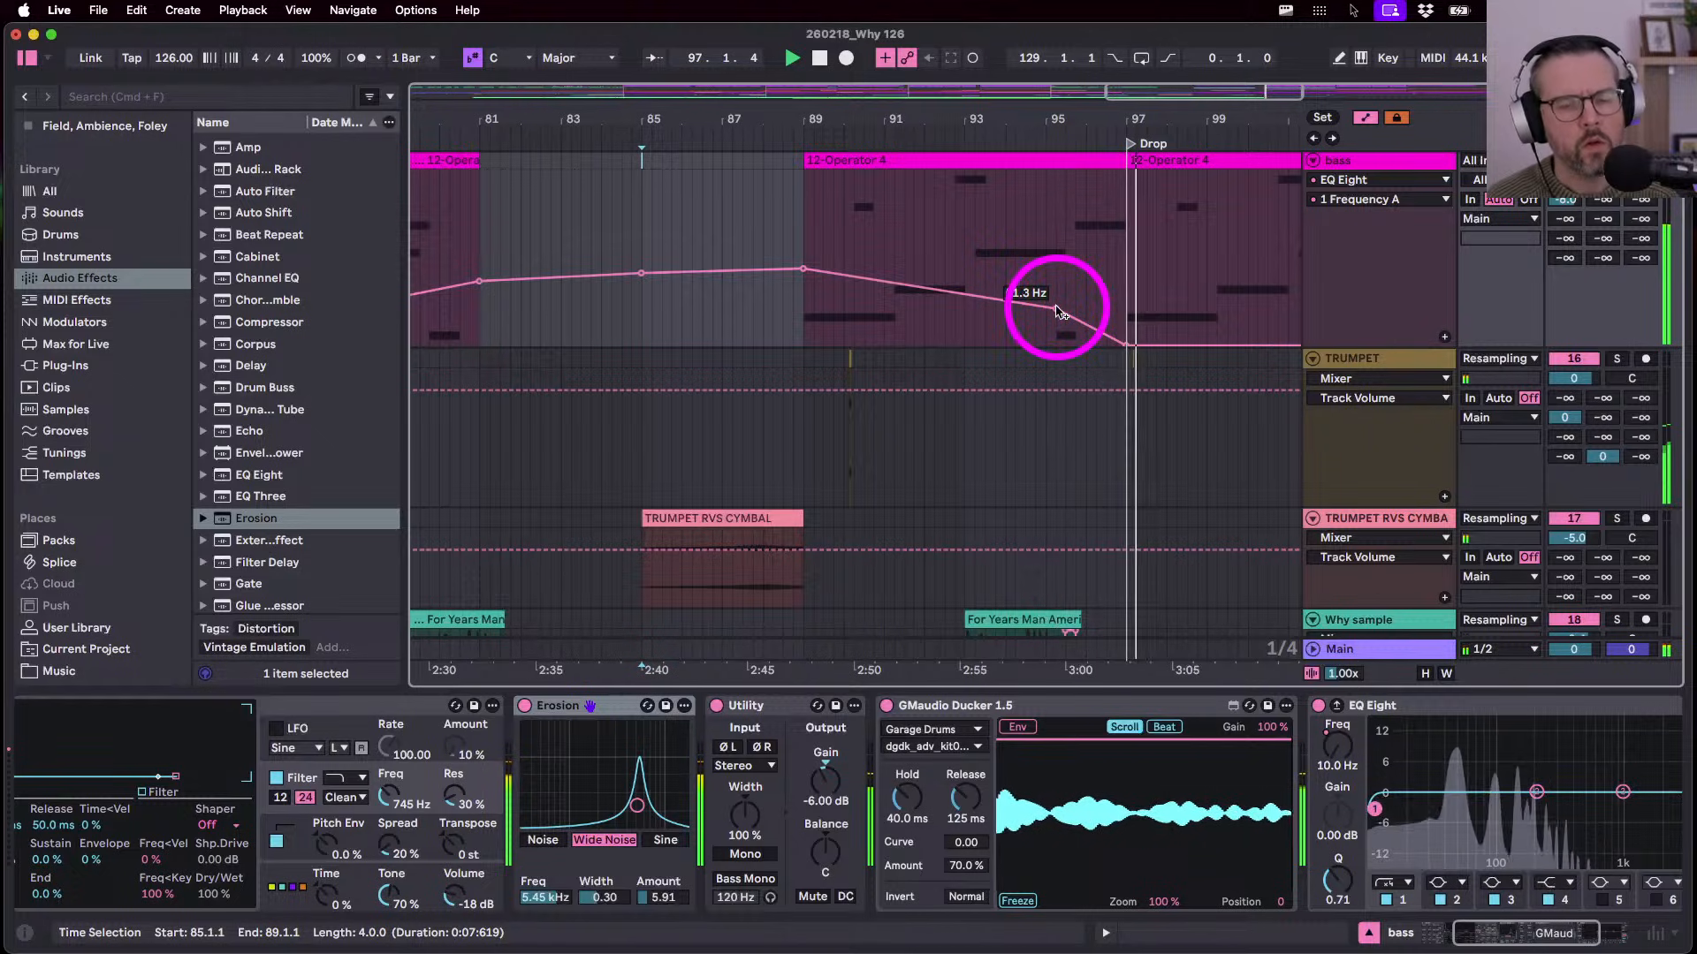
key(a)
key(a)
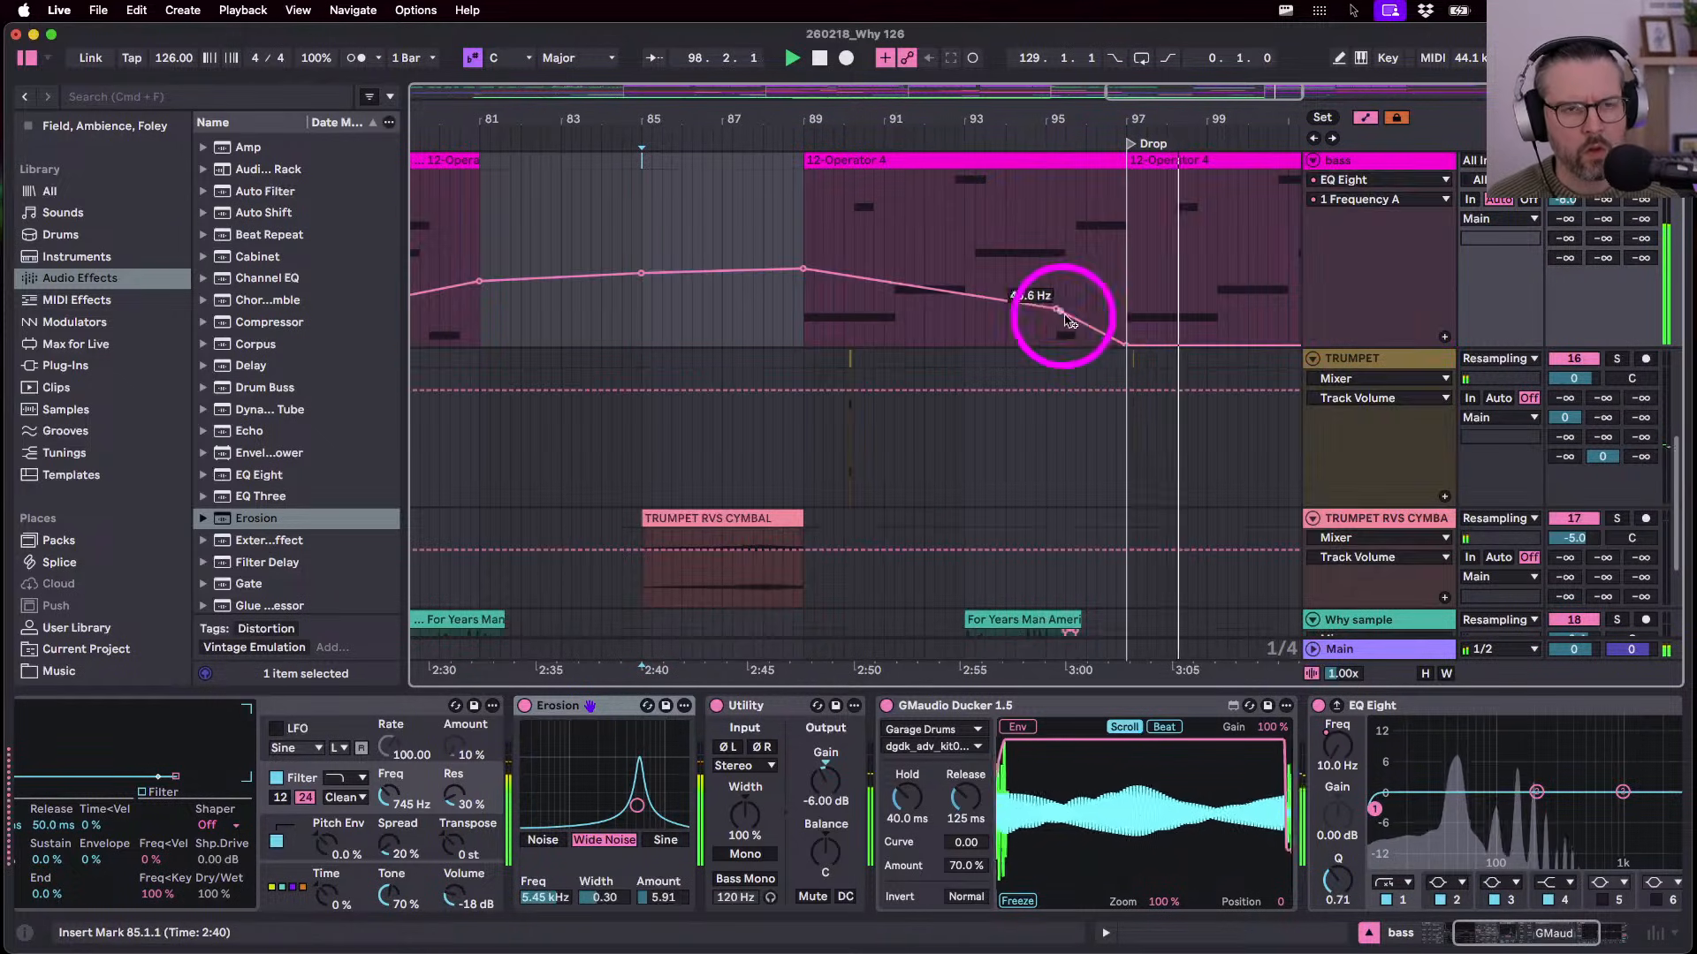
scroll(1099, 334, up, 10)
scroll(1098, 337, up, 8)
scroll(1098, 338, down, 15)
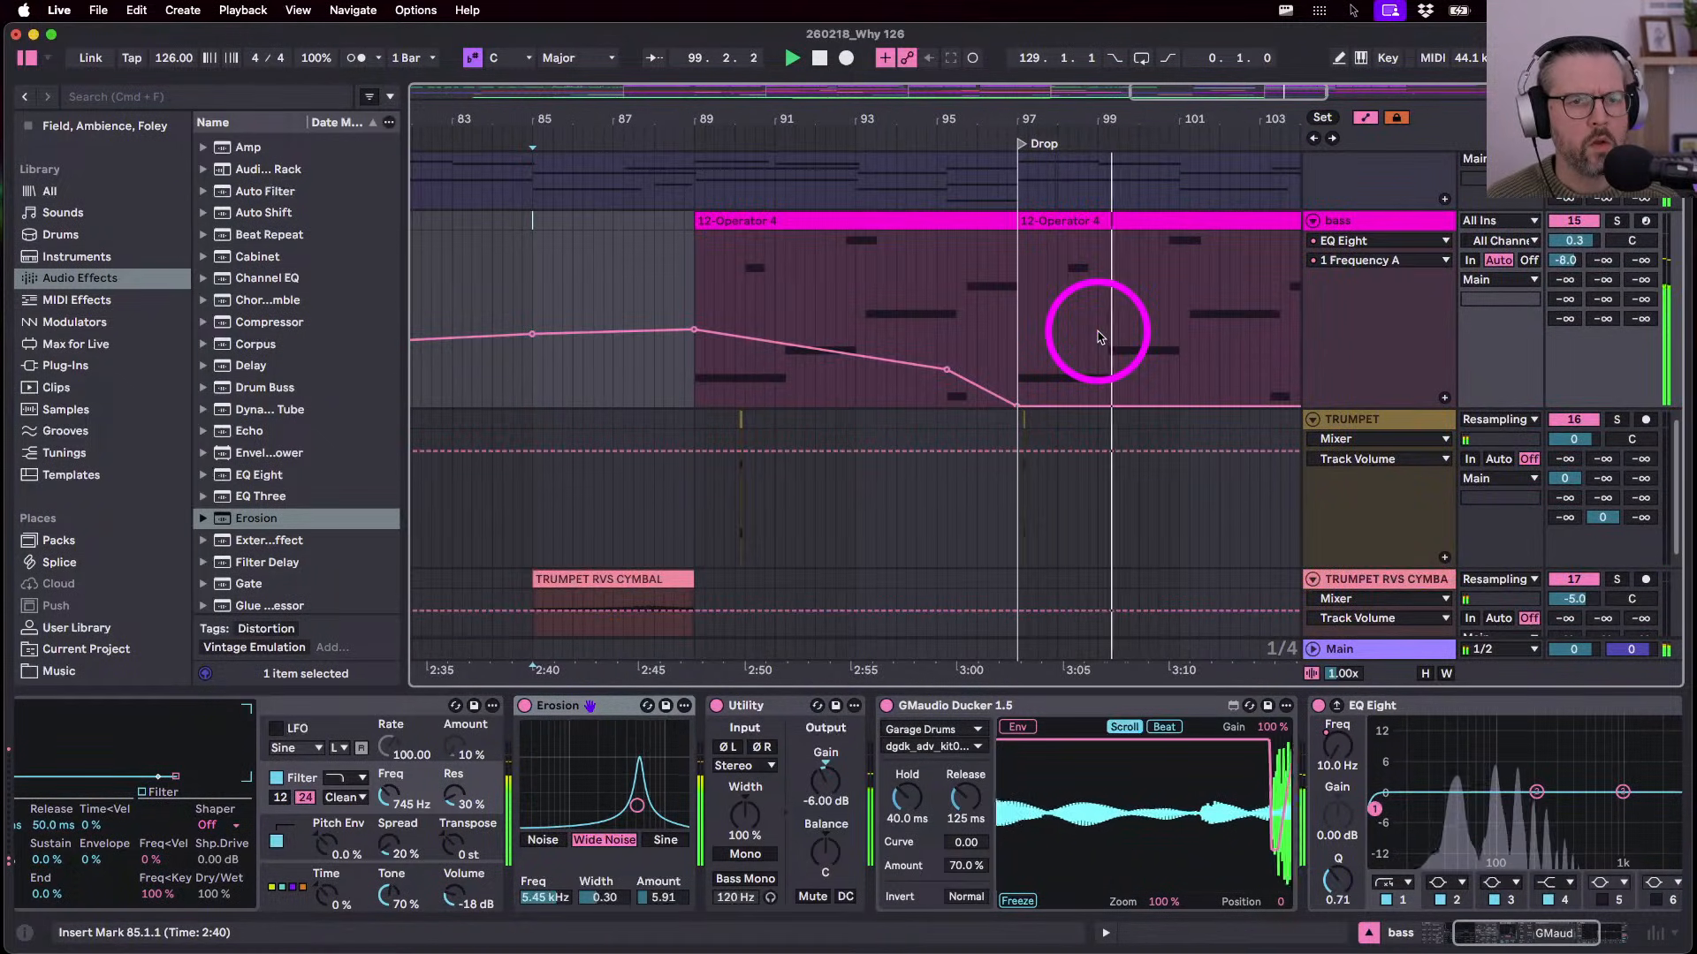
scroll(1099, 338, up, 8)
click(1394, 496)
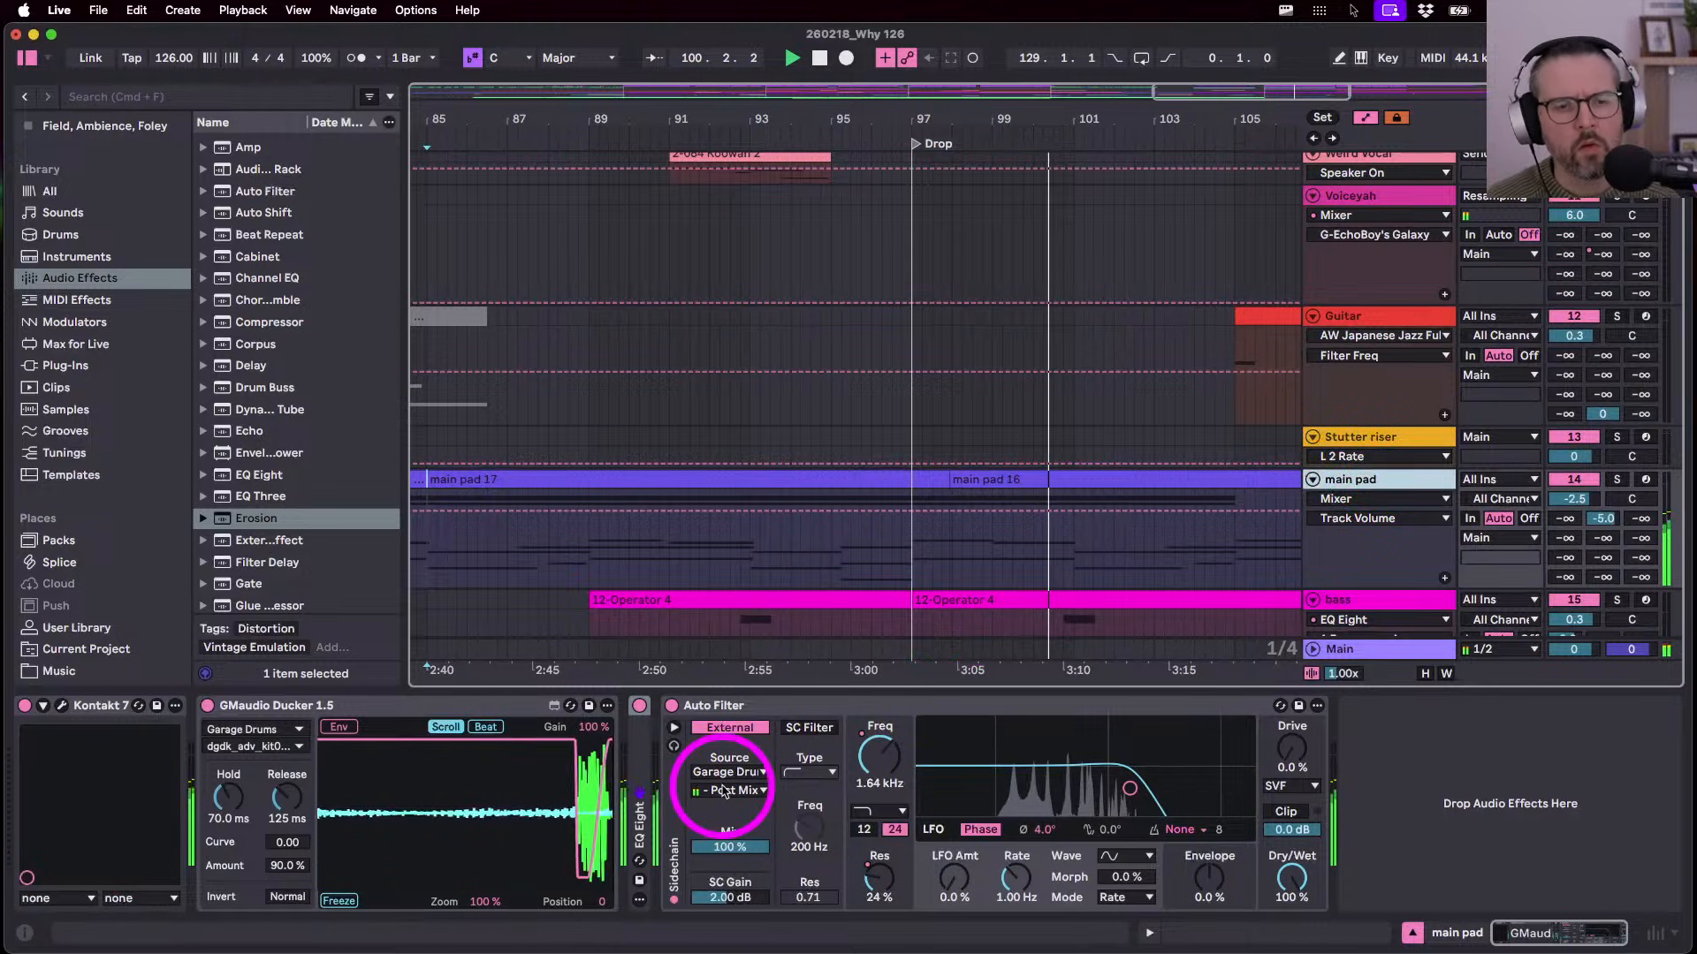
- Try the Ducker amount at 100 %, undo back to 90 %, and stop playback
click(284, 865)
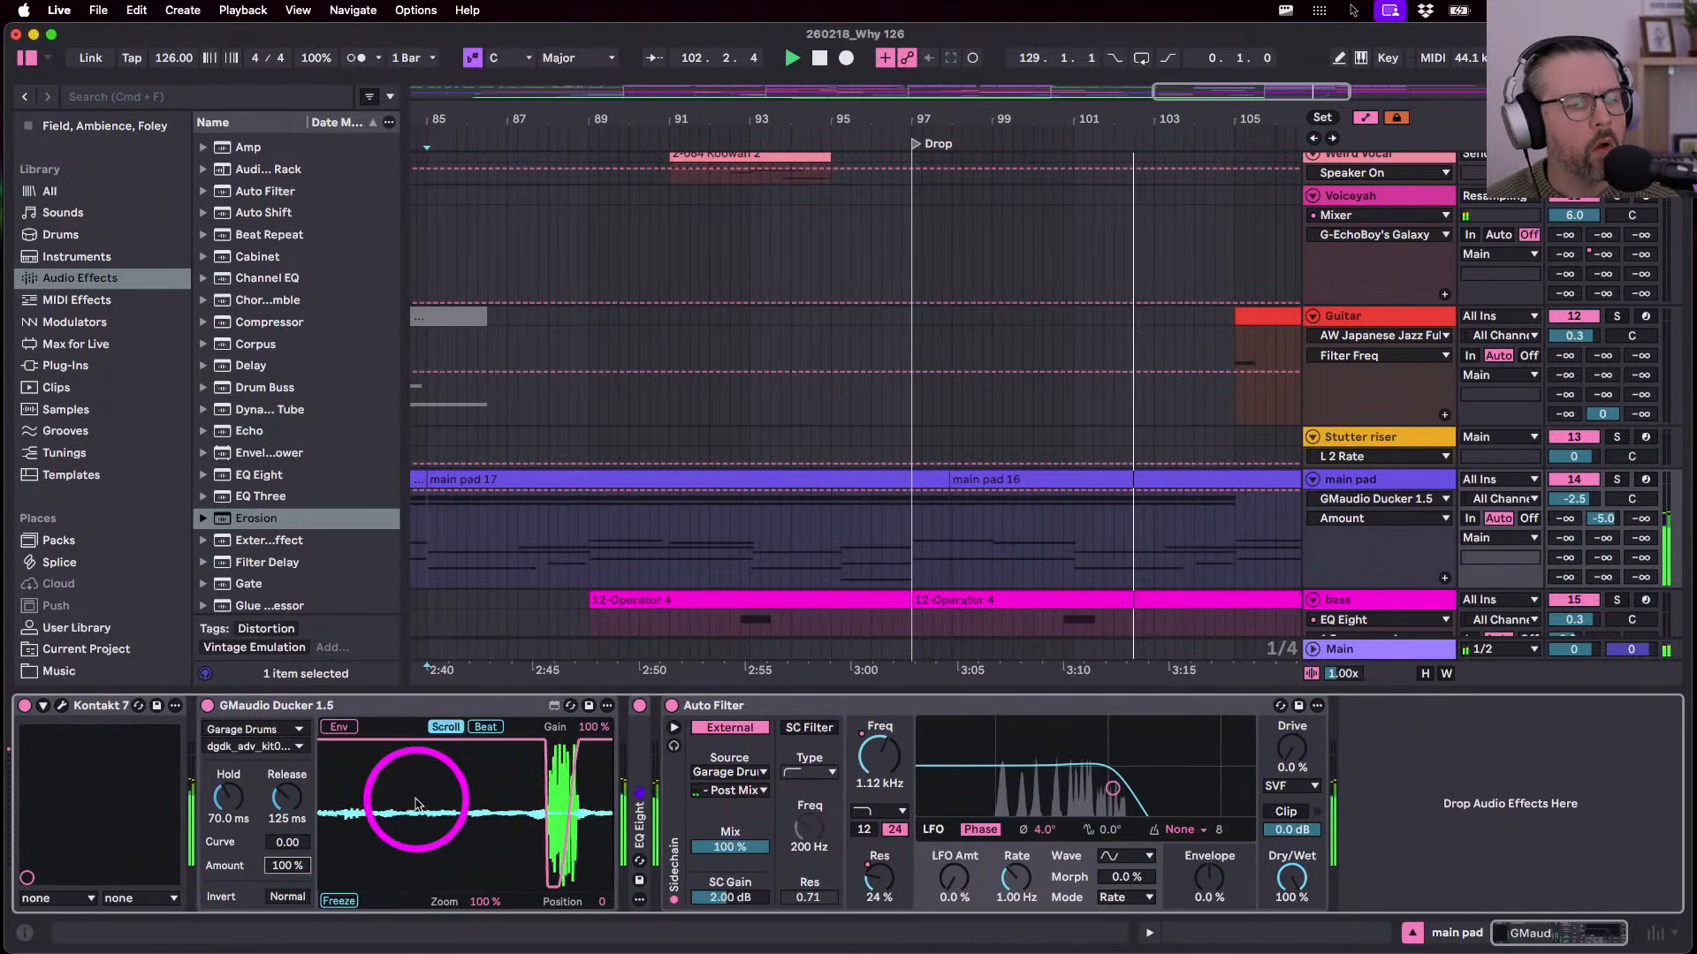
key(super+z)
key(space)
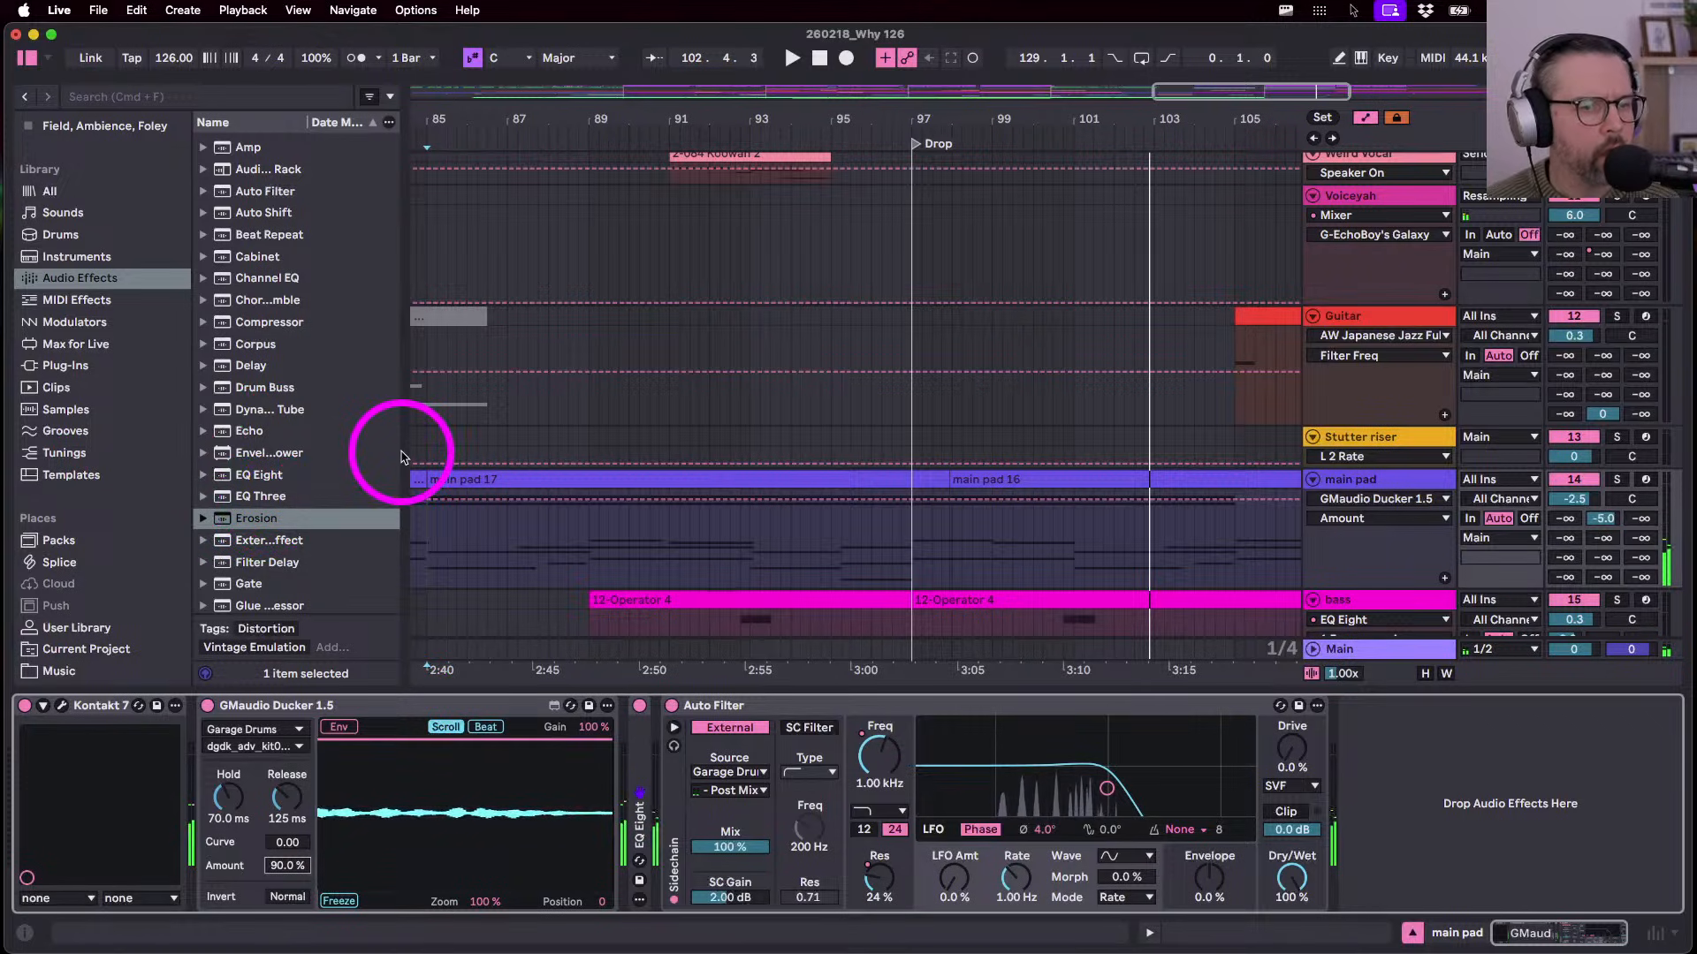
scroll(1079, 561, down, 5)
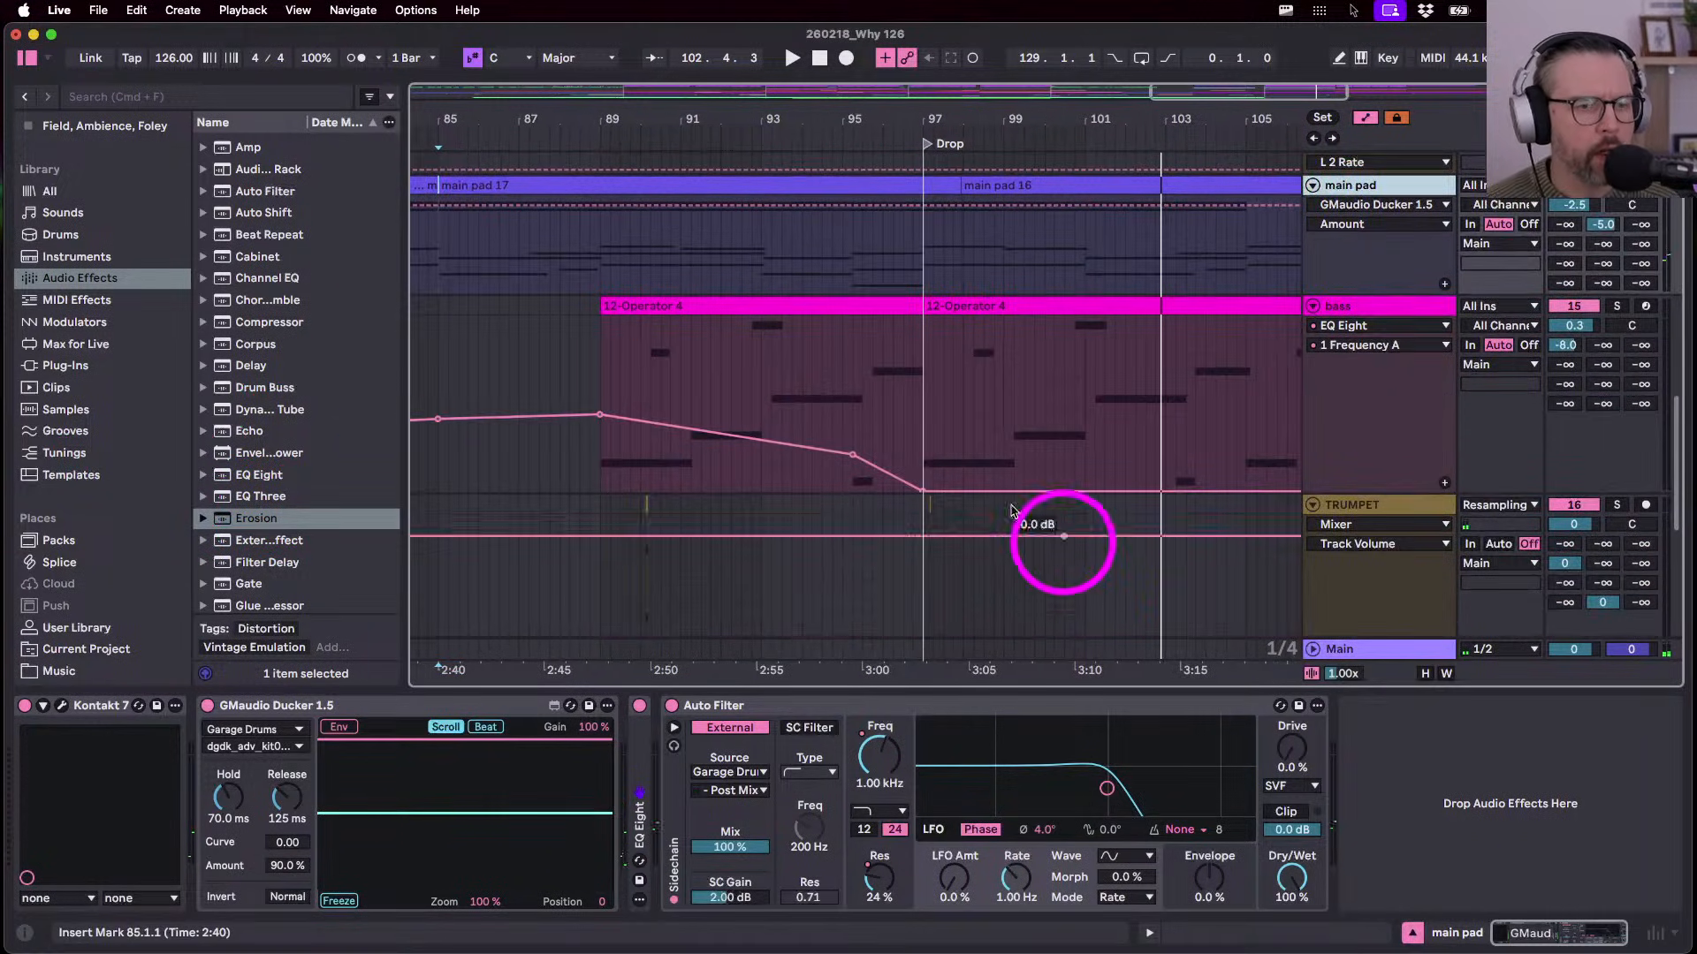
- Drag the browser splitter right so the audio effect names show in full
scroll(247, 529, down, 1)
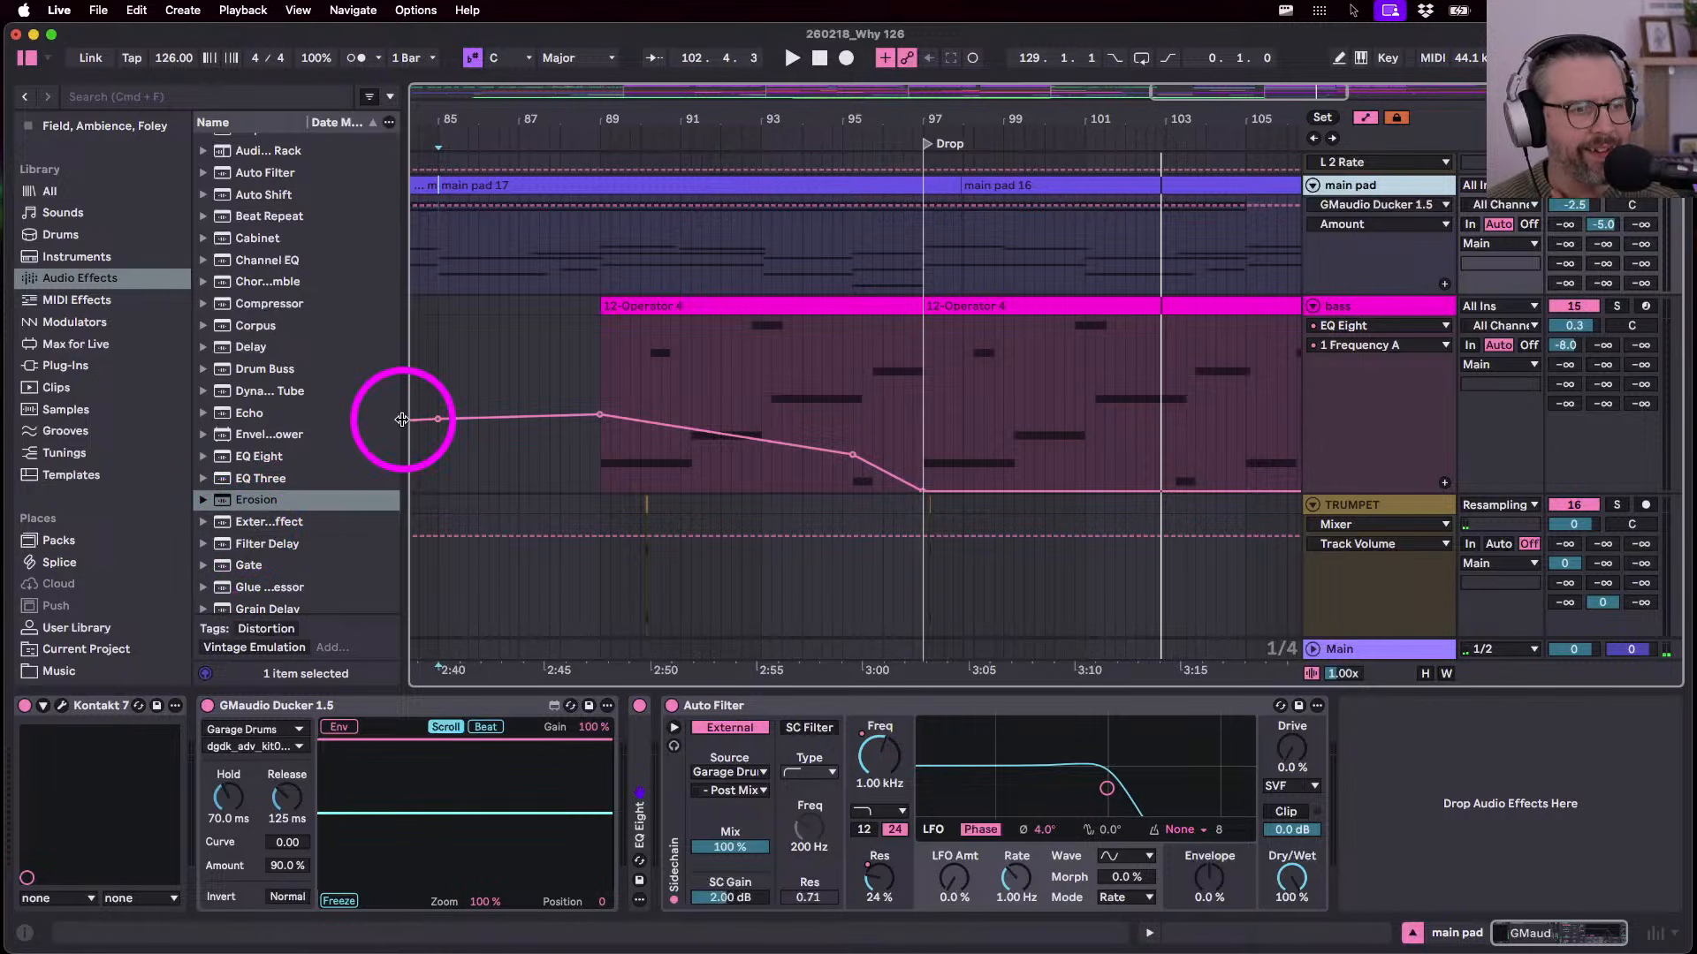
drag(409, 418, 507, 428)
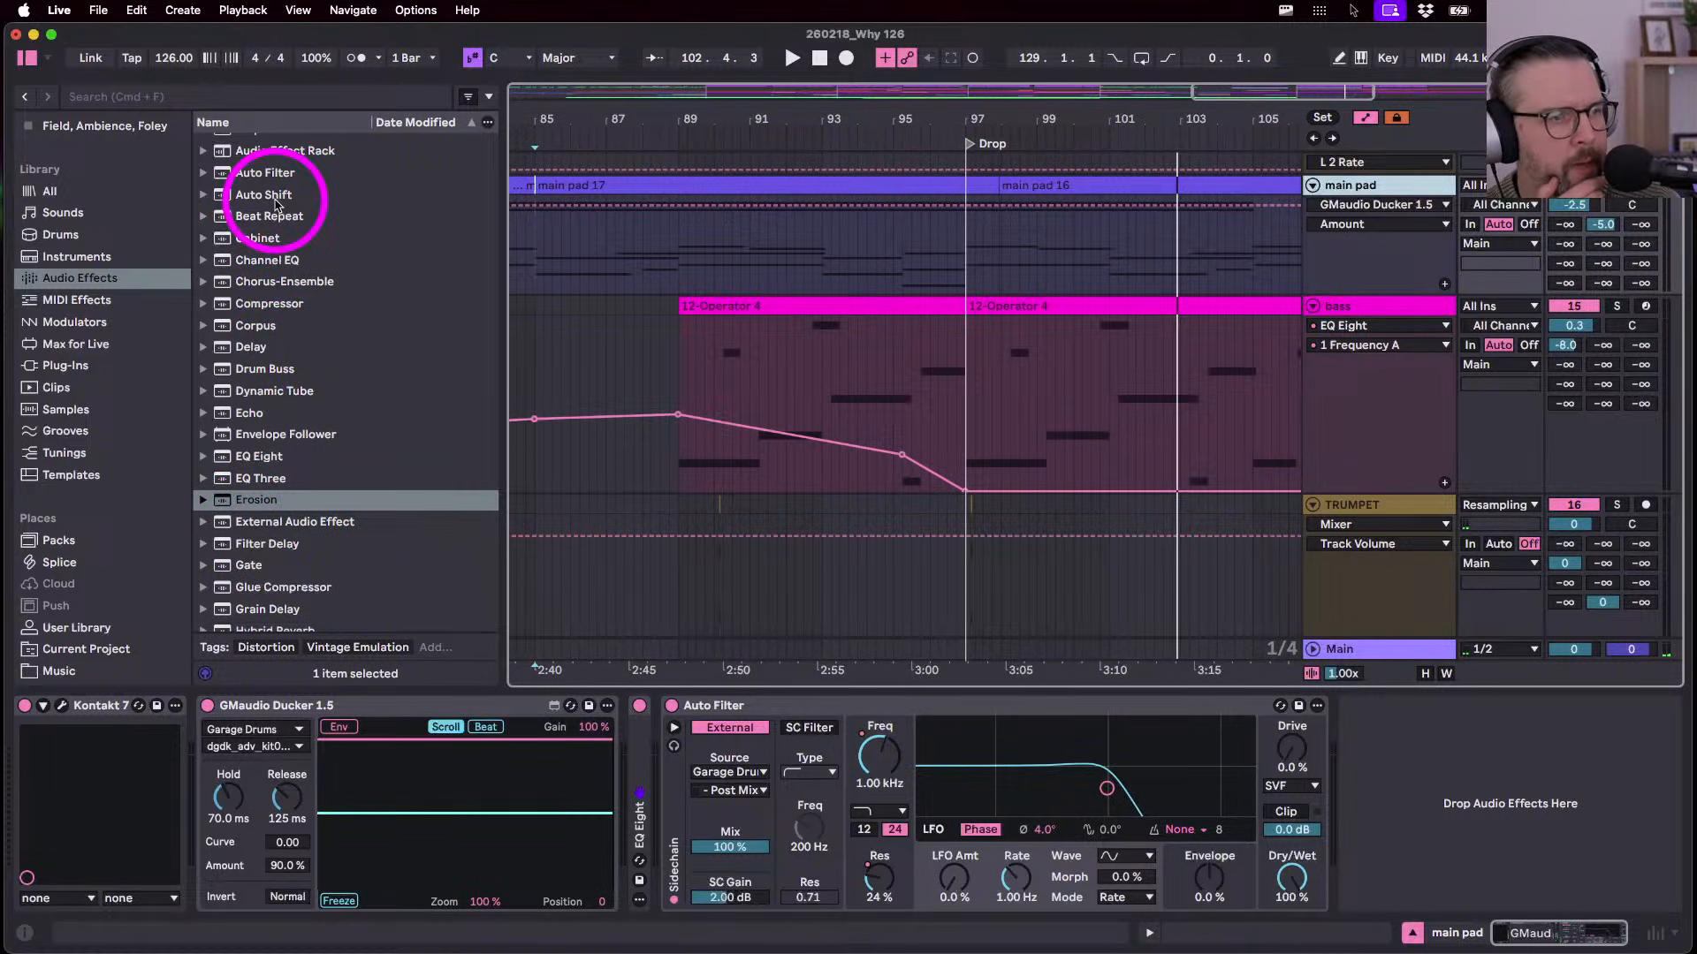
- Scroll the Audio Effects list and select Auto Pan-Tremolo
scroll(284, 206, up, 5)
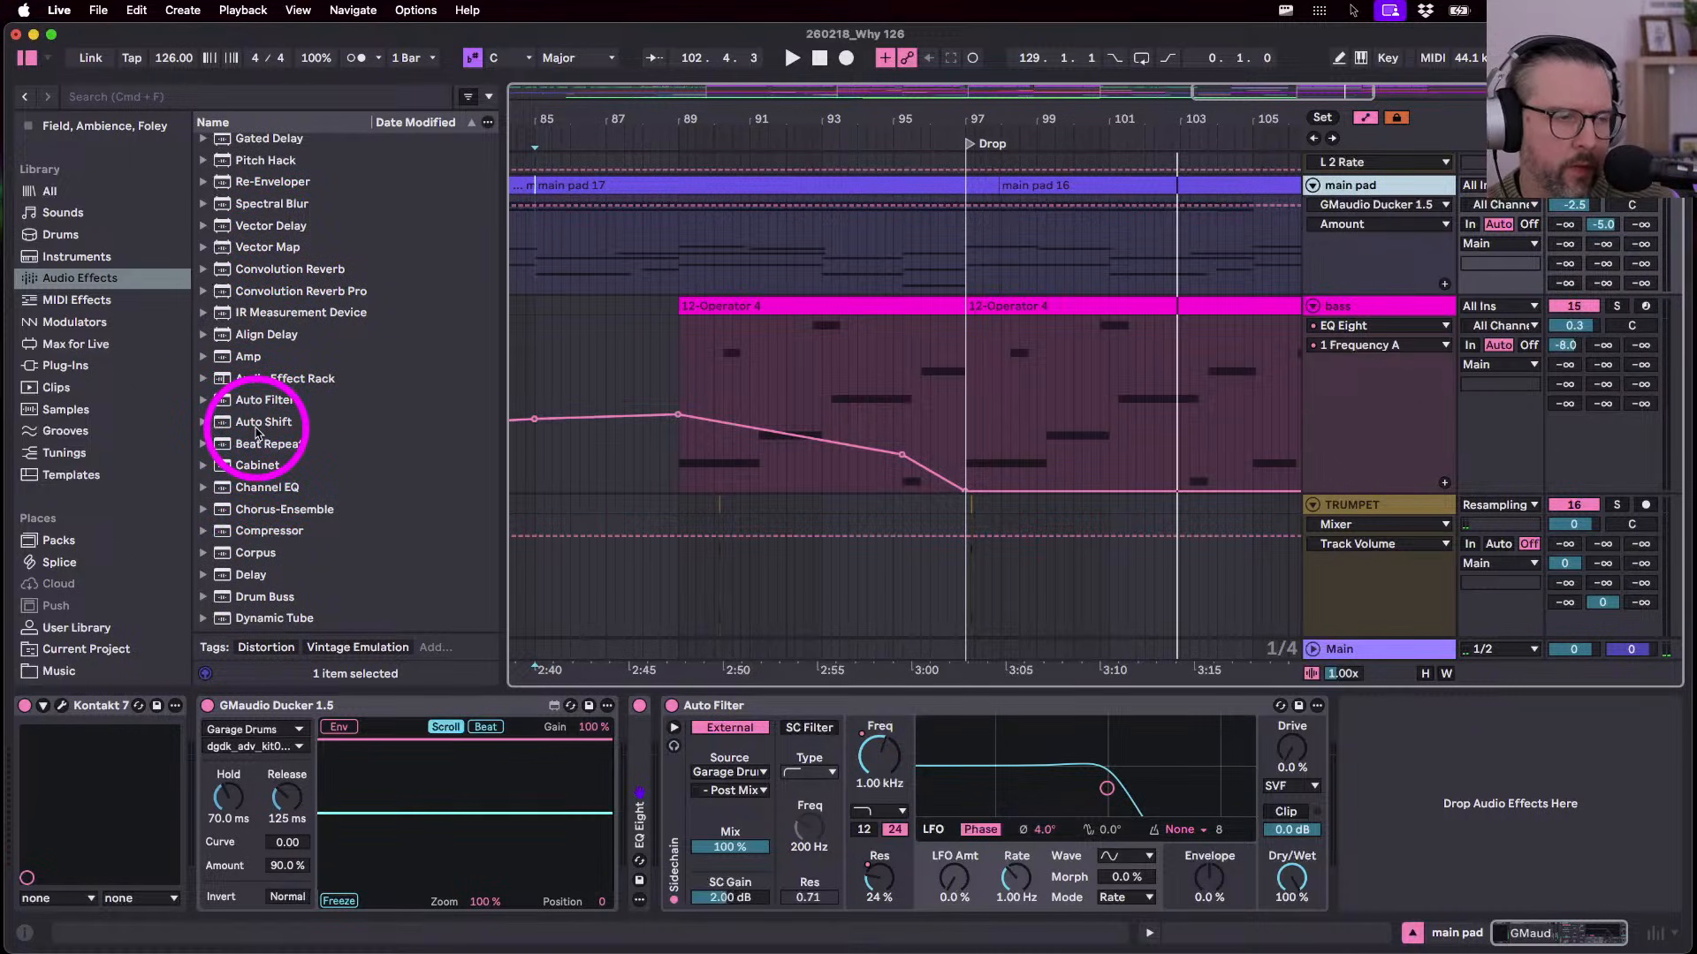
scroll(259, 432, up, 1)
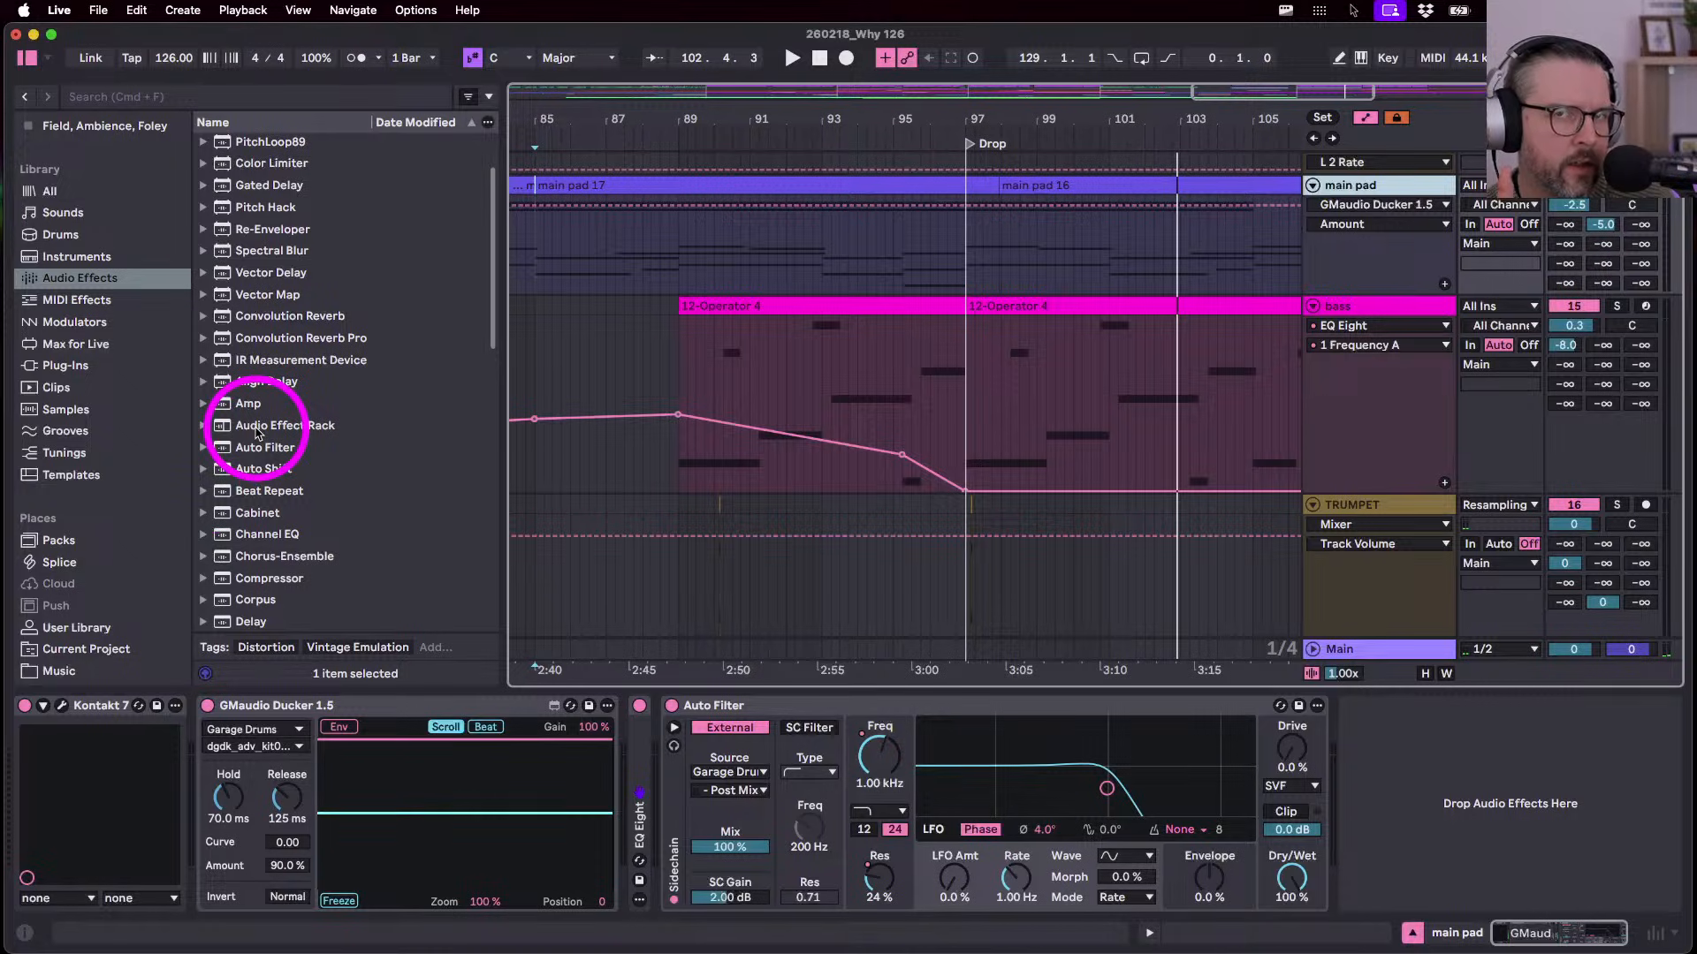
scroll(259, 432, down, 2)
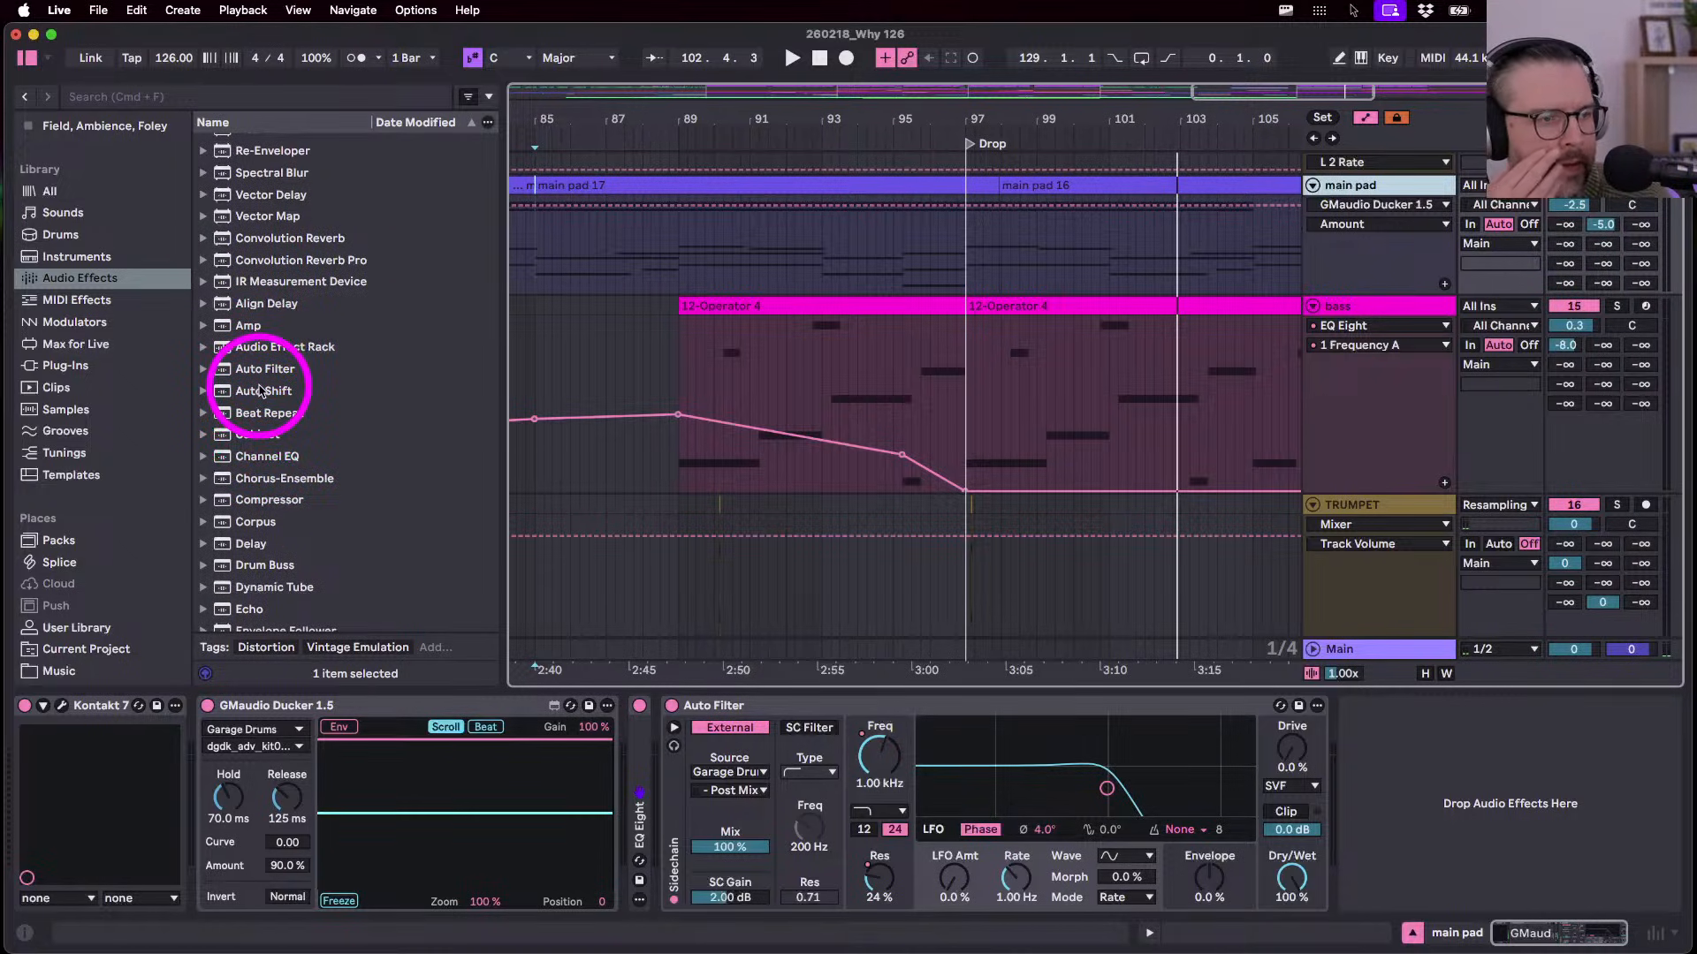
scroll(264, 477, up, 4)
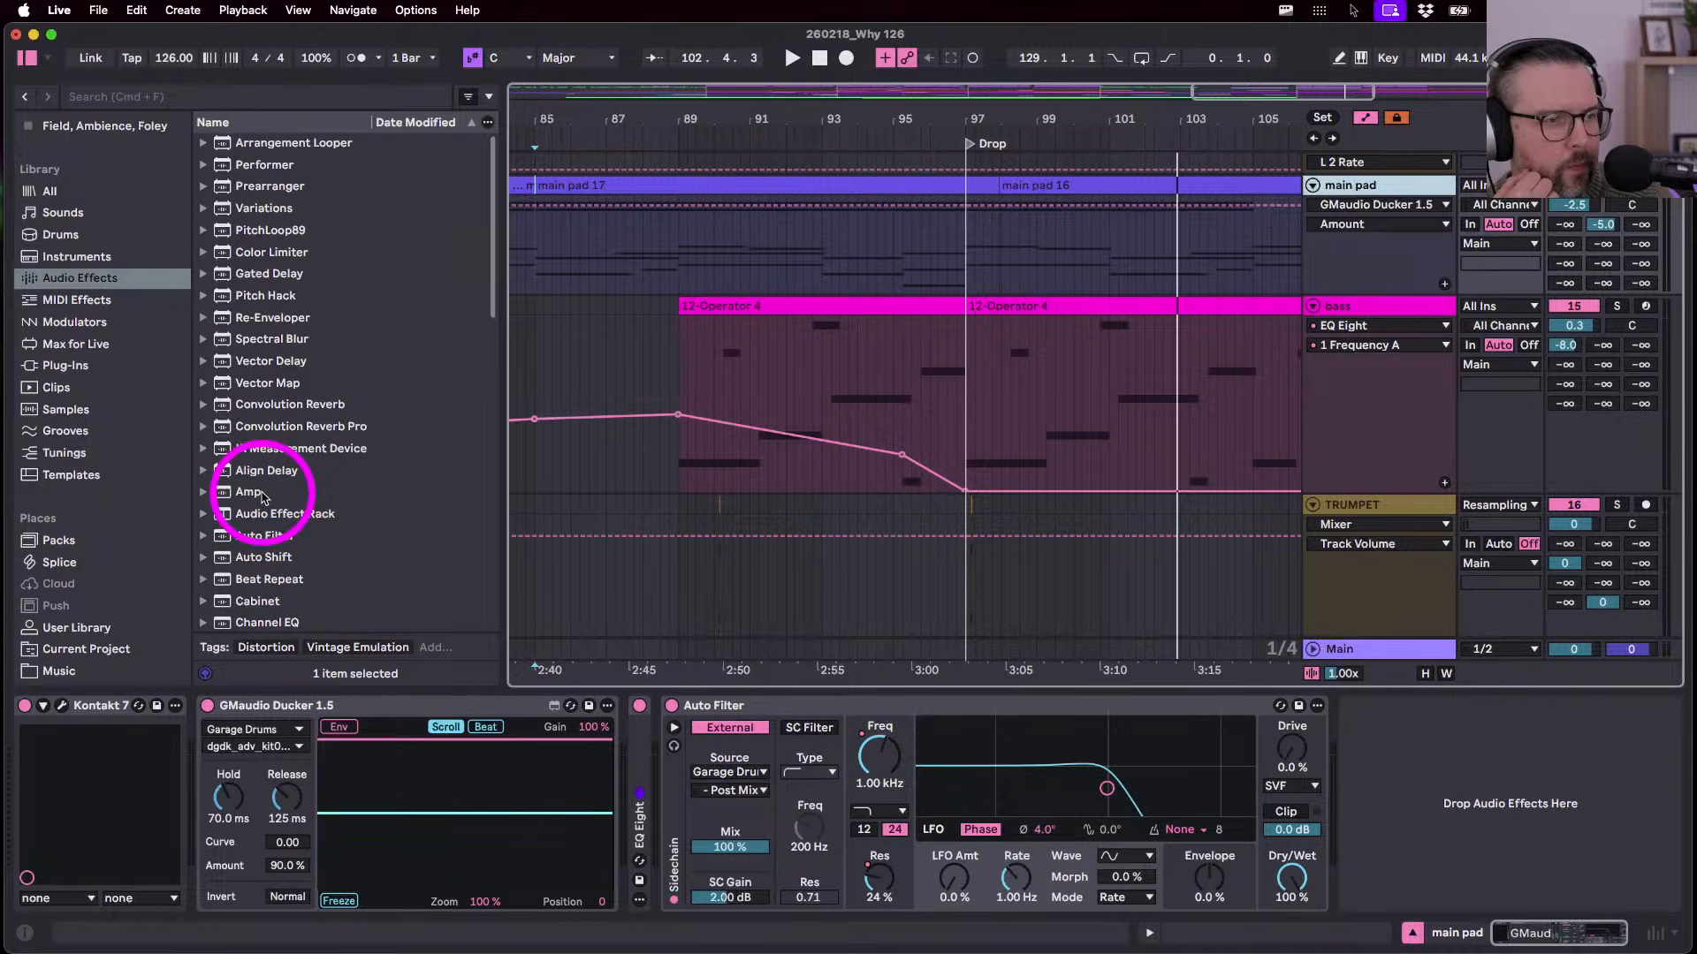
scroll(261, 498, down, 6)
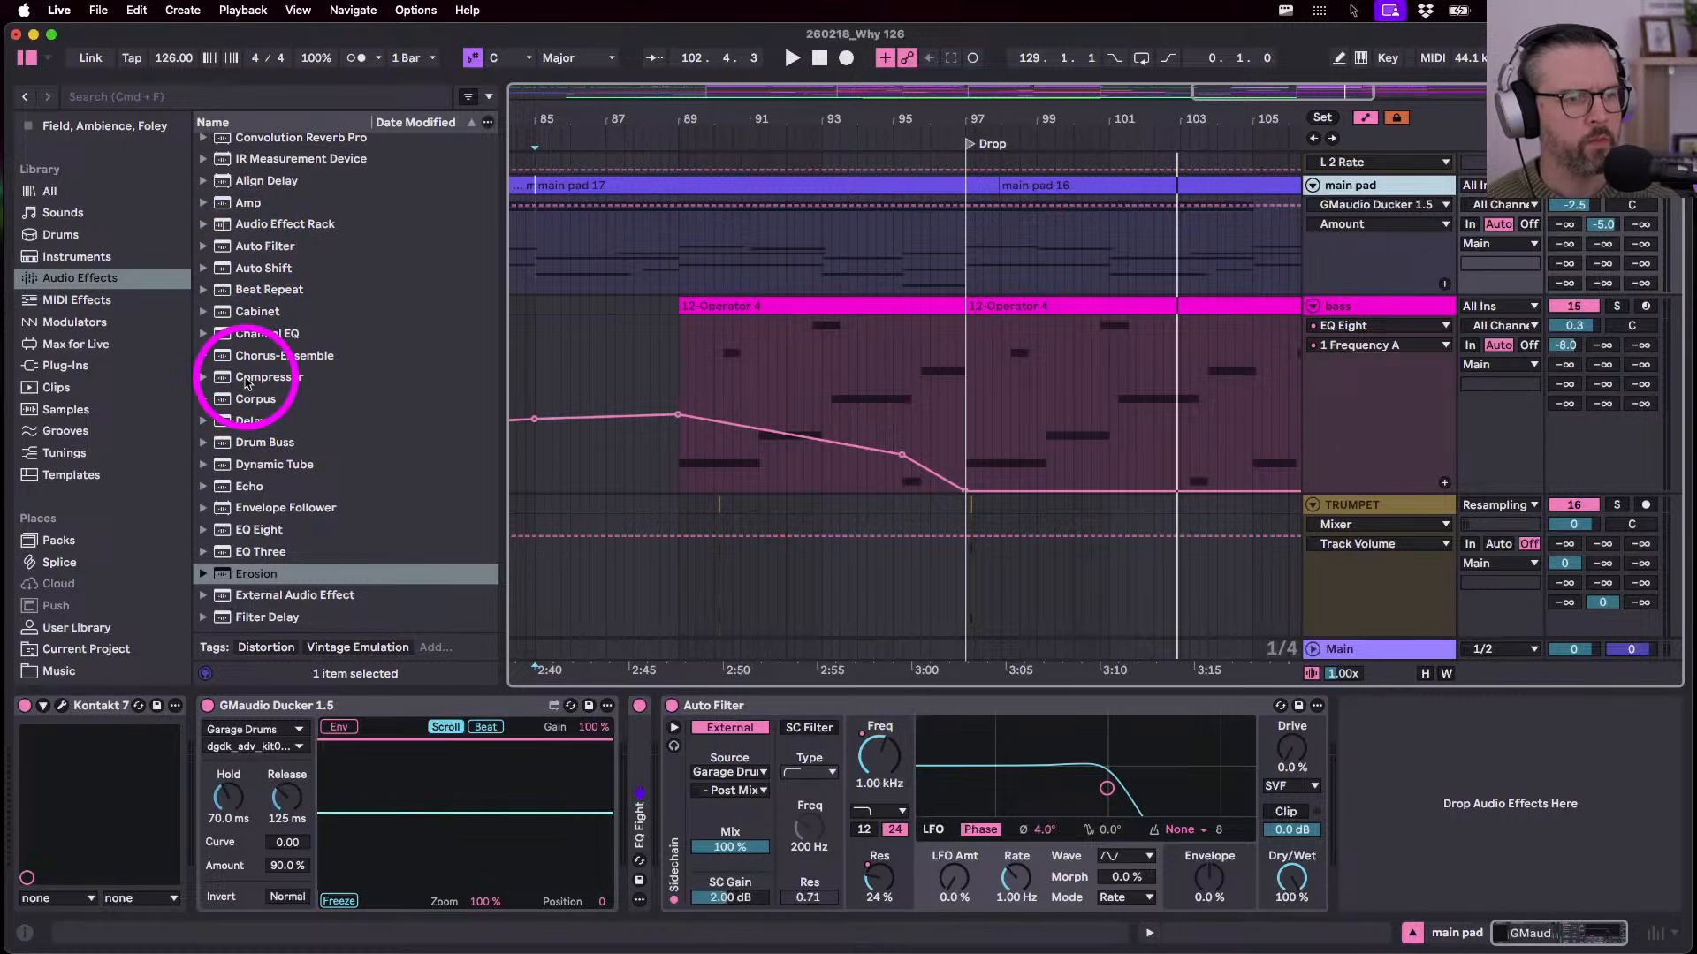
scroll(247, 382, up, 6)
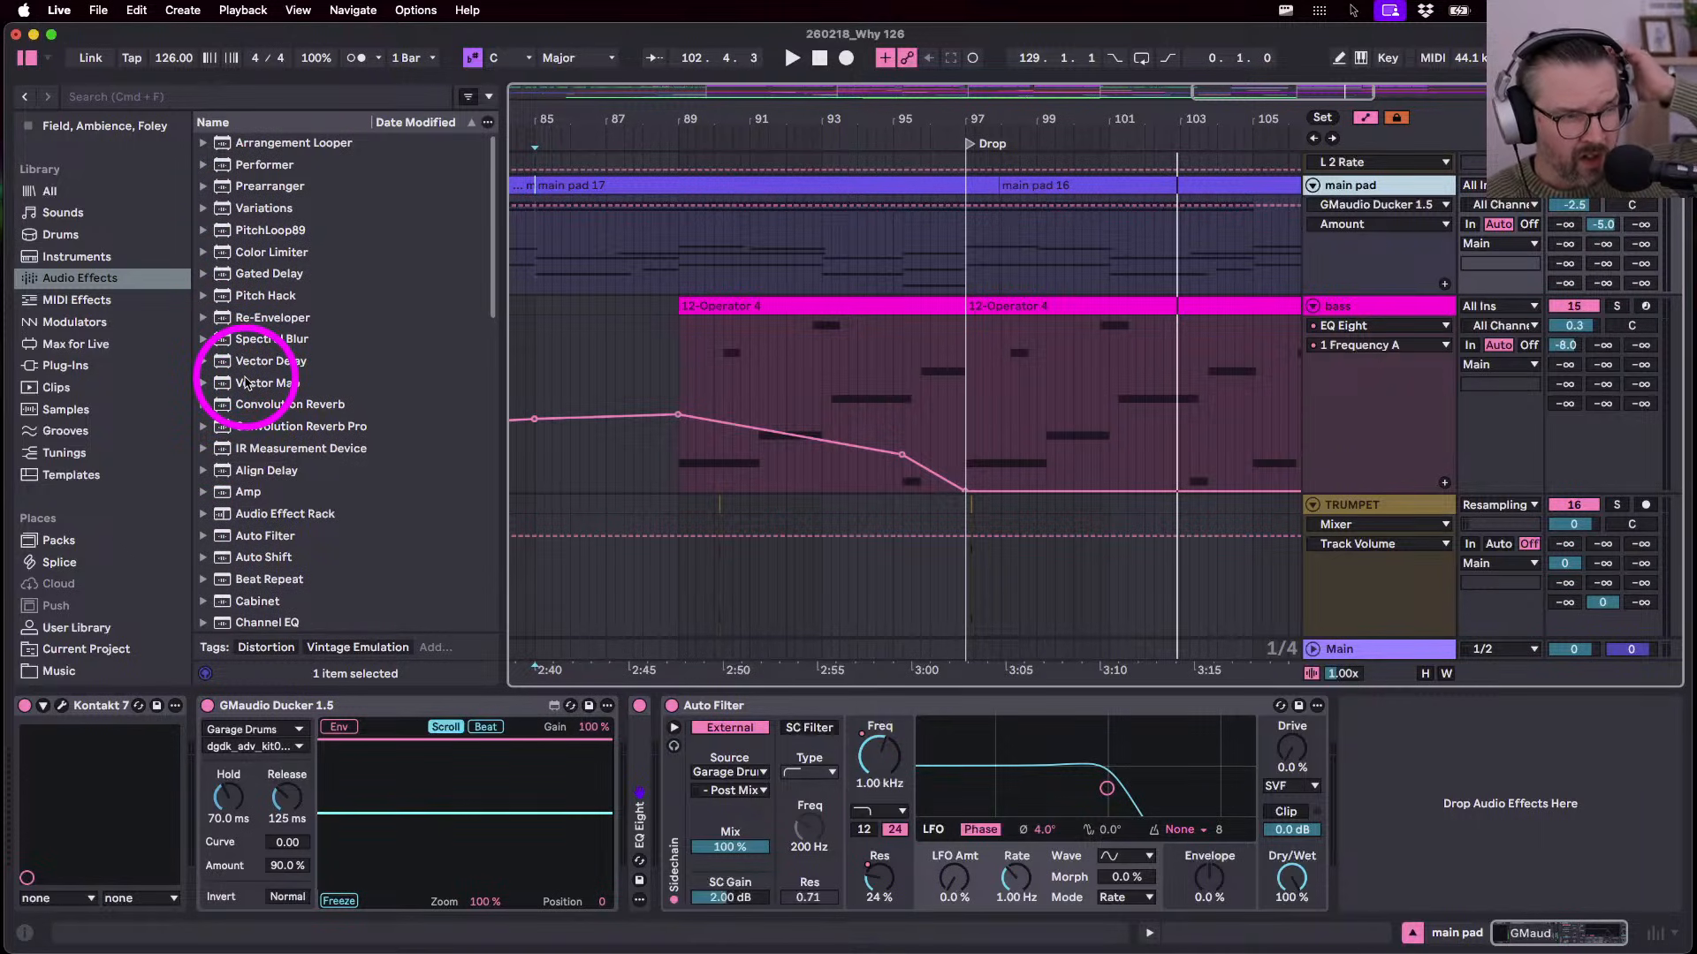
scroll(247, 382, down, 15)
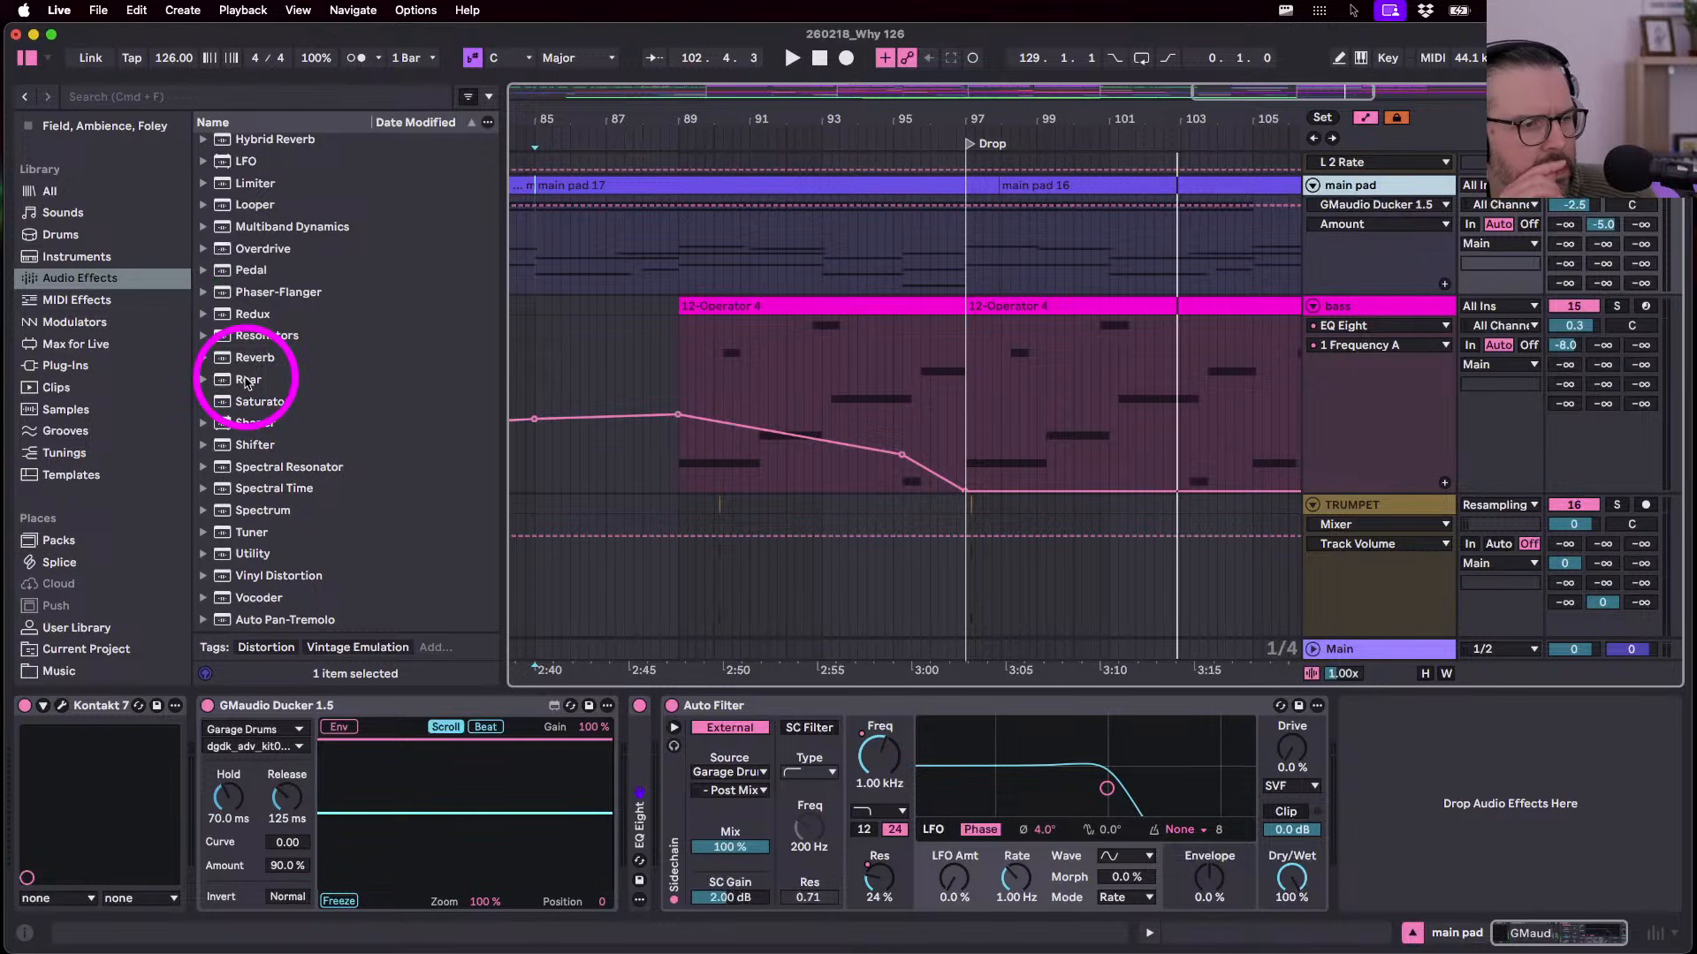
click(250, 621)
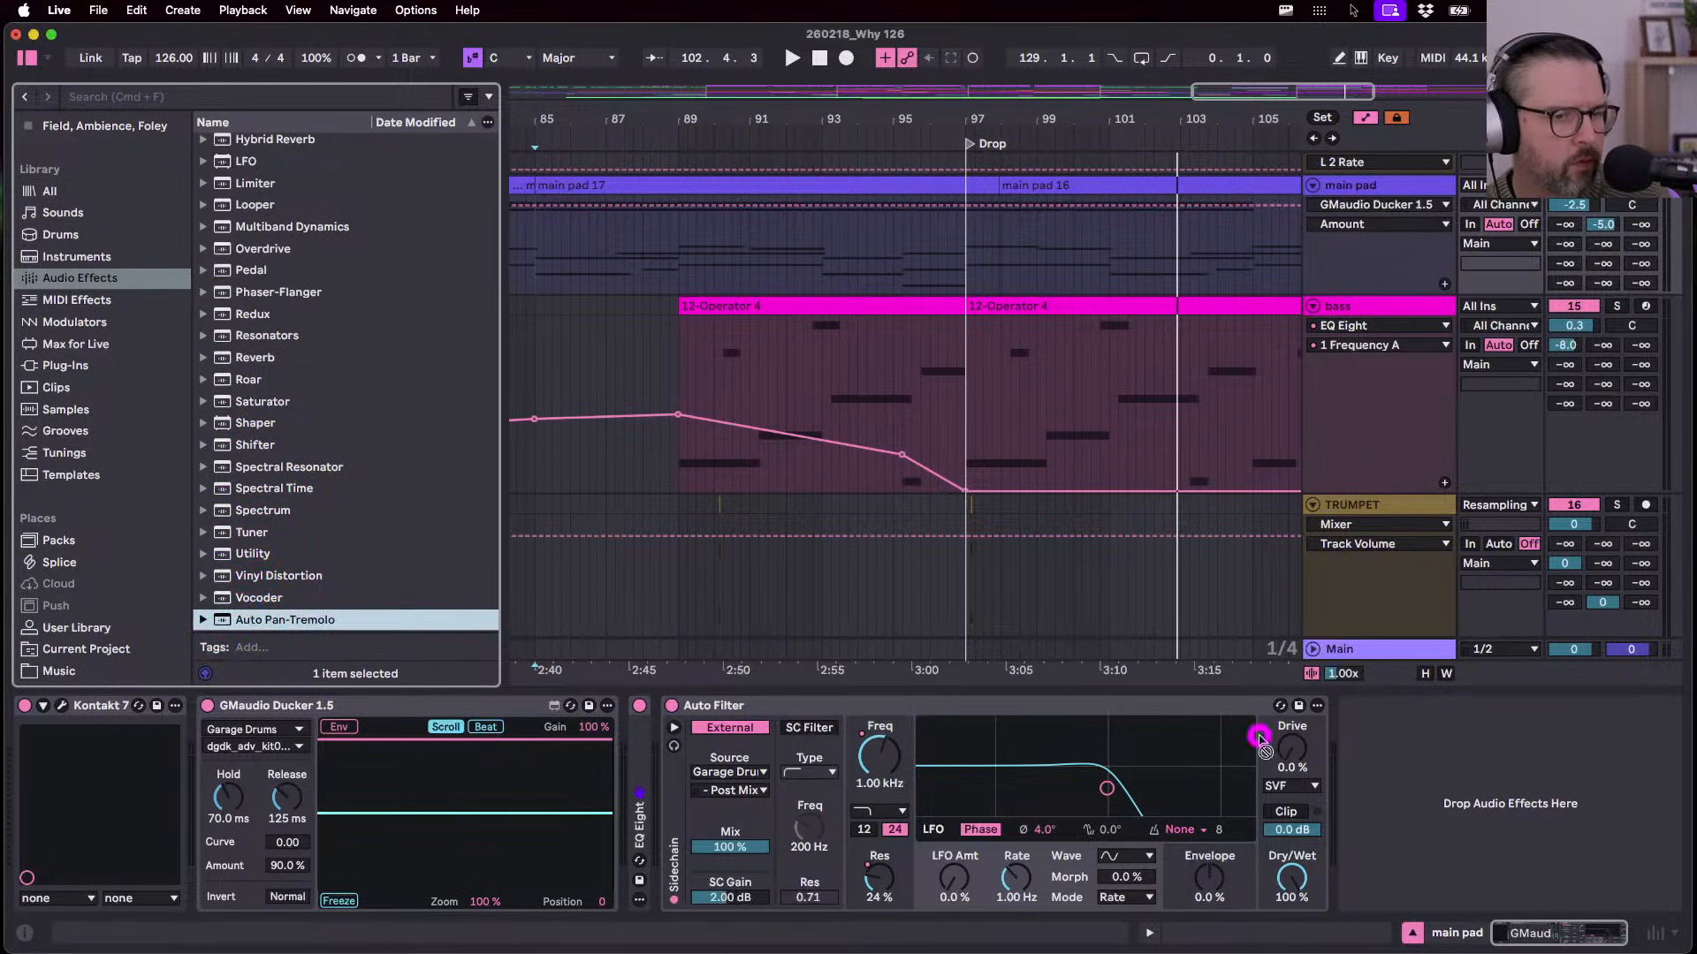
- Add Auto Pan-Tremolo to the main pad in Tremolo mode, with Vintage on and Amount at 65 %
drag(1553, 801, 1551, 800)
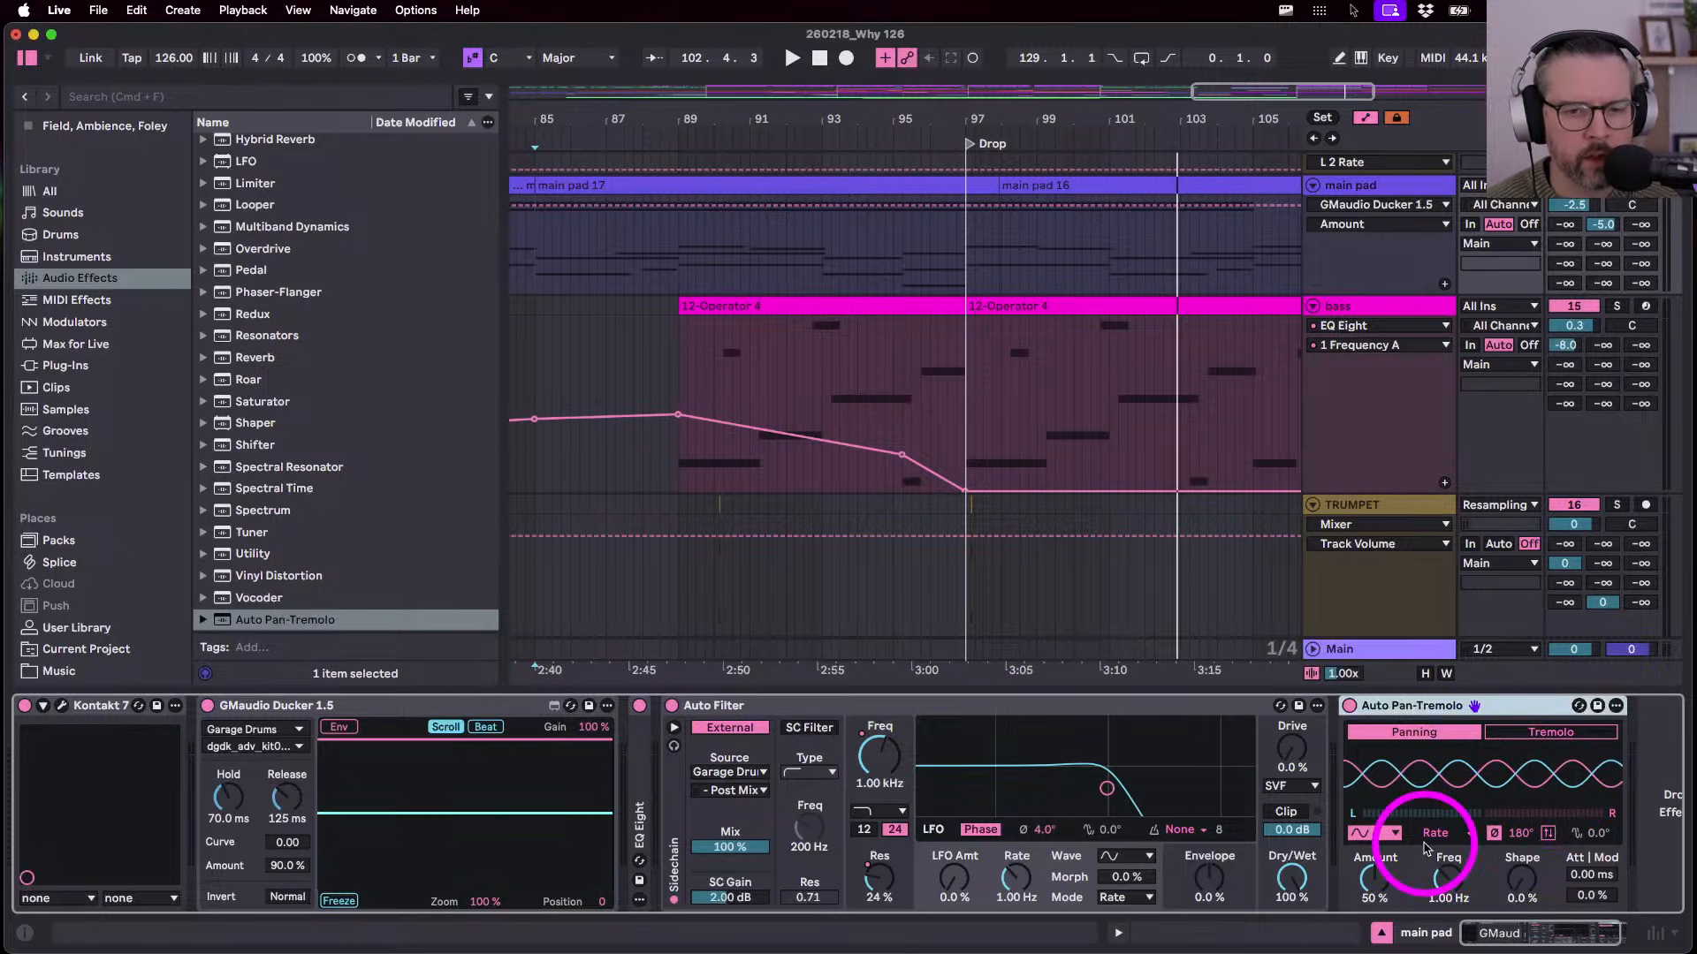
click(1520, 737)
scroll(1520, 740, right, 2)
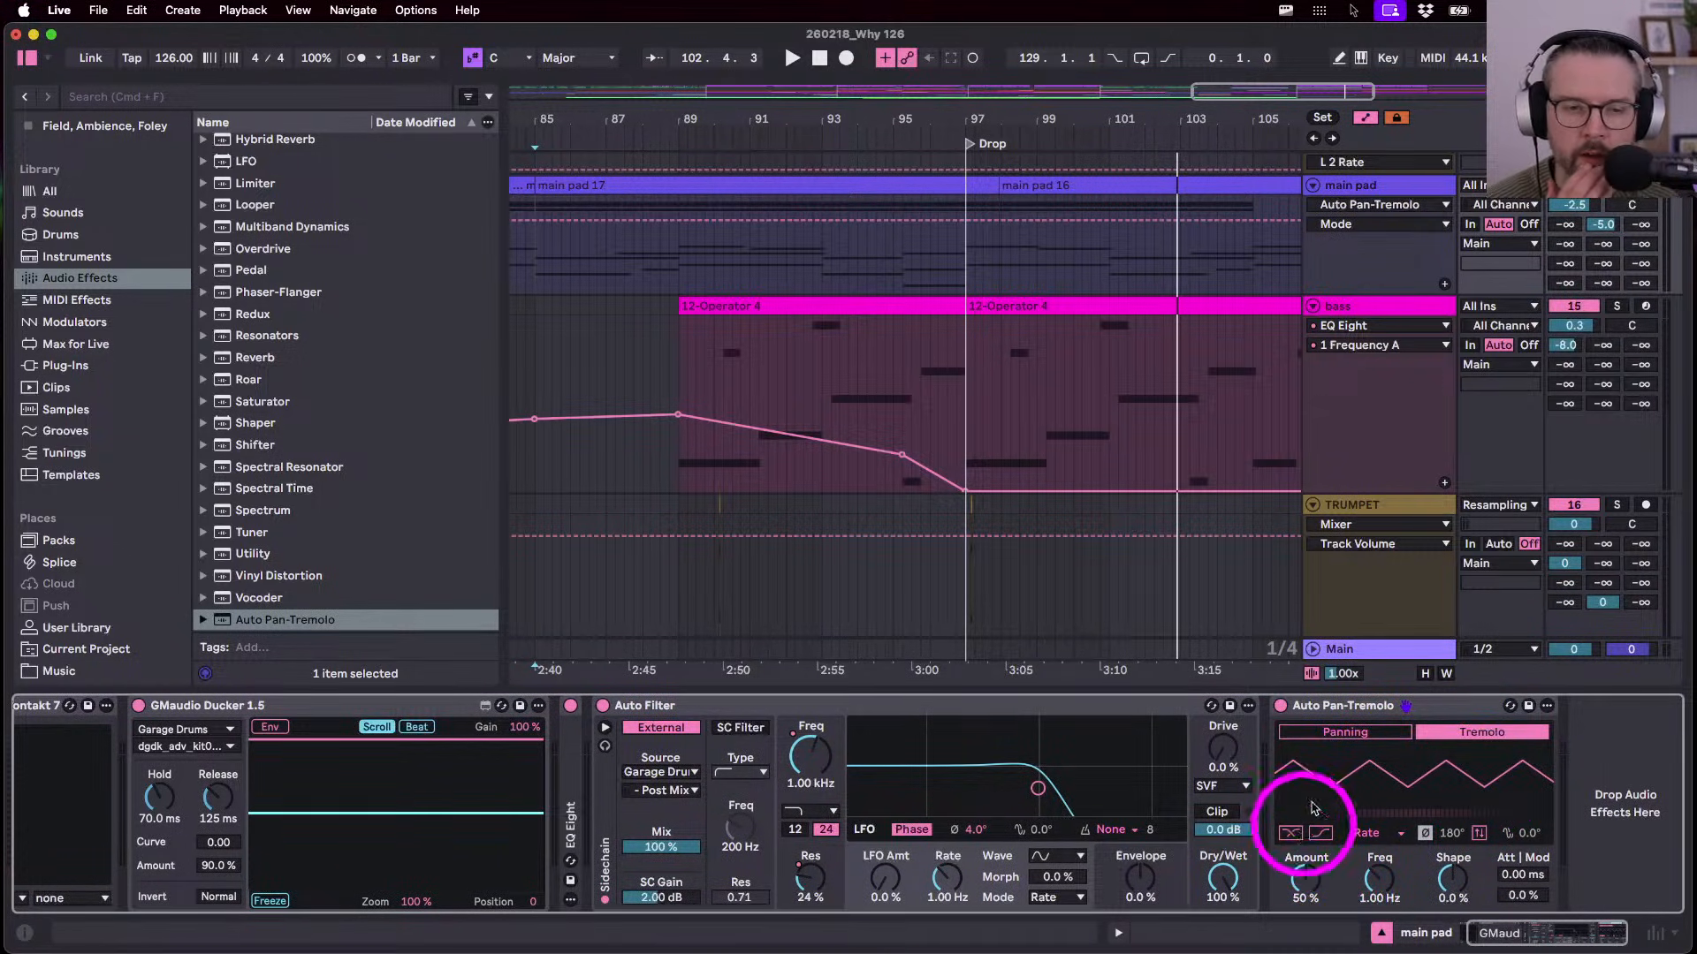
click(1329, 707)
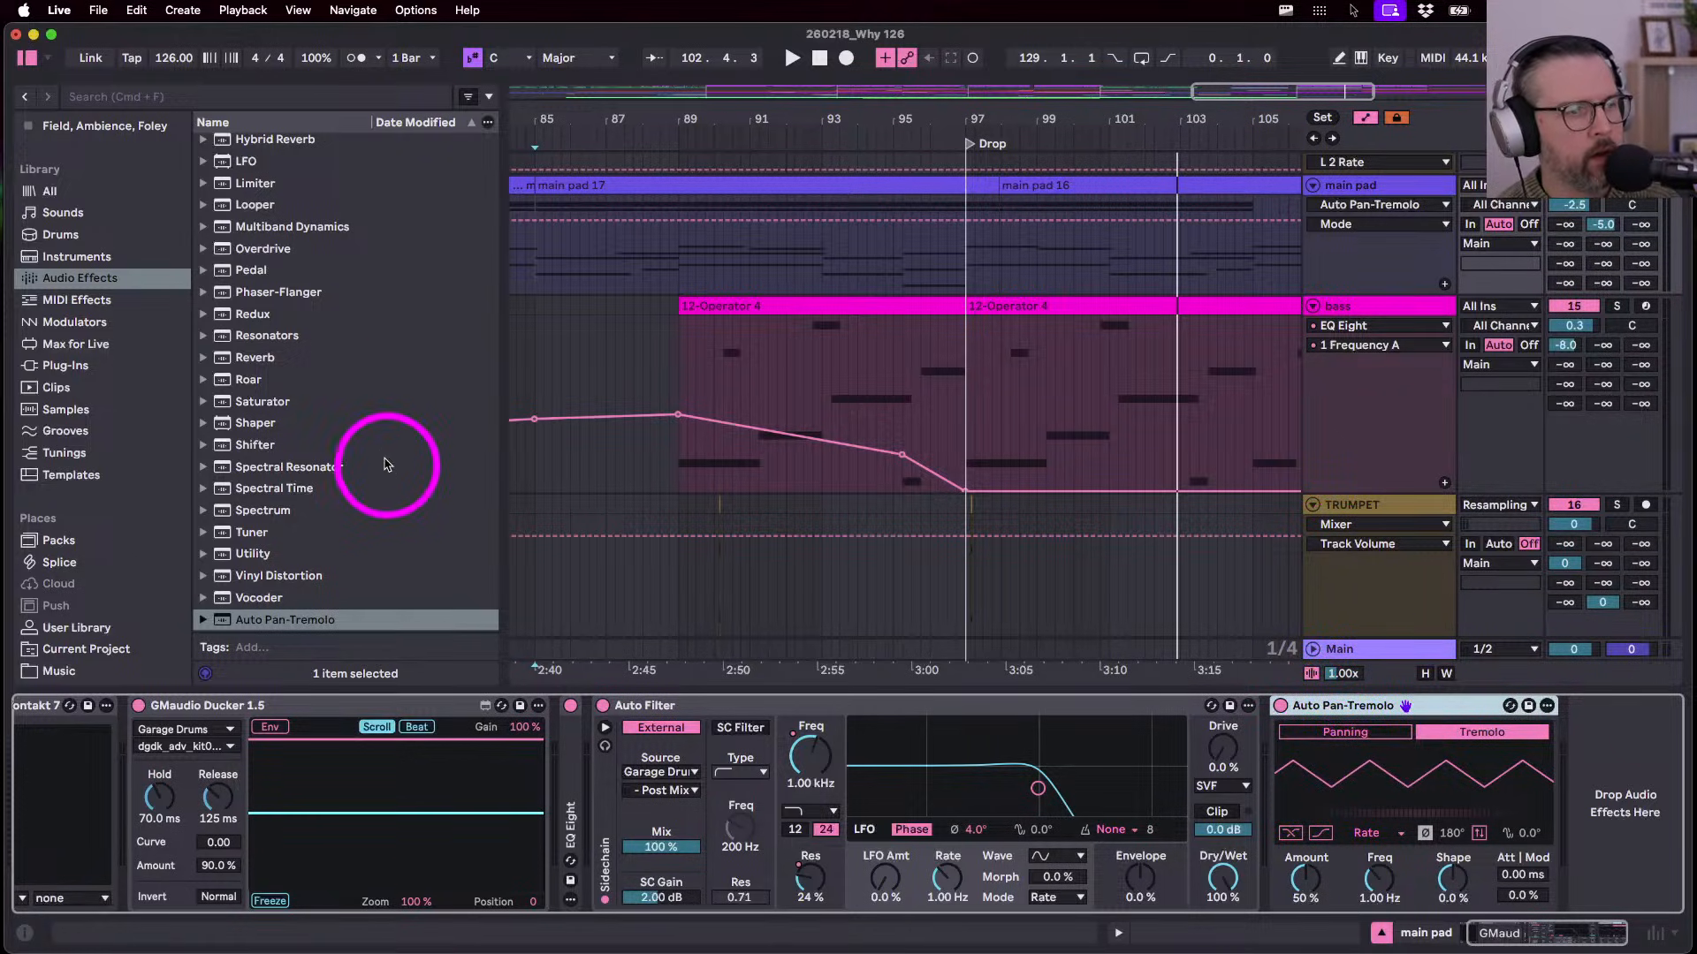
drag(495, 326, 444, 333)
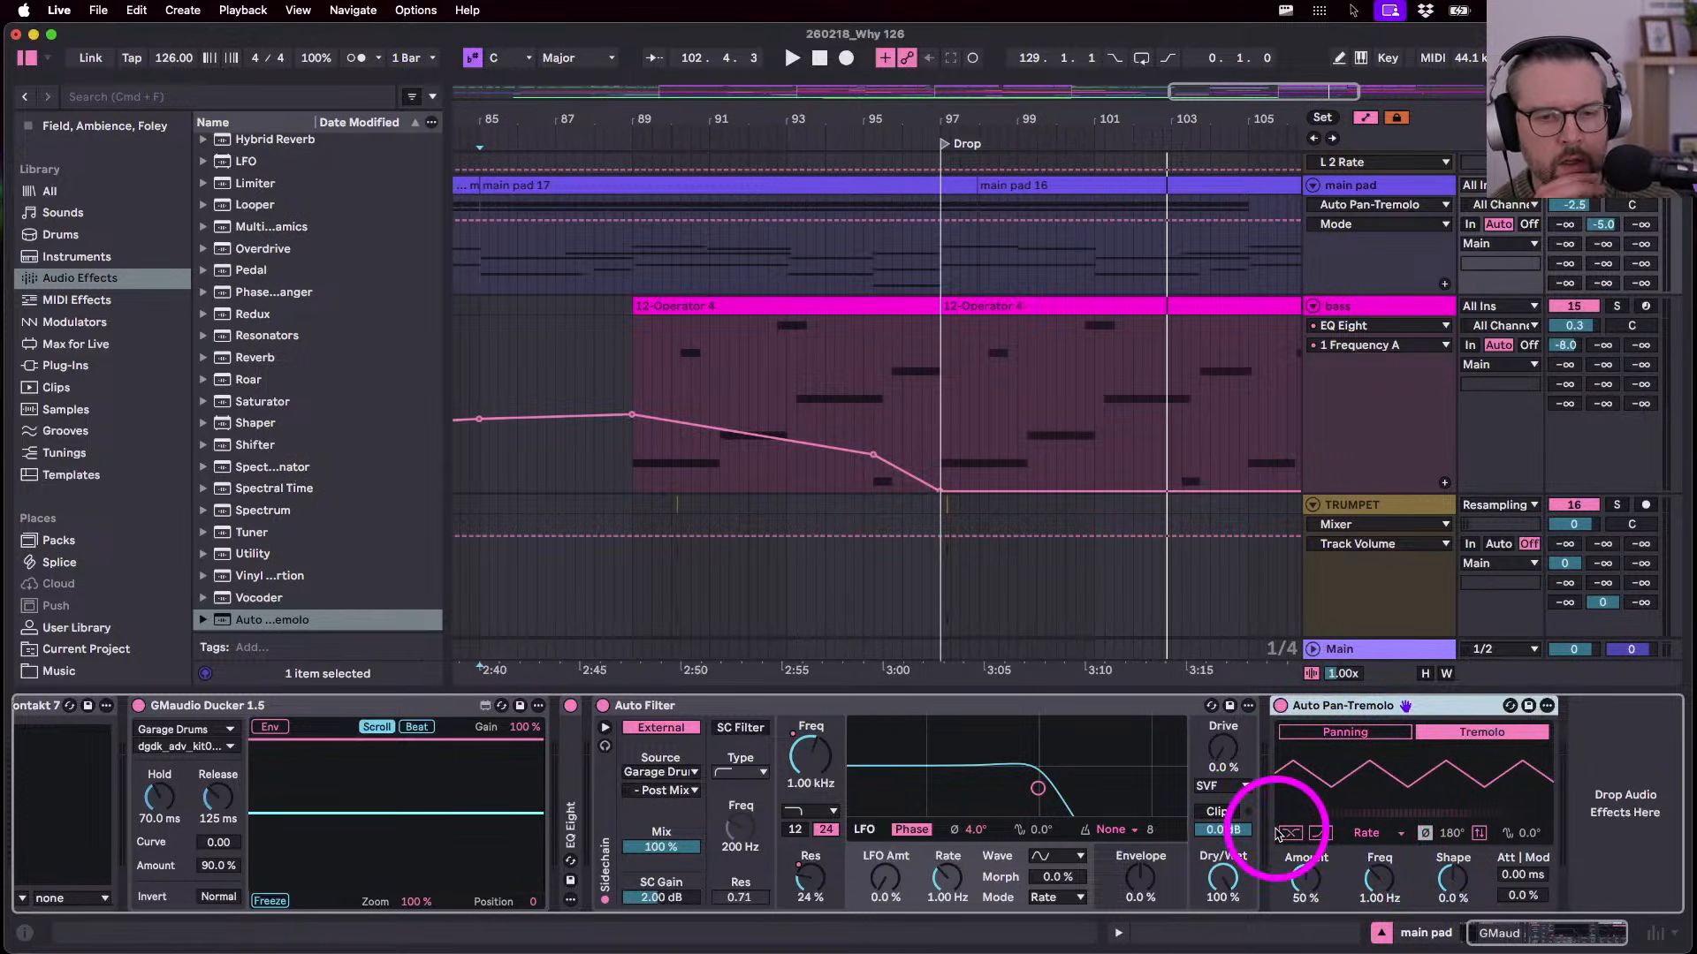
click(1319, 834)
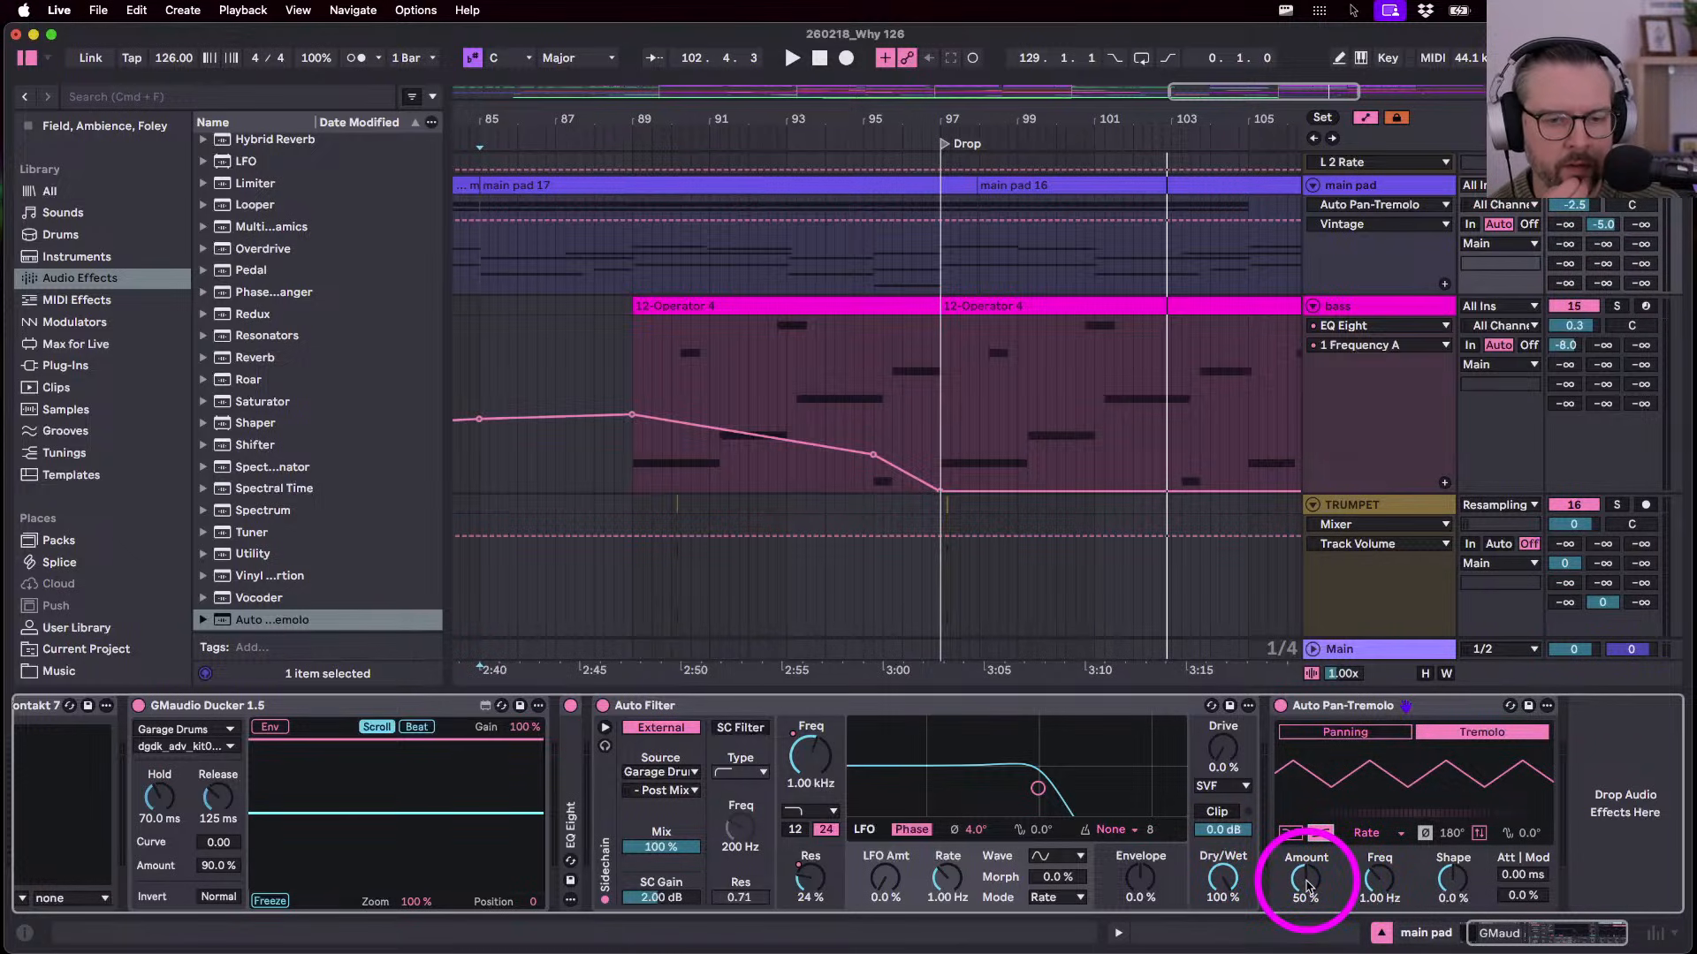
drag(1306, 887, 1306, 873)
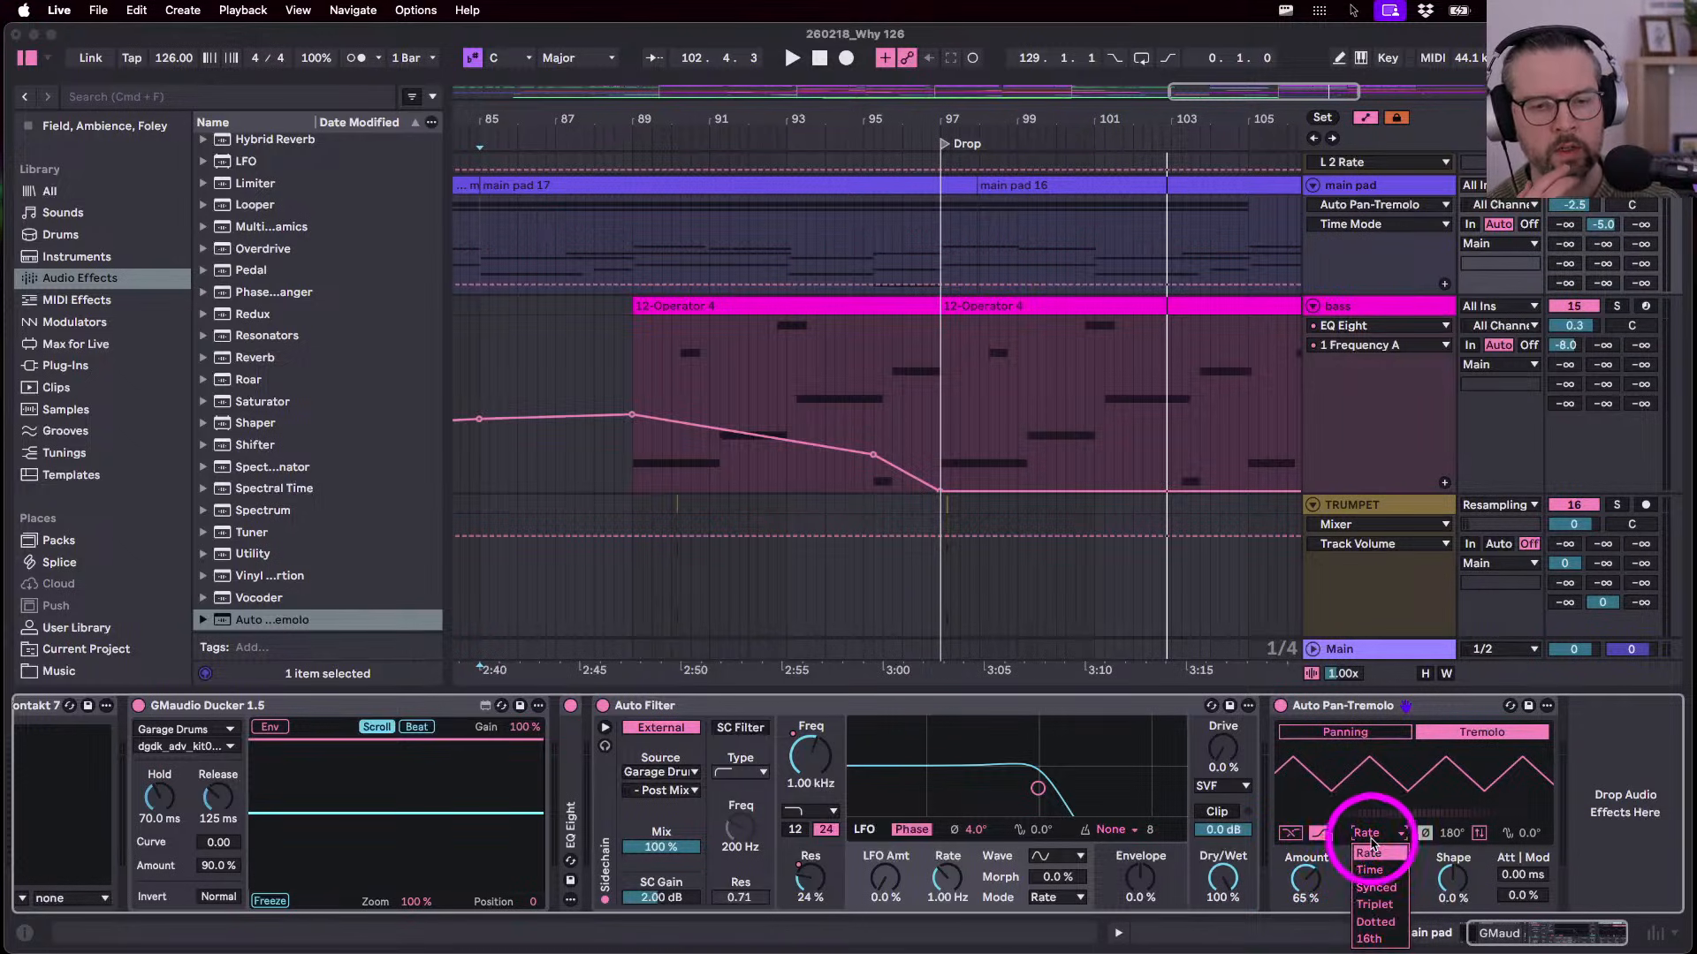
- Toggle the tremolo between Harmonic and Vintage modes, ending with Vintage off
click(1289, 834)
click(1318, 835)
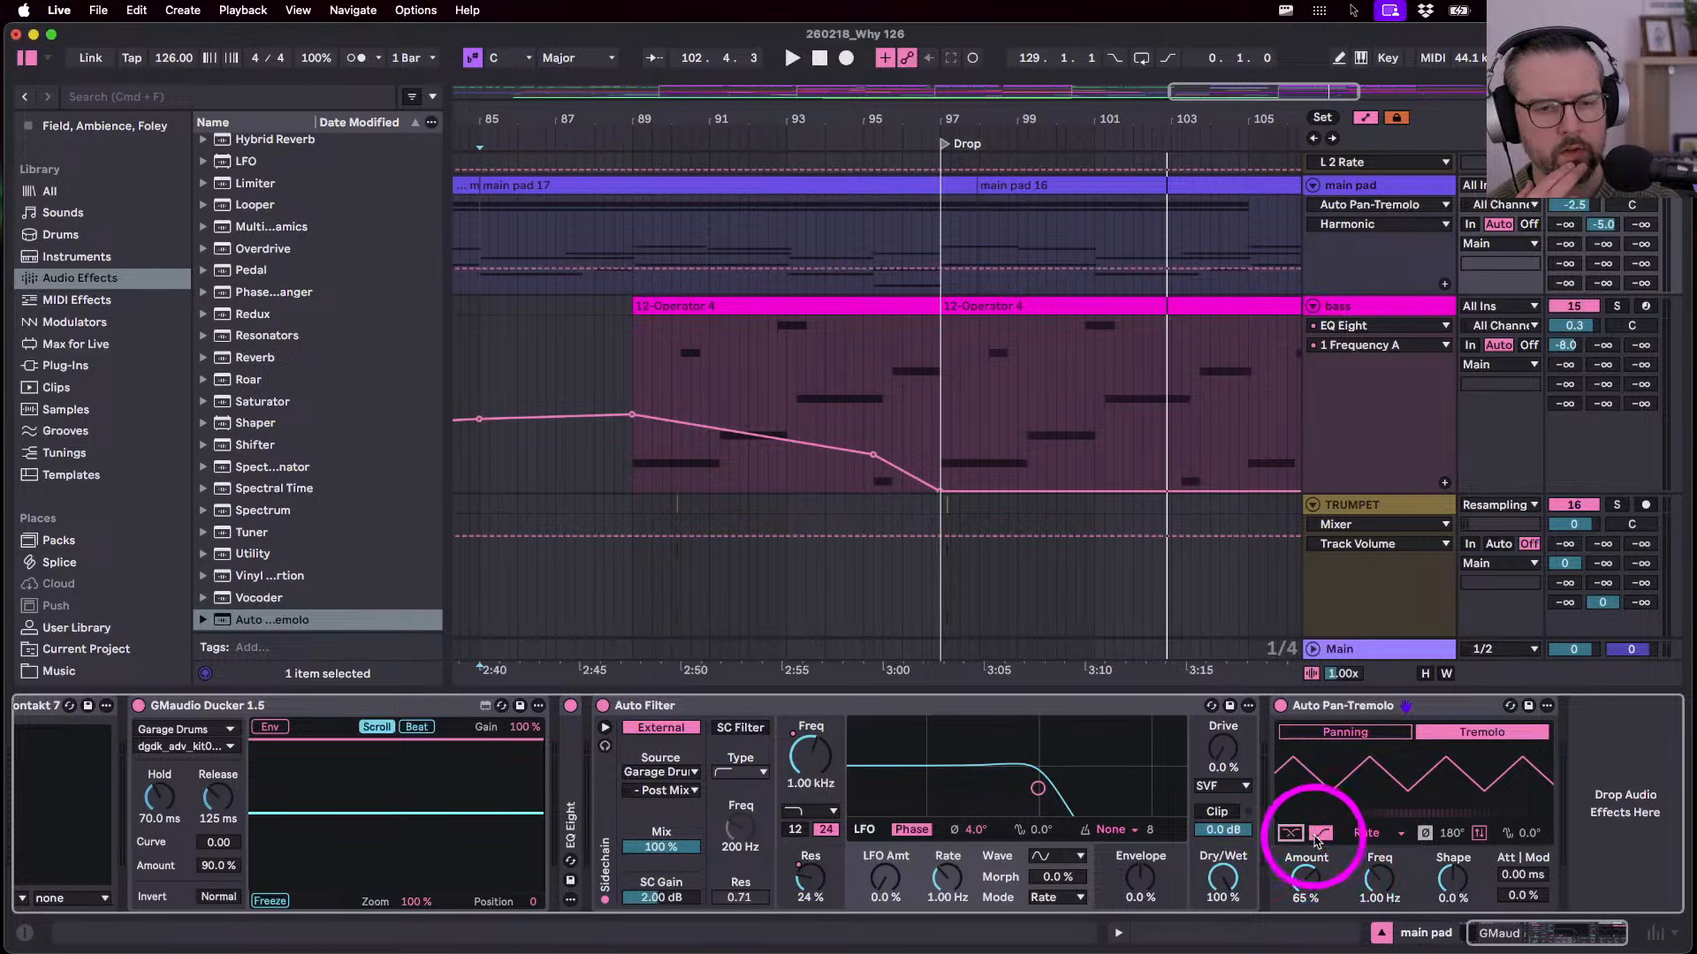
click(1292, 835)
click(1293, 835)
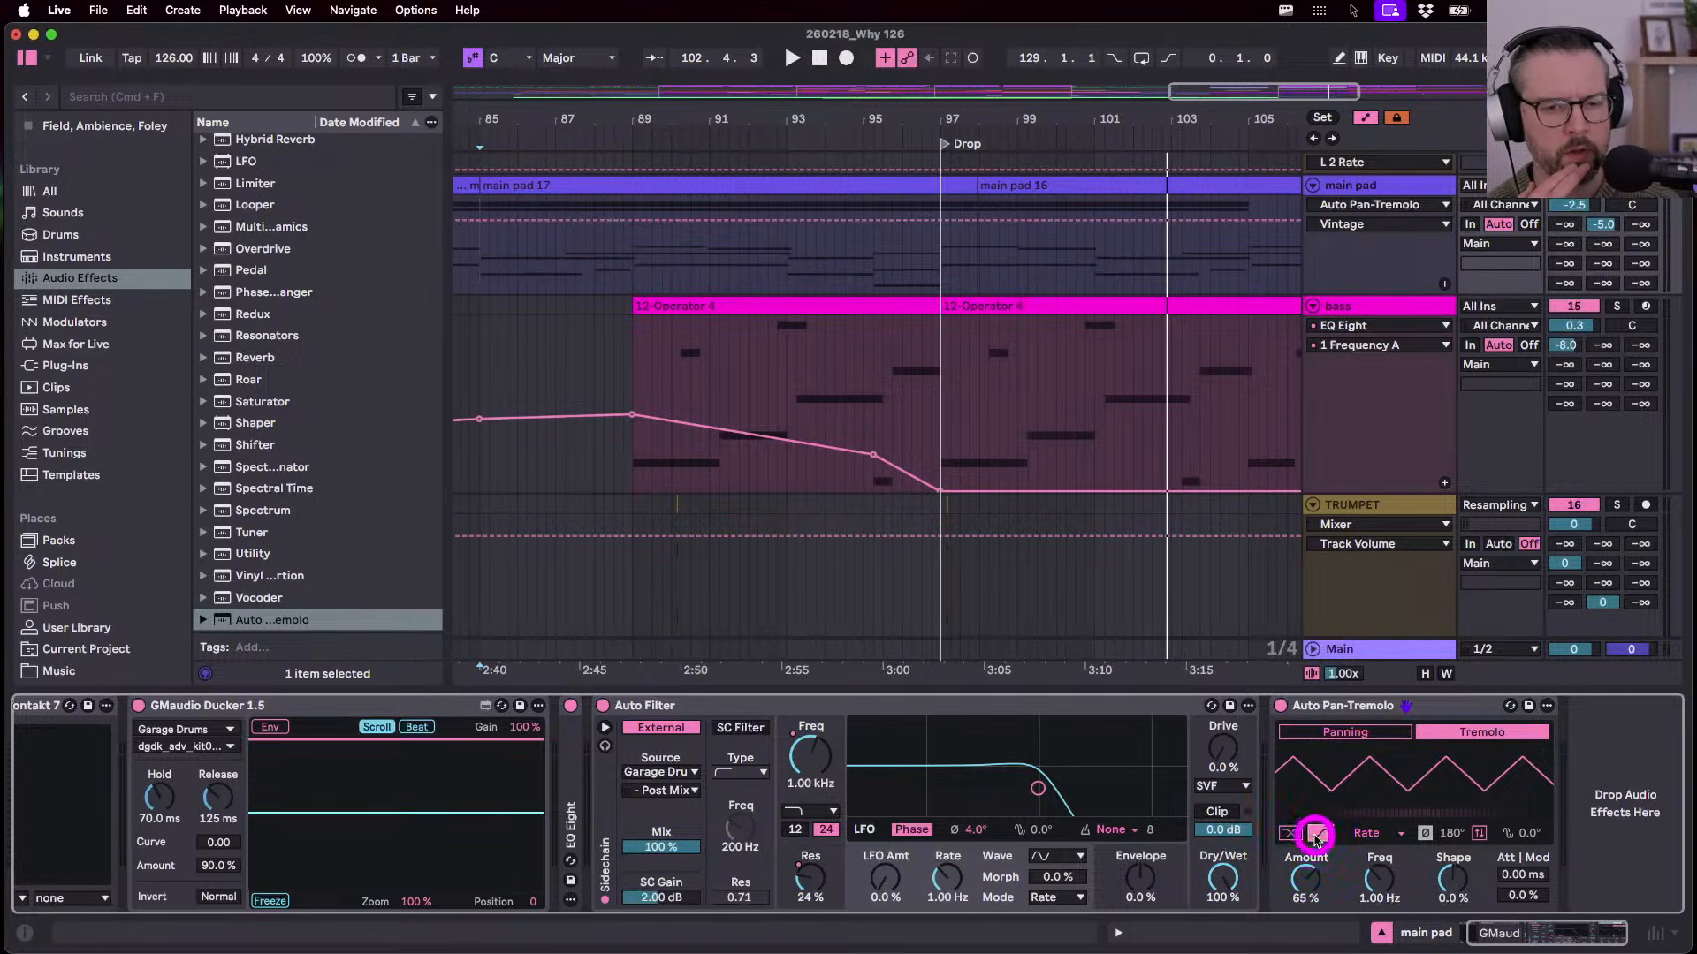
click(1317, 835)
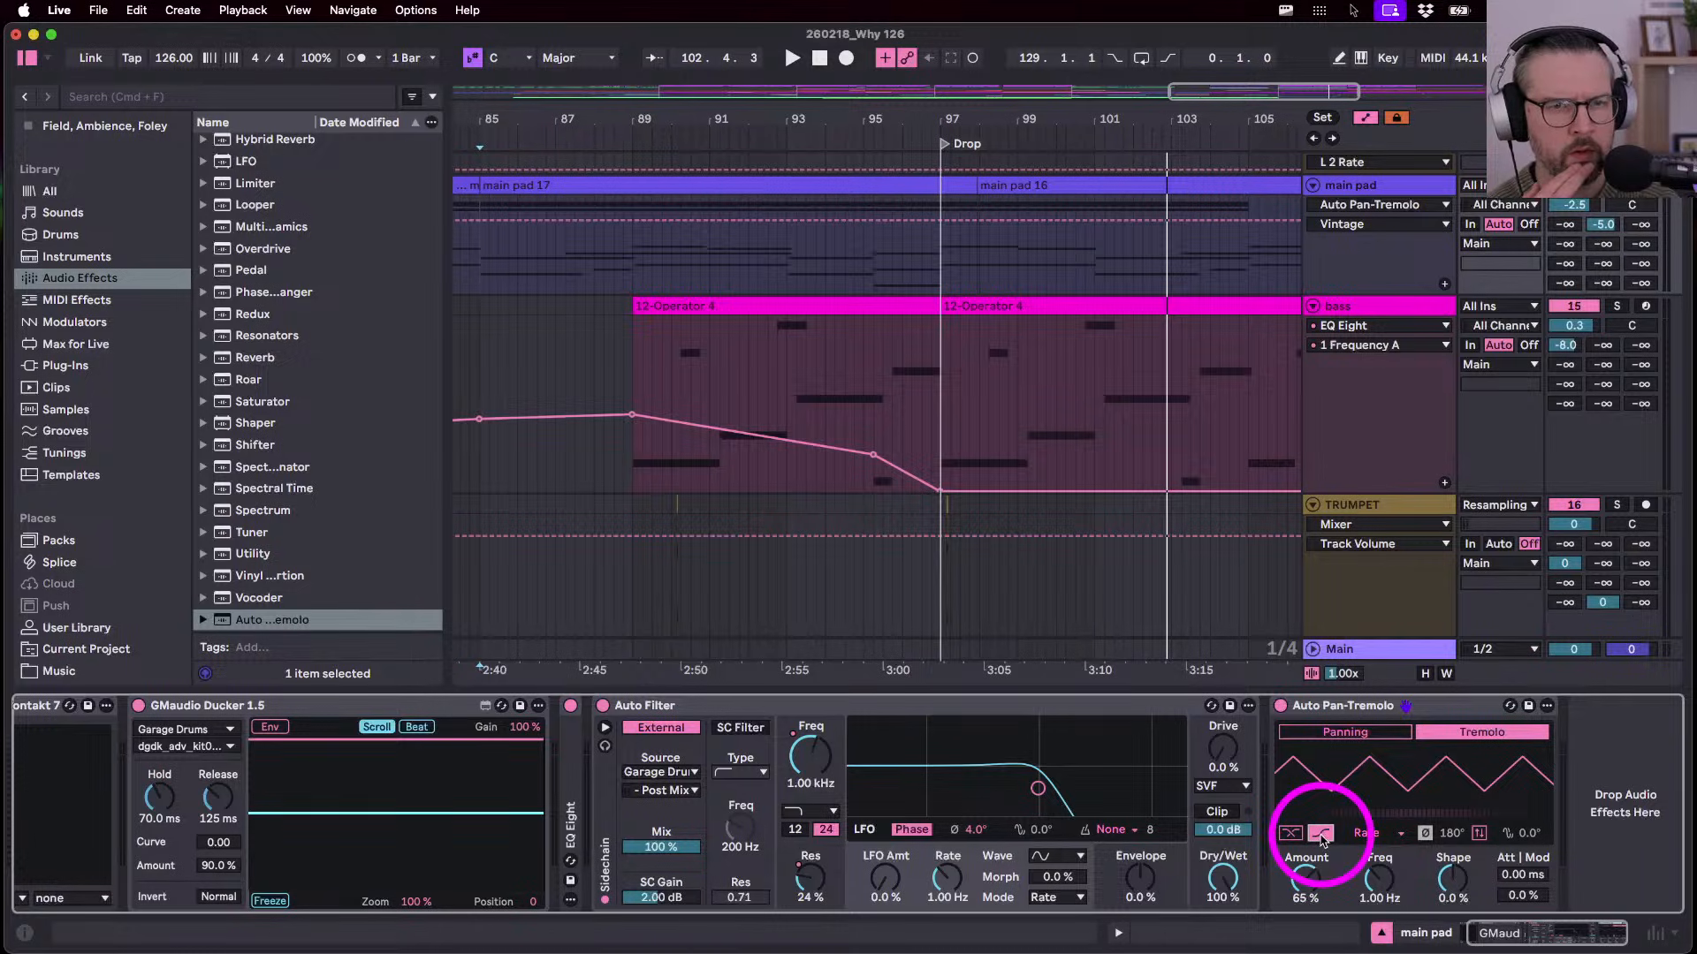
click(1321, 835)
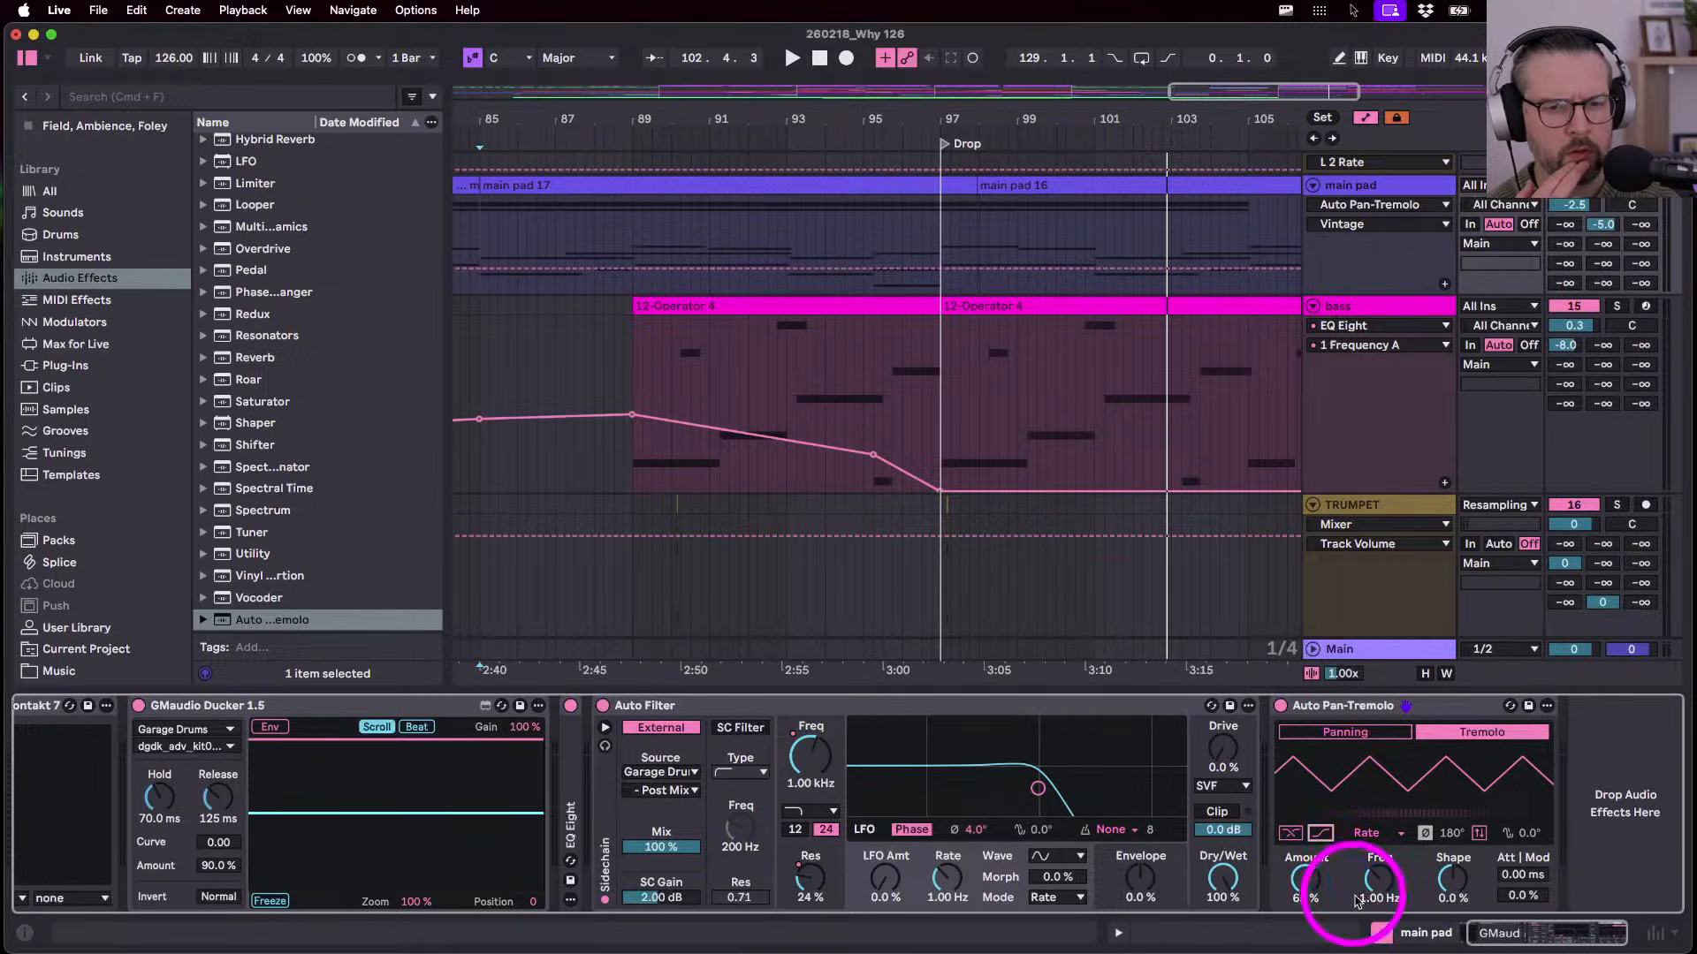
- Switch the tremolo timing from Time to Synced so Rate reads 1, then check attack and dynamic amount
click(1375, 833)
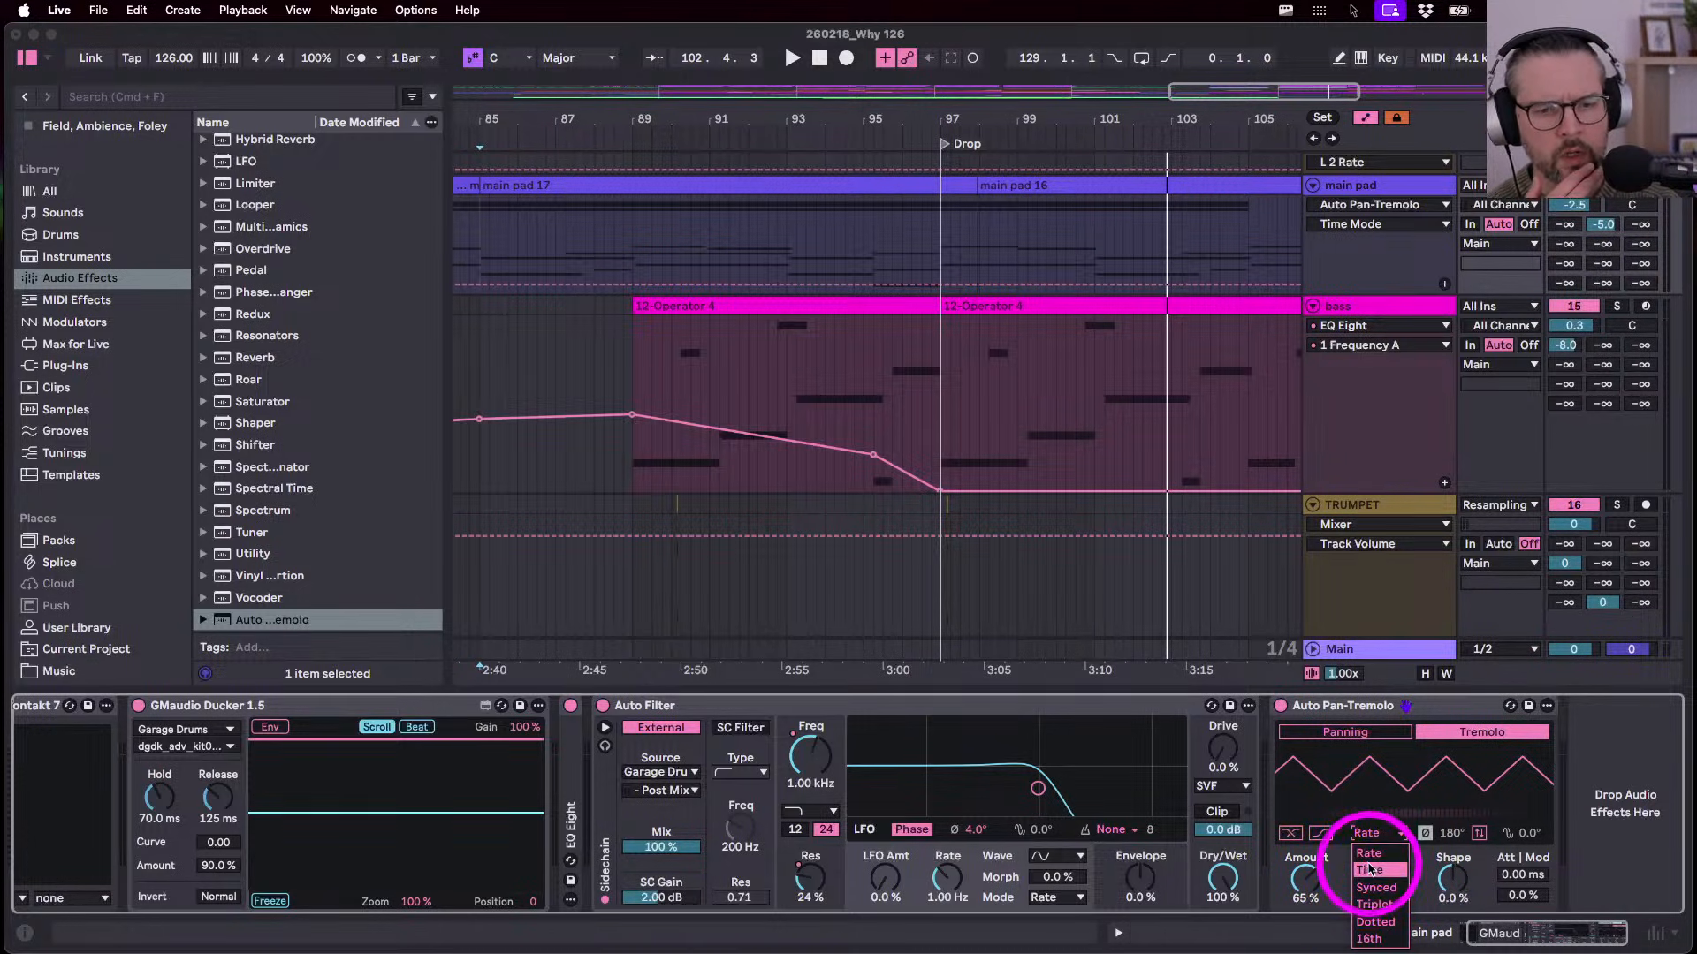
click(1369, 869)
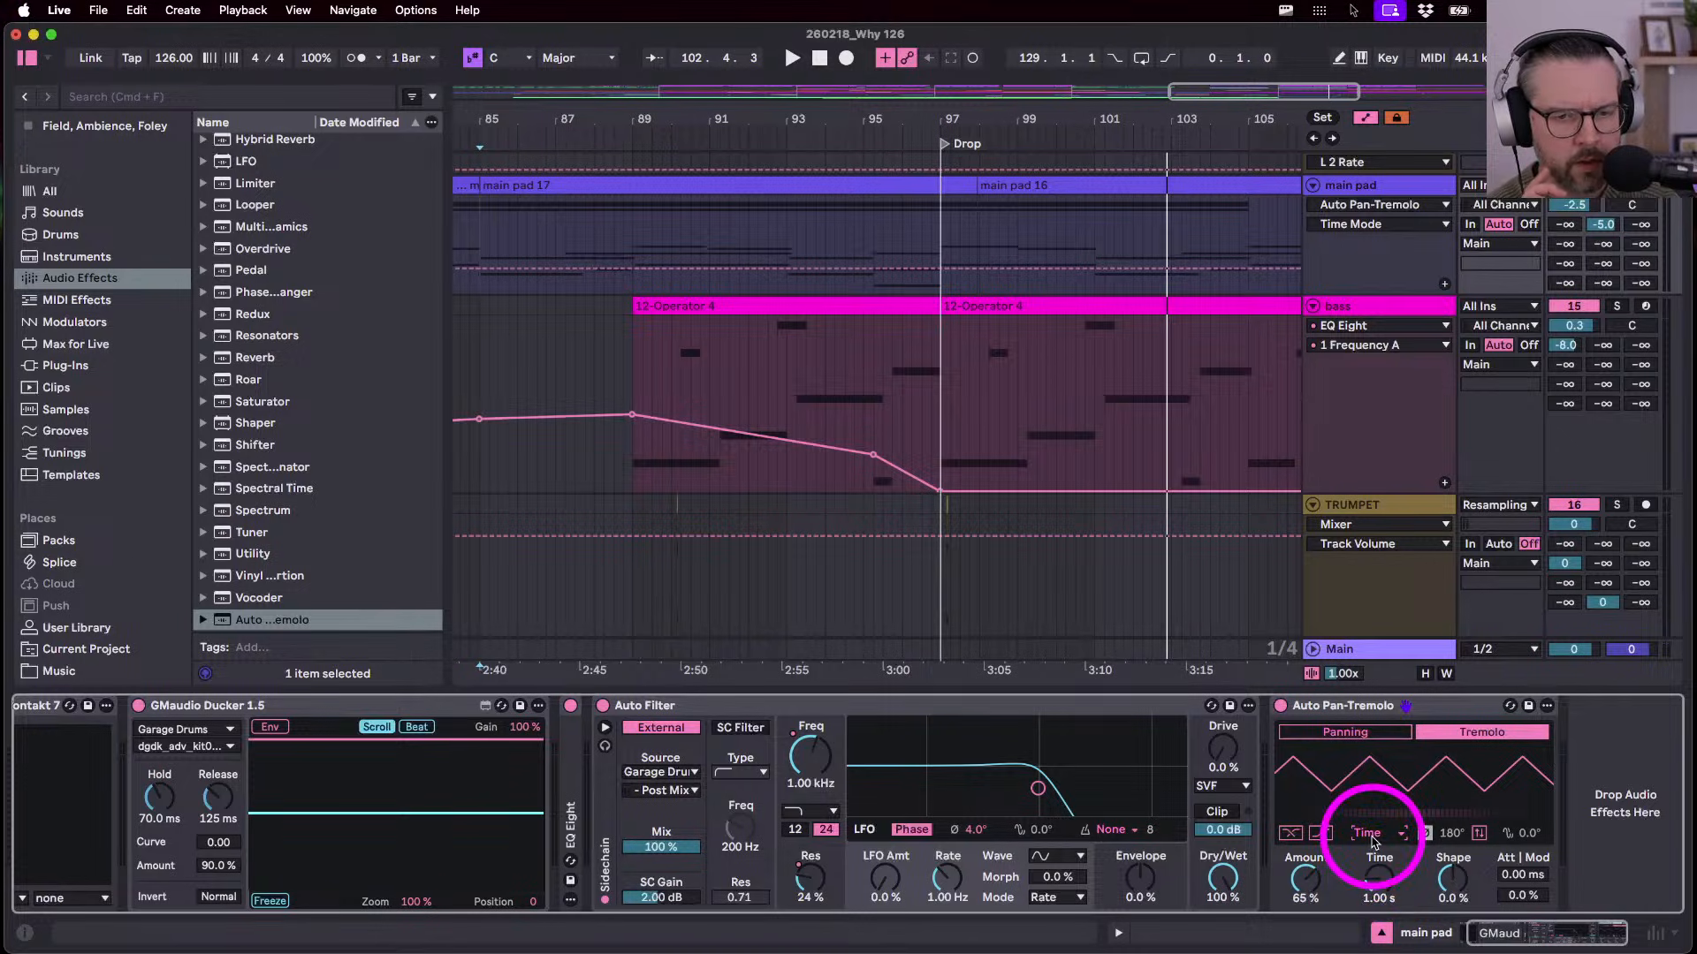
click(1375, 836)
click(1372, 887)
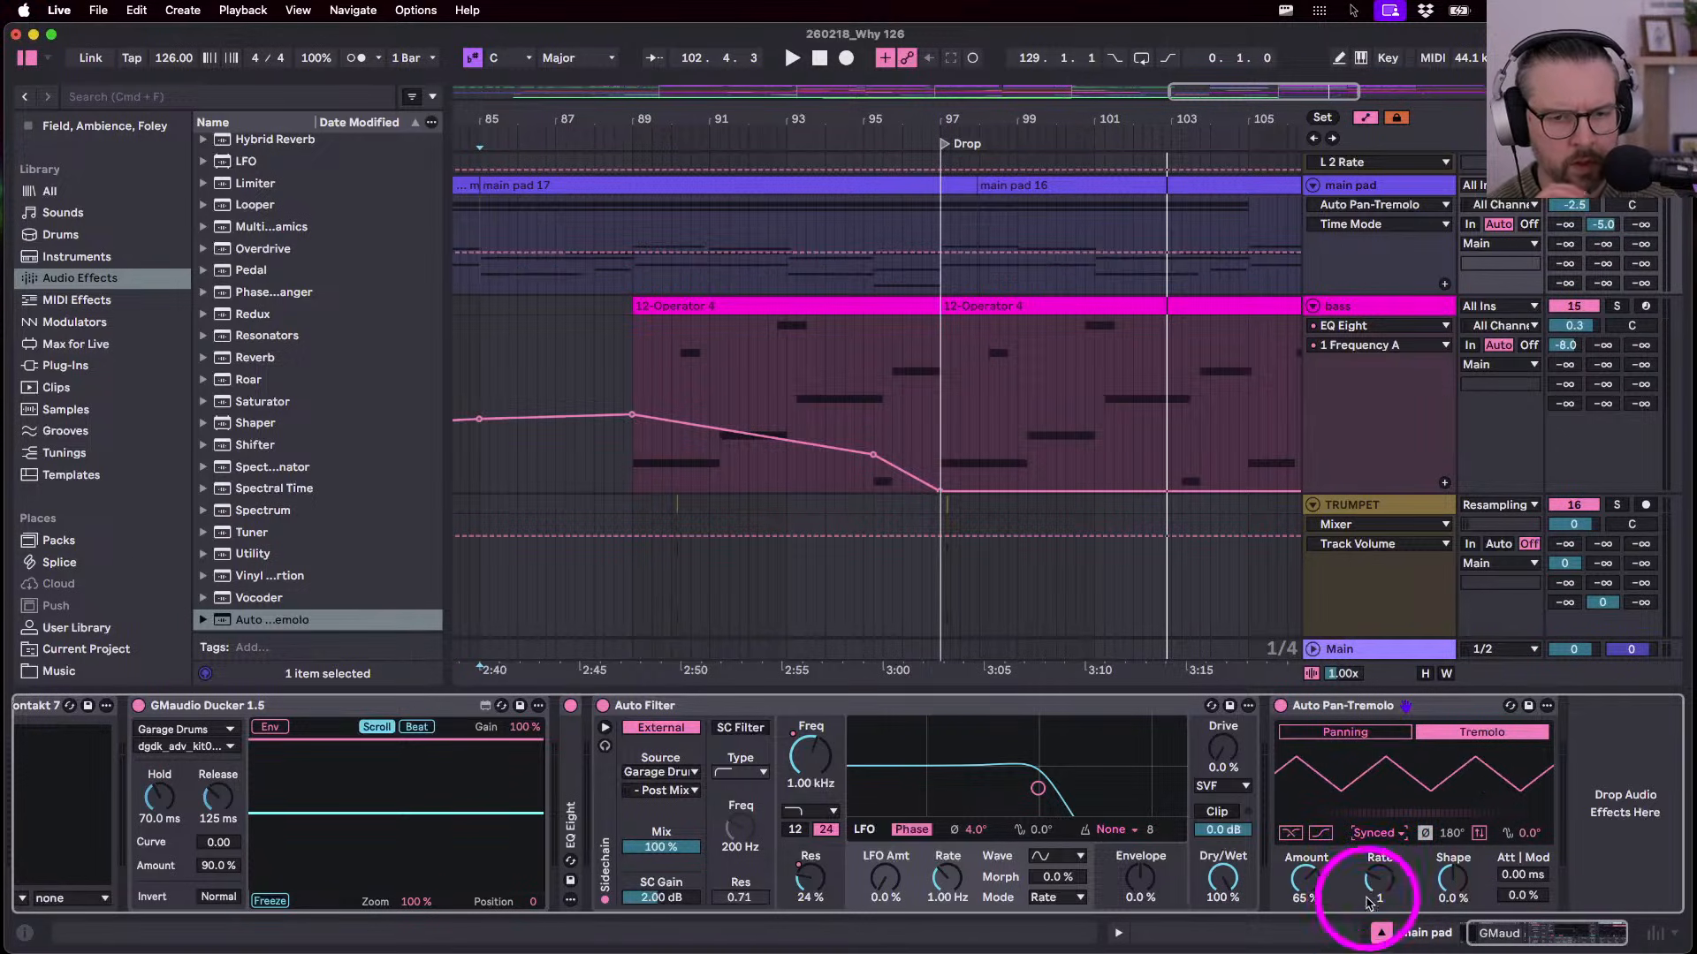
click(1378, 888)
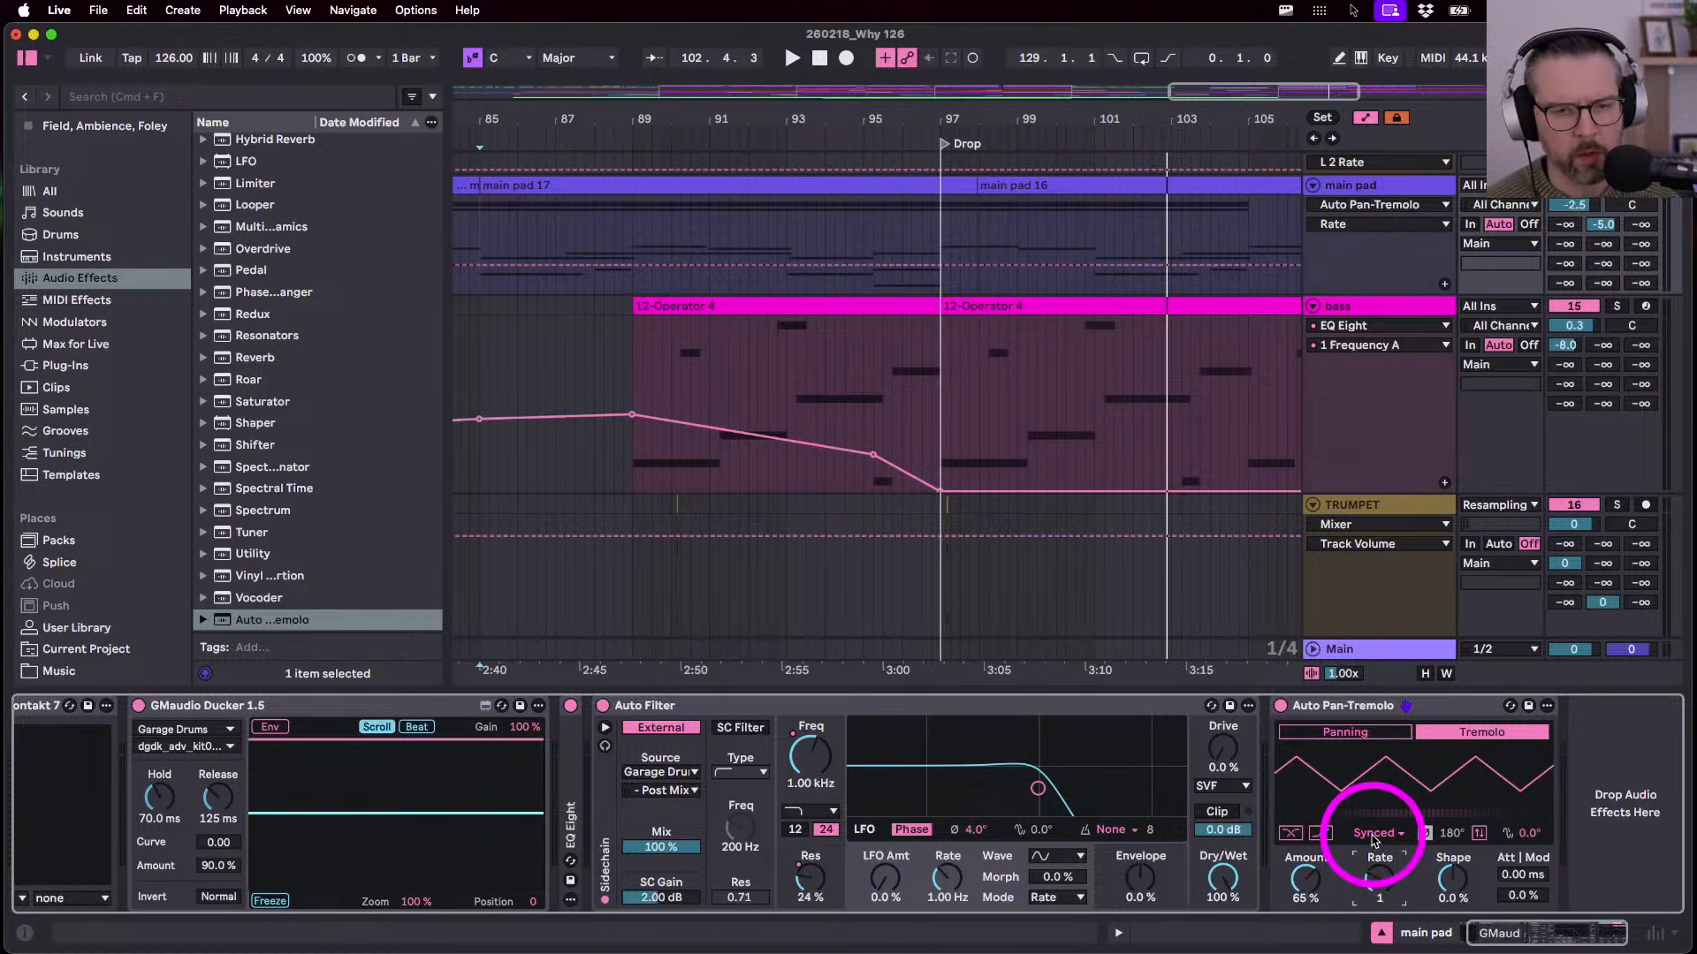
click(1374, 835)
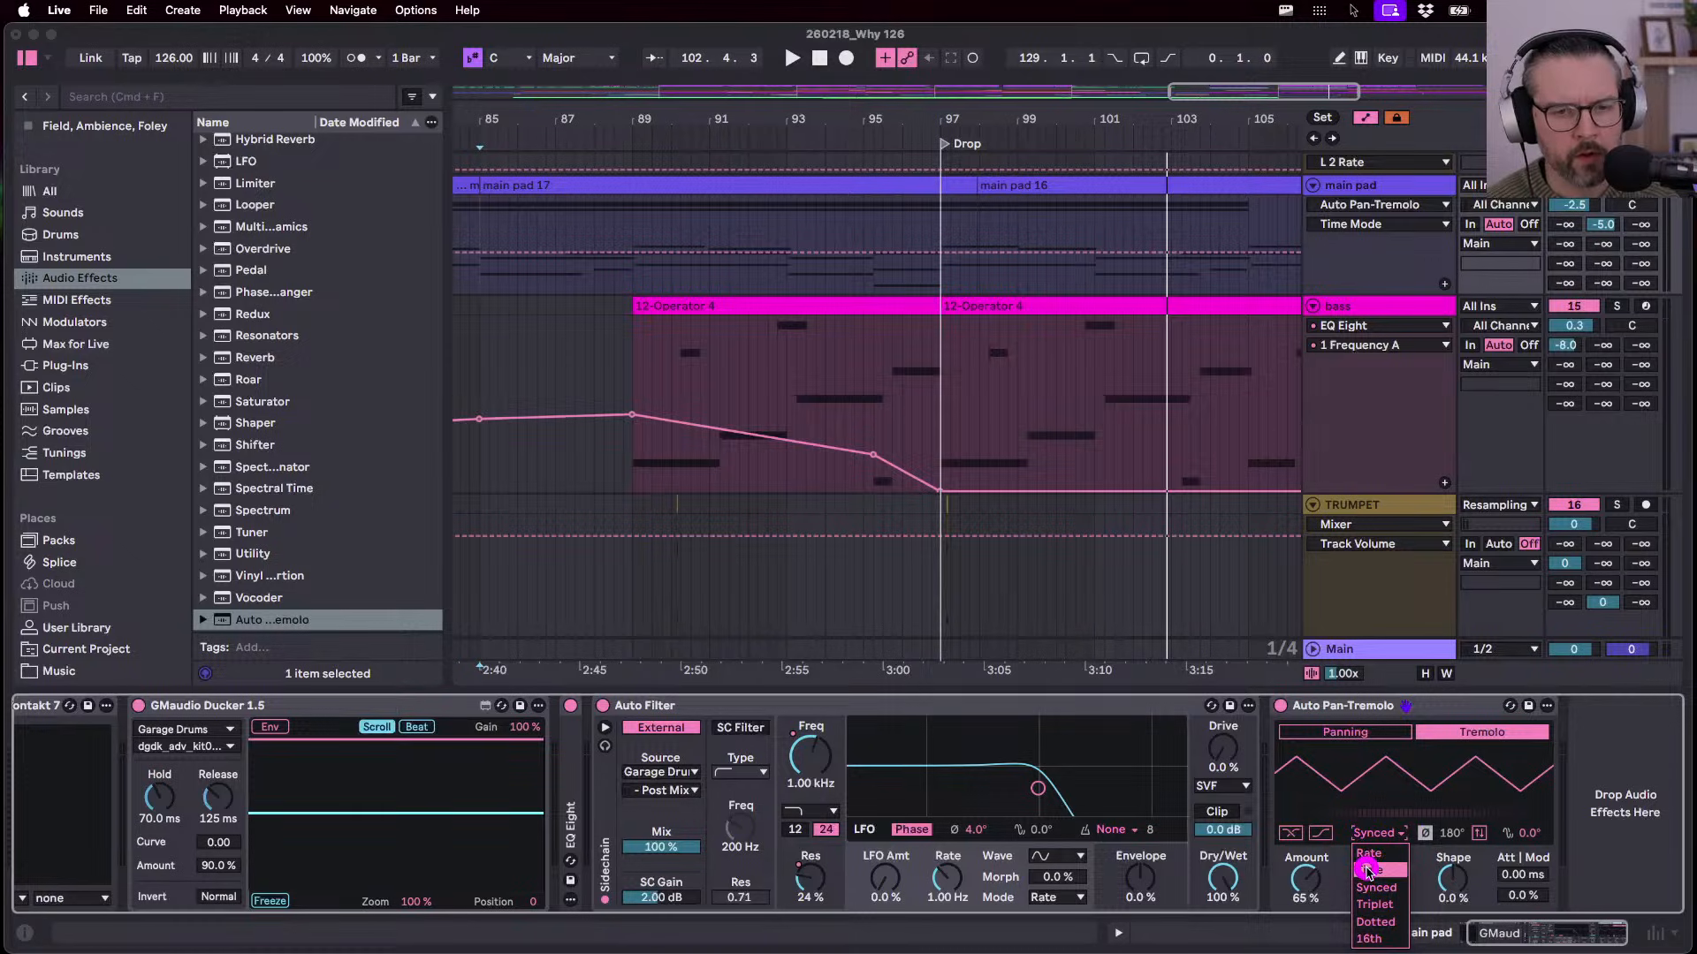
click(1368, 870)
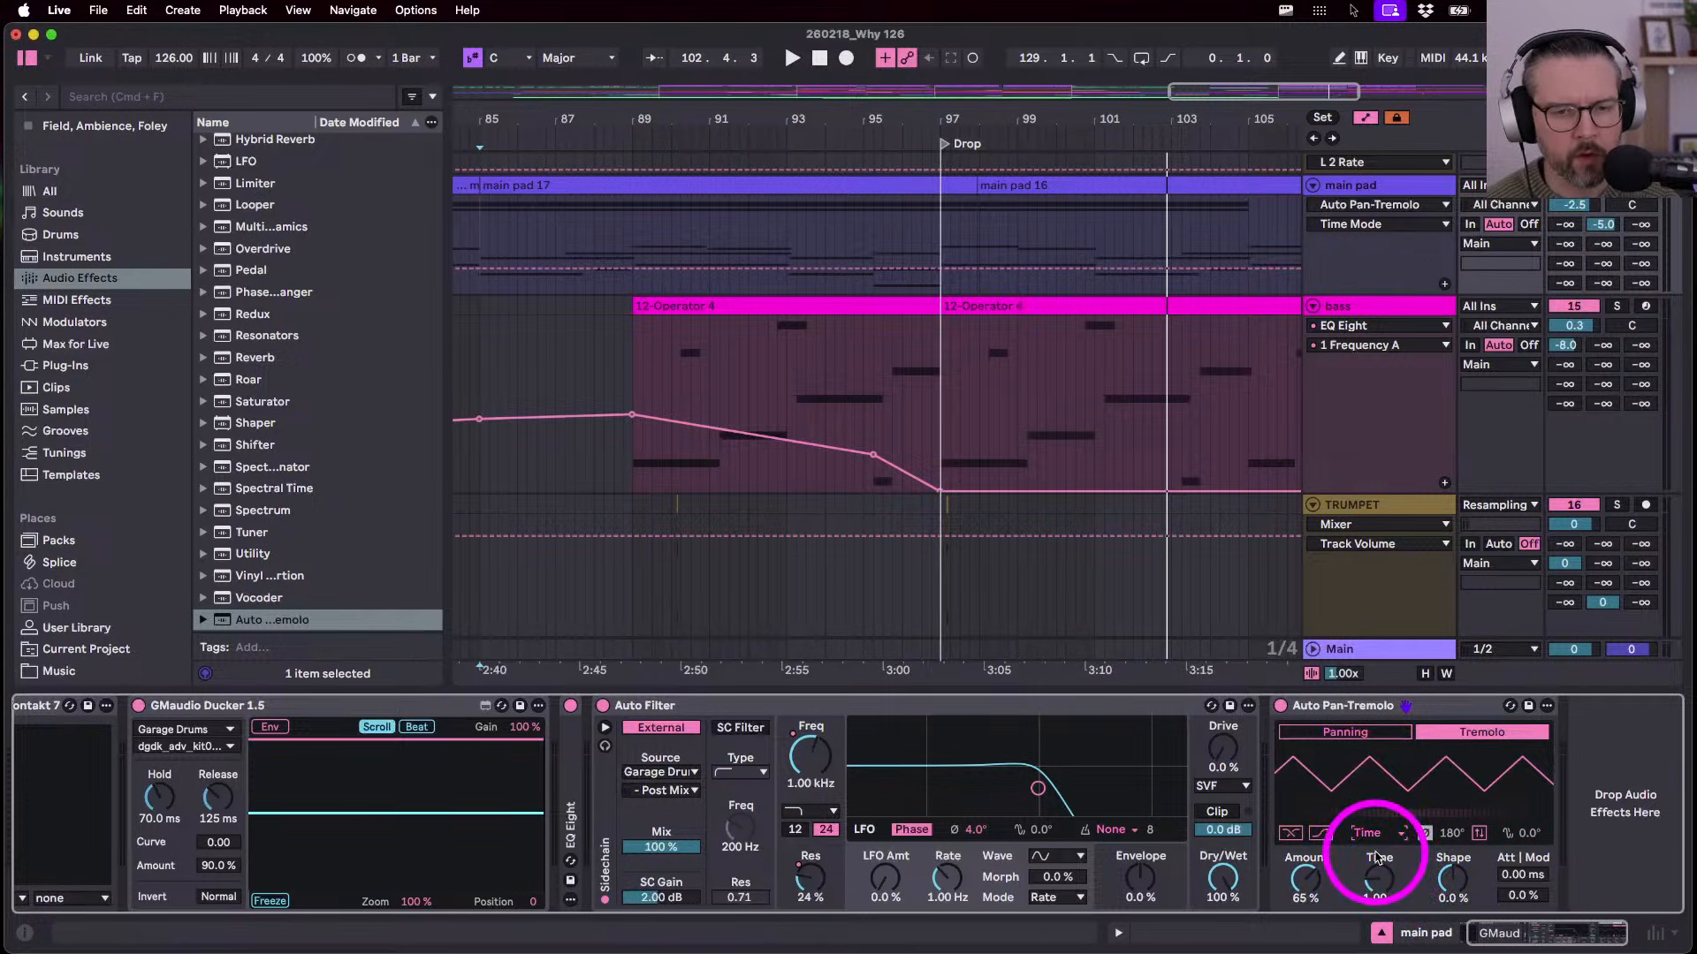
click(1369, 836)
click(1380, 887)
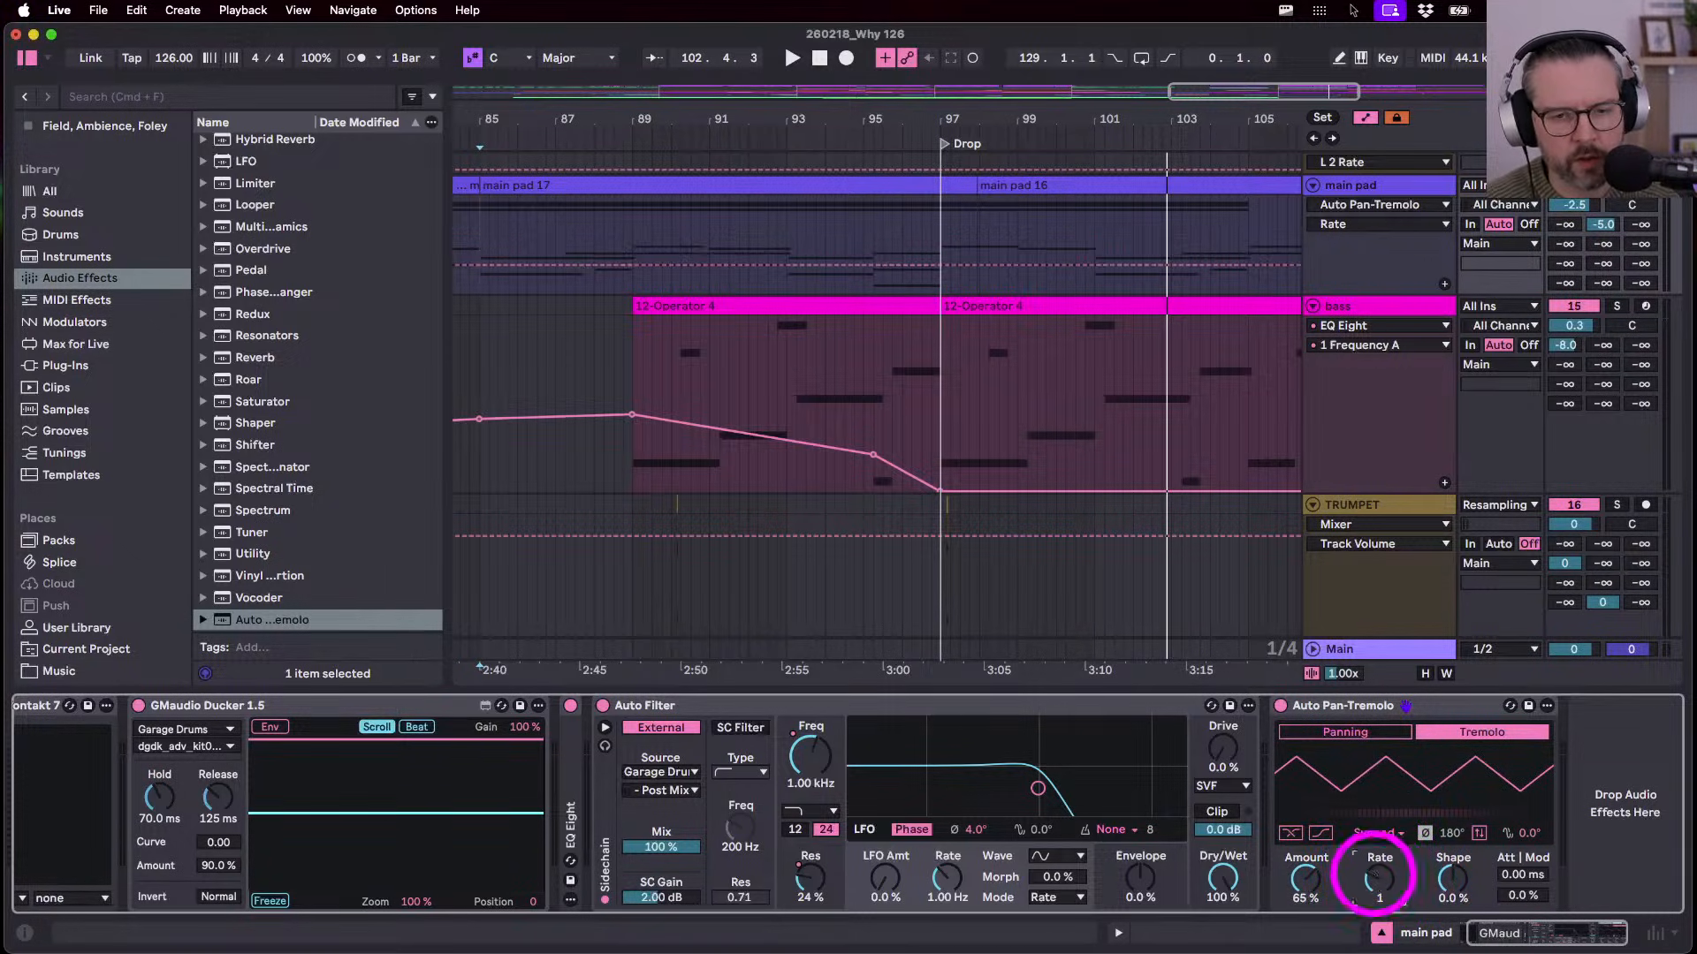
click(1508, 874)
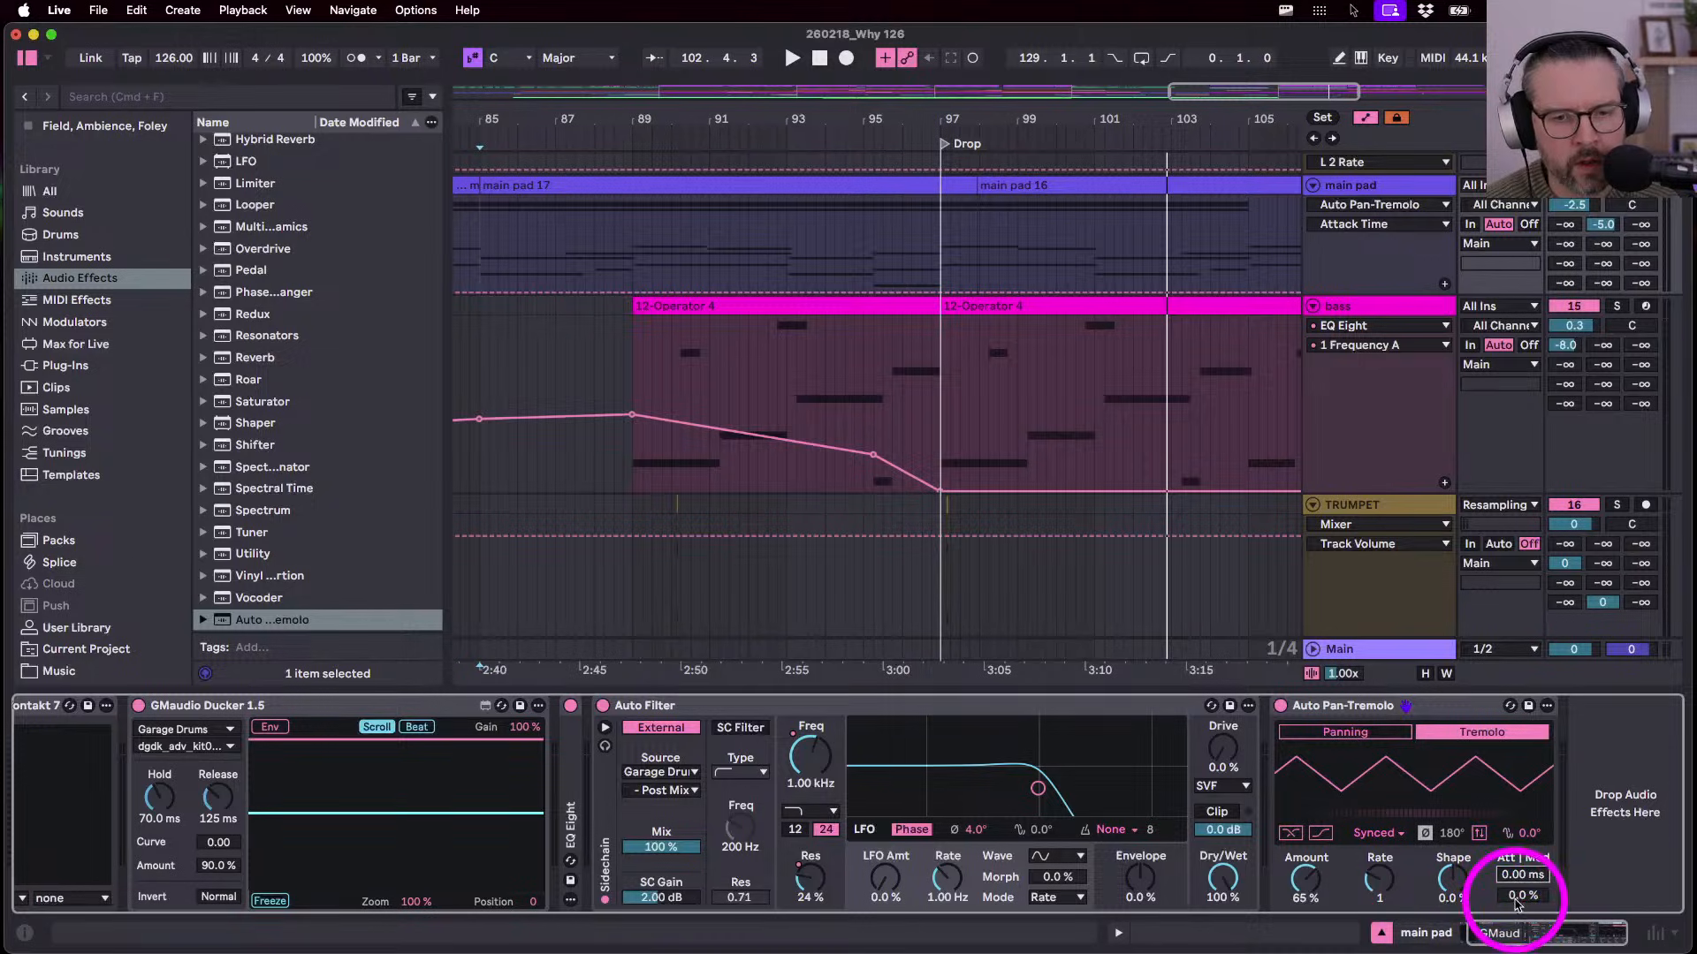
click(1515, 896)
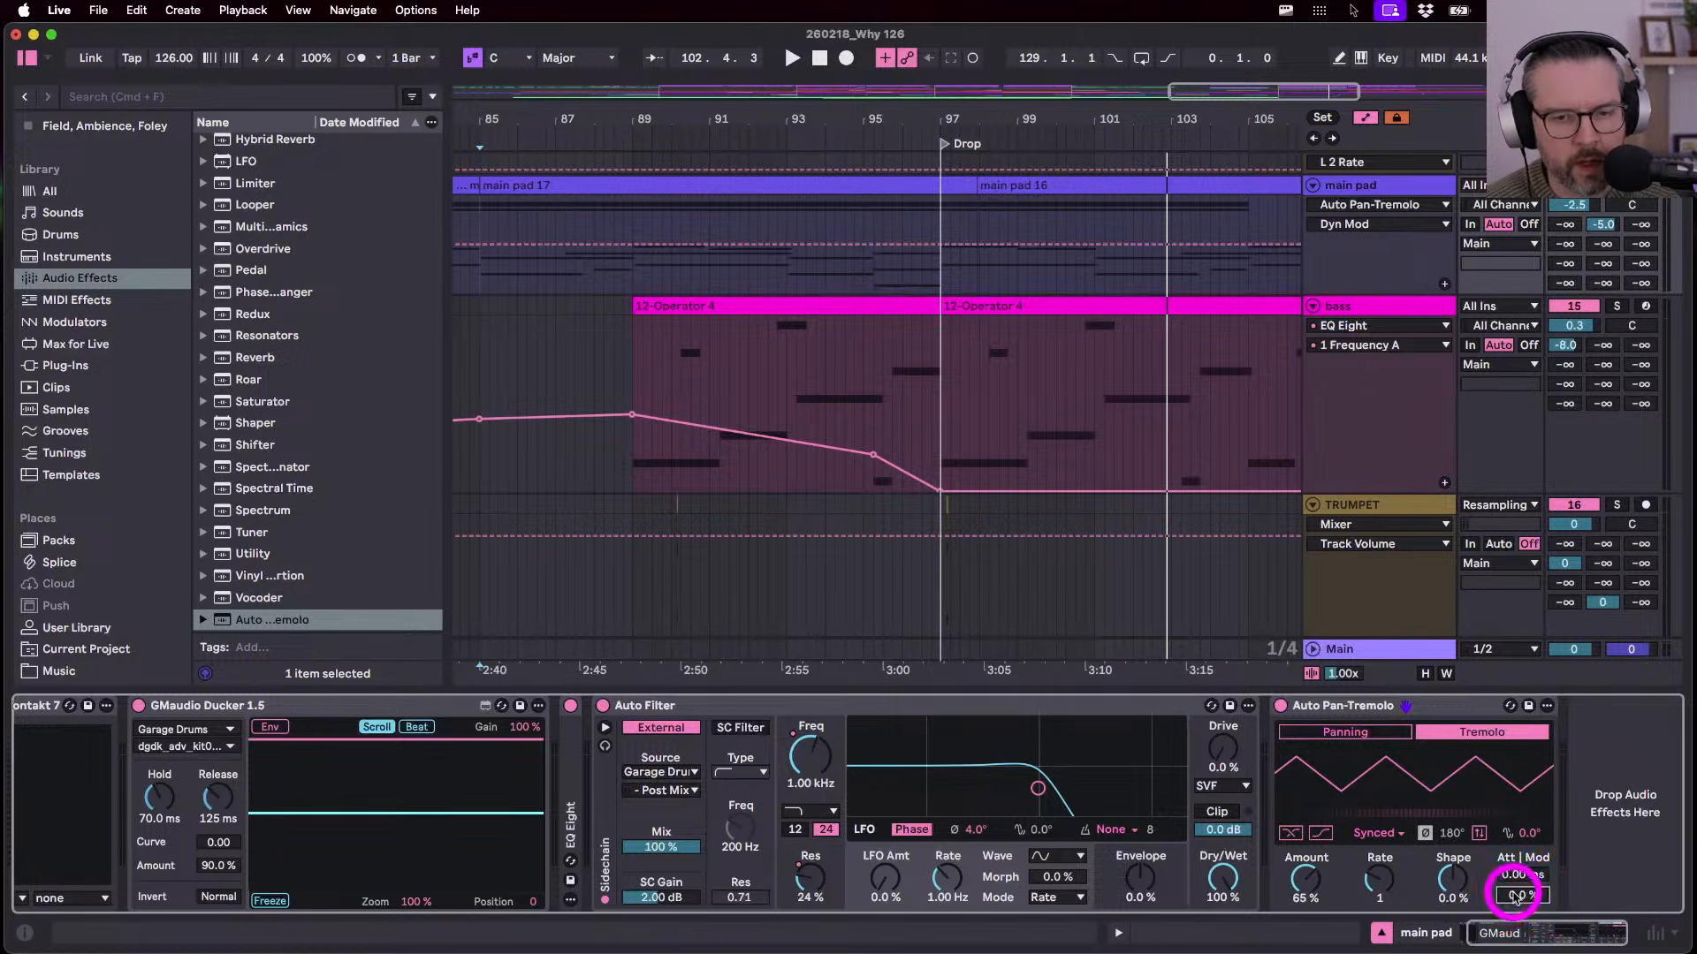
- Invert the tremolo waveform with Shape at -75 %, then zoom the arrangement out around bar 89
drag(1450, 881, 1447, 877)
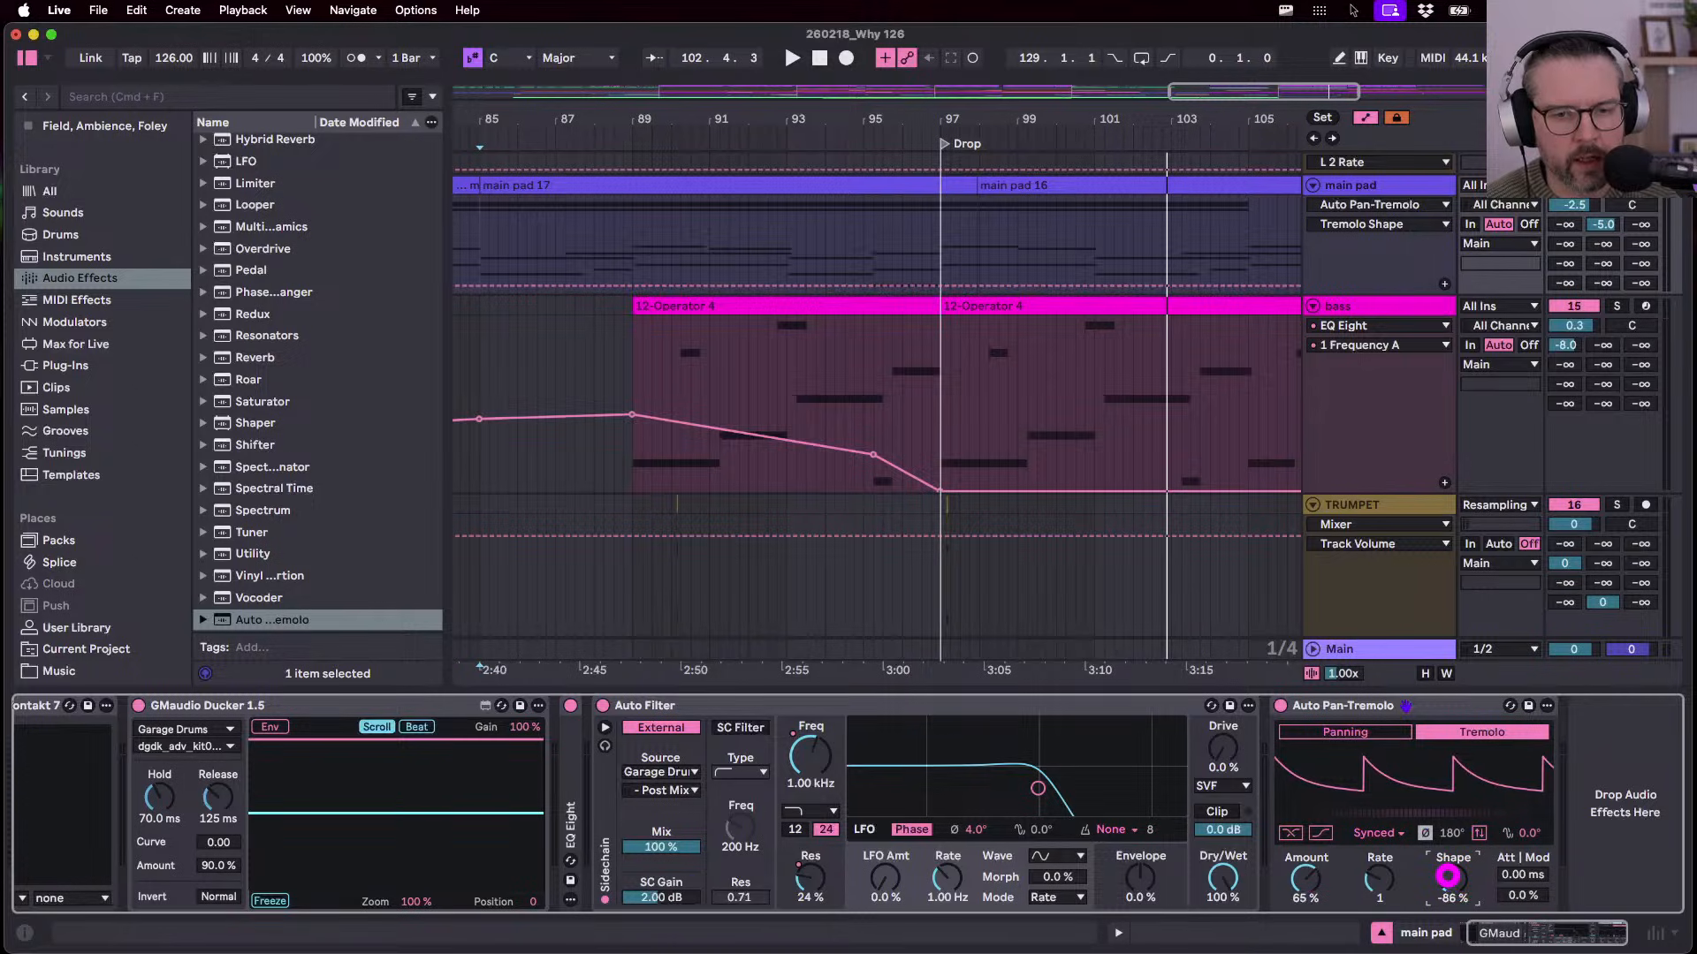
click(1481, 835)
drag(1452, 881, 1454, 875)
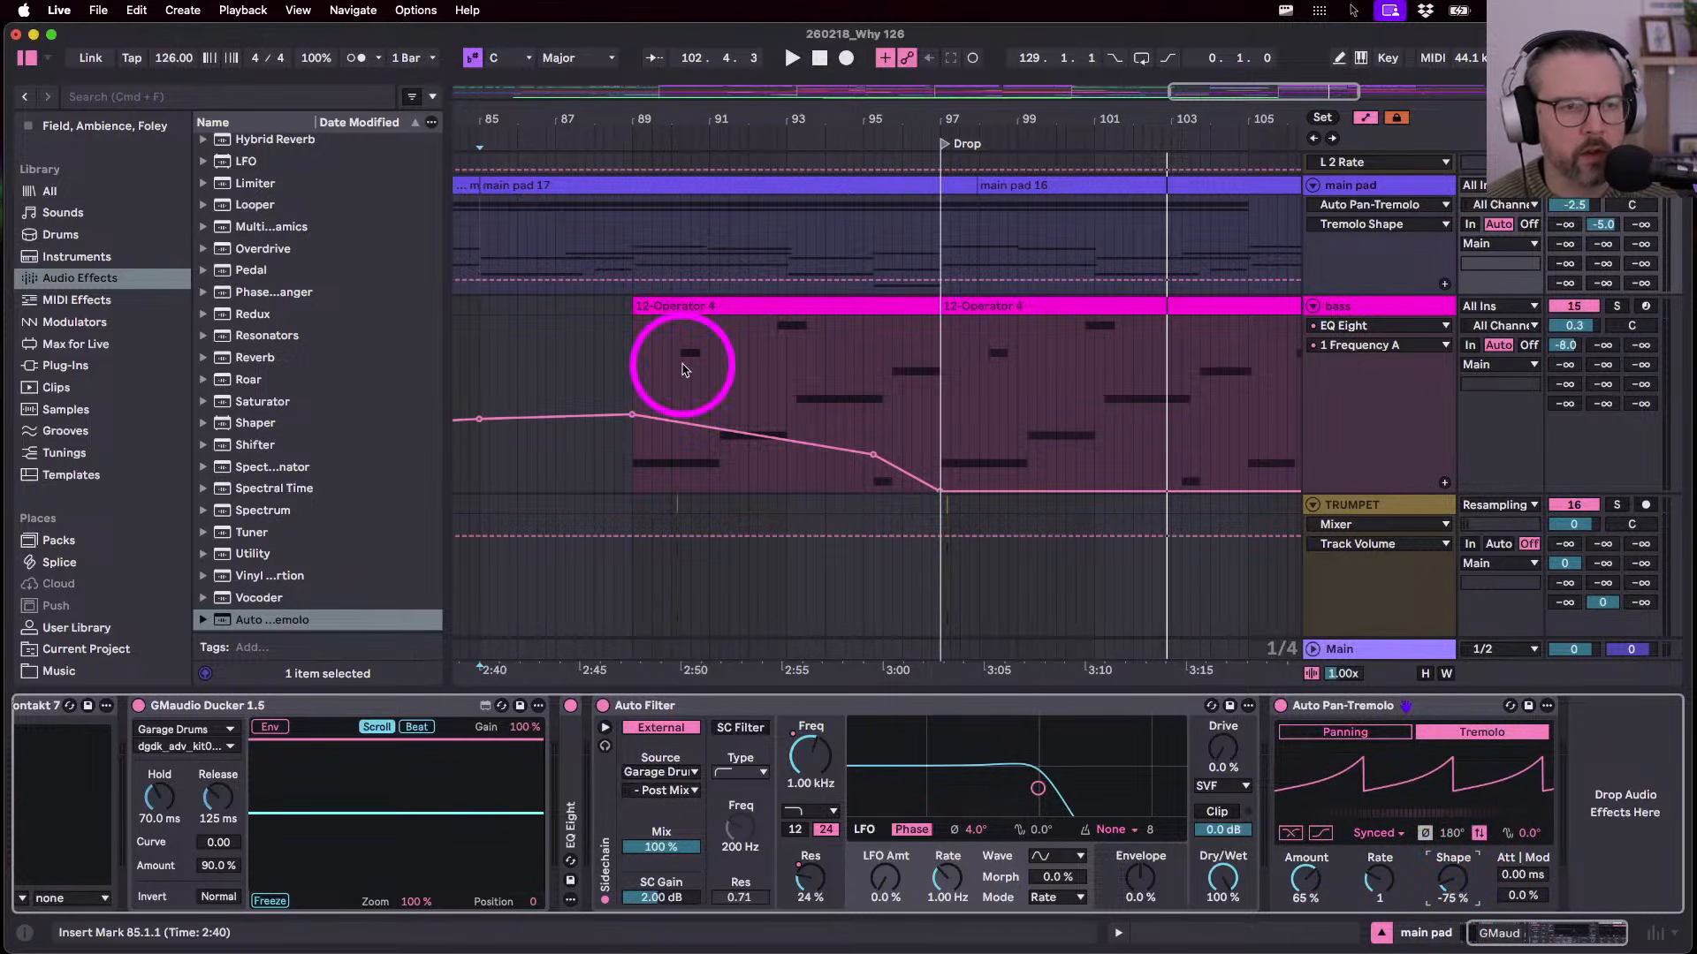
click(633, 240)
key(minus)
key(minus)
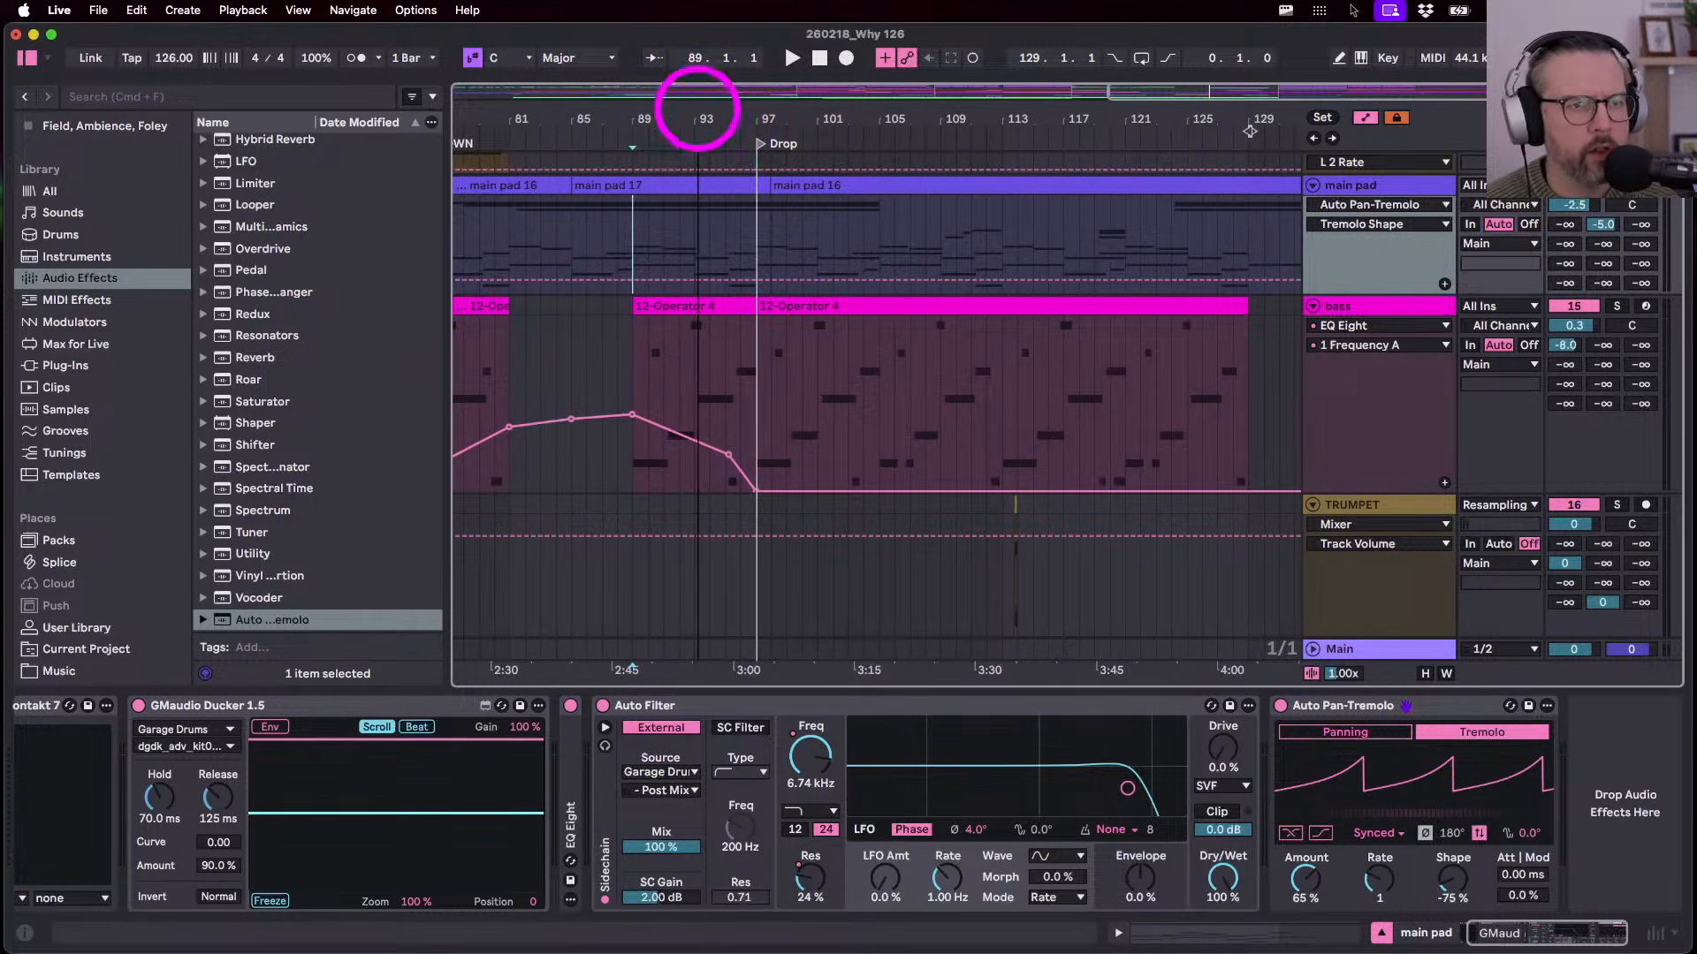
- Zoom out to bars 77–137 and bring the main pad's Auto Pan-Tremolo back into view
drag(700, 113, 698, 108)
click(1317, 711)
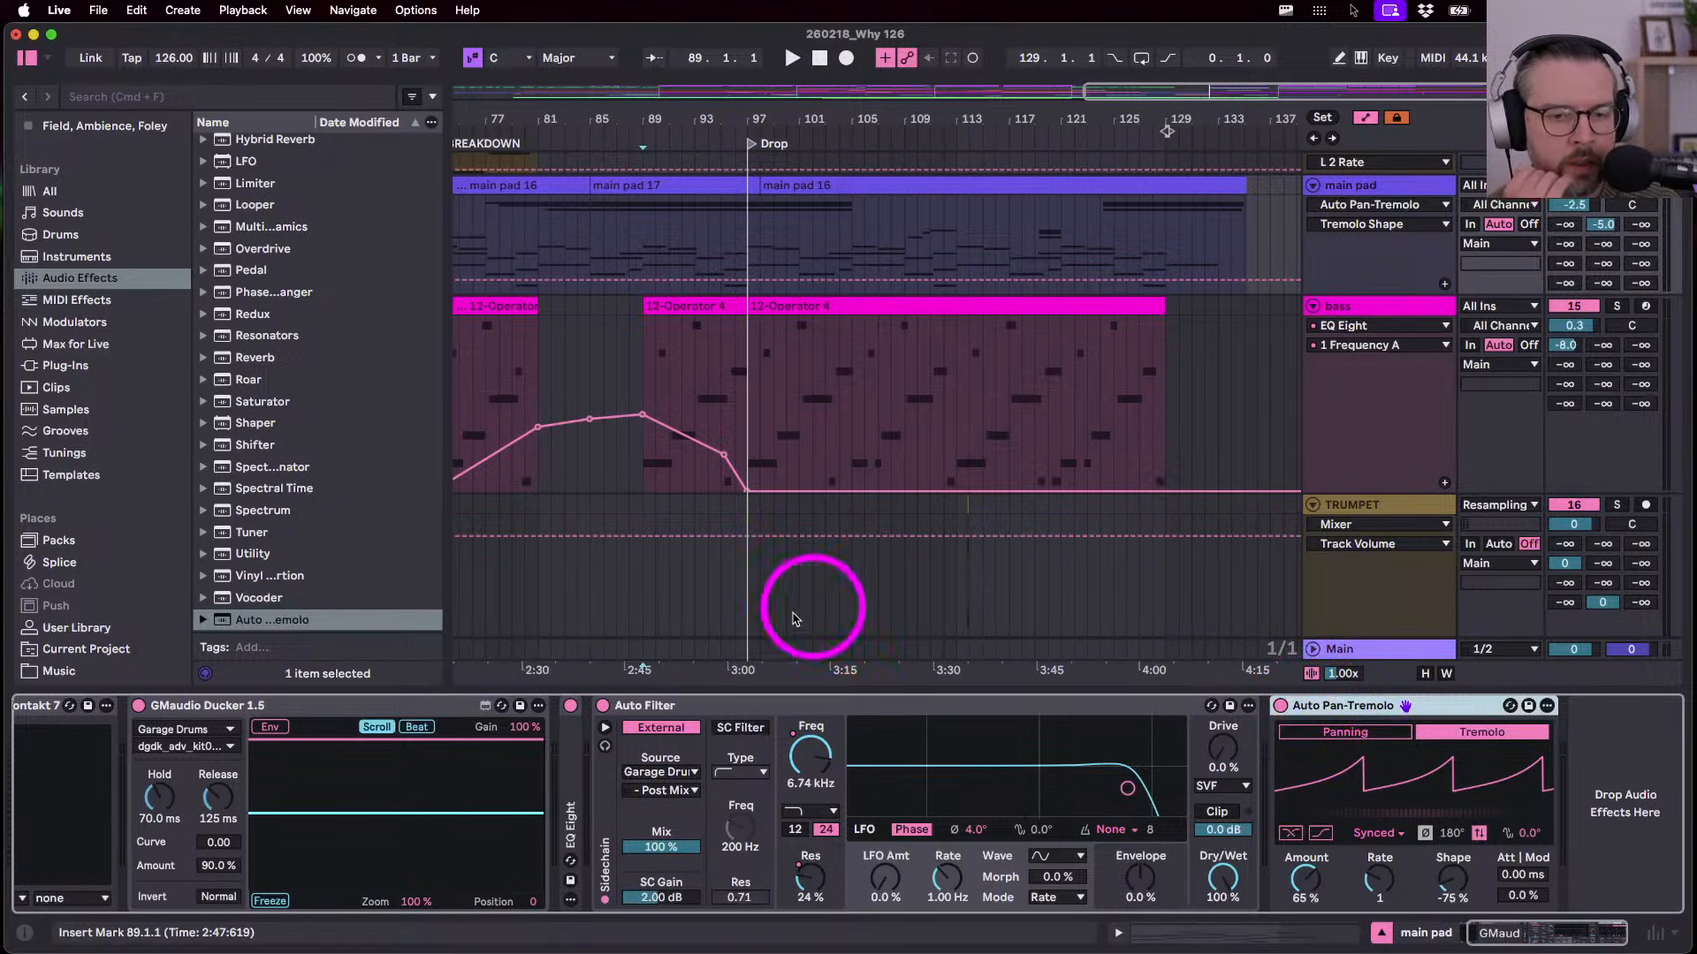
click(643, 375)
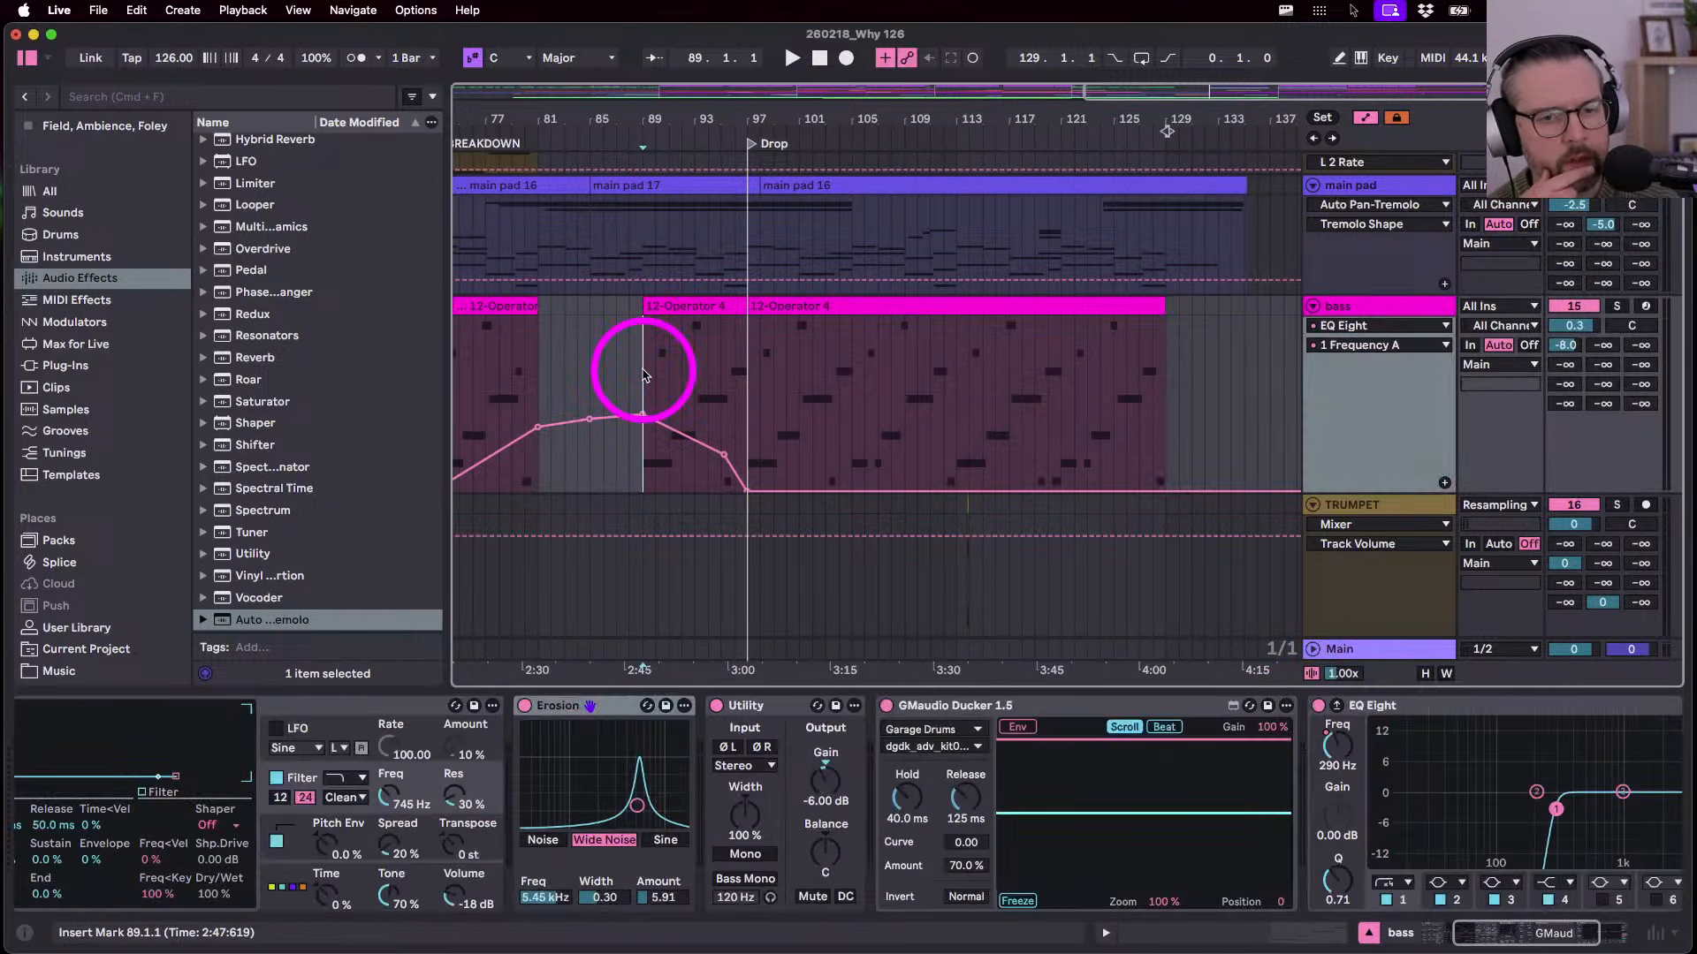
click(1361, 187)
click(1348, 706)
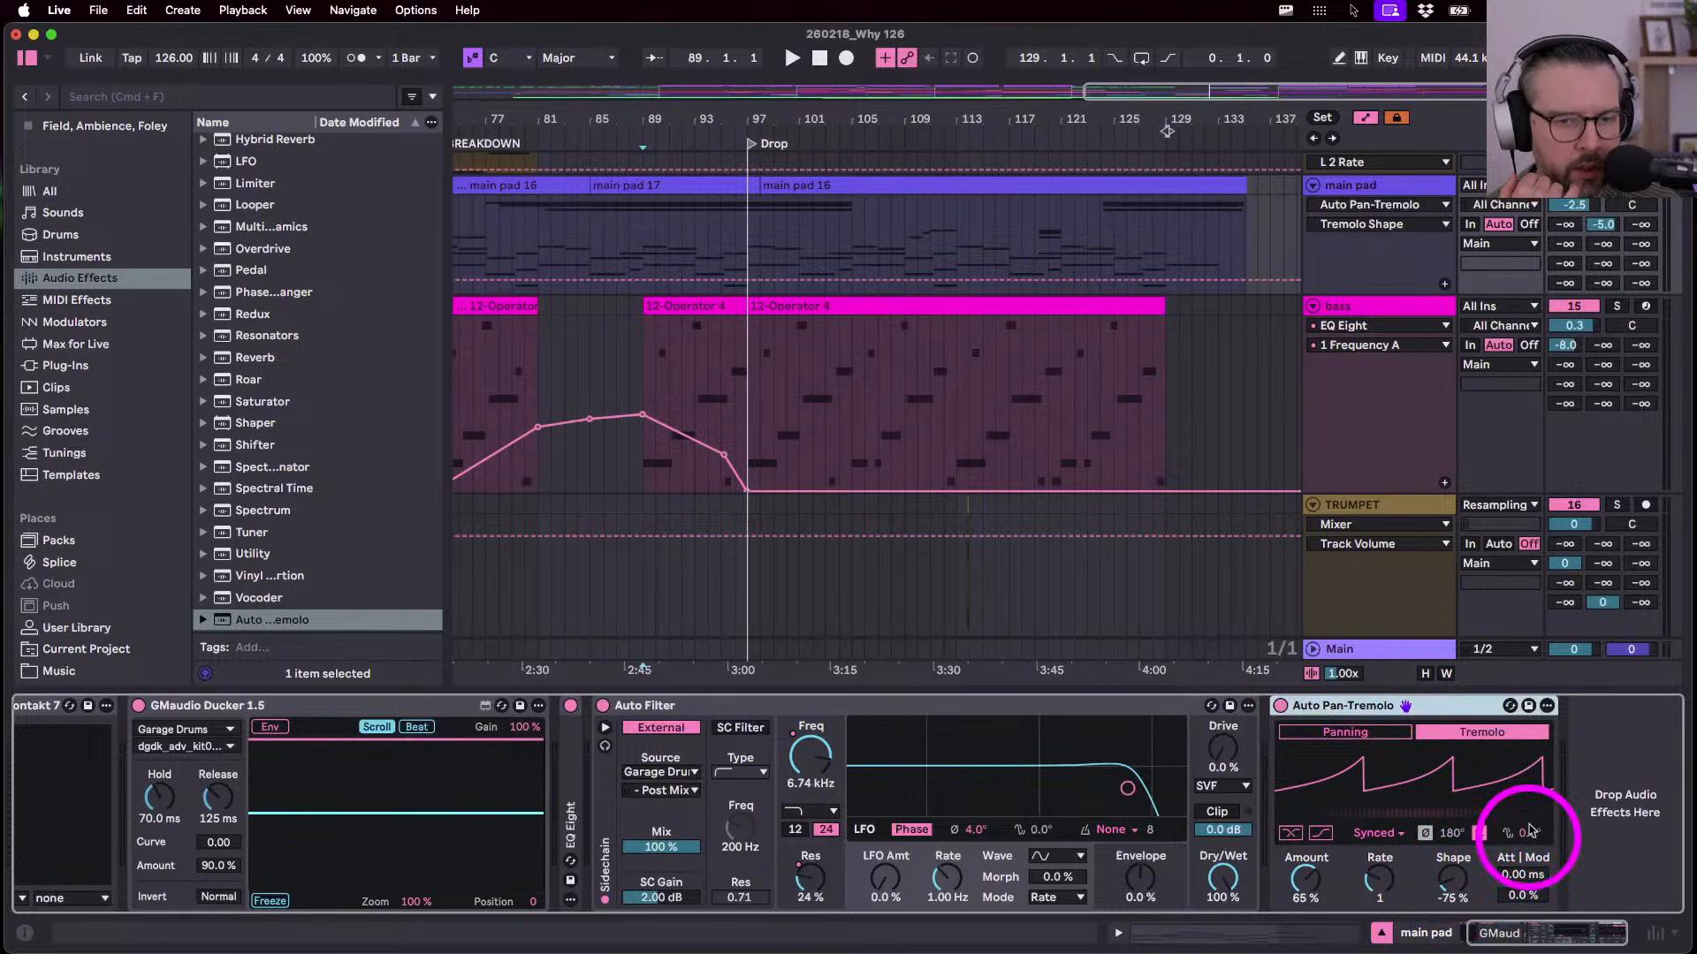
- Play the main pad 17 clip from bar 85, then set a time range over main pad 16
click(701, 188)
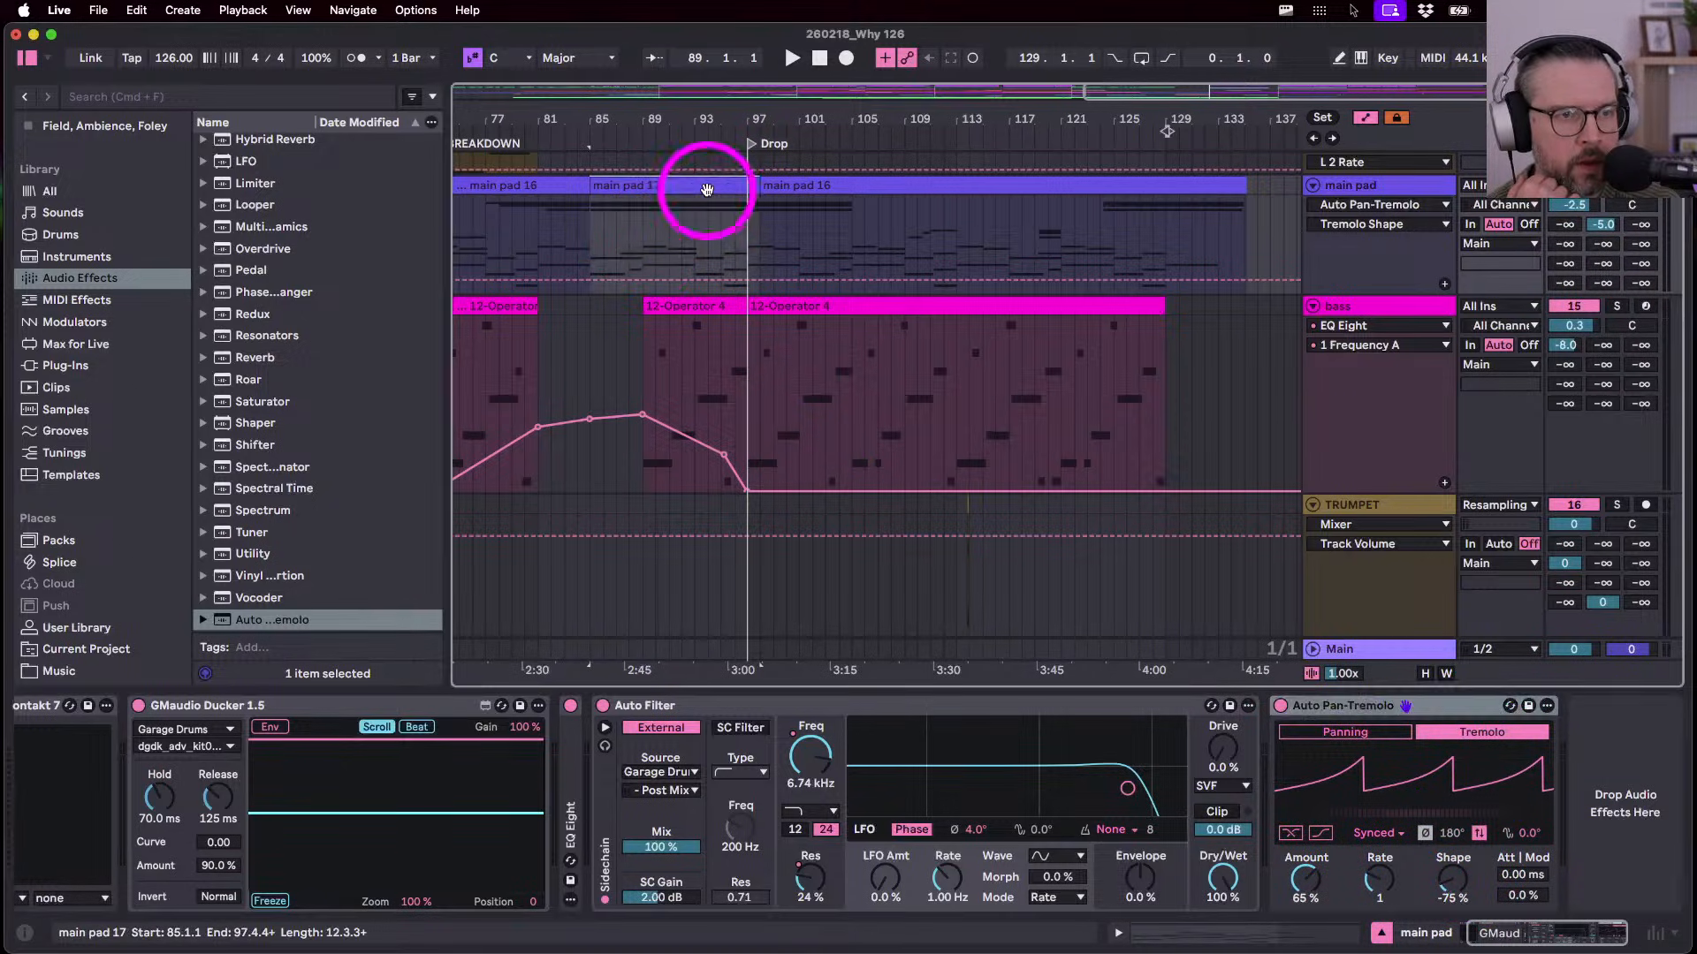
key(space)
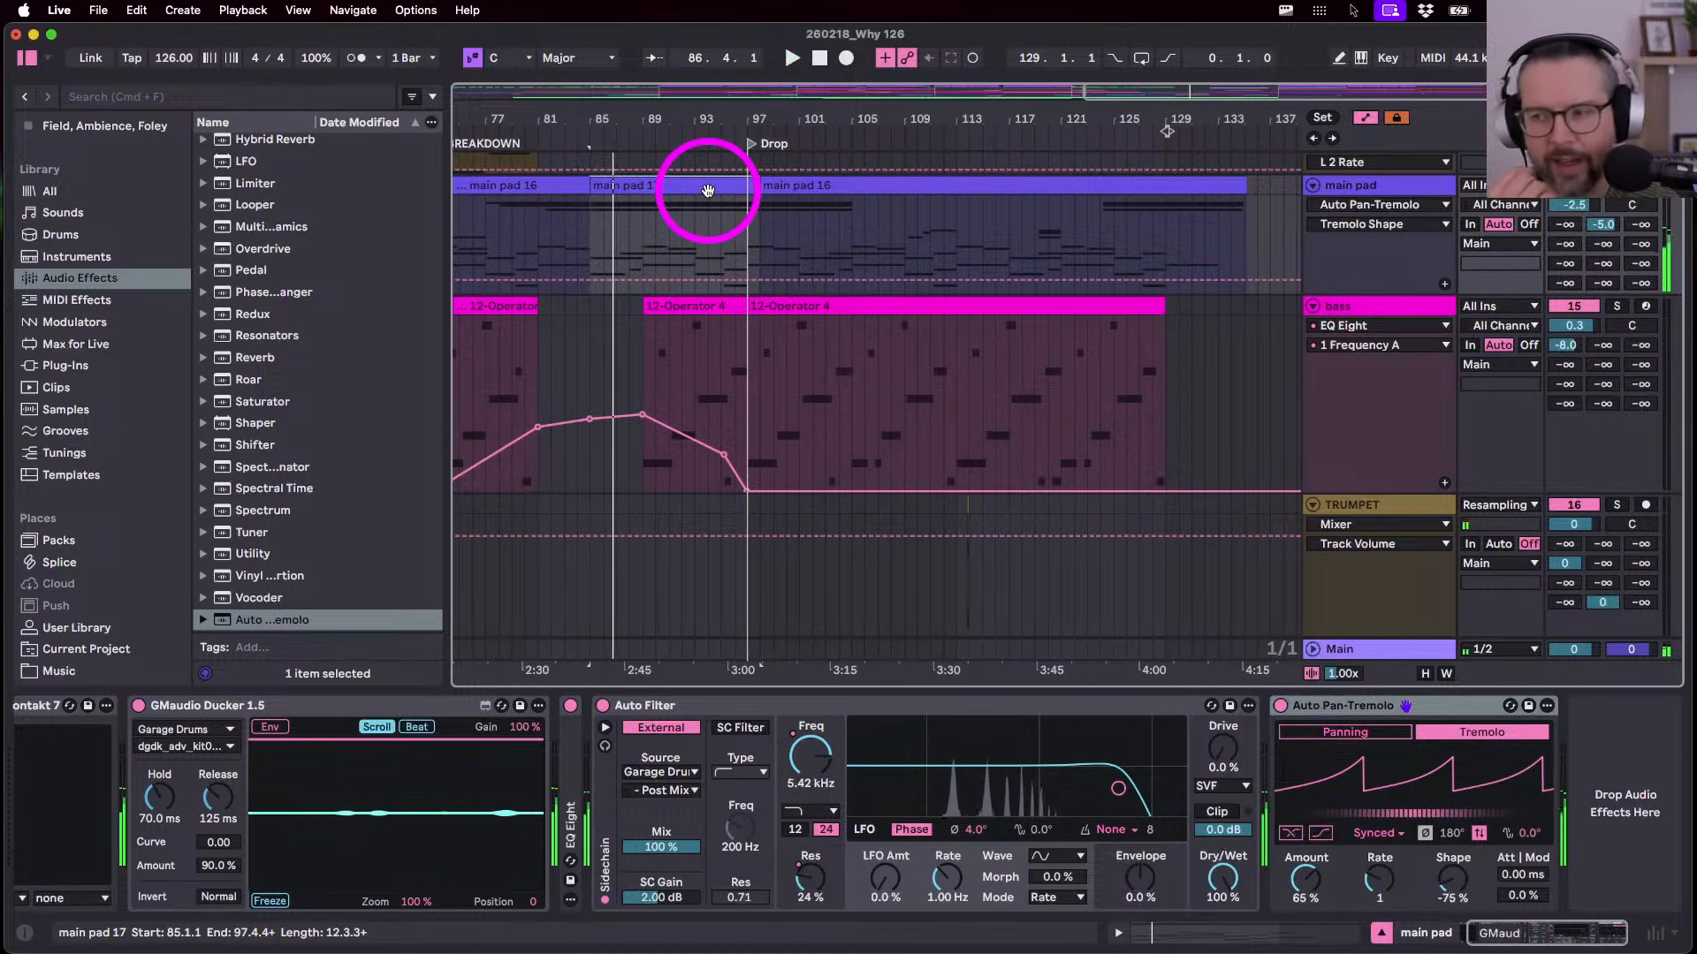
click(758, 183)
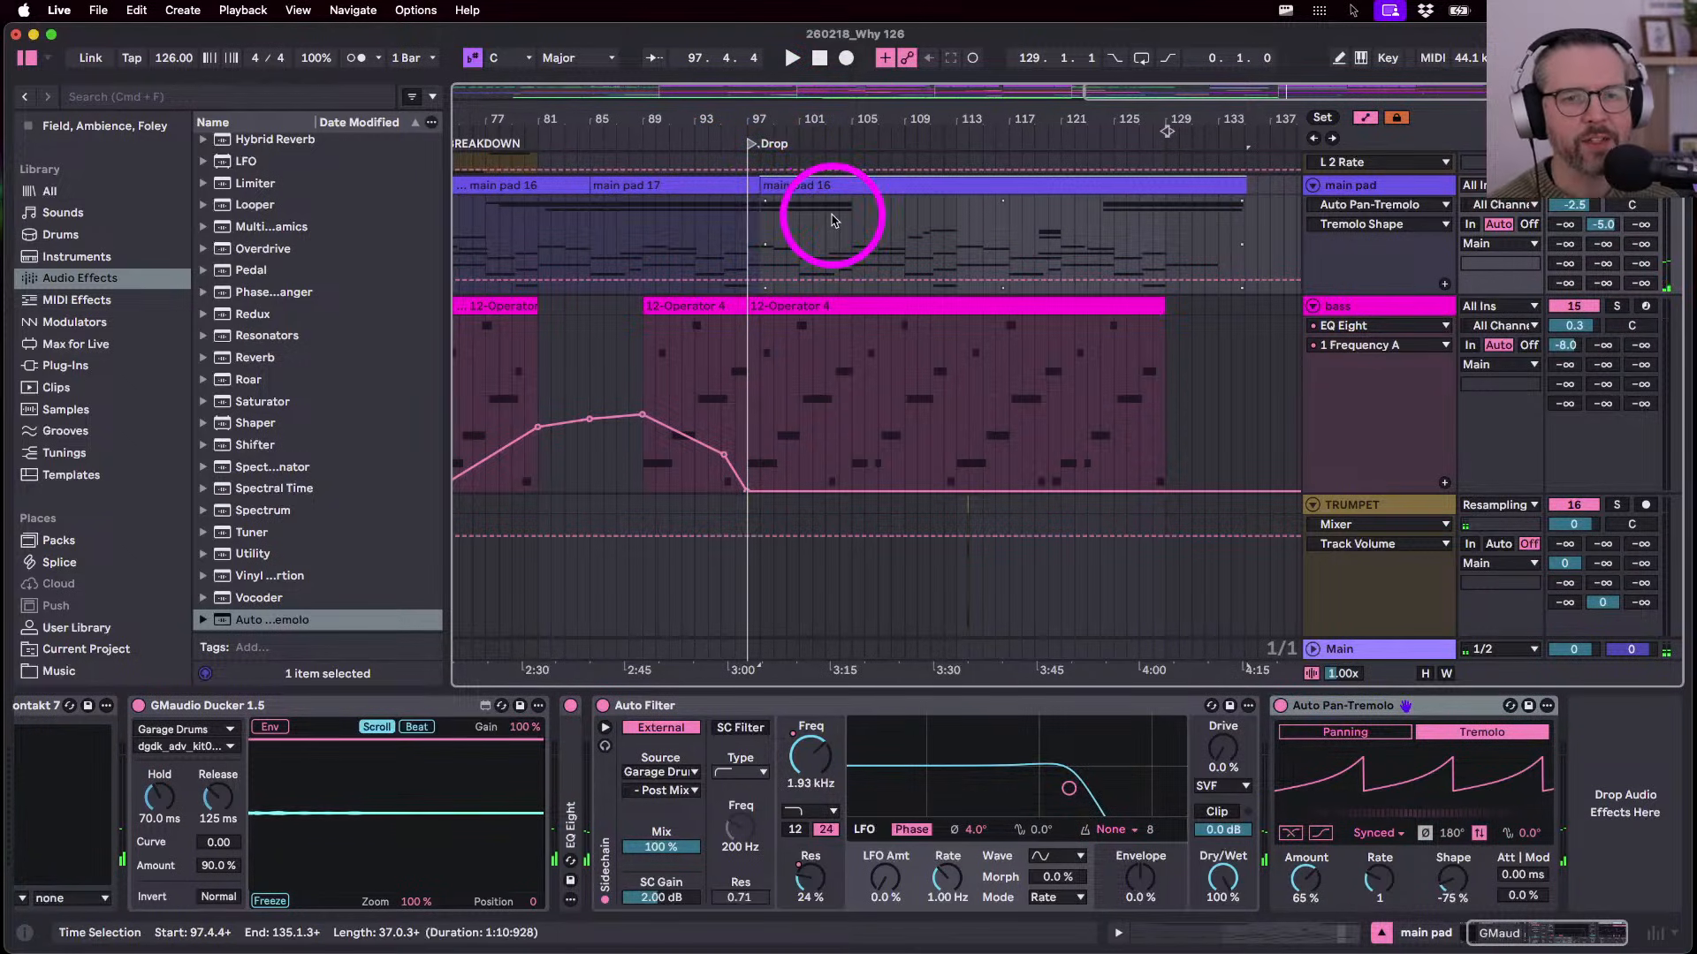
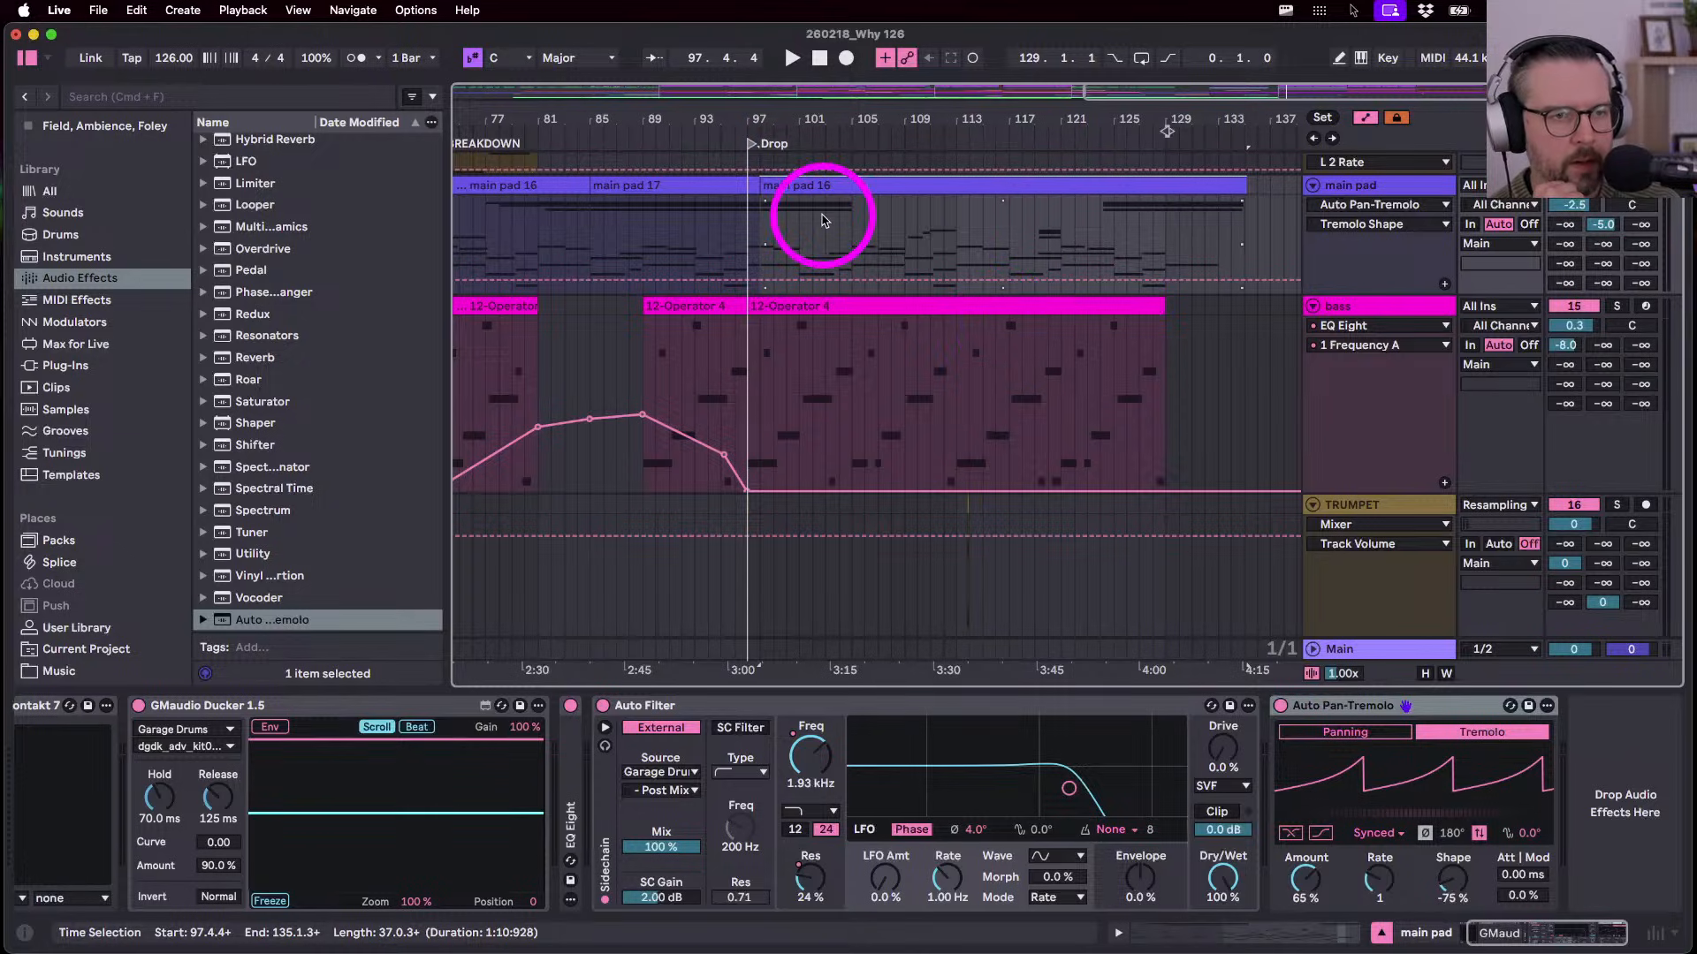
- Zoom the arrangement to frame the Breakdown and Drop sections
drag(814, 114, 1054, 116)
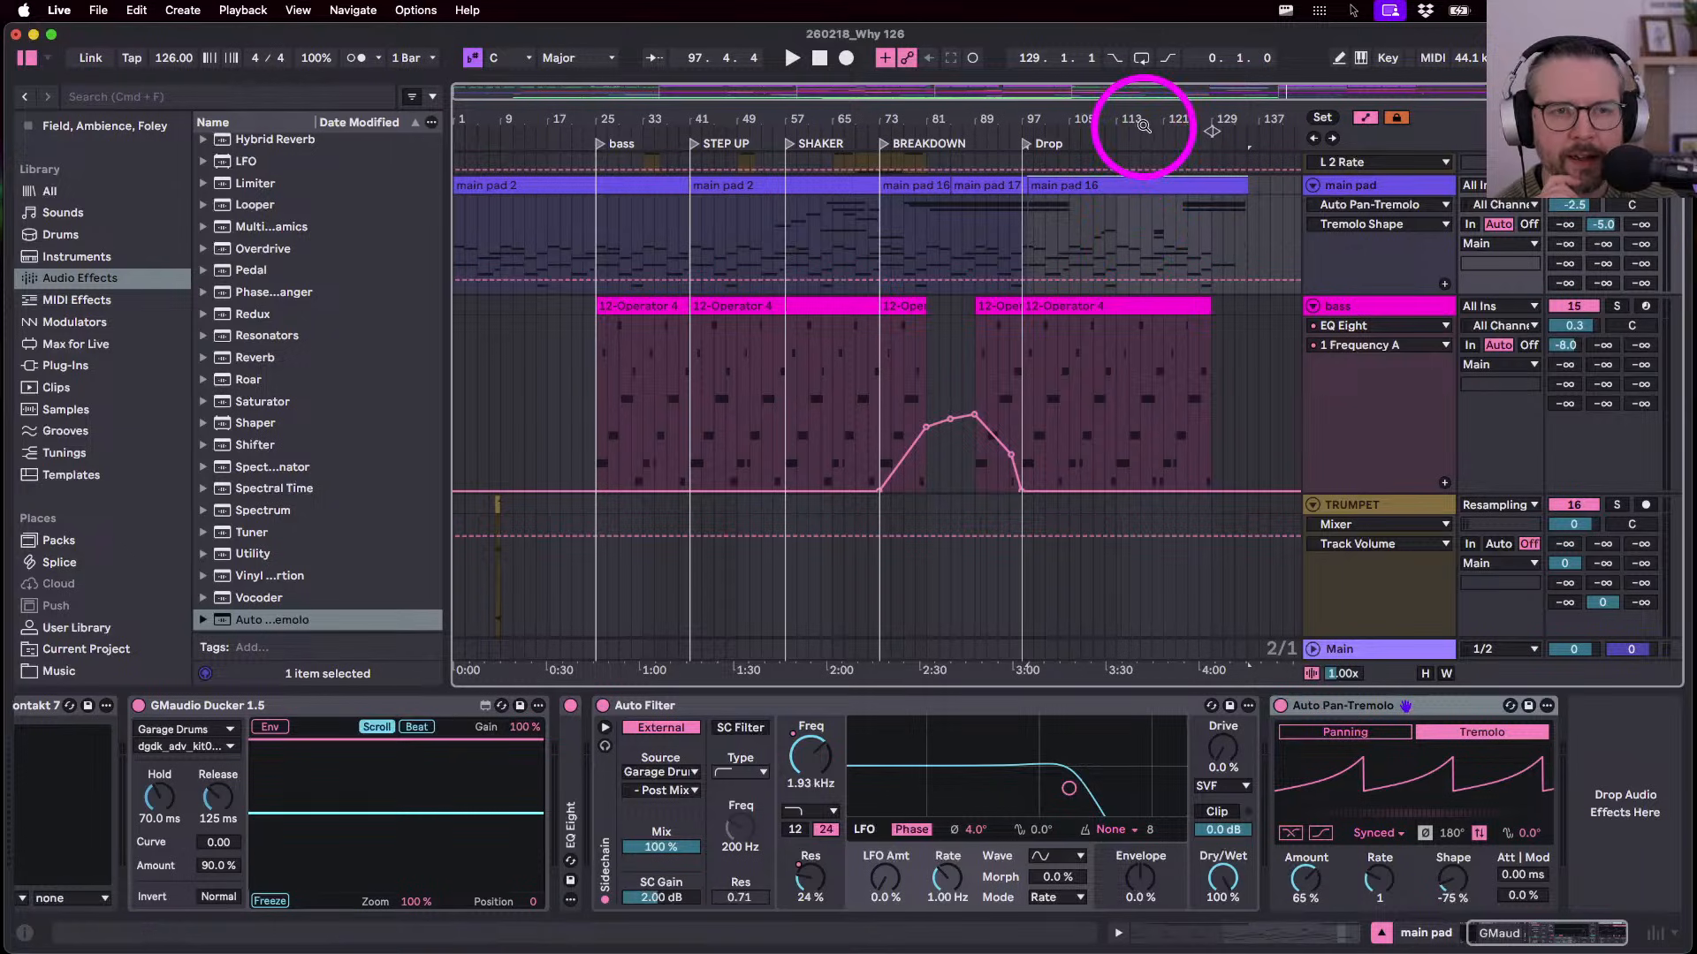
drag(1138, 124, 1140, 113)
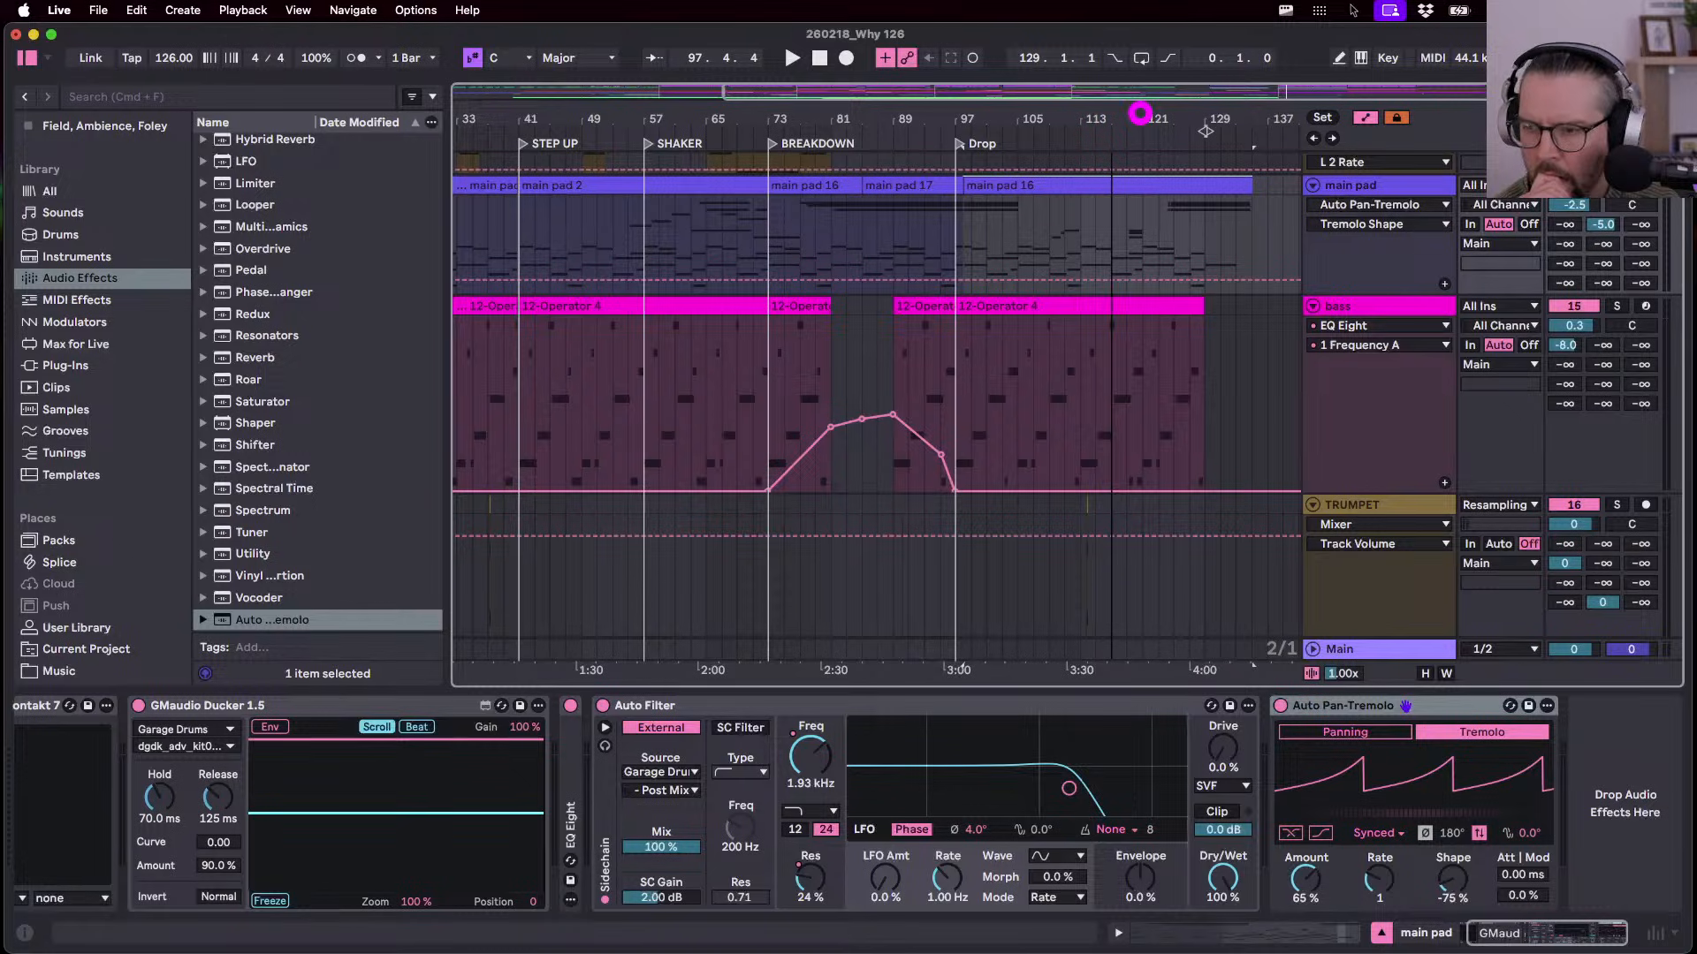
drag(1140, 114, 1112, 114)
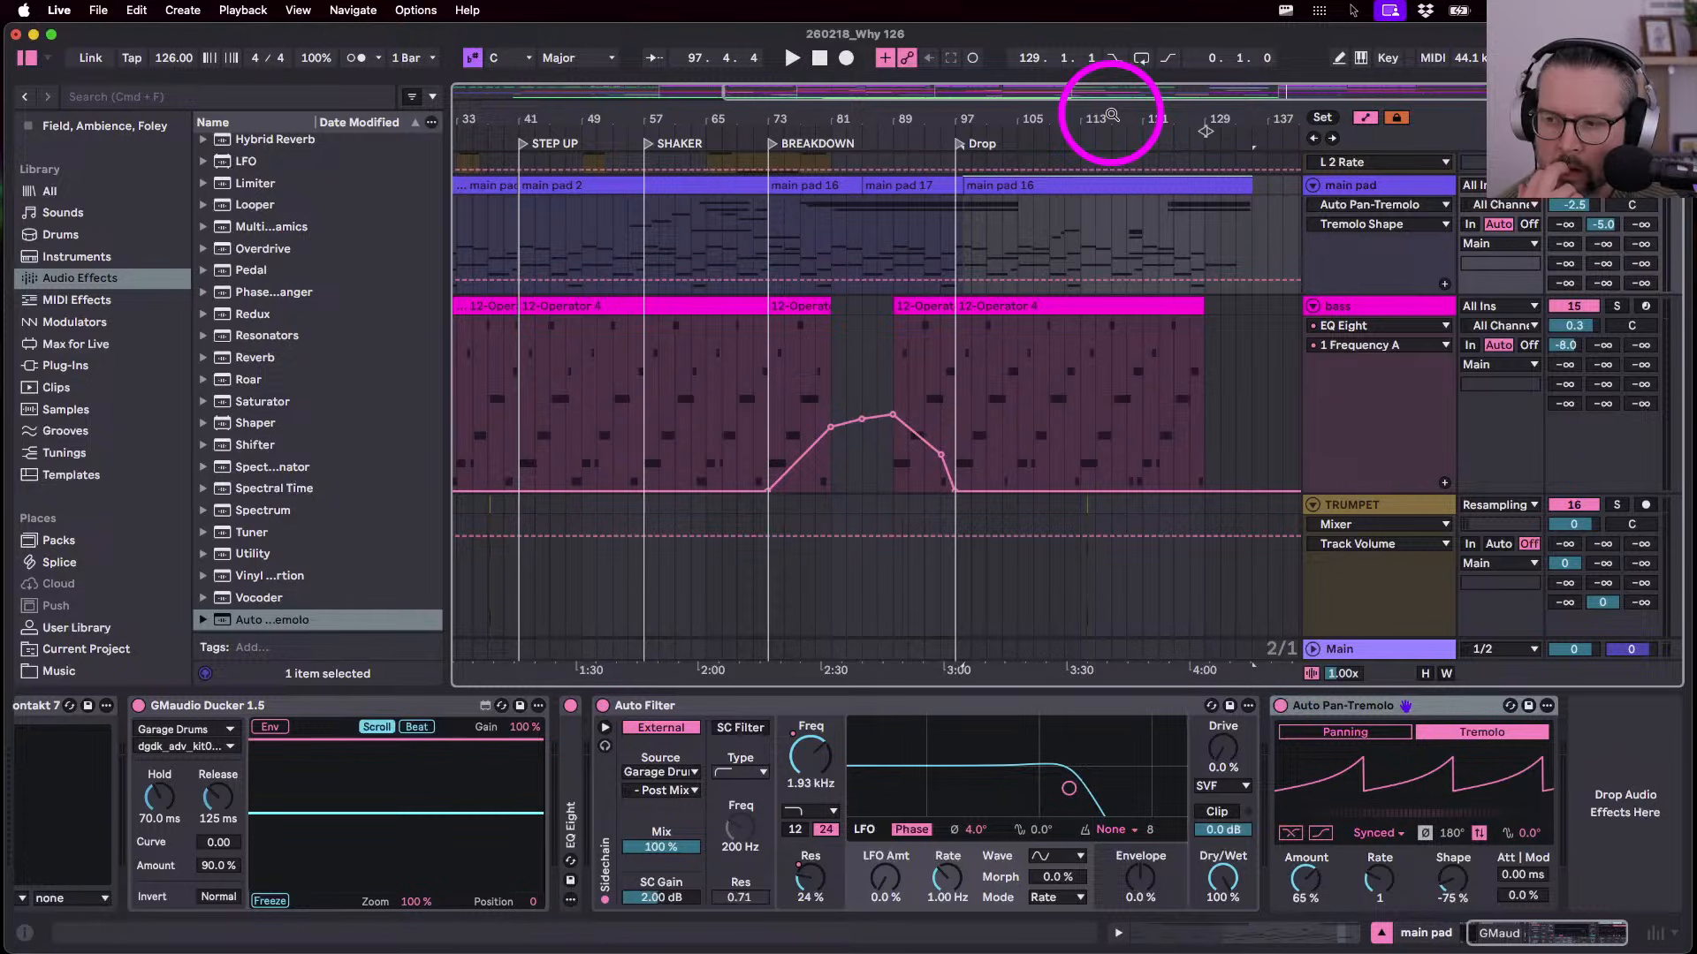
drag(1110, 111, 1095, 117)
drag(1090, 118, 1146, 116)
- Hide the automation envelopes and play from the Drop at bar 97
click(825, 189)
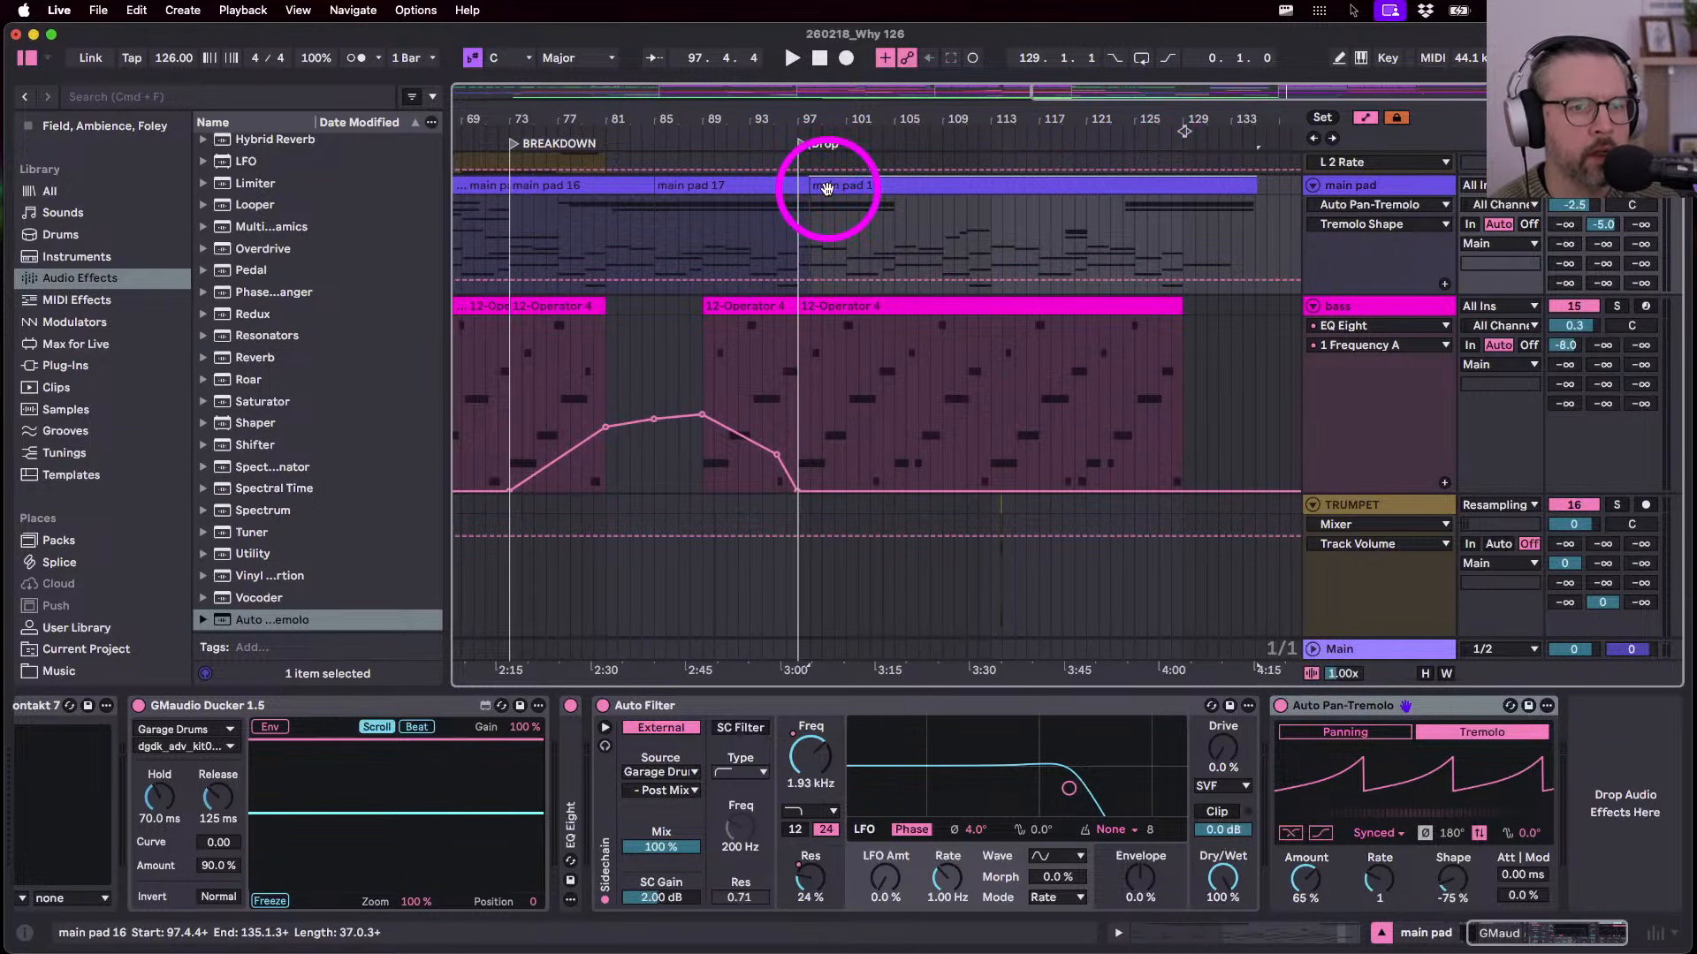
click(825, 216)
key(a)
click(795, 240)
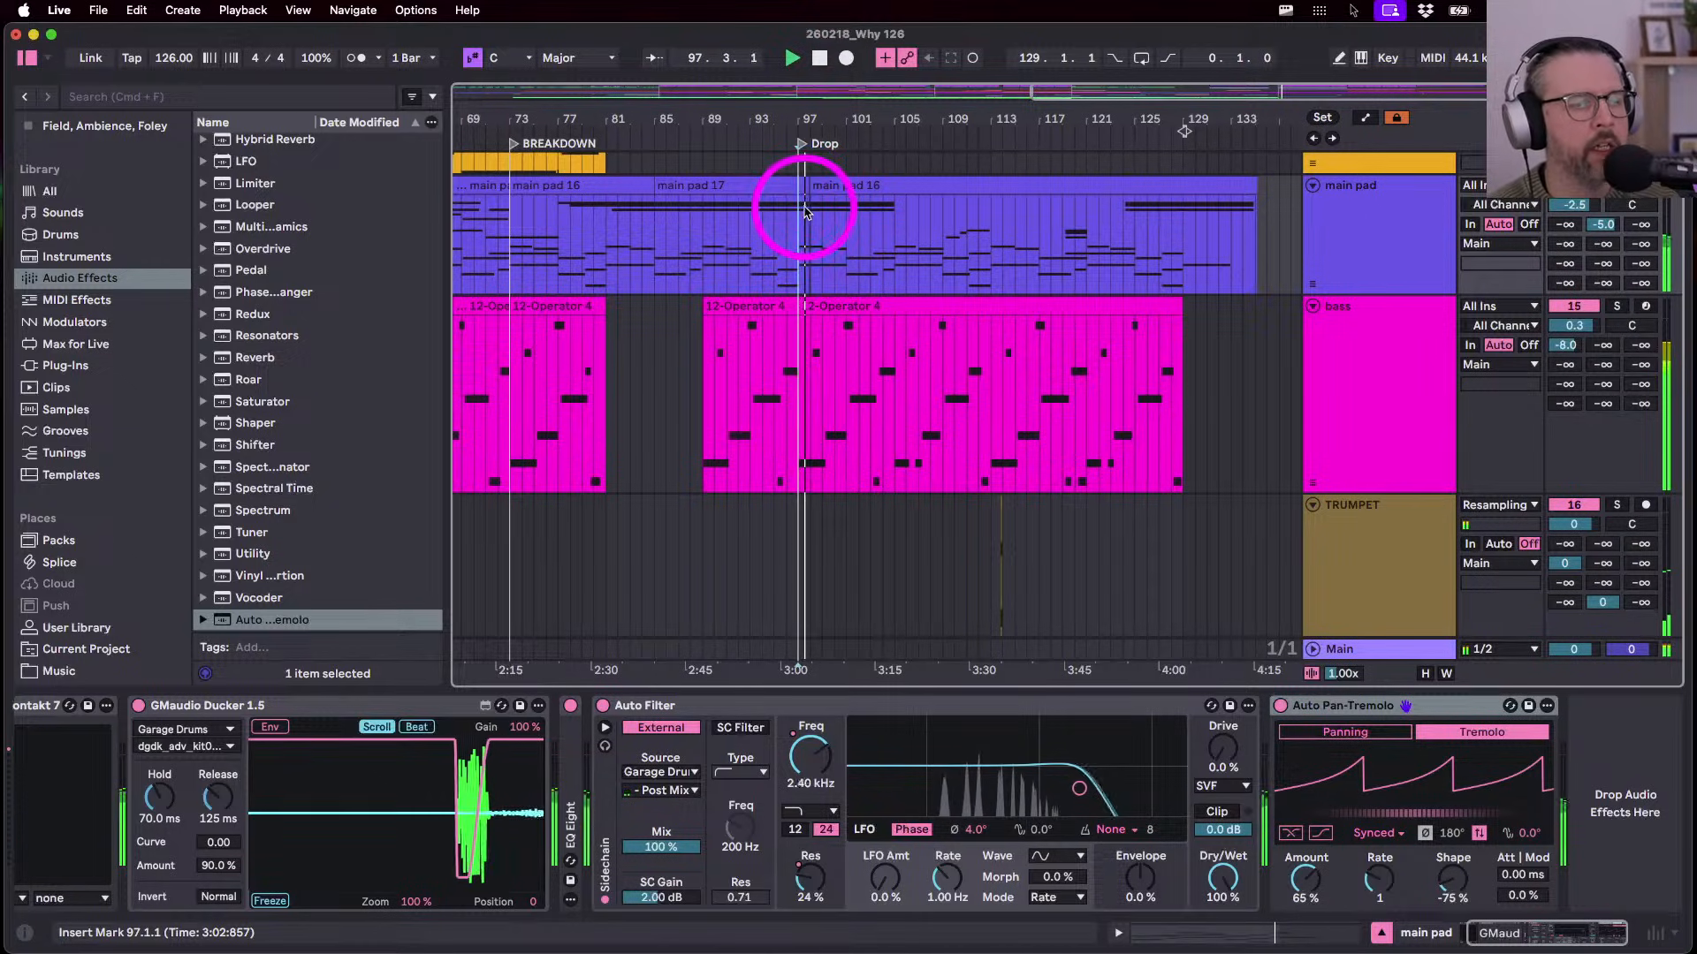
- Stop playback, set the play position to bar 89 and raise tremolo Amount to 100%
click(1382, 239)
key(space)
click(701, 262)
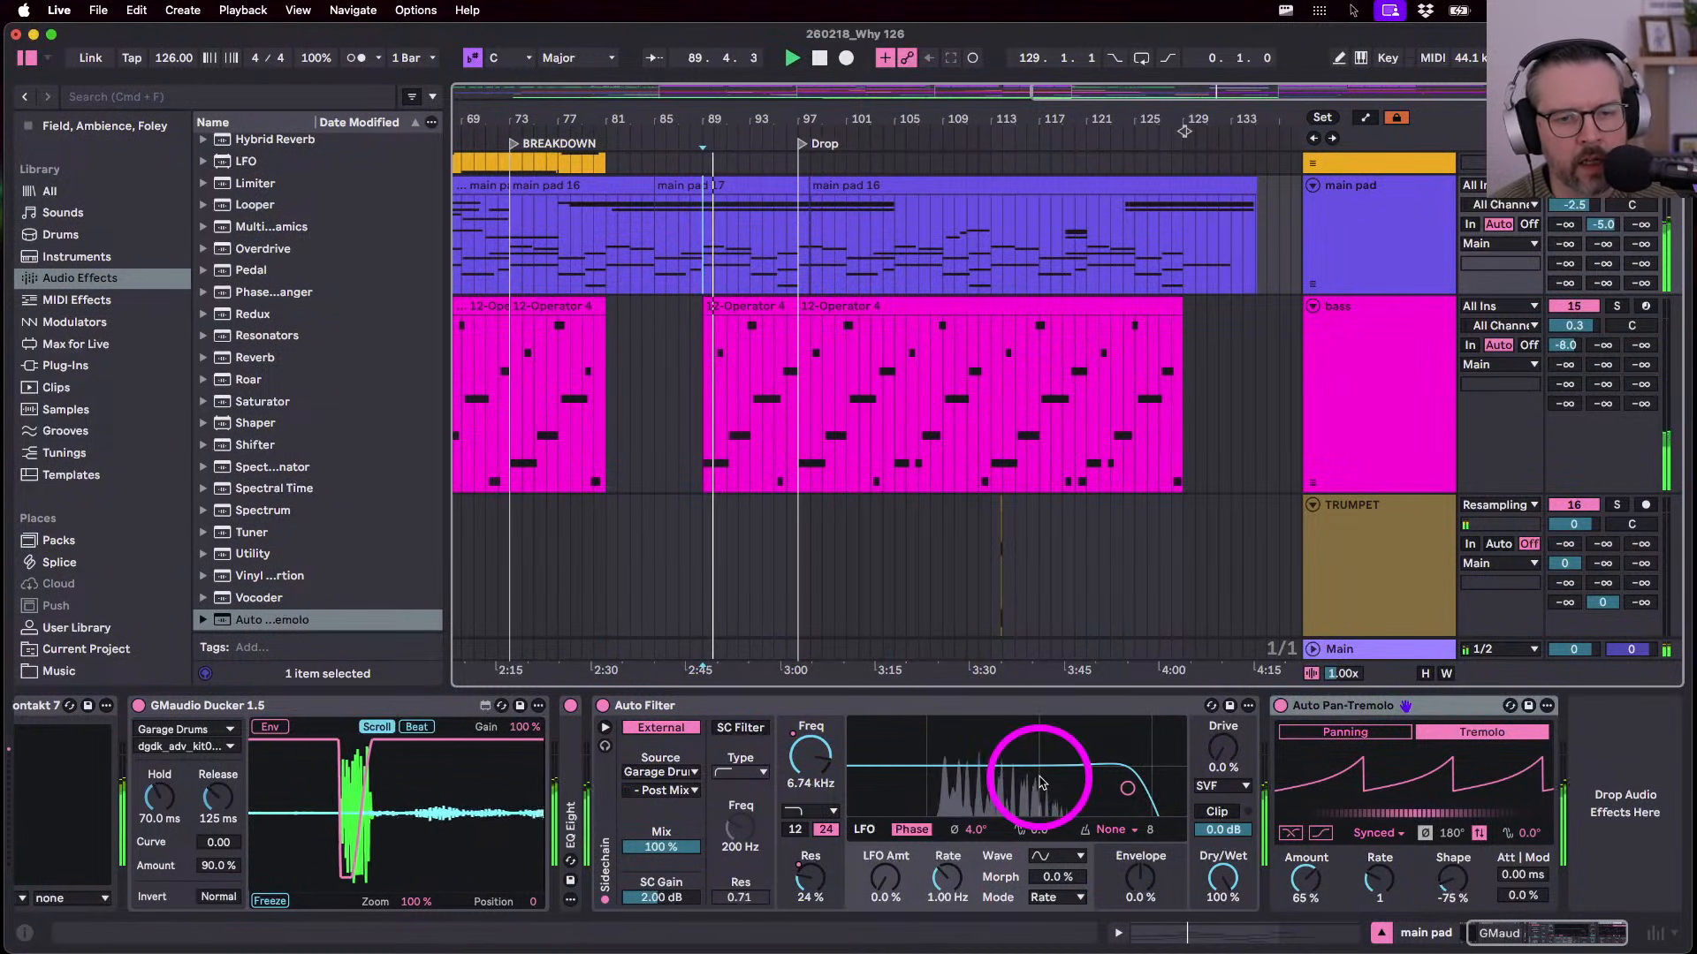
drag(1306, 877, 1306, 839)
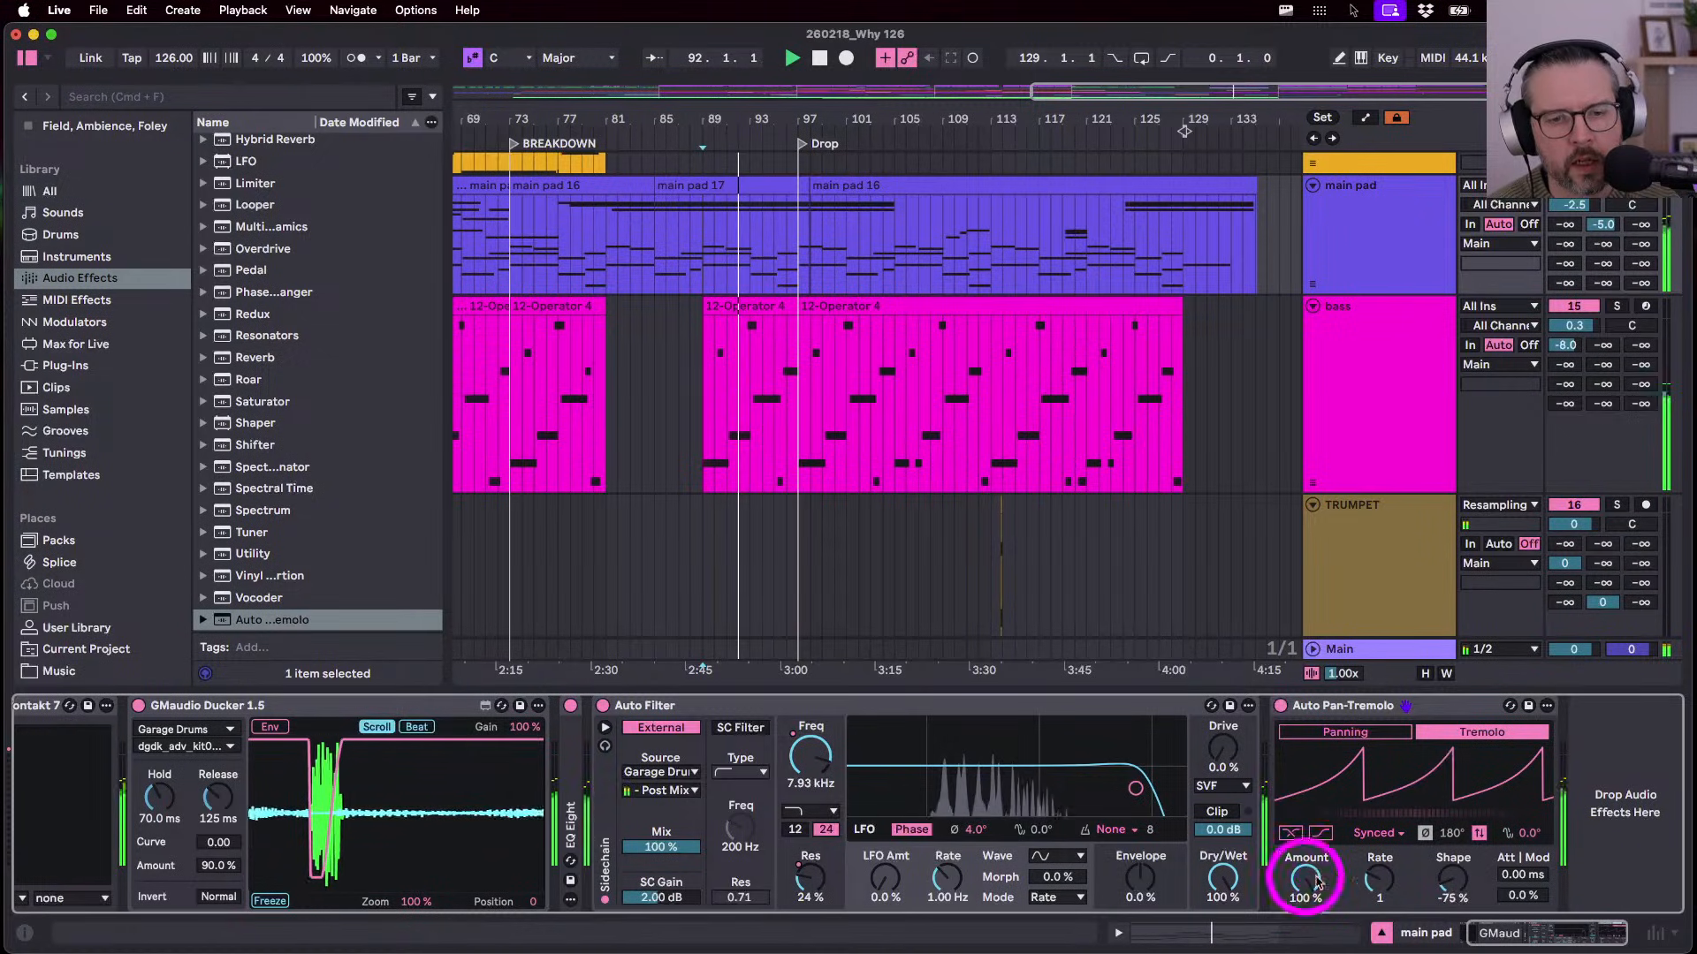
- Switch the tremolo to a free-running 1.00 Hz rate, reset Shape to 0%, and play
click(1364, 875)
drag(1364, 875, 1273, 817)
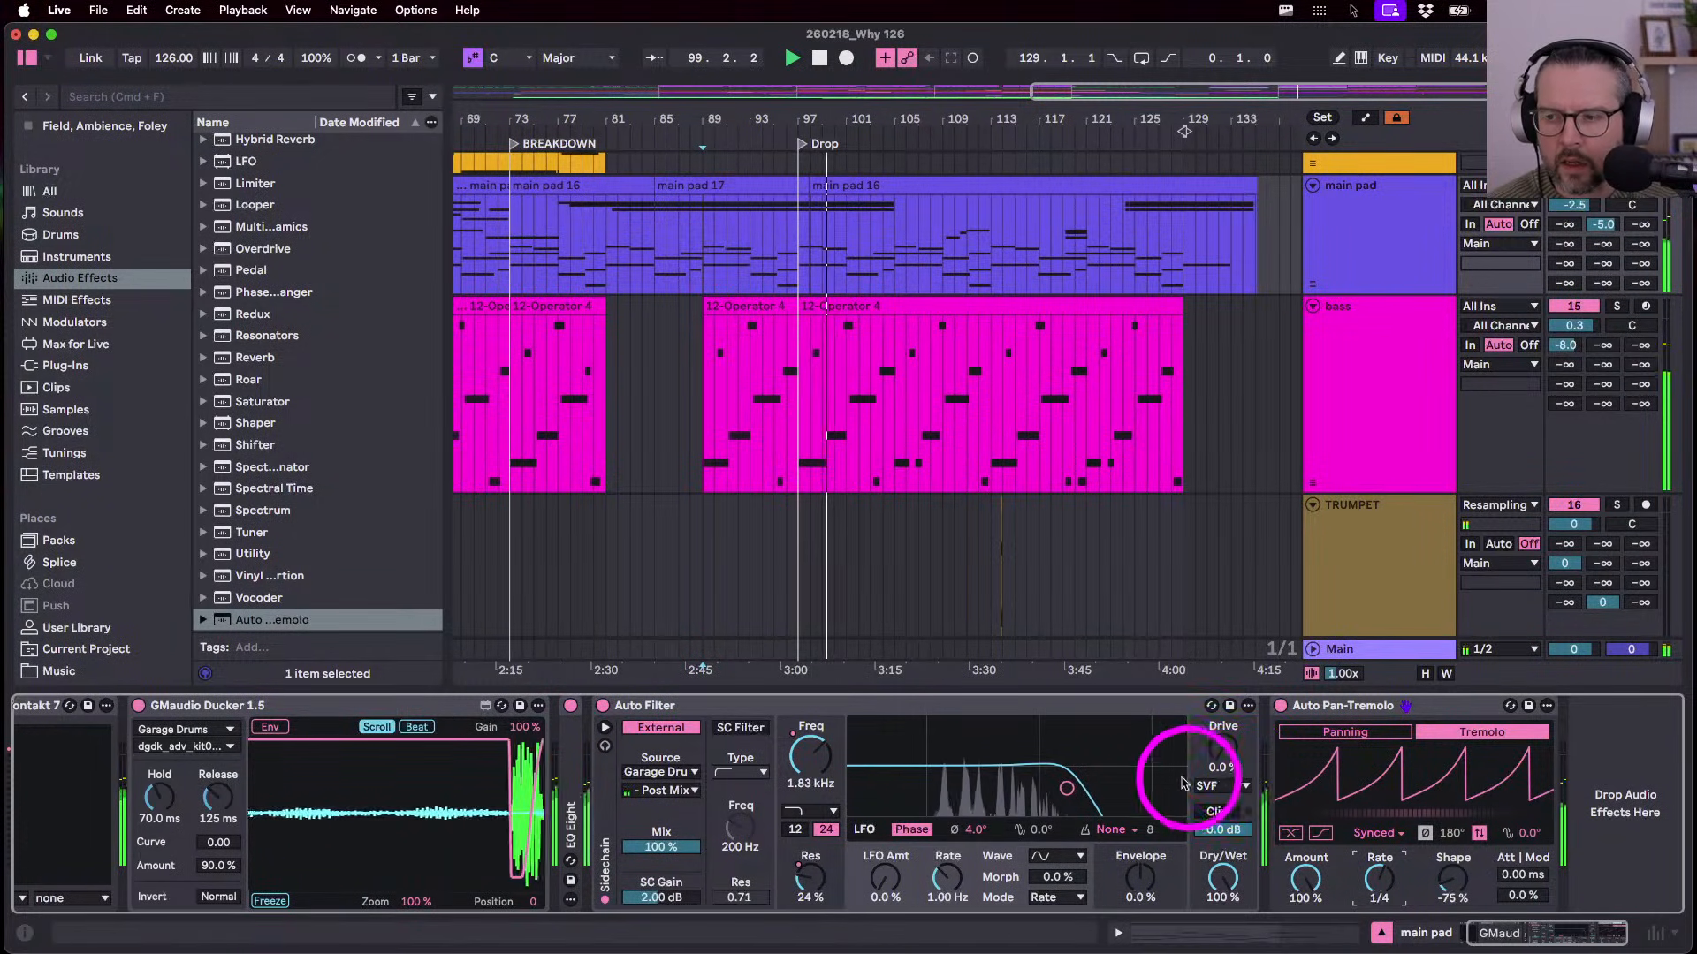
click(1369, 833)
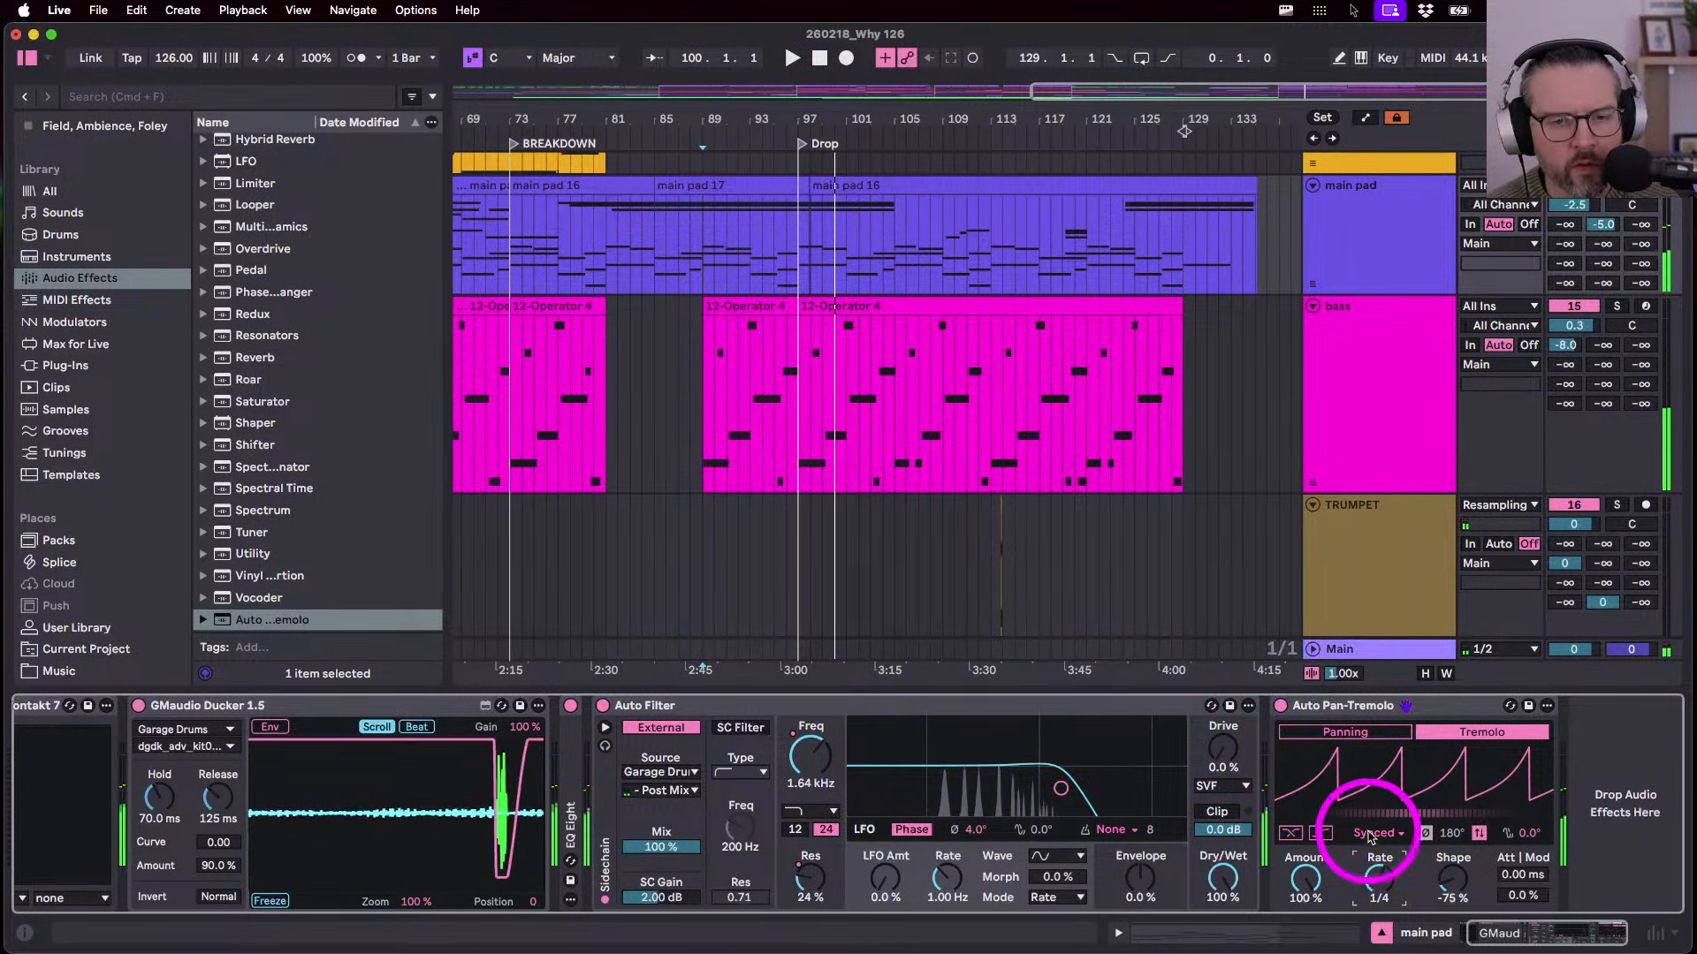
click(1369, 854)
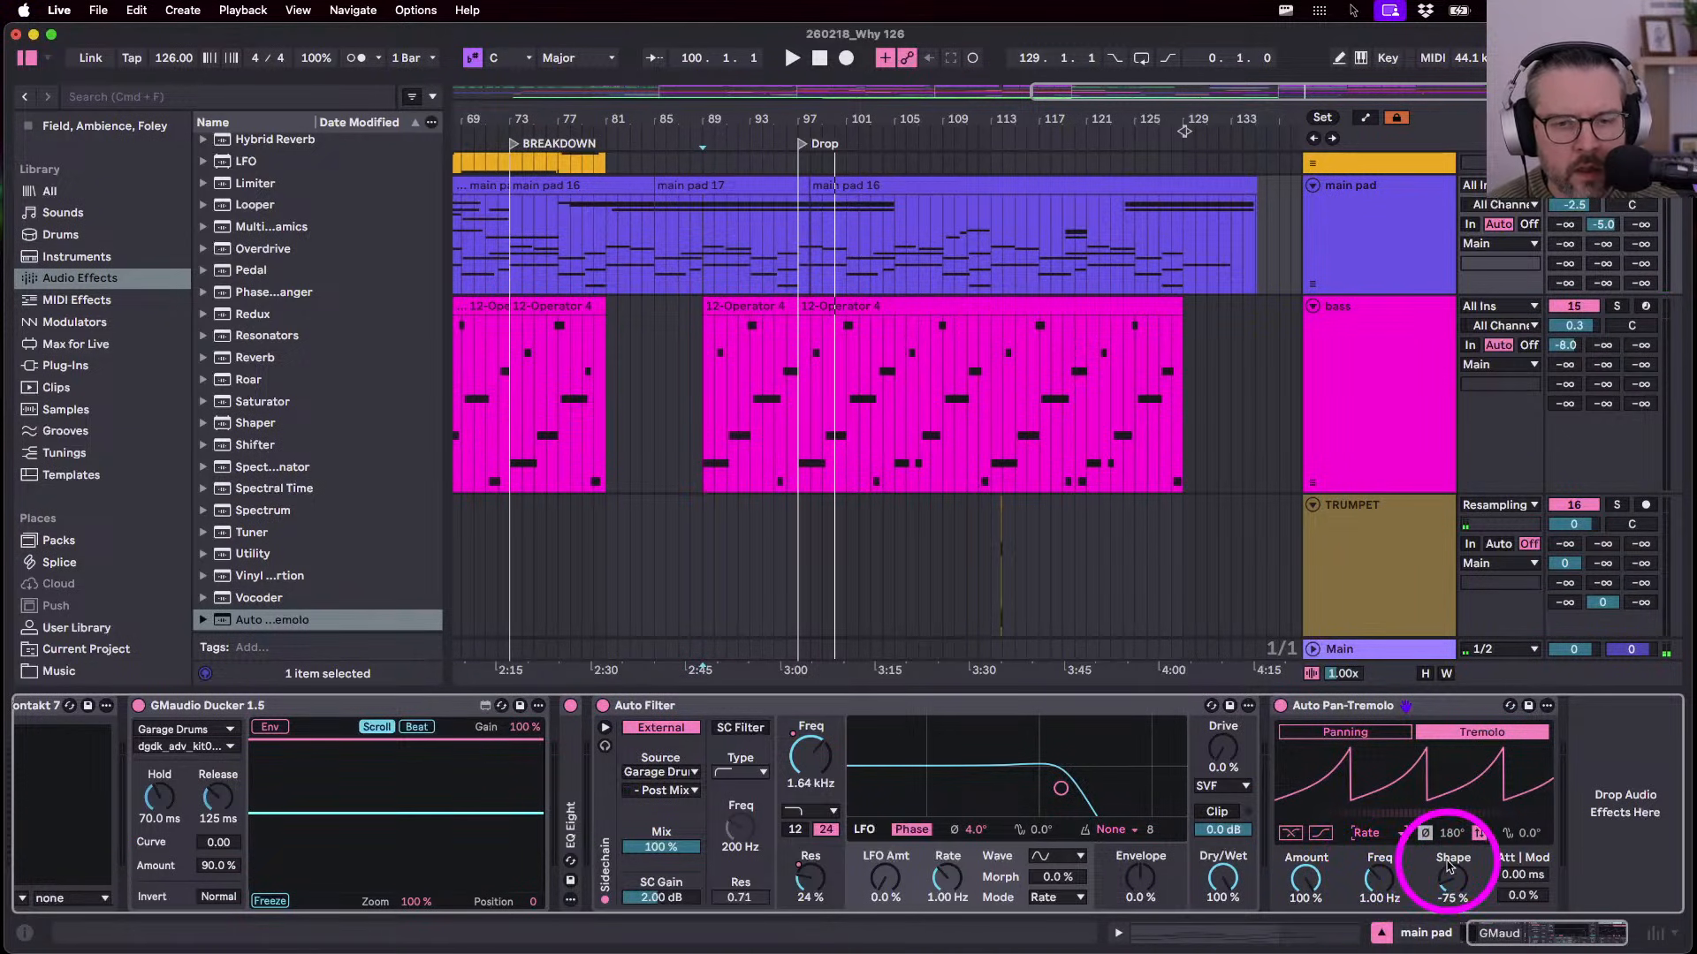
key(Delete)
key(space)
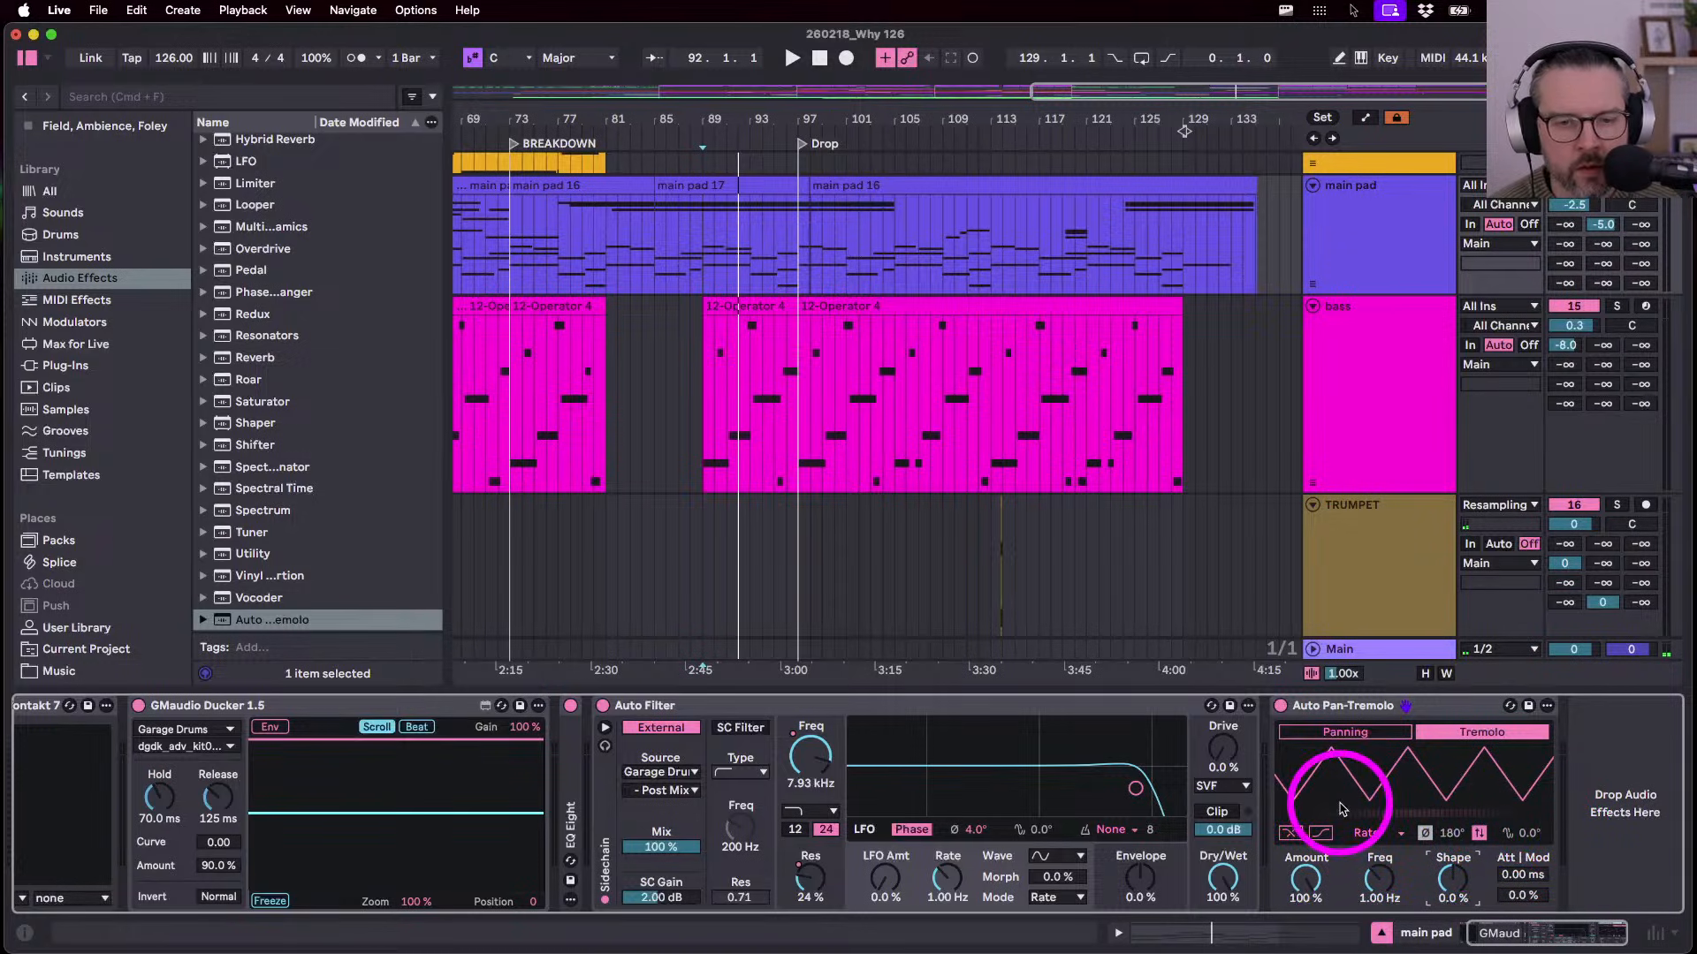
- Switch the effect from Tremolo to Panning at the free-running Hz rate and replay from bar 89
click(1375, 833)
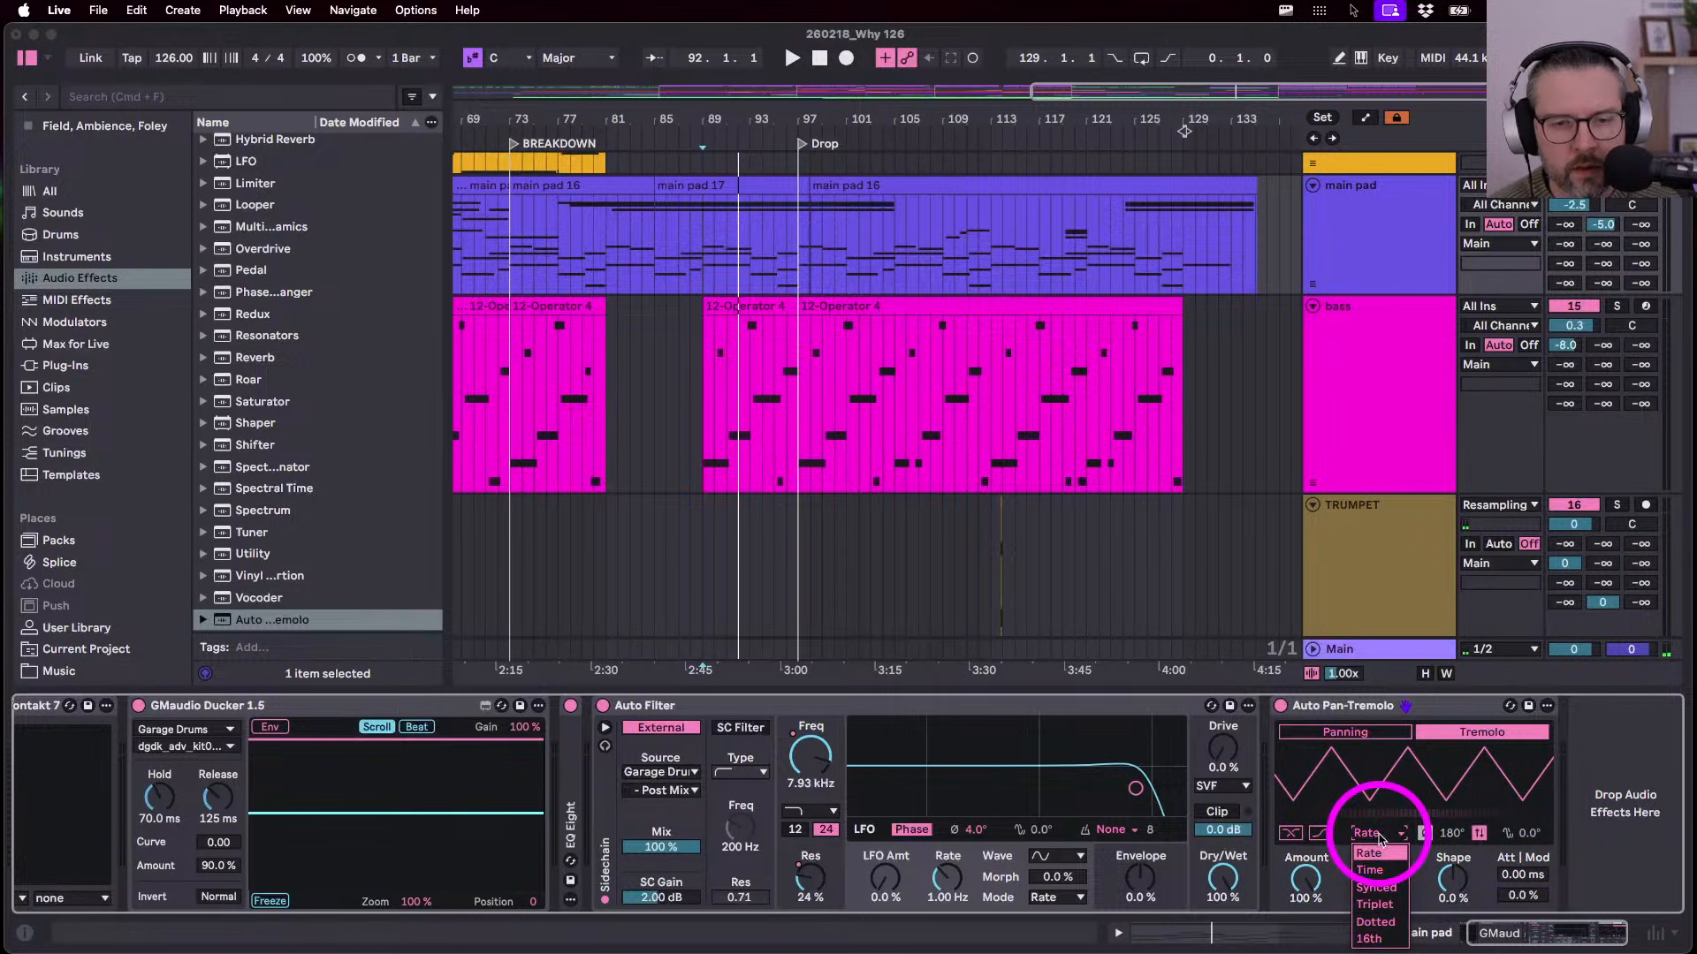
click(1369, 852)
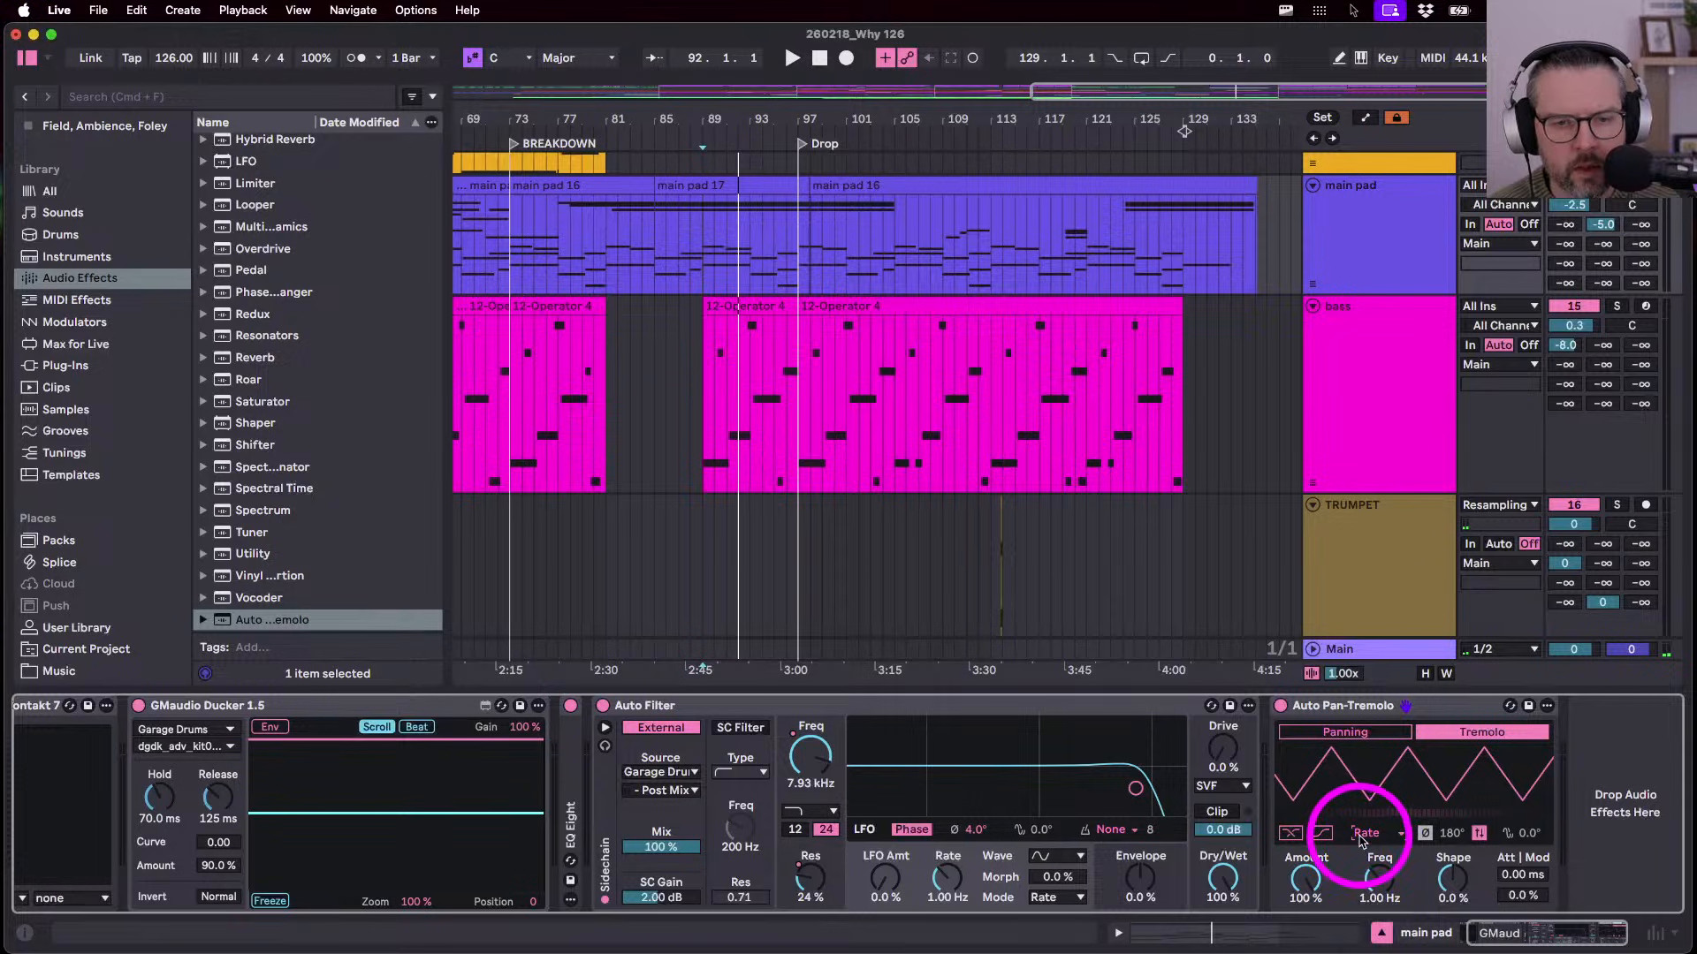
click(1326, 731)
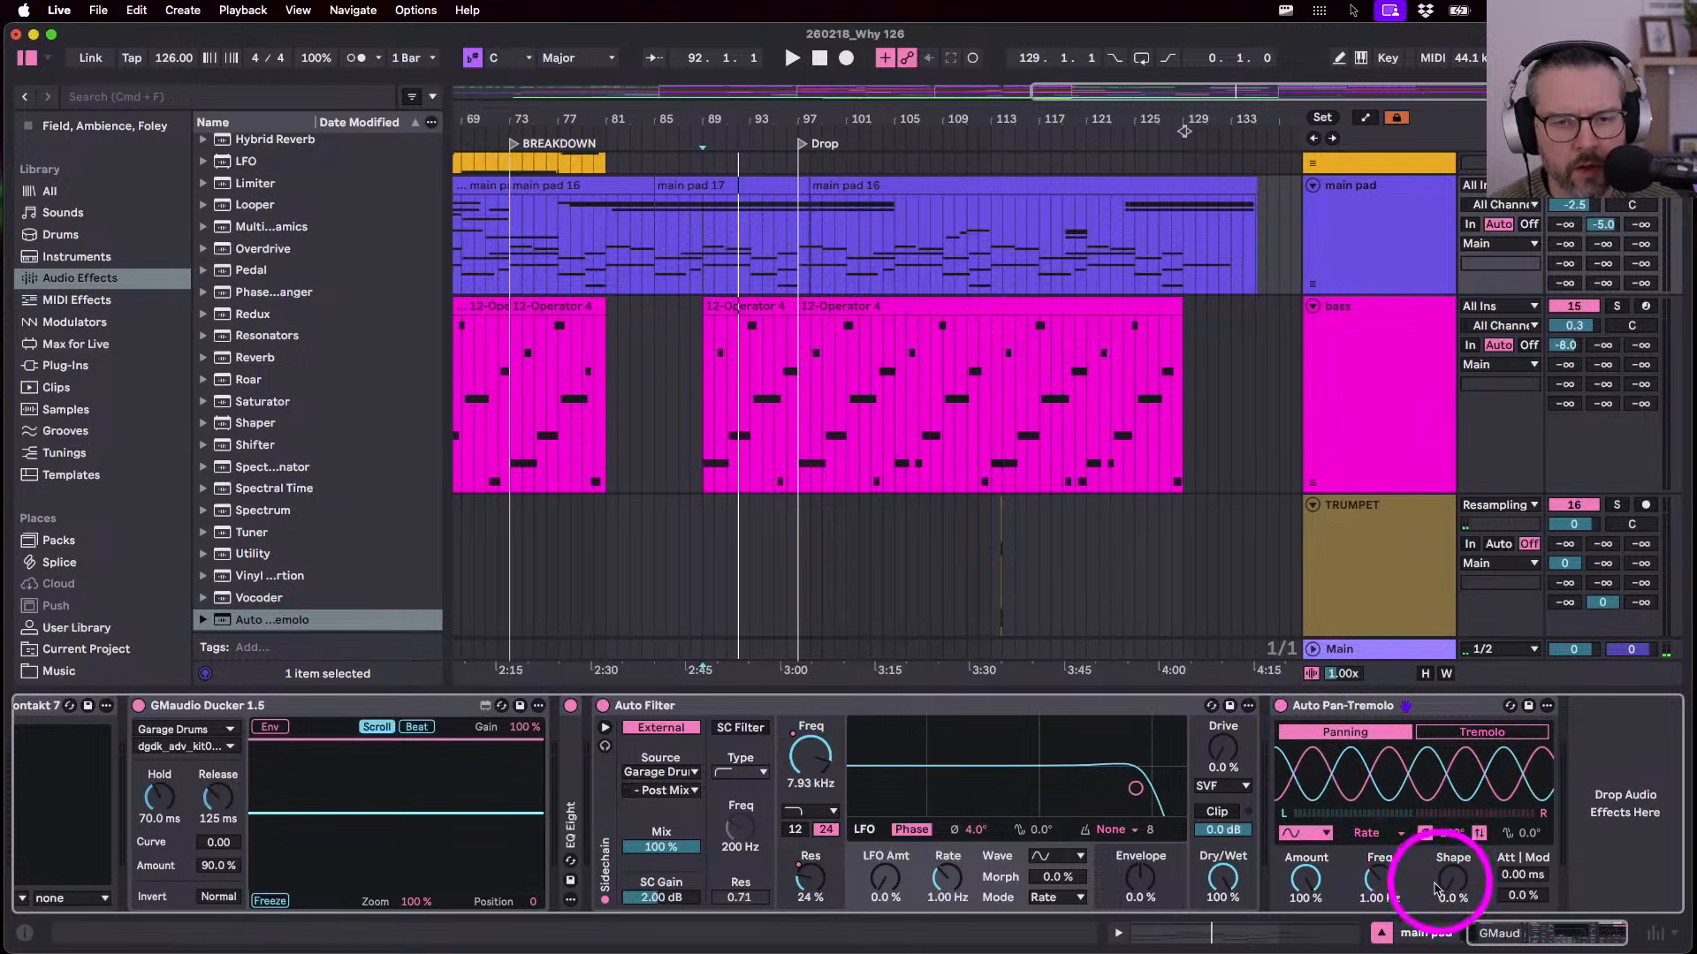
key(space)
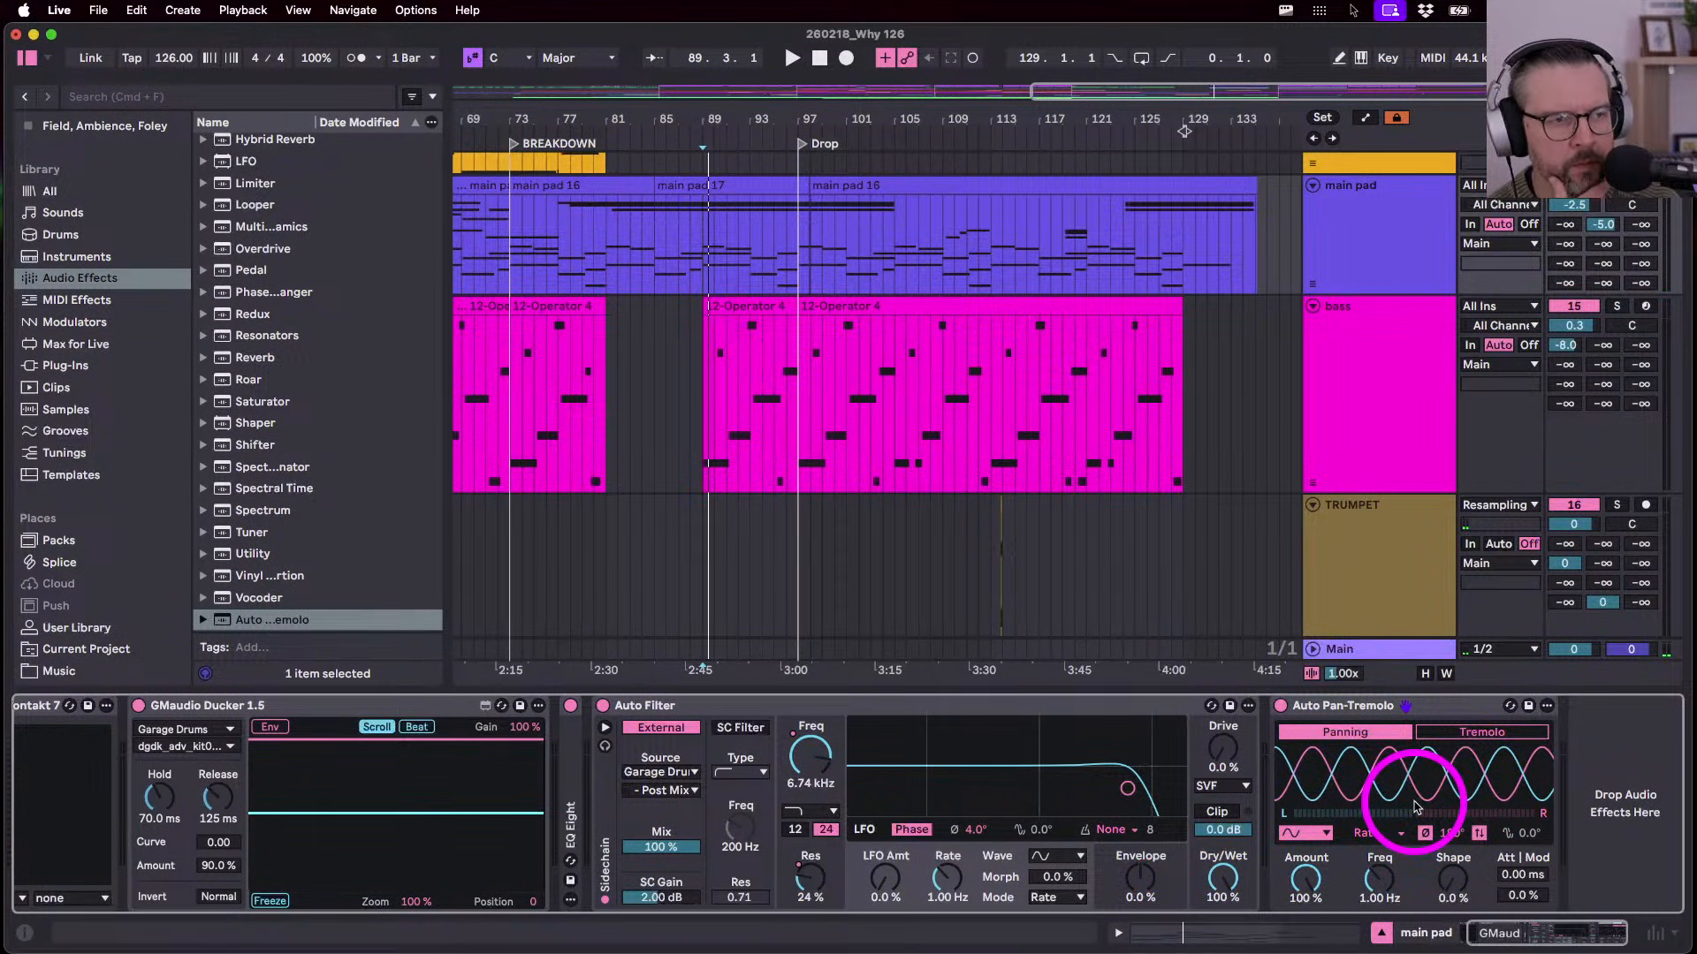
key(space)
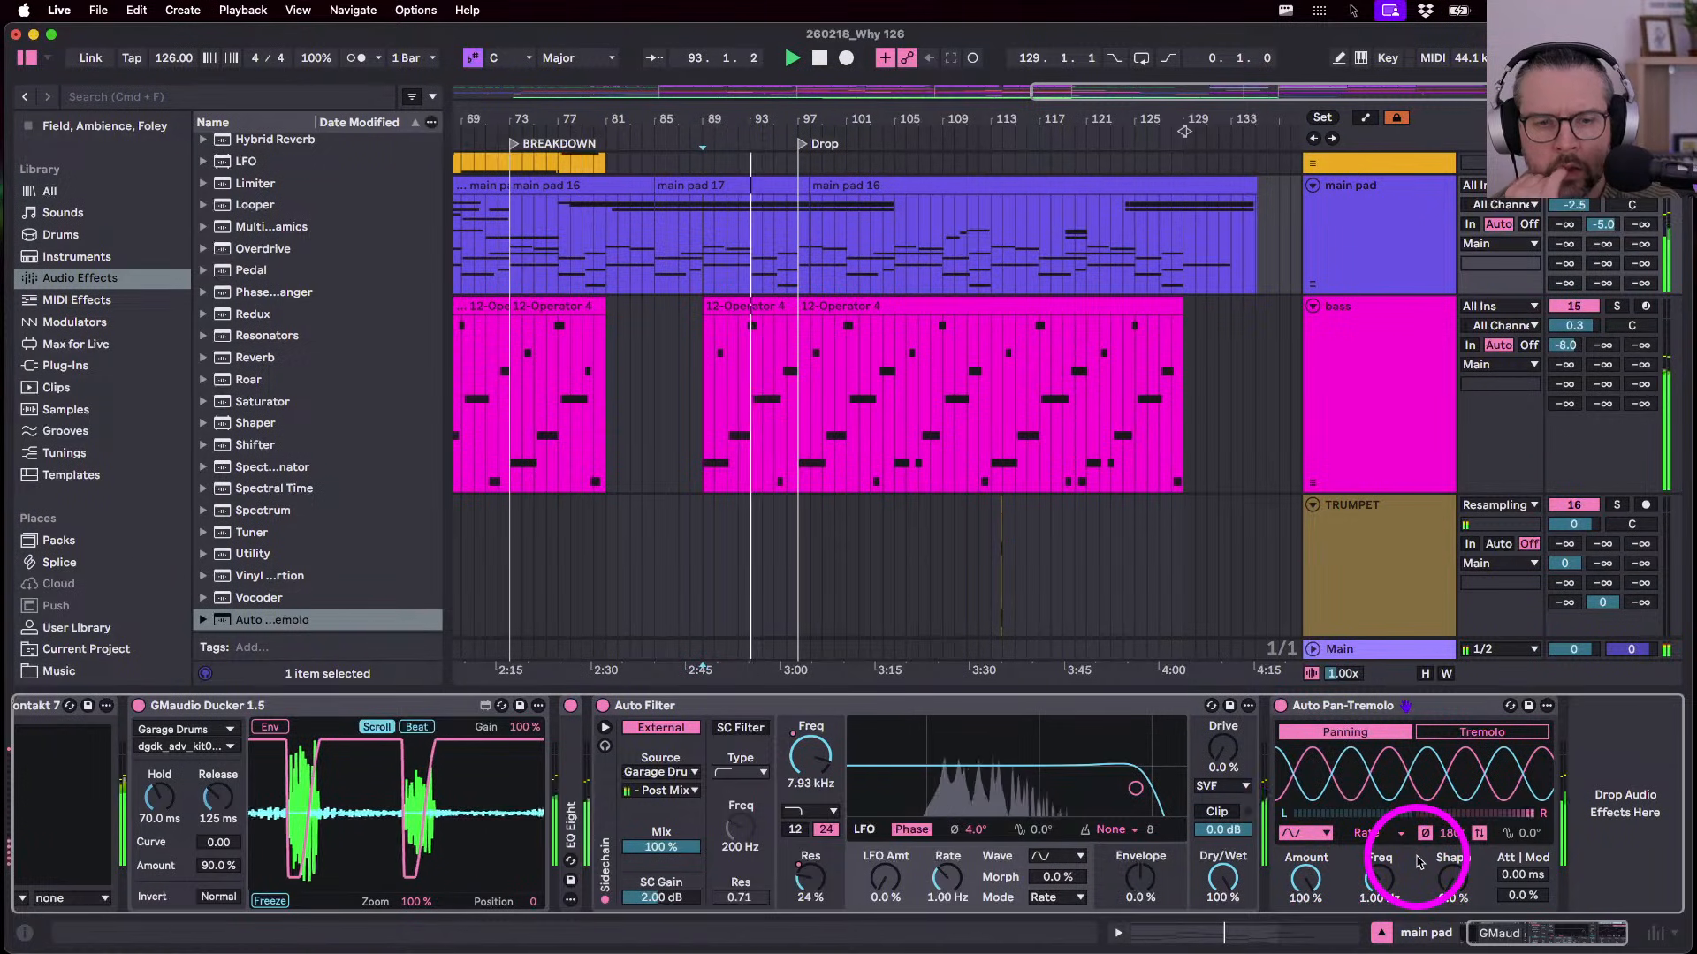
- Square the panning Shape to 67%, trying Spin, attack and modulation before resetting them
click(1425, 835)
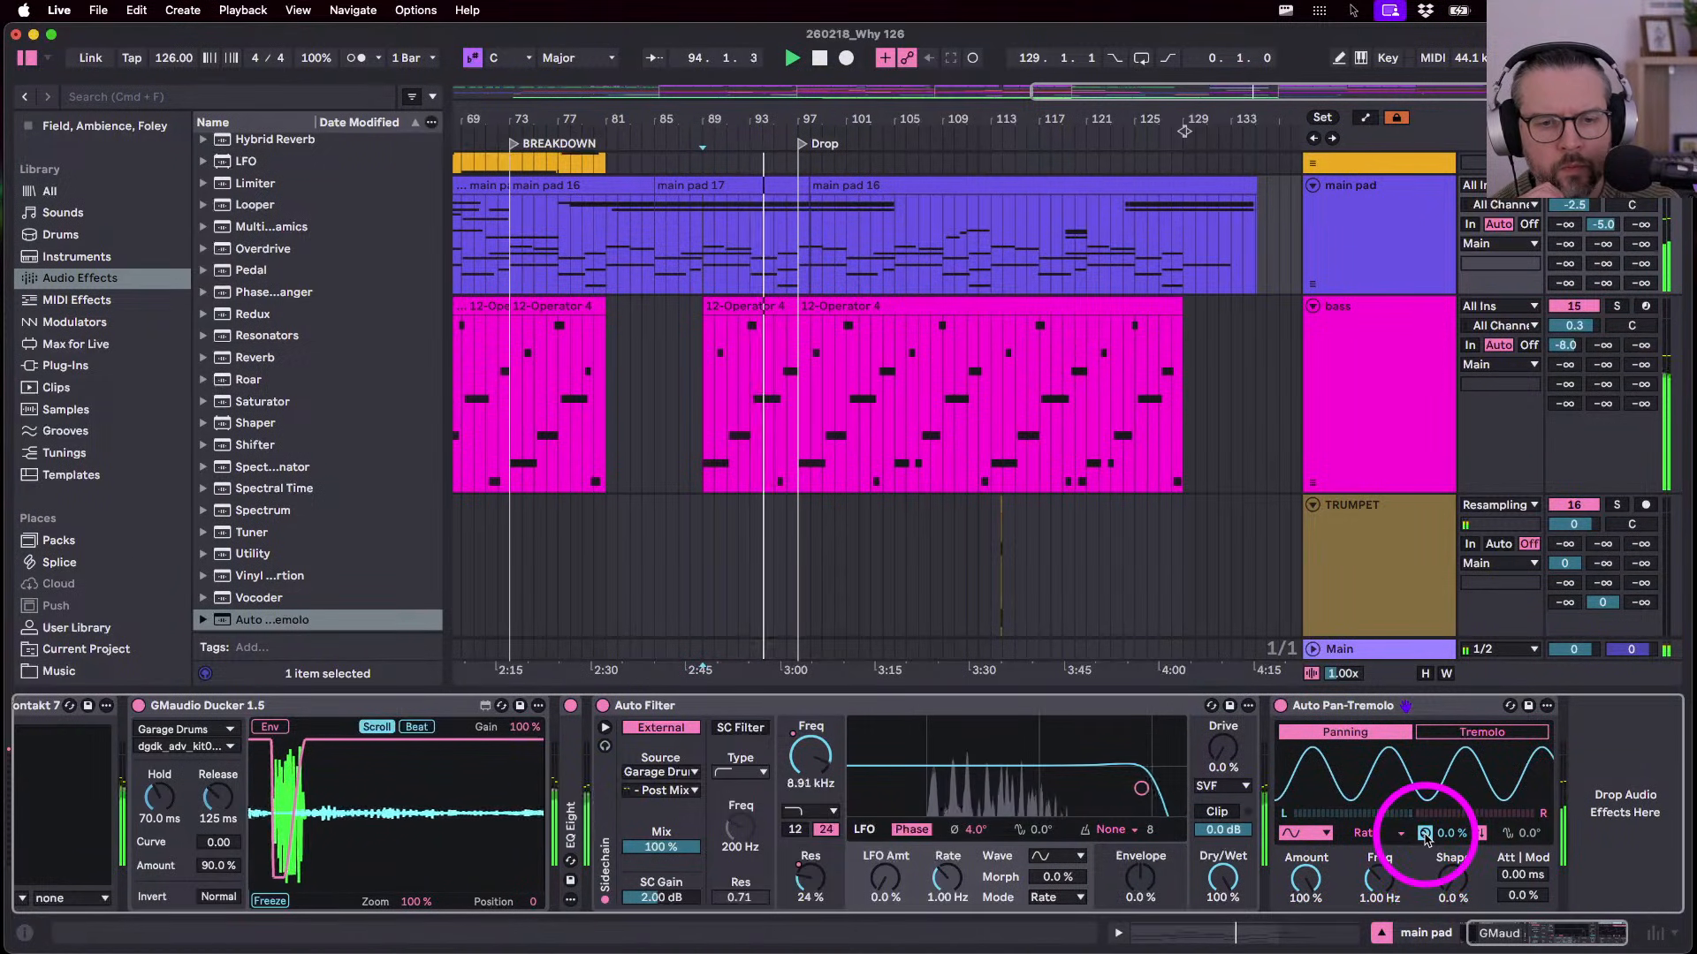
click(1424, 834)
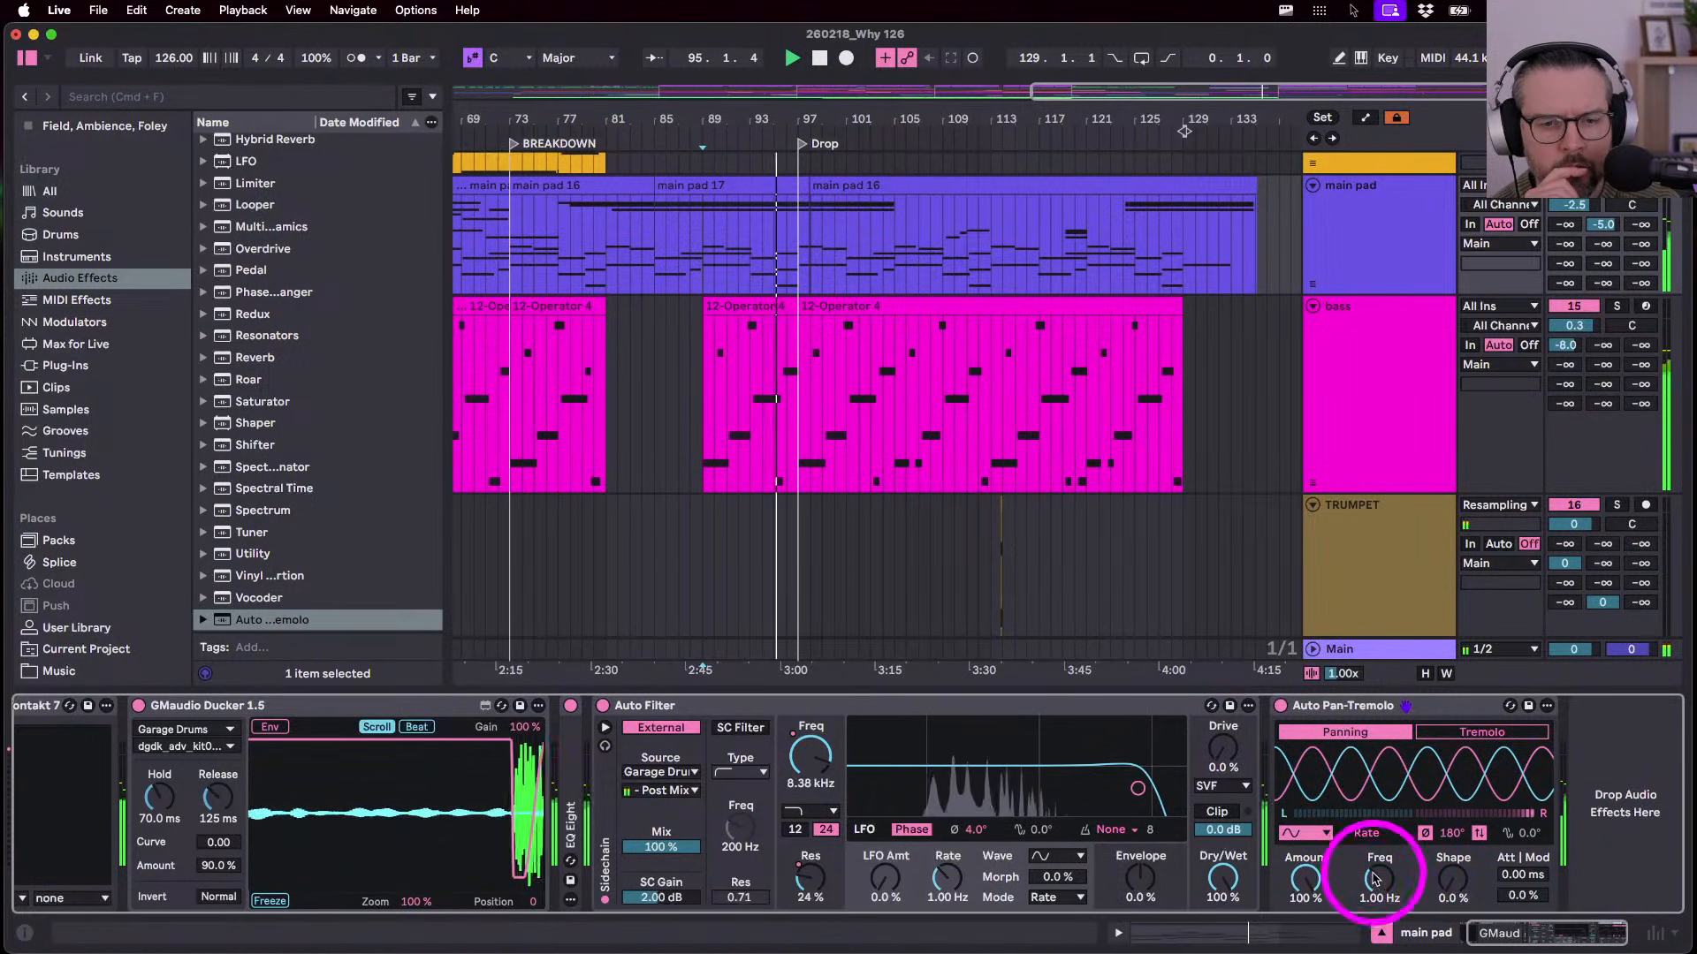
drag(1449, 879, 1449, 881)
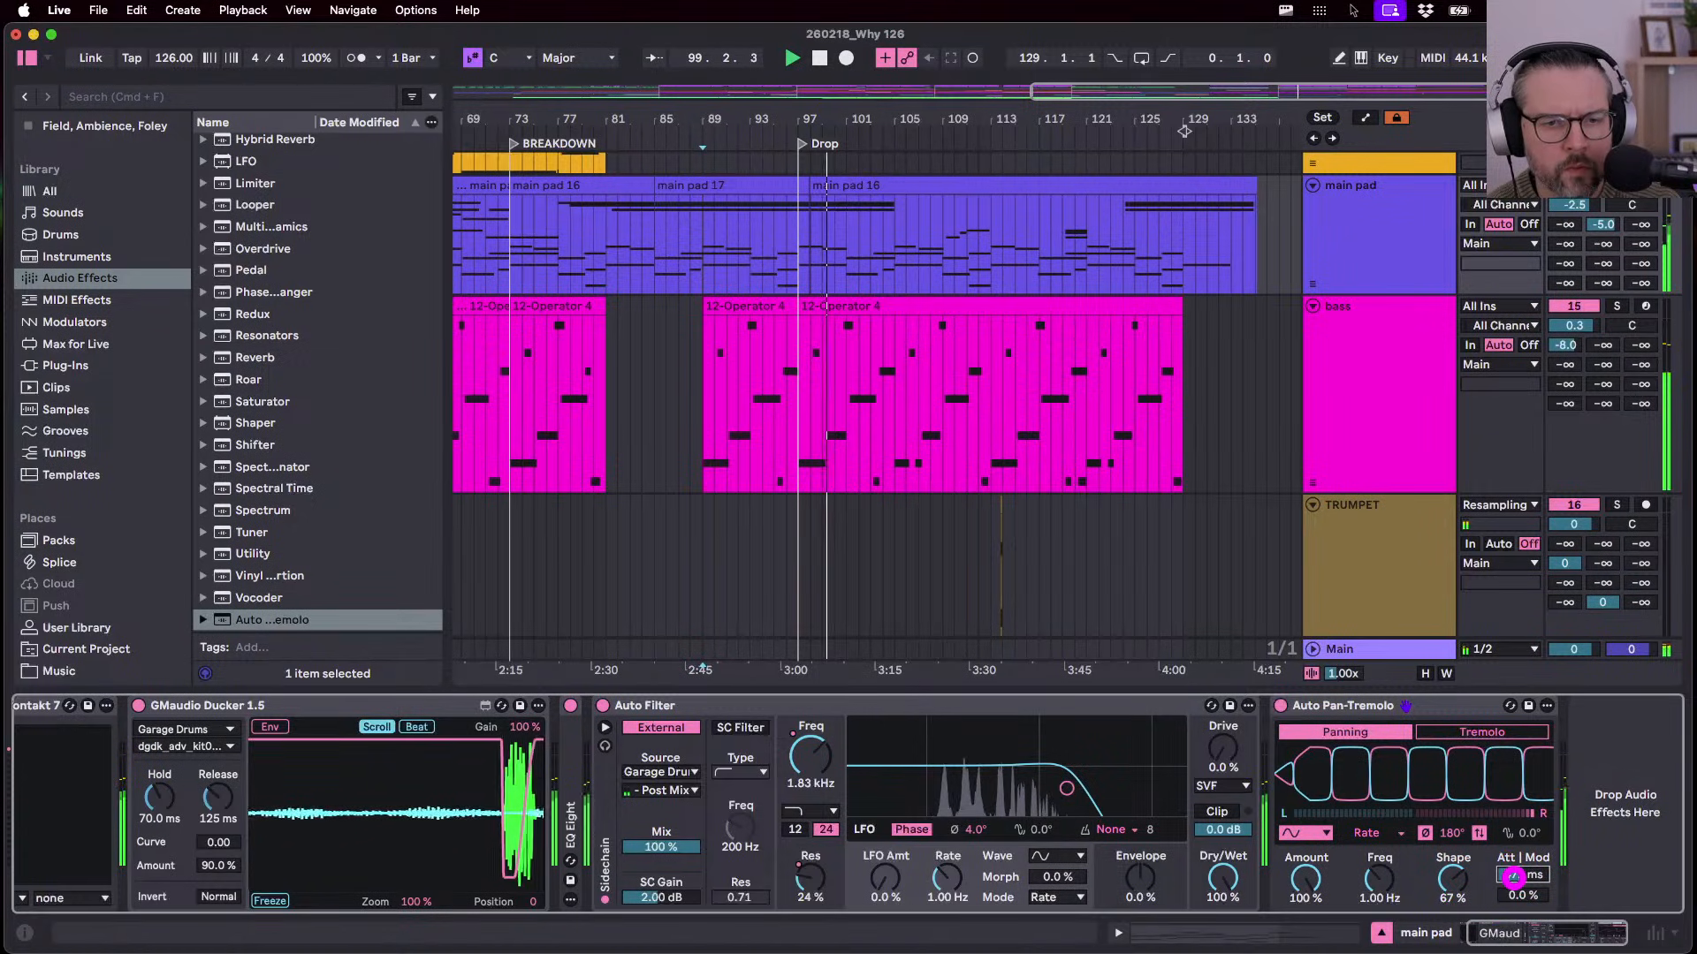
drag(1513, 876, 1513, 875)
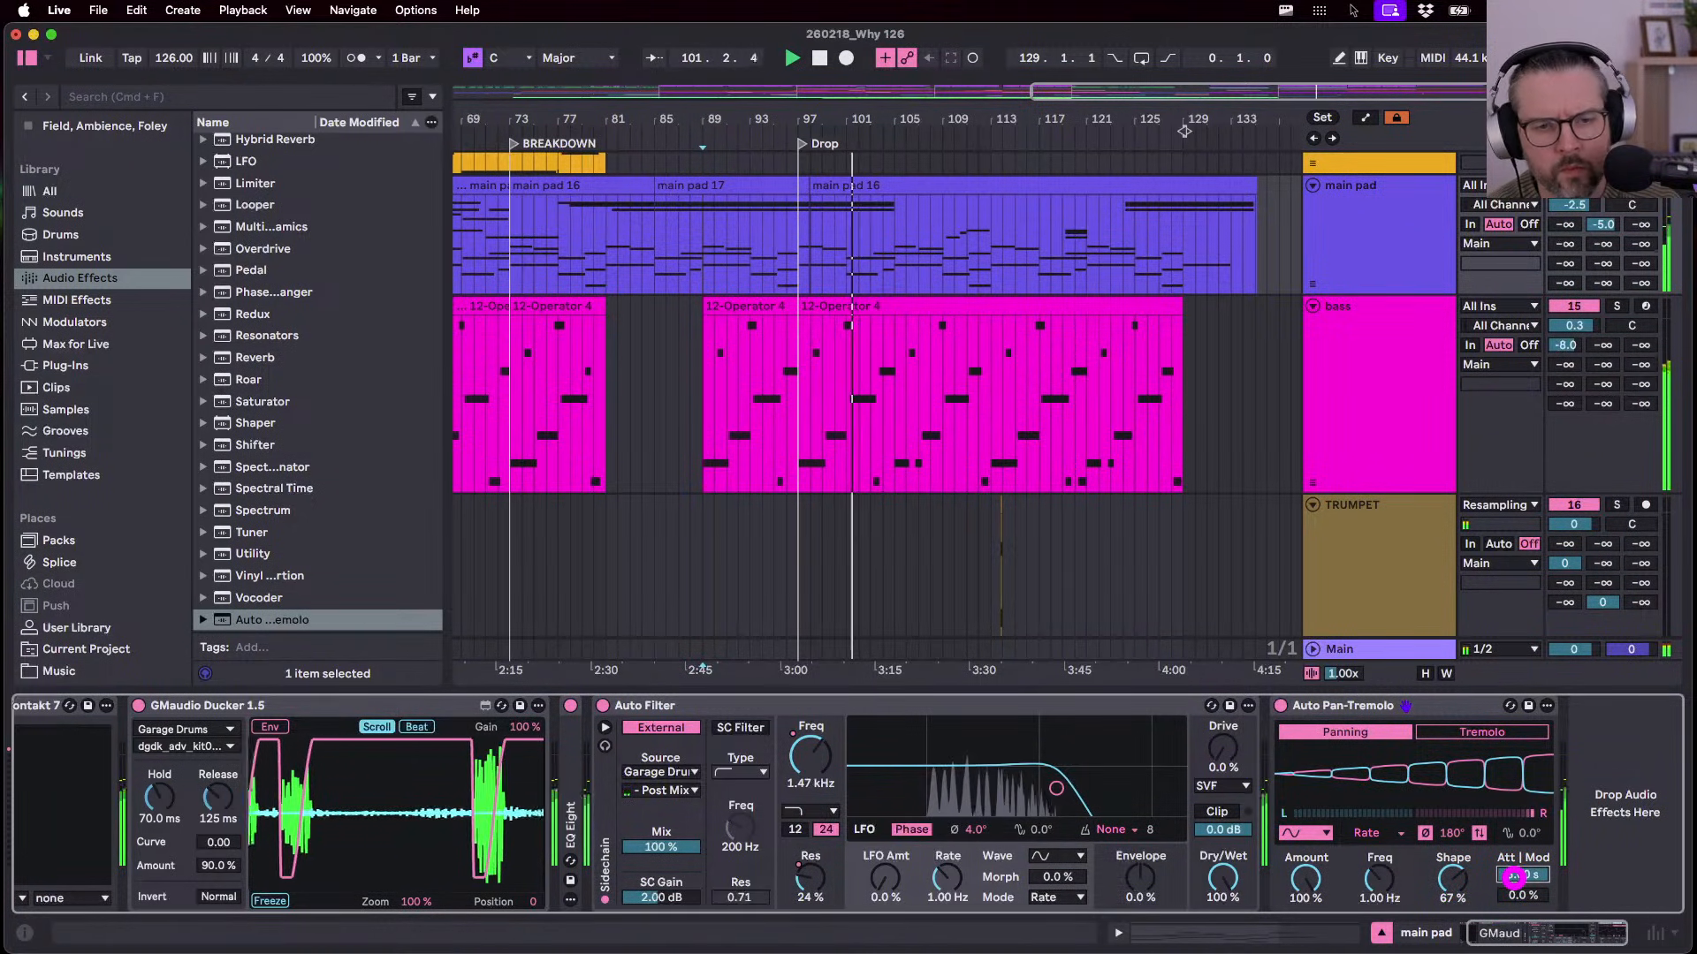
double_click(1514, 876)
drag(1516, 897, 1513, 894)
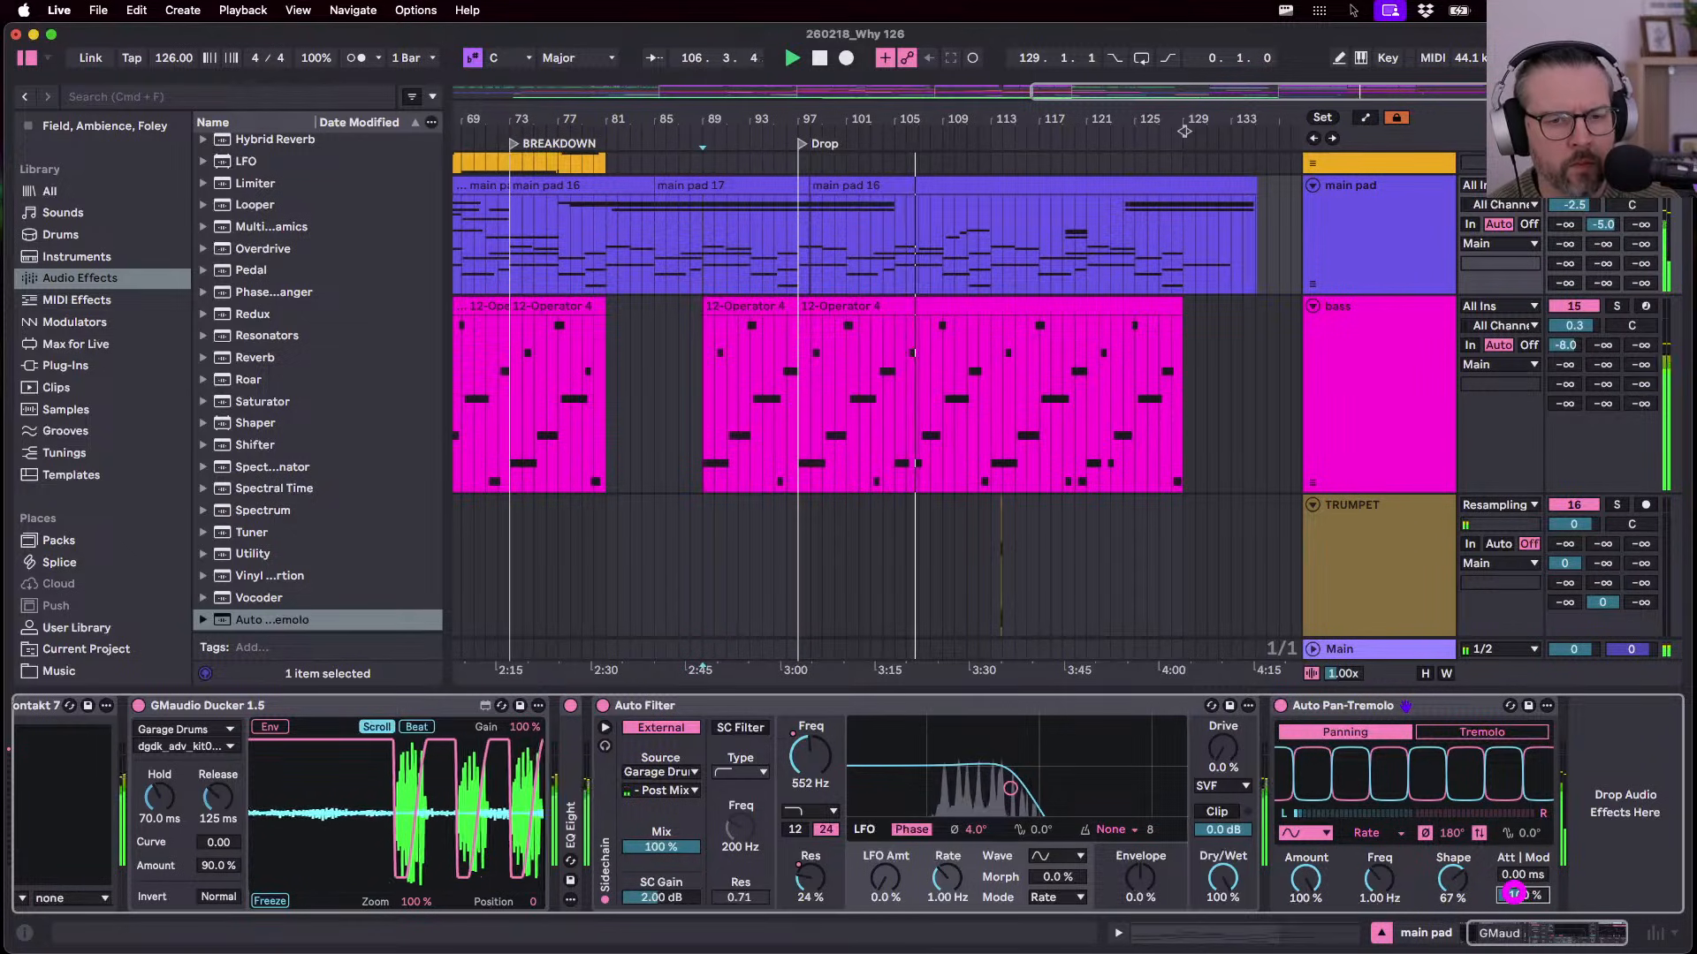
double_click(1514, 894)
key(space)
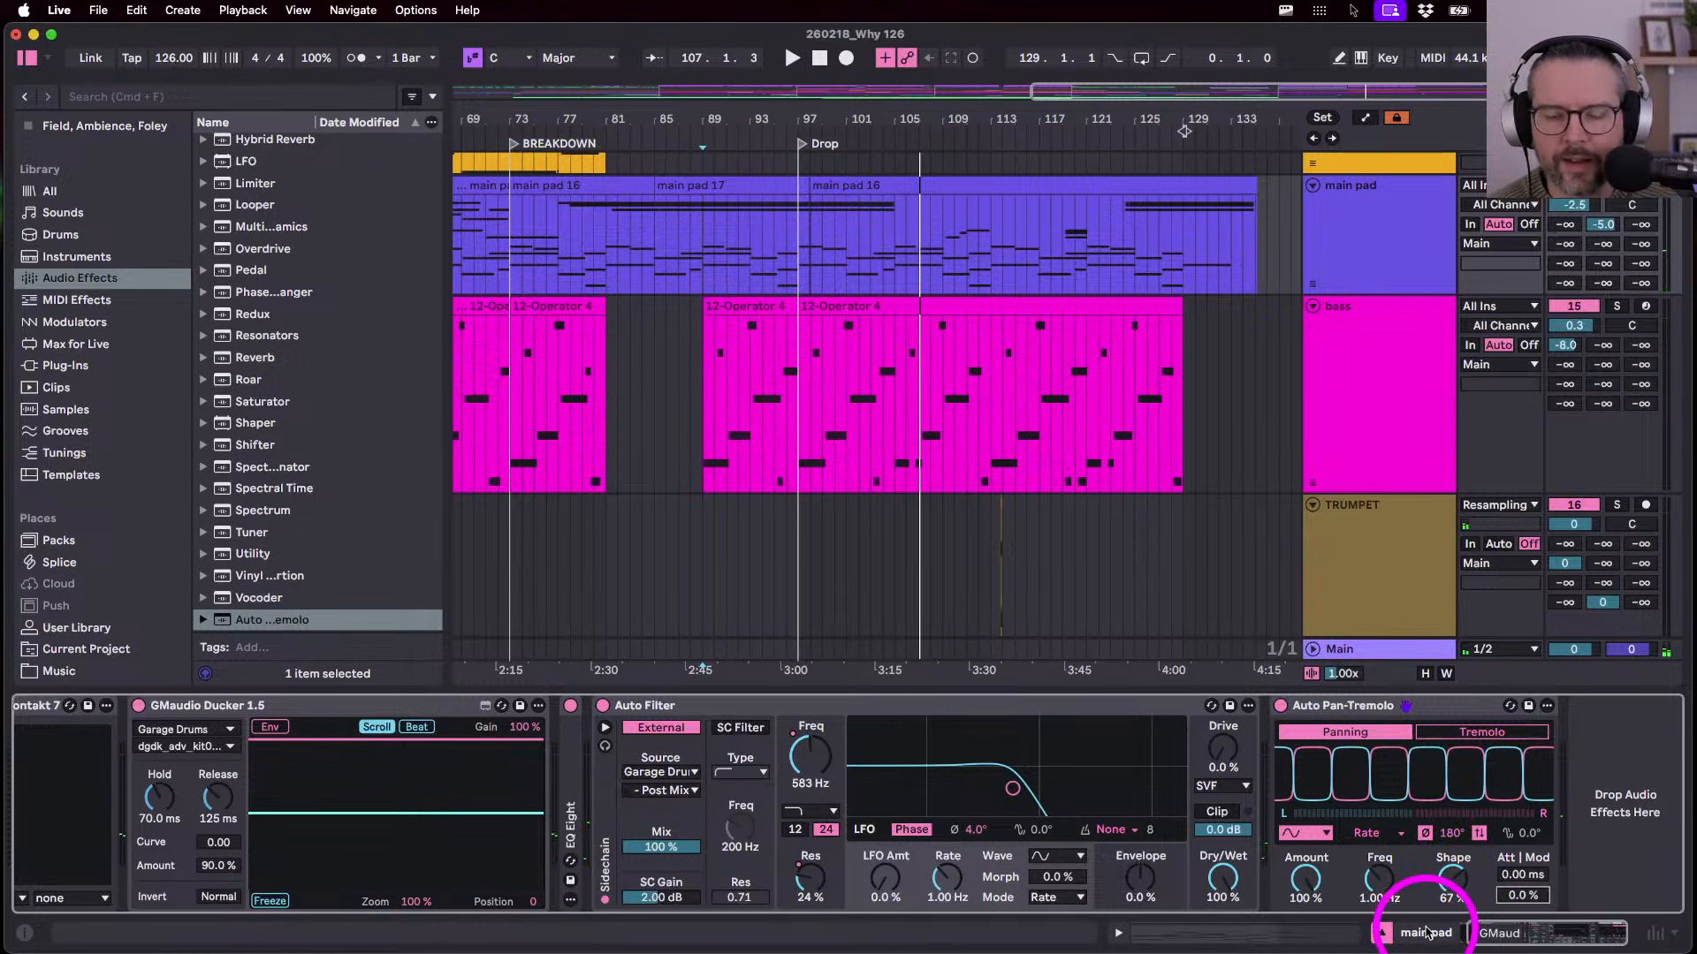
- Switch the effect back to Tremolo with its rate synced to the song tempo
click(1369, 835)
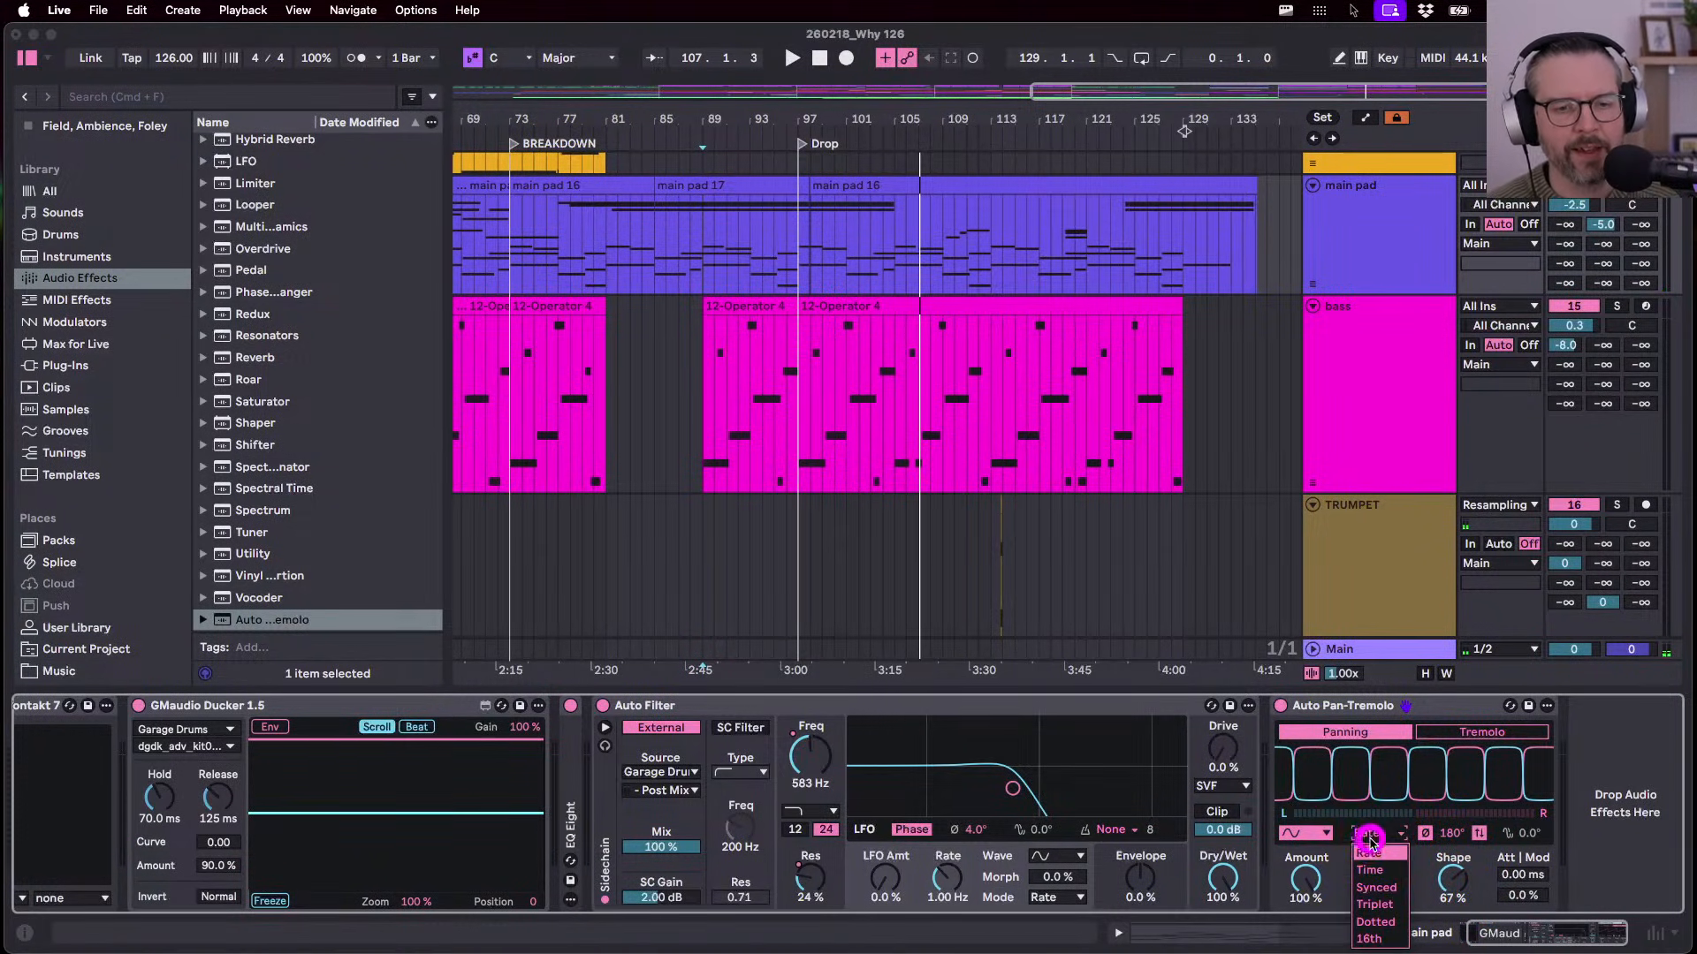
click(1370, 872)
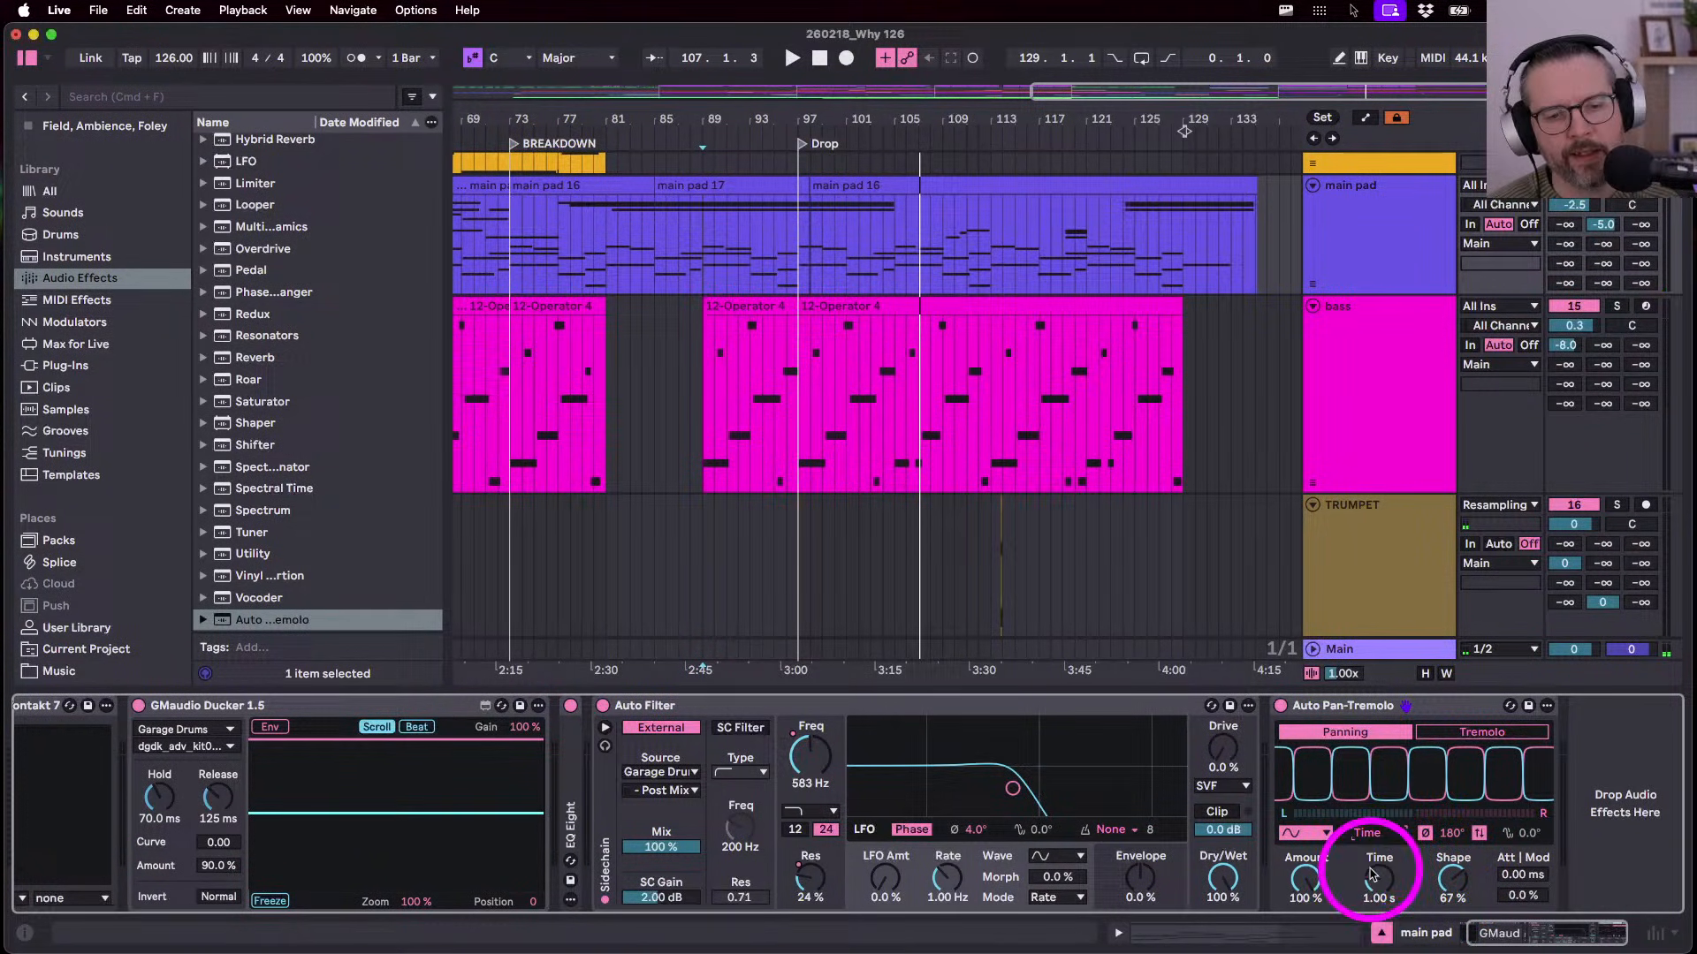
click(1442, 732)
click(1384, 833)
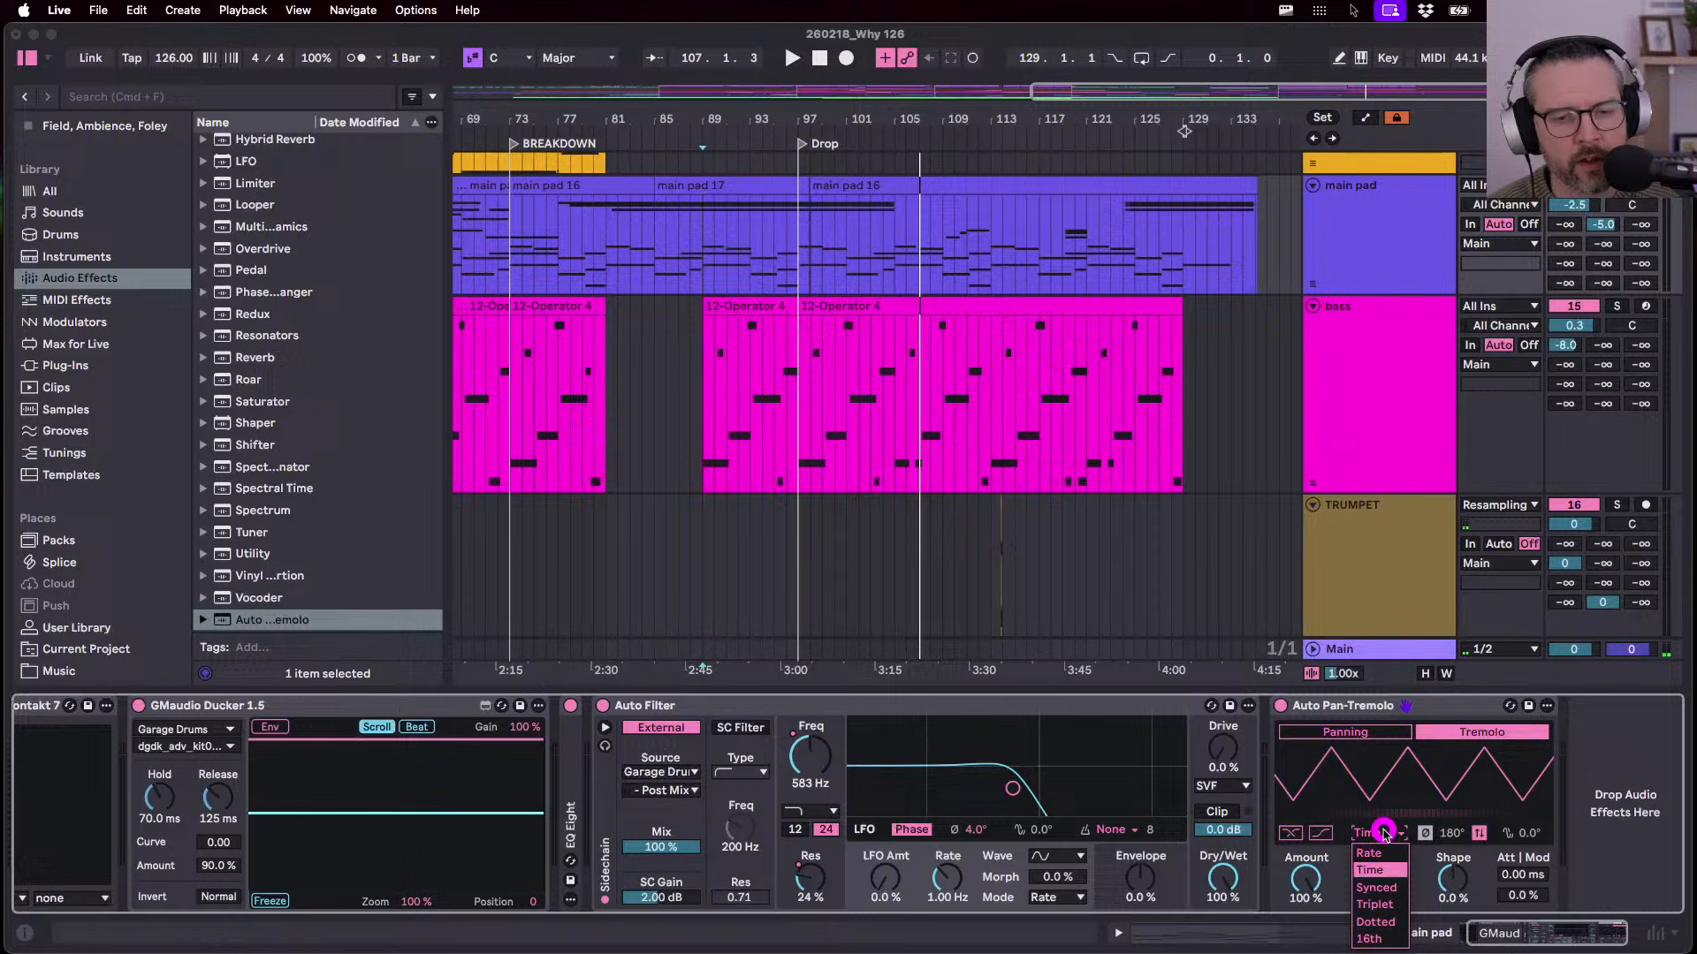
click(1384, 888)
click(1376, 880)
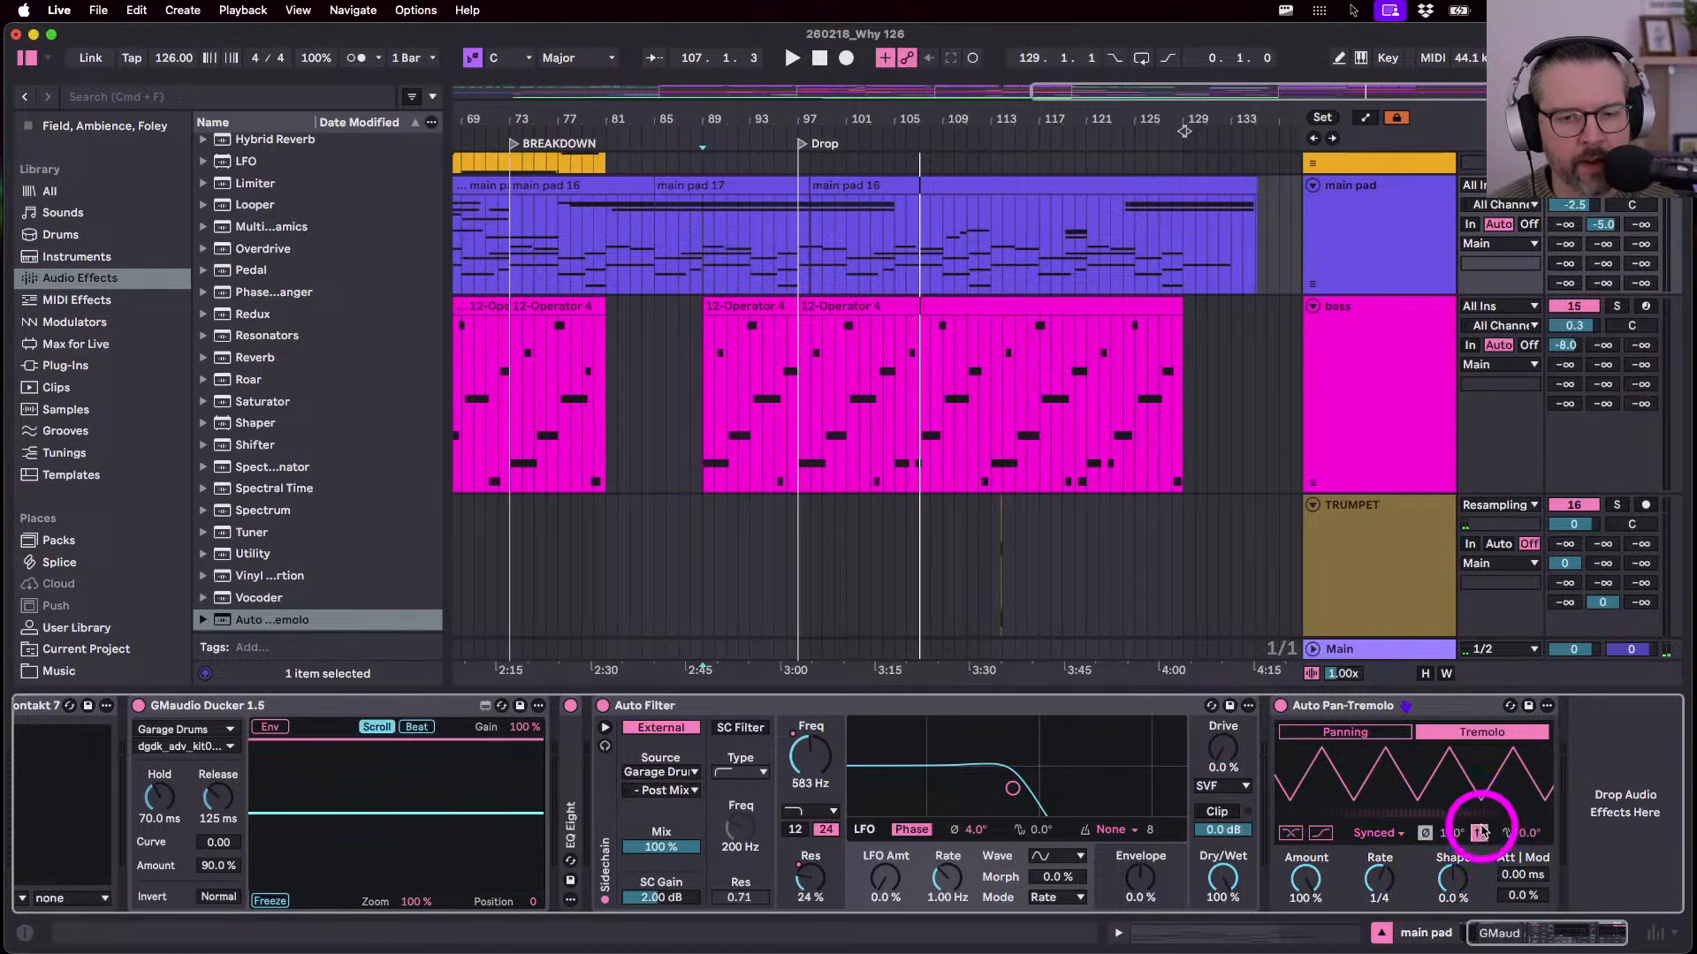
- Set Rate to 1/2 and Shape to a -87% sawtooth, then show automation and stop
drag(1449, 880, 1452, 945)
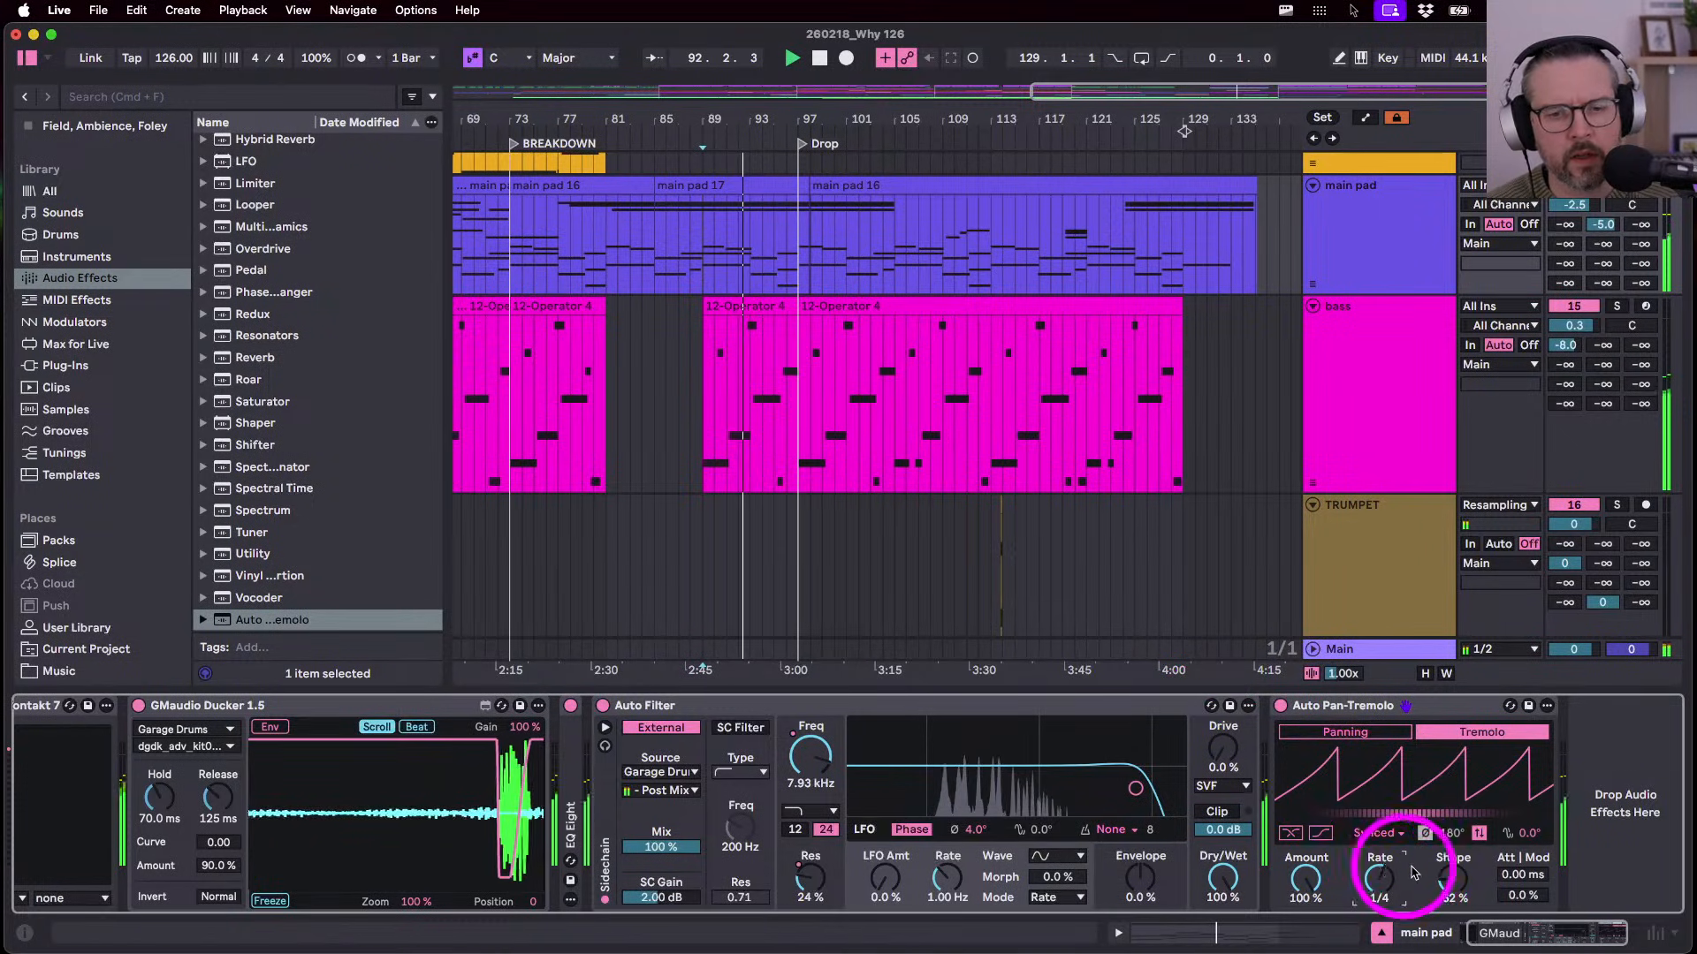
mouse_move(1447, 877)
mouse_down()
mouse_move(1446, 895)
mouse_move(1444, 874)
mouse_up()
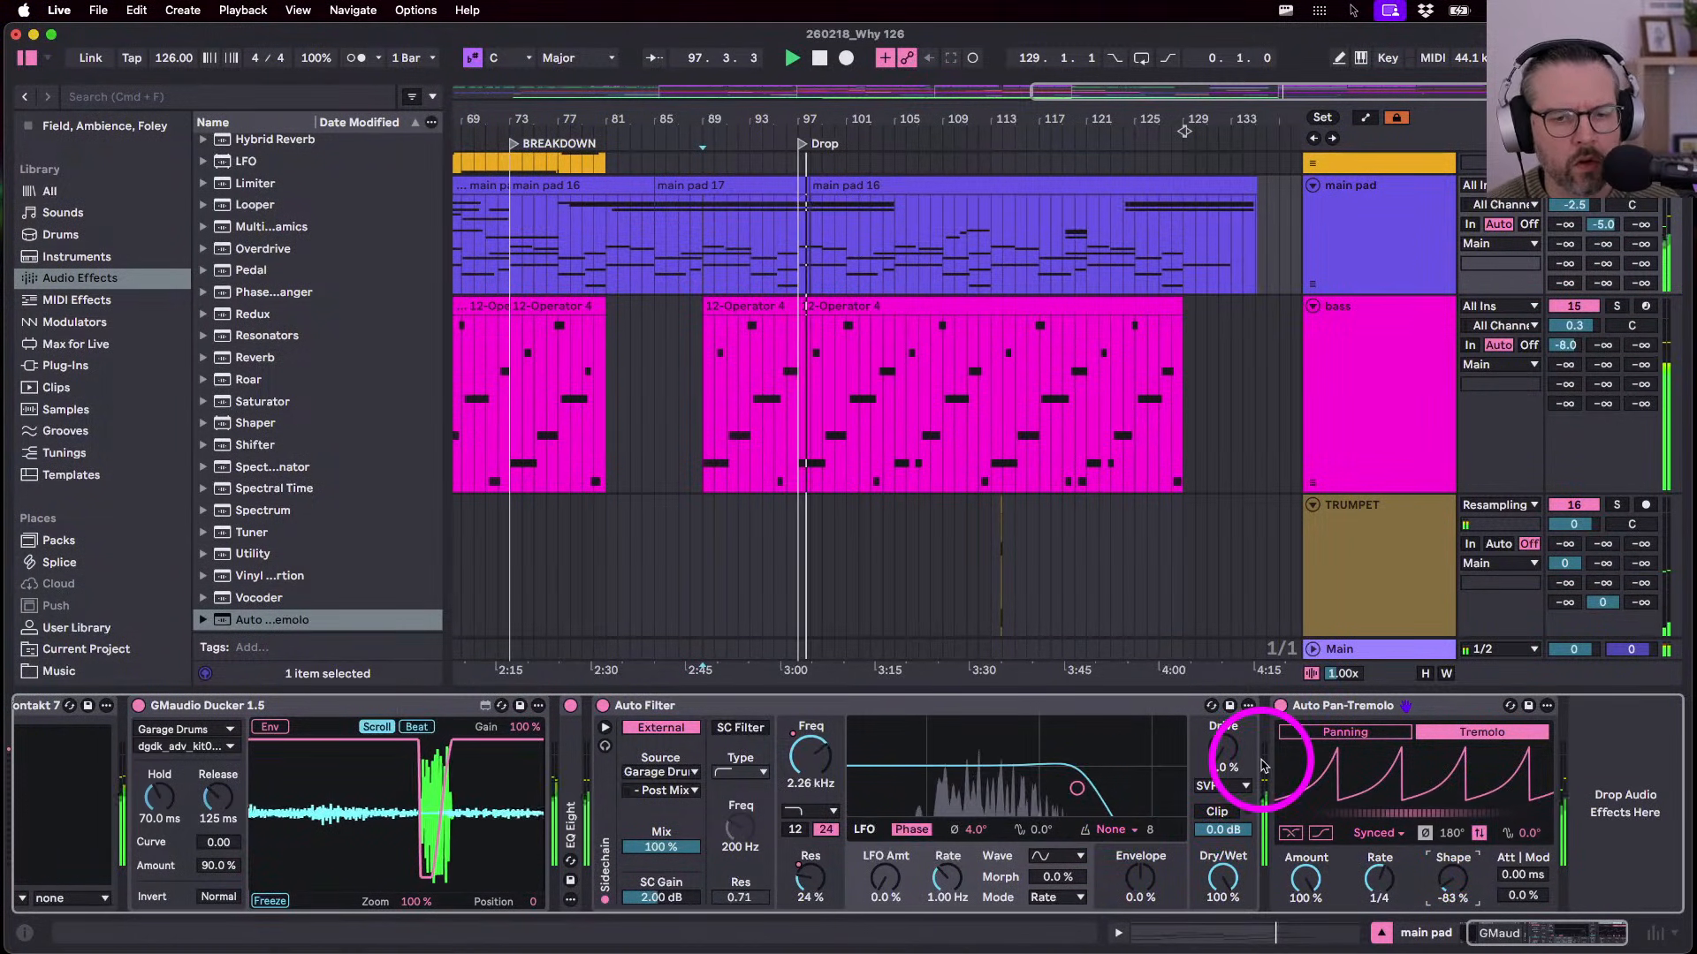
drag(1379, 870, 1379, 876)
key(Down)
key(Down)
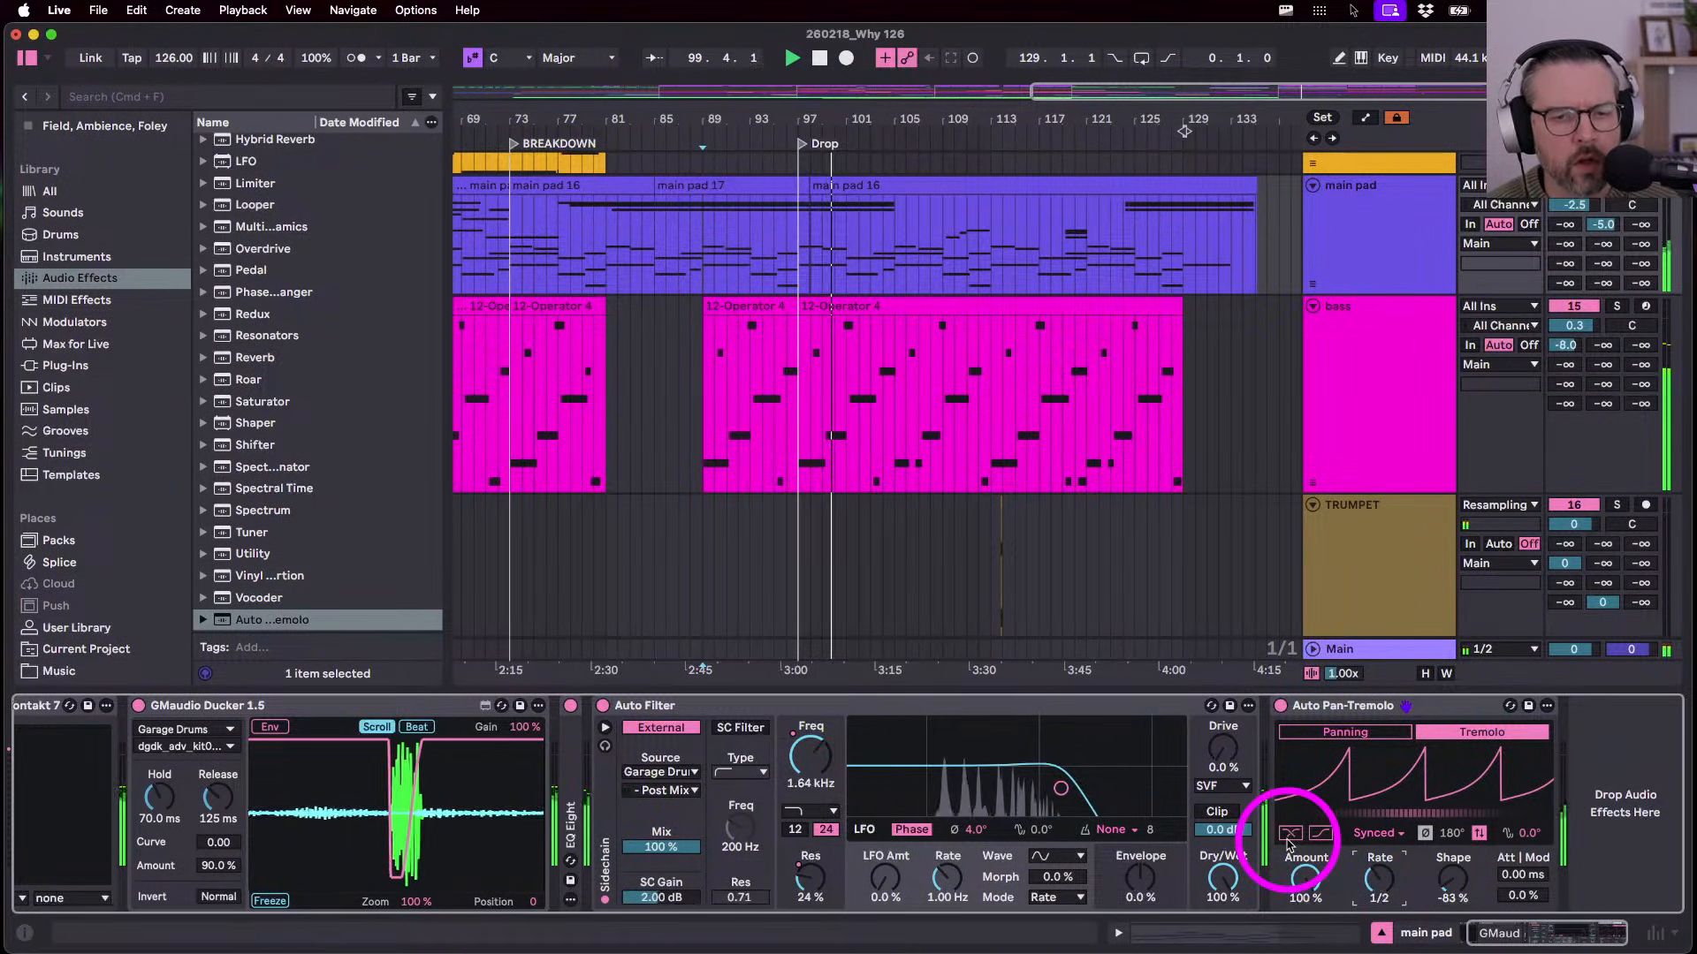
drag(1466, 876, 1446, 872)
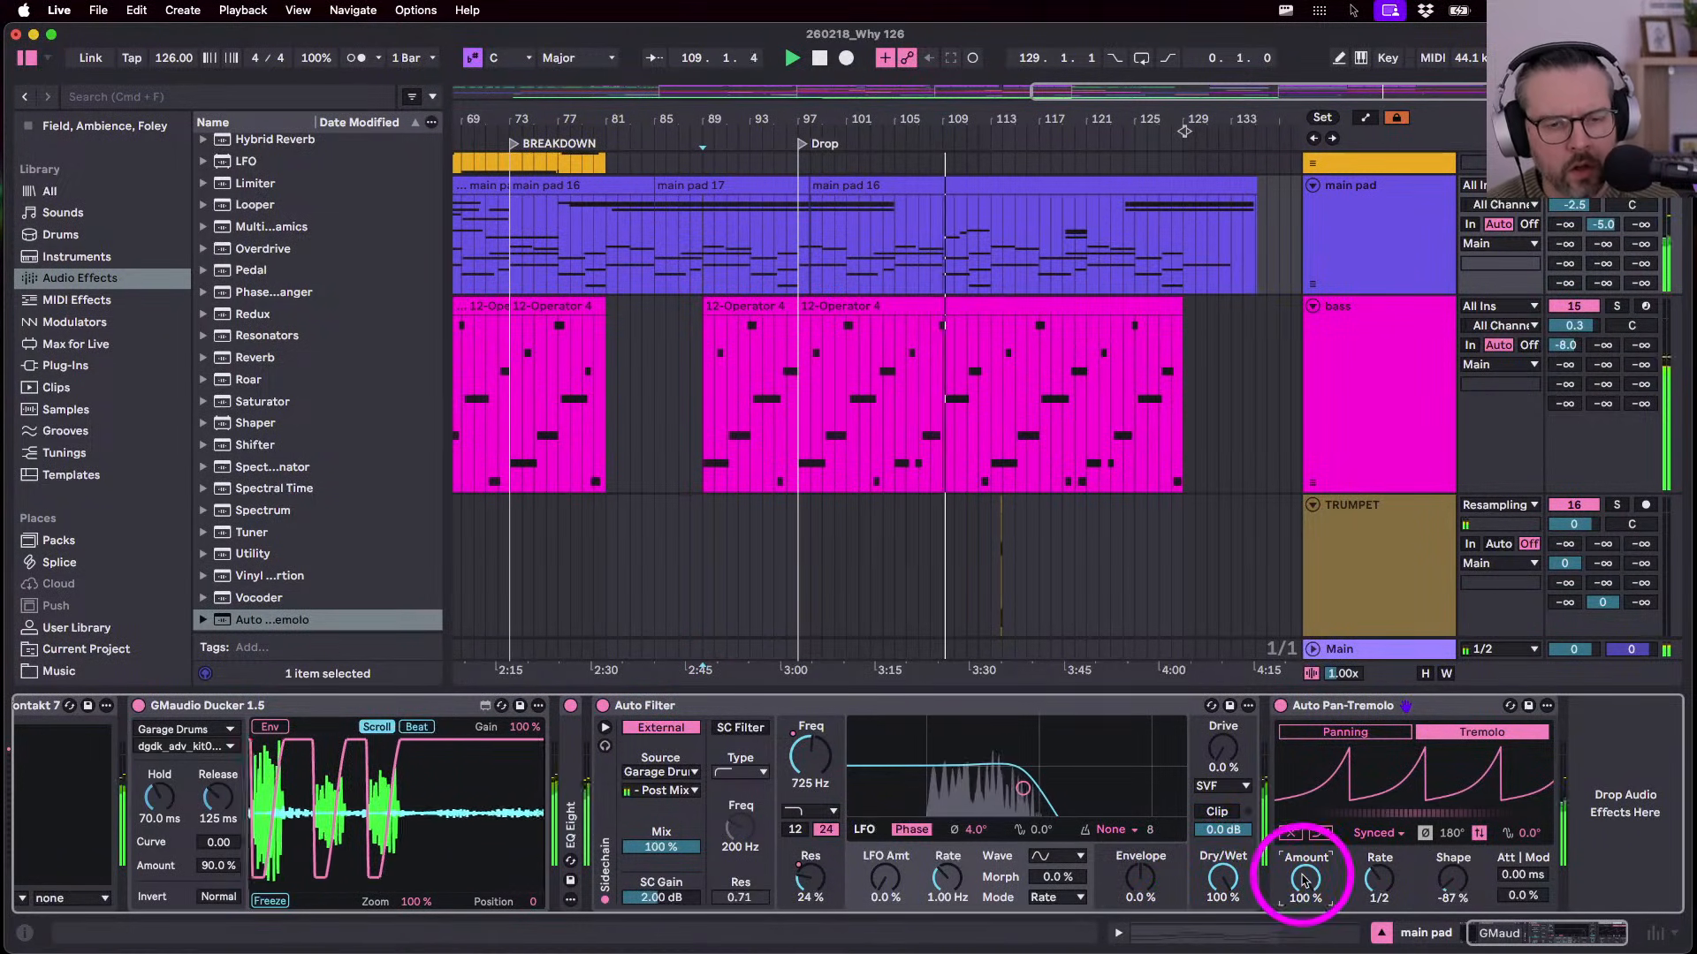
key(a)
key(space)
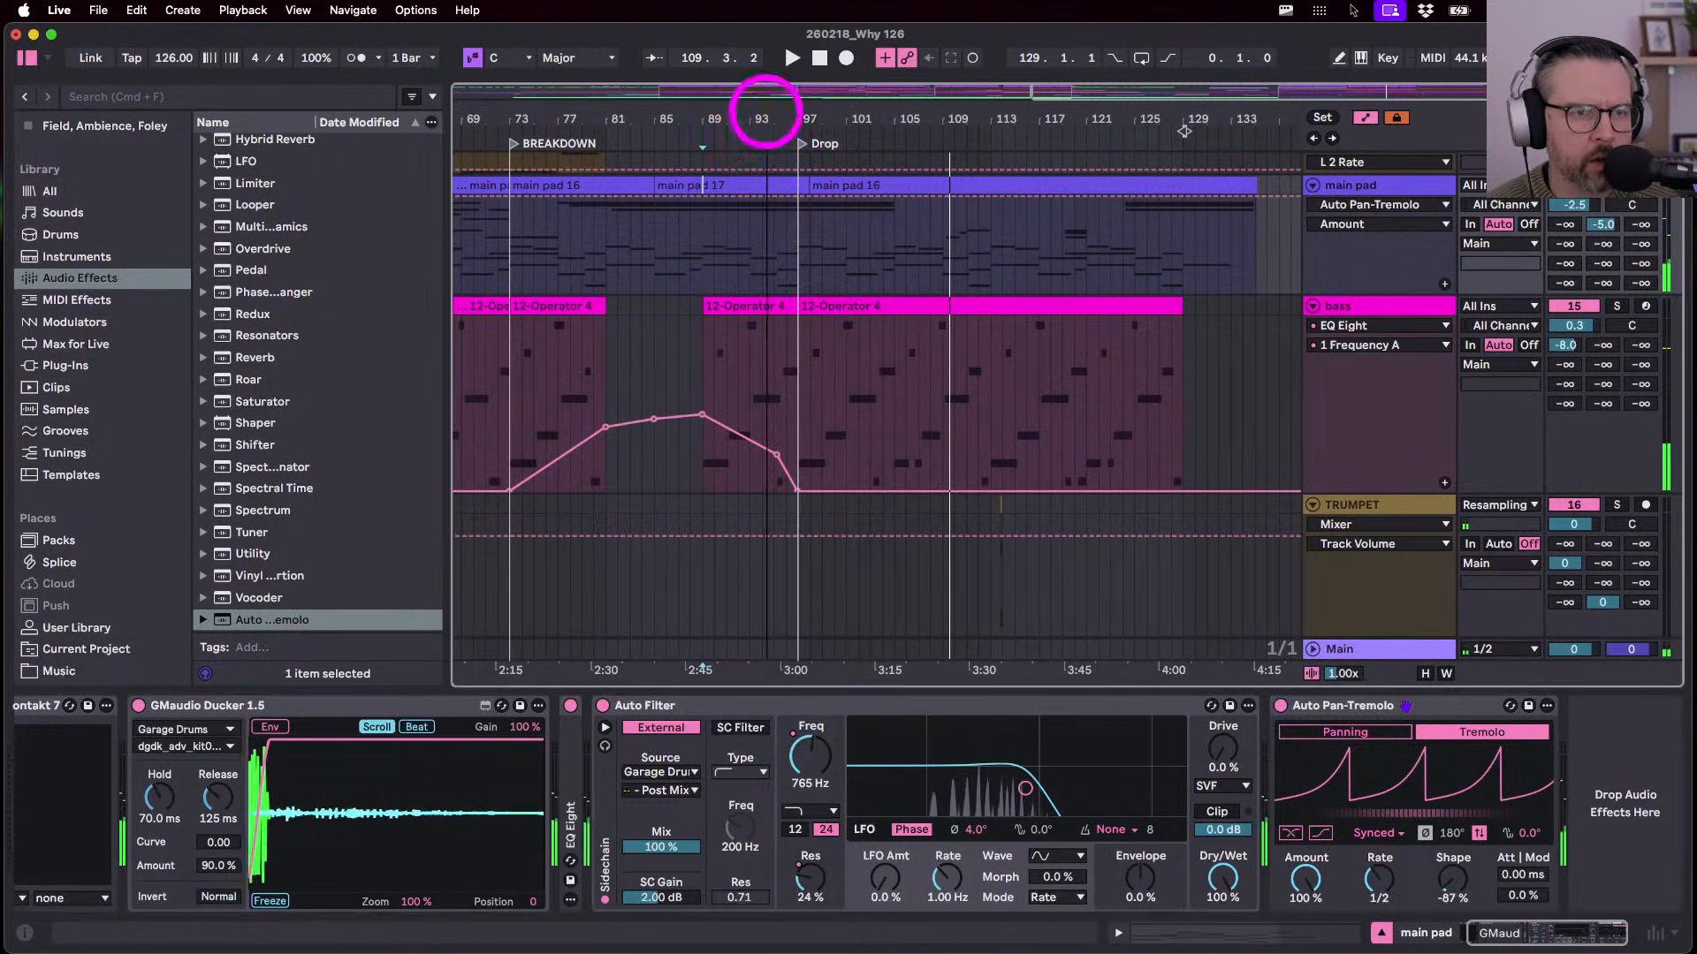
- Pull the main pad's tremolo Amount envelope down to 0% up to bar 41
drag(761, 114, 1007, 113)
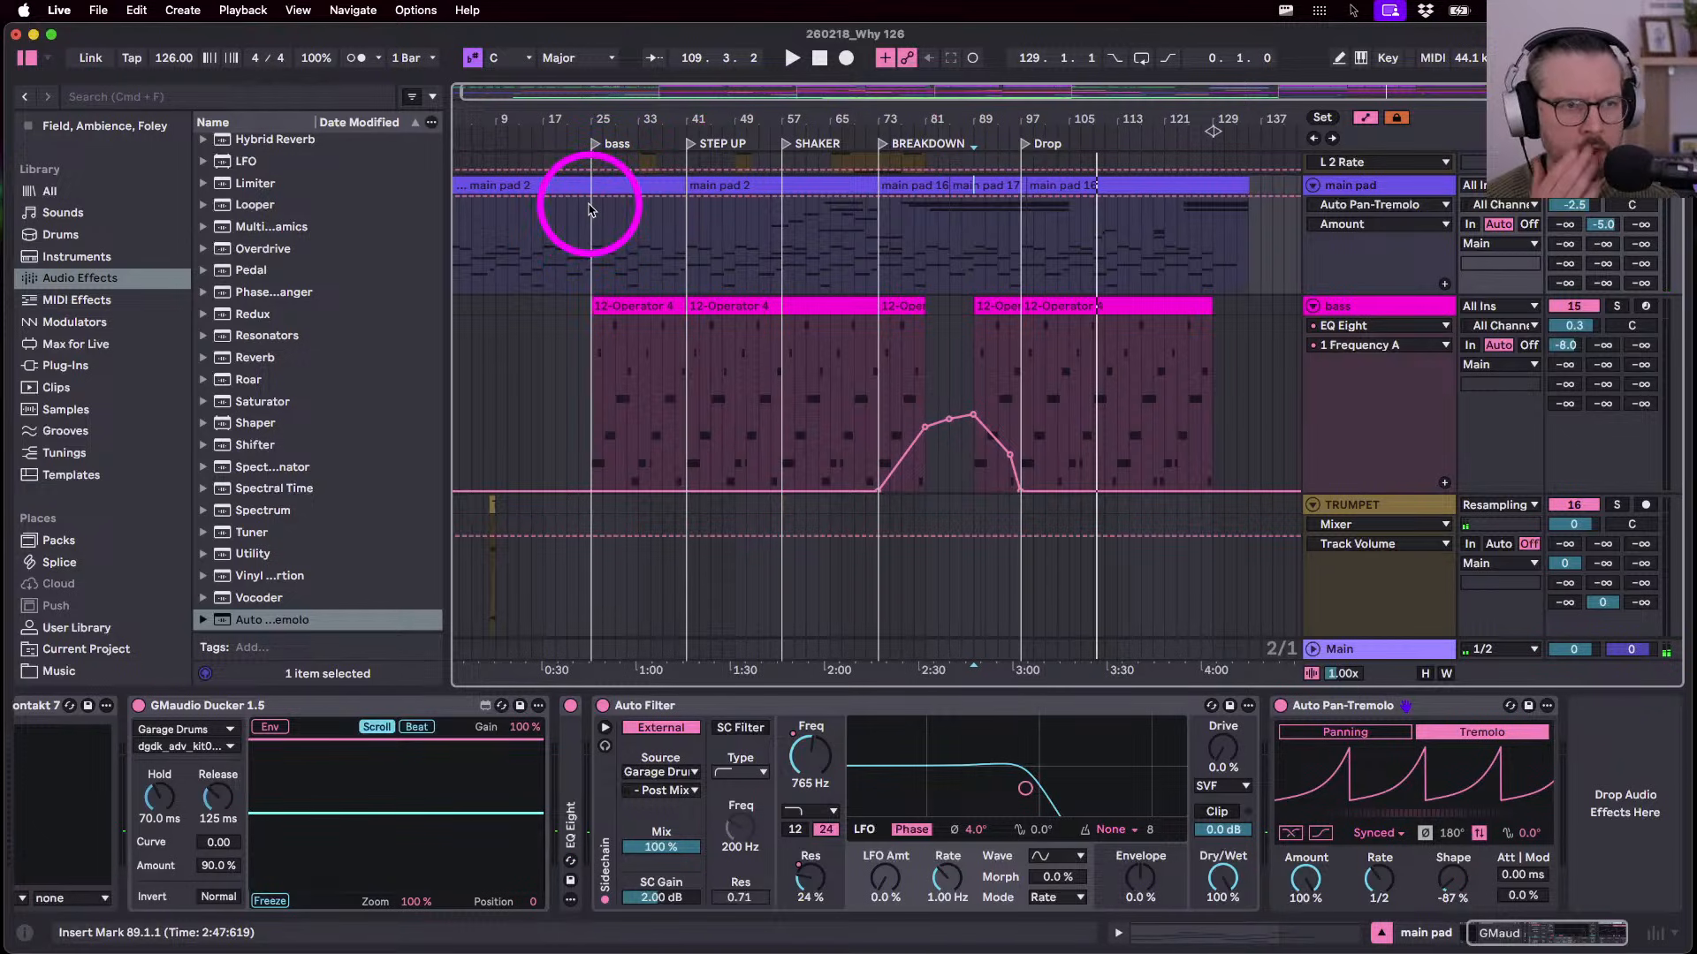
drag(591, 204, 595, 361)
key(super+z)
drag(587, 277, 692, 273)
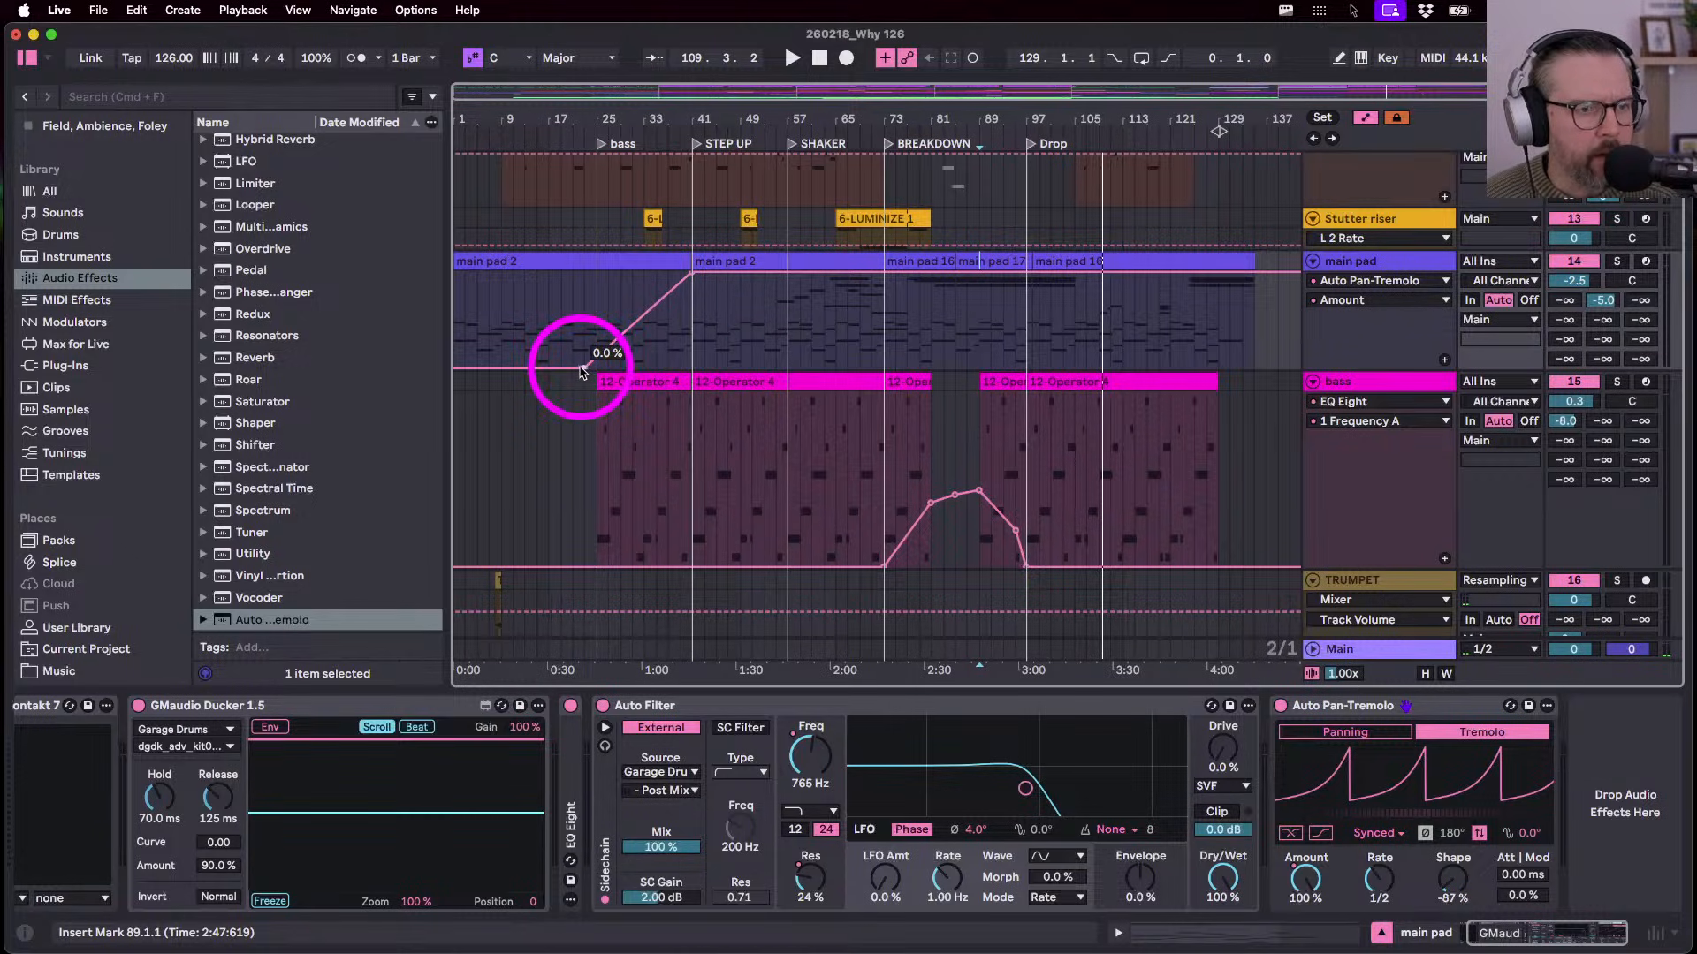
drag(583, 368, 692, 369)
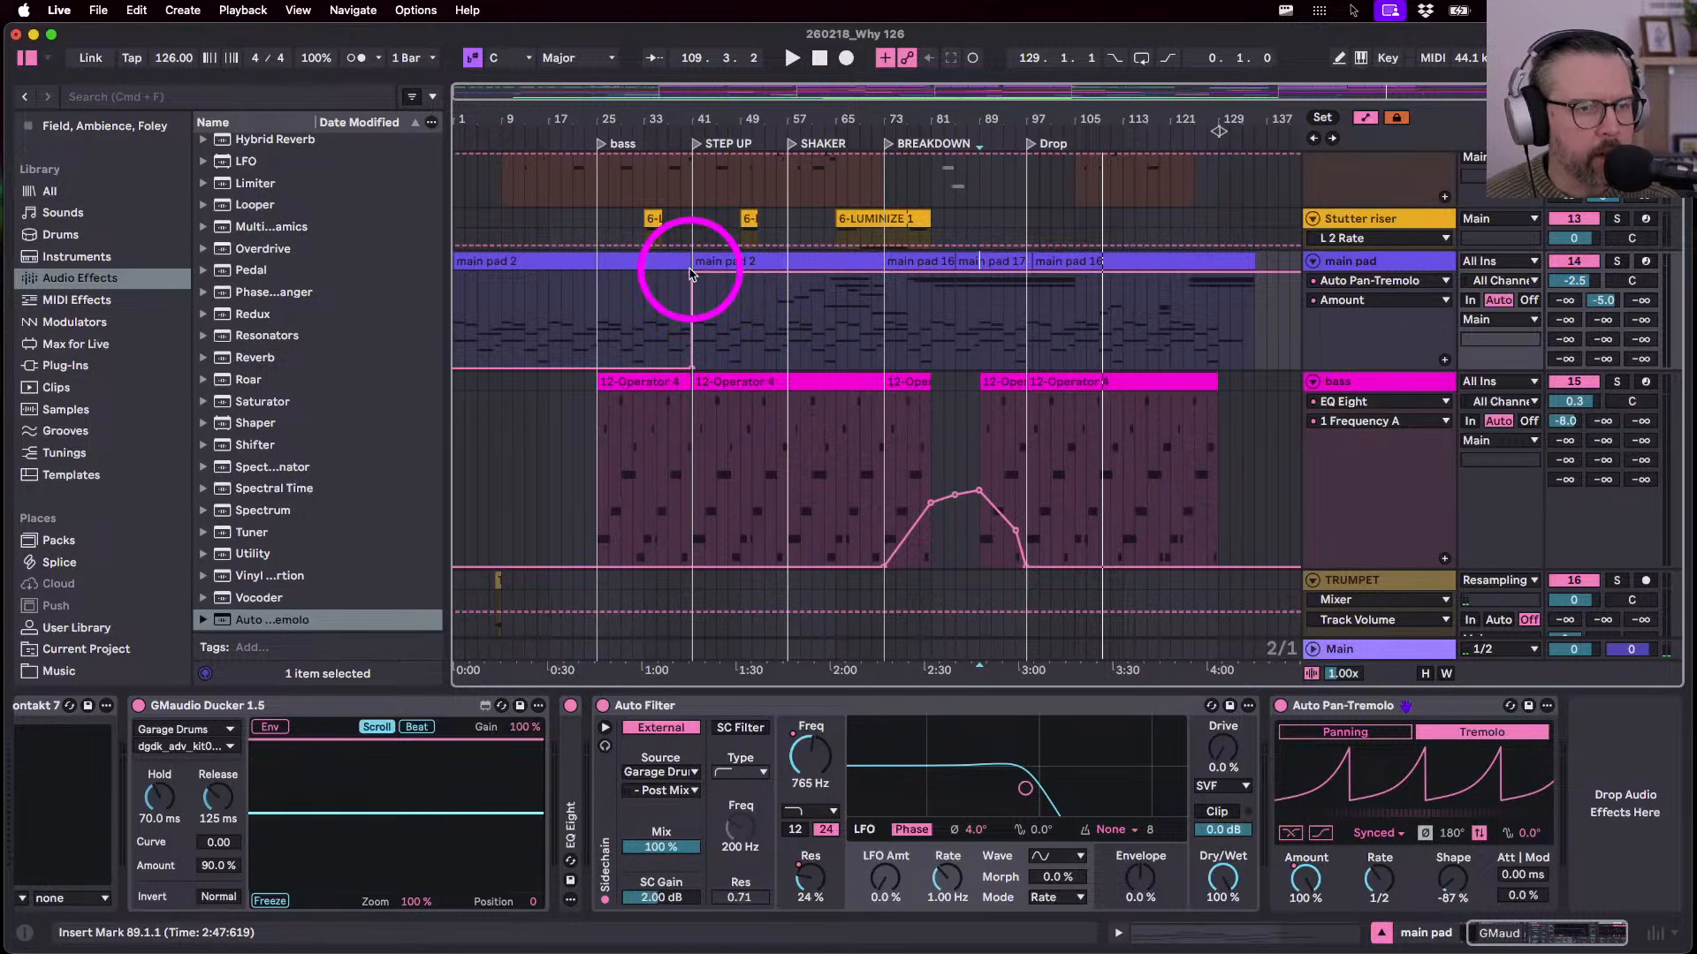
- Set the bar 41 breakpoint to 80% and give the Auto Filter drive 10%
click(692, 275)
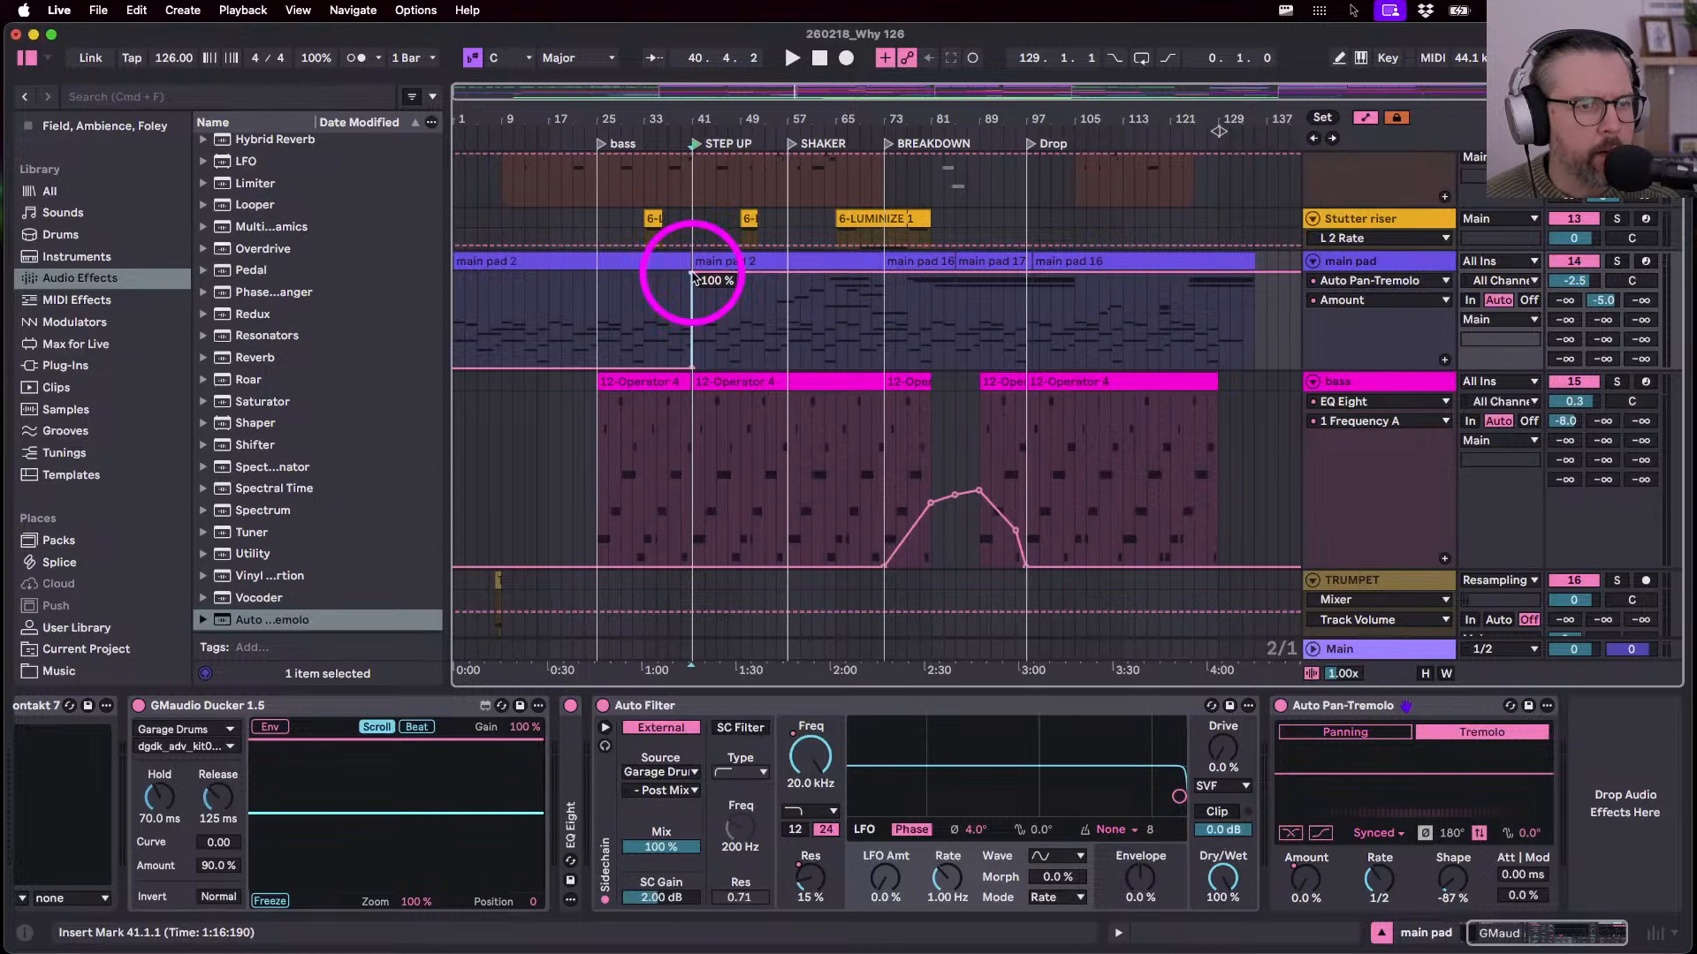
right_click(692, 274)
click(705, 285)
text(80)
key(Return)
key(space)
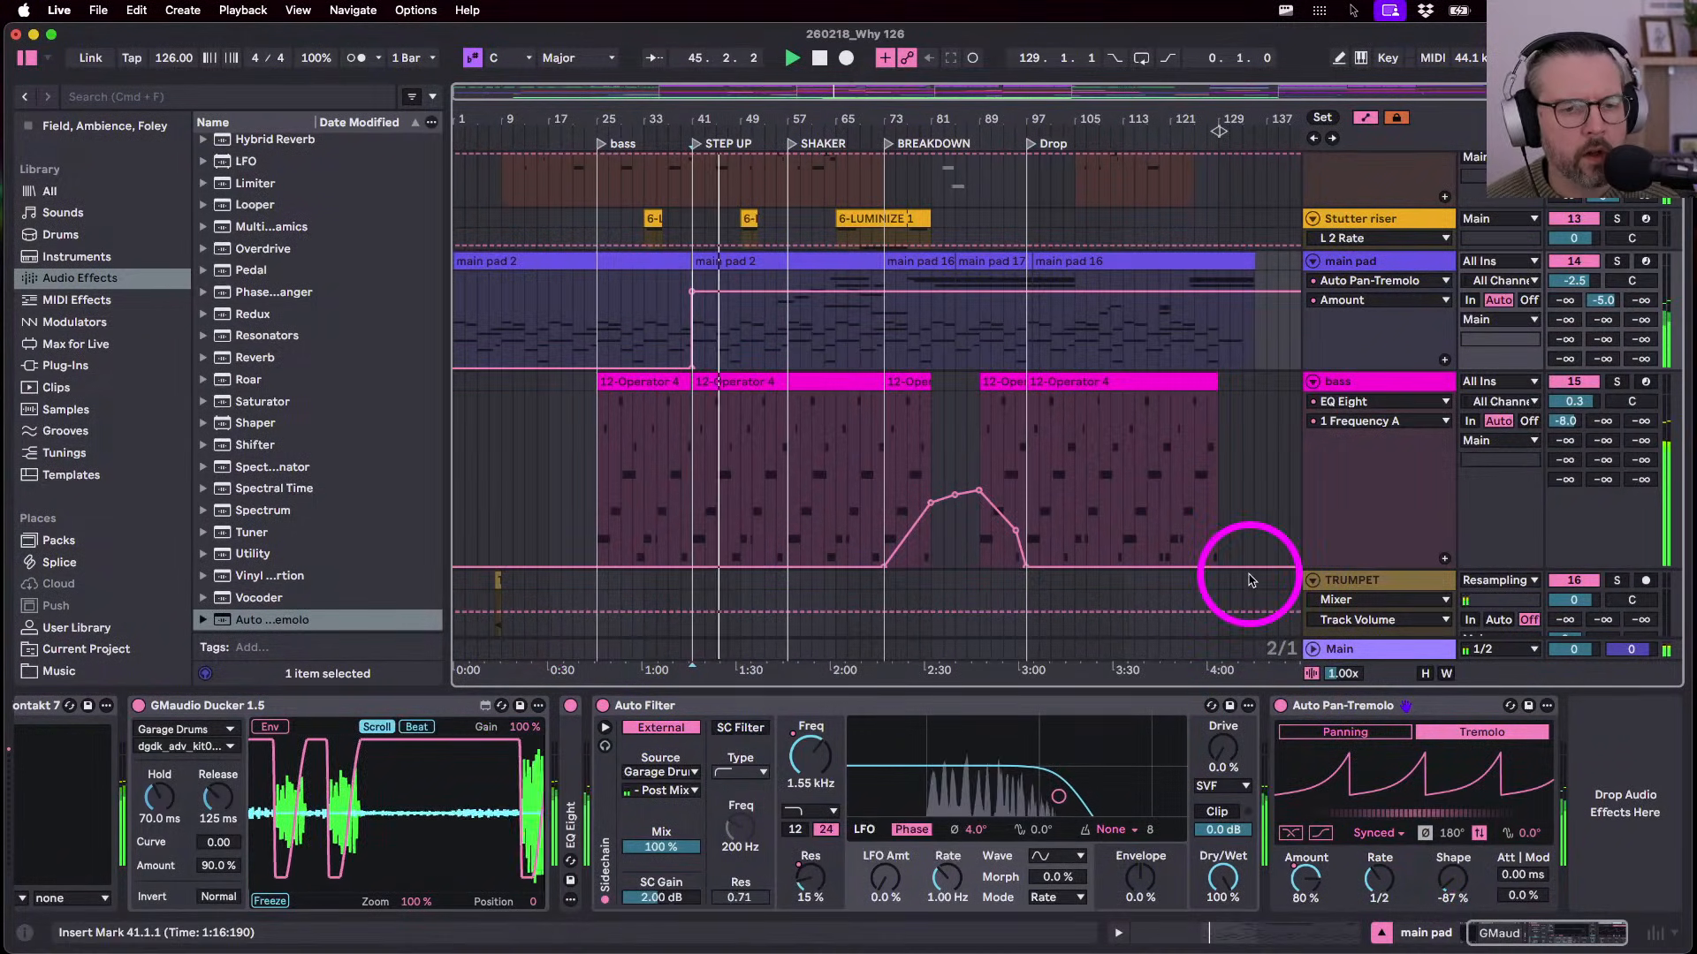
drag(1222, 758, 1220, 750)
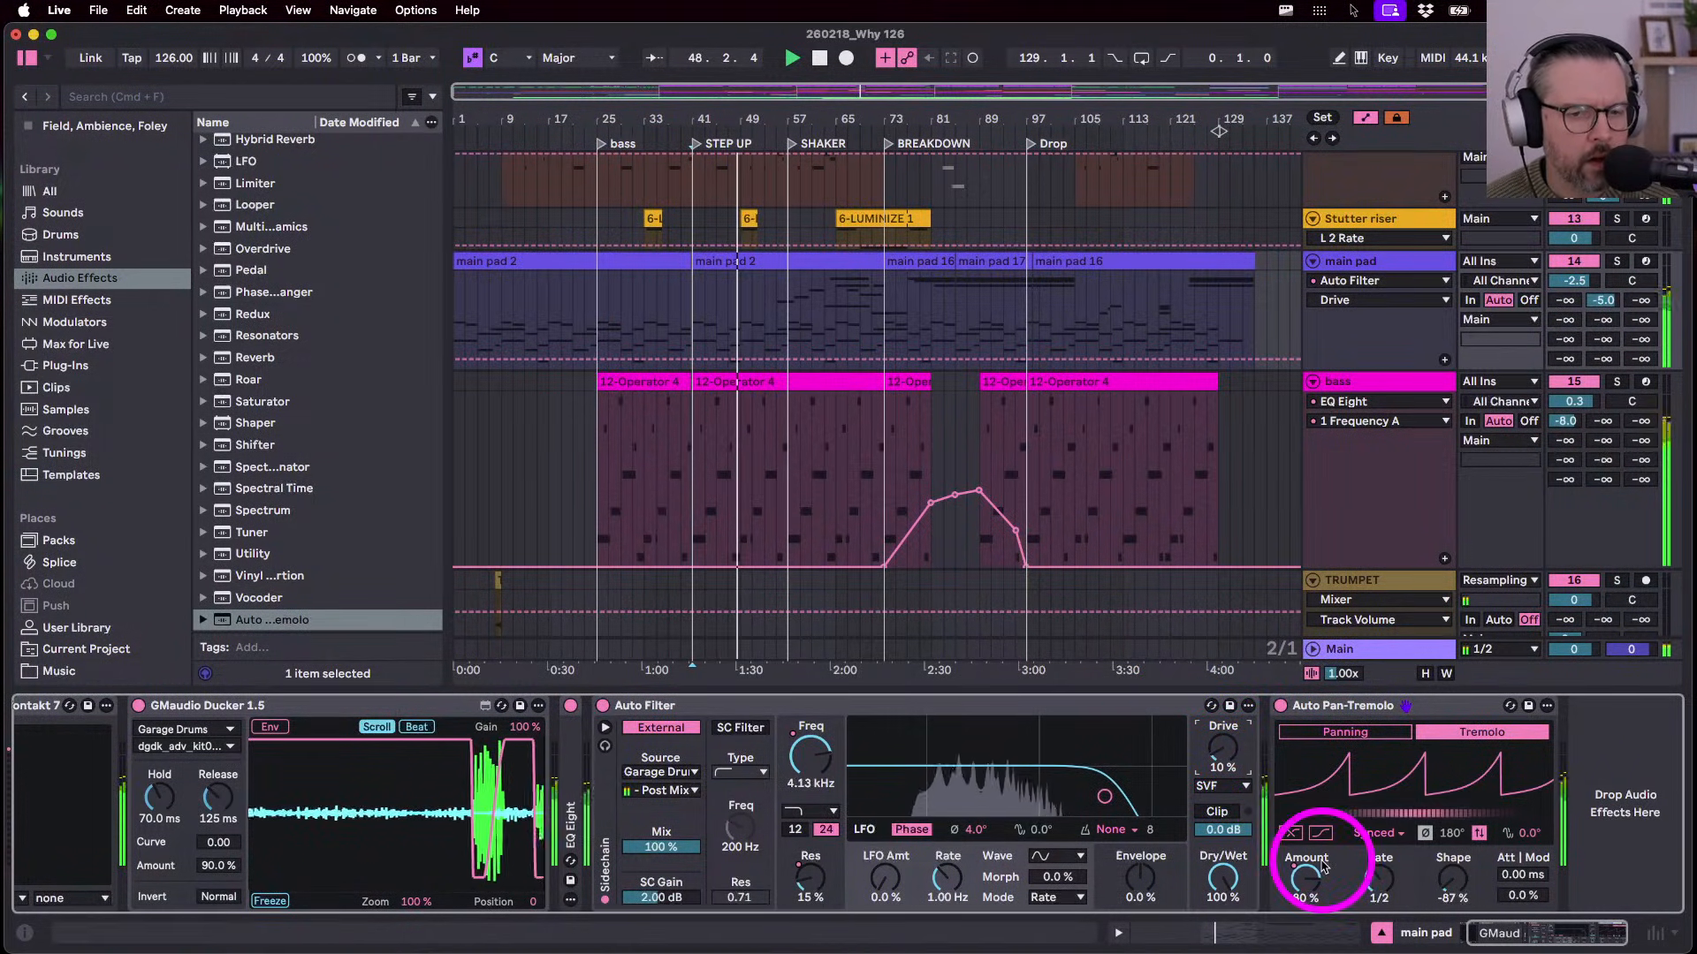
key(a)
key(a)
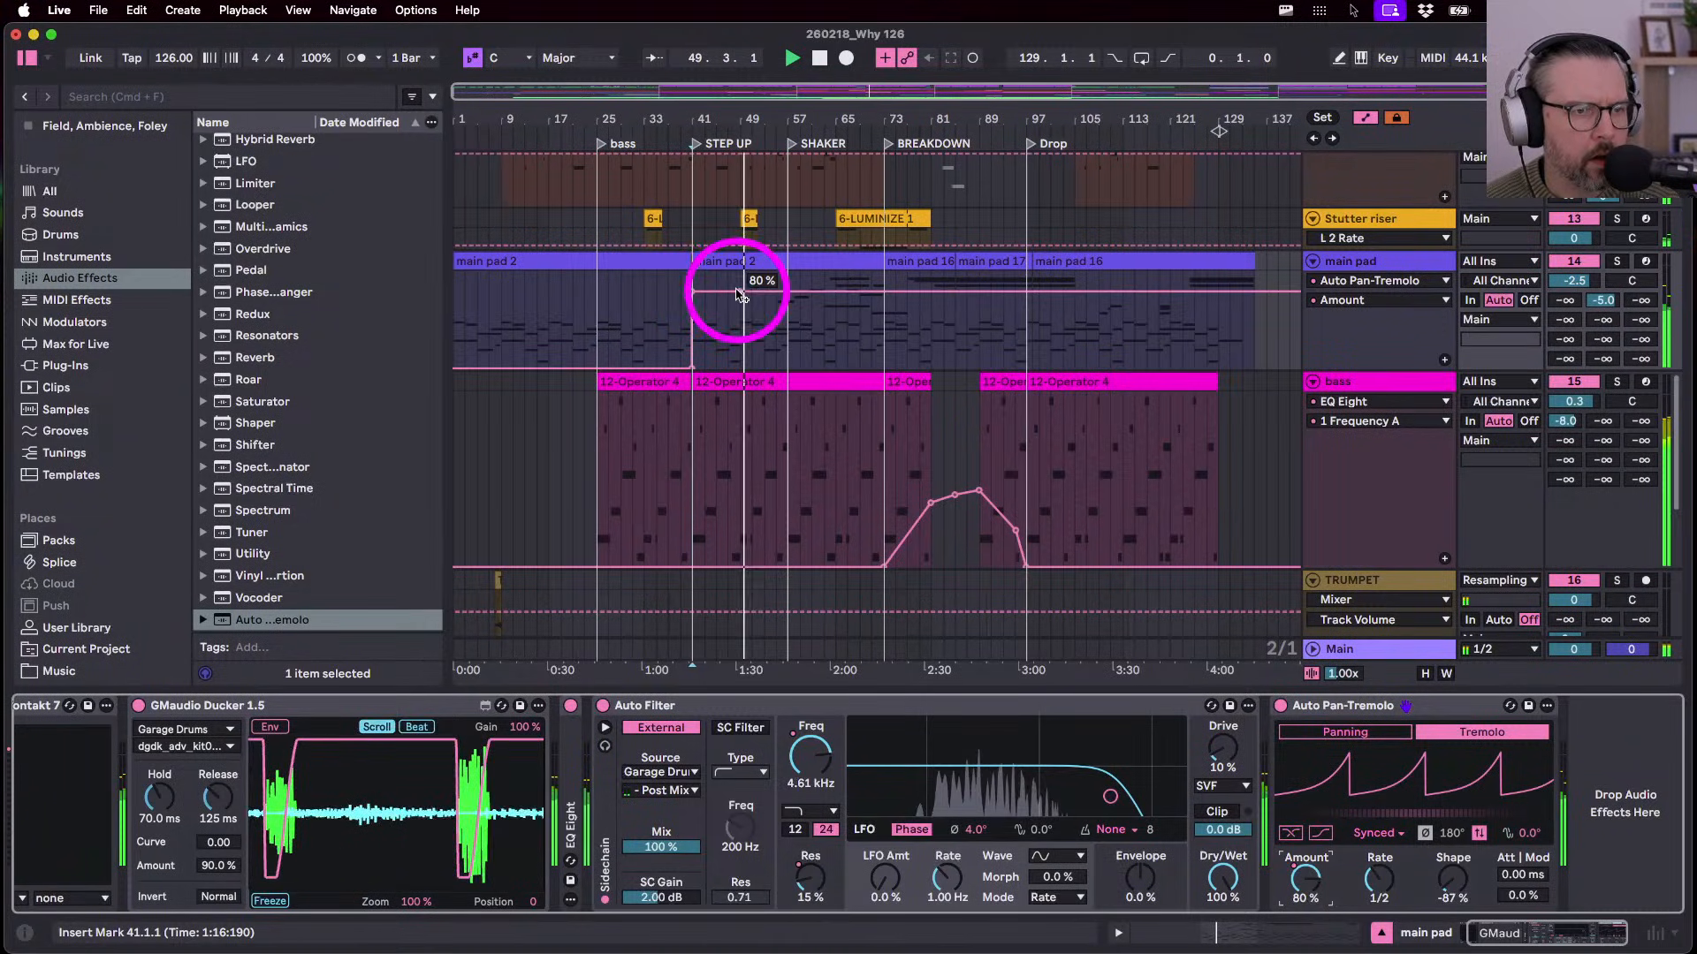
- Automate tremolo Amount: dip late in Step Up, 75% at Shaker, 0% through Breakdown, back up at Drop
drag(740, 291, 740, 330)
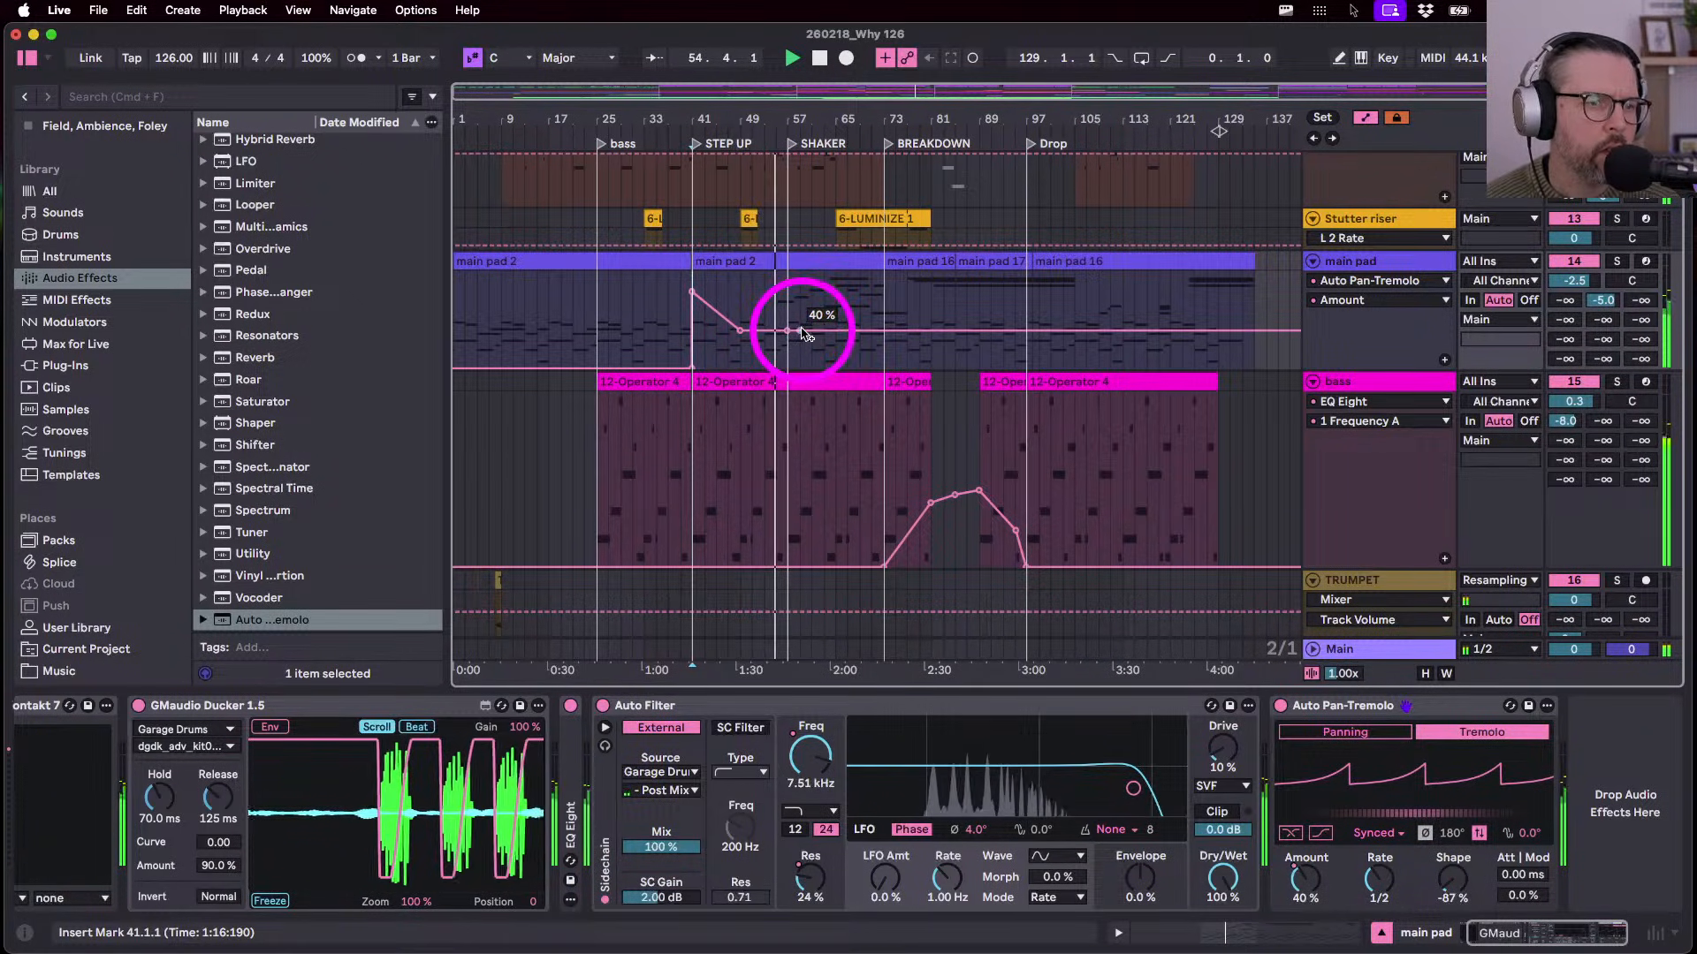
drag(786, 330, 836, 295)
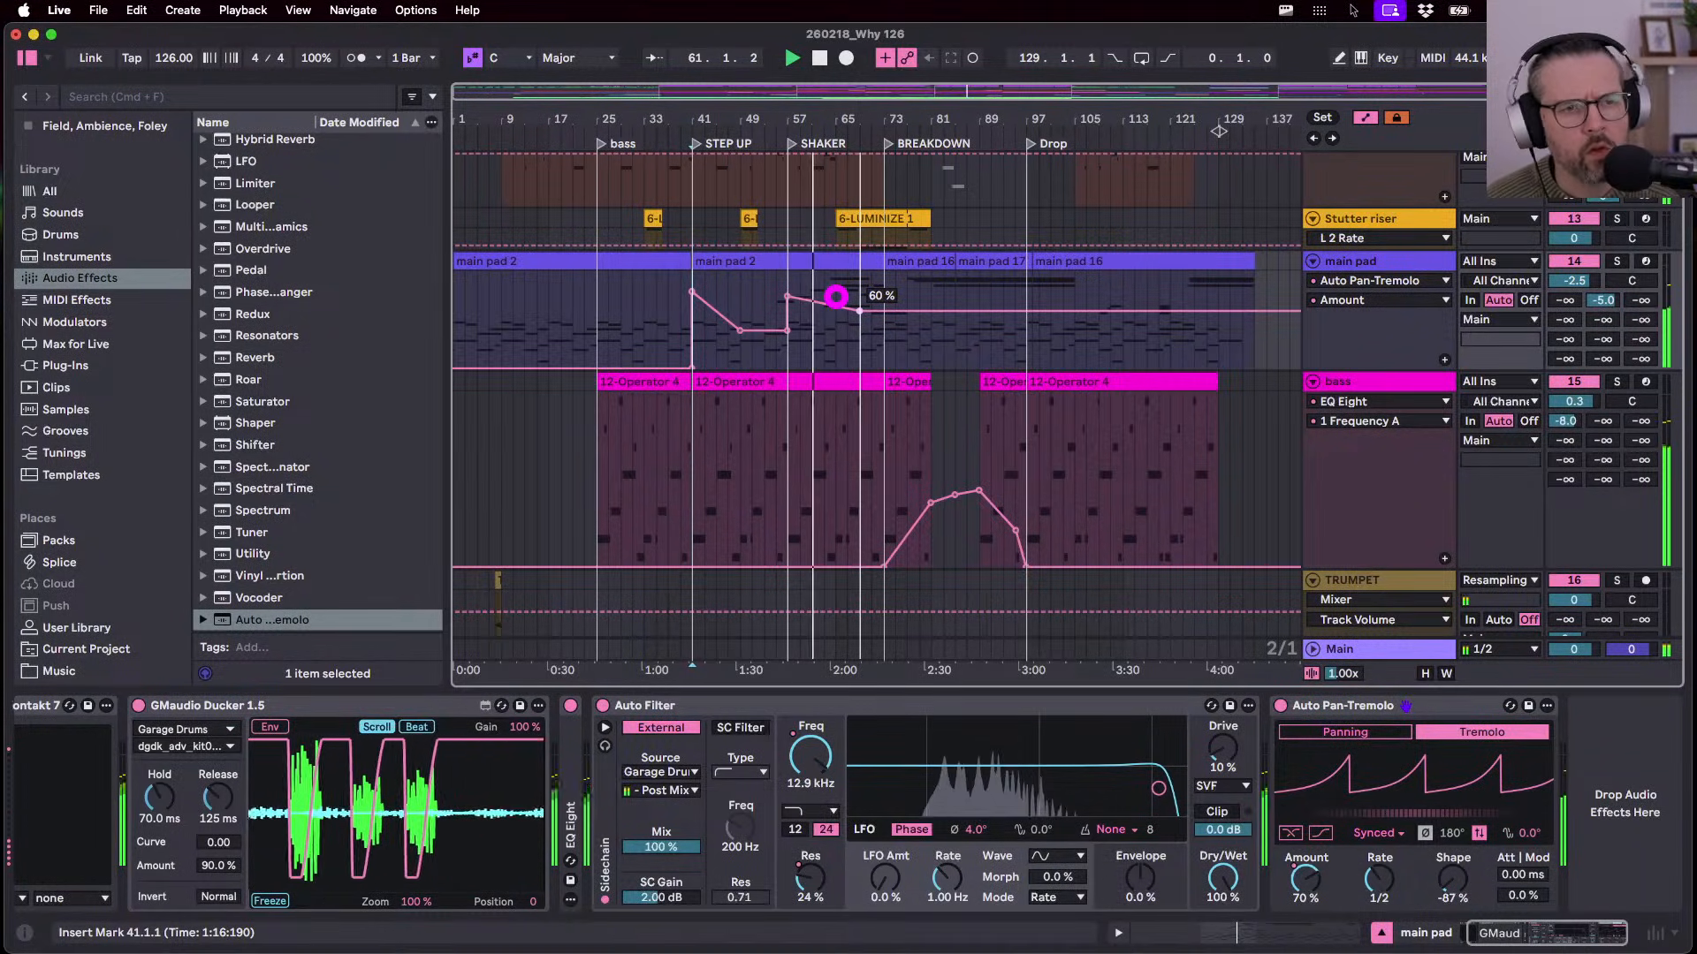
drag(836, 296, 835, 296)
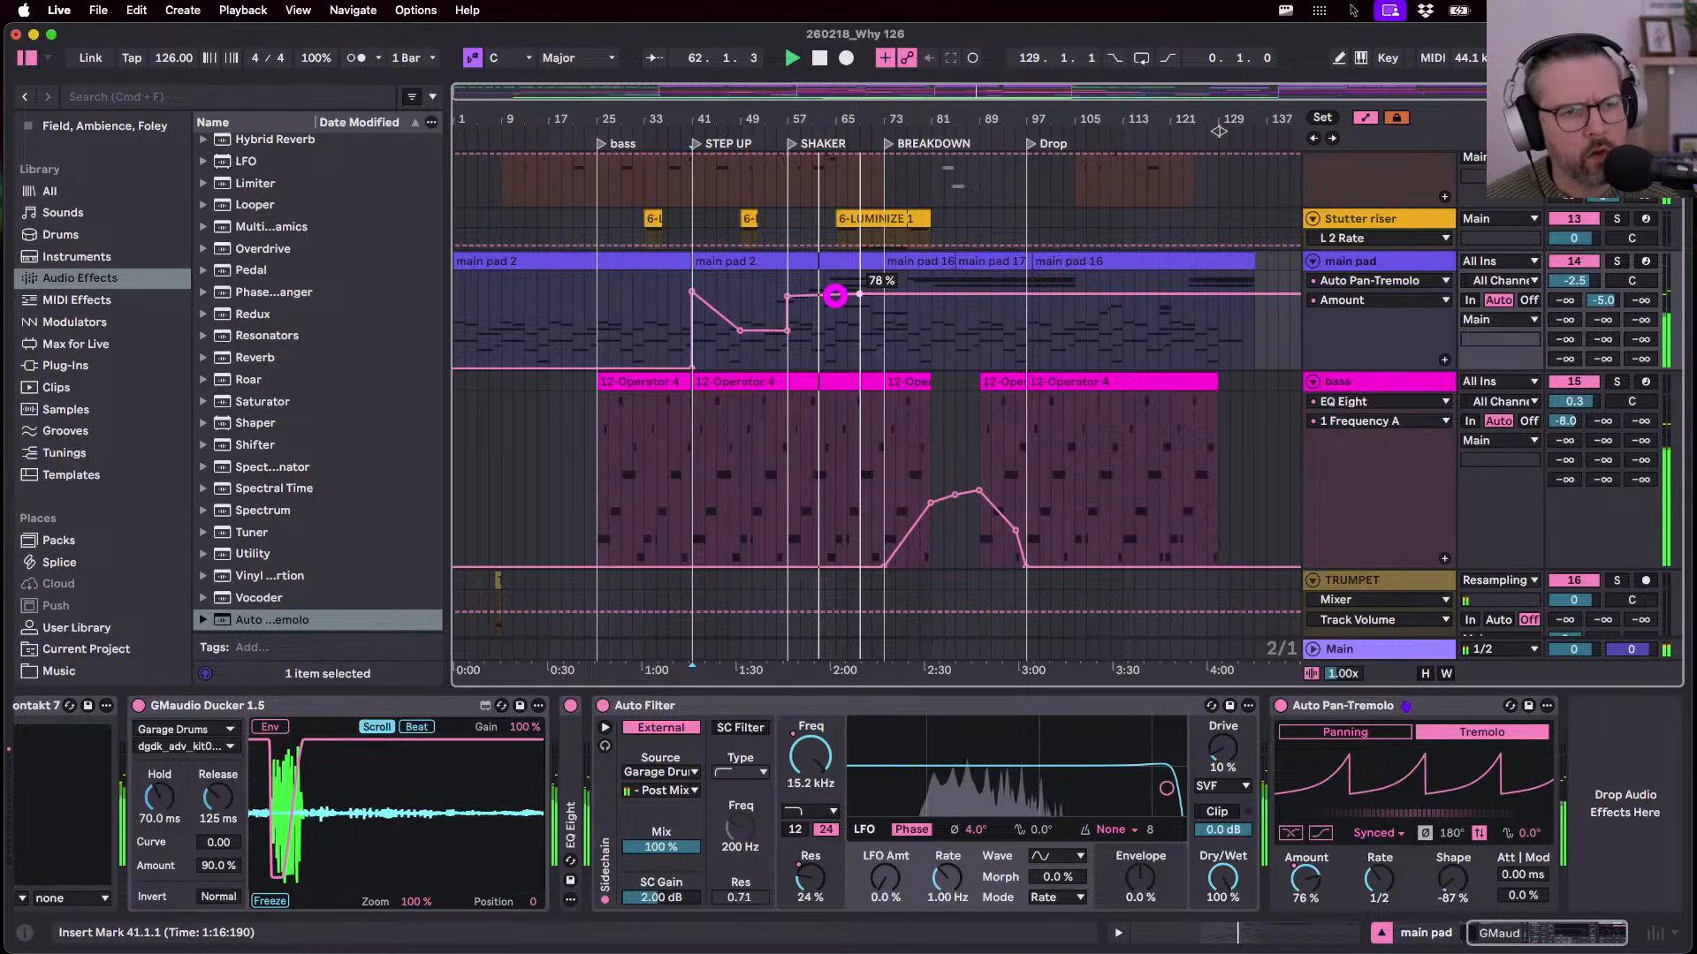
drag(835, 296, 894, 368)
click(885, 299)
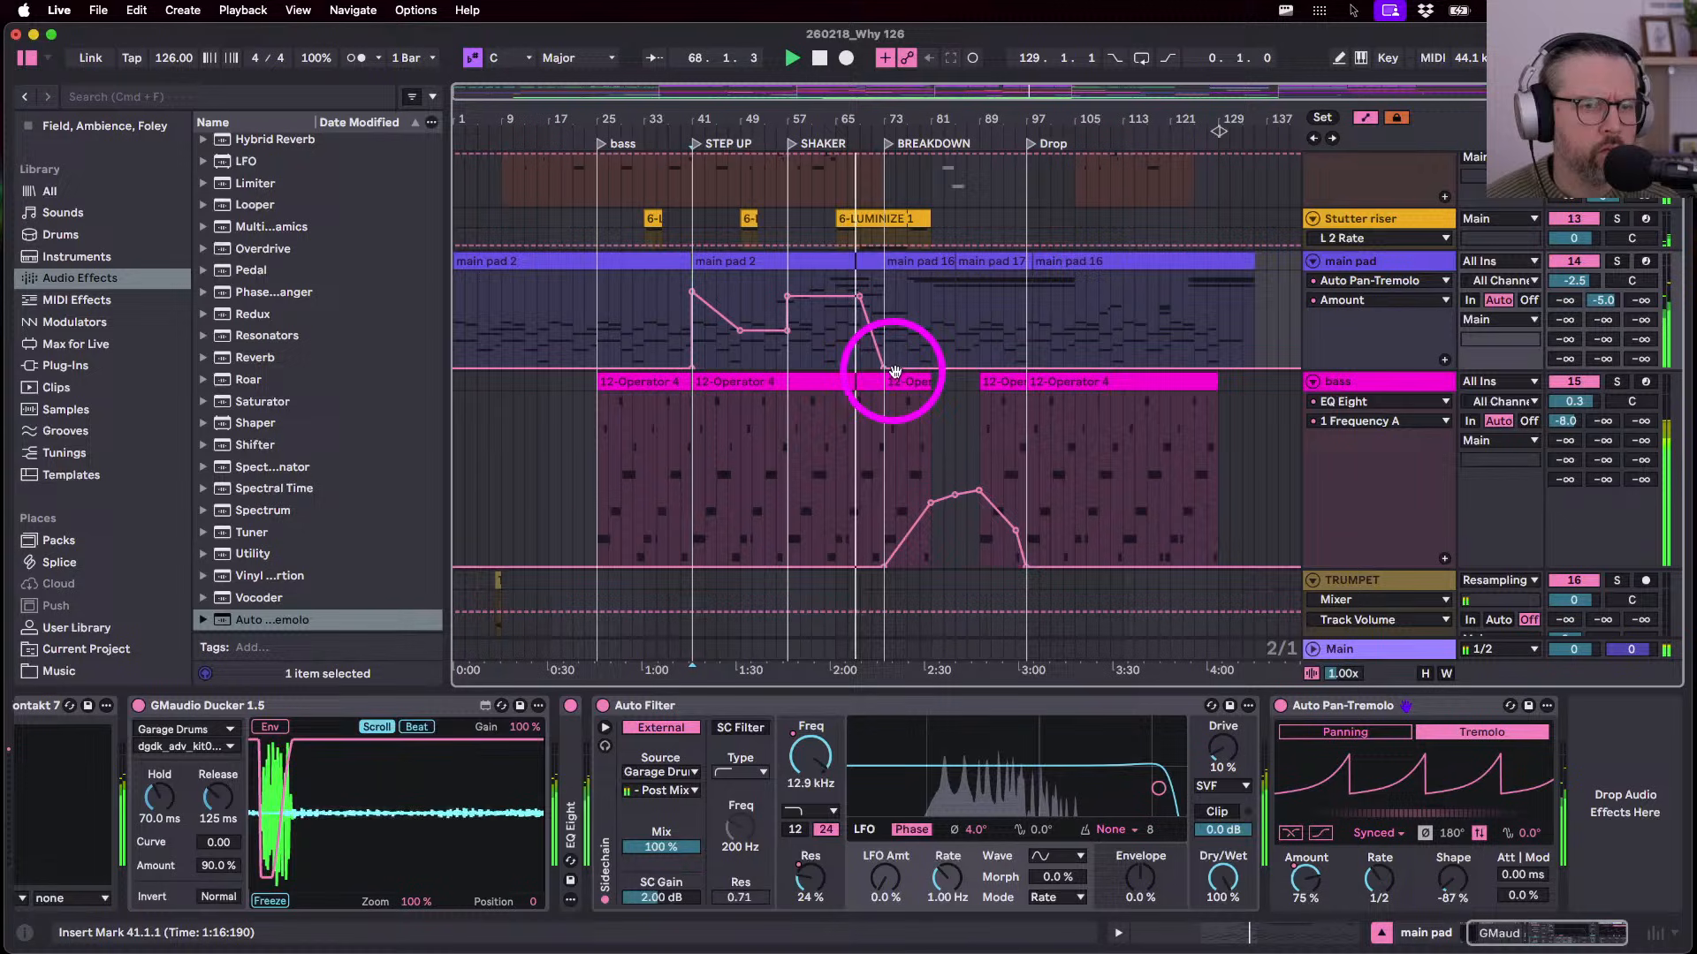
click(1004, 367)
drag(1026, 367, 1026, 292)
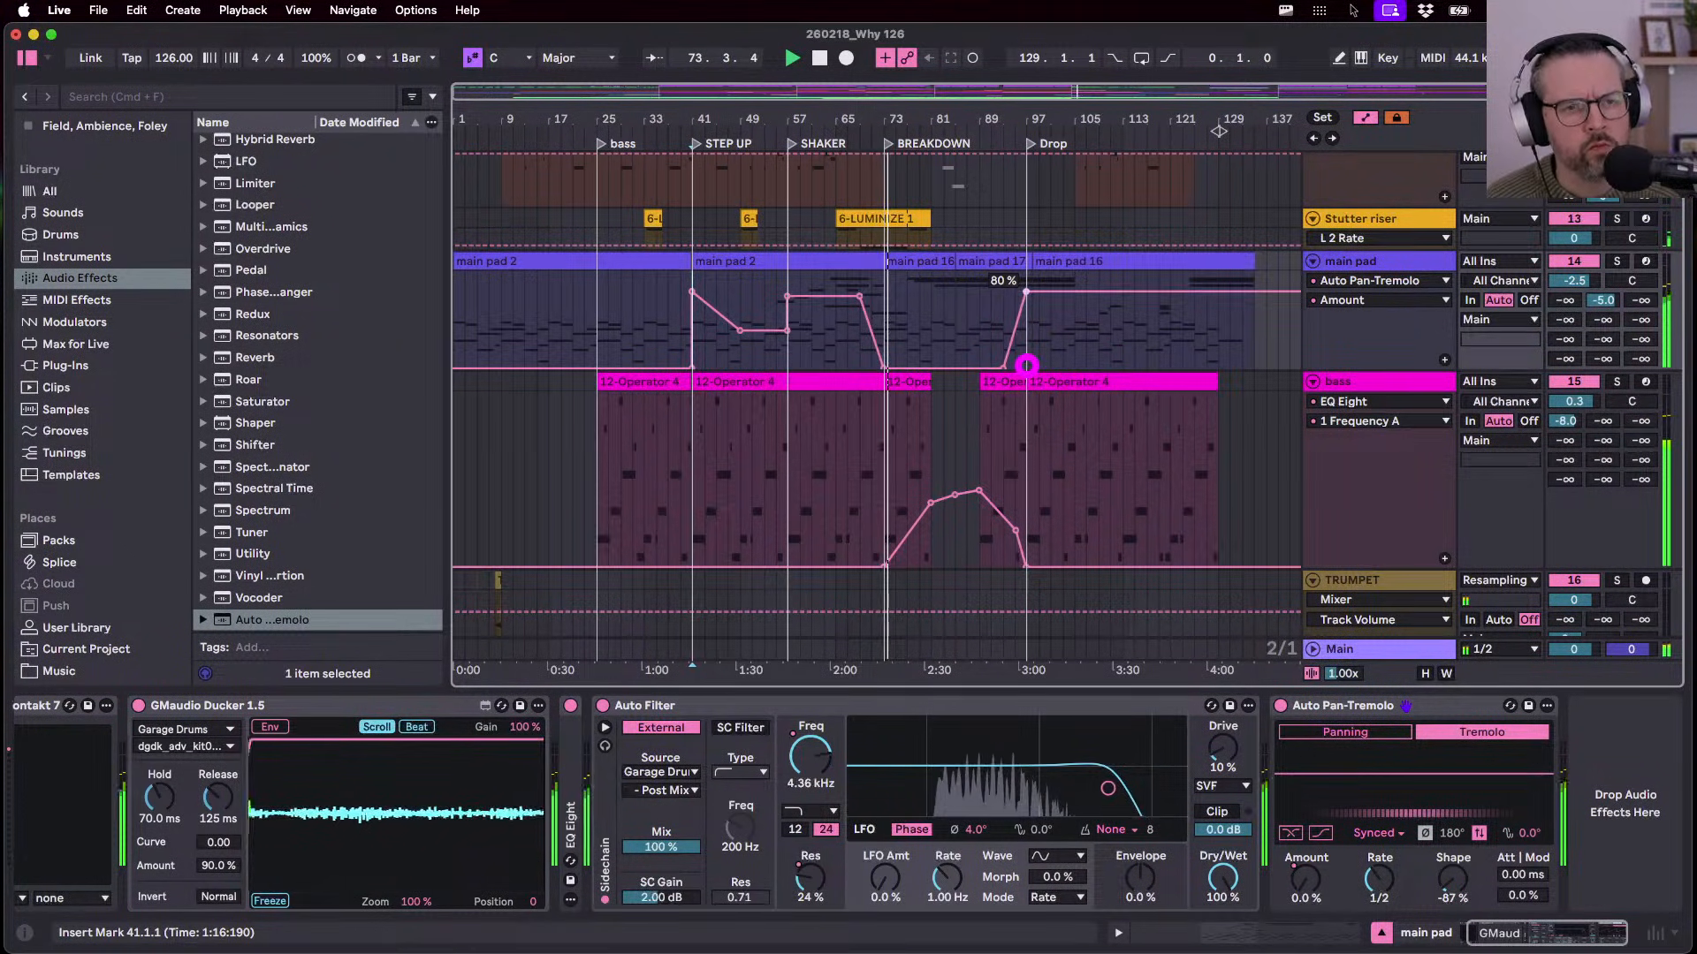
- Set the main pad's Auto Filter Drive to 15%
click(1213, 746)
text(15)
key(Return)
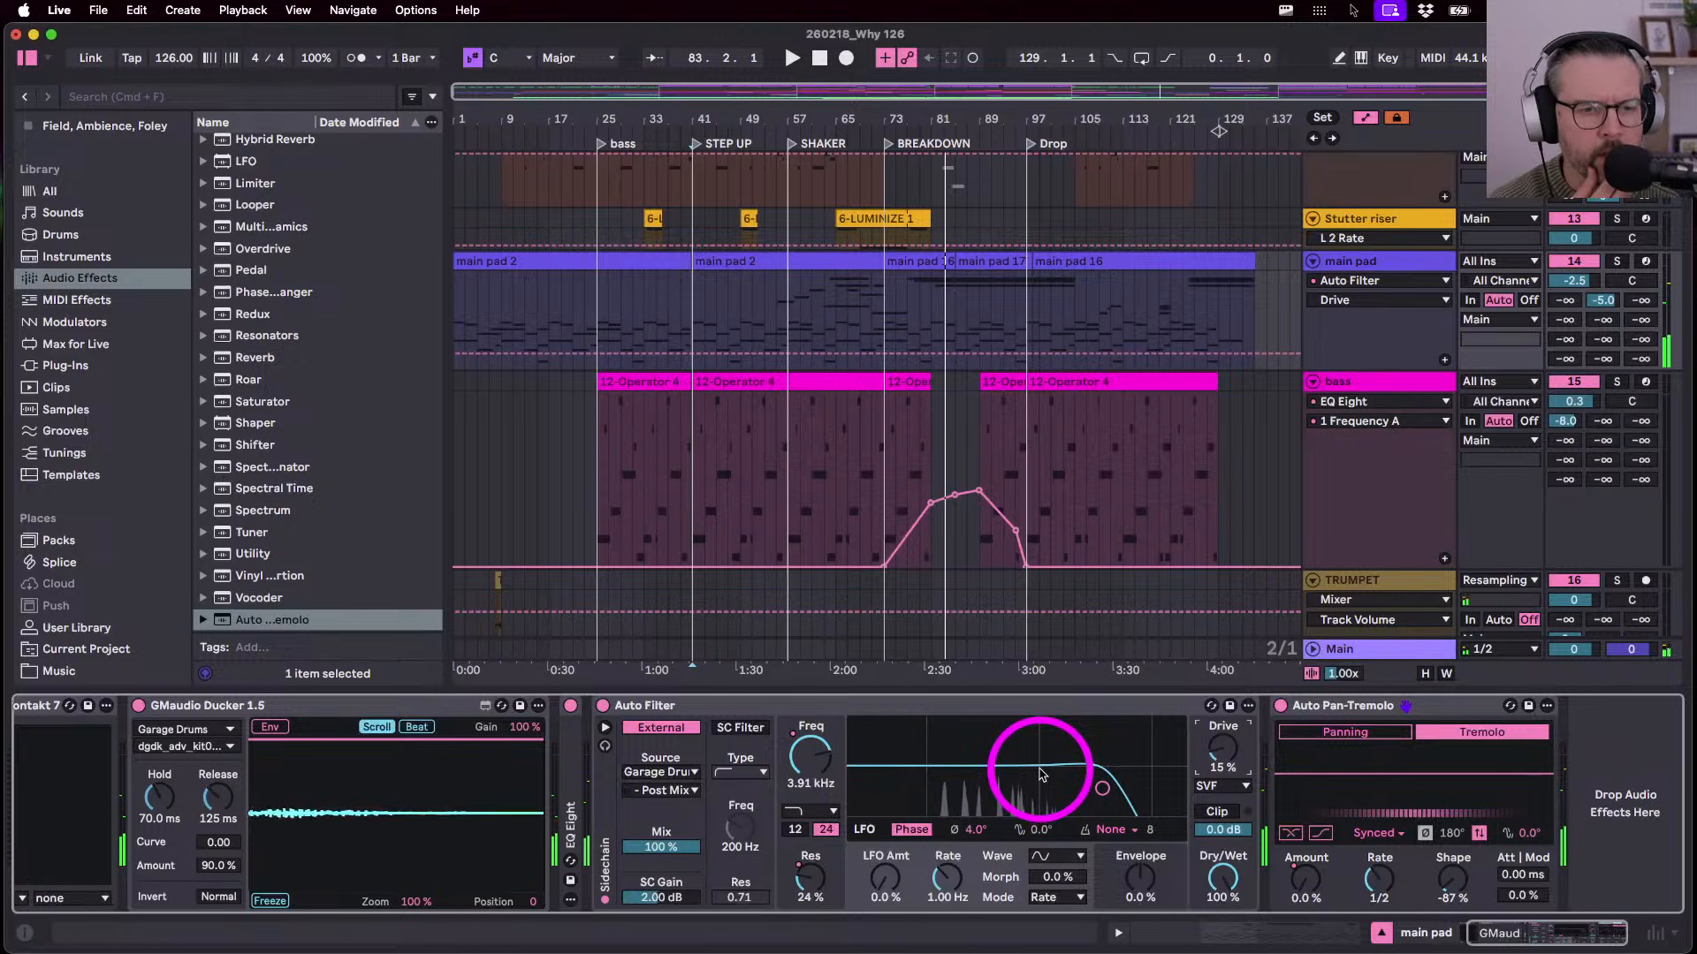
- Show the filter Frequency and Resonance lanes and audition from bar 41 and the Drop at bar 95
click(802, 771)
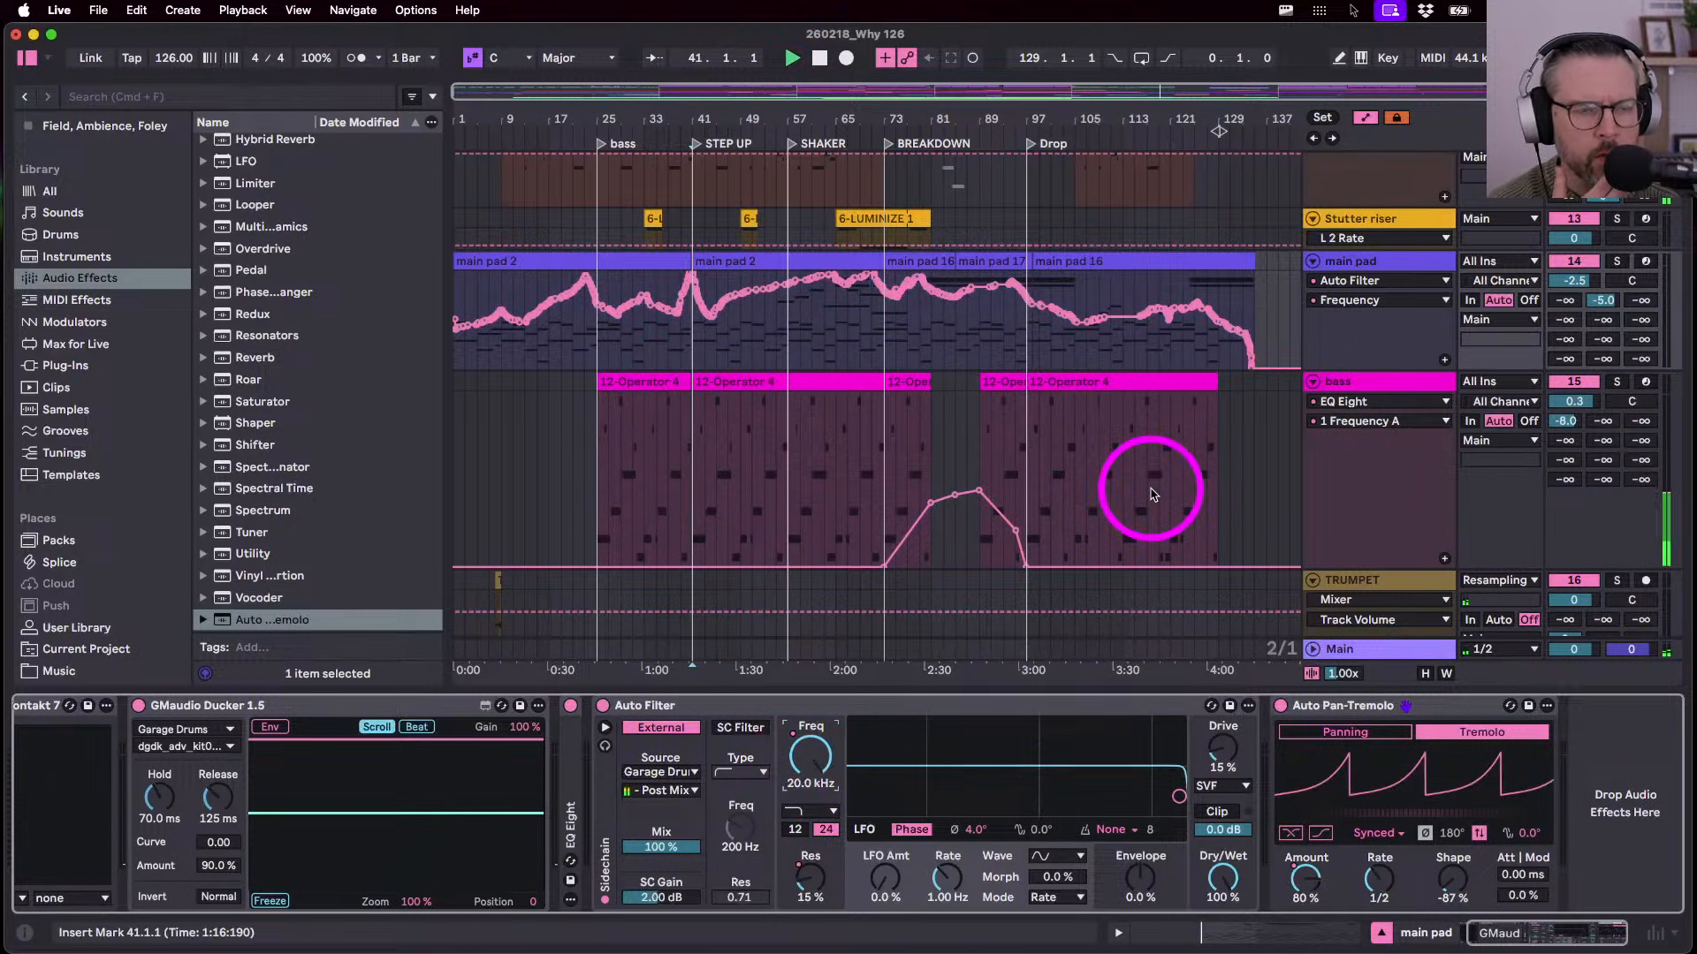
key(space)
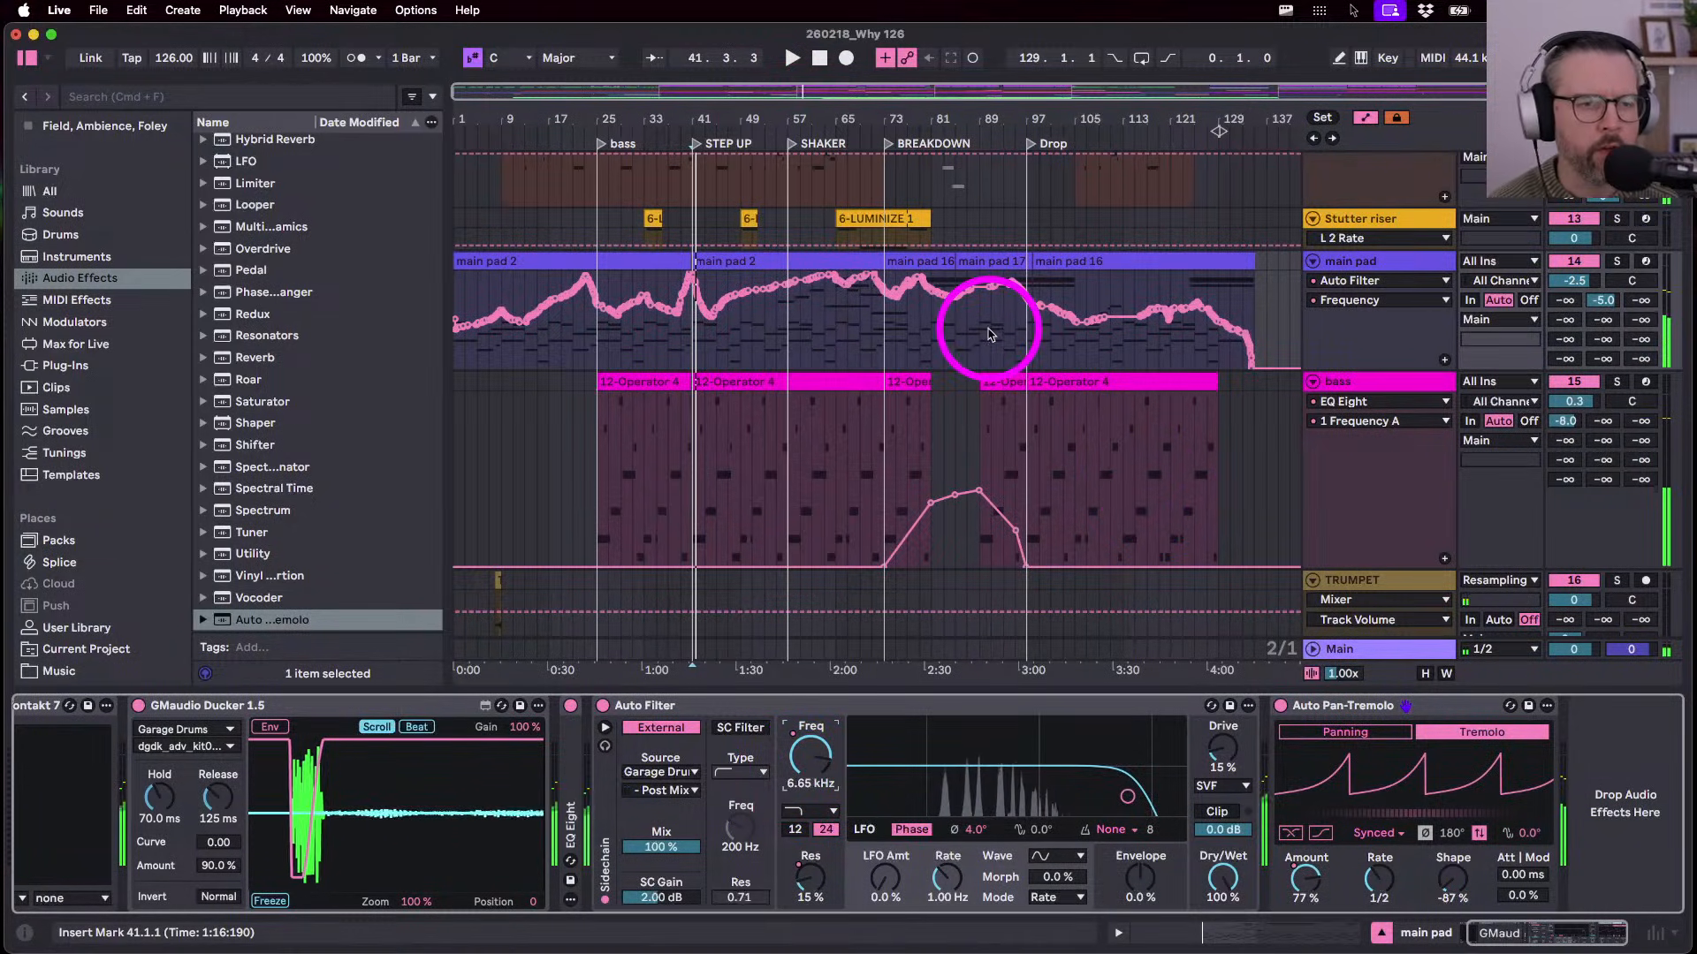
key(space)
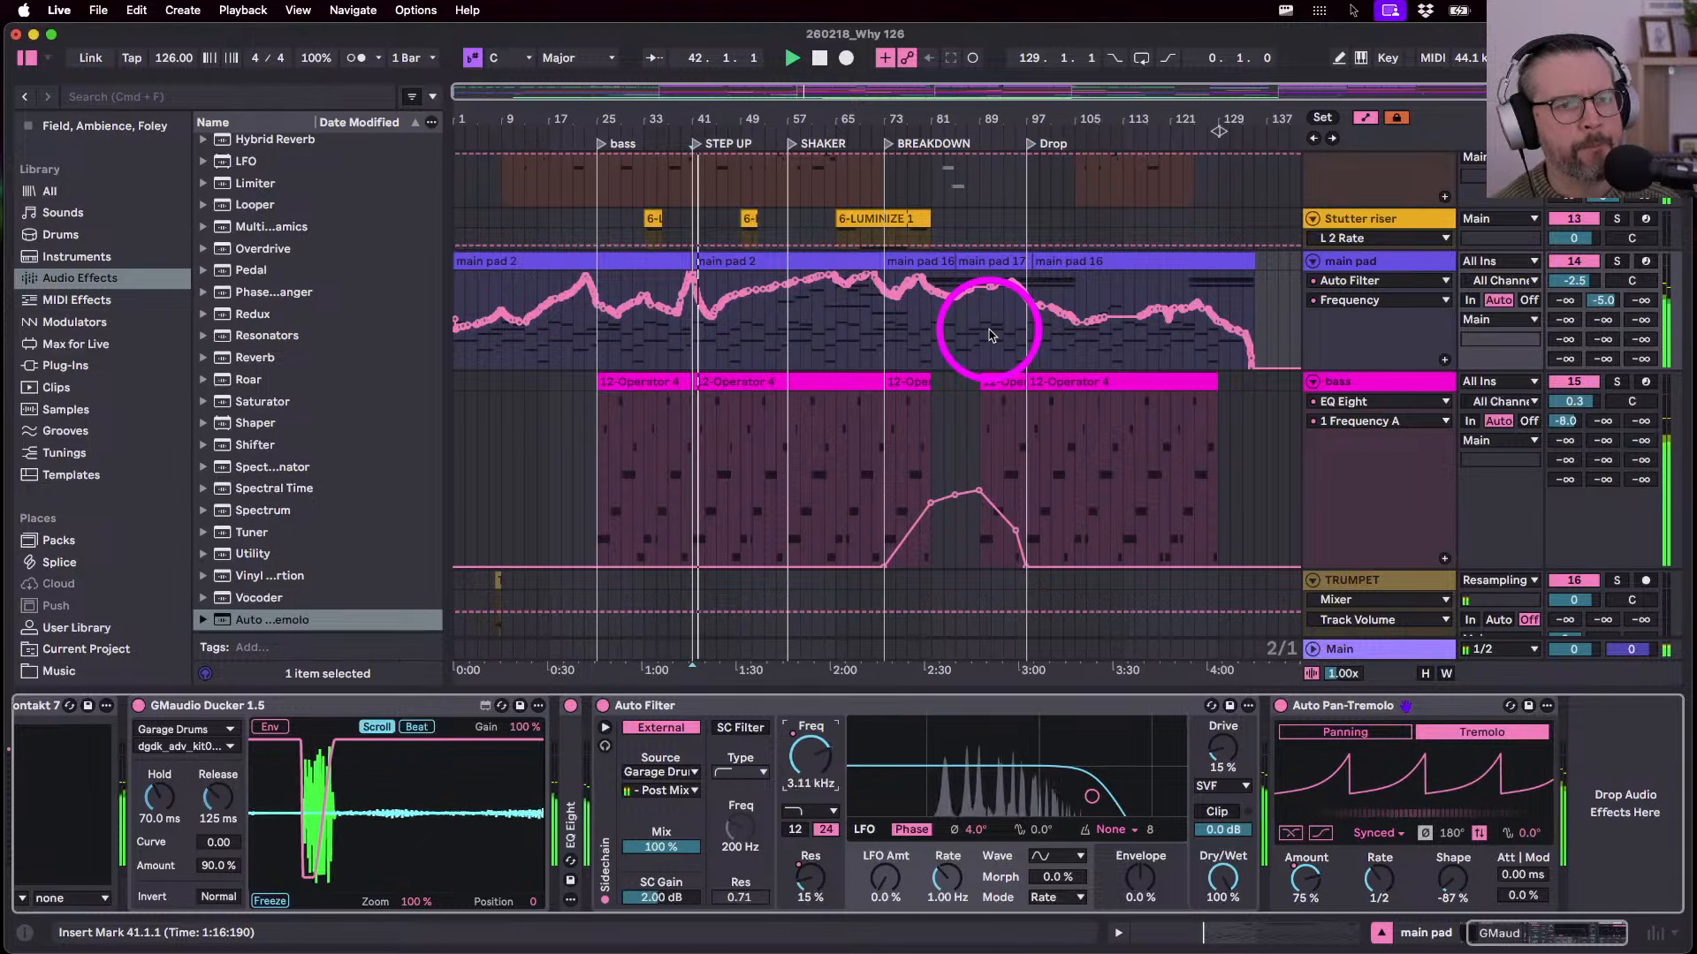
click(956, 352)
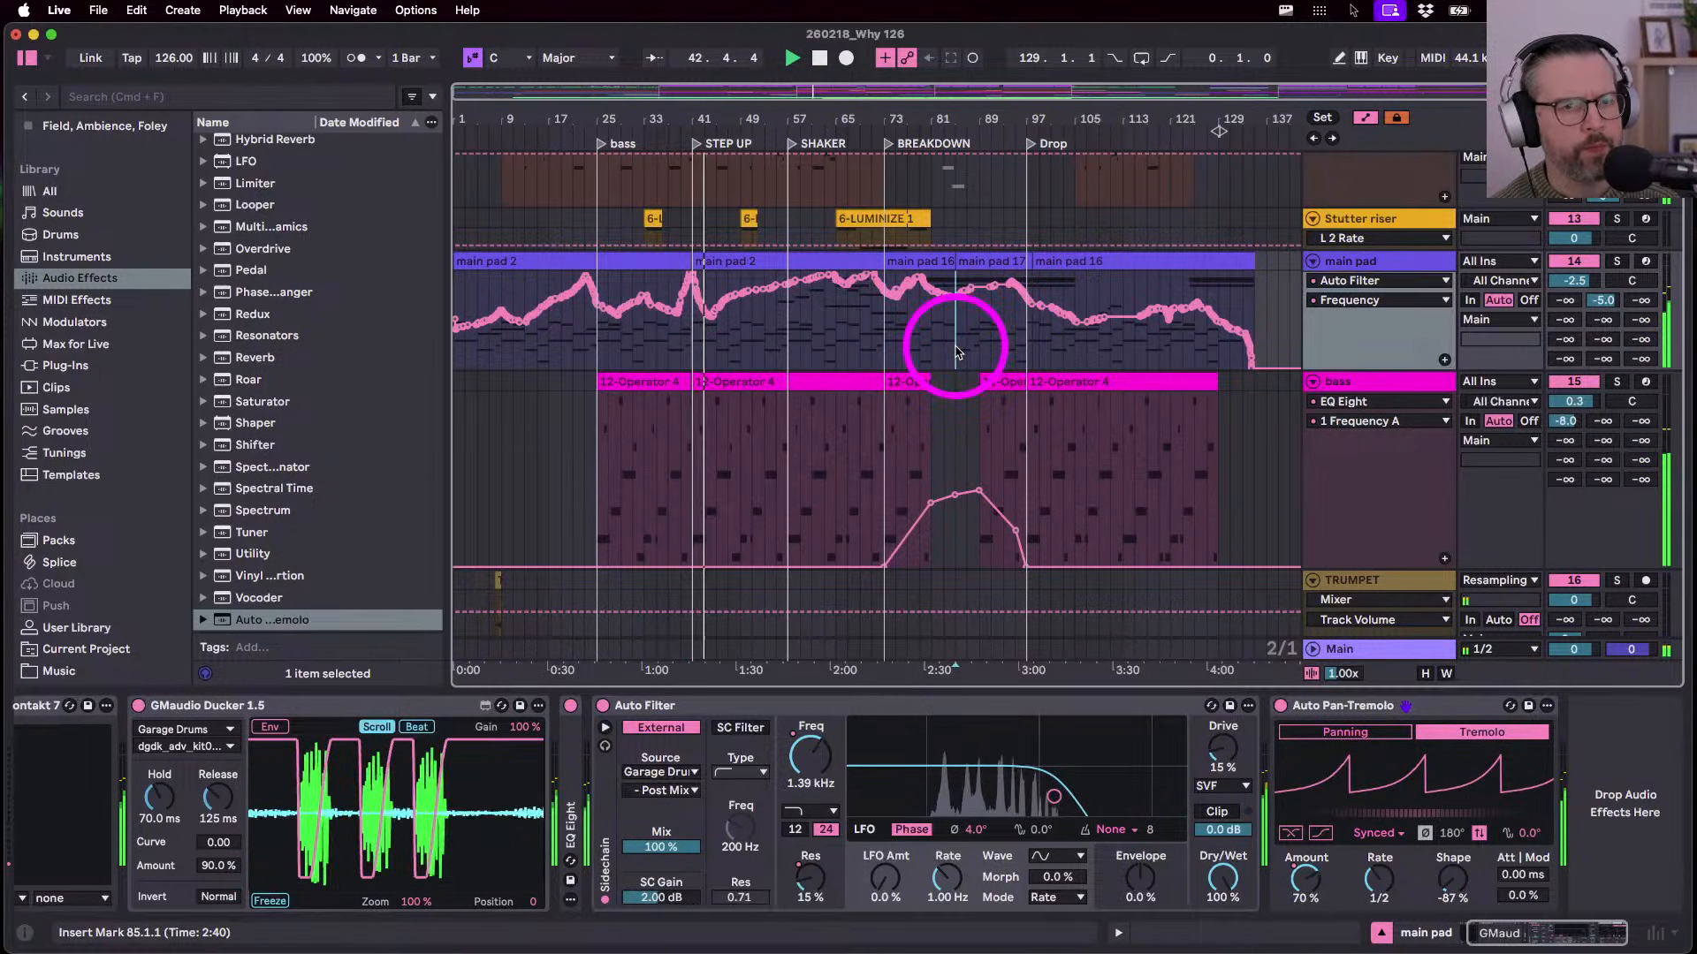
click(1018, 356)
click(810, 879)
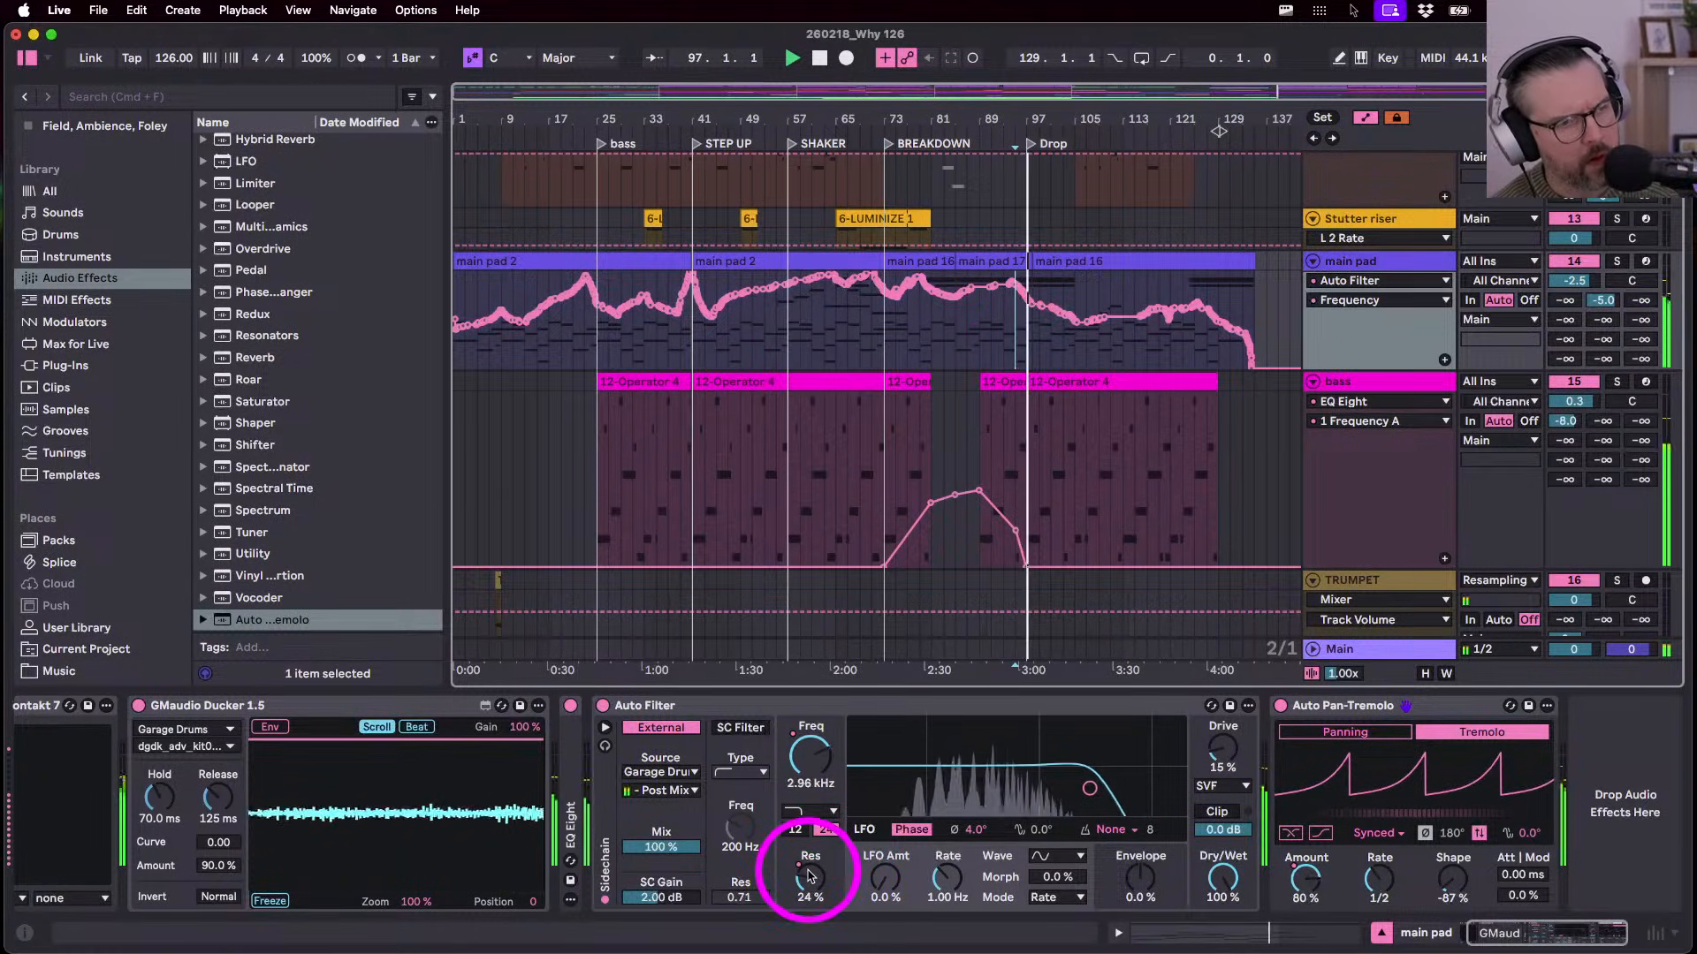
click(810, 879)
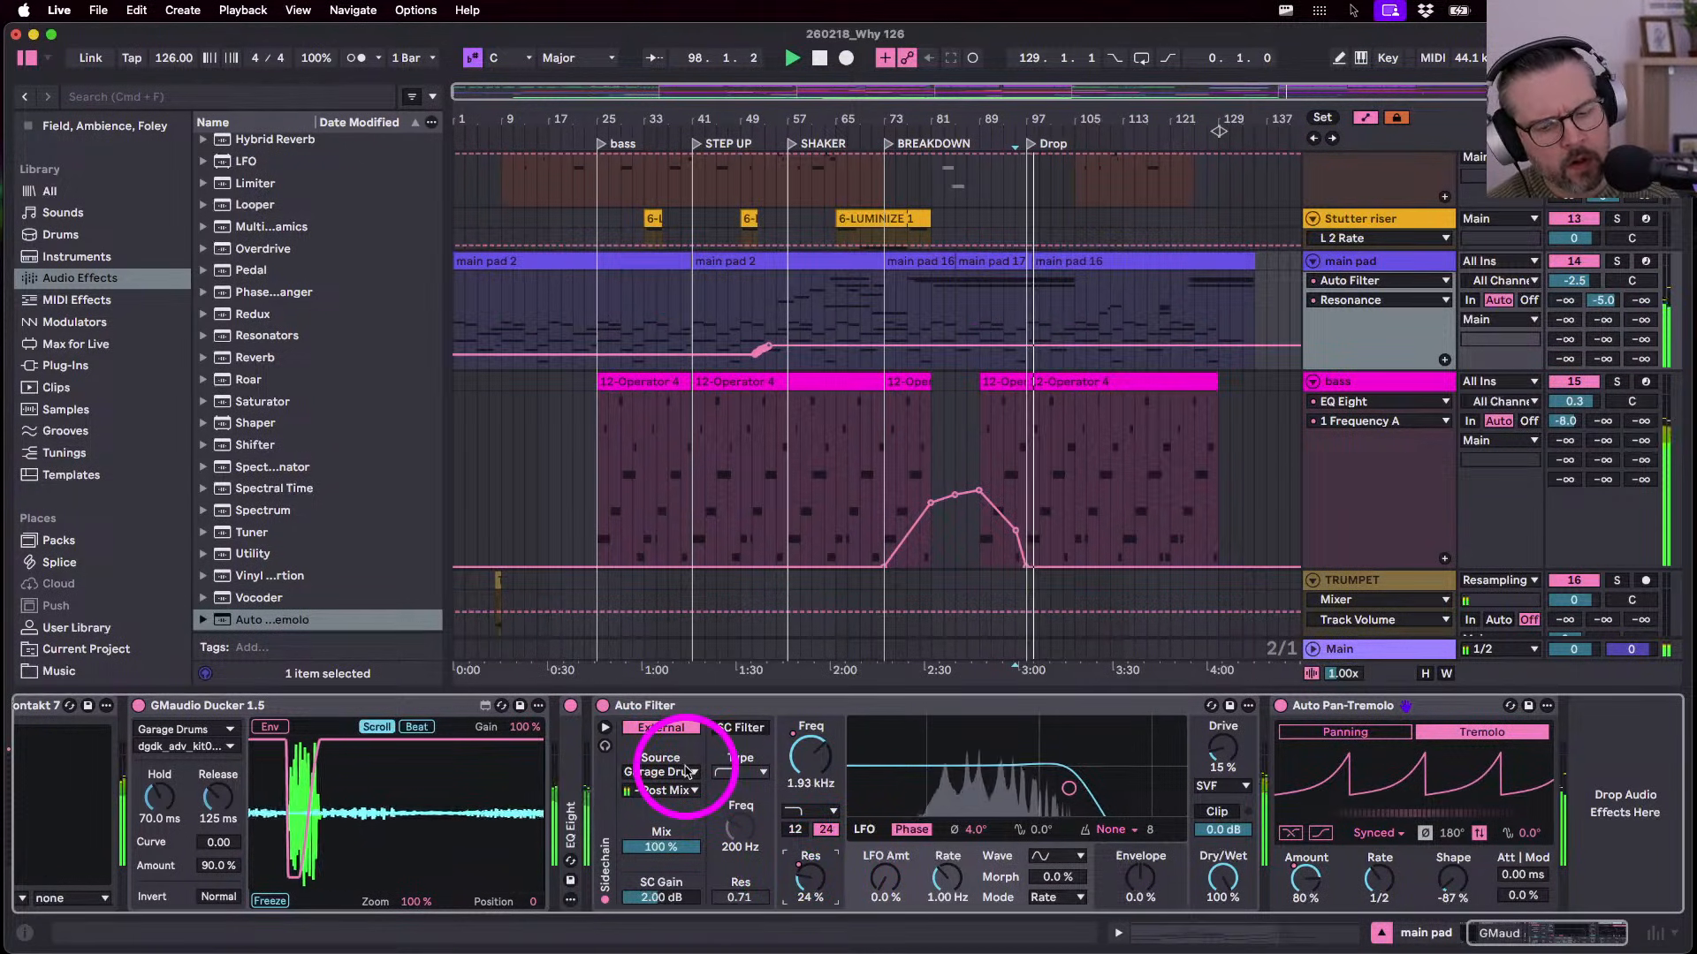
click(999, 439)
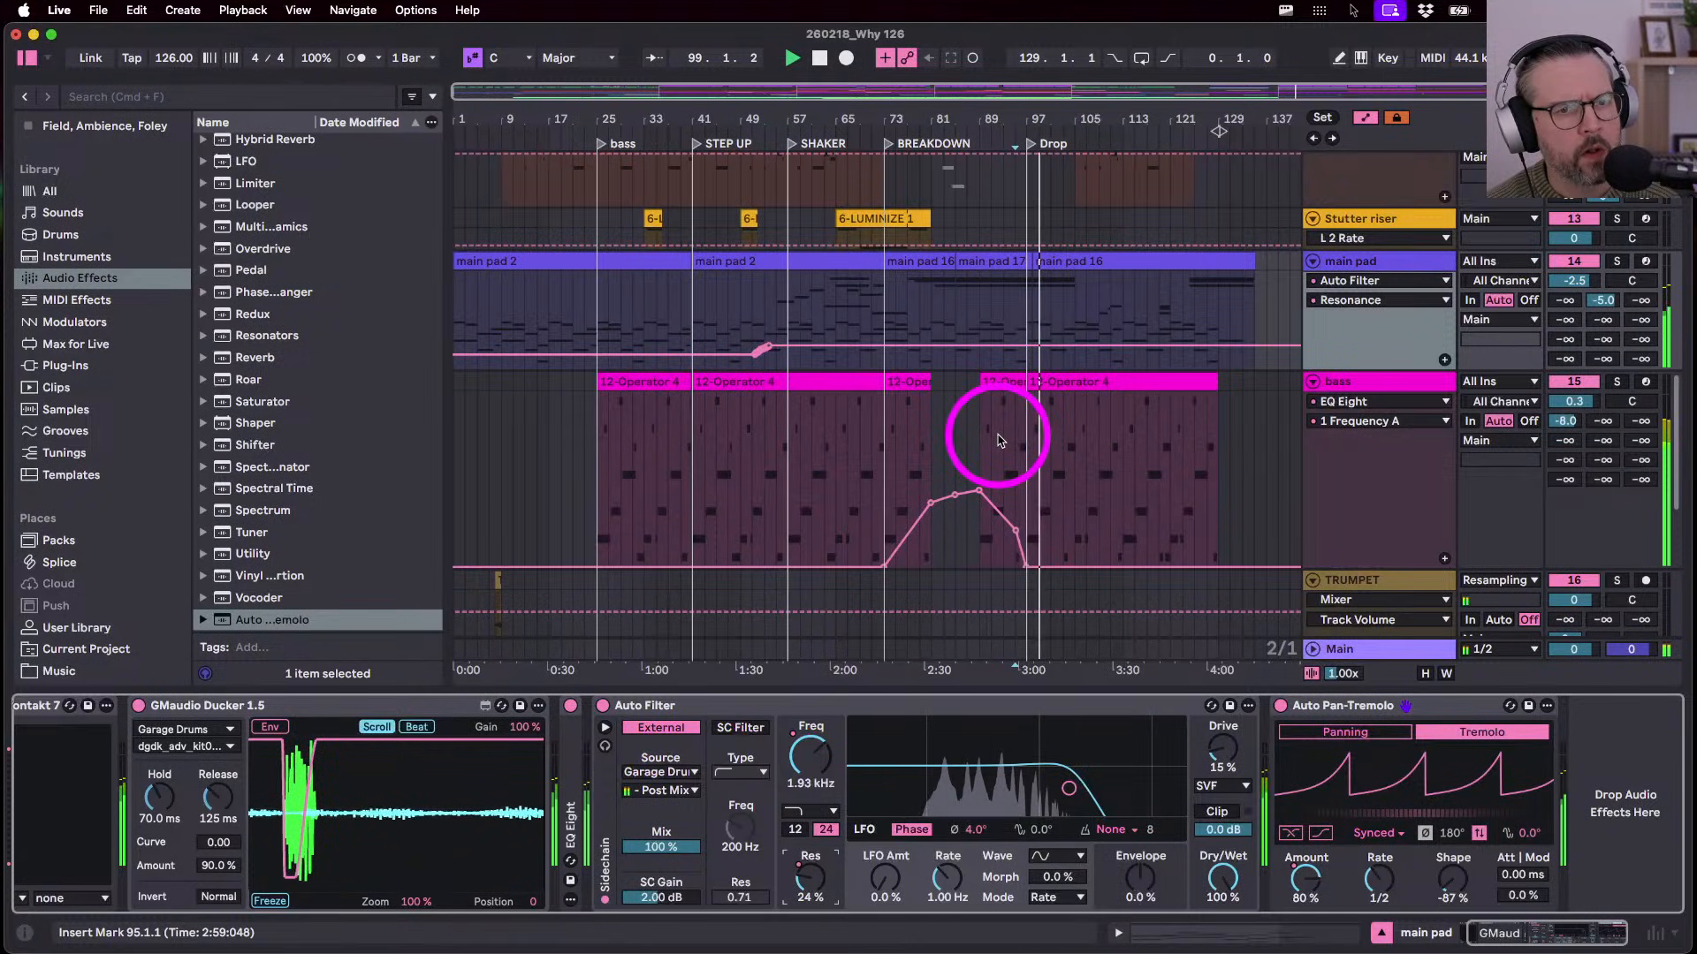
click(979, 676)
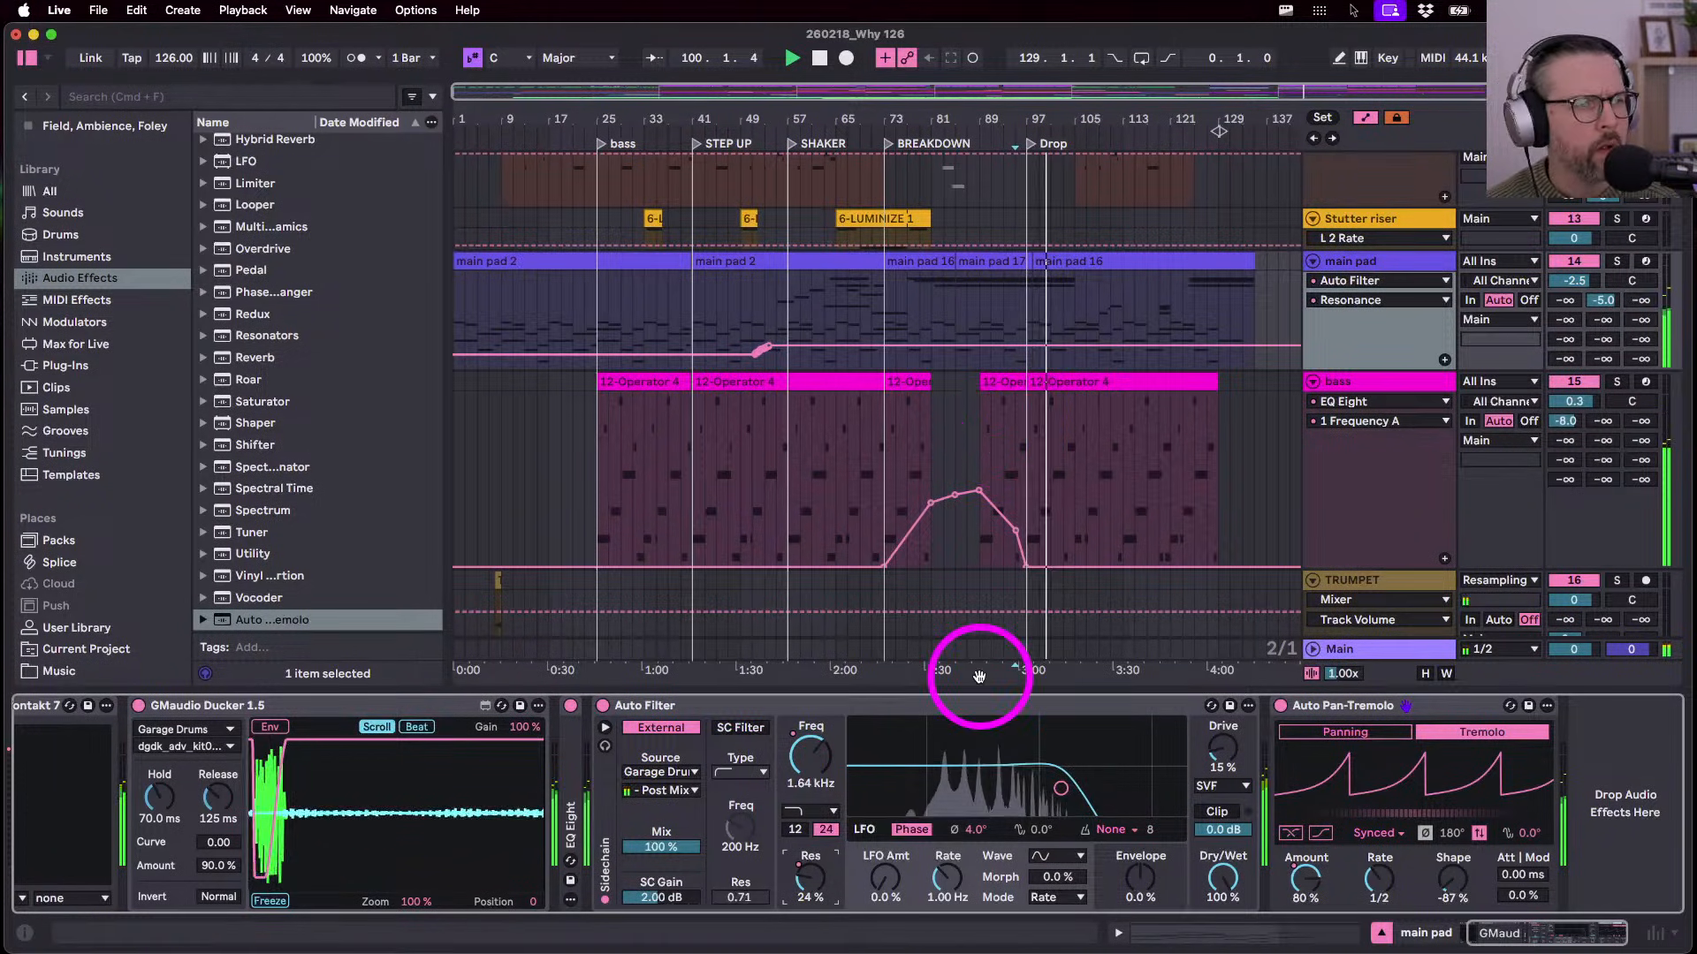
- Lift the tremolo Amount to about 85% at the Drop, then taper it down toward bar 129
click(1306, 879)
drag(1025, 298, 1112, 315)
click(1086, 288)
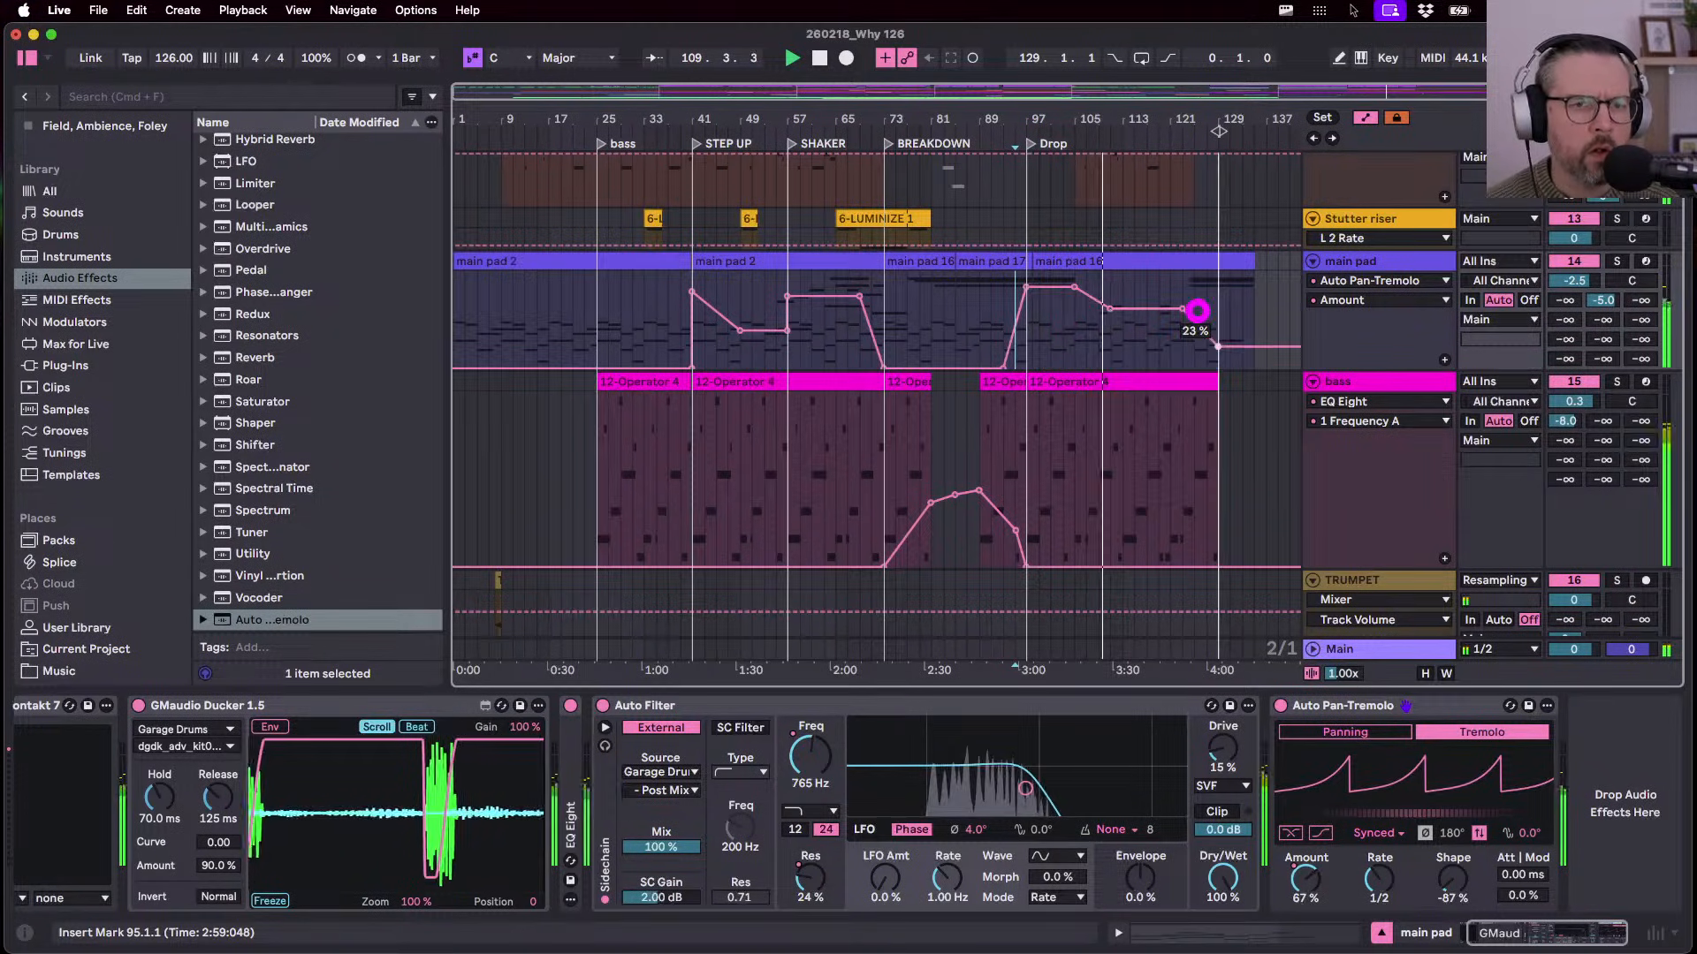
click(1181, 308)
drag(1252, 309, 1251, 366)
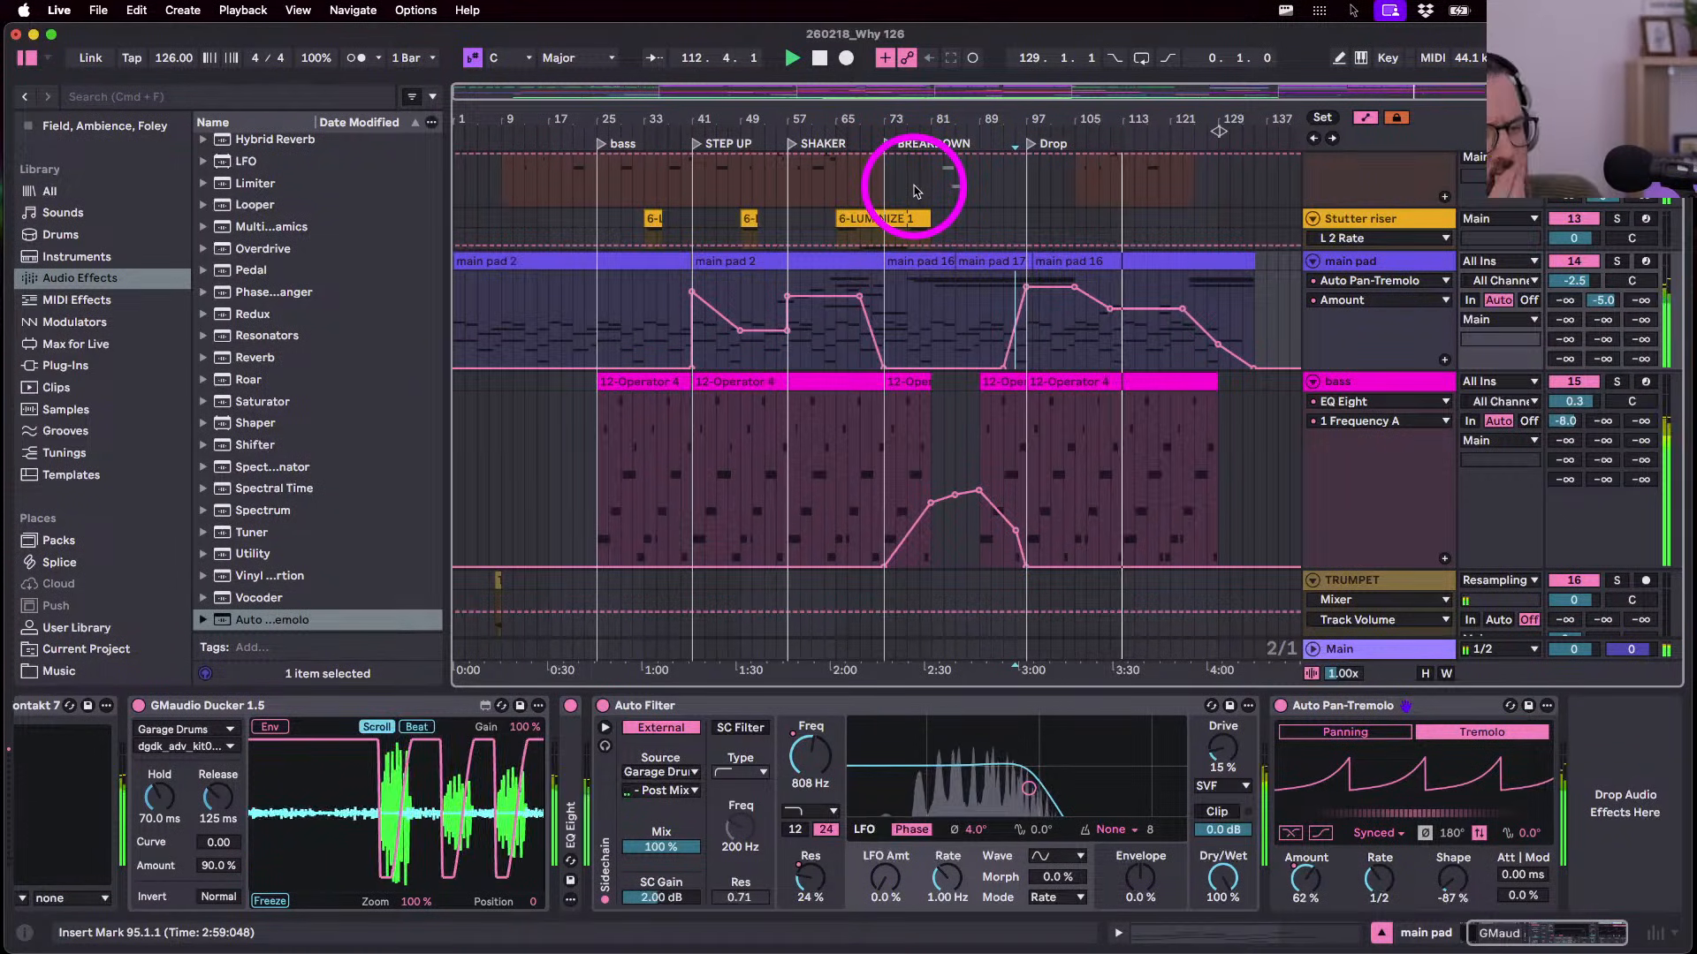
- Copy the LUMINIZE riser clip to bar 115 and trim it to end at bar 117
key(a)
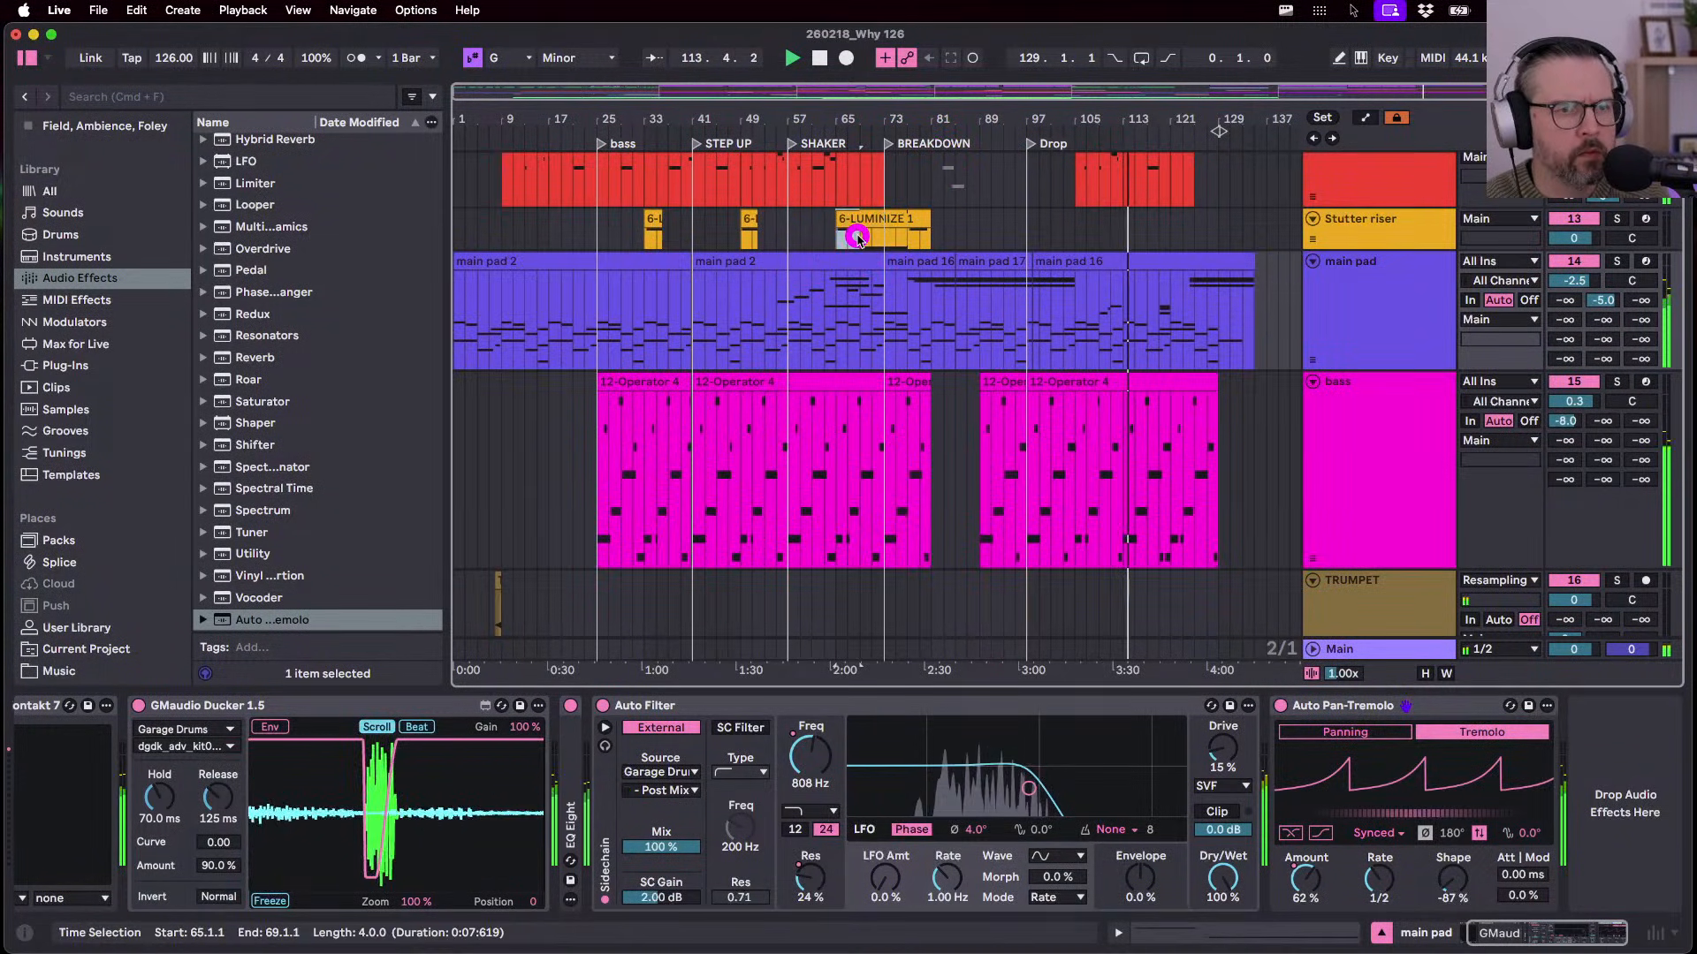
drag(852, 236, 1137, 243)
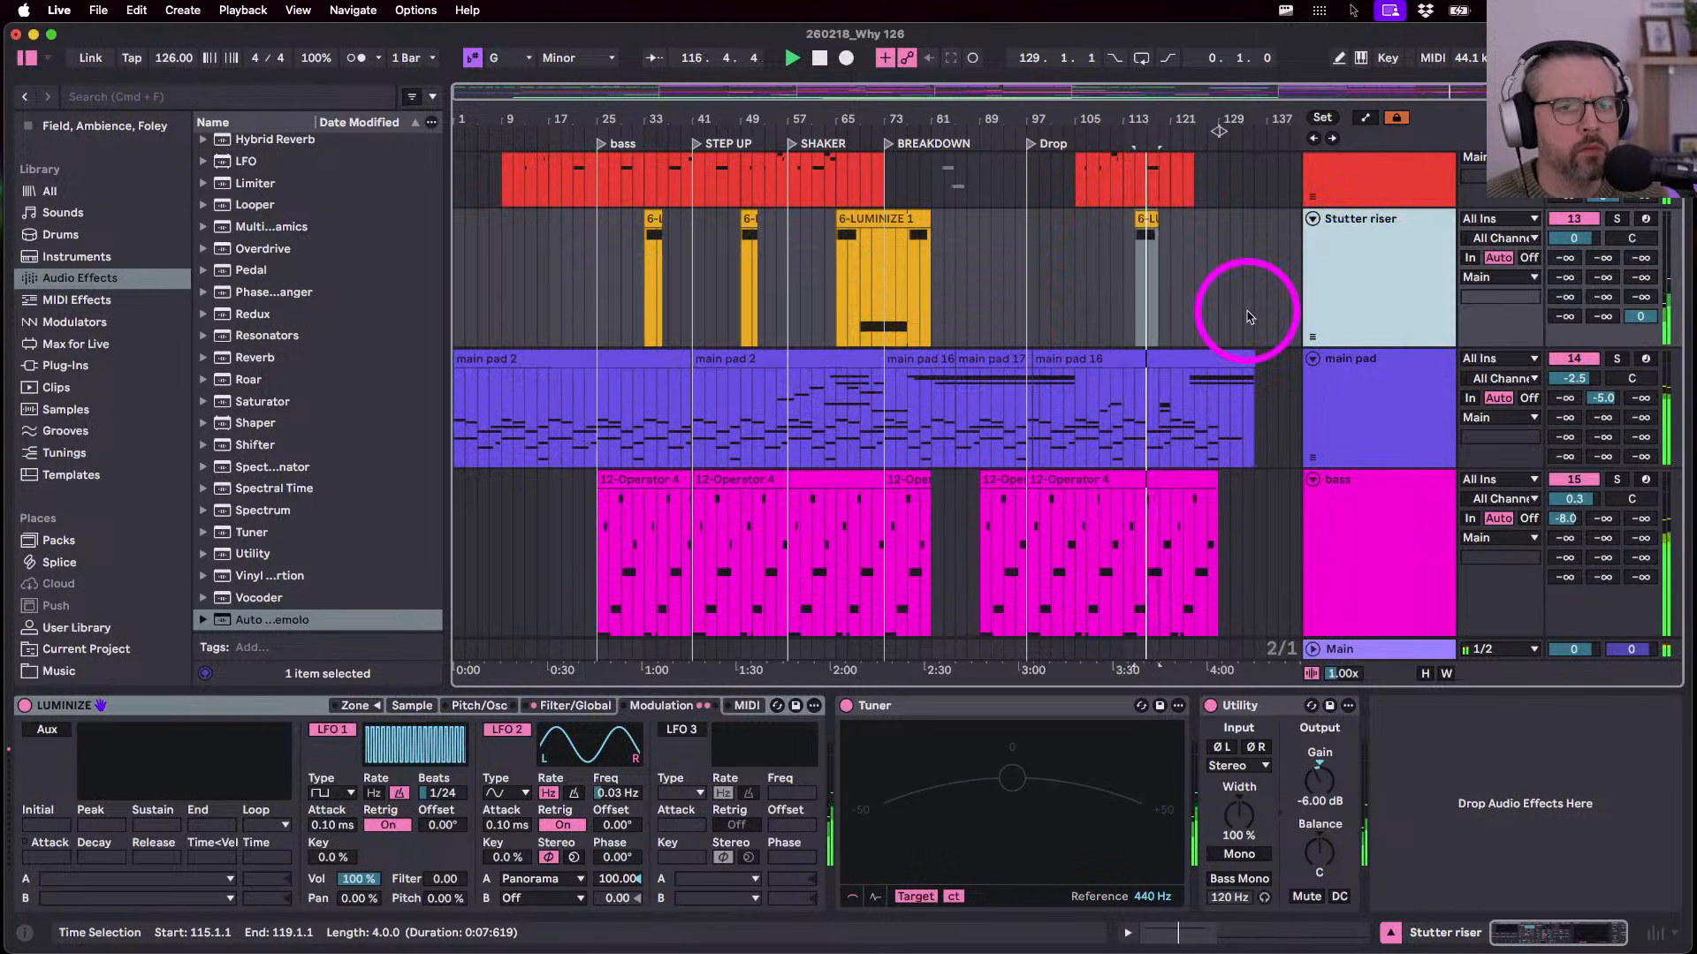
drag(1157, 220, 1143, 219)
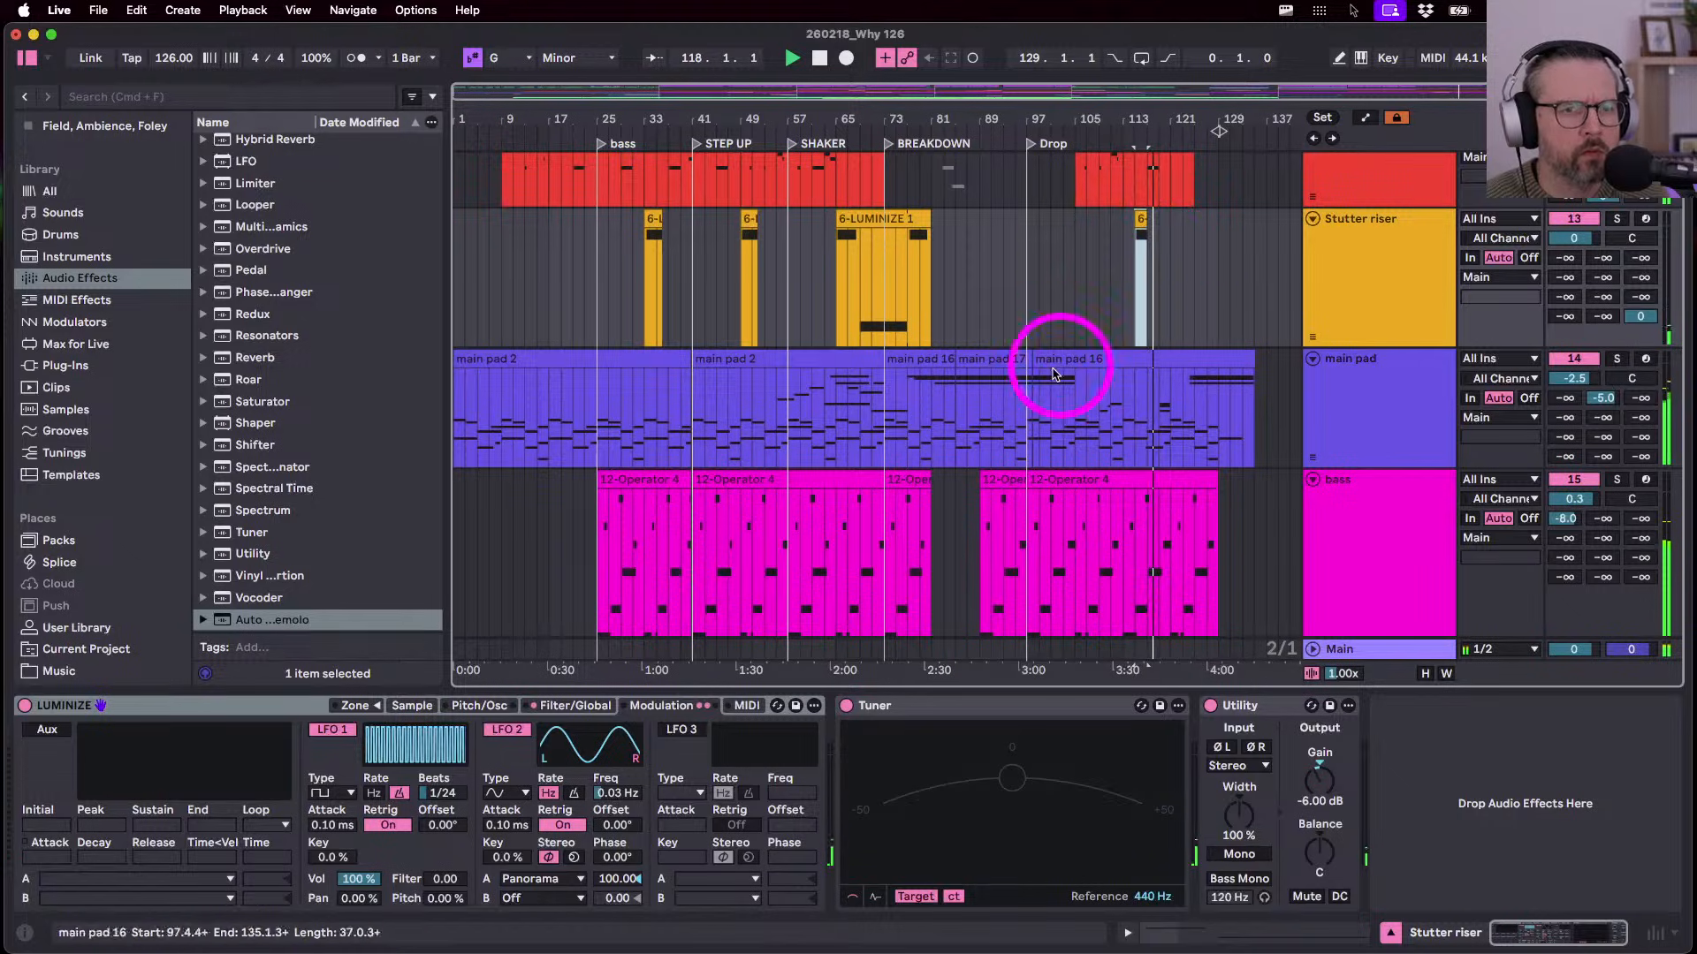
- Paste the Voiceyah vocal clip at bar 111 and play it back
scroll(1193, 374, down, 10)
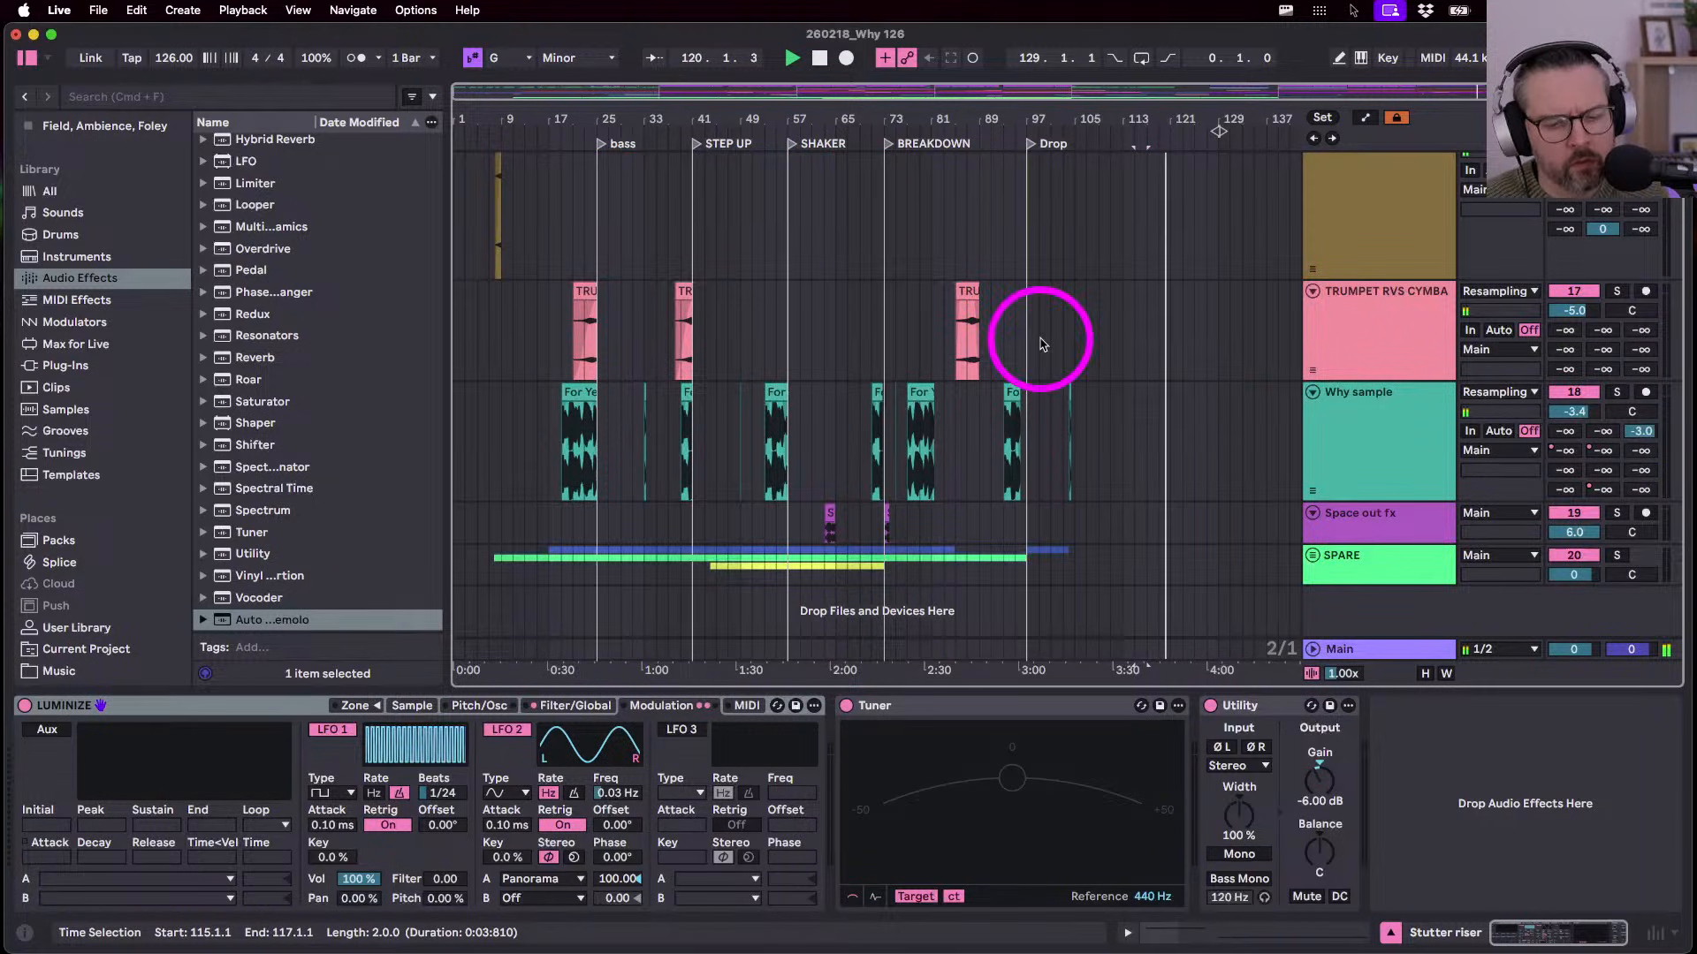
scroll(1041, 343, up, 8)
scroll(1043, 345, up, 8)
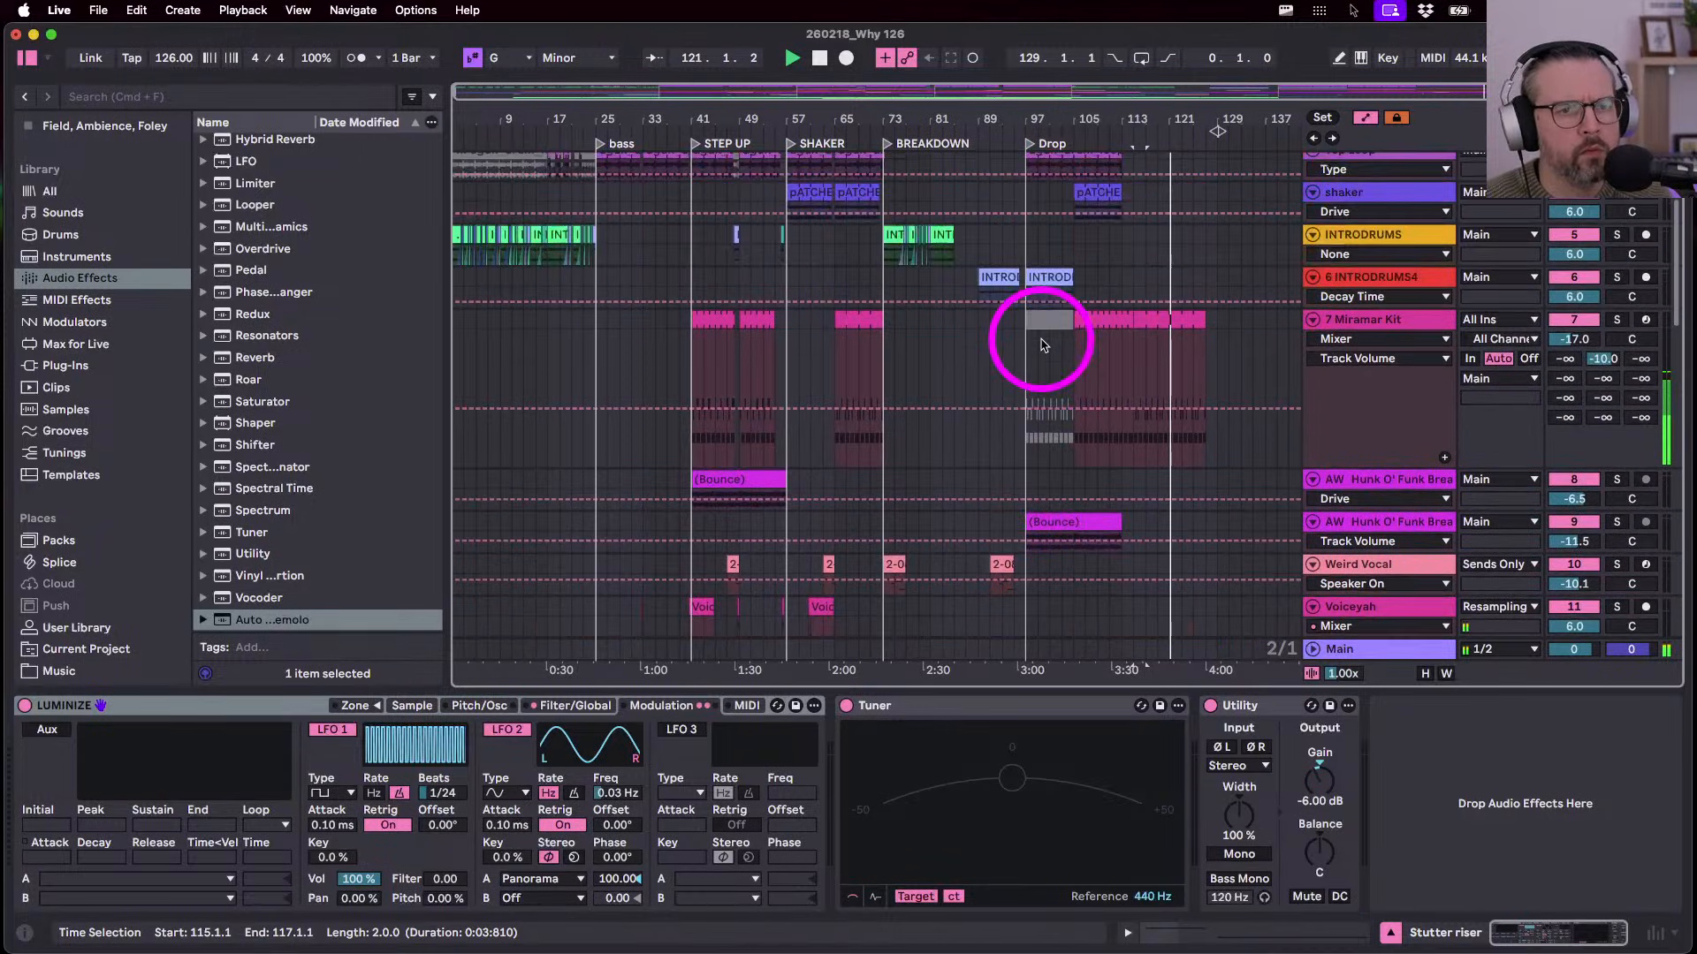
scroll(1043, 354, down, 5)
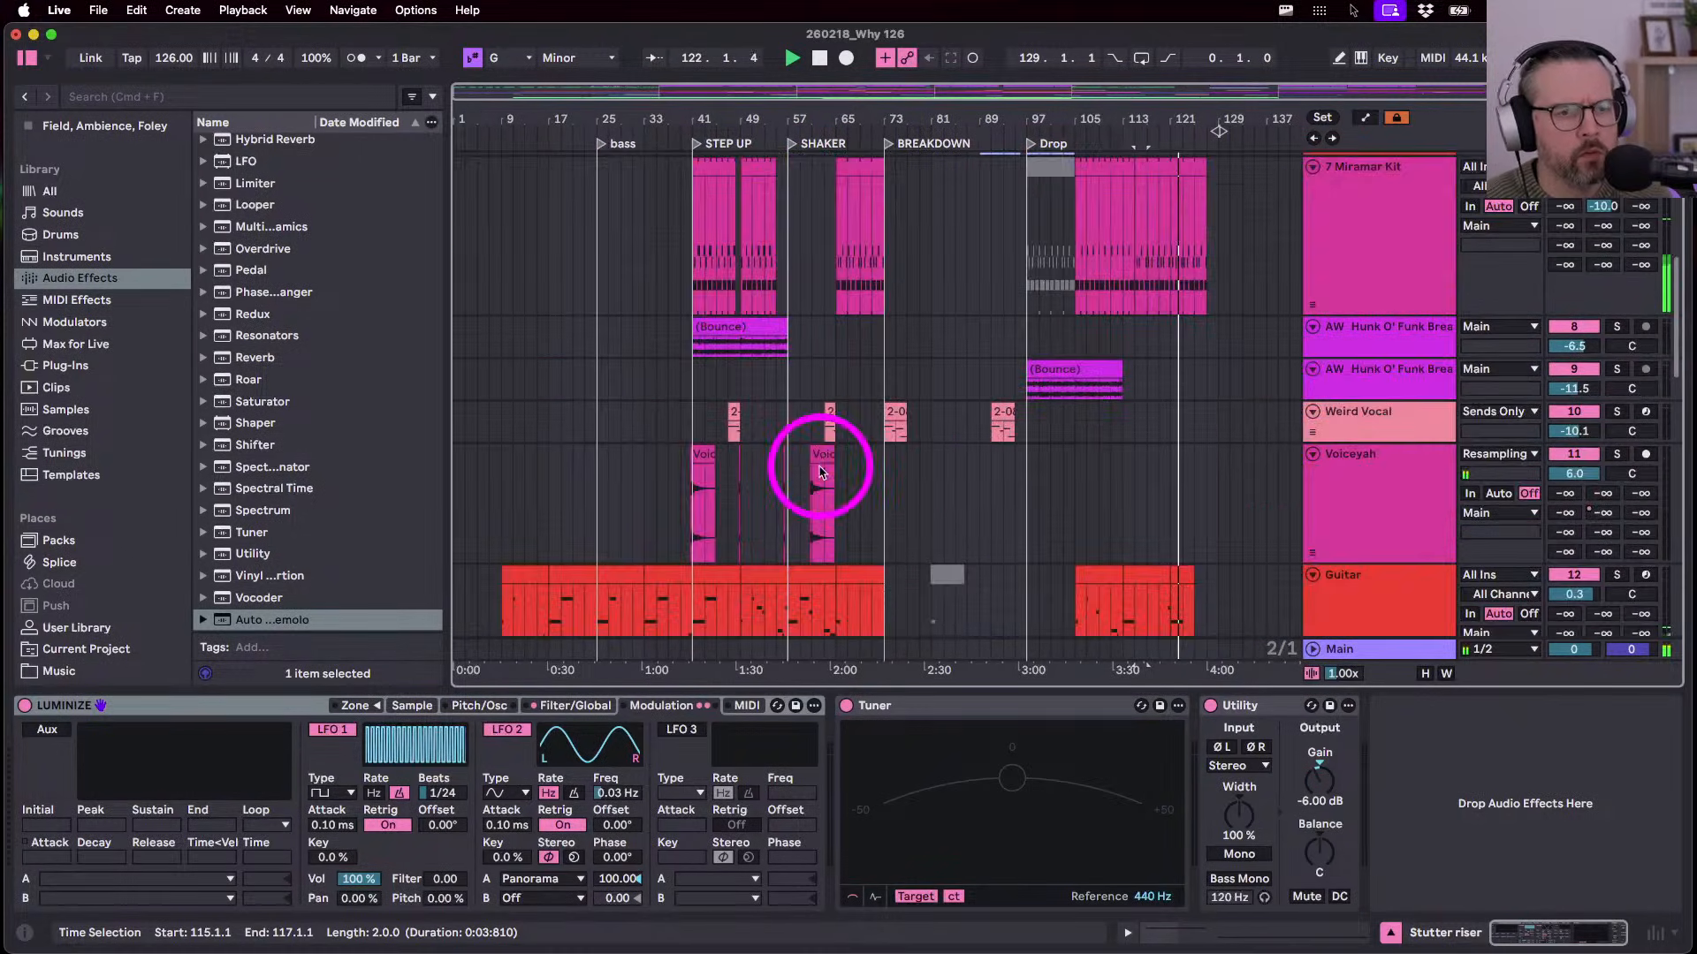
click(821, 468)
click(1115, 494)
key(super+v)
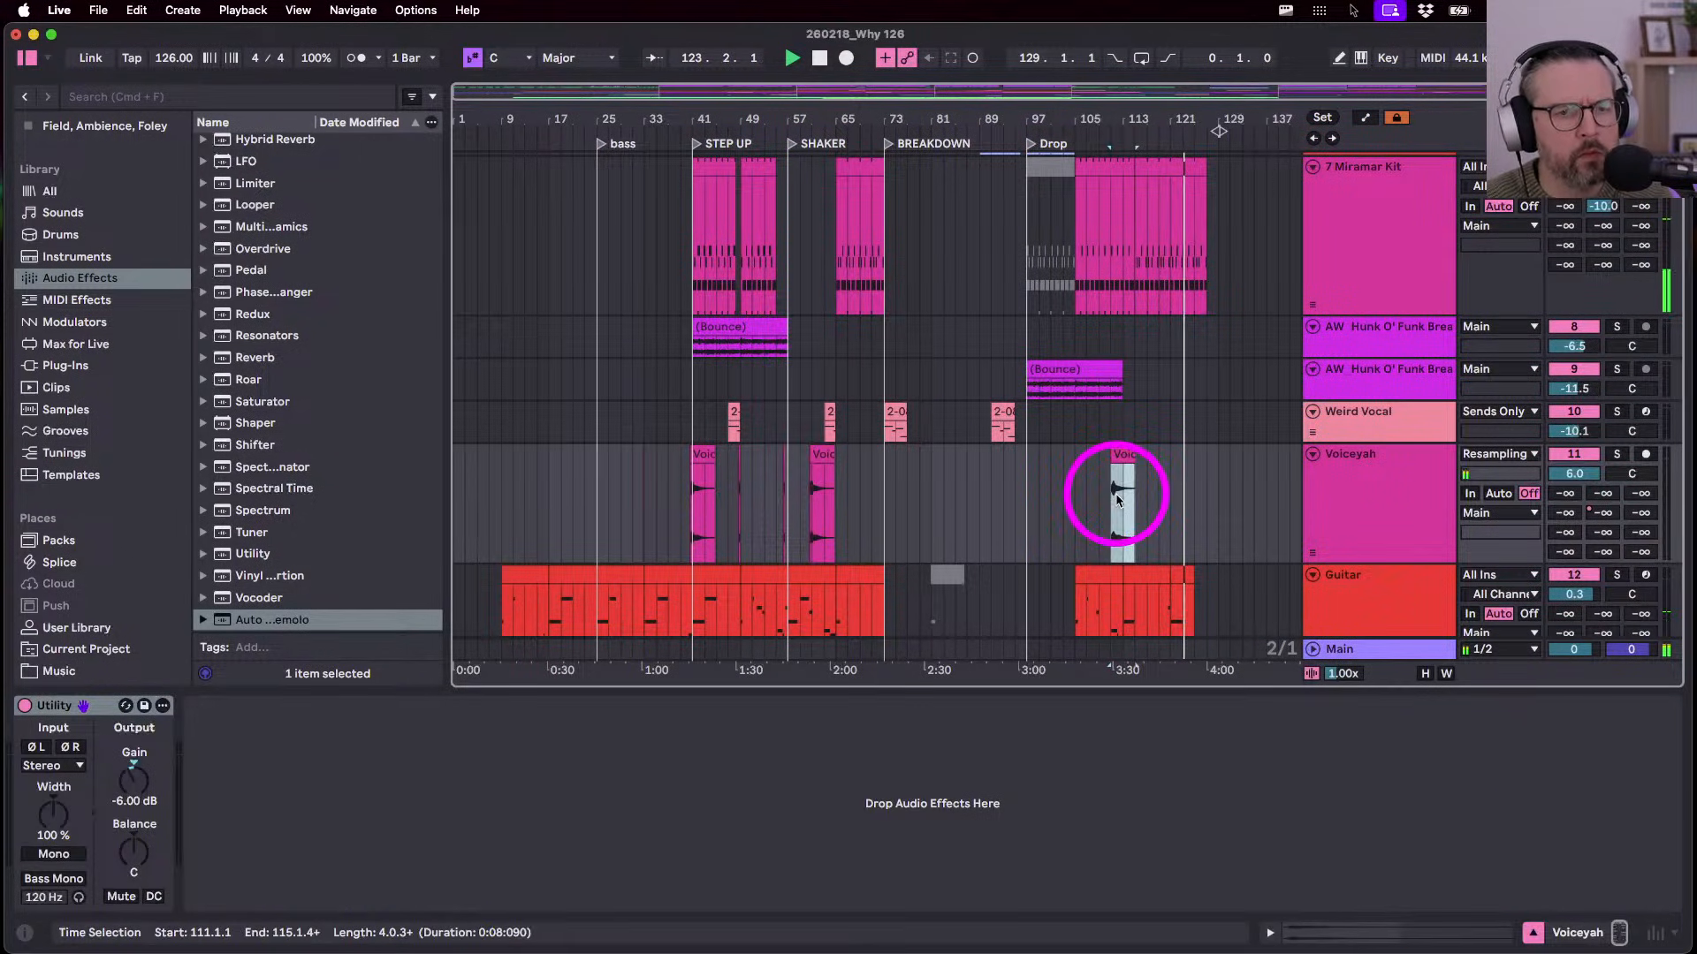
key(space)
key(space)
- Trim Voiceyah 2 to end near bar 113, then select the Bounce clip on the first AW Hunk track
scroll(1115, 494, up, 5)
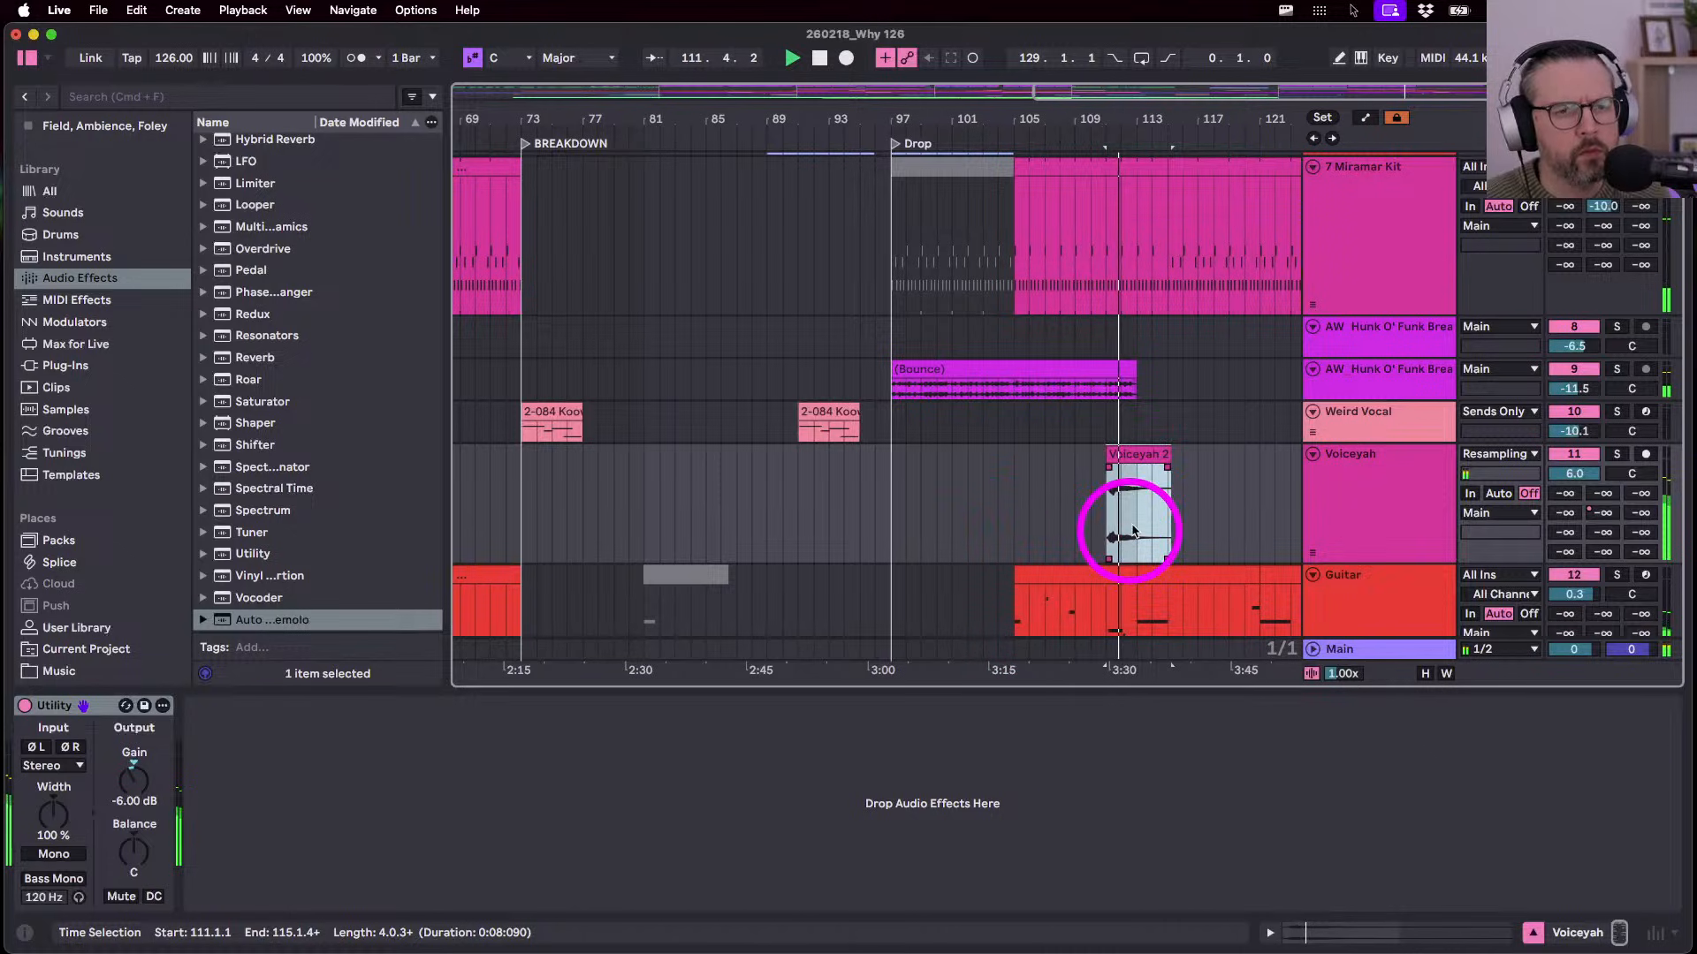
drag(1171, 456, 1140, 456)
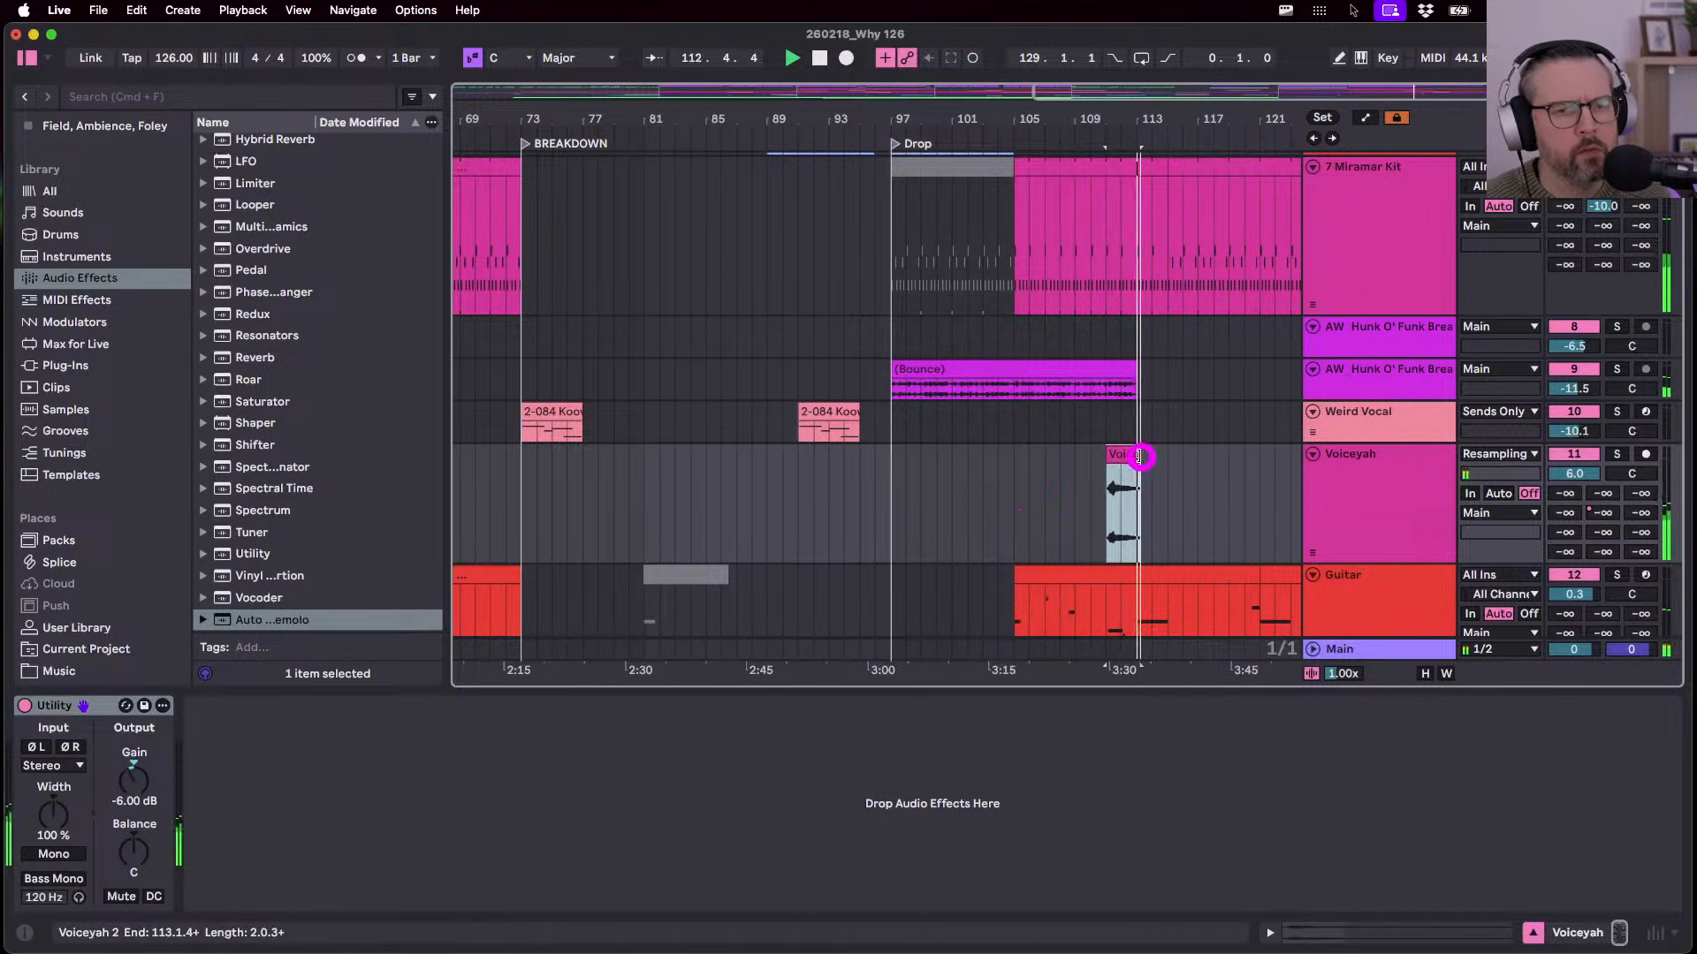
scroll(1102, 481, right, 3)
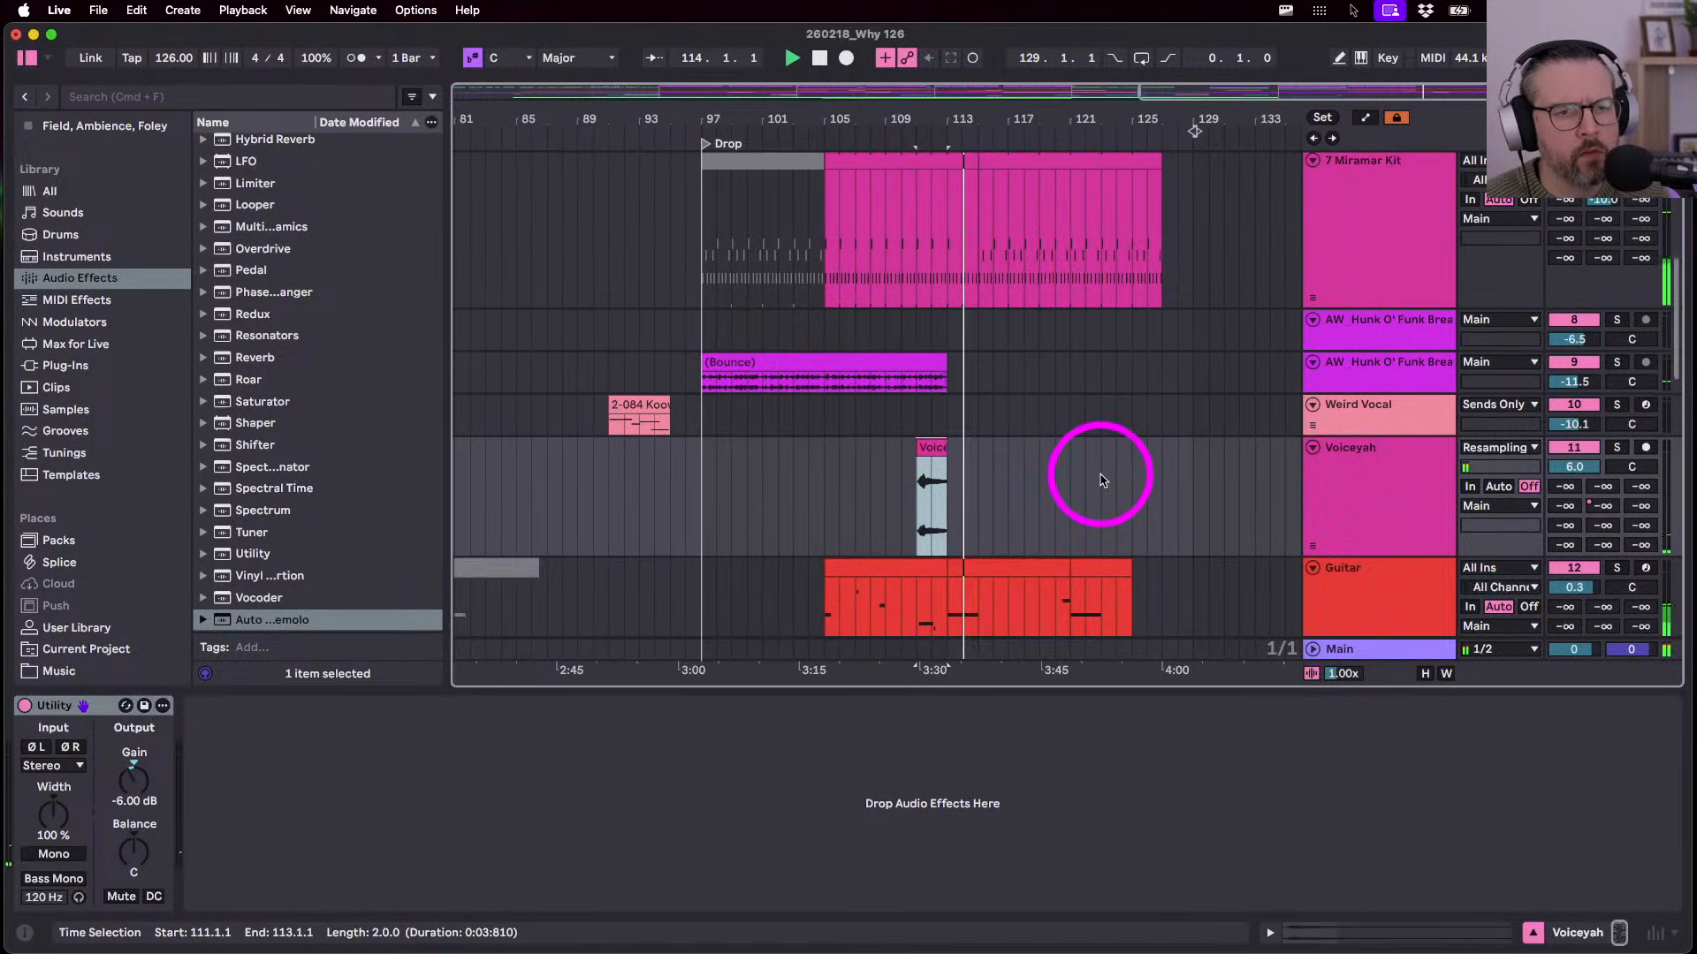
scroll(1101, 481, up, 6)
scroll(1097, 481, down, 3)
scroll(1097, 481, down, 3)
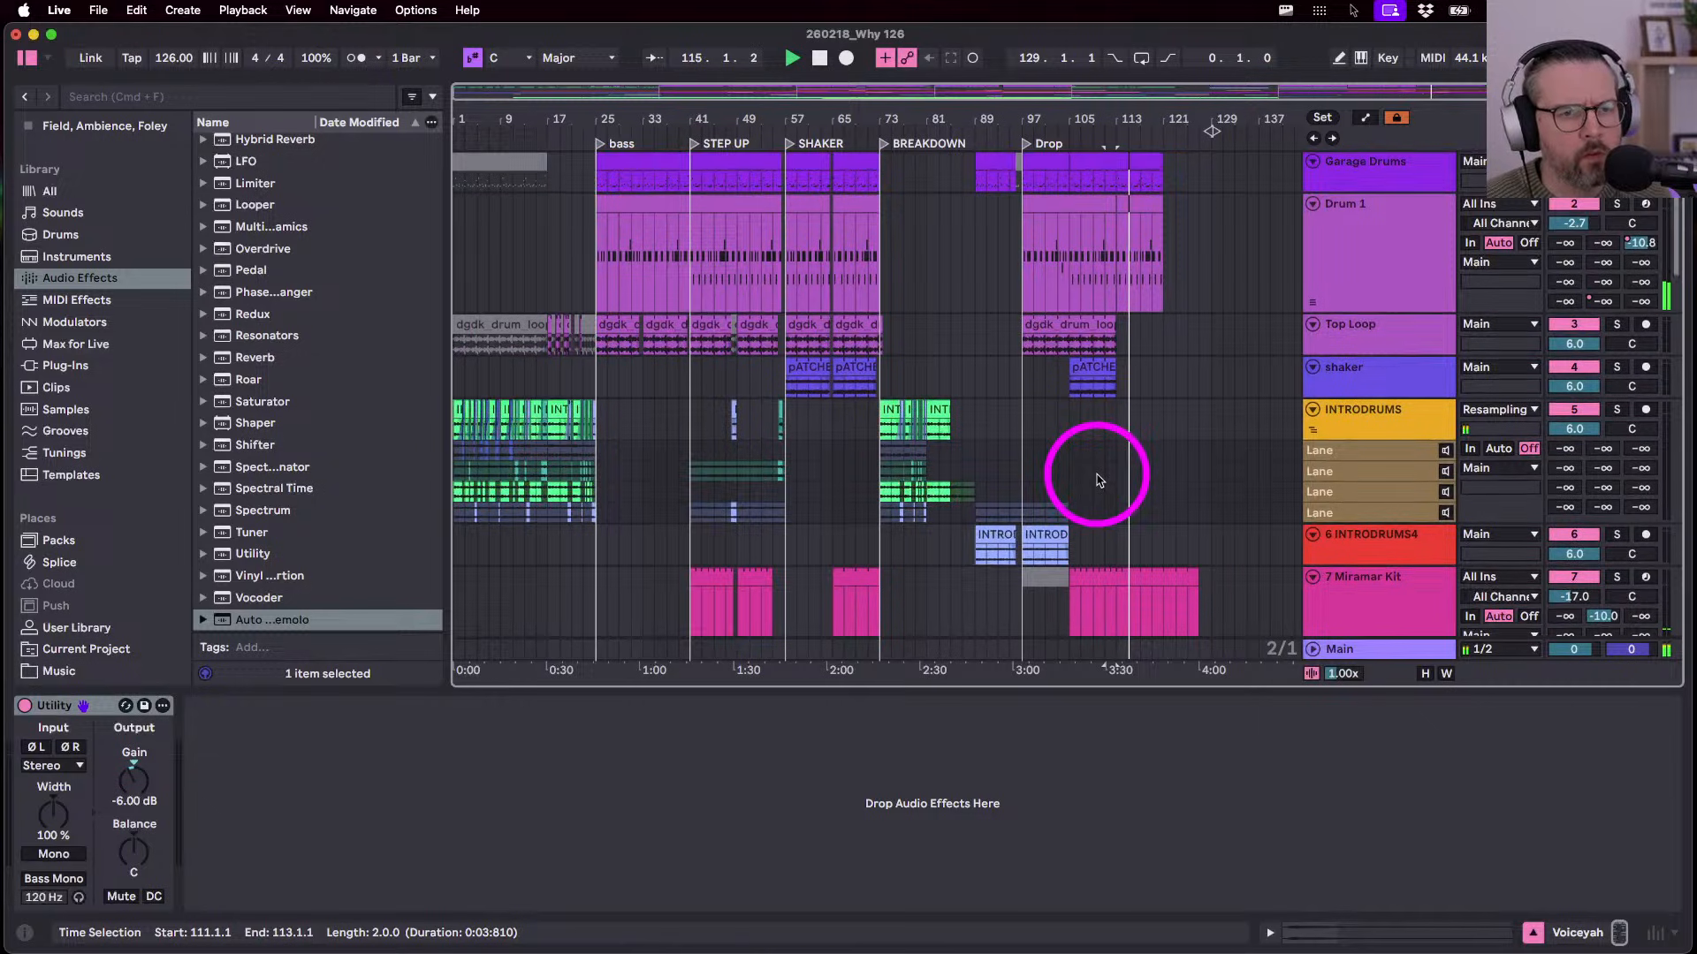
scroll(1098, 481, down, 4)
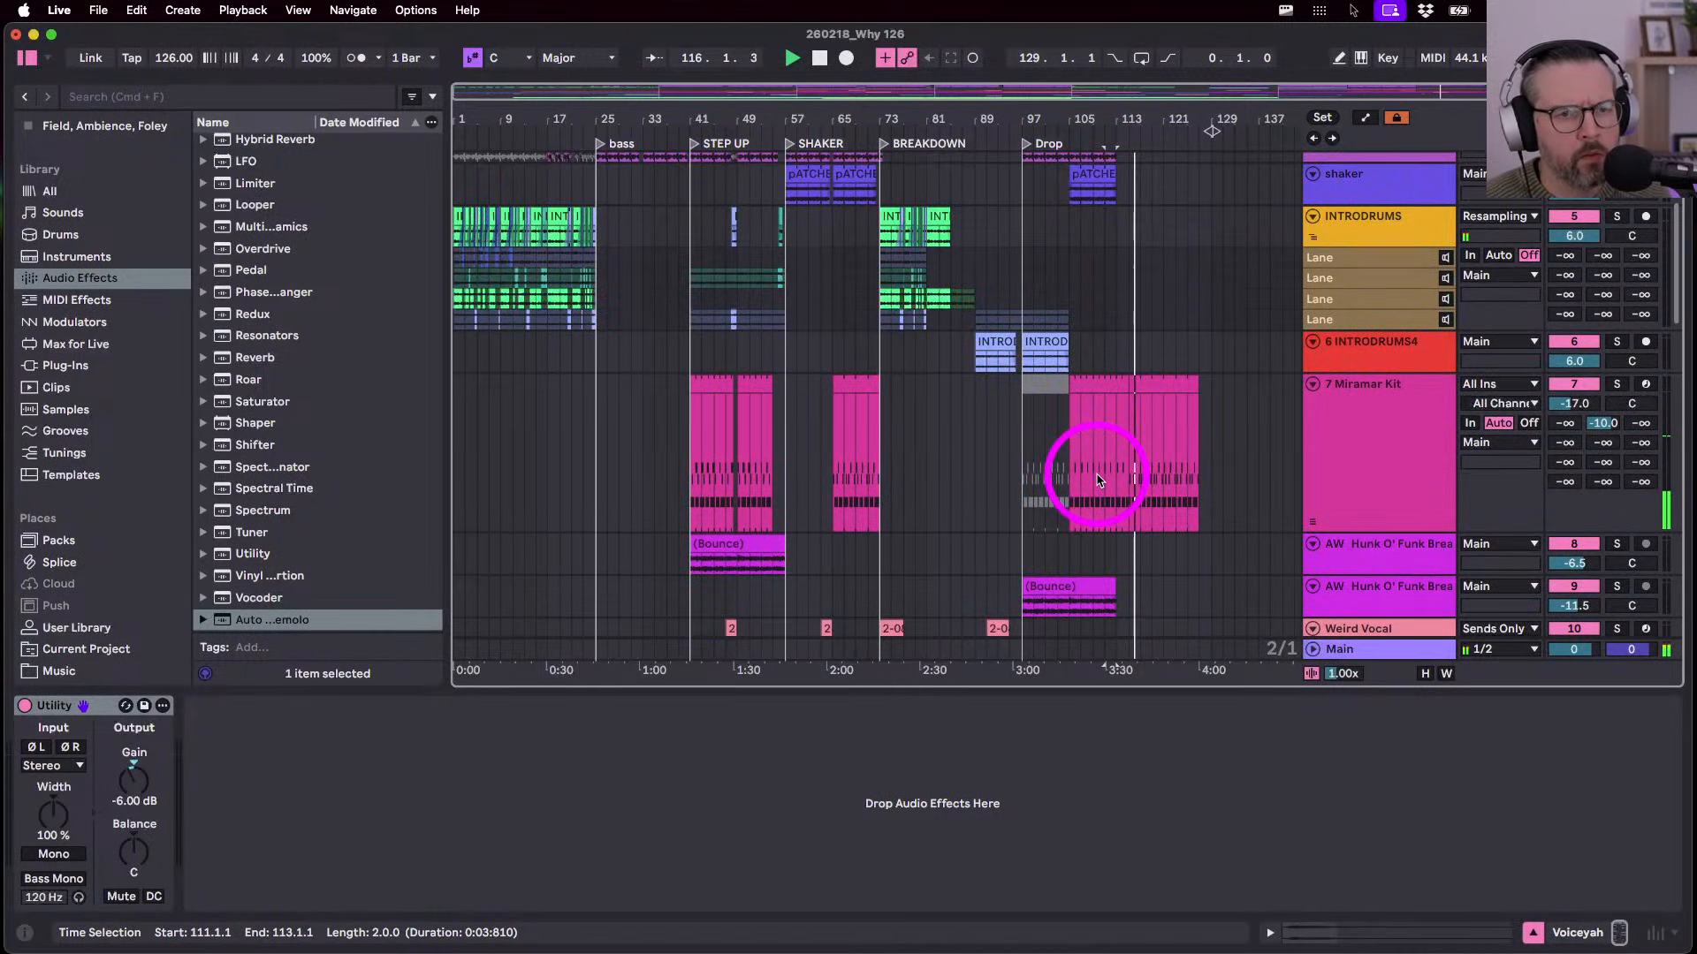
scroll(909, 490, down, 4)
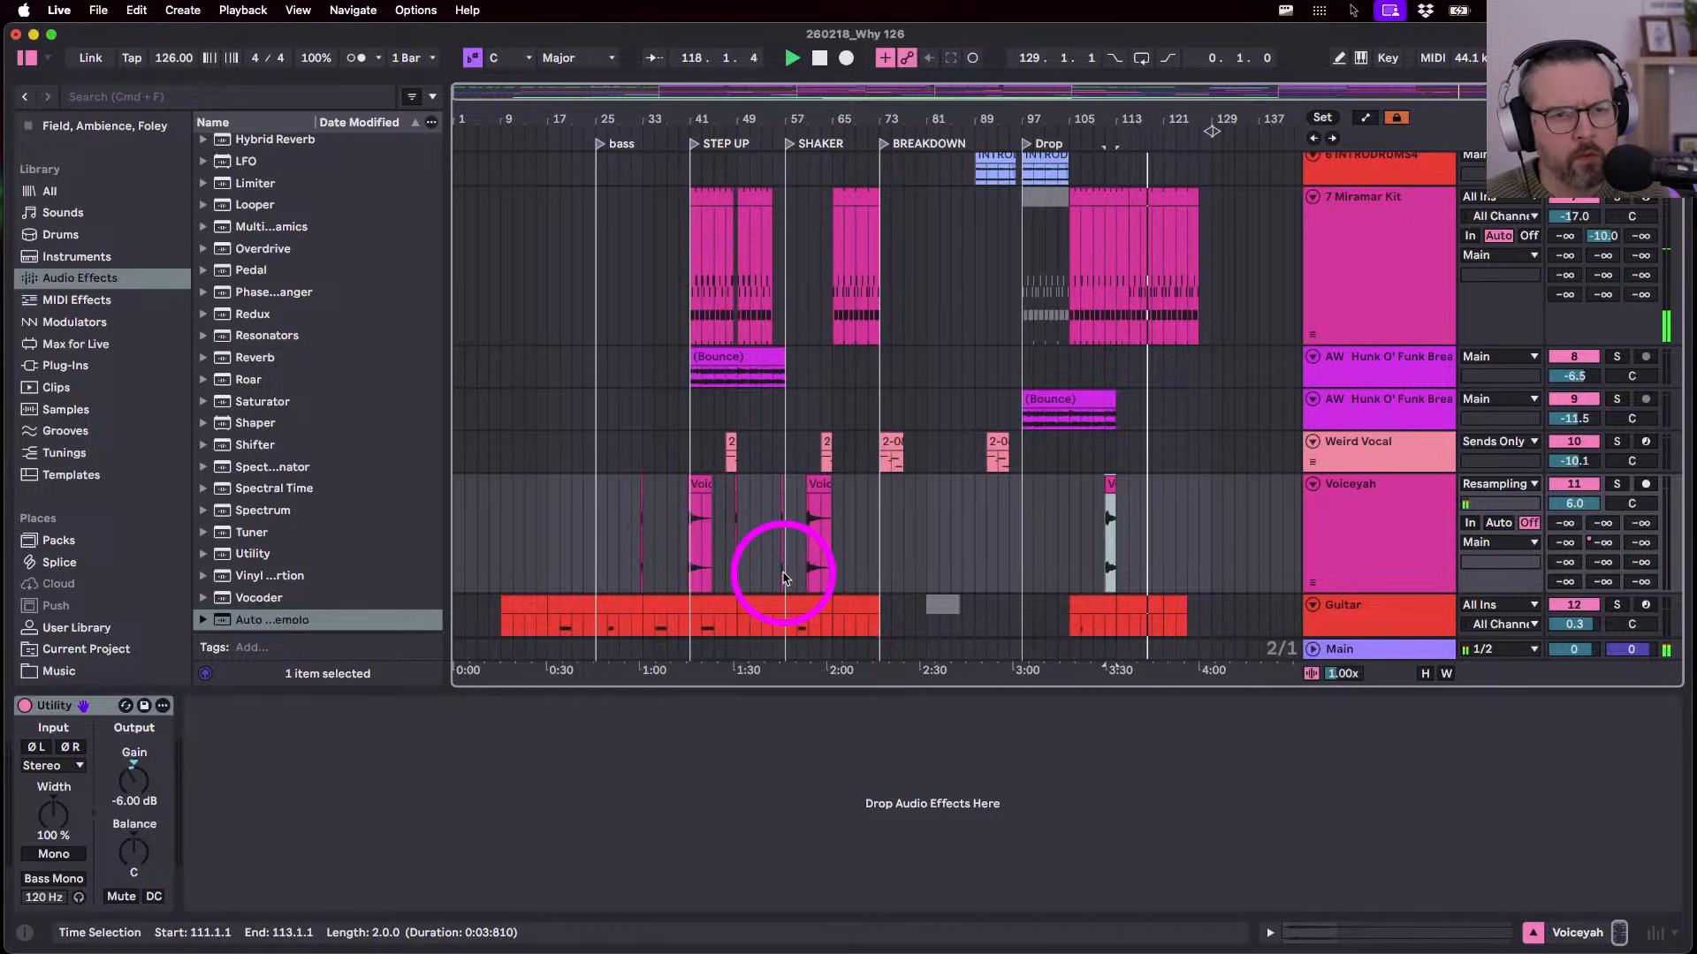
click(718, 363)
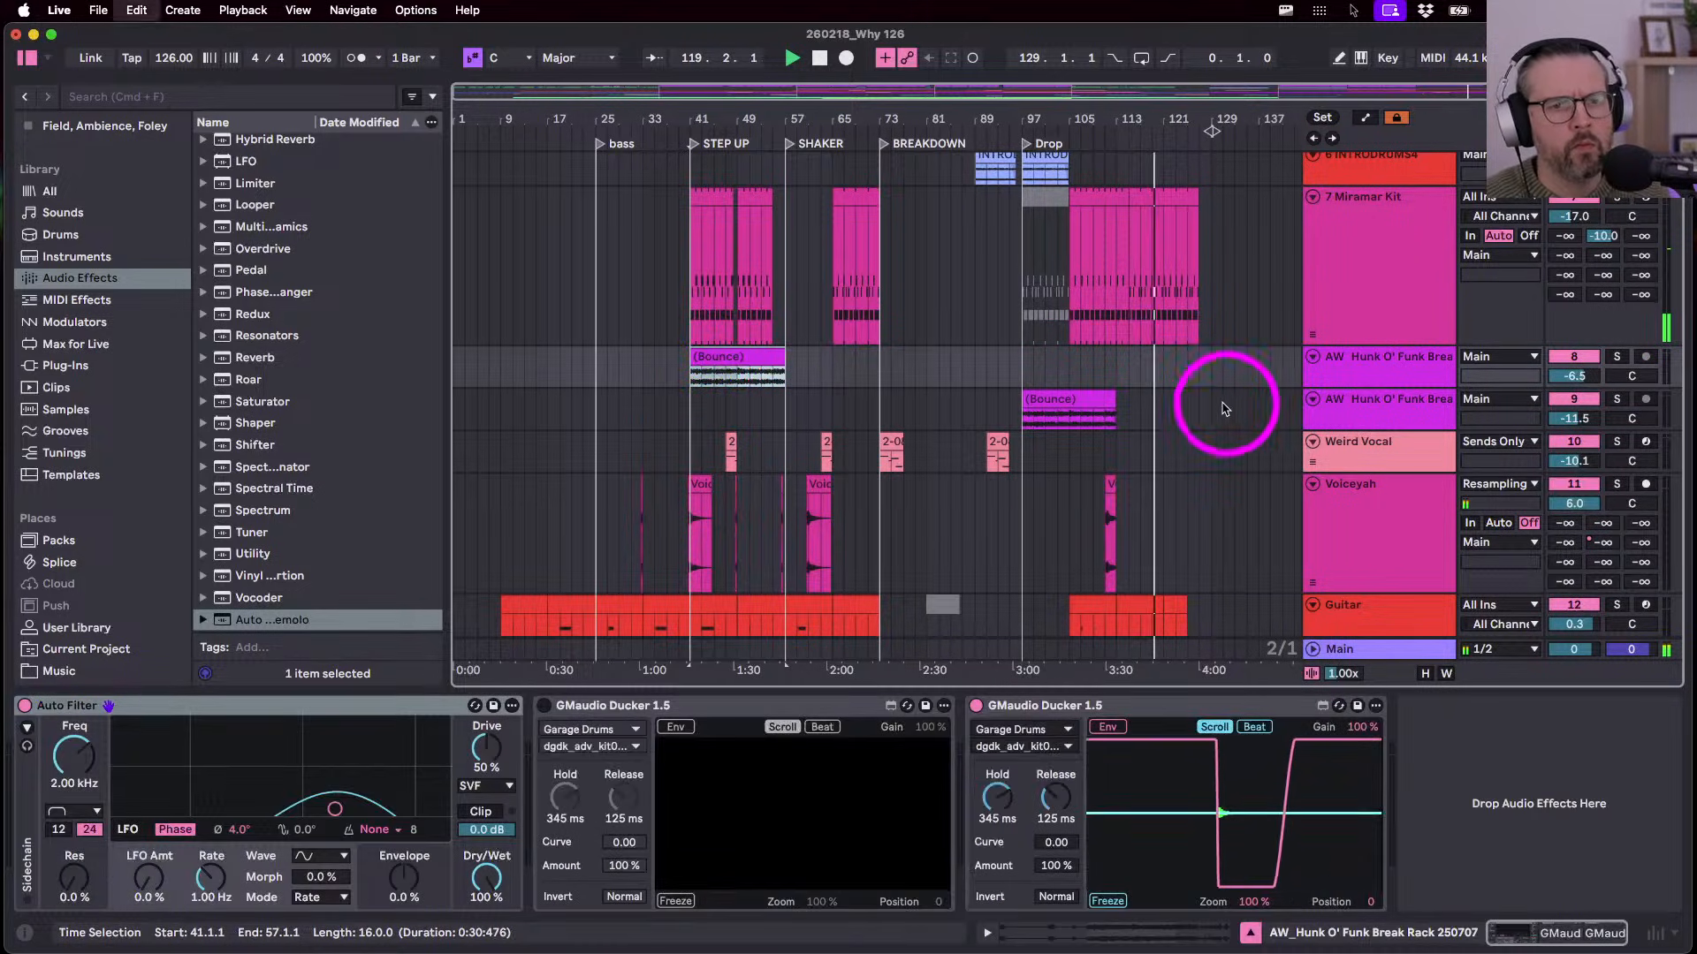
click(1157, 372)
key(super+v)
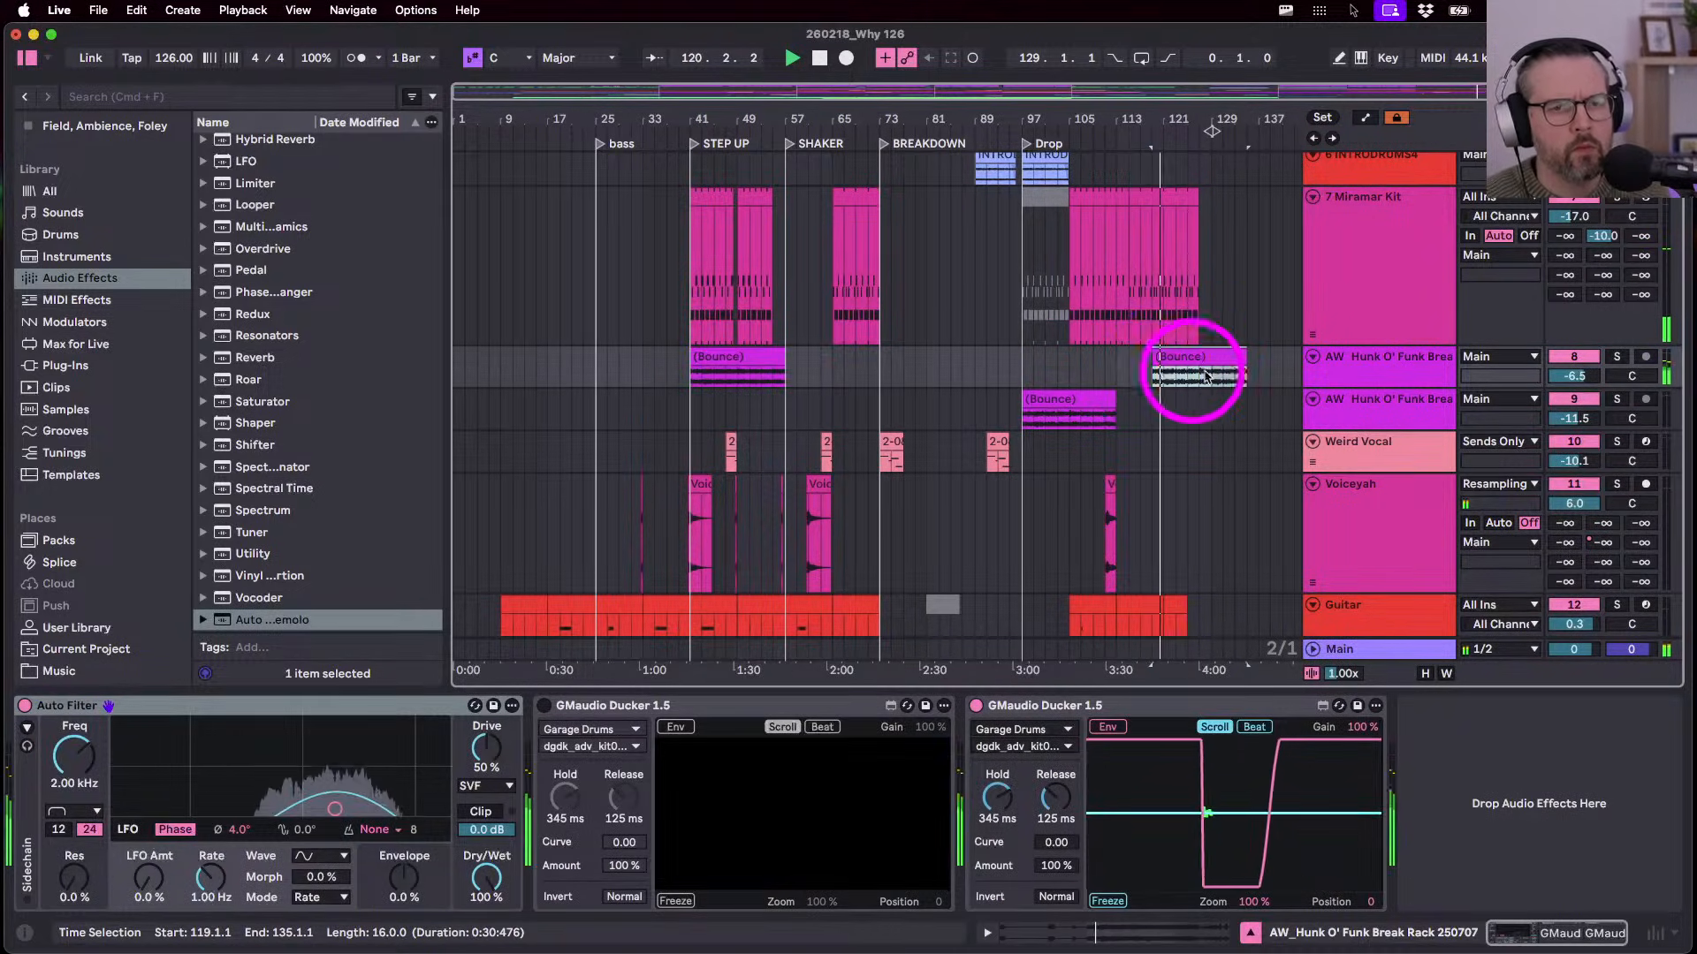
drag(1247, 362, 1120, 364)
key(super+z)
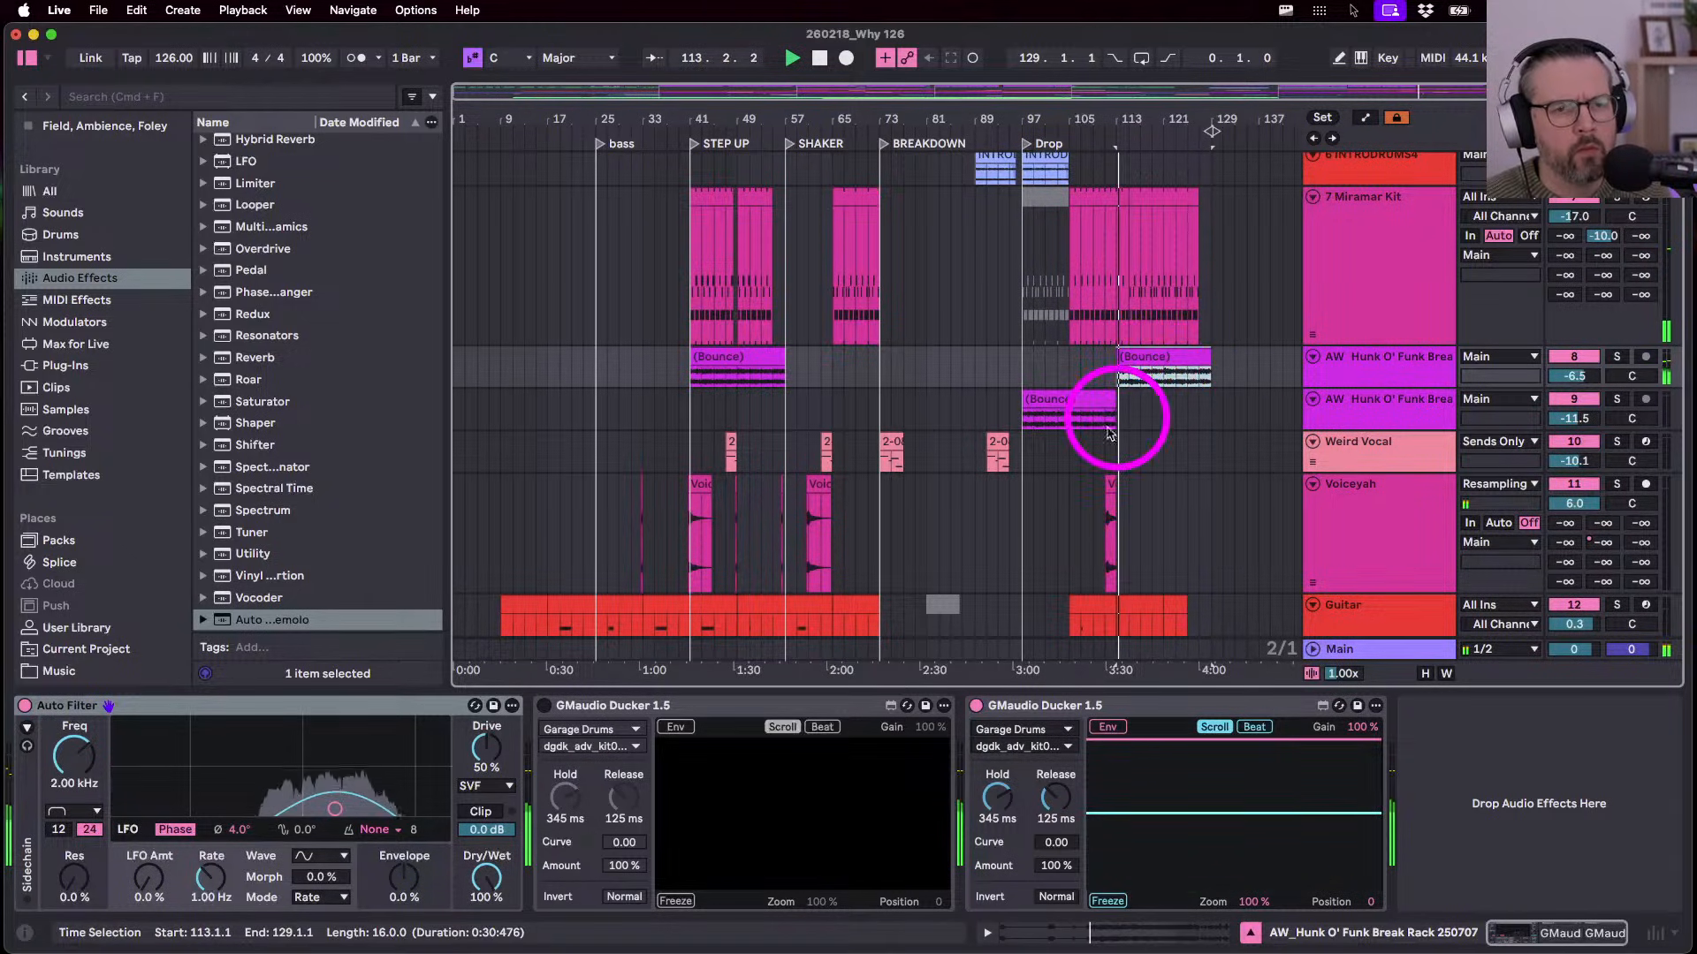
scroll(1104, 438, down, 8)
scroll(1087, 454, up, 4)
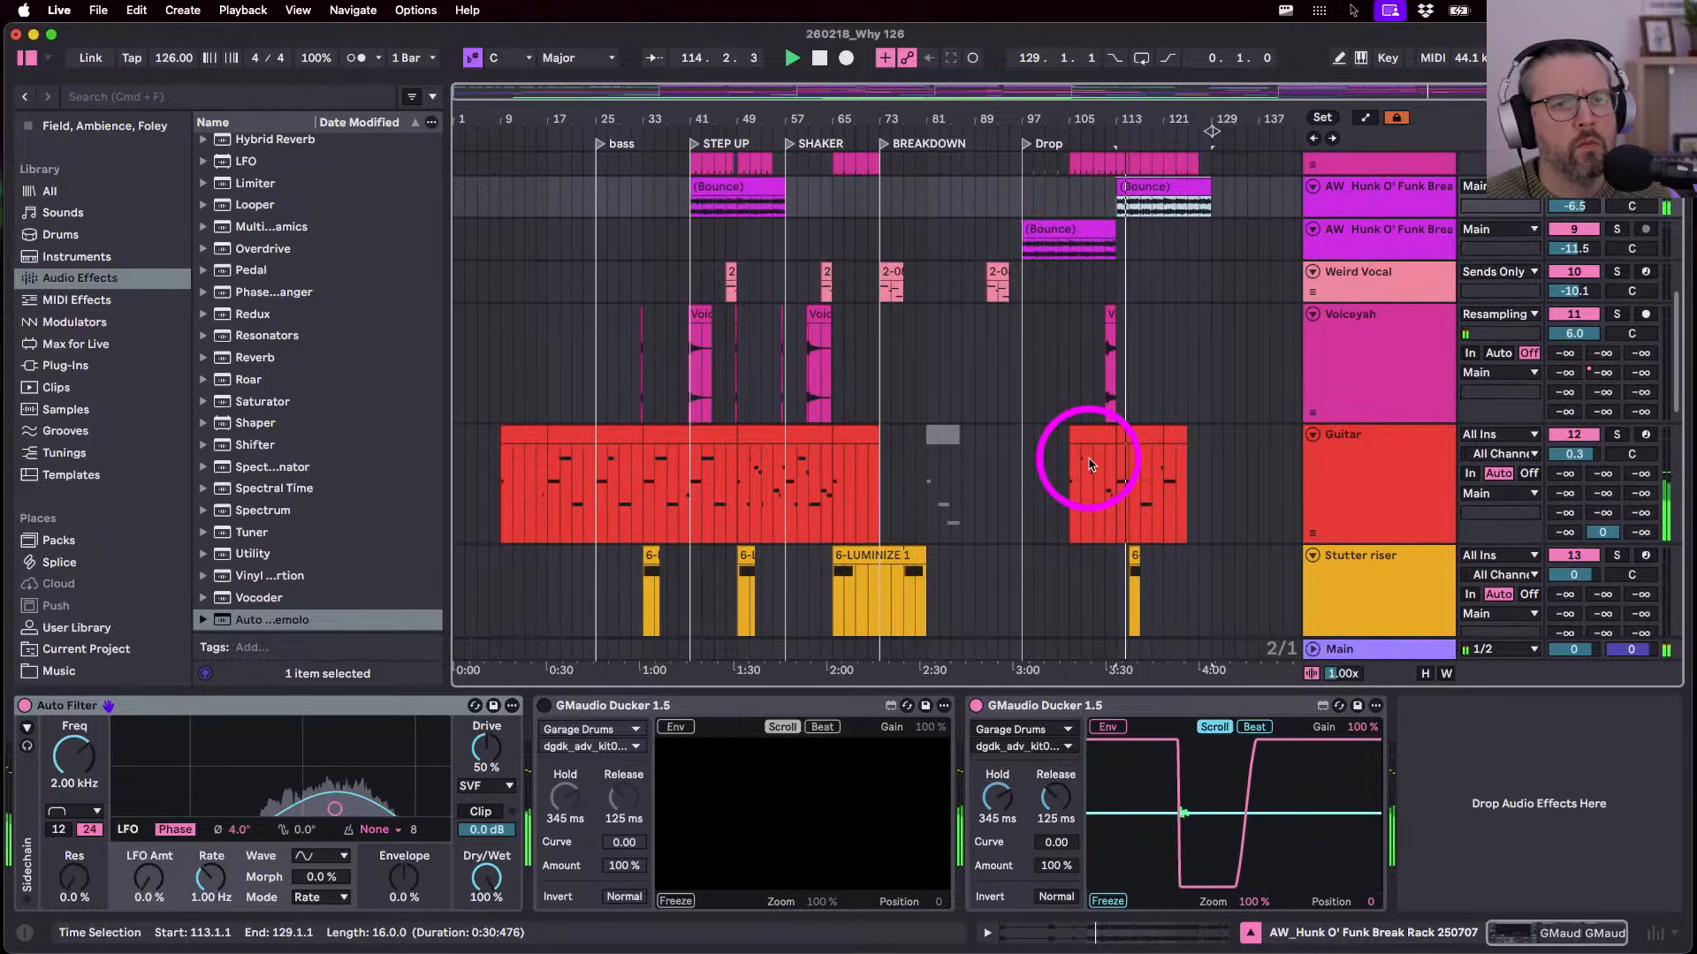
scroll(1090, 464, up, 4)
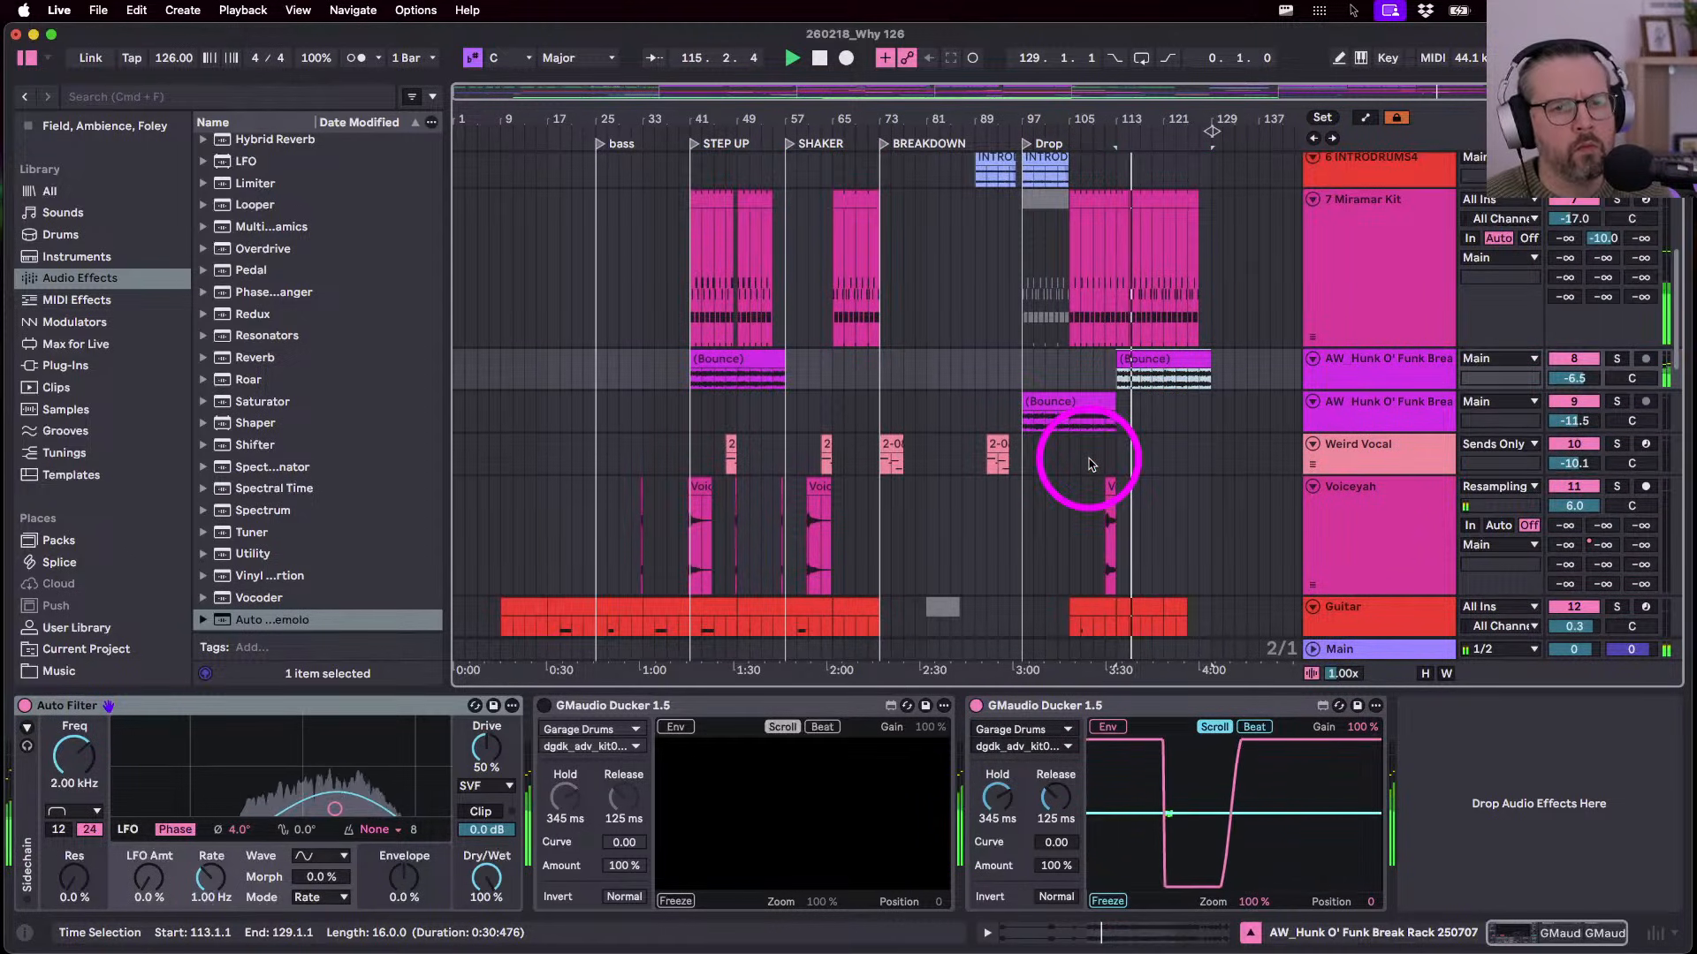
key(Delete)
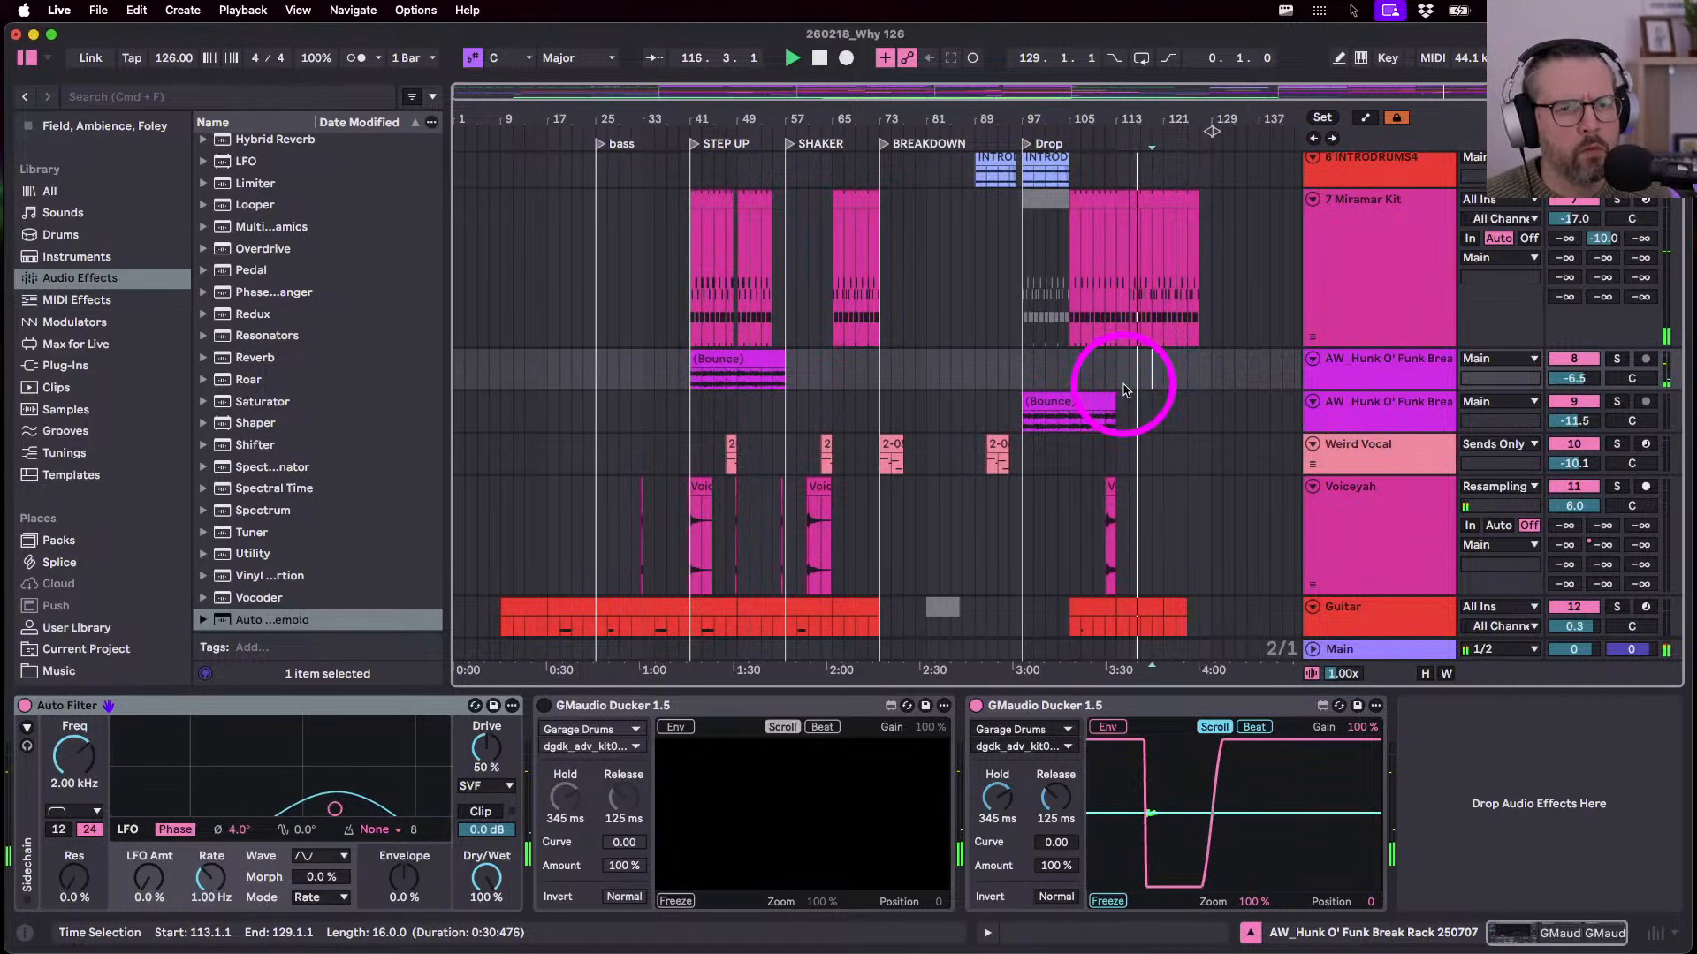
scroll(1125, 389, up, 5)
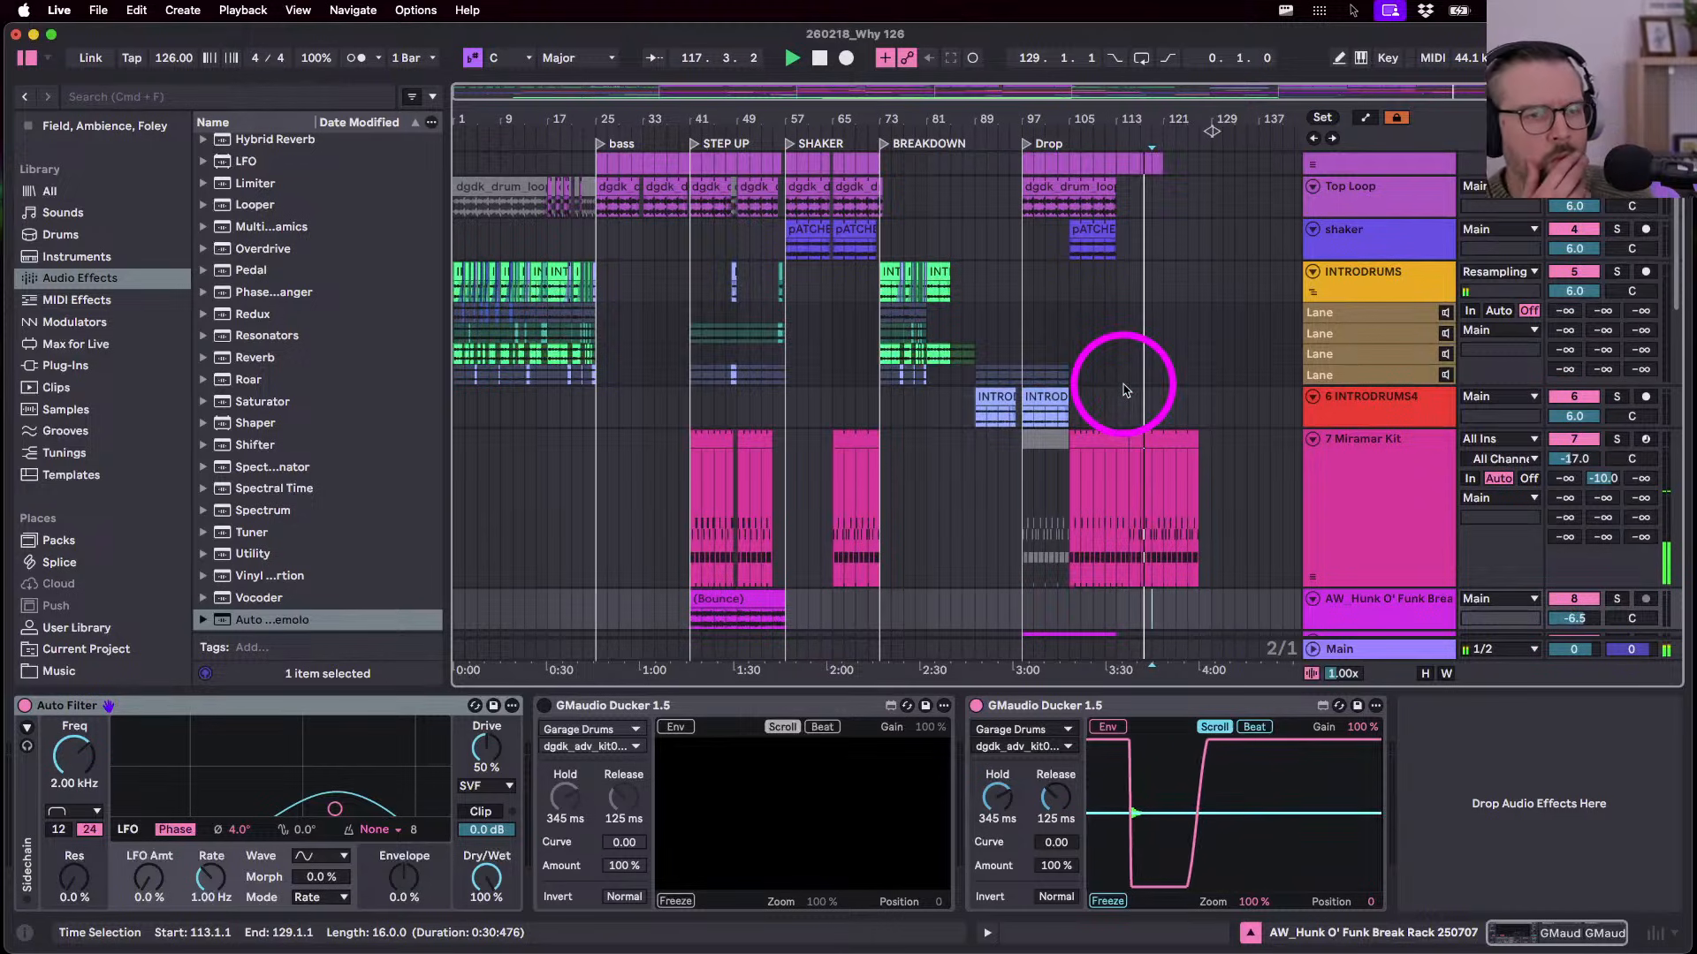
scroll(1125, 389, down, 10)
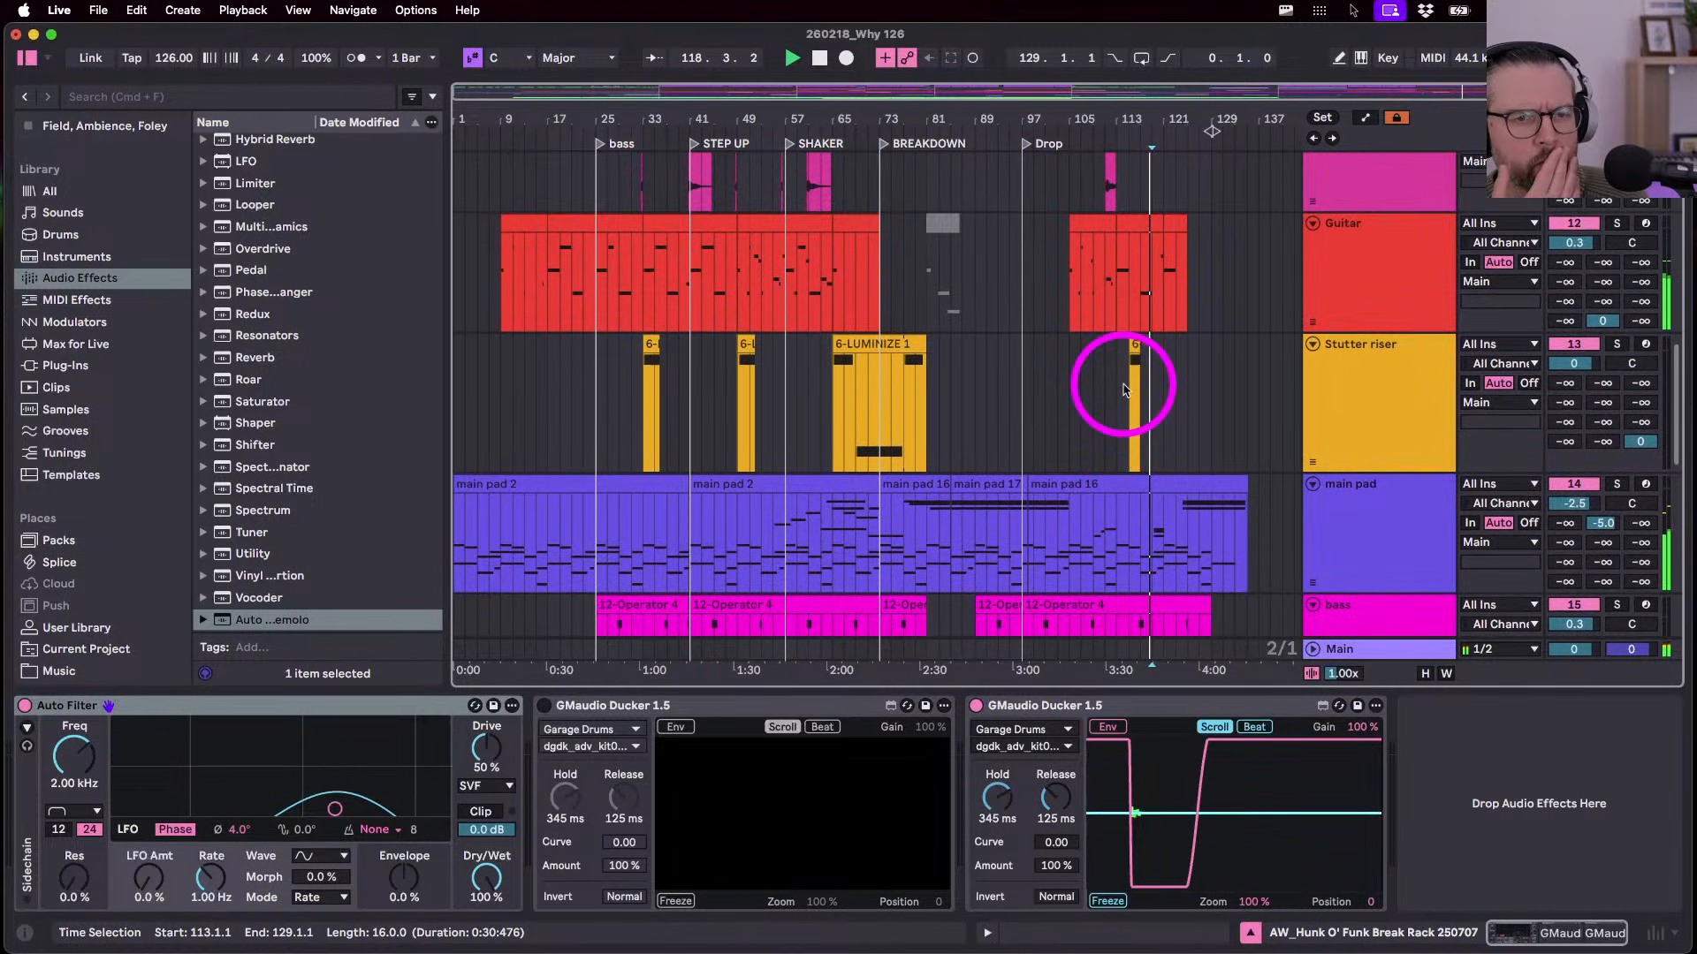
scroll(1125, 389, up, 1)
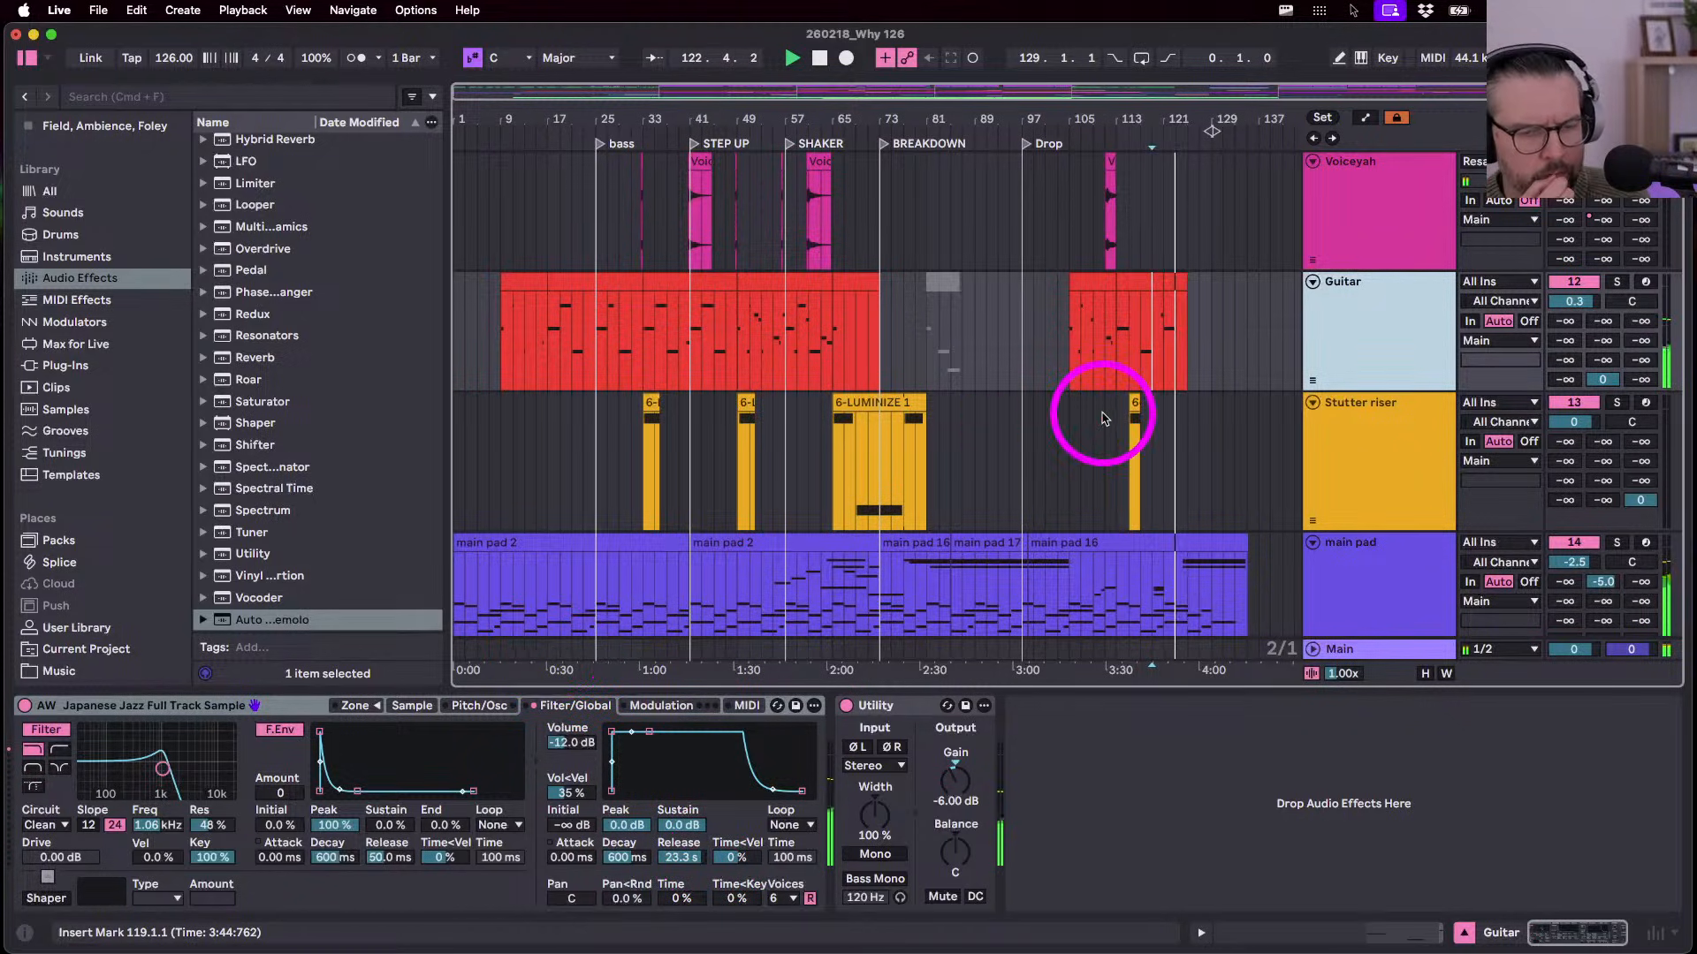
- Select the bass track, show automation and open the 12-Operator 4 clip's notes
scroll(1098, 409, down, 5)
scroll(1184, 274, up, 2)
click(1207, 283)
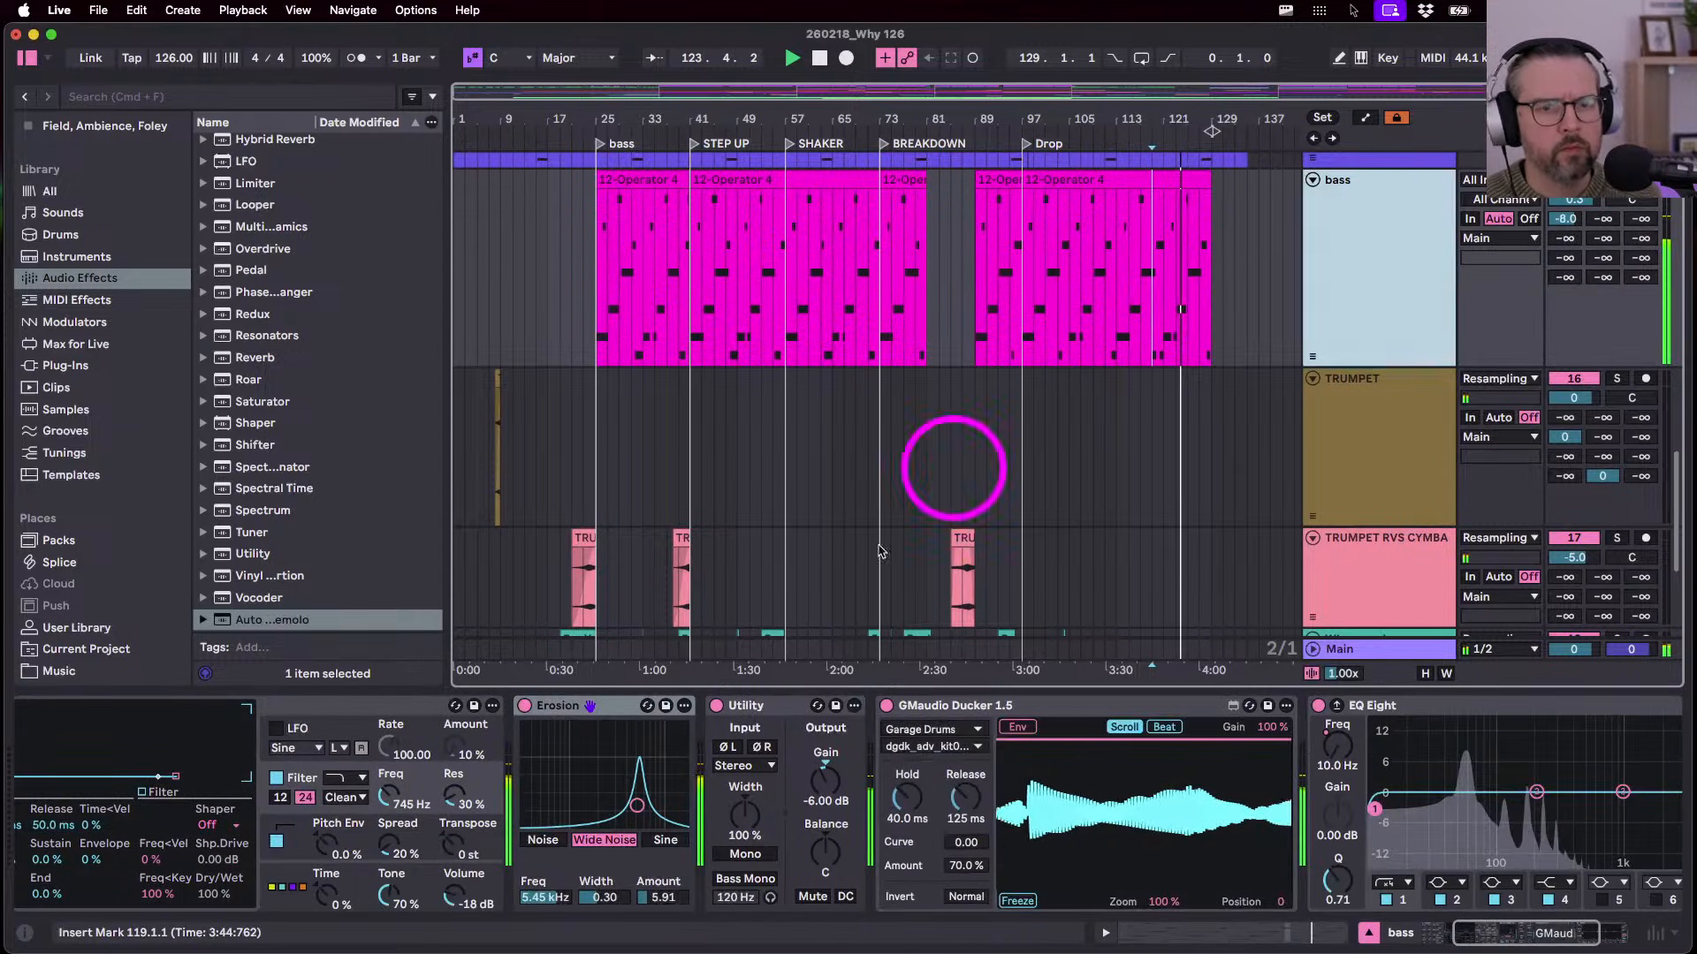
click(1335, 752)
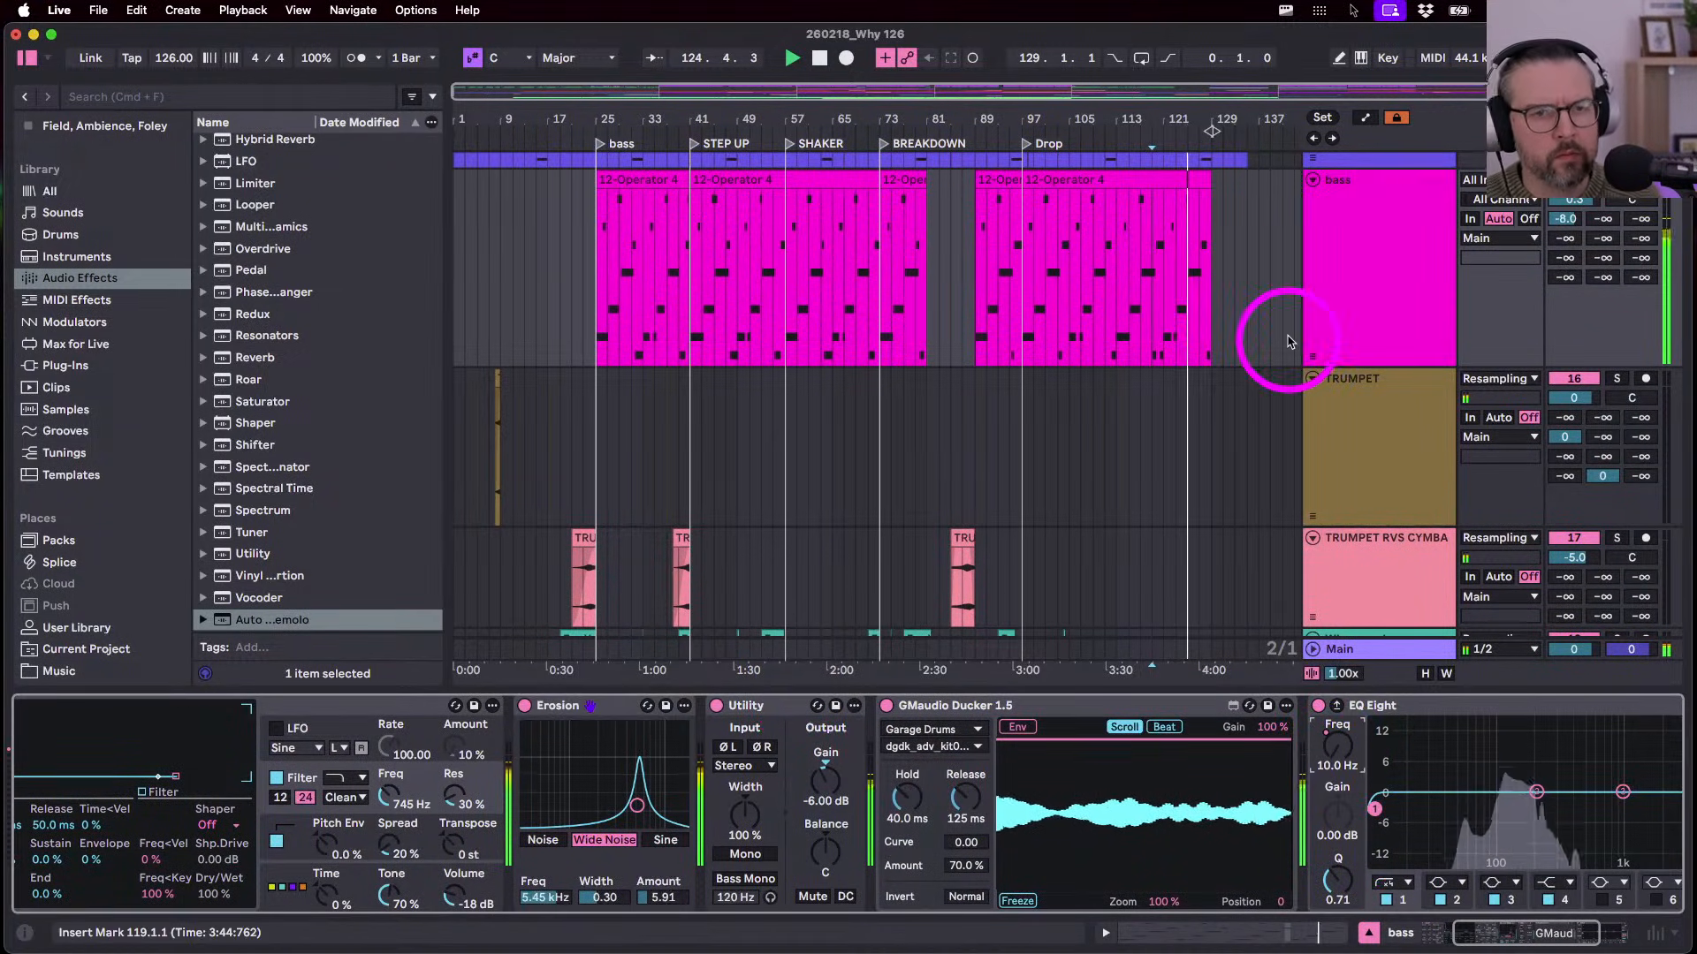
key(a)
scroll(1175, 372, up, 2)
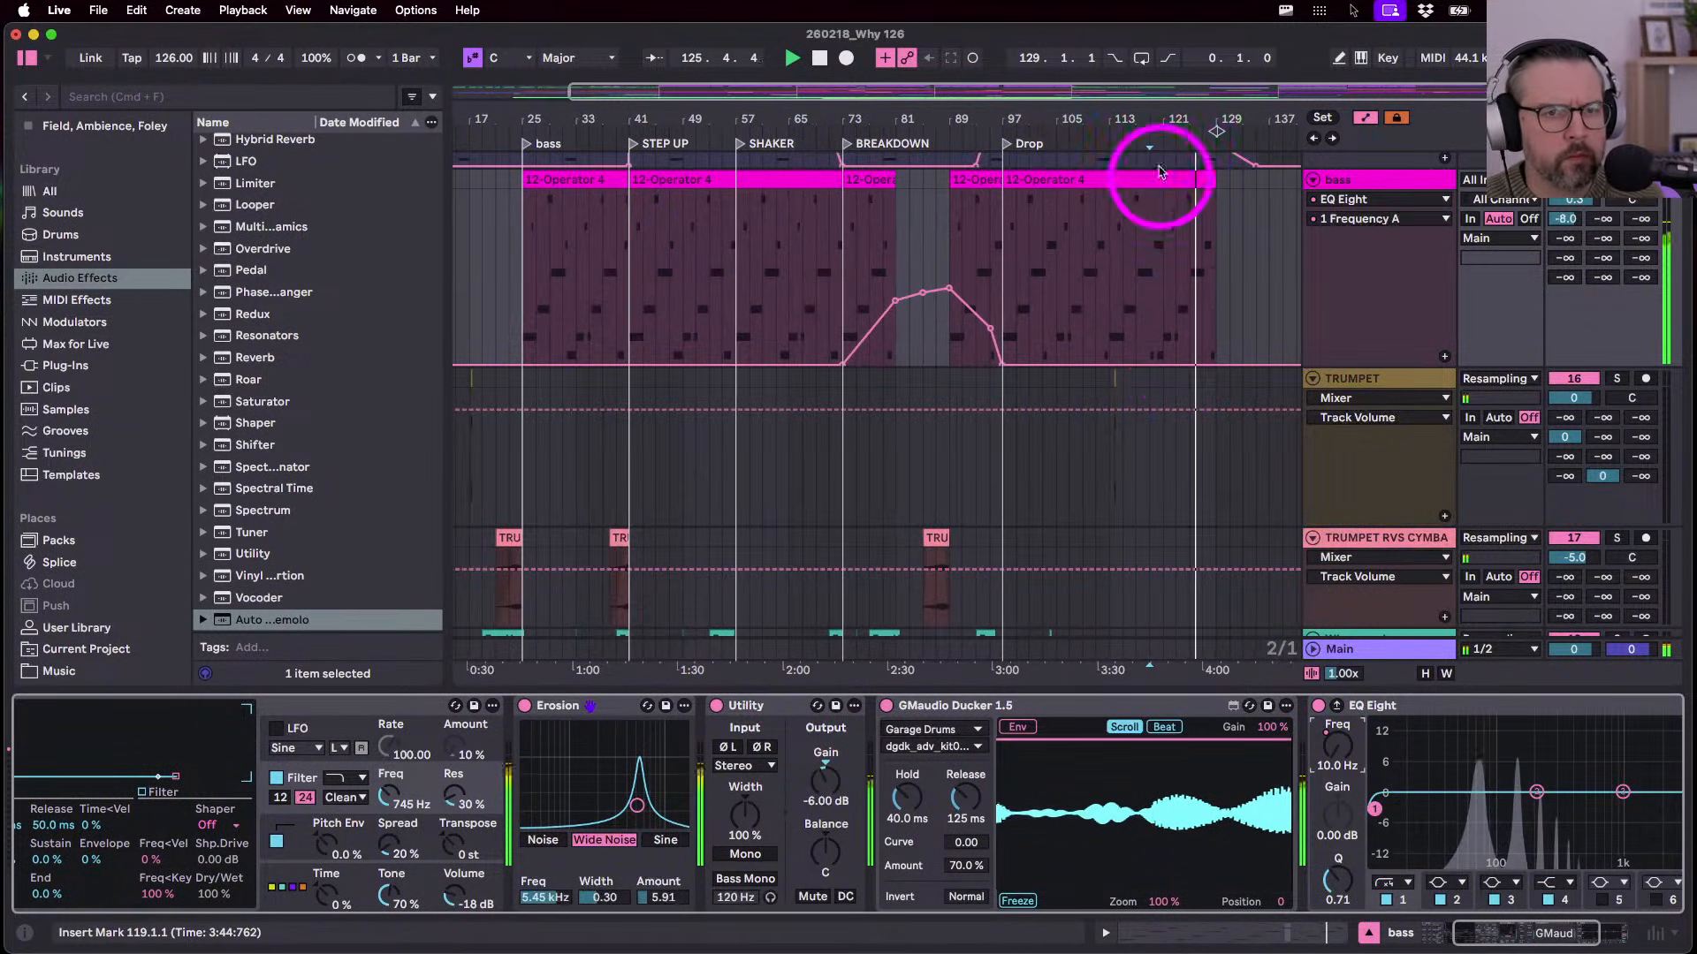
click(1162, 267)
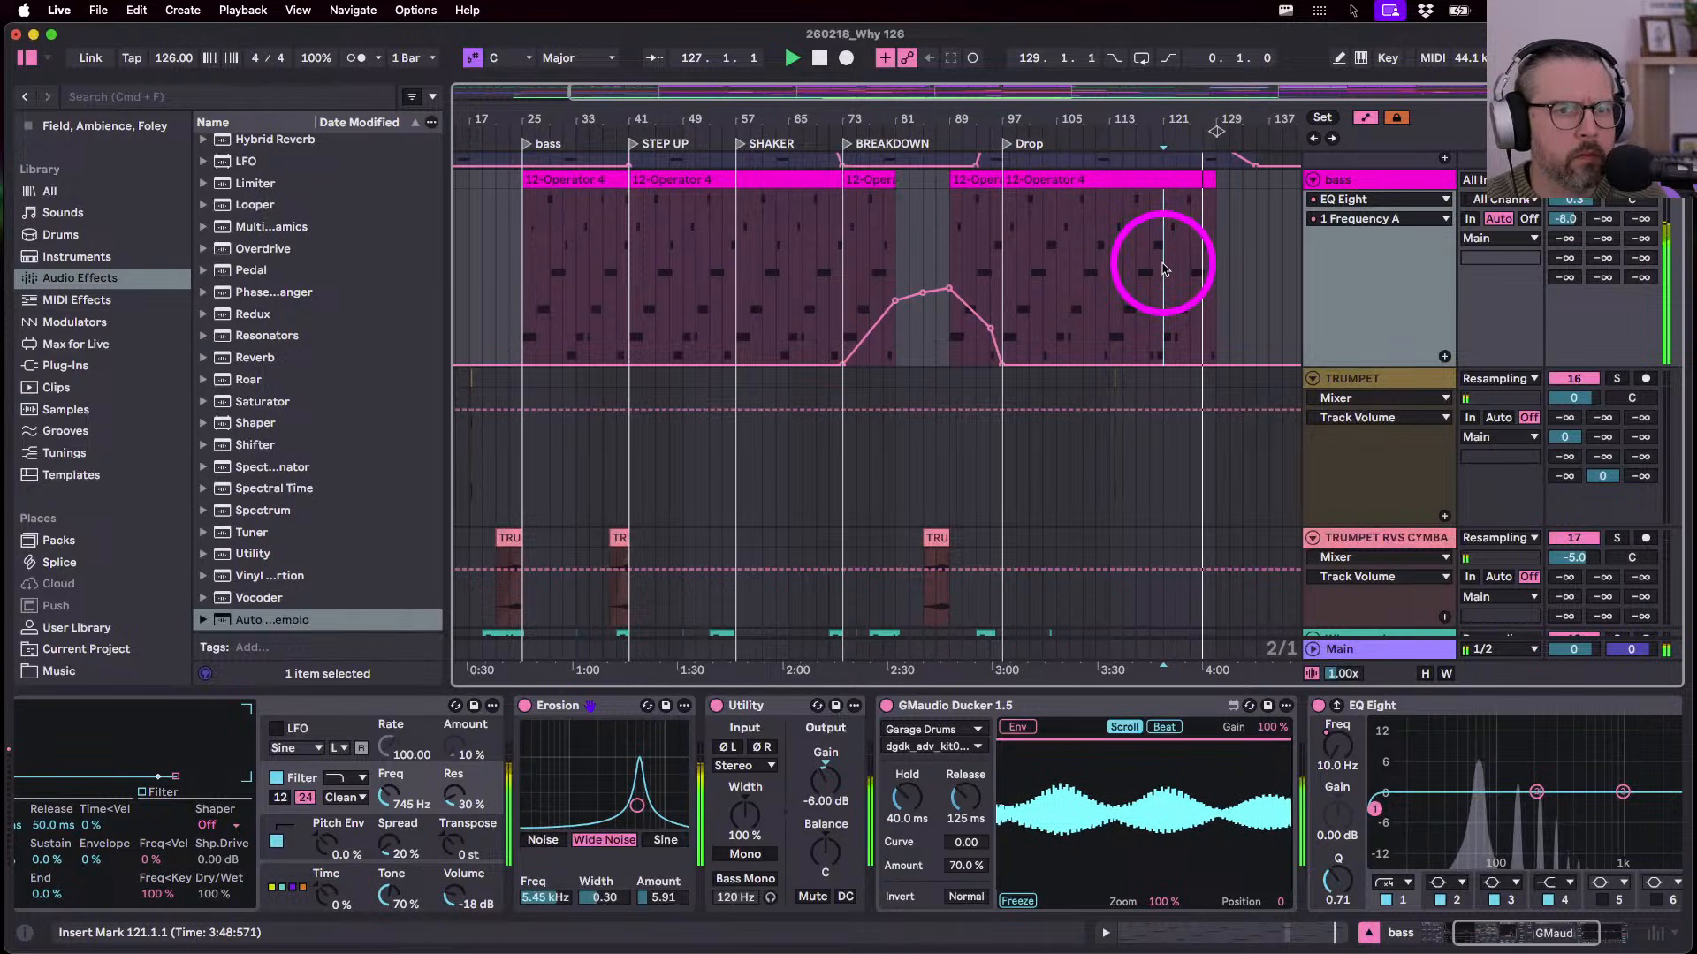
click(1158, 265)
click(1105, 169)
double_click(1105, 170)
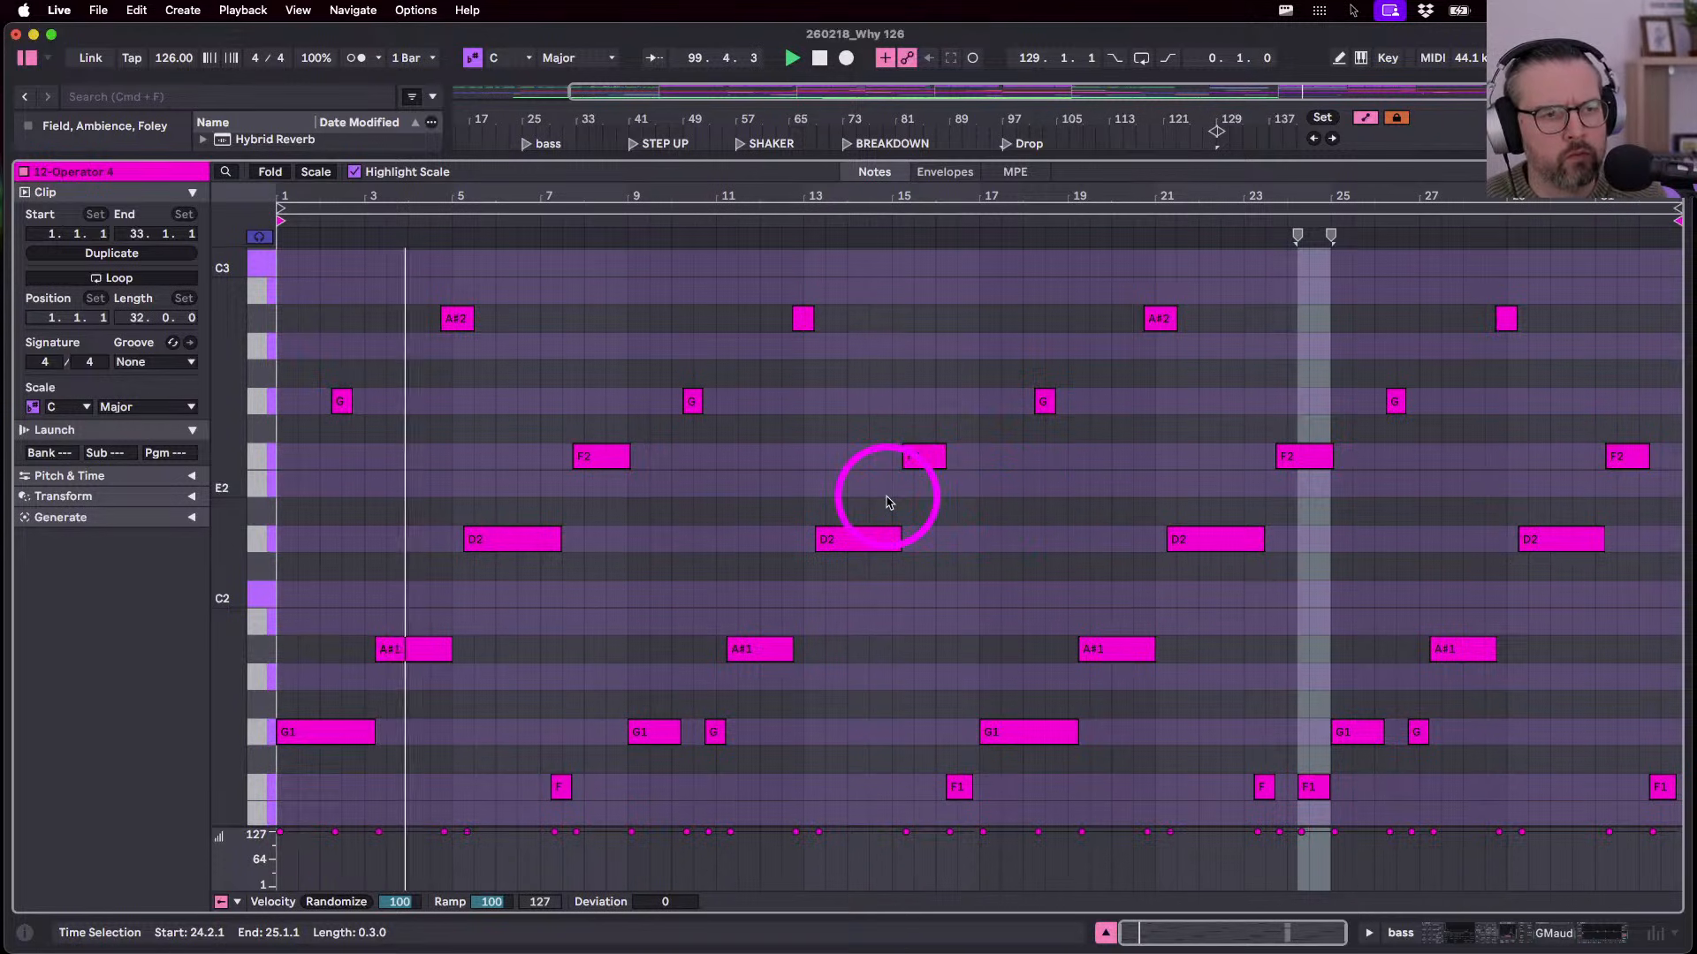
- Delete the first A#2 note, leaving D2 and the other notes unchanged, and return to Arrangement
click(455, 317)
key(Delete)
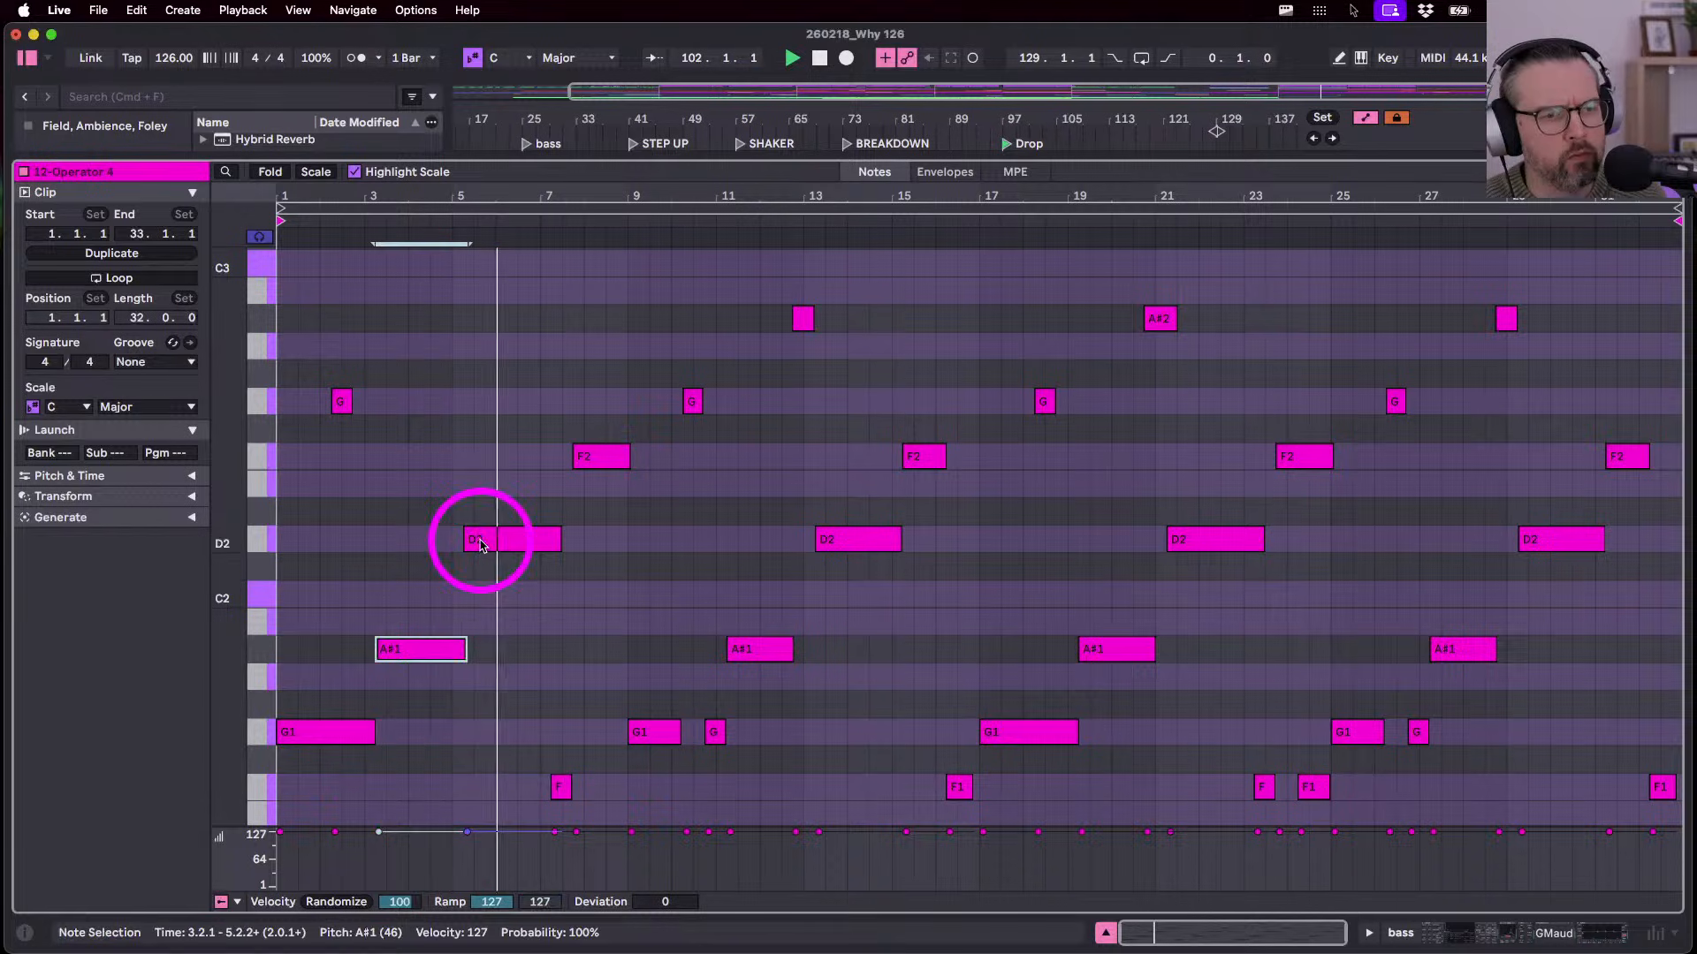
drag(480, 542, 469, 700)
key(super+z)
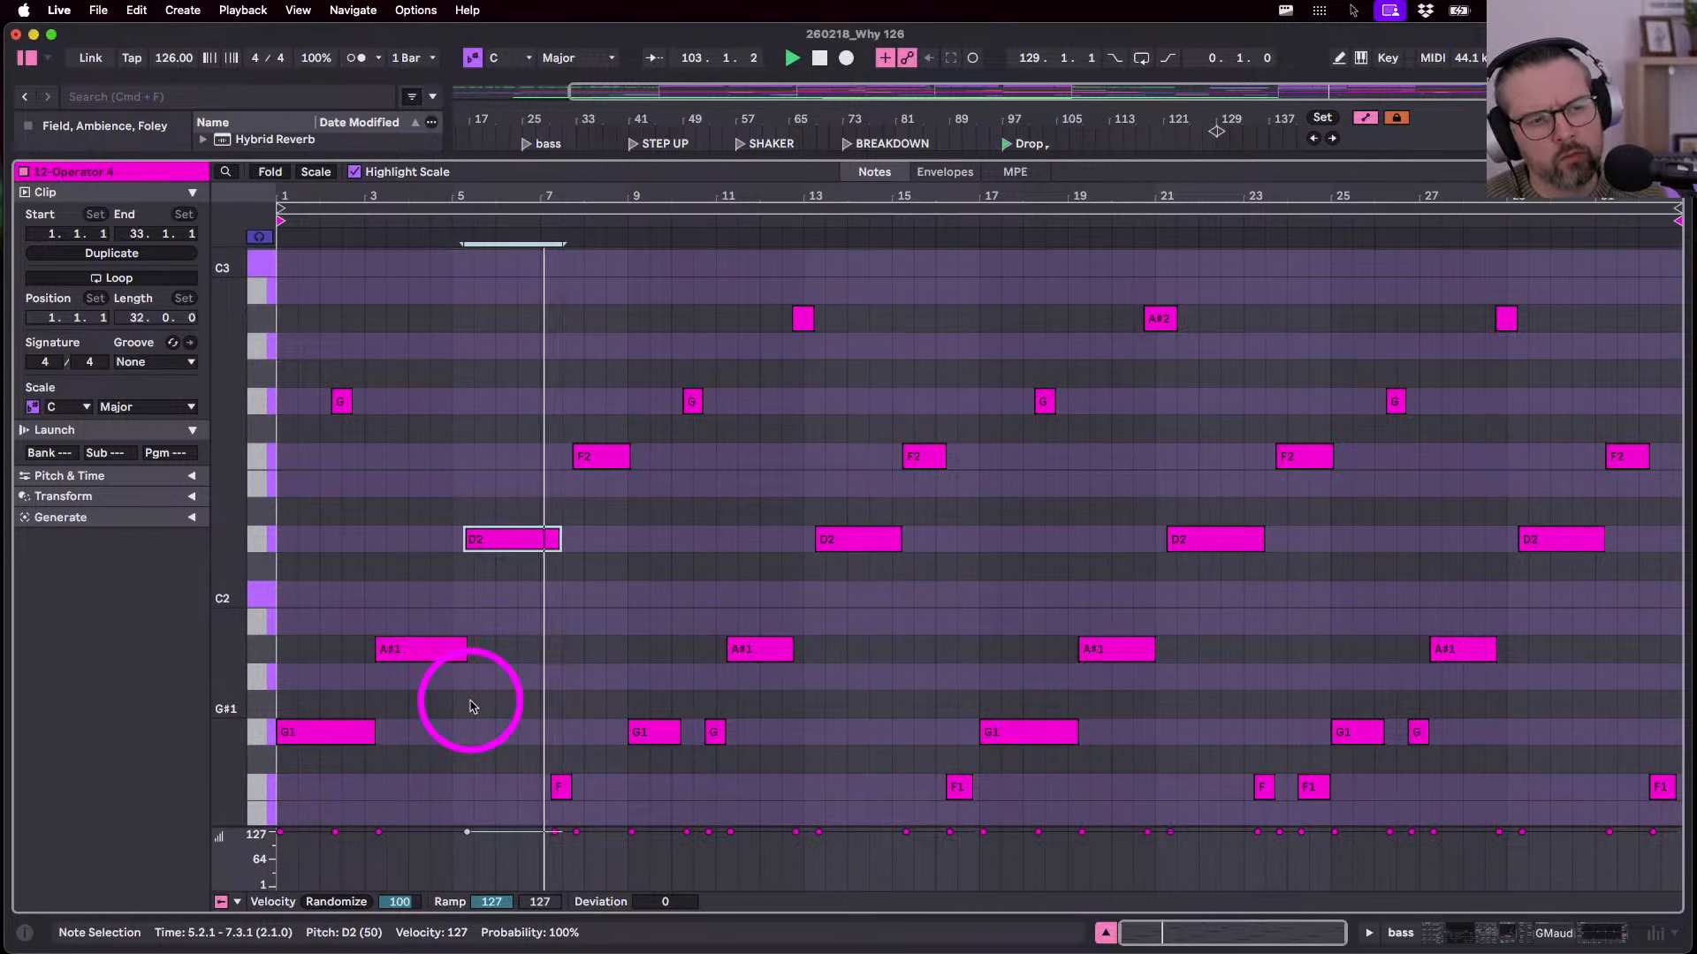
scroll(353, 609, up, 3)
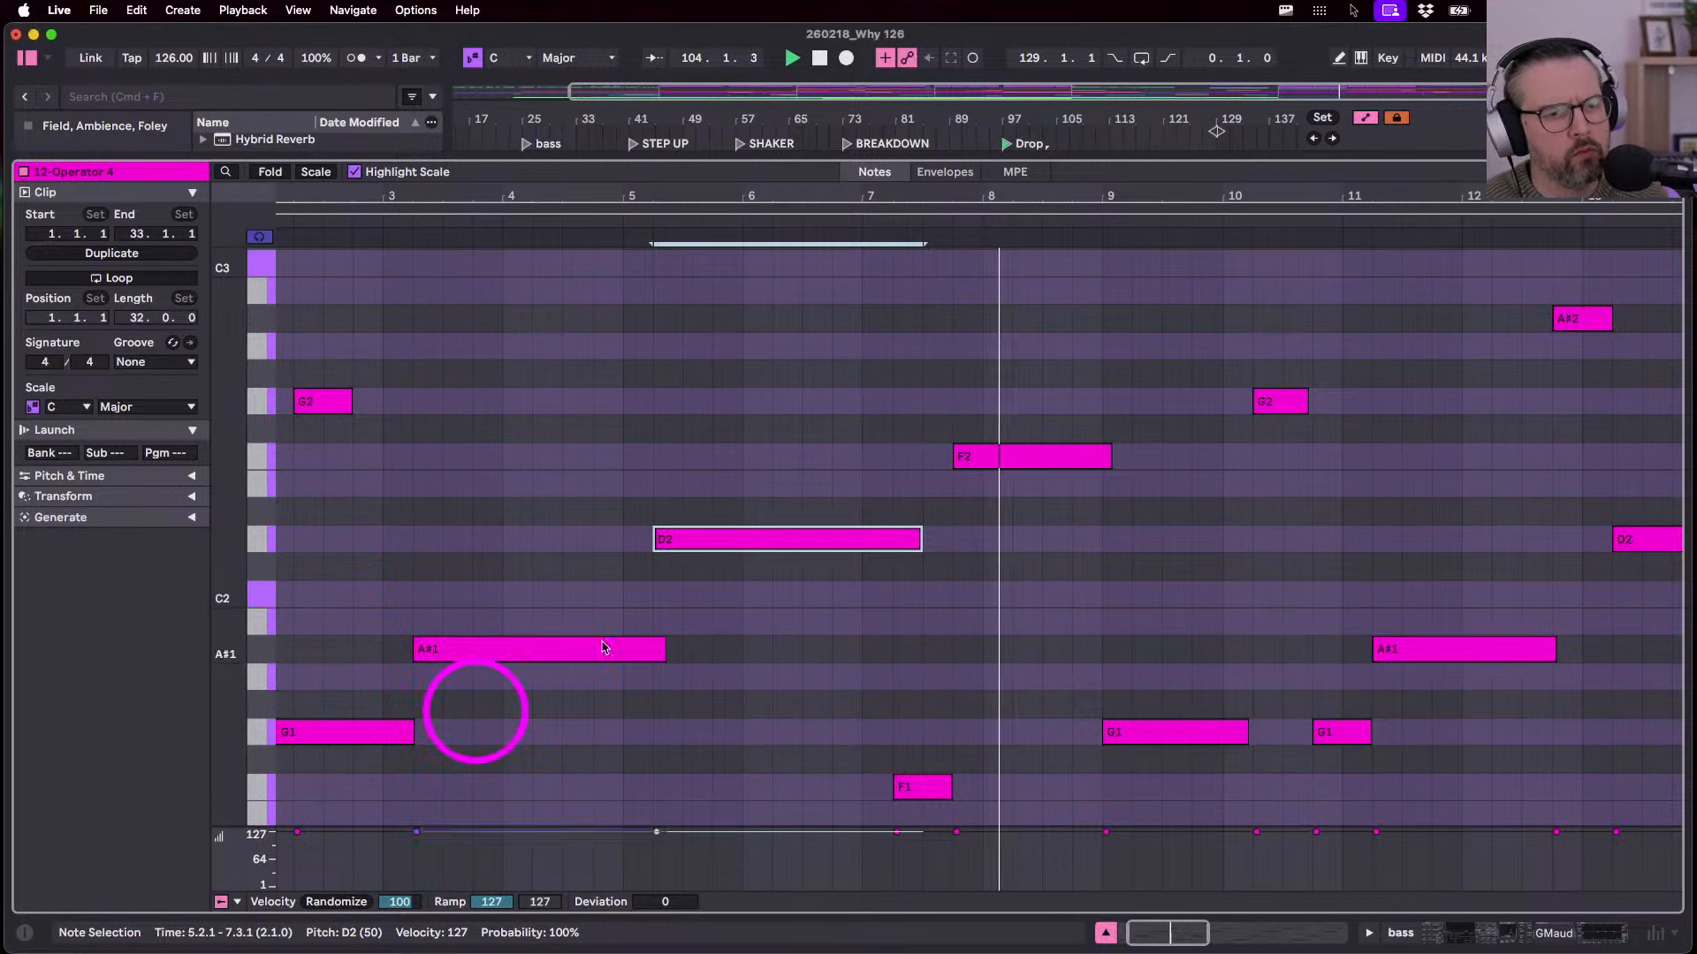
scroll(643, 574, down, 5)
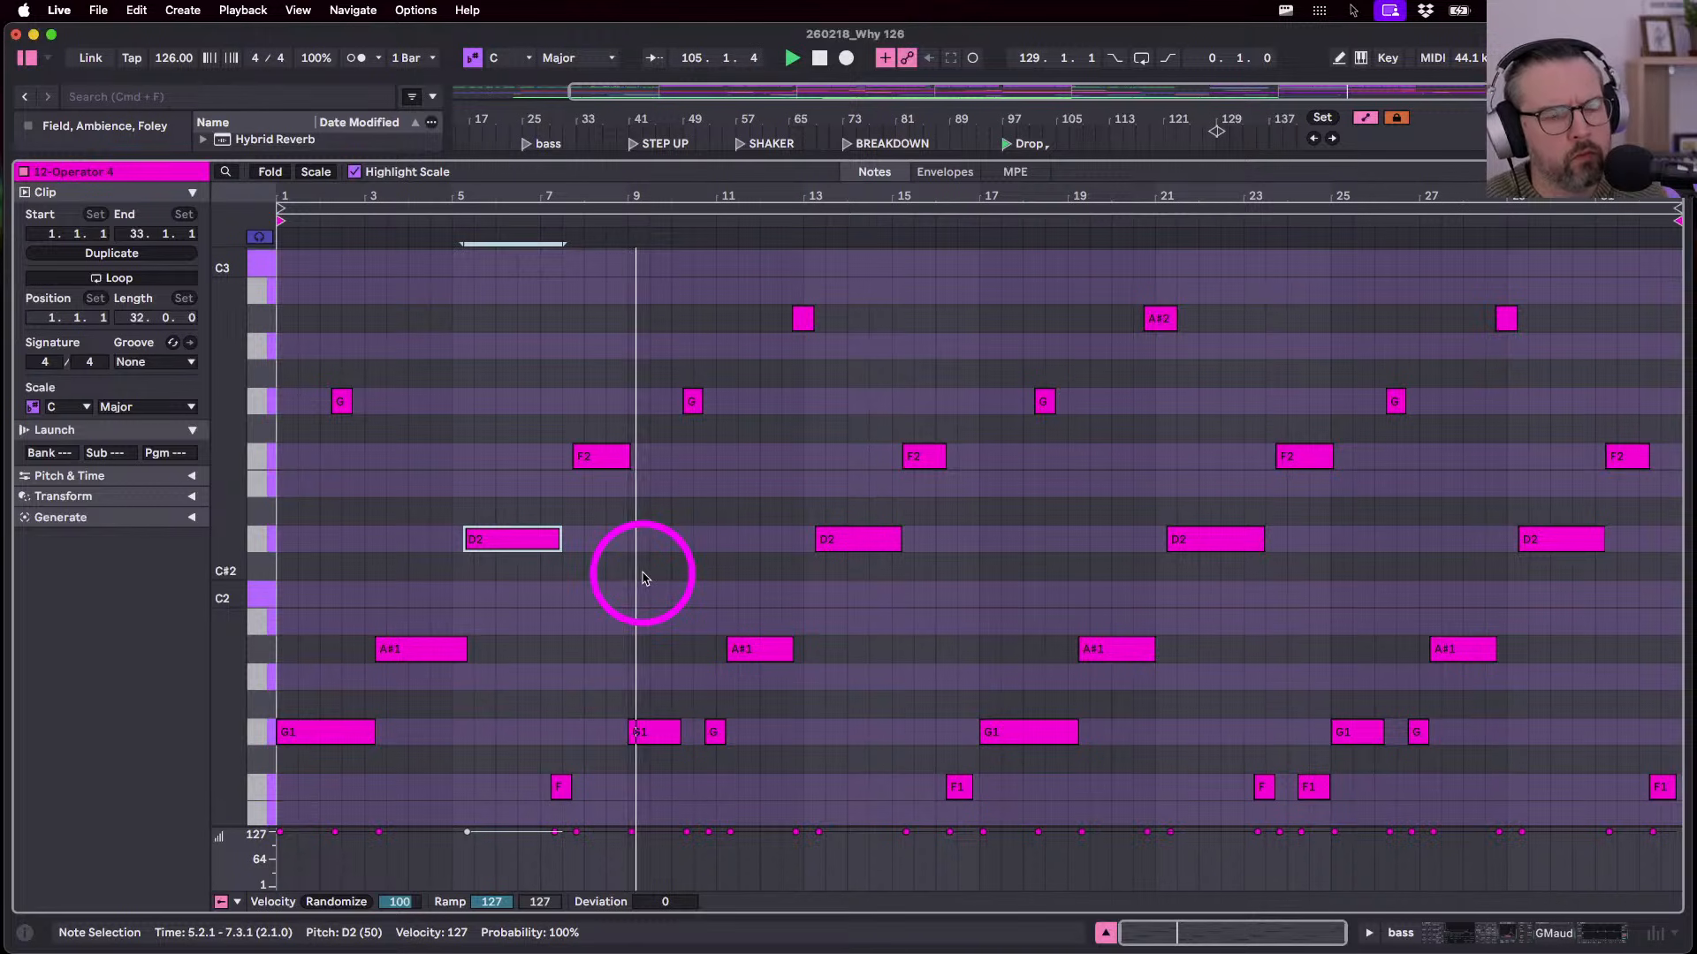
key(shift+Tab)
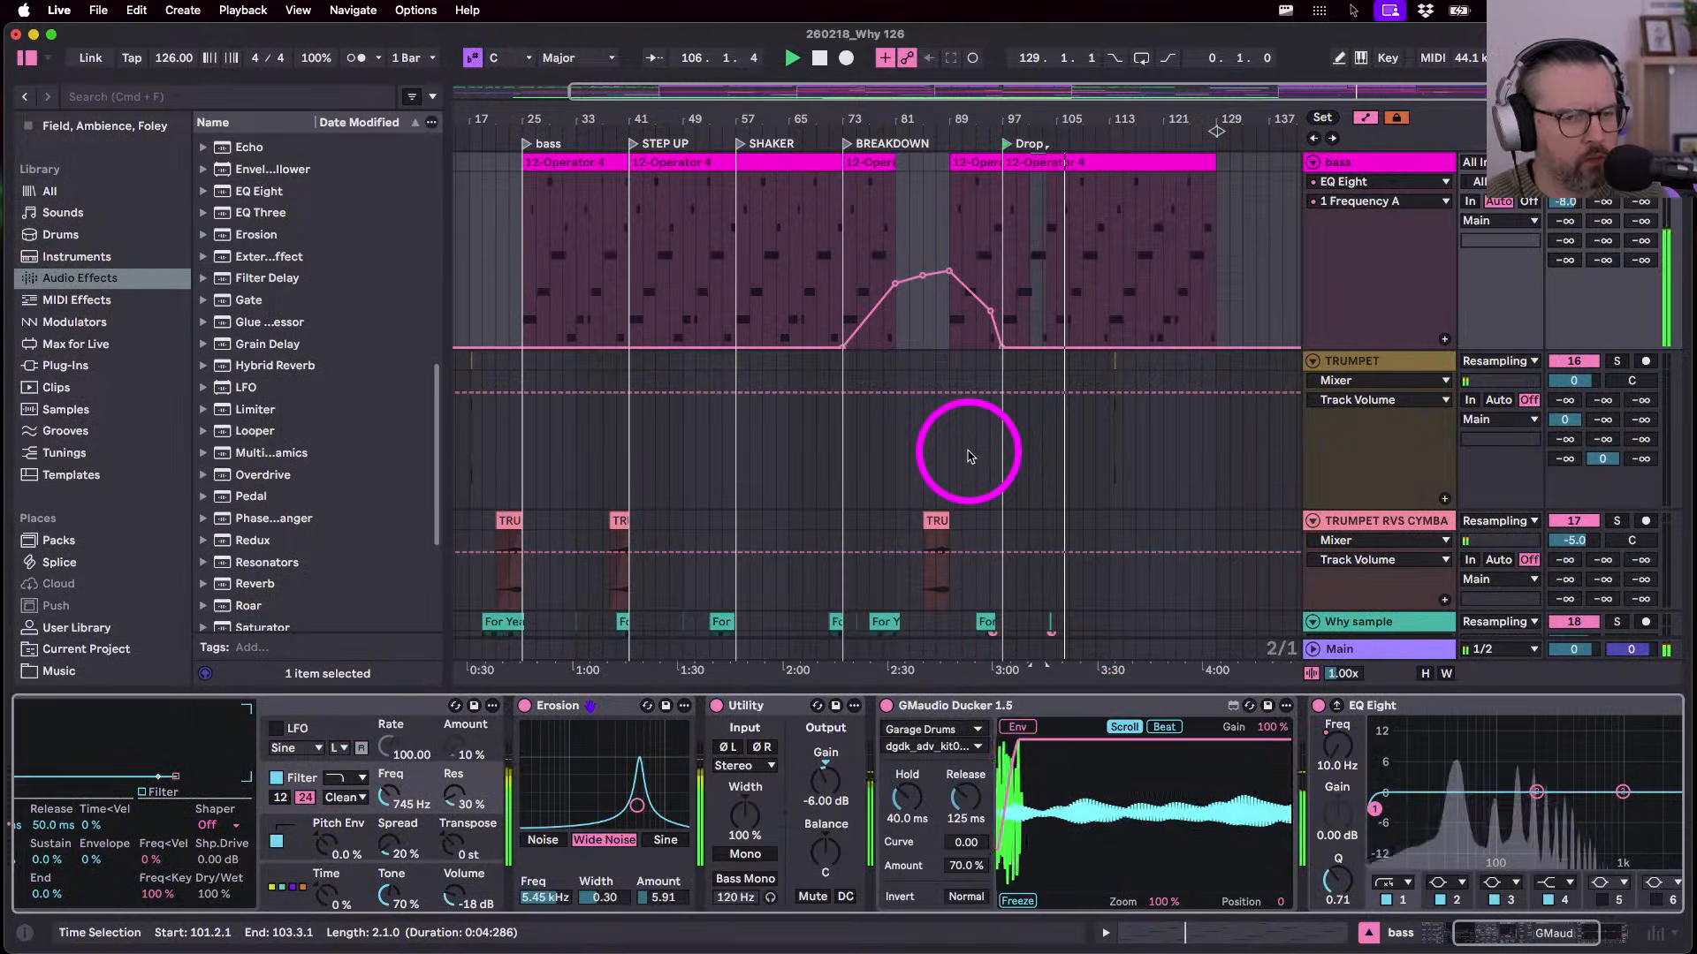
- Paste the Why sample clip at bar 111, duplicate it two bars later, and delete the original
key(a)
scroll(970, 454, down, 5)
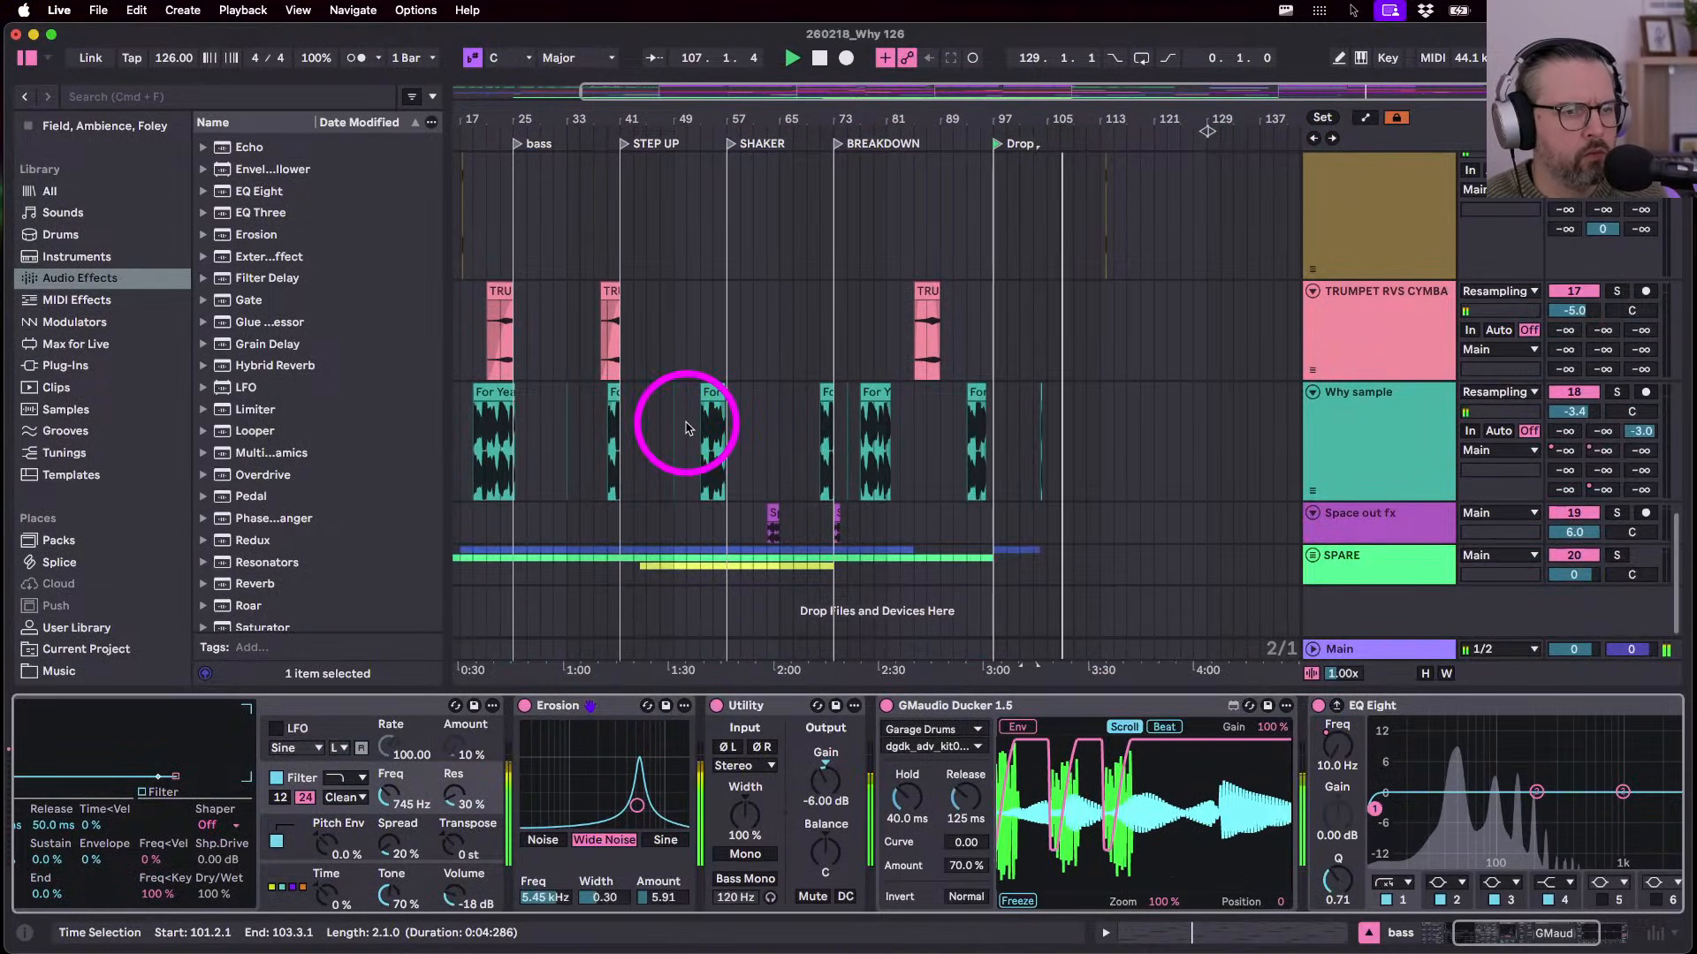
click(1068, 443)
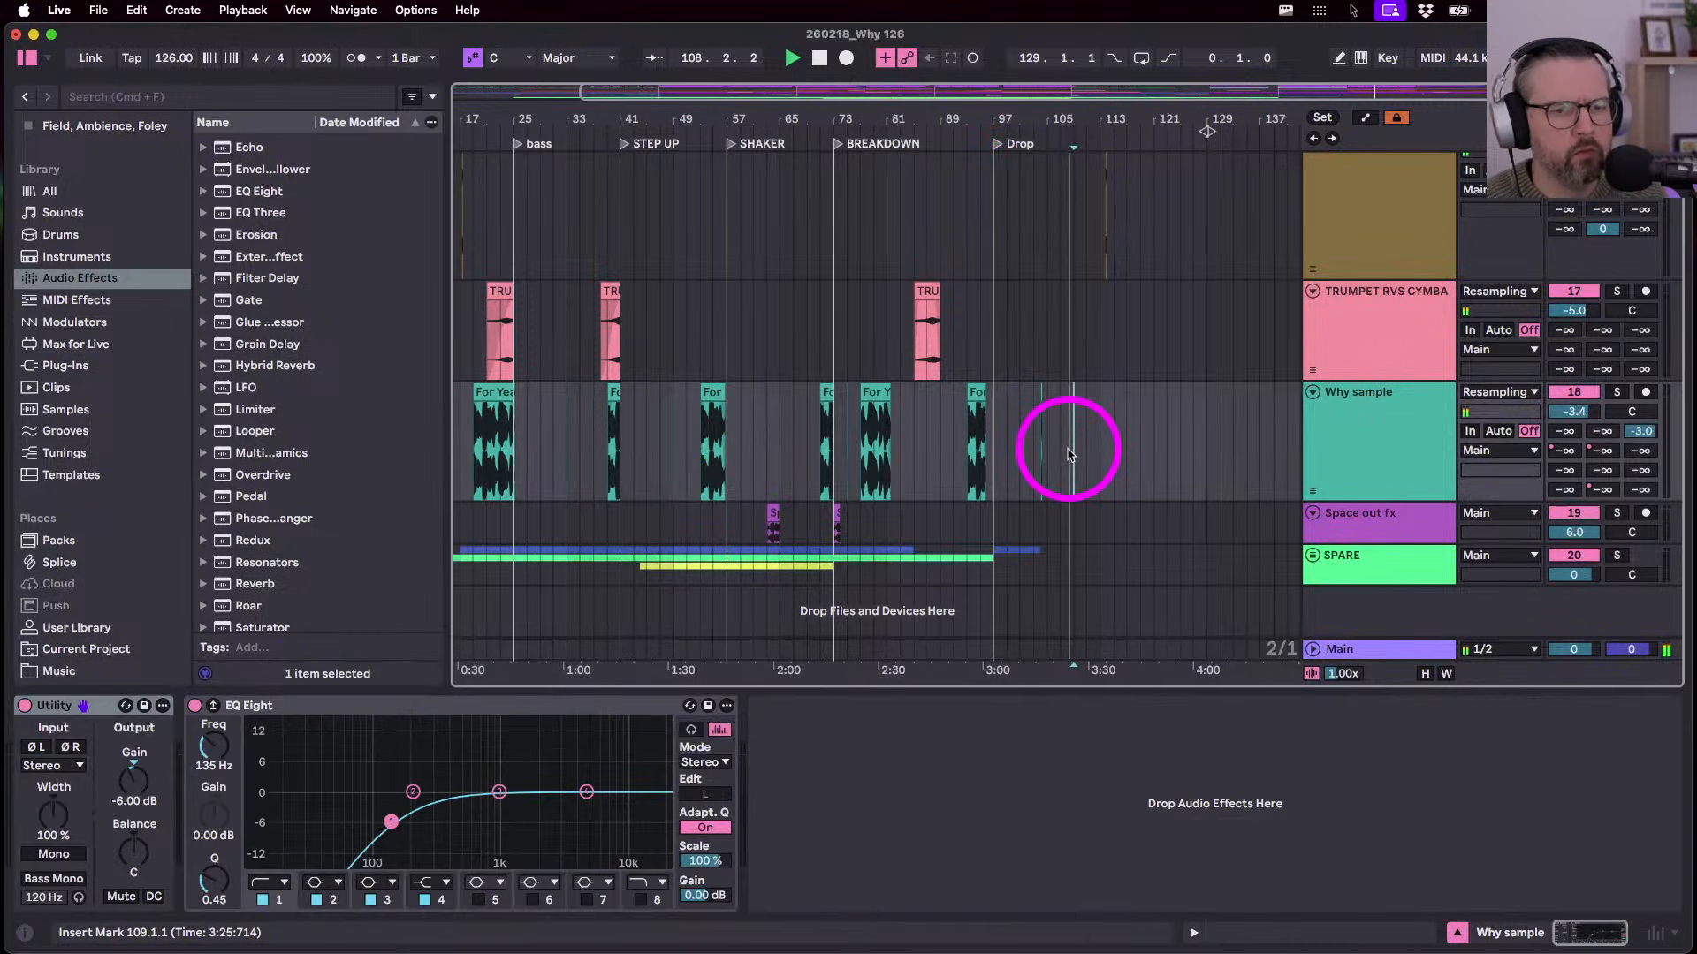
key(plus)
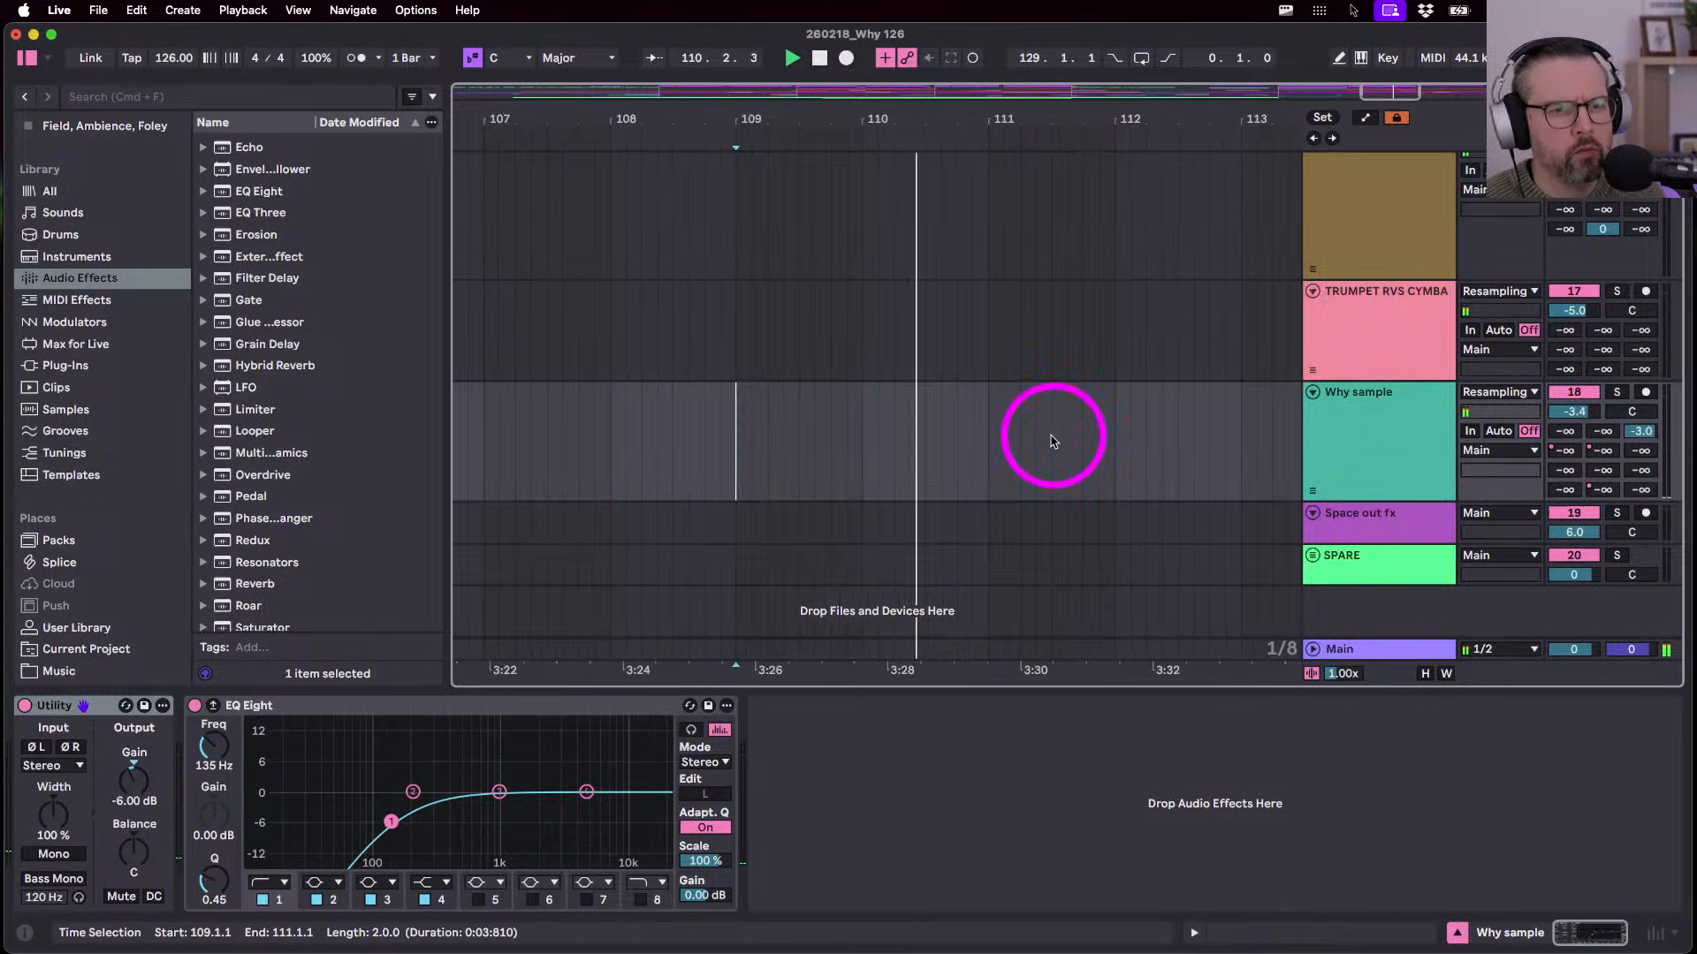
click(1002, 443)
key(super+v)
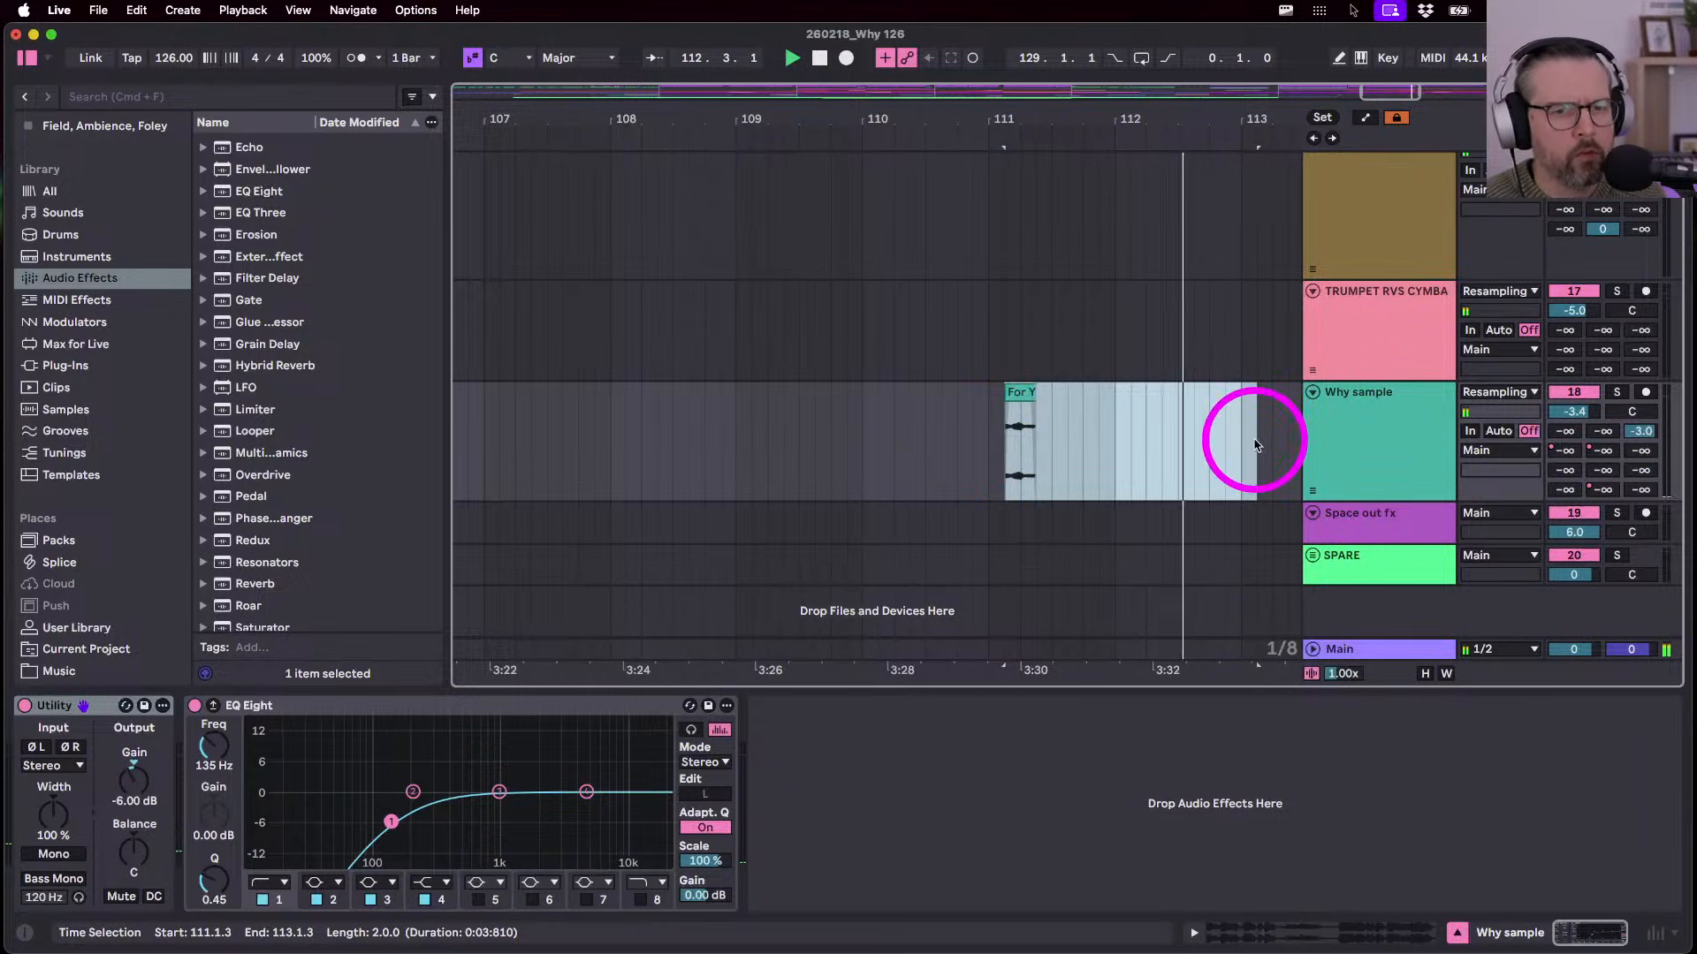
key(super+d)
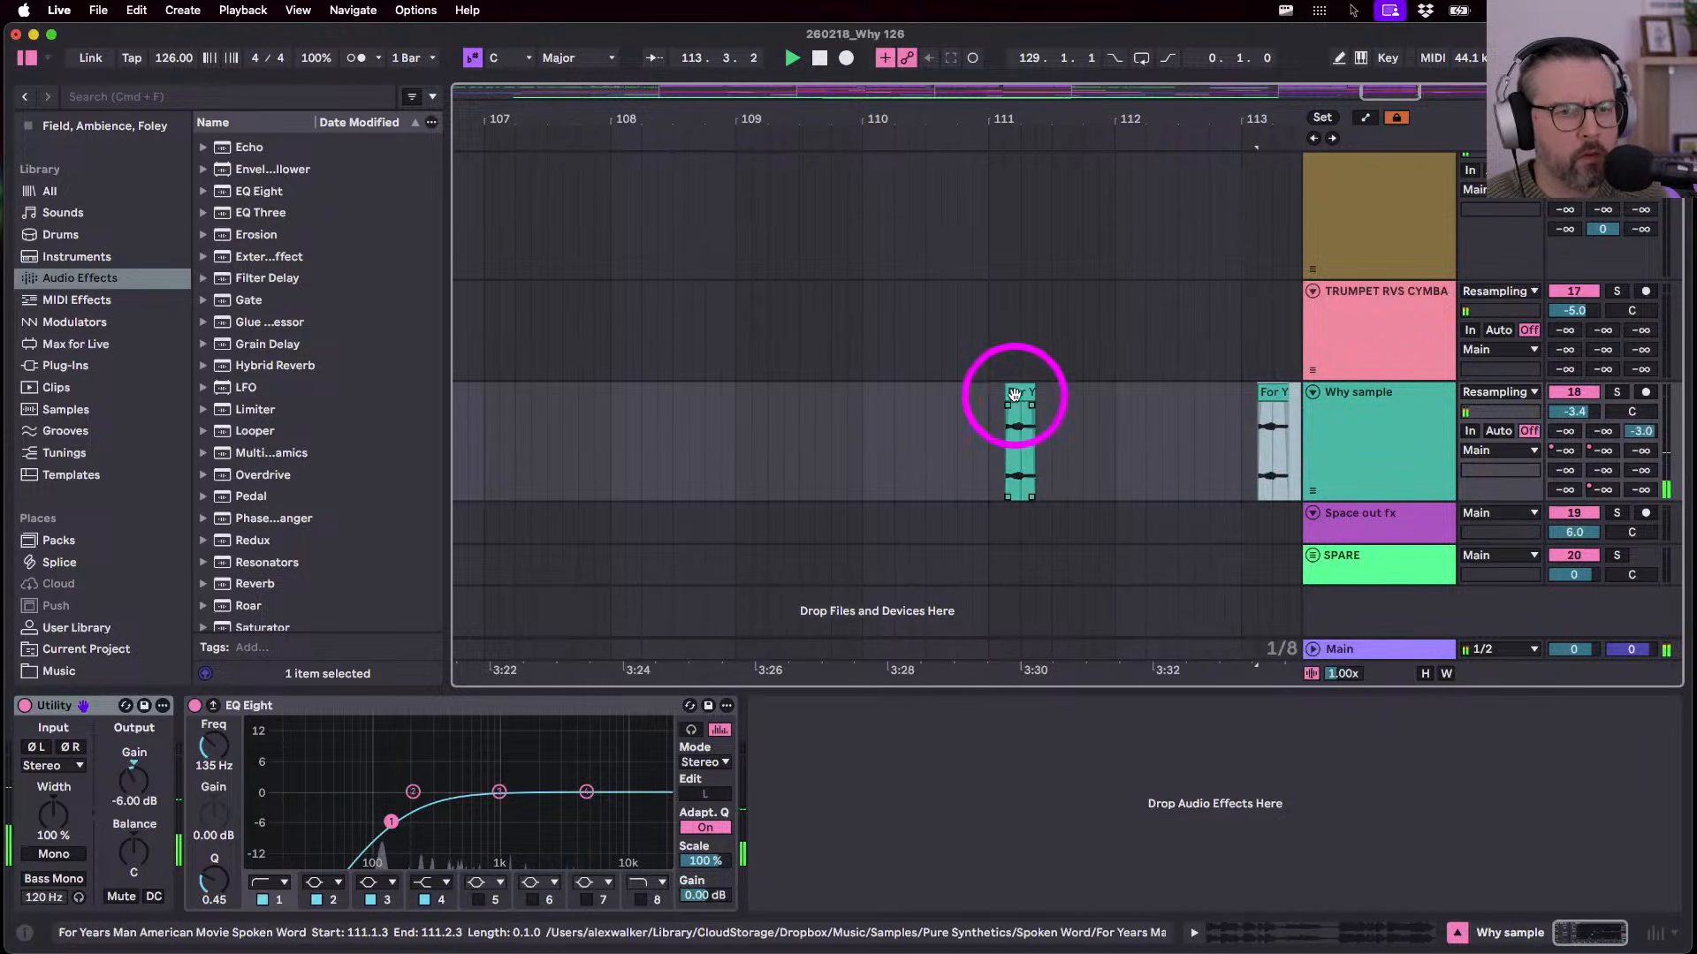
click(1019, 394)
key(Delete)
- Adjust the spoken-word clip's left edge so it starts at 112.4.1
click(1265, 394)
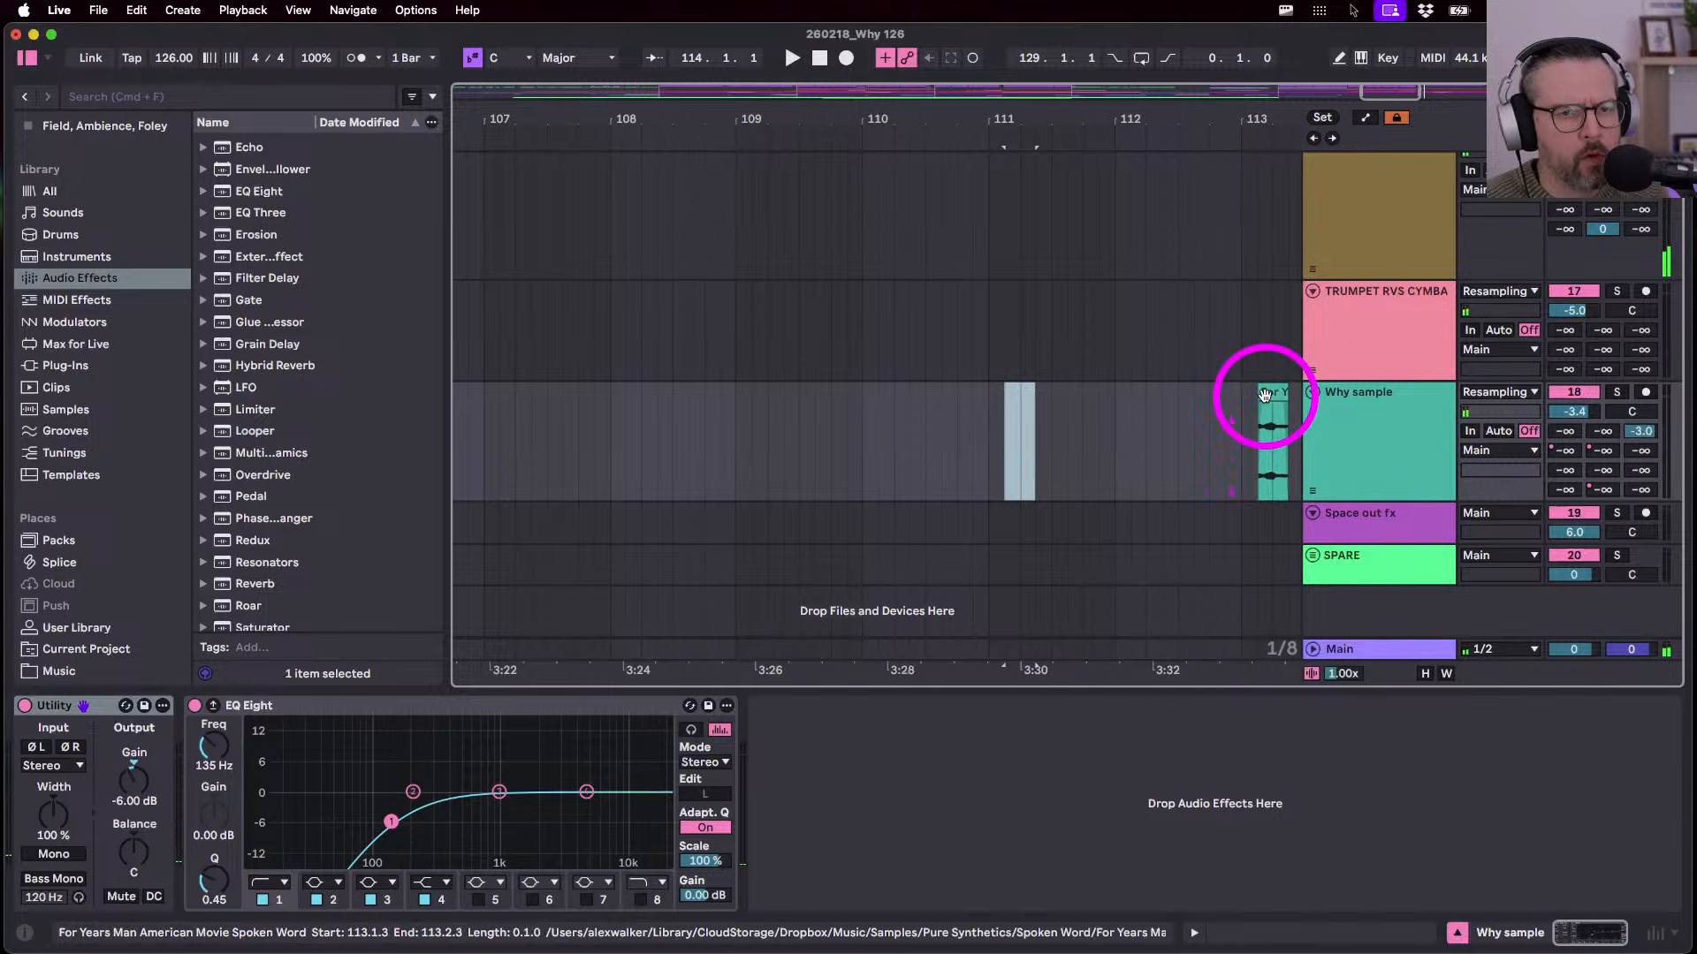
drag(1265, 395, 1134, 394)
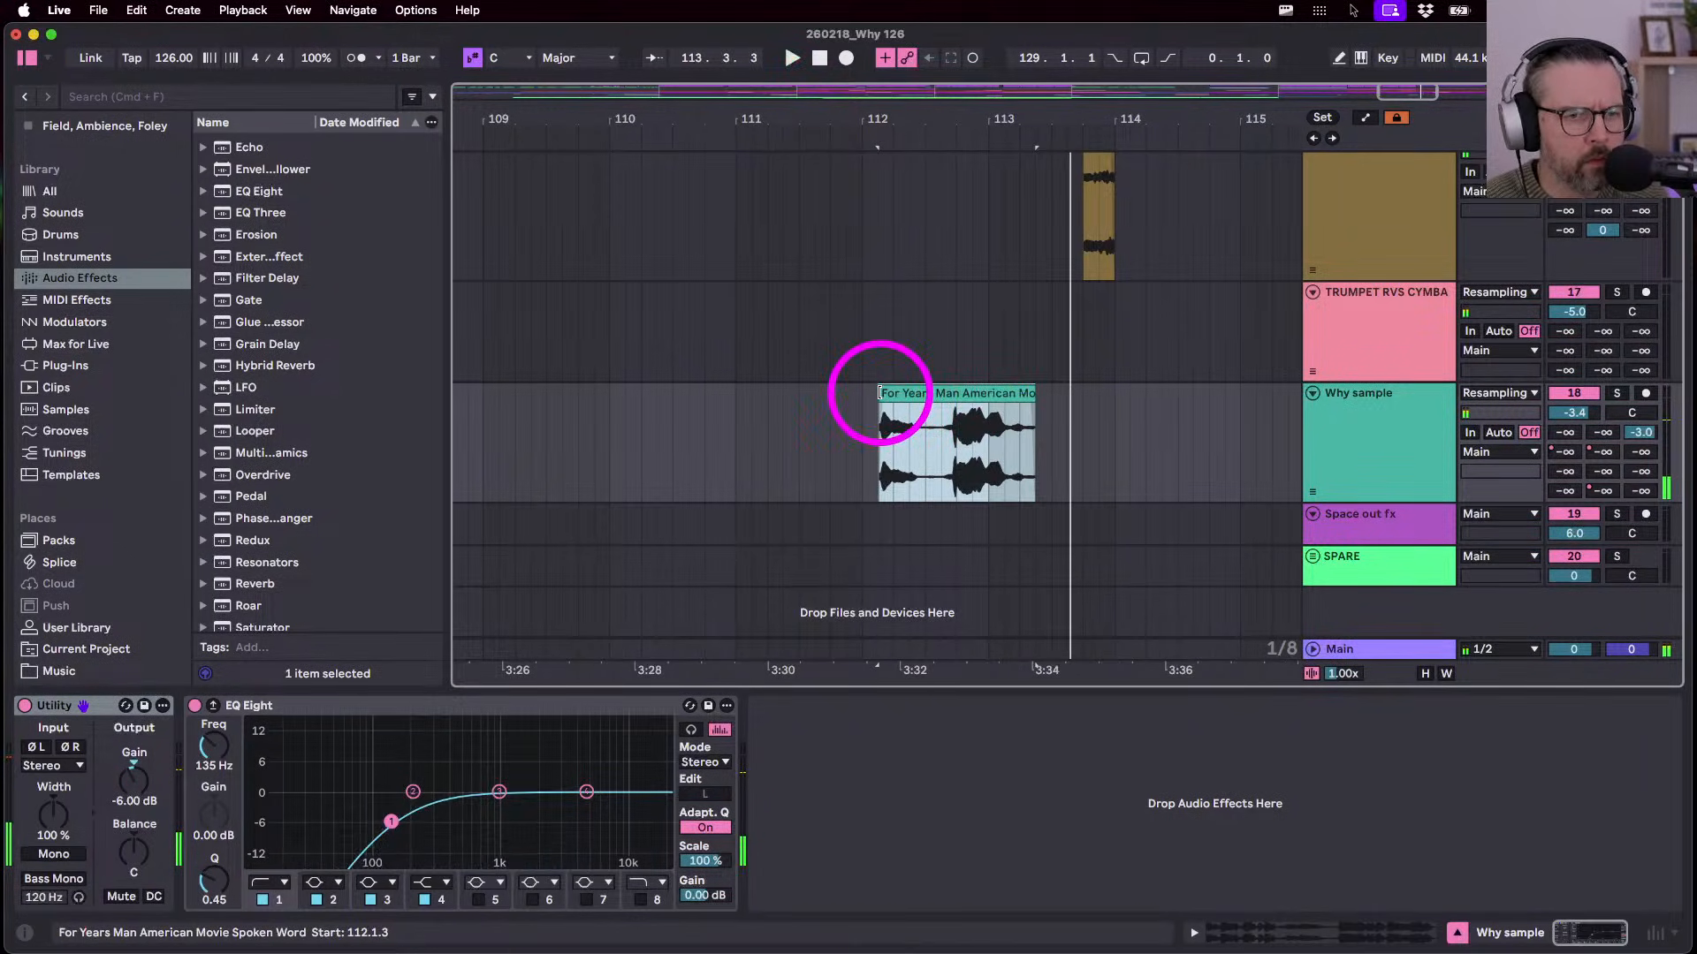
key(space)
drag(879, 392, 1033, 397)
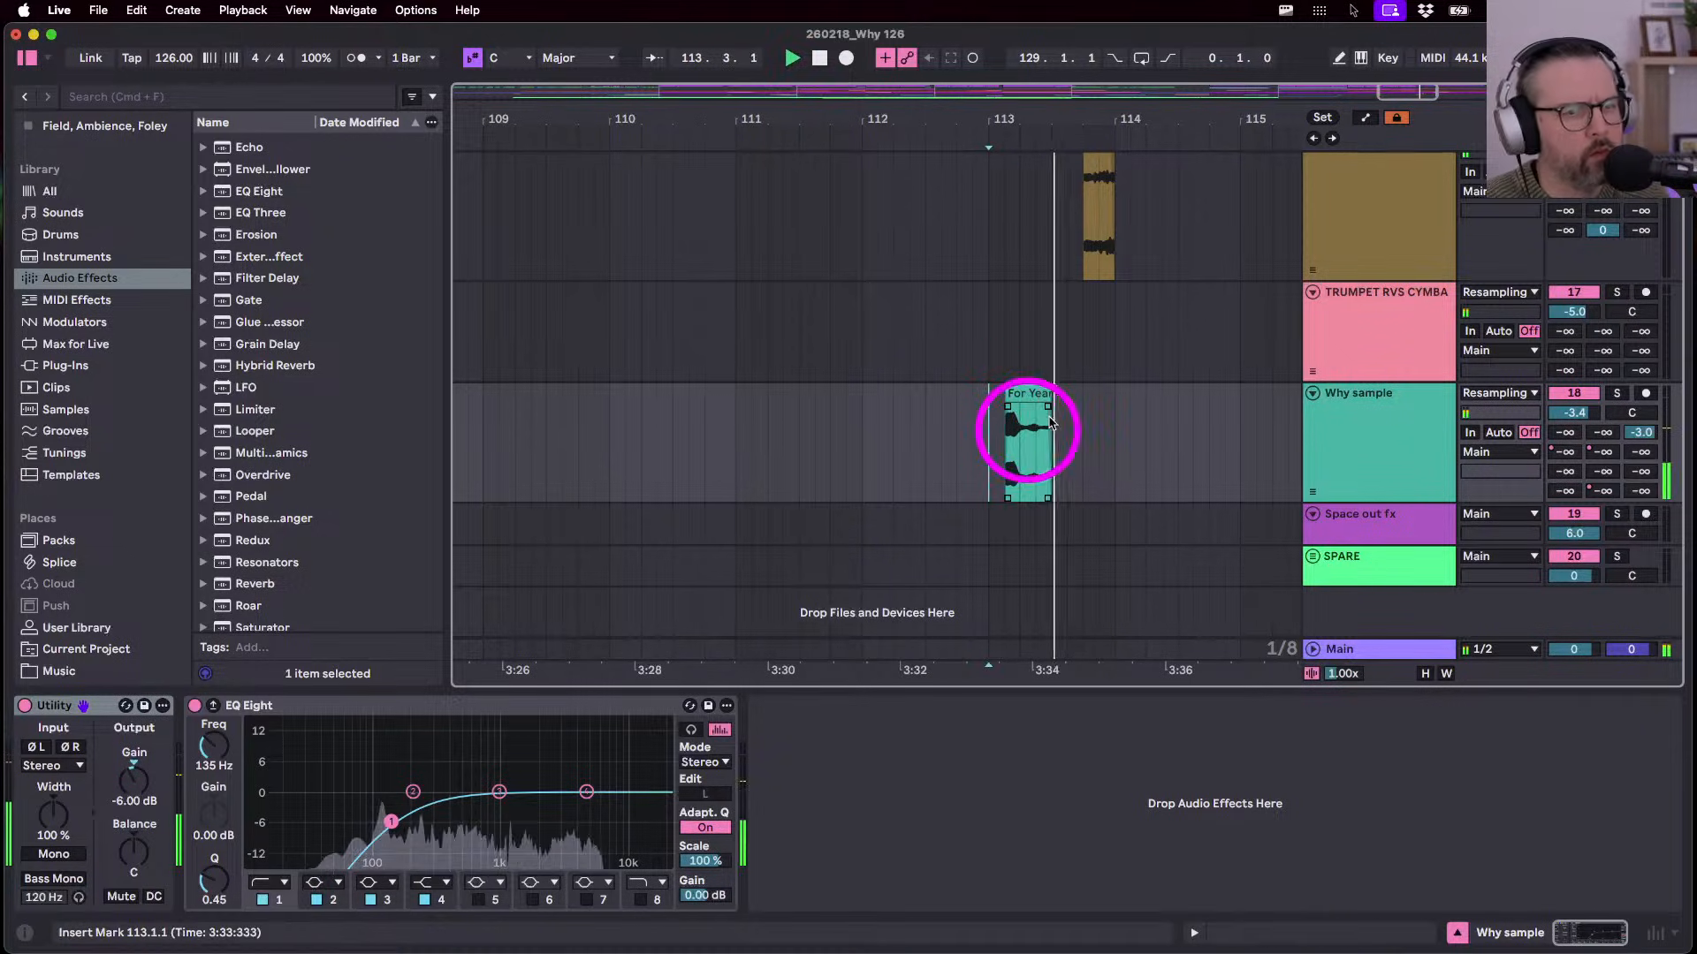
click(1050, 393)
drag(1008, 392, 930, 394)
drag(929, 393, 954, 394)
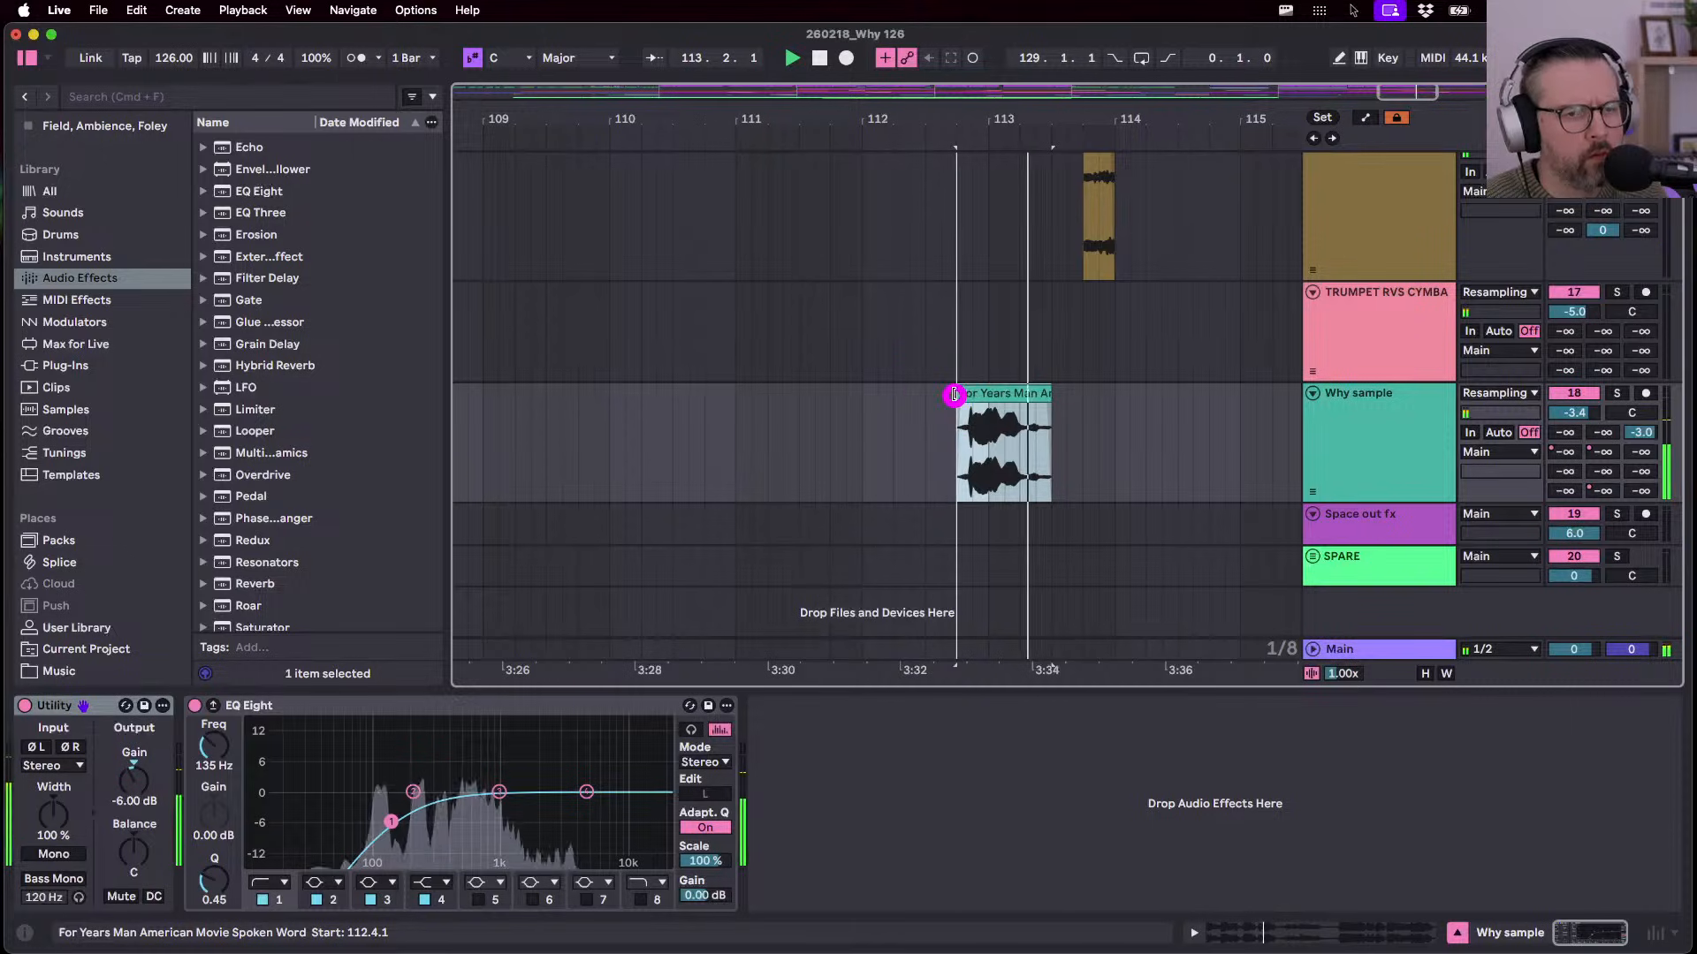
scroll(955, 395, down, 5)
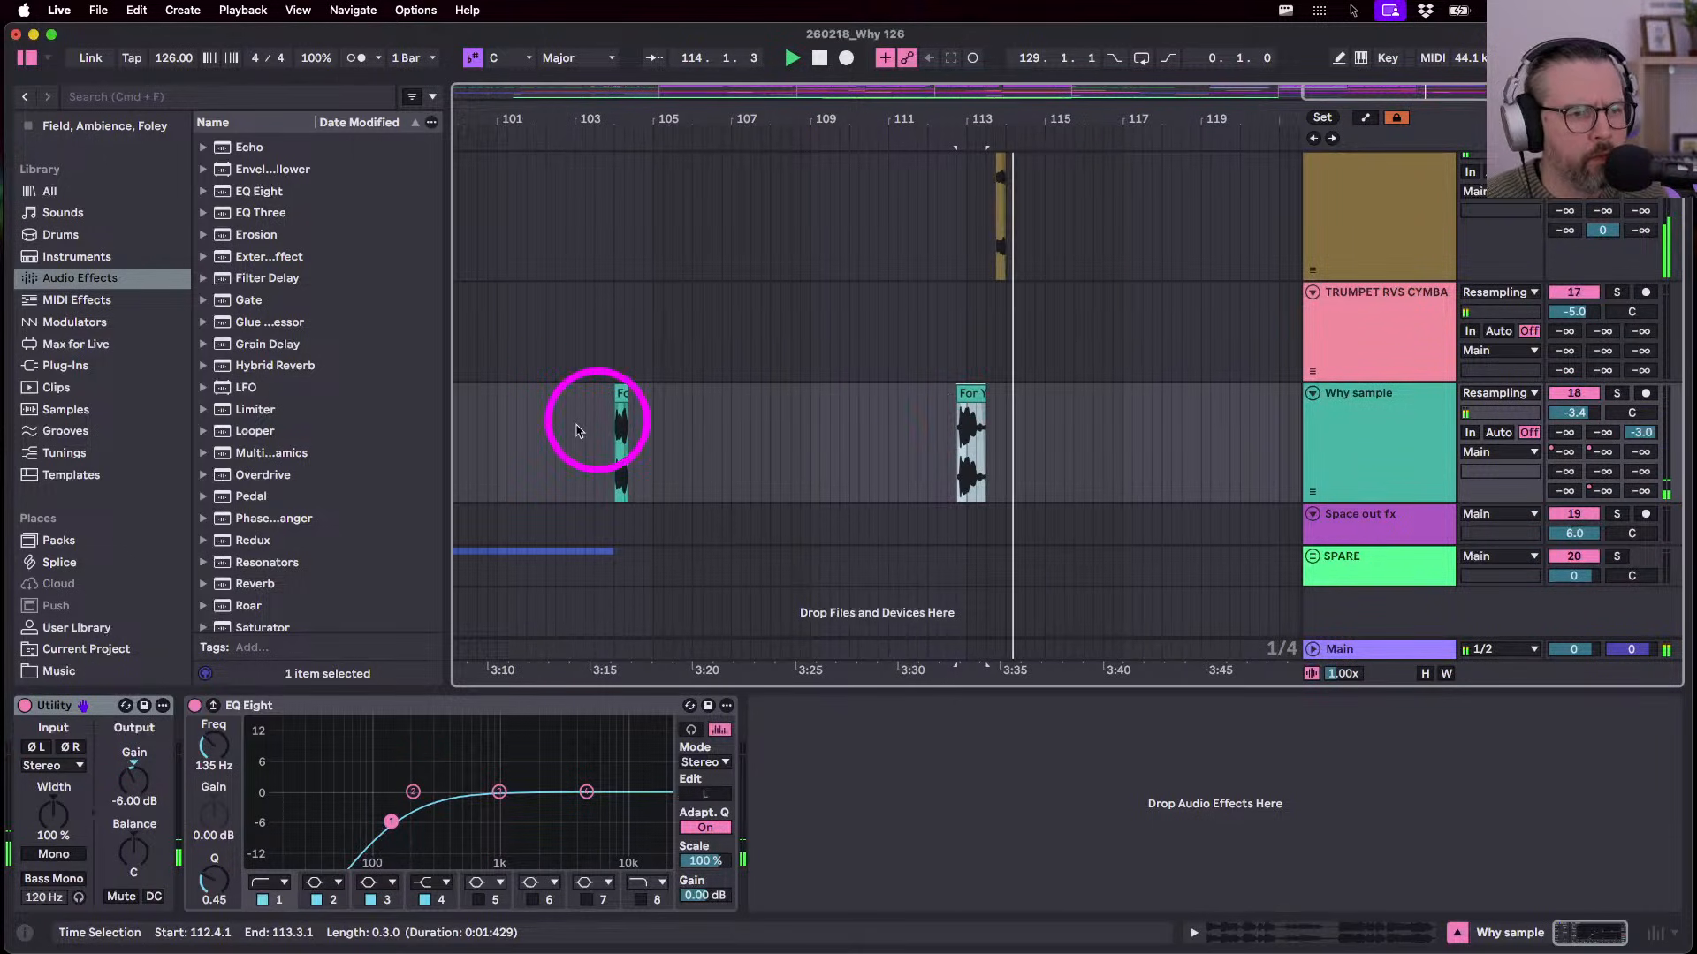
- Copy the short vocal clip from bar 104 and paste it at bar 116
click(620, 395)
key(super+c)
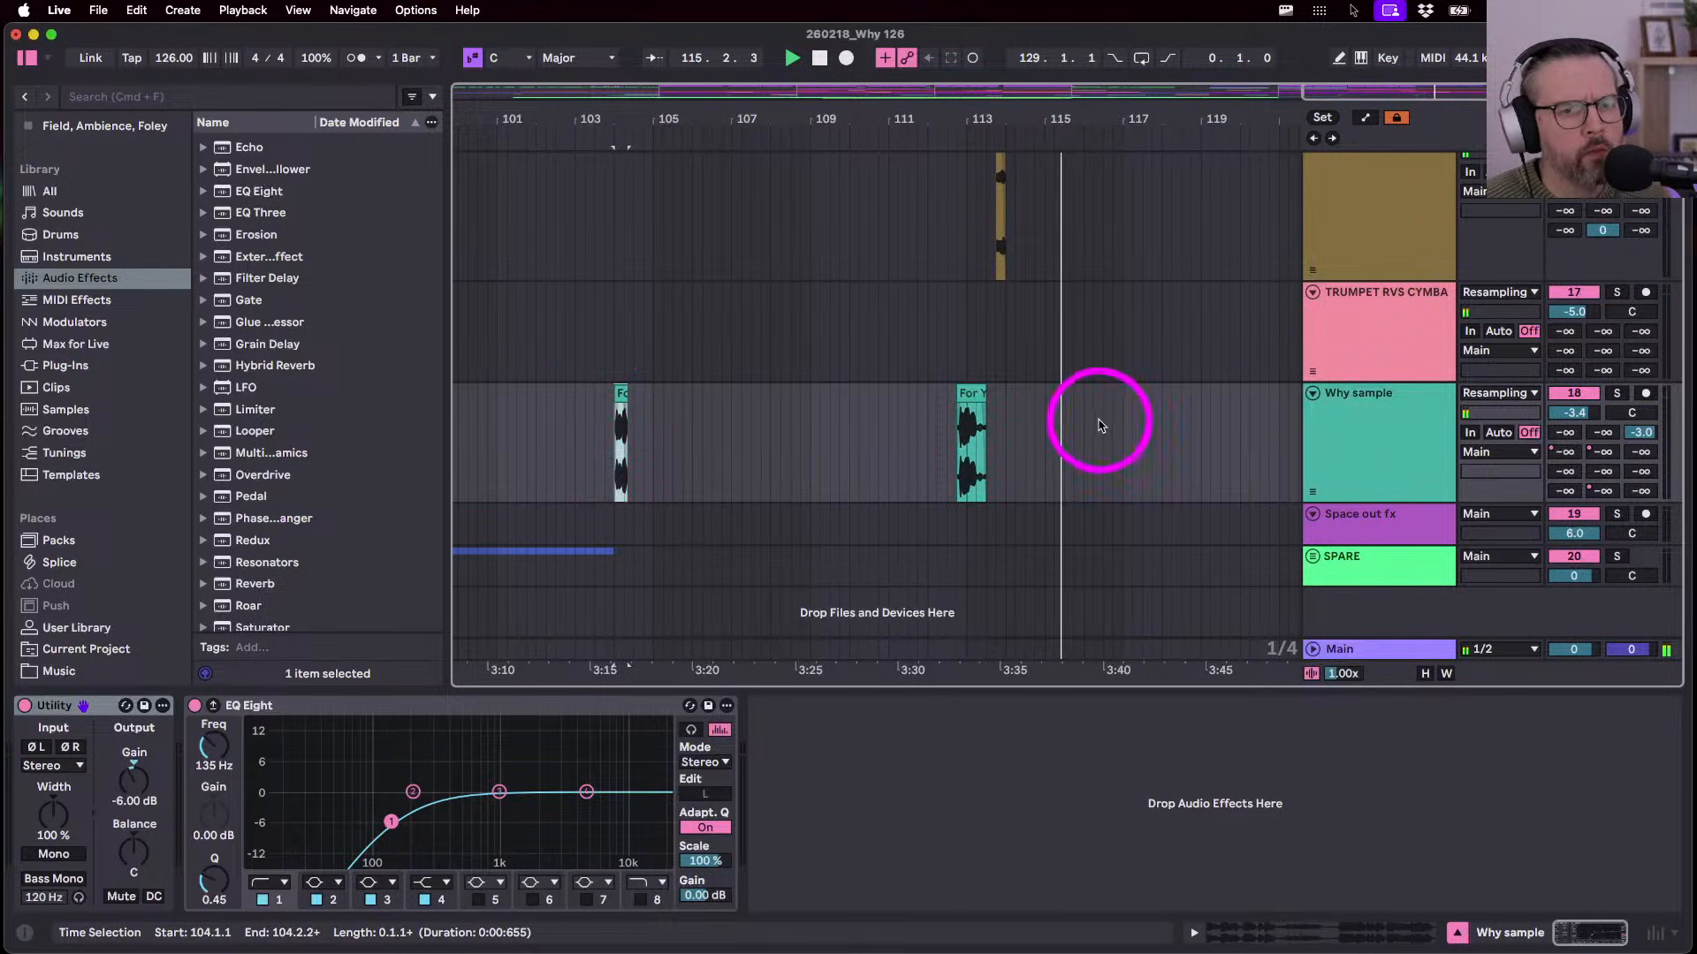
click(1086, 426)
key(super+v)
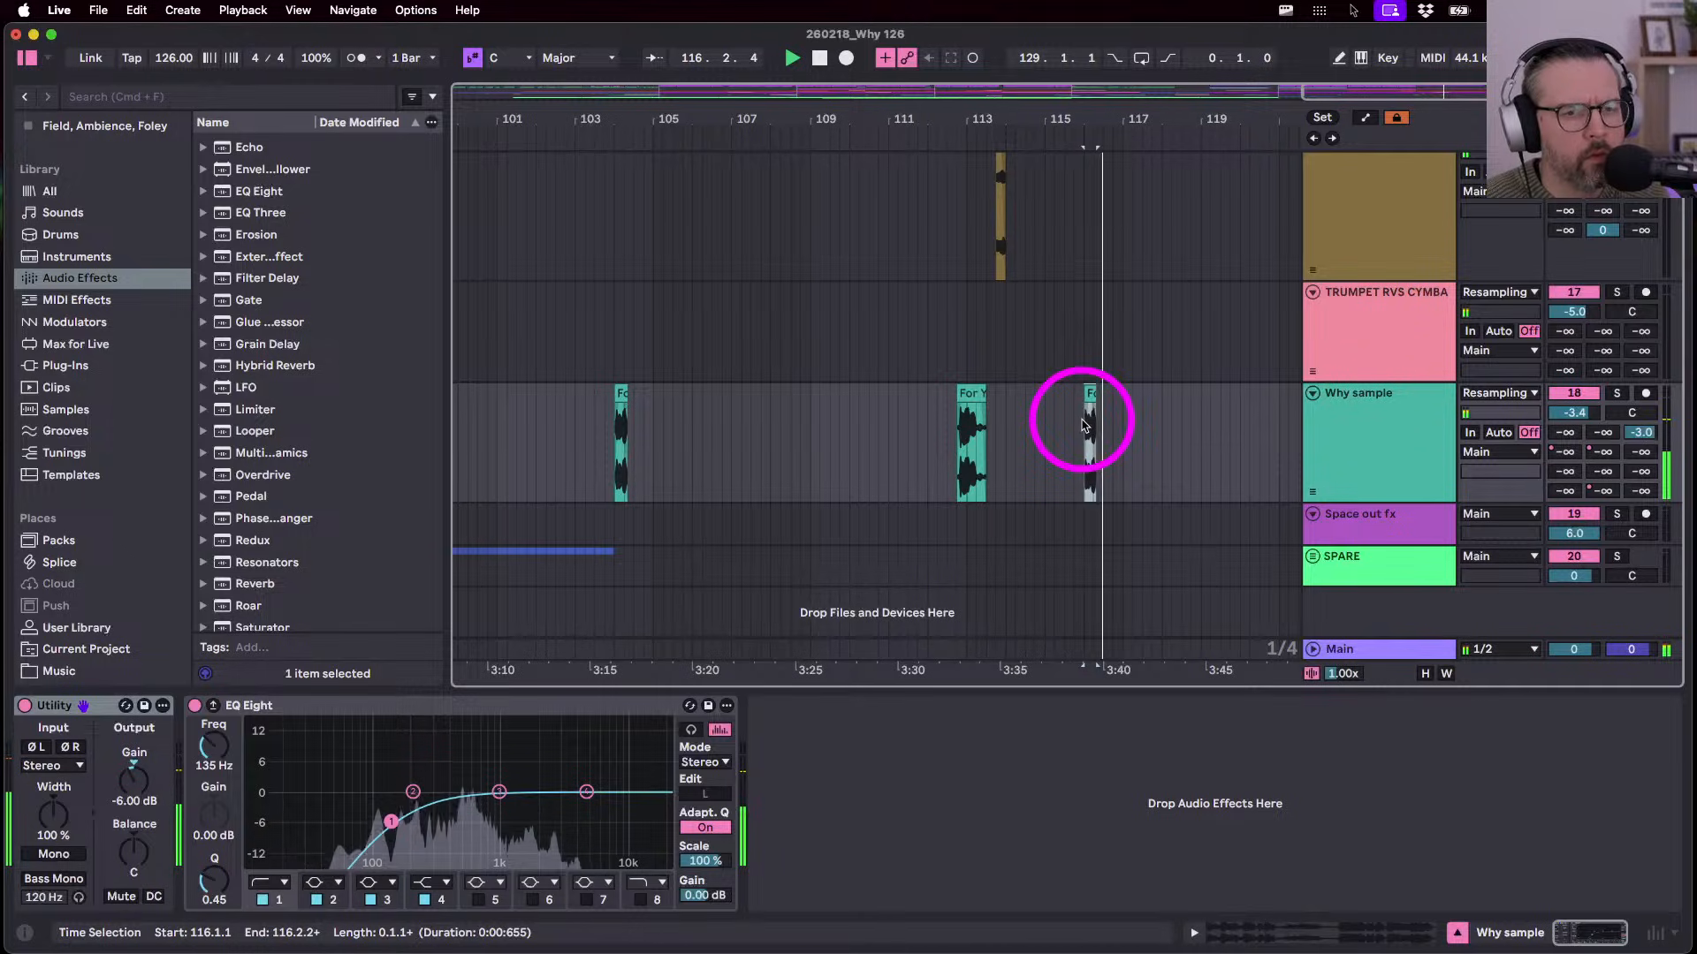
scroll(1085, 425, down, 3)
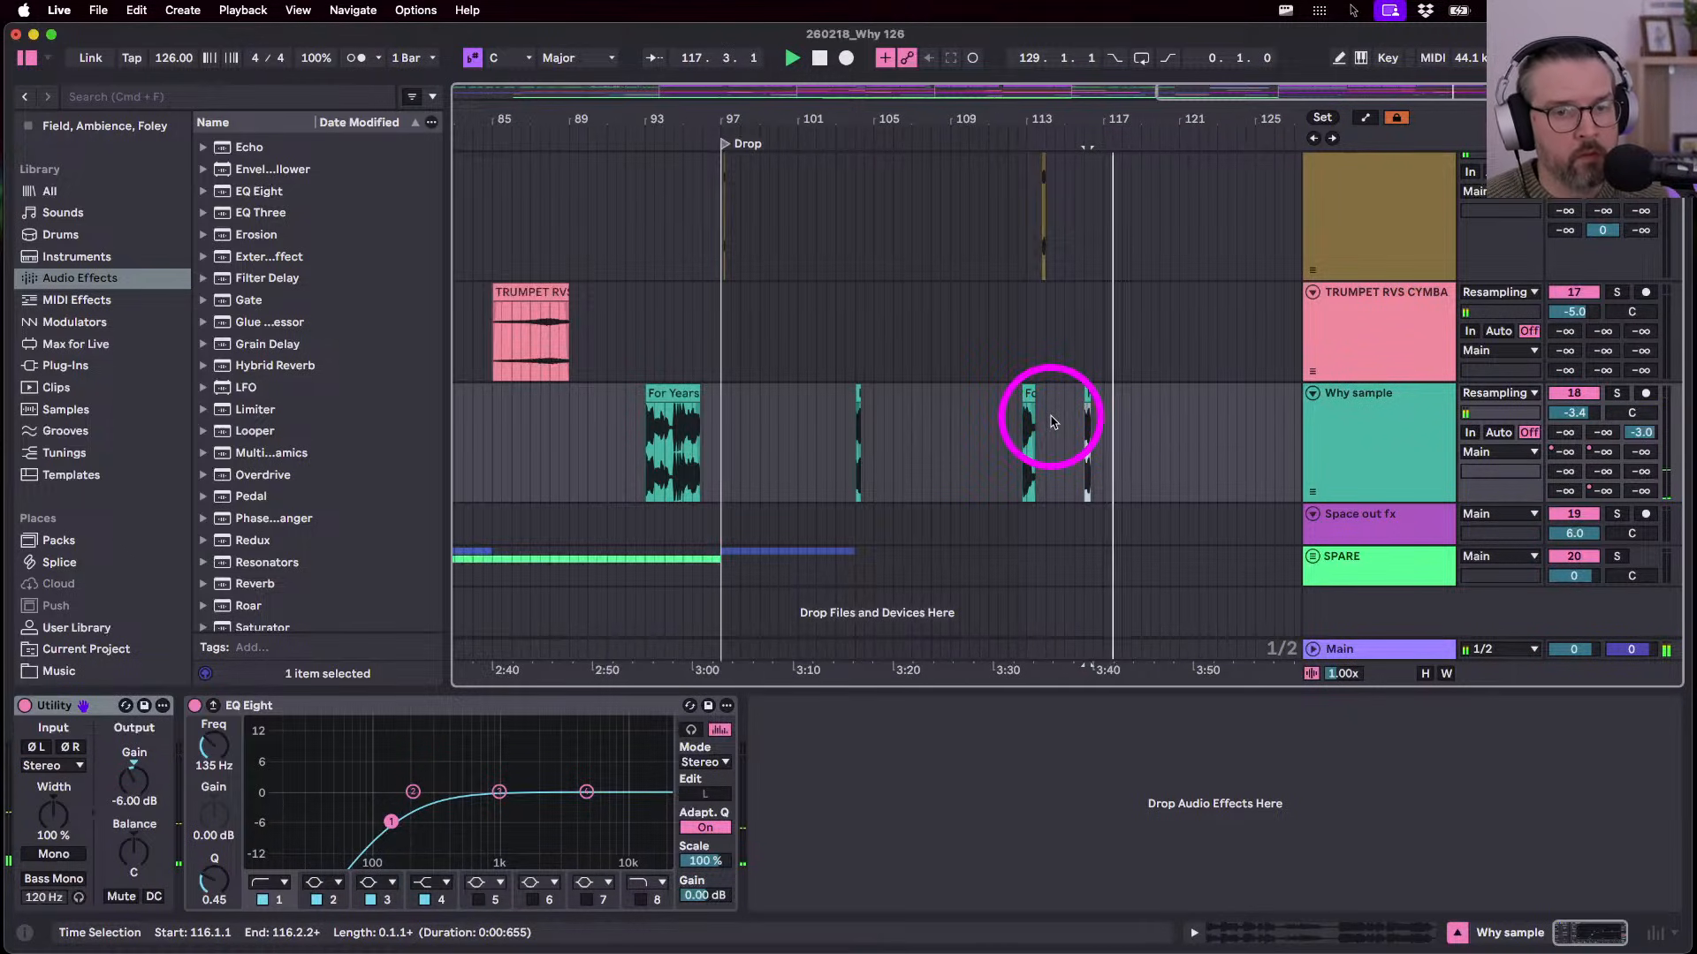
scroll(1053, 422, right, 1)
scroll(1052, 422, down, 3)
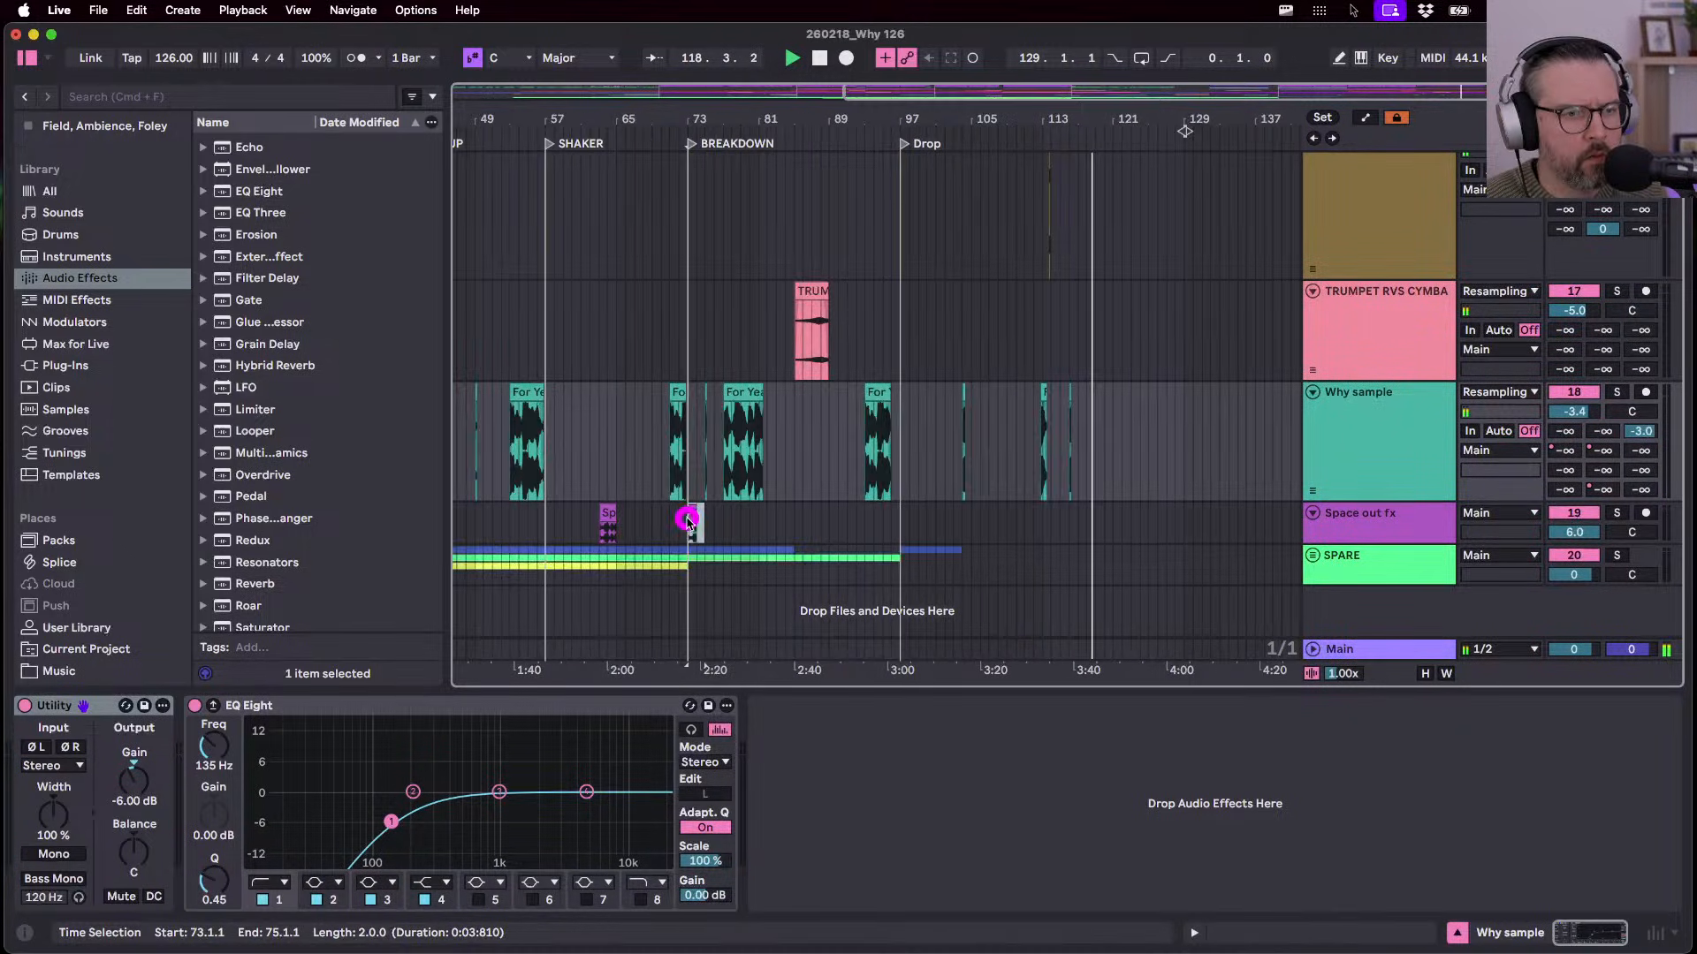
- Place a copy of the Space out fx clip at bar 95, trimmed to end at 95.4.1
click(693, 522)
key(space)
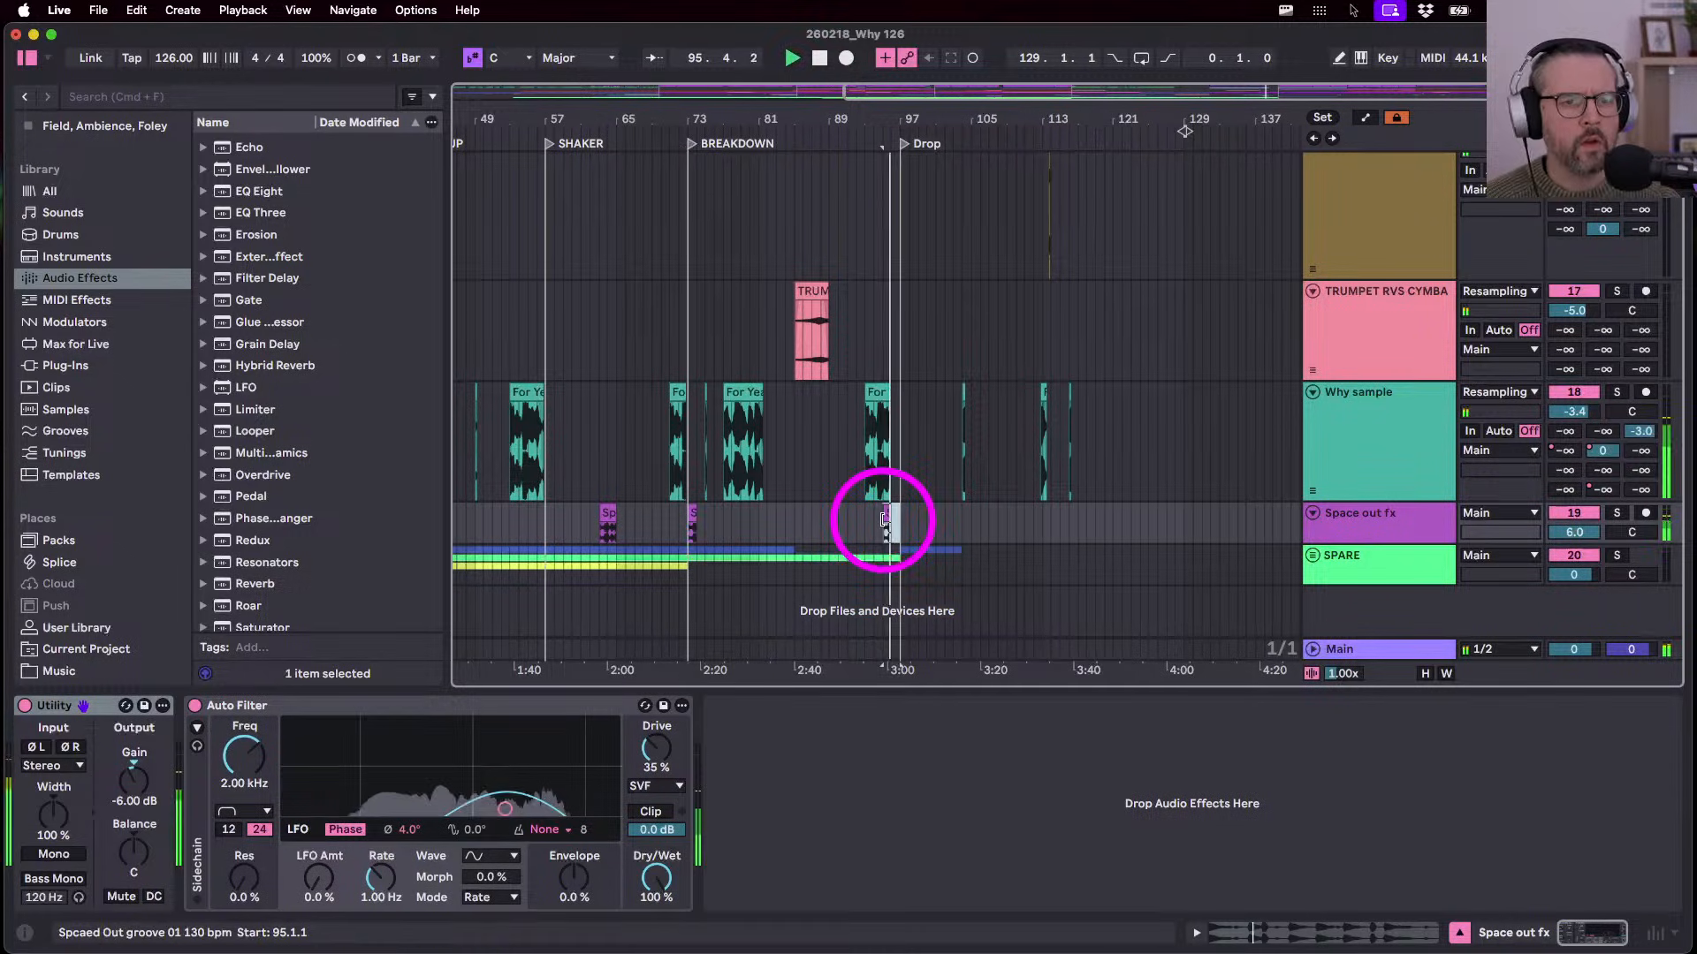
scroll(885, 520, up, 5)
drag(925, 513, 903, 514)
scroll(910, 512, down, 5)
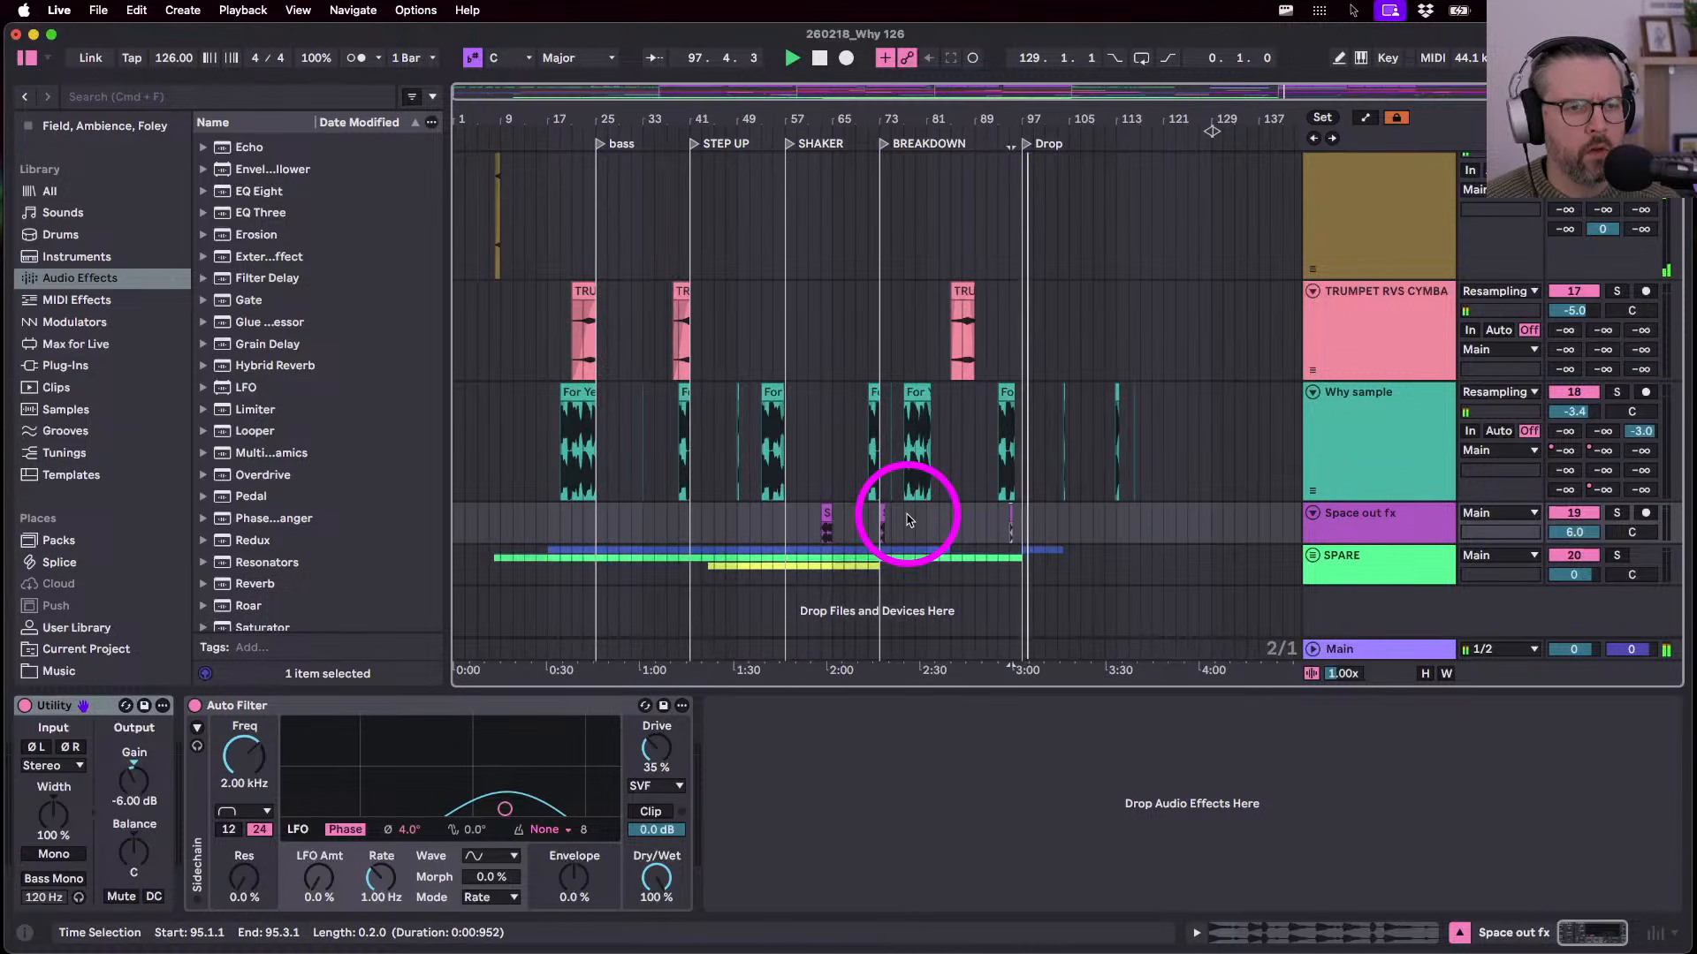
- Drag another copy of the Space out fx clip to bar 101
scroll(1003, 530, up, 3)
scroll(1003, 534, right, 3)
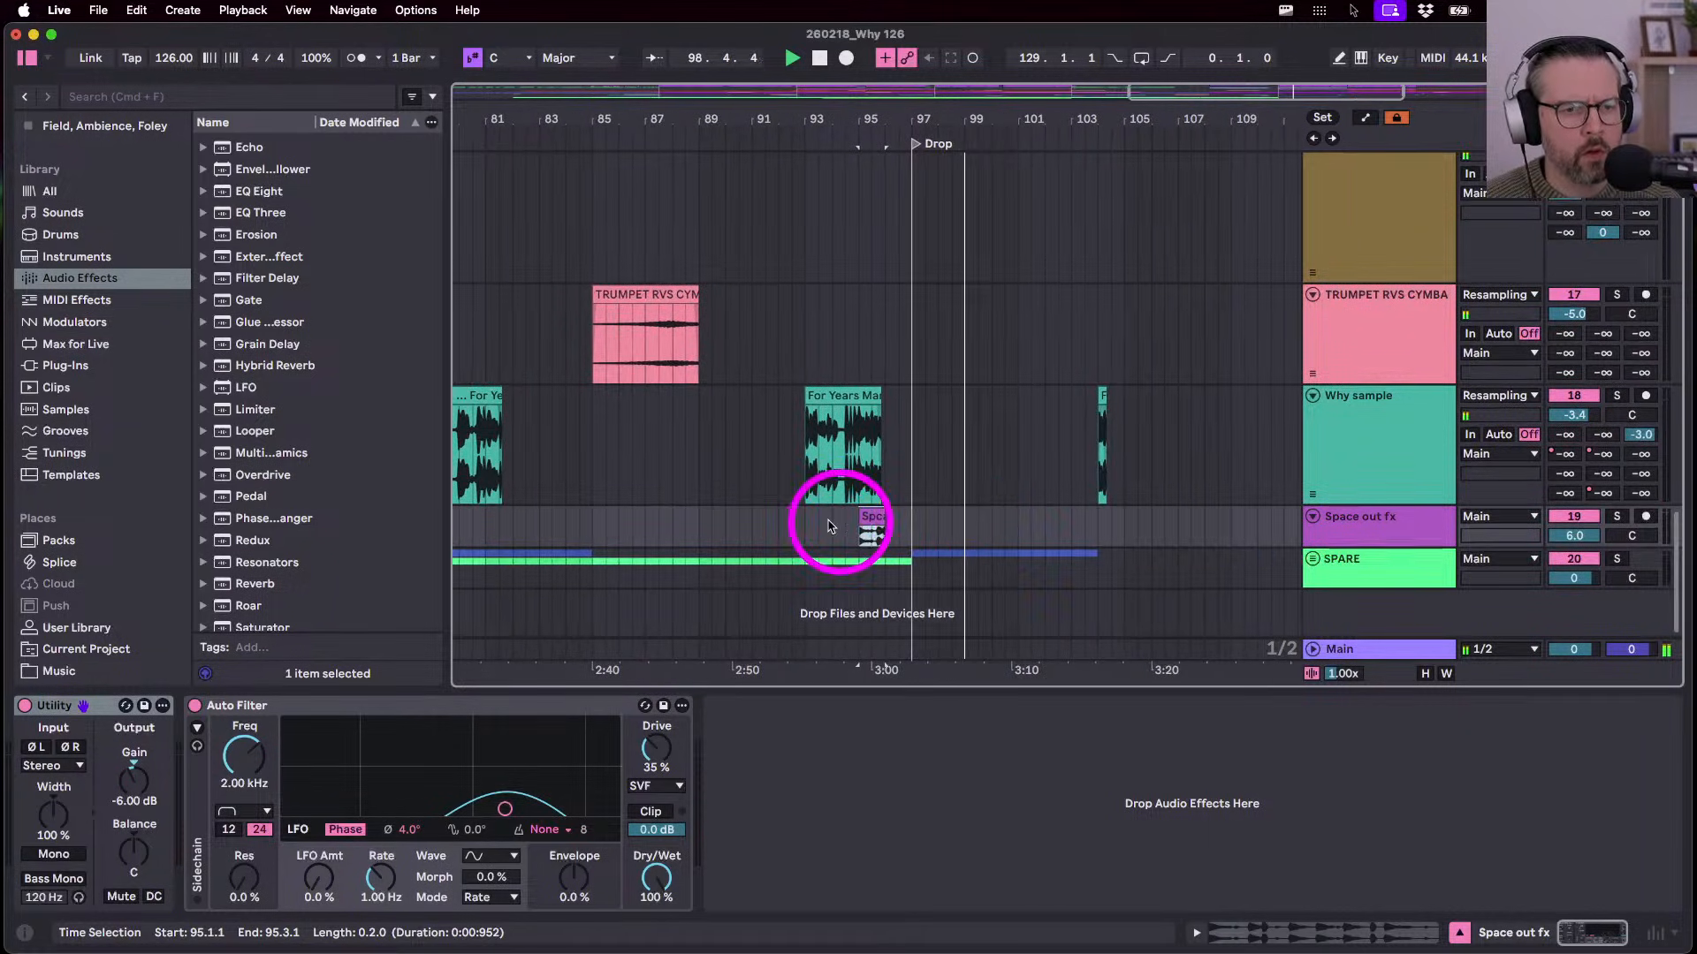
drag(866, 515, 1030, 521)
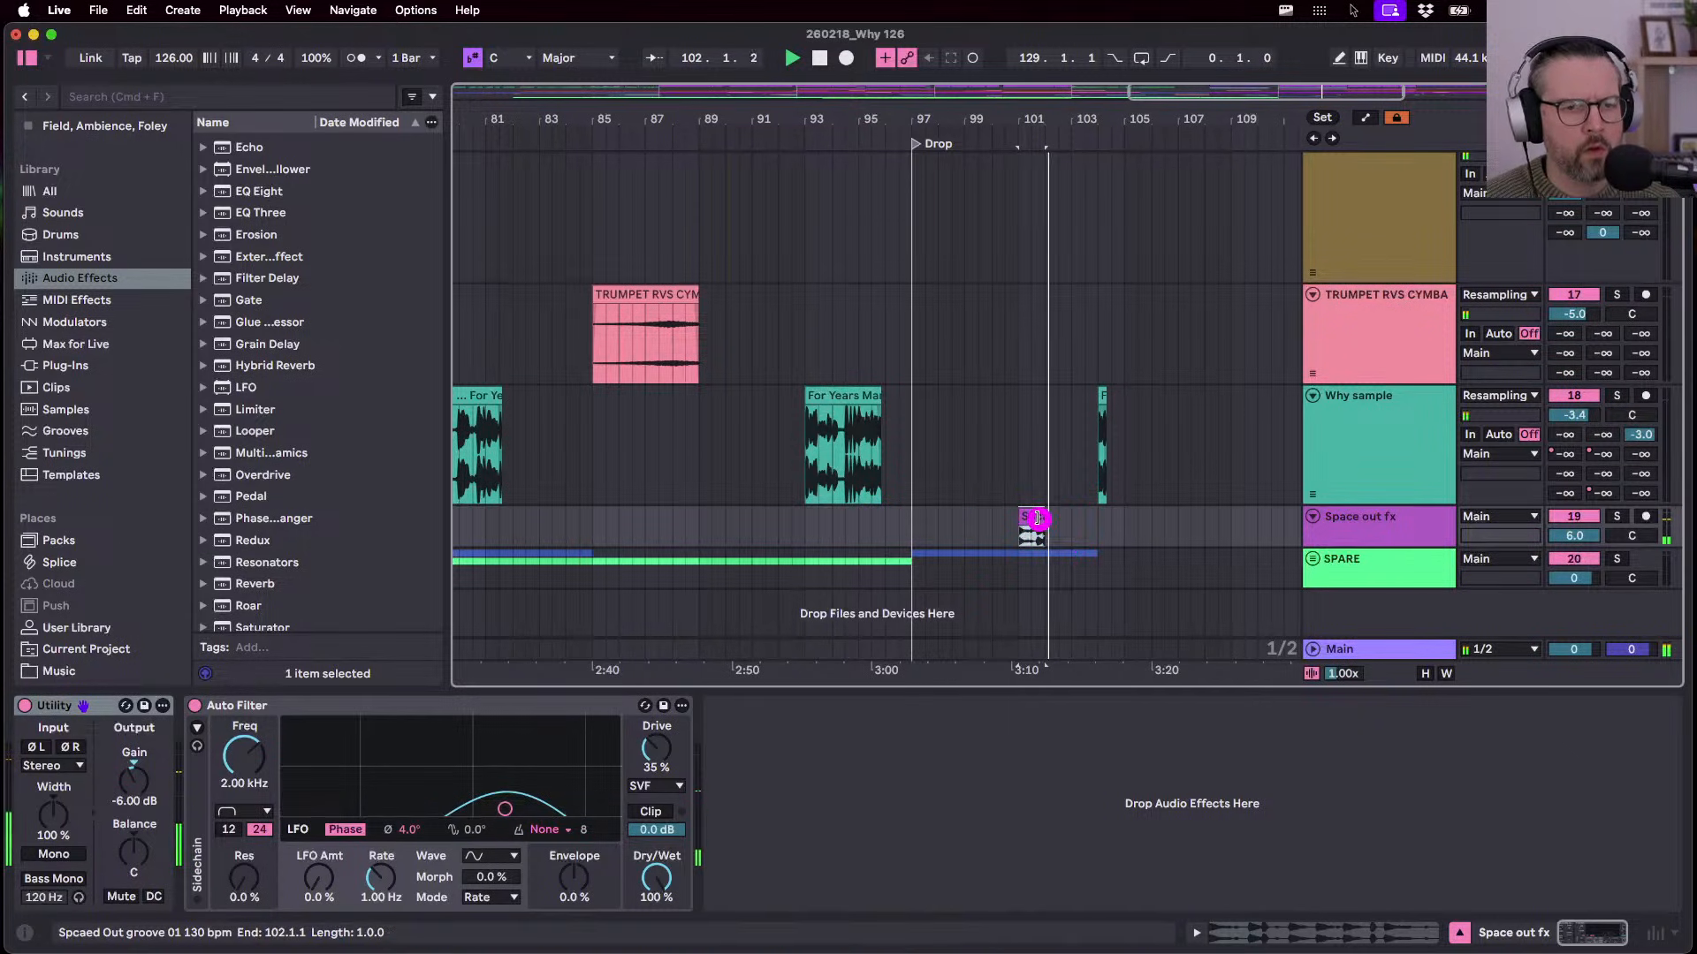
click(1037, 519)
scroll(1071, 521, up, 10)
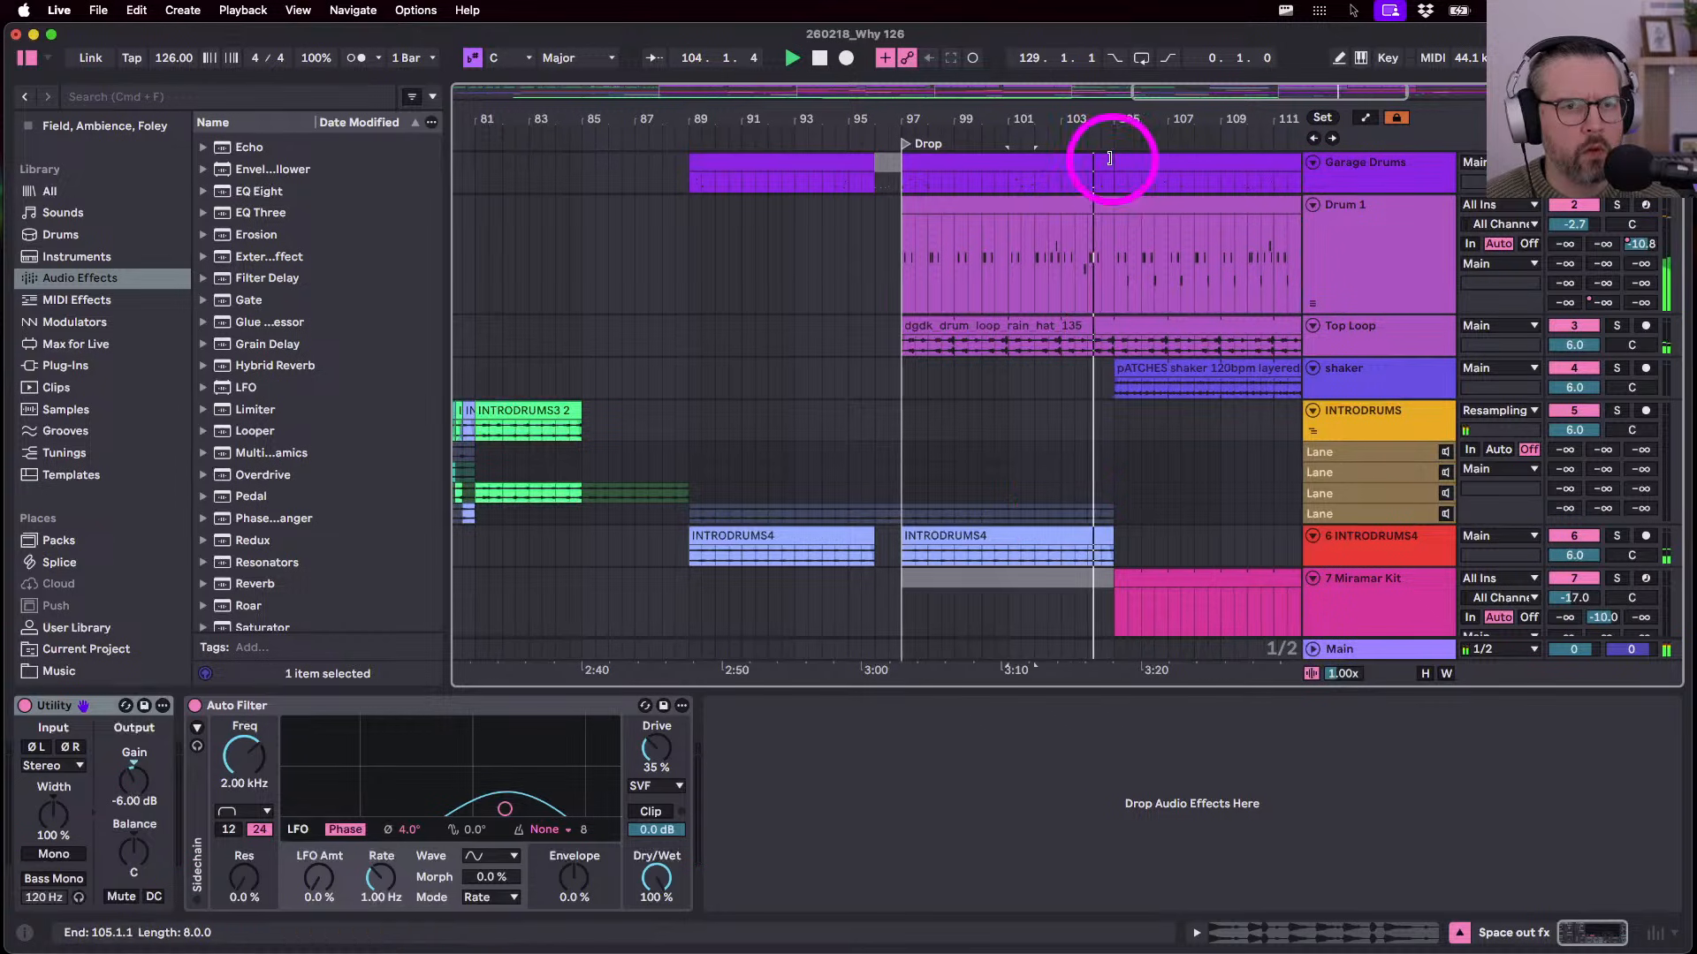
- Pull the Garage Drums clip's end back from bar 105 to 103.3.1
drag(1112, 163, 1075, 163)
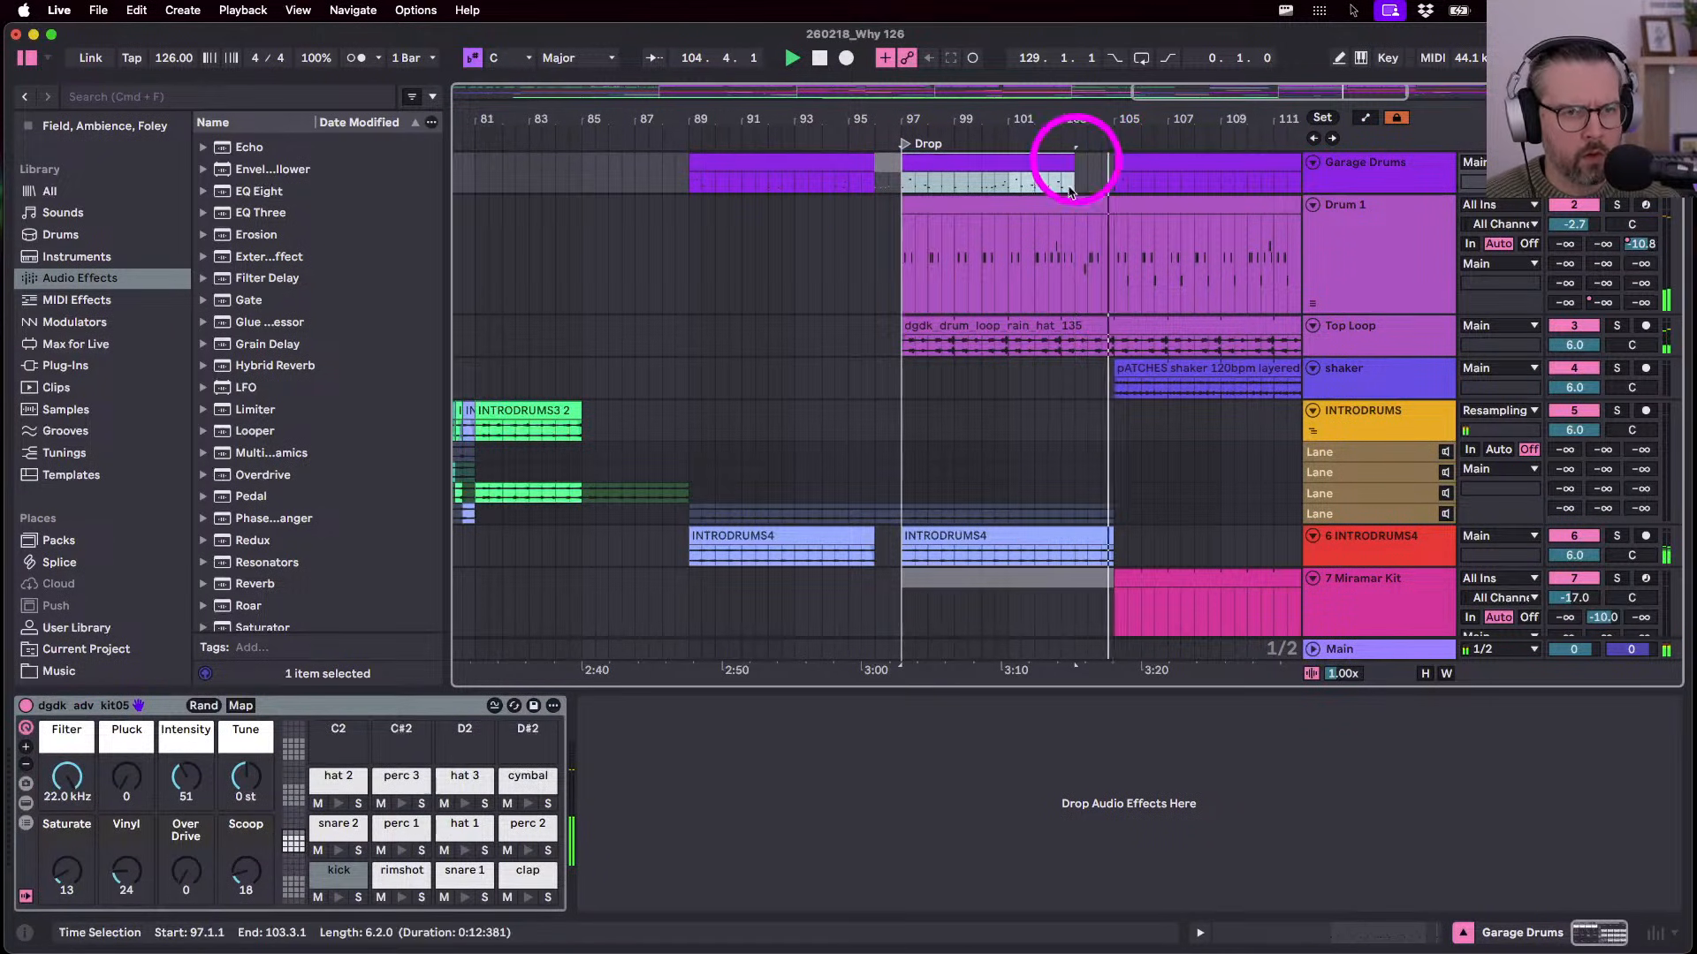
click(1028, 298)
key(space)
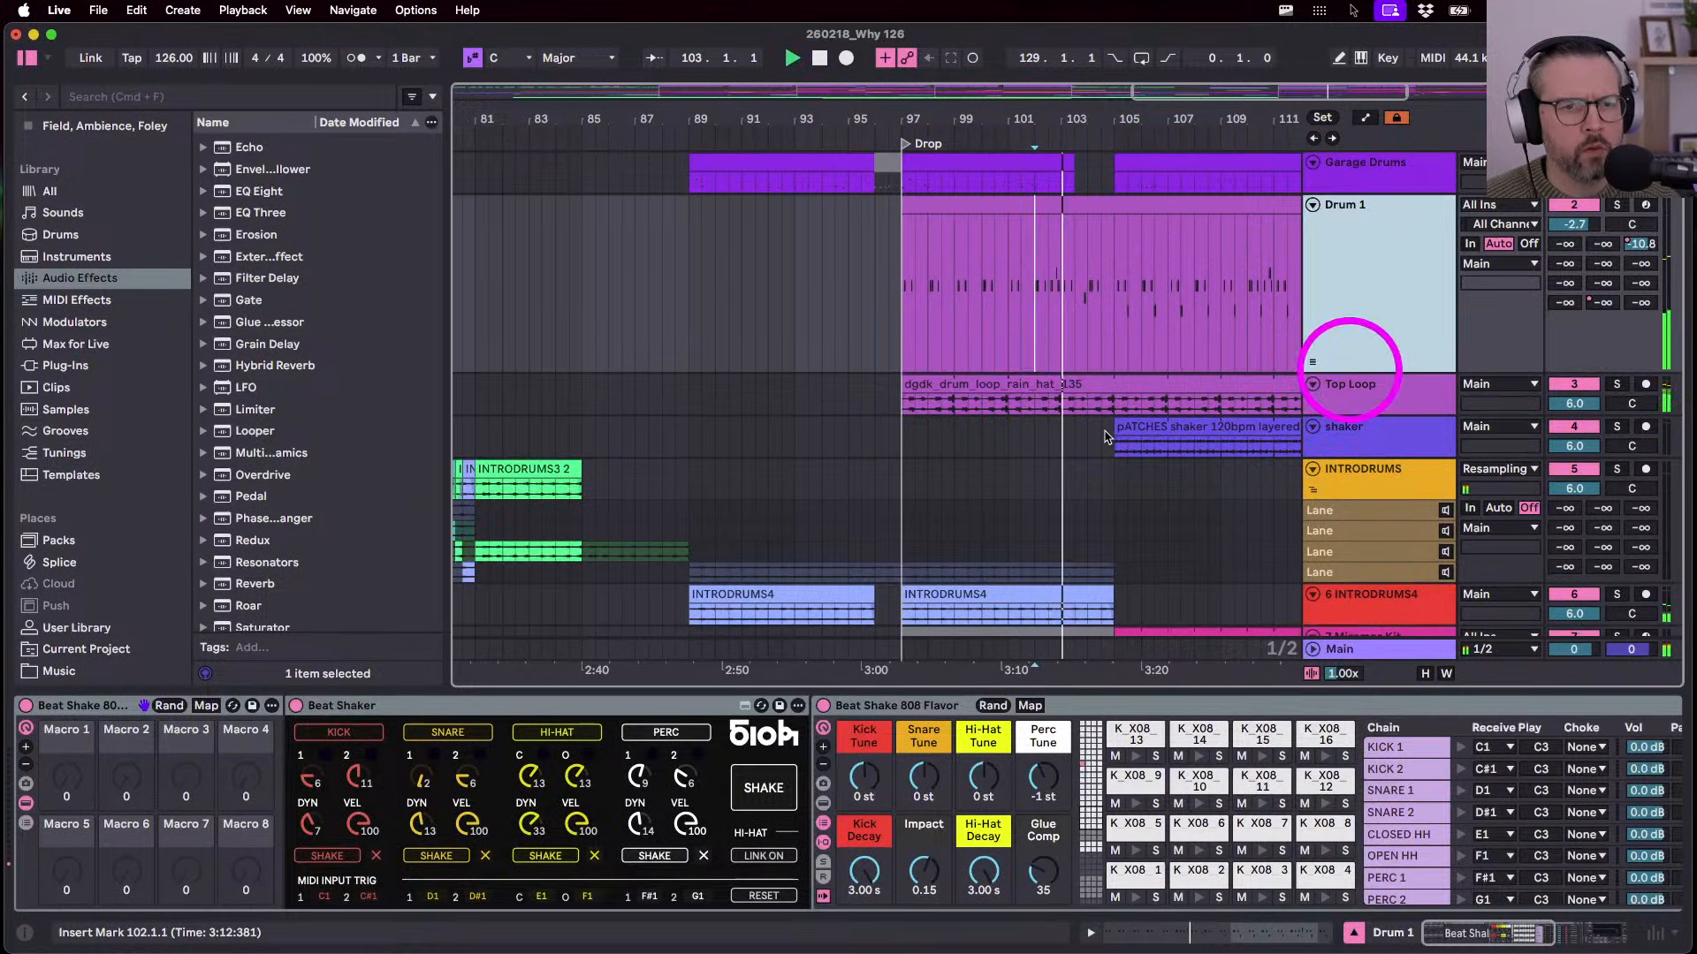
scroll(1131, 405, up, 5)
drag(1070, 403, 1020, 406)
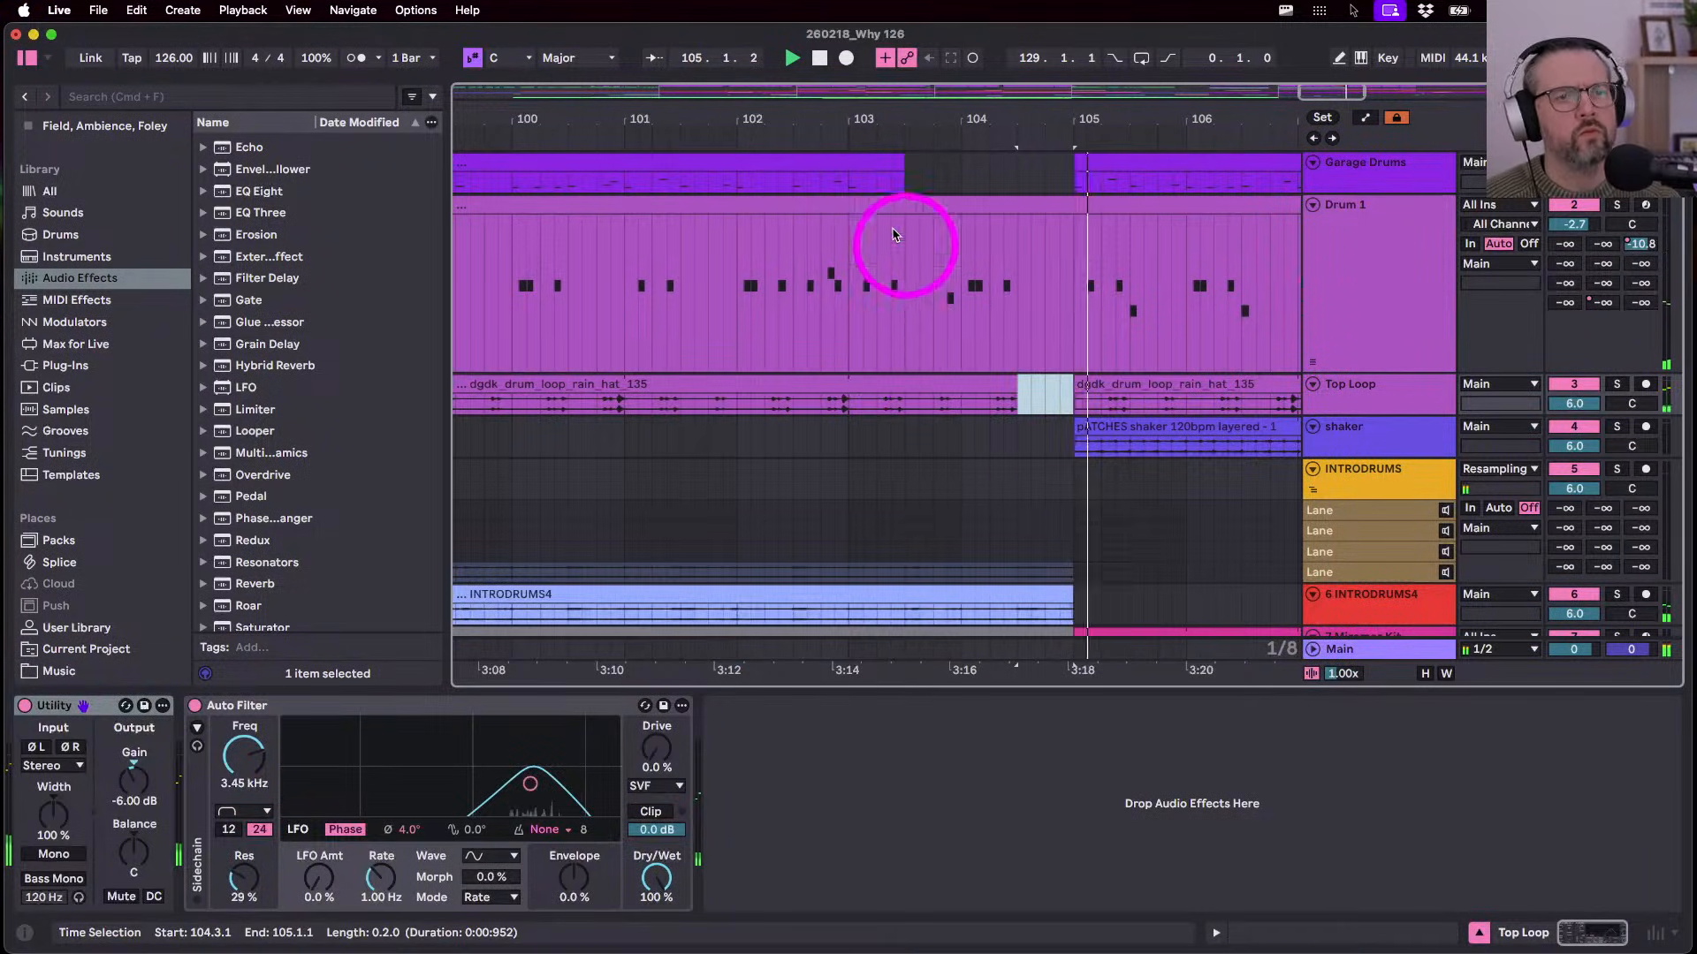
scroll(879, 174, down, 10)
scroll(868, 330, down, 5)
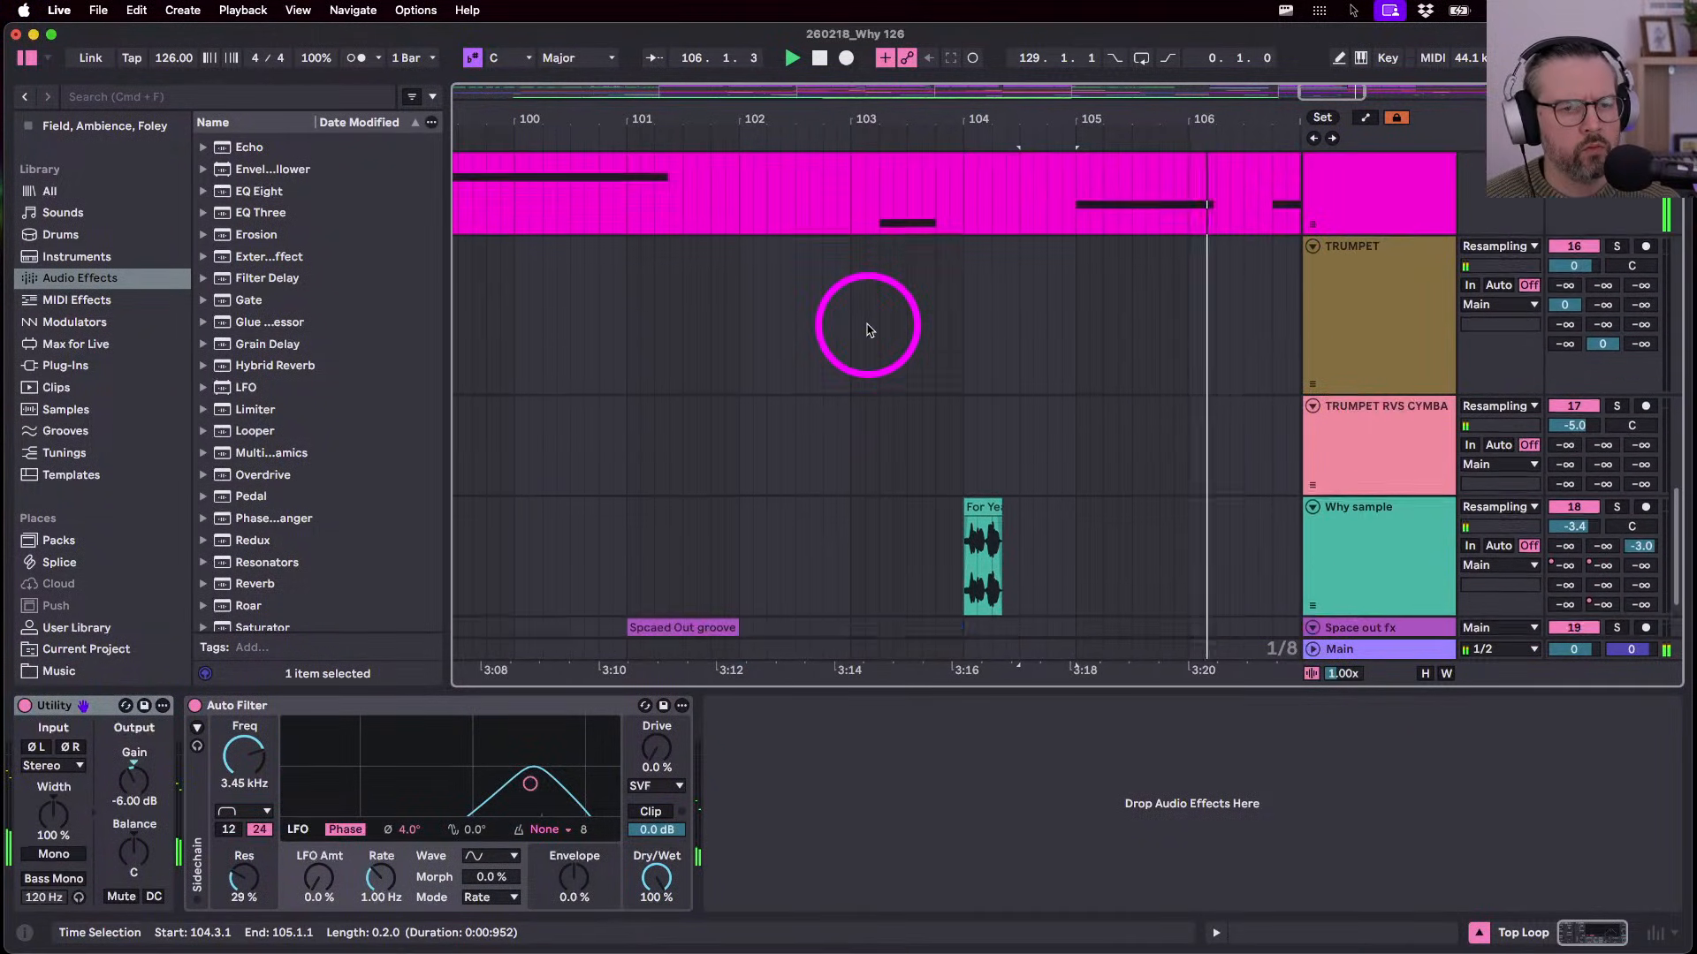
scroll(849, 313, down, 3)
scroll(840, 303, up, 3)
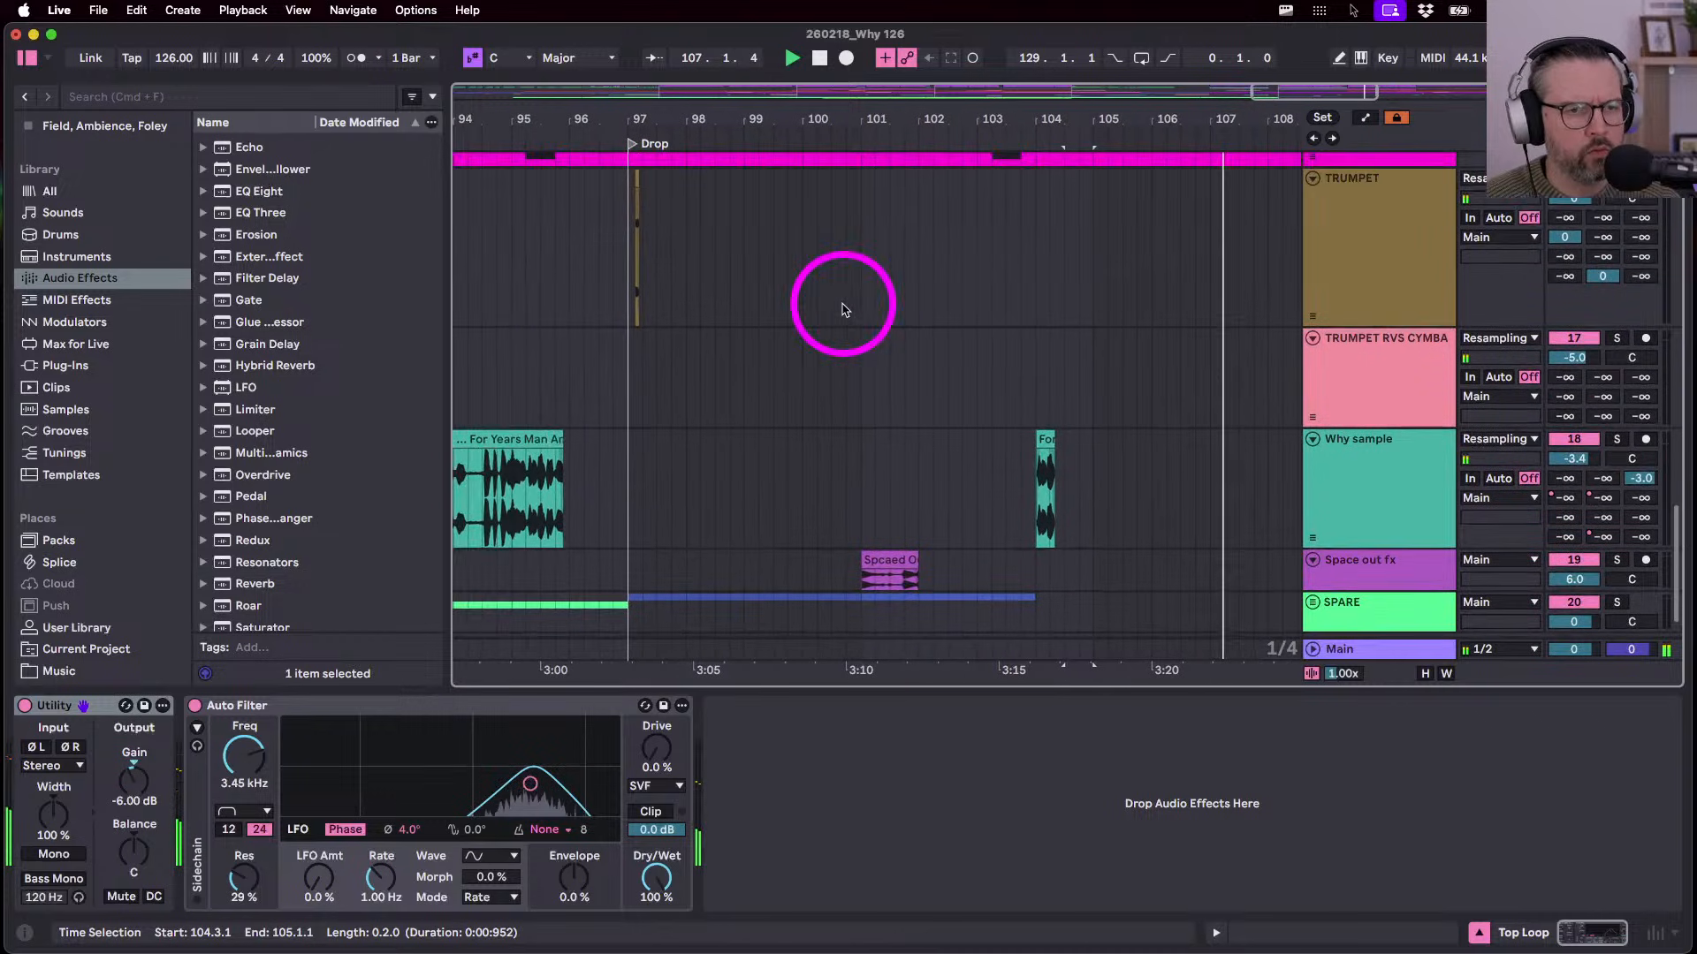
click(628, 485)
scroll(969, 470, up, 2)
scroll(970, 470, up, 2)
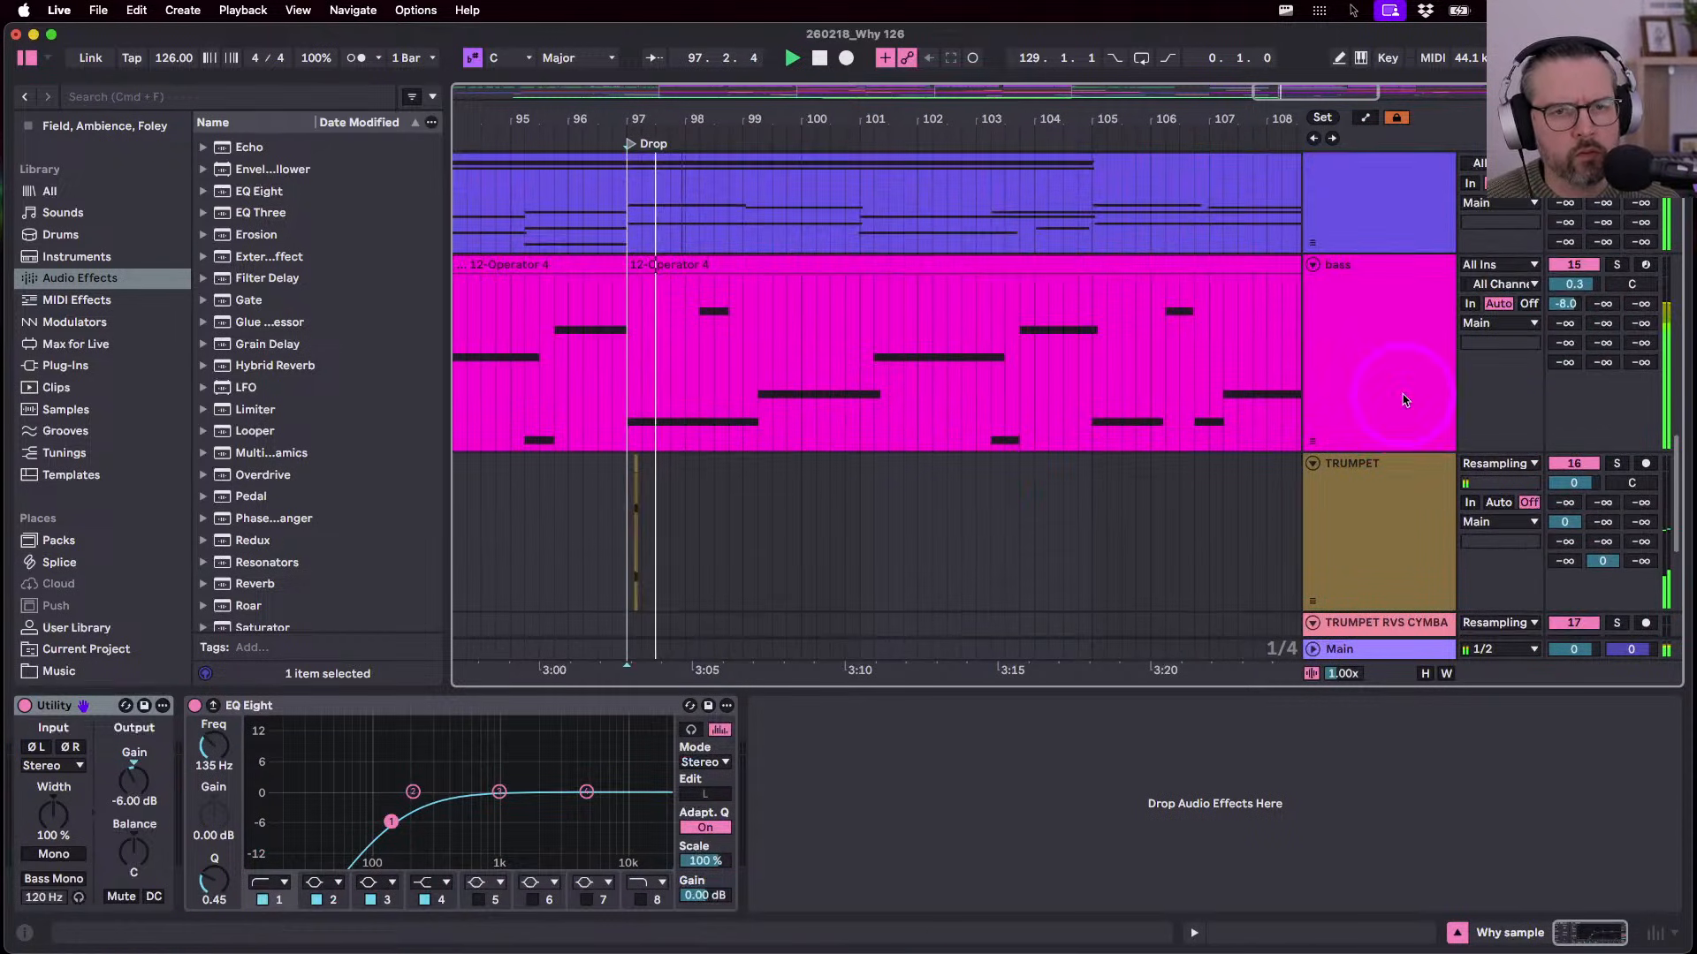
- Show the bass track's effect chain and its automation envelopes
click(1401, 378)
key(a)
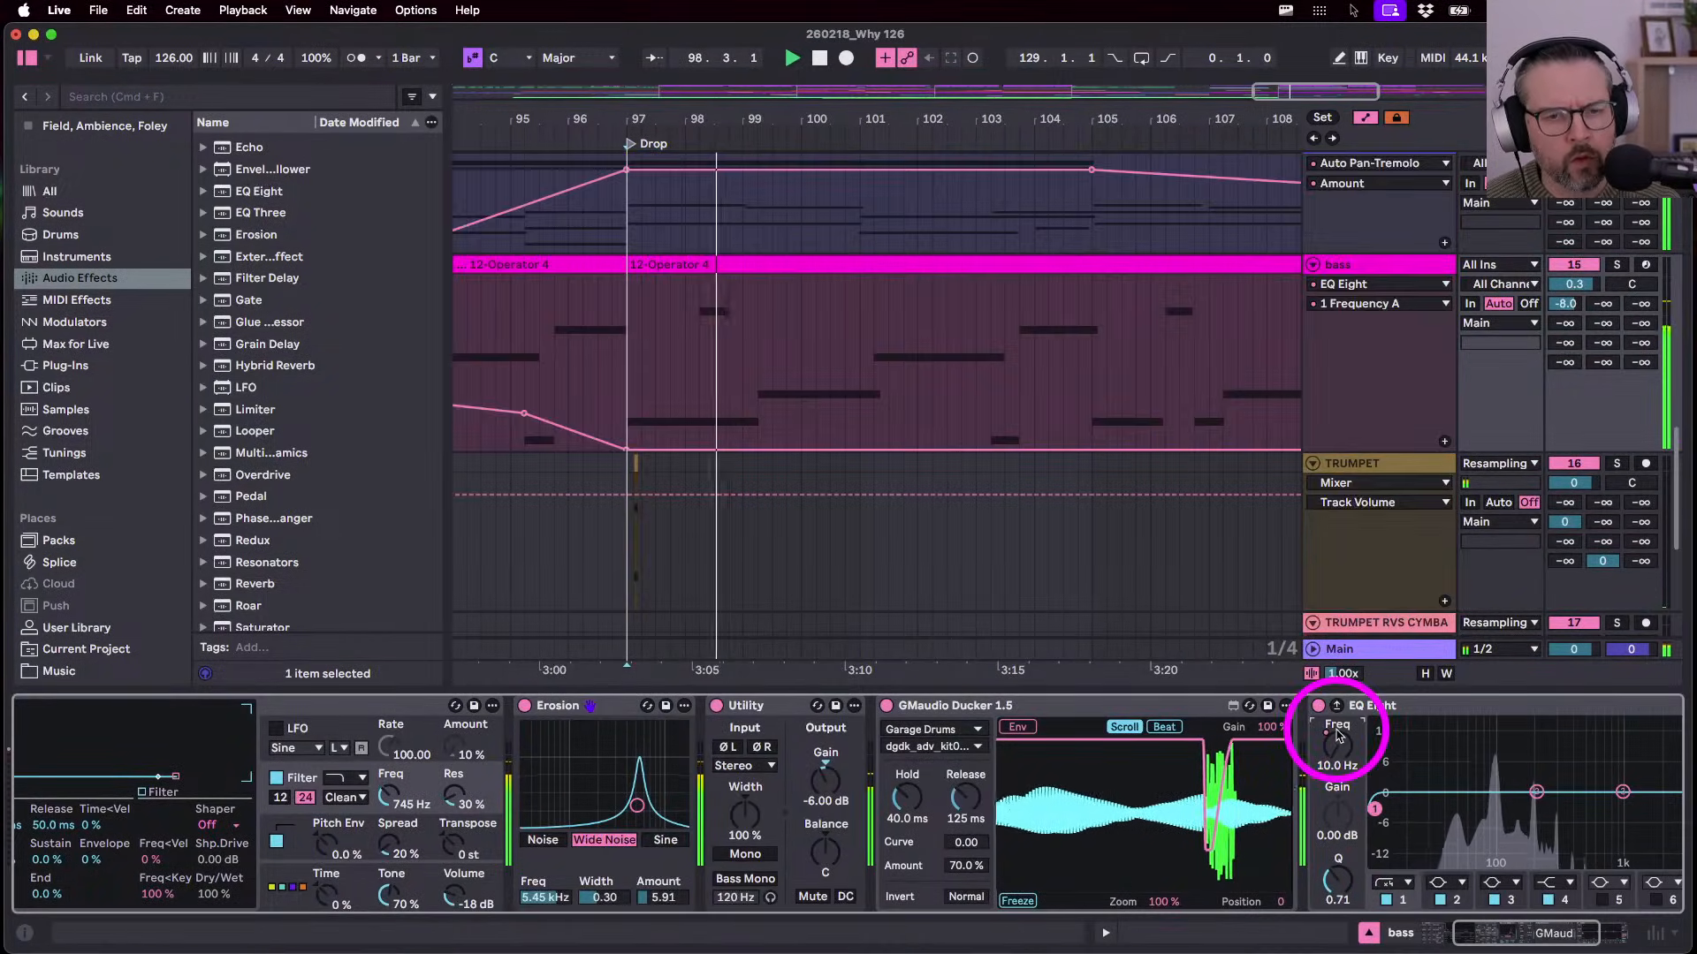
key(a)
scroll(950, 380, down, 5)
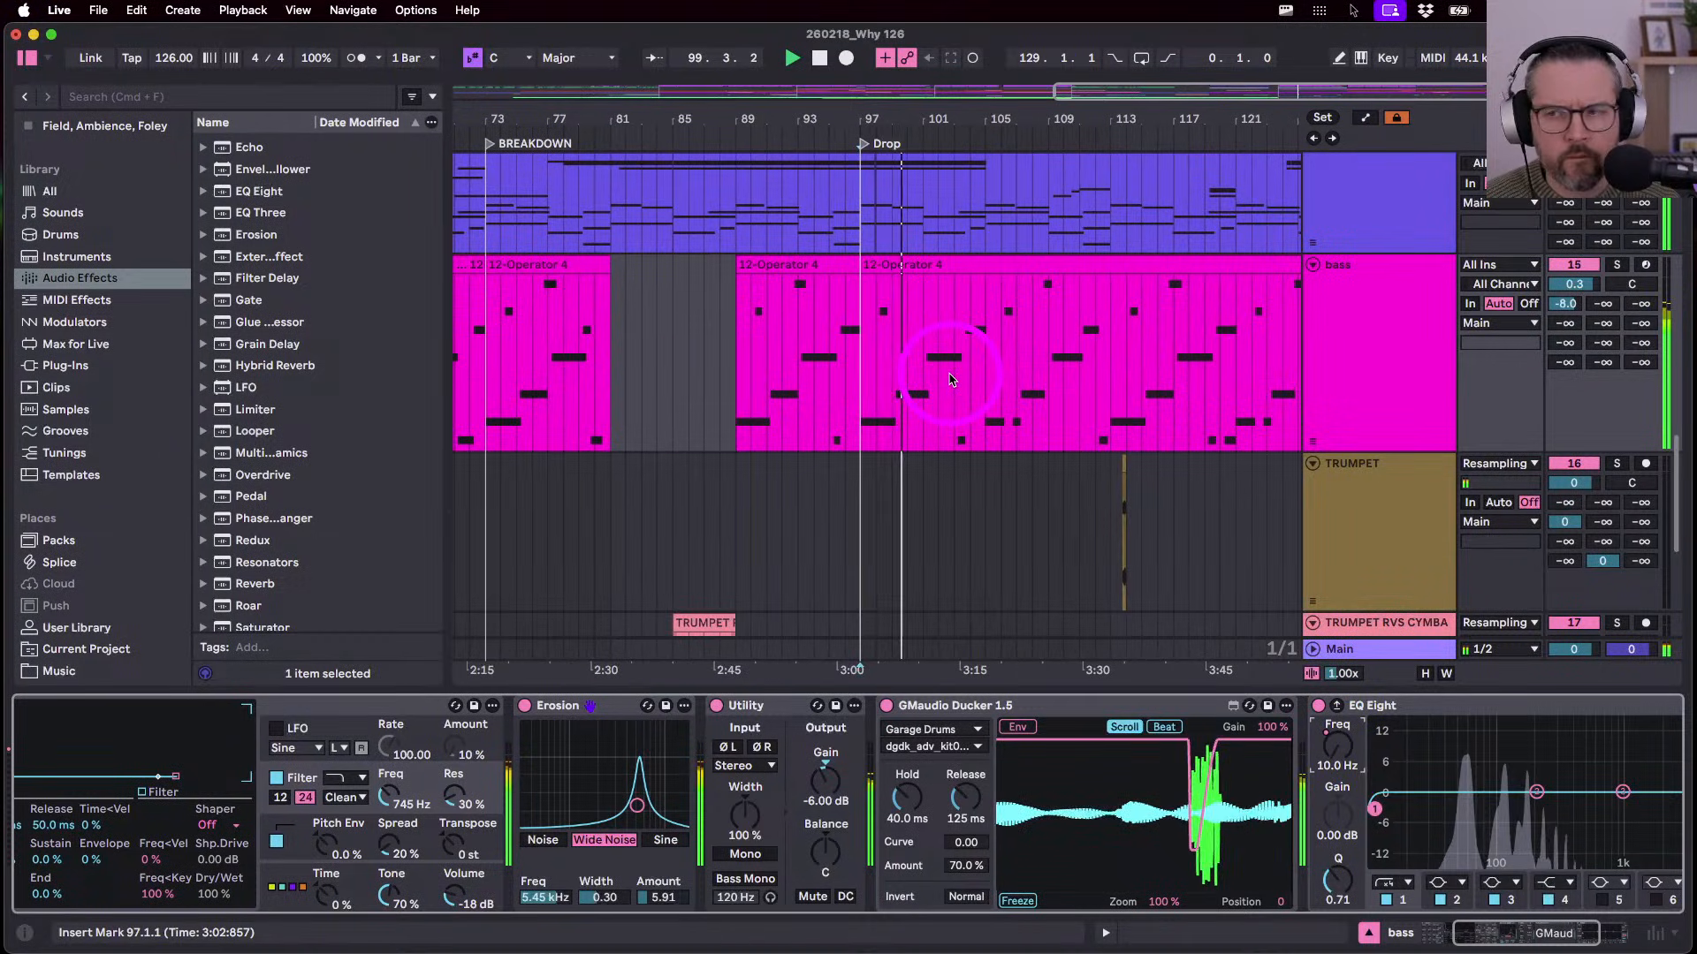
key(a)
scroll(818, 412, down, 2)
scroll(816, 407, up, 2)
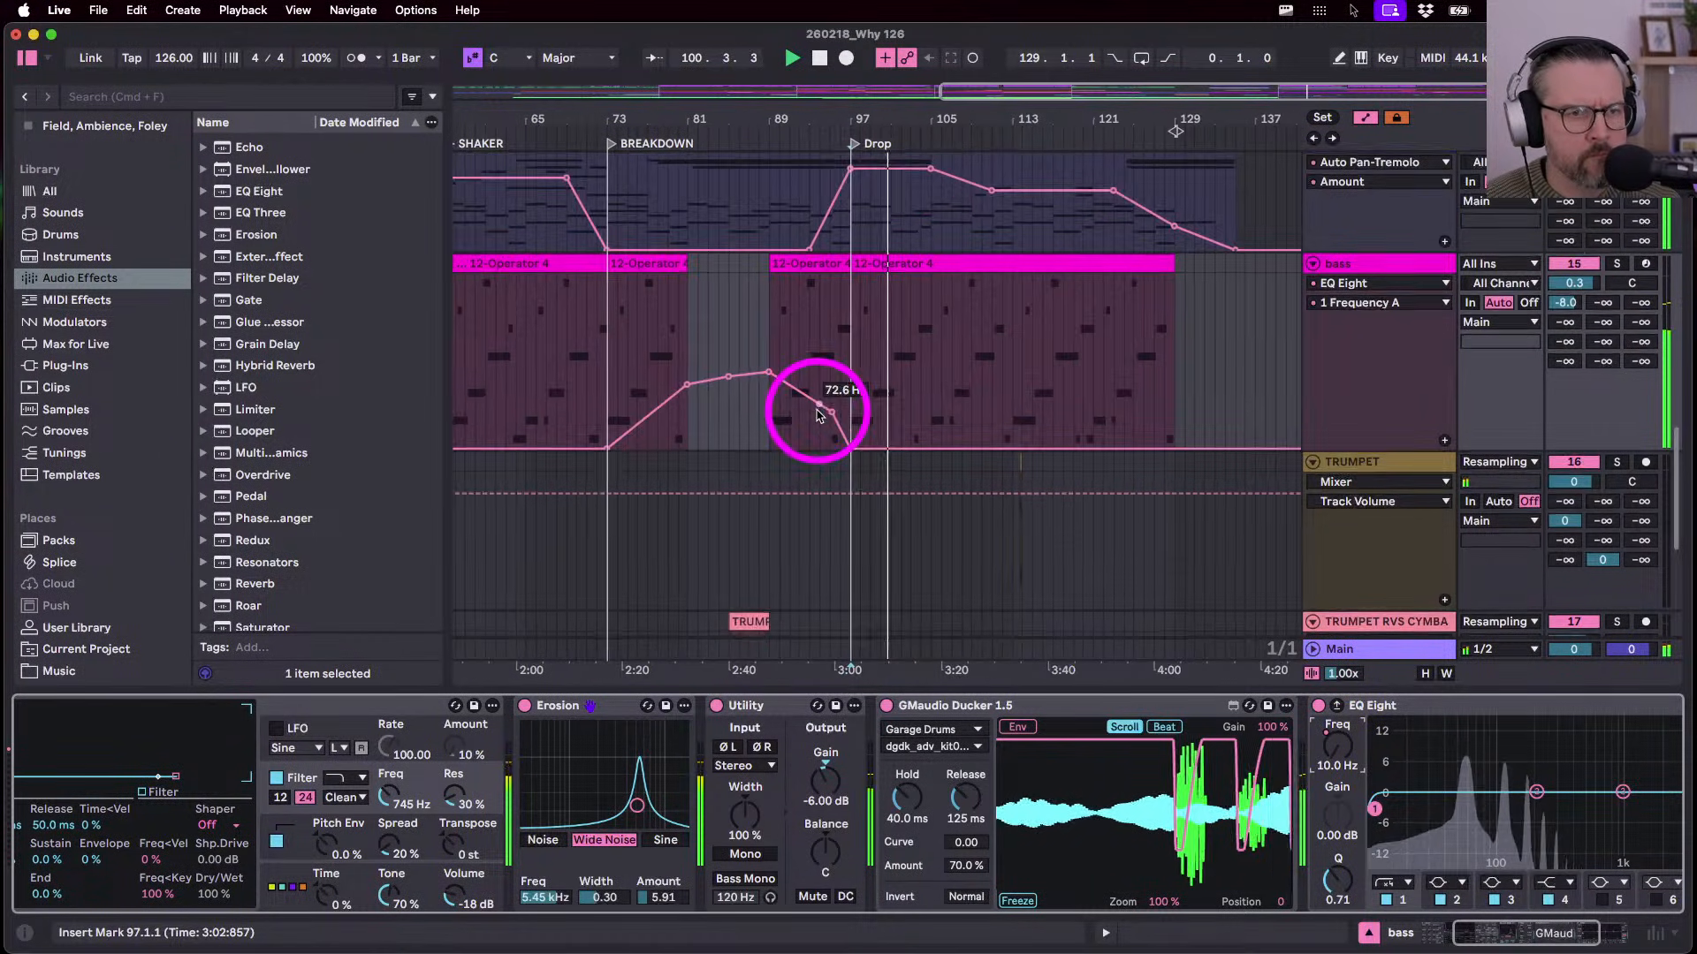
scroll(884, 406, up, 2)
scroll(879, 416, up, 4)
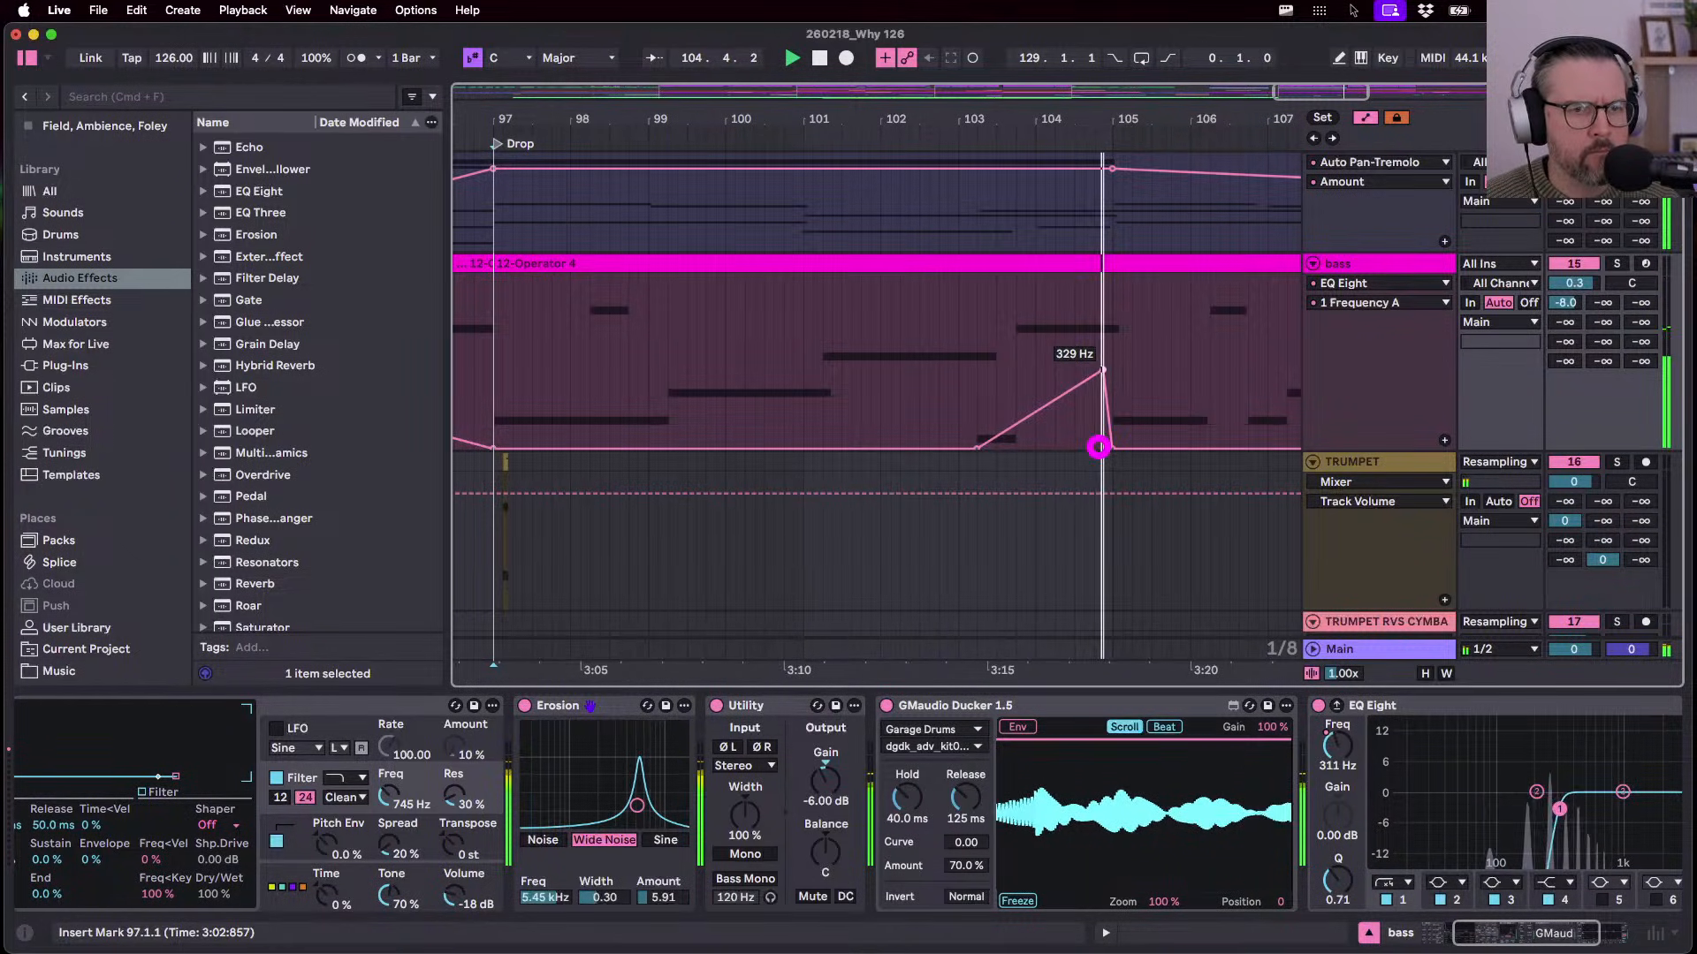
- Try edits to the EQ Eight Frequency A breakpoints around bars 103–104 while auditioning
click(916, 381)
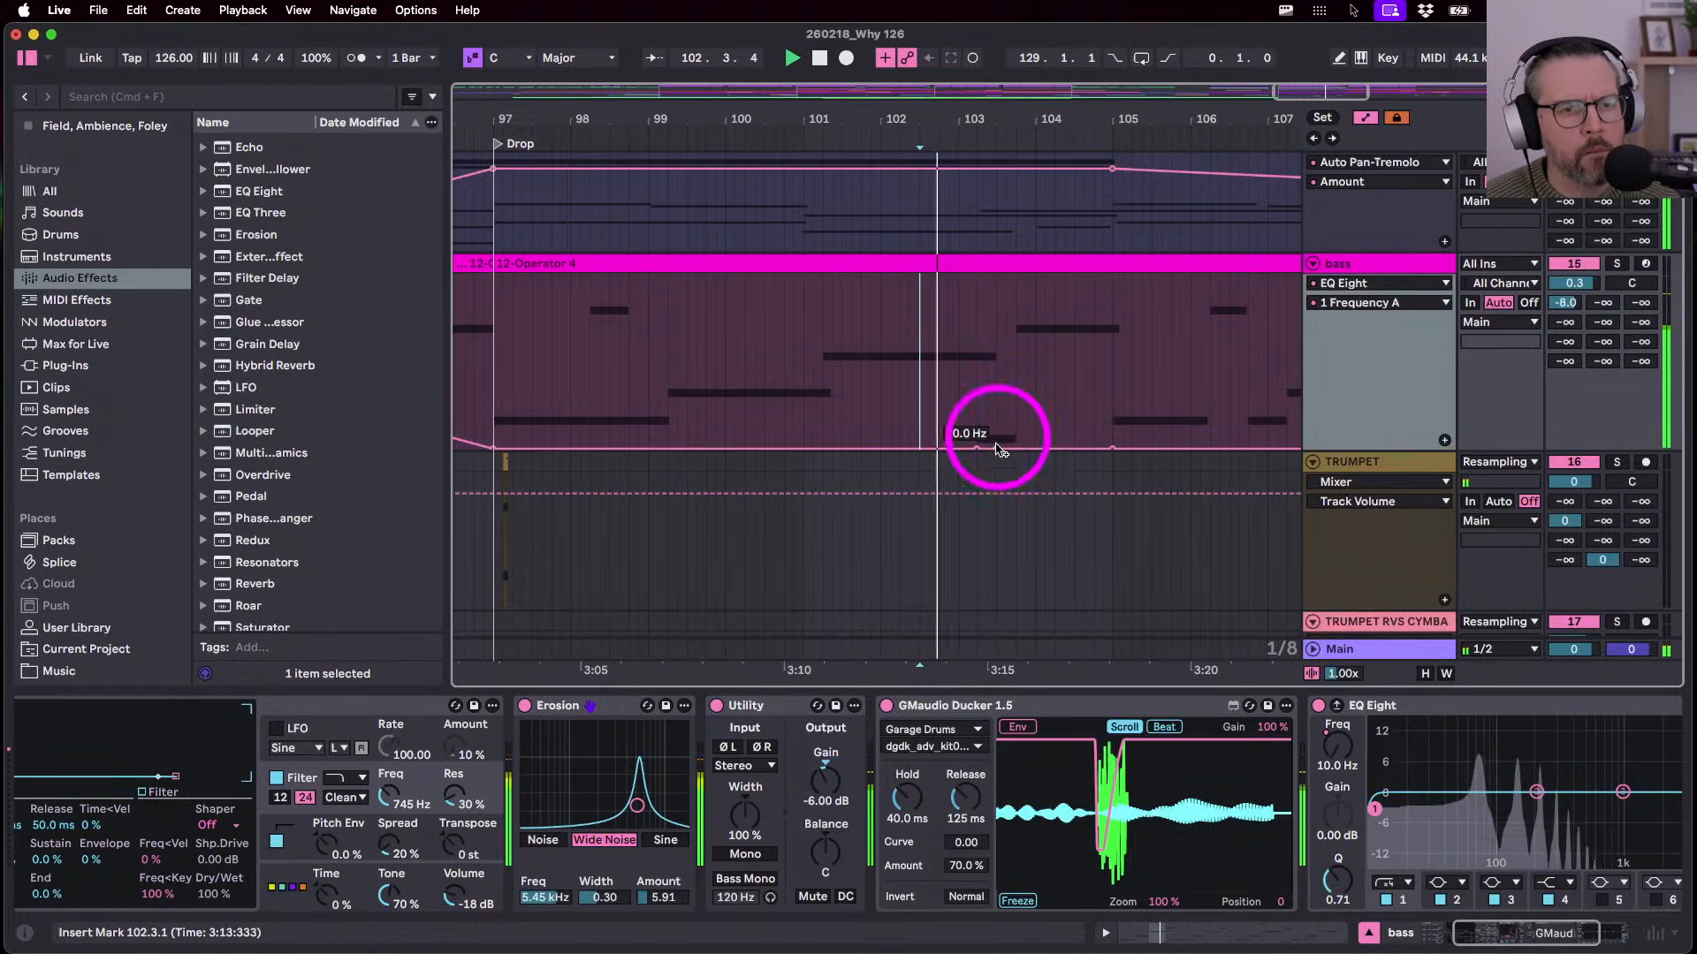
click(1109, 454)
click(1098, 448)
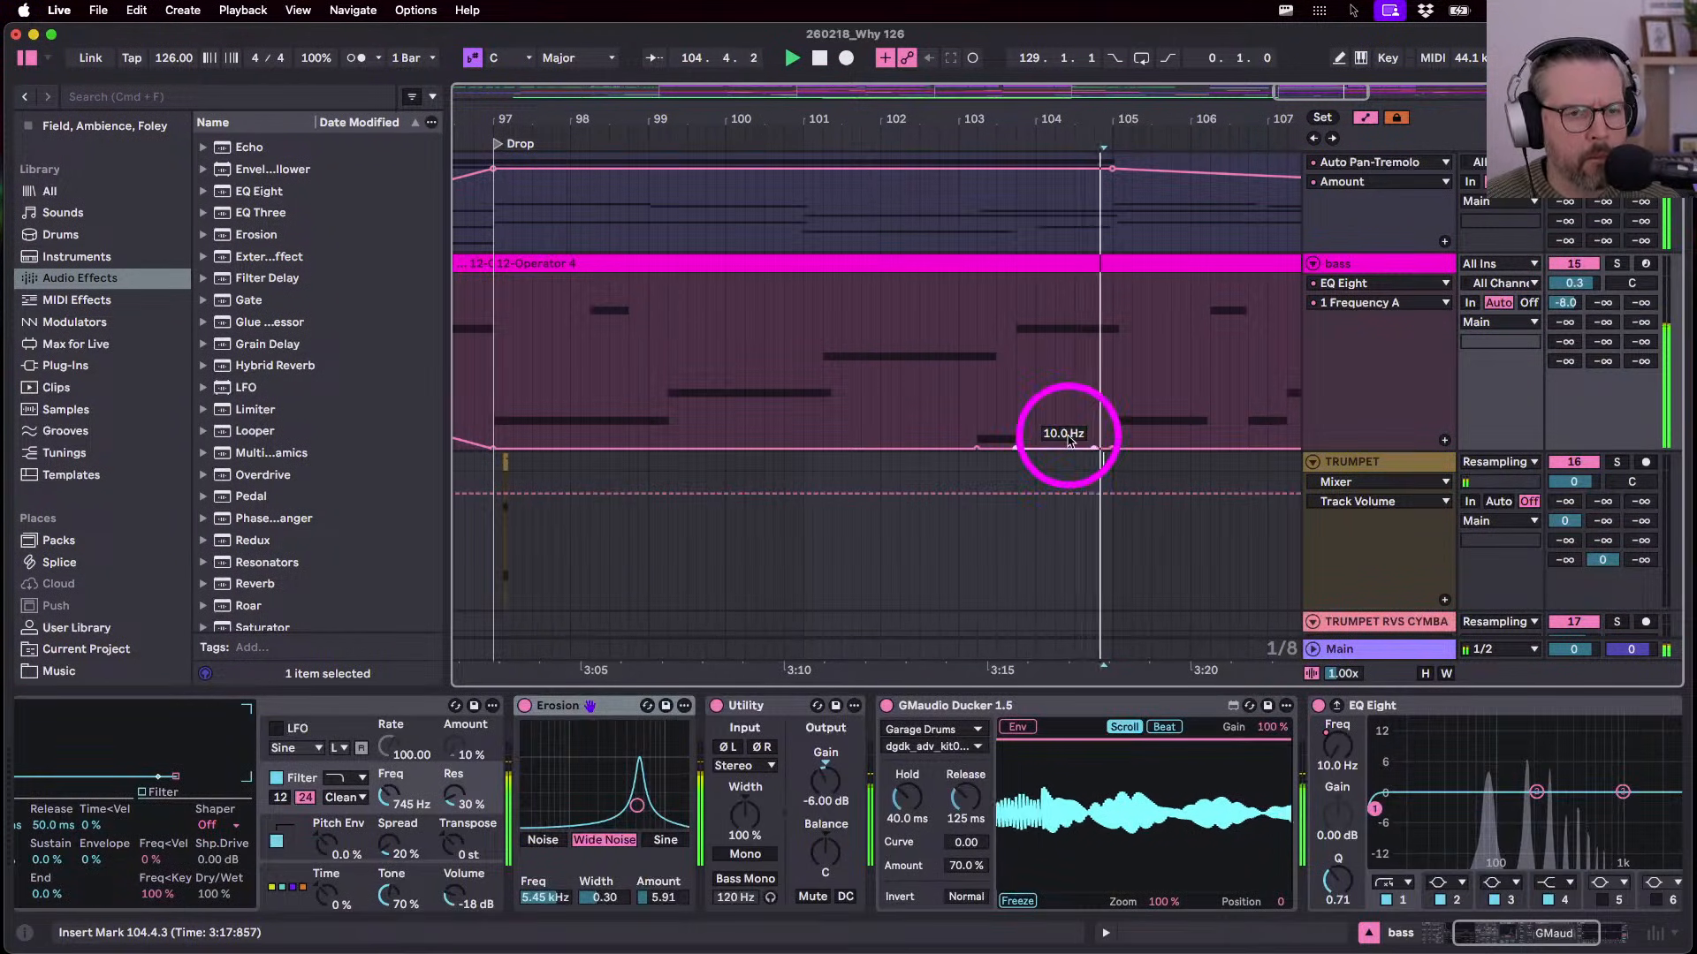
click(964, 380)
key(space)
key(space)
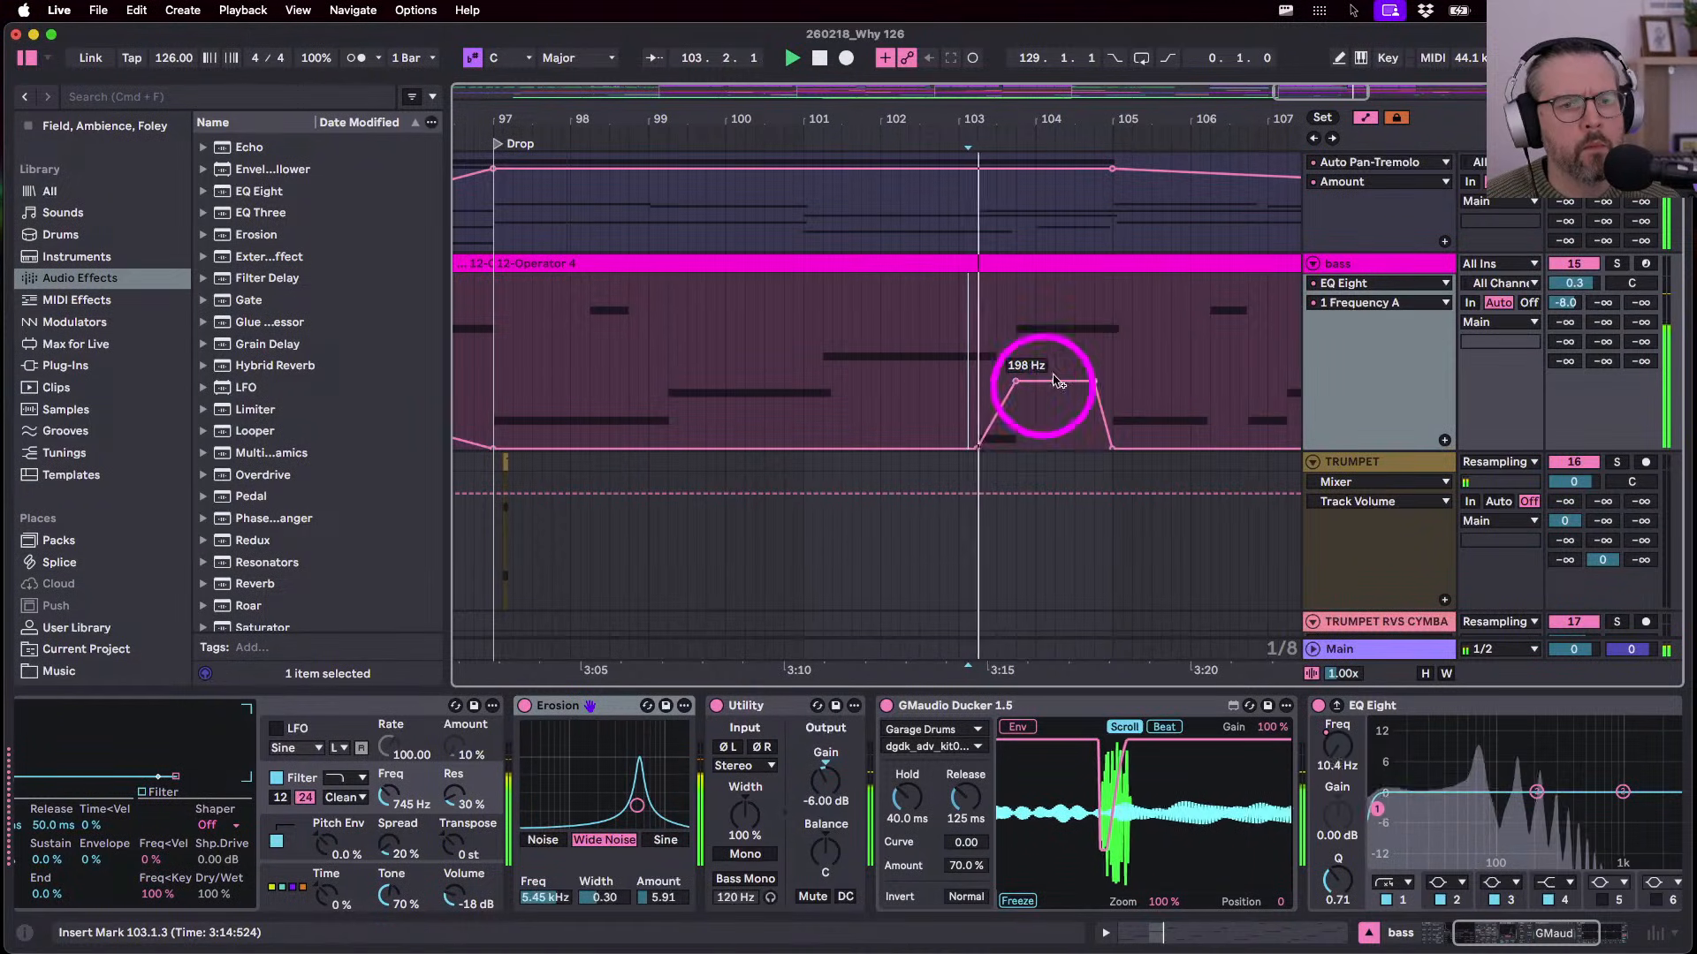
drag(1095, 380, 1112, 380)
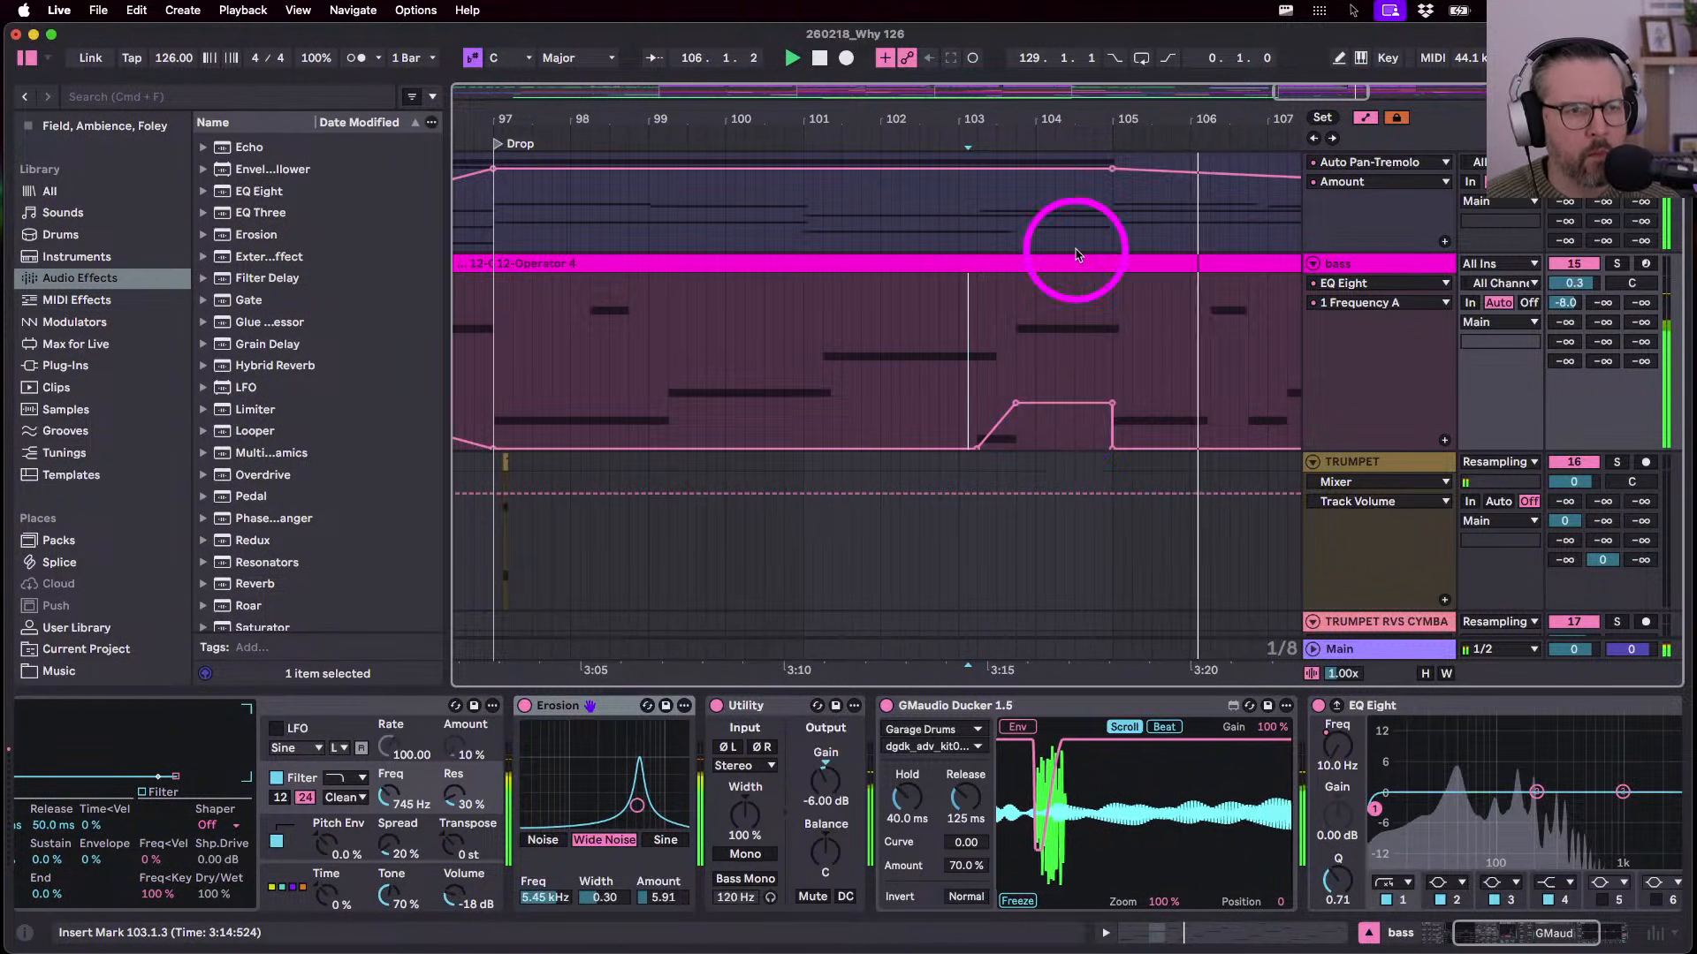
click(909, 379)
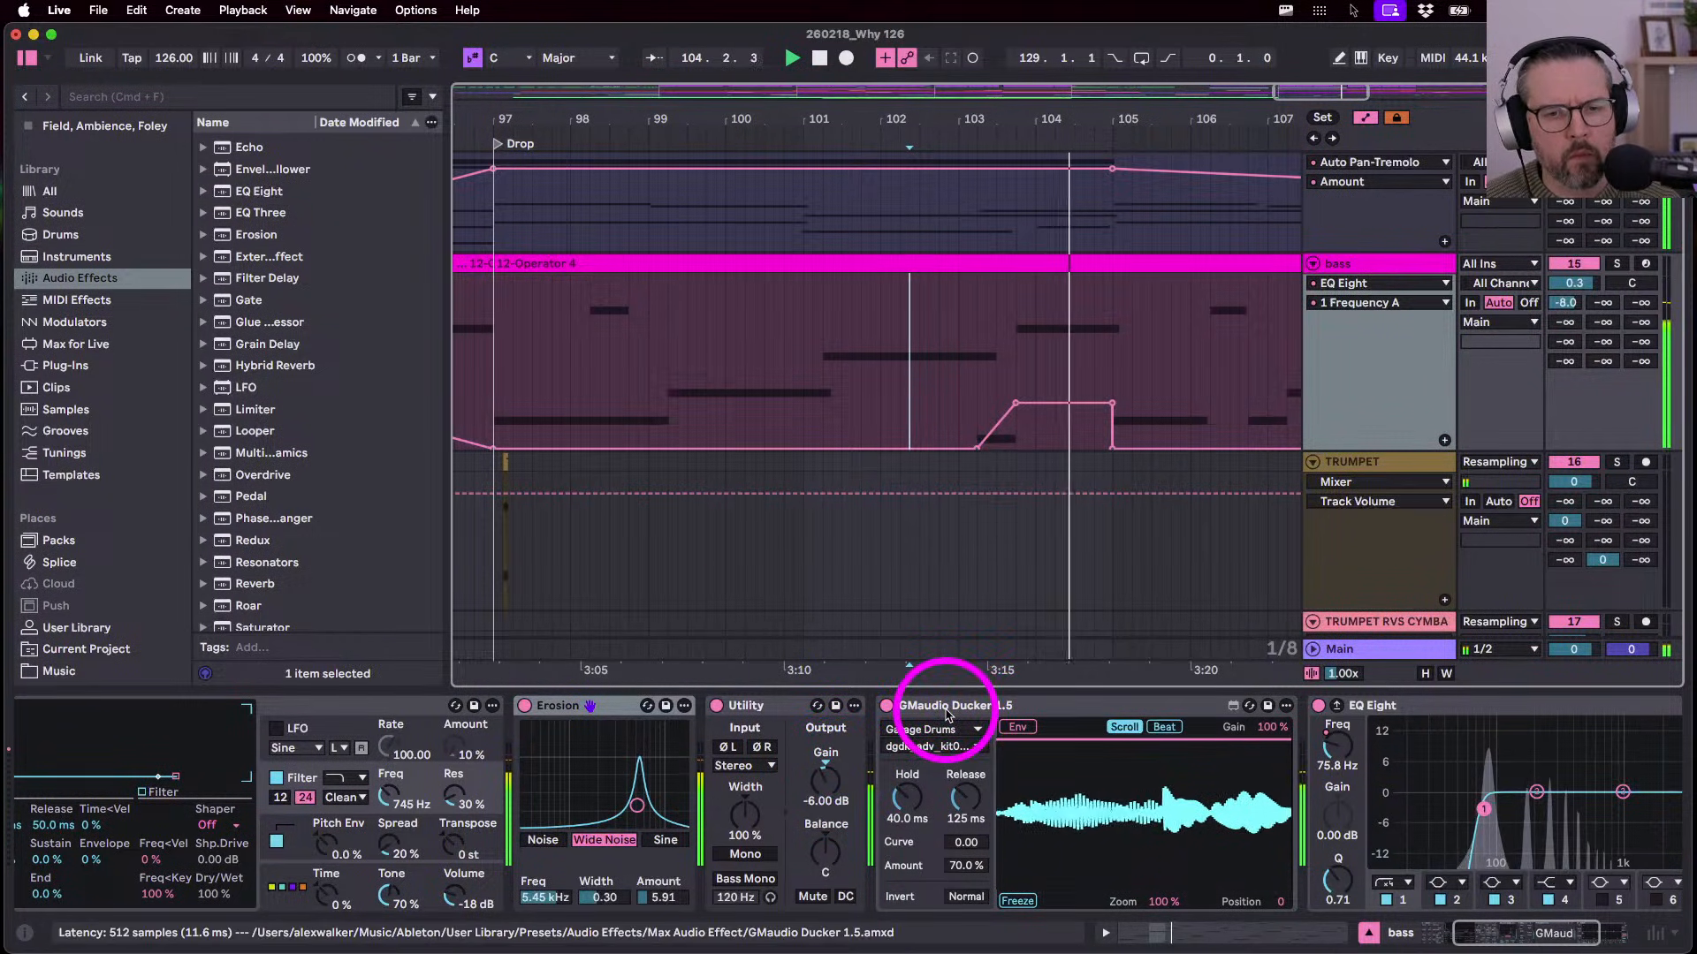
key(space)
- Undo the frequency automation back to flat 10.0 Hz and open the bass clip's notes
click(1064, 395)
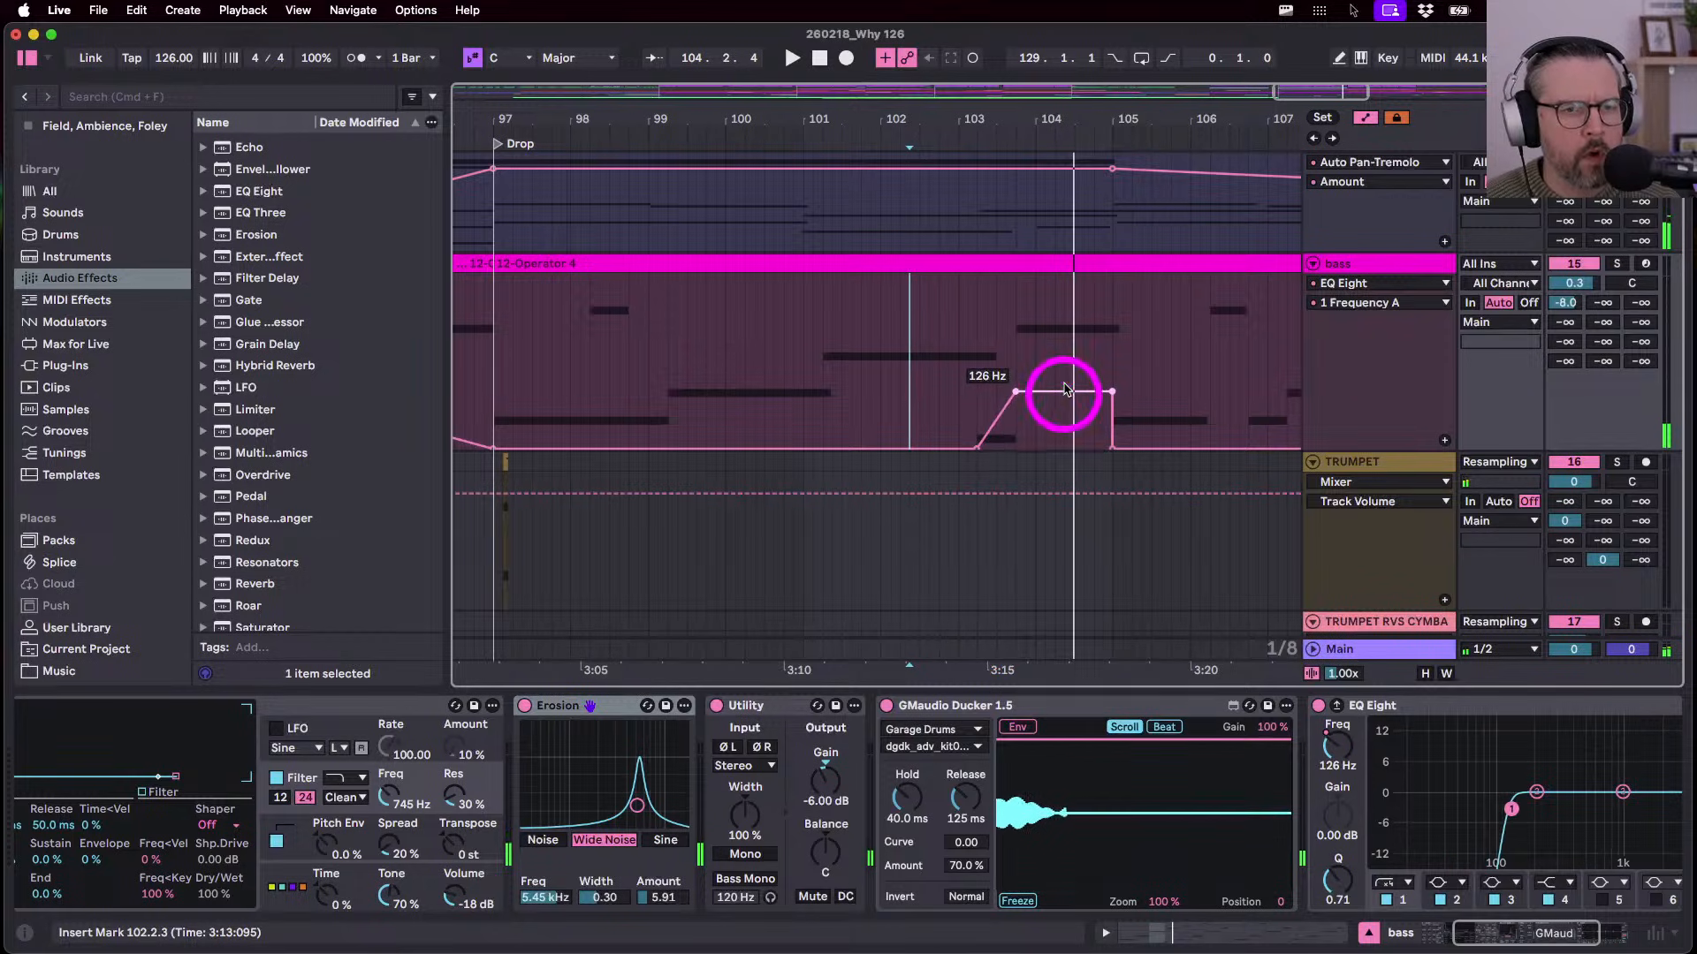
click(970, 380)
key(space)
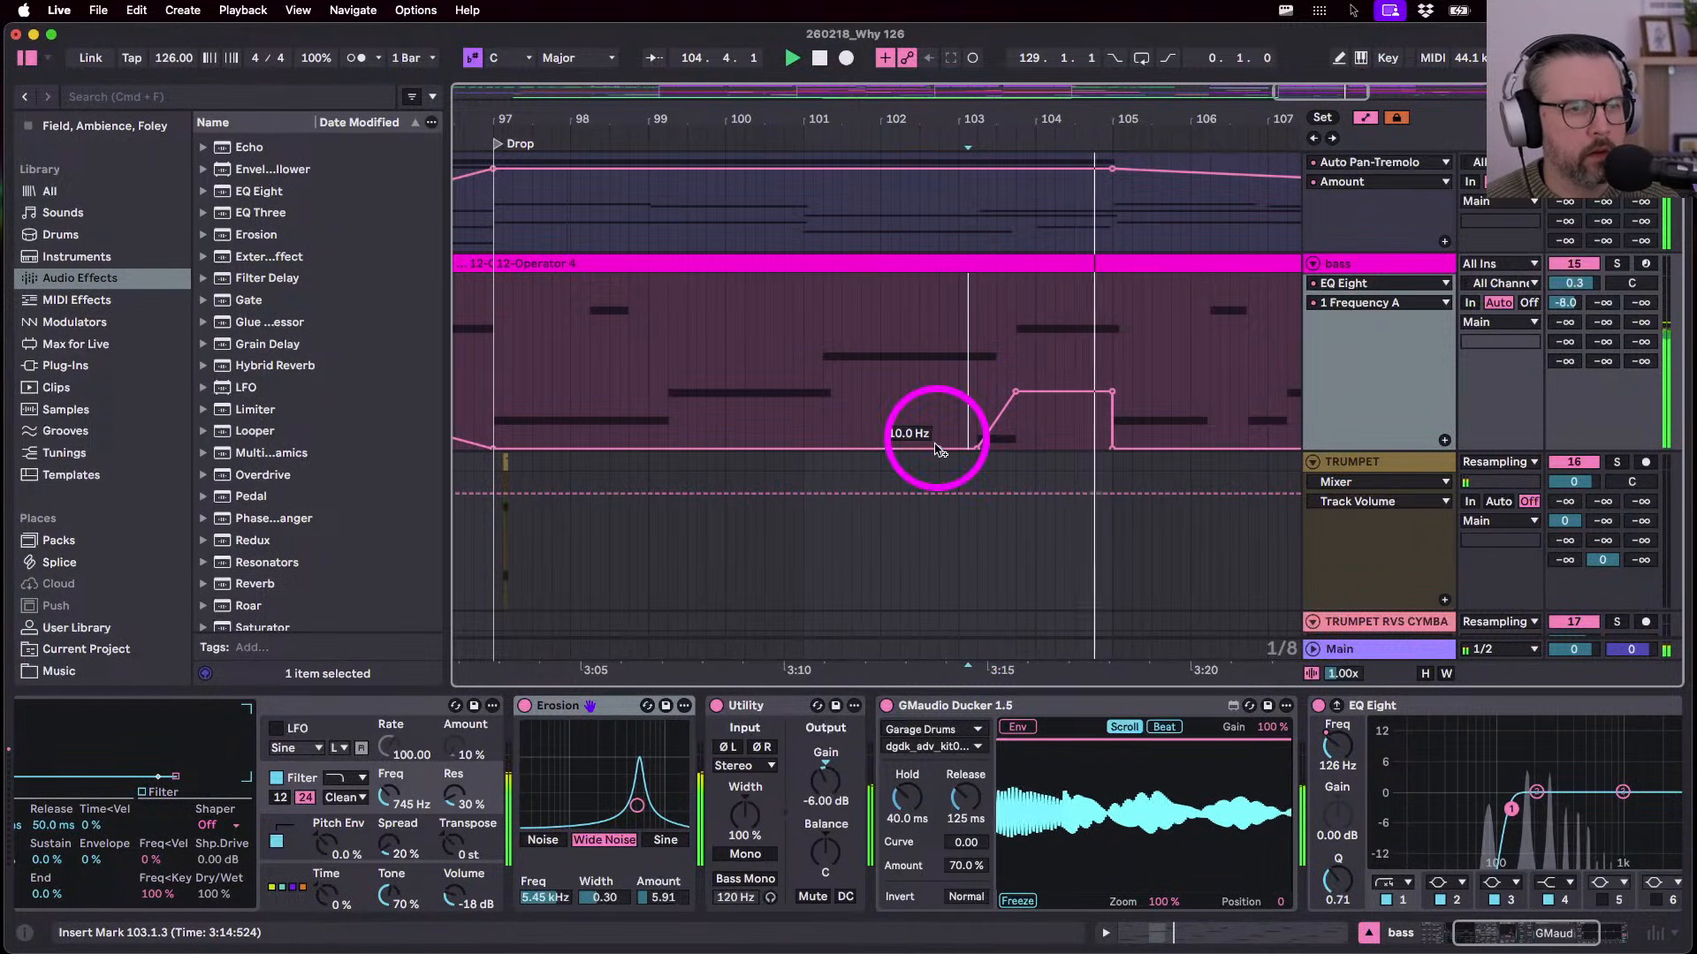
key(super+z)
key(super+z)
key(super+z)
key(super+z)
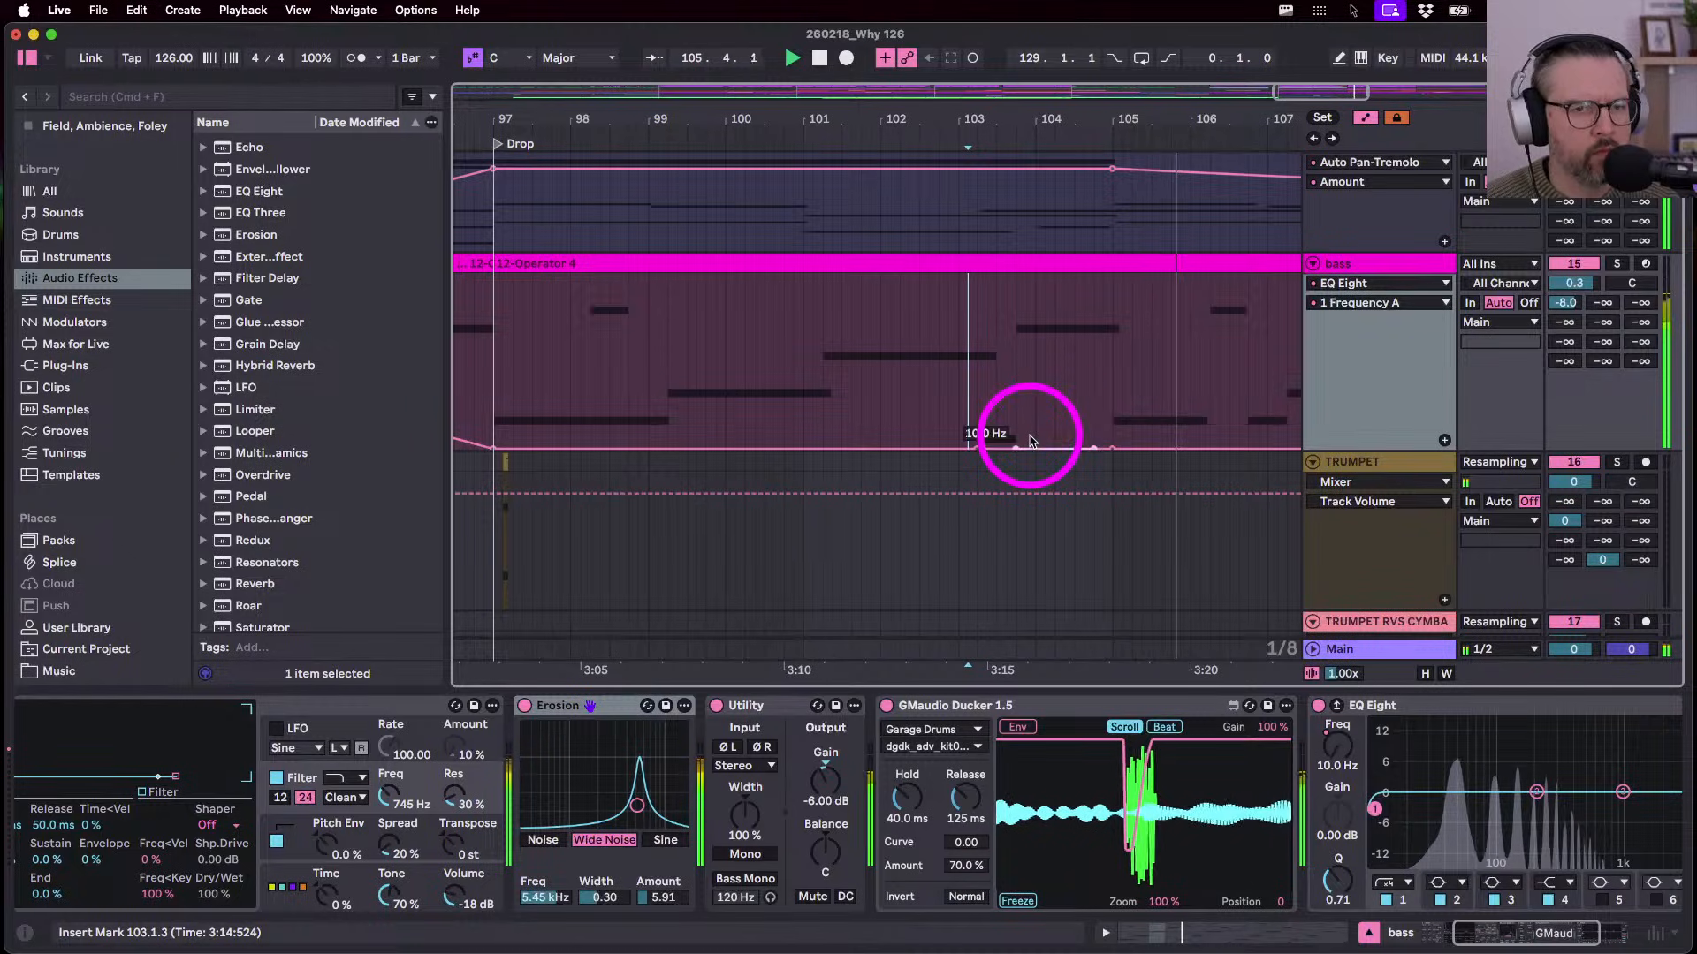
double_click(1064, 262)
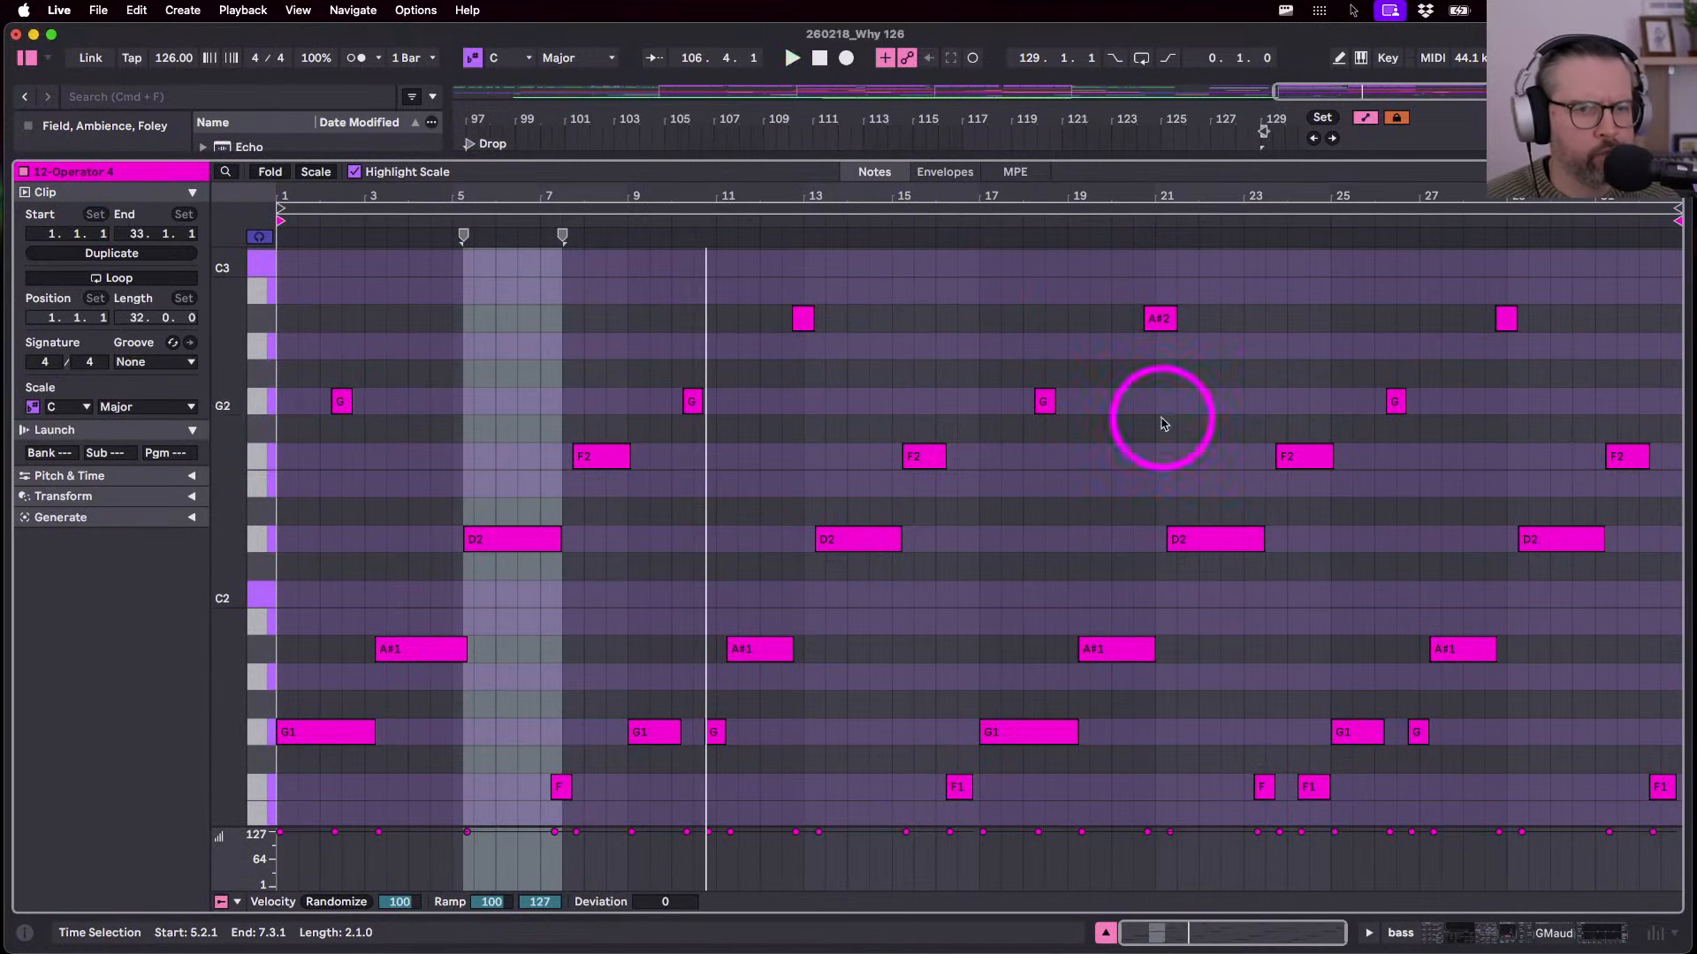
- Lengthen the bass clip's F2 note to 8.4.3, discarding a trial G2 note, and return to Arrangement
scroll(509, 633, down, 1)
click(616, 416)
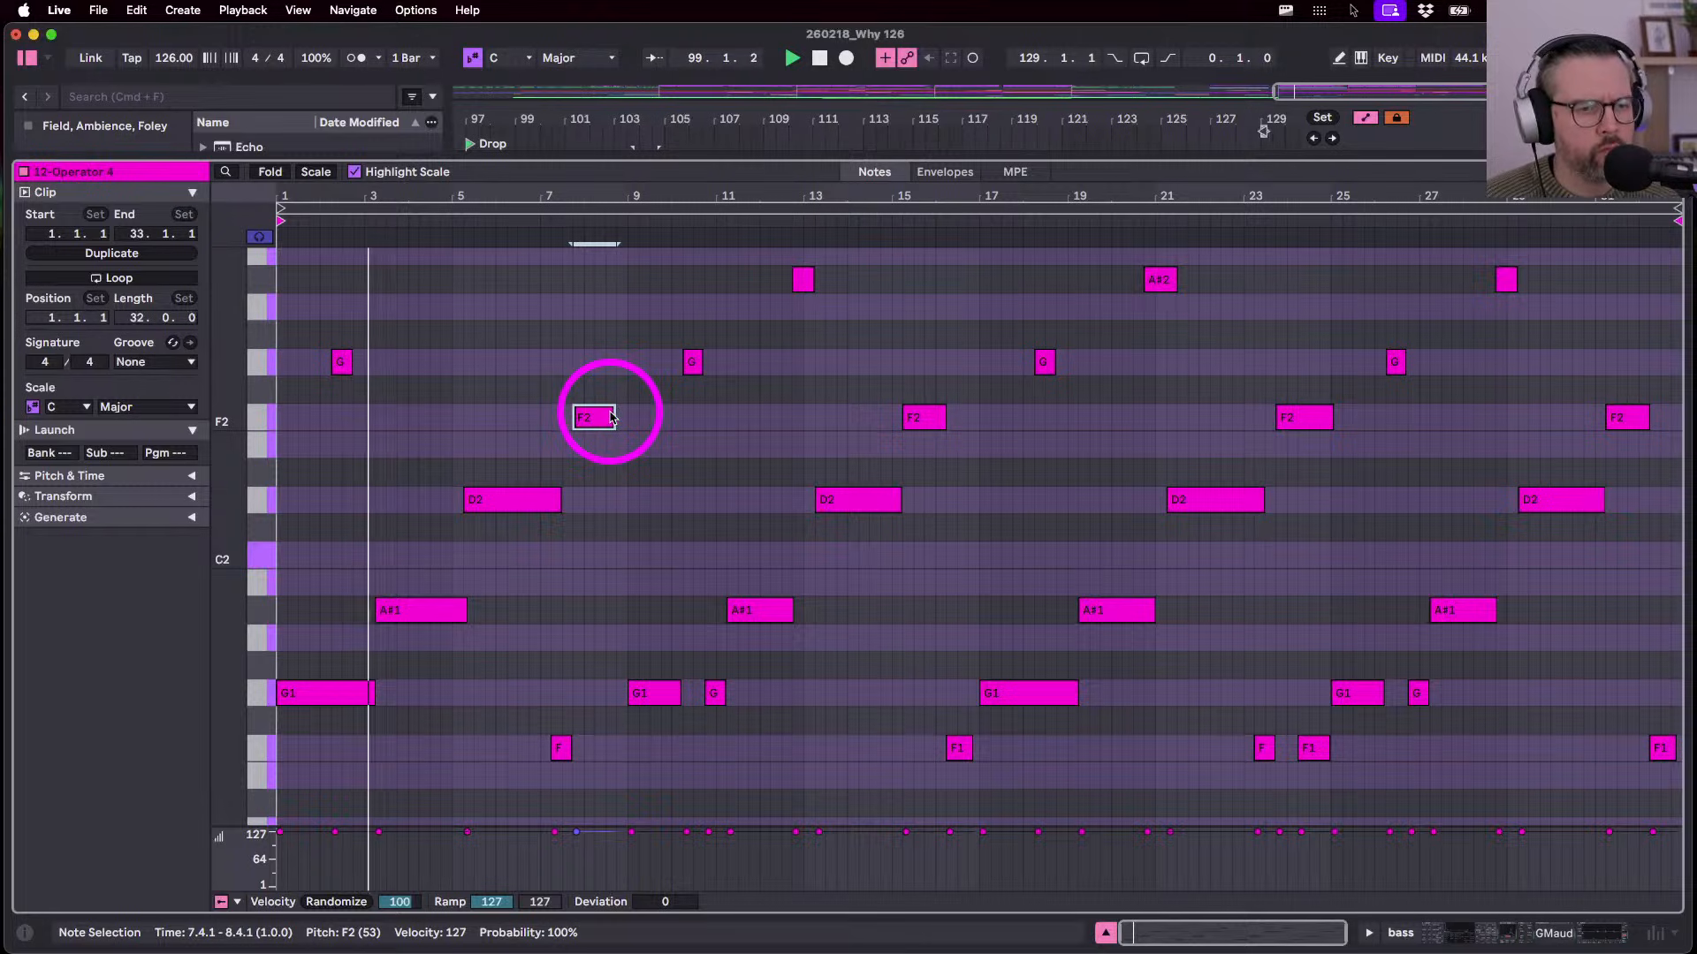
key(b)
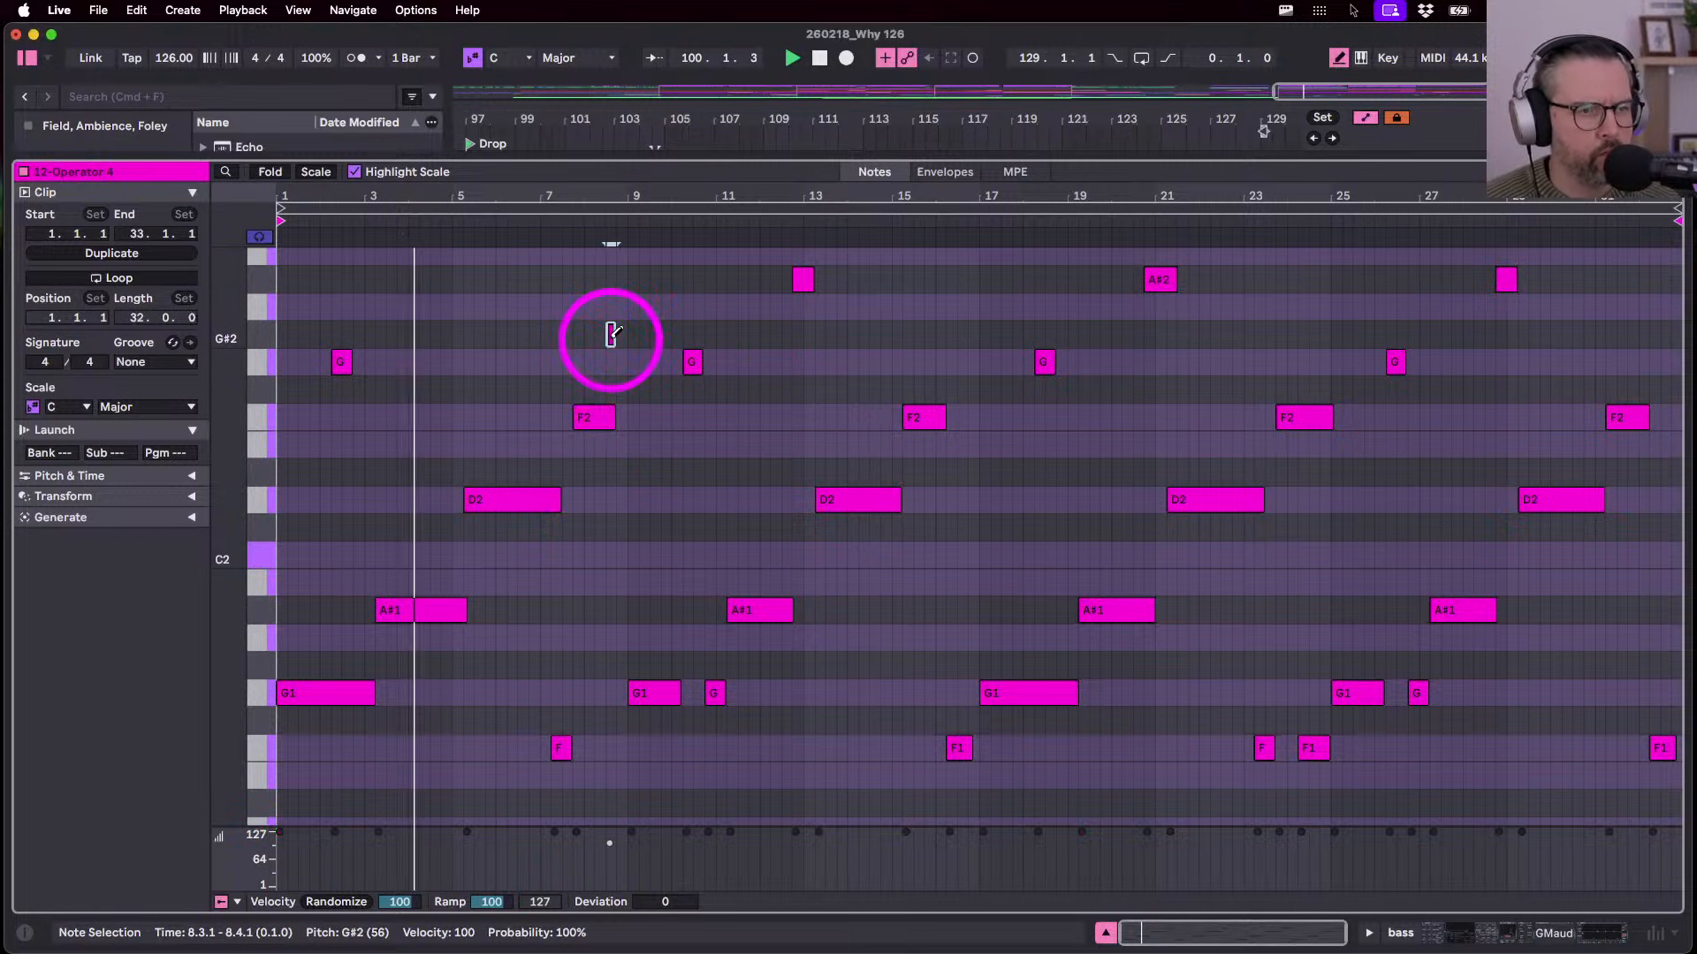
click(616, 360)
scroll(542, 504, up, 5)
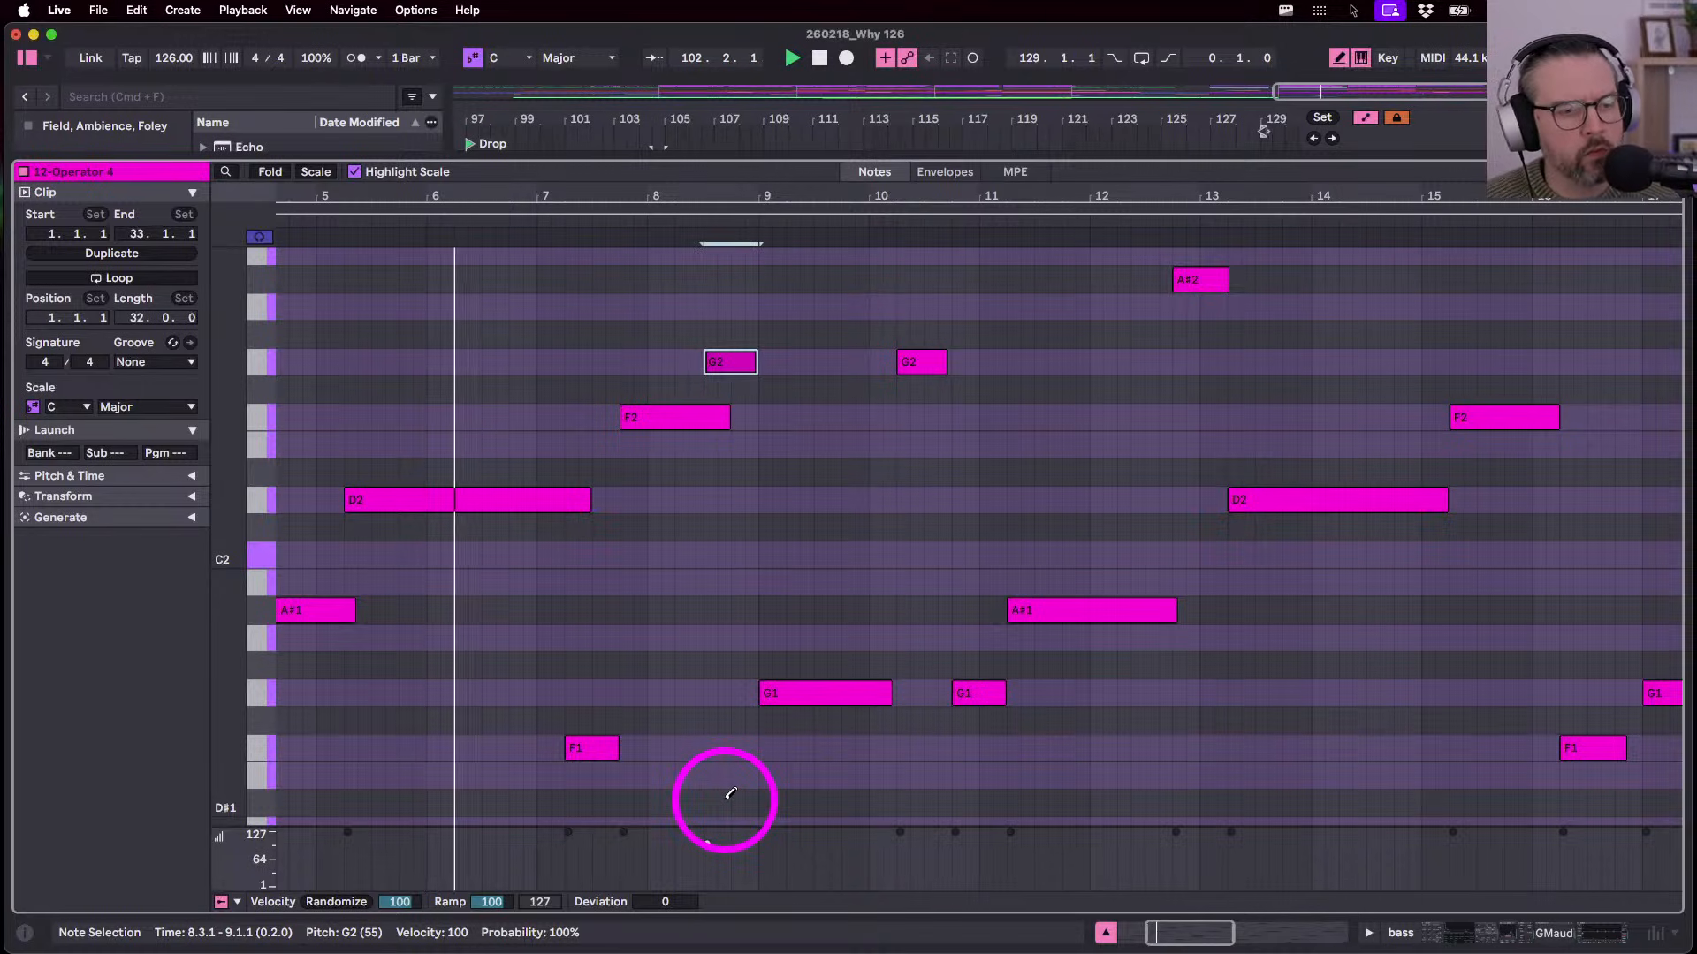
key(v)
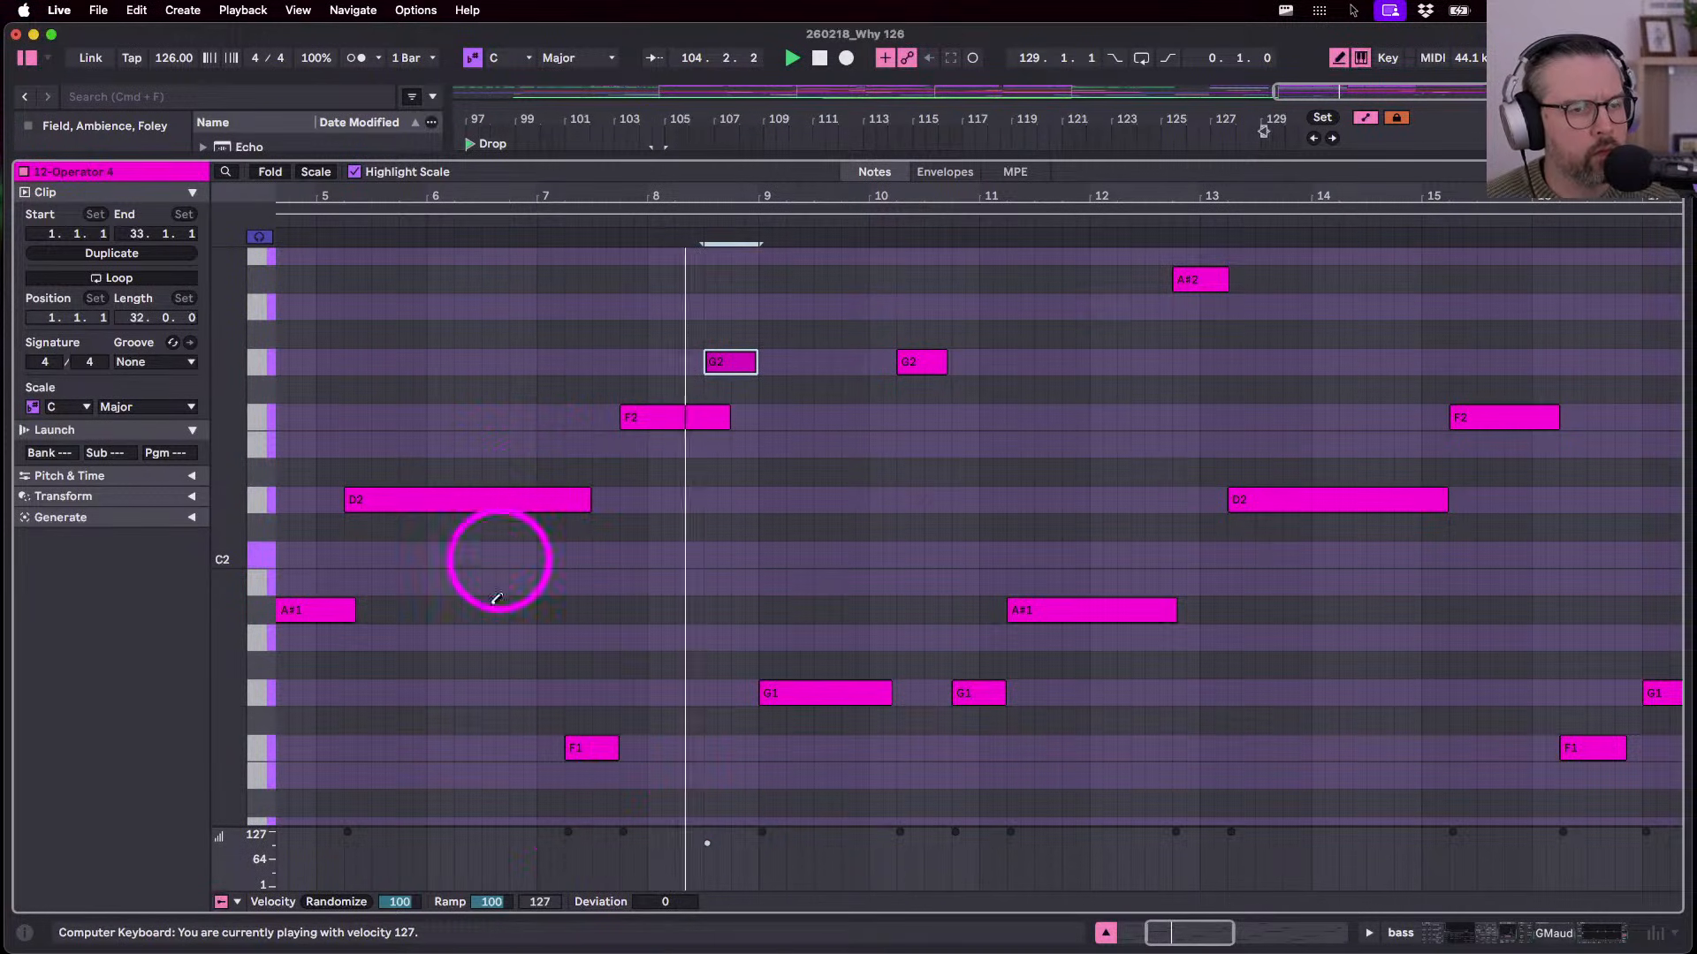
click(717, 363)
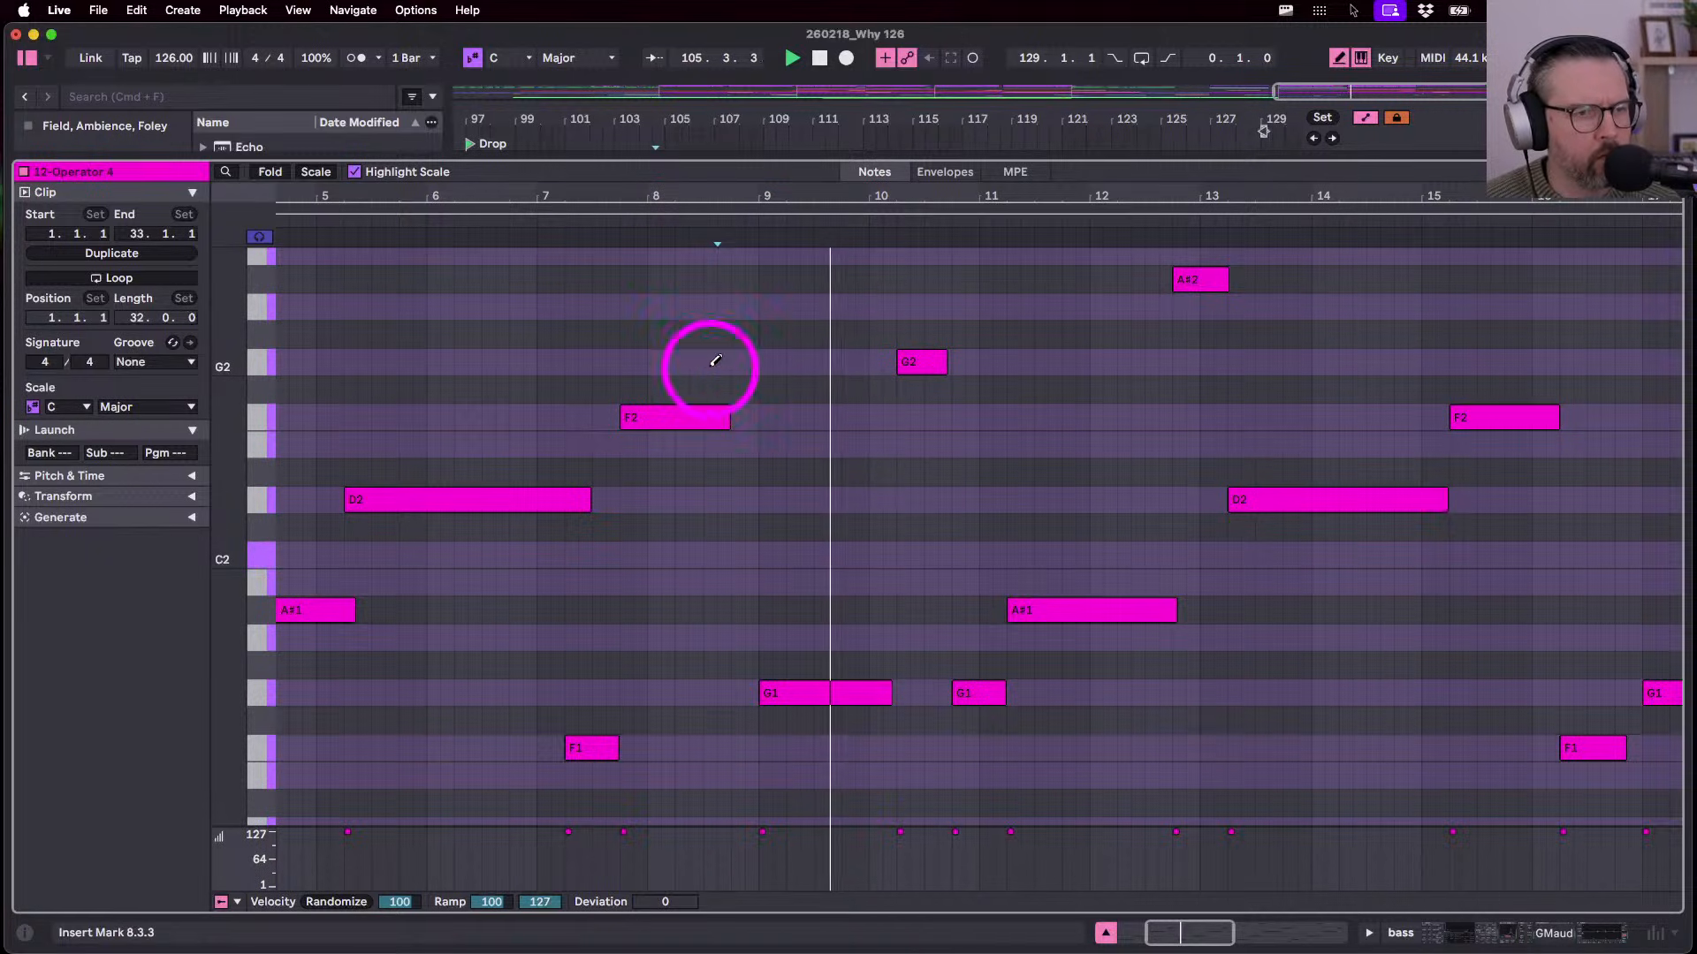
click(592, 222)
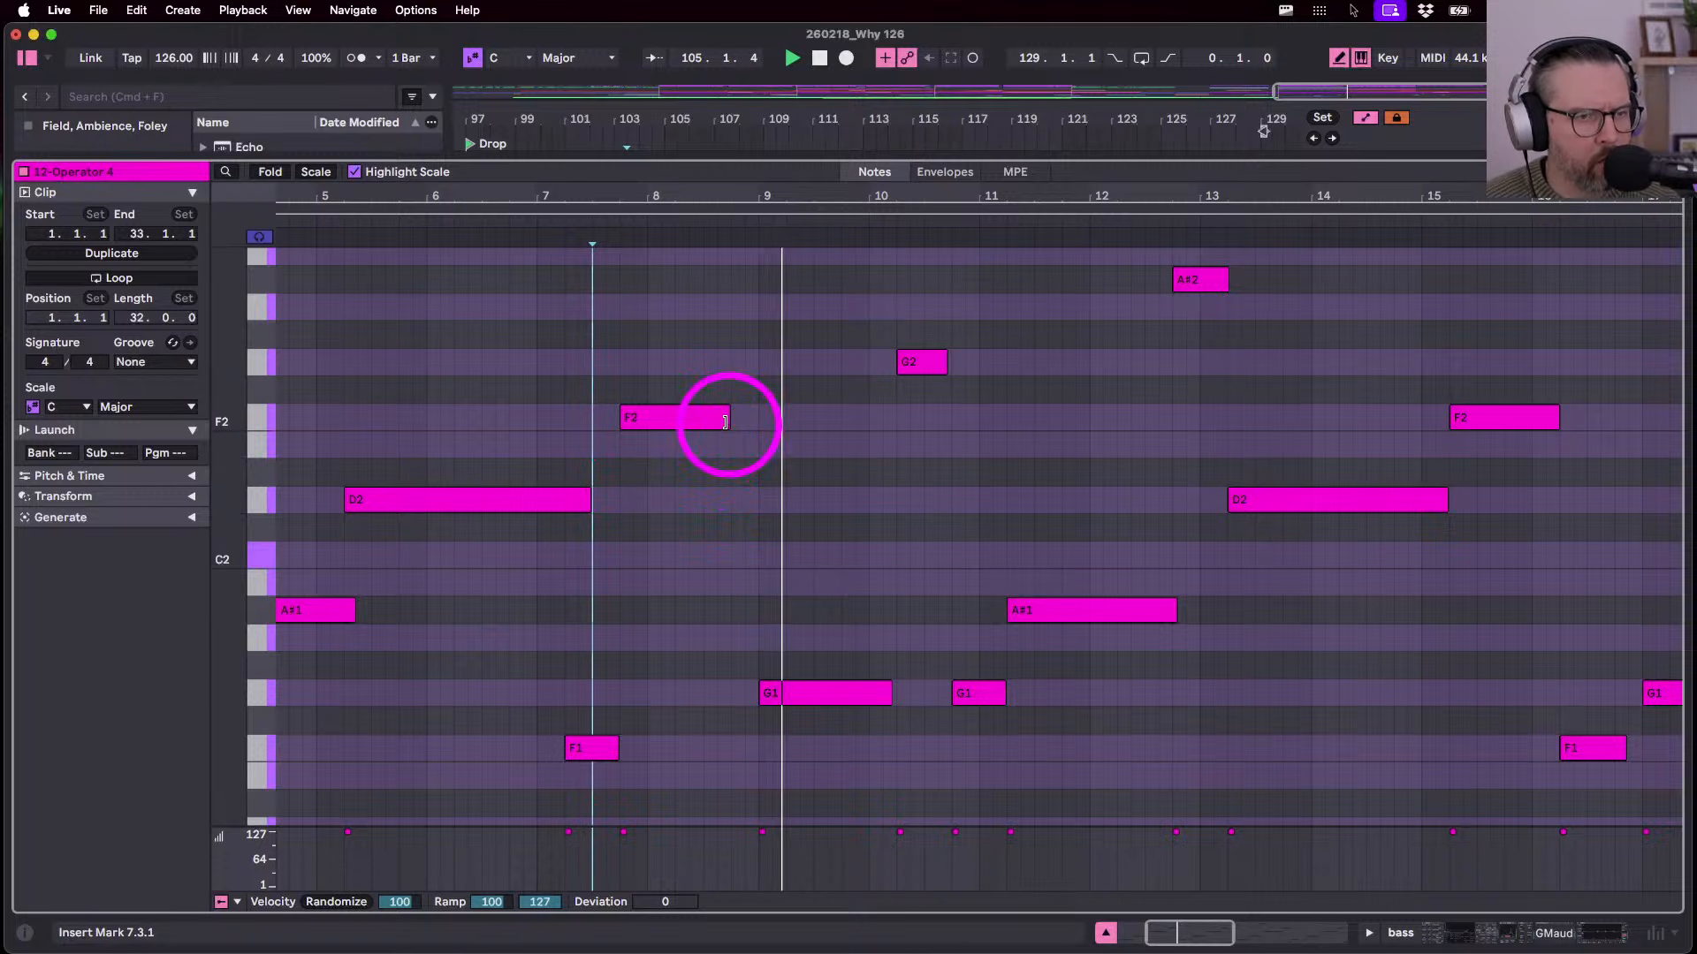
drag(727, 417, 747, 419)
key(shift+Tab)
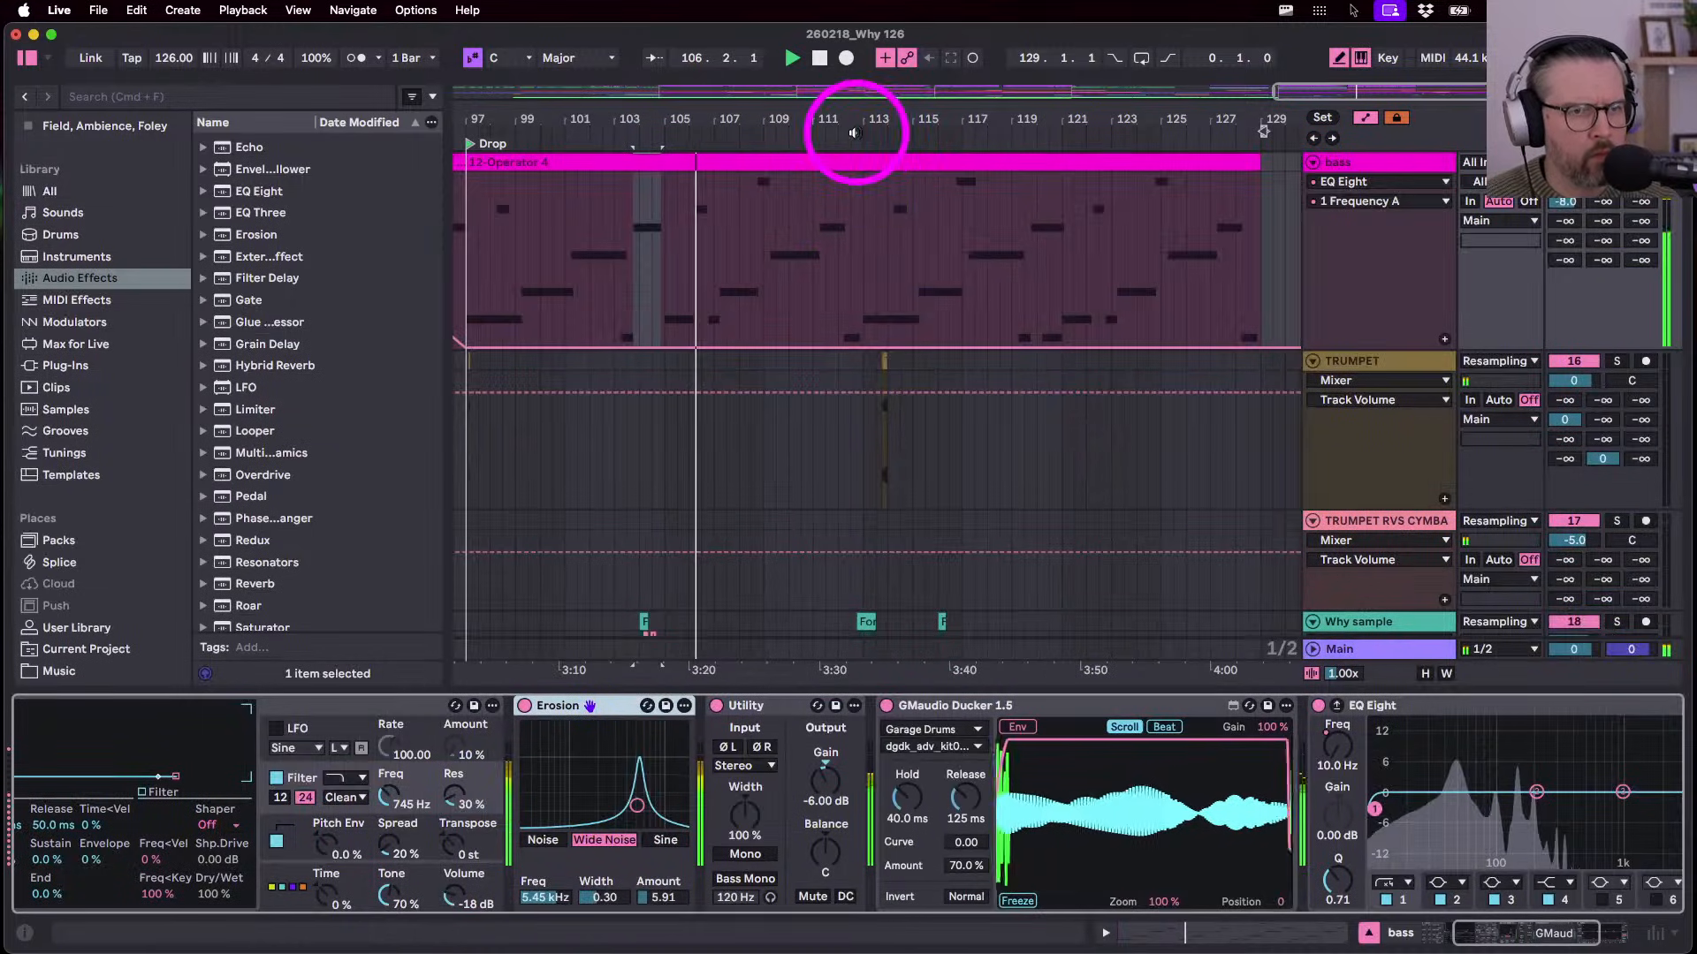
- Copy the Spcaed Out groove 01 clip and paste it at bar 105
scroll(804, 433, down, 5)
scroll(804, 433, left, 8)
scroll(808, 431, right, 1)
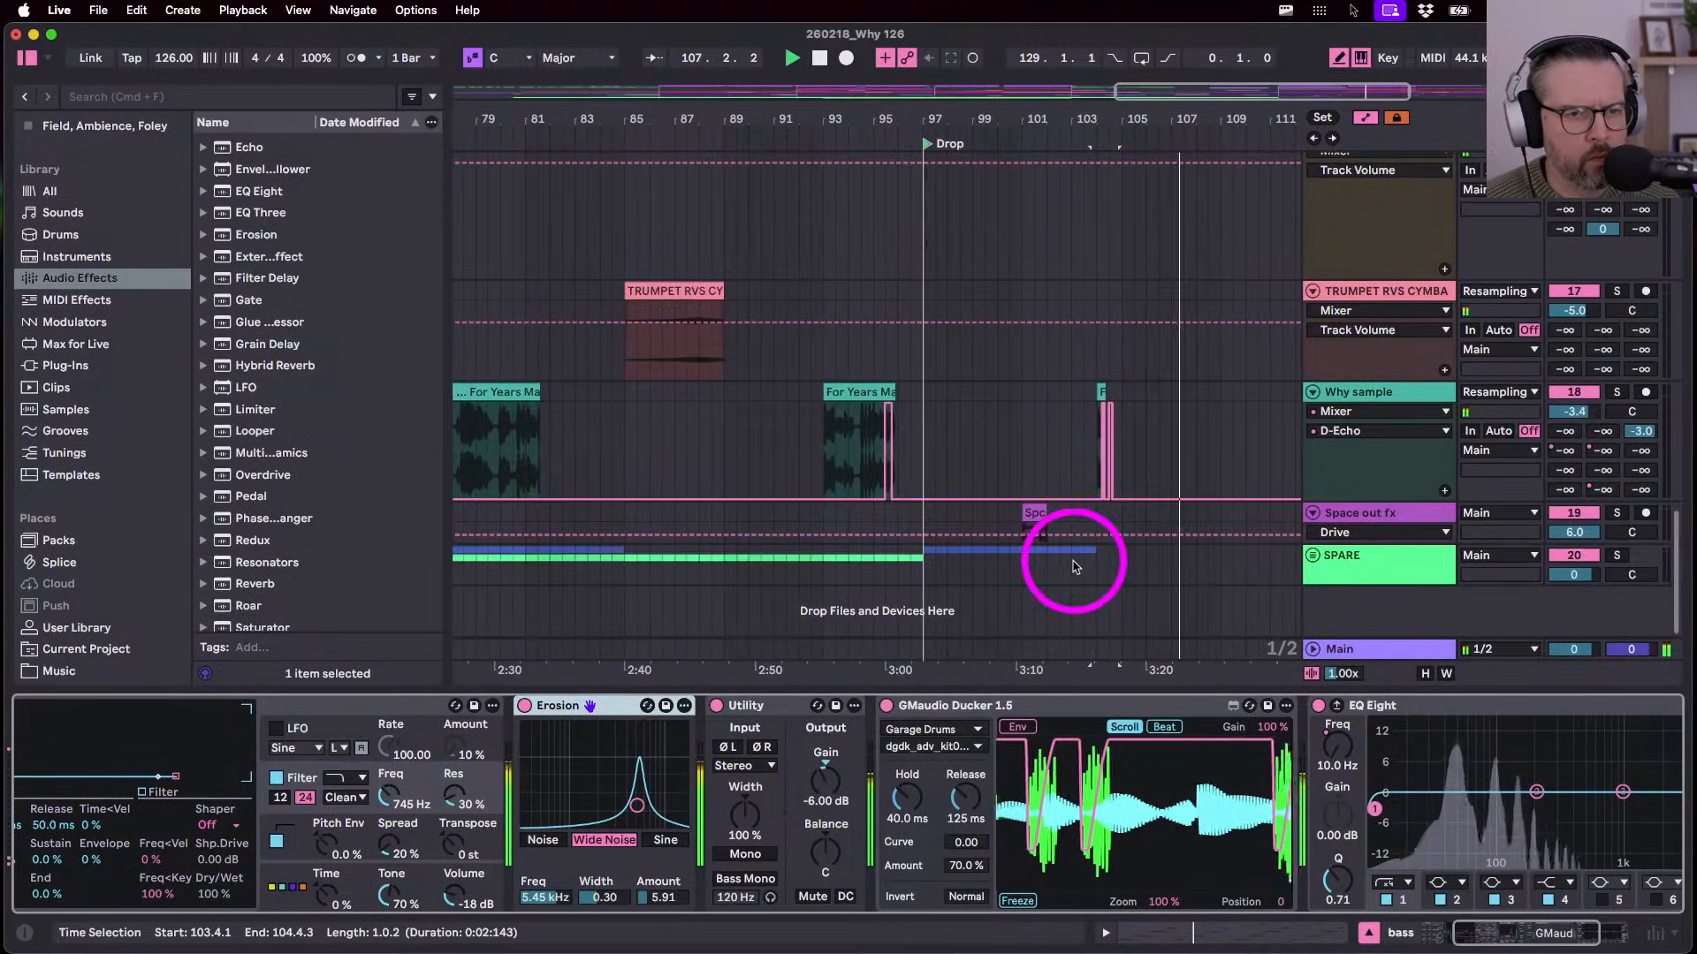
scroll(1076, 563, up, 5)
click(929, 520)
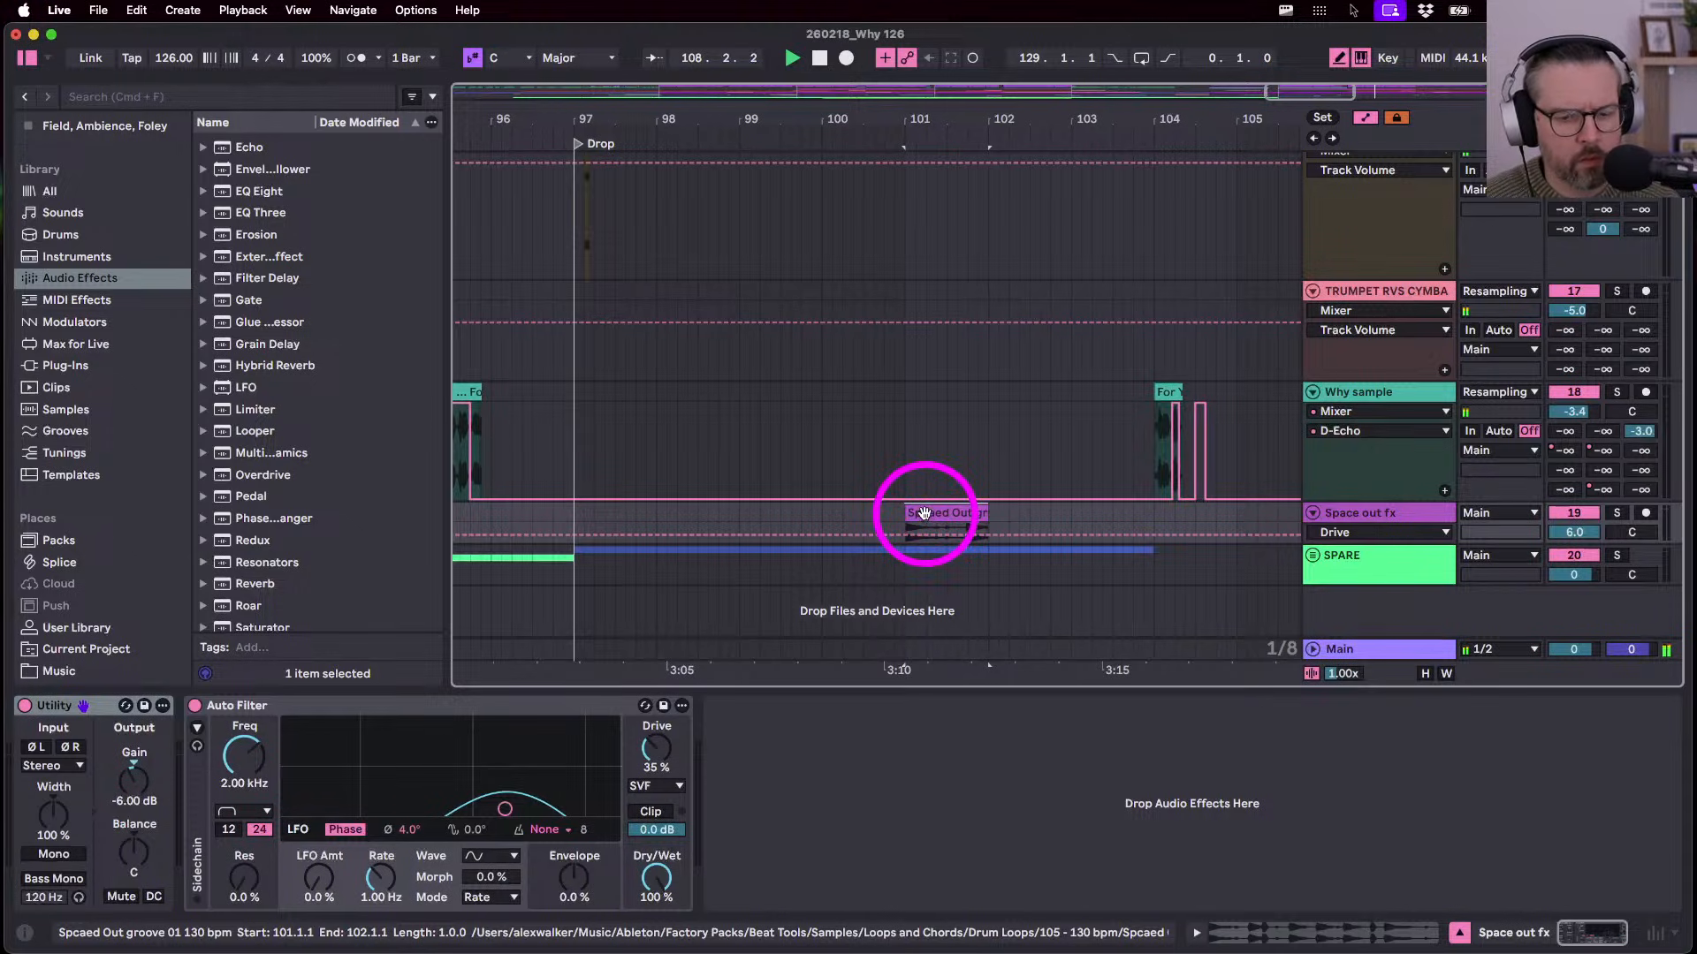
scroll(926, 517, right, 2)
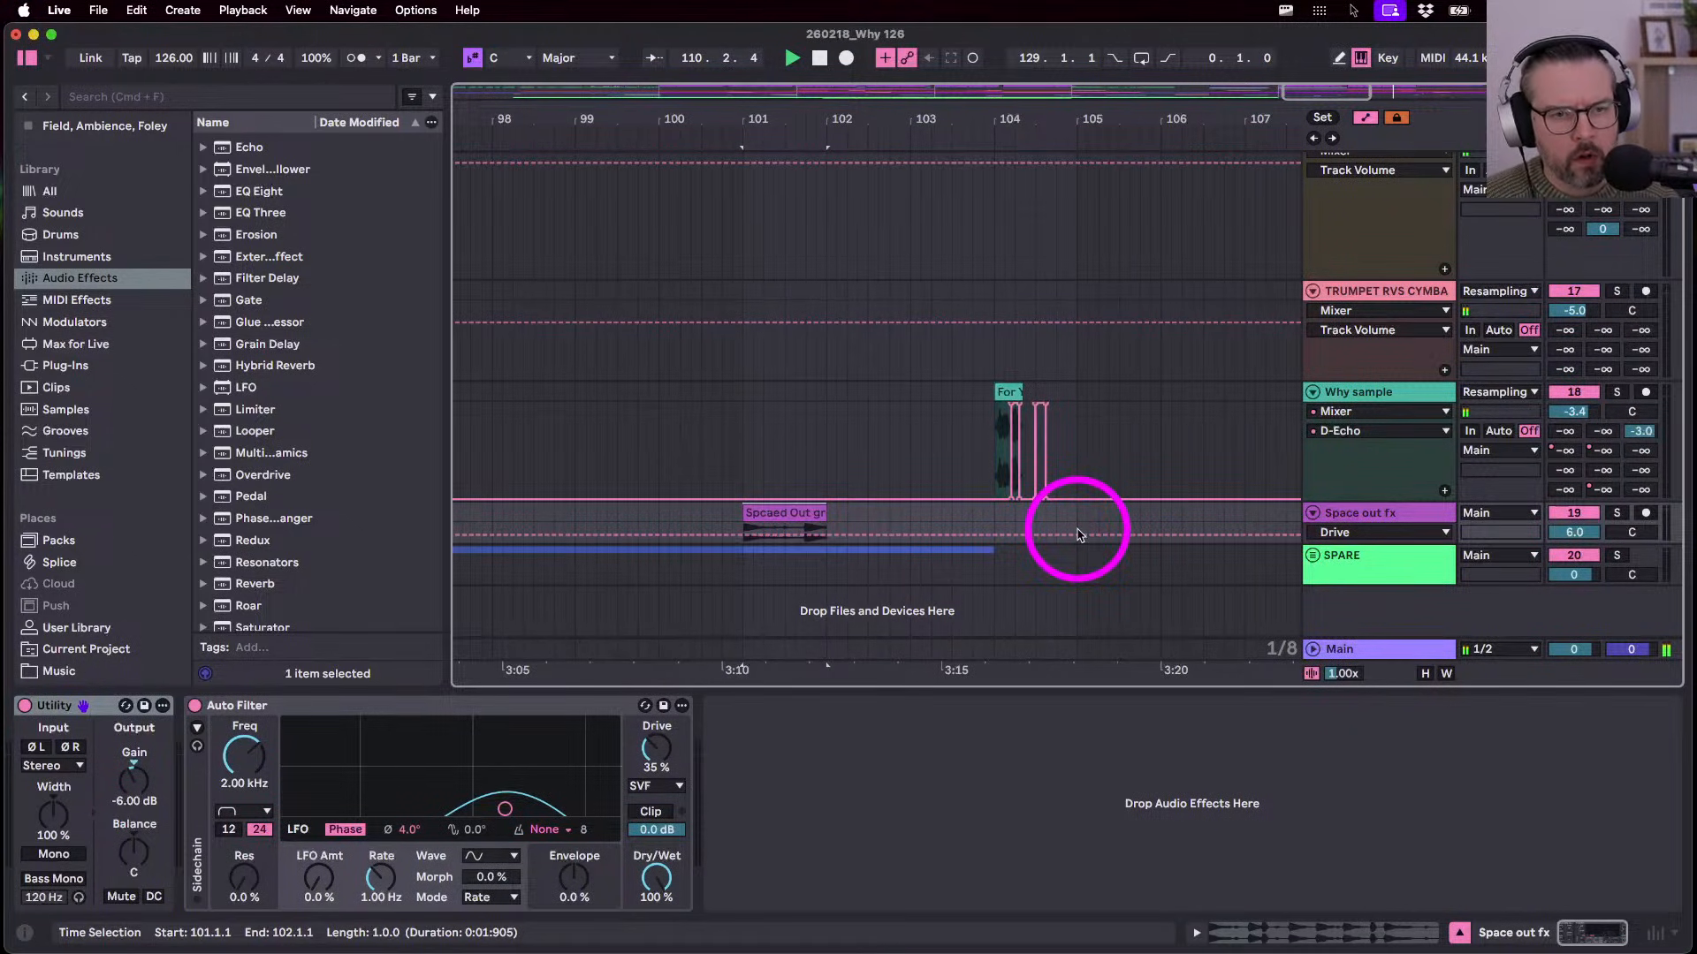
key(m)
key(a)
click(1077, 534)
key(super+v)
key(space)
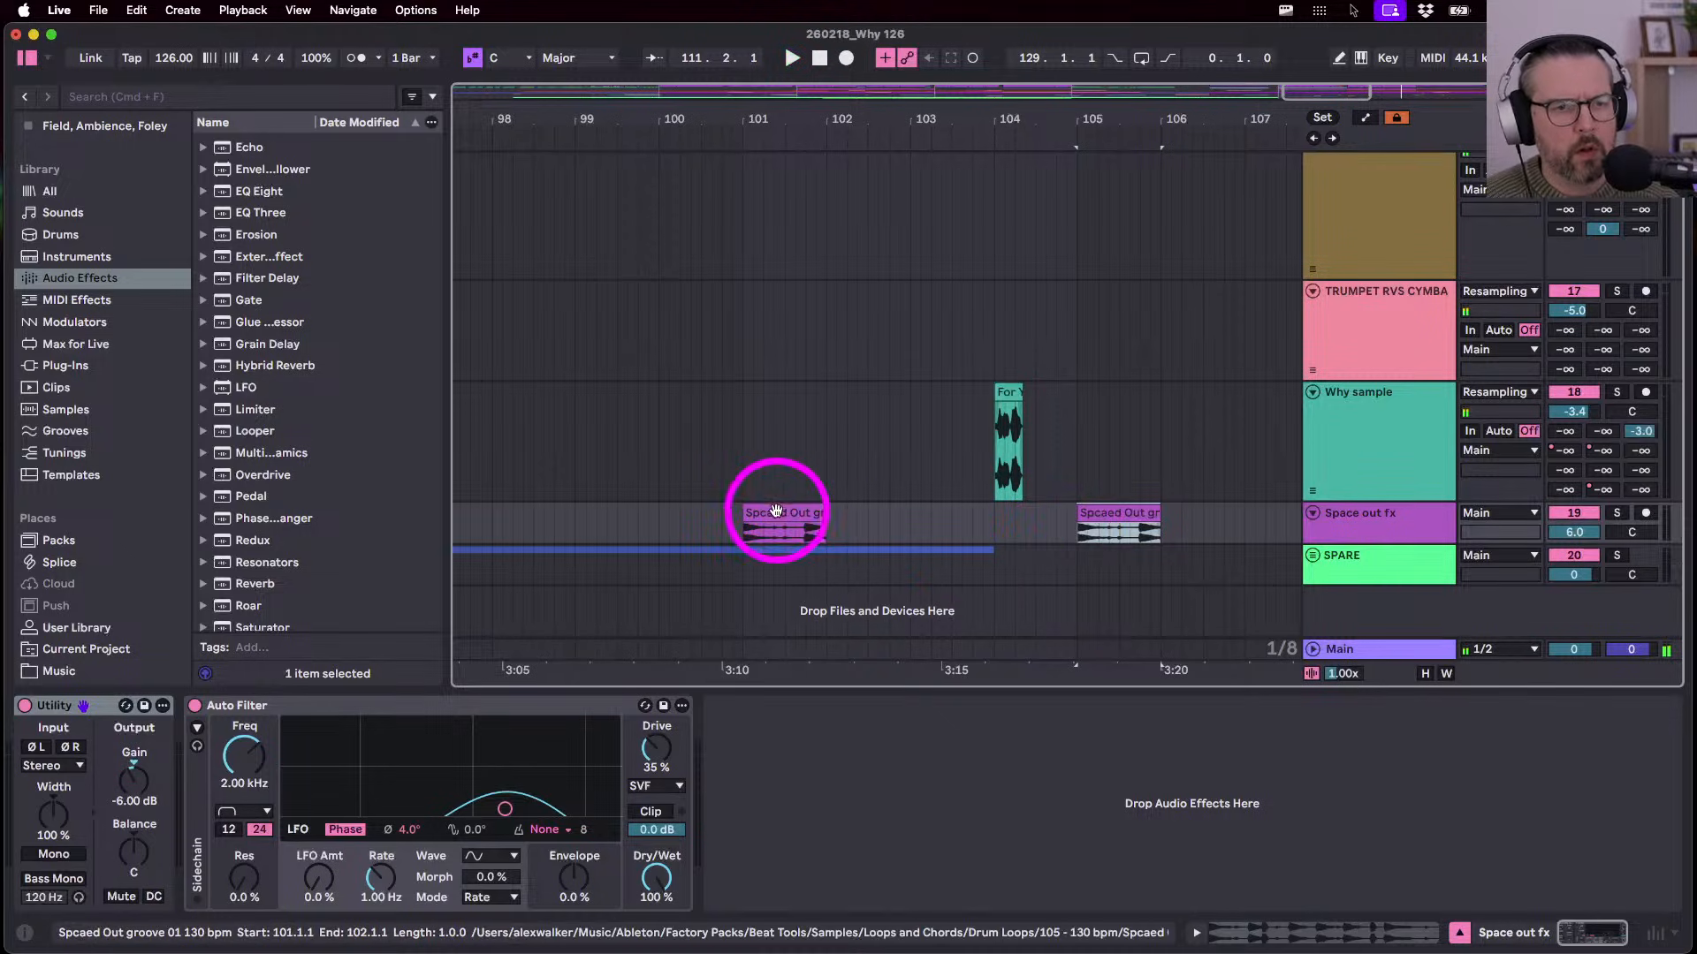
- Move and trim the pasted copy, auditioning, so it spans 104.3.1 to 105.1.1
drag(1156, 513, 1057, 509)
mouse_move(1057, 510)
mouse_down()
mouse_move(1078, 508)
mouse_move(1058, 513)
mouse_up()
click(949, 523)
key(space)
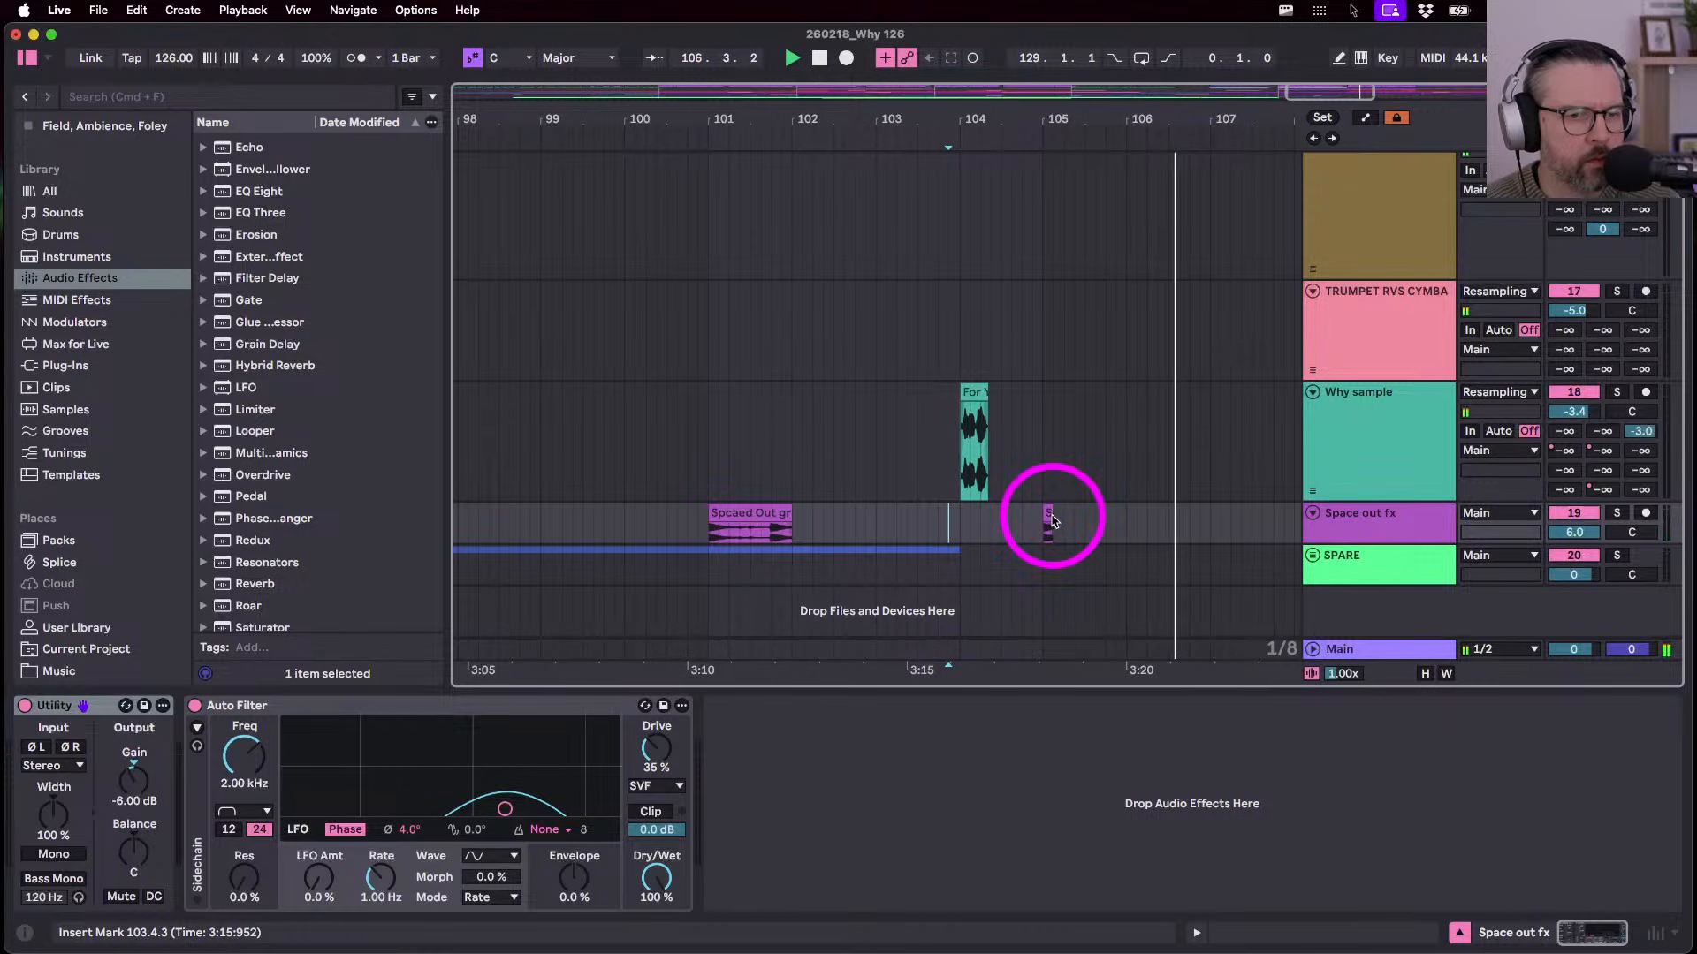
drag(1051, 519, 1144, 516)
key(space)
key(space)
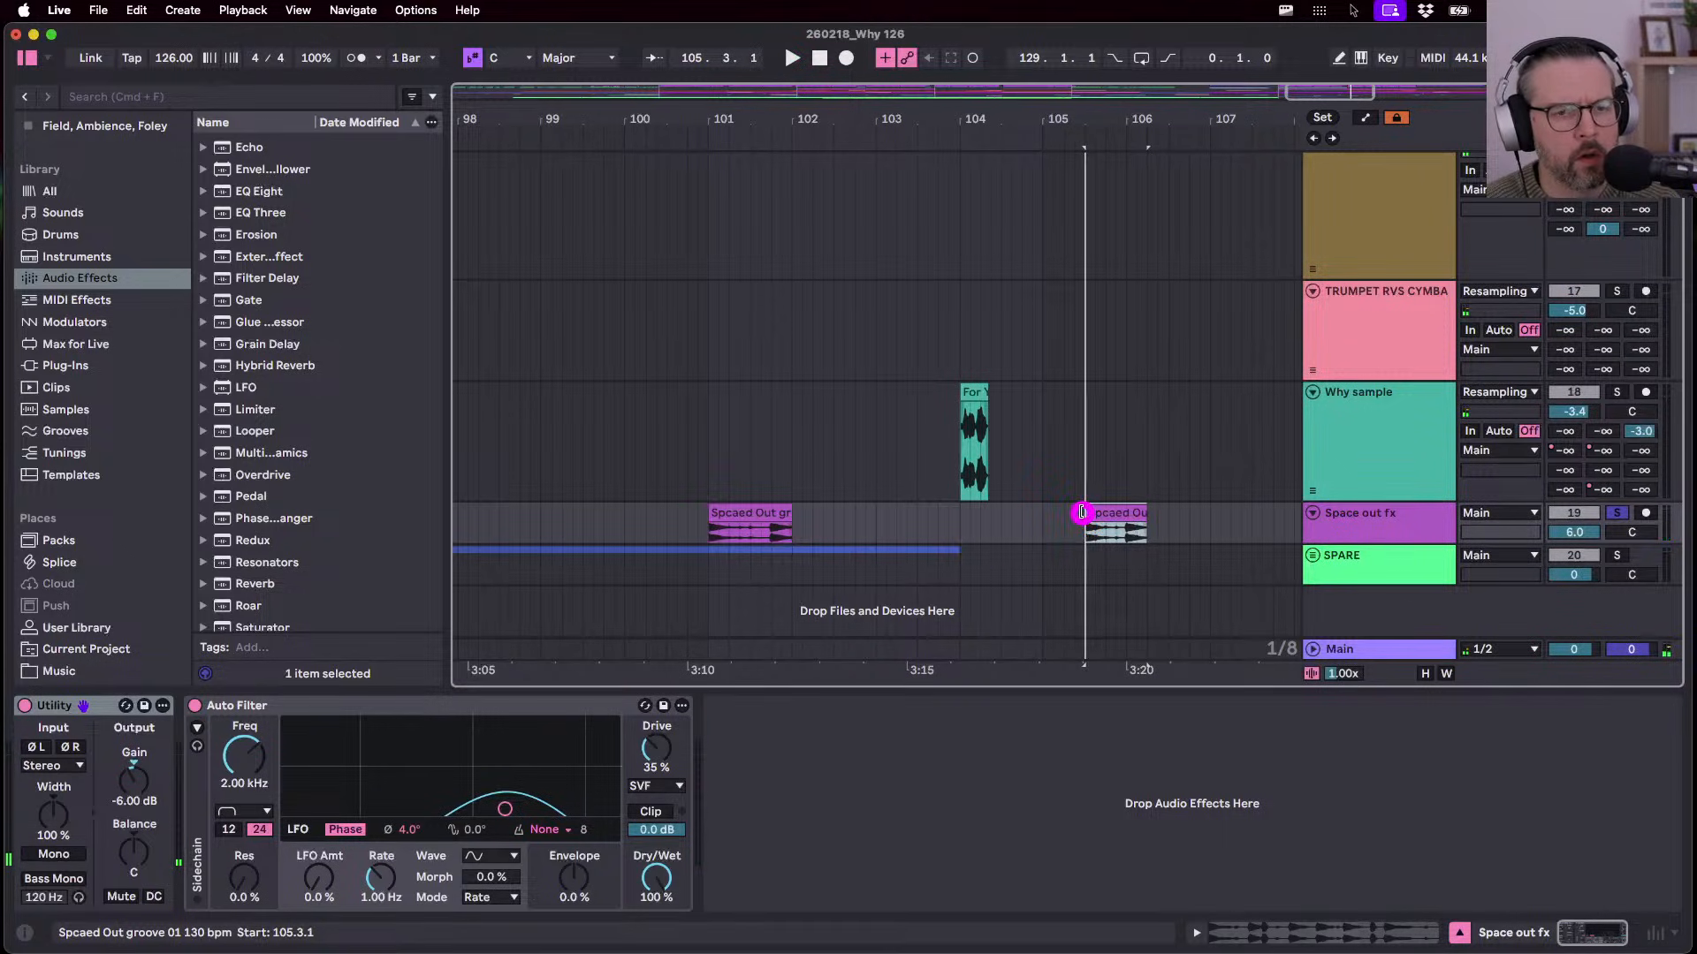
drag(1081, 513, 1008, 522)
key(space)
click(961, 528)
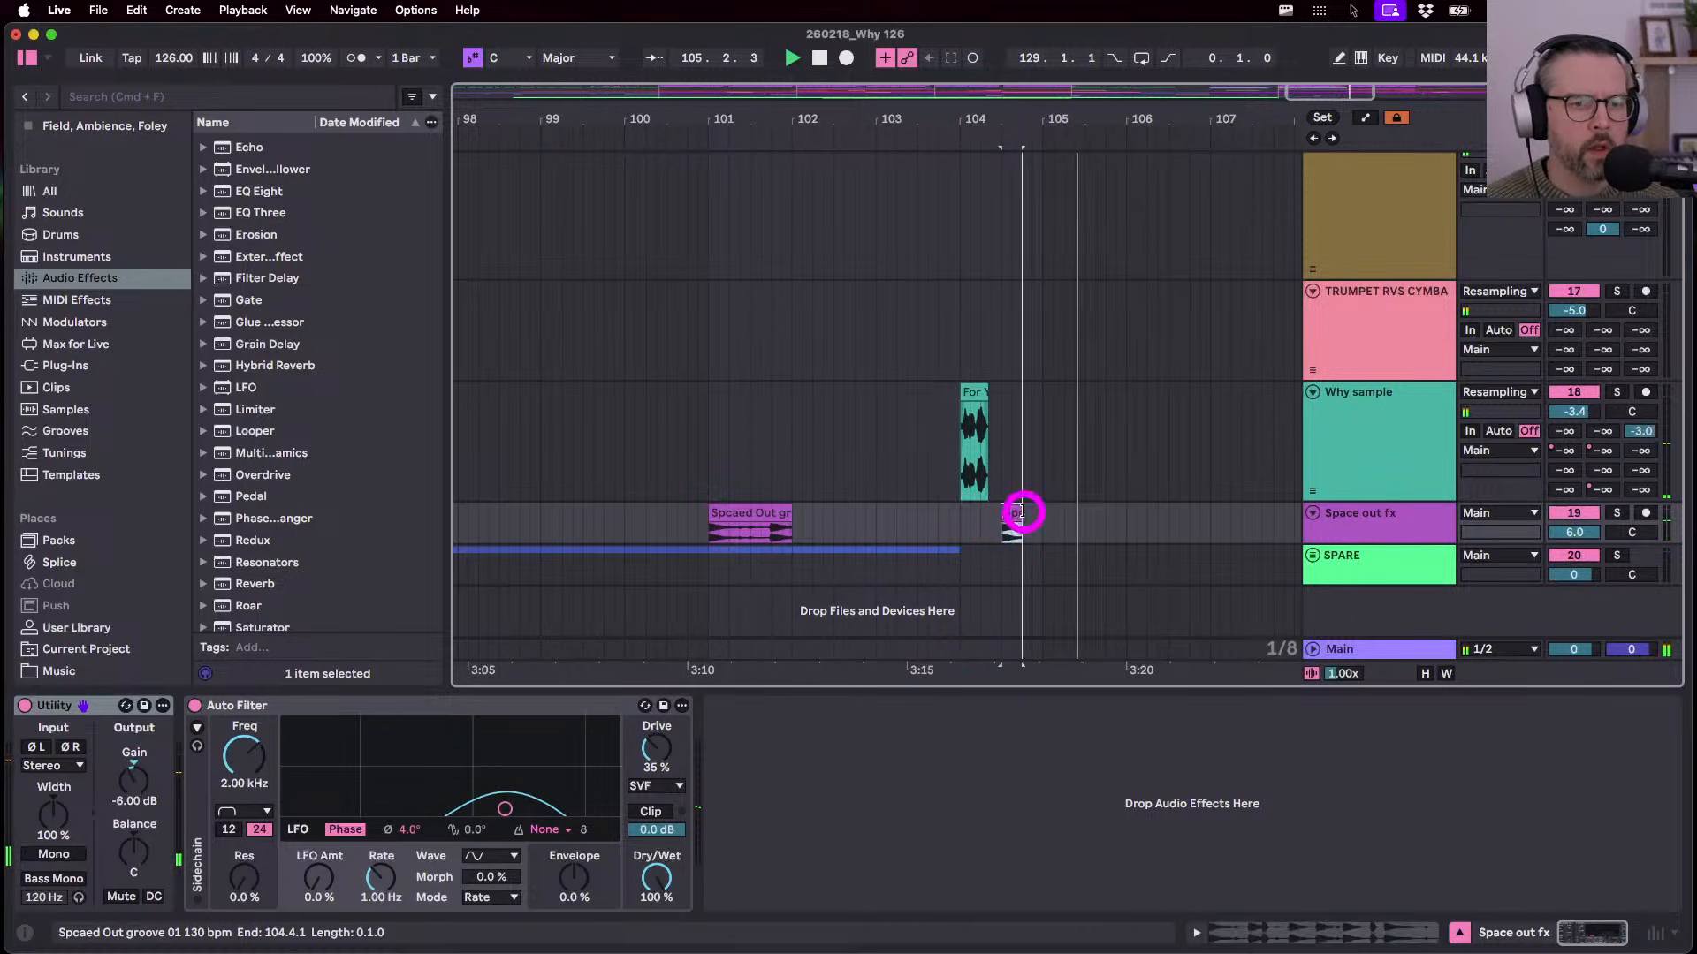
click(1039, 517)
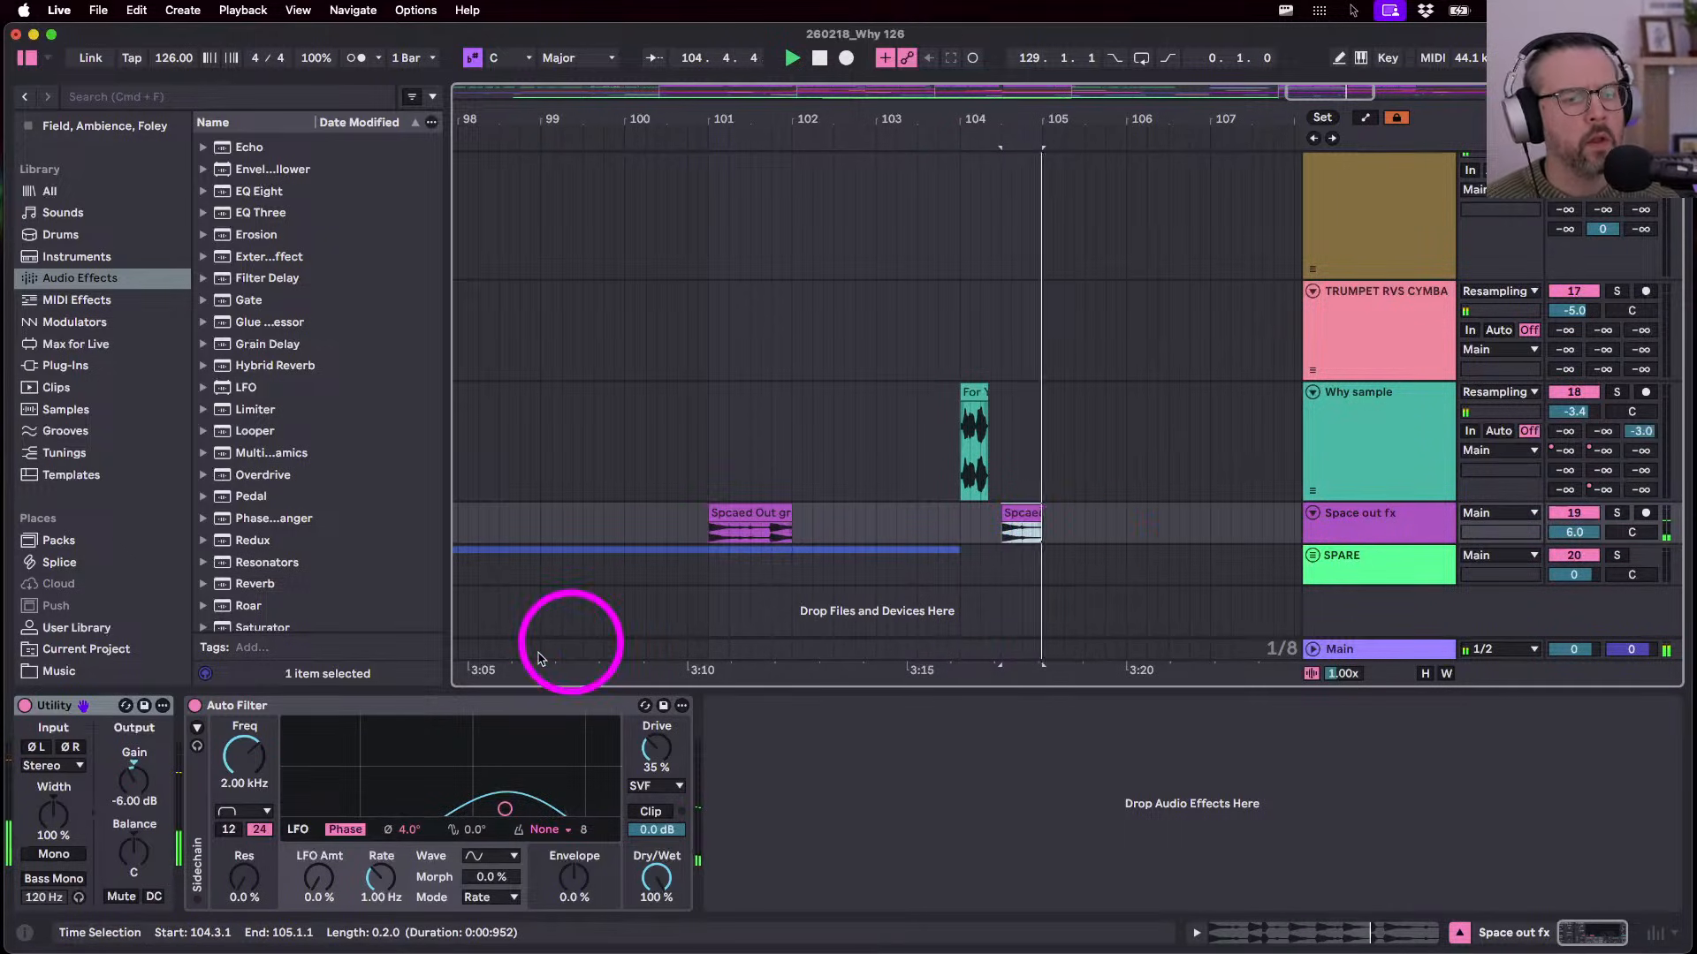
- Add EQ Eight to Space out fx with band 1 as a x4 low cut at about 1.50 kHz
click(270, 193)
drag(926, 859, 746, 894)
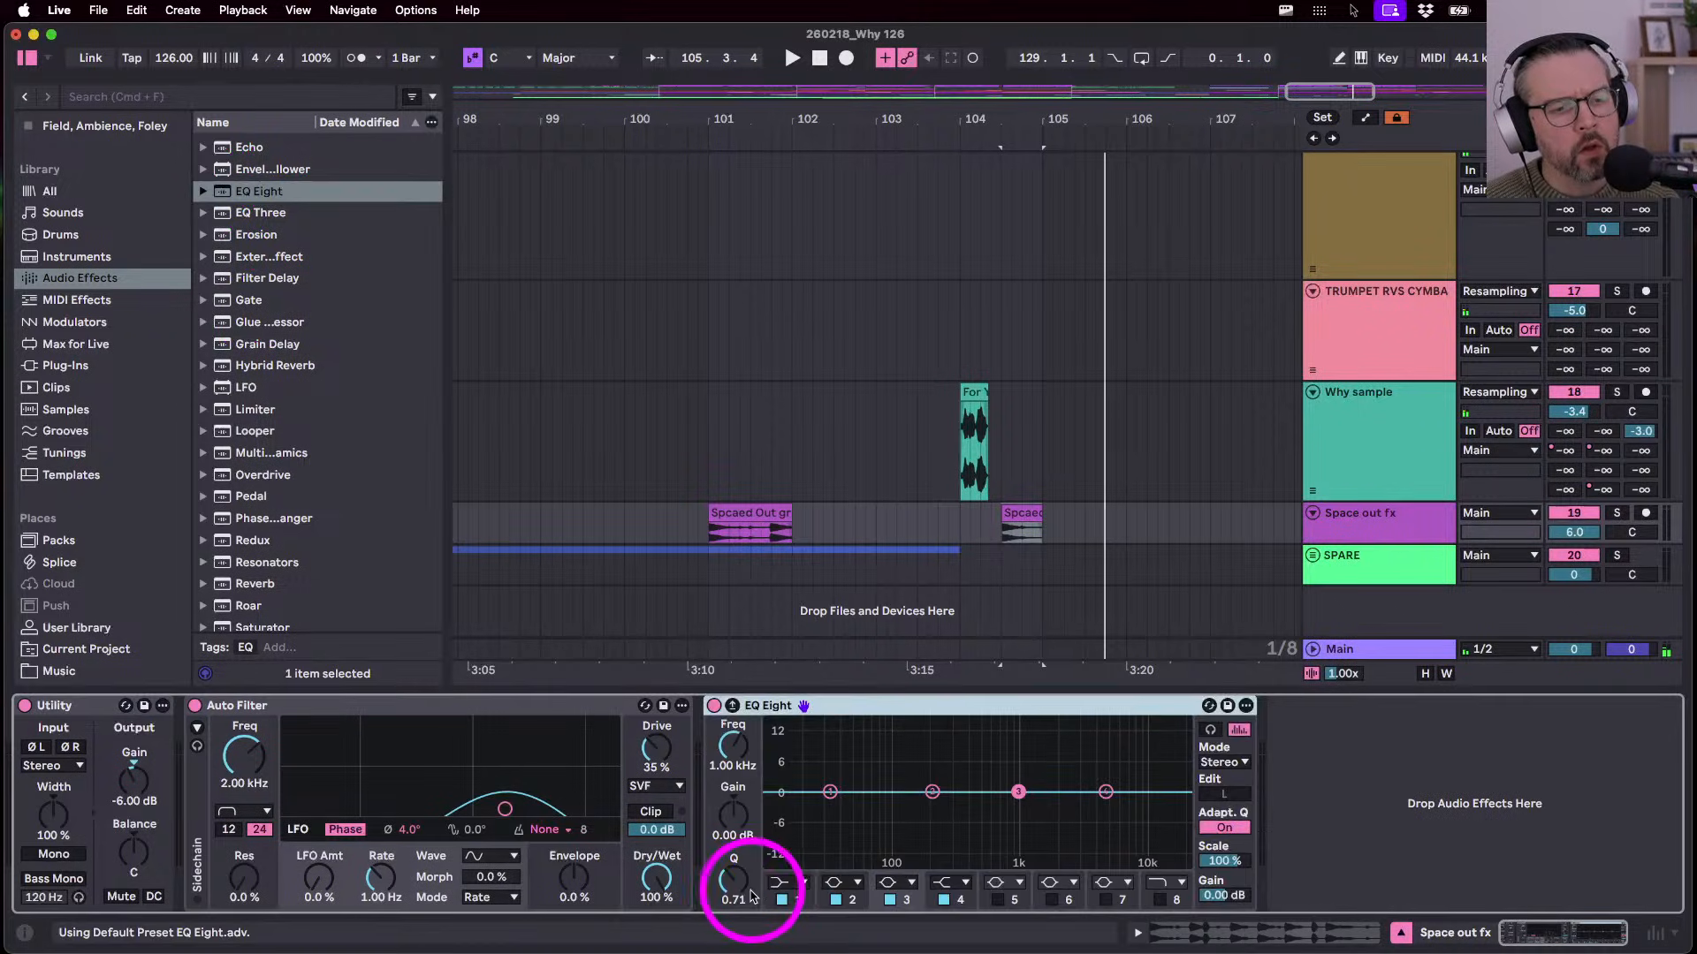
click(778, 884)
click(790, 744)
key(space)
drag(738, 746, 737, 746)
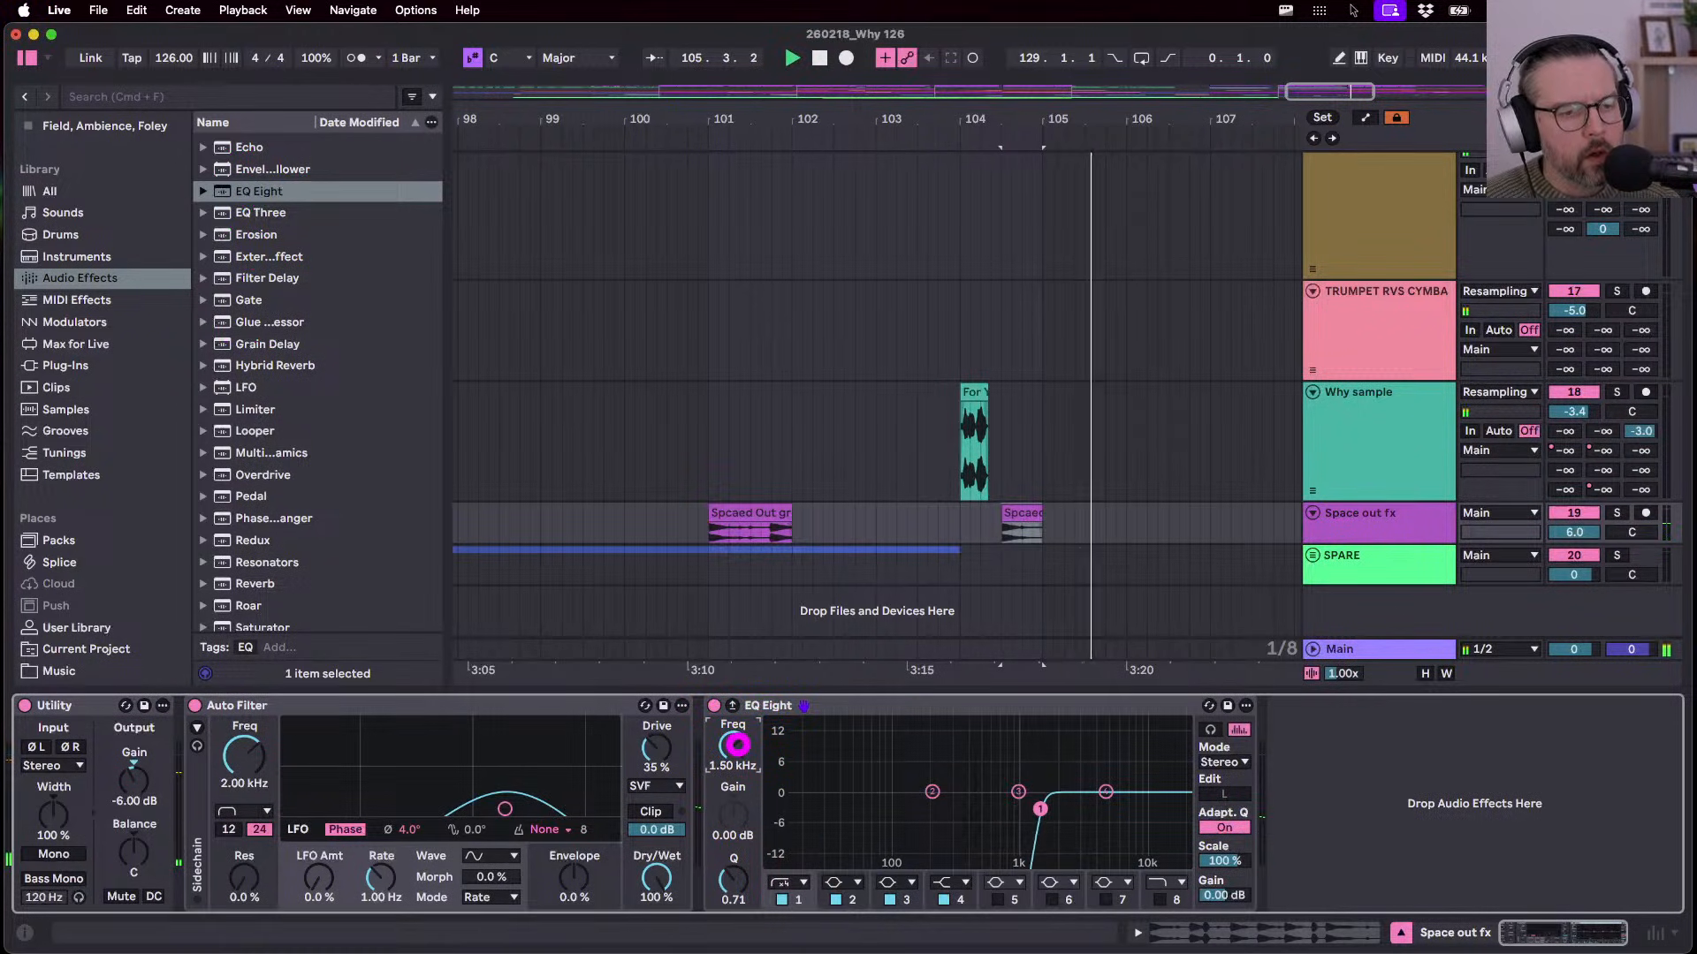
key(space)
key(space)
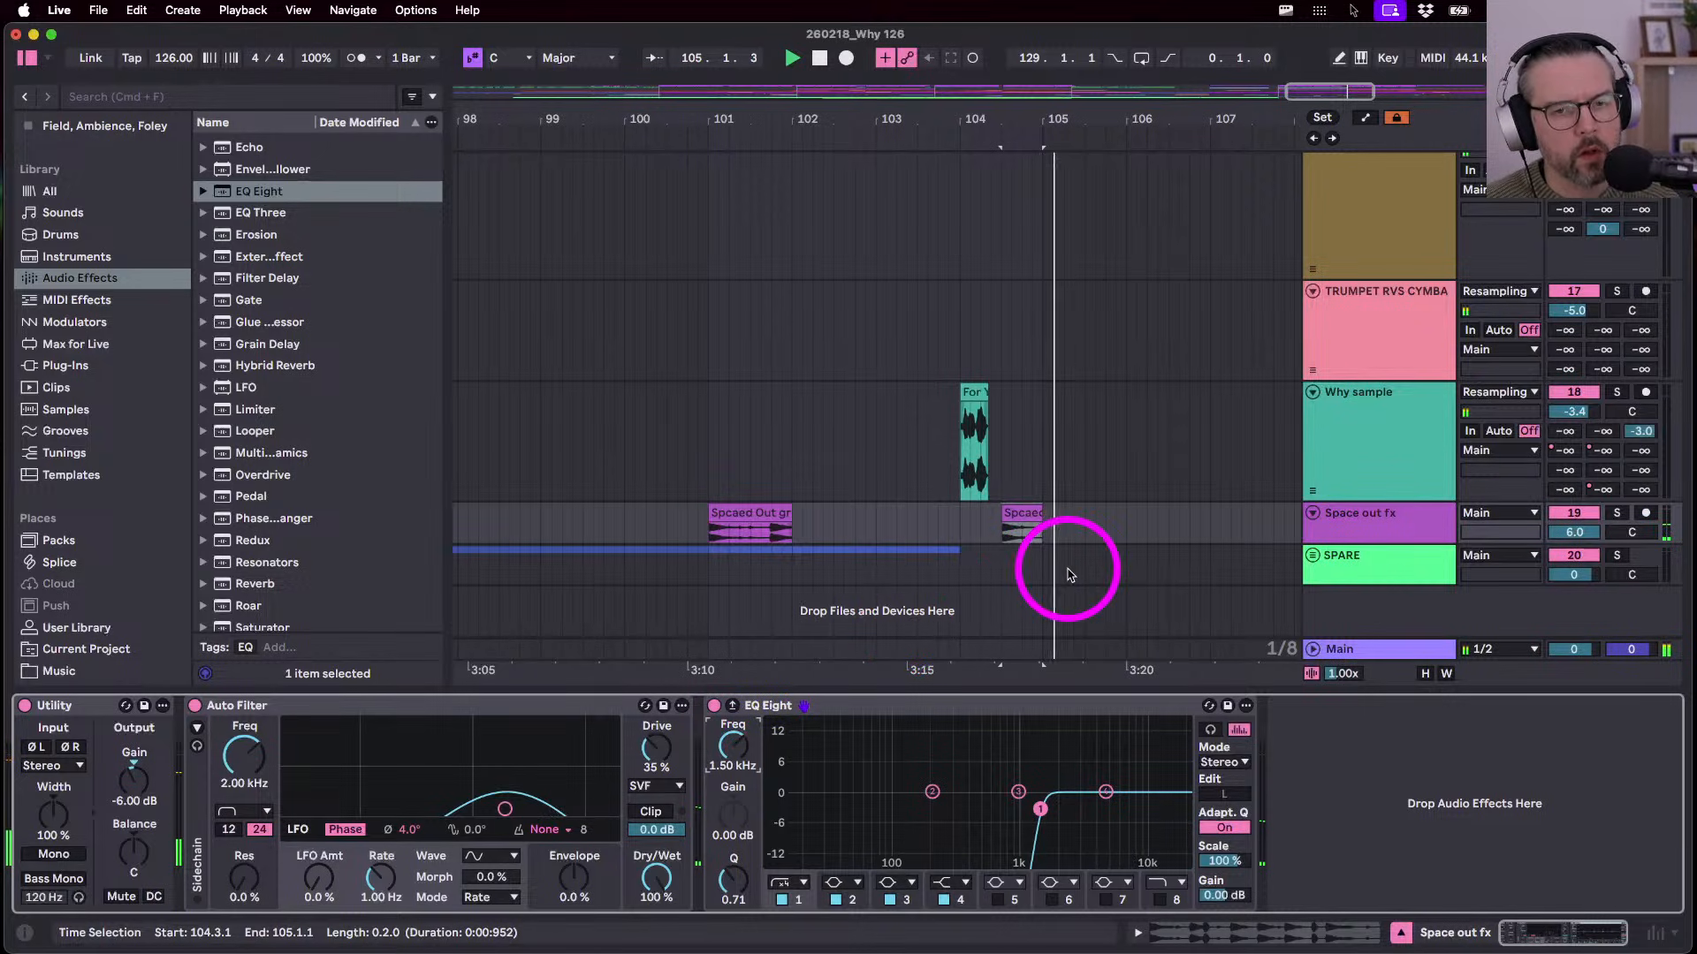
scroll(1050, 562, right, 1)
scroll(1079, 555, down, 5)
key(a)
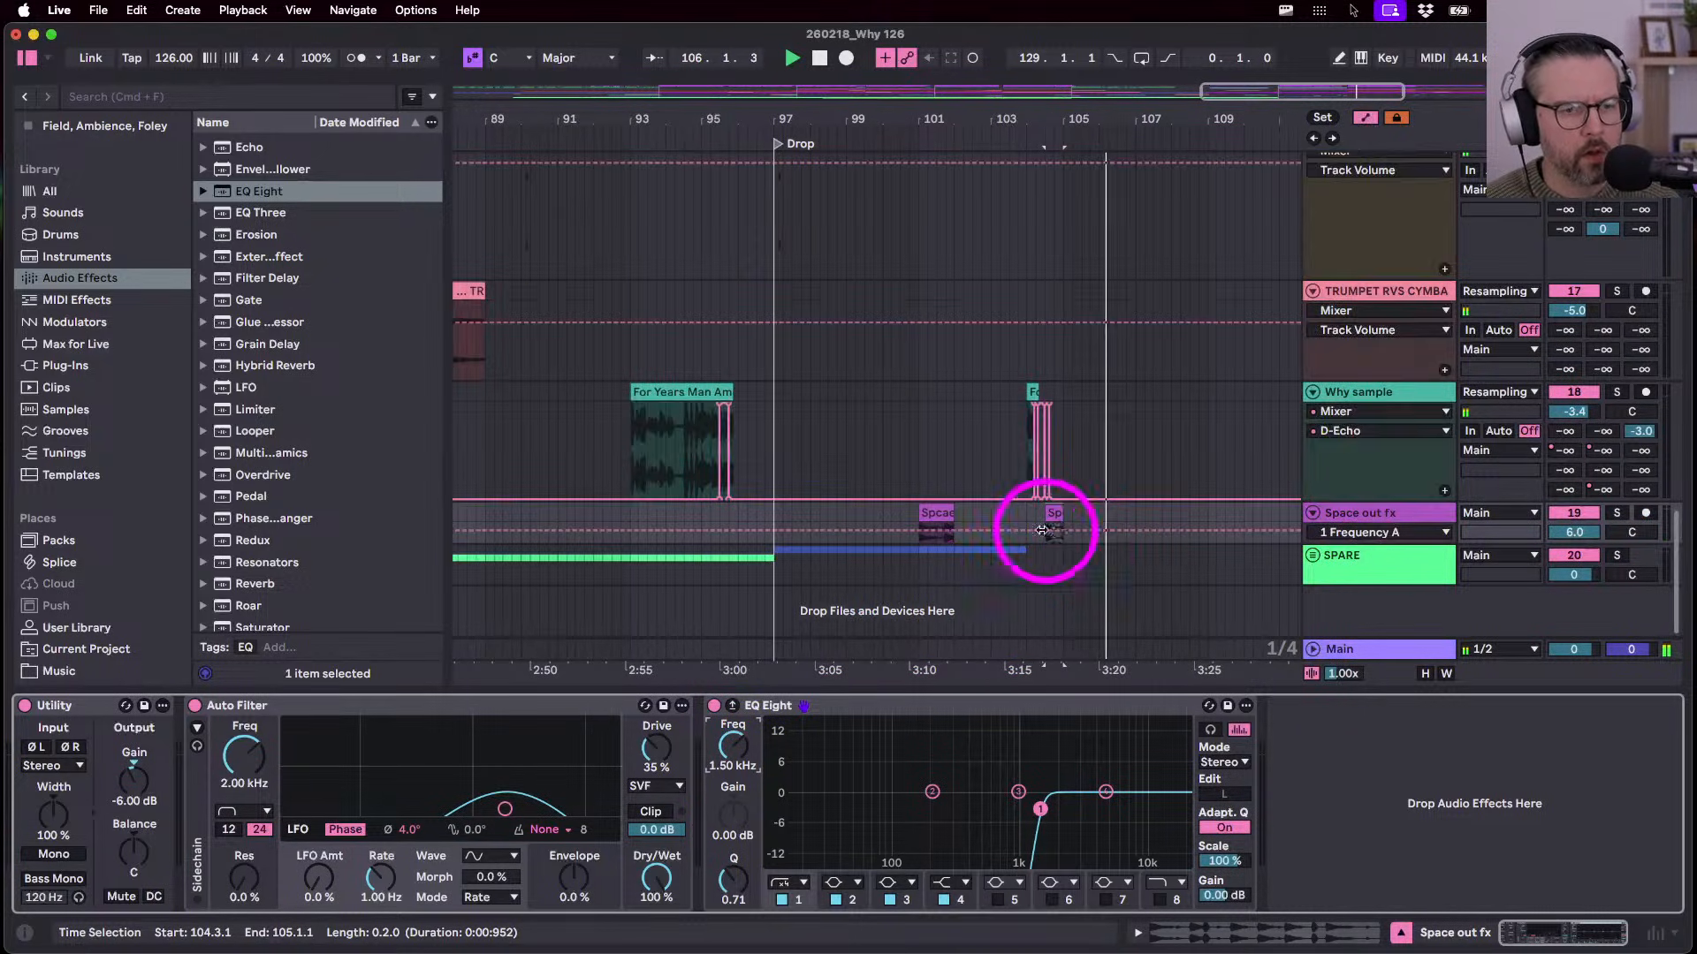
key(a)
scroll(940, 511, left, 5)
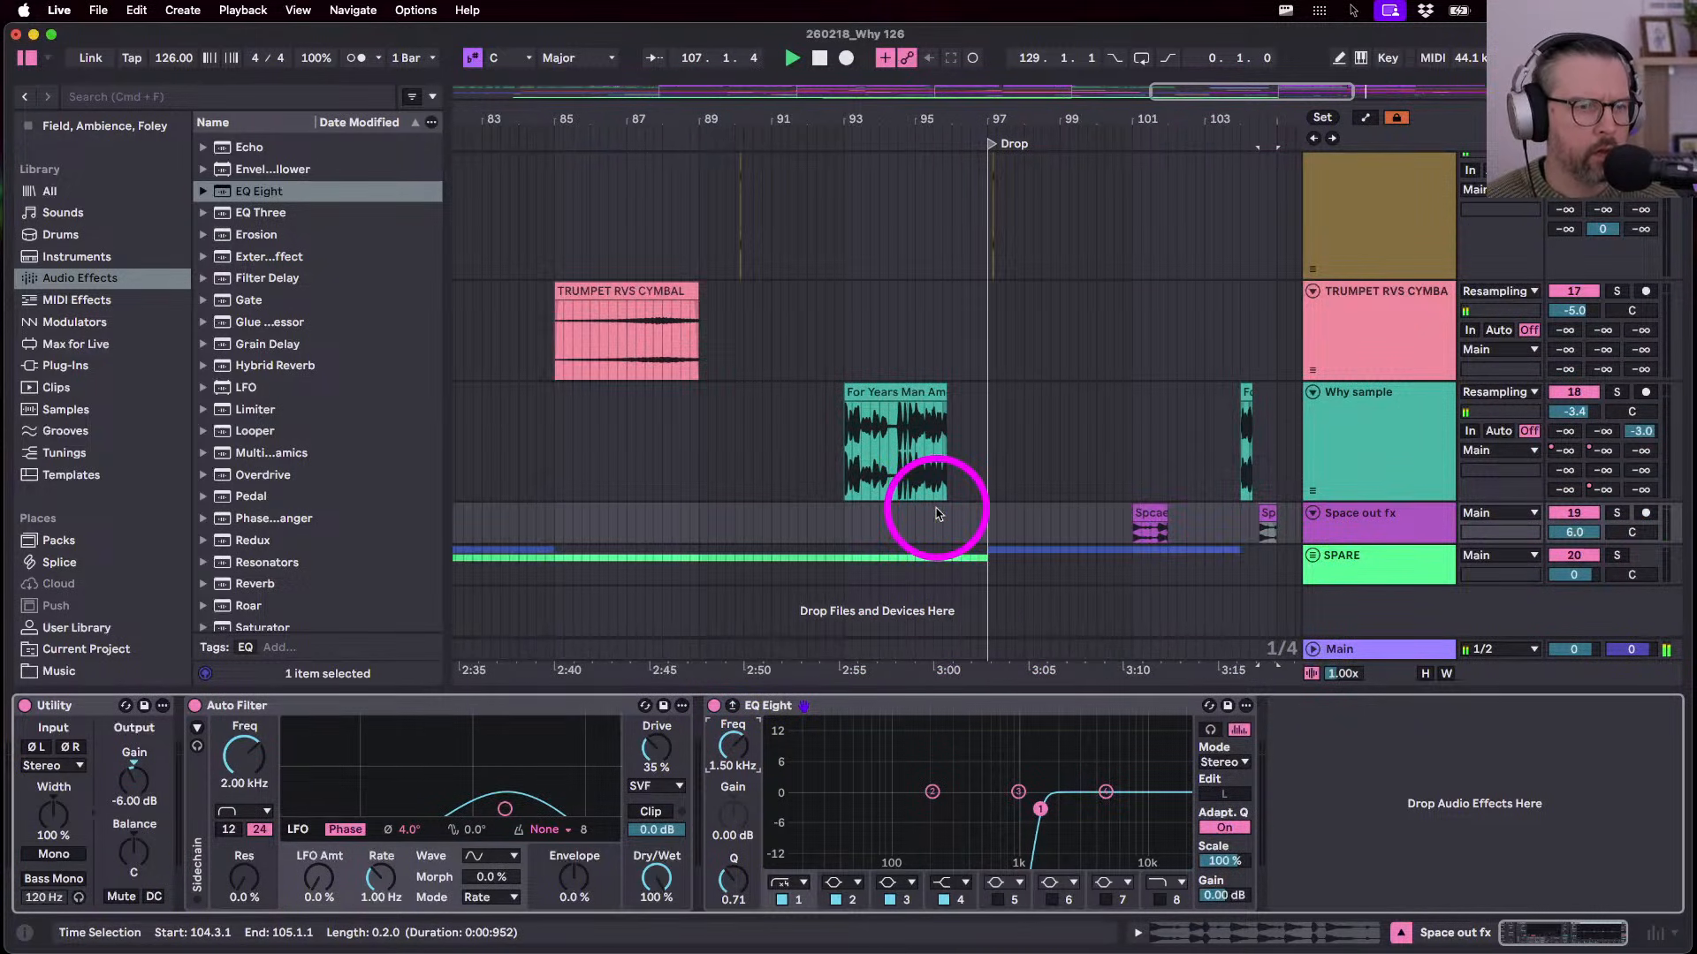
scroll(937, 513, down, 5)
- Copy the TRUMPET RVS CYMBAL clip to bar 109 and set its end at 113.1.1
click(844, 300)
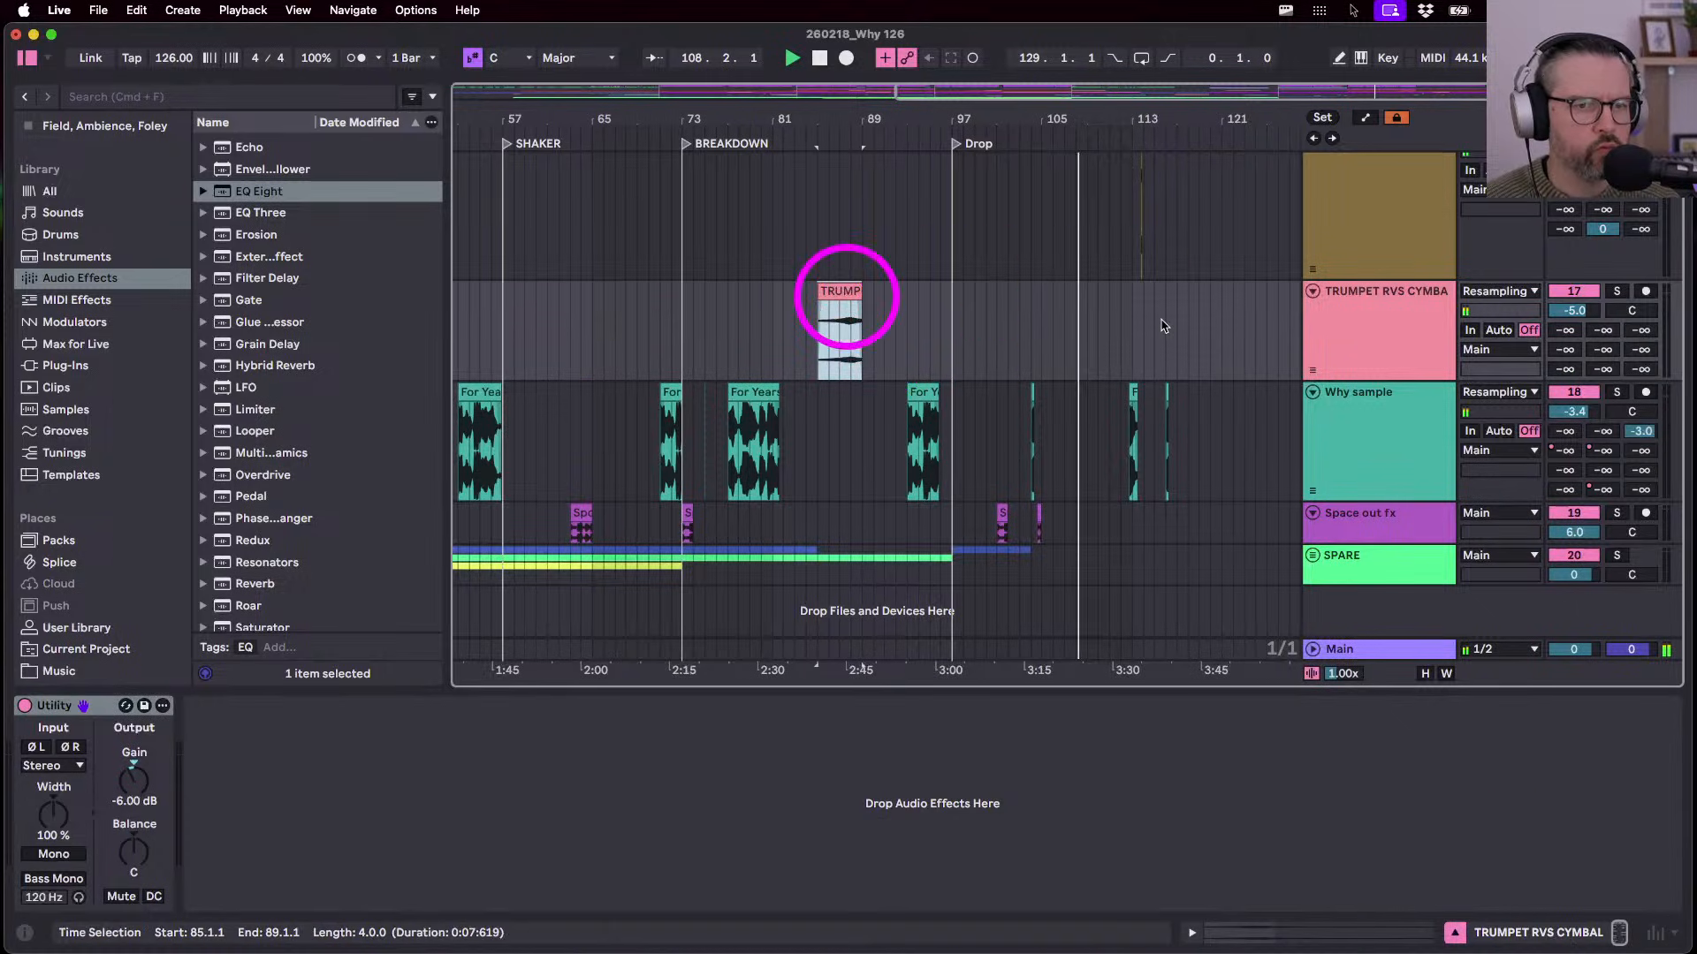
click(1080, 324)
key(super+v)
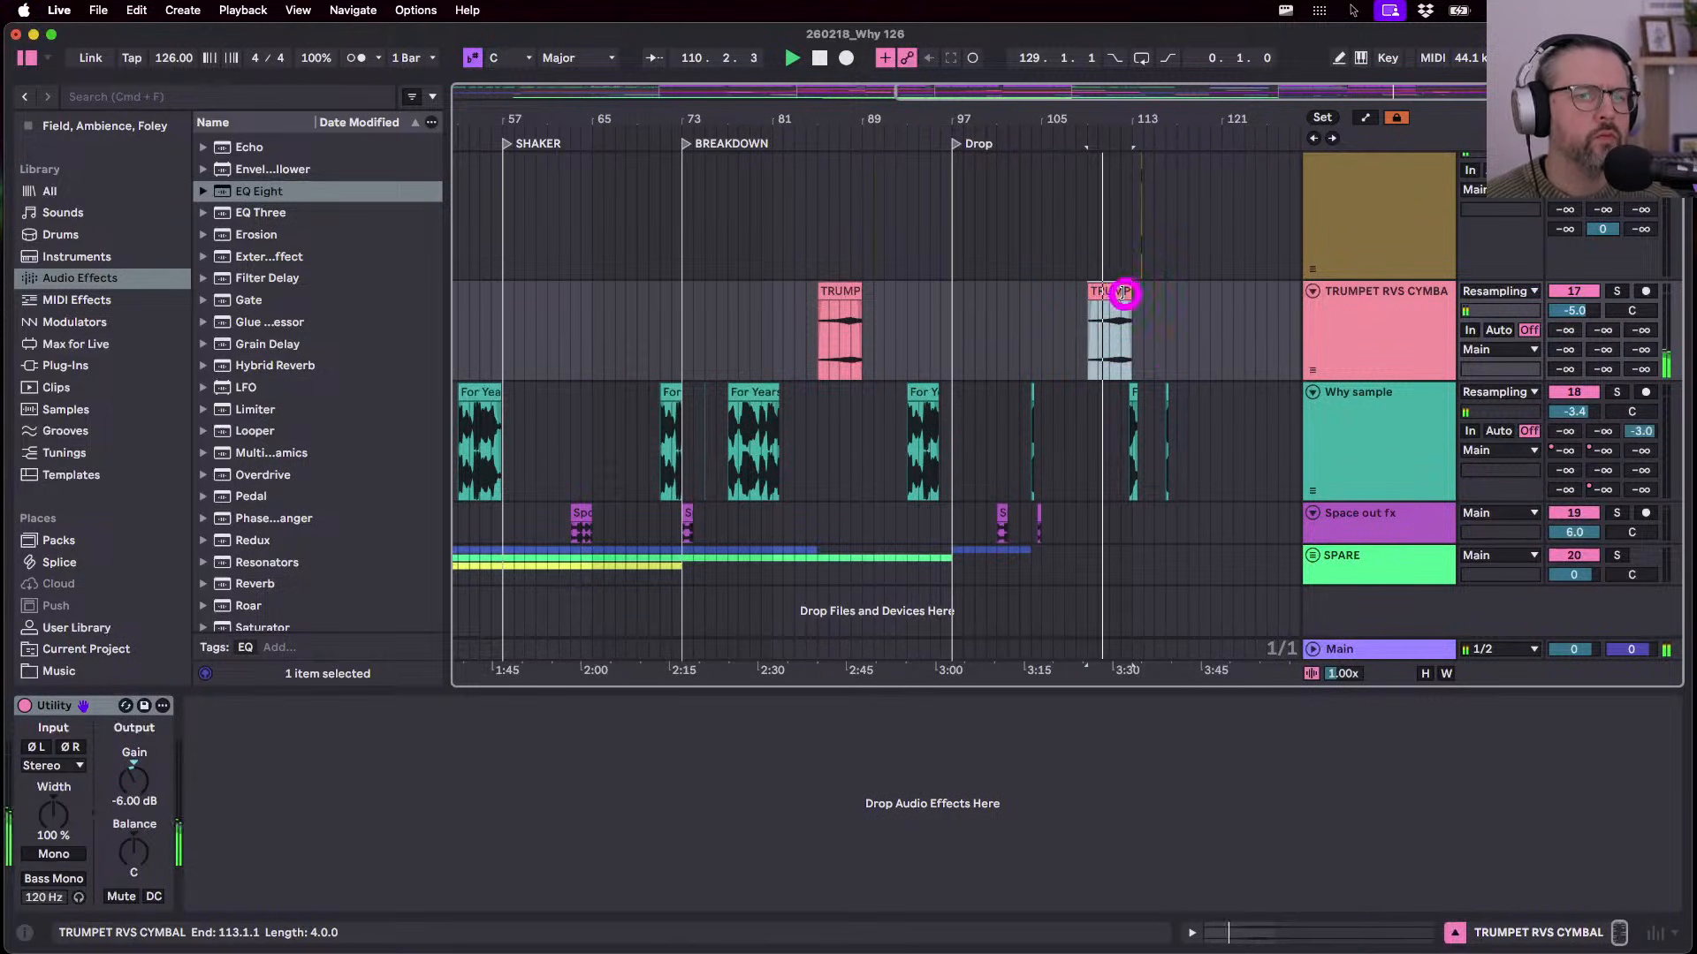
mouse_move(1123, 293)
mouse_down()
mouse_move(1105, 294)
mouse_move(1127, 309)
mouse_up()
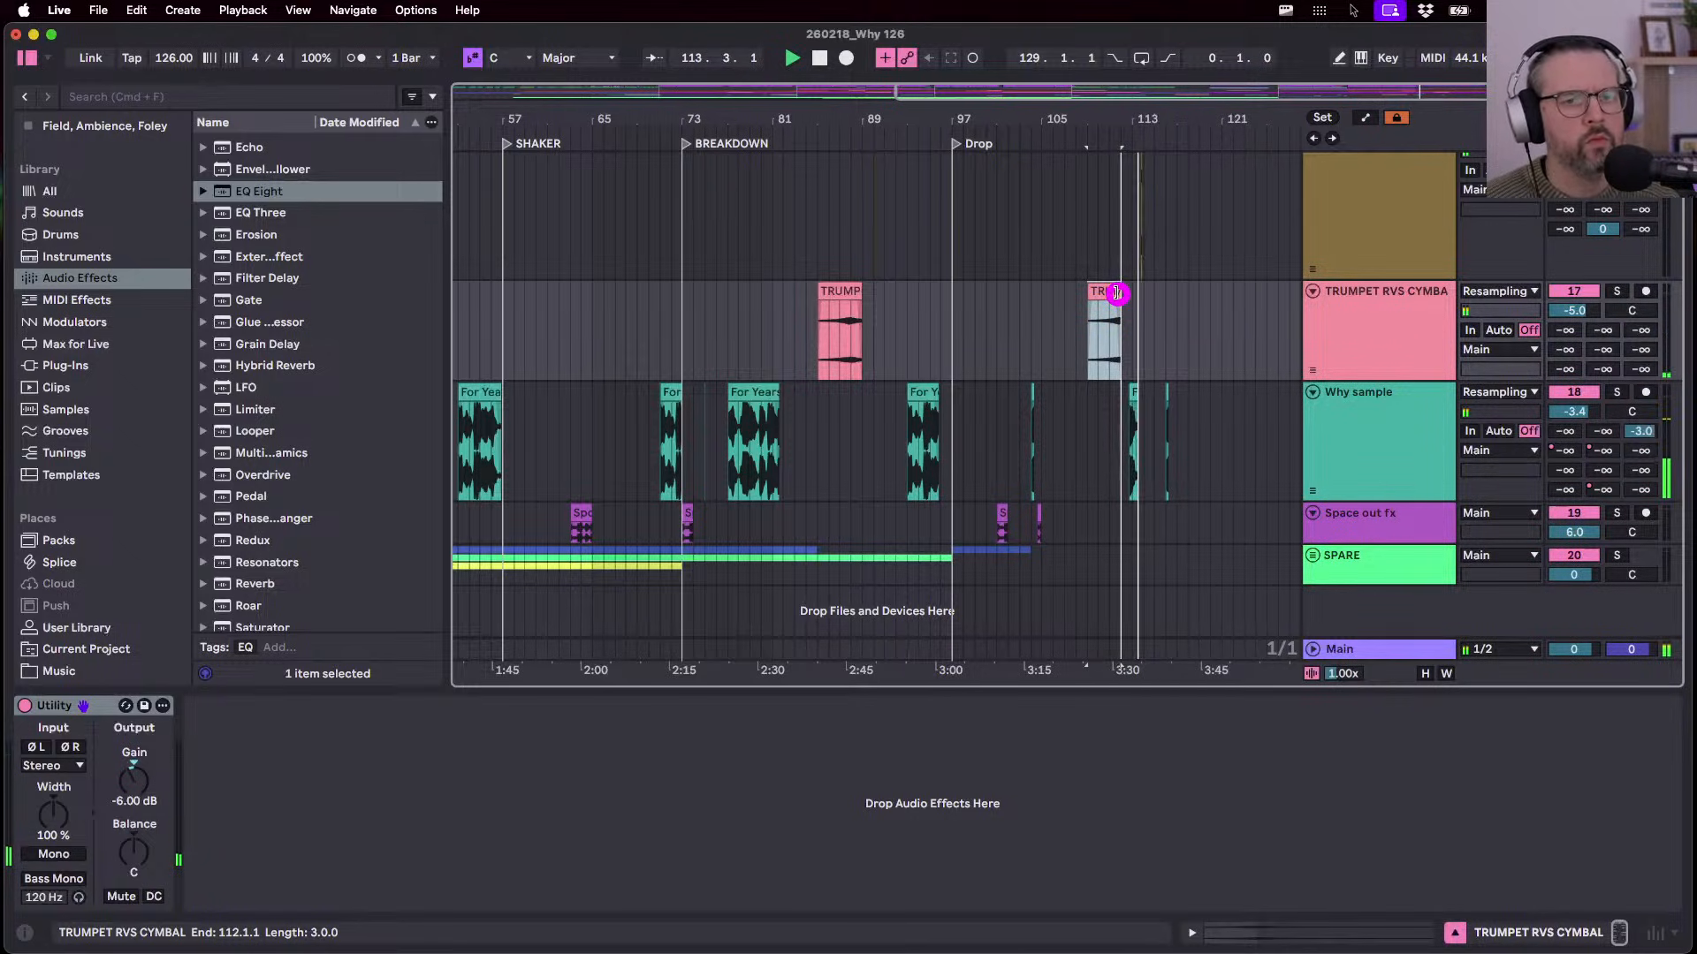
drag(1121, 292, 1131, 299)
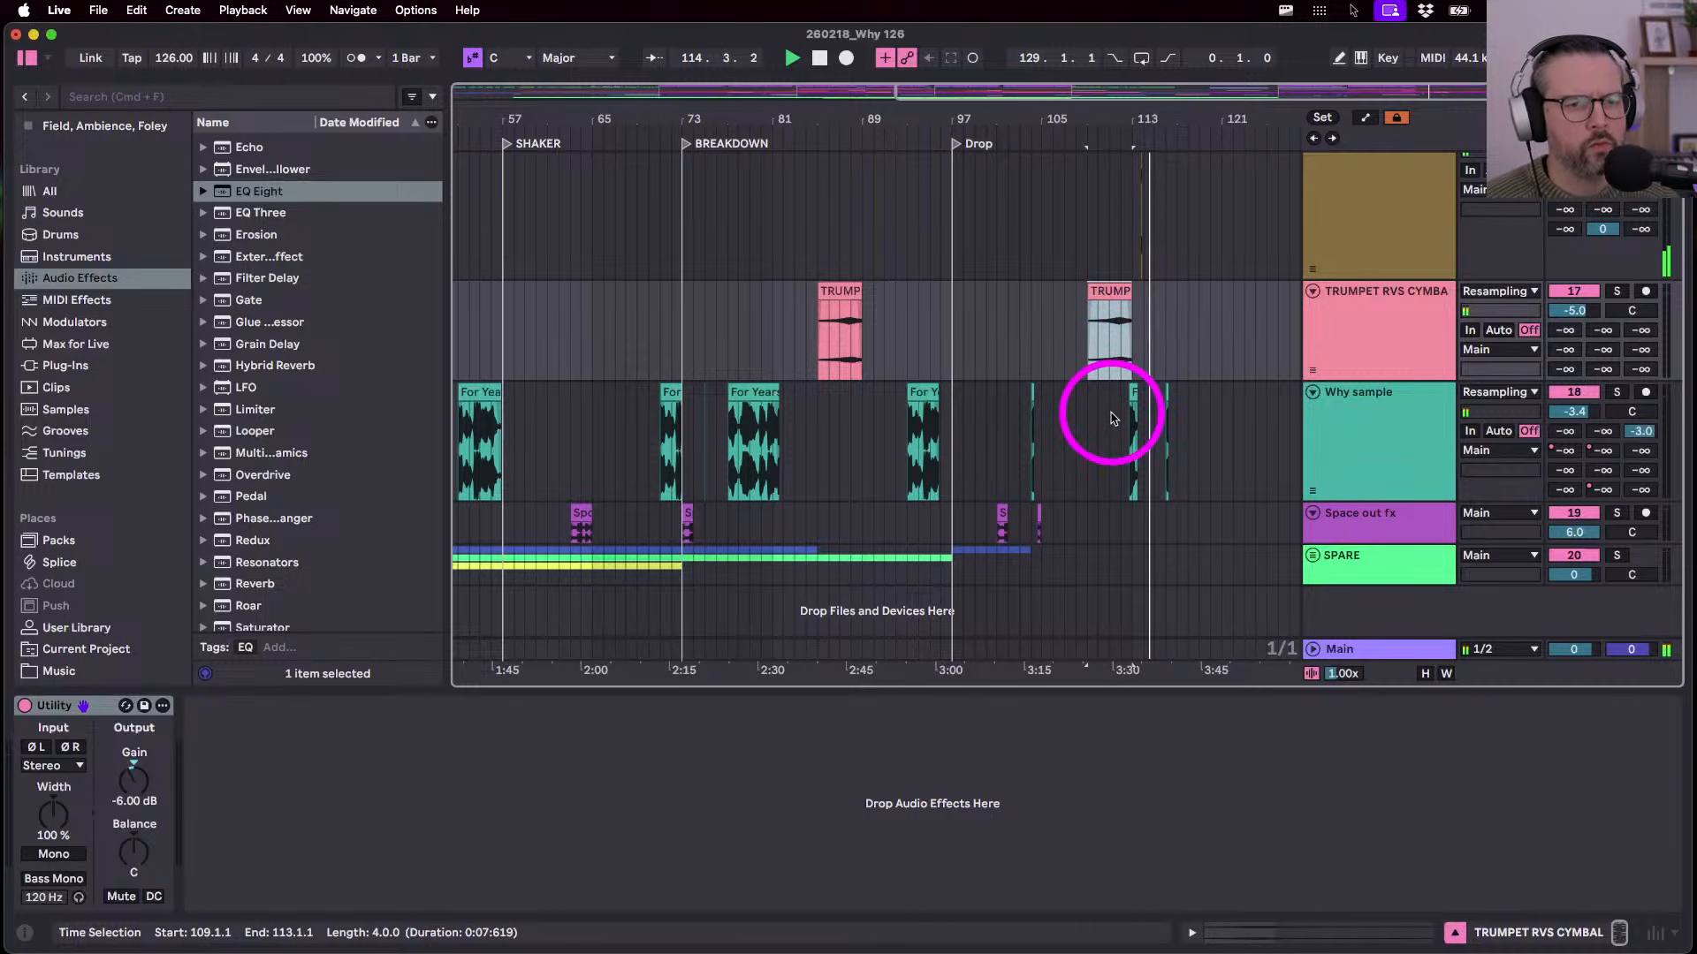
scroll(1138, 532, up, 3)
key(a)
scroll(1202, 419, up, 10)
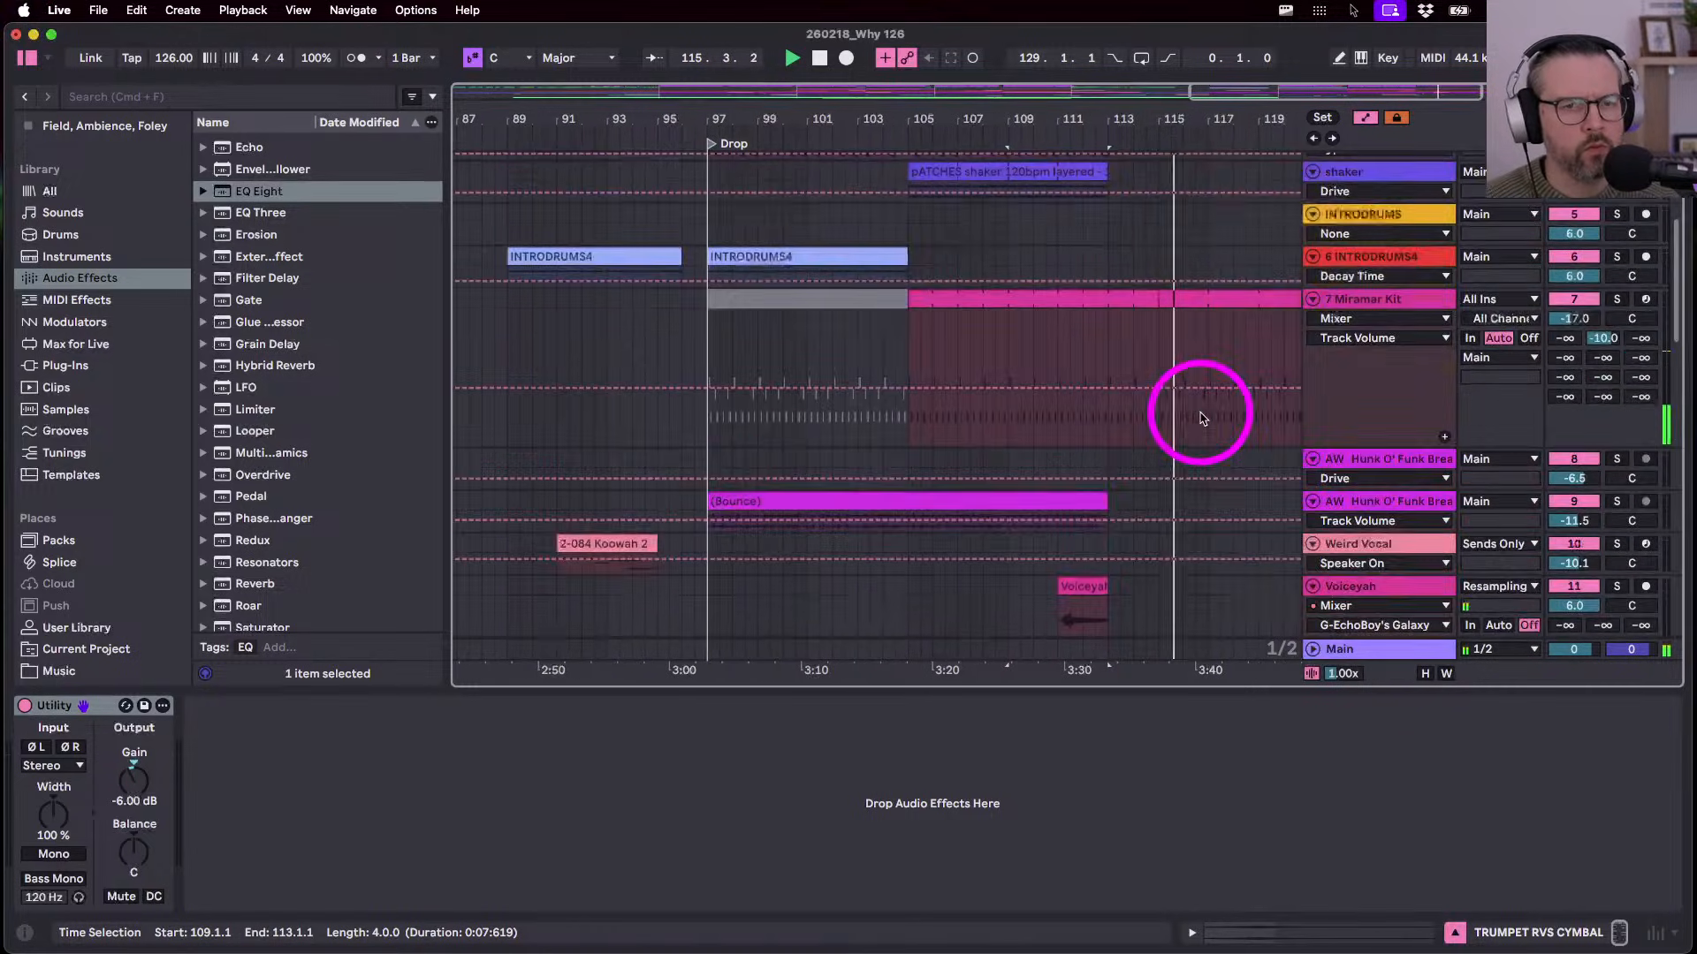
- Set the Garage Drums, Top Loop and INTRODRUMS4 clips to each end at bar 104
key(a)
scroll(1202, 419, up, 3)
scroll(1202, 418, up, 3)
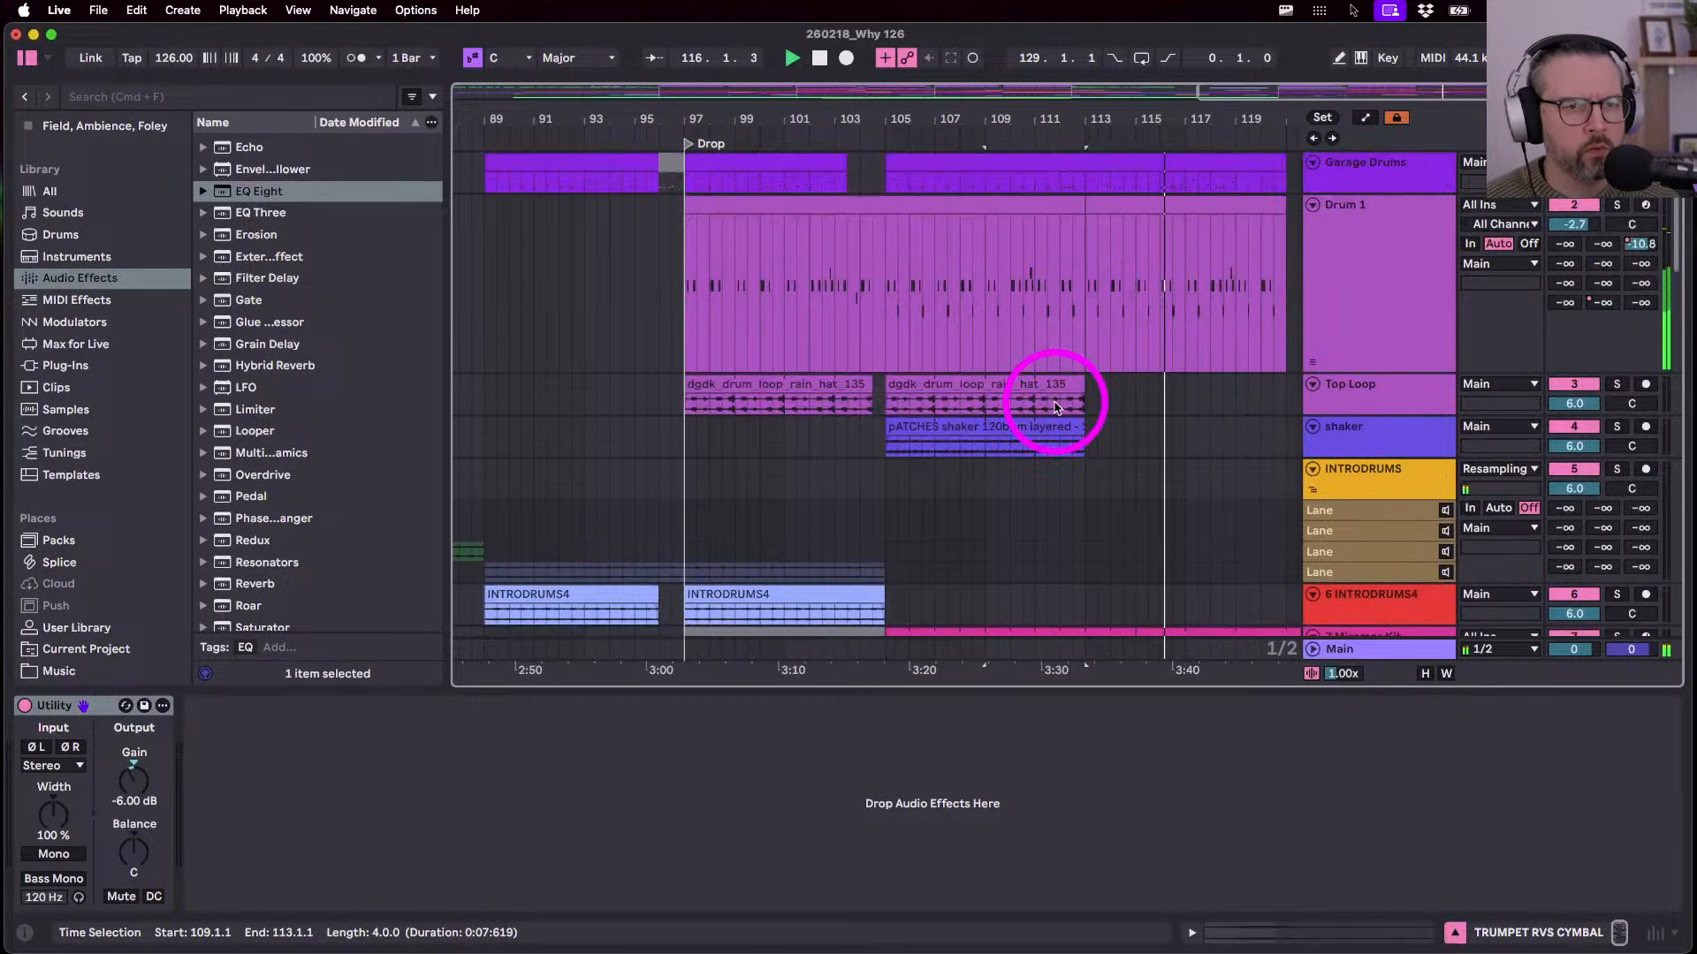
click(825, 330)
scroll(826, 333, up, 5)
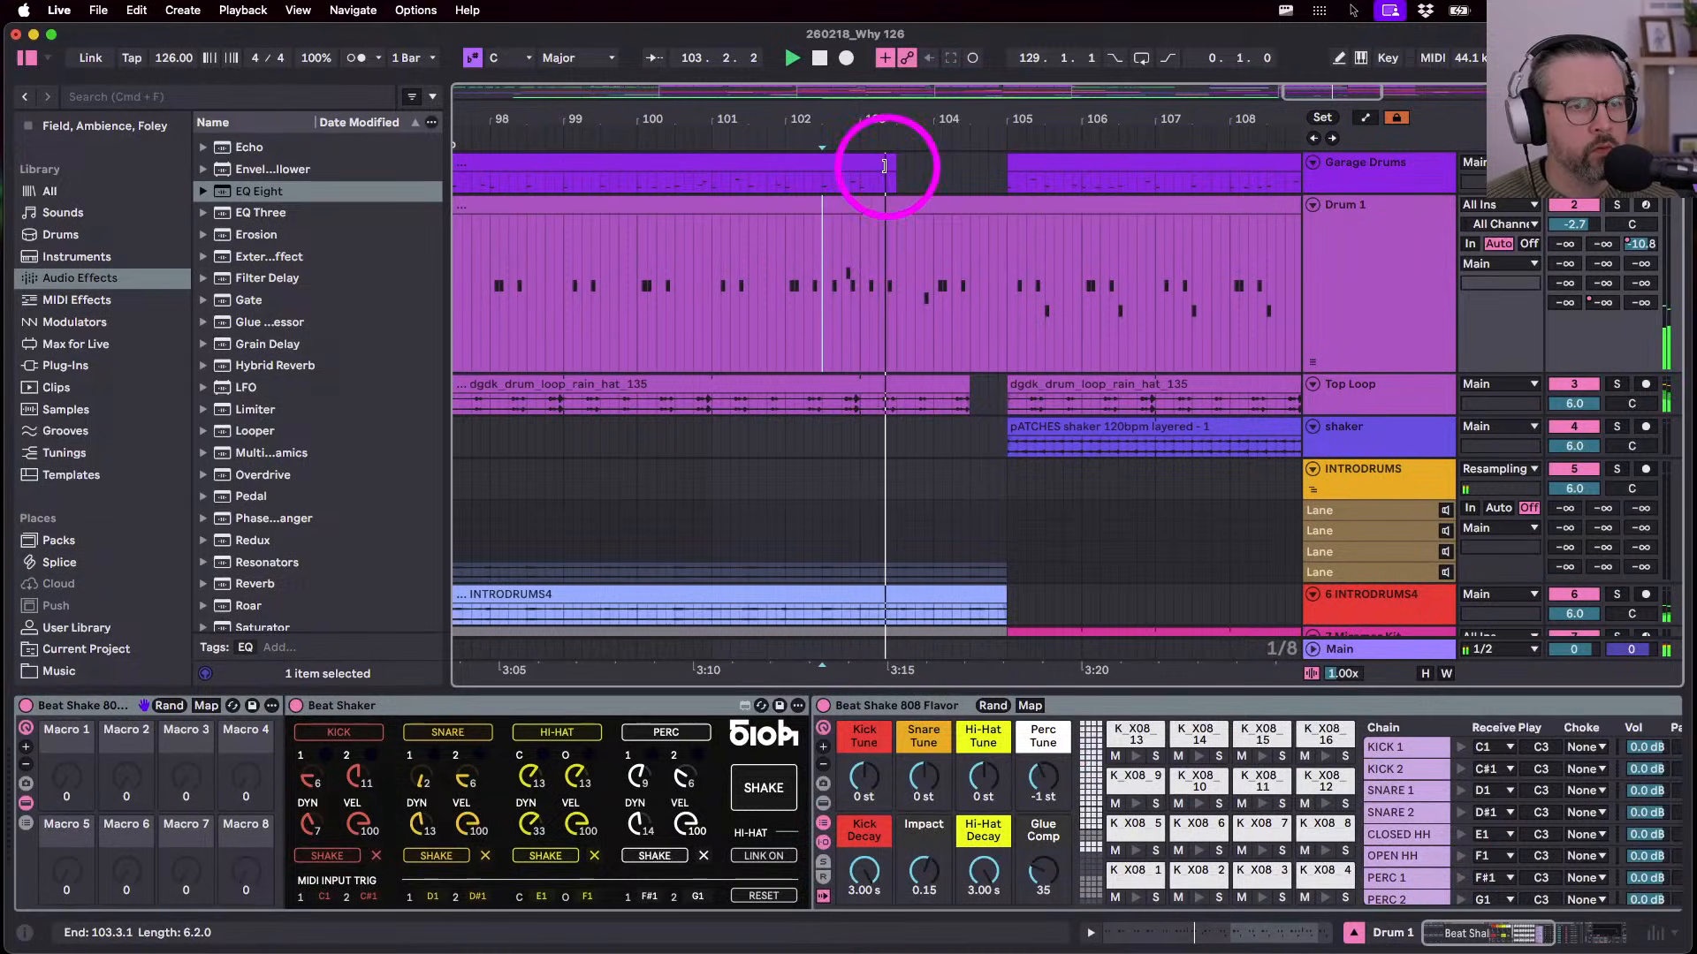
drag(875, 172, 943, 171)
click(814, 383)
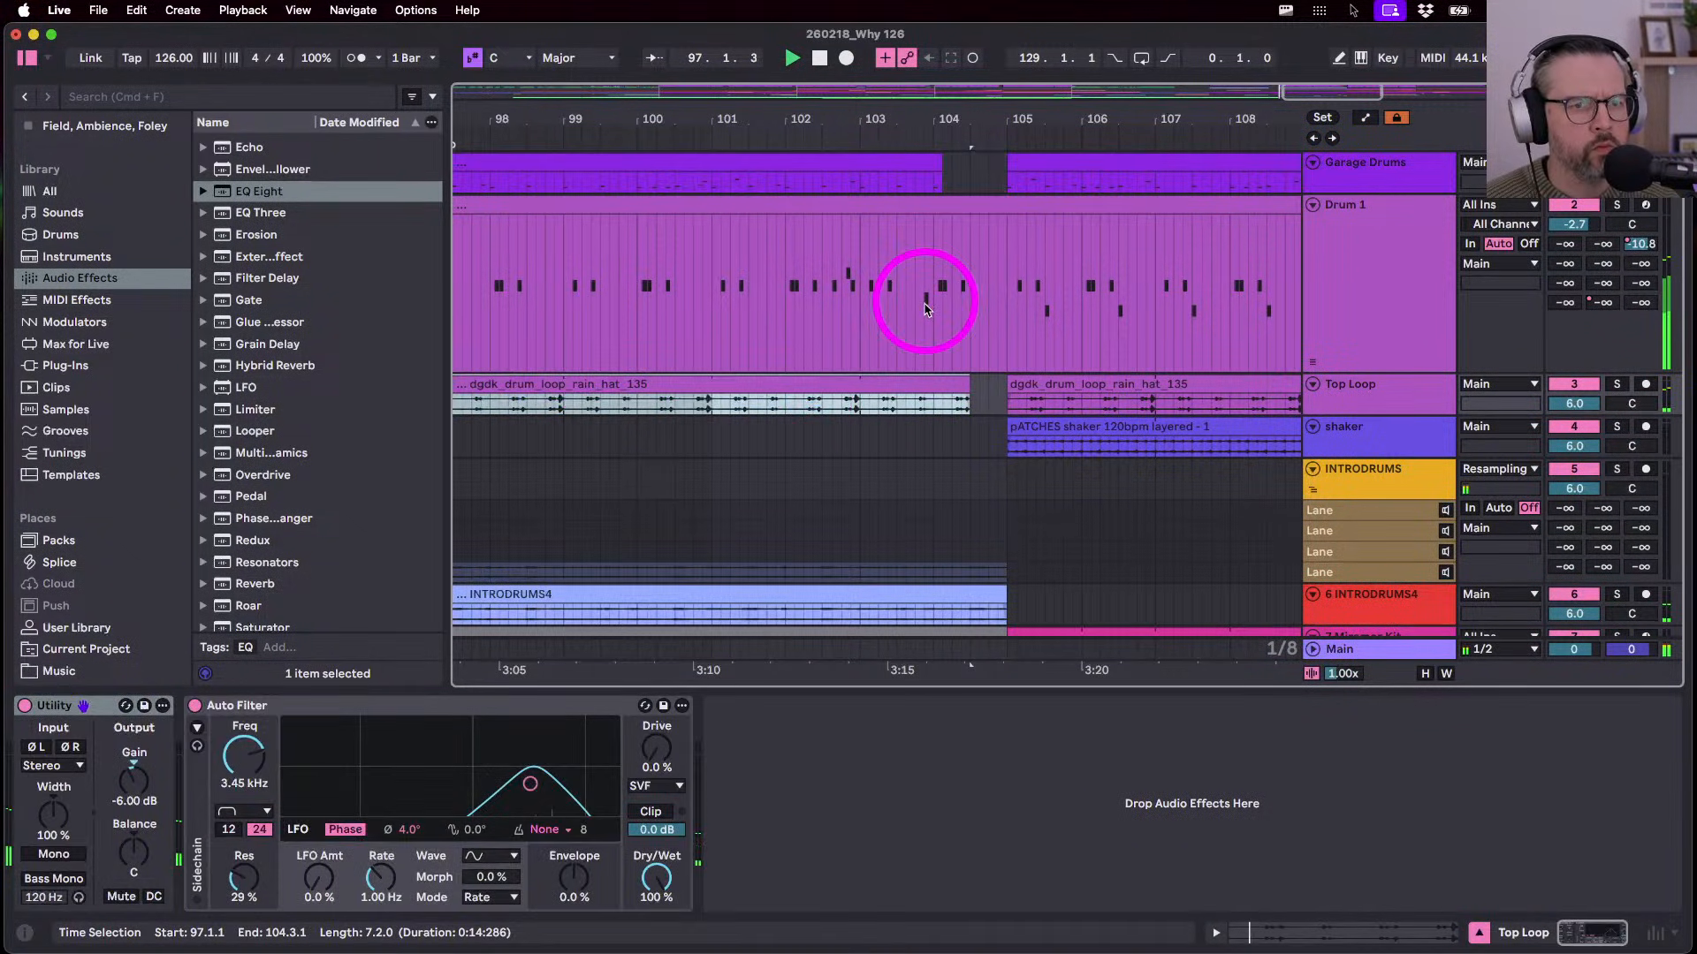
click(925, 309)
click(758, 307)
click(934, 321)
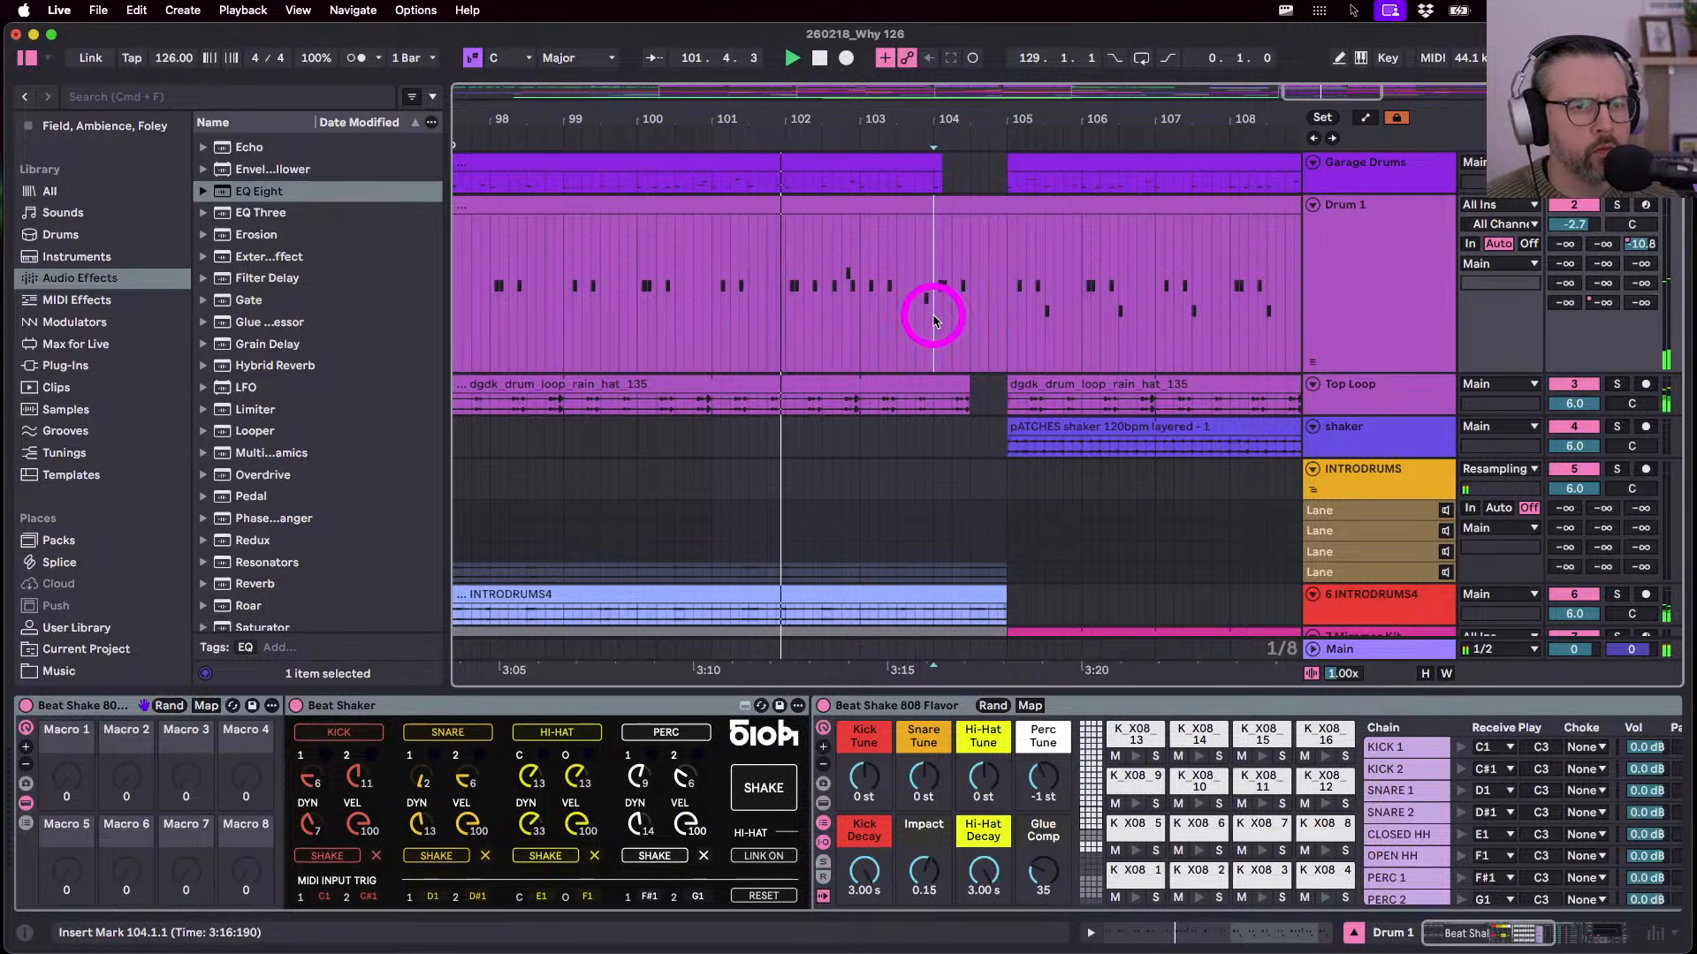
drag(935, 321, 992, 311)
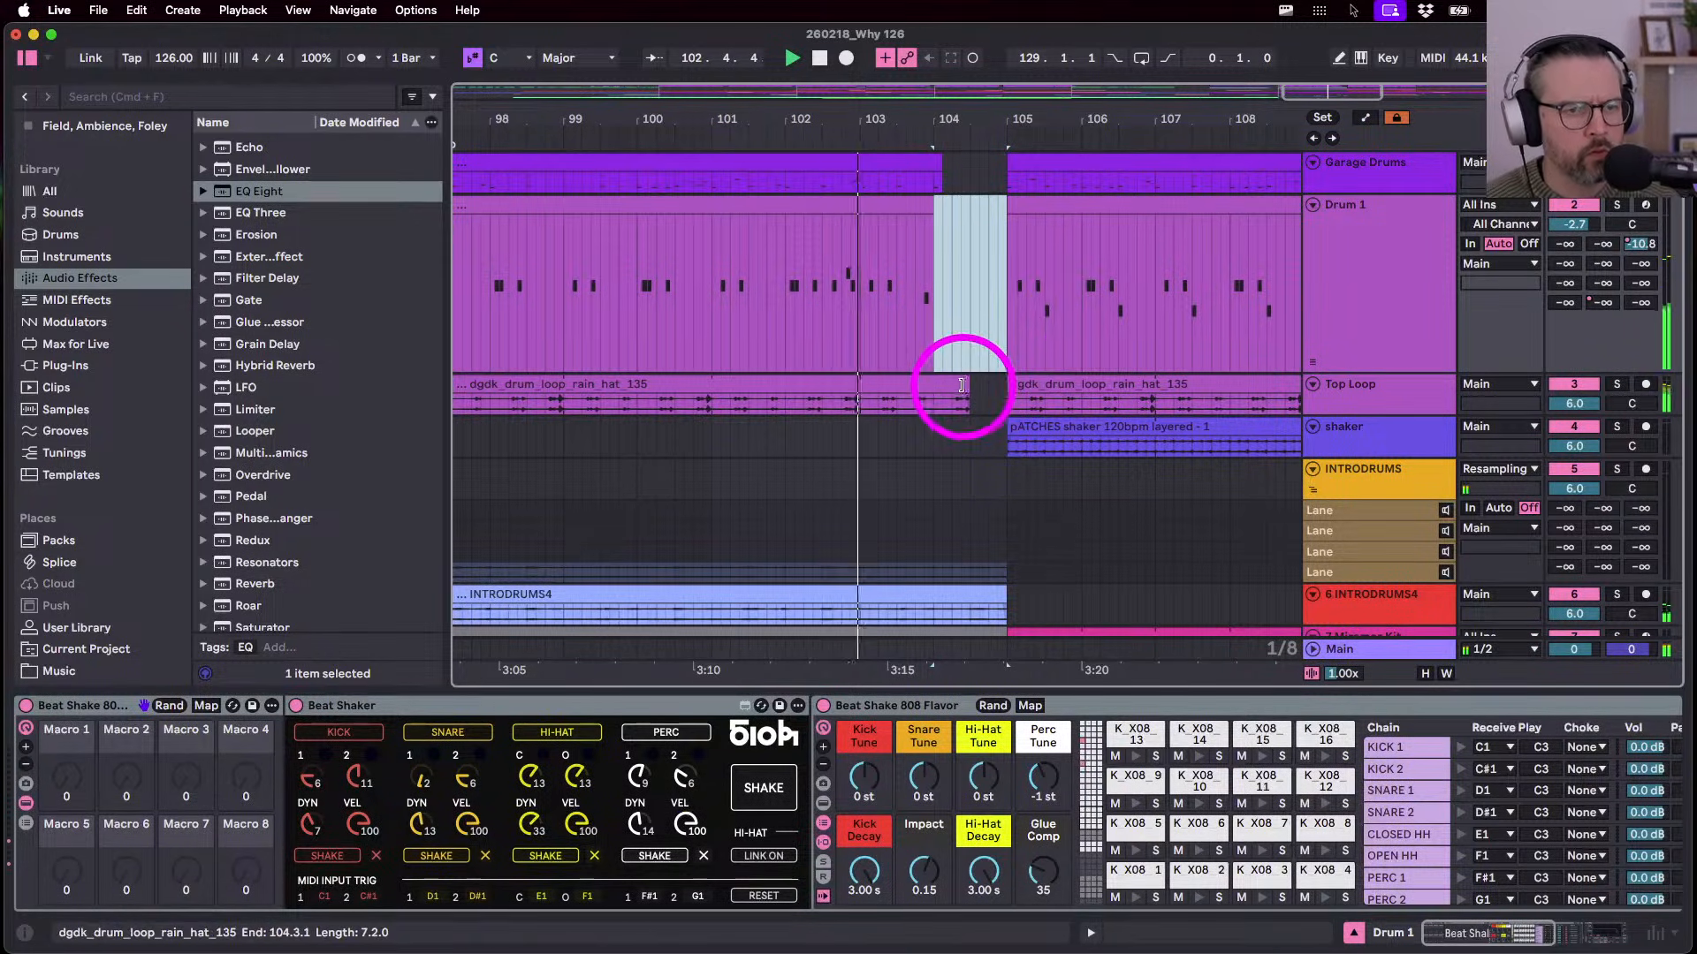
drag(961, 385, 935, 386)
drag(1004, 588, 934, 593)
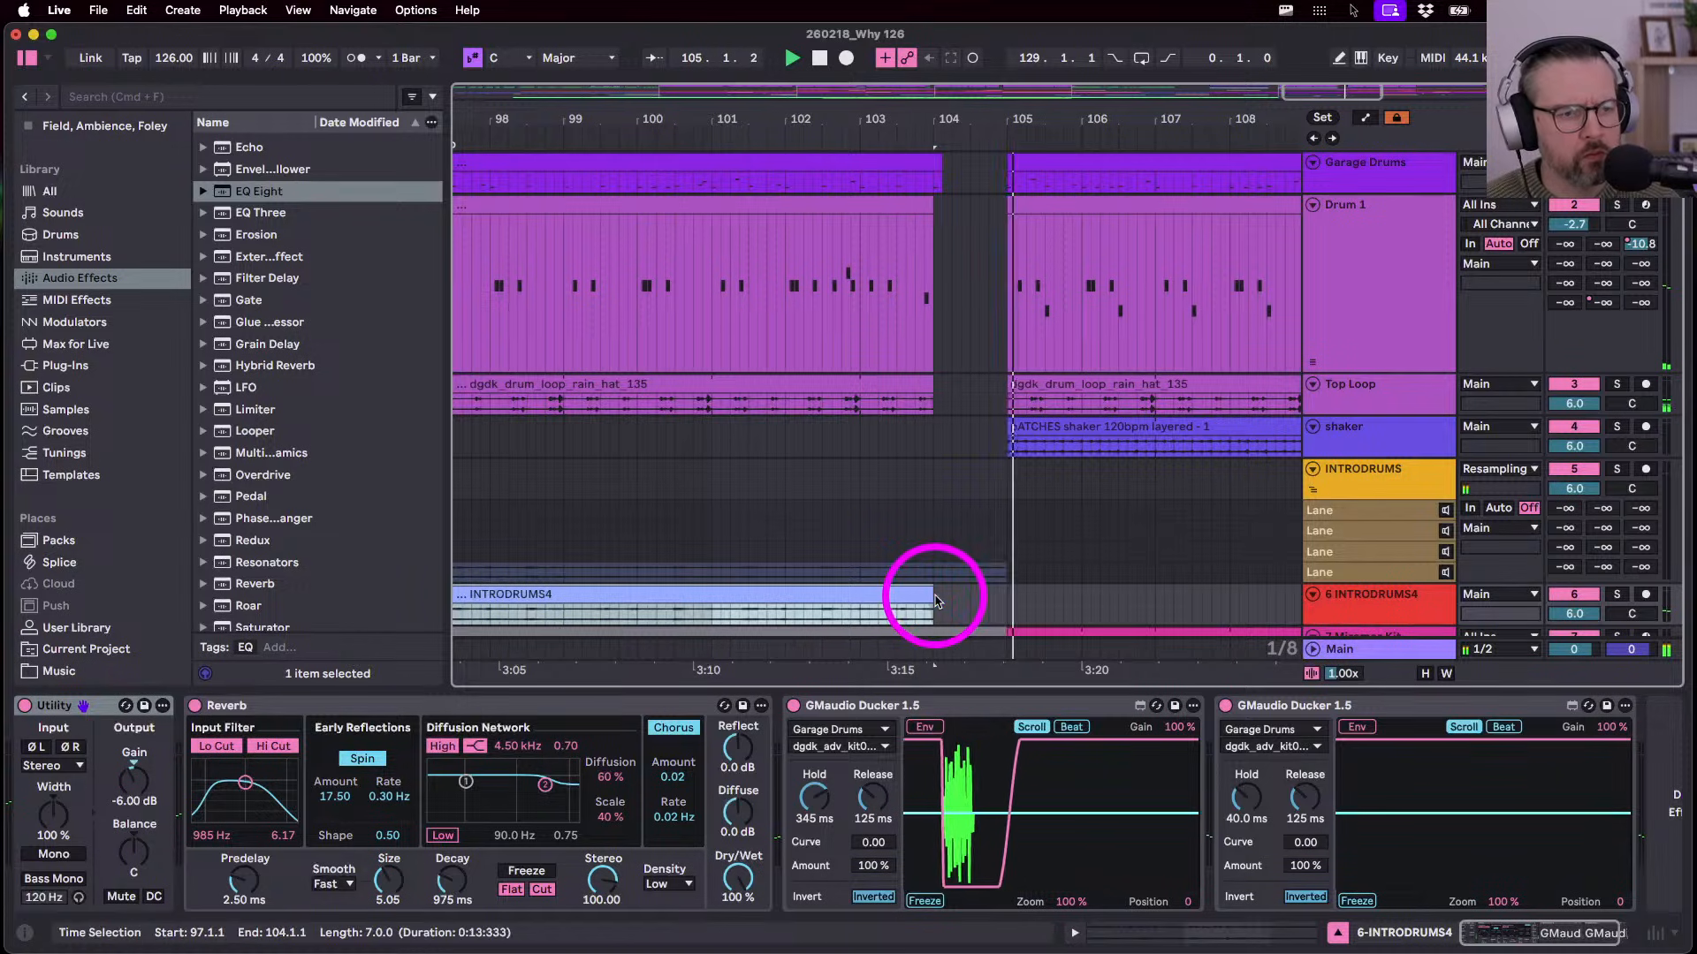
- Fit the whole song in view and lower the TRUMPET RVS CYMBAL track to -8.2 dB
scroll(936, 601, down, 10)
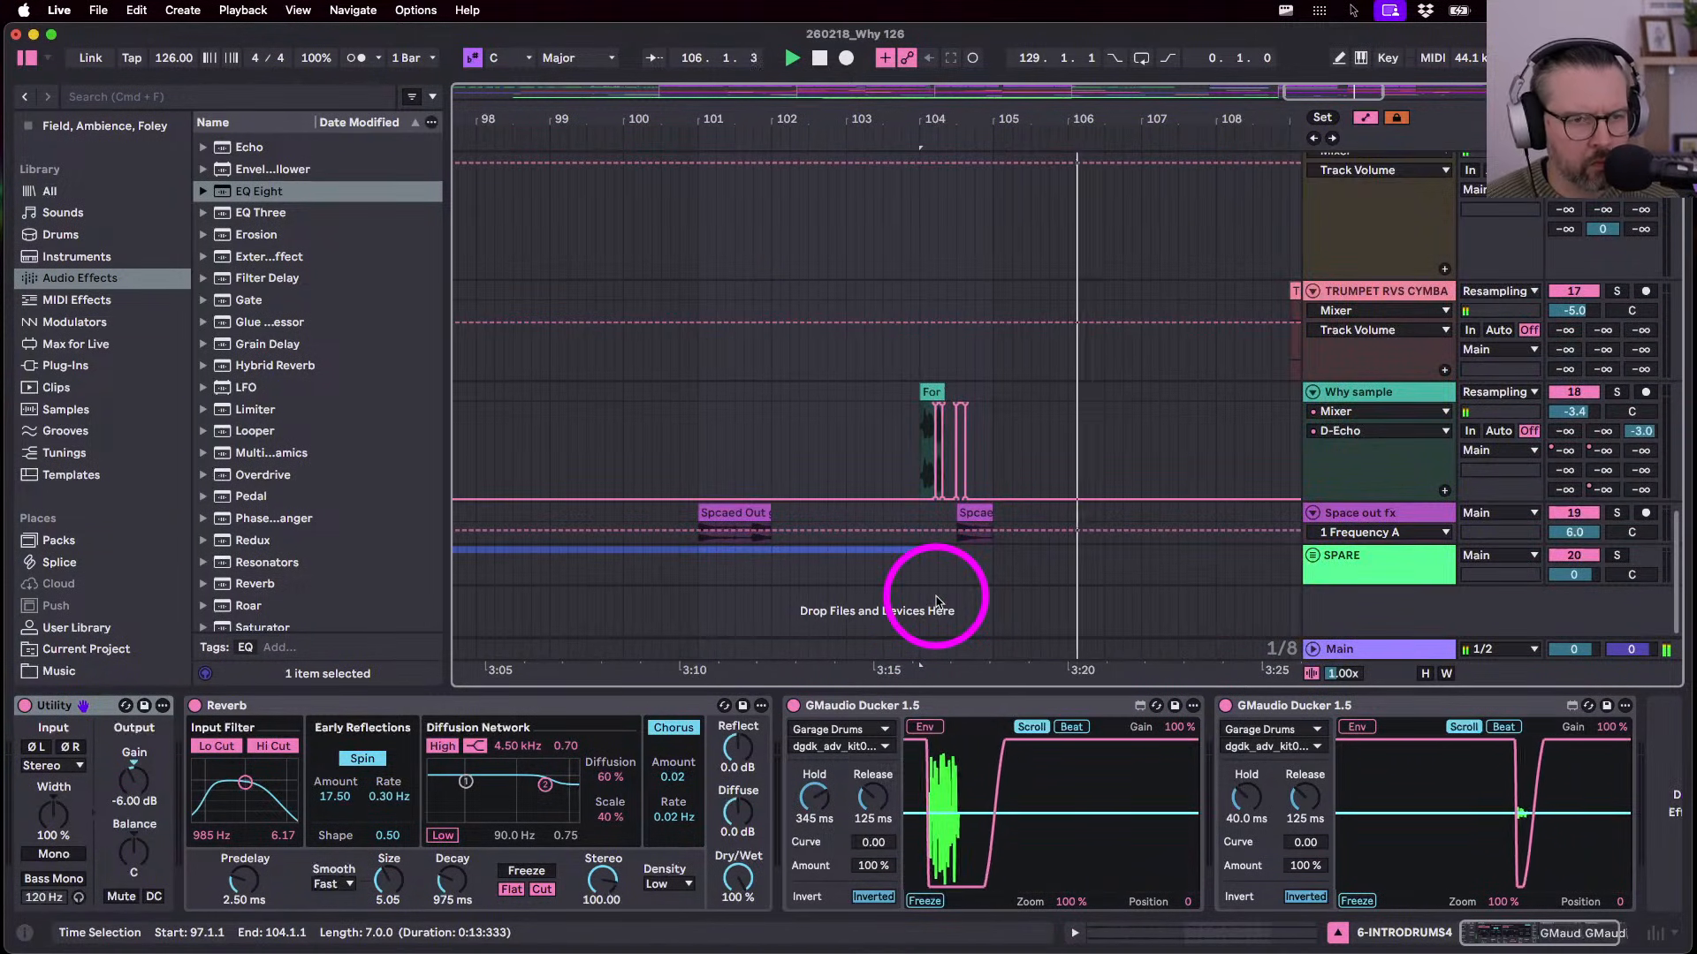
scroll(1022, 523, up, 10)
scroll(1025, 528, down, 5)
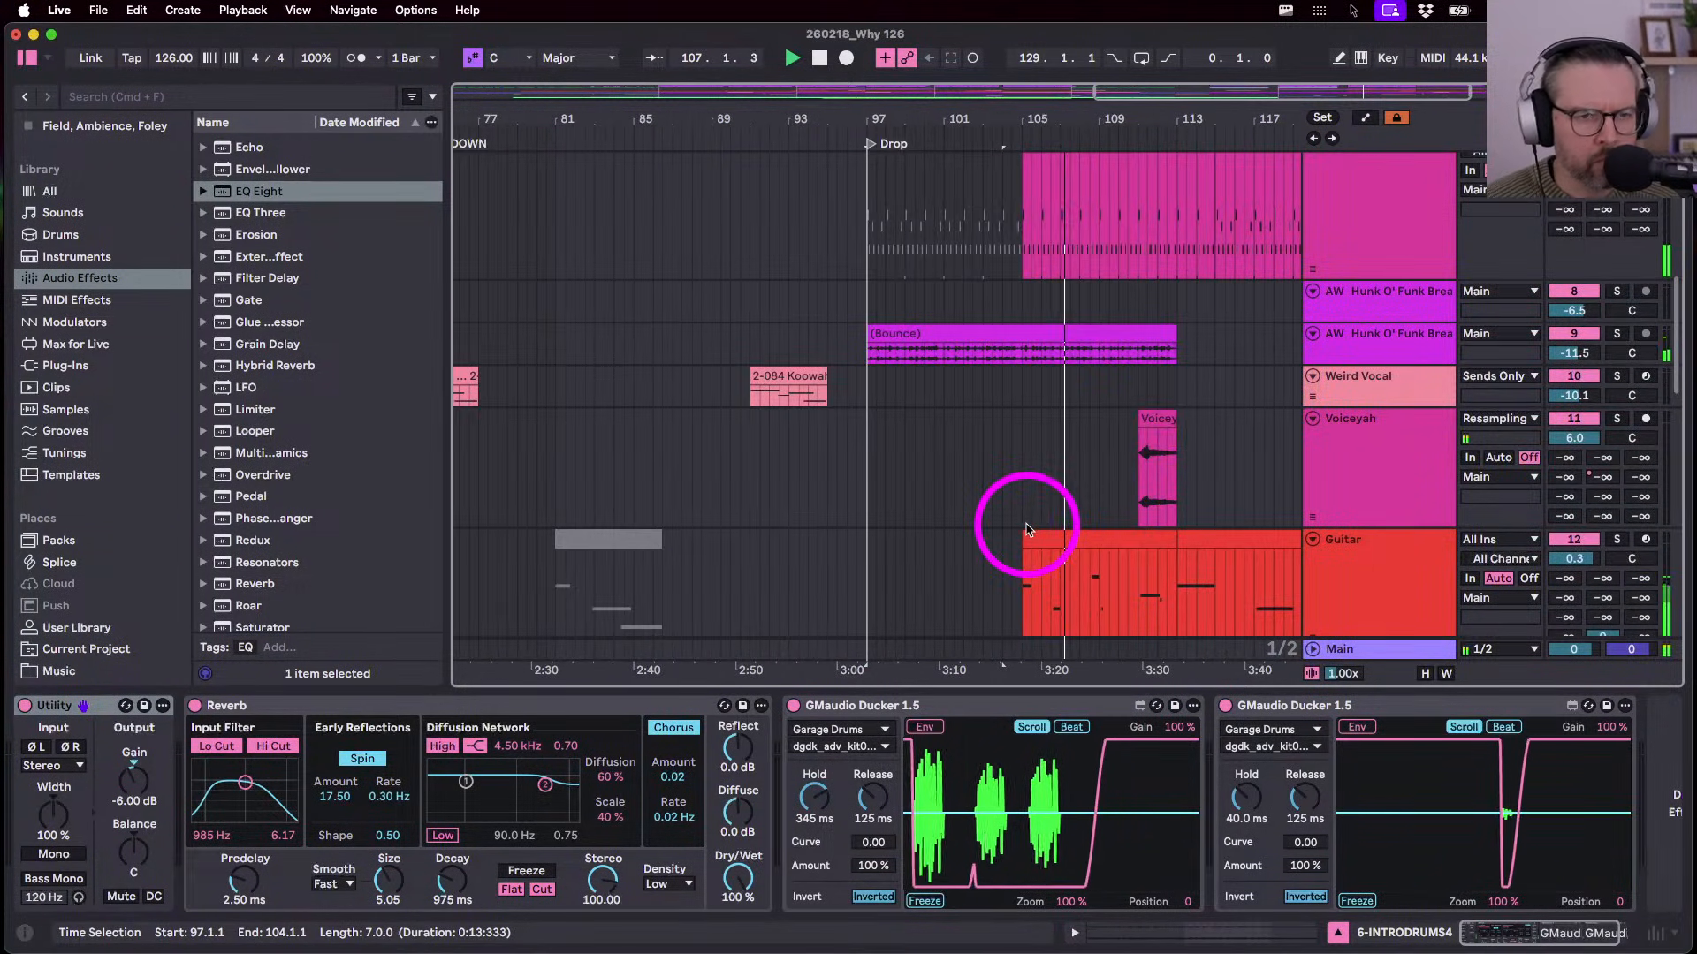
key(w)
key(h)
scroll(1029, 521, down, 5)
scroll(1039, 341, up, 5)
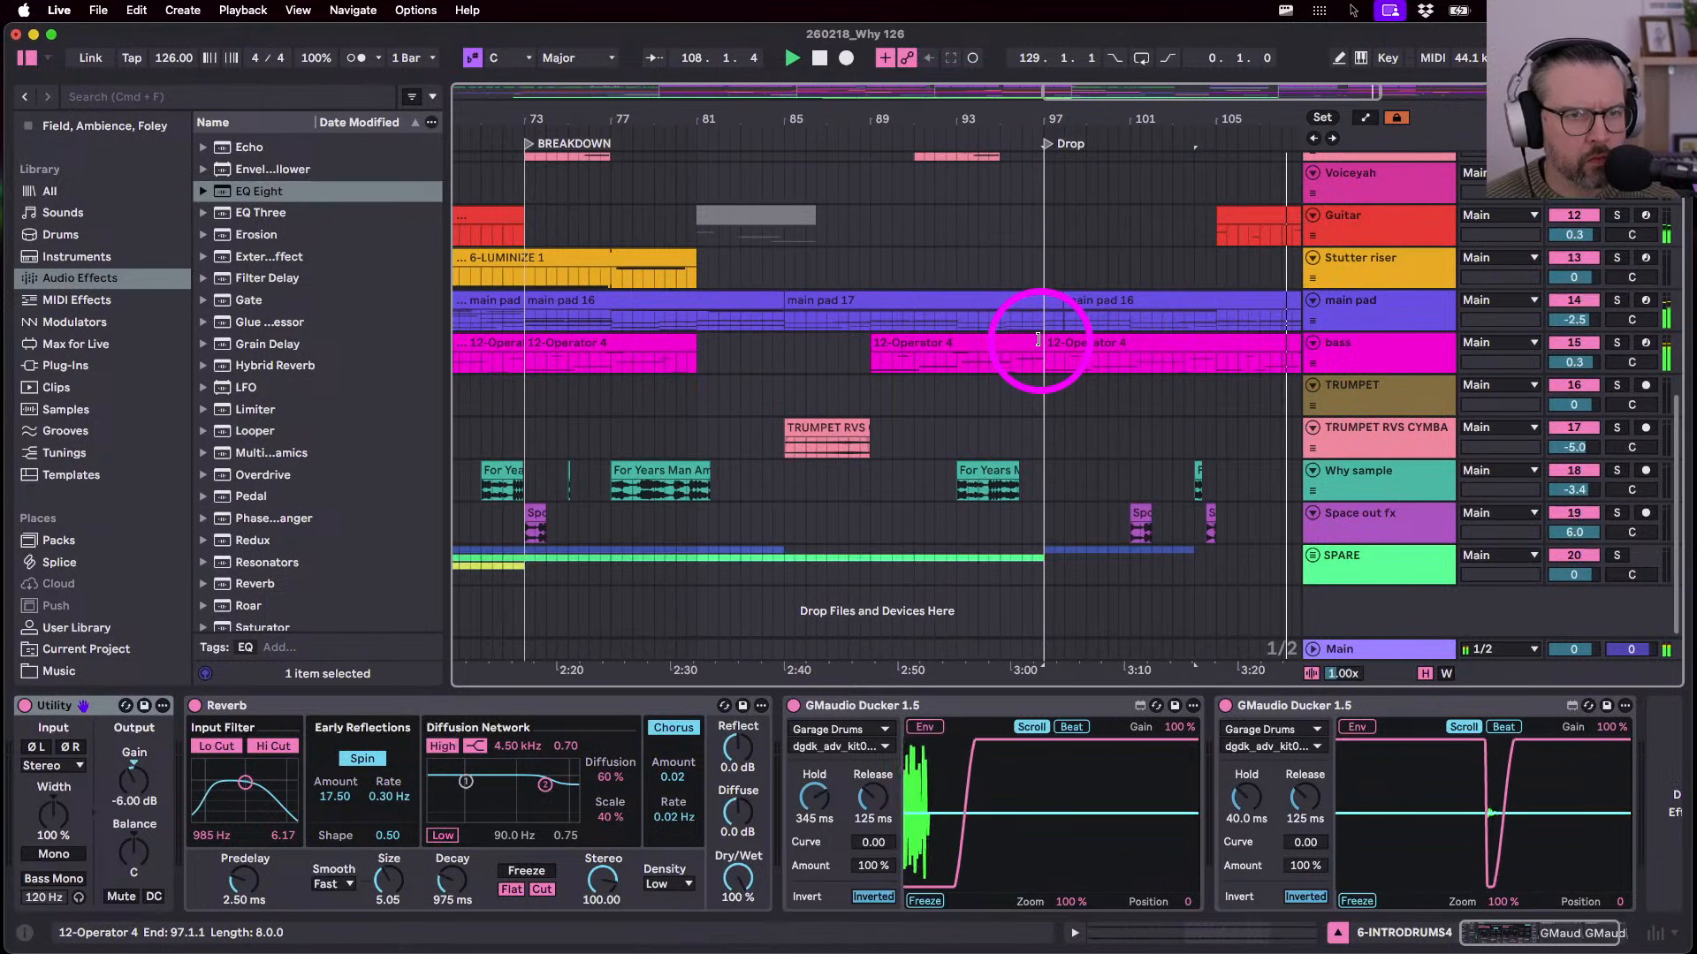
scroll(1038, 341, up, 5)
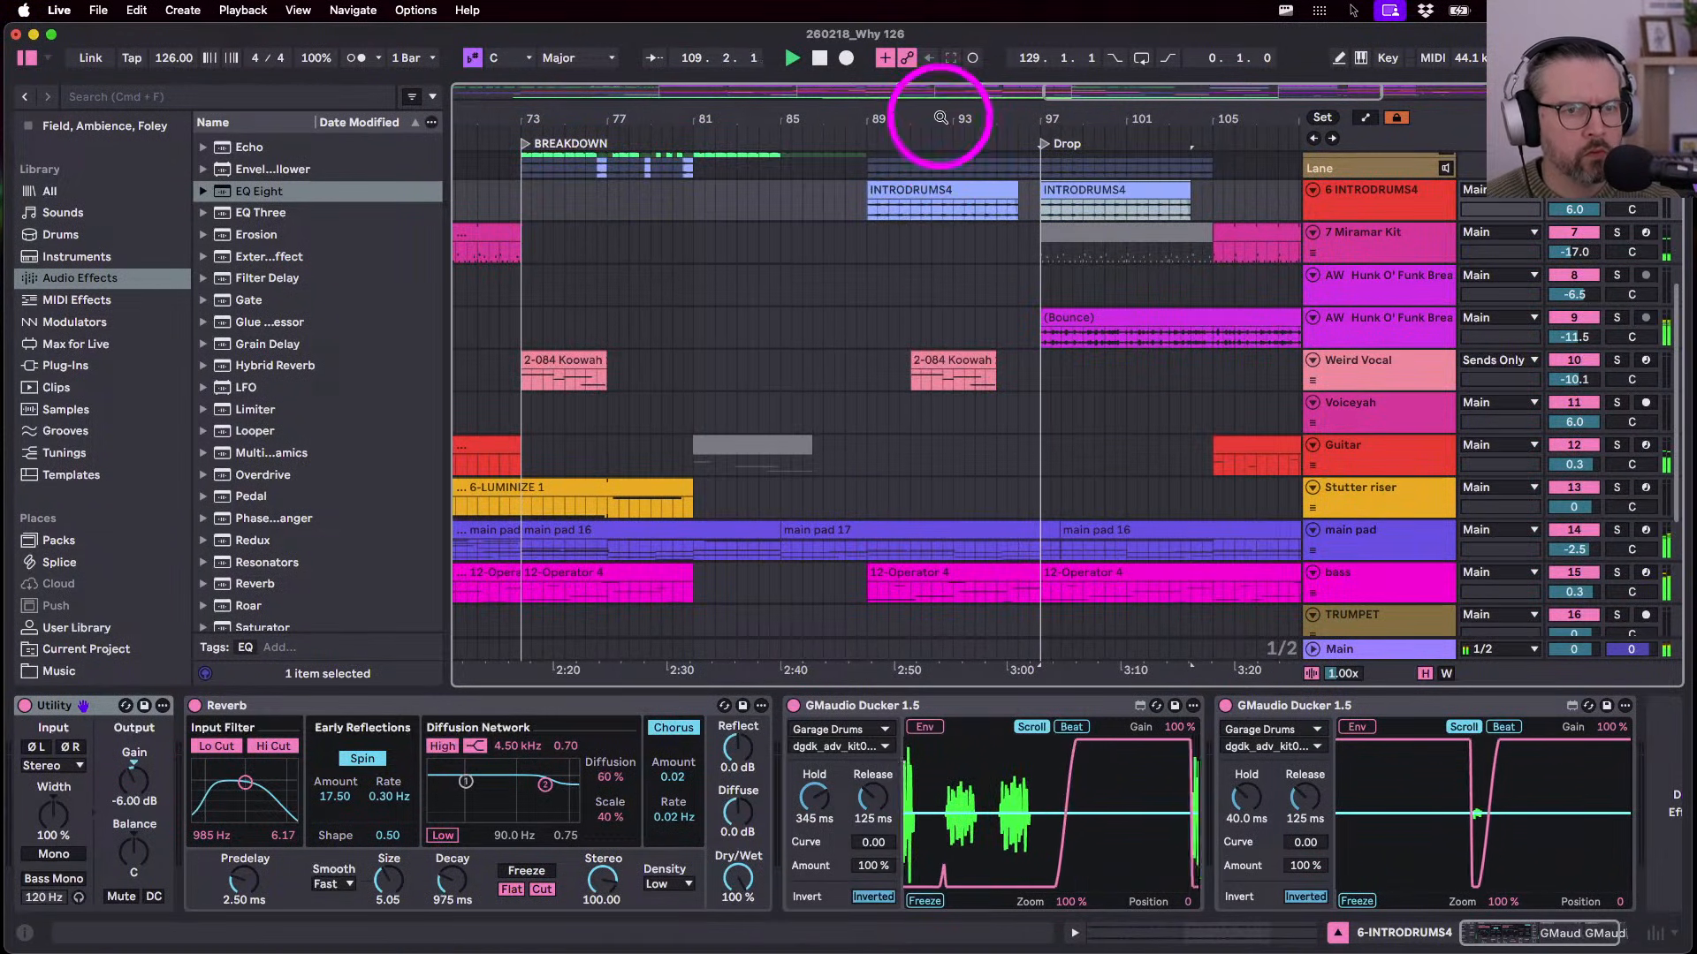
drag(940, 116, 940, 88)
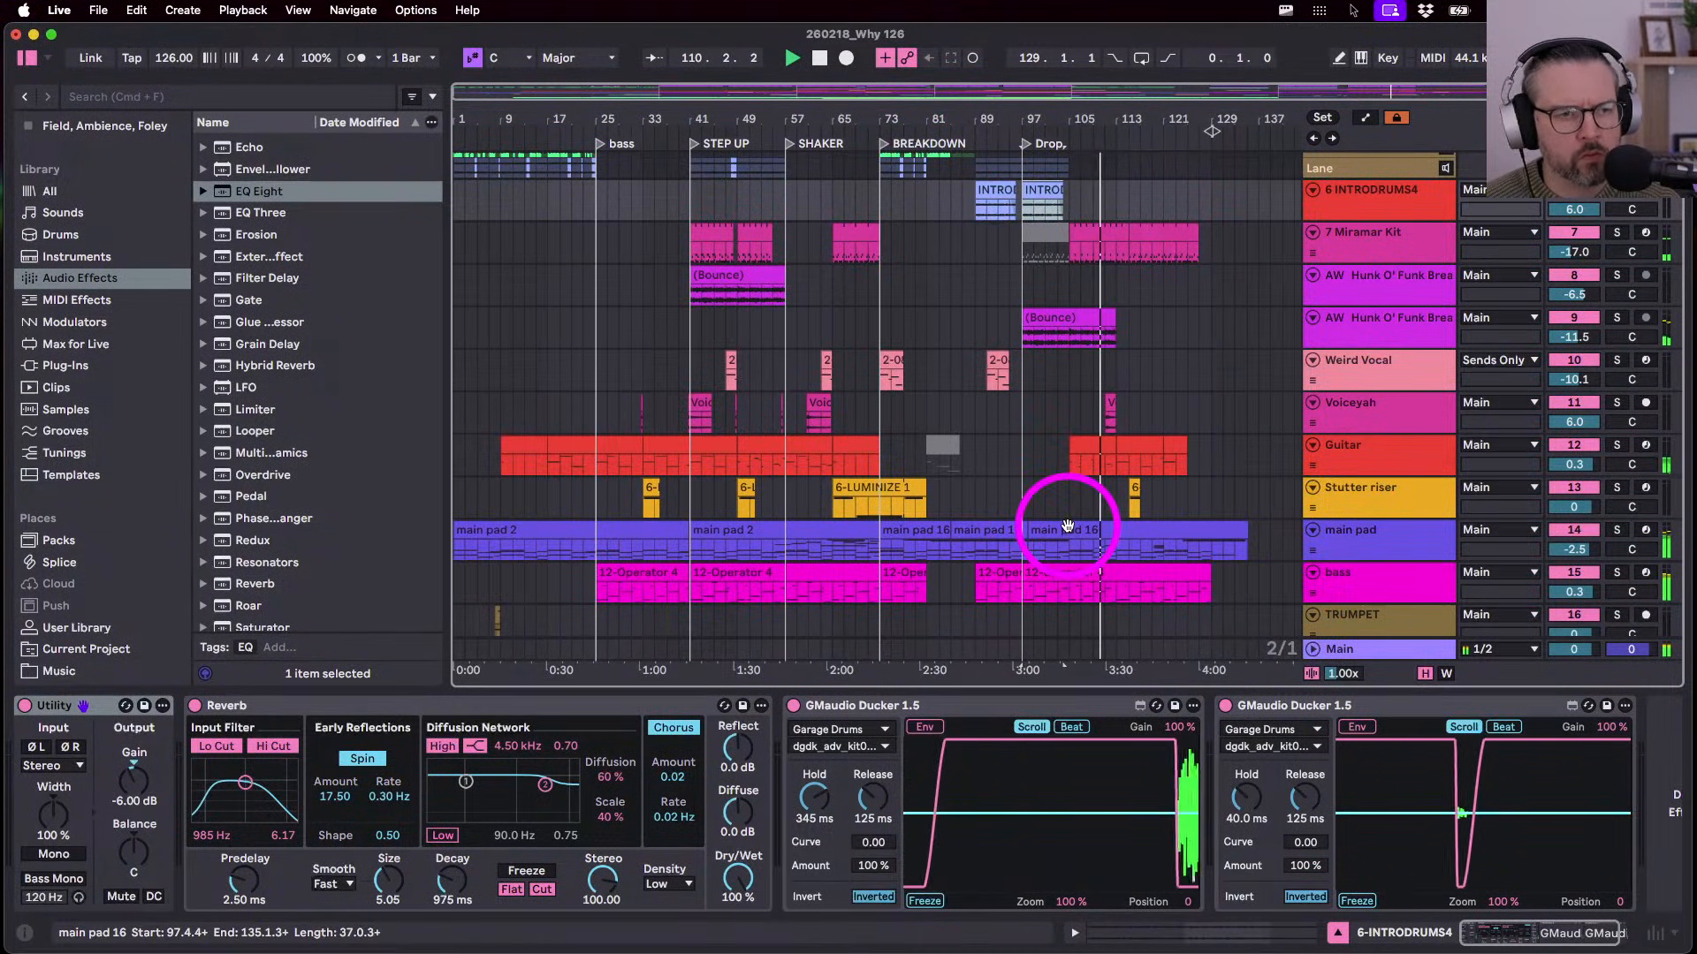
scroll(1137, 454, down, 5)
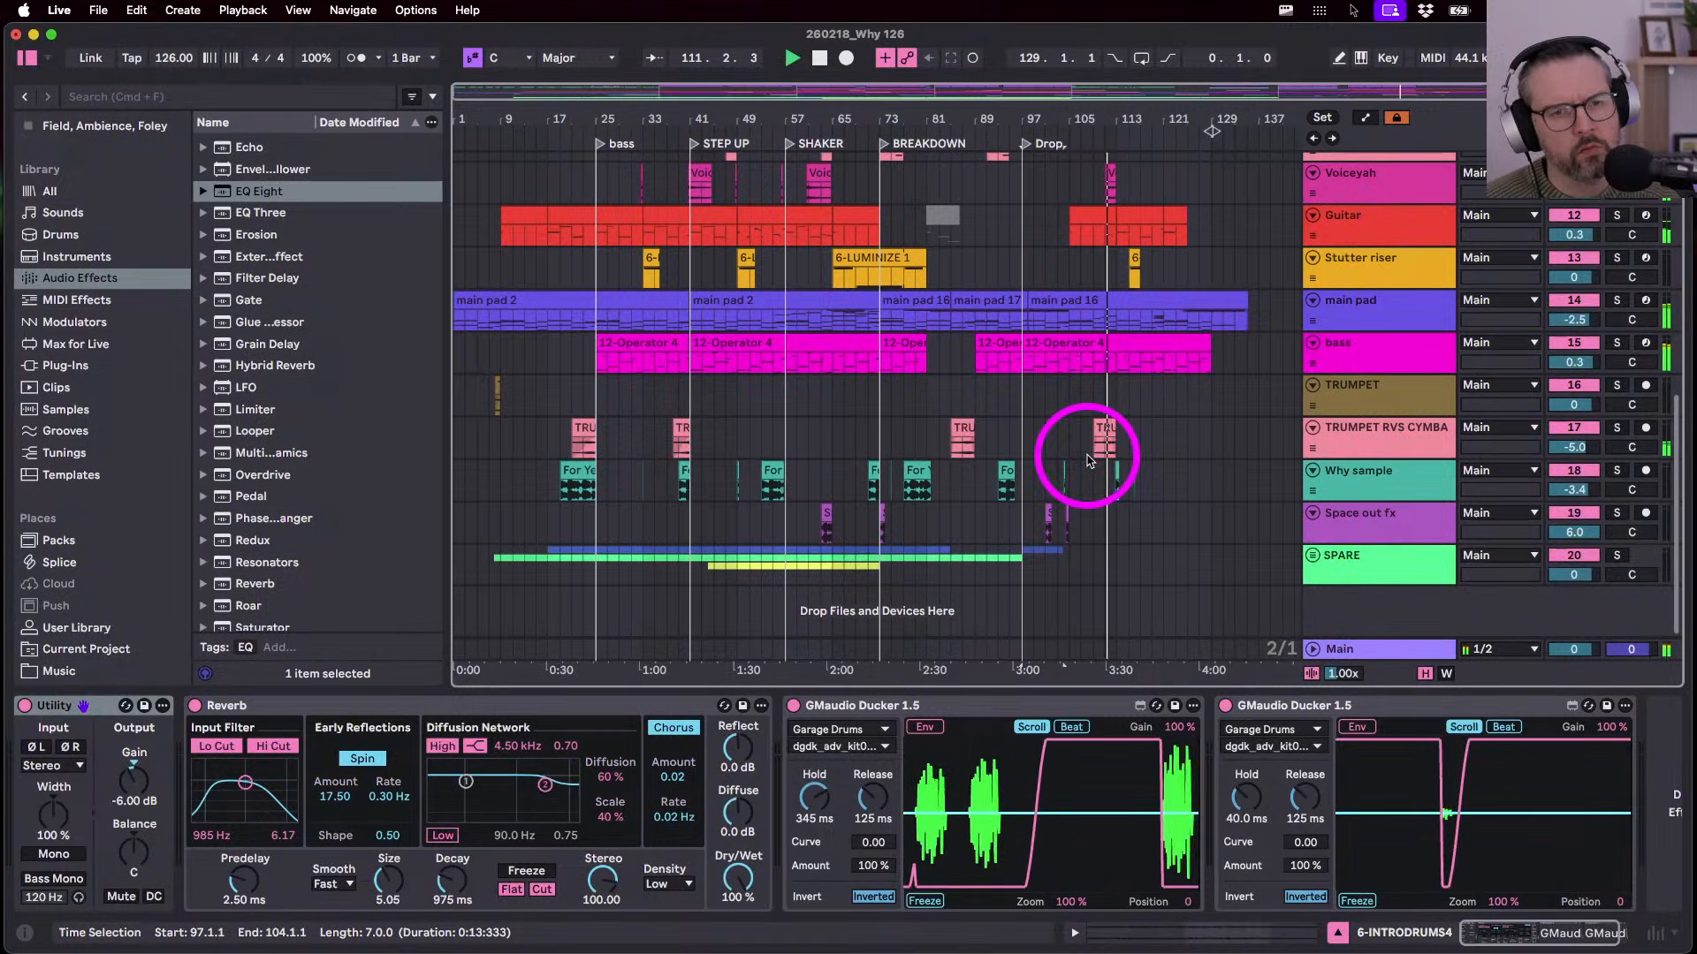
click(1382, 428)
drag(1542, 447, 1410, 448)
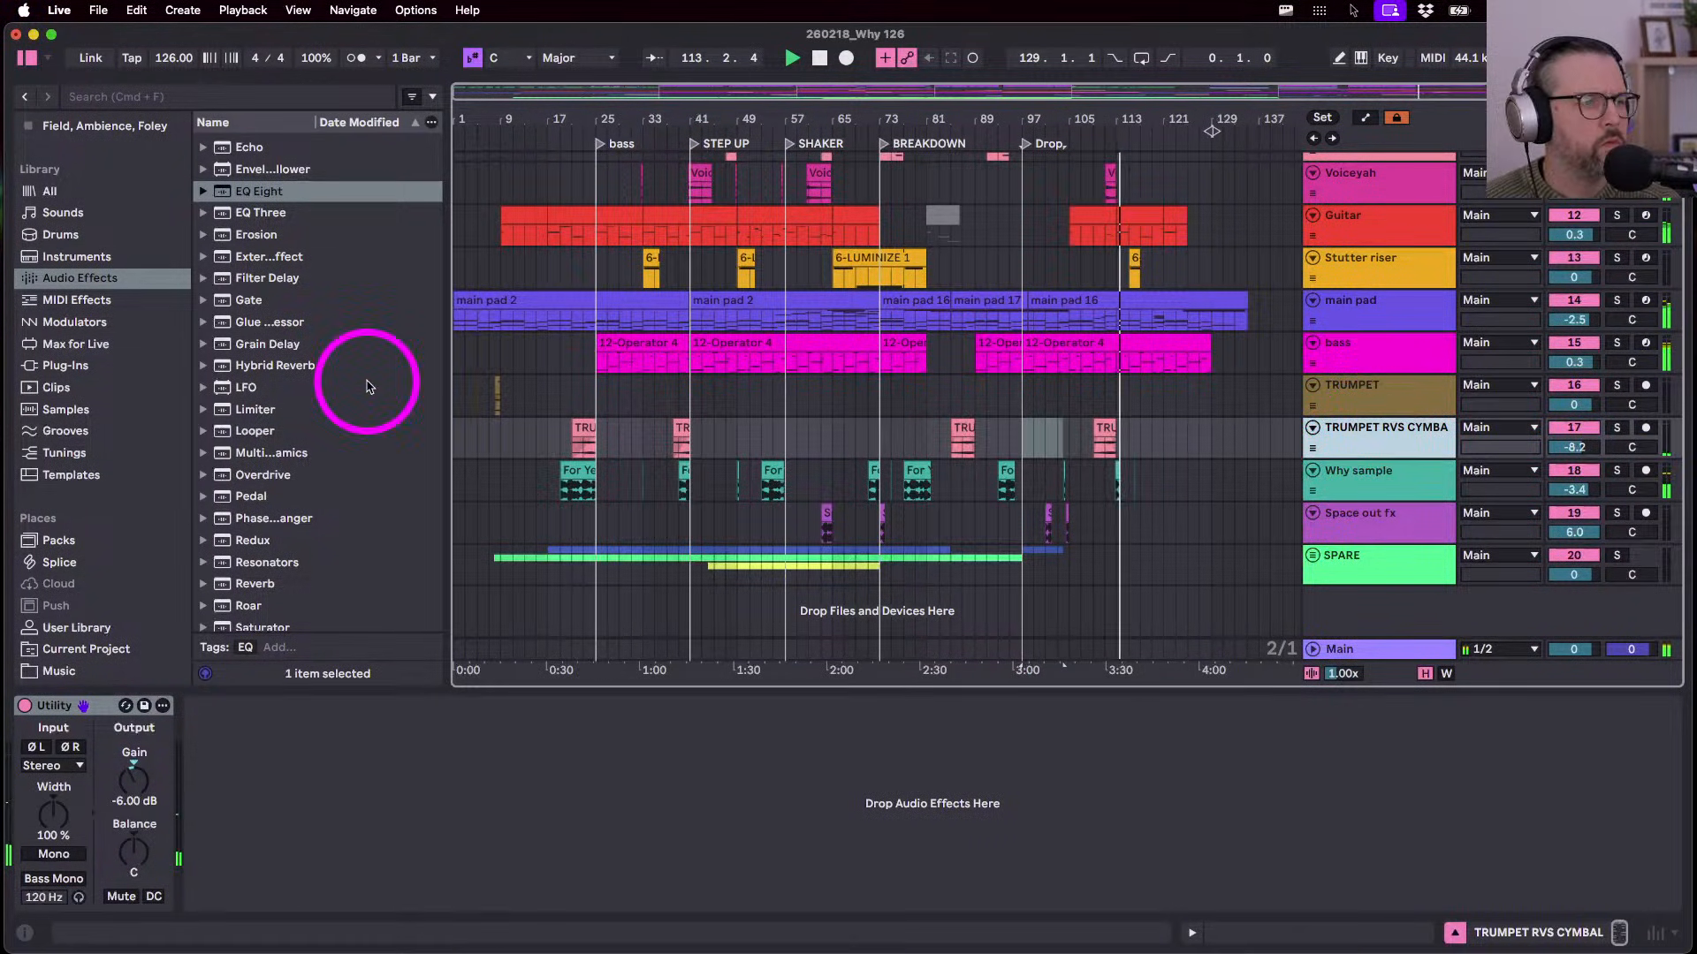
- Add Auto Pan-Tremolo after the cymbal track's Utility
scroll(287, 431, down, 5)
click(240, 619)
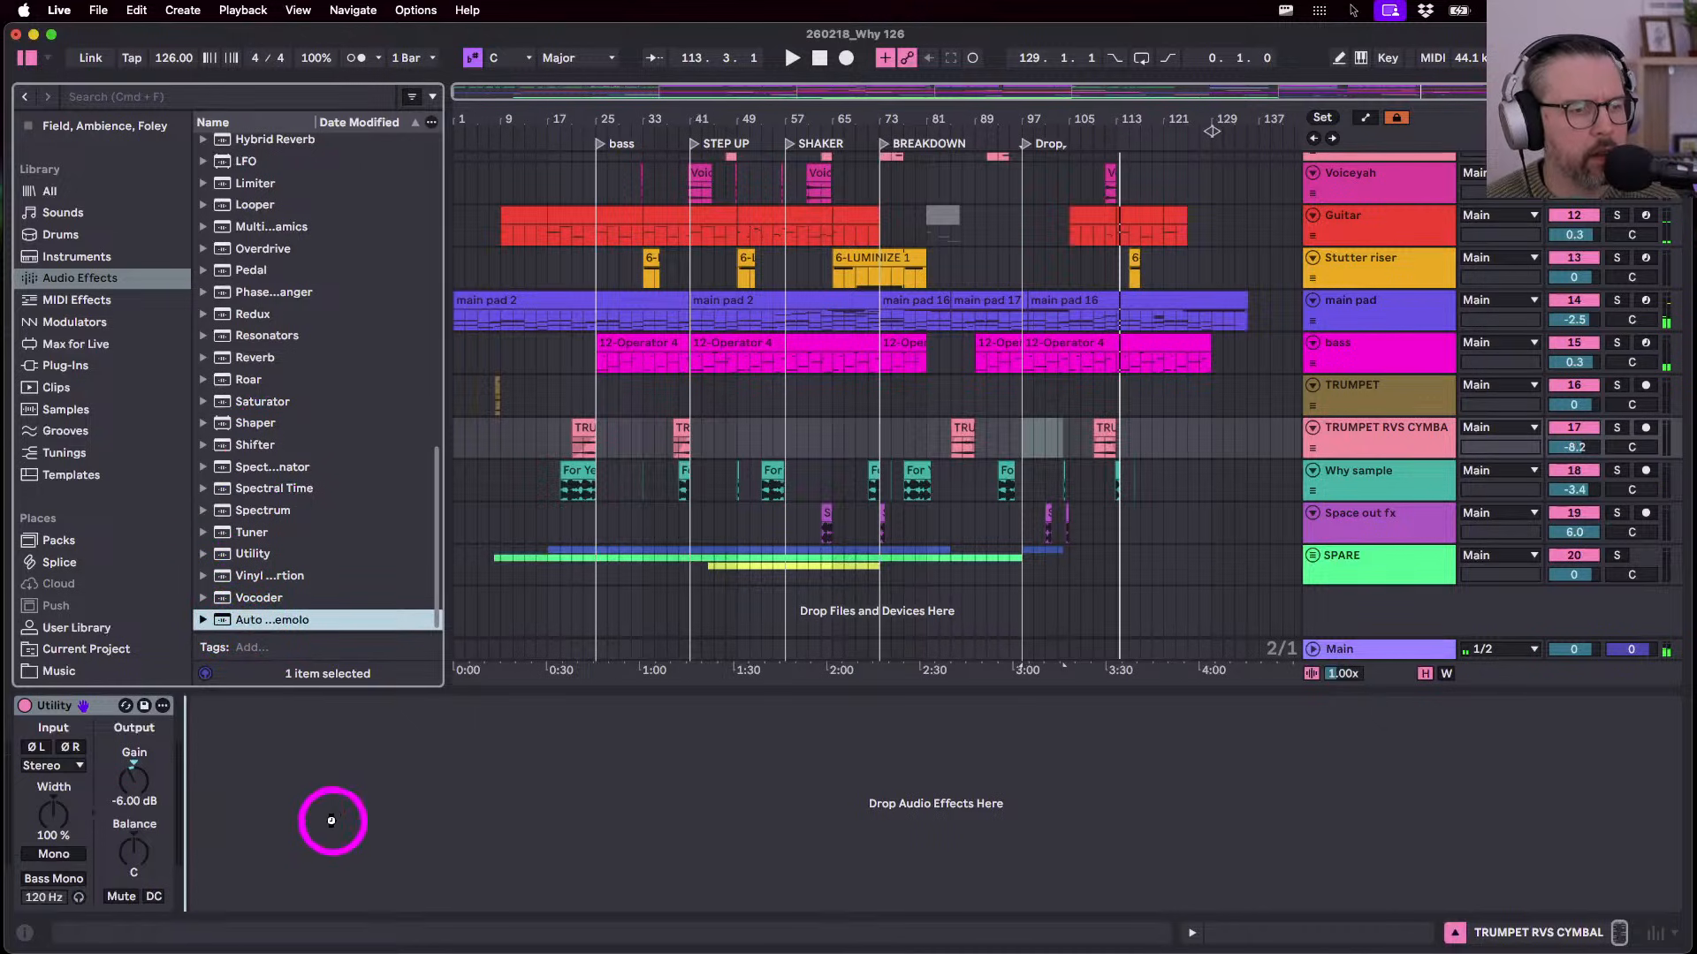
drag(240, 619, 334, 827)
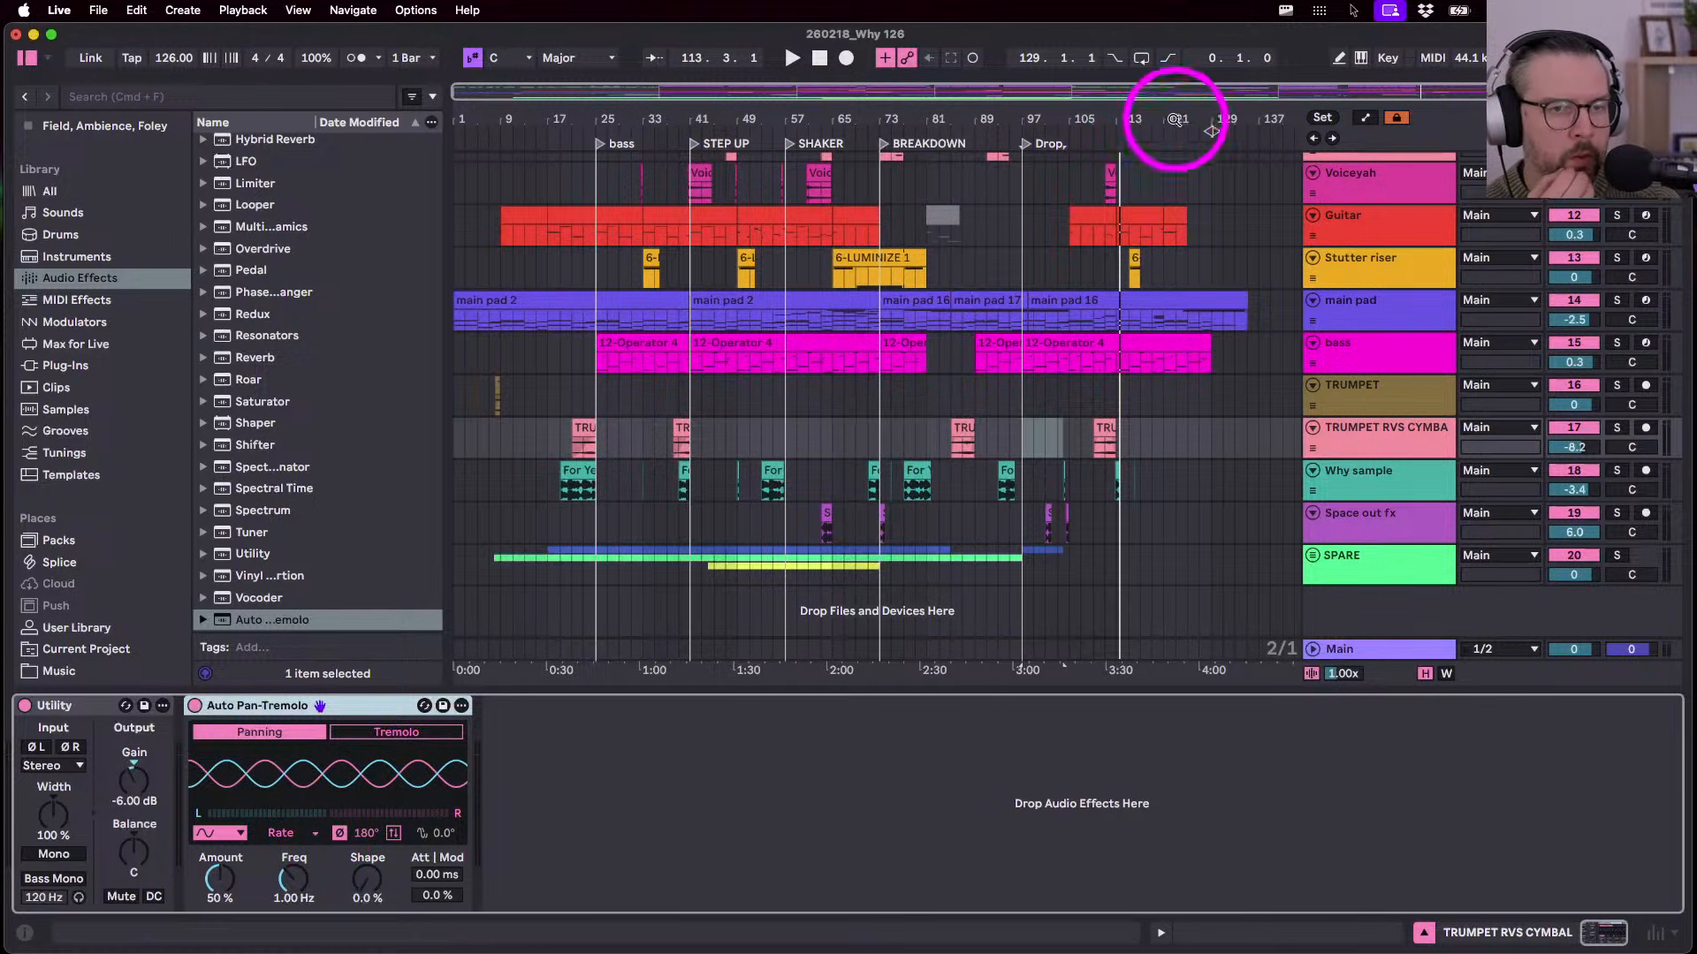
- Zoom to bars 95–121, make the TRUMPET RVS CYMBAL track taller, and set playback start at bar 109
click(1143, 115)
drag(1144, 114, 926, 118)
click(888, 448)
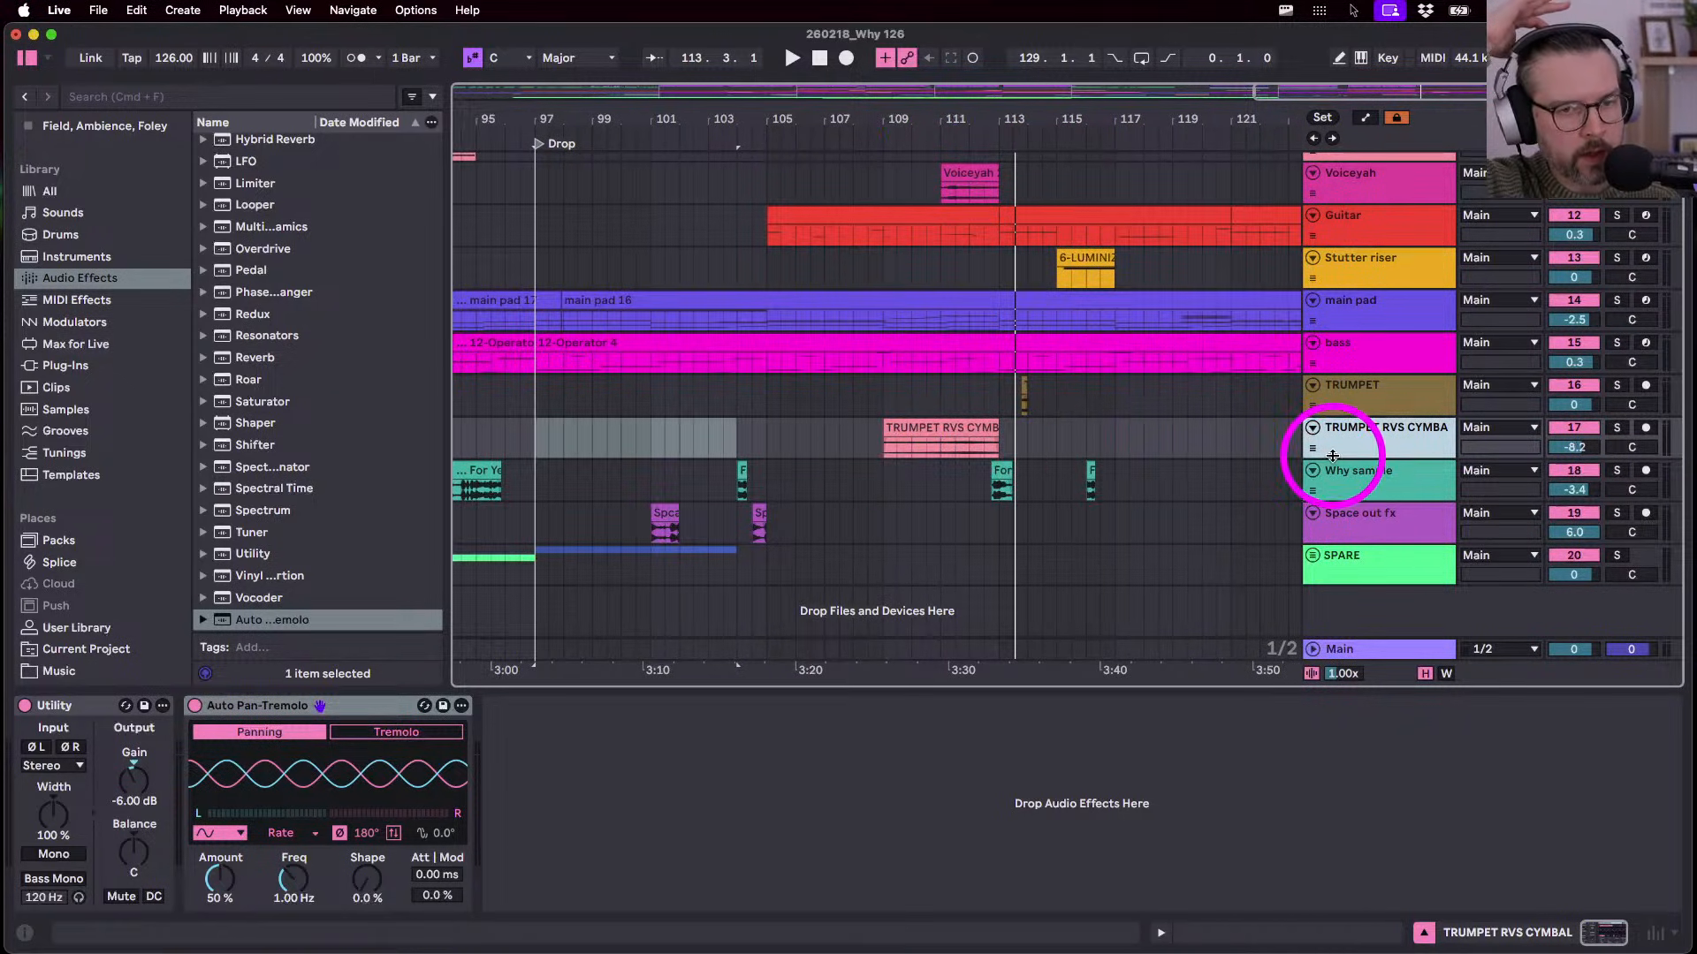
drag(1334, 458, 1341, 564)
drag(886, 114, 885, 114)
click(924, 432)
click(885, 501)
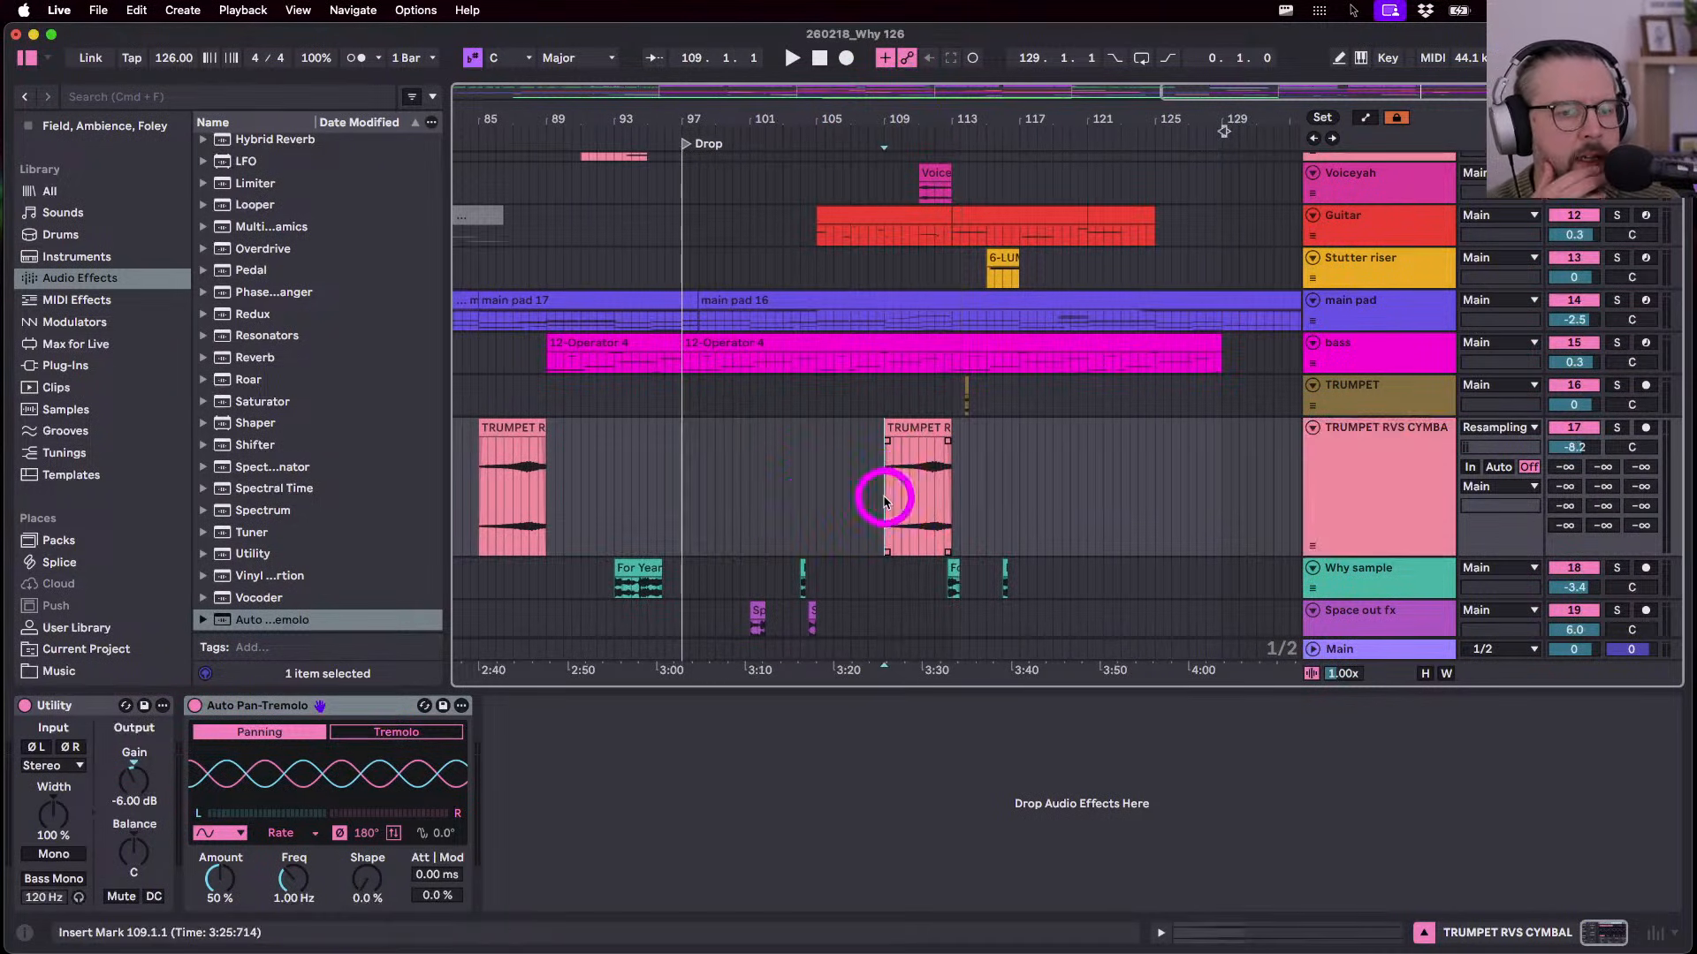
scroll(885, 502, down, 2)
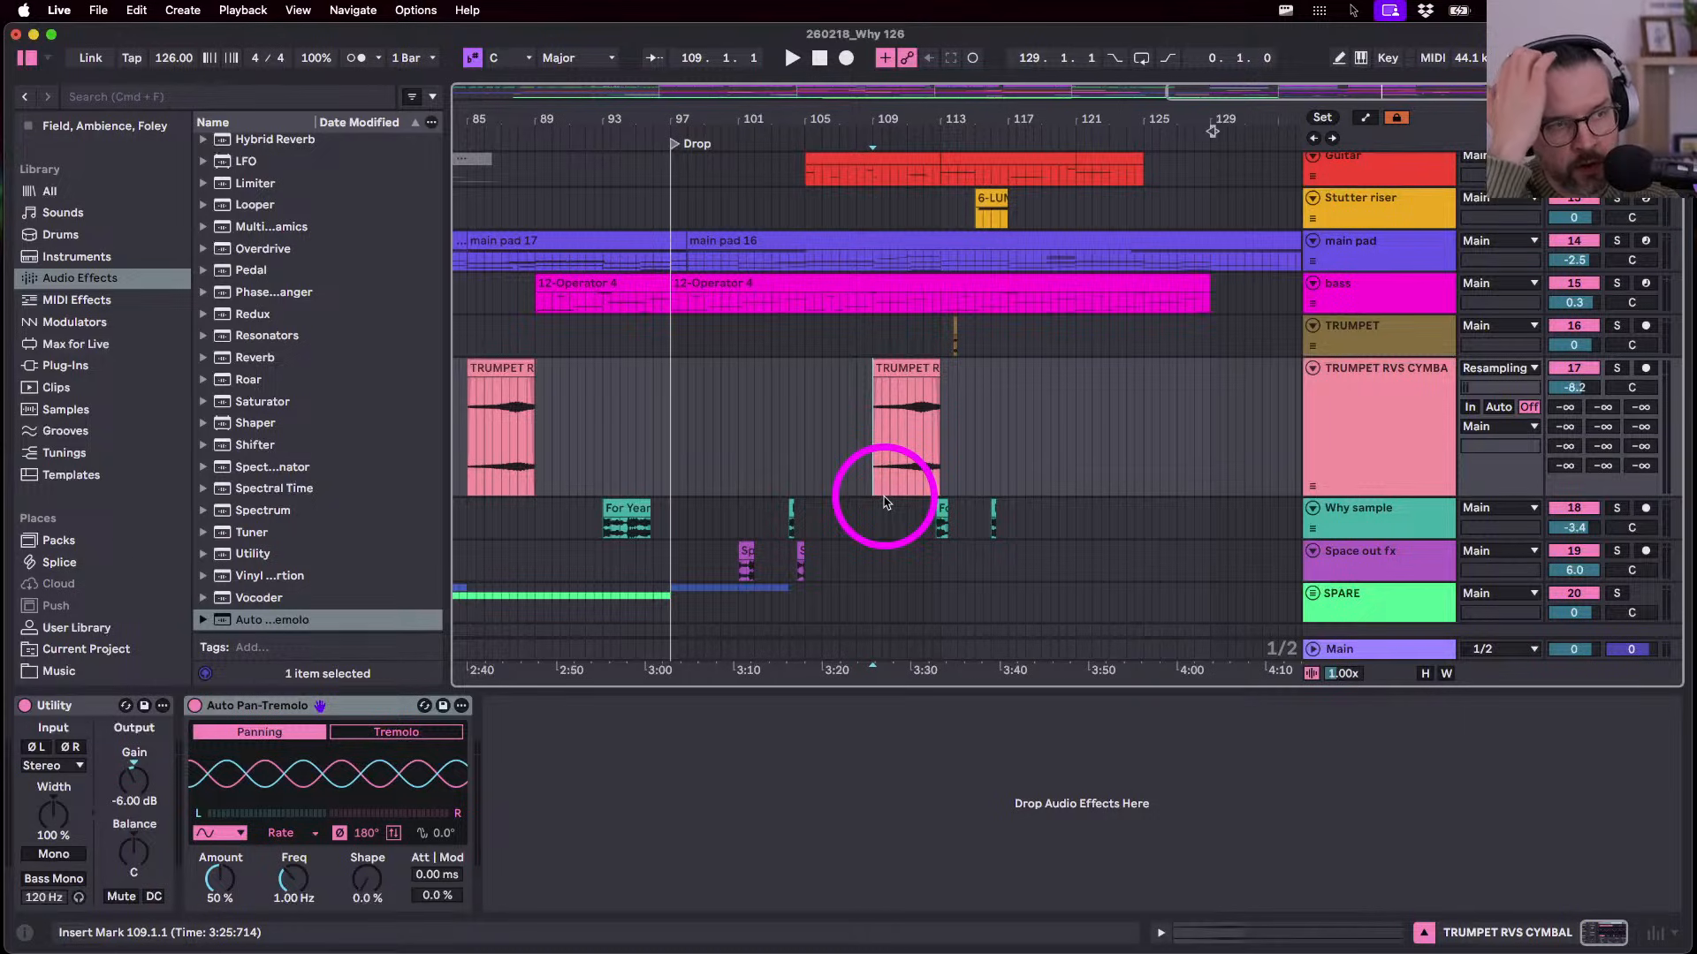
- Audition Auto Pan-Tremolo in tremolo mode, then return it to Panning mode
click(1346, 426)
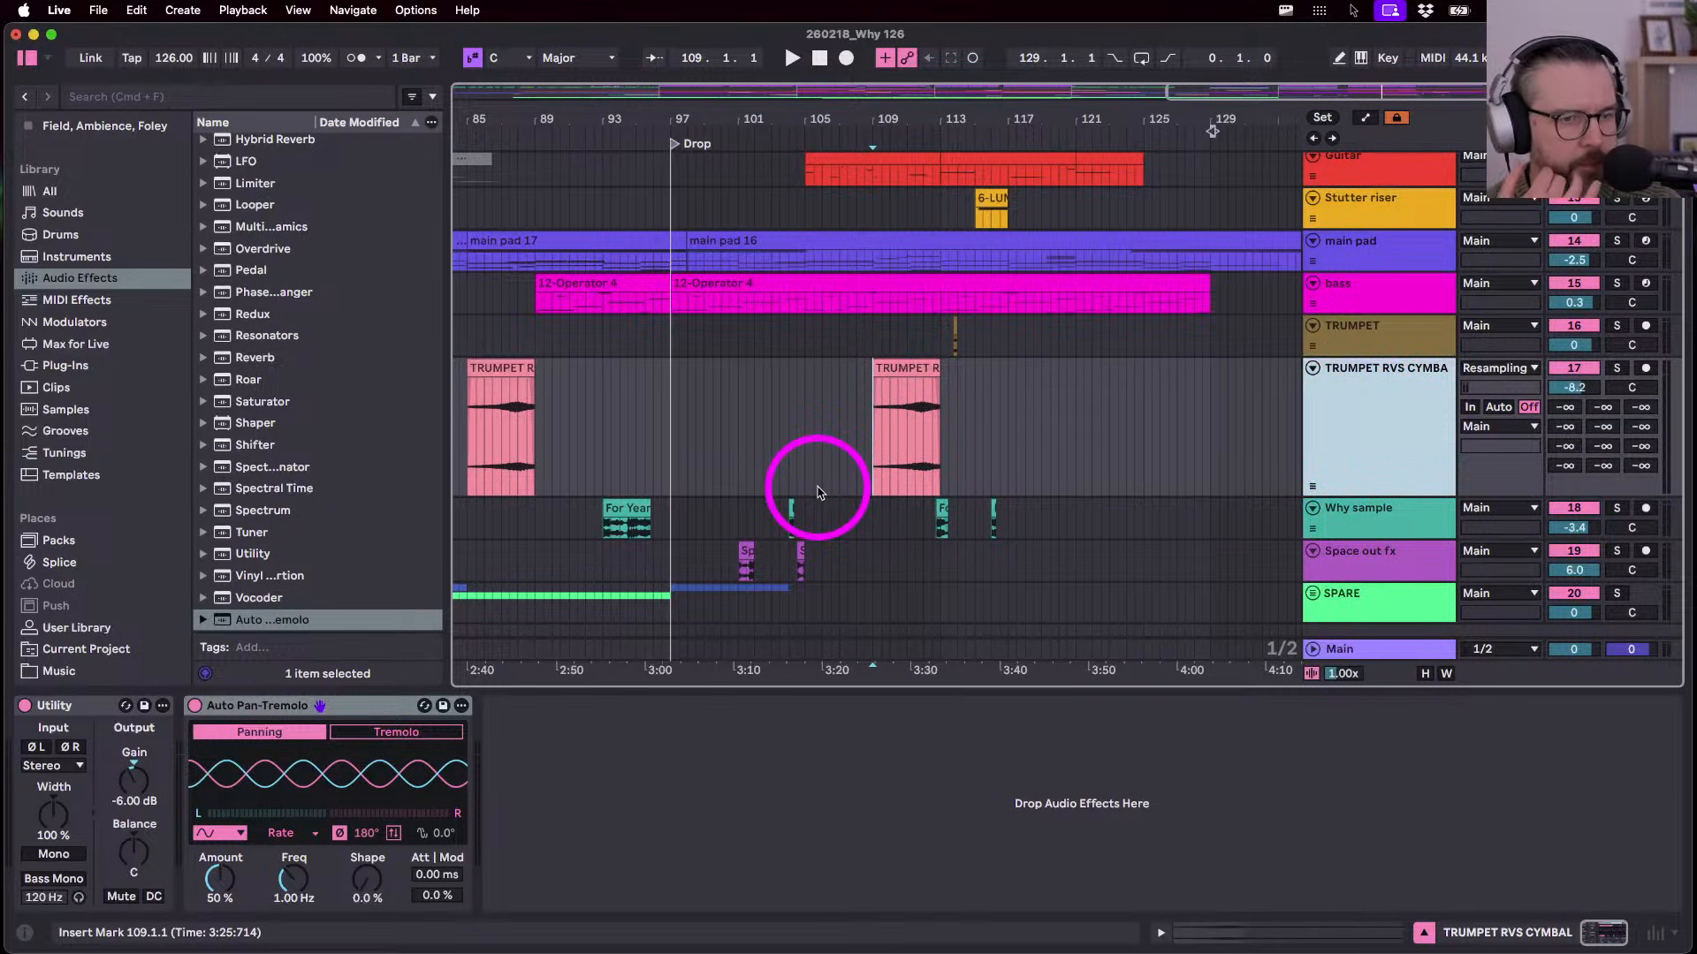
click(378, 733)
key(space)
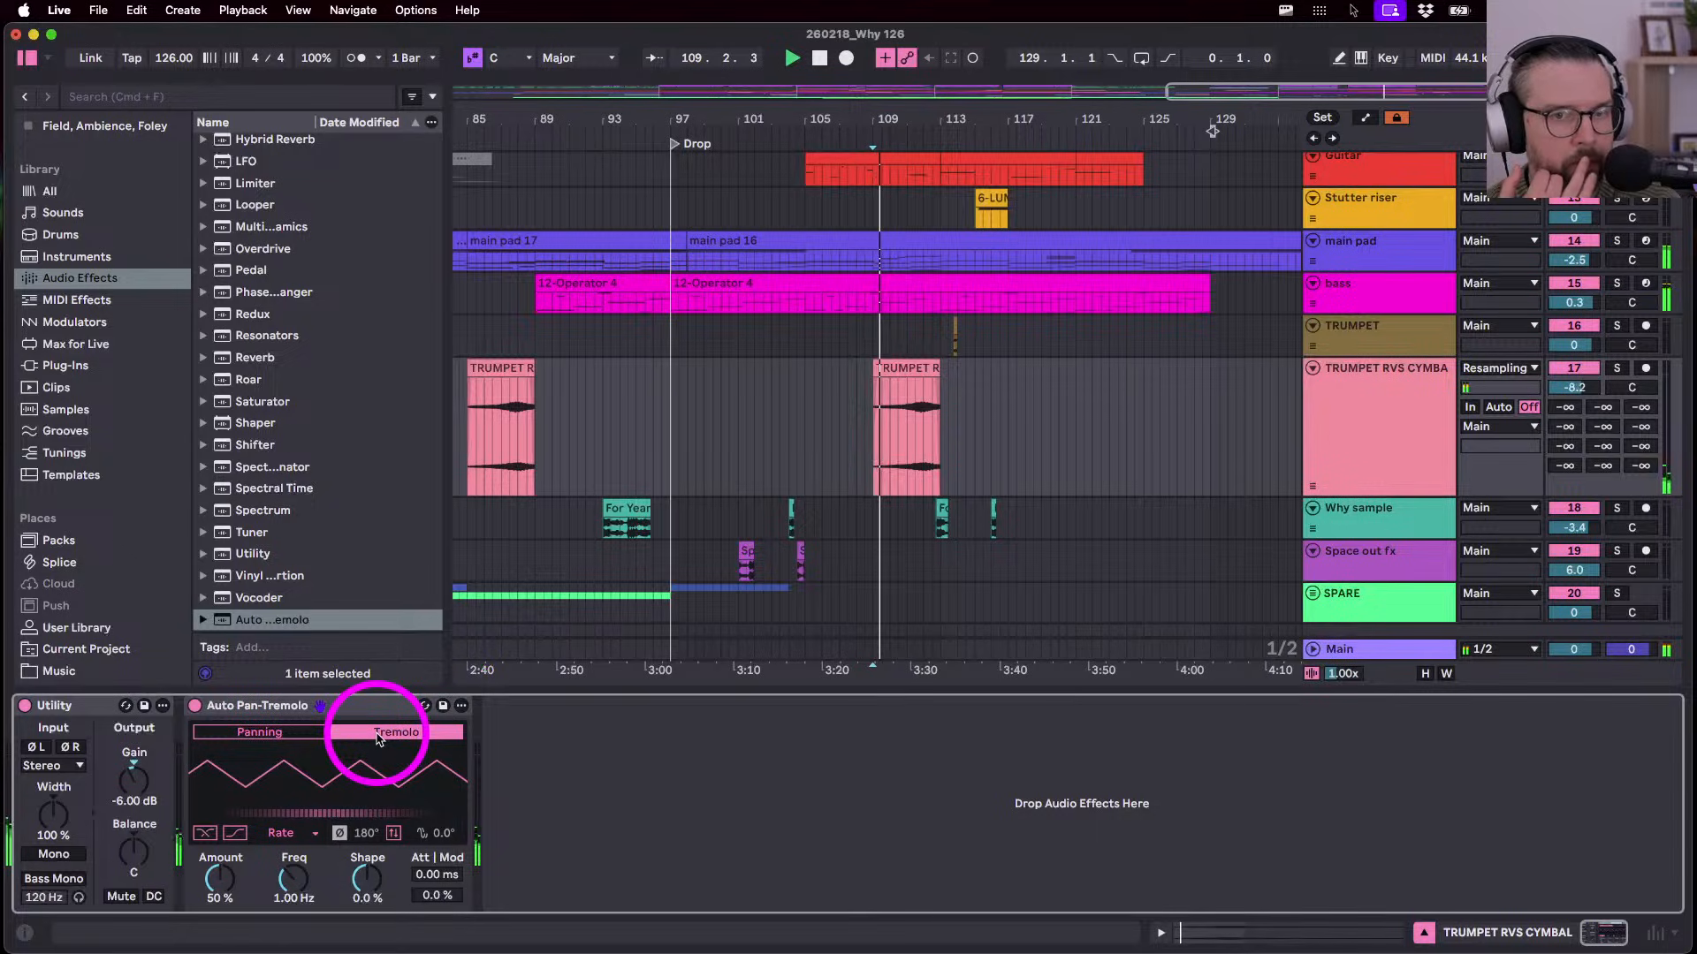
drag(221, 882, 223, 878)
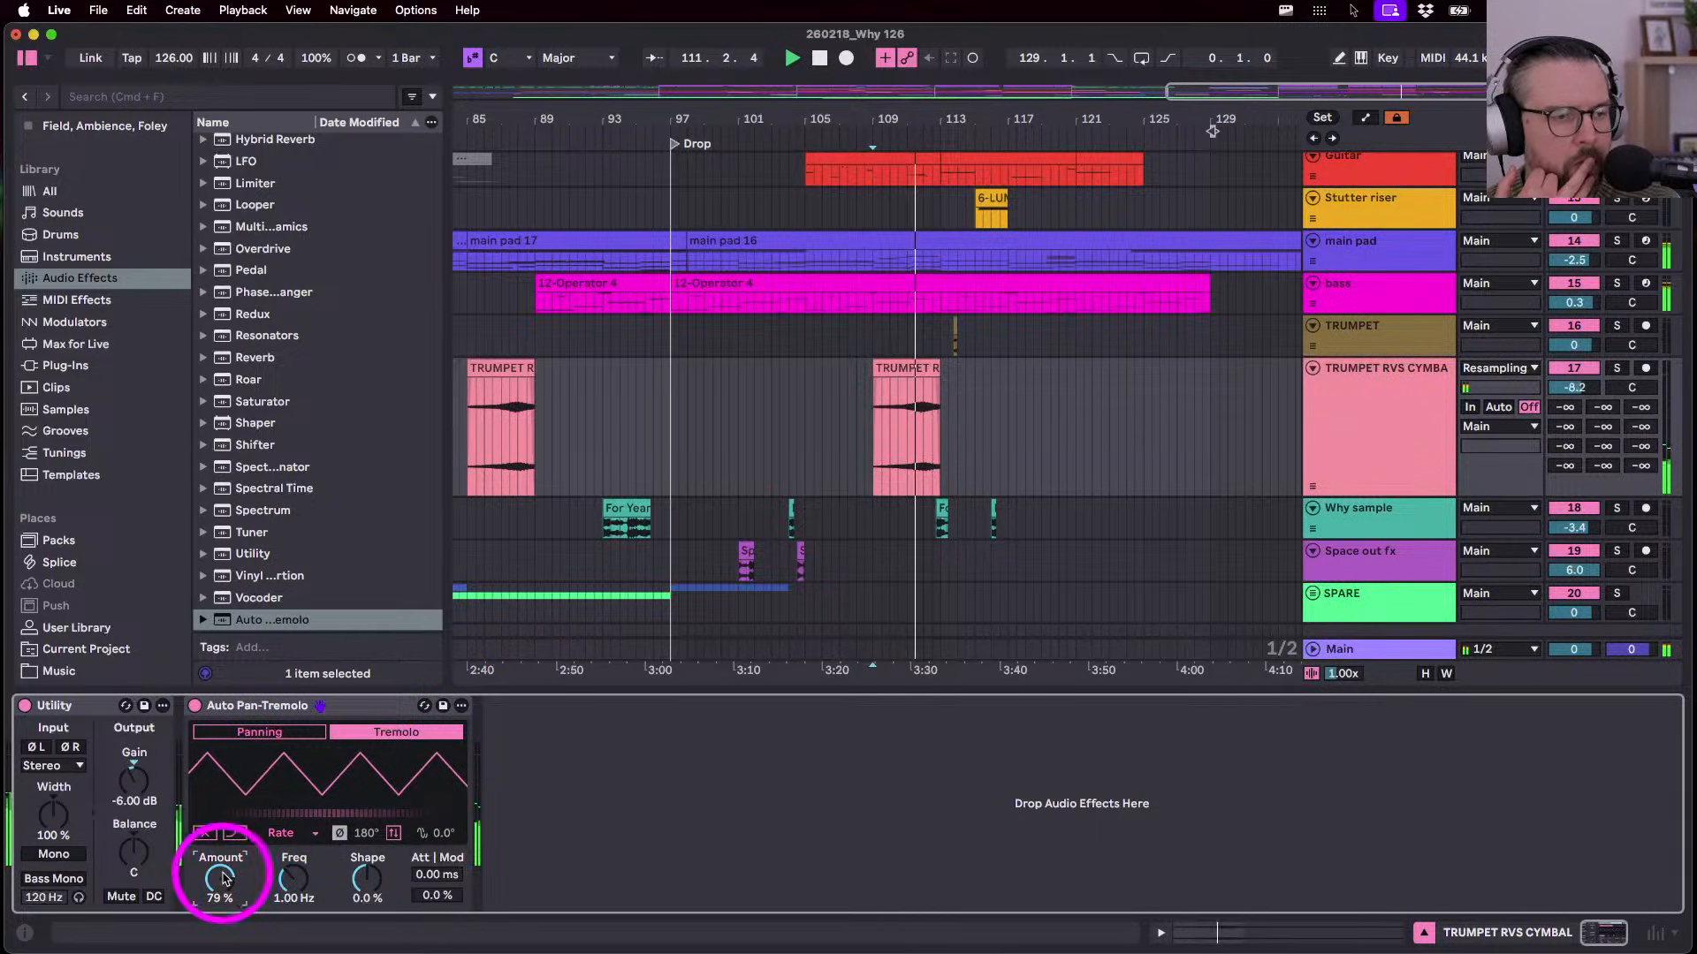
click(234, 733)
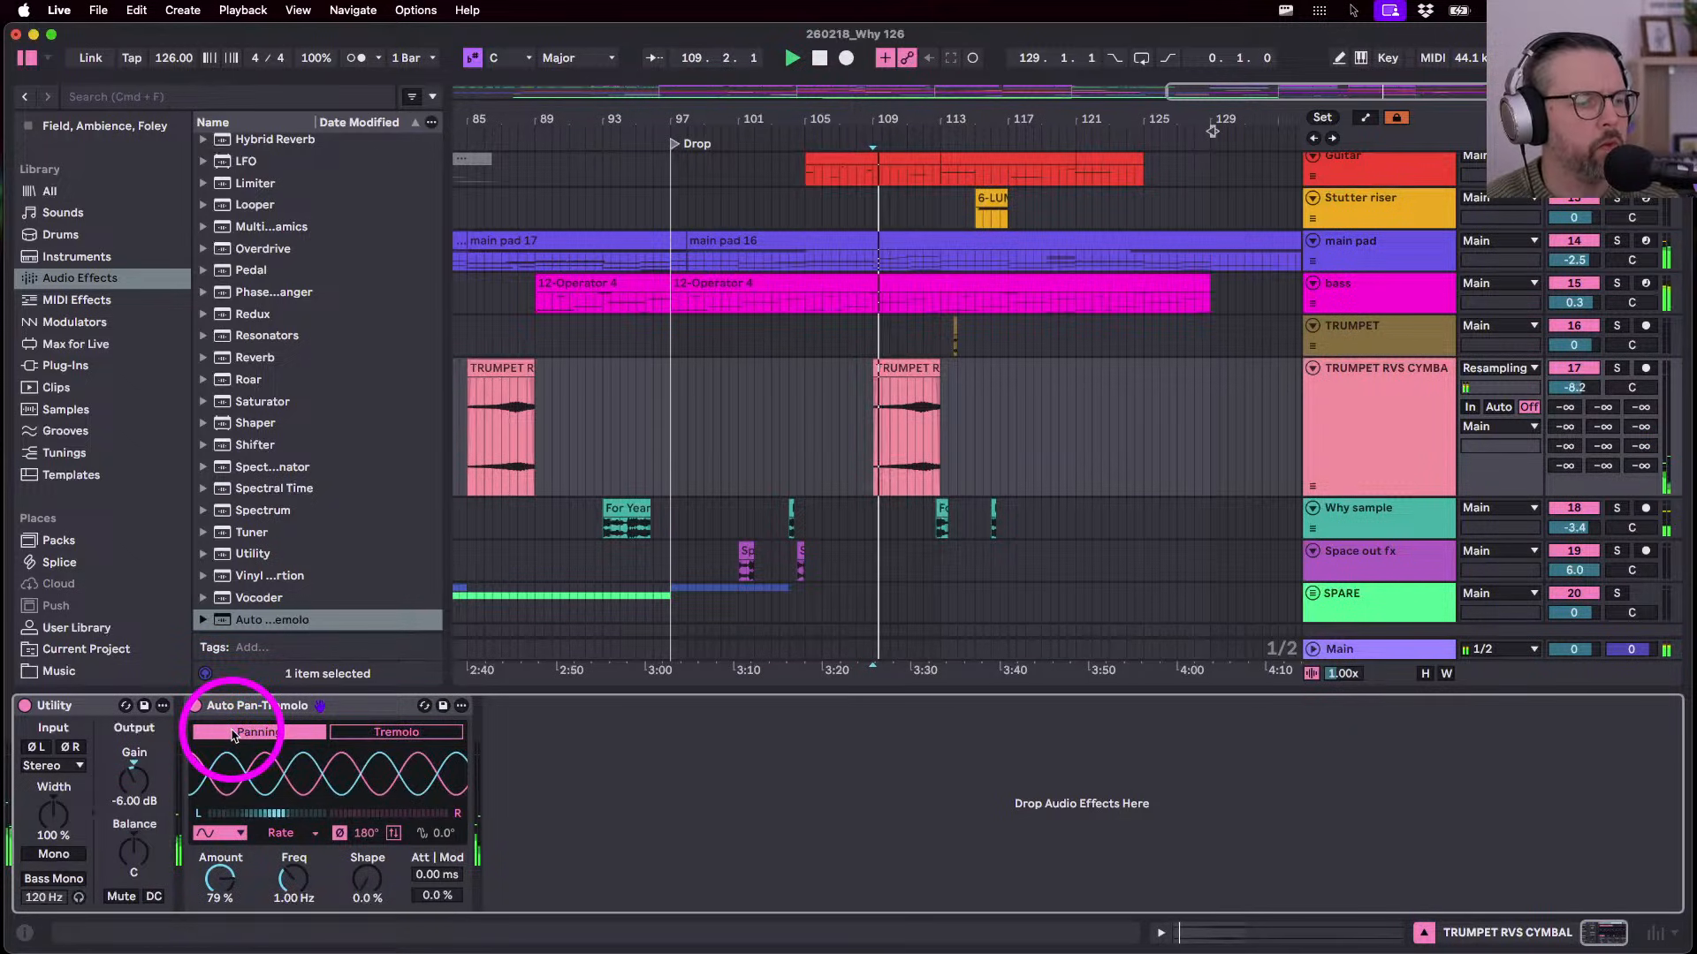
drag(219, 876, 307, 884)
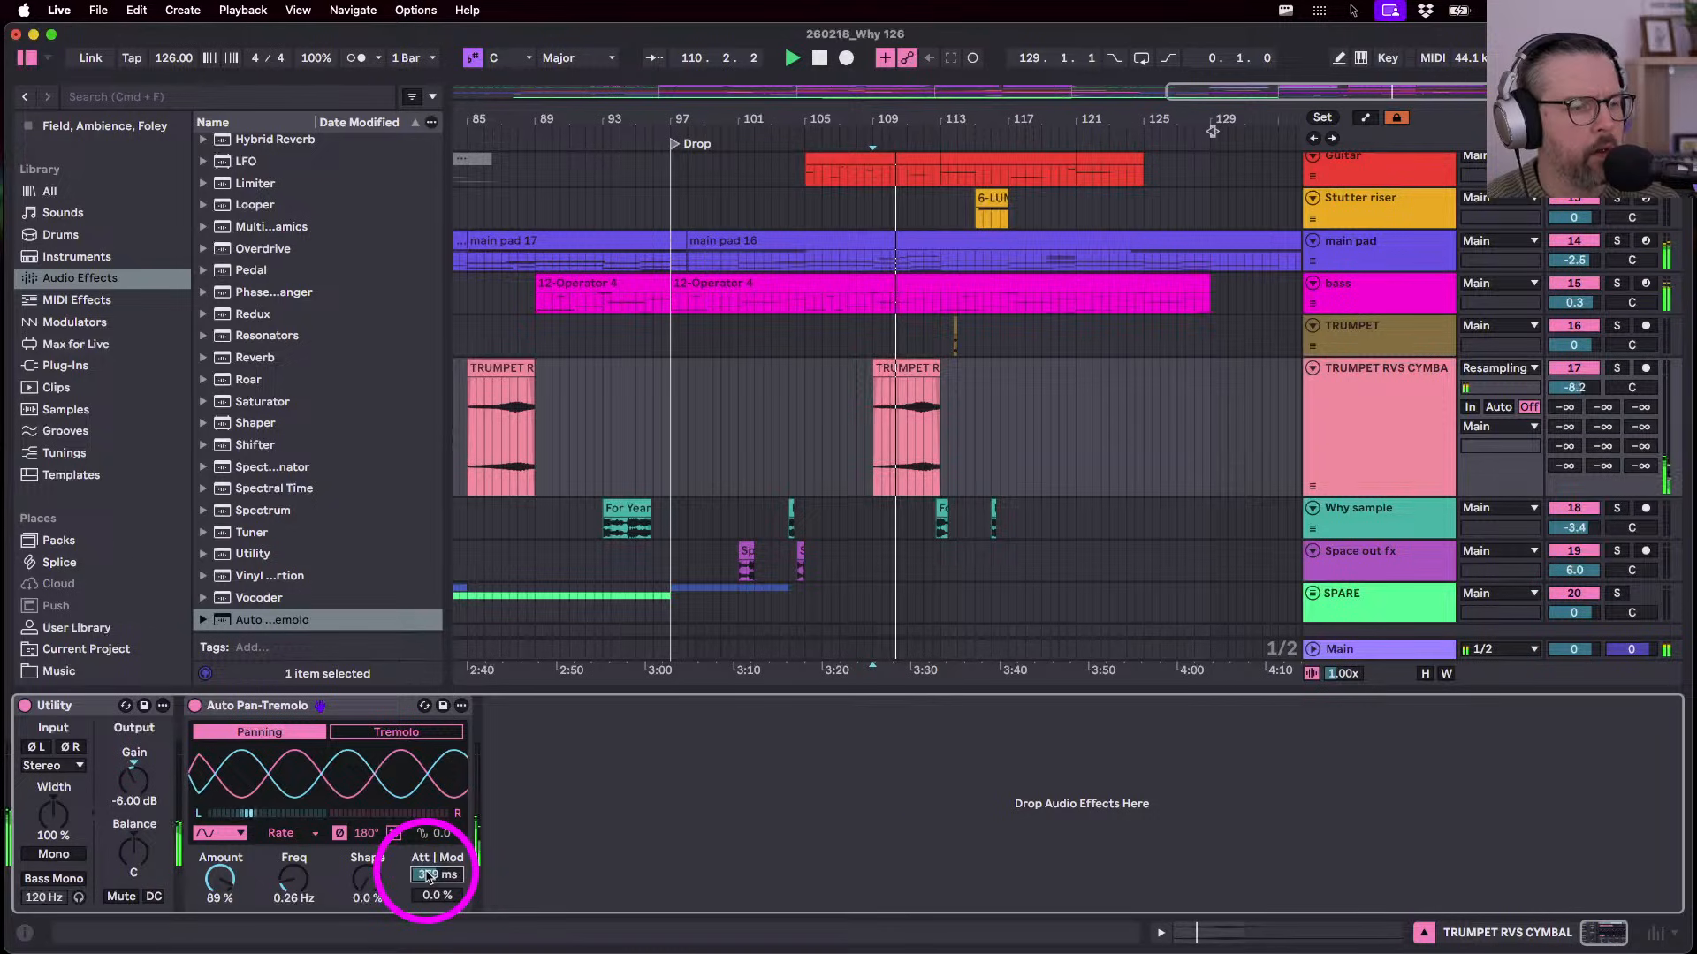
- Keep the free-running rate and set Auto Pan-Tremolo to 0.65 Hz with a 70° offset
drag(427, 876, 425, 873)
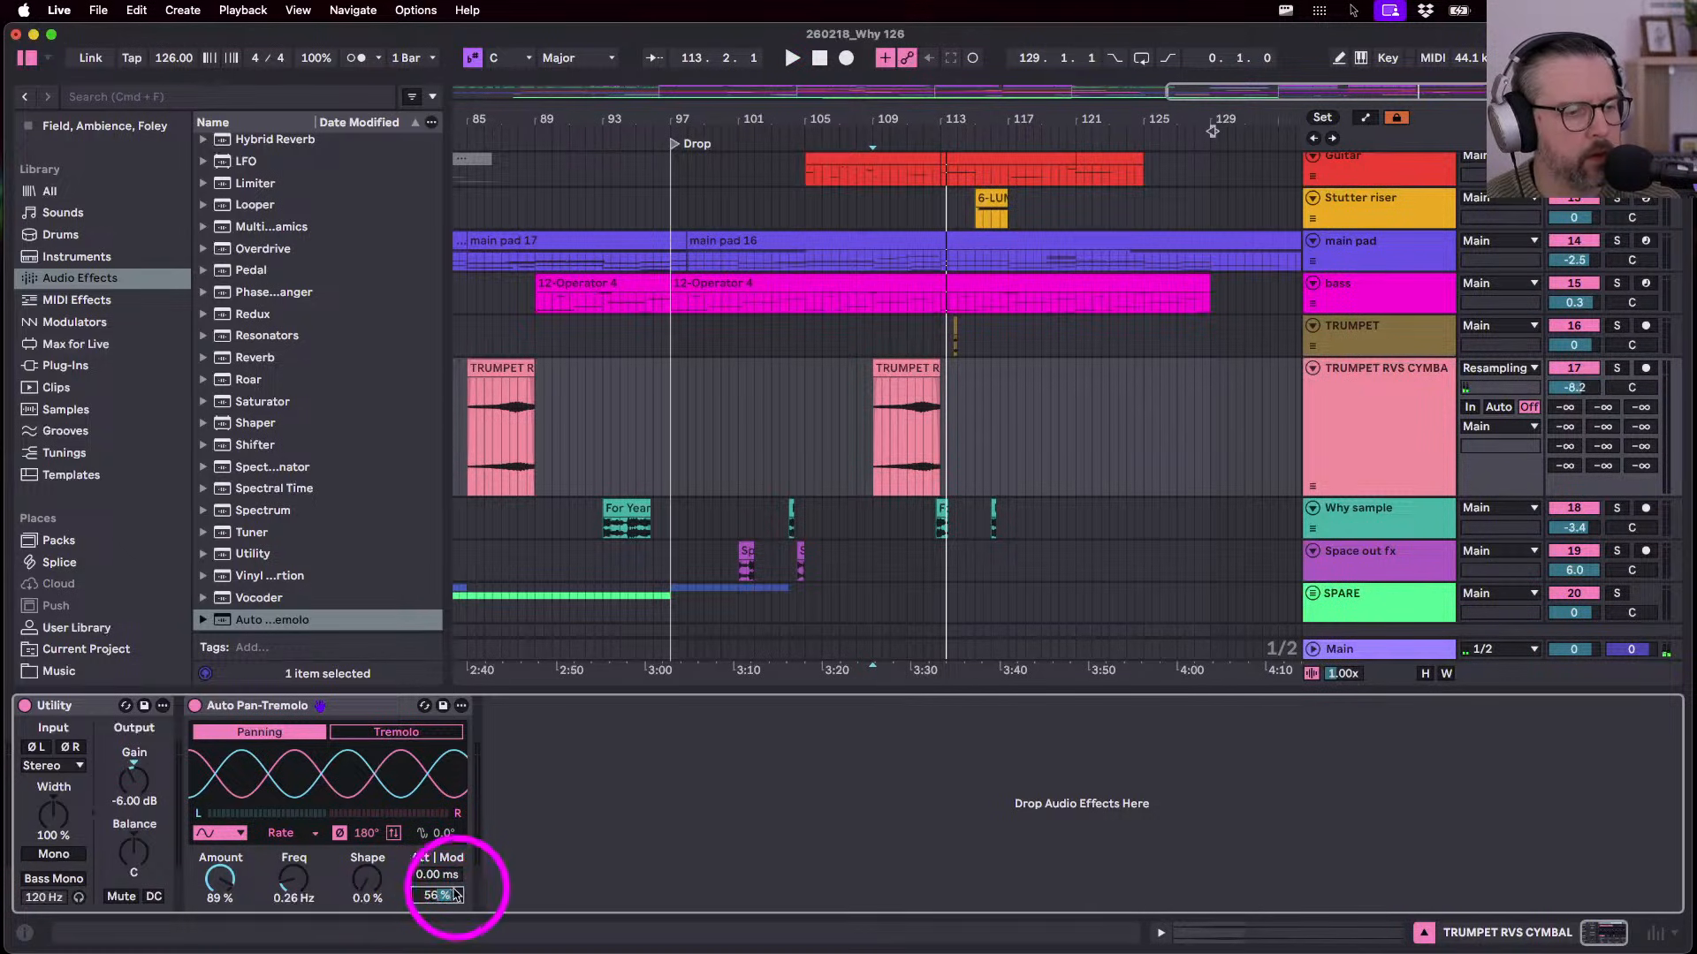
click(434, 895)
key(space)
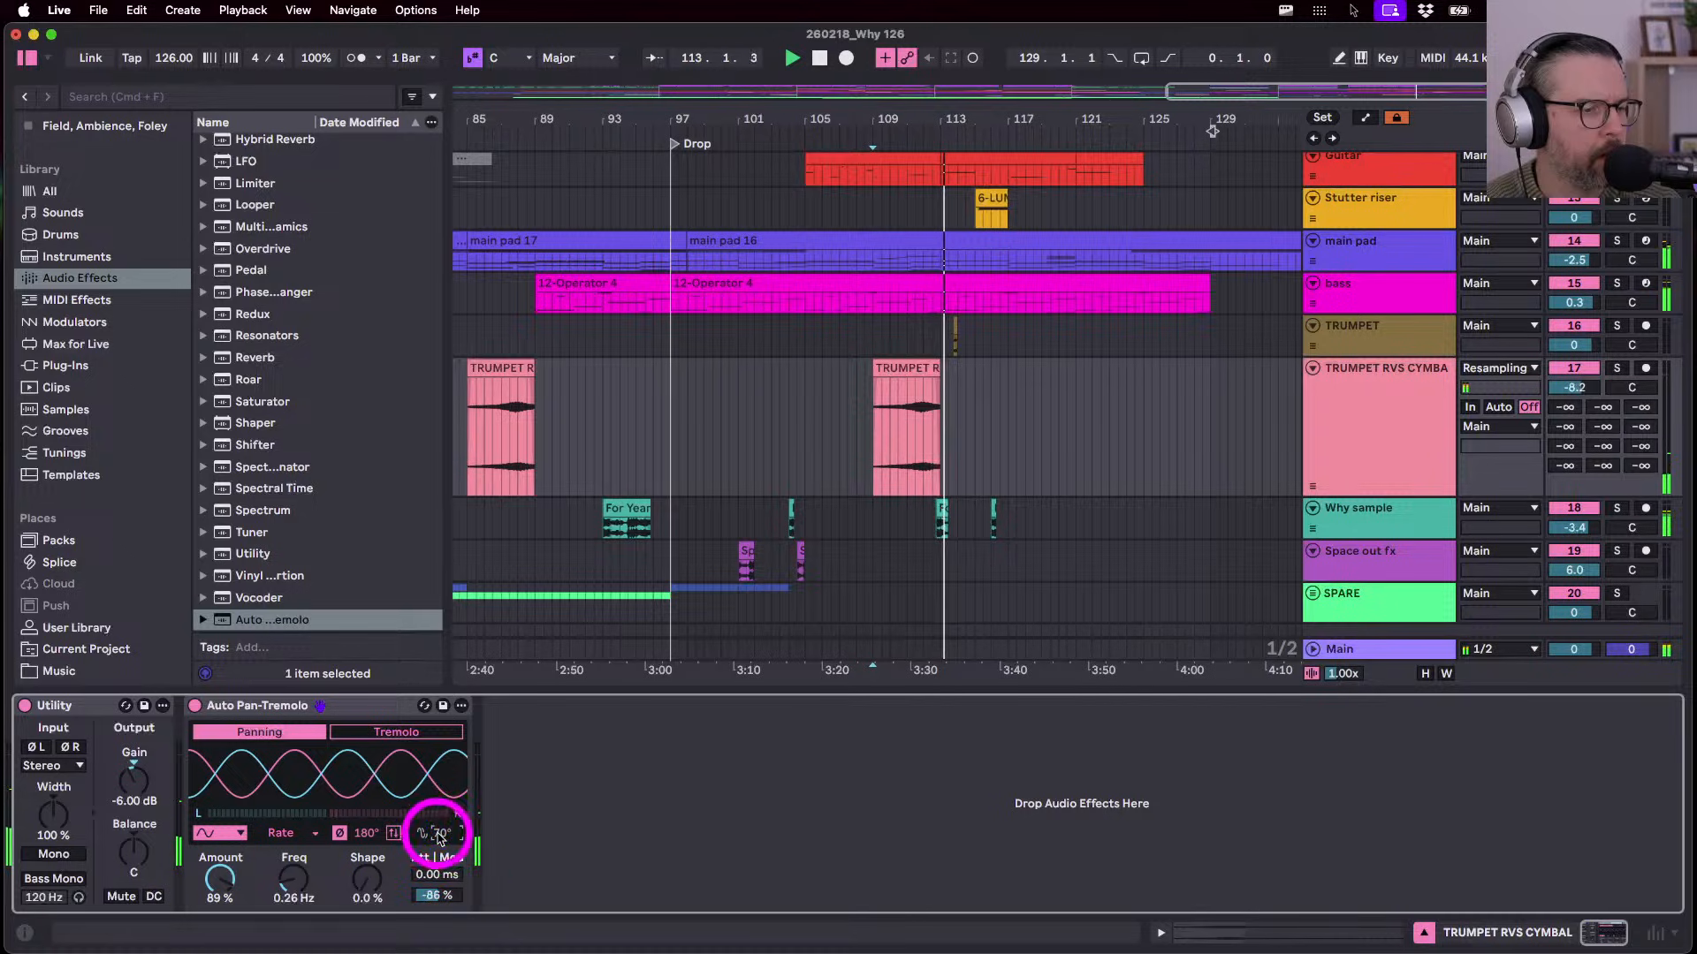
click(281, 833)
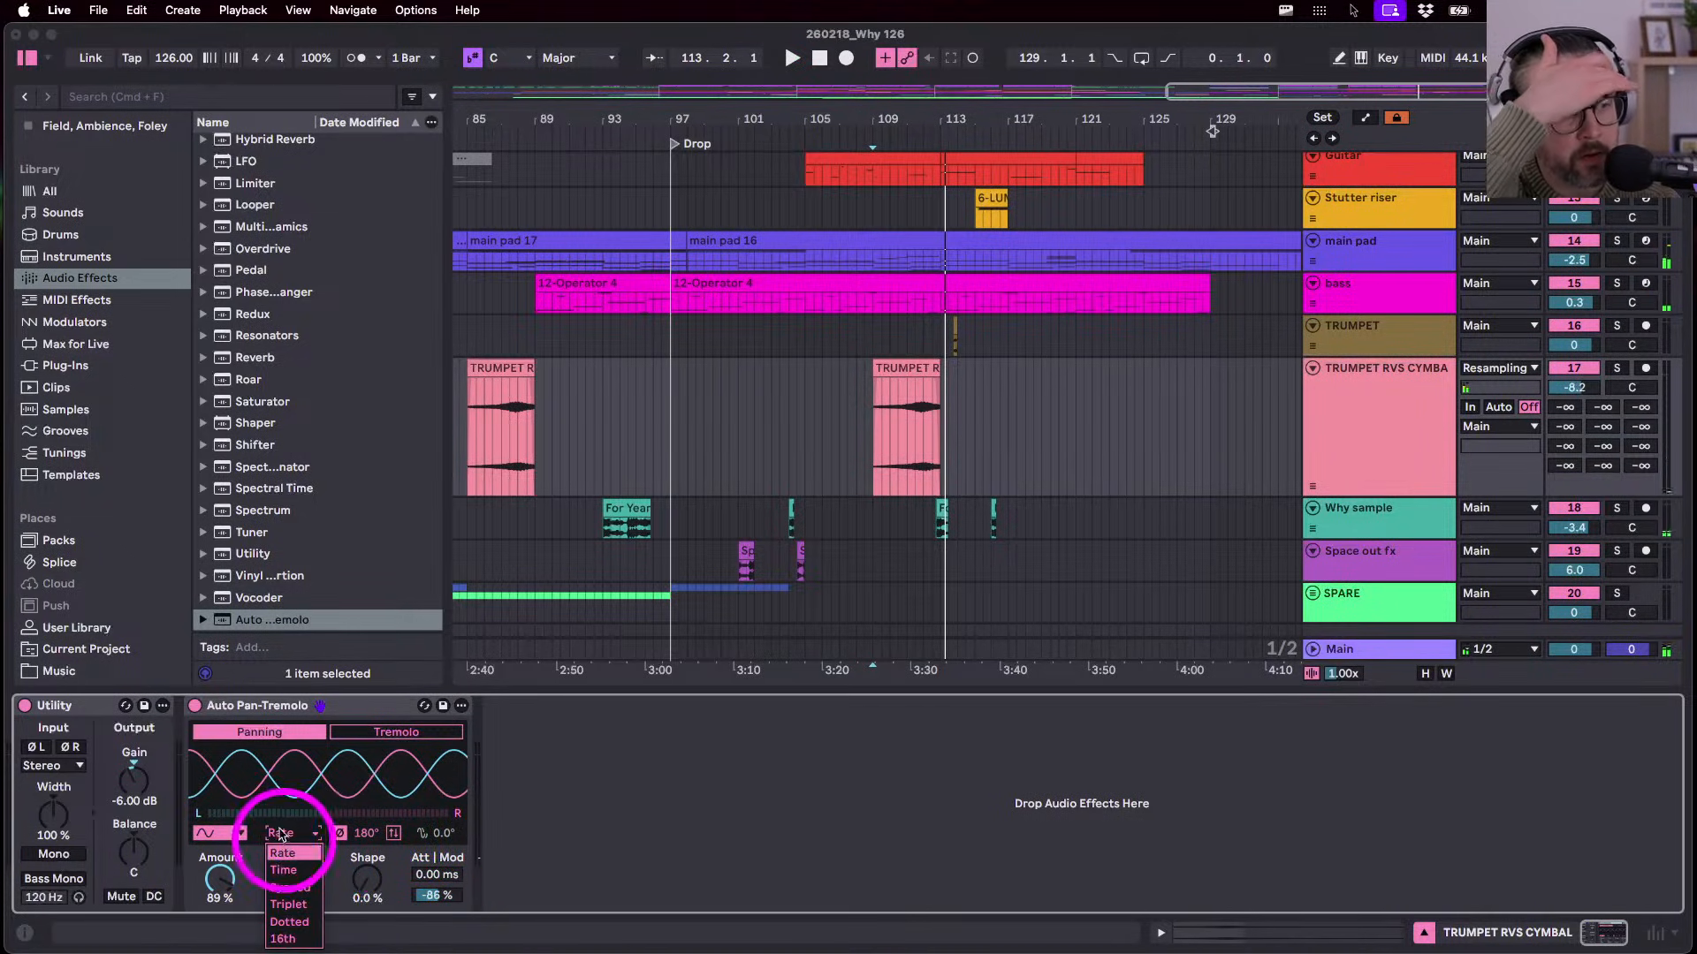
click(507, 830)
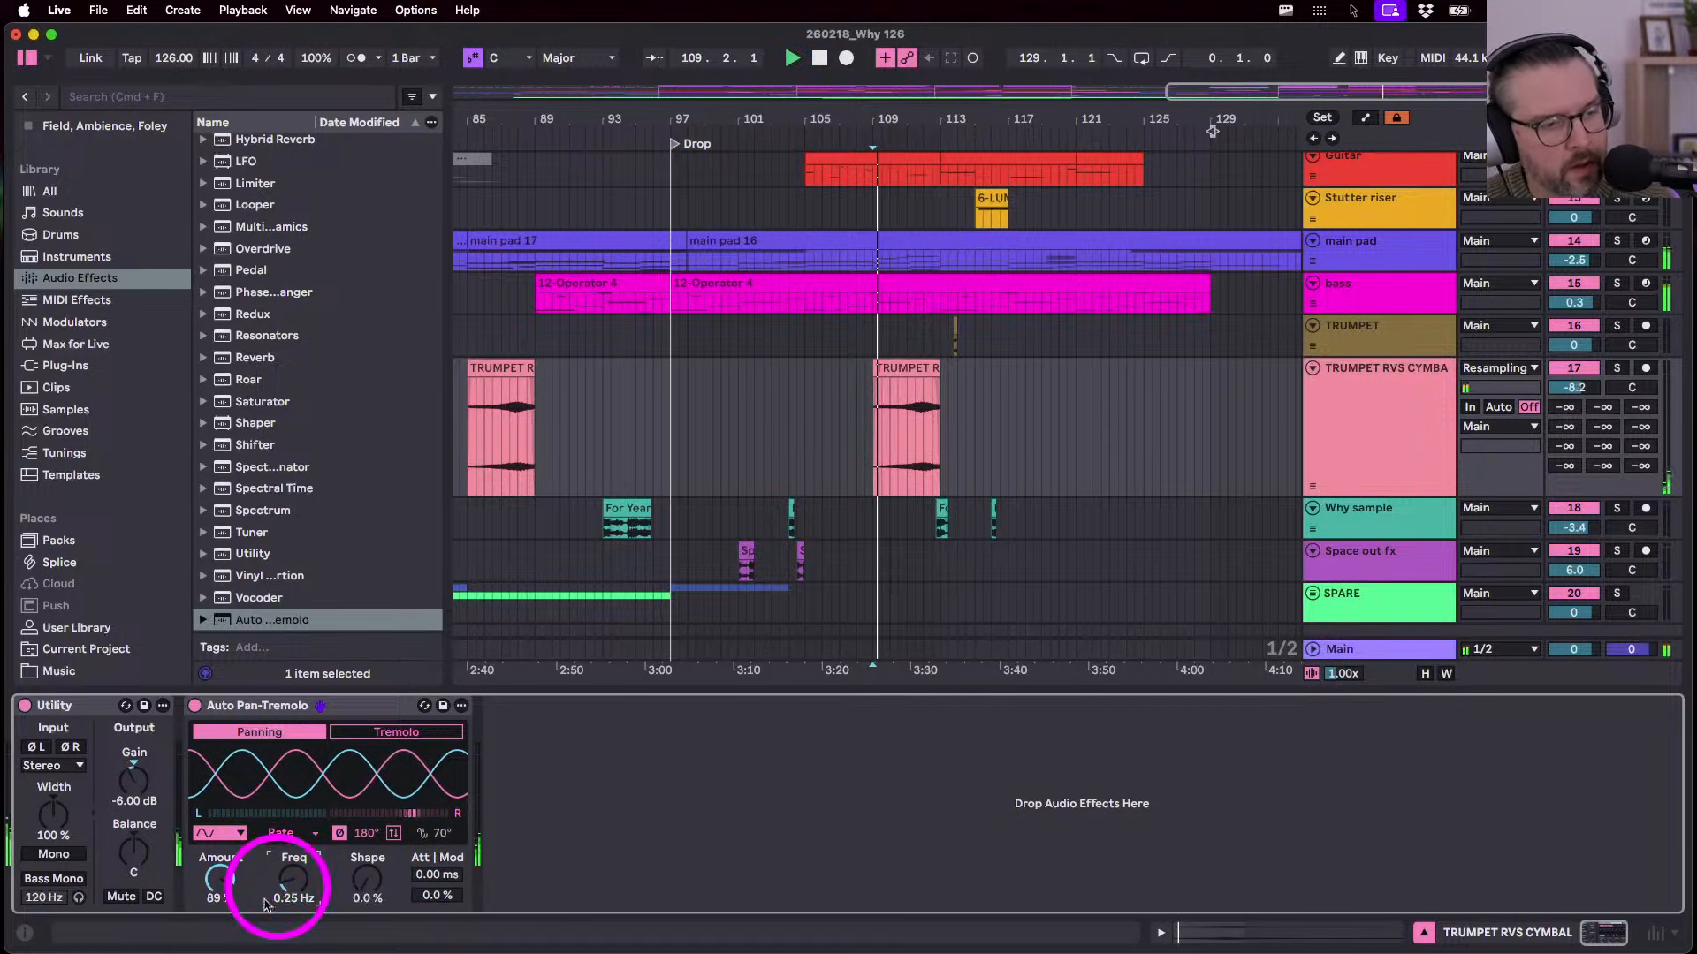
drag(212, 877, 212, 893)
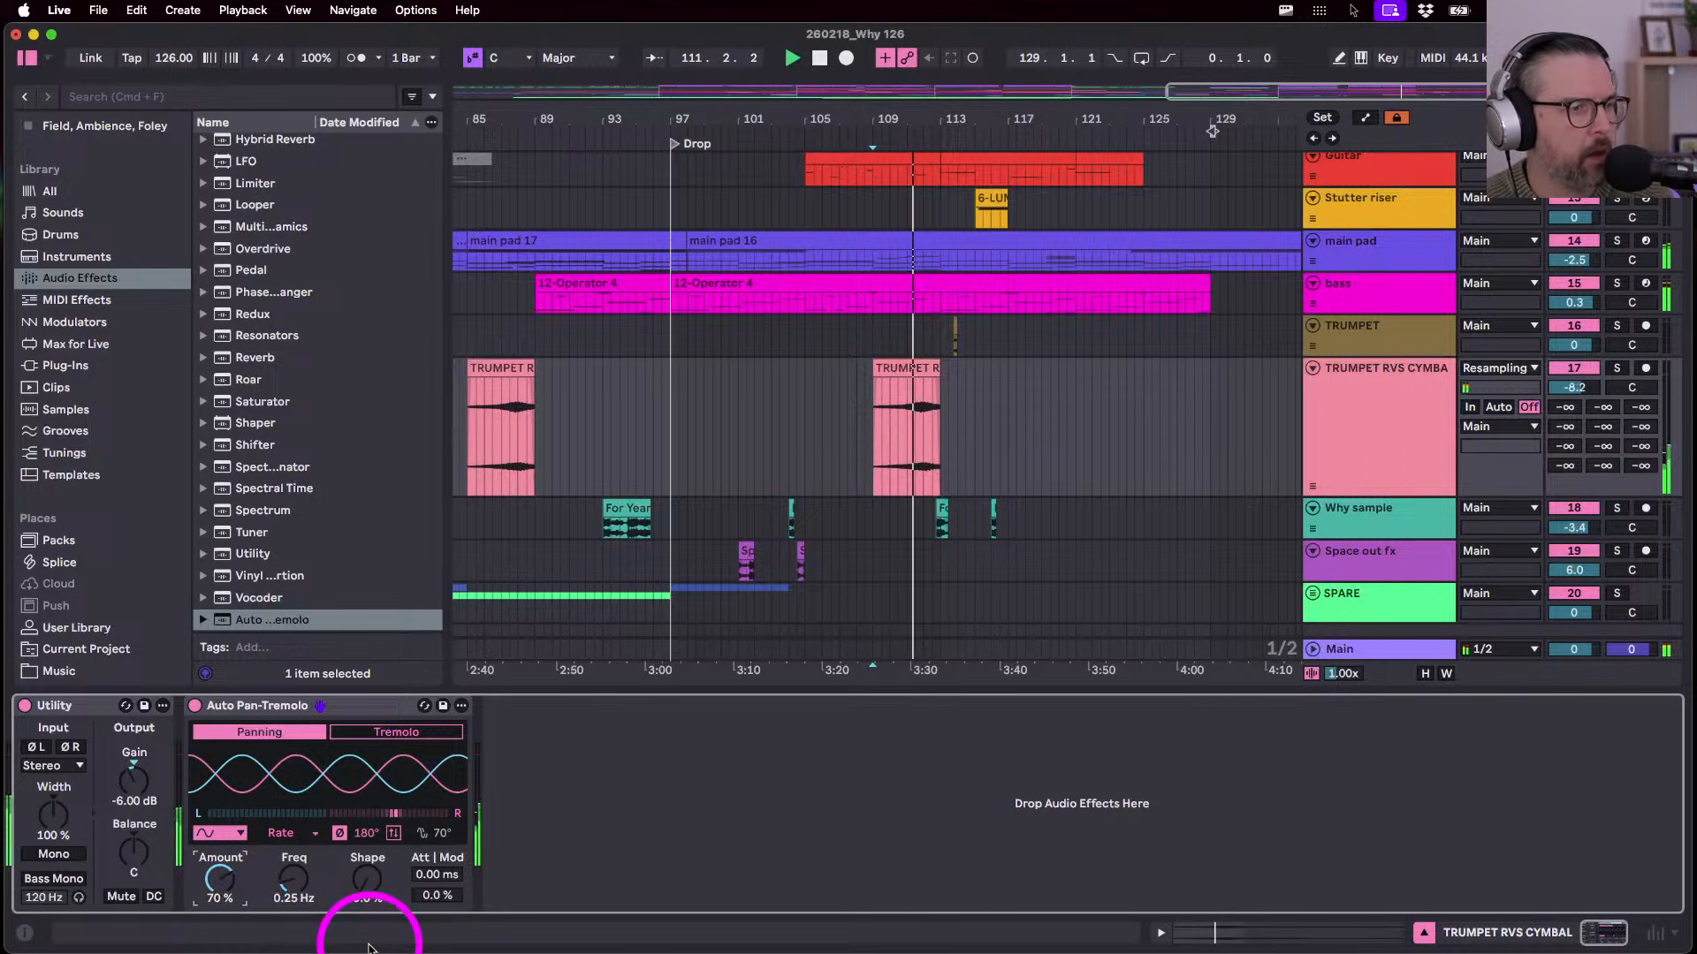
drag(314, 879, 213, 880)
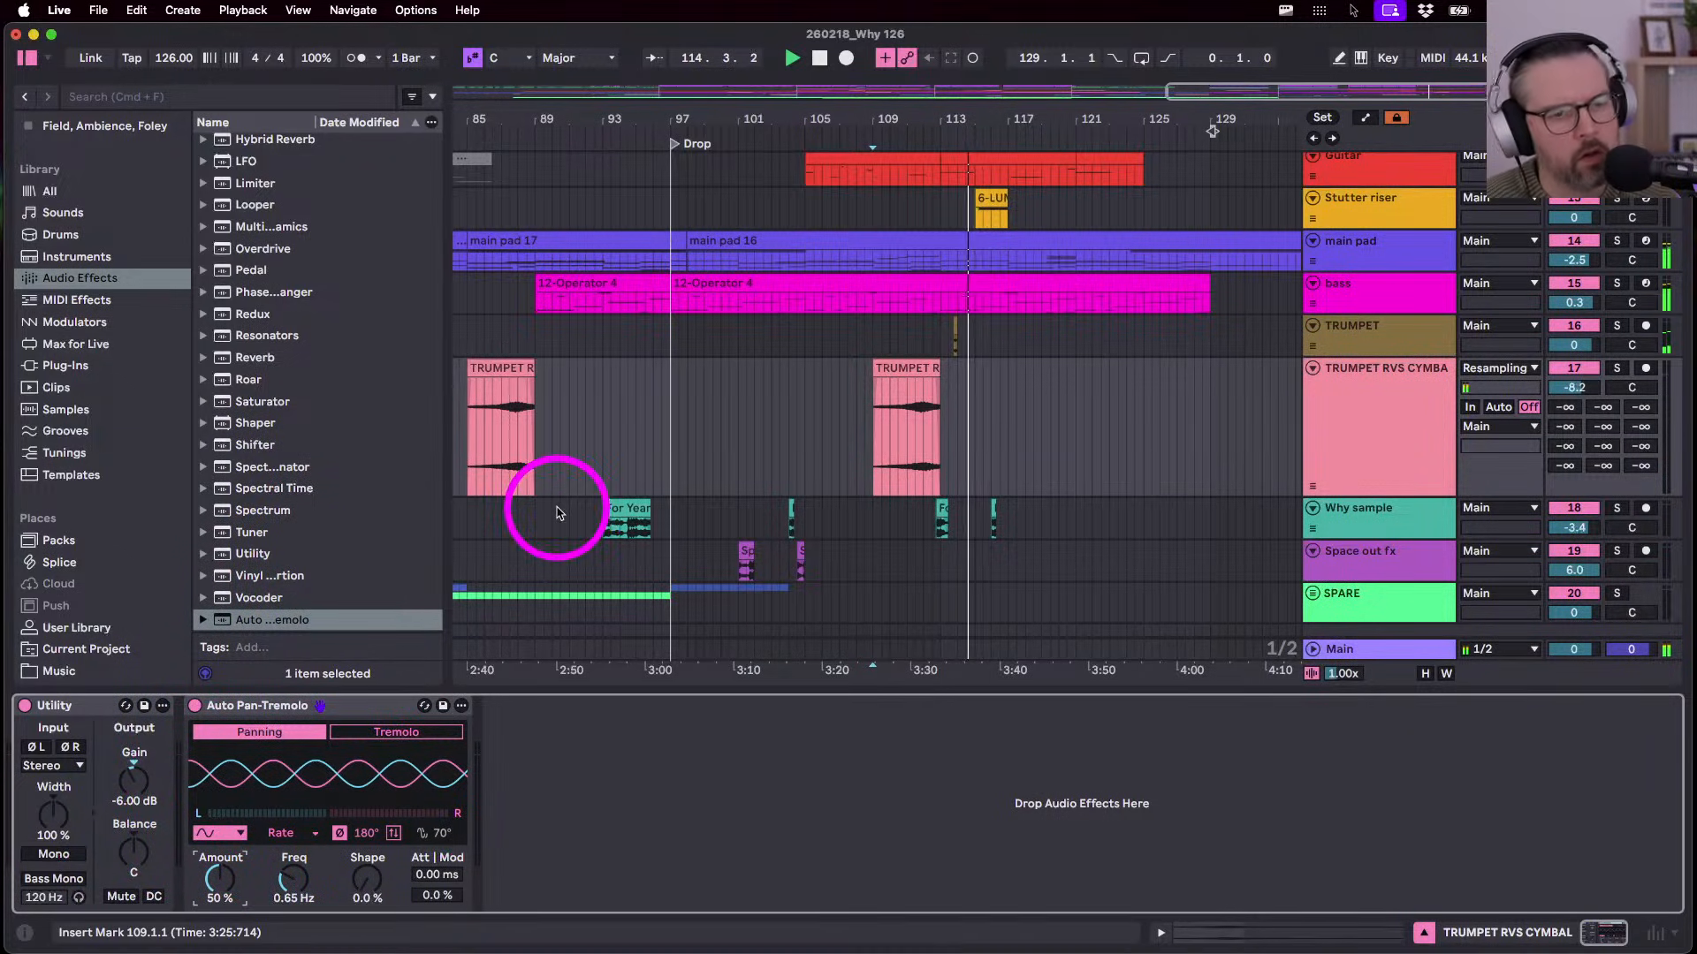
- Show automation lanes and copy the Space out fx clip to bar 117
key(a)
key(a)
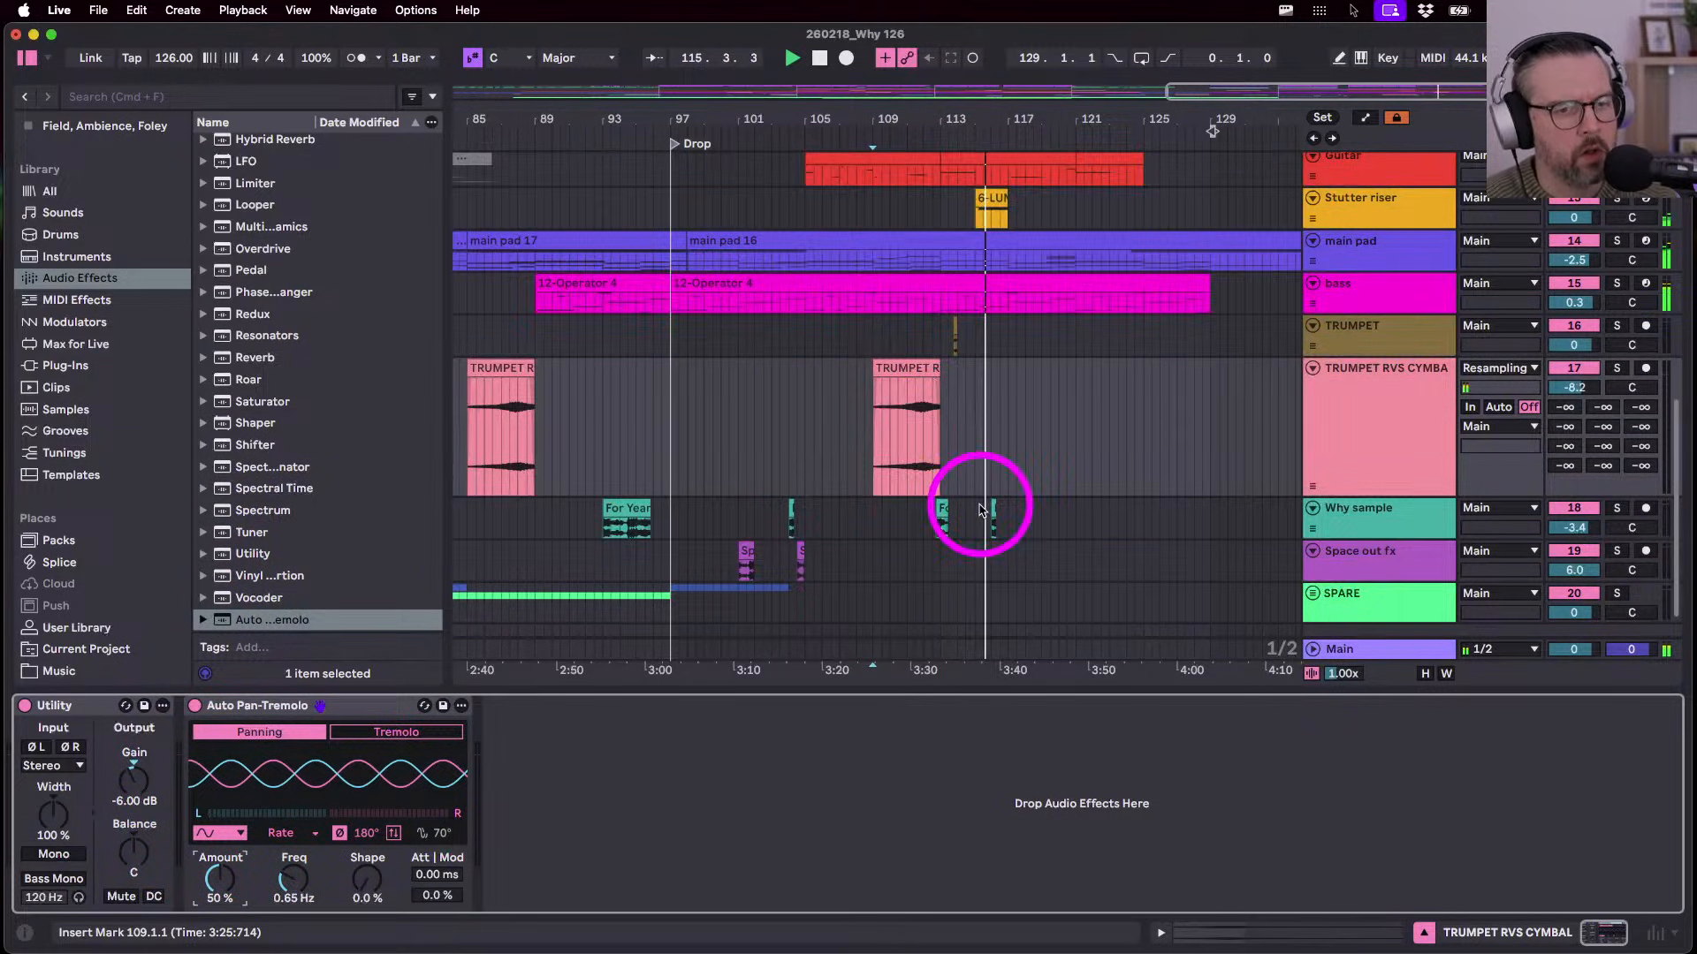
scroll(978, 496, up, 2)
drag(738, 546, 1021, 555)
scroll(1021, 556, up, 1)
scroll(1019, 555, up, 4)
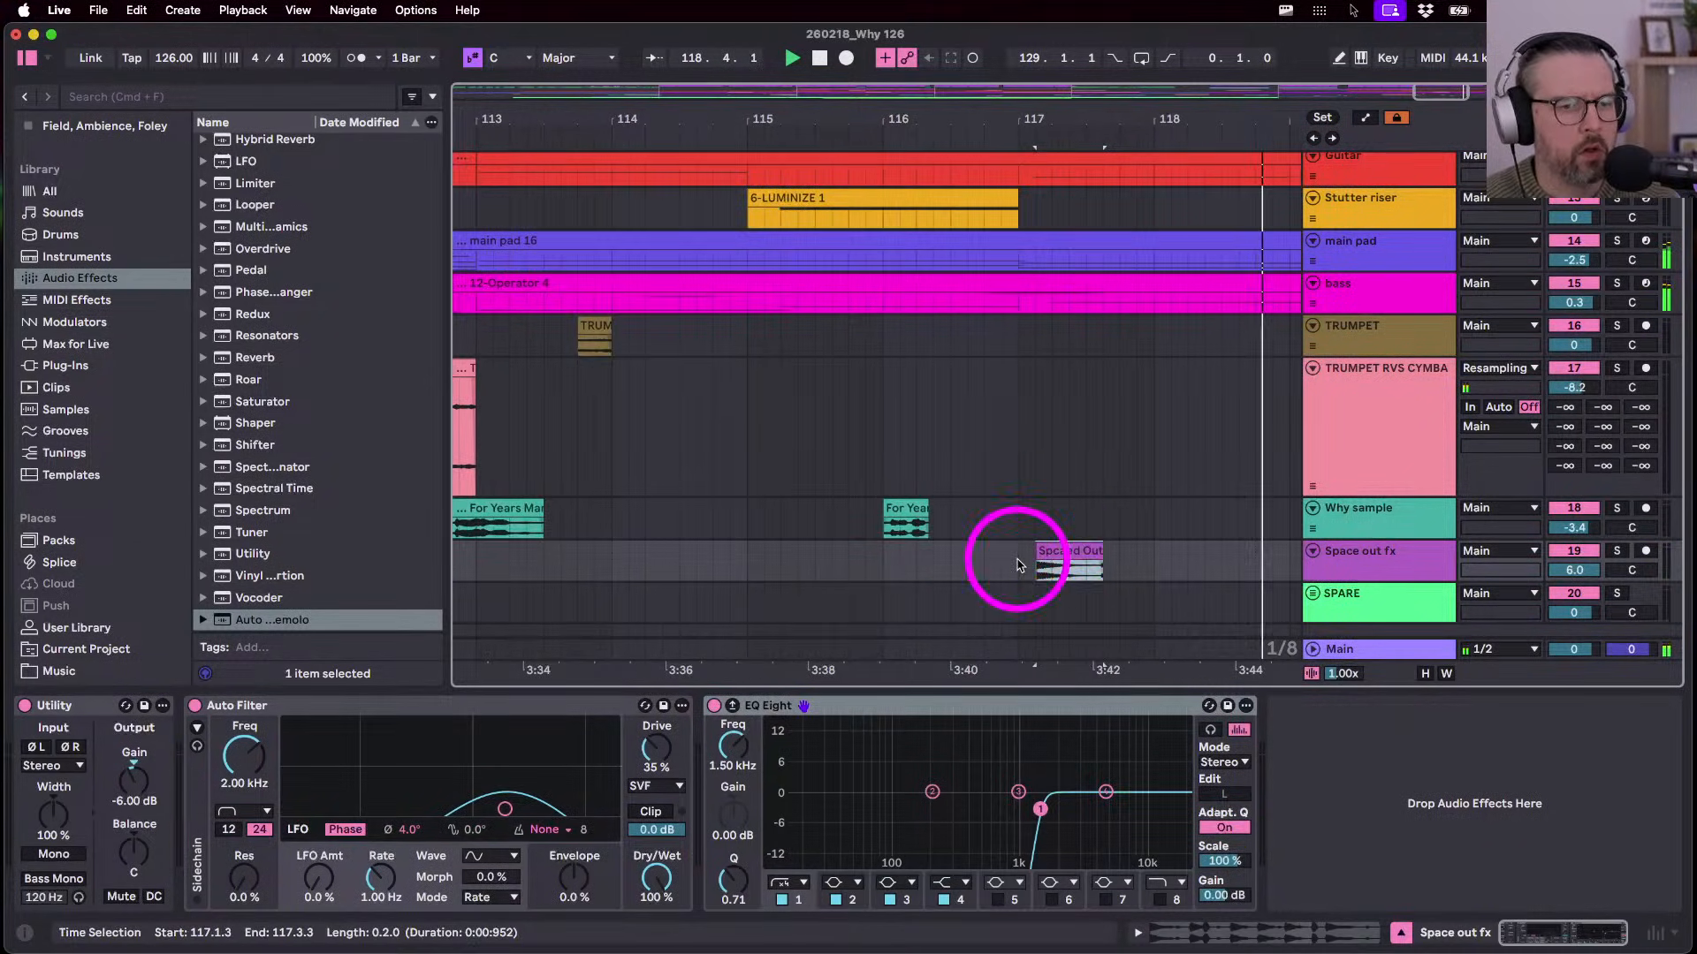
double_click(1051, 557)
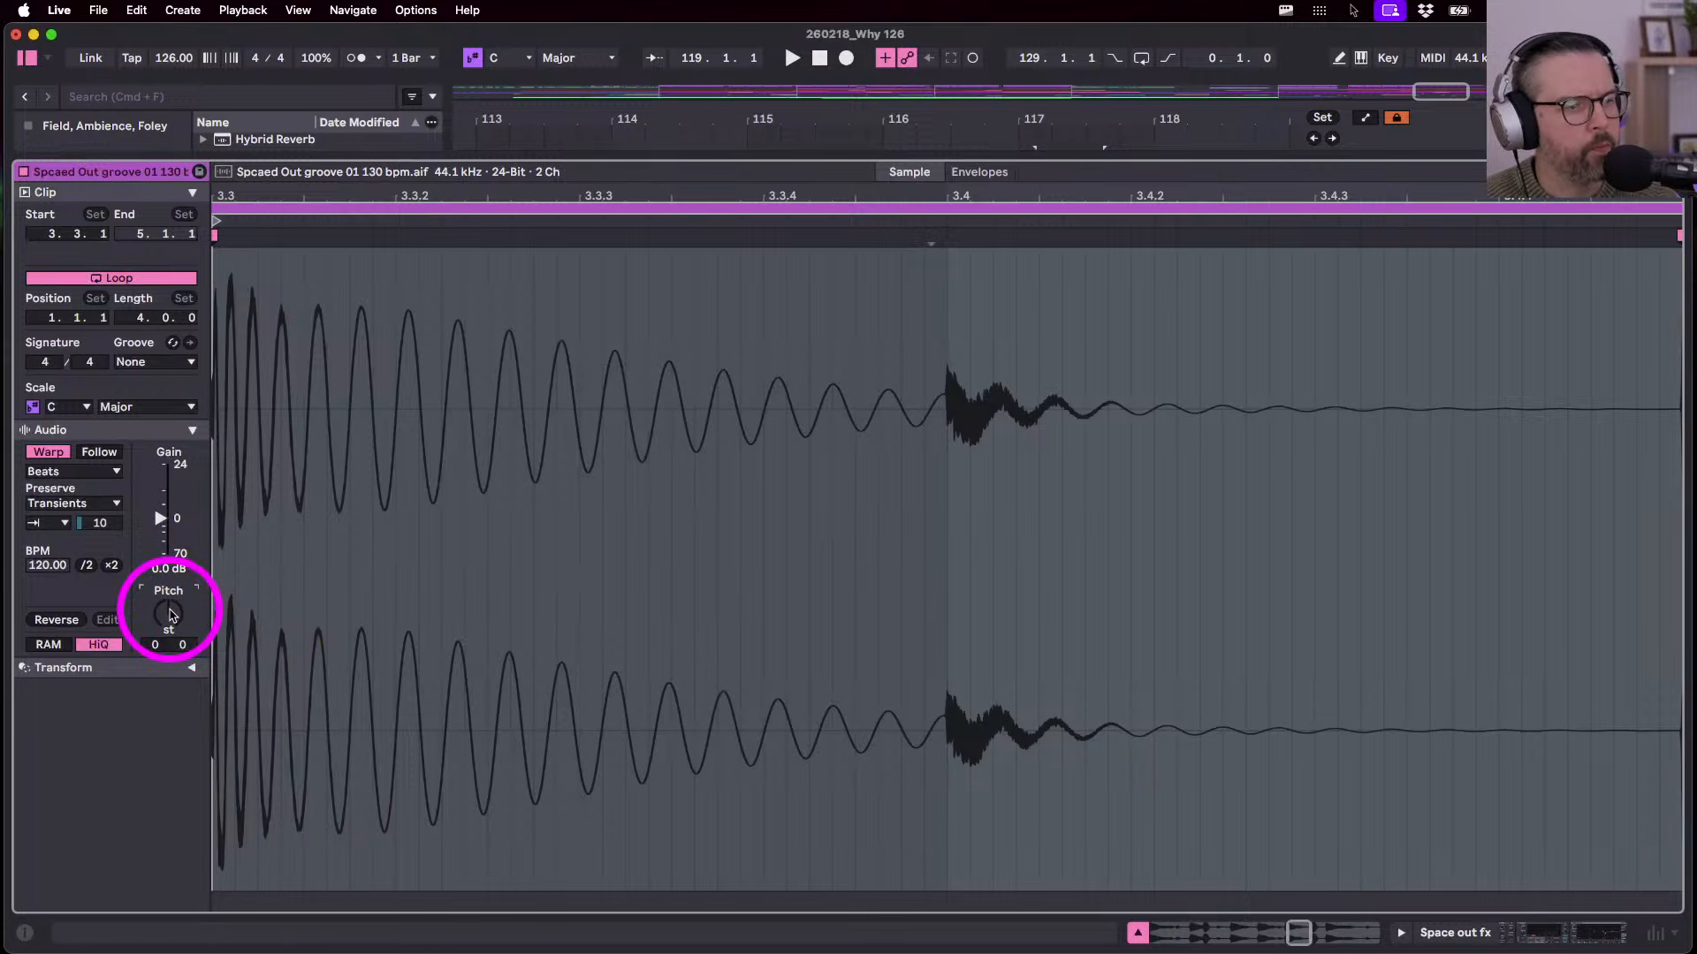
key(shift+Tab)
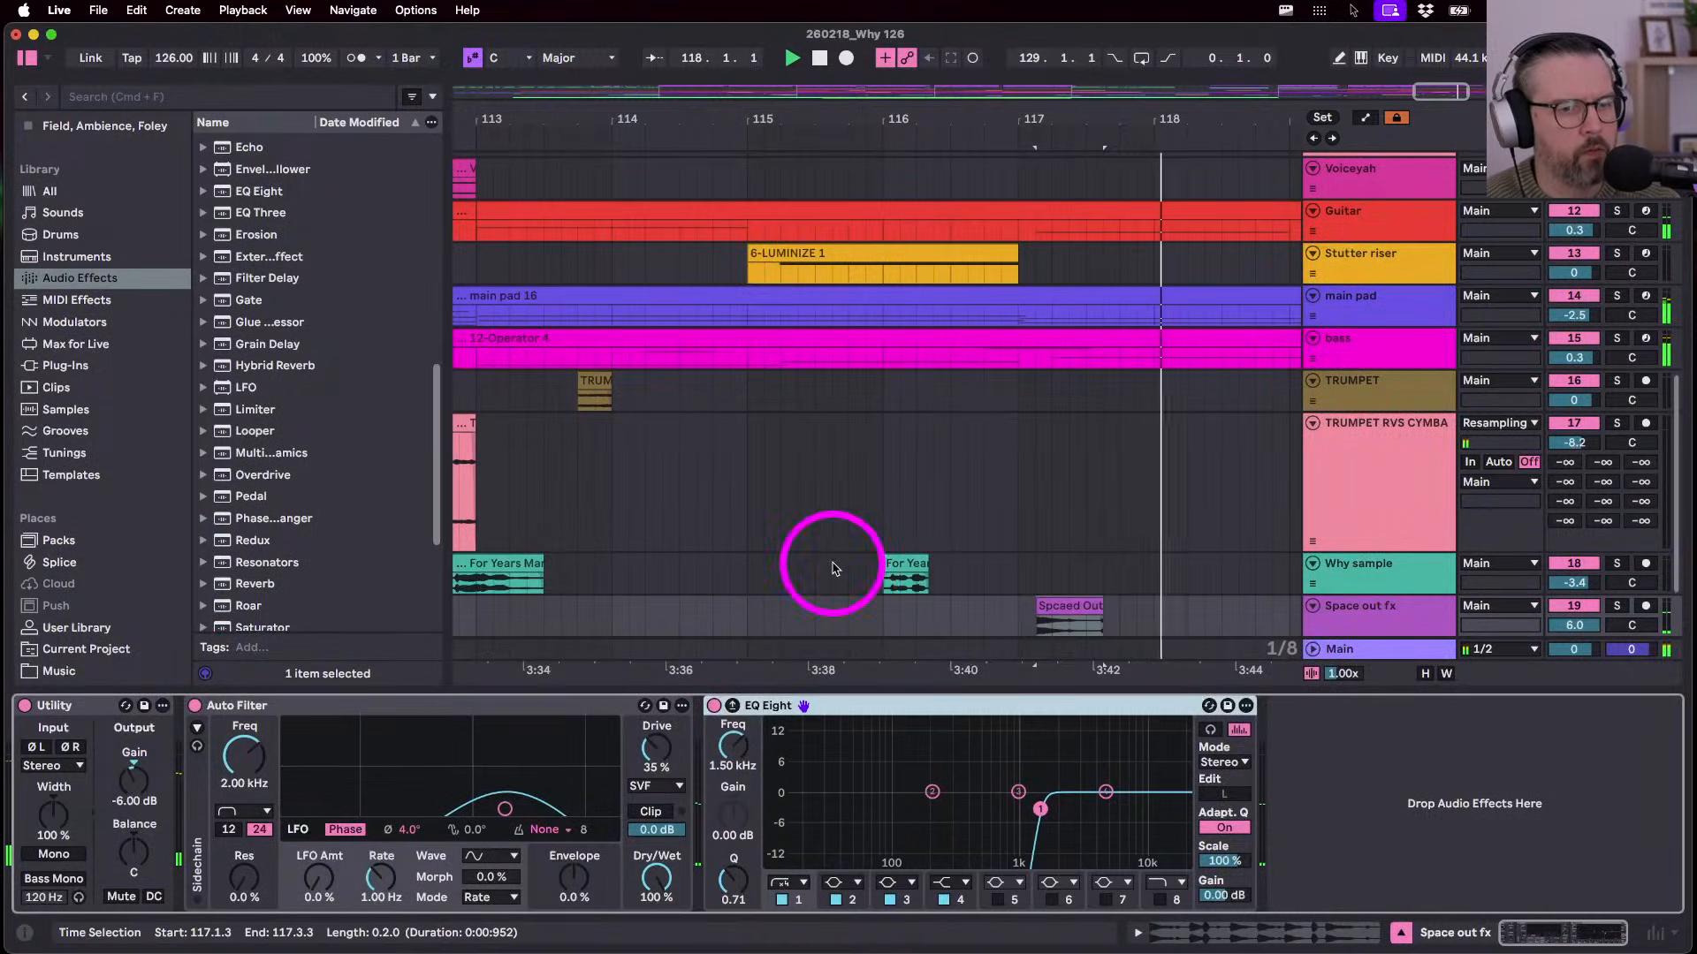
- Select the copied Spcaed Out clip and play it from 117.1.1
click(1015, 624)
click(1089, 601)
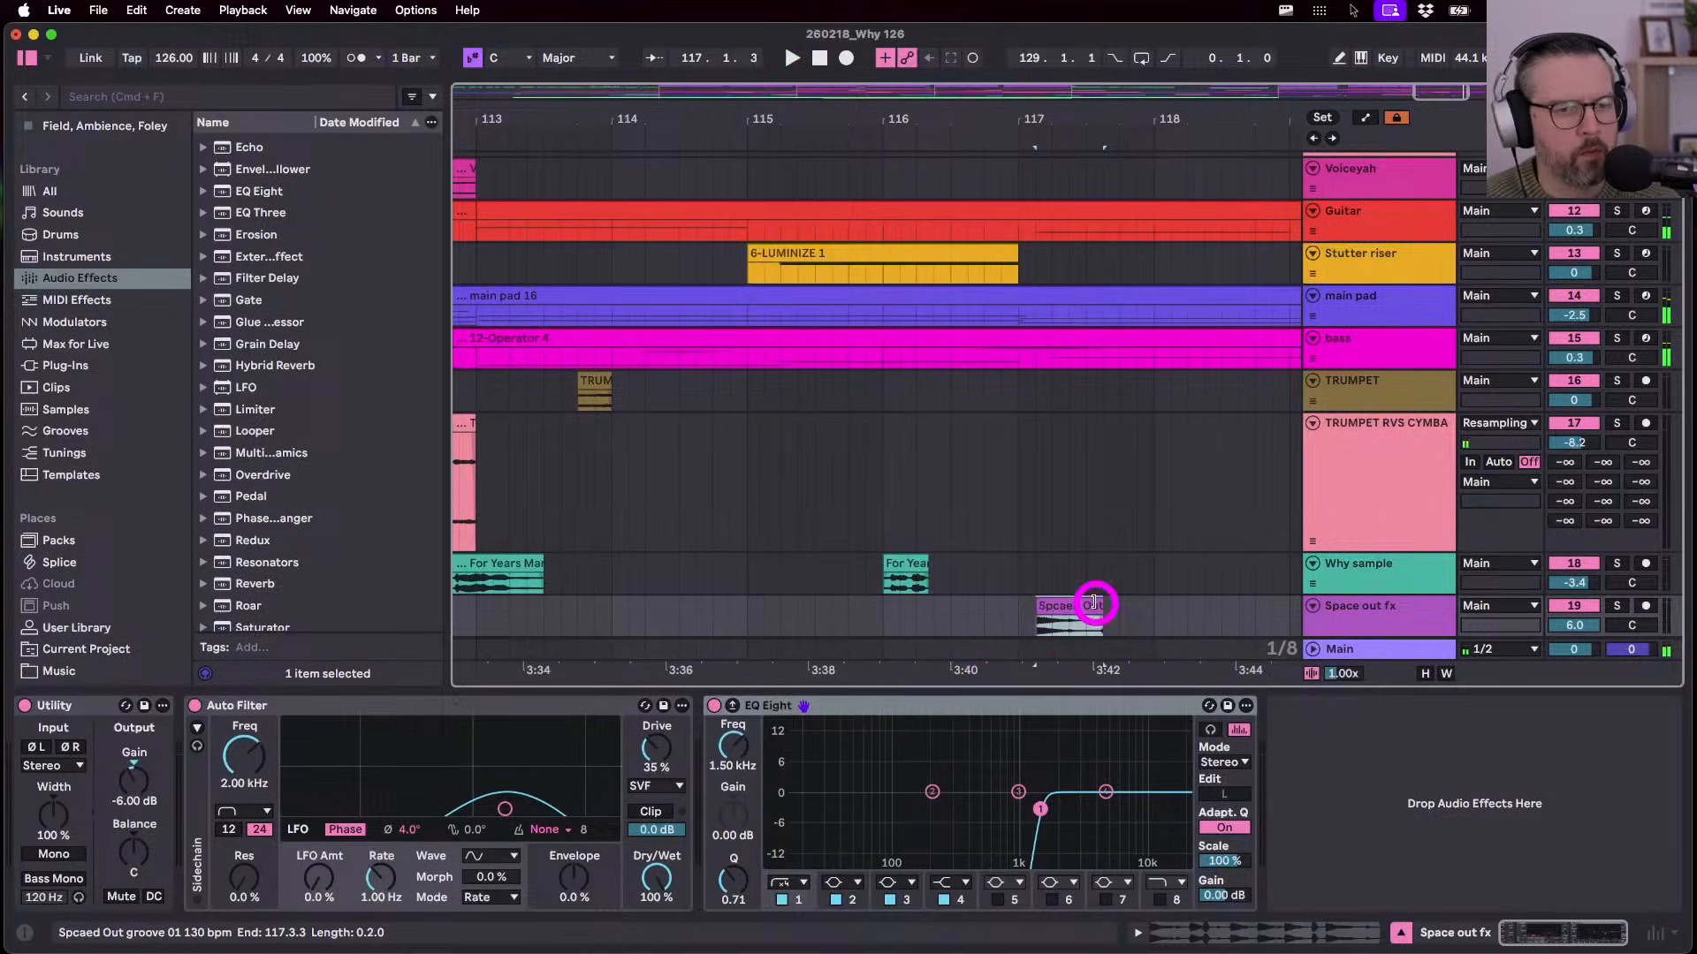
click(1021, 606)
key(space)
scroll(1019, 619, down, 2)
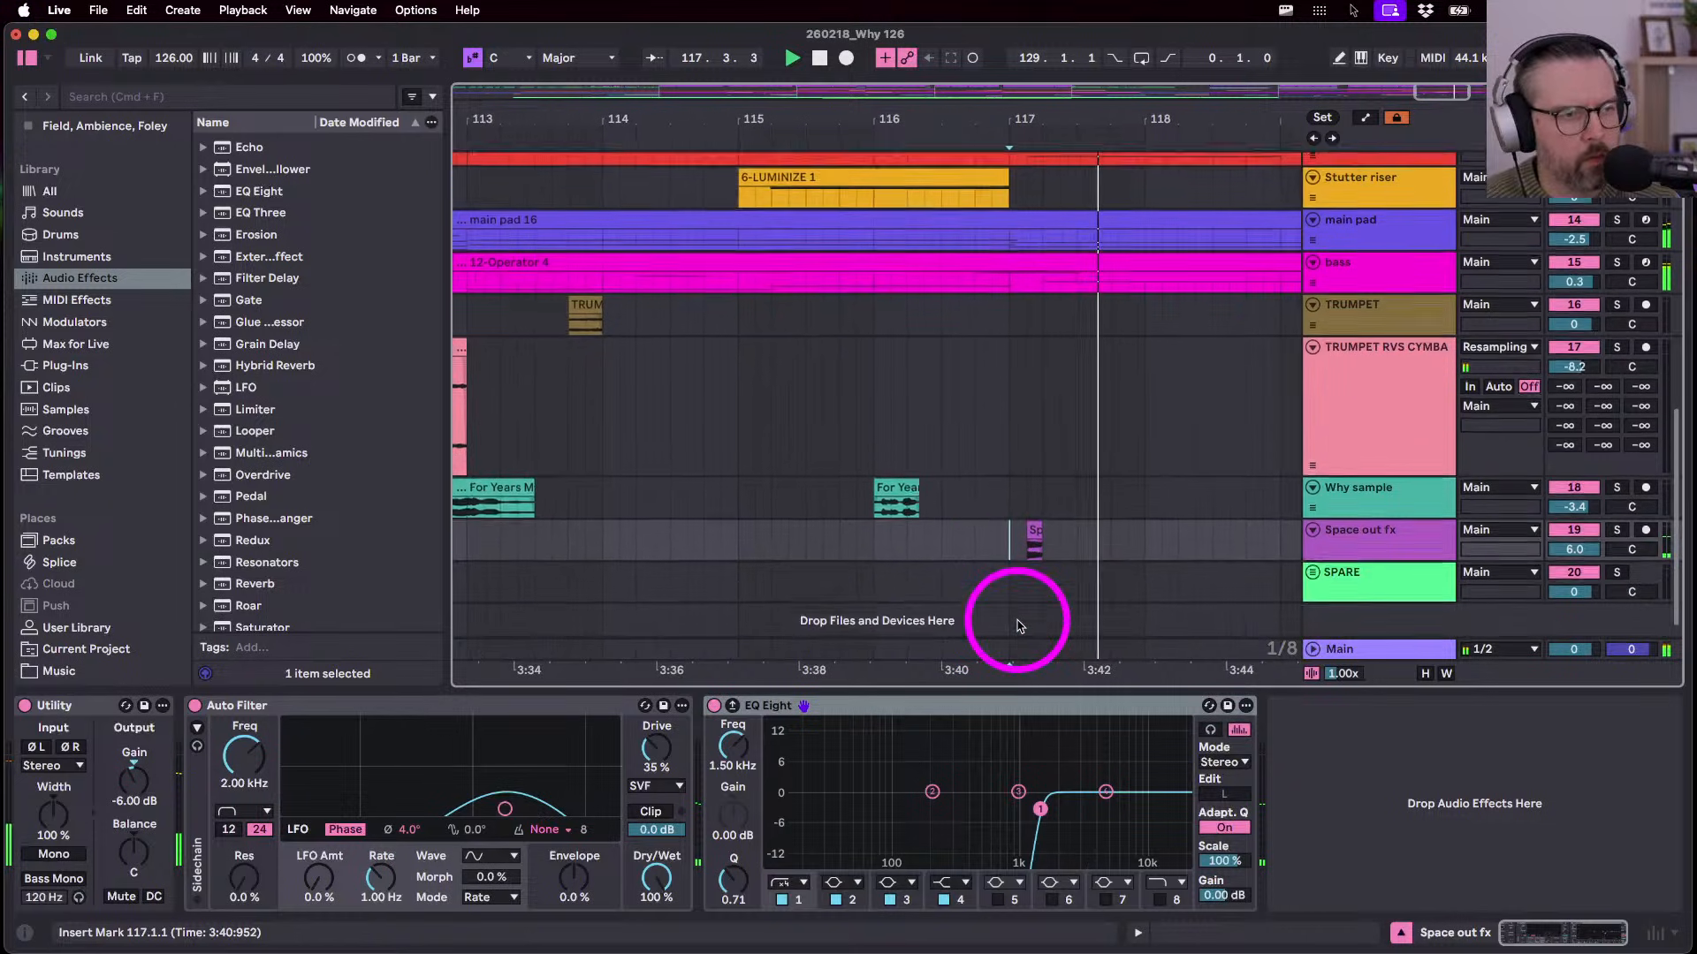
scroll(1019, 625, down, 1)
scroll(1018, 625, down, 8)
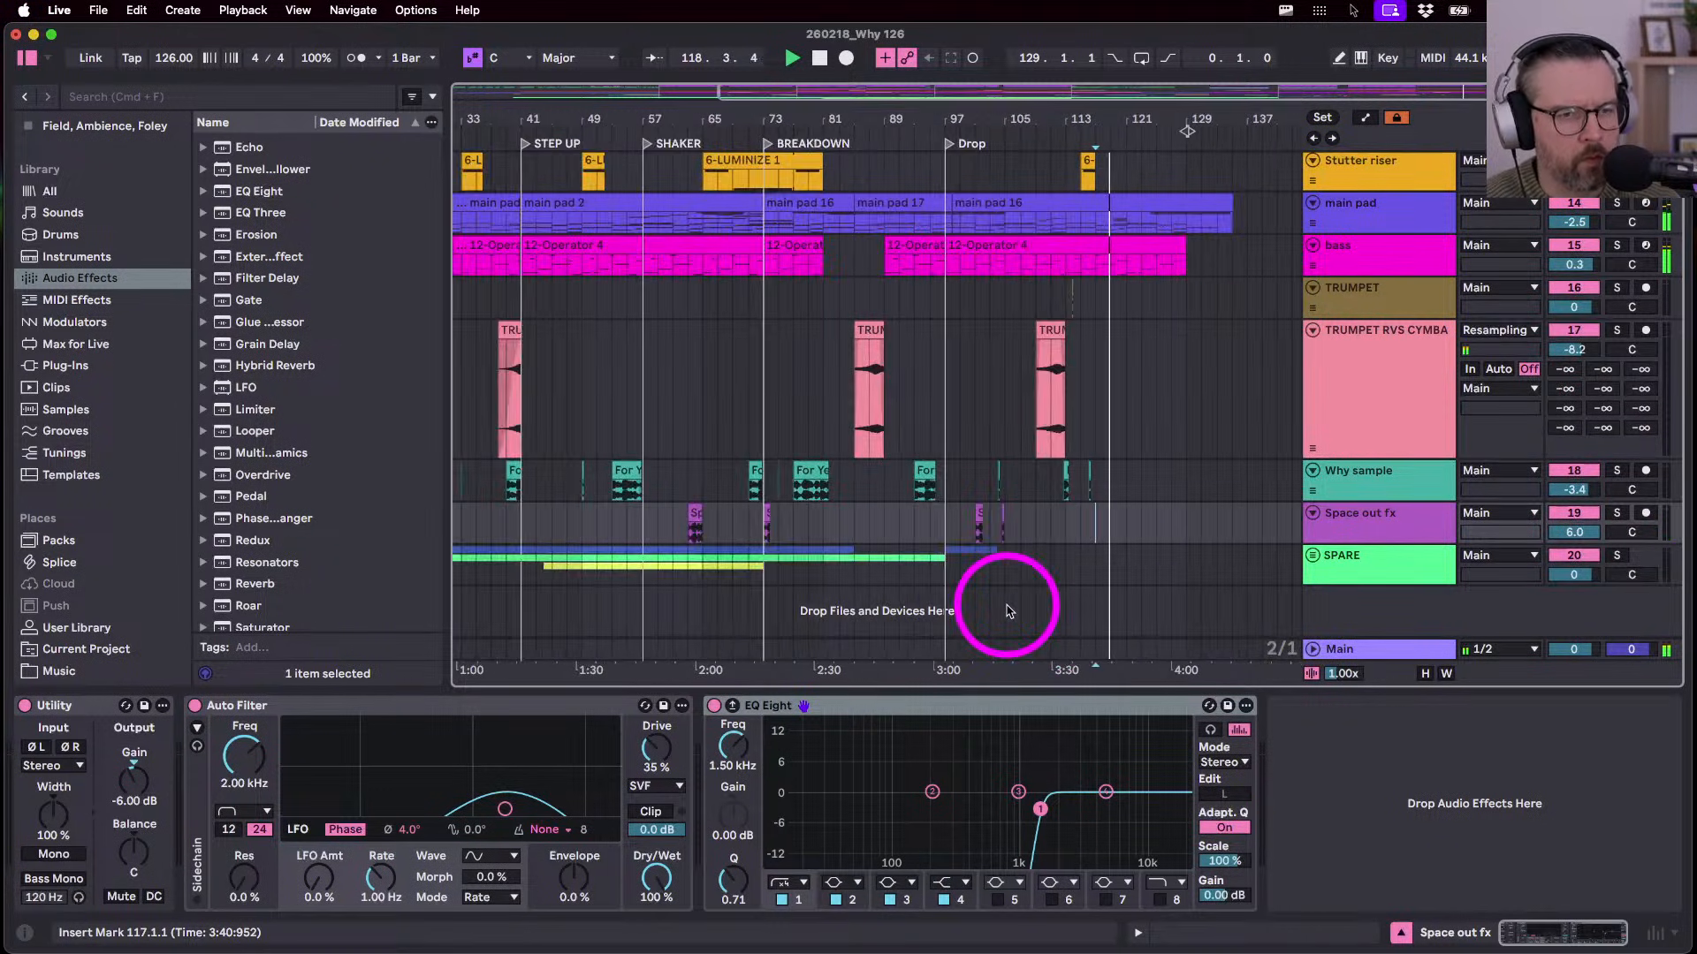
- Select the 117–118 range and trim the short Space out fx clip to end at 117.2.1
click(1087, 528)
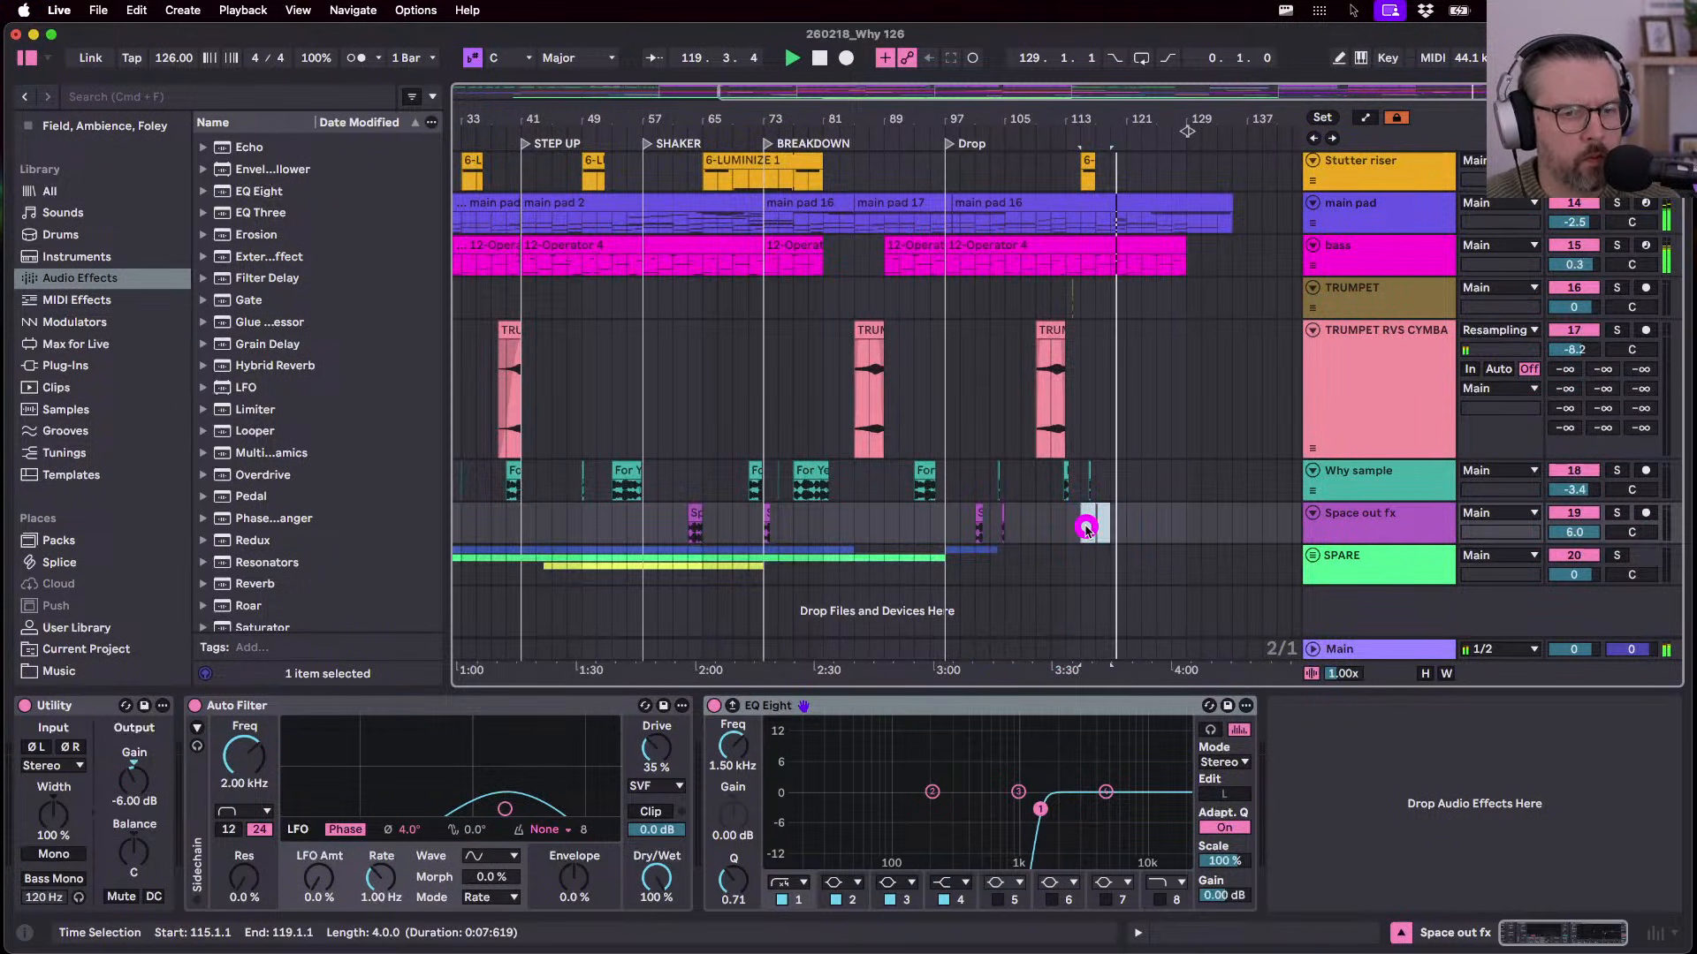
click(1105, 529)
scroll(1104, 523, up, 5)
click(1049, 529)
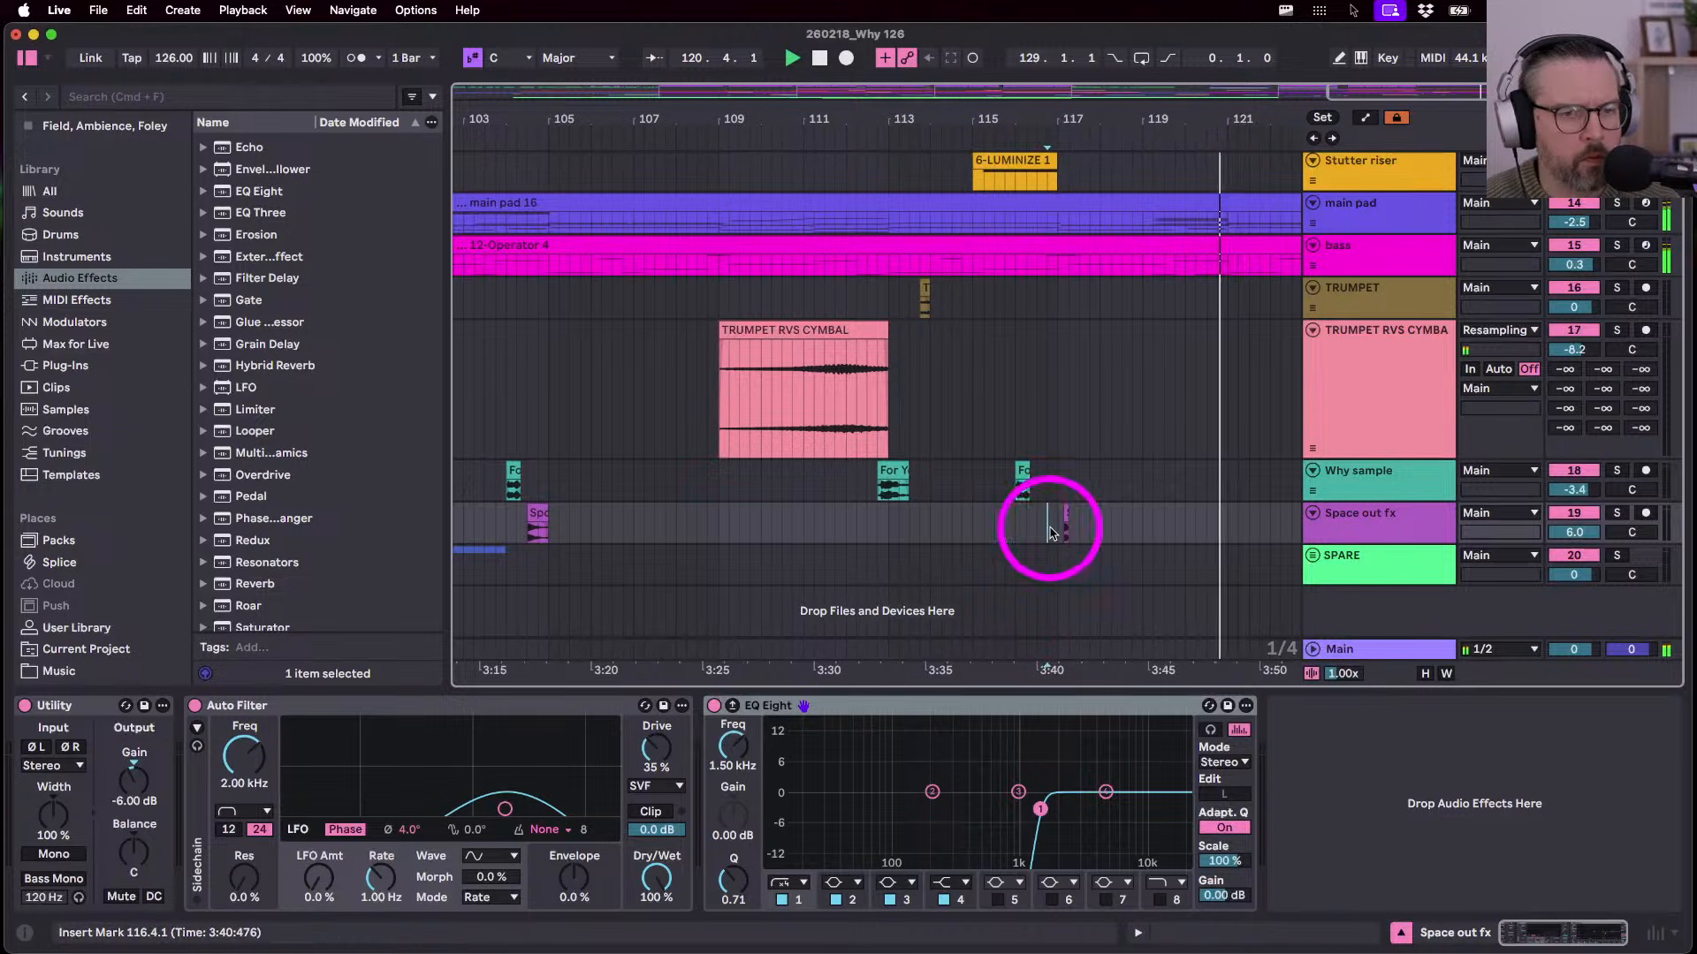
mouse_move(1049, 529)
mouse_down()
mouse_move(1086, 530)
mouse_move(1063, 528)
mouse_up()
click(1099, 529)
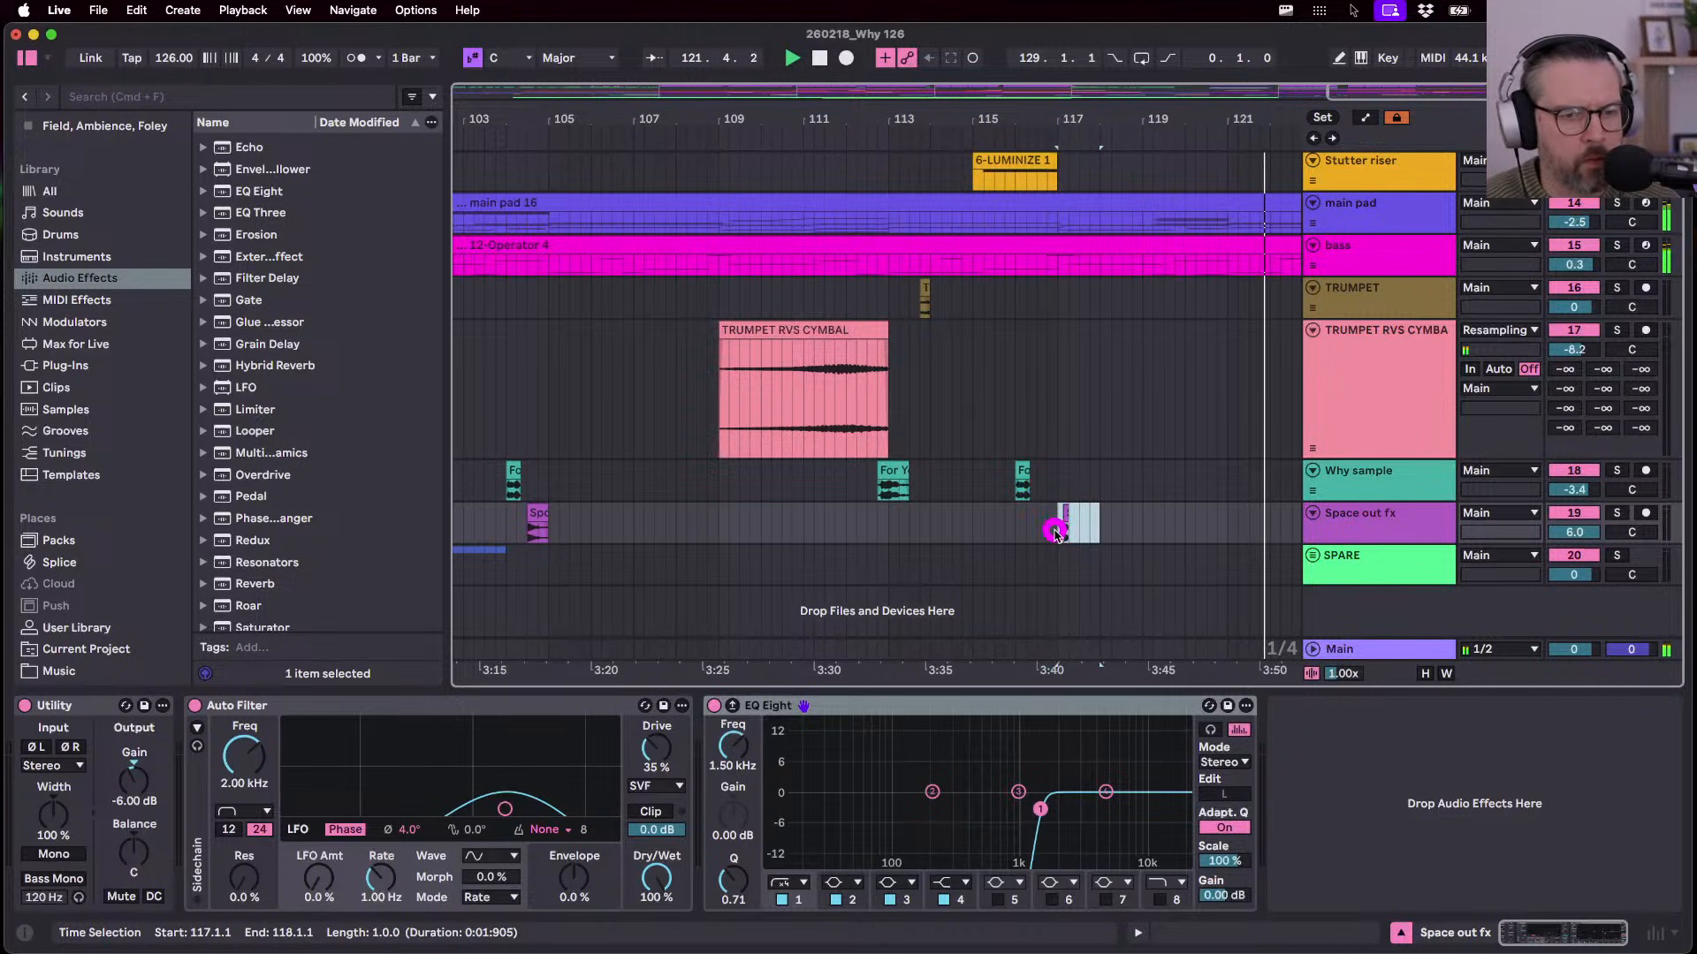
click(1055, 533)
scroll(1011, 524, up, 10)
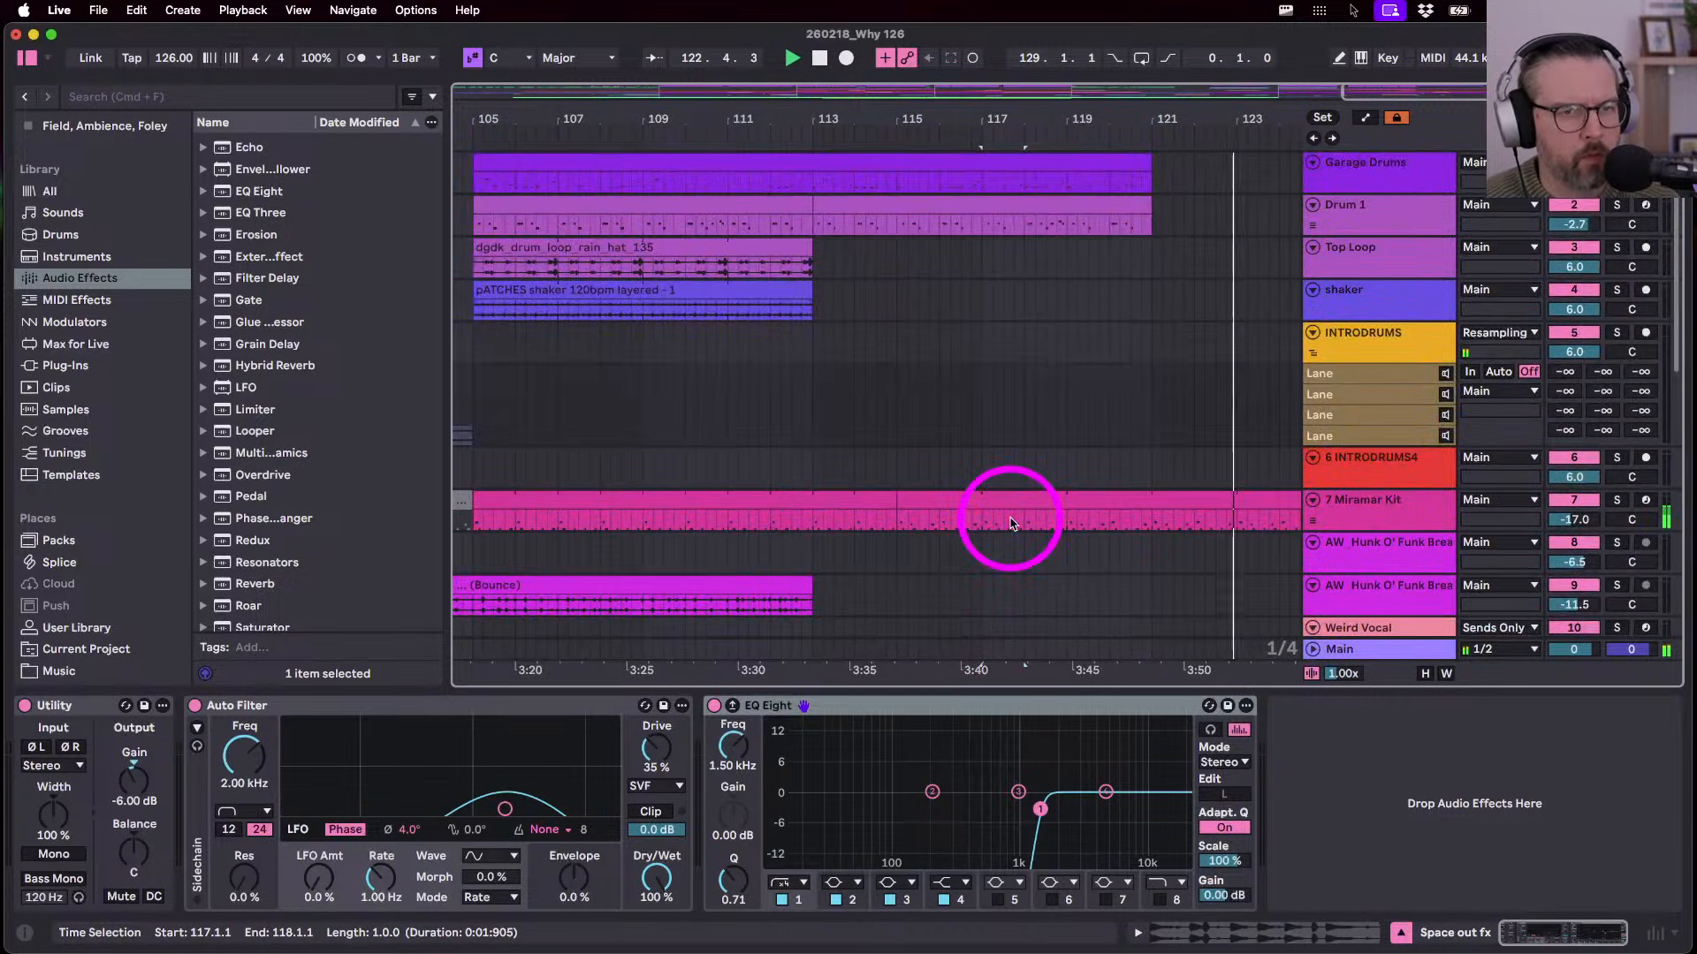
- Pull the Miramar Kit clip's end back from bar 127 to bar 121, matching the Garage Drums
scroll(1070, 513, down, 5)
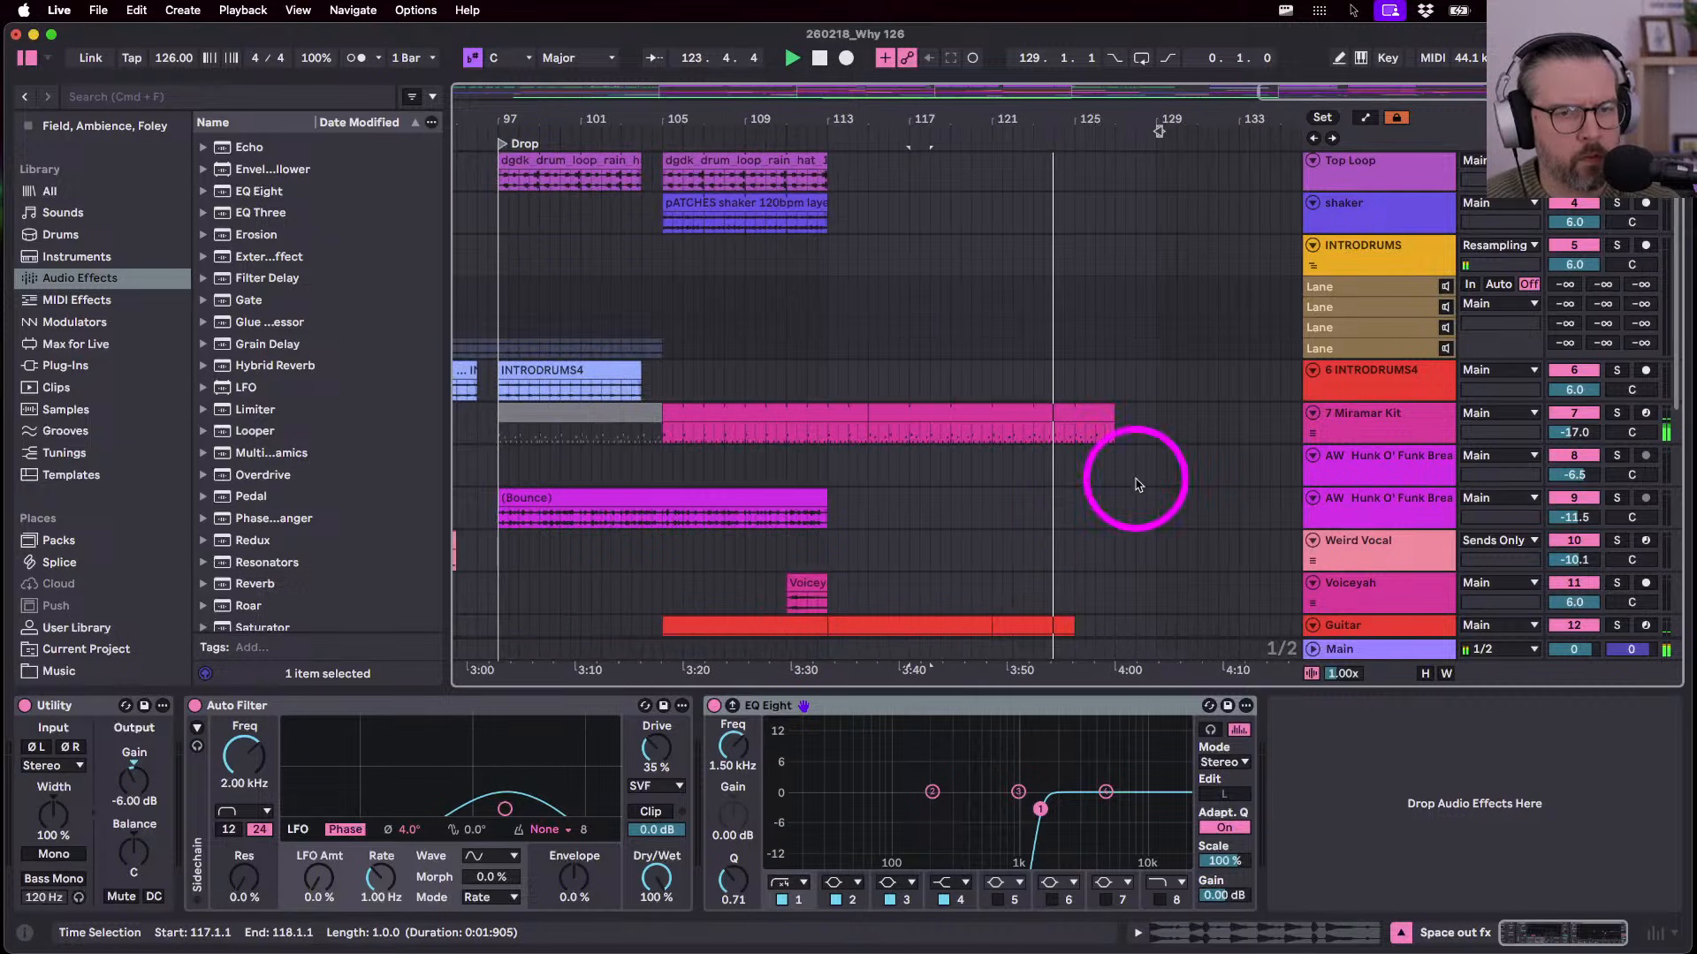
click(1334, 426)
click(1105, 412)
drag(1105, 412, 1010, 412)
click(966, 425)
scroll(963, 433, up, 2)
scroll(964, 434, down, 1)
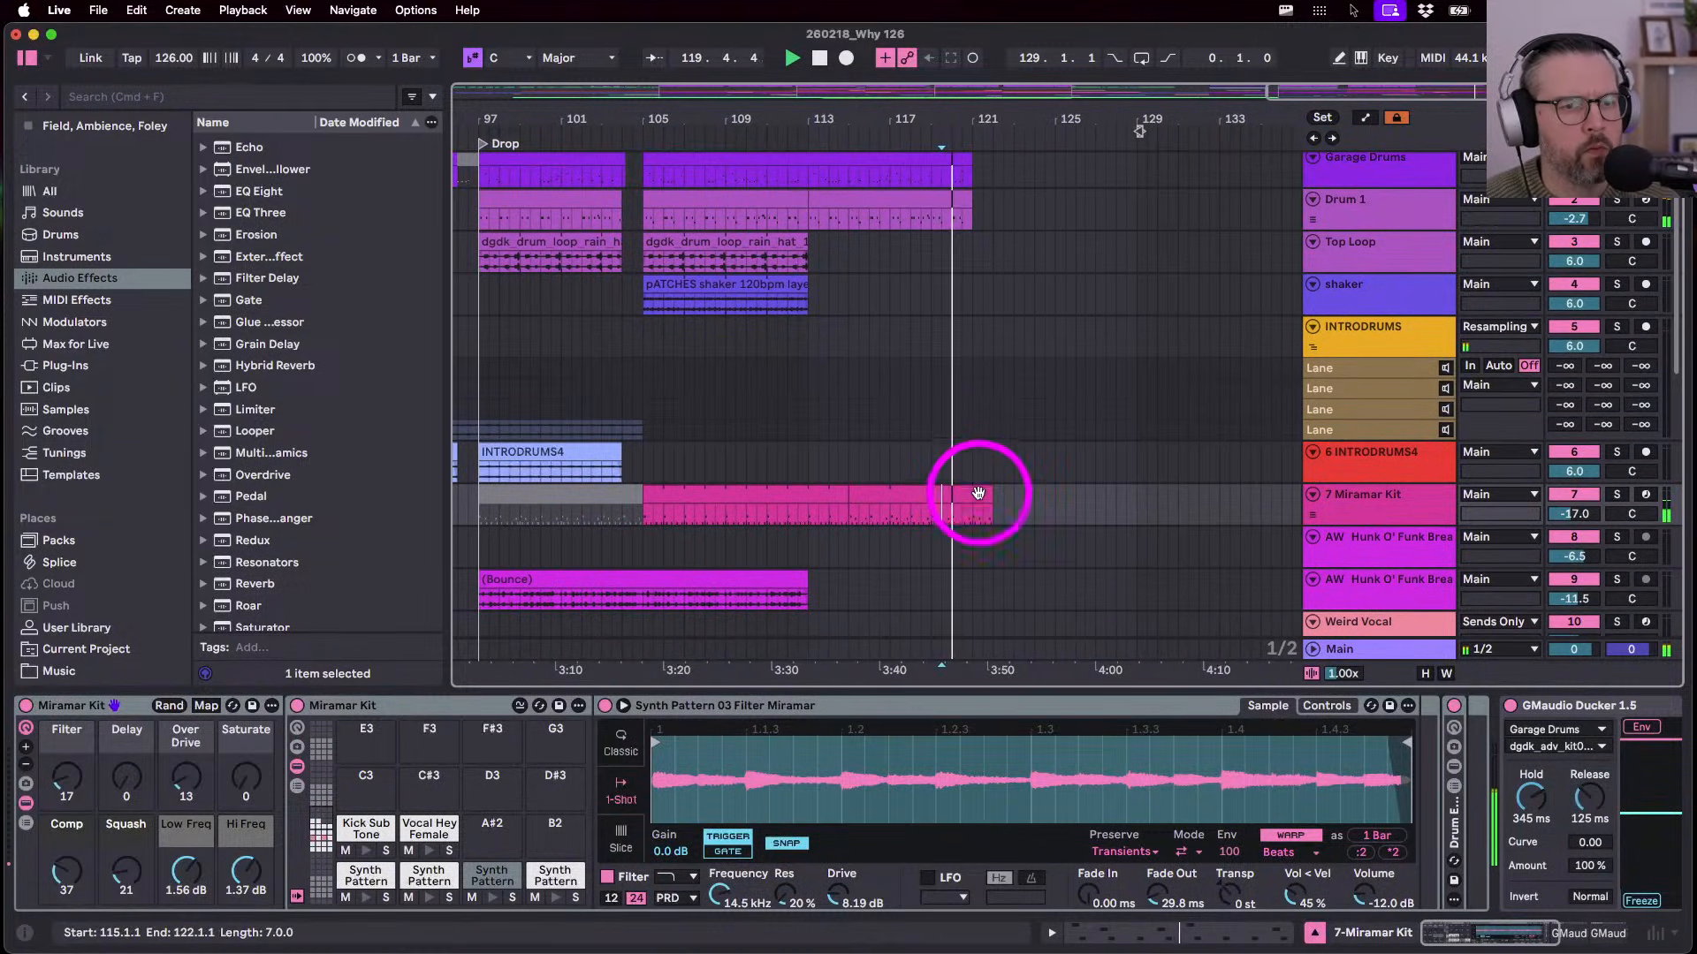
drag(987, 496, 974, 498)
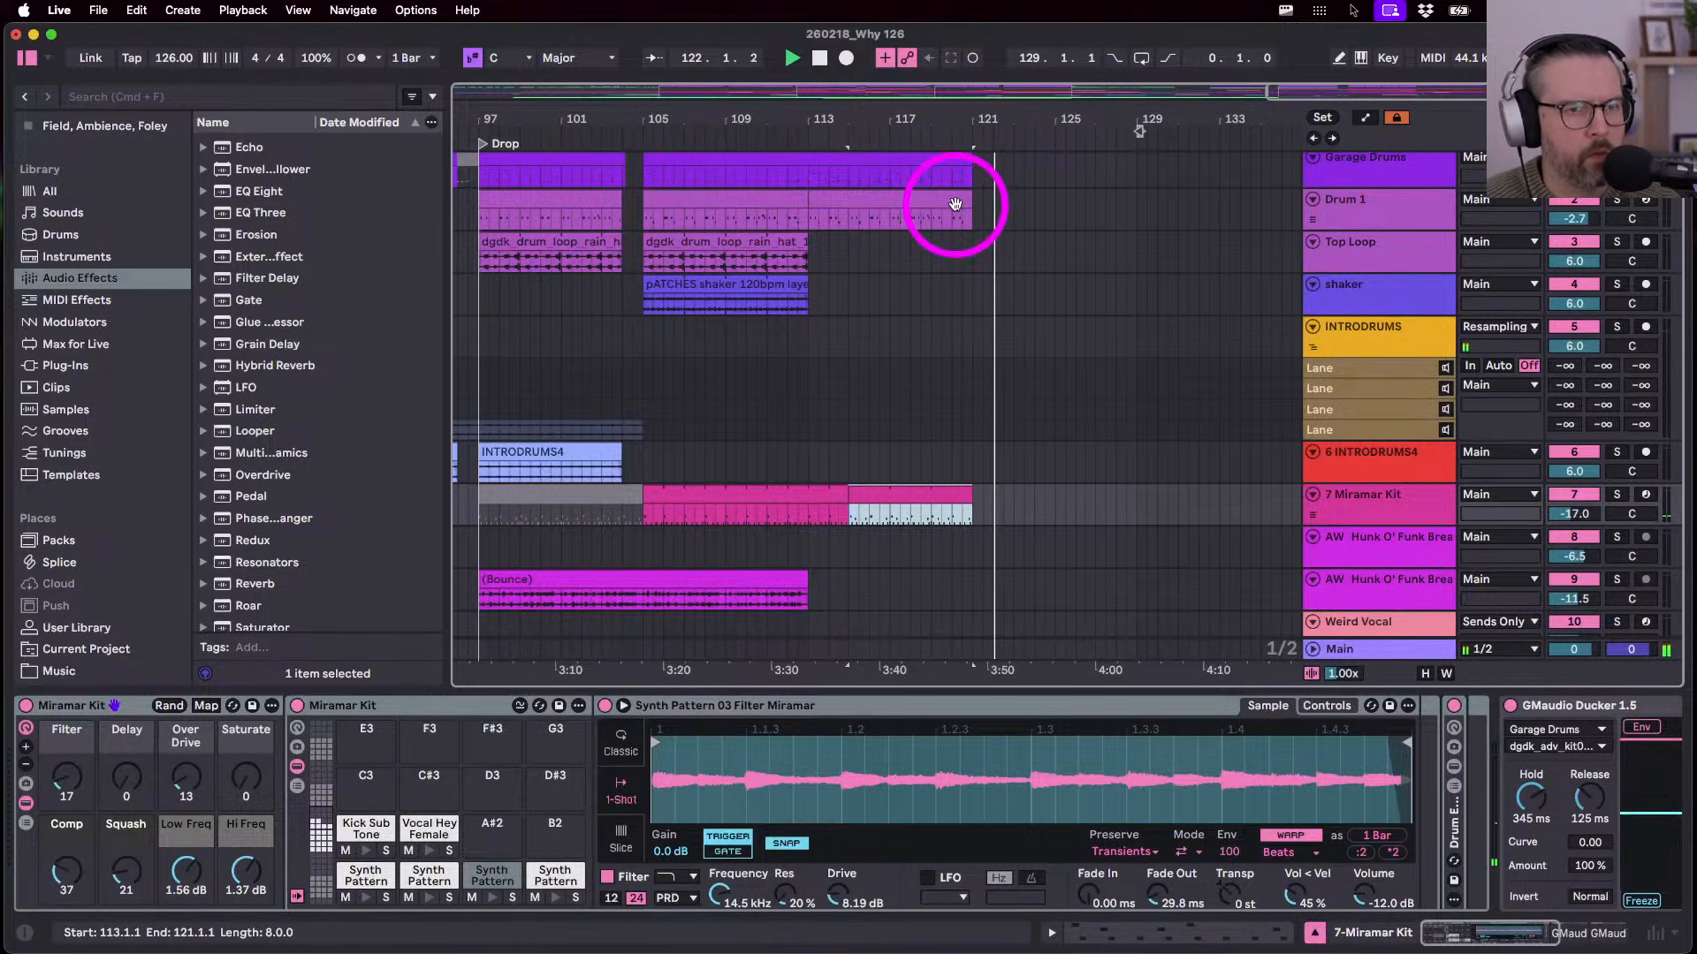
double_click(955, 163)
- Expand the note editor and select the perc 3 note near bar 16 of the Garage Drums clip
key(space)
drag(1589, 322, 1657, 332)
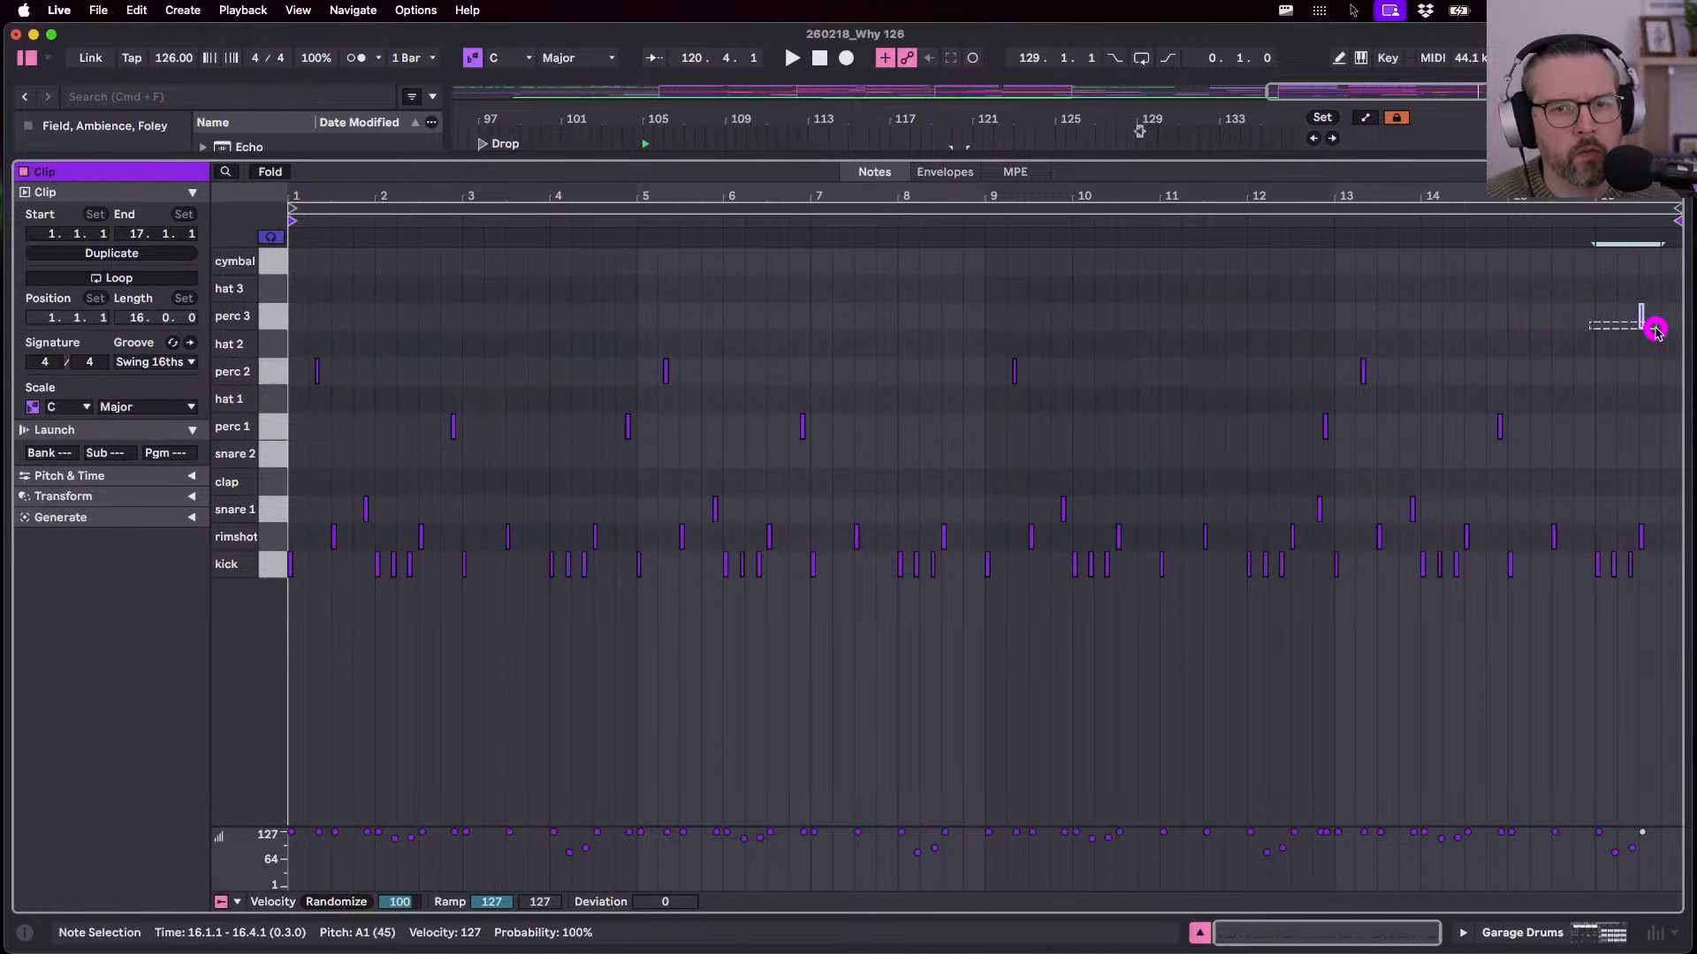
key(shift+Tab)
scroll(873, 386, left, 7)
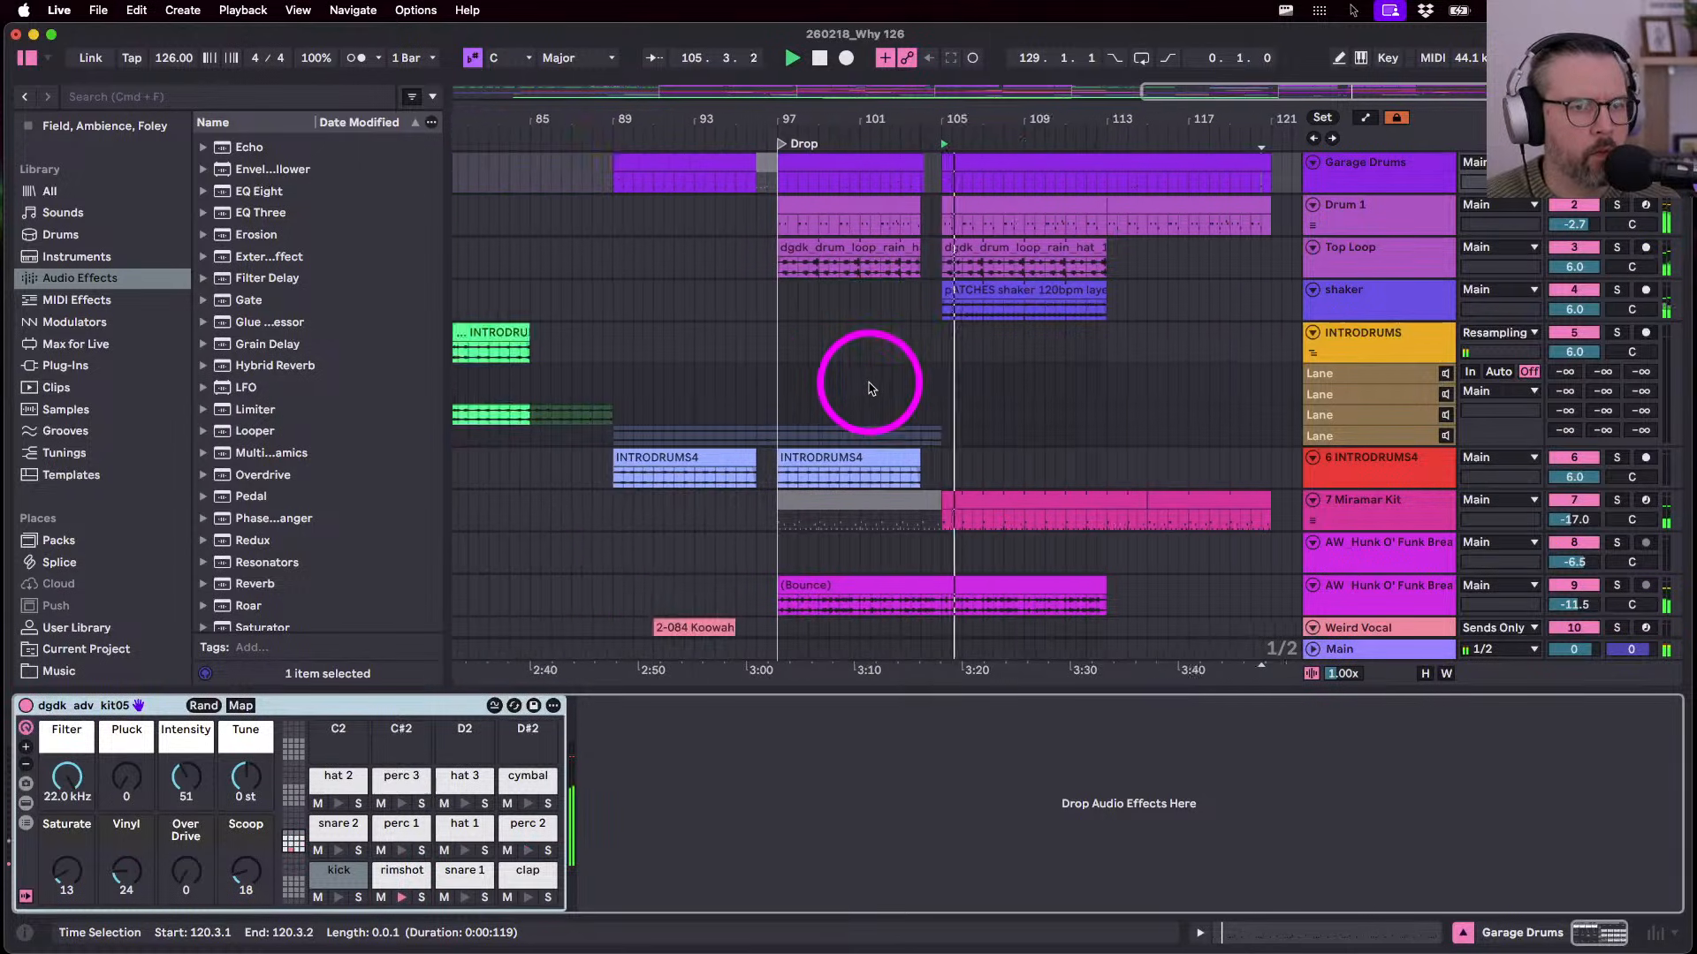
scroll(907, 389, right, 3)
scroll(904, 384, down, 5)
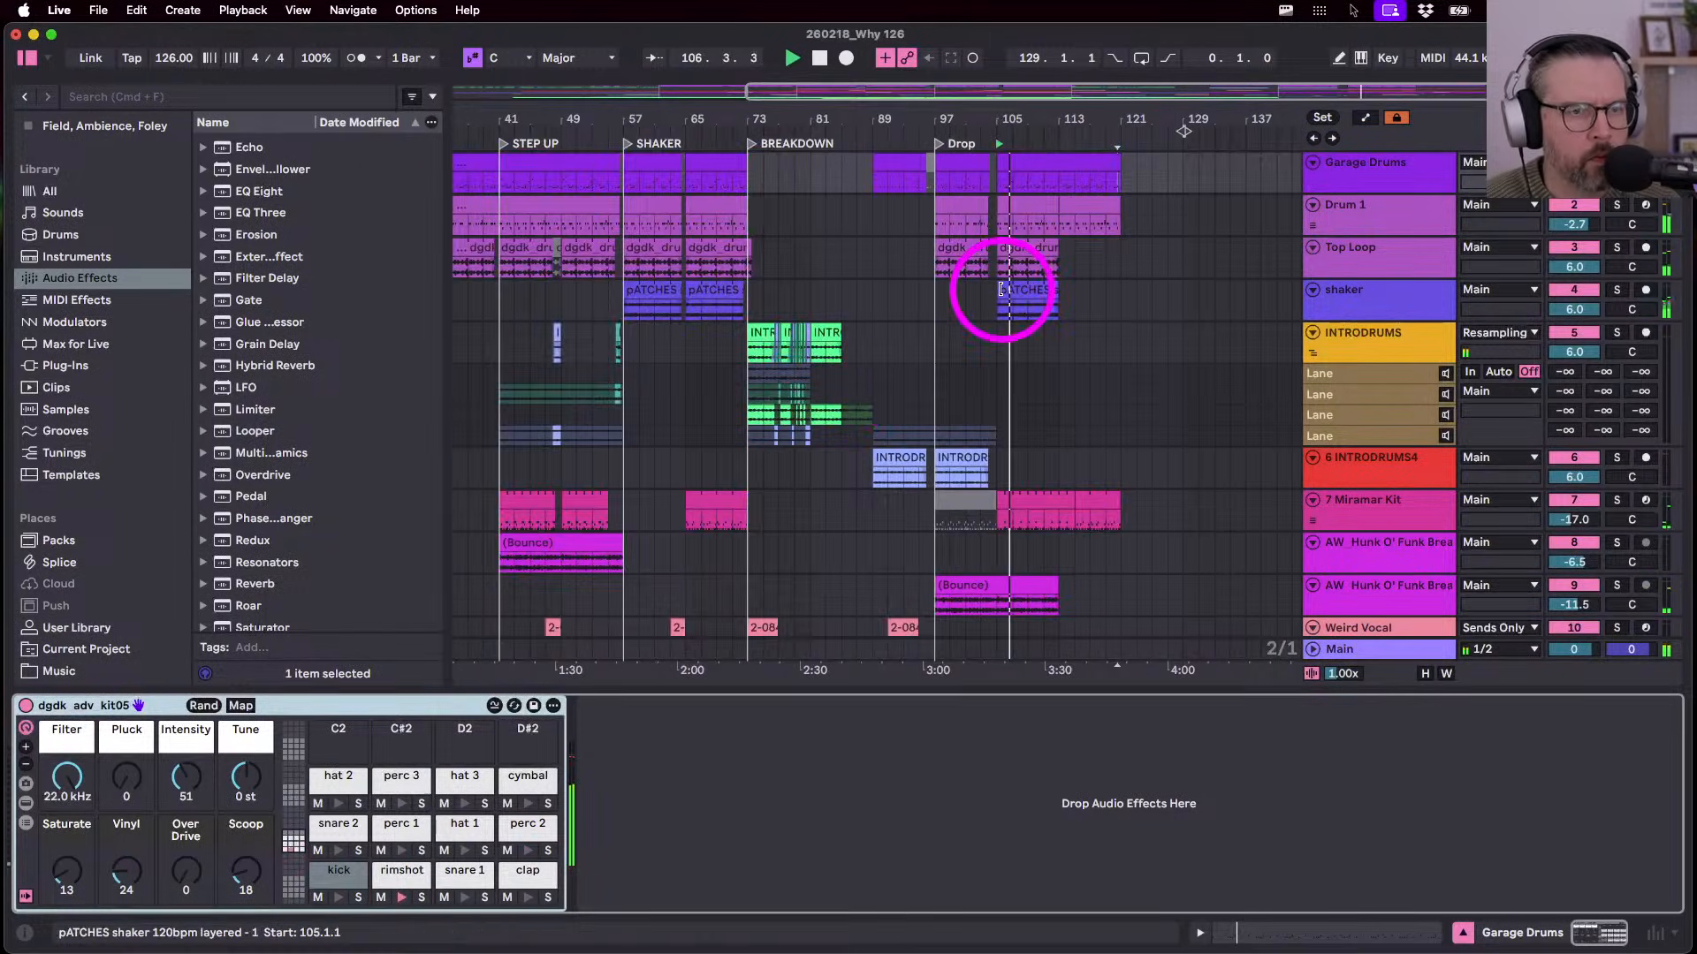
- In the earlier Garage Drums clip, deactivate the rimshot at 16.3 and audition it
click(721, 161)
key(shift+Tab)
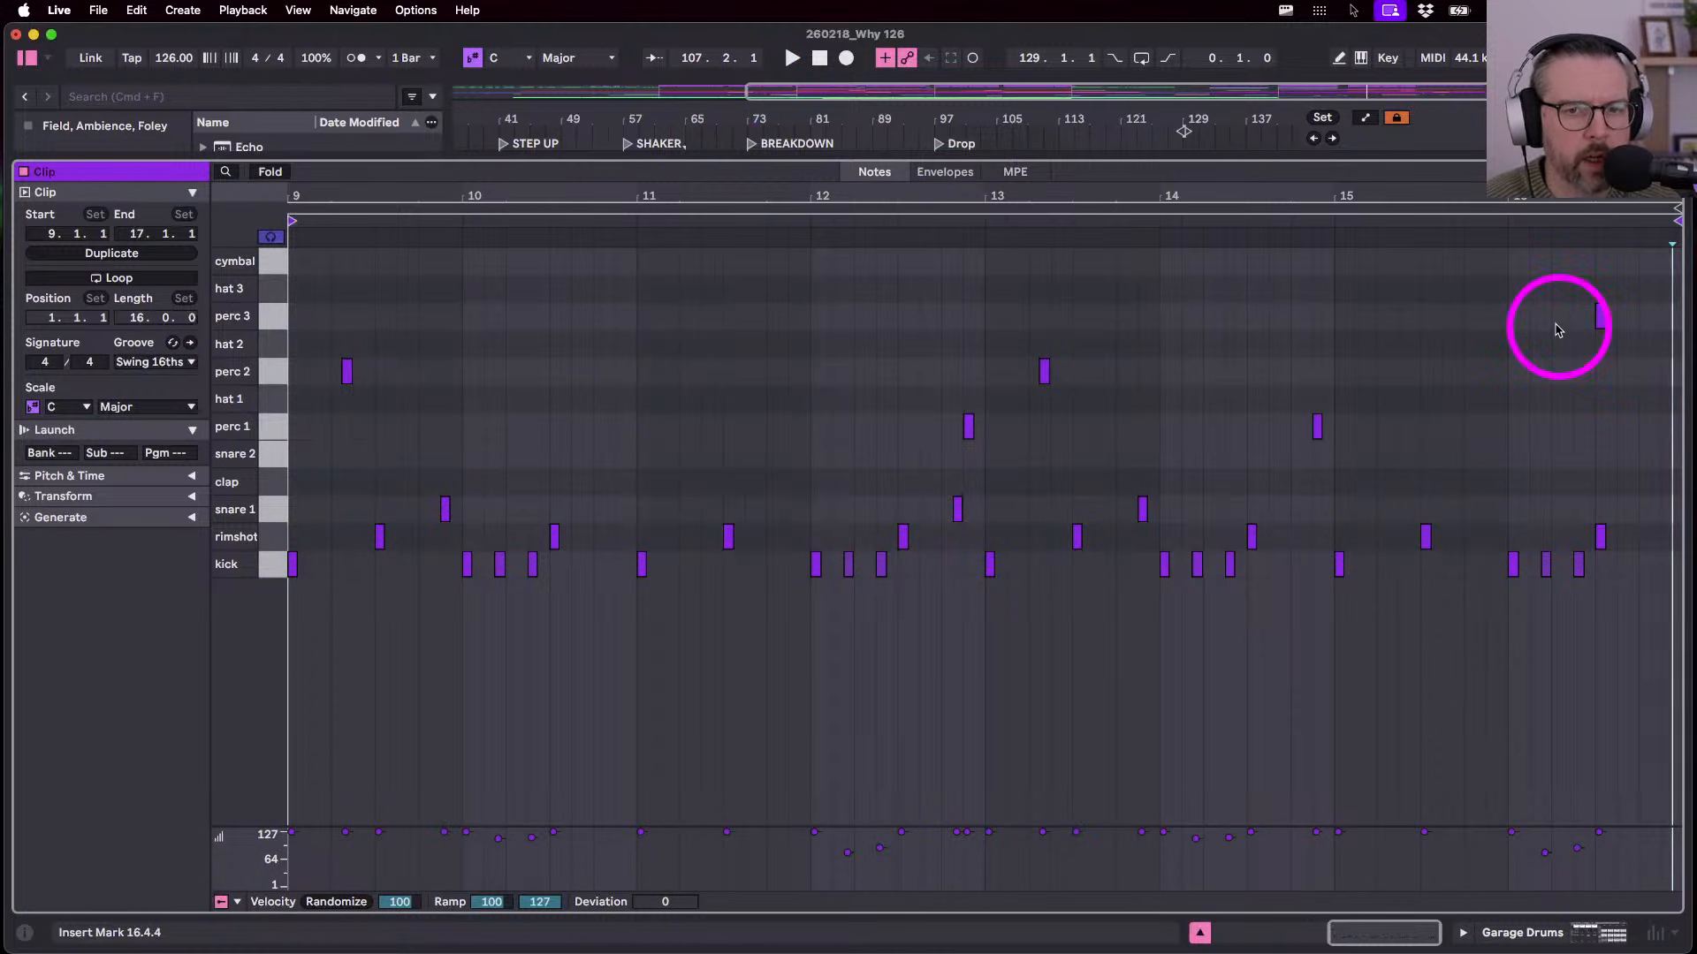
drag(1556, 325, 1655, 333)
click(1600, 537)
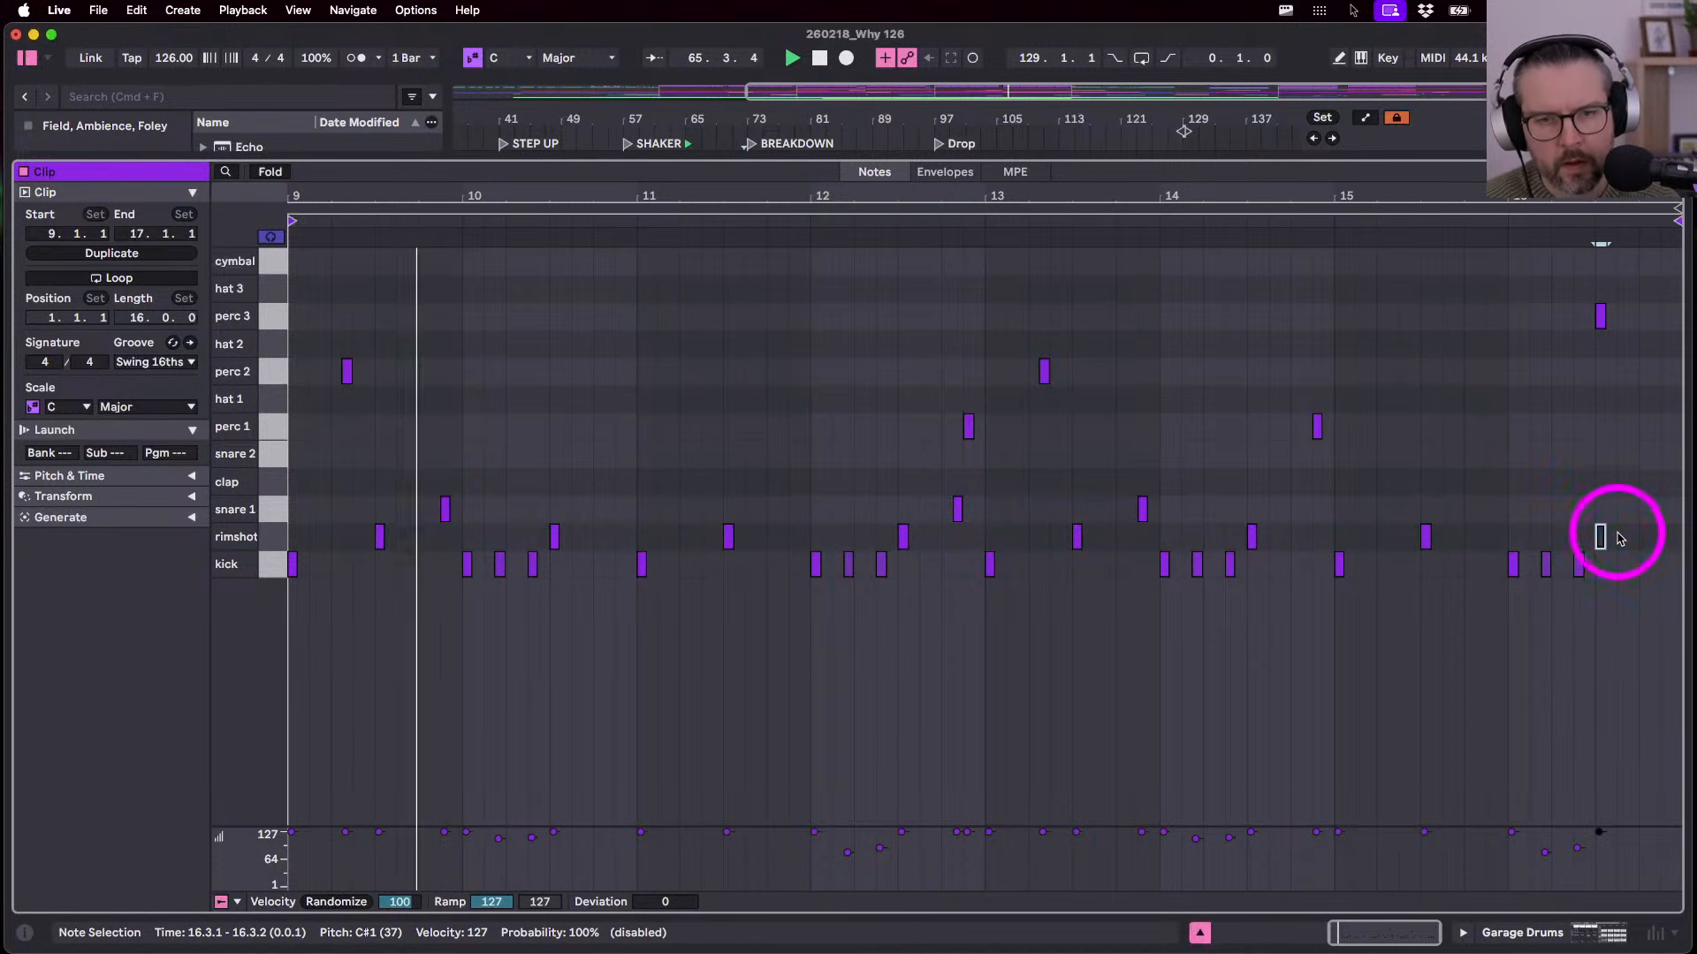
click(1493, 219)
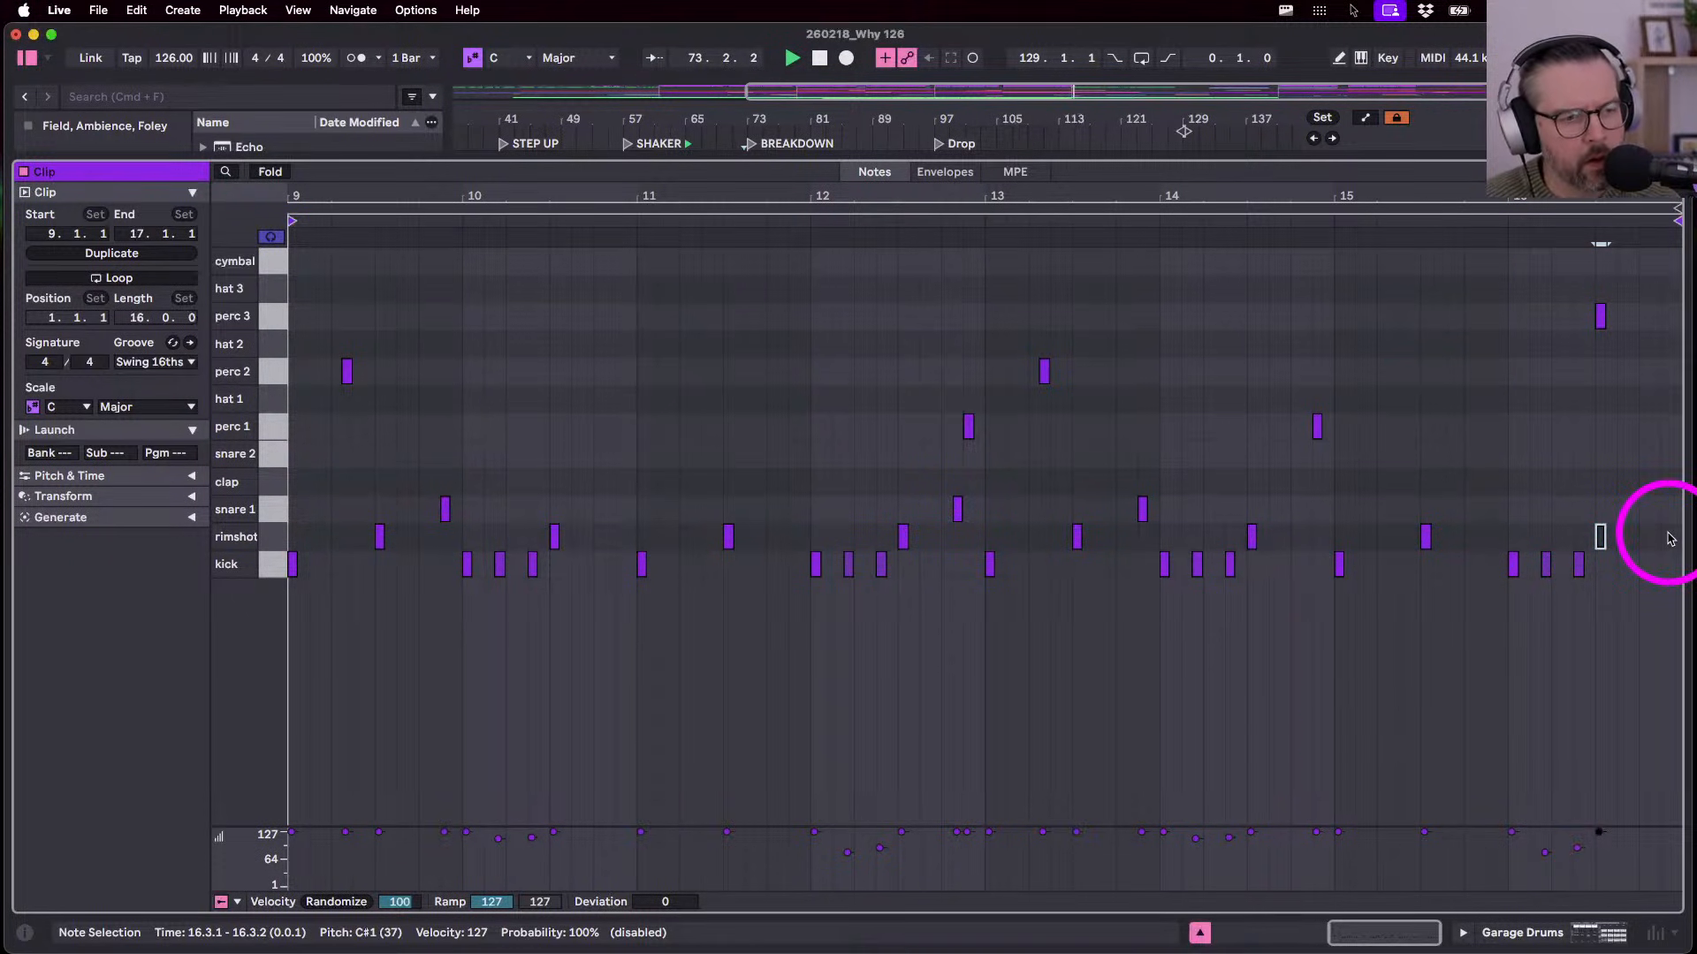
key(shift+Tab)
scroll(1049, 635, down, 10)
scroll(1050, 635, left, 2)
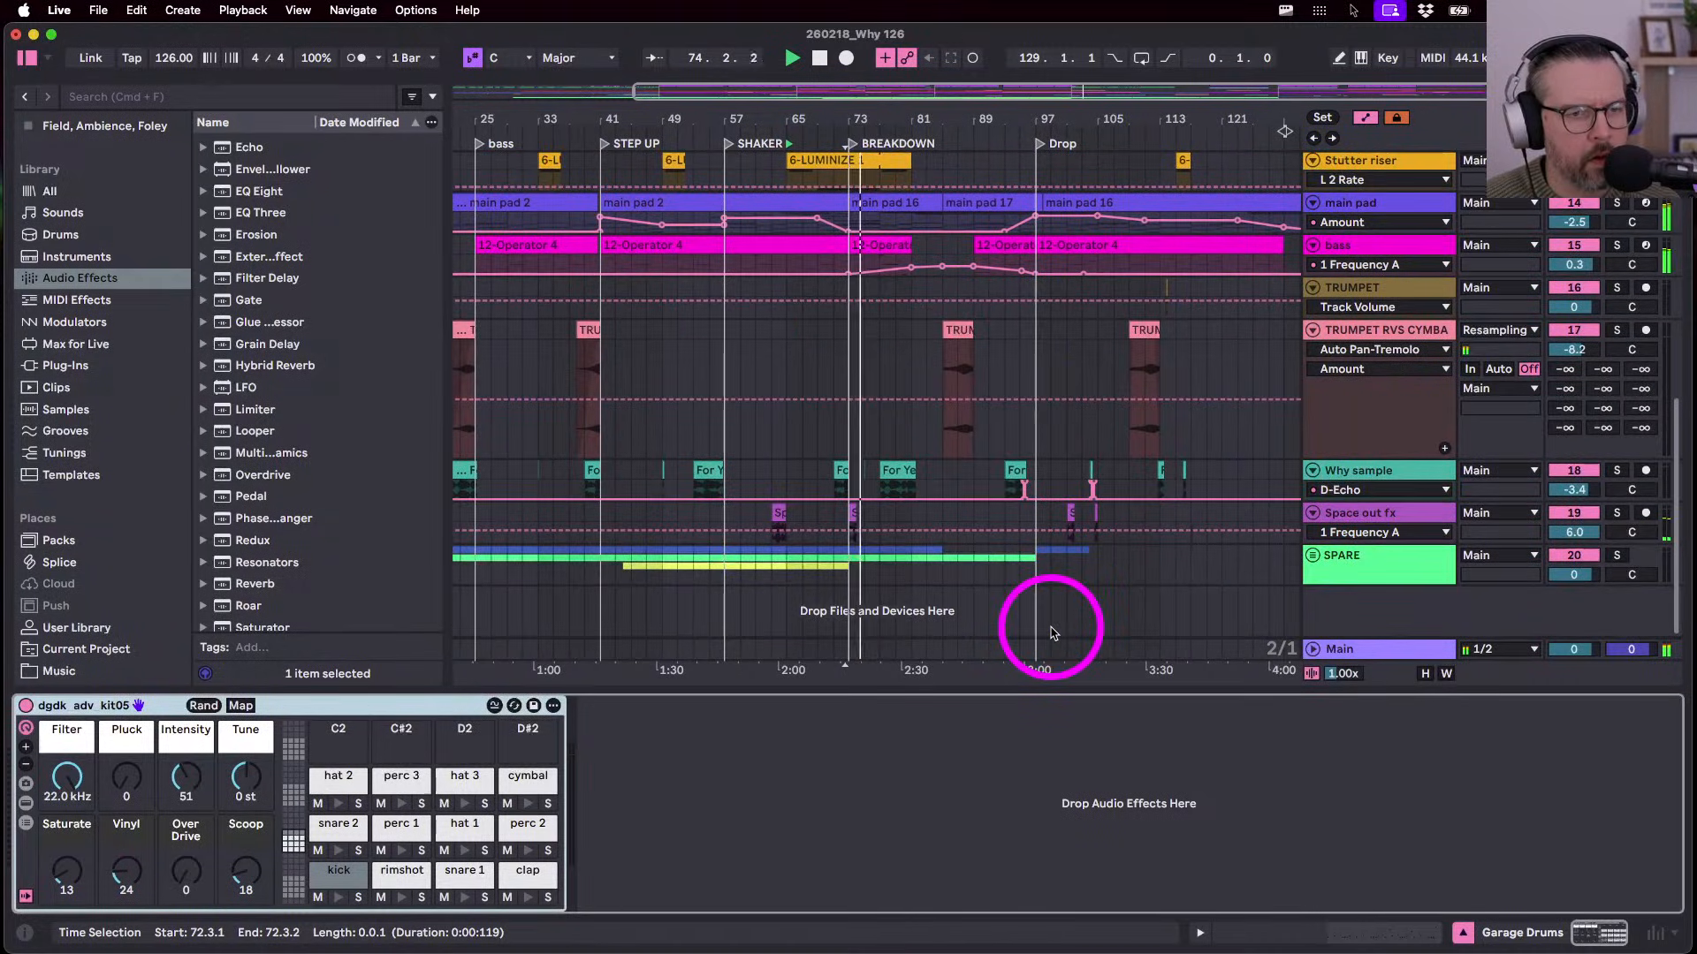
- Hide automation and select the Spcaed Out clip near bar 79
scroll(1051, 634, up, 5)
key(a)
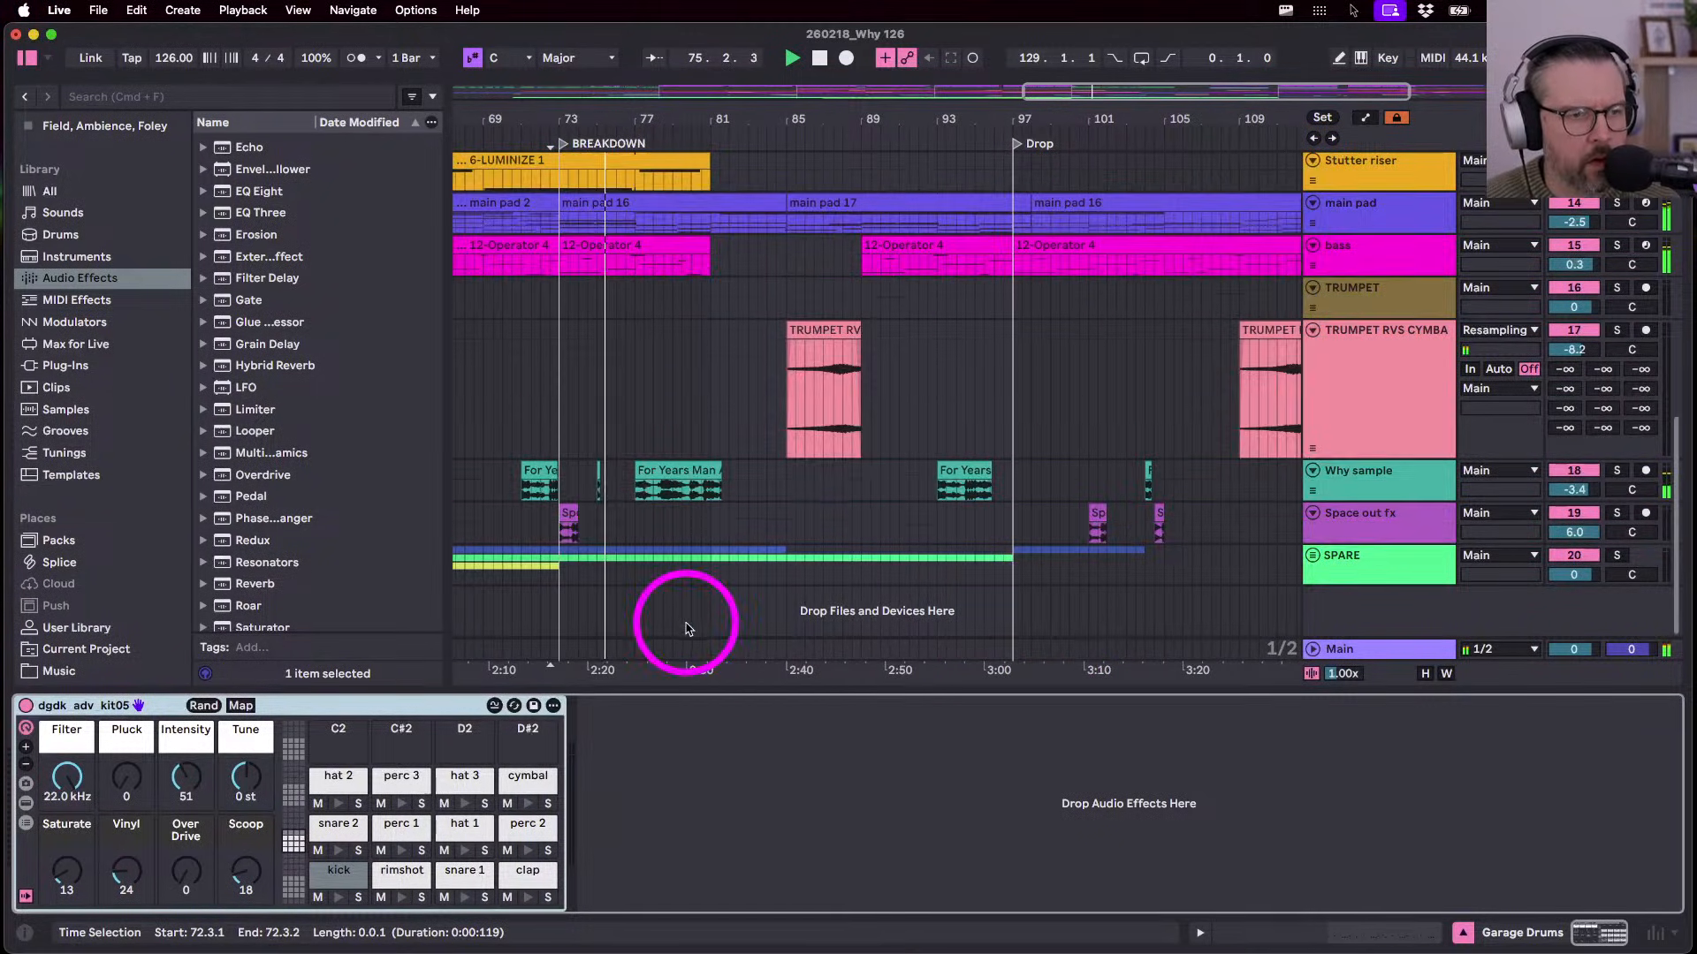
scroll(771, 575, up, 10)
scroll(592, 573, down, 6)
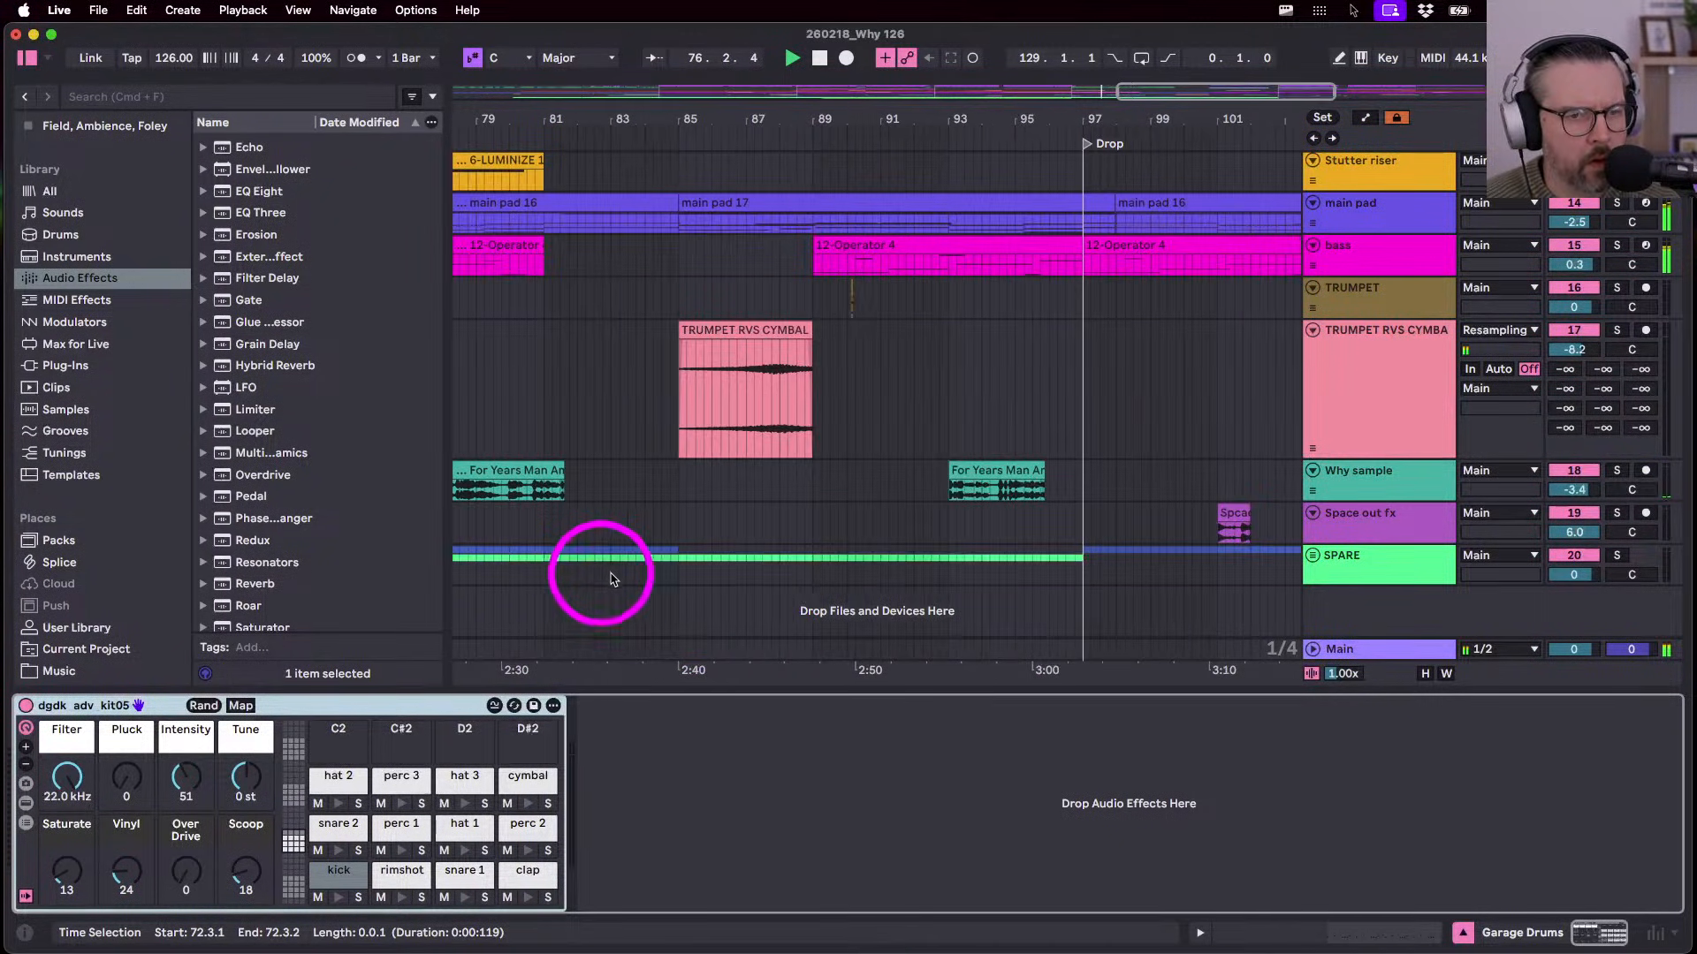
scroll(1105, 521, right, 5)
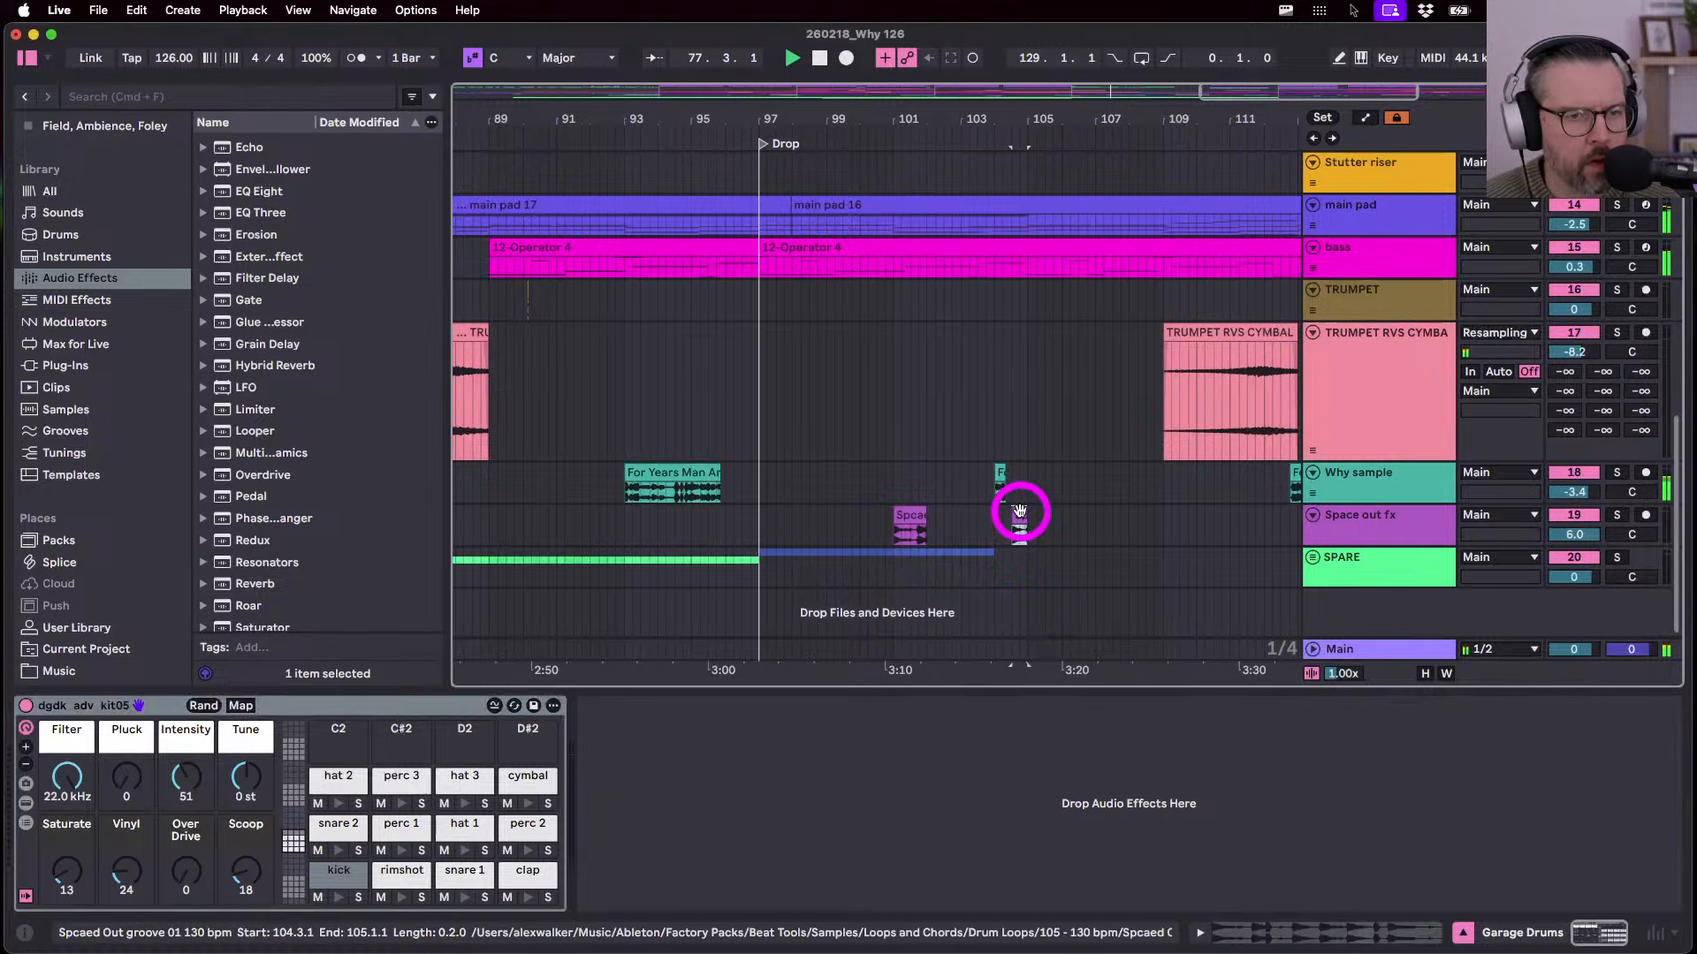
click(1021, 517)
scroll(1021, 512, left, 10)
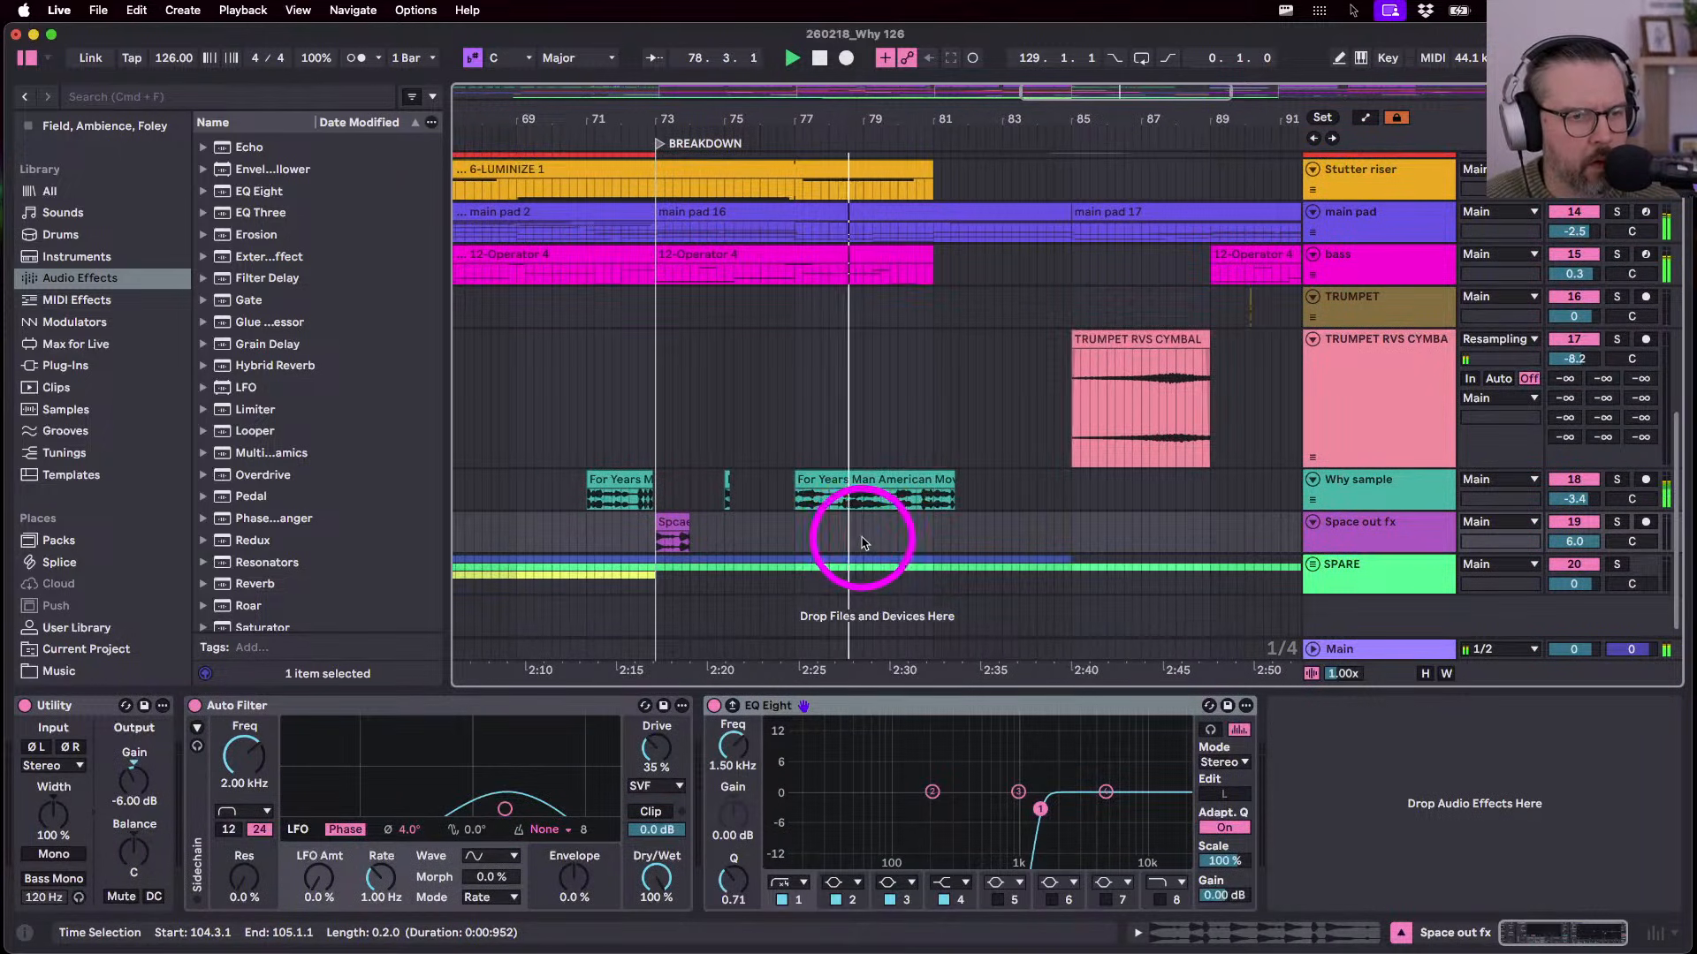
scroll(871, 535, up, 5)
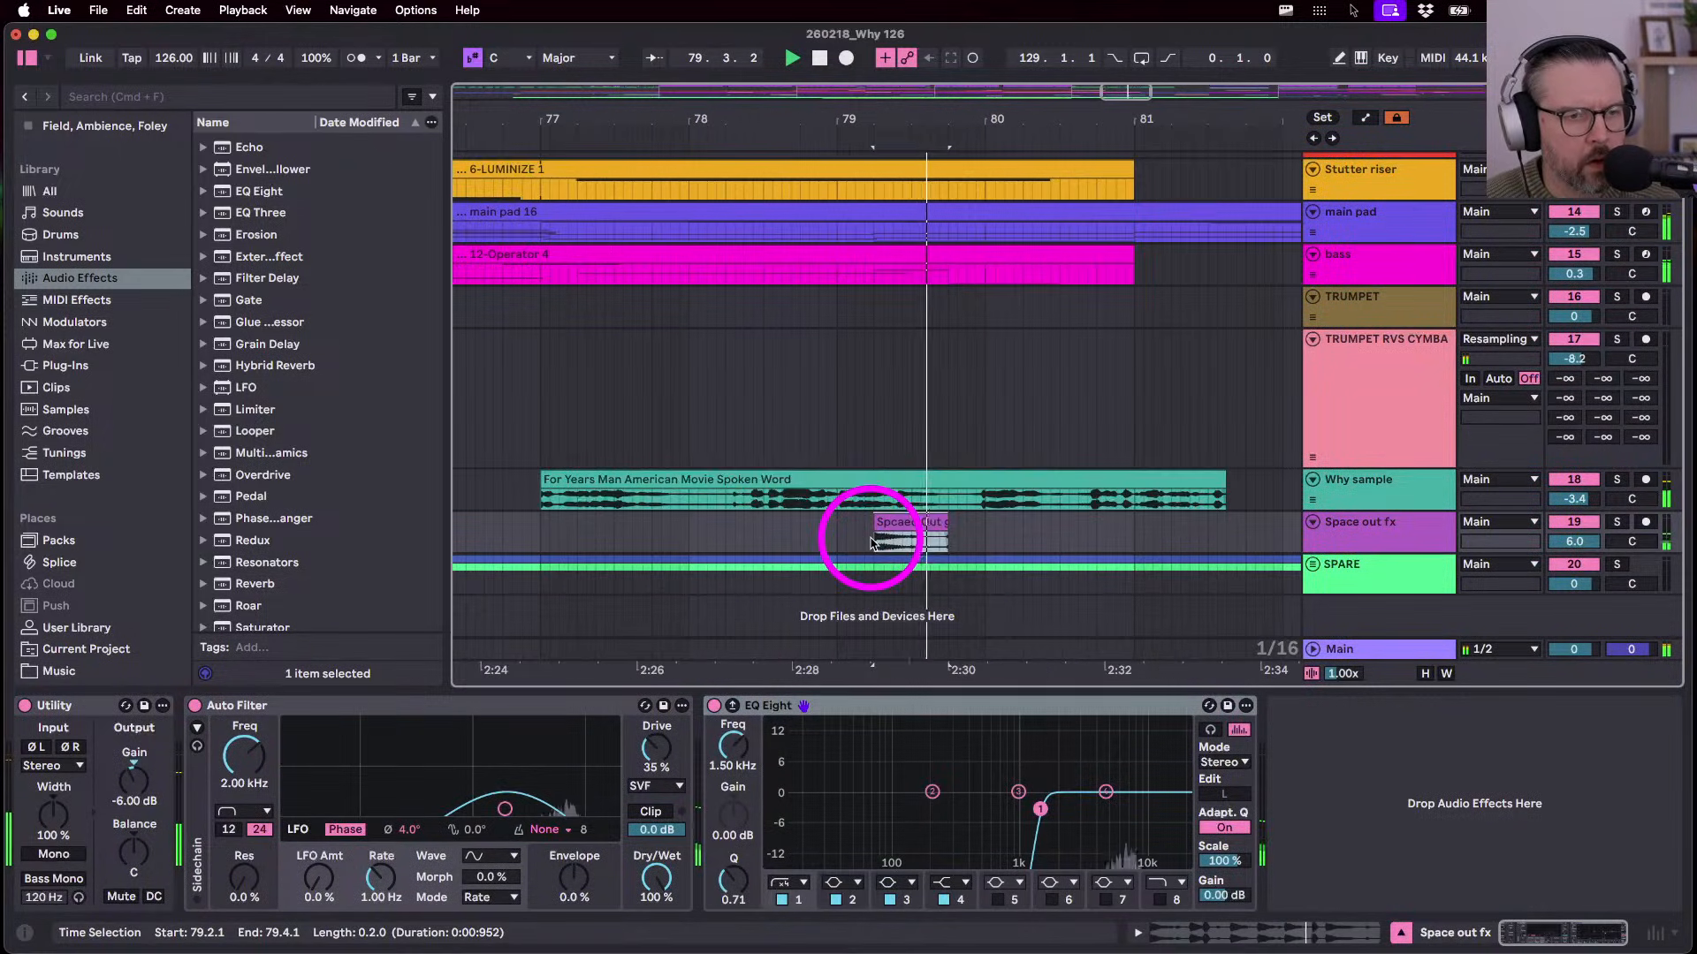
- Move the Spcaed Out clip two sixteenths earlier, audition it, and open its sample
drag(906, 519, 888, 521)
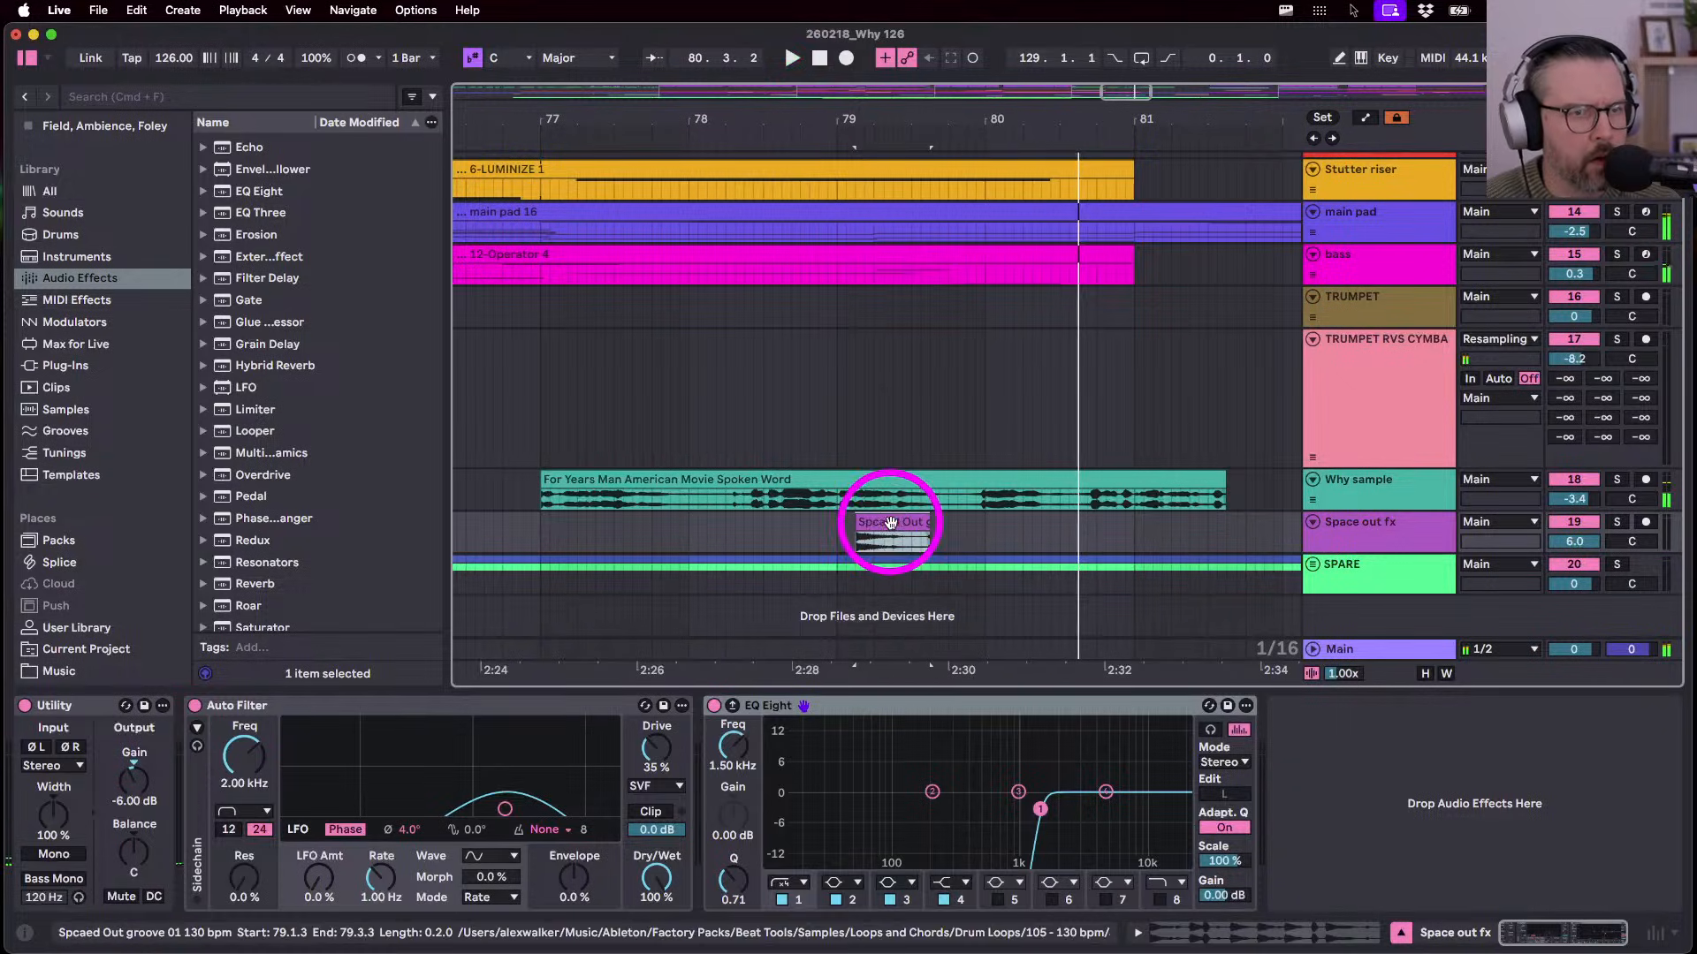
click(834, 541)
key(space)
key(space)
key(space)
double_click(872, 524)
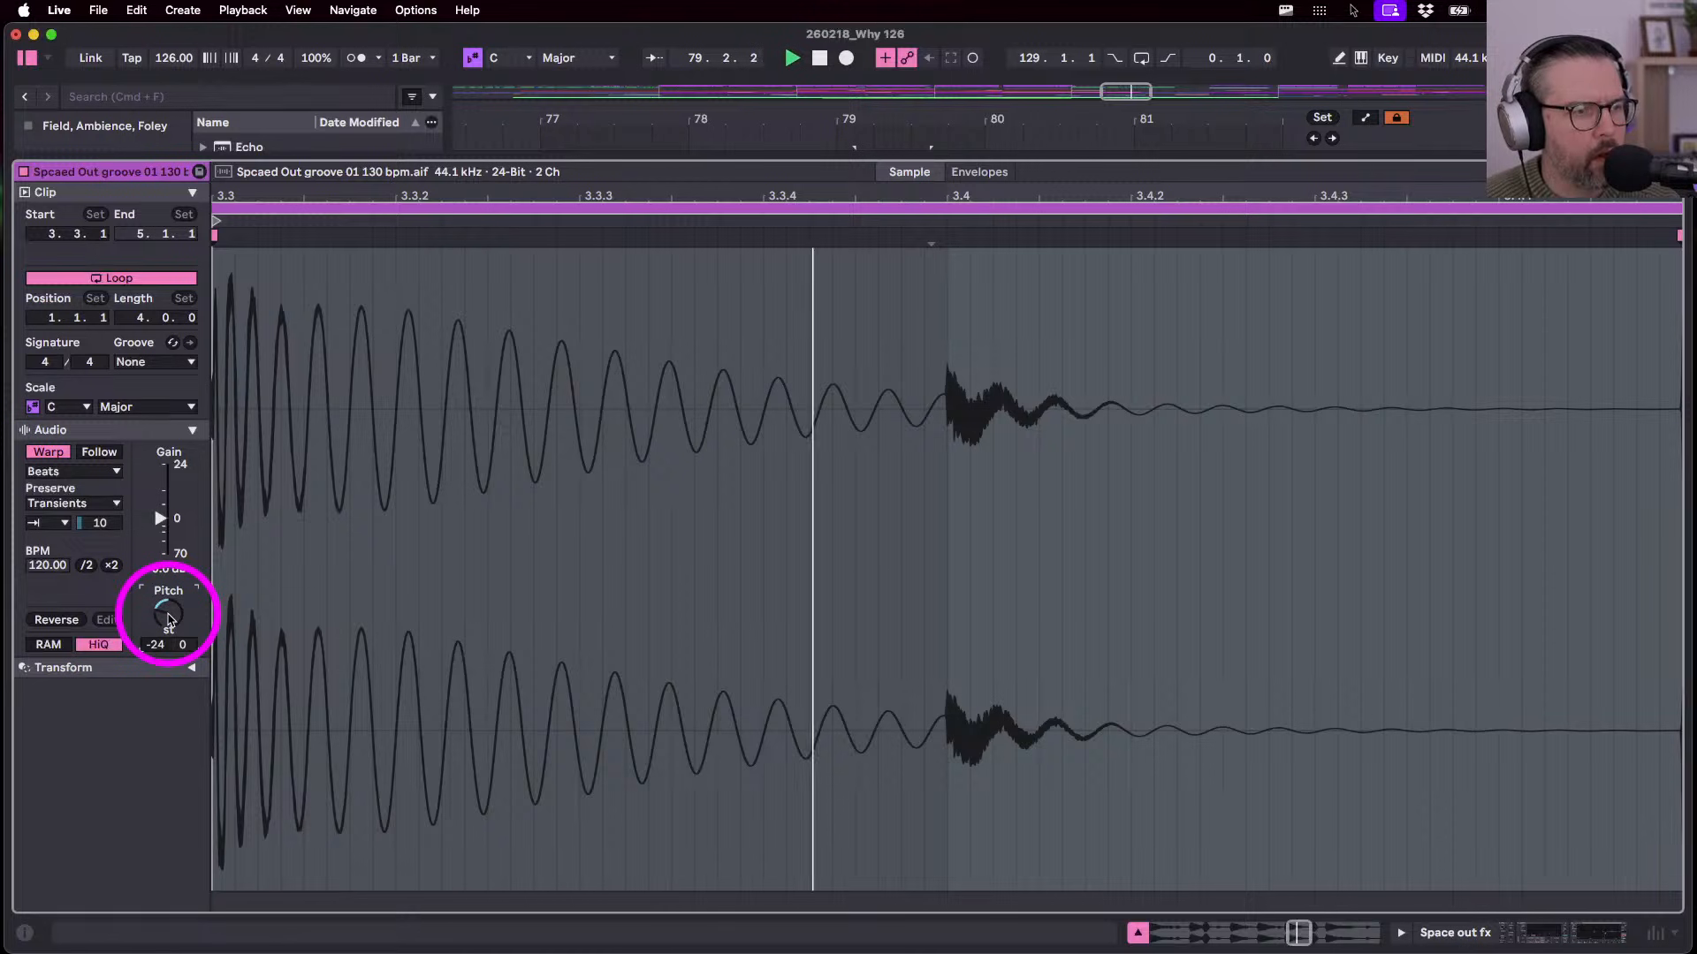
- Close the expanded clip view, trim the Spcaed Out clip to end at 80.1.2, and play from 79.1.1
key(shift+Tab)
key(space)
drag(928, 608, 993, 608)
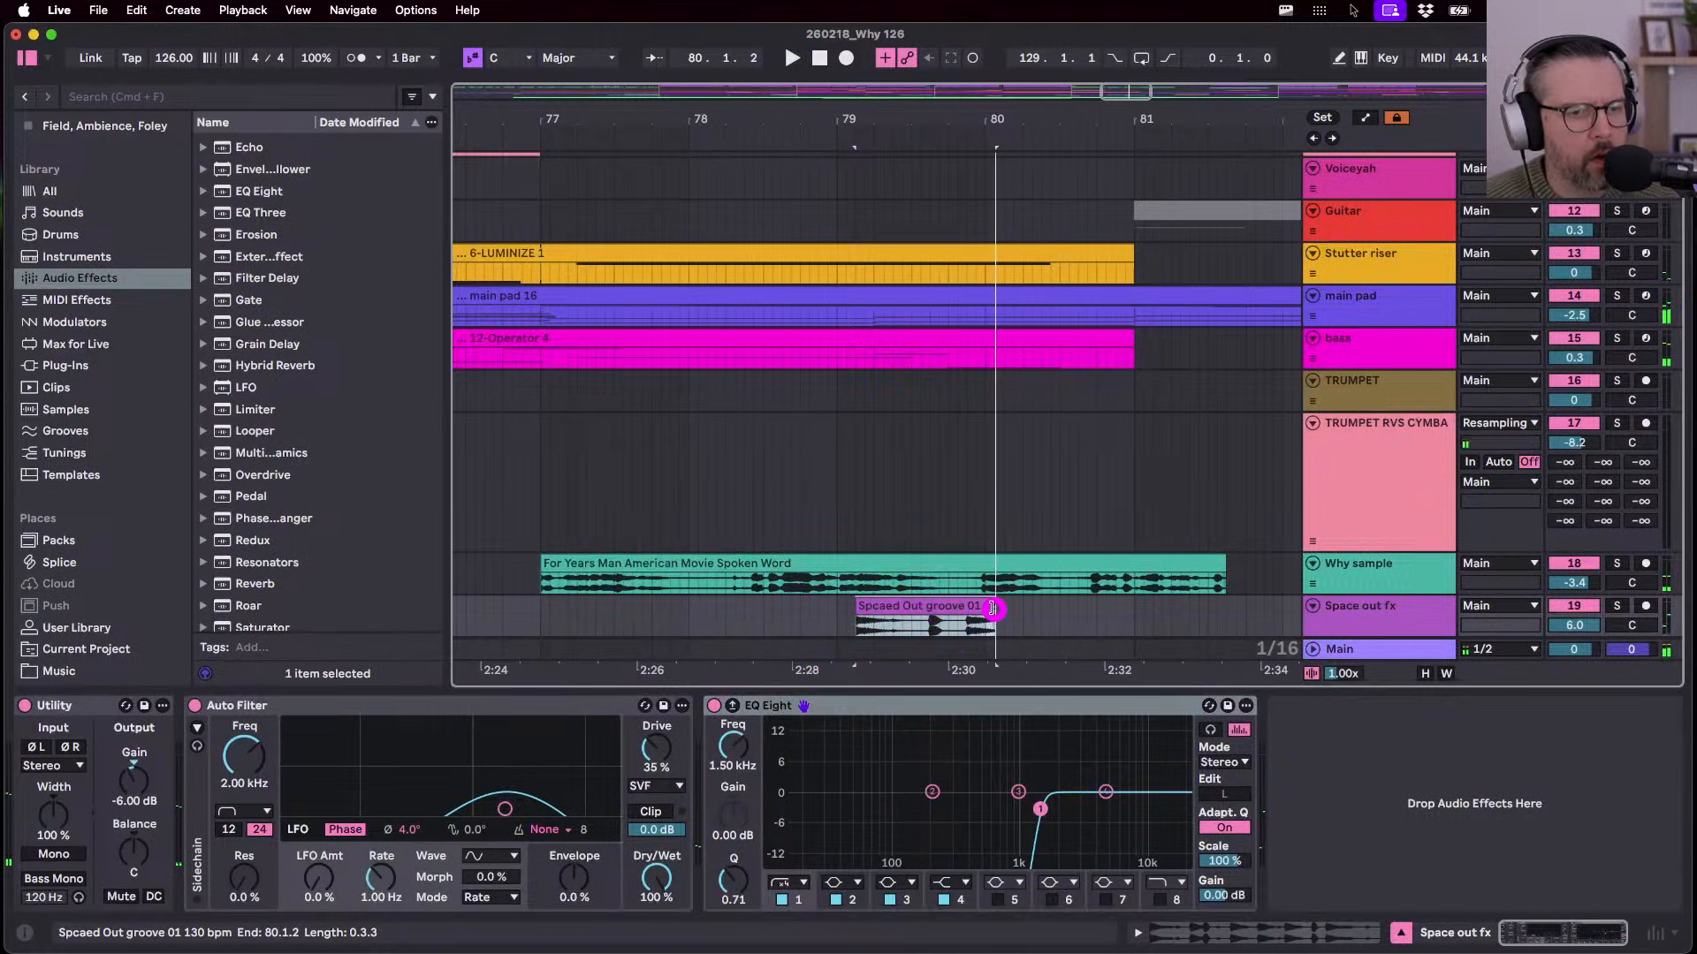
click(836, 618)
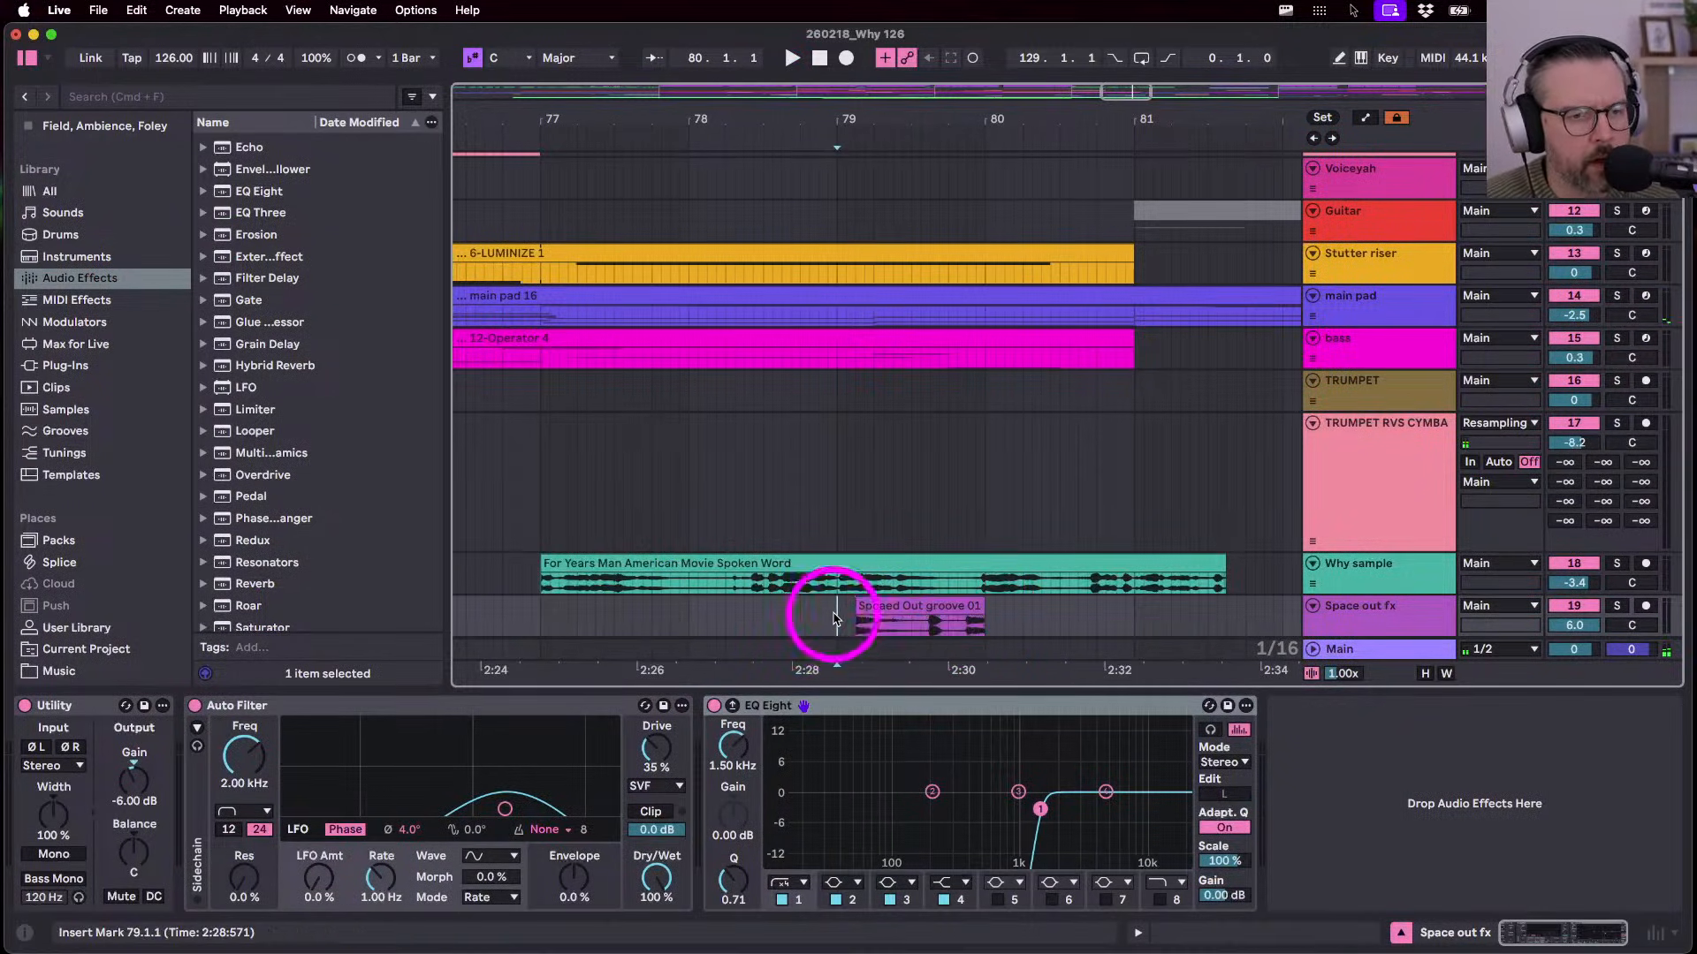
key(space)
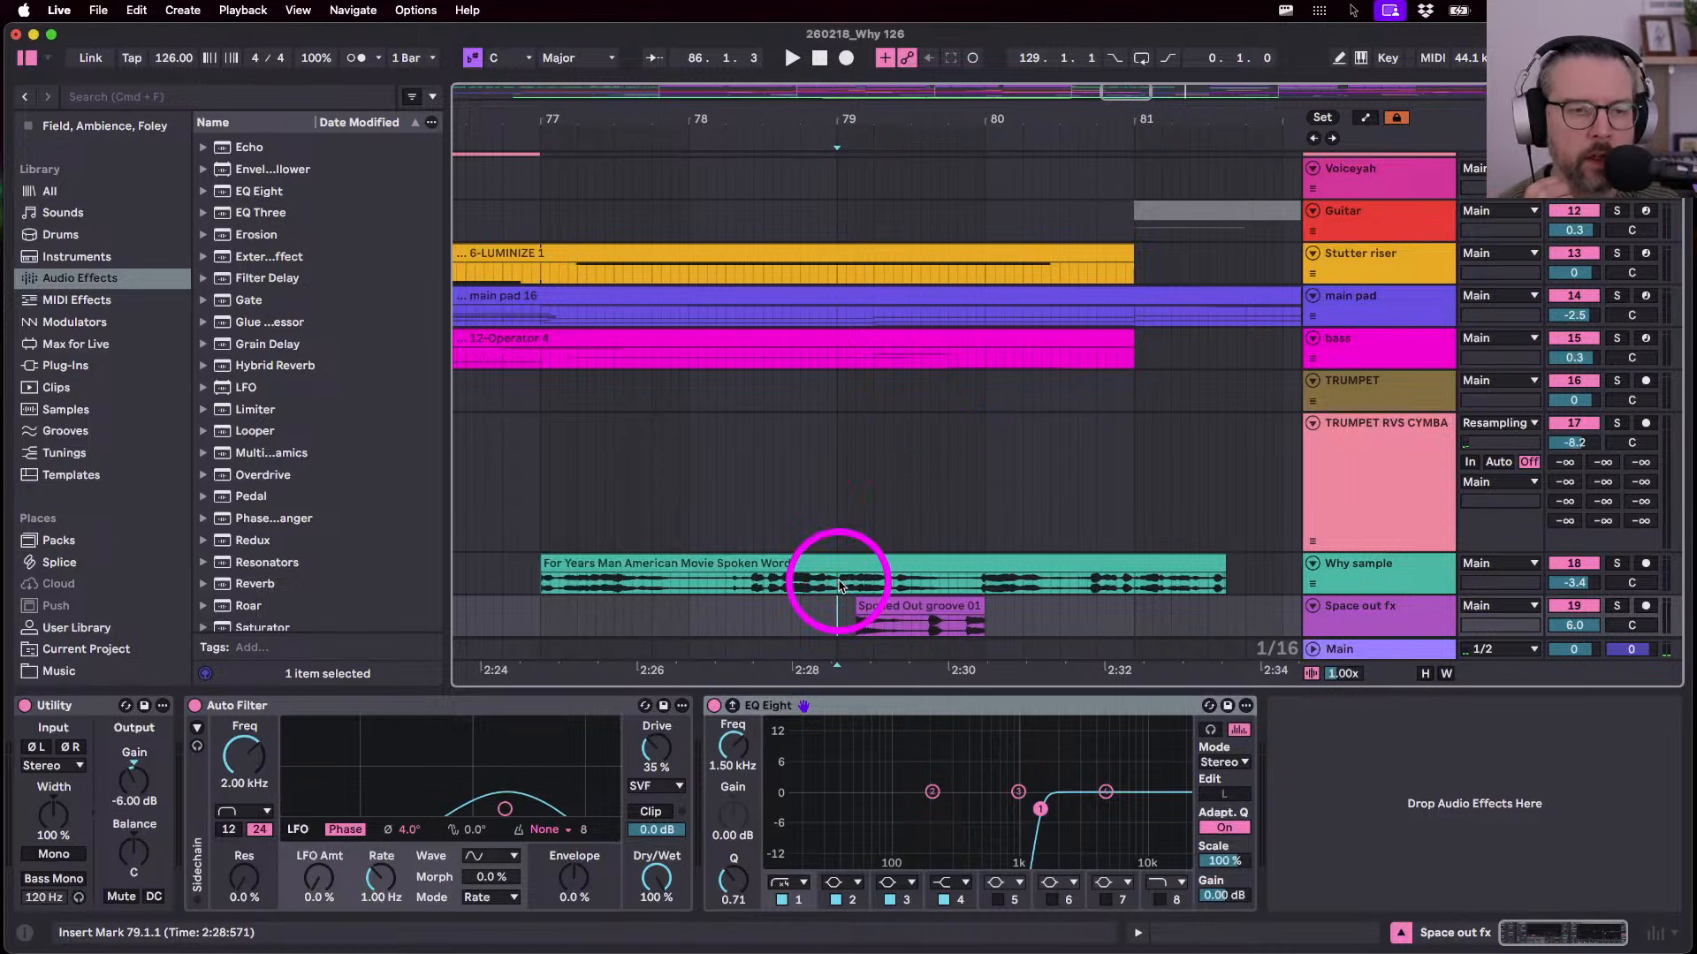
scroll(1250, 619, down, 2)
scroll(1249, 619, right, 1)
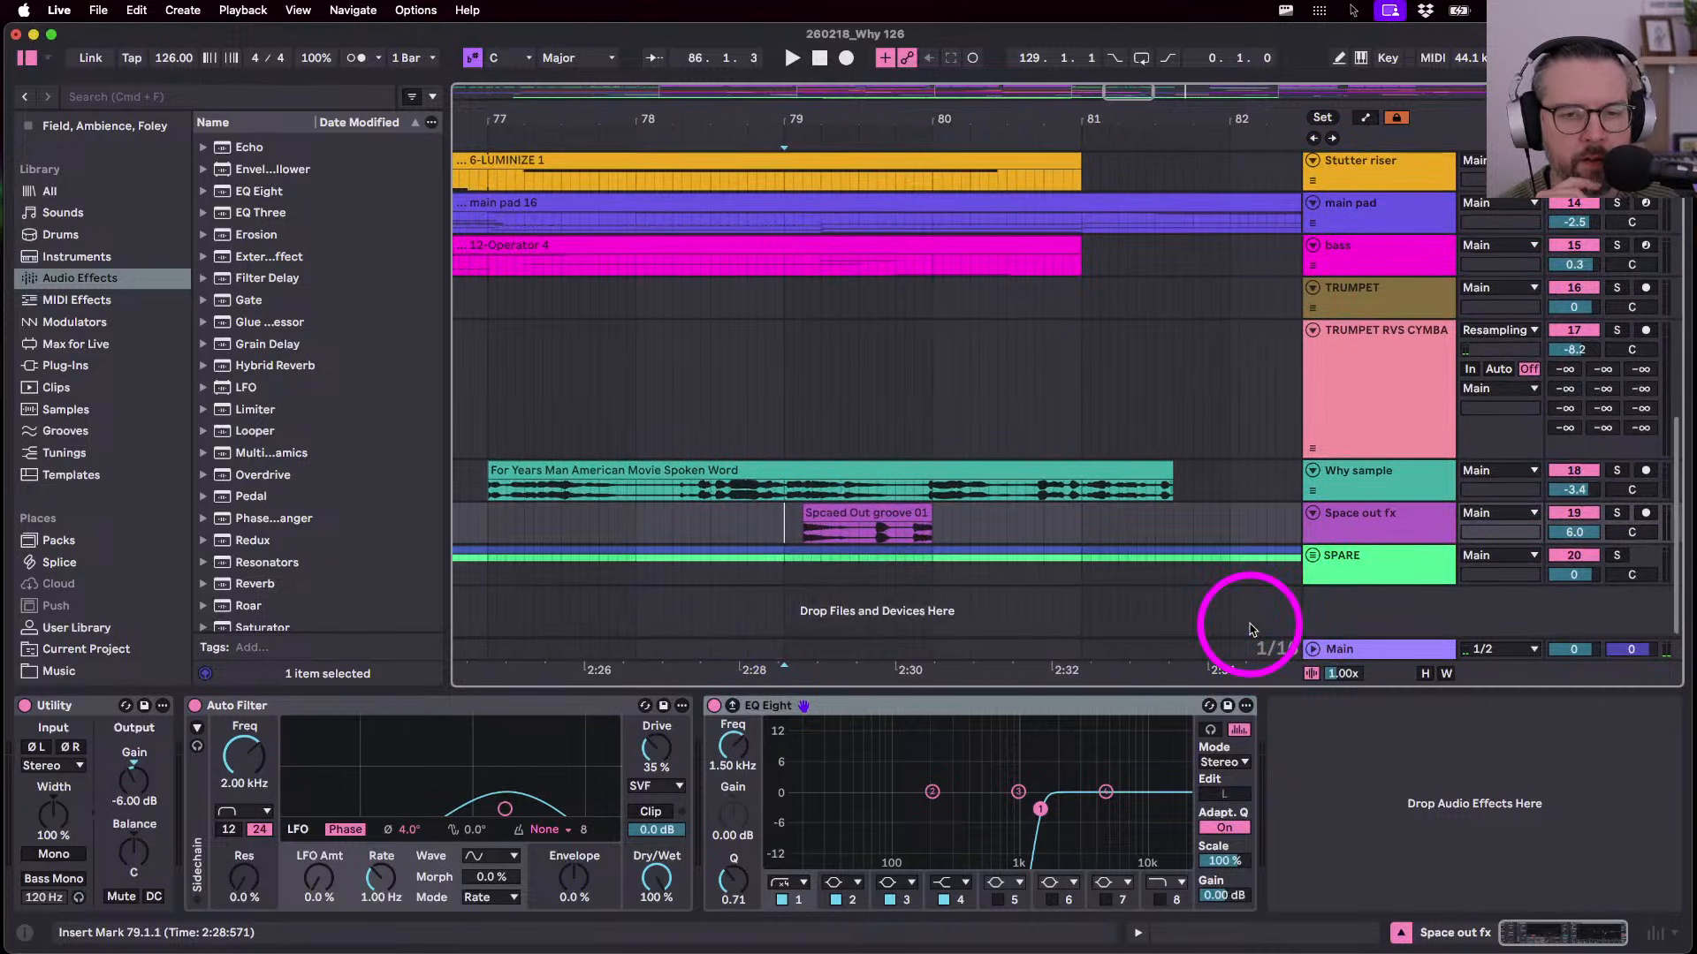
key(space)
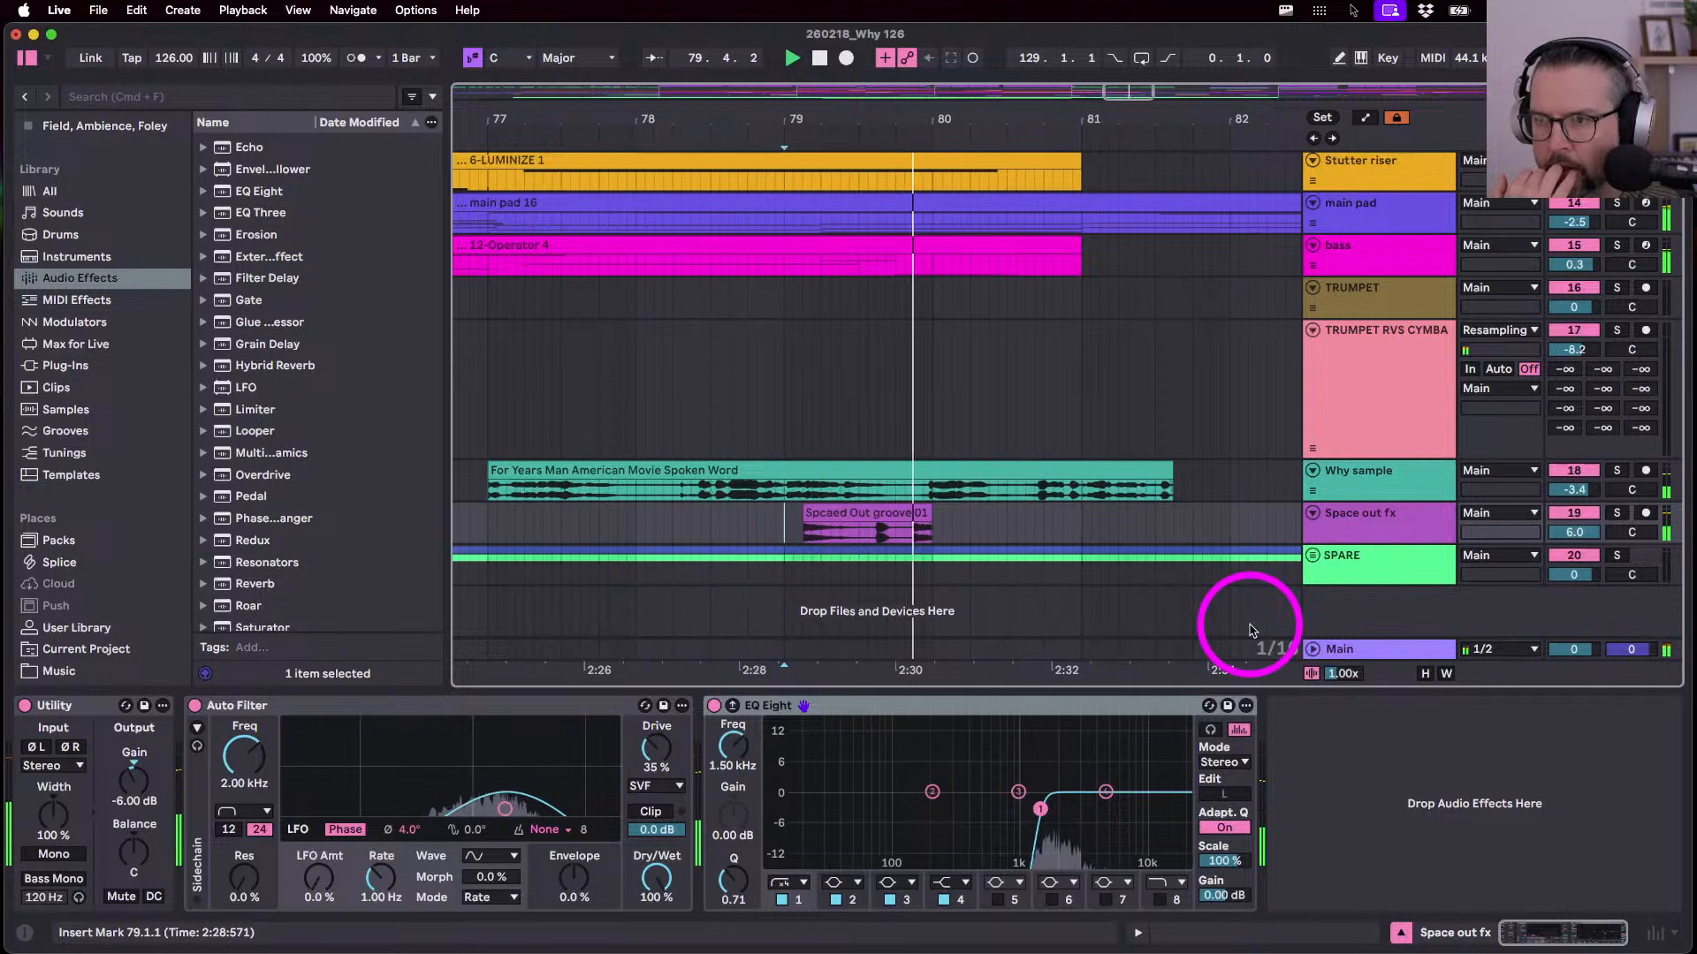
- Nudge the Spcaed Out groove 01 clip one sixteenth earlier and play from bar 79
click(862, 517)
mouse_move(859, 517)
mouse_down()
mouse_move(811, 512)
mouse_move(830, 513)
mouse_up()
click(786, 529)
key(space)
key(space)
click(776, 528)
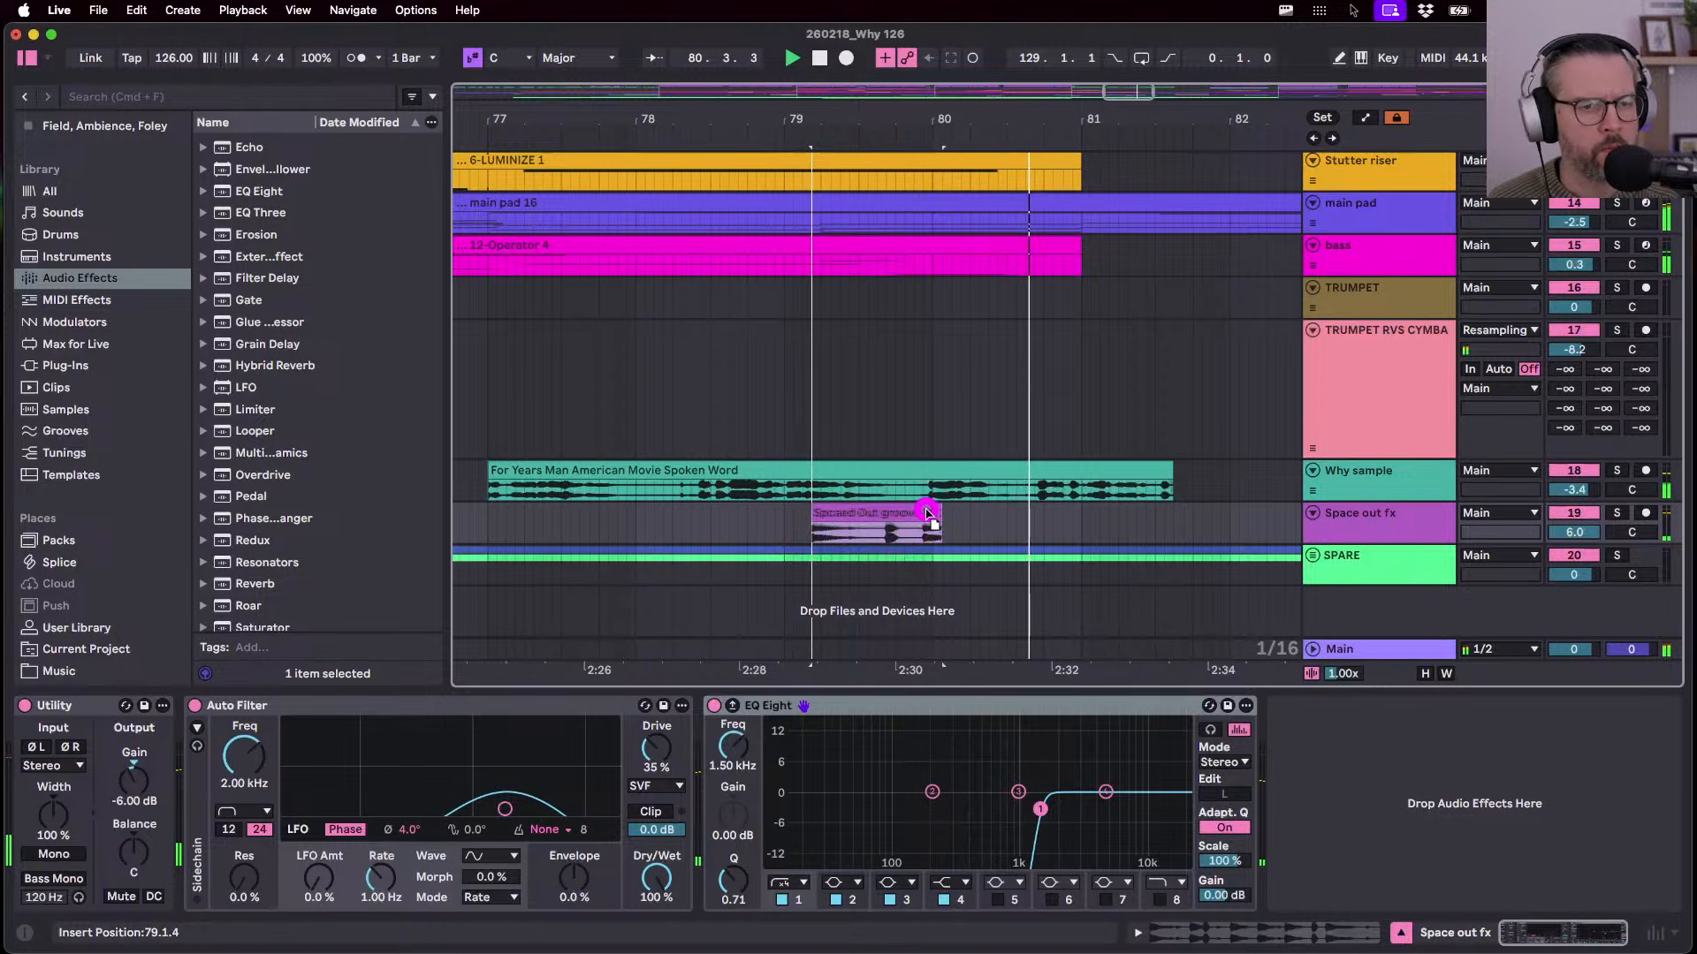
- Shorten the clip to a two-sixteenth slice and play the stutter from bar 79
drag(940, 512, 830, 516)
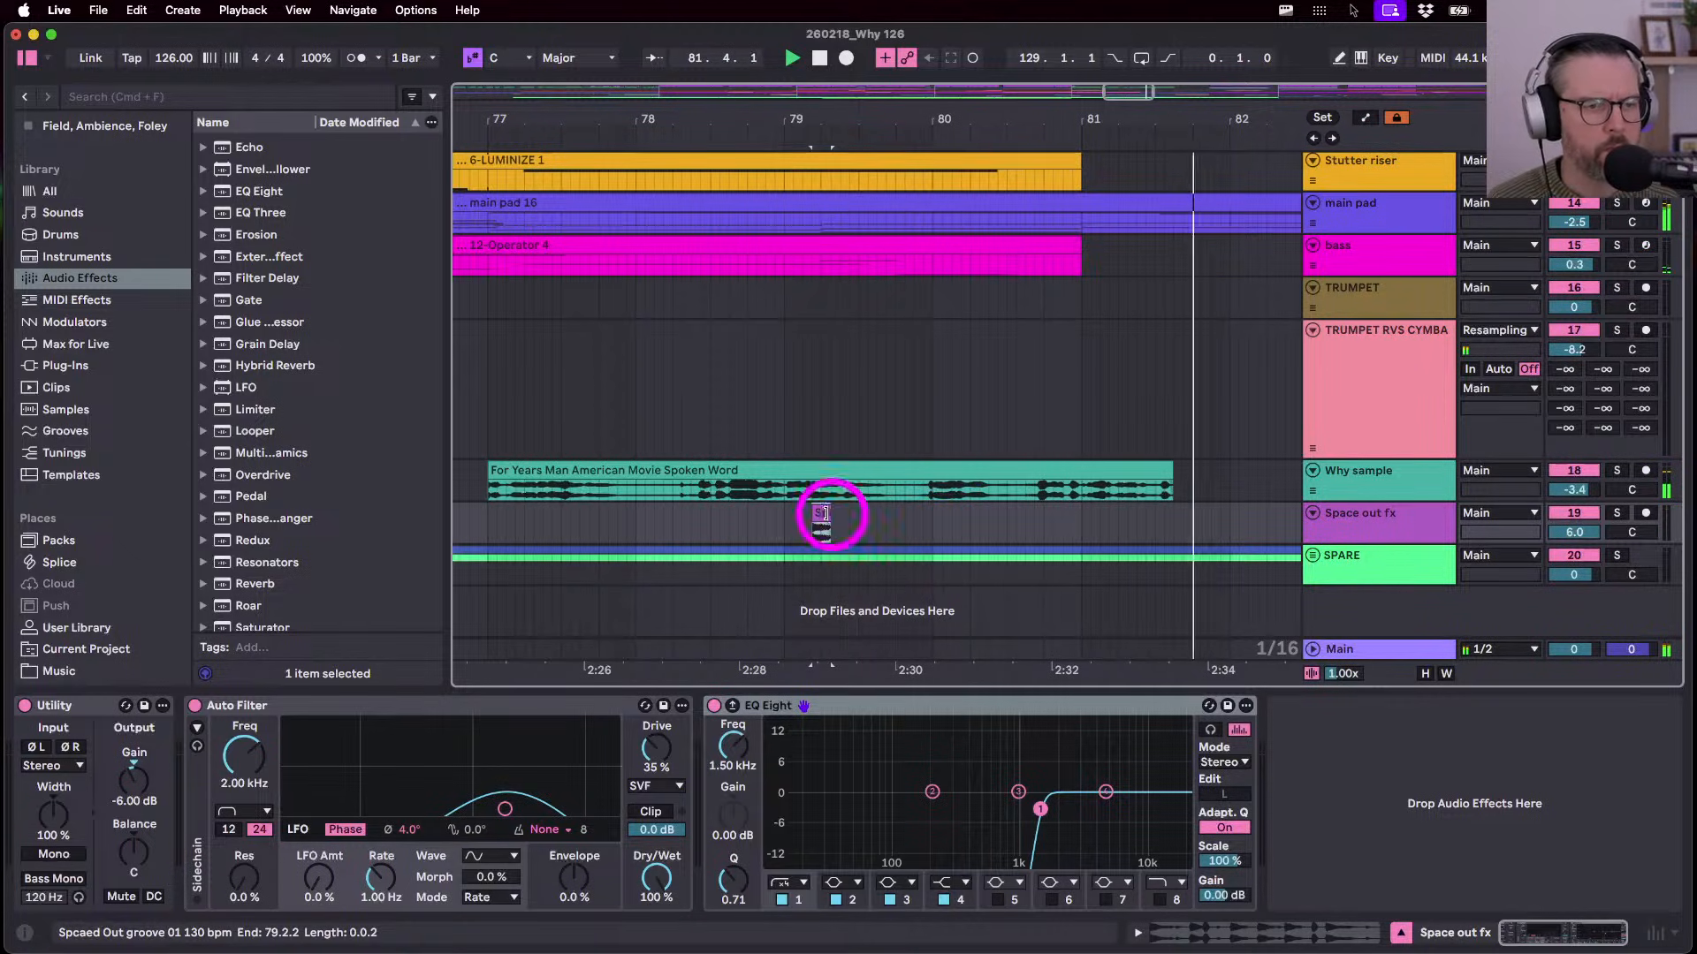
click(841, 527)
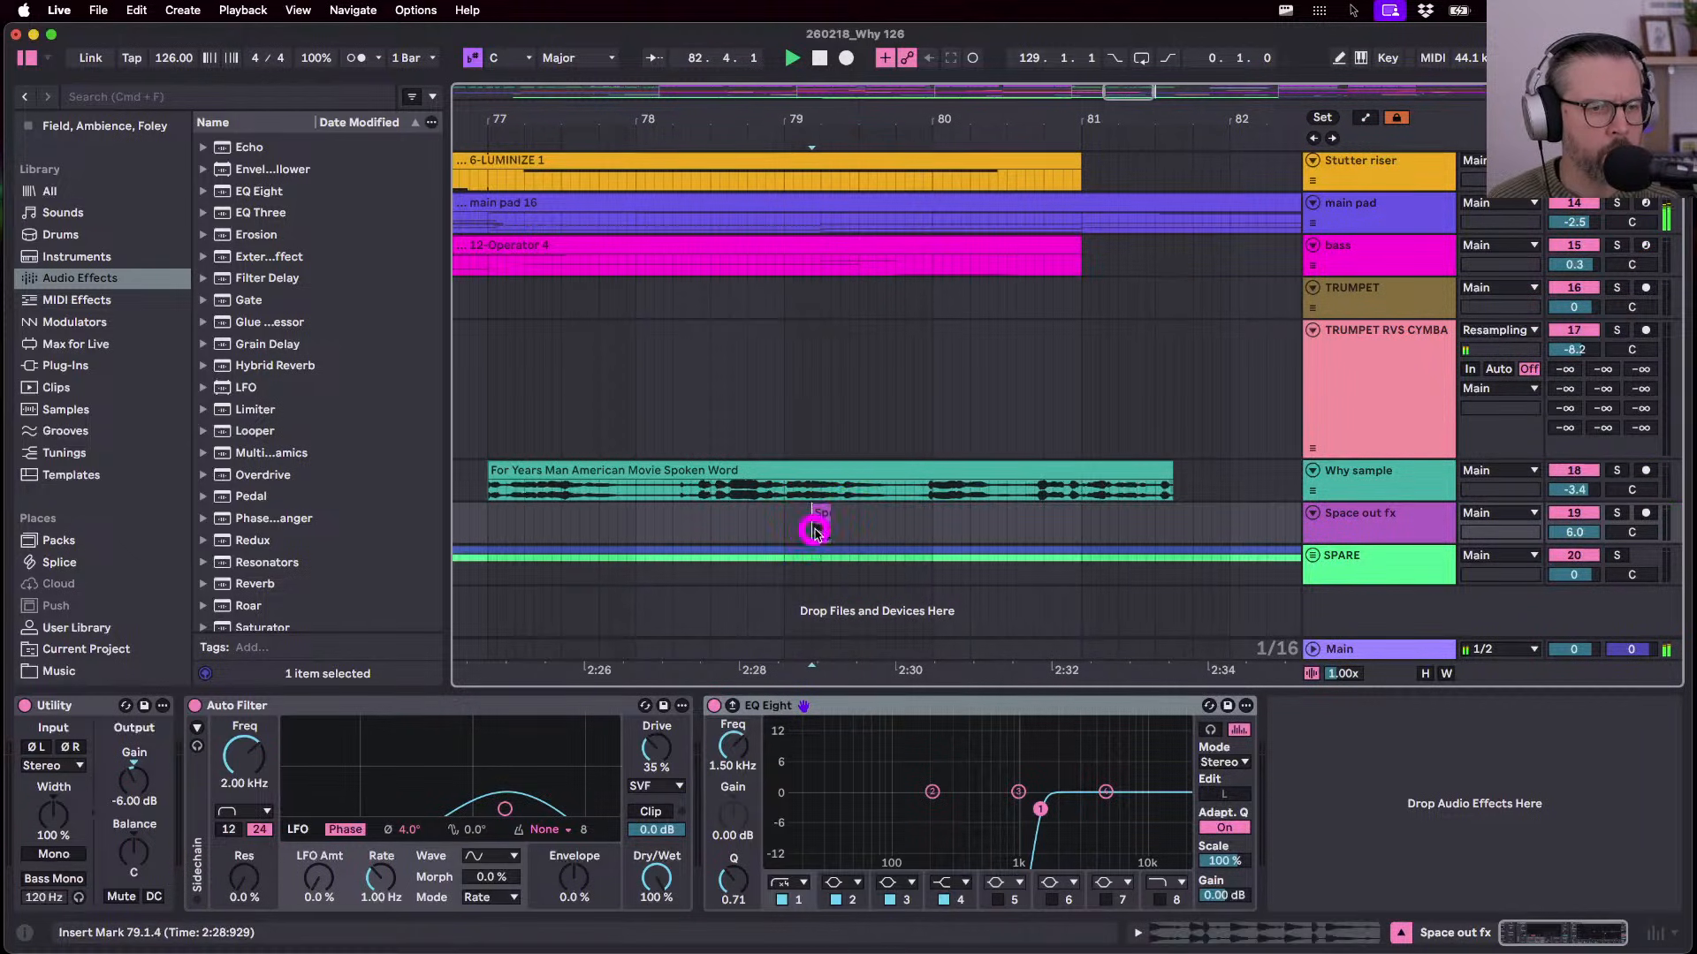
click(844, 534)
drag(817, 533, 815, 533)
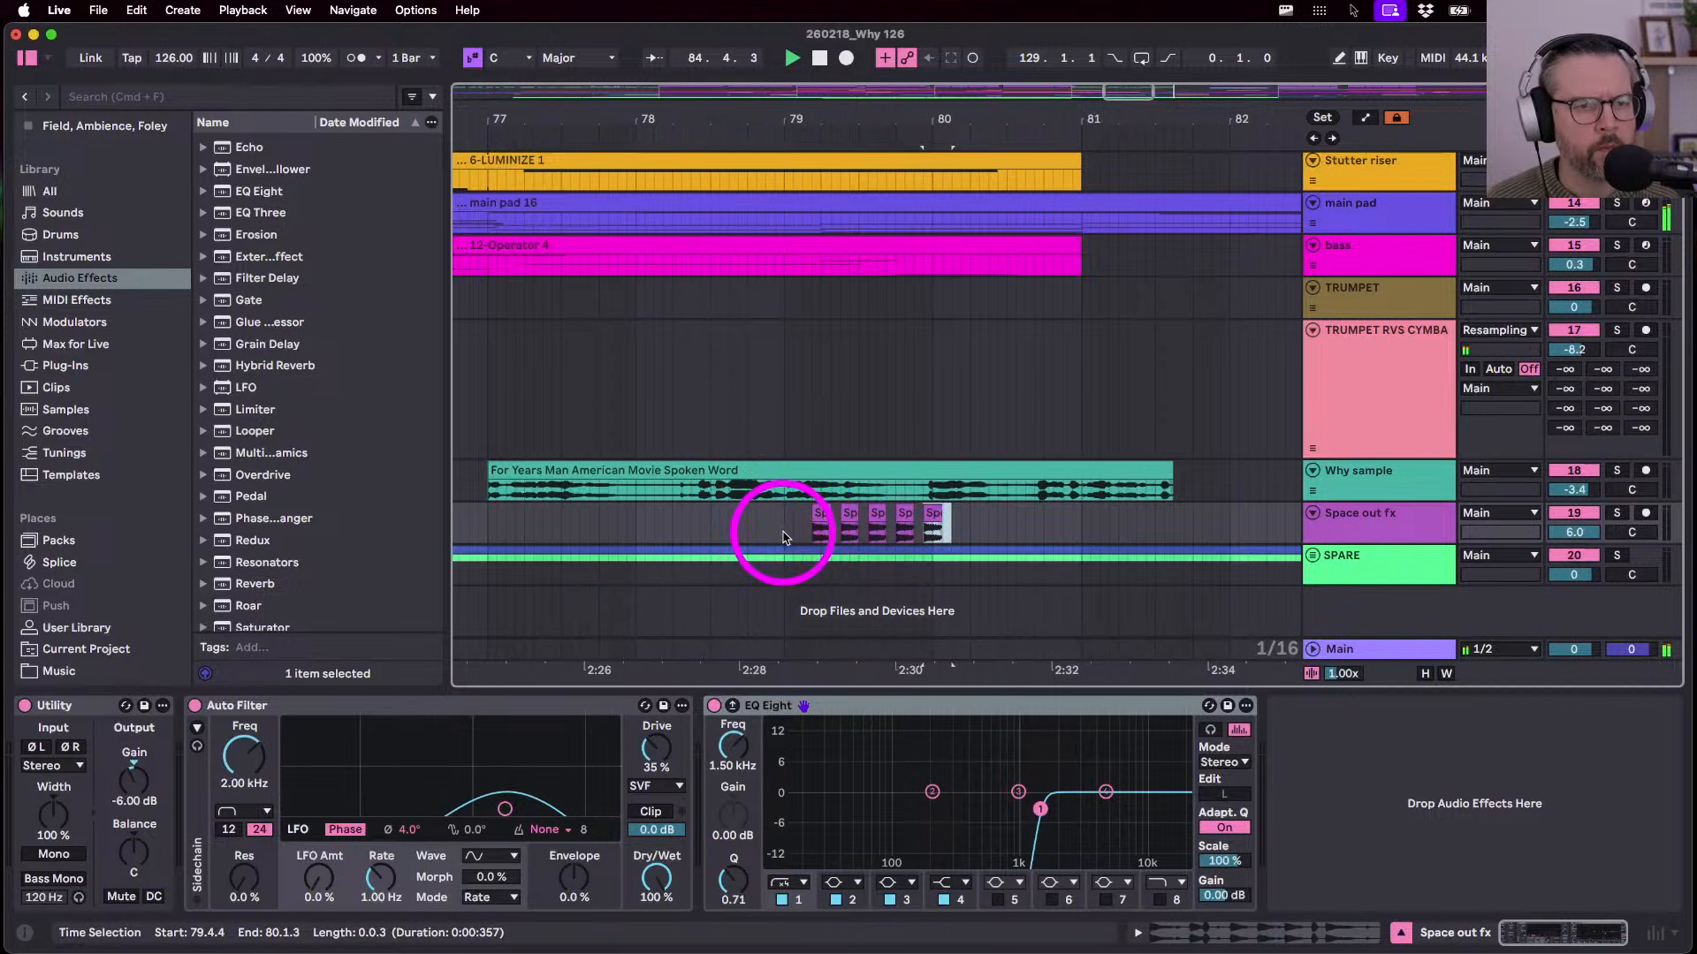
click(783, 536)
key(space)
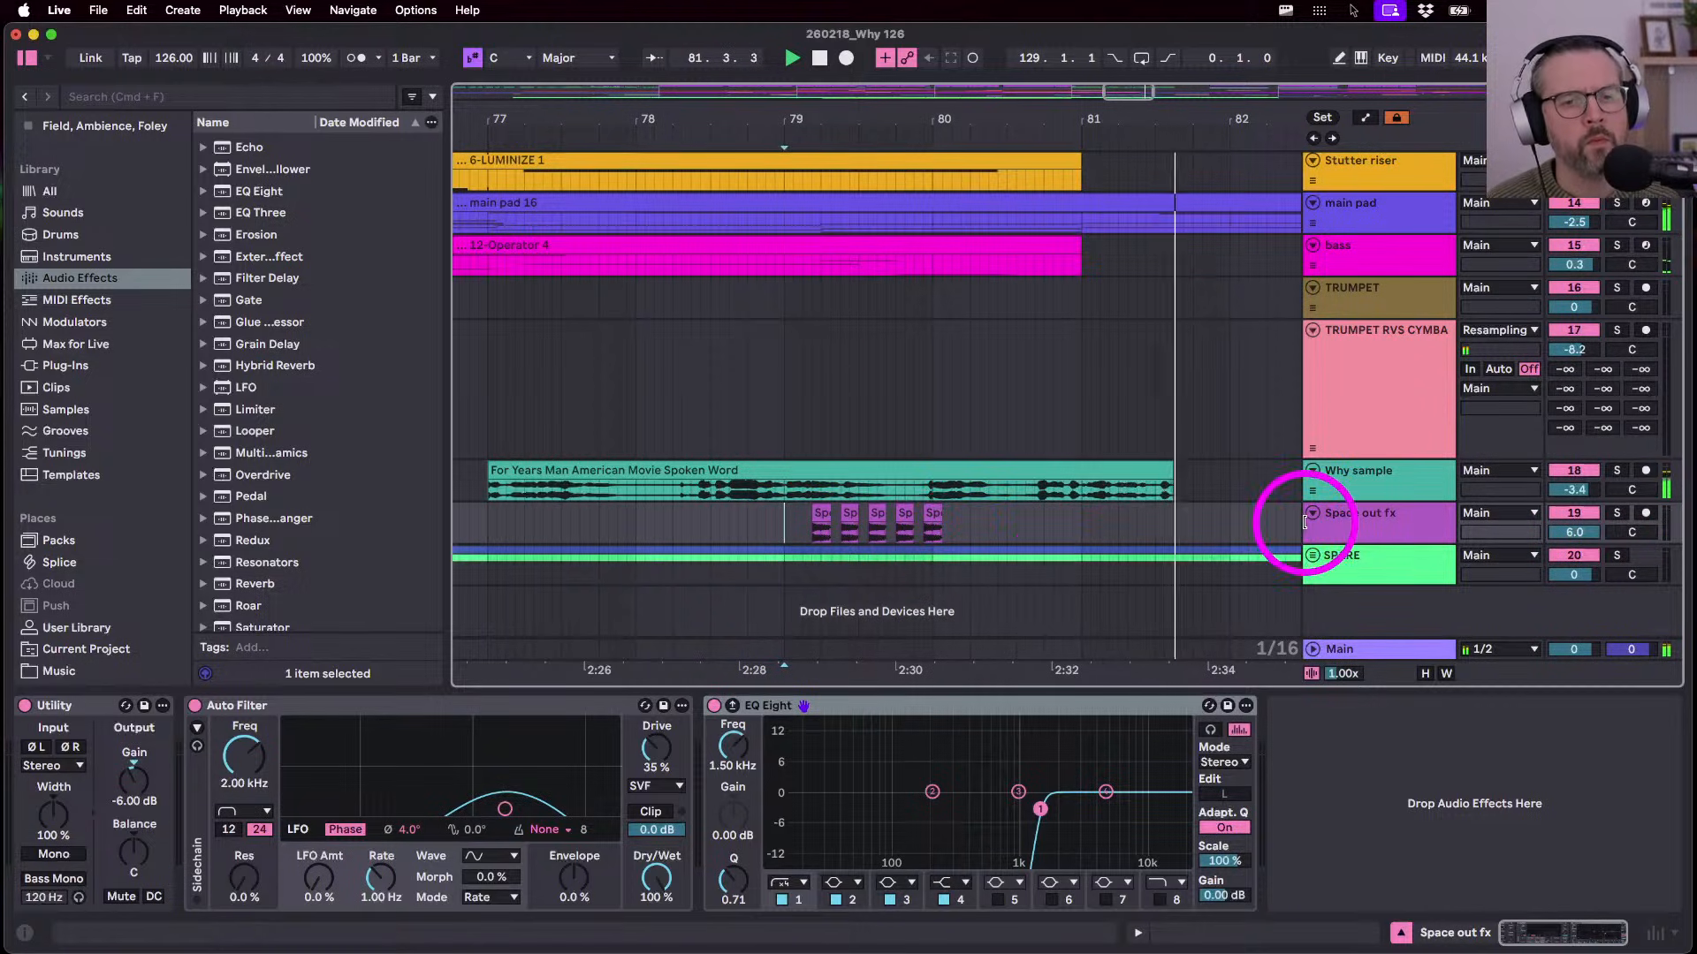
- Enlarge the Space out fx lane, show automation, play from bar 79, and zoom out over the breakdown
drag(1340, 541, 1353, 640)
click(1566, 591)
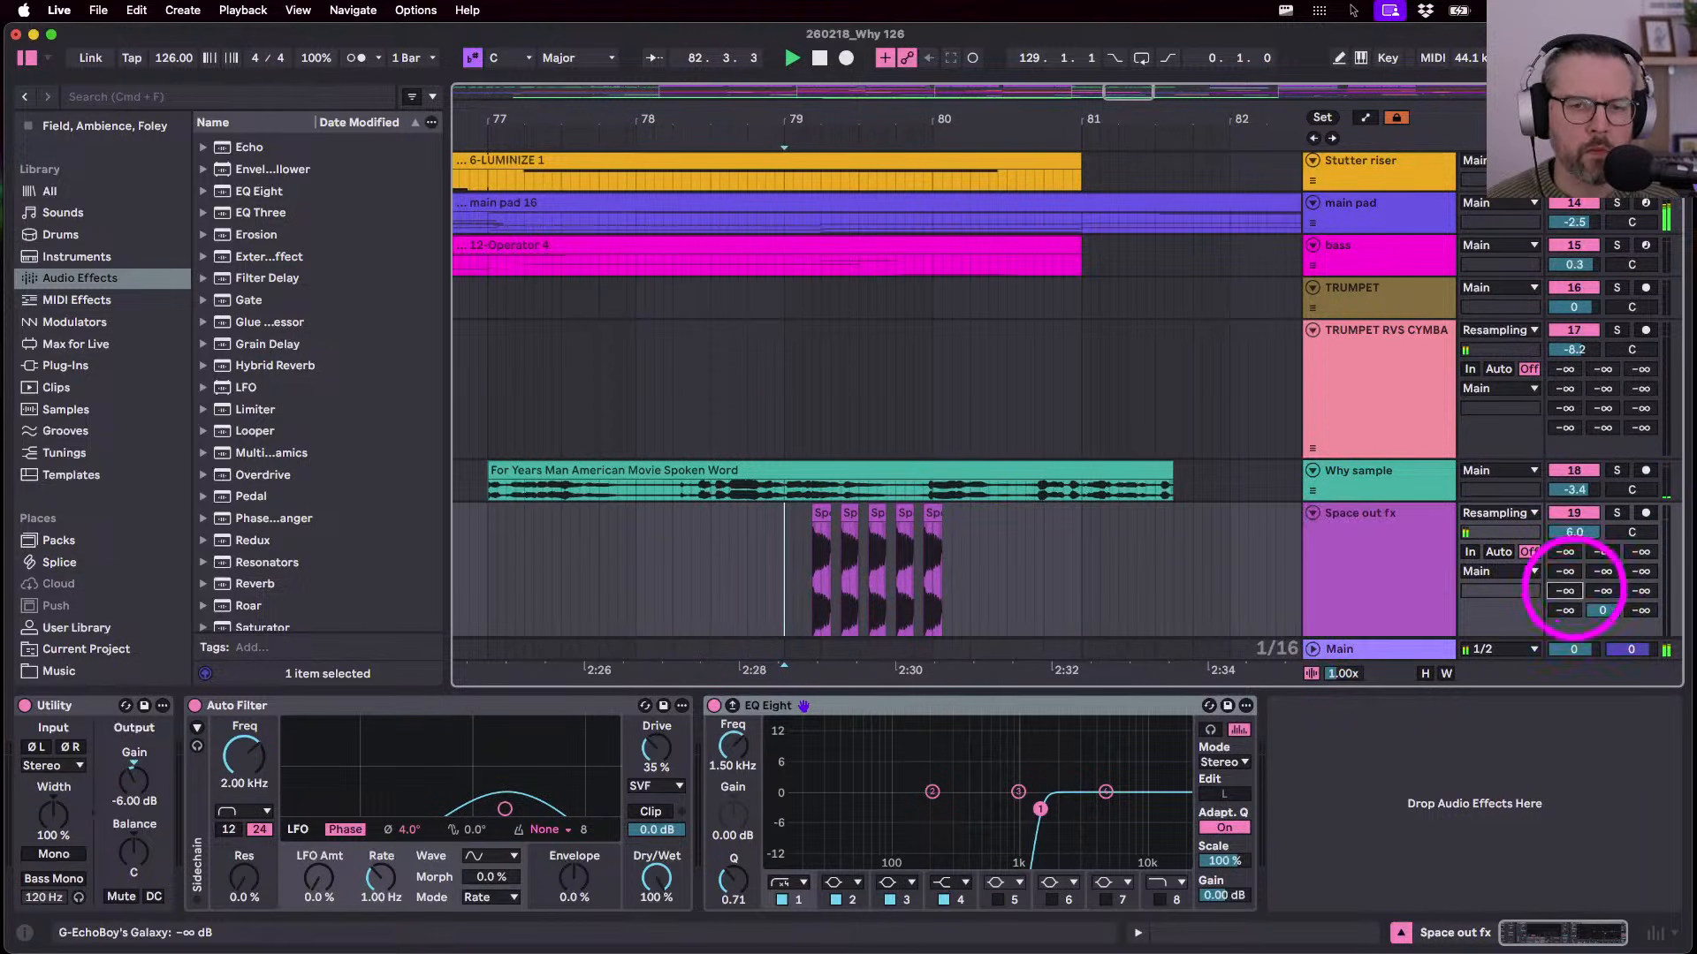
key(a)
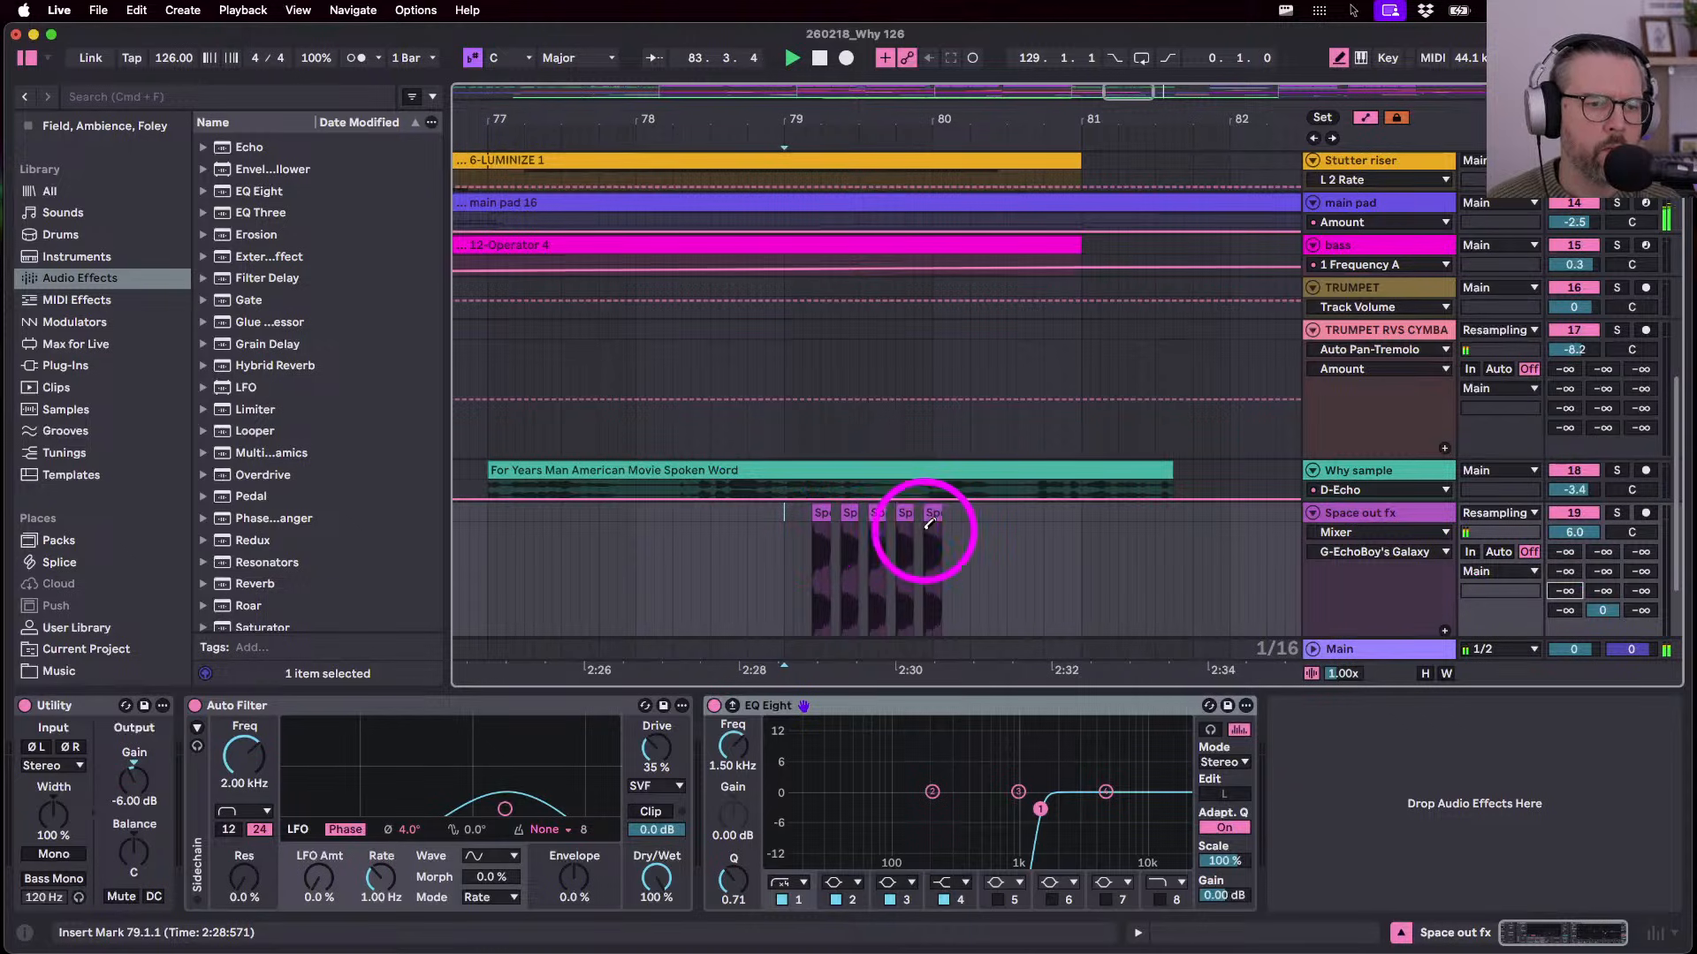
key(space)
key(b)
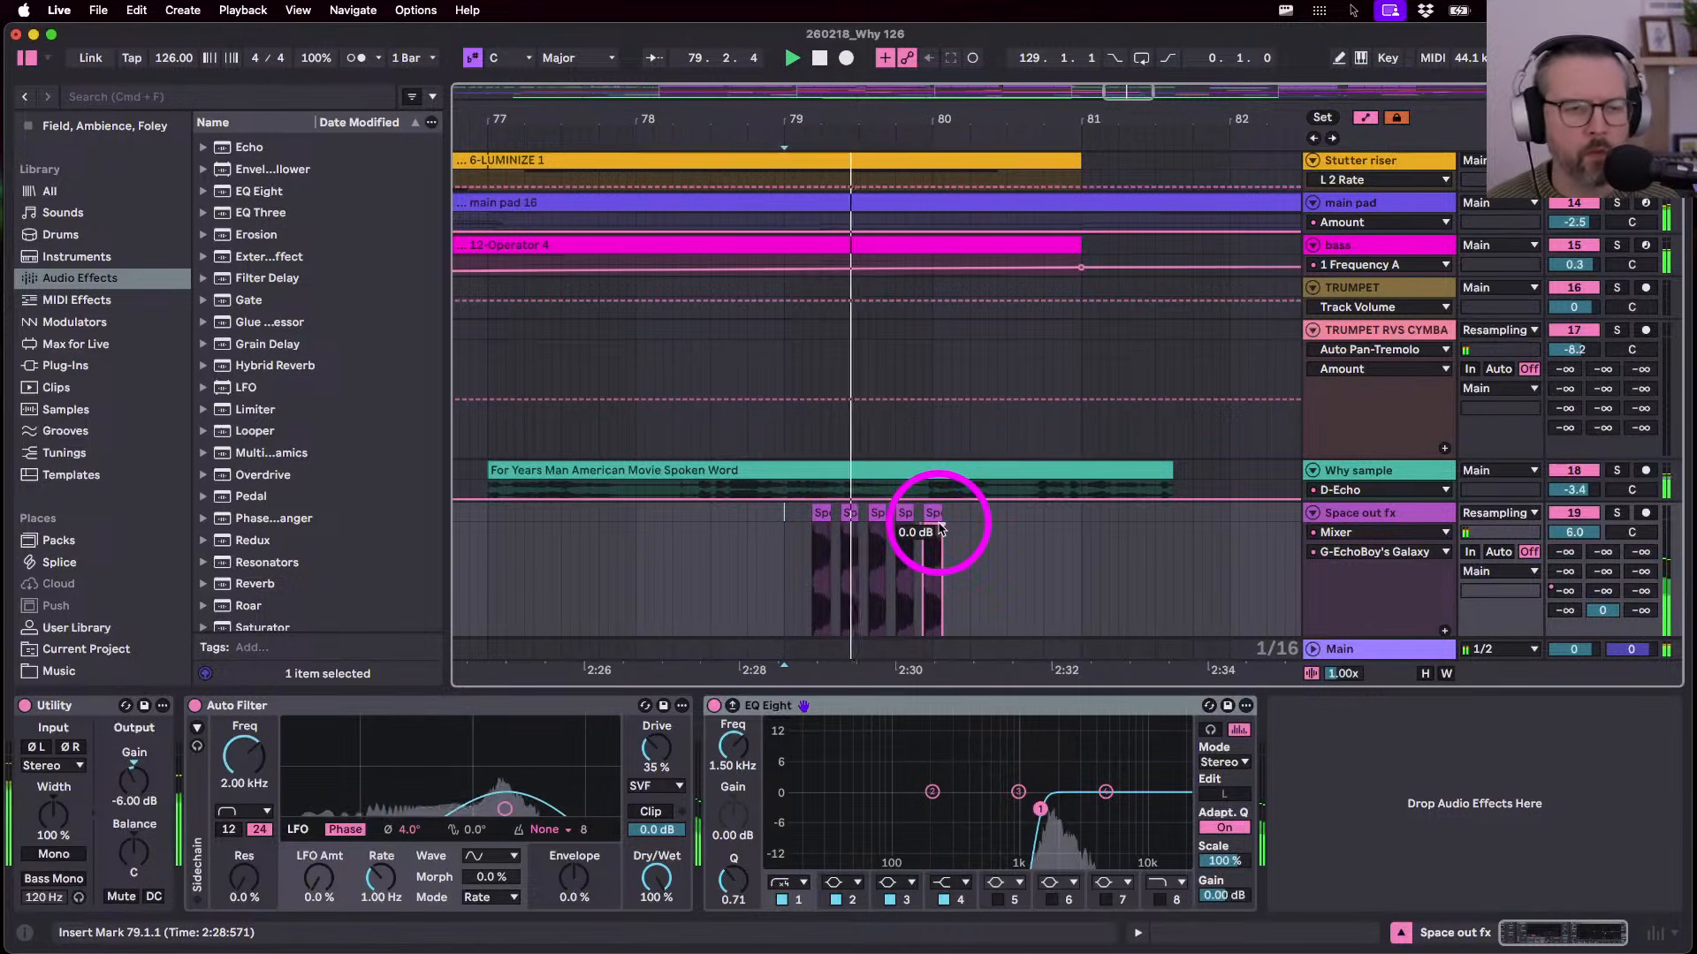
scroll(940, 527, down, 3)
scroll(939, 526, left, 2)
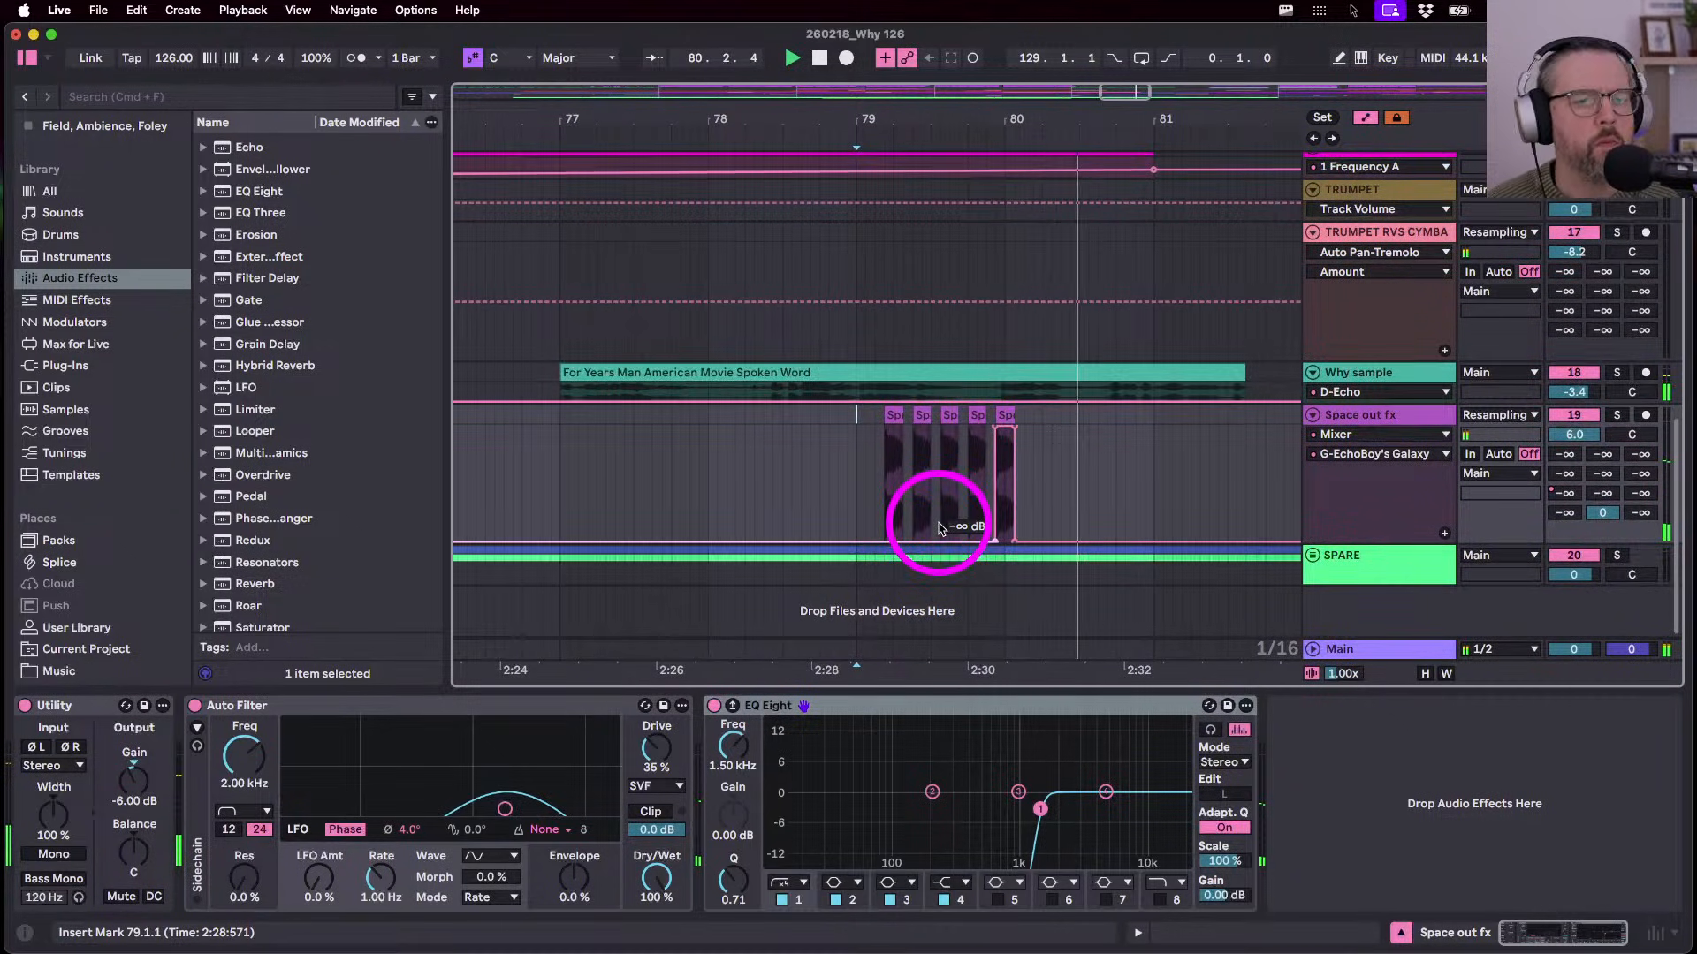
key(a)
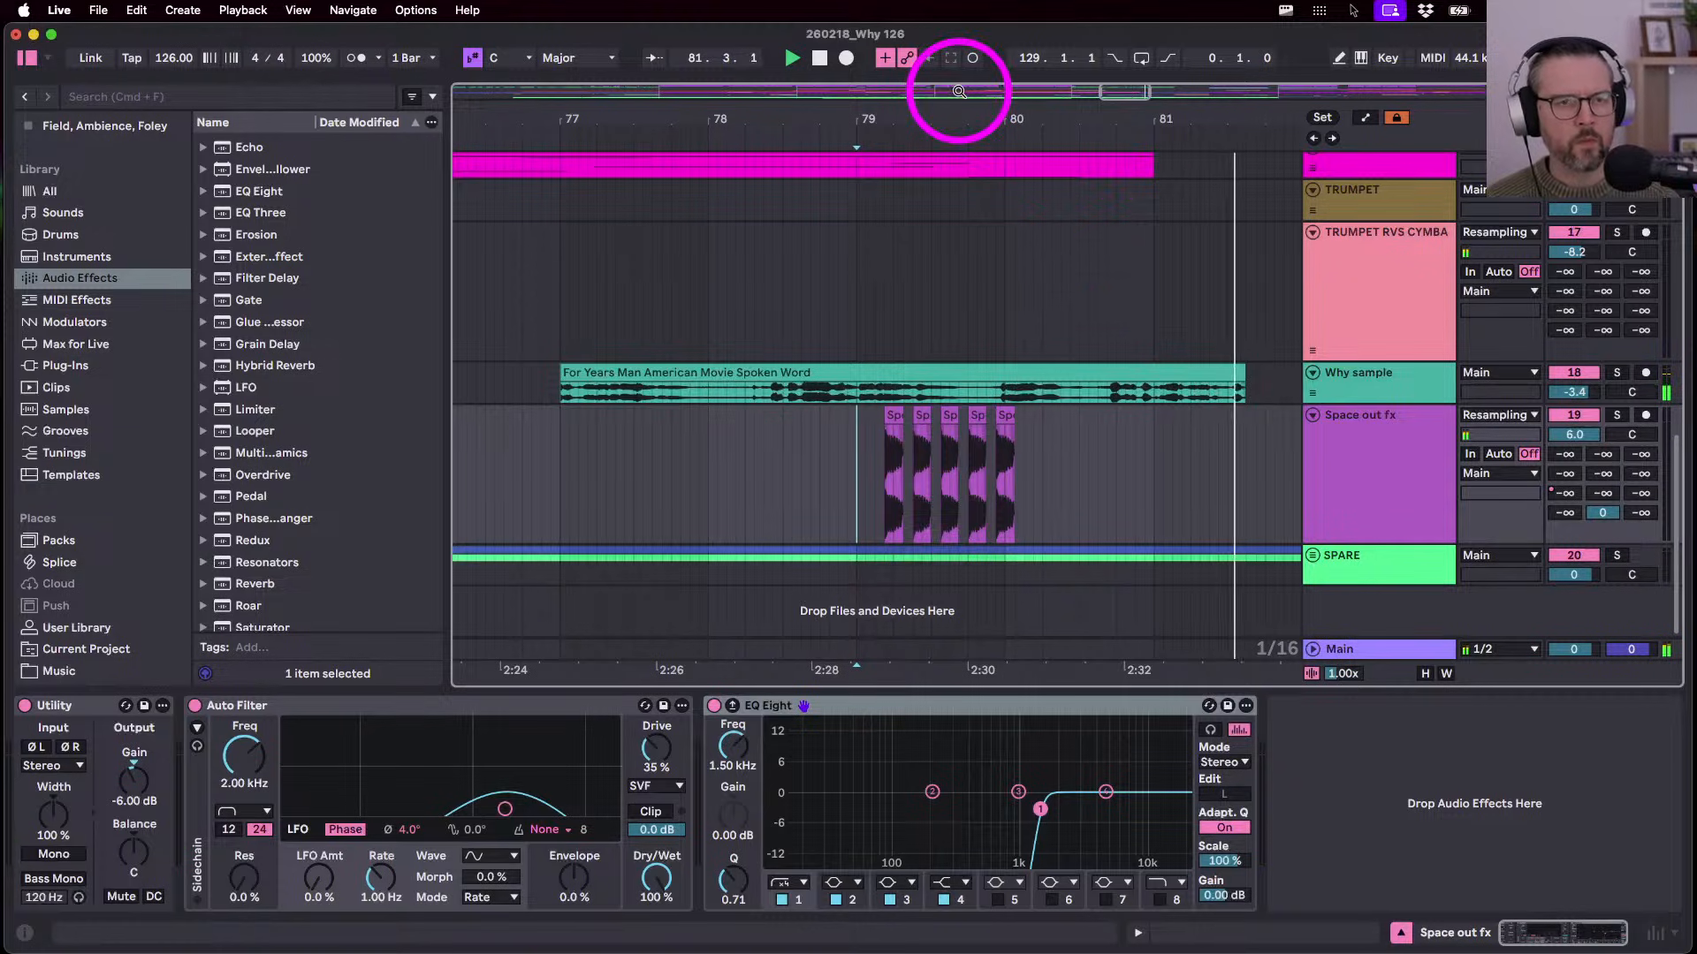
drag(965, 118, 964, 88)
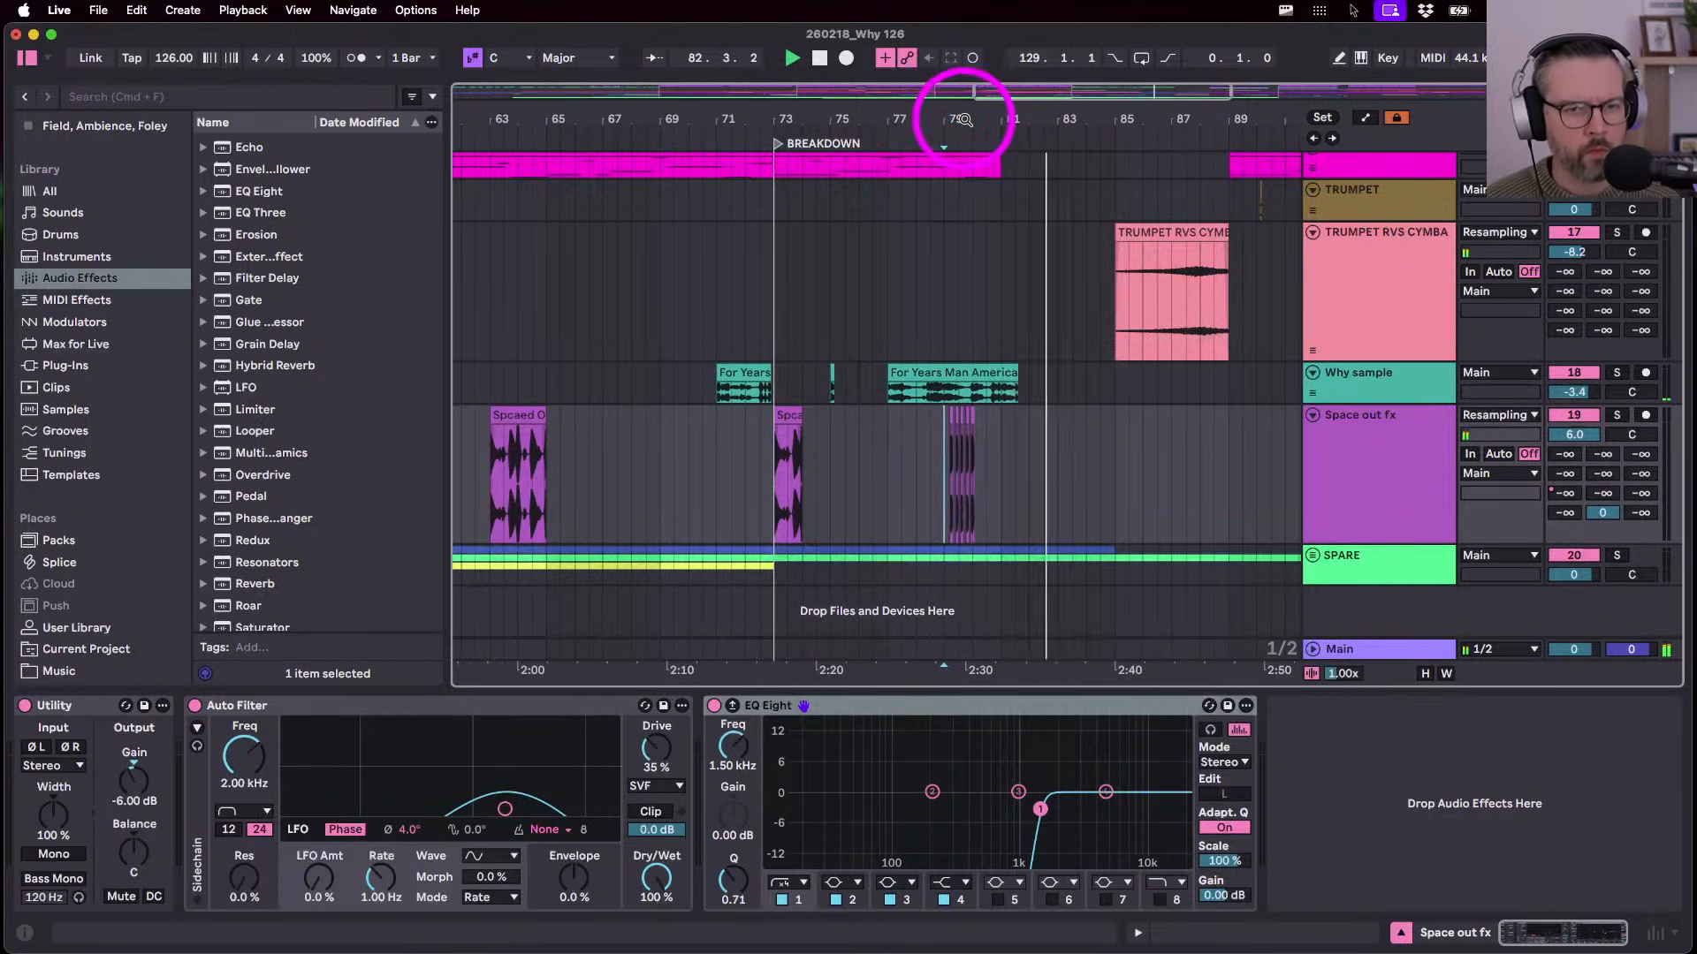
- Hide the browser and fit the whole arrangement into view
key(a)
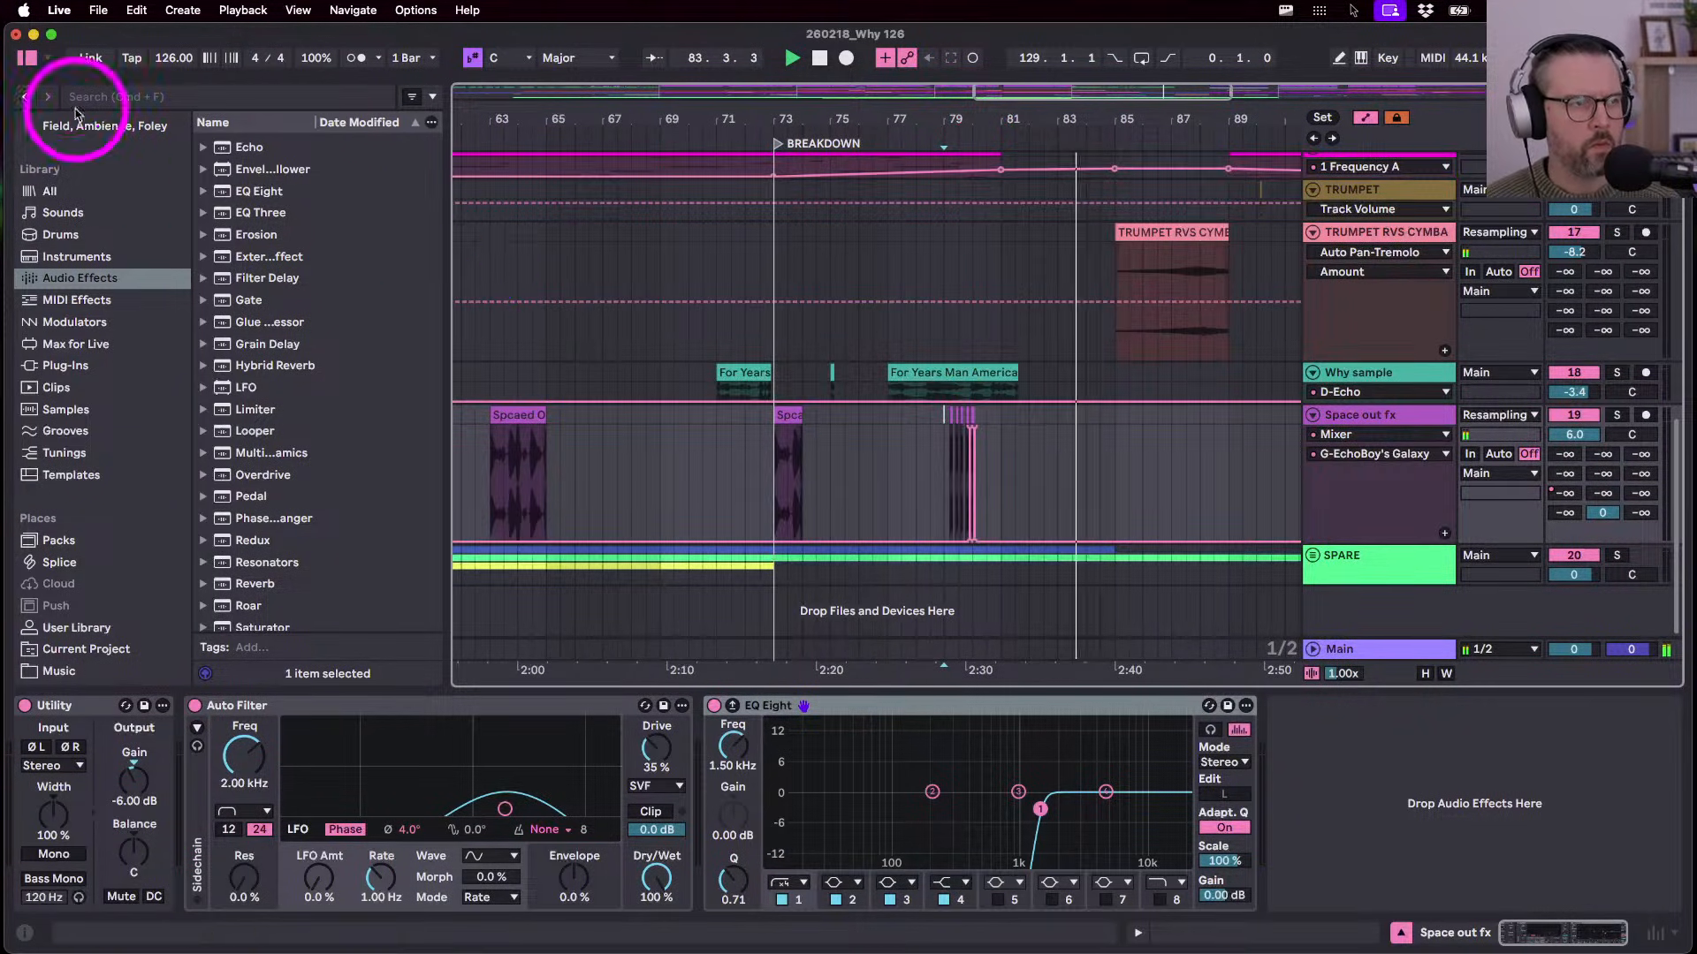
click(27, 58)
double_click(549, 117)
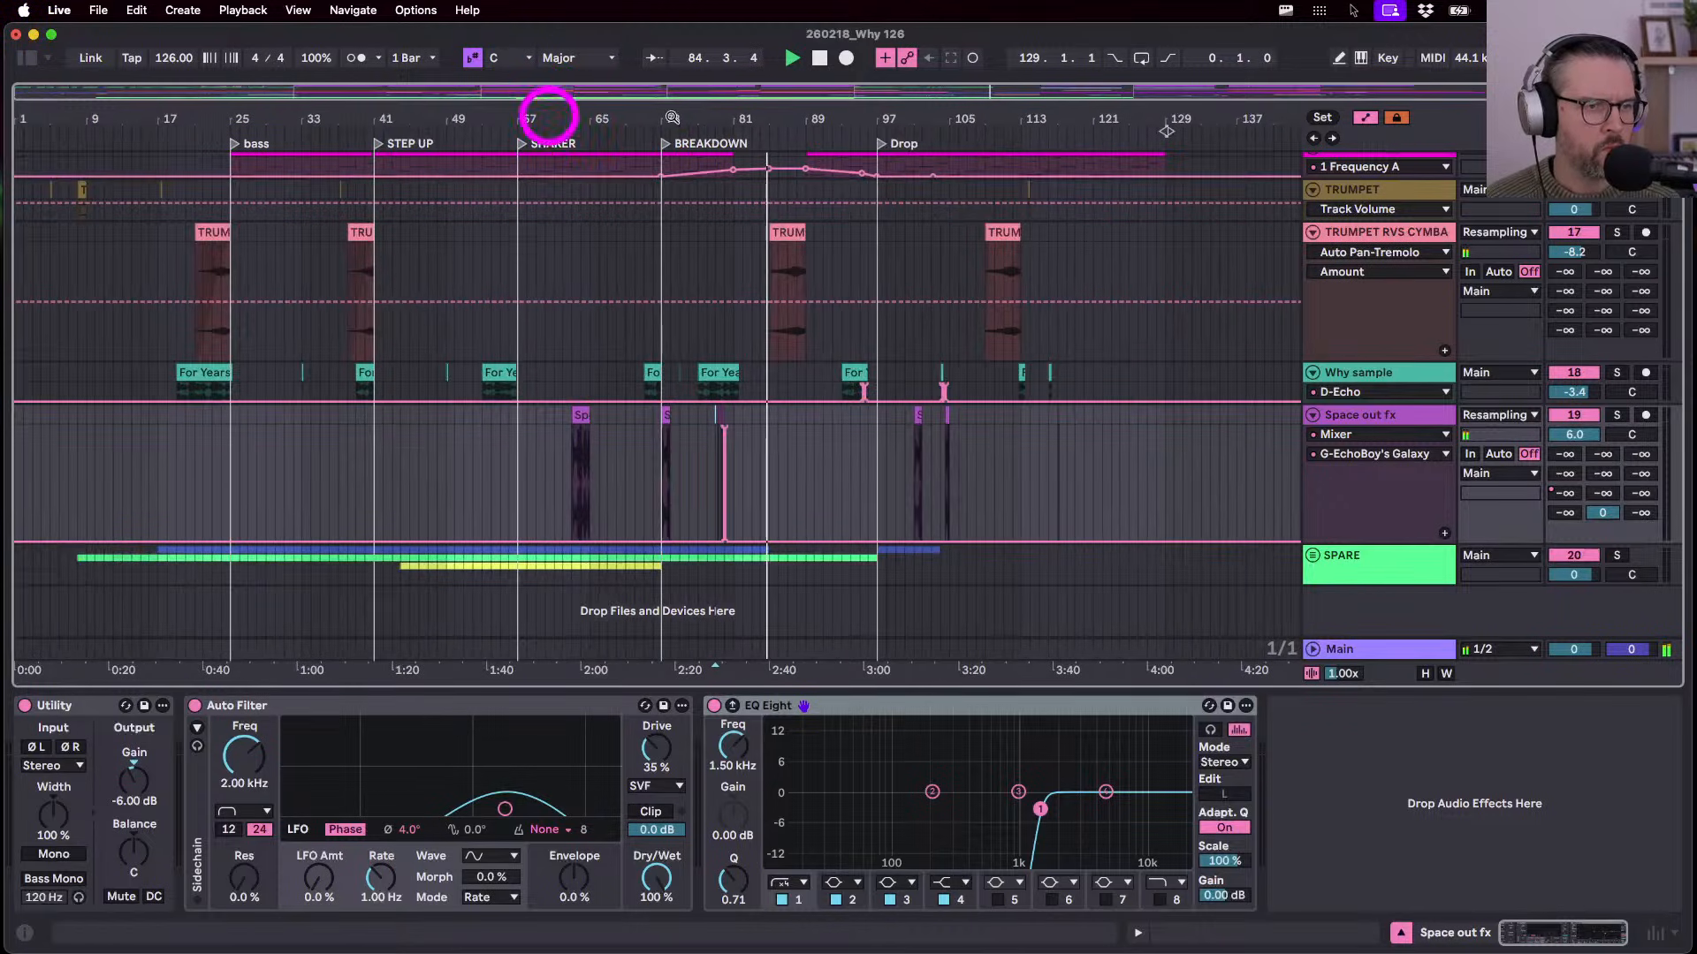
key(a)
key(h)
key(w)
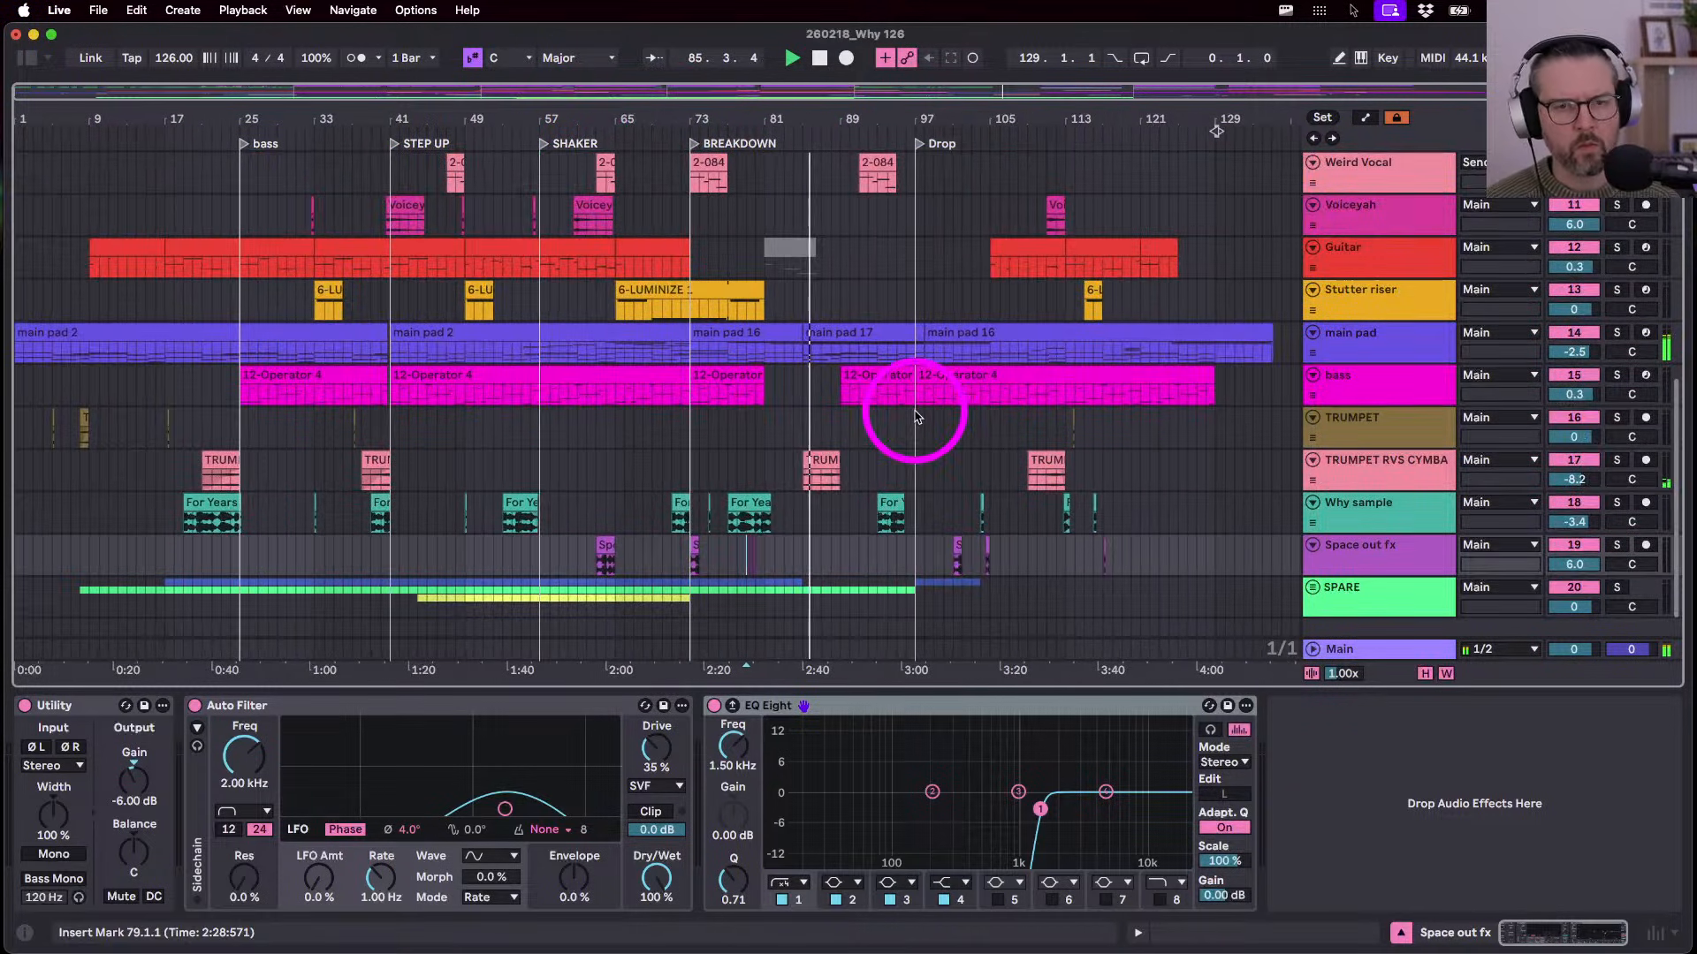
click(1380, 654)
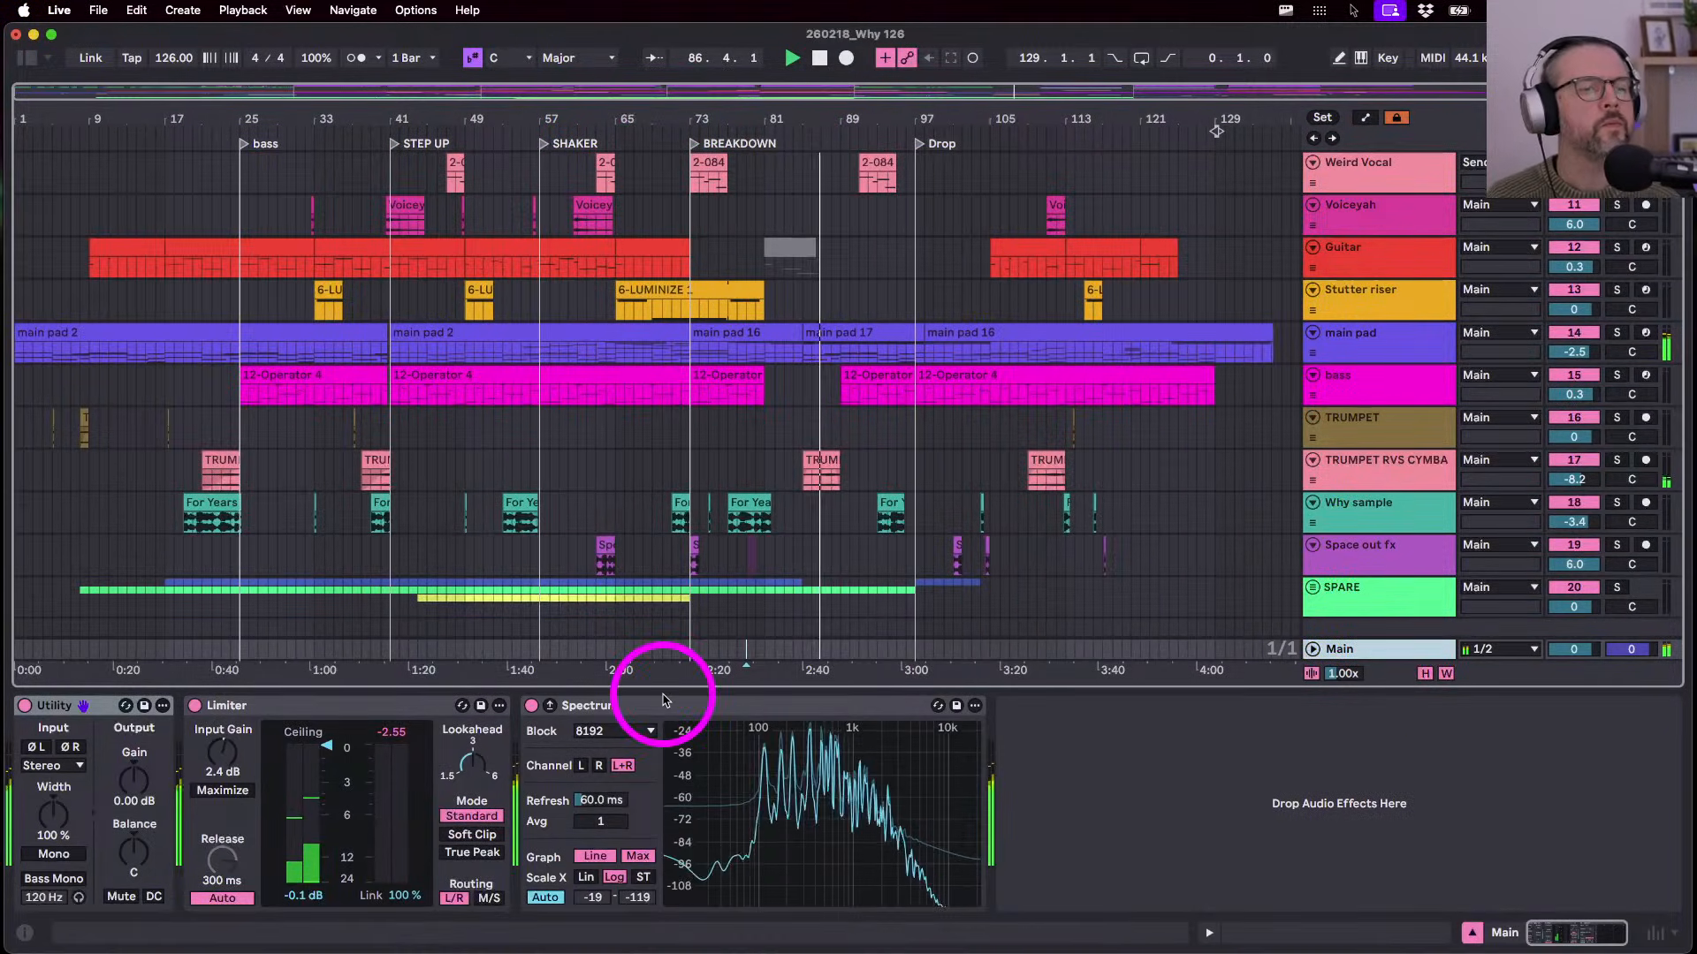
- In the mixer, lower the main pad track to -7.0 dB
key(Tab)
key(Tab)
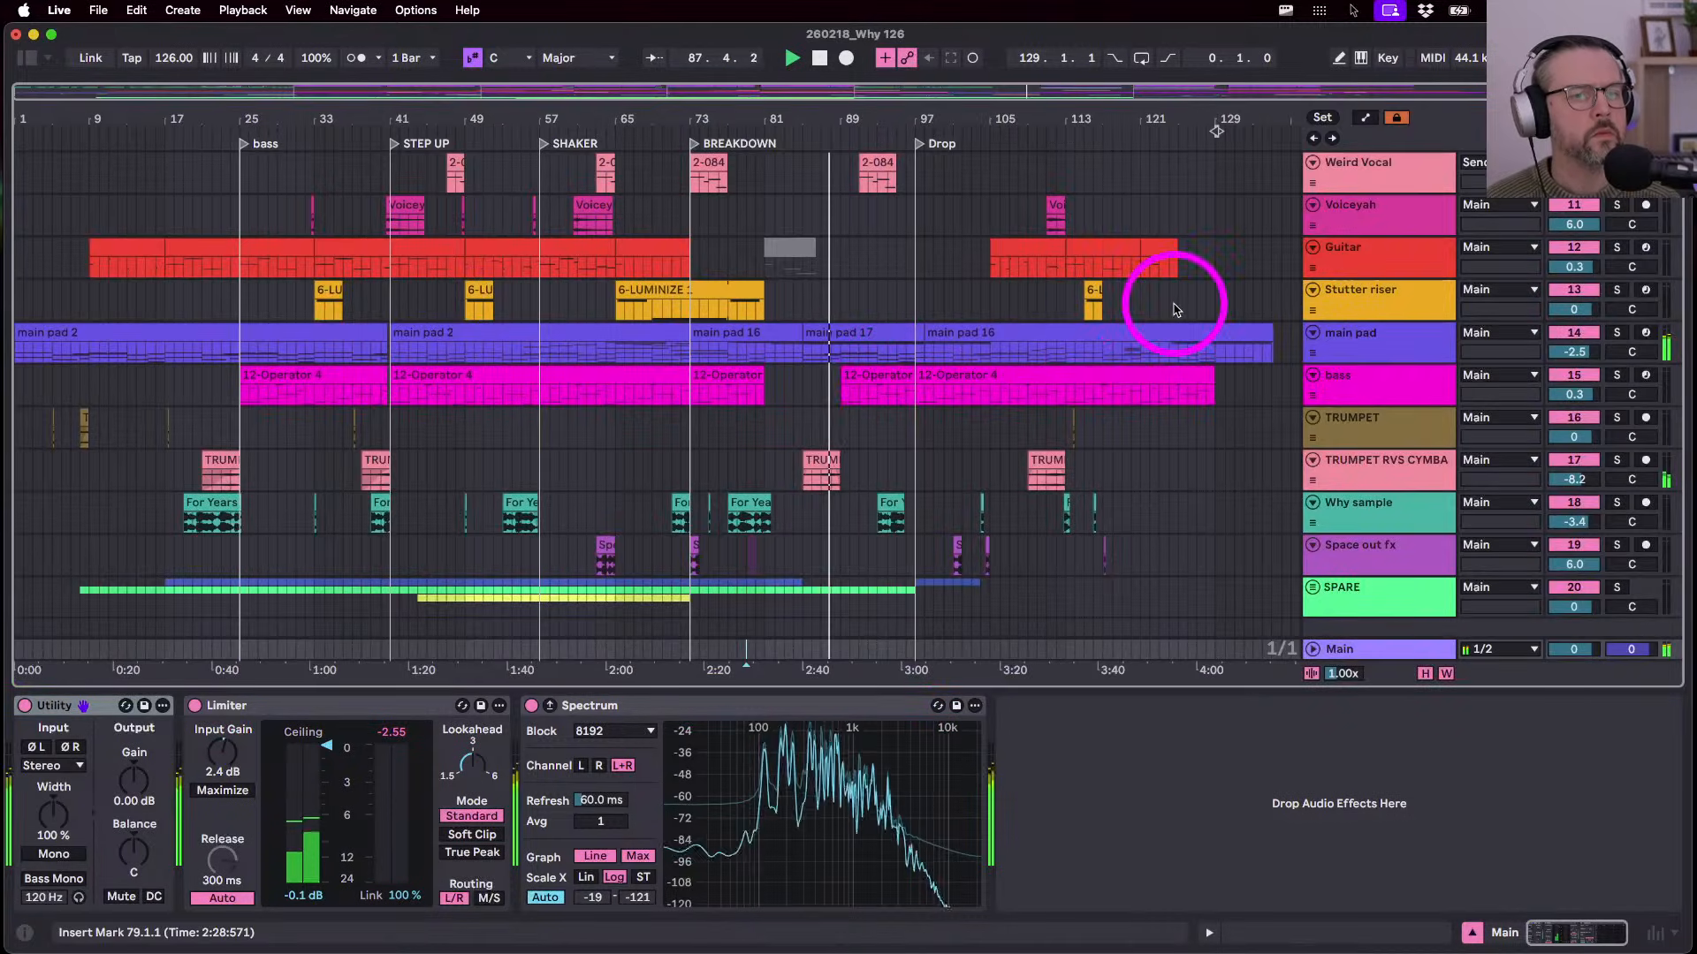
key(Tab)
drag(907, 486, 907, 494)
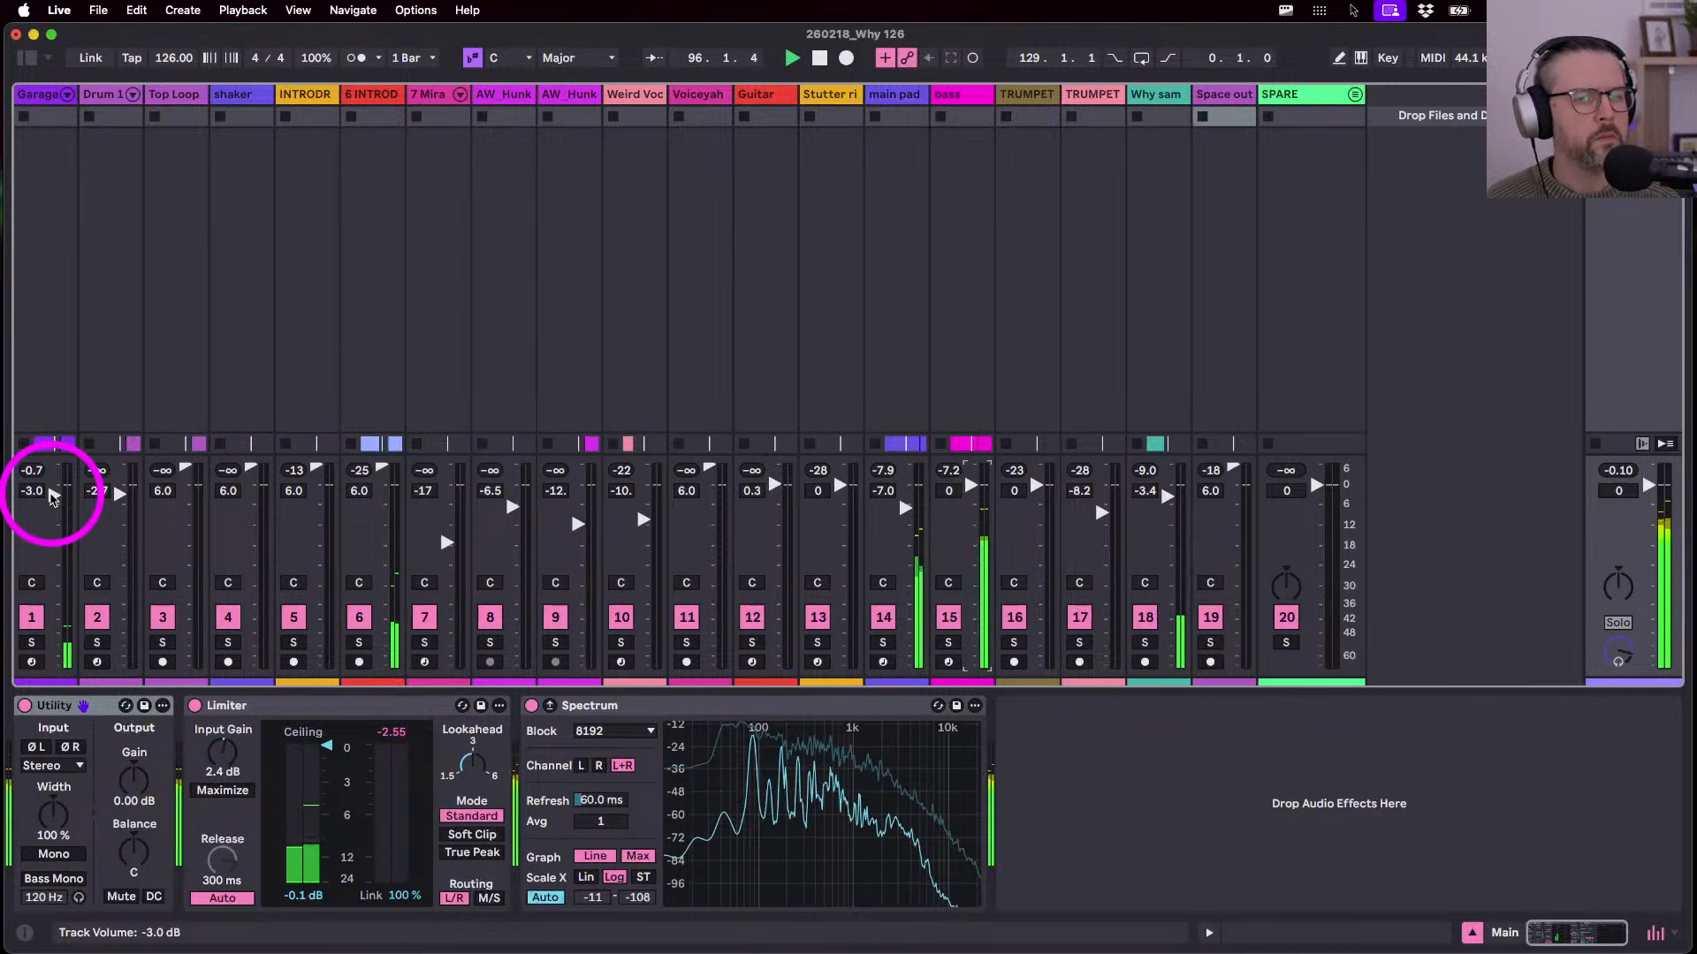
- Move the bass track to third position, between Drum 1 and Top Loop
click(950, 94)
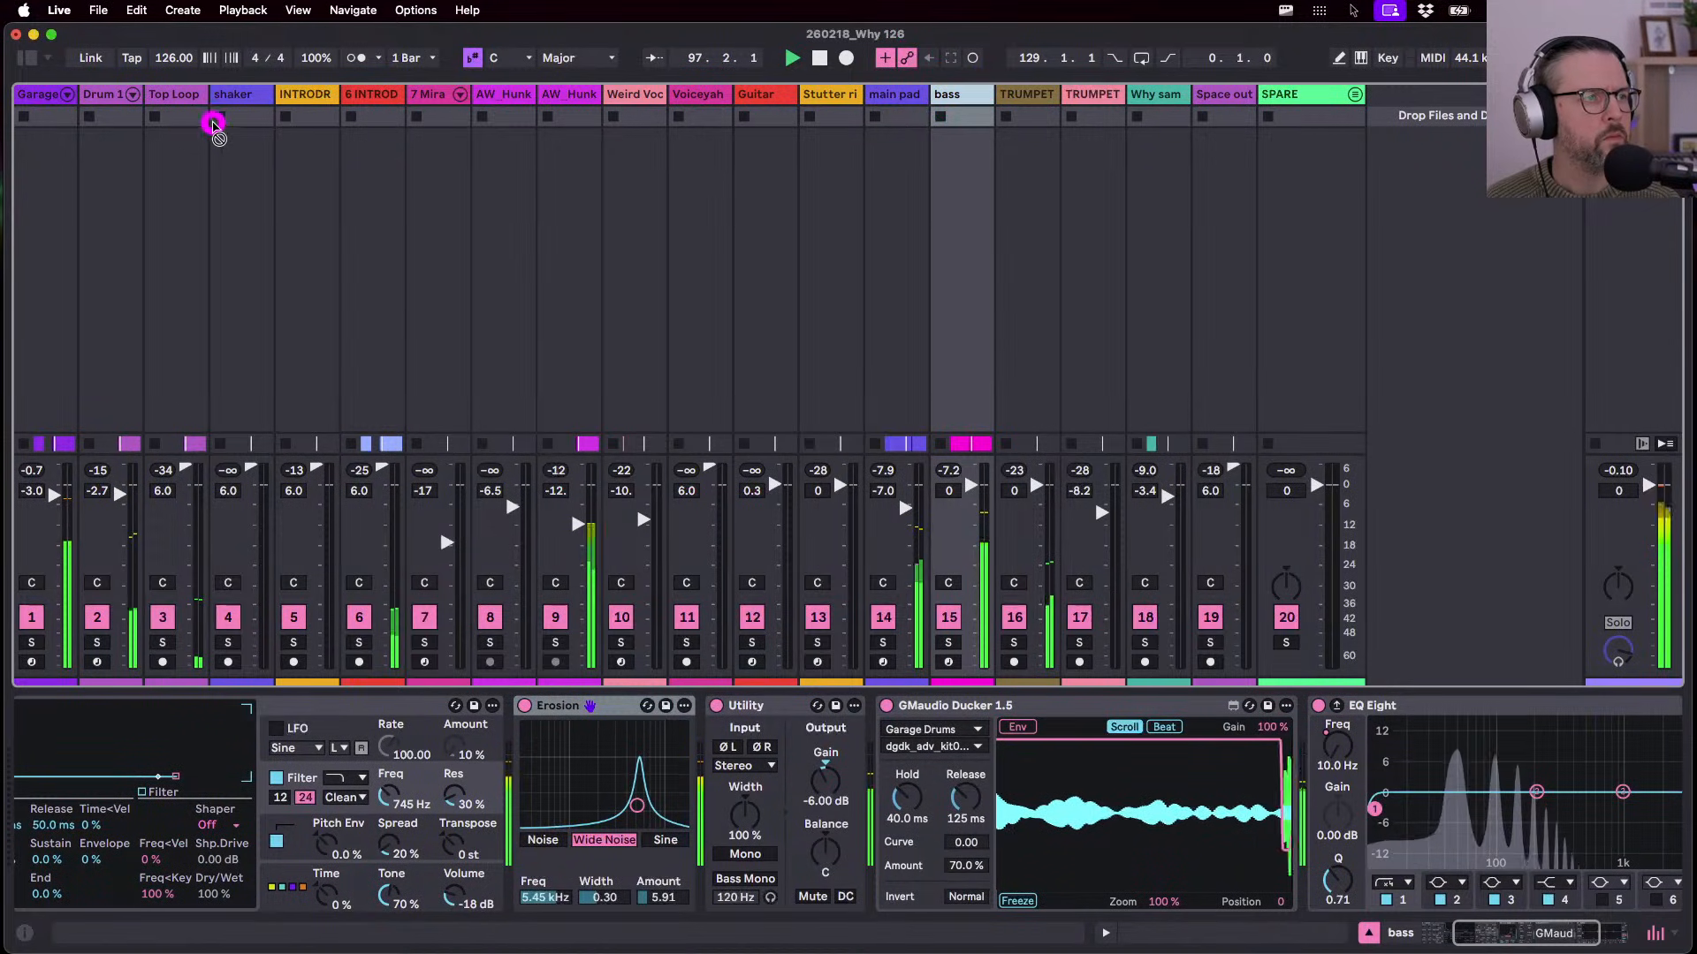
drag(214, 124, 149, 96)
drag(159, 219, 181, 480)
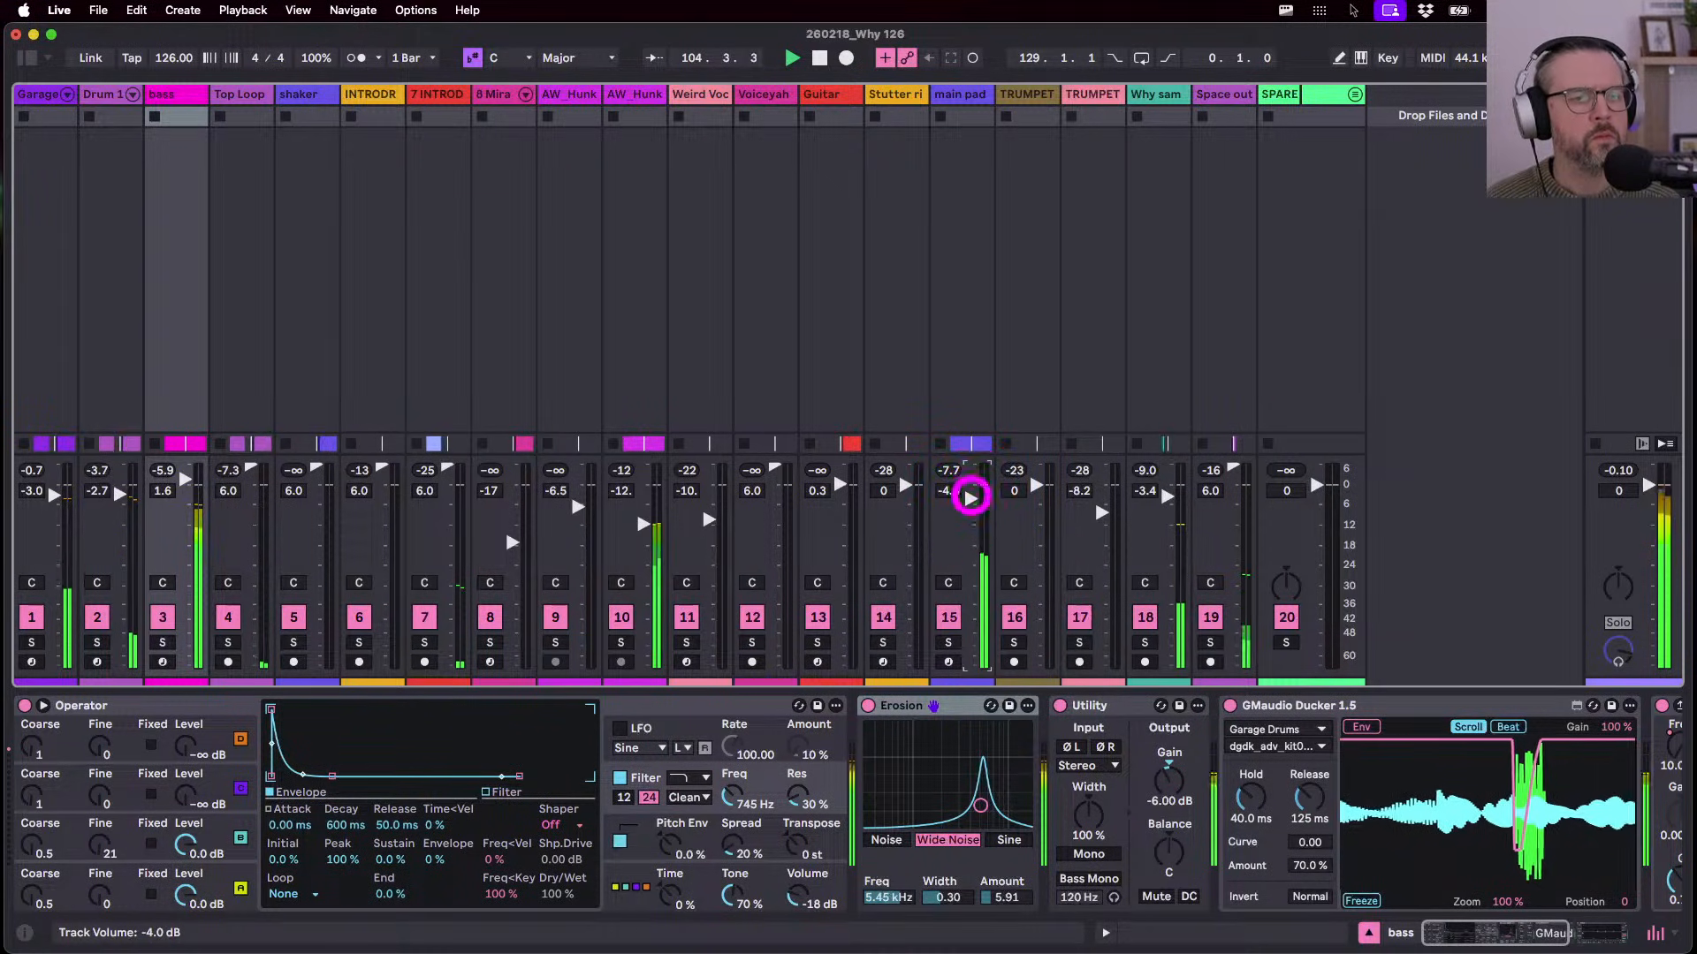
- Set the main pad track's volume to -3.5 dB
click(970, 496)
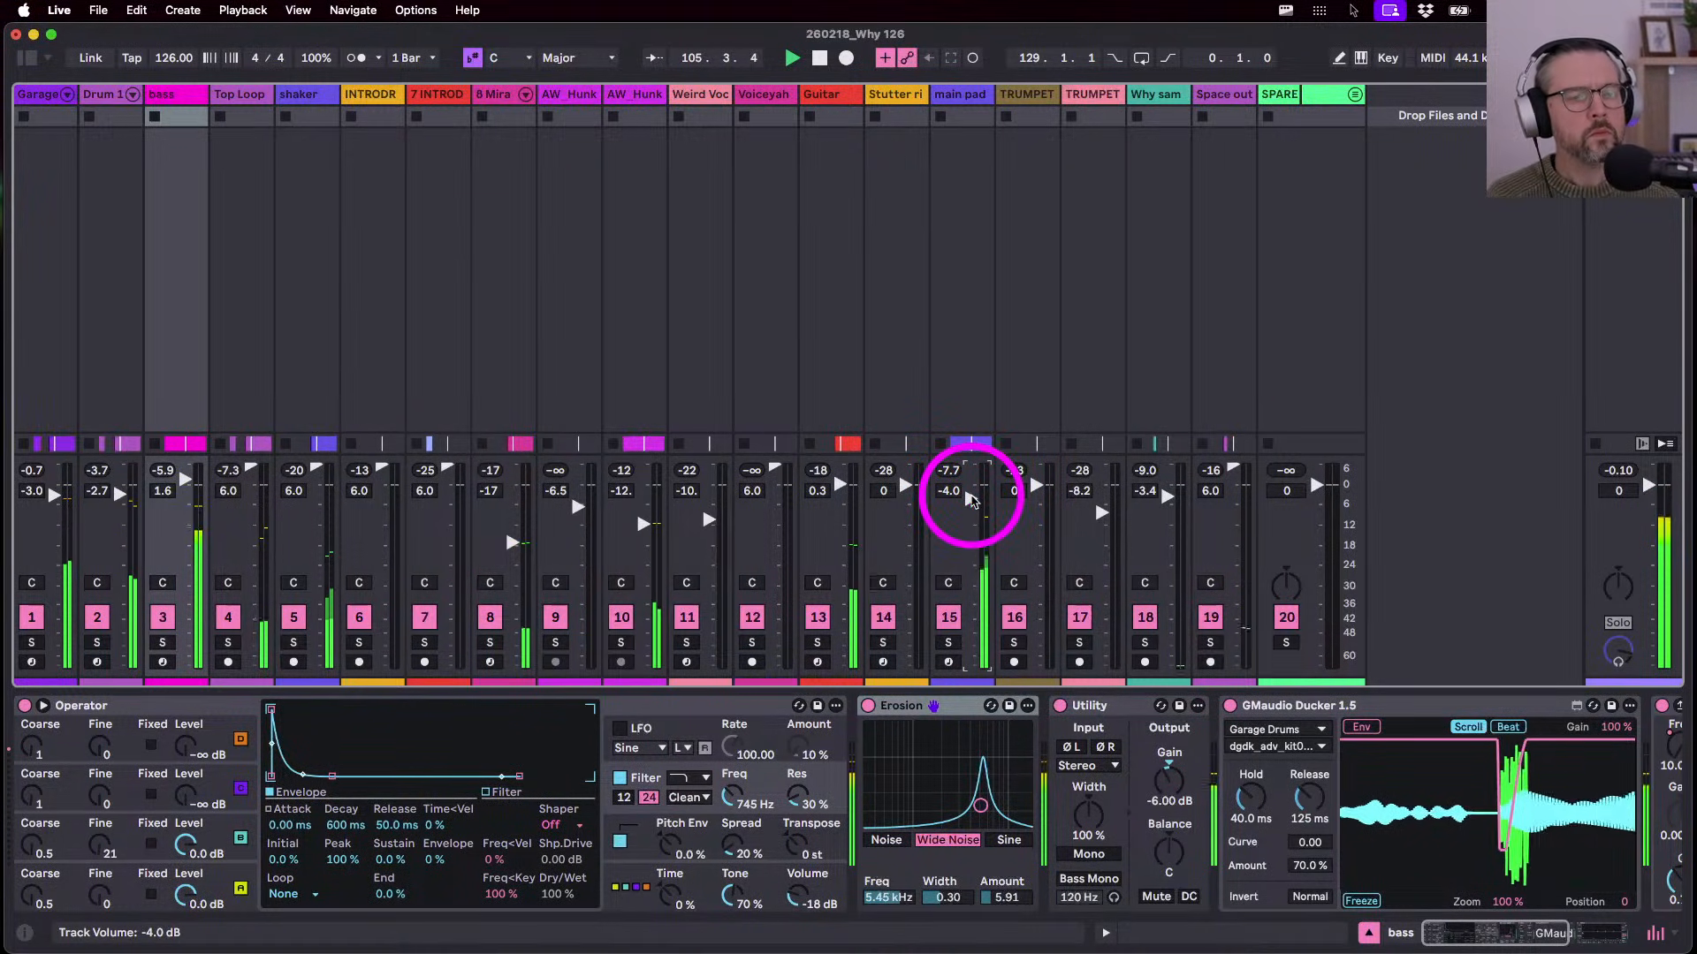
click(970, 496)
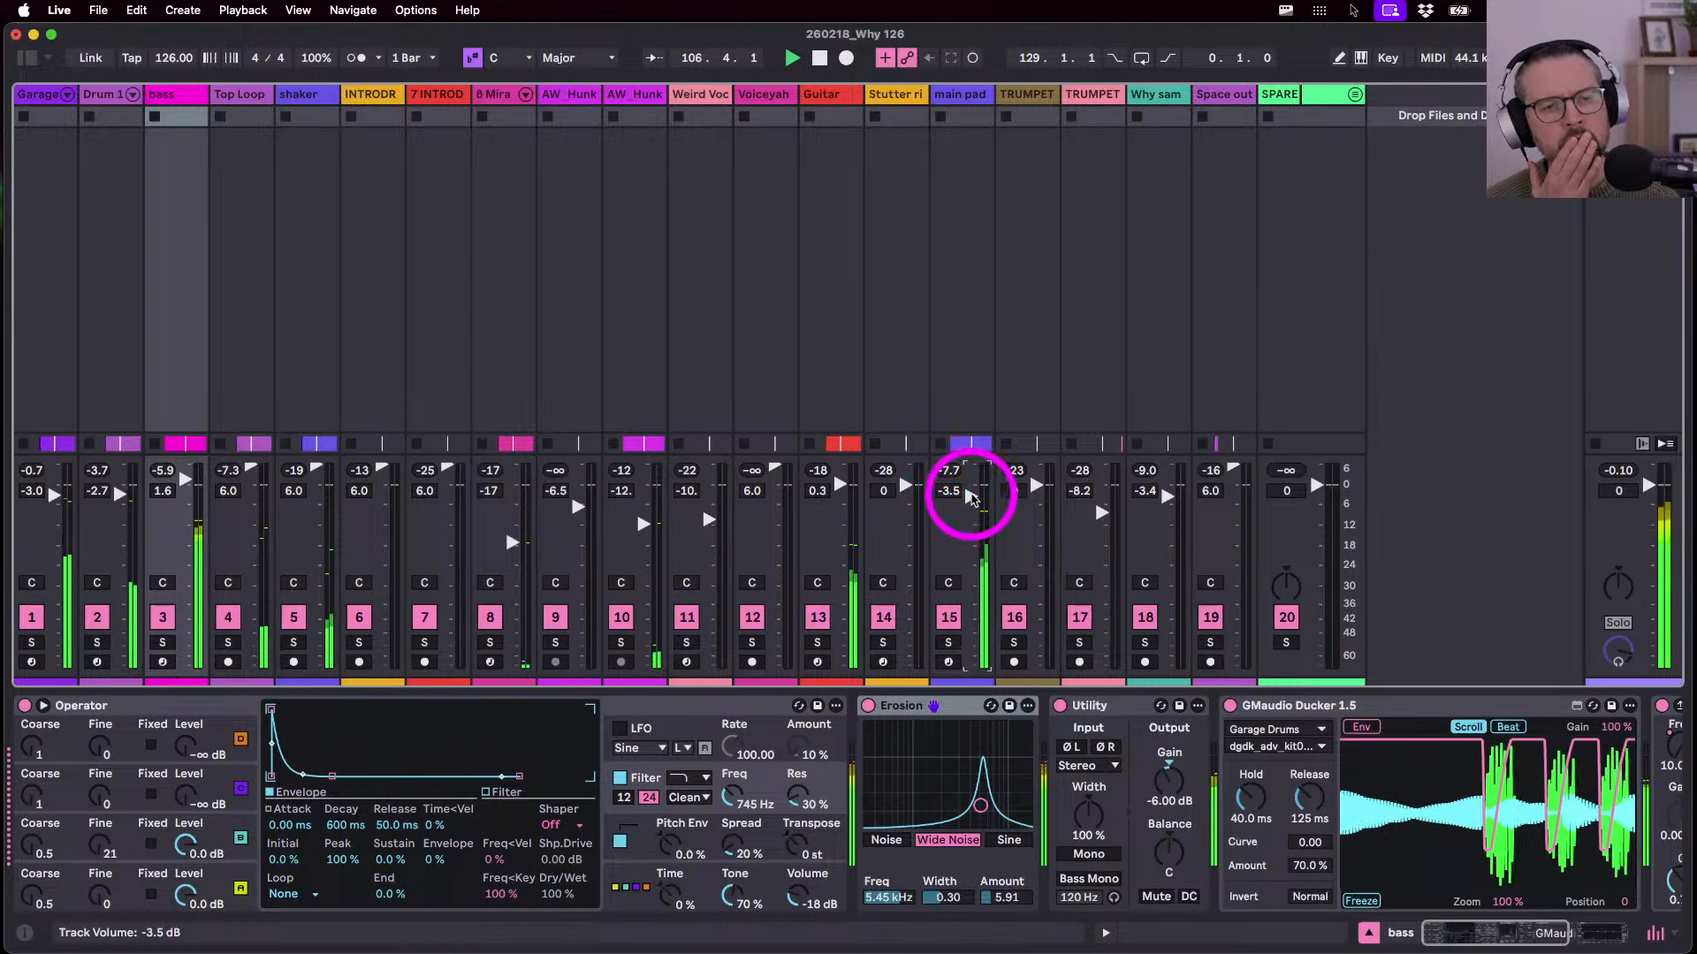
click(720, 351)
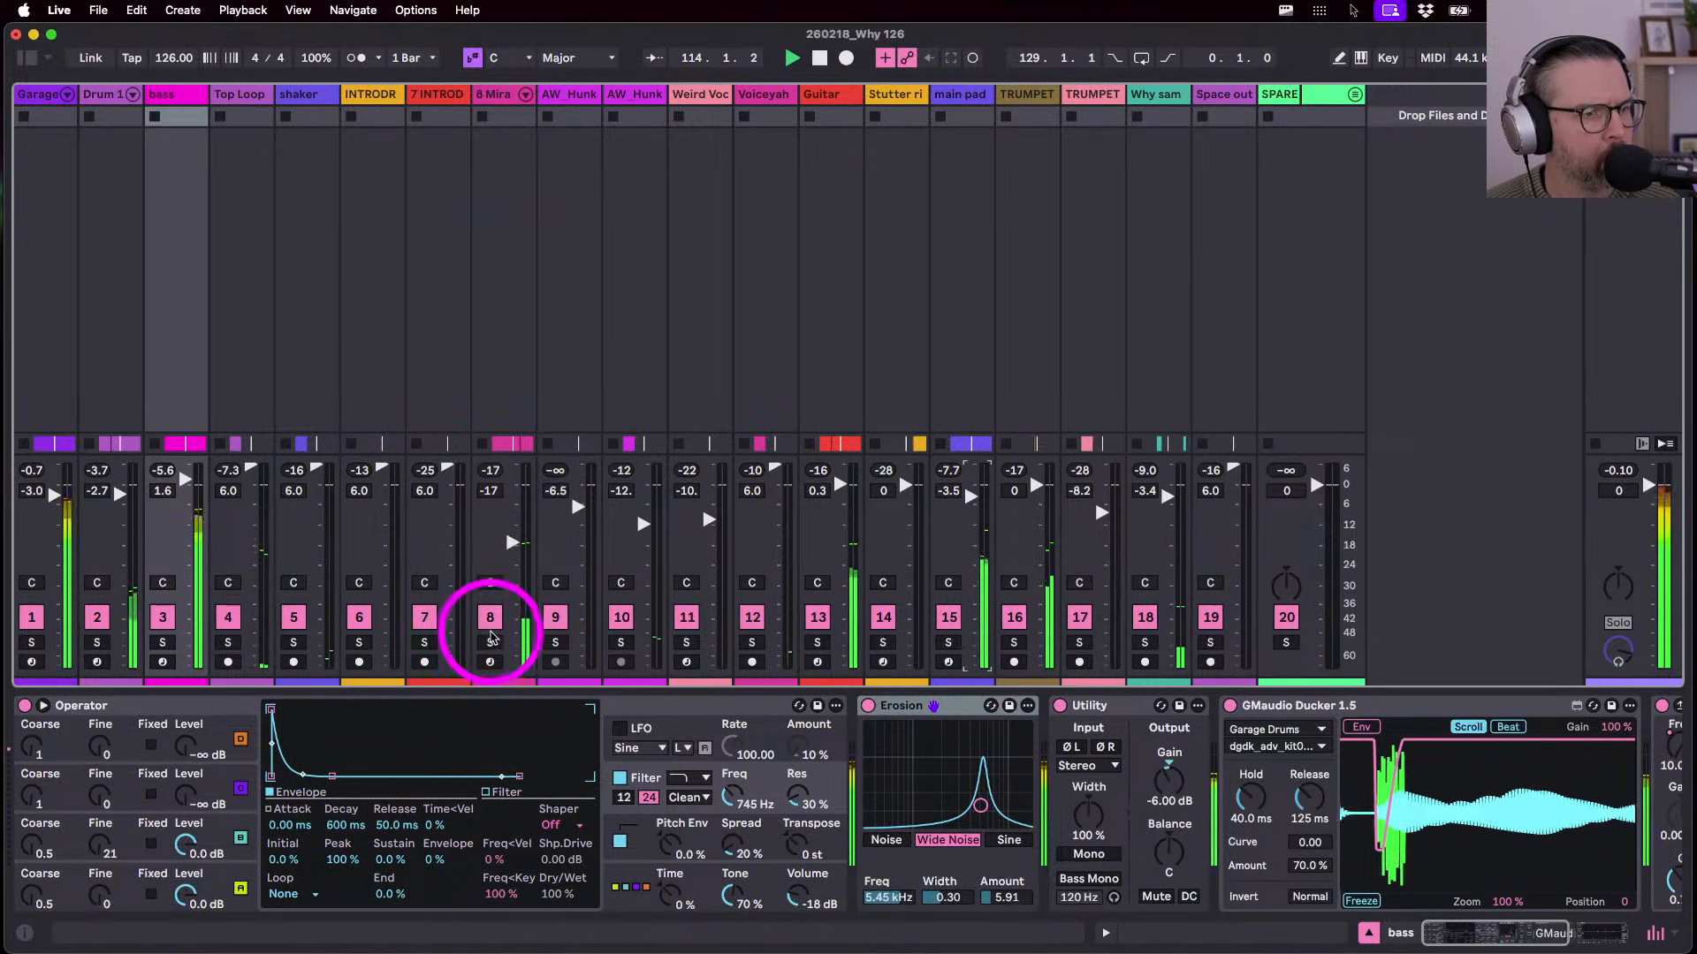
- Solo and unsolo track 8, Top Loop and Drum 1 to audition each on its own
click(489, 642)
click(490, 643)
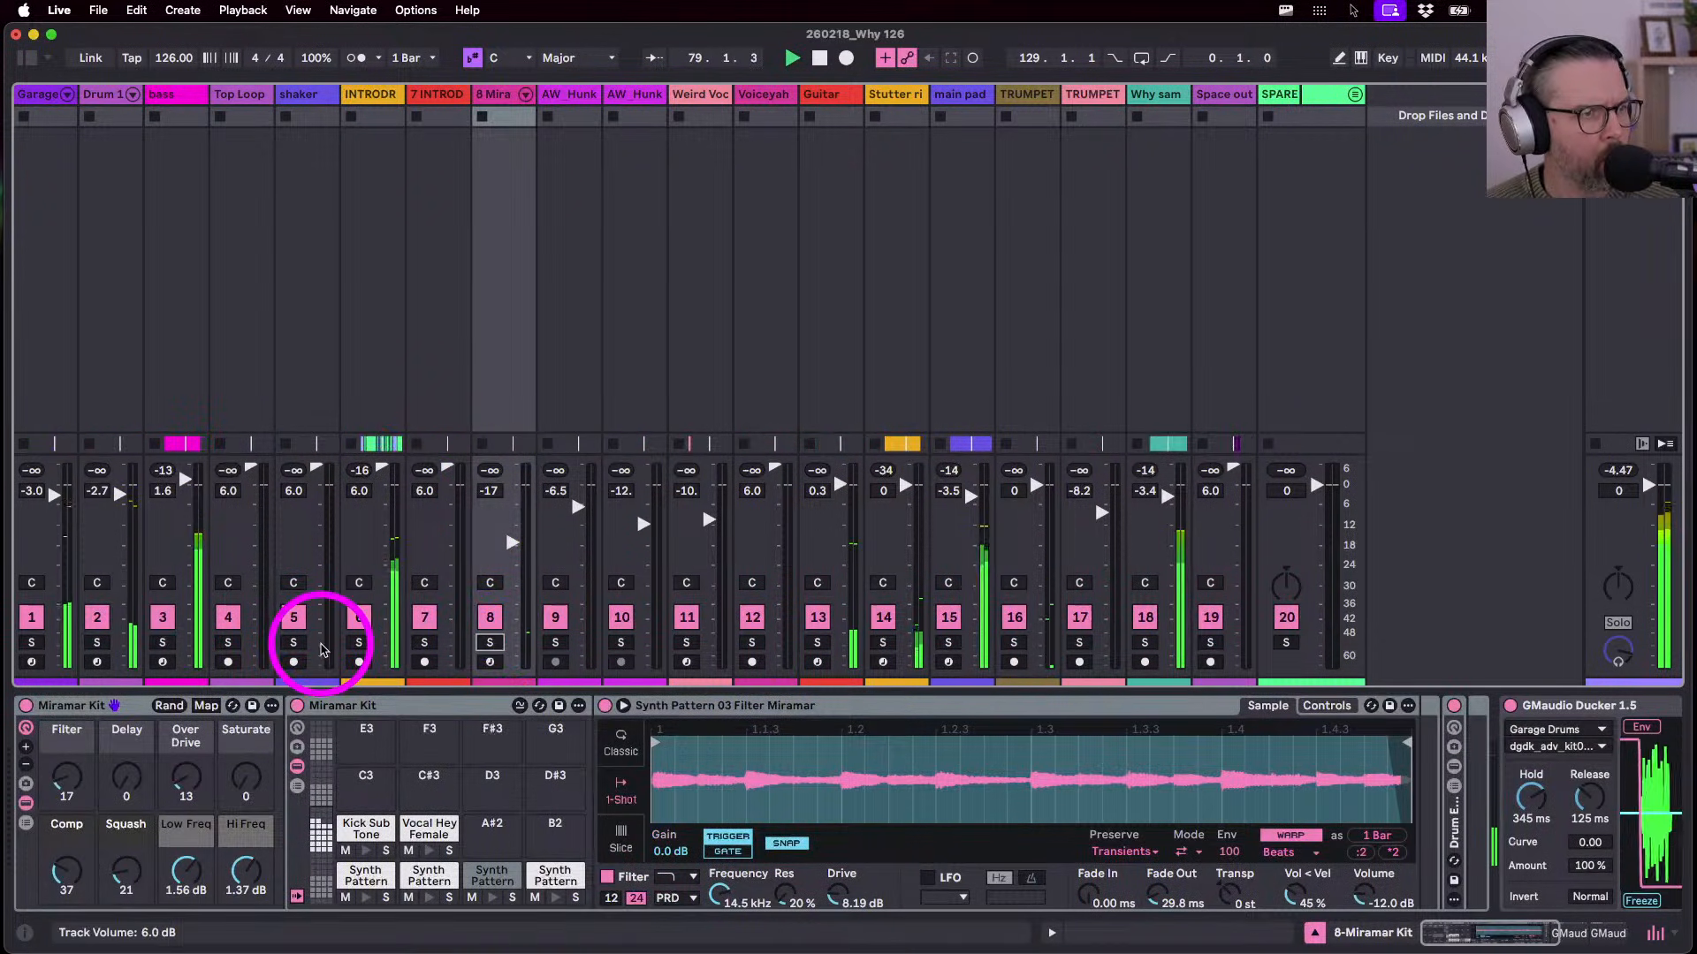
key(Tab)
click(911, 265)
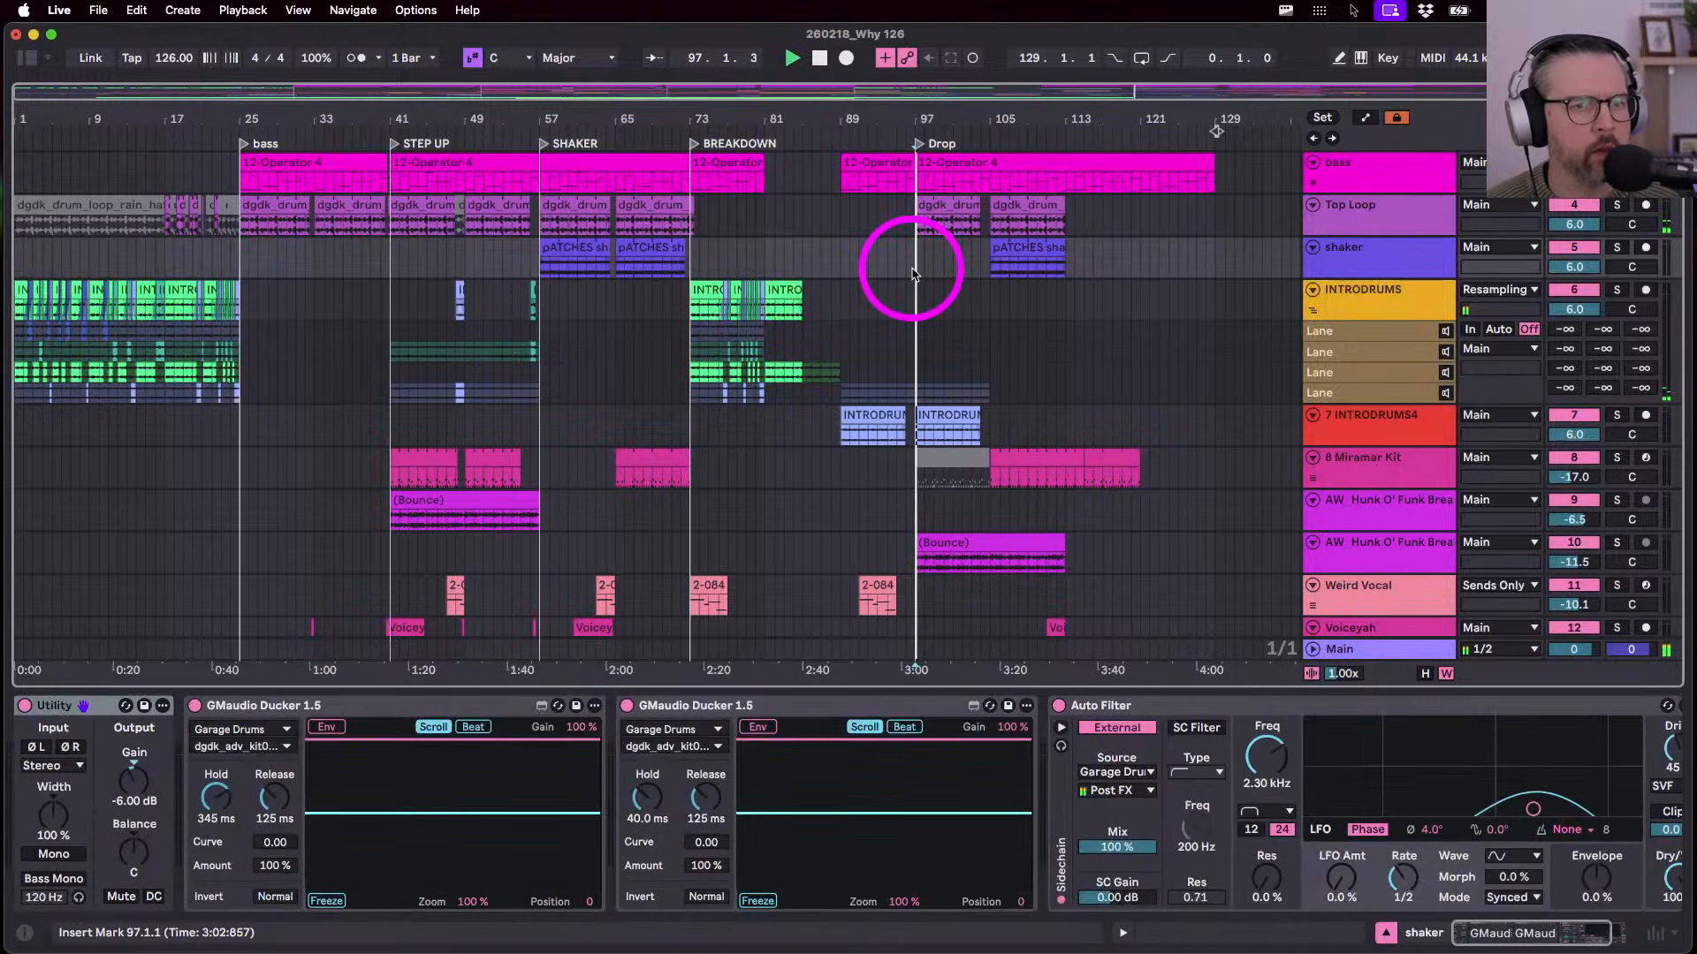
key(Tab)
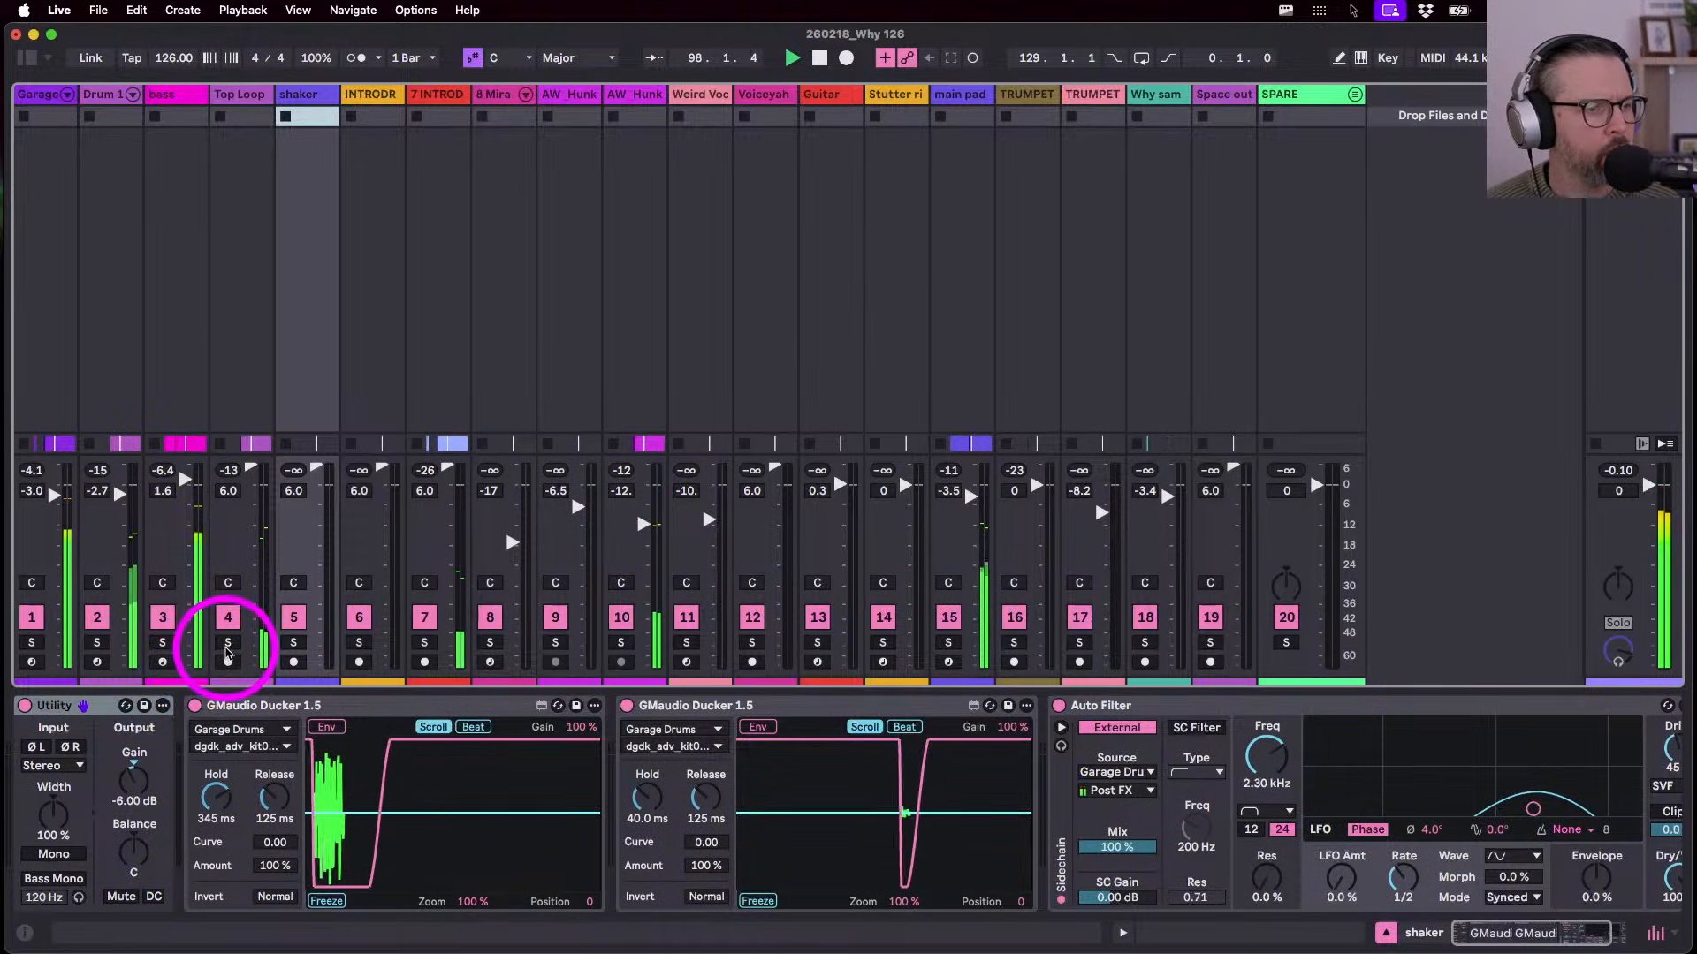
click(227, 643)
click(227, 643)
click(97, 643)
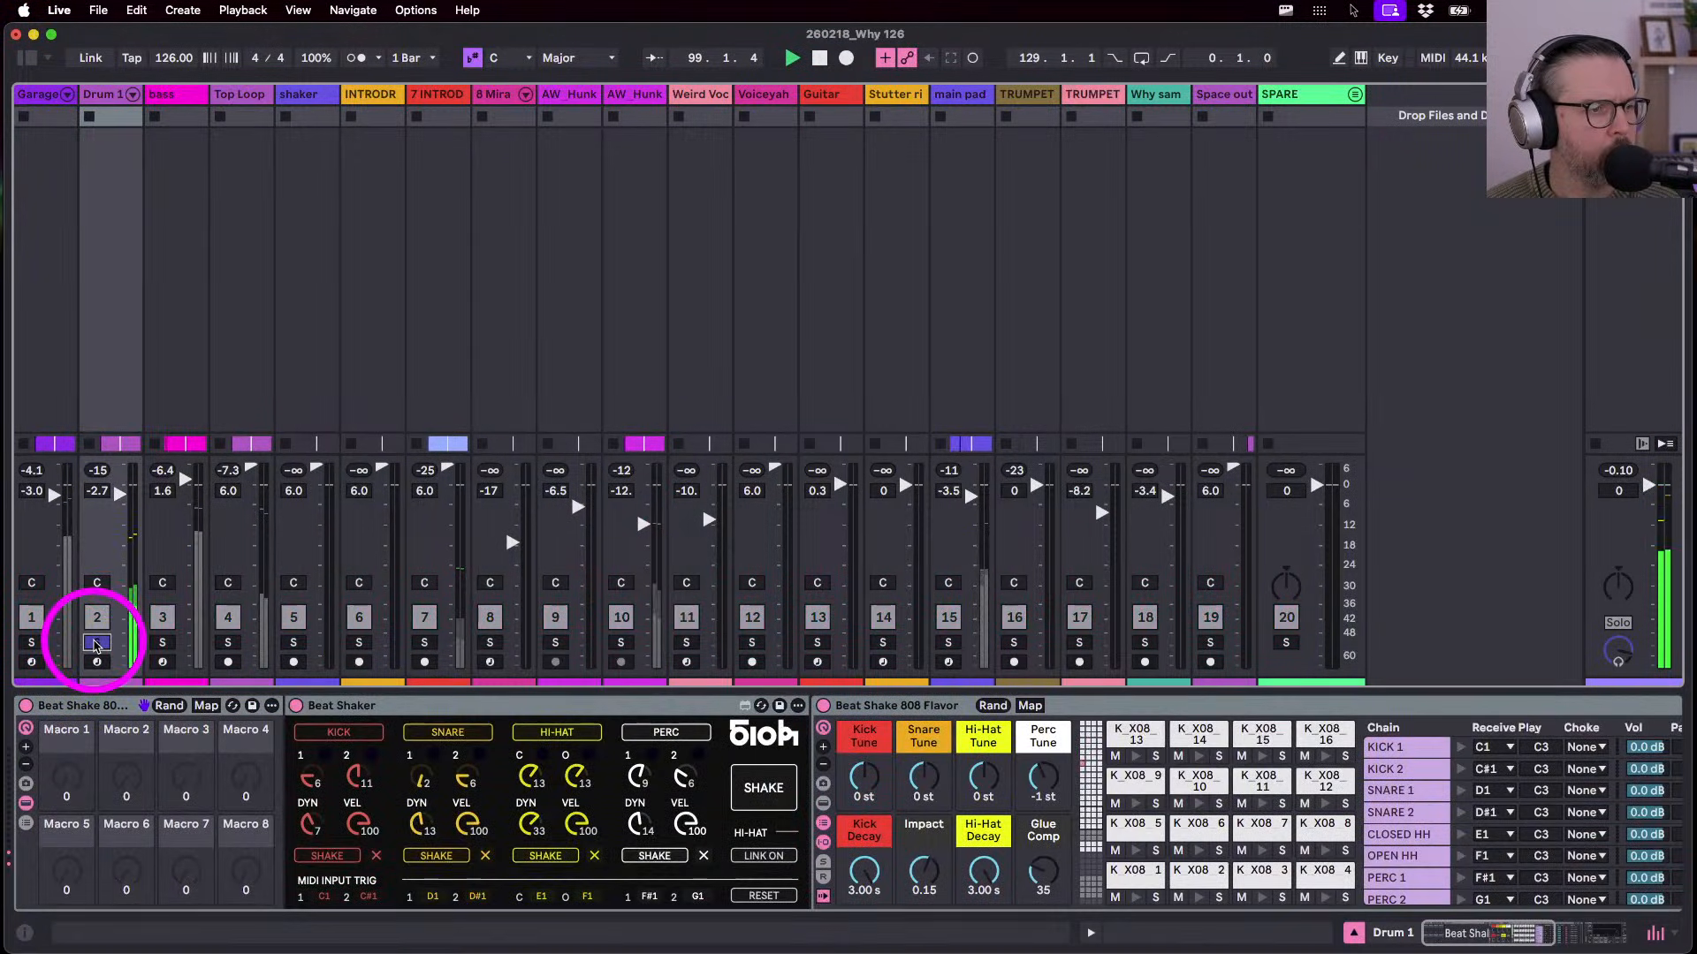
click(97, 643)
- Lower Drum 1's volume and filter cutoff to 2.02 kHz, trying then undoing extra drive
click(100, 95)
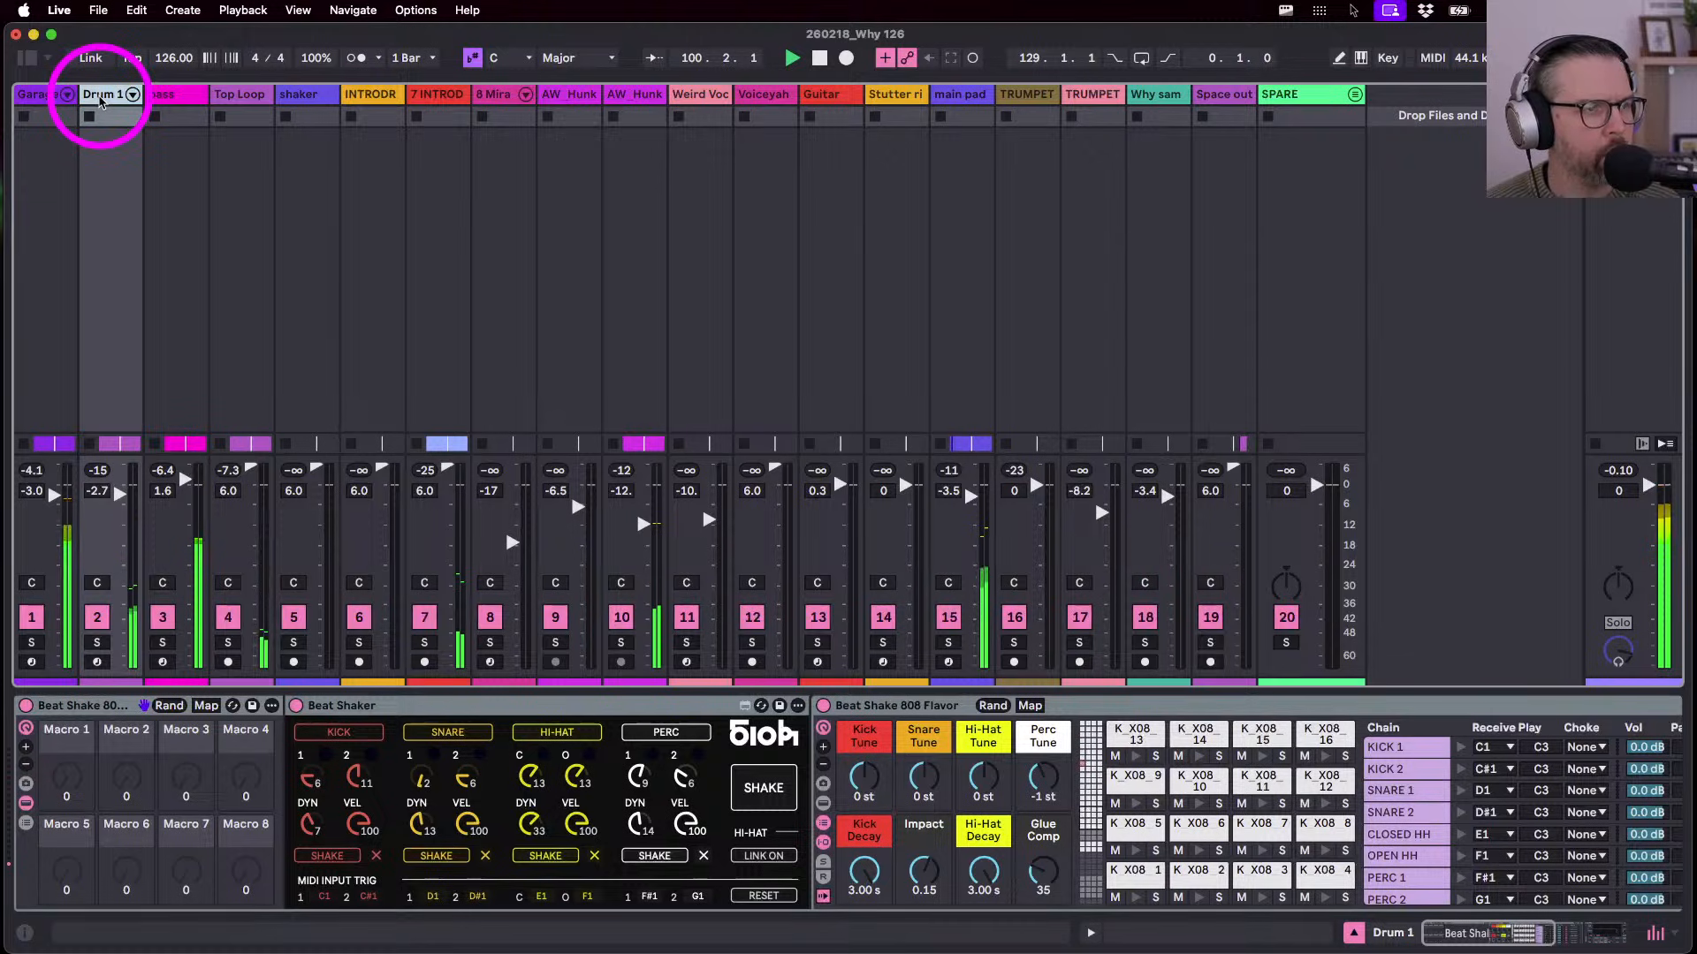
drag(124, 494, 125, 492)
click(25, 803)
click(353, 761)
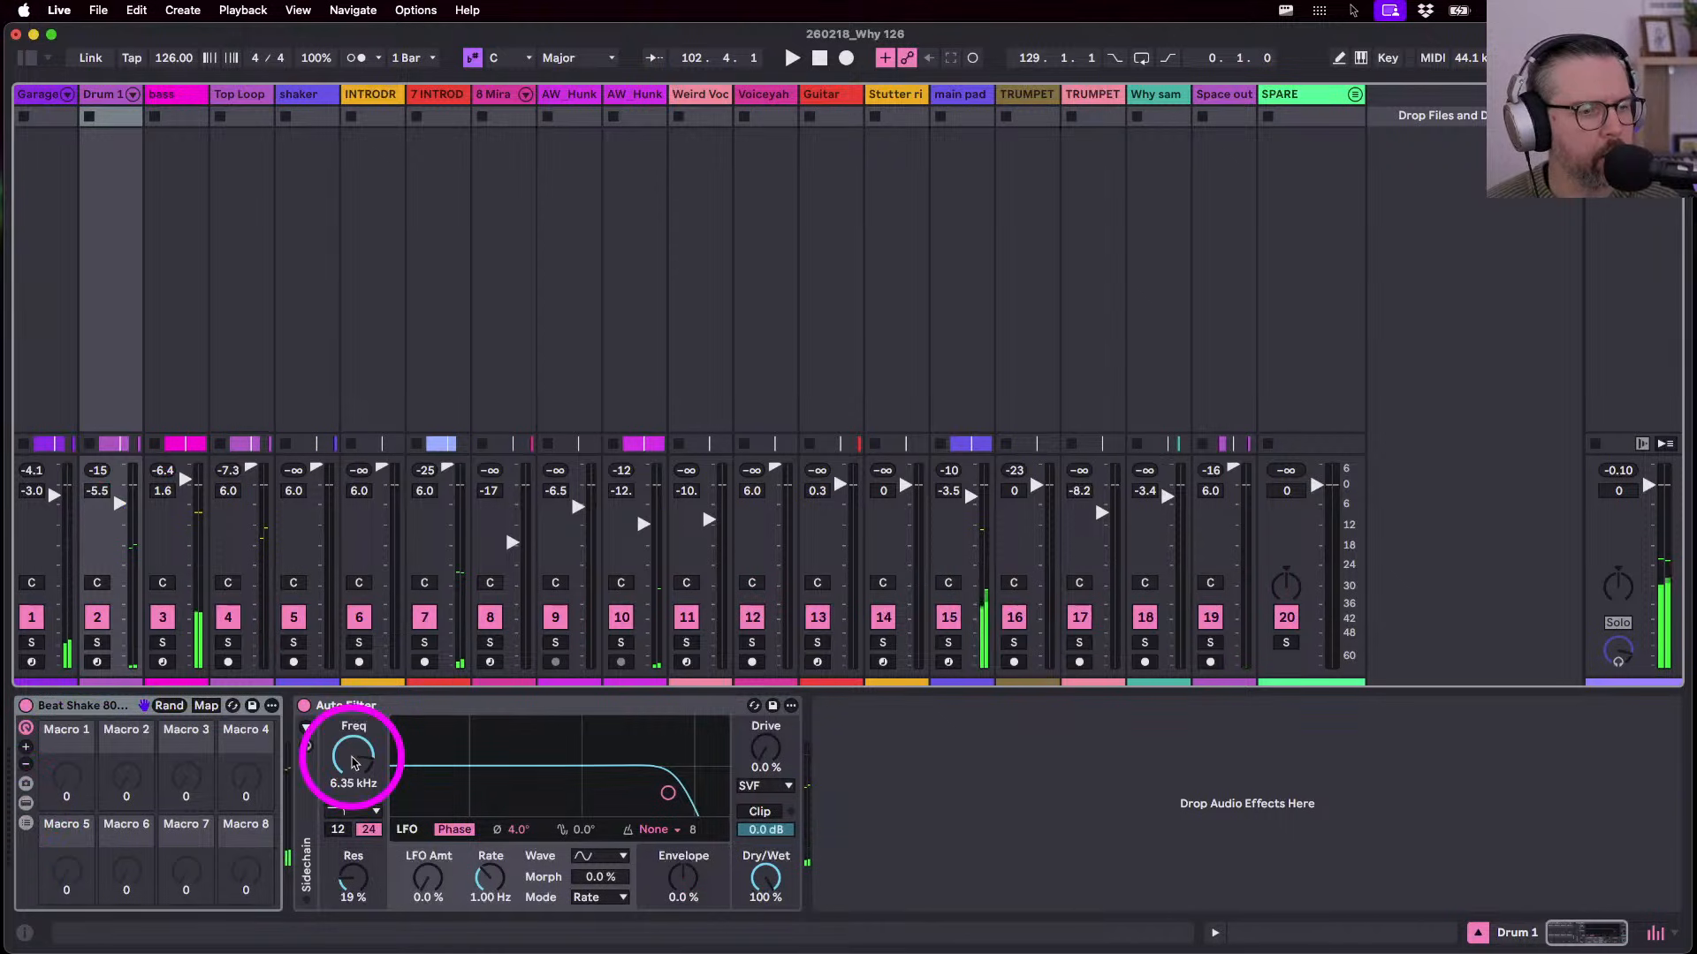
mouse_move(668, 793)
mouse_down()
mouse_move(609, 788)
mouse_move(652, 784)
mouse_move(666, 807)
mouse_up()
drag(765, 752, 766, 746)
key(super+z)
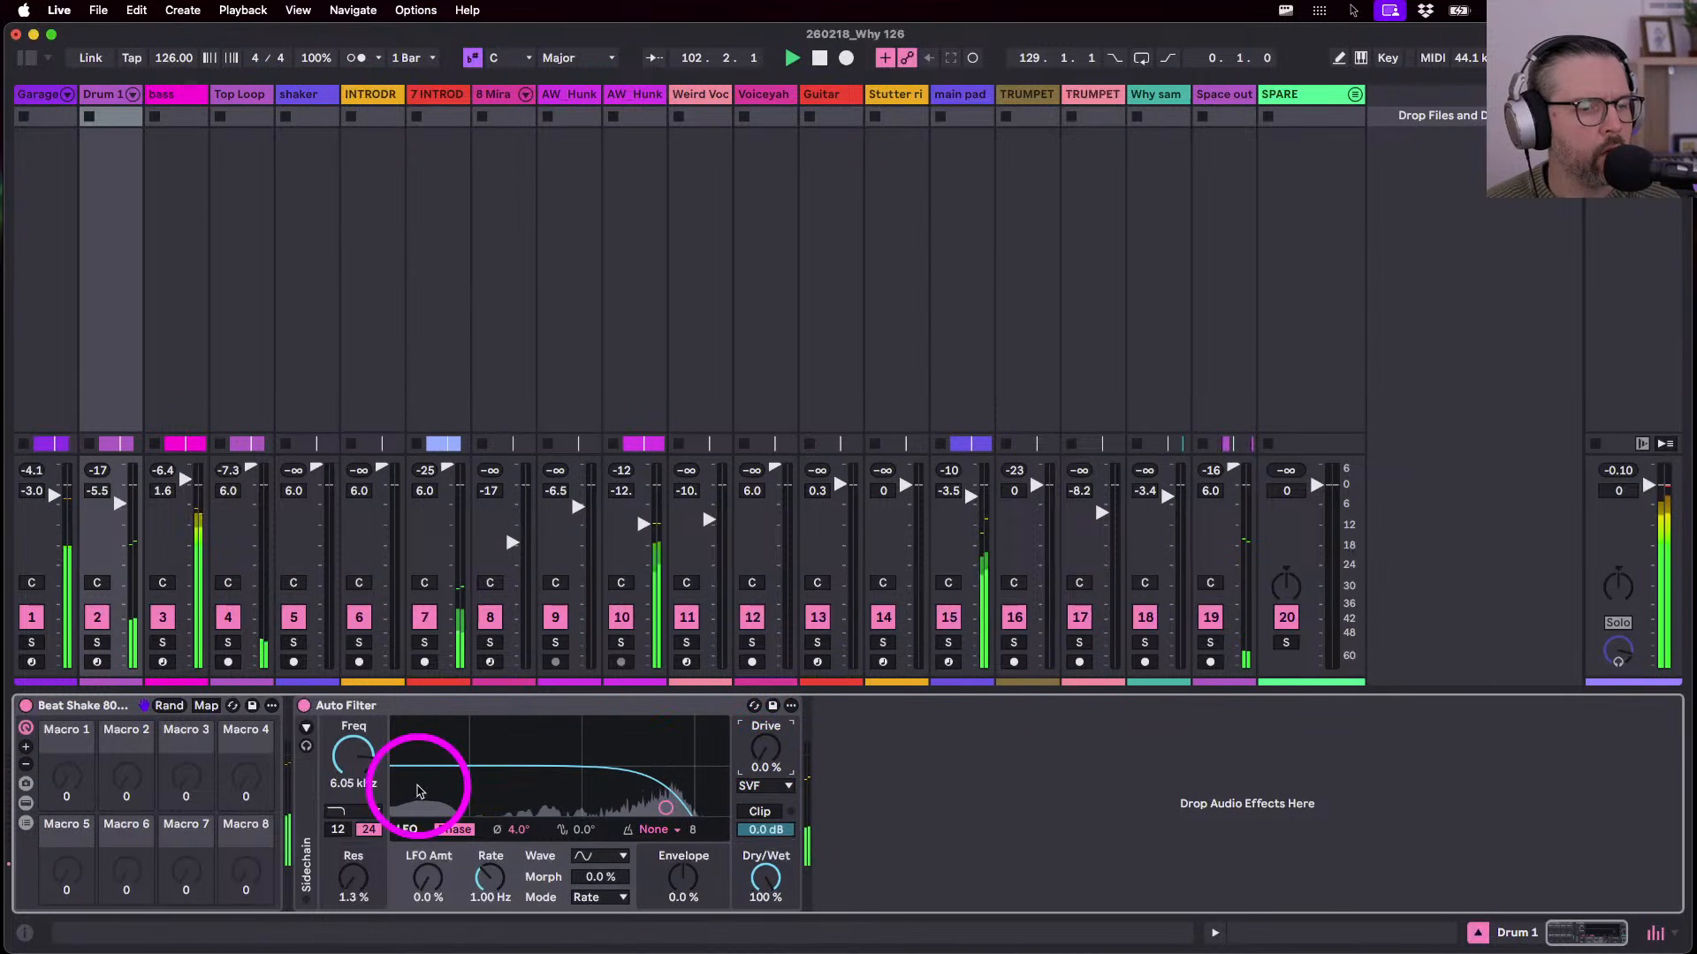
key(space)
click(25, 802)
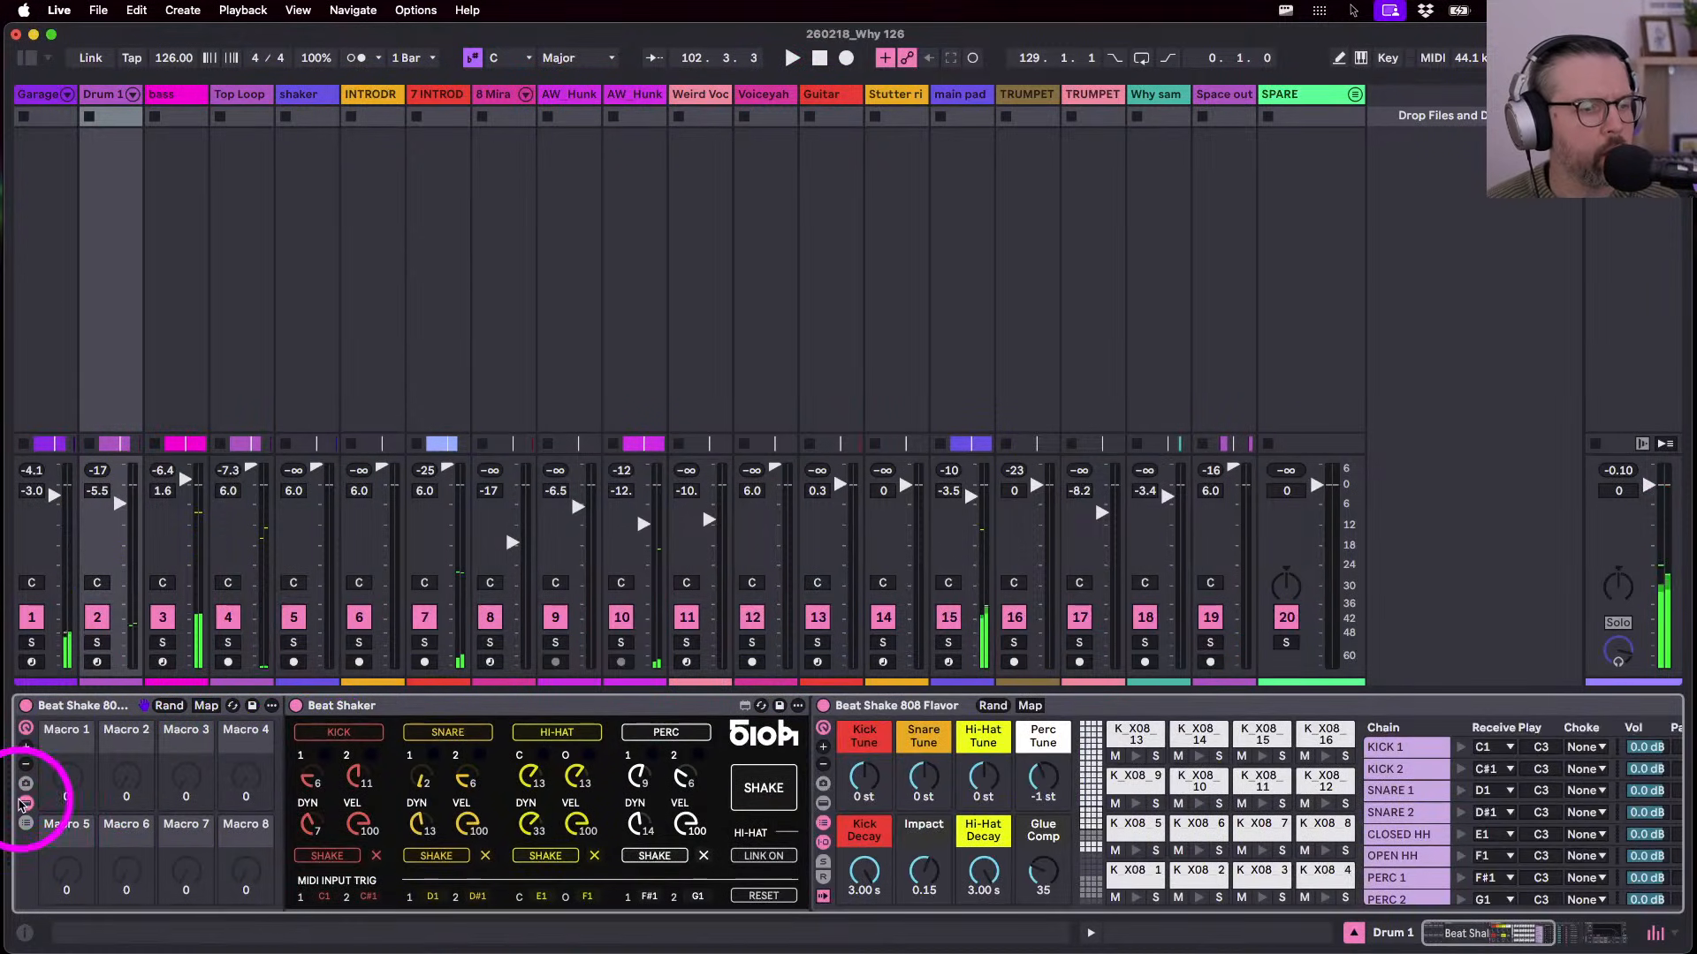
key(space)
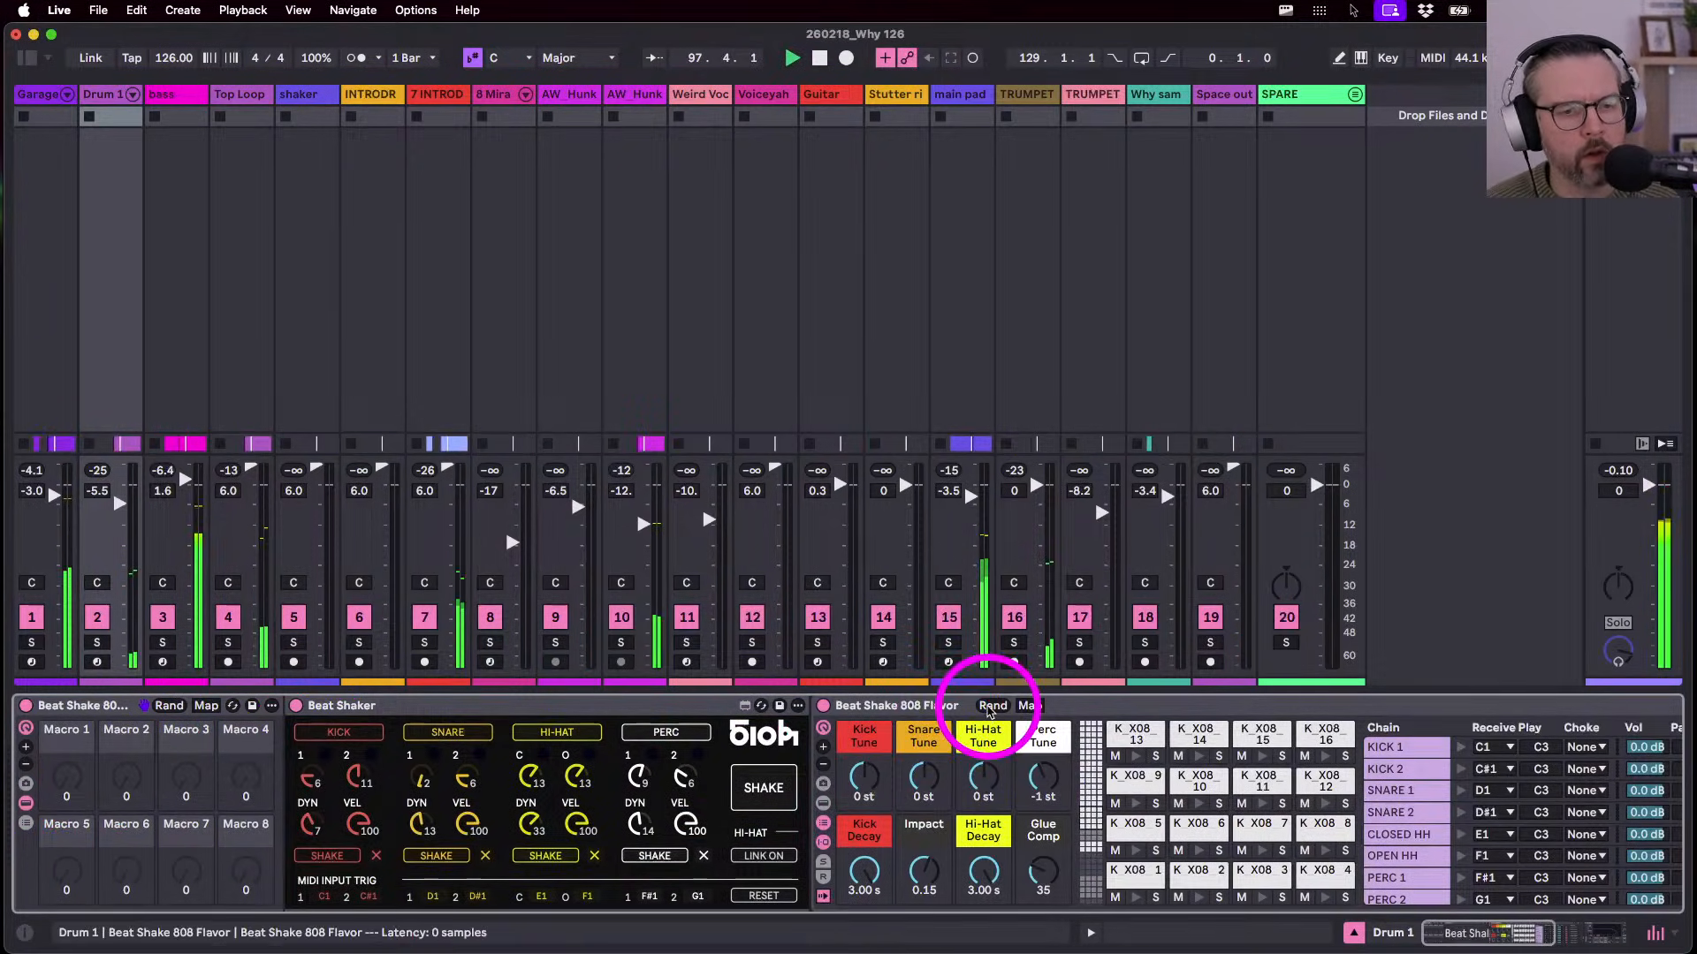
- Reshuffle Drum 1's Beat Shaker pattern twice and raise its filter cutoff to 7.46 kHz
click(759, 785)
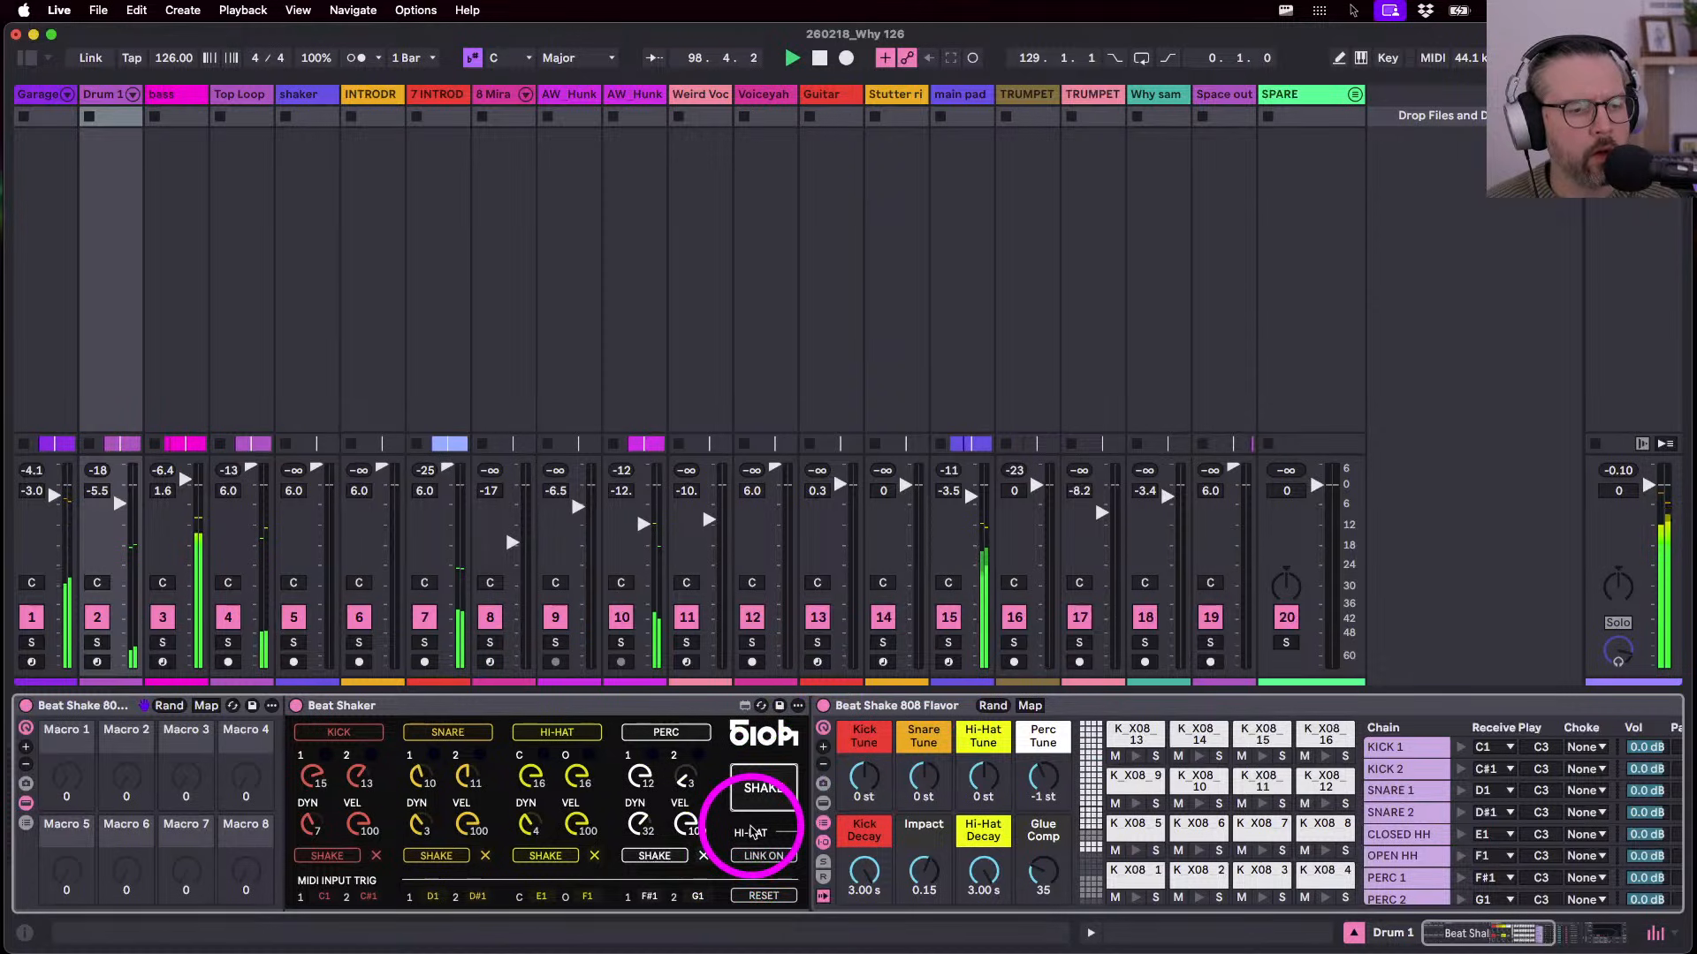
click(756, 796)
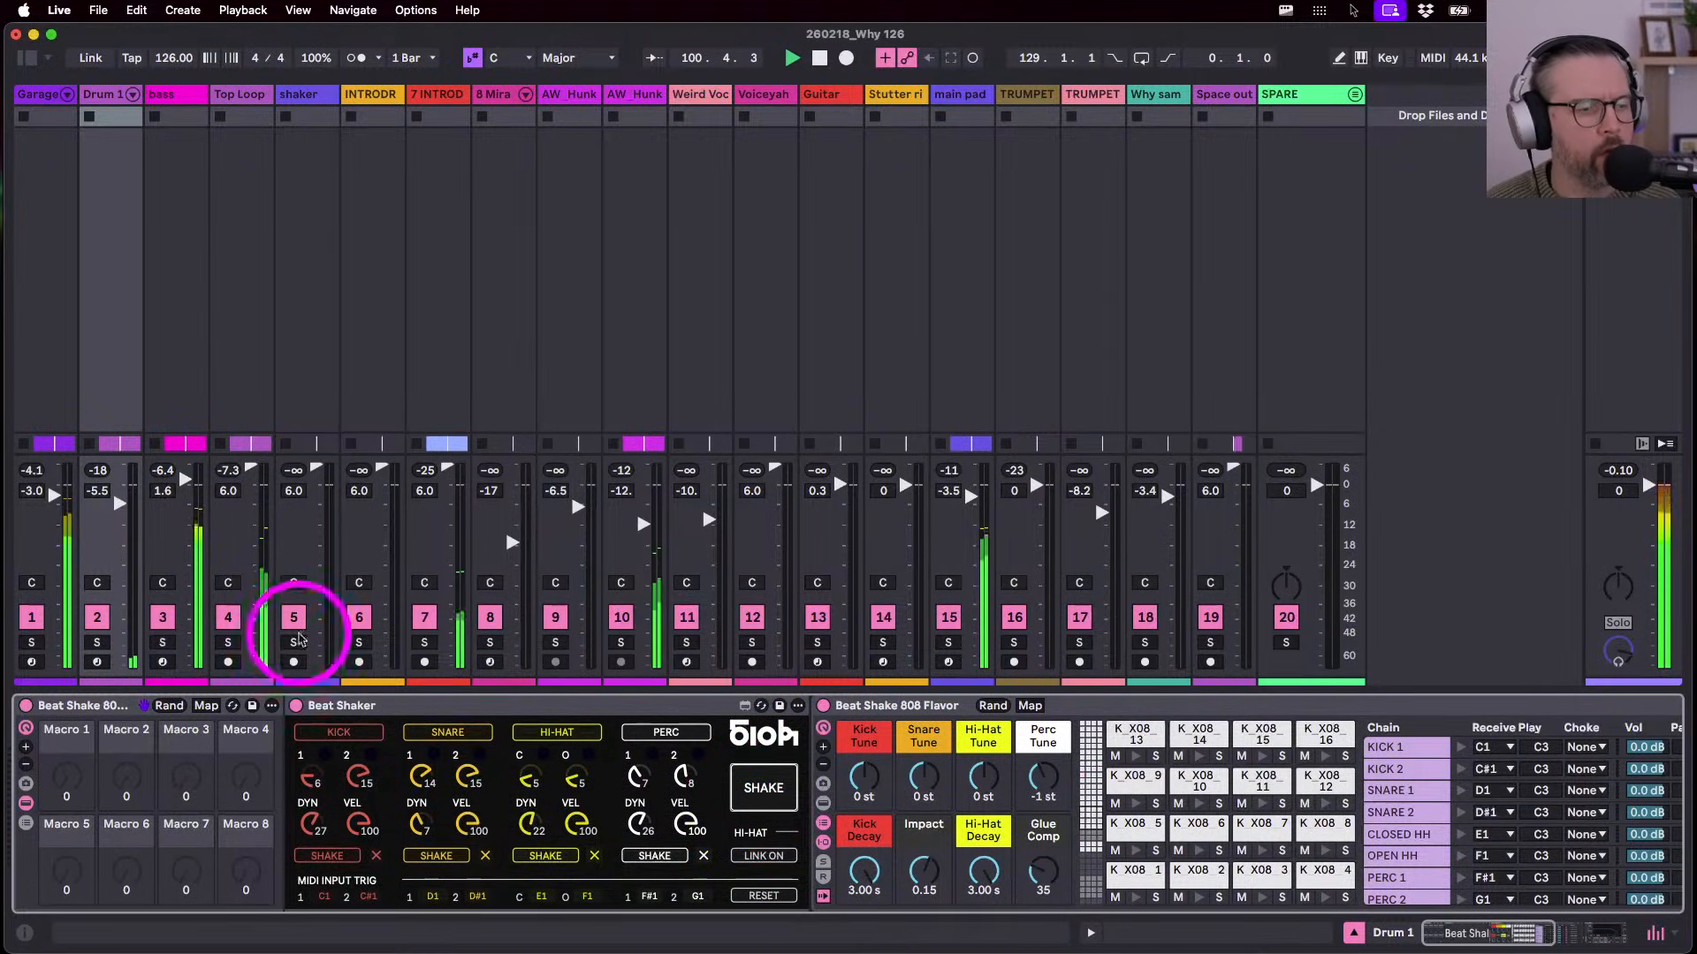
click(27, 804)
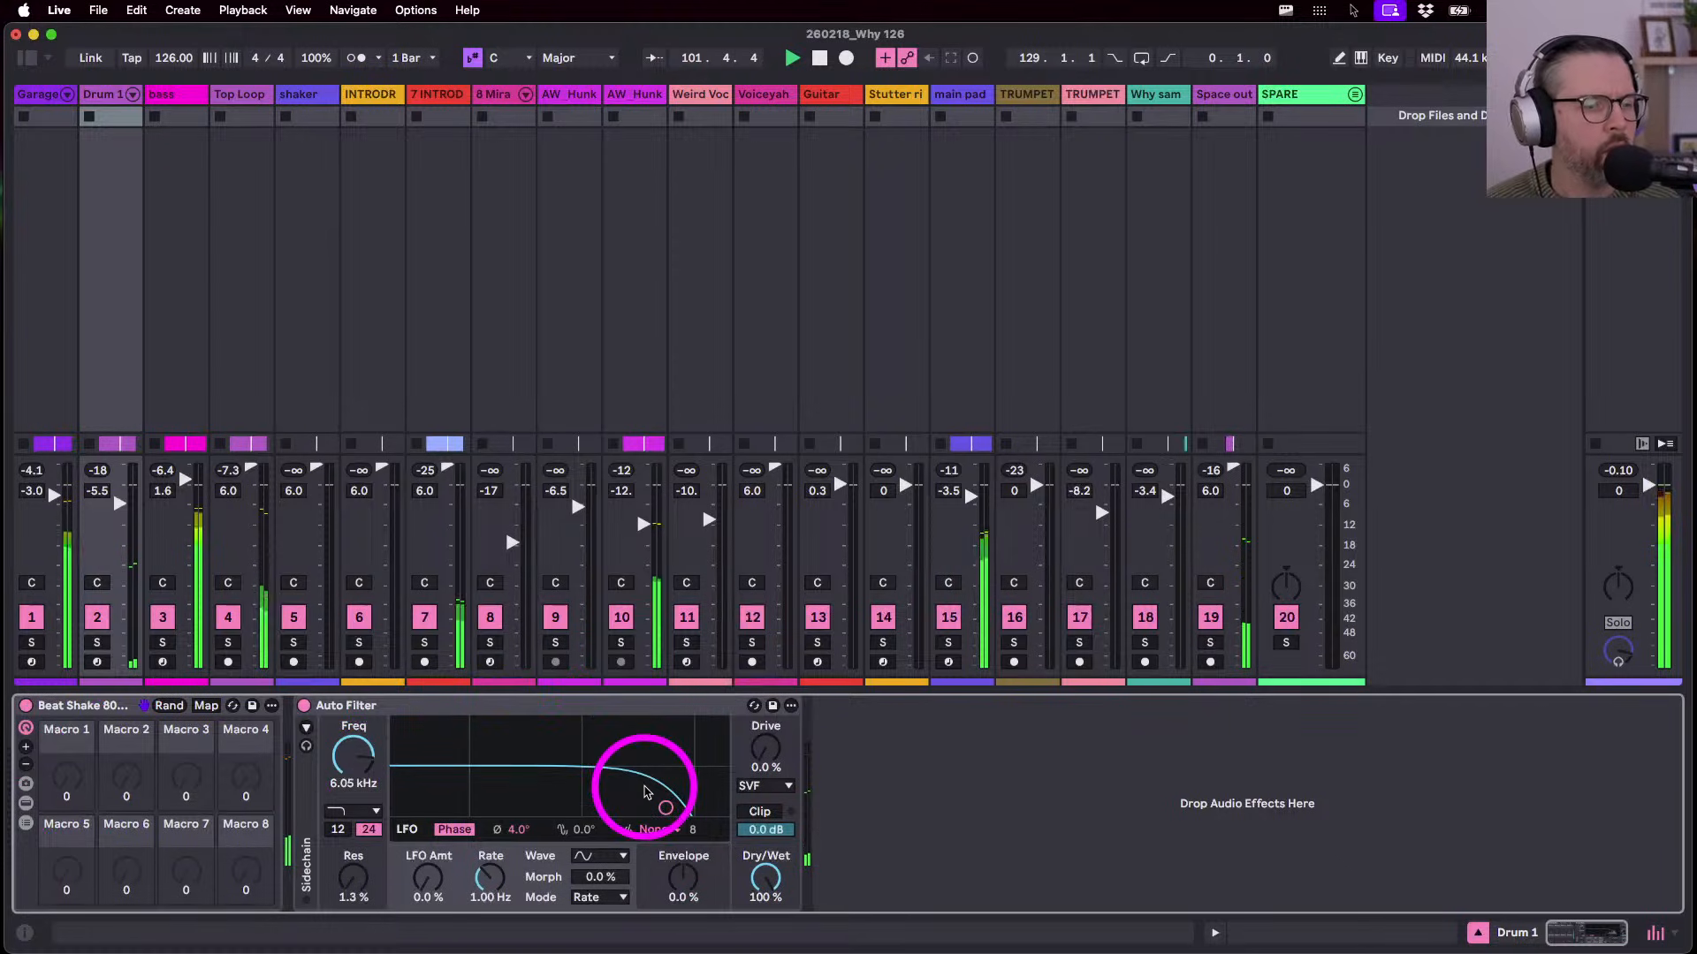
drag(353, 753, 354, 756)
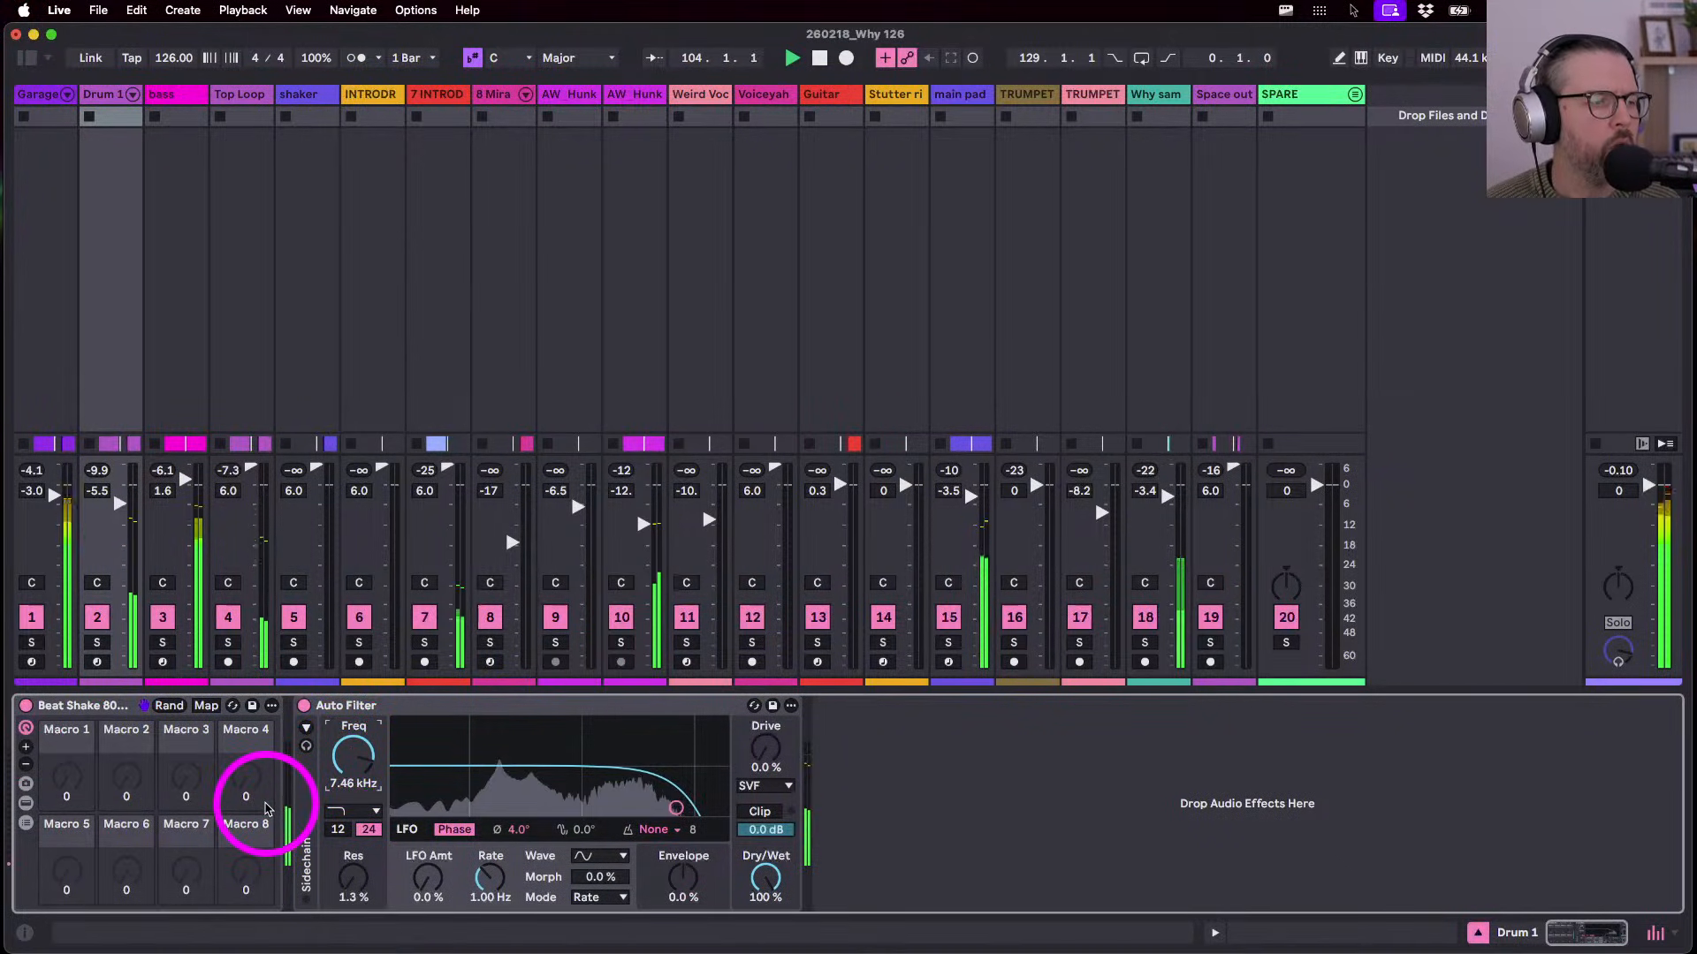
- Set Drum 1's volume to -6.5 dB and show the return tracks in the mixer
drag(124, 509, 119, 511)
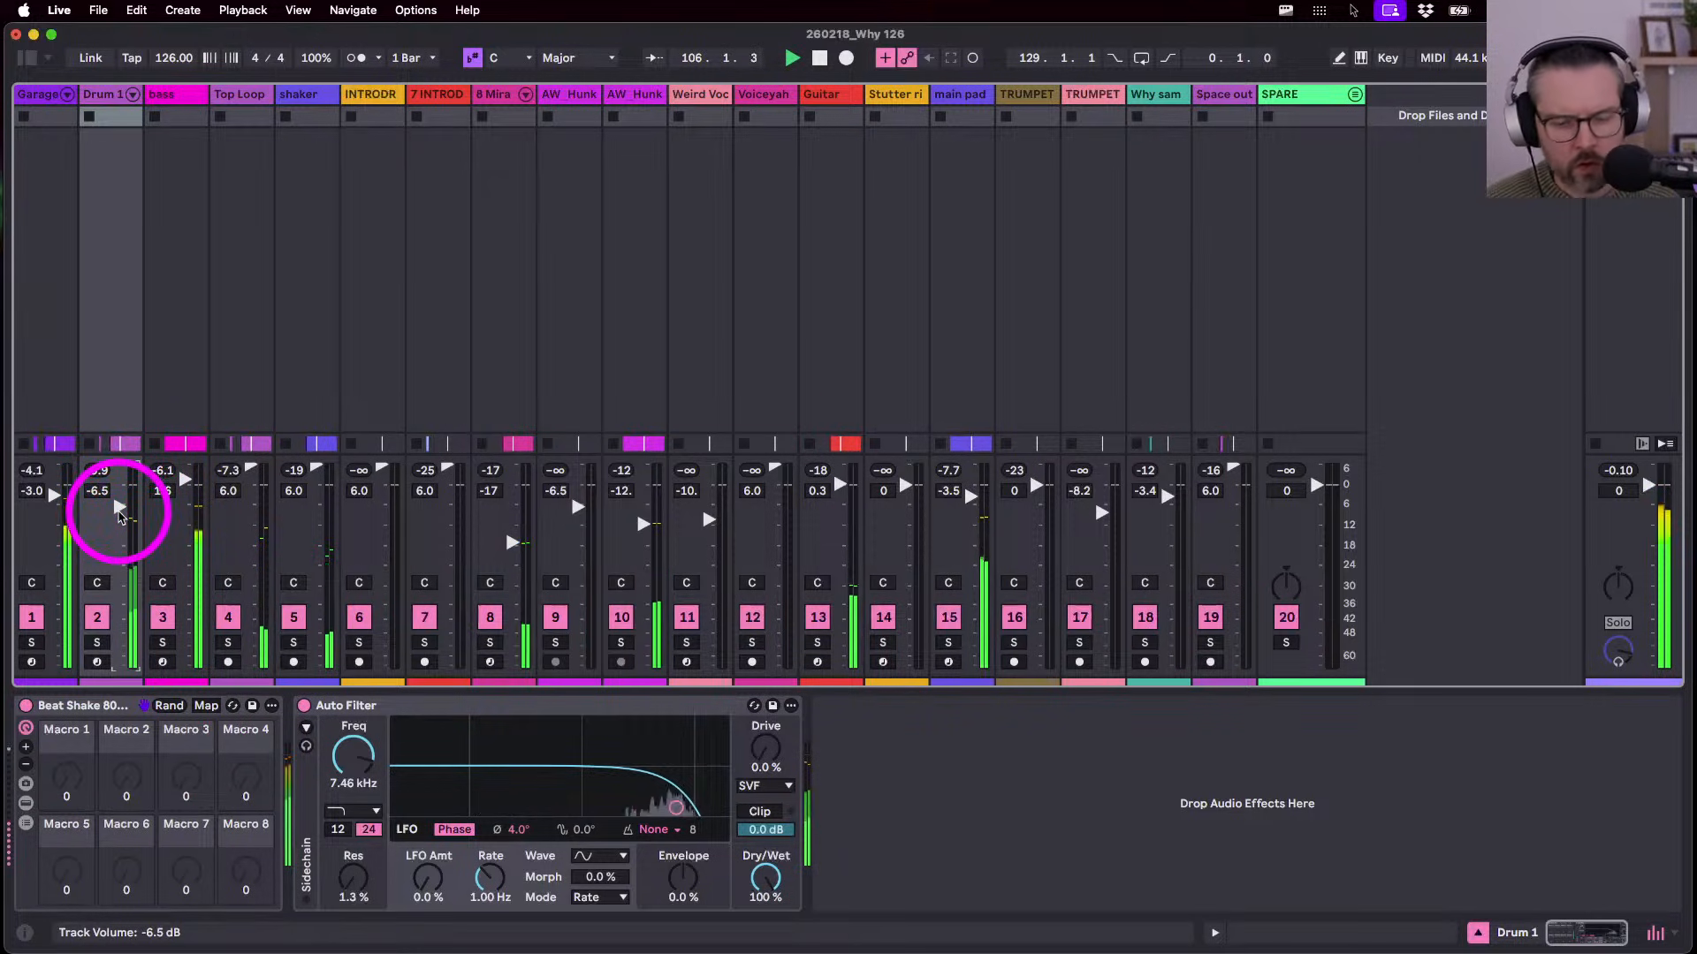
key(alt+super+r)
click(1409, 97)
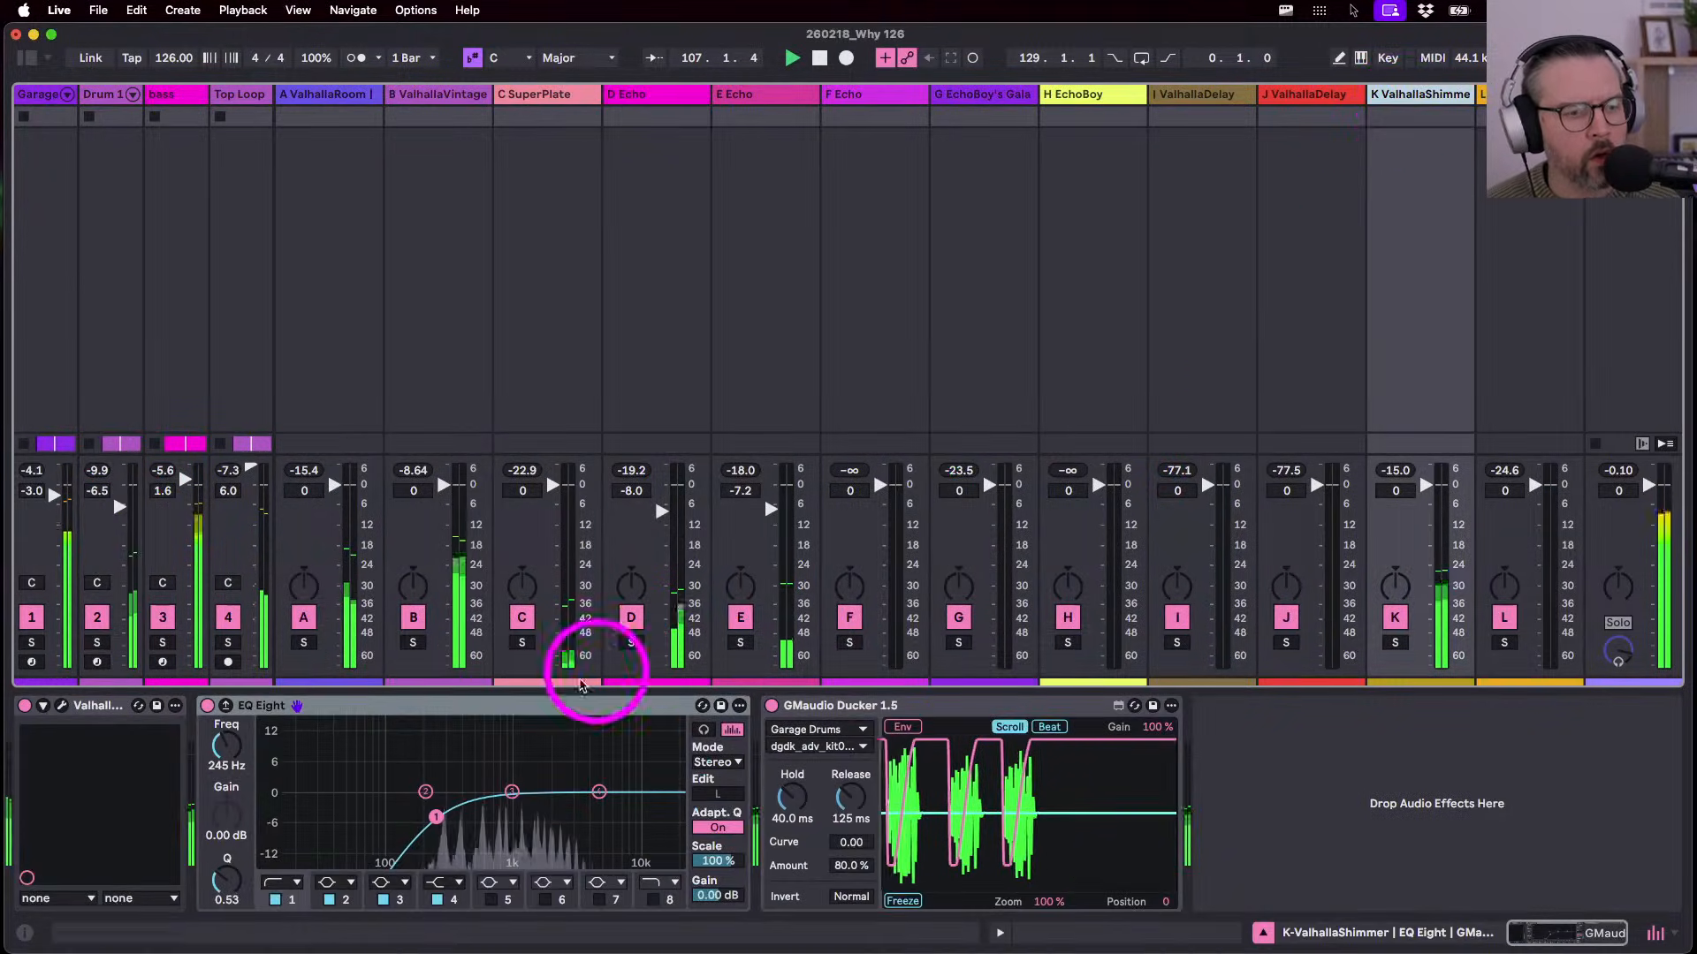
- Set the ValhallaShimmer return's ducker to 90% amount and 100 ms hold, checking it soloed
drag(844, 870, 845, 861)
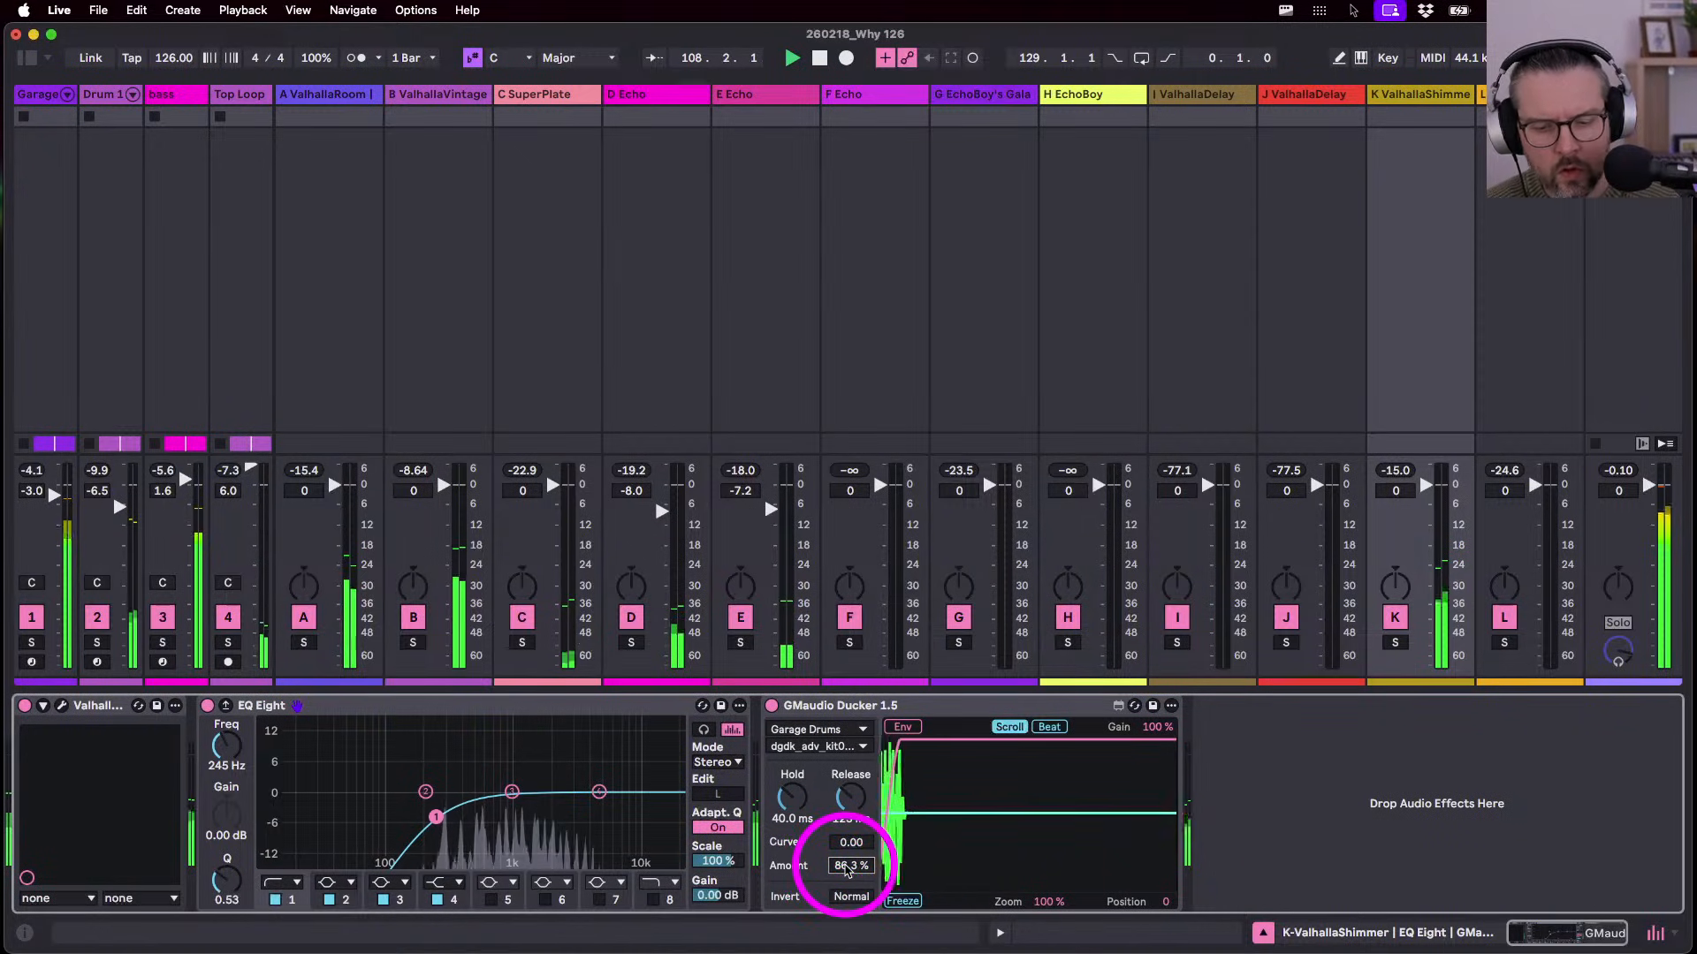
drag(786, 799, 786, 791)
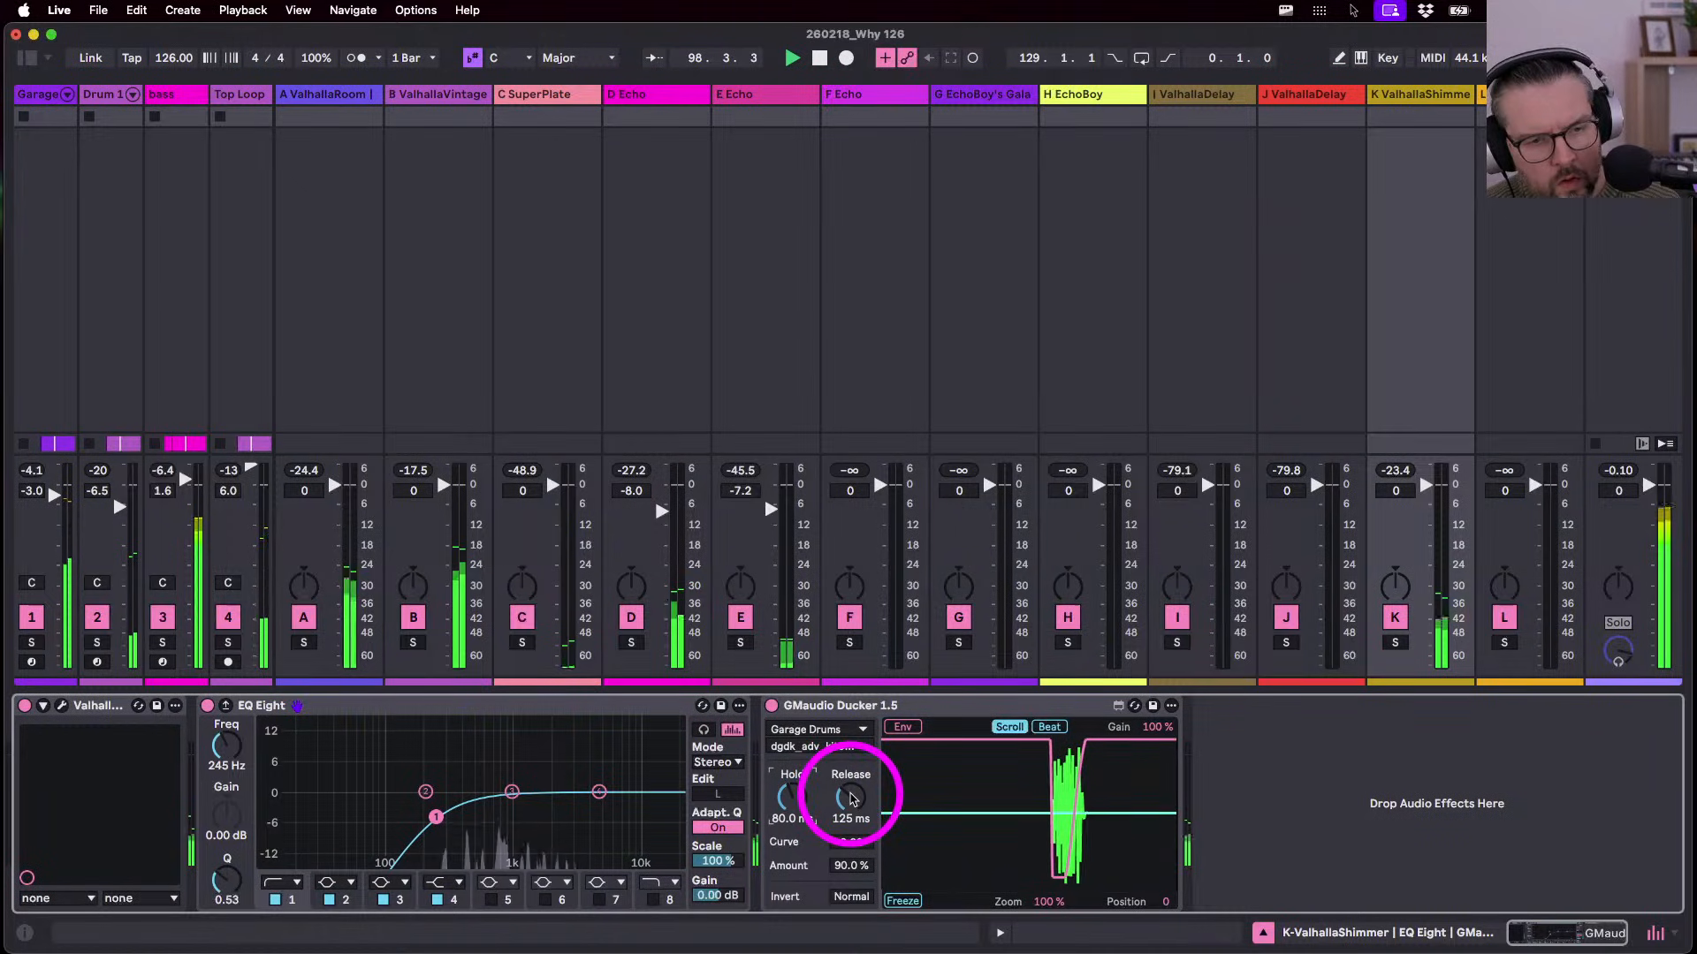
drag(798, 798, 796, 778)
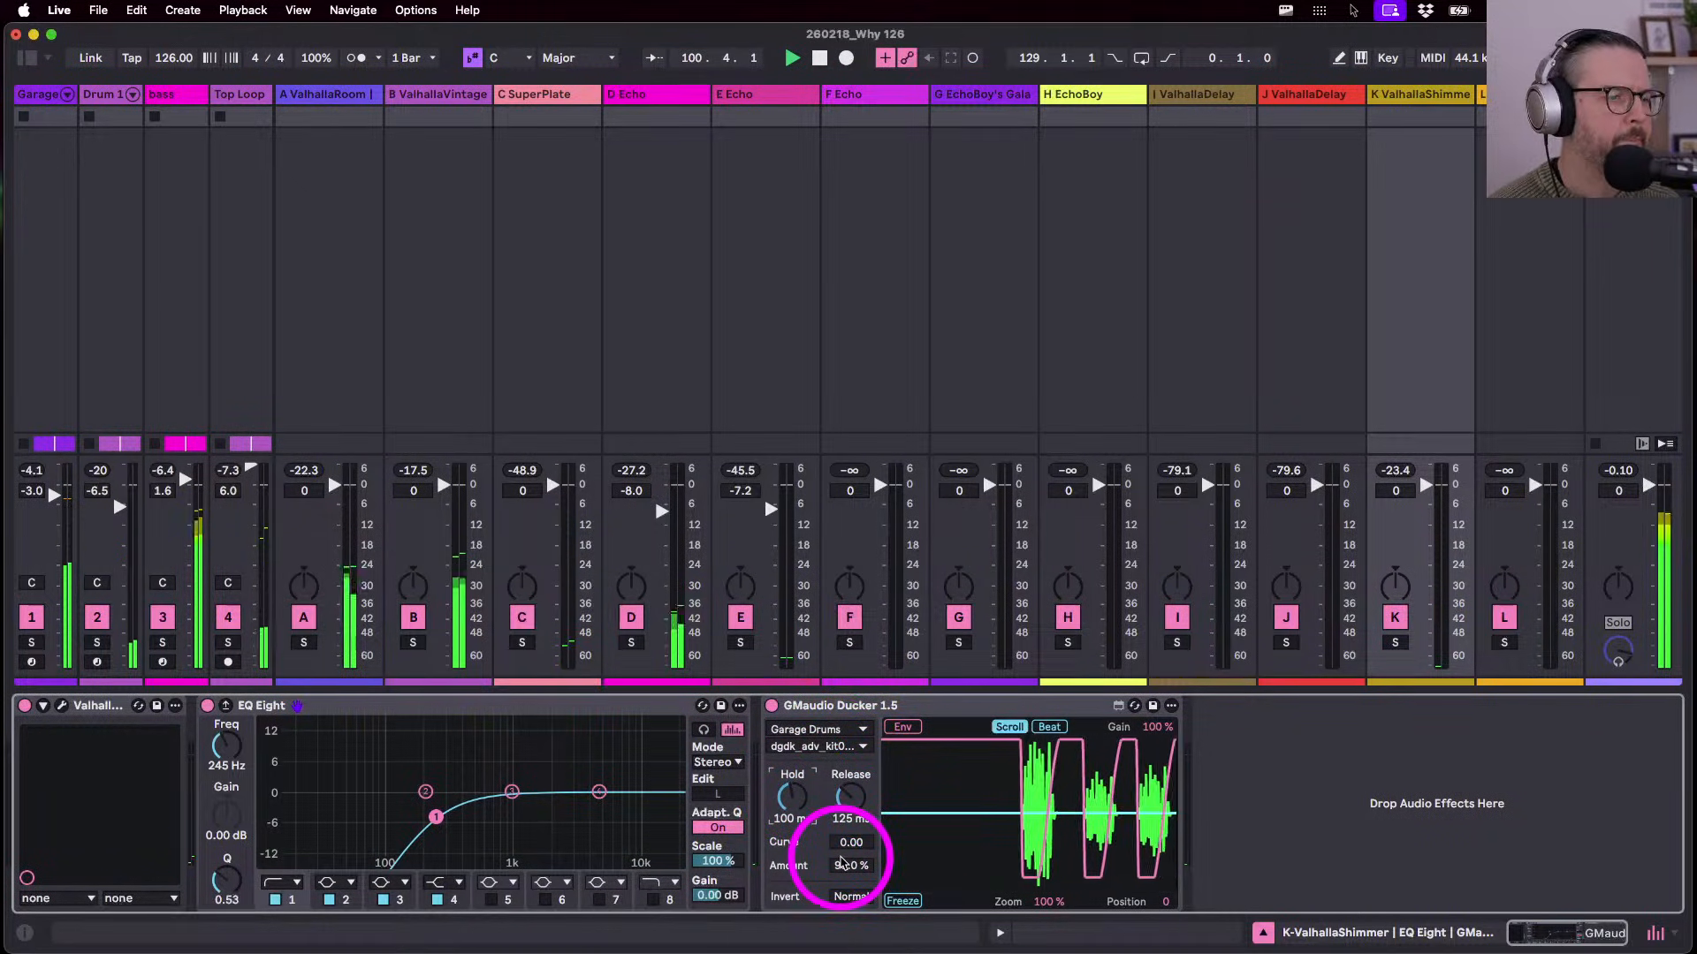
click(1404, 643)
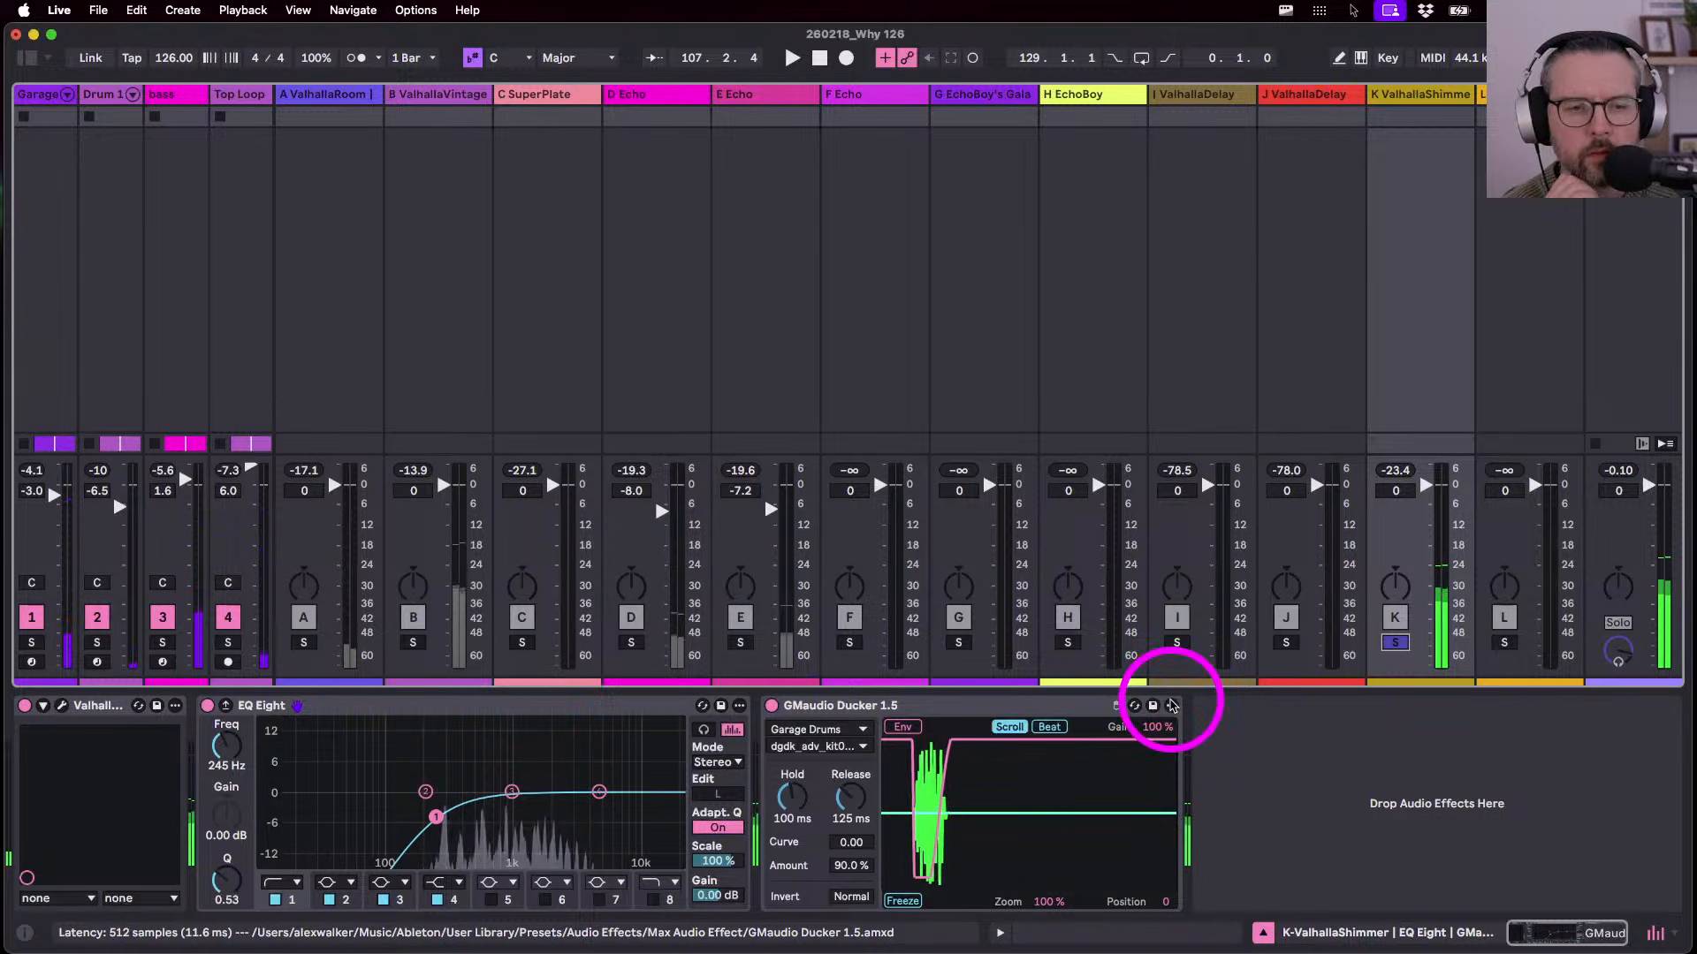
click(1396, 644)
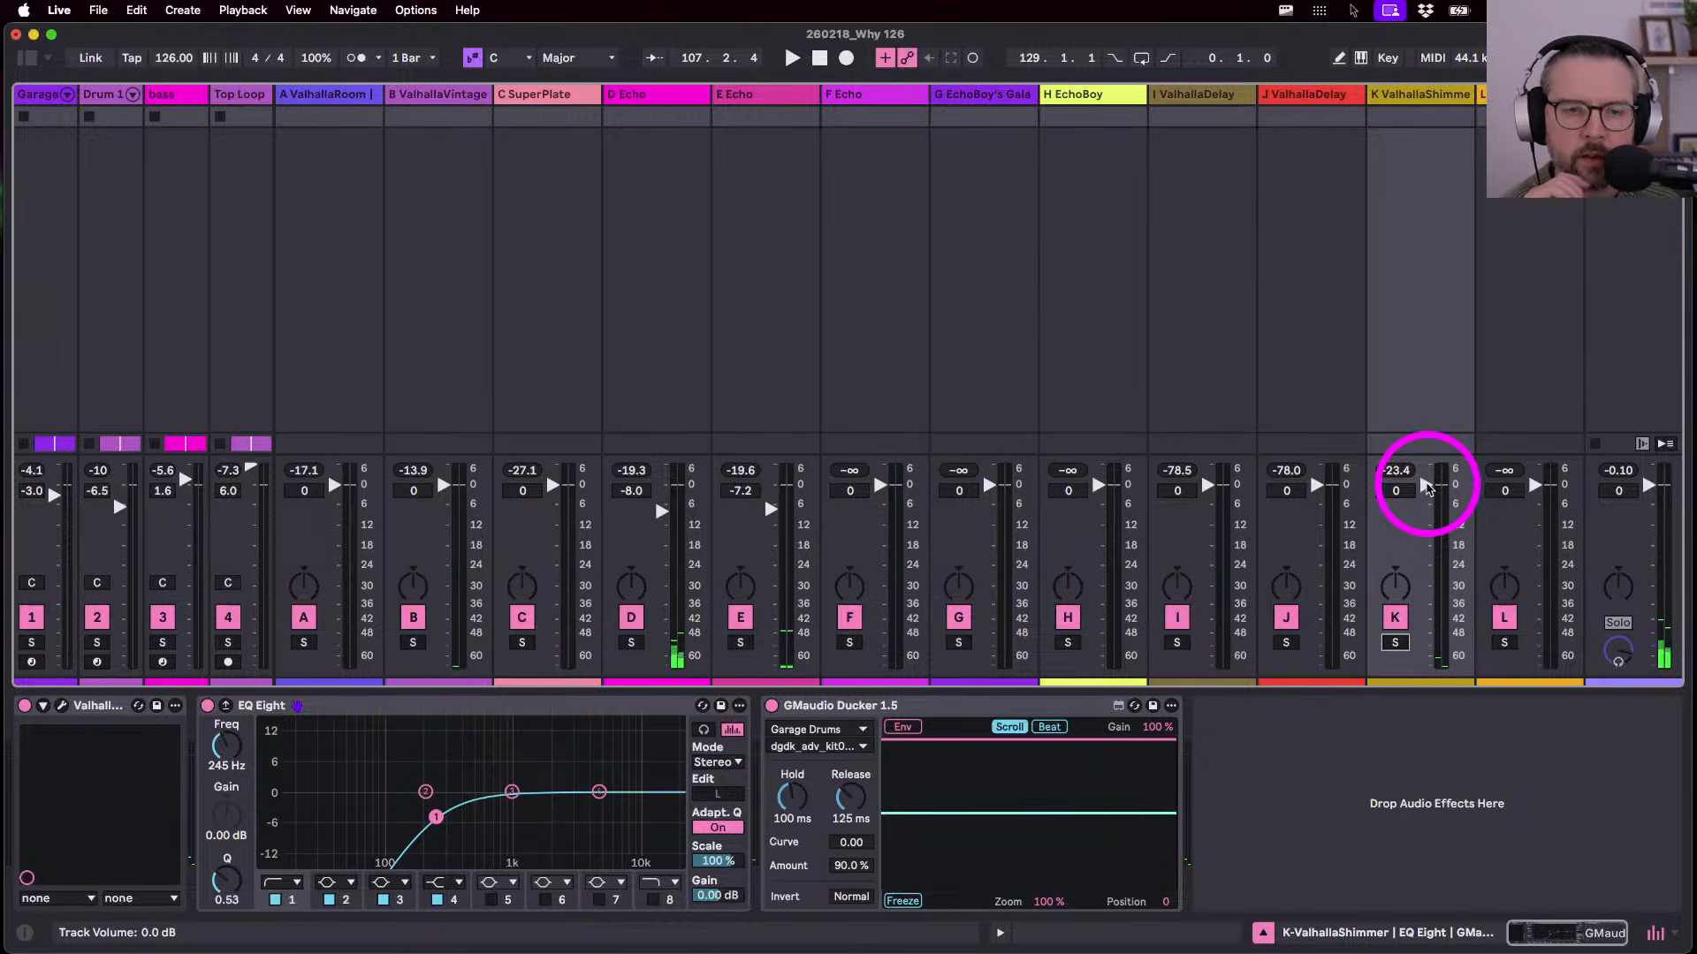
click(1395, 493)
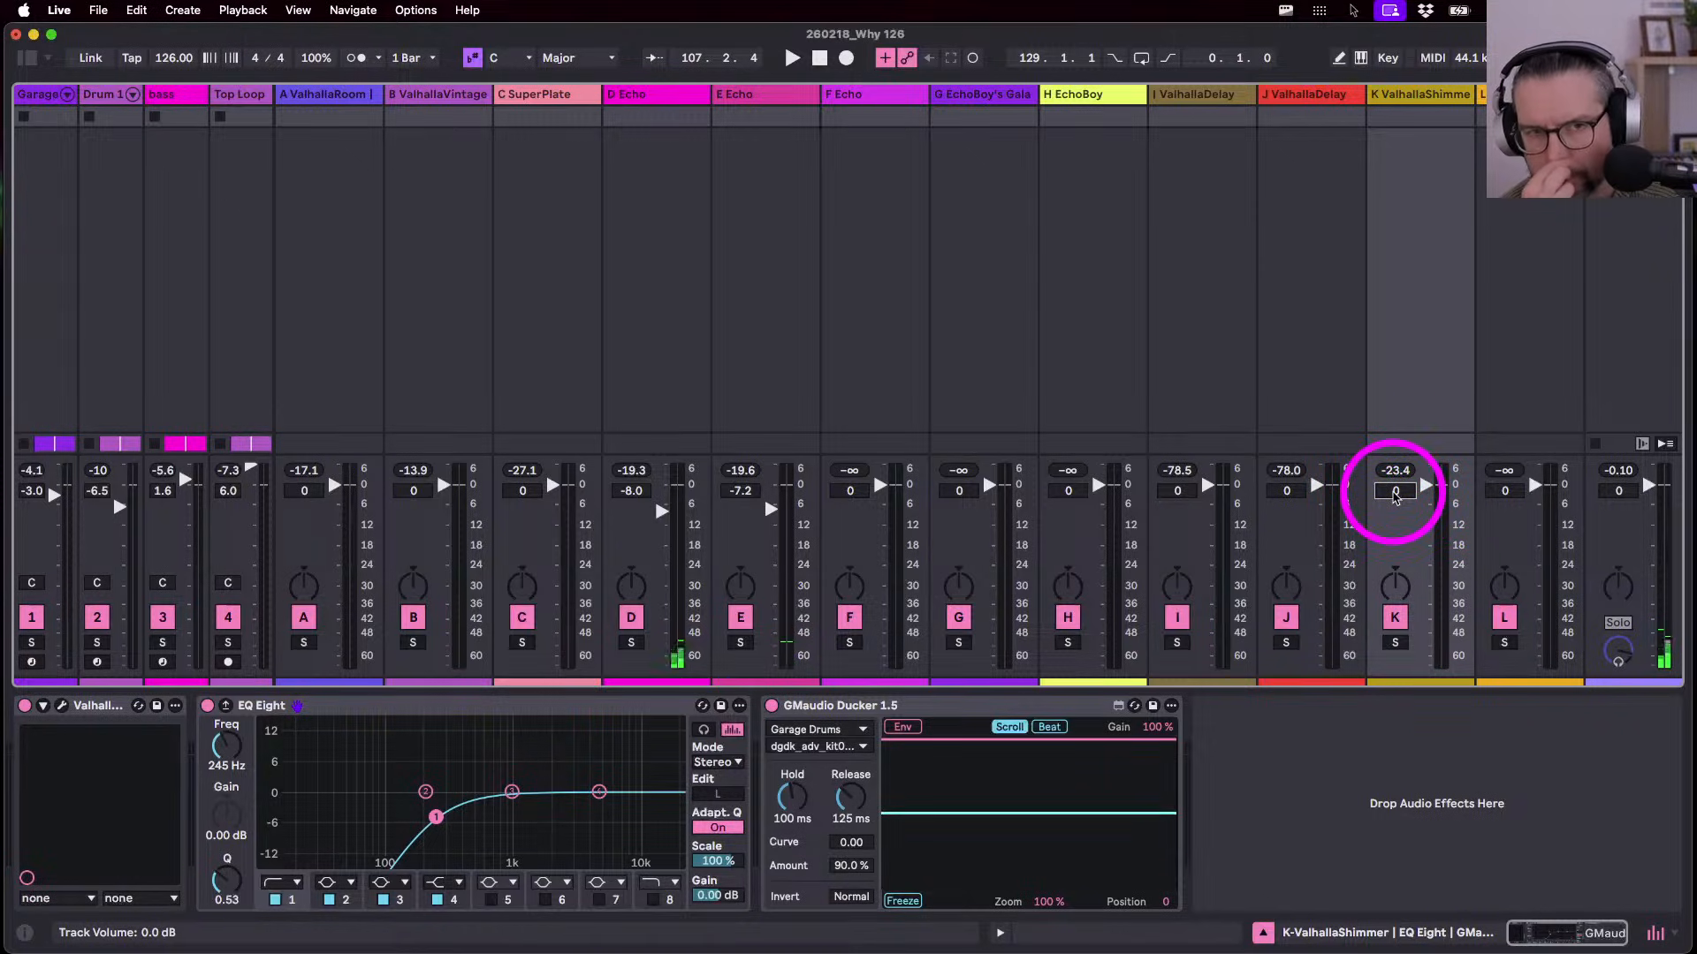
- Compare the effect chains on returns K, L and Main, then play the set around bar 97
click(1385, 97)
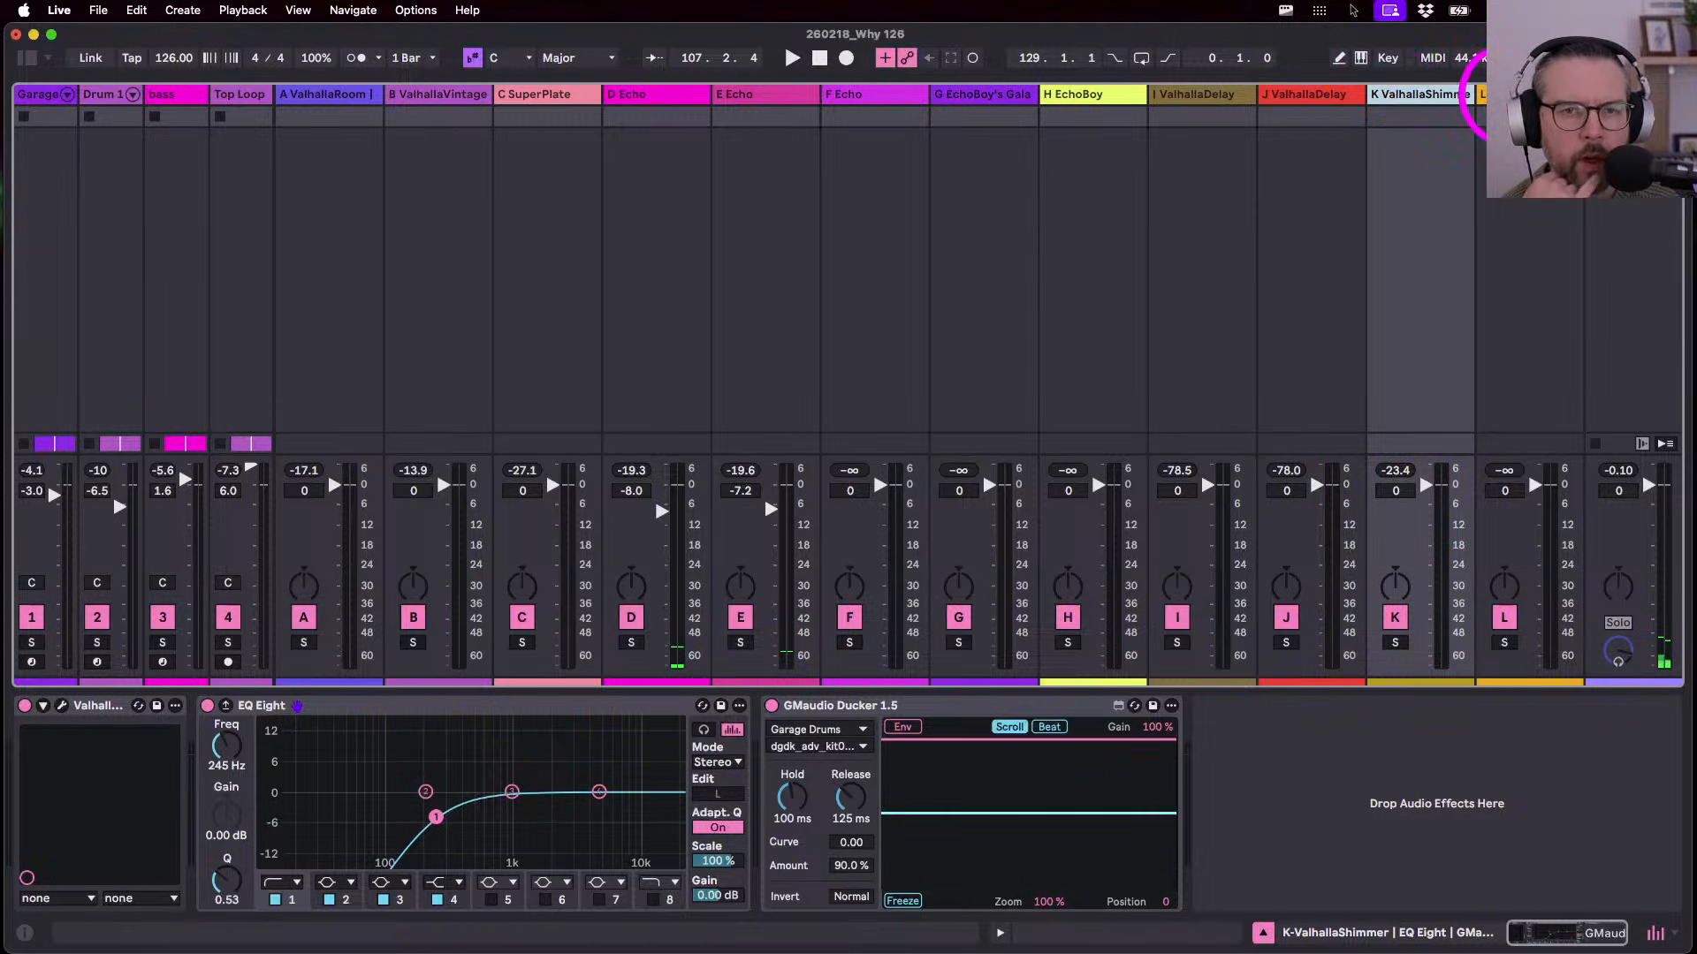
click(1497, 95)
click(1403, 95)
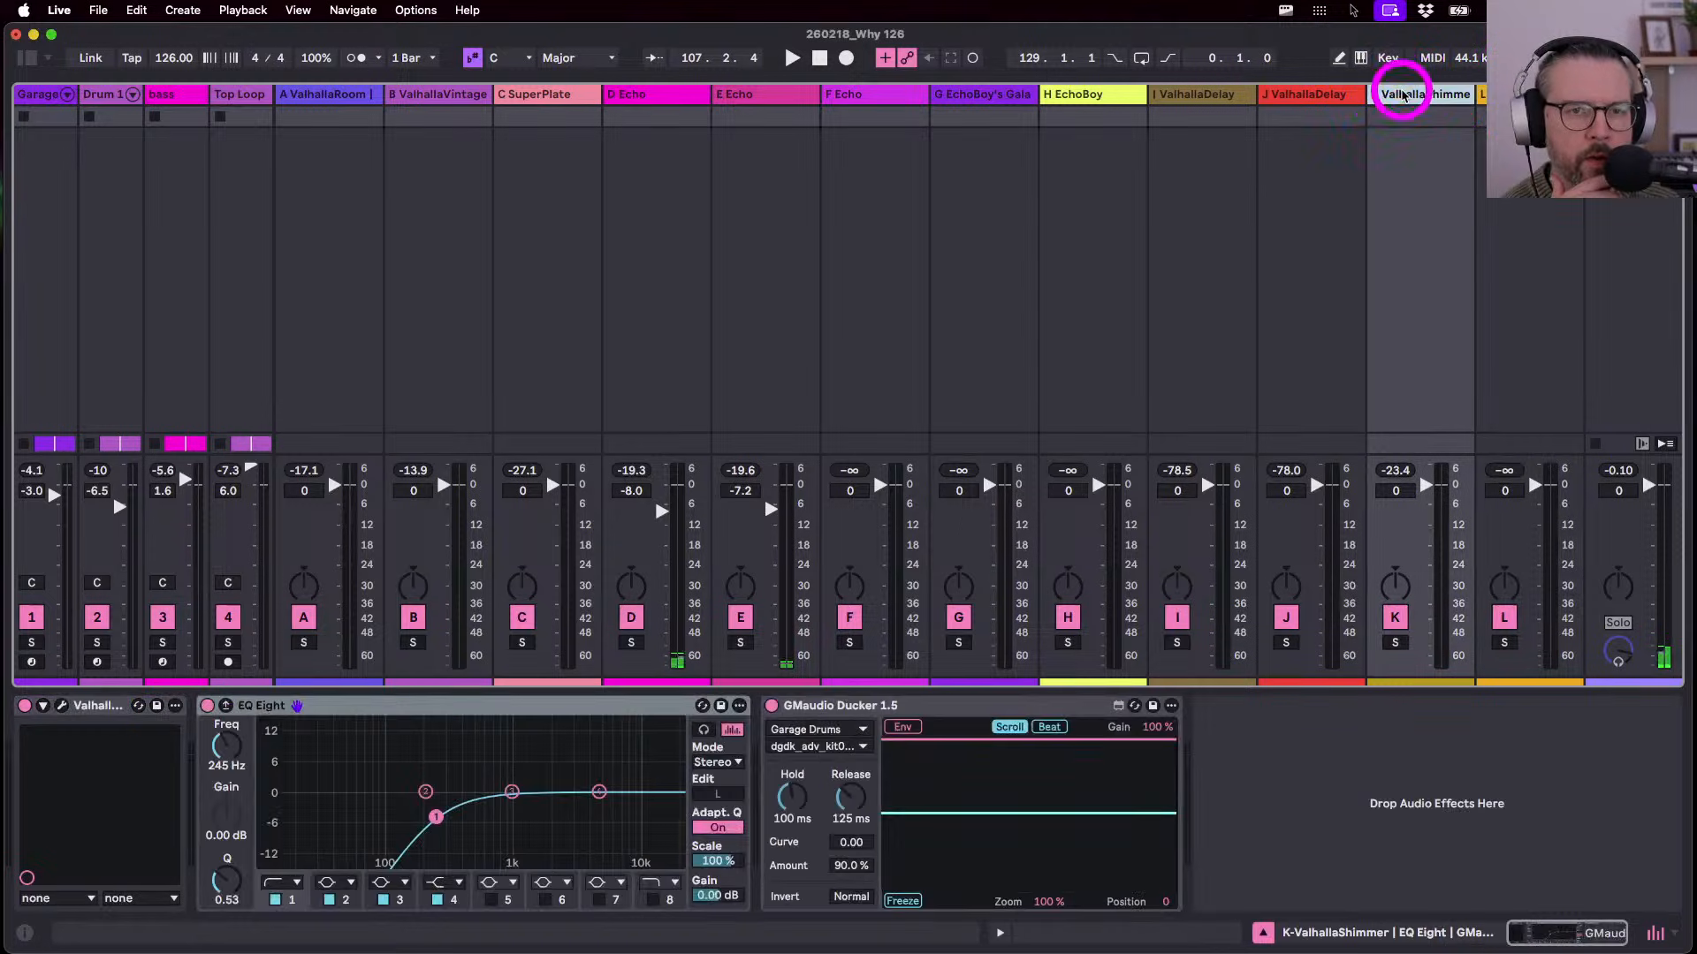
click(1479, 94)
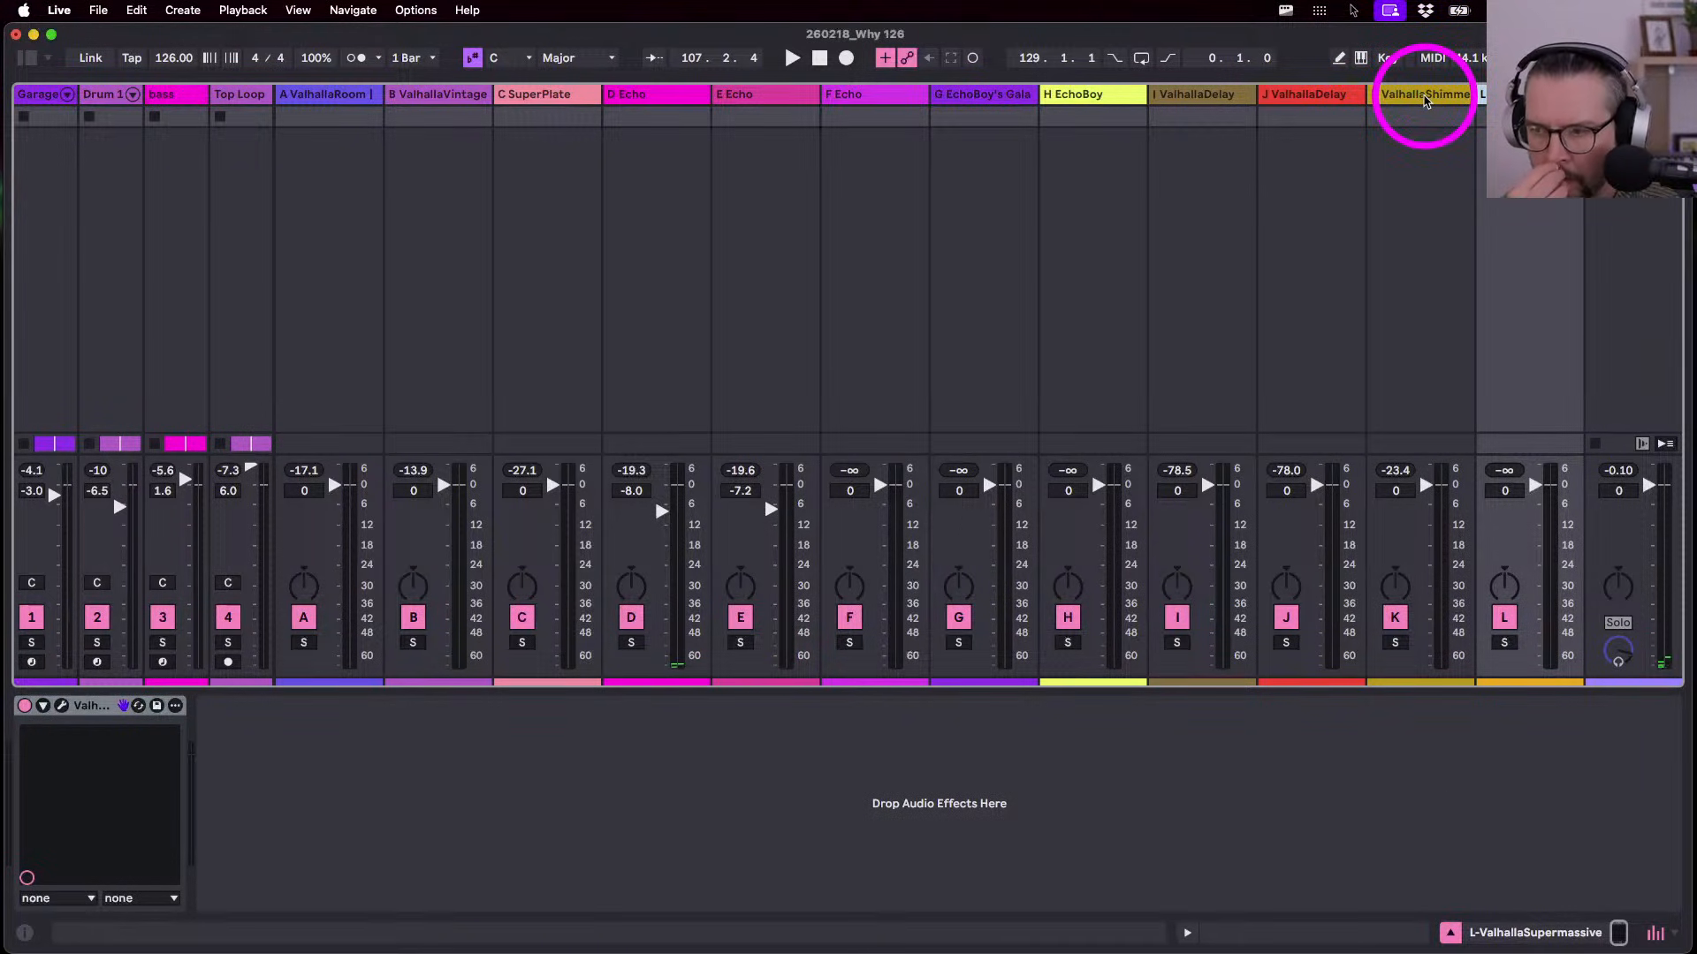
click(1424, 99)
click(1515, 98)
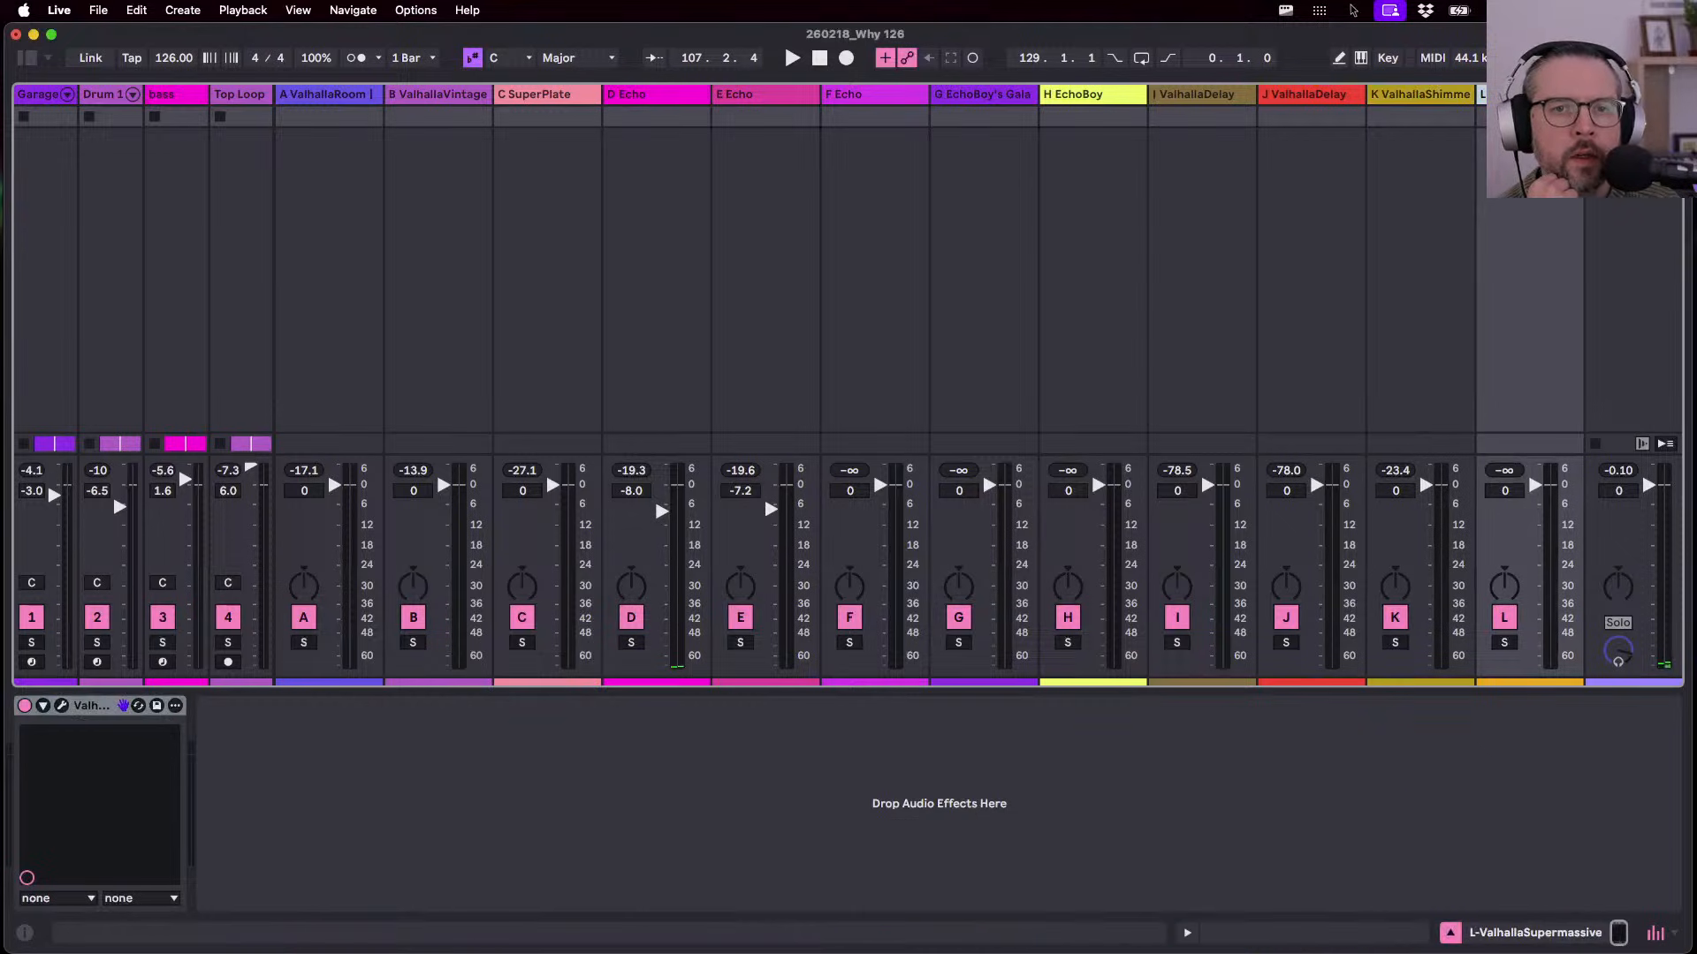
click(1622, 97)
click(1528, 98)
click(1427, 96)
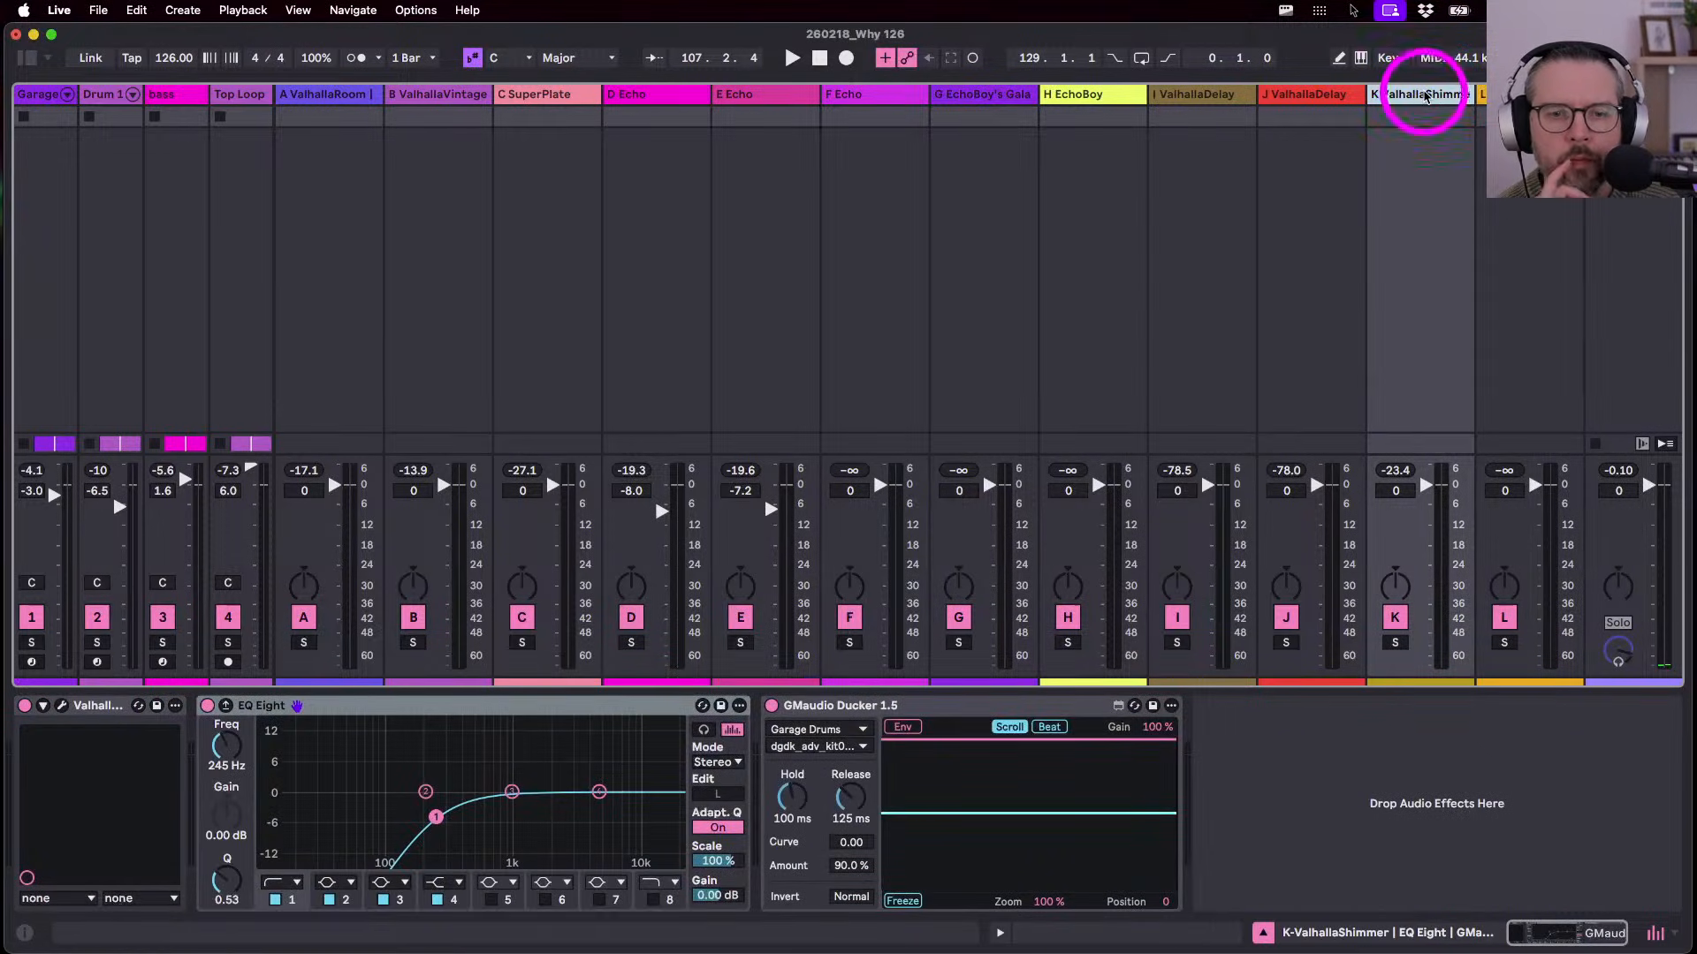
key(space)
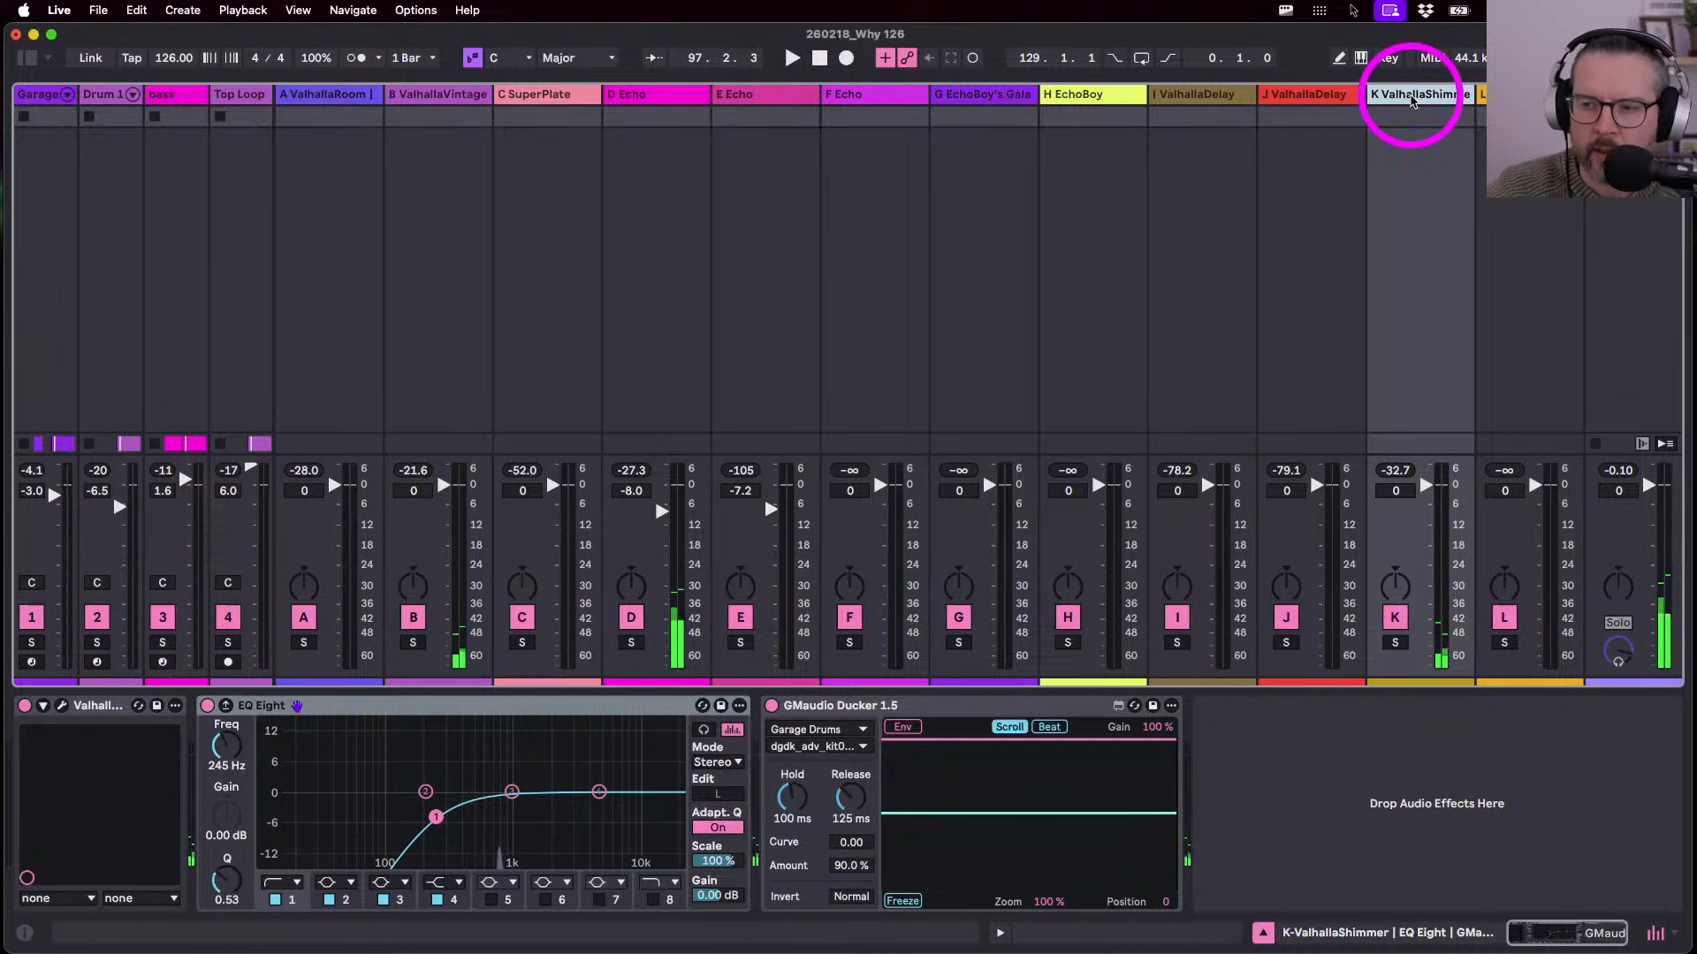
key(space)
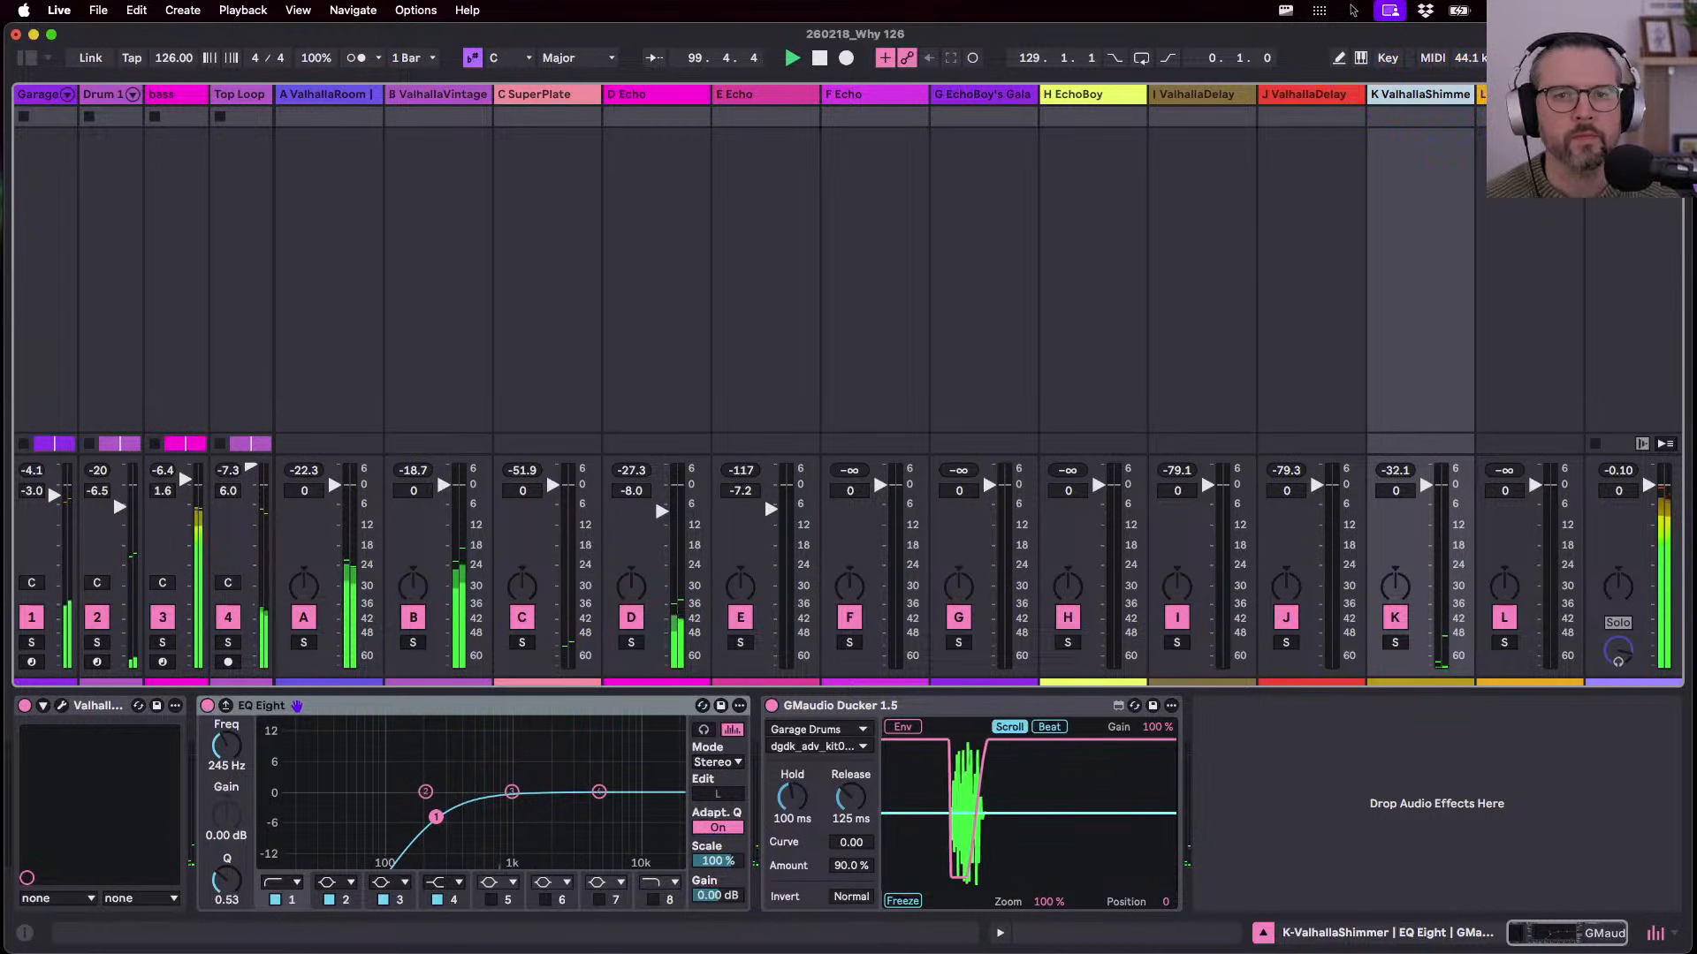
- Raise the Main track Limiter's input gain to 3.4 dB
click(1626, 96)
drag(221, 750, 220, 737)
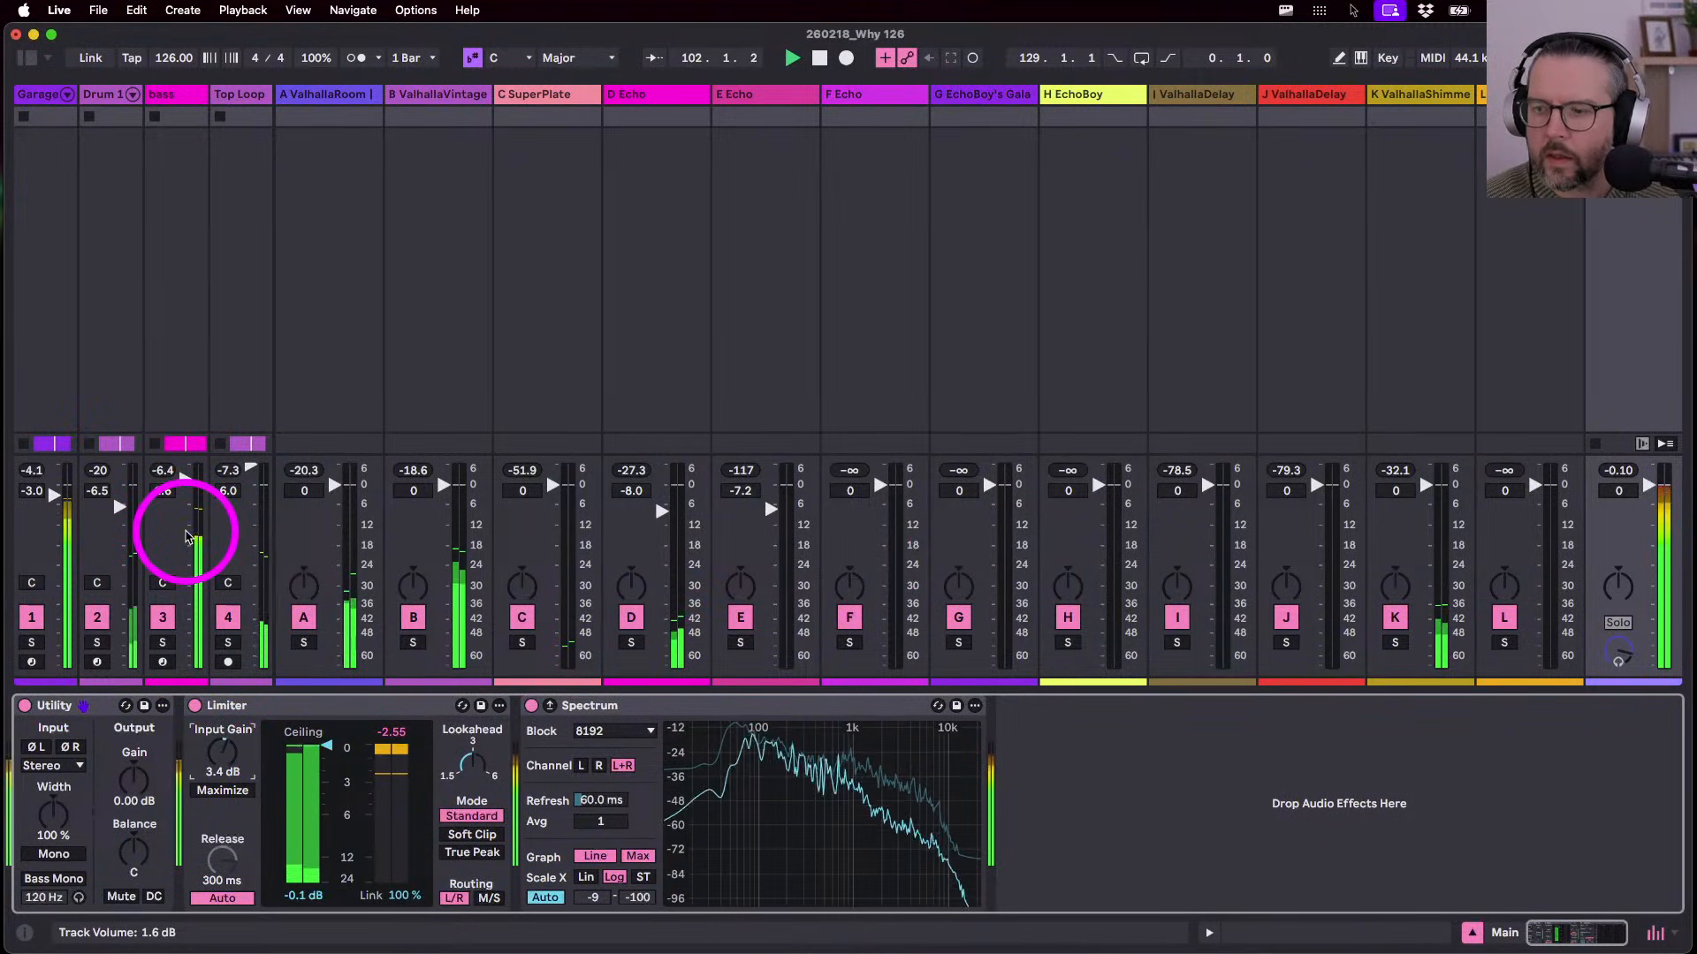
key(Down)
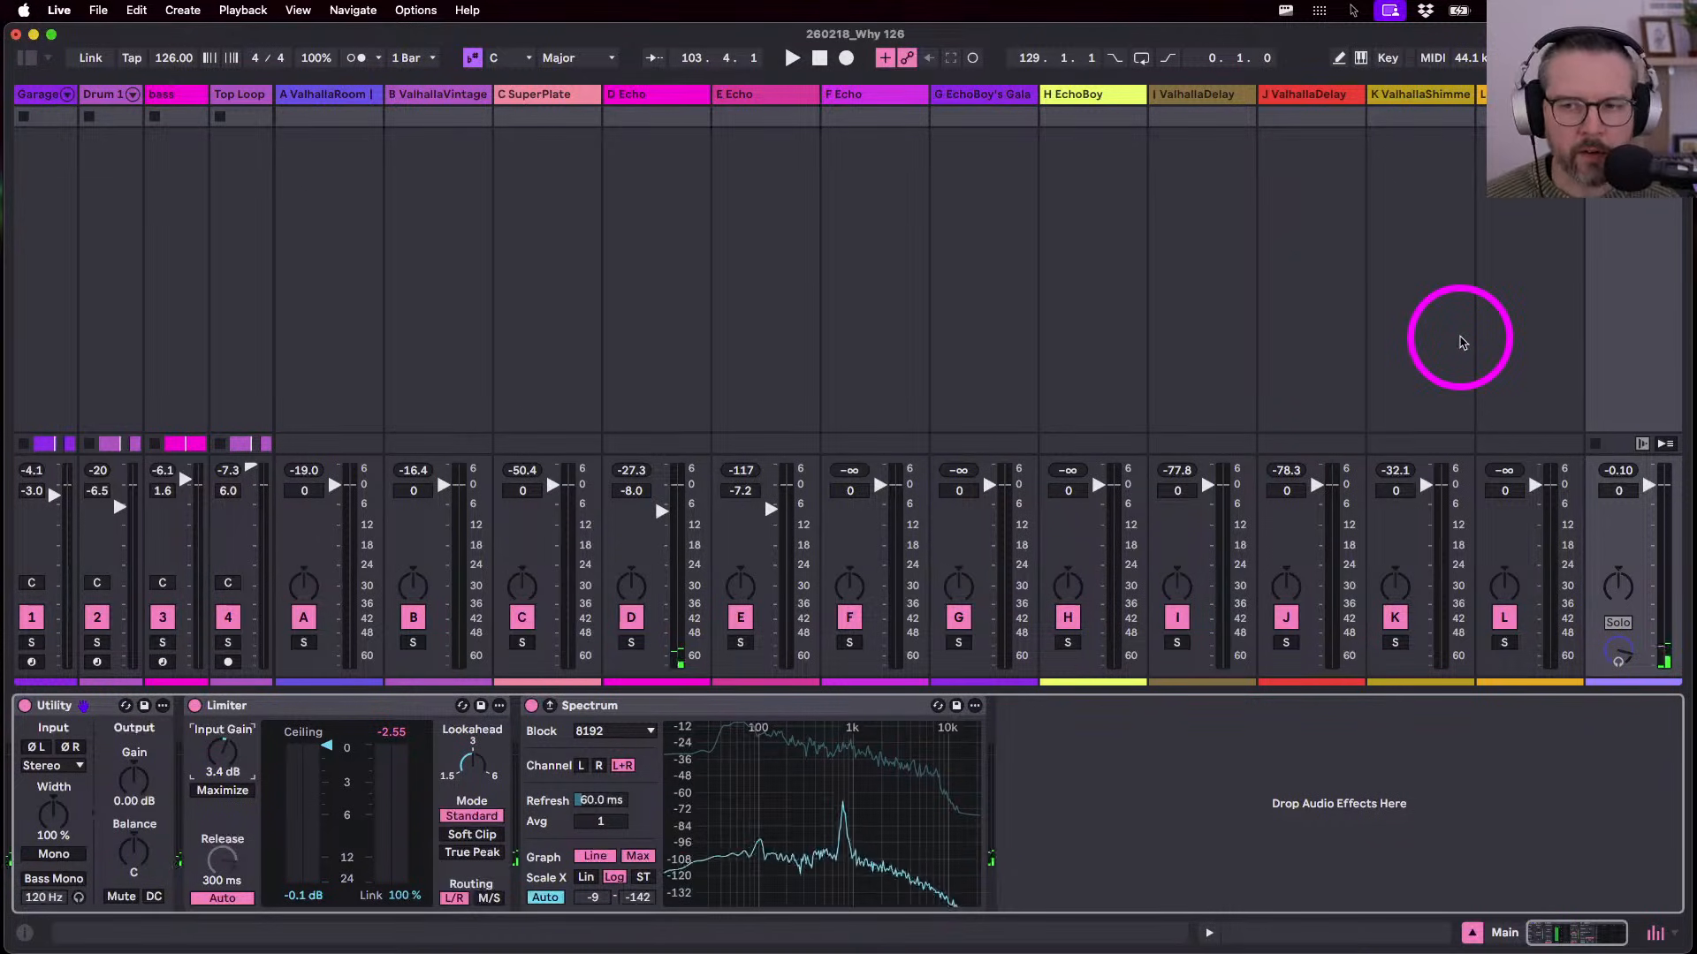
- Check the web browser briefly, then return to Live's Arrangement View
key(super+Tab)
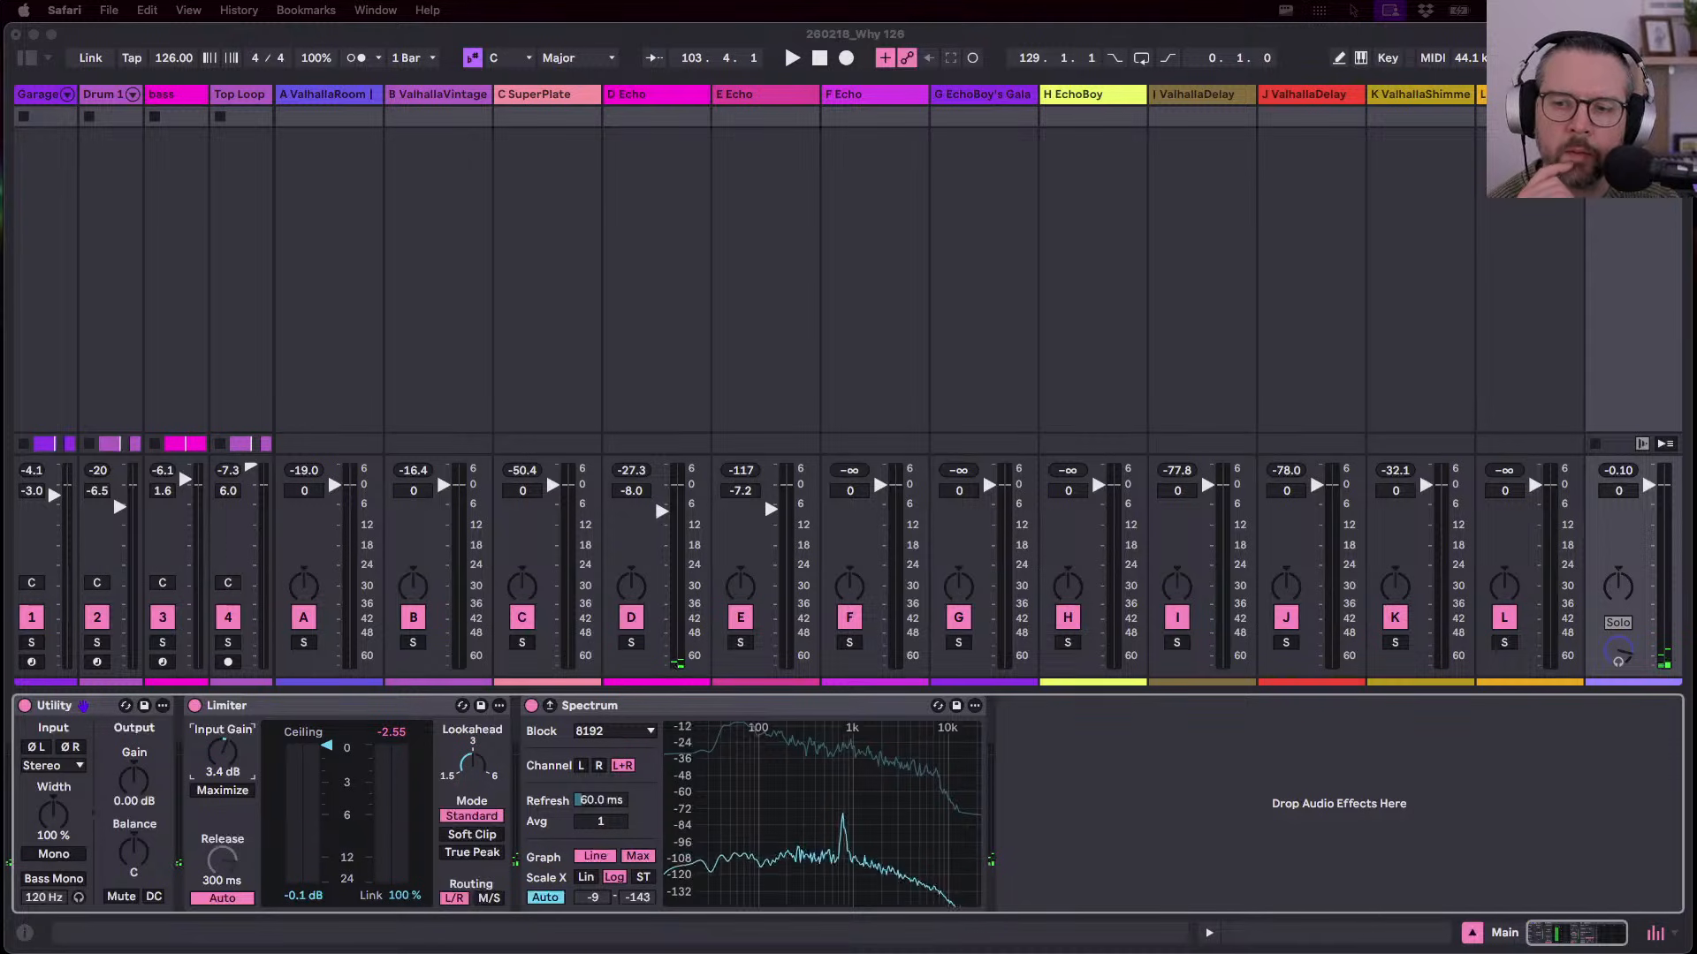
click(1397, 490)
key(super+Tab)
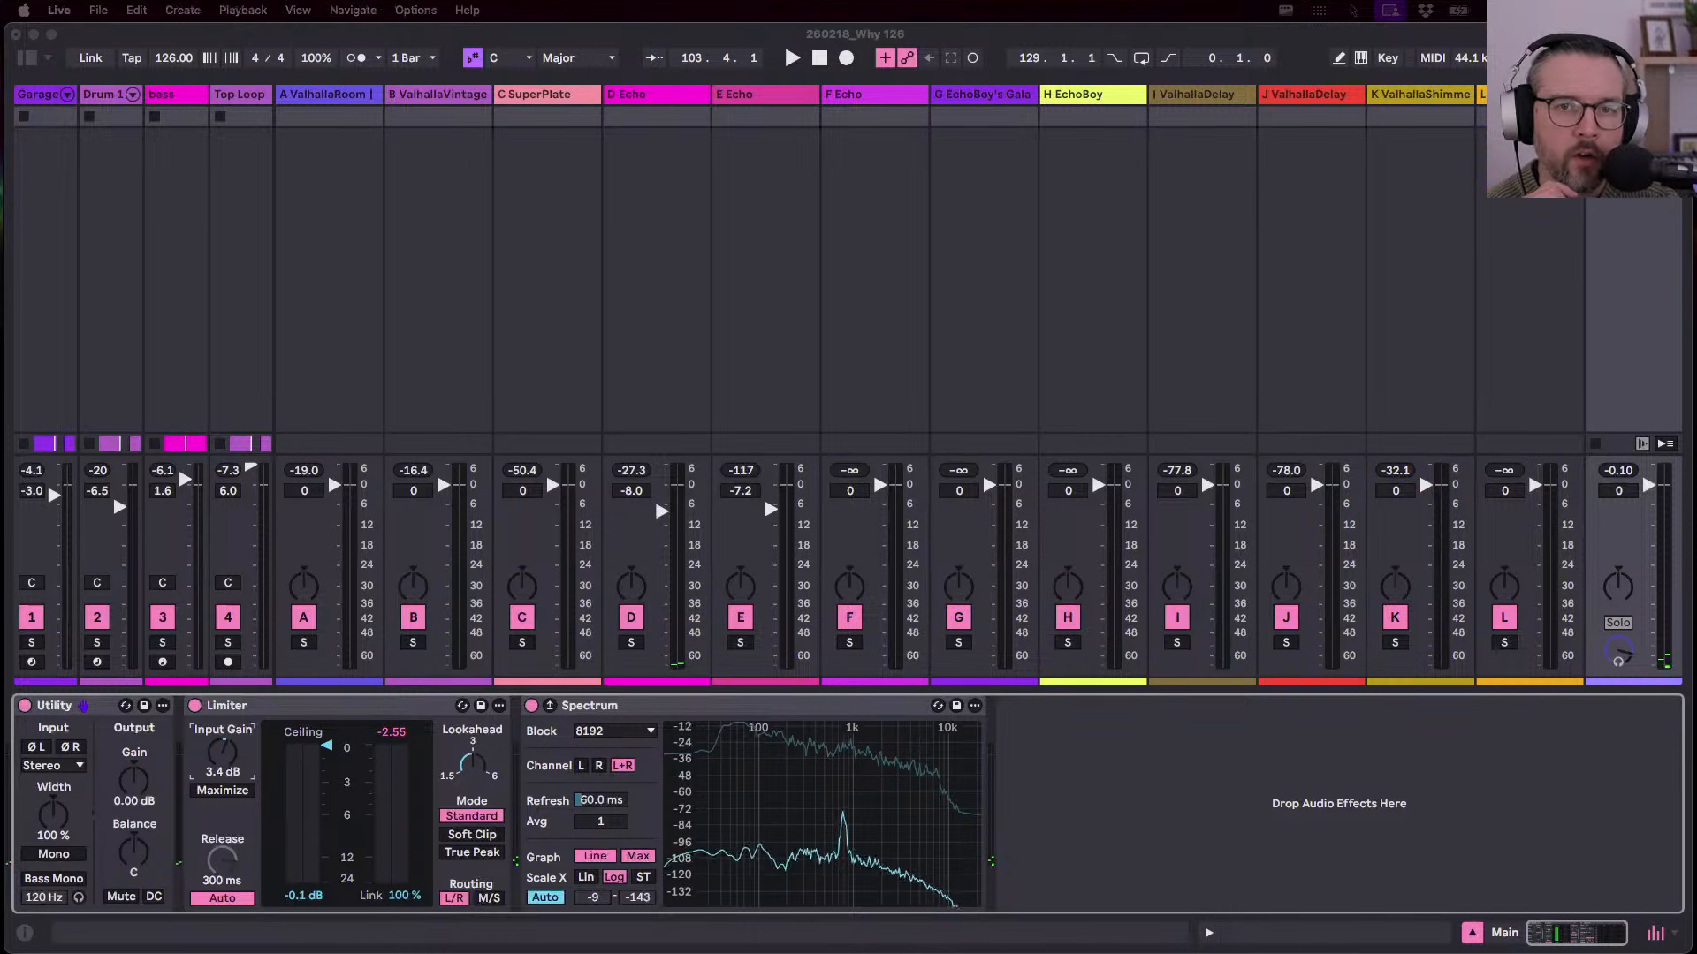
key(Tab)
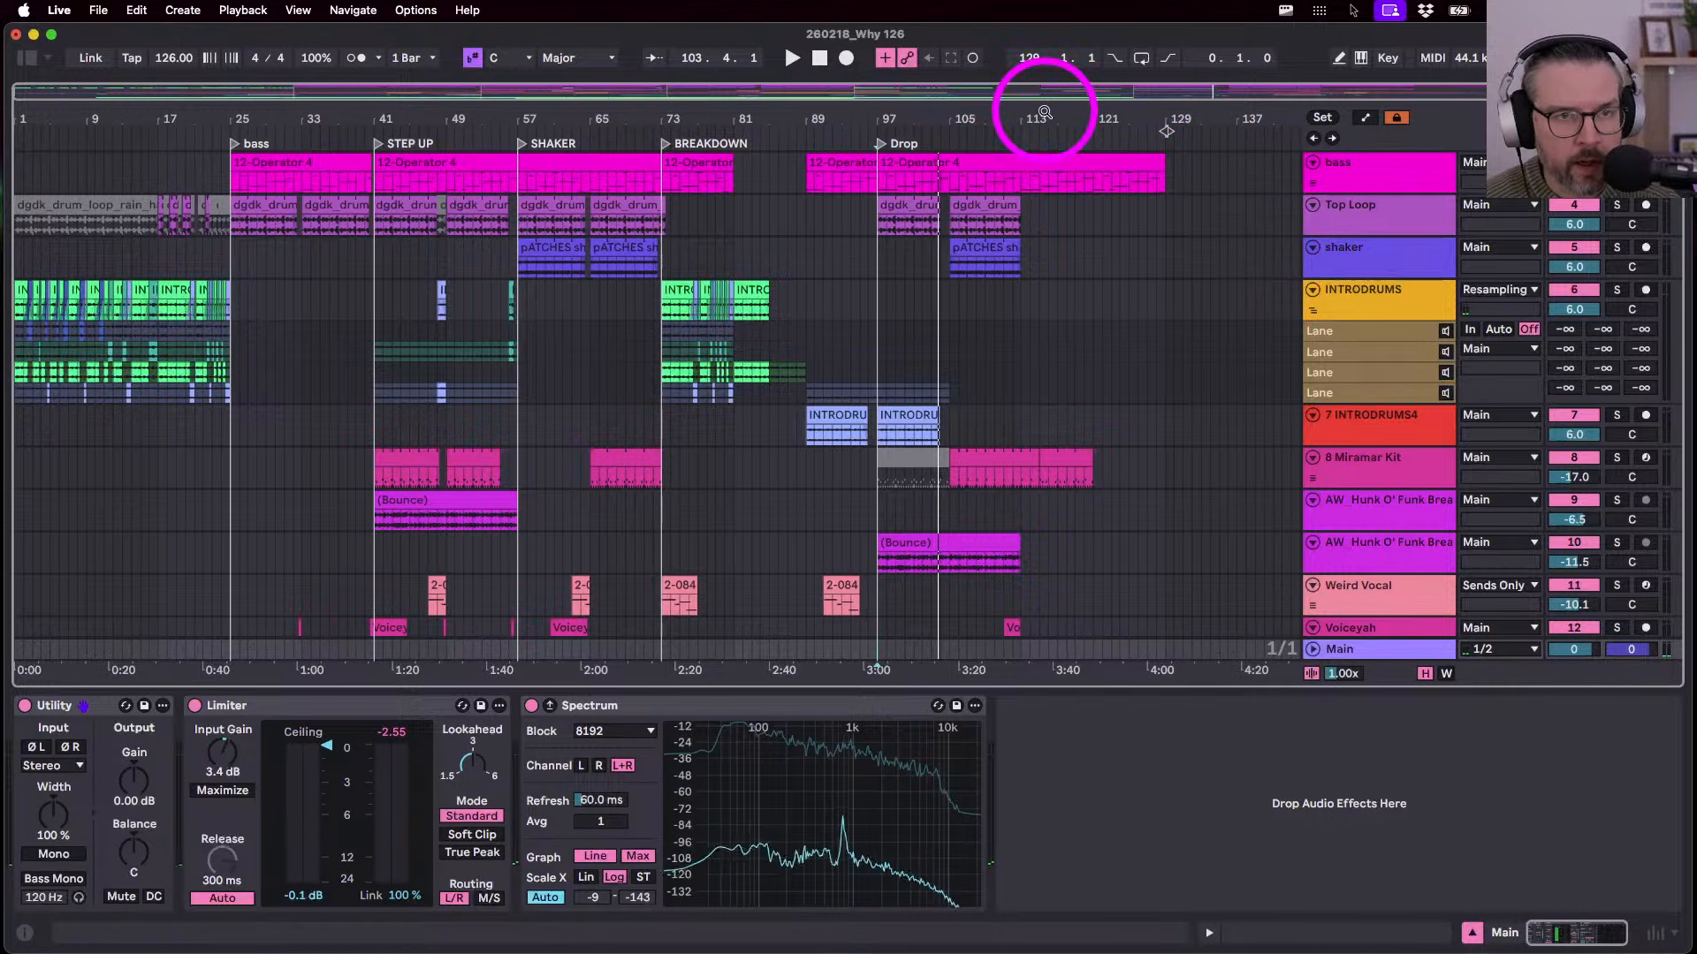
- Inspect the lower tracks and bars 103–120, then replay the song from bar 1
scroll(1054, 386, down, 5)
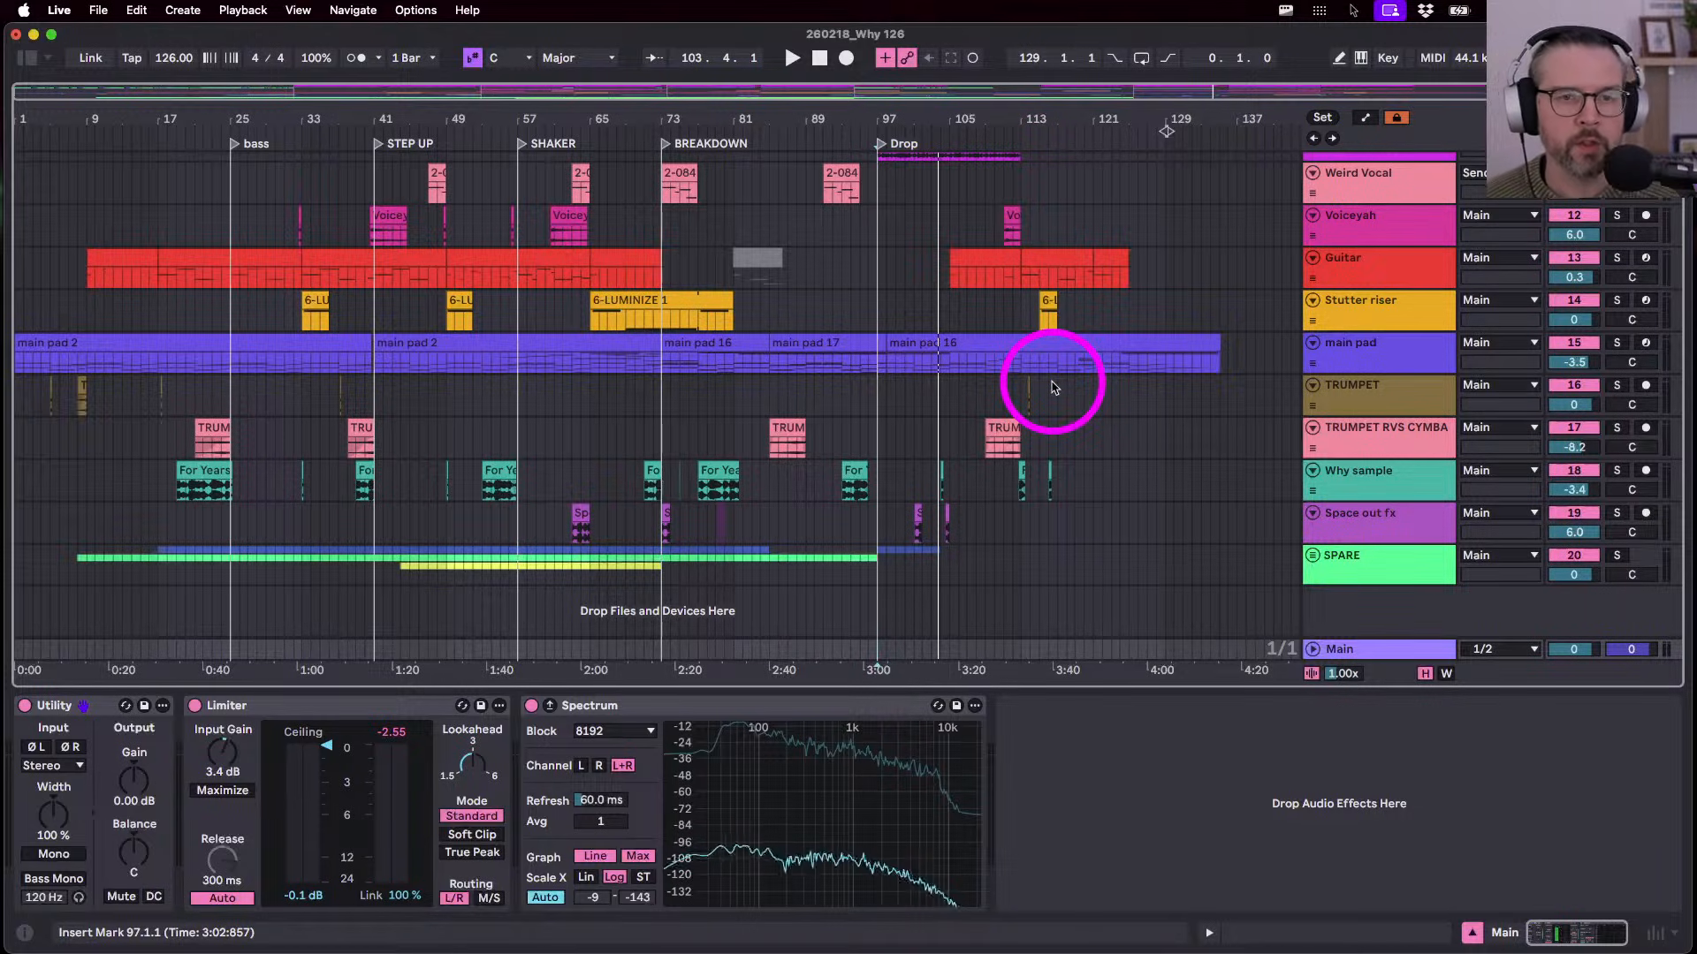
click(1054, 118)
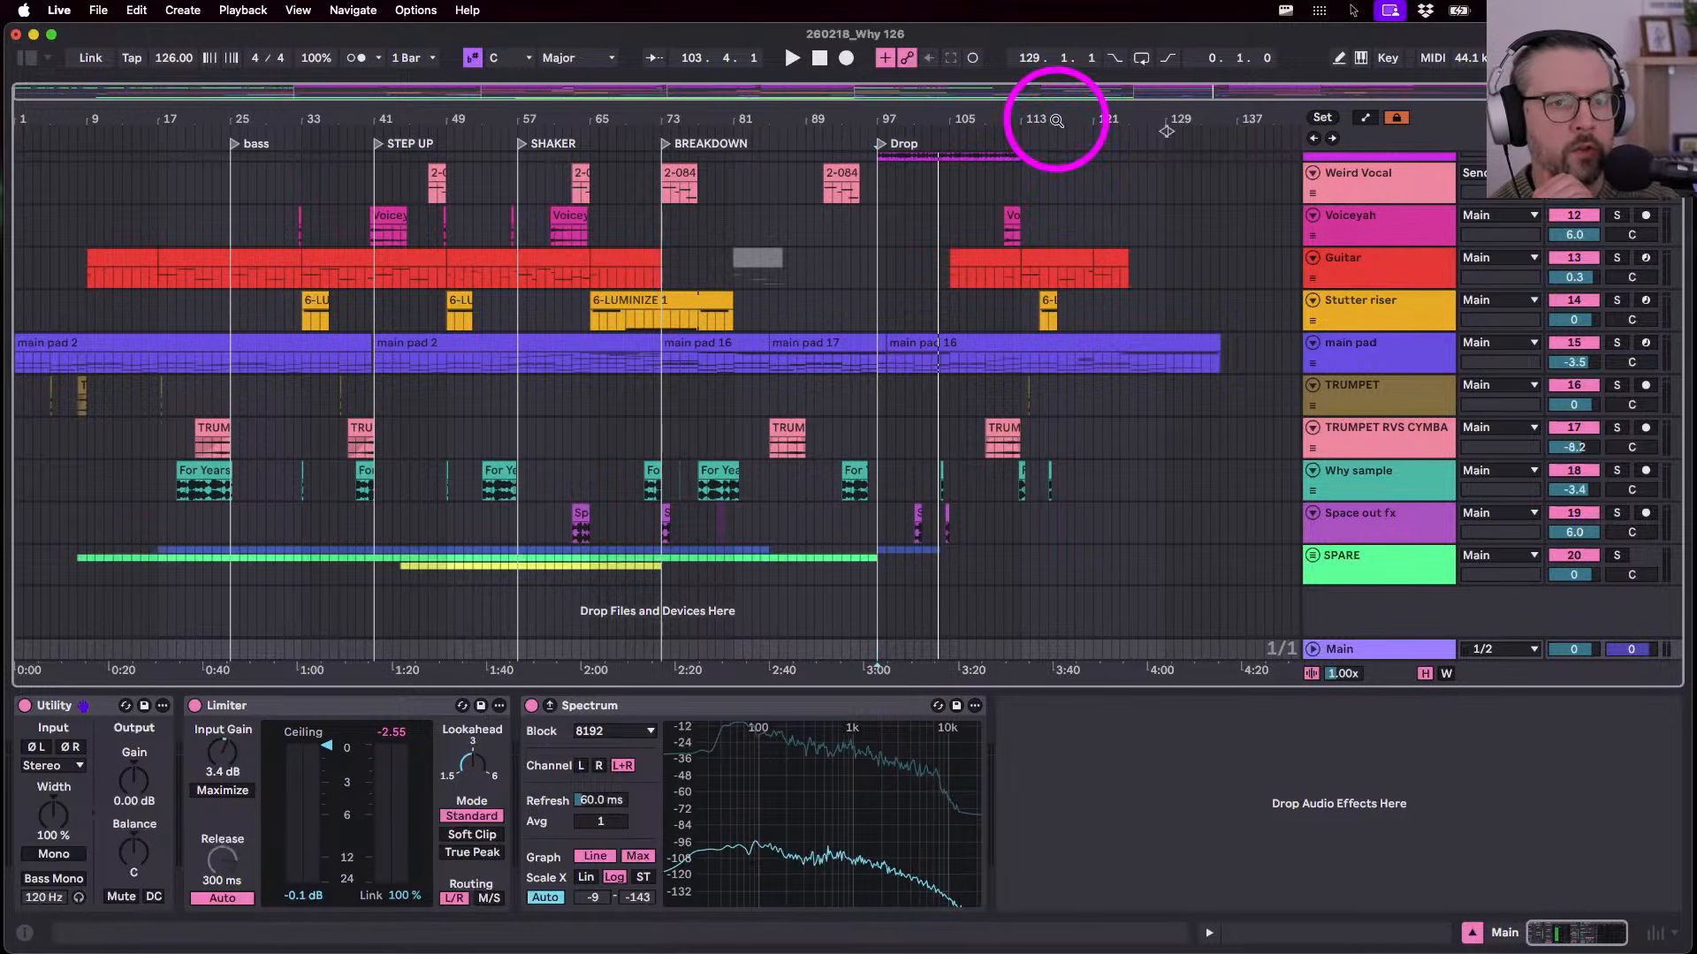
mouse_move(1053, 119)
mouse_down()
mouse_move(1053, 221)
mouse_move(1055, 120)
mouse_up()
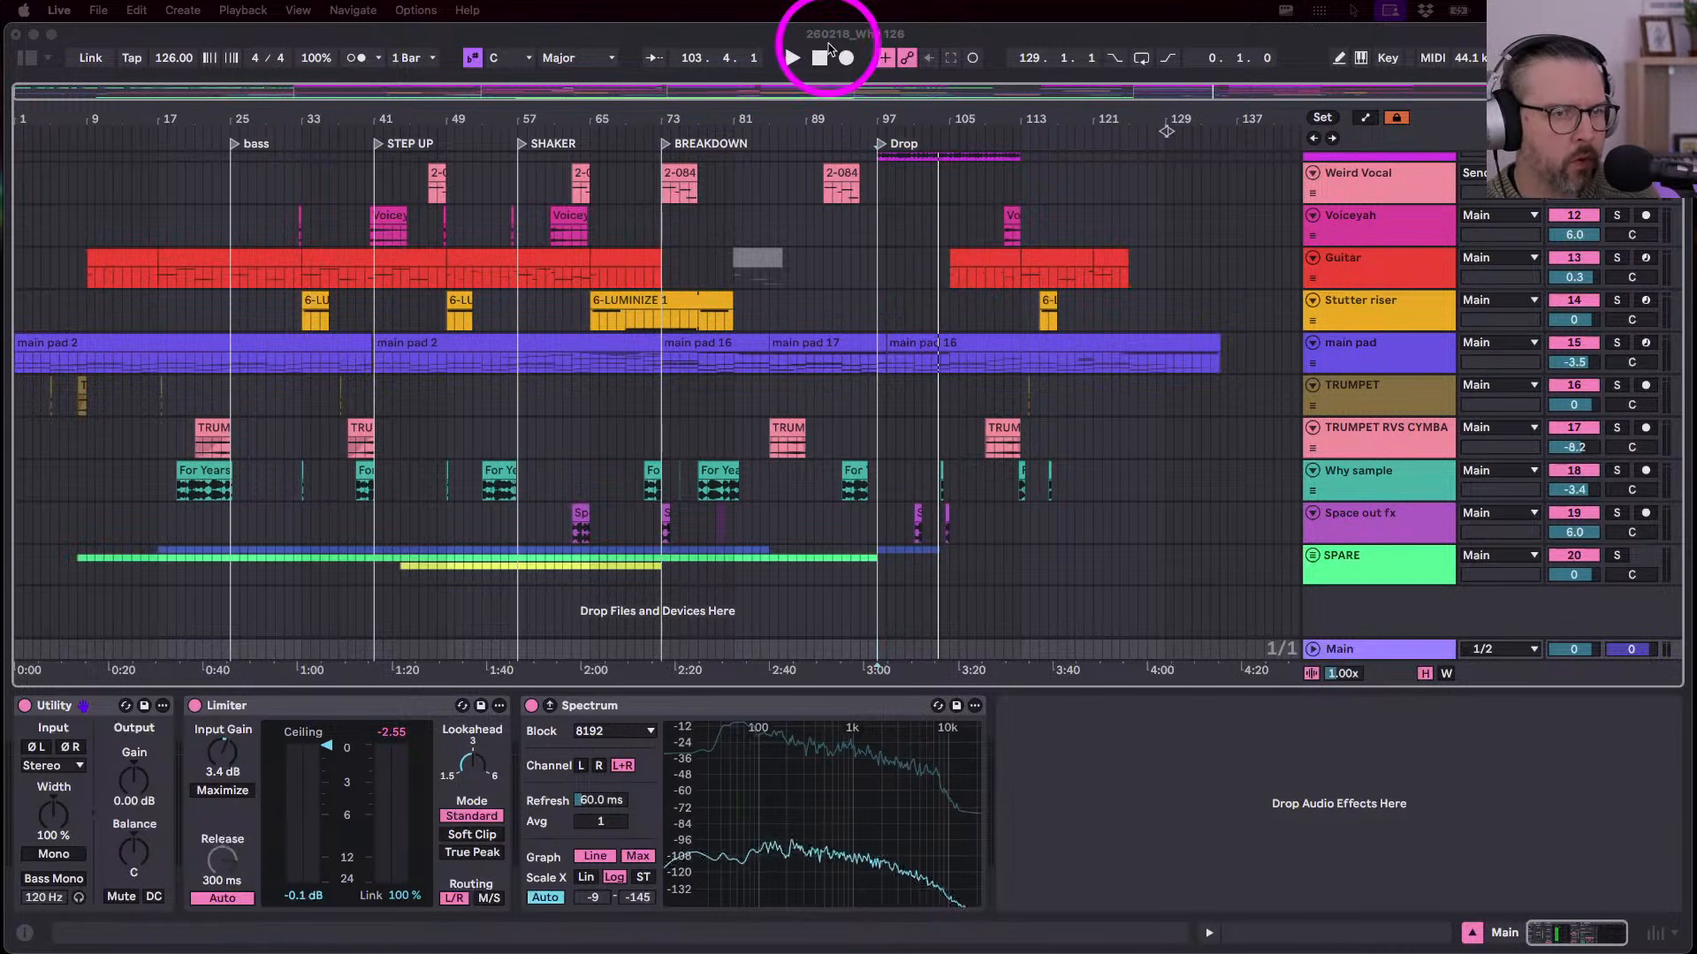
click(820, 59)
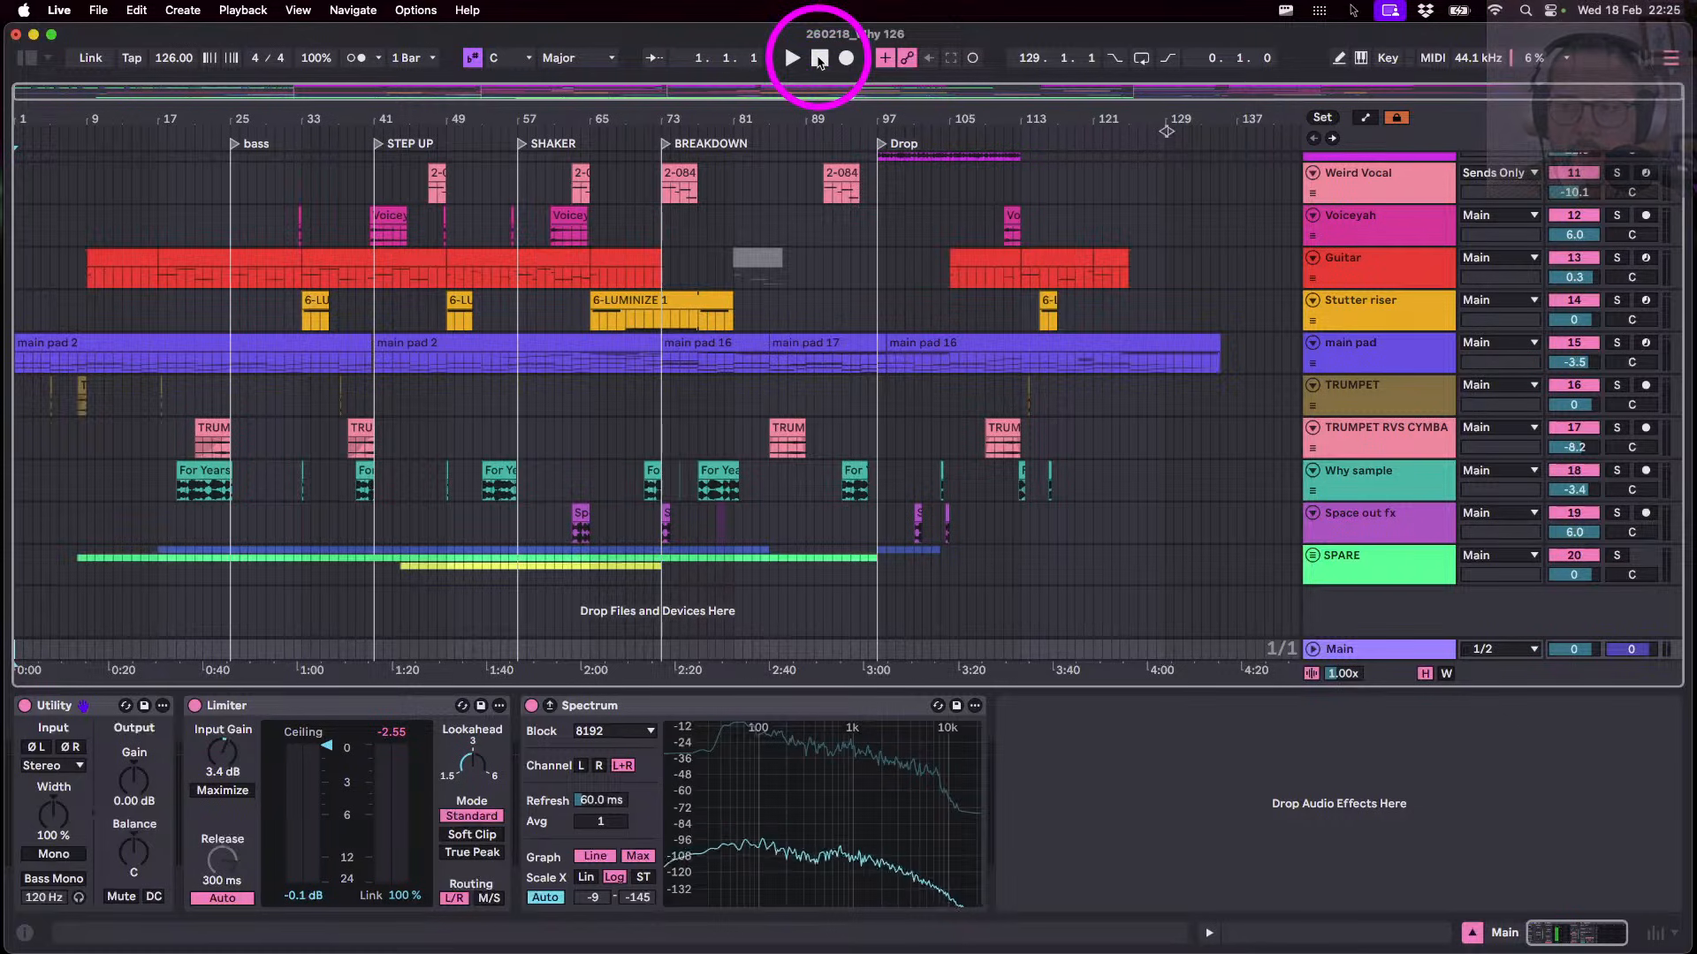
key(space)
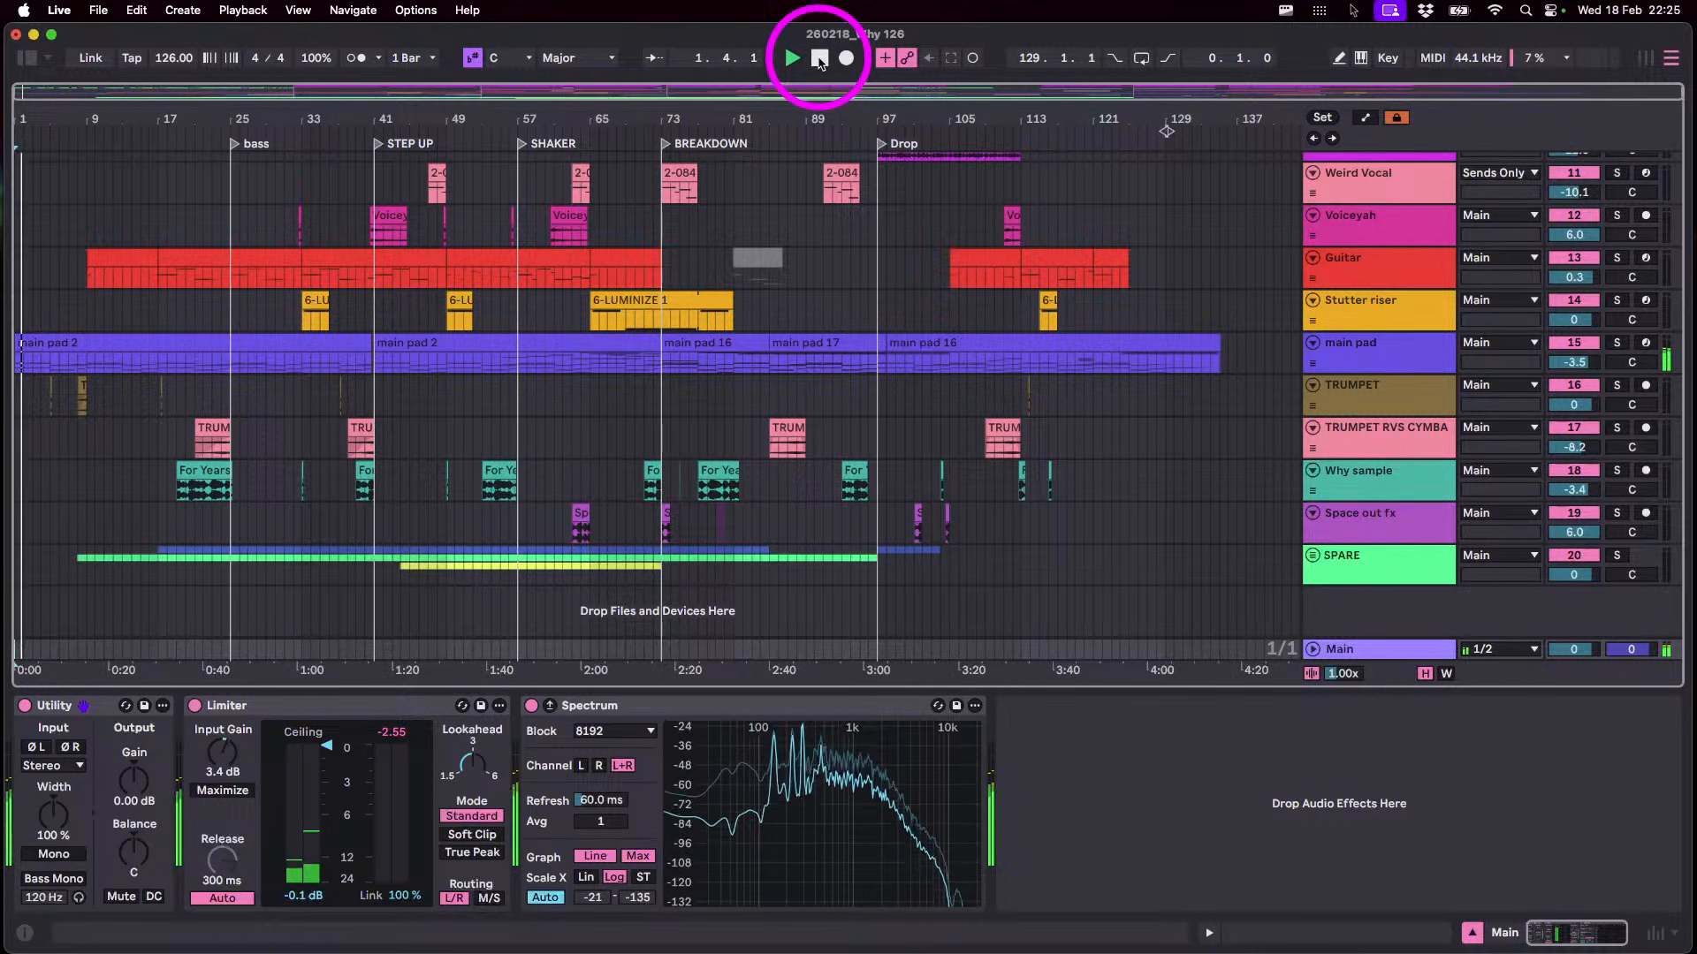